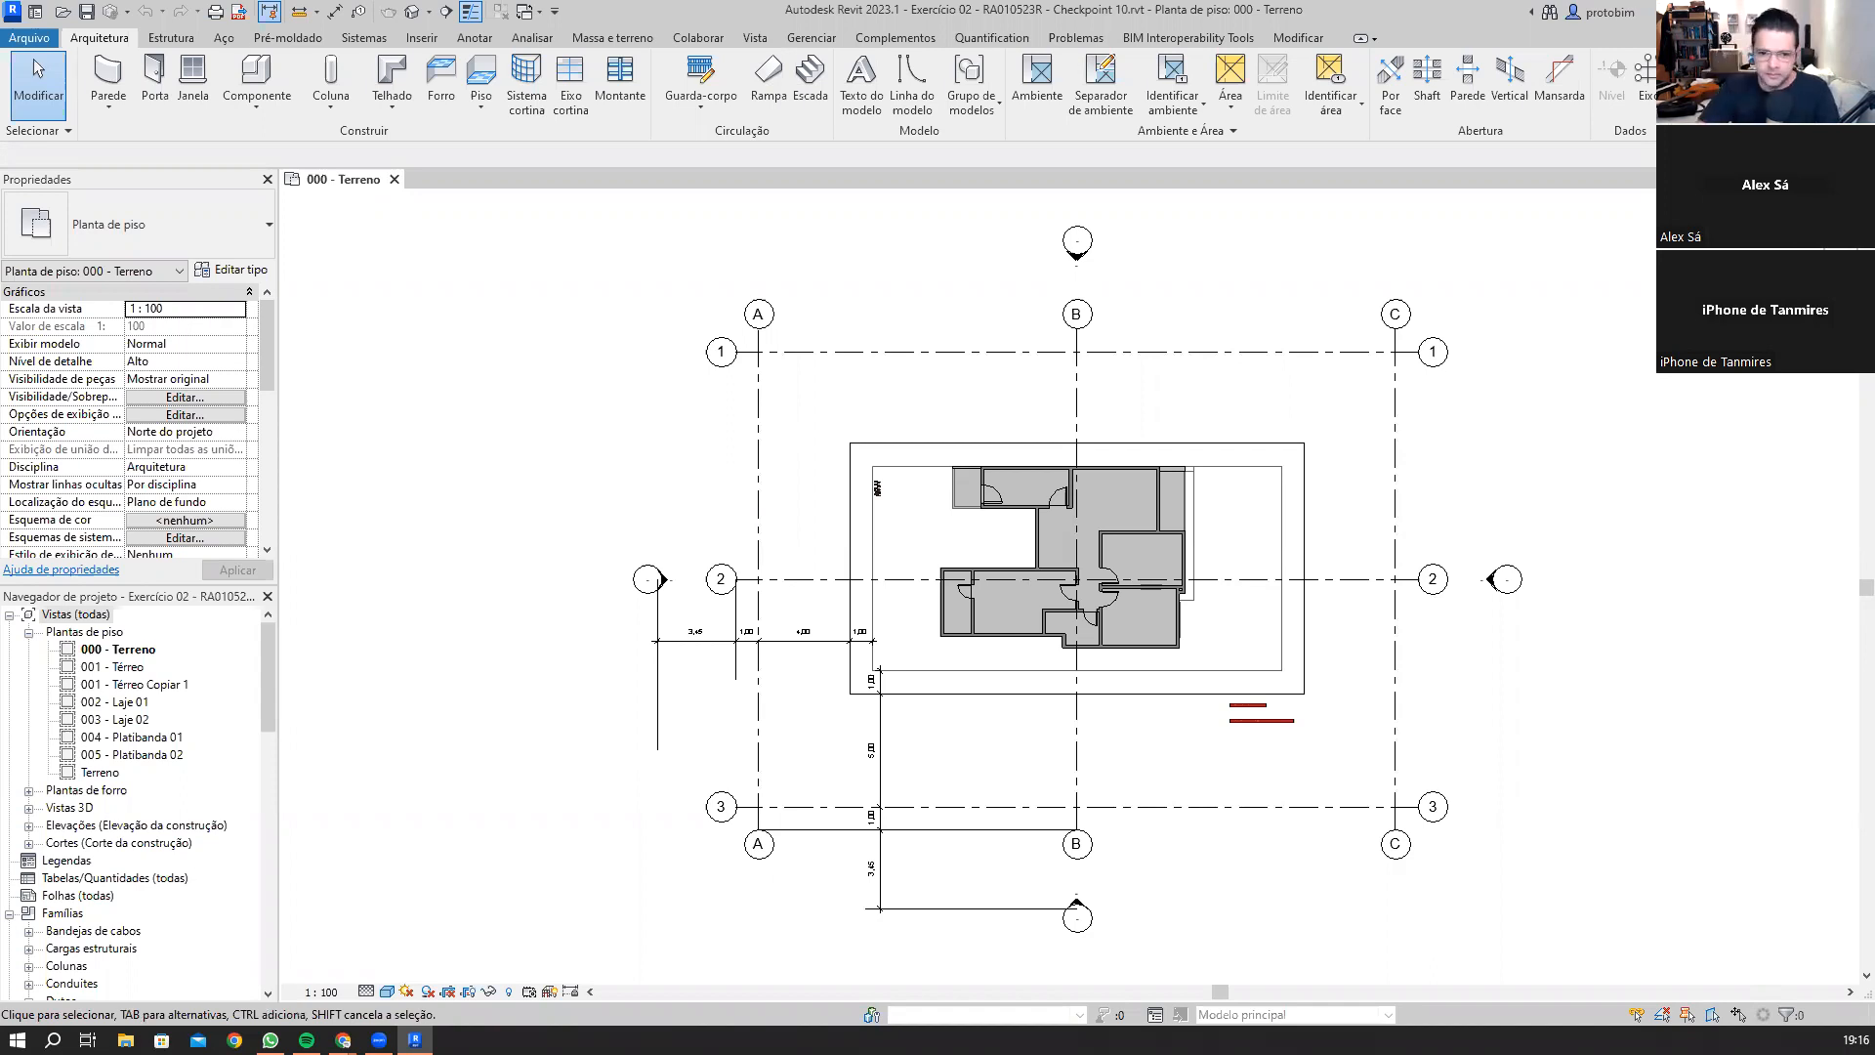
# Step: Search the system for AutoCAD 2023 and switch to it by launching the application
pyautogui.click(53, 1039)
pyautogui.write('aut')
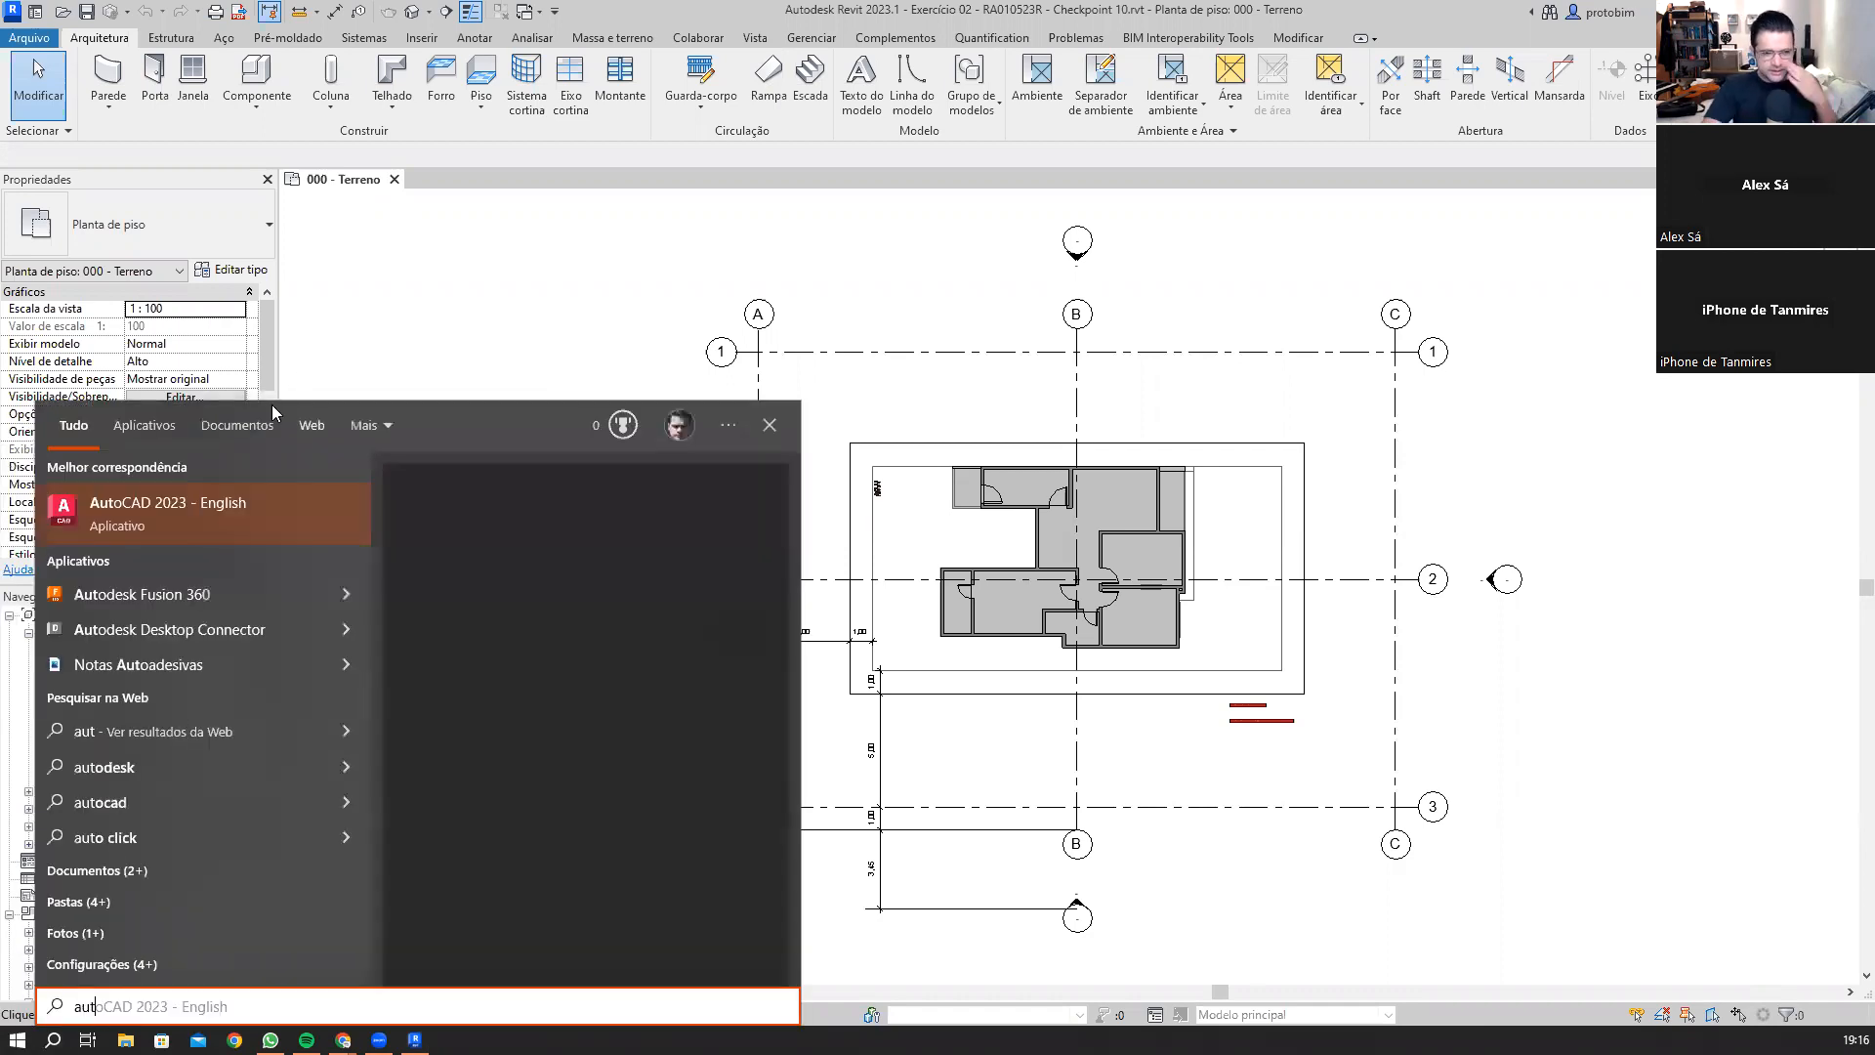
pyautogui.click(221, 520)
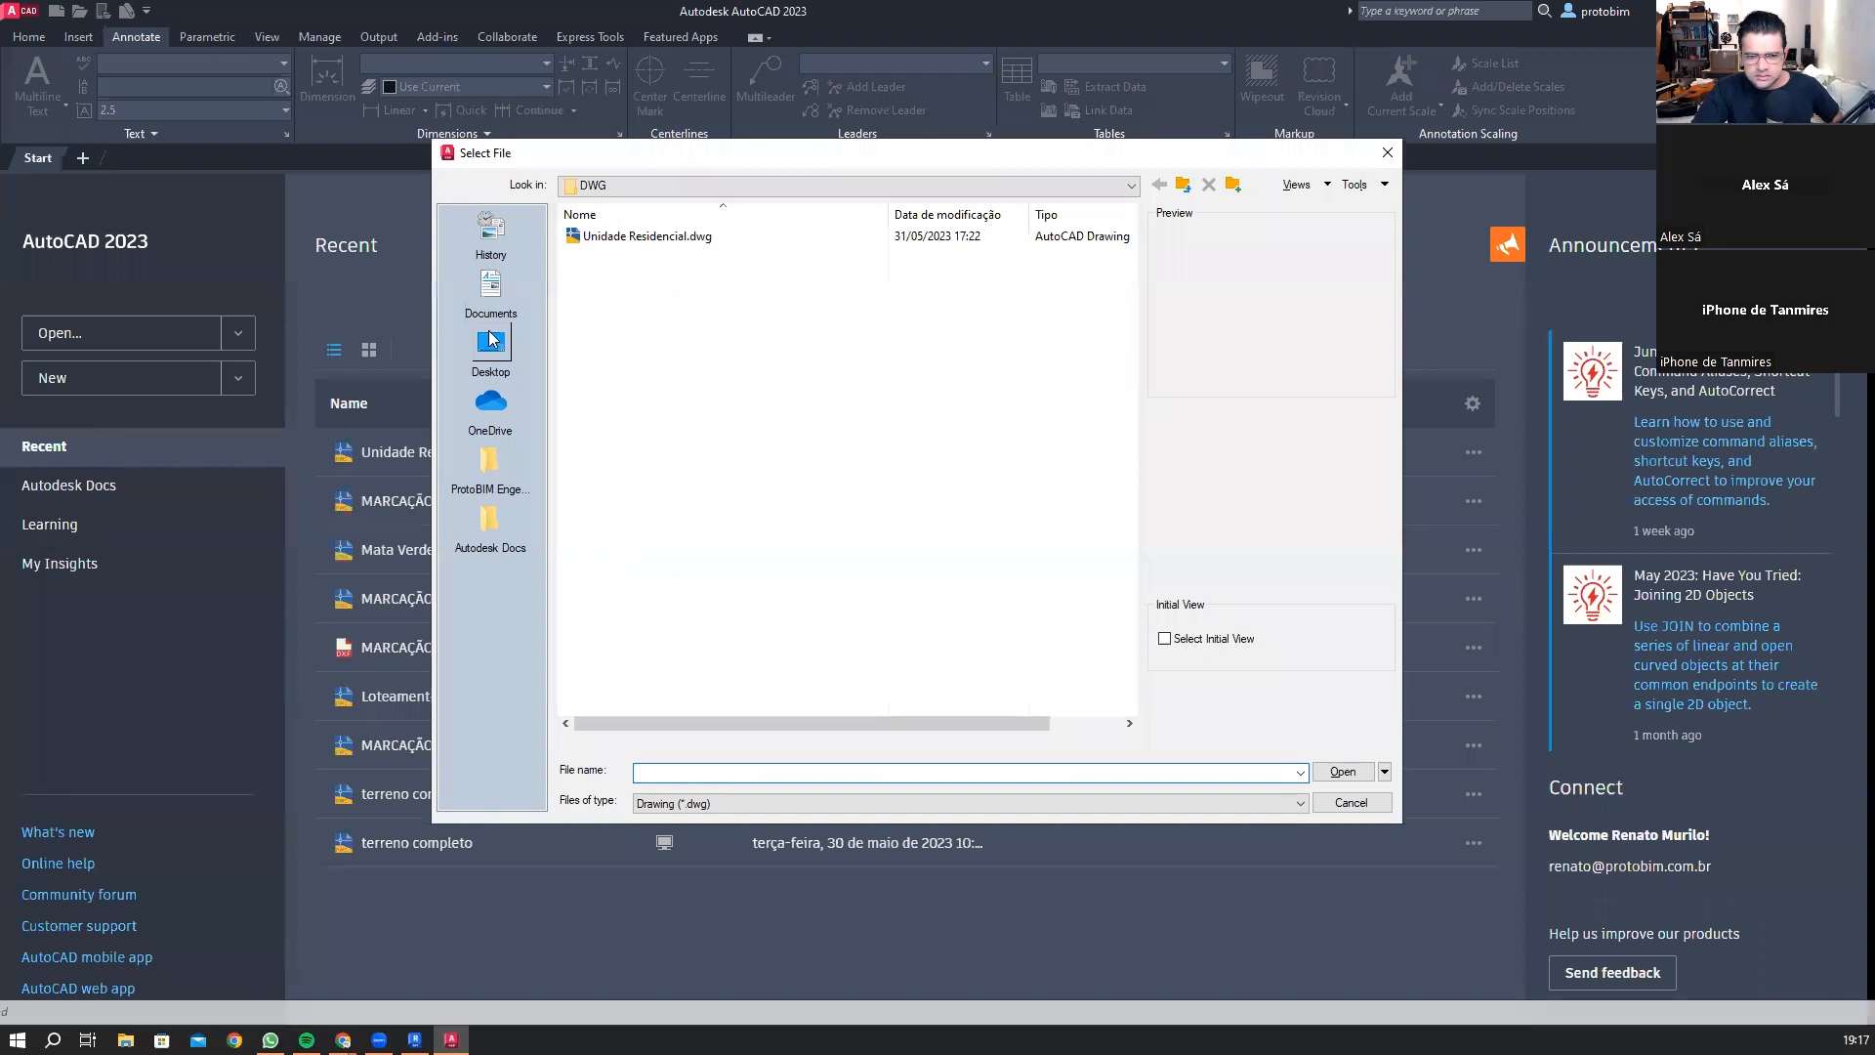
pyautogui.click(491, 339)
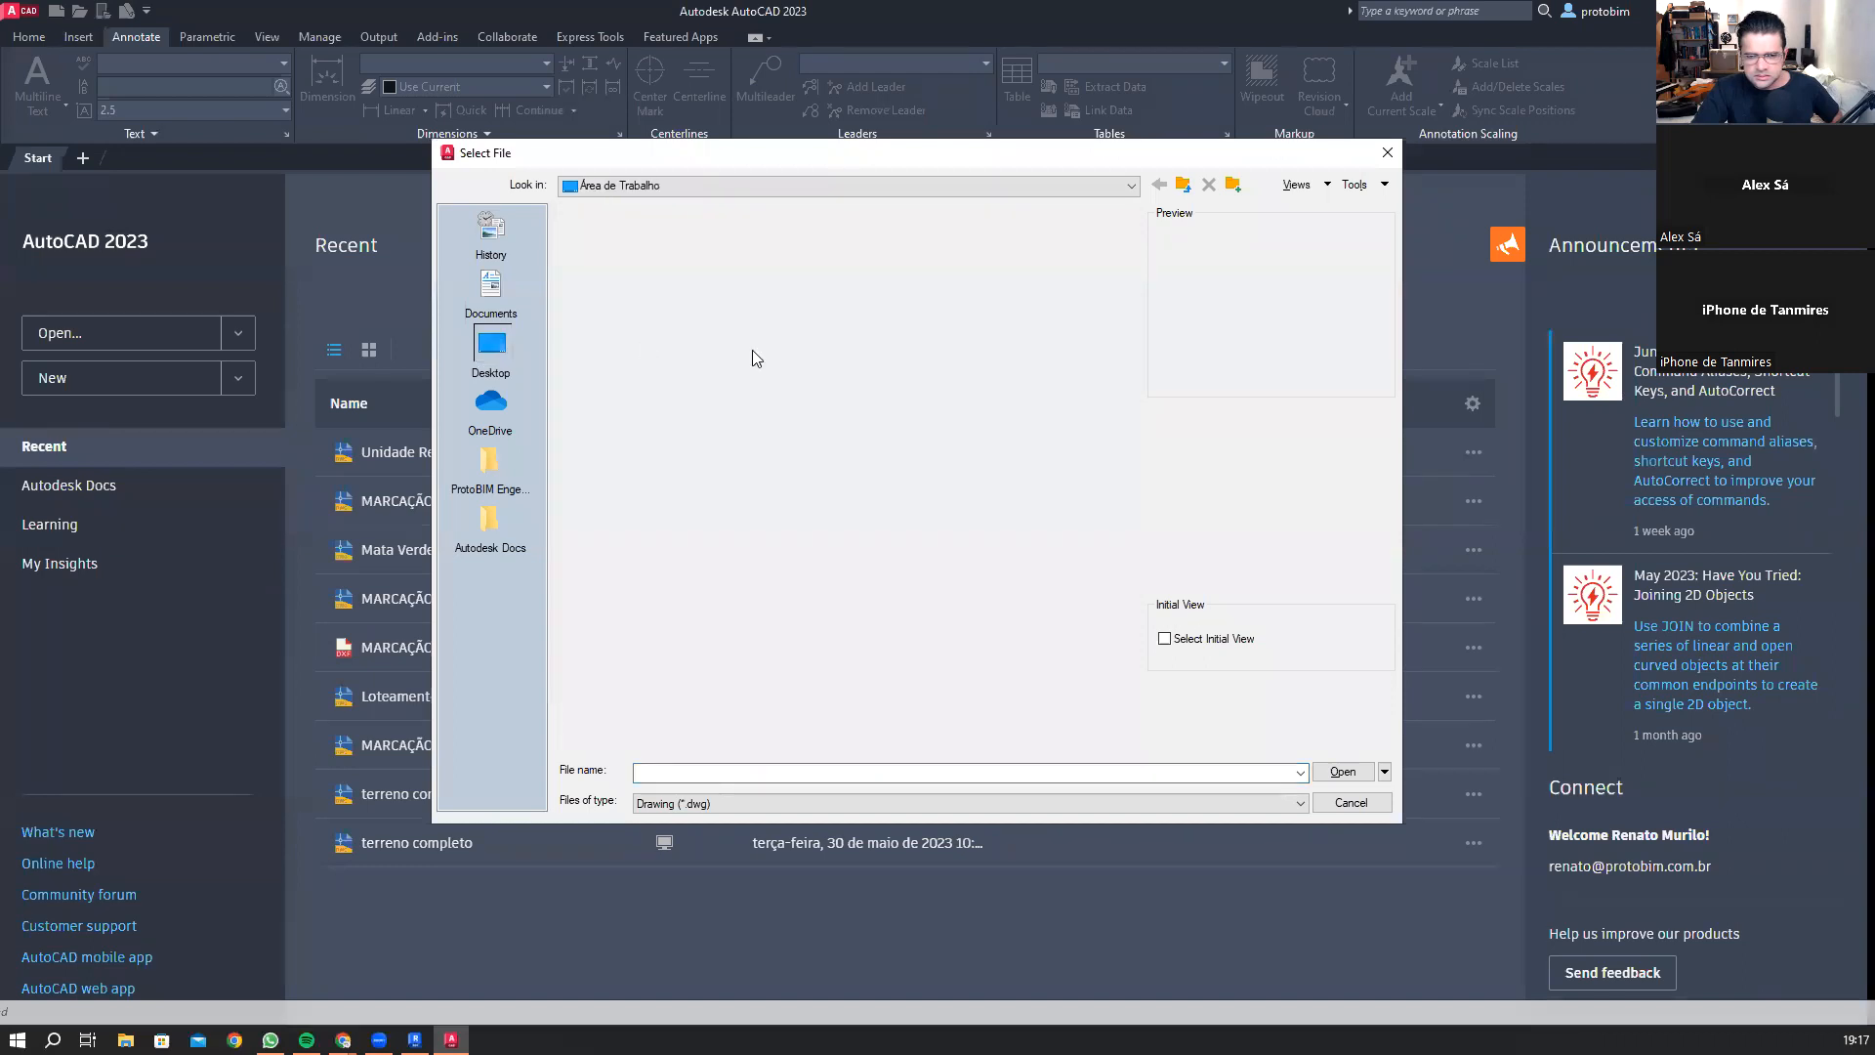
pyautogui.doubleClick(674, 281)
pyautogui.doubleClick(679, 256)
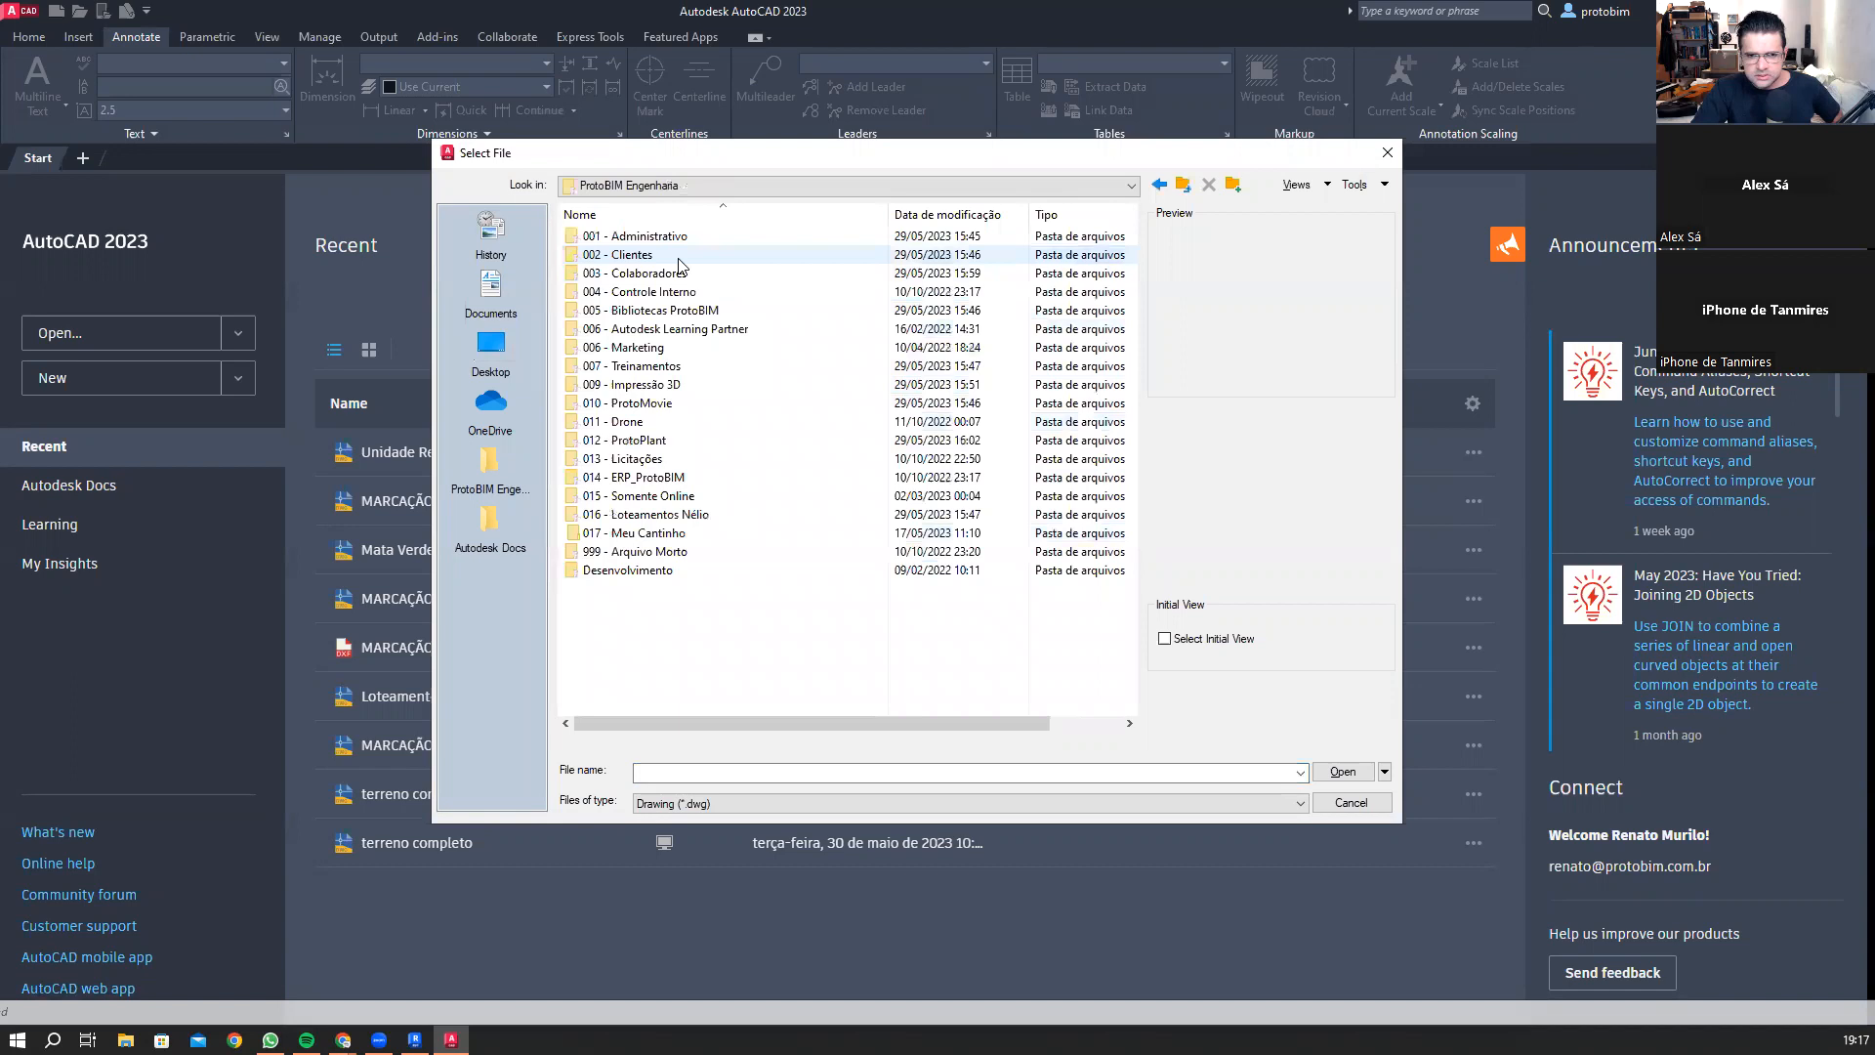
pyautogui.doubleClick(678, 256)
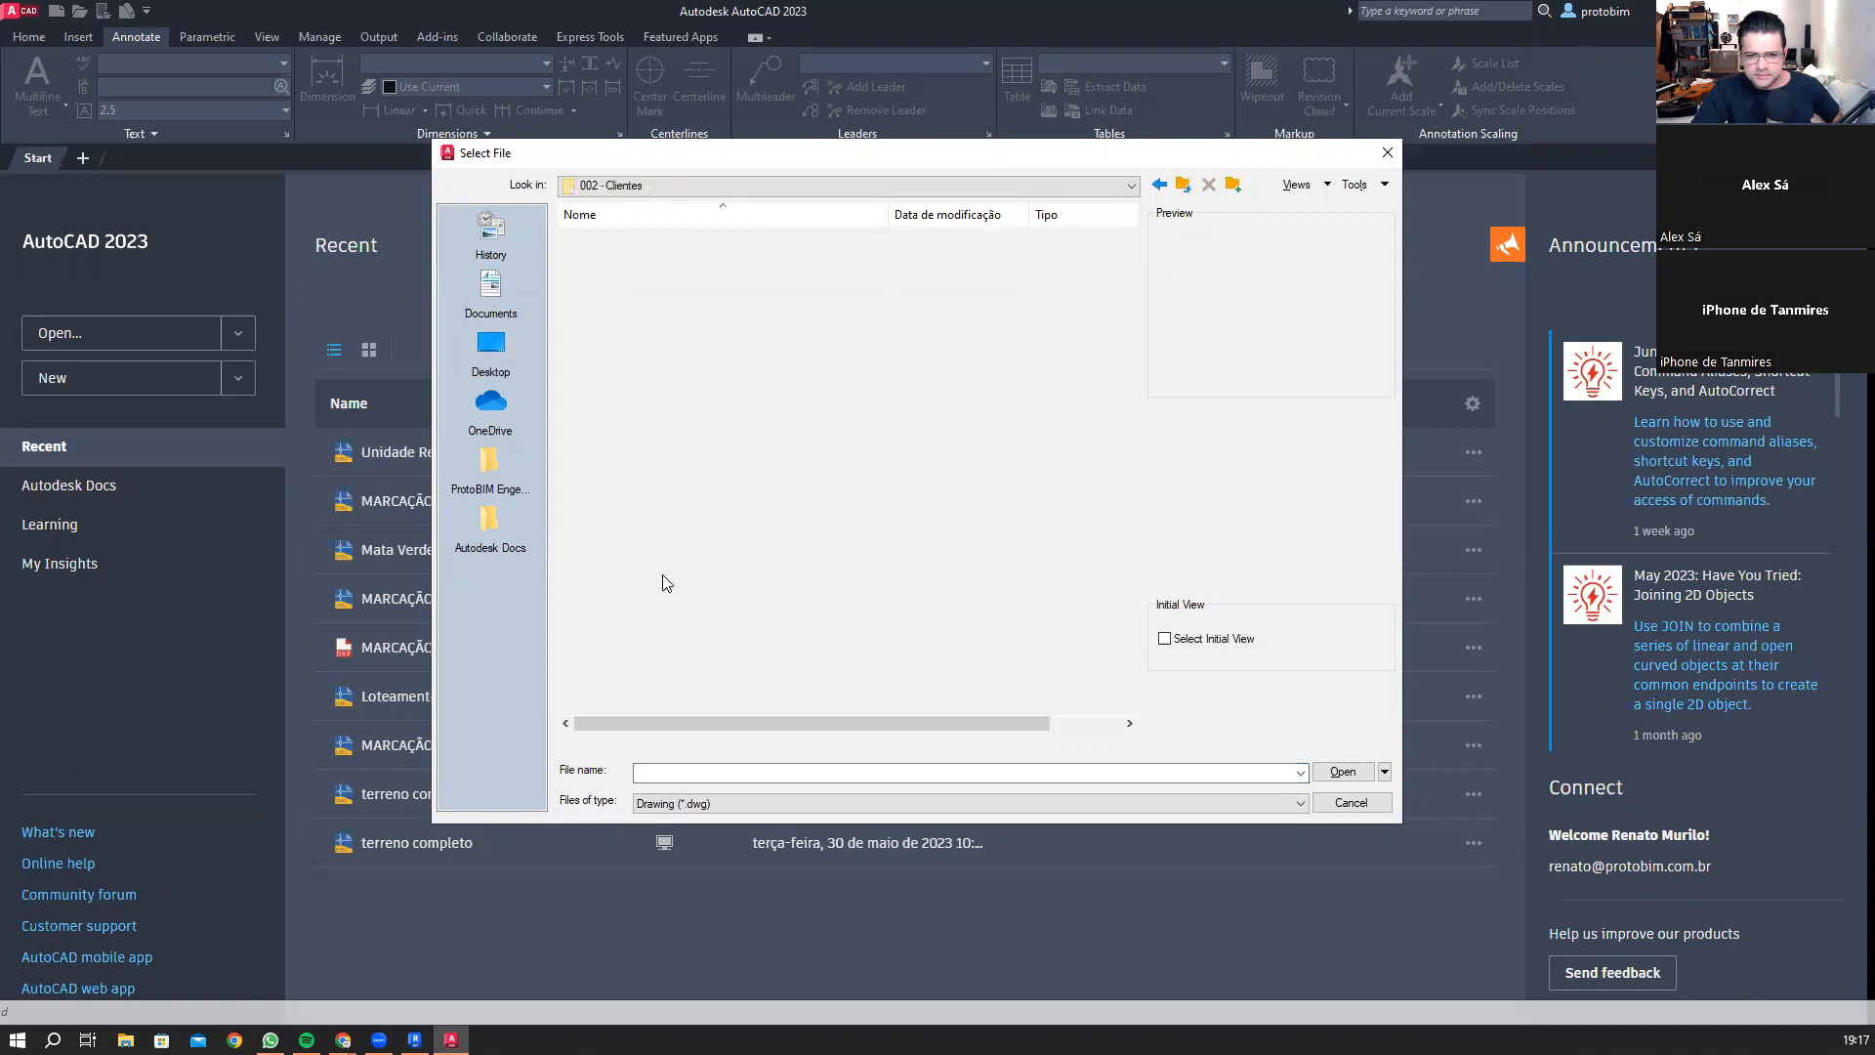
pyautogui.doubleClick(659, 515)
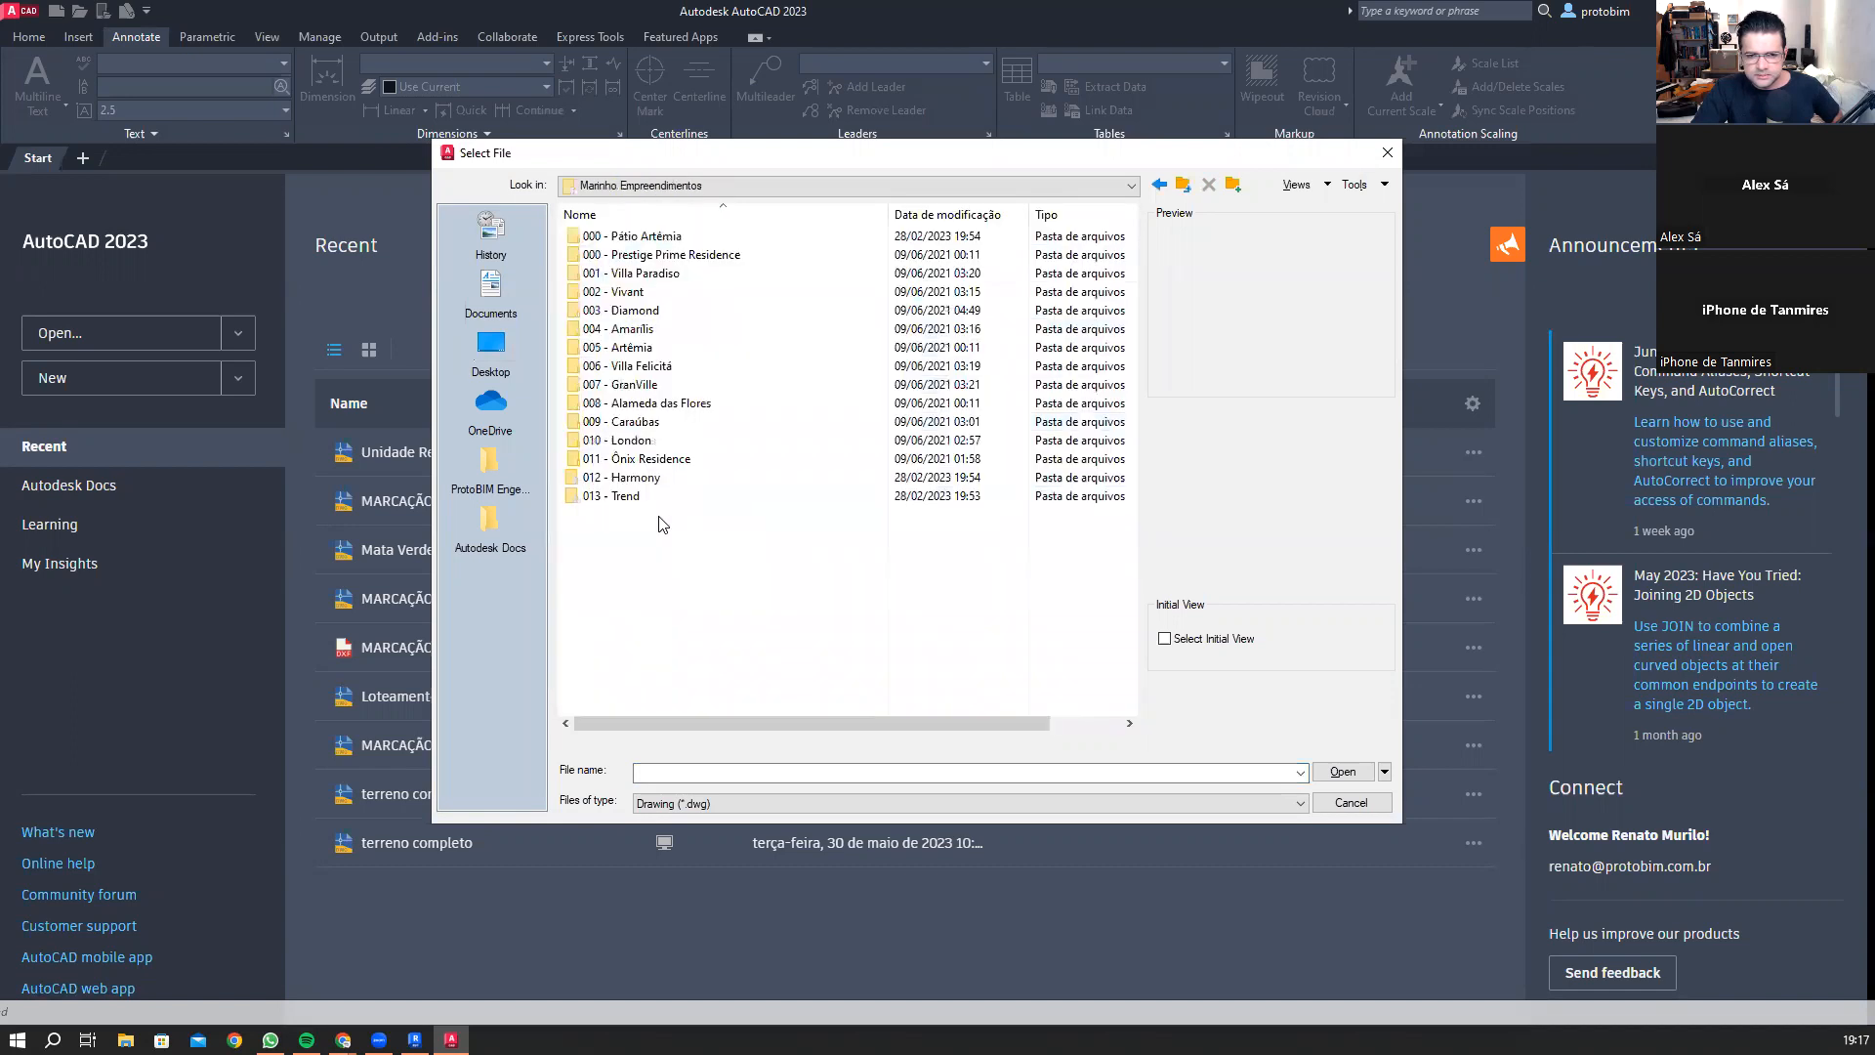
pyautogui.click(506, 339)
pyautogui.doubleClick(684, 279)
pyautogui.doubleClick(684, 257)
pyautogui.click(684, 255)
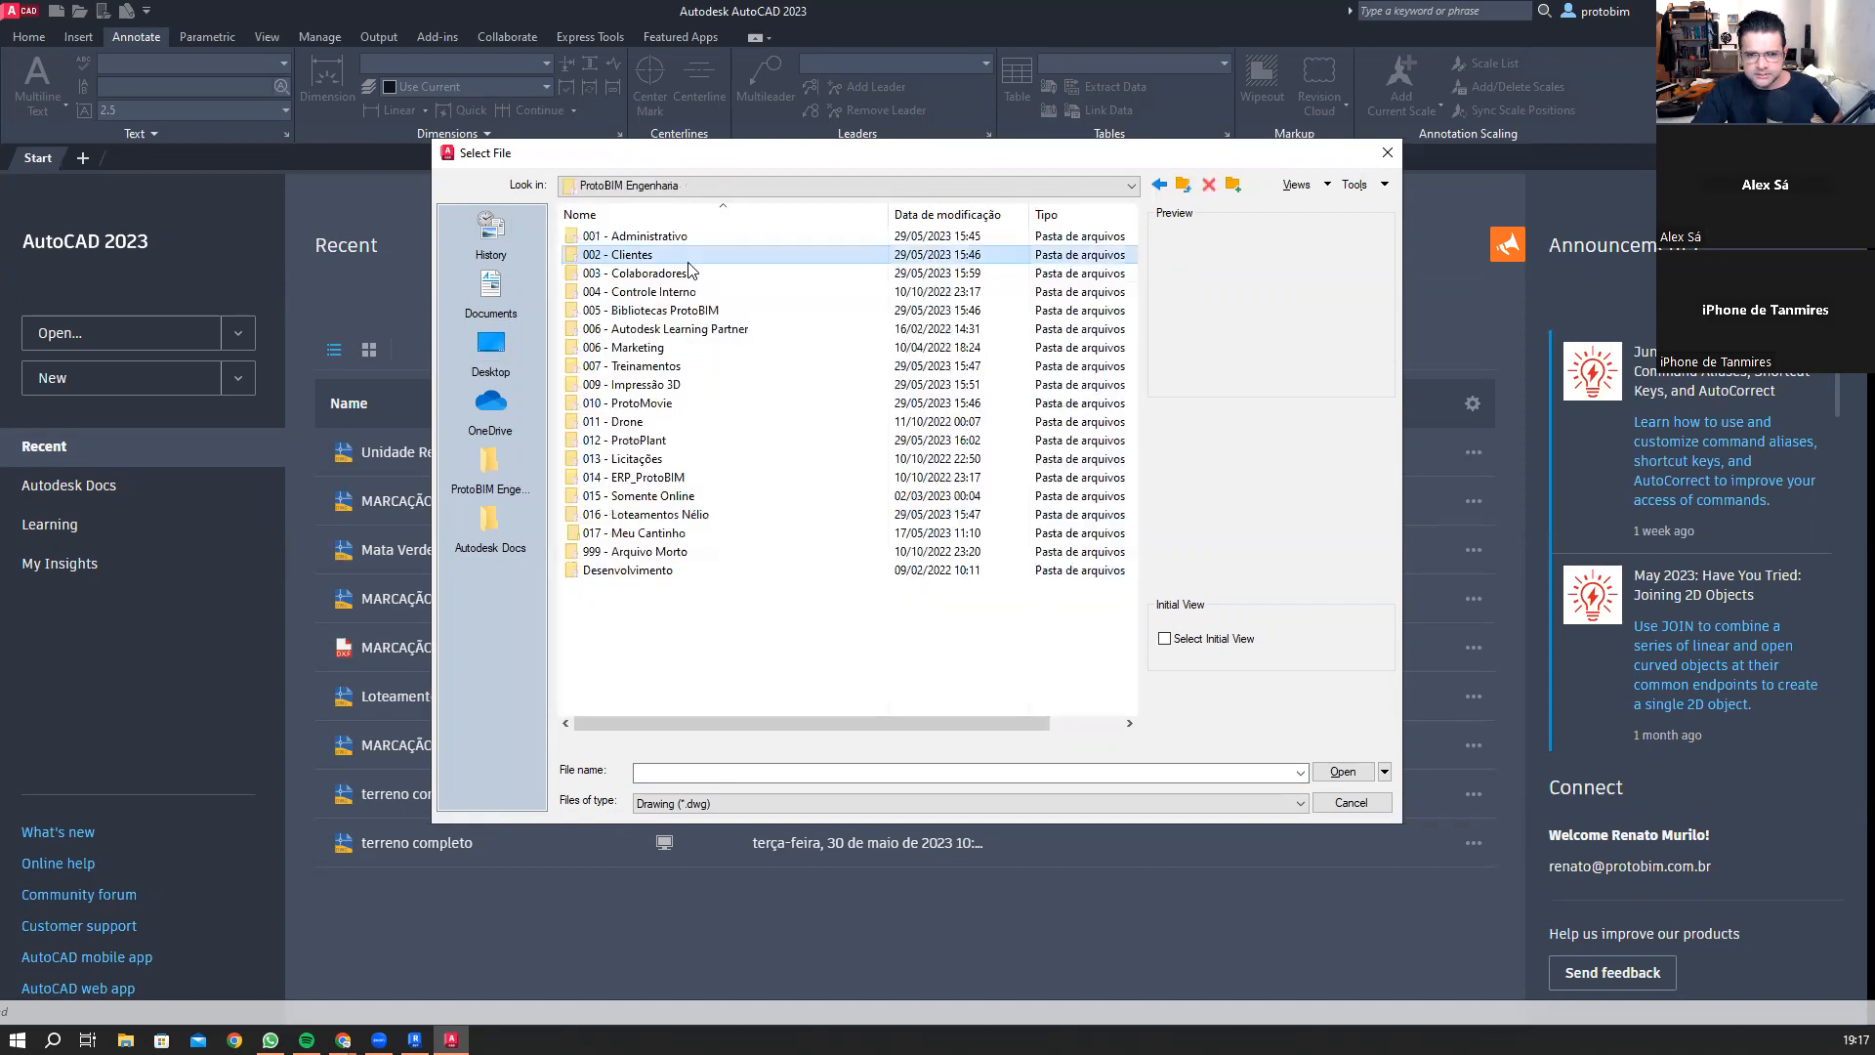
pyautogui.doubleClick(664, 369)
pyautogui.doubleClick(668, 255)
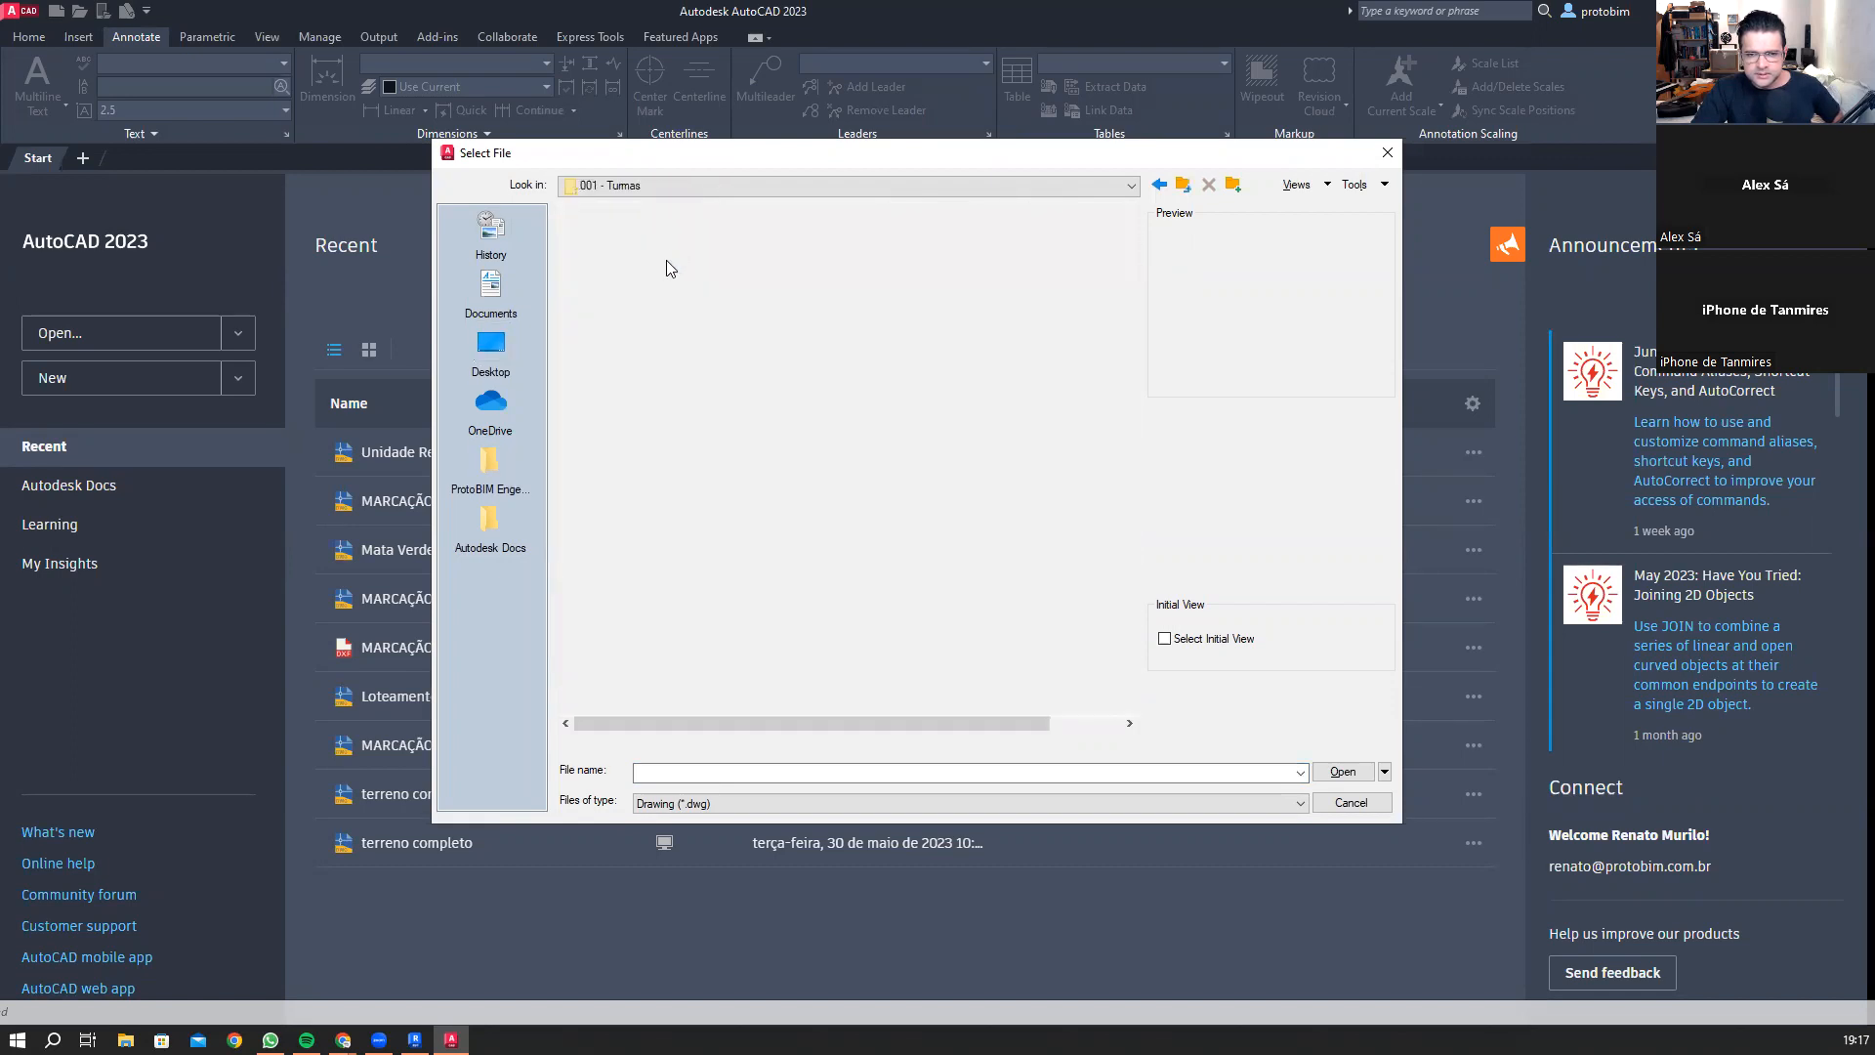
pyautogui.doubleClick(642, 332)
pyautogui.doubleClick(670, 235)
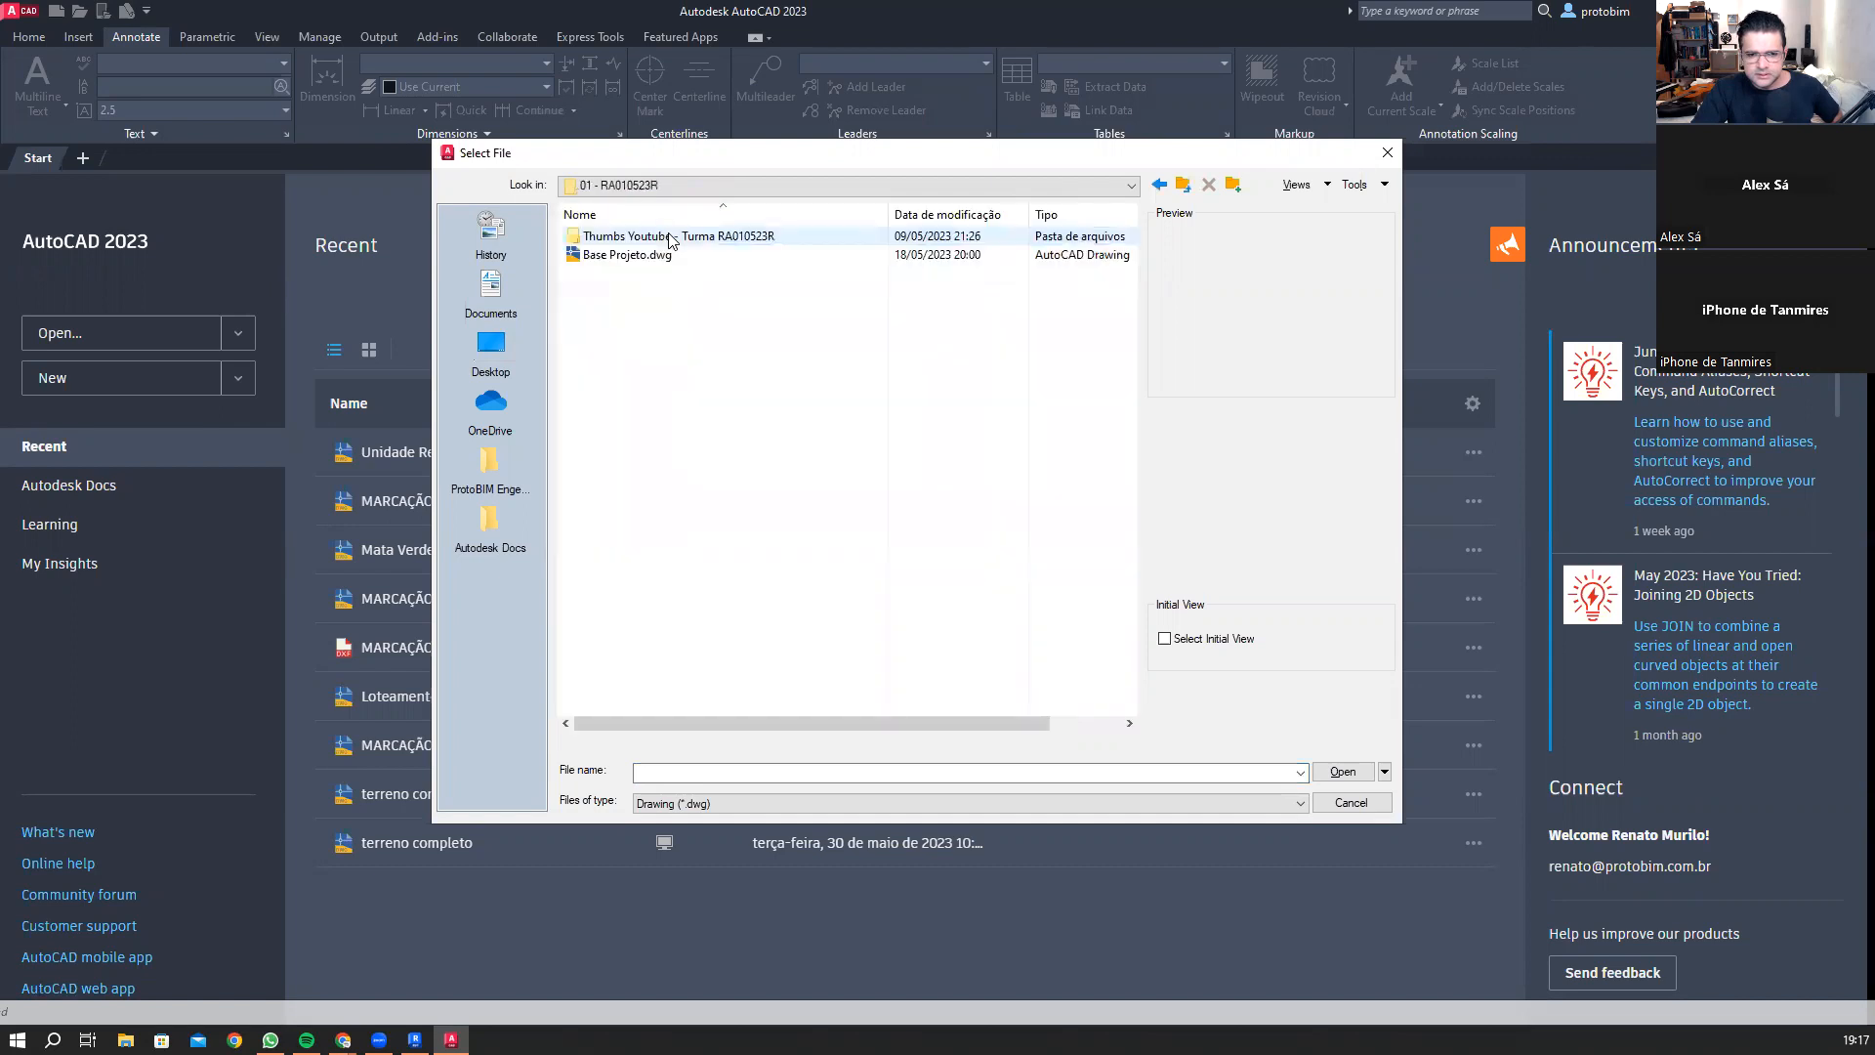
pyautogui.click(630, 254)
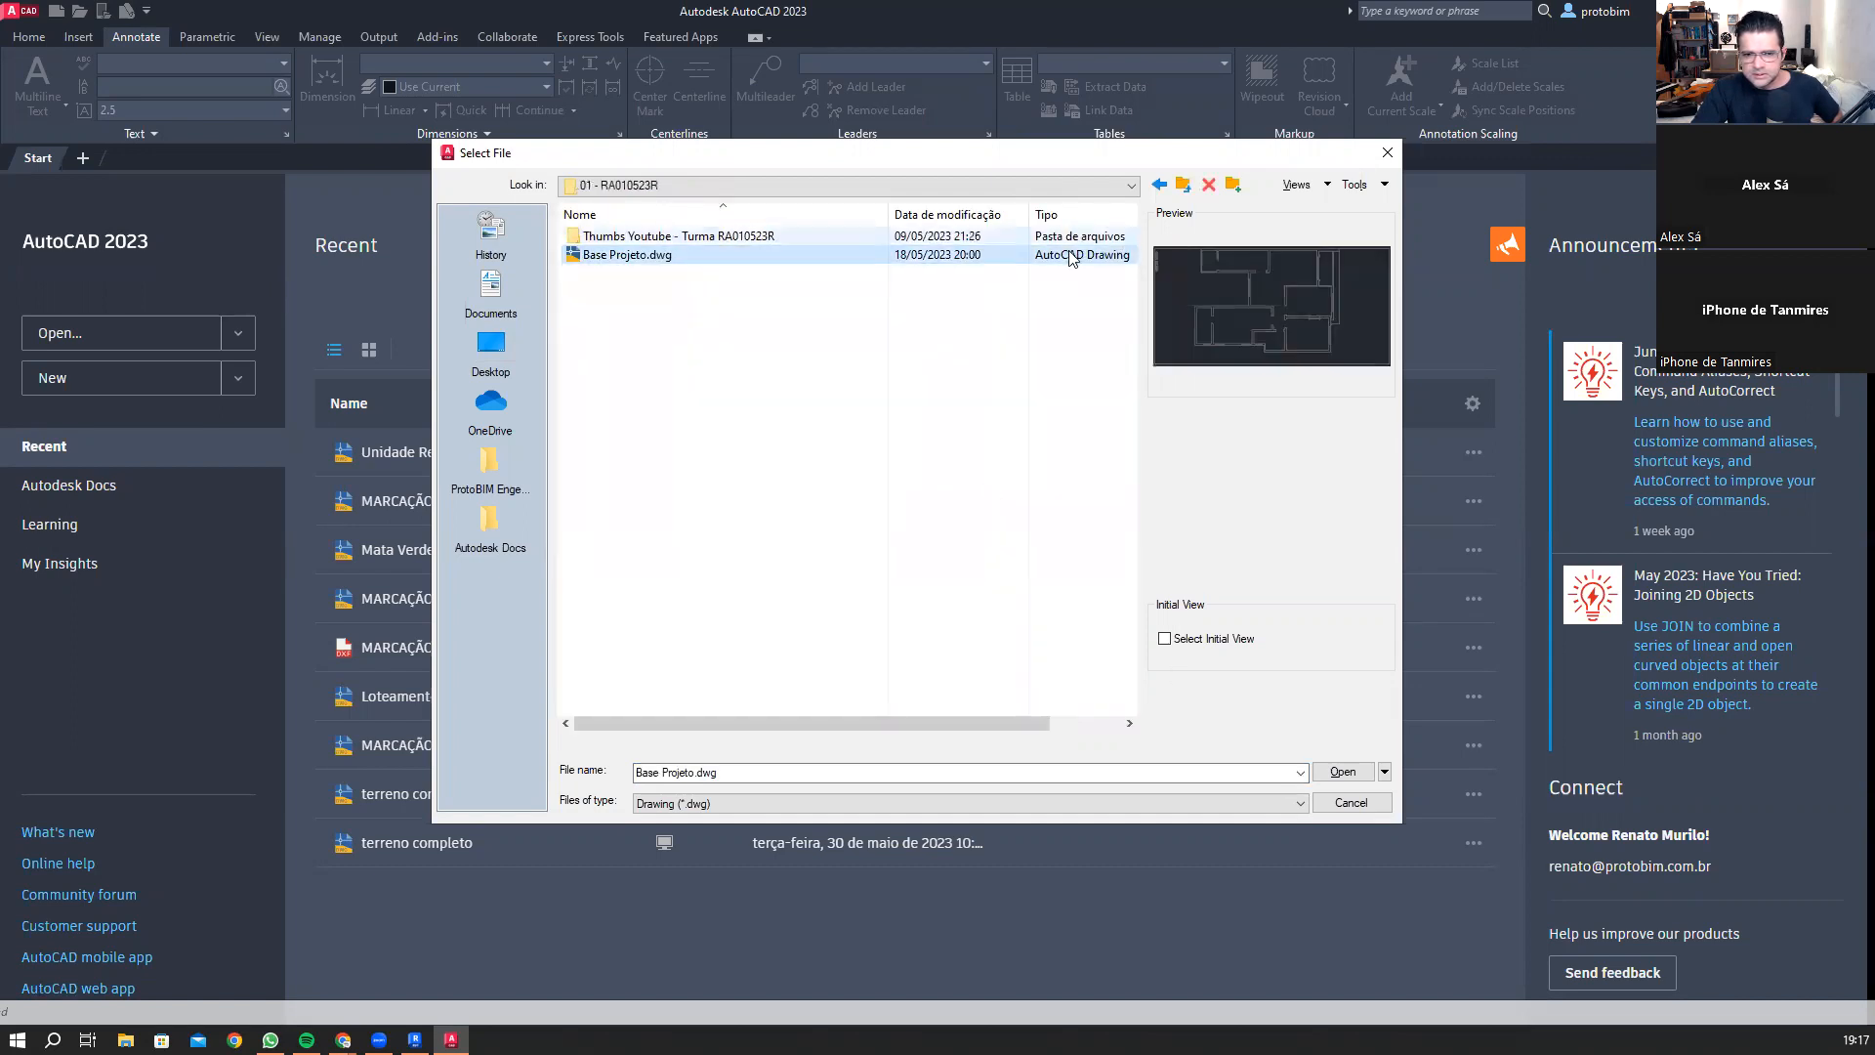
pyautogui.click(1183, 185)
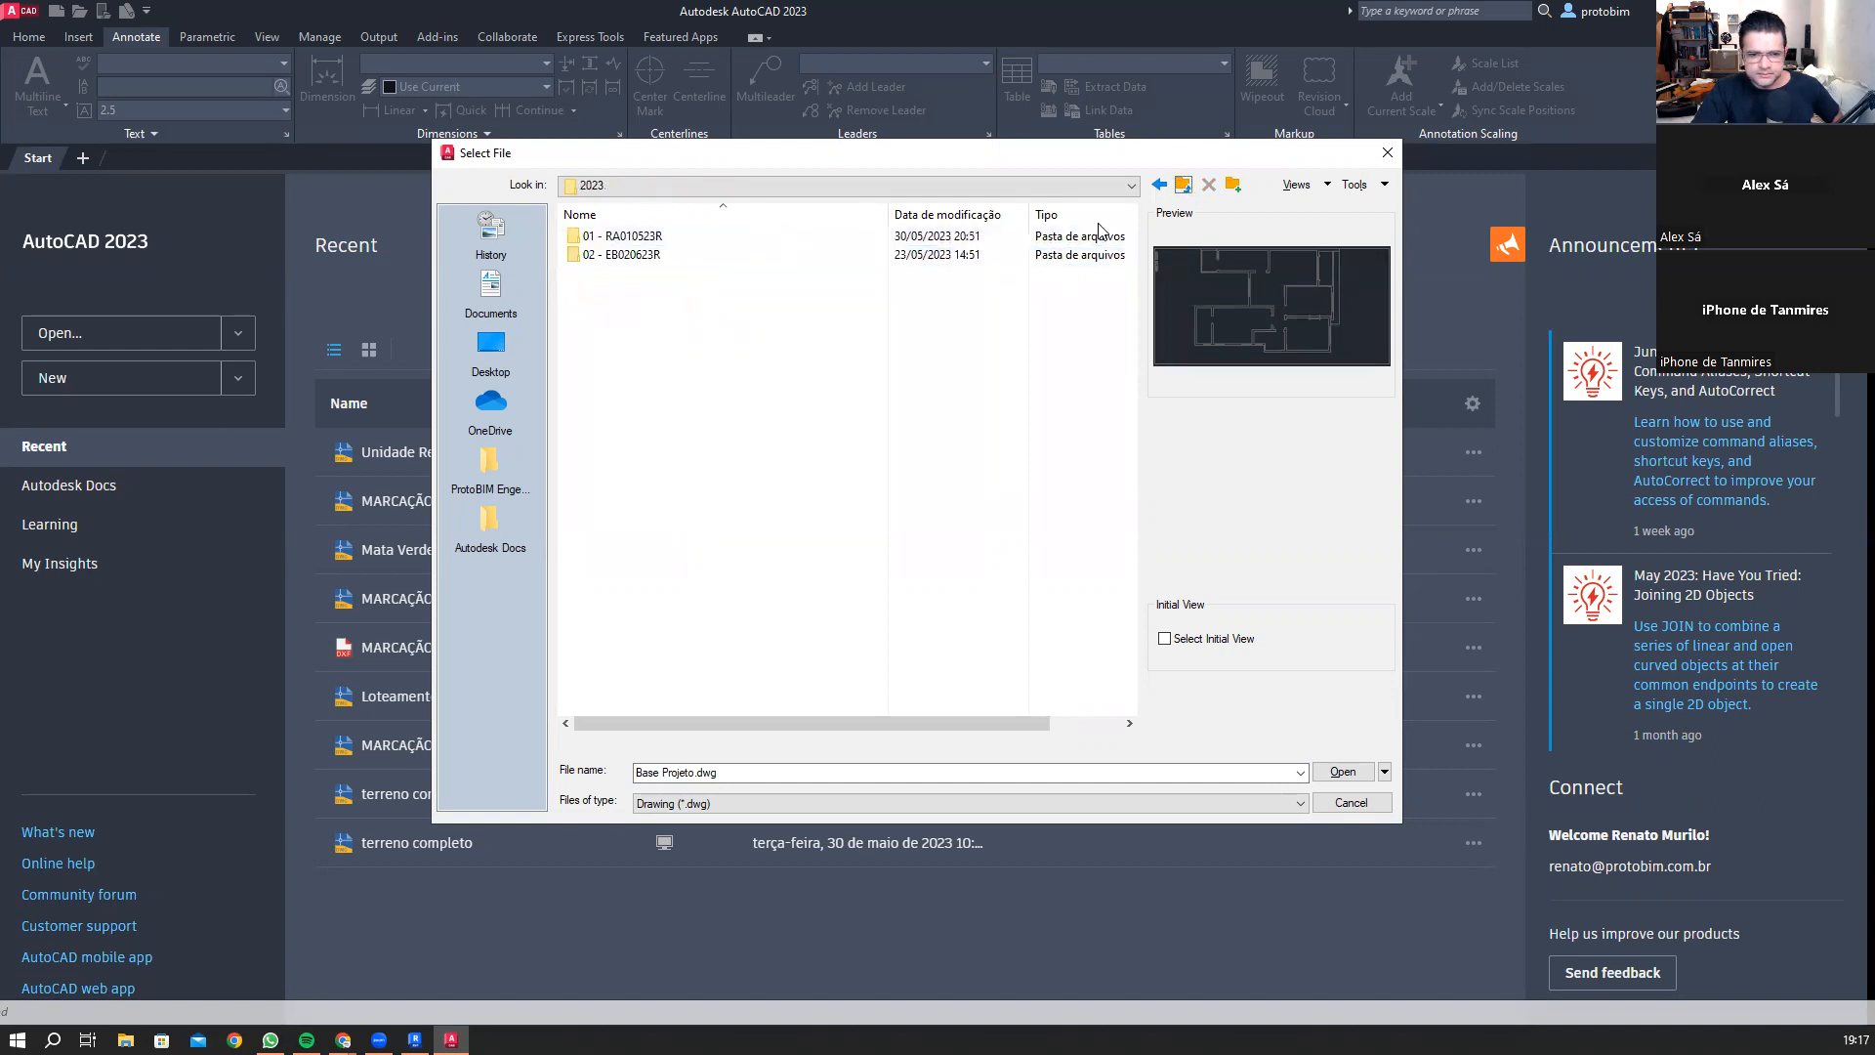
# Step: Browse through ProtoBIM Engenharia, 002 - Clientes and Marinho Empreendimentos to the 008 - Alameda das Flores project folder
pyautogui.click(491, 357)
pyautogui.doubleClick(633, 273)
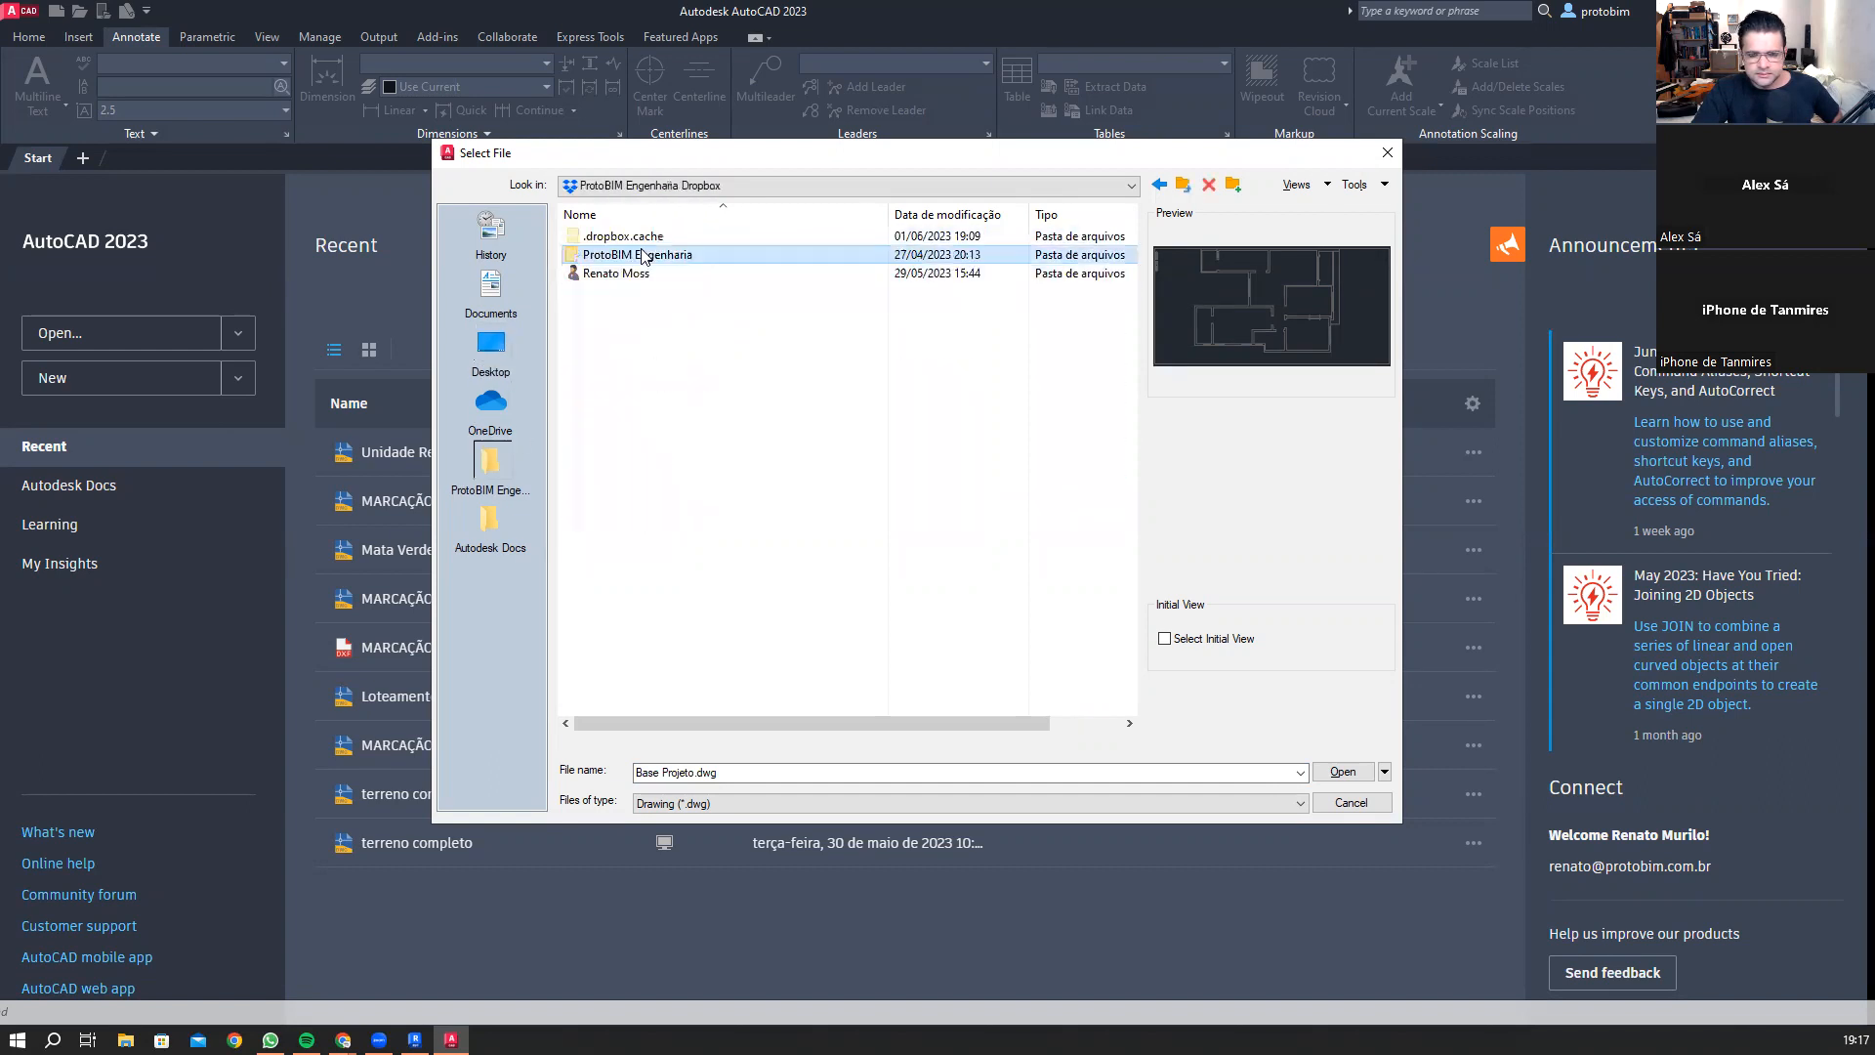
pyautogui.doubleClick(642, 256)
pyautogui.doubleClick(644, 495)
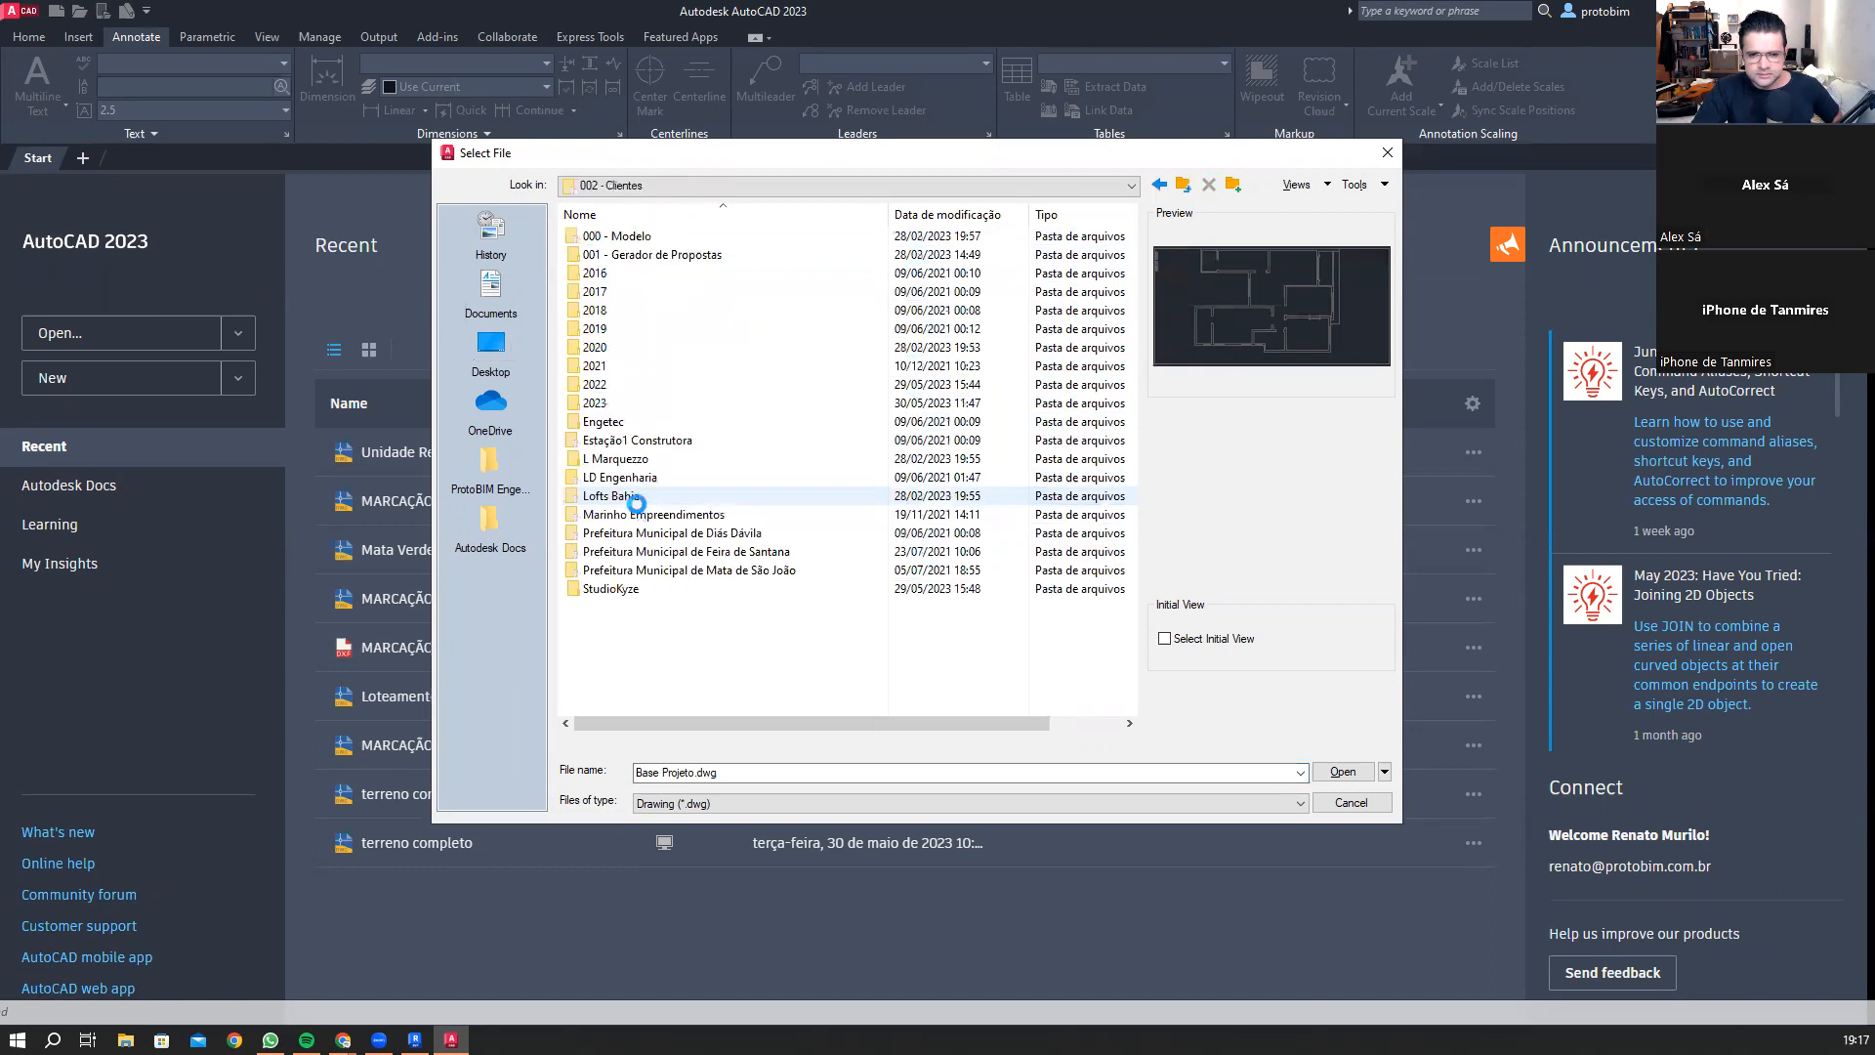
pyautogui.click(1180, 183)
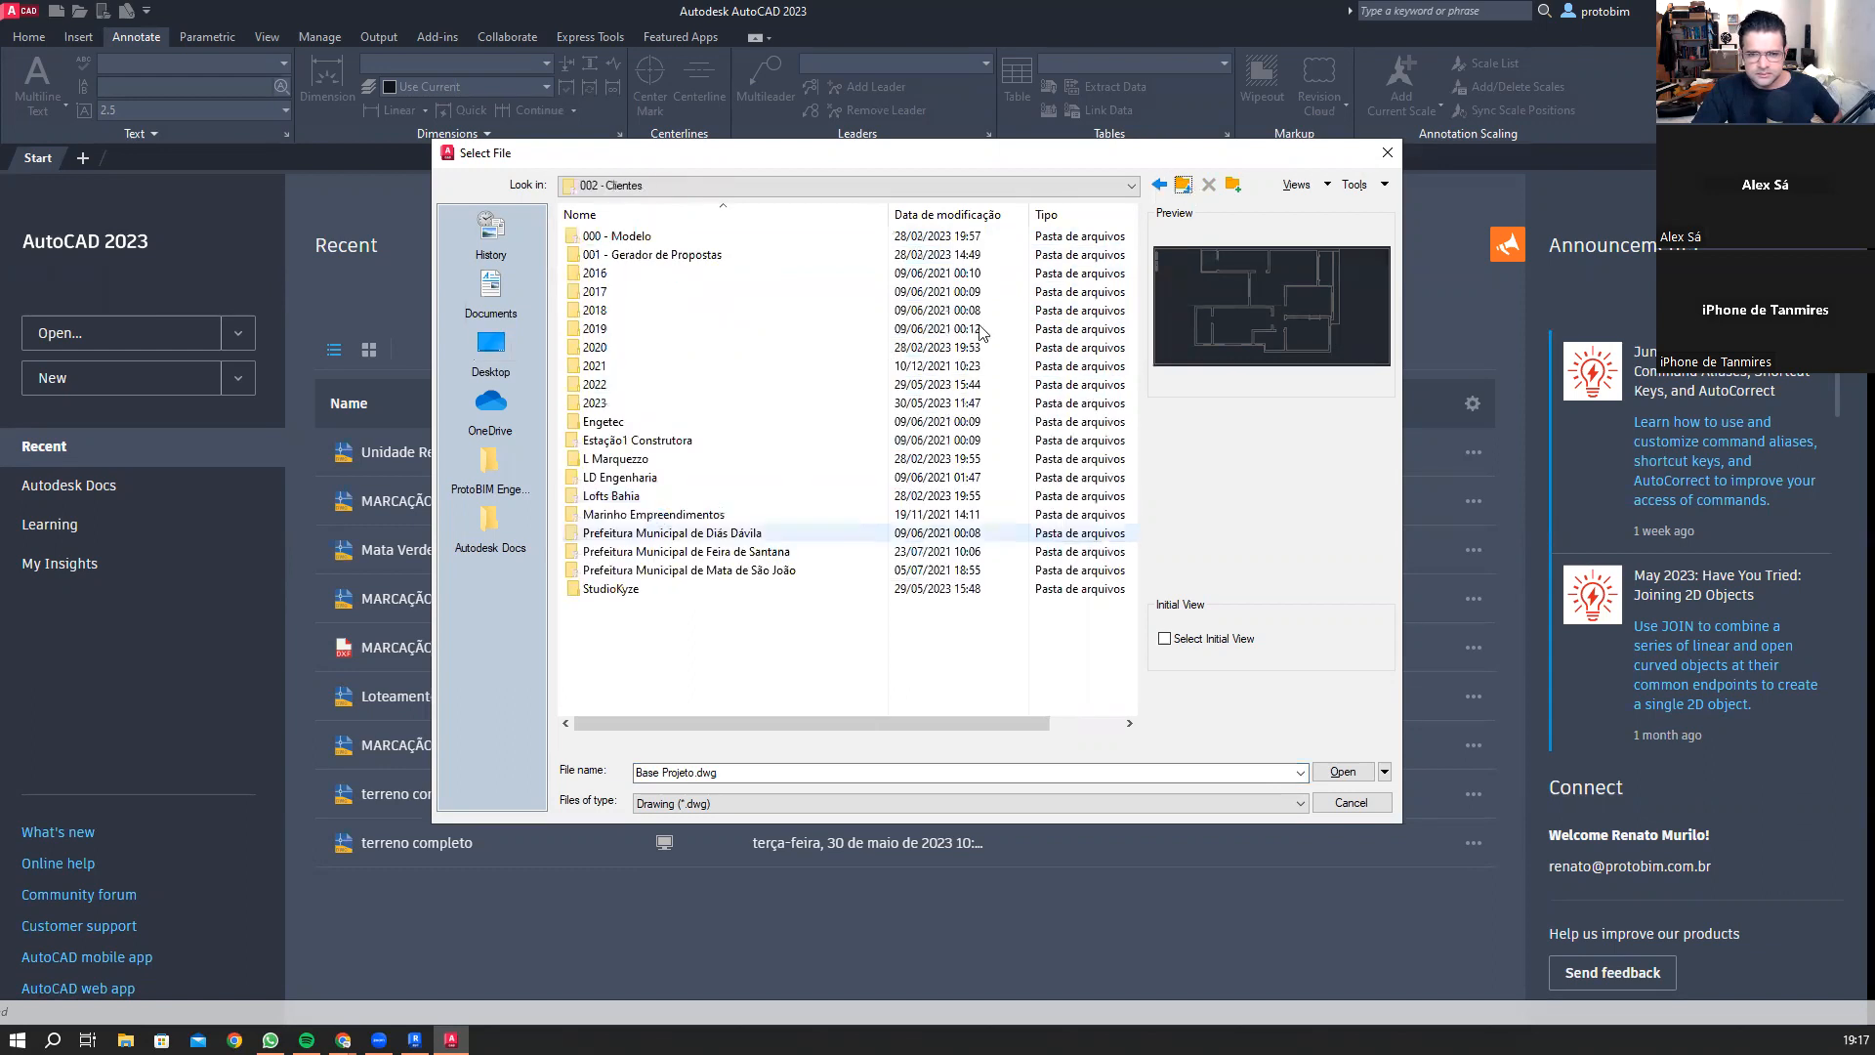
pyautogui.doubleClick(672, 515)
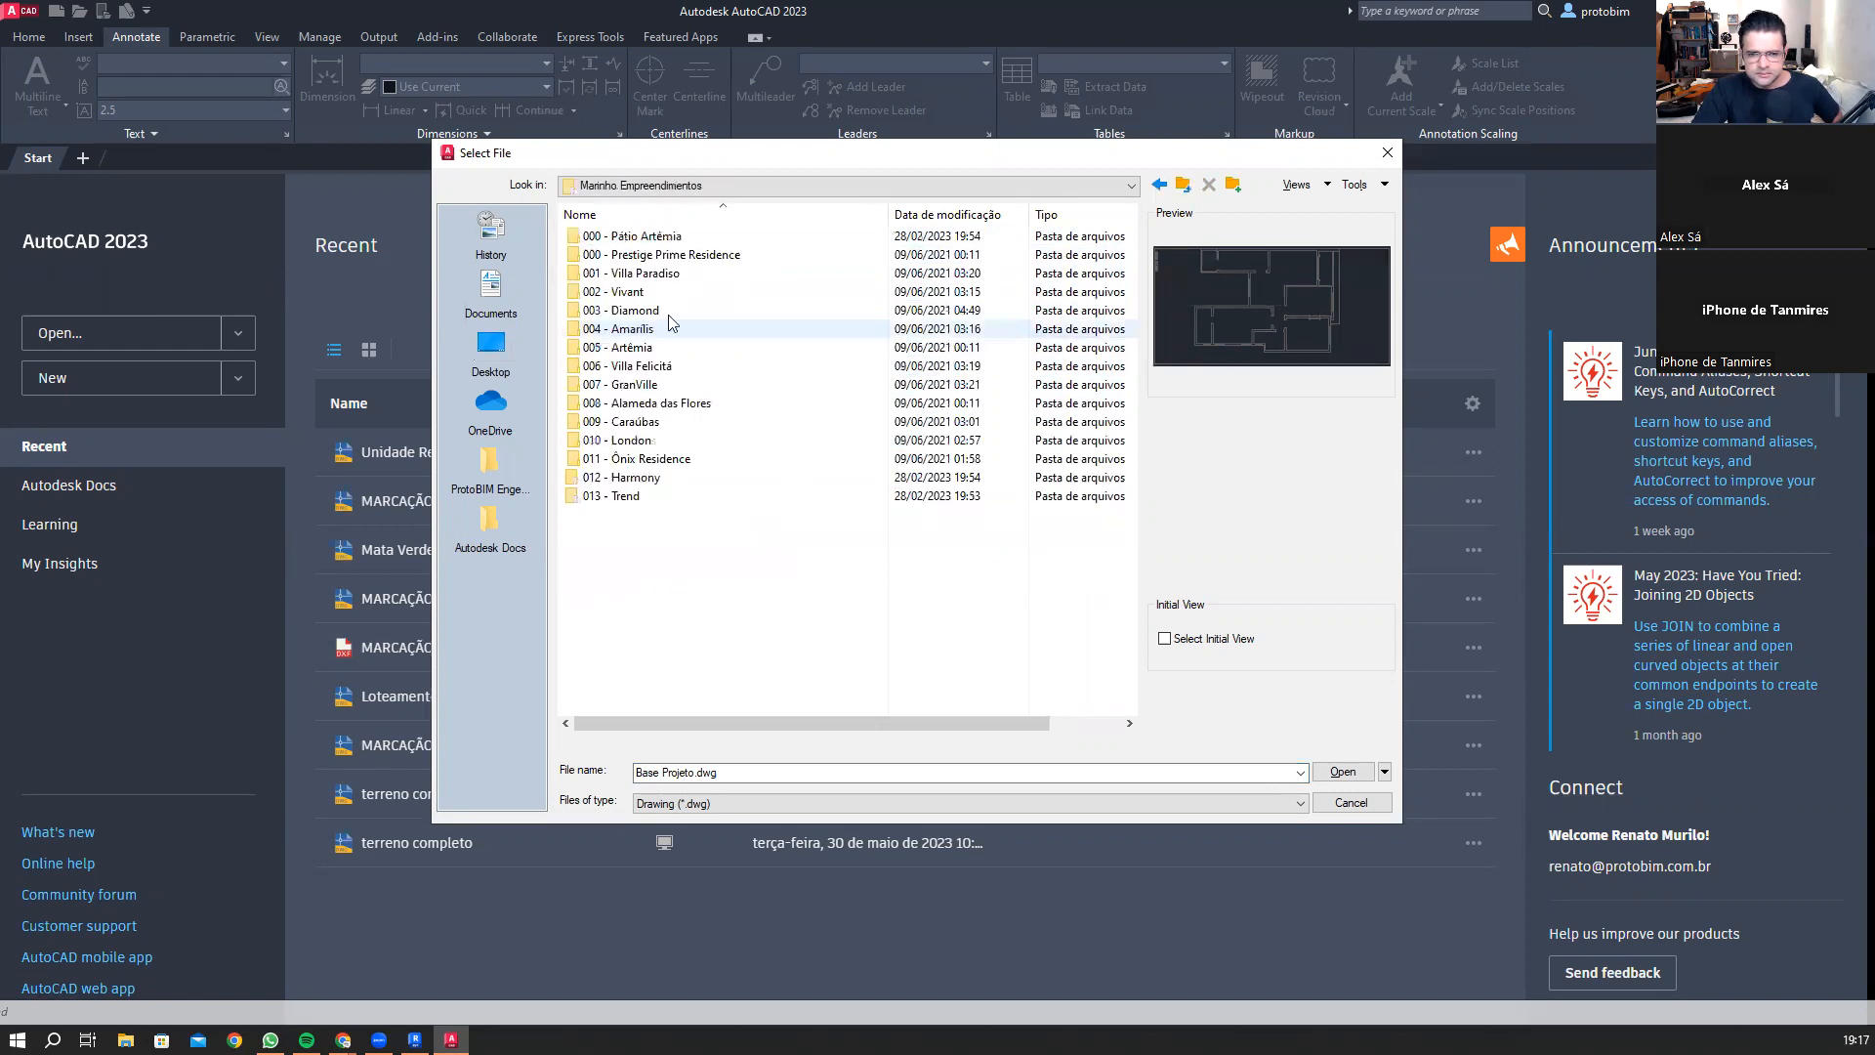
pyautogui.doubleClick(688, 406)
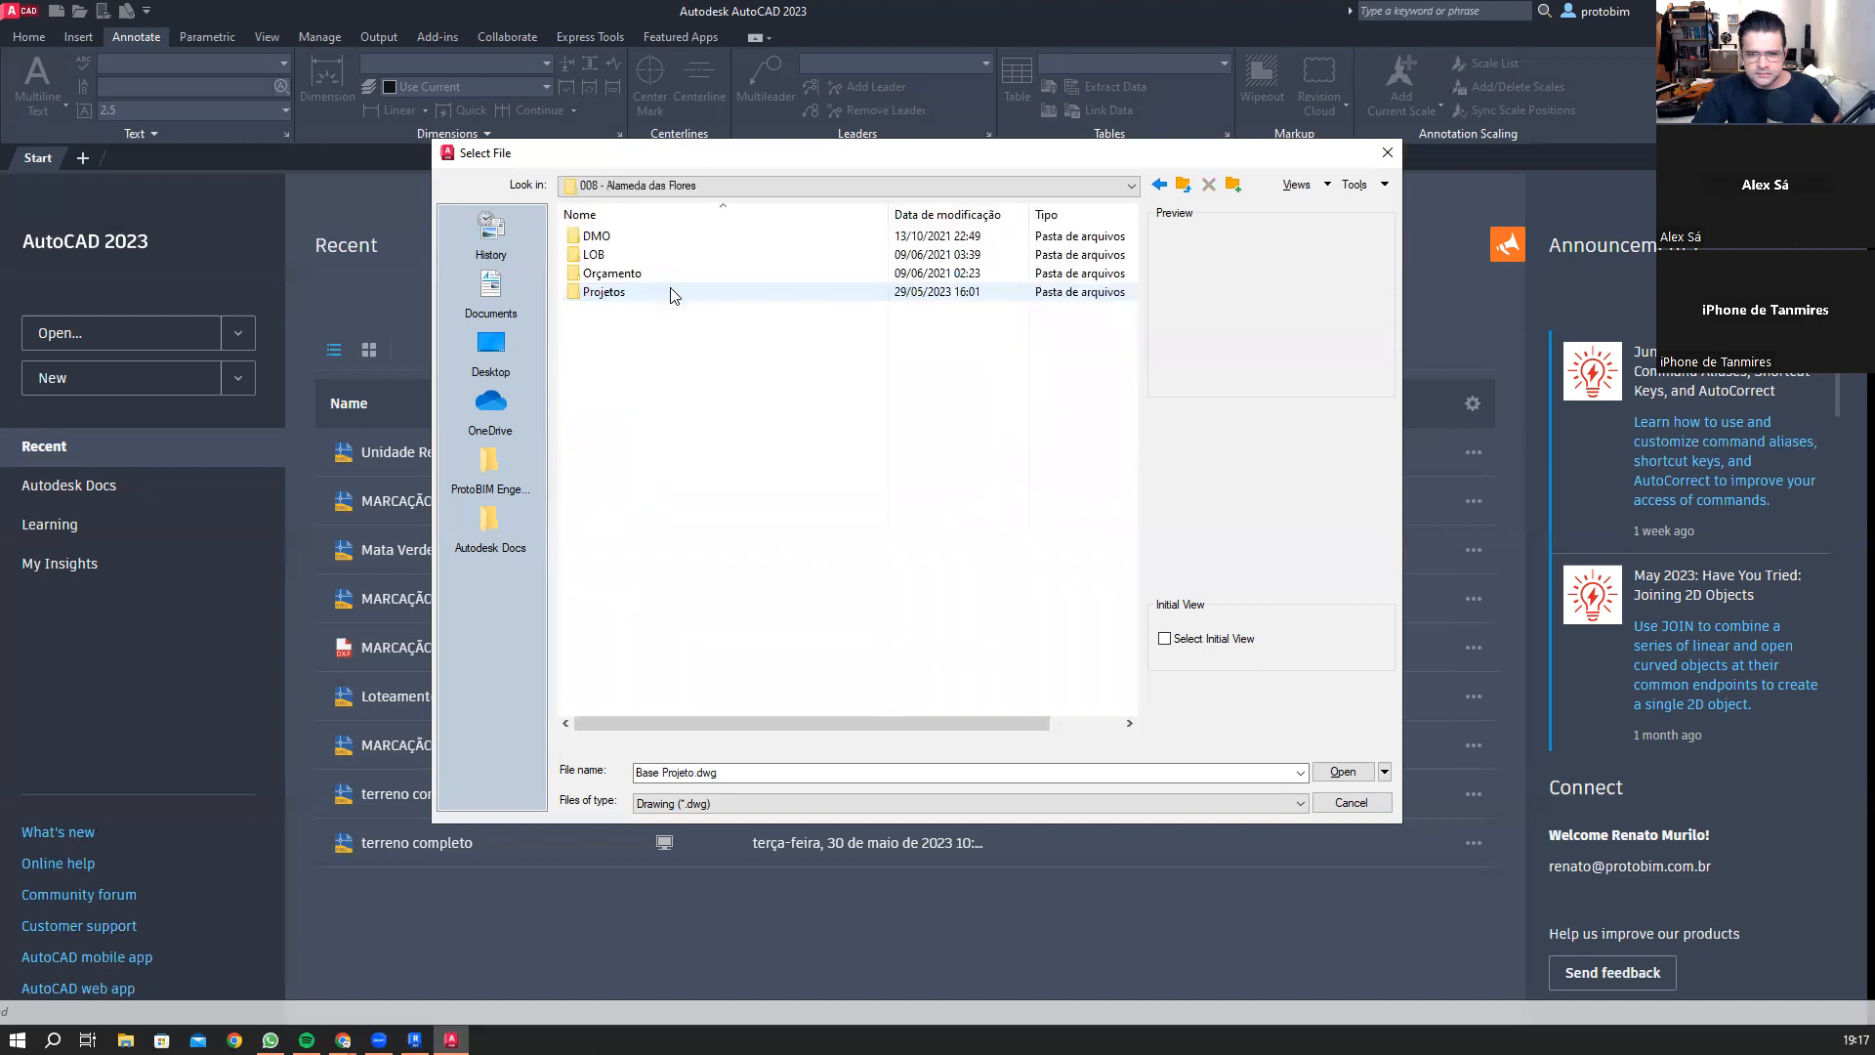
pyautogui.doubleClick(670, 294)
pyautogui.click(685, 273)
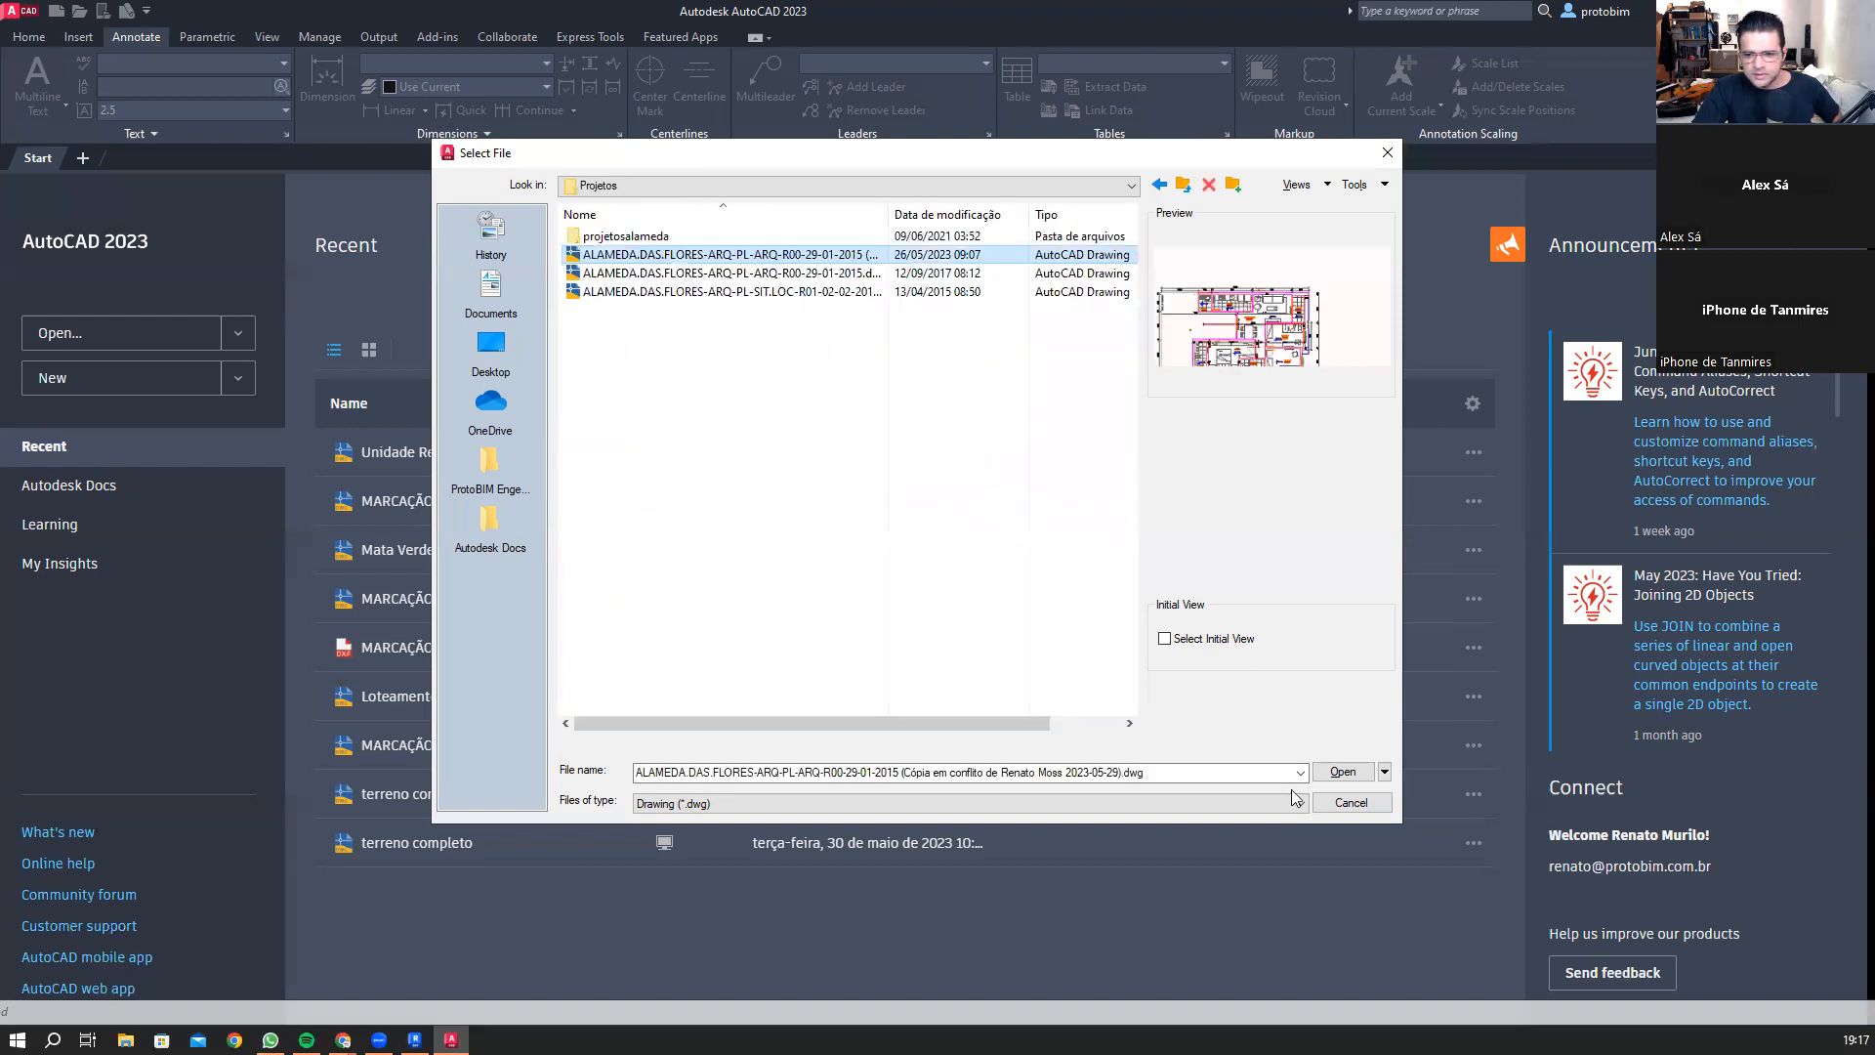
pyautogui.click(1343, 772)
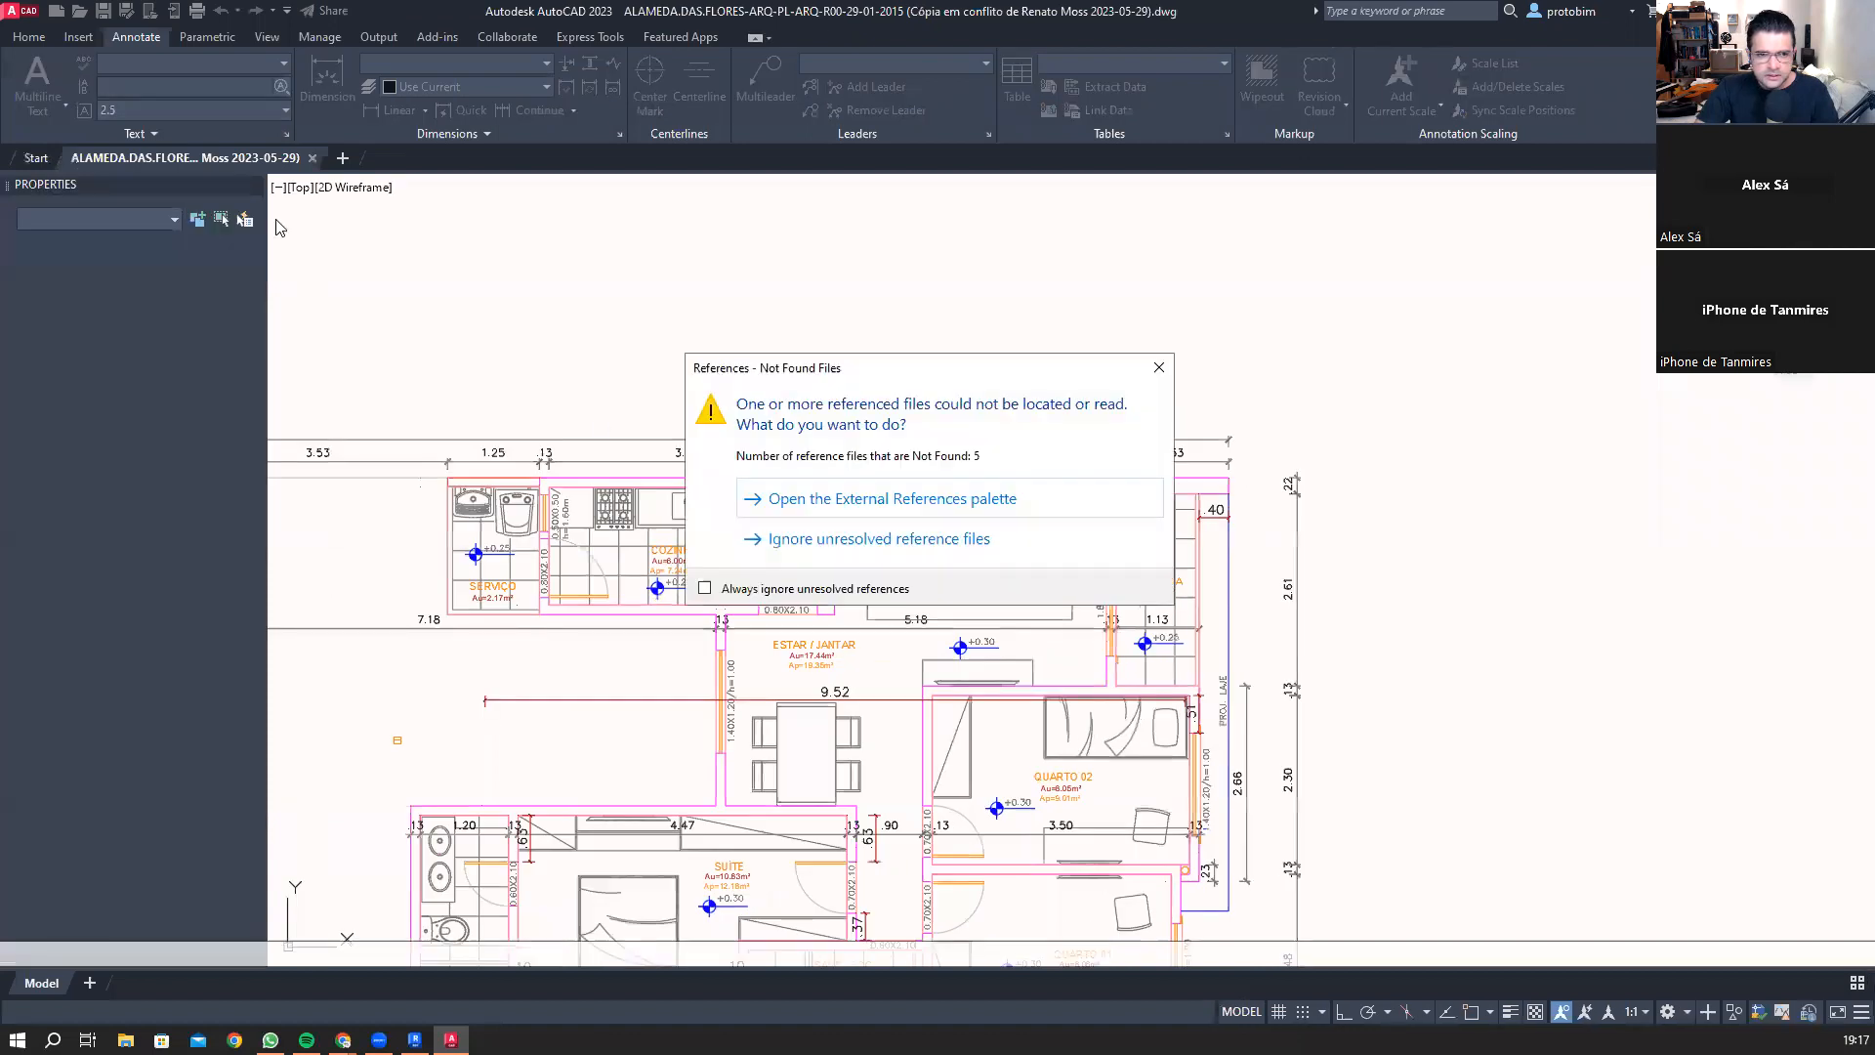
pyautogui.click(830, 552)
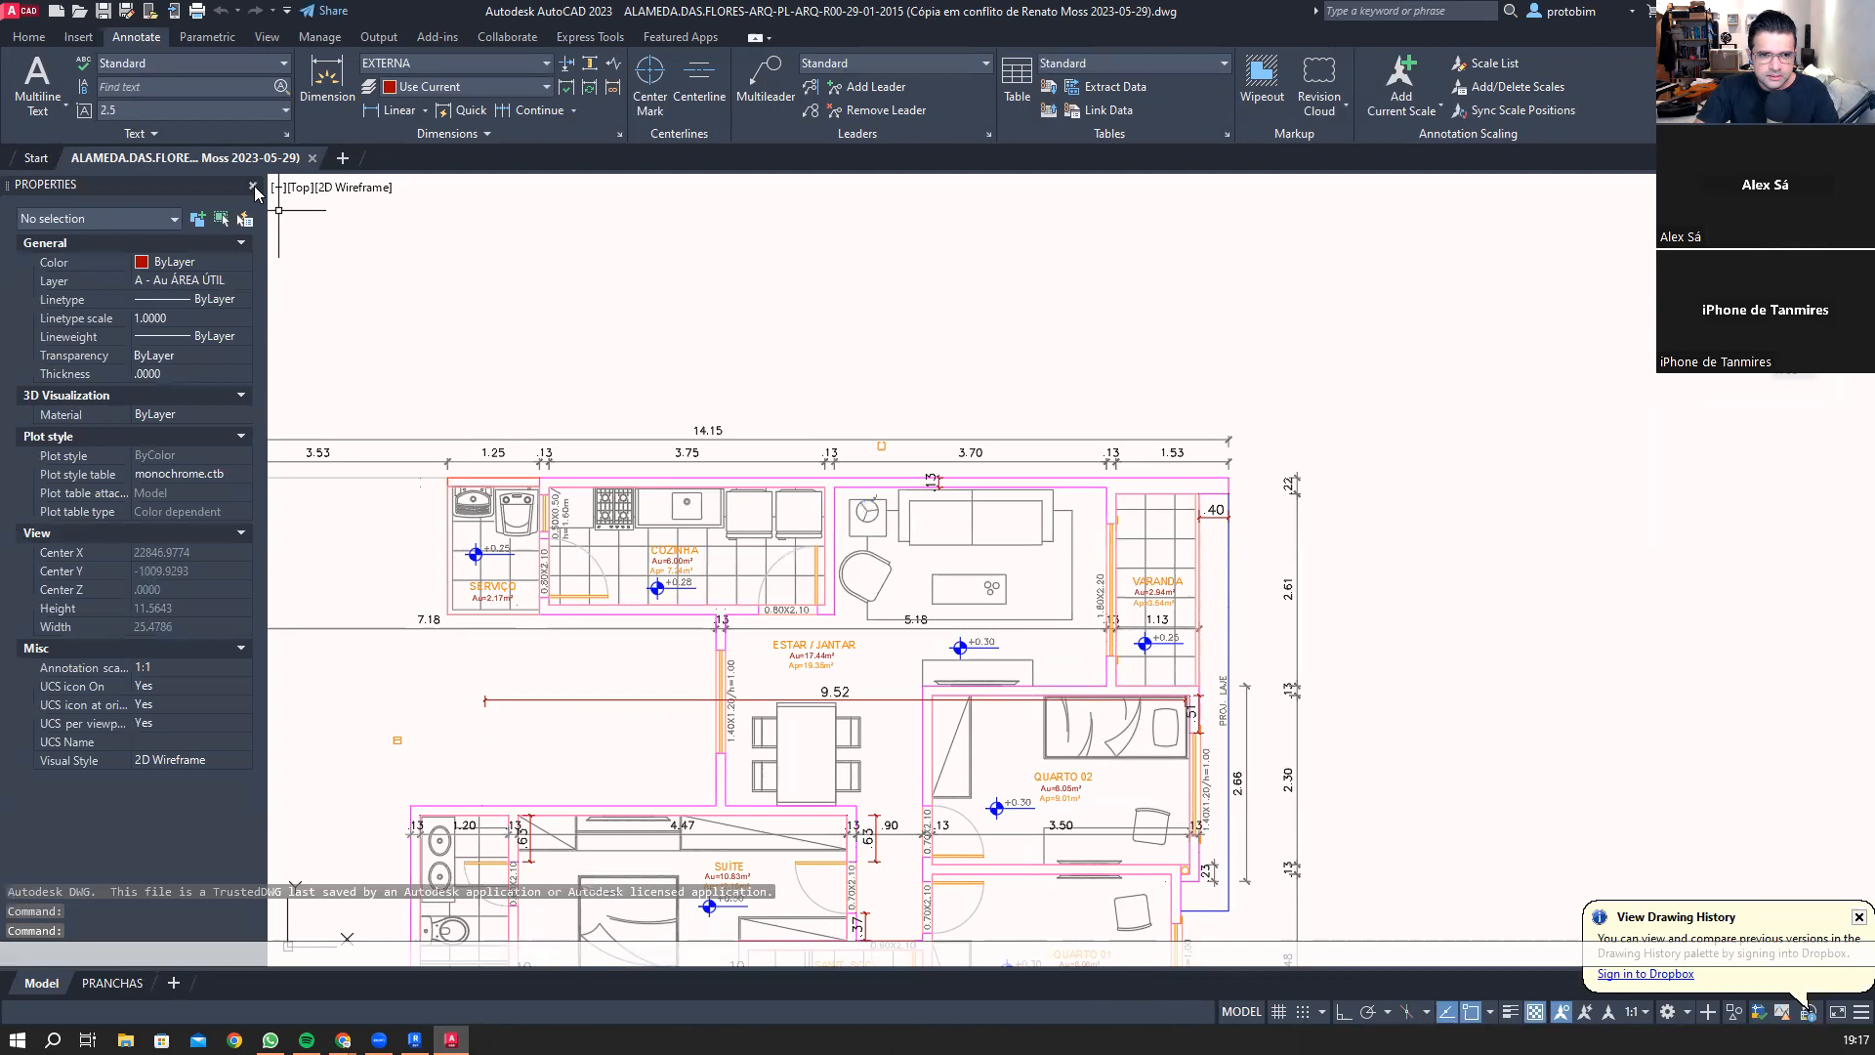
pyautogui.click(253, 187)
# Step: Add a vertical linear dimension from the floor surface to the FORRO line in the ESTAR / JANTAR section
pyautogui.scroll(-2, 651, 473)
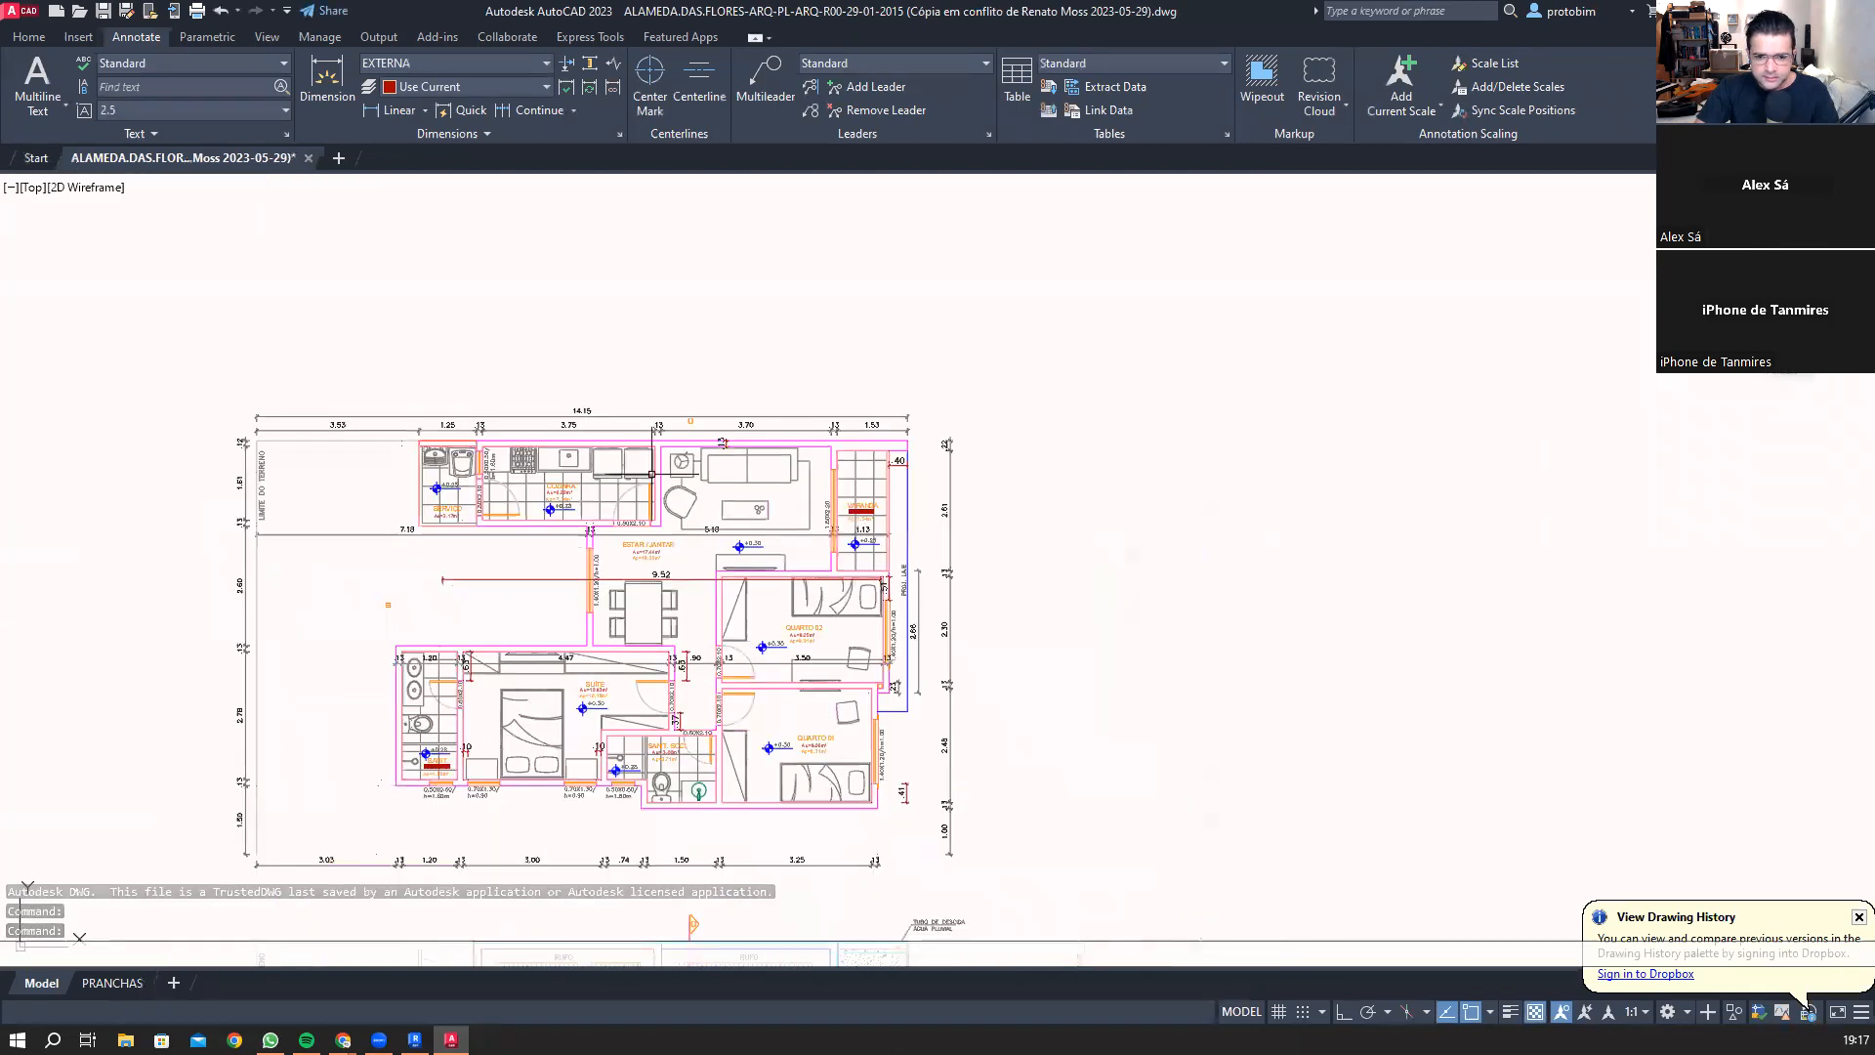
pyautogui.scroll(-2, 879, 478)
pyautogui.moveTo(810, 629)
pyautogui.mouseDown(button='middle')
pyautogui.moveTo(767, 369)
pyautogui.moveTo(804, 157)
pyautogui.mouseUp(button='middle')
pyautogui.scroll(8, 900, 717)
pyautogui.moveTo(677, 616)
pyautogui.mouseDown(button='middle')
pyautogui.moveTo(850, 577)
pyautogui.moveTo(757, 578)
pyautogui.mouseUp(button='middle')
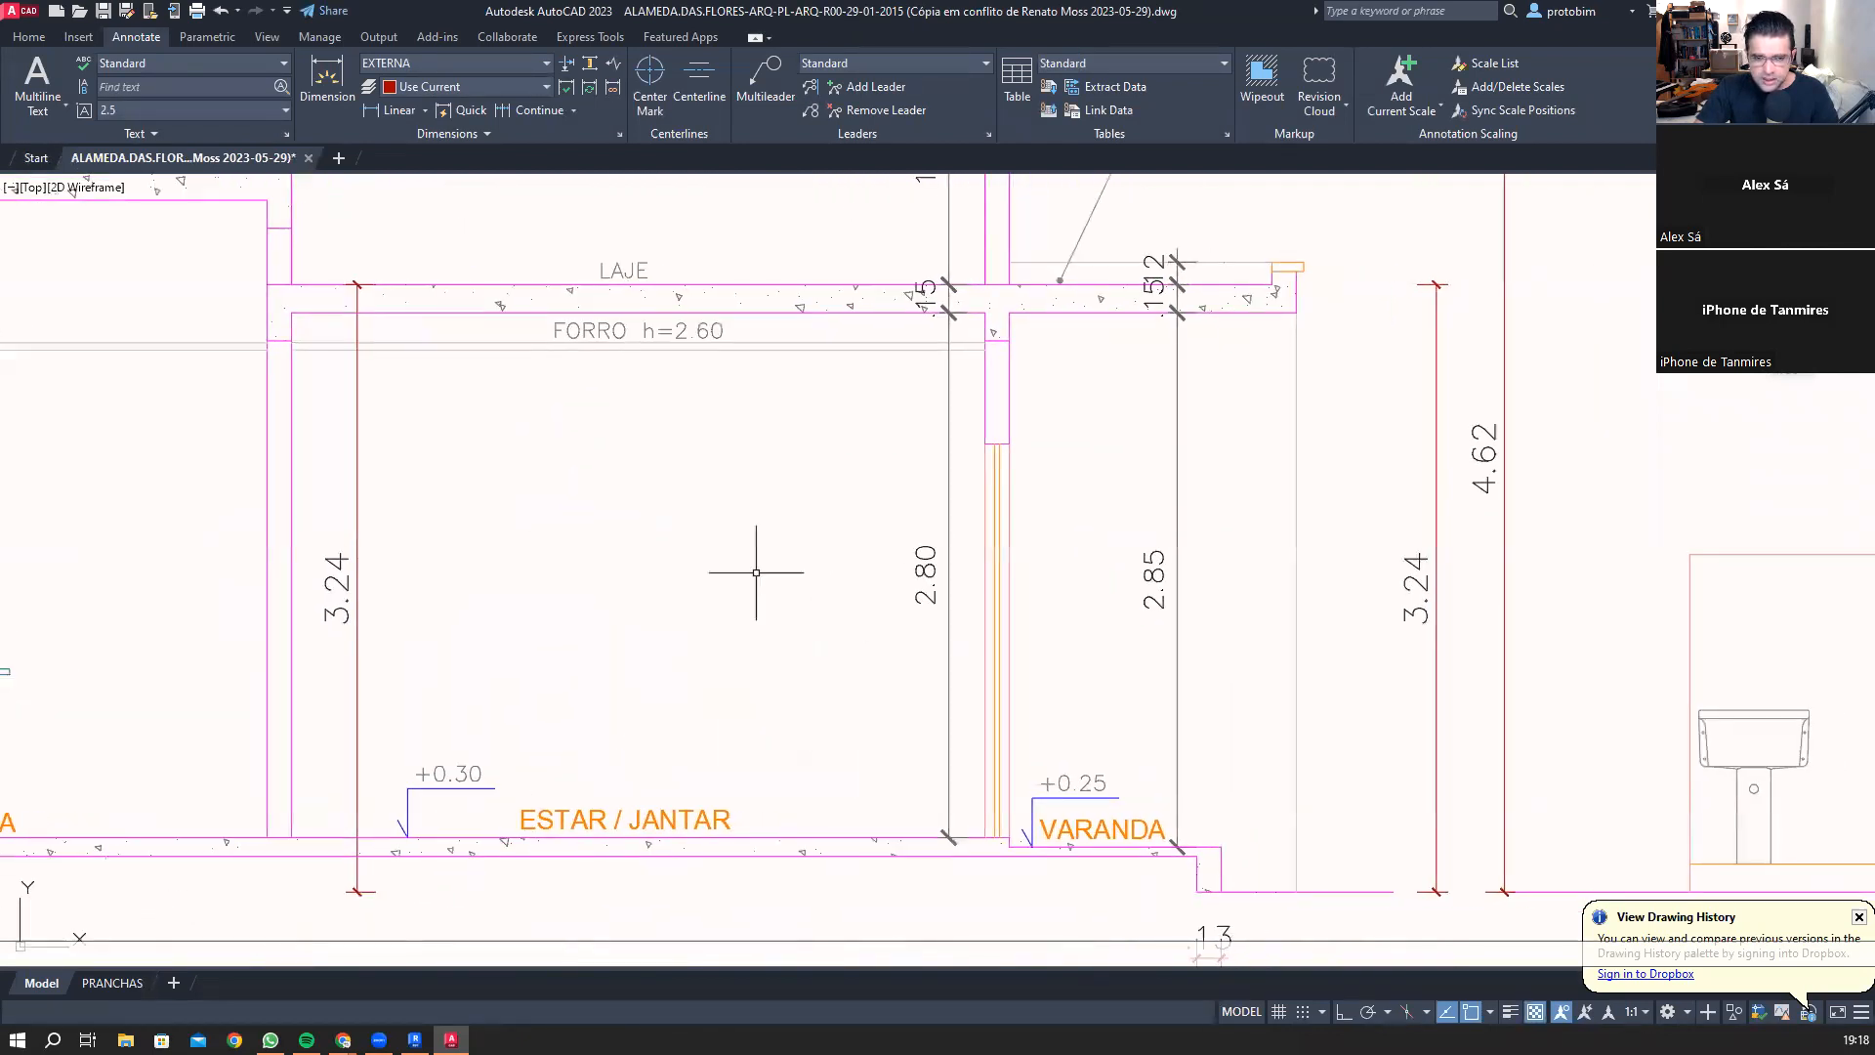
pyautogui.moveTo(799, 637); pyautogui.dragTo(779, 623, button='middle')
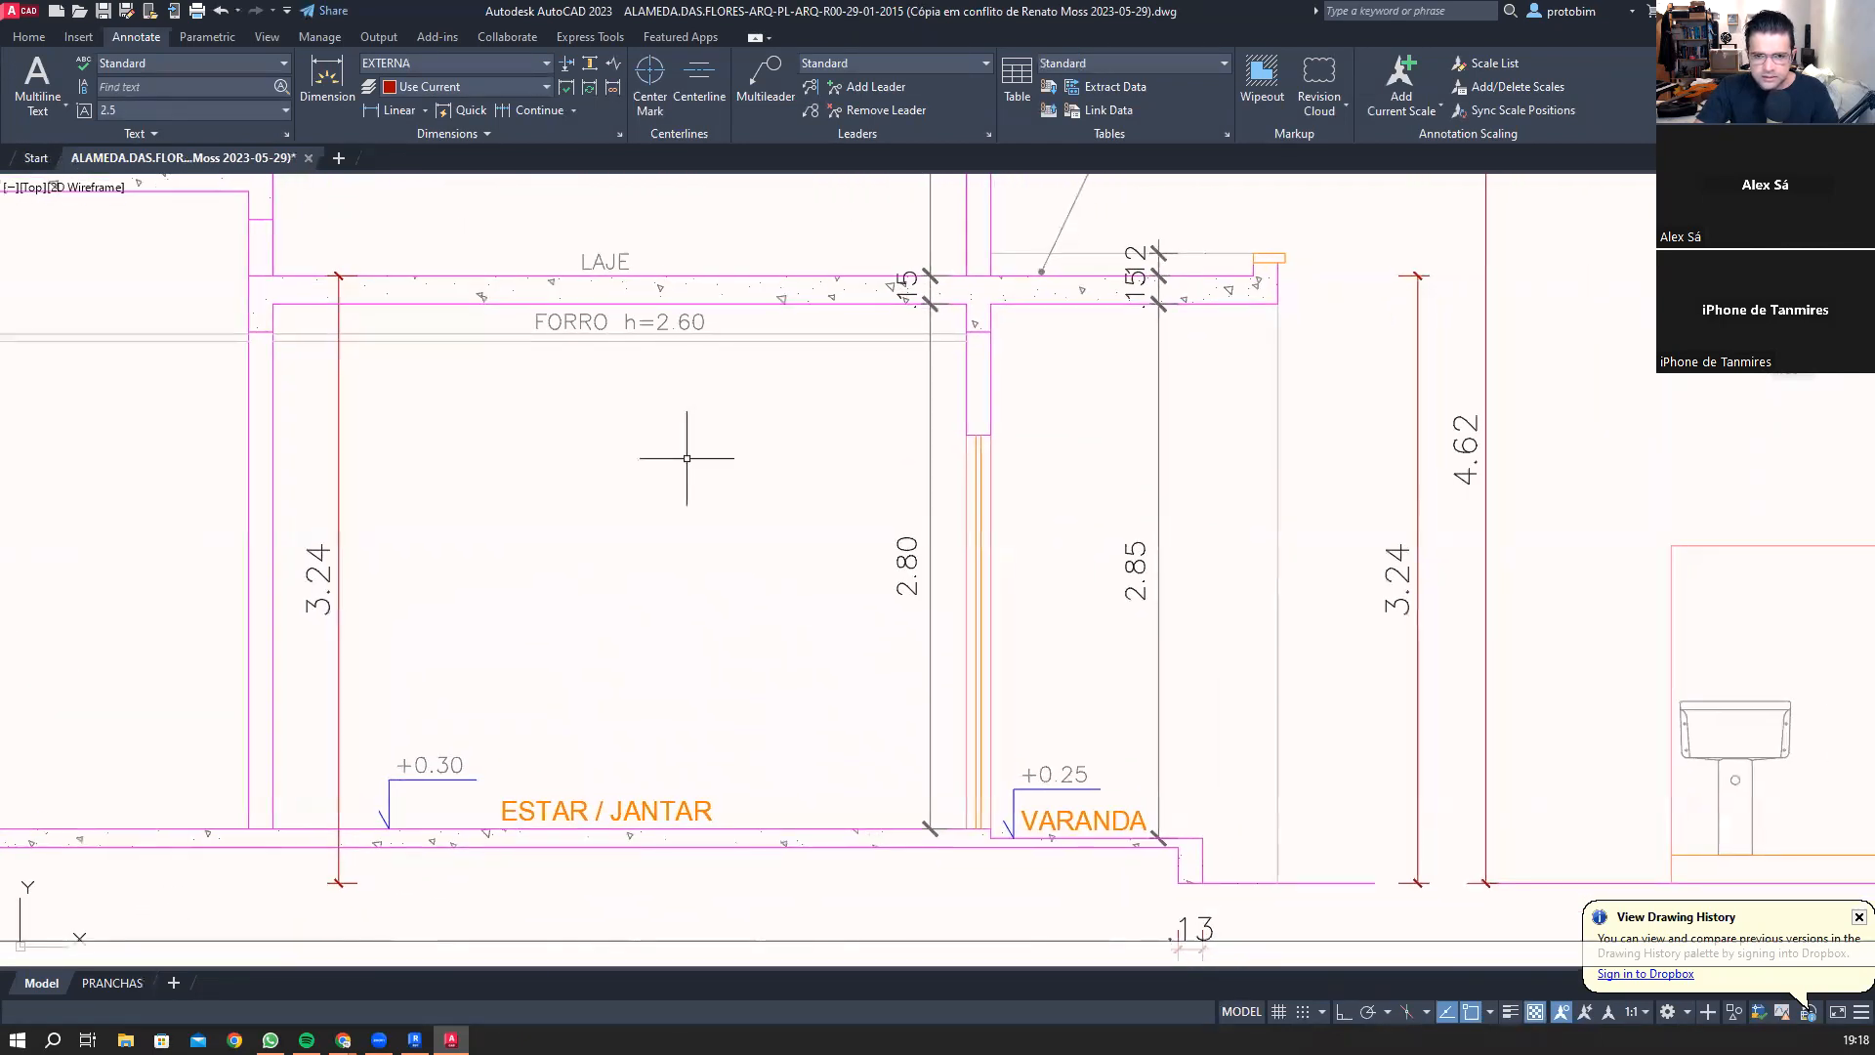
pyautogui.click(395, 109)
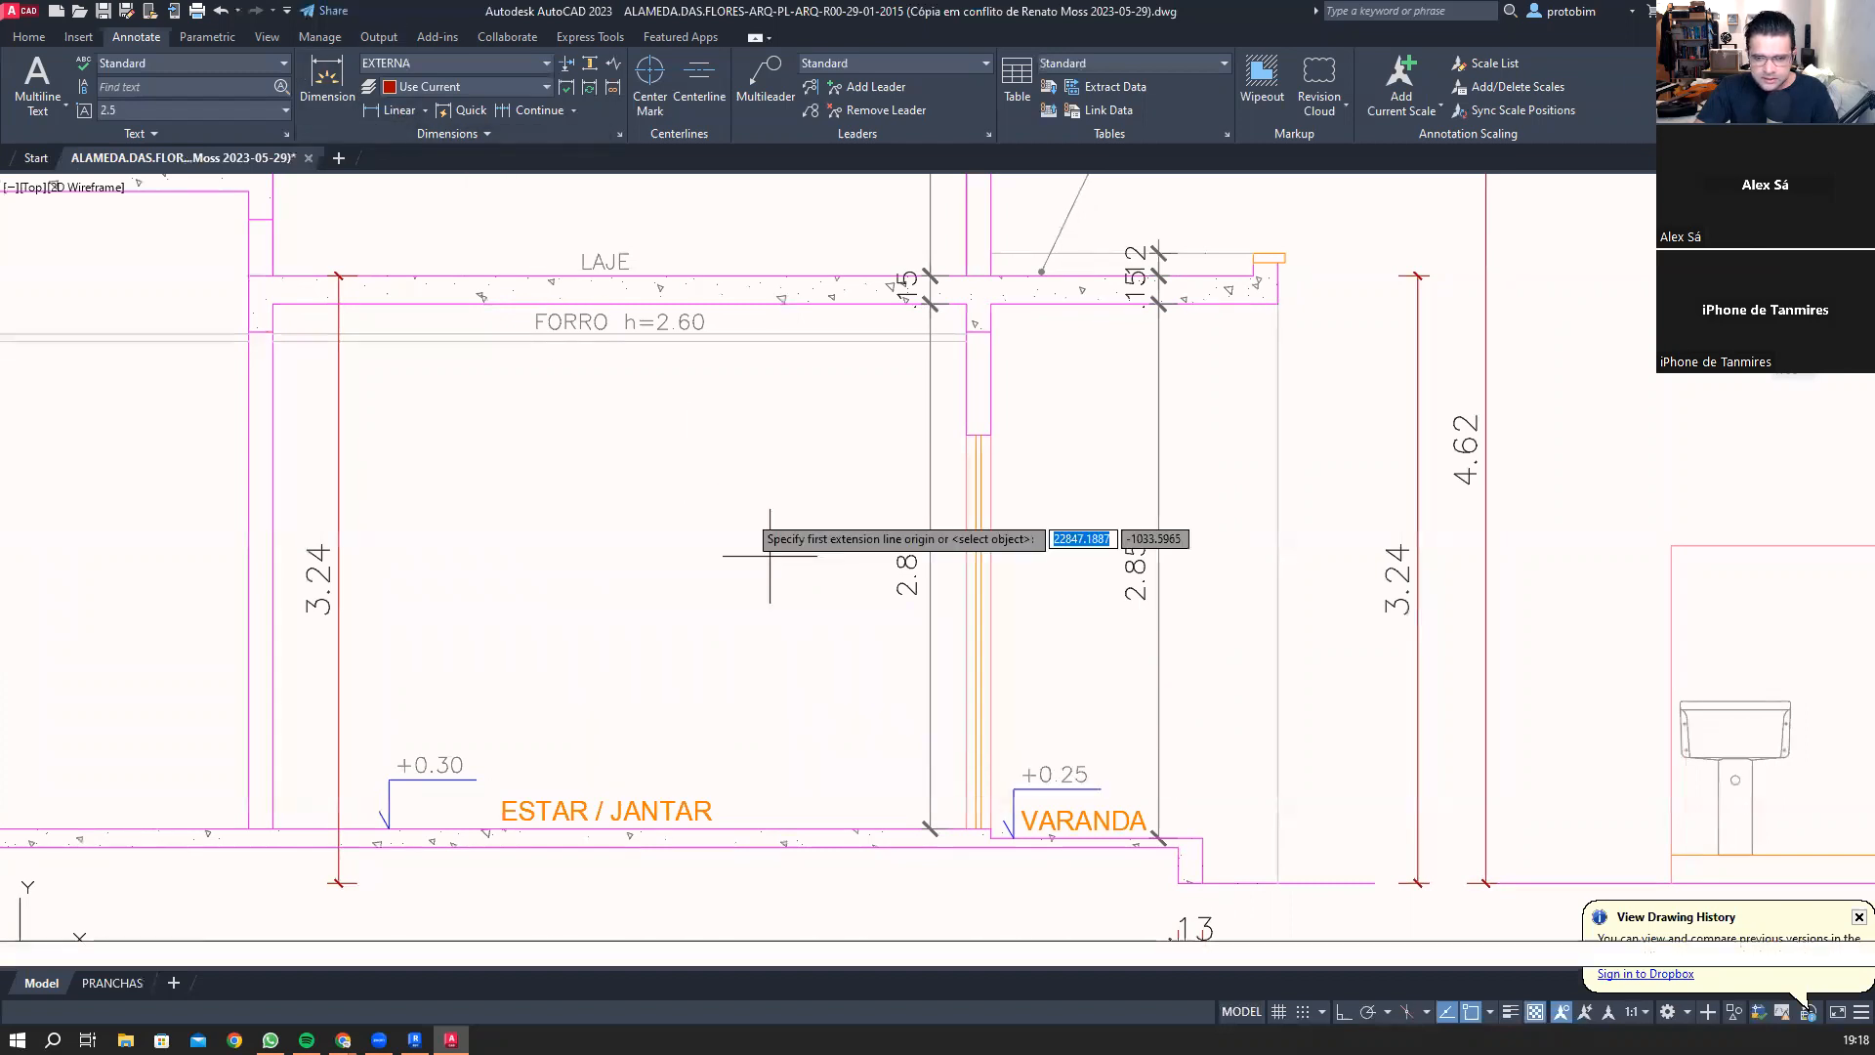
pyautogui.click(786, 829)
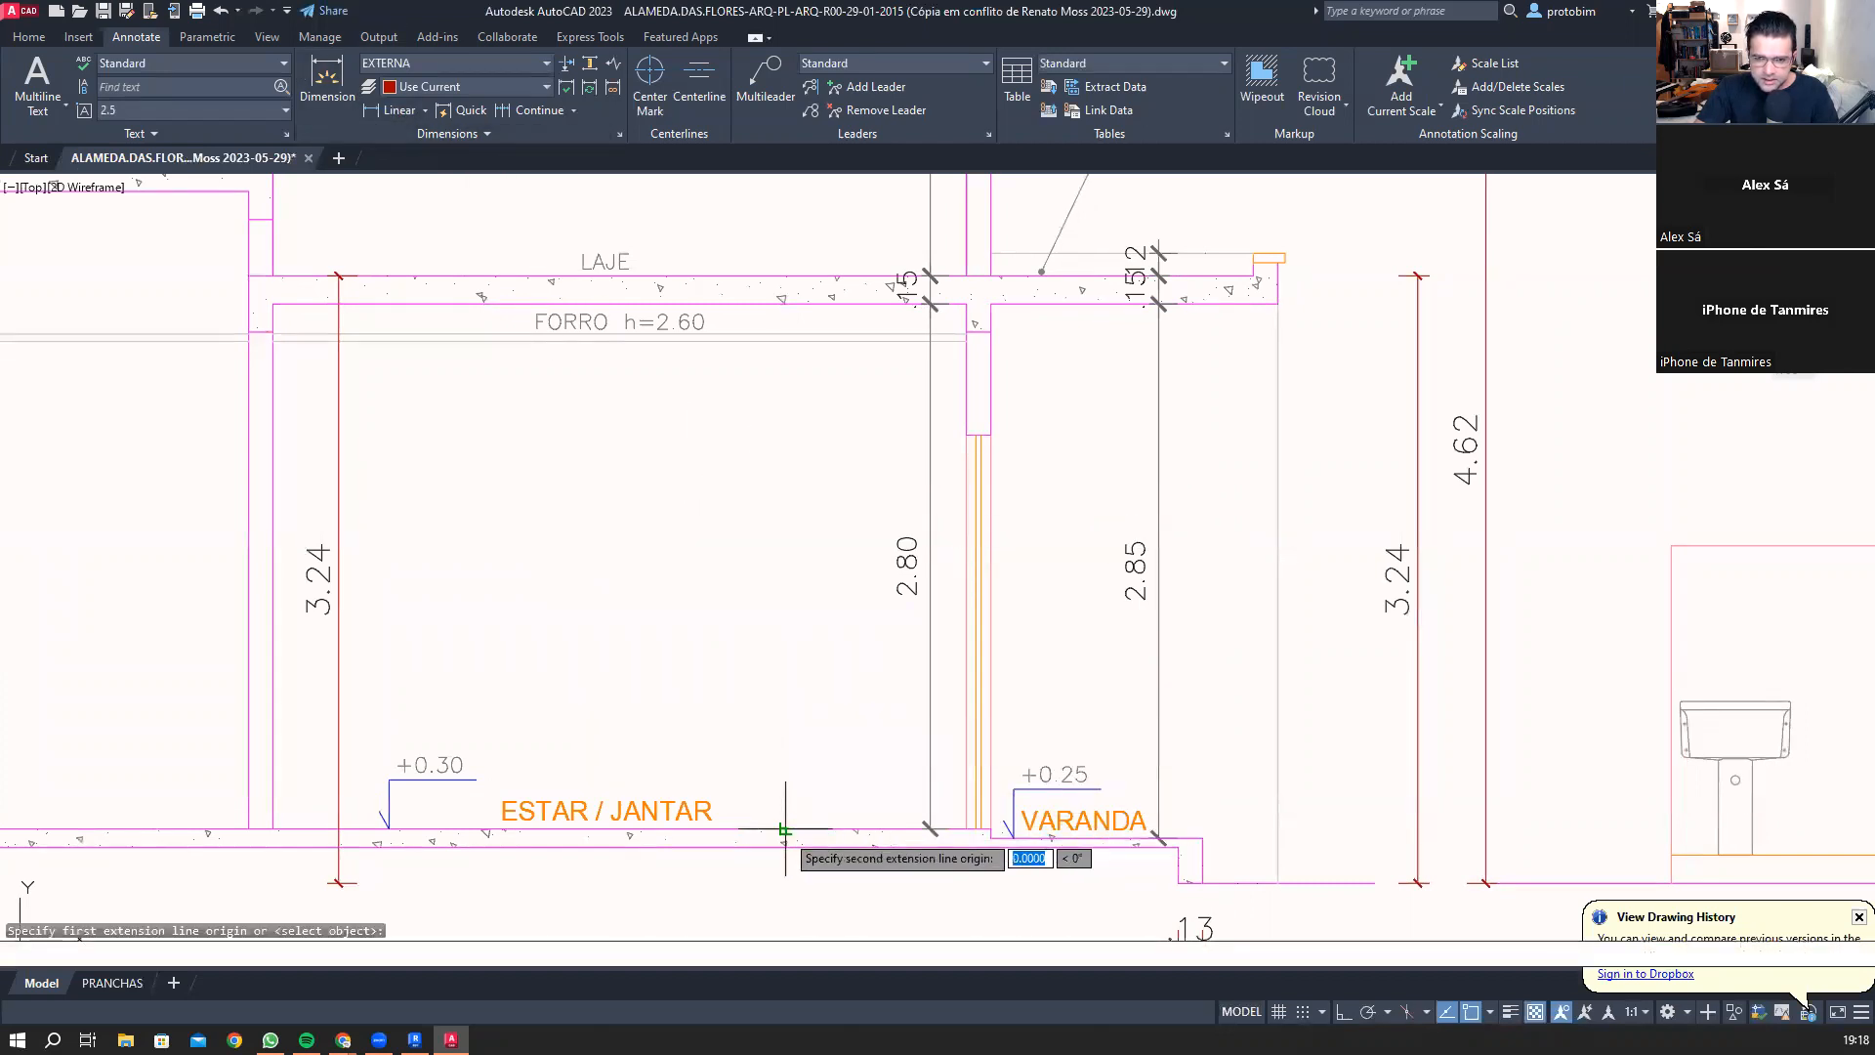
pyautogui.click(784, 338)
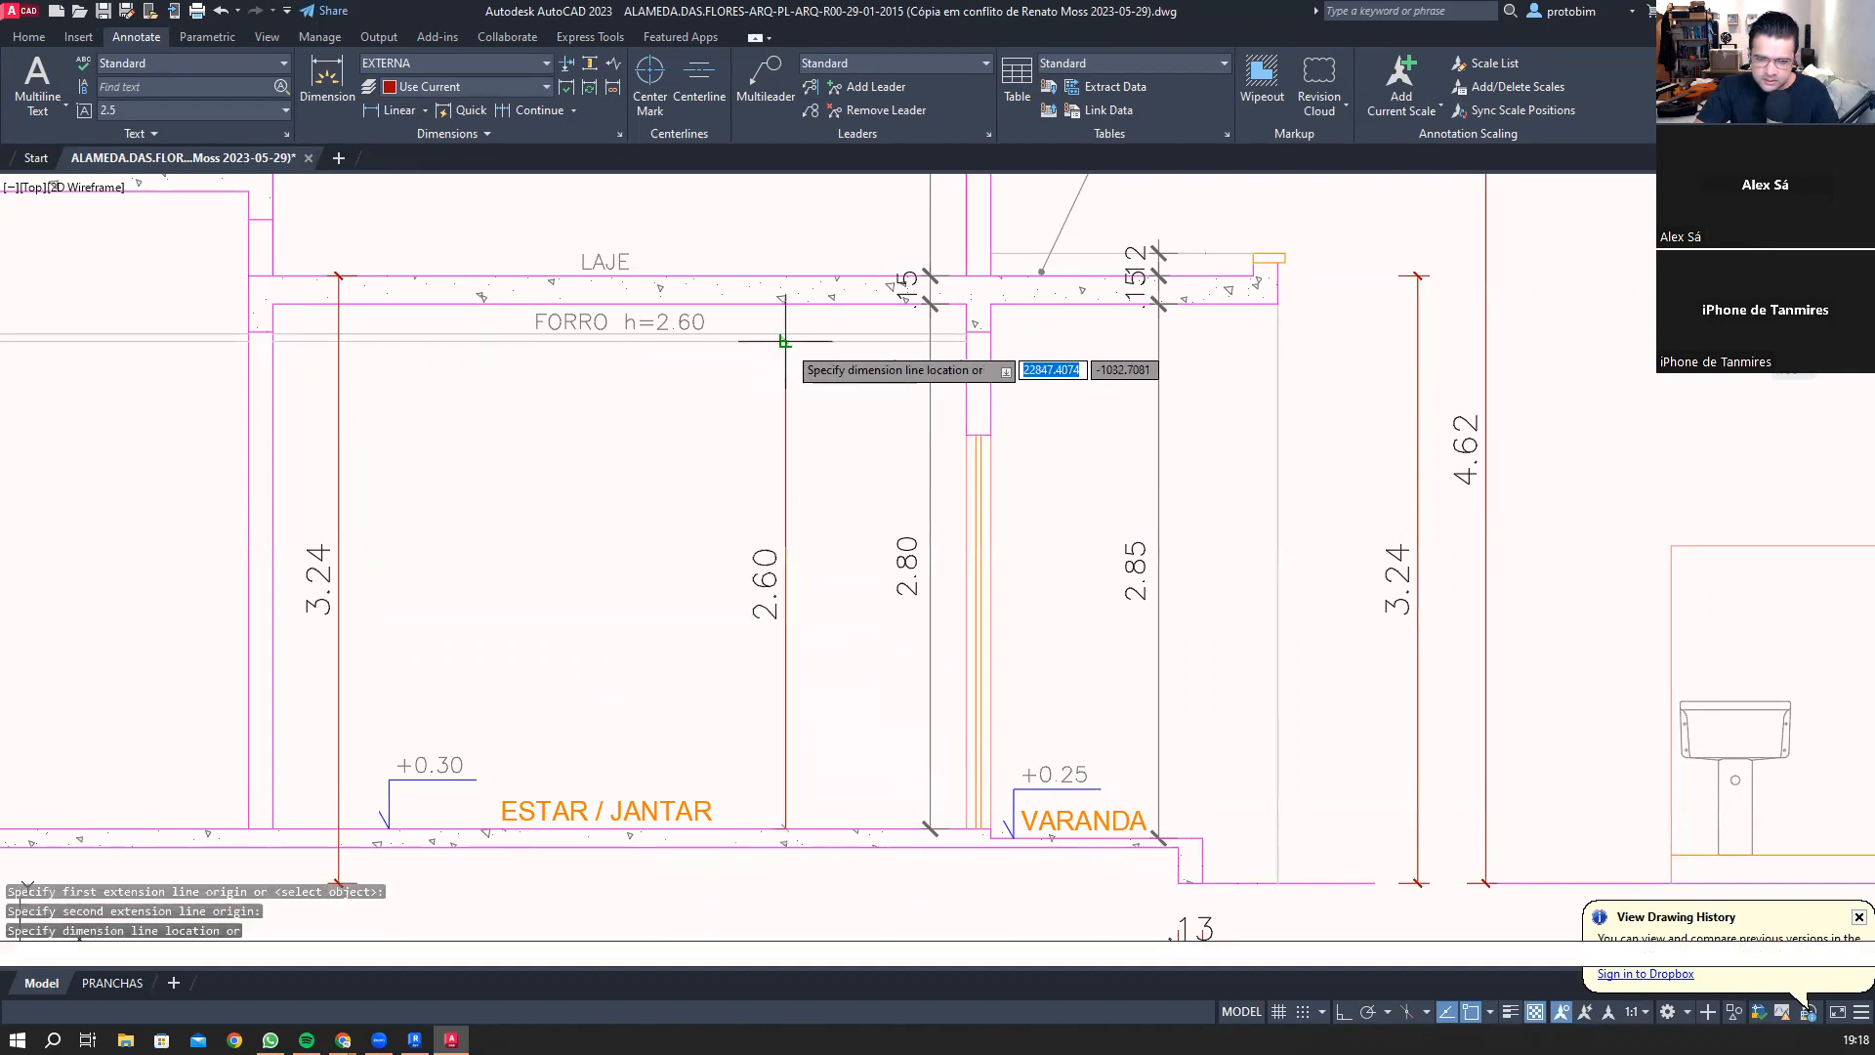
pyautogui.click(785, 398)
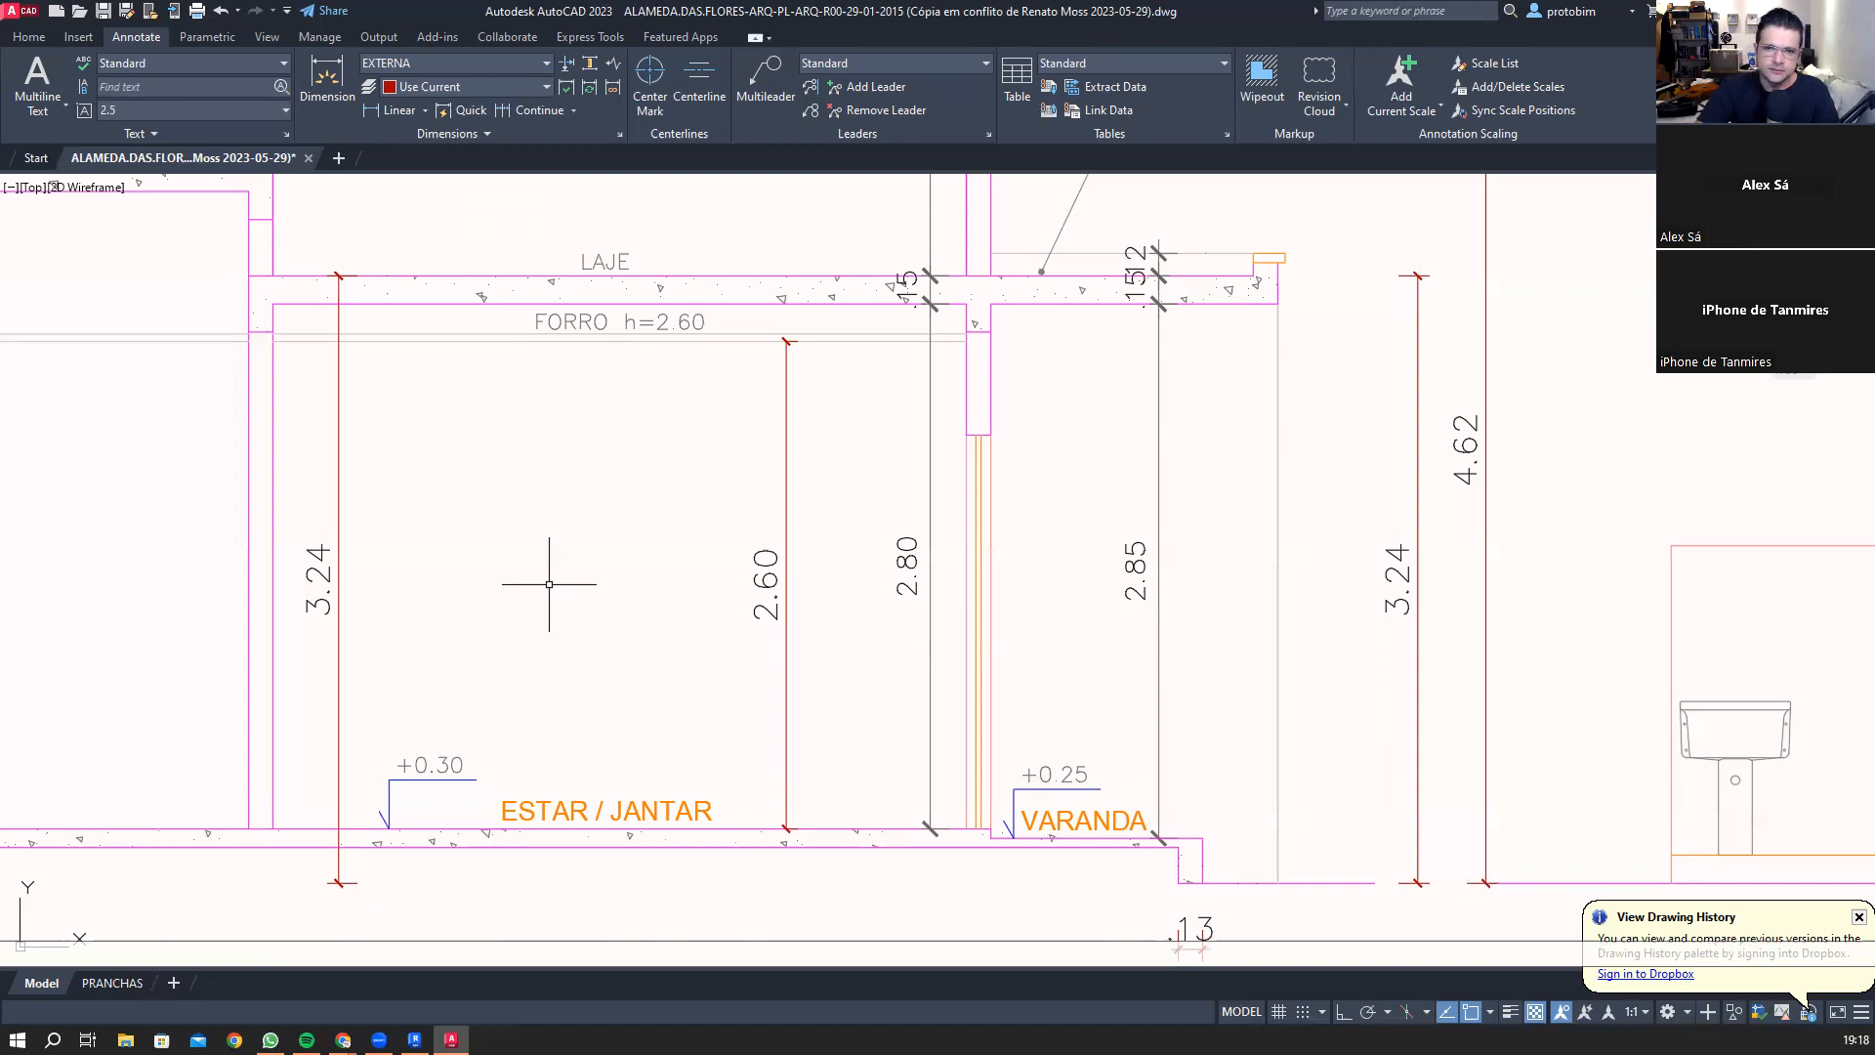
# Step: Examine the CORTE BB section and its ceiling notes beside the ESTAR / JANTAR section in the AutoCAD drawing
pyautogui.click(1758, 11)
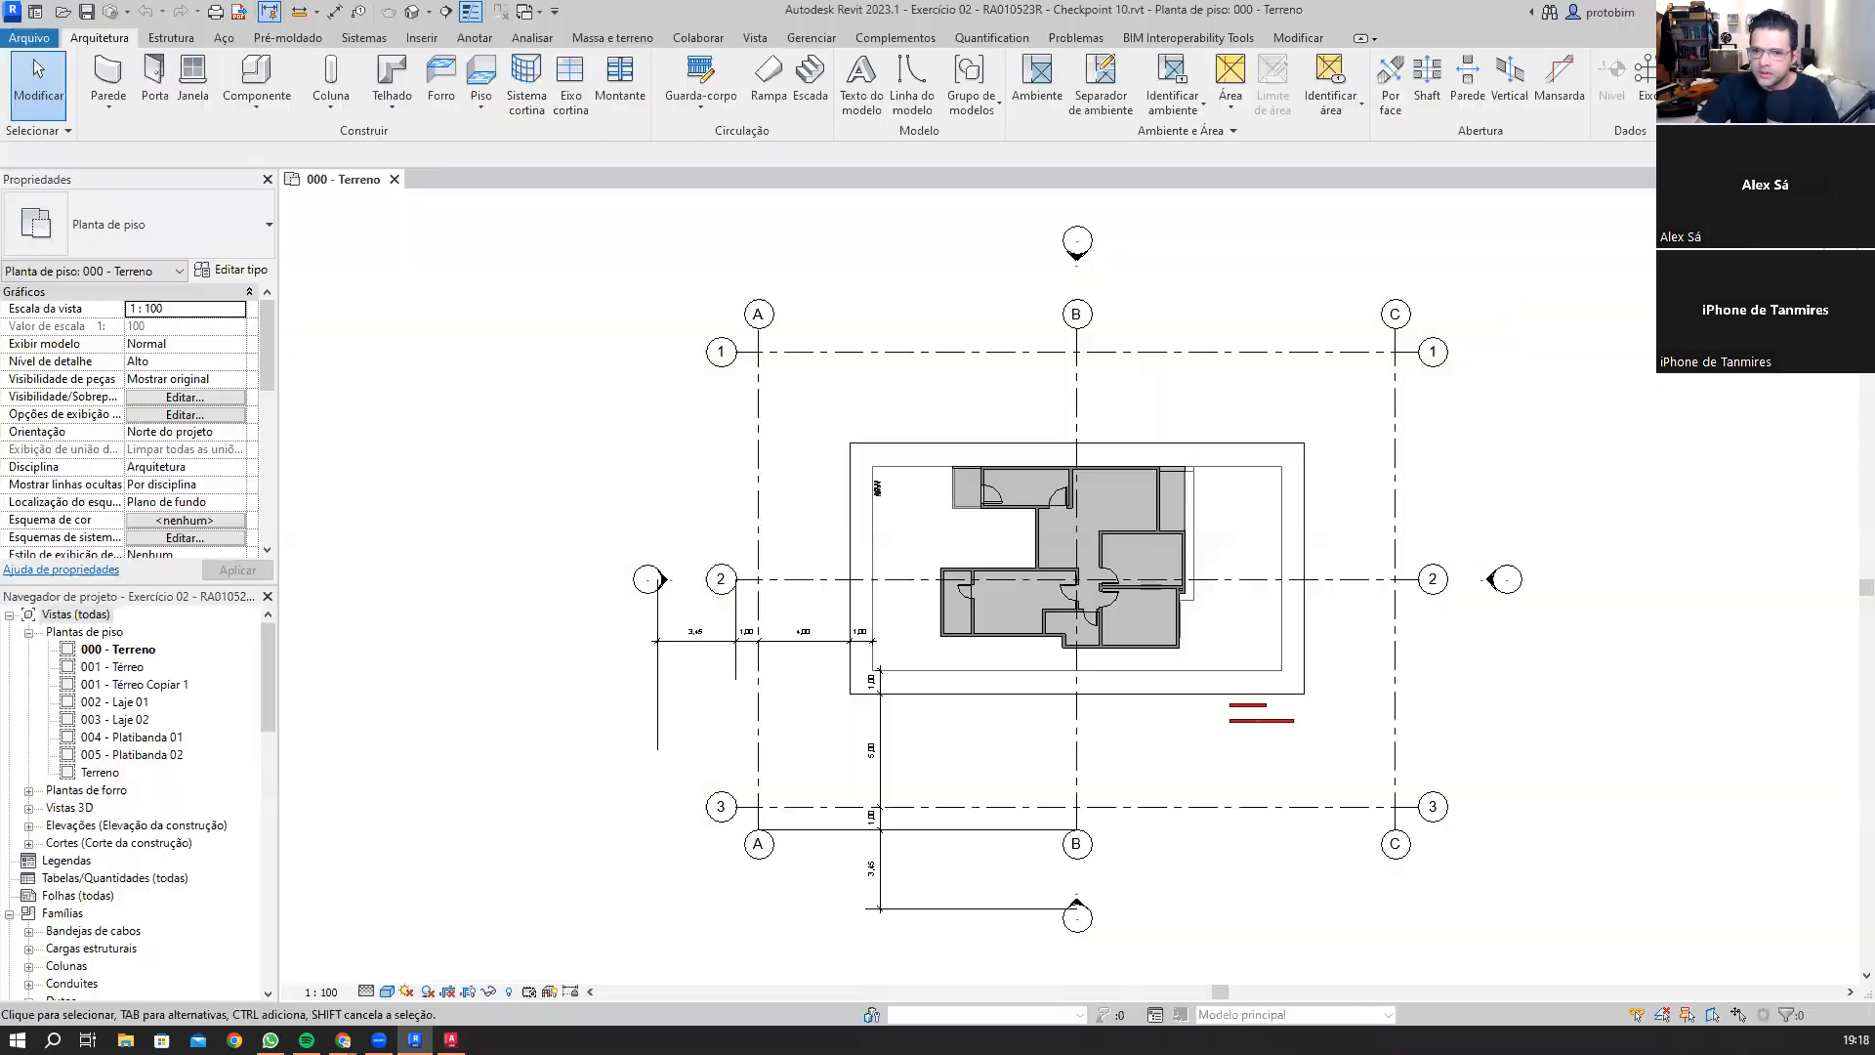
pyautogui.click(451, 1041)
pyautogui.scroll(-4, 871, 652)
pyautogui.moveTo(1205, 649); pyautogui.dragTo(612, 561, button='middle')
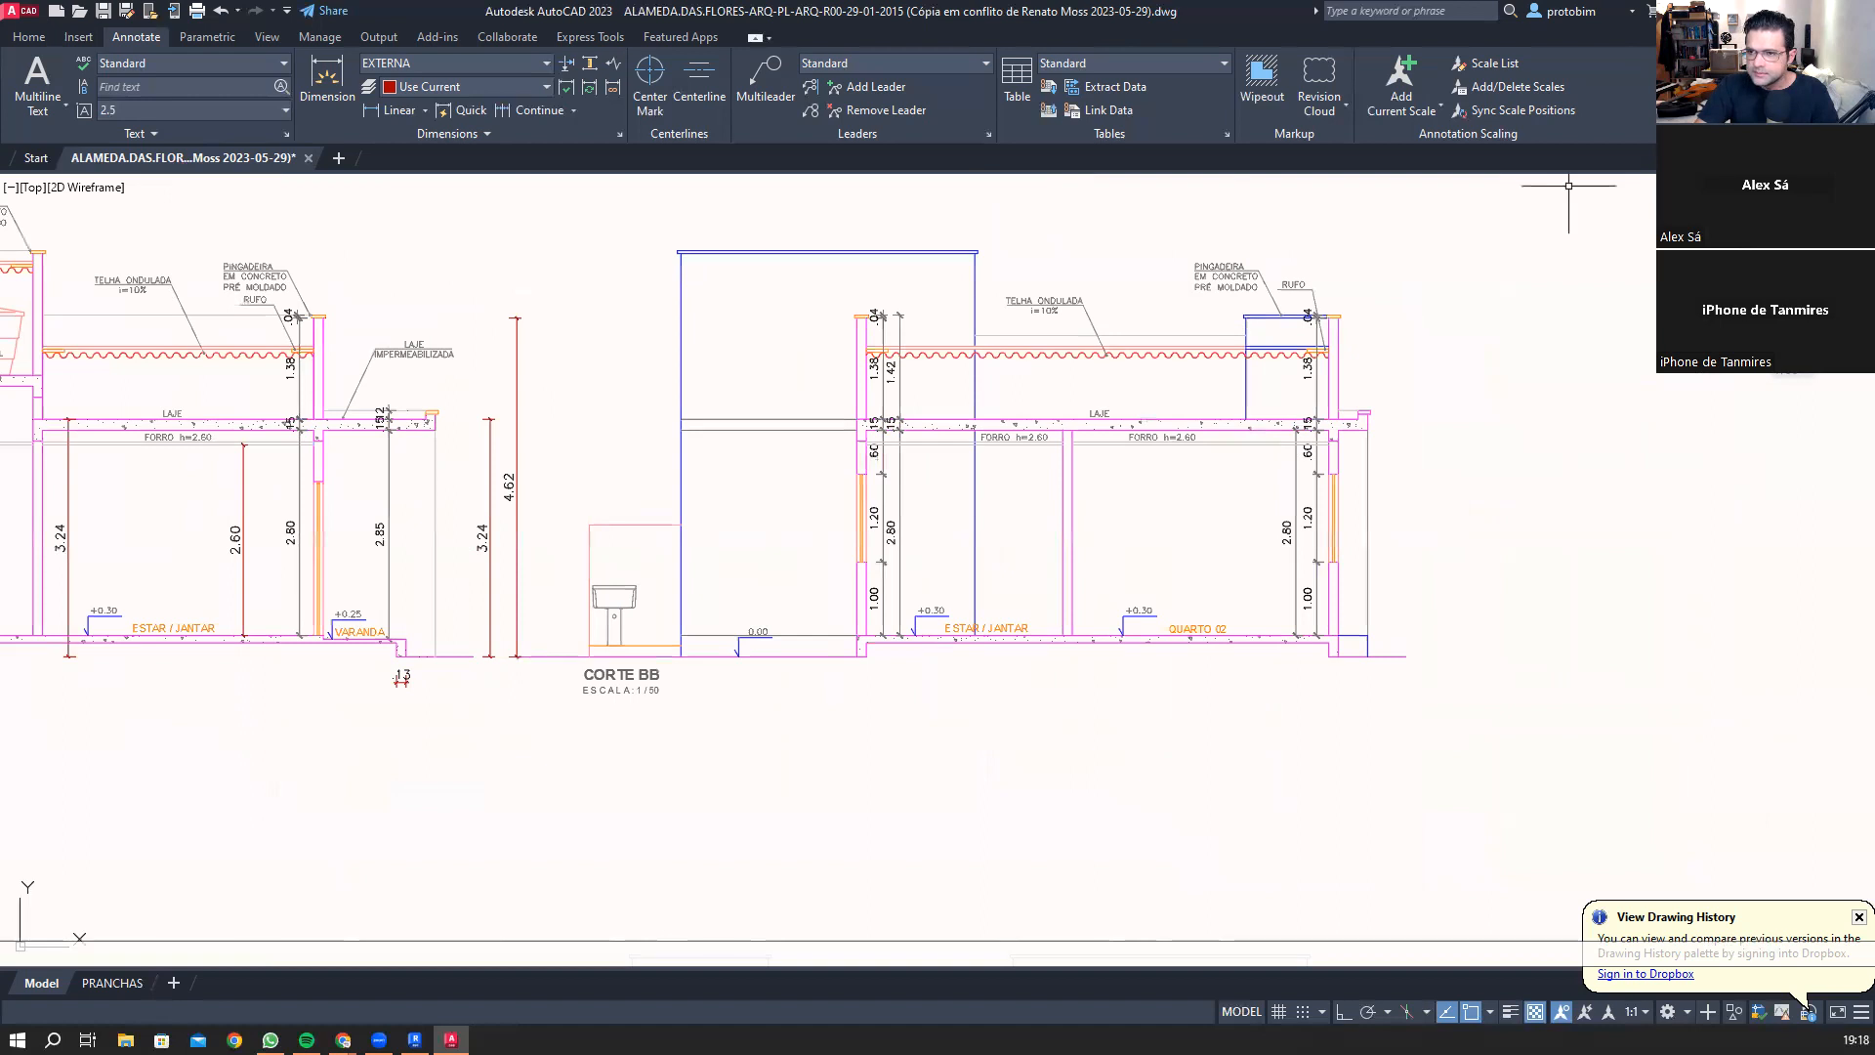
# Step: Switch to Revit and open the 001 - Térreo reflected ceiling plan from the Plantas de forro views
pyautogui.hotkey('alt', 'Tab')
pyautogui.scroll(4, 1327, 581)
pyautogui.scroll(1, 1327, 581)
pyautogui.moveTo(1327, 581)
pyautogui.mouseDown(button='middle')
pyautogui.moveTo(1305, 560)
pyautogui.moveTo(1333, 606)
pyautogui.mouseUp(button='middle')
pyautogui.scroll(-1, 1405, 619)
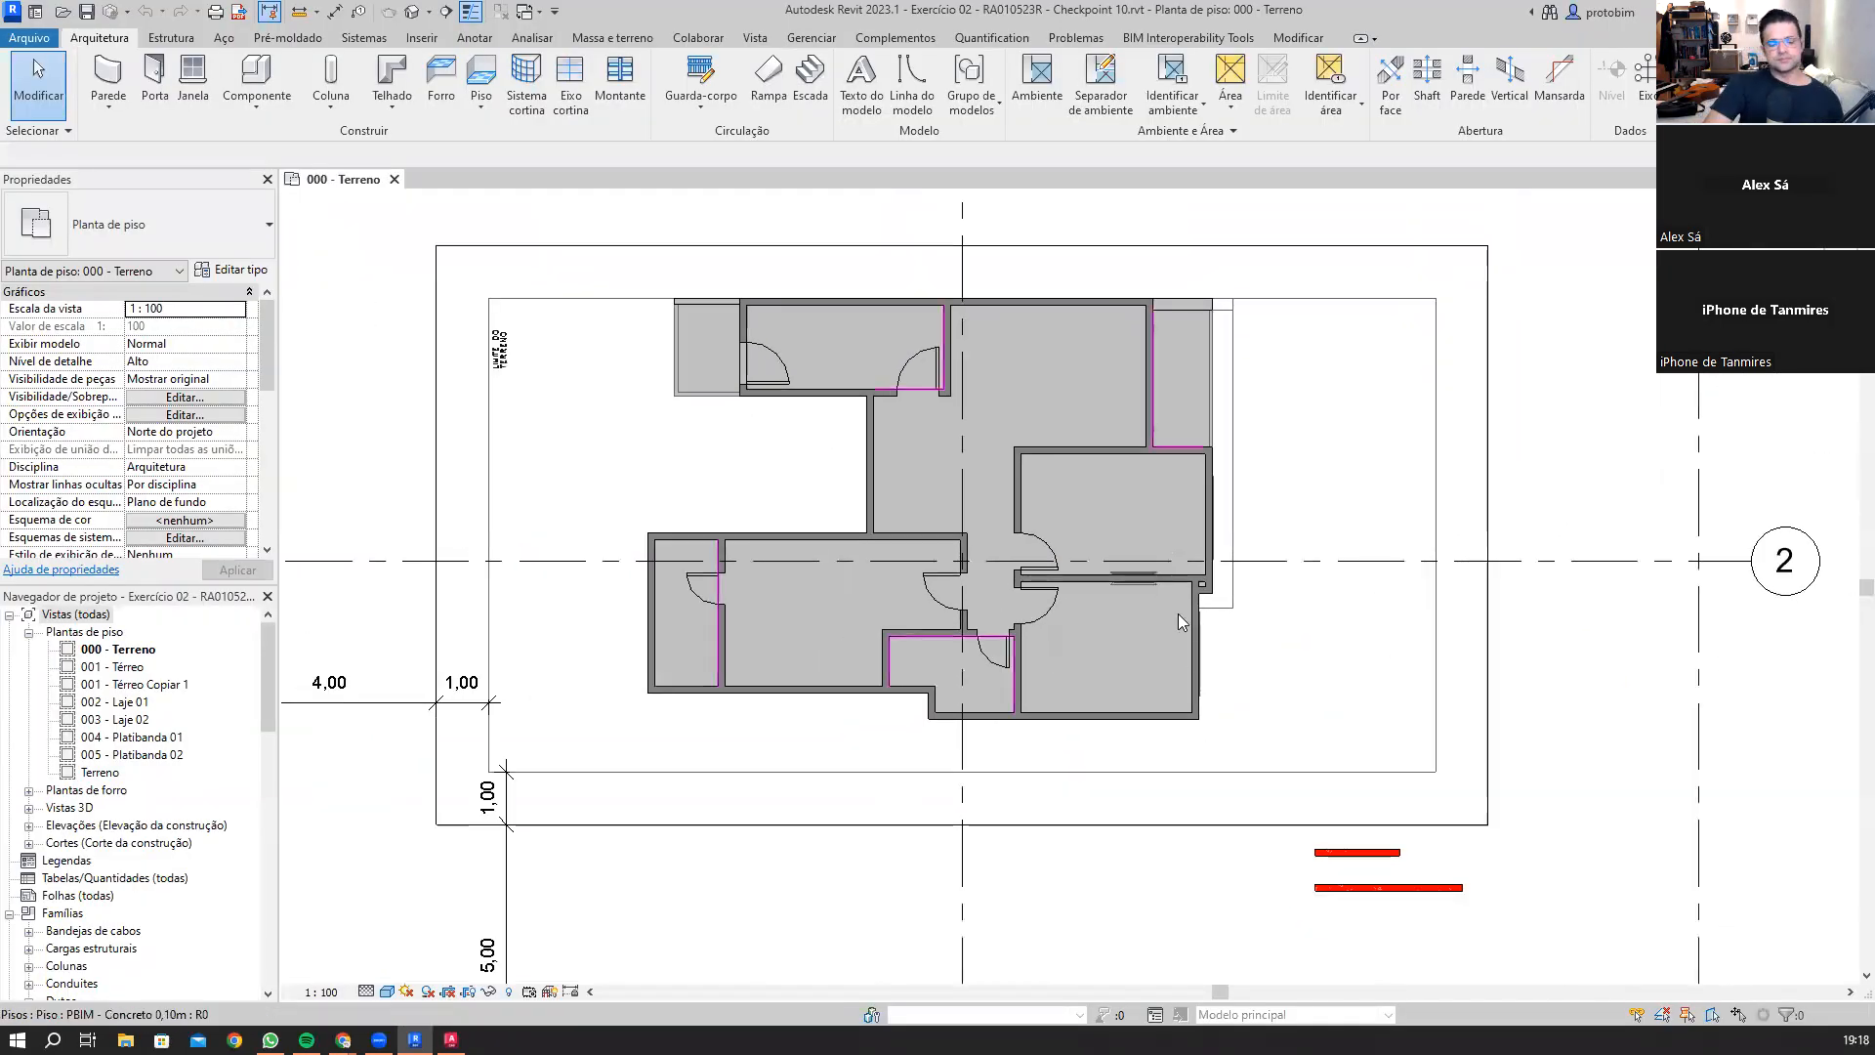
pyautogui.click(28, 633)
pyautogui.click(29, 650)
pyautogui.click(117, 689)
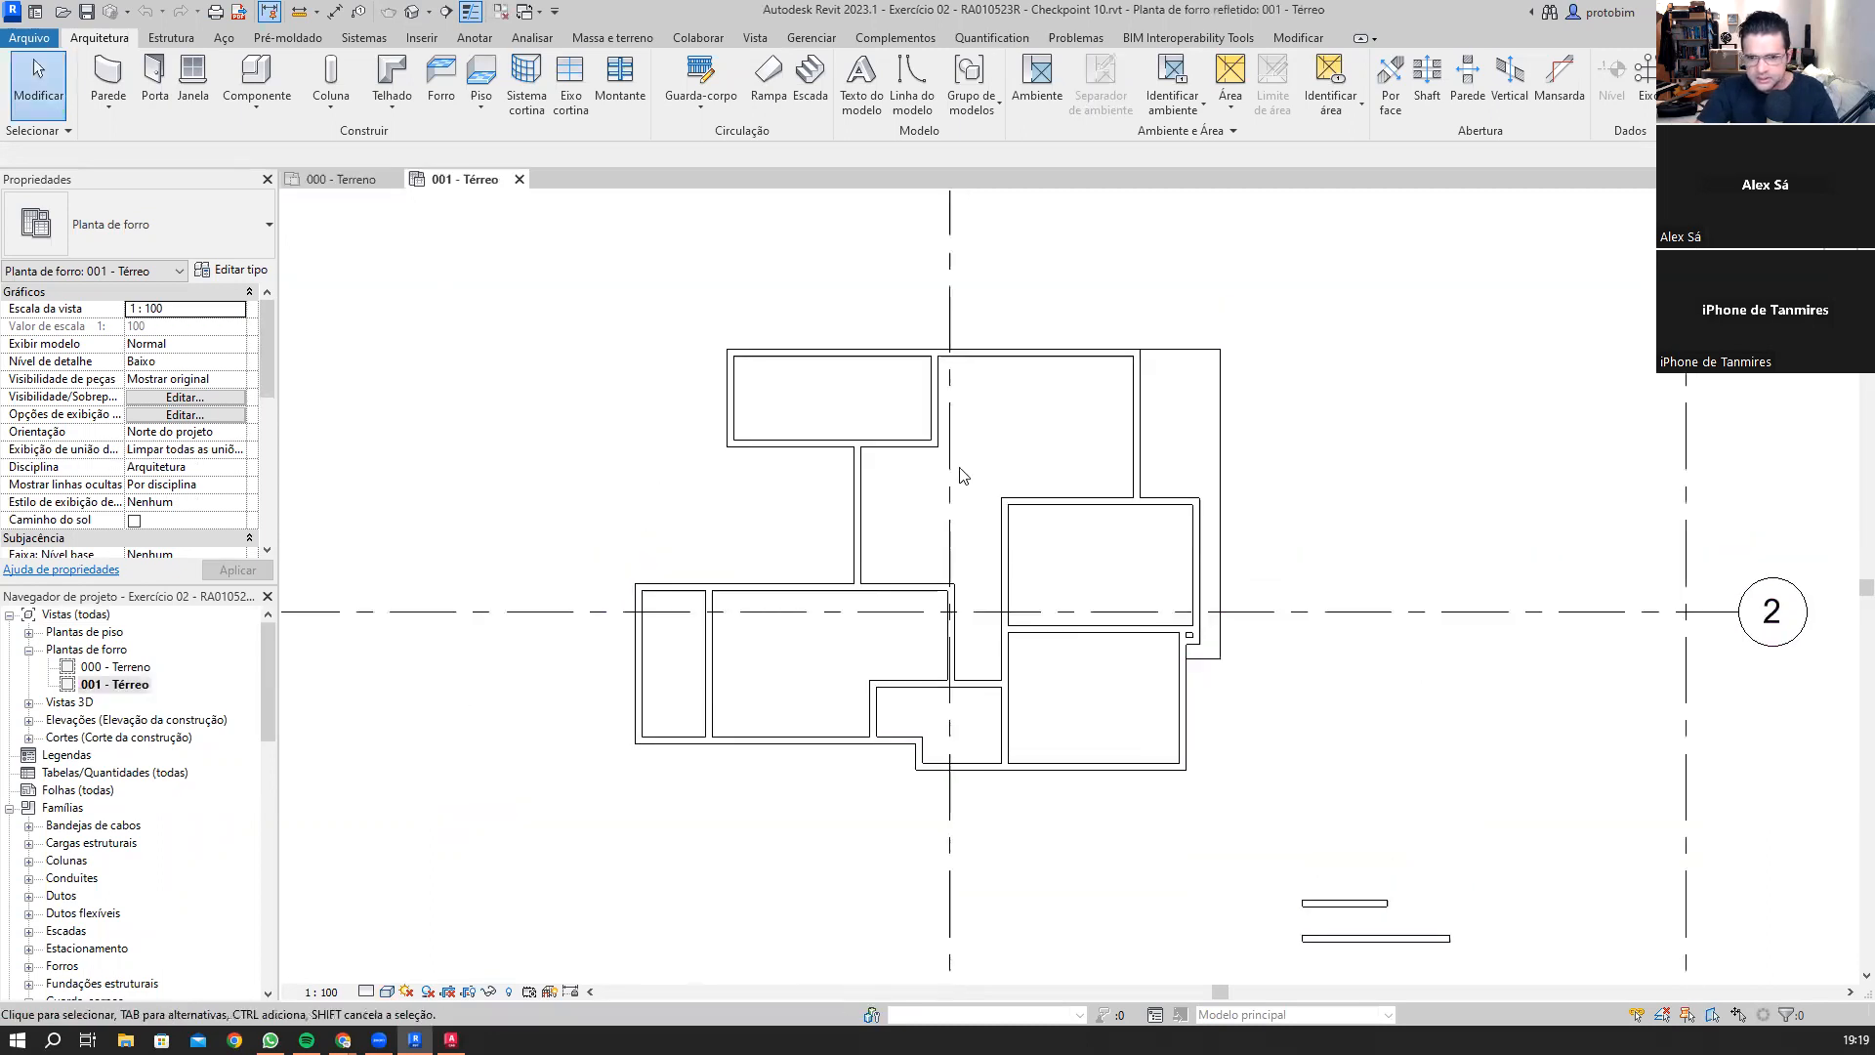
# Step: Compare the Plantas de piso and Plantas de forro view groups and the views listed under each
pyautogui.click(29, 632)
pyautogui.click(30, 633)
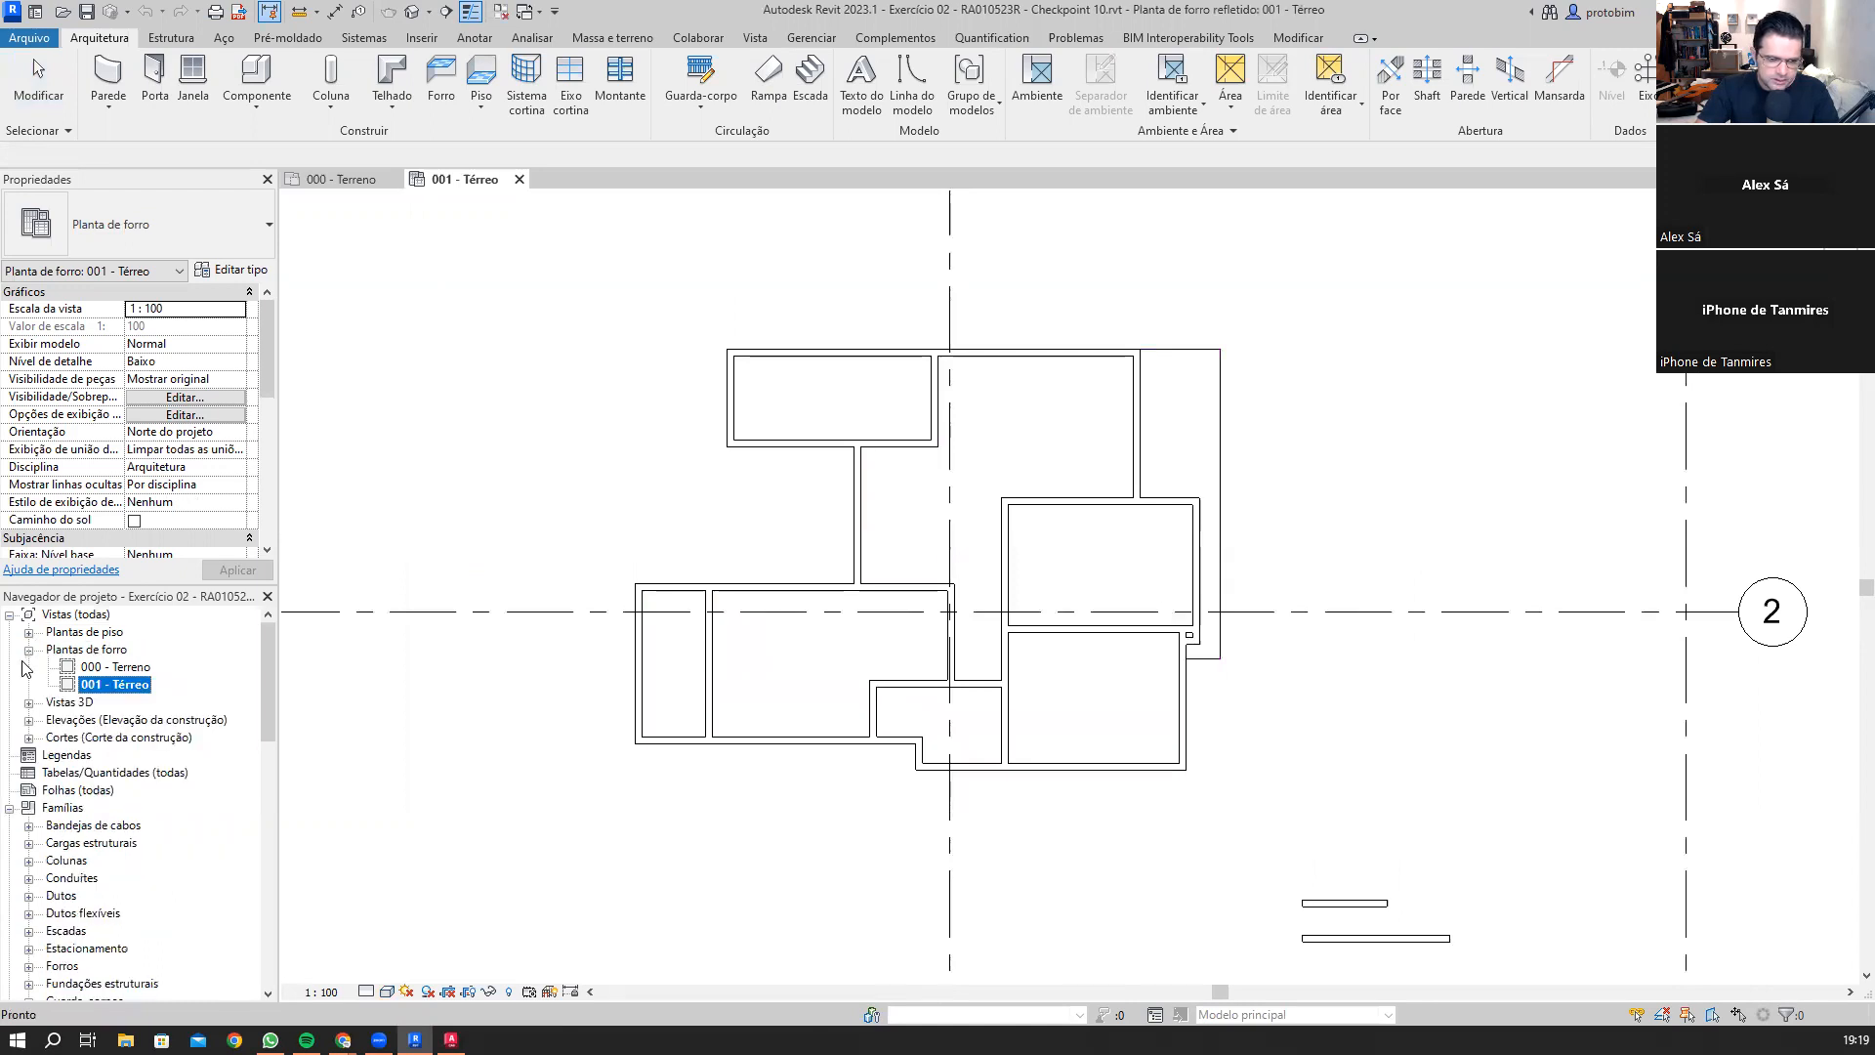
pyautogui.click(30, 649)
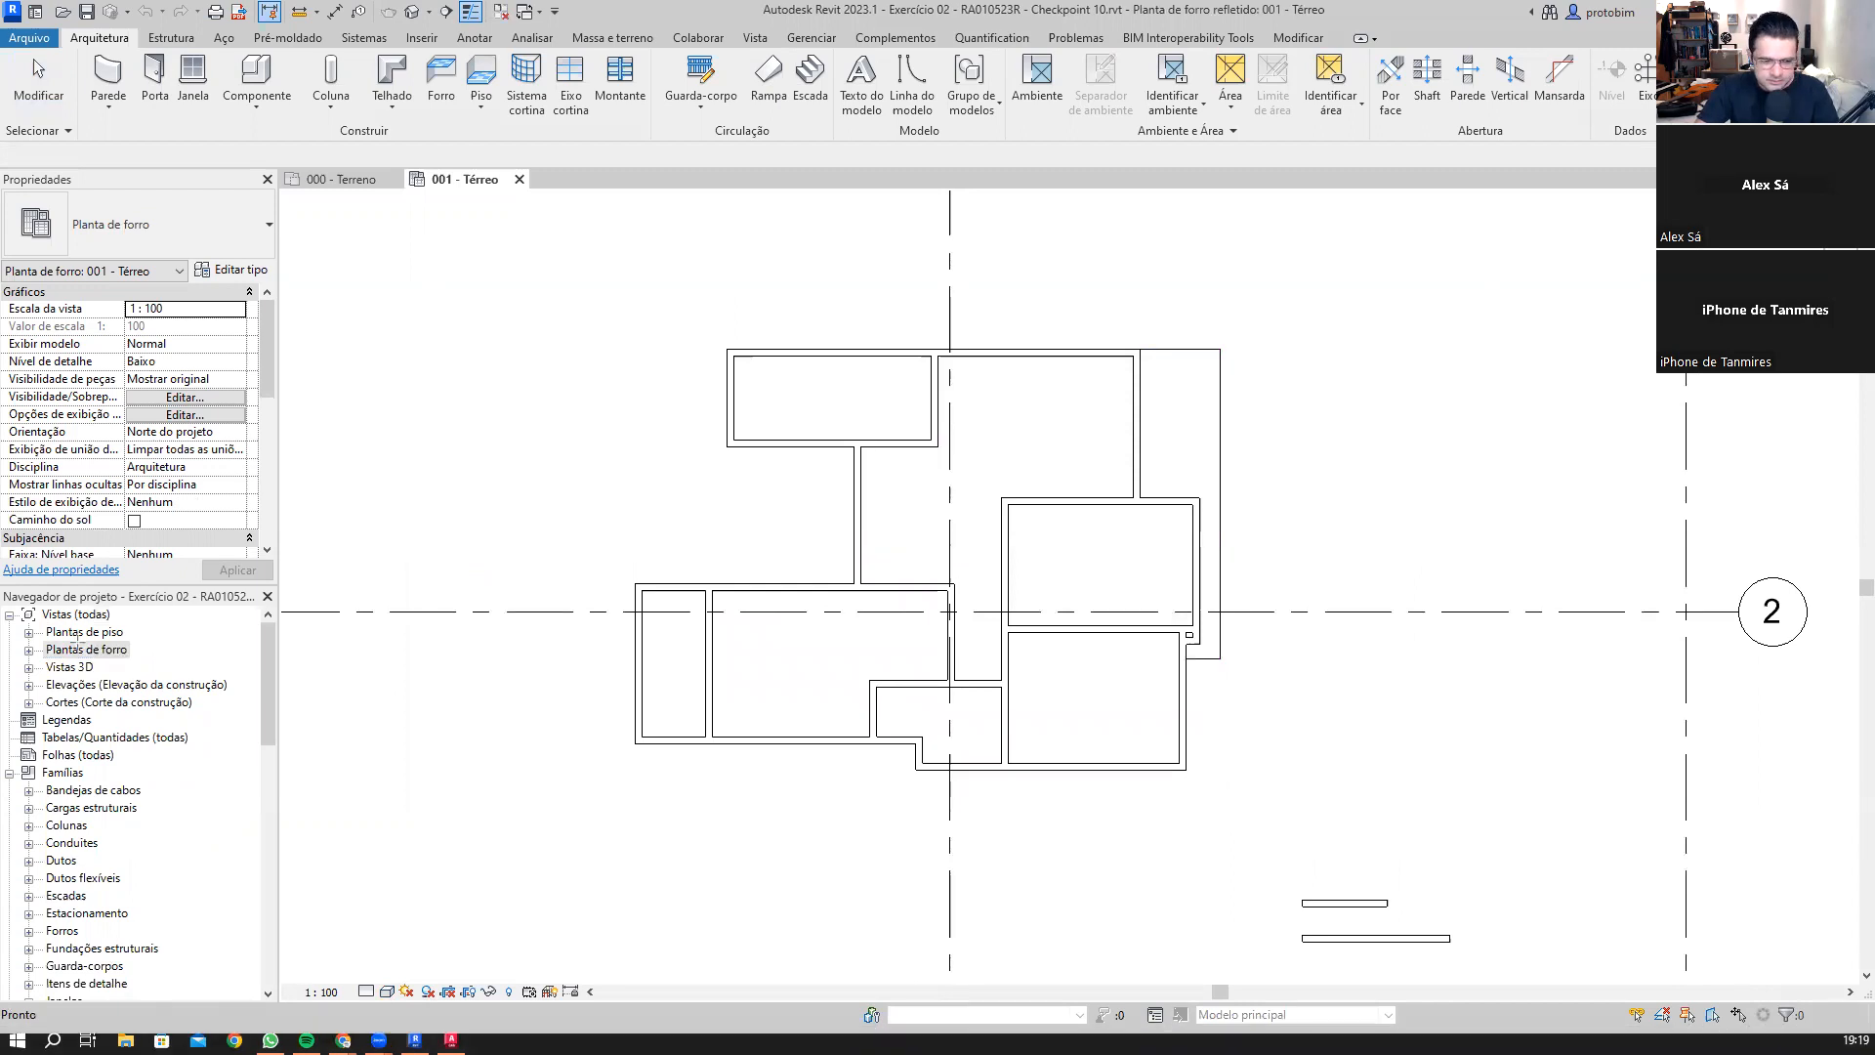
pyautogui.moveTo(20, 621); pyautogui.dragTo(139, 639)
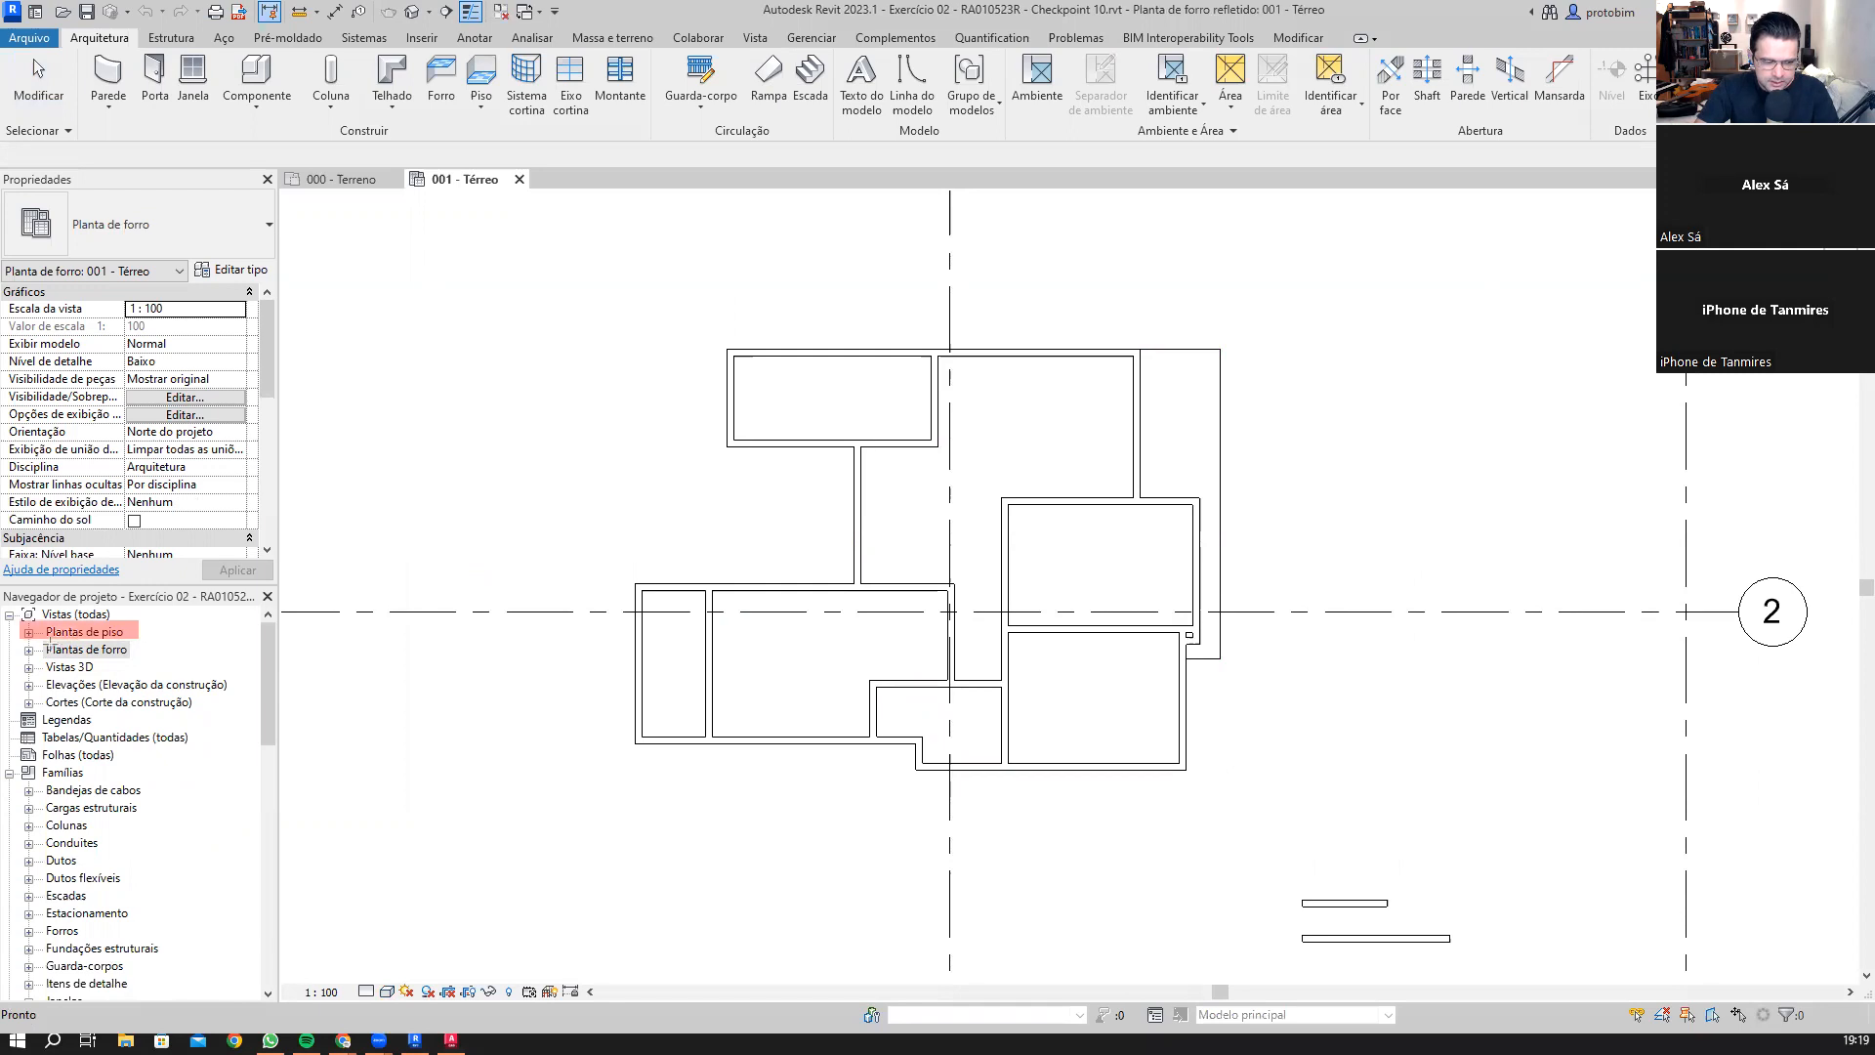
pyautogui.moveTo(17, 647); pyautogui.dragTo(144, 659)
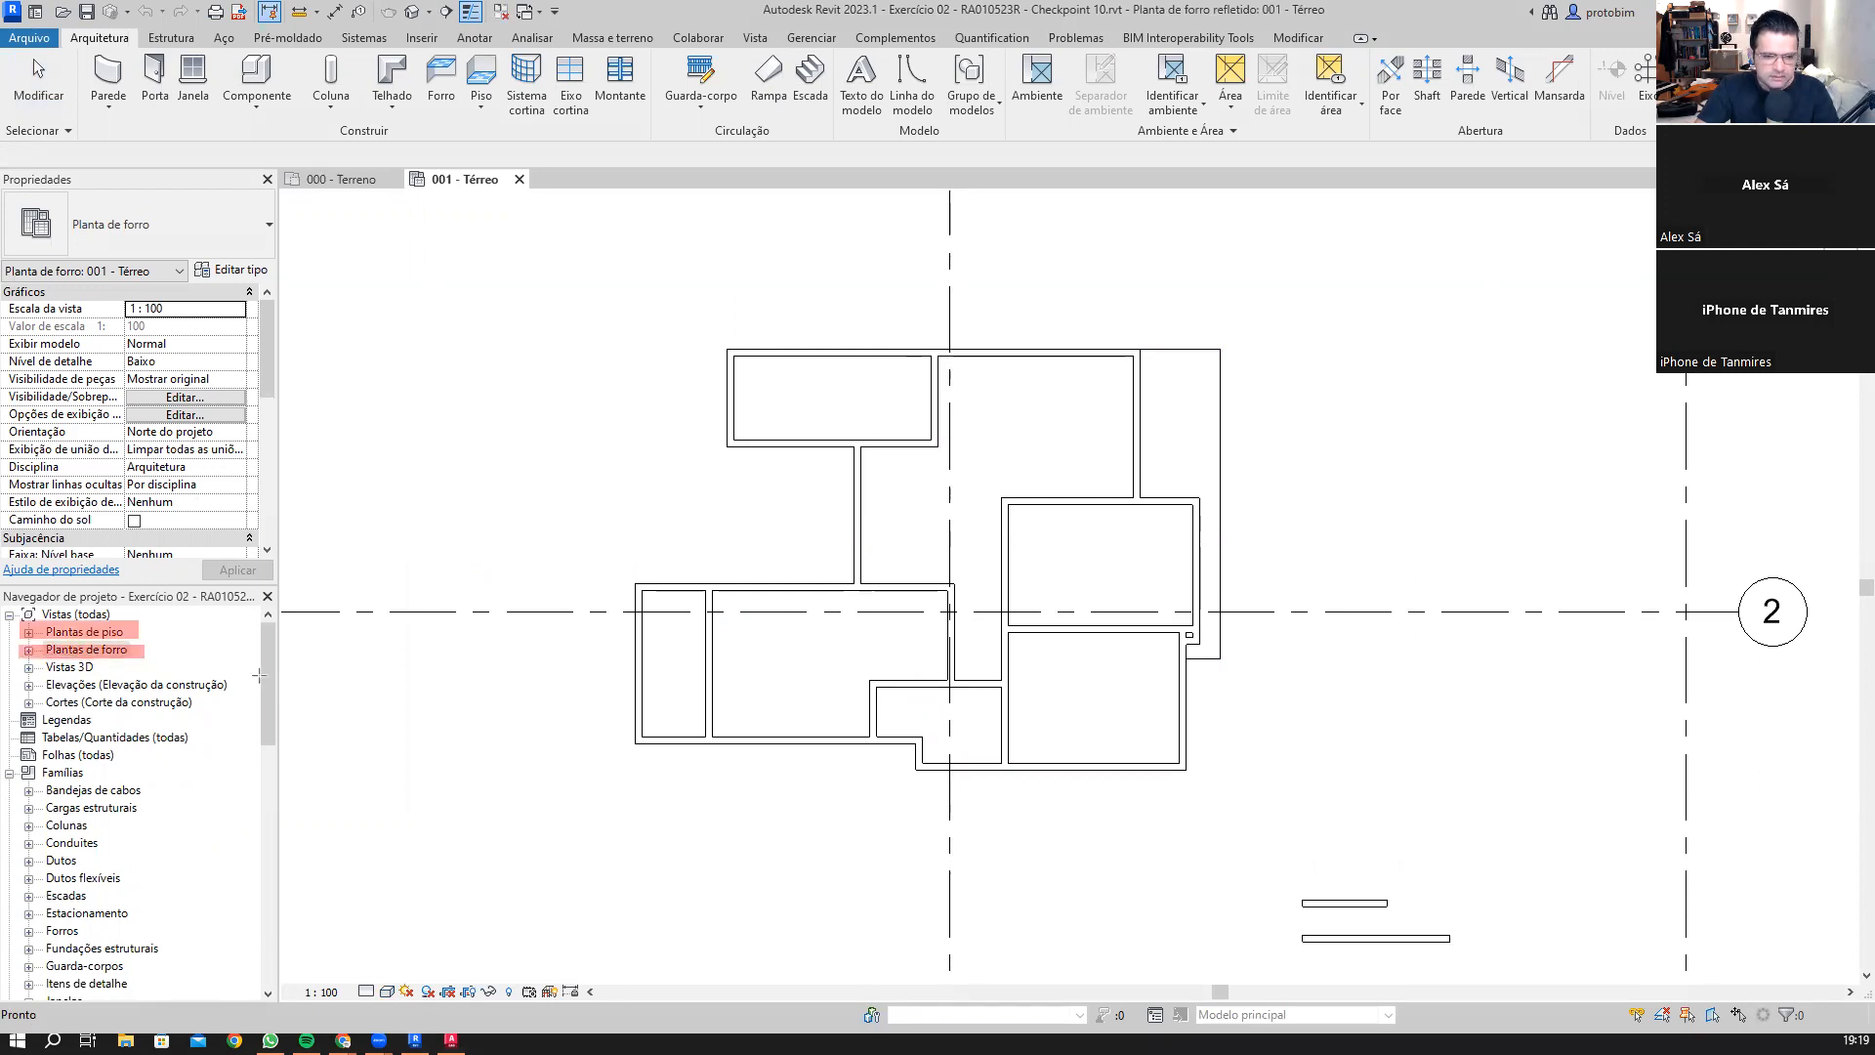
pyautogui.click(28, 632)
pyautogui.click(28, 791)
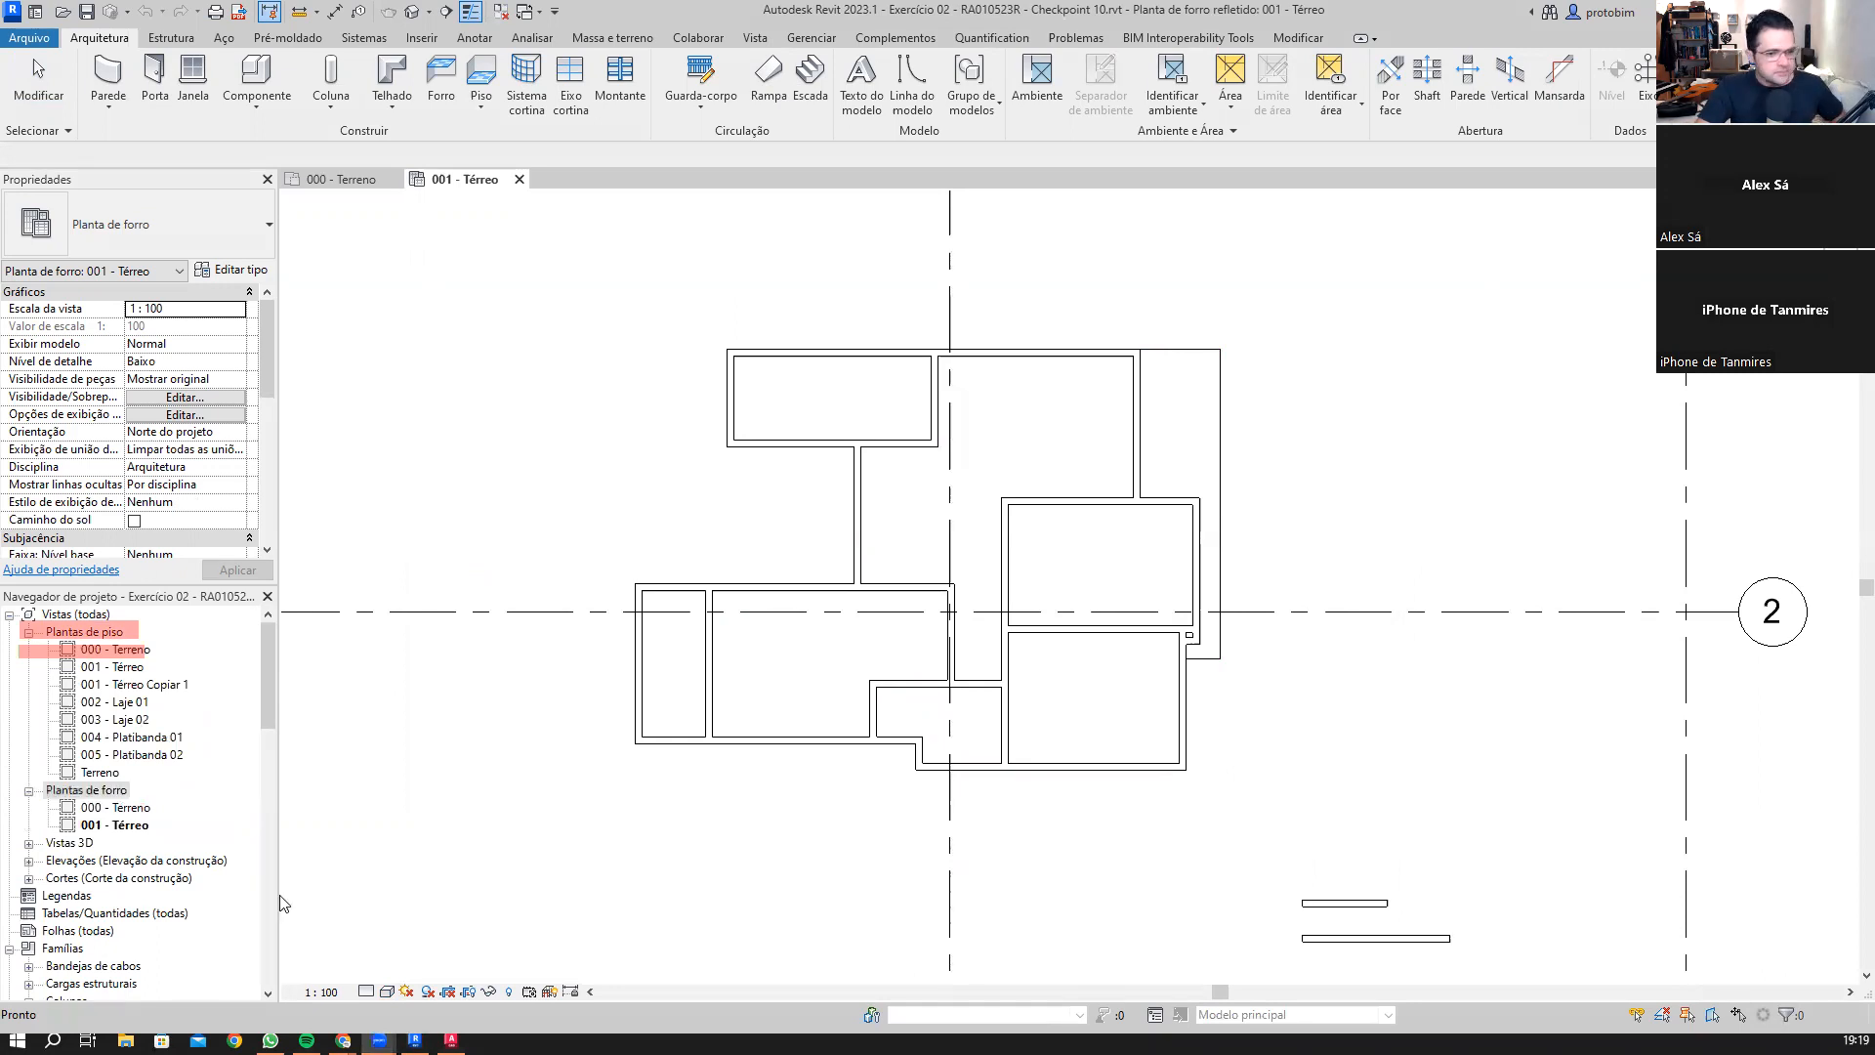
# Step: Open the Faixa da vista settings of the 001 - Térreo ceiling plan and show the sample view range diagram
pyautogui.moveTo(104, 655)
pyautogui.mouseDown()
pyautogui.moveTo(142, 799)
pyautogui.moveTo(100, 795)
pyautogui.mouseUp()
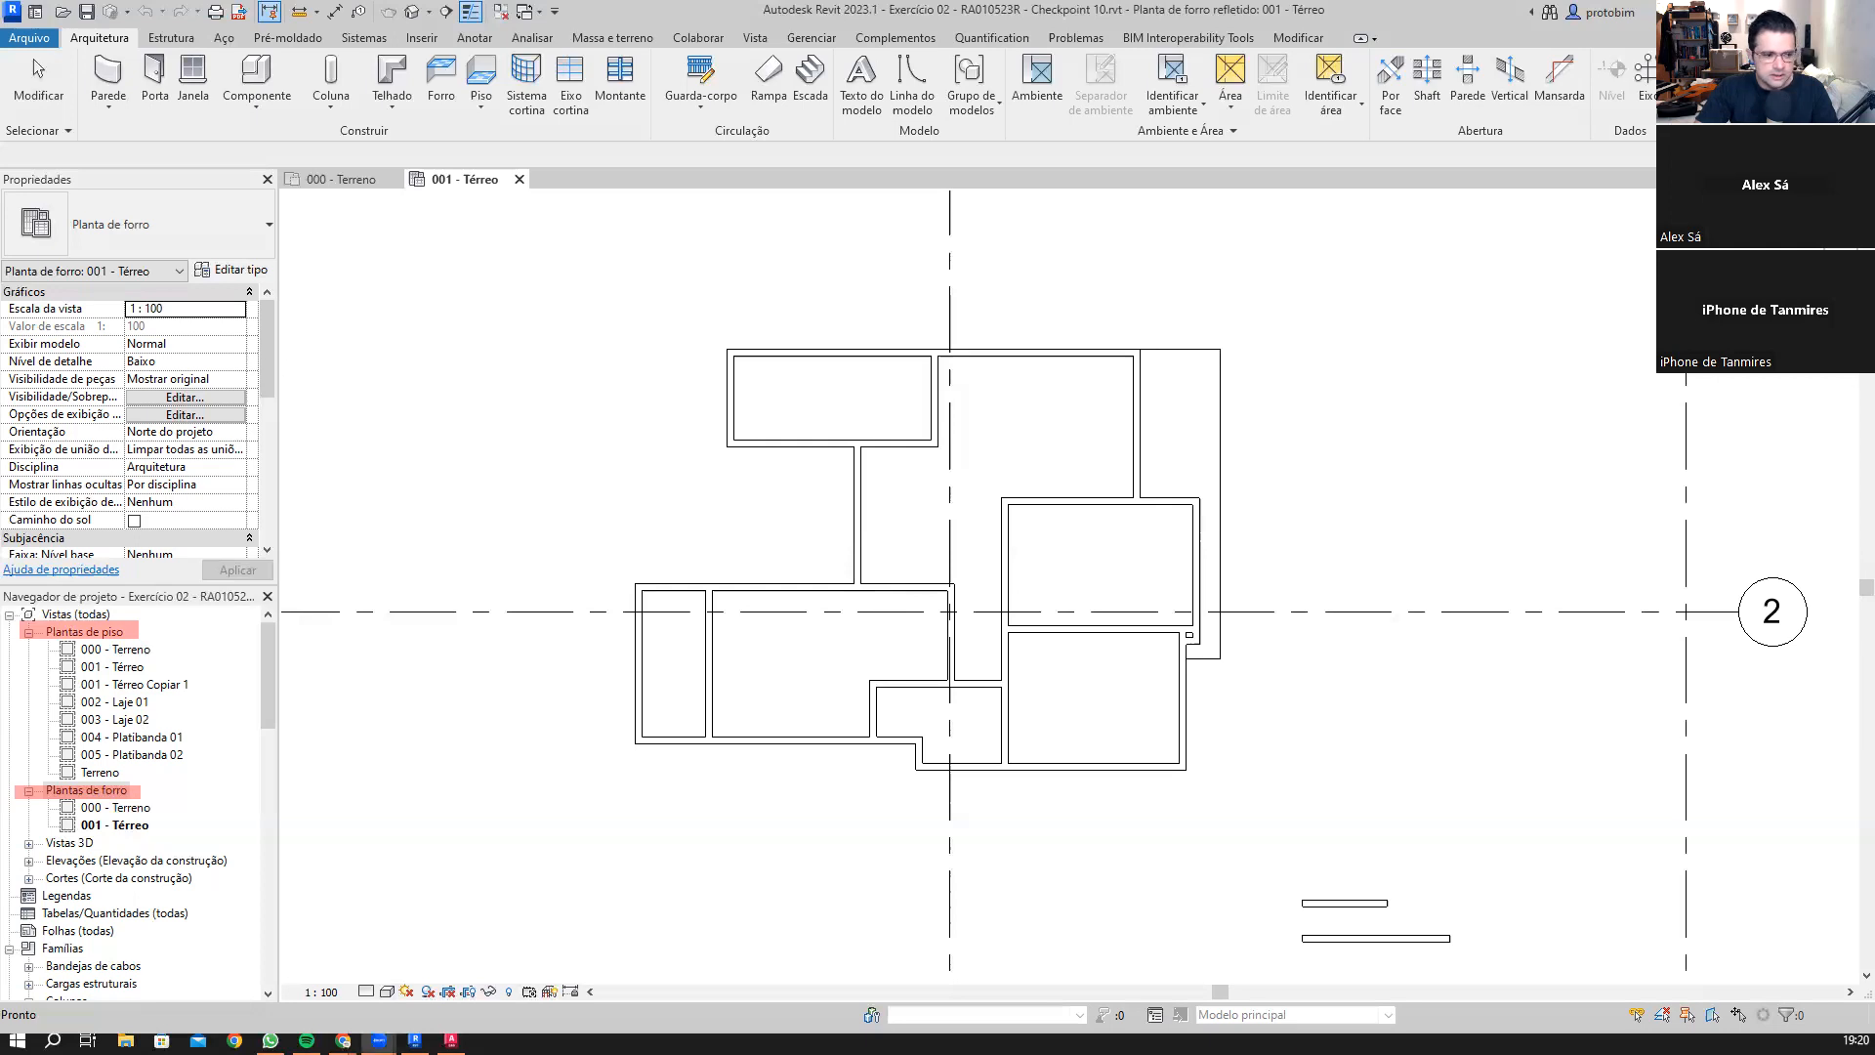
pyautogui.moveTo(269, 395); pyautogui.dragTo(272, 477)
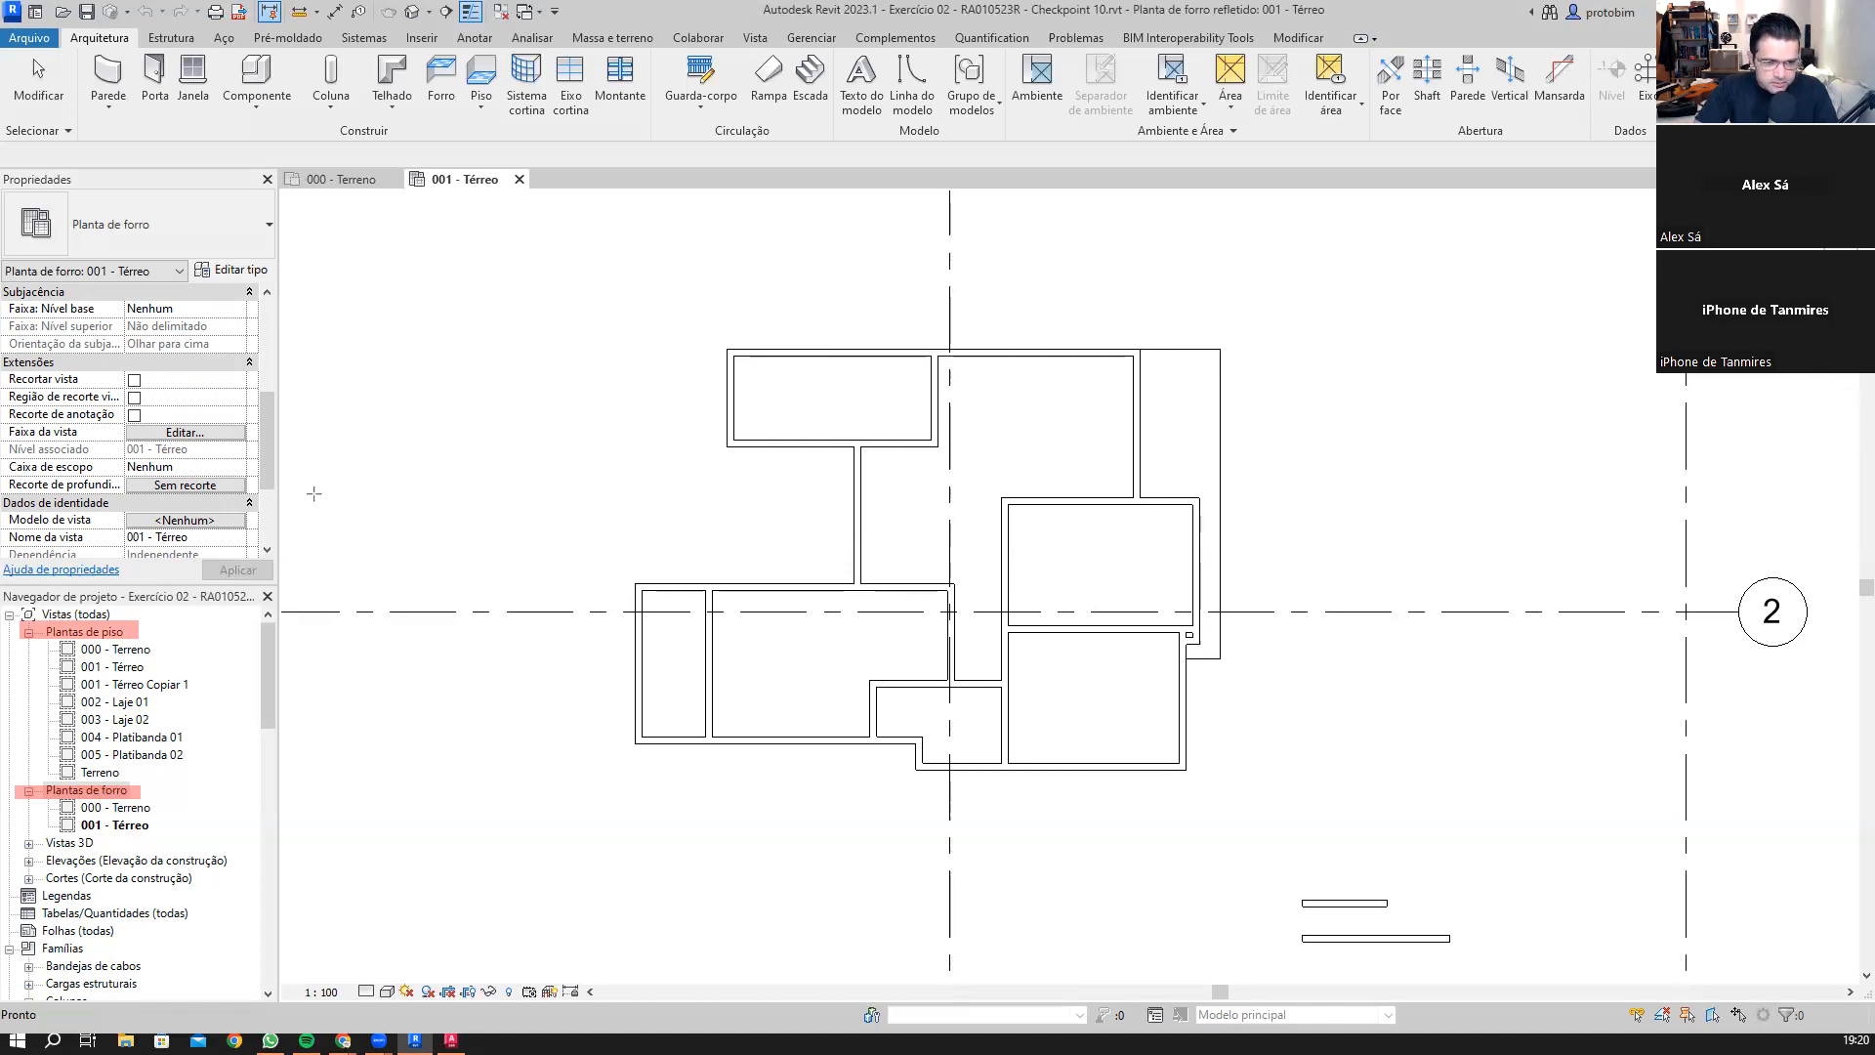
pyautogui.moveTo(6, 420); pyautogui.dragTo(254, 444)
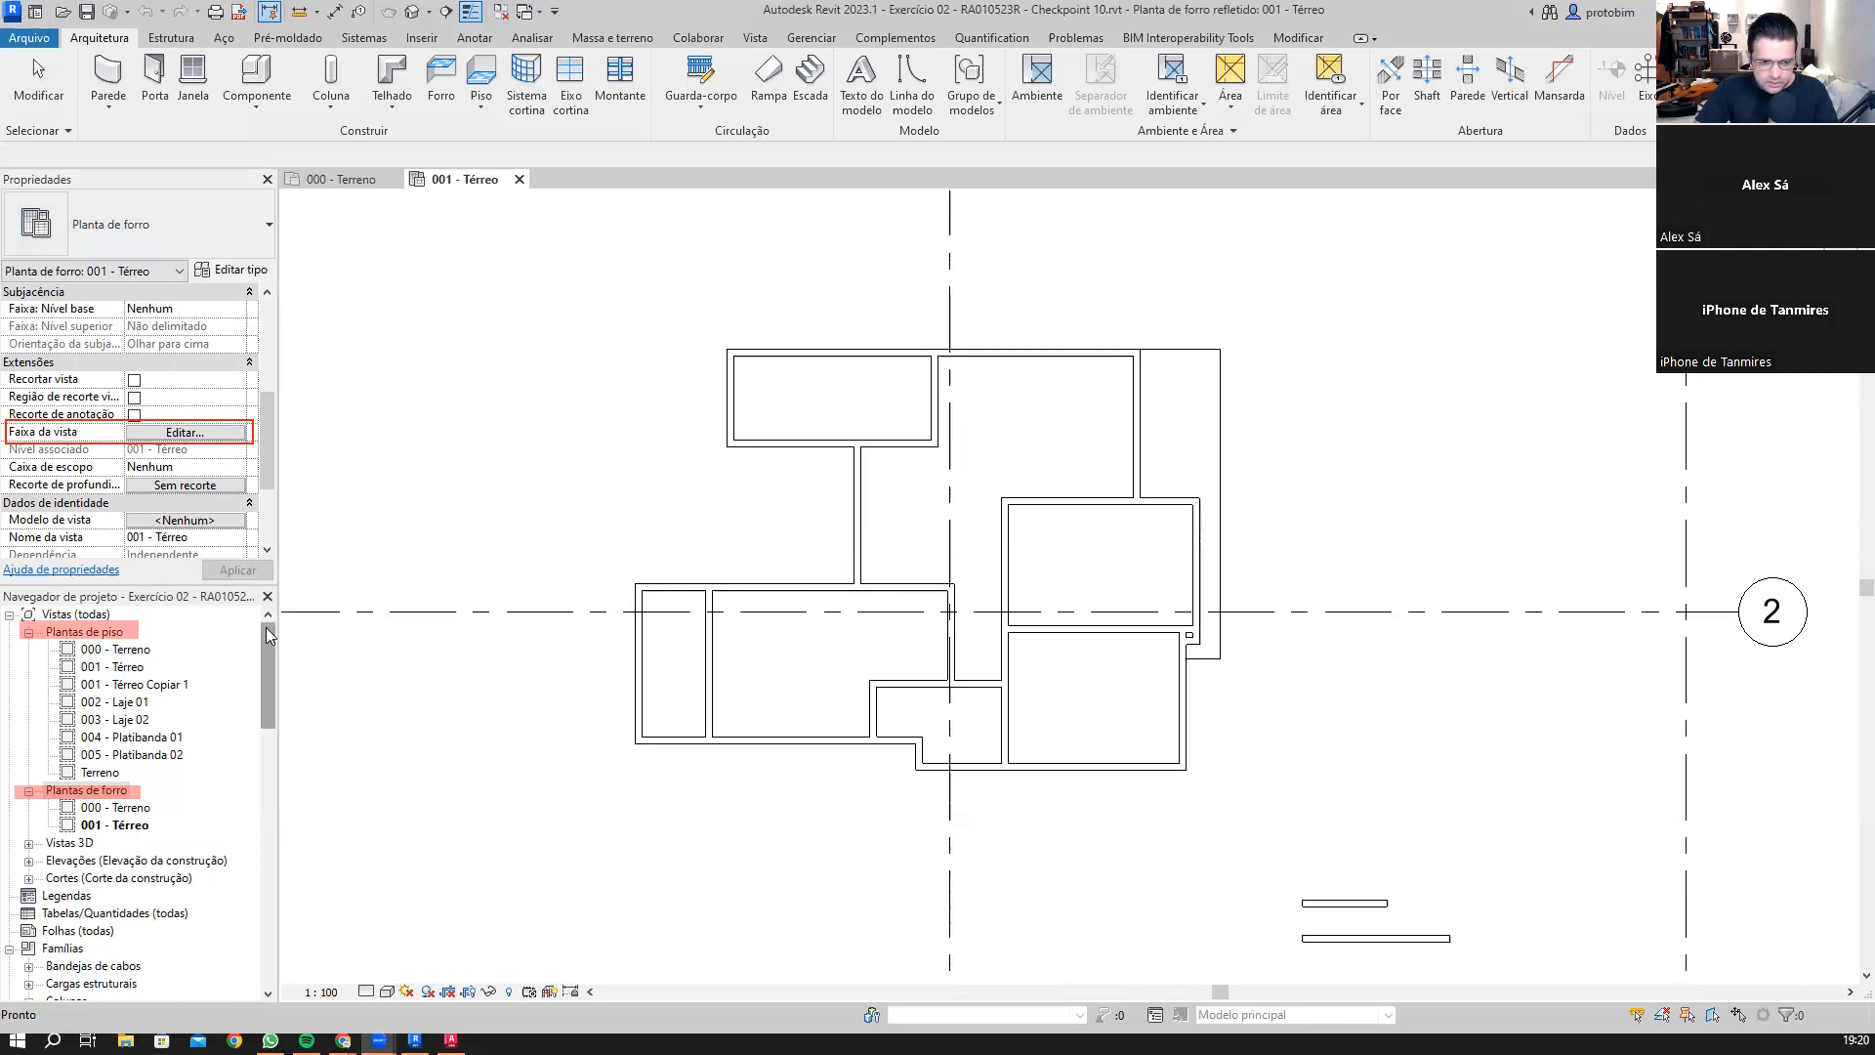
pyautogui.click(232, 435)
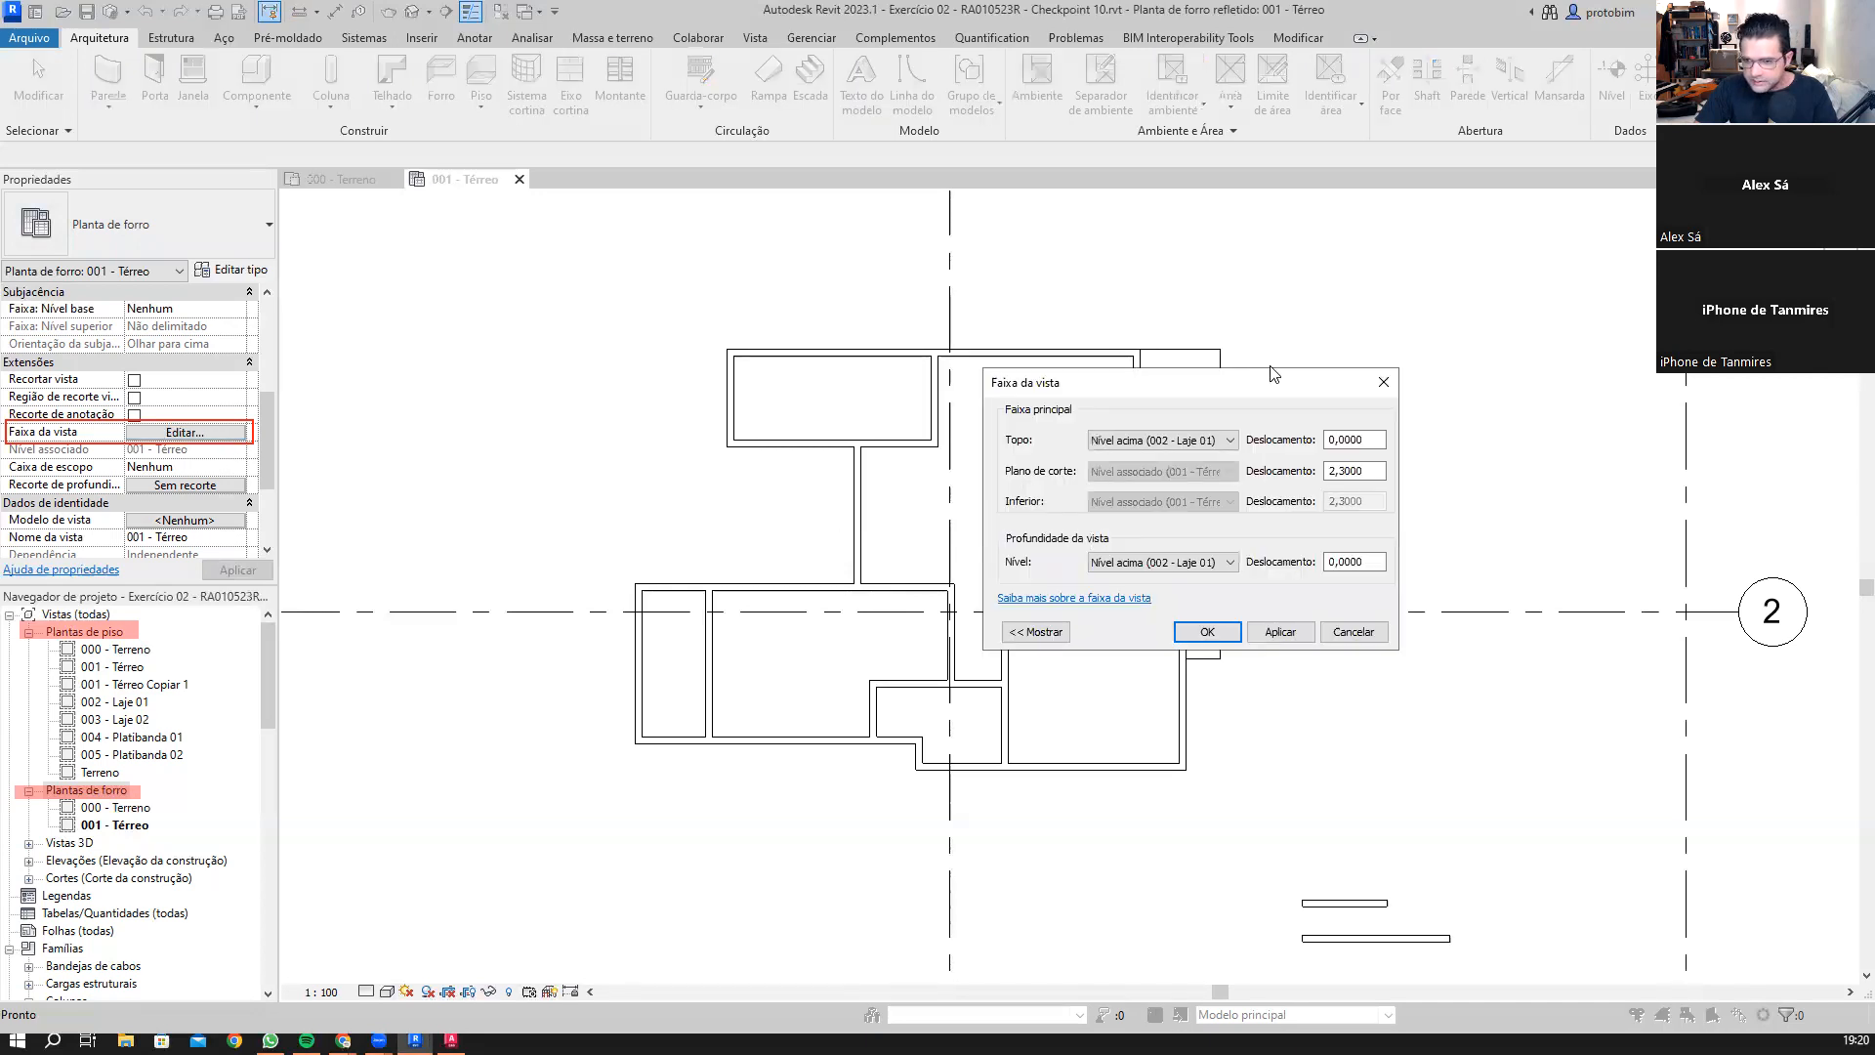
pyautogui.moveTo(1271, 374); pyautogui.dragTo(1549, 319)
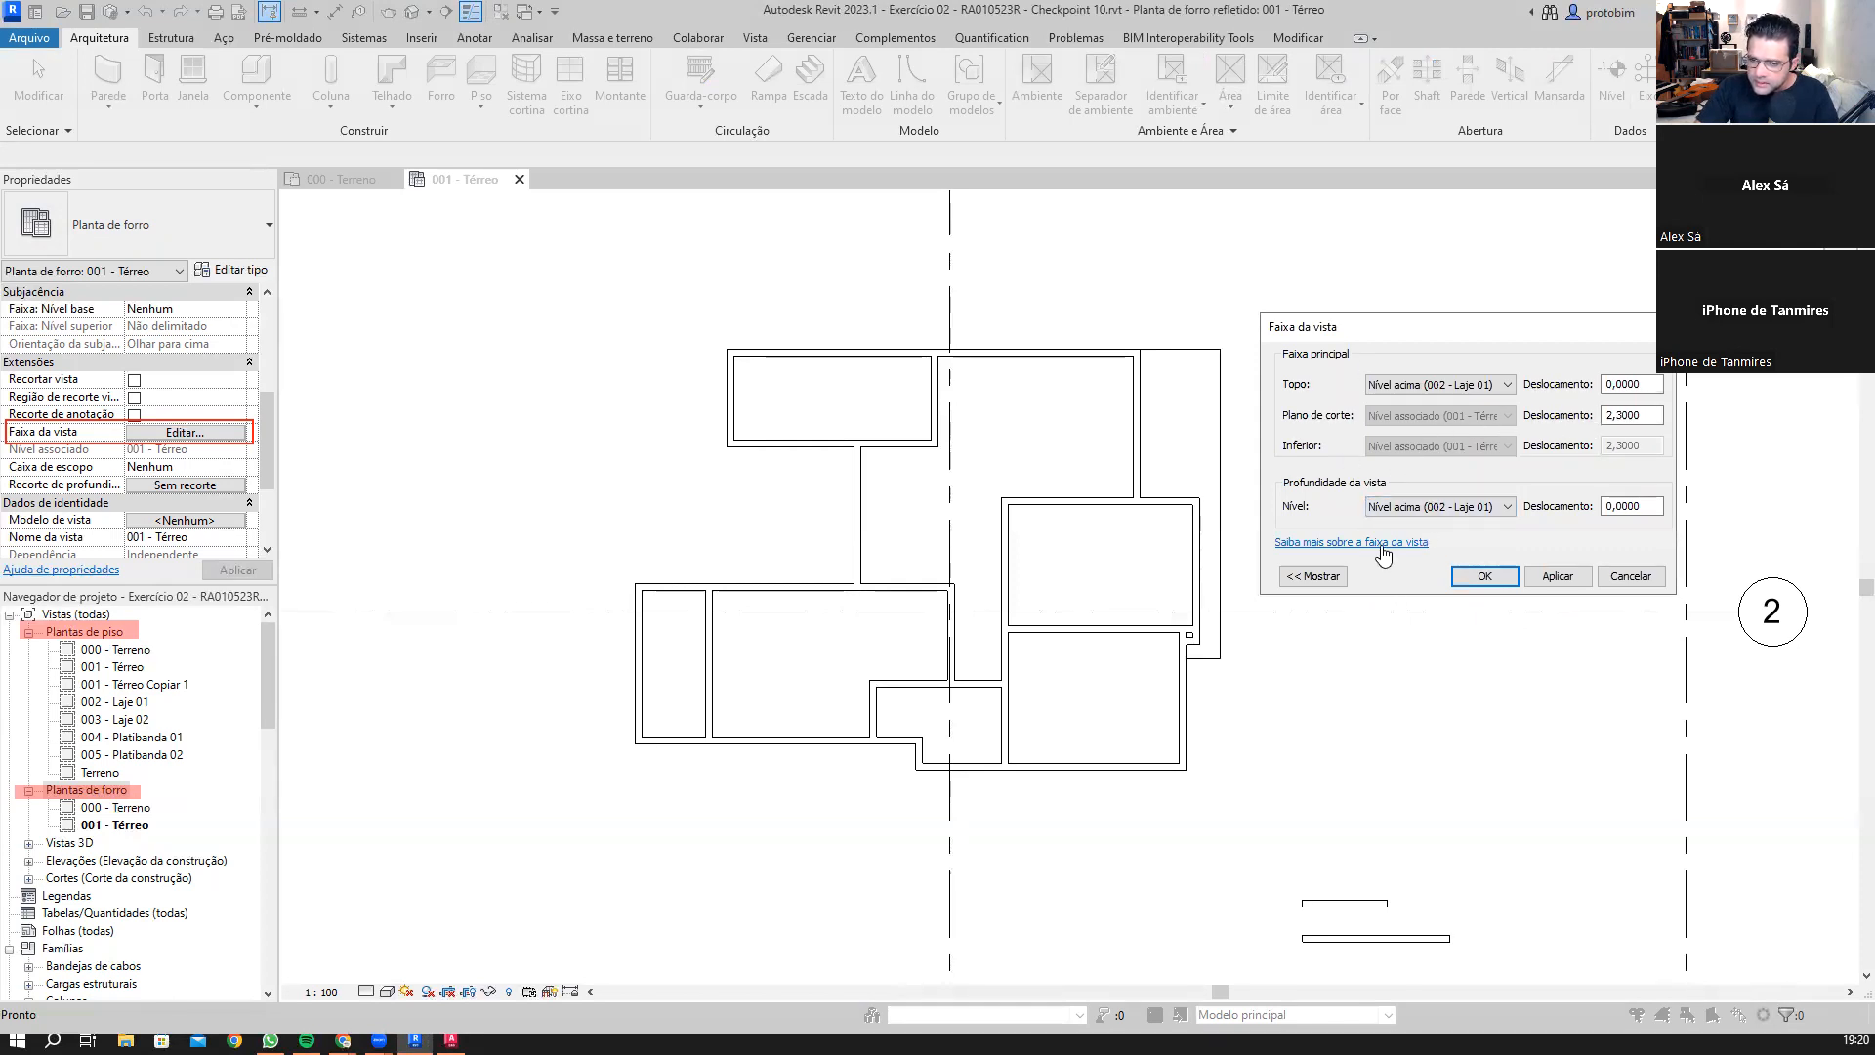
pyautogui.click(1314, 576)
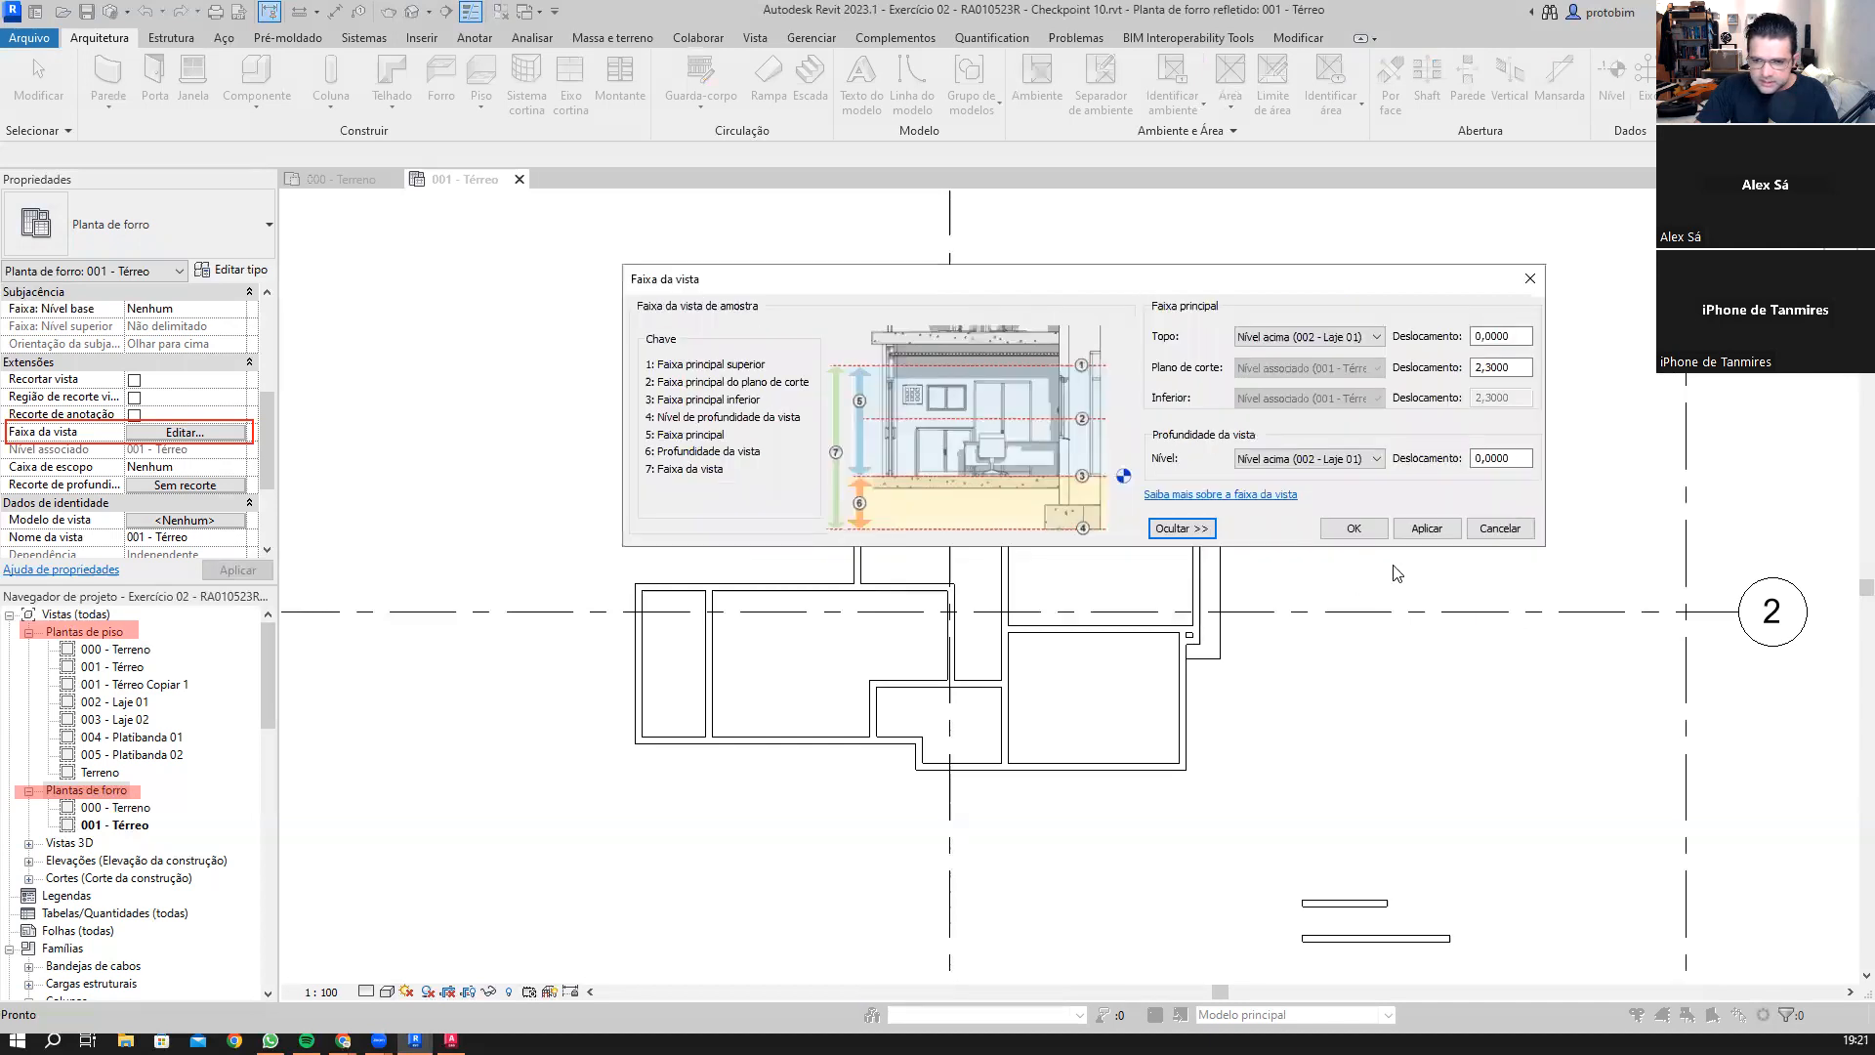
# Step: Open the online help article about the view range and find its elevation diagram
pyautogui.click(1211, 498)
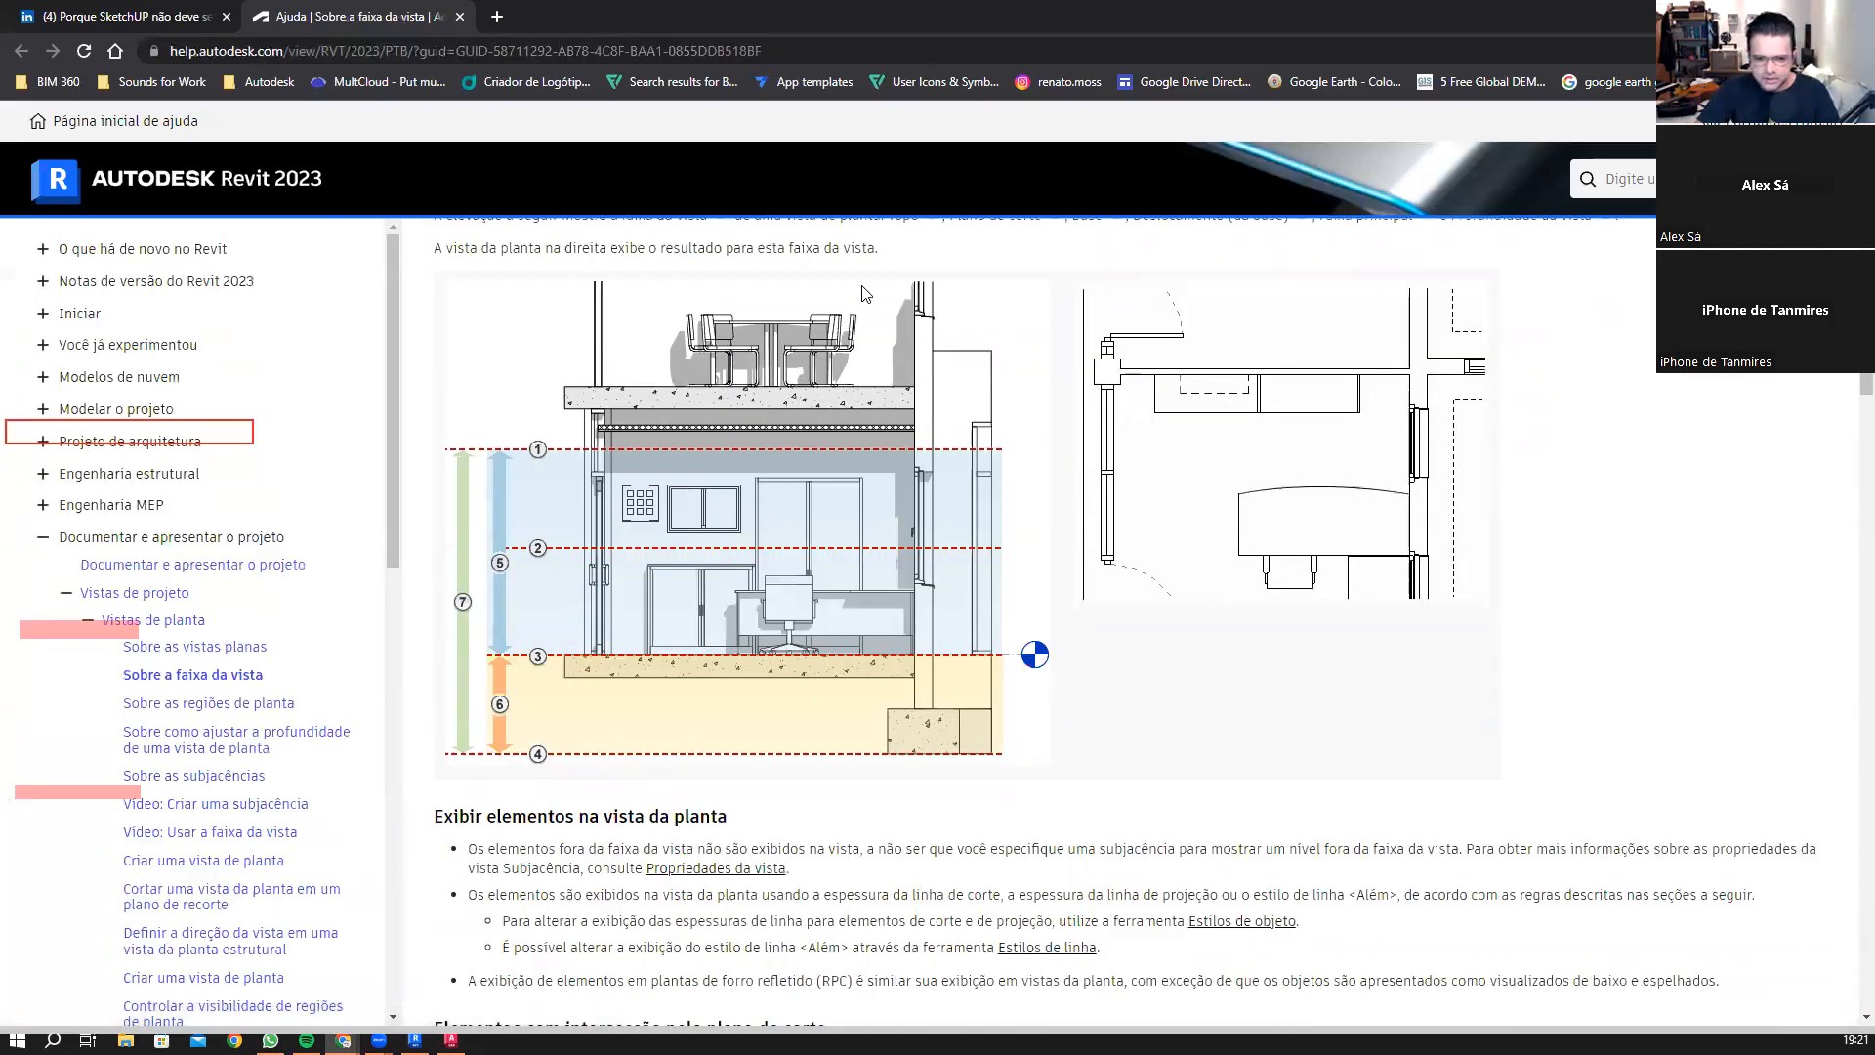
pyautogui.scroll(-1, 1020, 451)
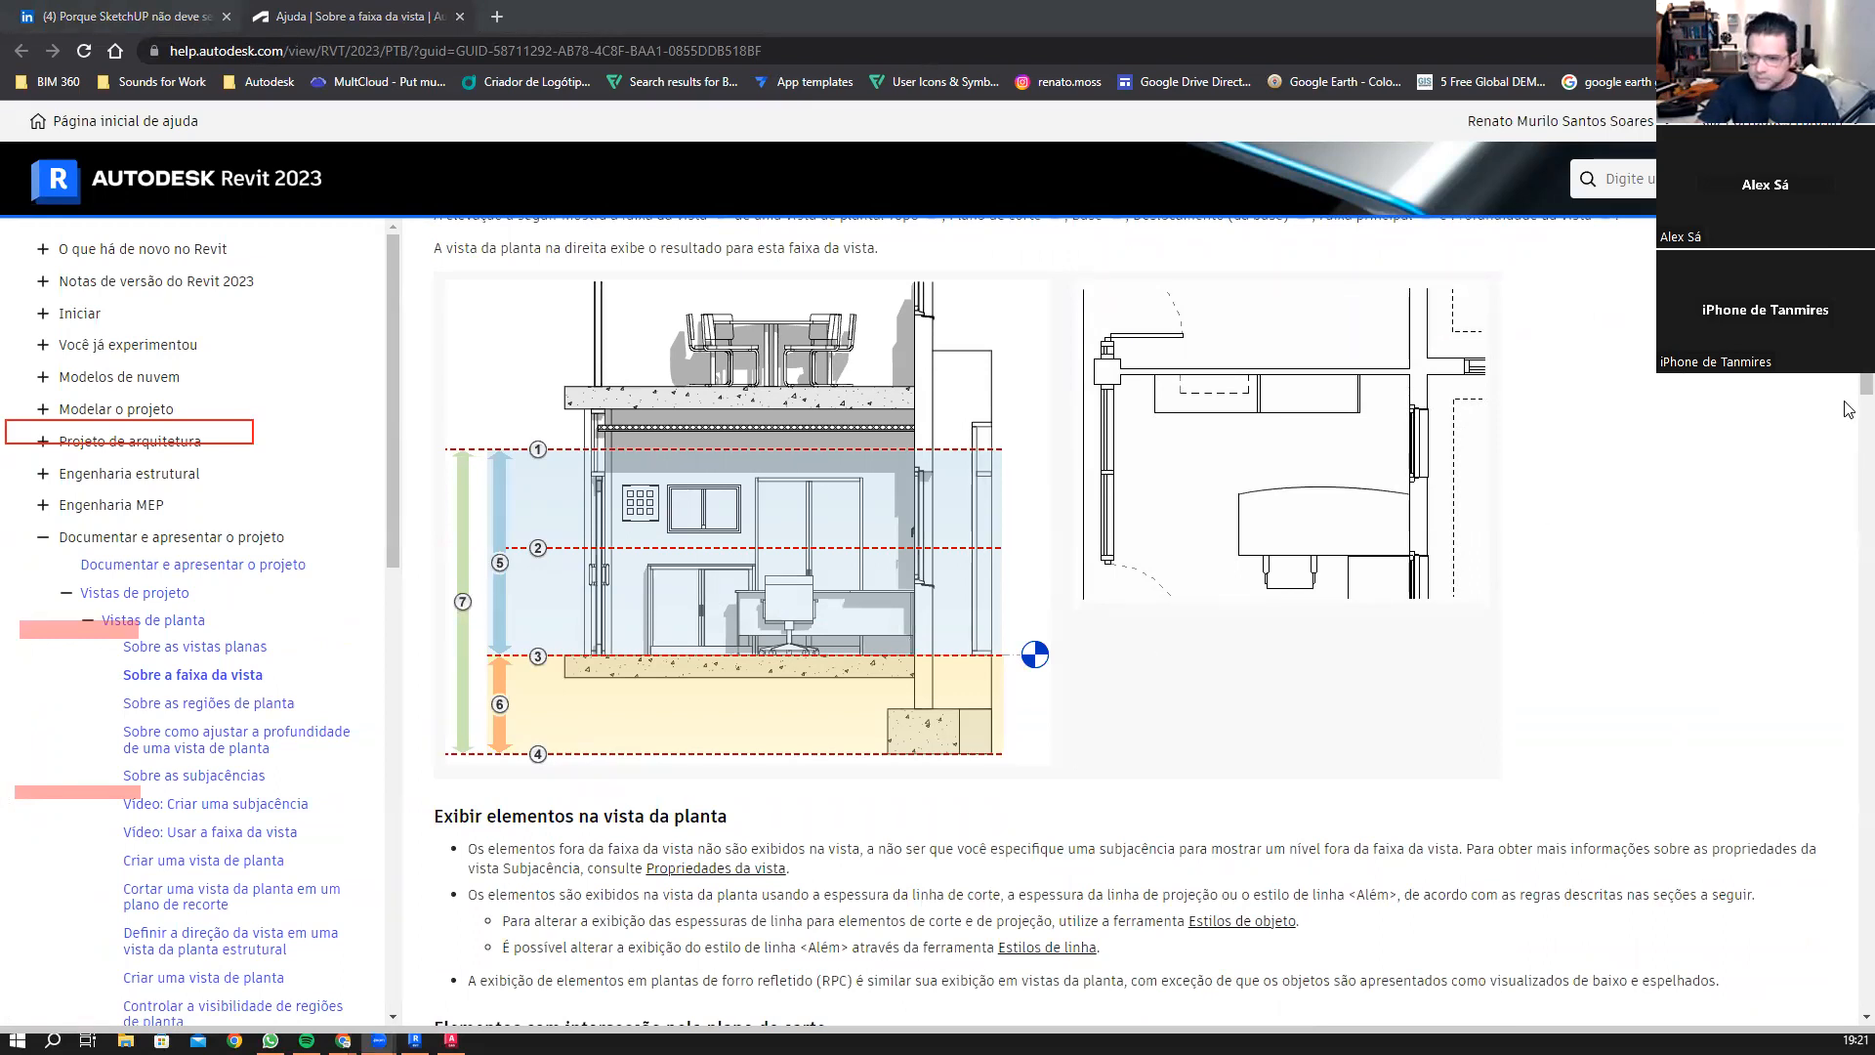
pyautogui.moveTo(1845, 382)
pyautogui.mouseDown()
pyautogui.moveTo(1845, 335)
pyautogui.moveTo(1845, 372)
pyautogui.mouseUp()
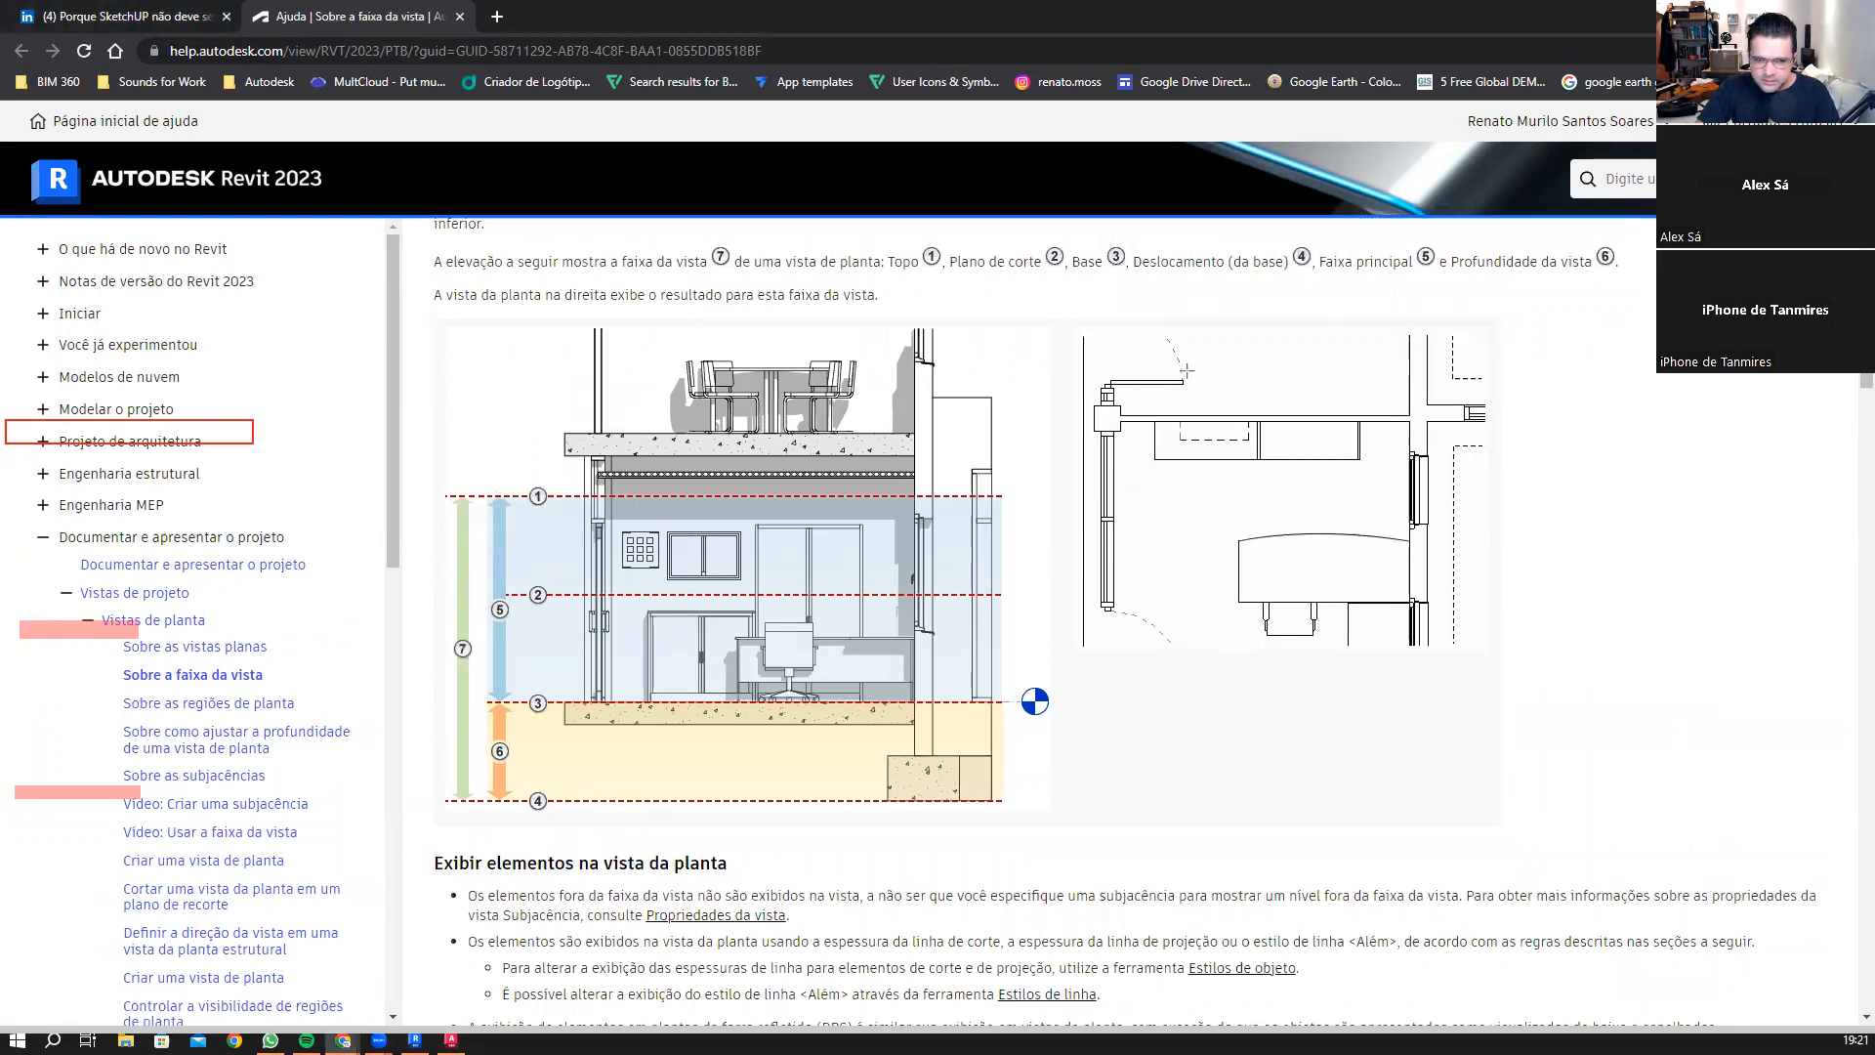
# Step: Examine how Topo, Plano de corte, Base, Faixa principal and Profundidade da vista map onto the help article's elevation diagram
pyautogui.moveTo(885, 241); pyautogui.dragTo(942, 278)
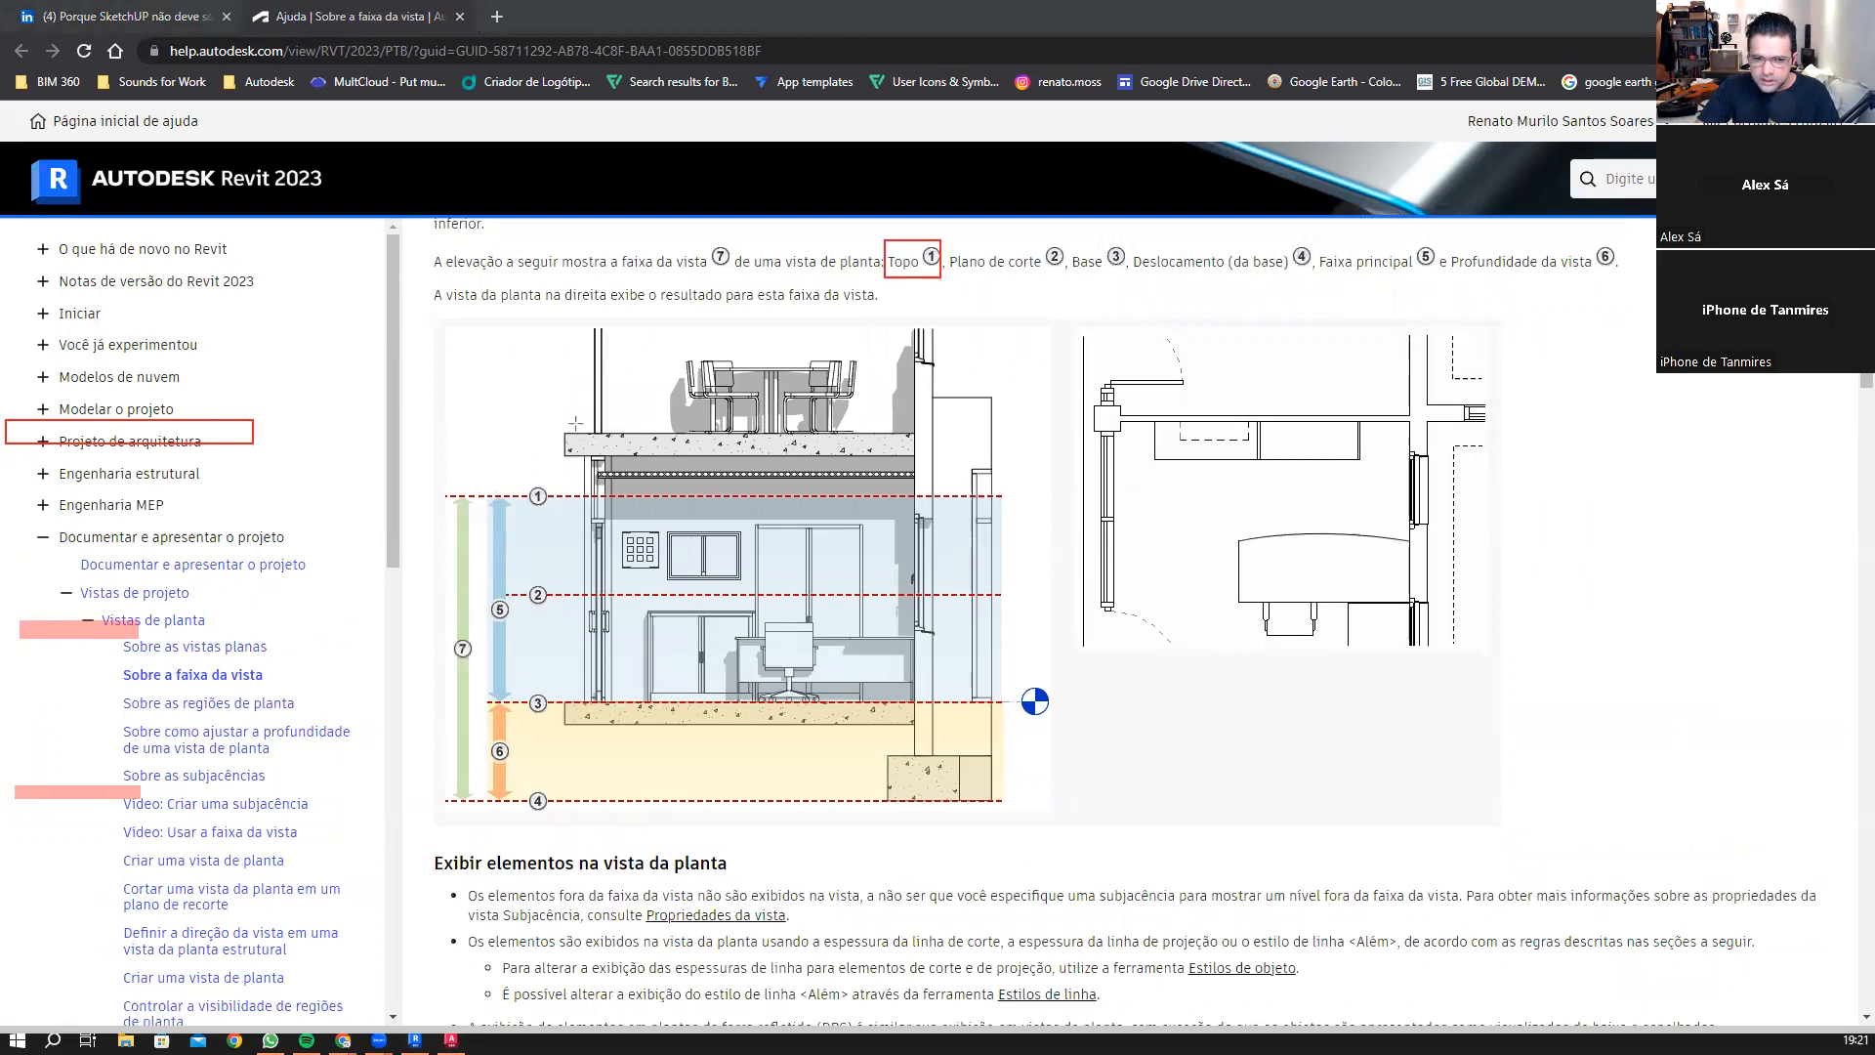
pyautogui.moveTo(431, 485); pyautogui.dragTo(1018, 508)
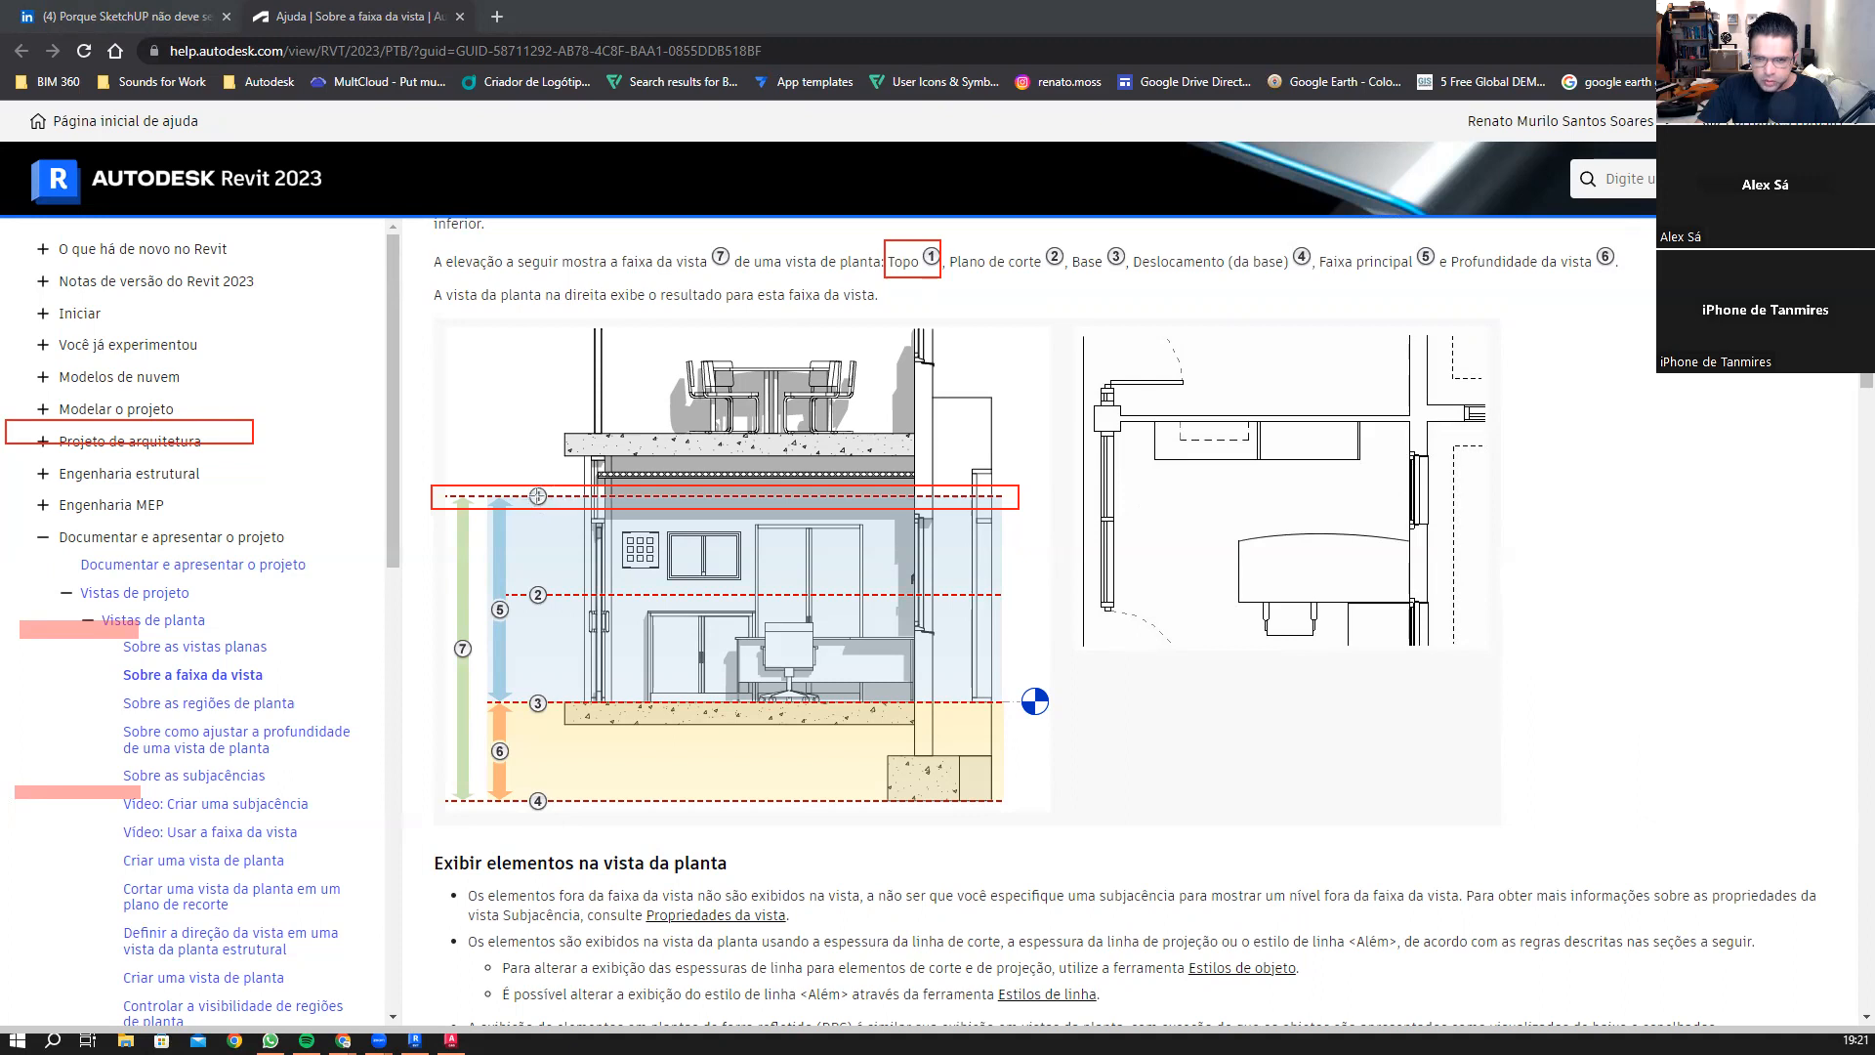
pyautogui.moveTo(948, 240); pyautogui.dragTo(1065, 276)
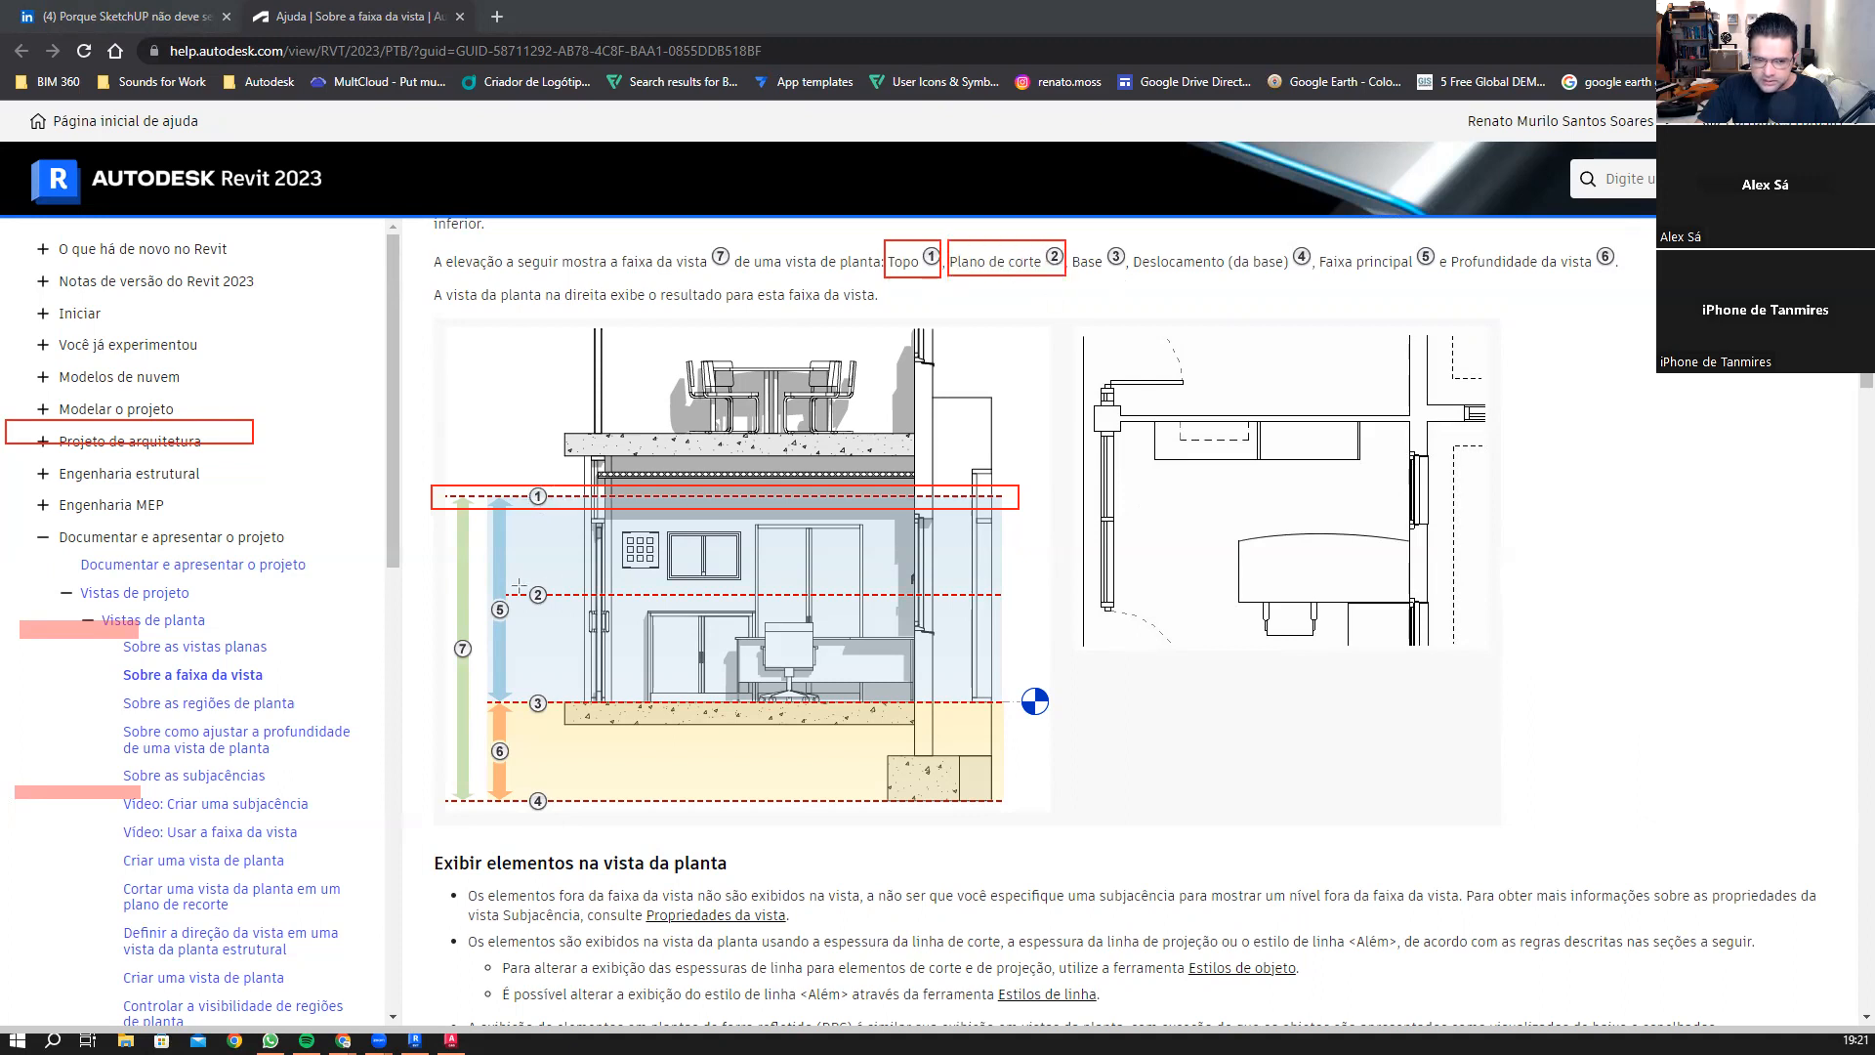
pyautogui.moveTo(503, 583)
pyautogui.mouseDown()
pyautogui.moveTo(967, 623)
pyautogui.moveTo(1022, 608)
pyautogui.mouseUp()
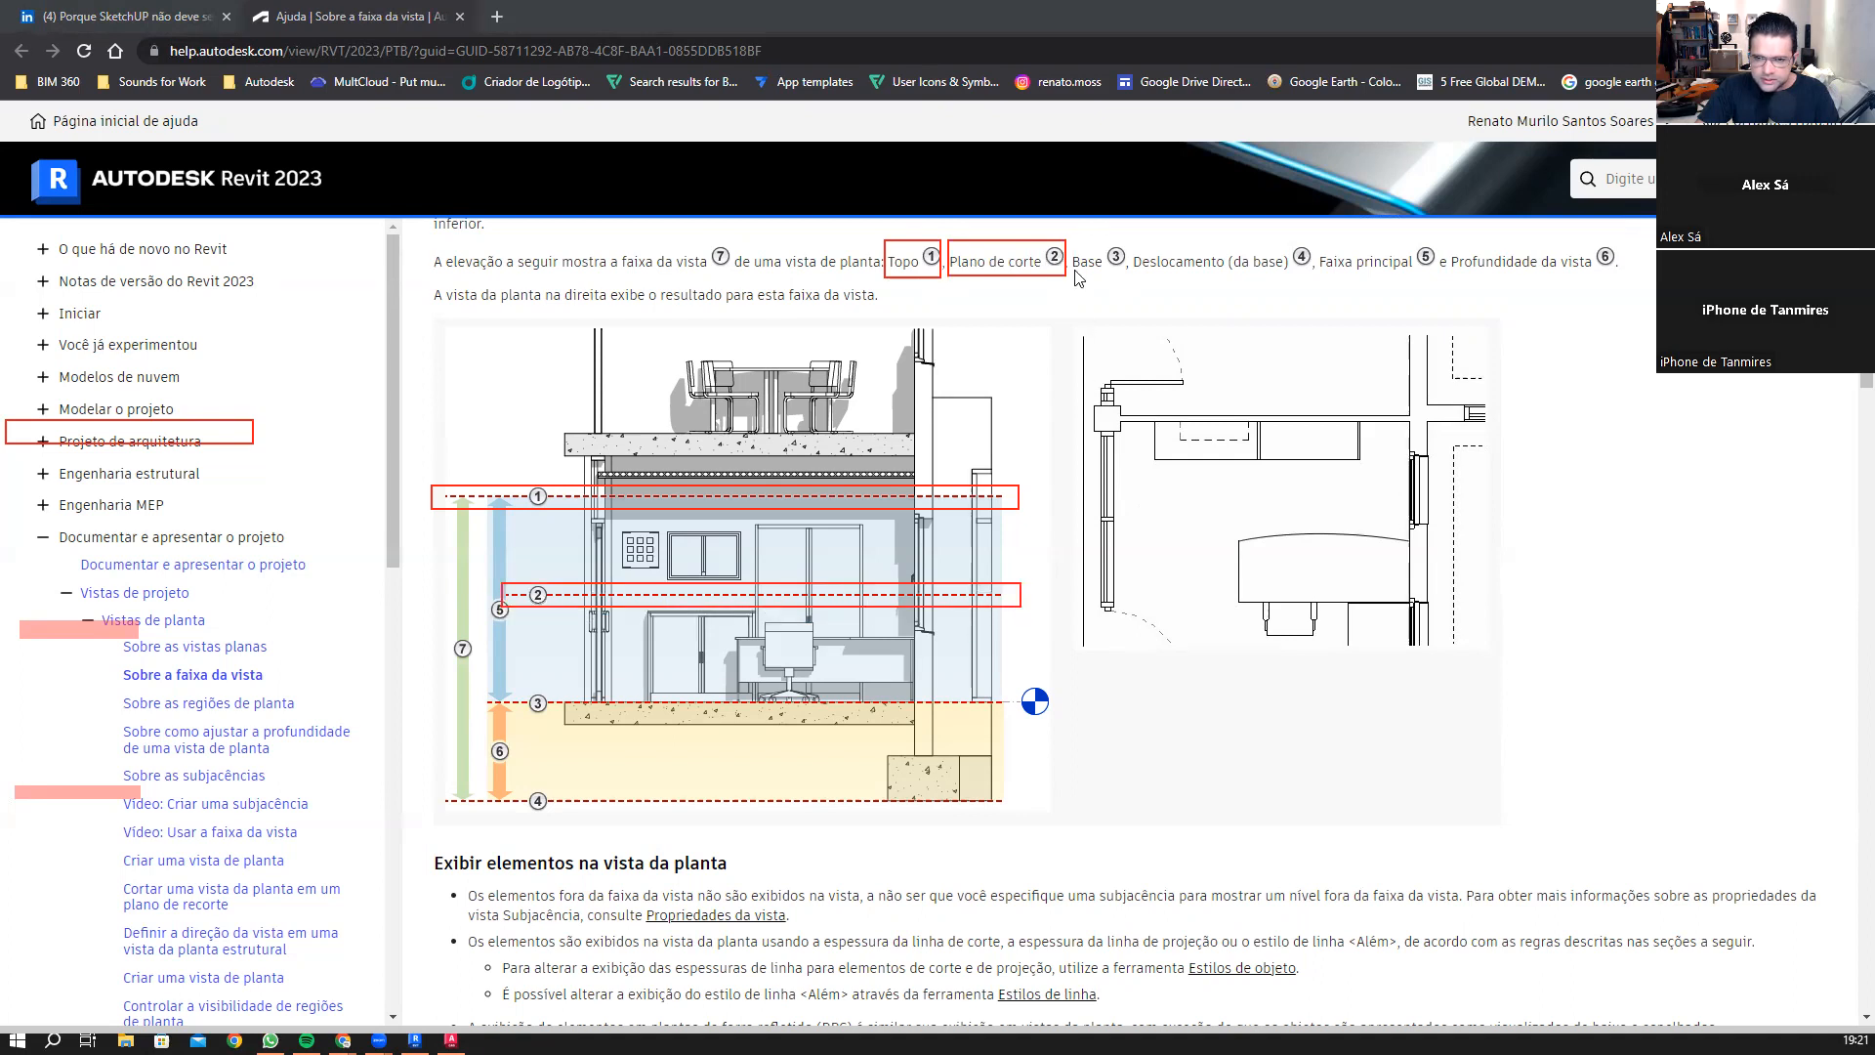
pyautogui.click(1072, 270)
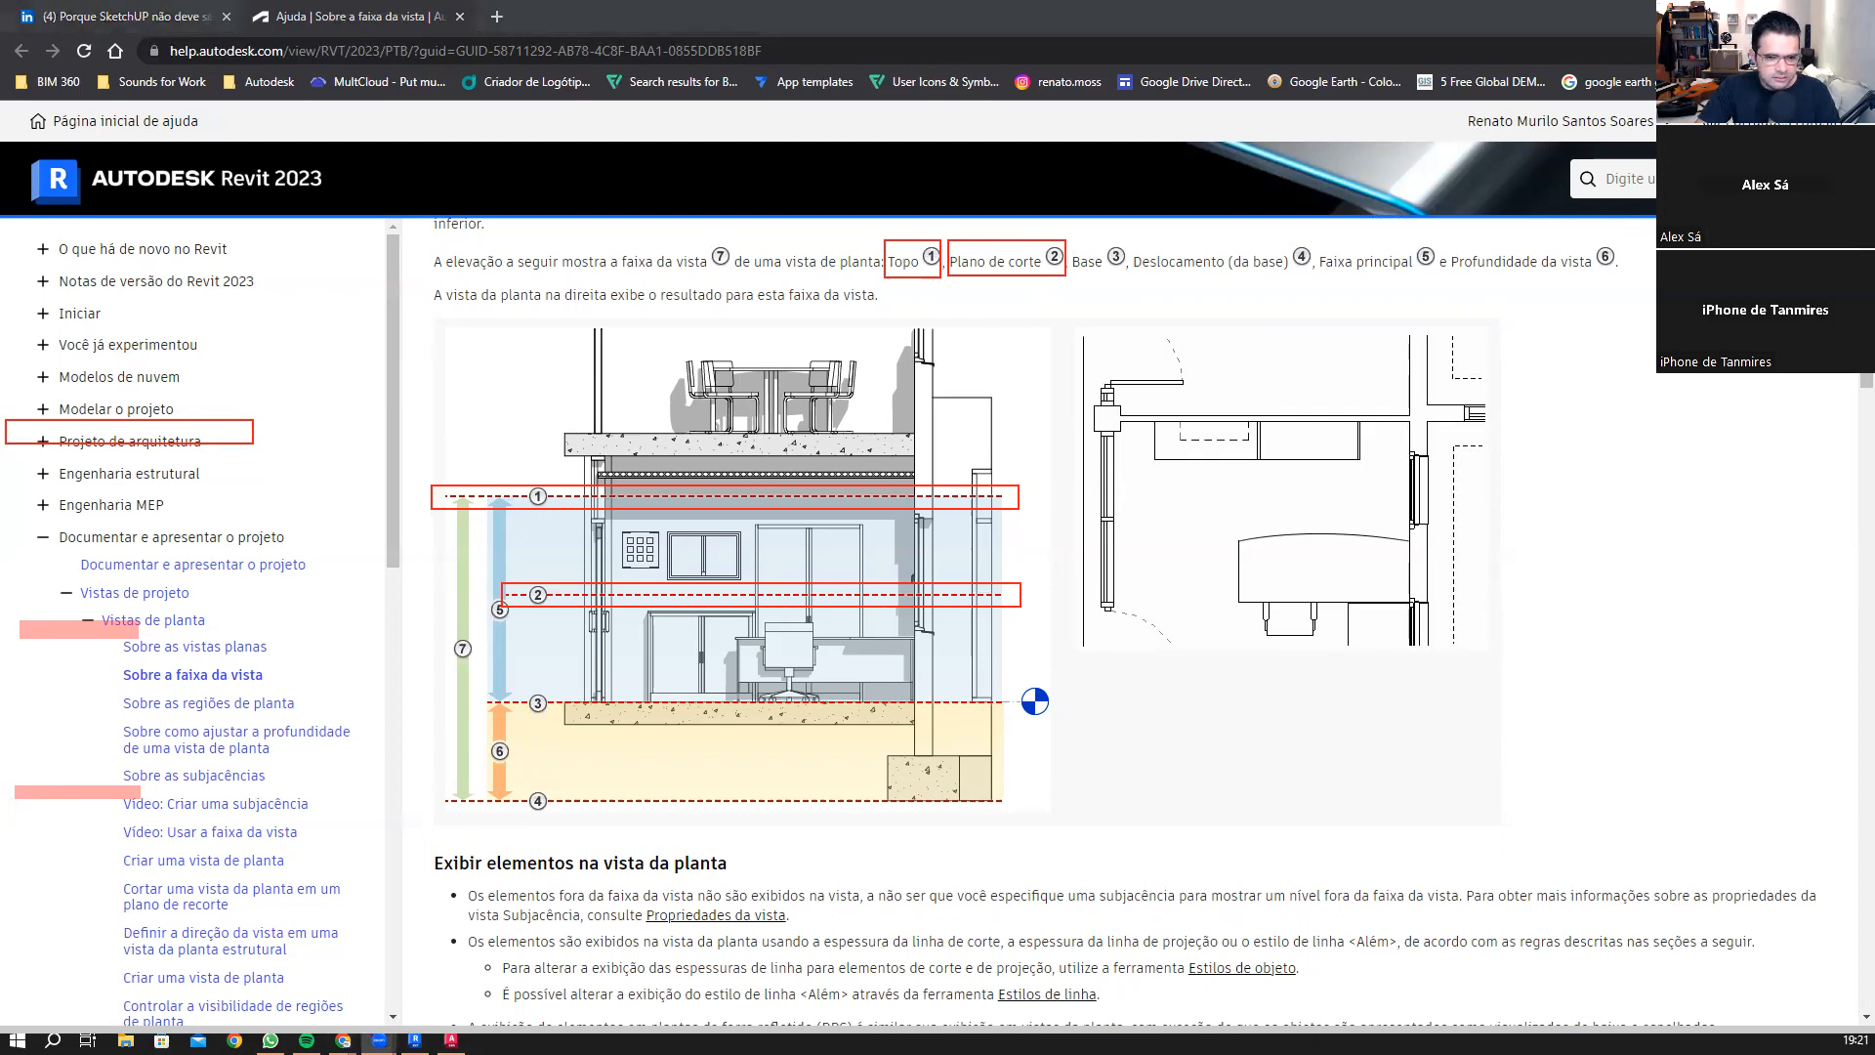
pyautogui.moveTo(1070, 238); pyautogui.dragTo(1128, 275)
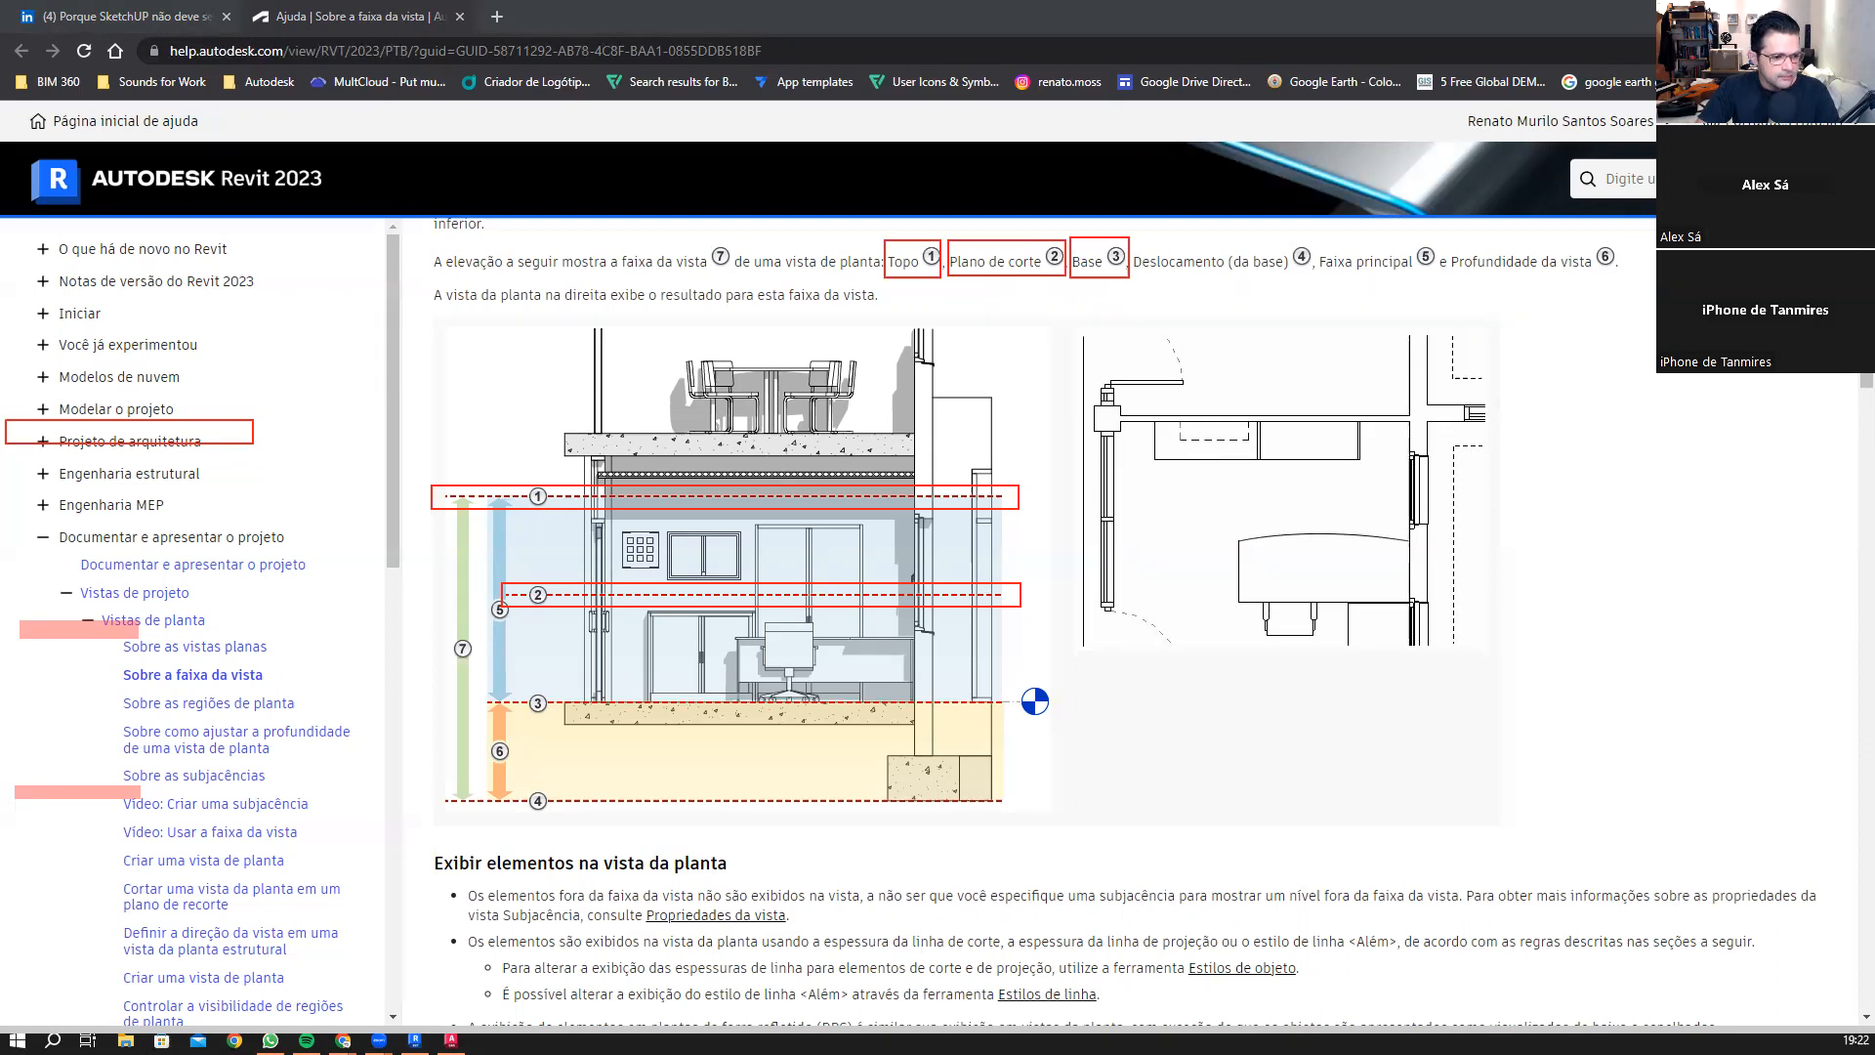
pyautogui.moveTo(658, 587); pyautogui.dragTo(748, 525)
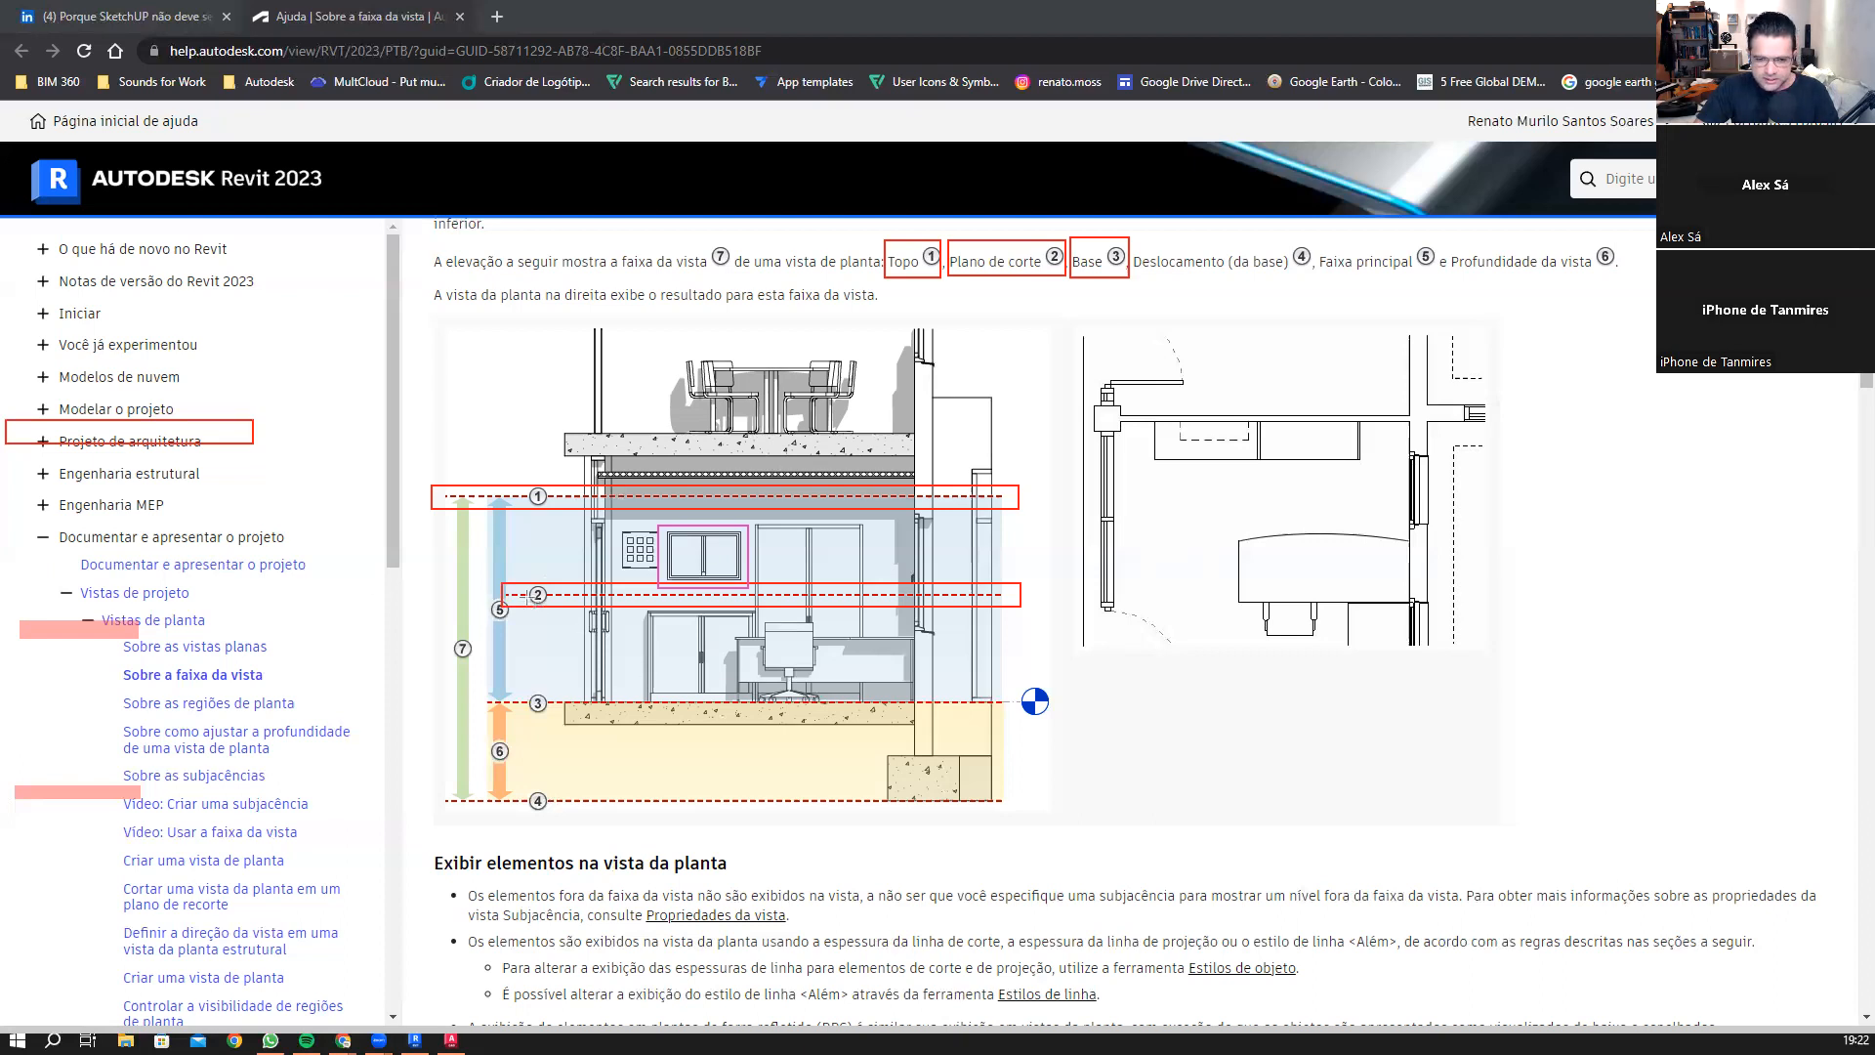
pyautogui.moveTo(432, 594)
pyautogui.mouseDown()
pyautogui.moveTo(987, 549)
pyautogui.moveTo(1081, 399)
pyautogui.moveTo(1079, 345)
pyautogui.mouseUp()
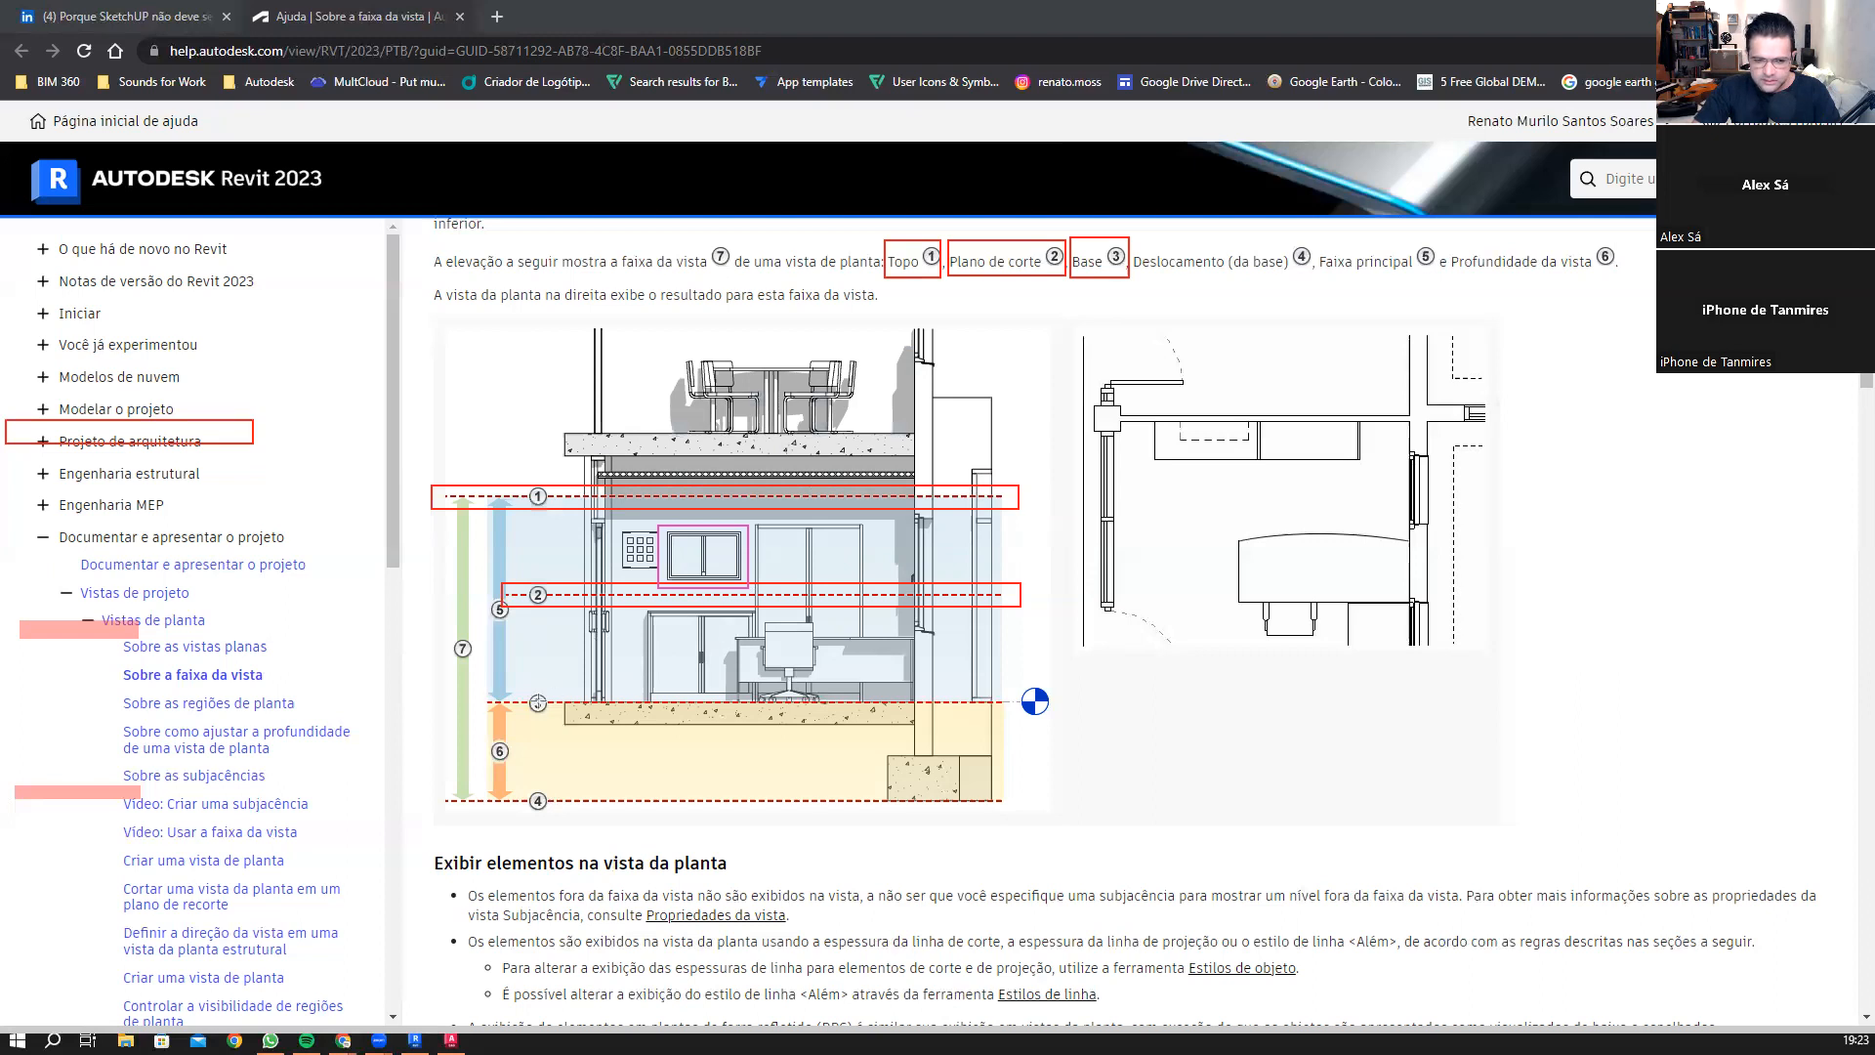
pyautogui.moveTo(486, 713); pyautogui.dragTo(1010, 681)
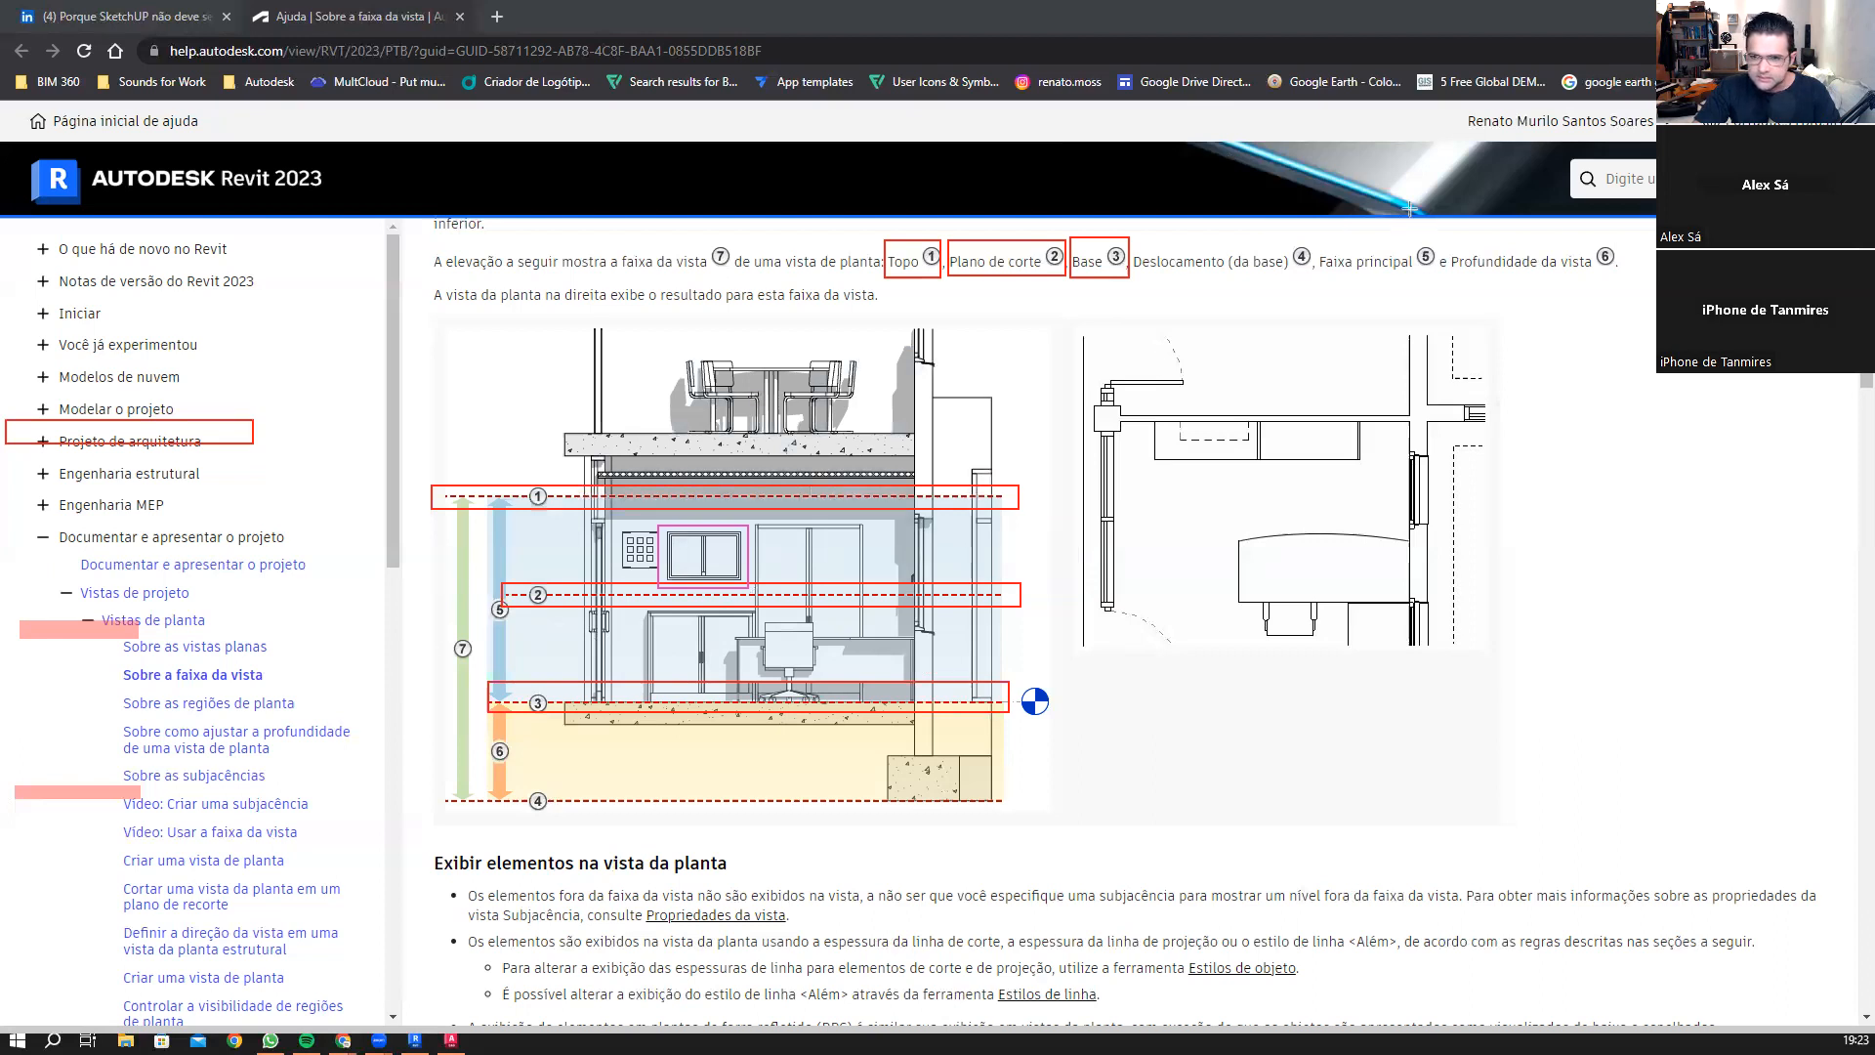
pyautogui.moveTo(1319, 245); pyautogui.dragTo(1436, 280)
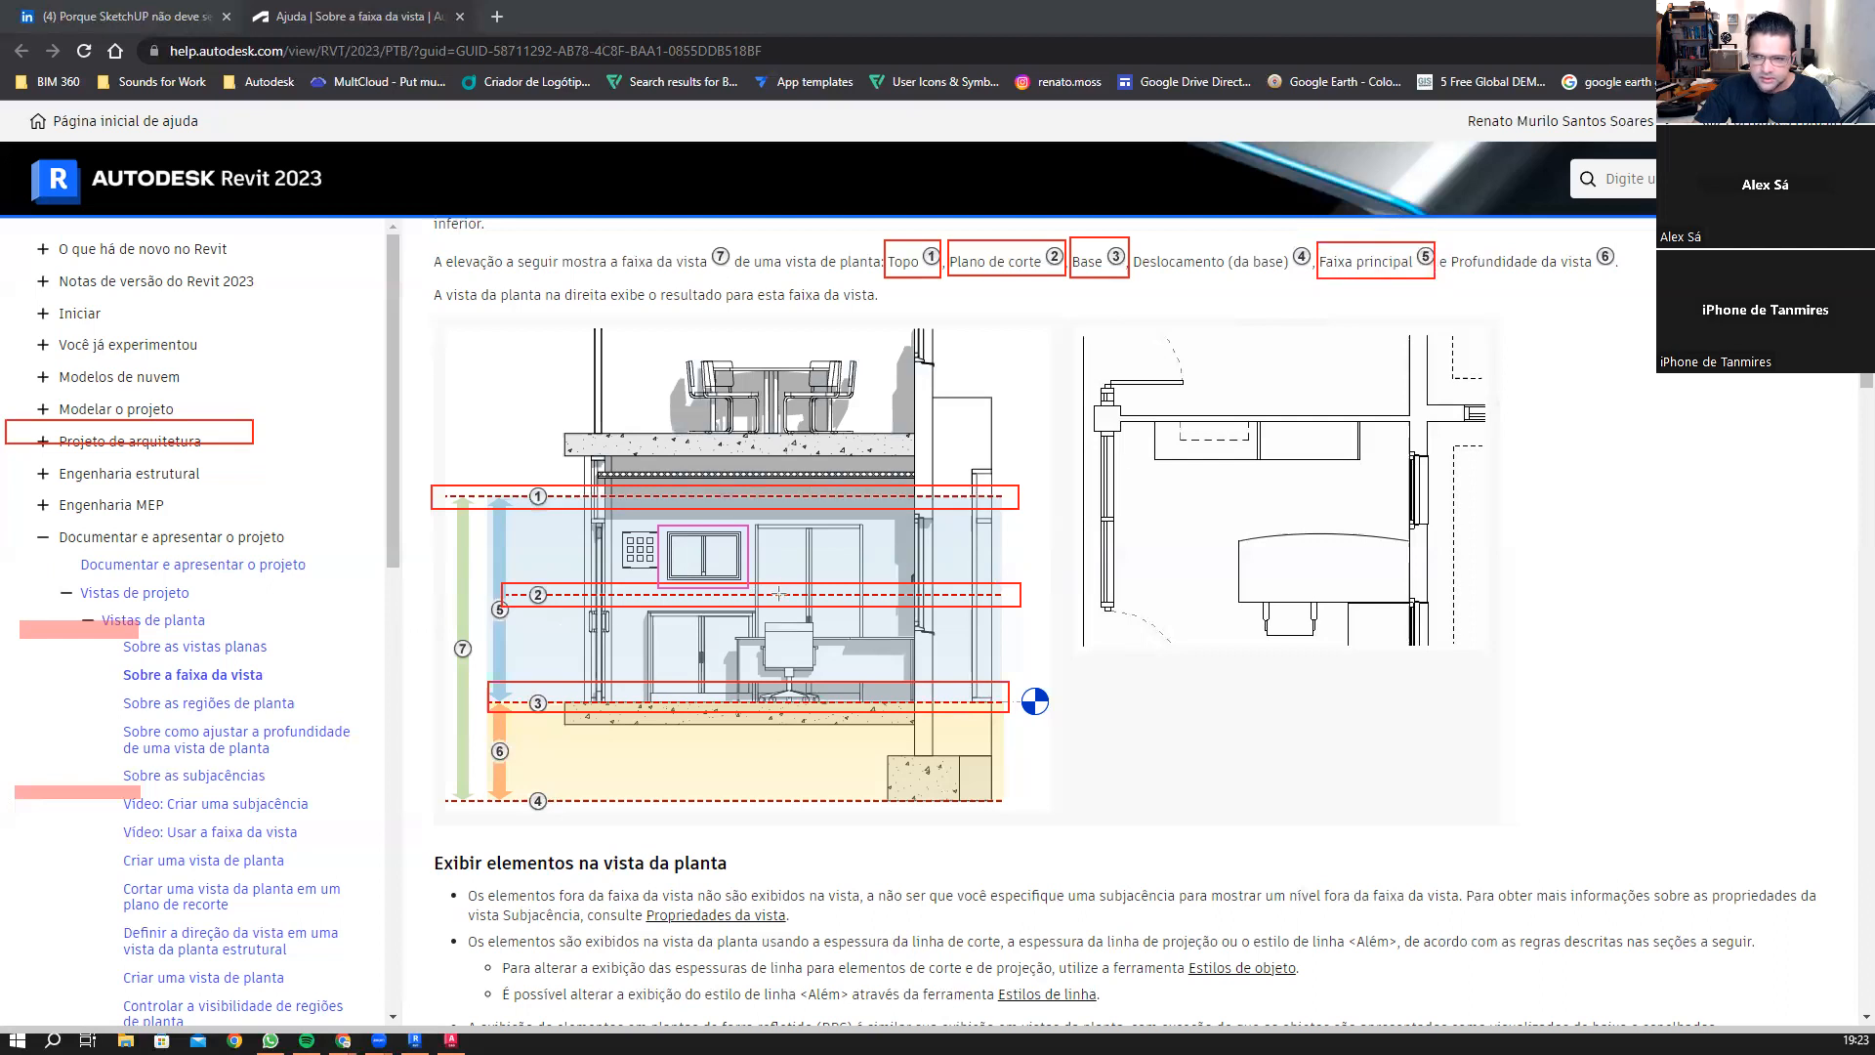
pyautogui.moveTo(1446, 243); pyautogui.dragTo(1628, 282)
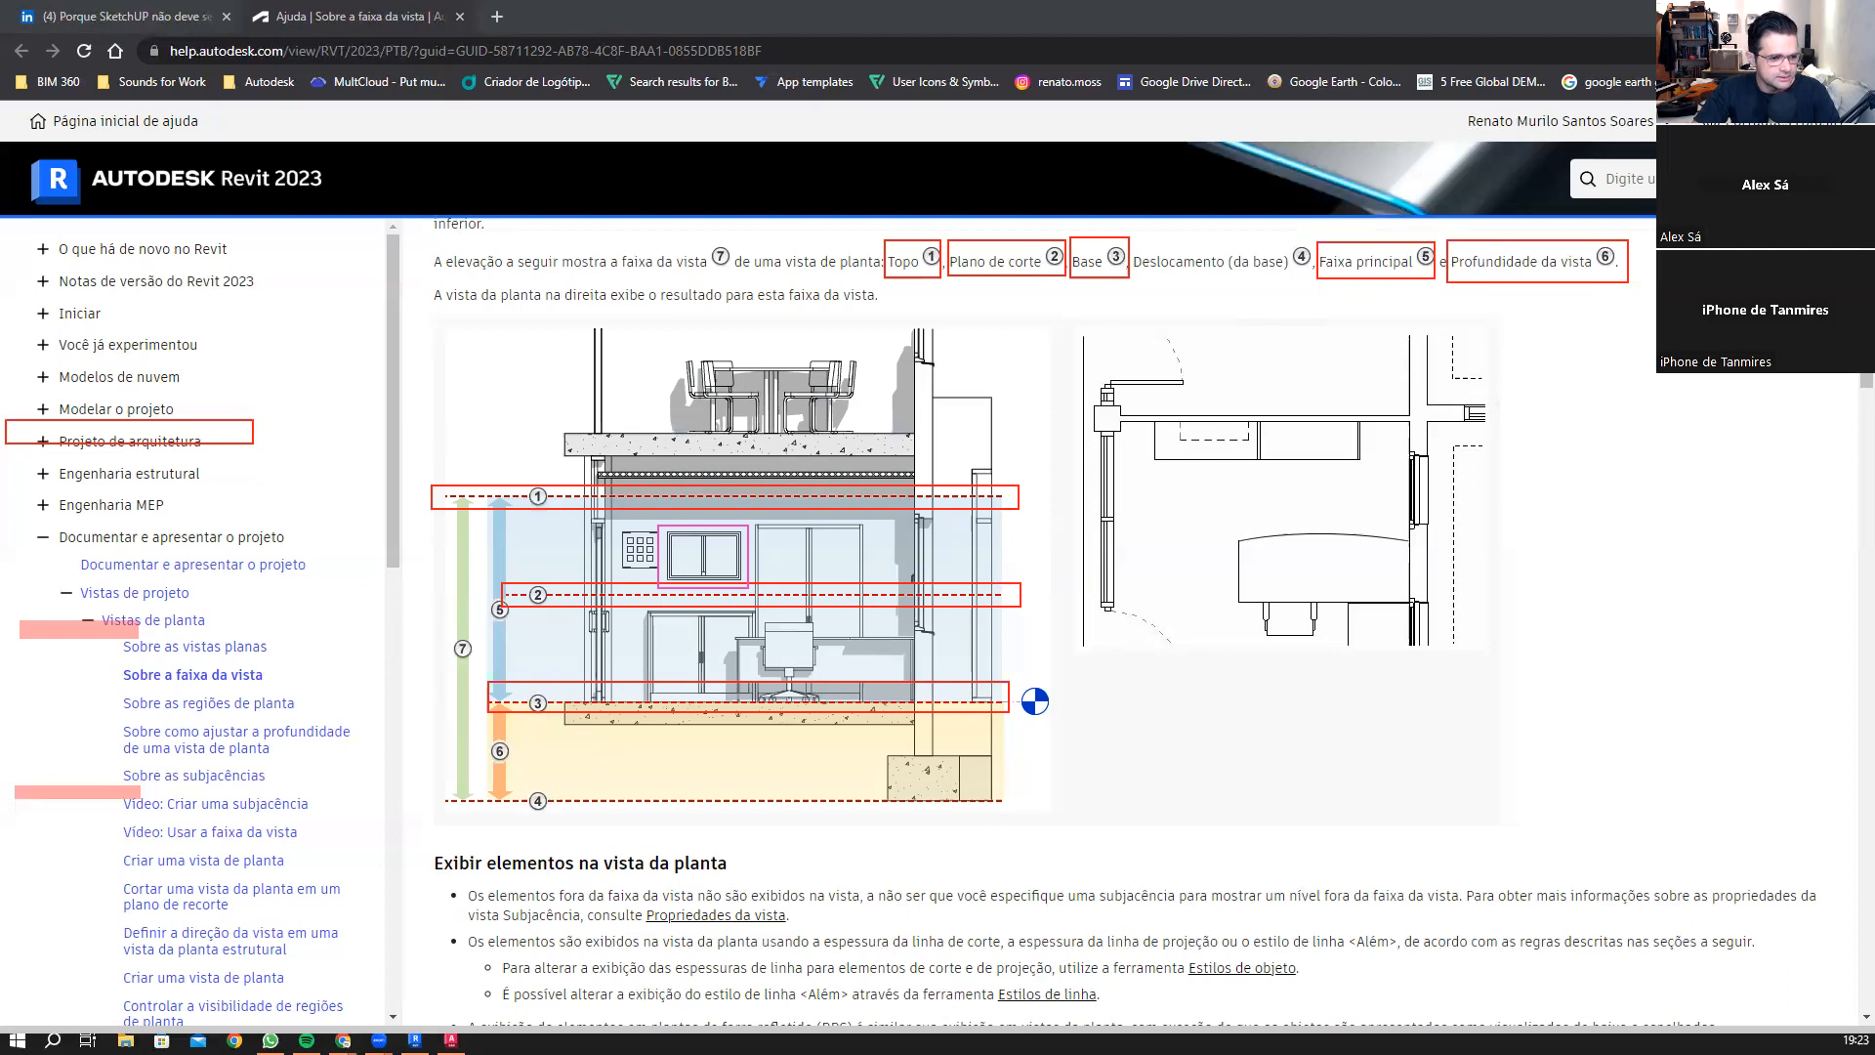
pyautogui.click(700, 622)
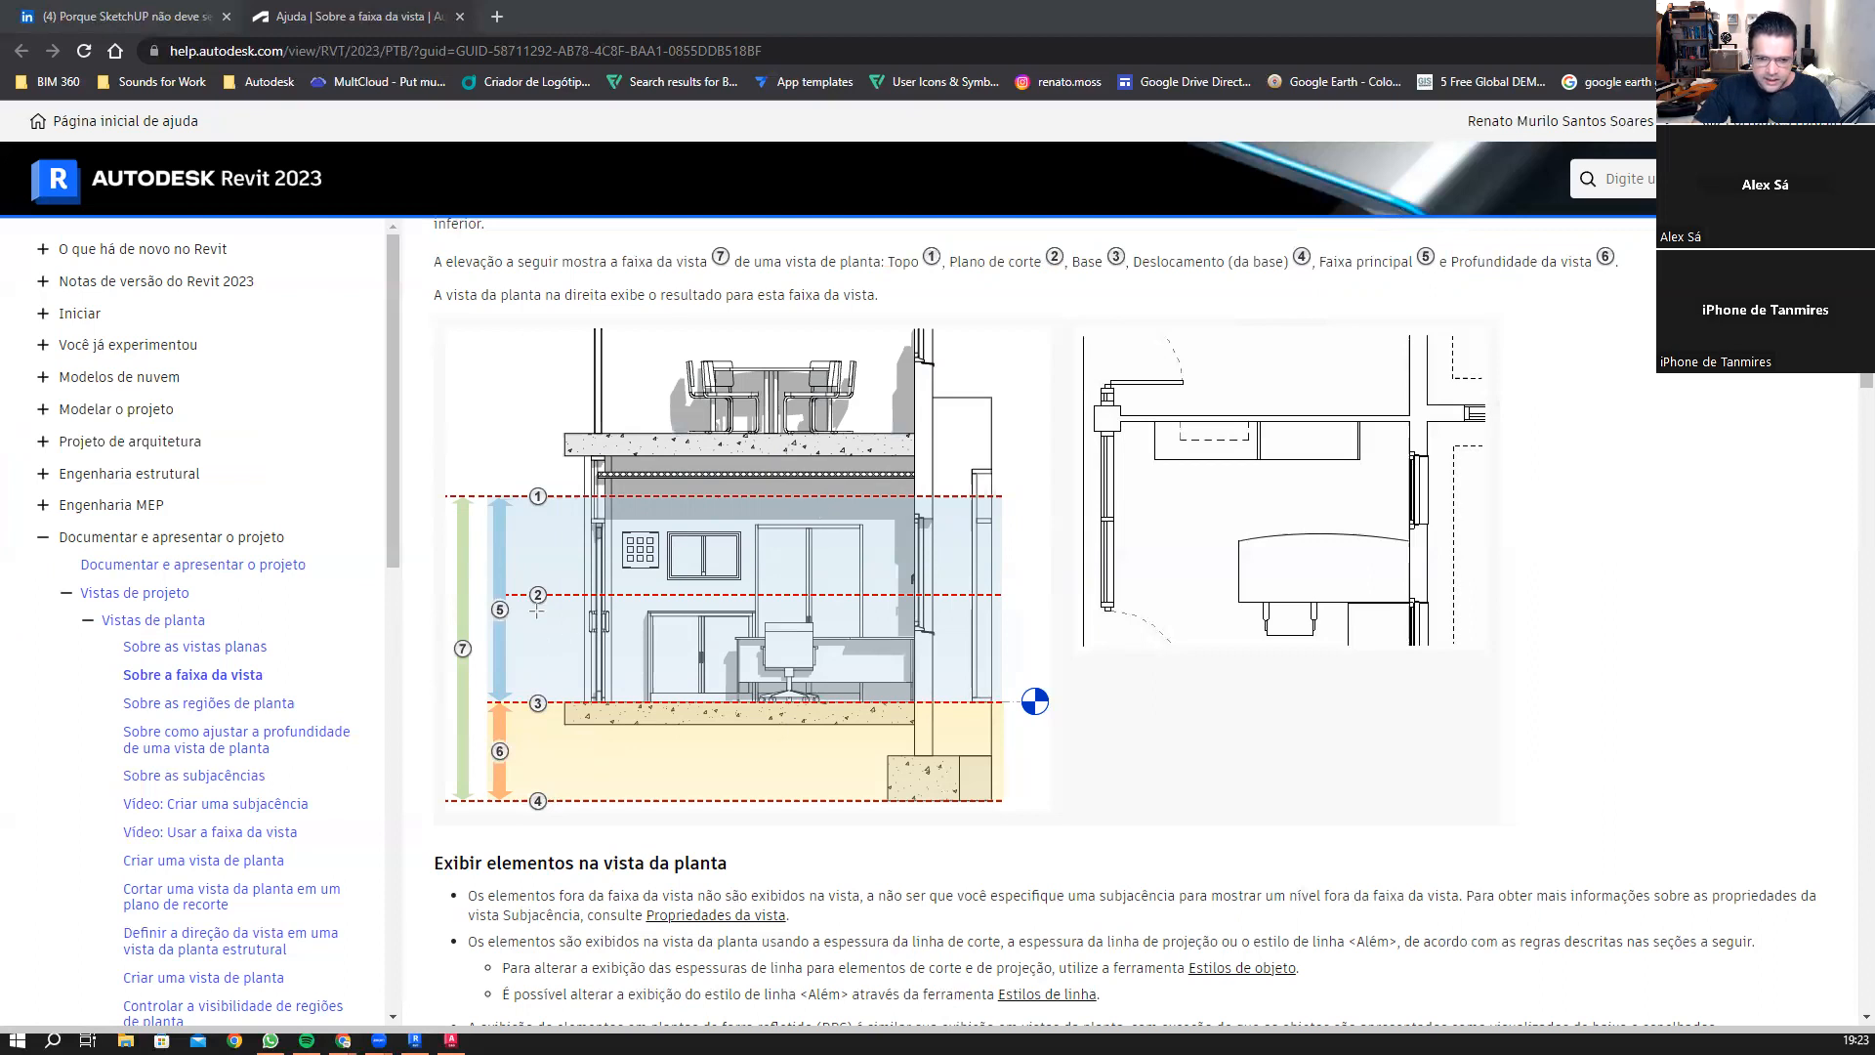
pyautogui.moveTo(488, 480)
pyautogui.mouseDown()
pyautogui.moveTo(953, 488)
pyautogui.moveTo(1043, 467)
pyautogui.moveTo(1050, 430)
pyautogui.moveTo(1043, 445)
pyautogui.mouseUp()
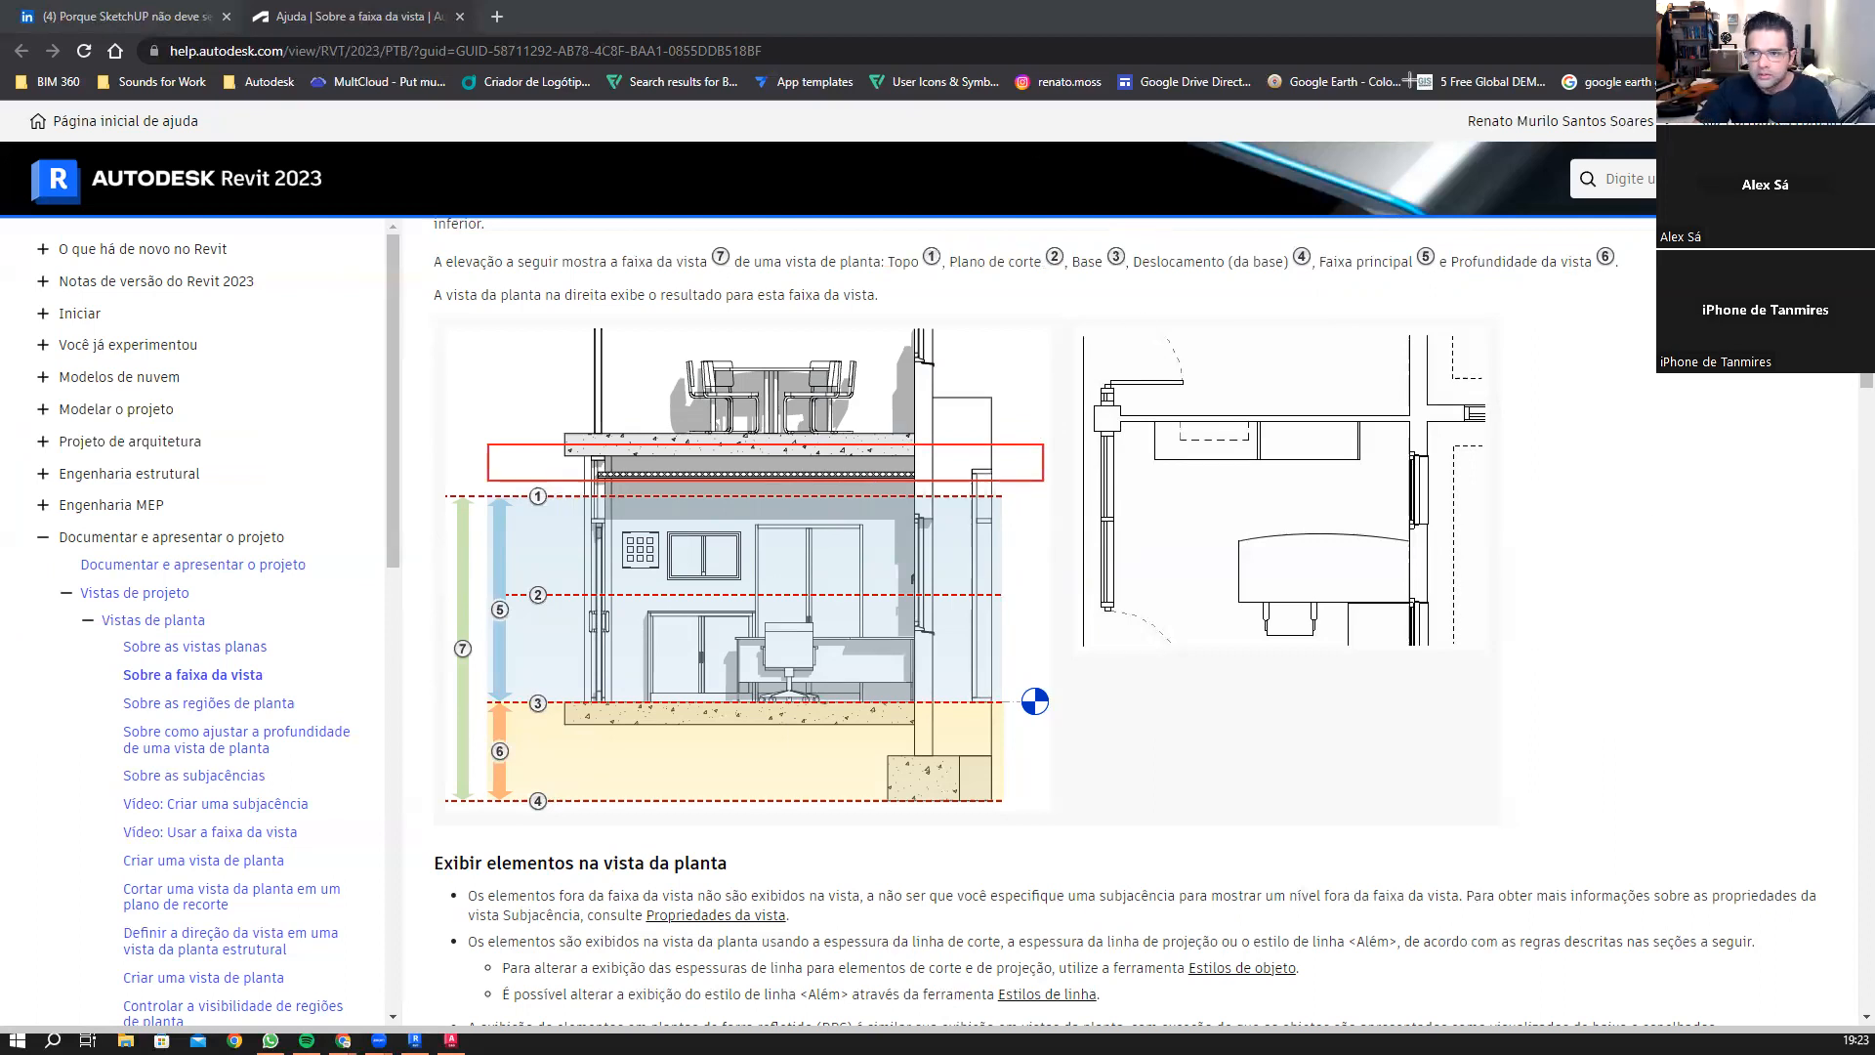
# Step: Switch back to Revit, accept the Faixa da vista settings and open the Sul elevation
pyautogui.hotkey('alt', 'Tab')
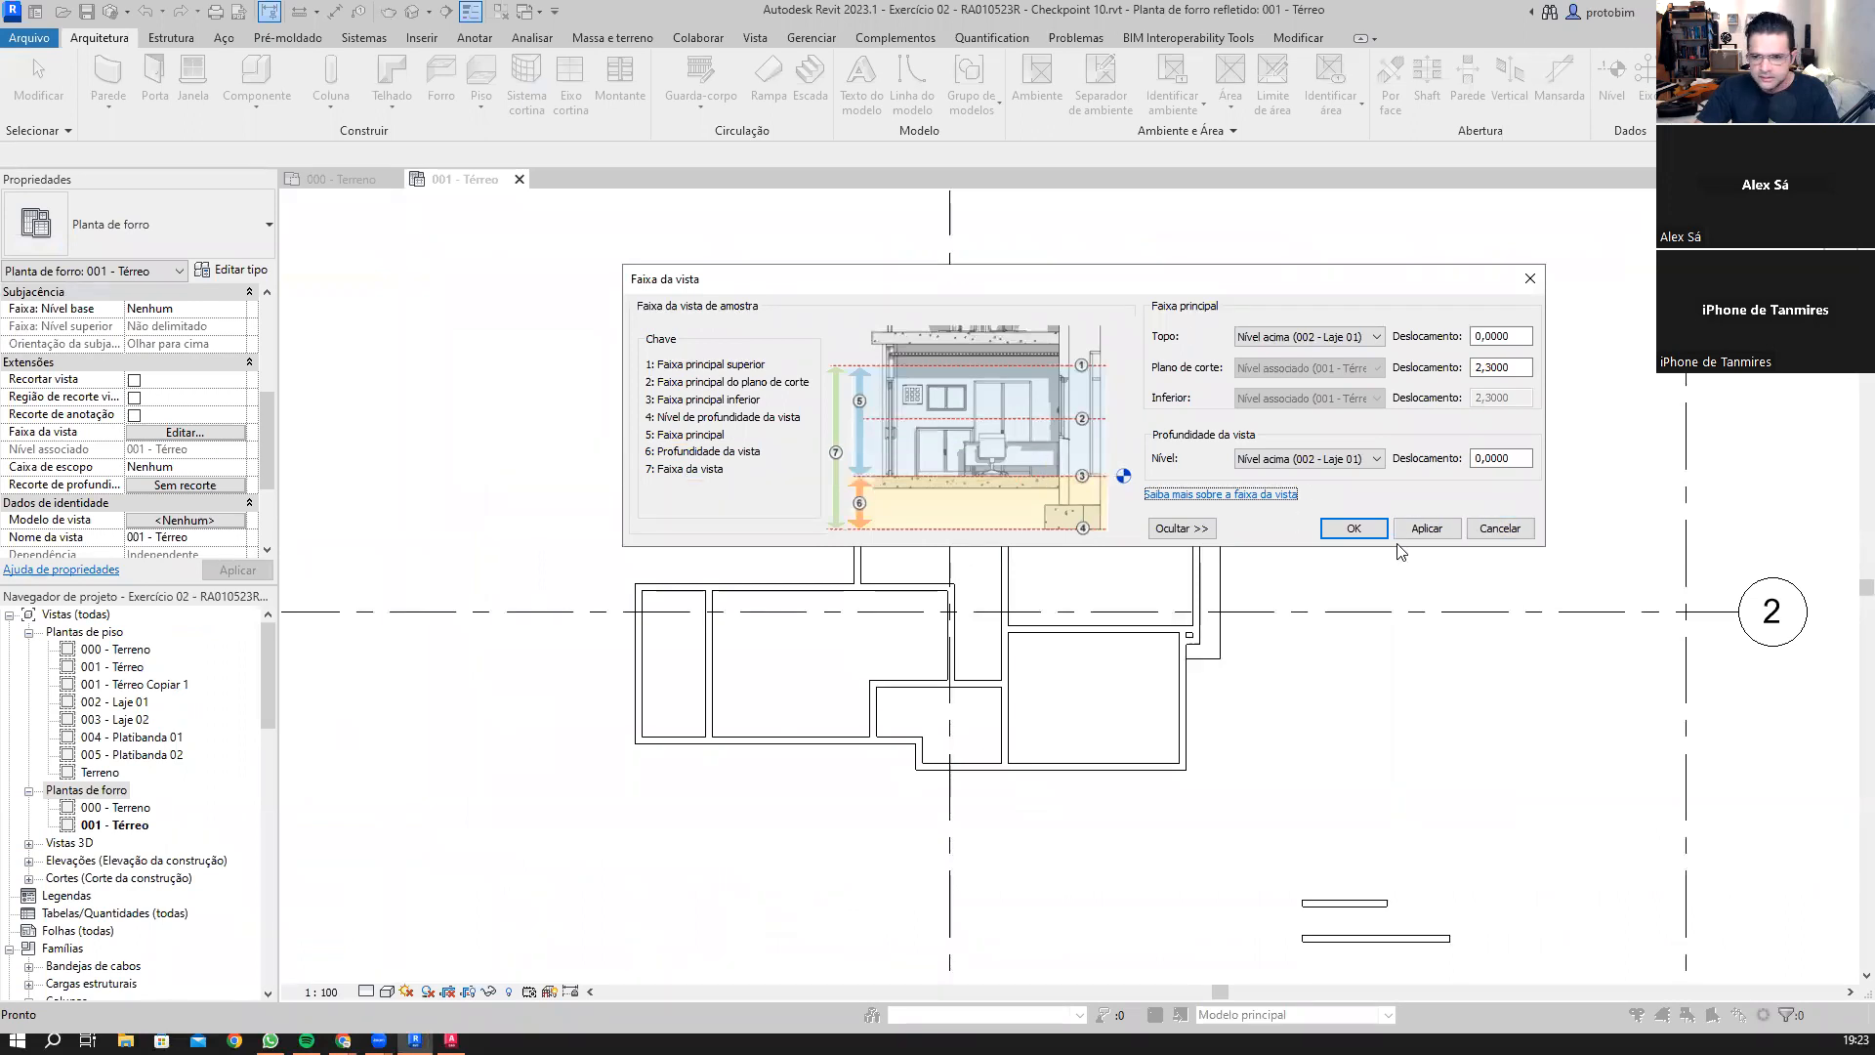
pyautogui.click(1346, 528)
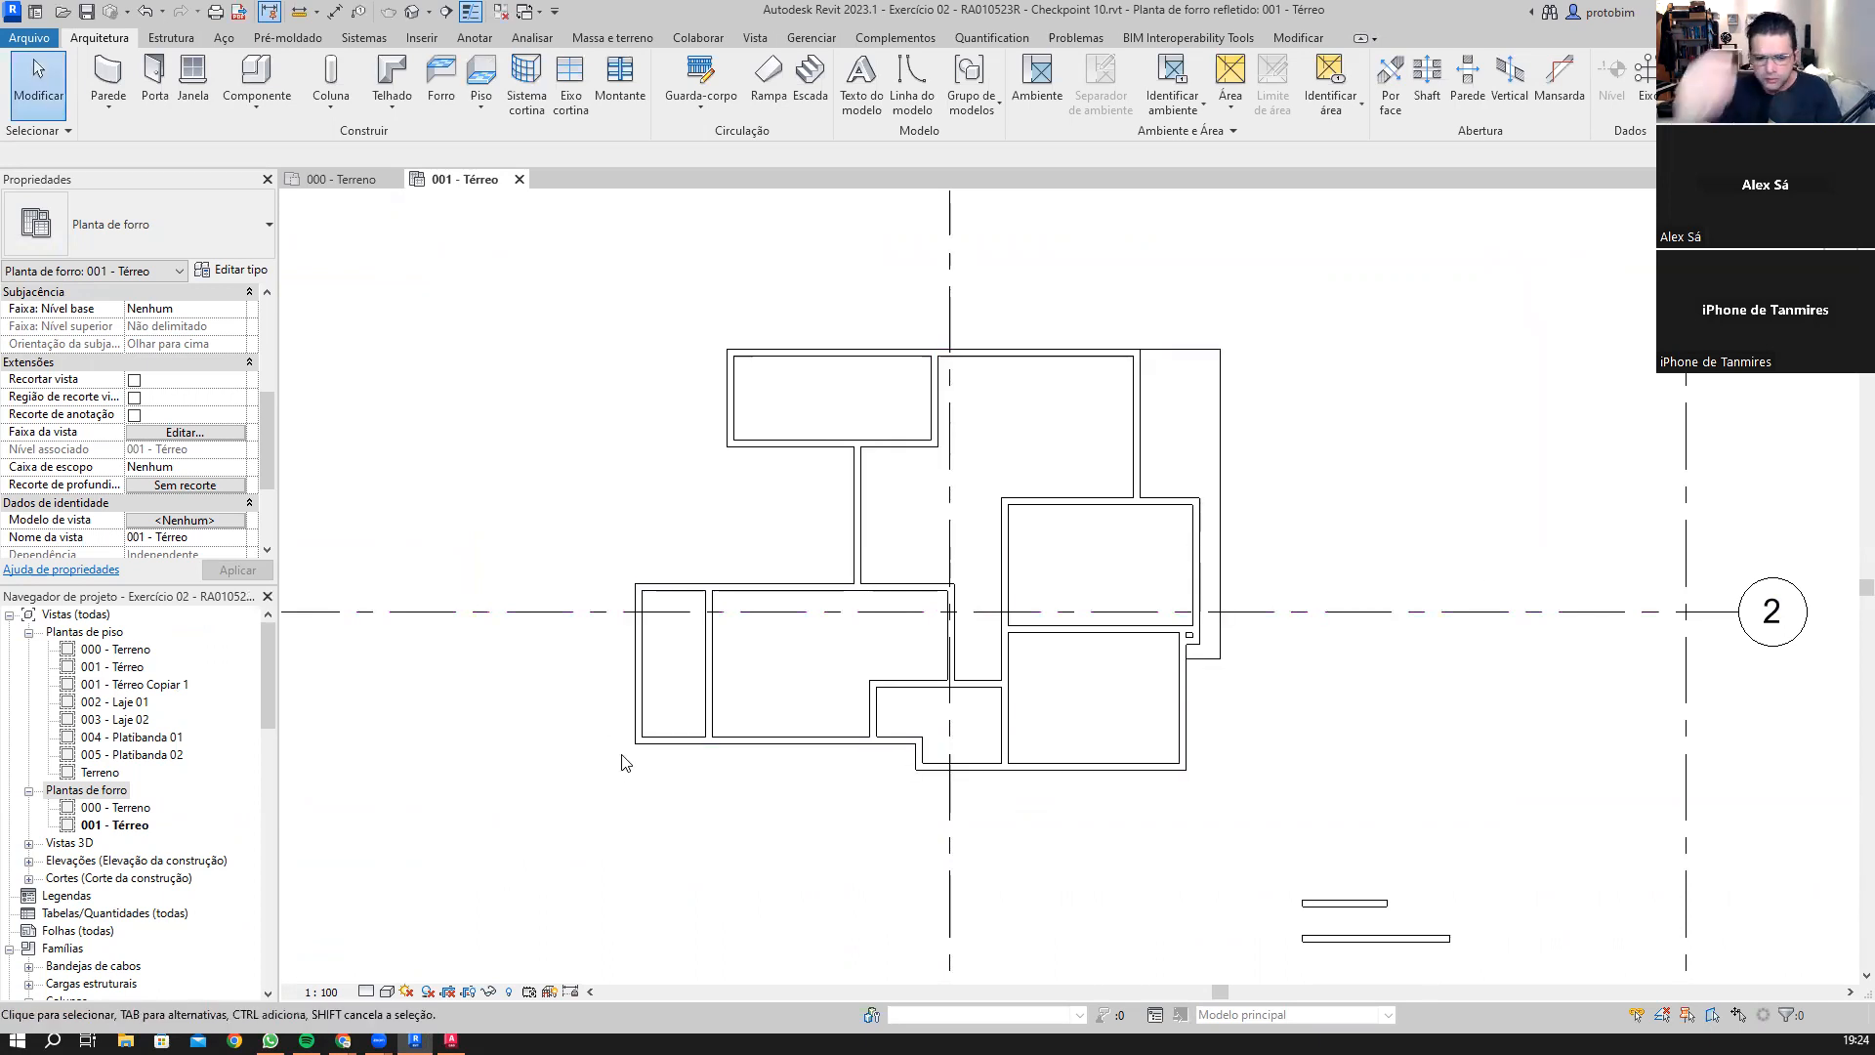
pyautogui.click(28, 878)
pyautogui.click(28, 861)
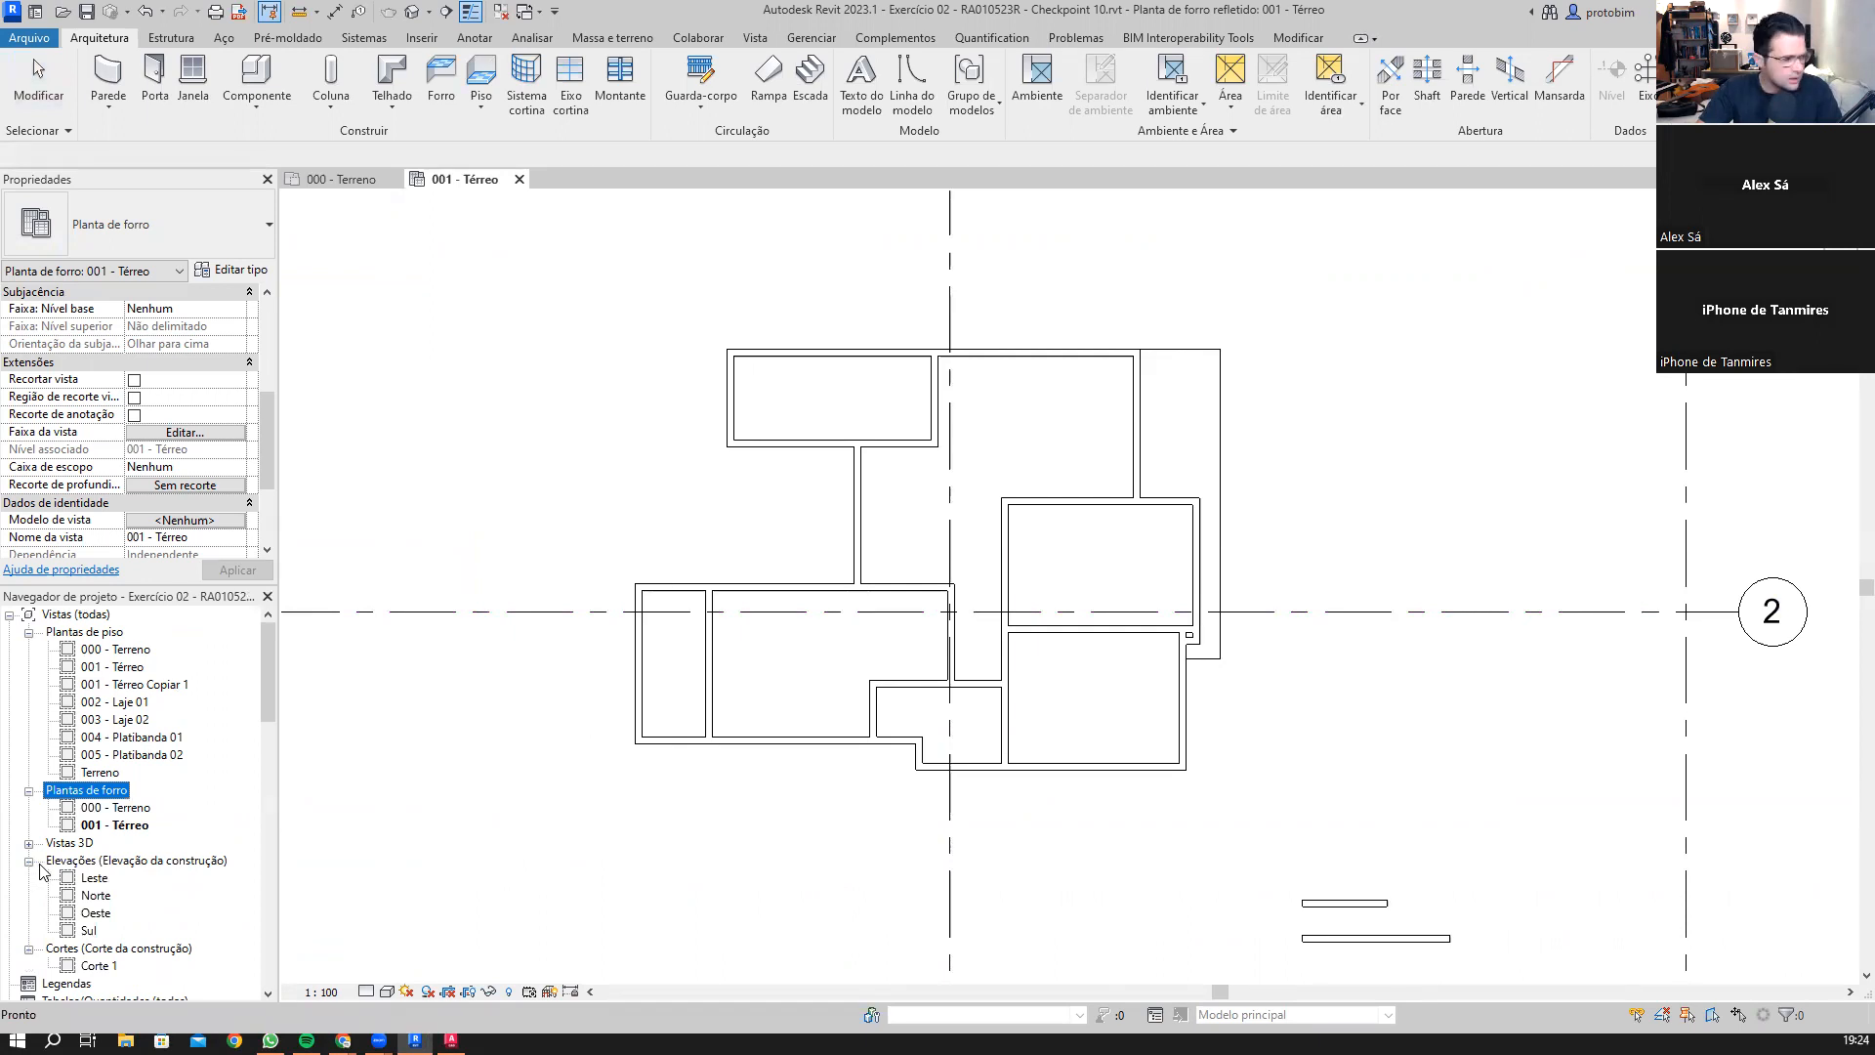
pyautogui.doubleClick(89, 930)
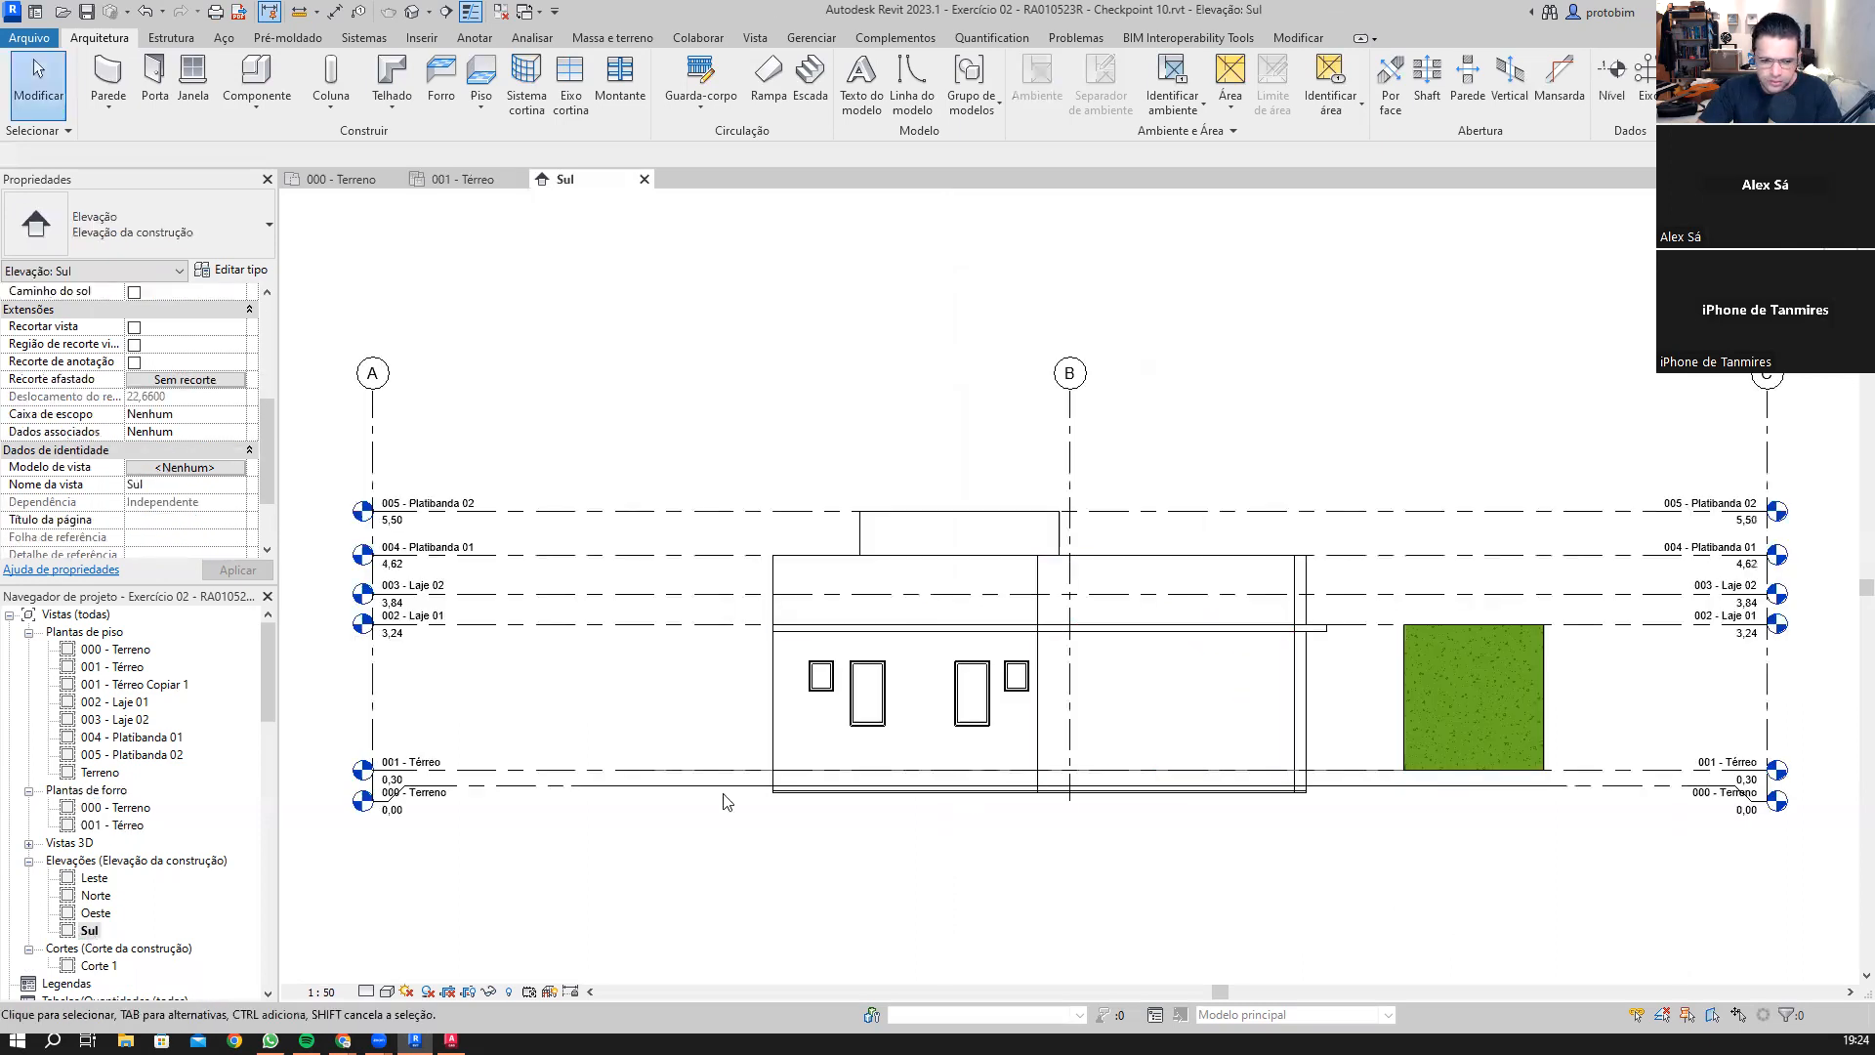
pyautogui.scroll(-1, 840, 595)
pyautogui.scroll(2, 1433, 770)
pyautogui.click(268, 694)
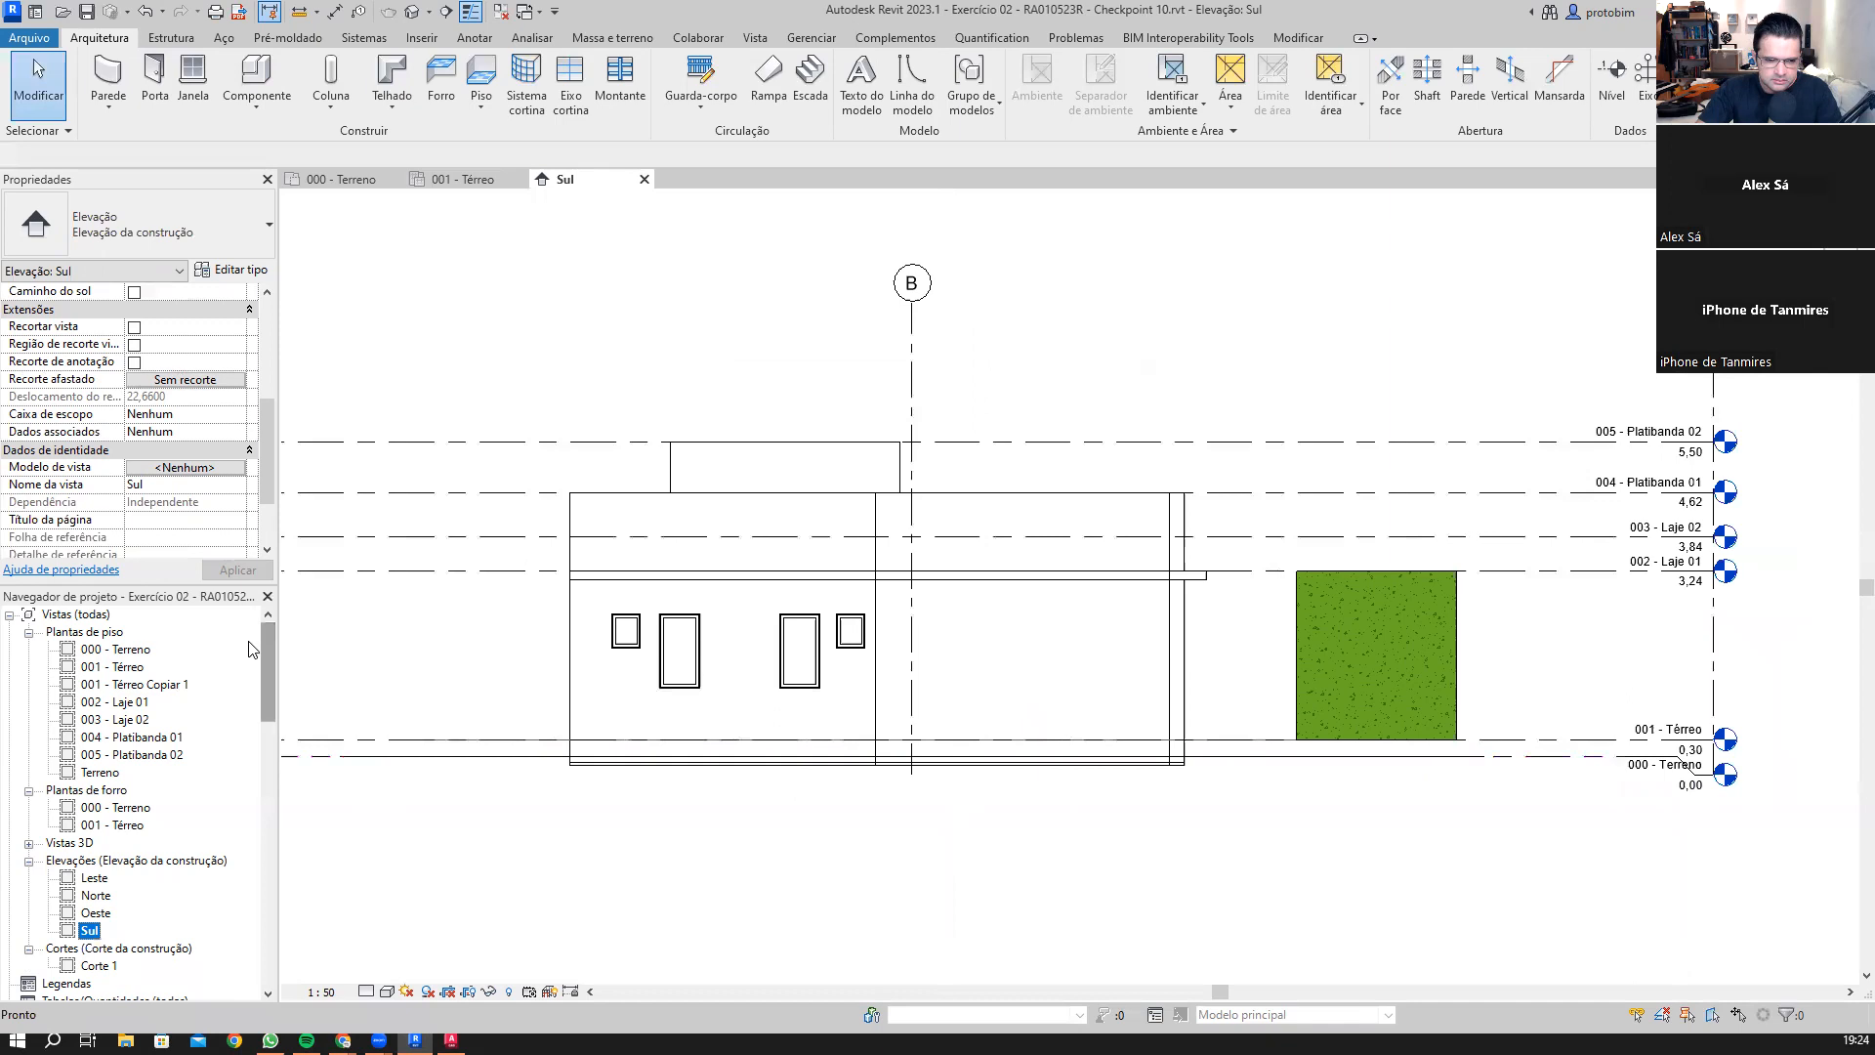
# Step: Set the Sul elevation's detail level to Alto and its visual style to Cores consistentes
pyautogui.click(368, 992)
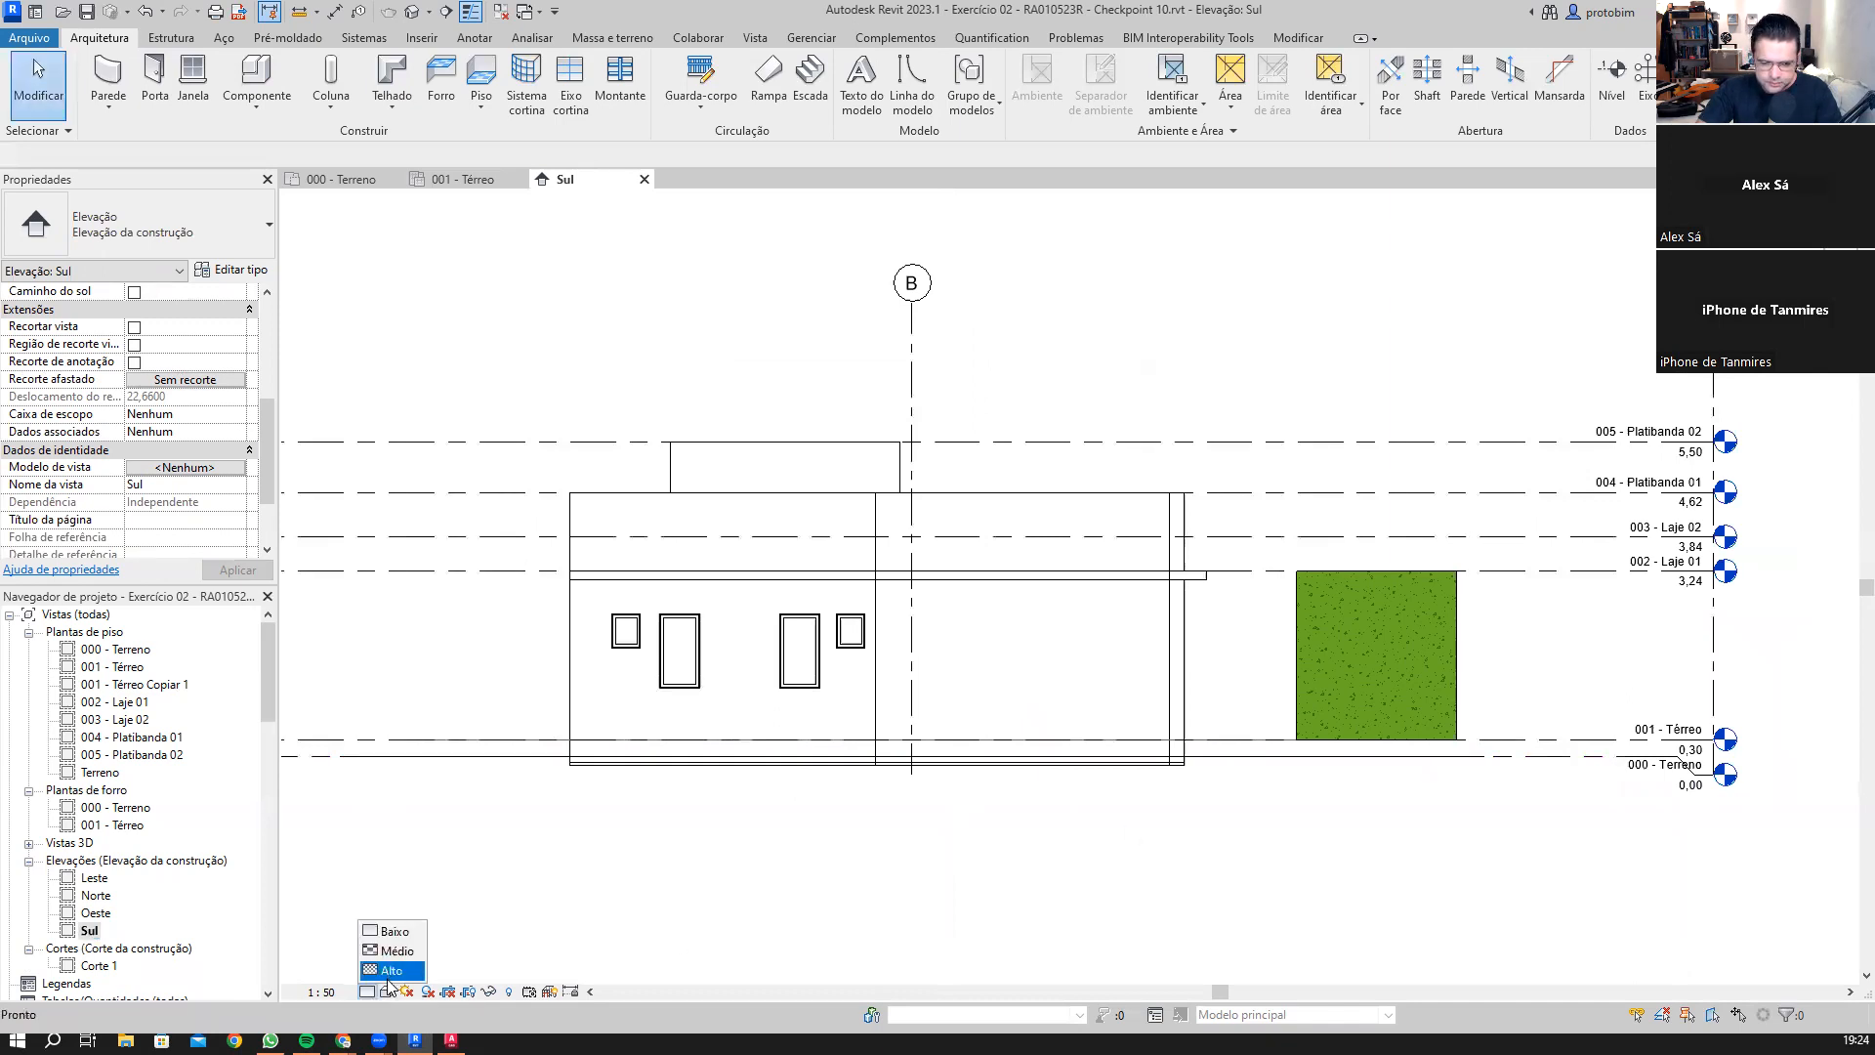
pyautogui.click(389, 975)
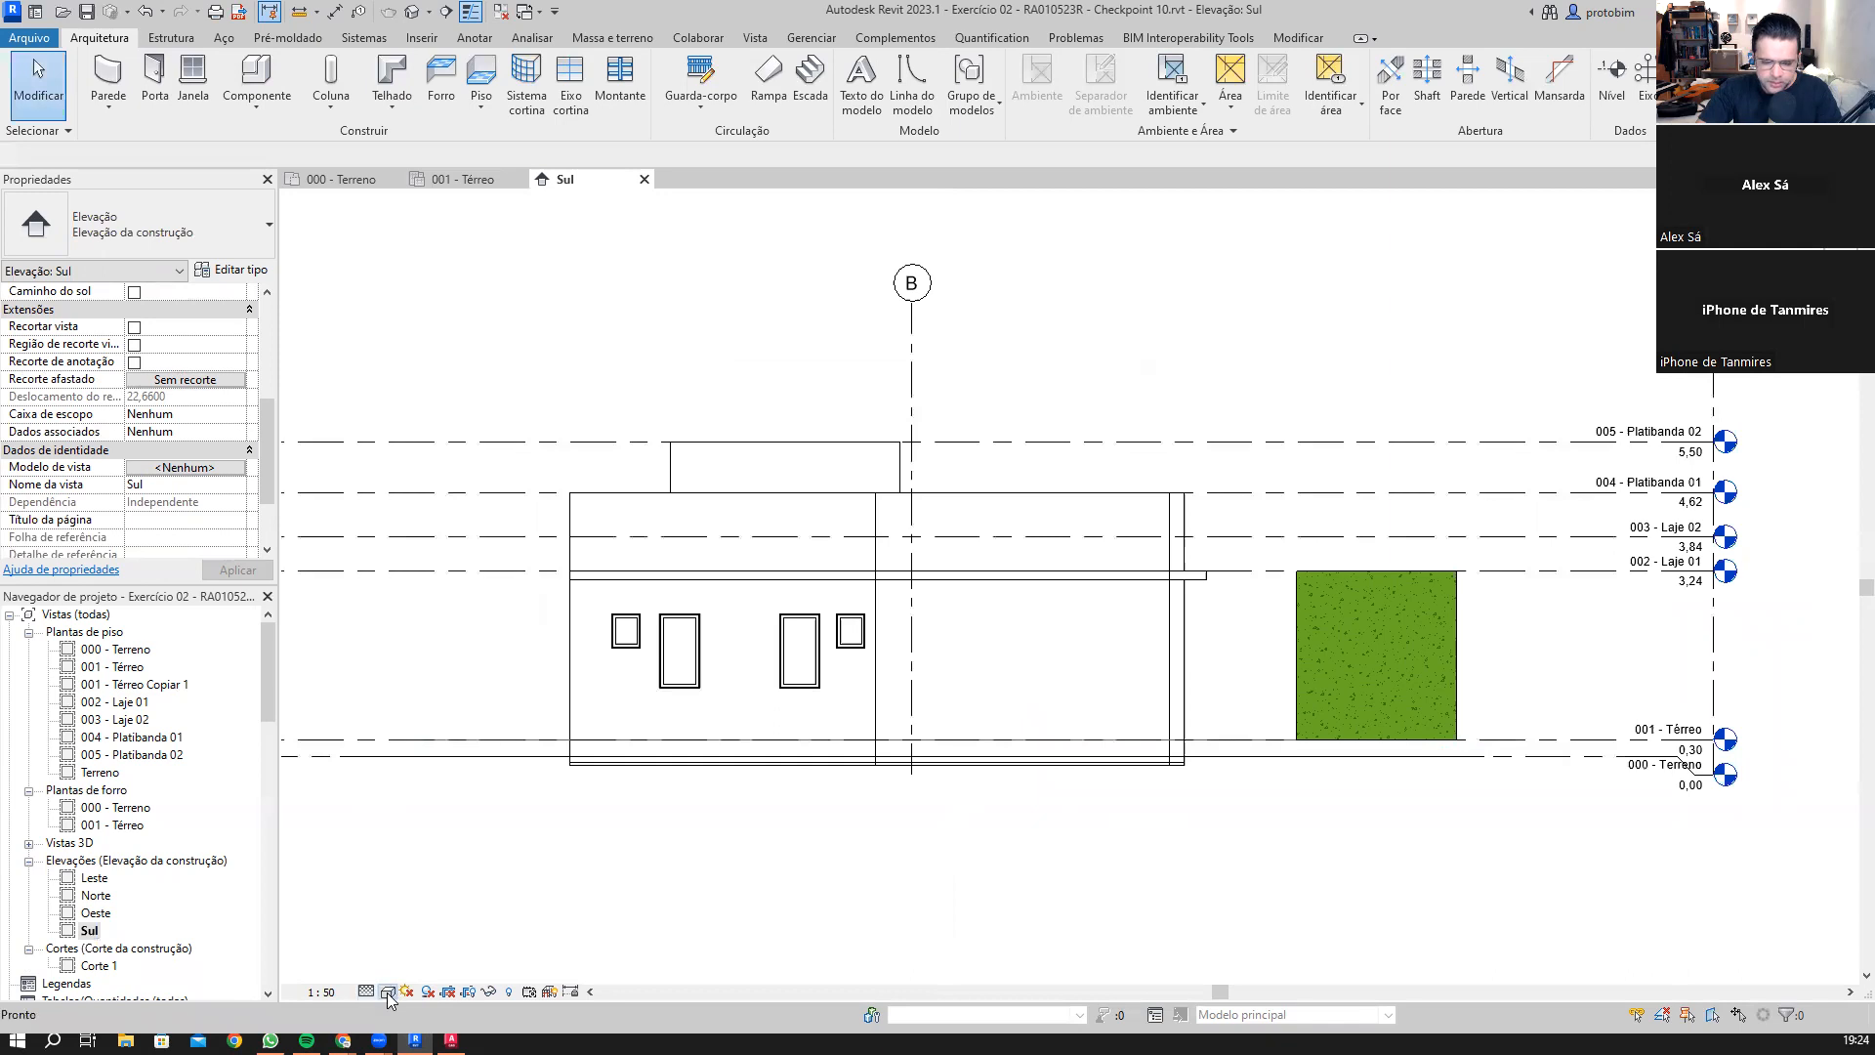
pyautogui.click(387, 991)
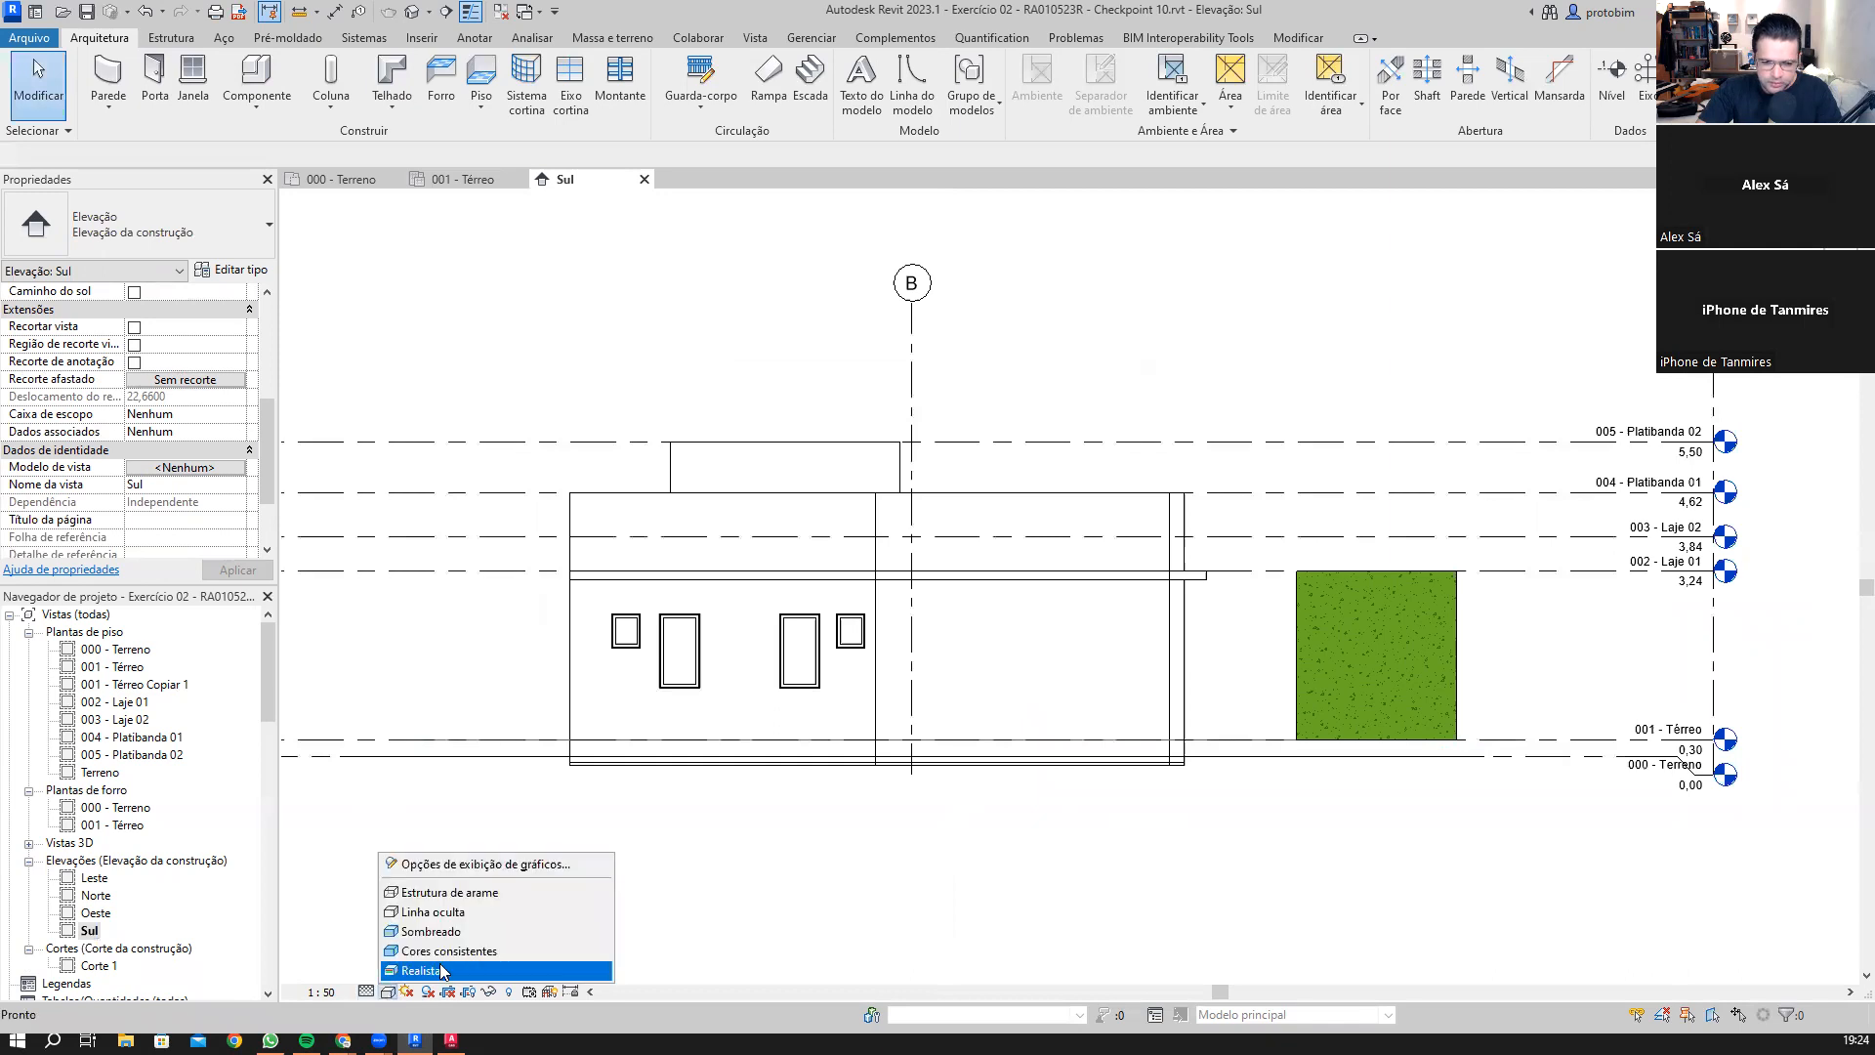
pyautogui.click(502, 952)
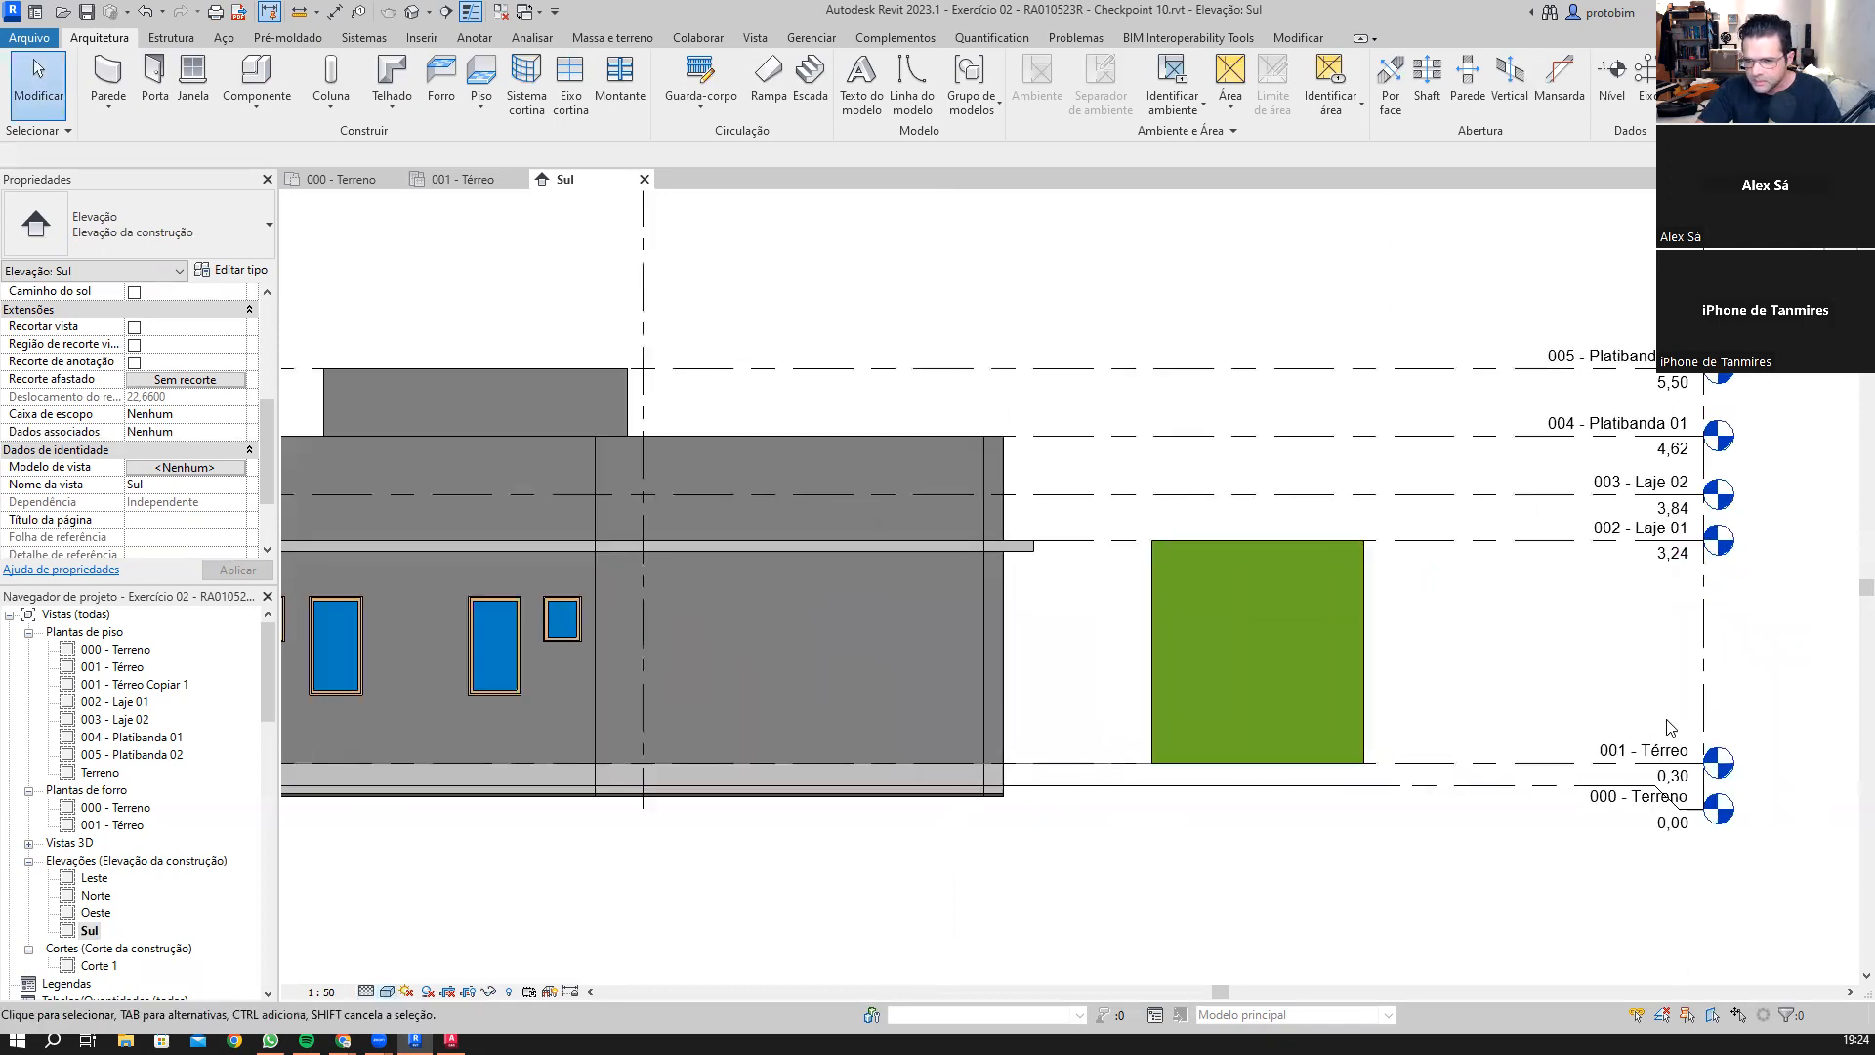
# Step: Draw a level across the Sul elevation at about 2.64, between 001 - Térreo and 002 - Laje 01, without creating a plan view
pyautogui.scroll(4, 1724, 708)
pyautogui.scroll(-1, 1572, 714)
pyautogui.scroll(-3, 1563, 714)
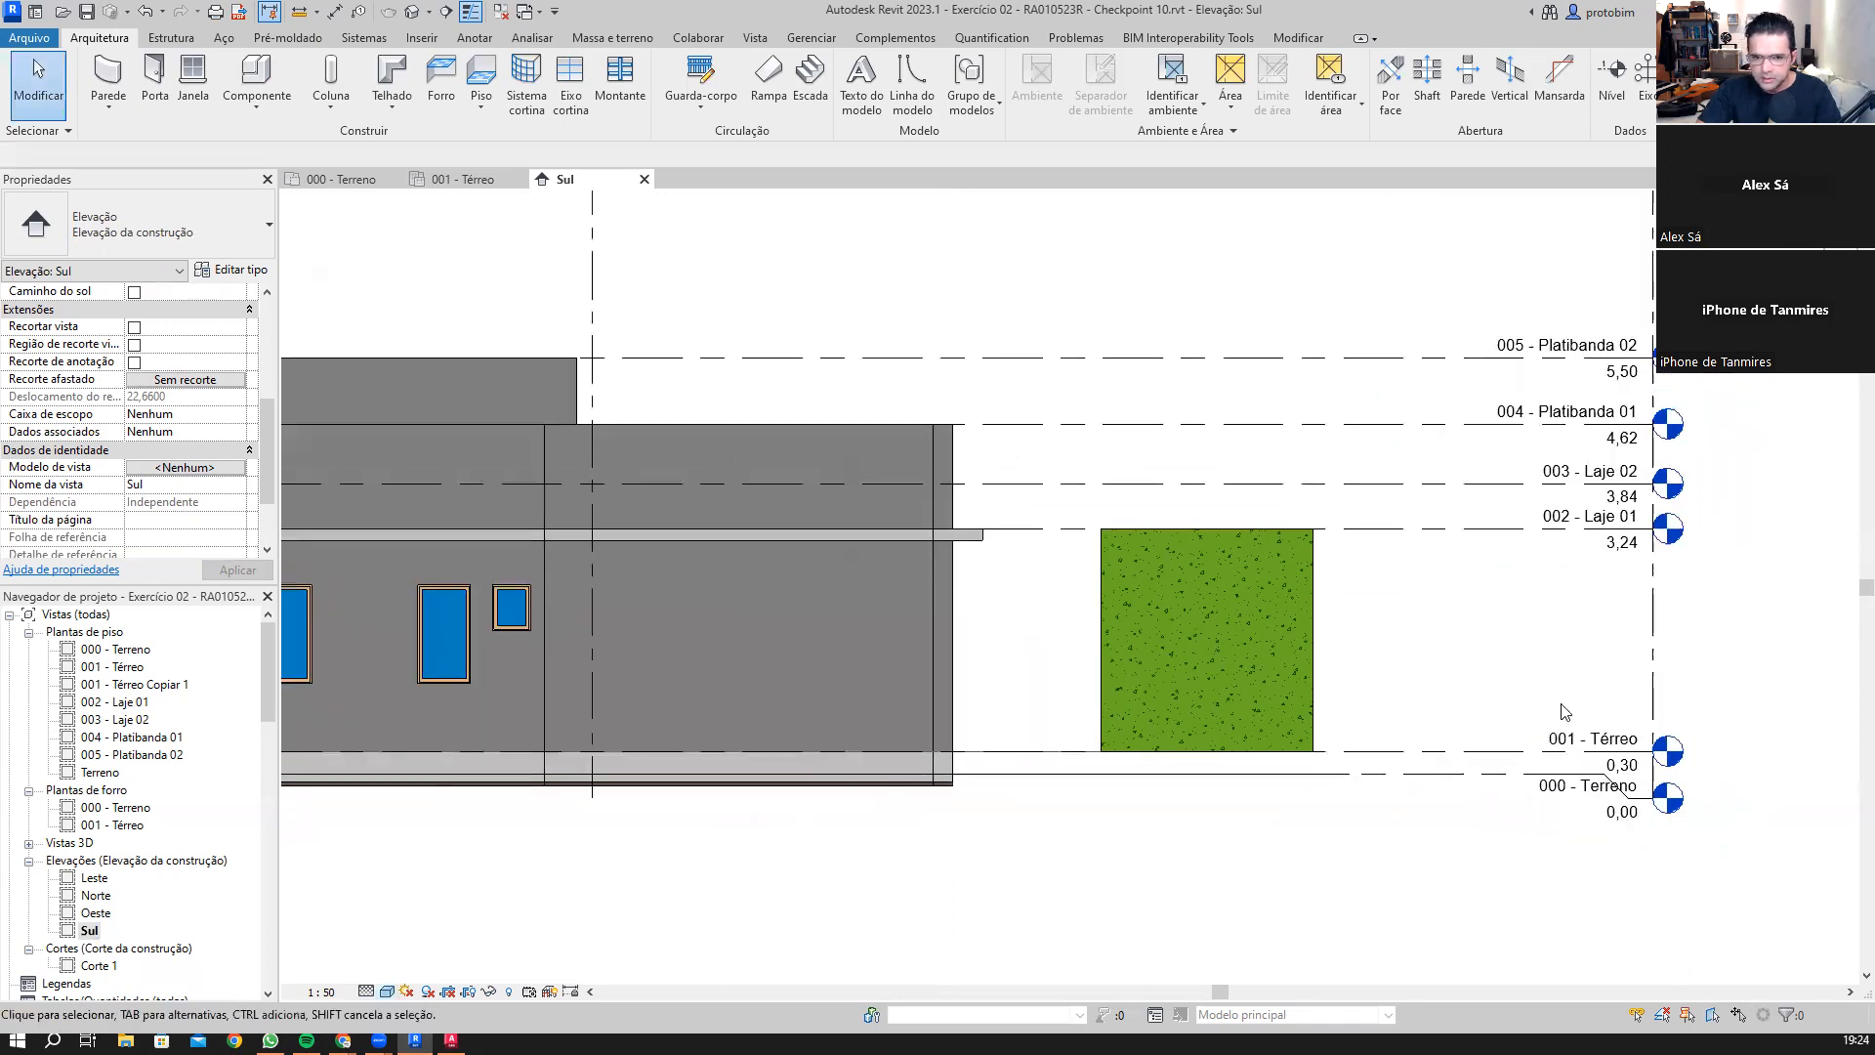
pyautogui.moveTo(1472, 662); pyautogui.dragTo(1730, 640, button='middle')
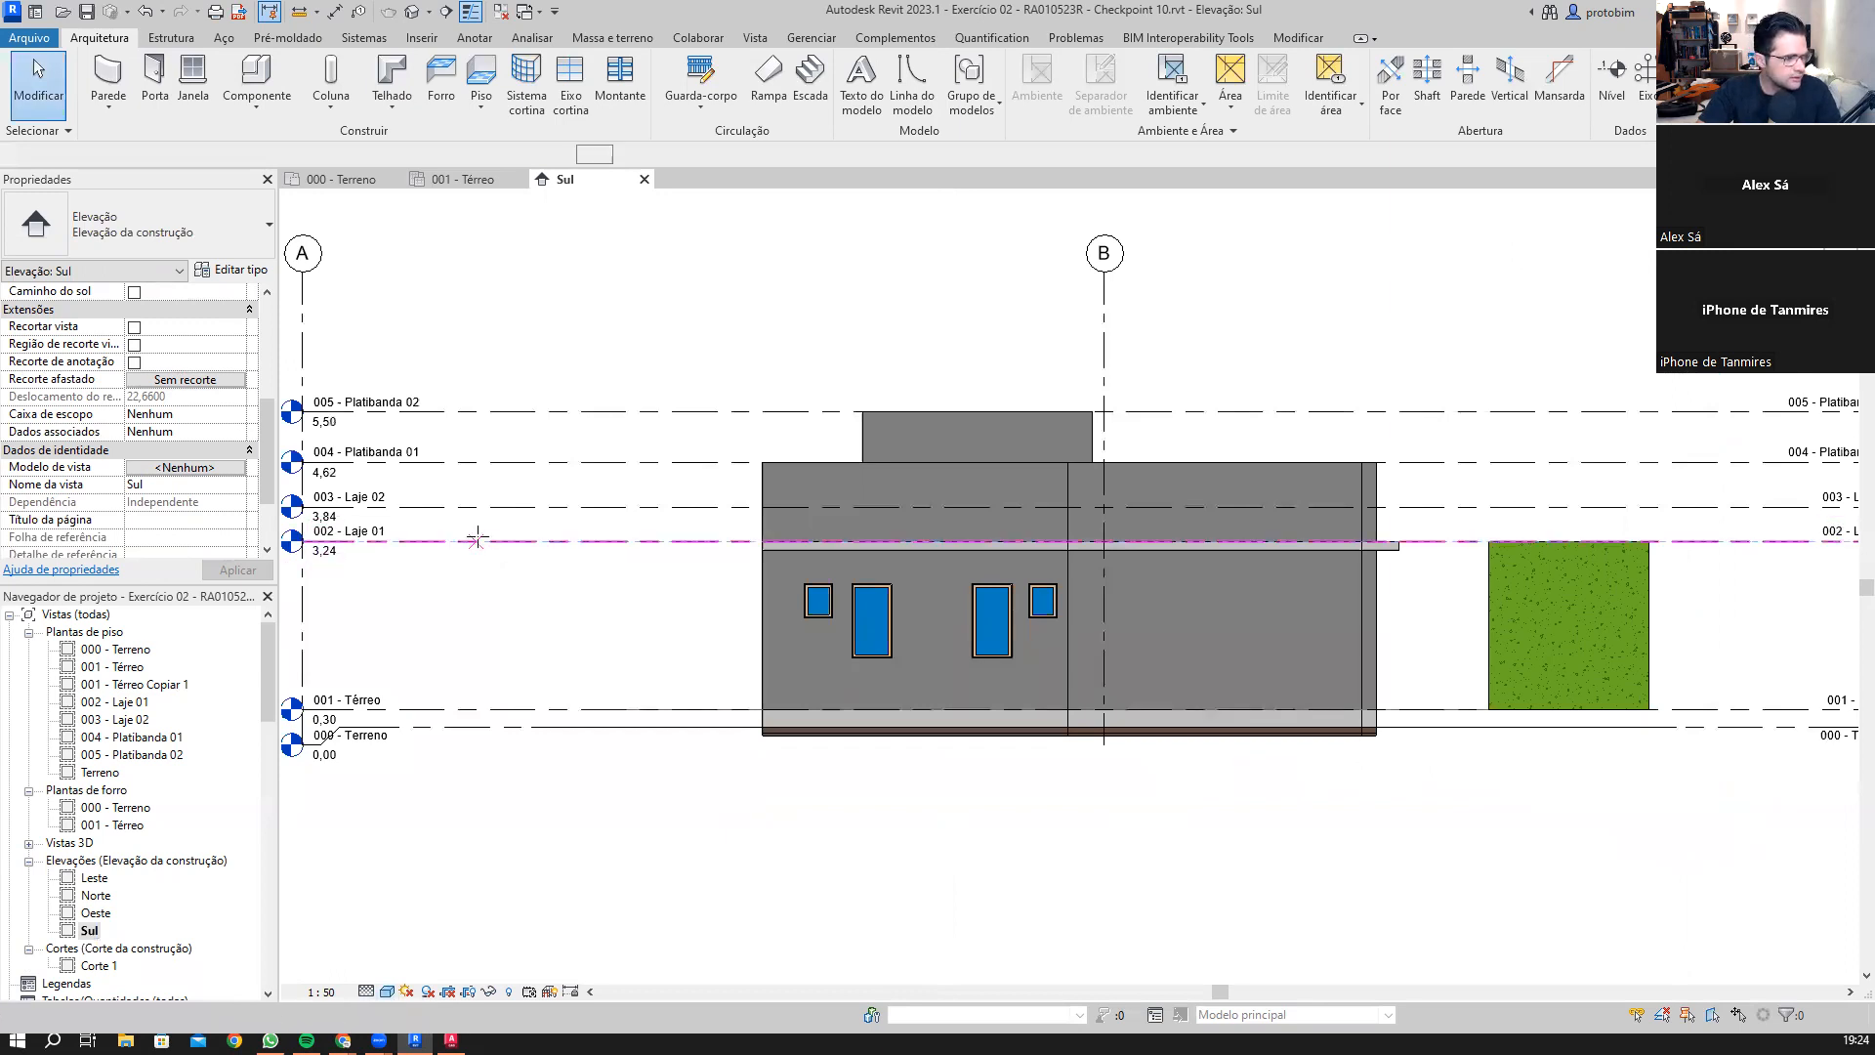
pyautogui.moveTo(411, 599); pyautogui.dragTo(604, 570, button='middle')
pyautogui.scroll(1, 528, 547)
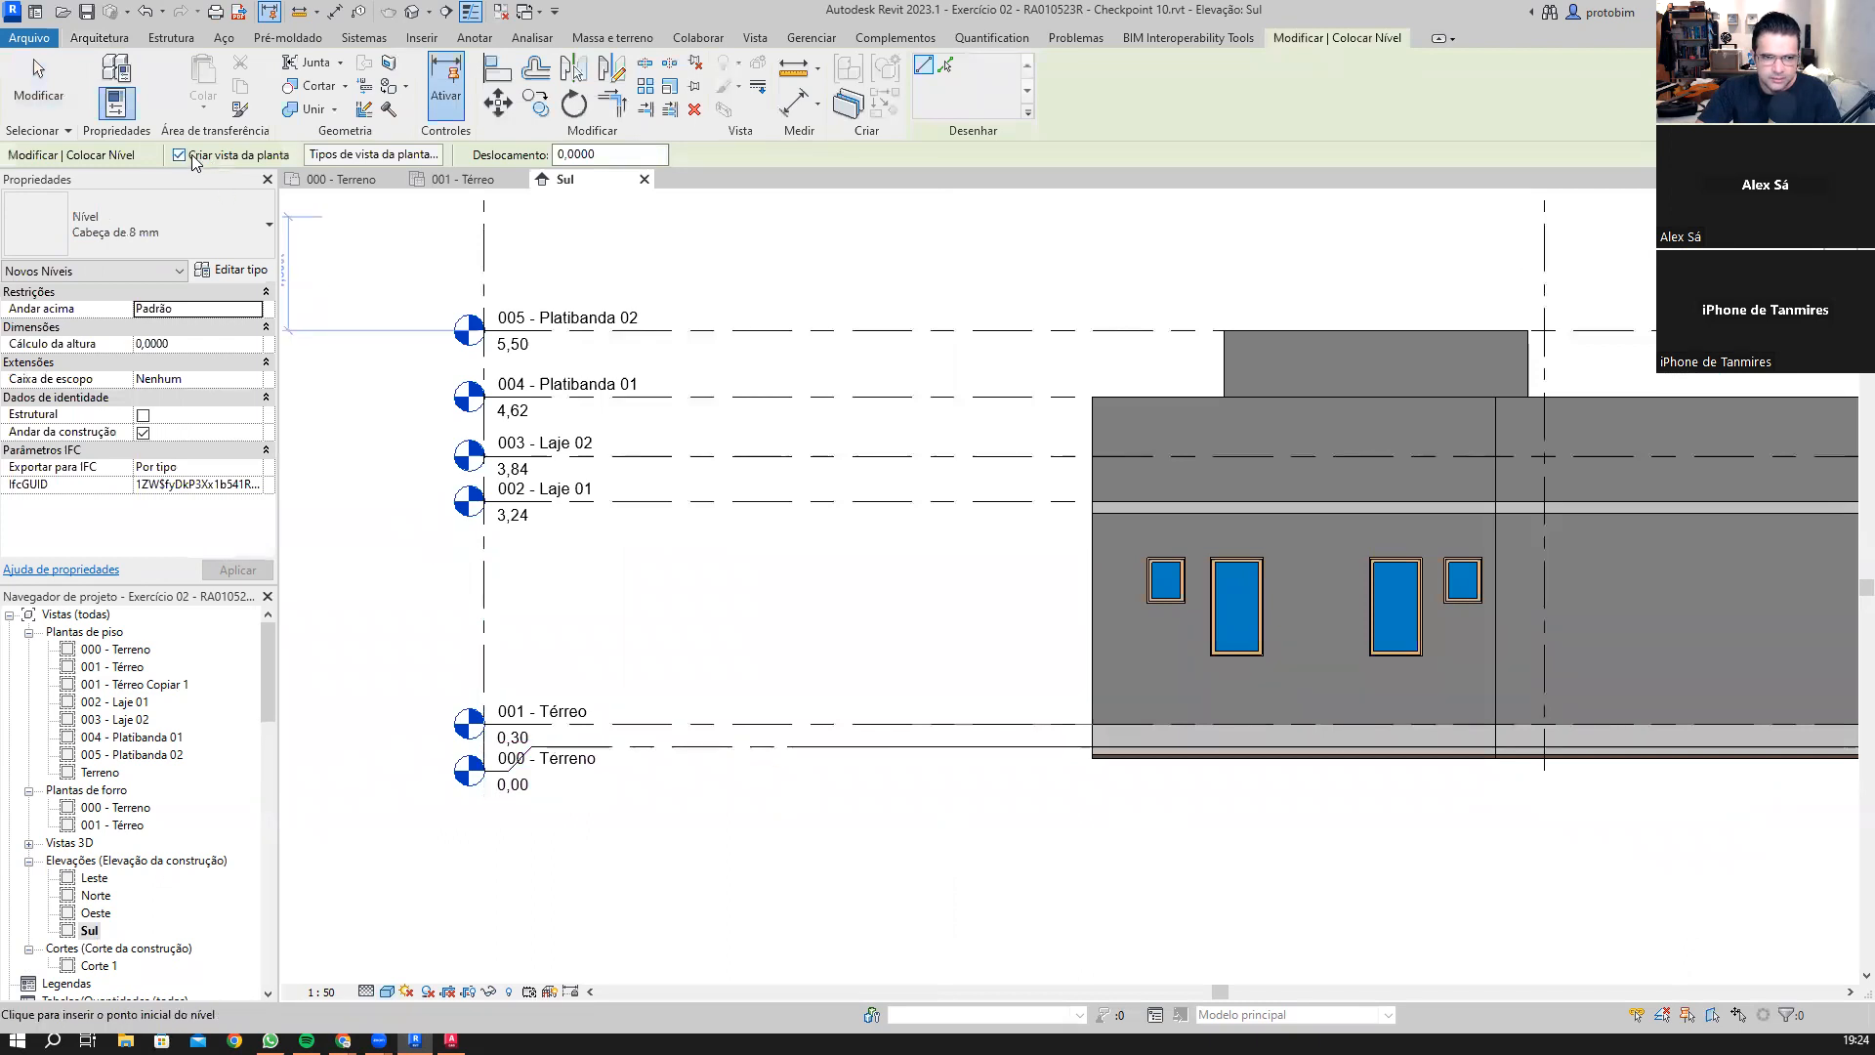
pyautogui.click(180, 157)
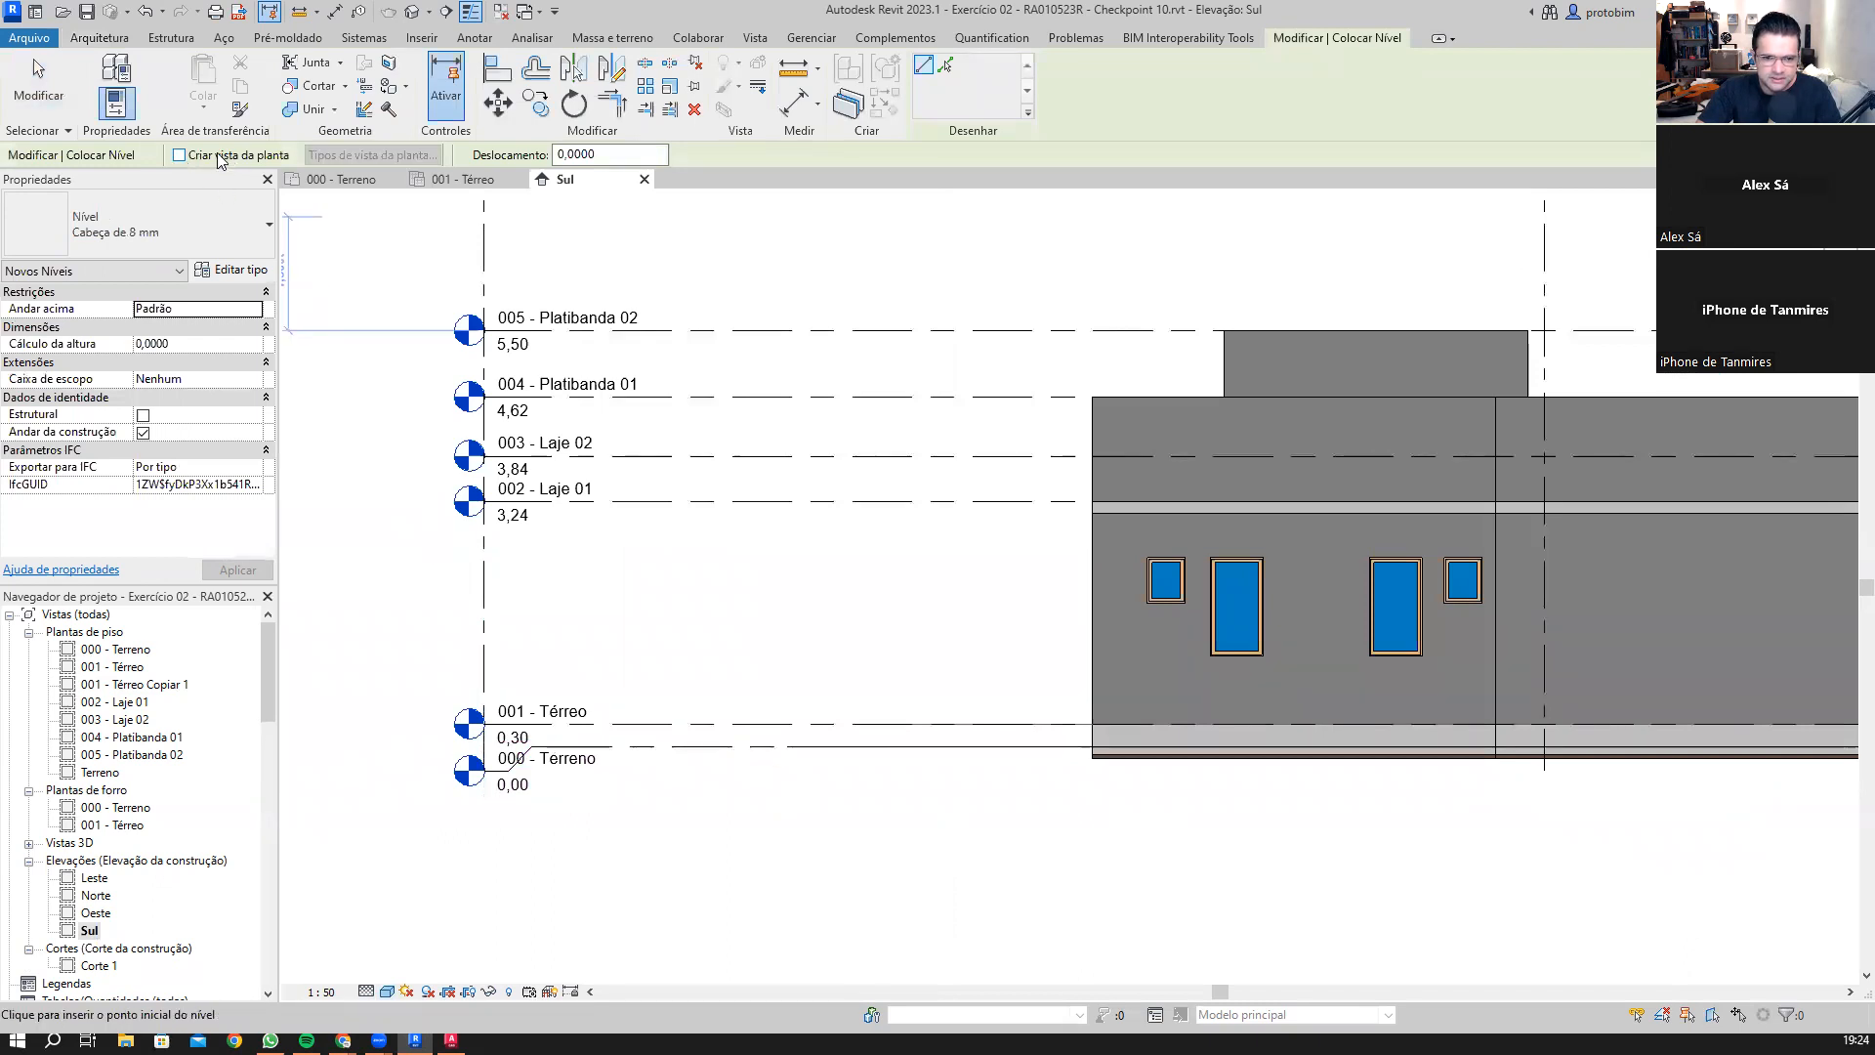
pyautogui.click(483, 556)
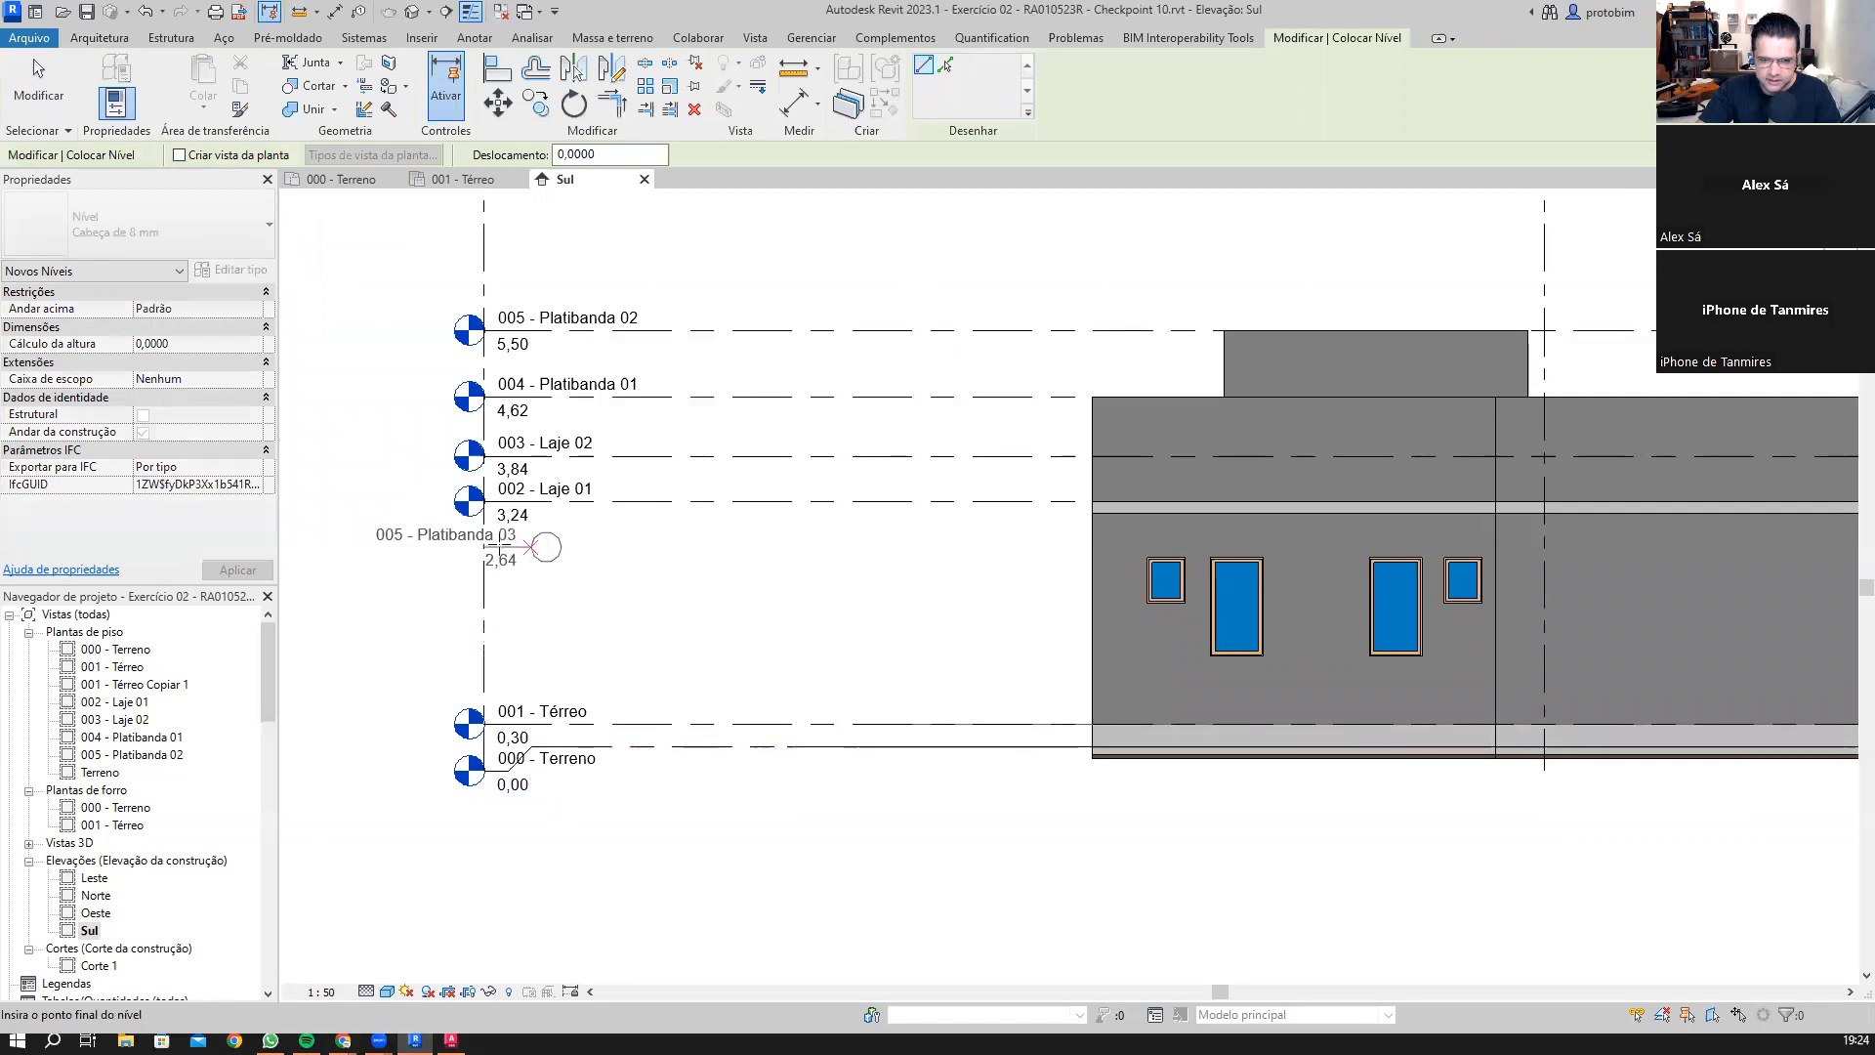
pyautogui.scroll(-2, 483, 557)
pyautogui.moveTo(1534, 542); pyautogui.dragTo(924, 527, button='middle')
pyautogui.scroll(3, 1309, 533)
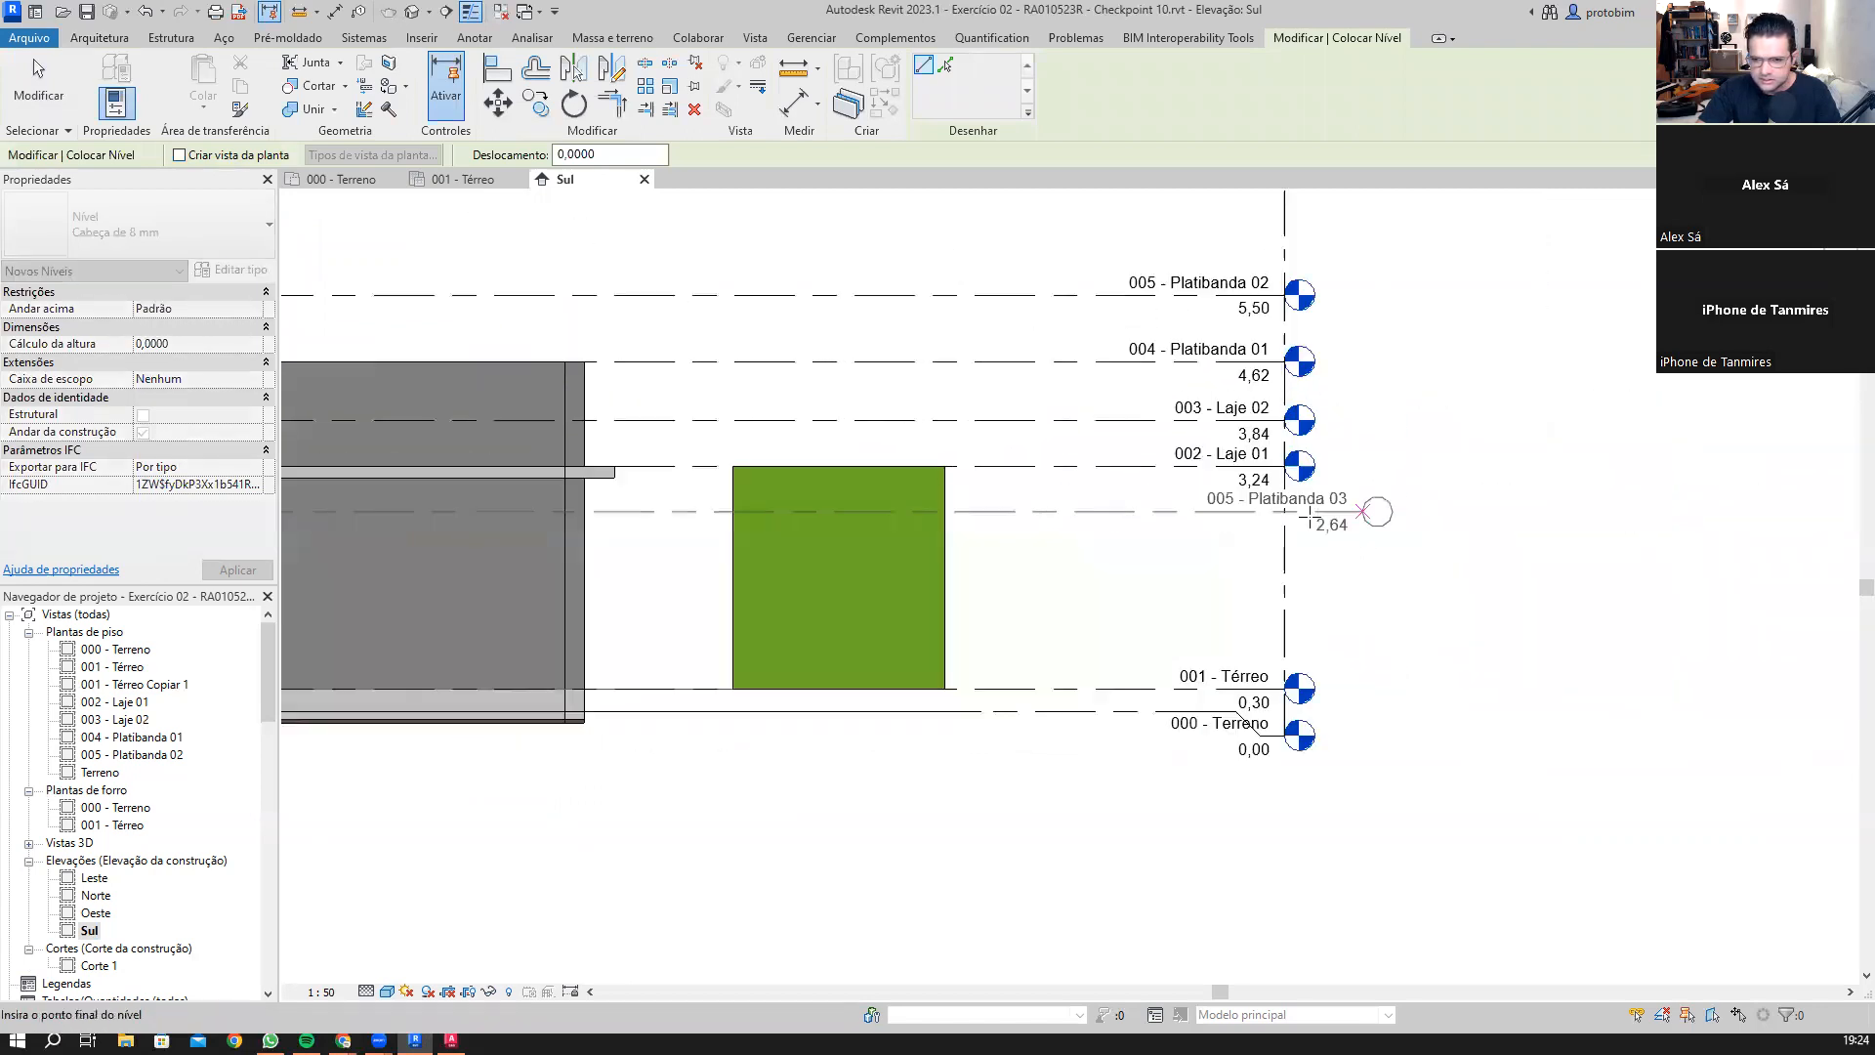
pyautogui.click(1267, 502)
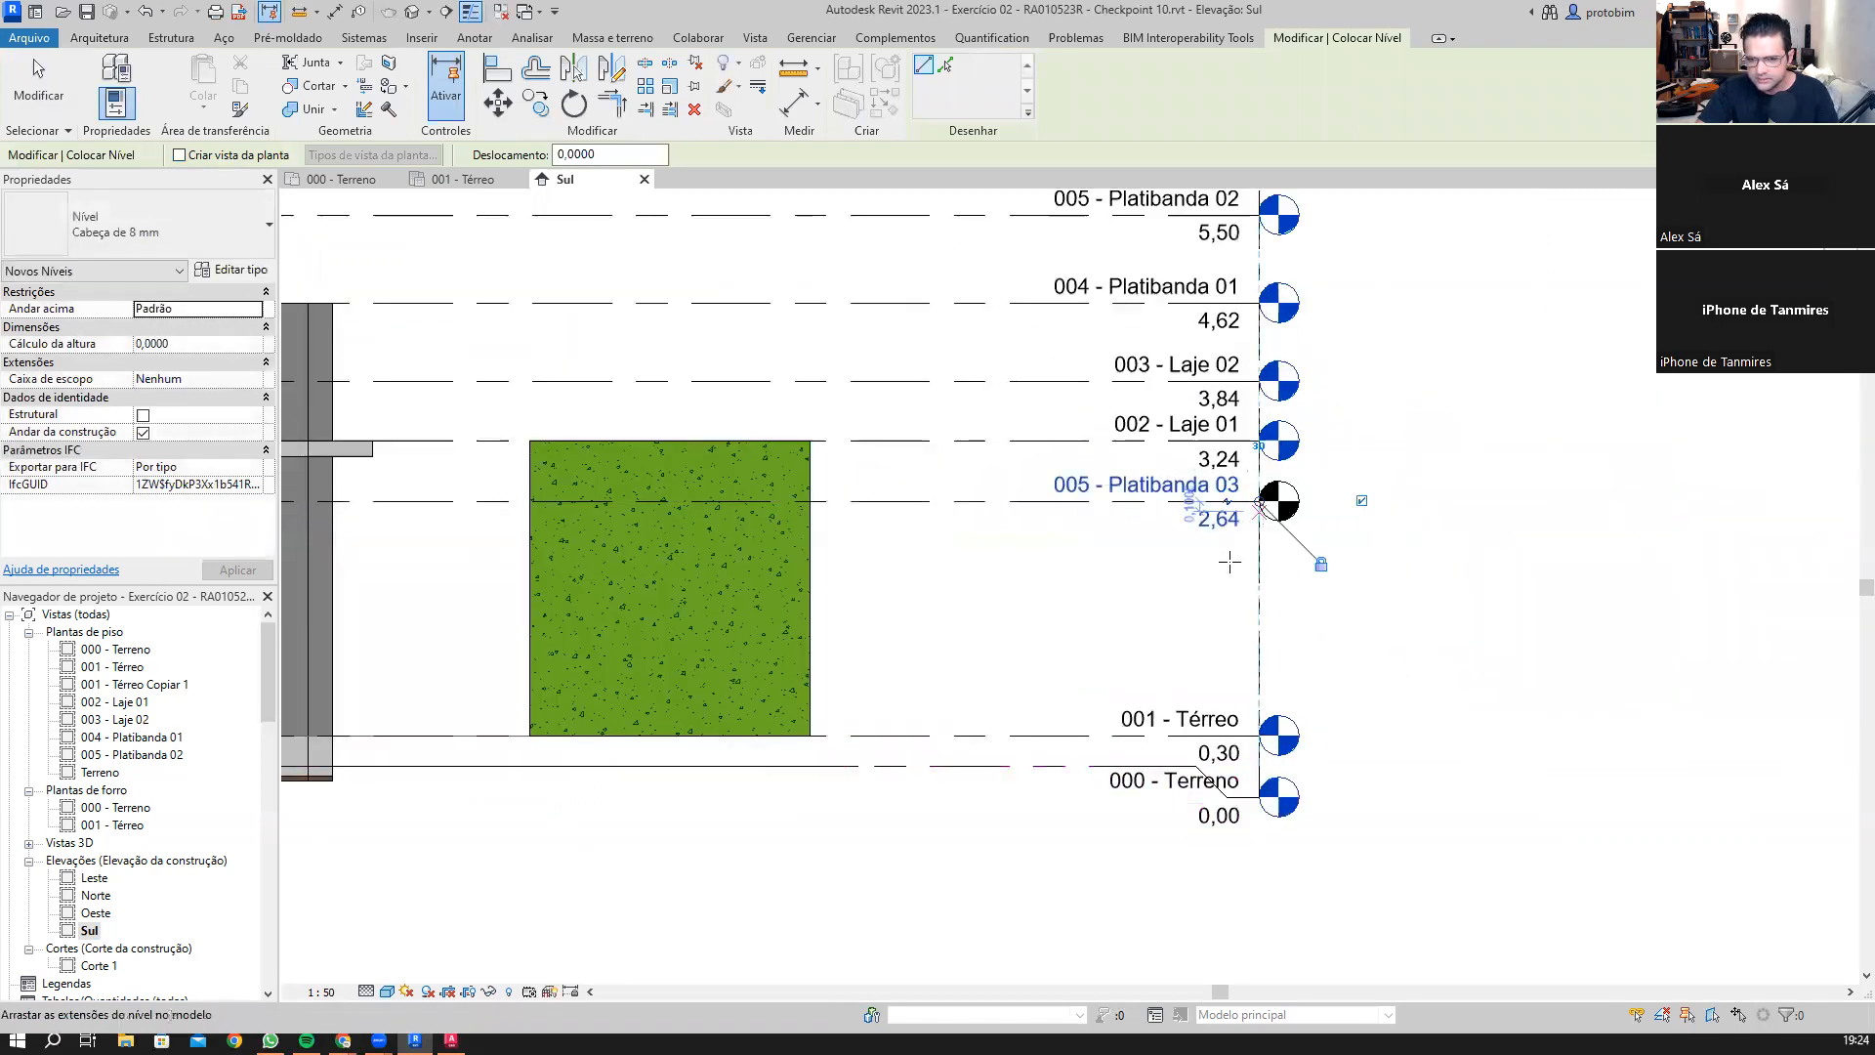
pyautogui.press('Escape')
pyautogui.press('Escape')
# Step: Add an aligned dimension between the 001 - Térreo level and the new level above it
pyautogui.moveTo(1392, 712); pyautogui.dragTo(1331, 776, button='middle')
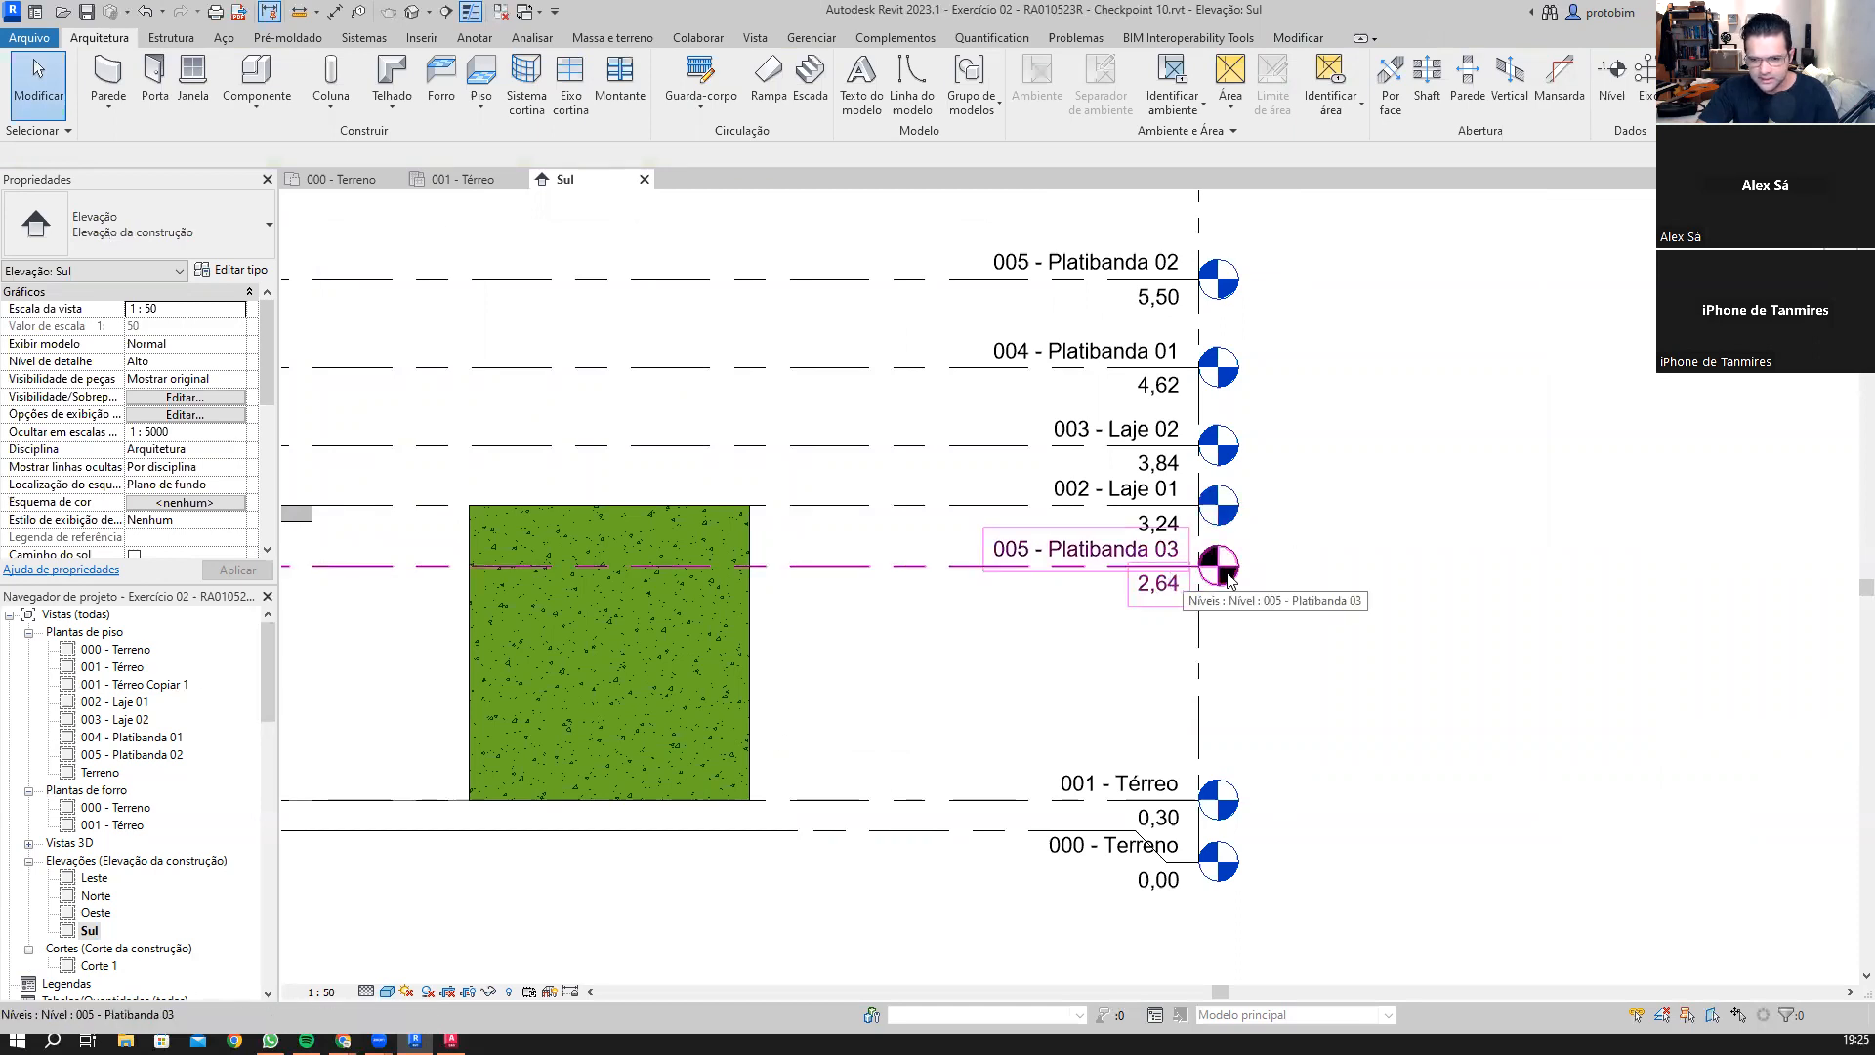
pyautogui.press('d')
pyautogui.press('i')
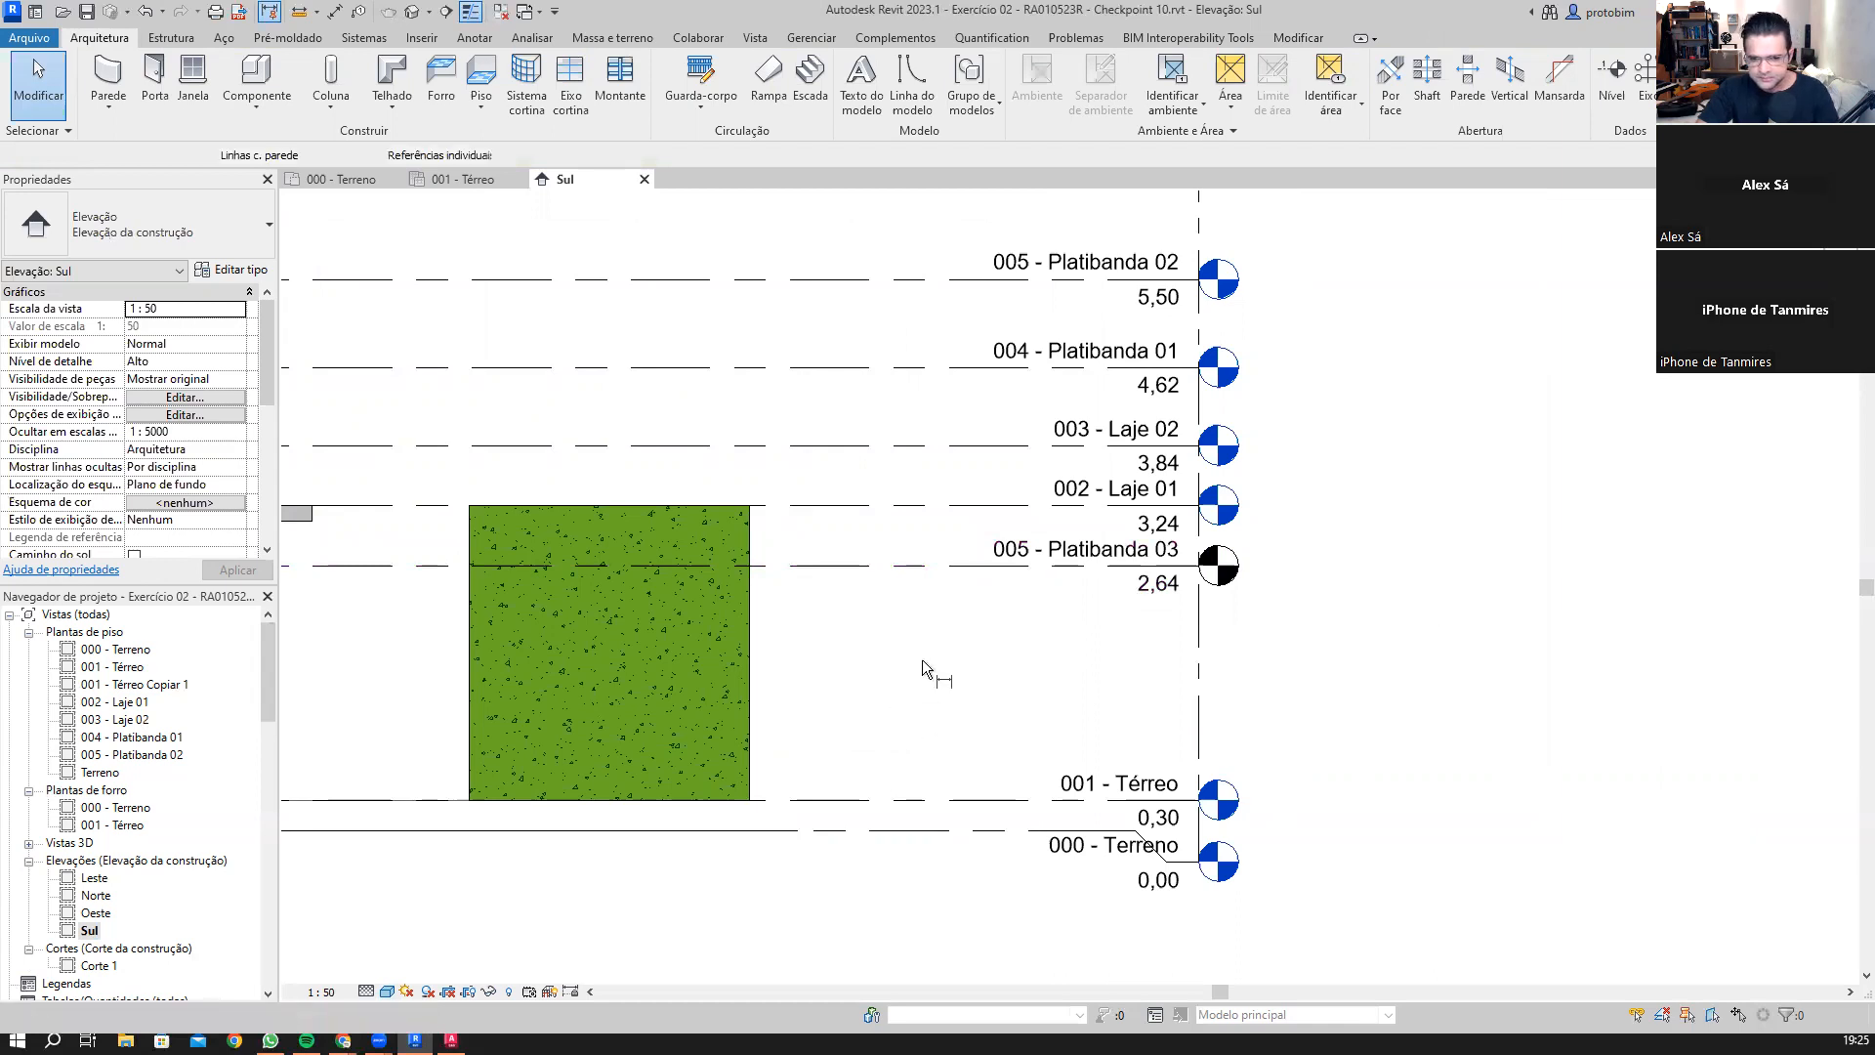
pyautogui.scroll(-1, 929, 670)
pyautogui.moveTo(929, 670)
pyautogui.mouseDown(button='middle')
pyautogui.moveTo(1673, 654)
pyautogui.moveTo(1130, 668)
pyautogui.moveTo(1017, 704)
pyautogui.mouseUp(button='middle')
pyautogui.click(1038, 819)
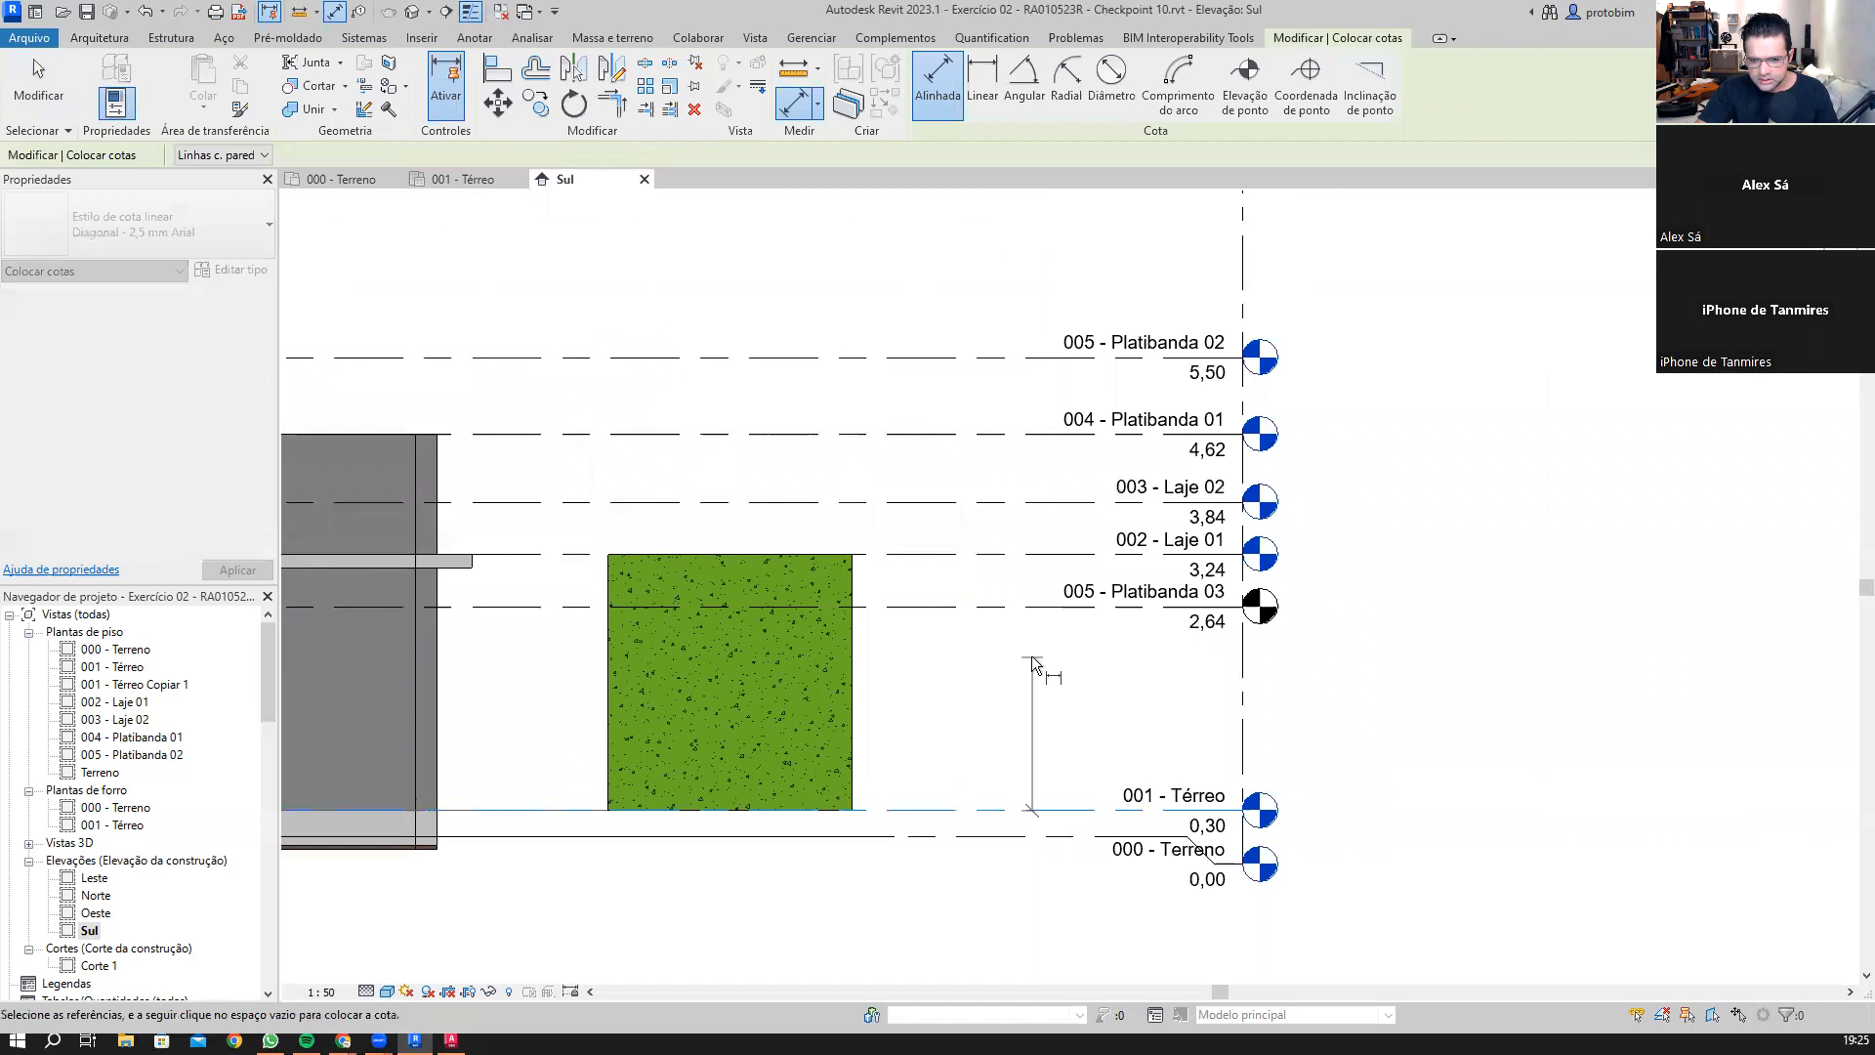
pyautogui.click(1023, 608)
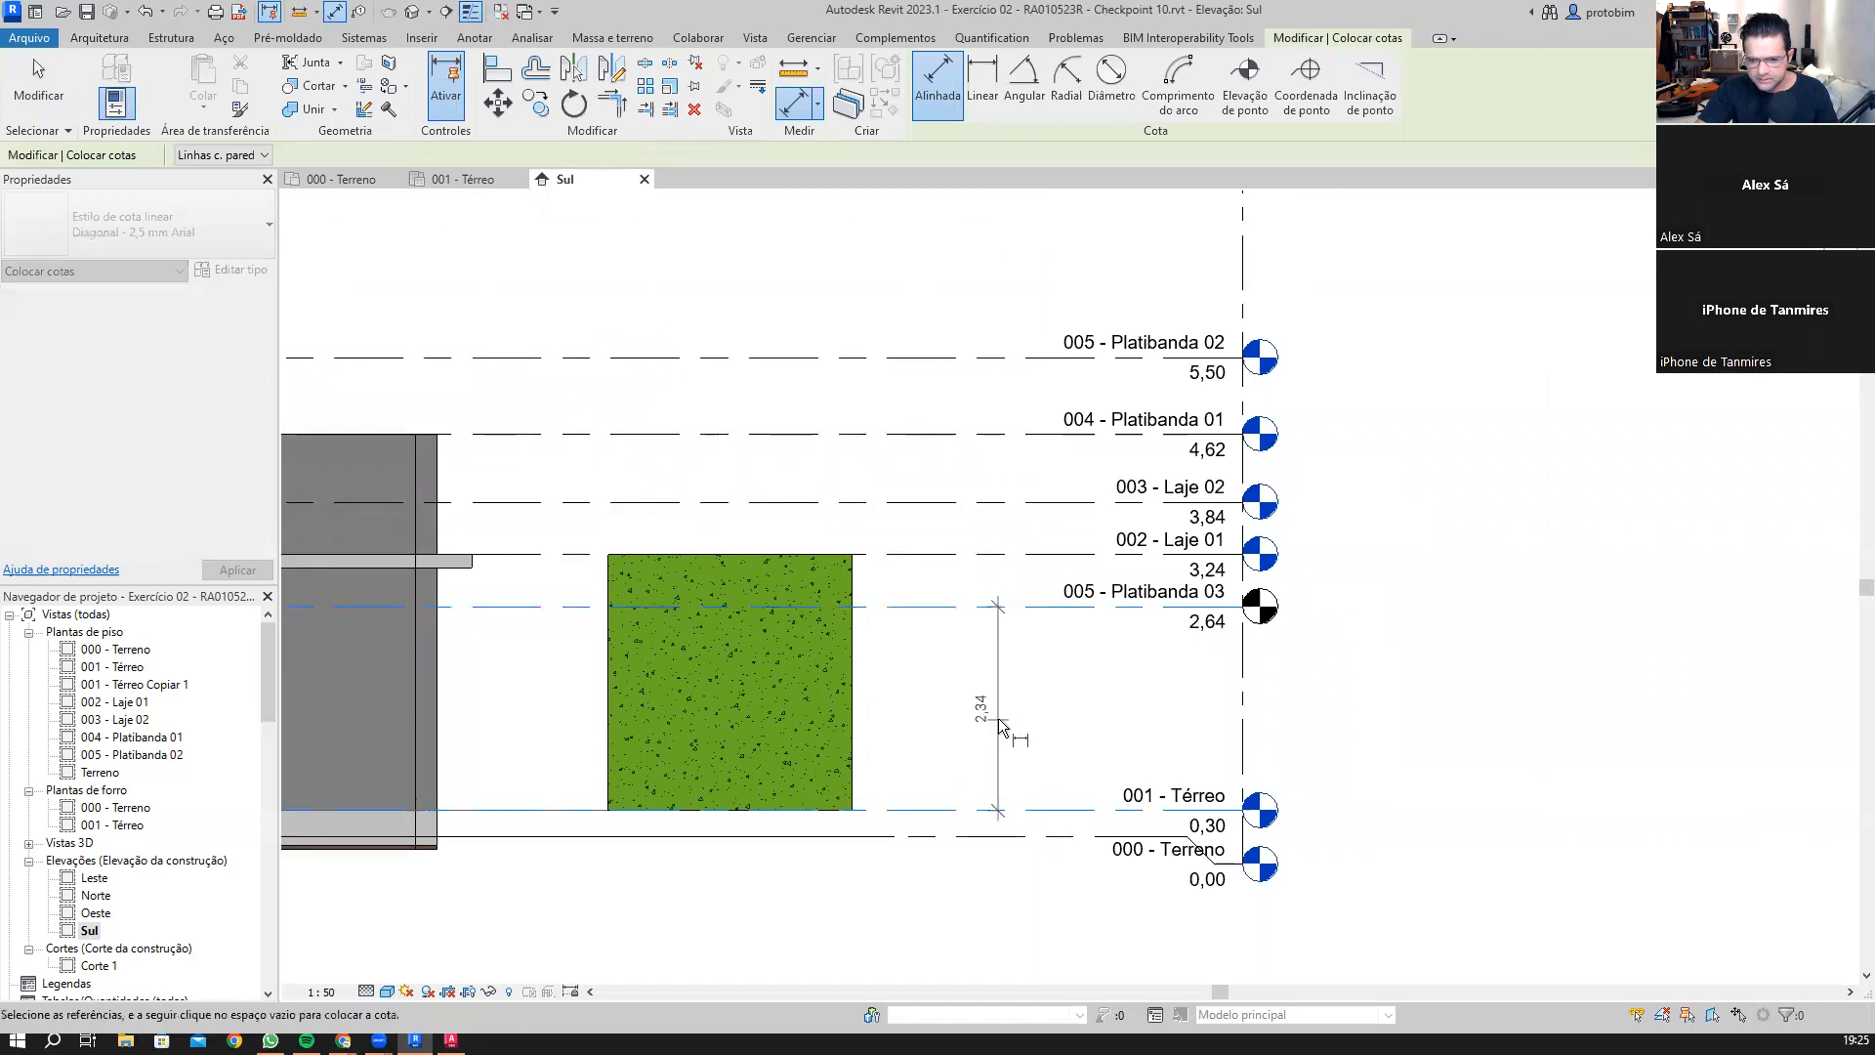
pyautogui.click(998, 673)
pyautogui.press('Escape')
# Step: Set the new level's distance above 001 - Térreo to 2.6 through the dimension, and delete that dimension
pyautogui.click(1038, 608)
pyautogui.click(985, 710)
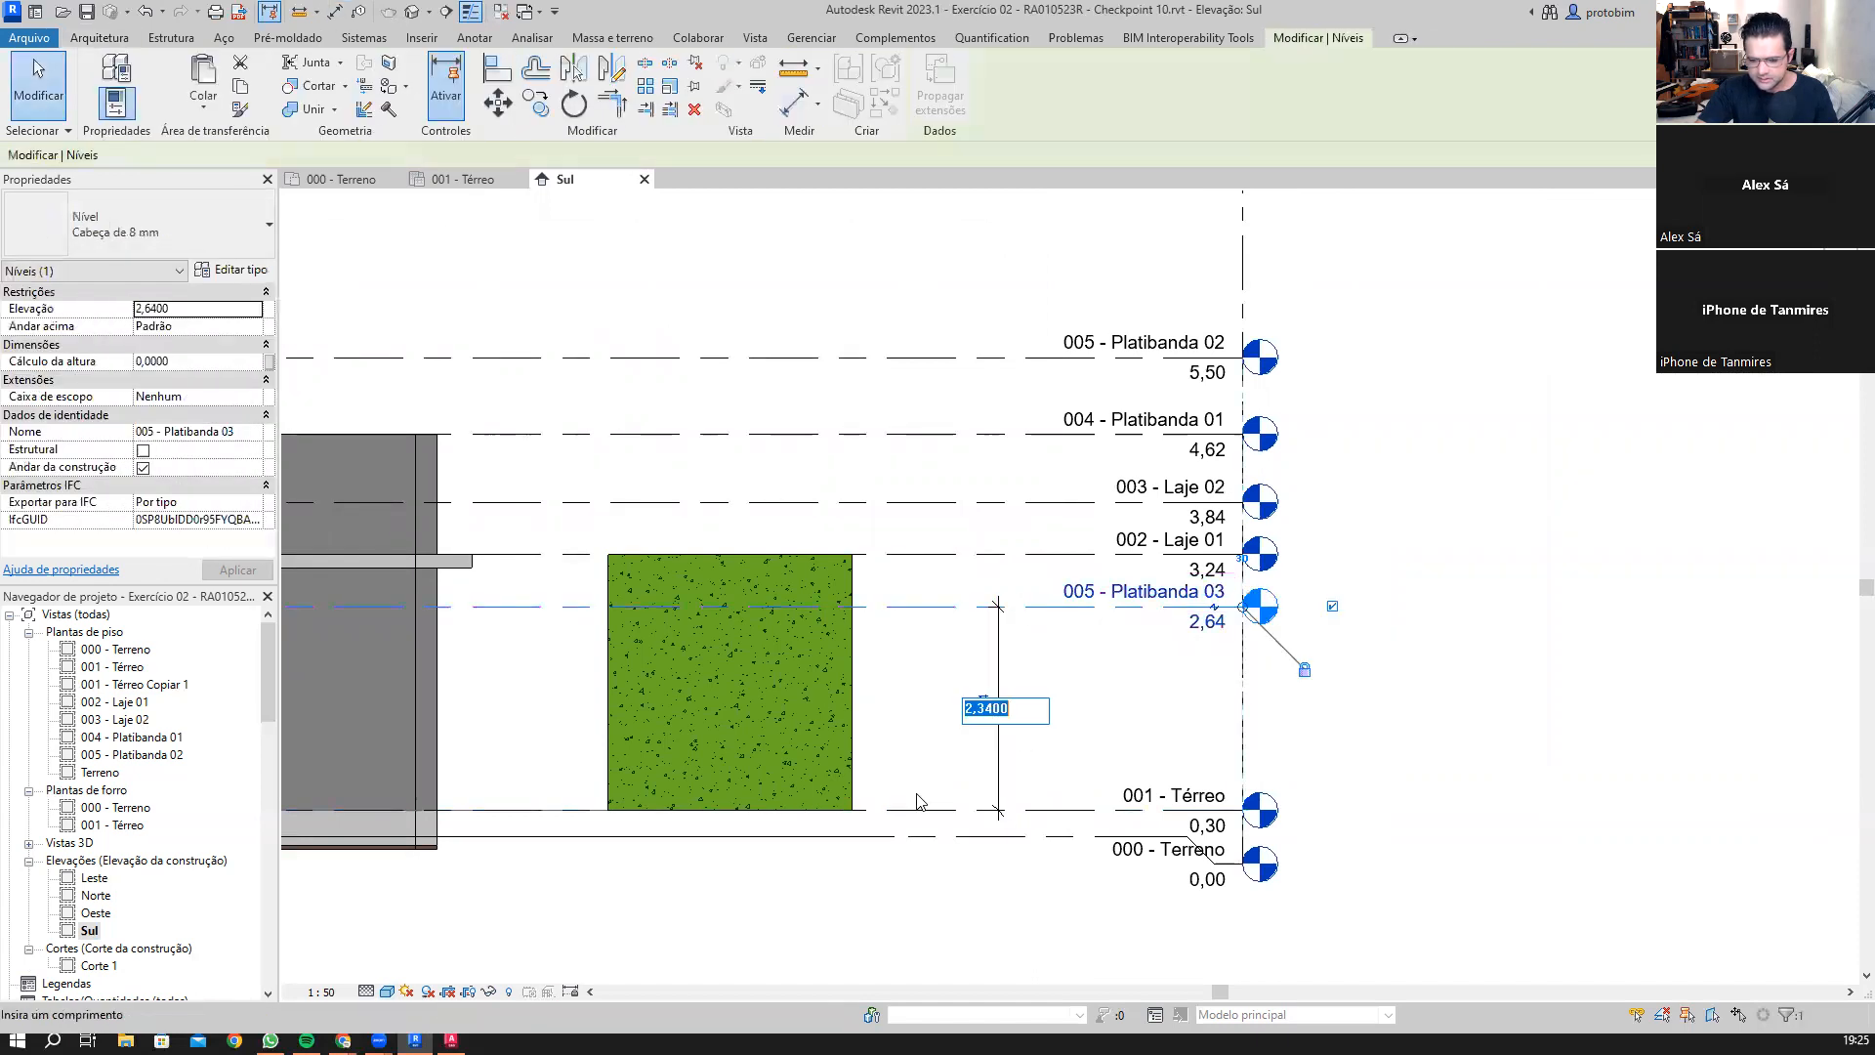
pyautogui.write('2.6')
pyautogui.press('Return')
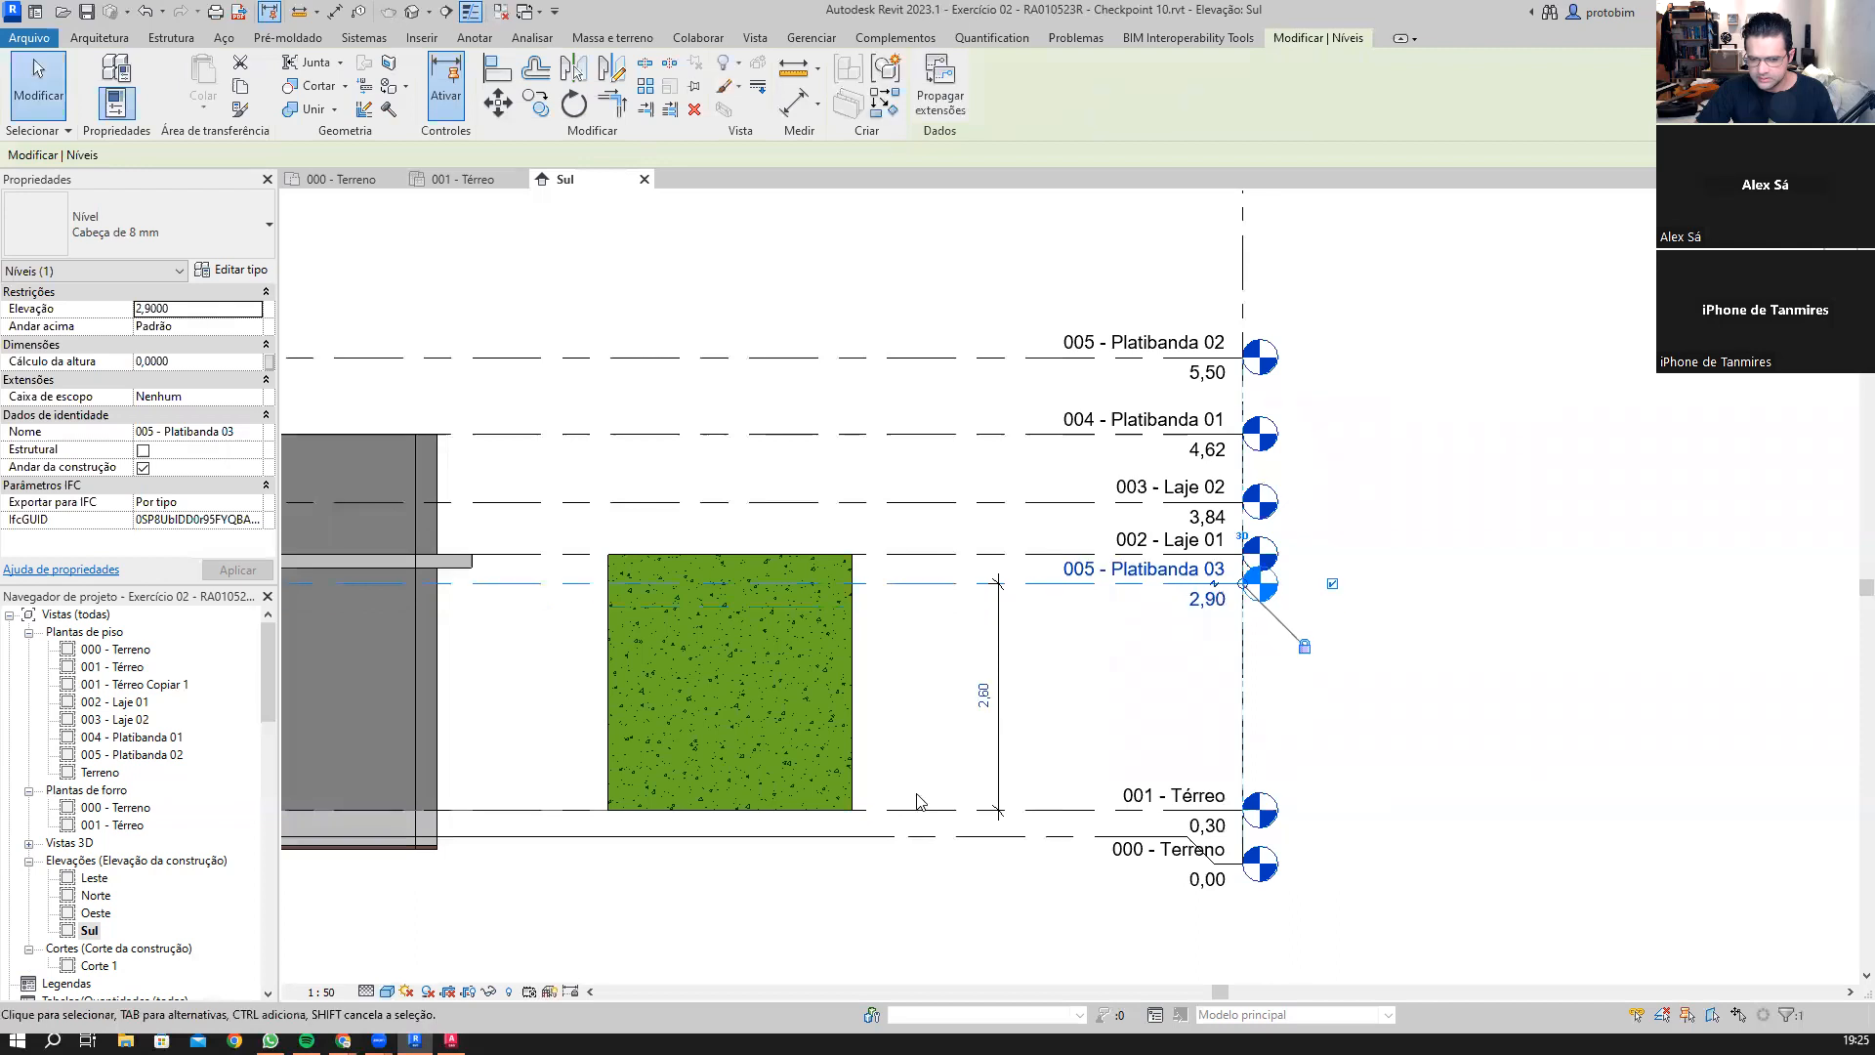
pyautogui.click(1030, 778)
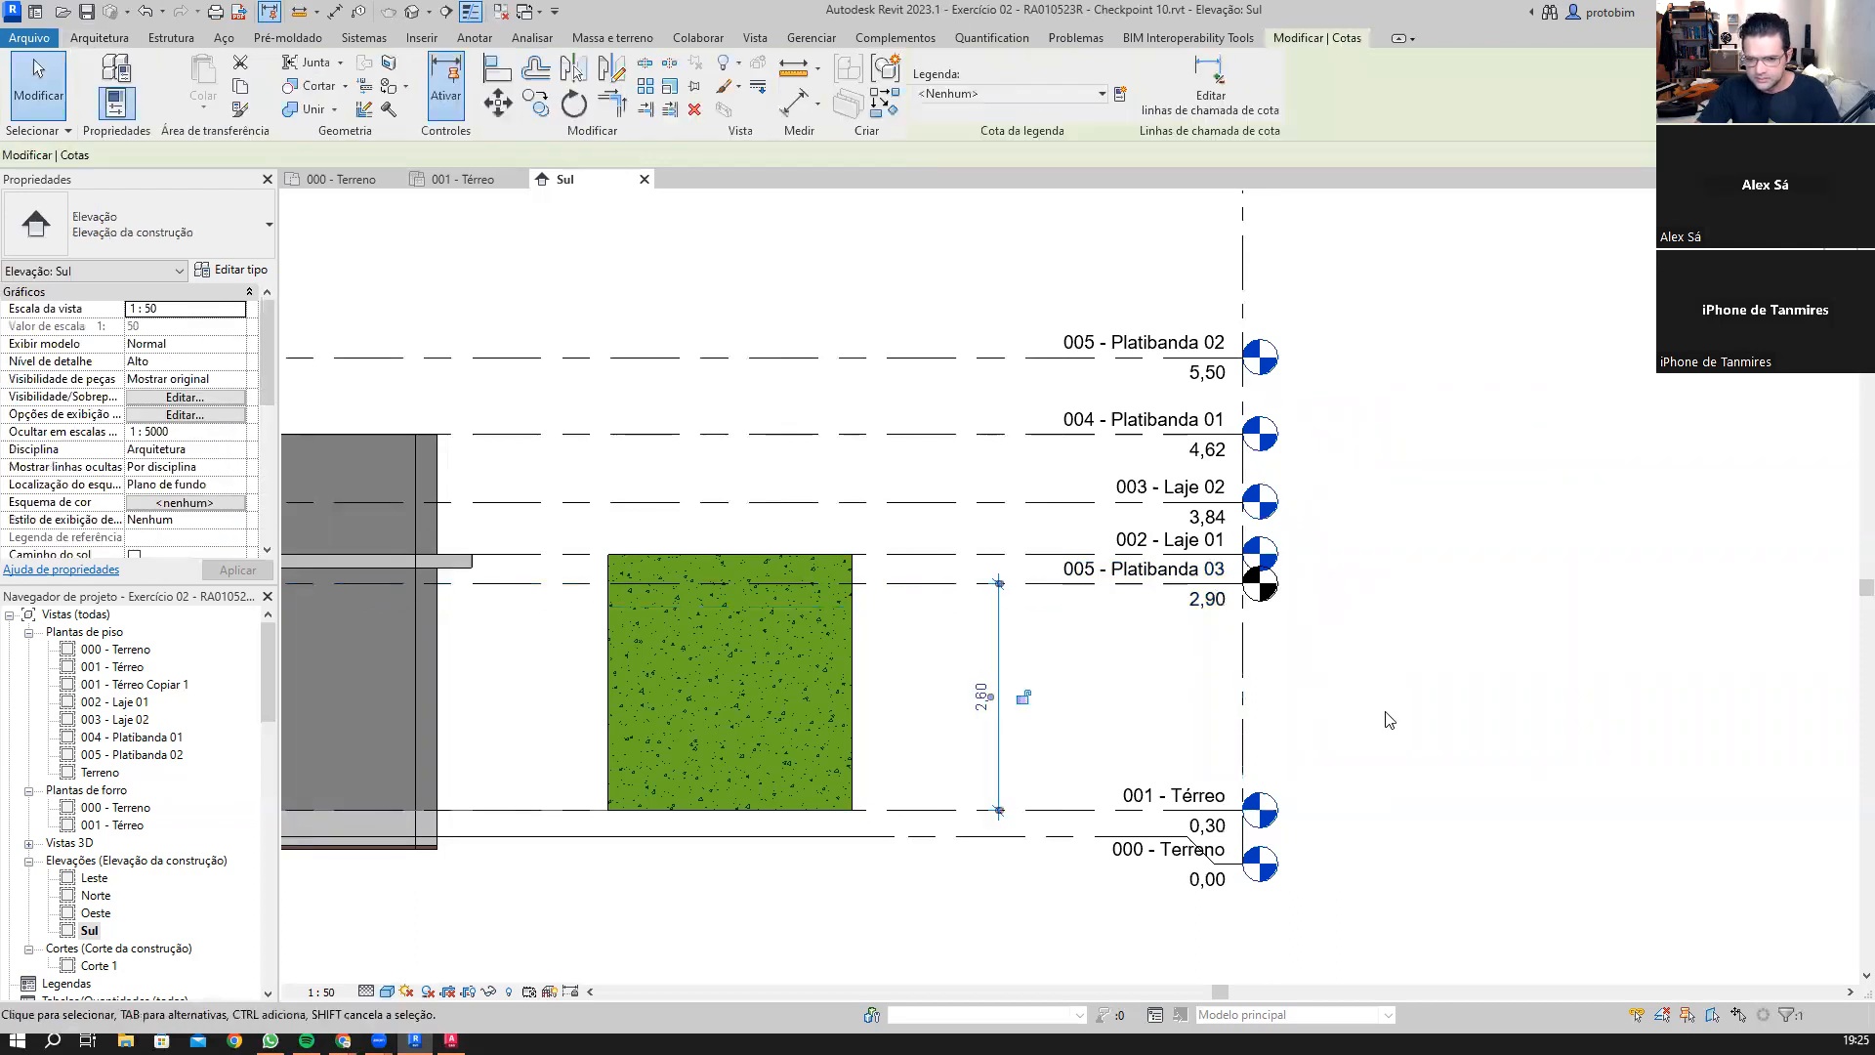
# Step: Add an elbow to the new level's head beside the green wall to separate it from 002 - Laje 01
pyautogui.scroll(2, 1174, 645)
pyautogui.click(1100, 599)
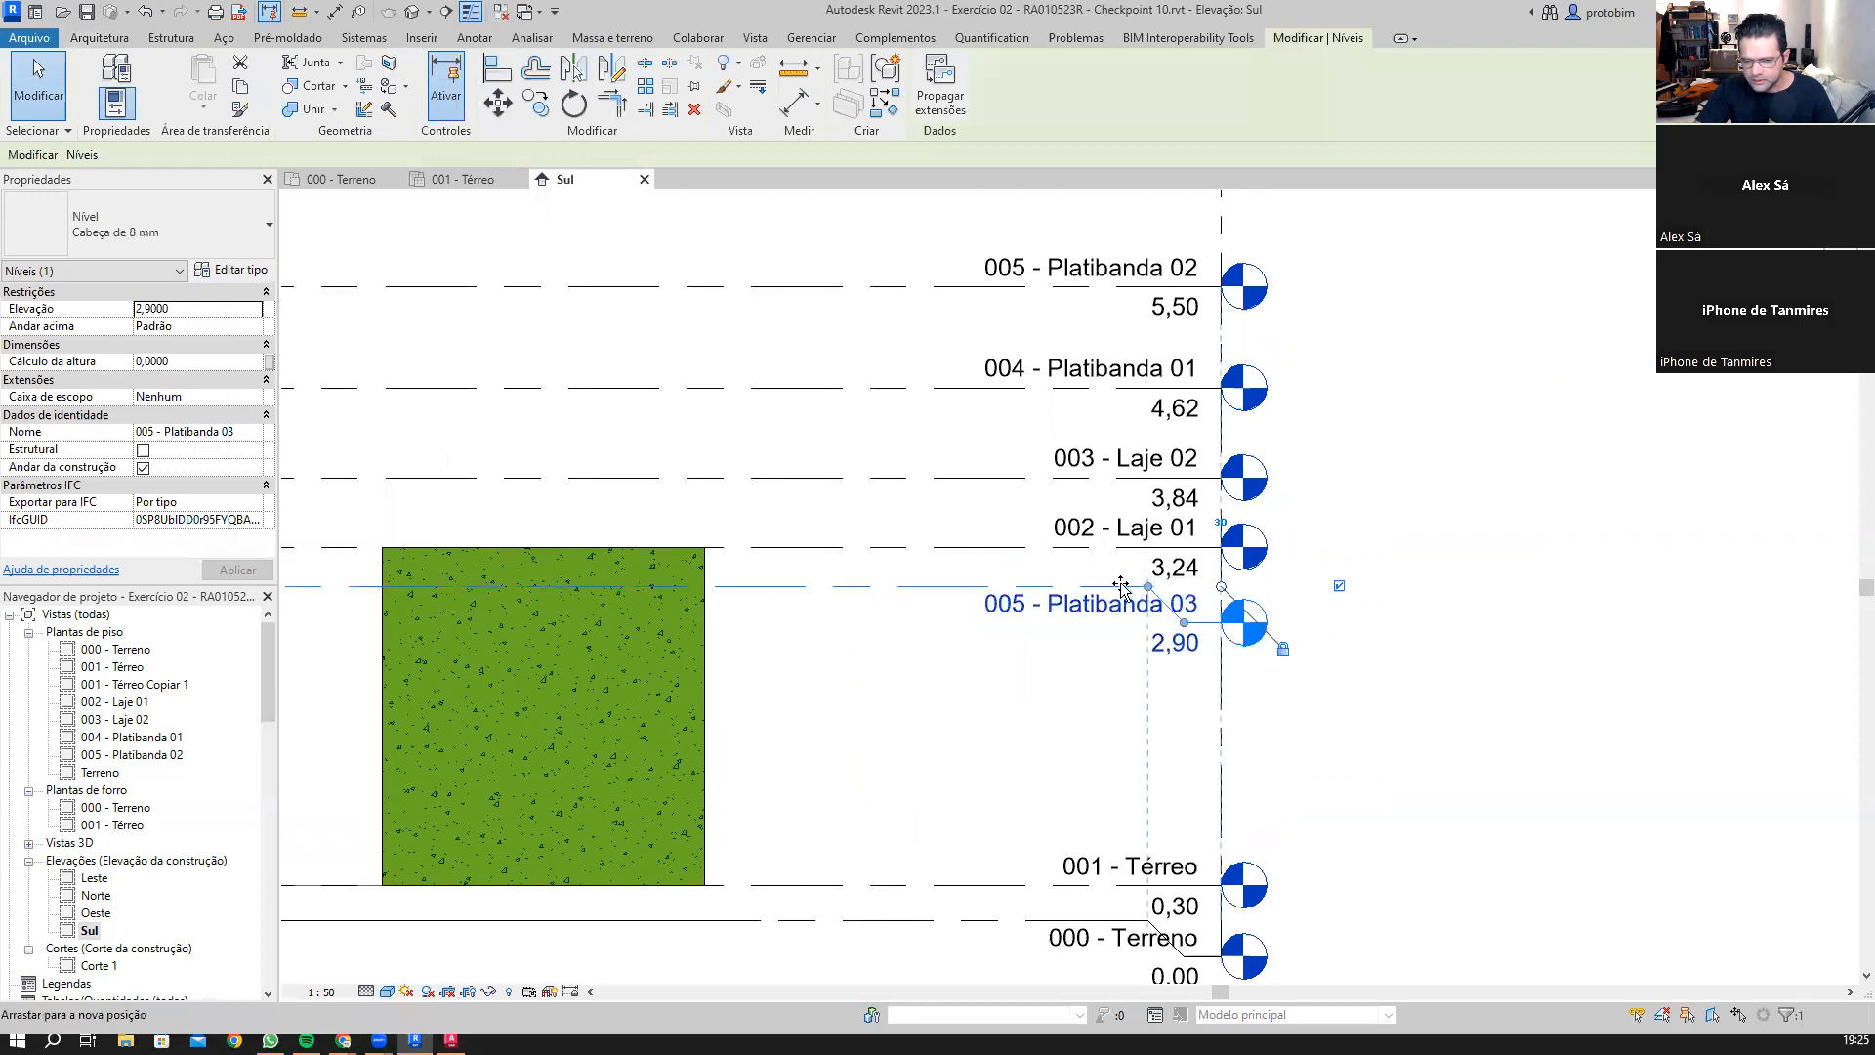
pyautogui.click(1458, 681)
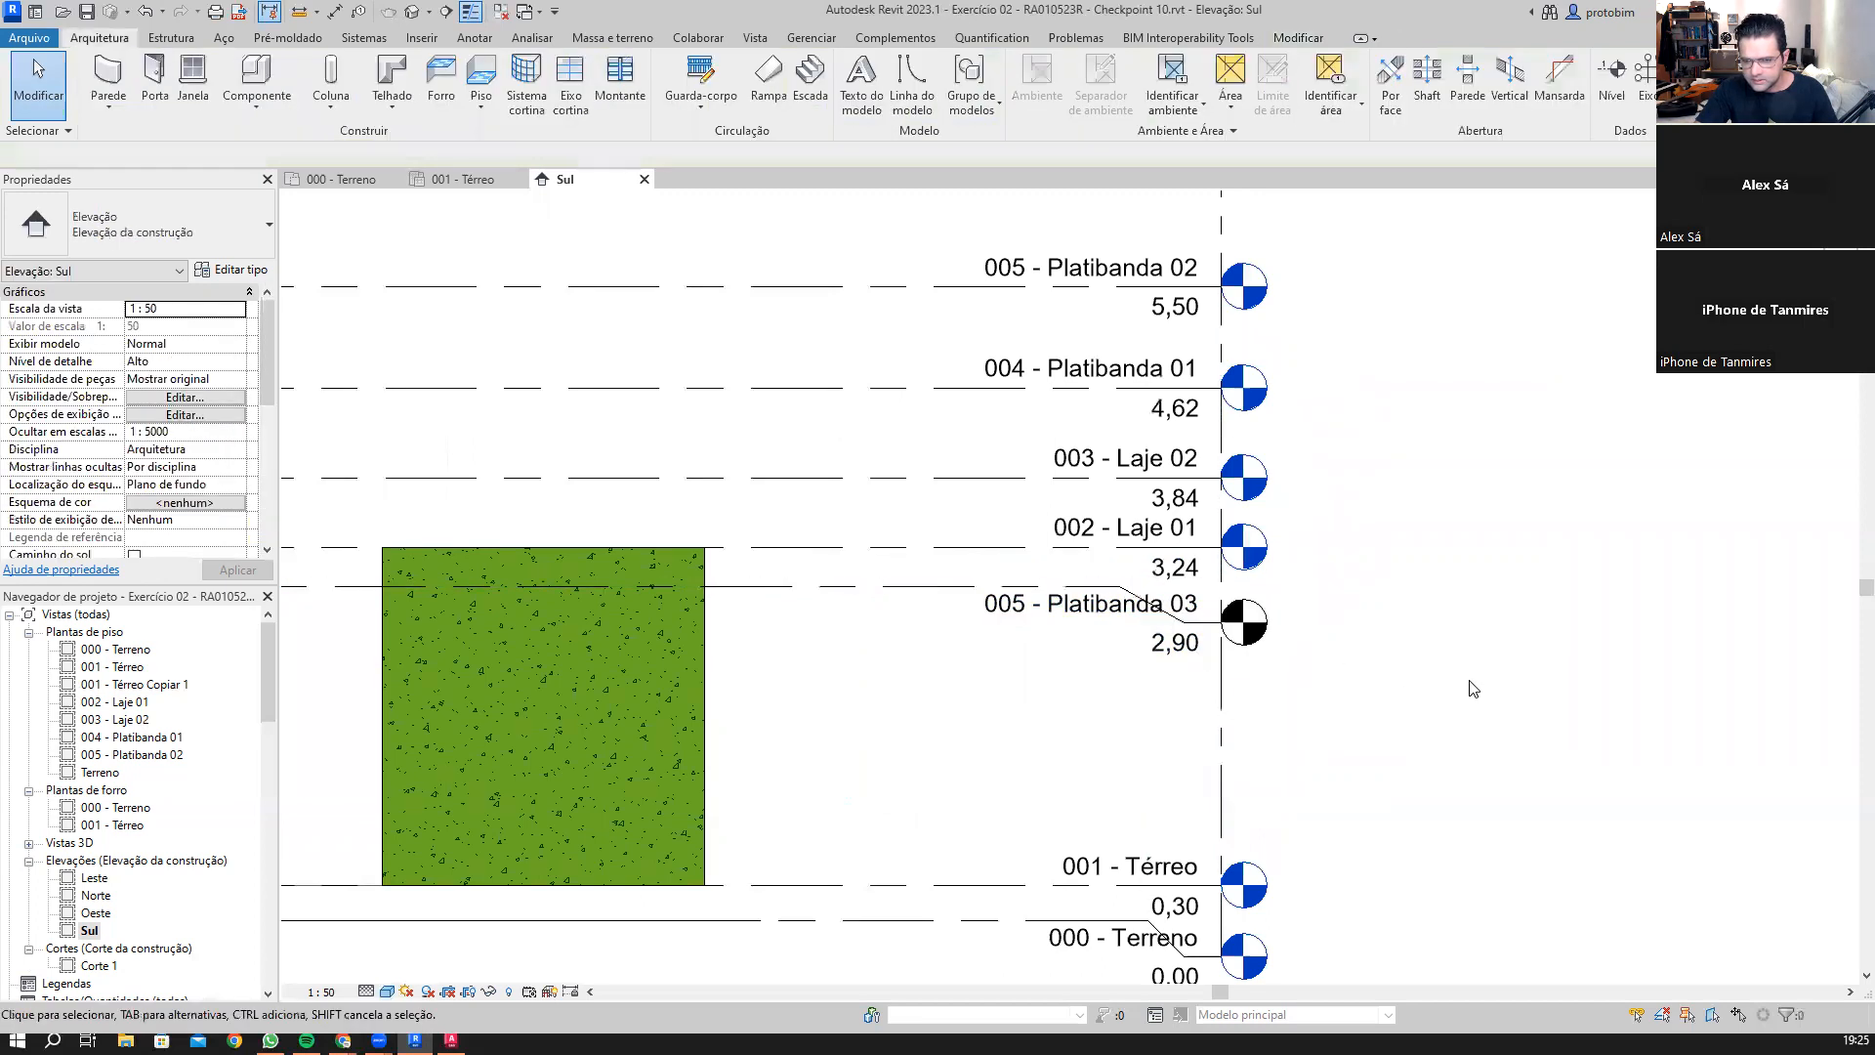
# Step: Show the new level's head at its opposite end and add an elbow there to clear the 002 - Laje 01 label
pyautogui.scroll(-2, 1469, 681)
pyautogui.moveTo(1077, 624); pyautogui.dragTo(1807, 559, button='middle')
pyautogui.moveTo(390, 591); pyautogui.dragTo(1206, 557, button='middle')
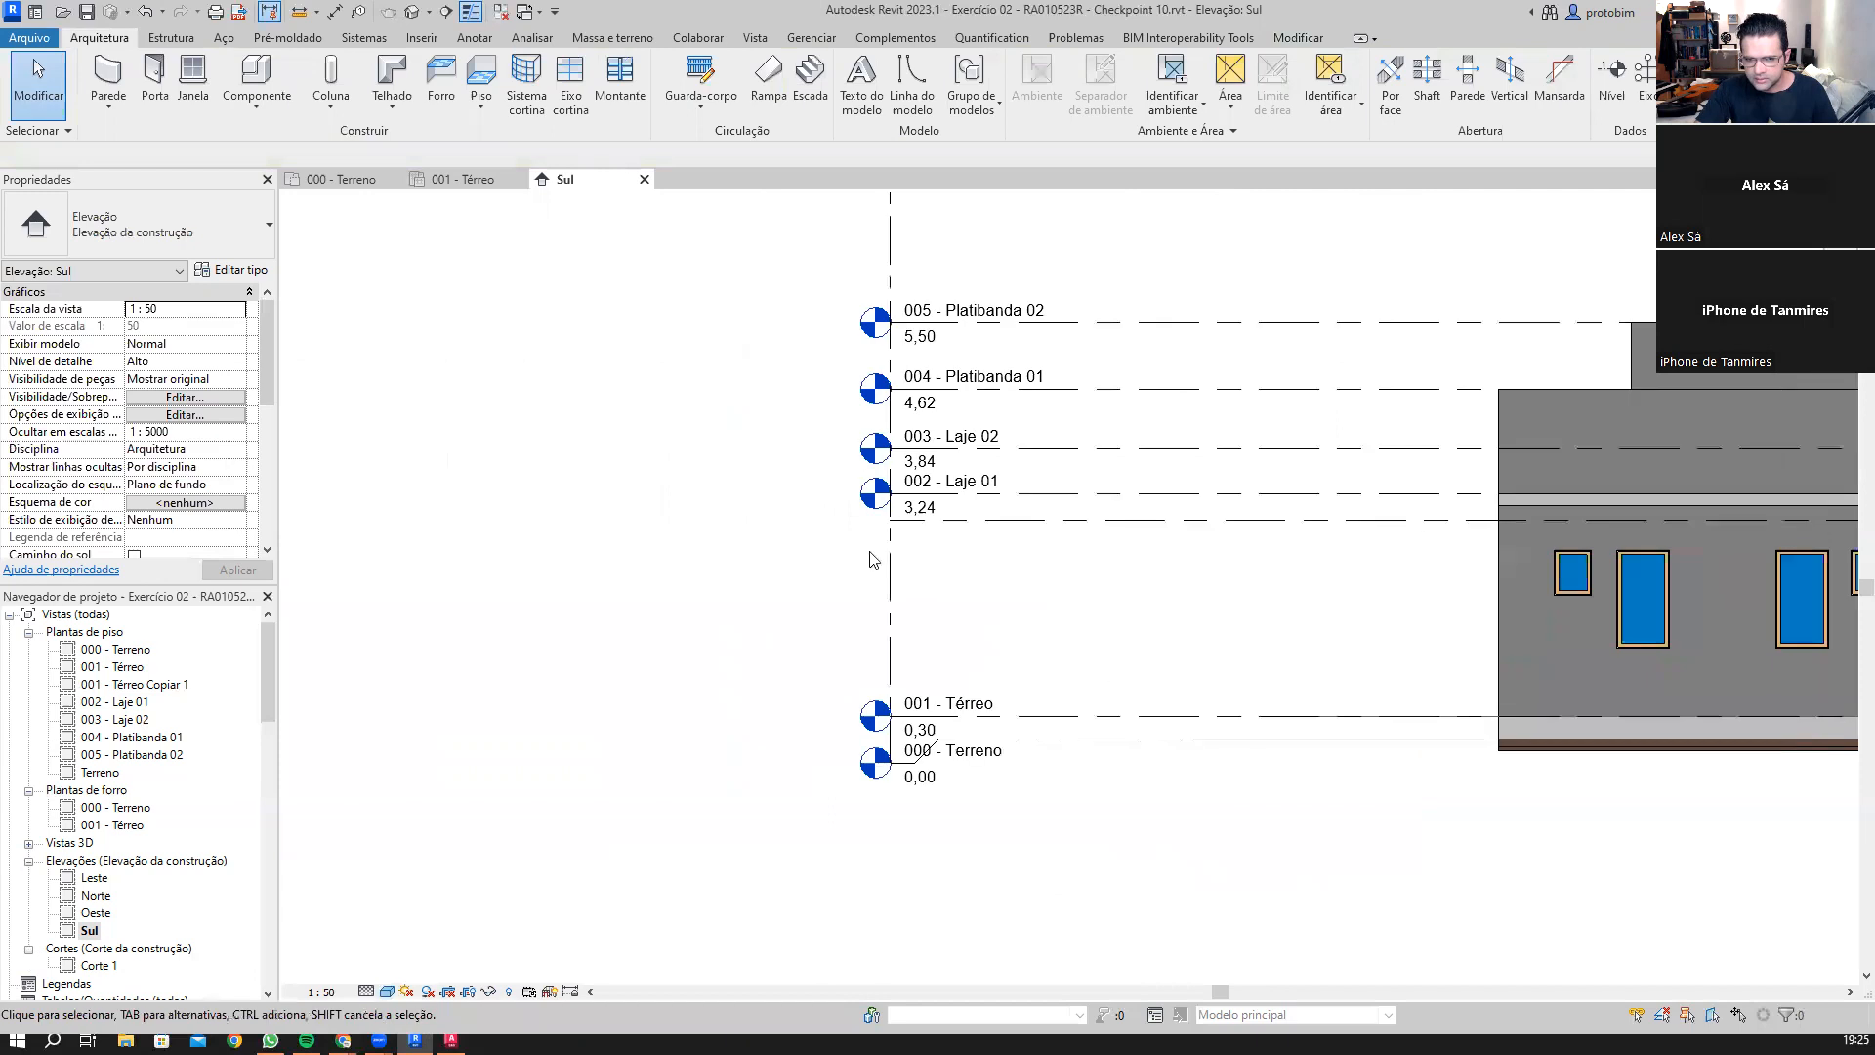
pyautogui.click(1005, 523)
pyautogui.click(812, 521)
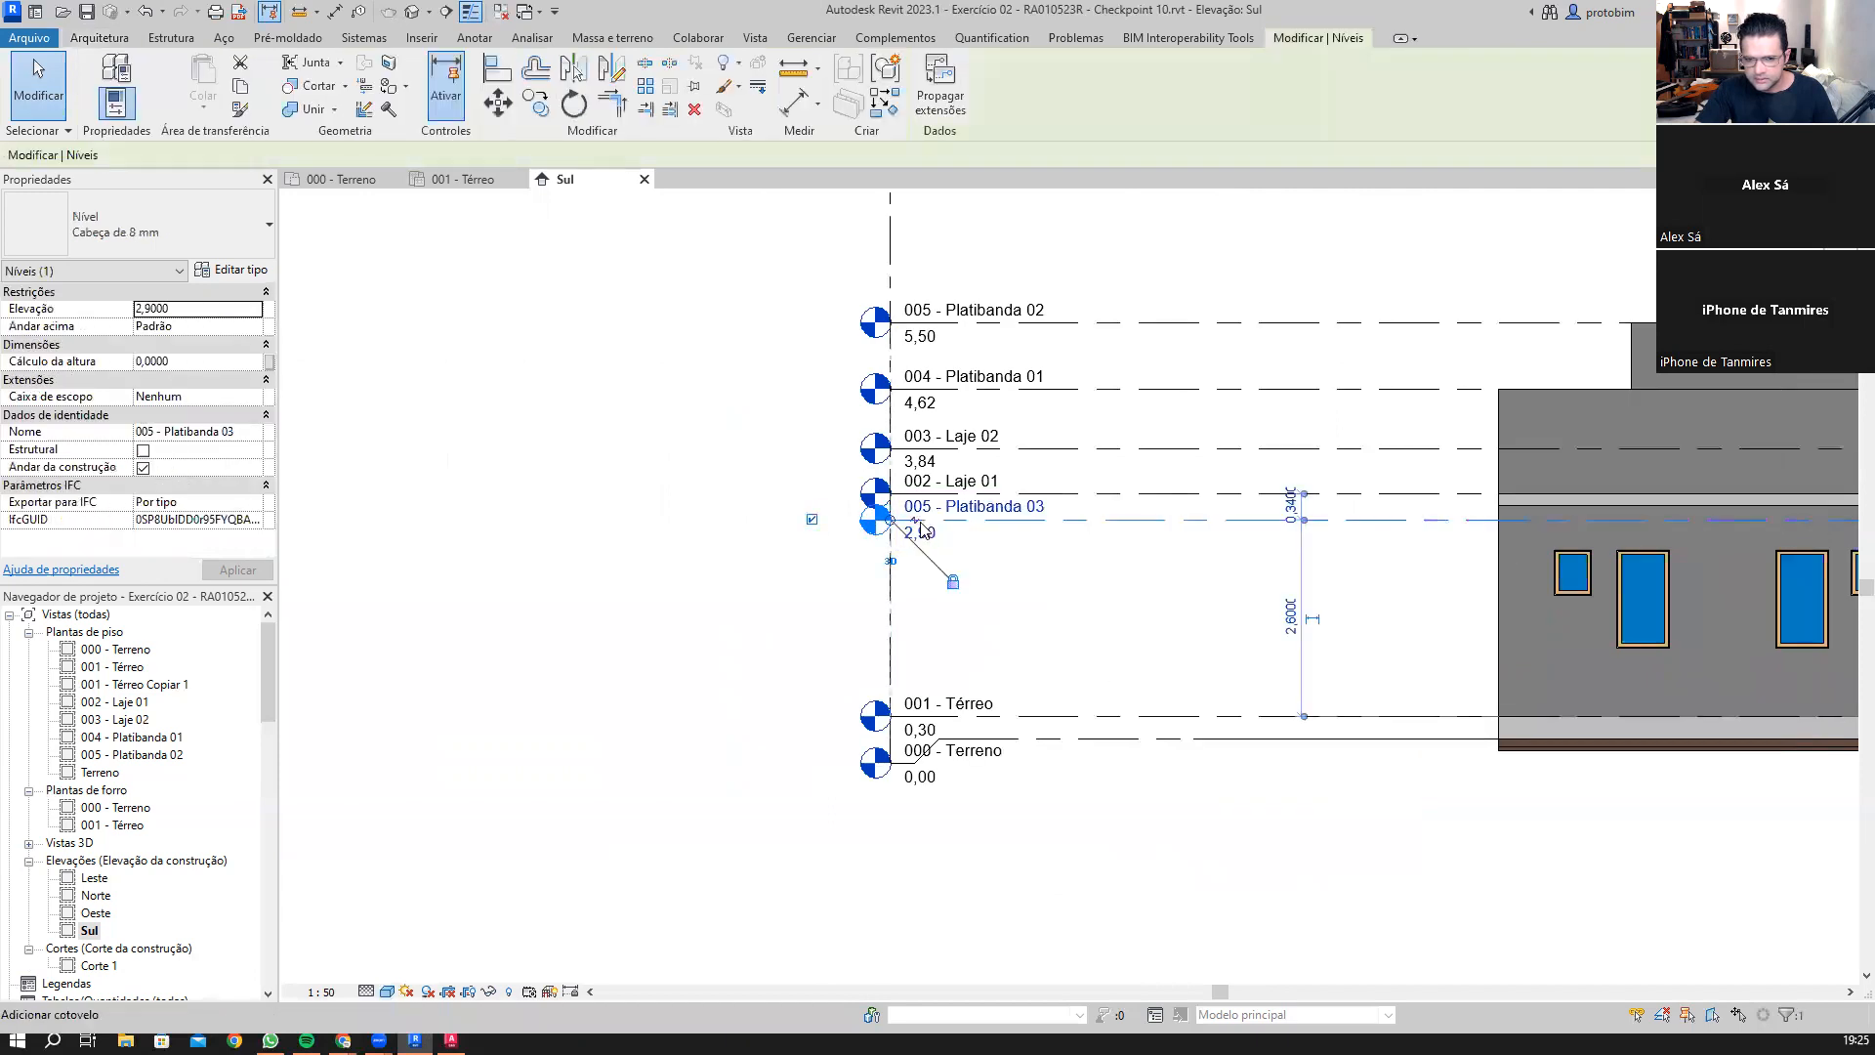
pyautogui.click(922, 528)
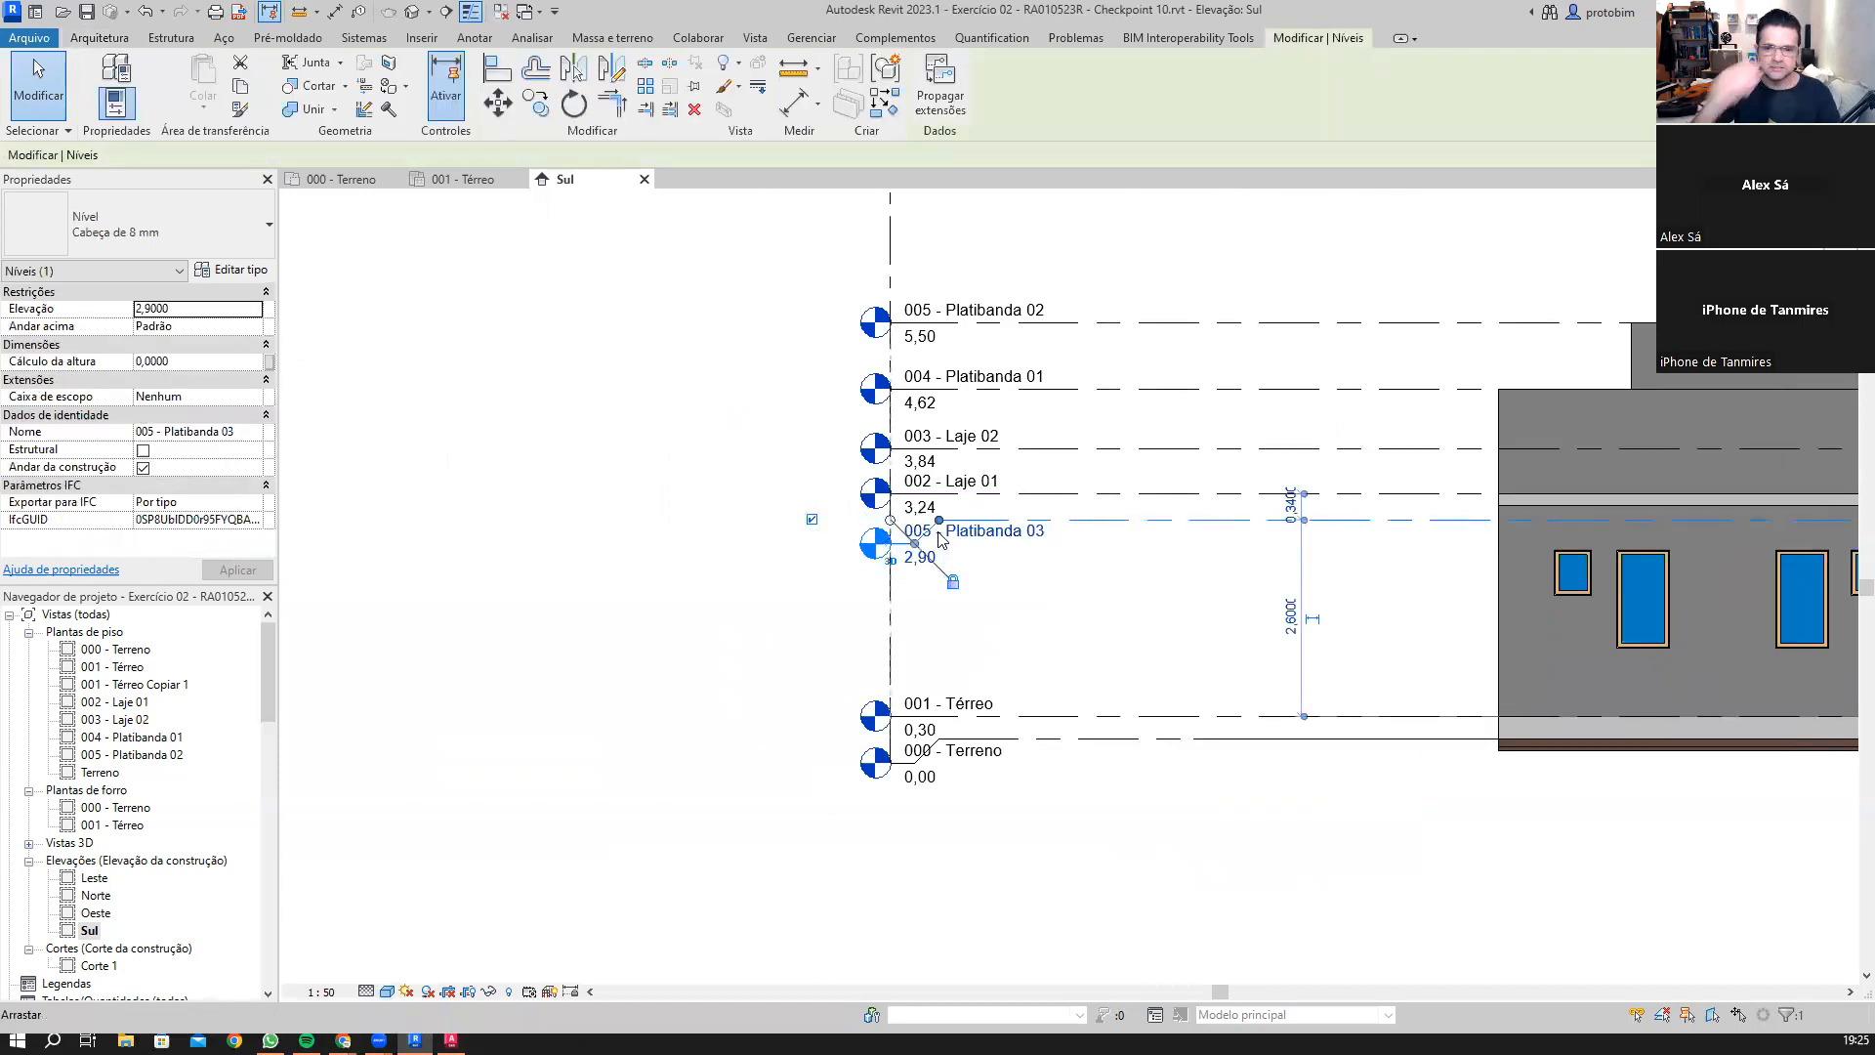
pyautogui.click(1372, 651)
# Step: Rename the new level as "ref - Forro"
pyautogui.moveTo(1381, 658); pyautogui.dragTo(1130, 654, button='middle')
pyautogui.scroll(1, 646, 567)
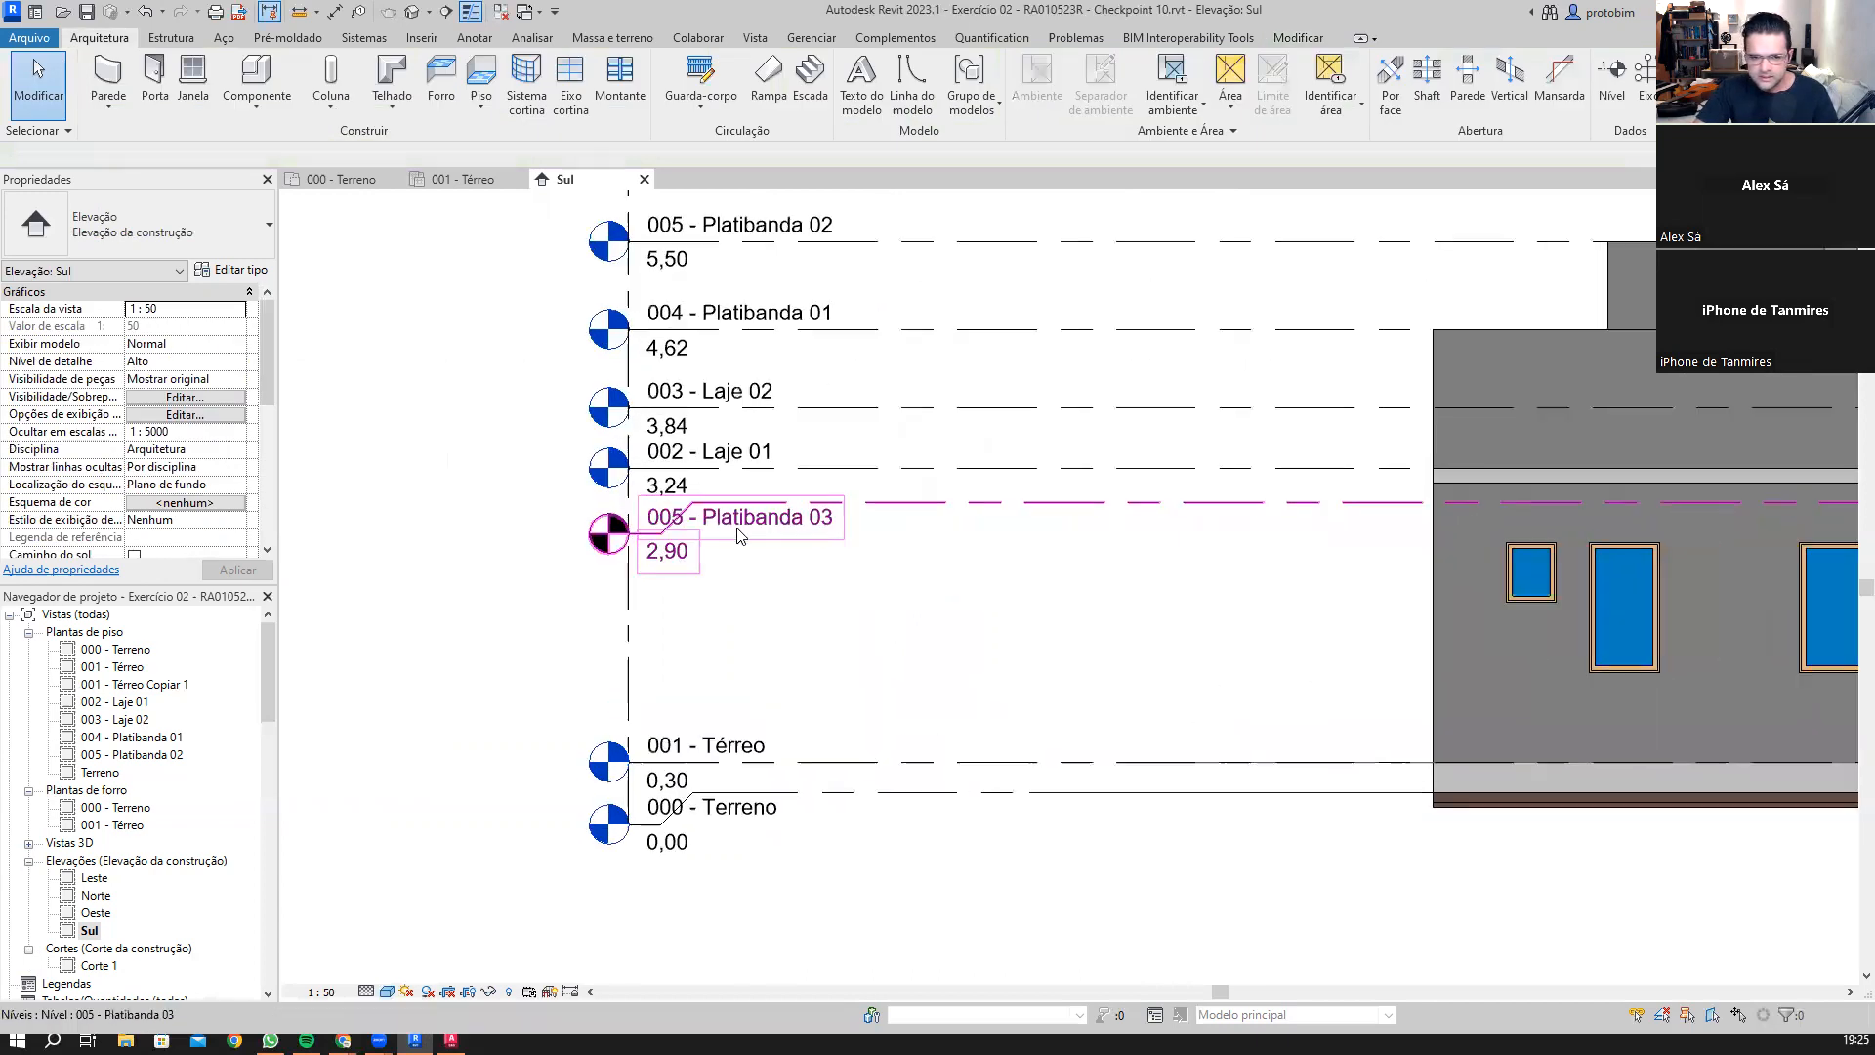
pyautogui.click(739, 535)
pyautogui.click(739, 535)
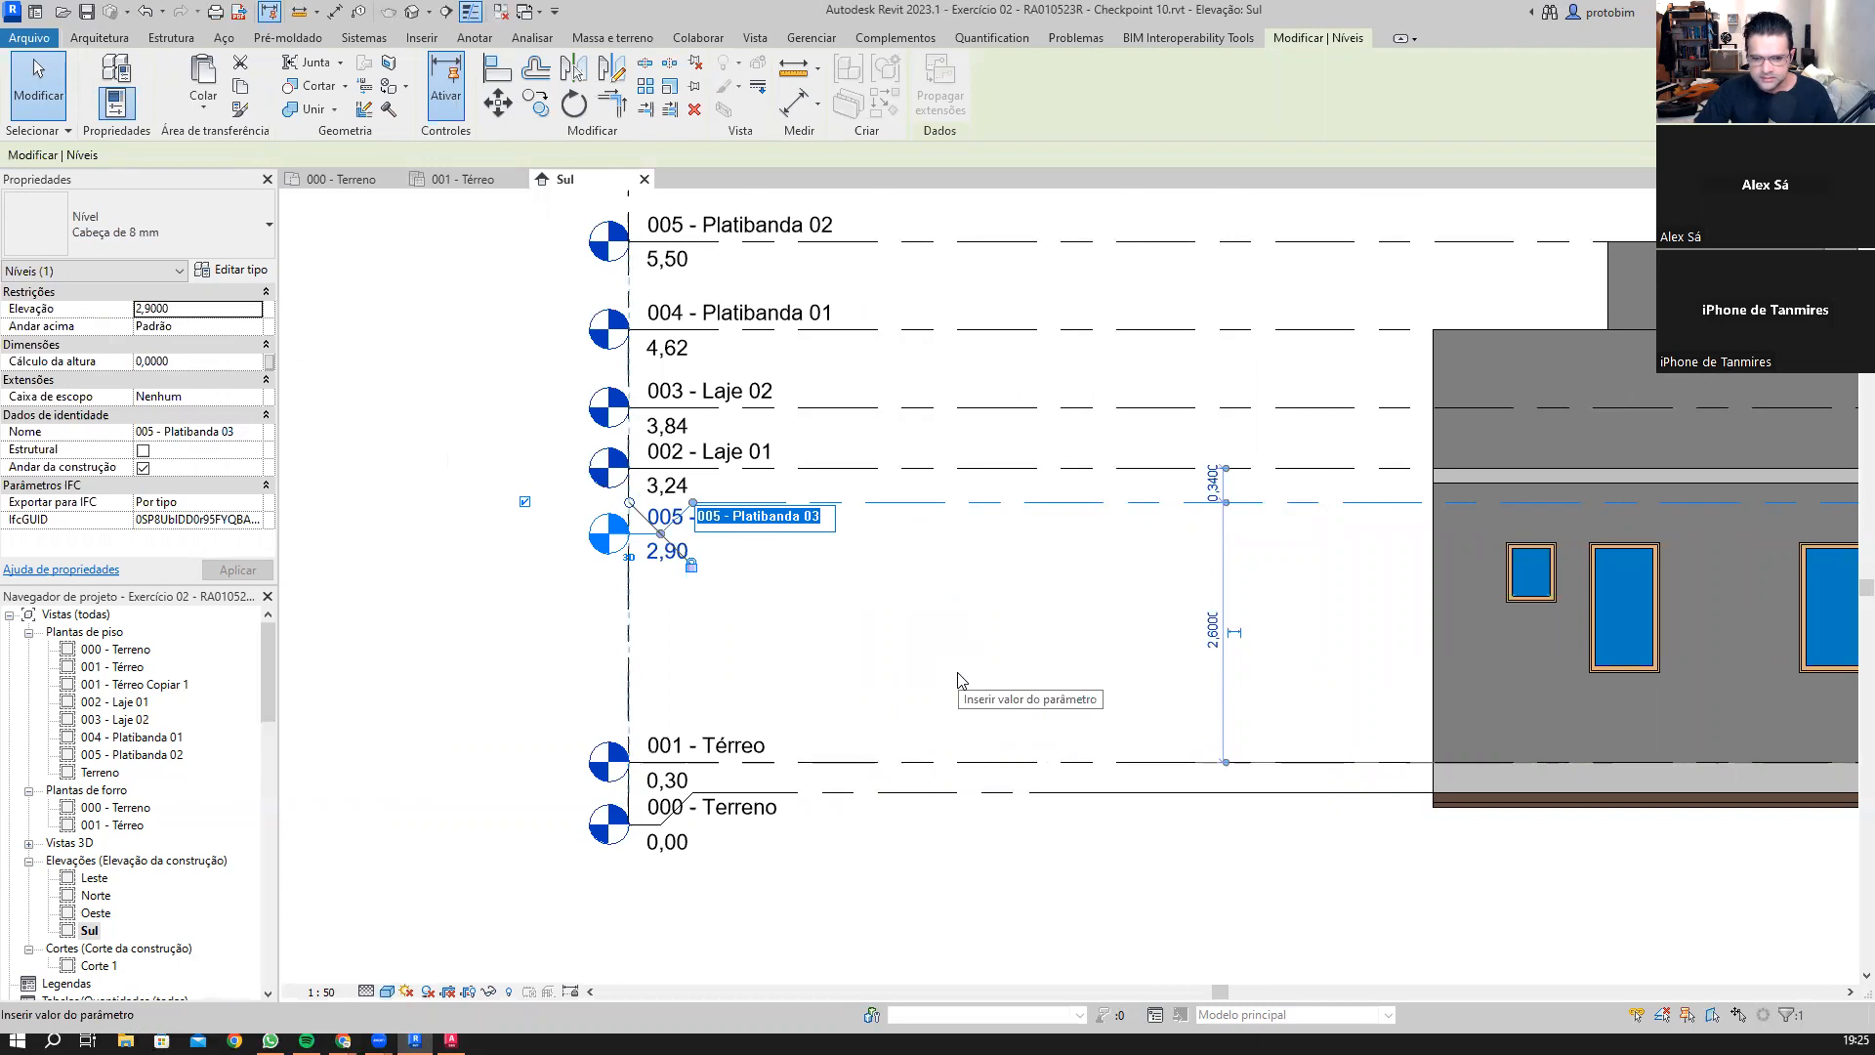
pyautogui.write('00')
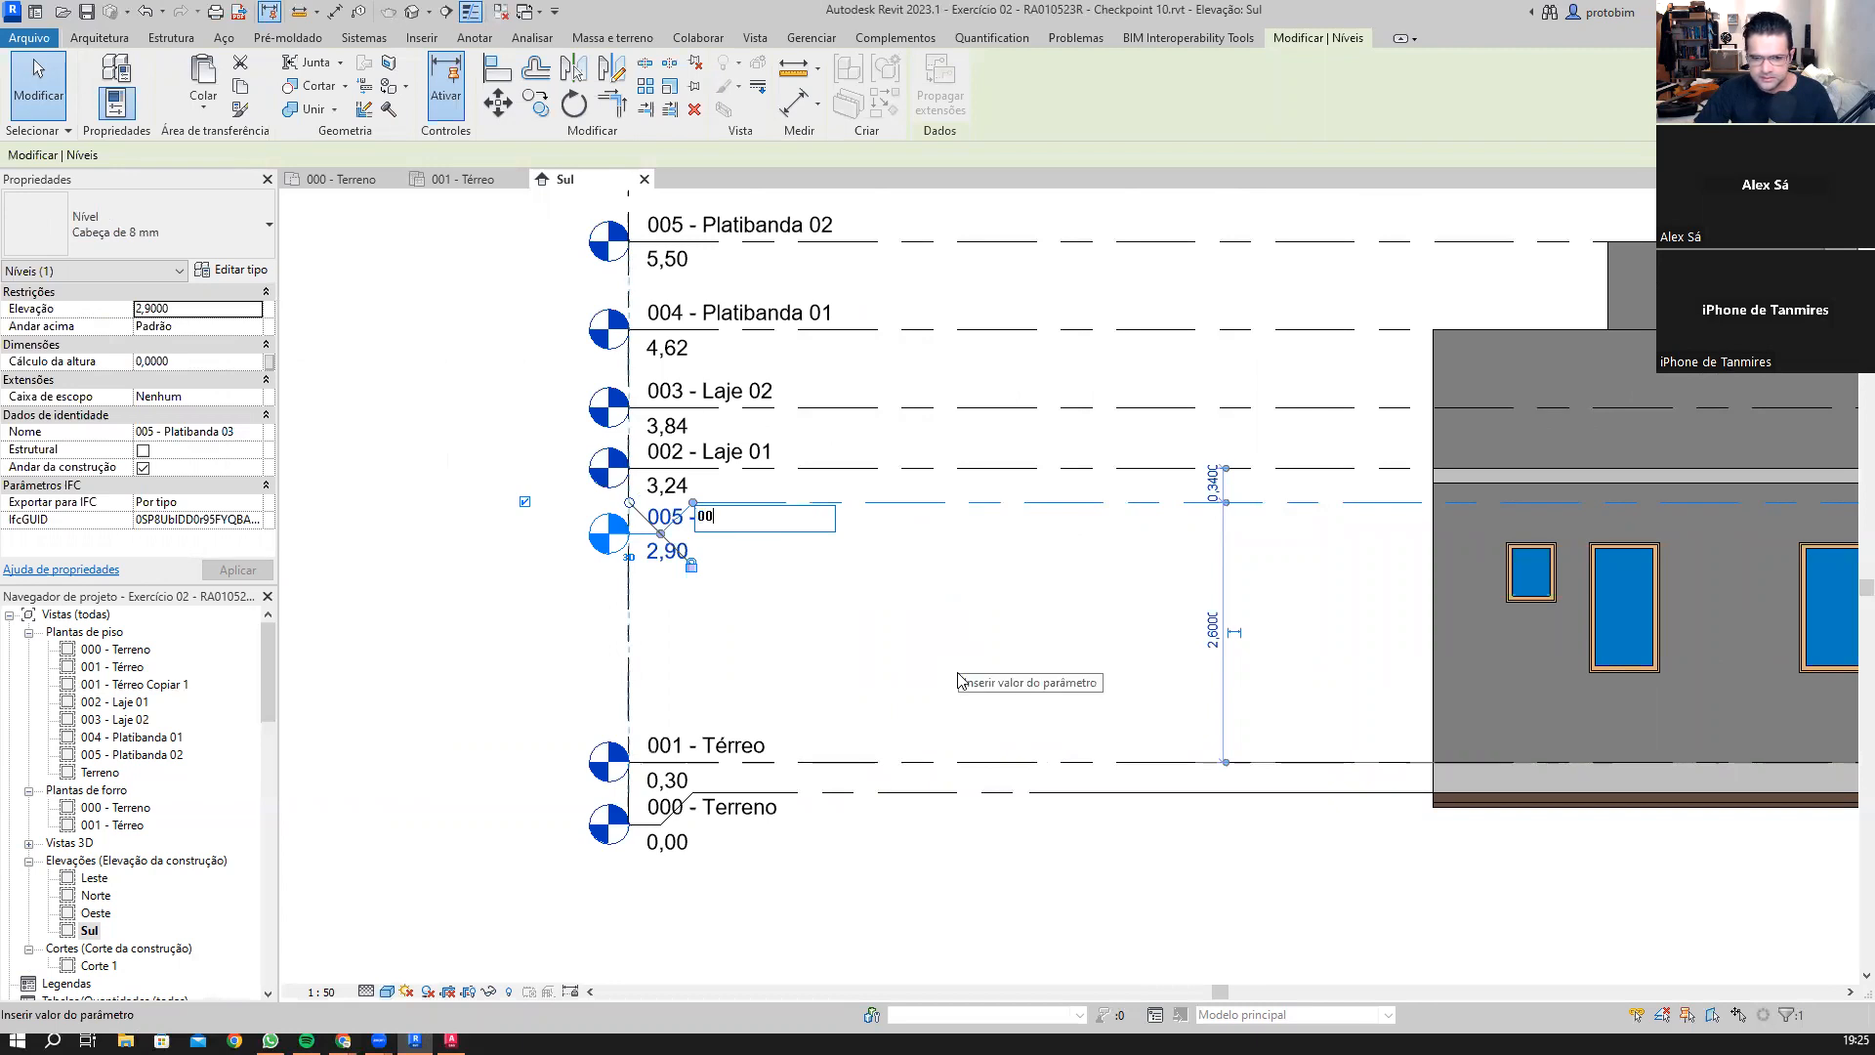
pyautogui.write('0 -')
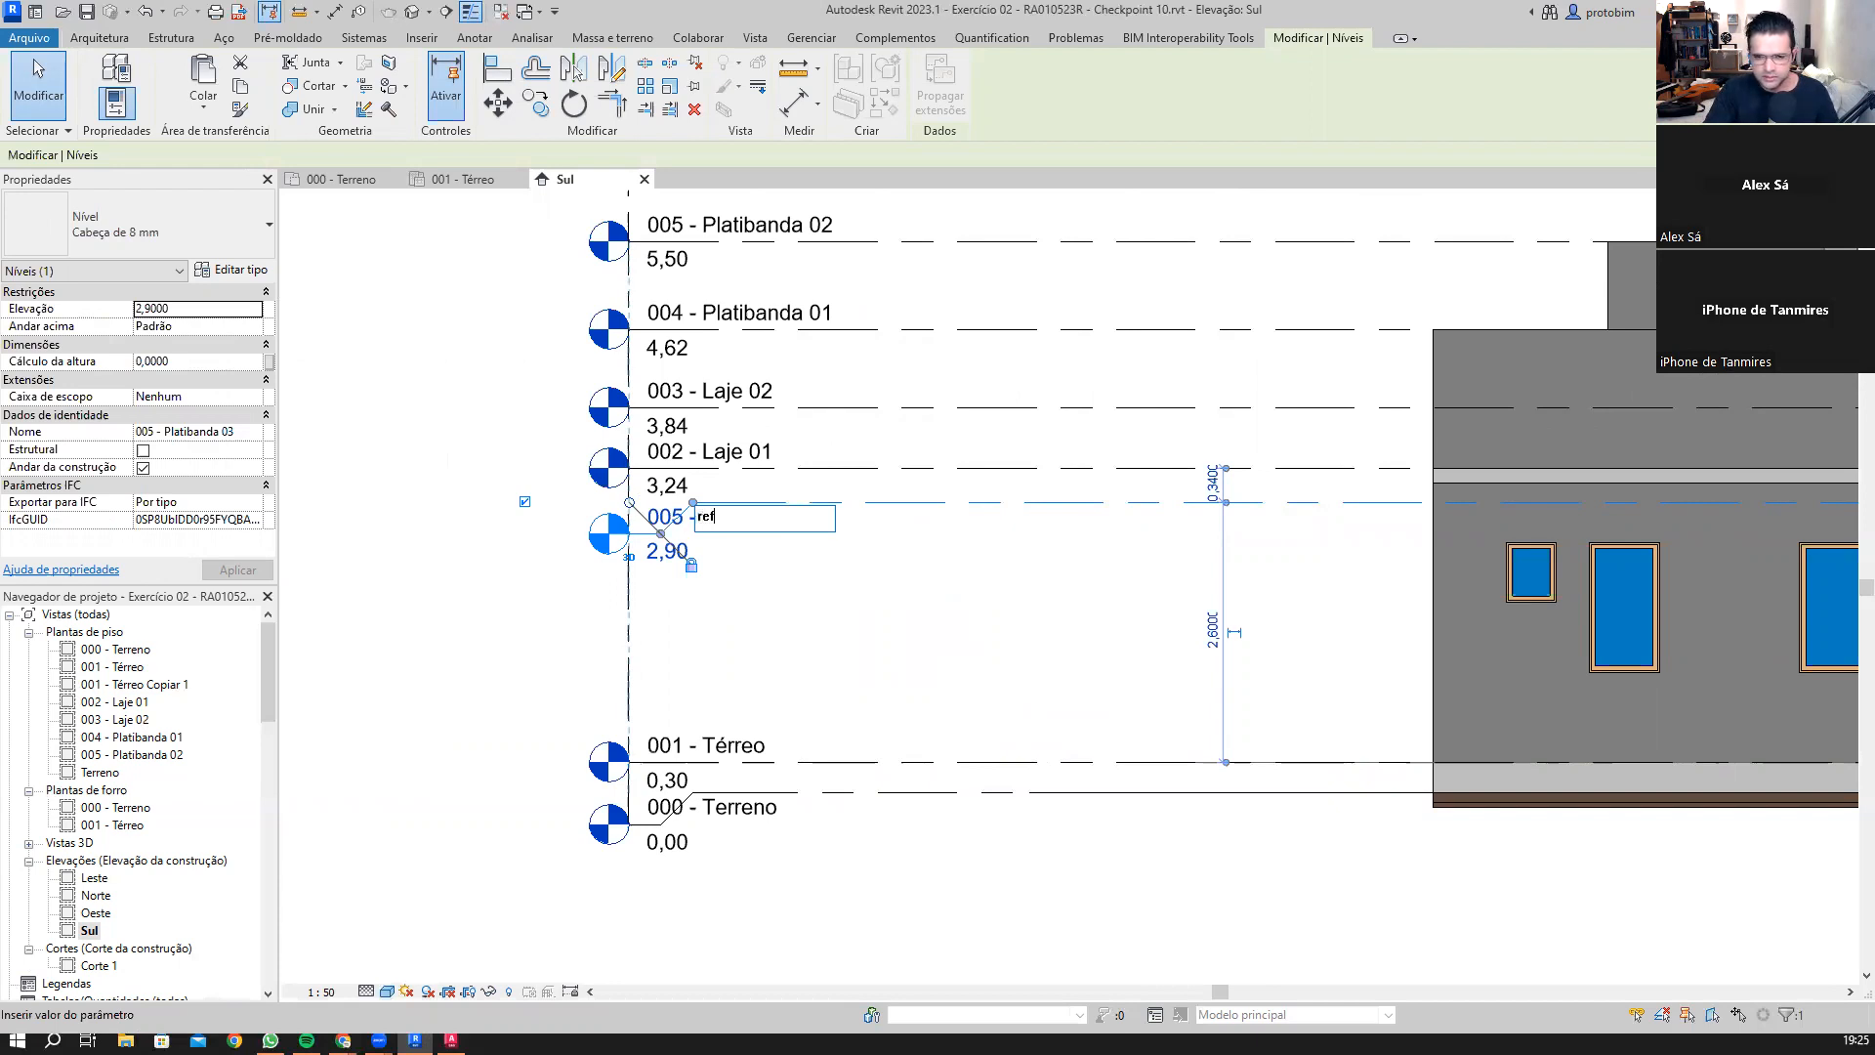
pyautogui.write('- Forro')
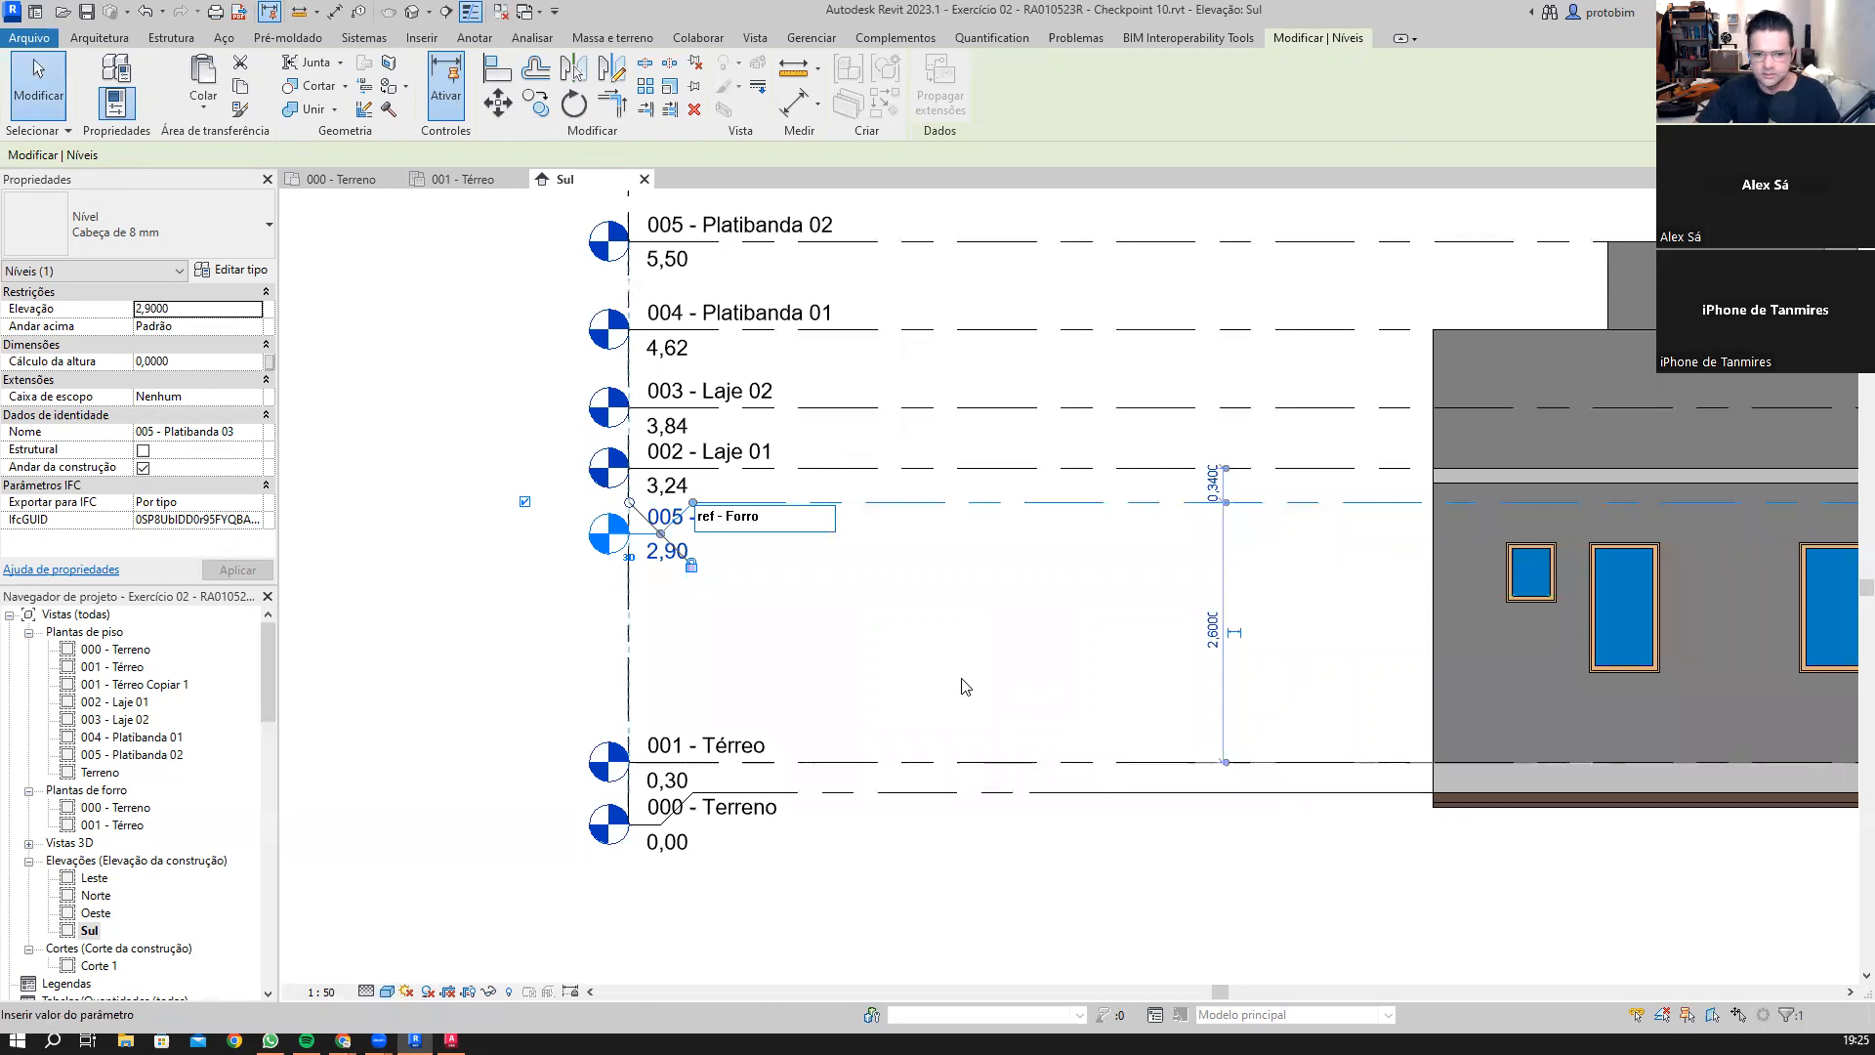
pyautogui.press('Return')
pyautogui.click(756, 560)
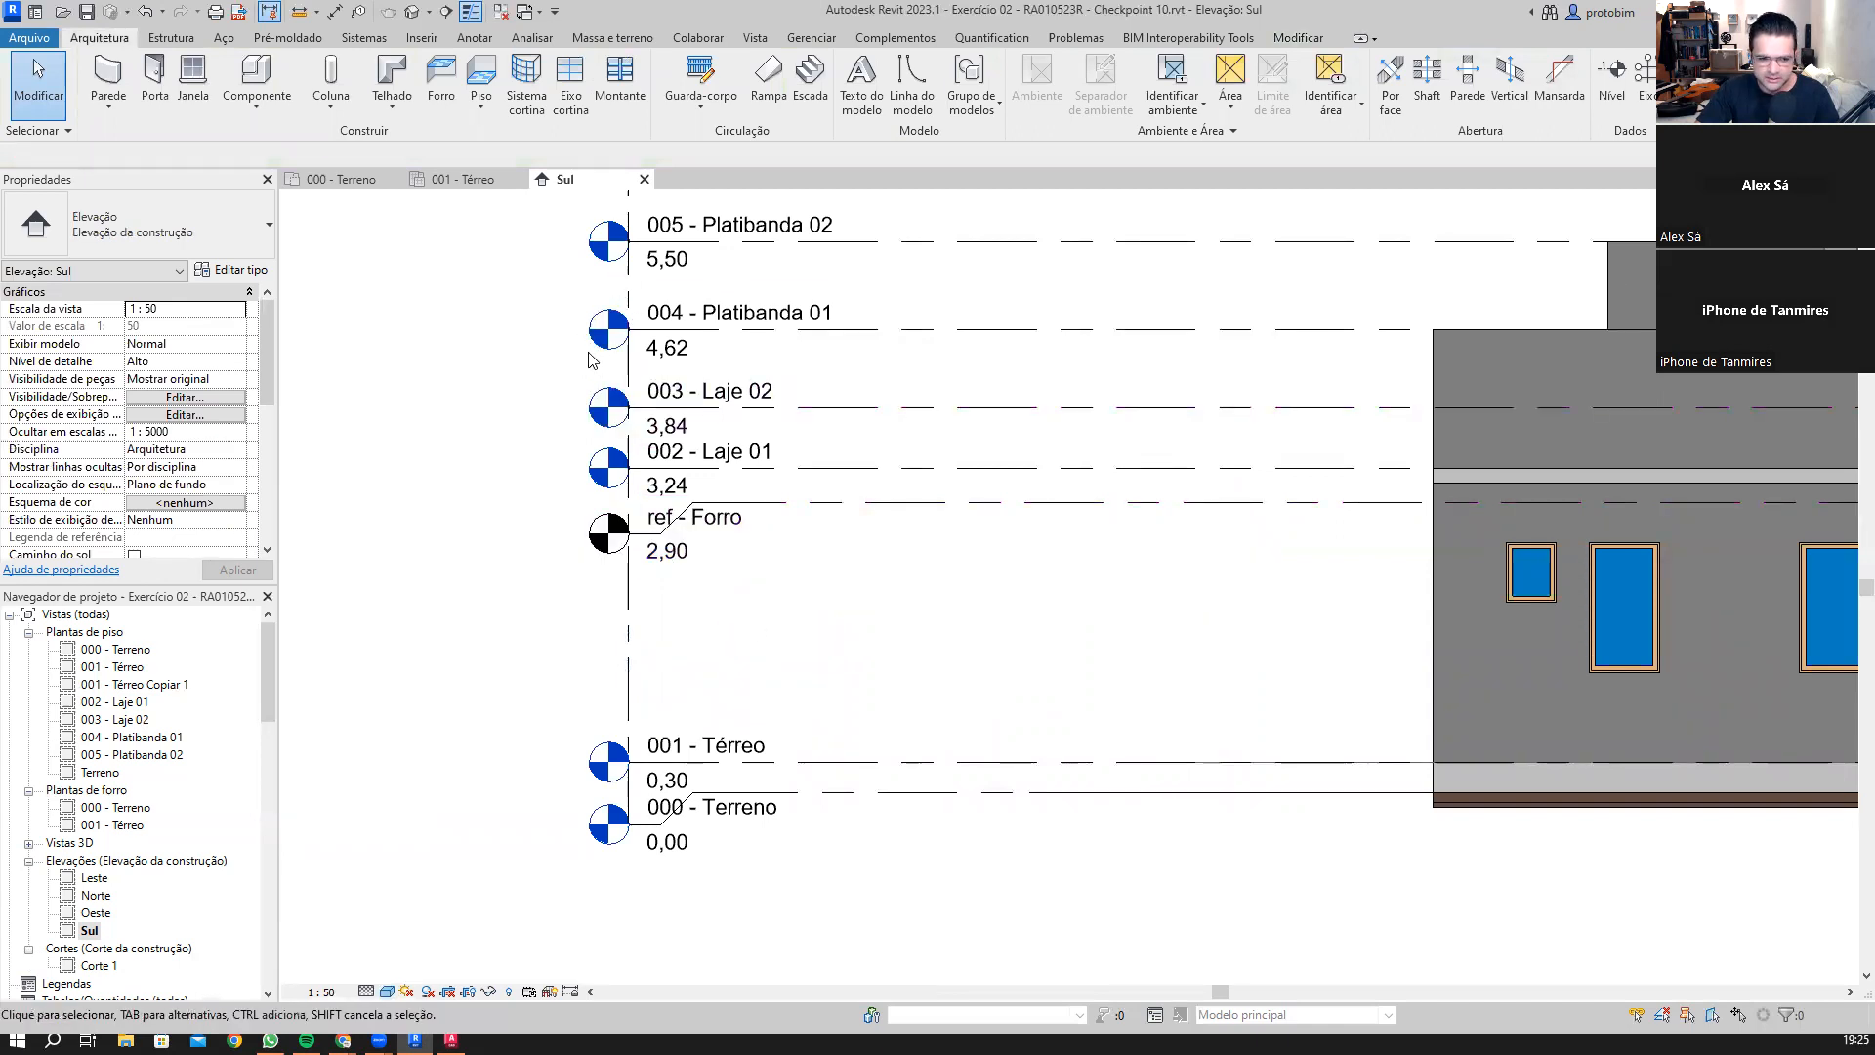
# Step: Open the 001 - Térreo ceiling plan and set its scale to 1:50, detail level to Alto and visual style to Cores consistentes
pyautogui.click(135, 825)
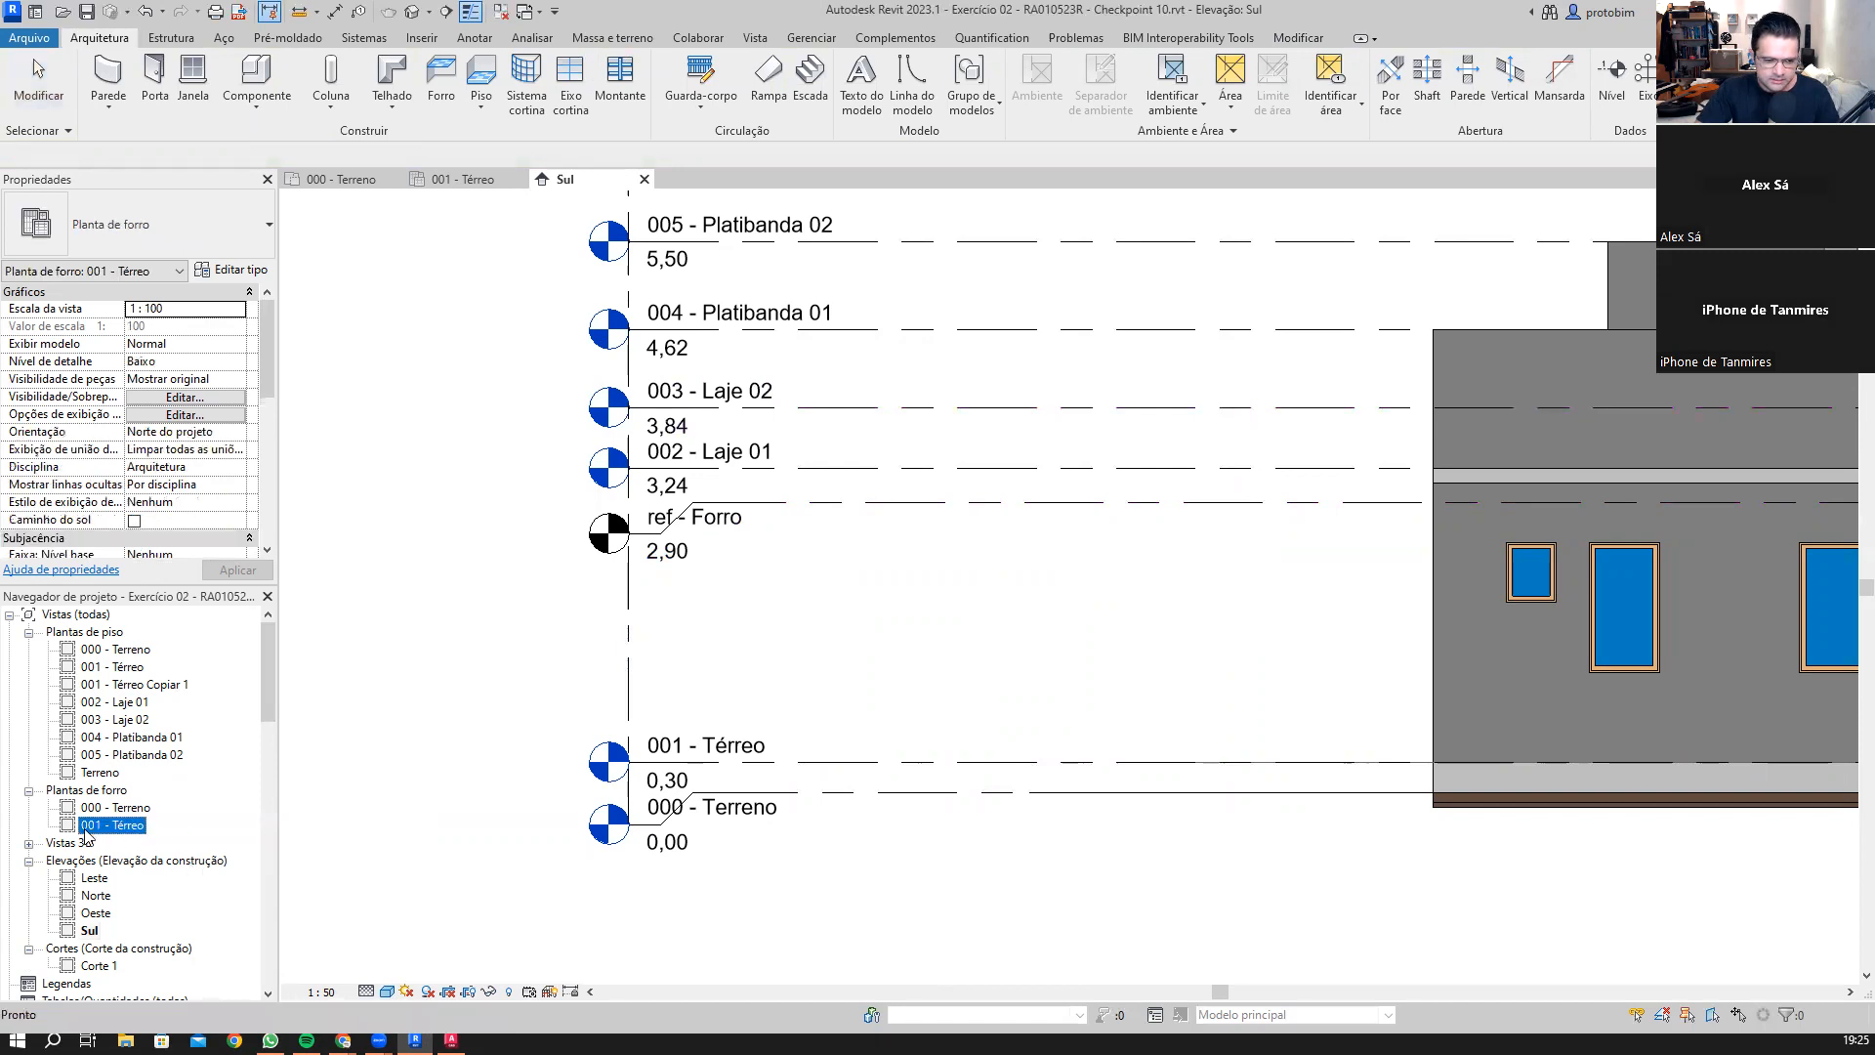
pyautogui.doubleClick(112, 825)
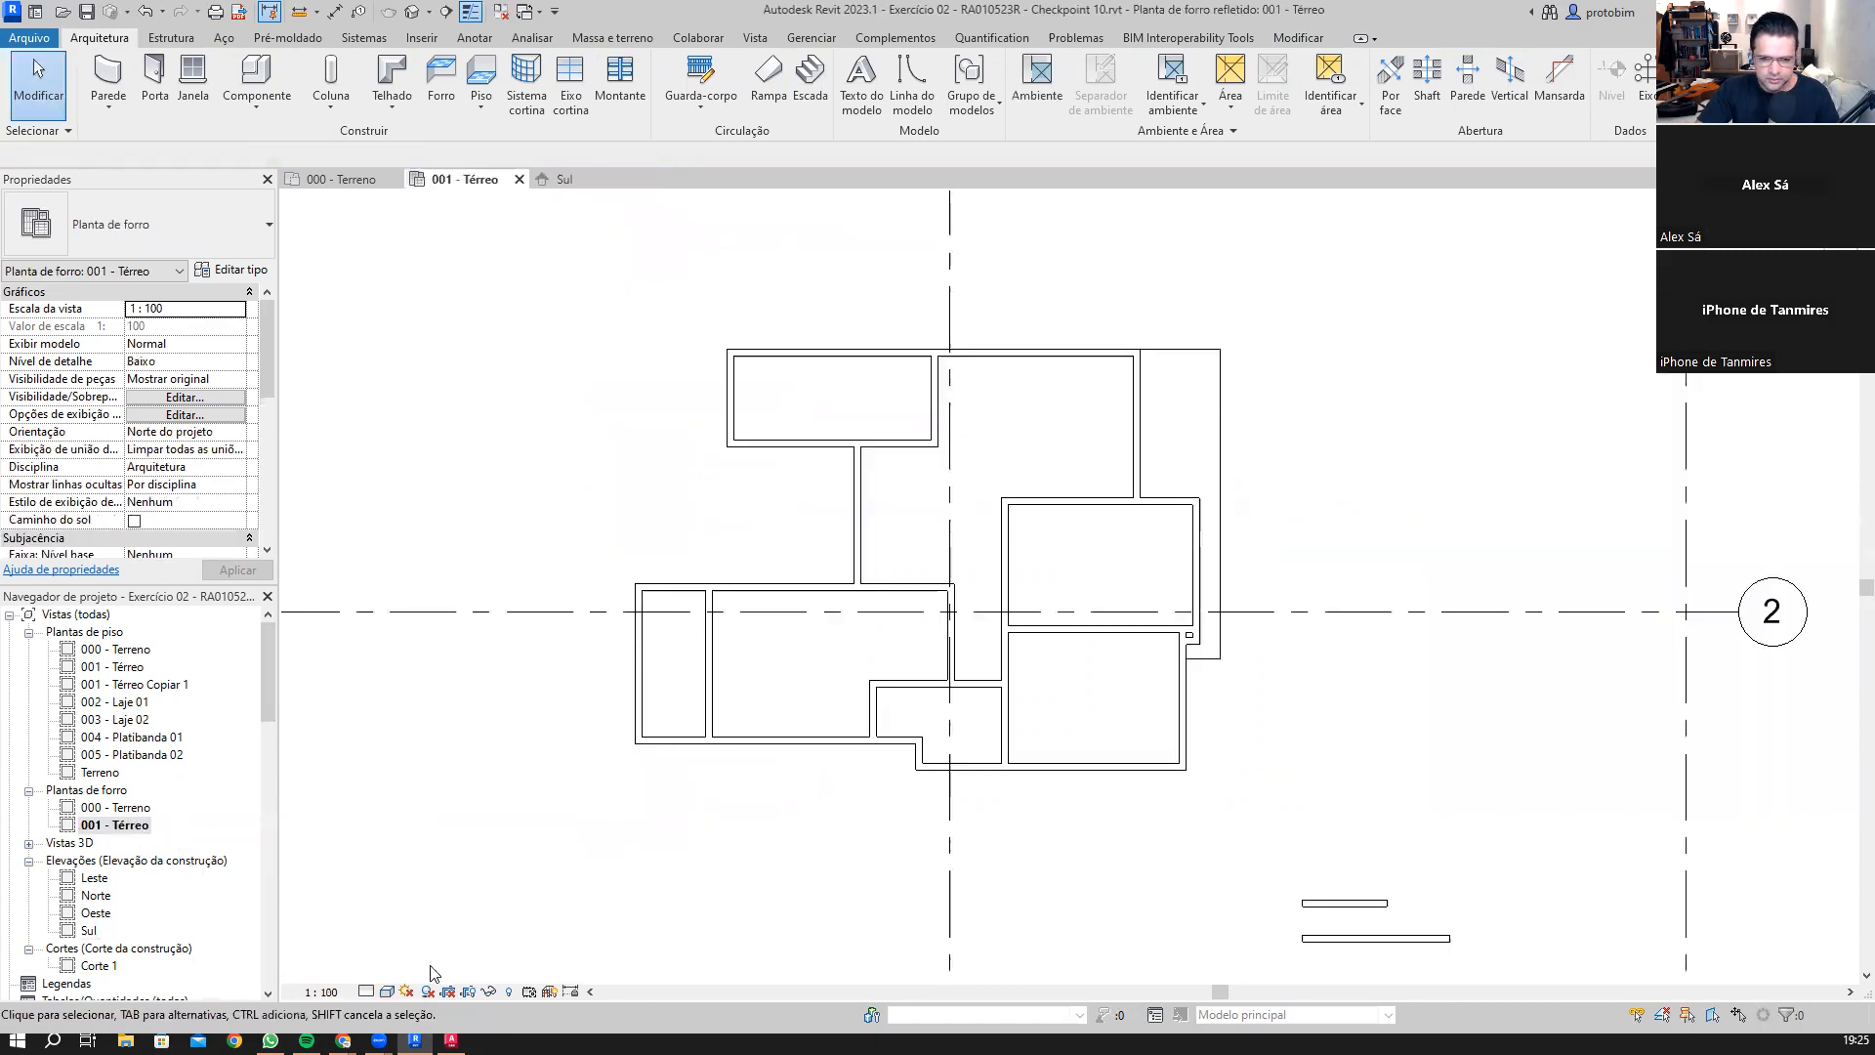
pyautogui.click(321, 991)
pyautogui.click(372, 841)
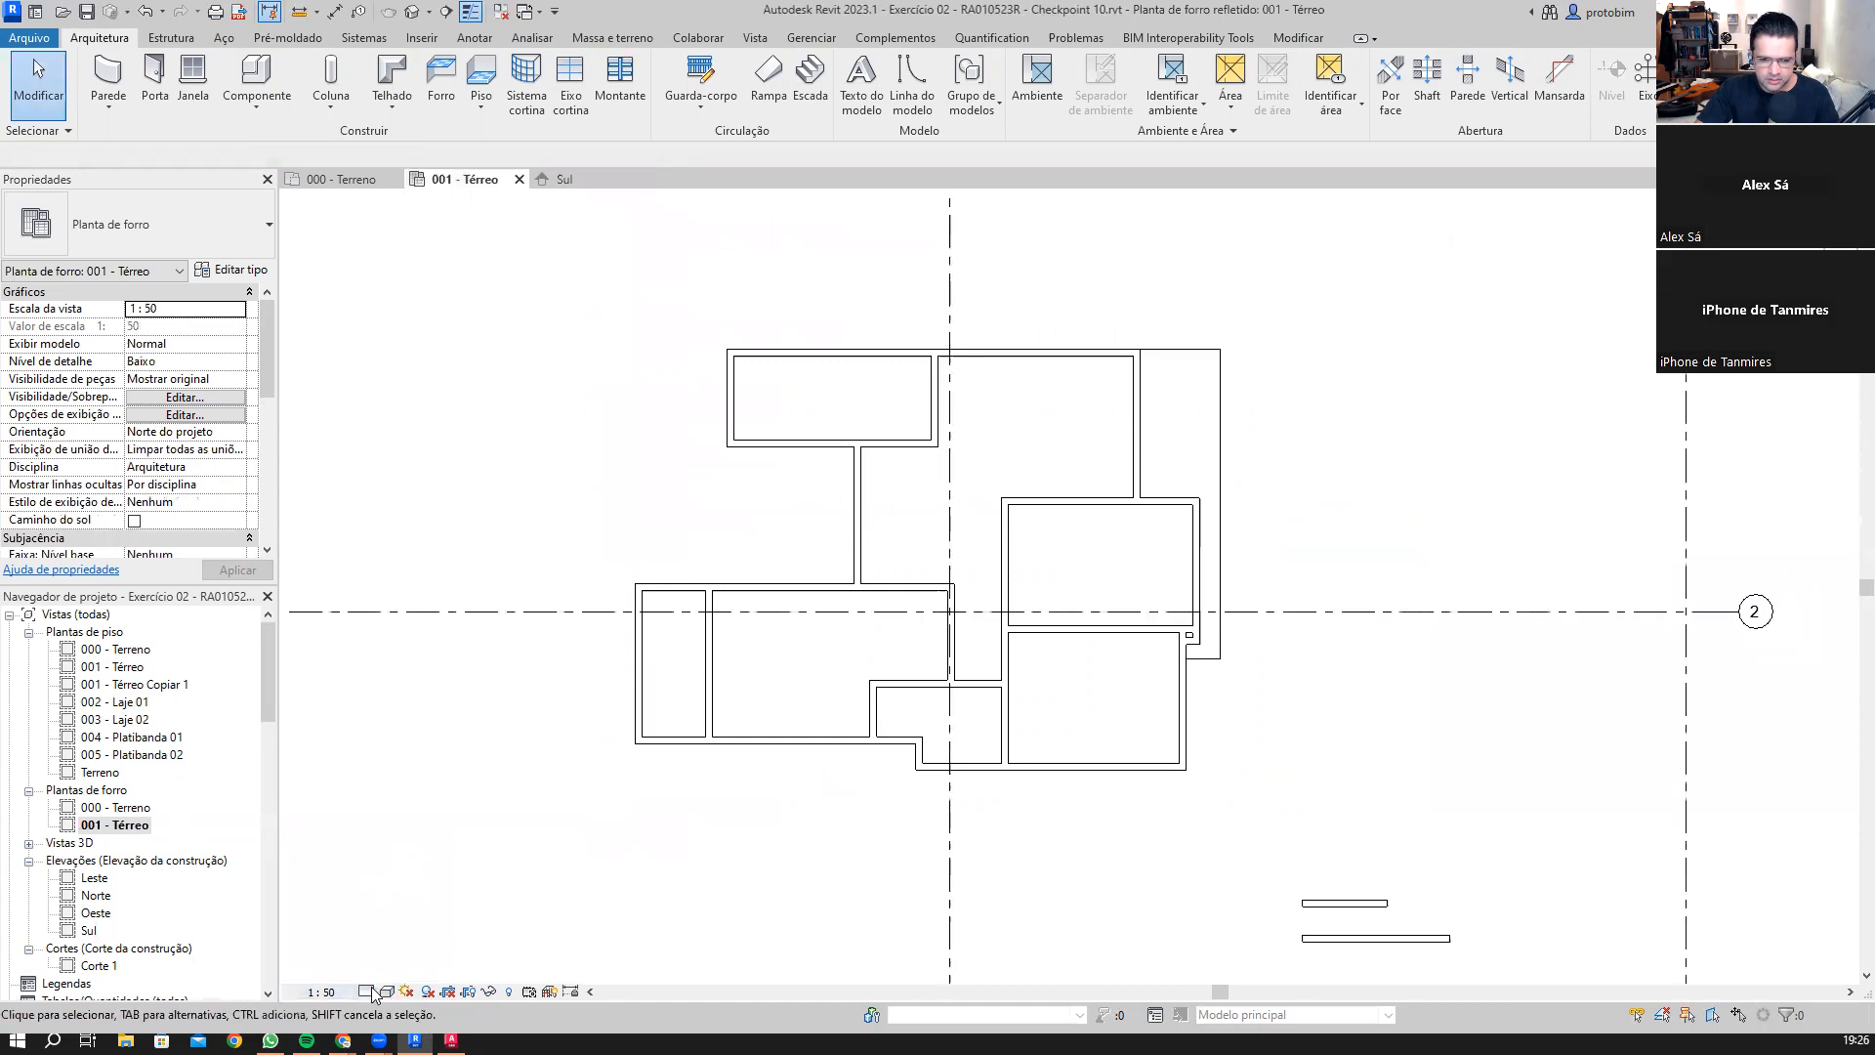
pyautogui.click(387, 993)
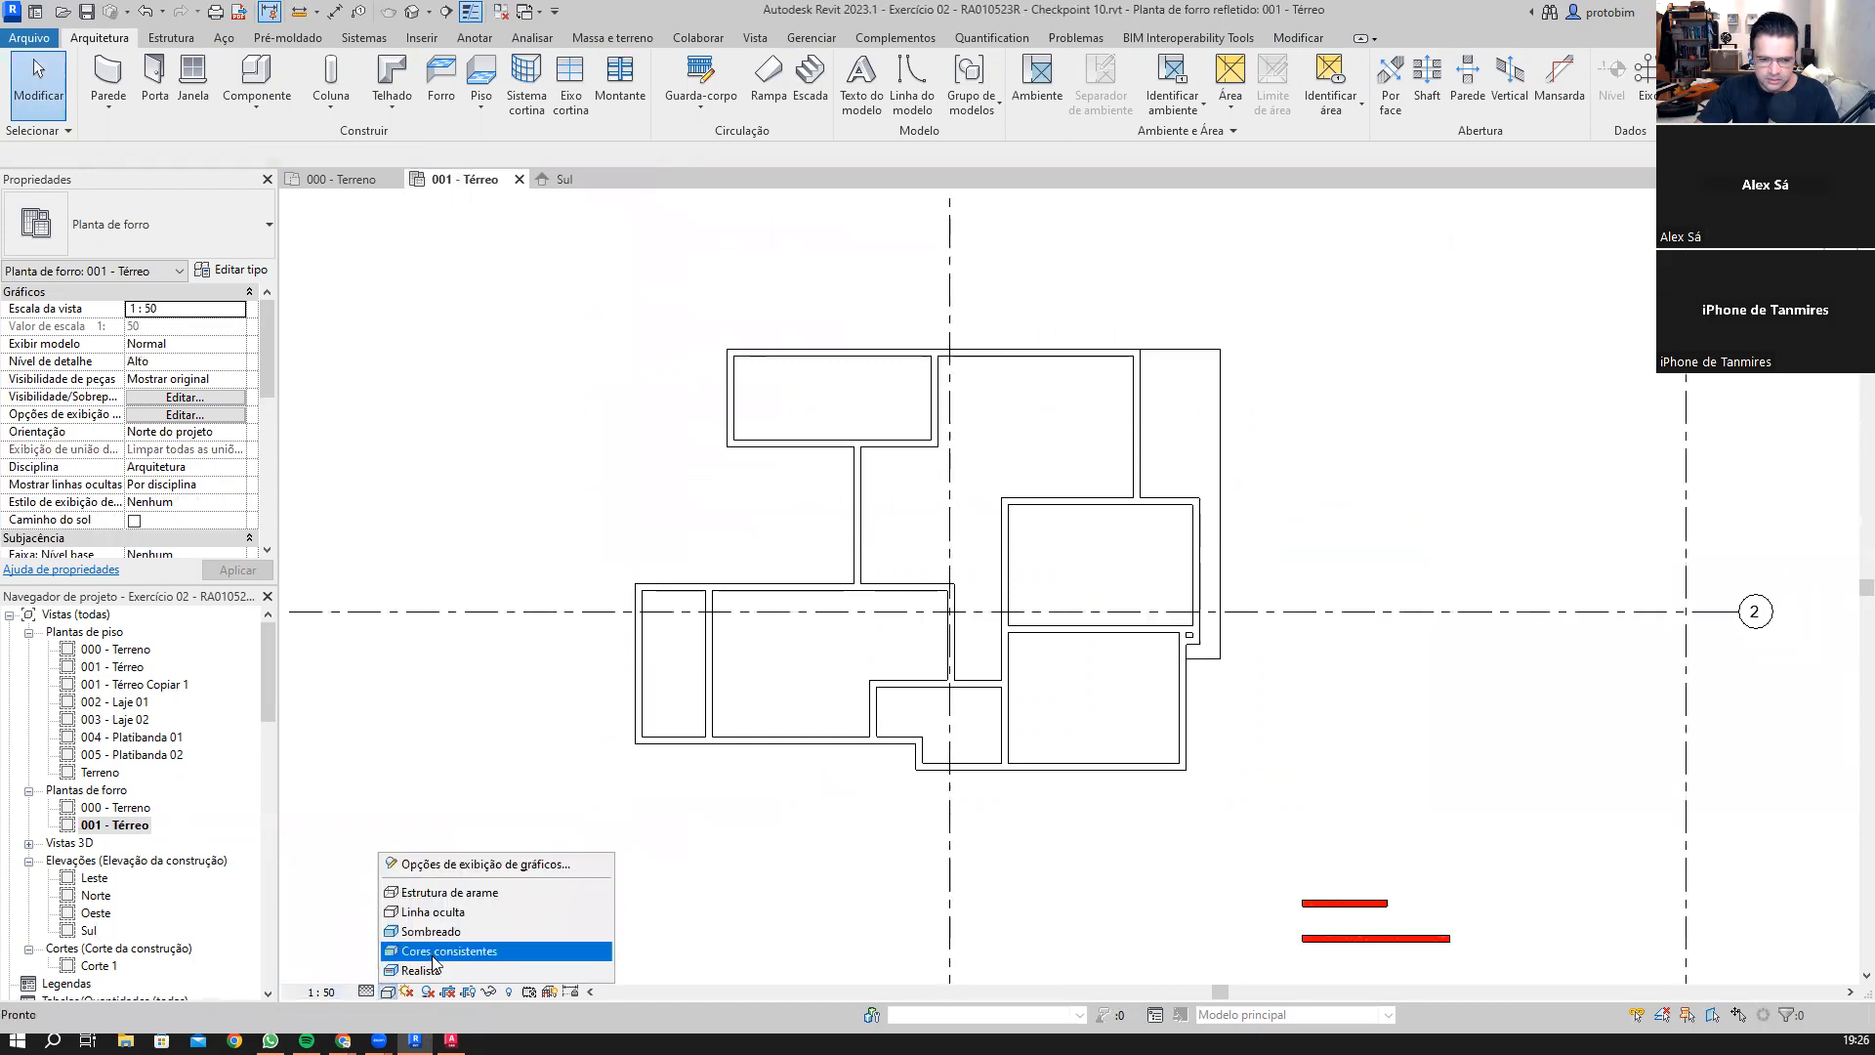
pyautogui.click(439, 950)
# Step: Delete the two loose horizontal elements below the house in the ceiling plan
pyautogui.moveTo(1155, 740)
pyautogui.mouseDown(button='middle')
pyautogui.moveTo(968, 603)
pyautogui.moveTo(854, 562)
pyautogui.mouseUp(button='middle')
pyautogui.moveTo(1198, 878); pyautogui.dragTo(987, 673)
pyautogui.press('Delete')
pyautogui.scroll(-3, 1071, 687)
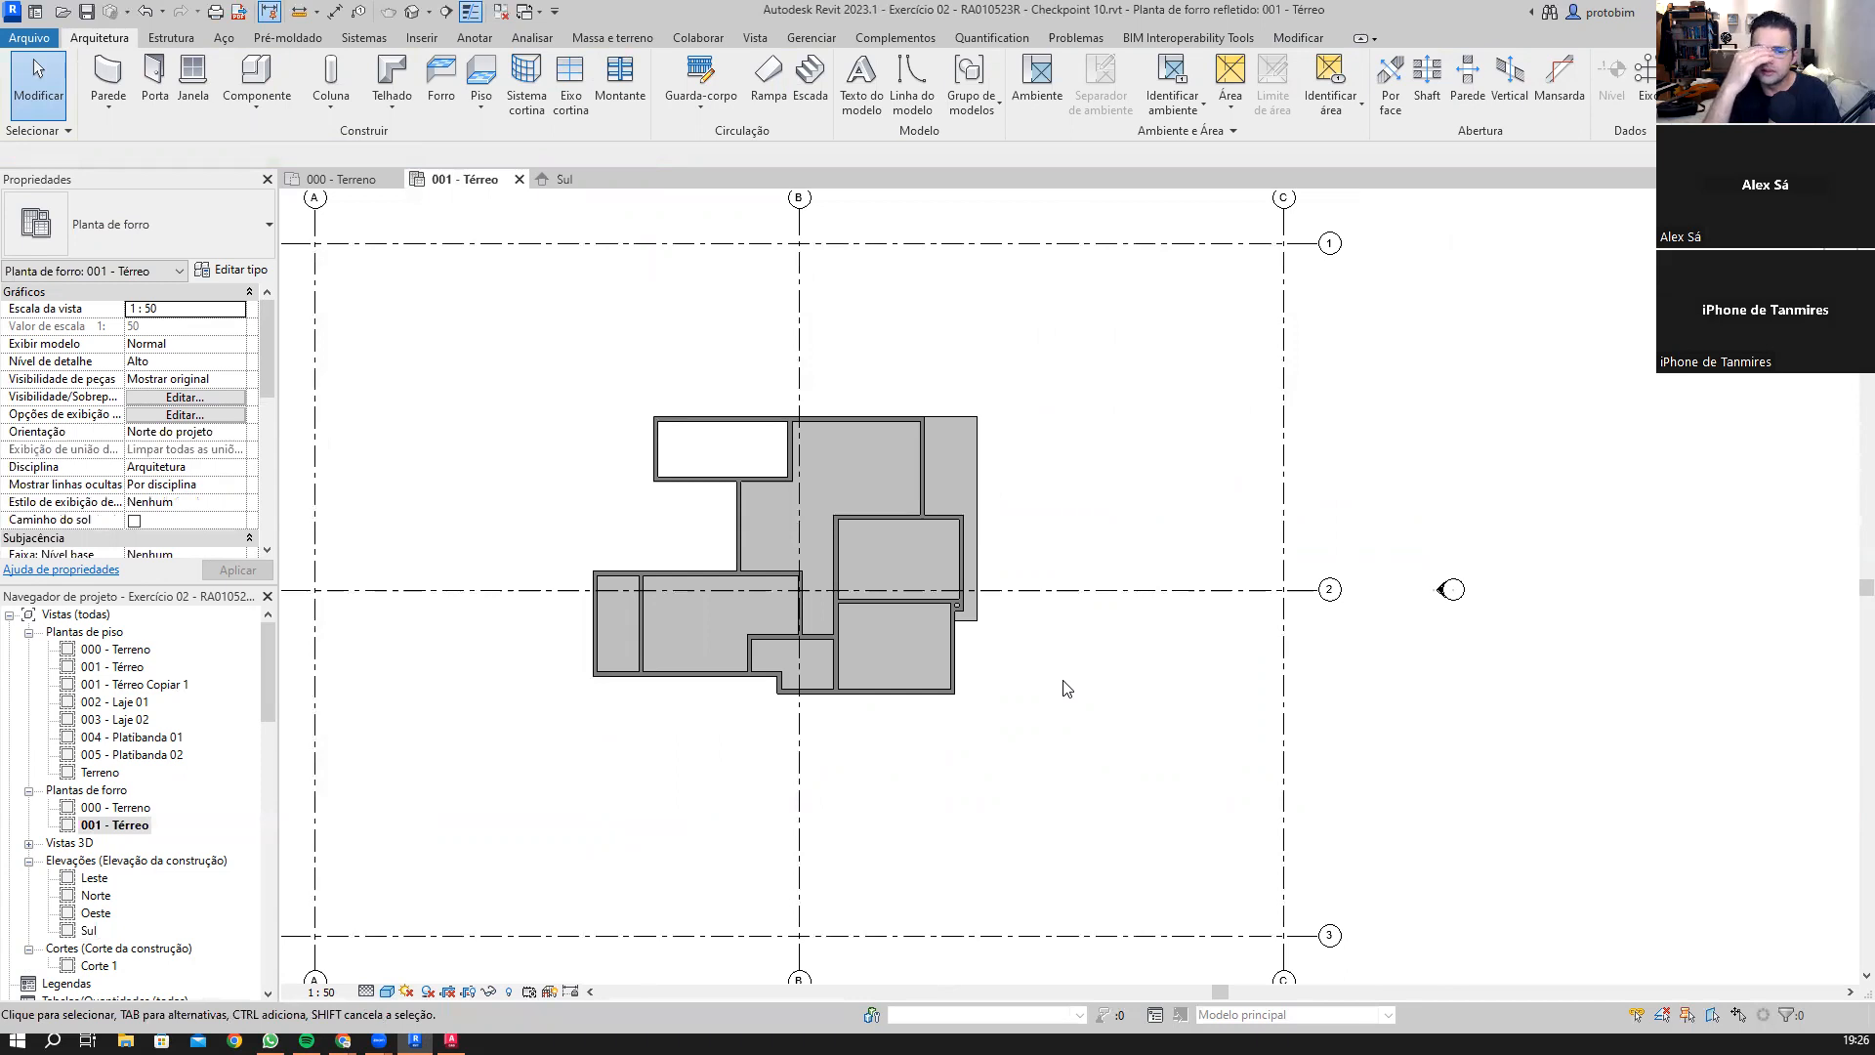
pyautogui.scroll(4, 896, 644)
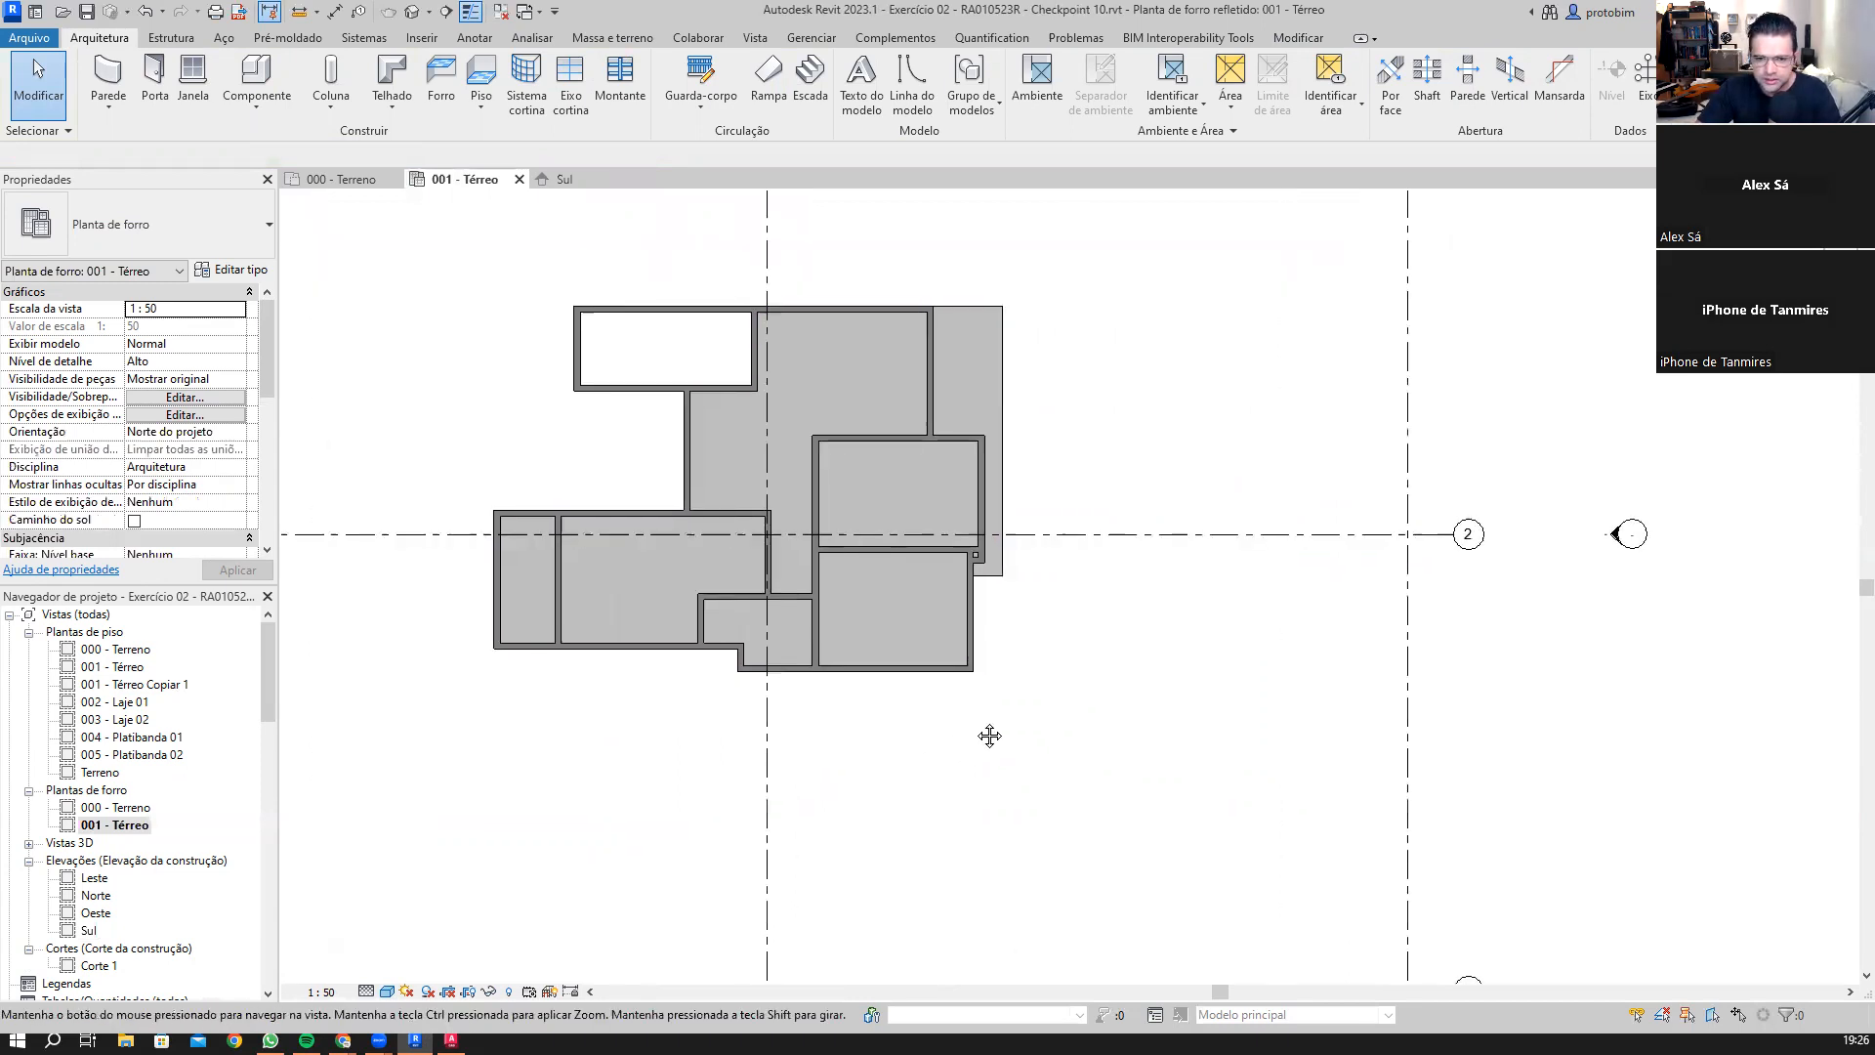
pyautogui.moveTo(699, 428); pyautogui.dragTo(737, 463, button='middle')
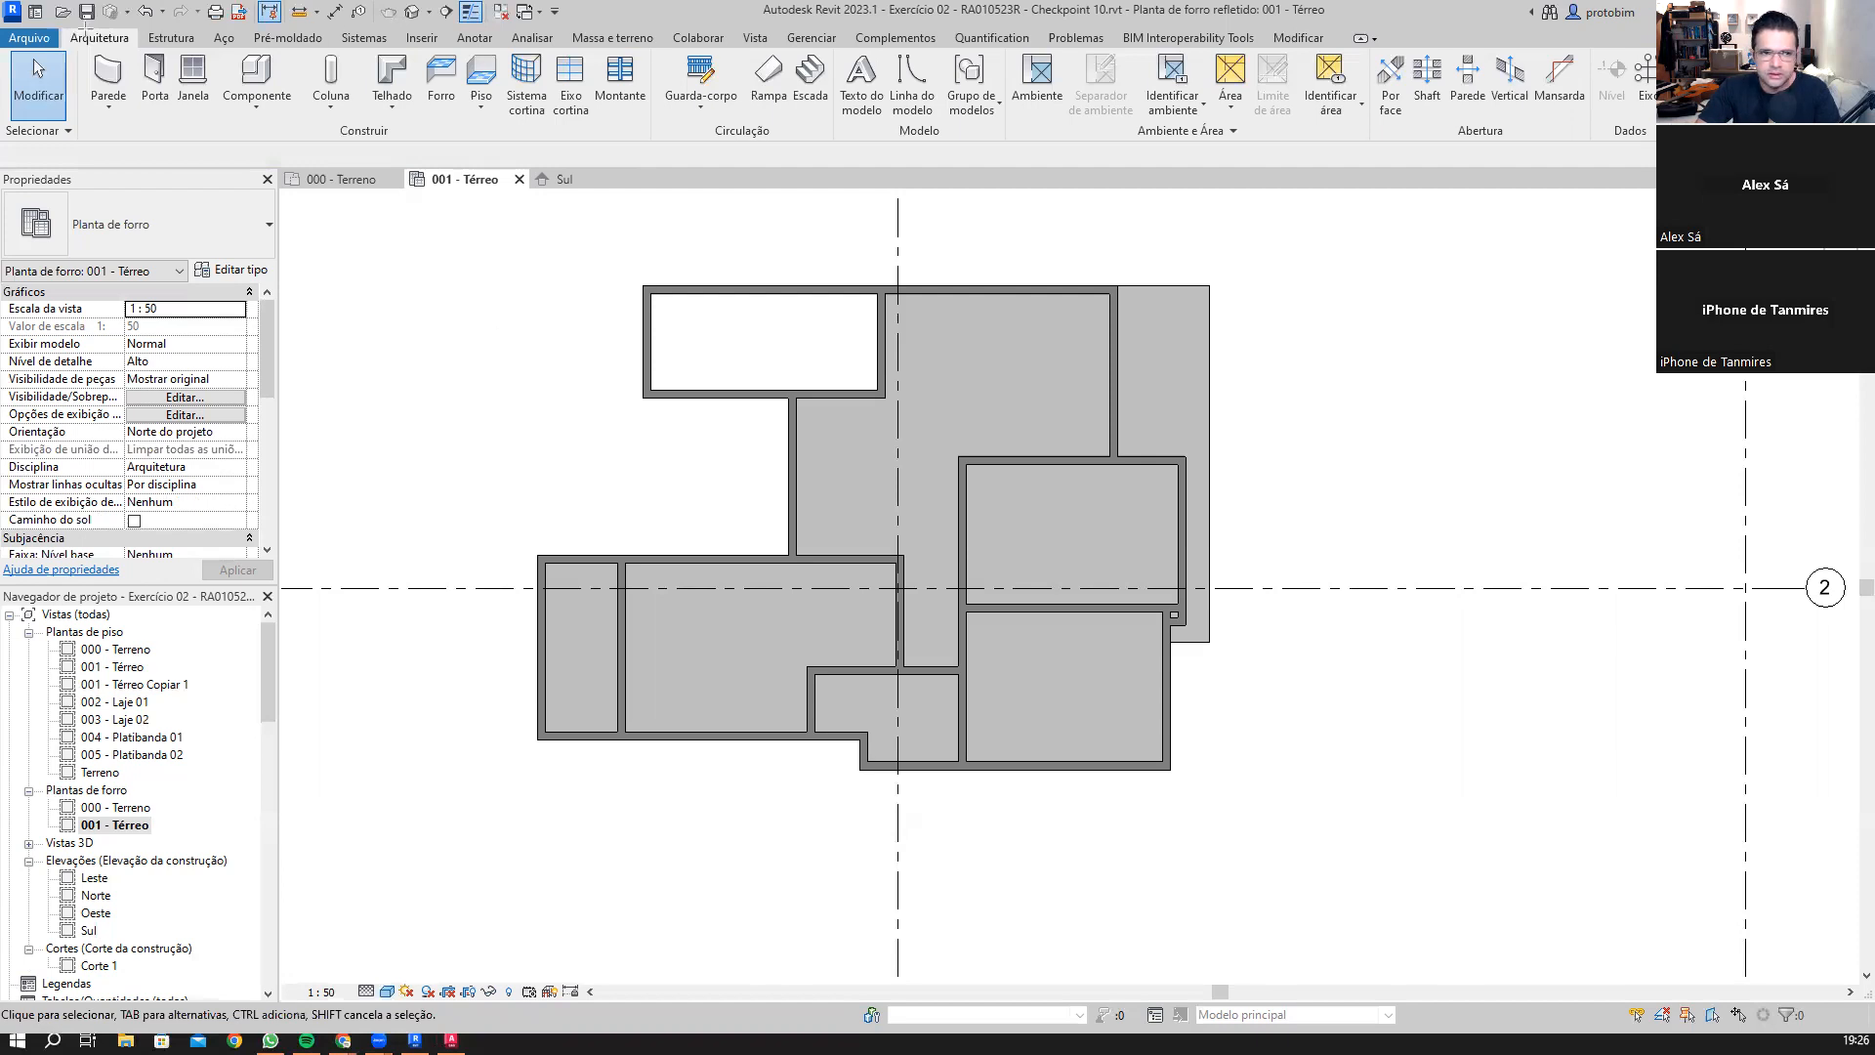
# Step: Start a sketched ceiling boundary in the 001 - Térreo ceiling plan, using the Forro composto Simples type
pyautogui.moveTo(70, 28); pyautogui.dragTo(136, 46)
pyautogui.moveTo(422, 49); pyautogui.dragTo(462, 119)
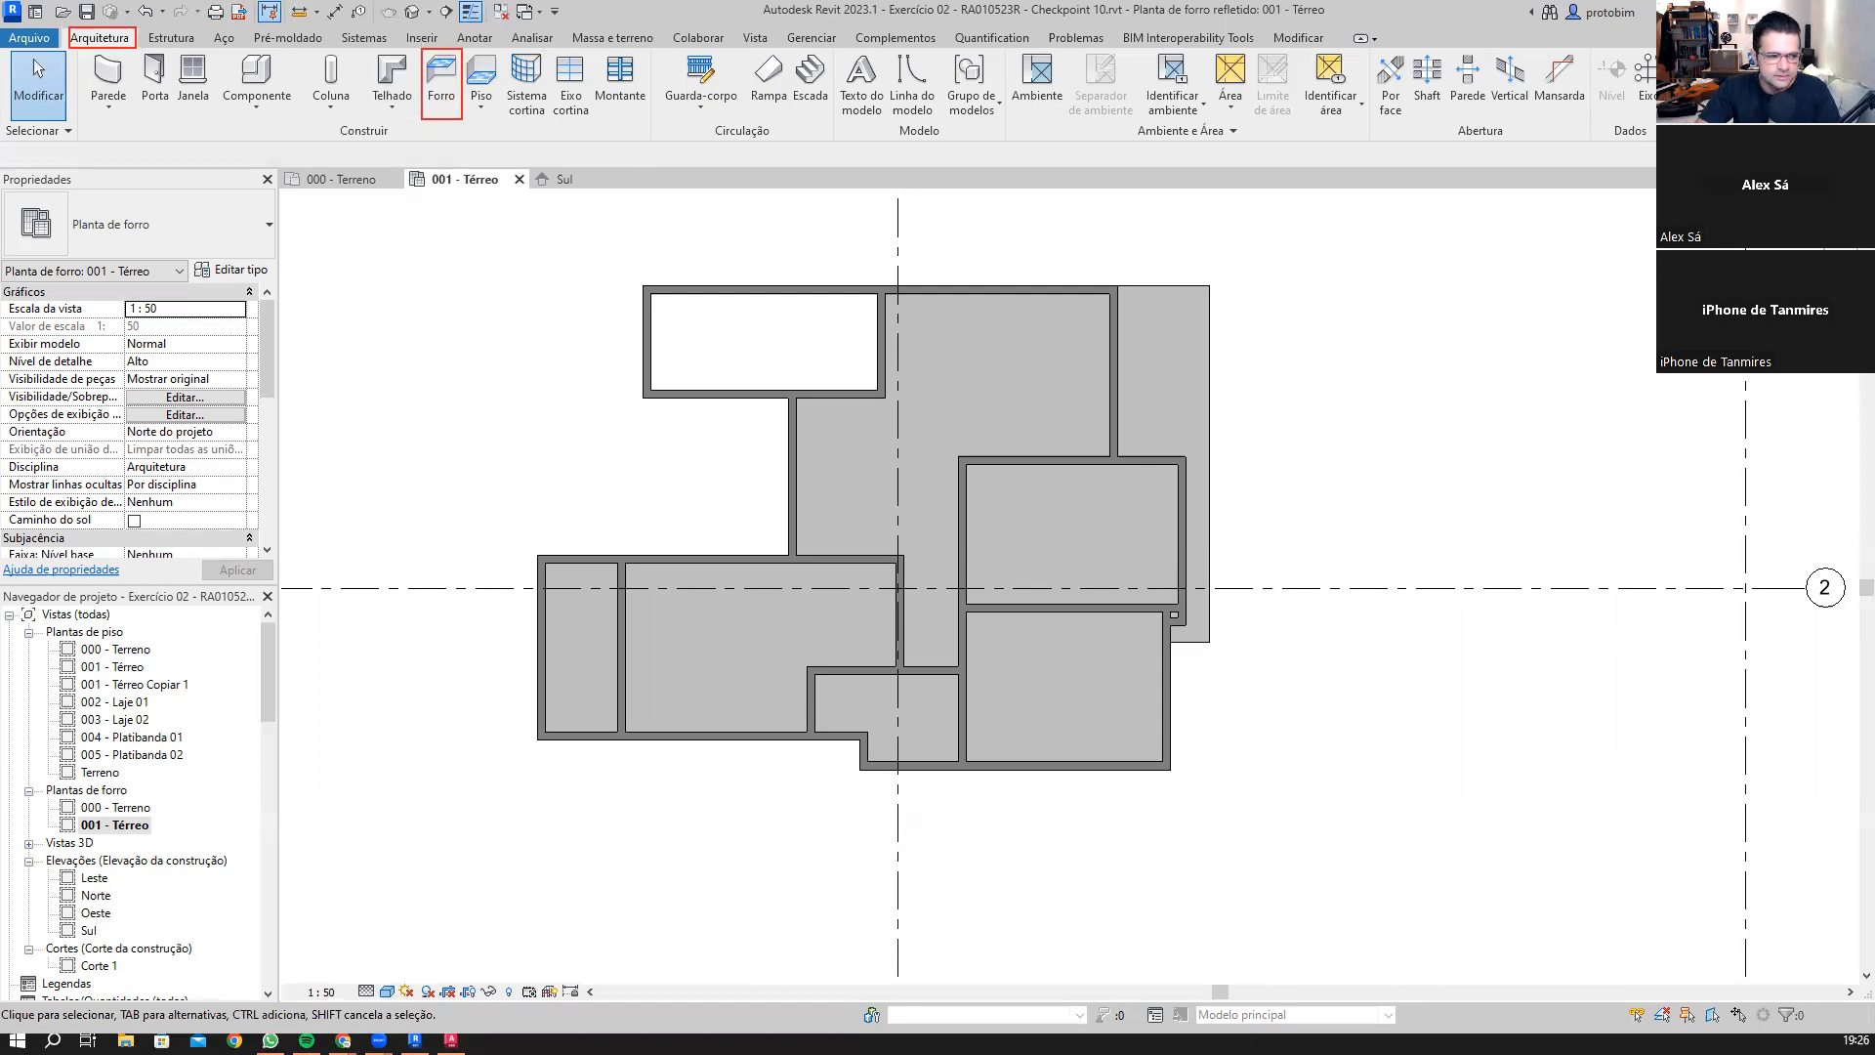
pyautogui.click(449, 92)
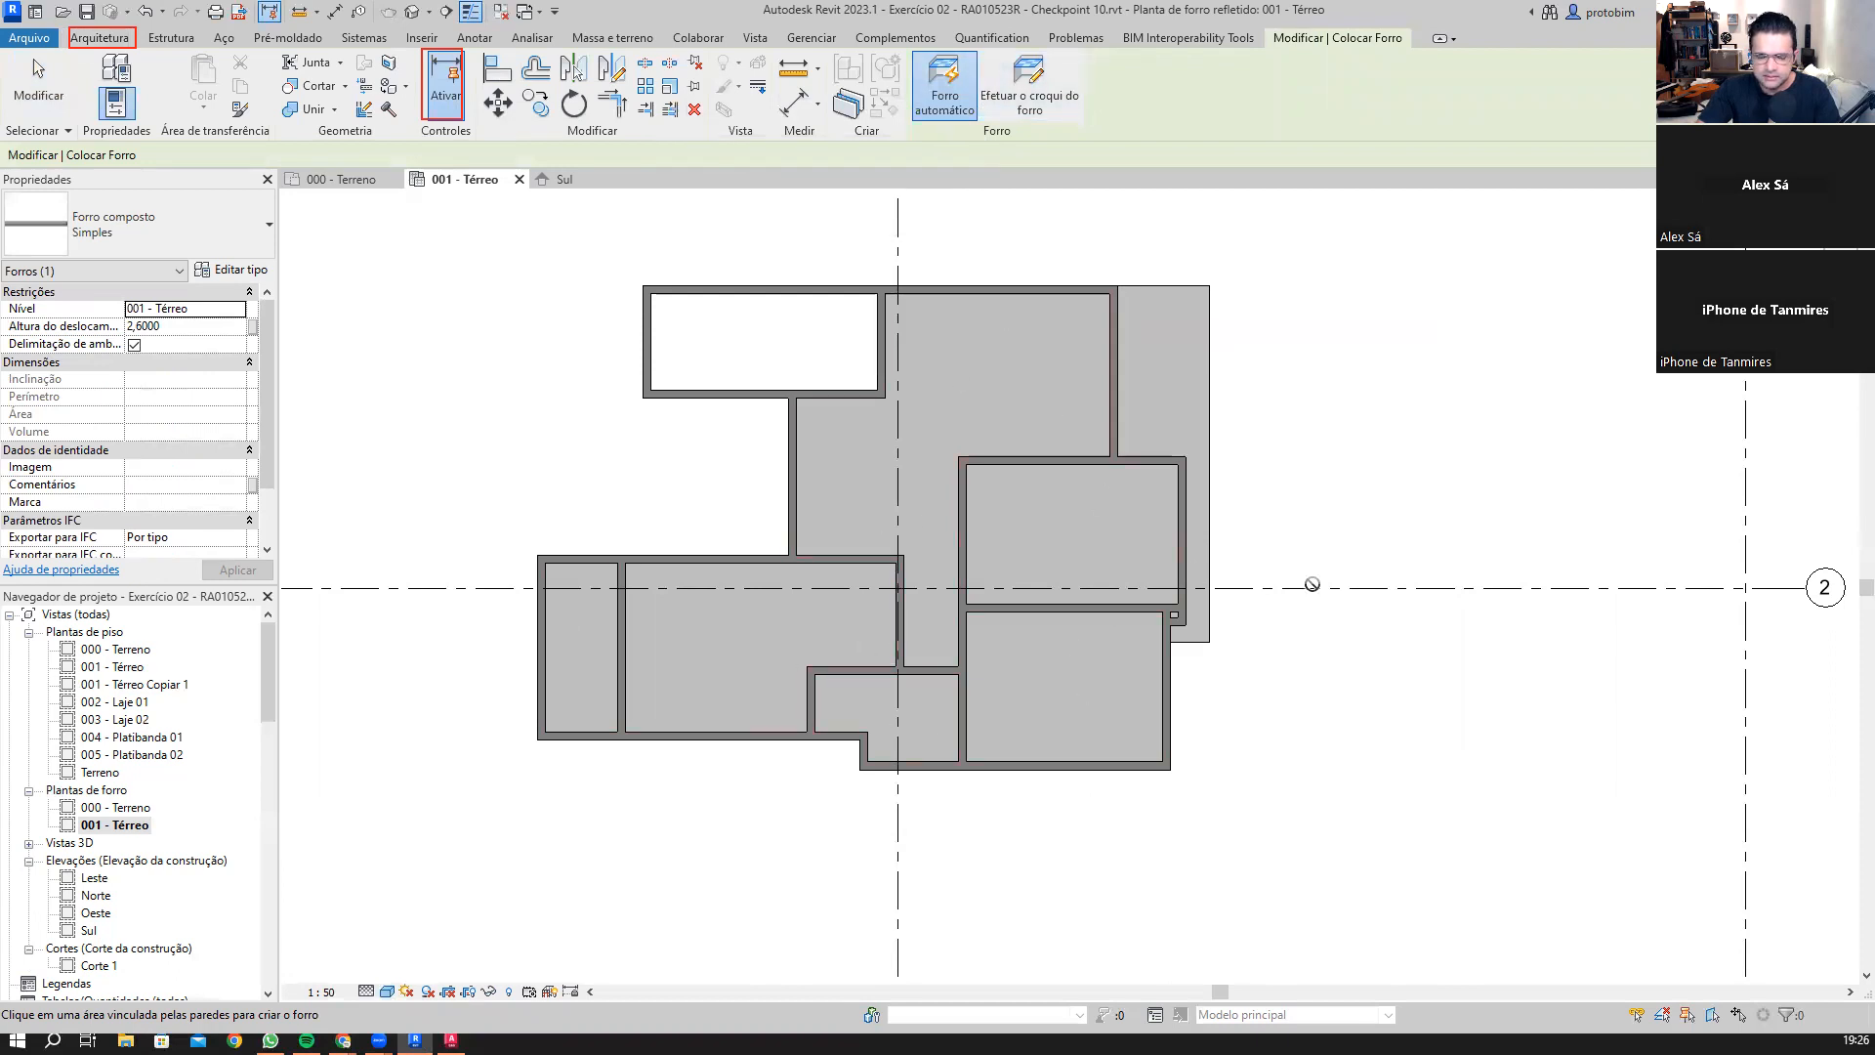
pyautogui.click(1041, 110)
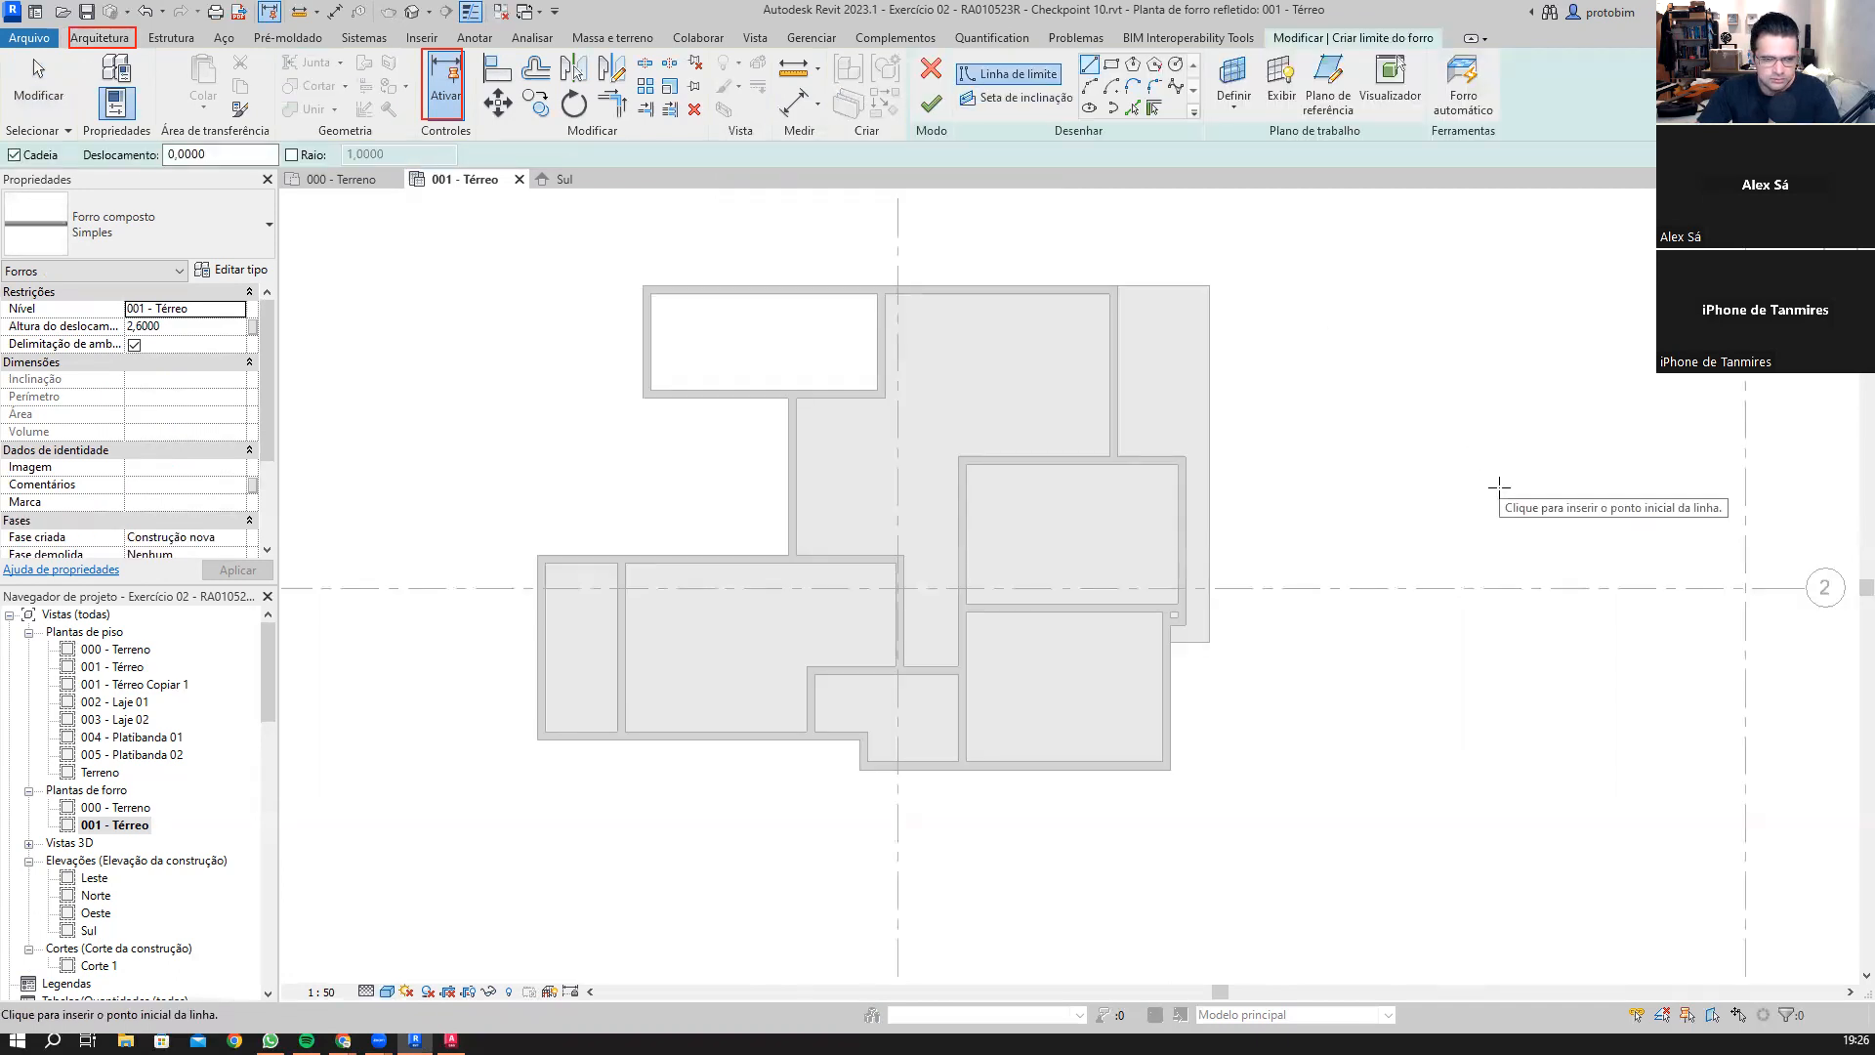
pyautogui.click(181, 226)
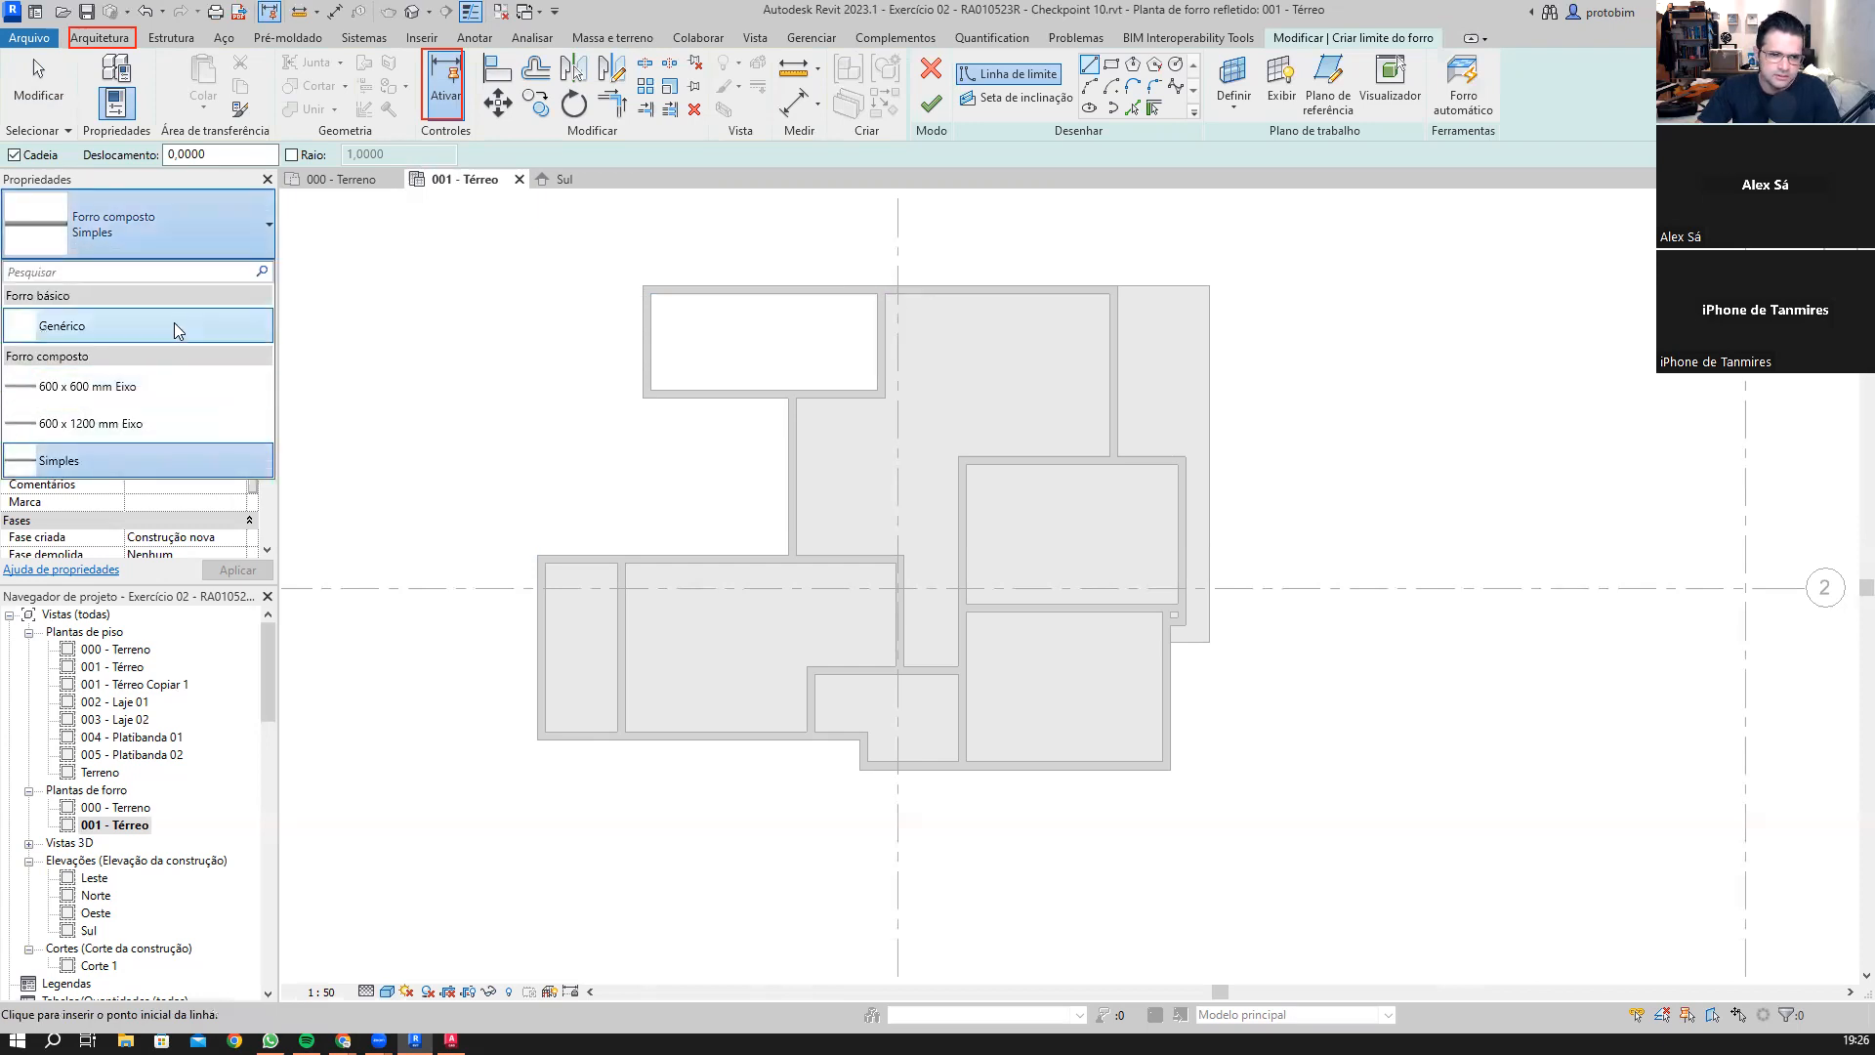
pyautogui.click(156, 454)
# Step: Open the layer structure of the Simples ceiling type with its section preview, and check the support and gypsum board layers
pyautogui.click(232, 270)
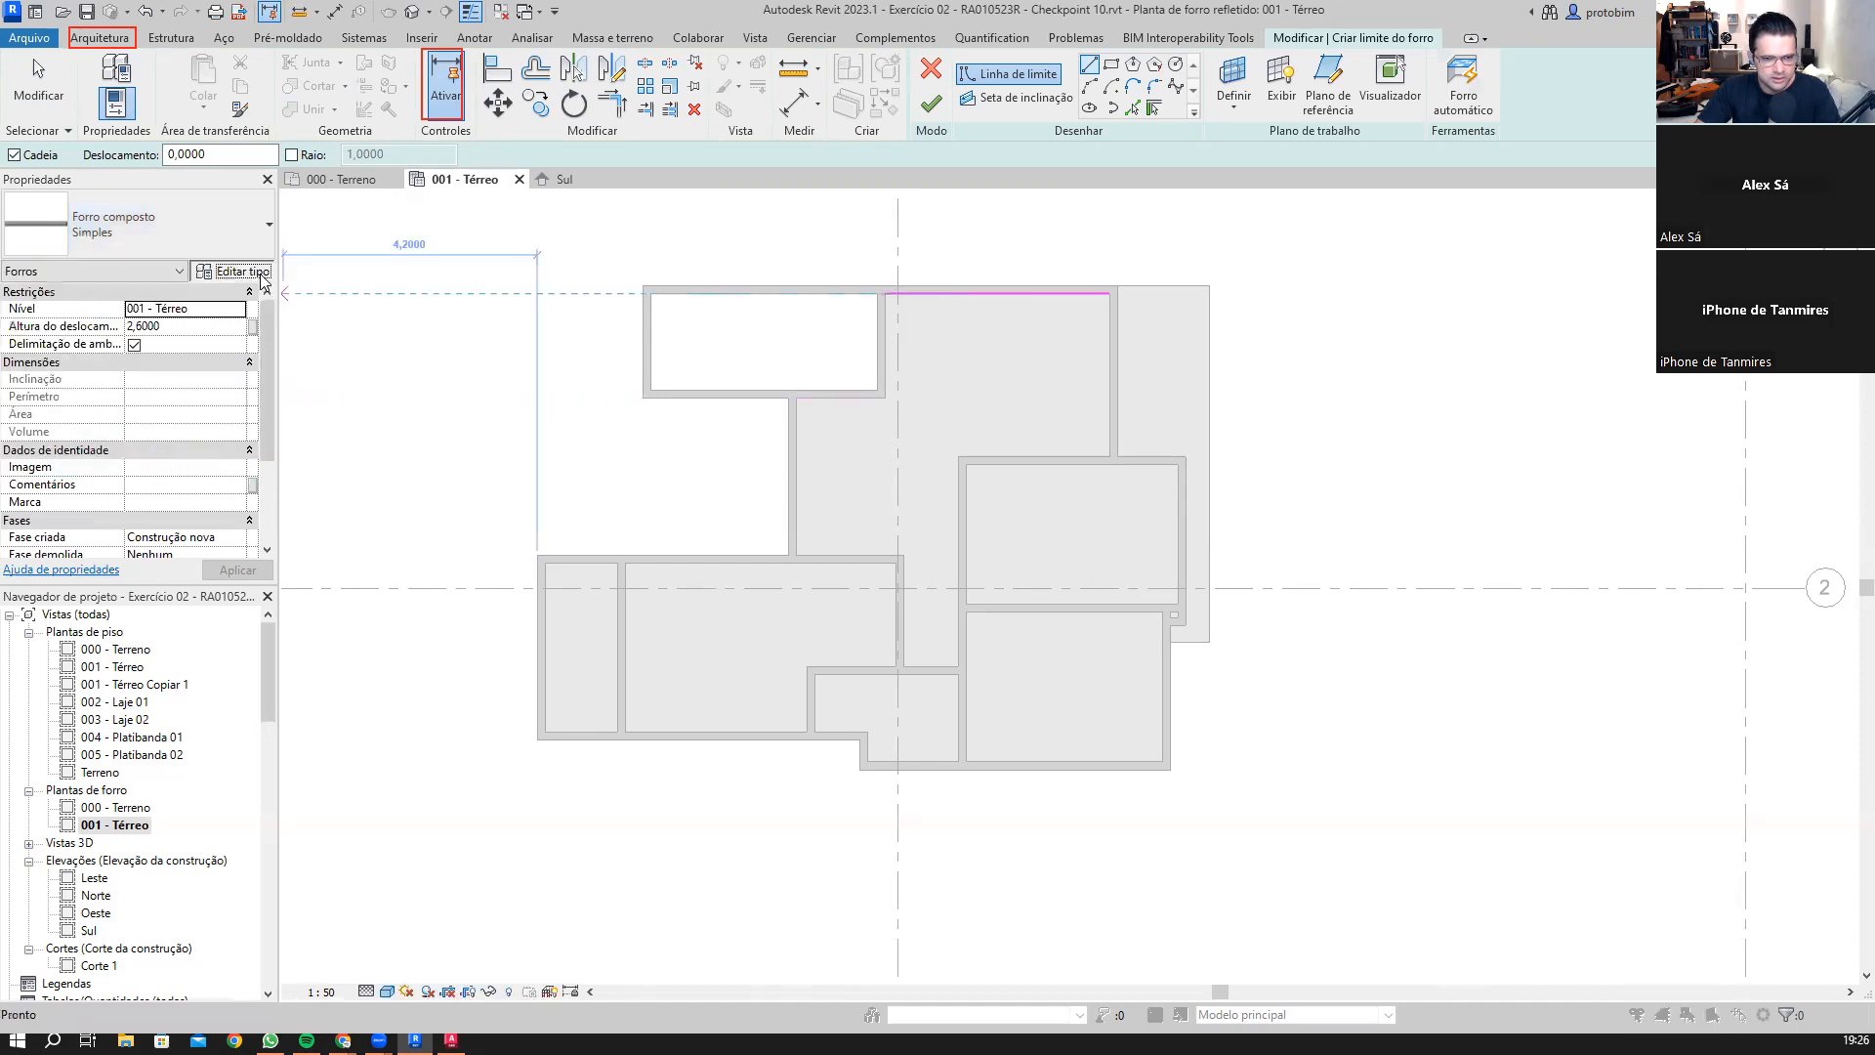
pyautogui.moveTo(713, 177); pyautogui.dragTo(648, 204)
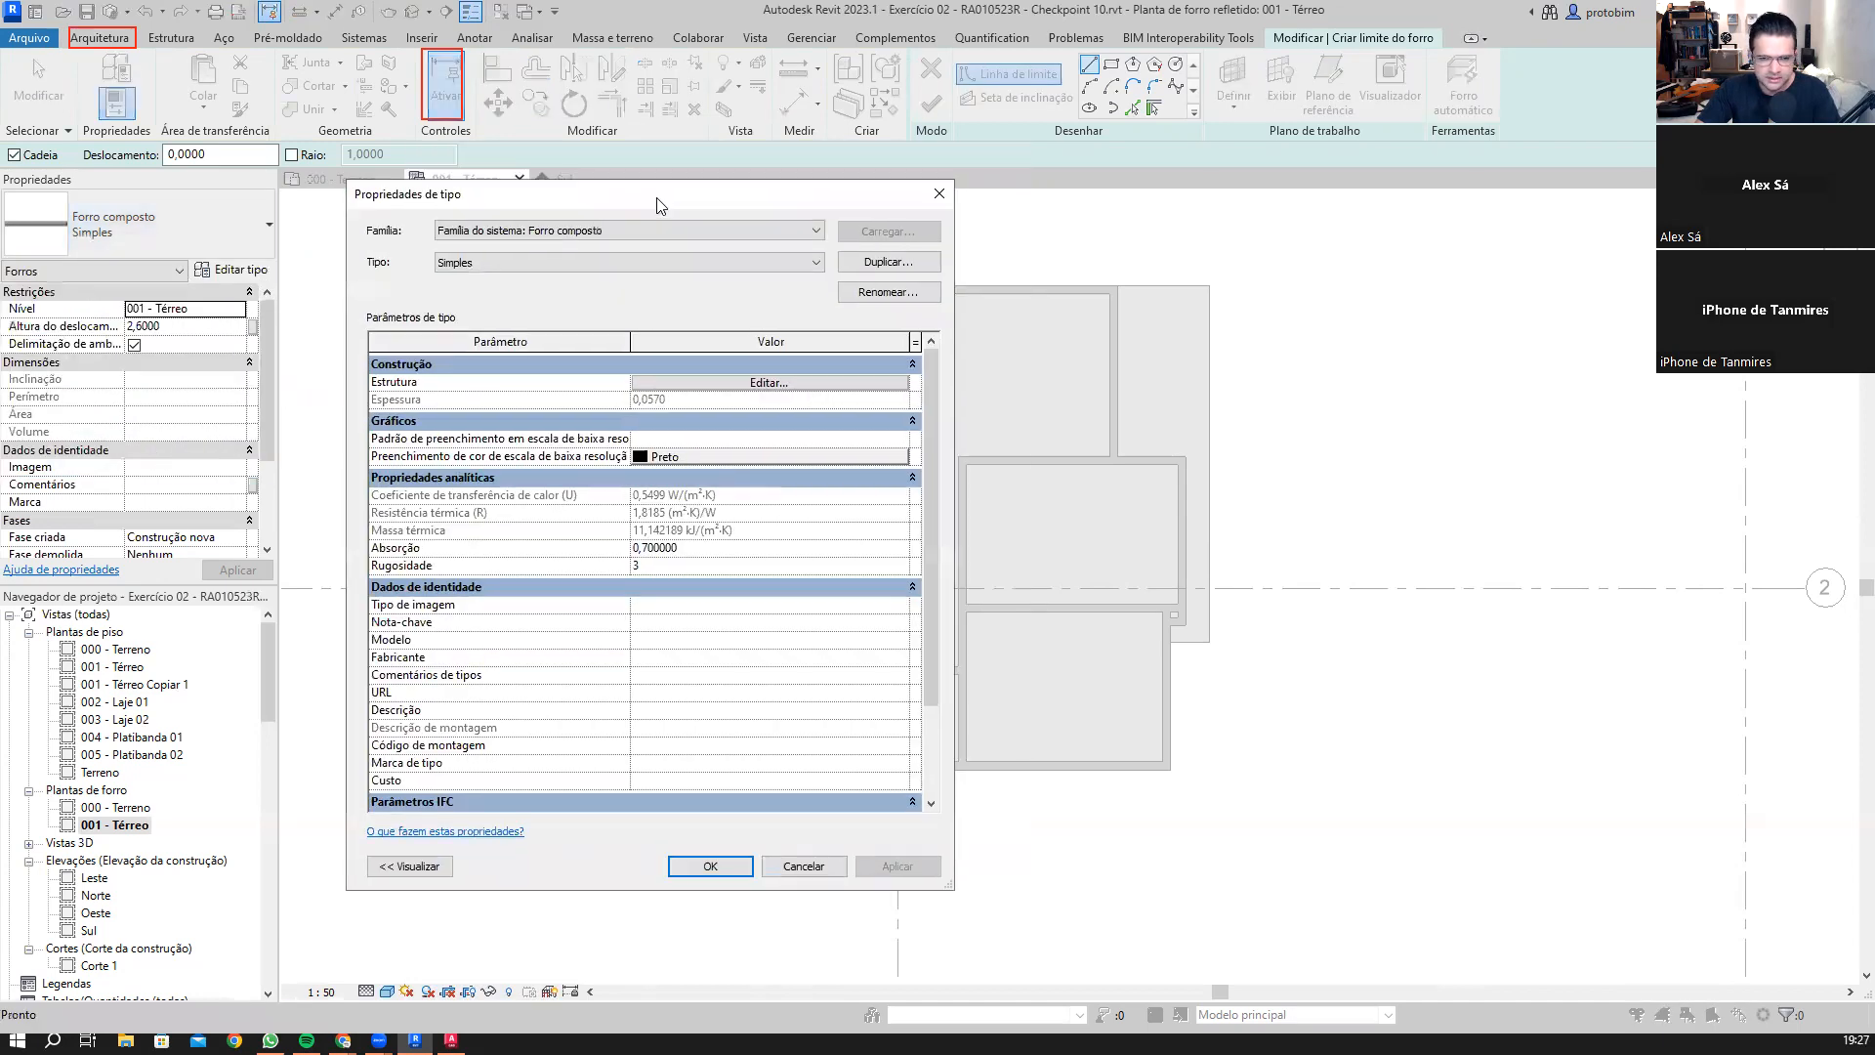
pyautogui.click(739, 382)
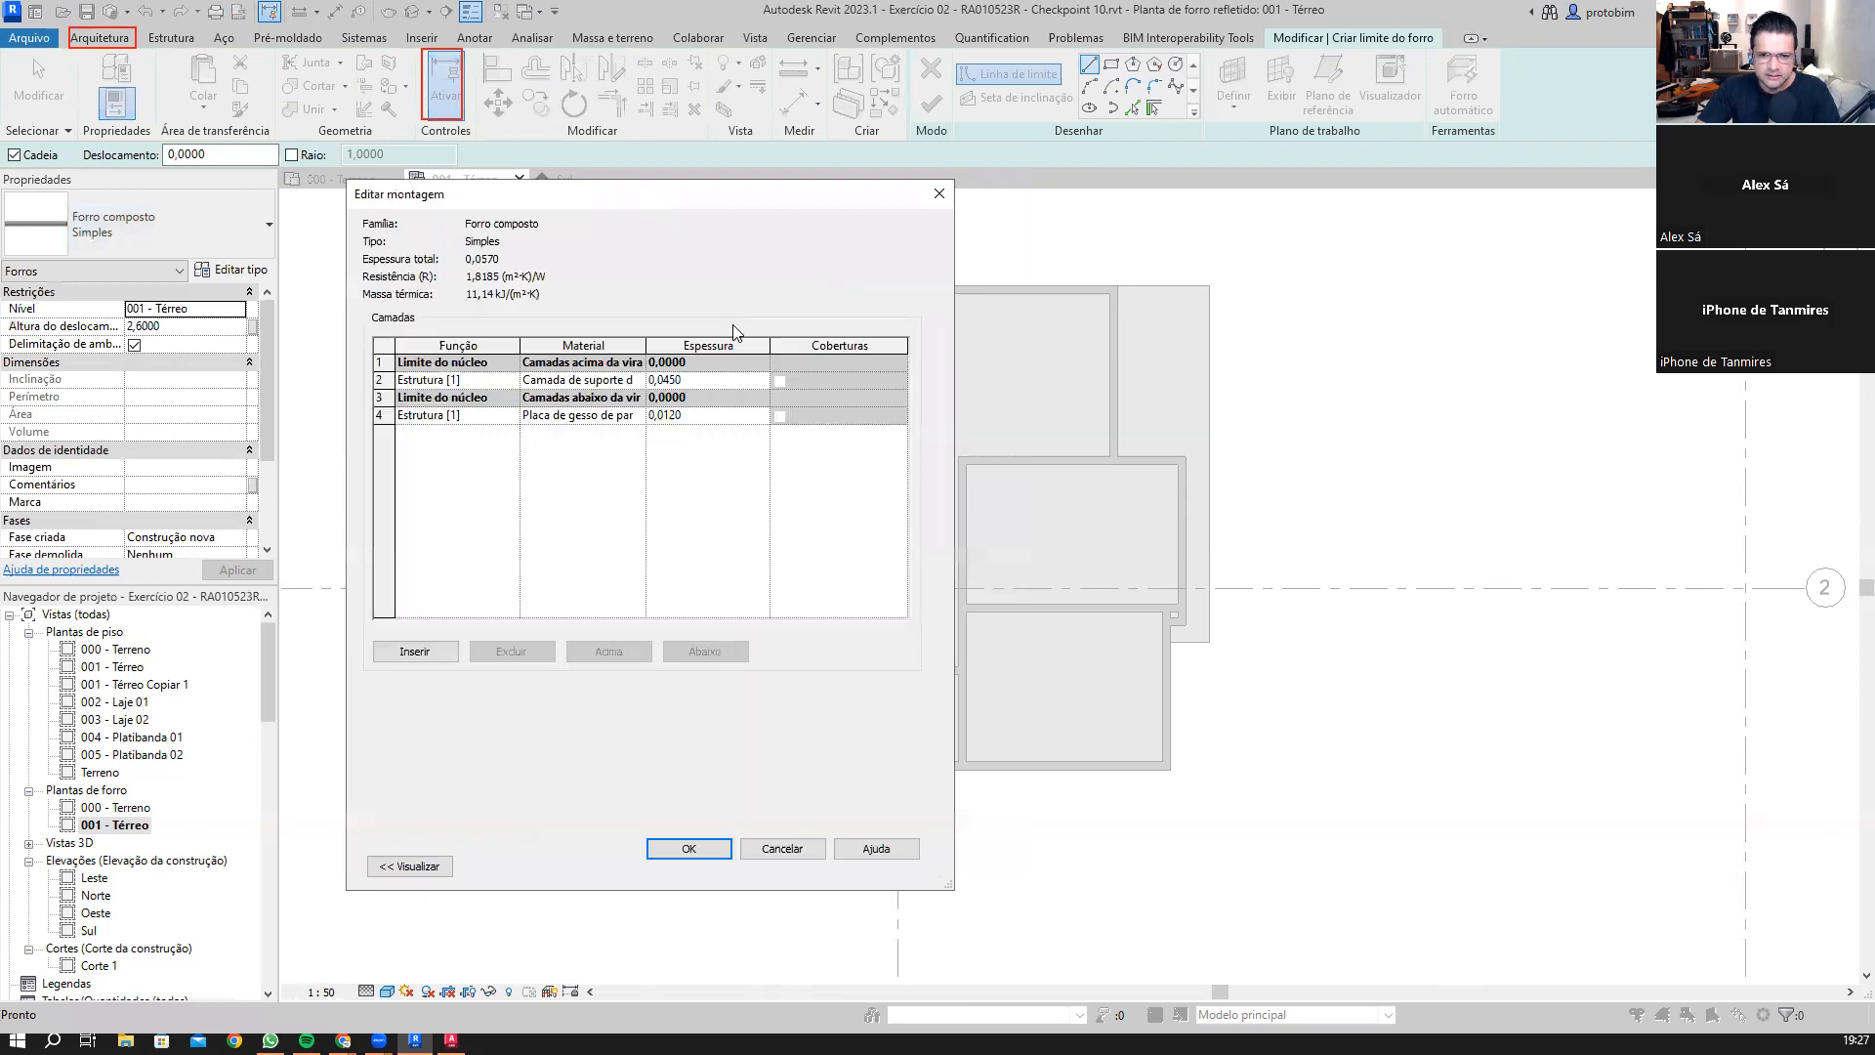
pyautogui.moveTo(709, 203); pyautogui.dragTo(809, 203)
pyautogui.click(509, 867)
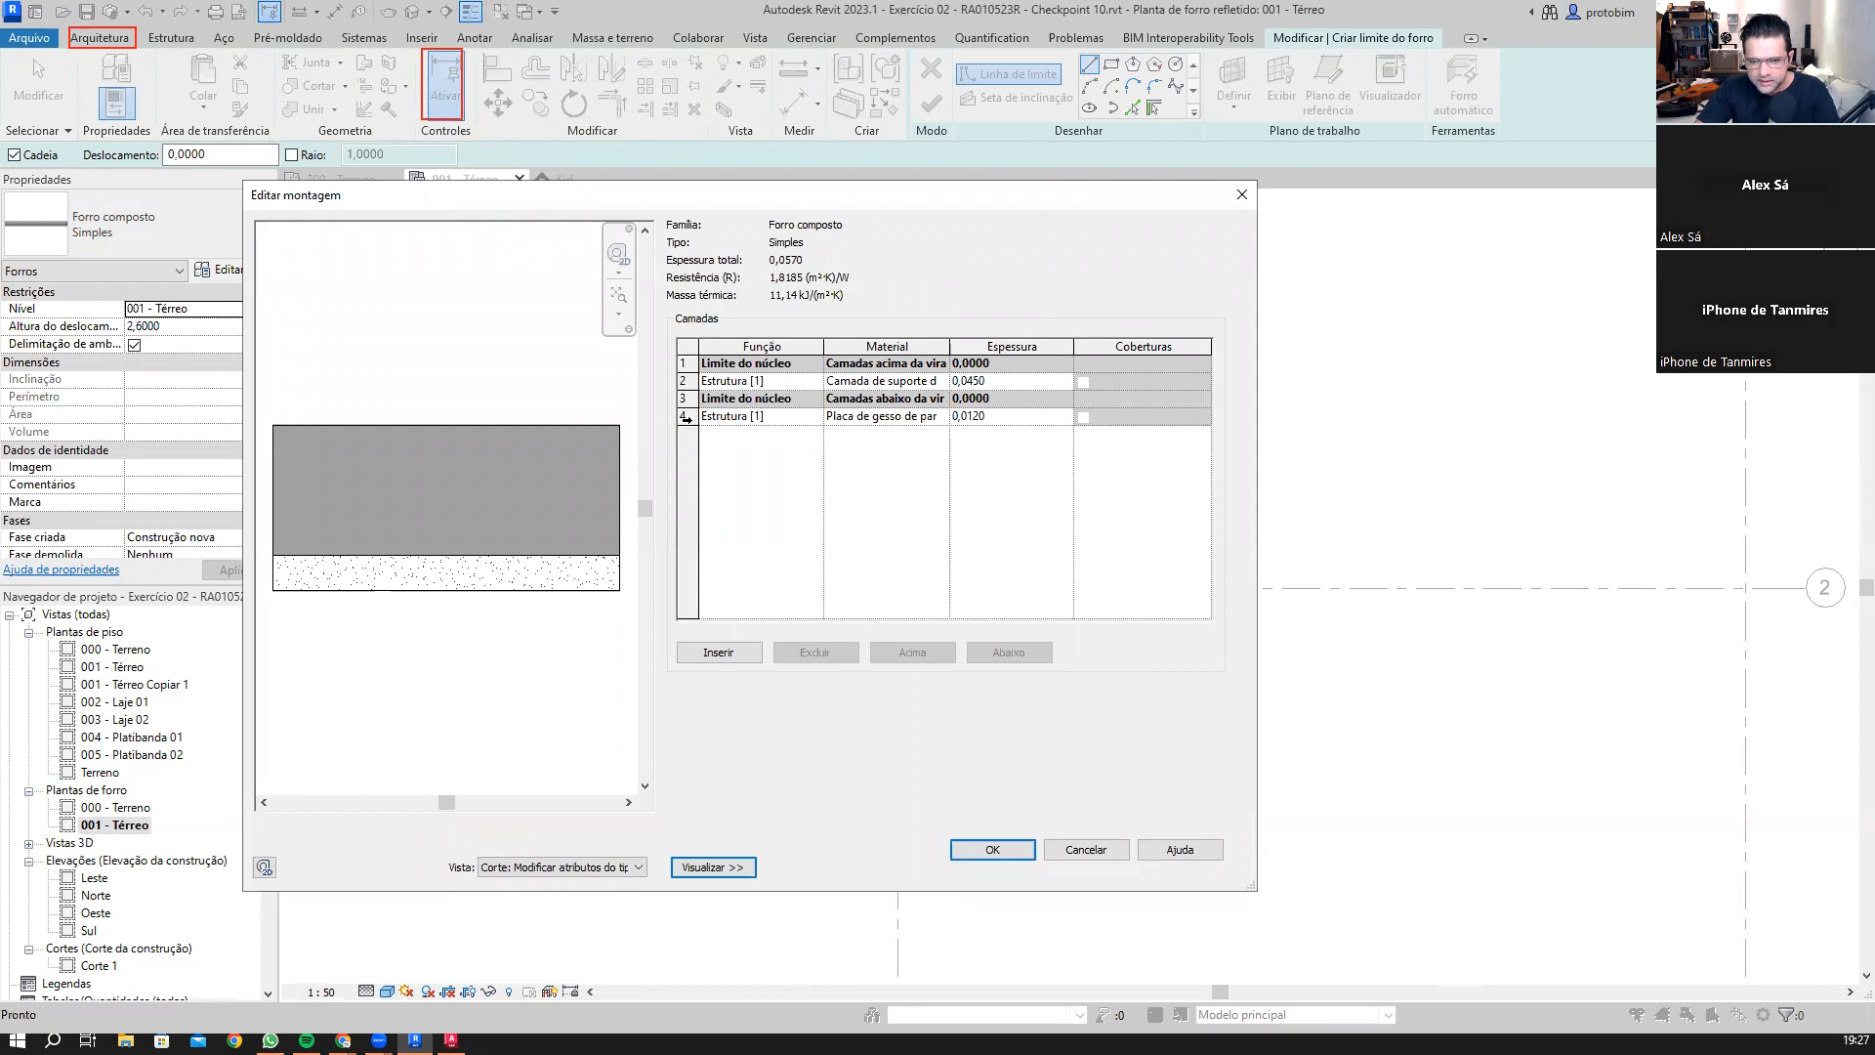
pyautogui.click(687, 417)
pyautogui.click(687, 382)
pyautogui.click(687, 417)
pyautogui.click(688, 382)
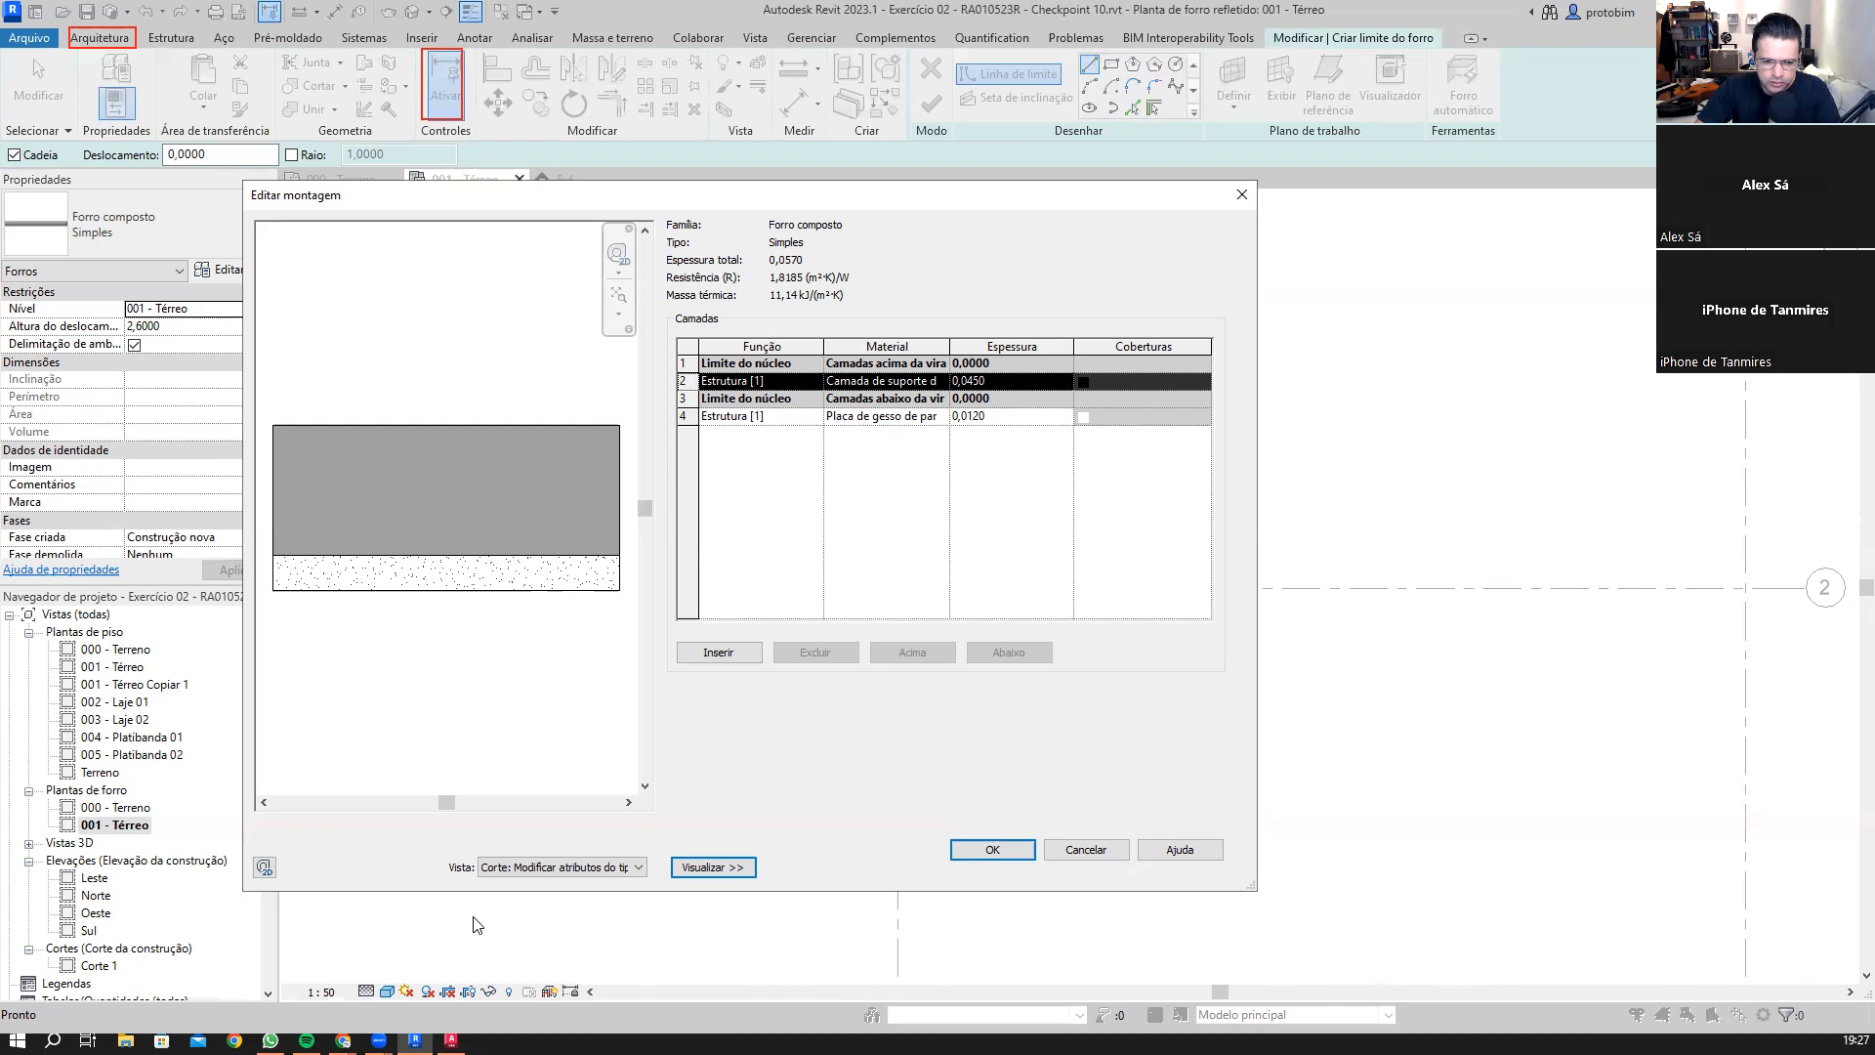
# Step: Switch to the browser, look up reference images for "forro de gesso estruturado", and return to Revit
pyautogui.moveTo(343, 1040)
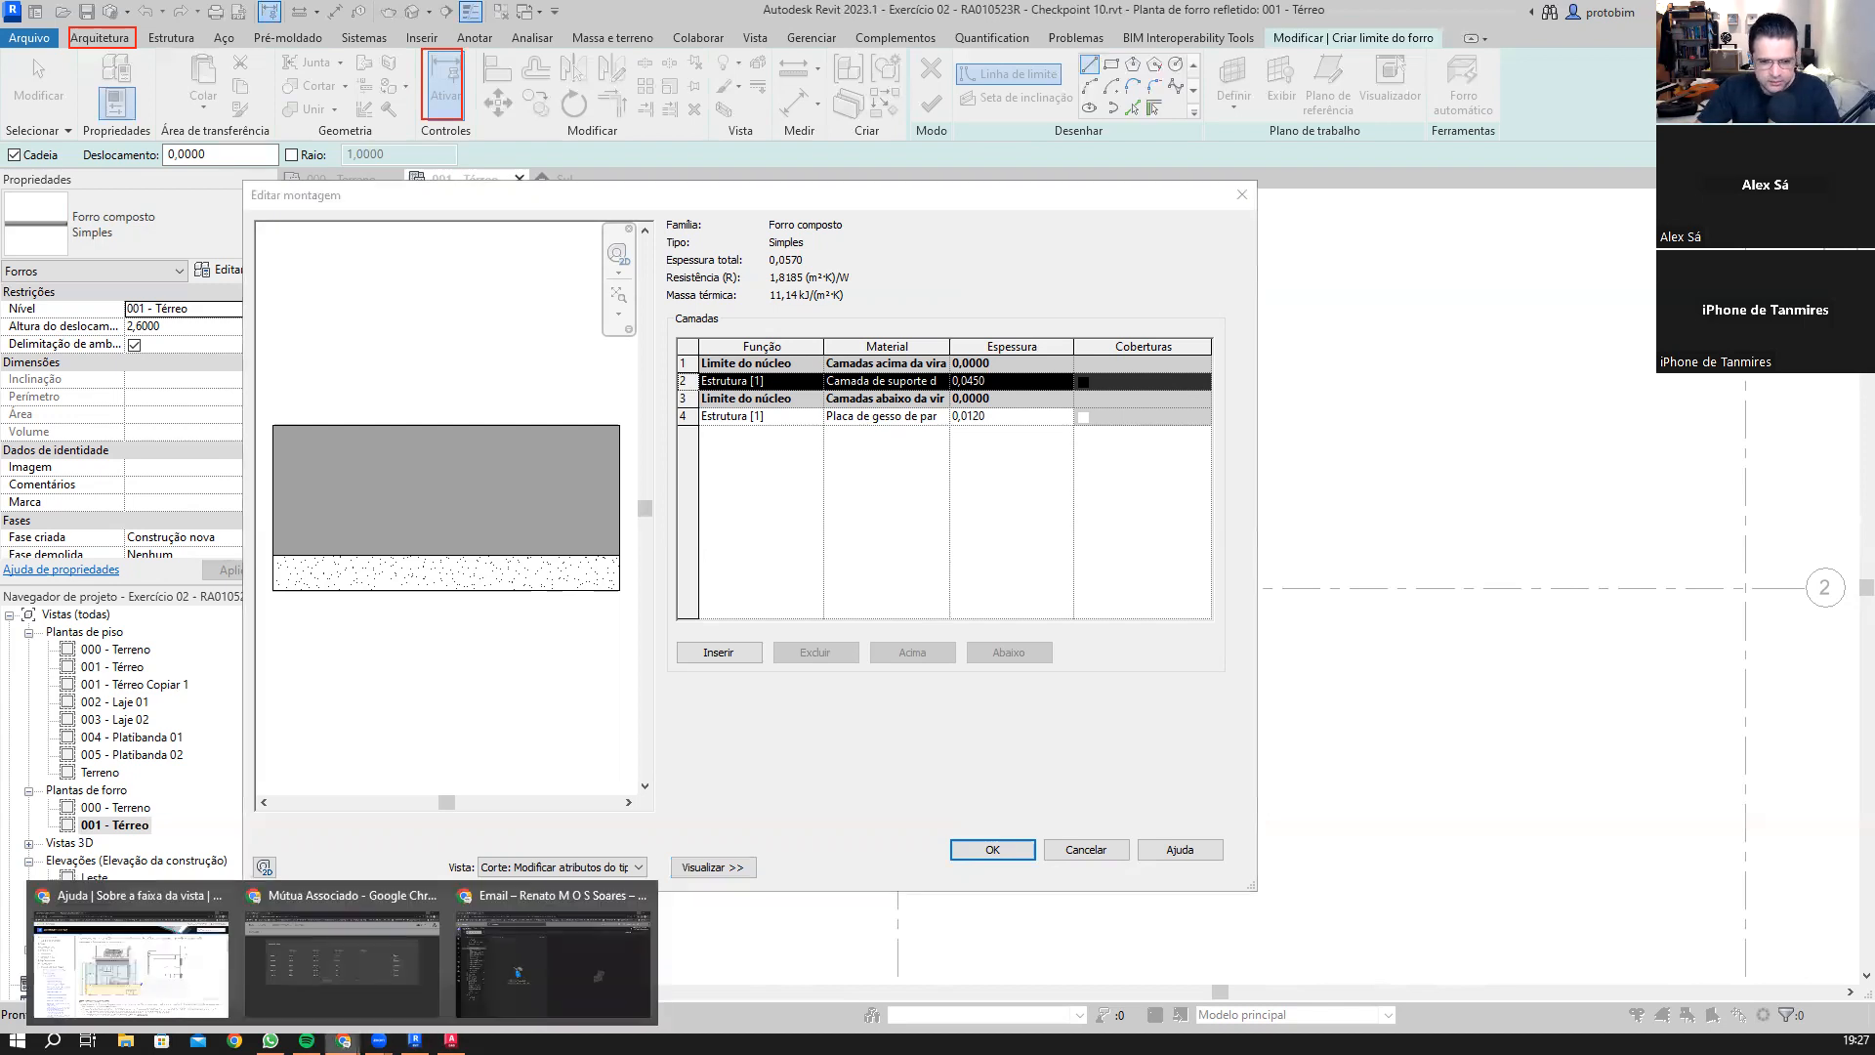
pyautogui.click(554, 952)
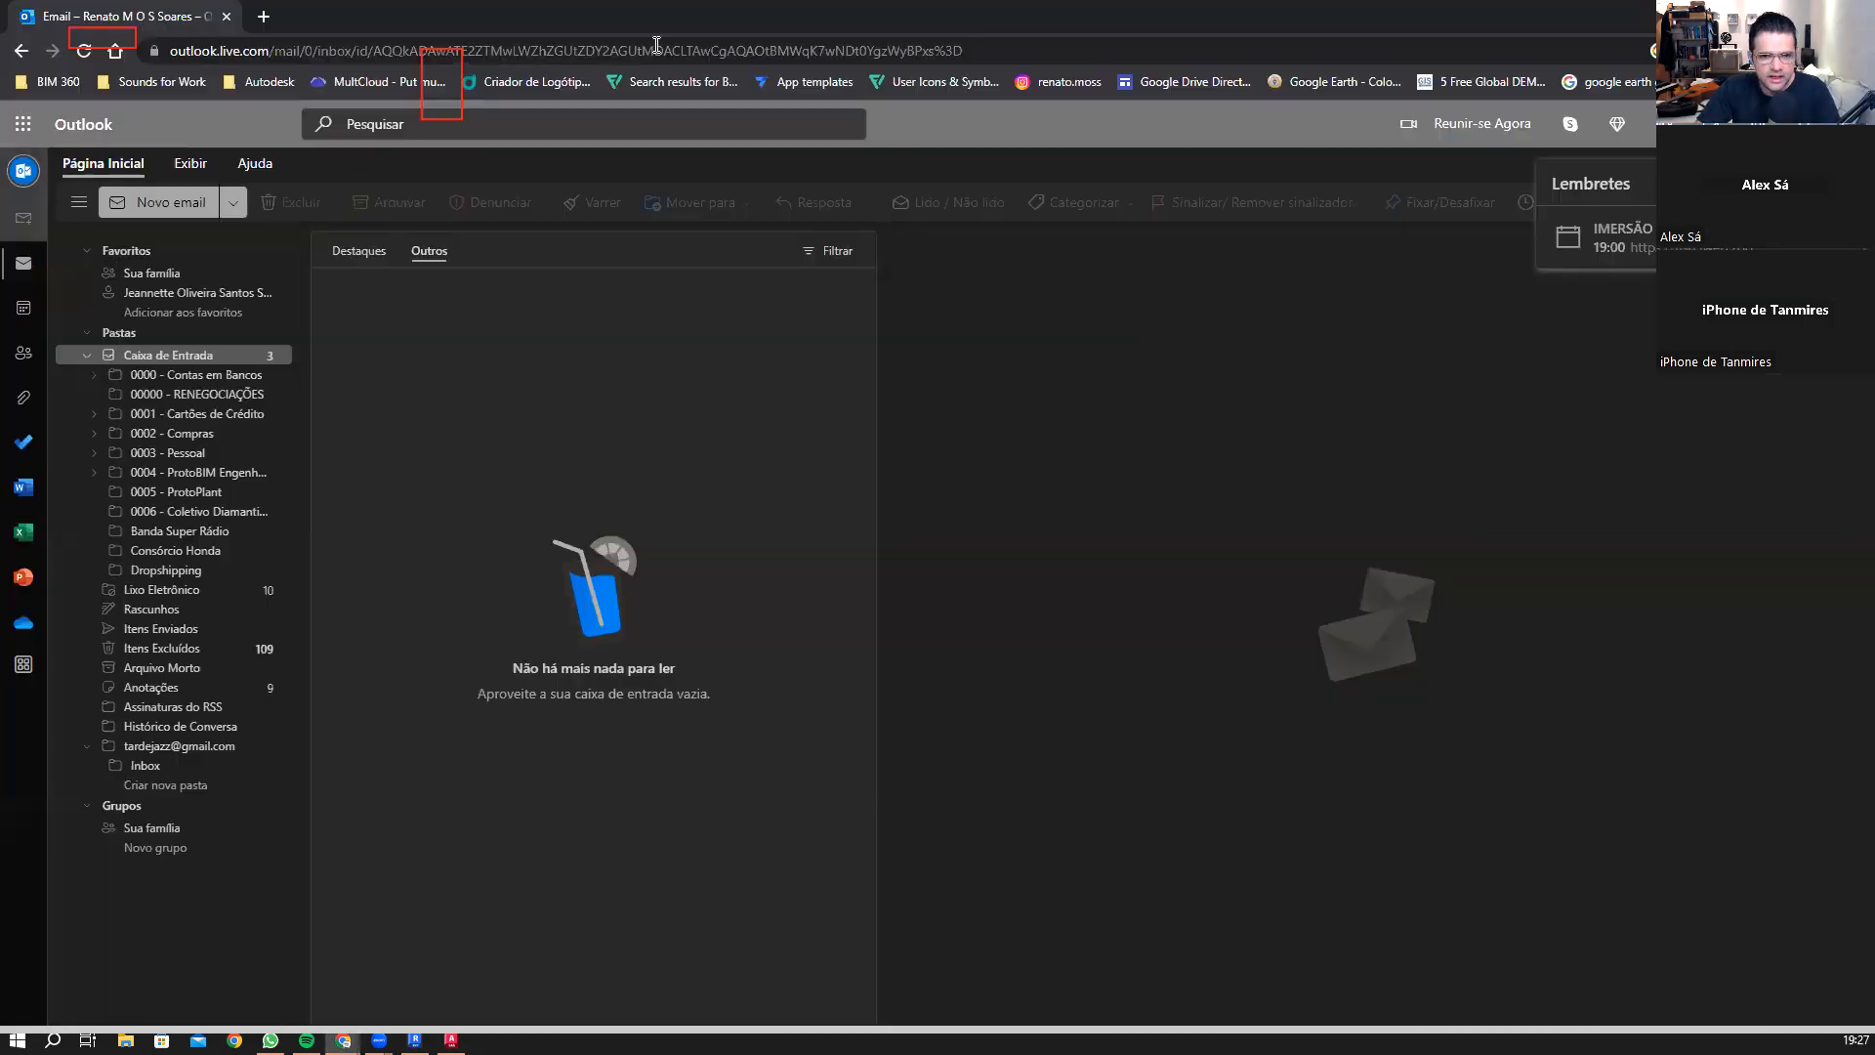
pyautogui.click(284, 49)
pyautogui.write('forro de grdsd')
pyautogui.press('BackSpace')
pyautogui.press('BackSpace')
pyautogui.press('BackSpace')
pyautogui.press('BackSpace')
pyautogui.write('esso estruturado')
pyautogui.press('Return')
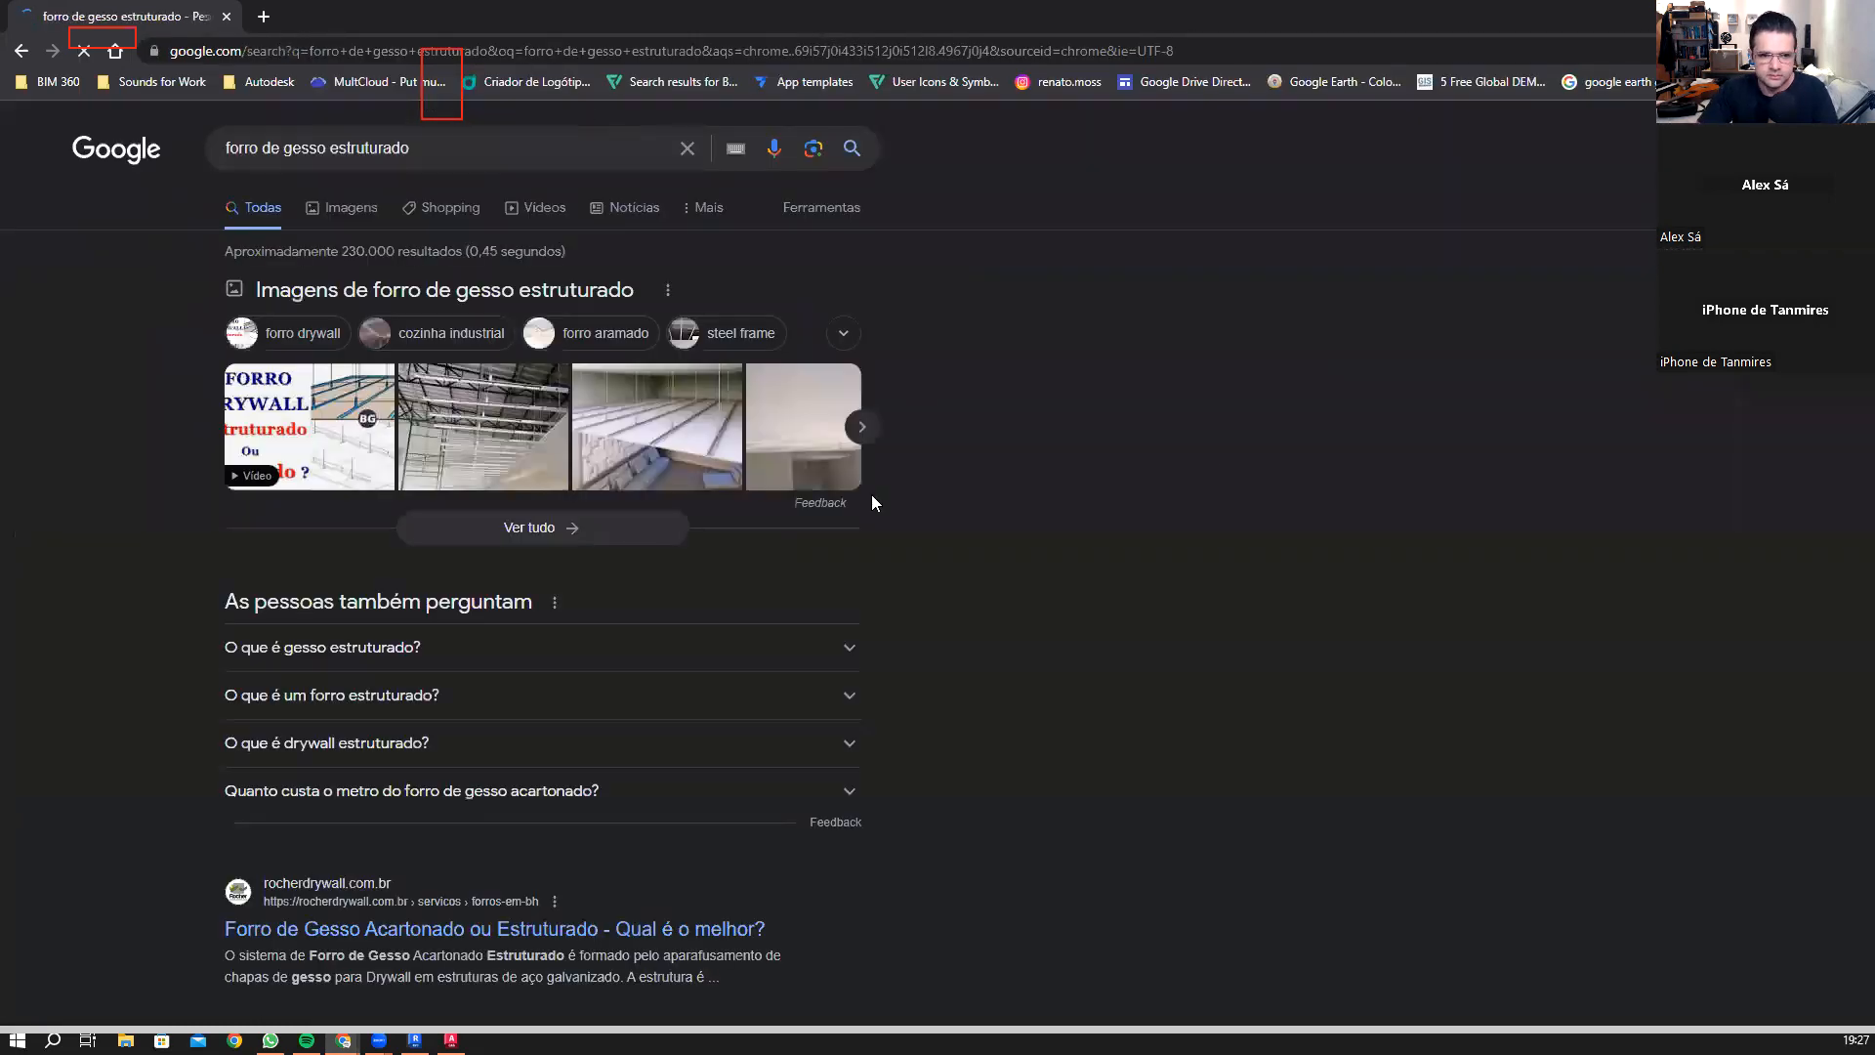
pyautogui.click(359, 211)
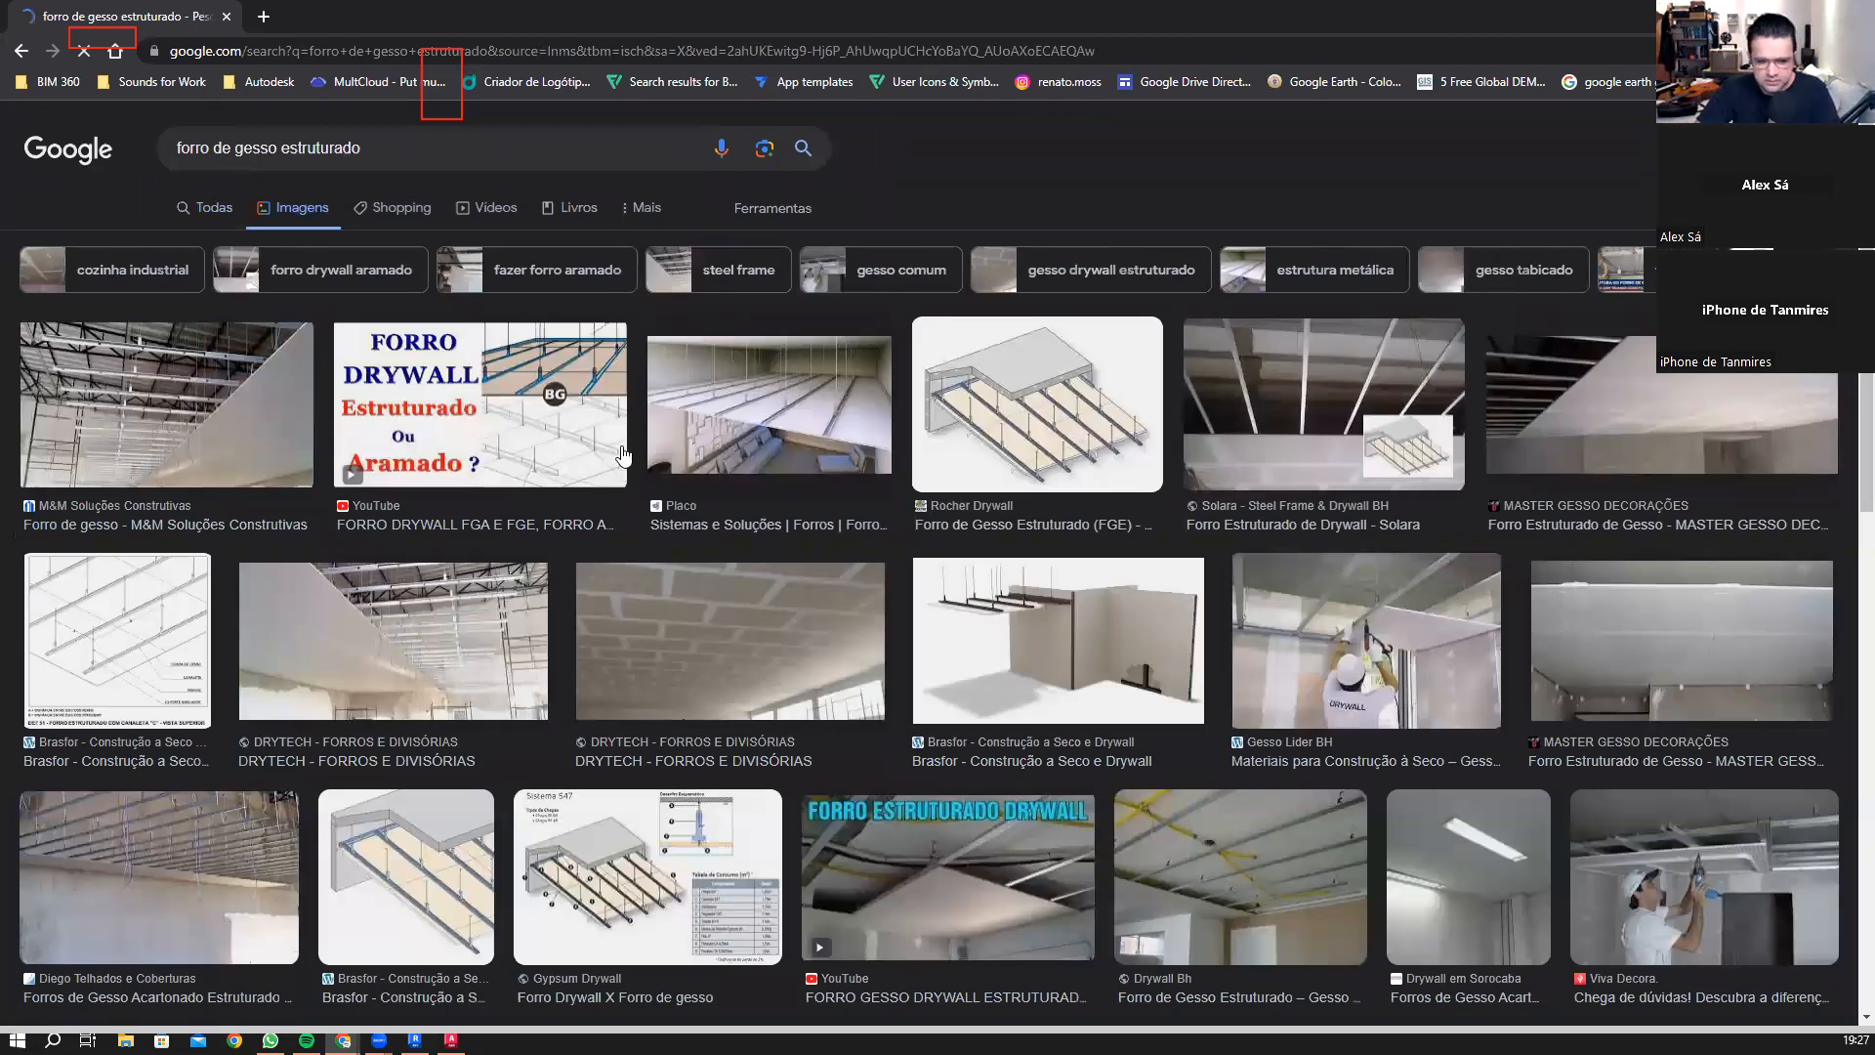
pyautogui.click(447, 591)
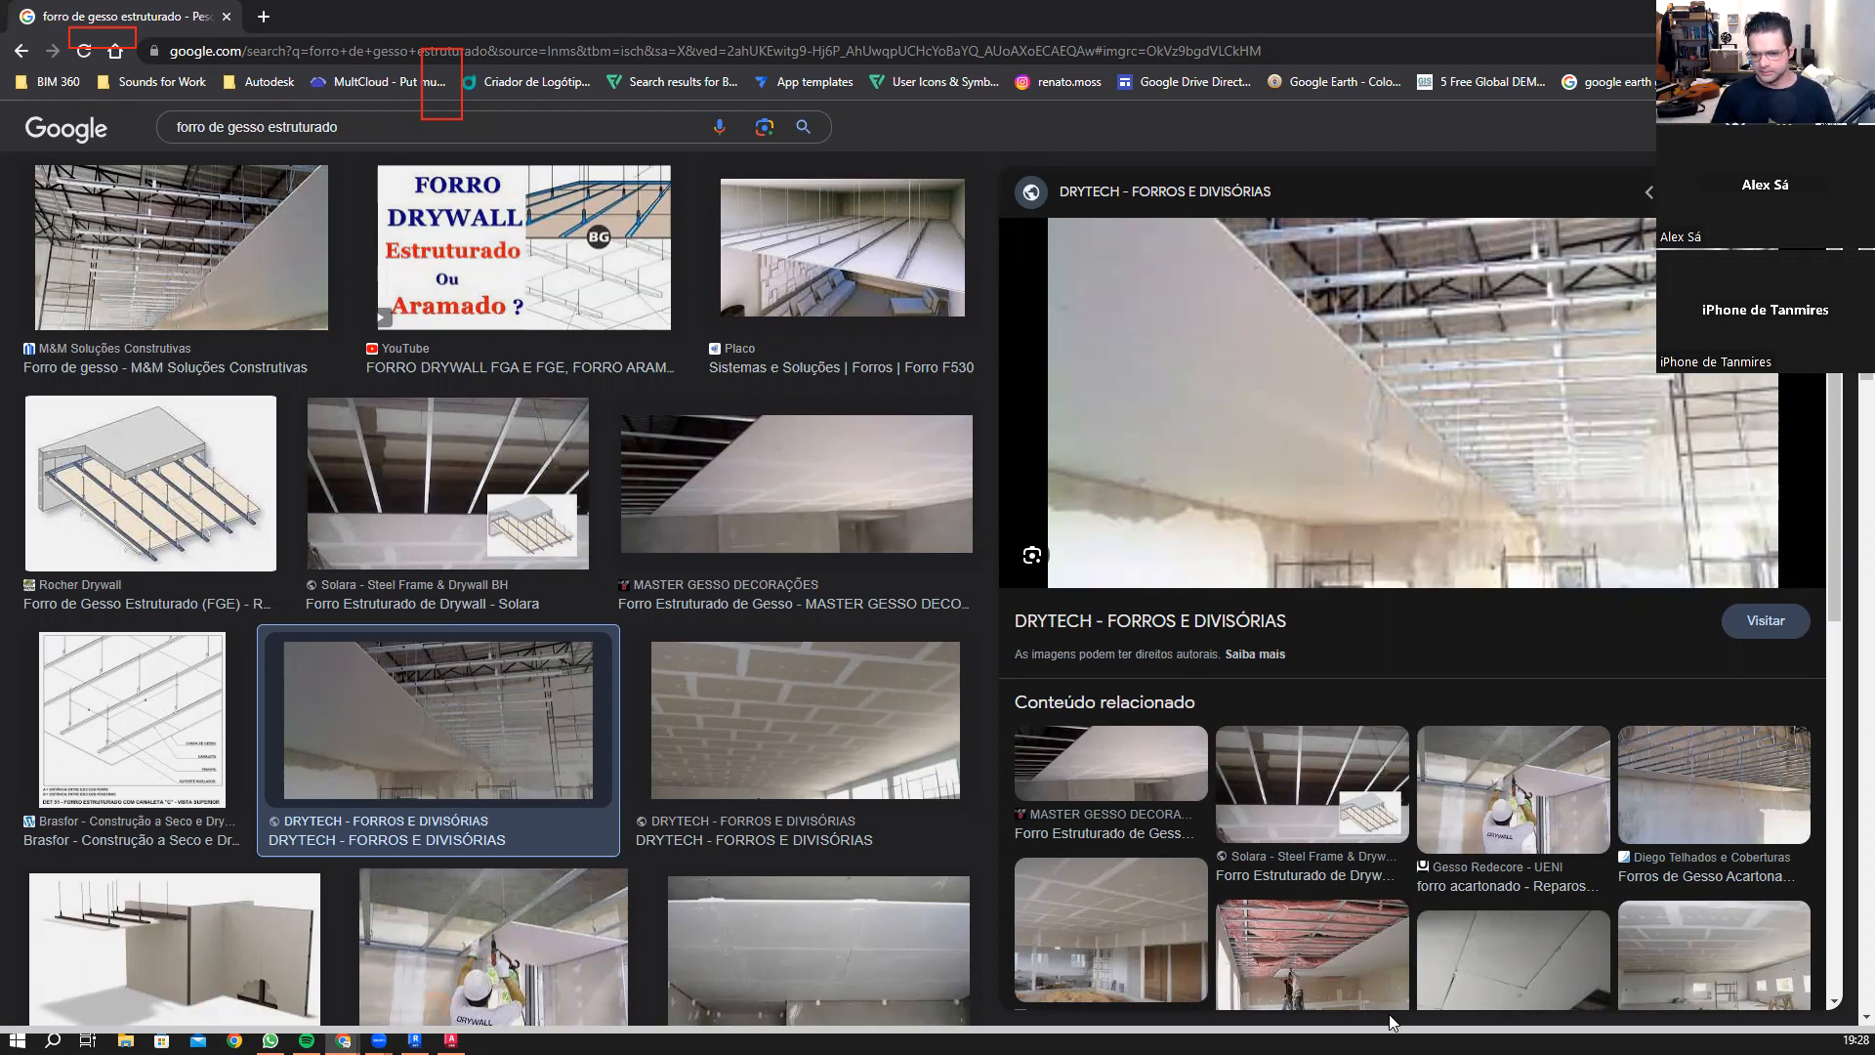
pyautogui.hotkey('alt', 'Tab')
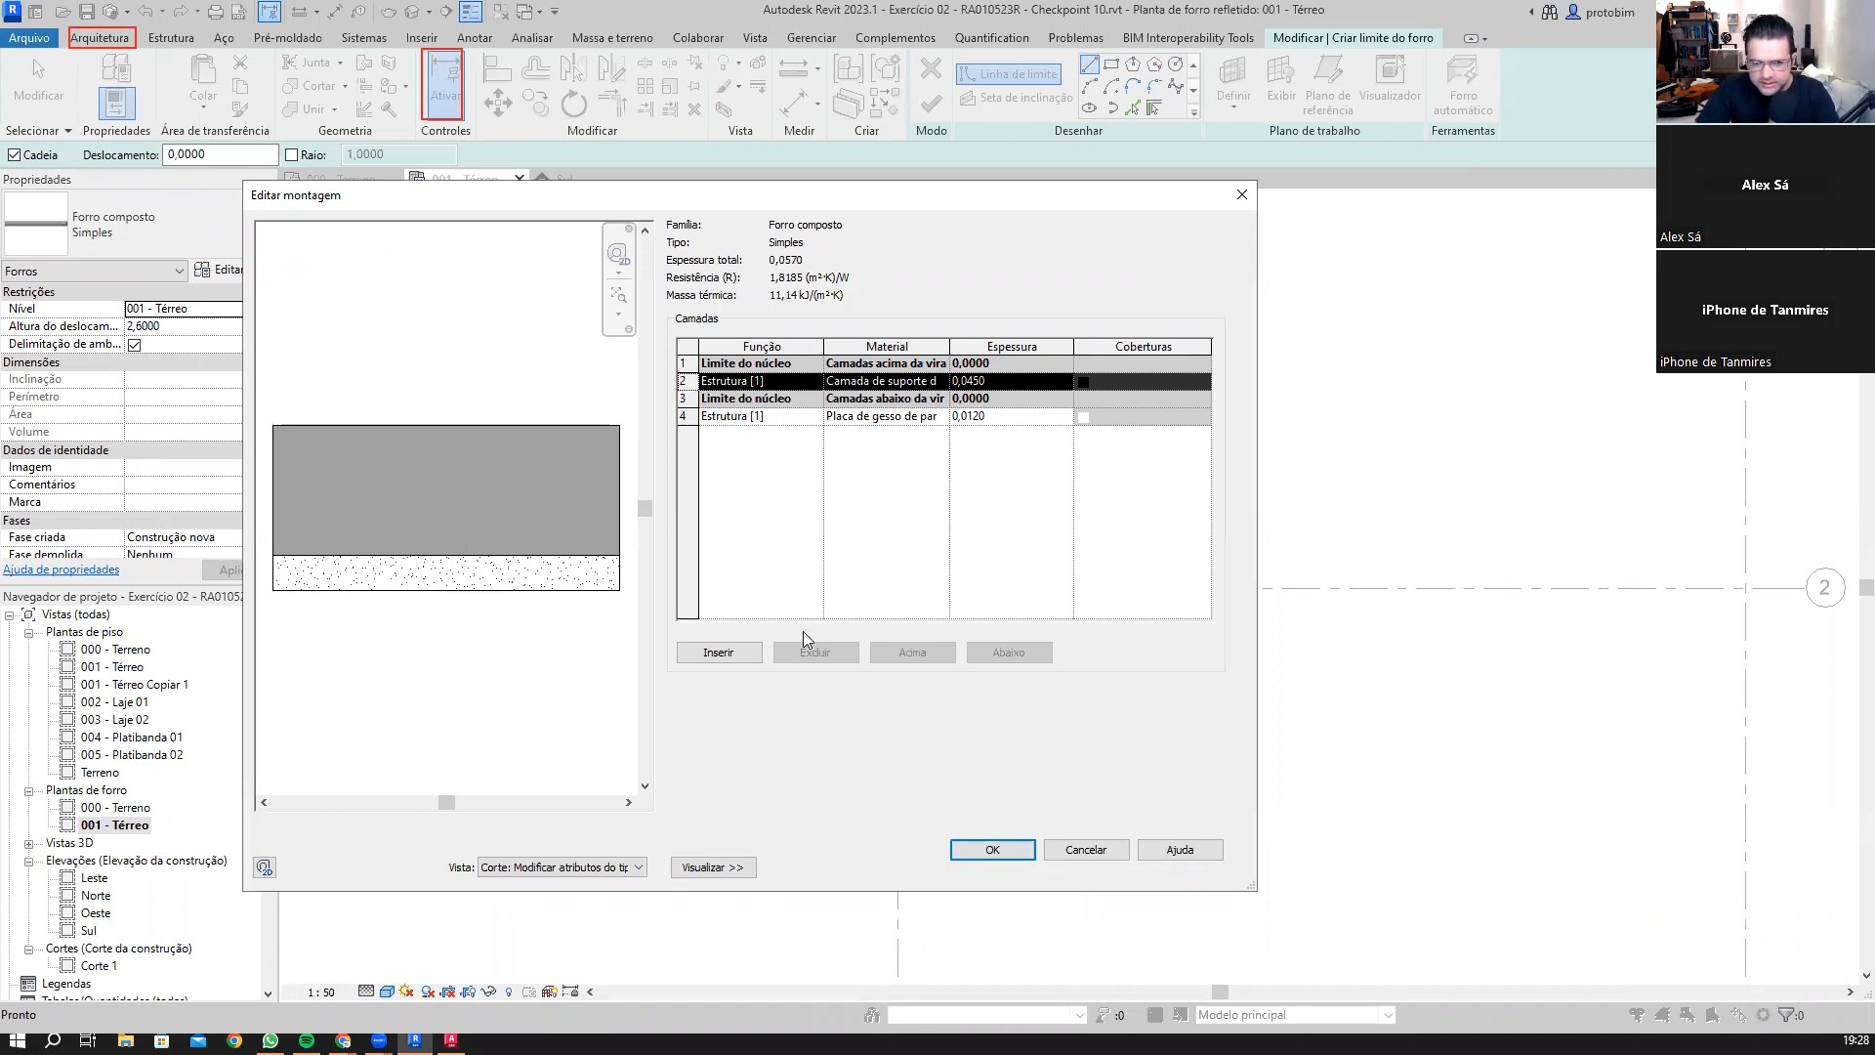
# Step: Move the gypsum board layer inside the core boundaries and delete the support layer above it
pyautogui.click(687, 416)
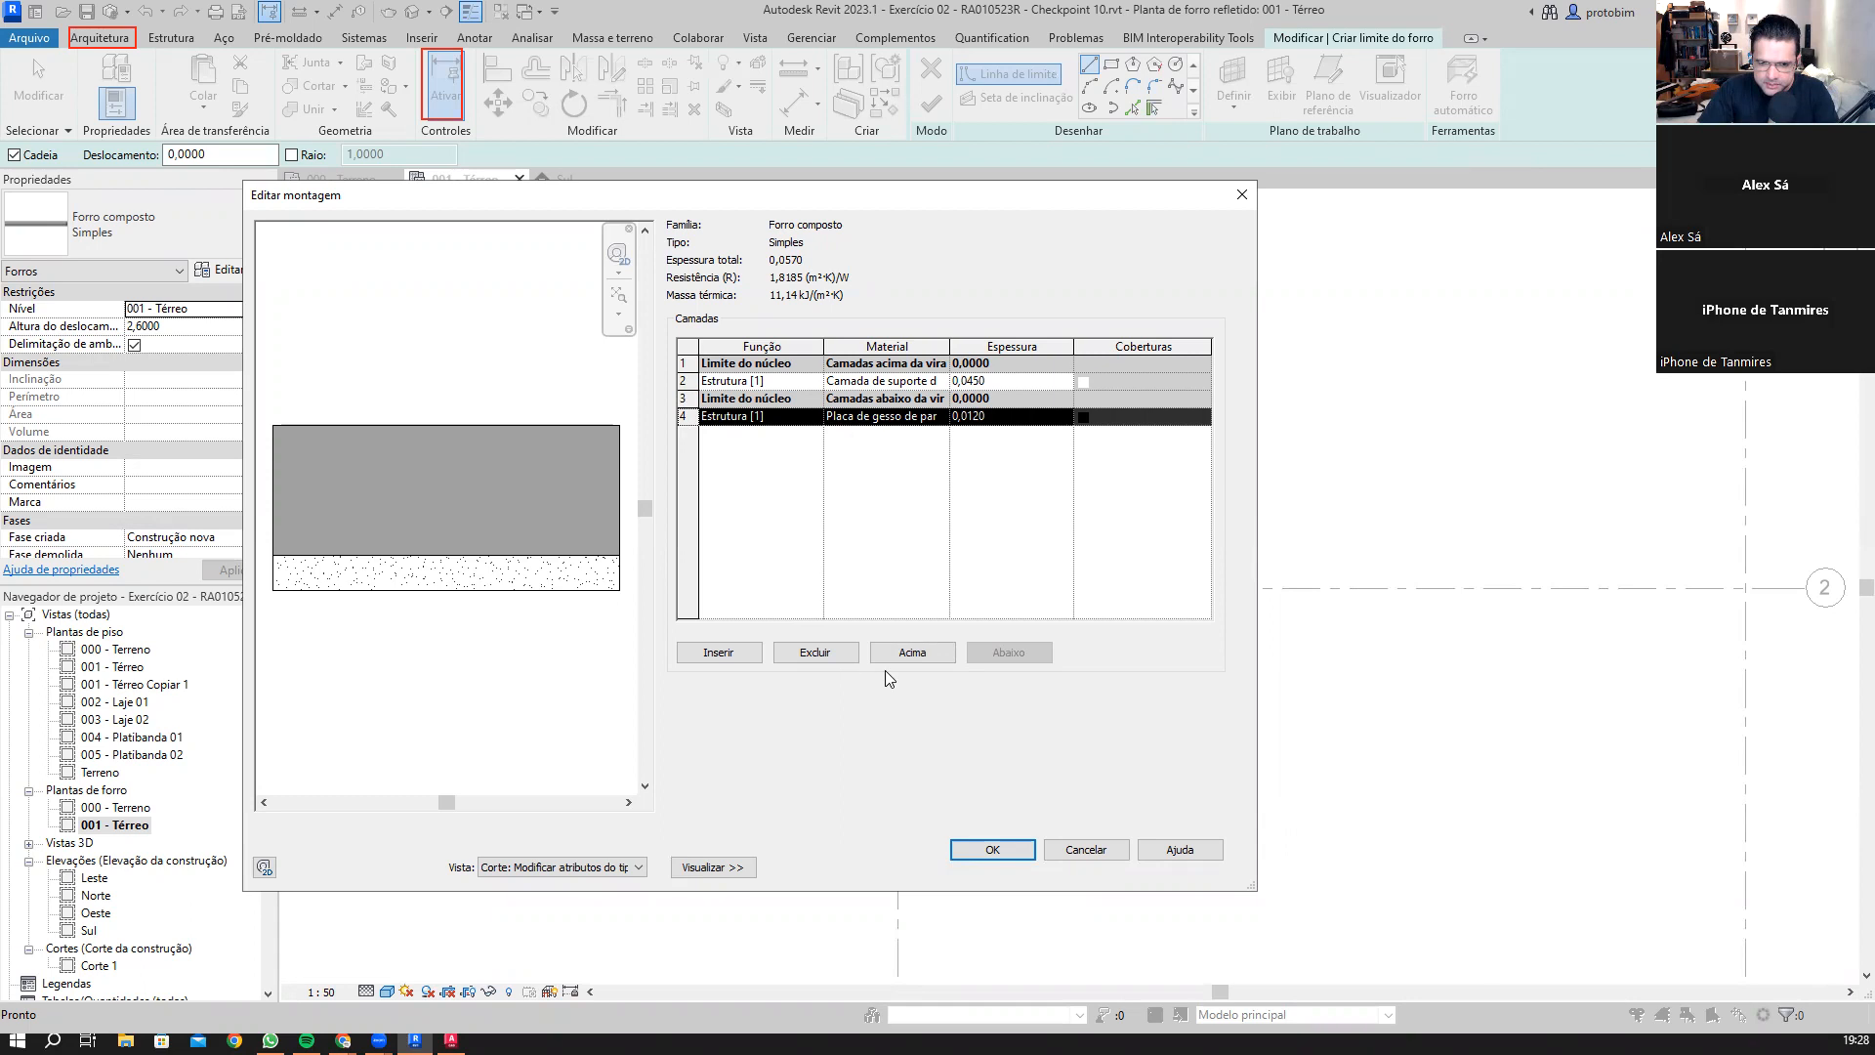
pyautogui.click(913, 653)
pyautogui.click(693, 379)
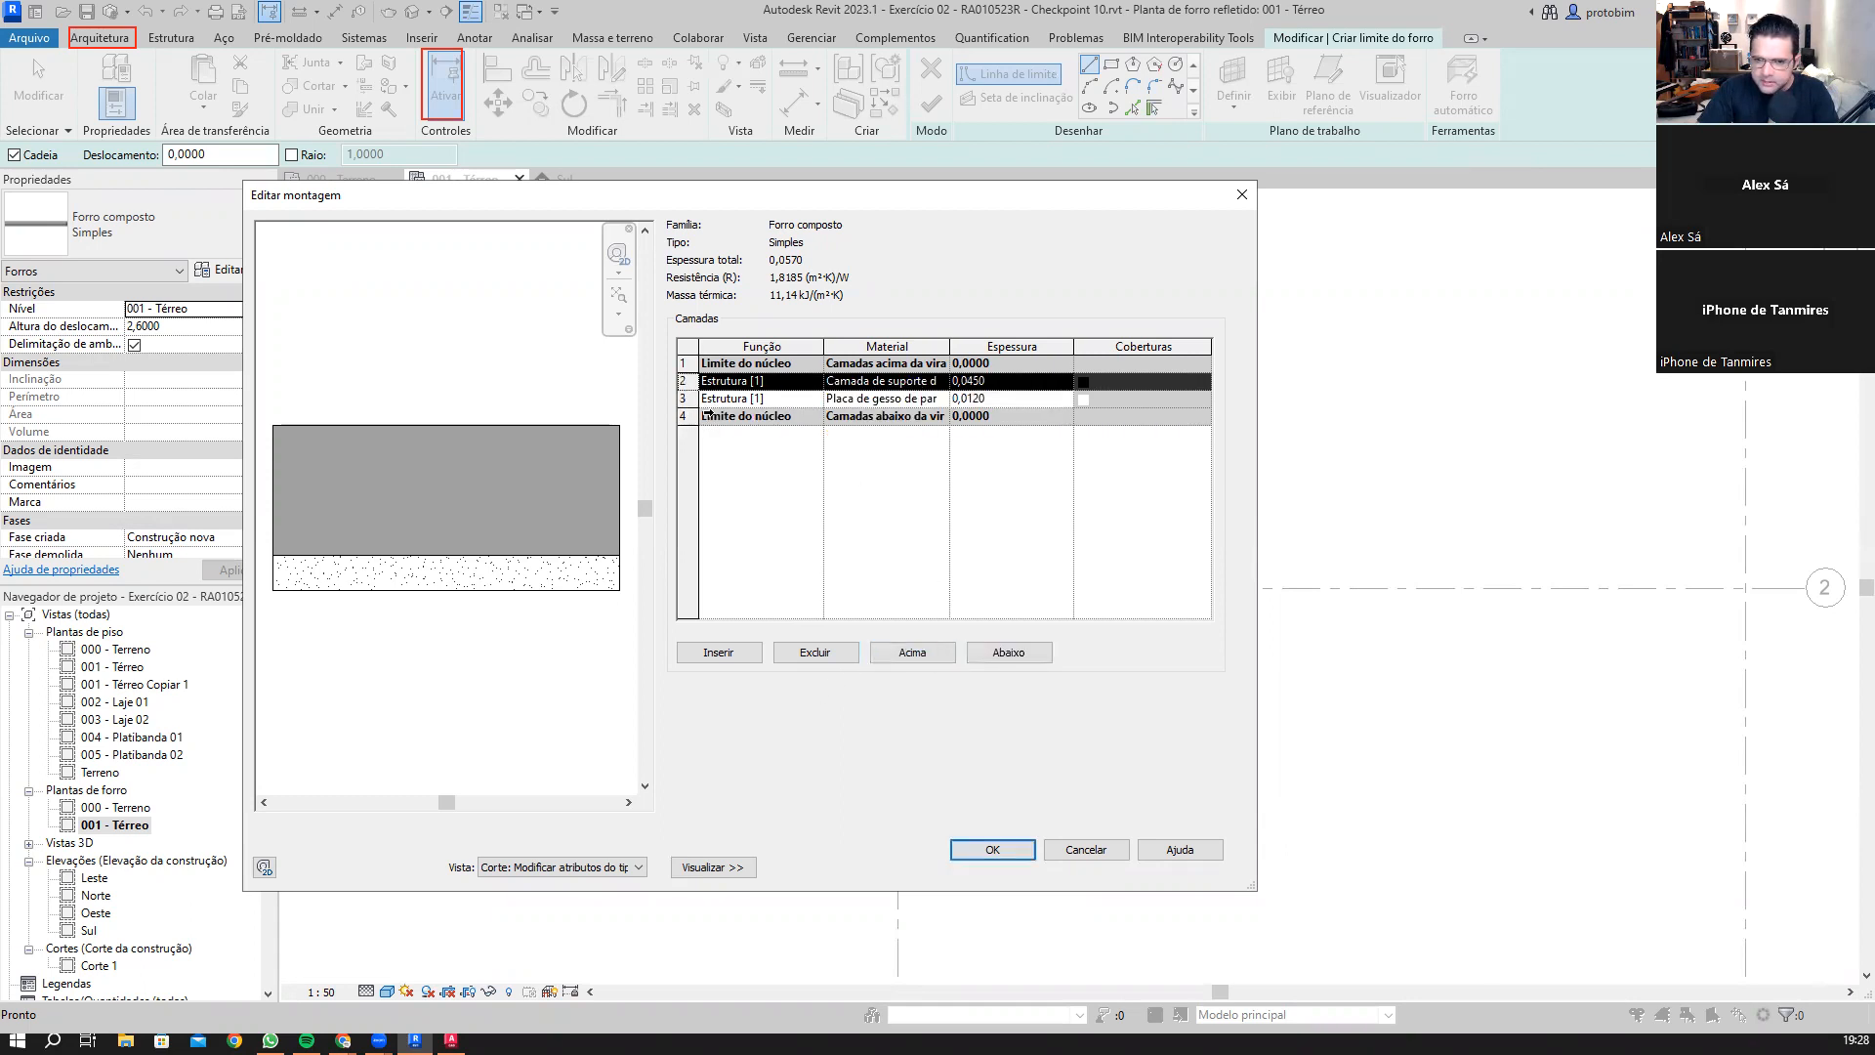
pyautogui.click(816, 653)
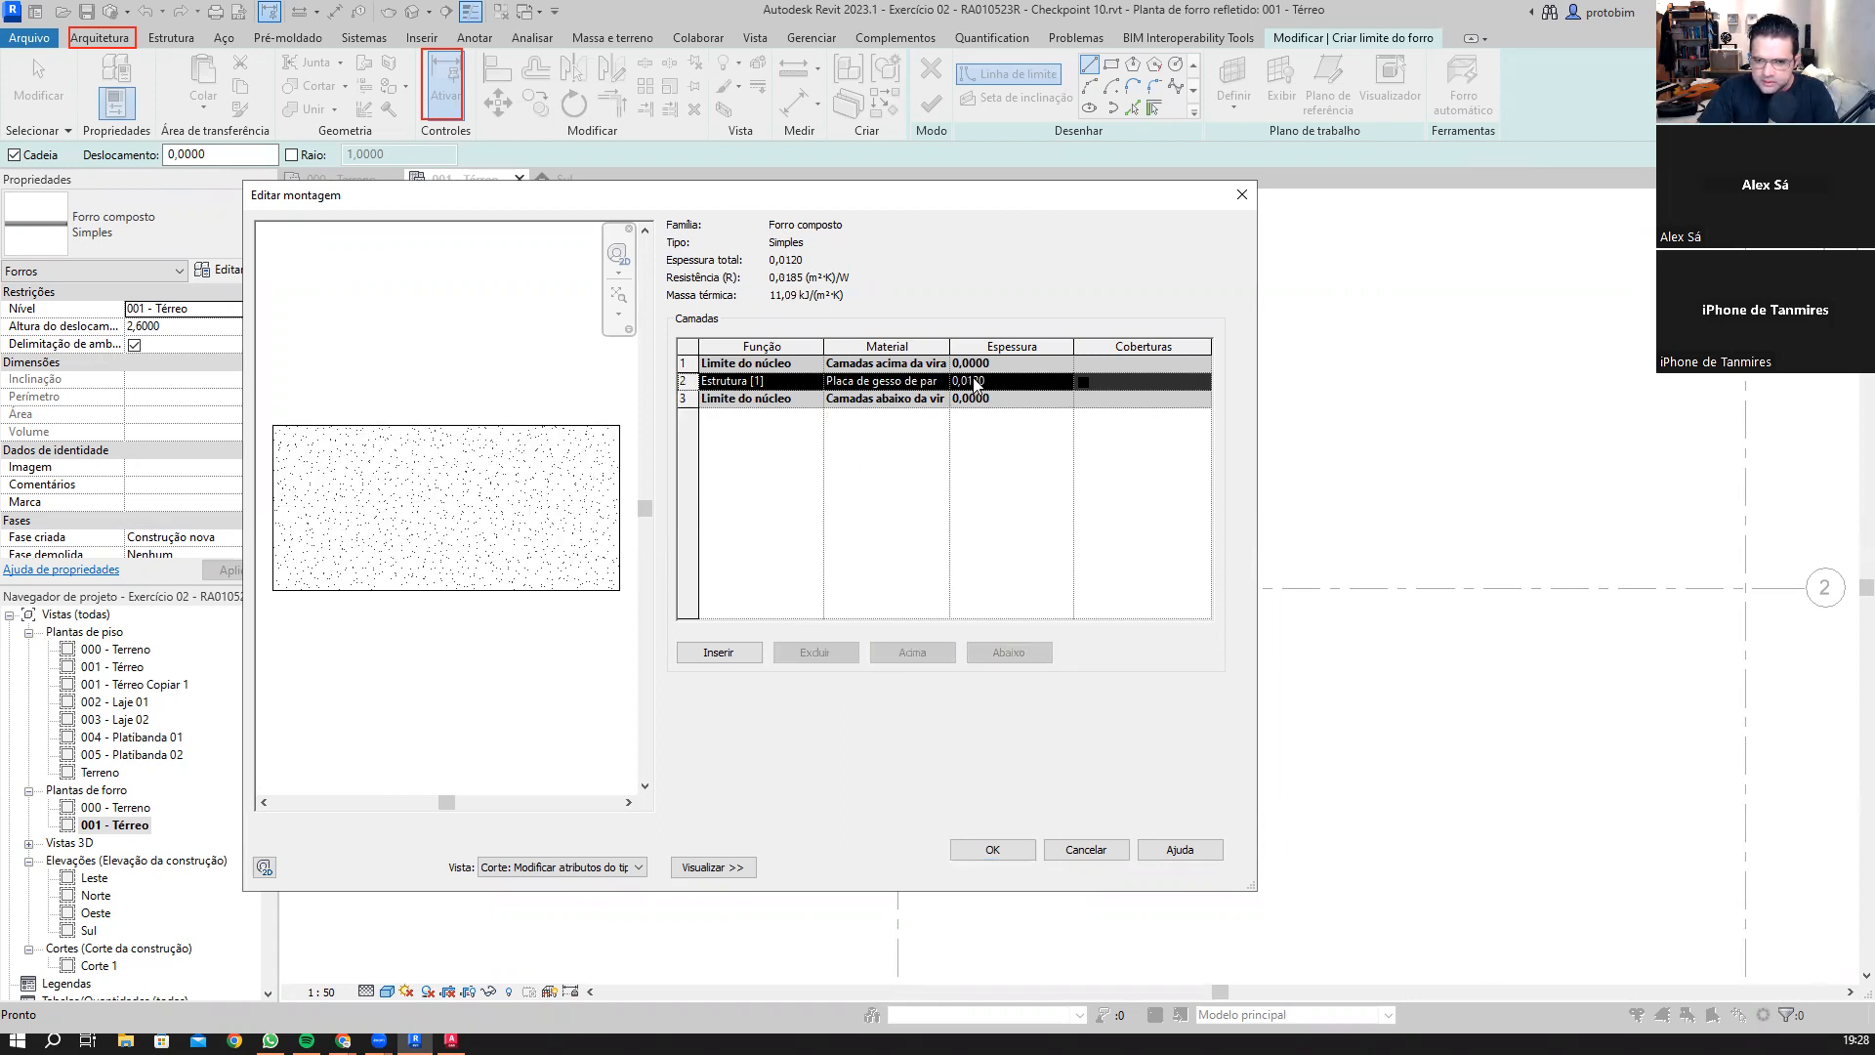
# Step: Set the gypsum board layer's thickness to 0,0200 and accept the edited structure
pyautogui.click(976, 381)
pyautogui.moveTo(968, 380); pyautogui.dragTo(1053, 393)
pyautogui.write('200')
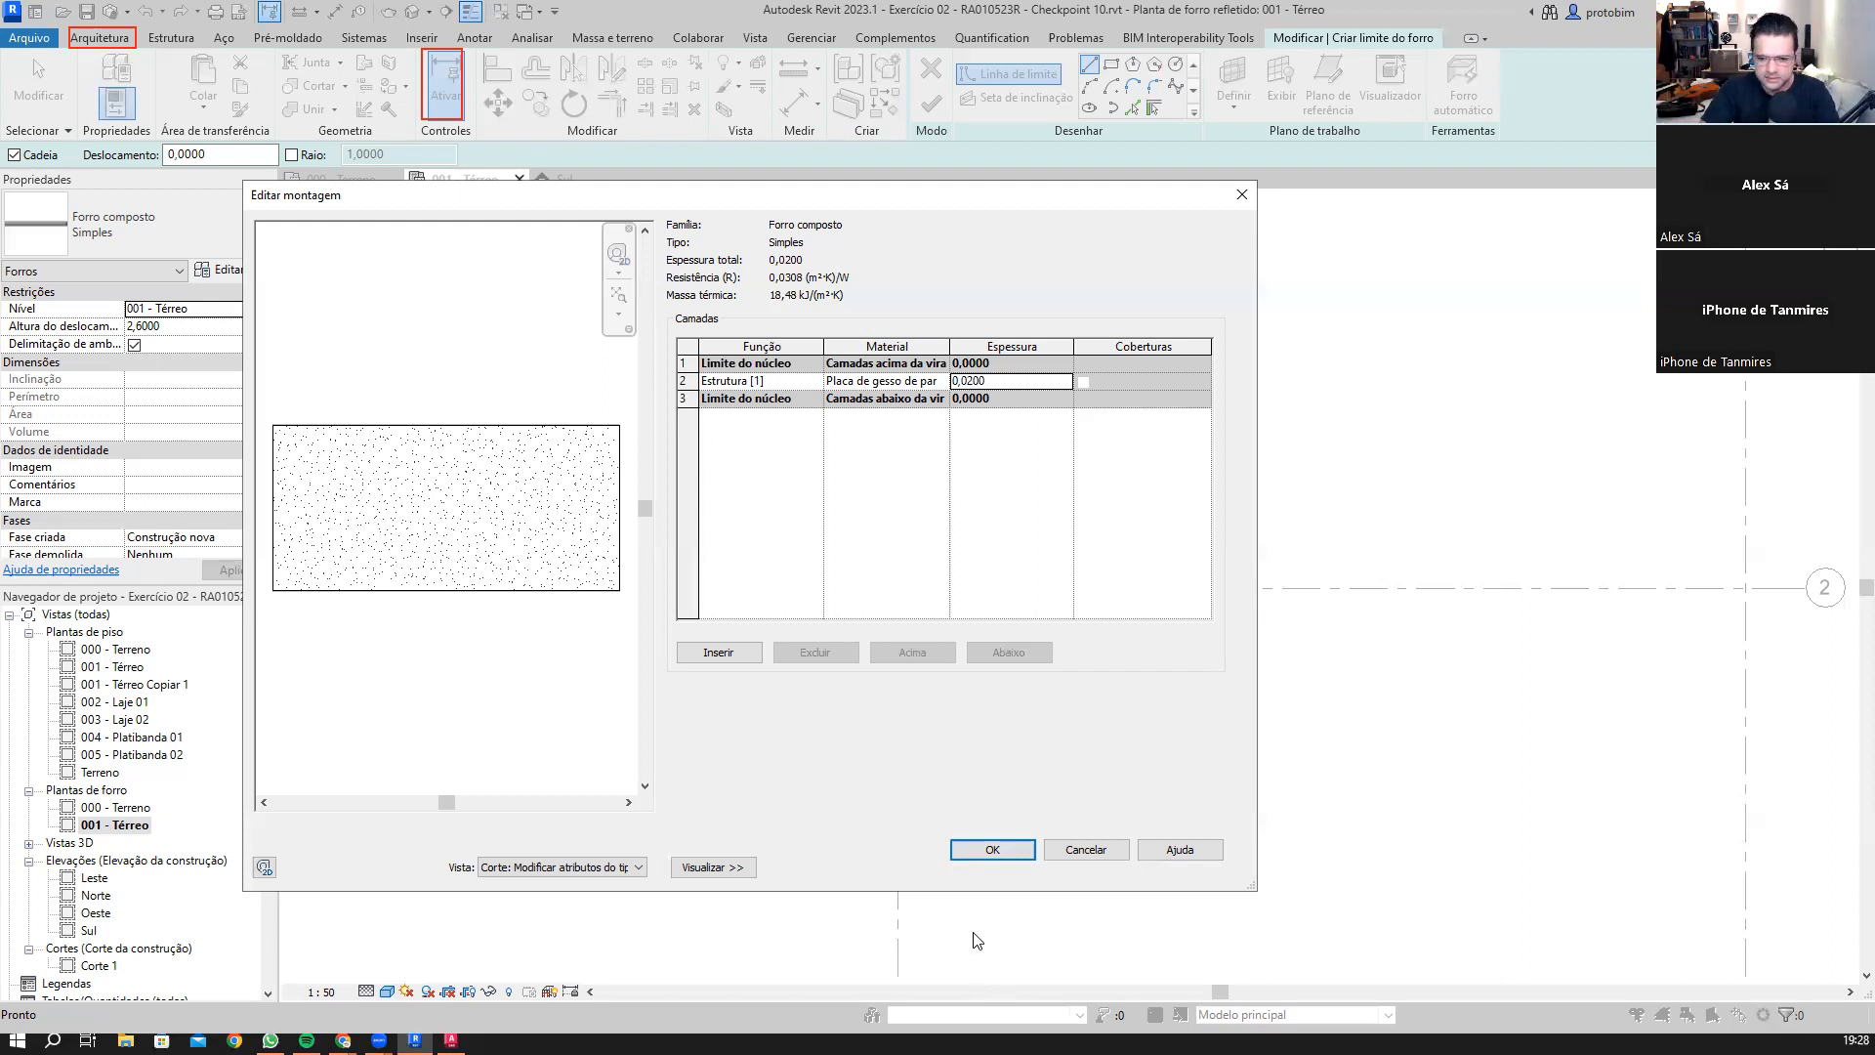
pyautogui.click(992, 849)
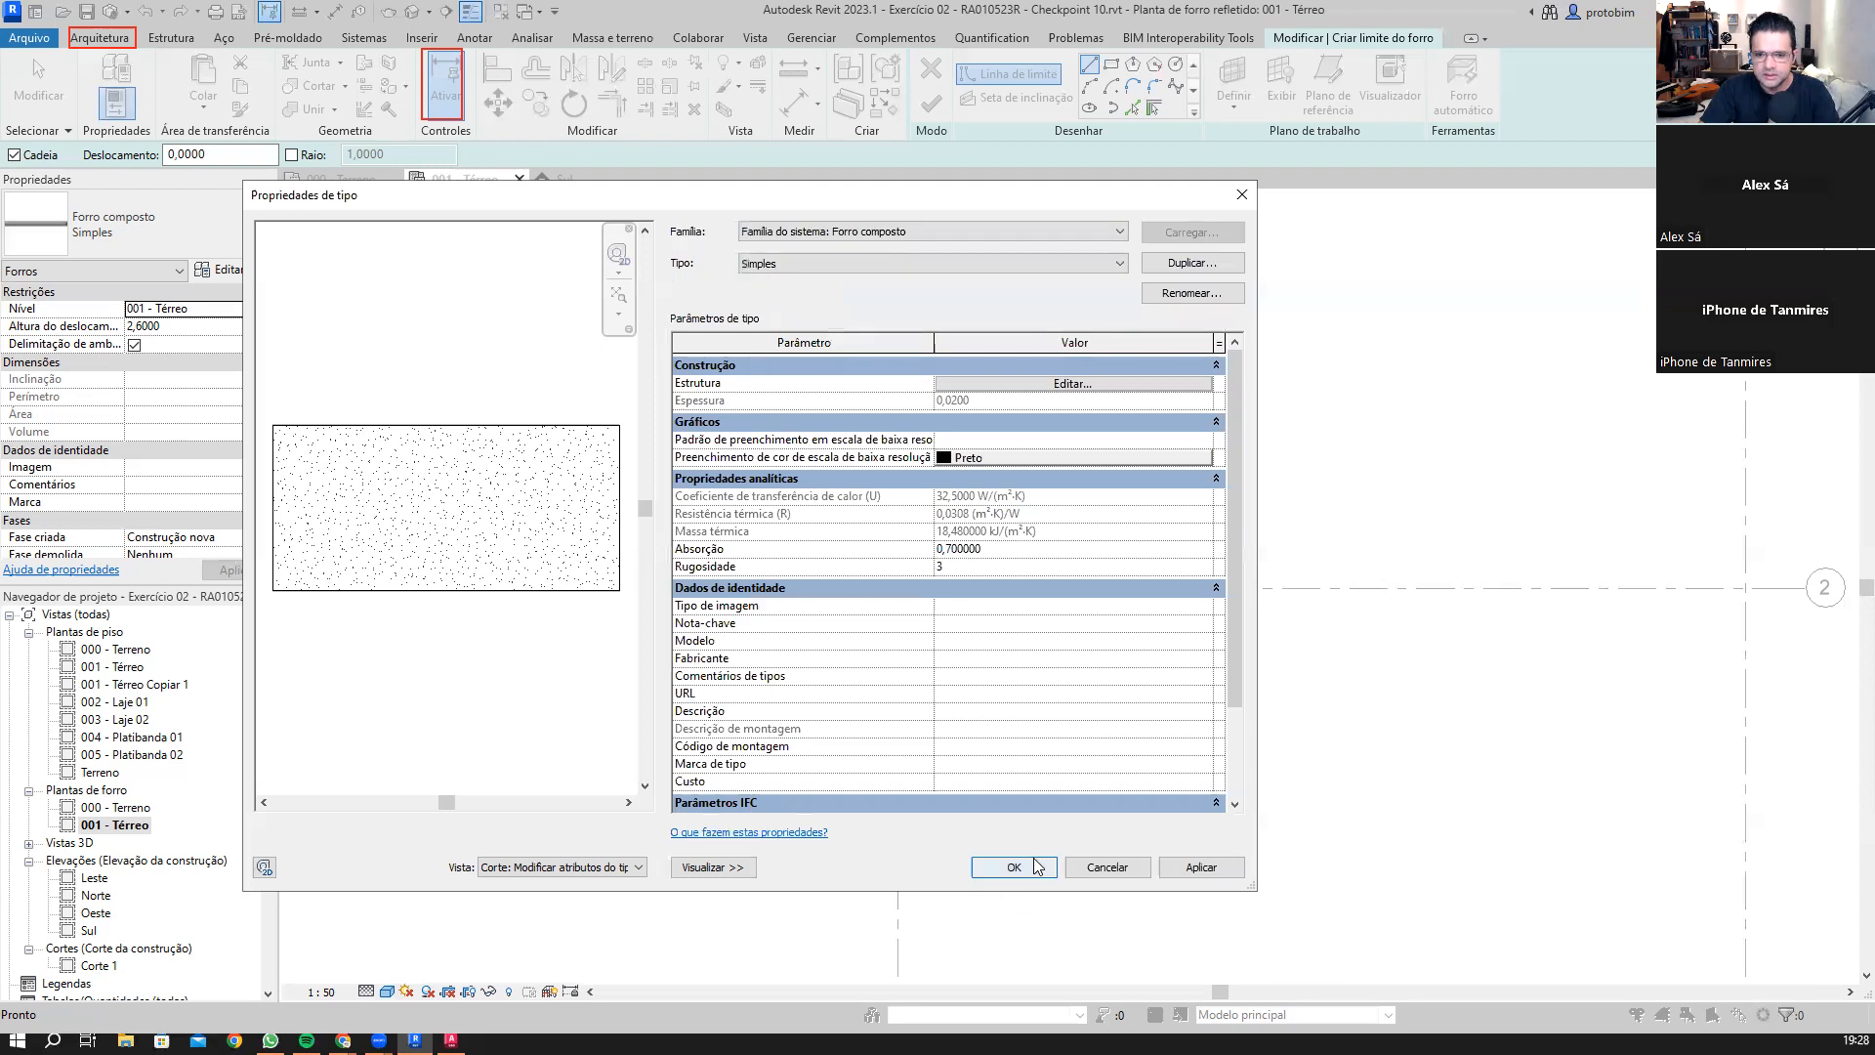
# Step: Rename the ceiling type as "PBIM - Forro Básico" and accept its type properties
pyautogui.click(1189, 295)
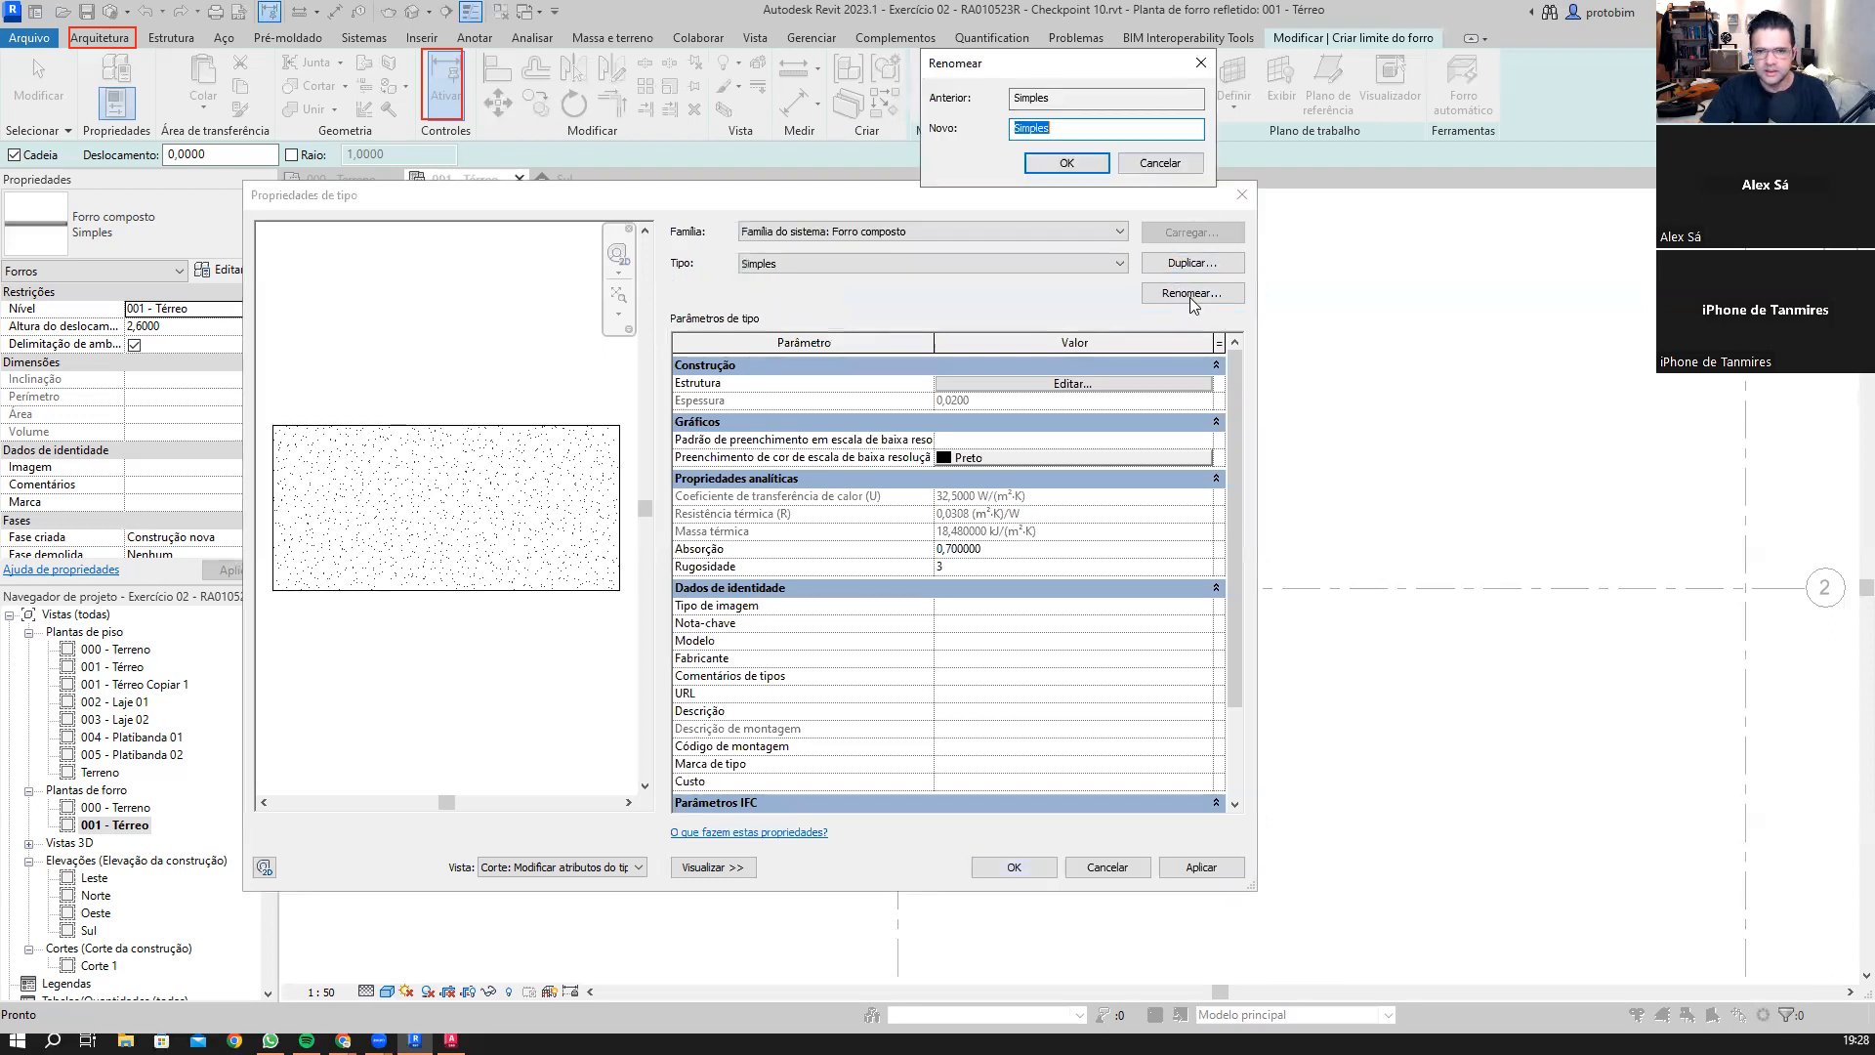
pyautogui.write('PBIM')
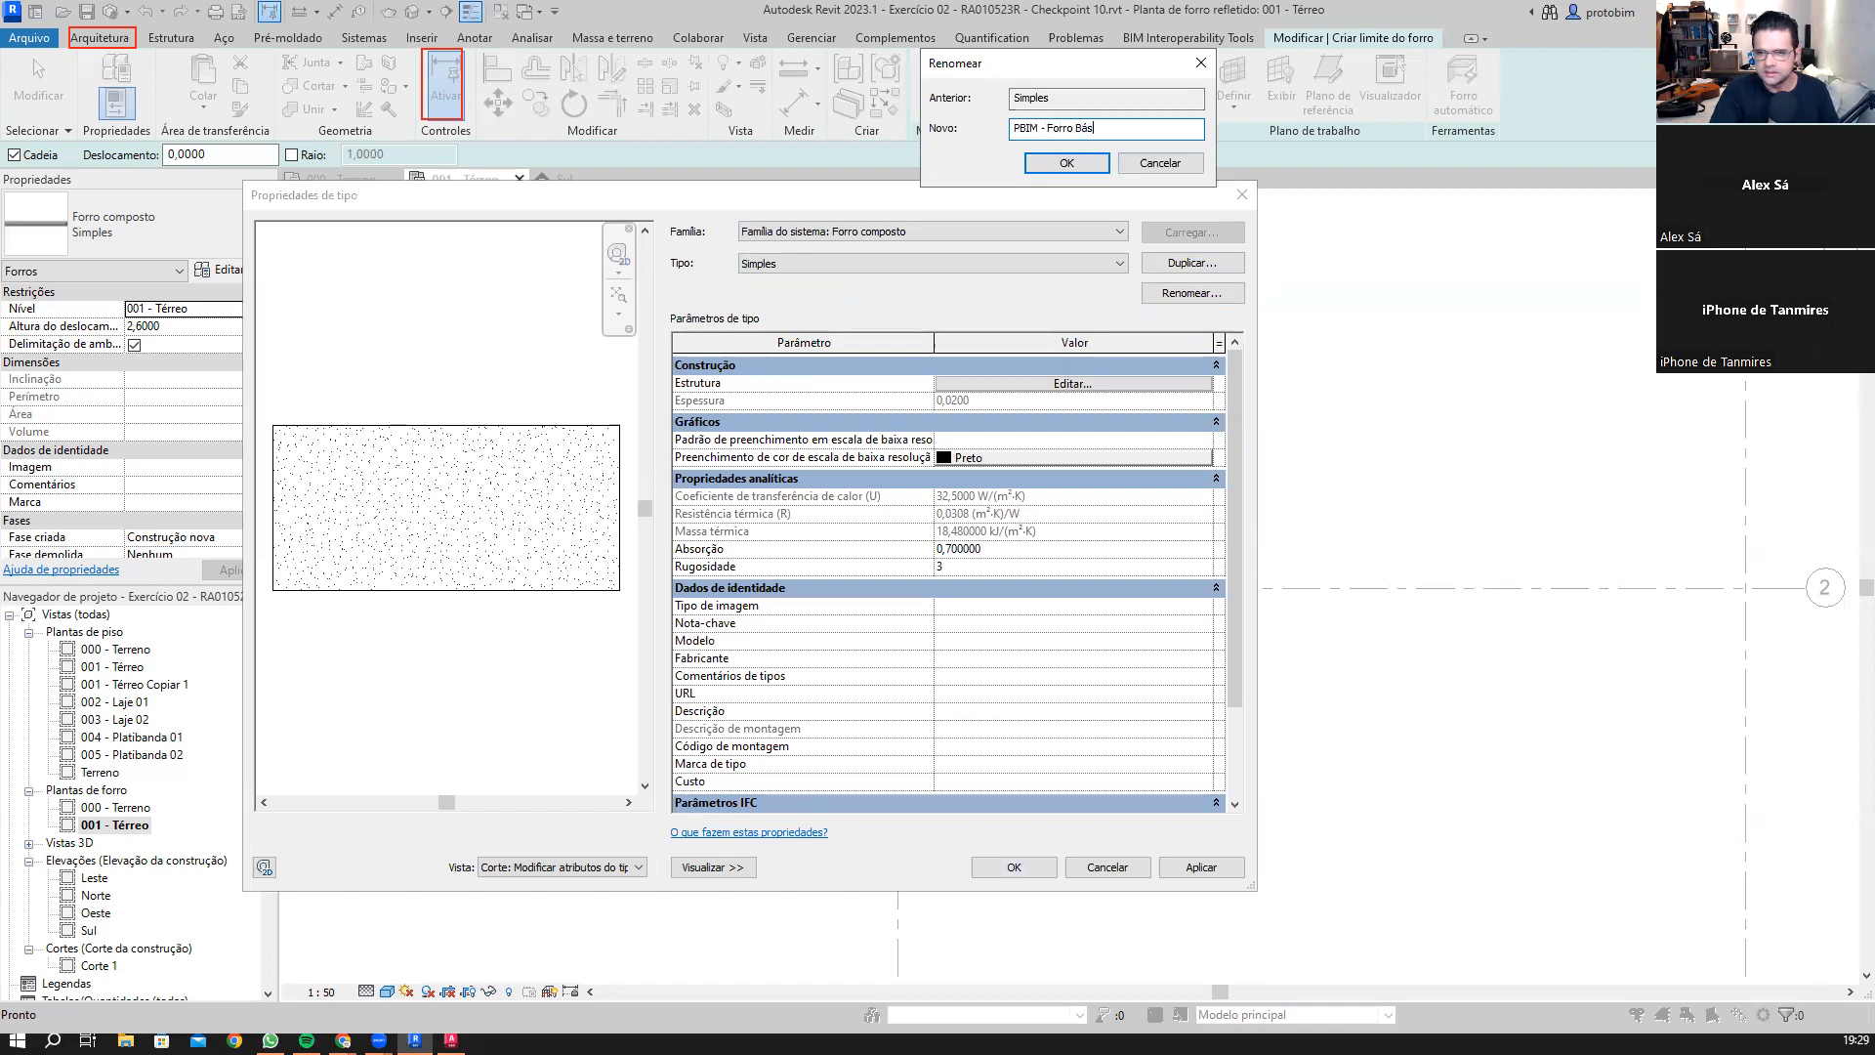
pyautogui.write('- Forro Básico')
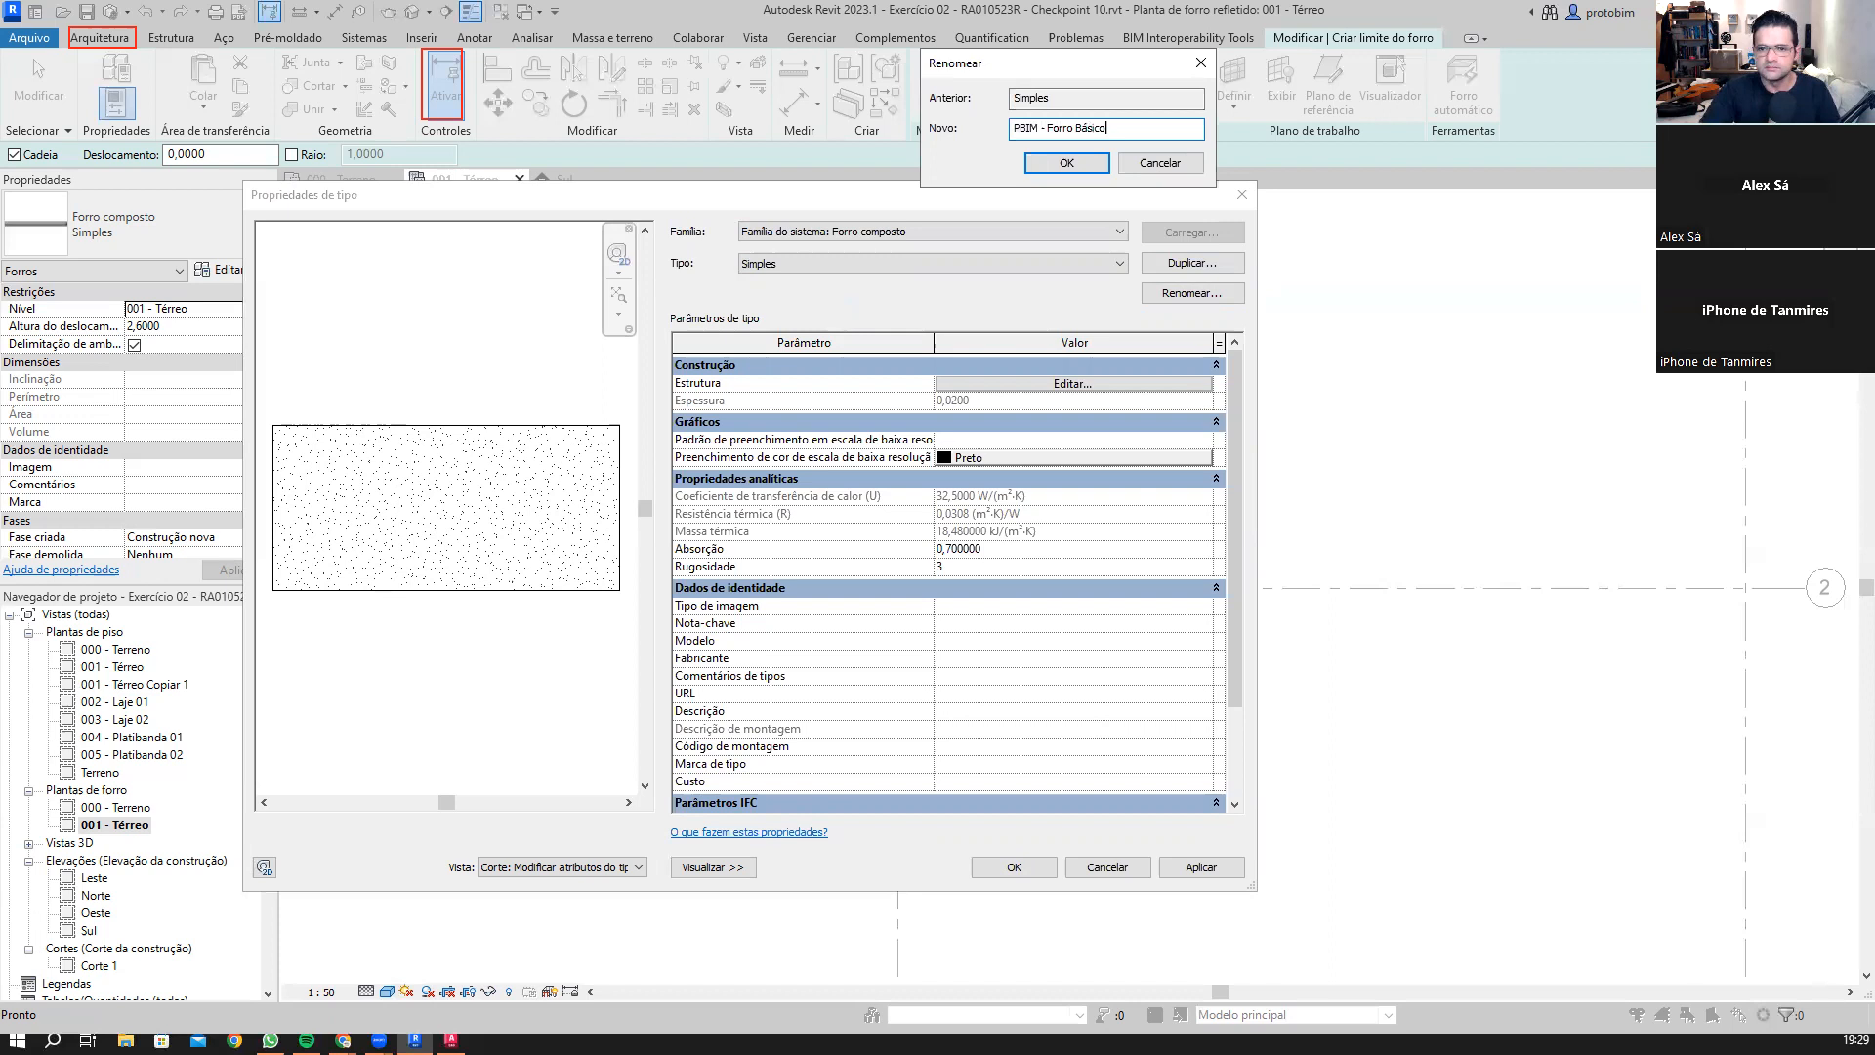
pyautogui.click(1068, 159)
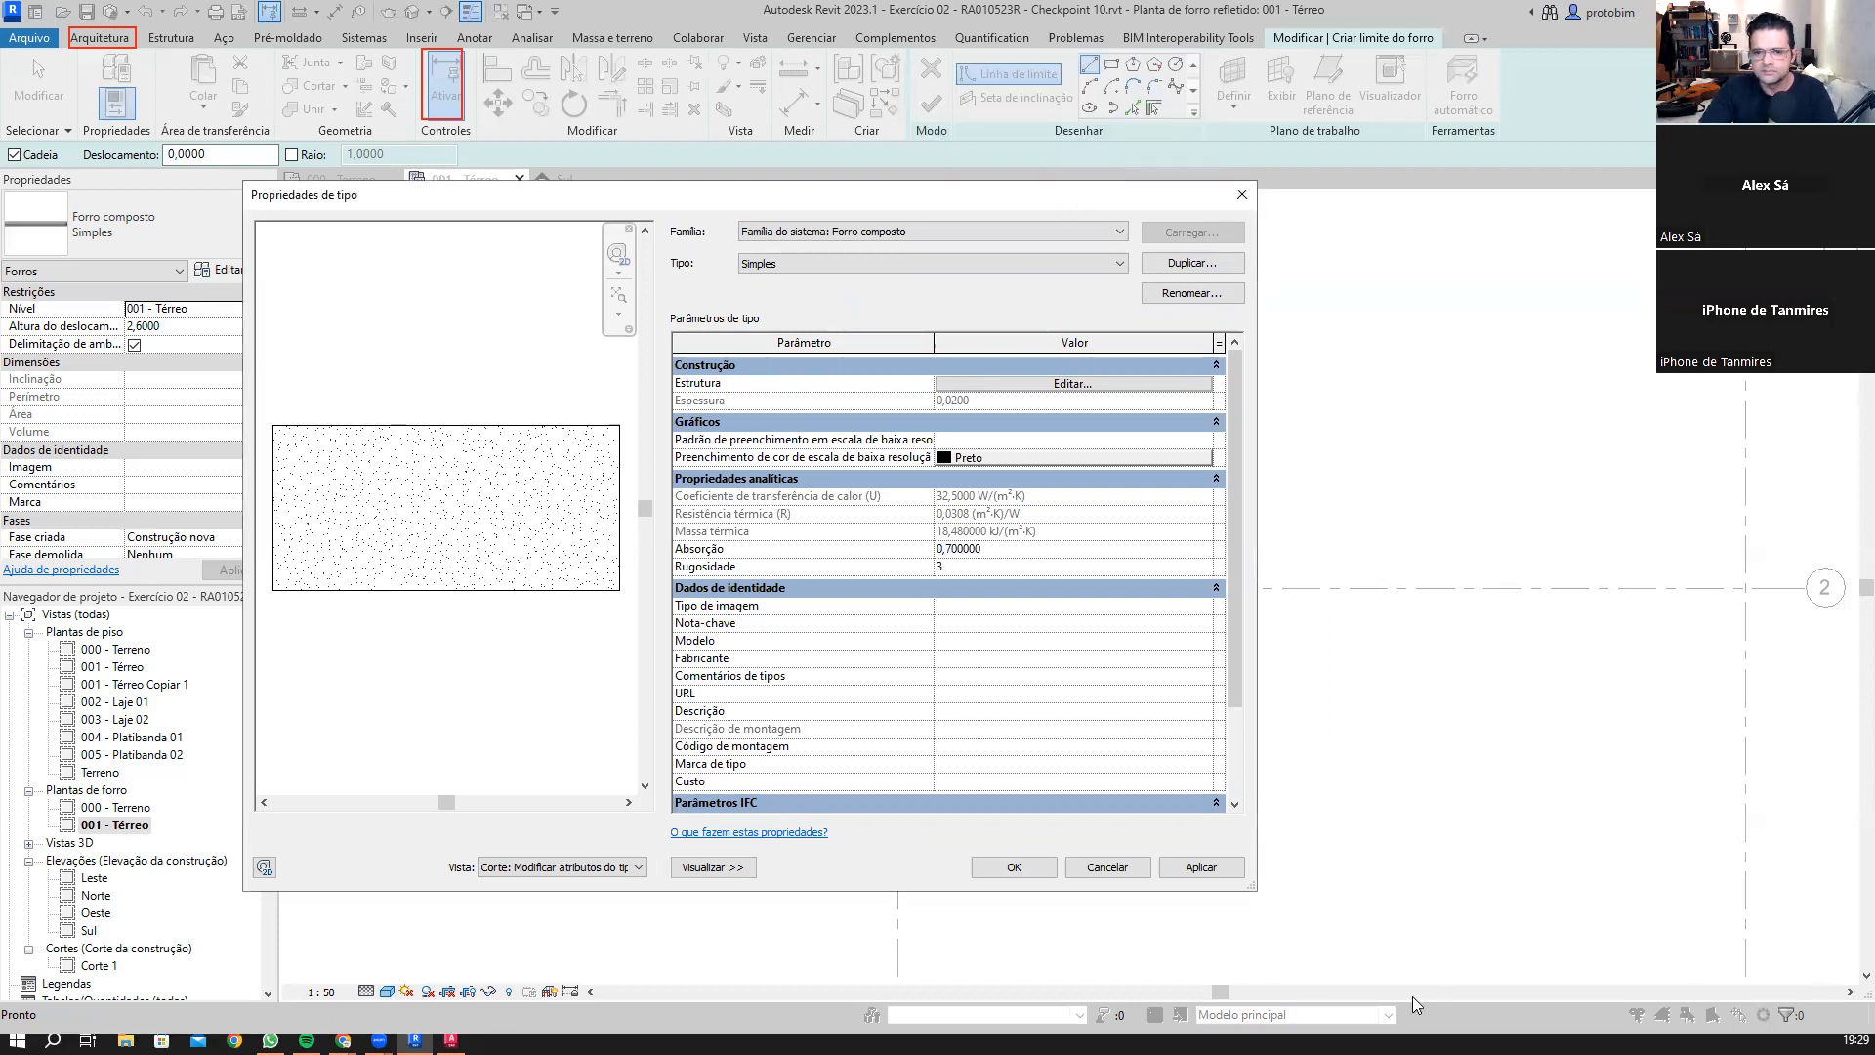
pyautogui.click(1050, 869)
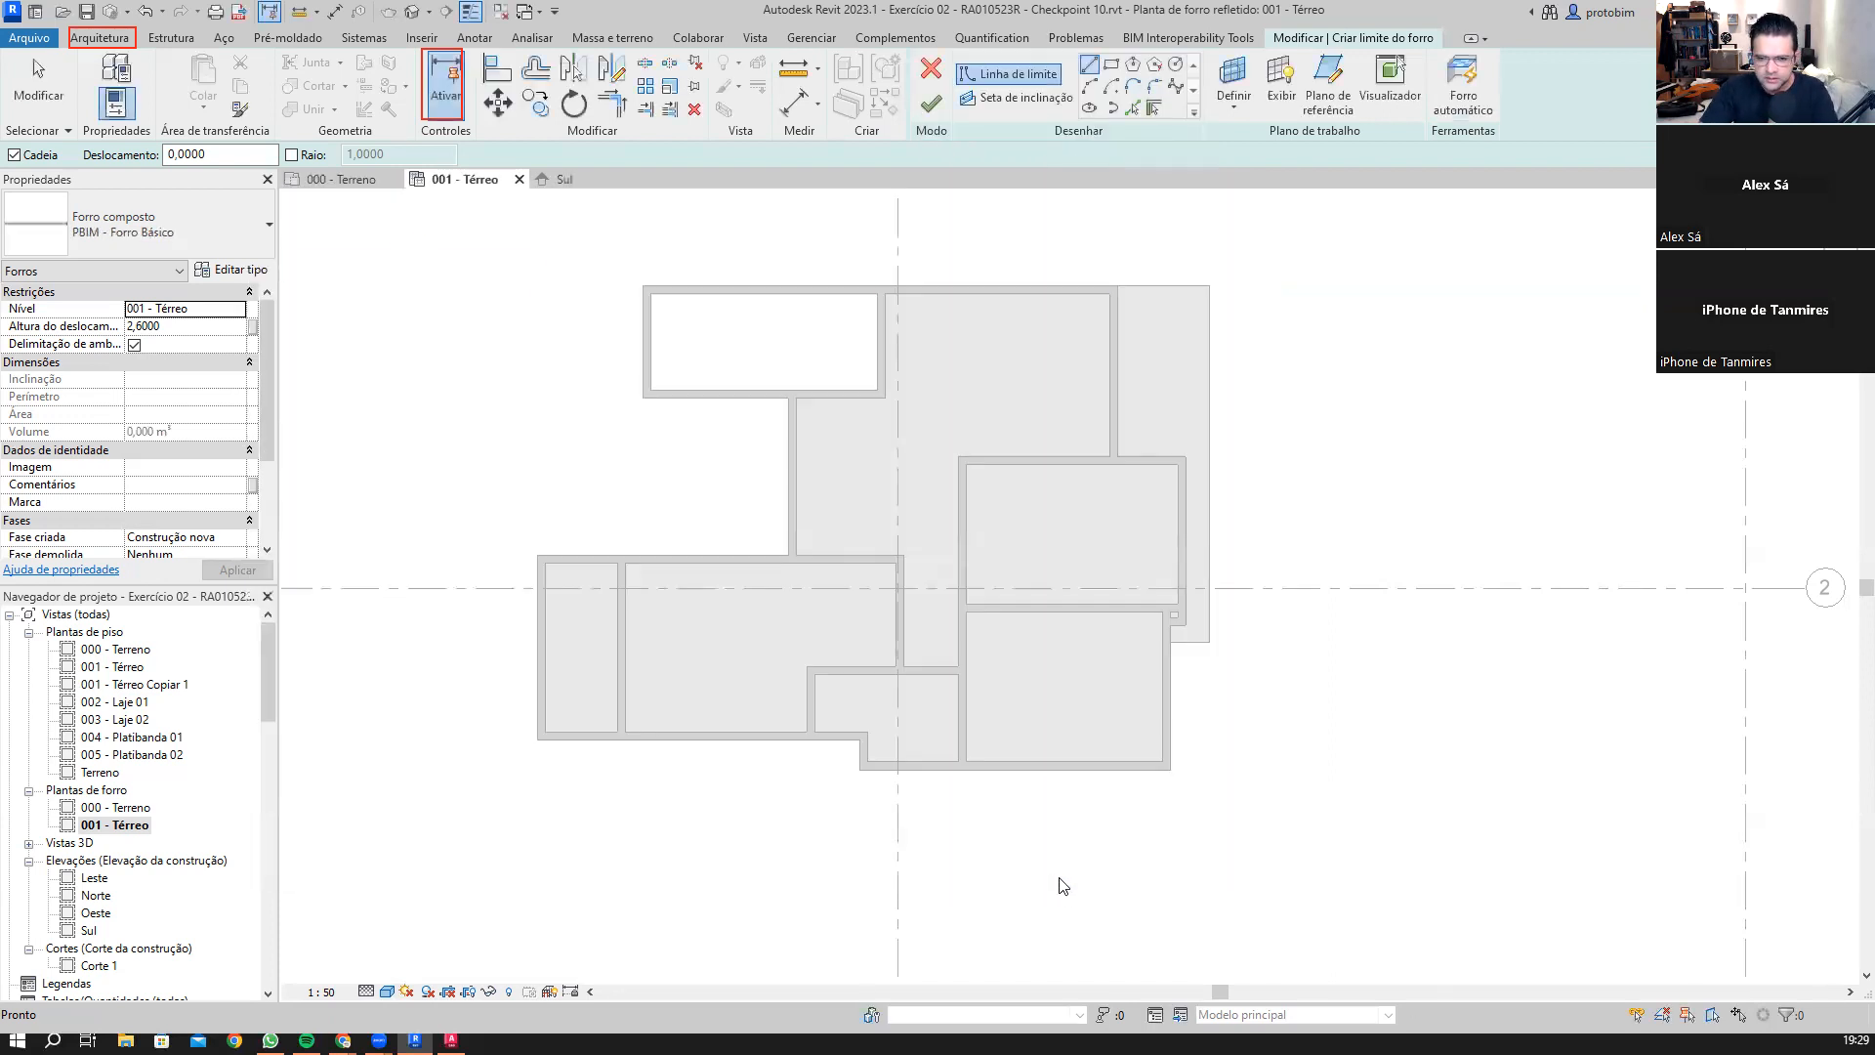
# Step: Sketch a 3,25 by 2,48 m rectangular ceiling boundary along the inner wall faces of the plan's lower-right room
pyautogui.scroll(3, 1207, 882)
pyautogui.scroll(-2, 1206, 882)
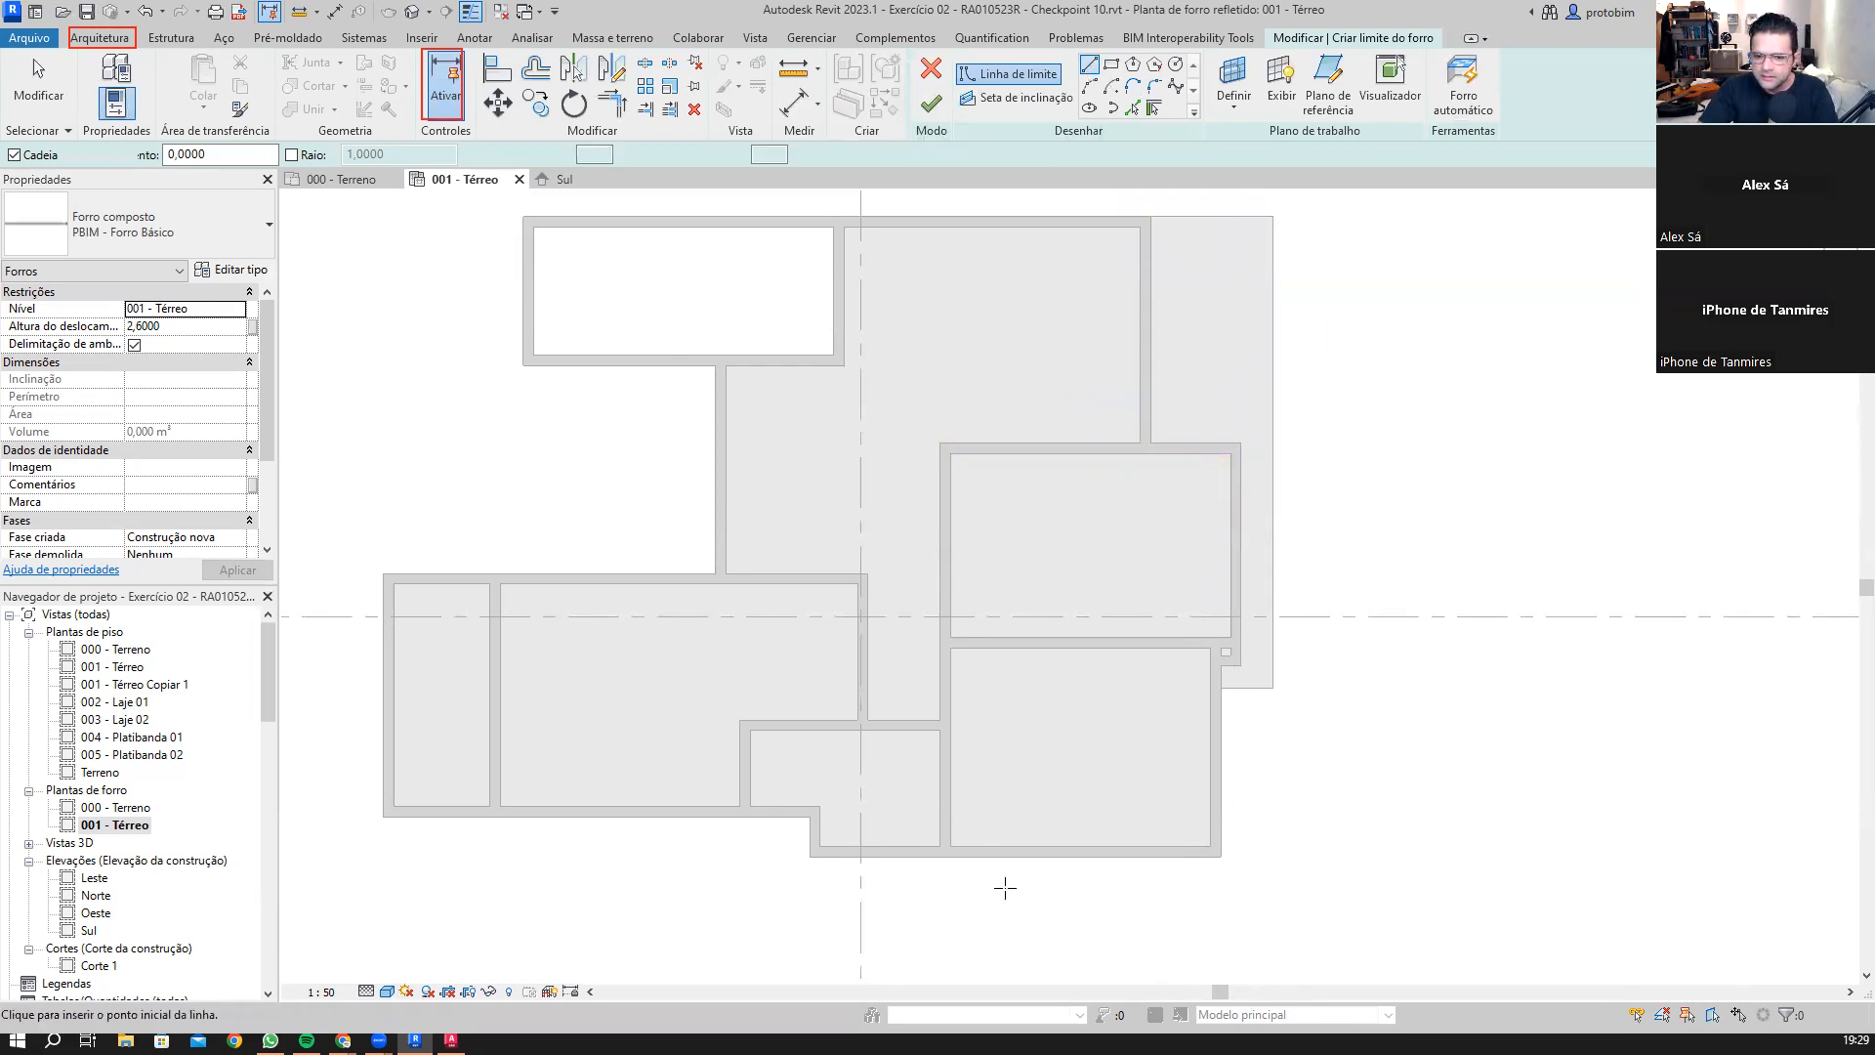
pyautogui.scroll(2, 1042, 891)
pyautogui.click(847, 484)
pyautogui.click(847, 831)
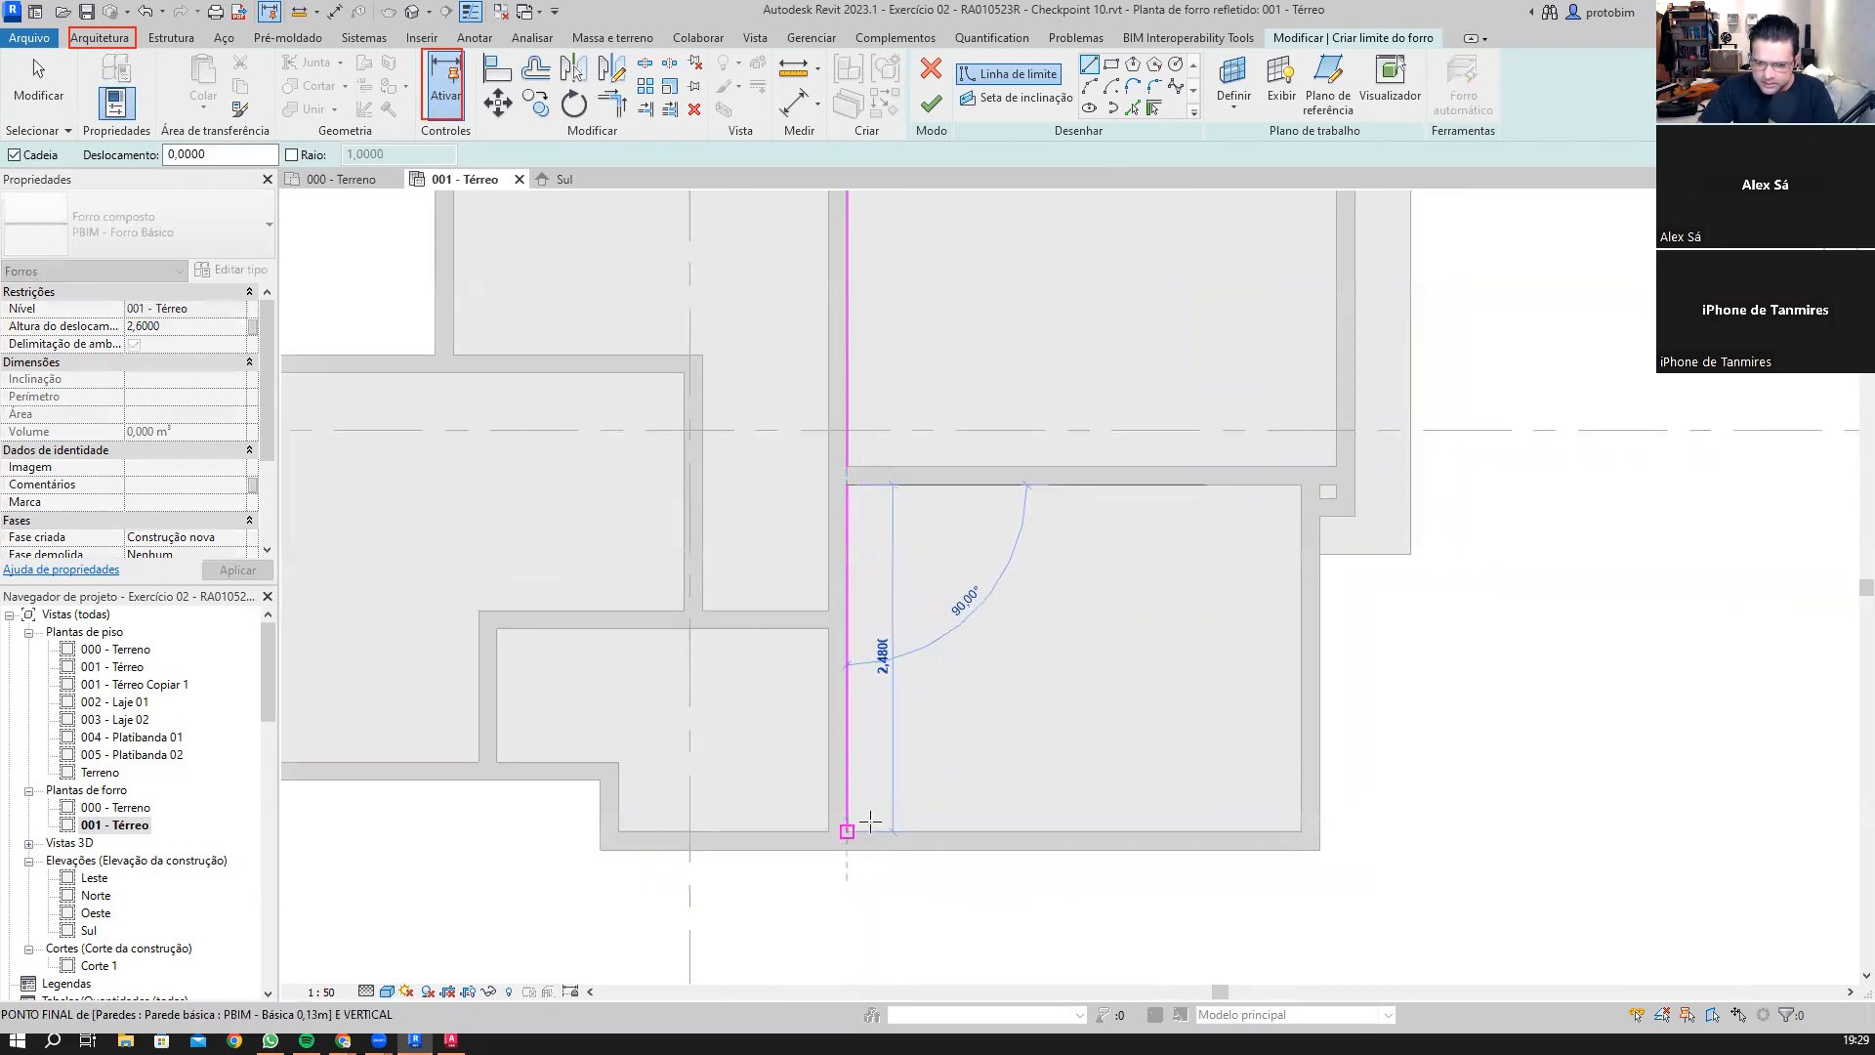
pyautogui.click(1300, 831)
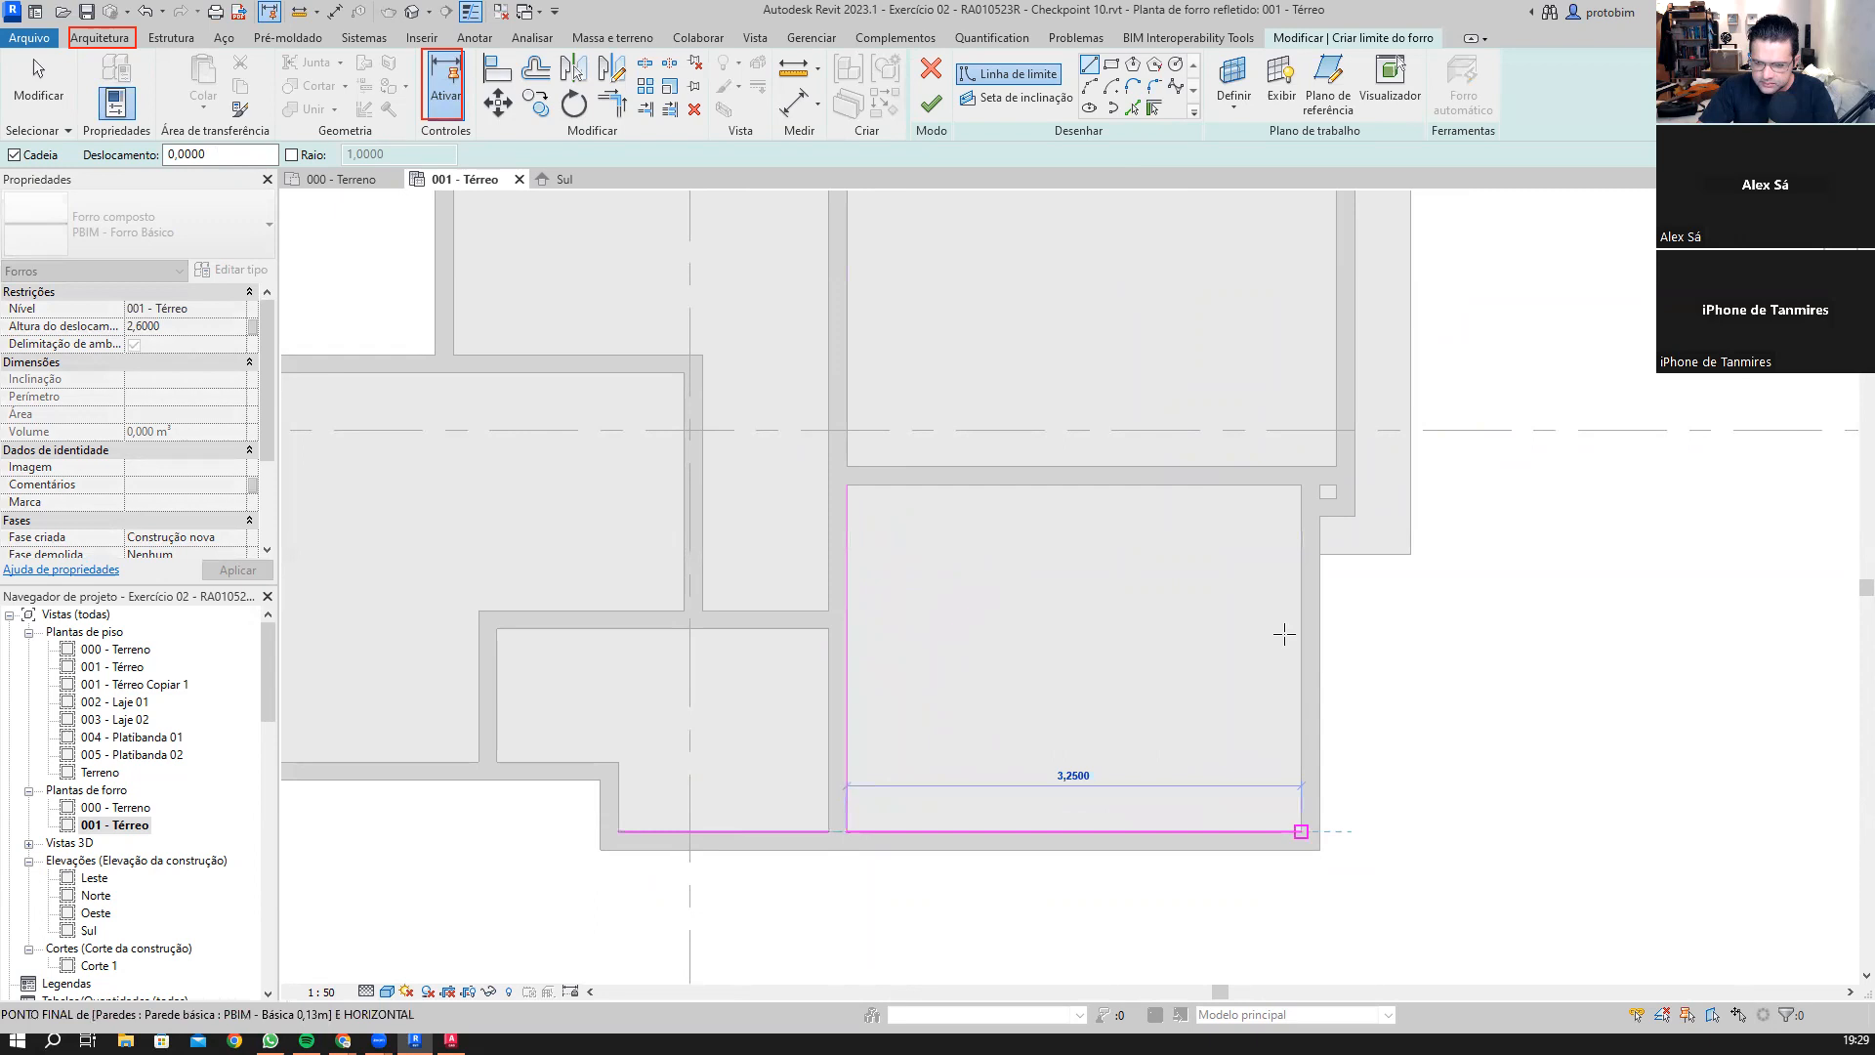
pyautogui.click(1302, 485)
pyautogui.click(848, 485)
pyautogui.press('Escape')
pyautogui.press('Escape')
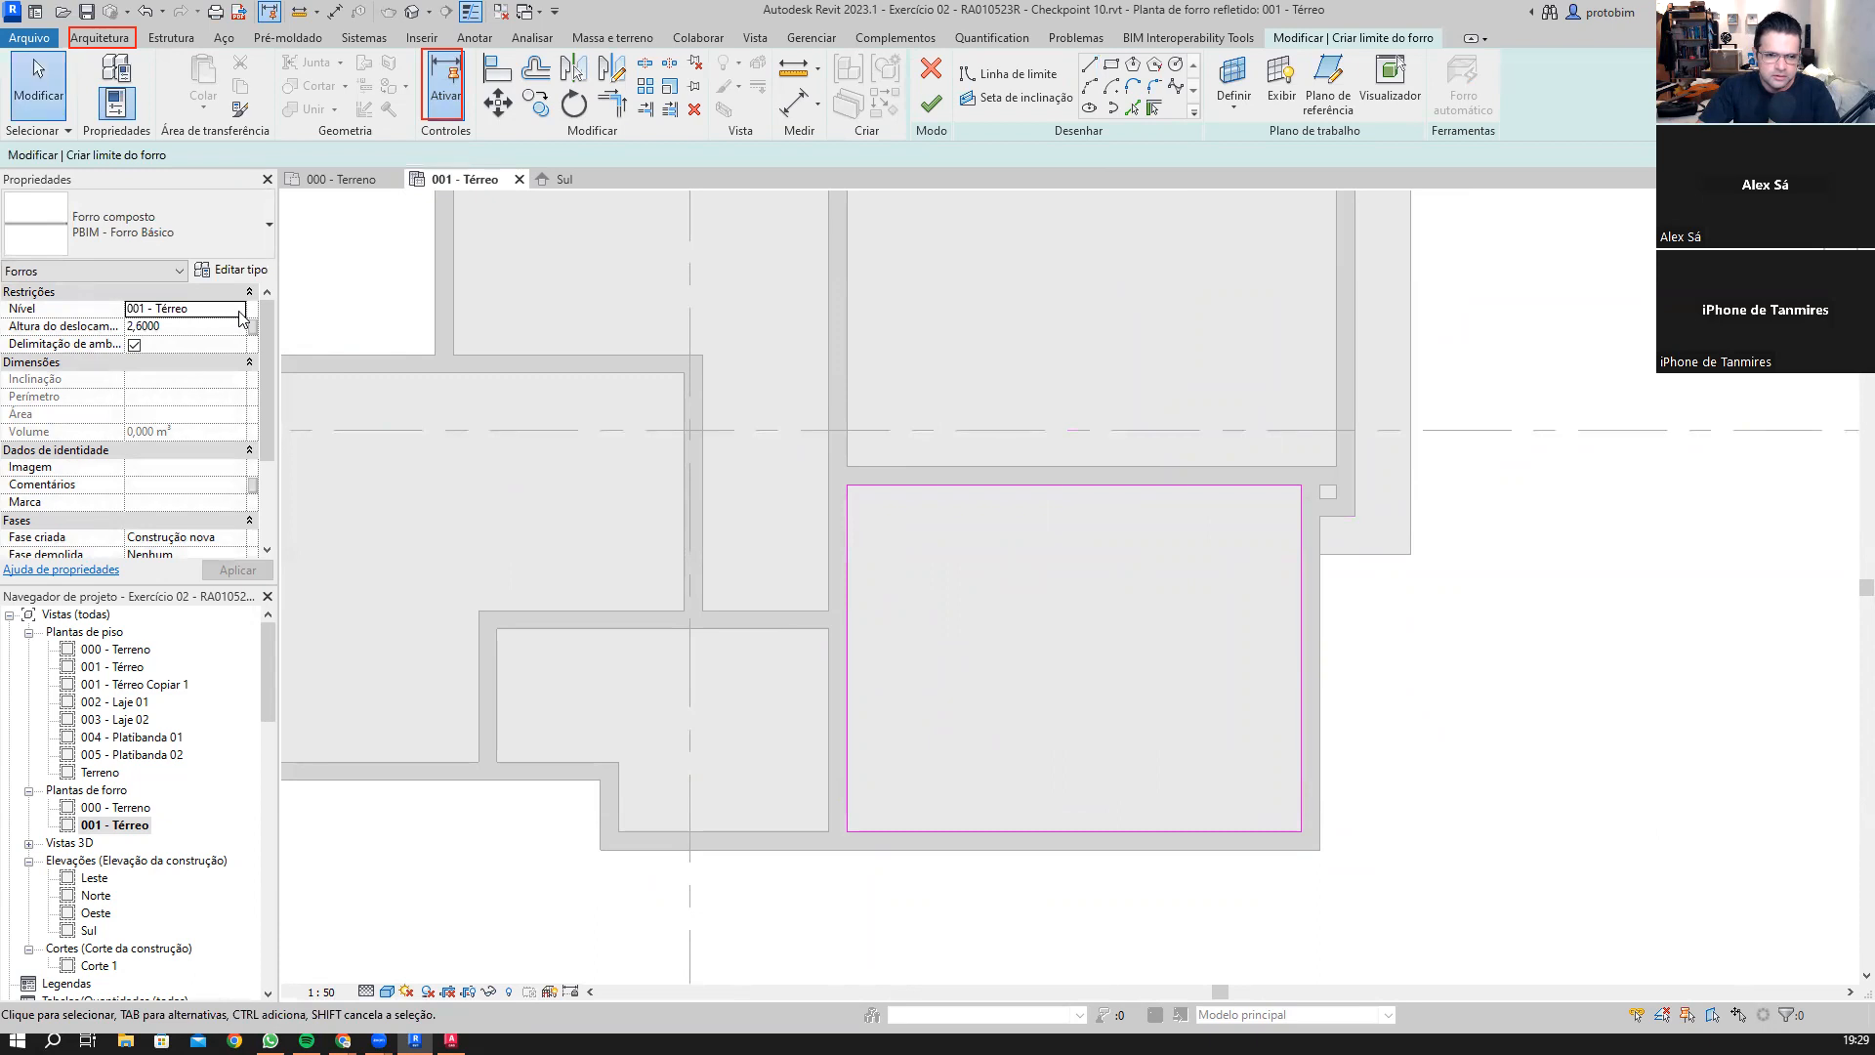
# Step: Set the ceiling's level to ref - Forro and its height offset from that level to 0,0000
pyautogui.click(238, 308)
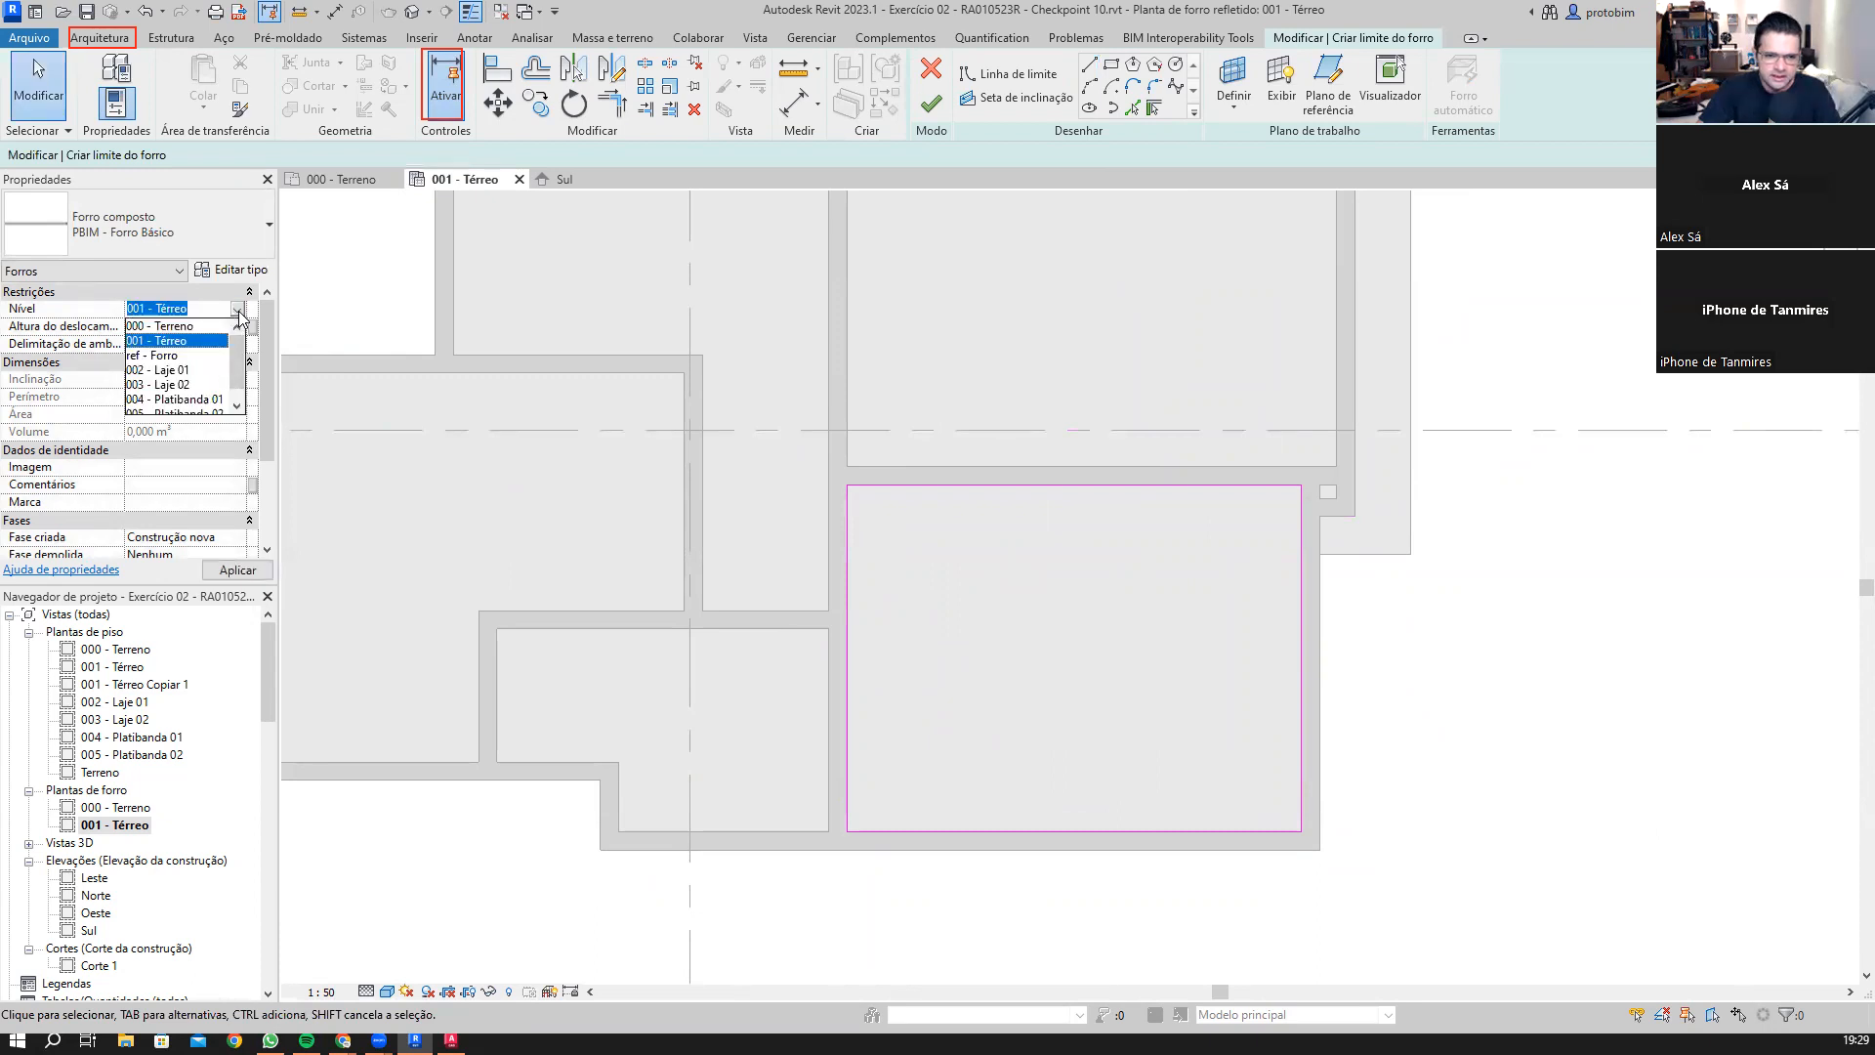
pyautogui.click(236, 406)
pyautogui.moveTo(234, 381); pyautogui.dragTo(234, 367)
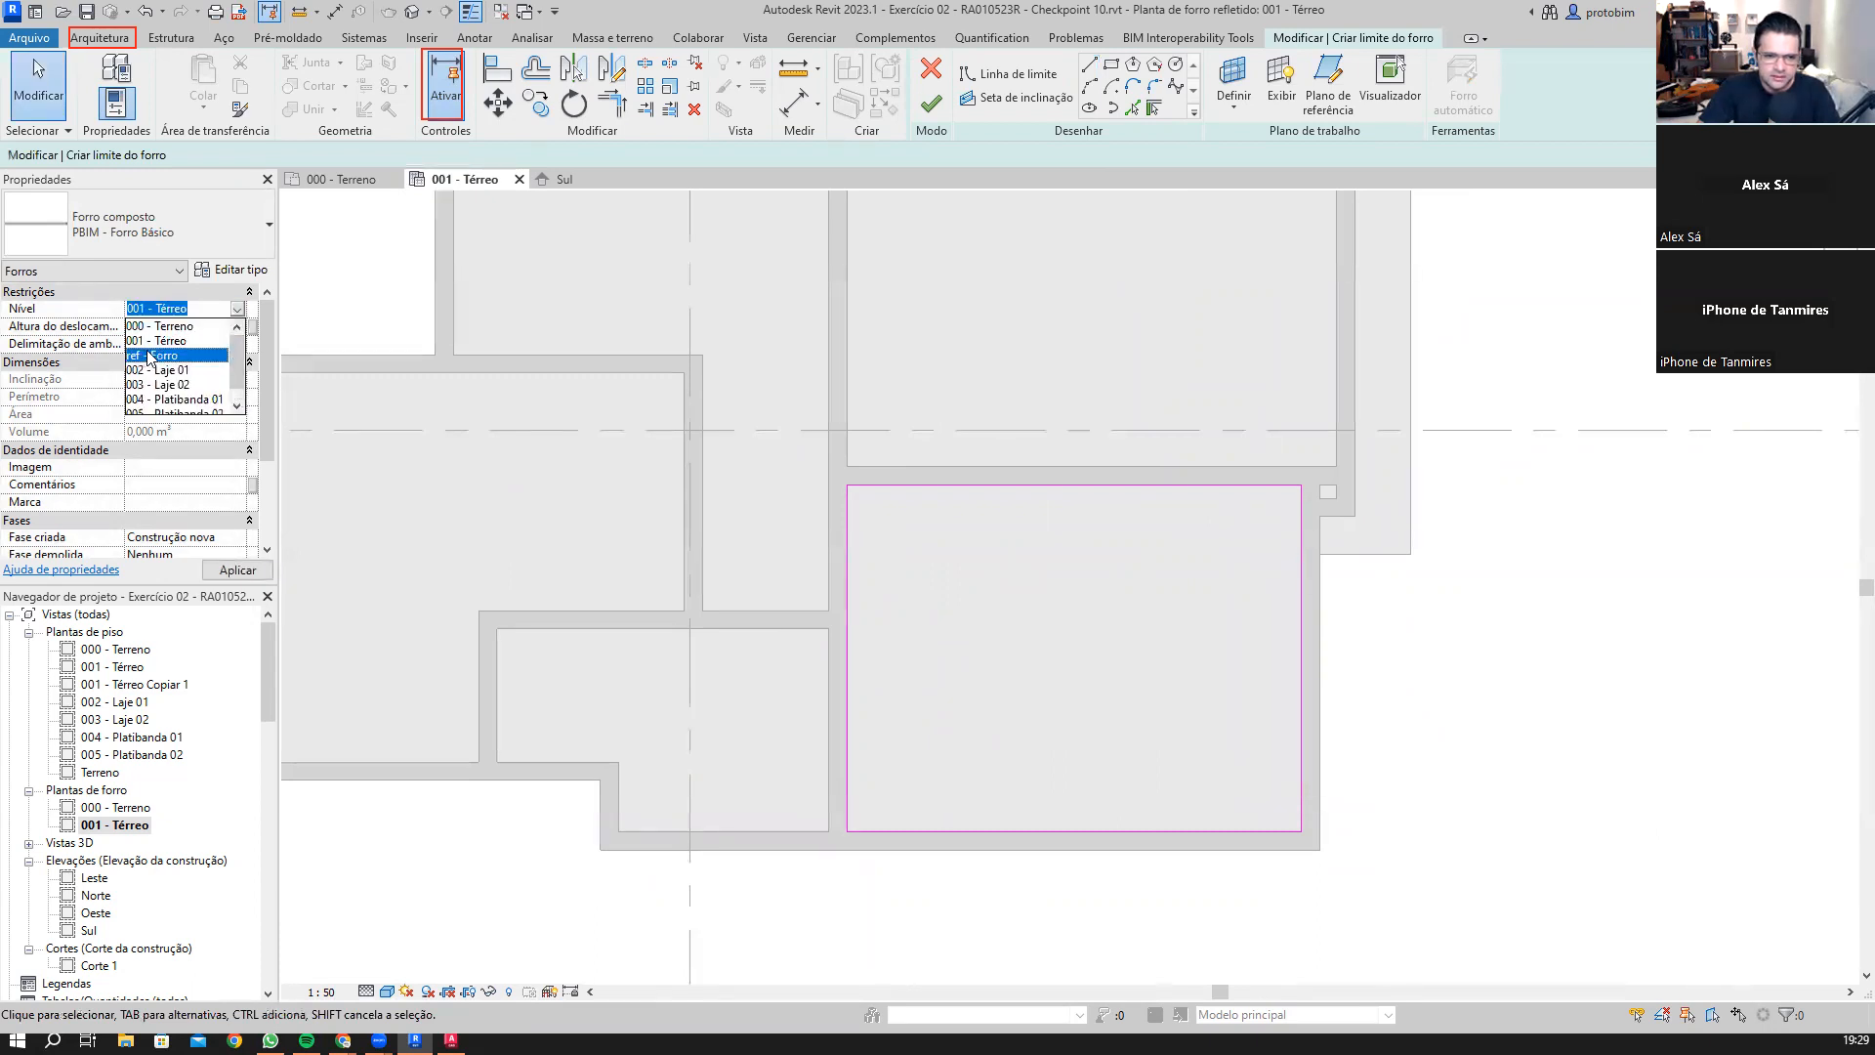
pyautogui.click(168, 356)
pyautogui.click(197, 324)
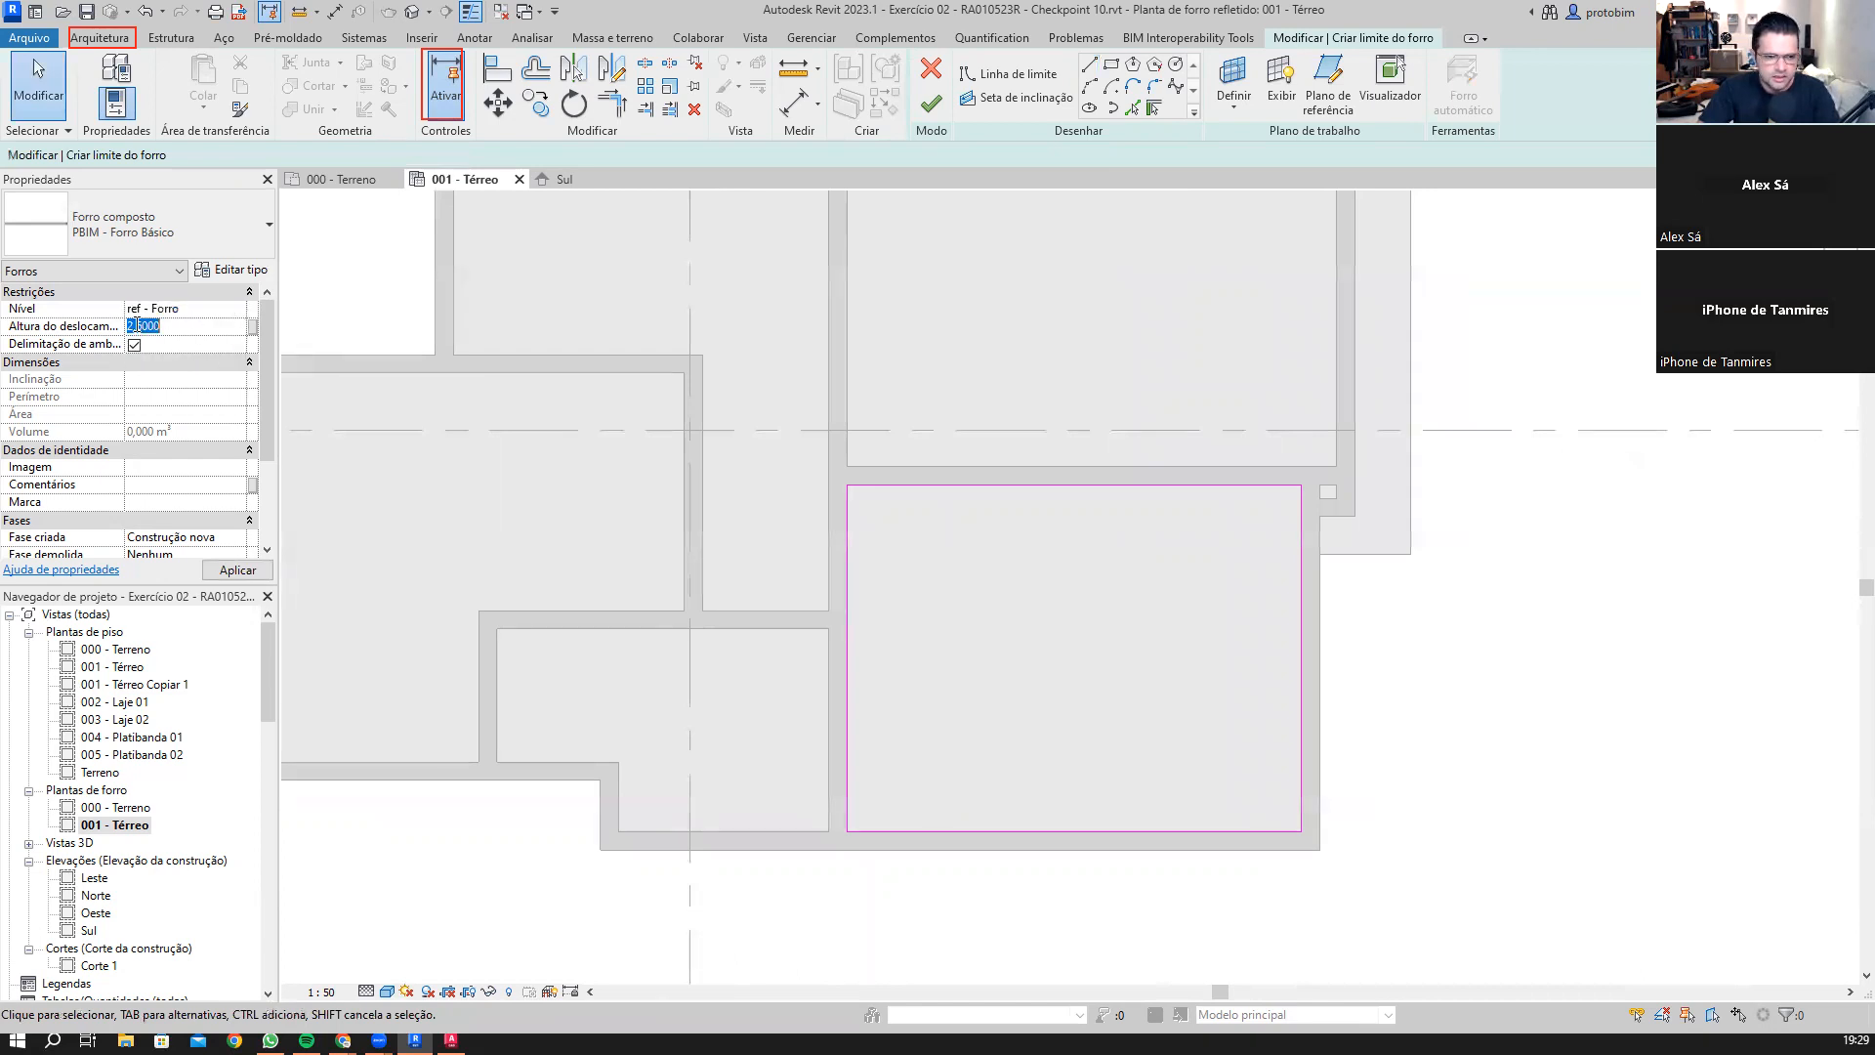
pyautogui.click(200, 347)
pyautogui.scroll(-2, 1404, 910)
pyautogui.scroll(3, 818, 347)
pyautogui.moveTo(830, 449); pyautogui.dragTo(820, 291, button='middle')
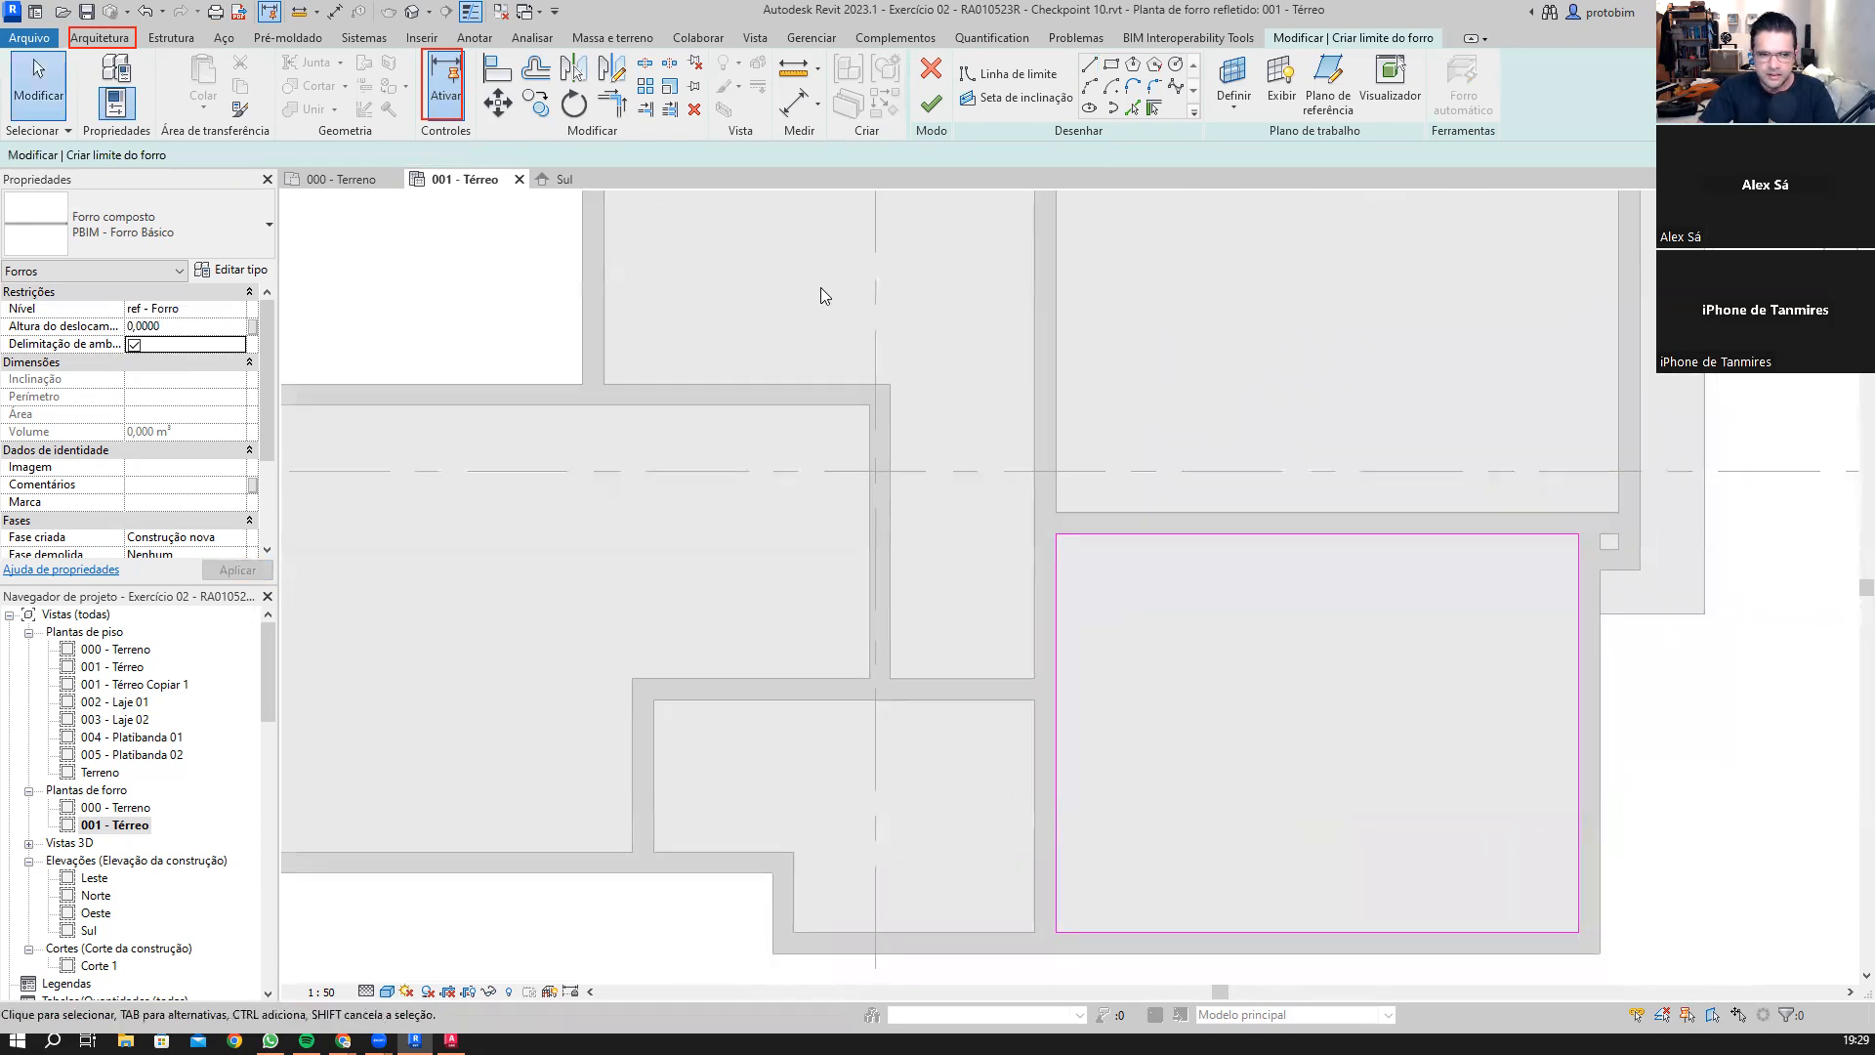
pyautogui.scroll(-1, 820, 292)
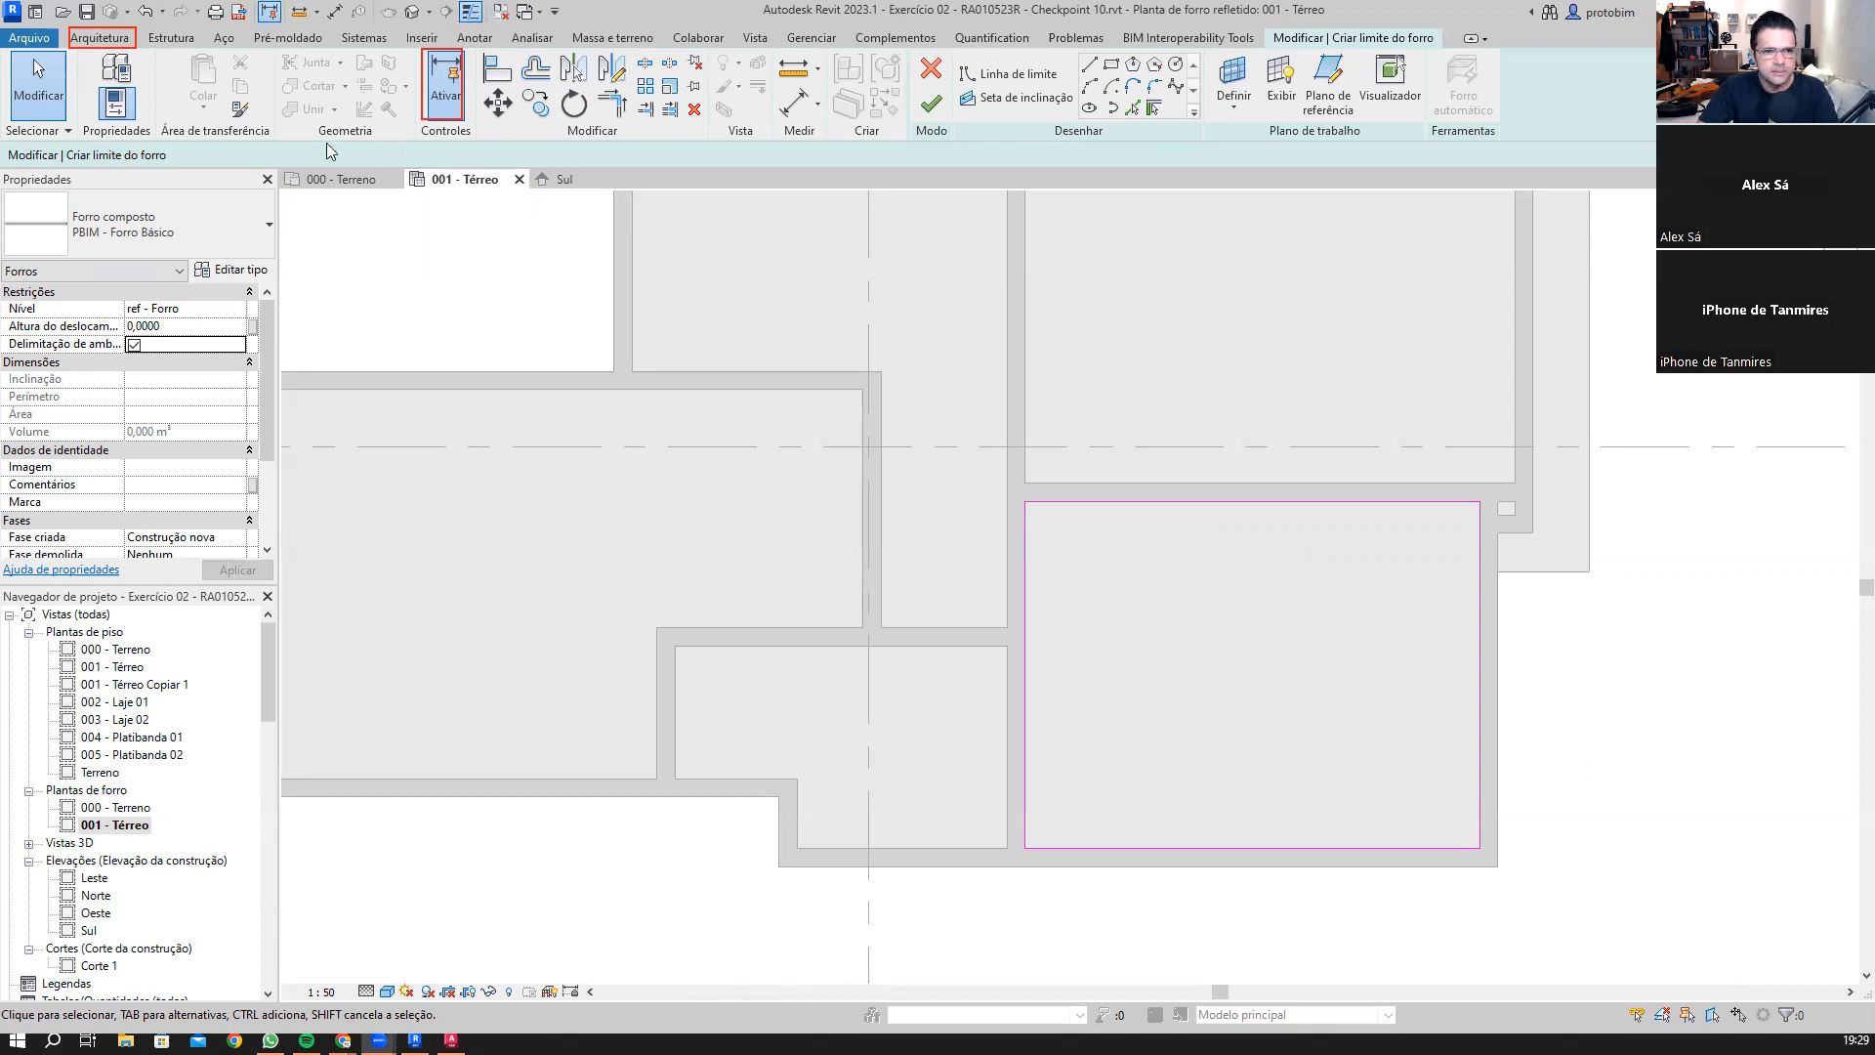
pyautogui.click(102, 39)
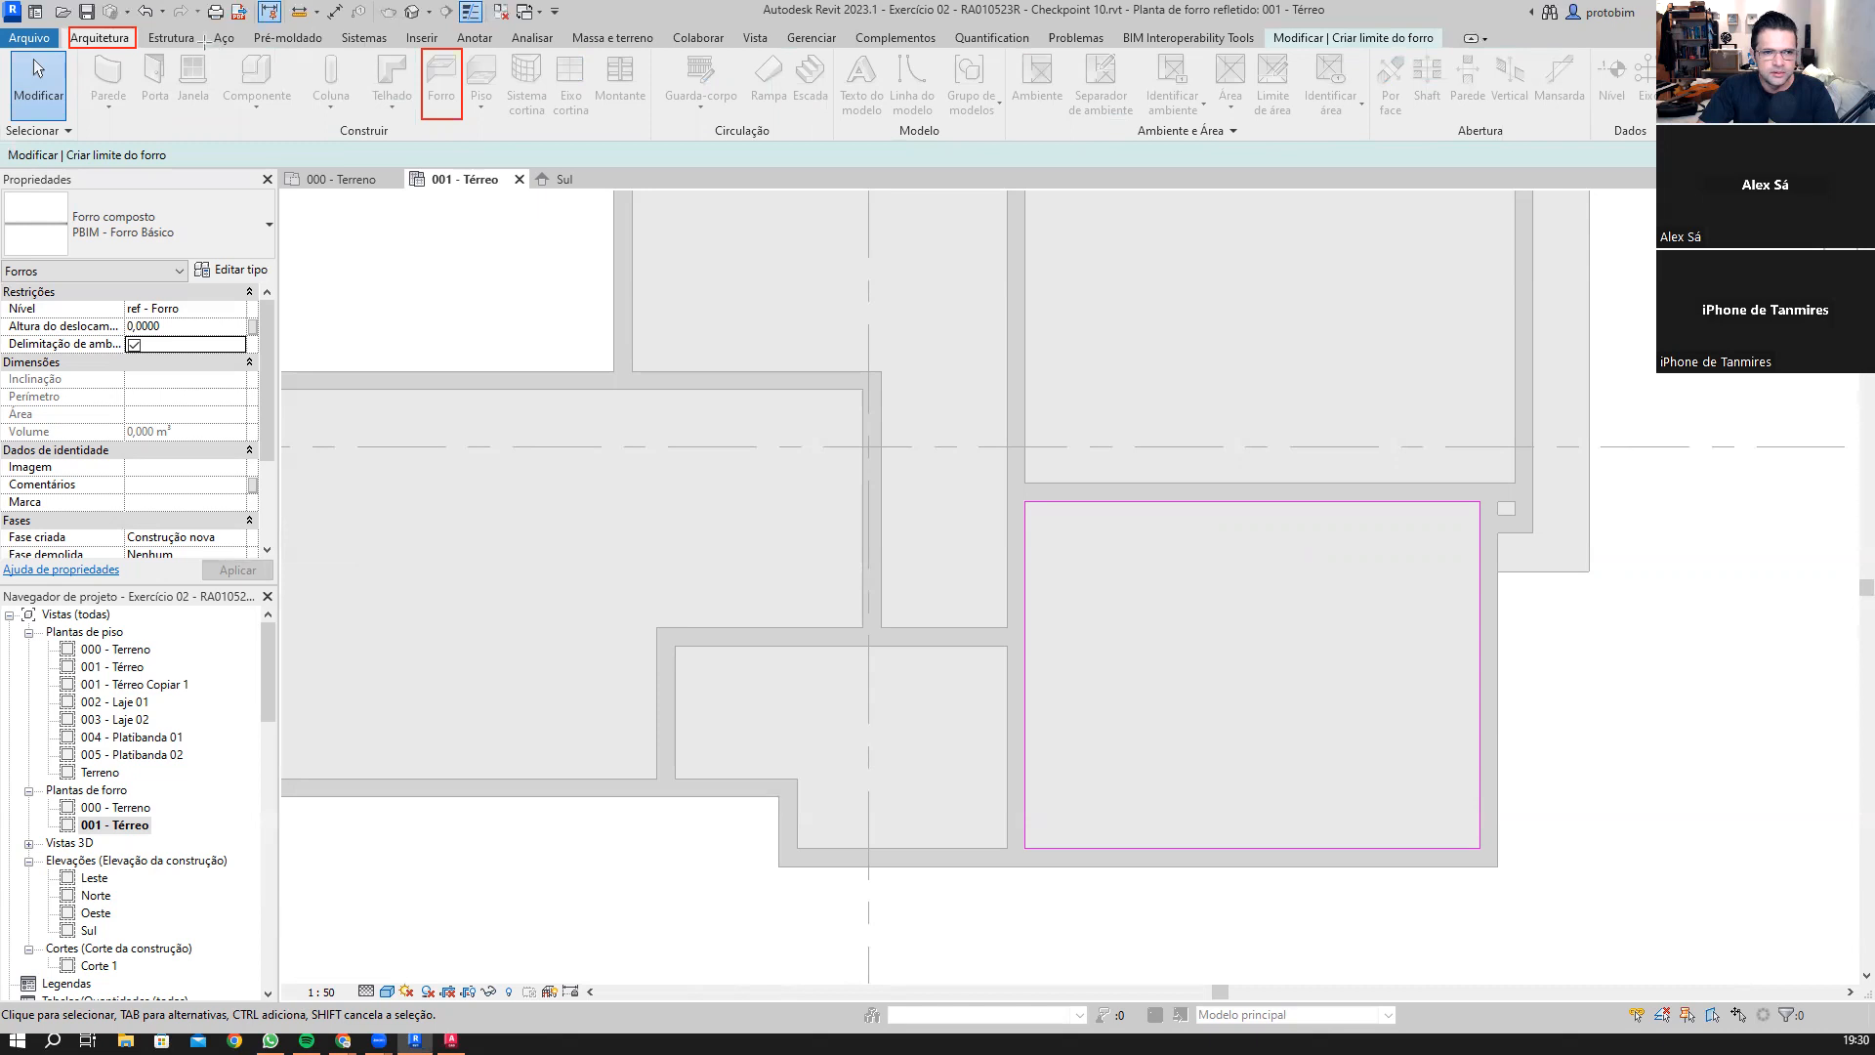
pyautogui.moveTo(139, 46); pyautogui.dragTo(409, 83)
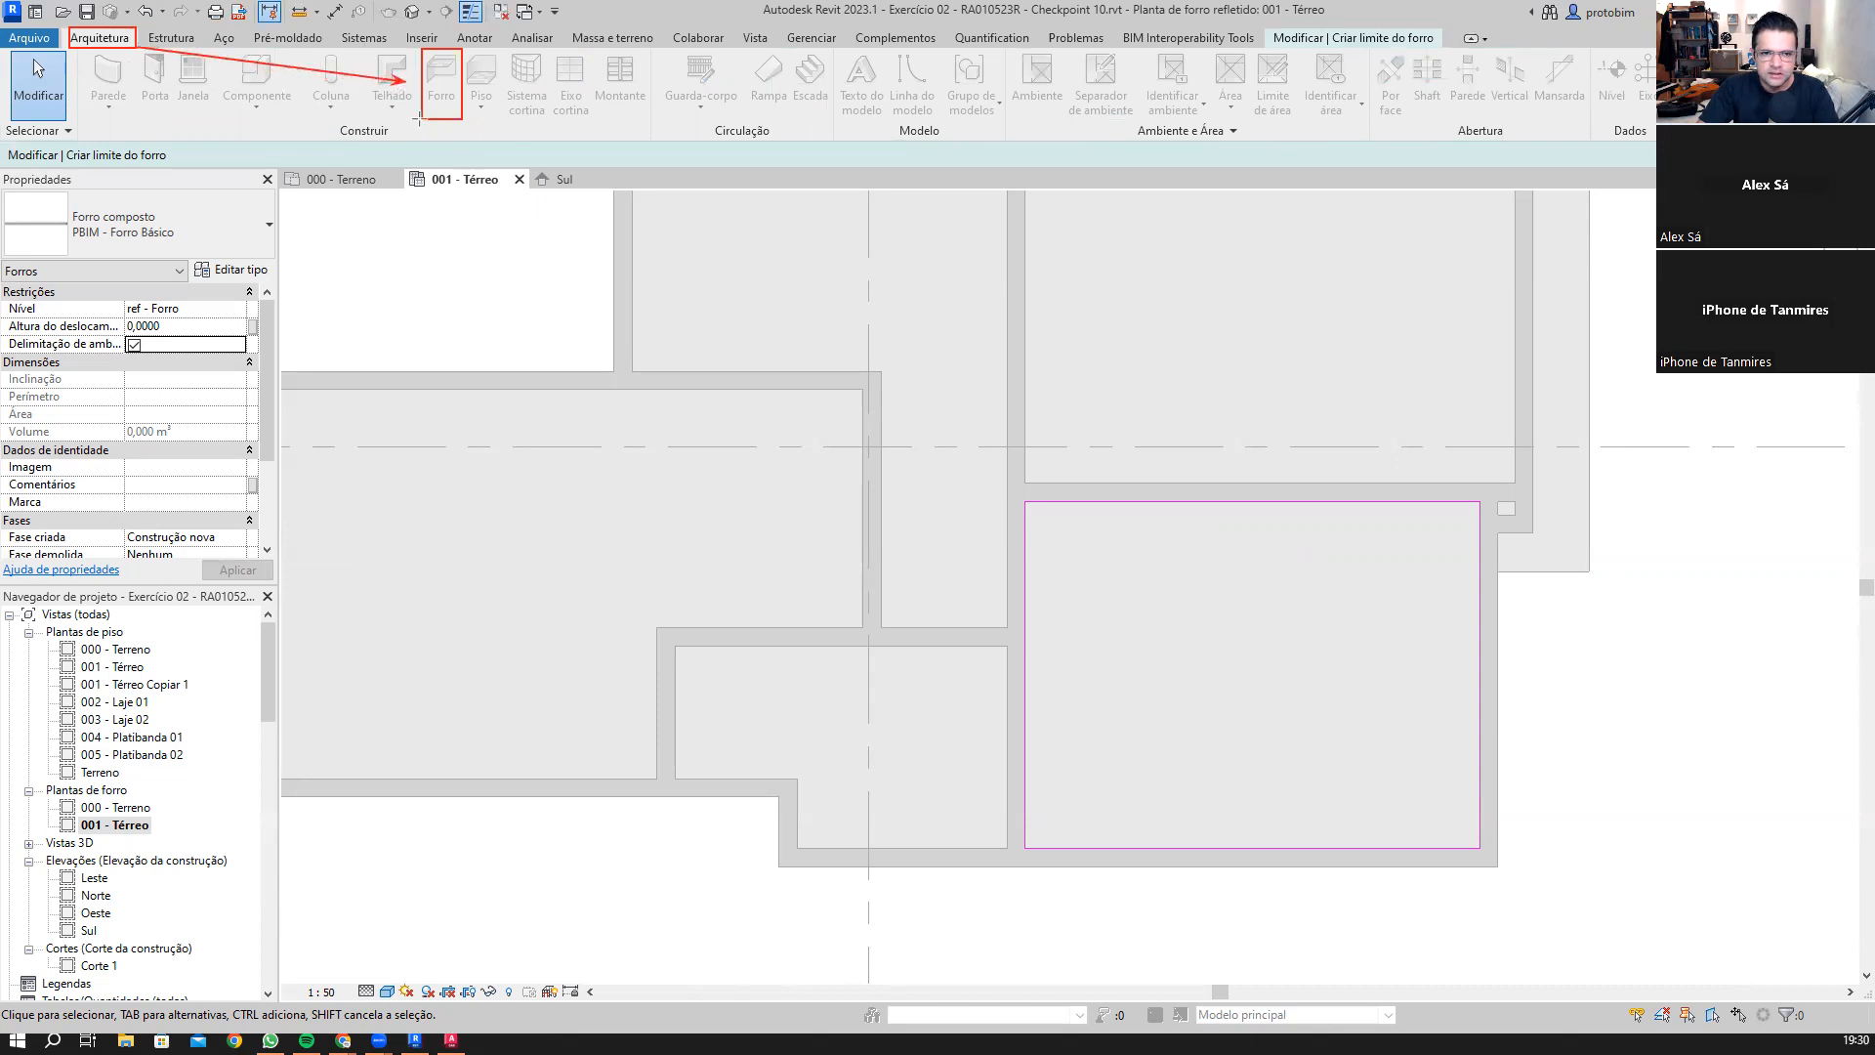
pyautogui.moveTo(419, 119)
pyautogui.mouseDown()
pyautogui.moveTo(342, 224)
pyautogui.moveTo(249, 205)
pyautogui.mouseUp()
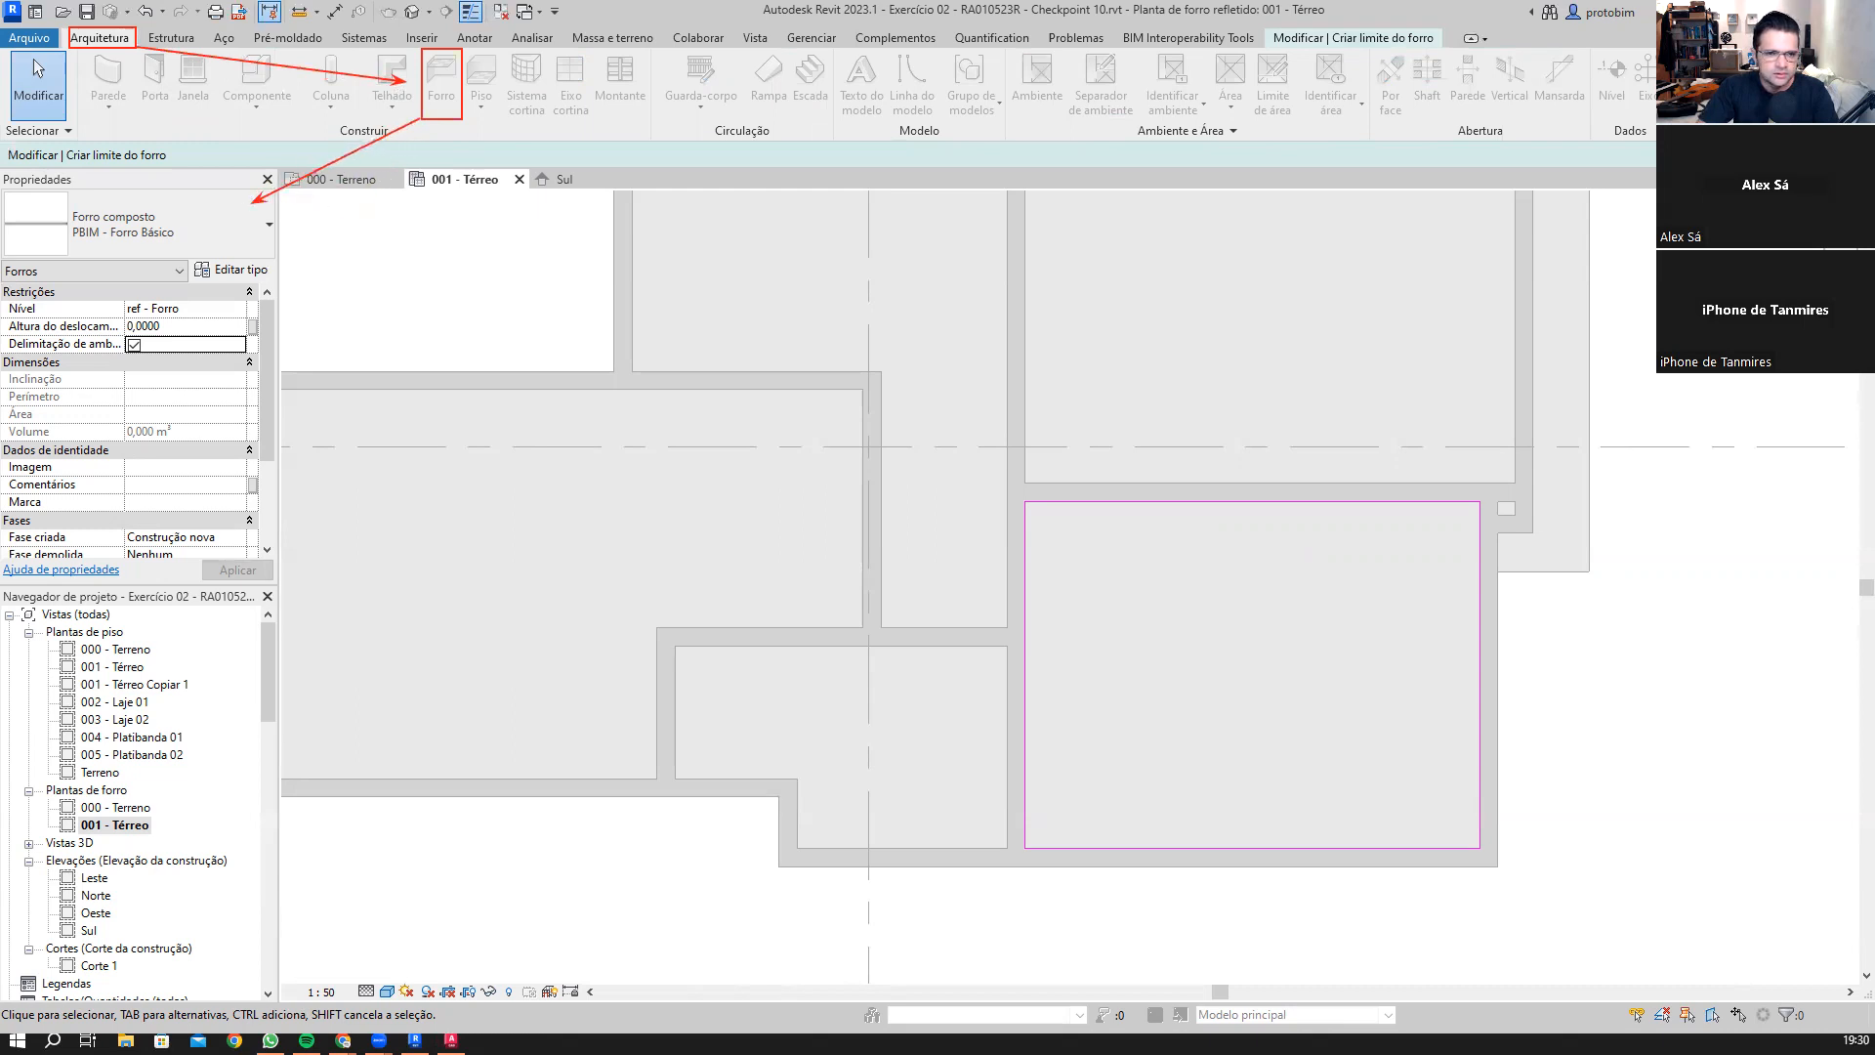
pyautogui.moveTo(213, 233); pyautogui.dragTo(237, 256)
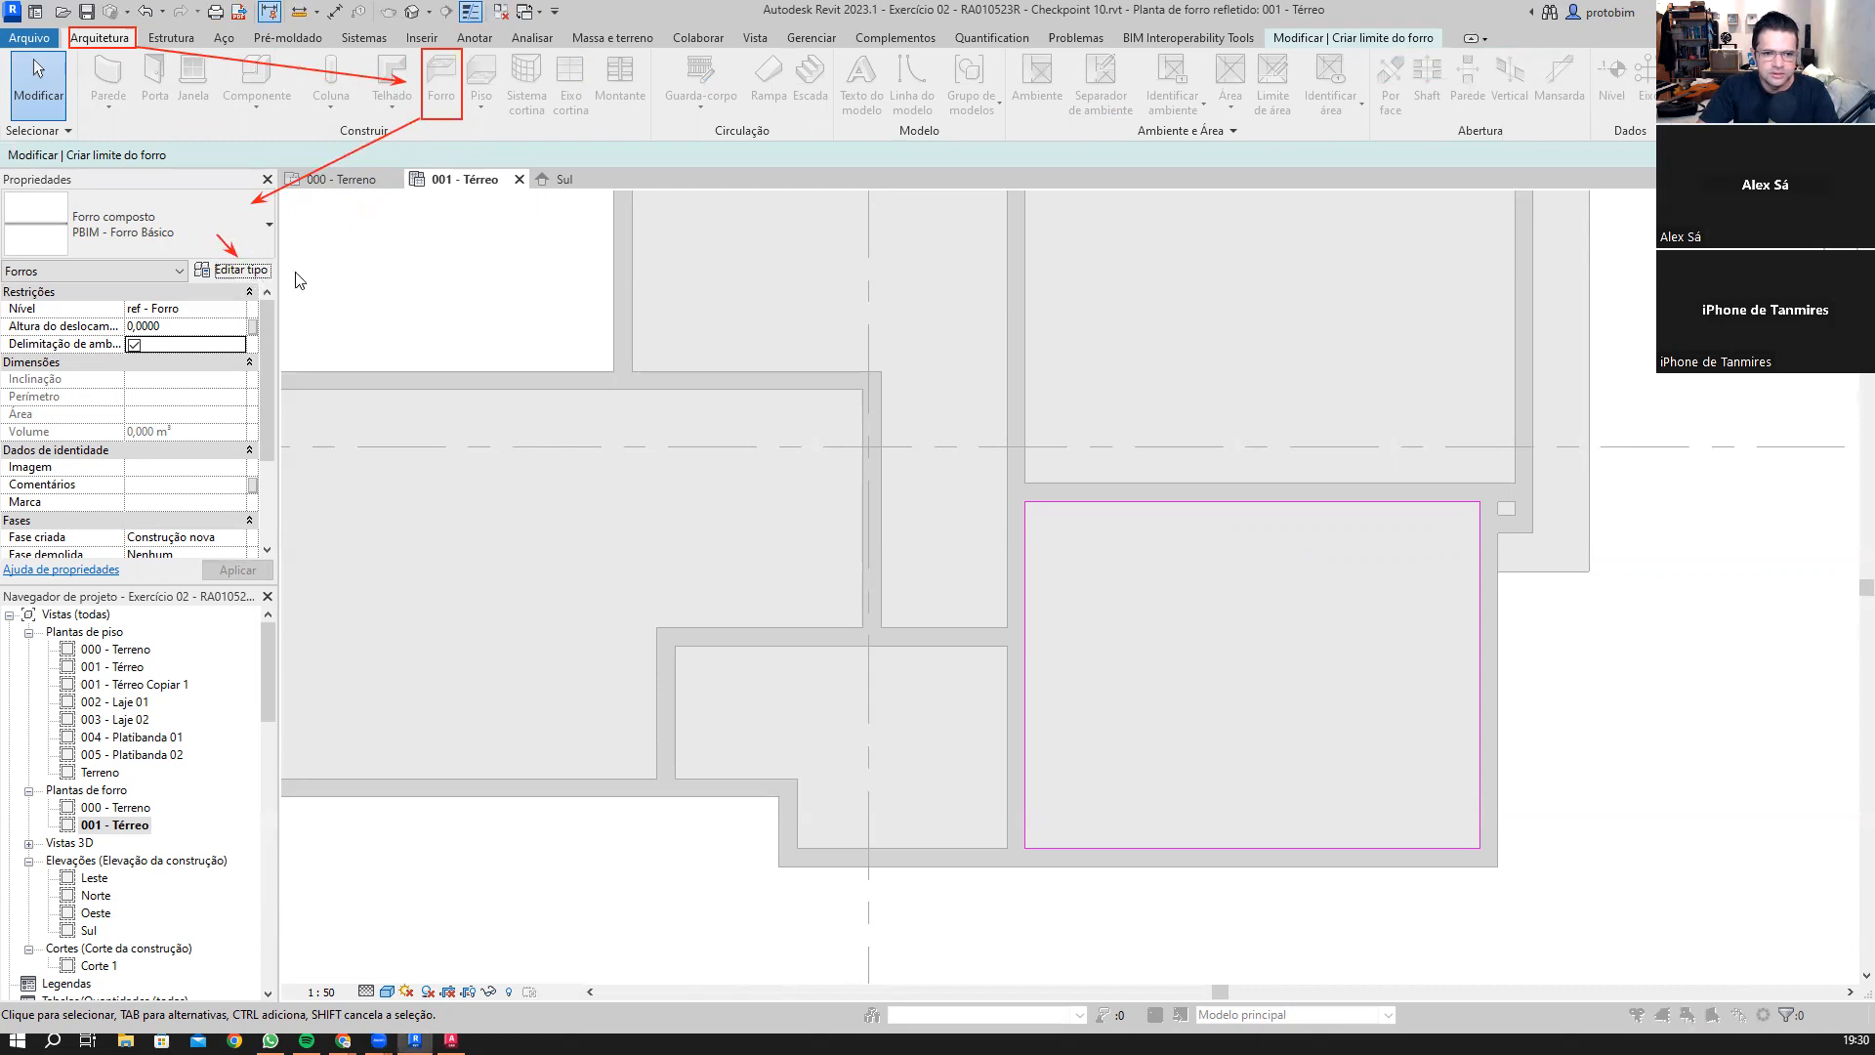
# Step: Review the gypsum board layer's material and thickness in the PBIM - Forro Básico type's structure, and close the type settings
pyautogui.click(232, 270)
pyautogui.click(1061, 408)
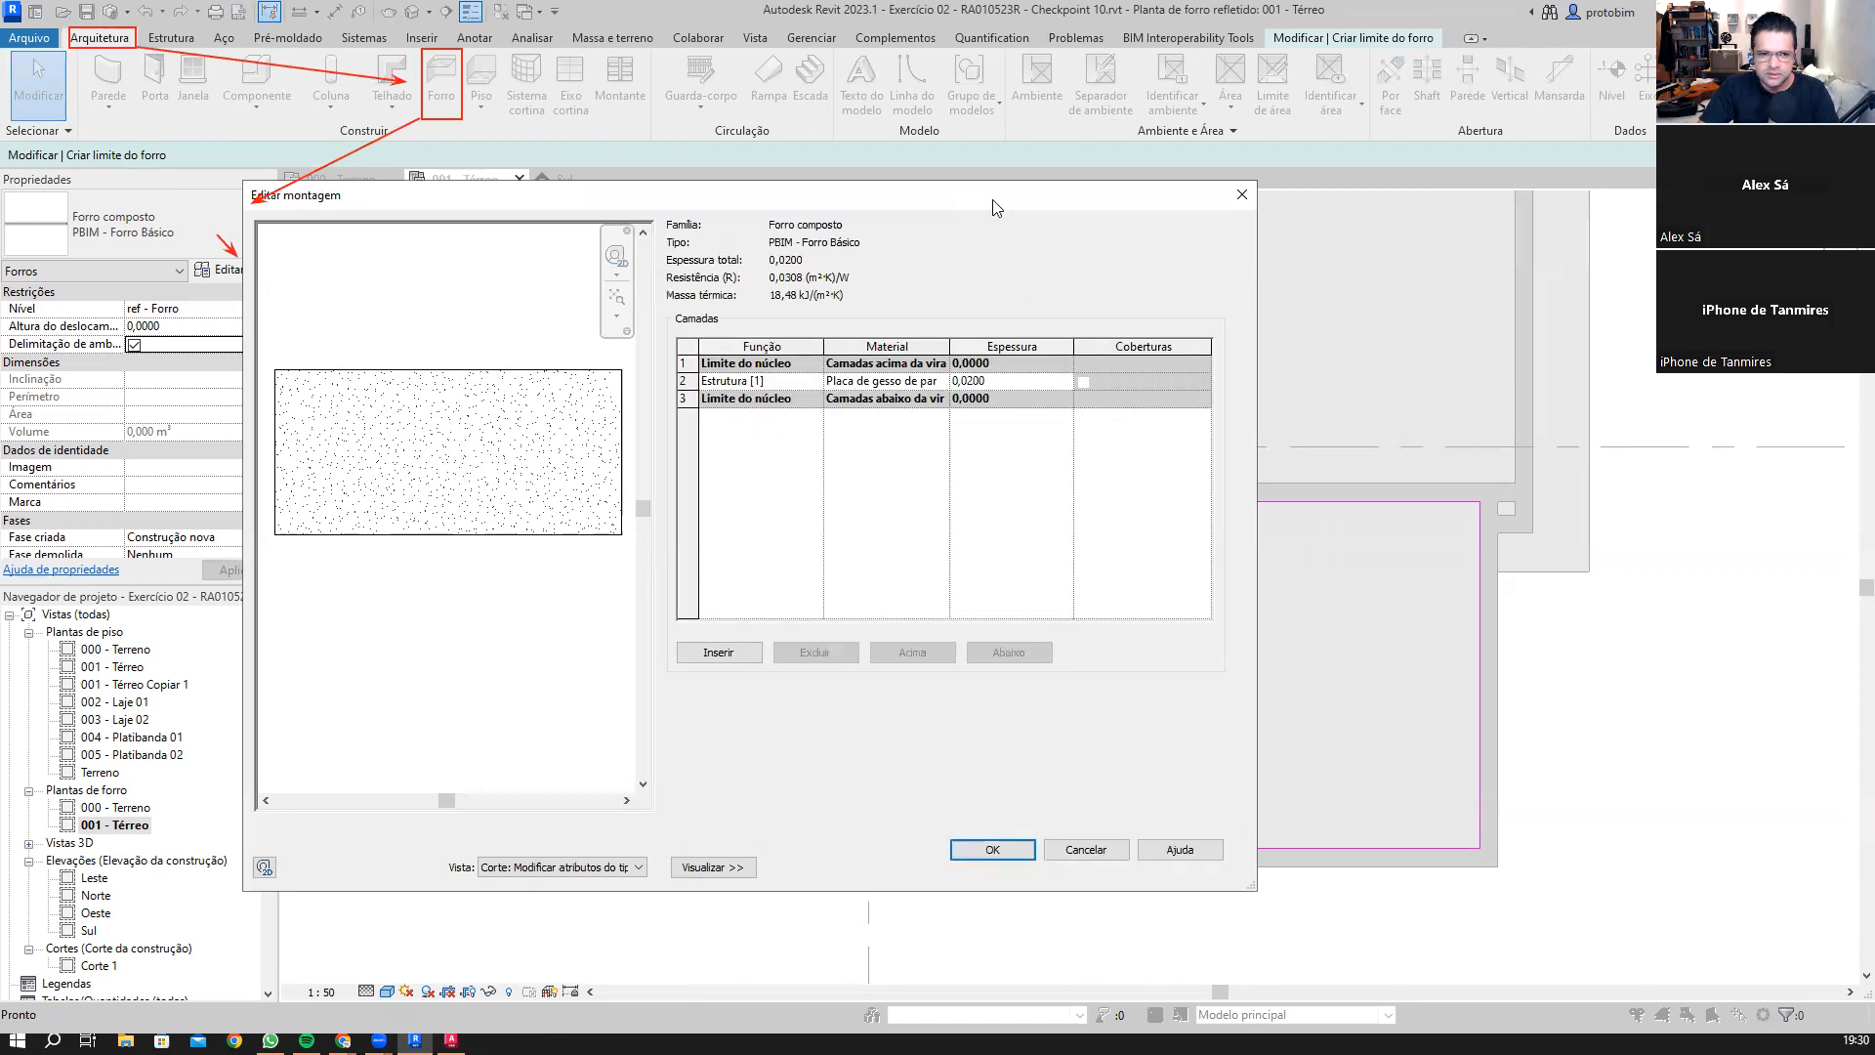
pyautogui.moveTo(993, 207); pyautogui.dragTo(1284, 221)
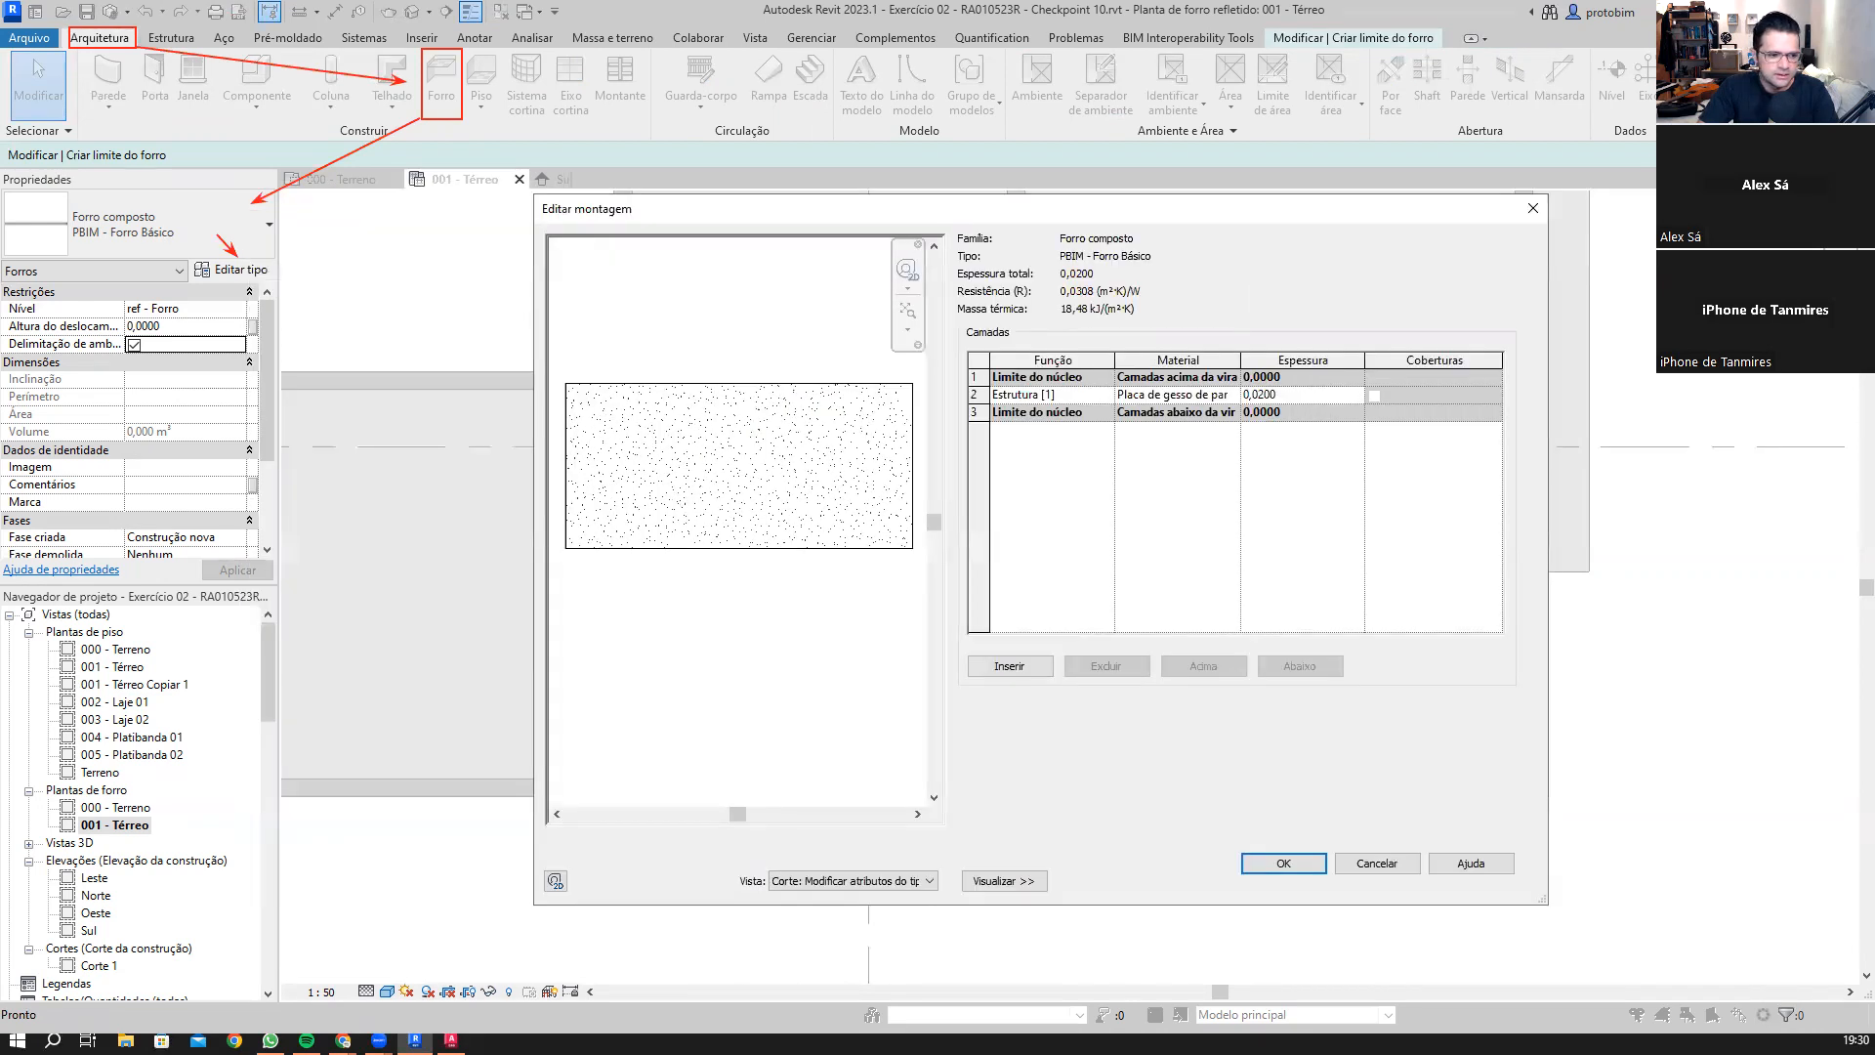
pyautogui.moveTo(289, 277)
pyautogui.mouseDown()
pyautogui.moveTo(1017, 342)
pyautogui.moveTo(964, 393)
pyautogui.mouseUp()
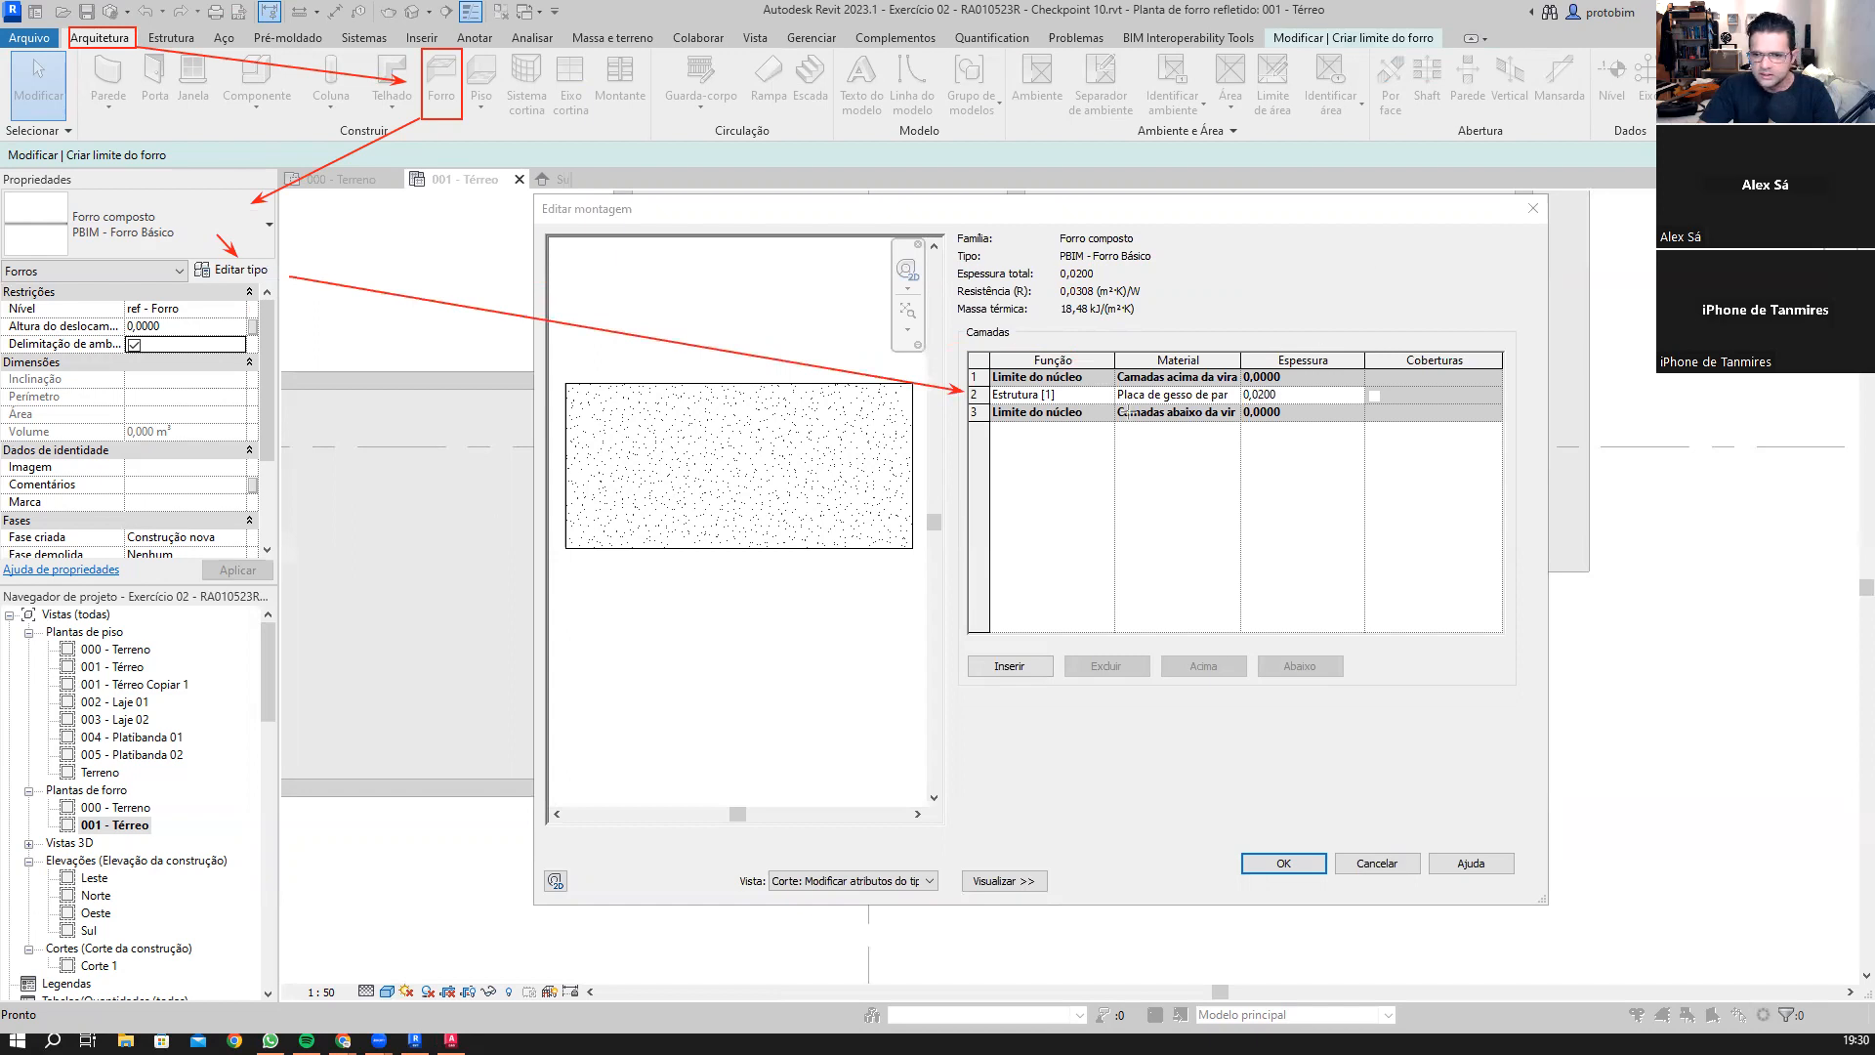
pyautogui.moveTo(1119, 395); pyautogui.dragTo(1292, 395)
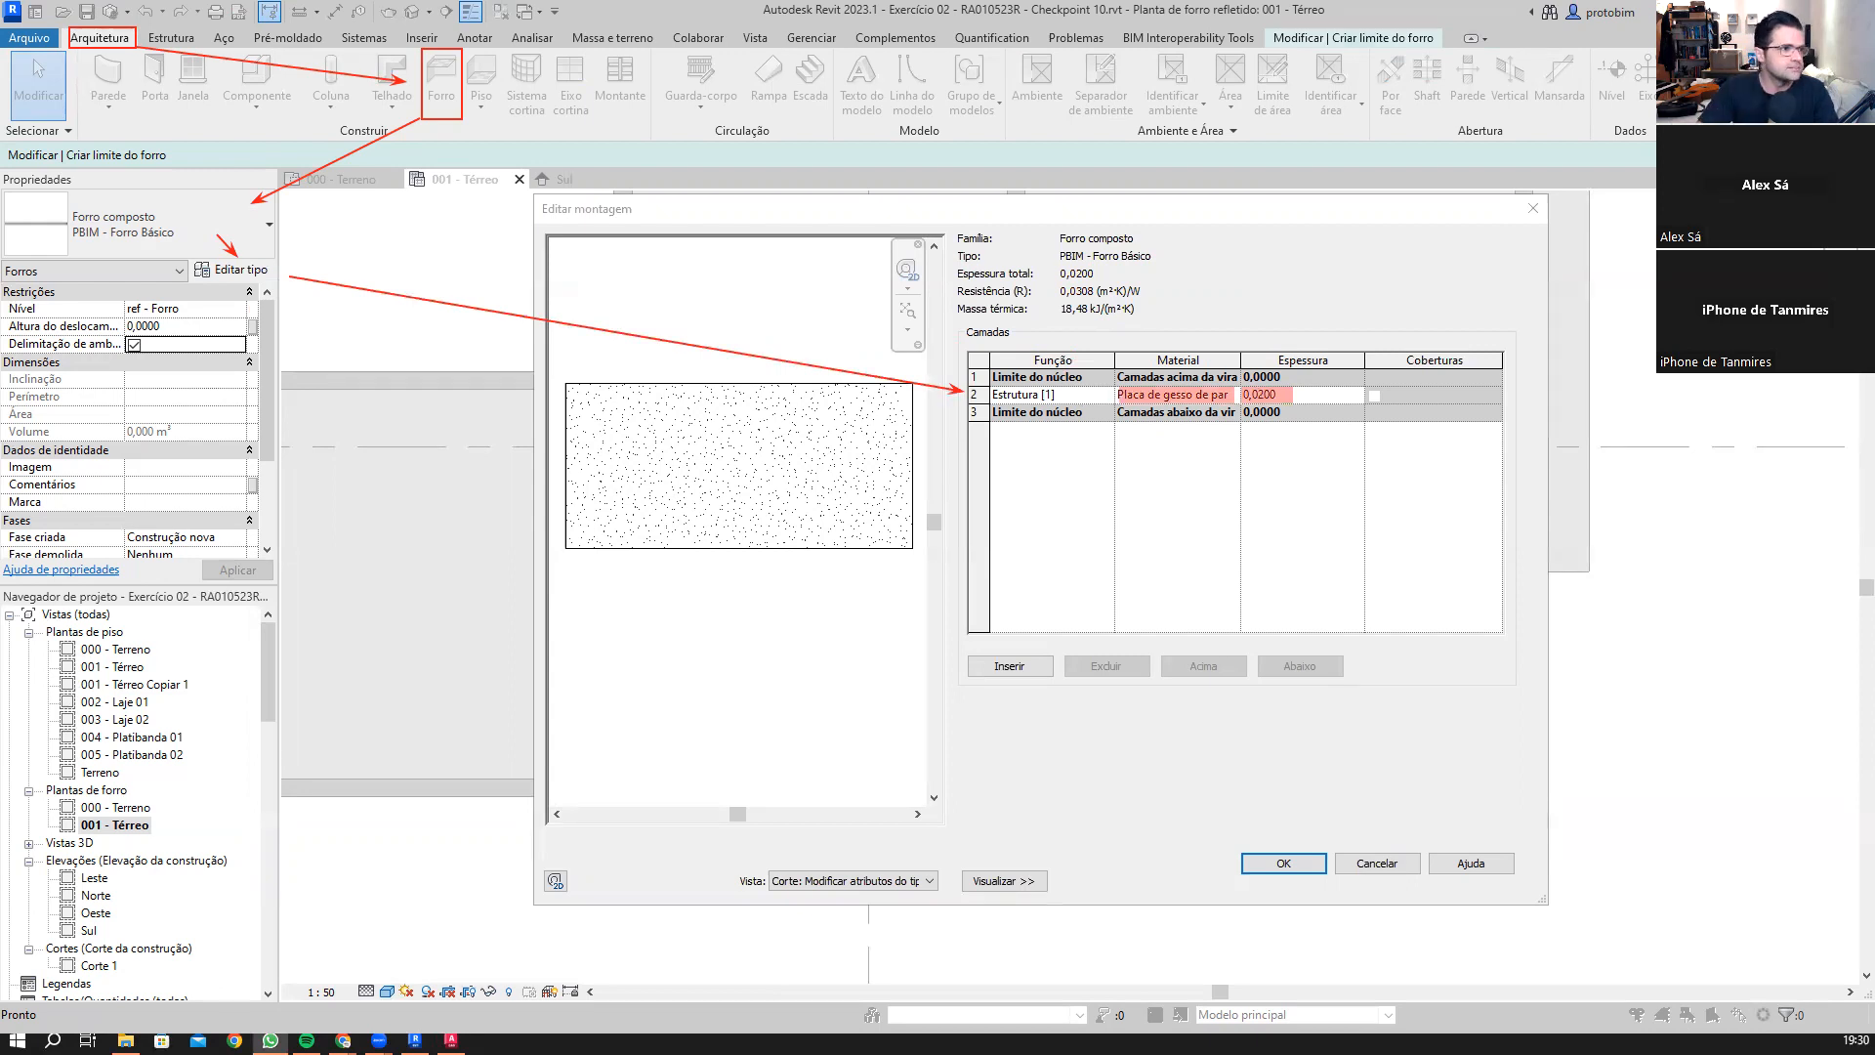
pyautogui.click(125, 1041)
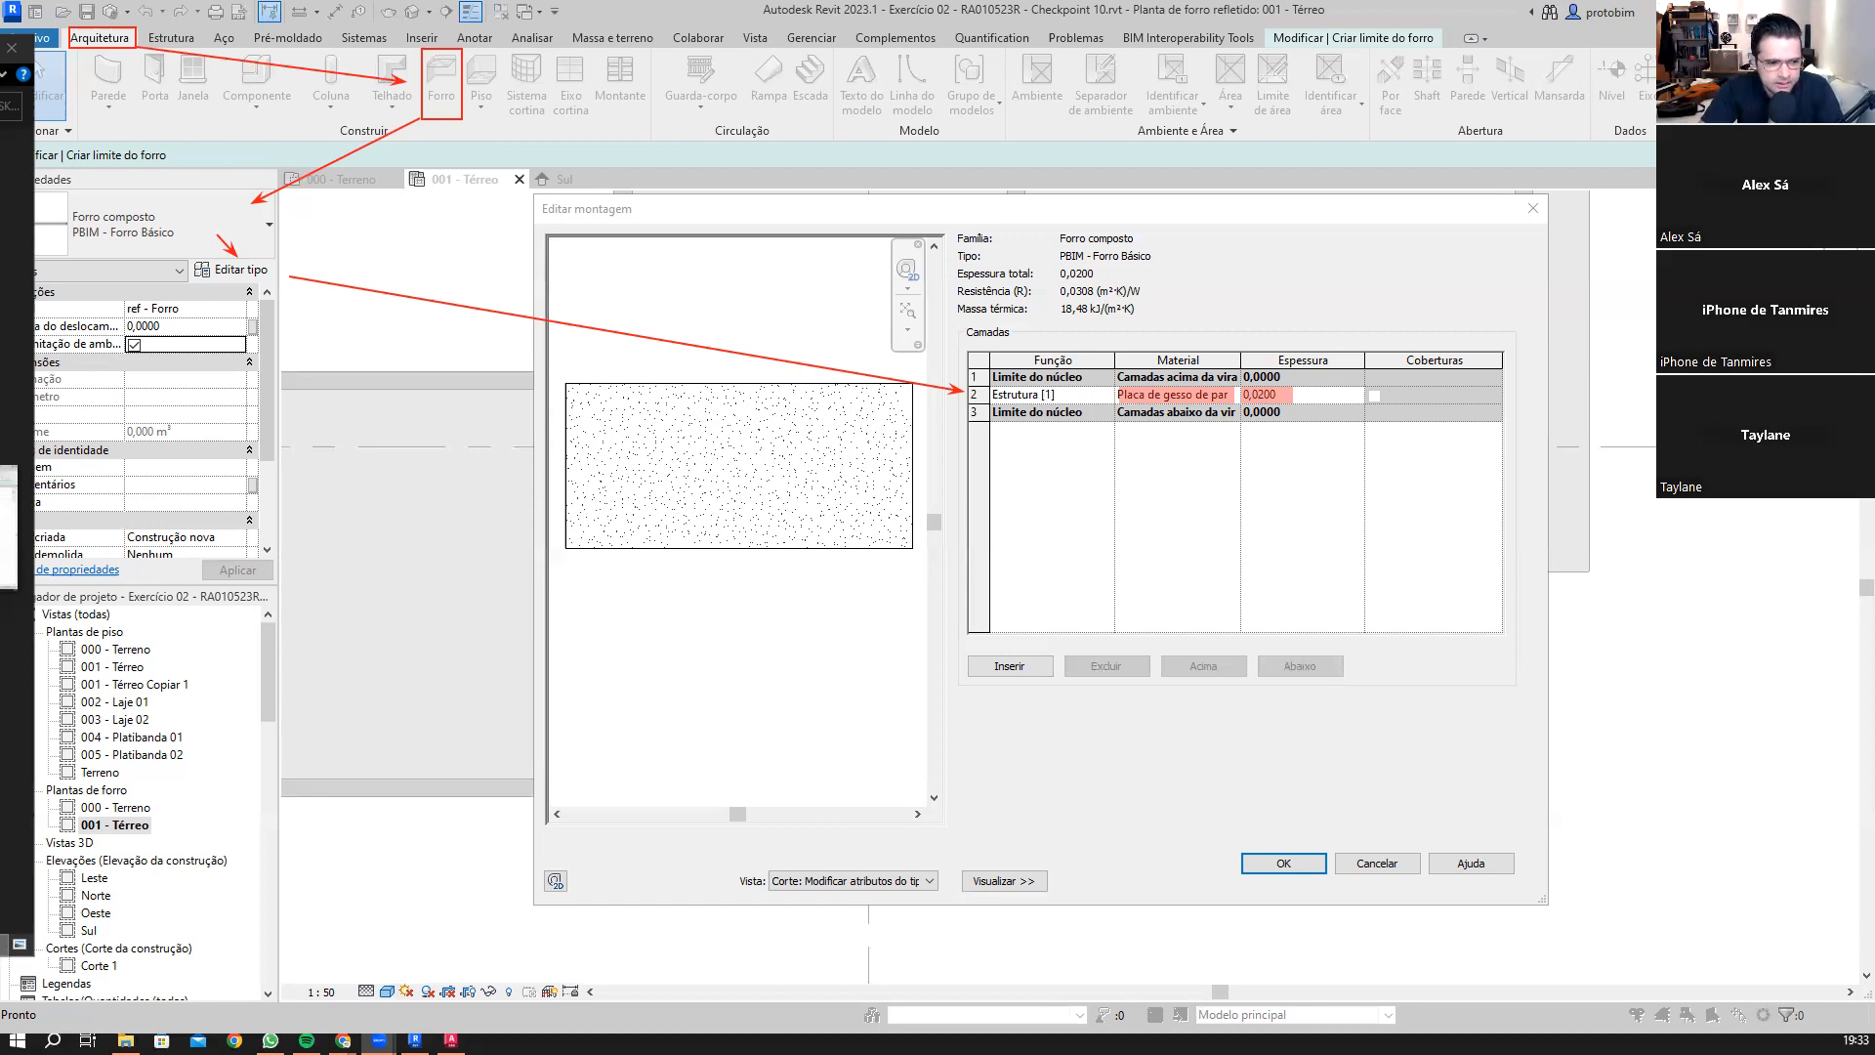
pyautogui.press('Escape')
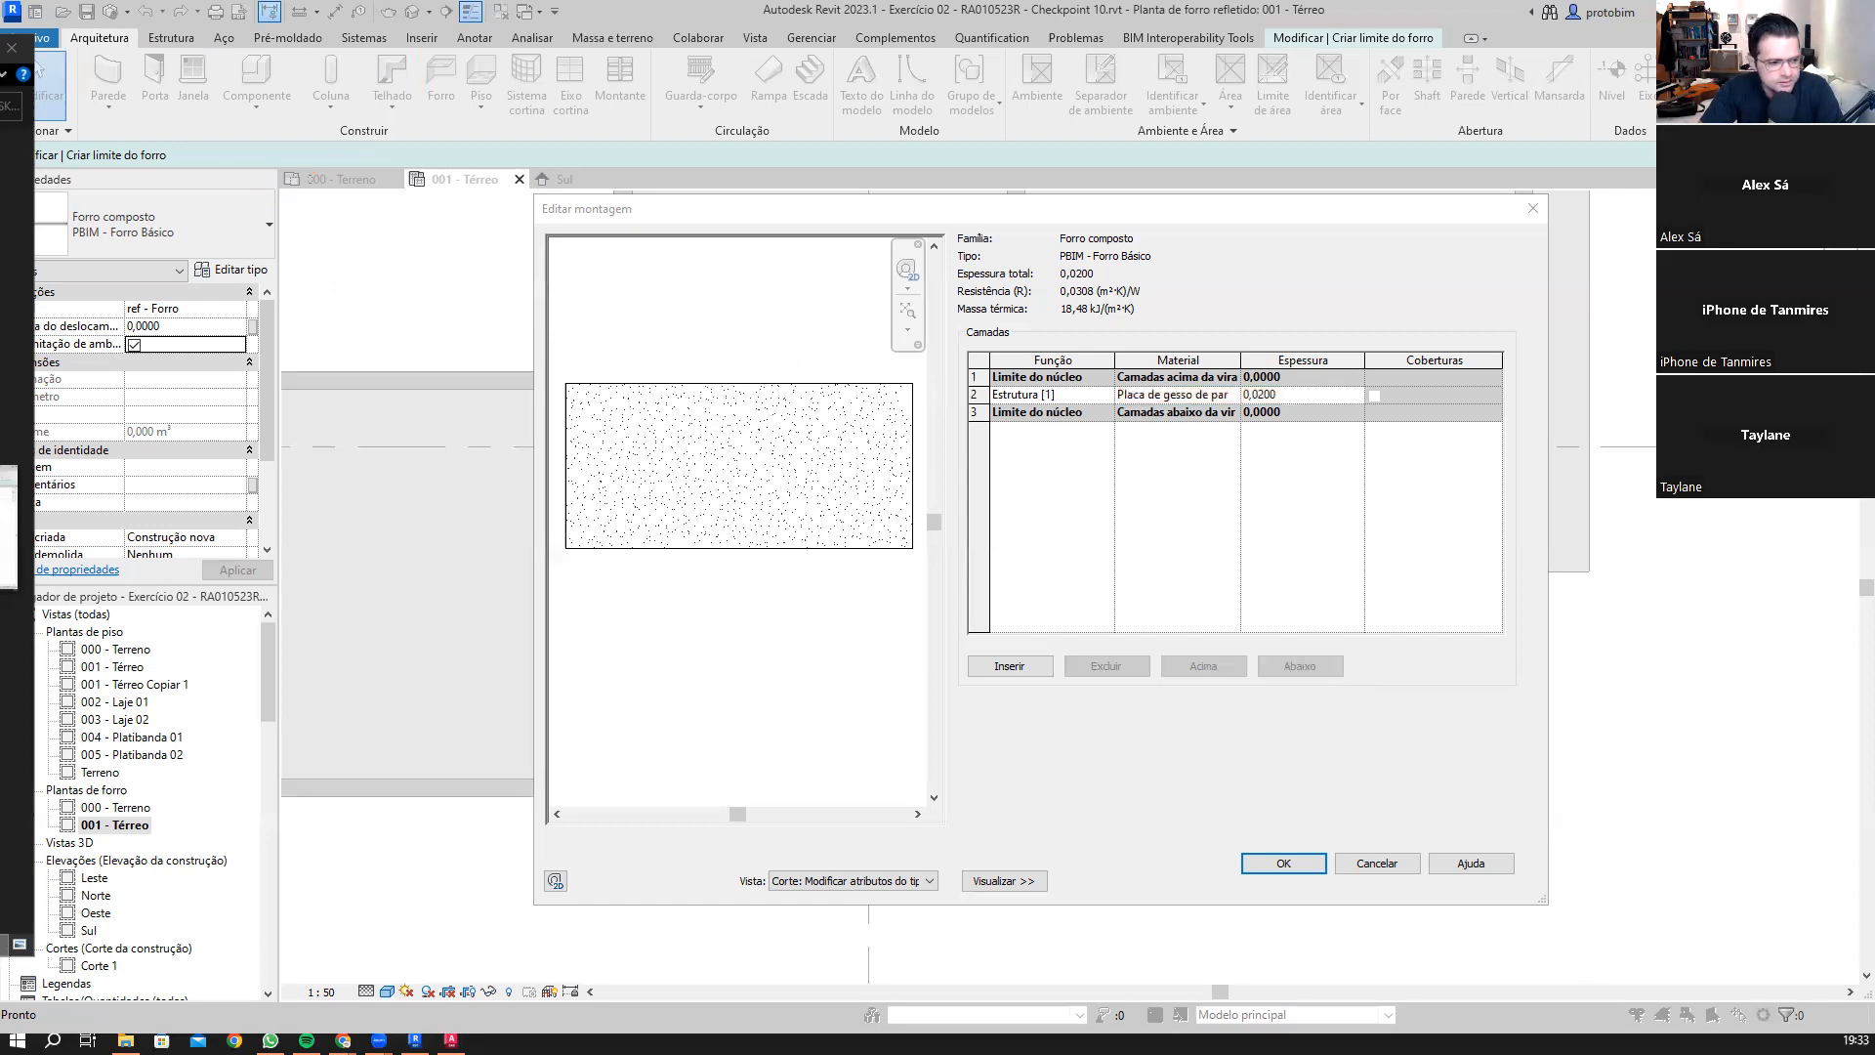
pyautogui.click(1285, 864)
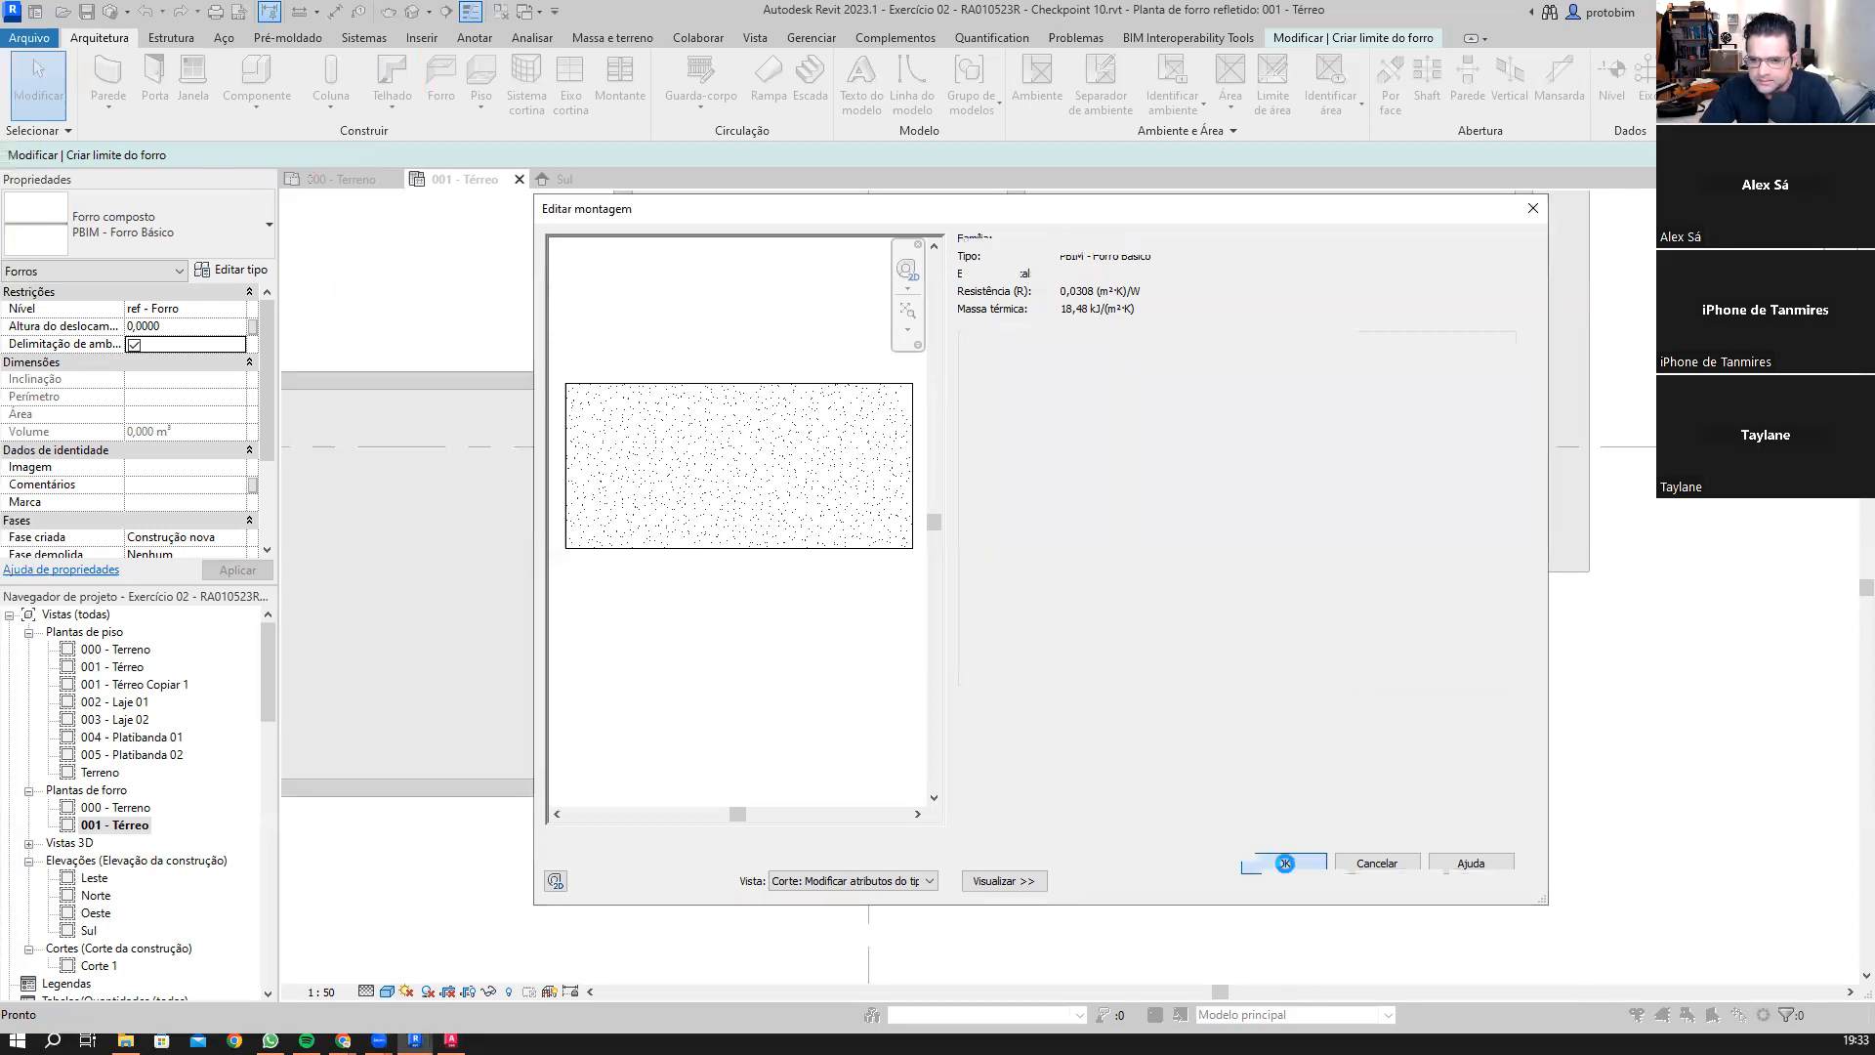
pyautogui.click(1289, 883)
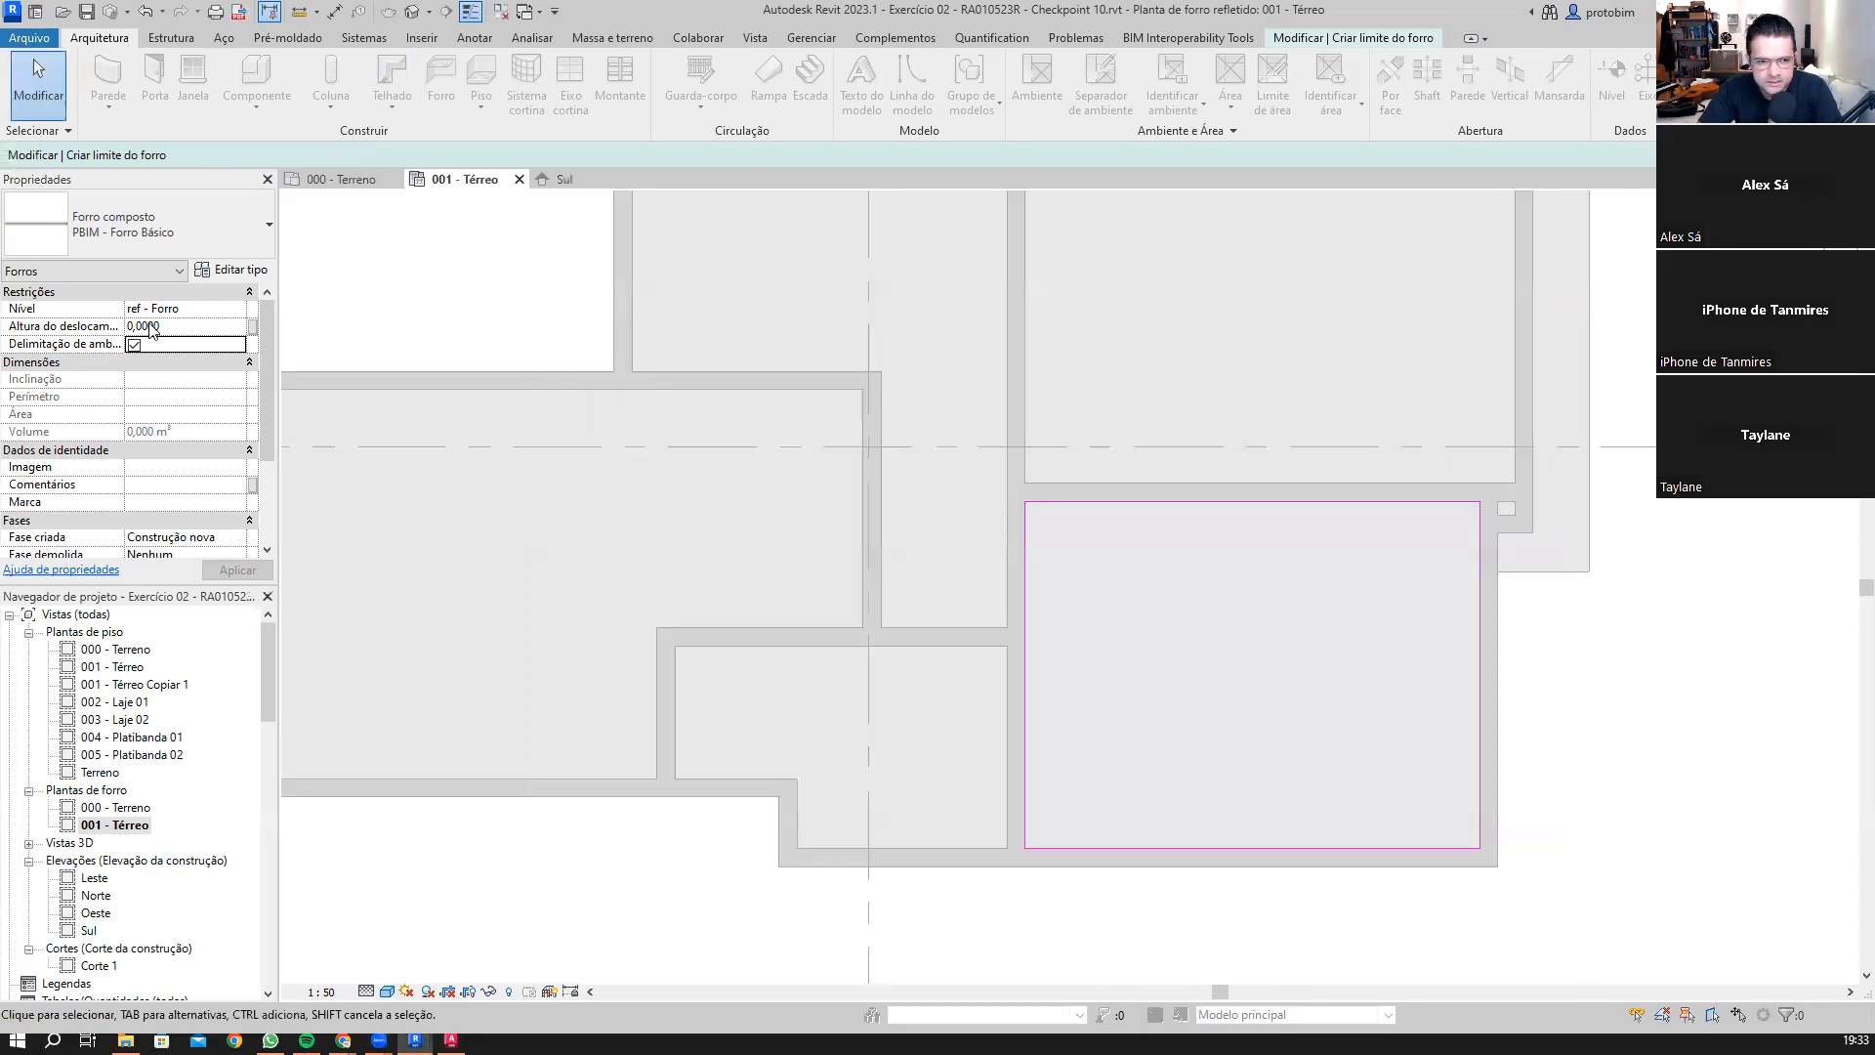
# Step: Reselect ref - Forro as the ceiling's level and finish the ceiling's boundary sketch
pyautogui.click(231, 311)
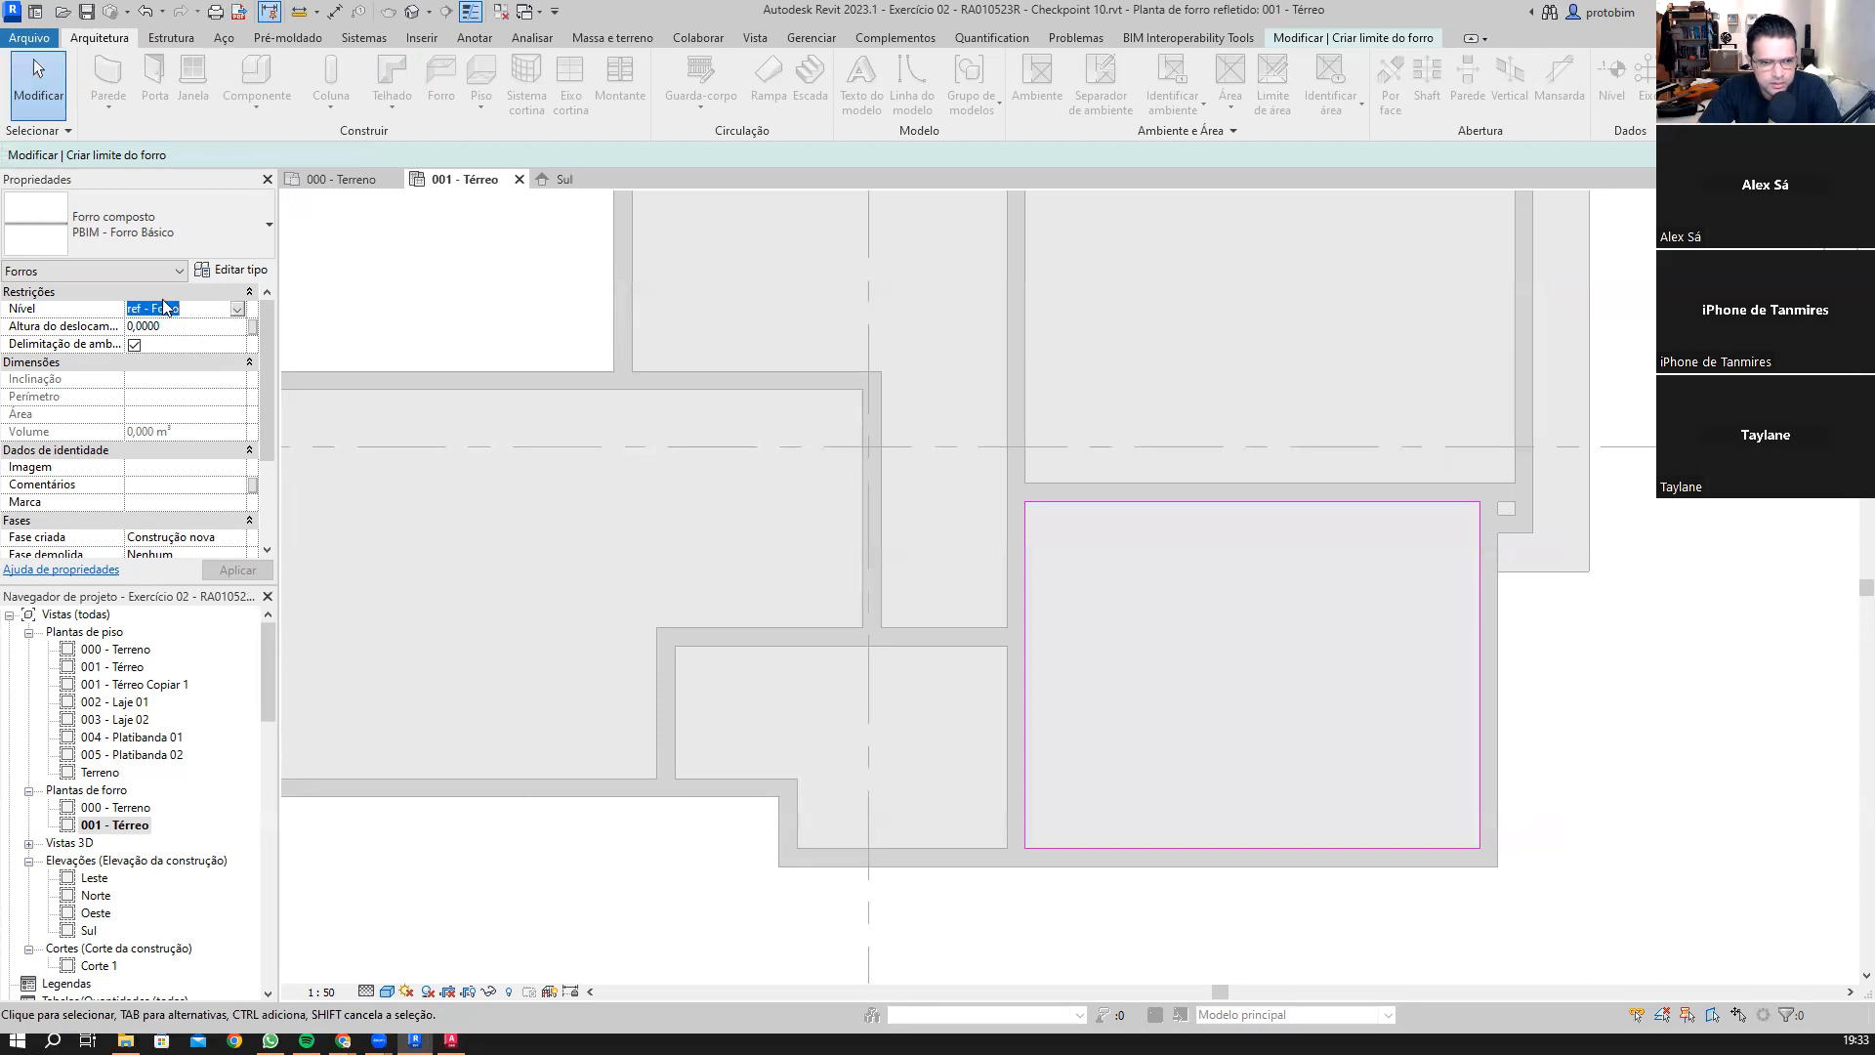
pyautogui.click(236, 310)
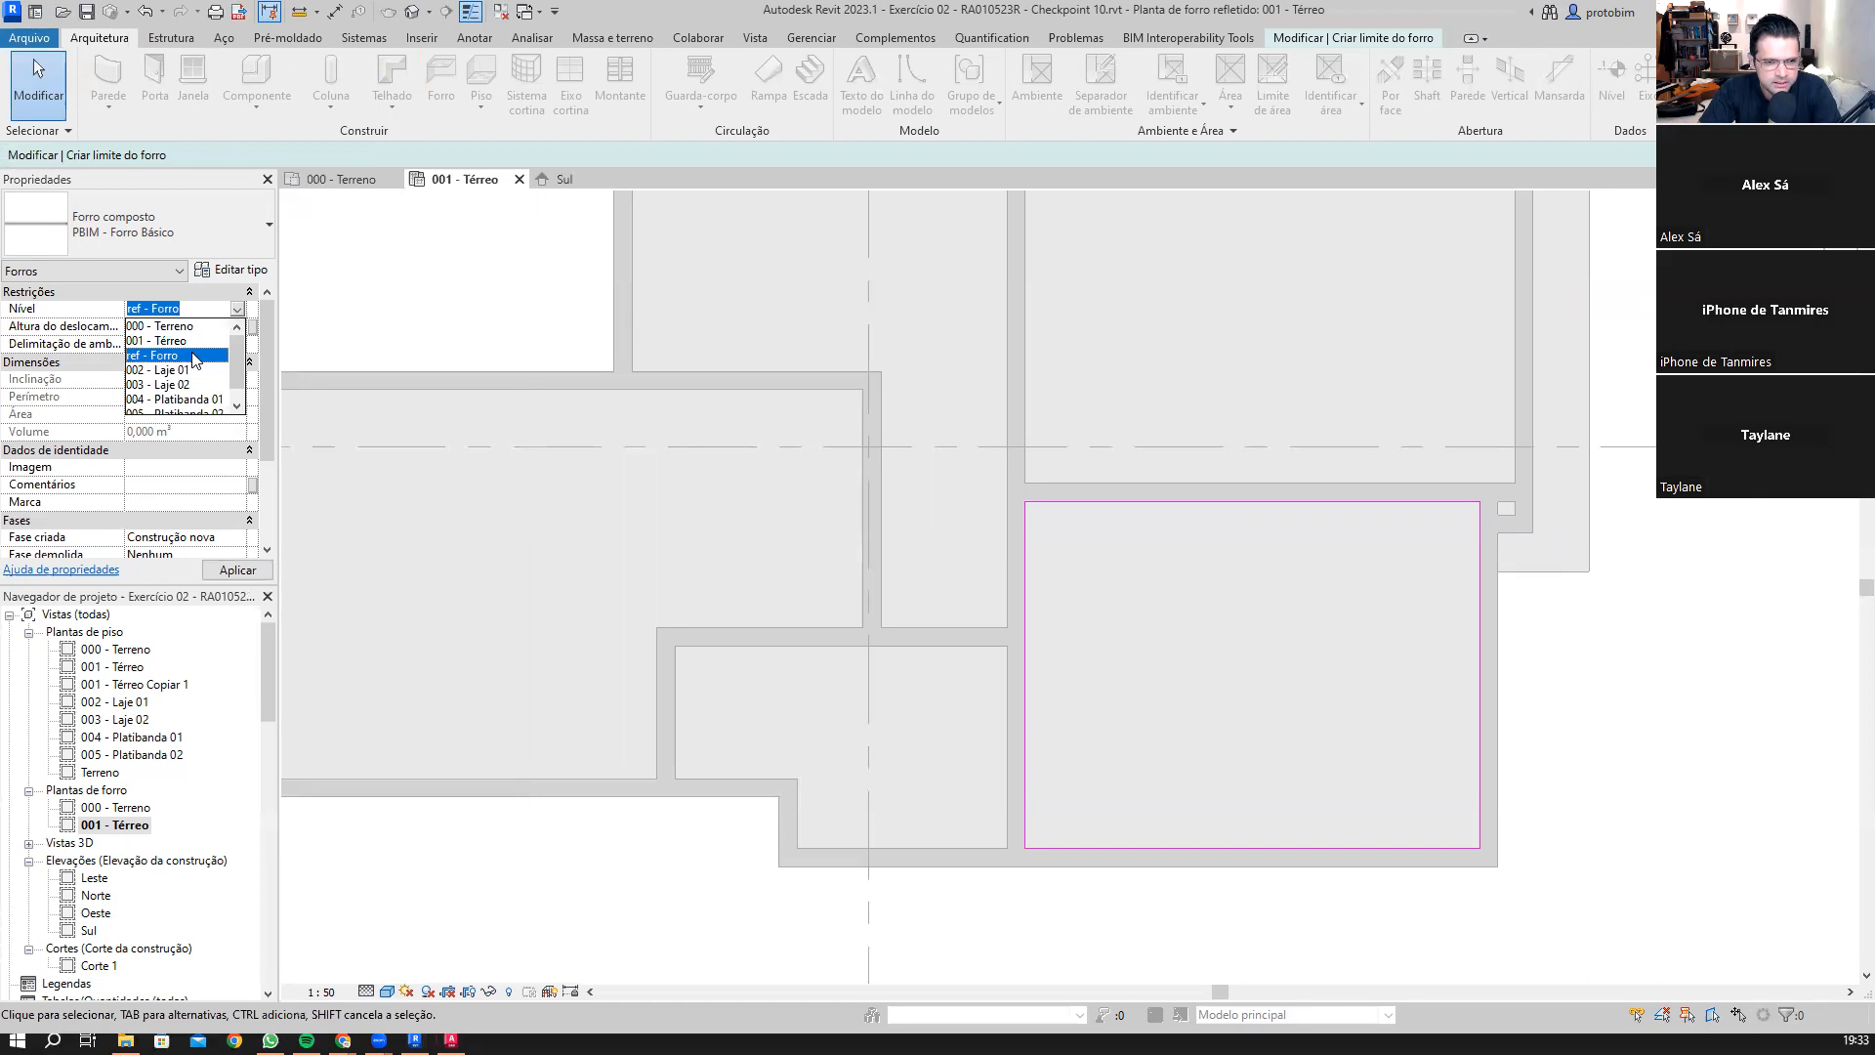
pyautogui.click(194, 356)
pyautogui.click(203, 325)
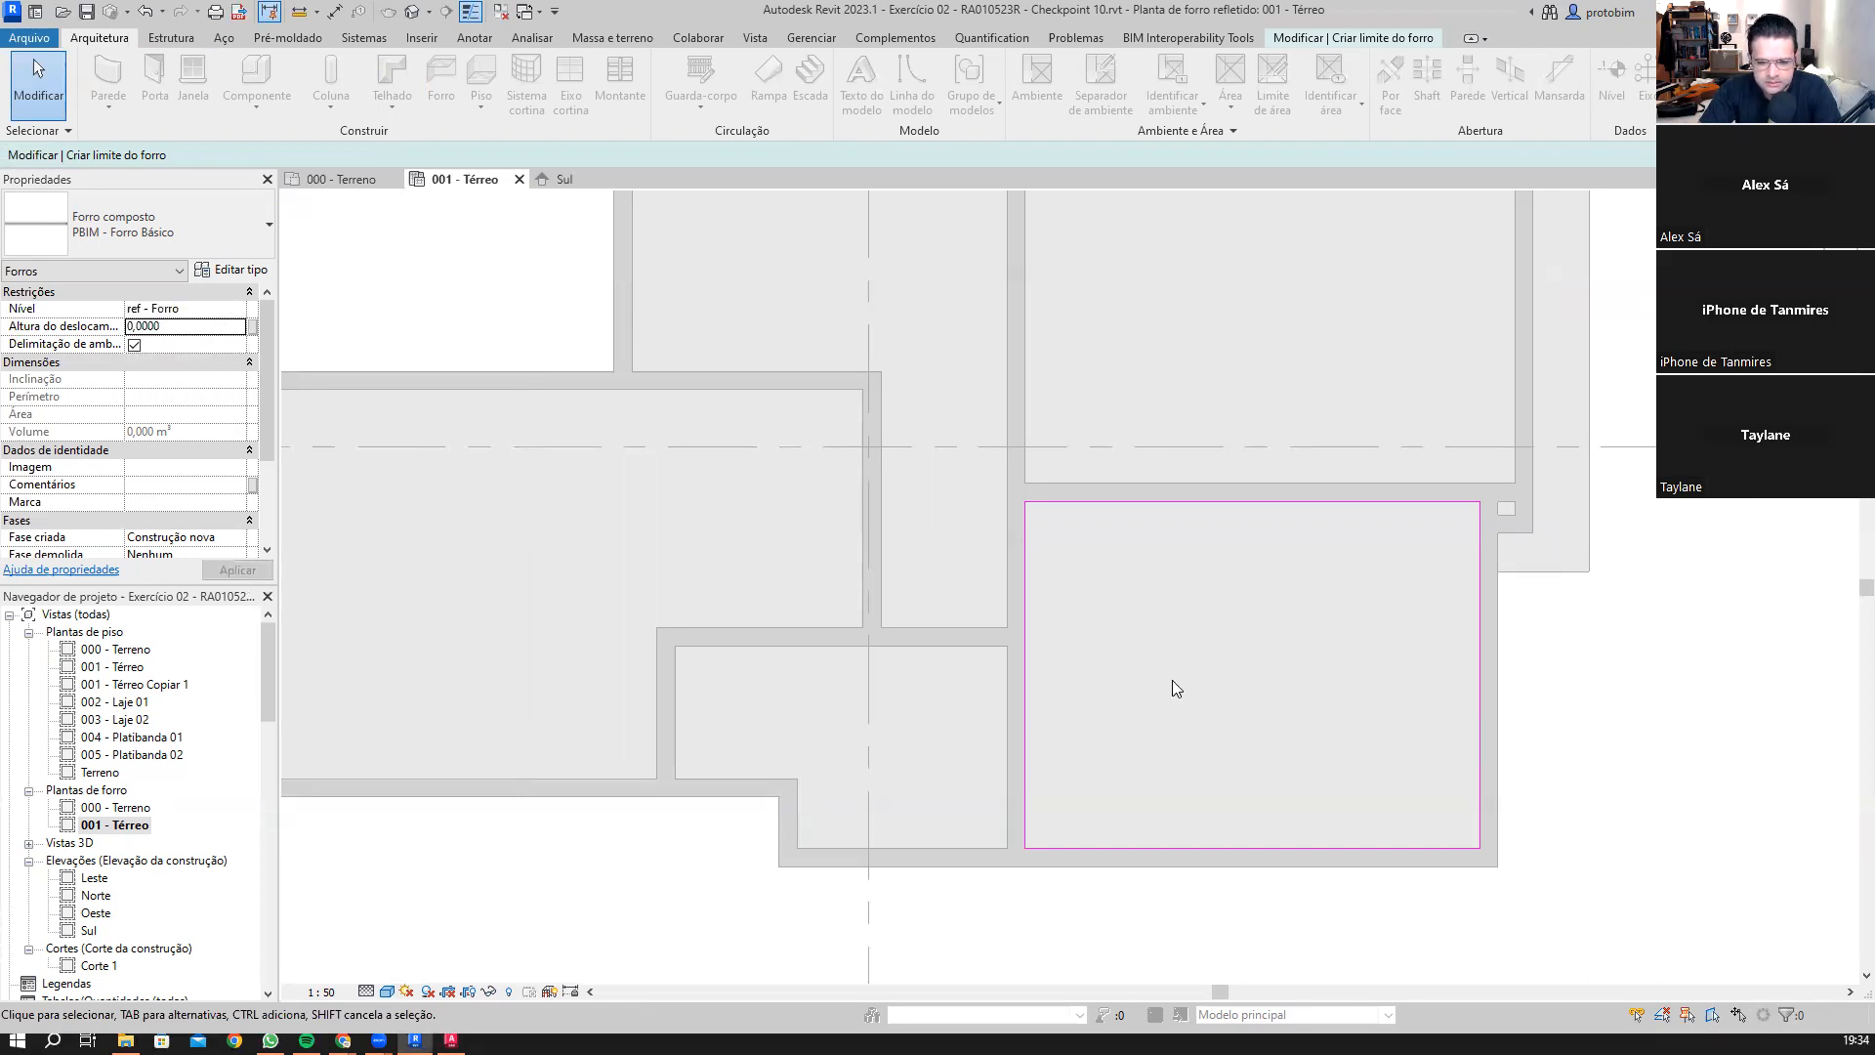
pyautogui.scroll(-2, 1234, 664)
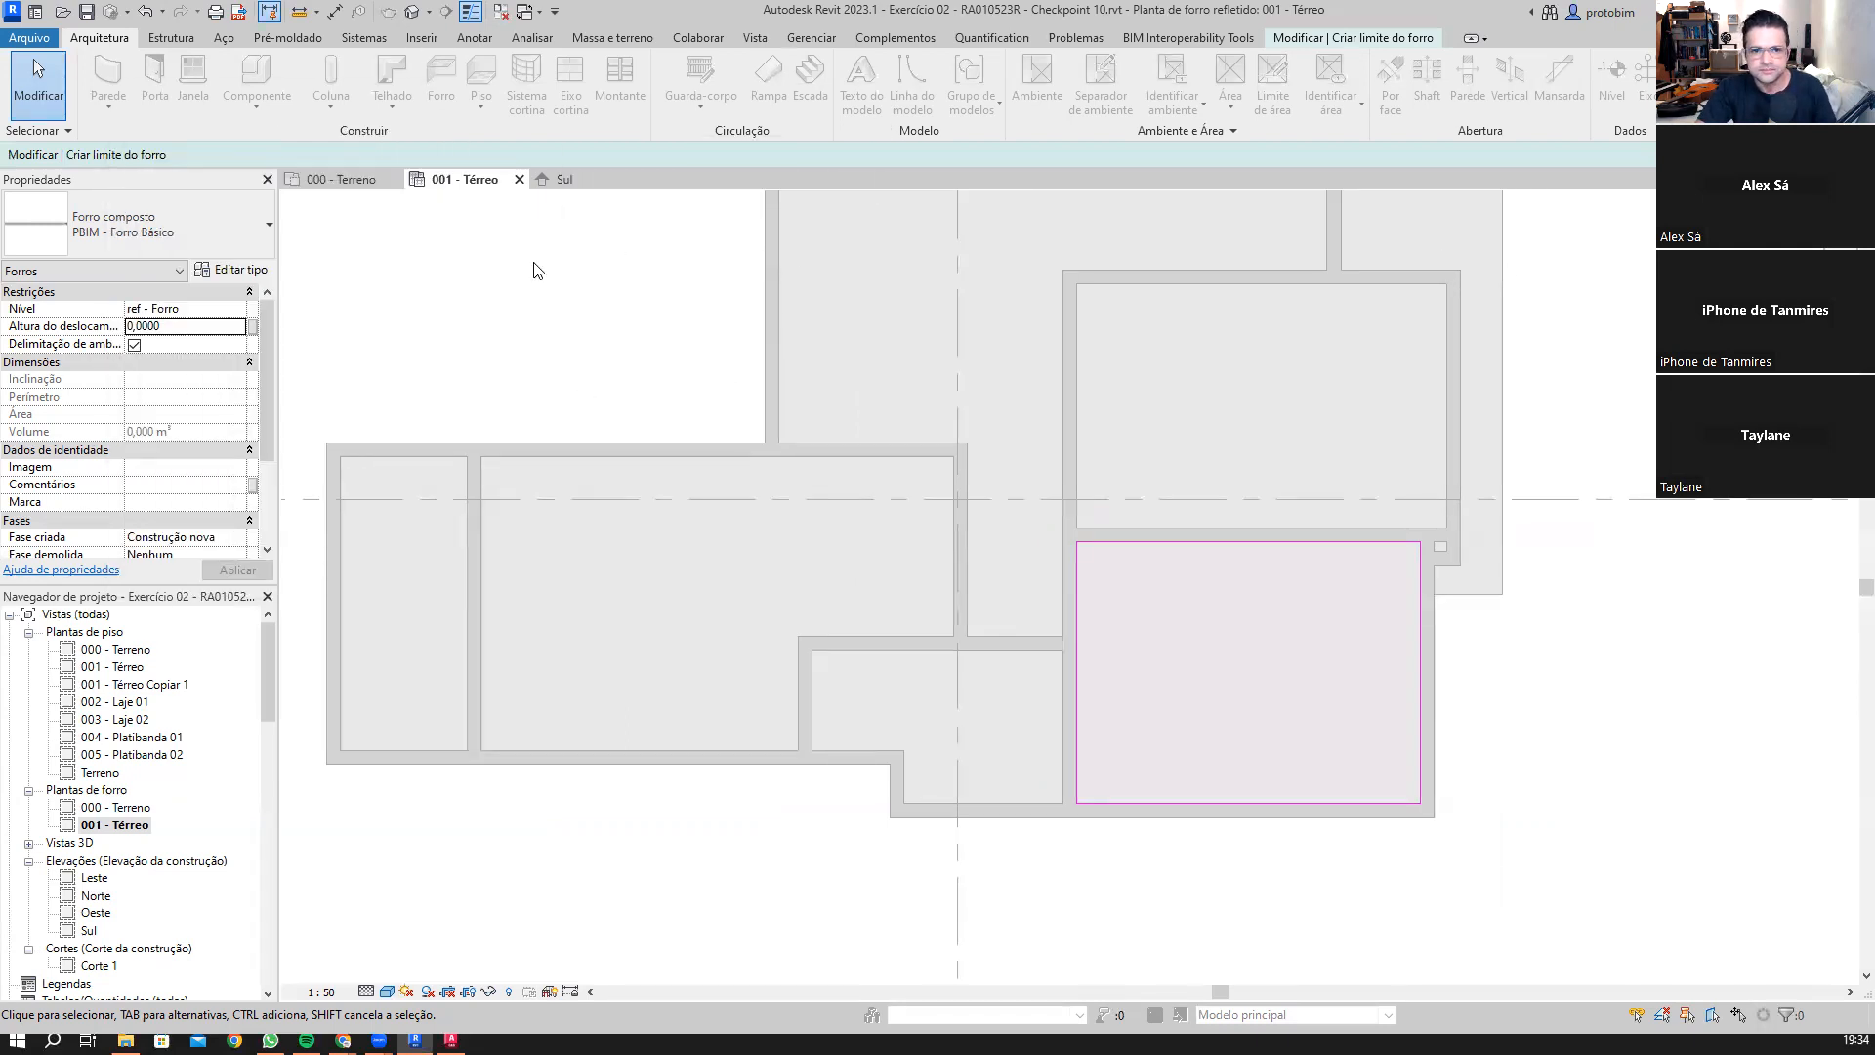
pyautogui.click(1352, 37)
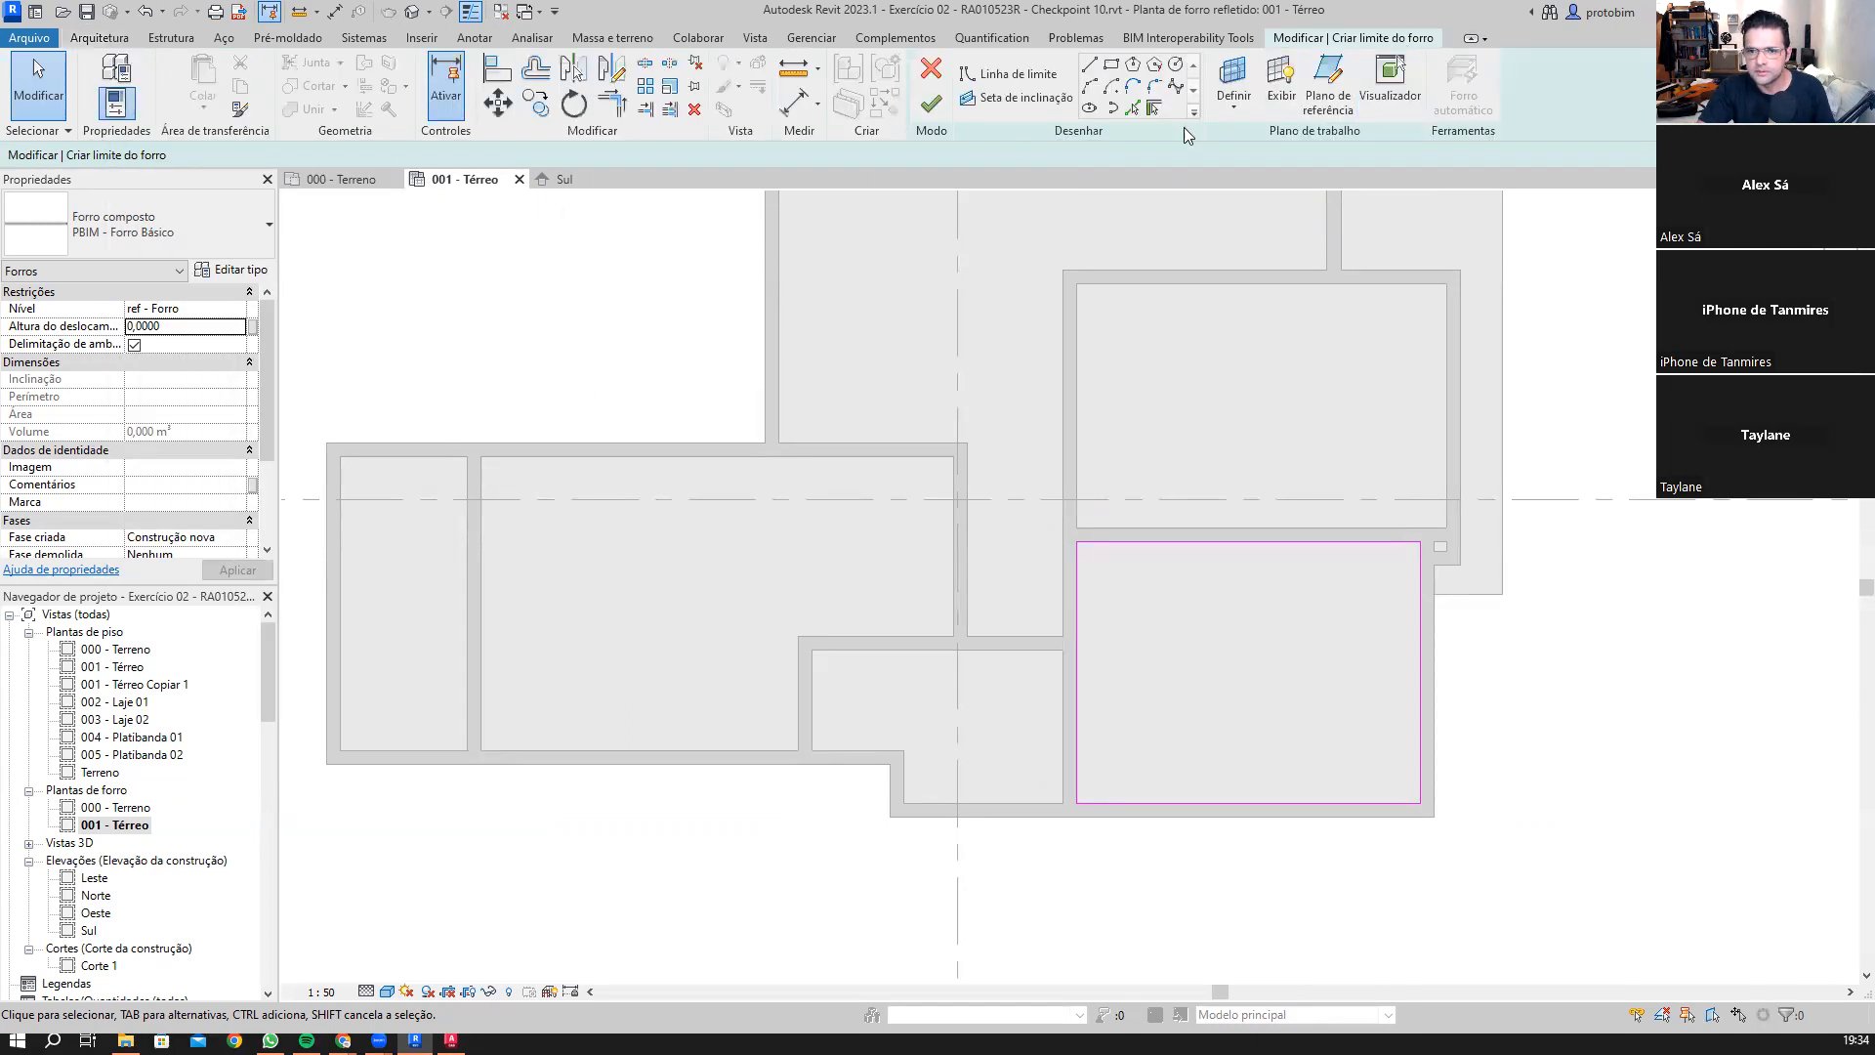
pyautogui.click(931, 102)
pyautogui.scroll(-2, 1255, 653)
pyautogui.scroll(-2, 1255, 653)
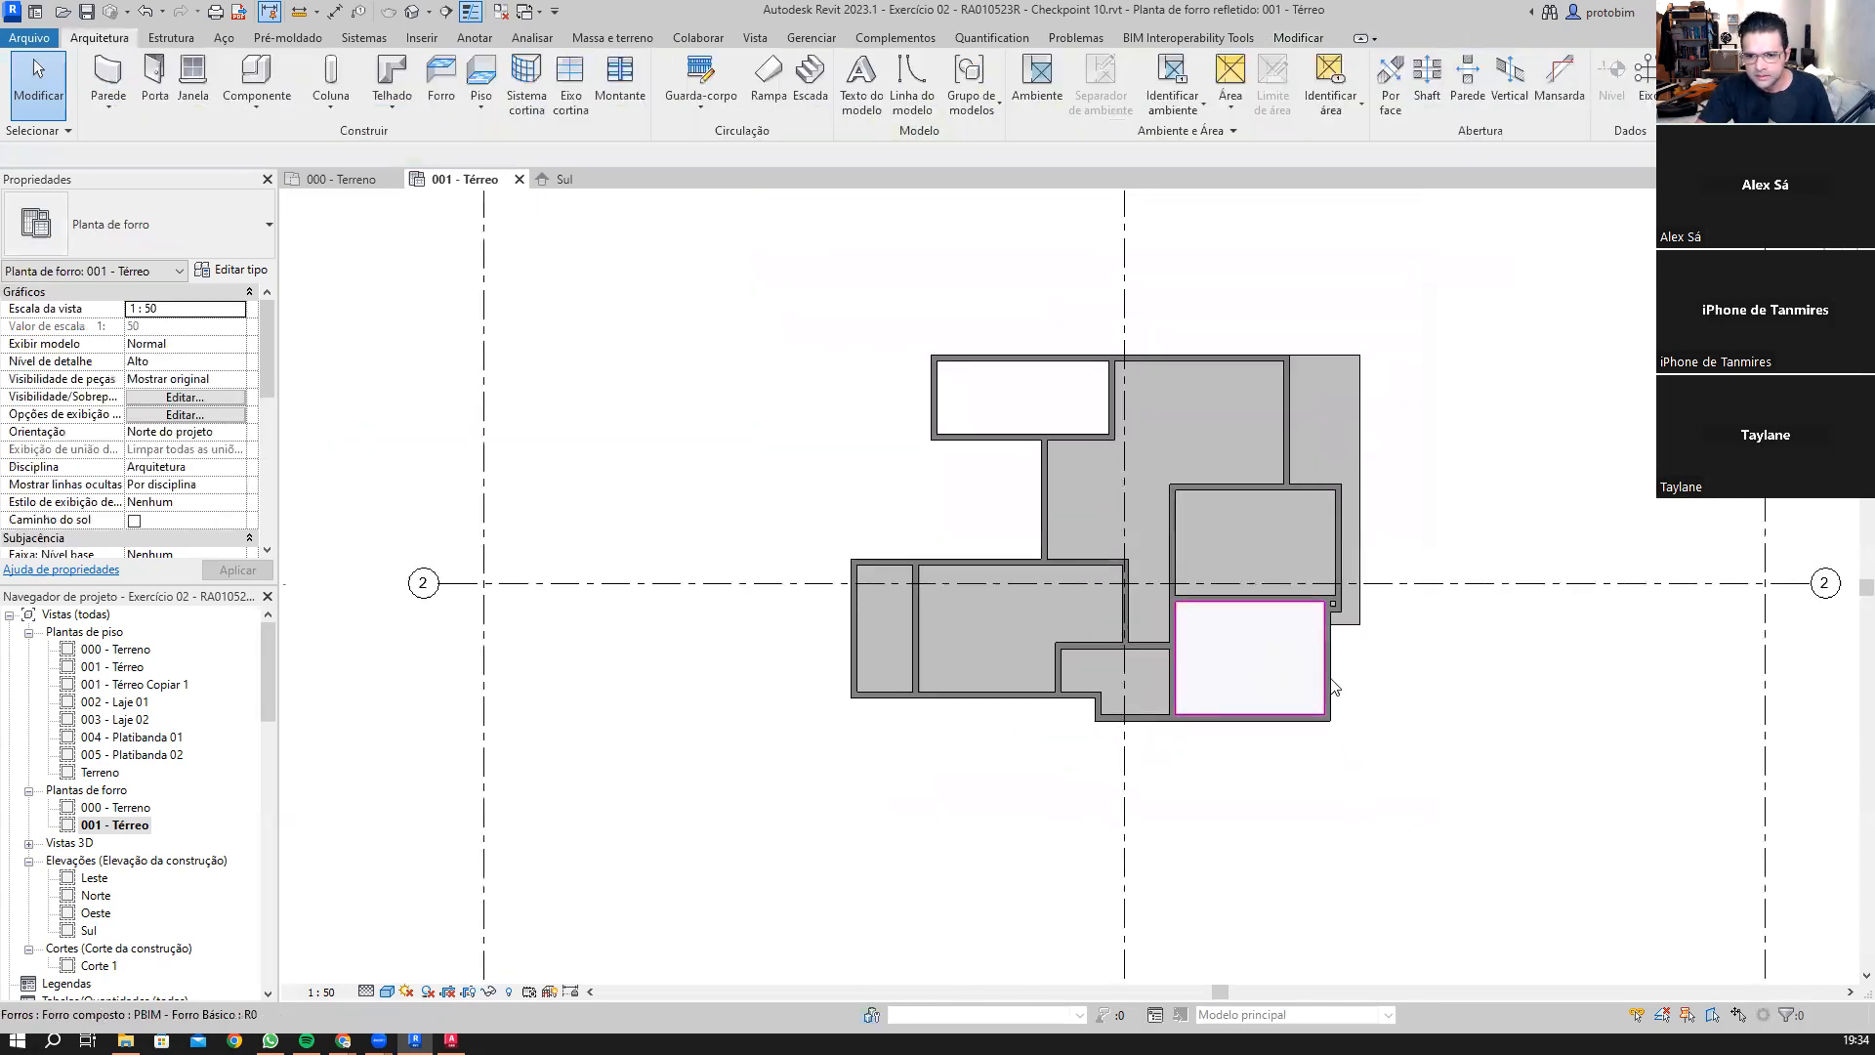
pyautogui.scroll(2, 1335, 779)
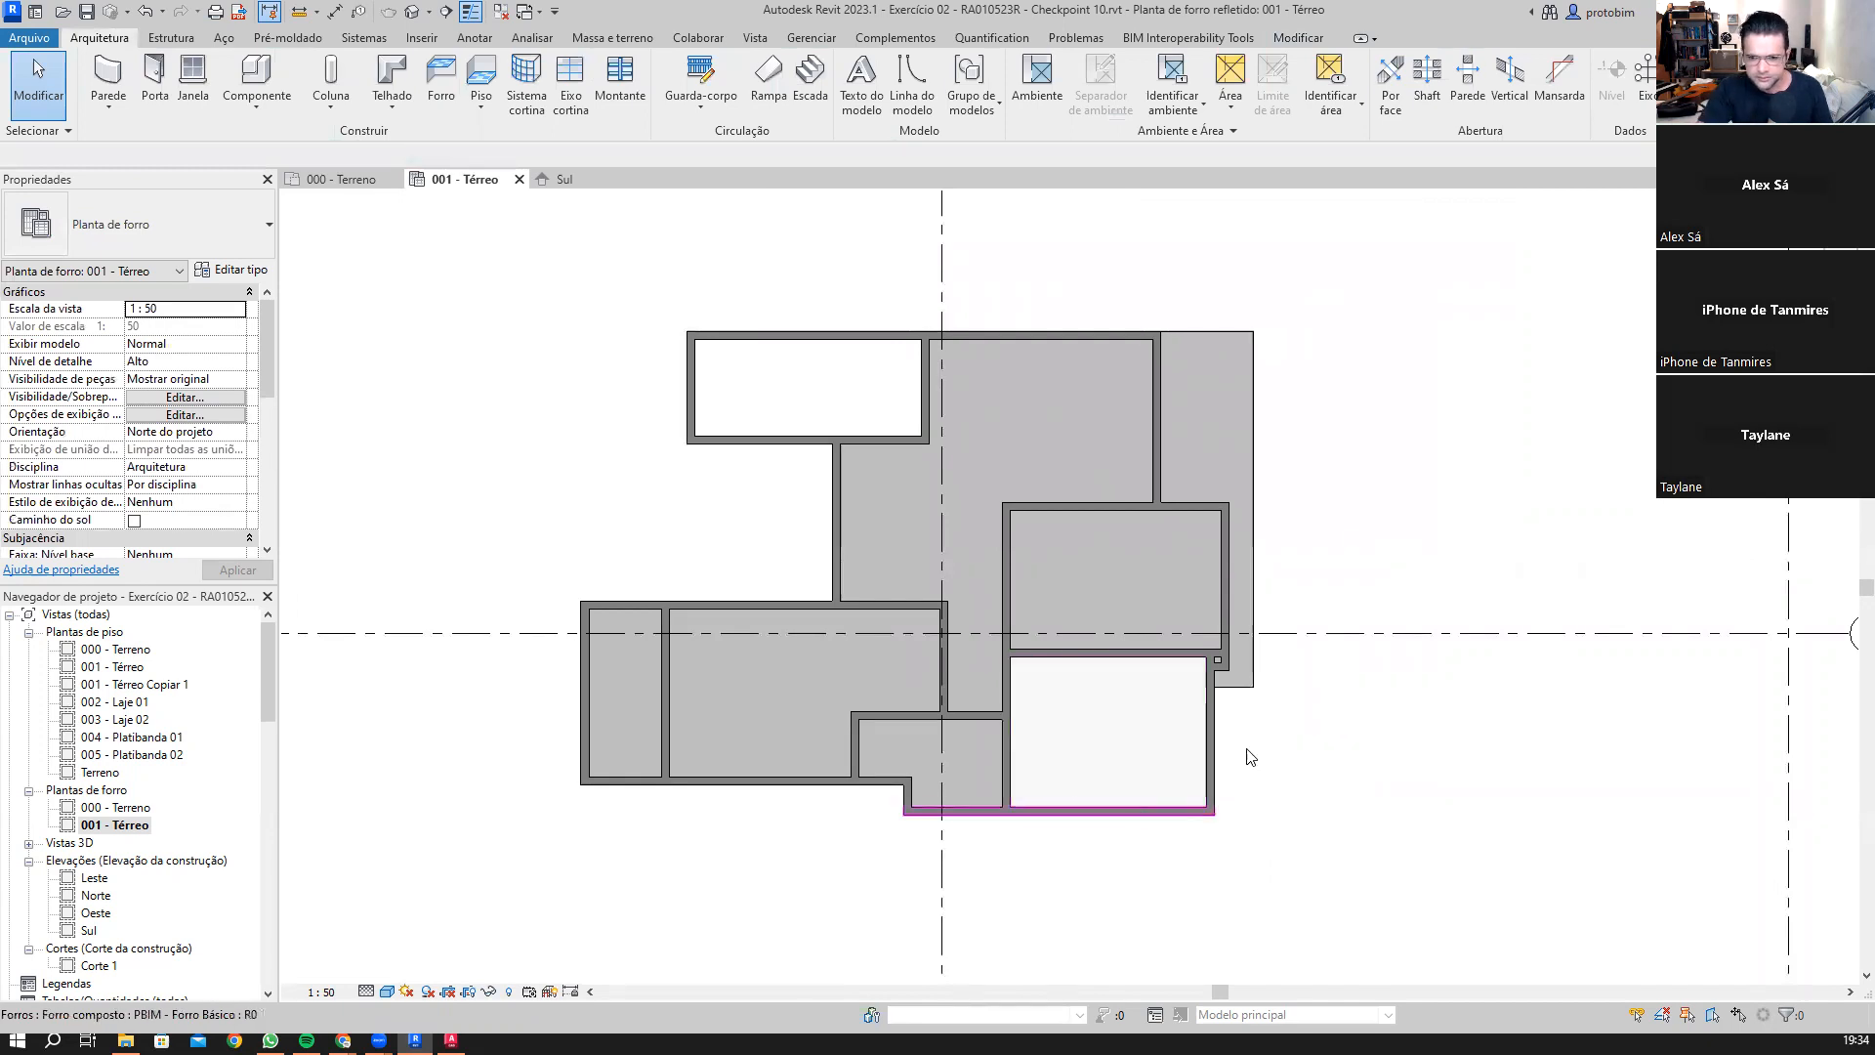
# Step: In the 001 - Térreo floor plan, draw a horizontal section line across the full width of the house through the lower-right room
pyautogui.click(114, 667)
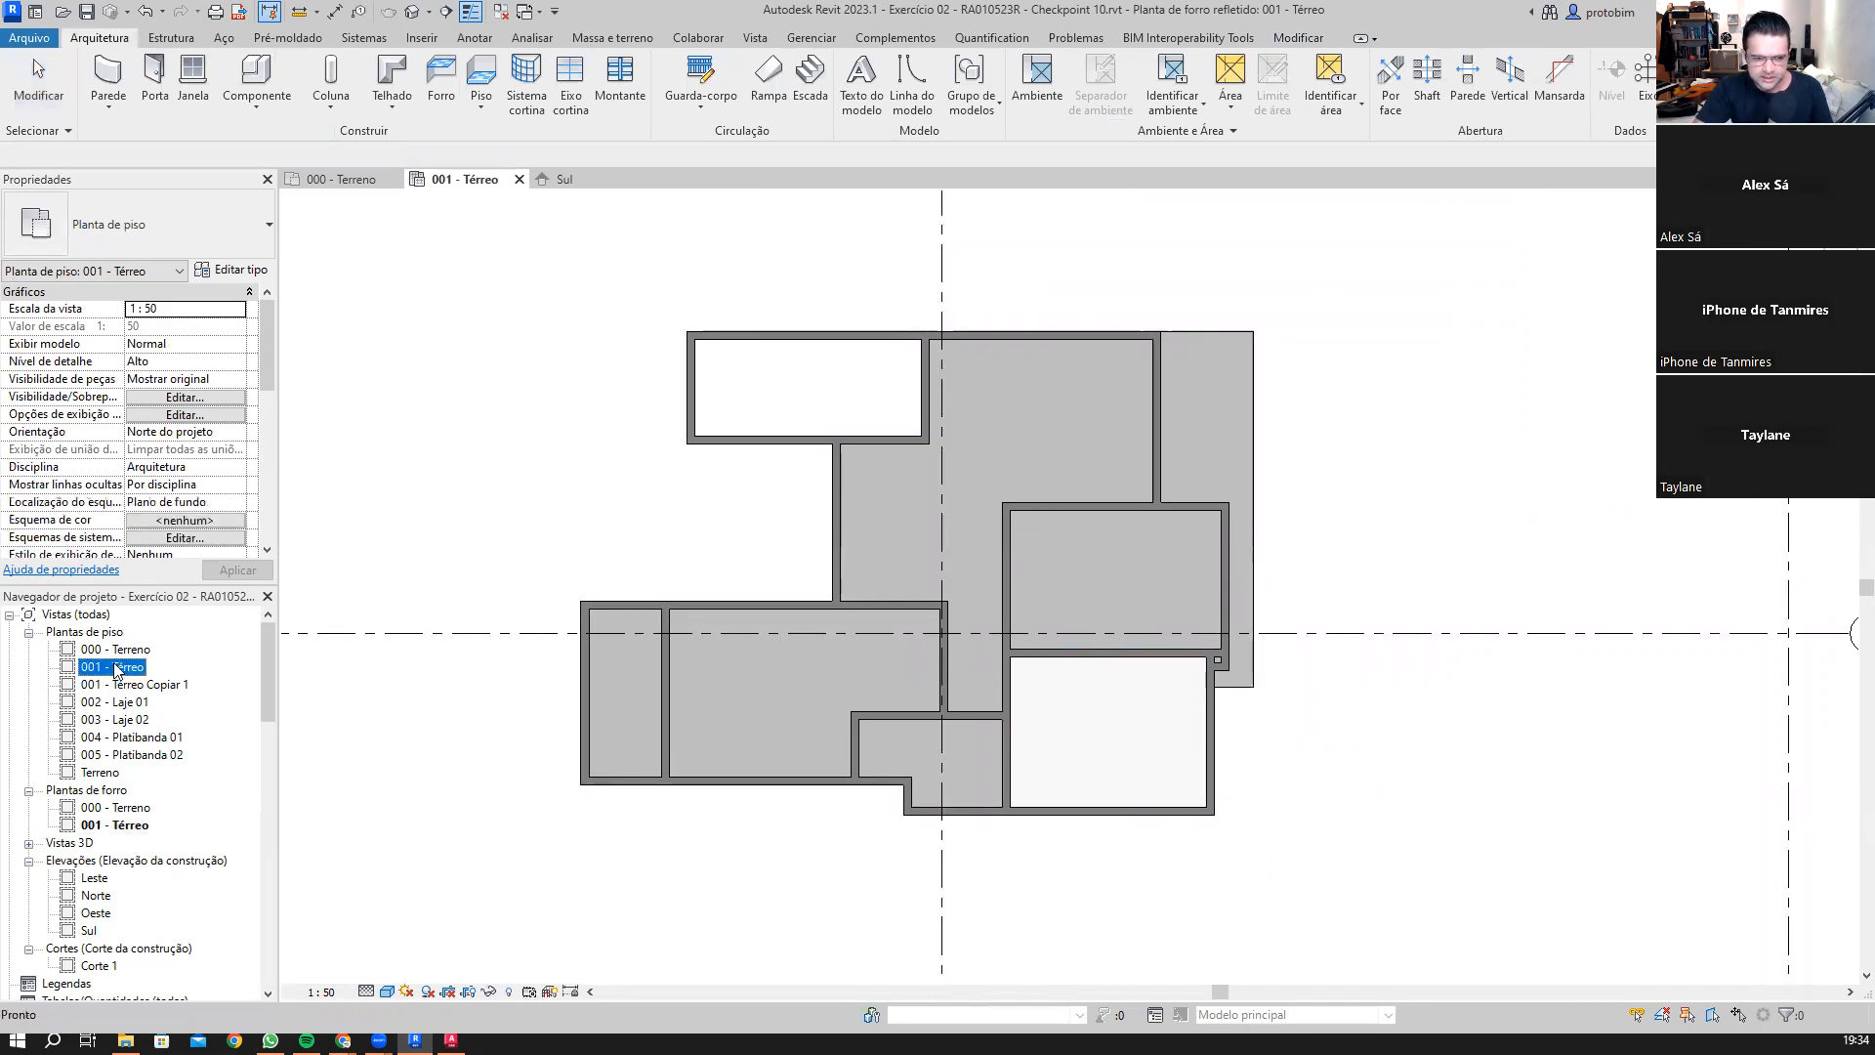
pyautogui.doubleClick(113, 667)
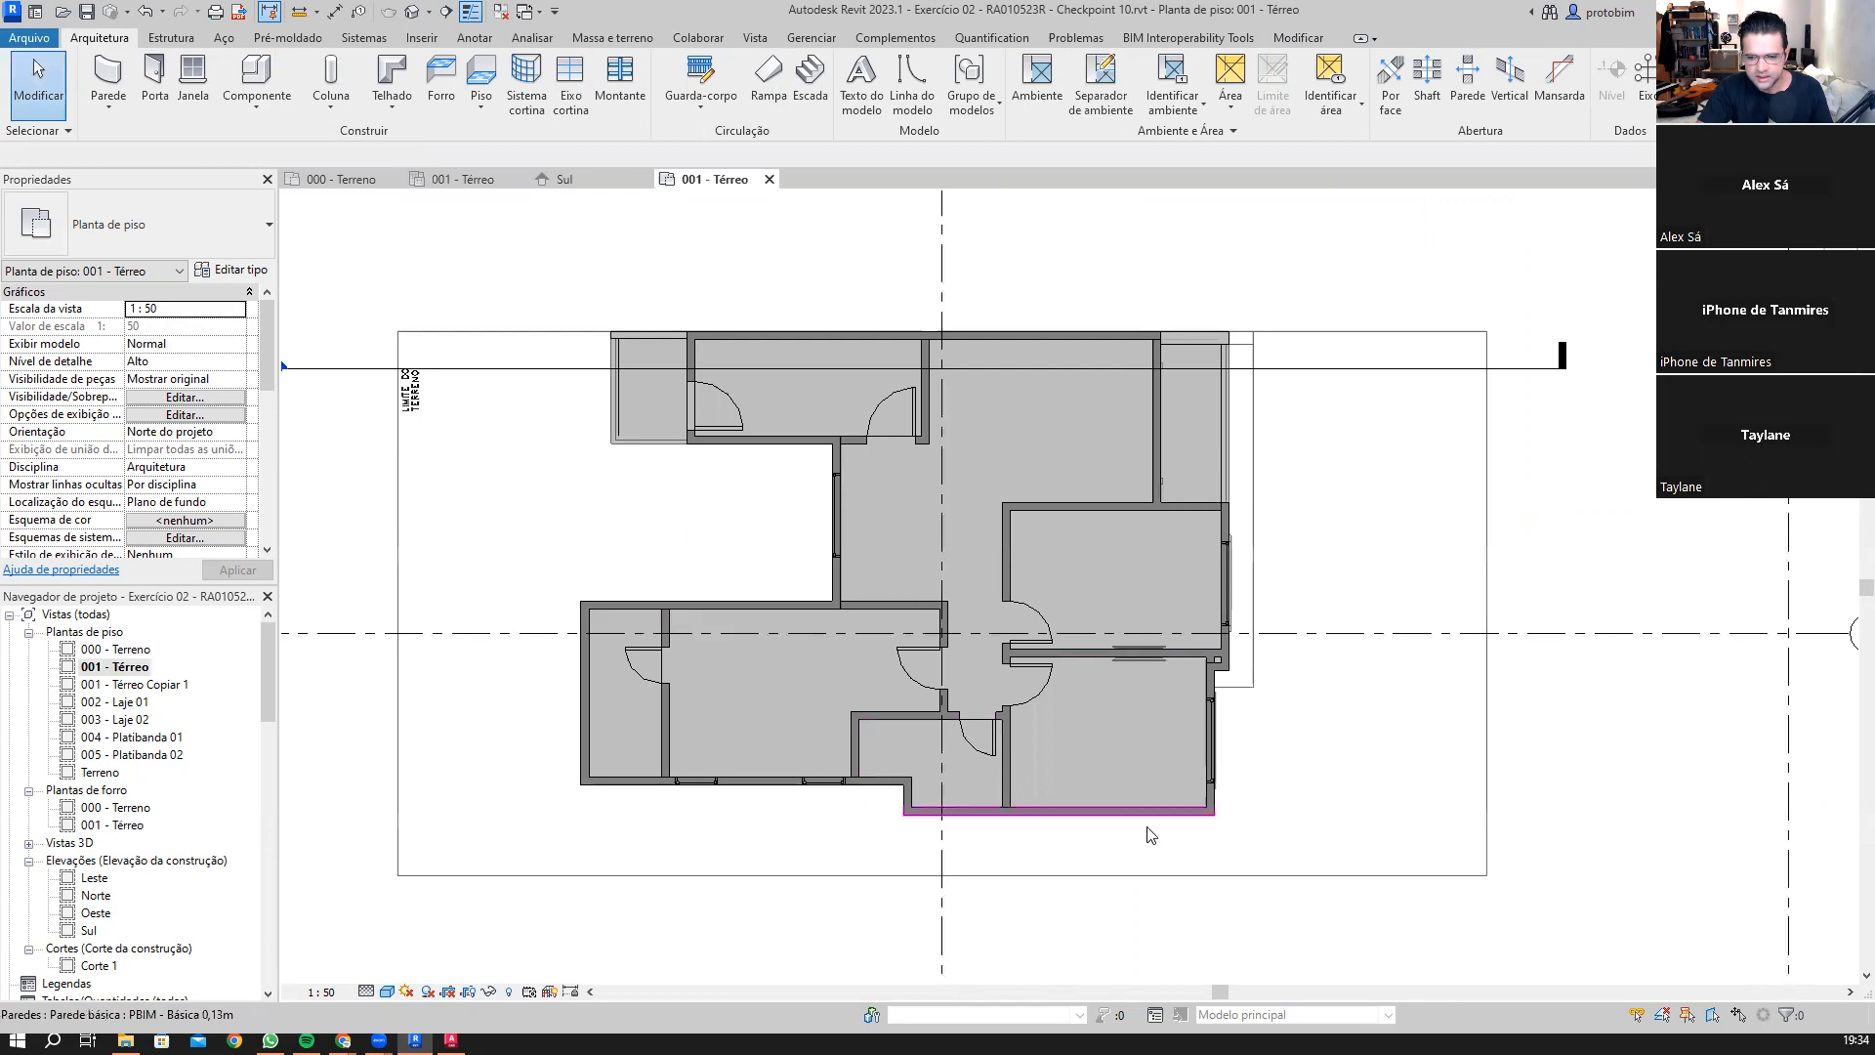
pyautogui.click(446, 11)
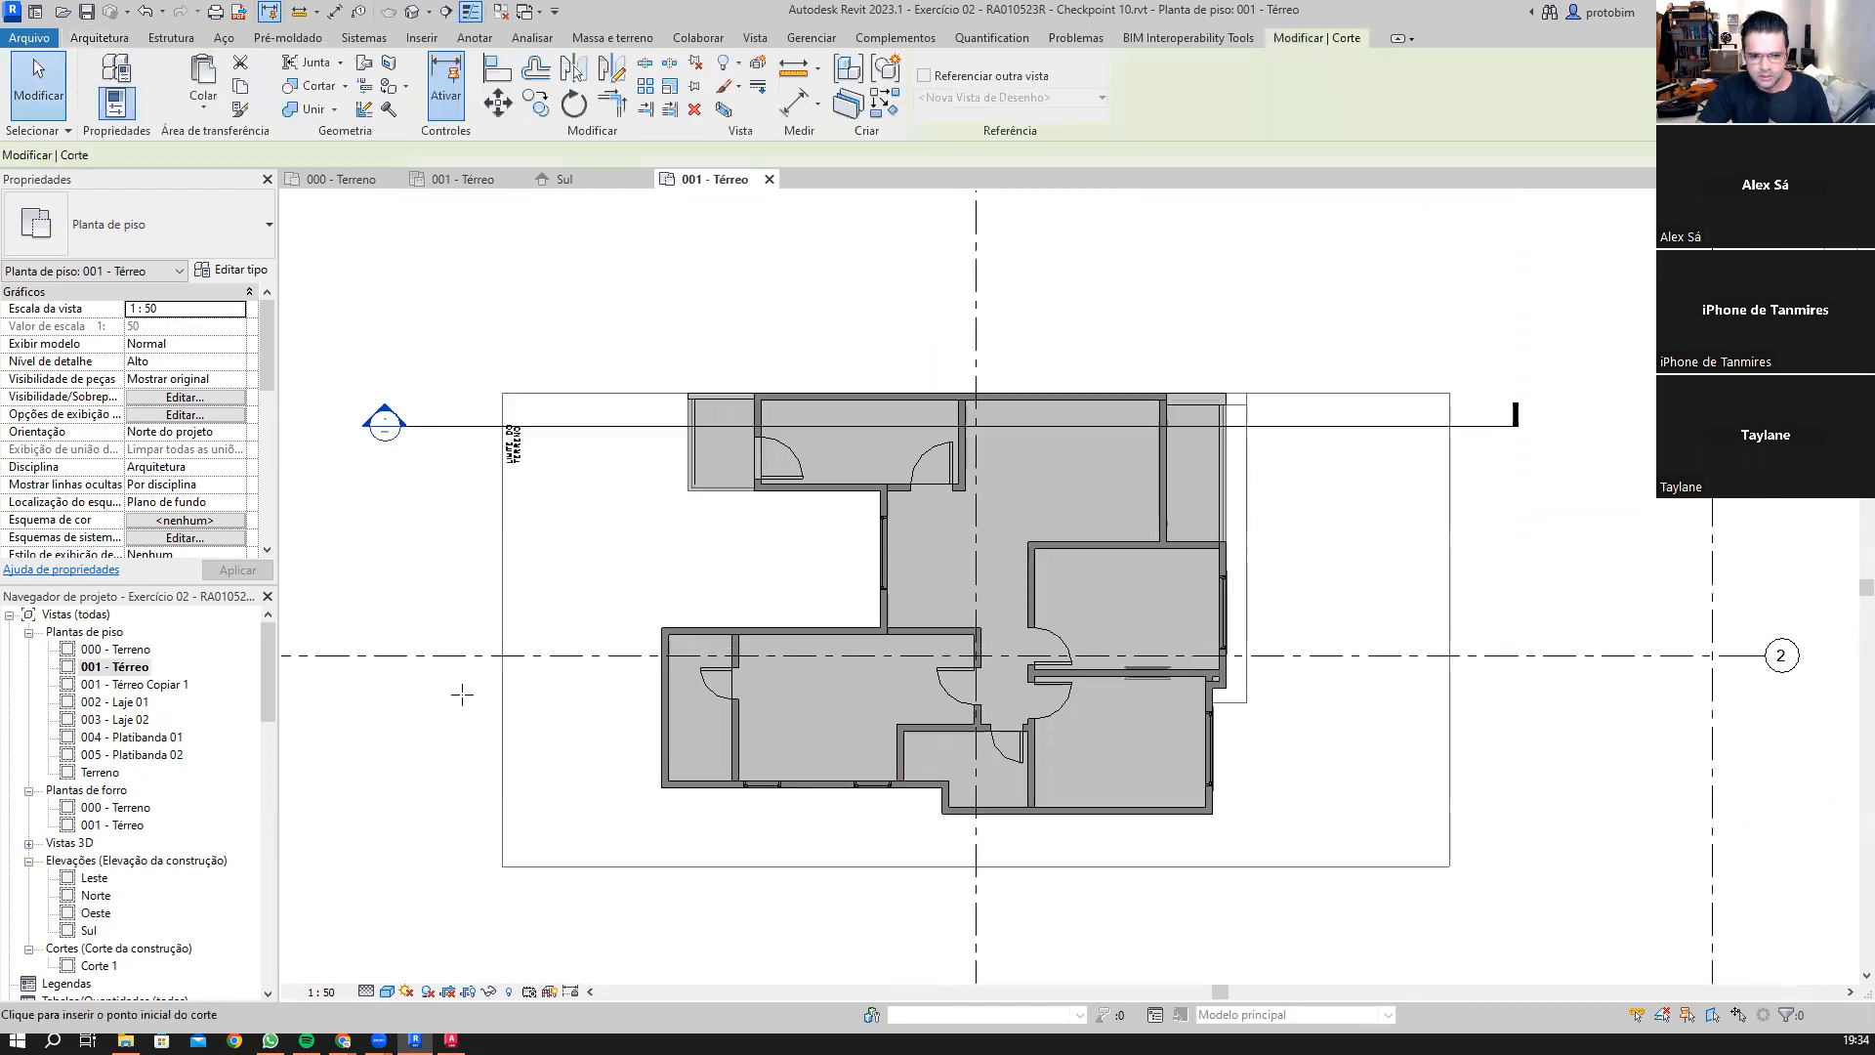
pyautogui.click(396, 796)
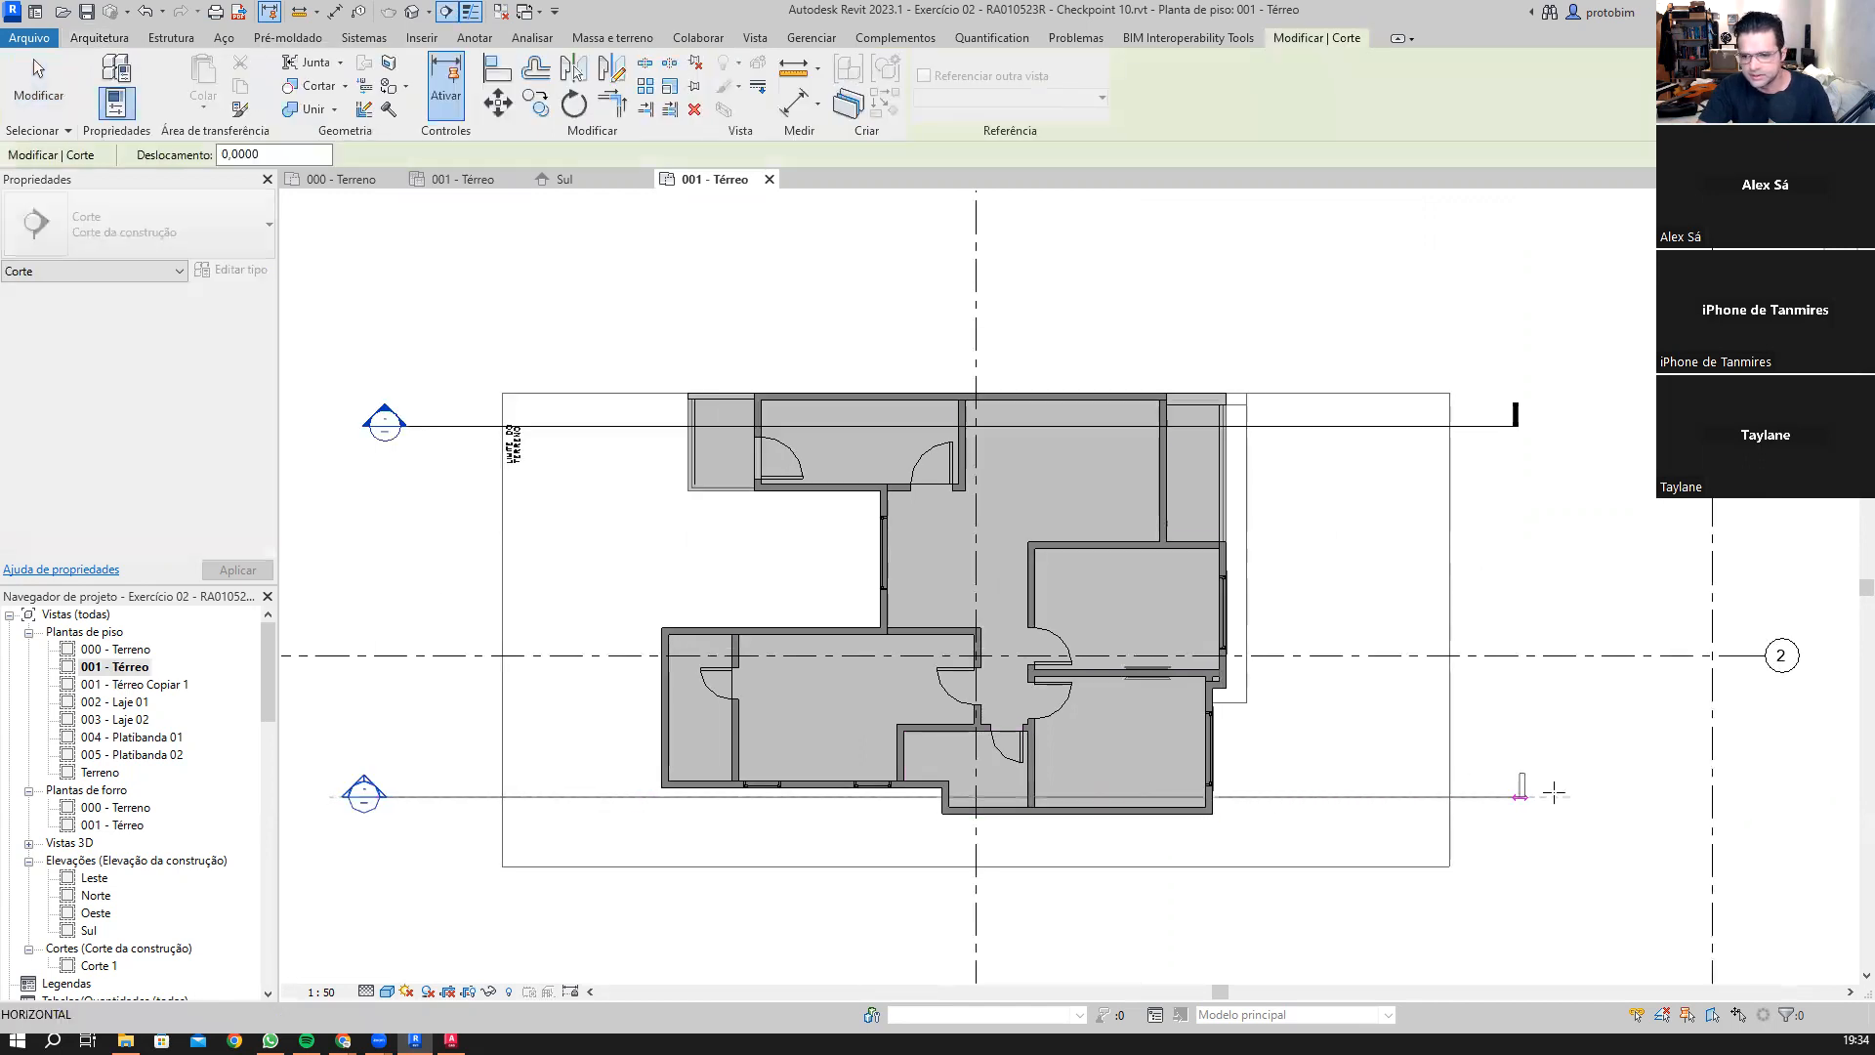
pyautogui.click(1543, 797)
pyautogui.press('Escape')
pyautogui.press('Escape')
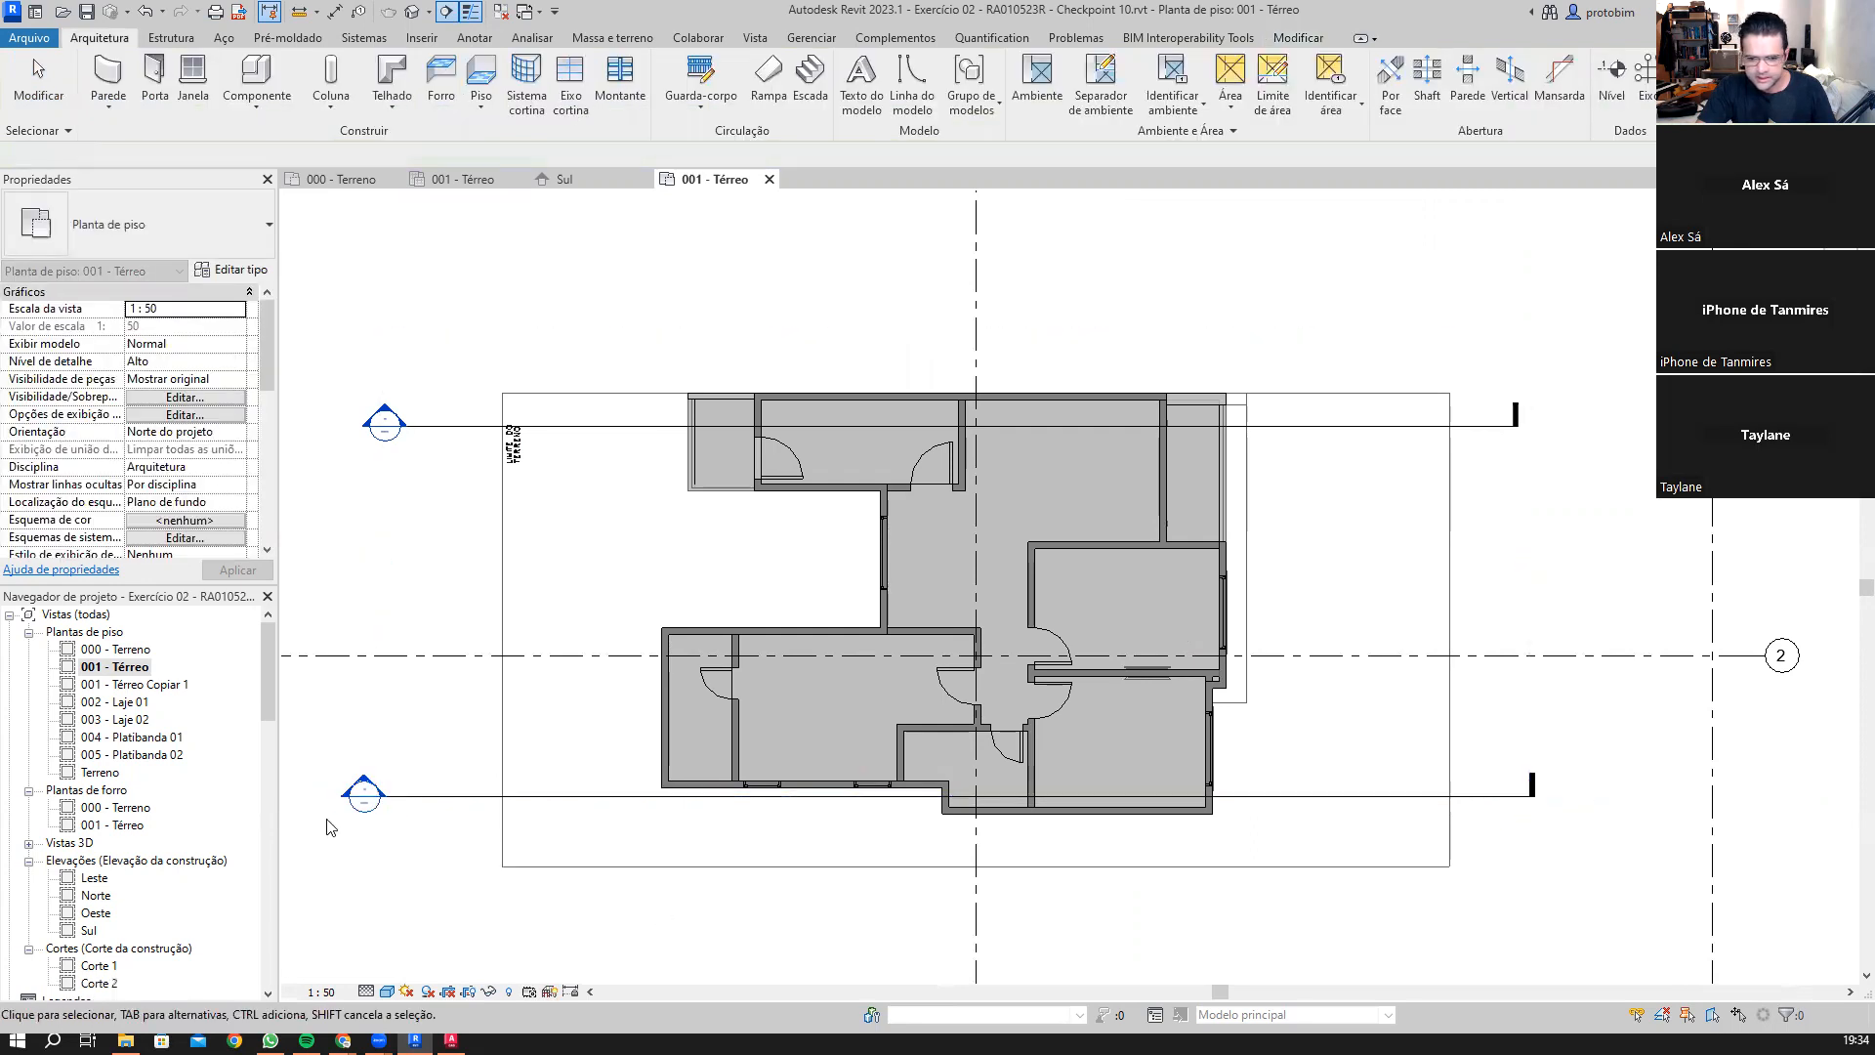
# Step: Open the new section view, raise its detail level and set its visual style to Cores consistentes
pyautogui.doubleClick(363, 786)
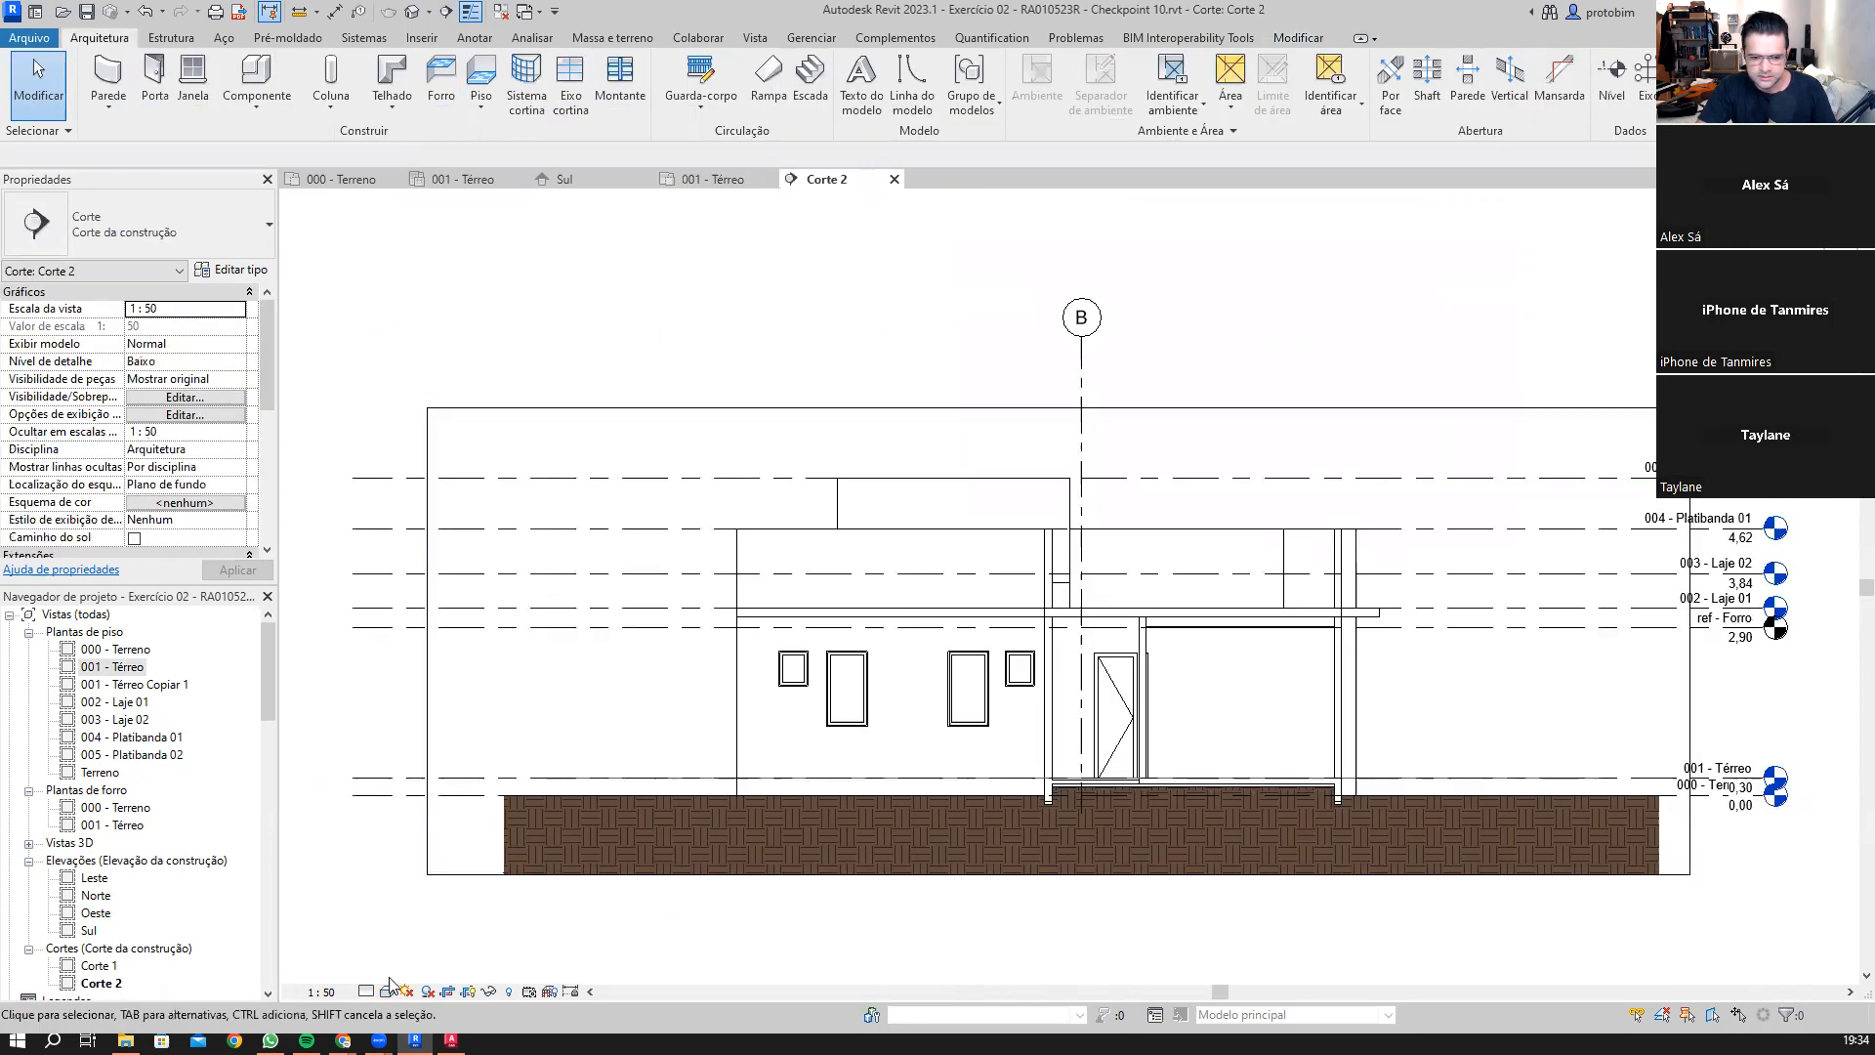
pyautogui.click(361, 991)
pyautogui.click(363, 991)
pyautogui.click(388, 992)
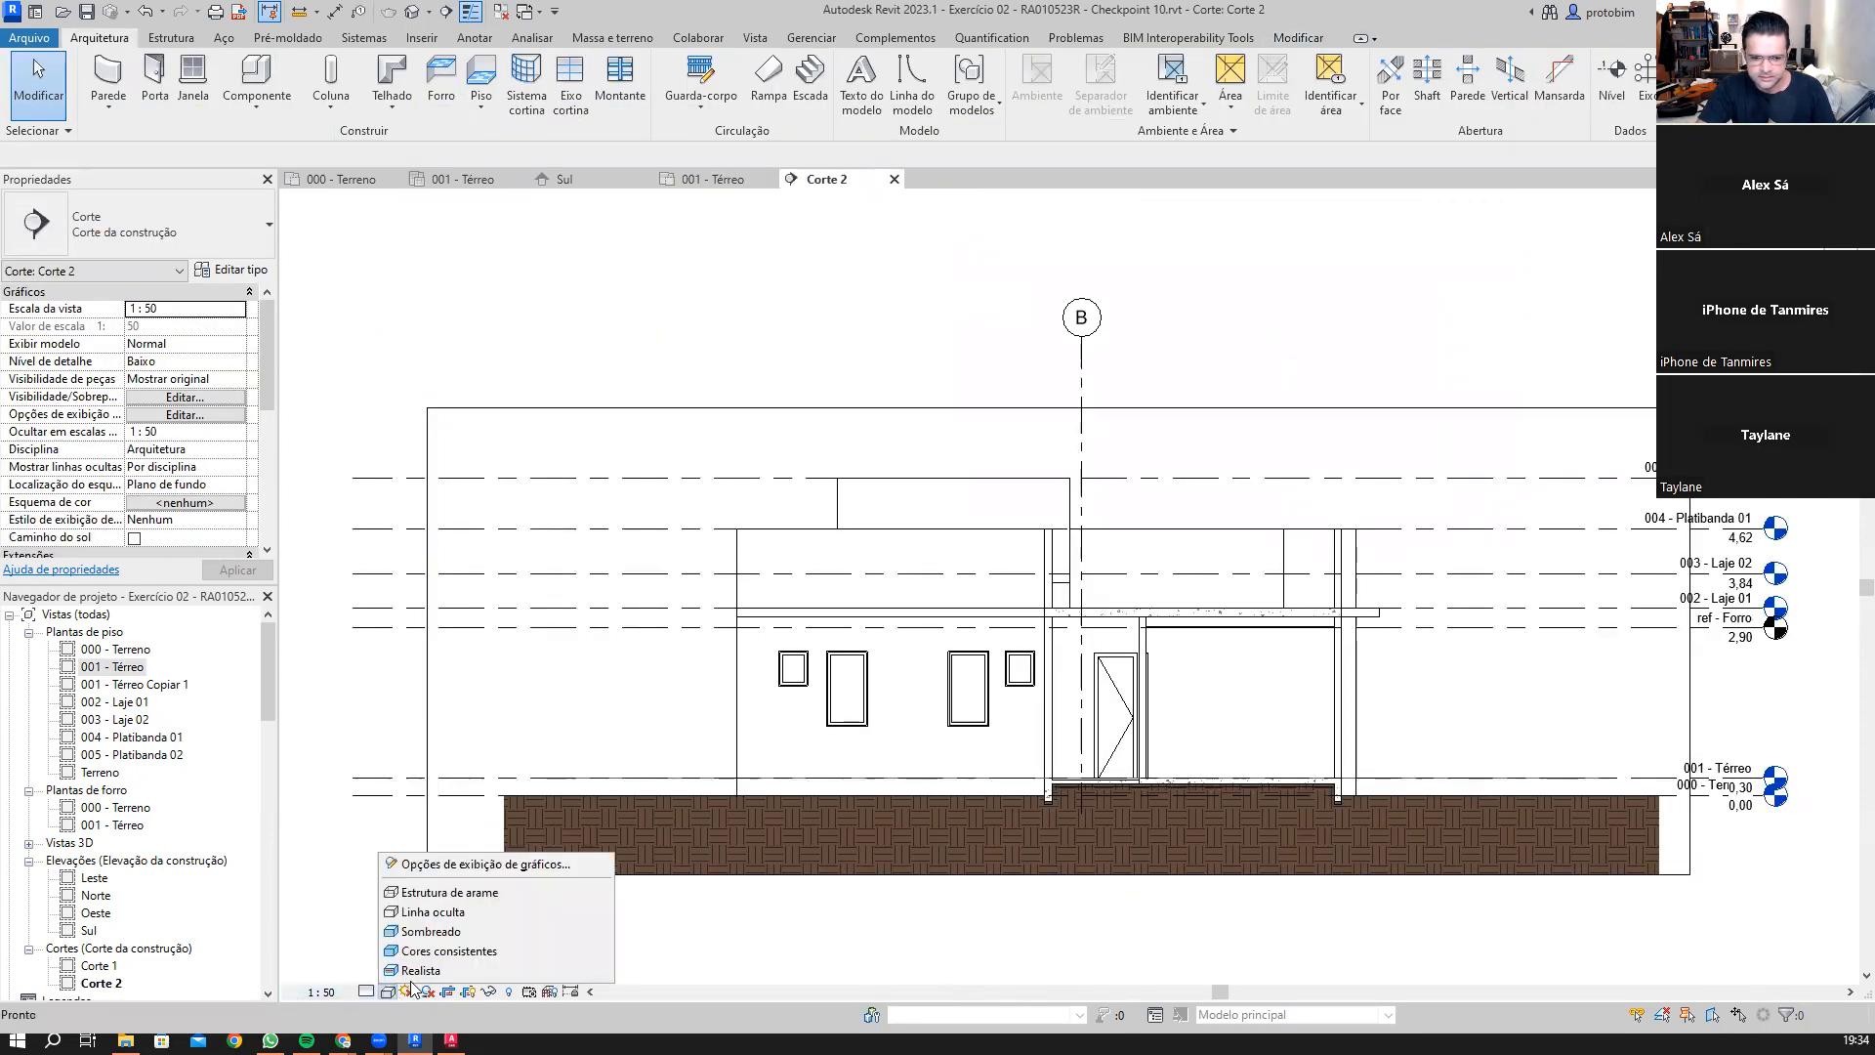
pyautogui.click(445, 952)
# Step: Examine in the section how the ceiling sits between the walls, below the slab and at the ref - Forro level
pyautogui.scroll(6, 1415, 757)
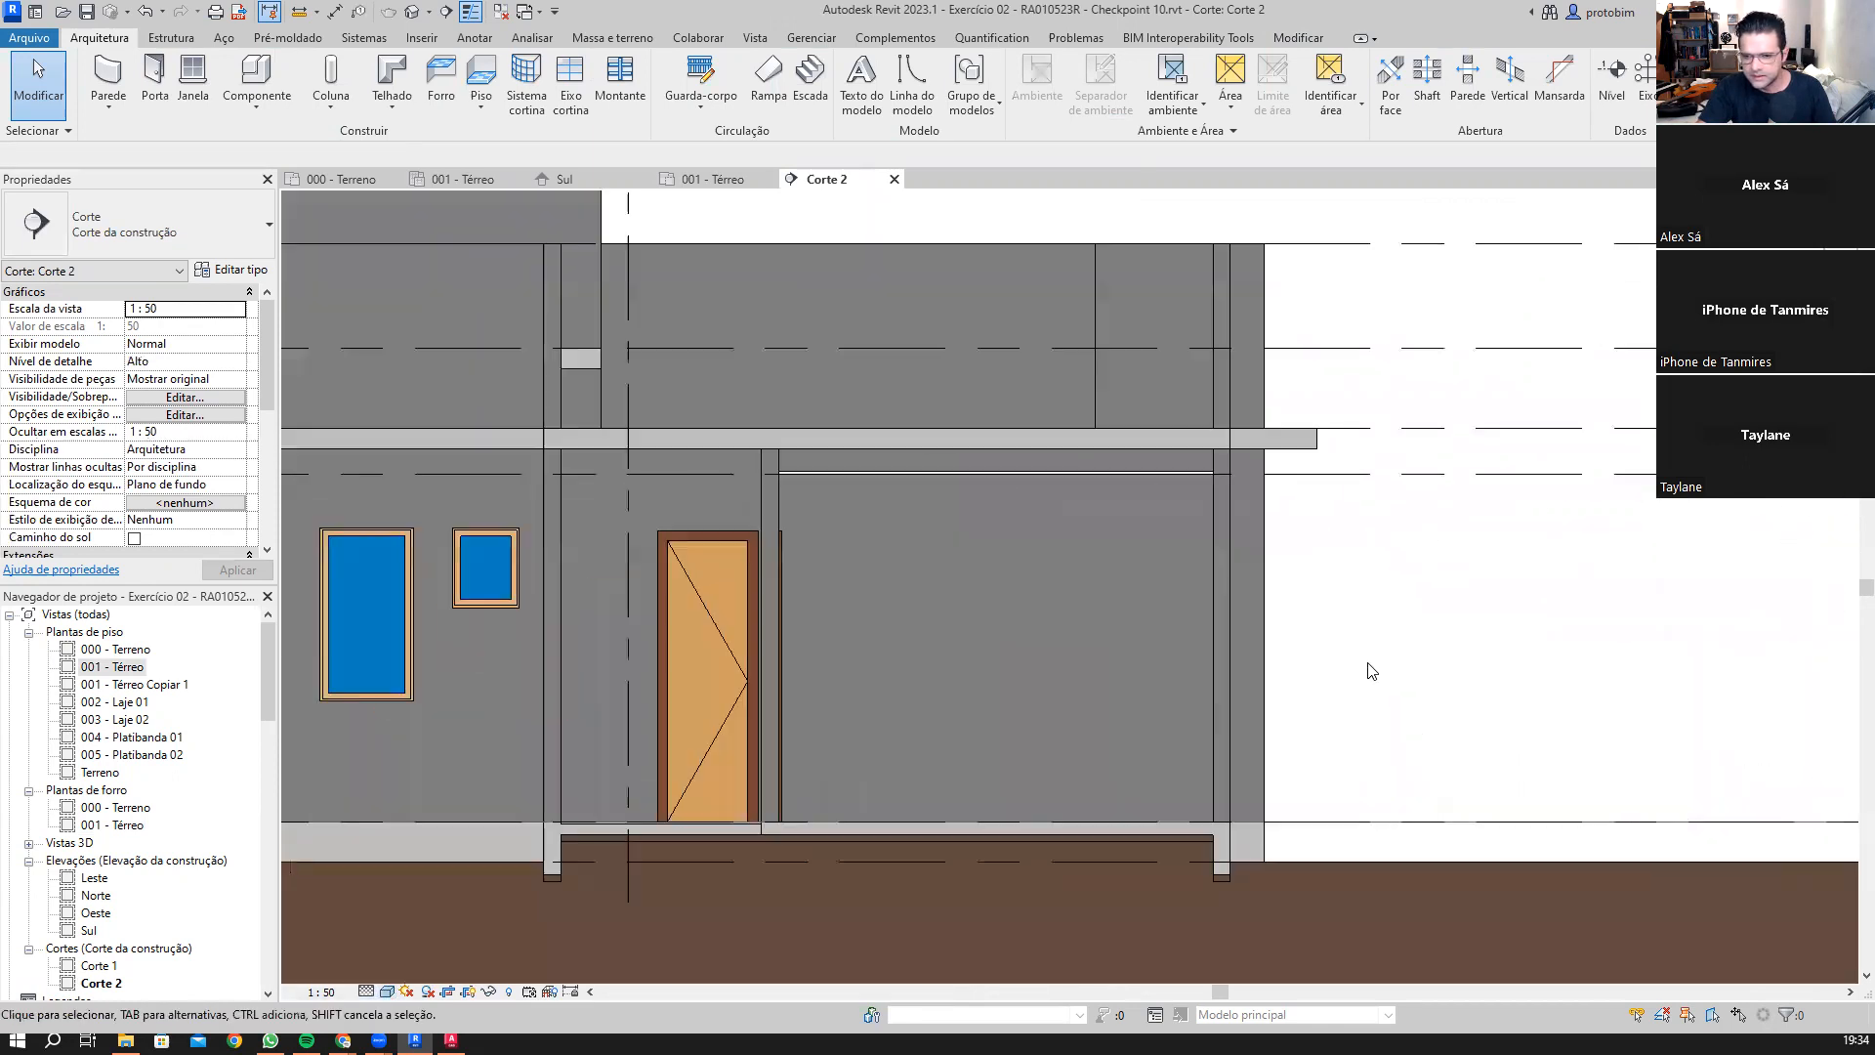
pyautogui.scroll(3, 1136, 452)
pyautogui.scroll(-3, 871, 301)
pyautogui.scroll(9, 1126, 427)
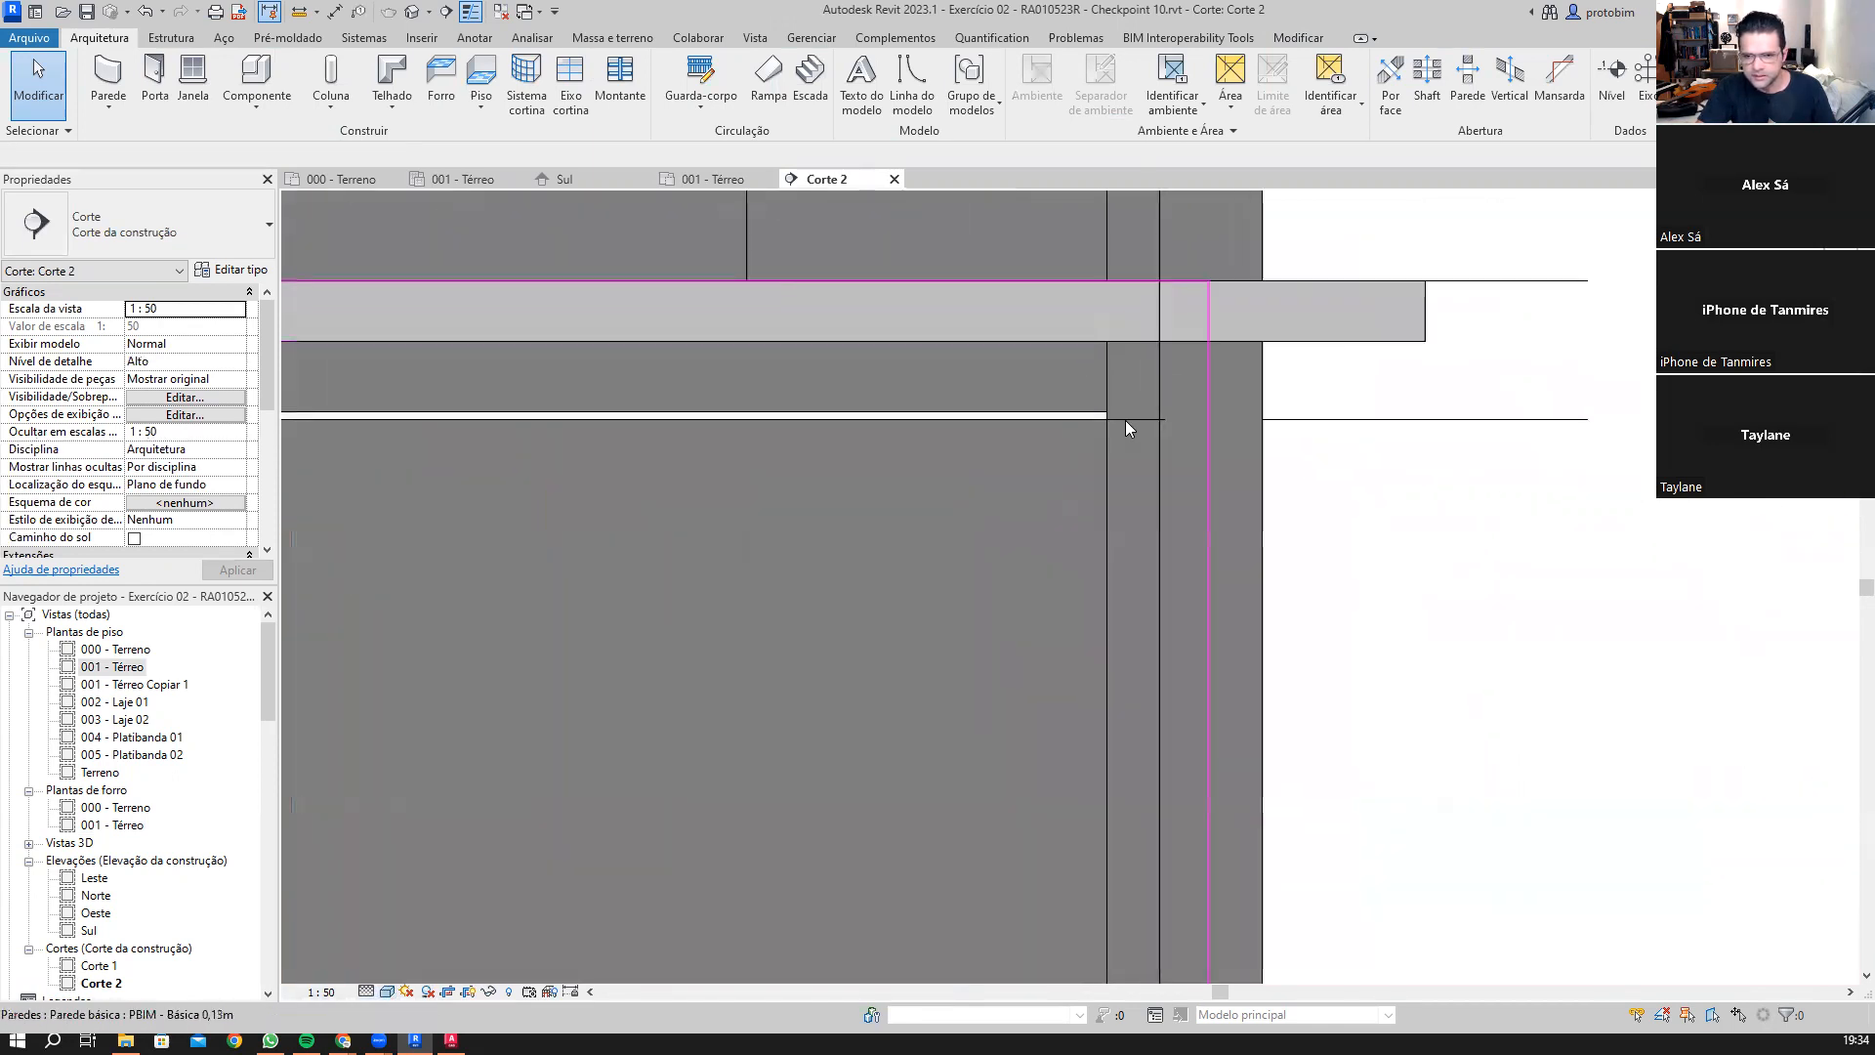
pyautogui.moveTo(1699, 603); pyautogui.dragTo(1629, 714, button='middle')
pyautogui.scroll(-1, 1034, 396)
pyautogui.moveTo(1454, 667); pyautogui.dragTo(1427, 685, button='middle')
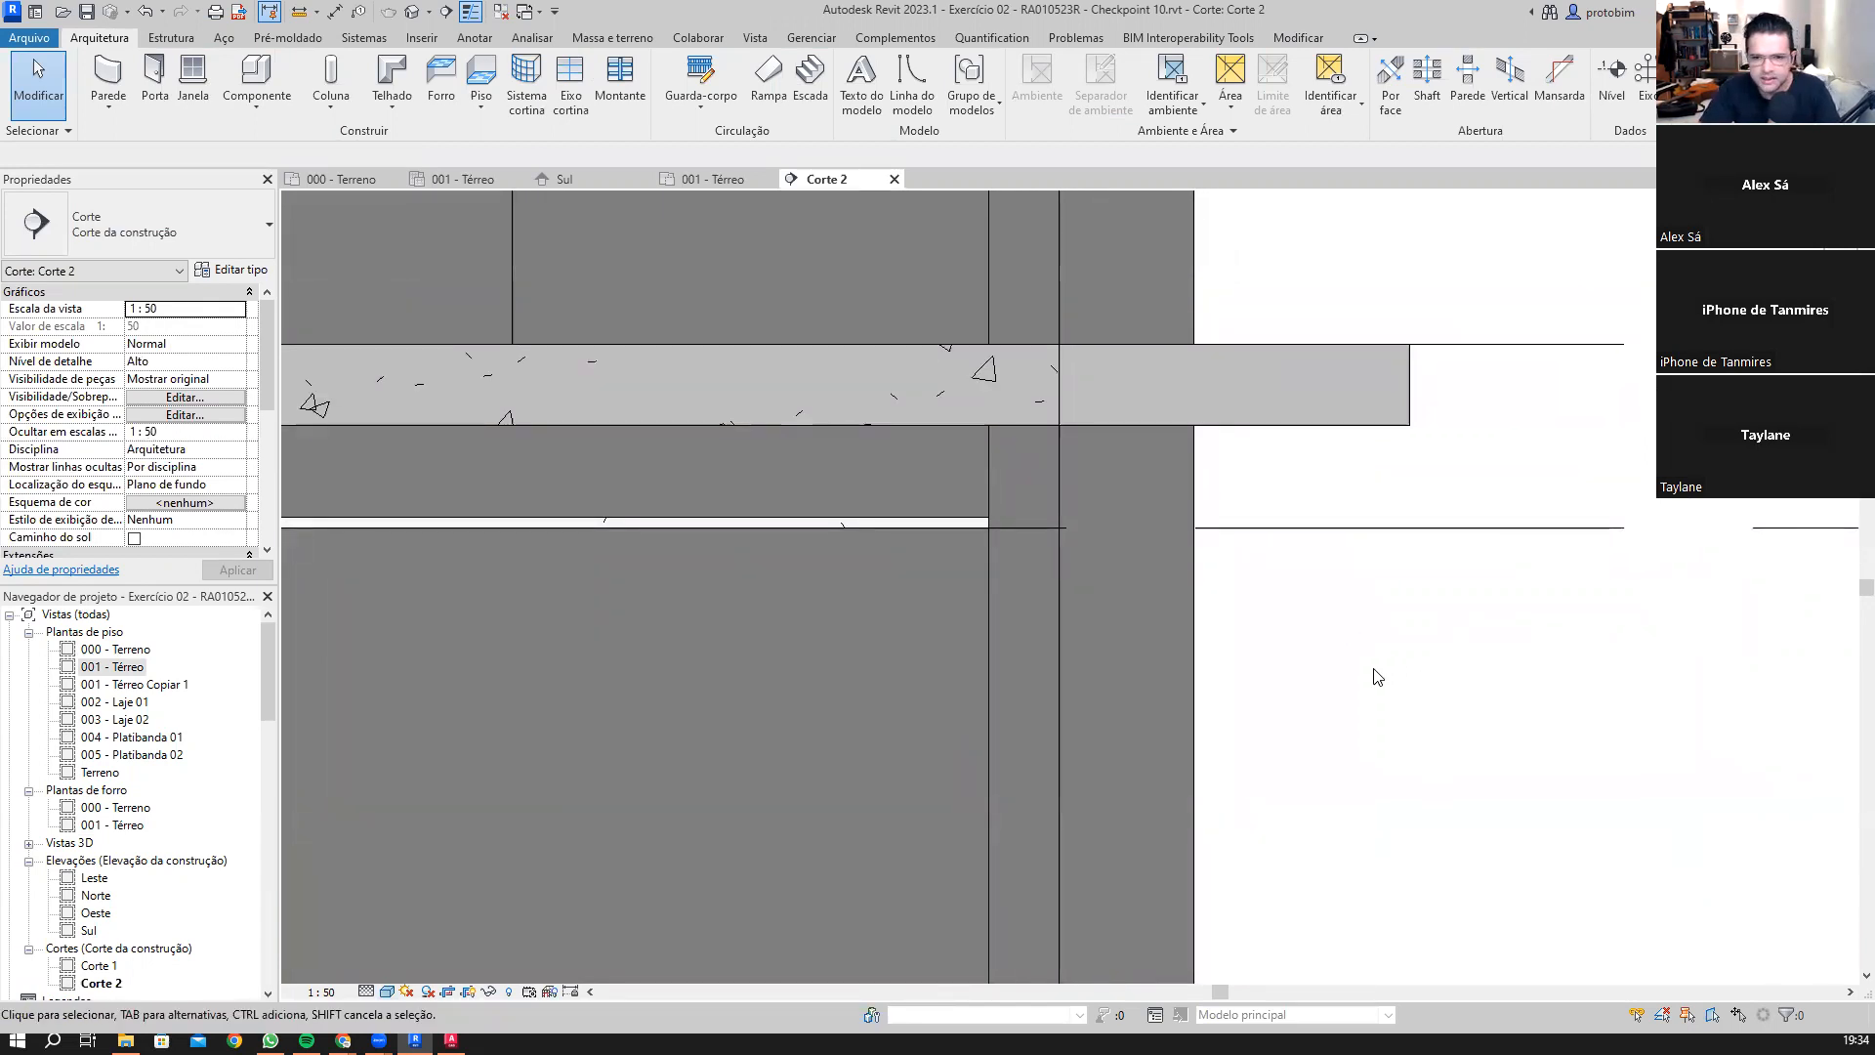
pyautogui.moveTo(1434, 411); pyautogui.dragTo(1314, 536, button='middle')
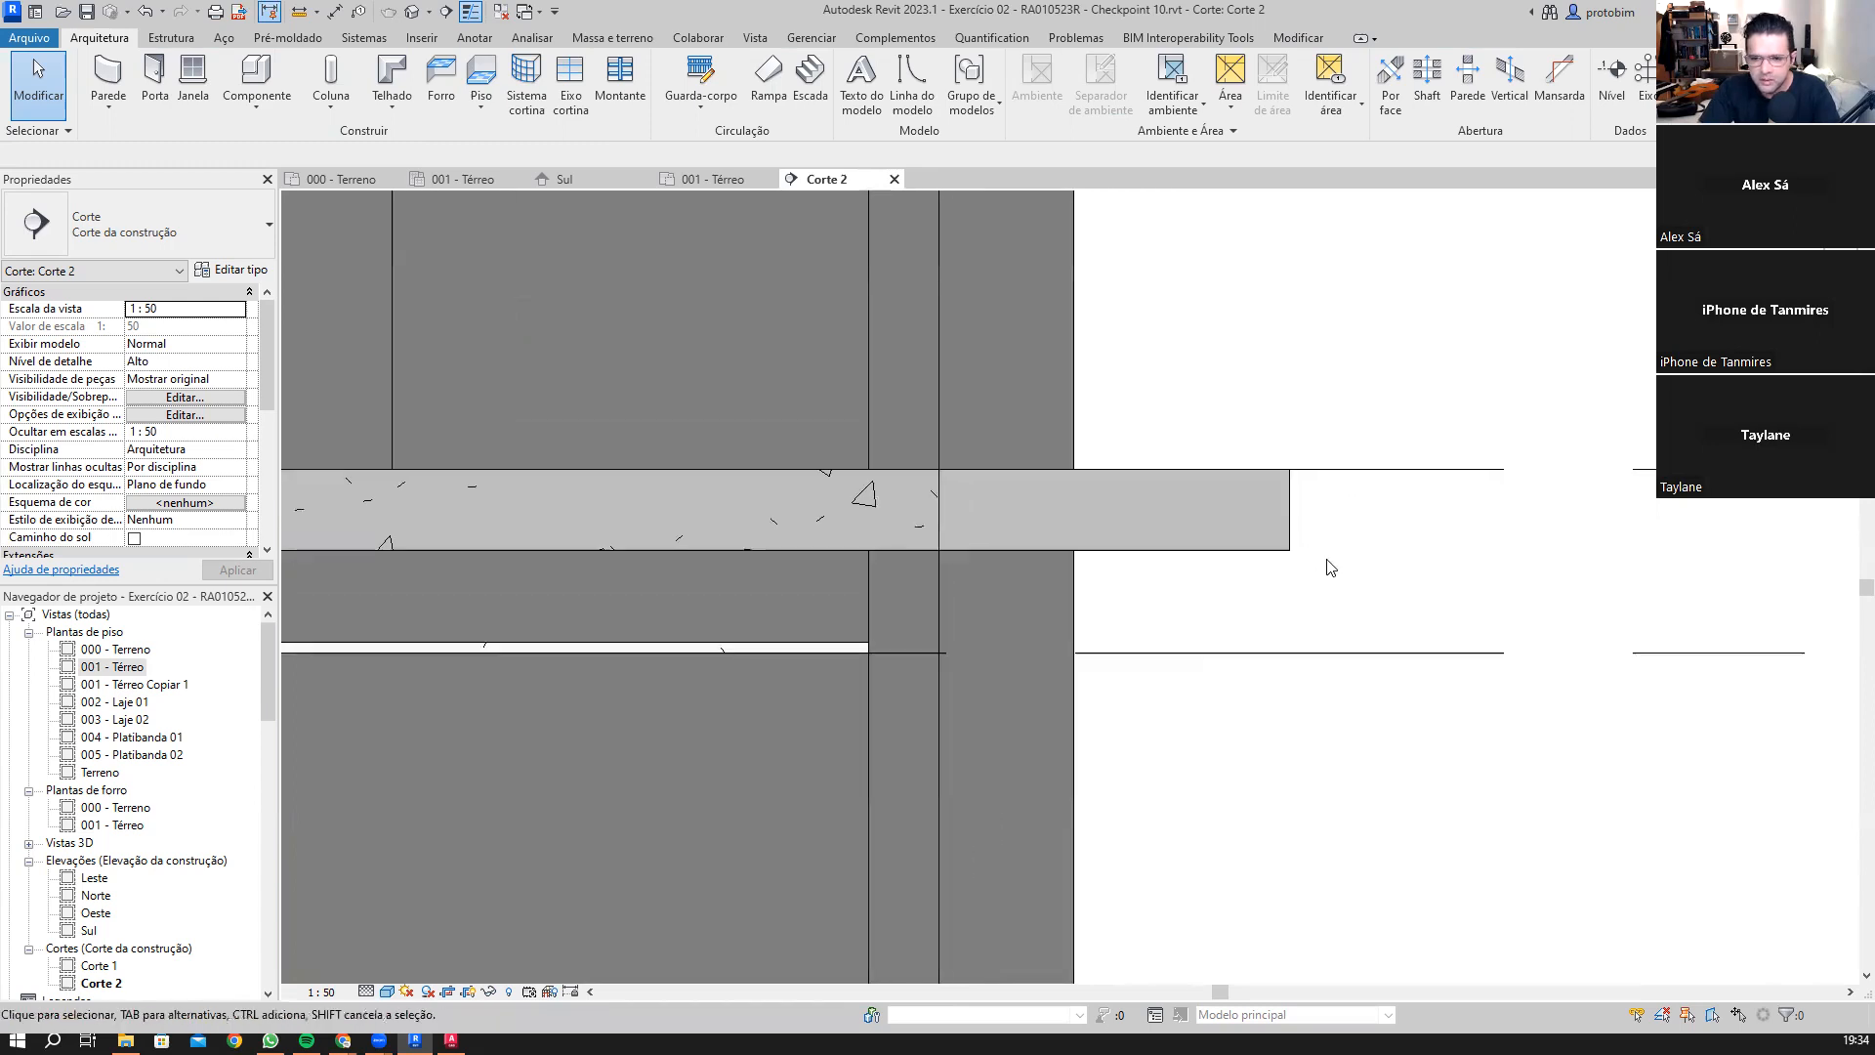
# Step: Inspect the concrete slab's level and offset in the section, and compare its placement with the ceiling's position
pyautogui.click(1226, 534)
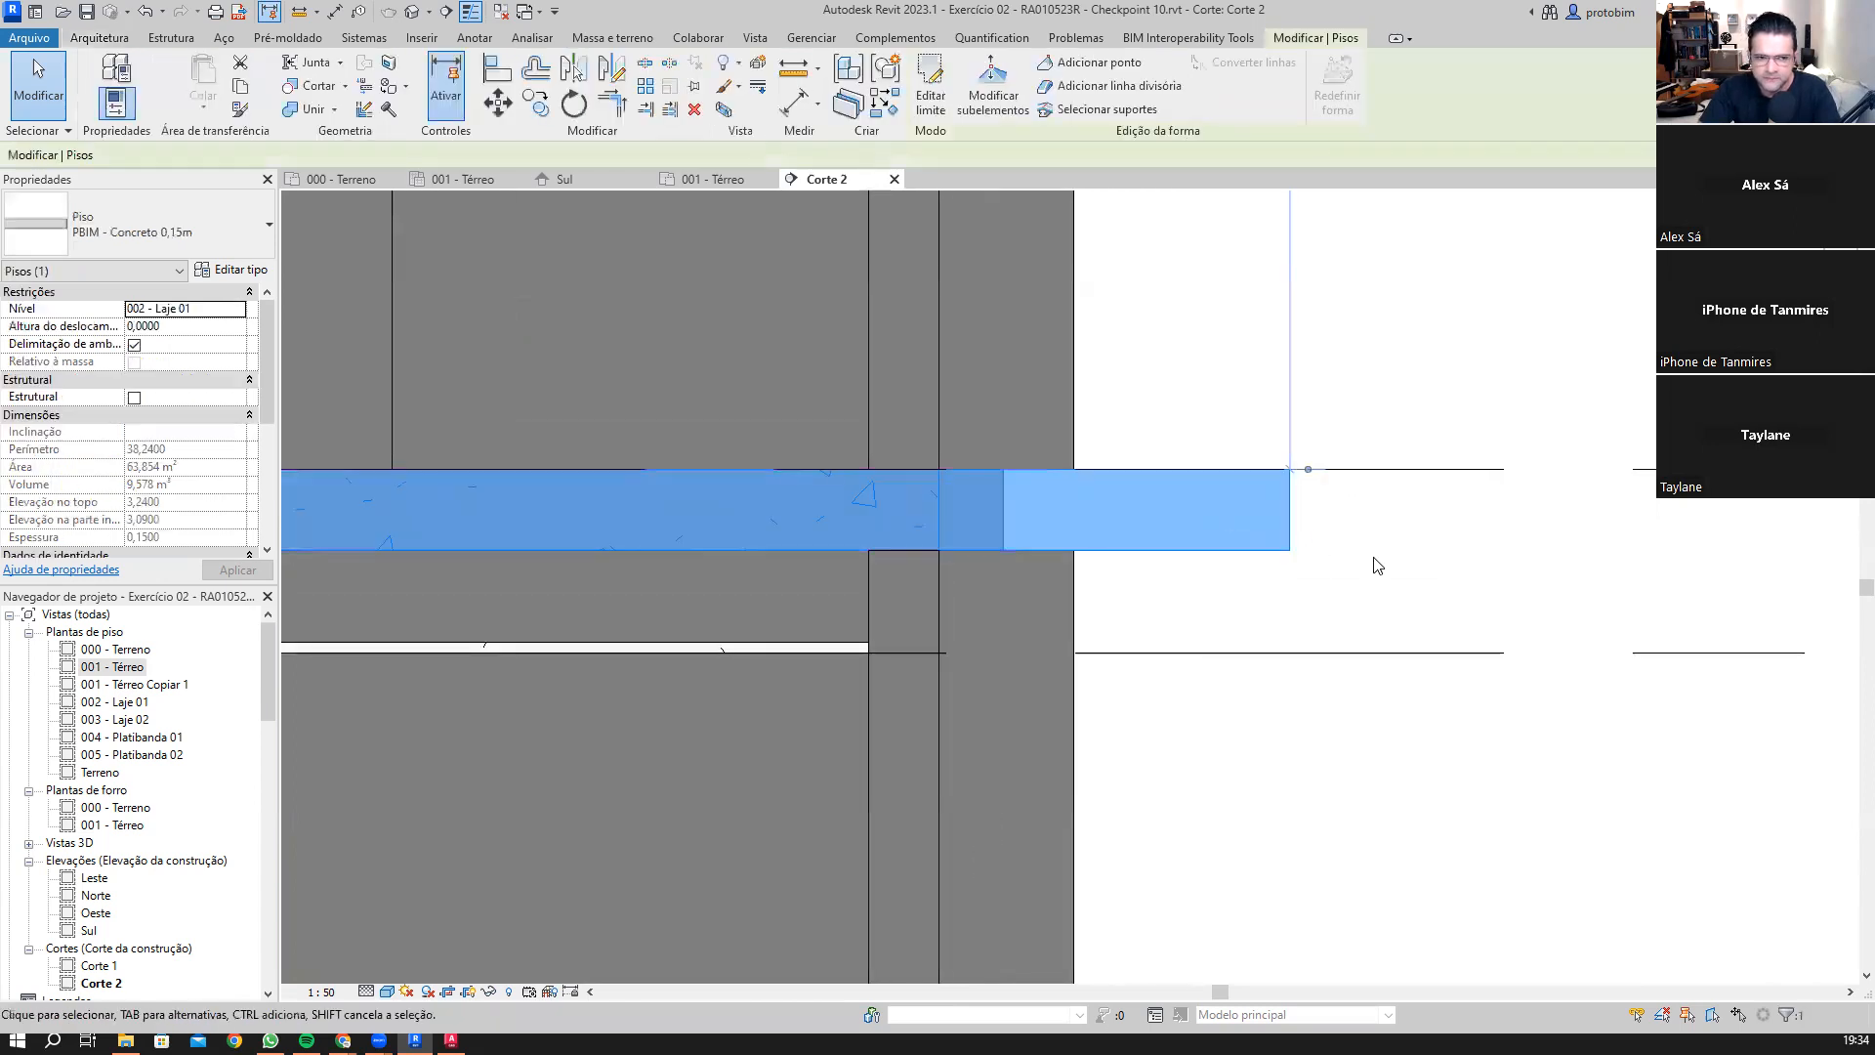
pyautogui.click(1480, 620)
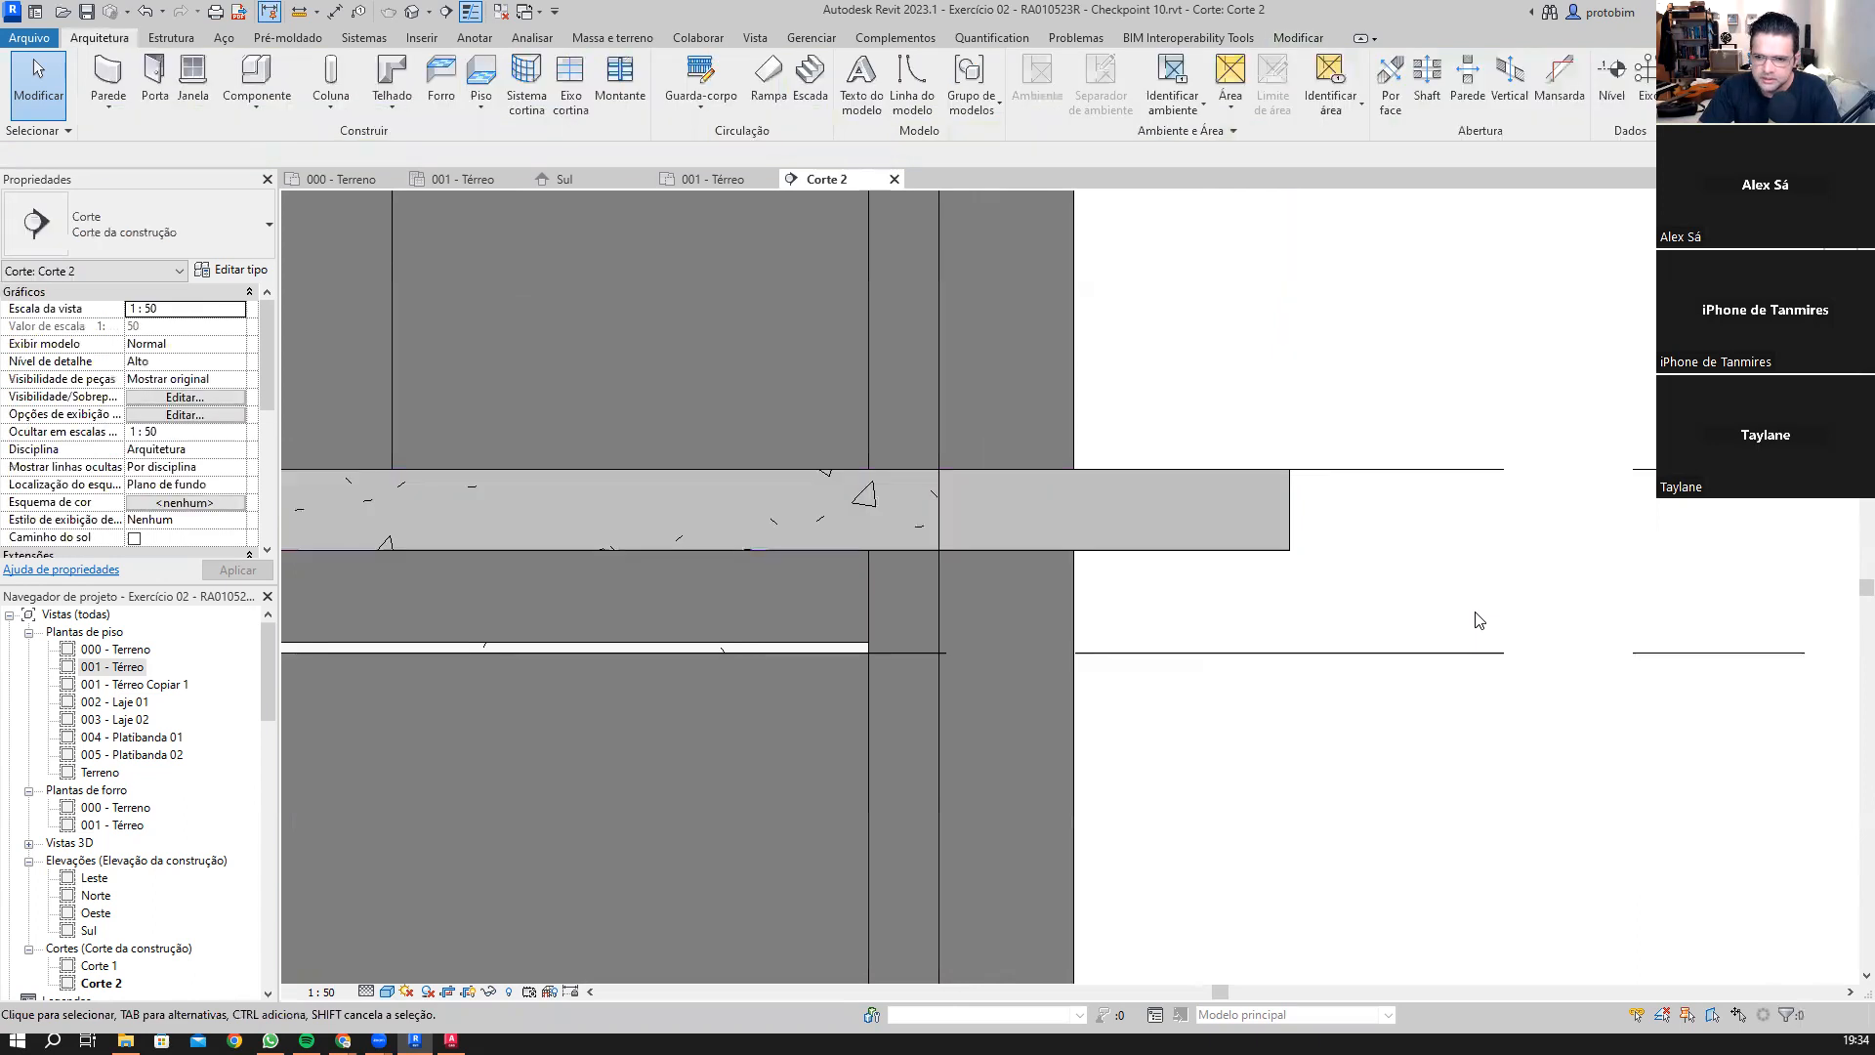
pyautogui.click(1224, 535)
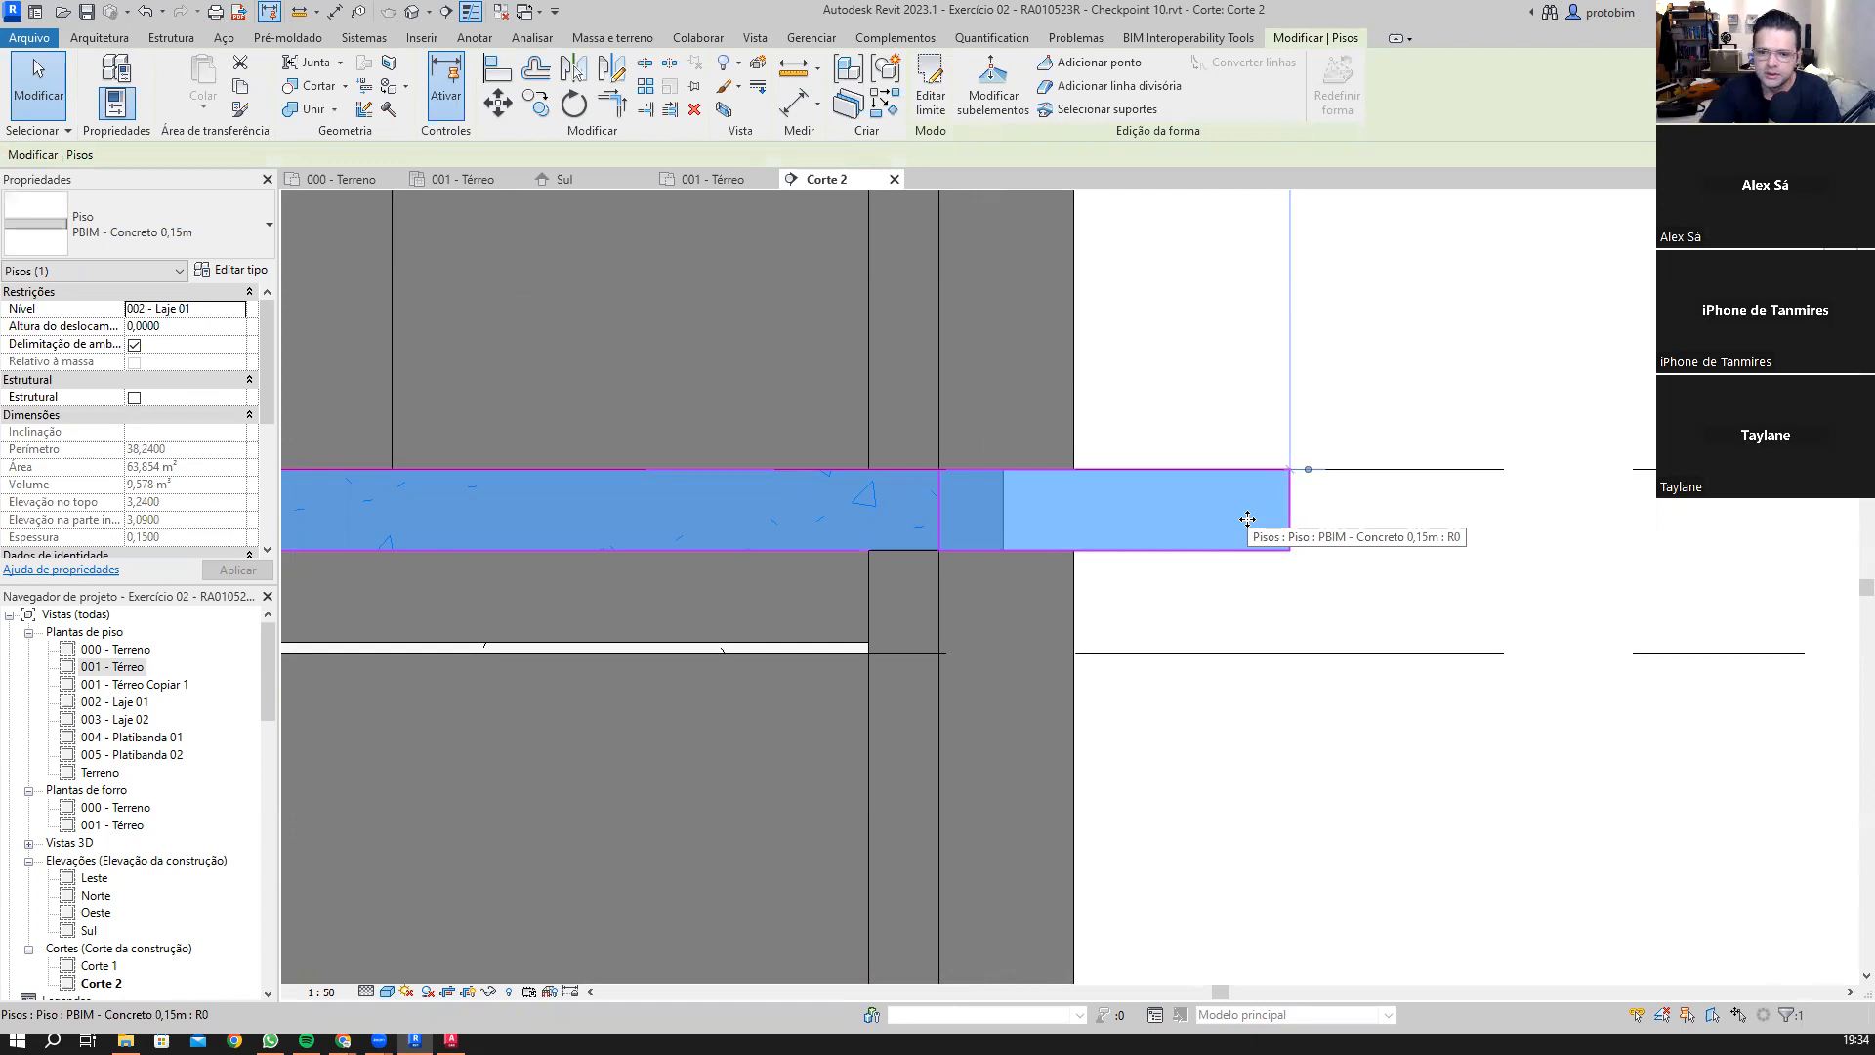
pyautogui.scroll(-1, 1247, 518)
pyautogui.click(1279, 734)
pyautogui.scroll(2, 960, 690)
pyautogui.click(829, 554)
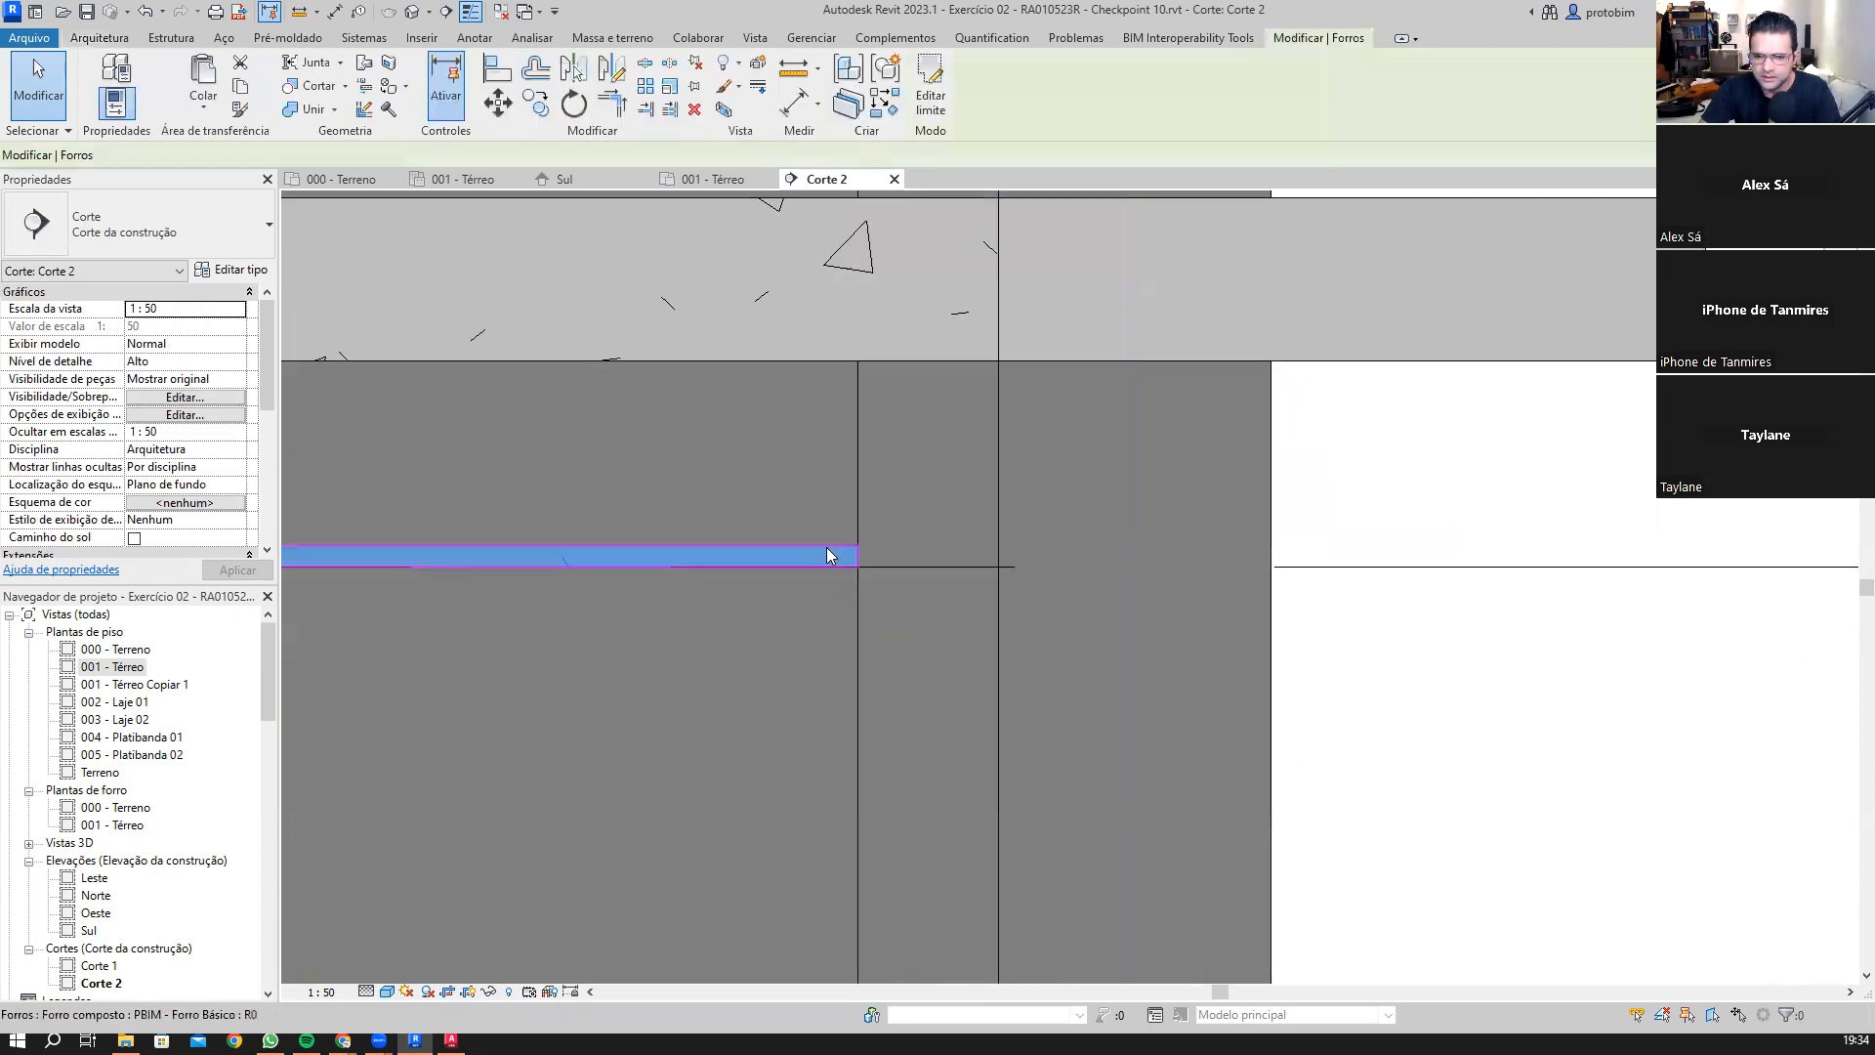
pyautogui.scroll(-1, 935, 516)
pyautogui.moveTo(935, 529); pyautogui.dragTo(1098, 487, button='middle')
pyautogui.scroll(3, 1098, 486)
pyautogui.press('F1')
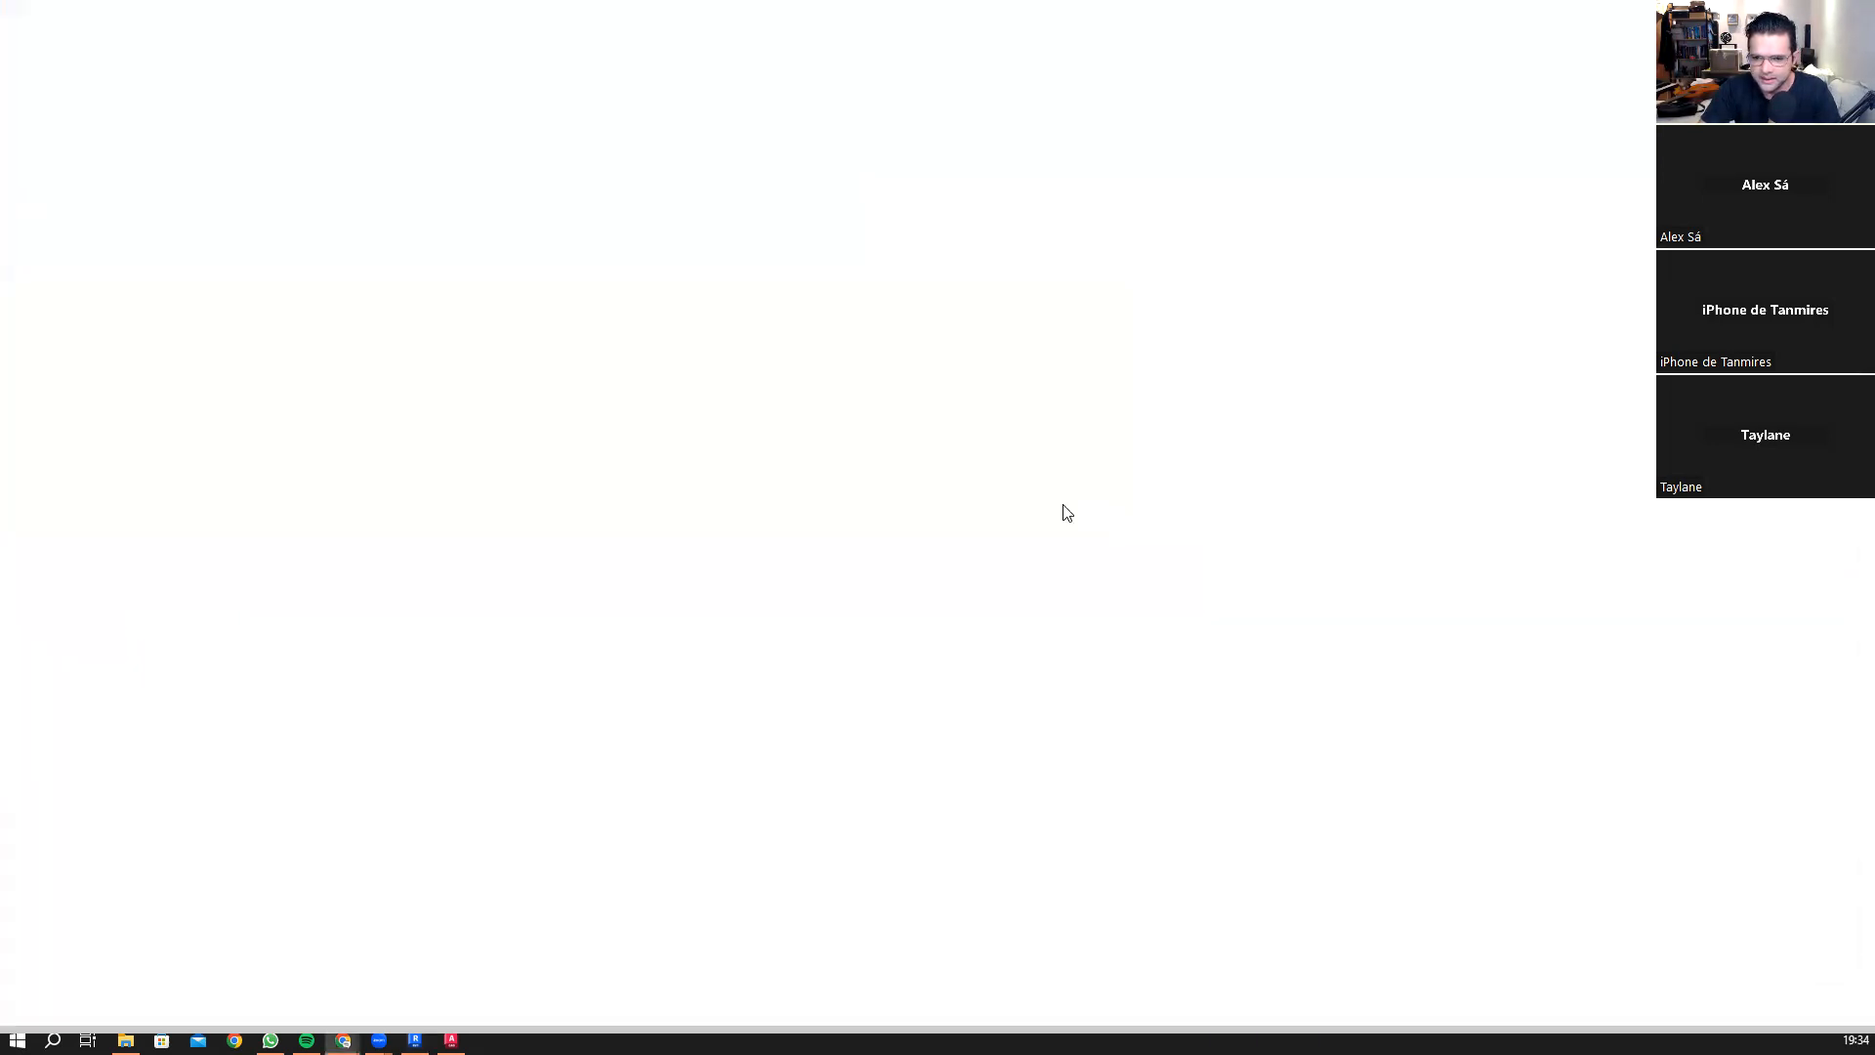
pyautogui.hotkey('ctrl', 'w')
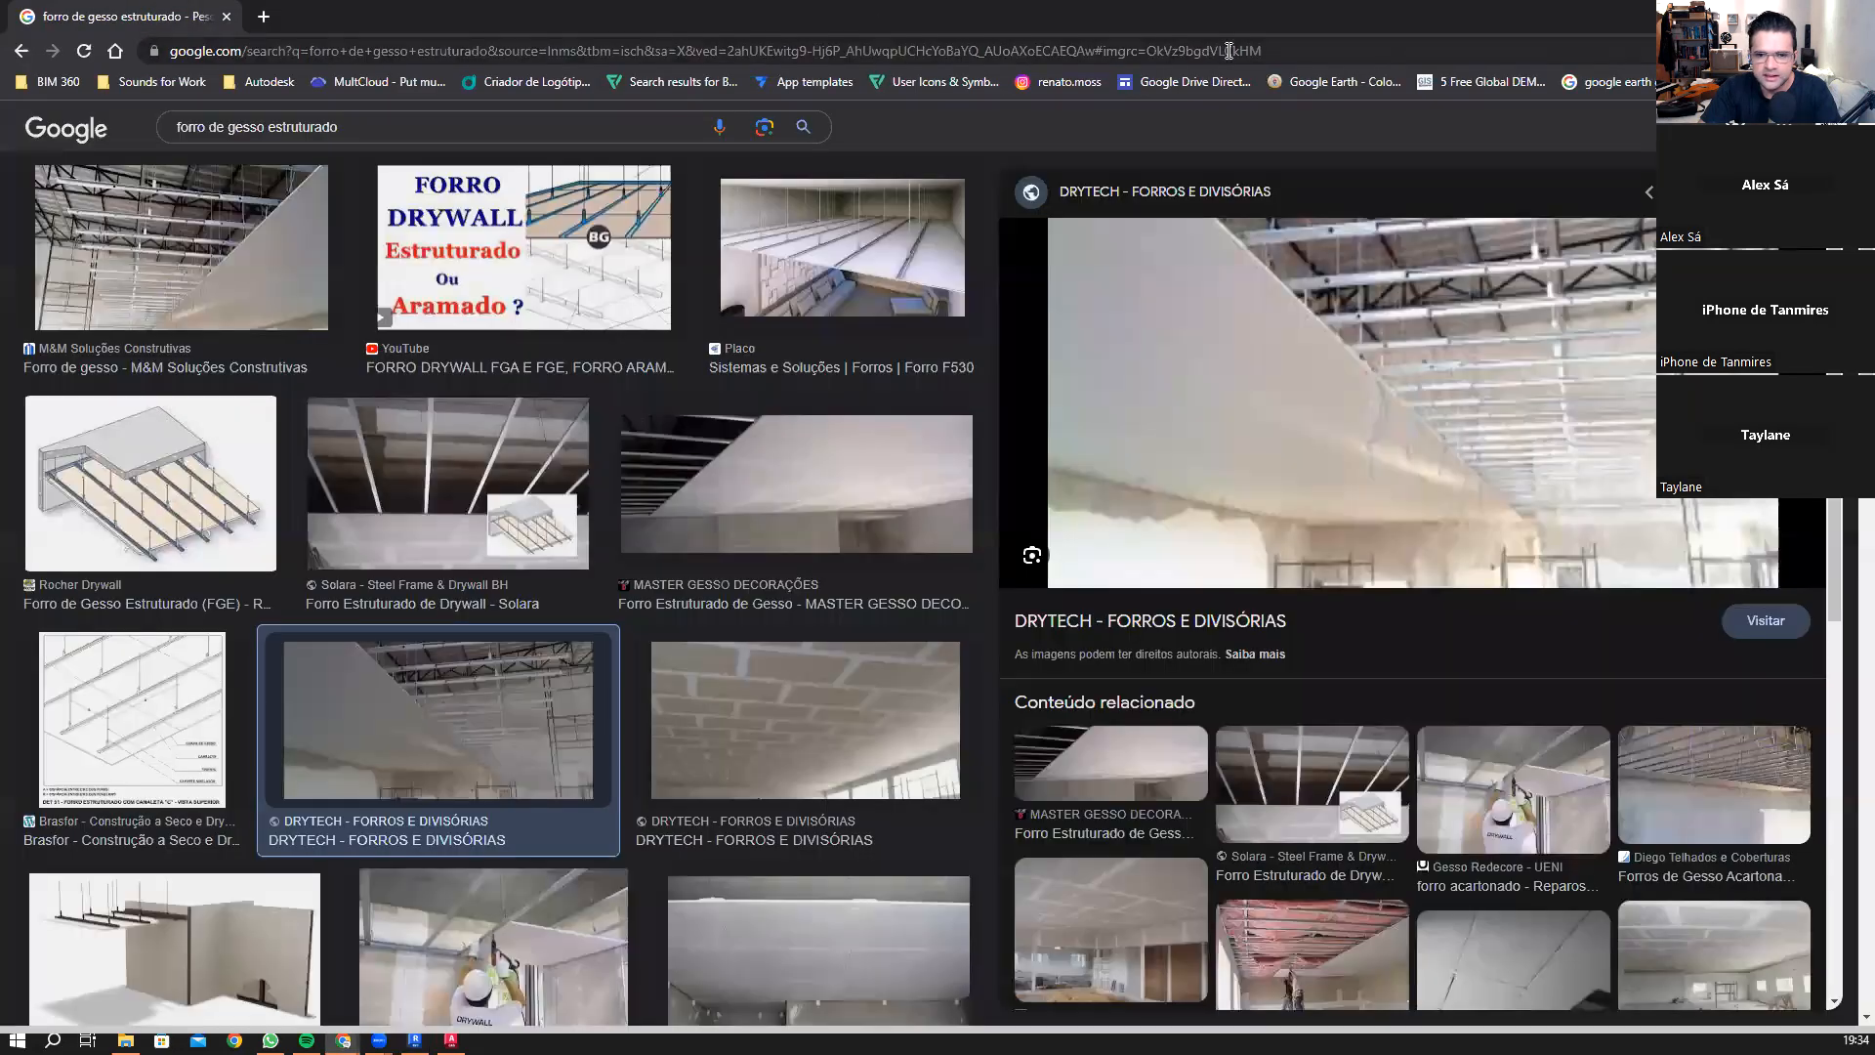
# Step: Switch back to Revit and examine in section Corte 2 how the ceiling's edge meets the wall below the slab
pyautogui.hotkey('alt', 'Tab')
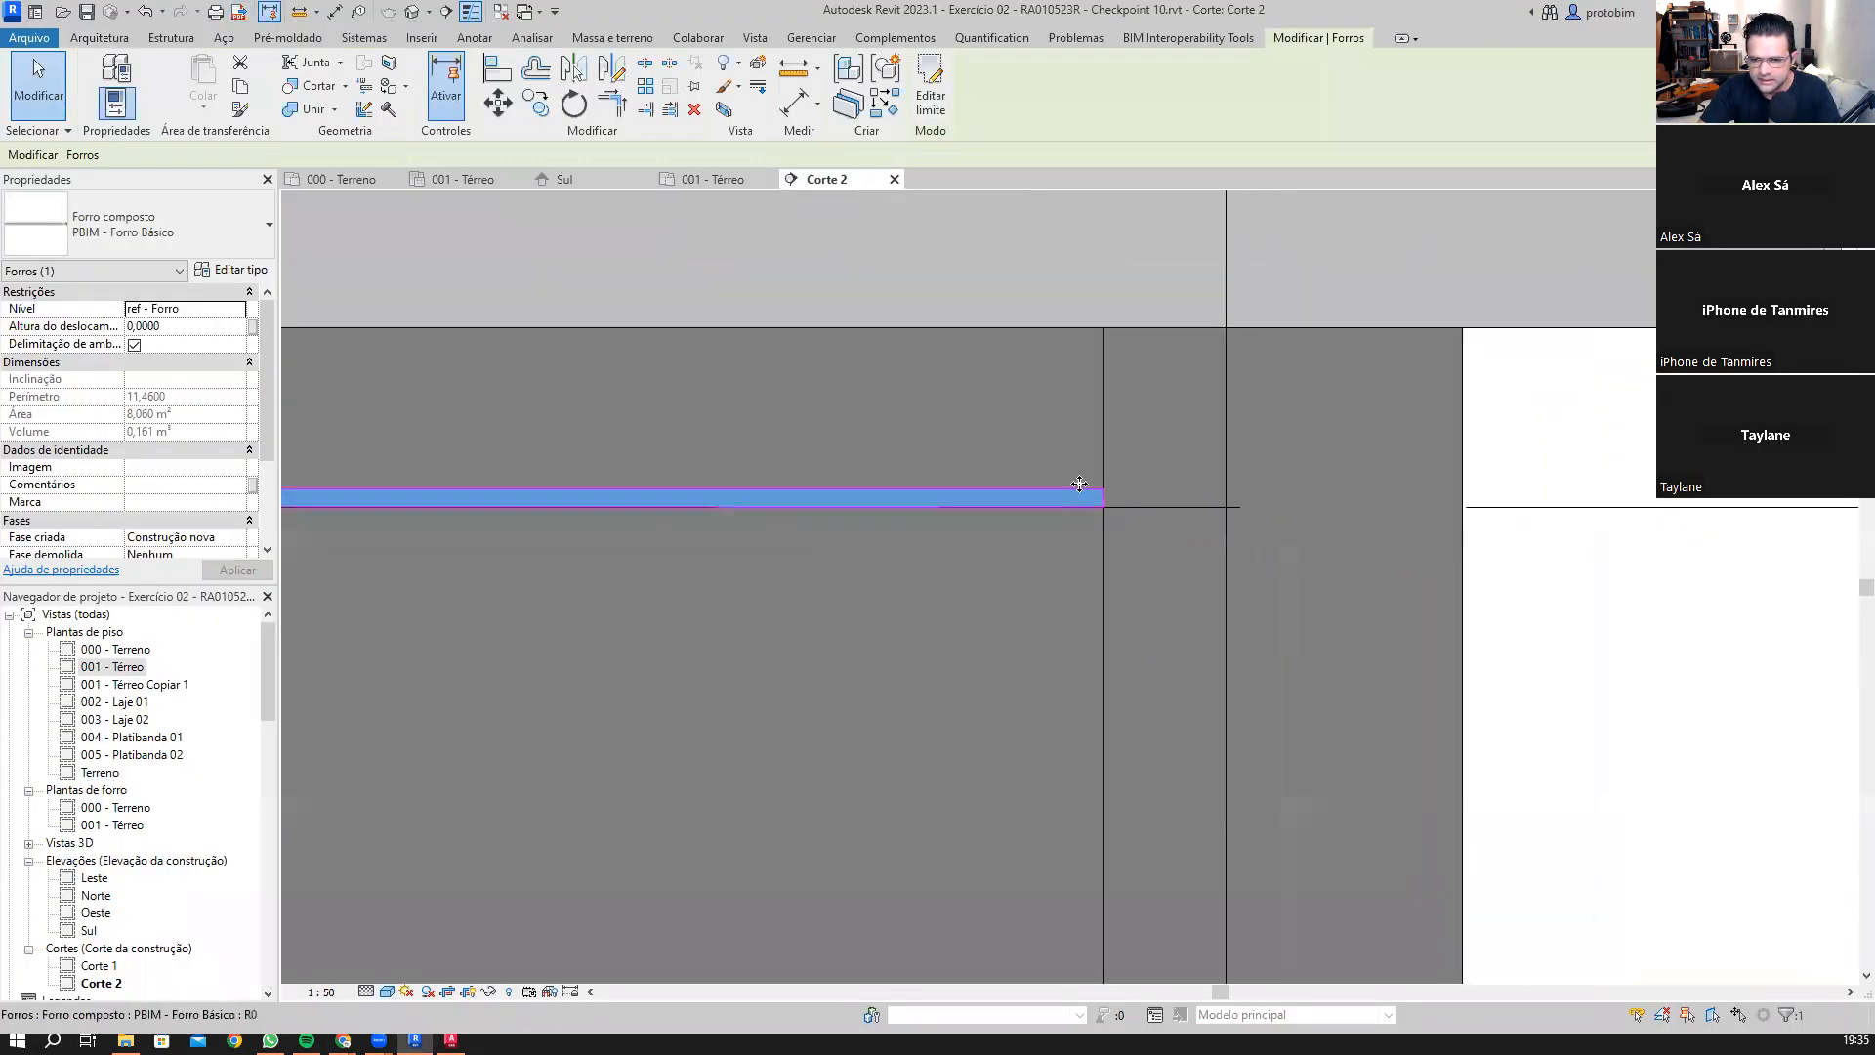
pyautogui.scroll(-3, 1133, 455)
pyautogui.scroll(-2, 1352, 511)
pyautogui.moveTo(1307, 549); pyautogui.dragTo(1381, 549, button='middle')
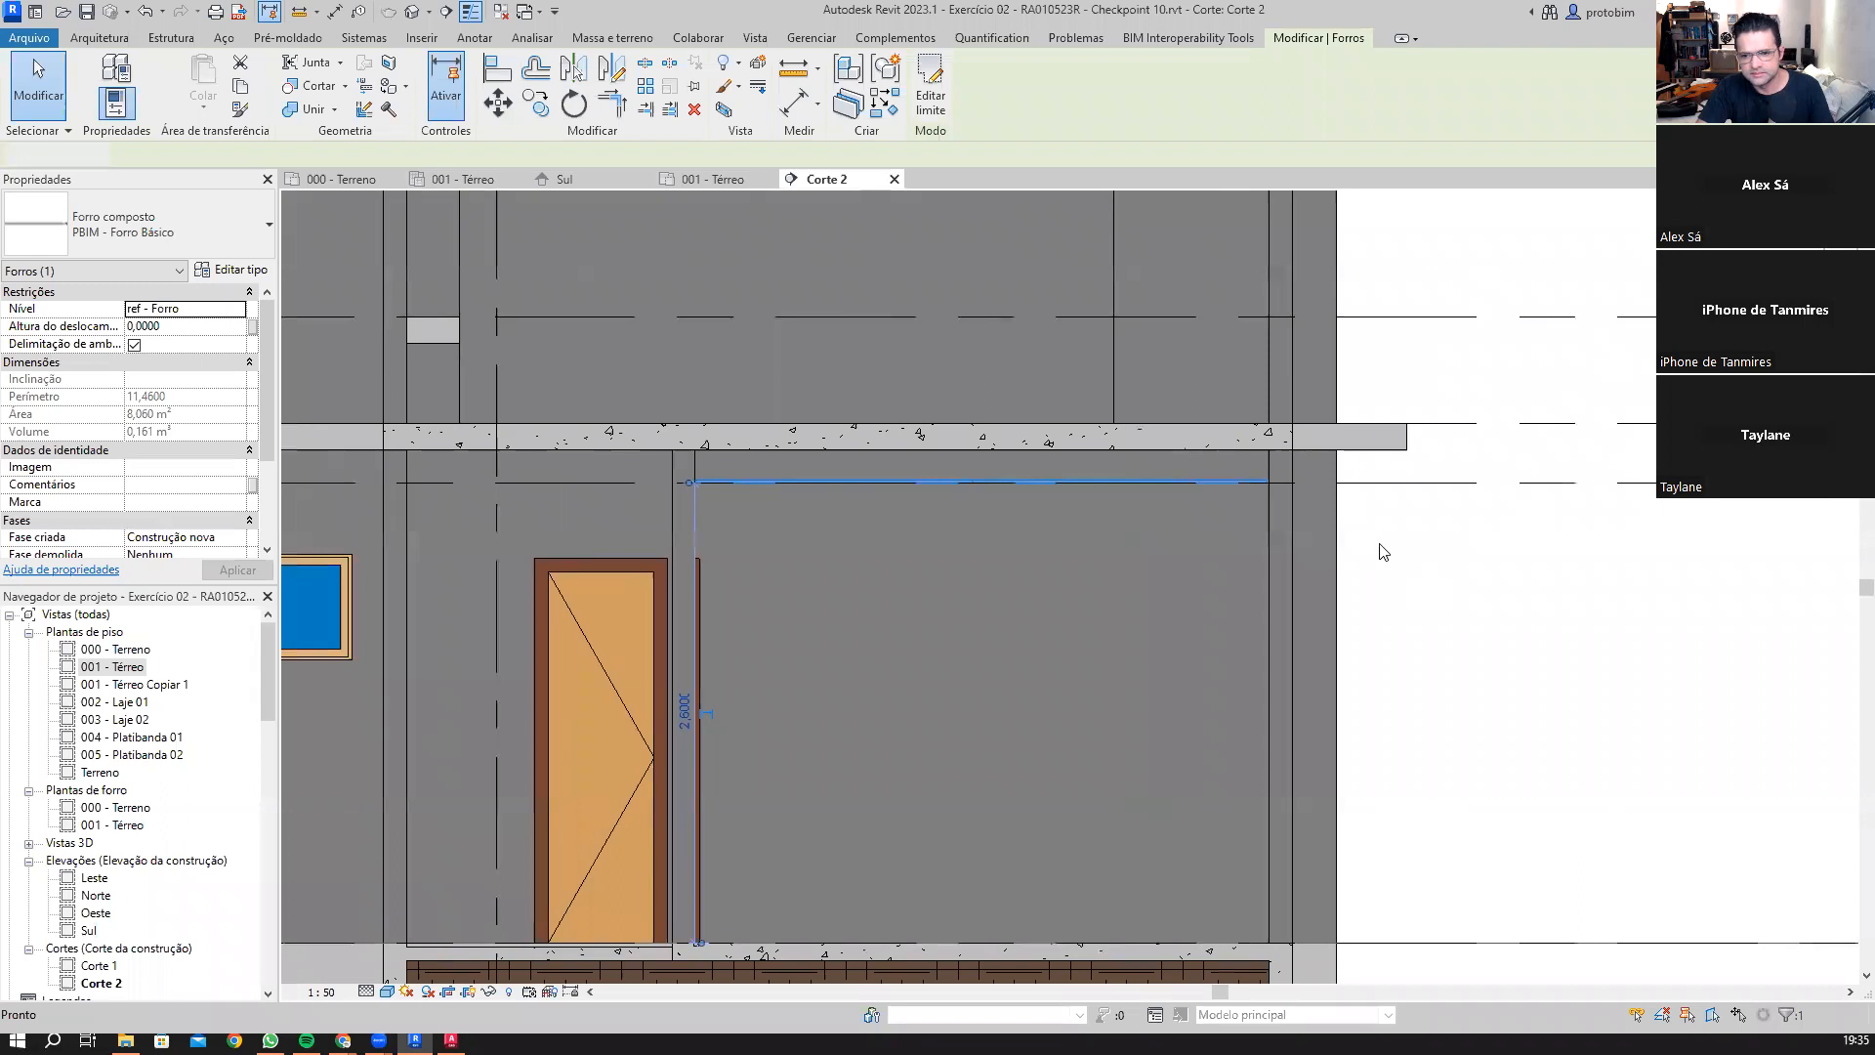
pyautogui.click(1381, 549)
pyautogui.scroll(3, 1344, 494)
pyautogui.scroll(2, 1308, 517)
pyautogui.moveTo(1519, 460); pyautogui.dragTo(1449, 518, button='middle')
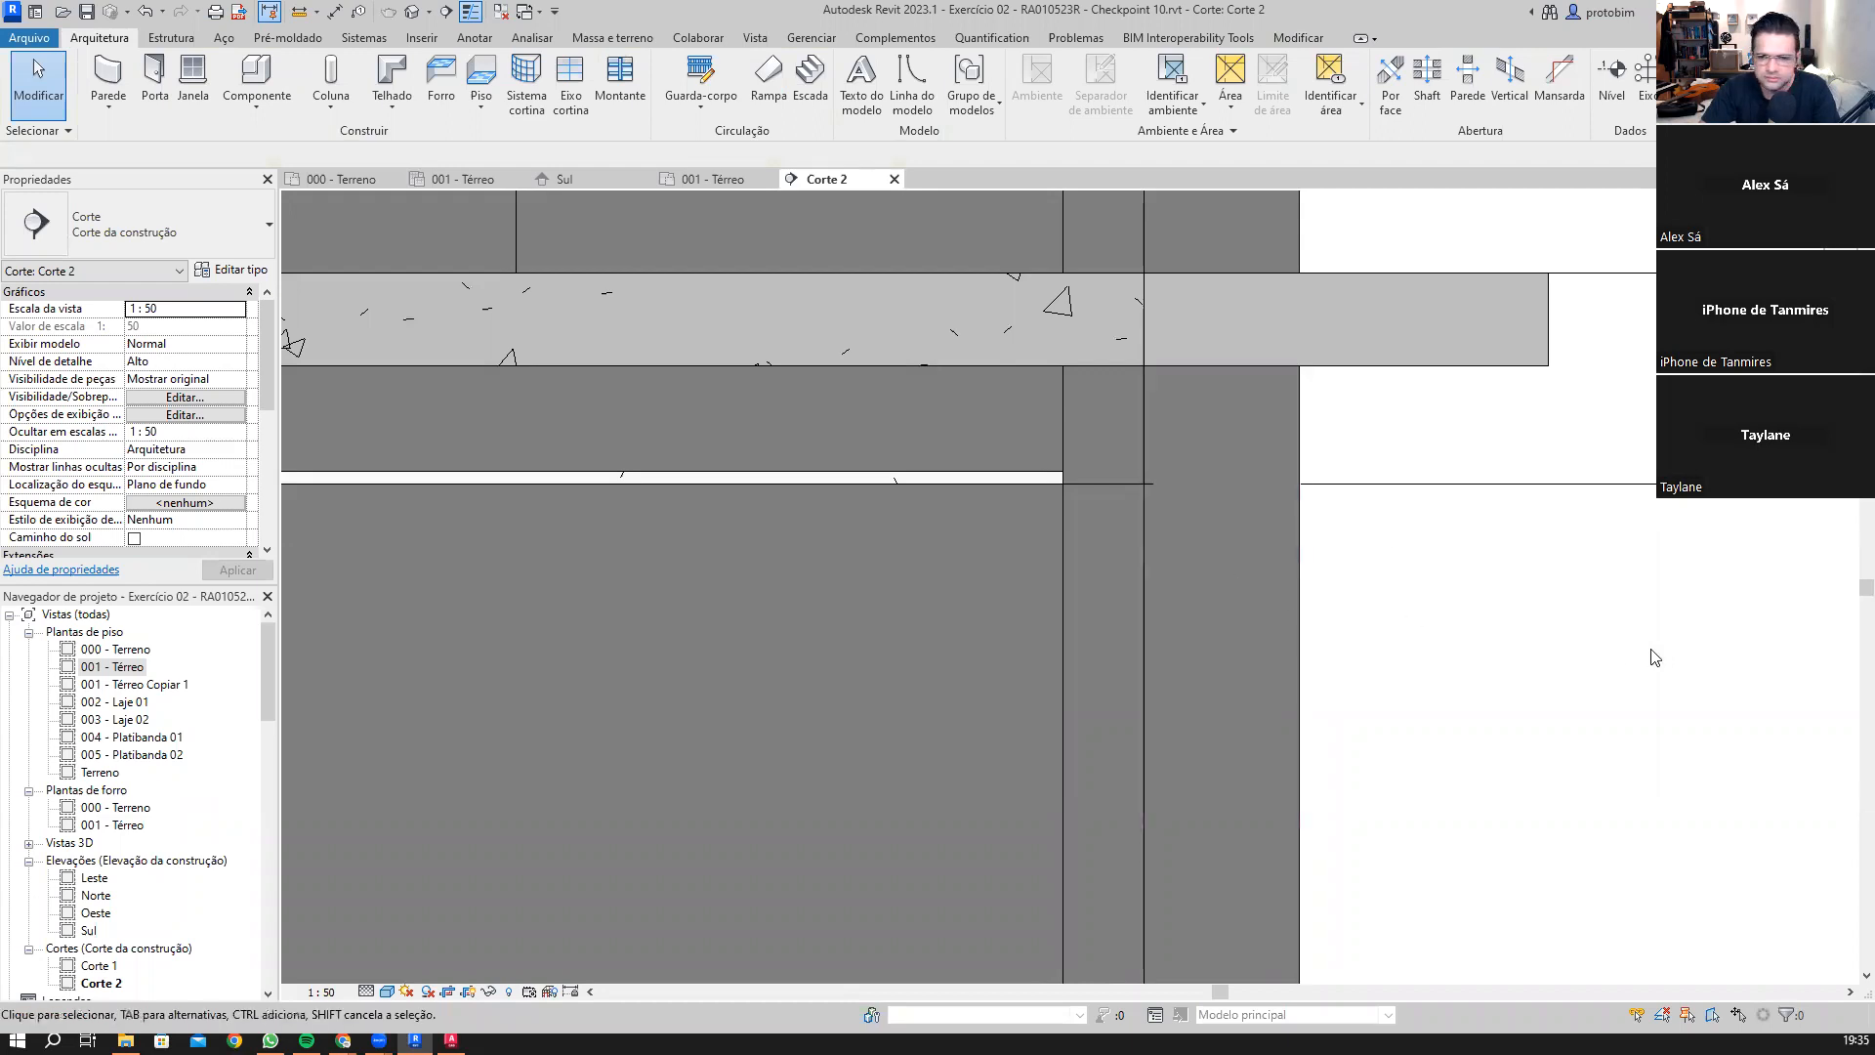
pyautogui.scroll(3, 1026, 650)
pyautogui.moveTo(1077, 563); pyautogui.dragTo(1050, 655, button='middle')
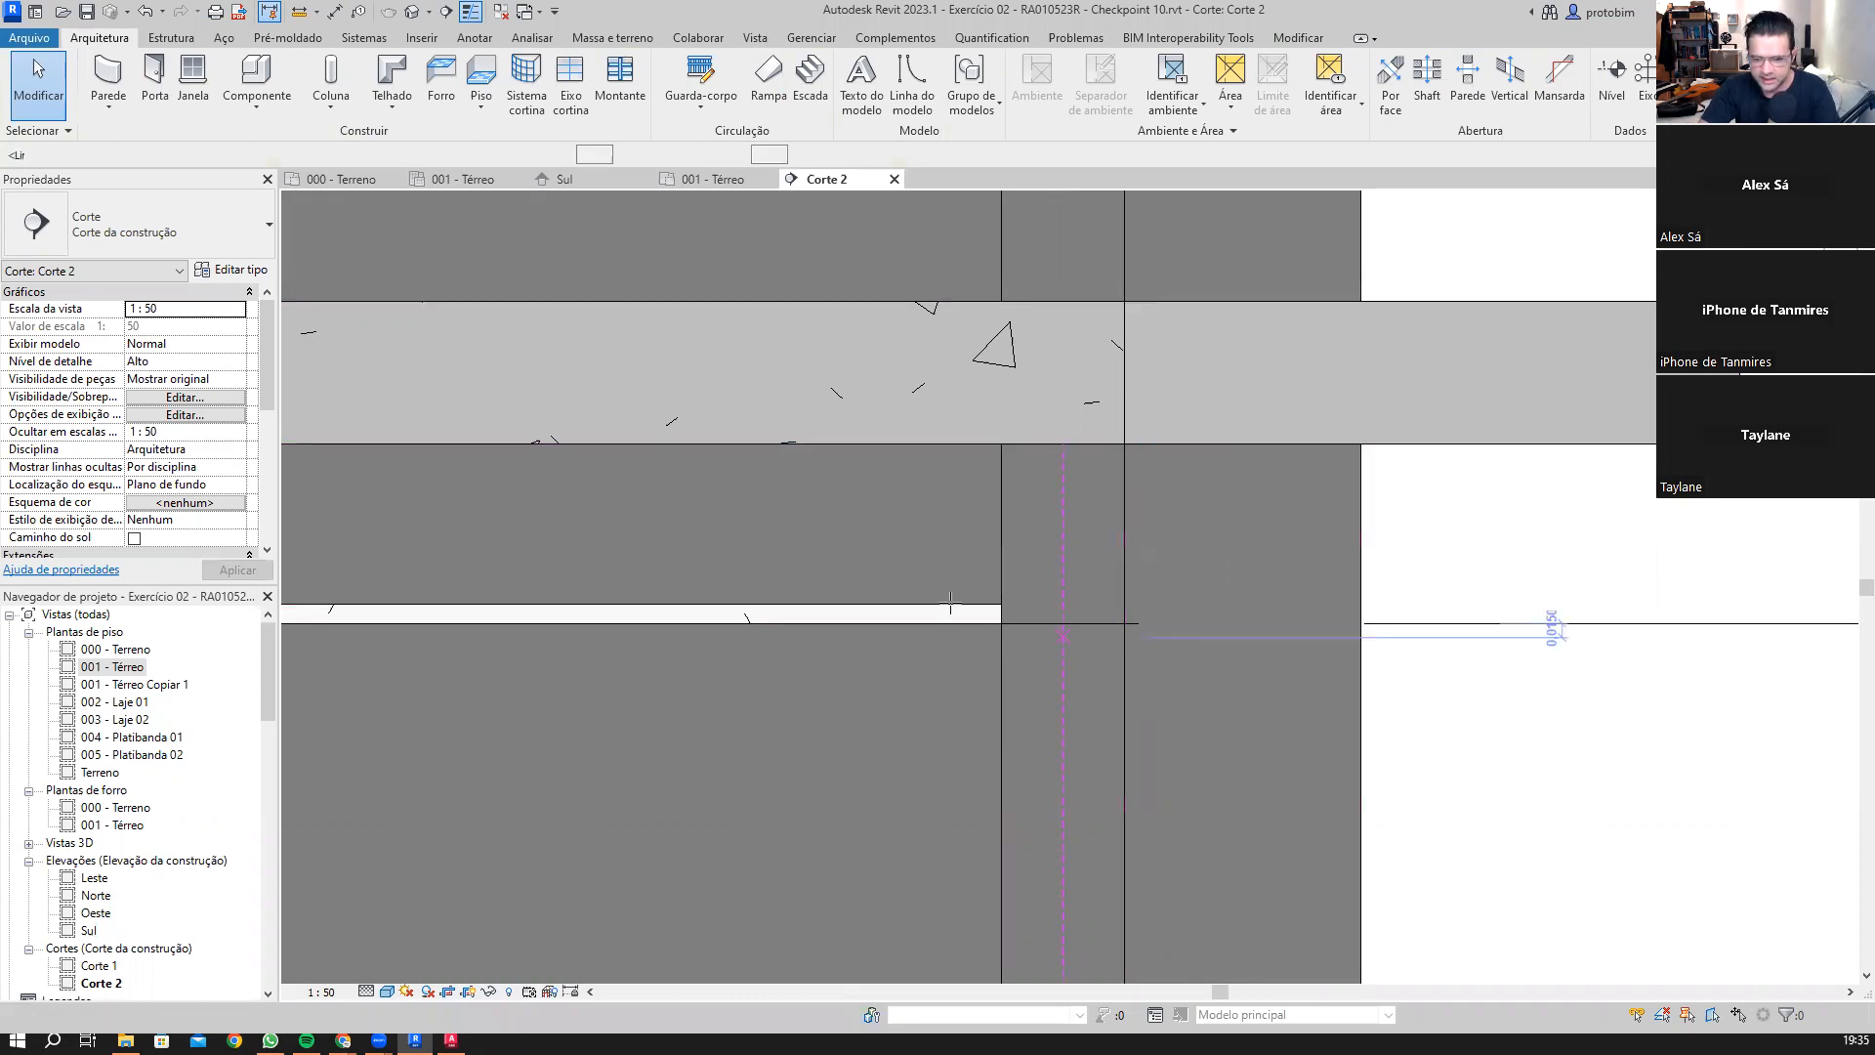
pyautogui.press('d')
pyautogui.press('l')
pyautogui.scroll(2, 943, 628)
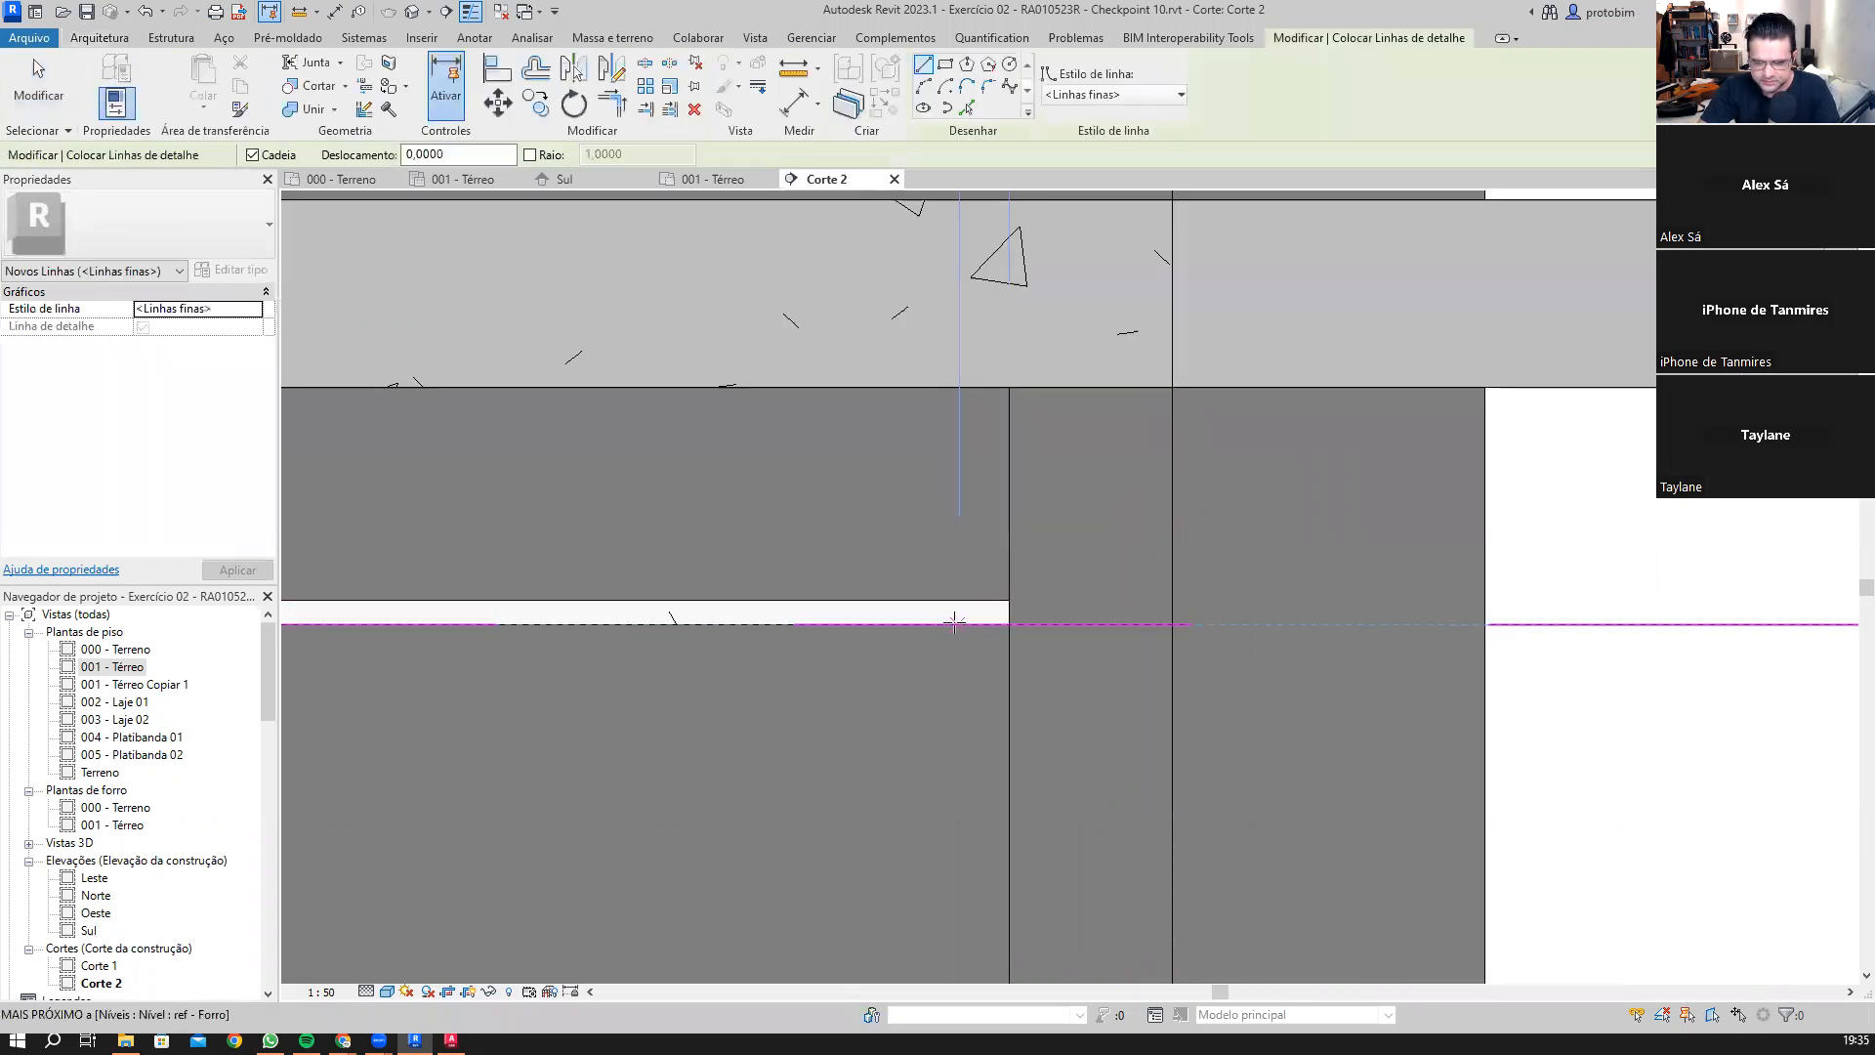
pyautogui.press('Escape')
pyautogui.press('Escape')
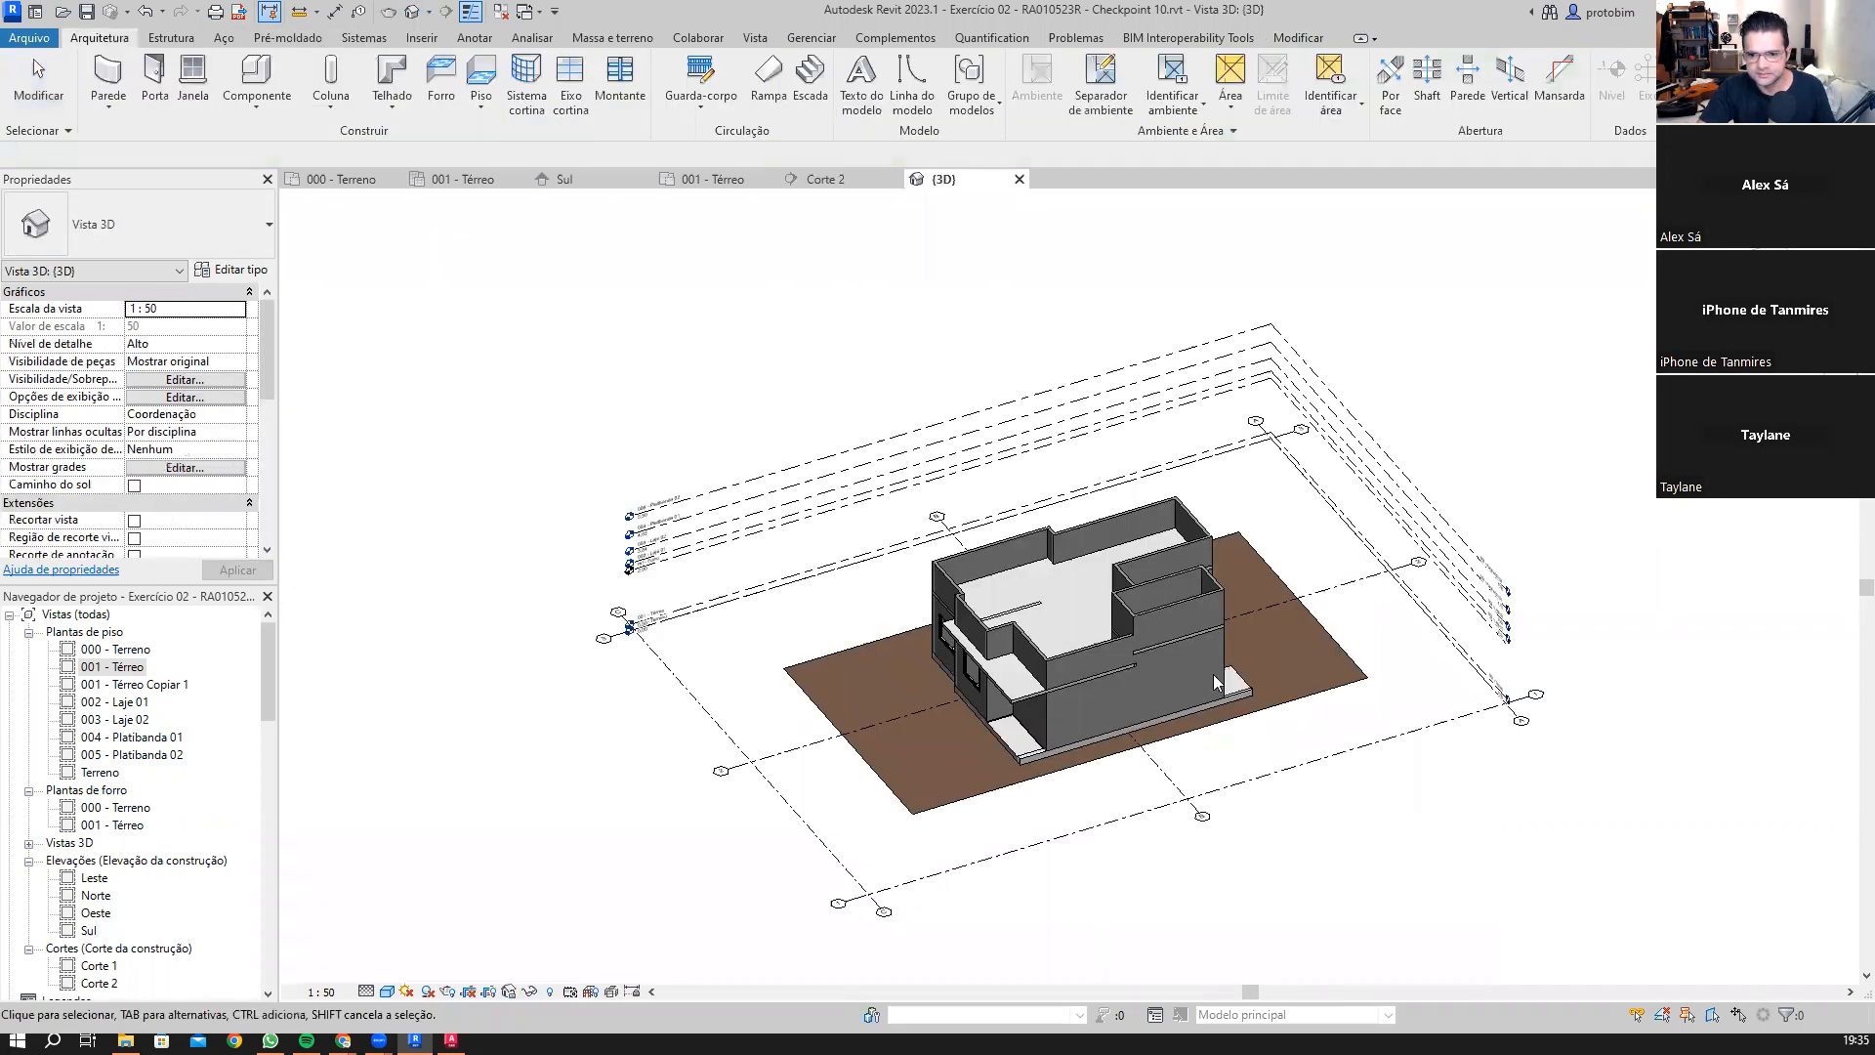
# Step: In the 3D view, temporarily hide the ground-floor exterior wall that closes off the room with the ceiling
pyautogui.keyDown('shift'); pyautogui.moveTo(999, 701); pyautogui.dragTo(1199, 696, button='middle'); pyautogui.keyUp('shift')
pyautogui.scroll(5, 1008, 711)
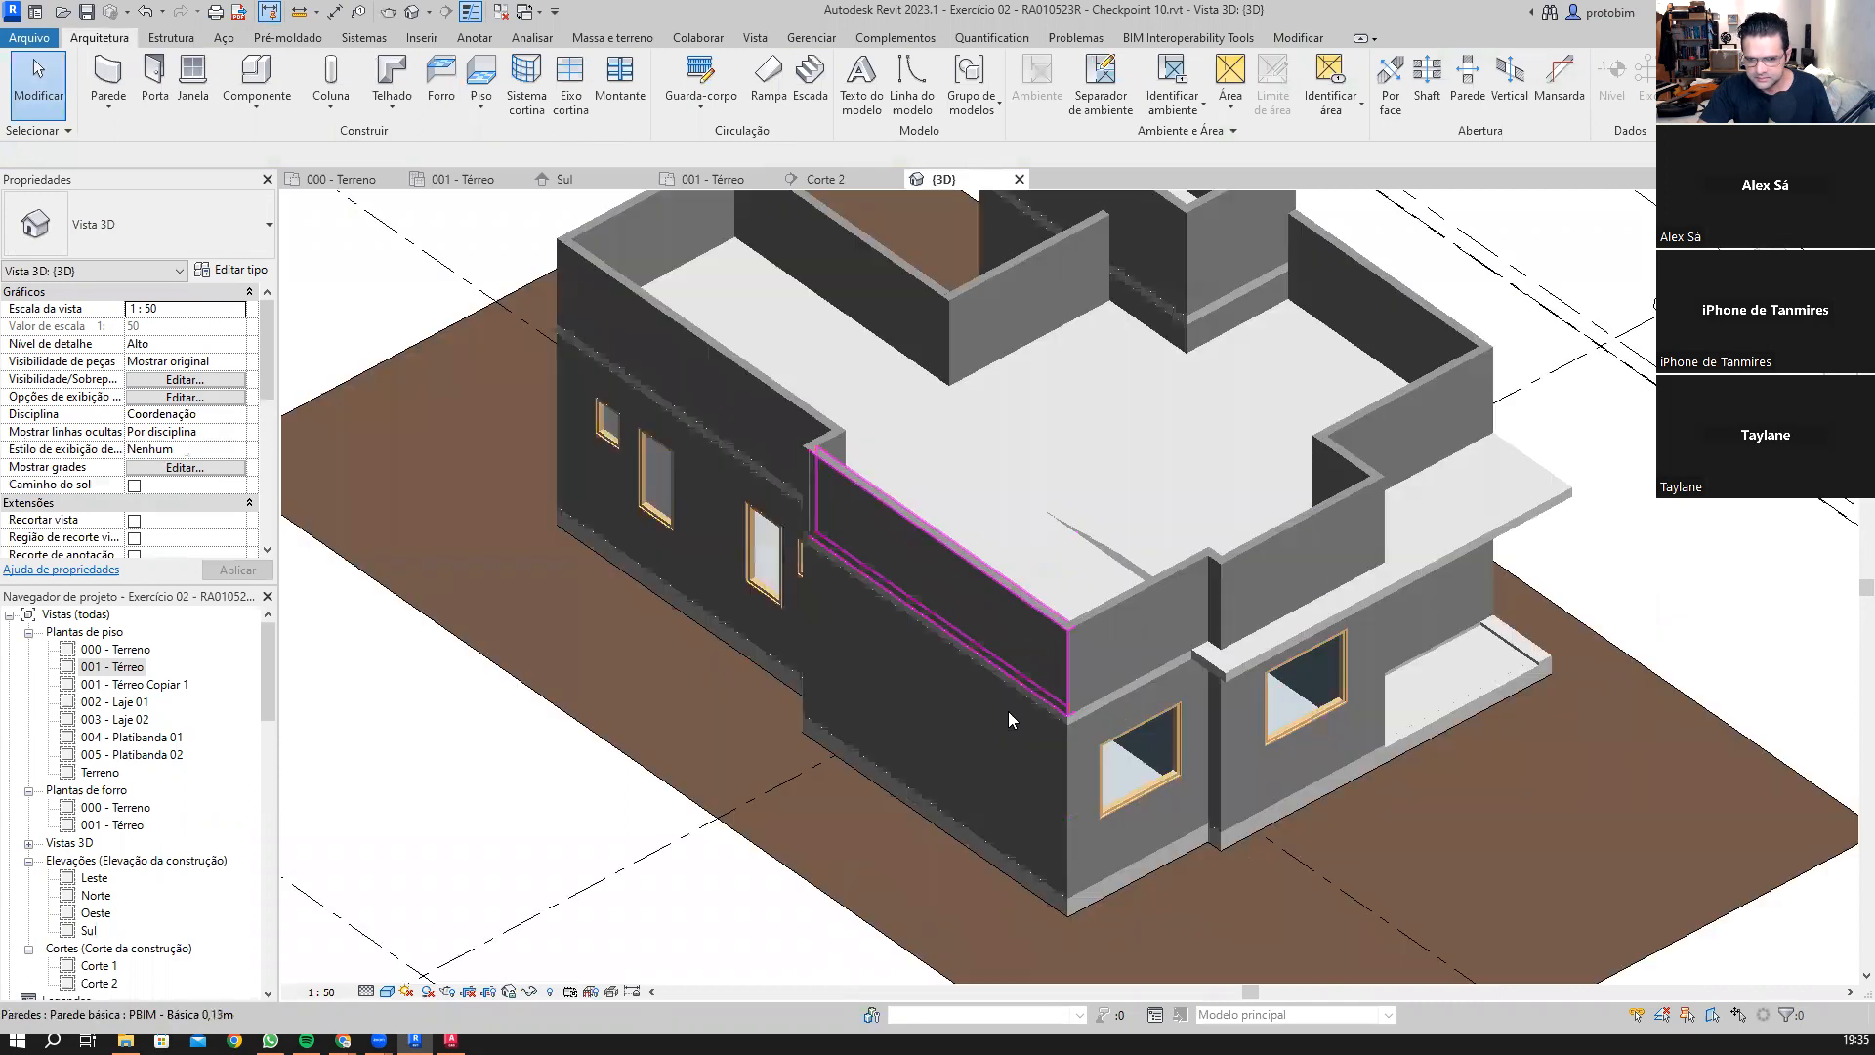
pyautogui.click(934, 736)
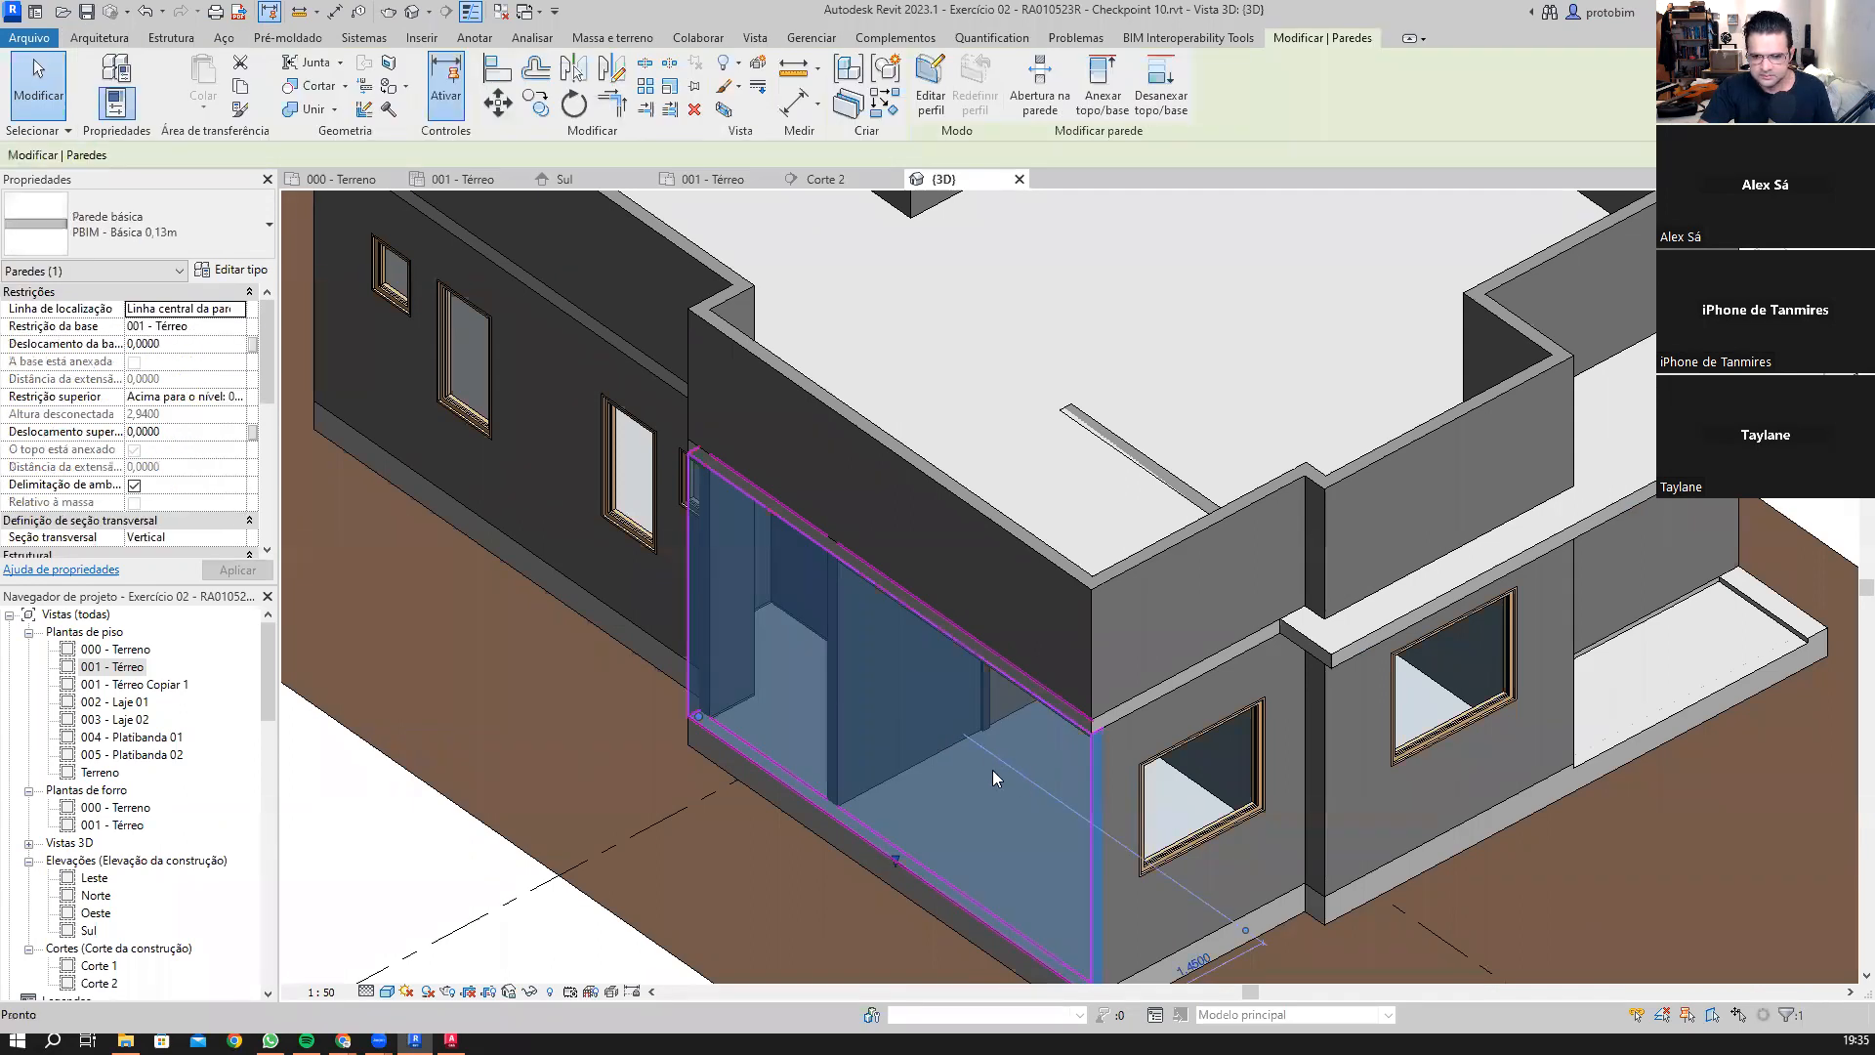
pyautogui.press('h')
pyautogui.press('h')
pyautogui.scroll(4, 763, 473)
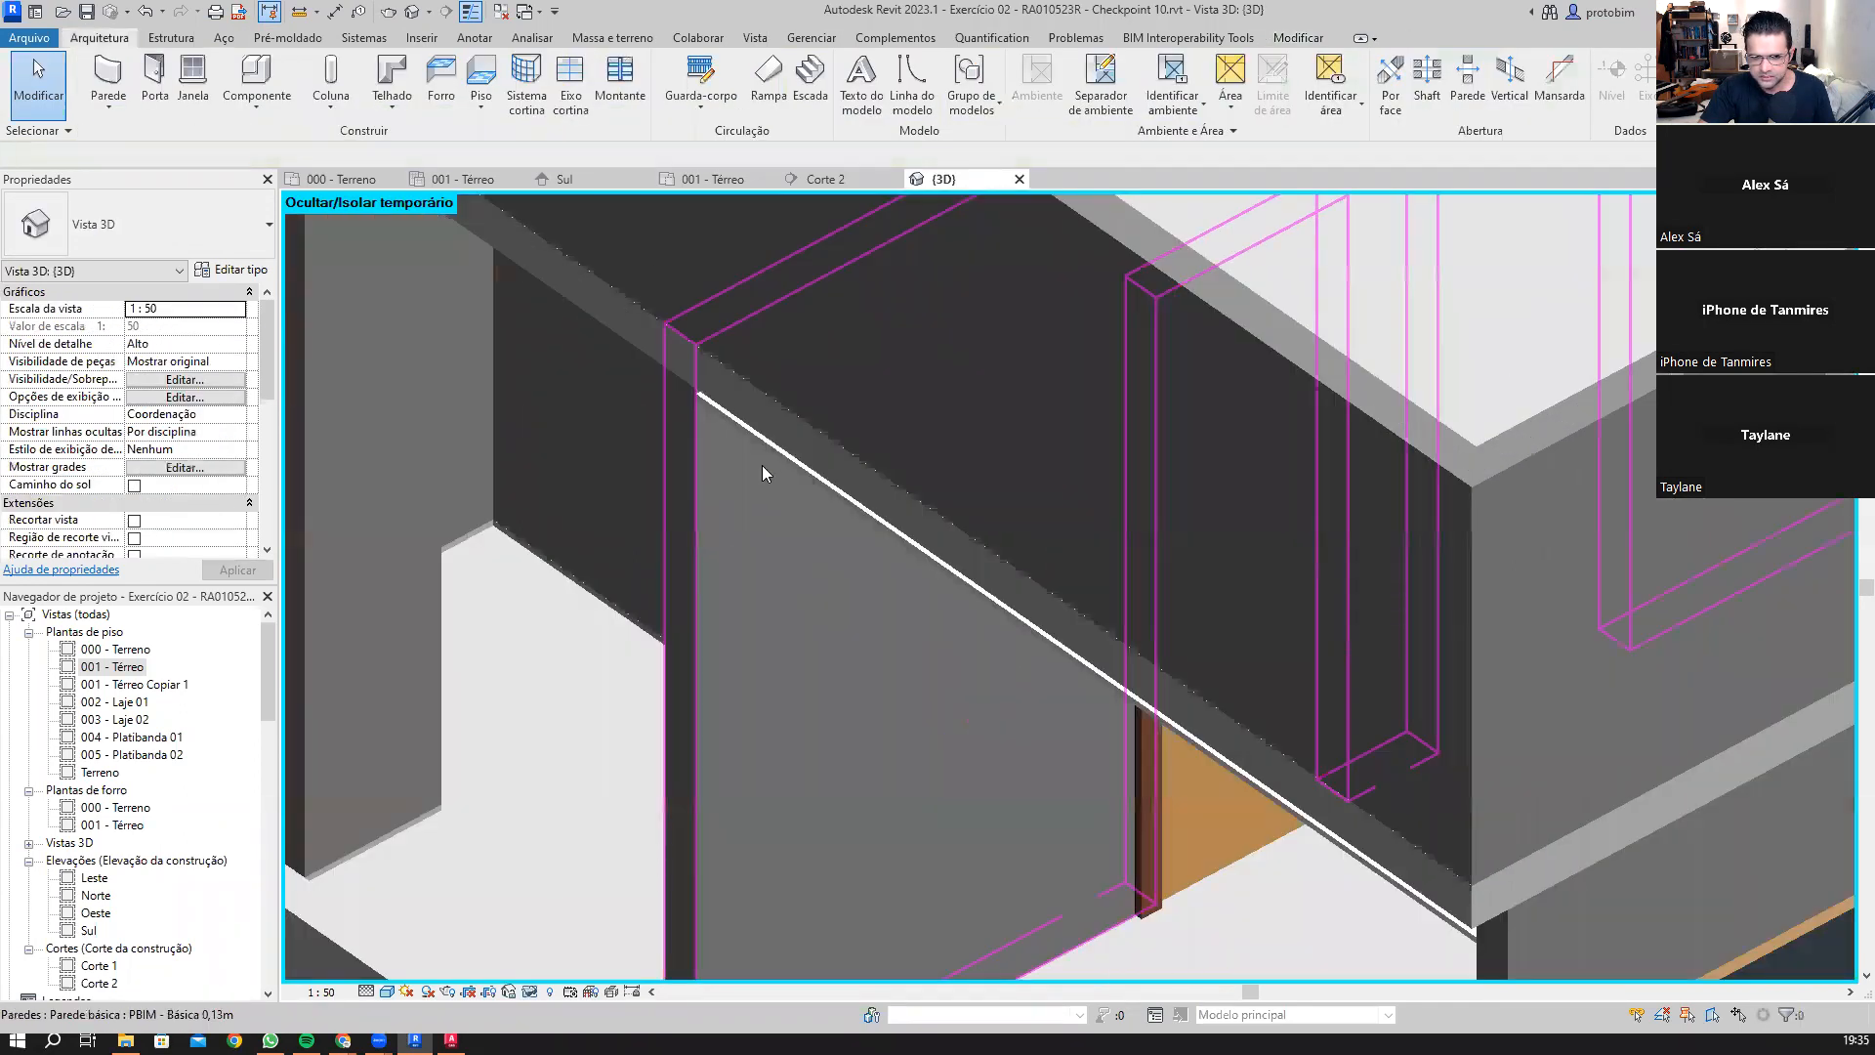
# Step: Select the exposed ceiling and crop the 3D view around it with a section box
pyautogui.keyDown('shift'); pyautogui.moveTo(803, 514); pyautogui.dragTo(776, 283, button='middle'); pyautogui.keyUp('shift')
pyautogui.click(776, 283)
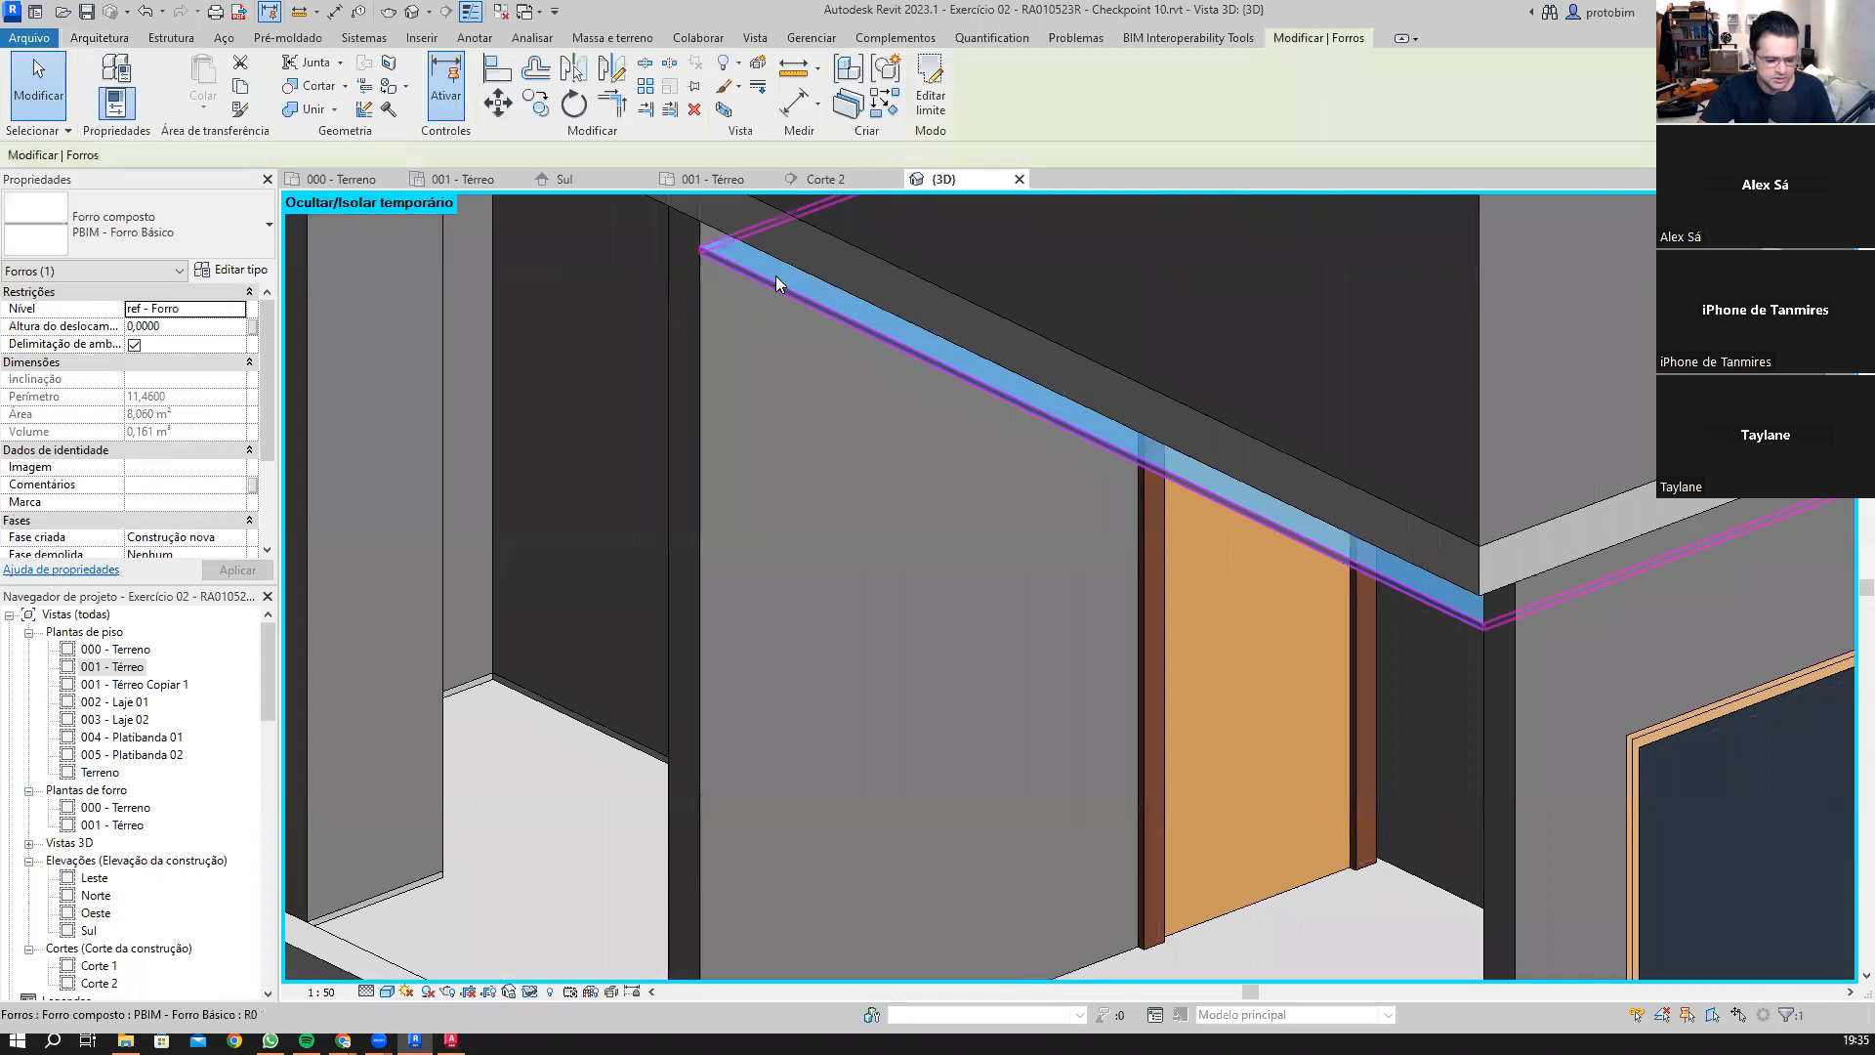
pyautogui.middleClick(666, 438)
pyautogui.middleClick(666, 437)
pyautogui.click(1121, 793)
pyautogui.keyDown('shift'); pyautogui.moveTo(1123, 781); pyautogui.dragTo(1124, 379, button='middle'); pyautogui.keyUp('shift')
pyautogui.click(1084, 369)
pyautogui.click(797, 245)
pyautogui.scroll(3, 824, 237)
pyautogui.keyDown('shift'); pyautogui.moveTo(882, 321); pyautogui.dragTo(1524, 833, button='middle'); pyautogui.keyUp('shift')
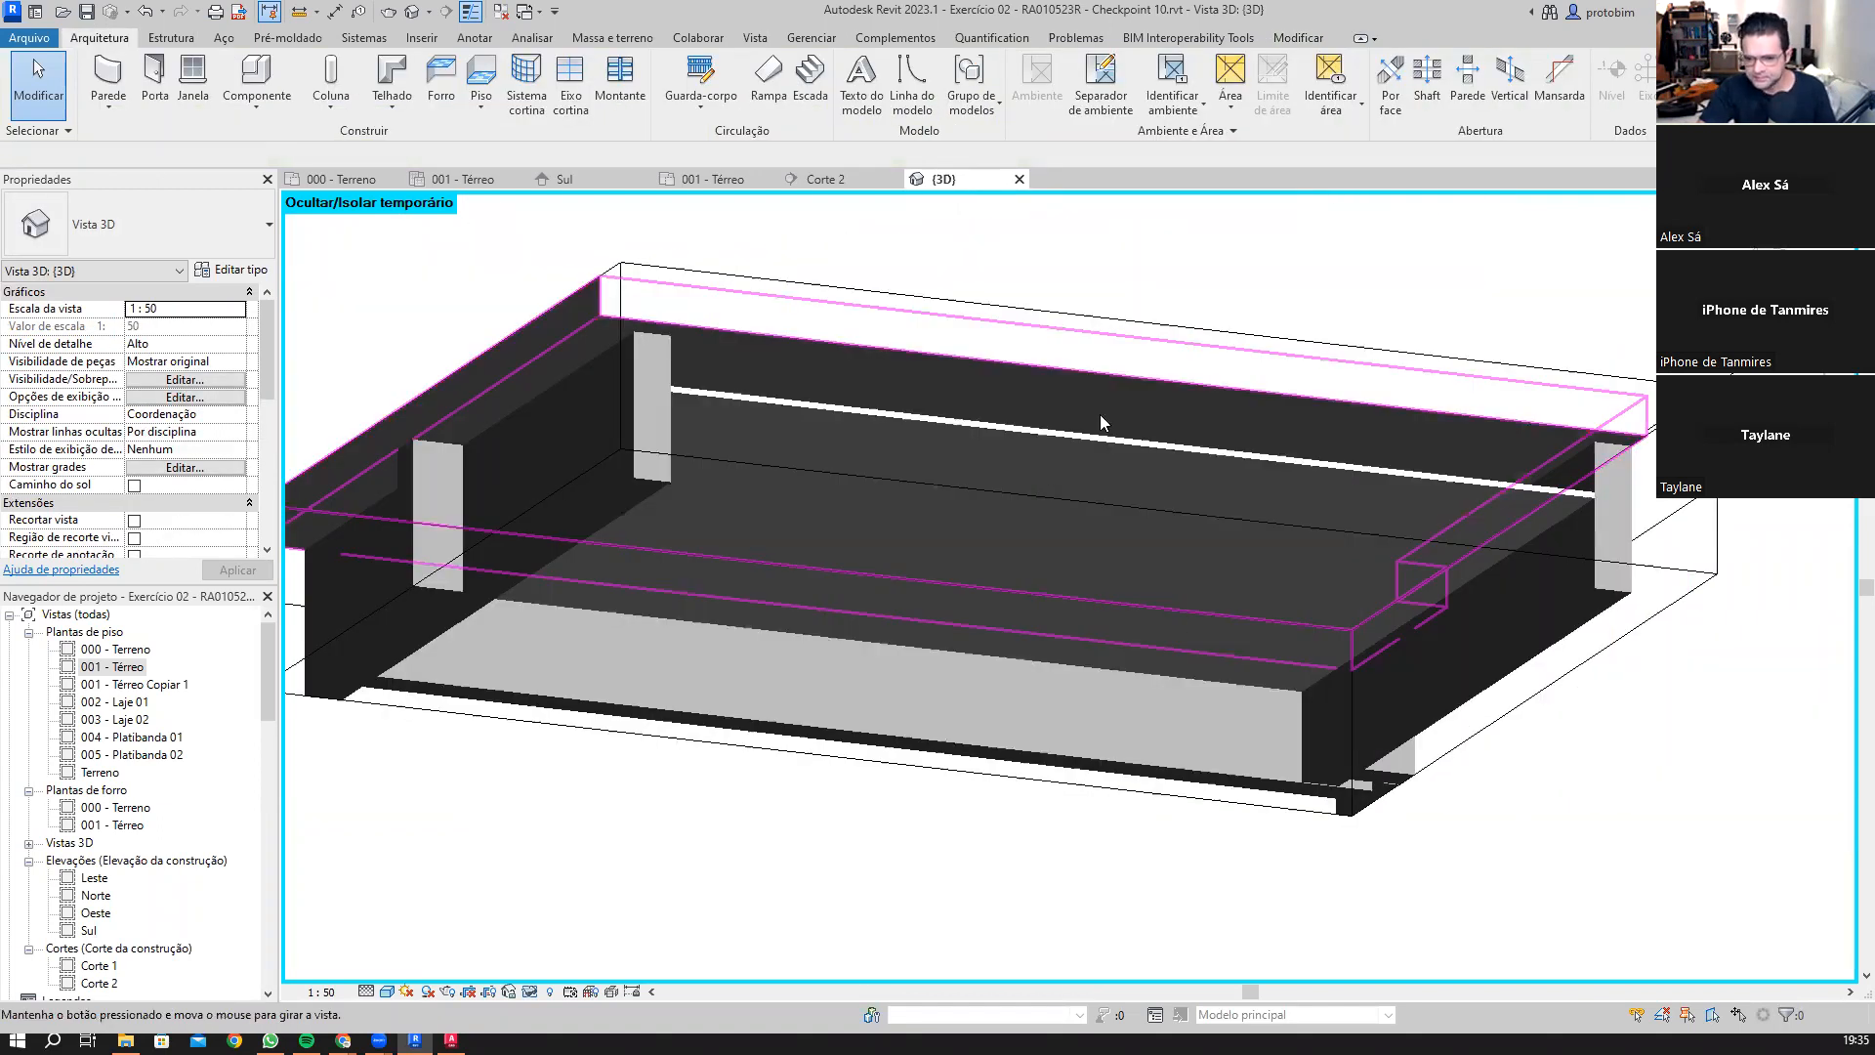
# Step: Extend the section box downward to include the room below, and examine where the ceiling meets the walls
pyautogui.keyDown('shift'); pyautogui.moveTo(1100, 422); pyautogui.dragTo(1104, 733, button='middle'); pyautogui.keyUp('shift')
pyautogui.click(982, 488)
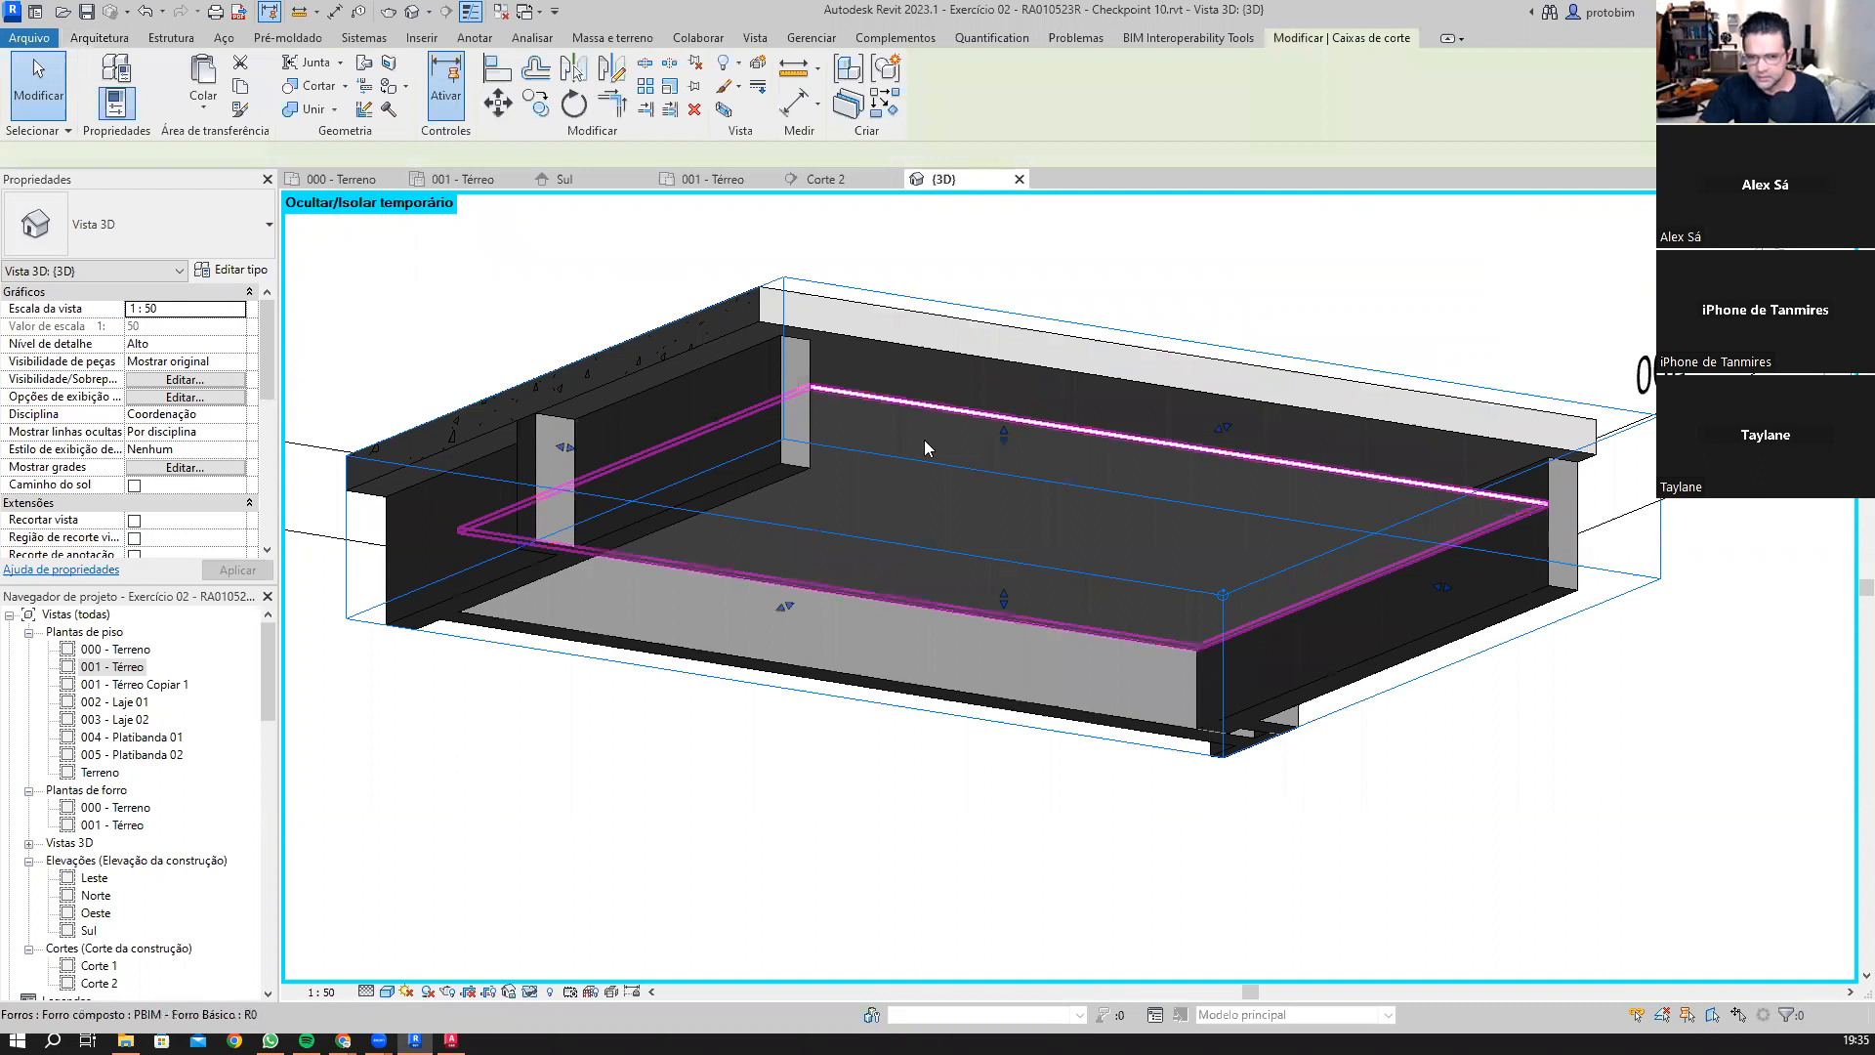
pyautogui.scroll(-3, 928, 447)
pyautogui.click(924, 567)
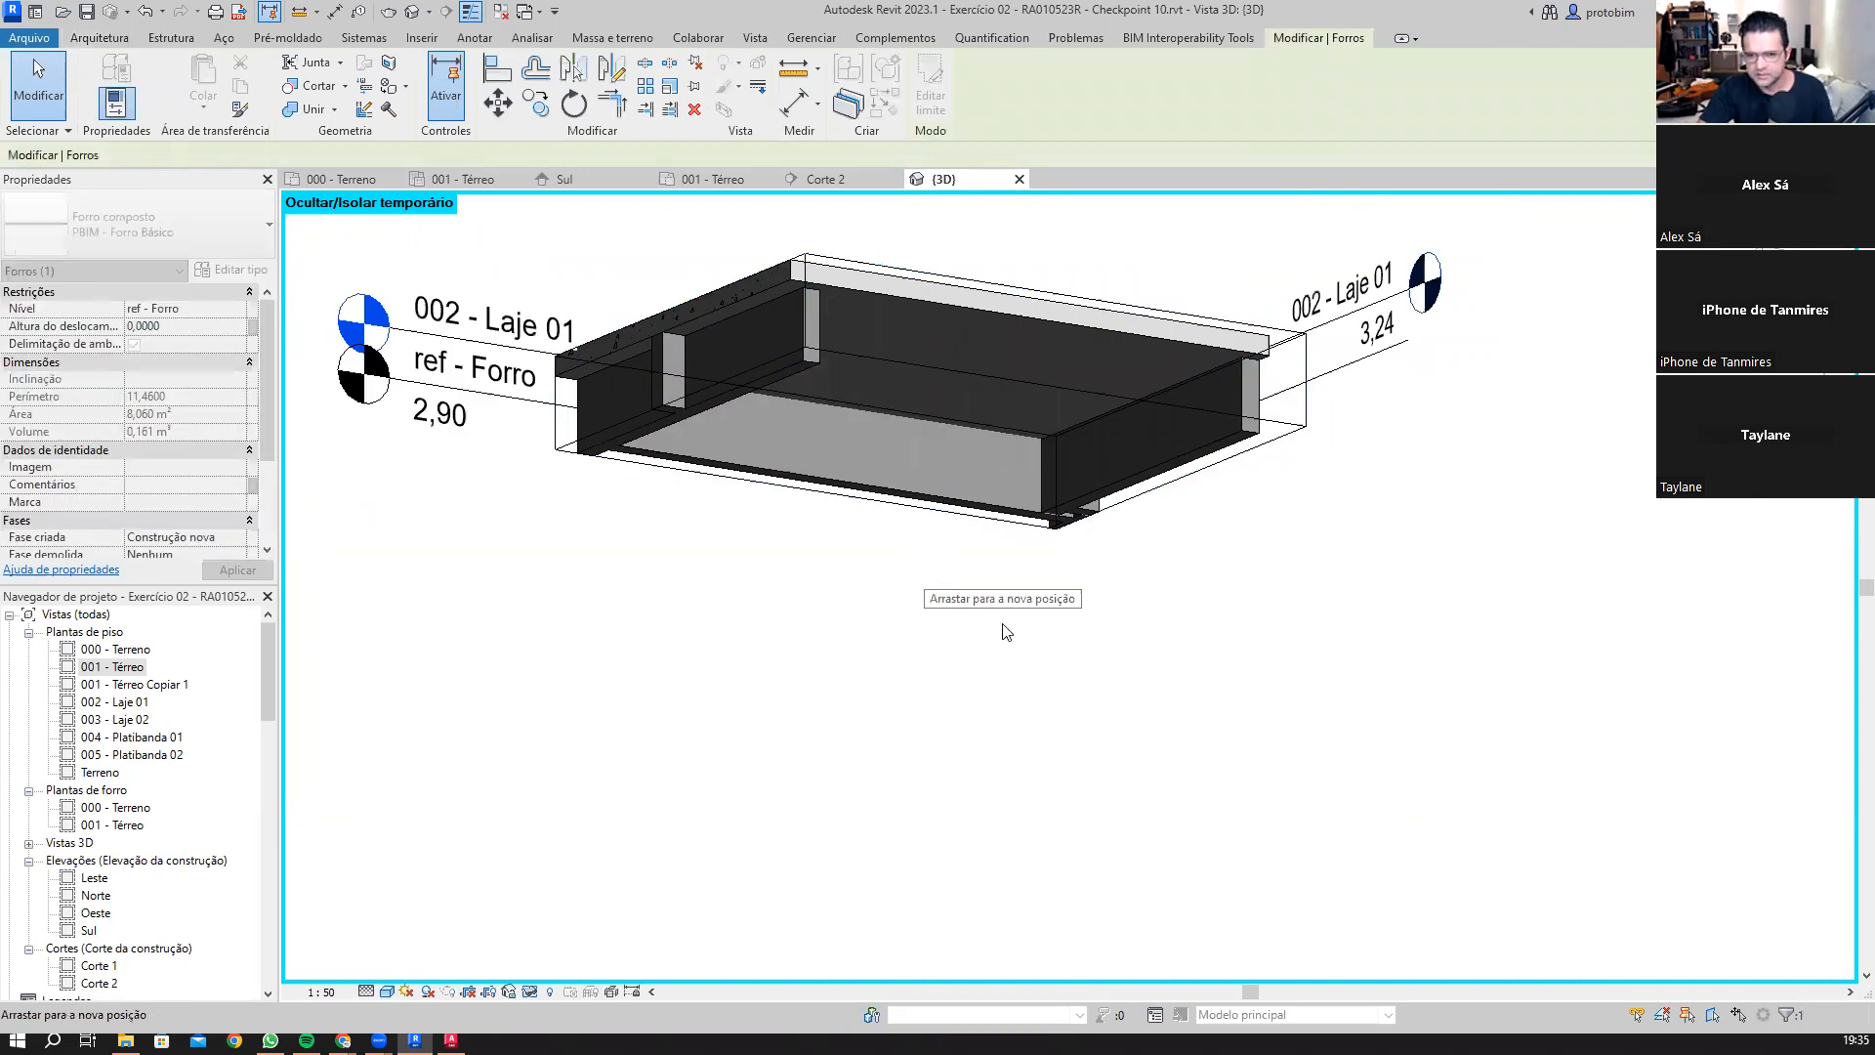
pyautogui.click(1015, 572)
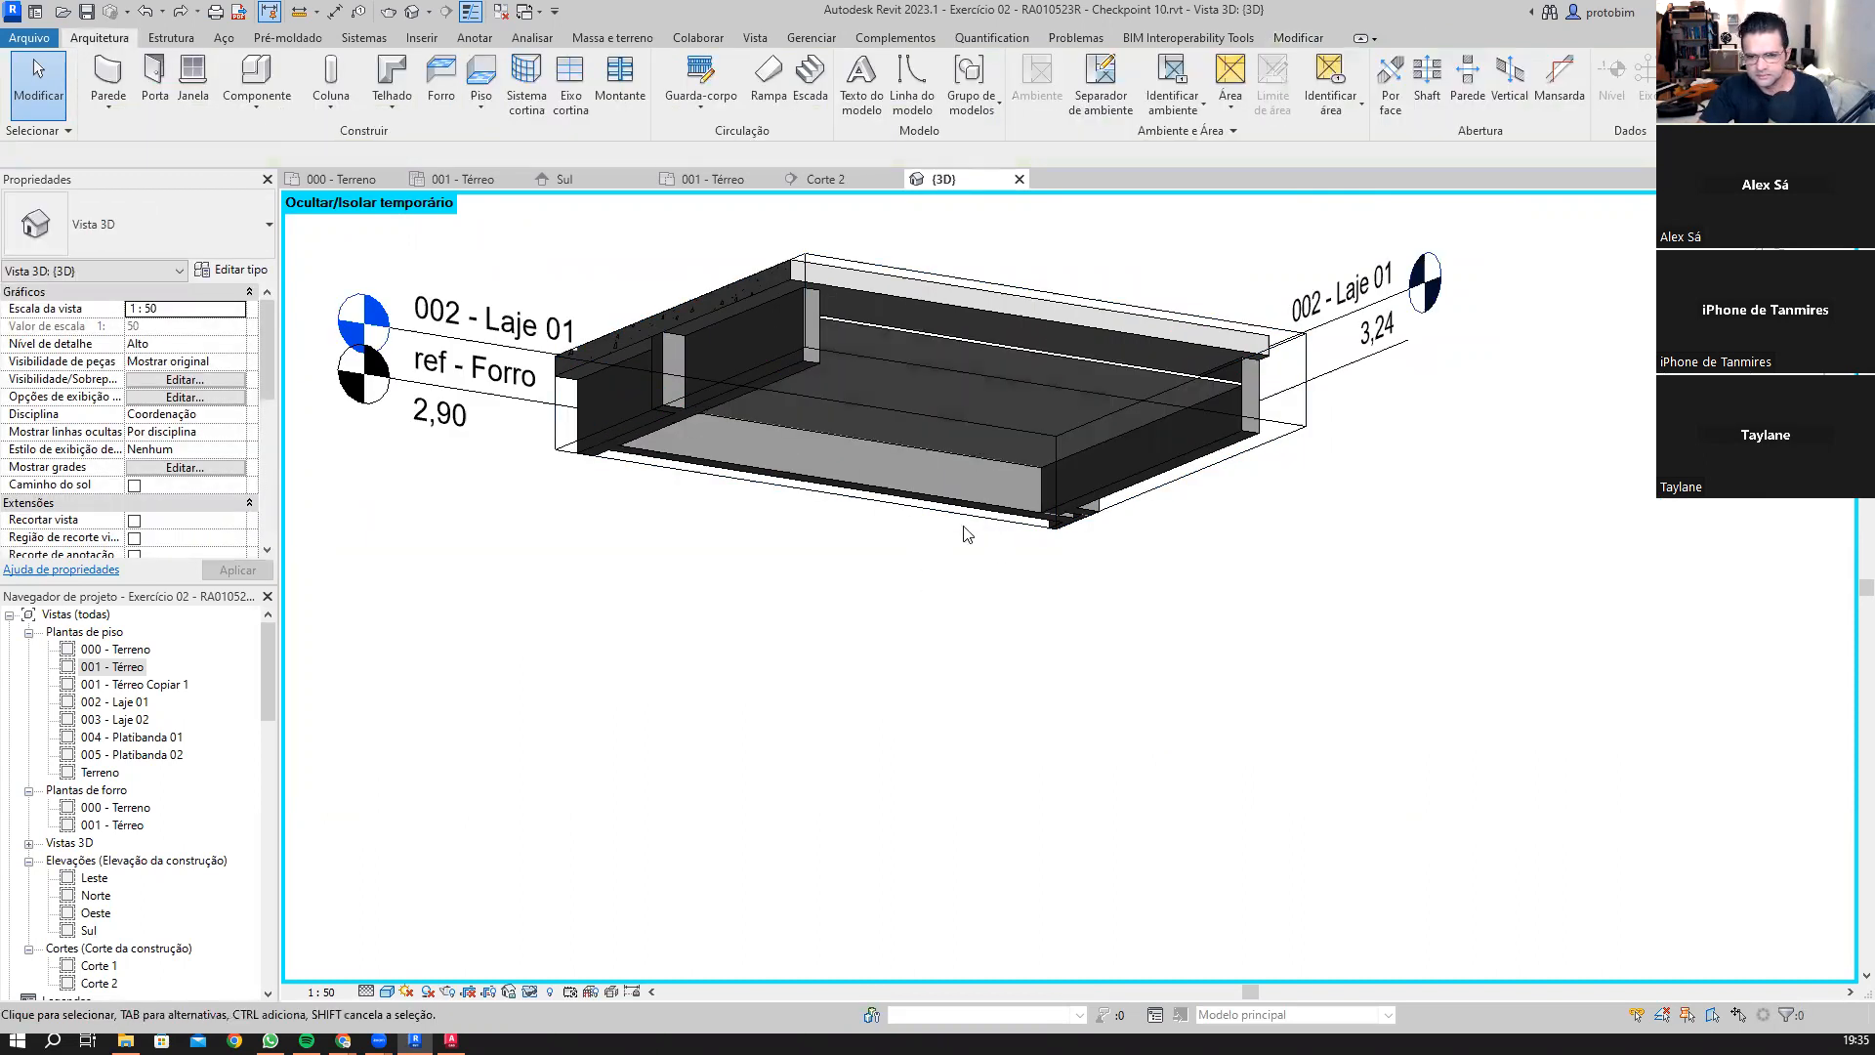
pyautogui.click(964, 533)
pyautogui.moveTo(966, 559); pyautogui.dragTo(967, 577)
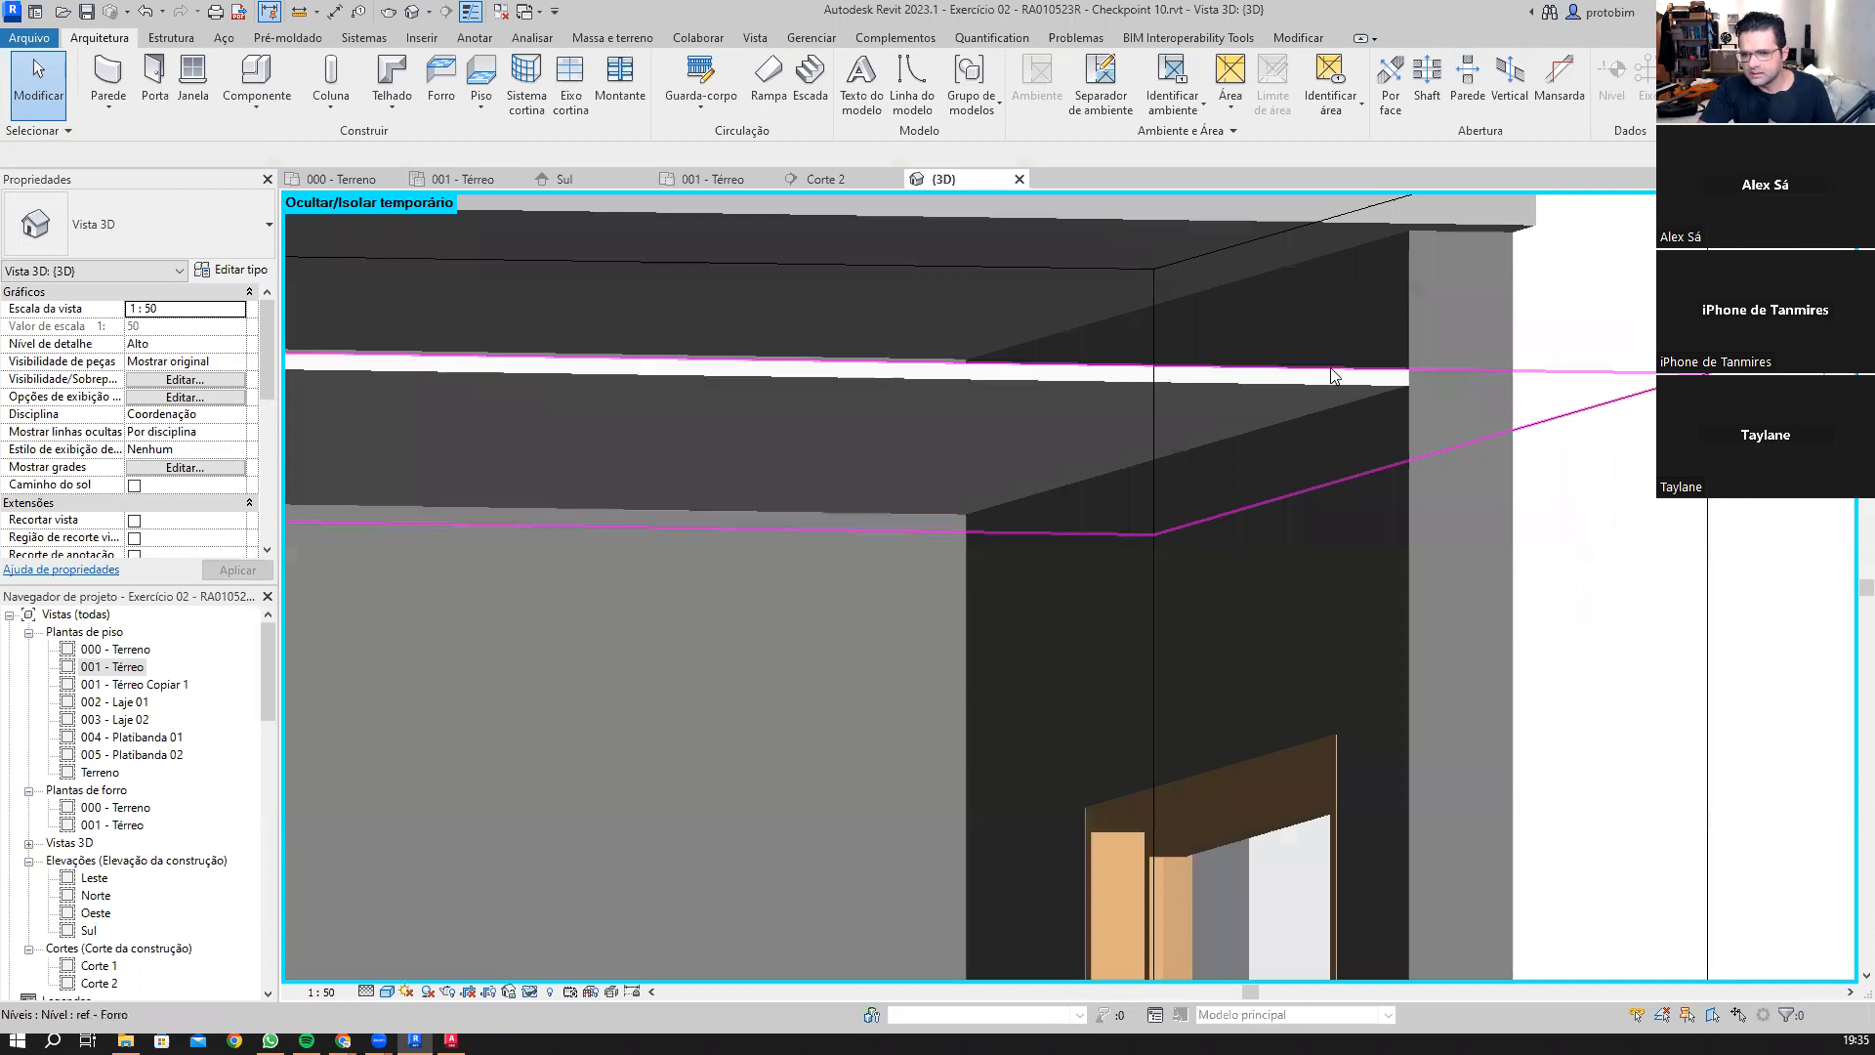
pyautogui.scroll(1, 1331, 368)
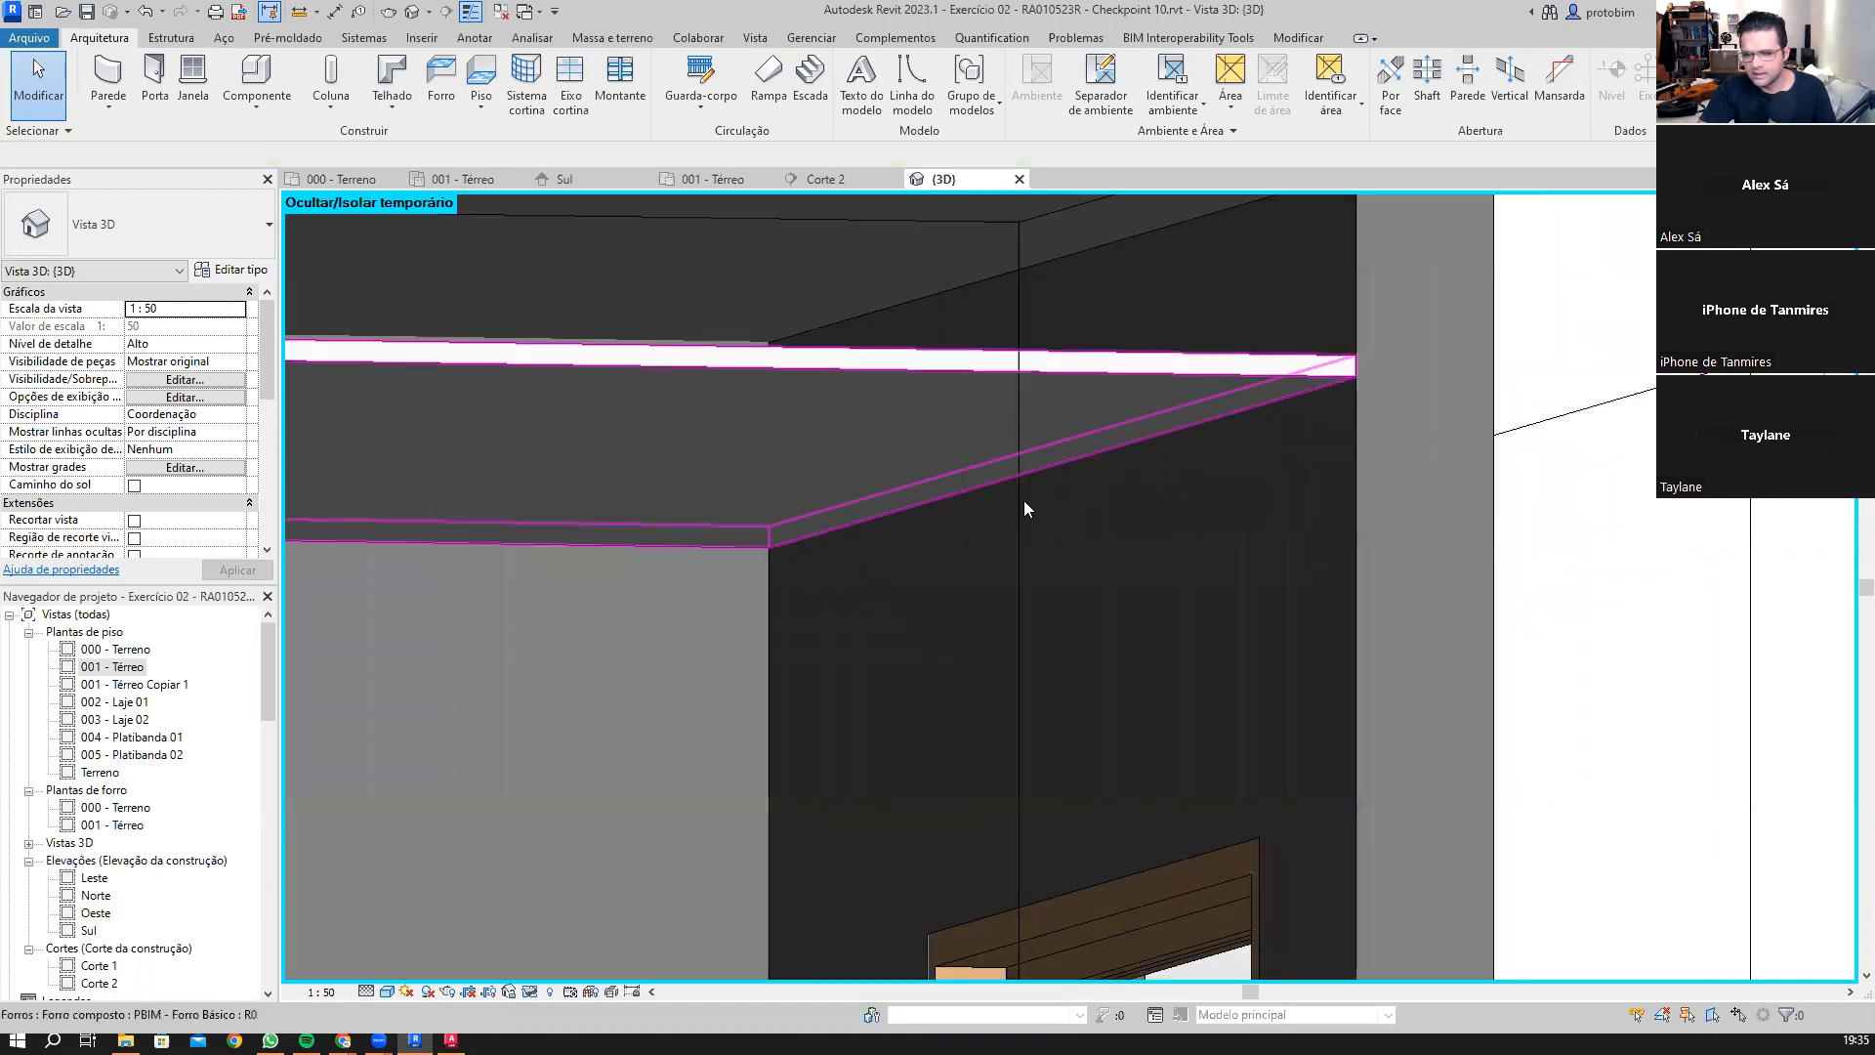
pyautogui.keyDown('shift'); pyautogui.moveTo(1285, 465); pyautogui.dragTo(797, 666, button='middle'); pyautogui.keyUp('shift')
pyautogui.scroll(-2, 821, 623)
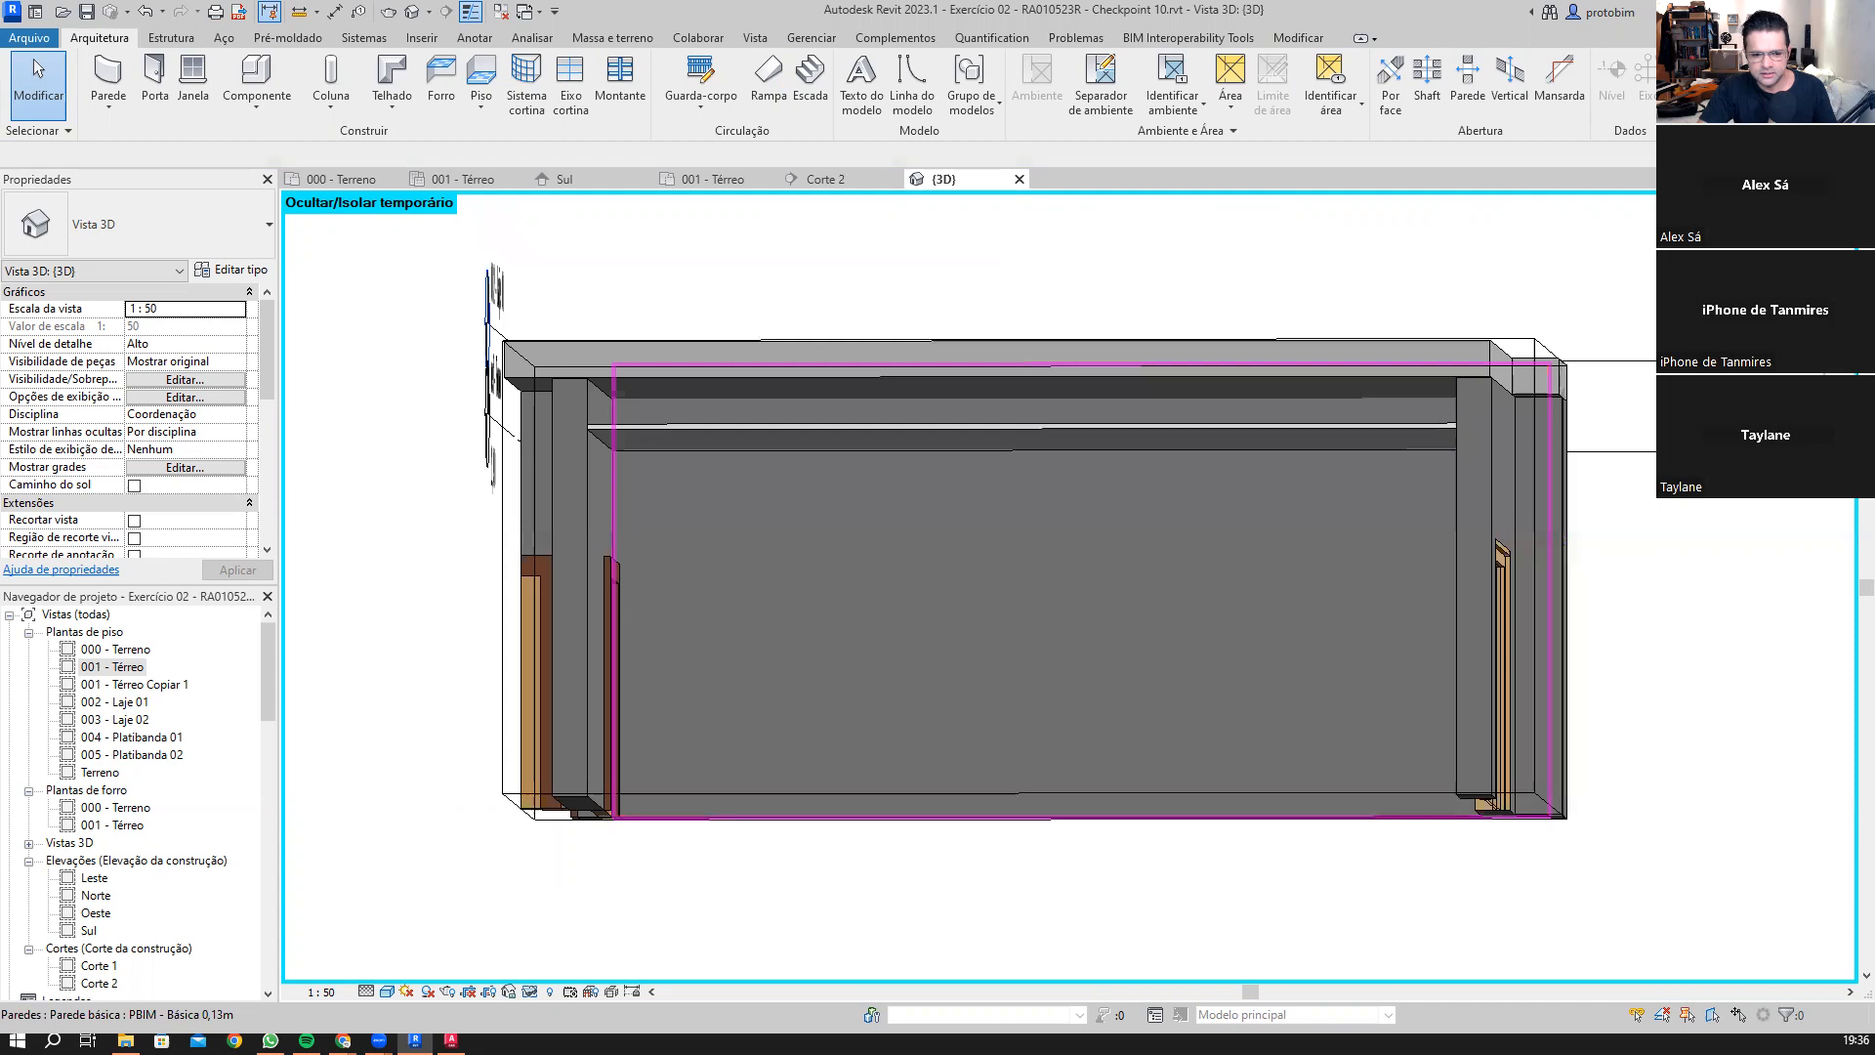
# Step: Switch to the browser, search Google Images for "forro de gesso negativo" and open a photo of that ceiling detail
pyautogui.moveTo(343, 1040)
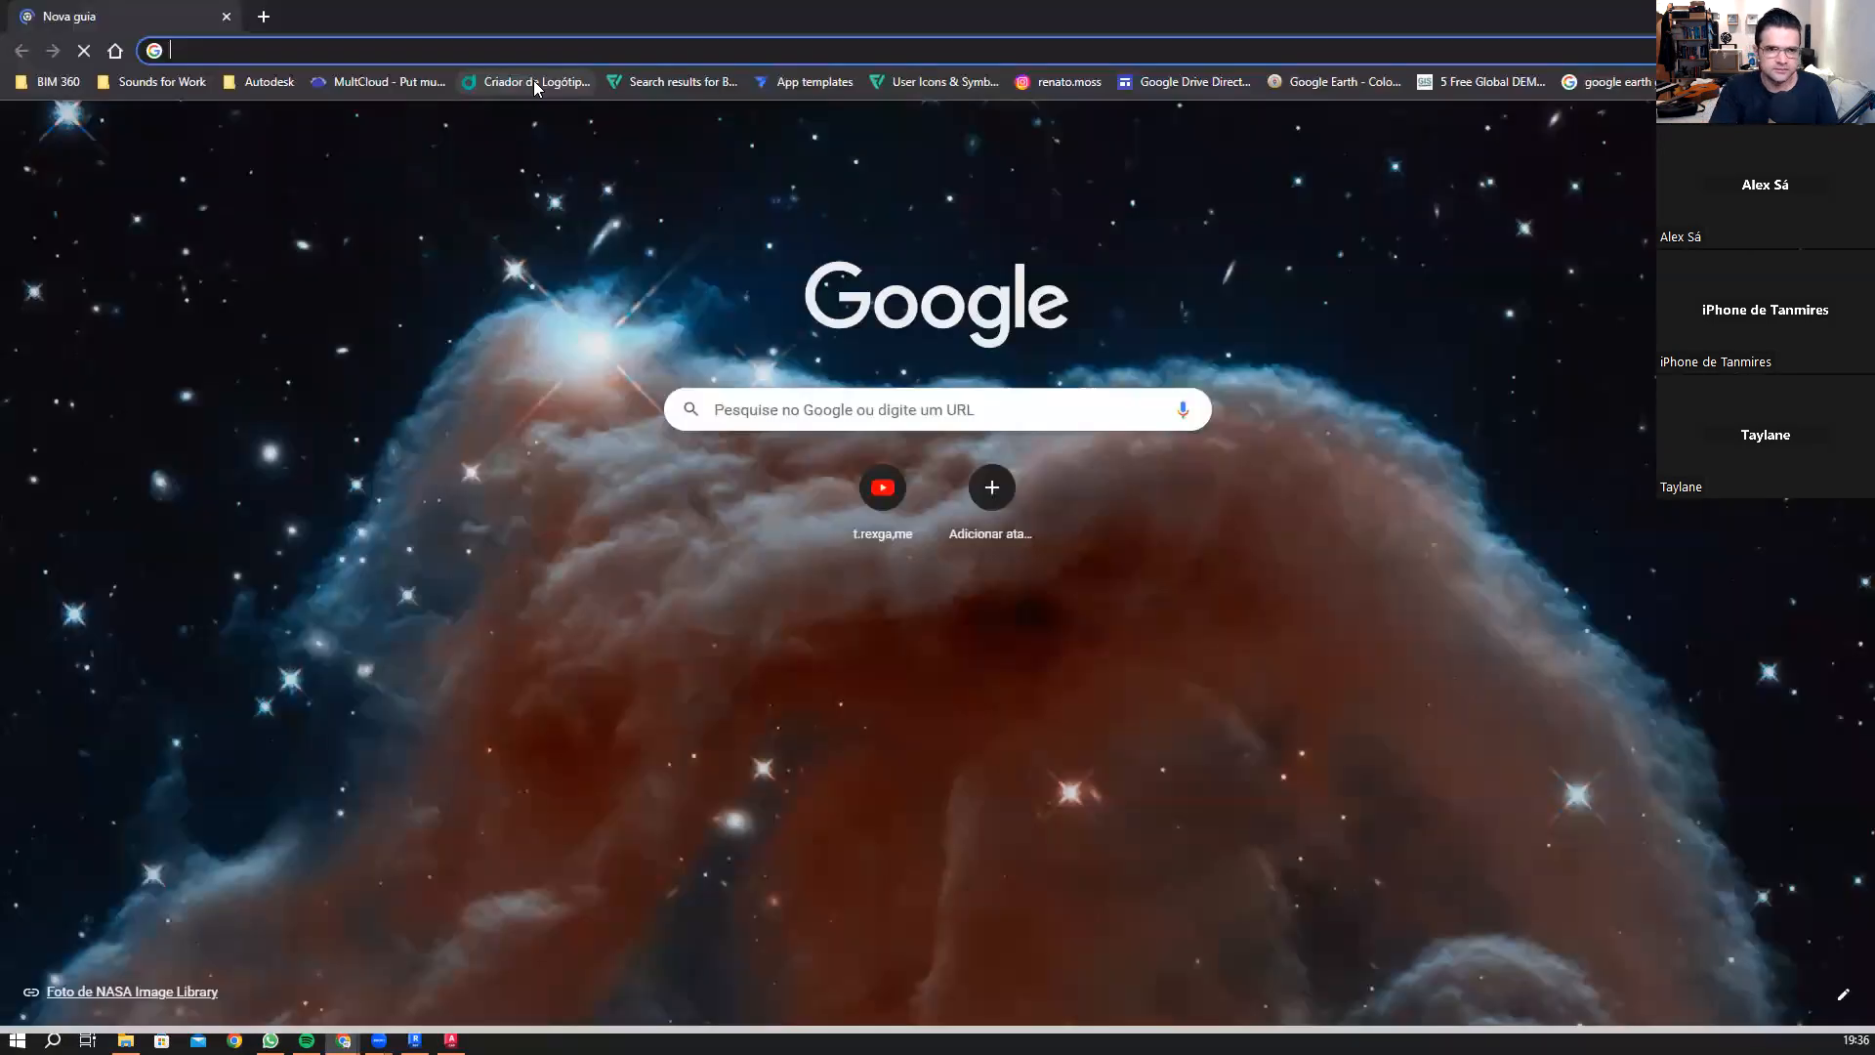
pyautogui.write('forro d')
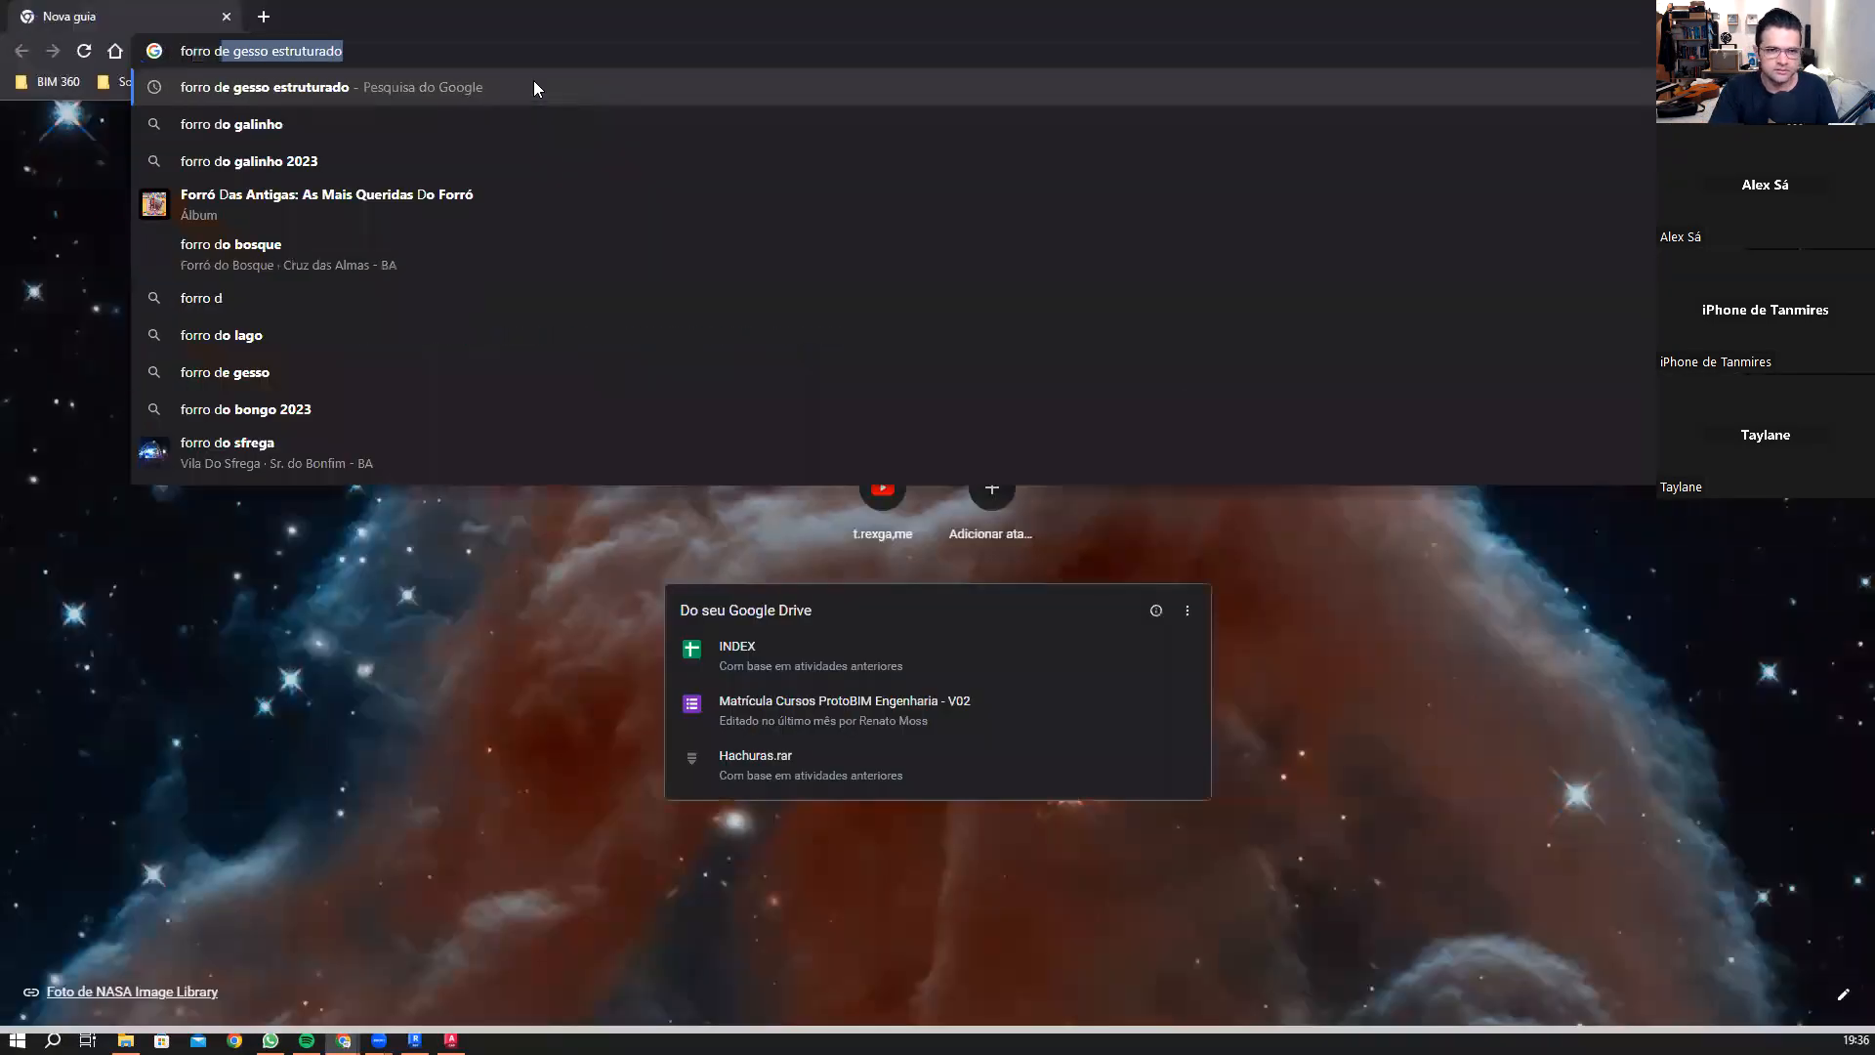
pyautogui.write('e gesso negativ')
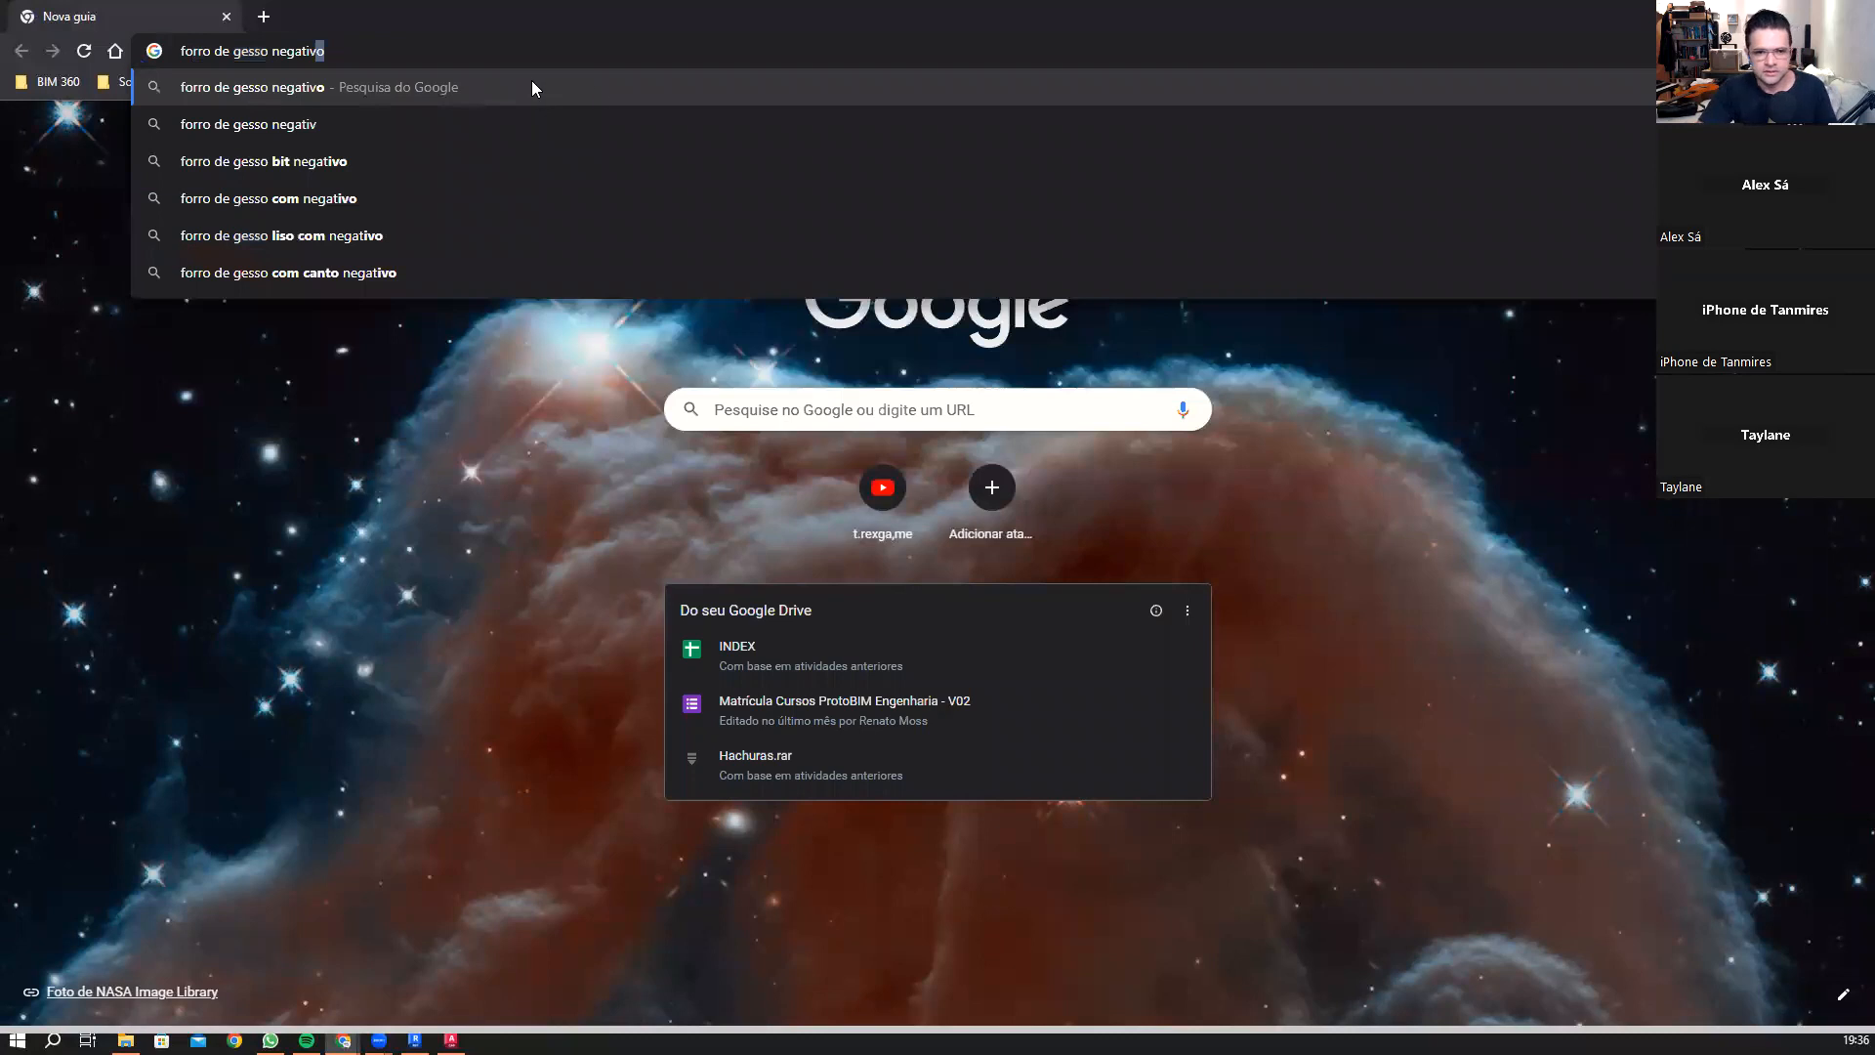
pyautogui.press('Return')
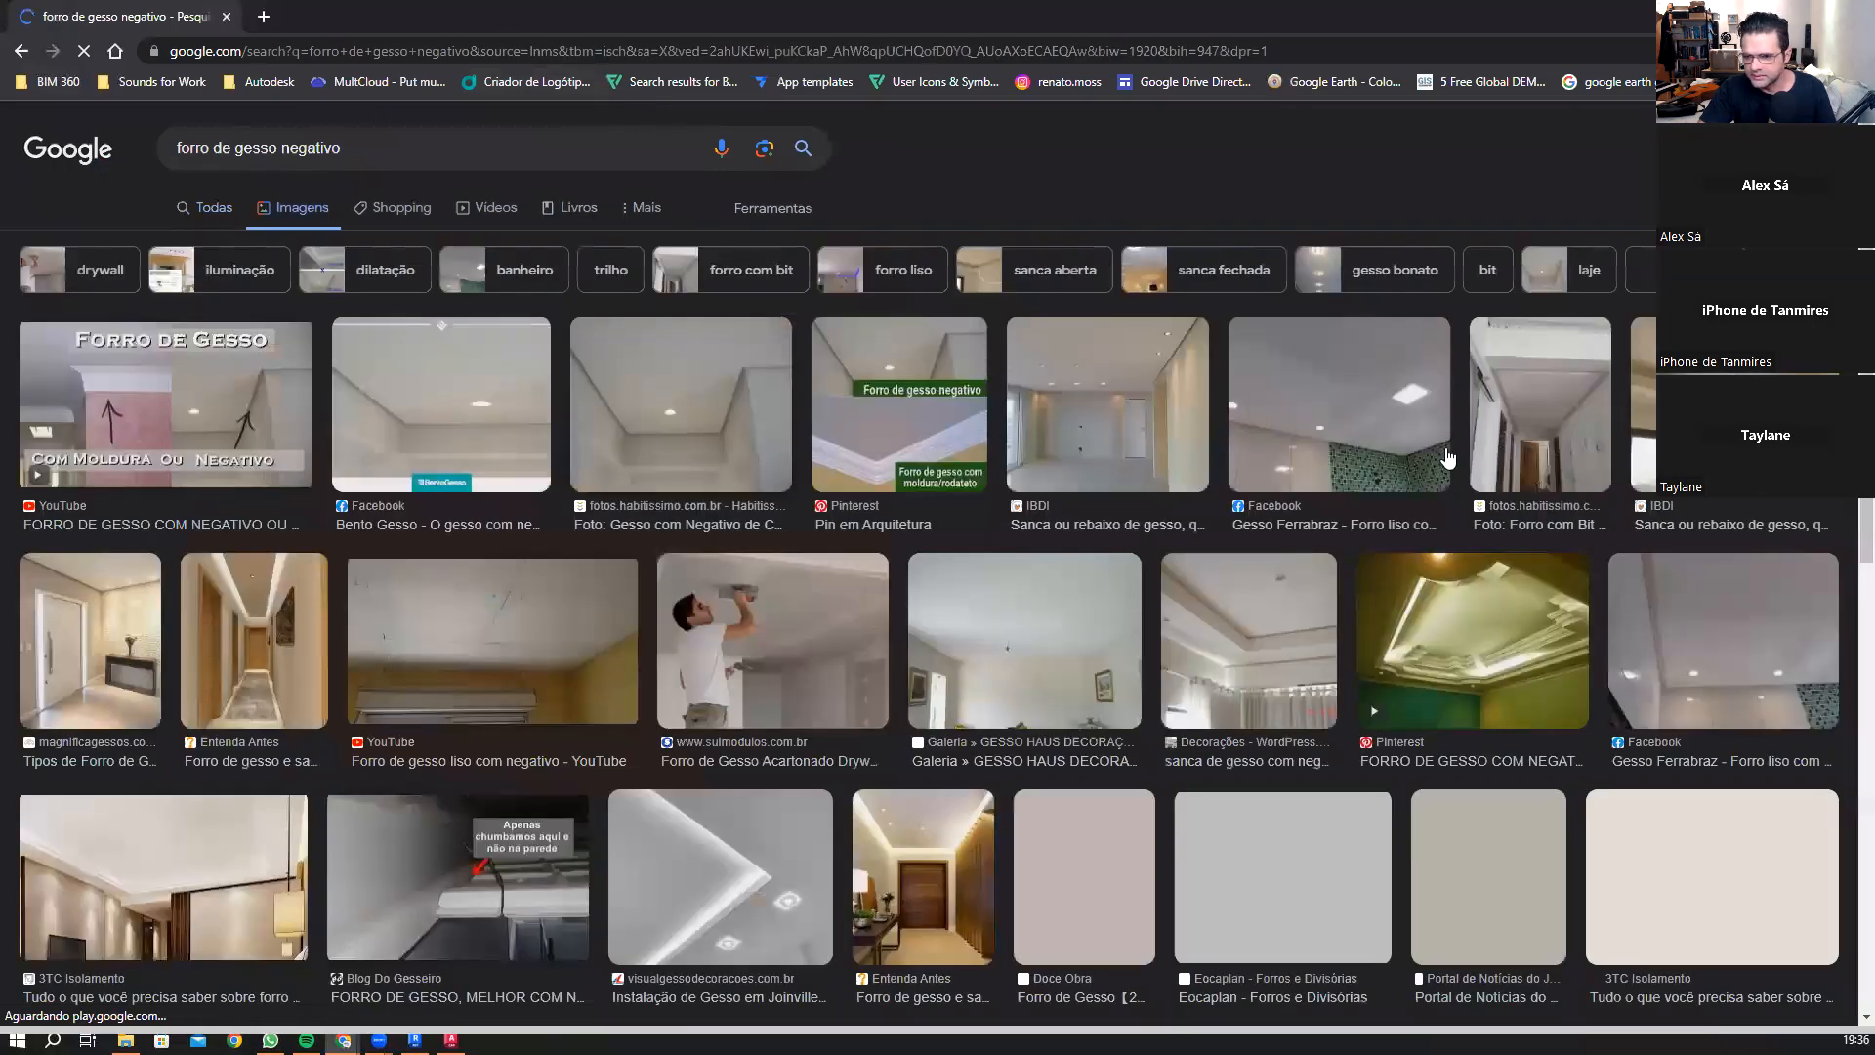
pyautogui.click(1411, 392)
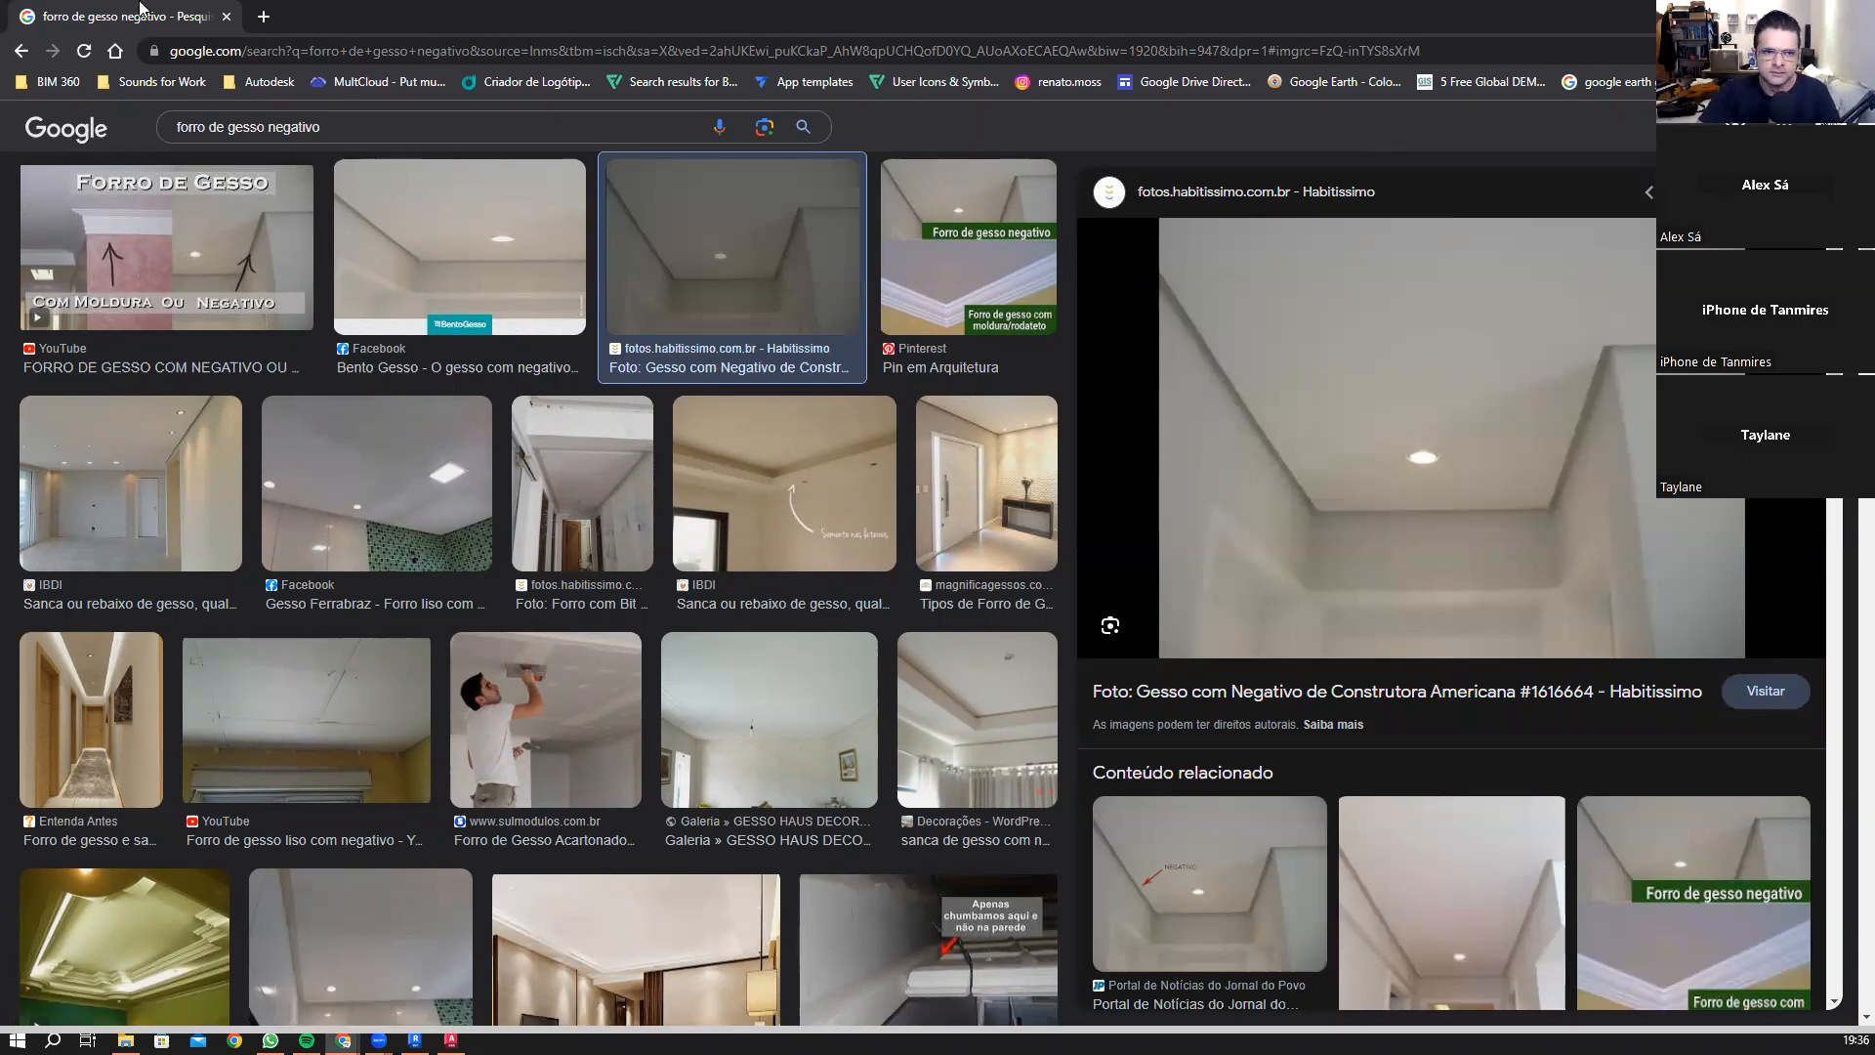
# Step: Return to Revit, reset the temporary hiding in the 3D view and open the 001 - Térreo ceiling plan
pyautogui.hotkey('alt', 'Tab')
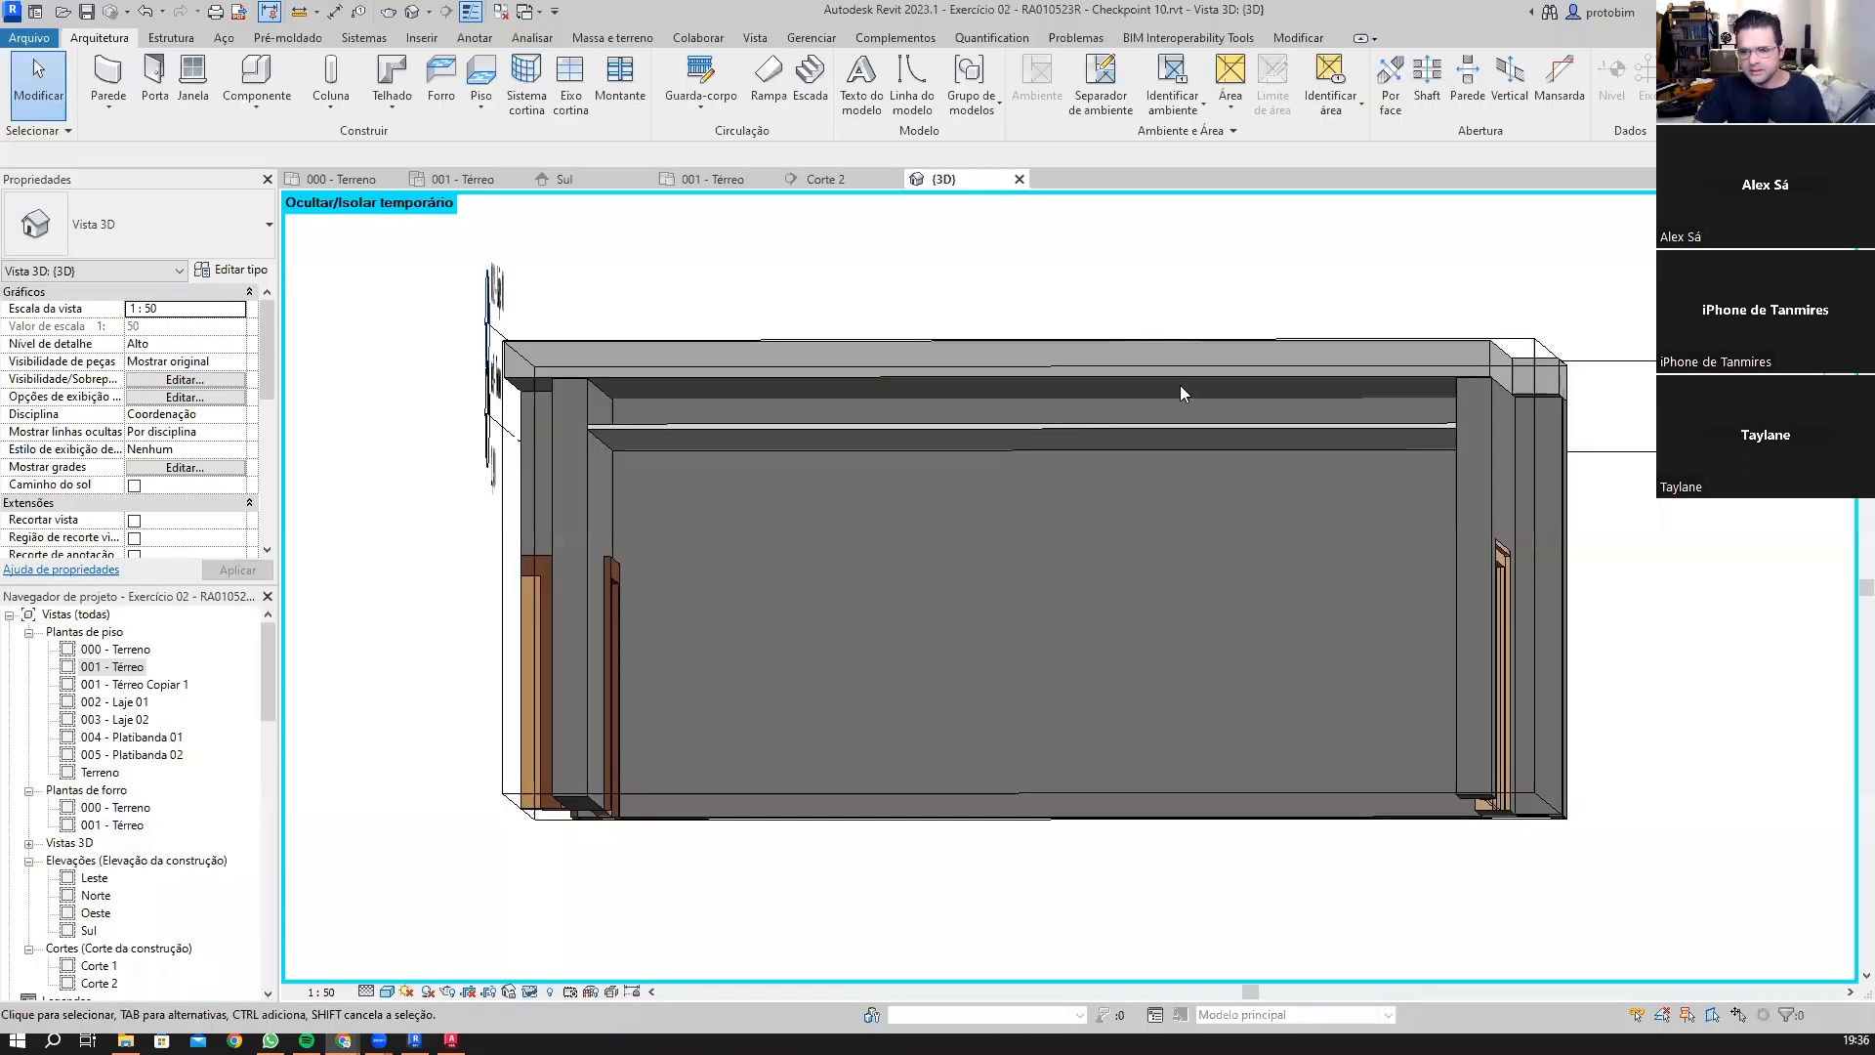
pyautogui.scroll(-1, 1078, 340)
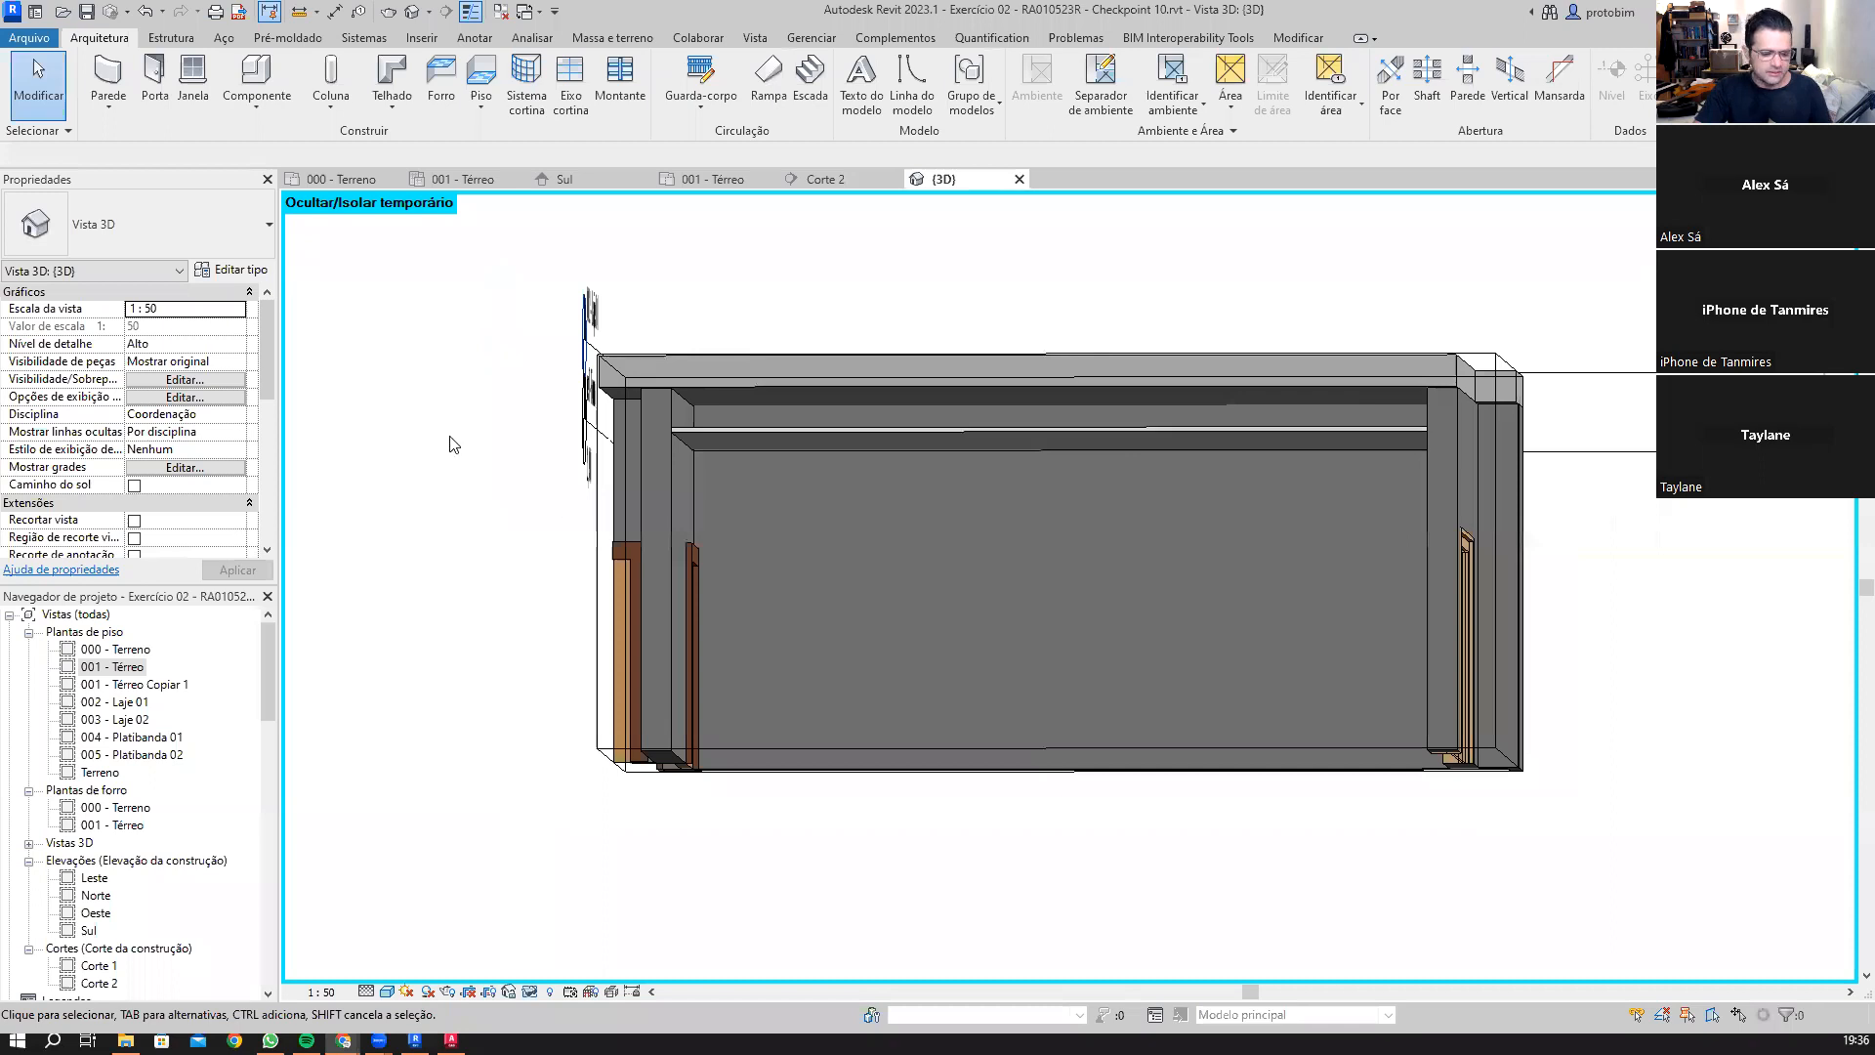
pyautogui.press('h')
pyautogui.press('r')
pyautogui.doubleClick(124, 667)
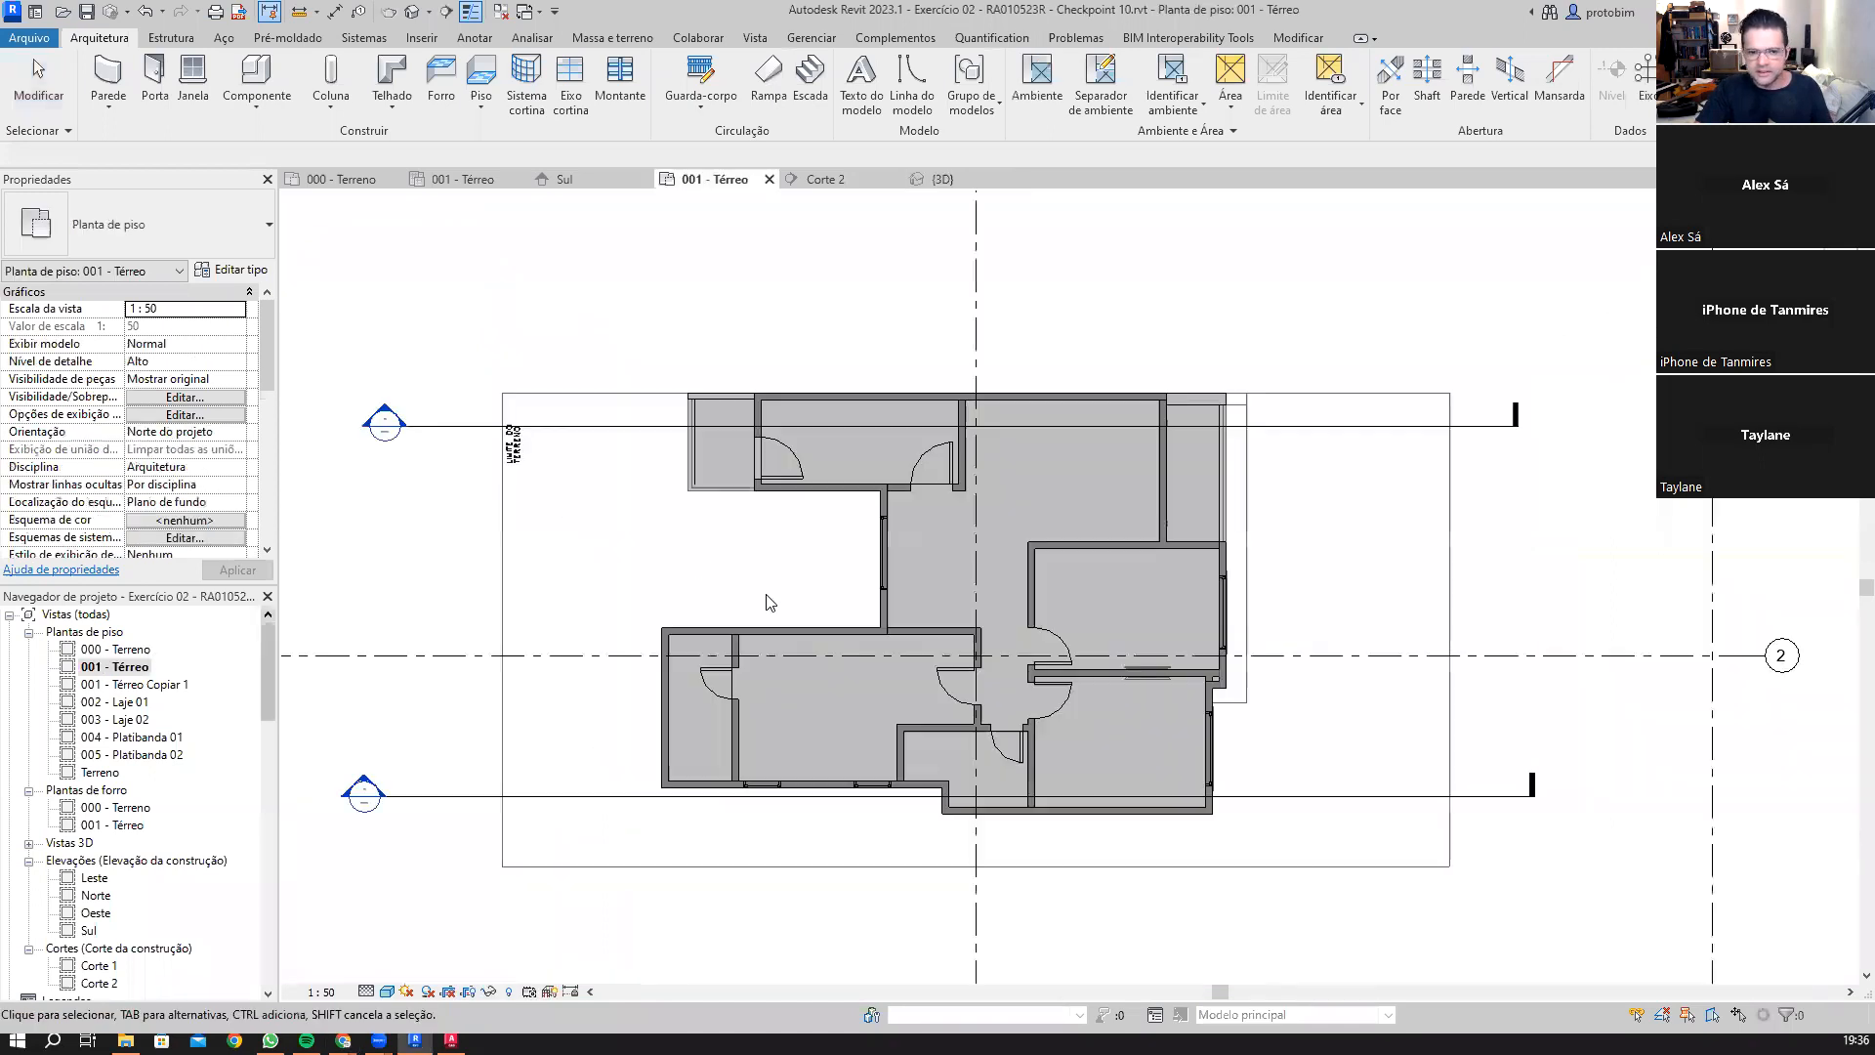
pyautogui.doubleClick(135, 826)
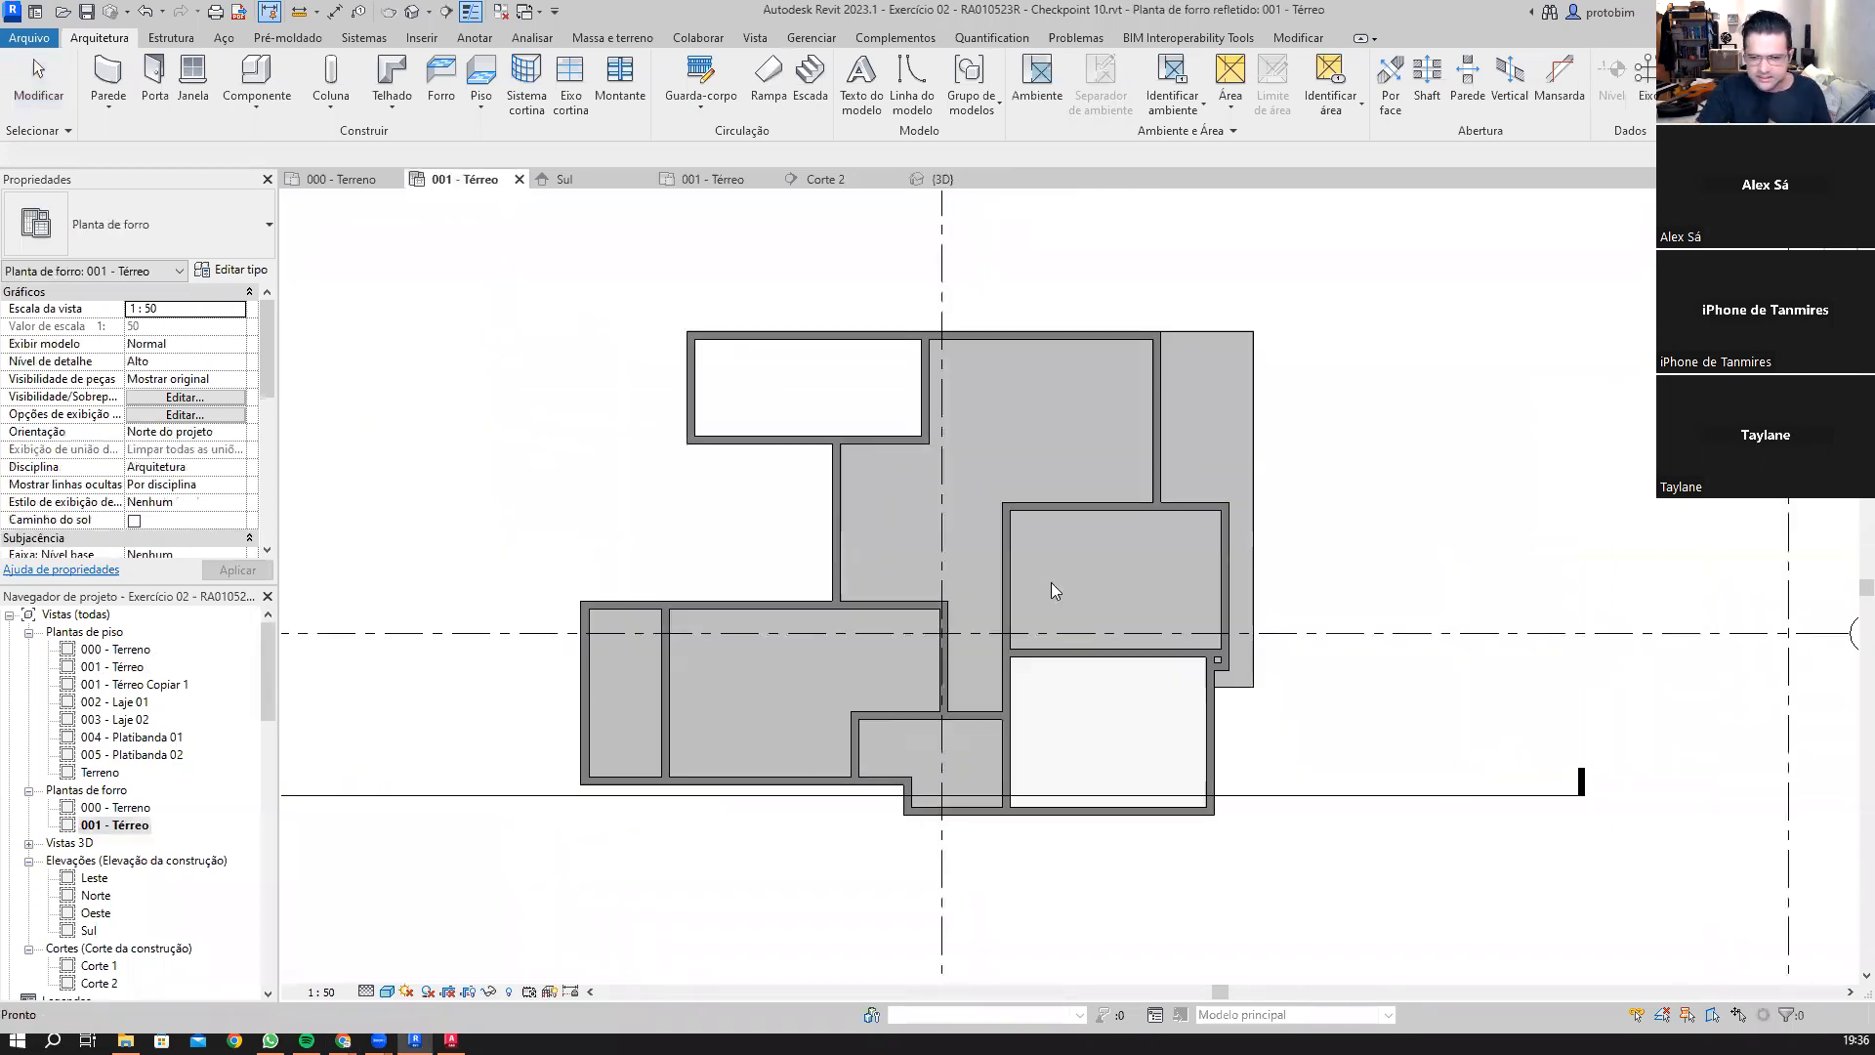
# Step: Open the boundary sketch of the lower-right room's ceiling for editing
pyautogui.scroll(2, 1240, 881)
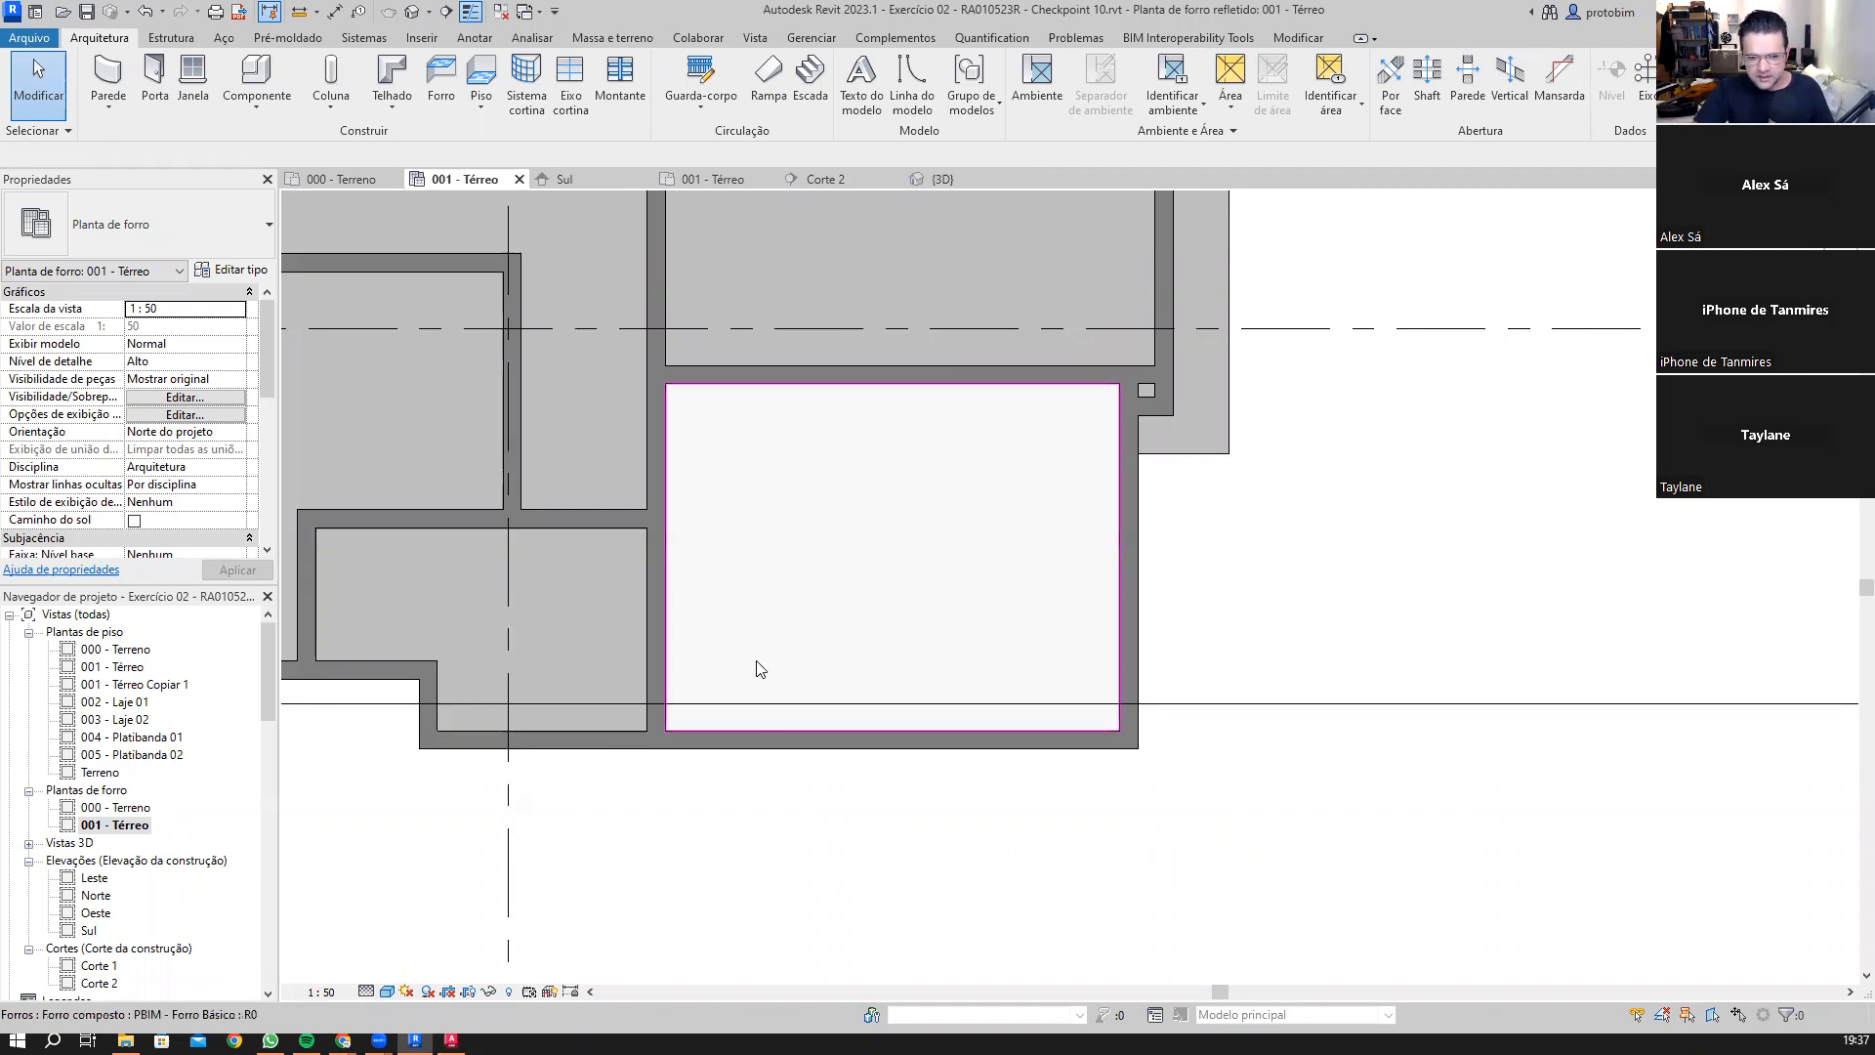
pyautogui.scroll(2, 756, 703)
pyautogui.scroll(-1, 733, 664)
pyautogui.scroll(3, 718, 597)
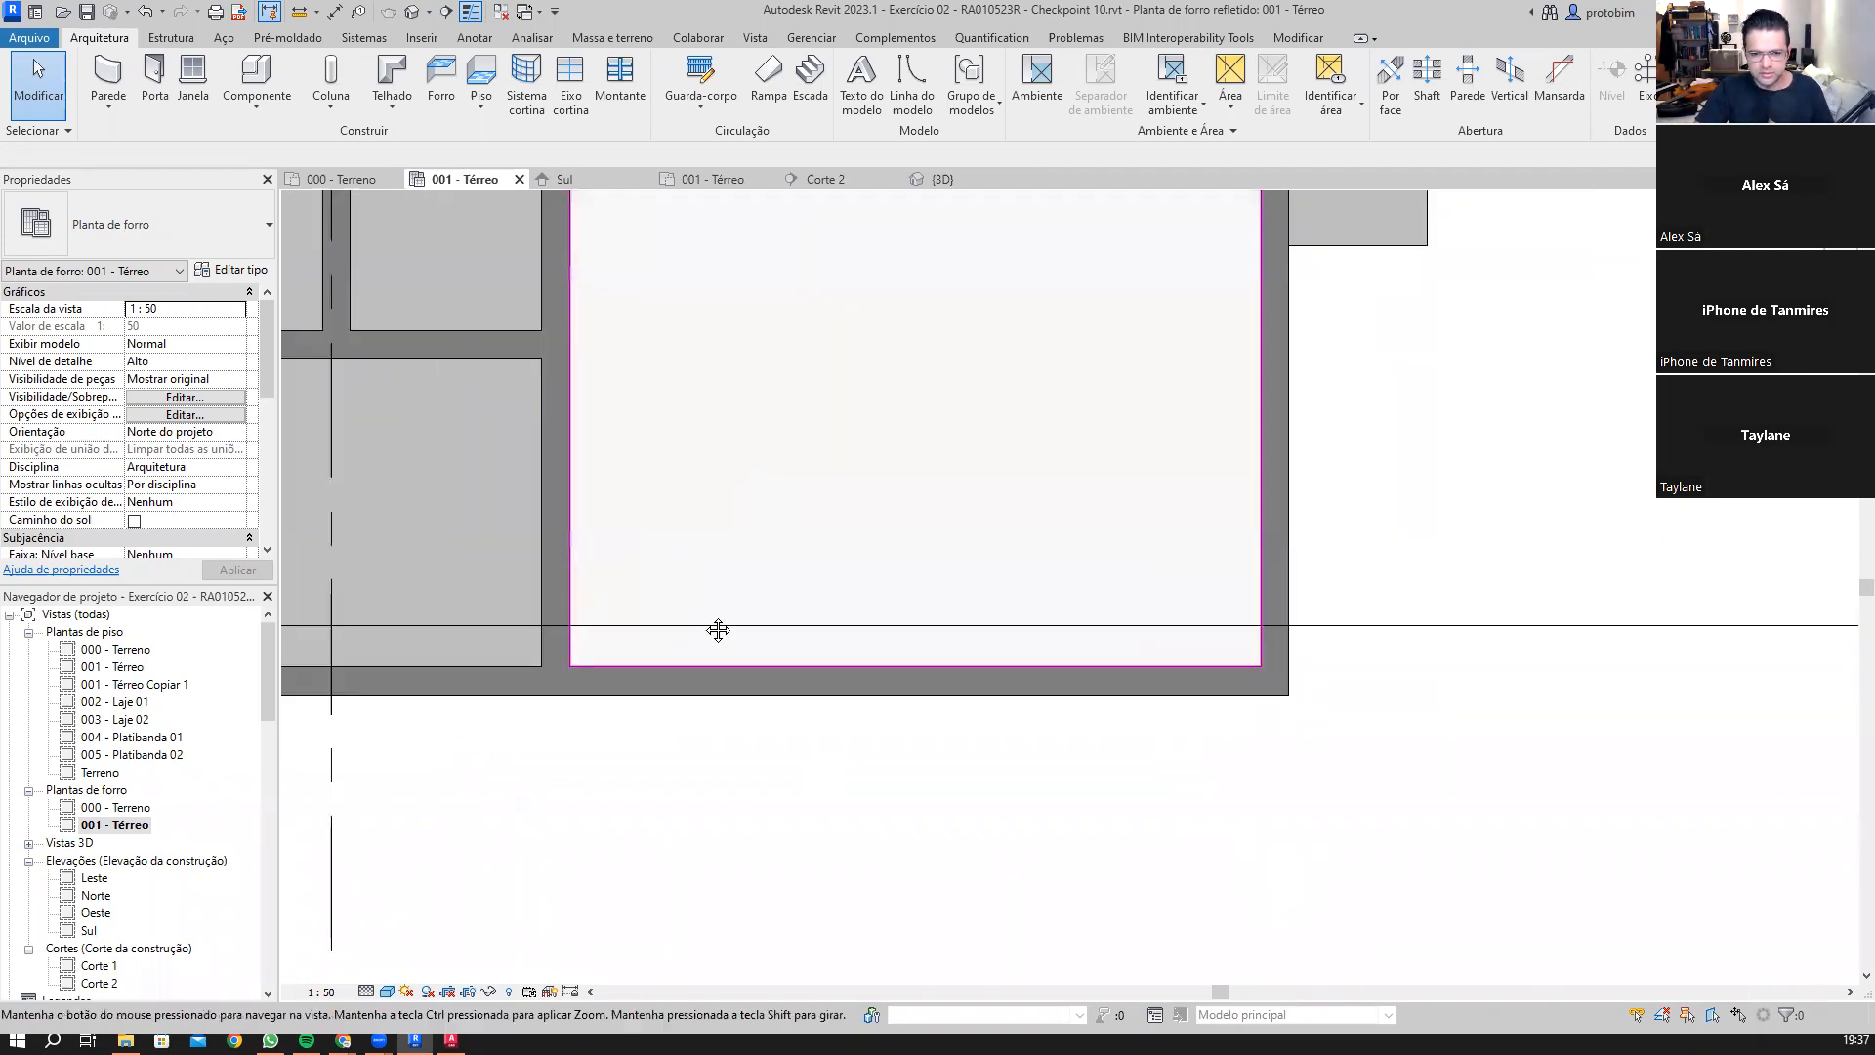
pyautogui.click(840, 499)
pyautogui.click(933, 88)
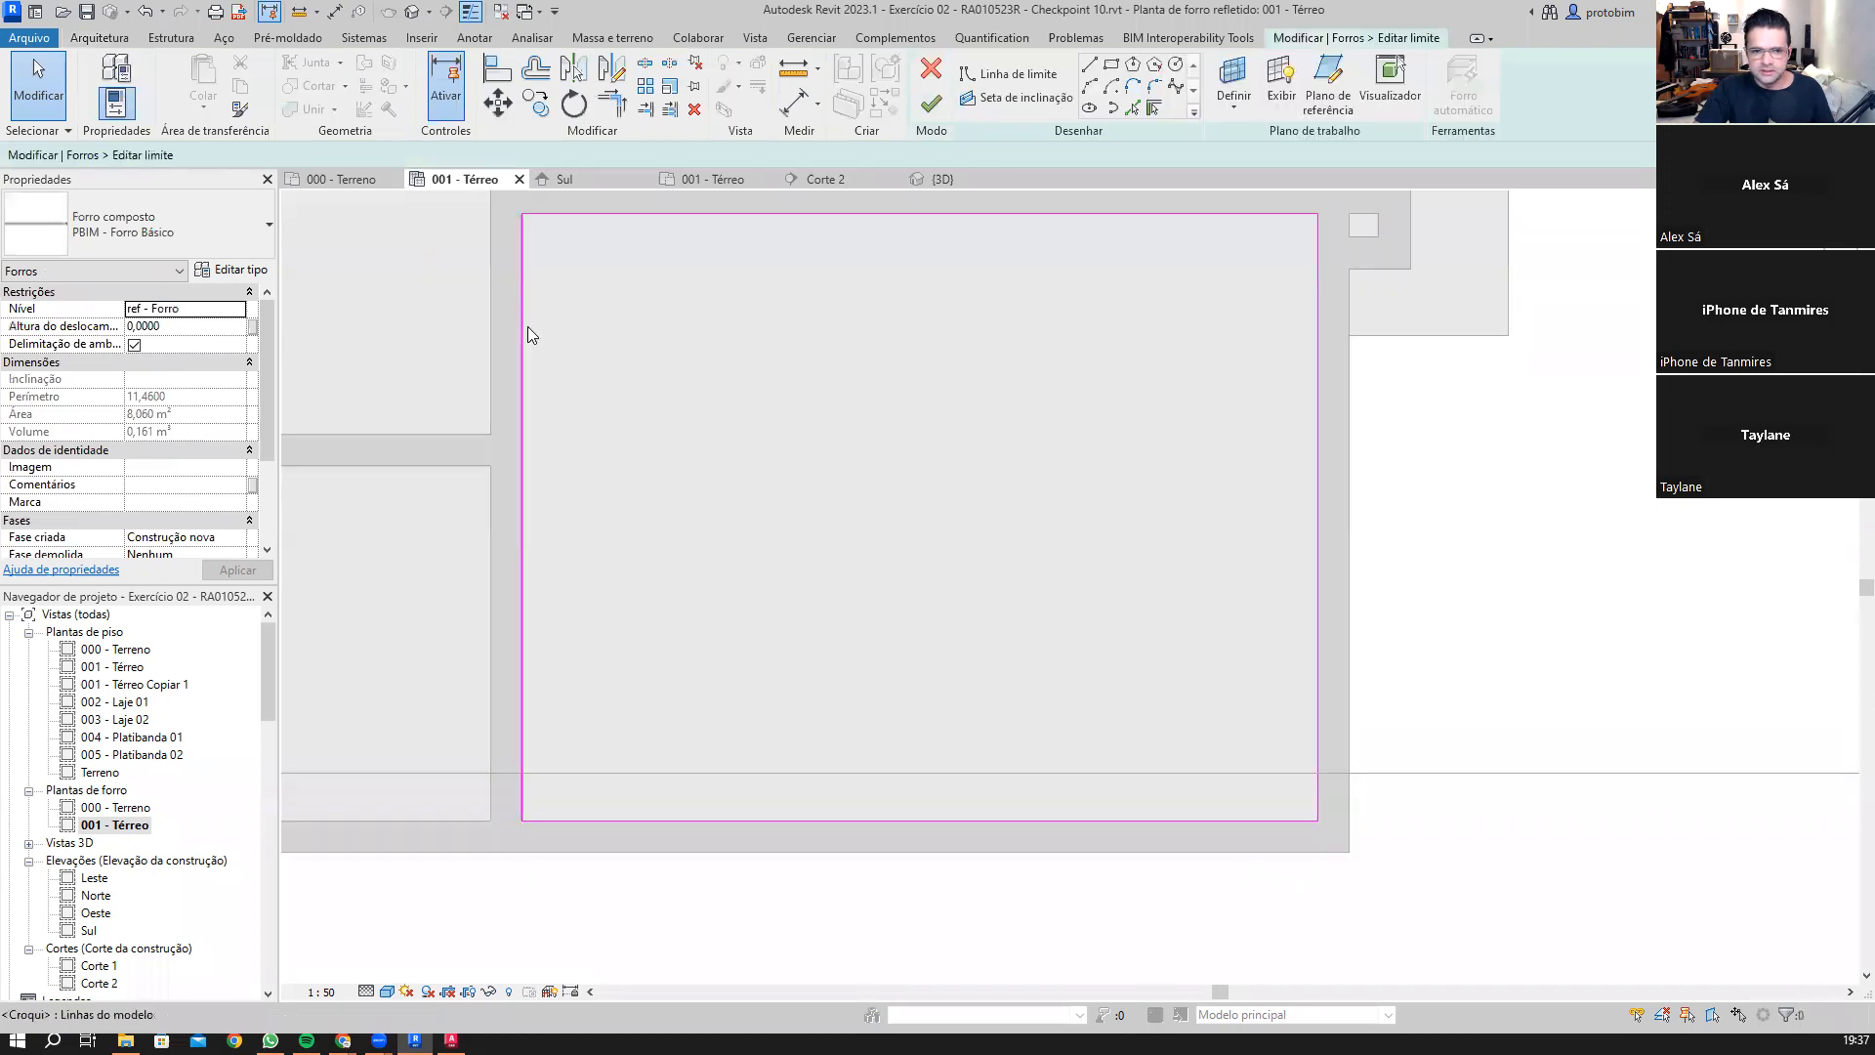
pyautogui.press('Tab')
pyautogui.click(528, 339)
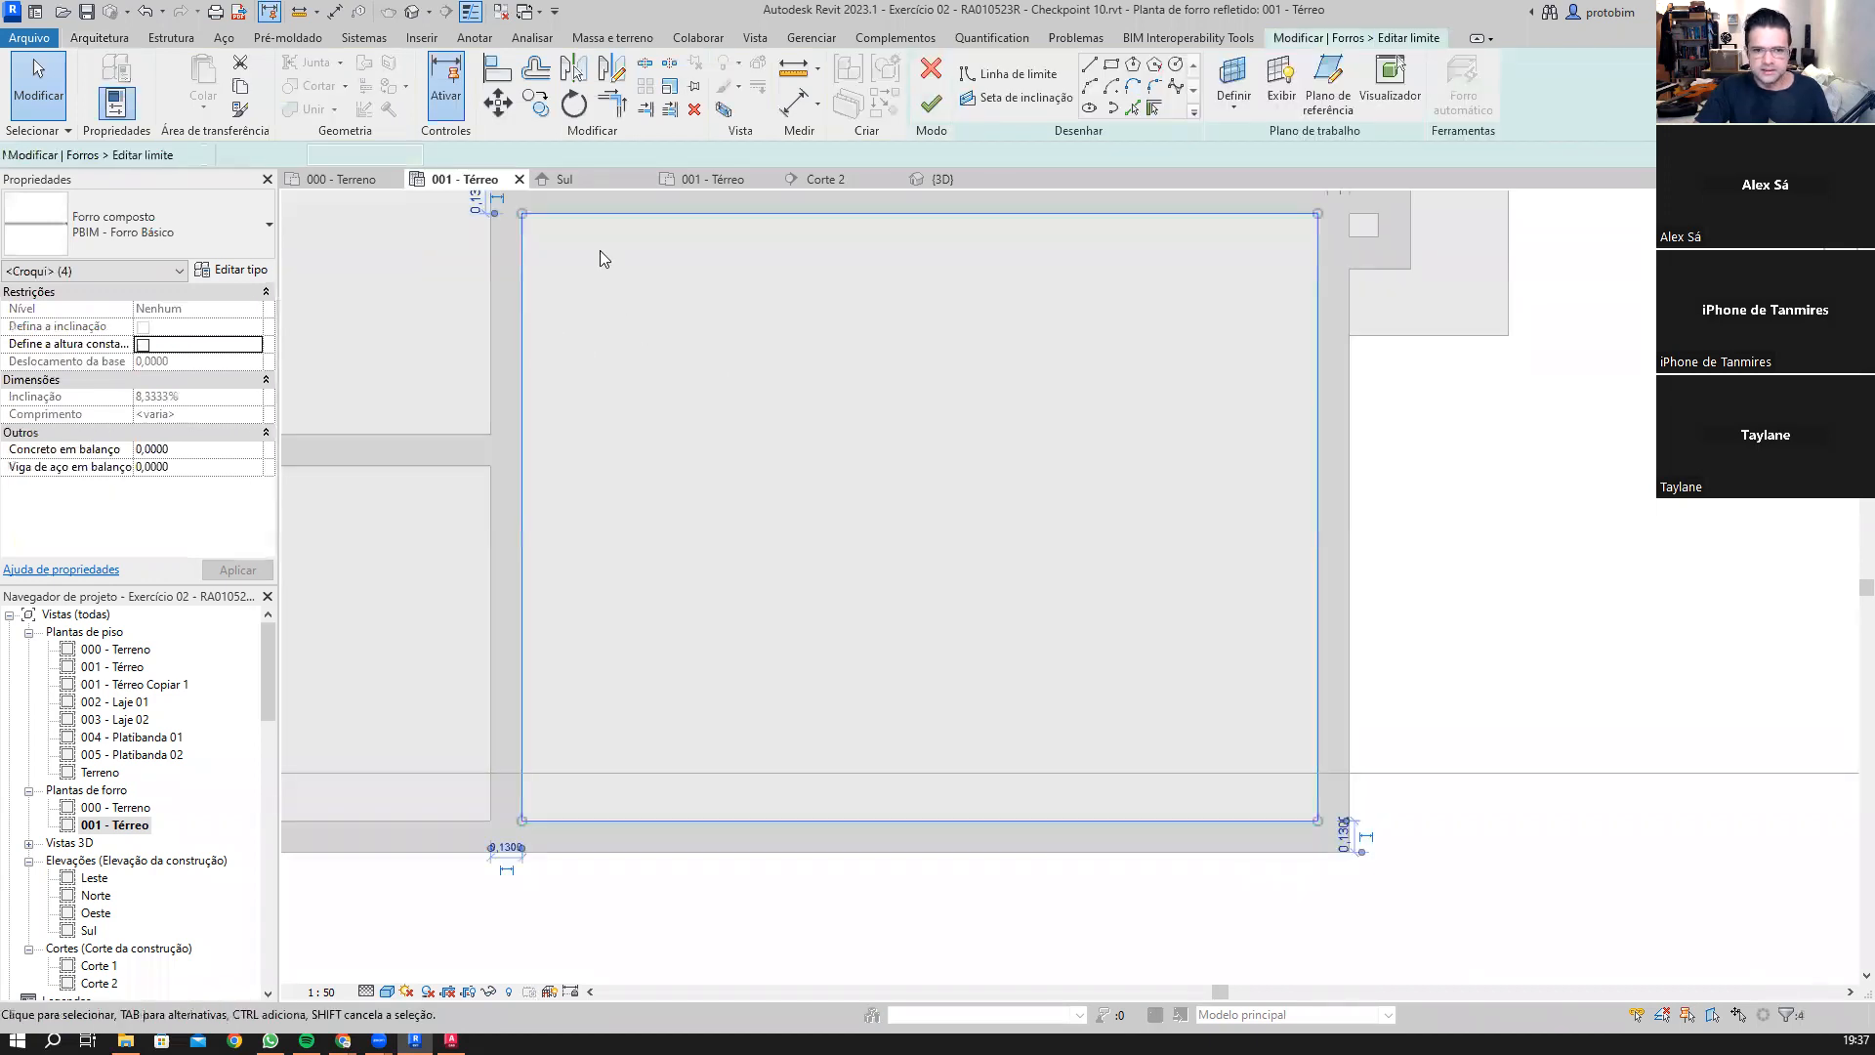
pyautogui.press('Escape')
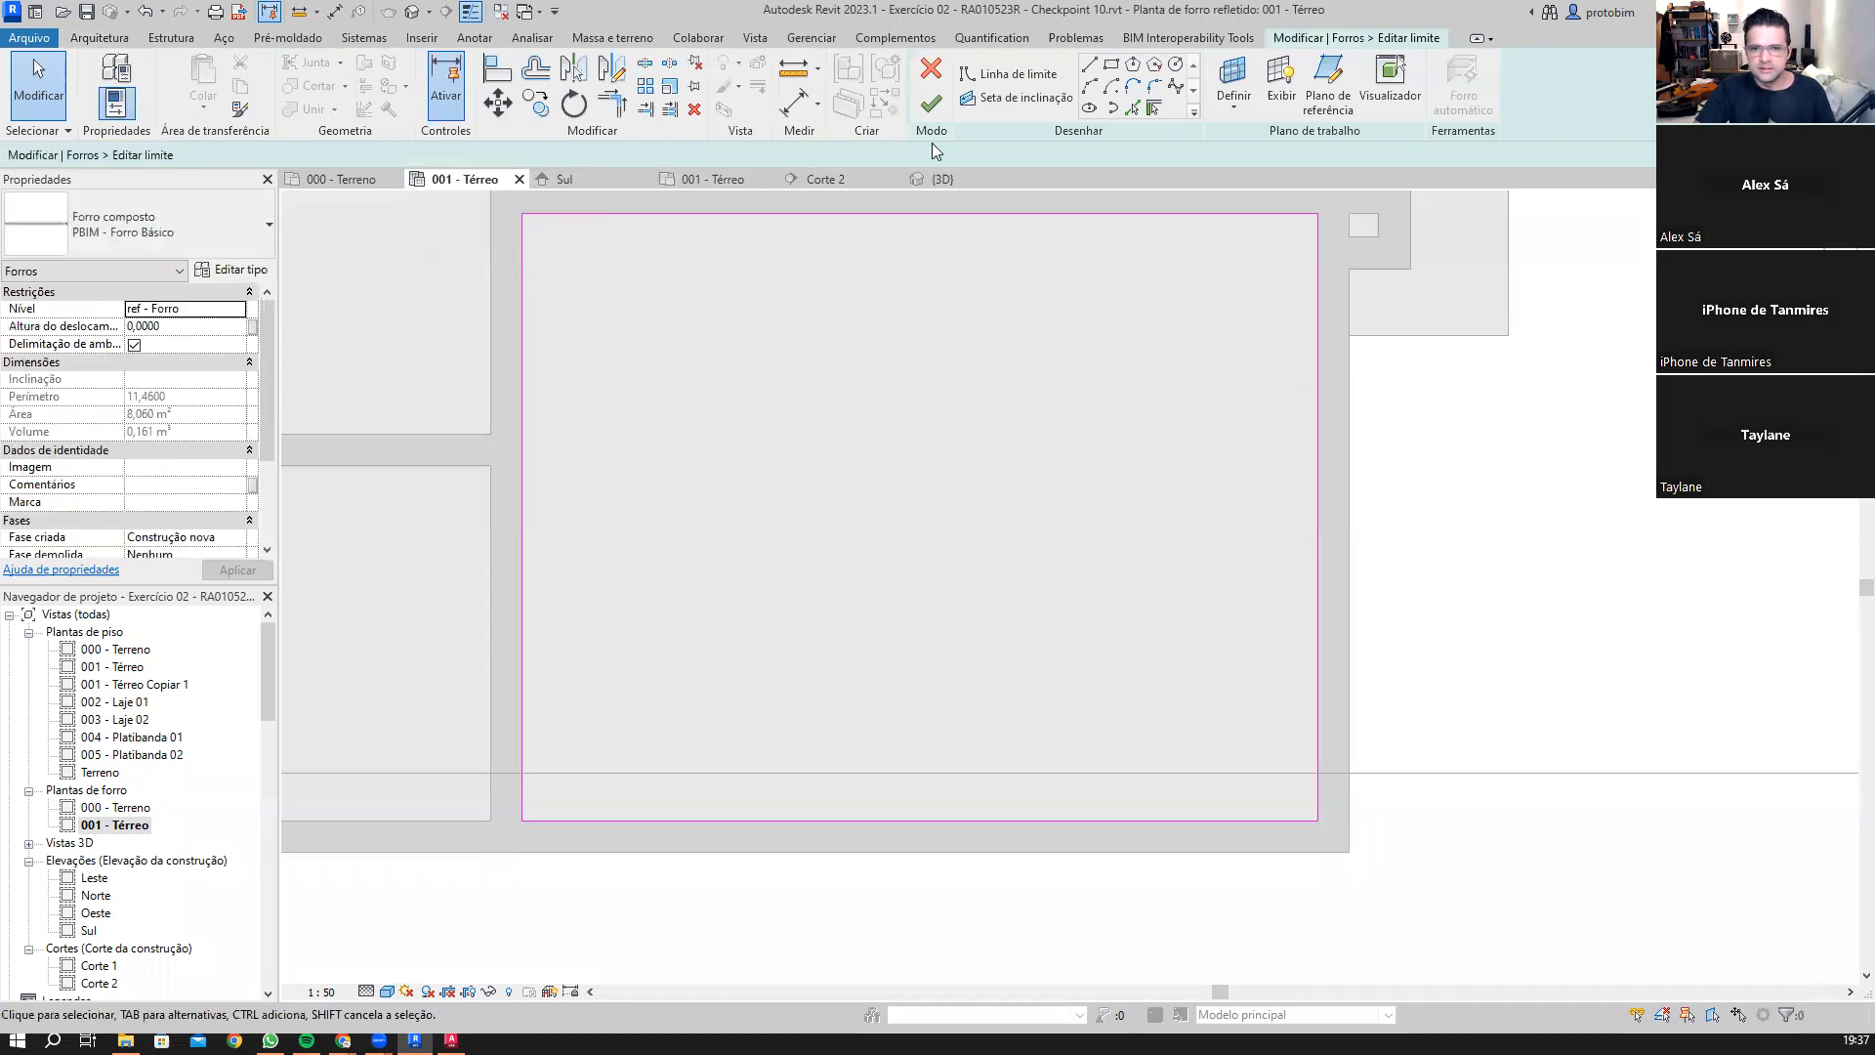
# Step: Offset the ceiling's entire boundary loop 0,05 m inward from the walls without keeping a copy of the original
pyautogui.click(536, 69)
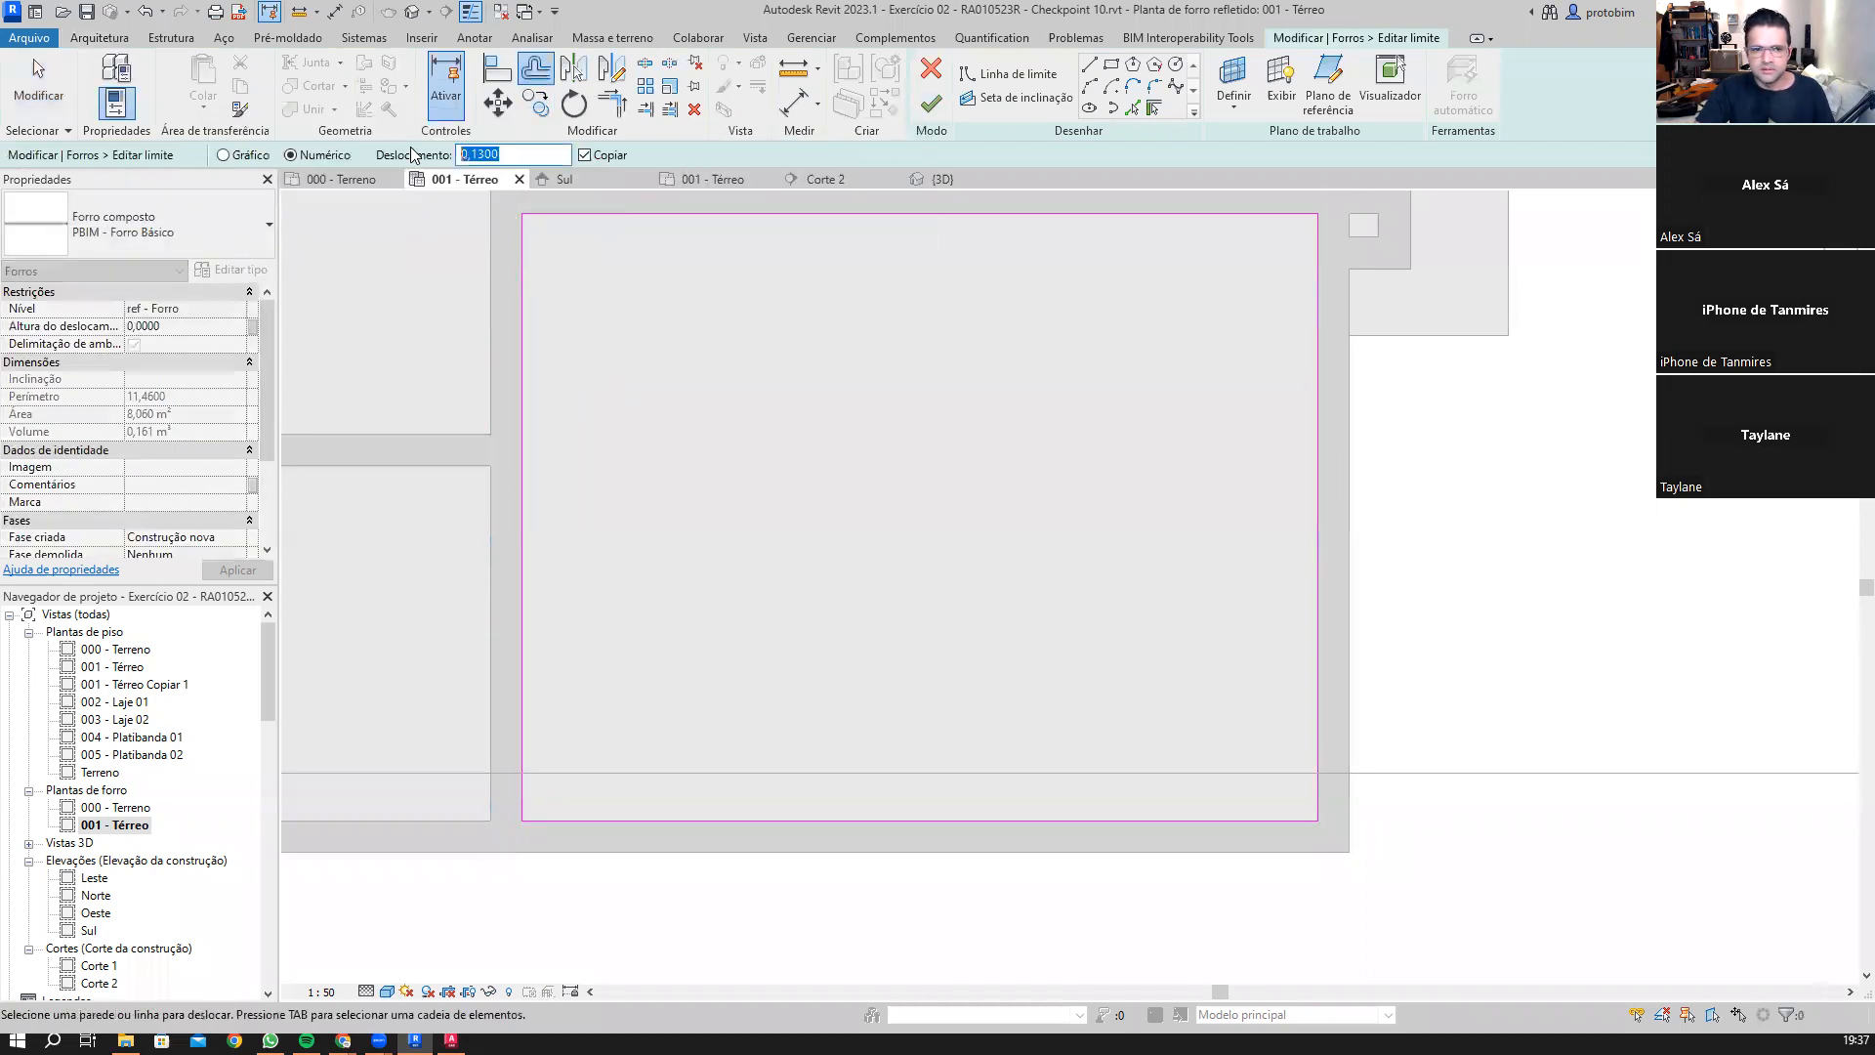
pyautogui.write('0,05')
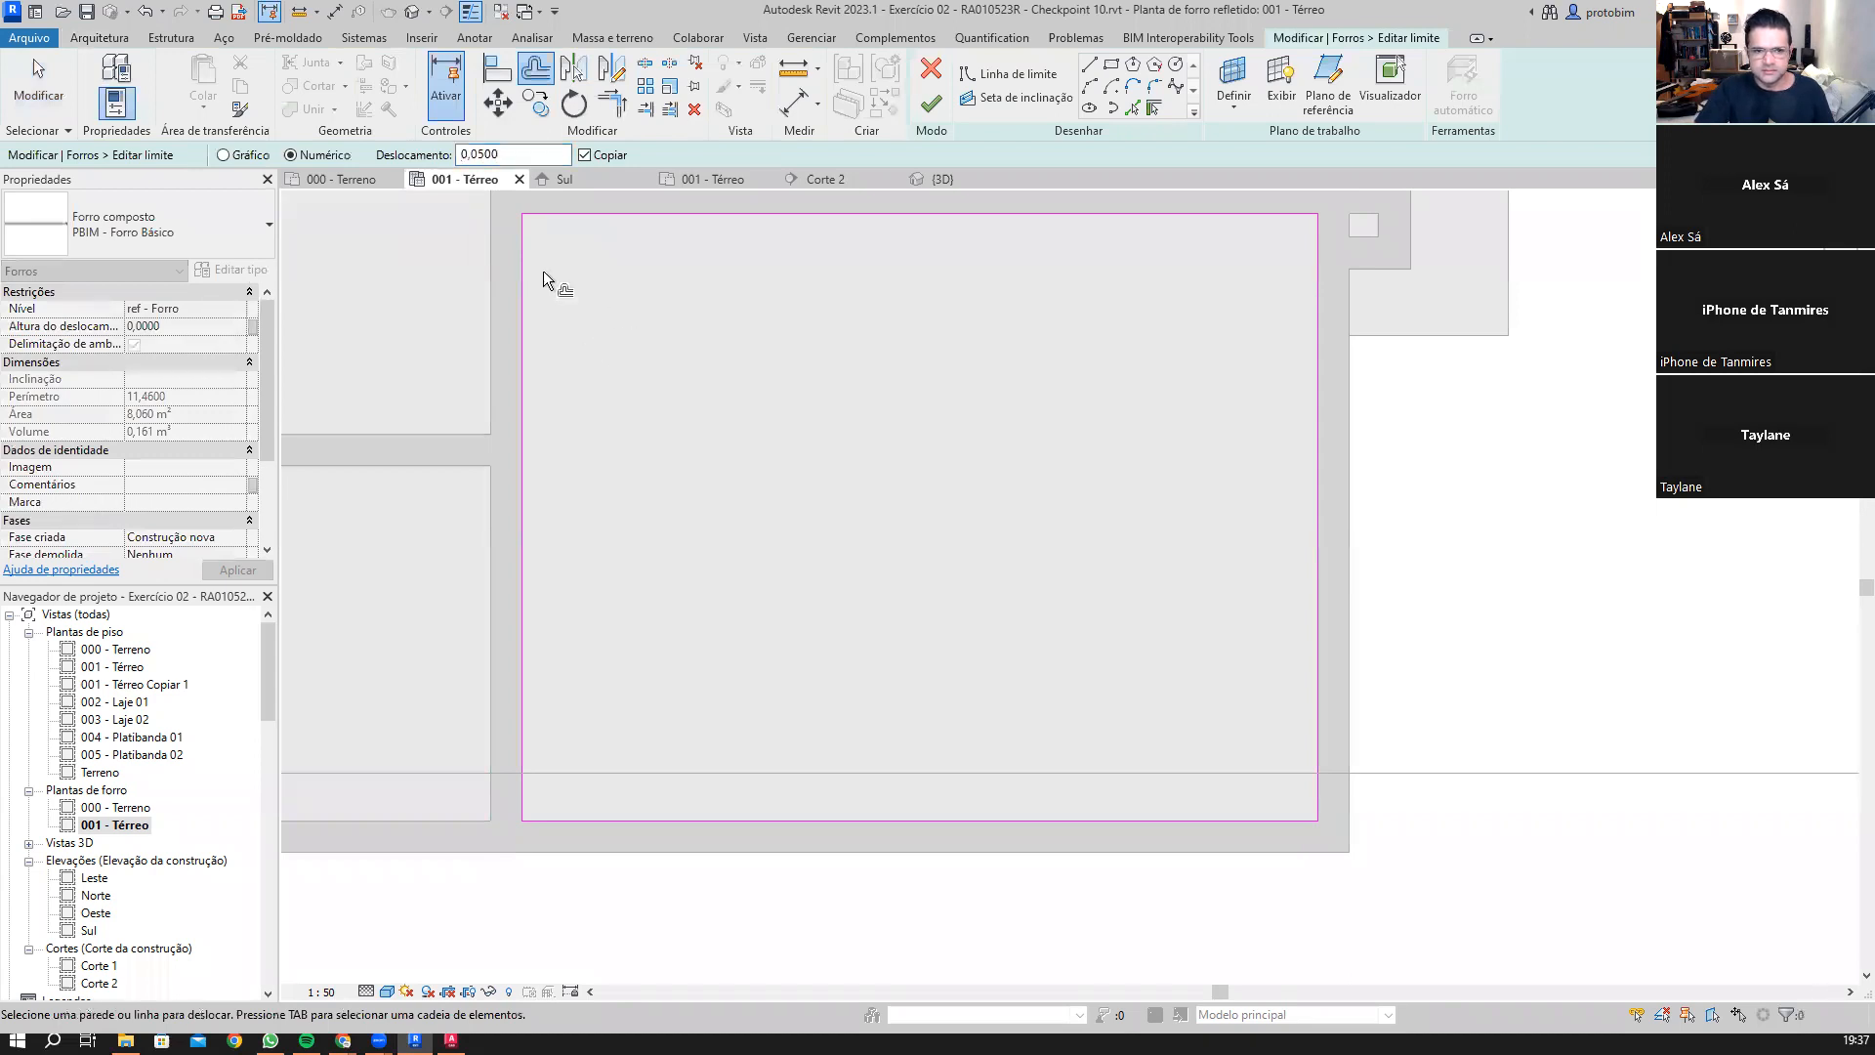
pyautogui.click(586, 155)
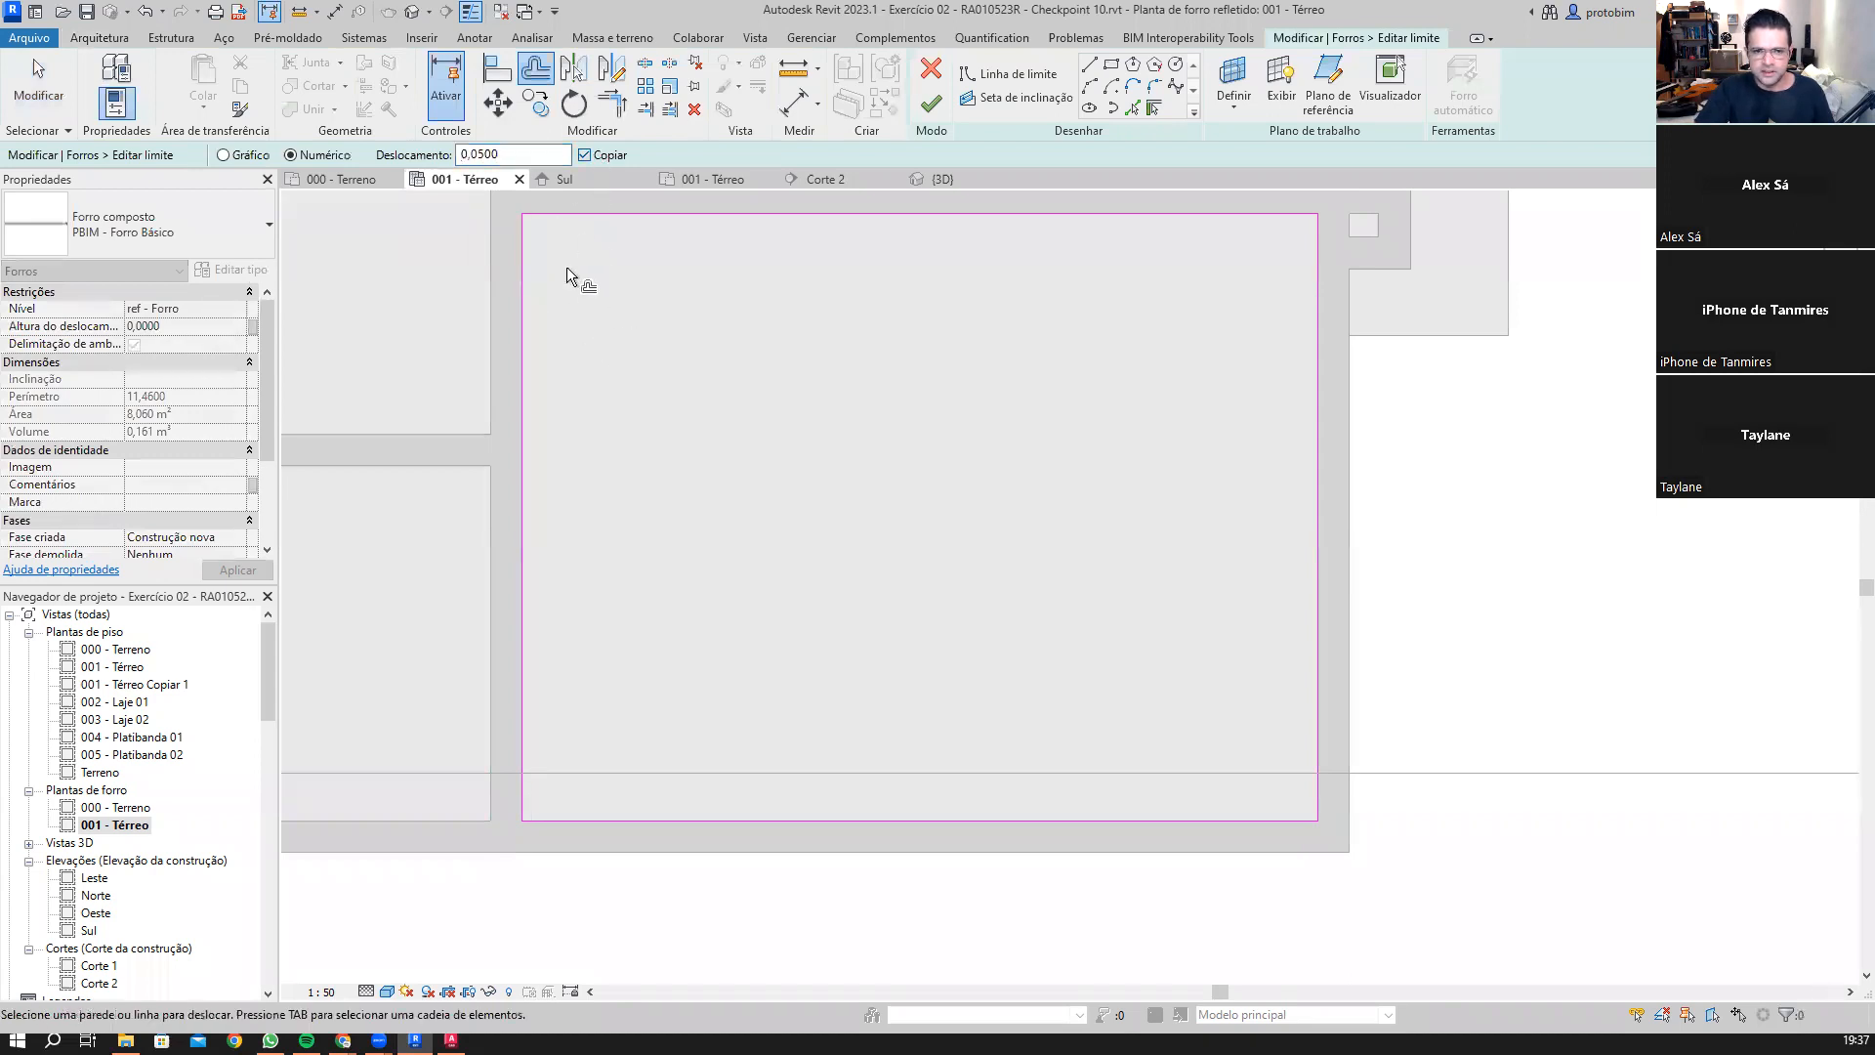
pyautogui.press('Tab')
pyautogui.click(526, 298)
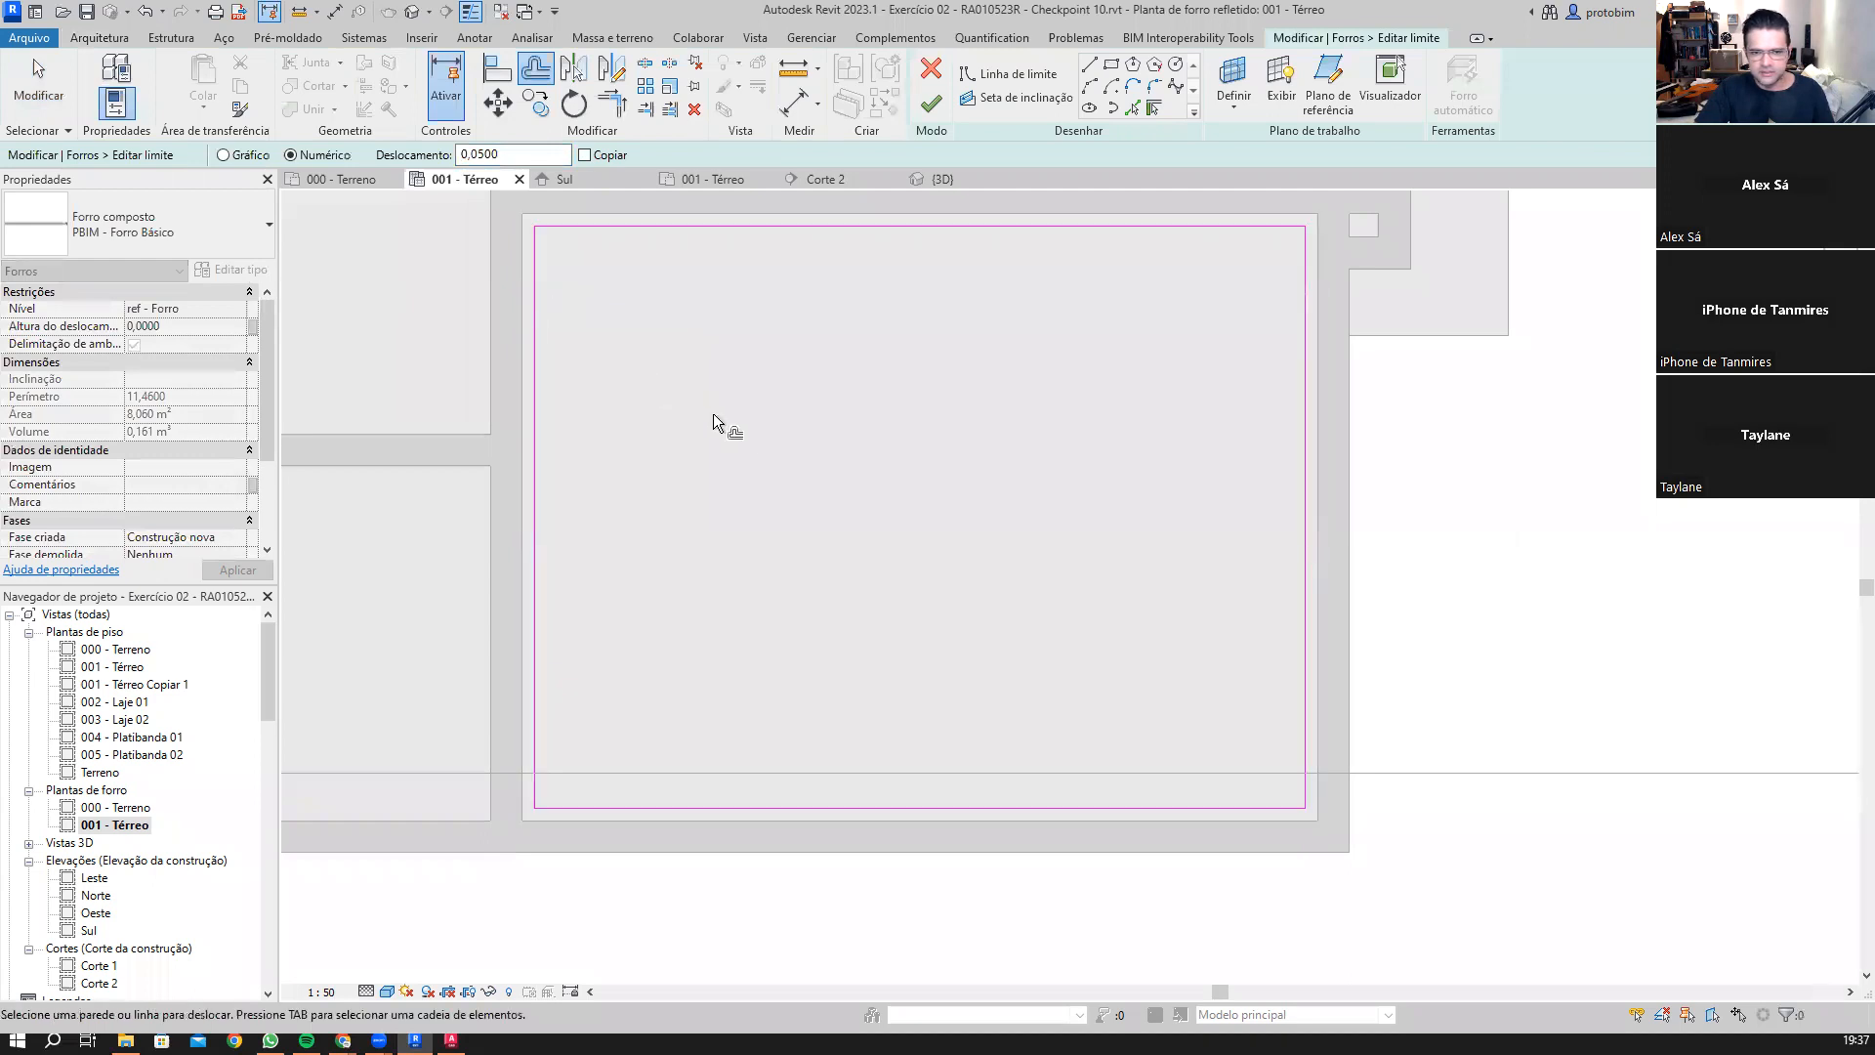
# Step: Finish the boundary edit of the lower-right room's ceiling and clear the selection
pyautogui.press('Escape')
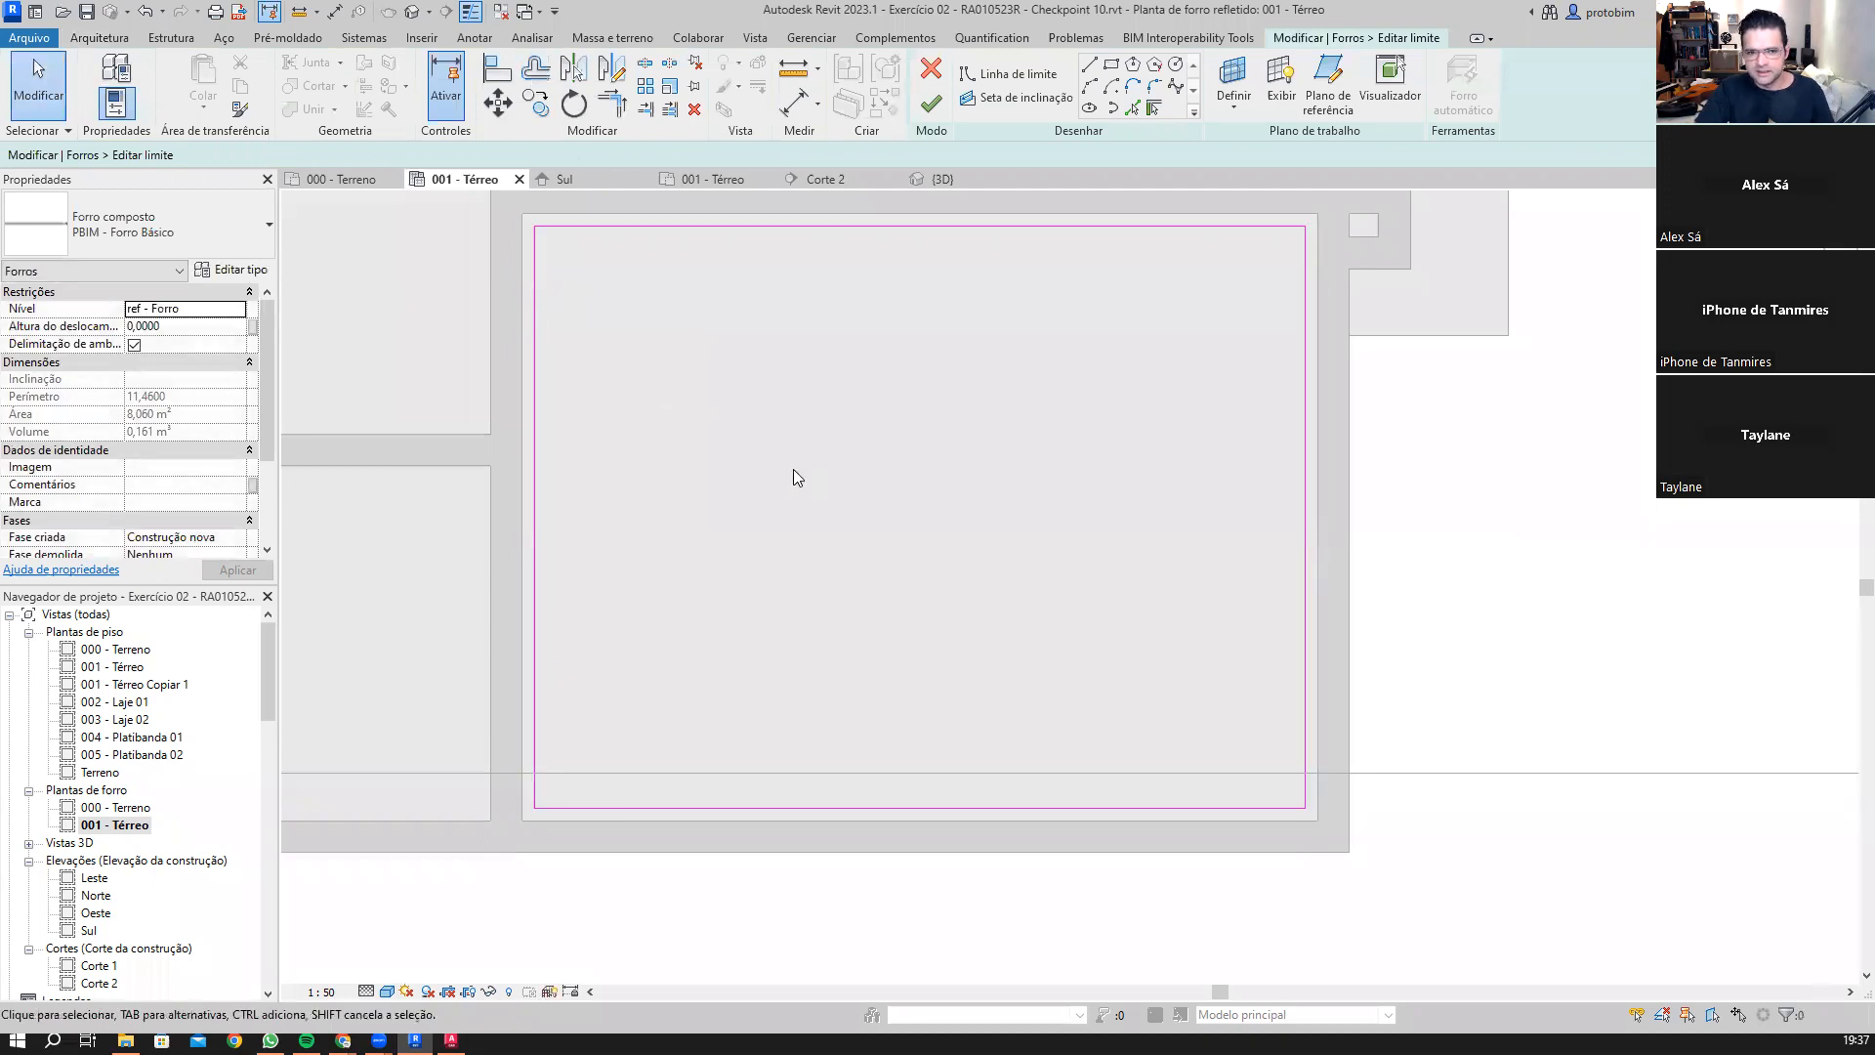
pyautogui.click(931, 103)
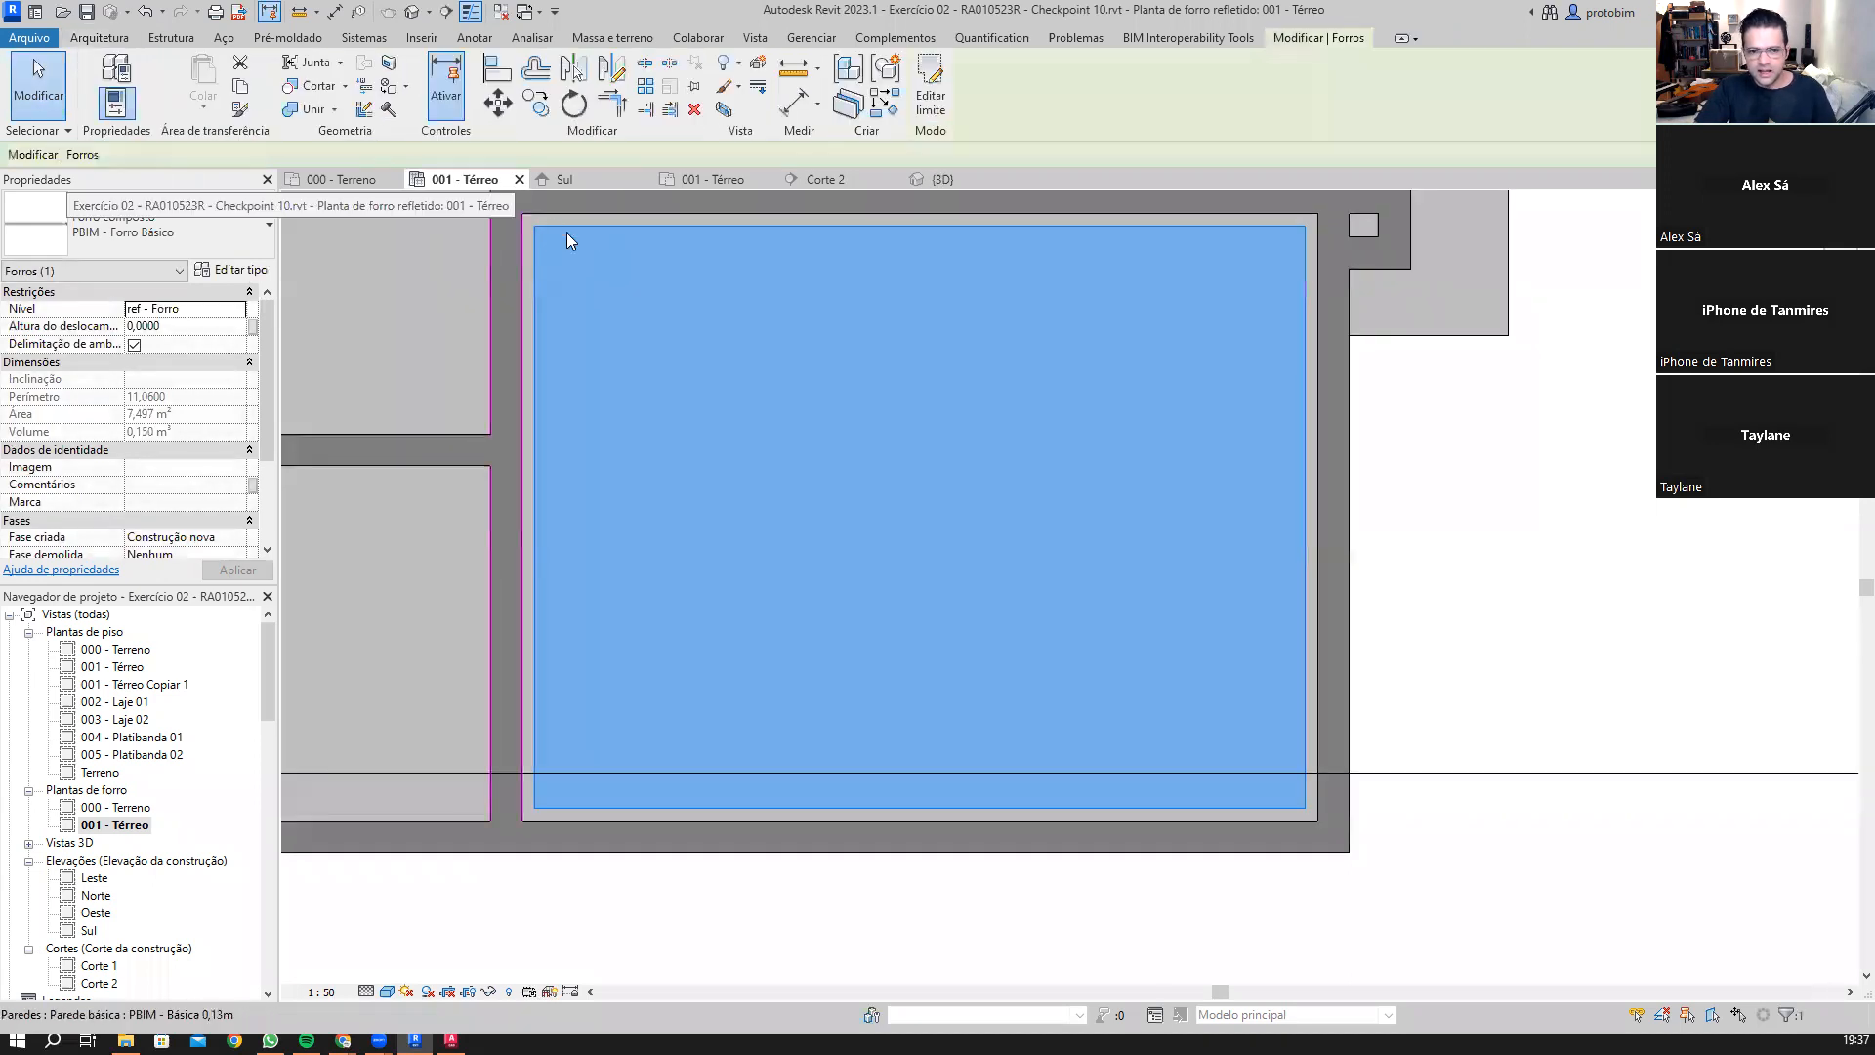
pyautogui.press('Escape')
# Step: Begin a sketched ceiling of the same PBIM - Forro Básico type and draw its rectangular boundary along the room's inner wall faces
pyautogui.scroll(3, 544, 351)
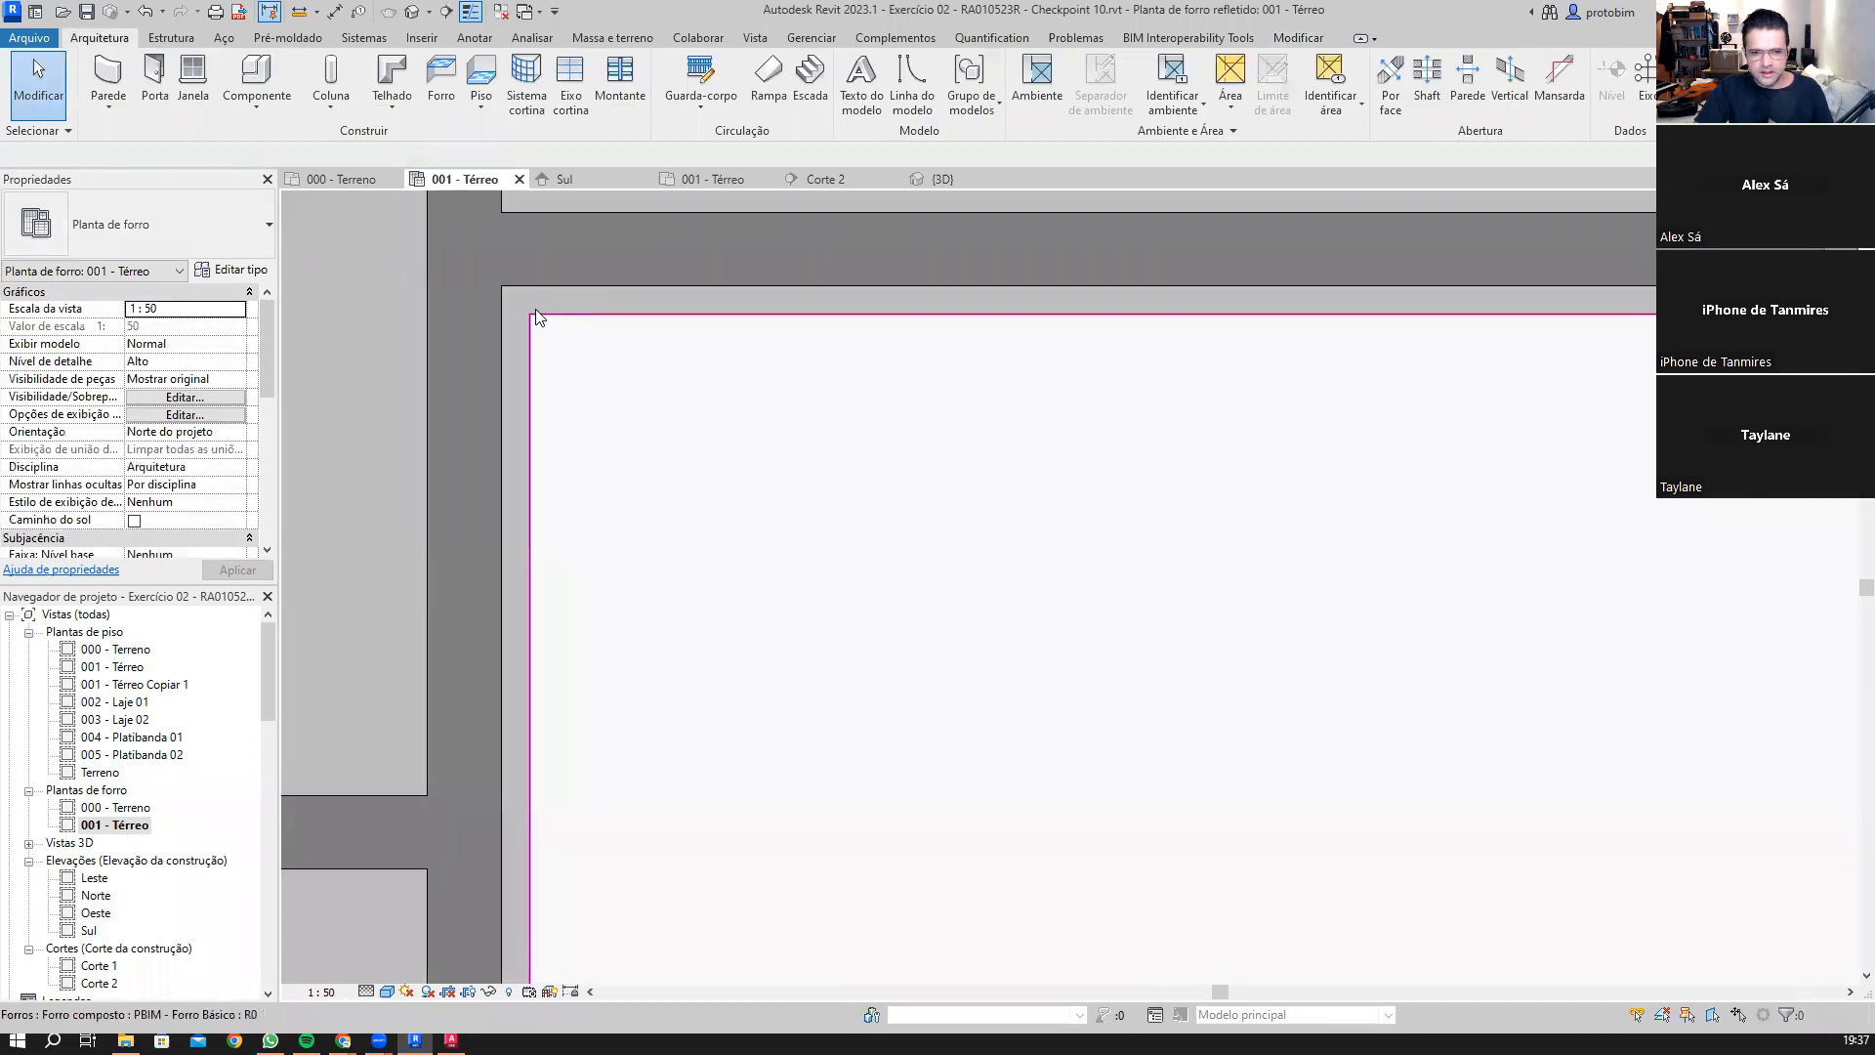
pyautogui.scroll(-1, 572, 297)
pyautogui.click(595, 349)
pyautogui.press('c')
pyautogui.press('s')
pyautogui.click(1007, 86)
pyautogui.click(1112, 65)
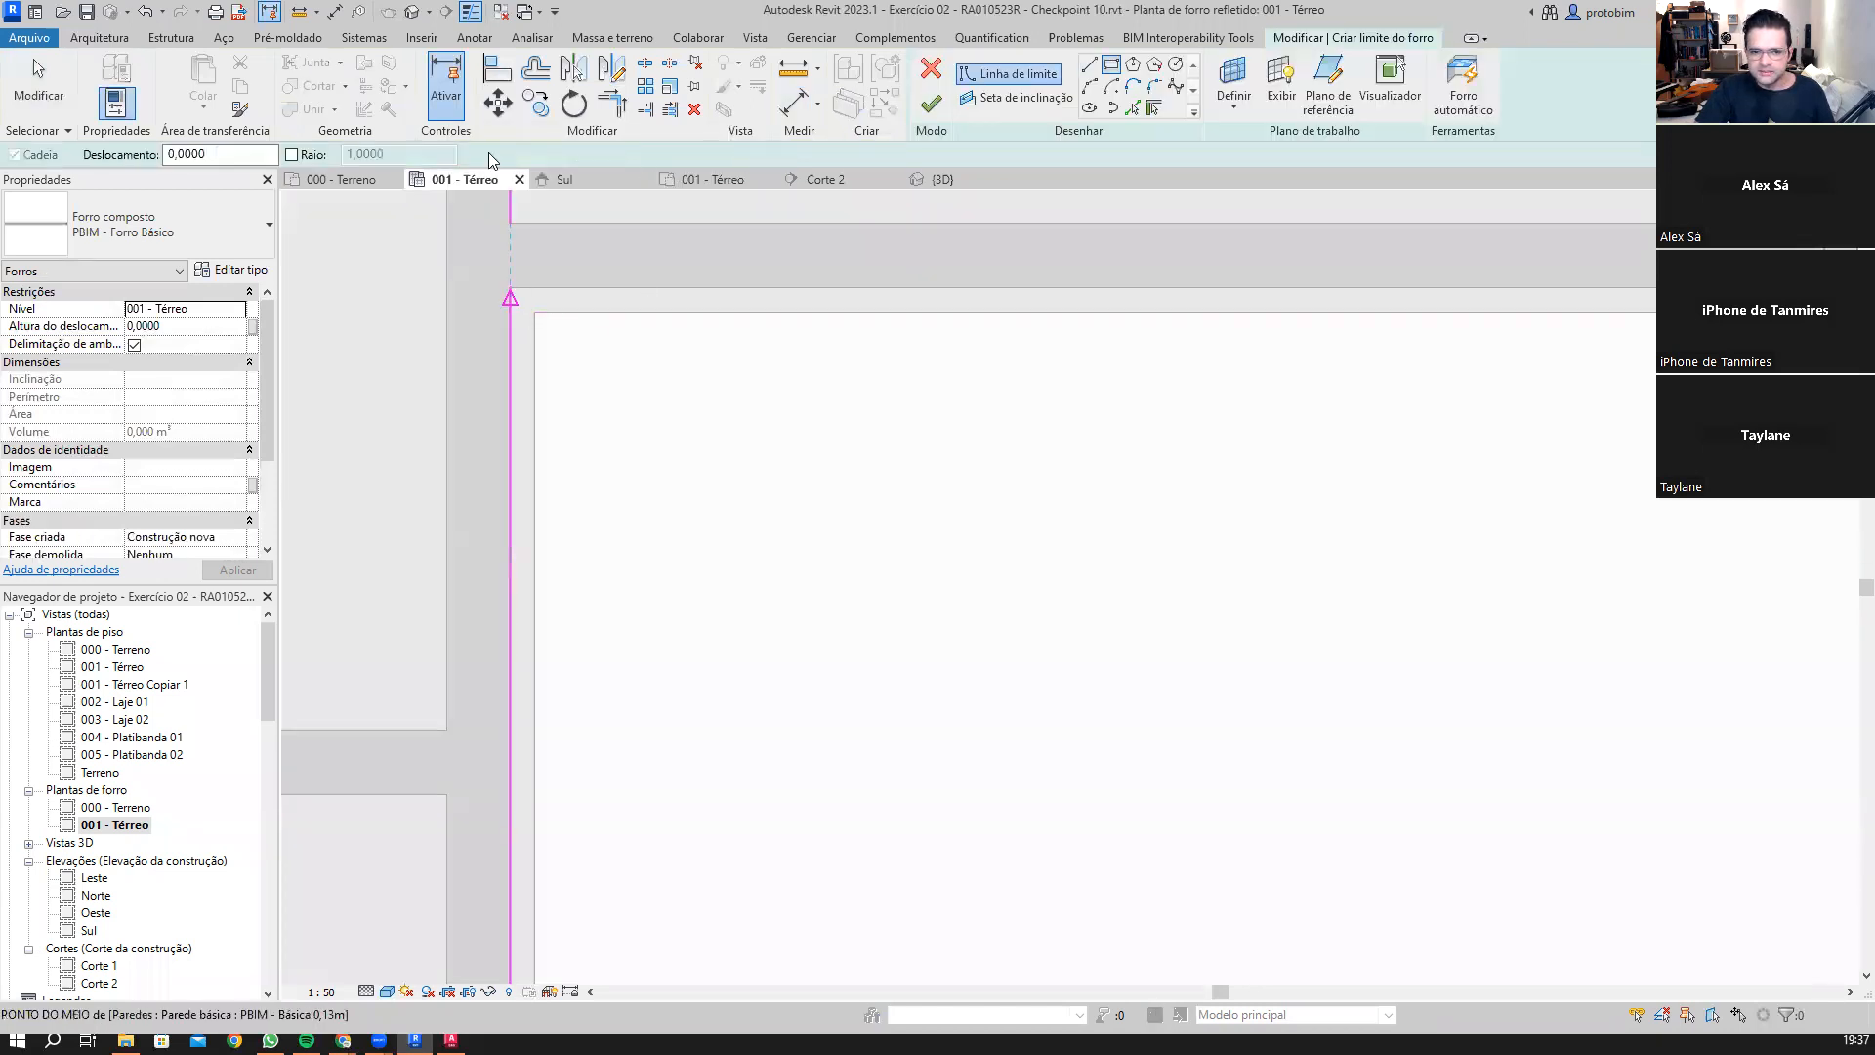
pyautogui.click(551, 233)
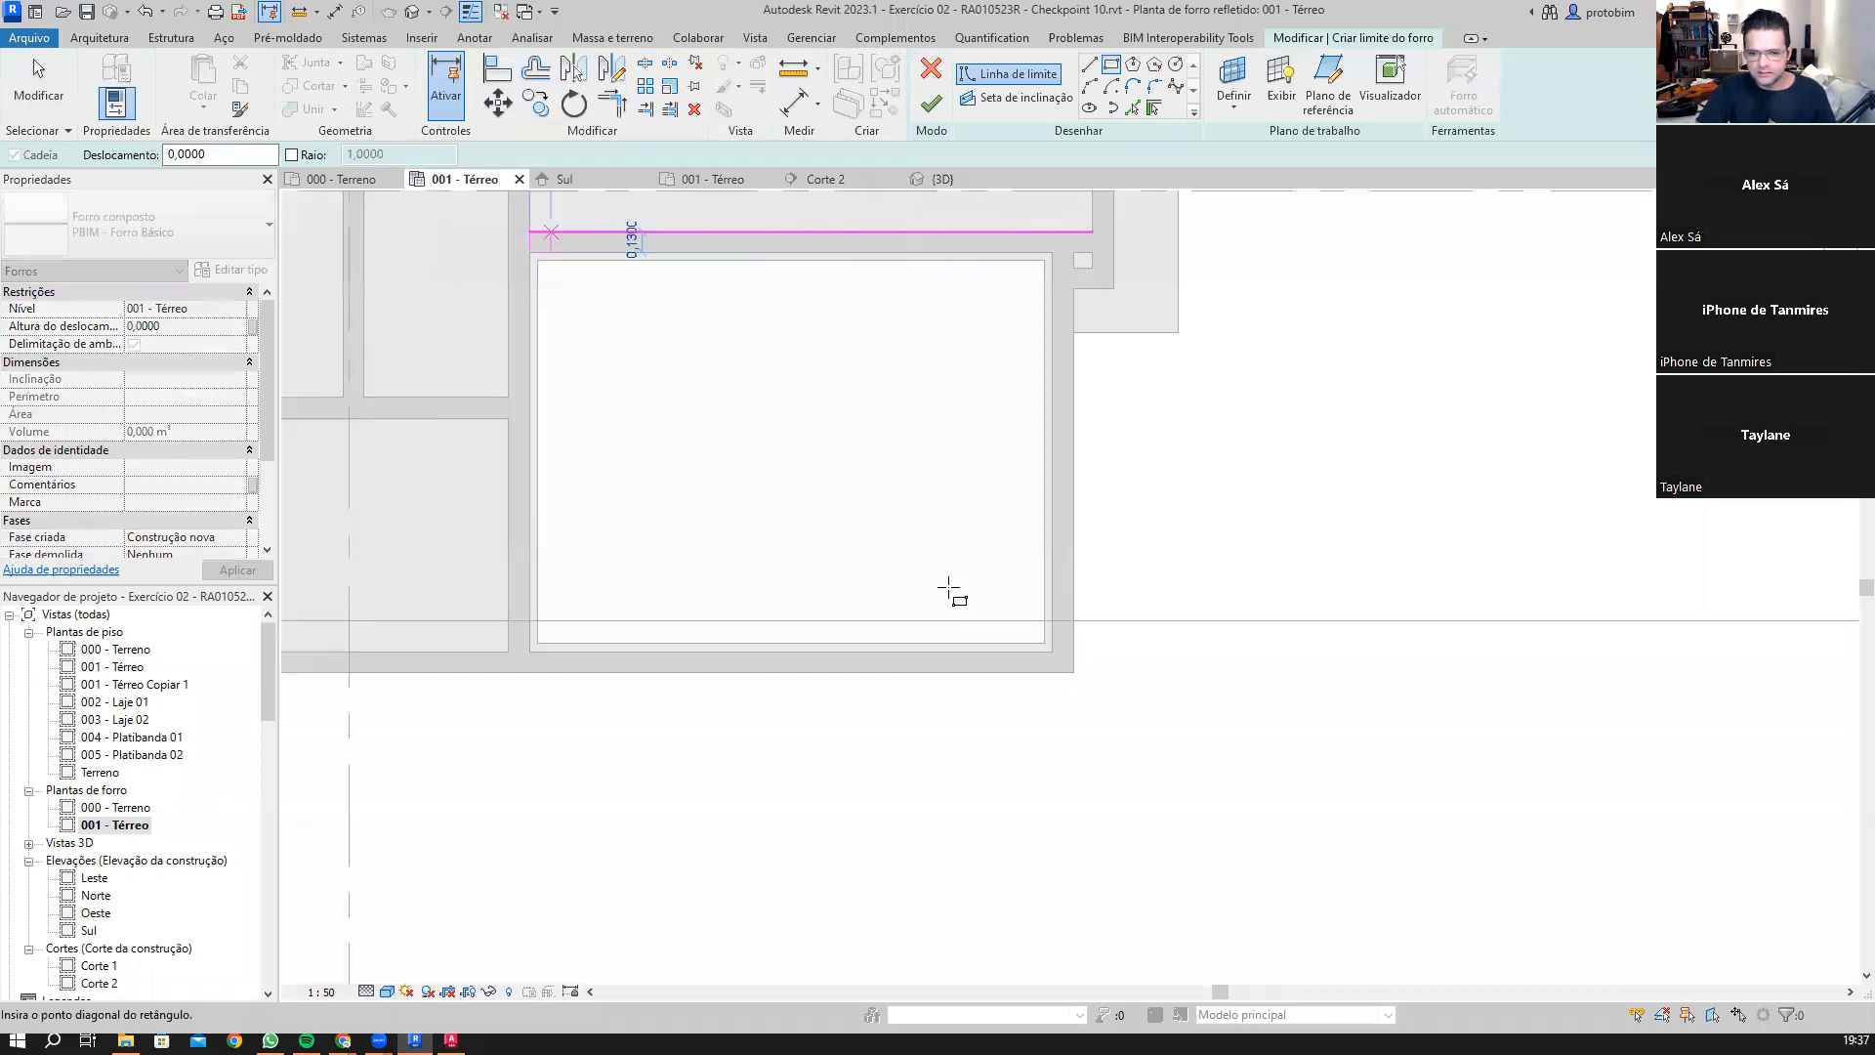
pyautogui.scroll(3, 1042, 599)
pyautogui.scroll(1, 1052, 480)
pyautogui.click(1050, 615)
pyautogui.press('Escape')
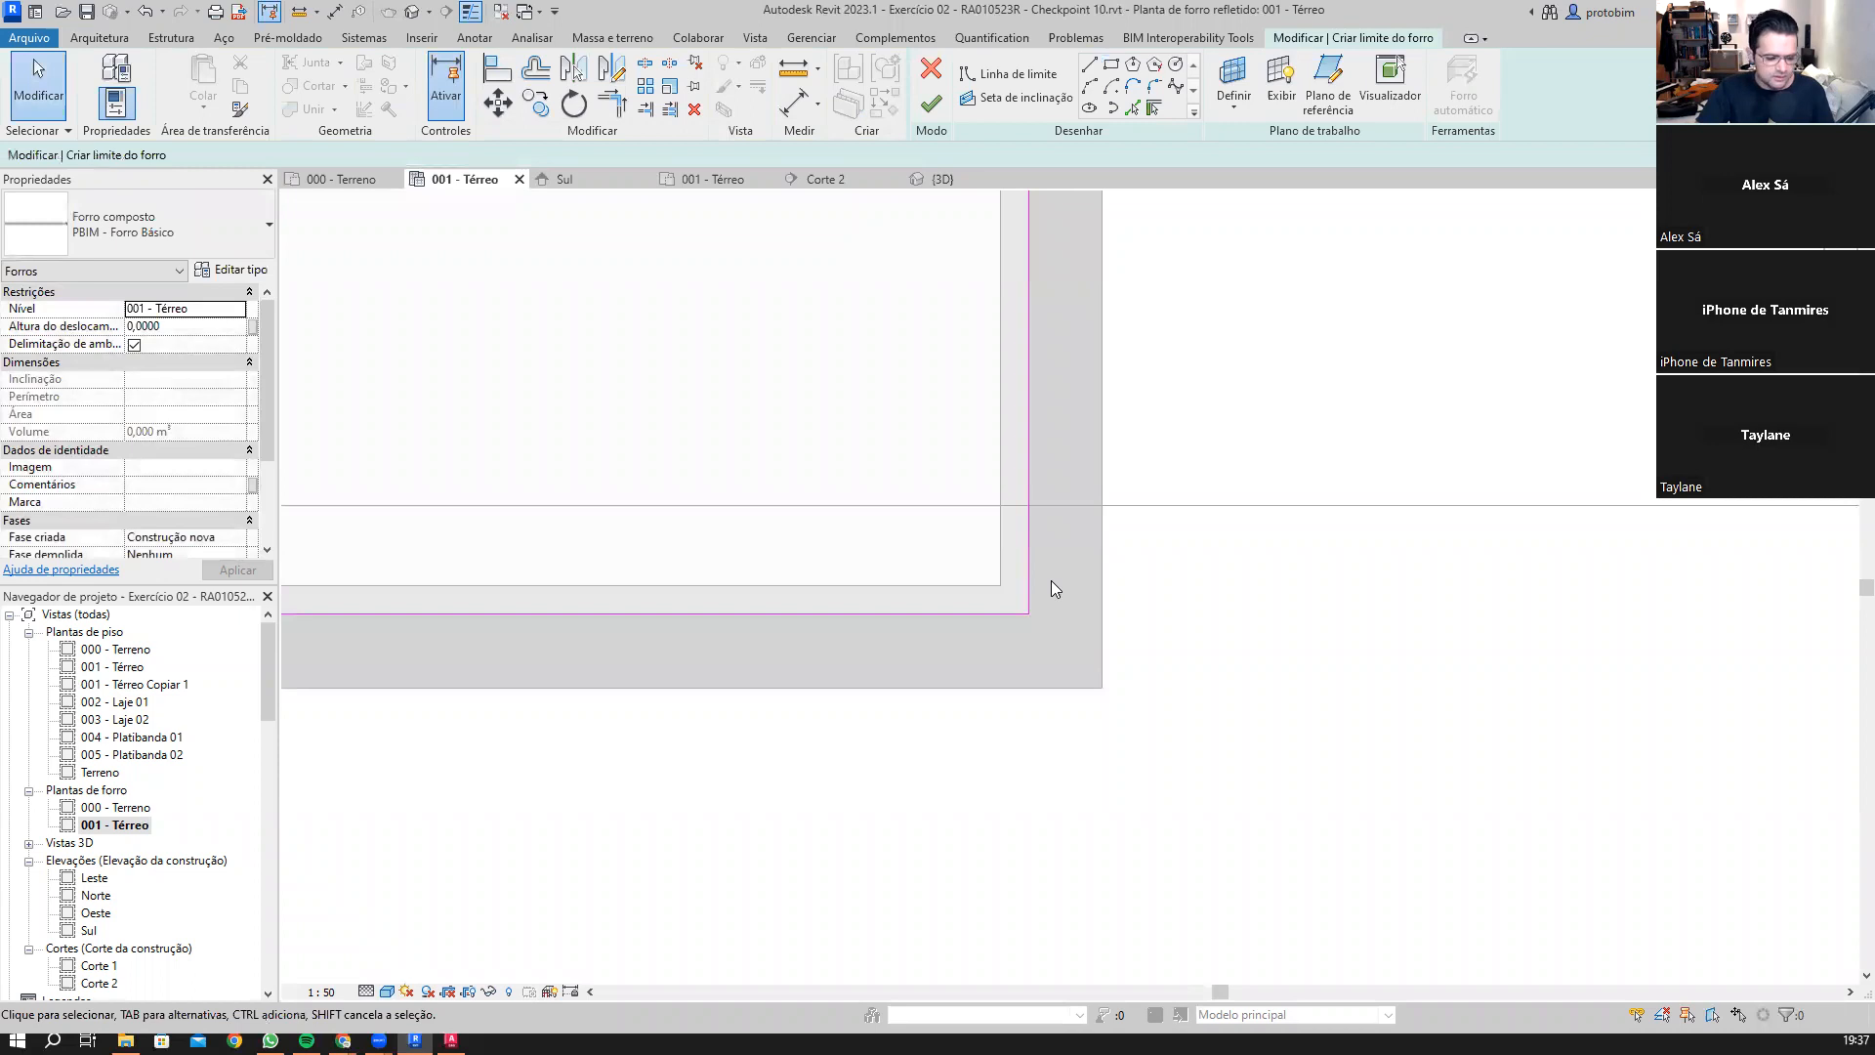
# Step: Offset the whole rectangular boundary 0,07 m inward as a copy to form a perimeter strip
pyautogui.press('o')
pyautogui.press('f')
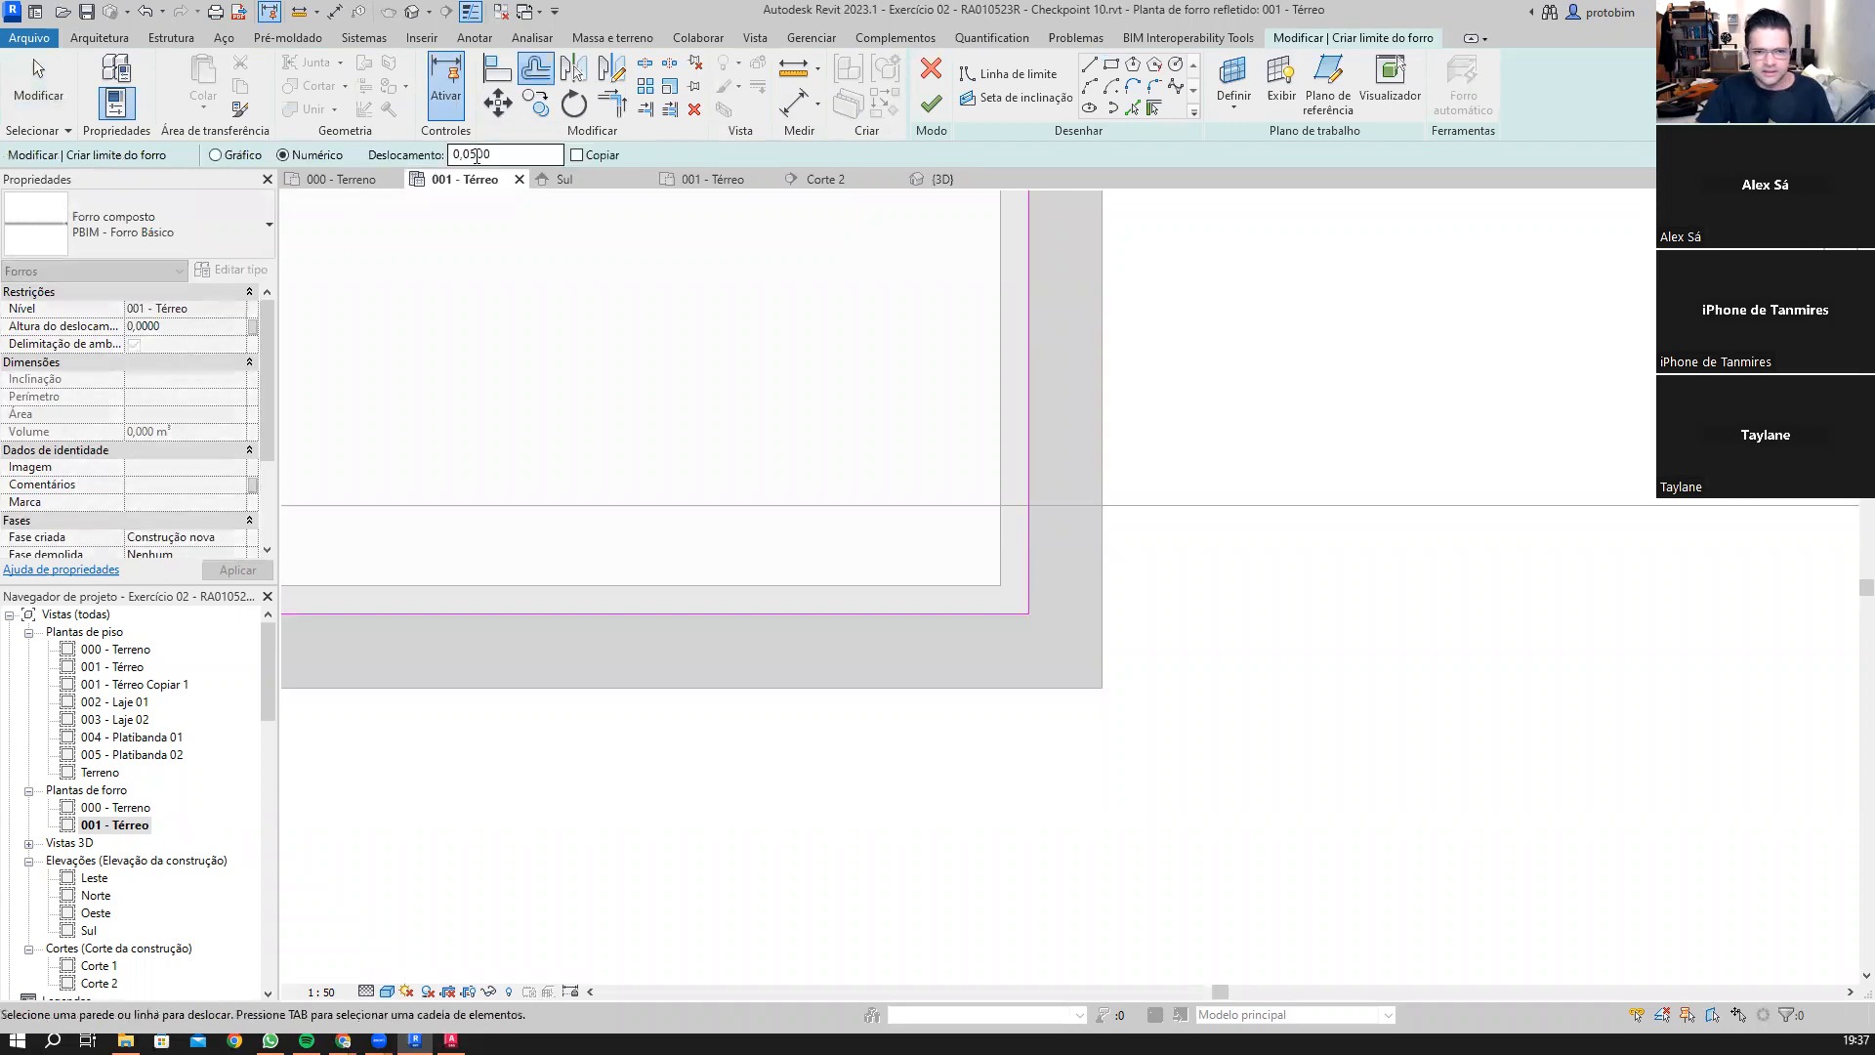
pyautogui.moveTo(470, 155); pyautogui.dragTo(469, 156)
pyautogui.write('10')
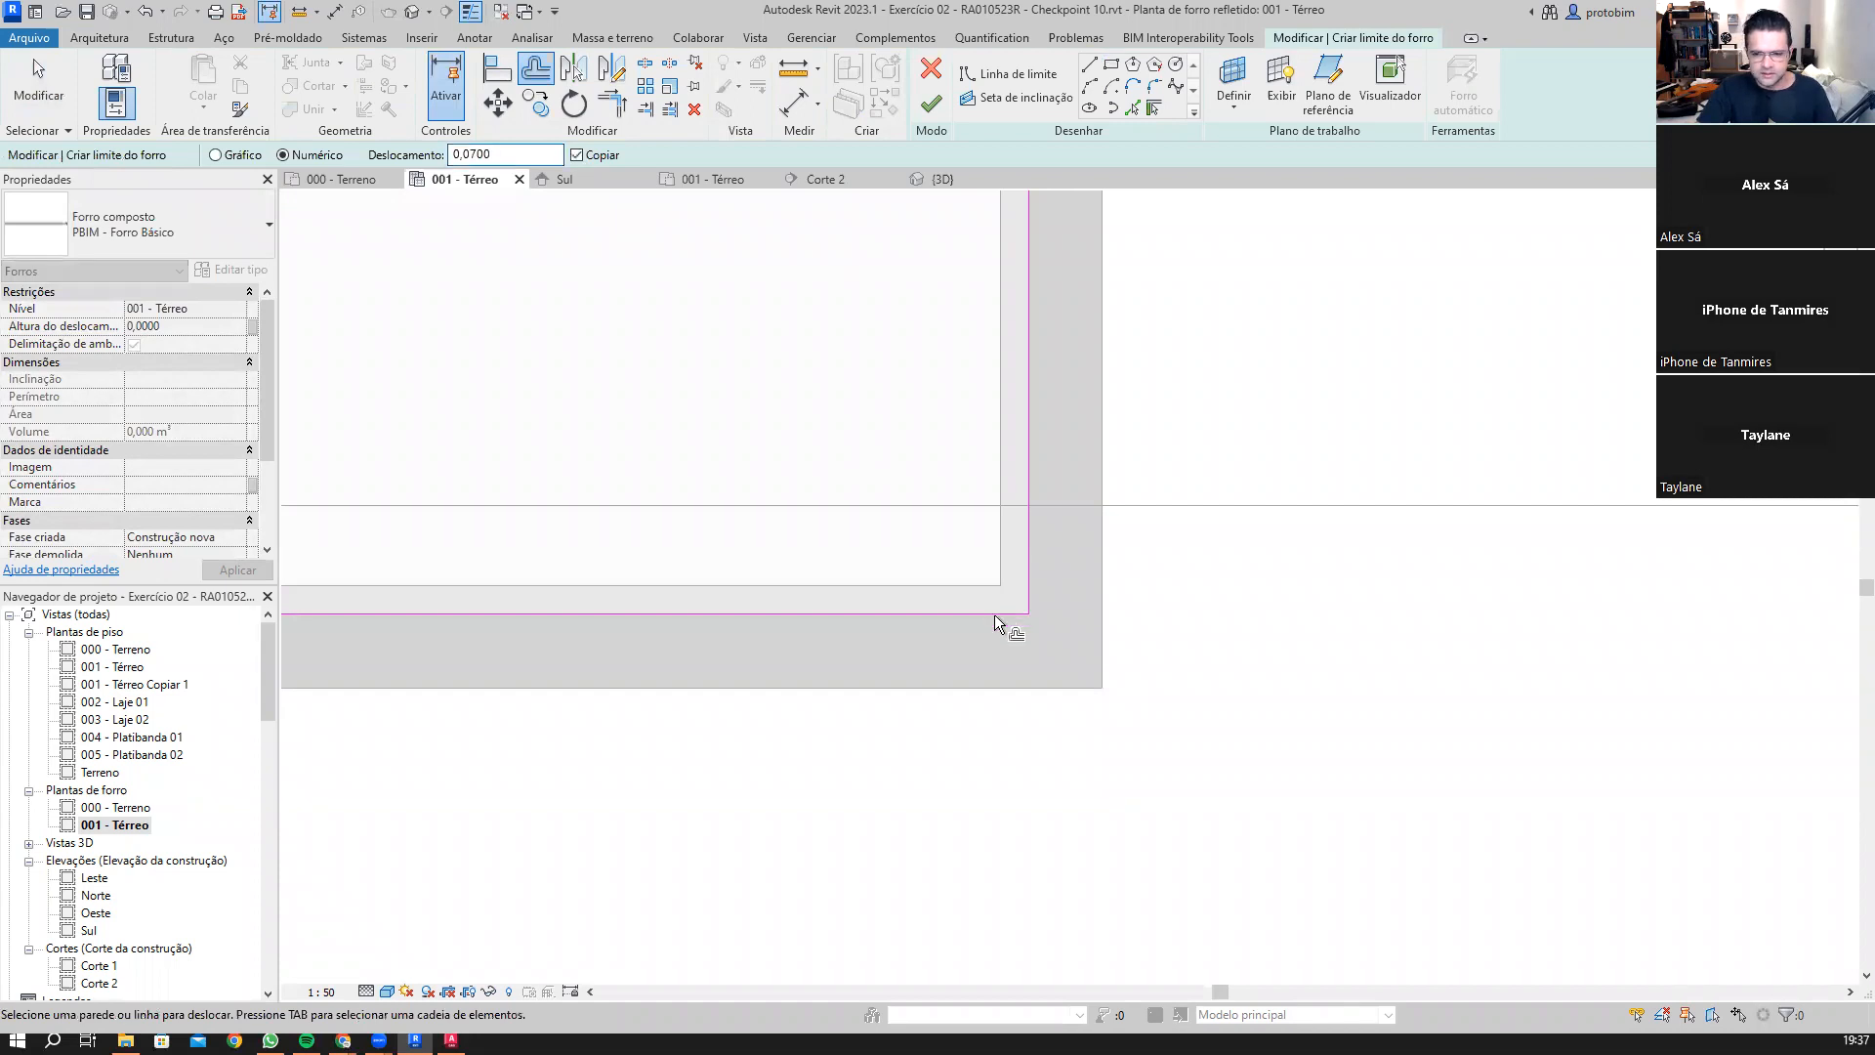
pyautogui.press('Return')
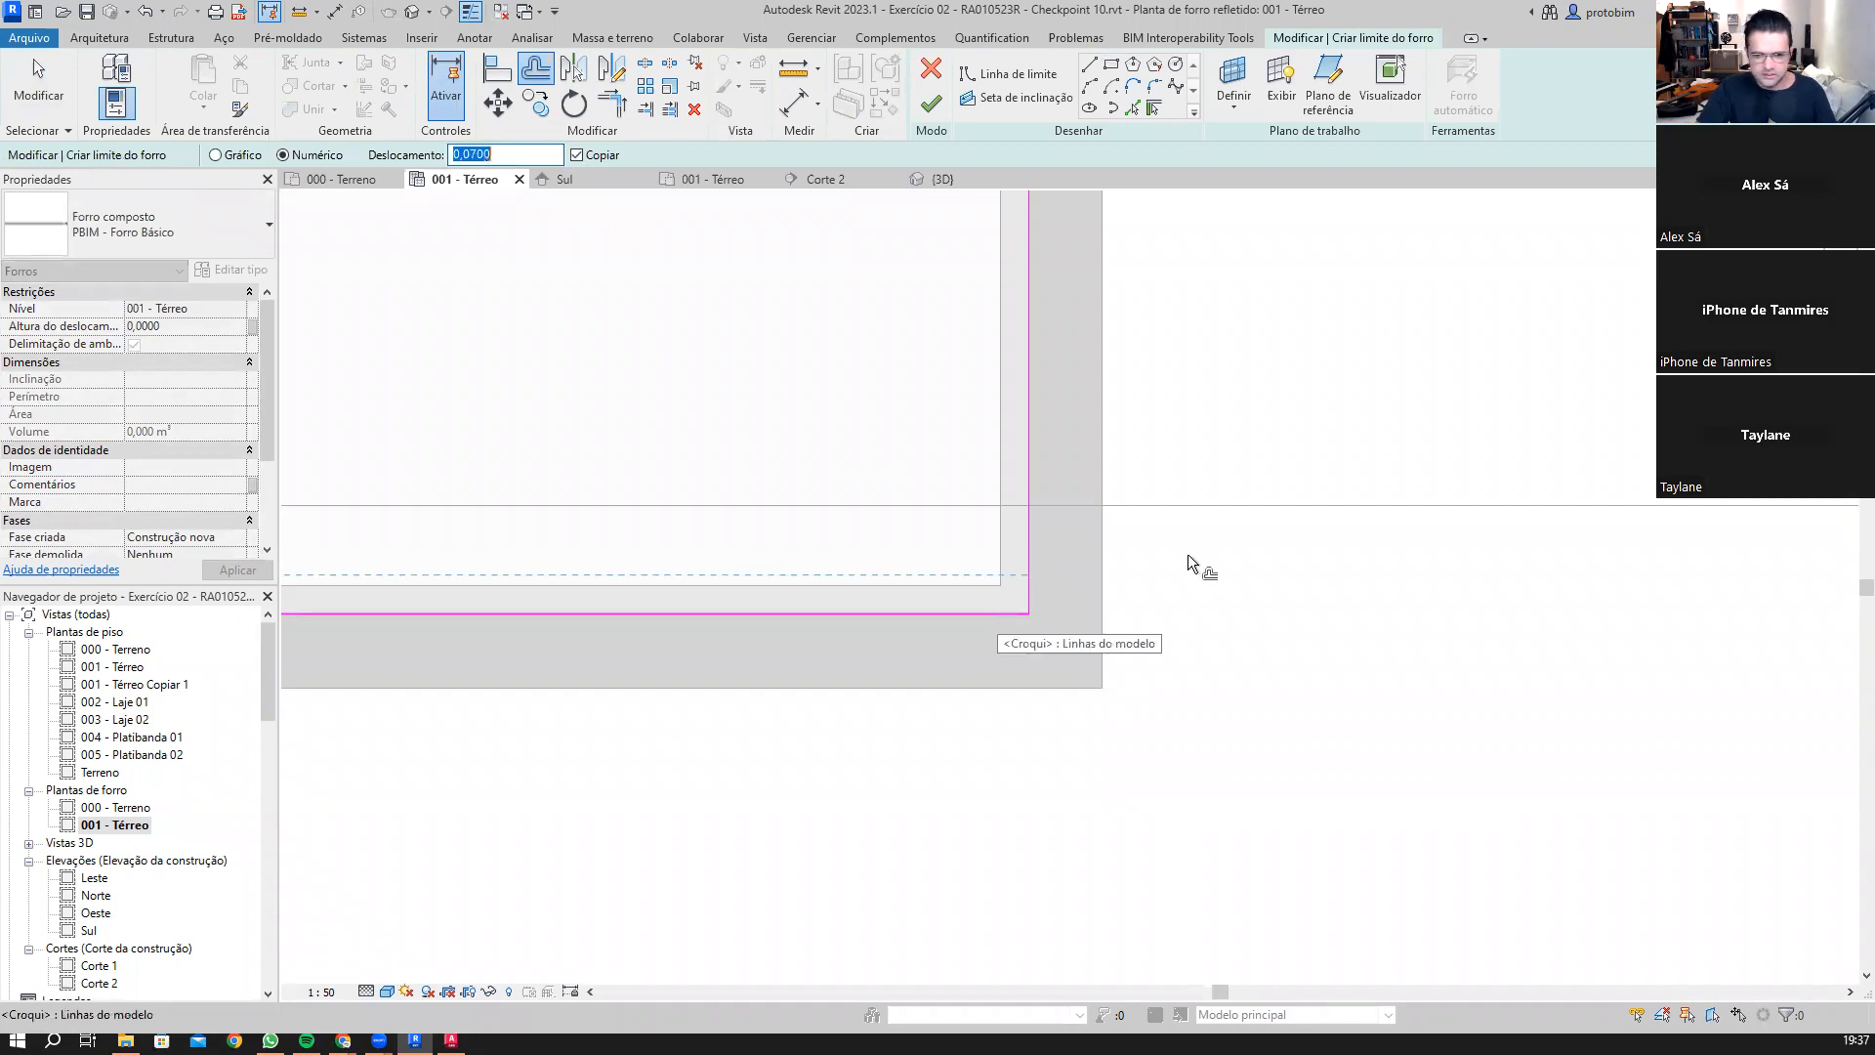
pyautogui.press('Tab')
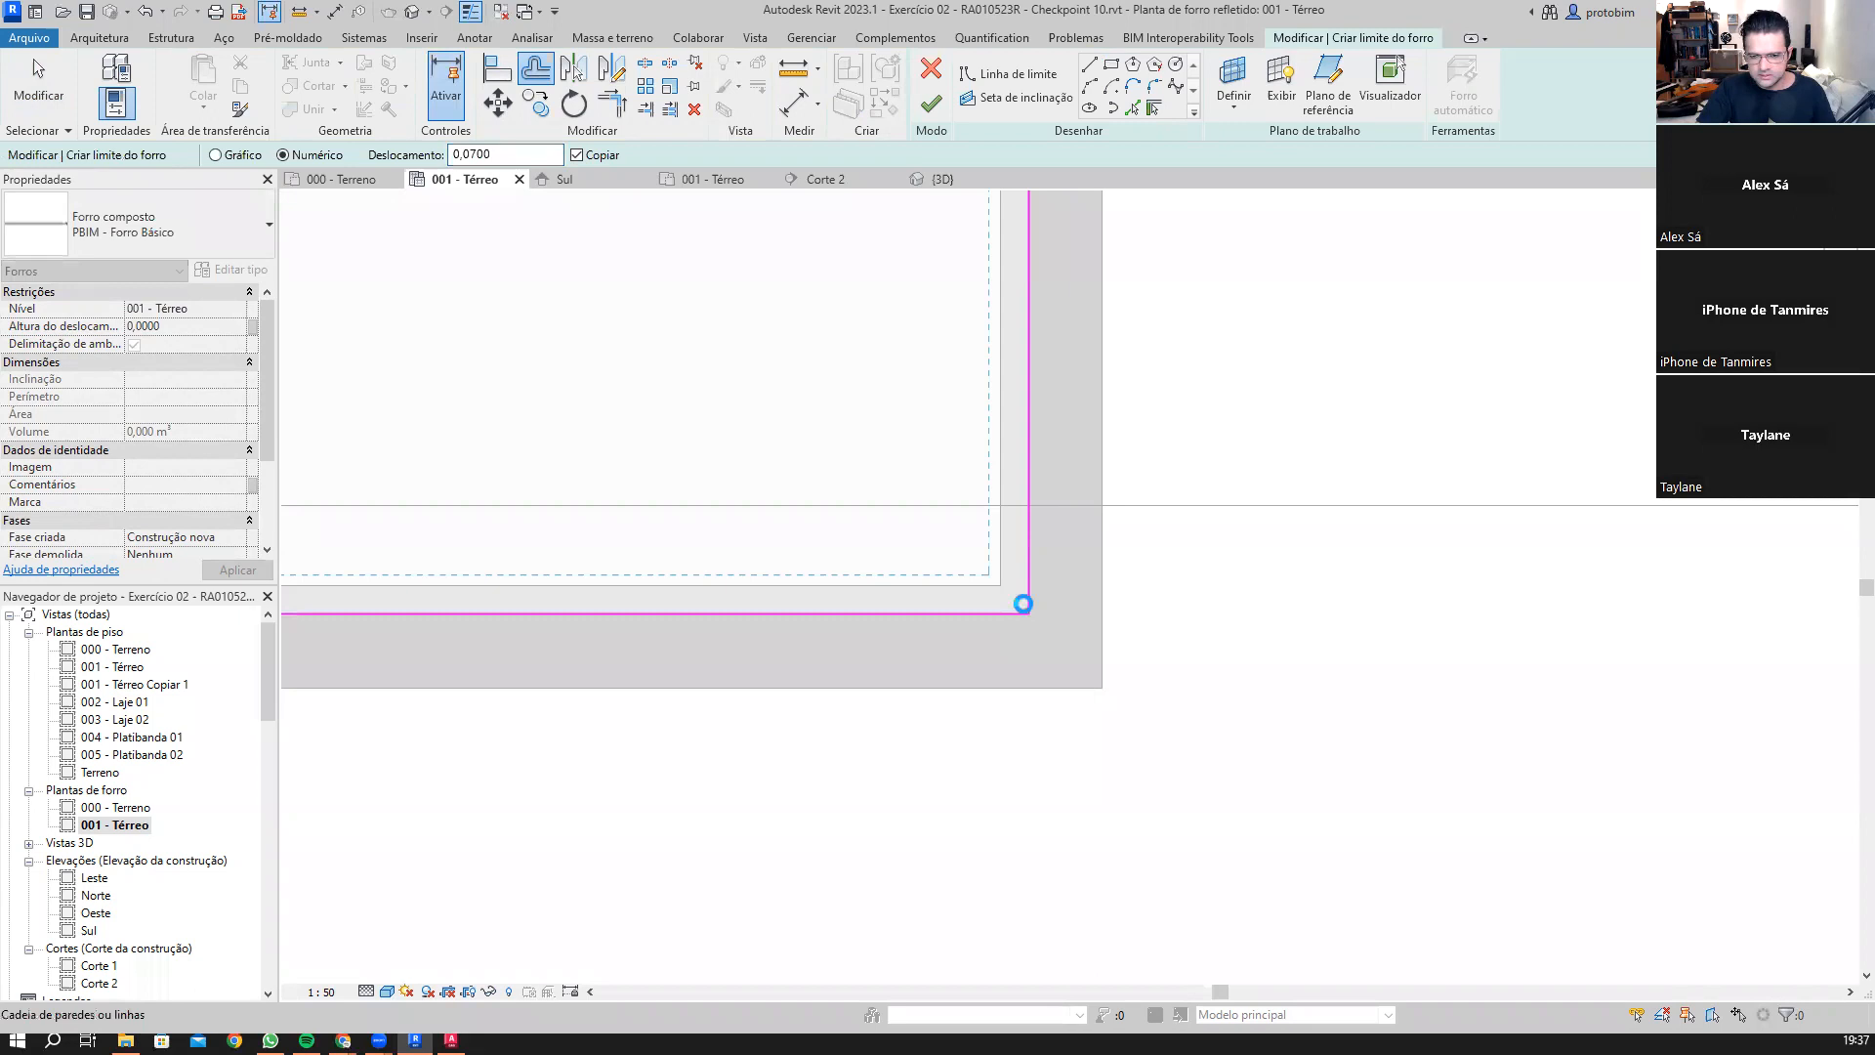
pyautogui.click(1137, 670)
pyautogui.scroll(-3, 1127, 672)
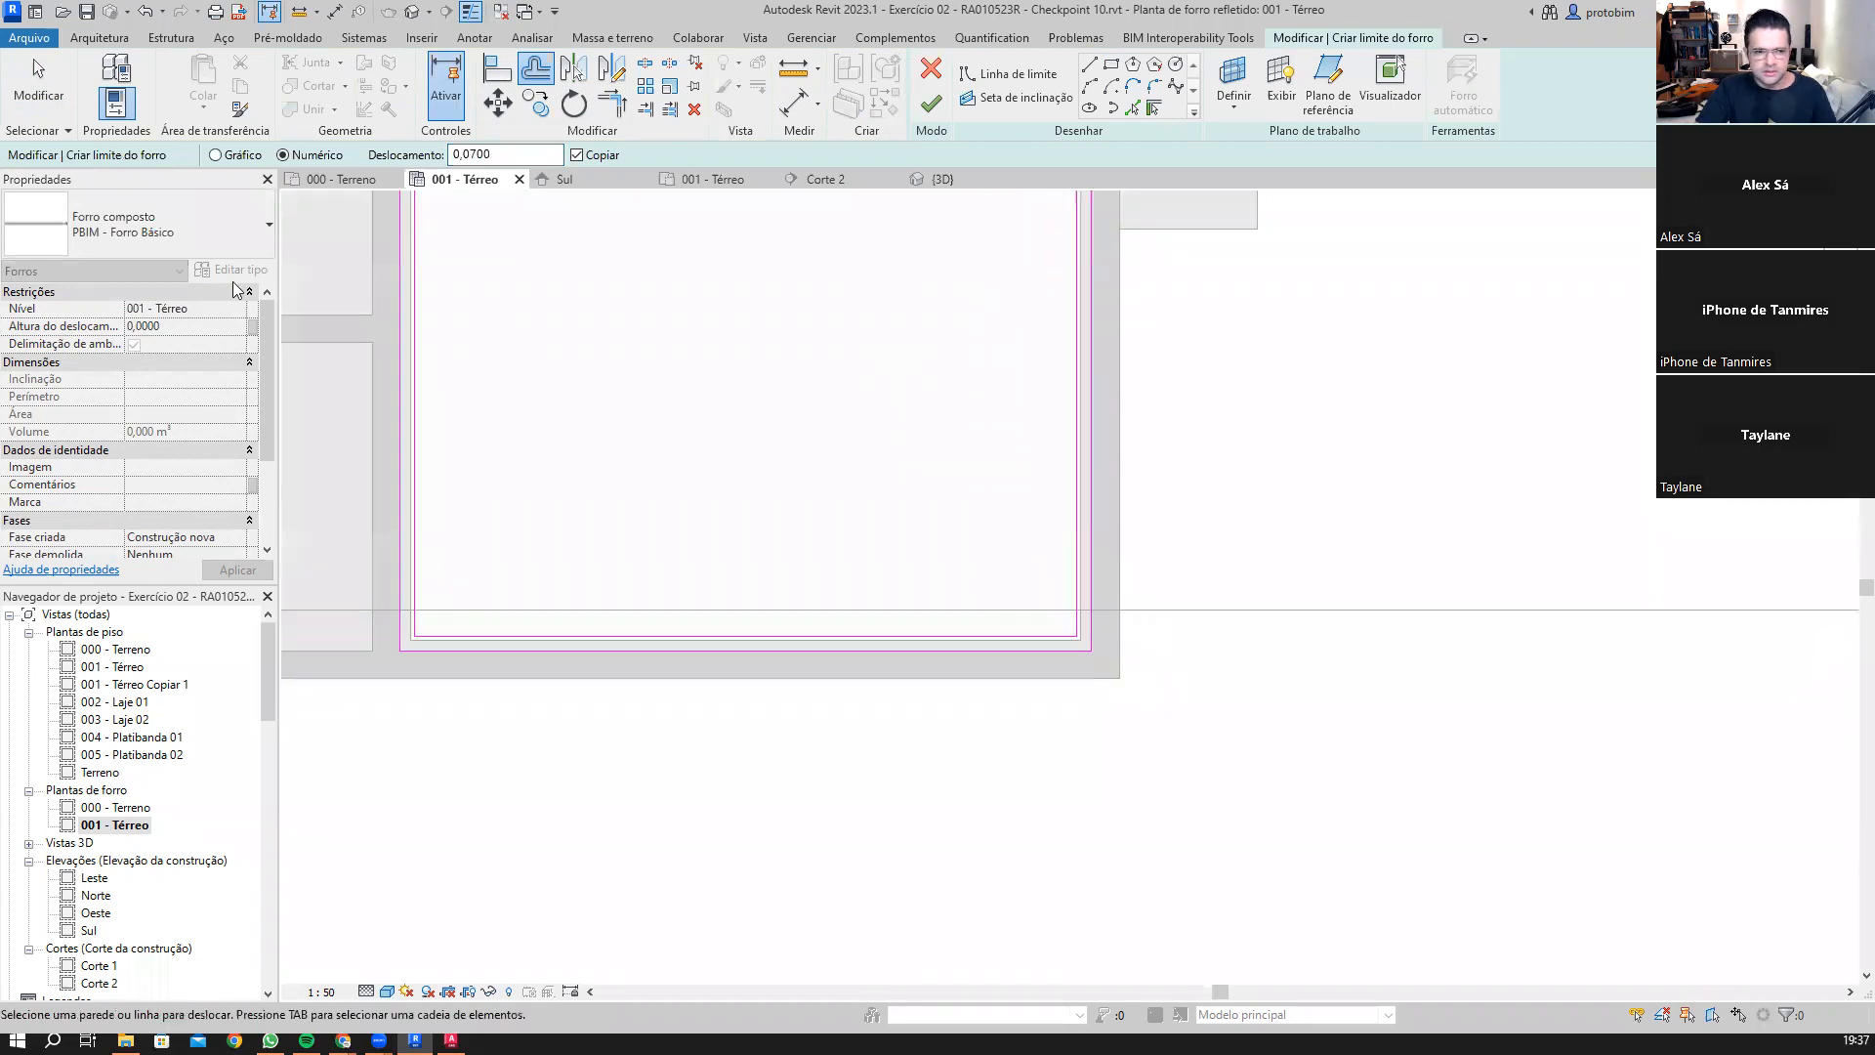
pyautogui.press('Escape')
# Step: Set the strip ceiling's level to ref - Forro with a height offset of 0,05 m and finish its sketch
pyautogui.click(187, 325)
pyautogui.click(235, 309)
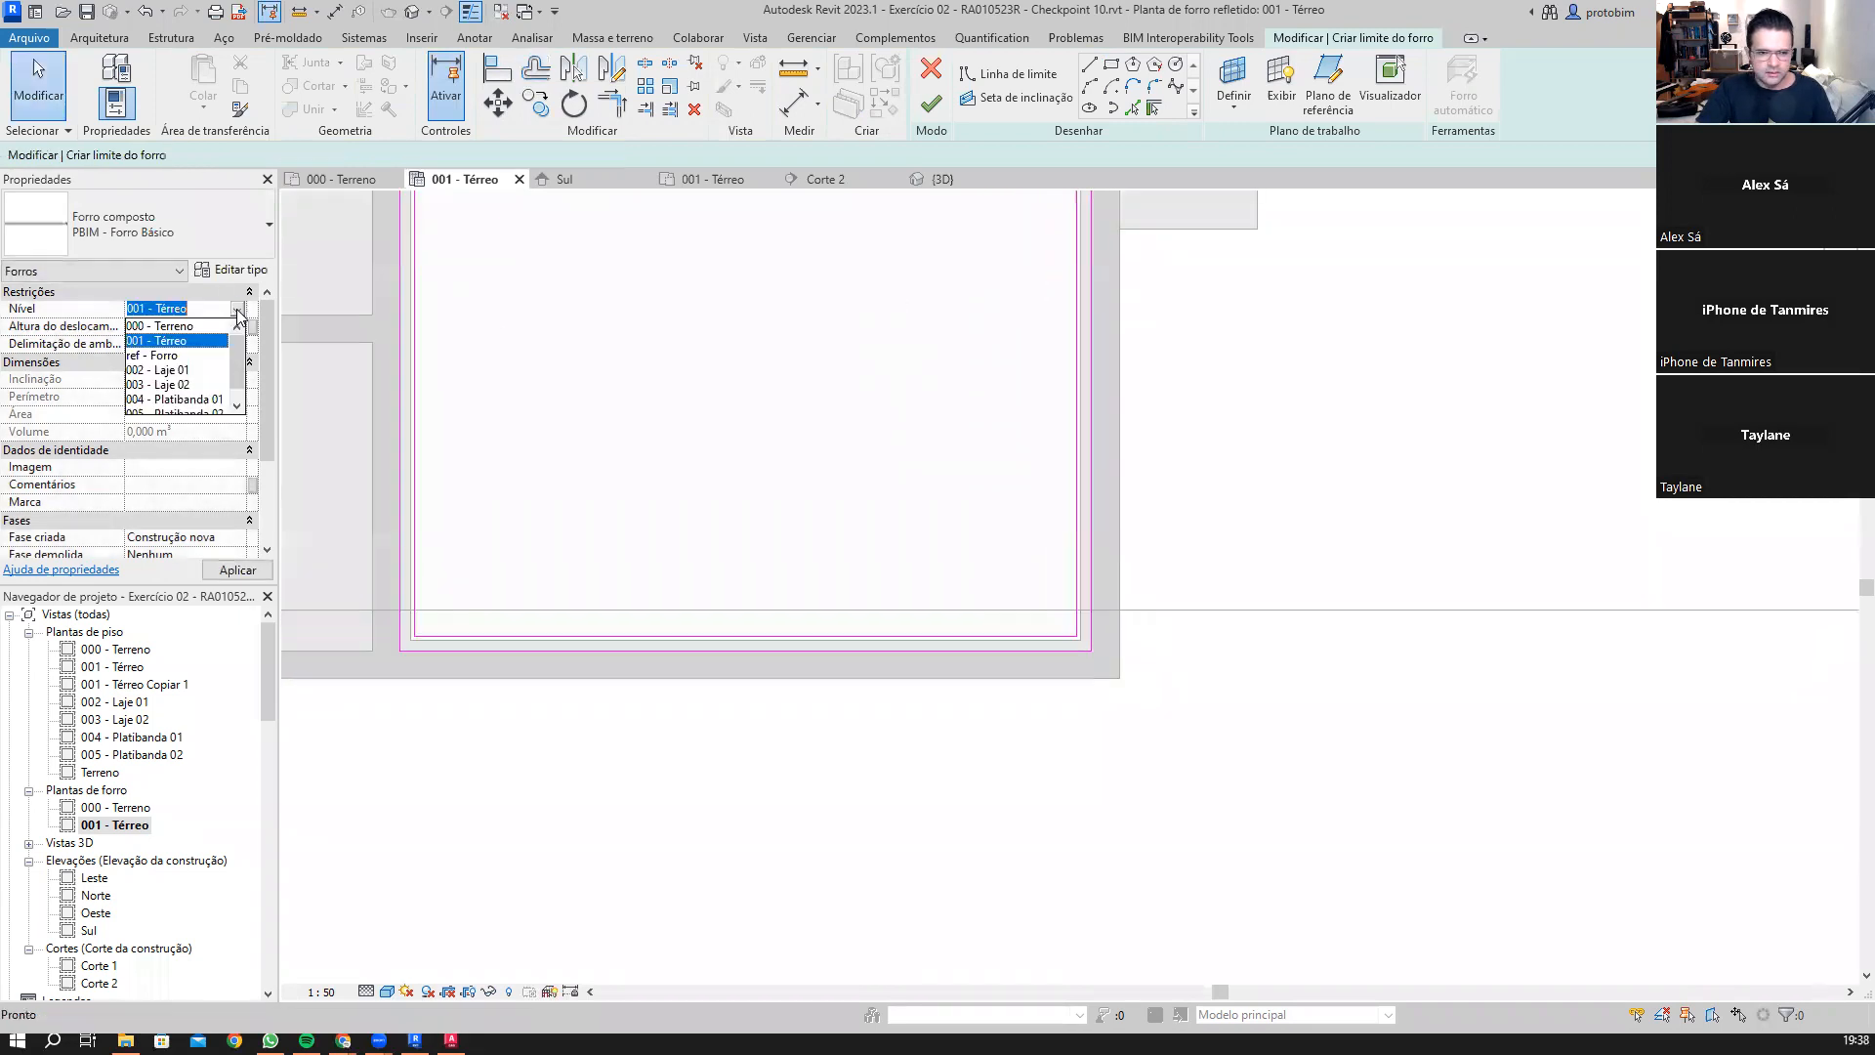
pyautogui.click(195, 355)
pyautogui.click(193, 321)
pyautogui.write('0')
pyautogui.write('.05')
pyautogui.click(931, 103)
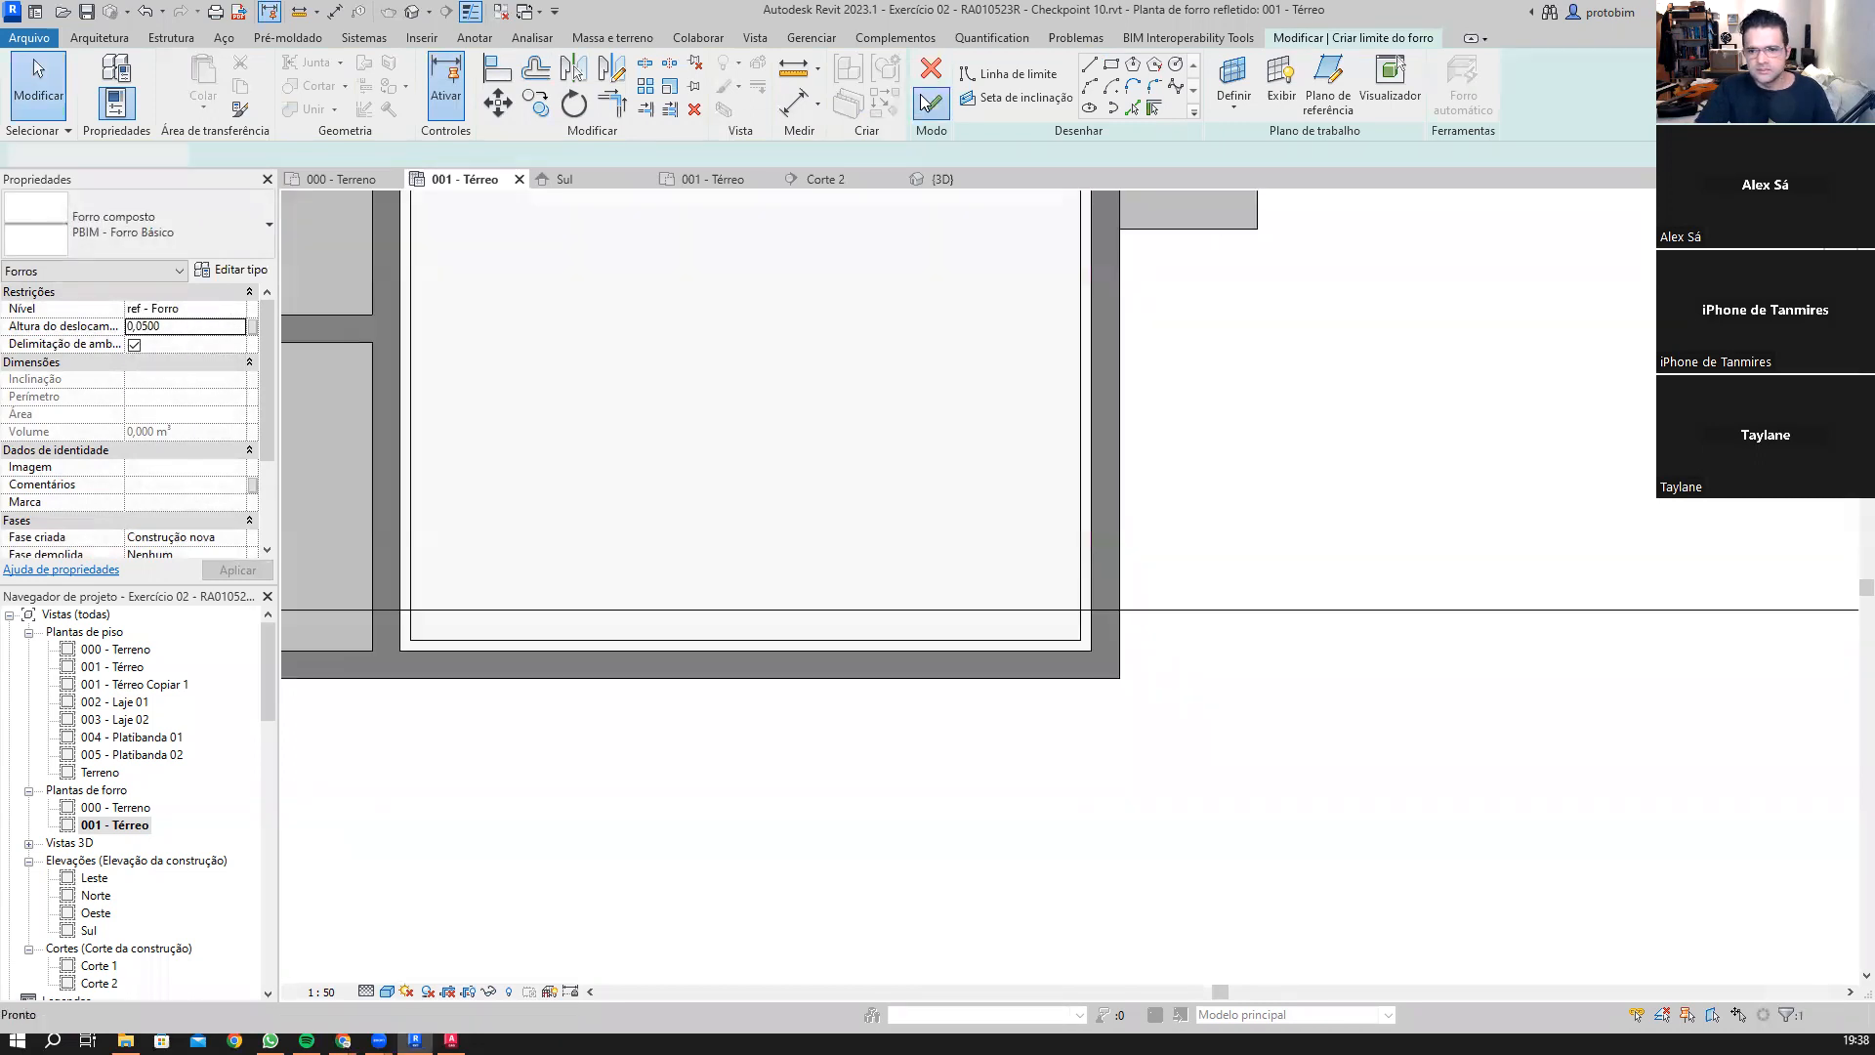
pyautogui.click(1267, 606)
# Step: Open the 3D view and adjust the section box to cut through the room's two ceilings
pyautogui.click(943, 179)
pyautogui.keyDown('shift'); pyautogui.moveTo(1241, 587); pyautogui.dragTo(1573, 694, button='middle'); pyautogui.keyUp('shift')
pyautogui.keyDown('shift'); pyautogui.moveTo(1432, 528); pyautogui.dragTo(713, 635, button='middle'); pyautogui.keyUp('shift')
pyautogui.keyDown('shift'); pyautogui.moveTo(969, 583); pyautogui.dragTo(952, 1019, button='middle'); pyautogui.keyUp('shift')
pyautogui.keyDown('shift'); pyautogui.moveTo(1042, 738); pyautogui.dragTo(988, 667, button='middle'); pyautogui.keyUp('shift')
pyautogui.scroll(2, 754, 700)
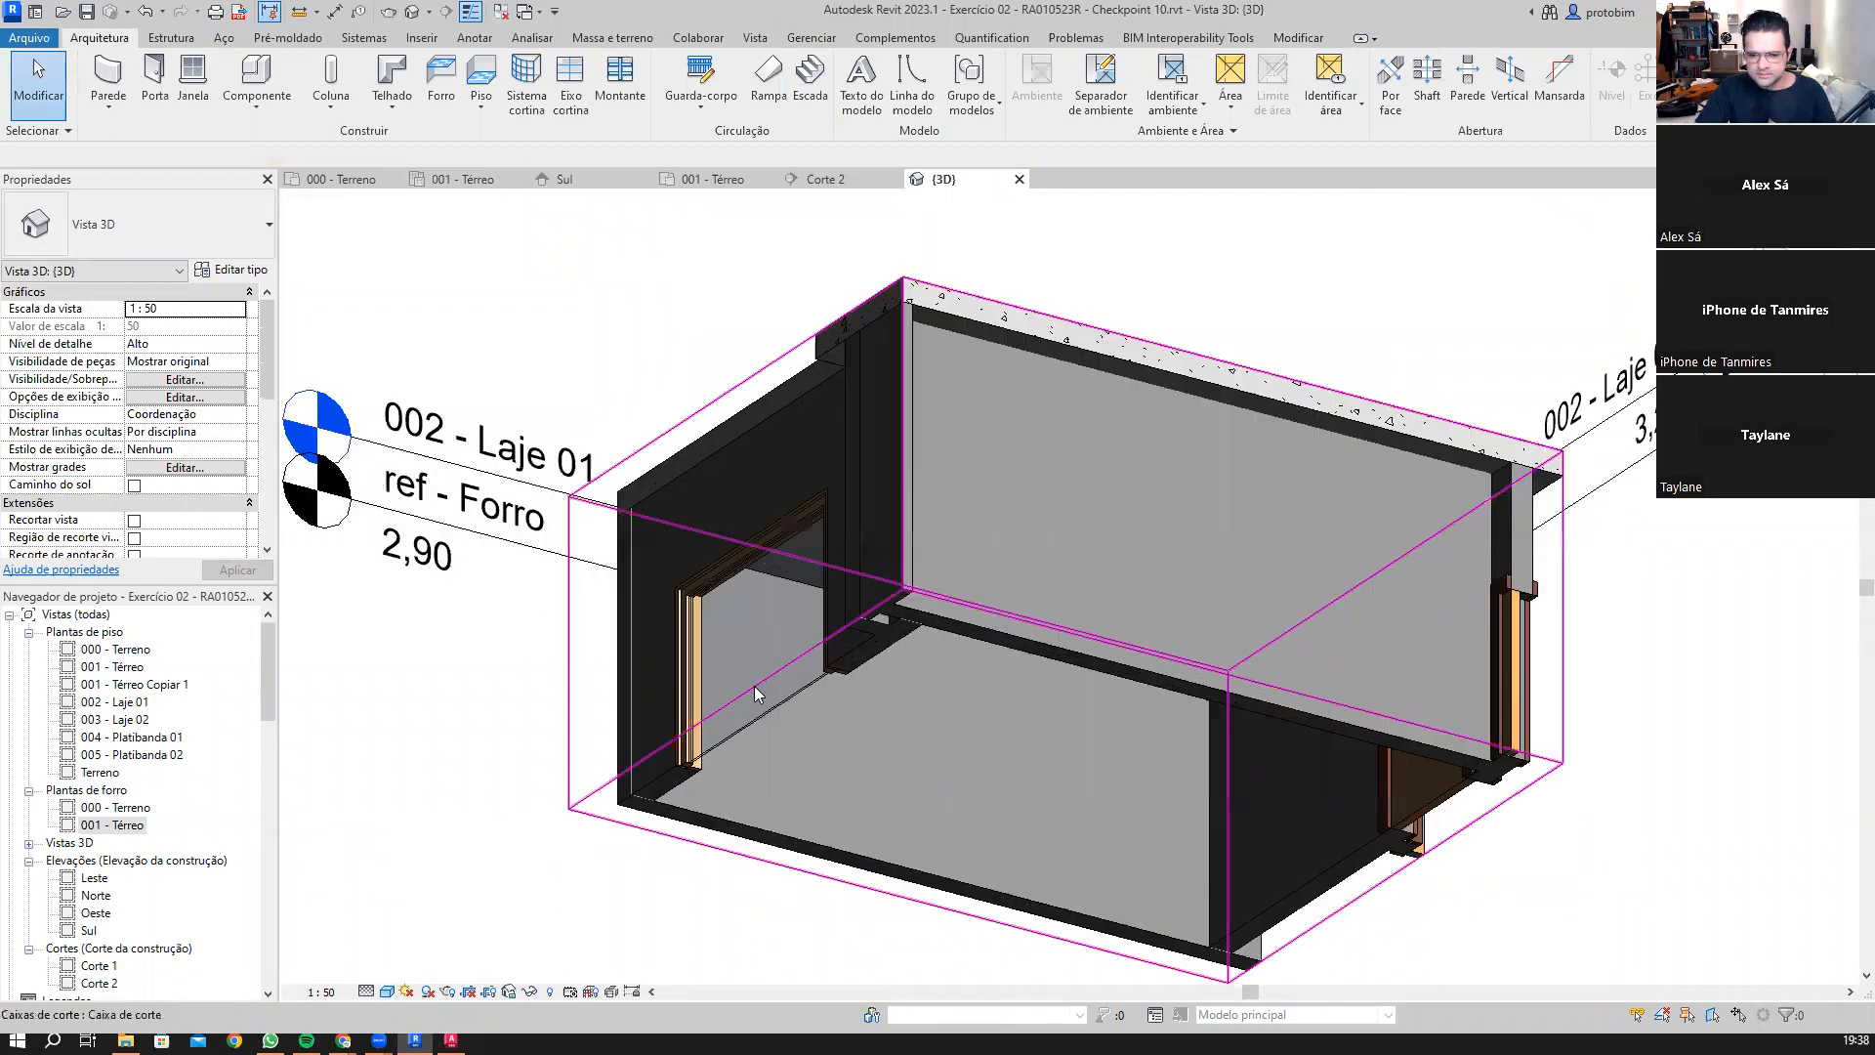
pyautogui.click(1283, 485)
pyautogui.moveTo(1207, 535); pyautogui.dragTo(1192, 577)
# Step: Examine in 3D how the raised perimeter strip overlaps the edge of the lower ceiling beside the wall
pyautogui.scroll(3, 781, 500)
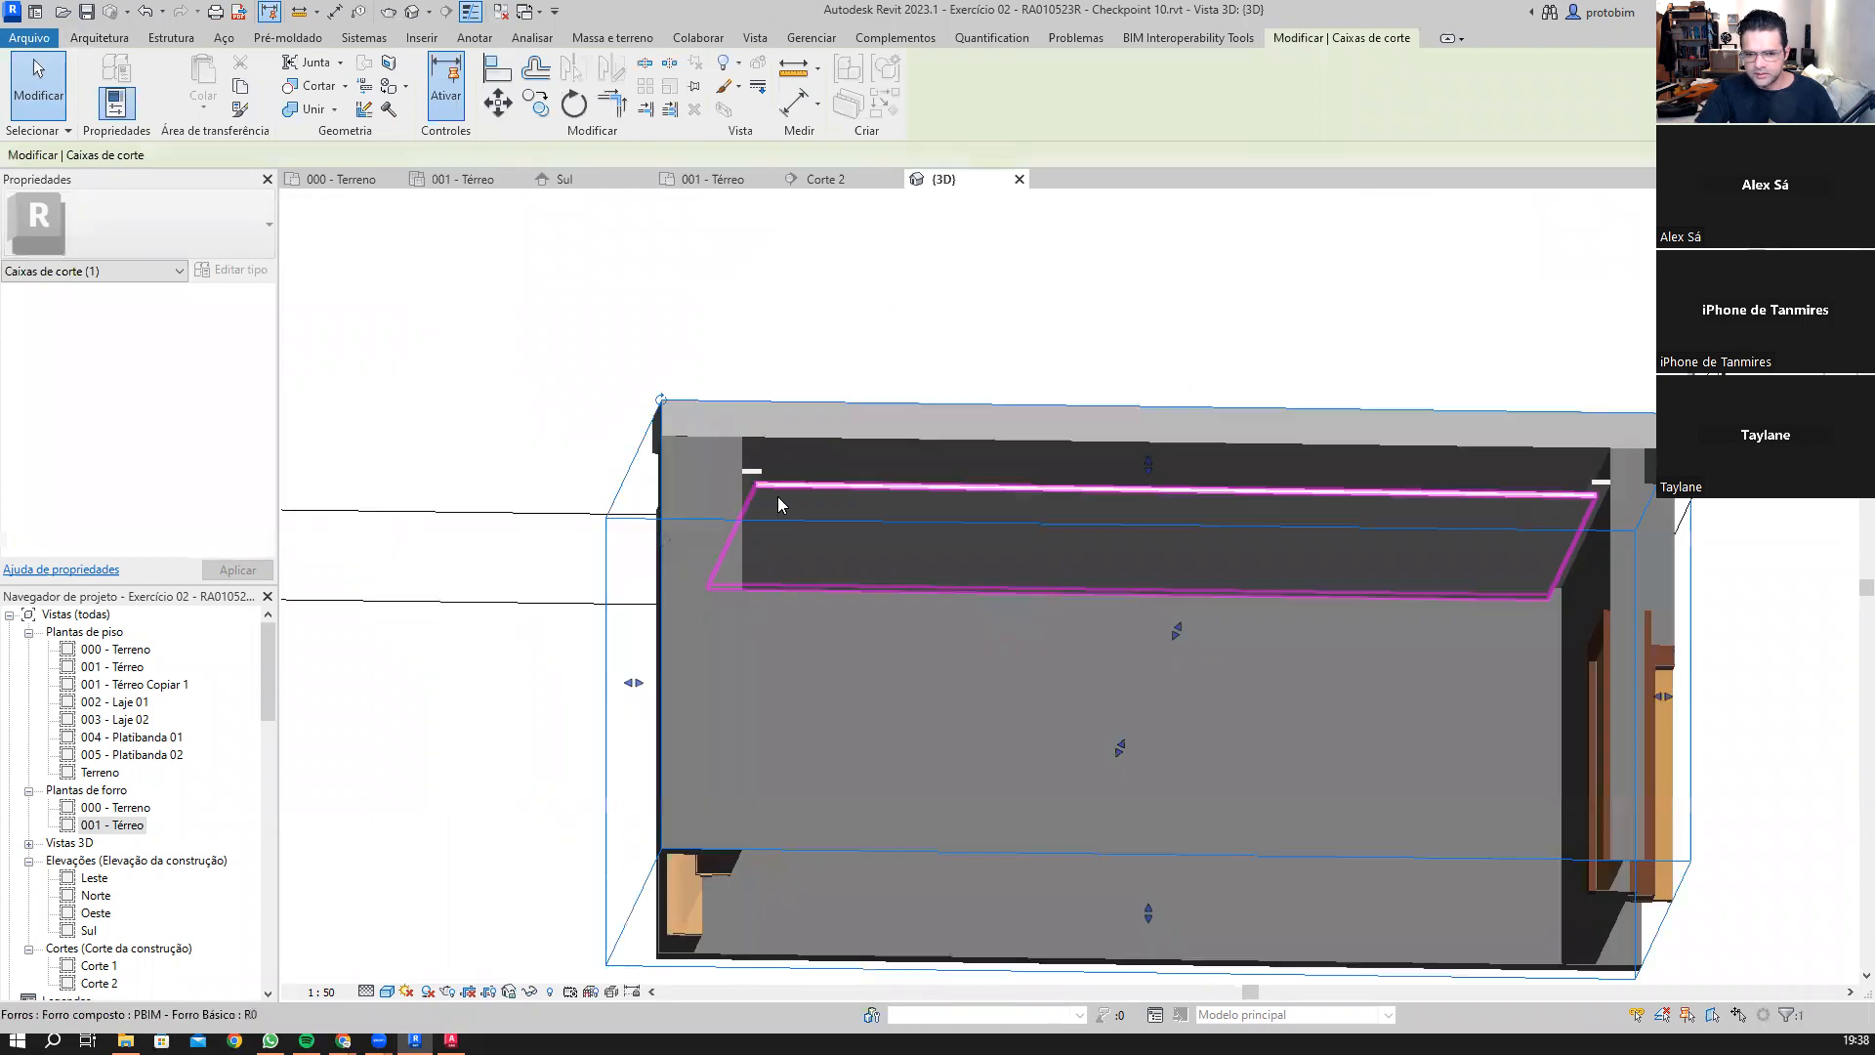
pyautogui.scroll(3, 1013, 468)
pyautogui.keyDown('shift'); pyautogui.moveTo(825, 451); pyautogui.dragTo(875, 522, button='middle'); pyautogui.keyUp('shift')
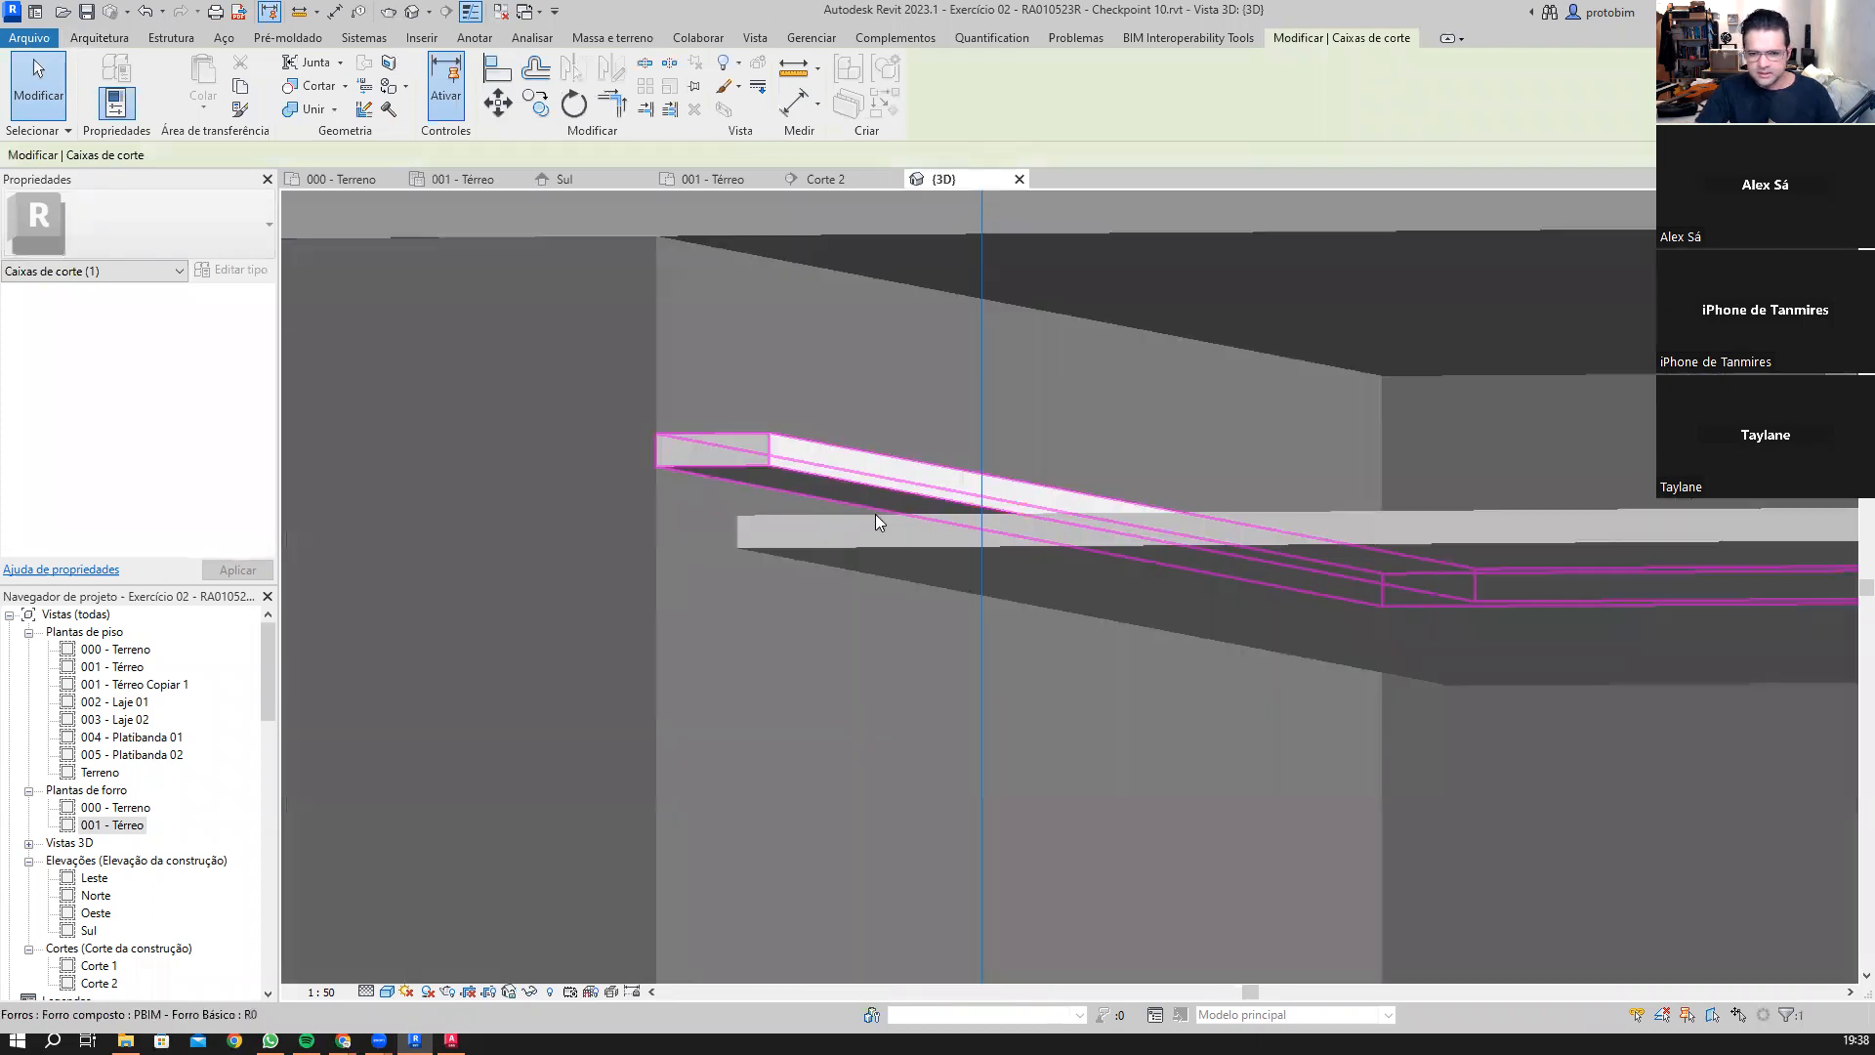
pyautogui.click(1001, 430)
pyautogui.moveTo(1001, 430)
pyautogui.keyDown('shift'); pyautogui.mouseDown(button='middle')
pyautogui.moveTo(975, 422)
pyautogui.moveTo(984, 437)
pyautogui.mouseUp(button='middle'); pyautogui.keyUp('shift')
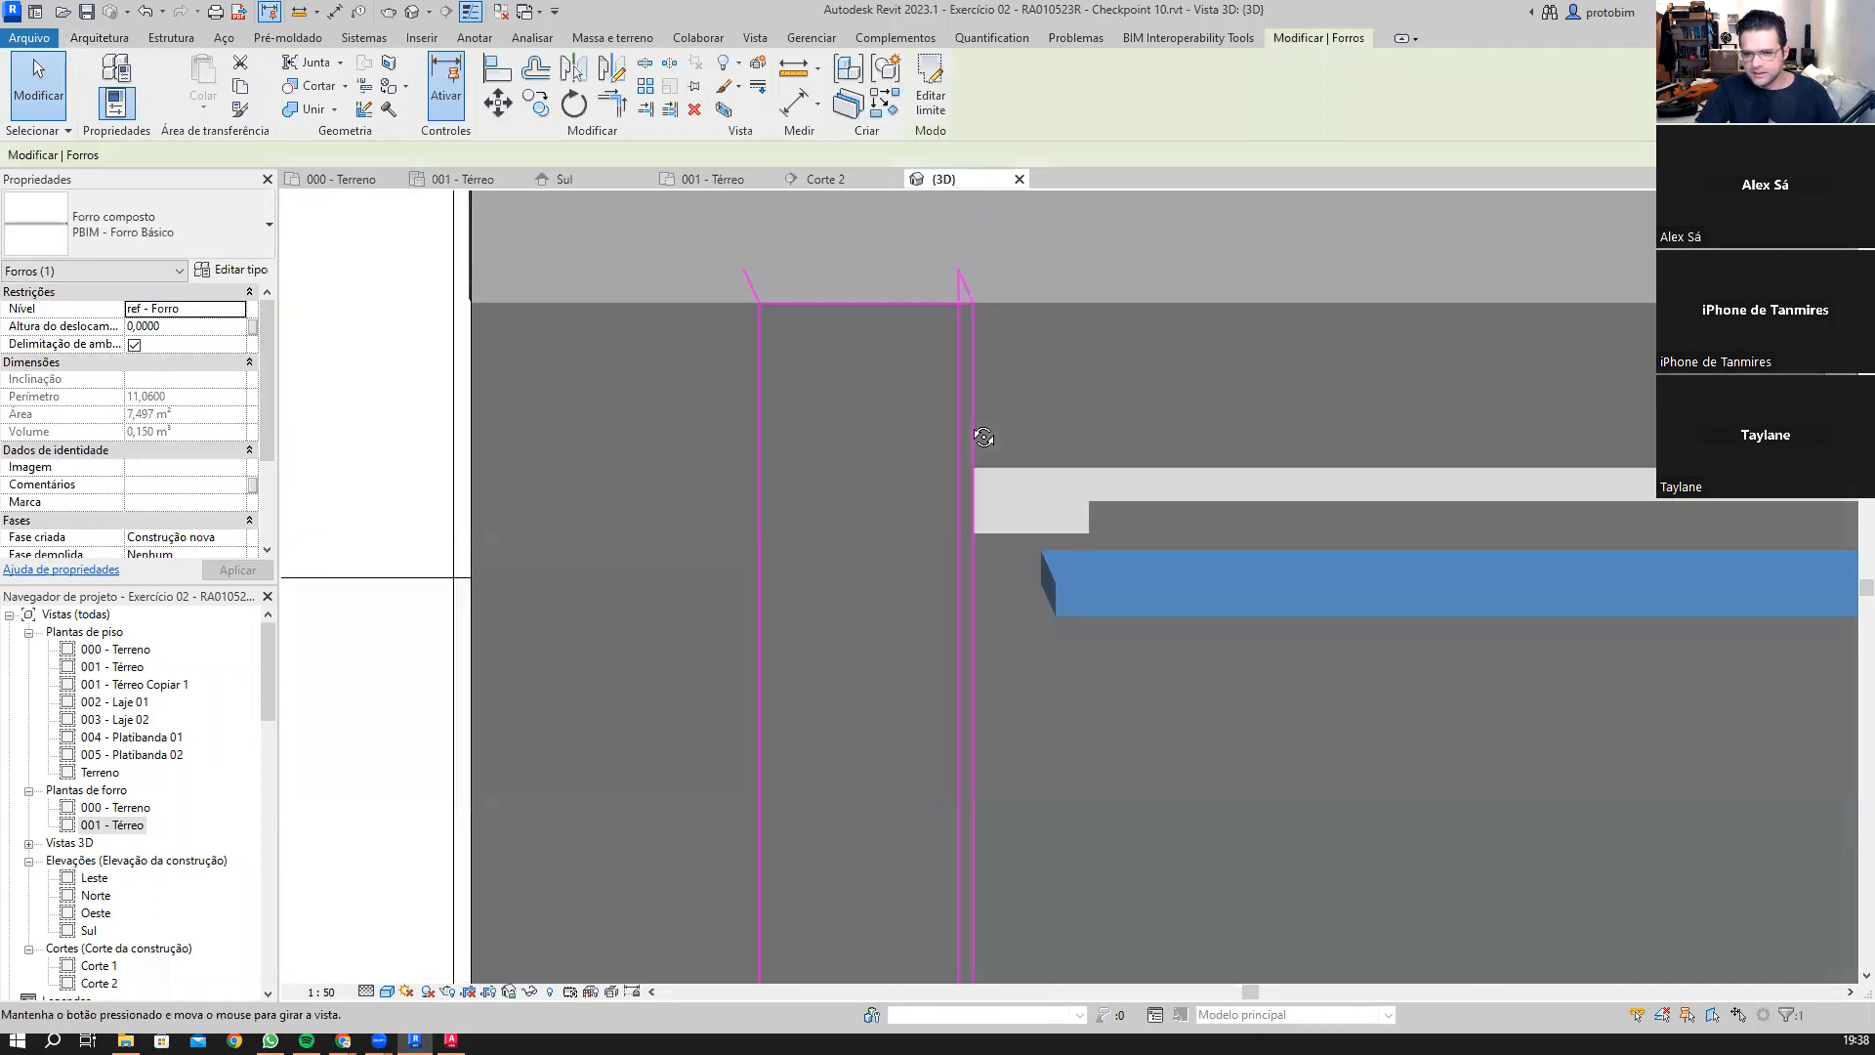
pyautogui.keyDown('shift'); pyautogui.moveTo(555, 210); pyautogui.dragTo(741, 616, button='middle'); pyautogui.keyUp('shift')
pyautogui.press('Escape')
pyautogui.scroll(-2, 740, 615)
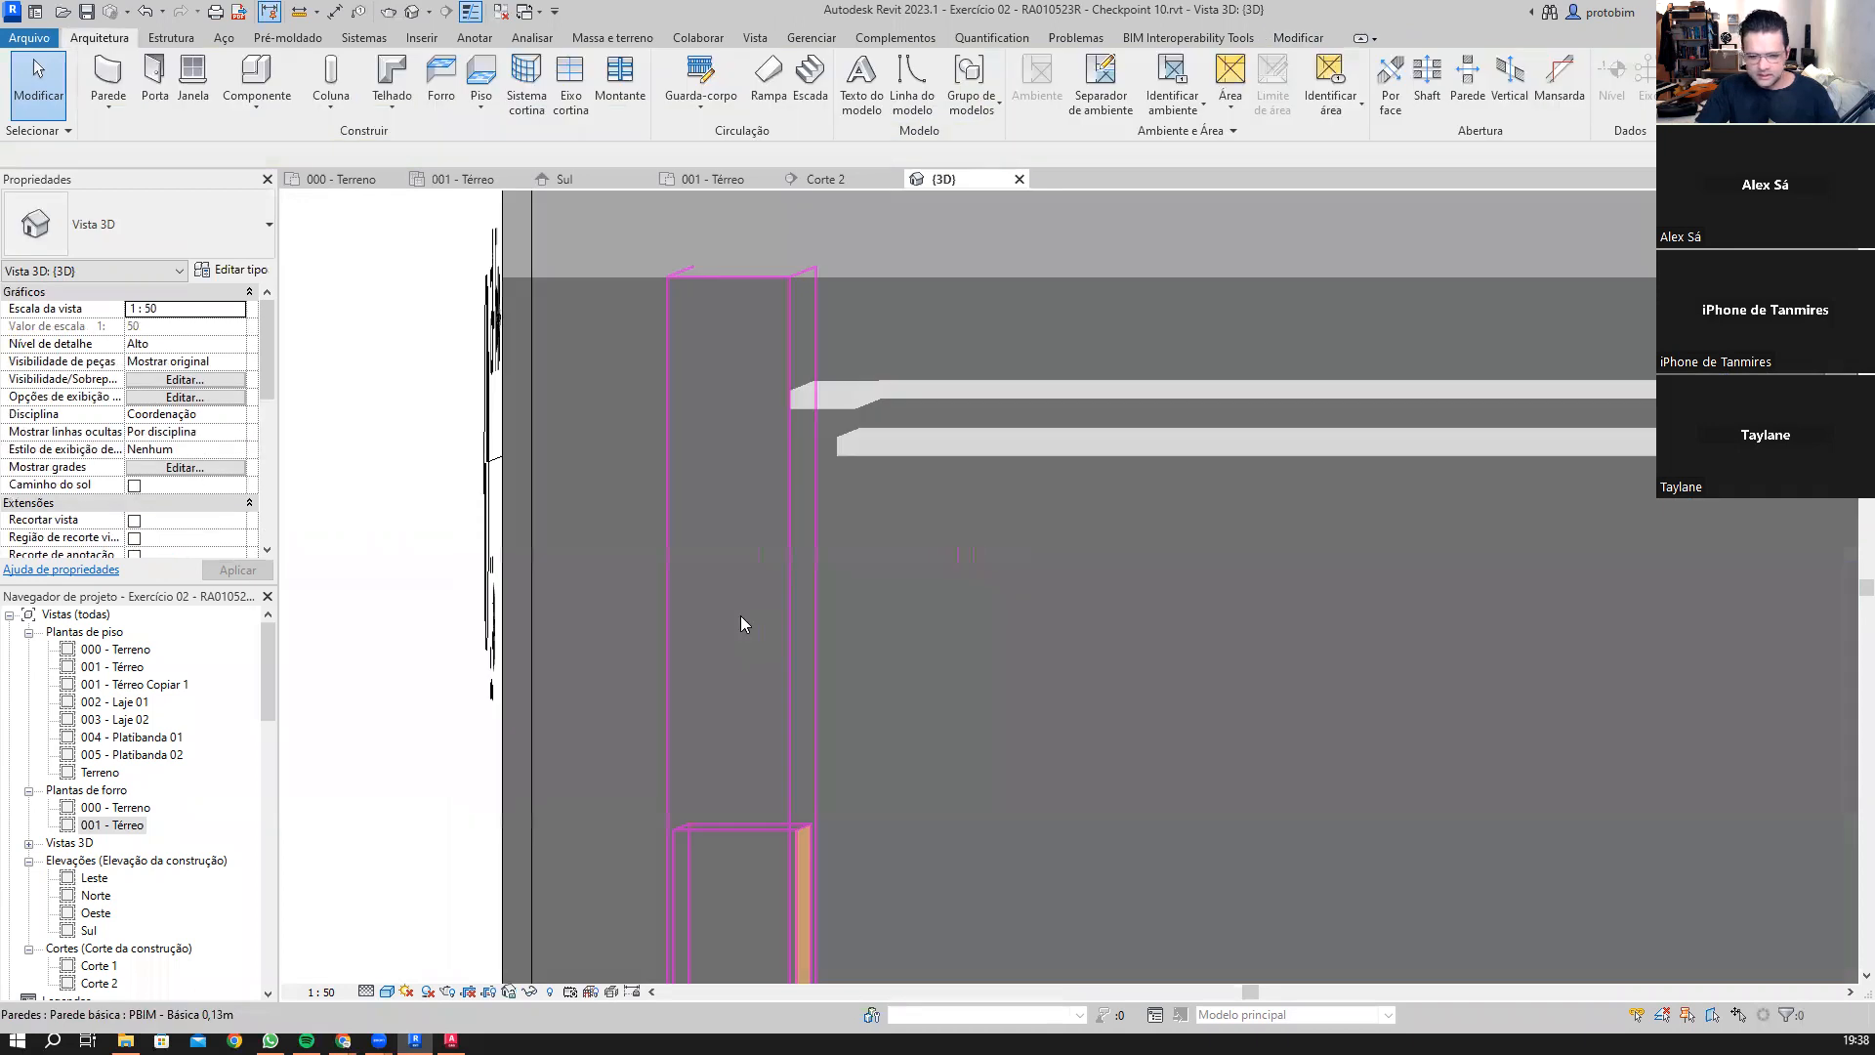
# Step: Set the 3D view's visual style to Cores consistentes and inspect the recessed ceiling gap
pyautogui.click(388, 991)
pyautogui.click(435, 970)
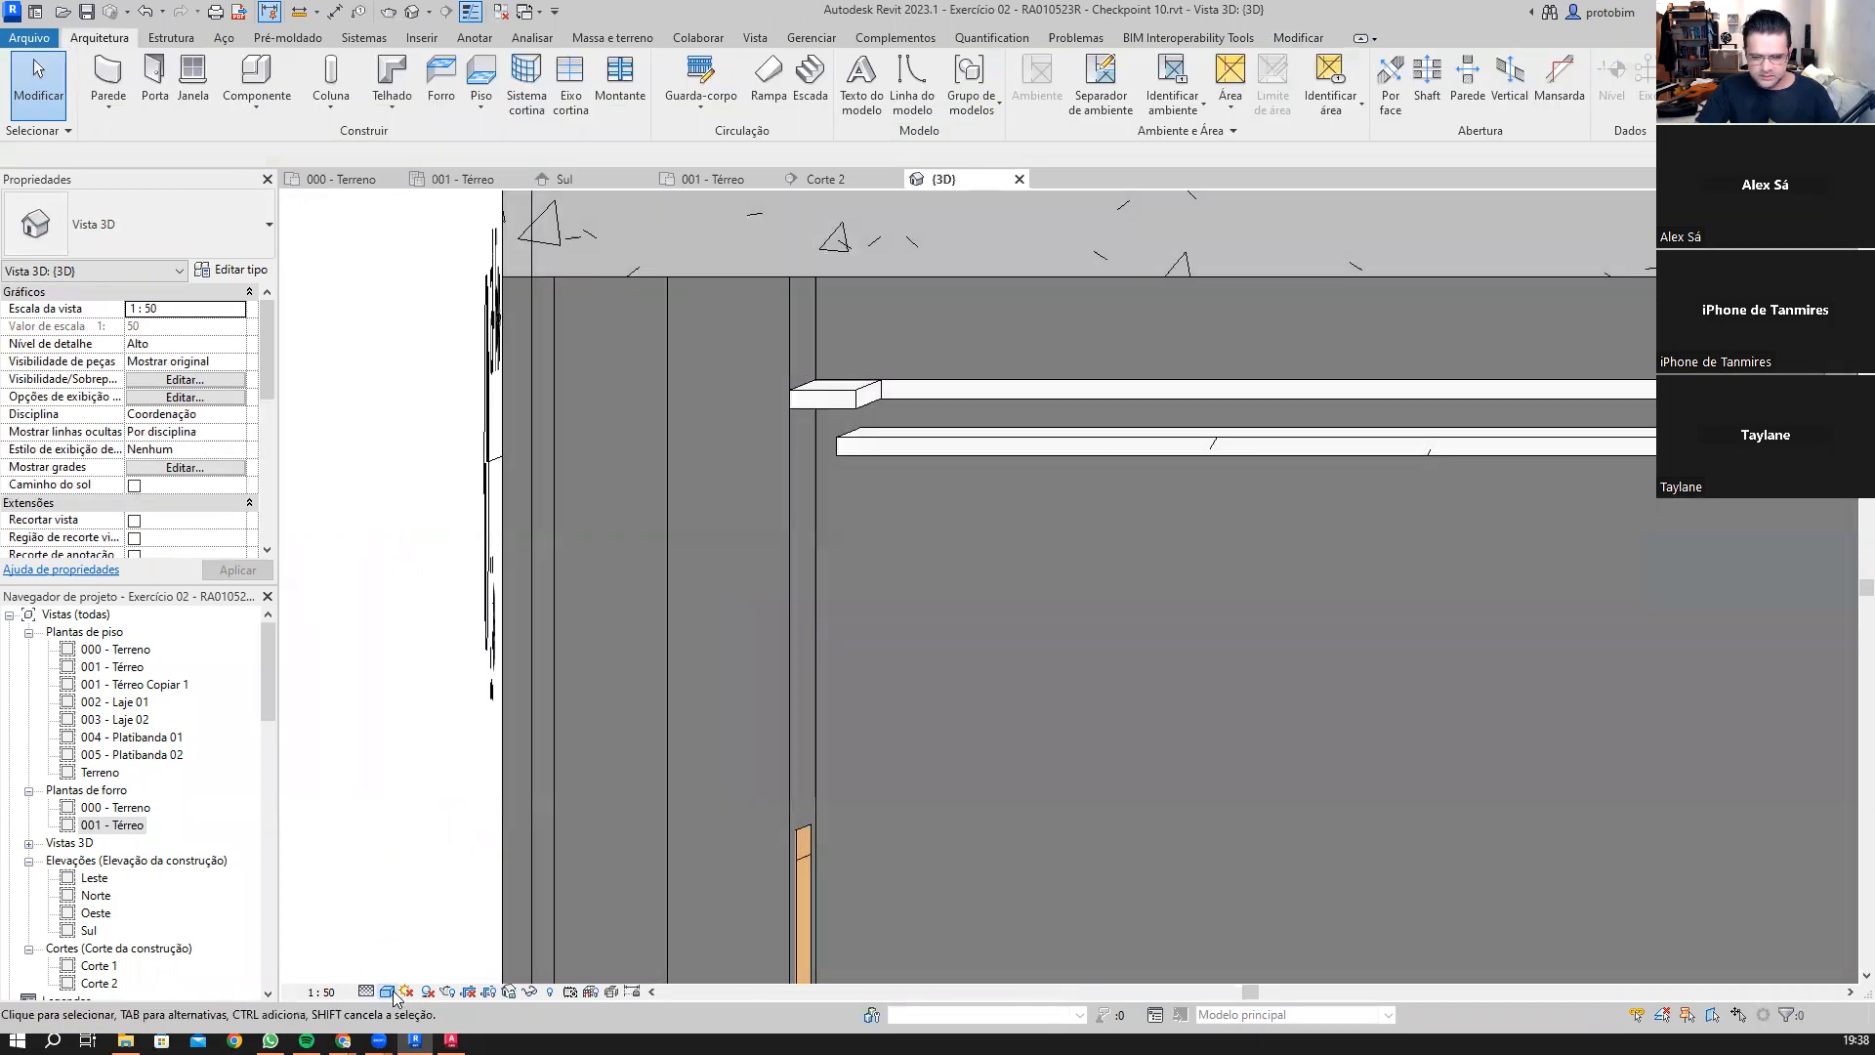
pyautogui.keyDown('shift'); pyautogui.moveTo(954, 774); pyautogui.dragTo(1028, 344, button='middle'); pyautogui.keyUp('shift')
pyautogui.keyDown('shift'); pyautogui.moveTo(873, 377); pyautogui.dragTo(867, 605, button='middle'); pyautogui.keyUp('shift')
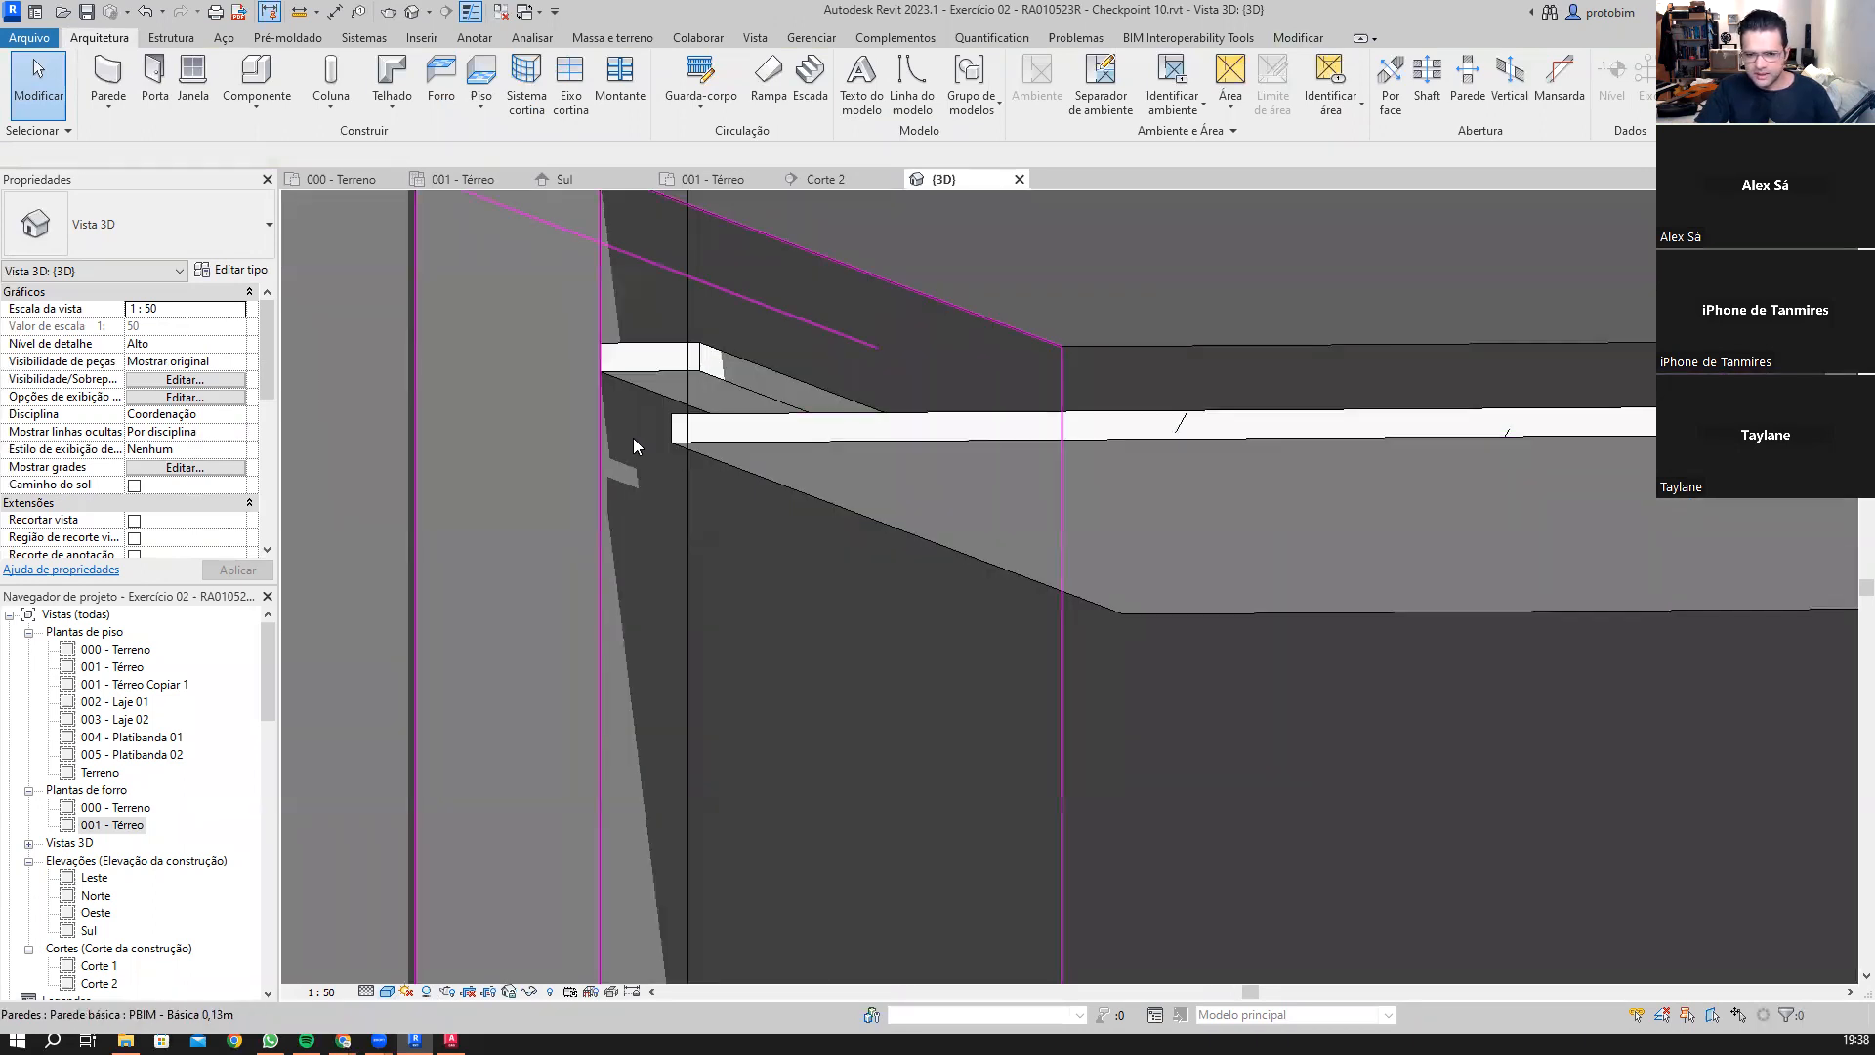
pyautogui.keyDown('shift'); pyautogui.moveTo(746, 455); pyautogui.dragTo(758, 501, button='middle'); pyautogui.keyUp('shift')
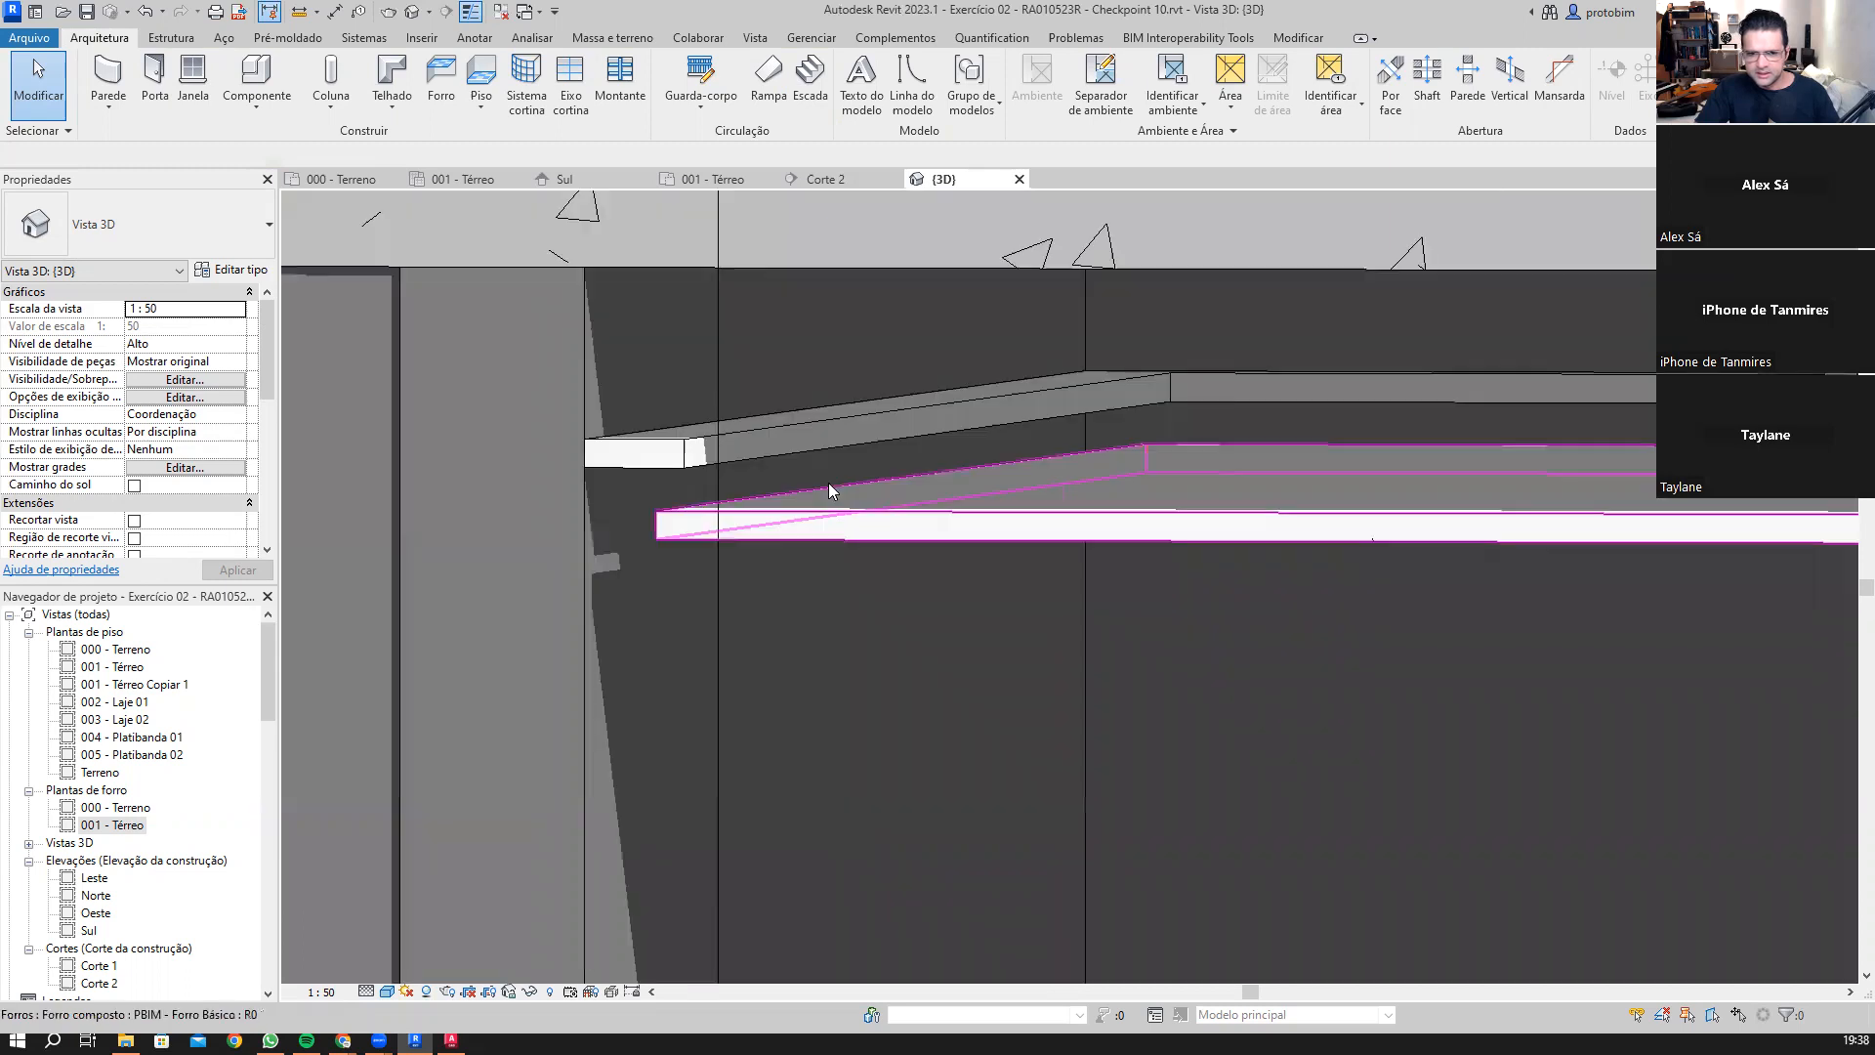
# Step: Enable anti-aliased line smoothing in the 3D view's graphic display options
pyautogui.click(388, 992)
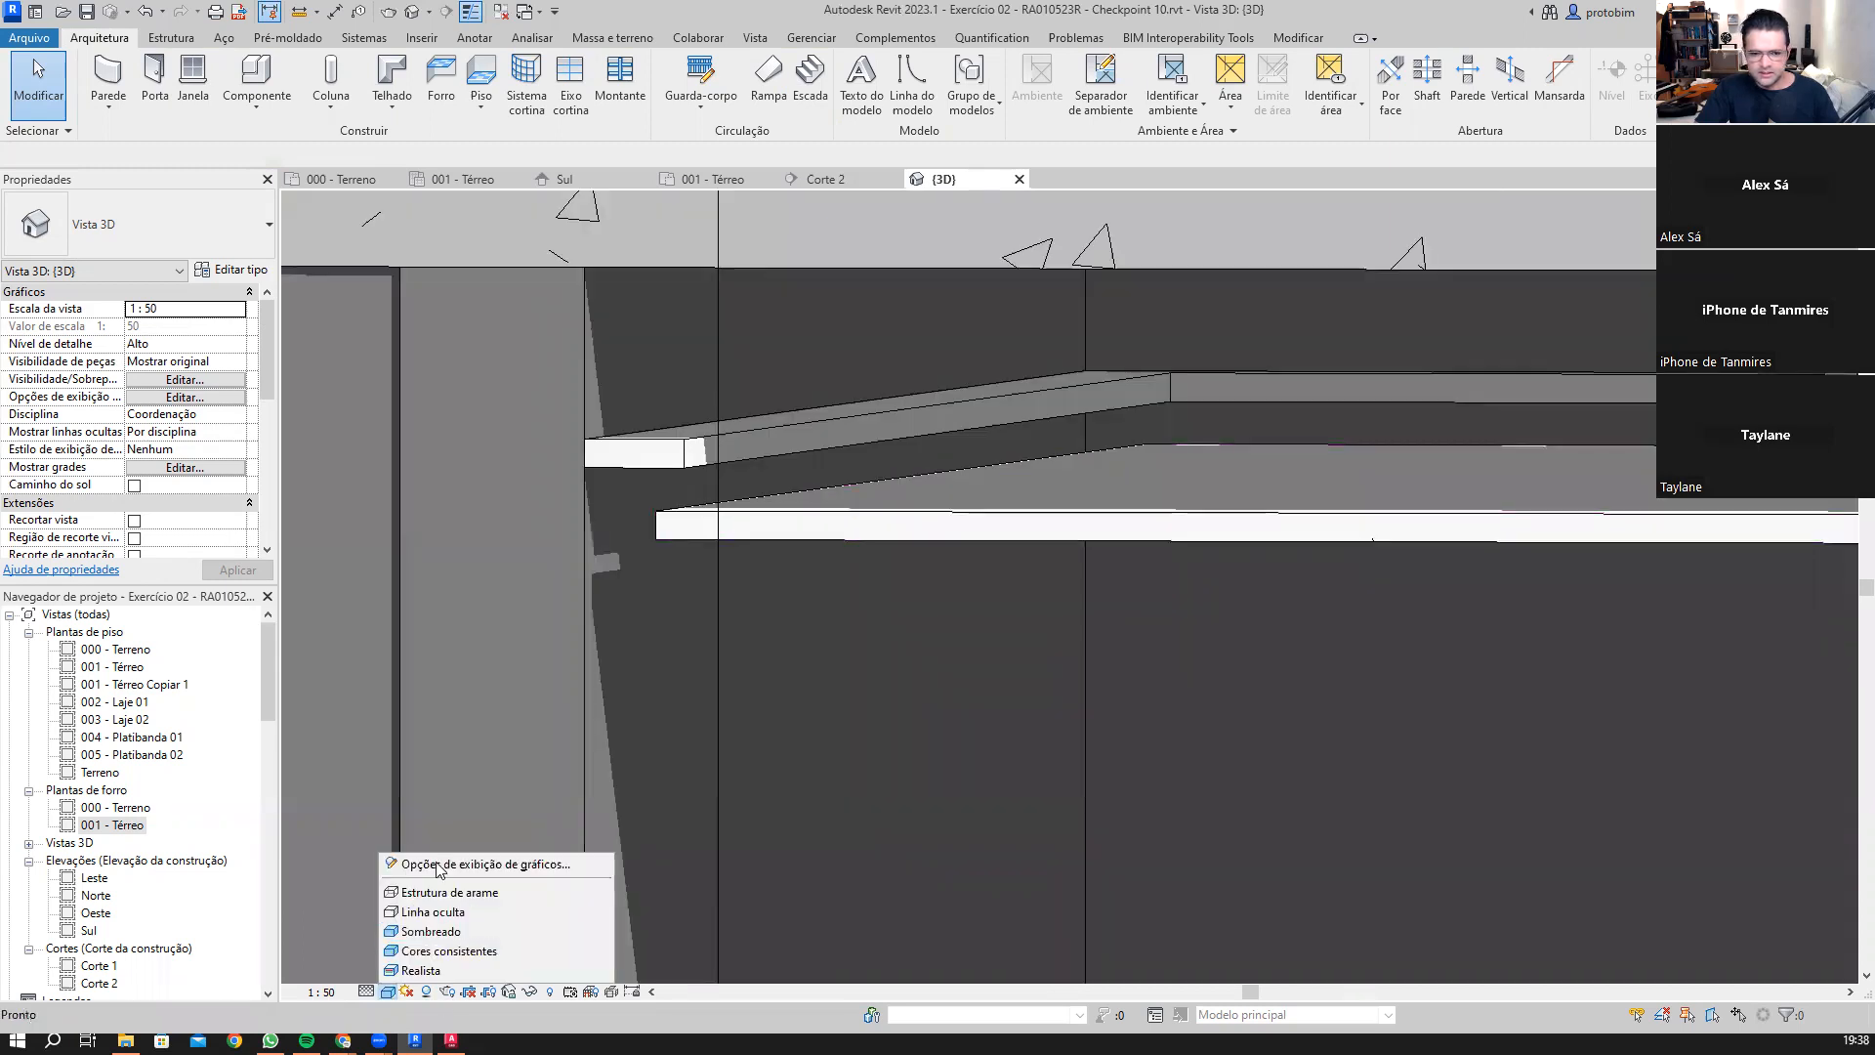
pyautogui.click(468, 378)
pyautogui.click(885, 401)
pyautogui.click(1062, 718)
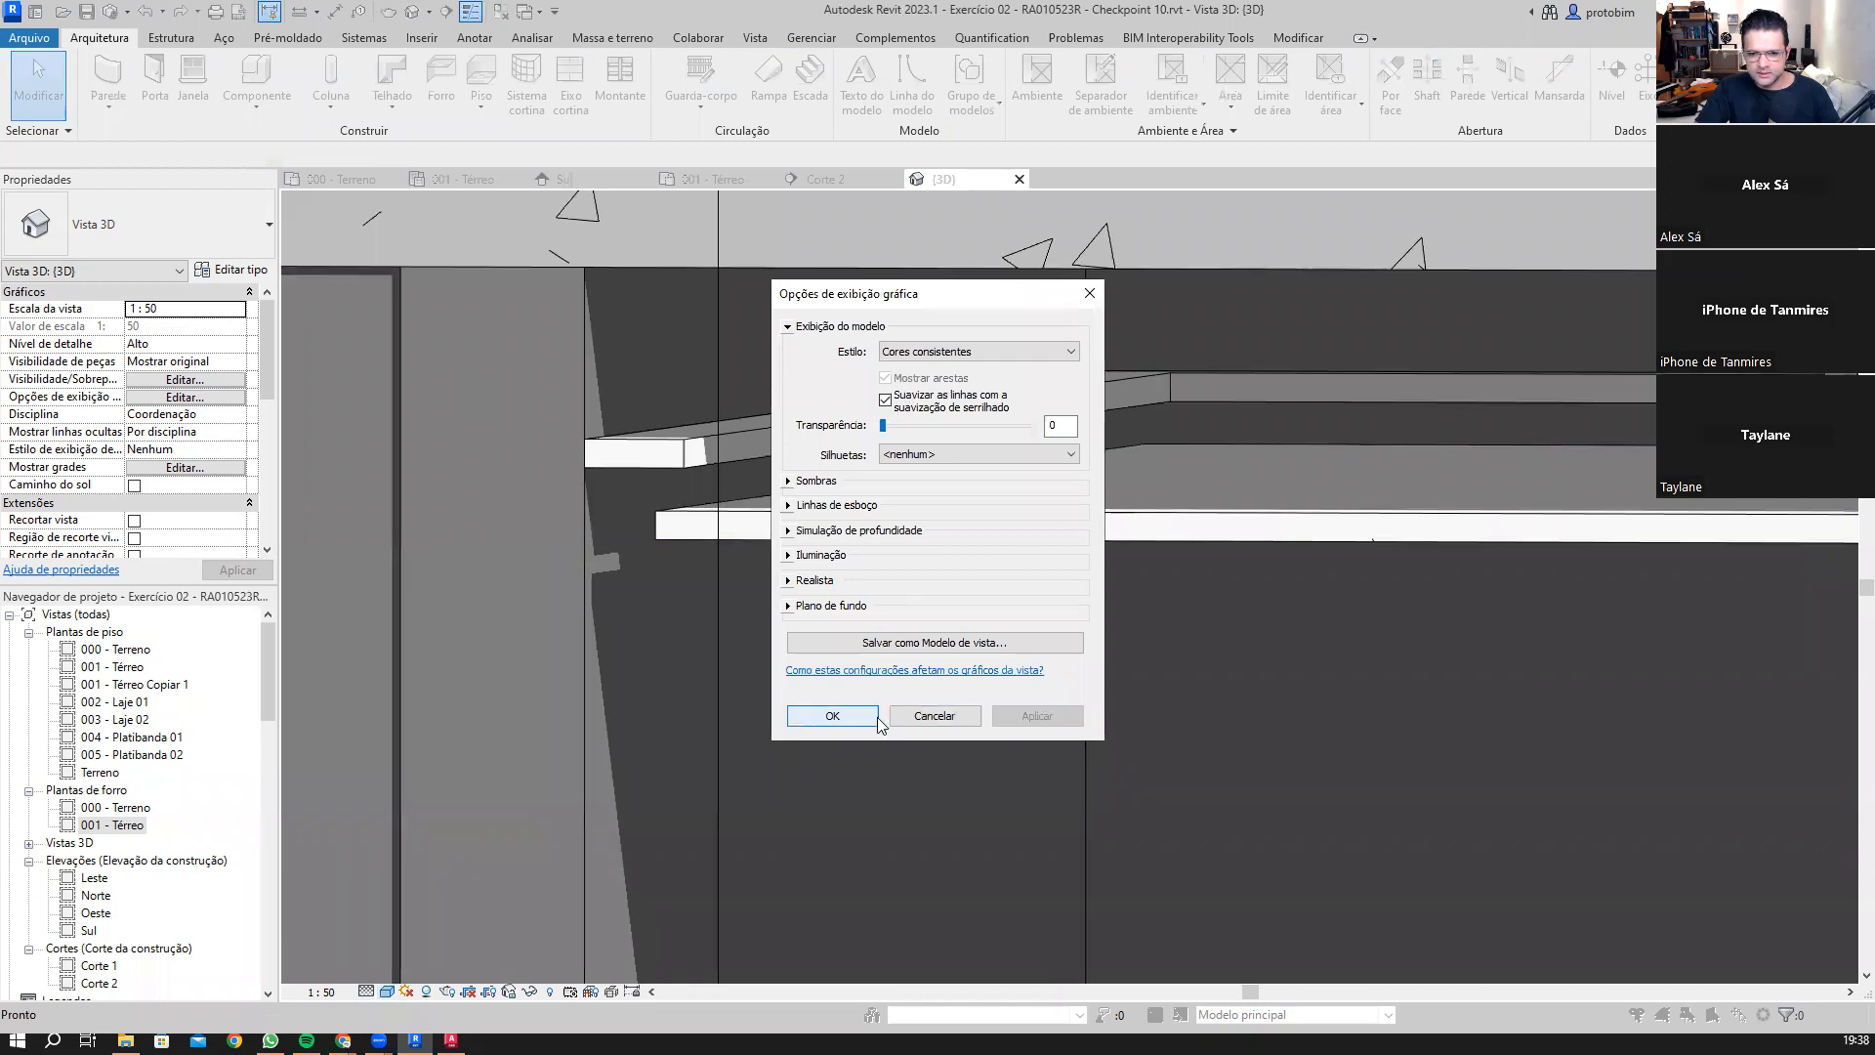
pyautogui.click(932, 716)
pyautogui.scroll(6, 962, 713)
pyautogui.scroll(5, 828, 456)
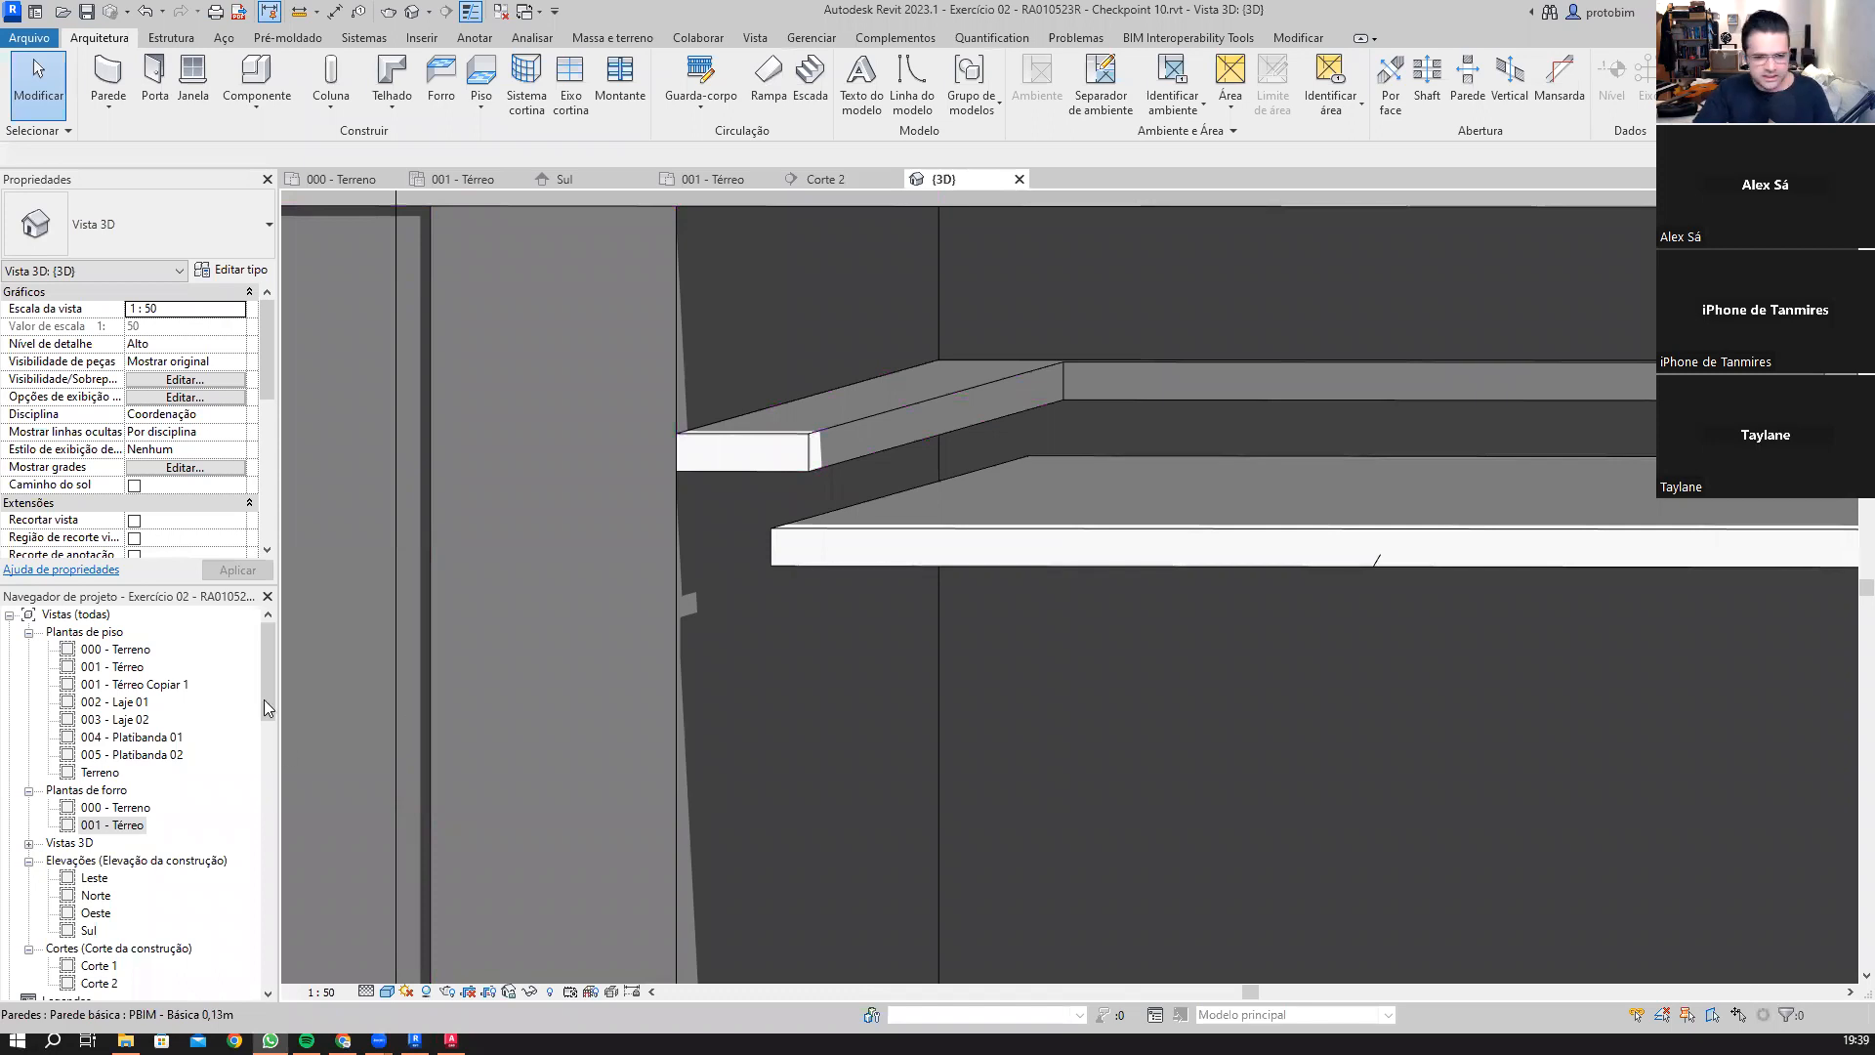
# Step: Find the Sul elevation in the project browser and open it at the ref - Forro level line
pyautogui.click(112, 824)
pyautogui.scroll(-3, 195, 707)
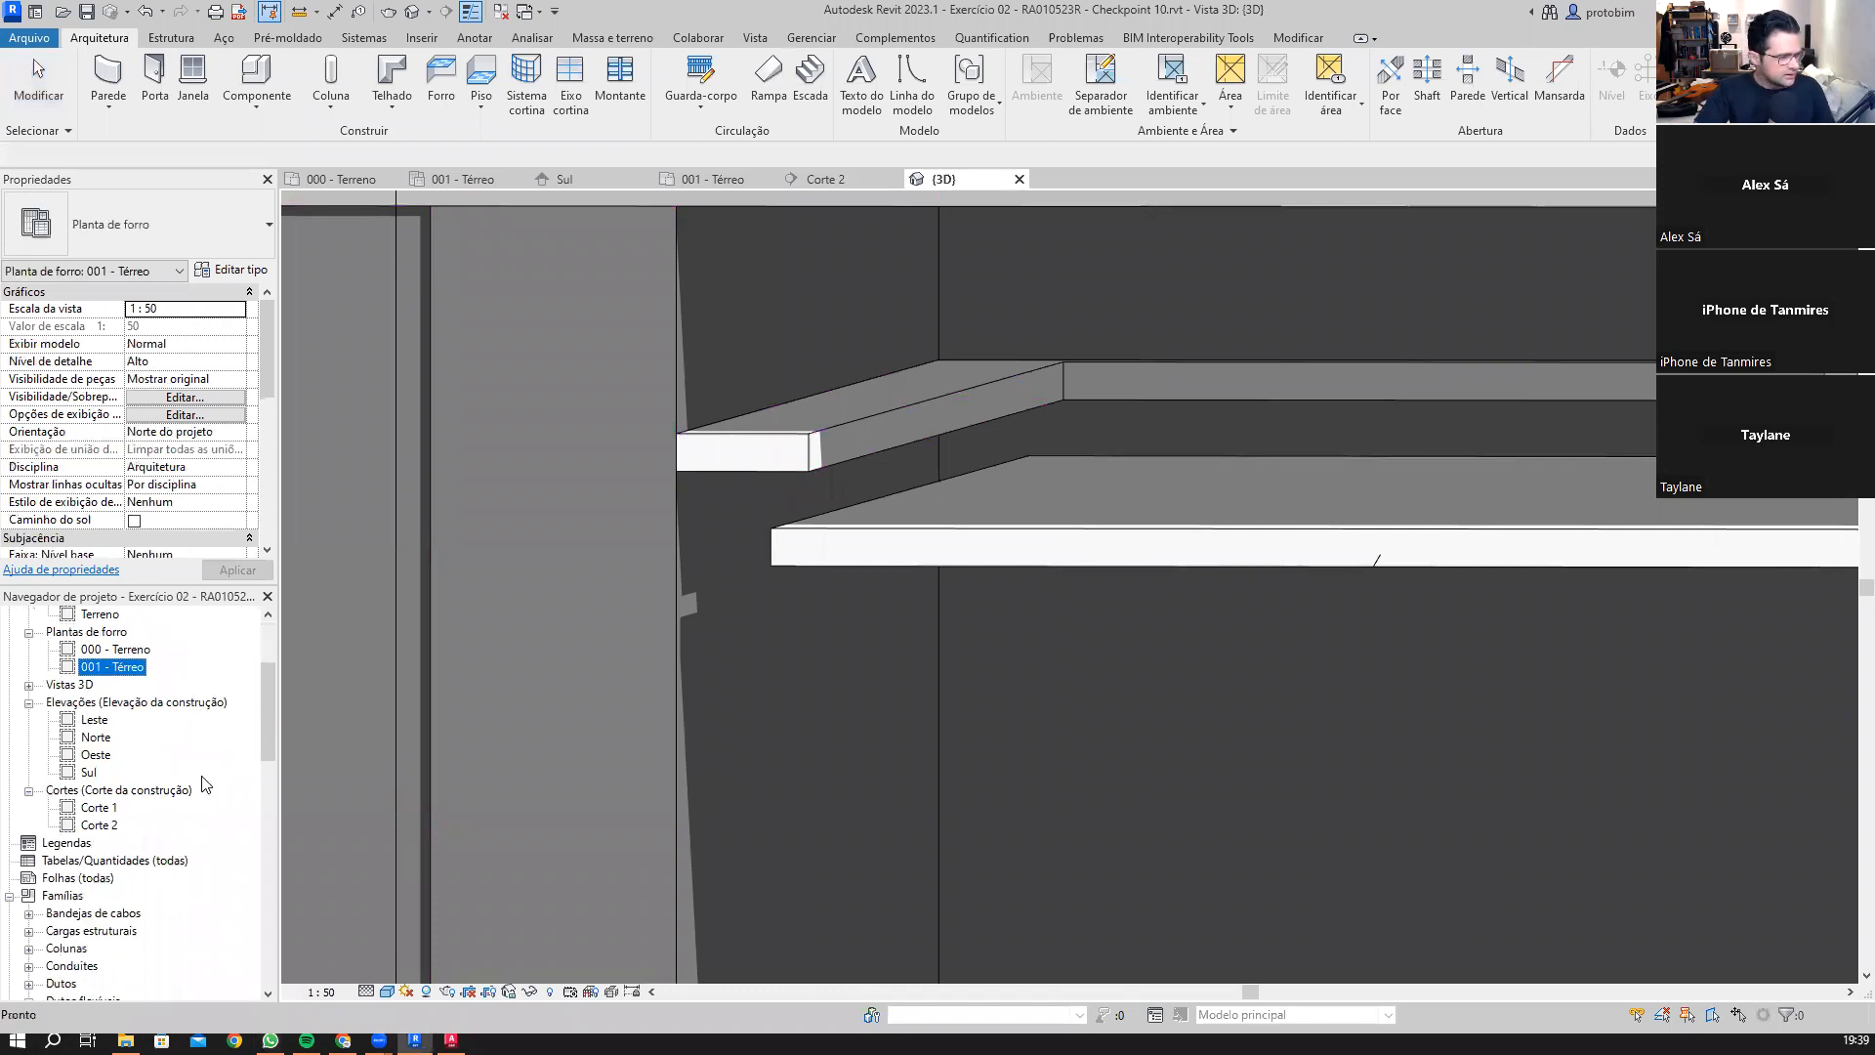
pyautogui.scroll(2, 85, 840)
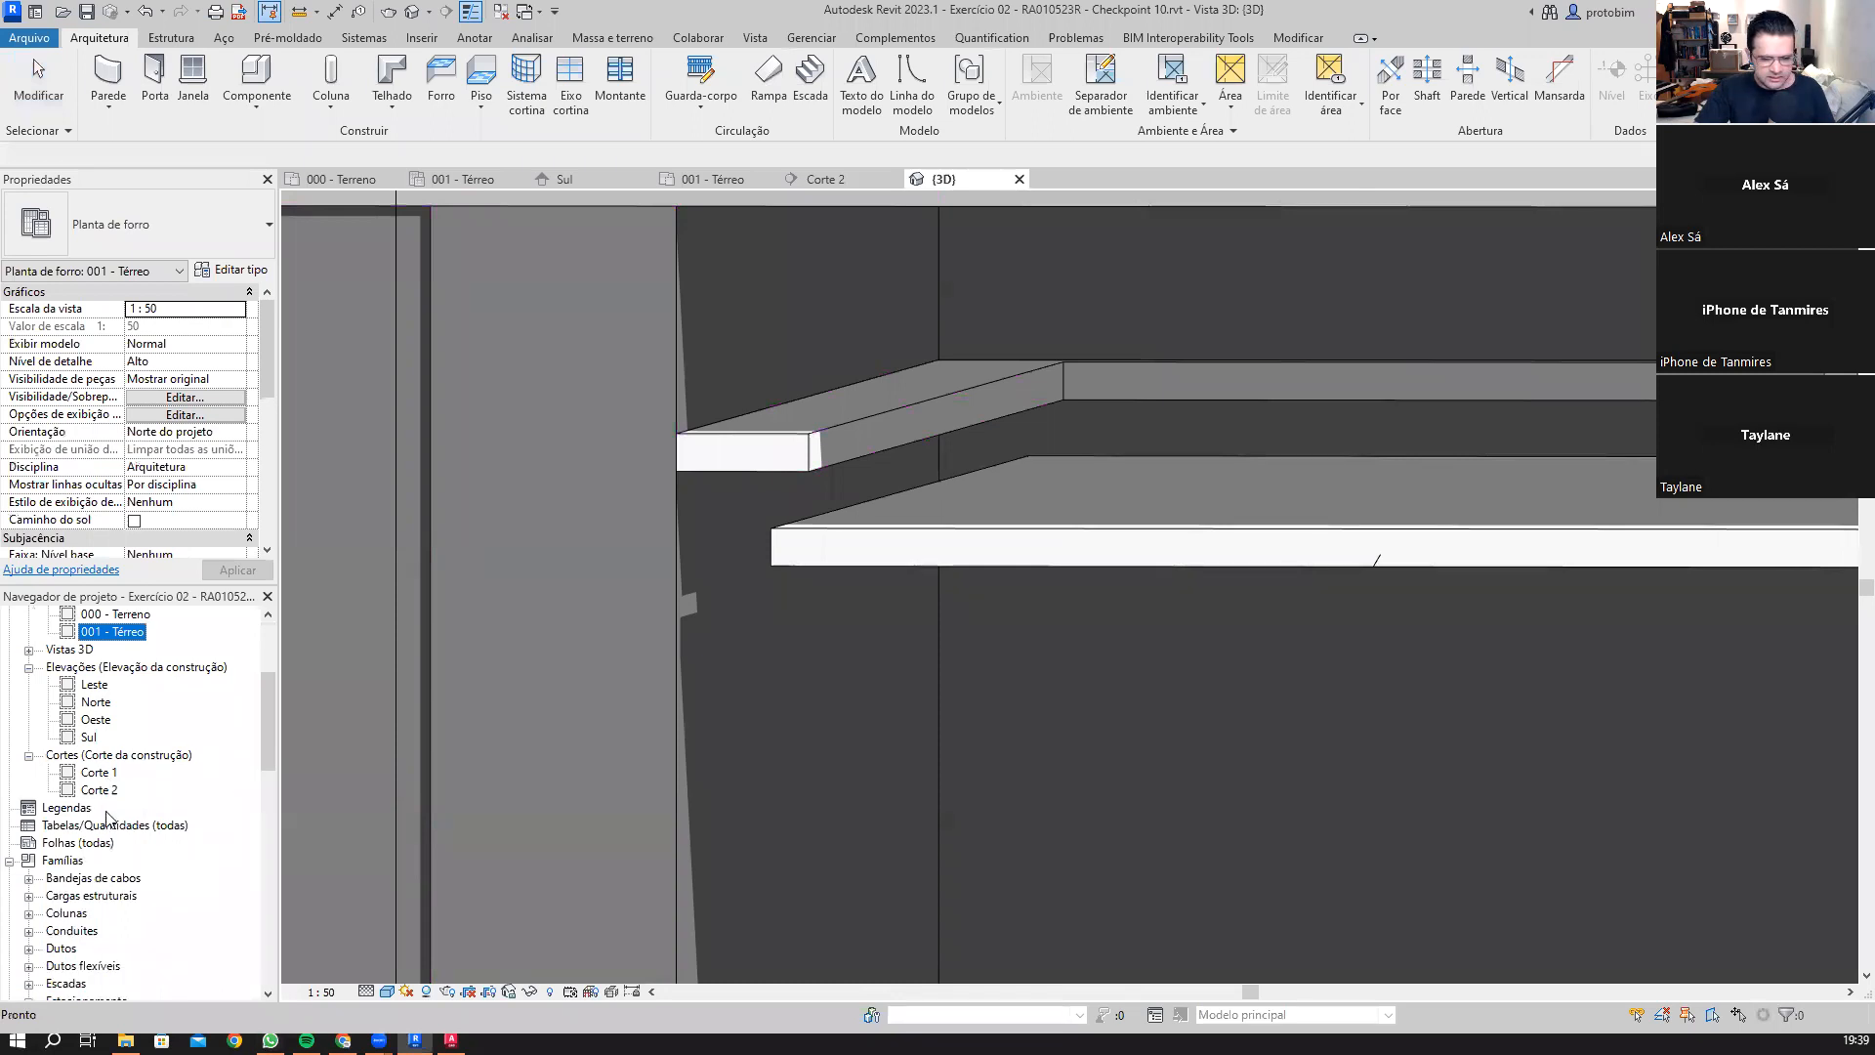
pyautogui.scroll(-6, 137, 736)
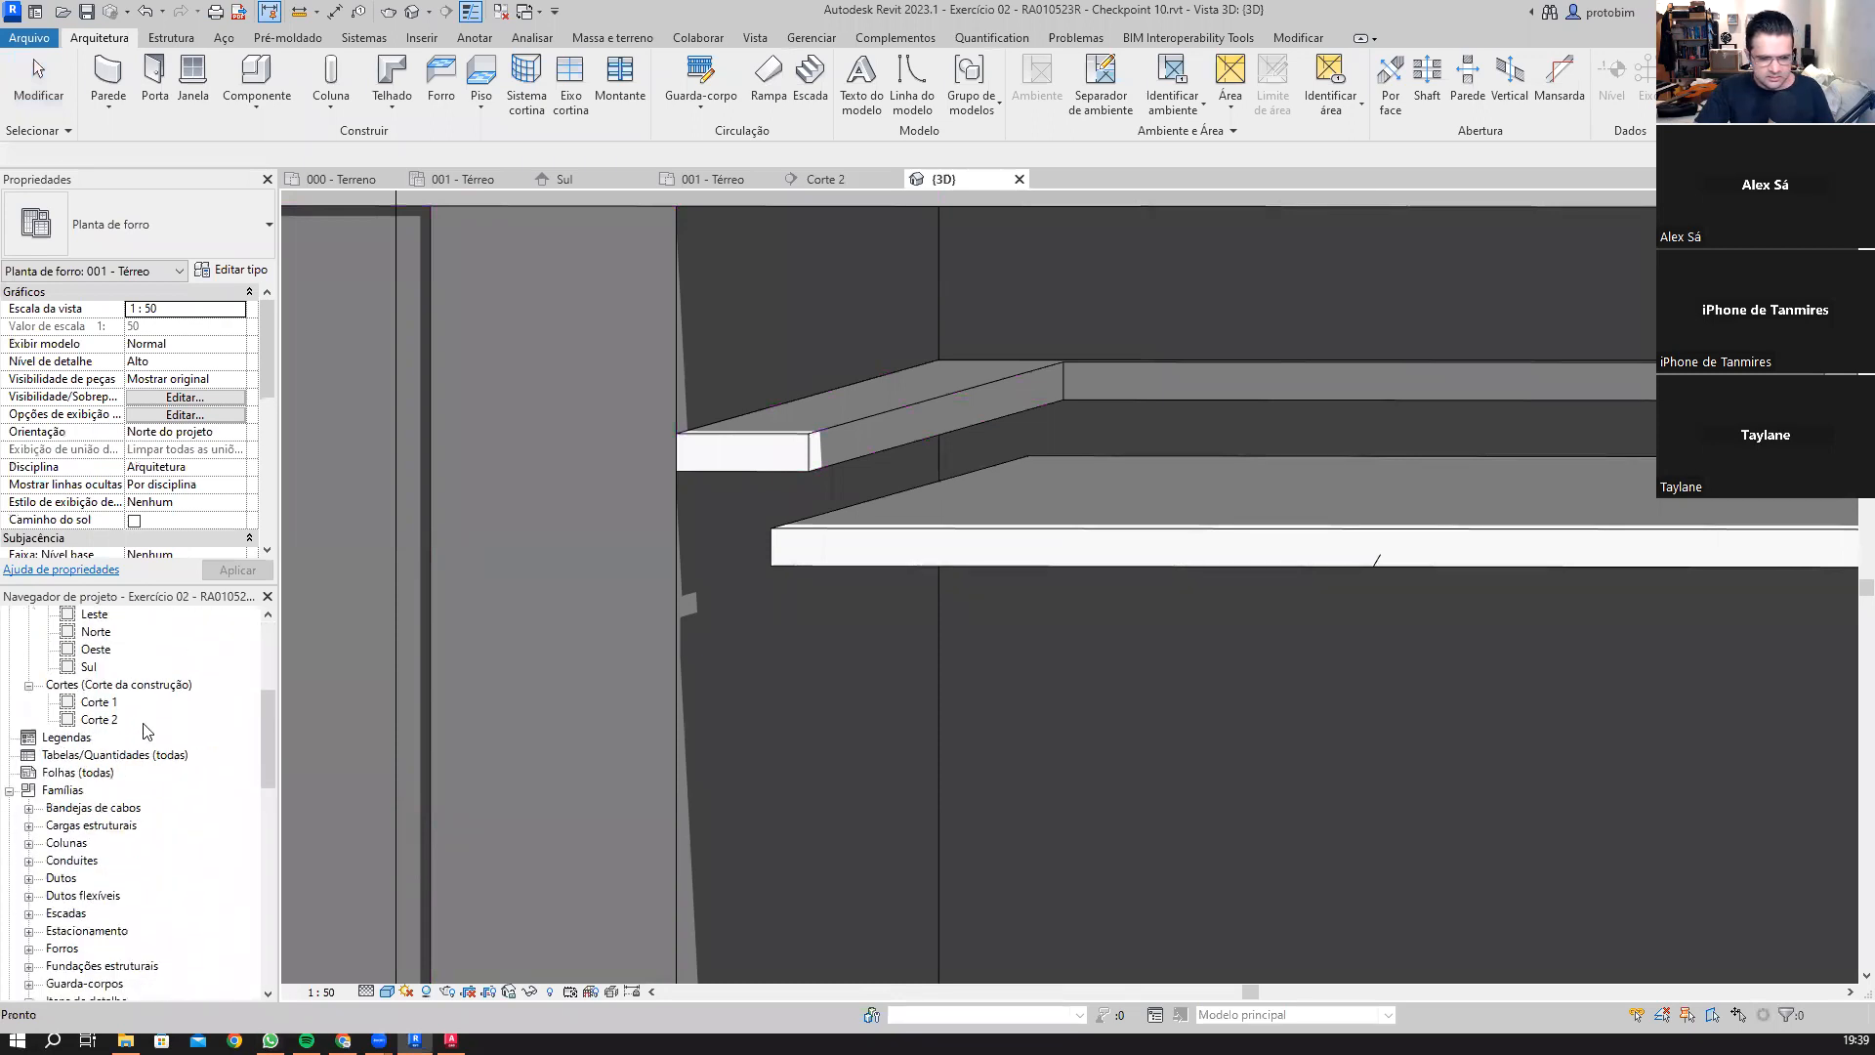
pyautogui.scroll(-2, 154, 733)
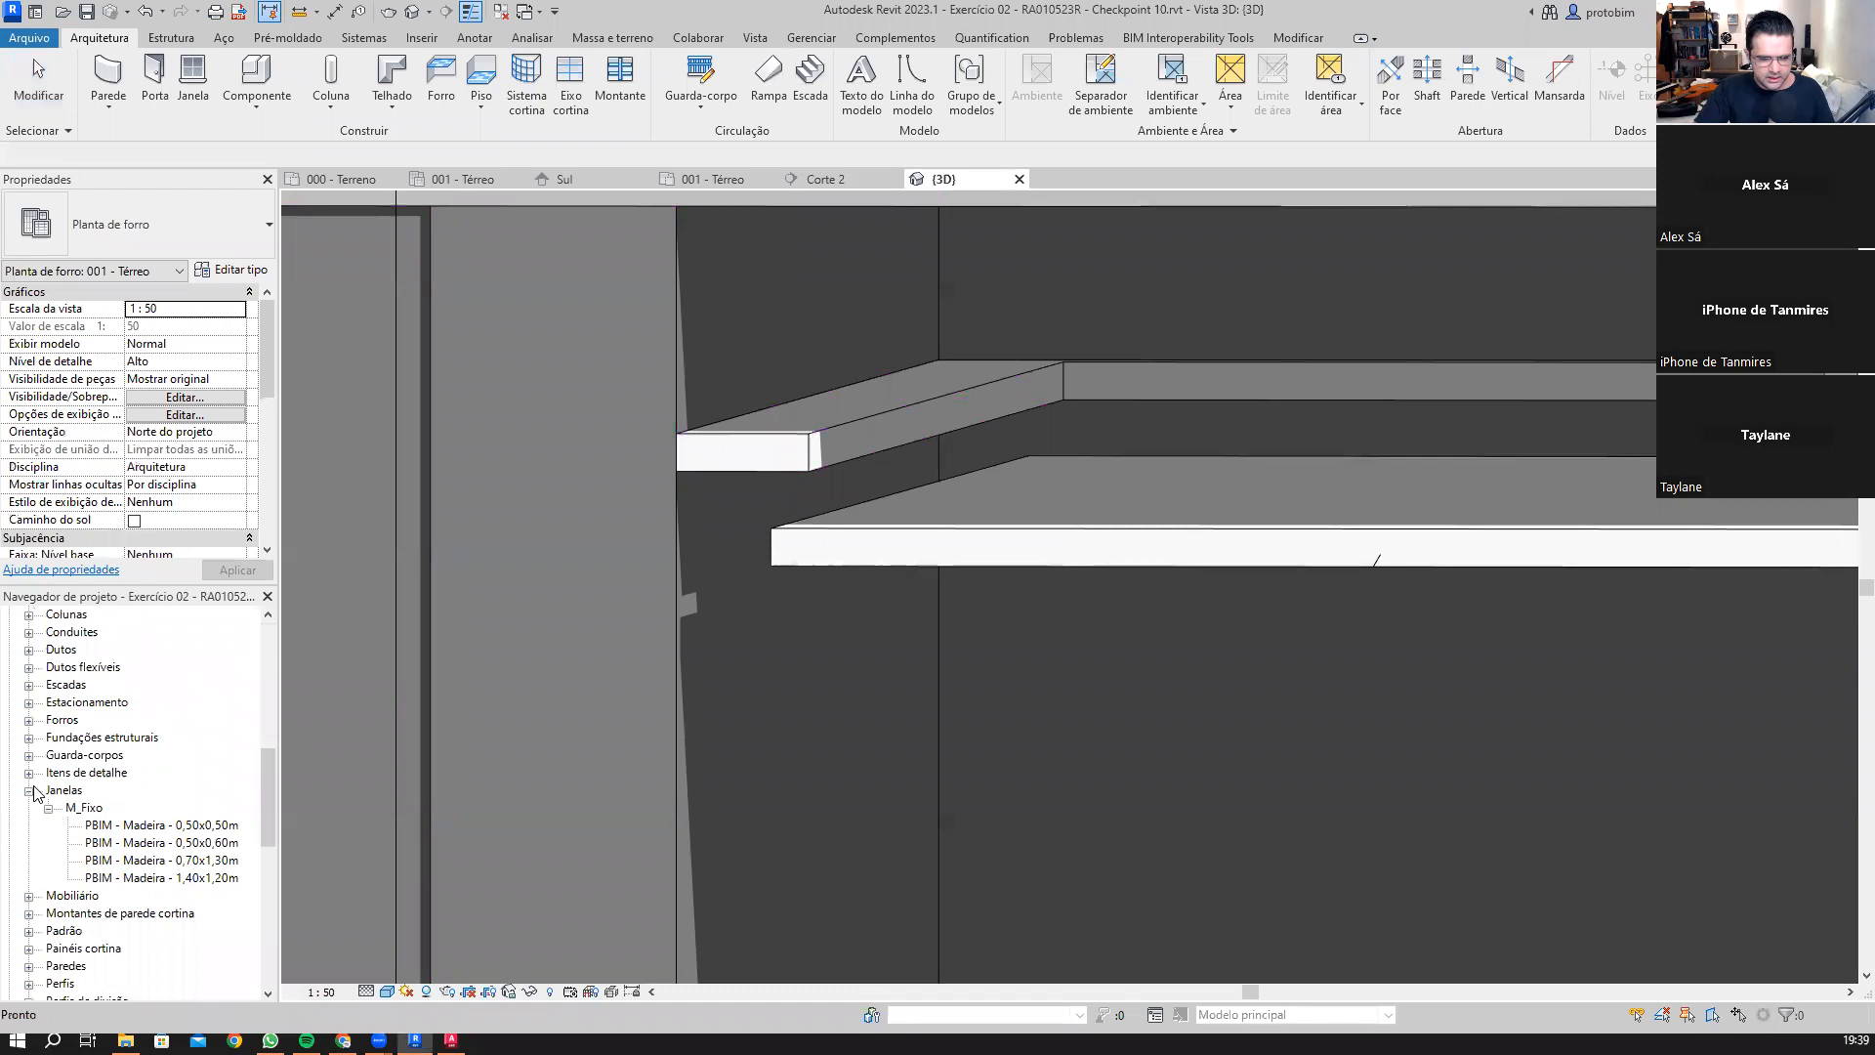
pyautogui.scroll(7, 59, 801)
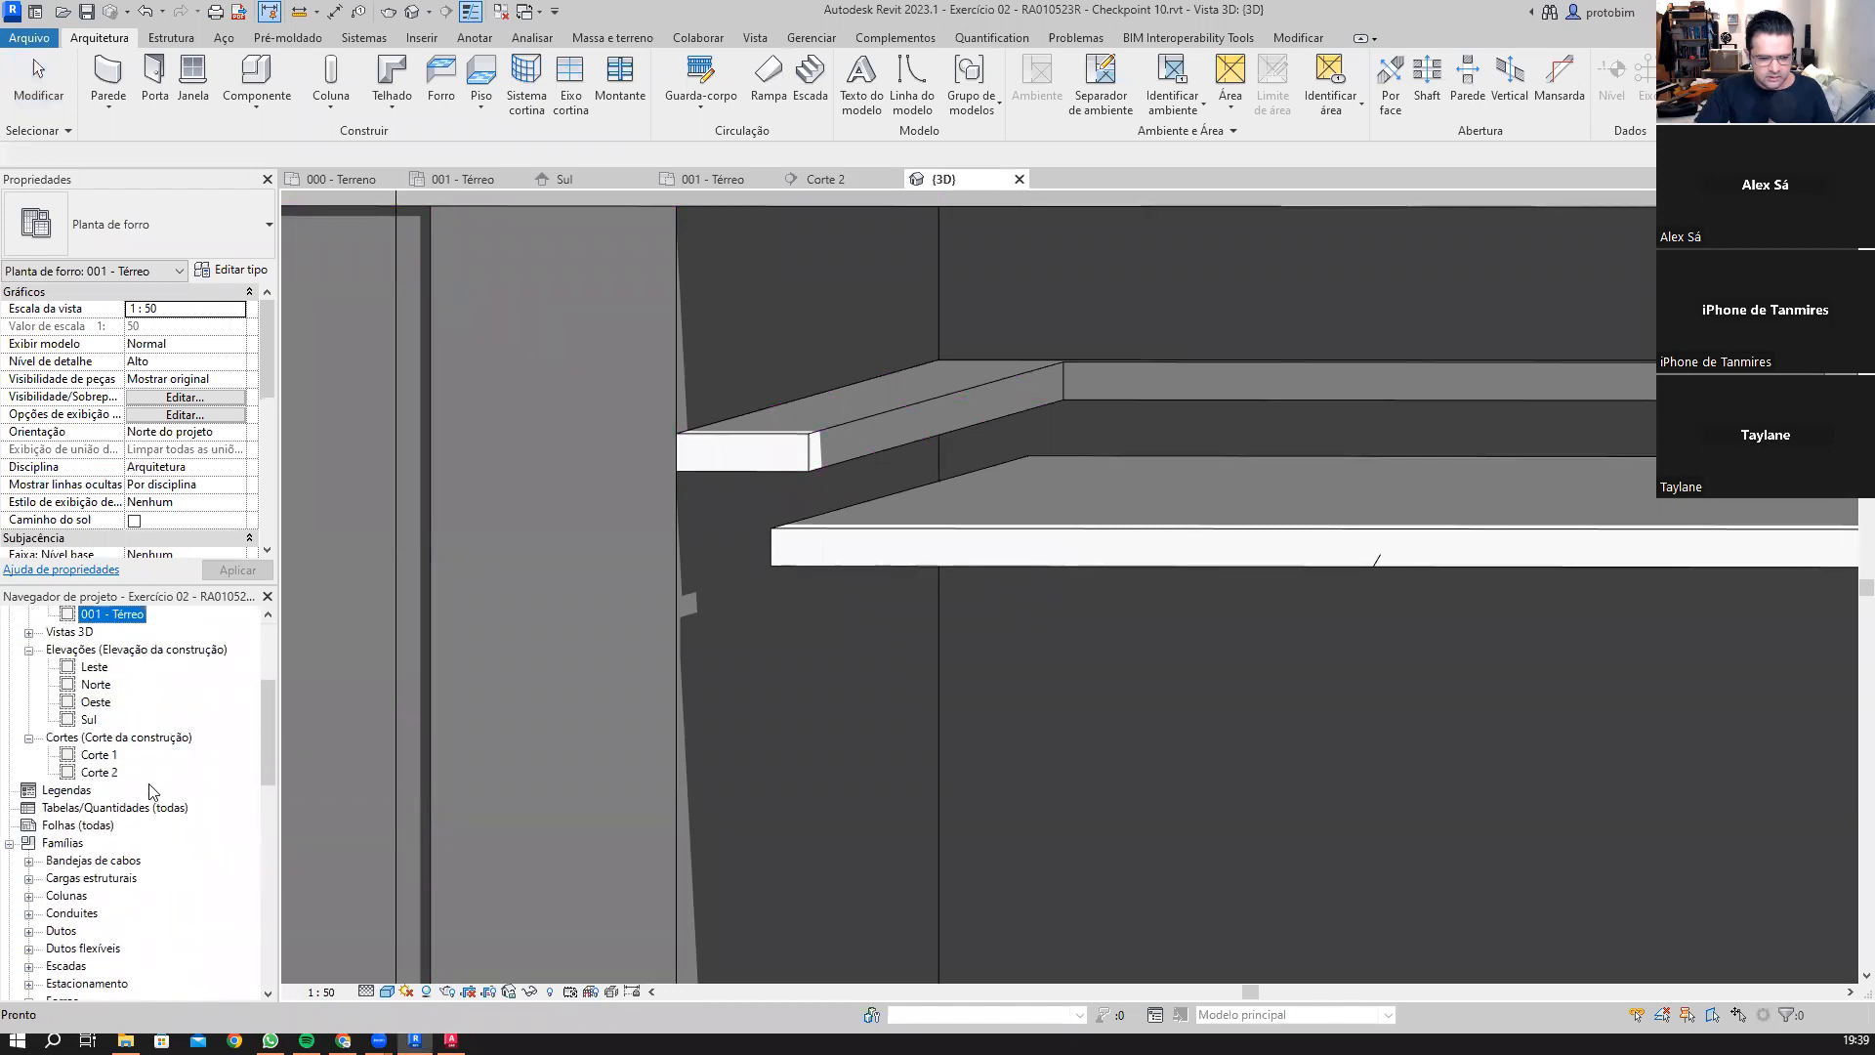
pyautogui.click(88, 790)
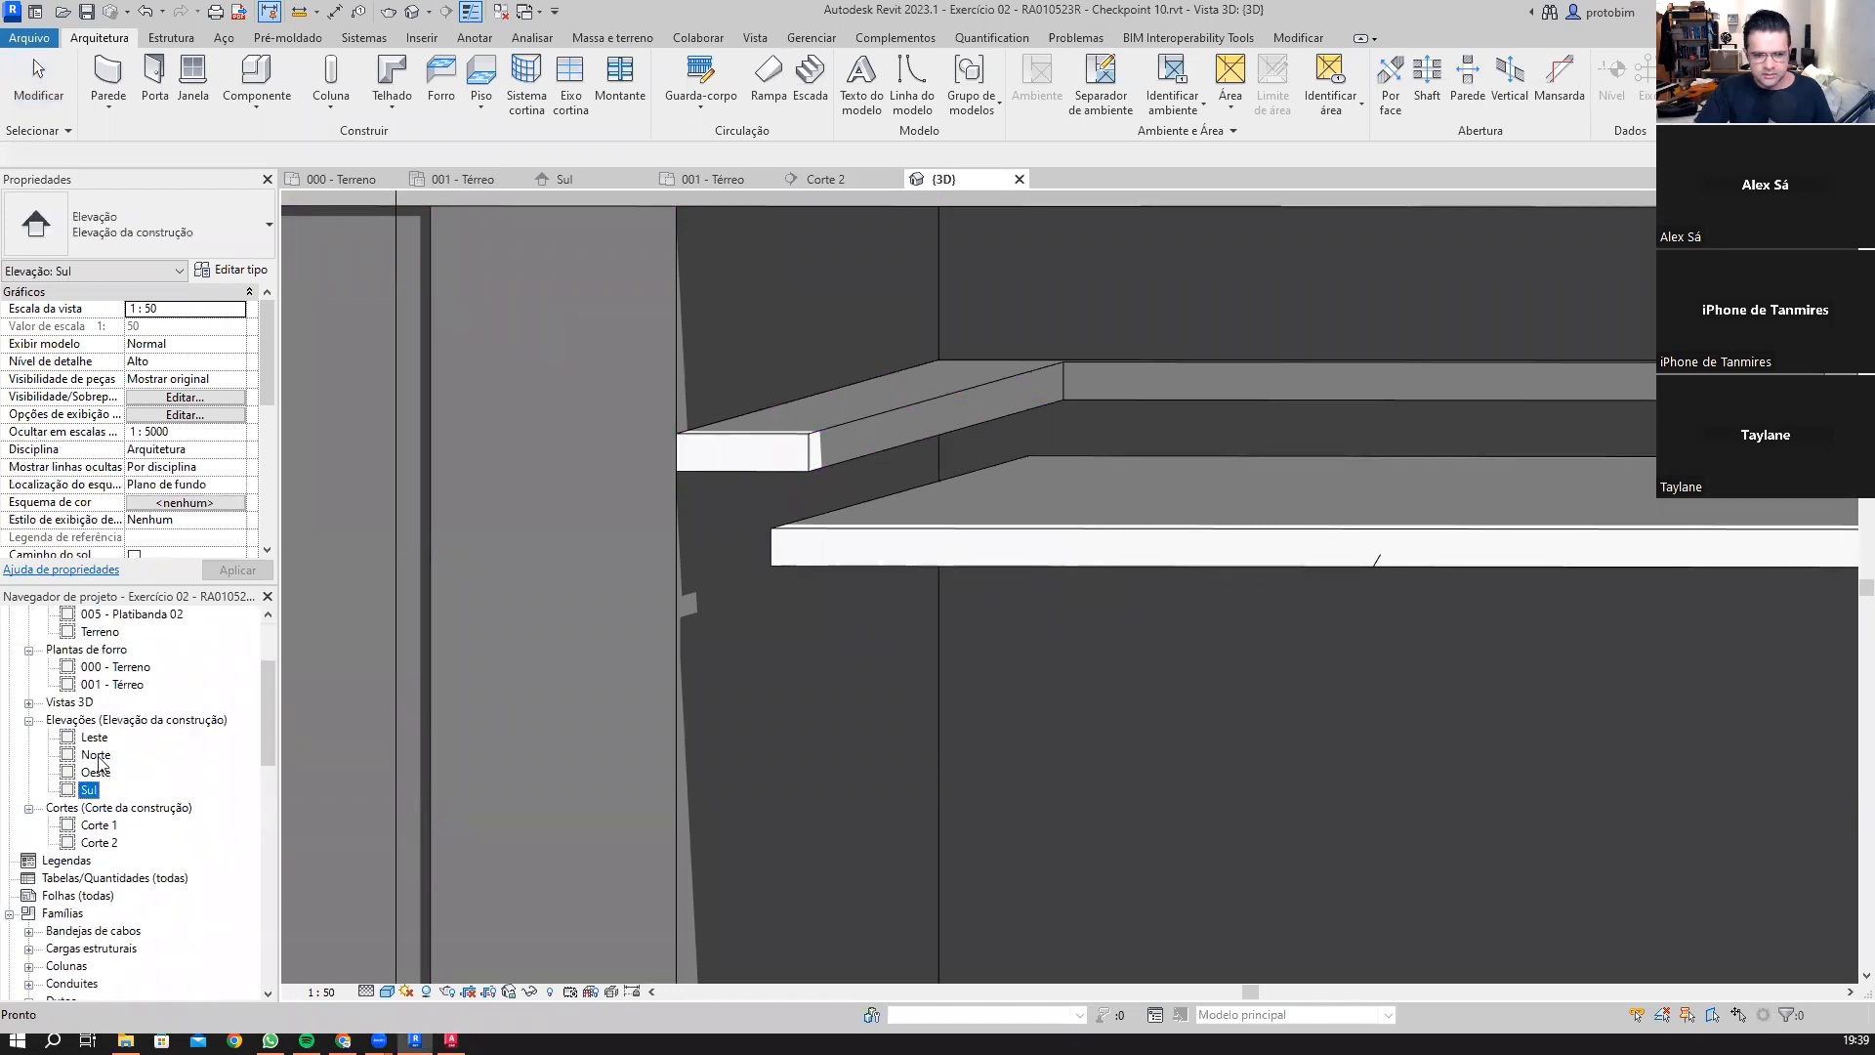
pyautogui.doubleClick(88, 791)
pyautogui.scroll(4, 879, 493)
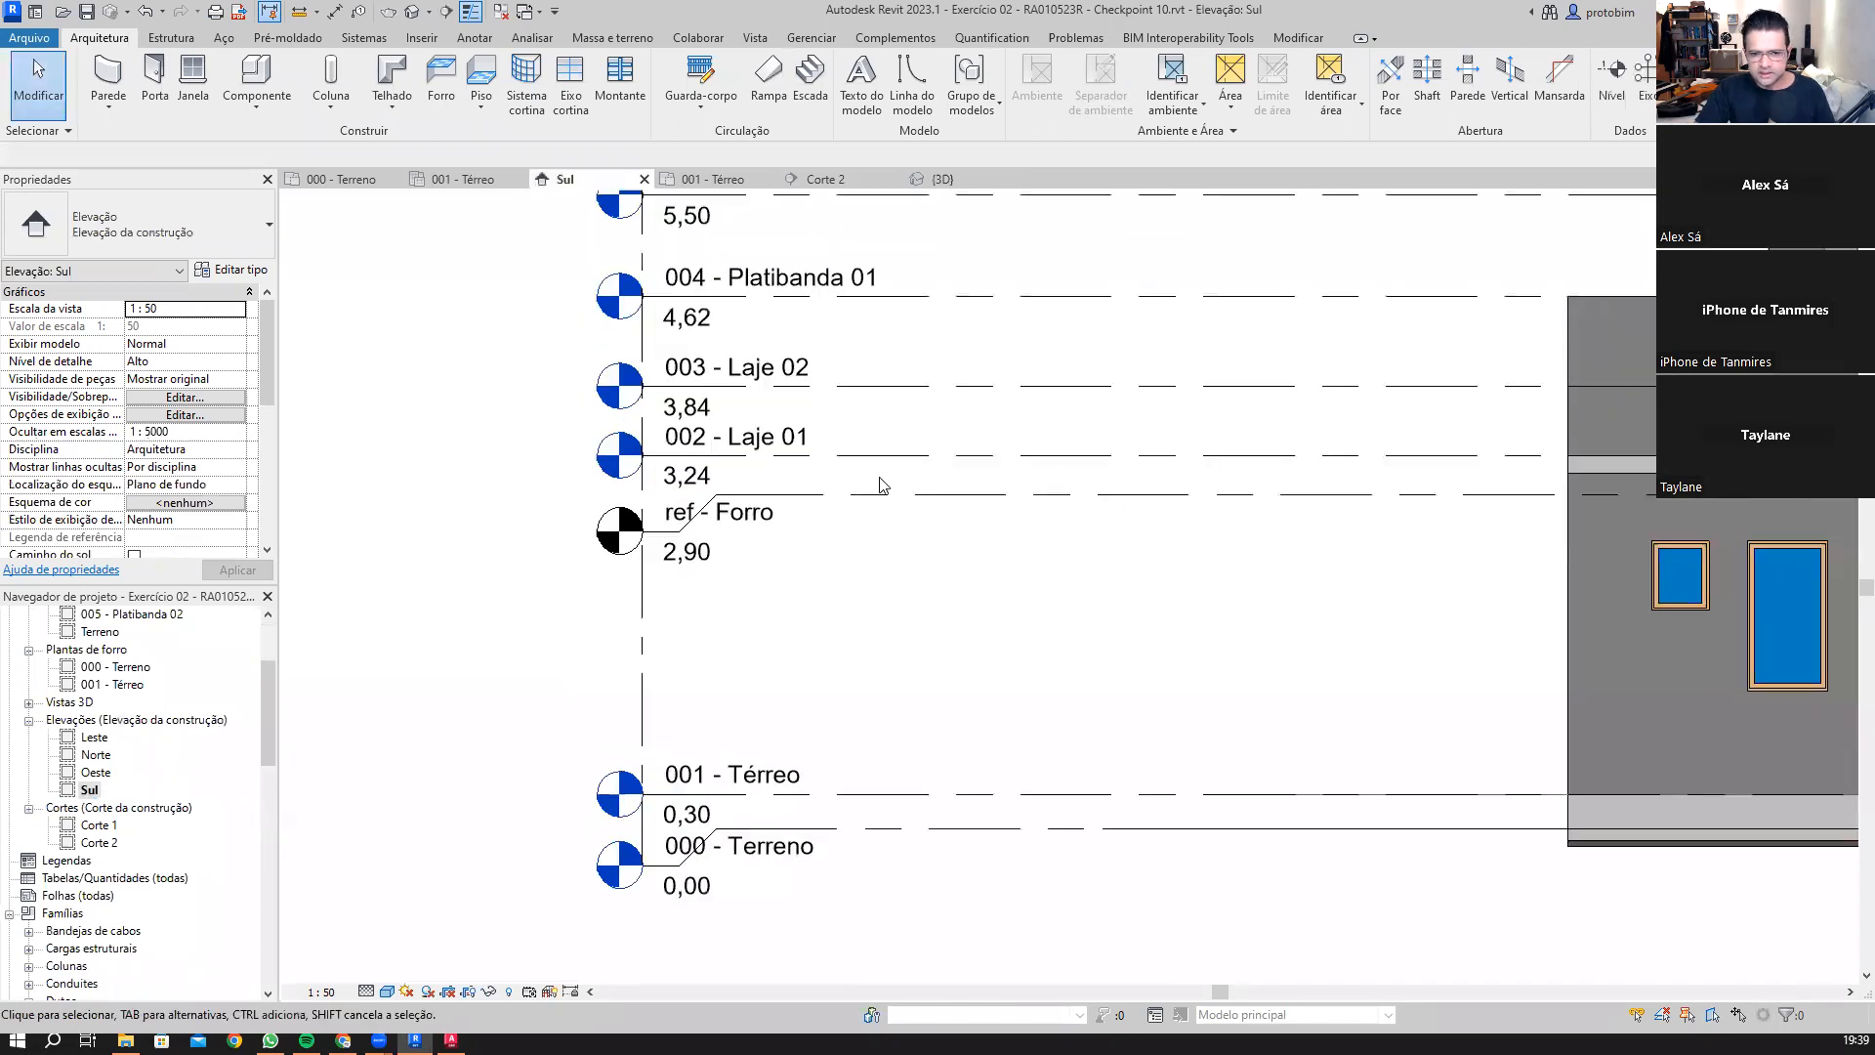
pyautogui.click(879, 504)
pyautogui.click(753, 716)
pyautogui.moveTo(806, 698); pyautogui.dragTo(741, 642, button='middle')
pyautogui.scroll(-1, 751, 717)
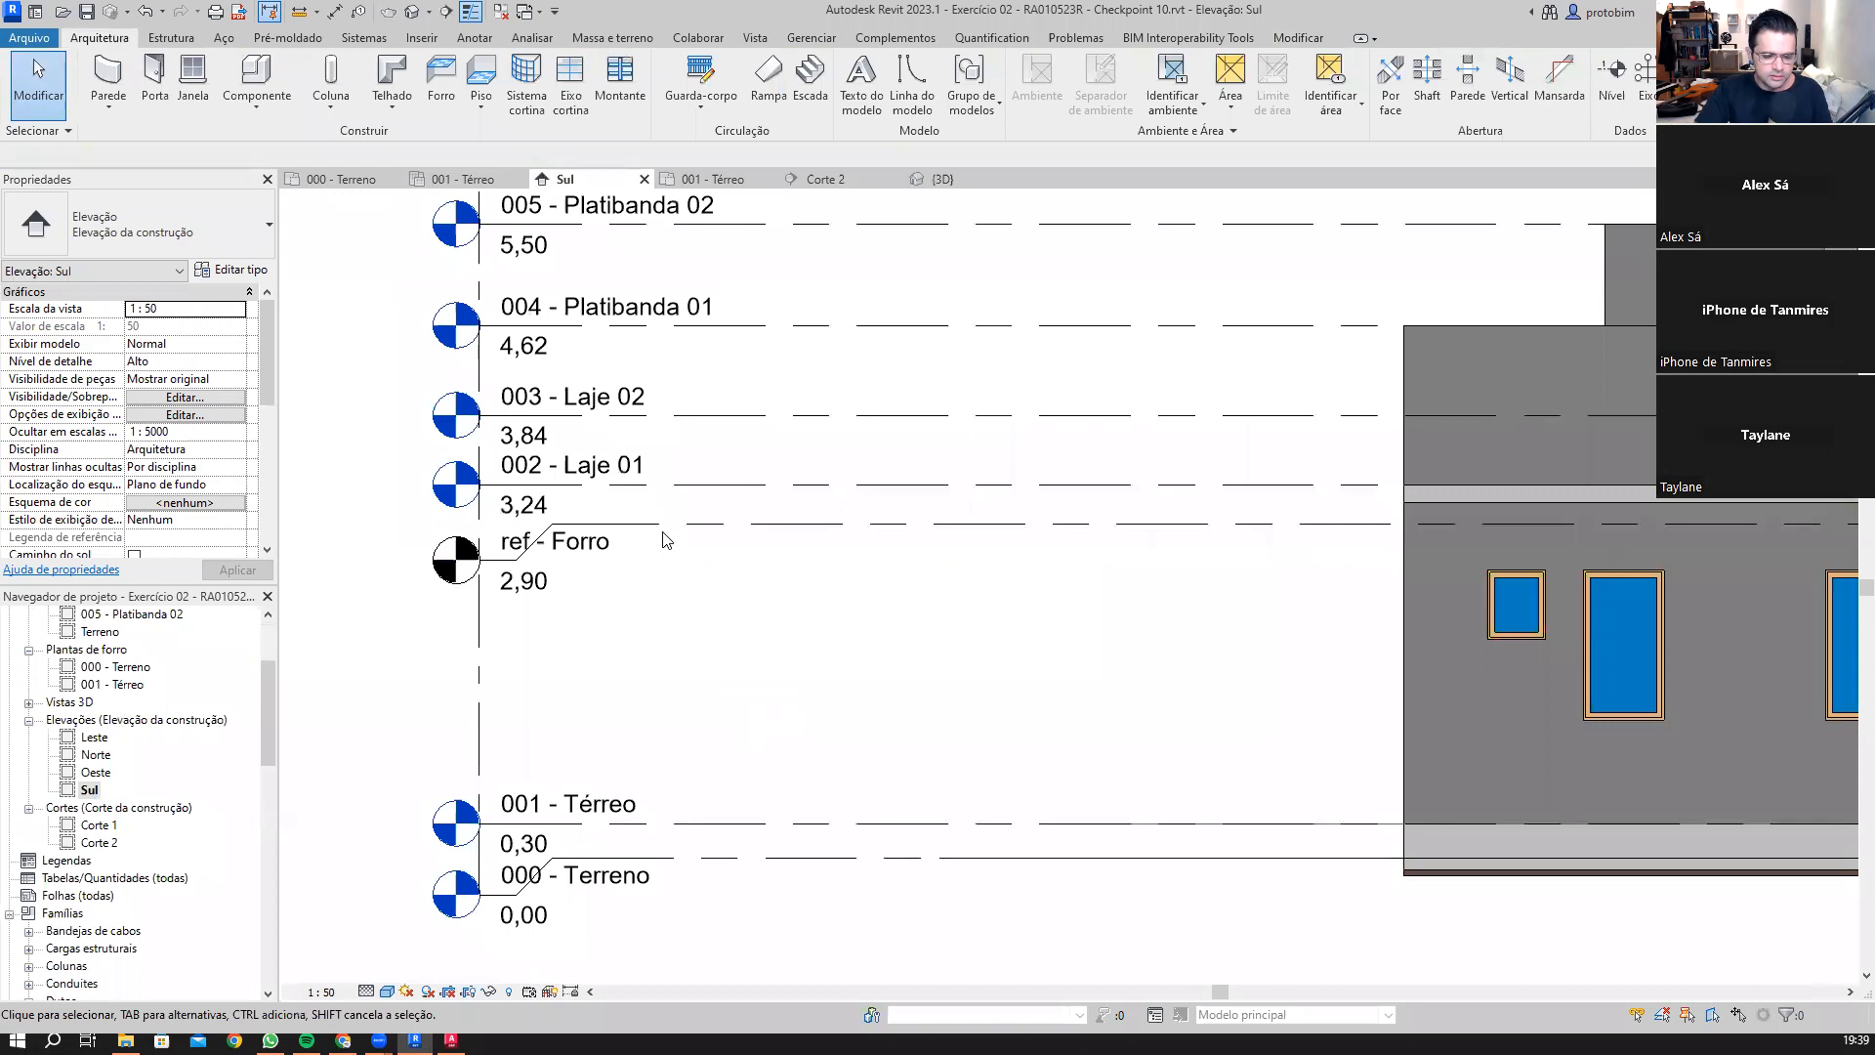
# Step: Turn off the Criar vista da planta option in the Level tool and leave the command without placing a level
pyautogui.press('l')
pyautogui.press('l')
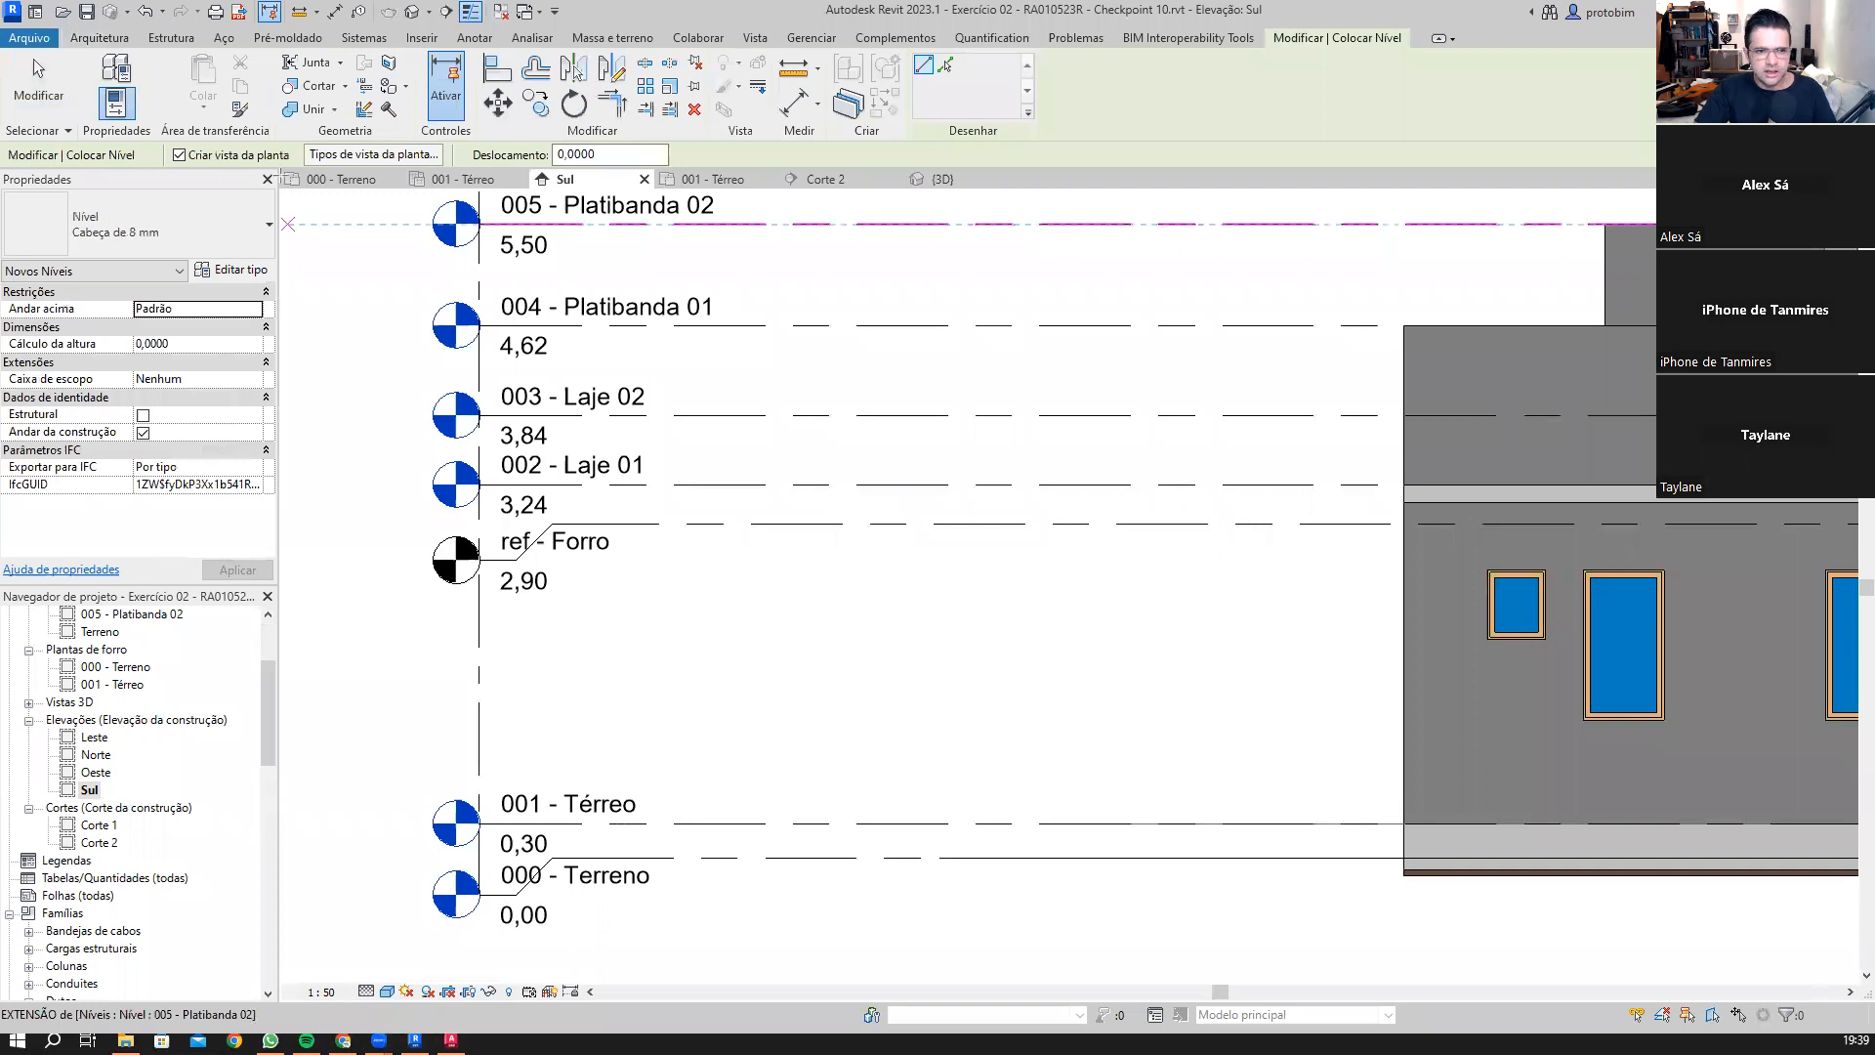
pyautogui.moveTo(164, 134); pyautogui.dragTo(284, 187)
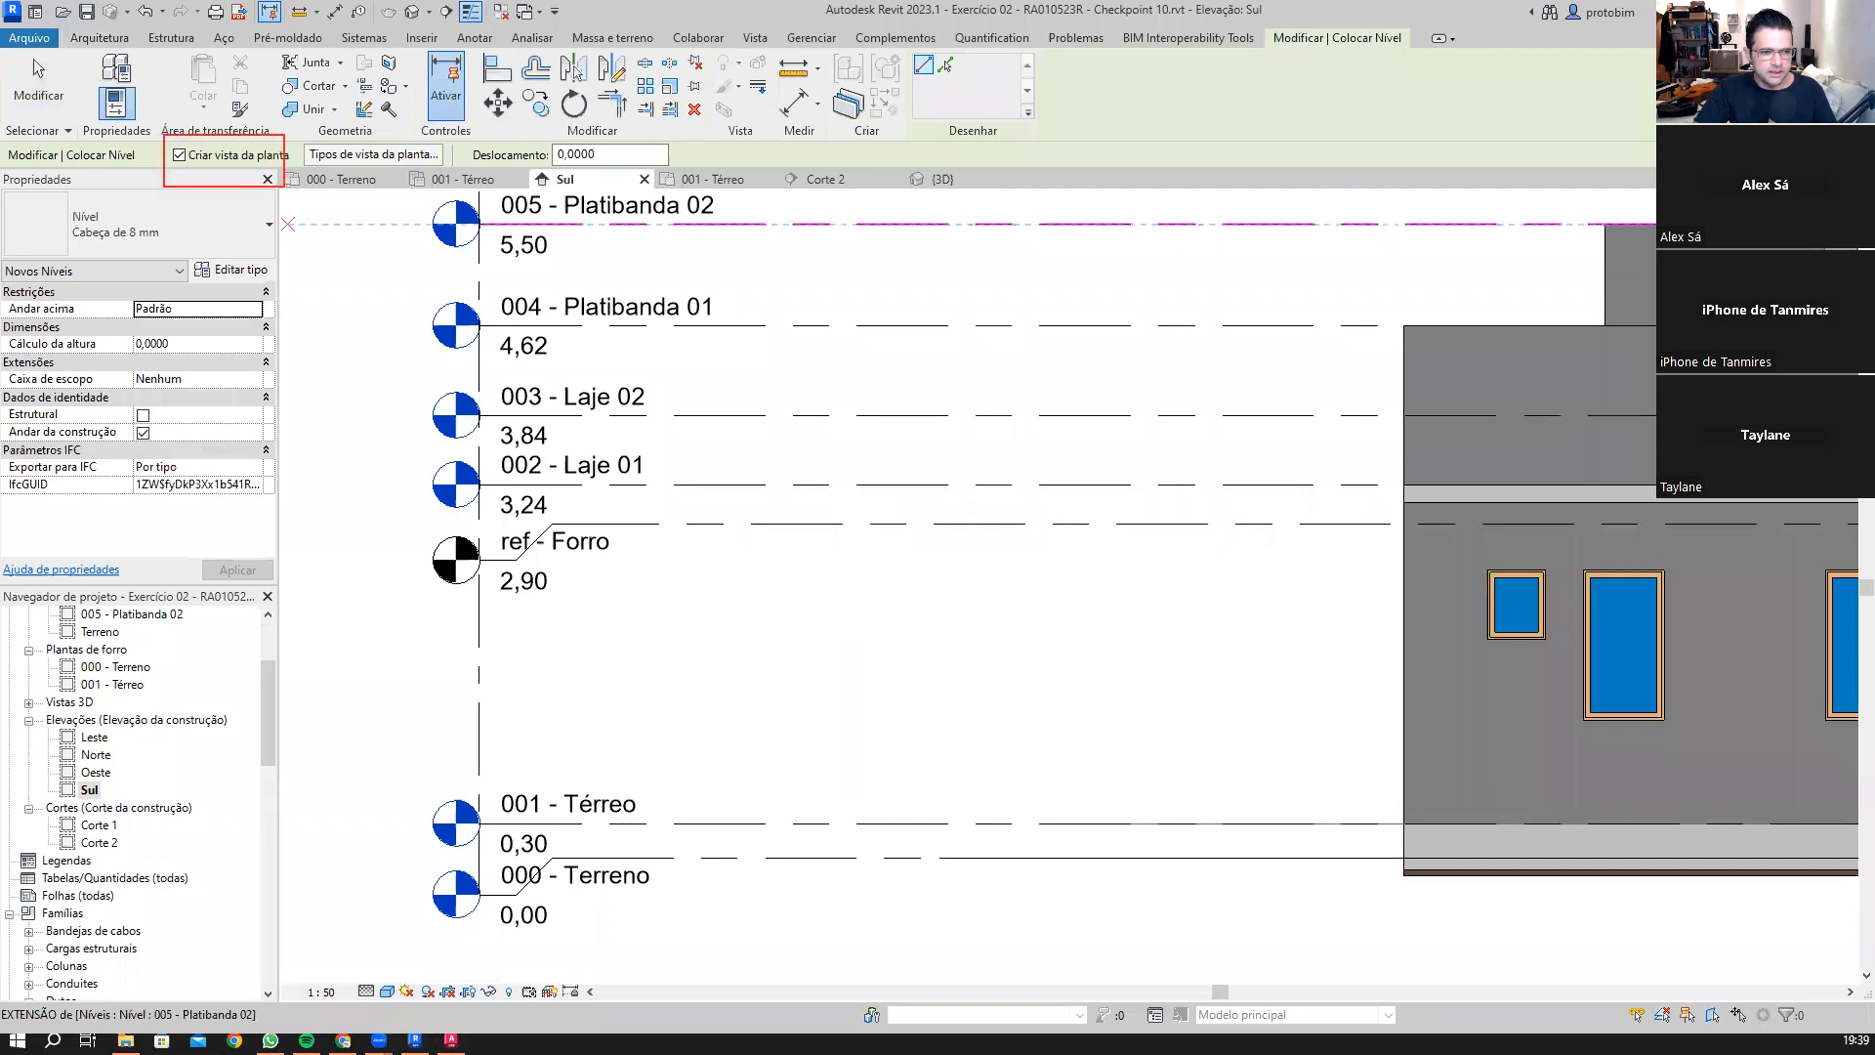
pyautogui.click(179, 154)
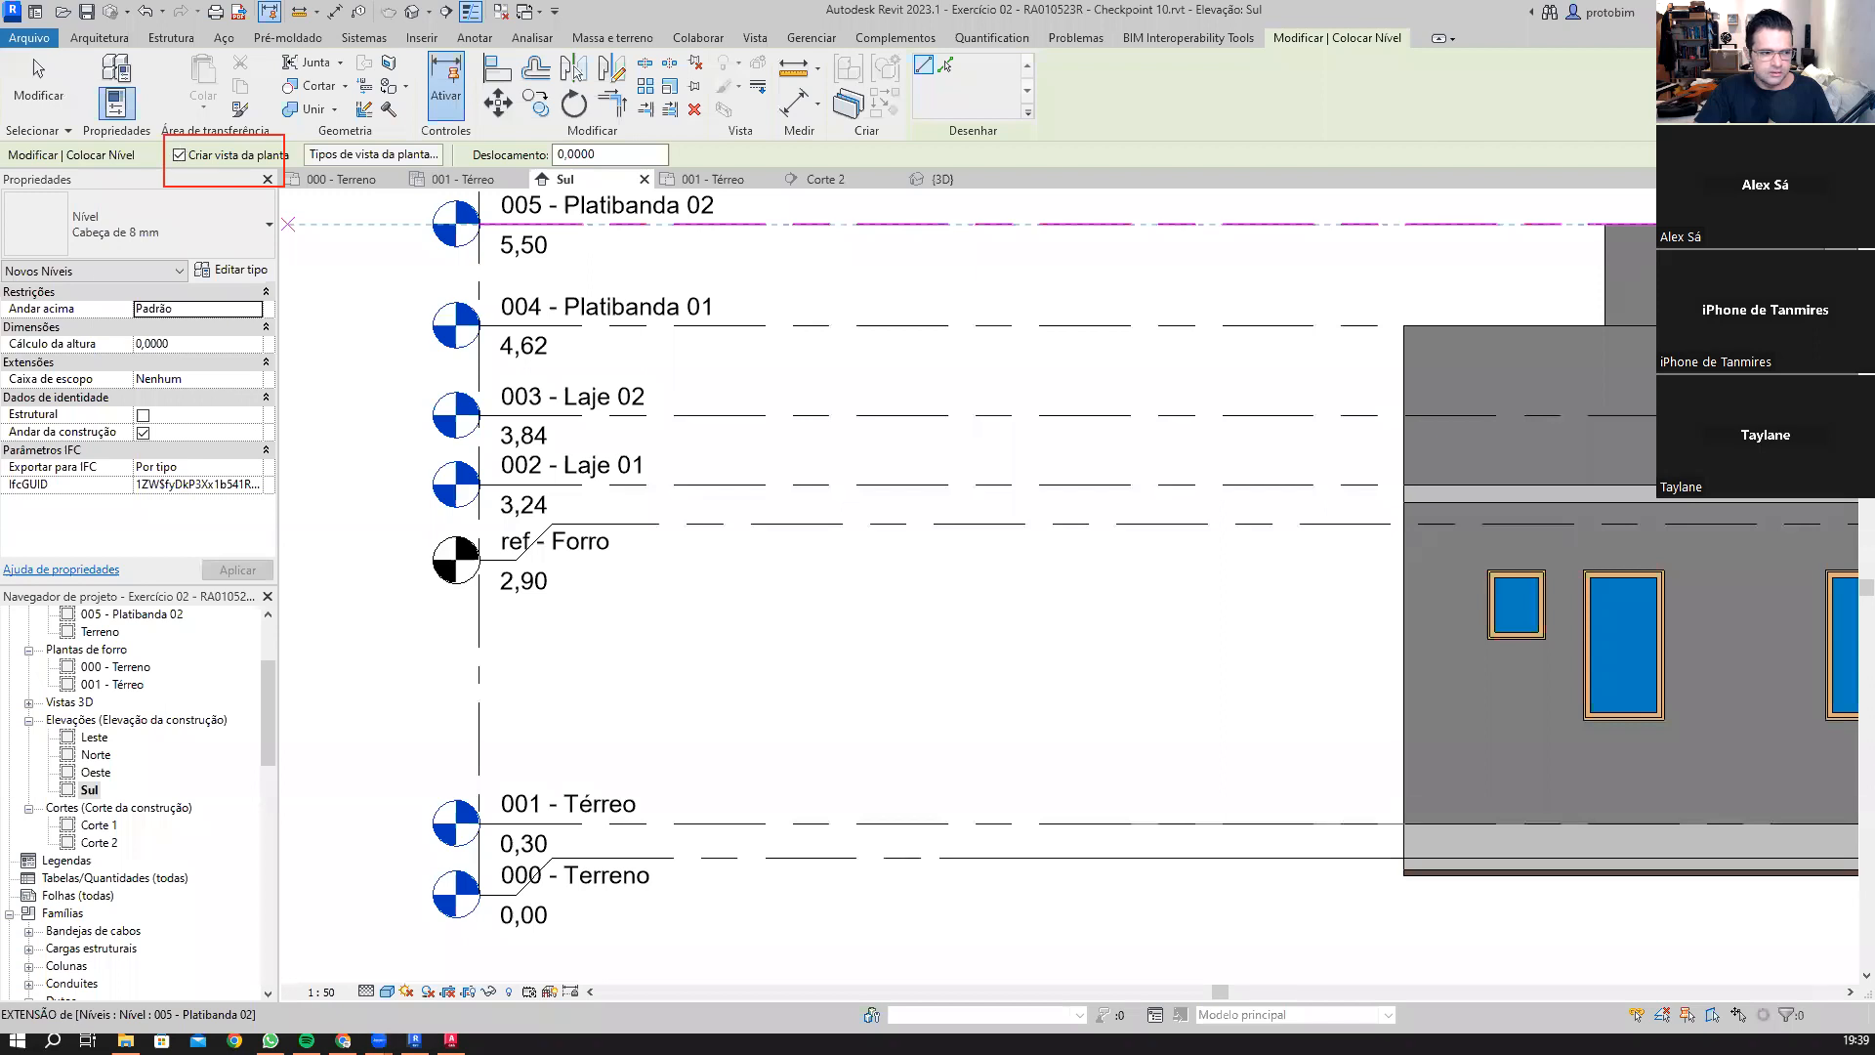
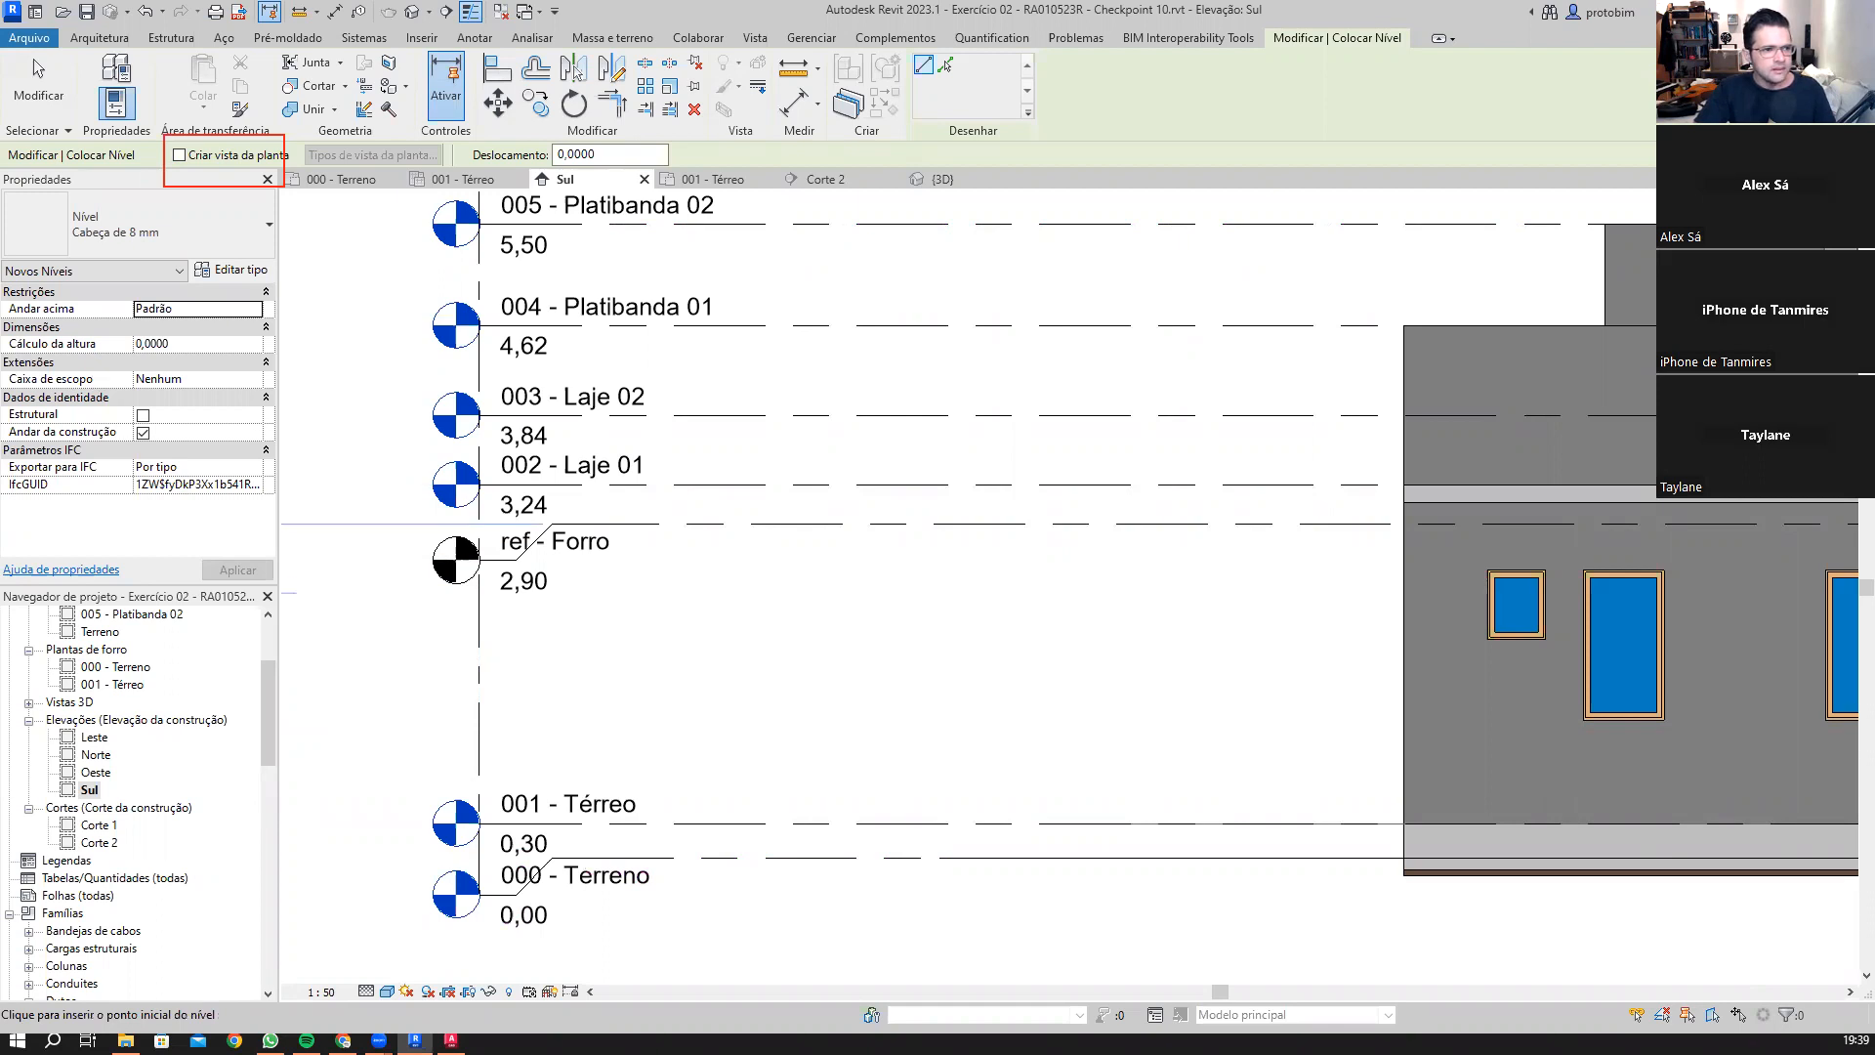
pyautogui.scroll(-2, 519, 669)
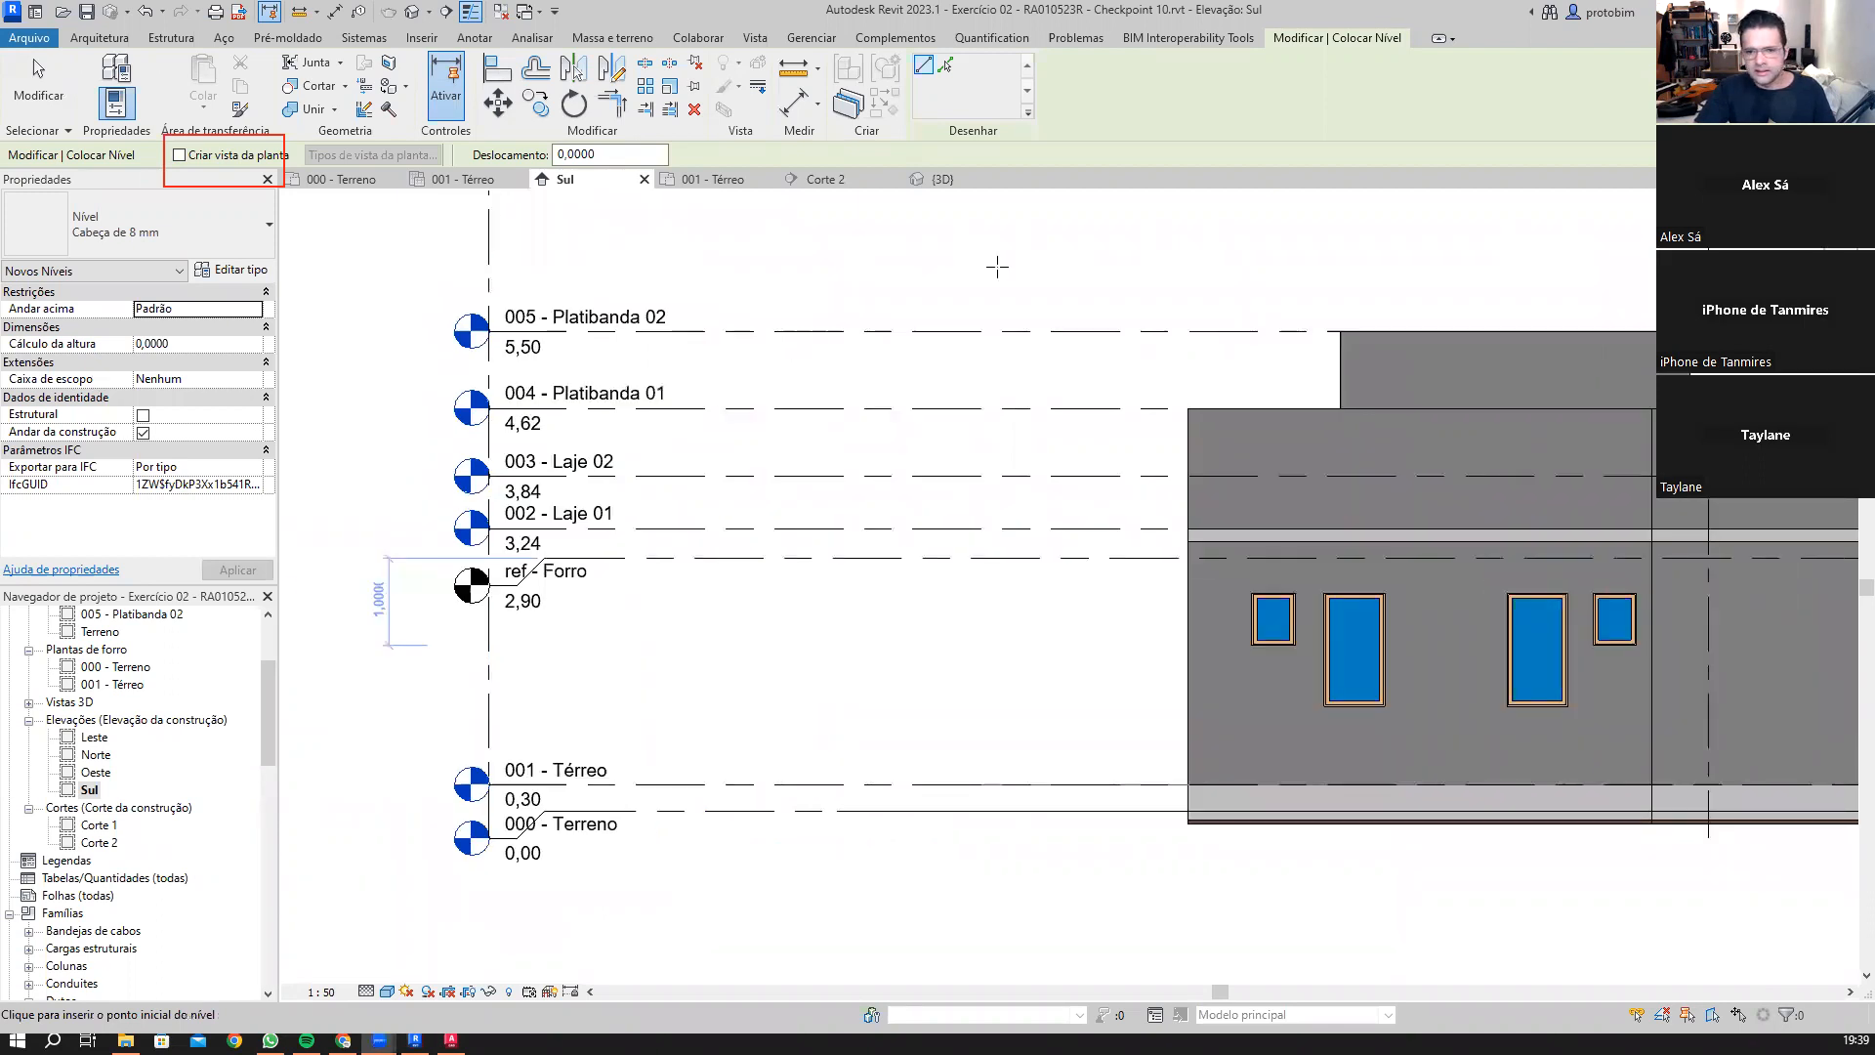
pyautogui.scroll(-2, 743, 390)
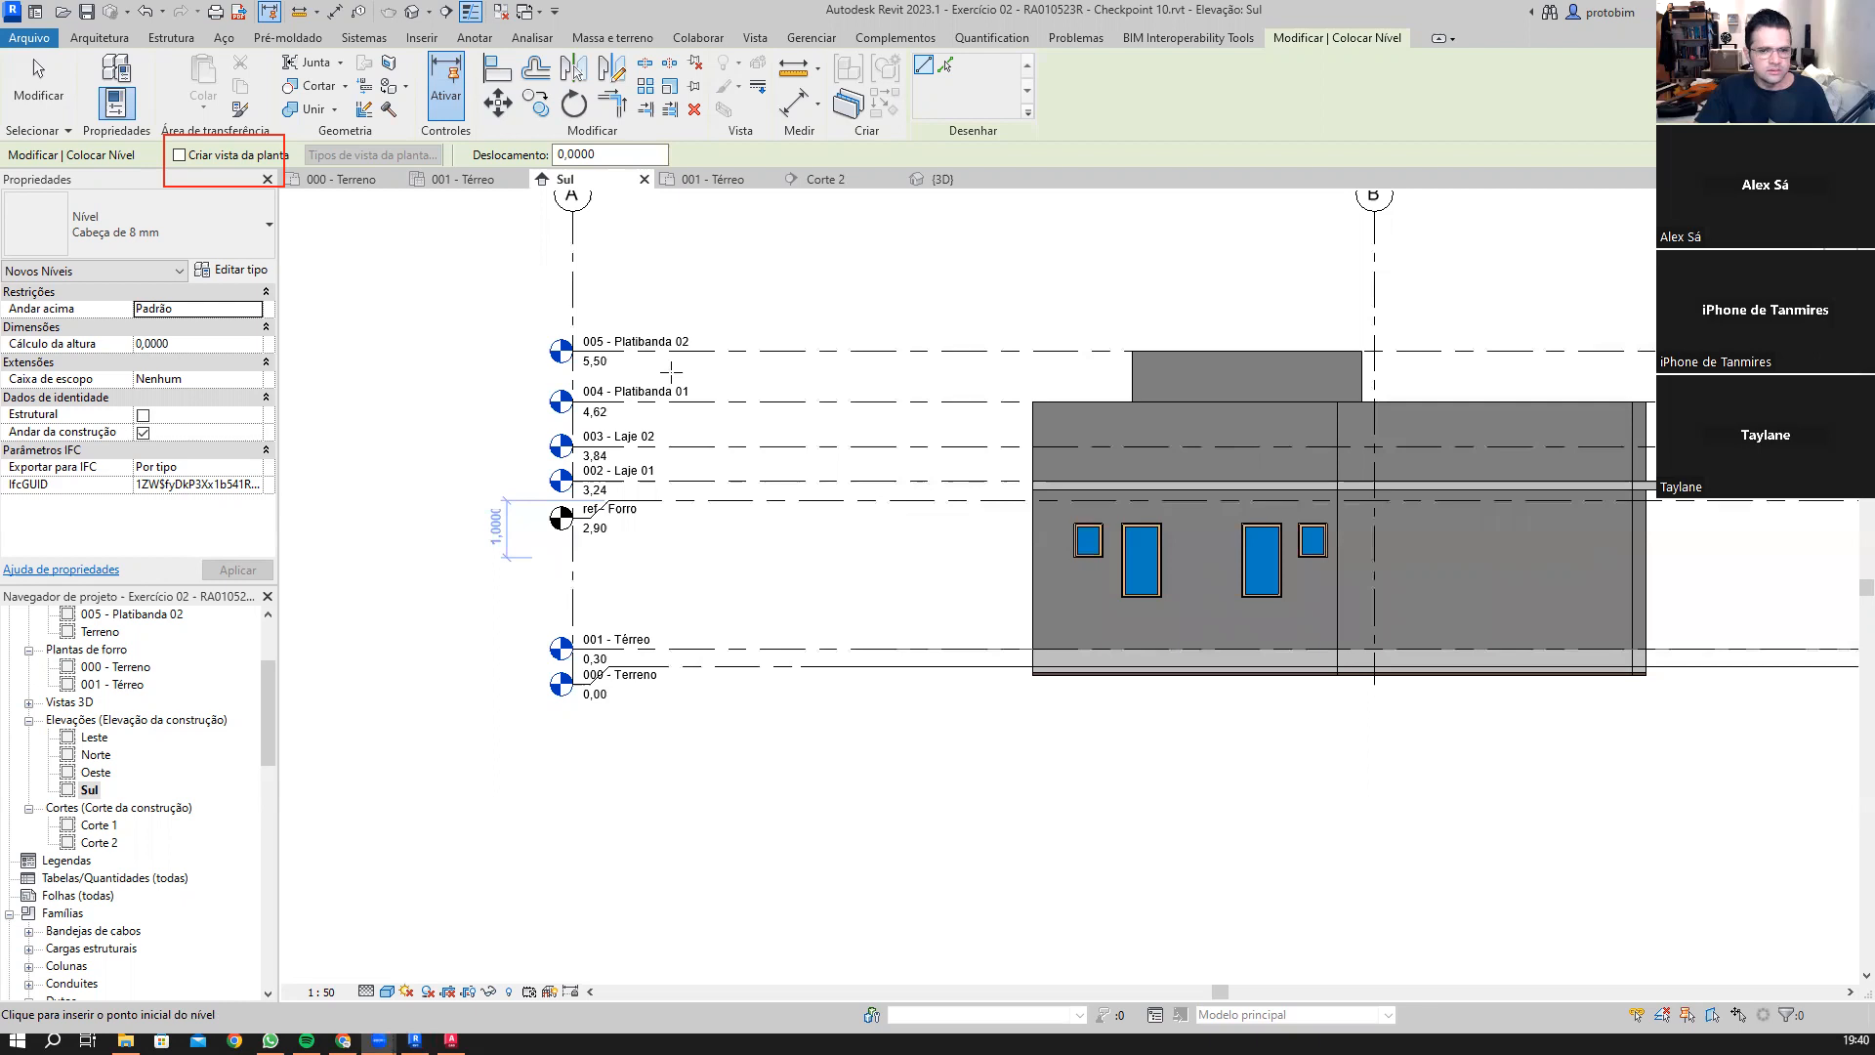
pyautogui.press('Escape')
pyautogui.press('Escape')
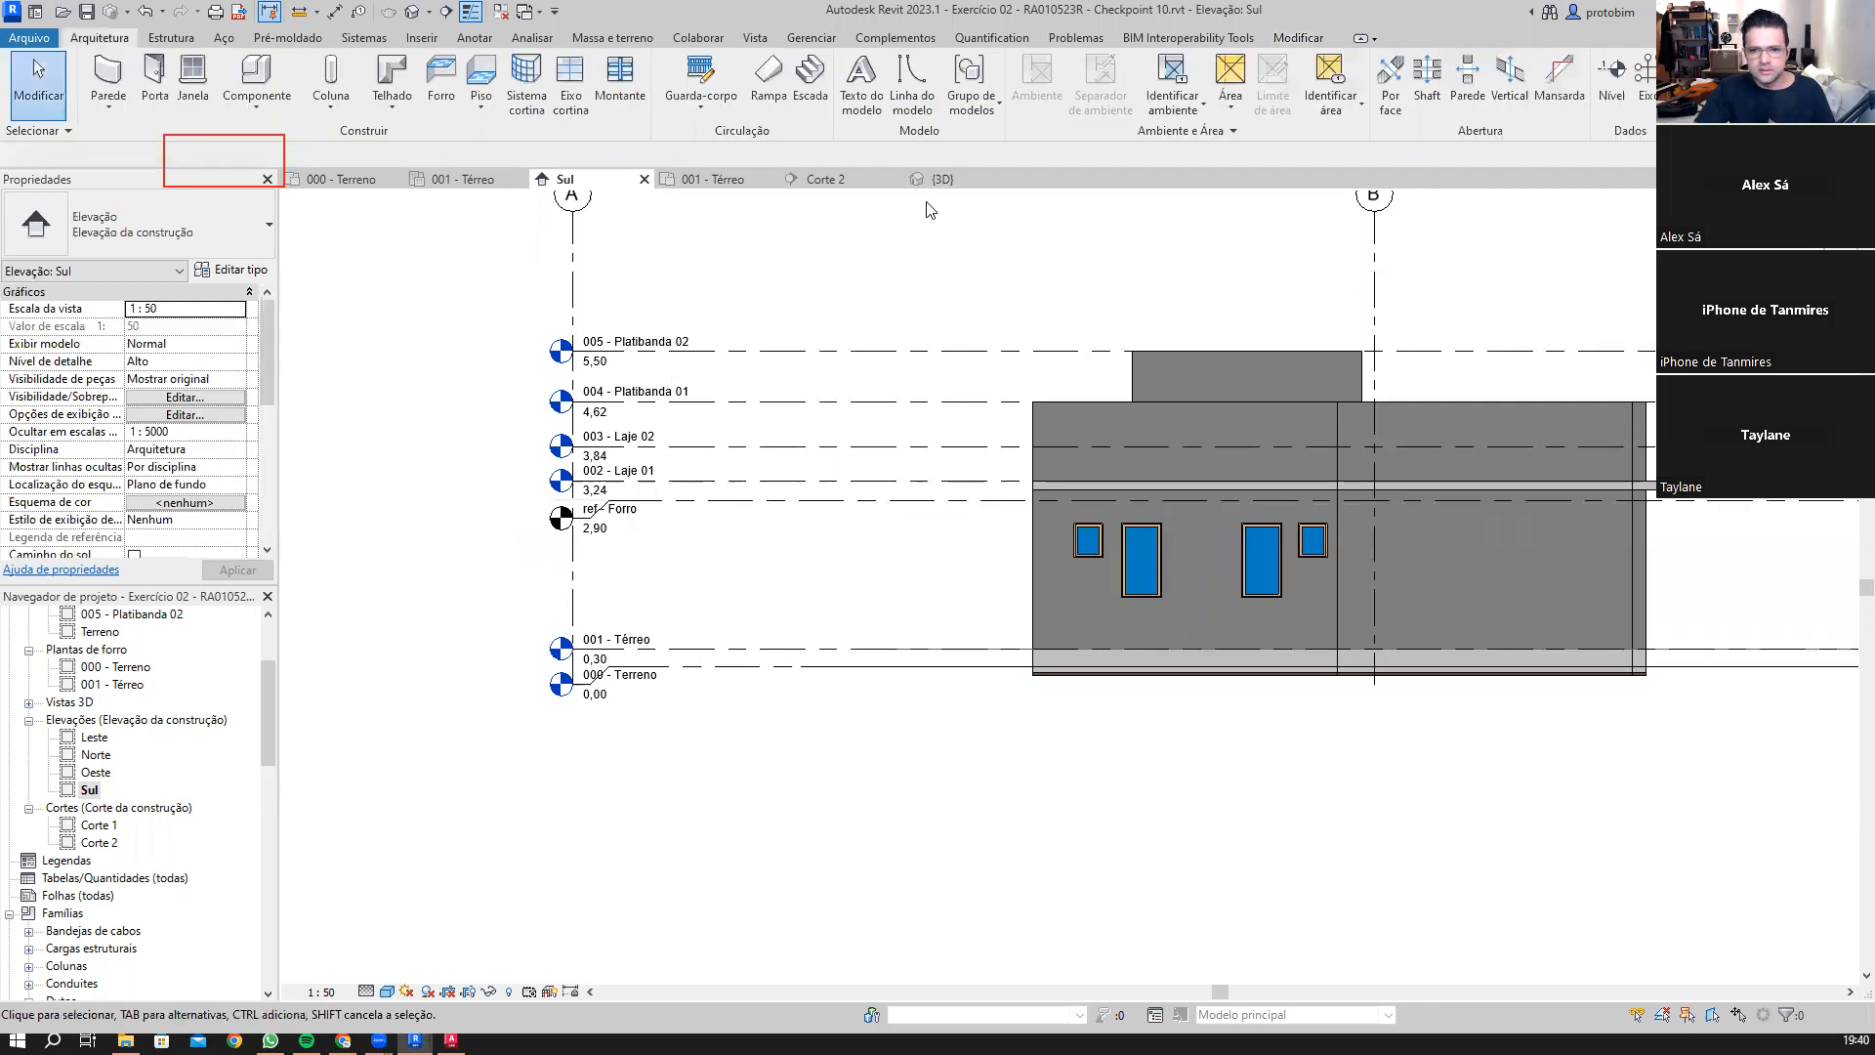
# Step: Return to the 3D view and examine the gap between the raised perimeter strip and the lower ceiling
pyautogui.click(940, 179)
pyautogui.scroll(-2, 593, 453)
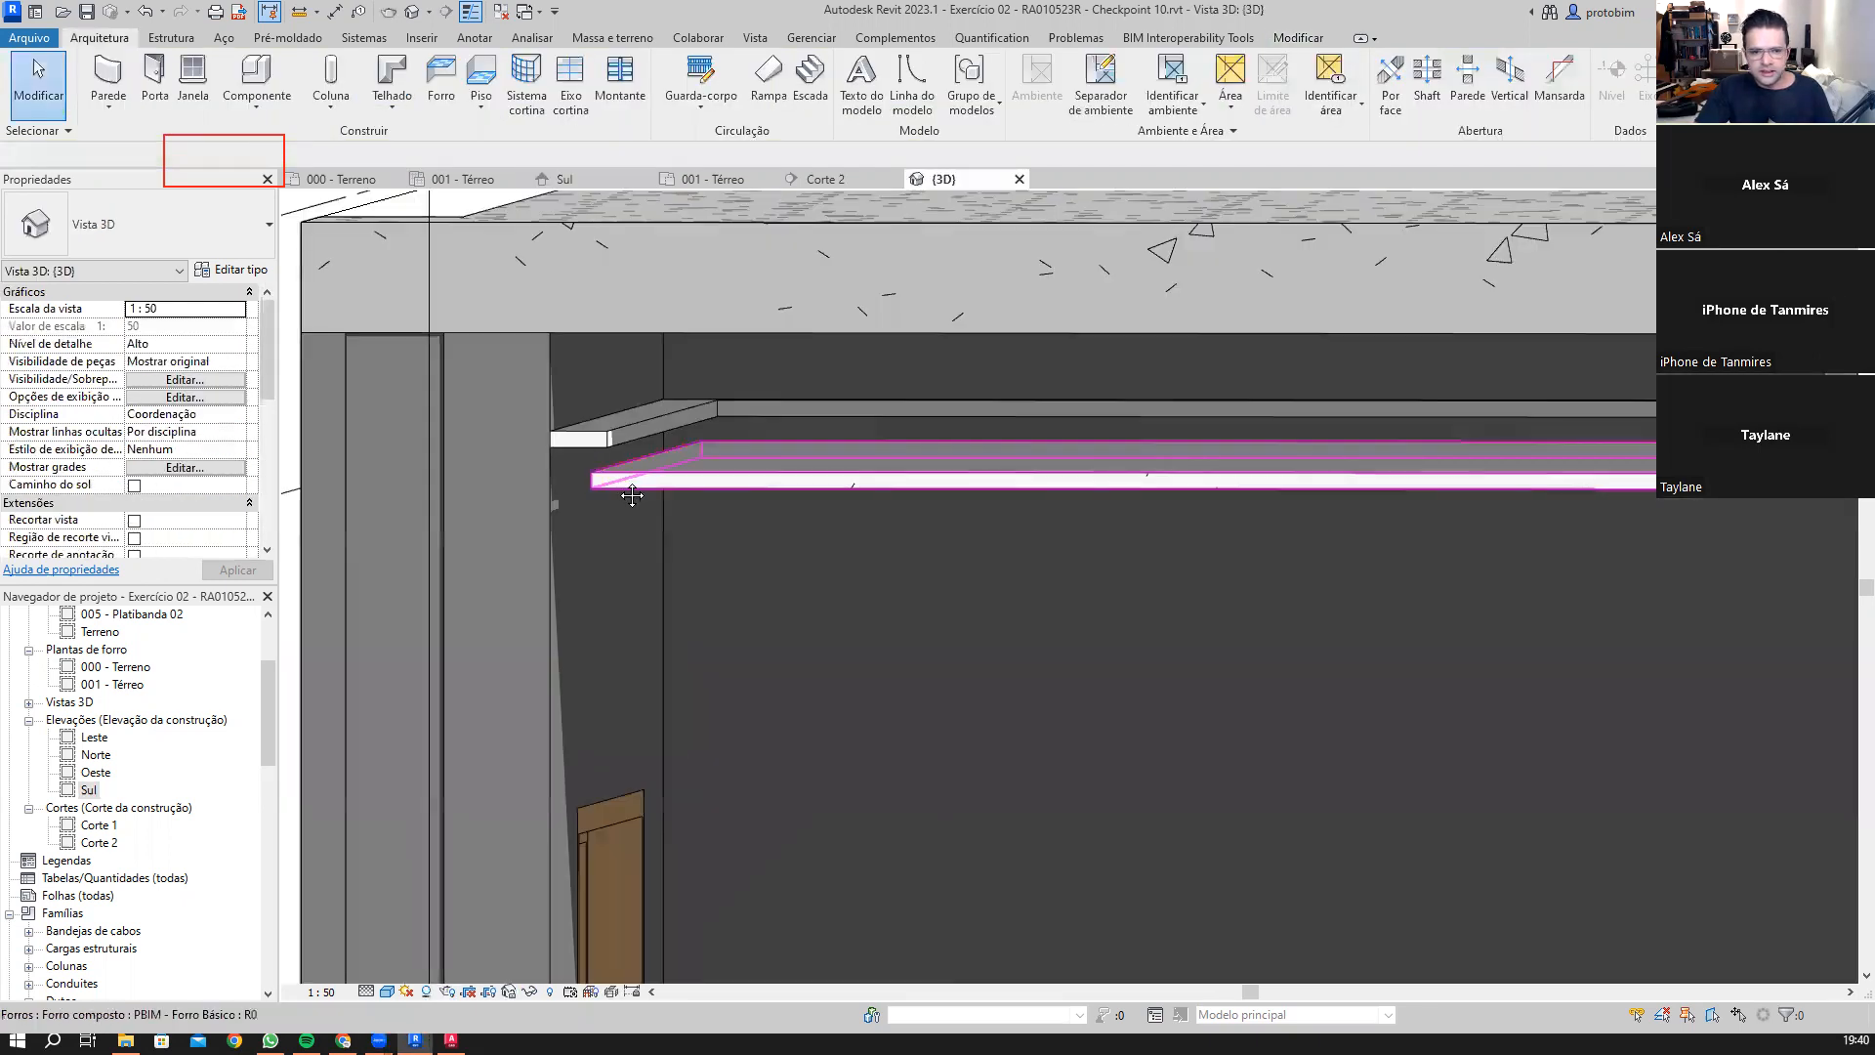
pyautogui.scroll(2, 621, 449)
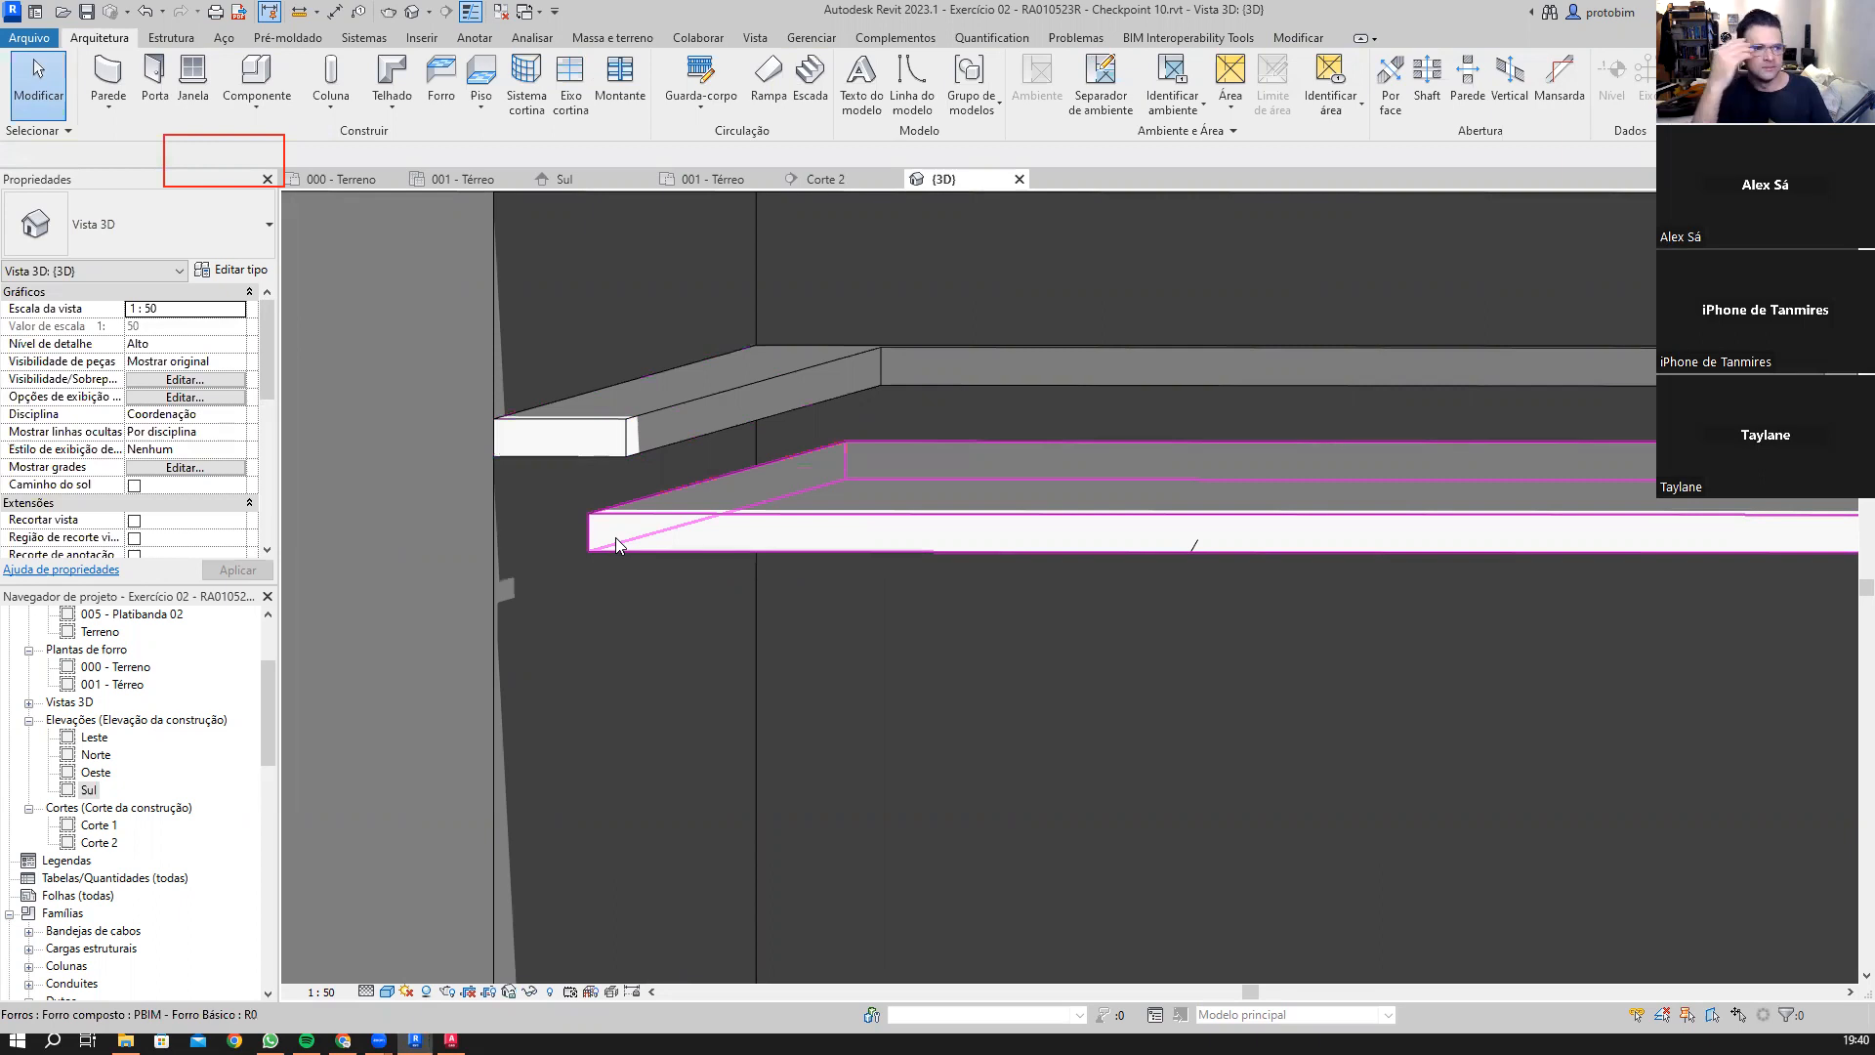
# Step: In the 001 - Térreo ceiling plan, duplicate the ceiling type PBIM - Forro Básico as "PBIM - Forro Básico - 0,05m"
pyautogui.scroll(3, 180, 771)
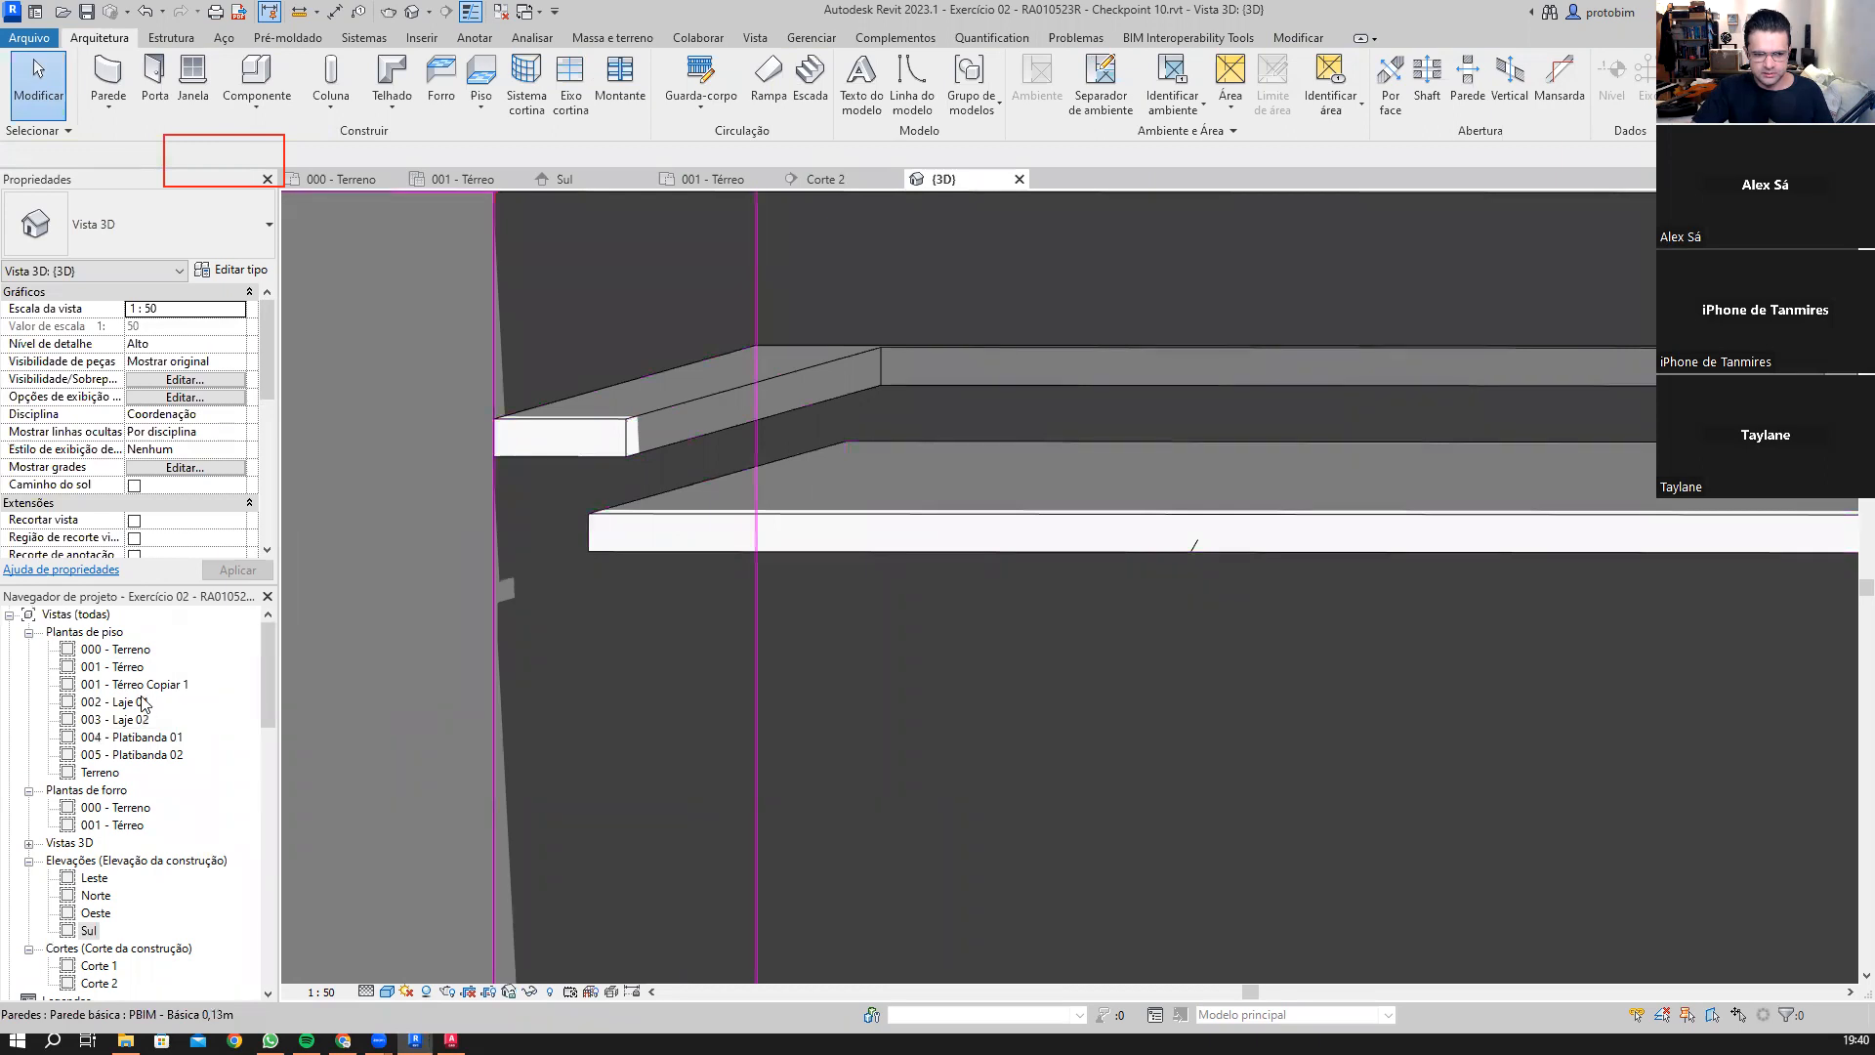
pyautogui.scroll(-1, 170, 852)
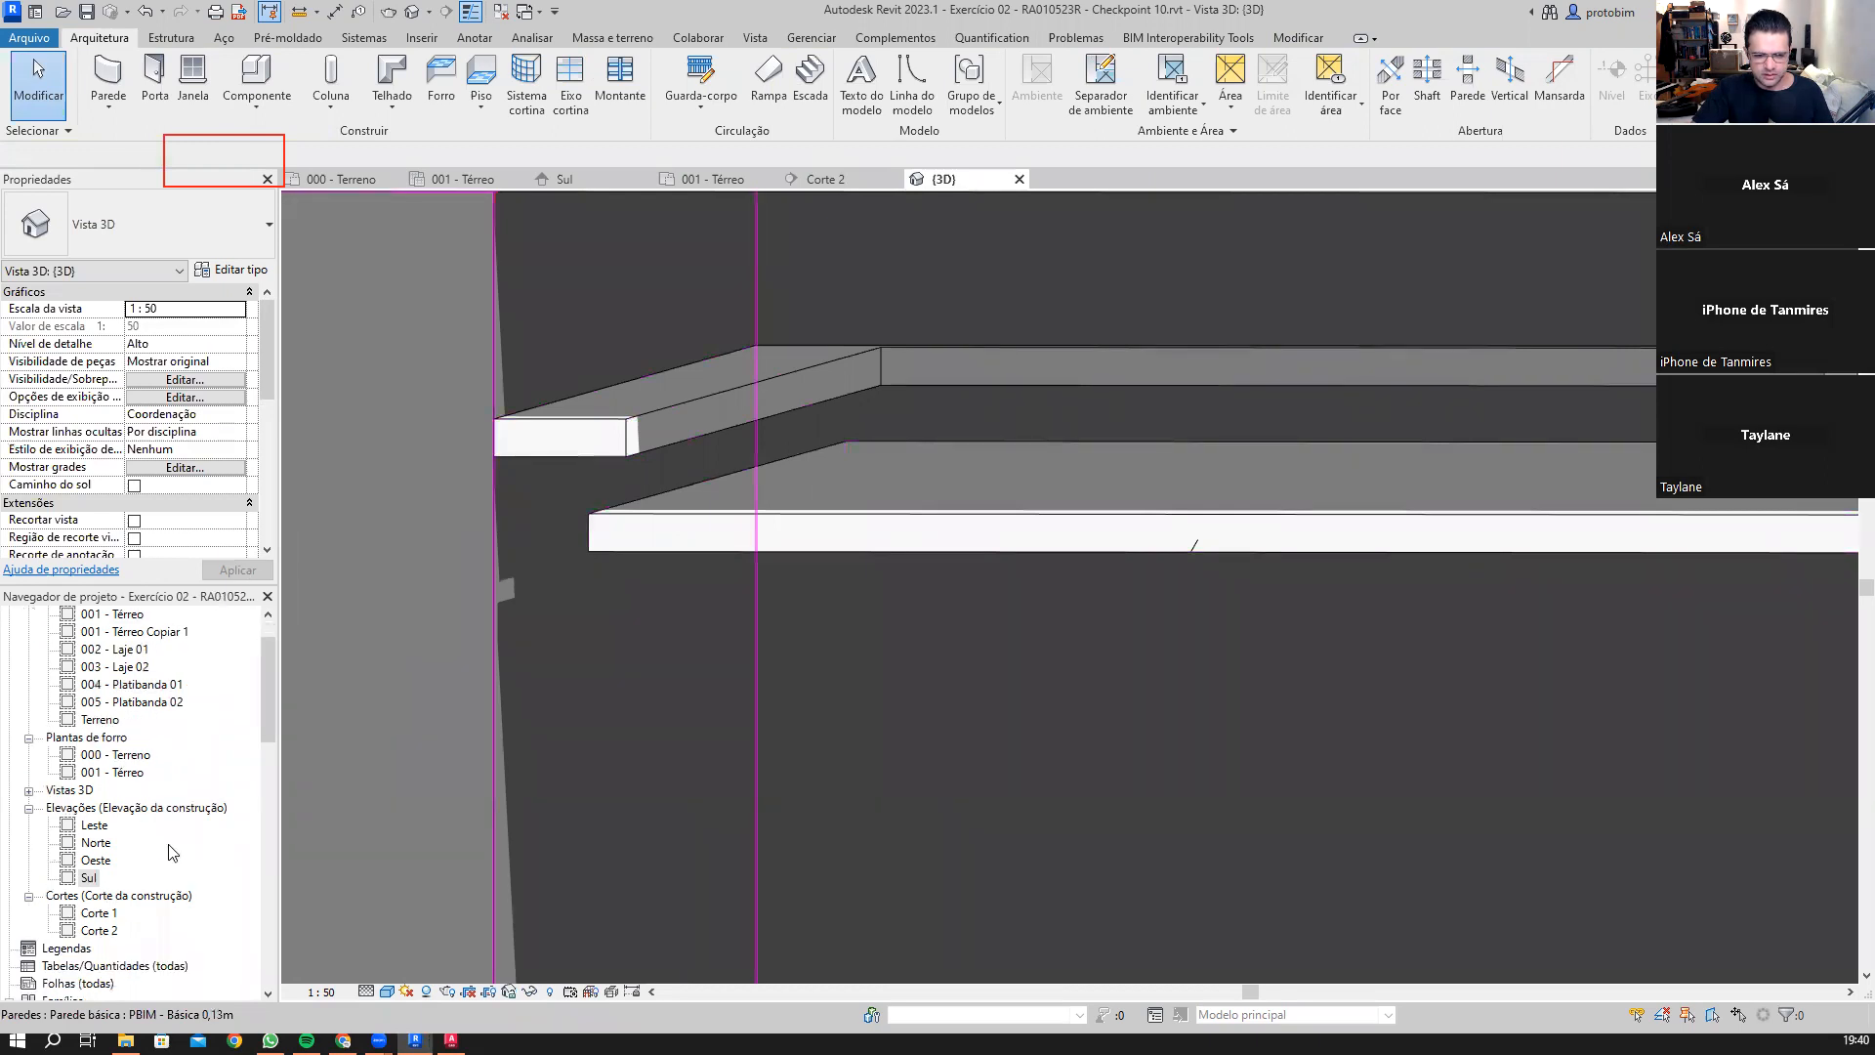
pyautogui.doubleClick(121, 773)
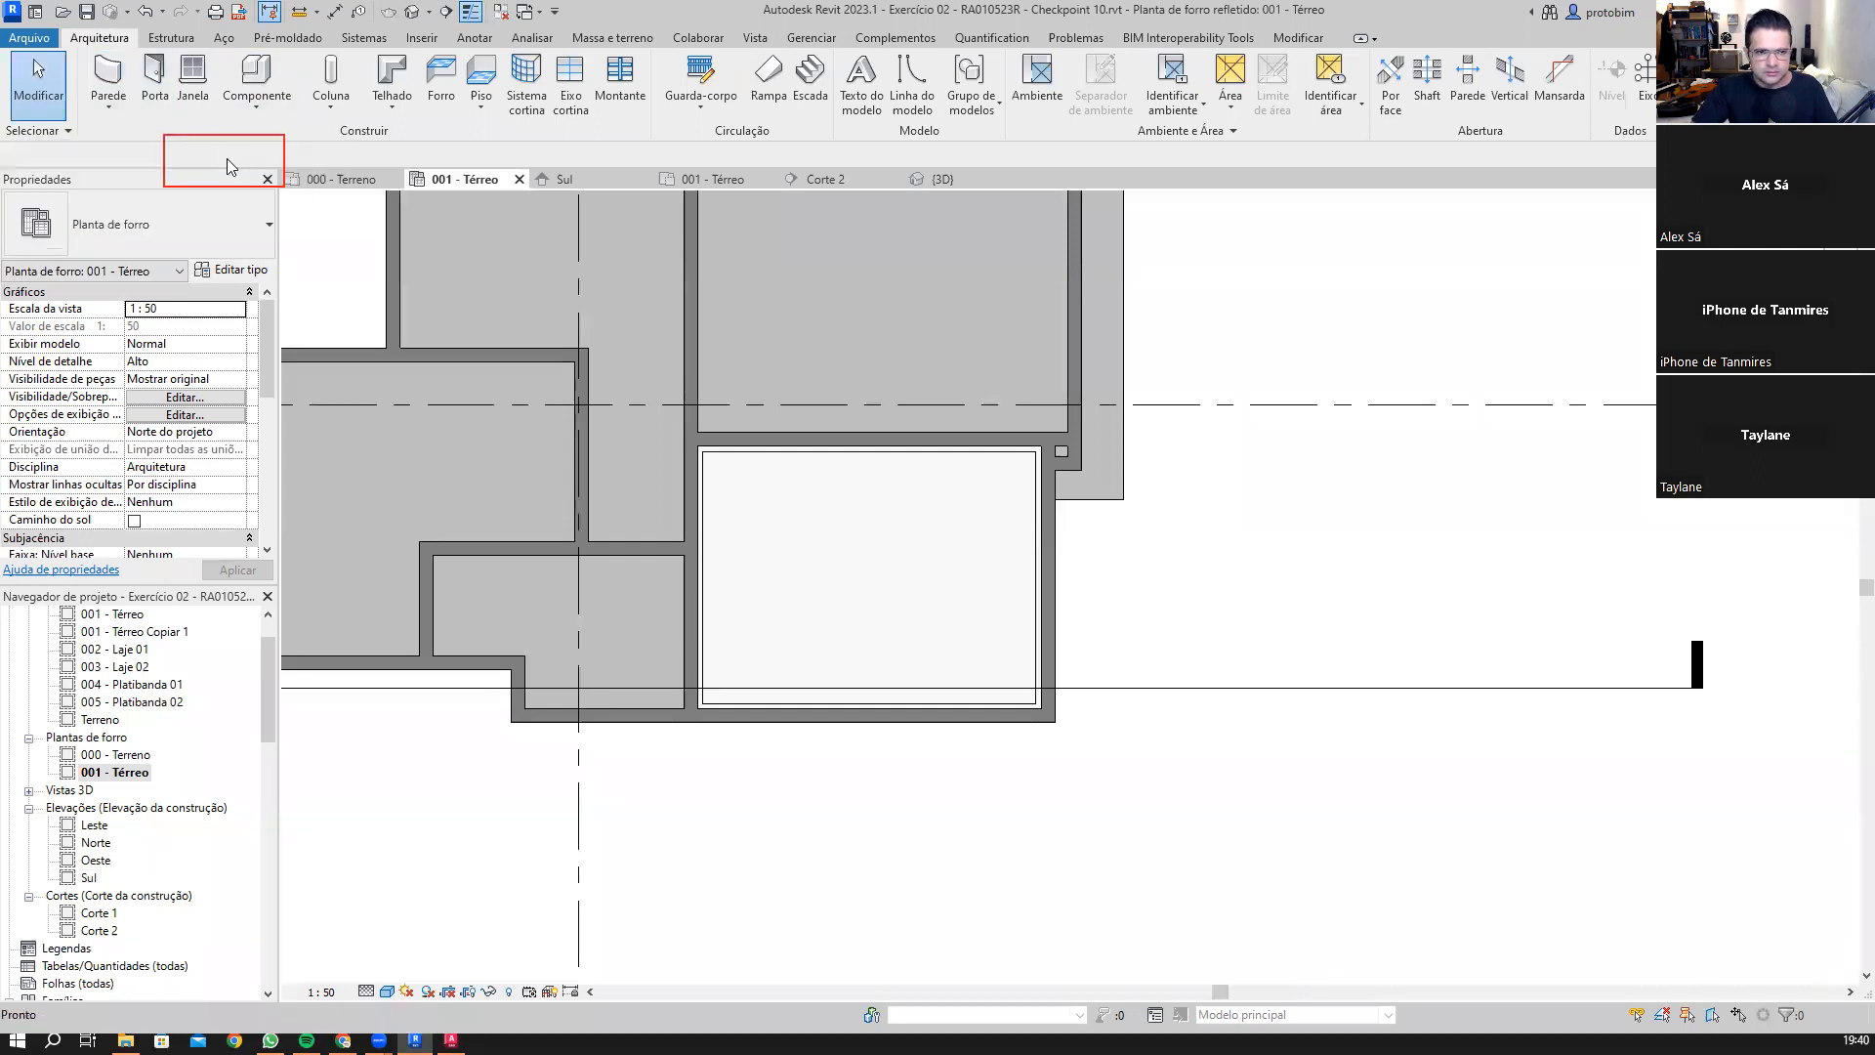
pyautogui.click(442, 83)
pyautogui.click(244, 272)
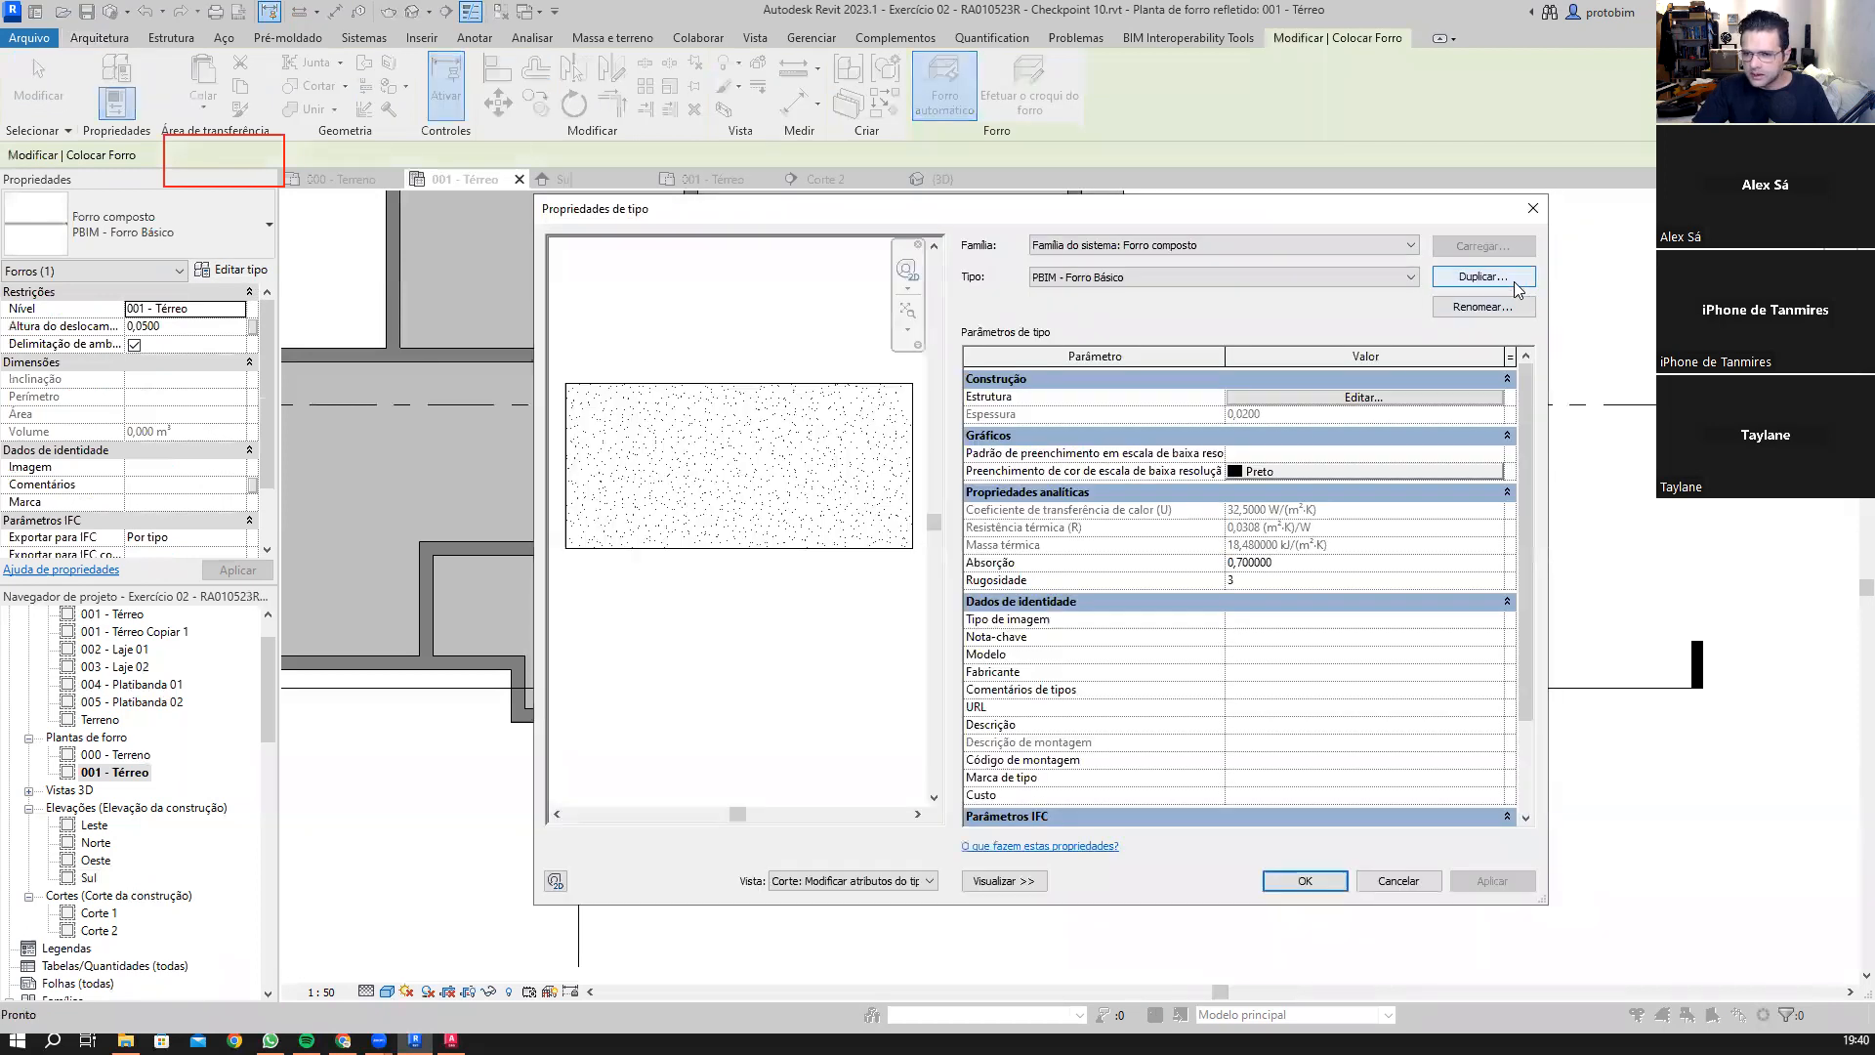
pyautogui.click(1515, 283)
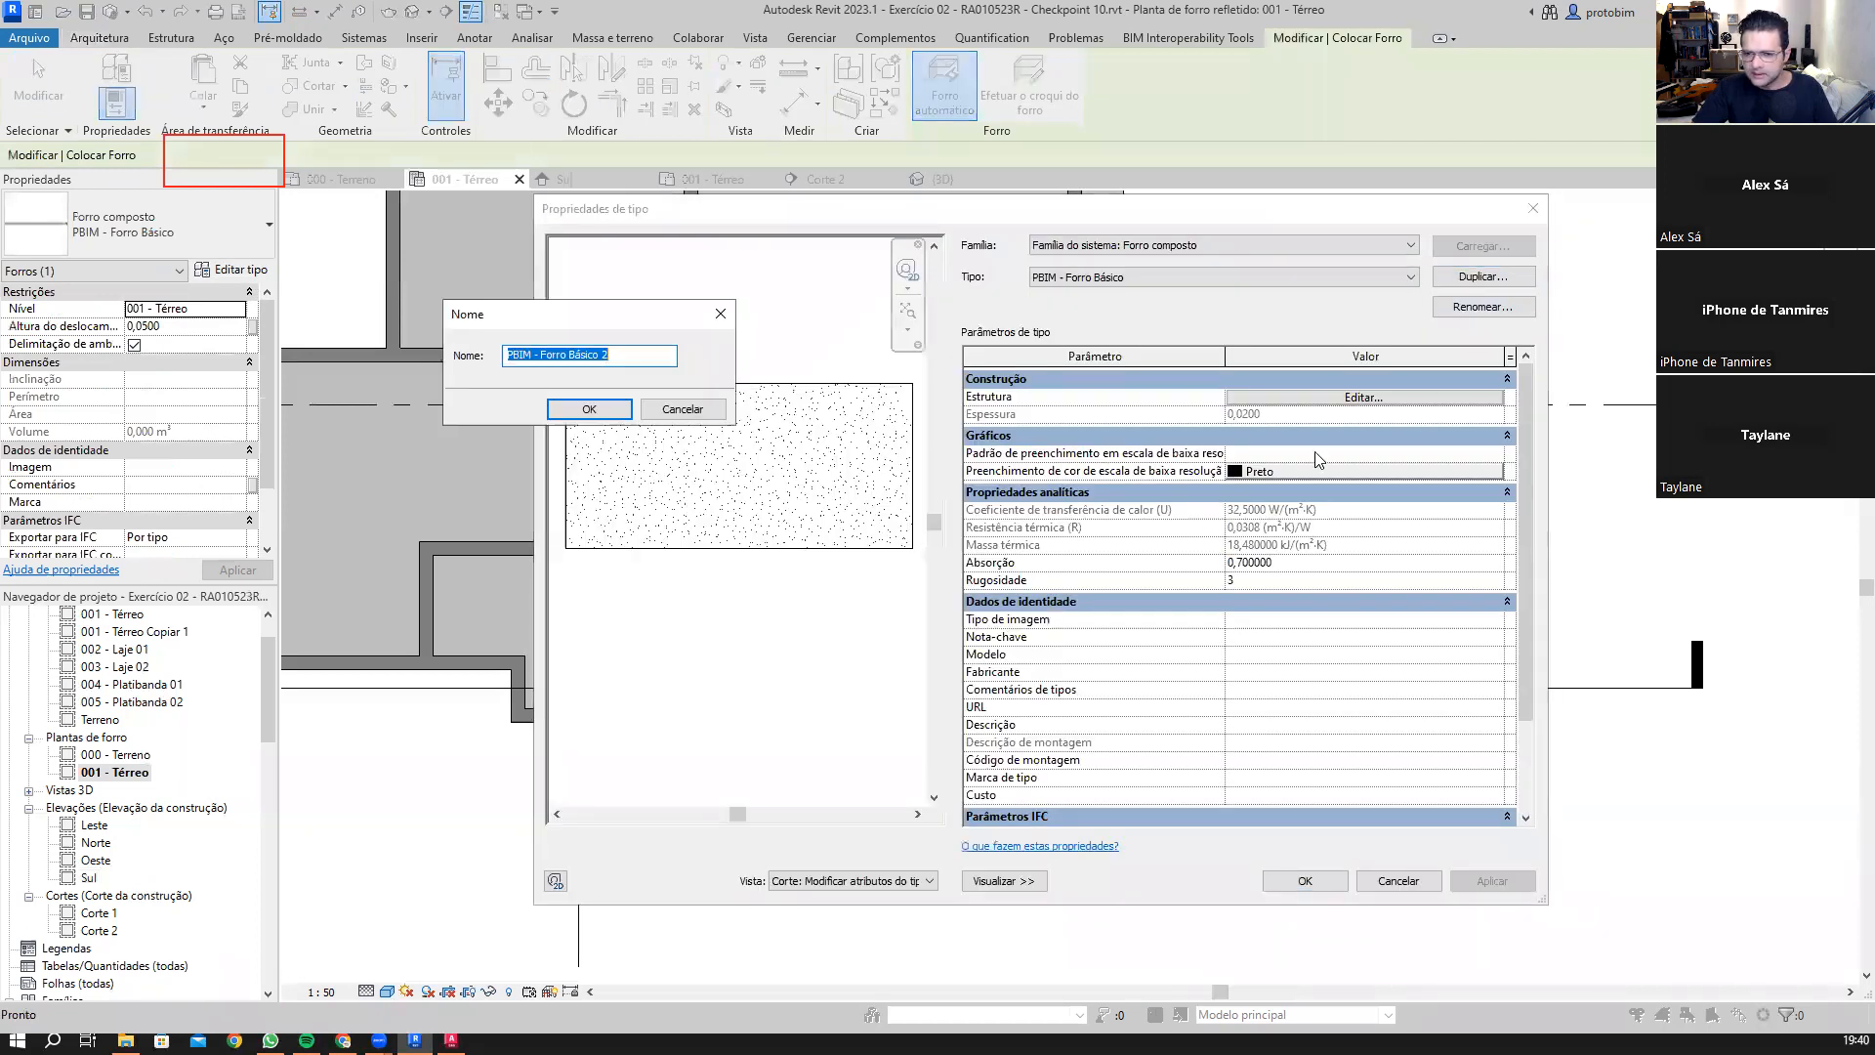
pyautogui.doubleClick(623, 358)
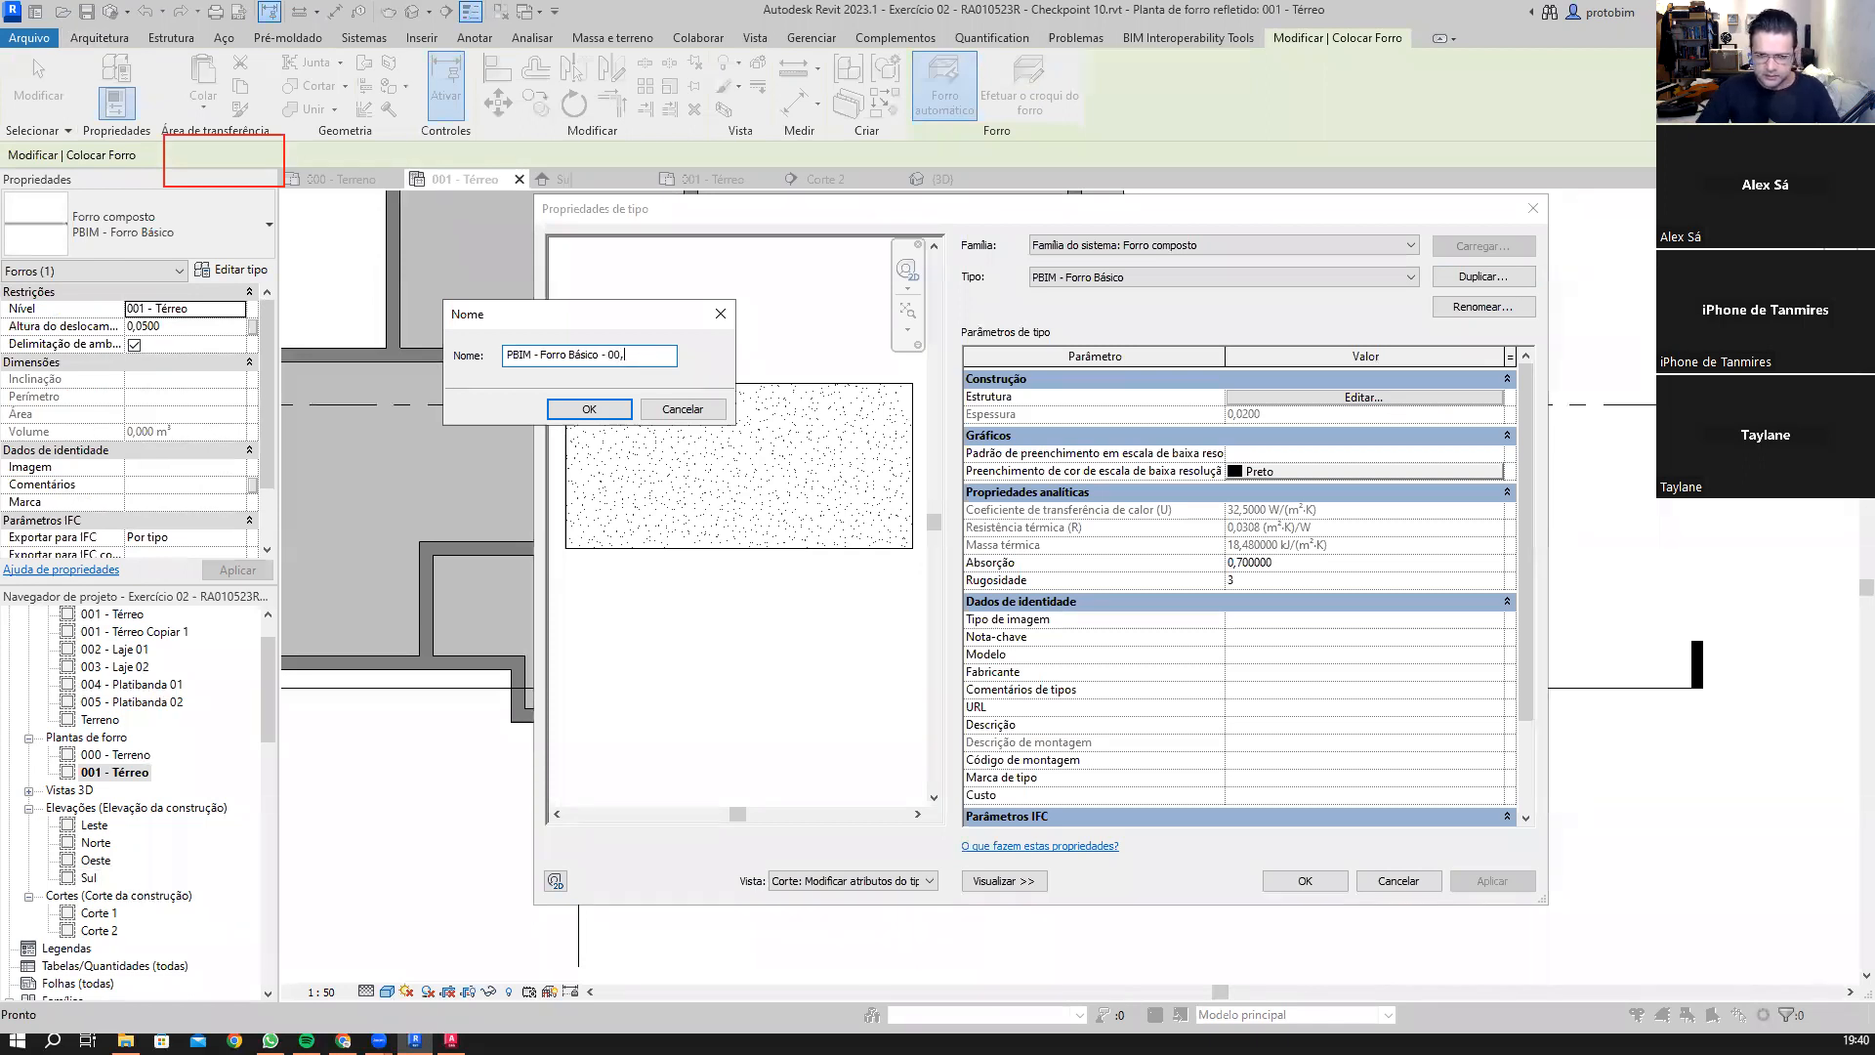
pyautogui.write('- 0,05')
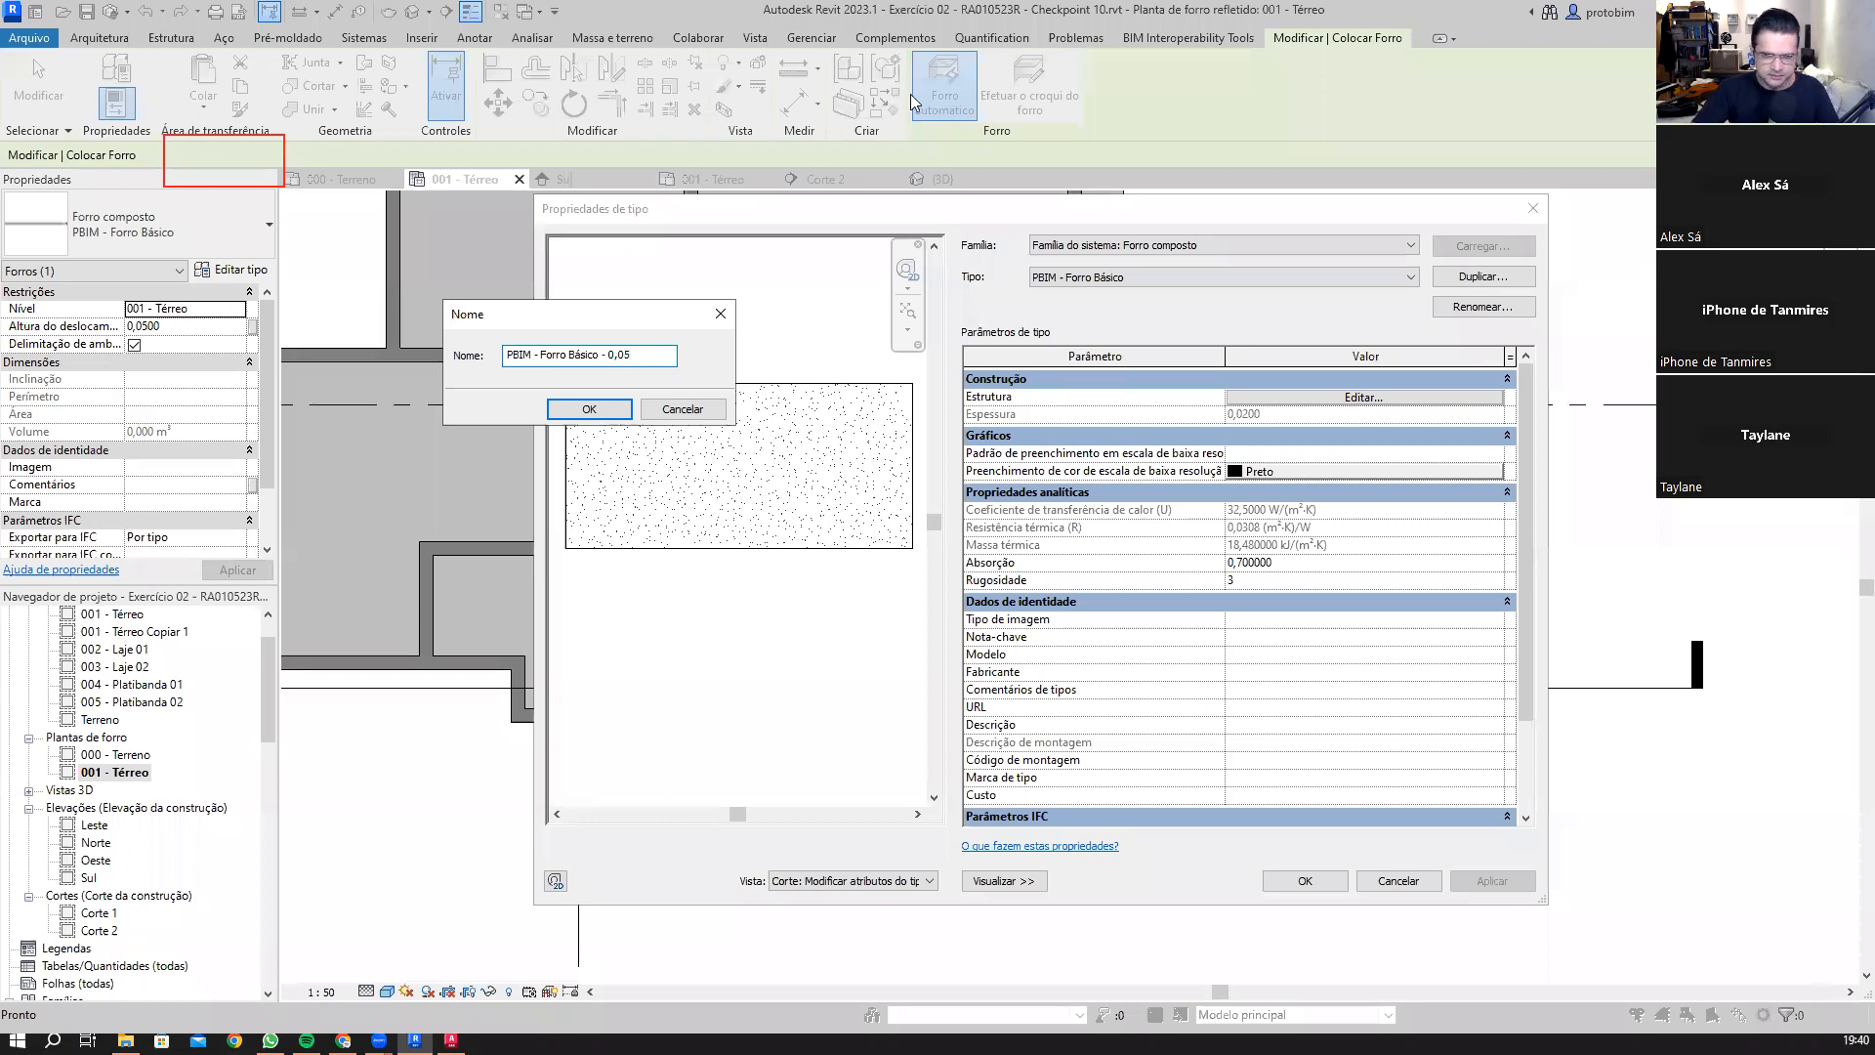
pyautogui.write('m')
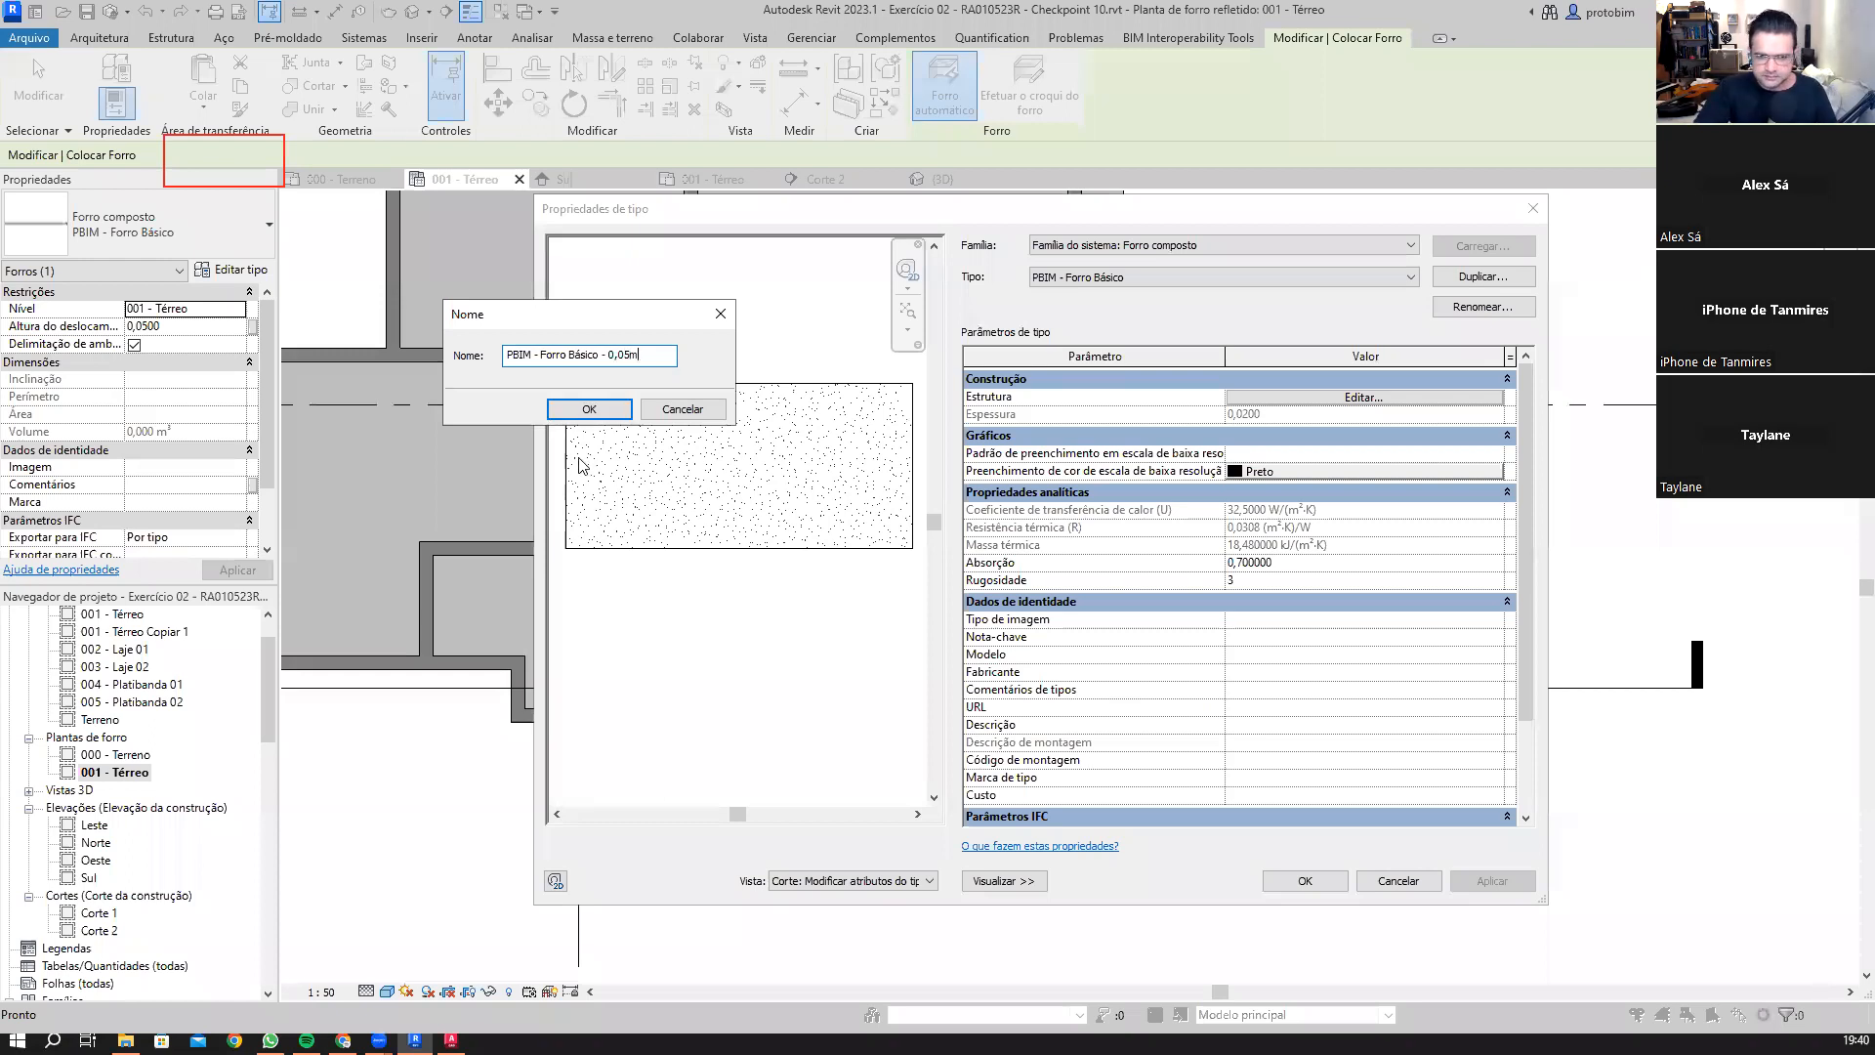
pyautogui.click(589, 408)
# Step: Set the Estrutura layer thickness of the new ceiling type to 0,05 m and accept the type properties
pyautogui.click(1357, 396)
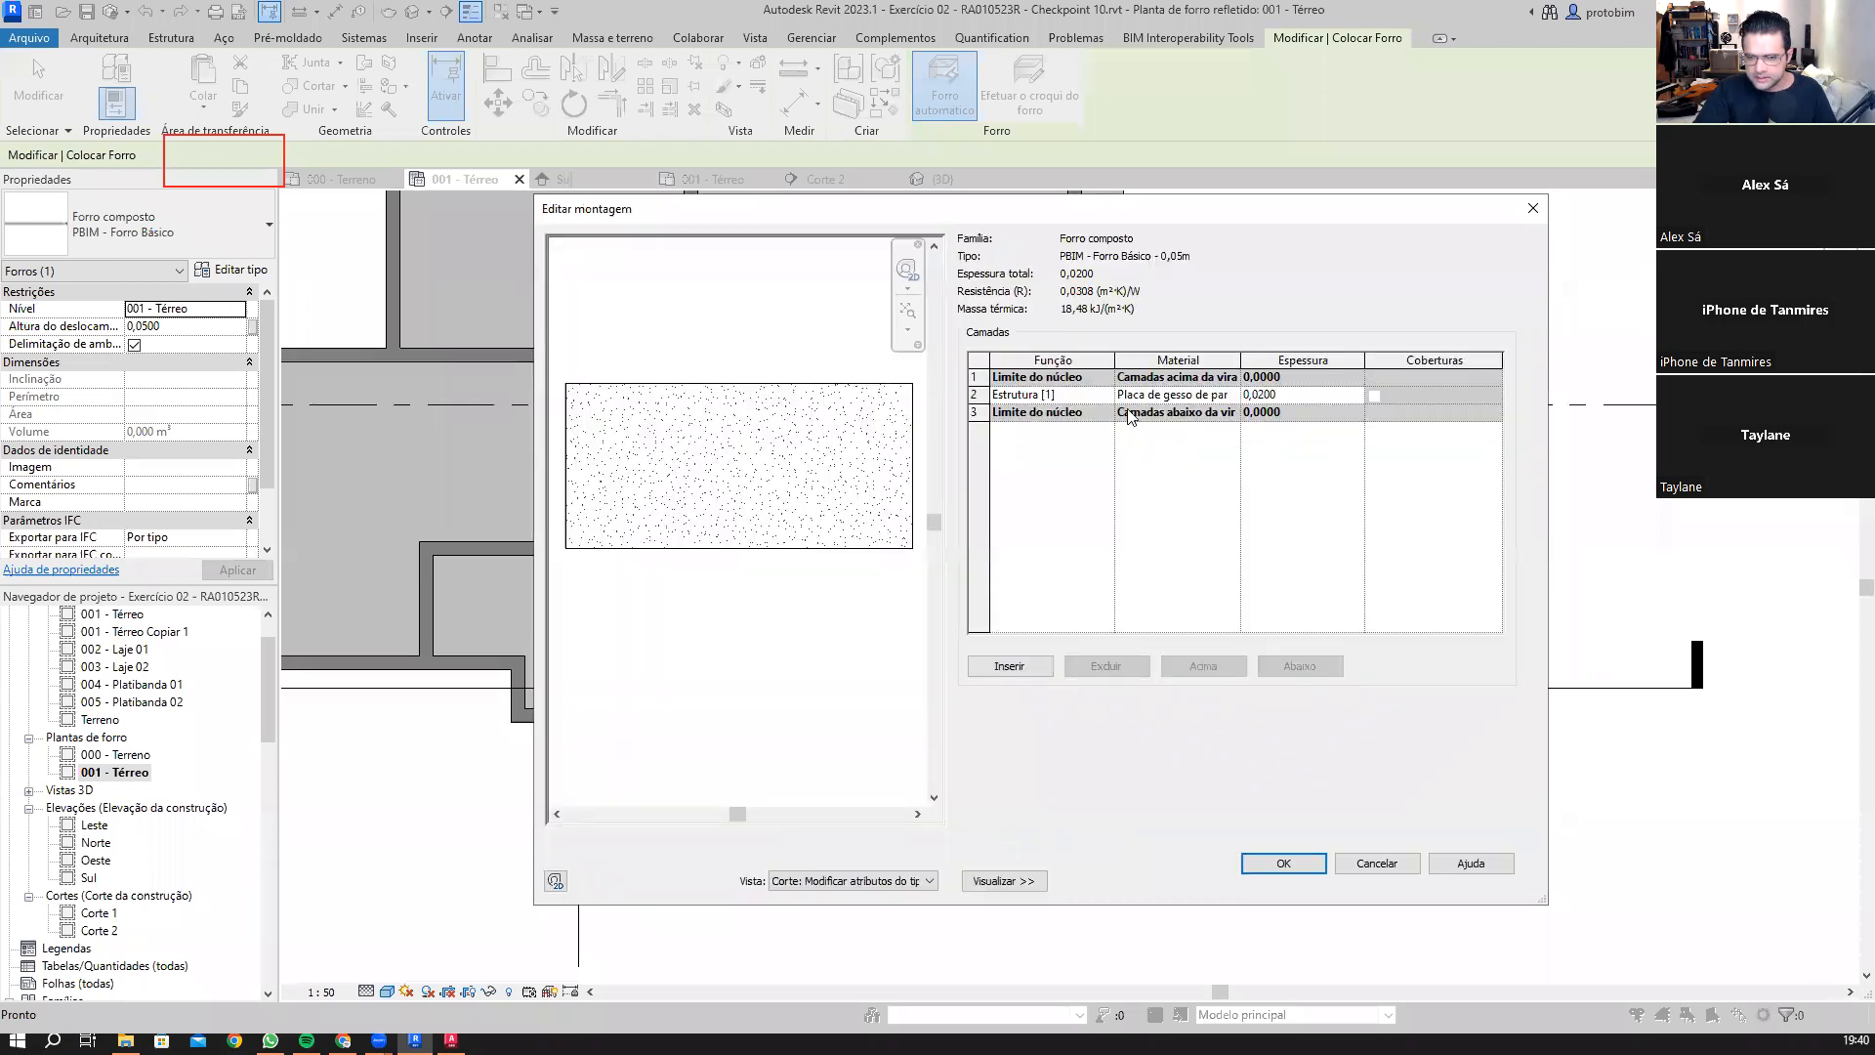
pyautogui.click(1263, 395)
pyautogui.click(1285, 864)
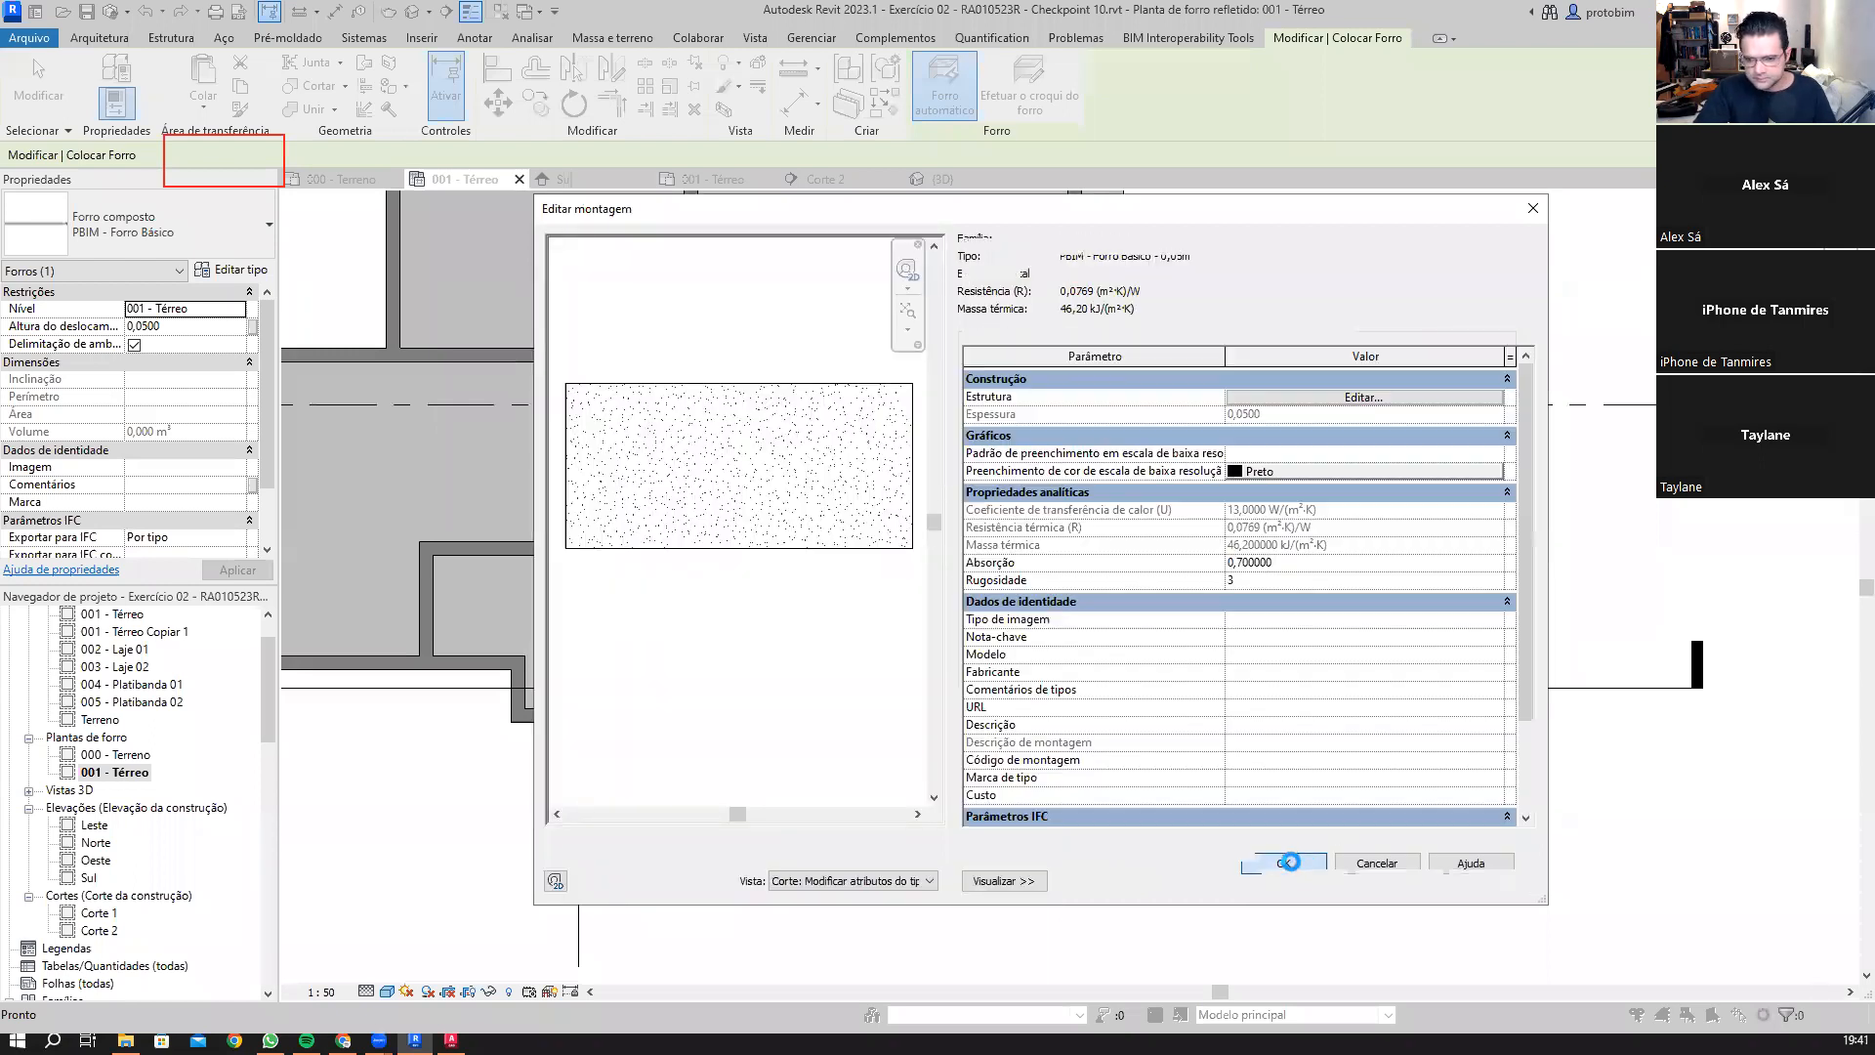
pyautogui.click(1309, 875)
# Step: Sketch a rectangular ceiling boundary that follows the edge of the lower ceiling from corner to opposite corner
pyautogui.scroll(2, 727, 709)
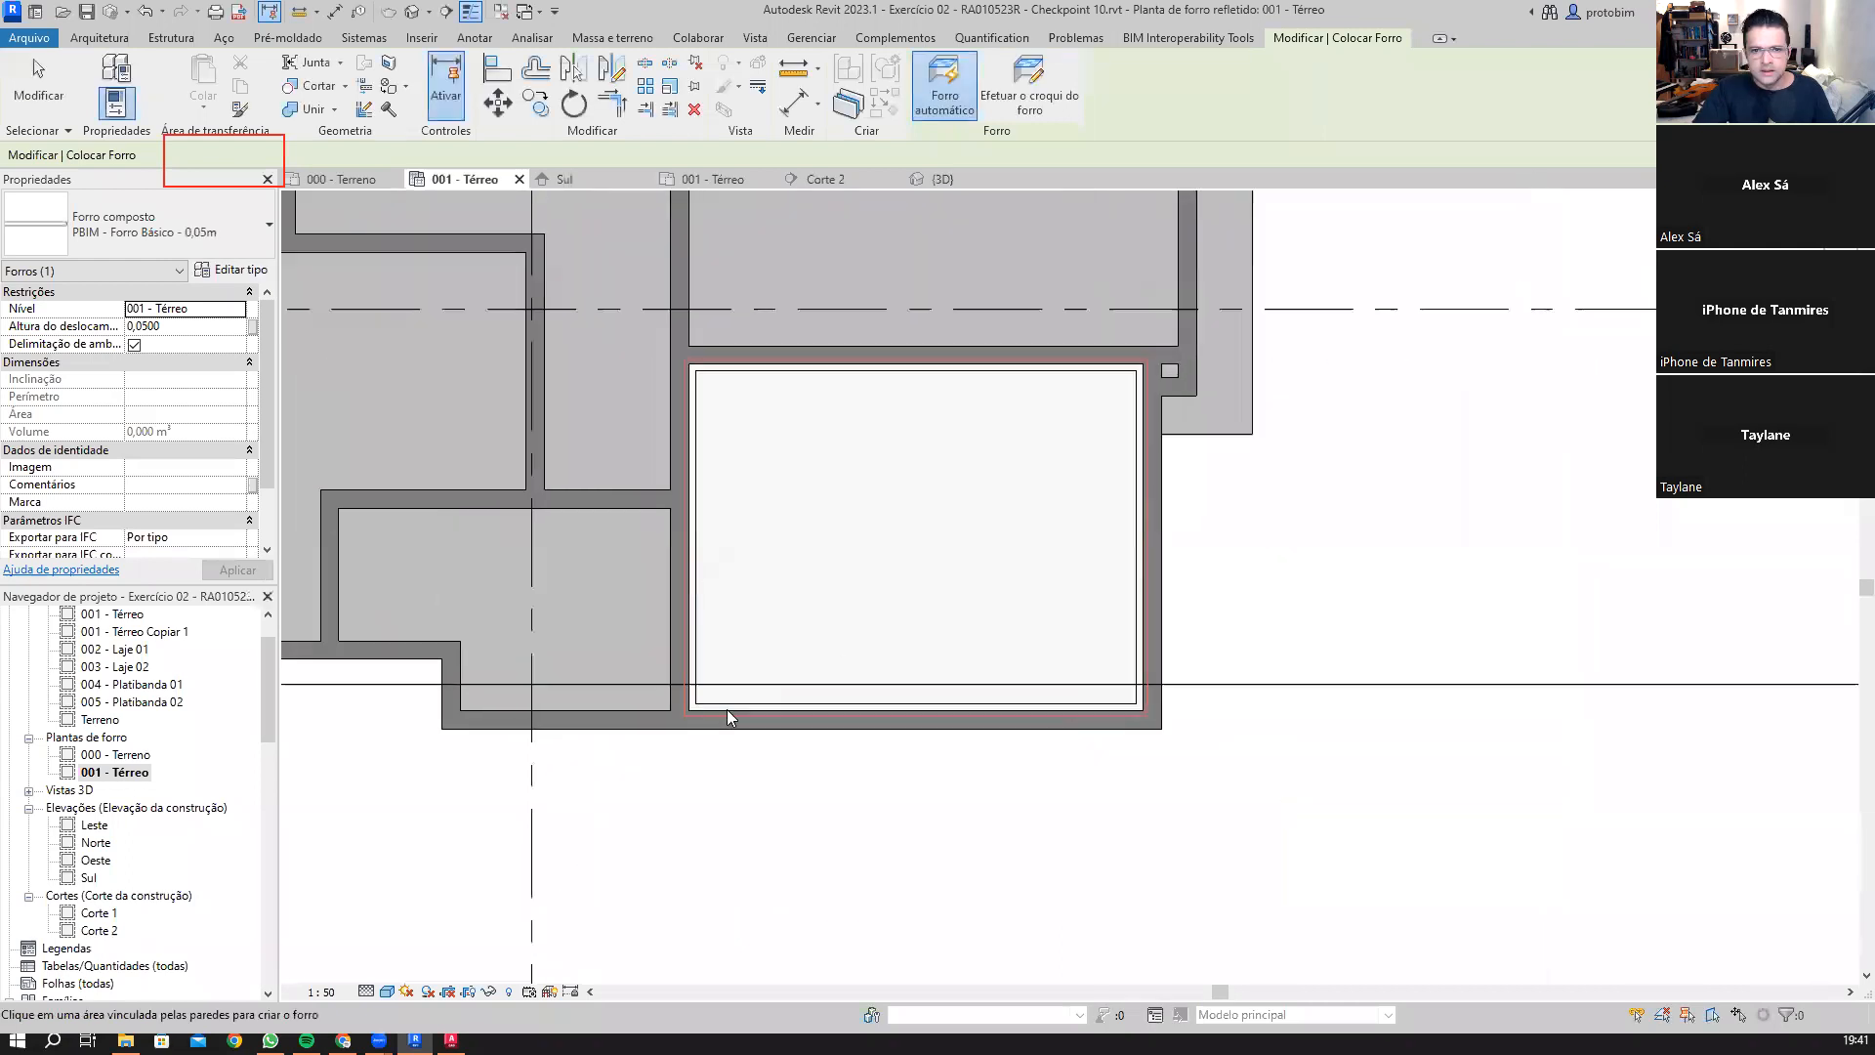
pyautogui.click(1029, 85)
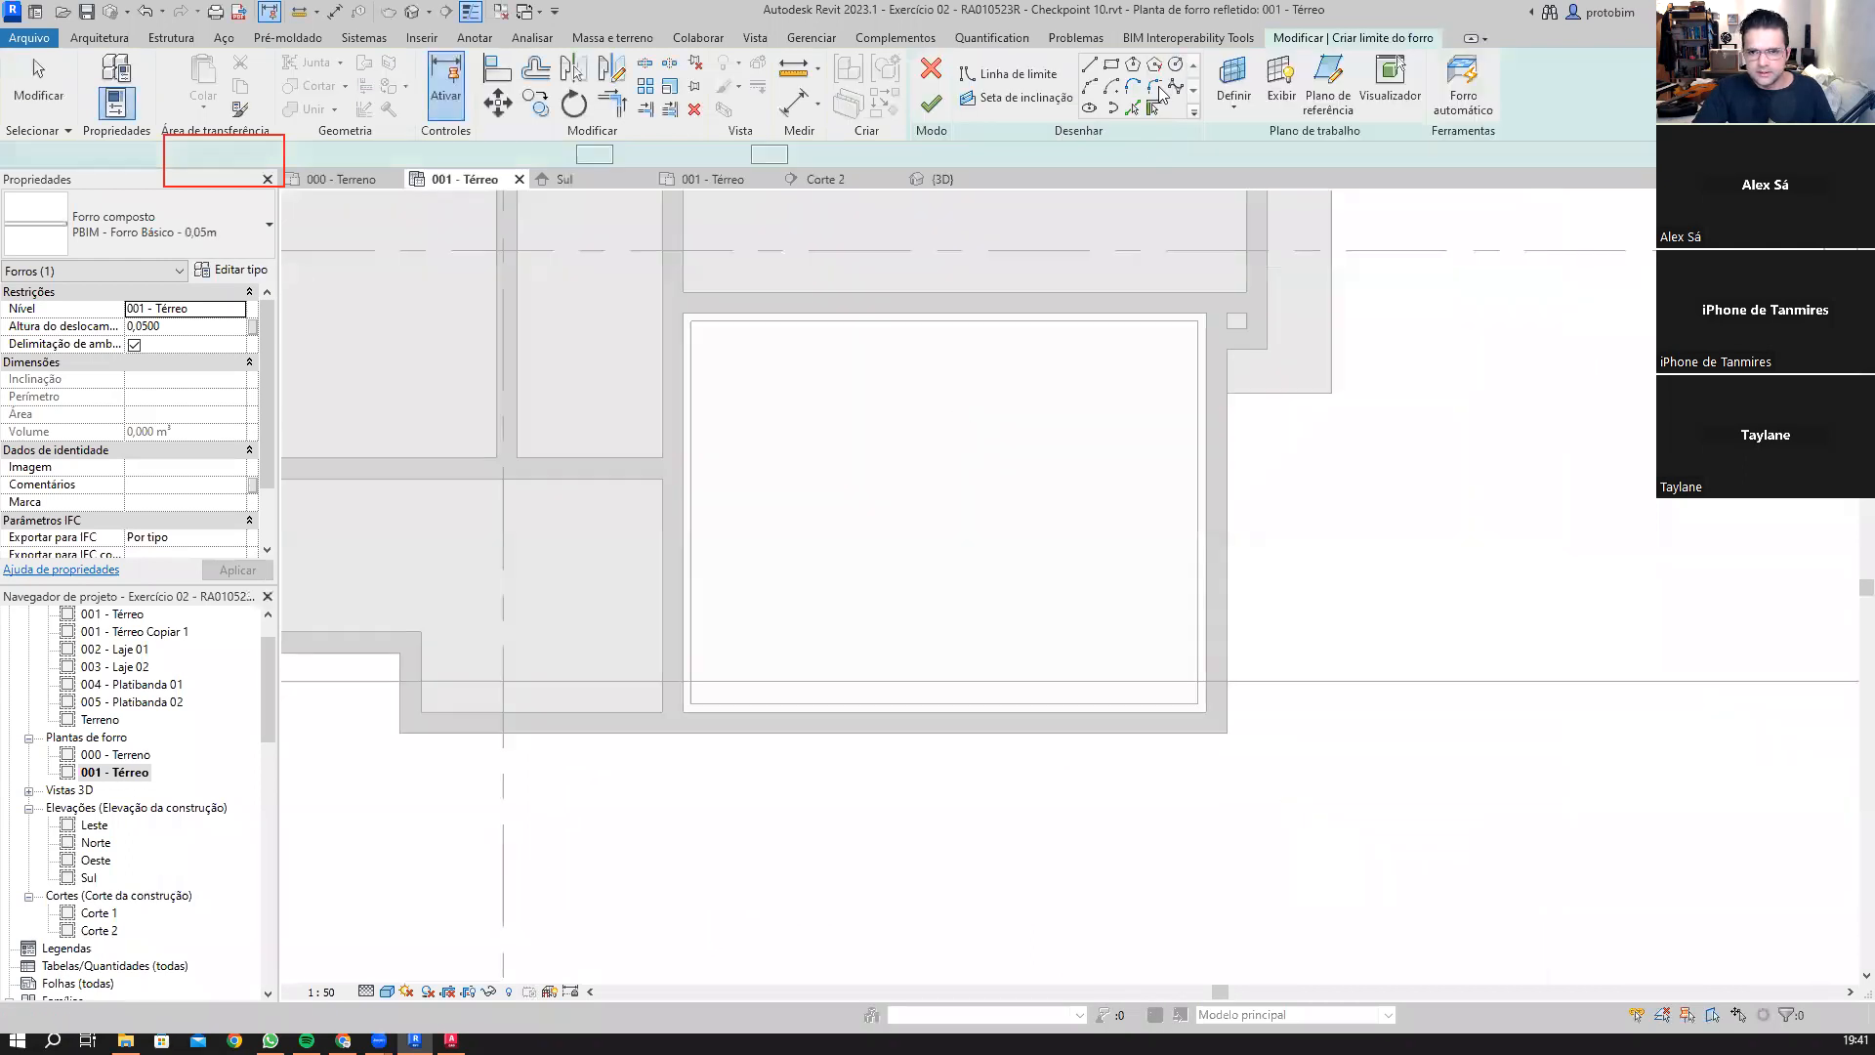
pyautogui.click(1110, 65)
pyautogui.scroll(2, 729, 326)
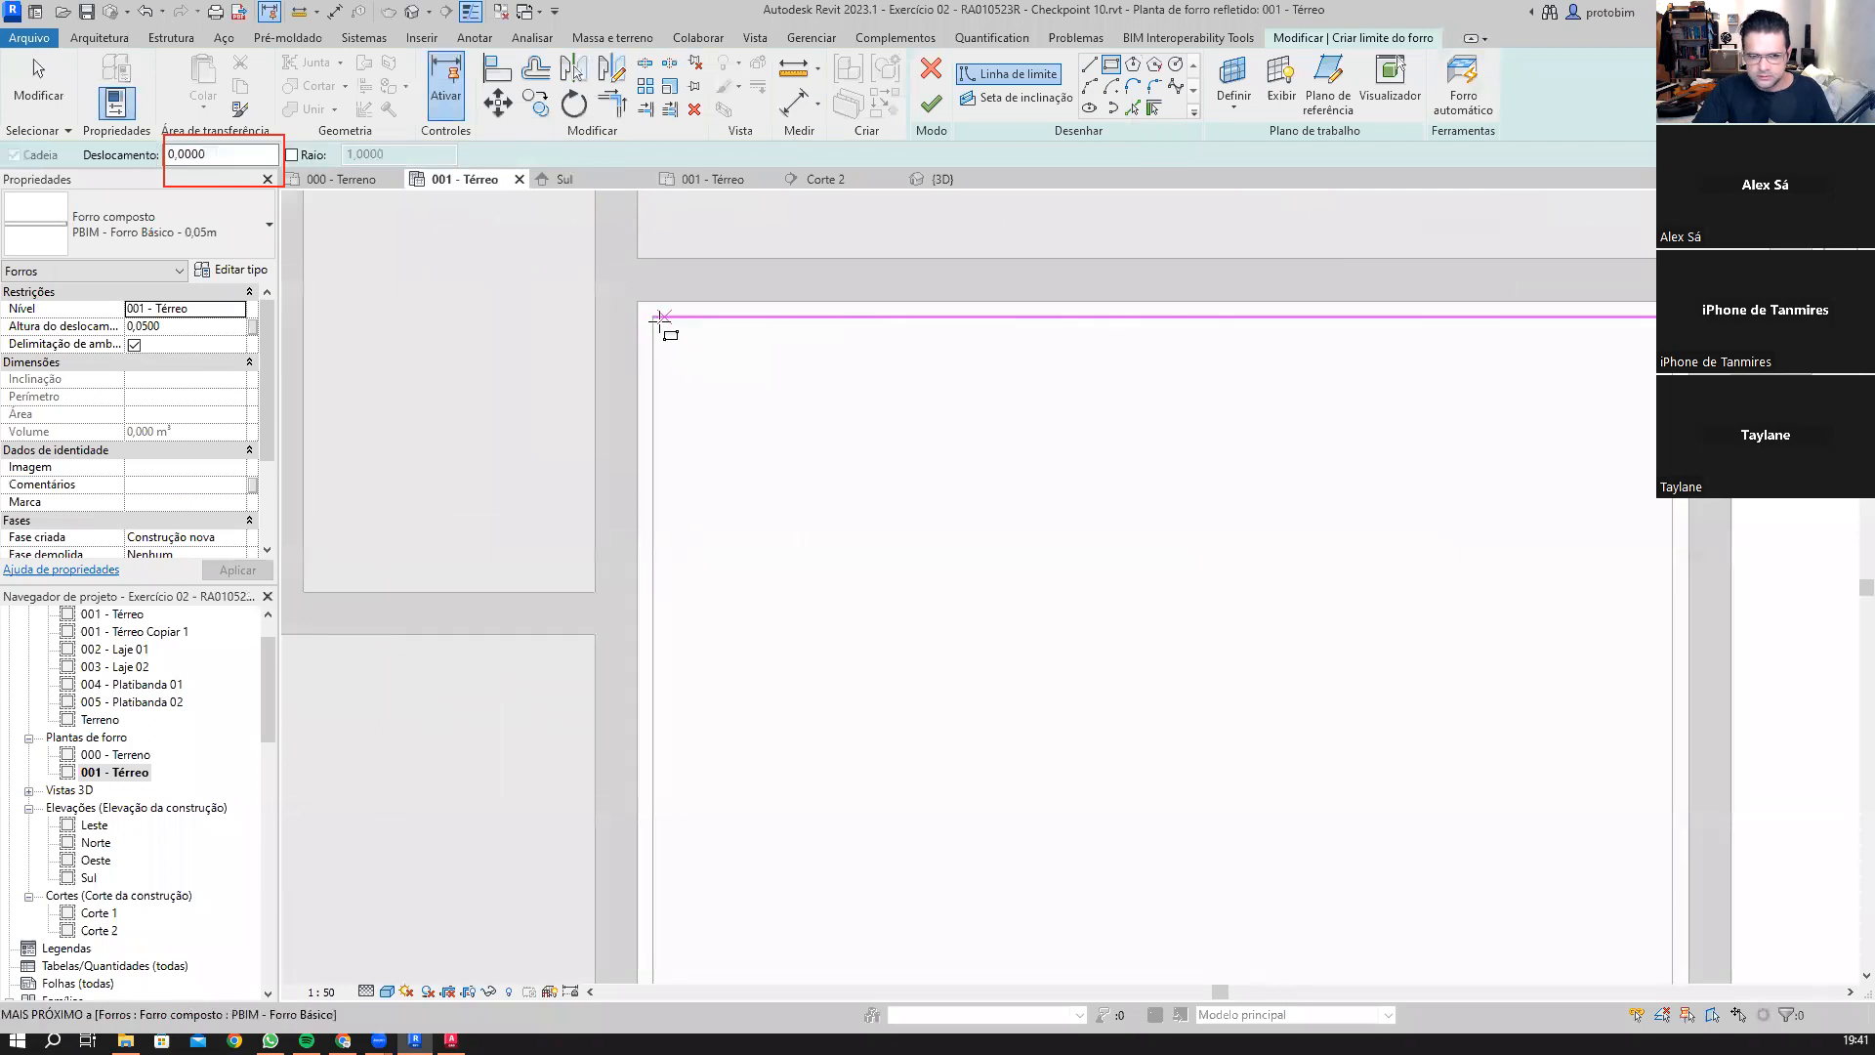
pyautogui.scroll(-2, 665, 295)
pyautogui.click(665, 295)
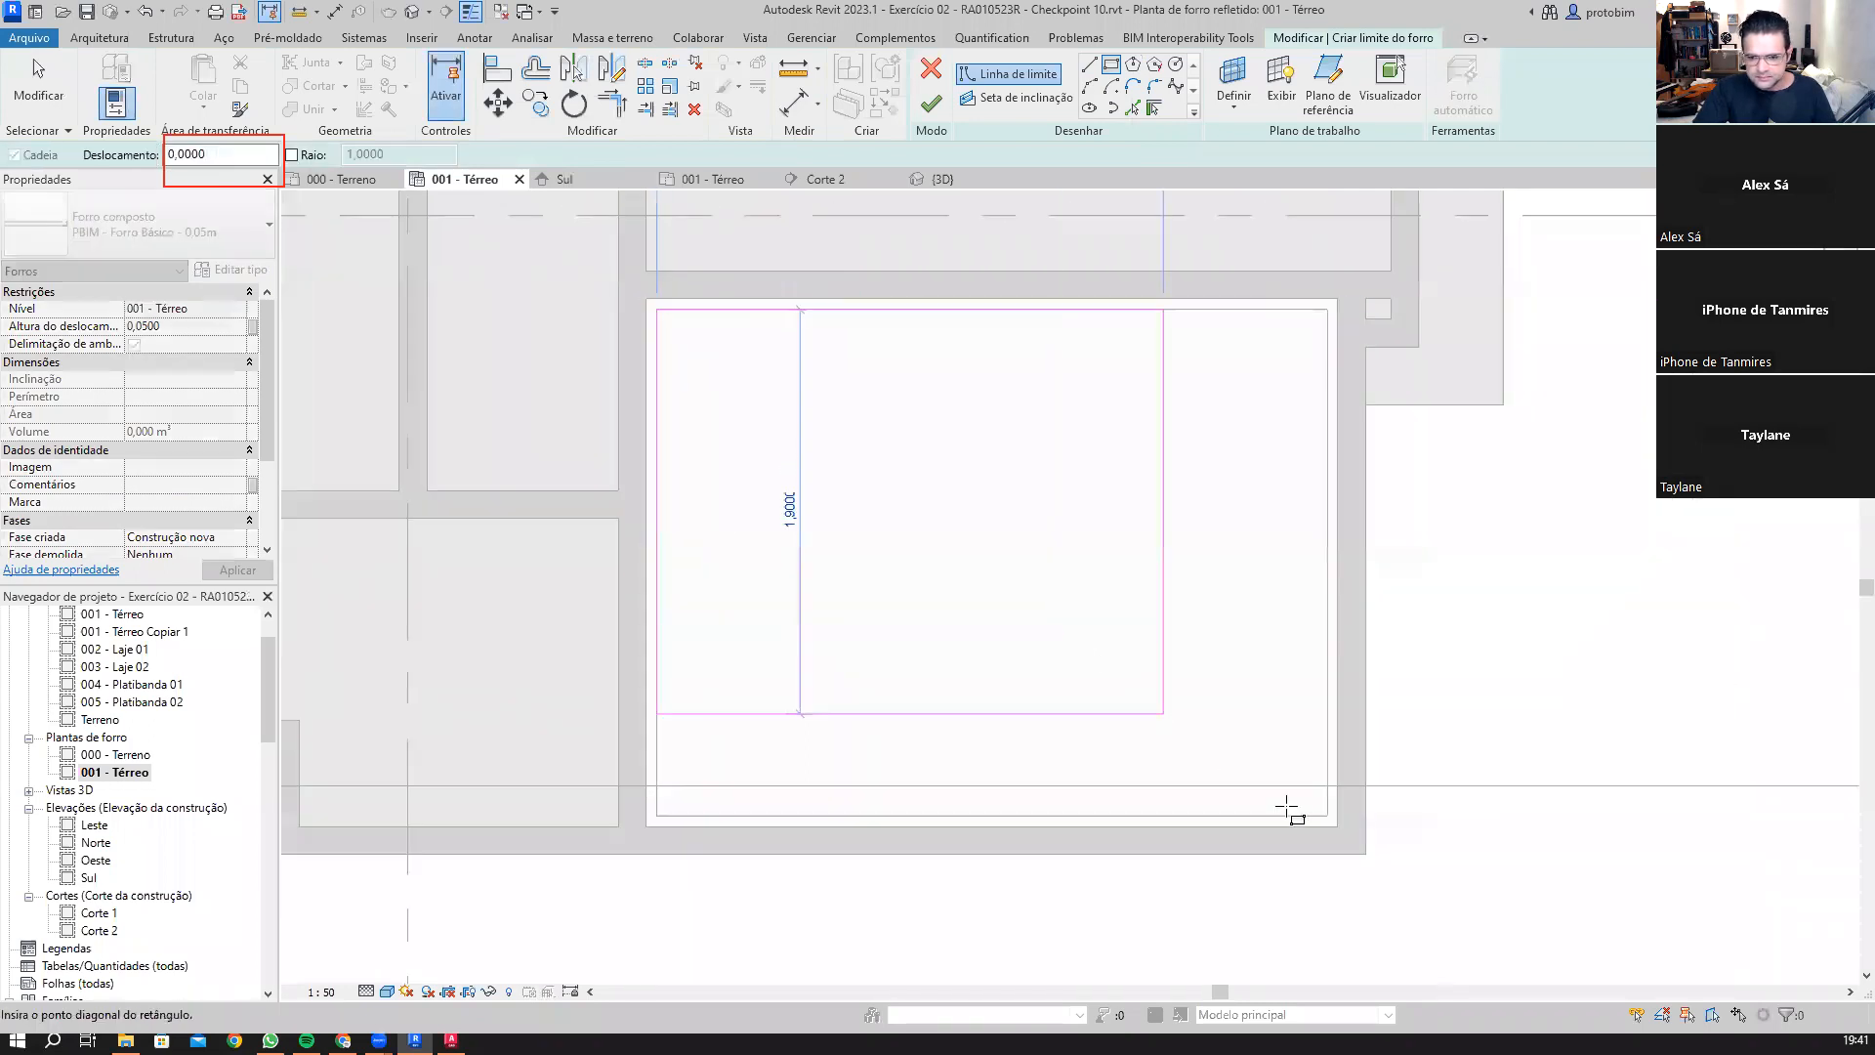
pyautogui.scroll(3, 1309, 810)
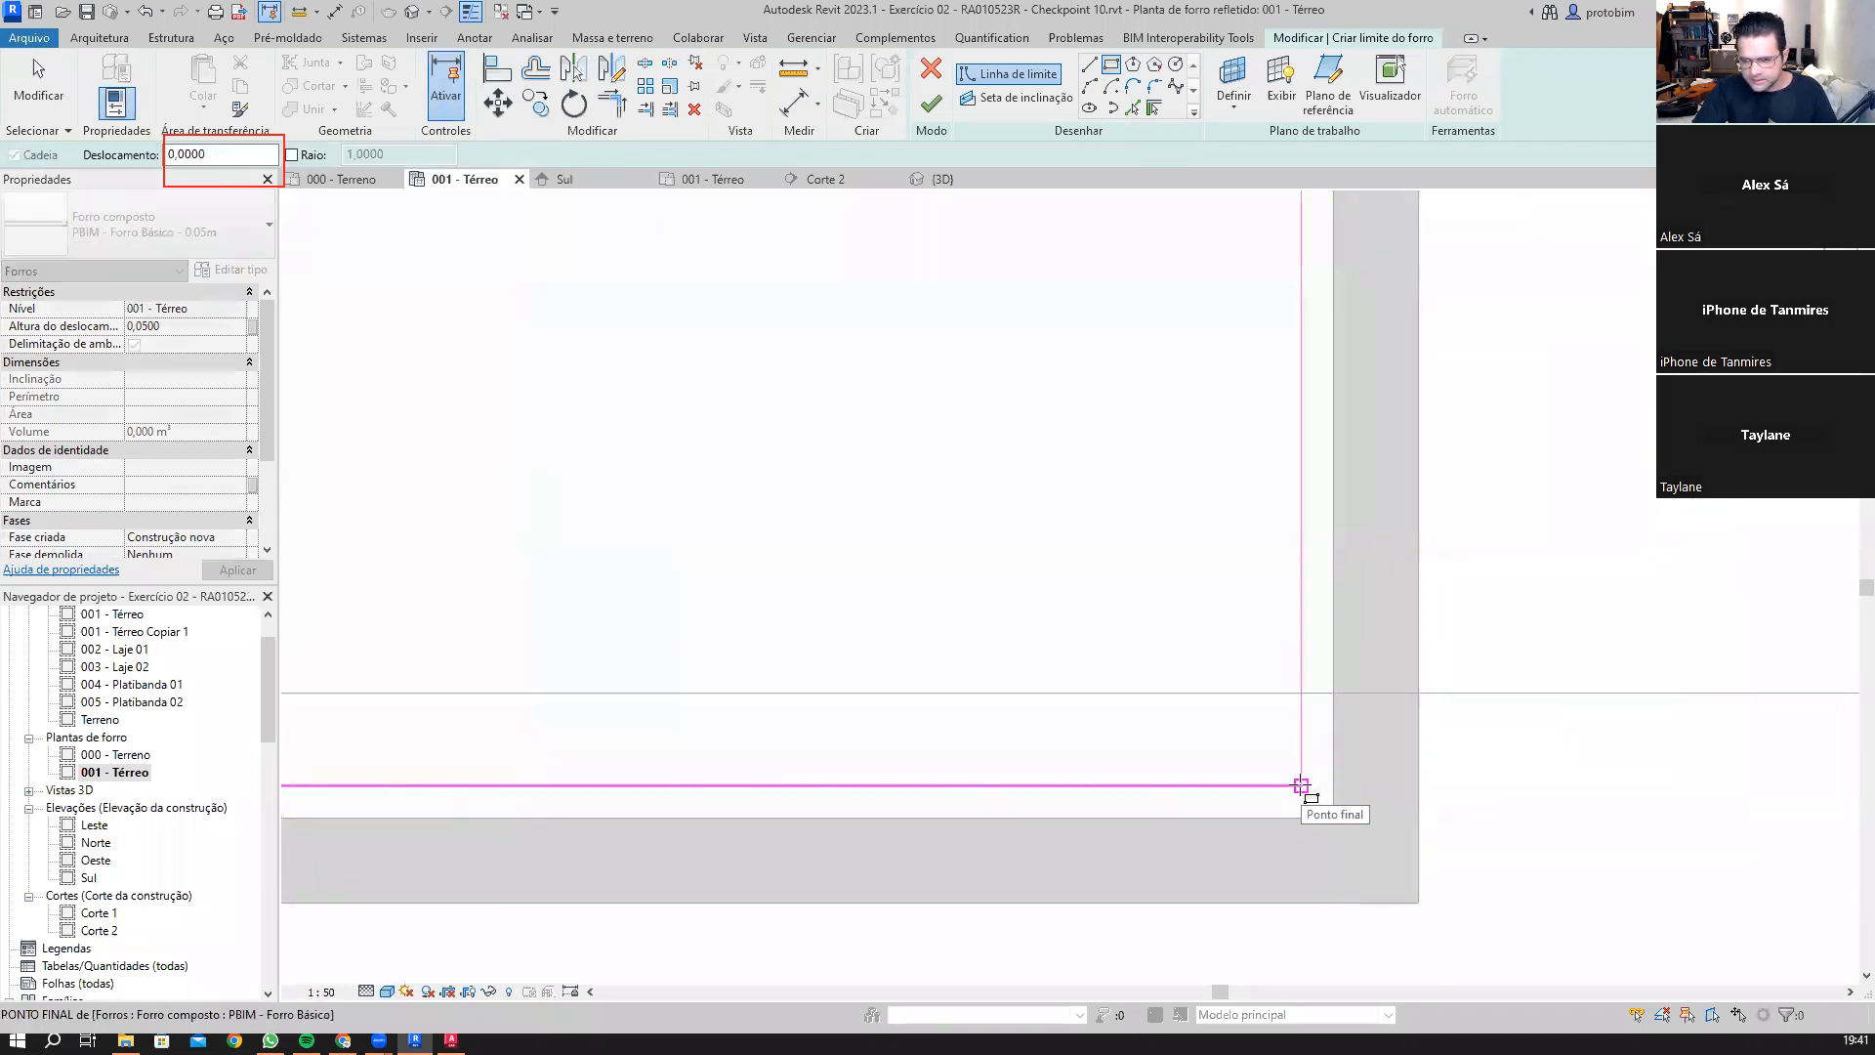
pyautogui.click(1302, 785)
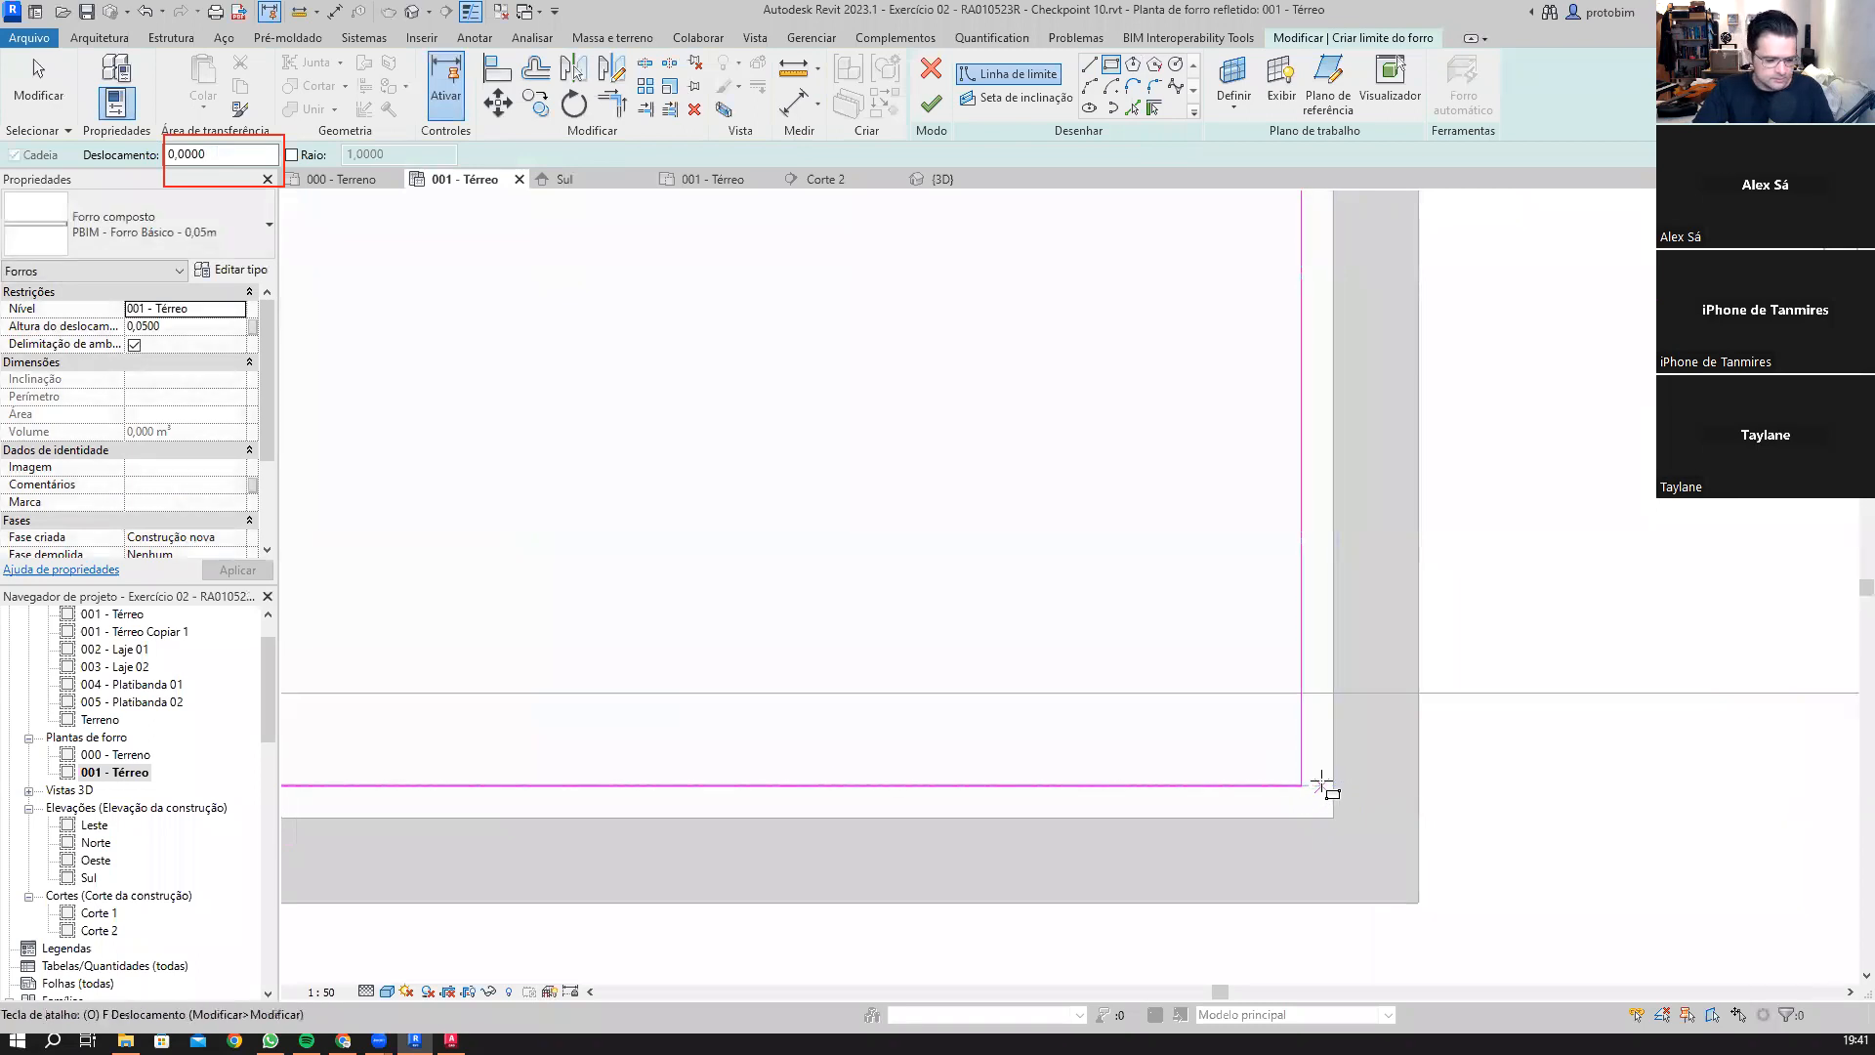
pyautogui.press('Escape')
pyautogui.press('Escape')
# Step: Set up a numeric Offset of 0,02 m with copying for the sketched boundary lines
pyautogui.press('o')
pyautogui.press('f')
pyautogui.moveTo(470, 154); pyautogui.dragTo(476, 156)
pyautogui.write('200')
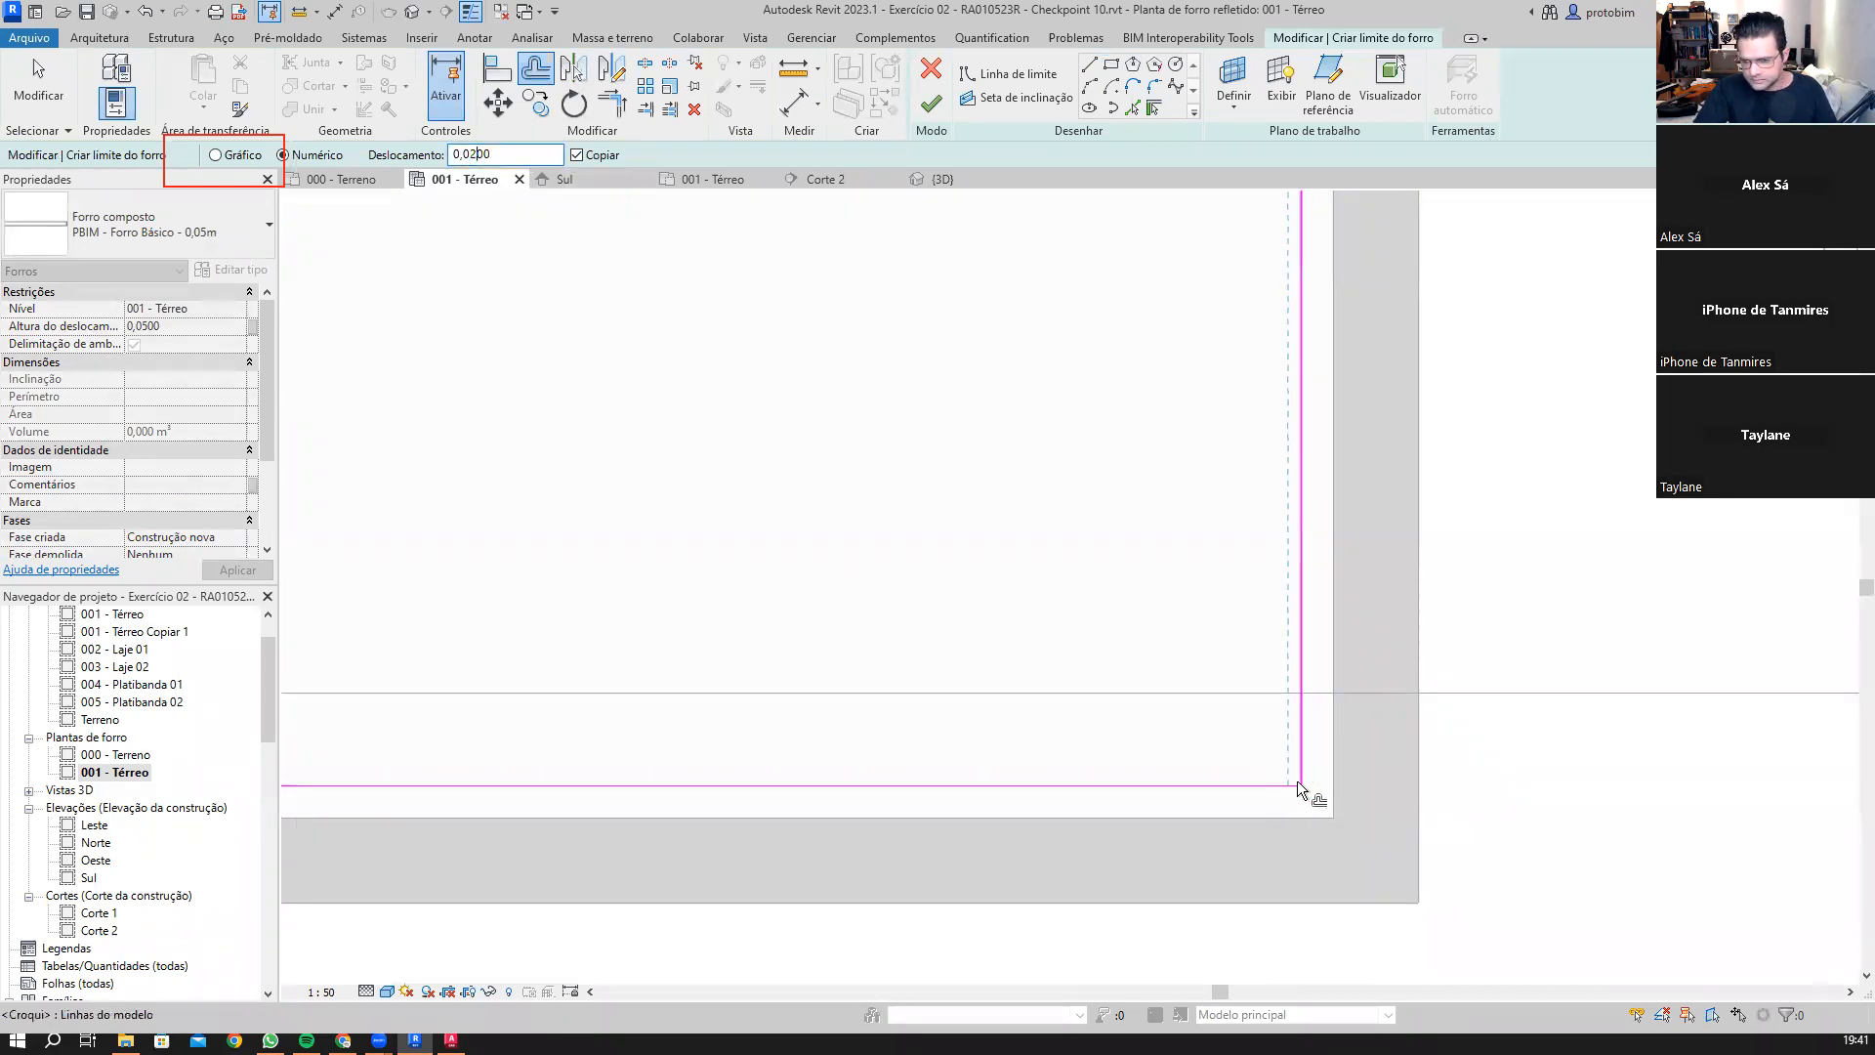
pyautogui.press('Tab')
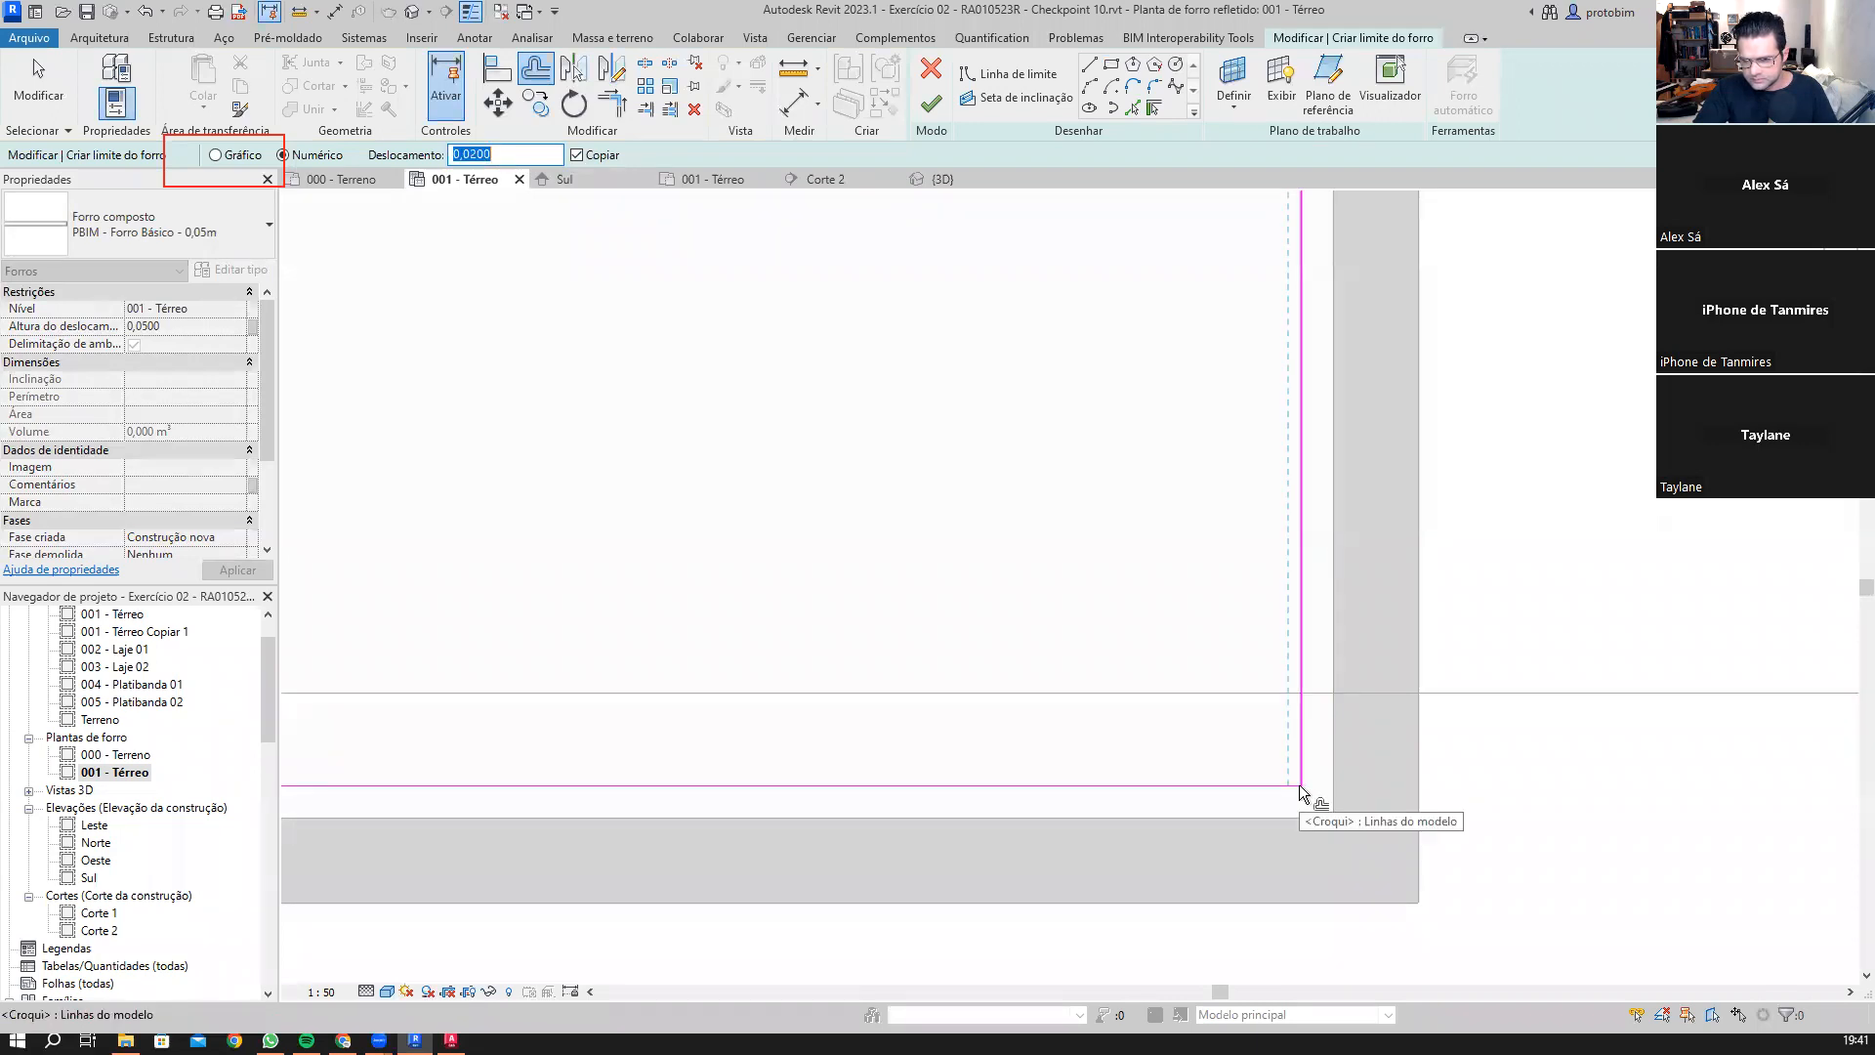
# Step: Check the spacing between the lower boundary line and the adjacent wall face with an aligned dimension, without placing it
pyautogui.write('di')
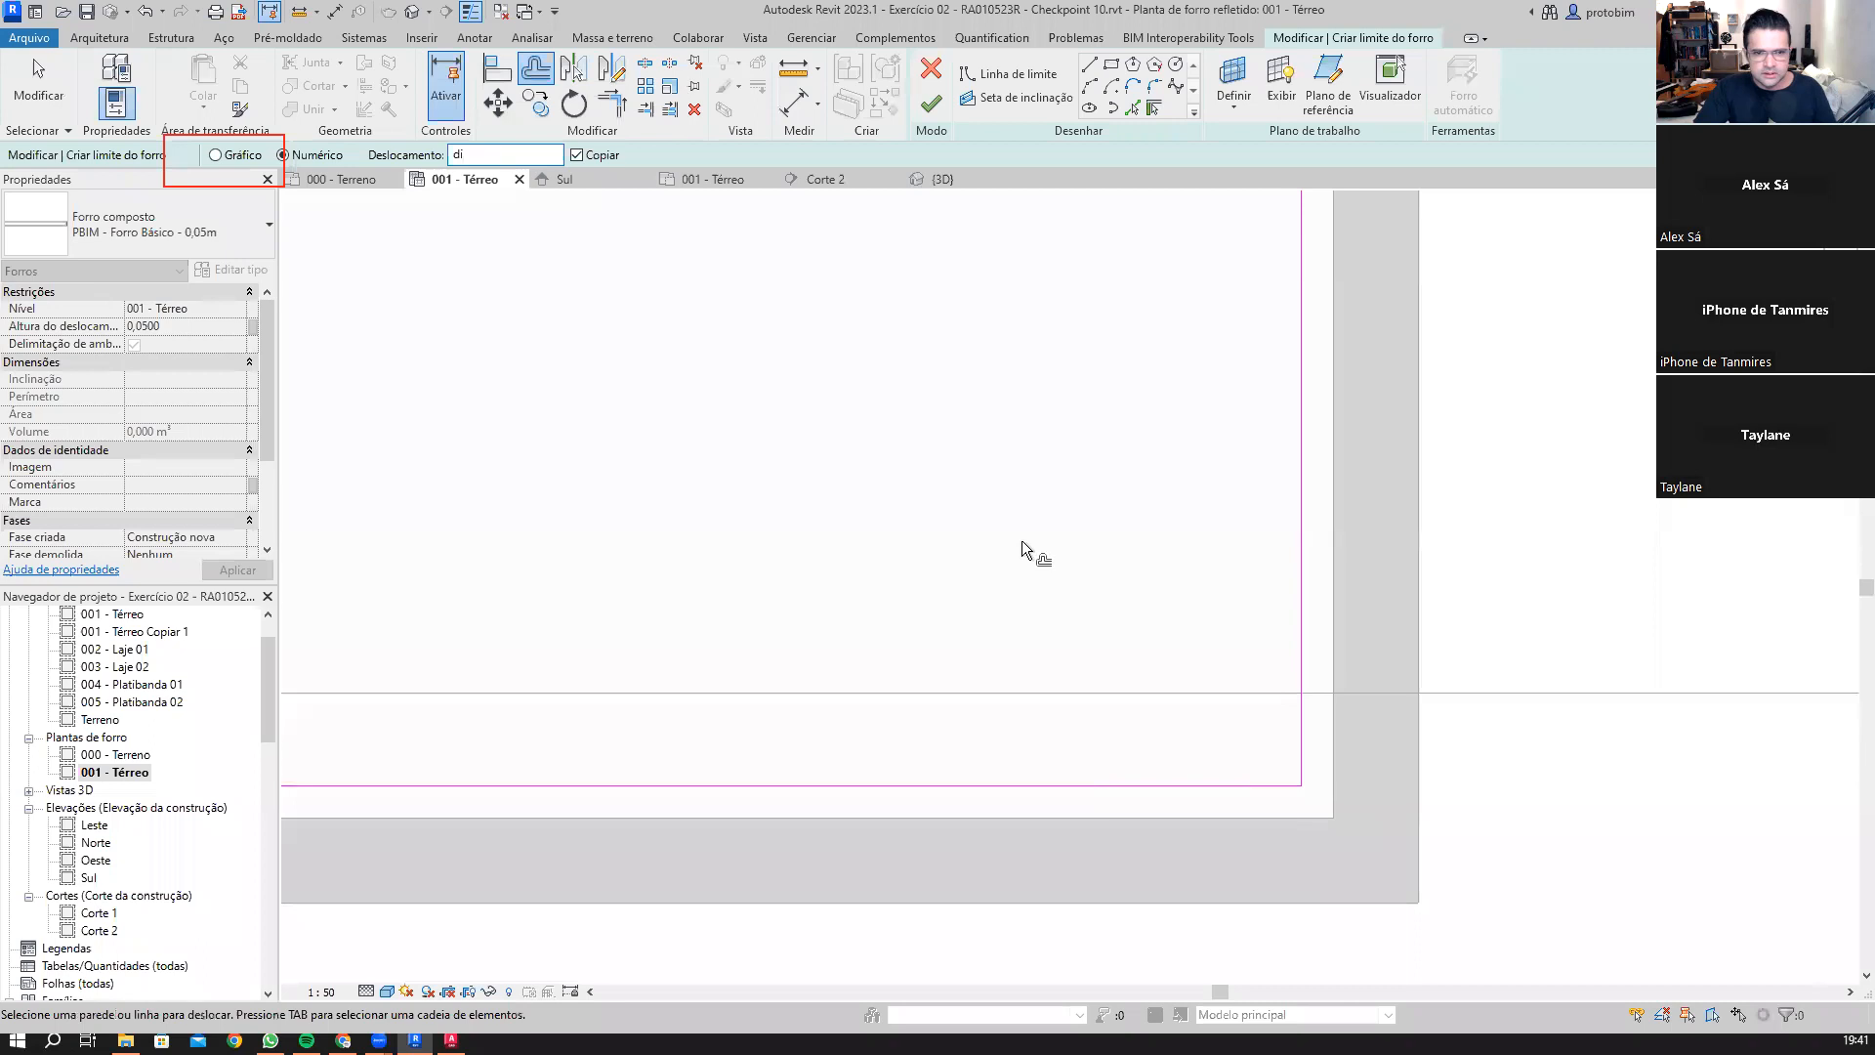
pyautogui.moveTo(488, 155); pyautogui.dragTo(376, 140)
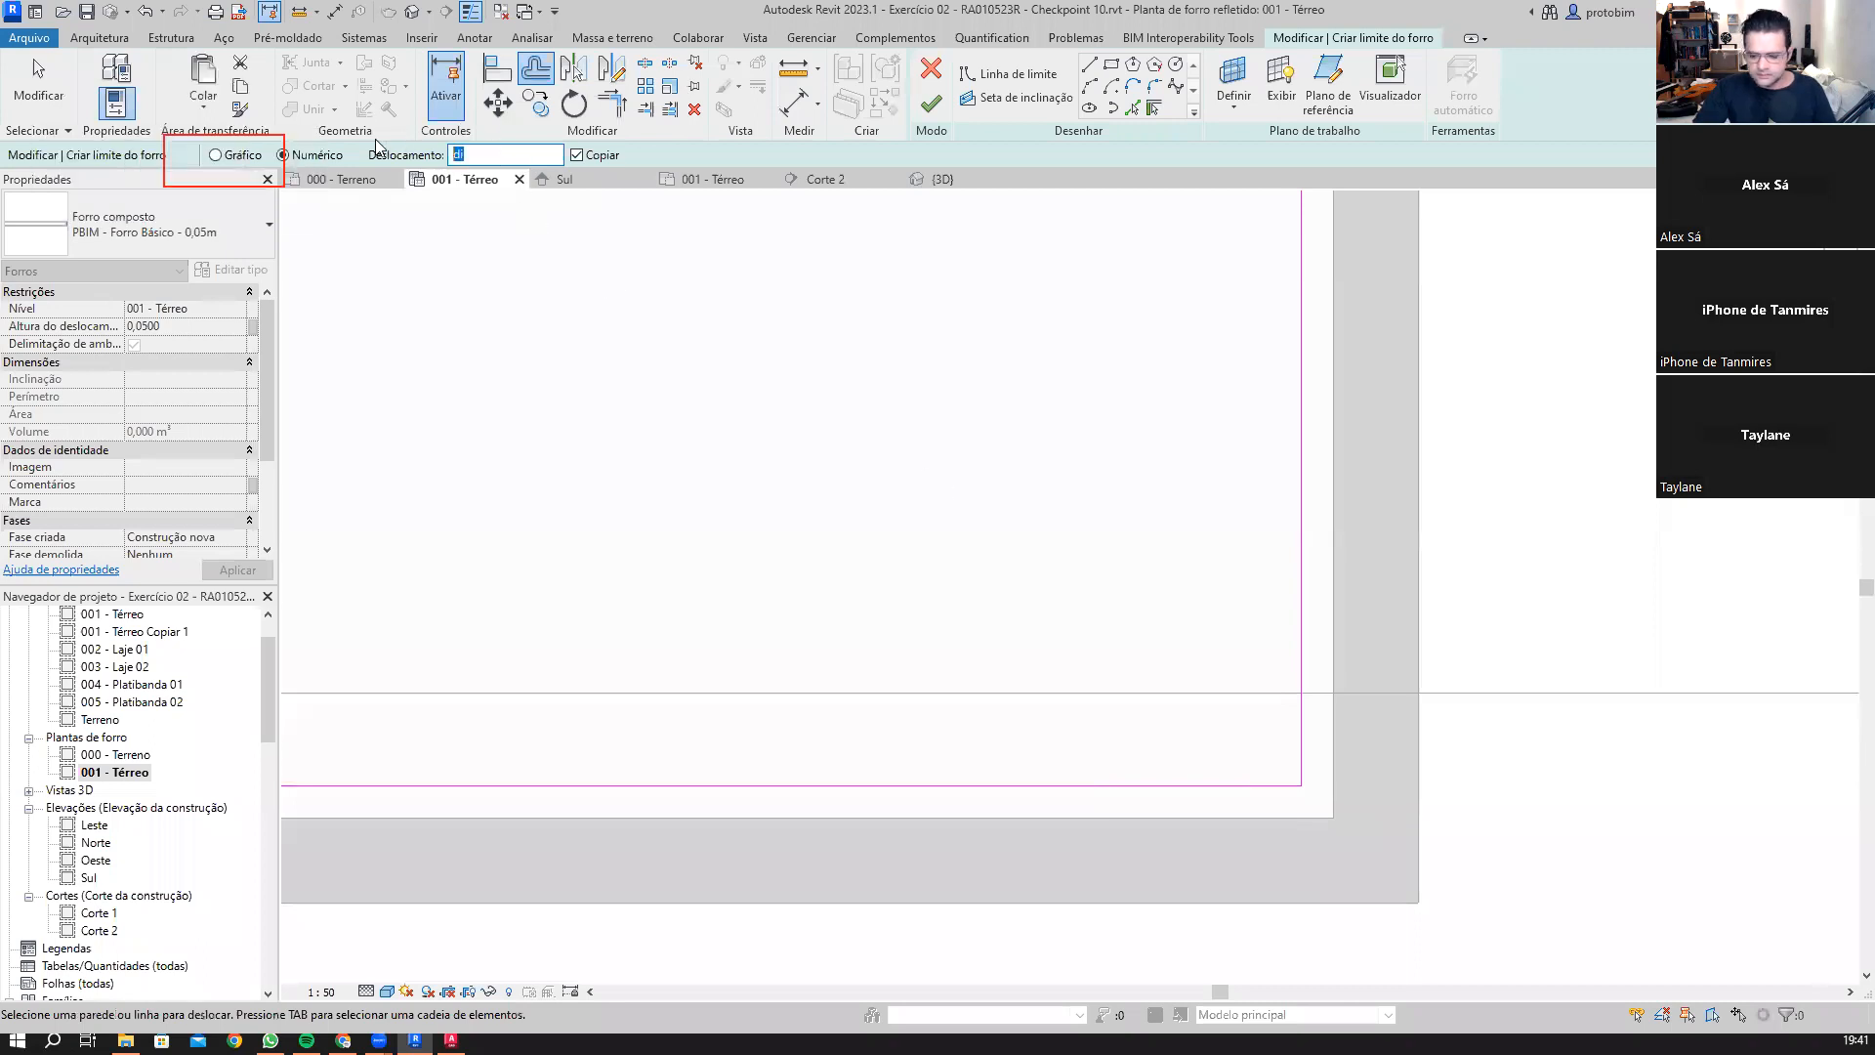
pyautogui.press('Return')
pyautogui.press('d')
pyautogui.press('i')
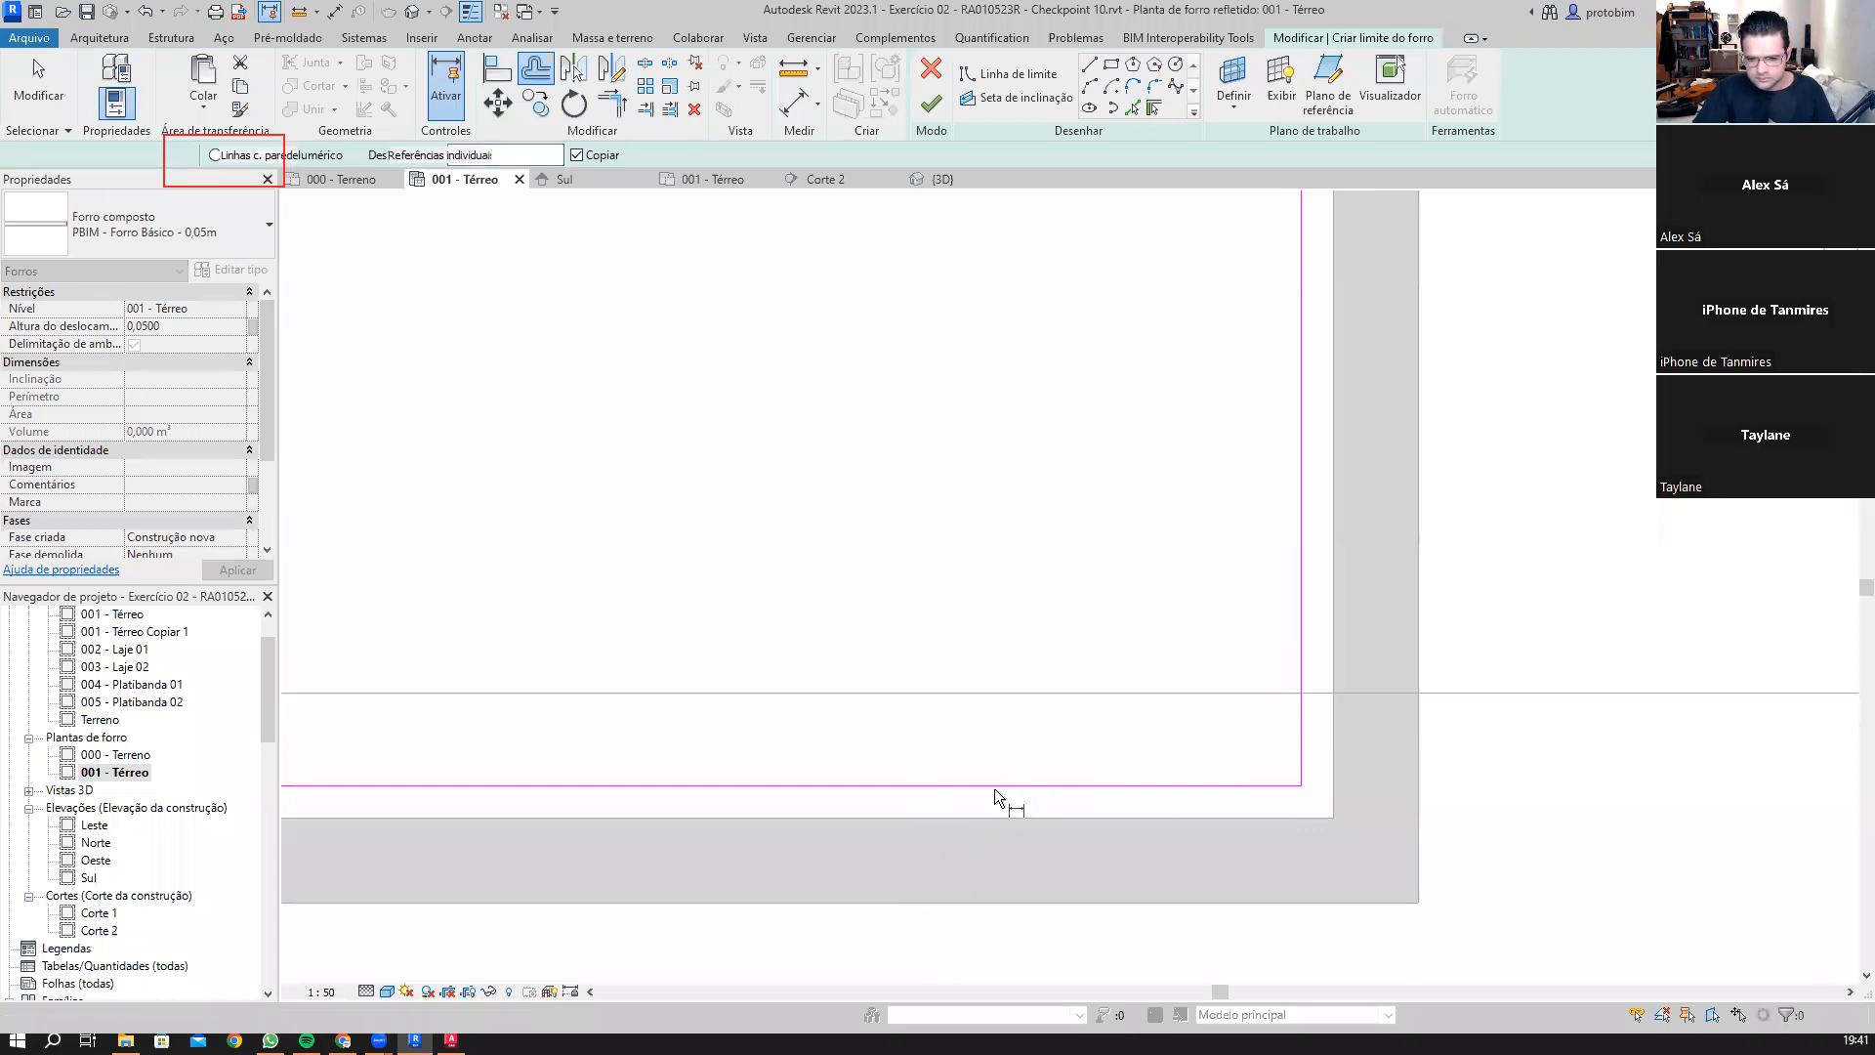
pyautogui.click(994, 787)
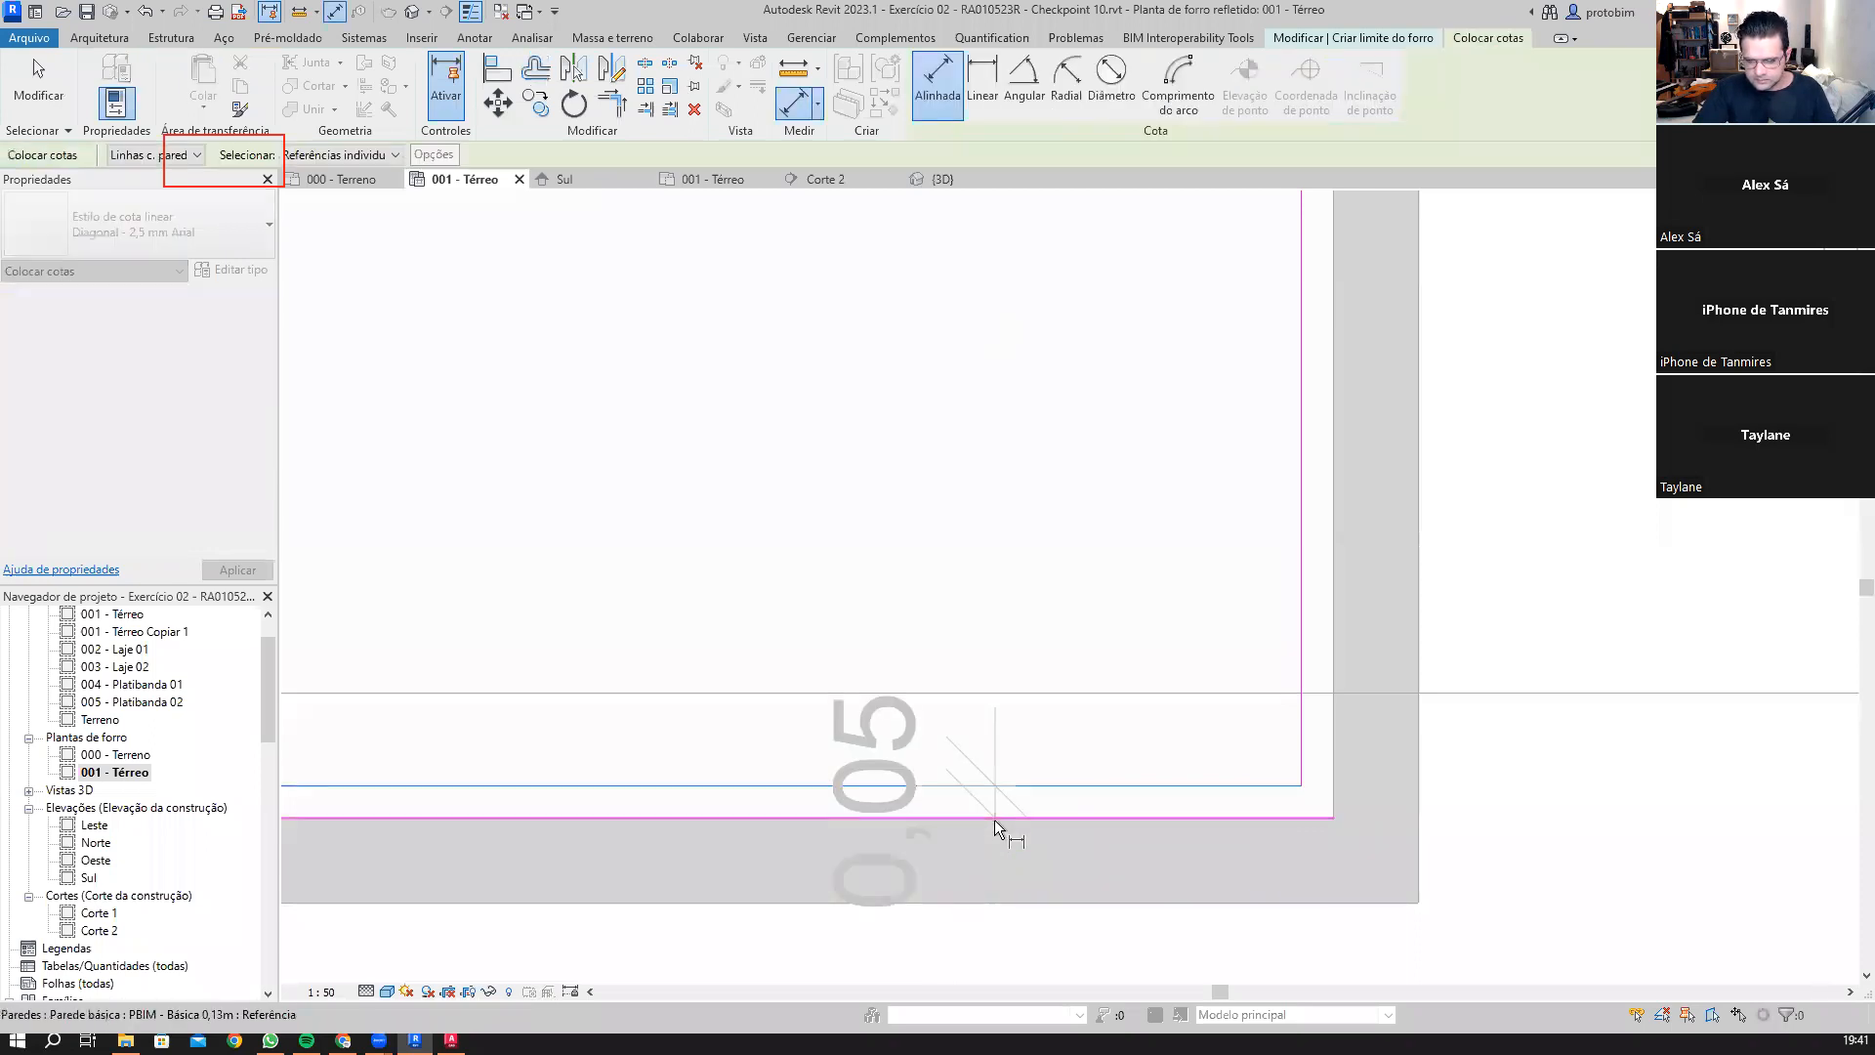
pyautogui.press('Escape')
pyautogui.press('Escape')
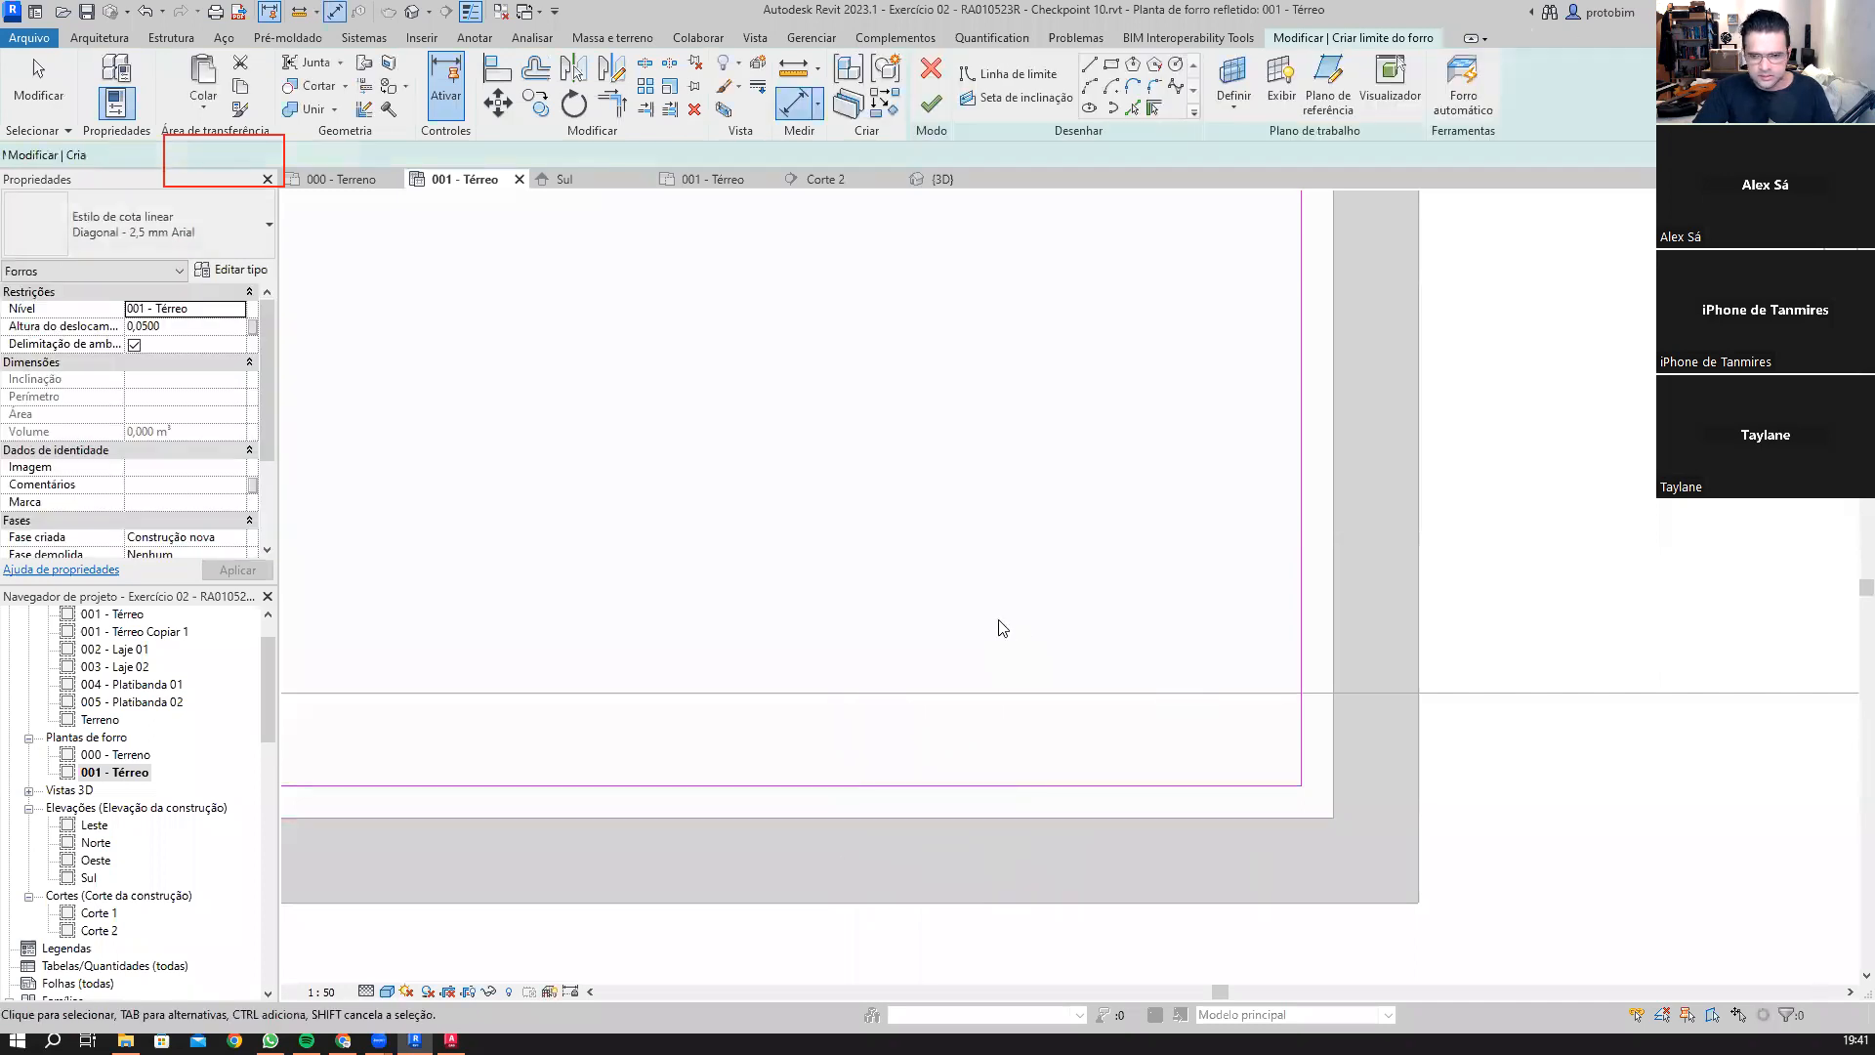
# Step: Offset the whole boundary chain 0,02 m inward and finish the ceiling sketch
pyautogui.press('o')
pyautogui.press('f')
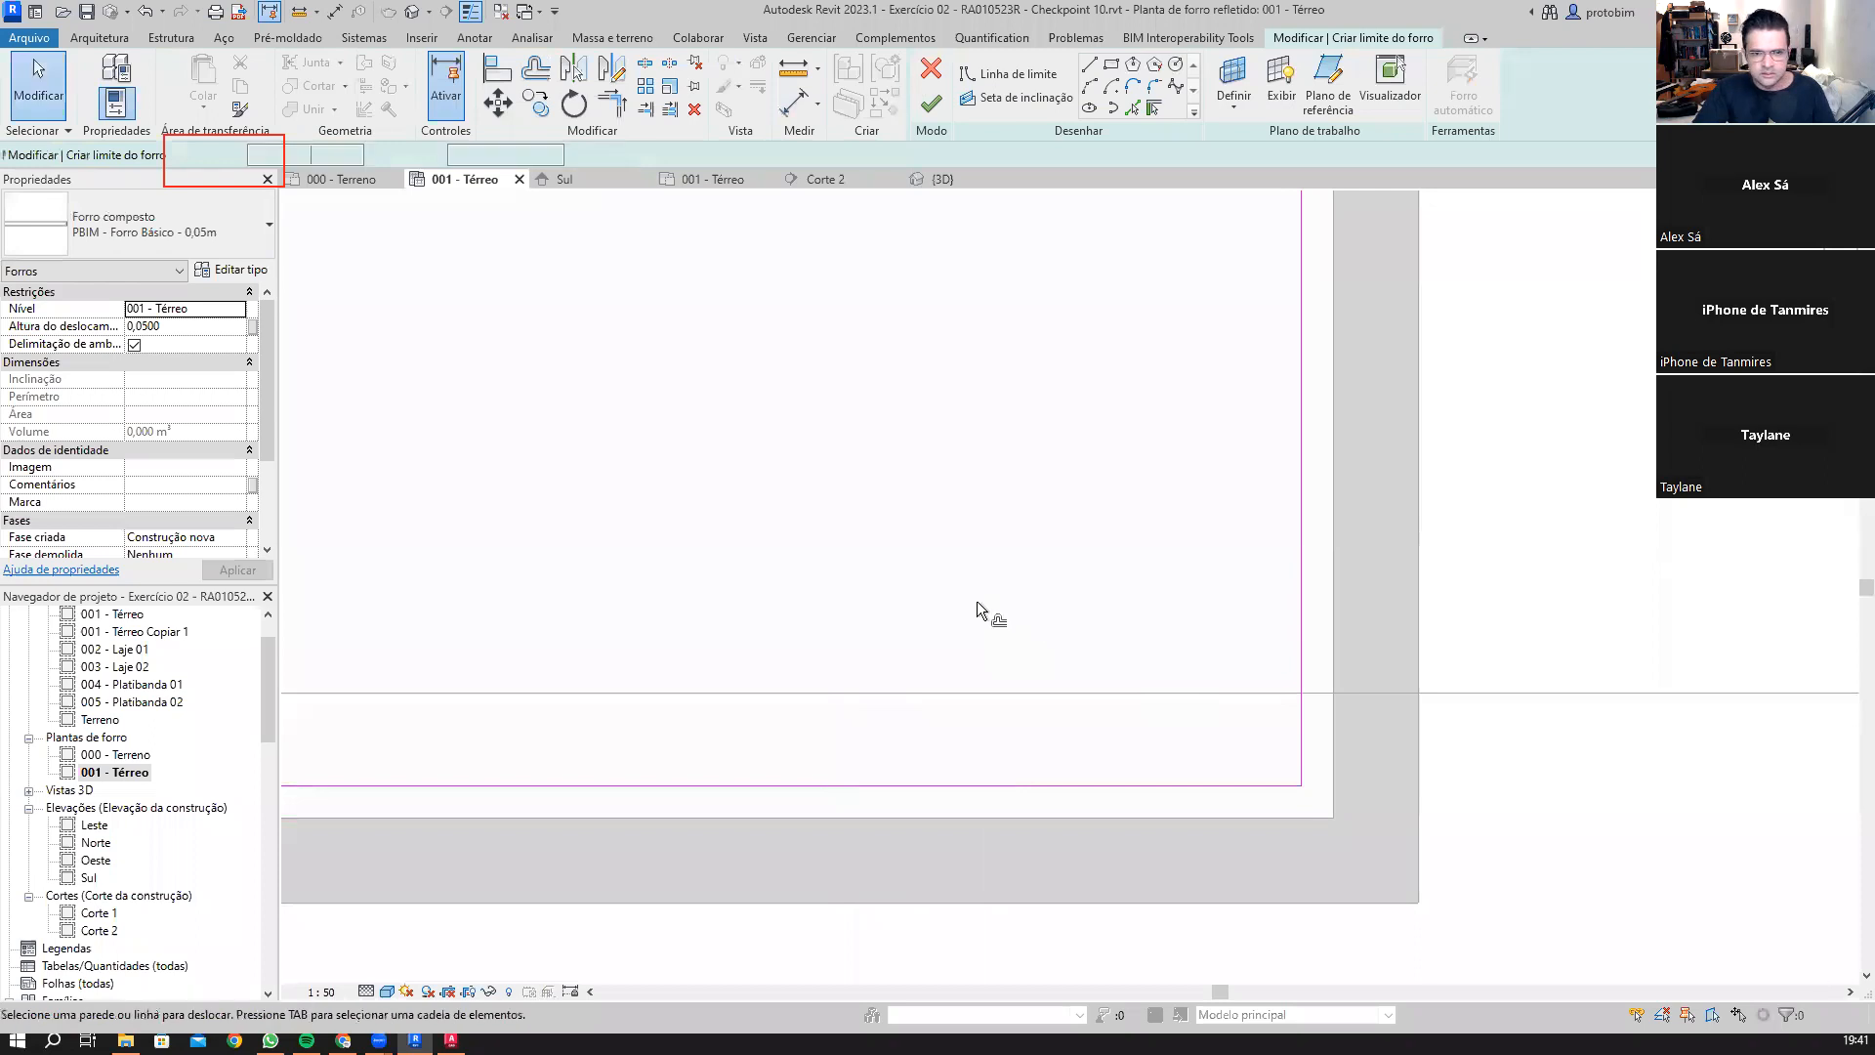
pyautogui.press('Tab')
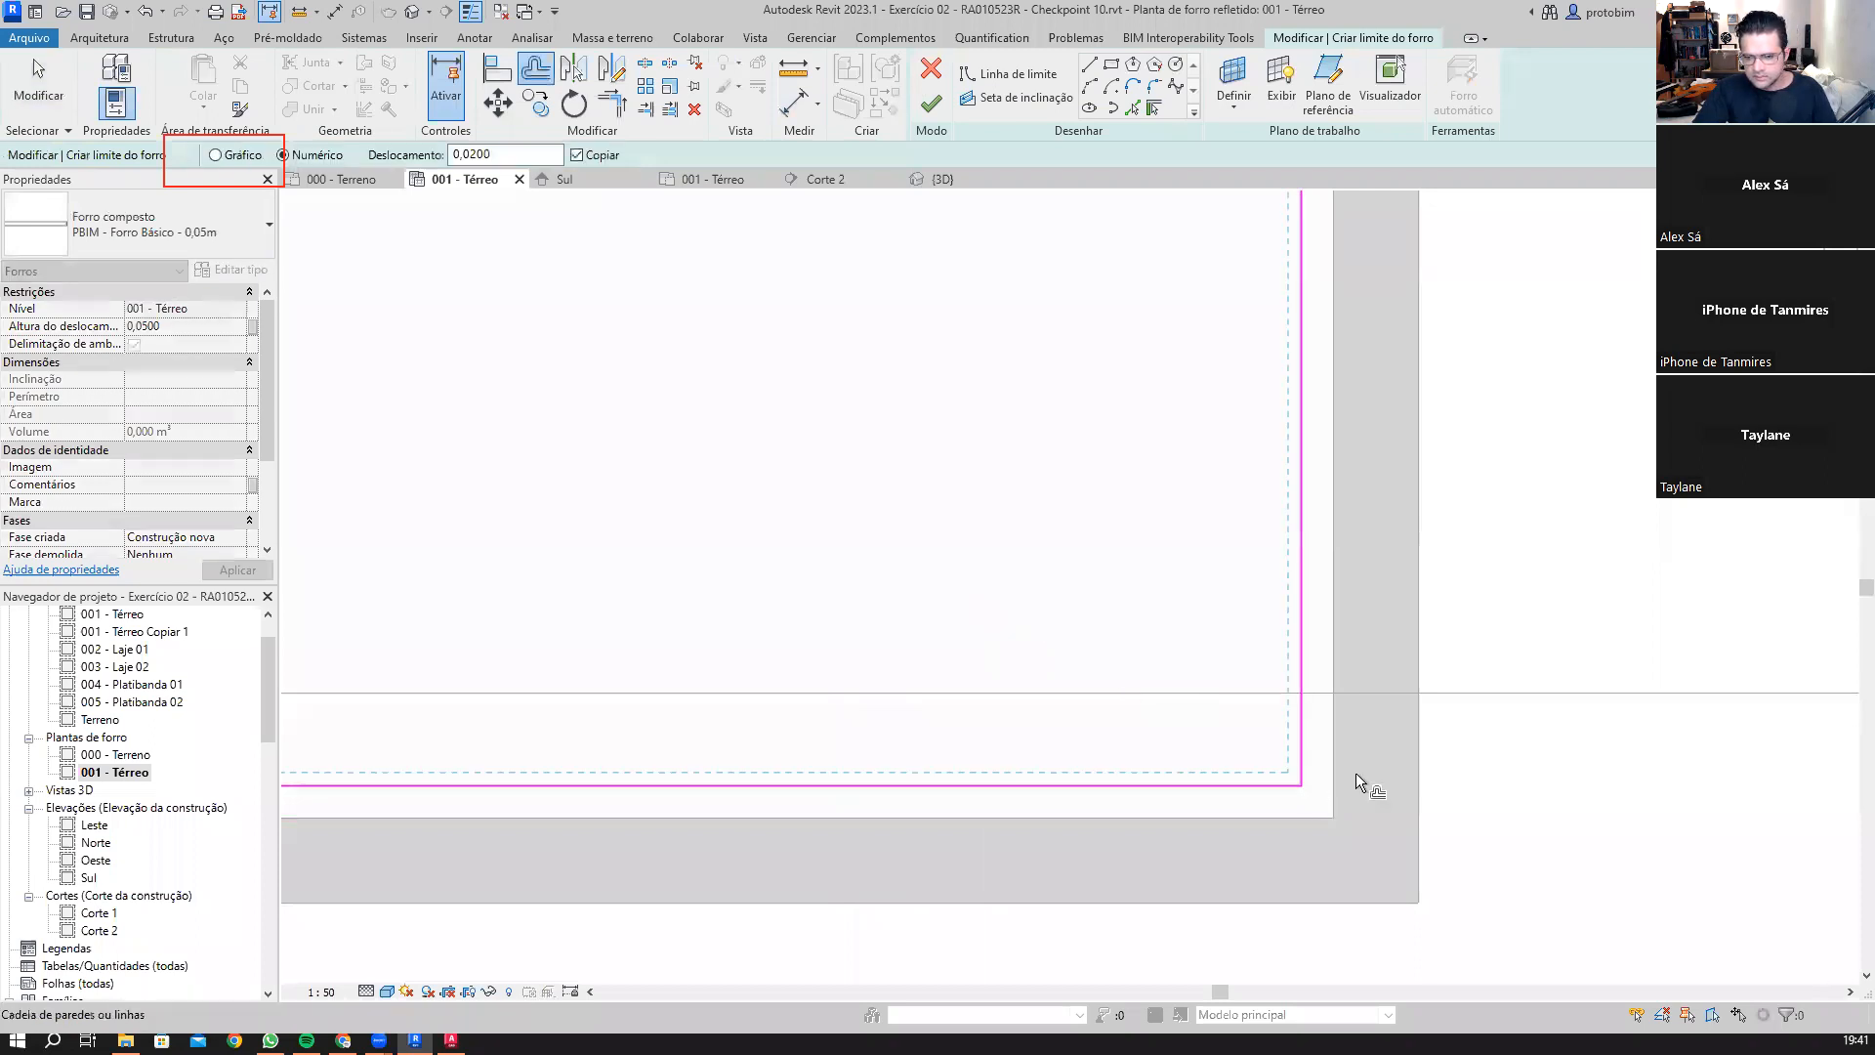
pyautogui.click(933, 104)
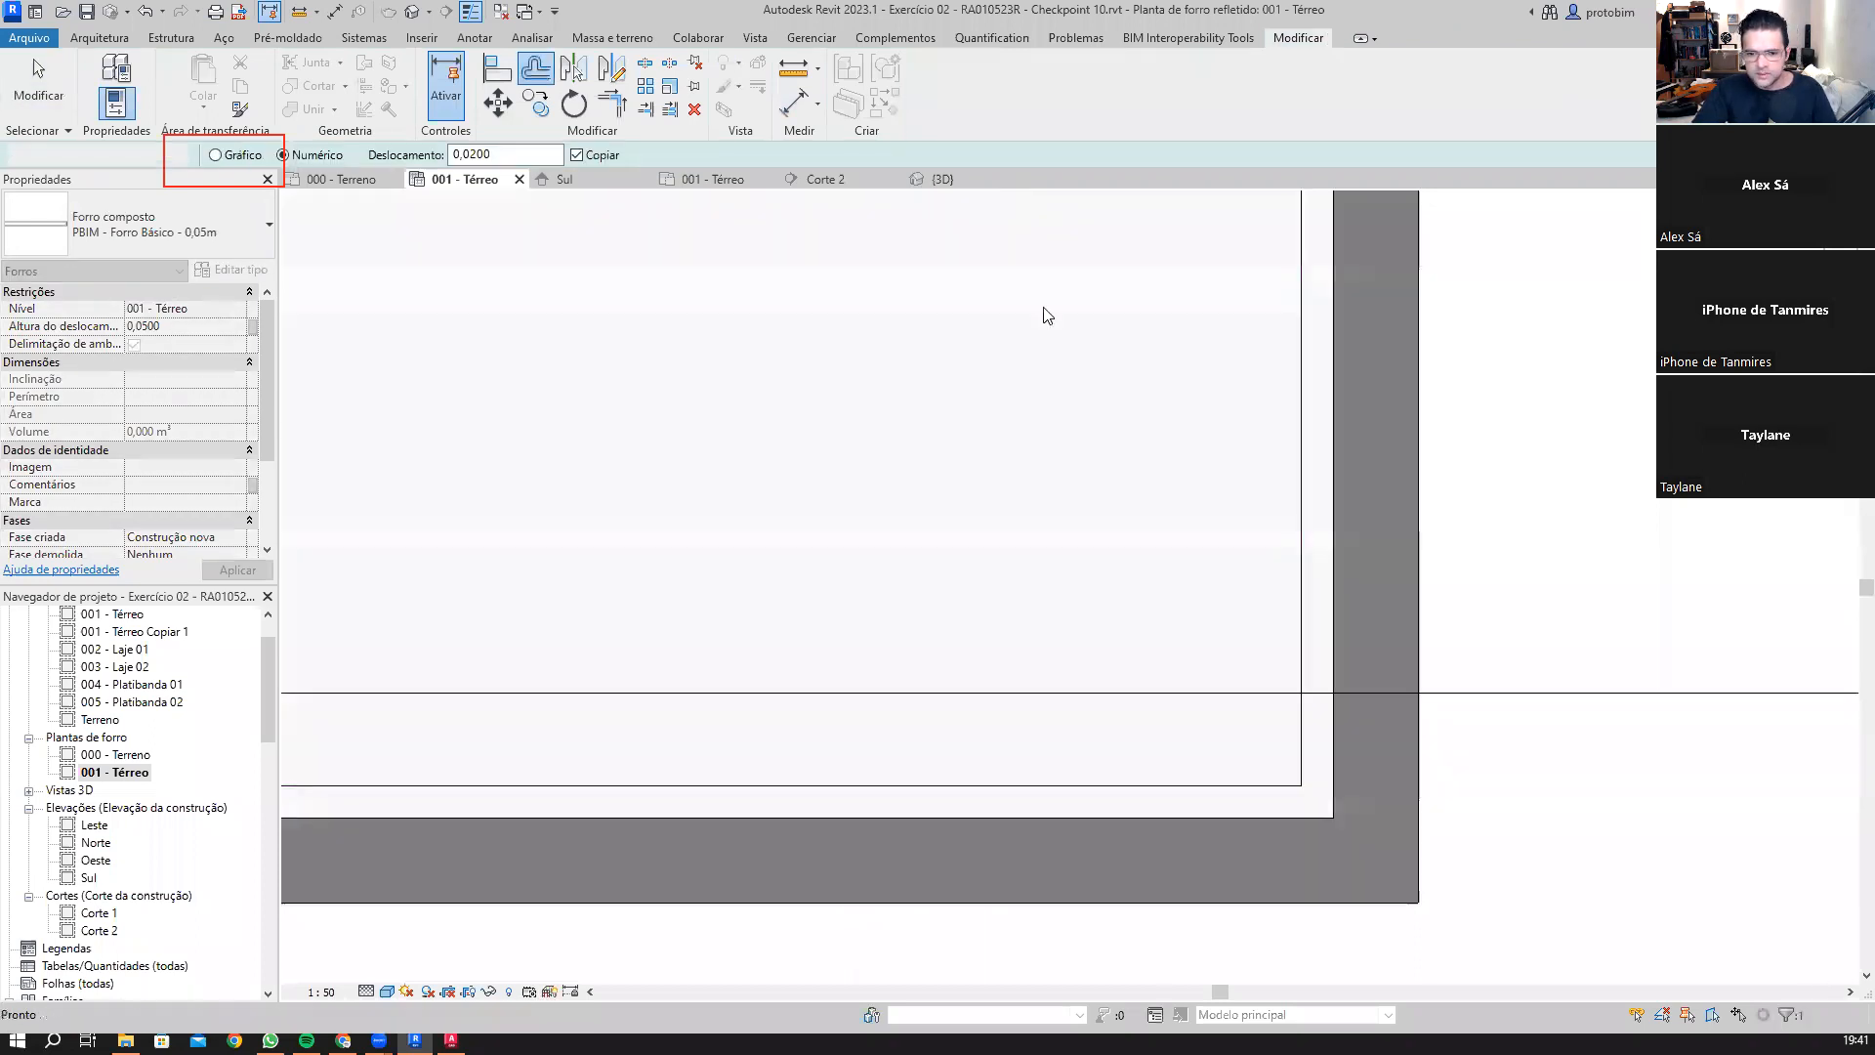
# Step: In the 3D view, extend the section box downward until it includes the ground-floor slab and the new ceiling strip
pyautogui.press('Escape')
pyautogui.press('Escape')
pyautogui.click(943, 180)
pyautogui.scroll(-3, 748, 611)
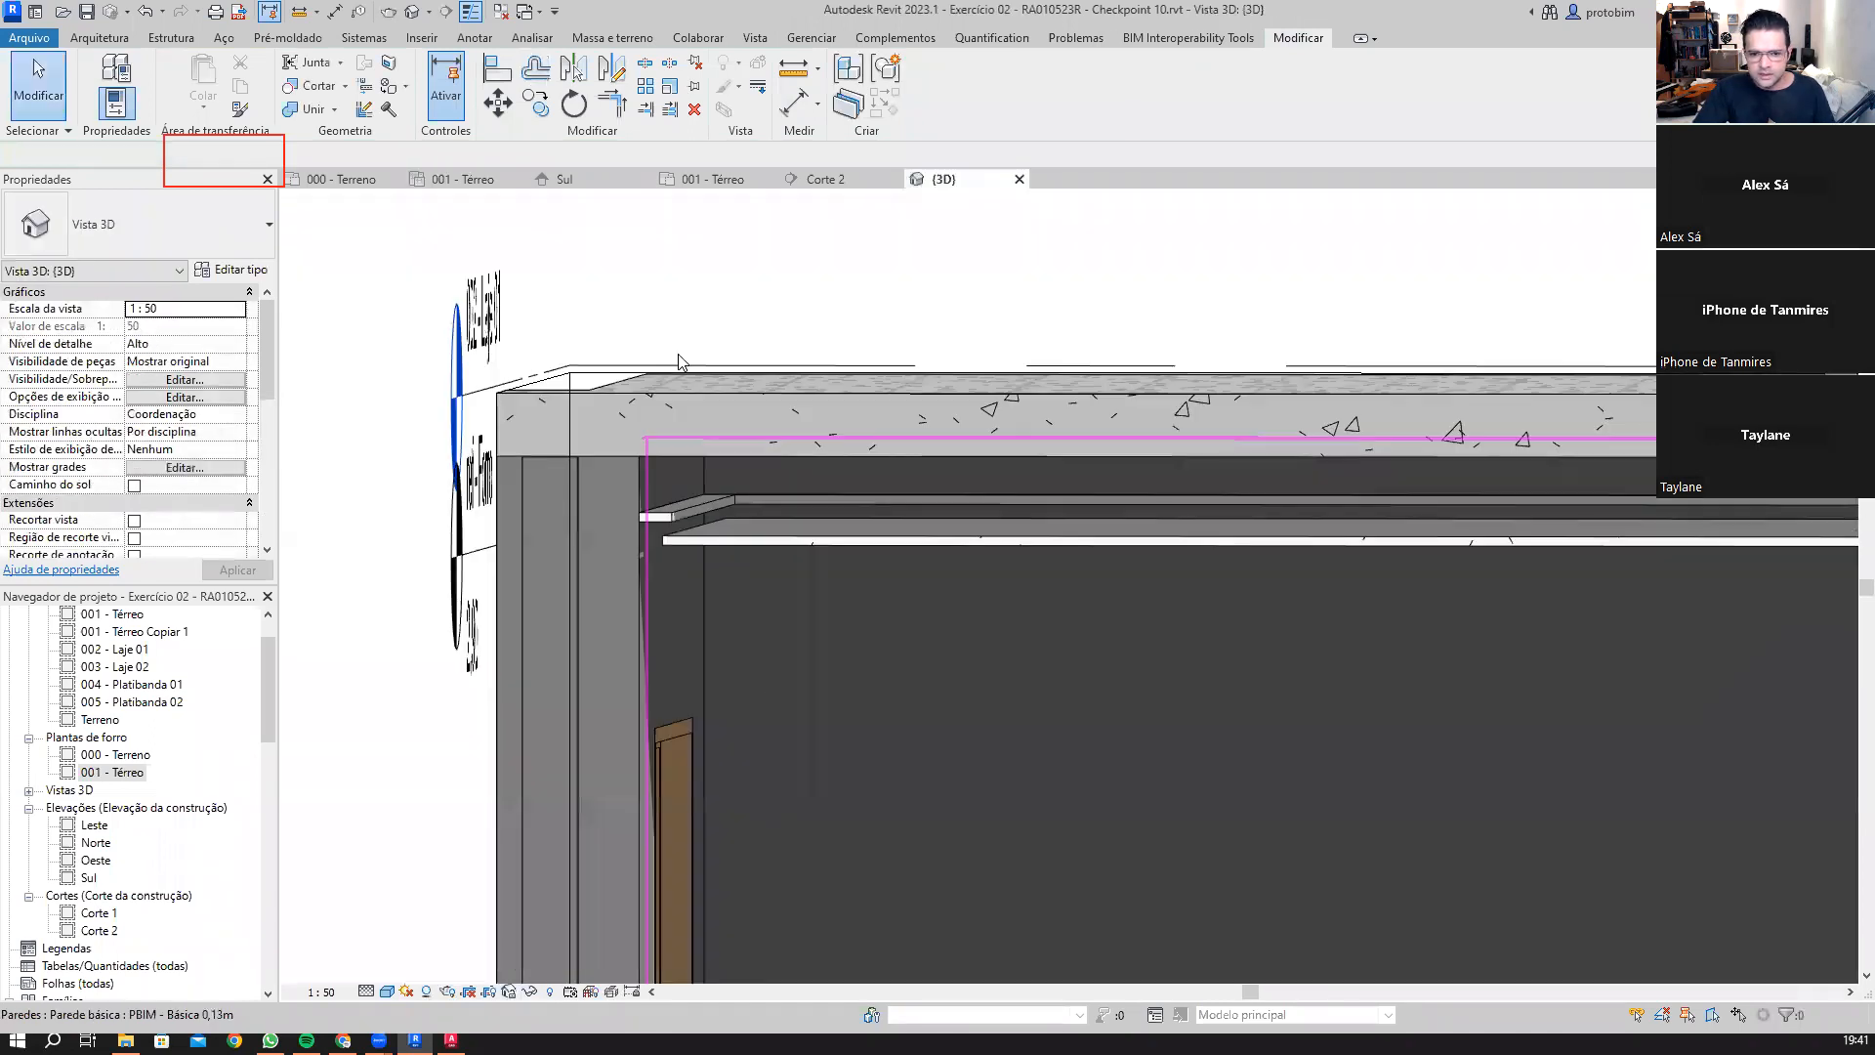
pyautogui.scroll(-5, 717, 625)
pyautogui.scroll(2, 725, 705)
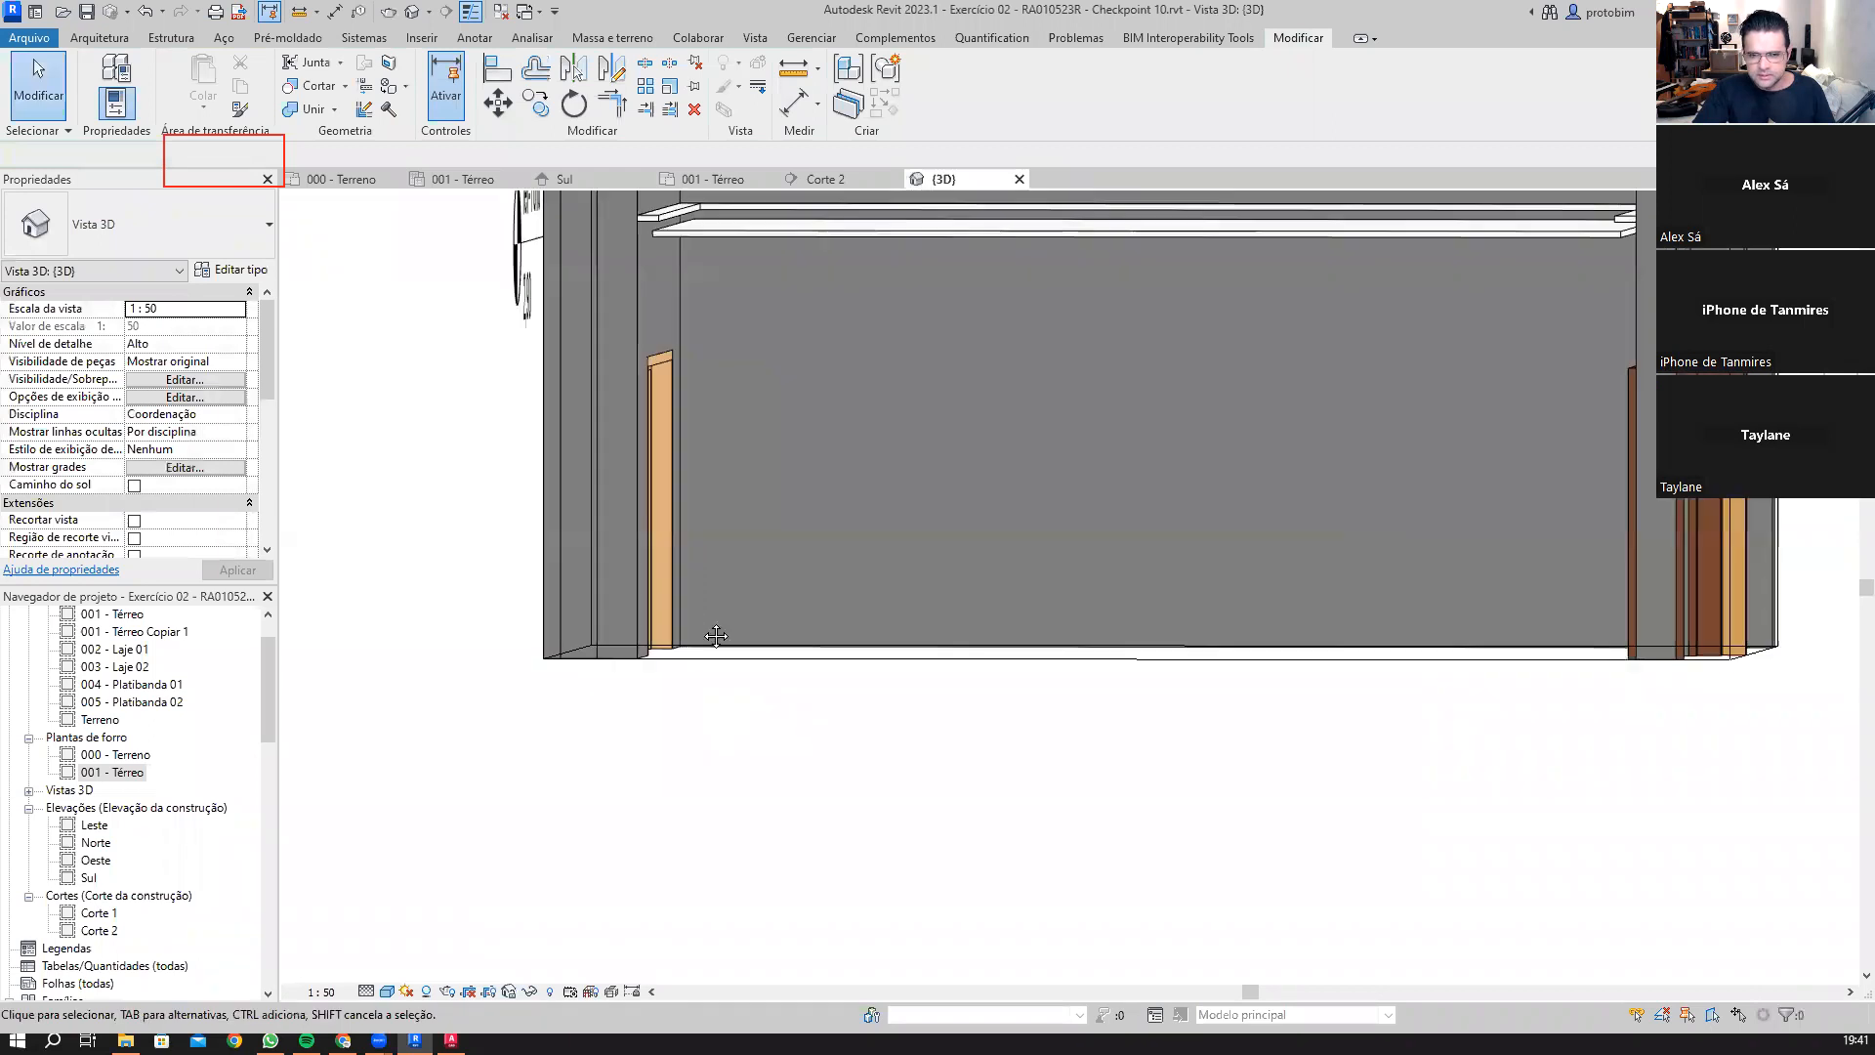
pyautogui.scroll(-2, 728, 766)
pyautogui.keyDown('shift'); pyautogui.moveTo(710, 688); pyautogui.dragTo(705, 622, button='middle'); pyautogui.keyUp('shift')
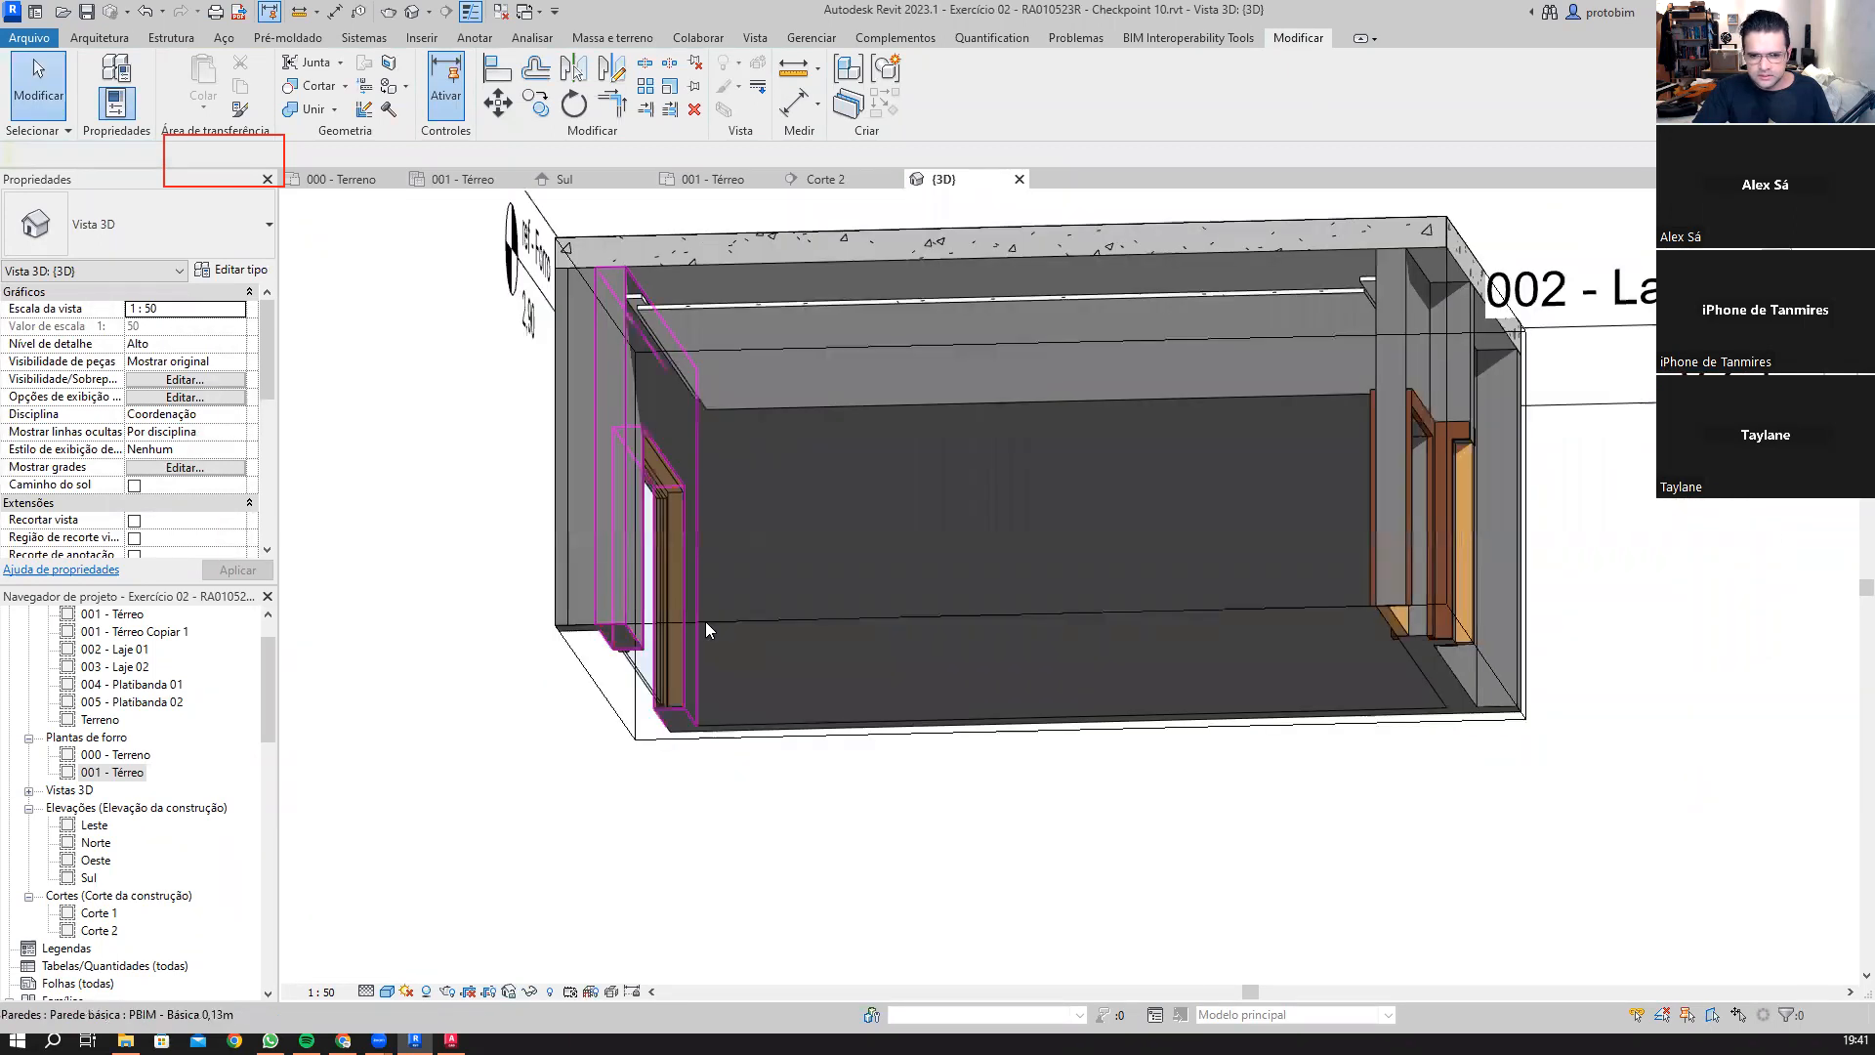
pyautogui.click(1035, 678)
pyautogui.moveTo(956, 837); pyautogui.dragTo(881, 589)
pyautogui.scroll(-1, 903, 711)
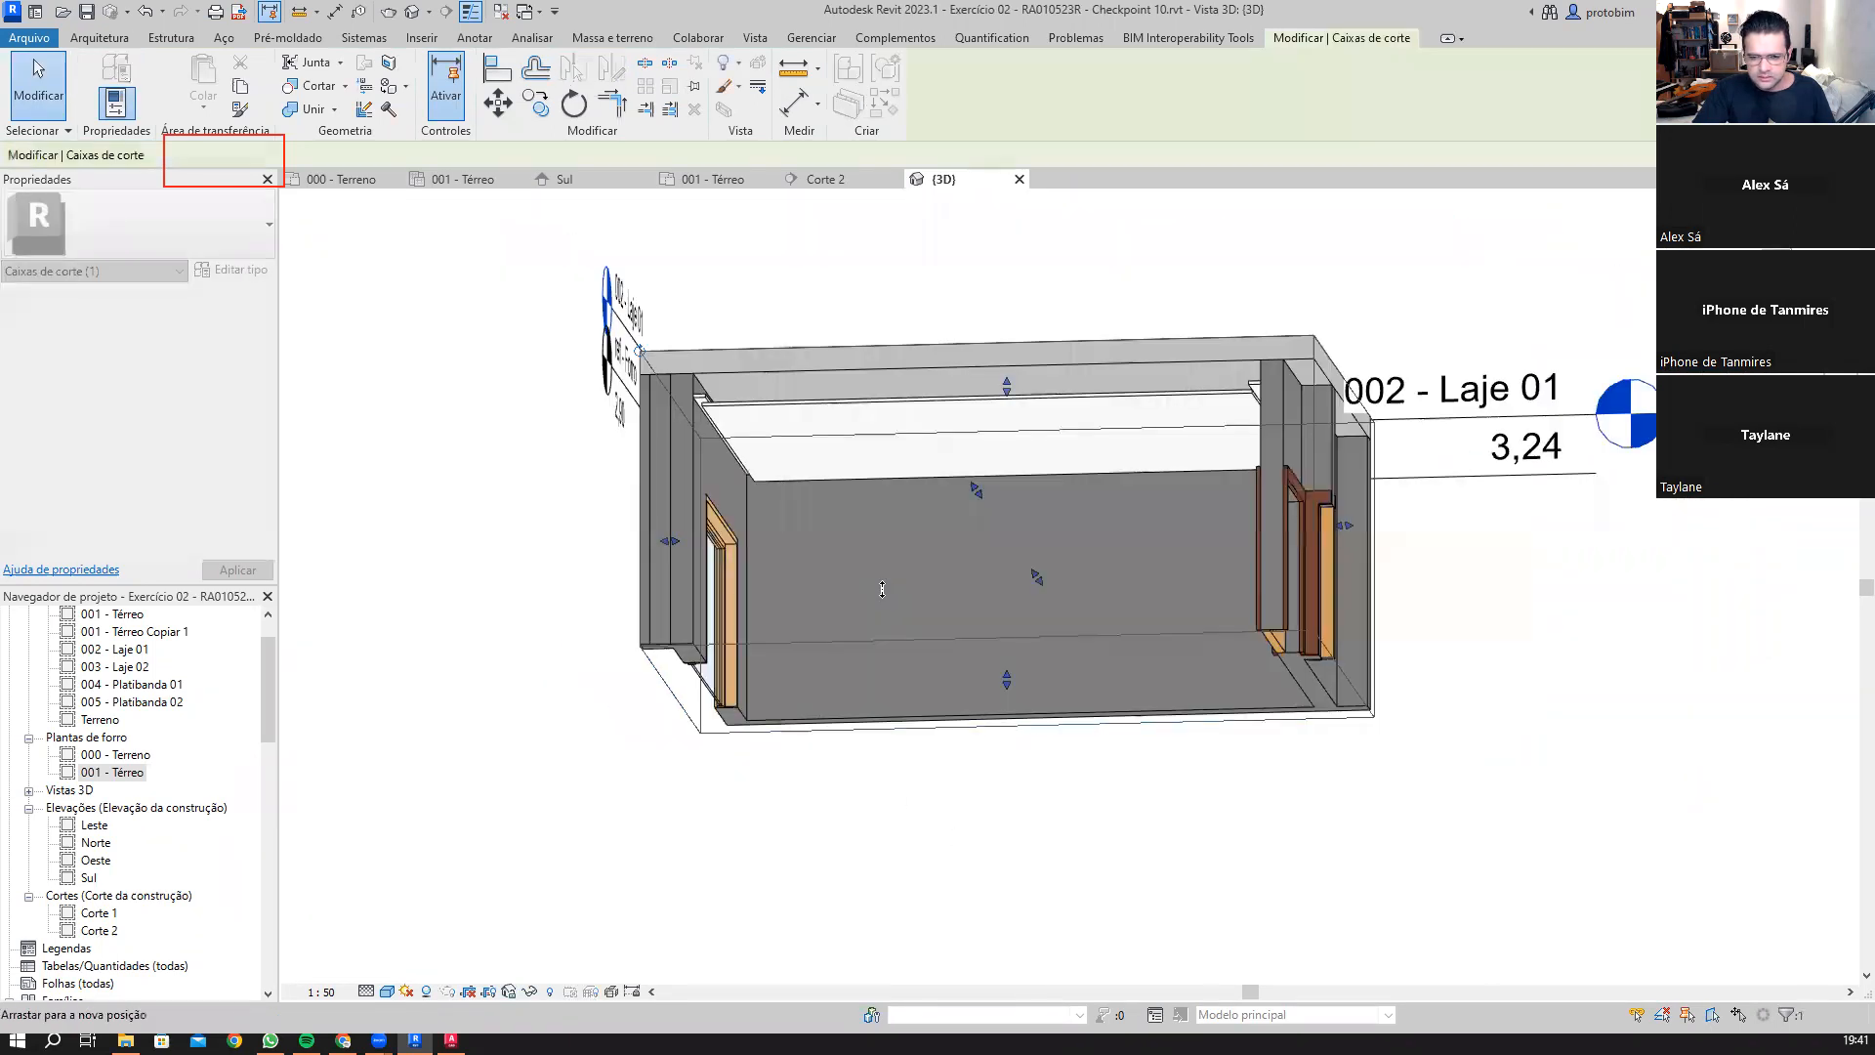
pyautogui.moveTo(905, 851); pyautogui.dragTo(906, 852)
pyautogui.keyDown('shift'); pyautogui.moveTo(908, 828); pyautogui.dragTo(806, 1005, button='middle'); pyautogui.keyUp('shift')
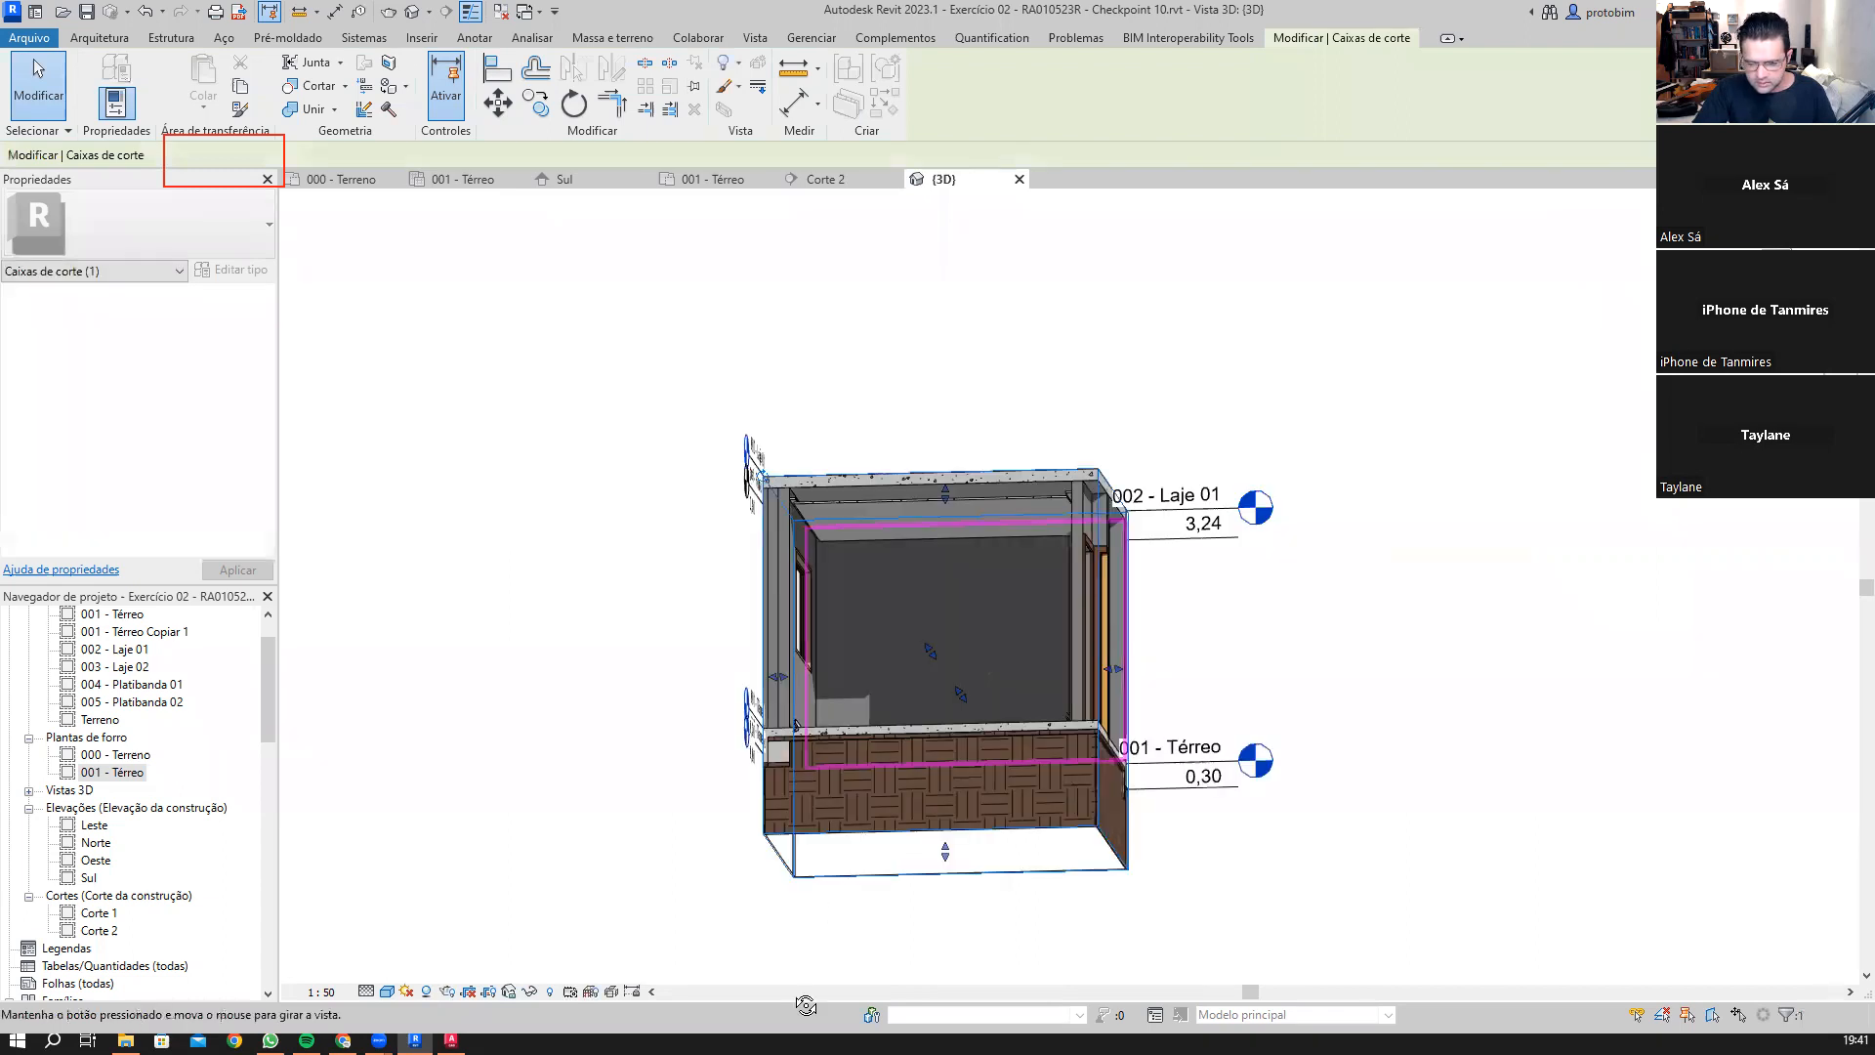
# Step: Select the PBIM - Forro Básico - 0,05m perimeter strip near the floor and assign it to the ref - Forro level
pyautogui.scroll(2, 778, 760)
pyautogui.scroll(4, 779, 734)
pyautogui.click(778, 735)
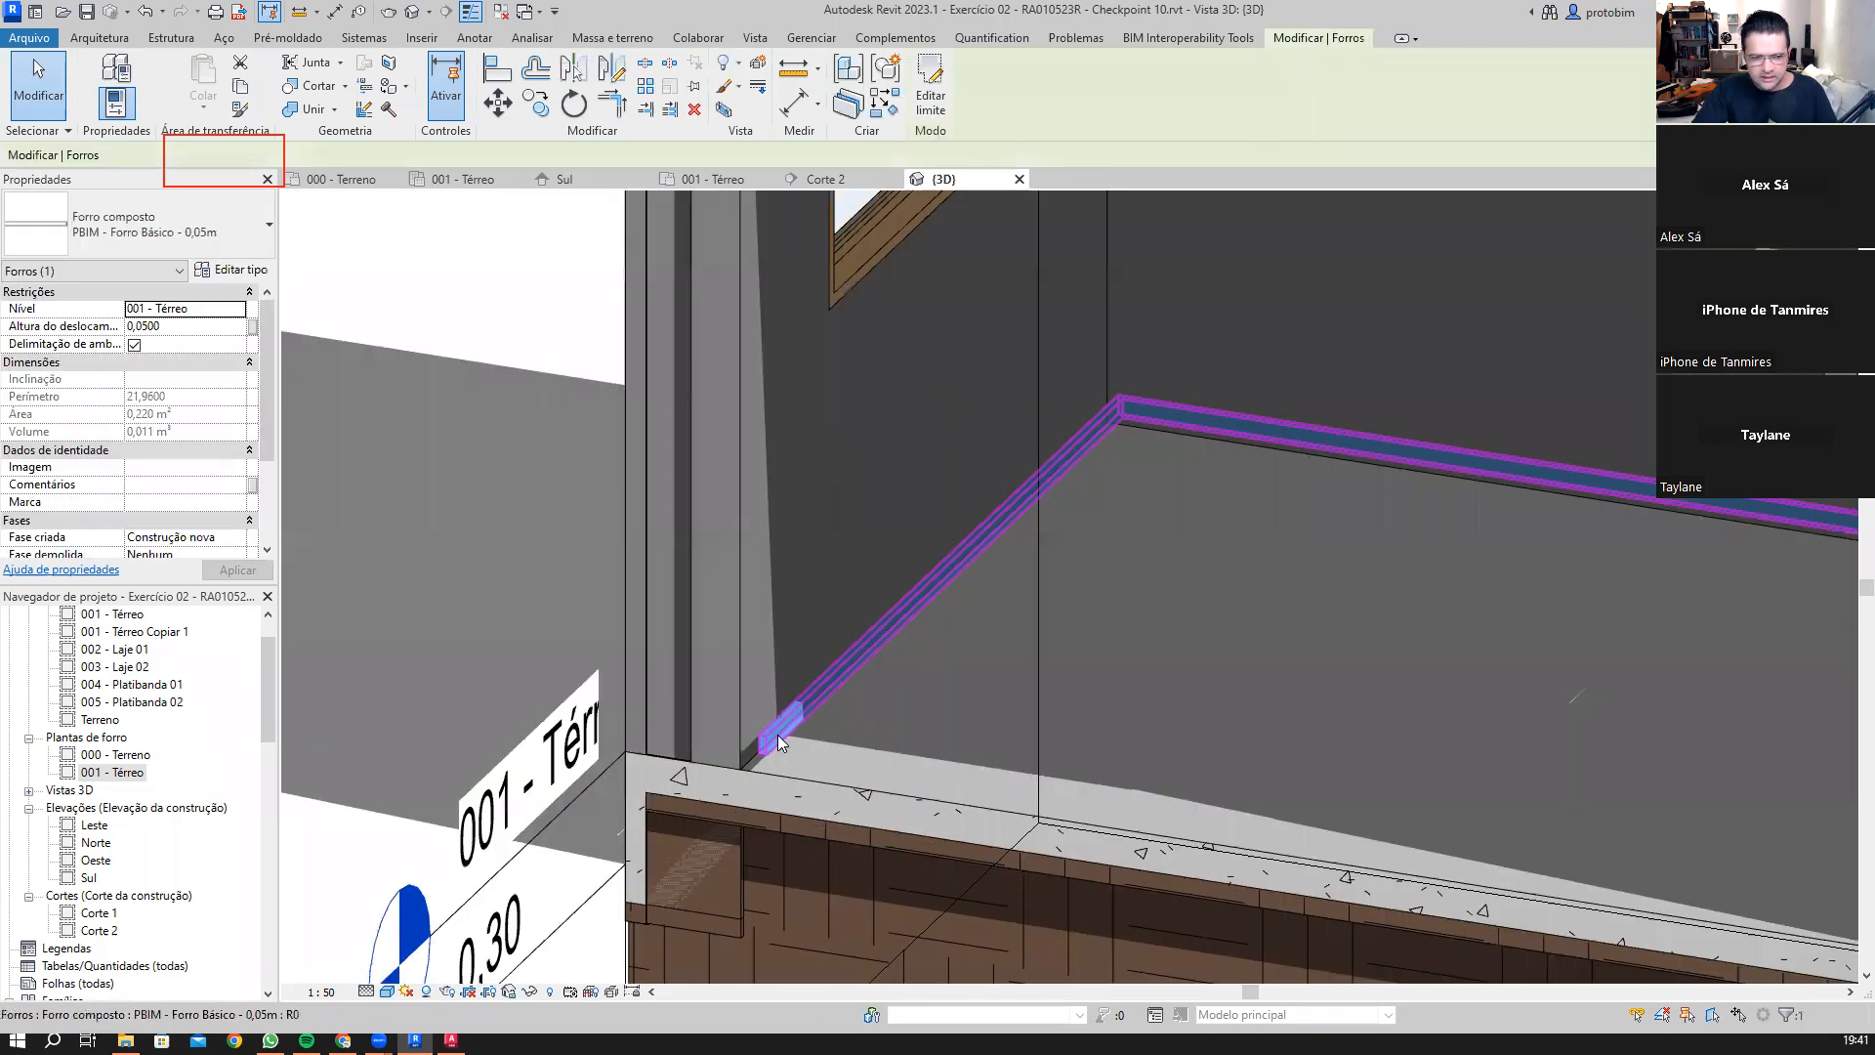
pyautogui.click(236, 311)
pyautogui.scroll(-4, 904, 826)
pyautogui.keyDown('shift'); pyautogui.moveTo(942, 774); pyautogui.dragTo(935, 638, button='middle'); pyautogui.keyUp('shift')
pyautogui.keyDown('shift'); pyautogui.moveTo(881, 465); pyautogui.dragTo(846, 414, button='middle'); pyautogui.keyUp('shift')
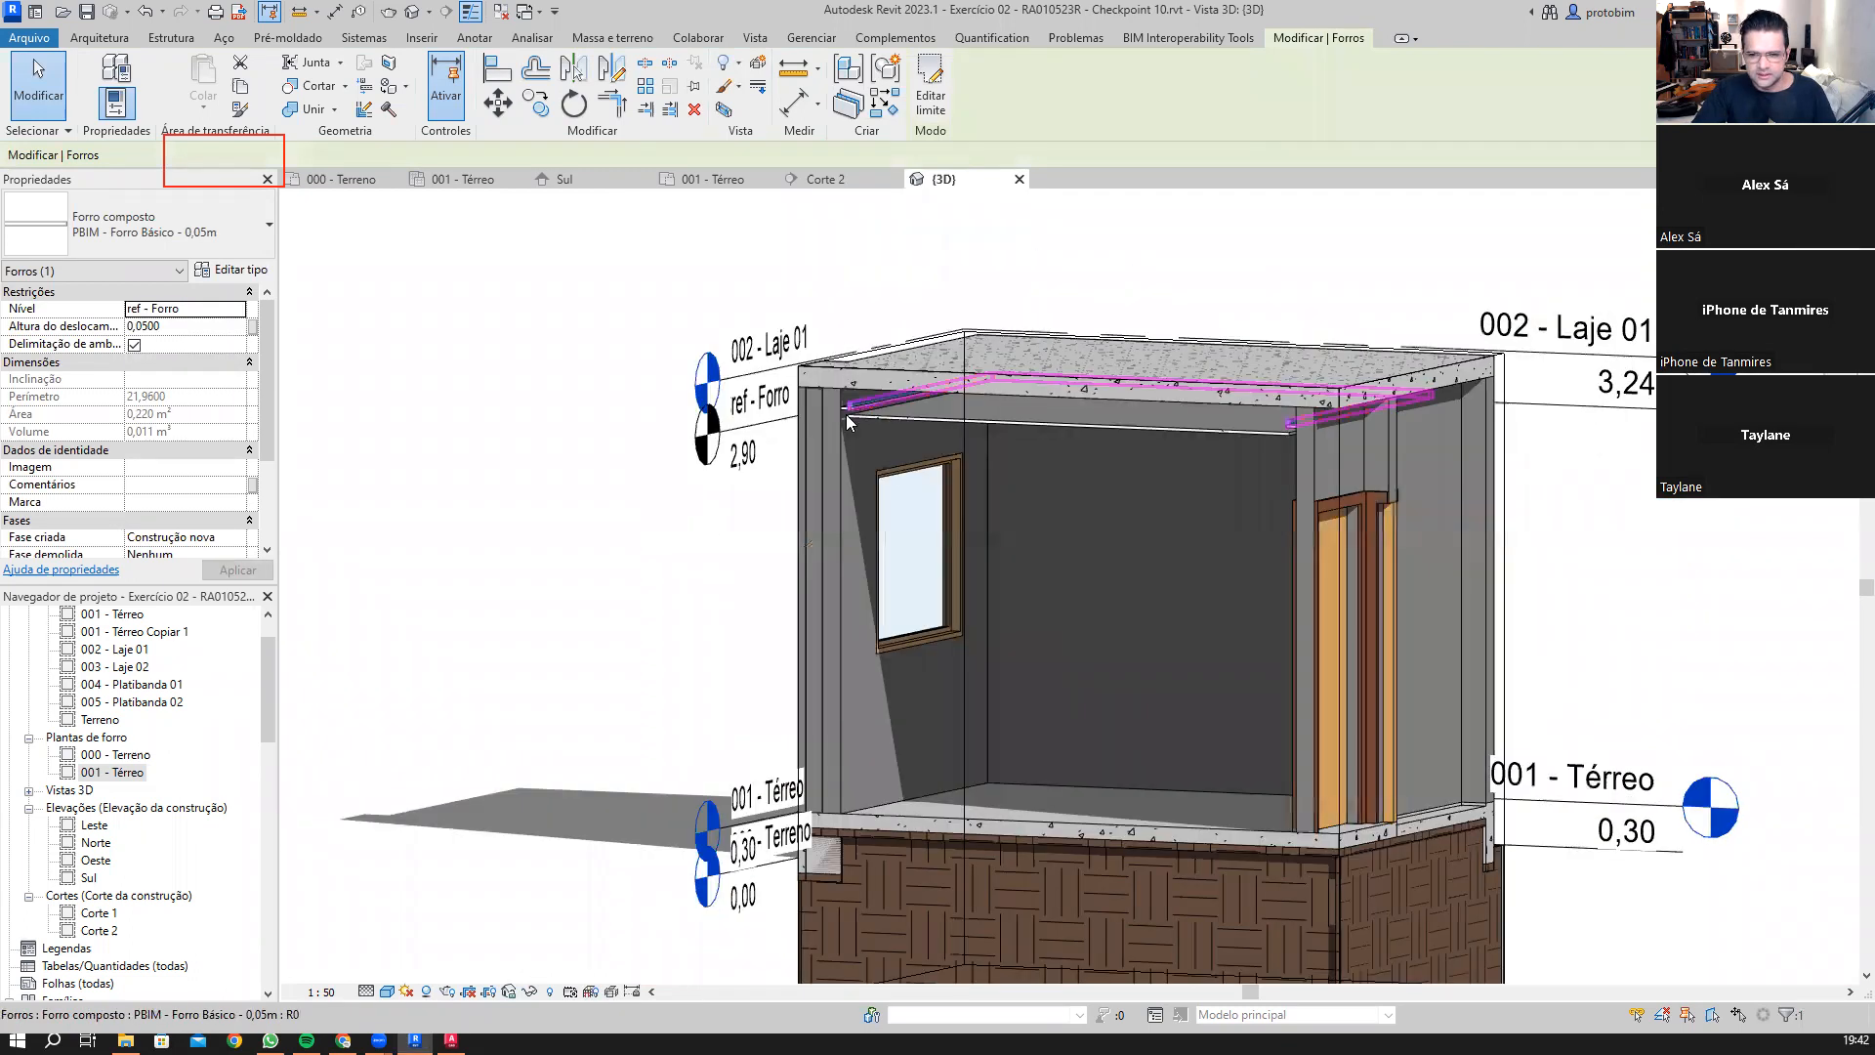
# Step: Set the perimeter strip's height offset from its level to 0
pyautogui.scroll(5, 1047, 406)
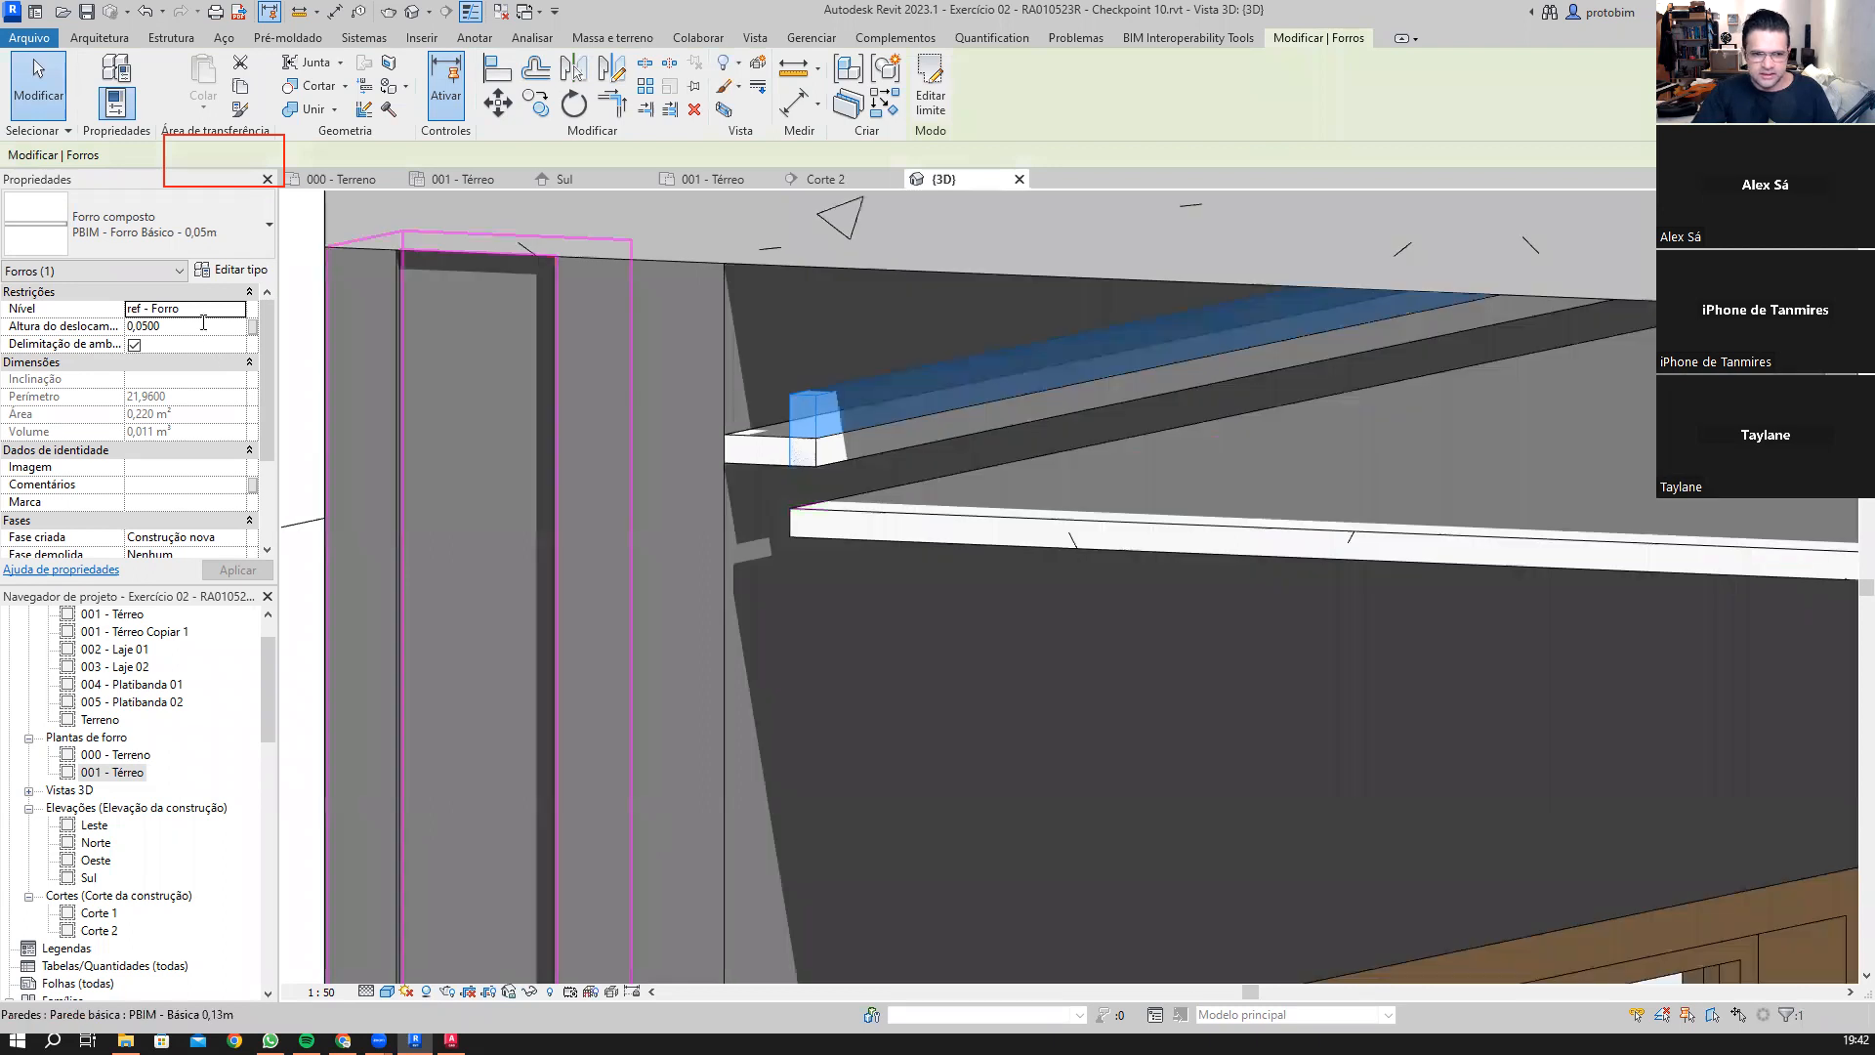
pyautogui.click(203, 325)
pyautogui.write('10')
pyautogui.press('BackSpace')
pyautogui.press('BackSpace')
pyautogui.write('0')
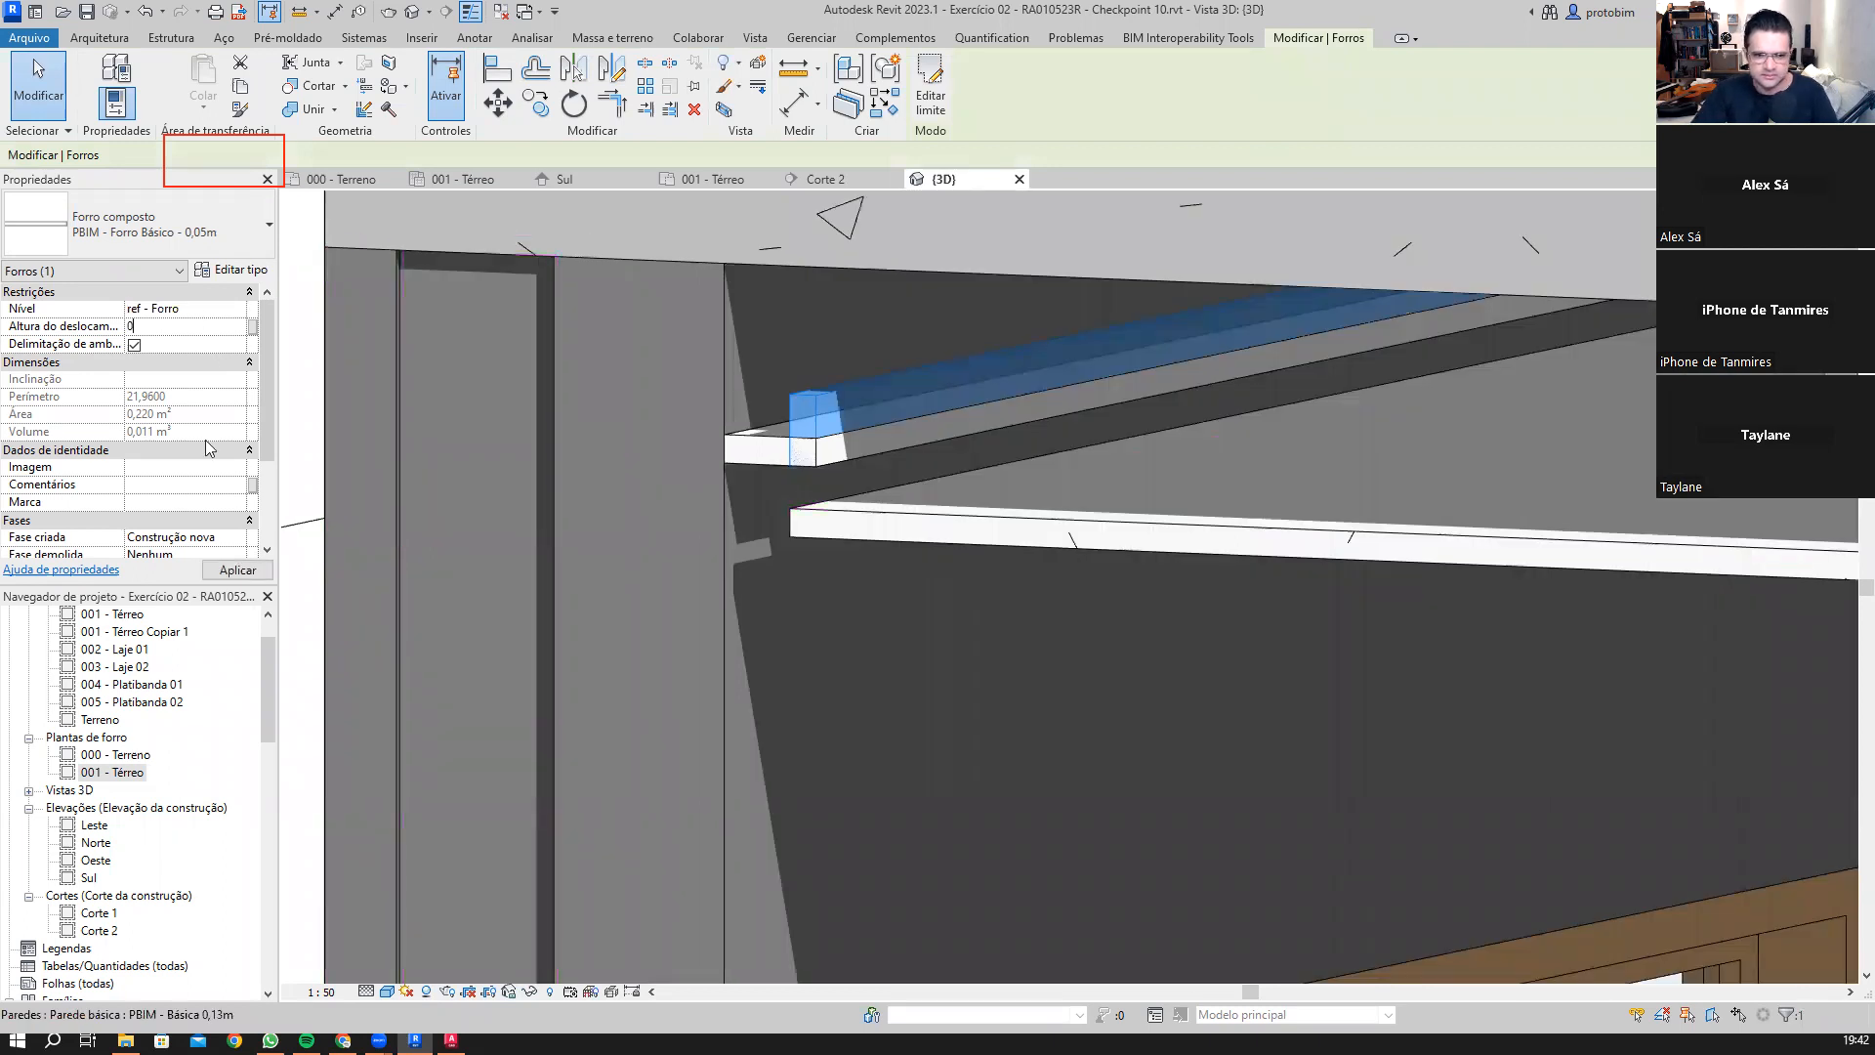
pyautogui.click(906, 436)
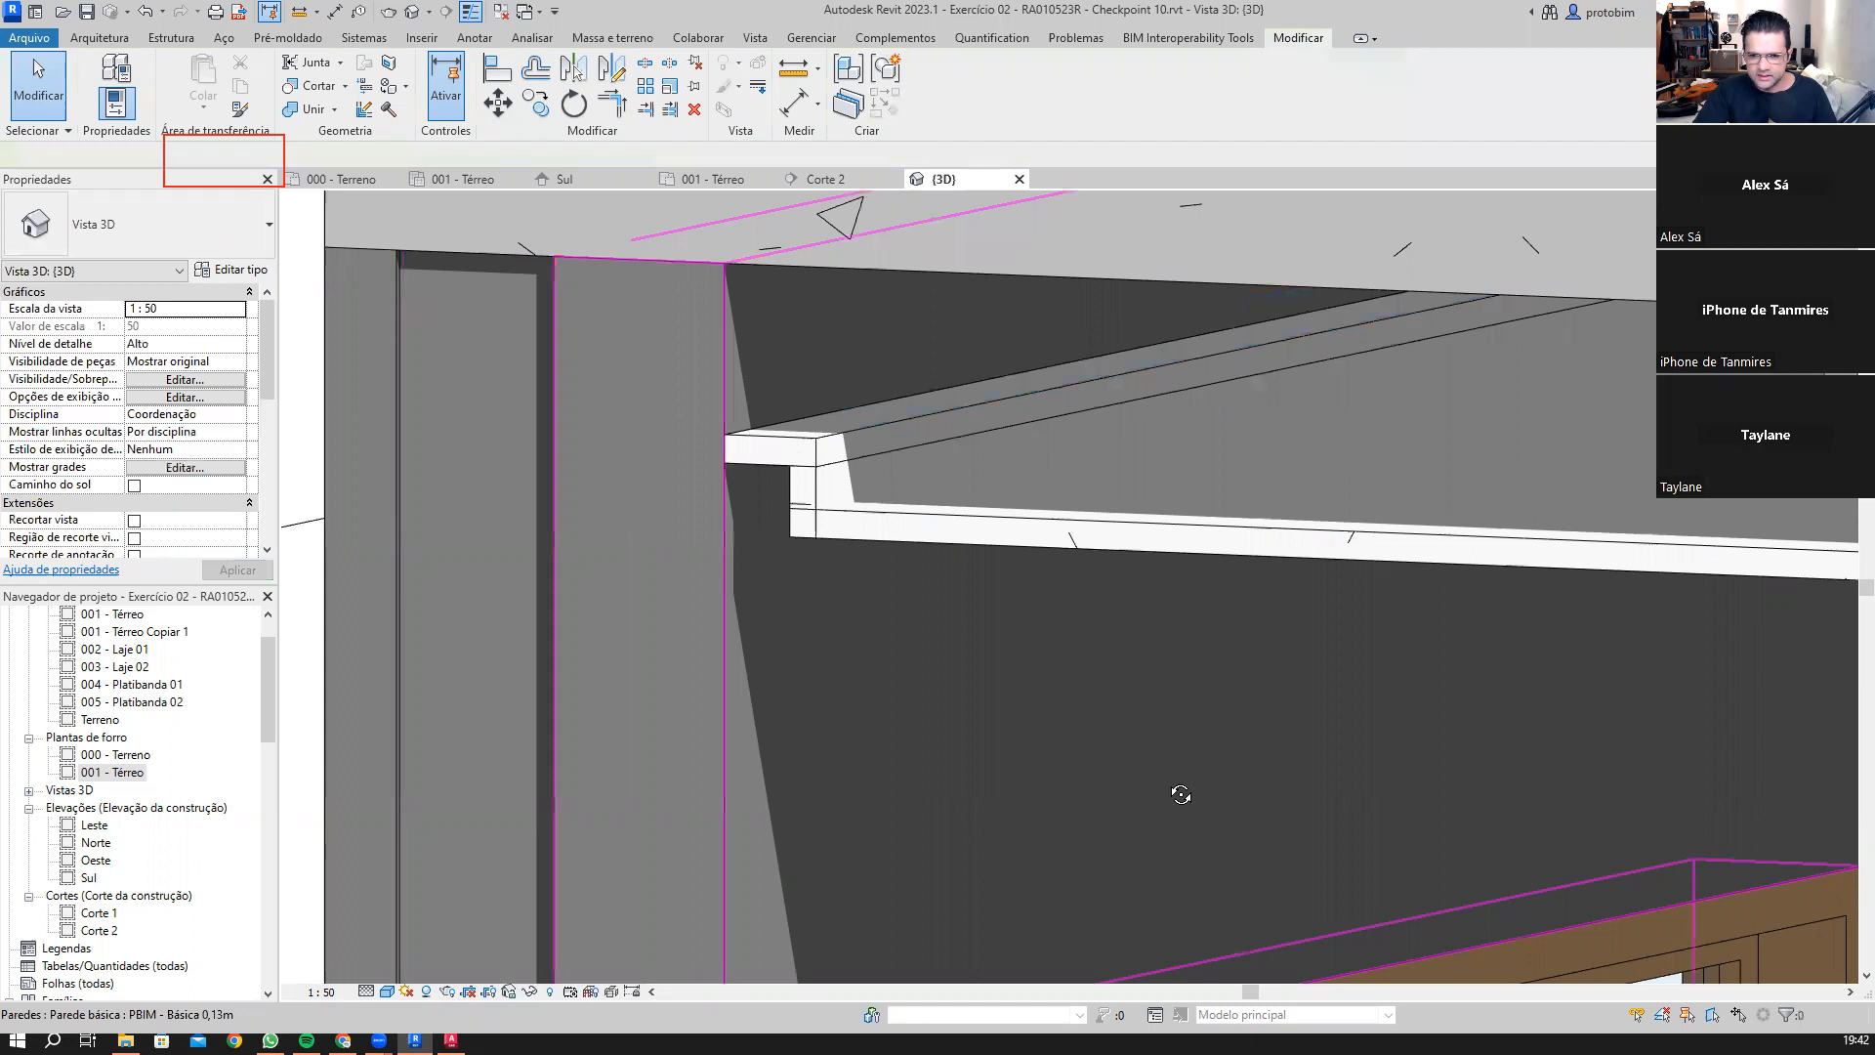
# Step: Join the geometry of the 0,05m vertical strip with the adjoining upper and lower ceilings
pyautogui.keyDown('shift'); pyautogui.moveTo(1198, 645); pyautogui.dragTo(949, 532, button='middle'); pyautogui.keyUp('shift')
pyautogui.scroll(1, 949, 532)
pyautogui.scroll(1, 1000, 779)
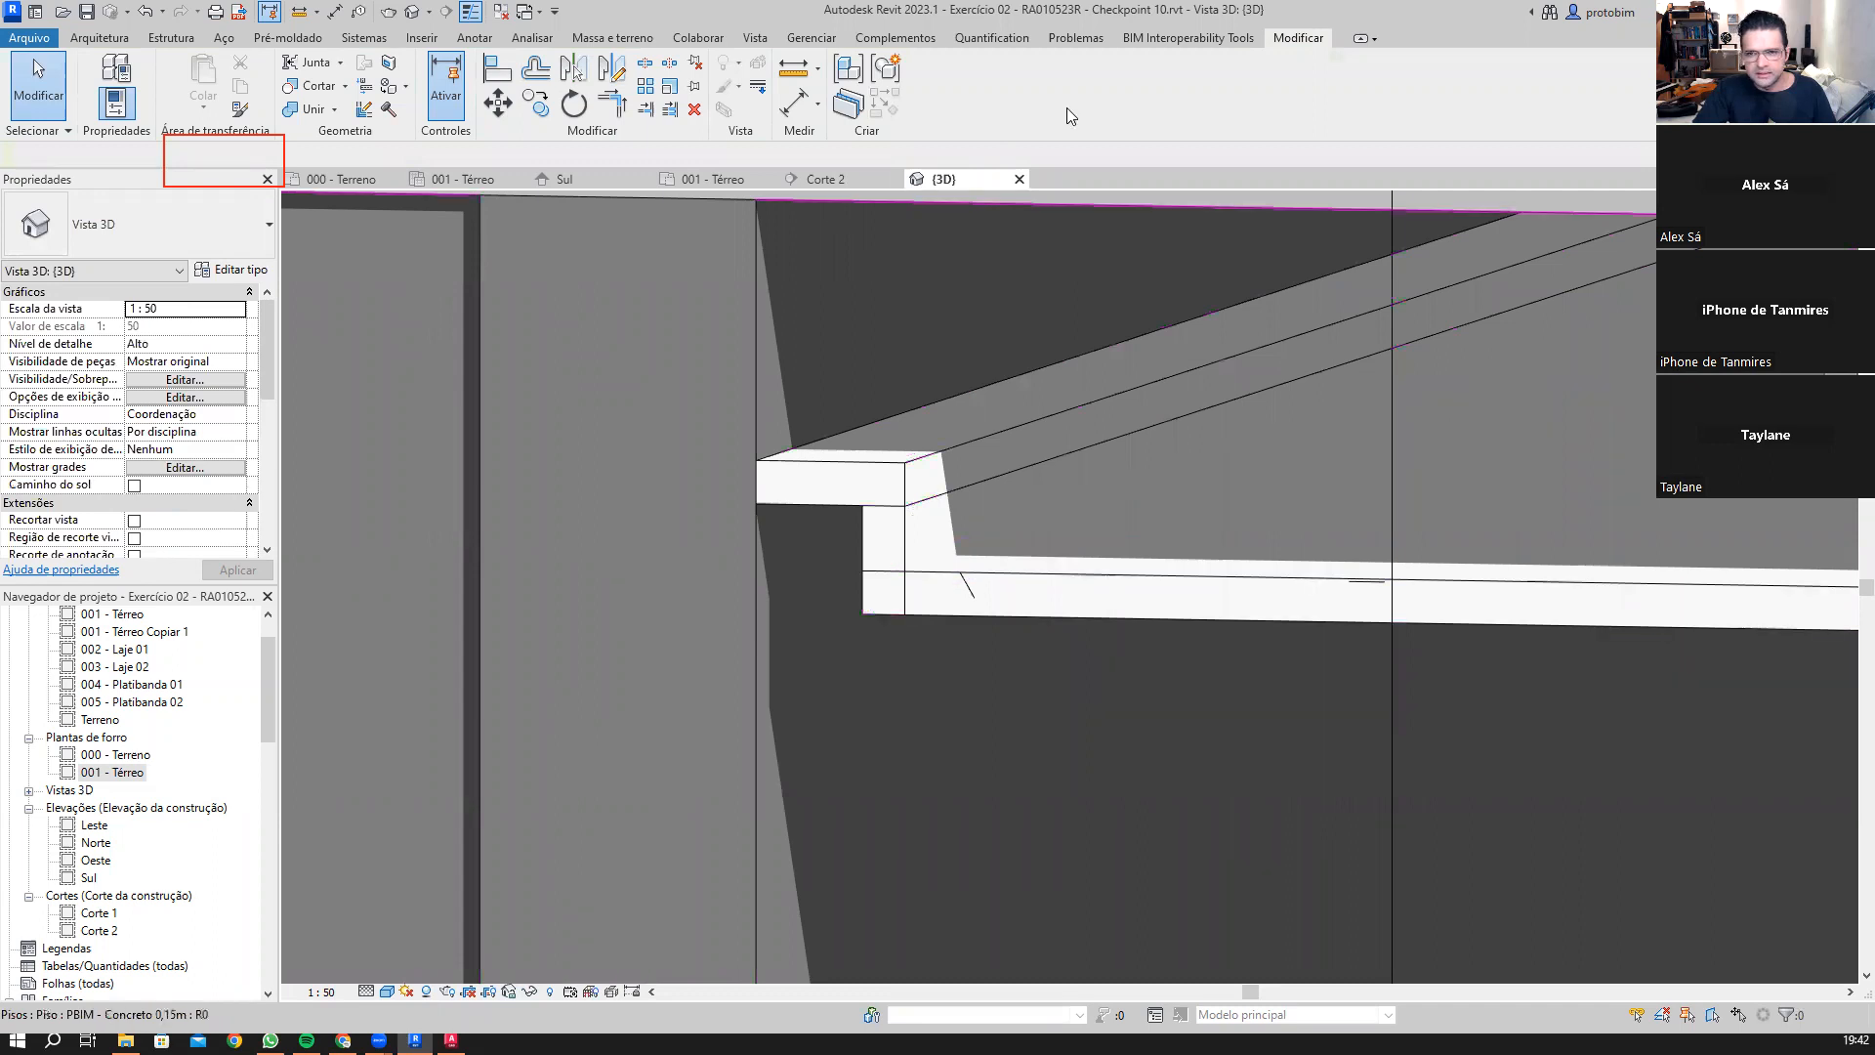
pyautogui.click(311, 115)
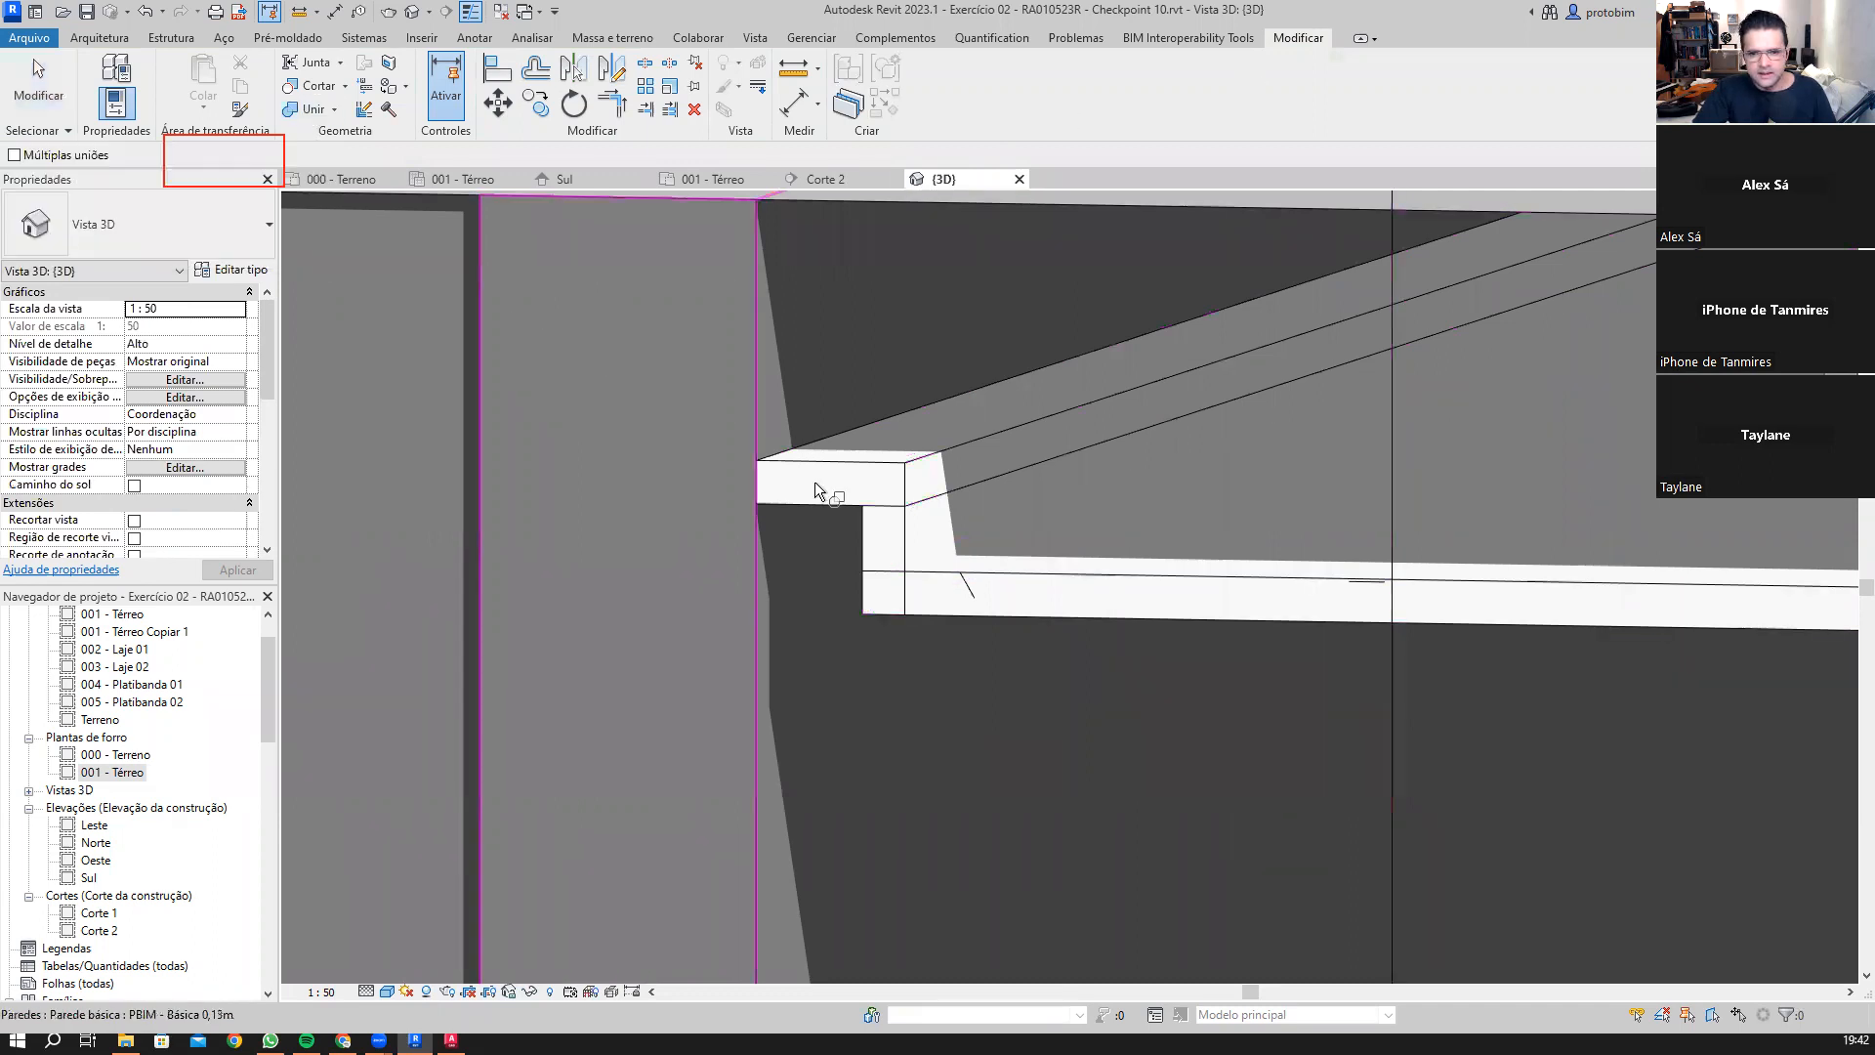
pyautogui.click(873, 525)
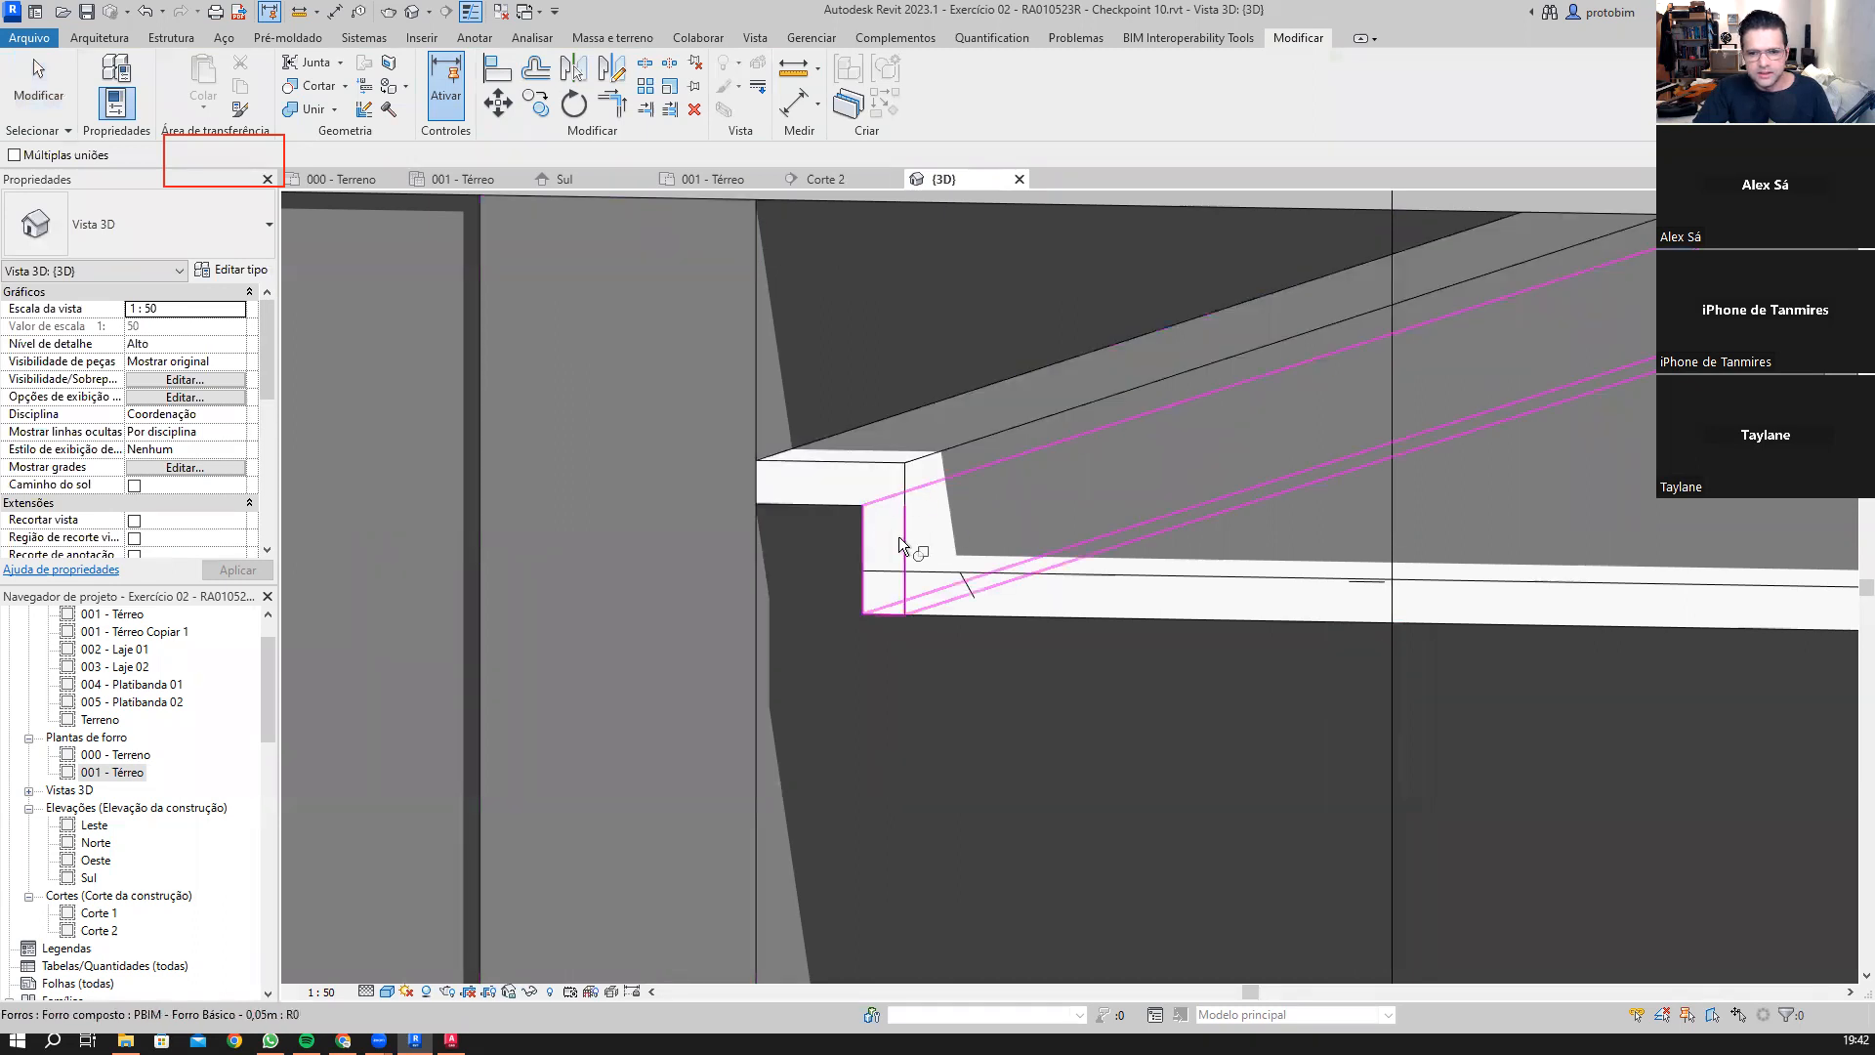
pyautogui.click(899, 543)
pyautogui.click(625, 408)
pyautogui.press('Escape')
# Step: Examine the joined stepped ceiling profile from below and from the open side of the sectioned room
pyautogui.scroll(-4, 158, 446)
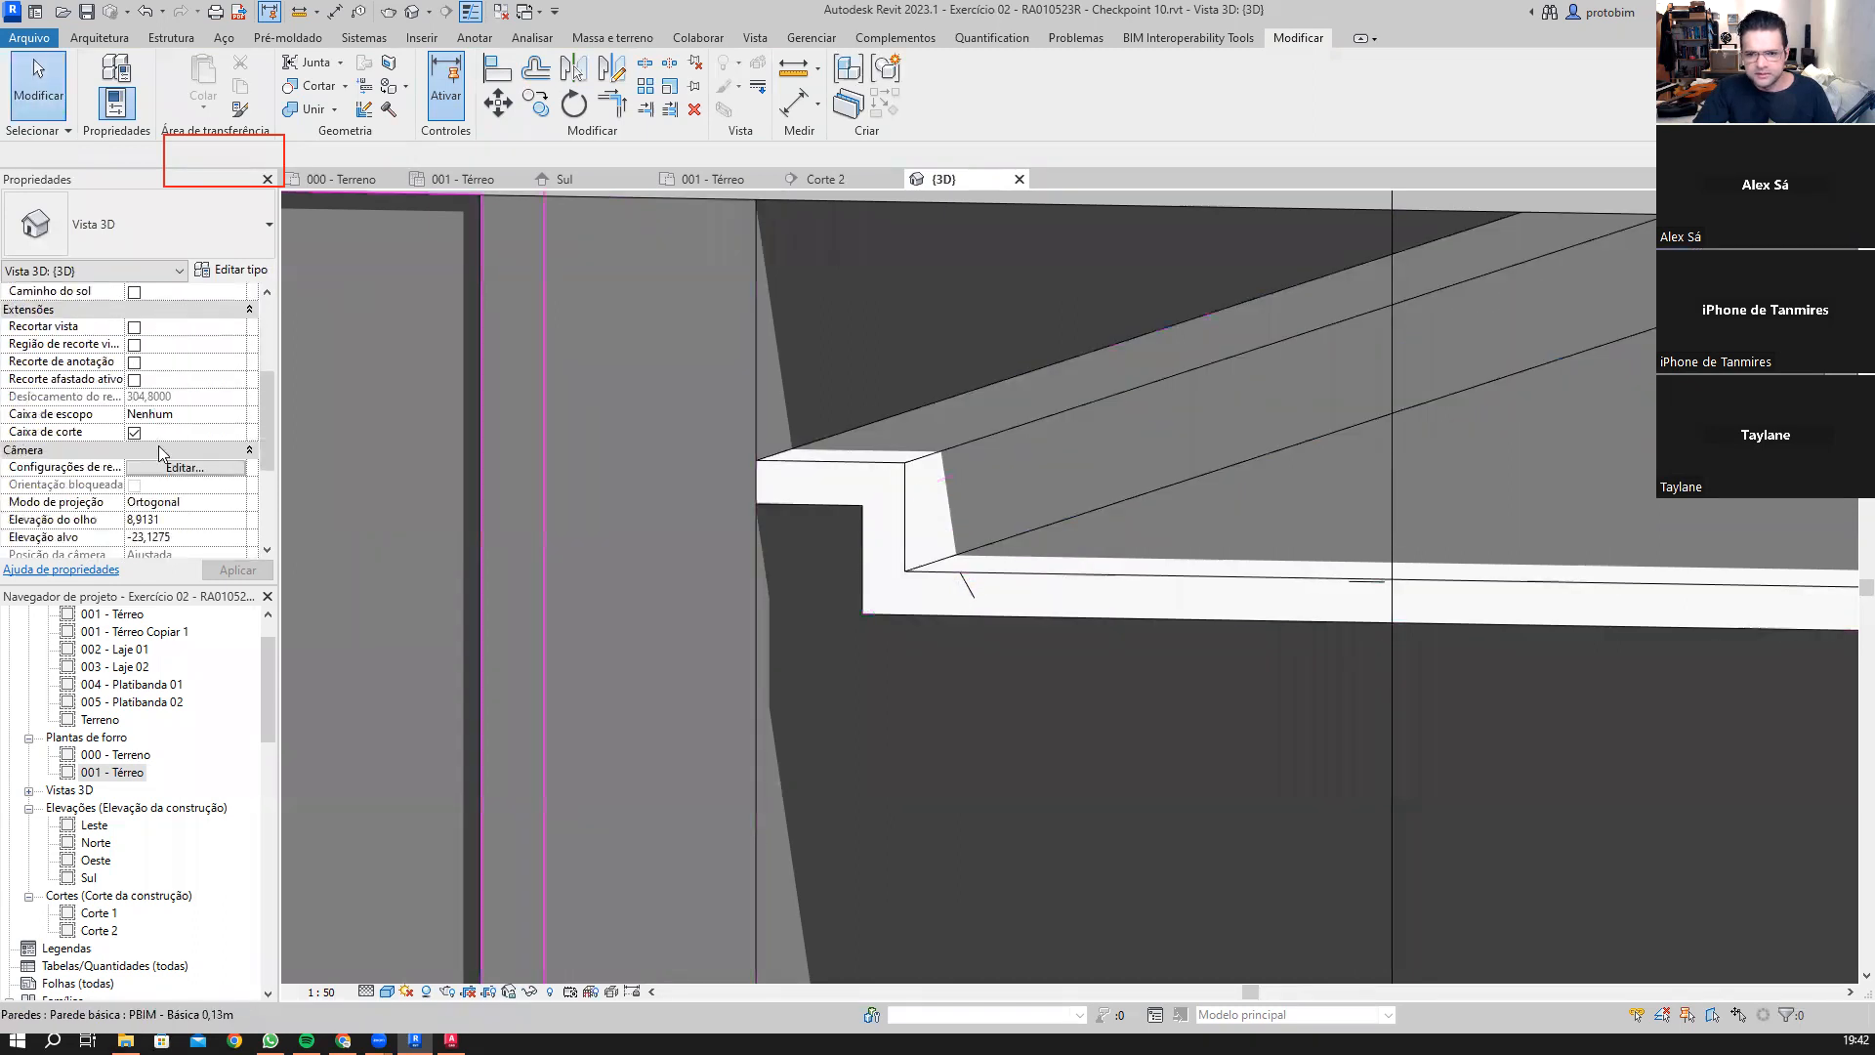
pyautogui.scroll(-2, 159, 446)
pyautogui.scroll(-7, 539, 443)
pyautogui.keyDown('shift'); pyautogui.moveTo(1300, 718); pyautogui.dragTo(1264, 565, button='middle'); pyautogui.keyUp('shift')
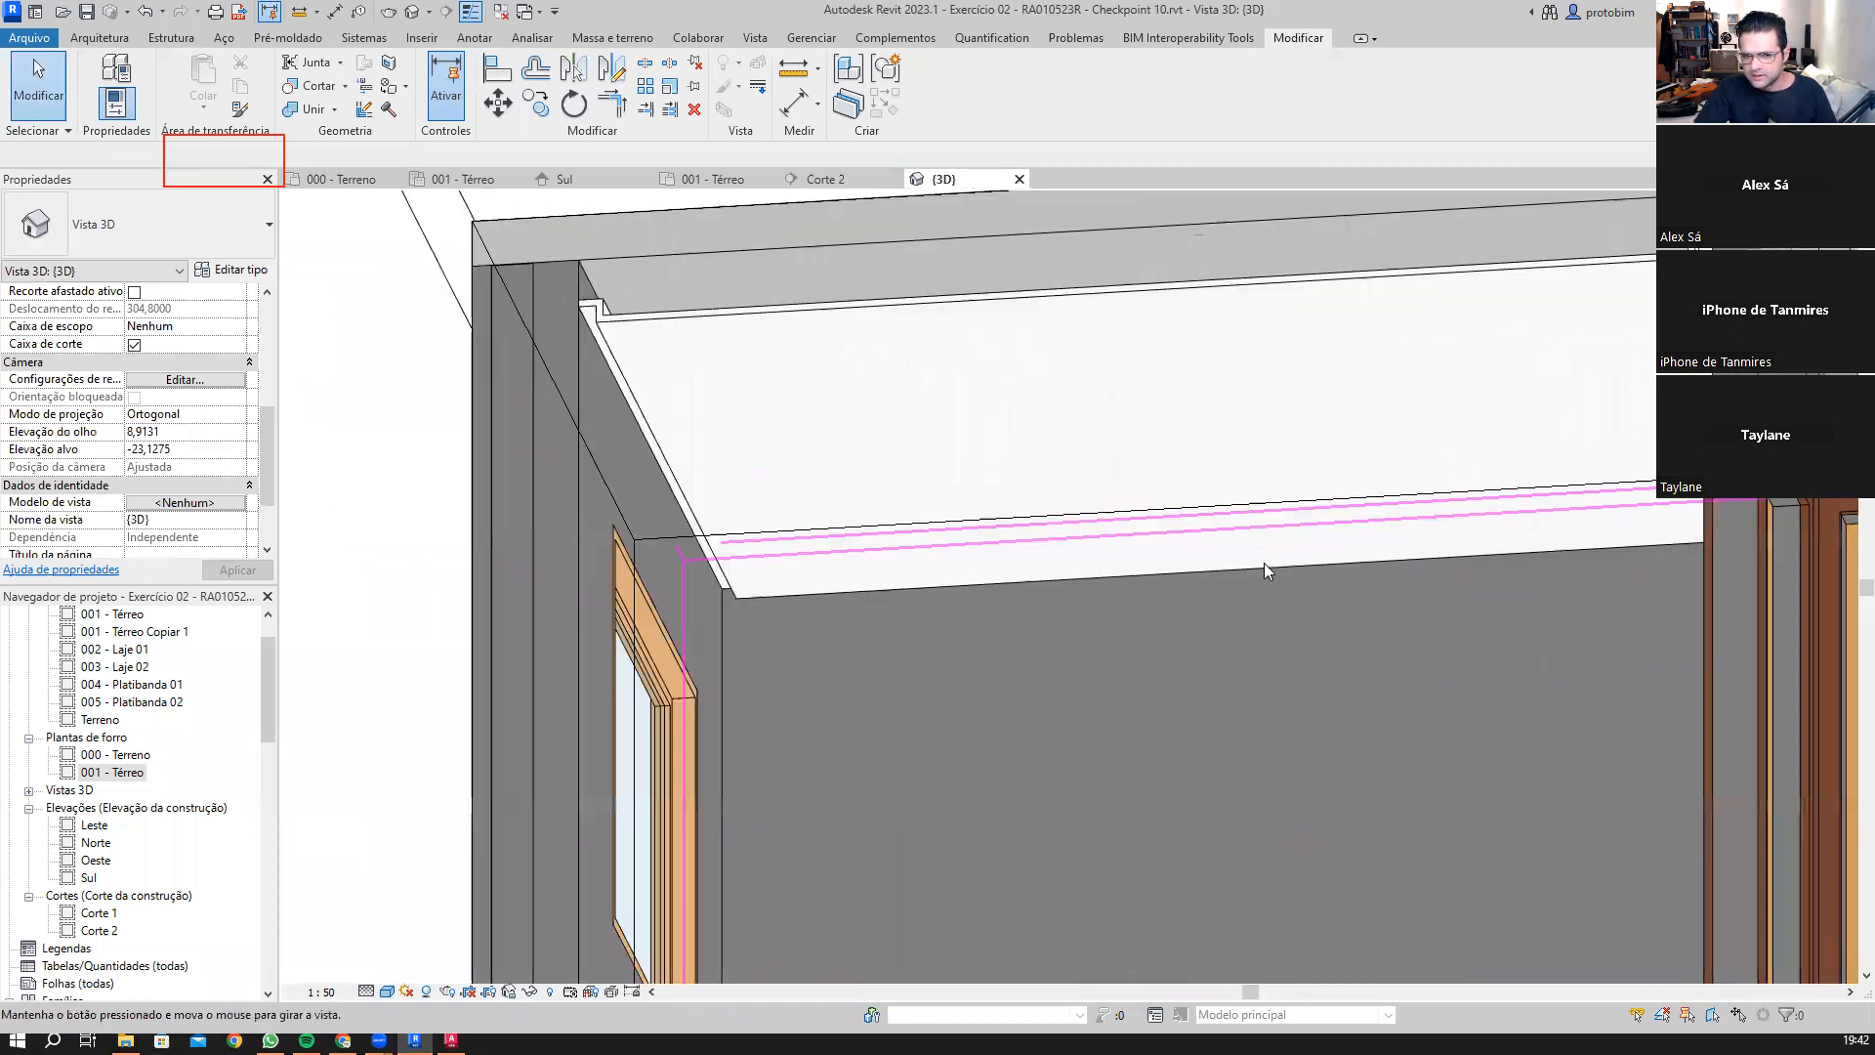
pyautogui.scroll(-3, 207, 453)
pyautogui.keyDown('shift'); pyautogui.moveTo(400, 537); pyautogui.dragTo(385, 473, button='middle'); pyautogui.keyUp('shift')
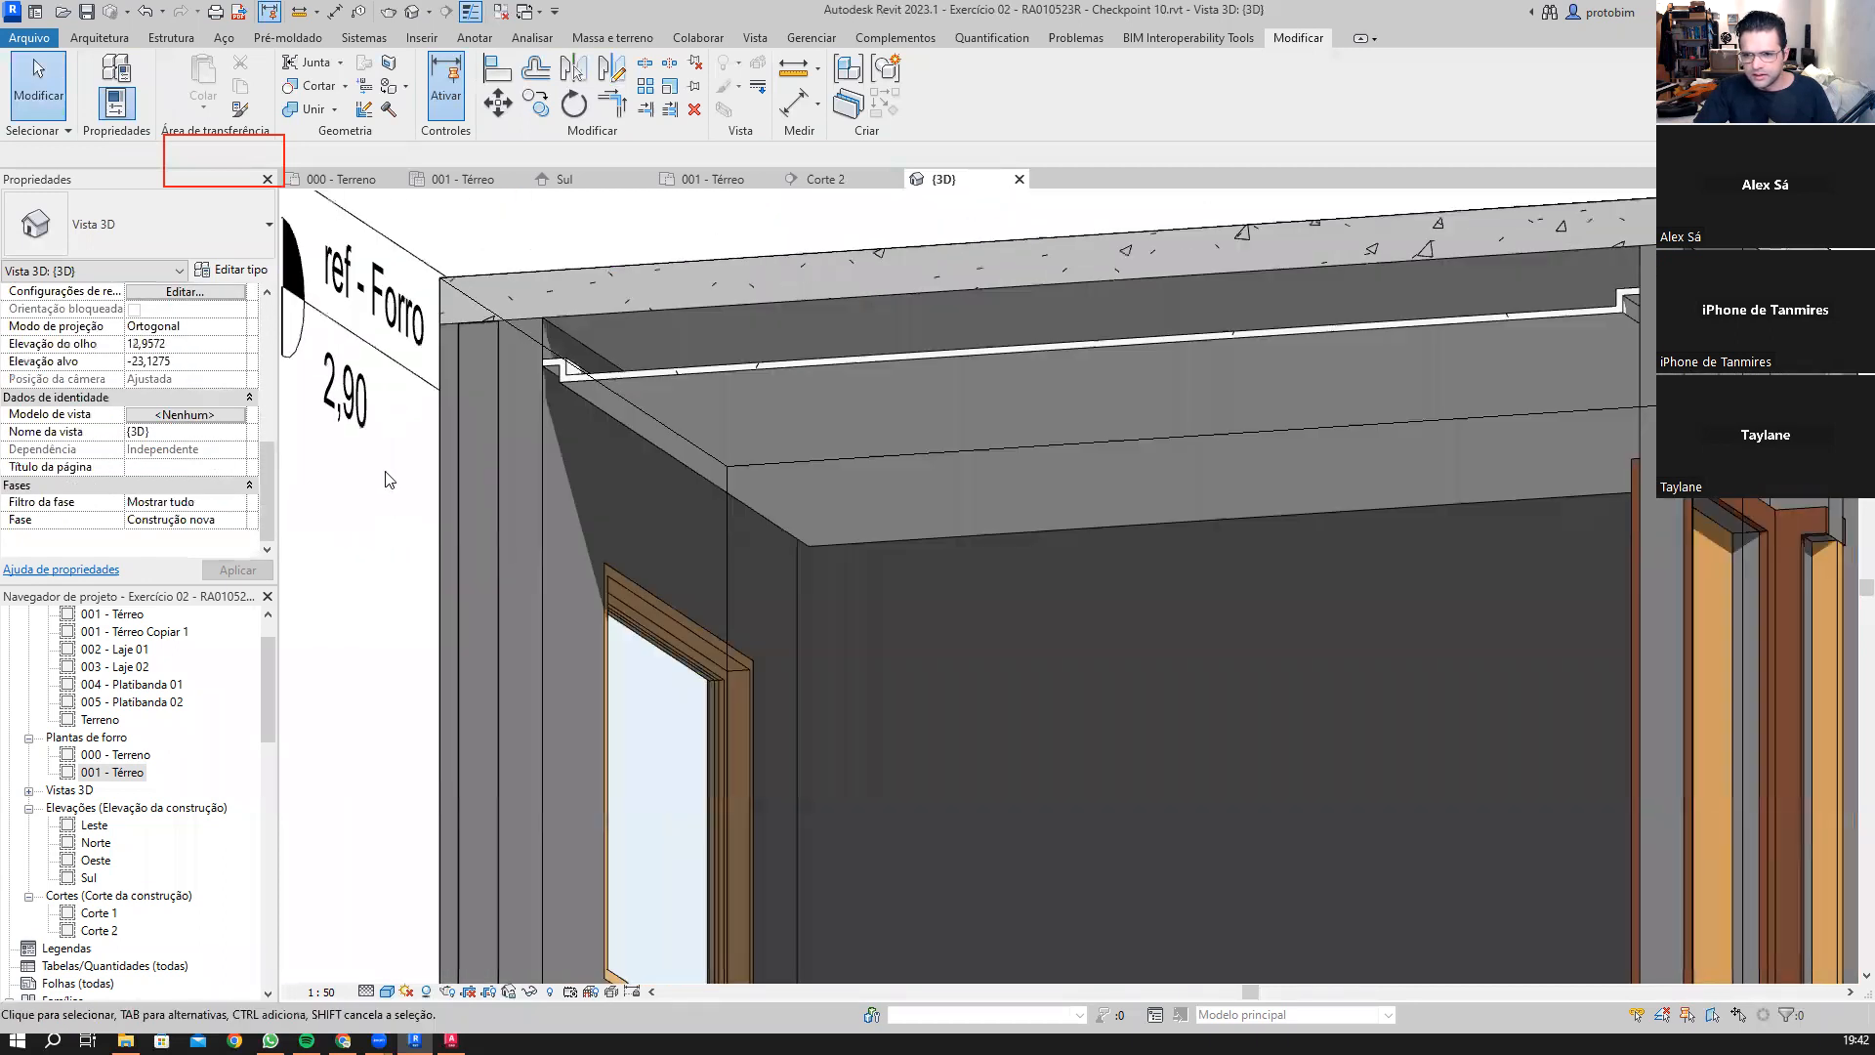
pyautogui.scroll(-3, 385, 480)
pyautogui.keyDown('shift'); pyautogui.moveTo(539, 551); pyautogui.dragTo(656, 625, button='middle'); pyautogui.keyUp('shift')
pyautogui.keyDown('shift'); pyautogui.moveTo(910, 540); pyautogui.dragTo(705, 534, button='middle'); pyautogui.keyUp('shift')
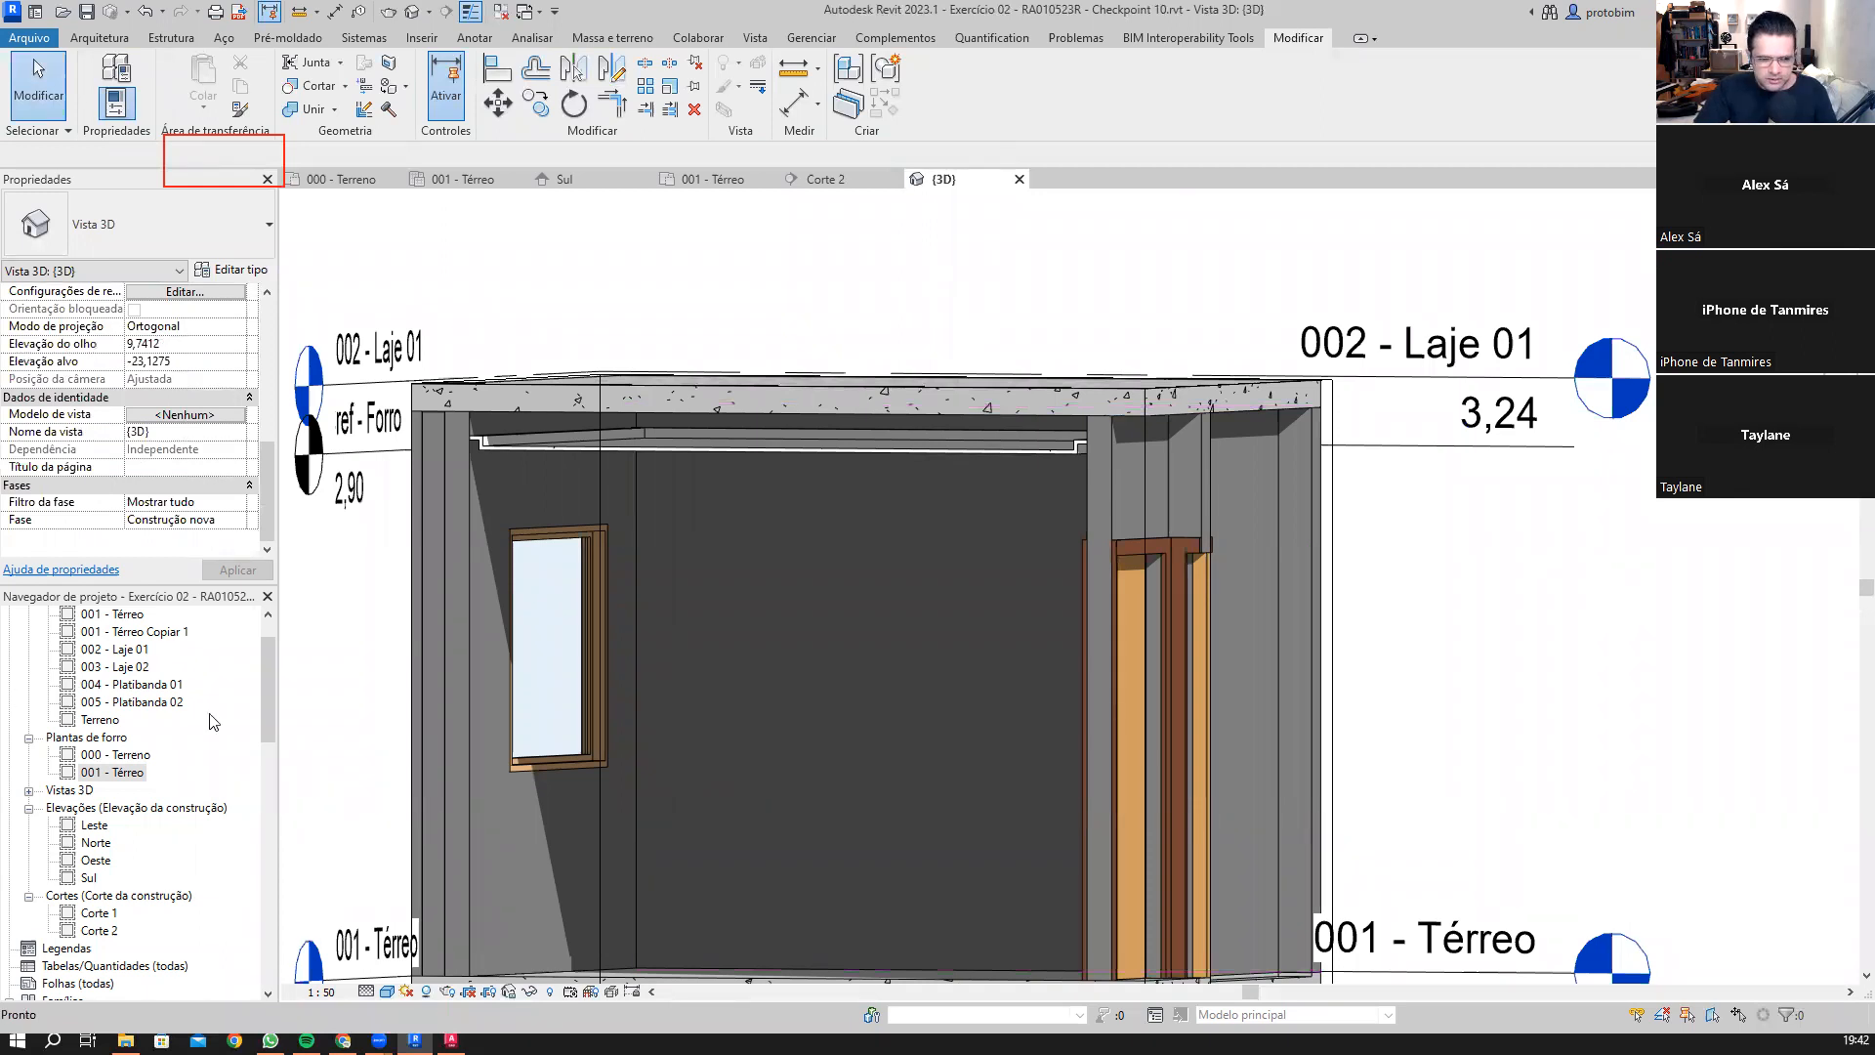
# Step: In the 001 - Térreo floor plan, start a sketched ceiling with the type PBIM - Forro Básico
pyautogui.click(714, 179)
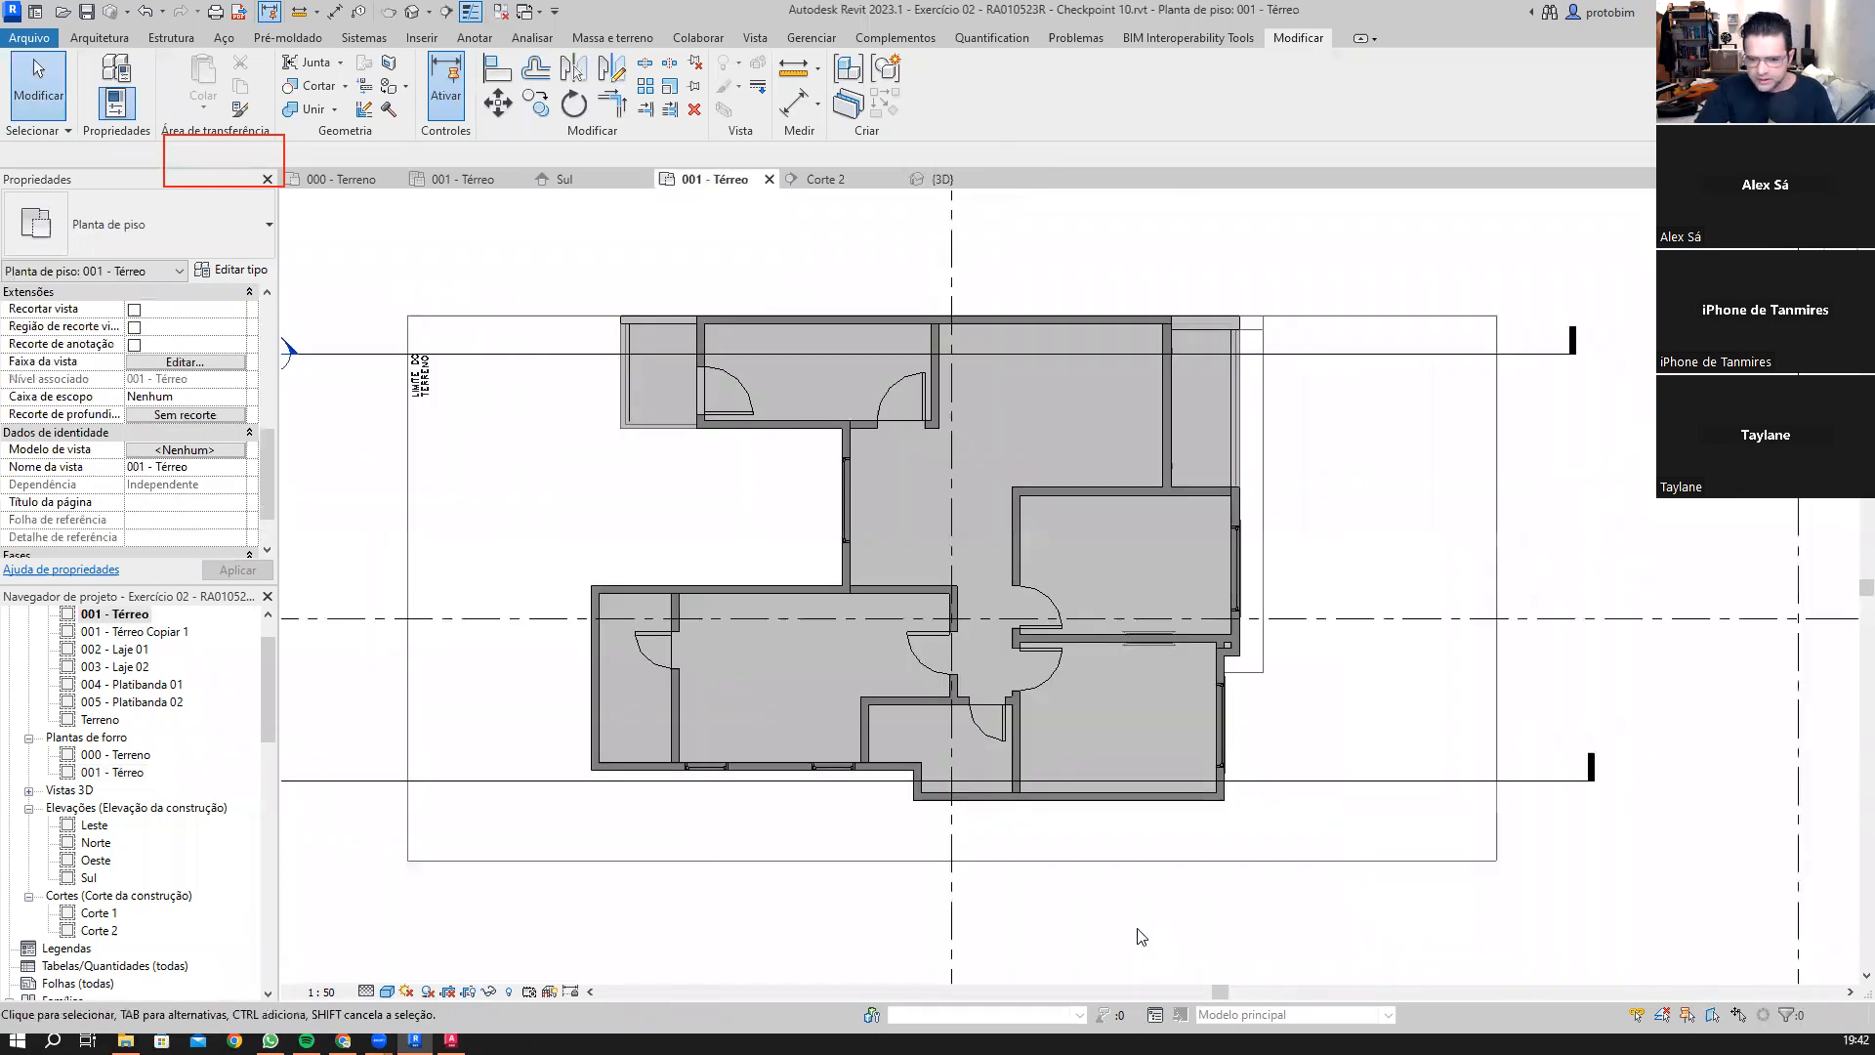
pyautogui.scroll(3, 727, 310)
pyautogui.moveTo(1577, 574); pyautogui.dragTo(1579, 572, button='middle')
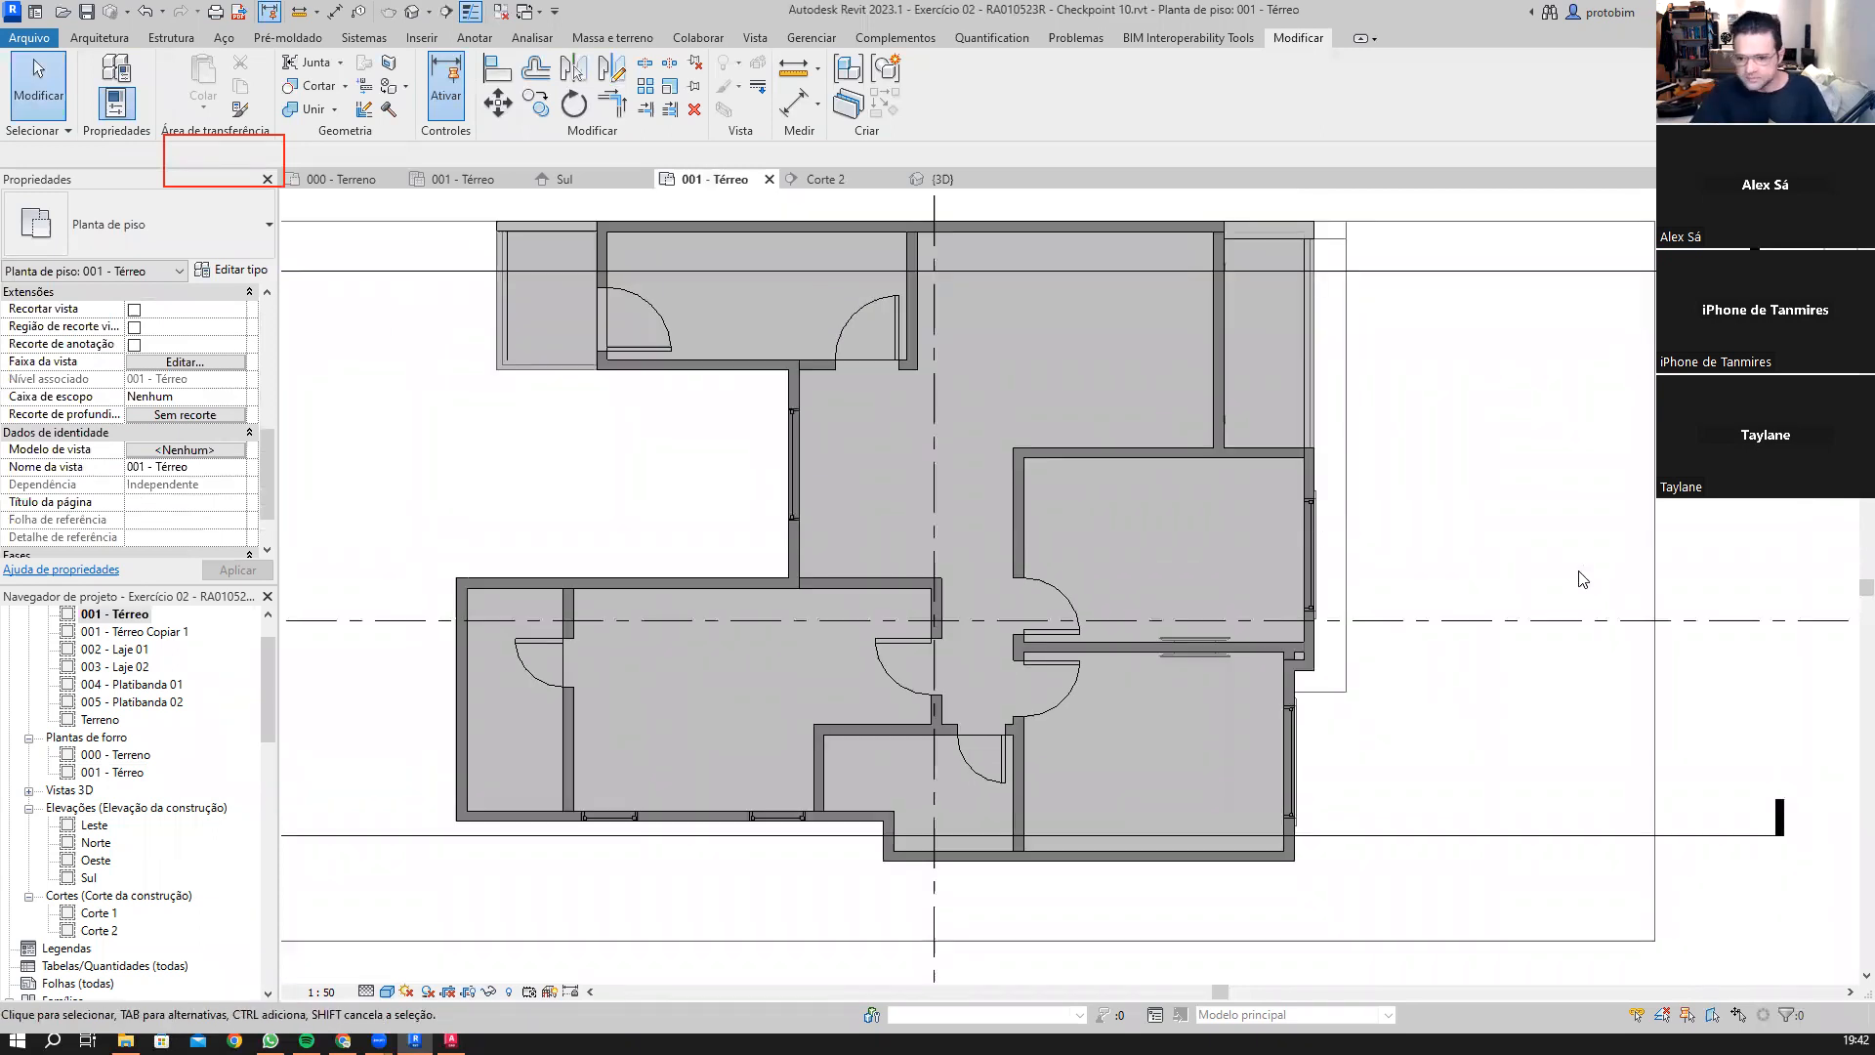
pyautogui.moveTo(1362, 454); pyautogui.dragTo(1287, 481, button='middle')
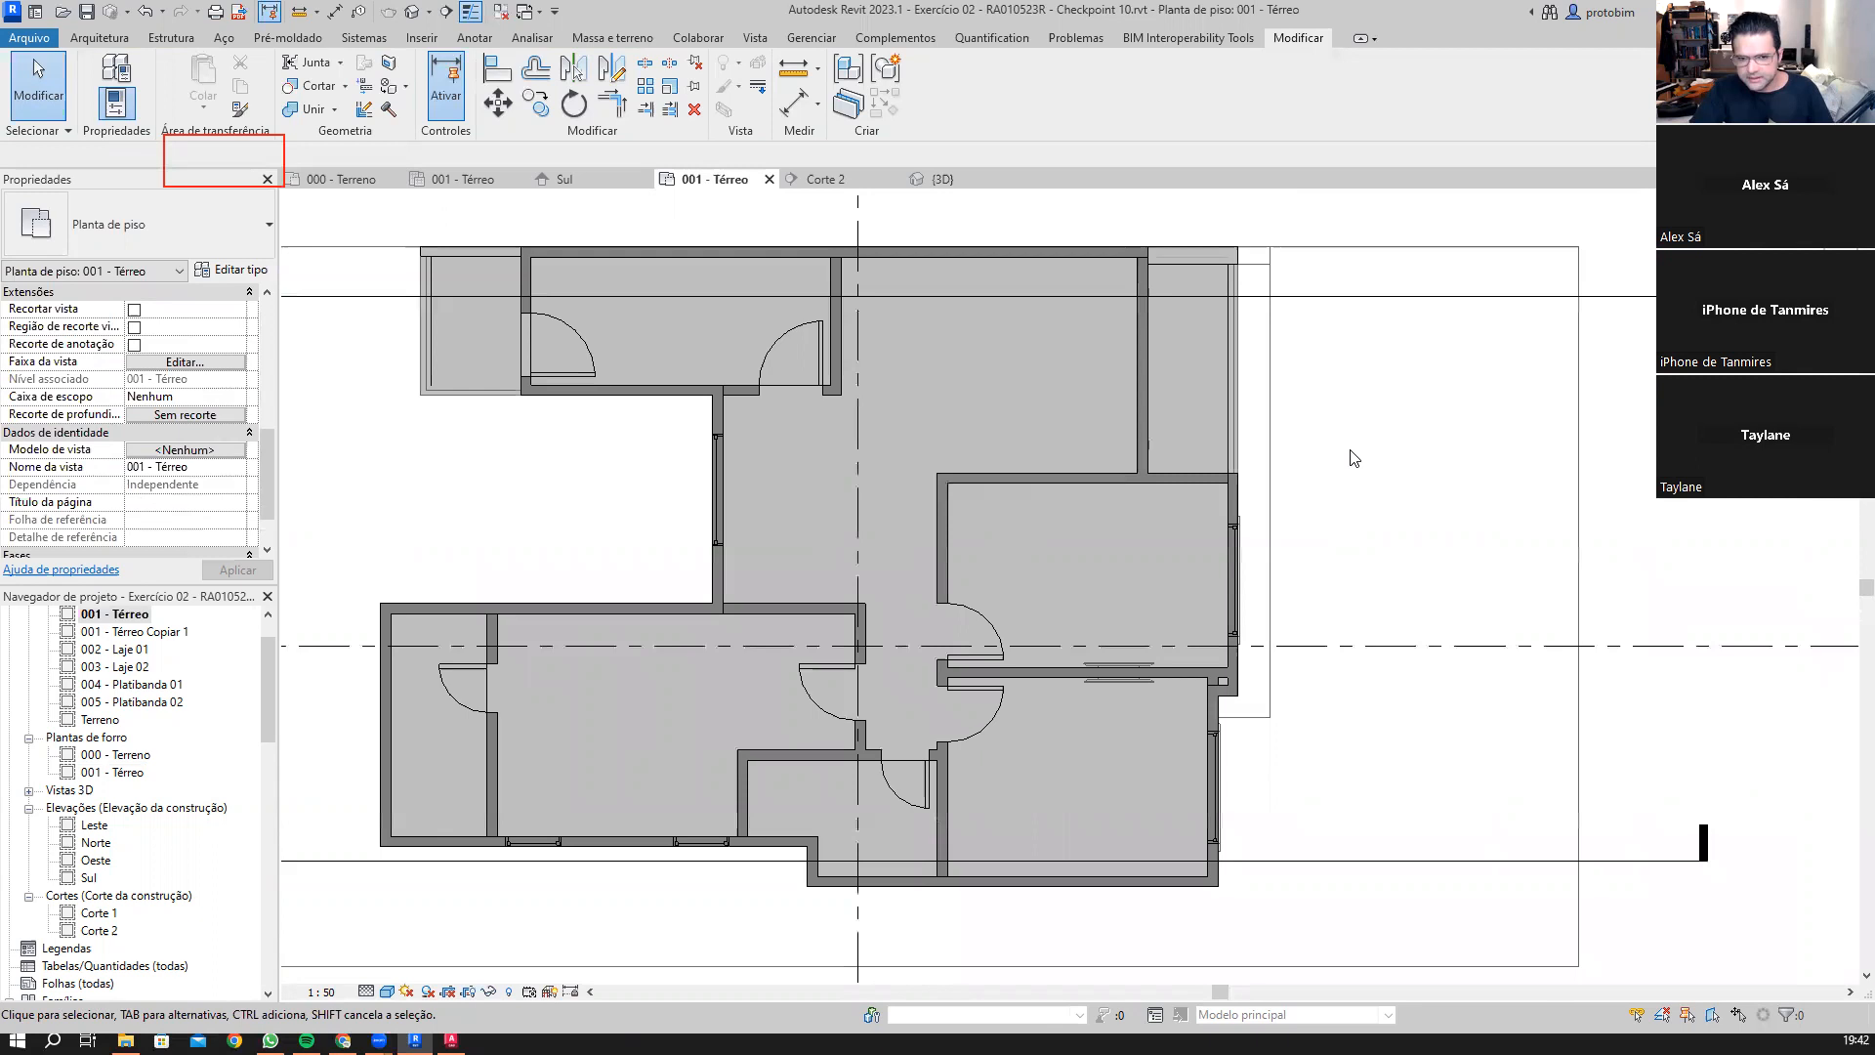
pyautogui.moveTo(1121, 387); pyautogui.dragTo(1114, 375, button='middle')
pyautogui.scroll(2, 1112, 463)
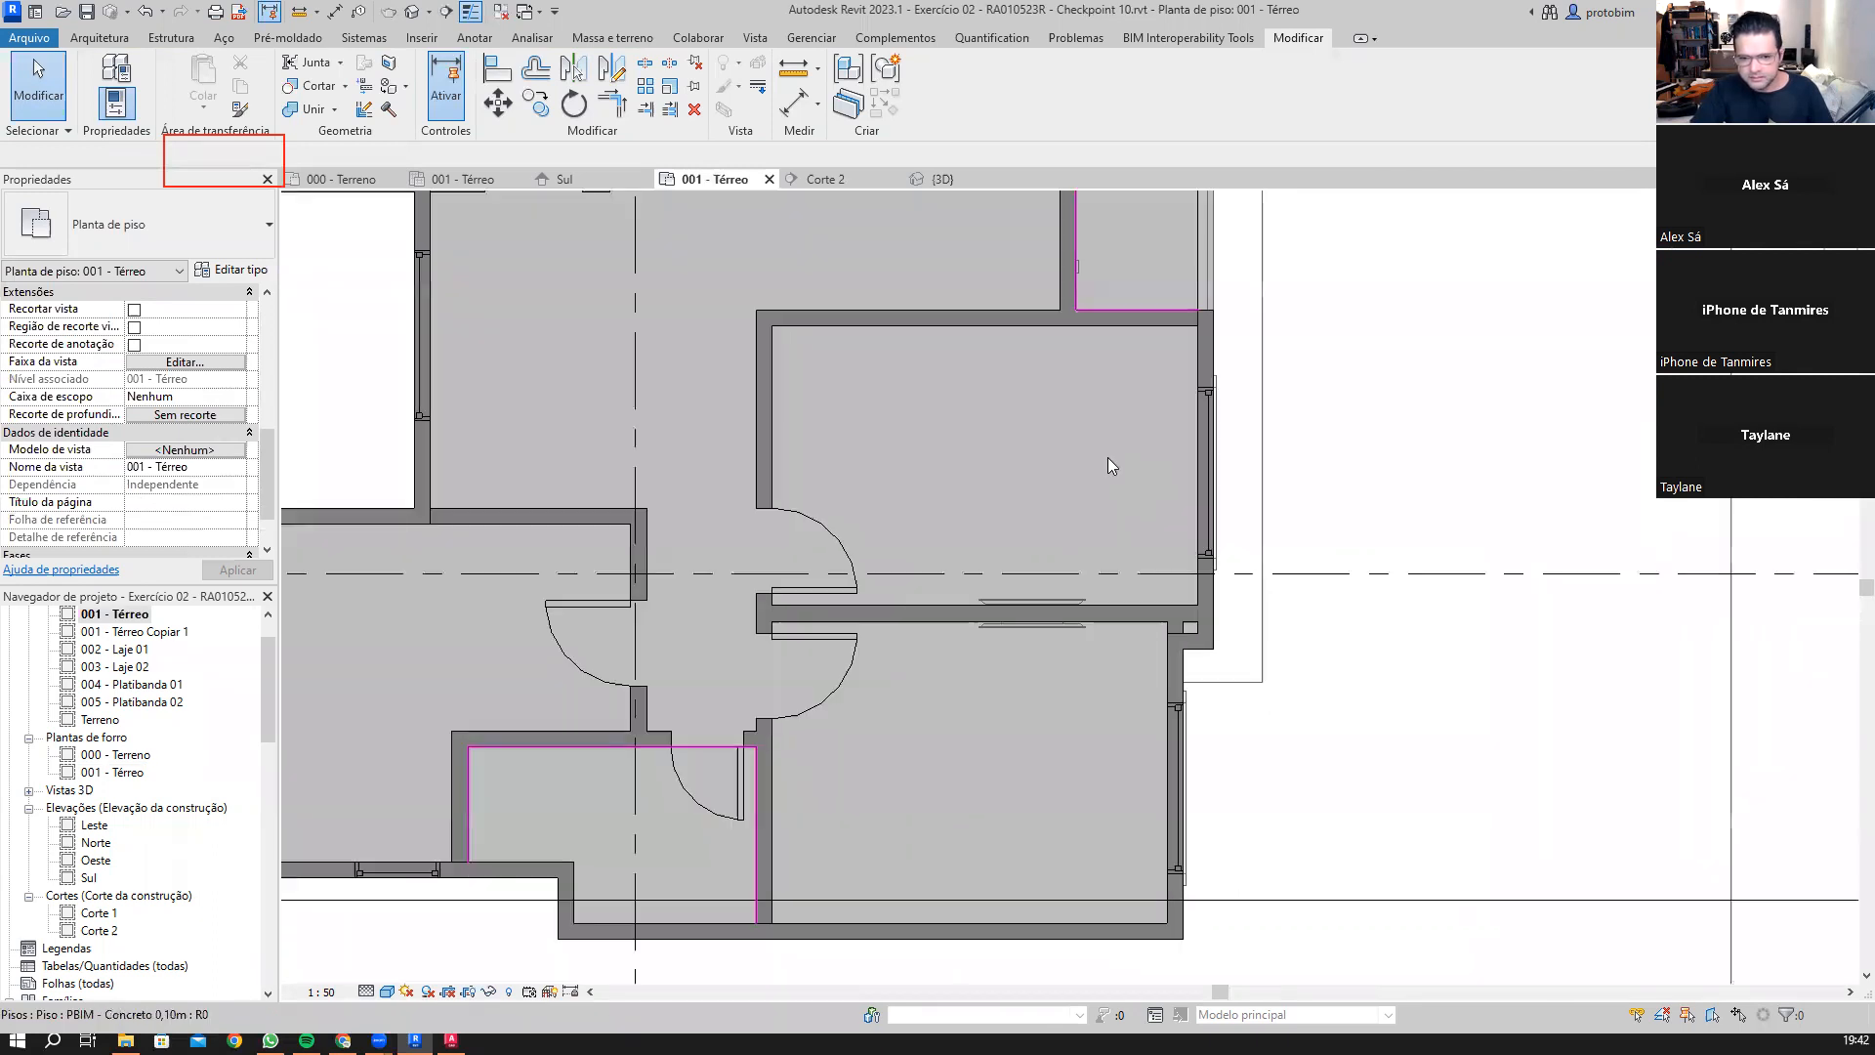
pyautogui.scroll(1, 1113, 488)
pyautogui.scroll(-1, 1018, 450)
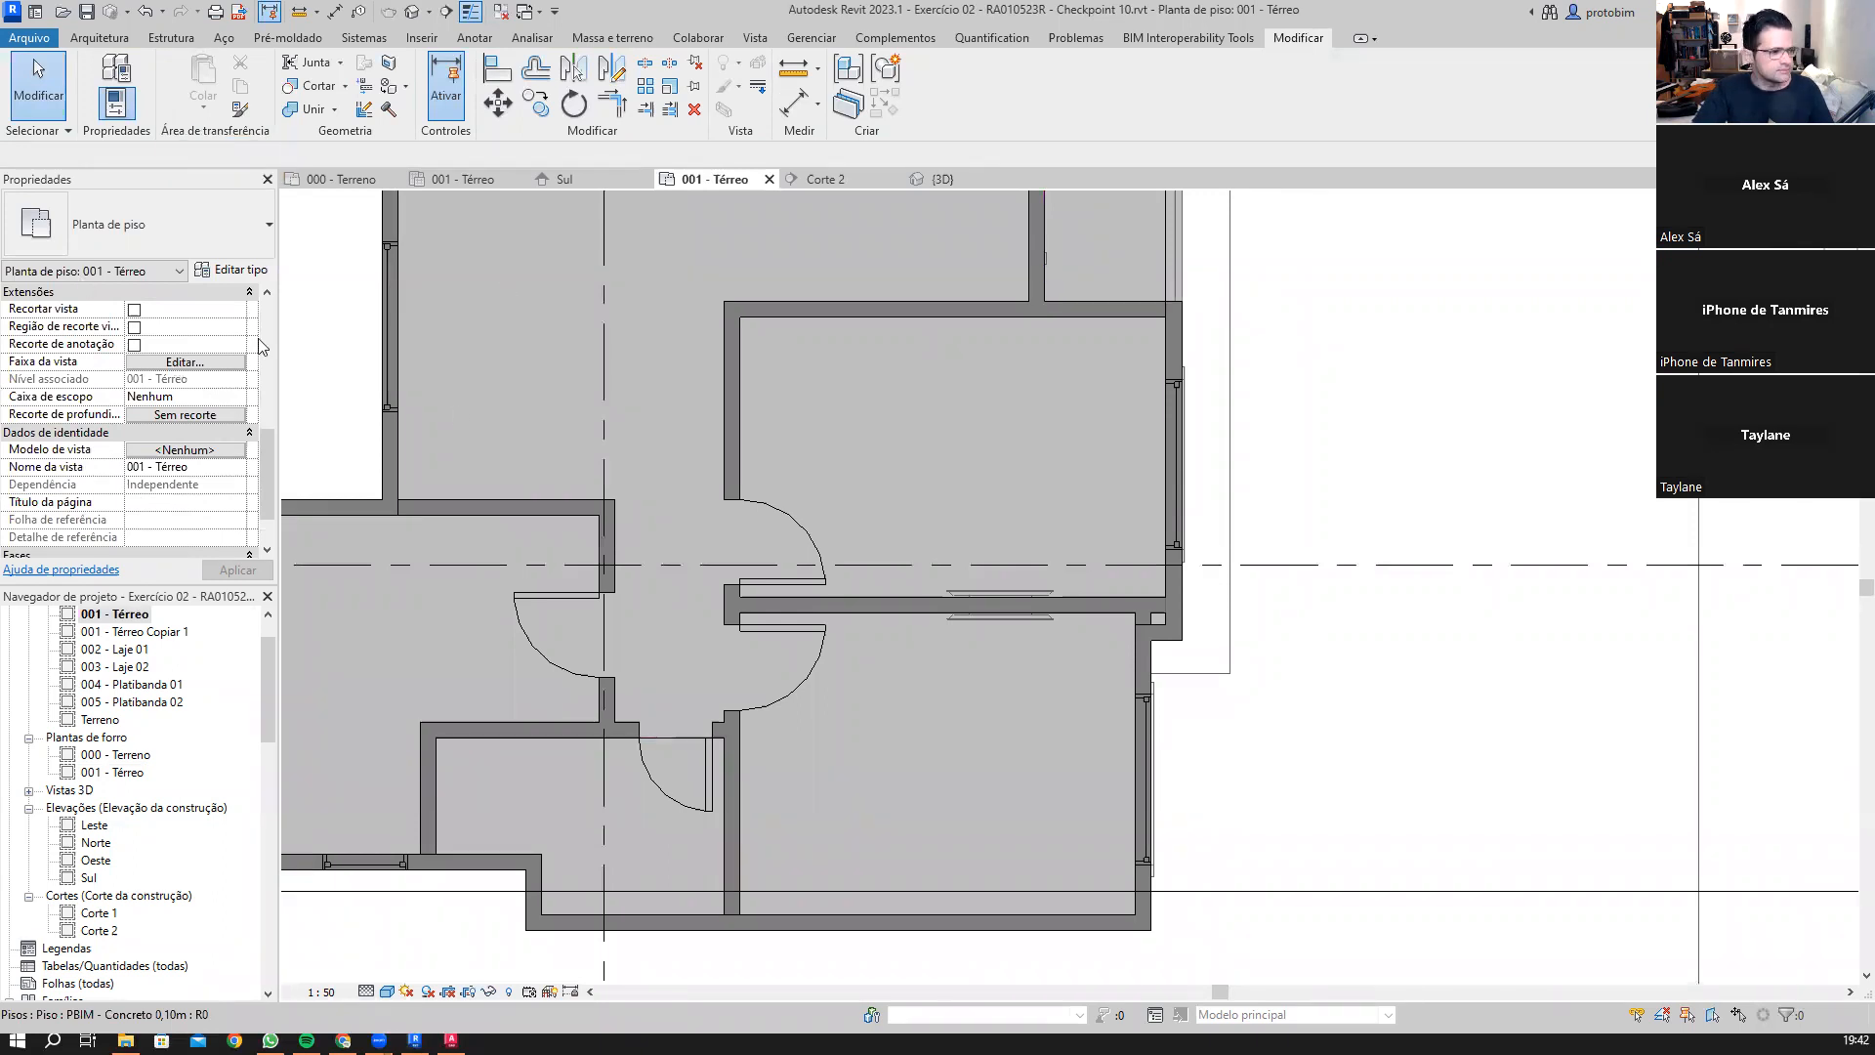
pyautogui.click(116, 37)
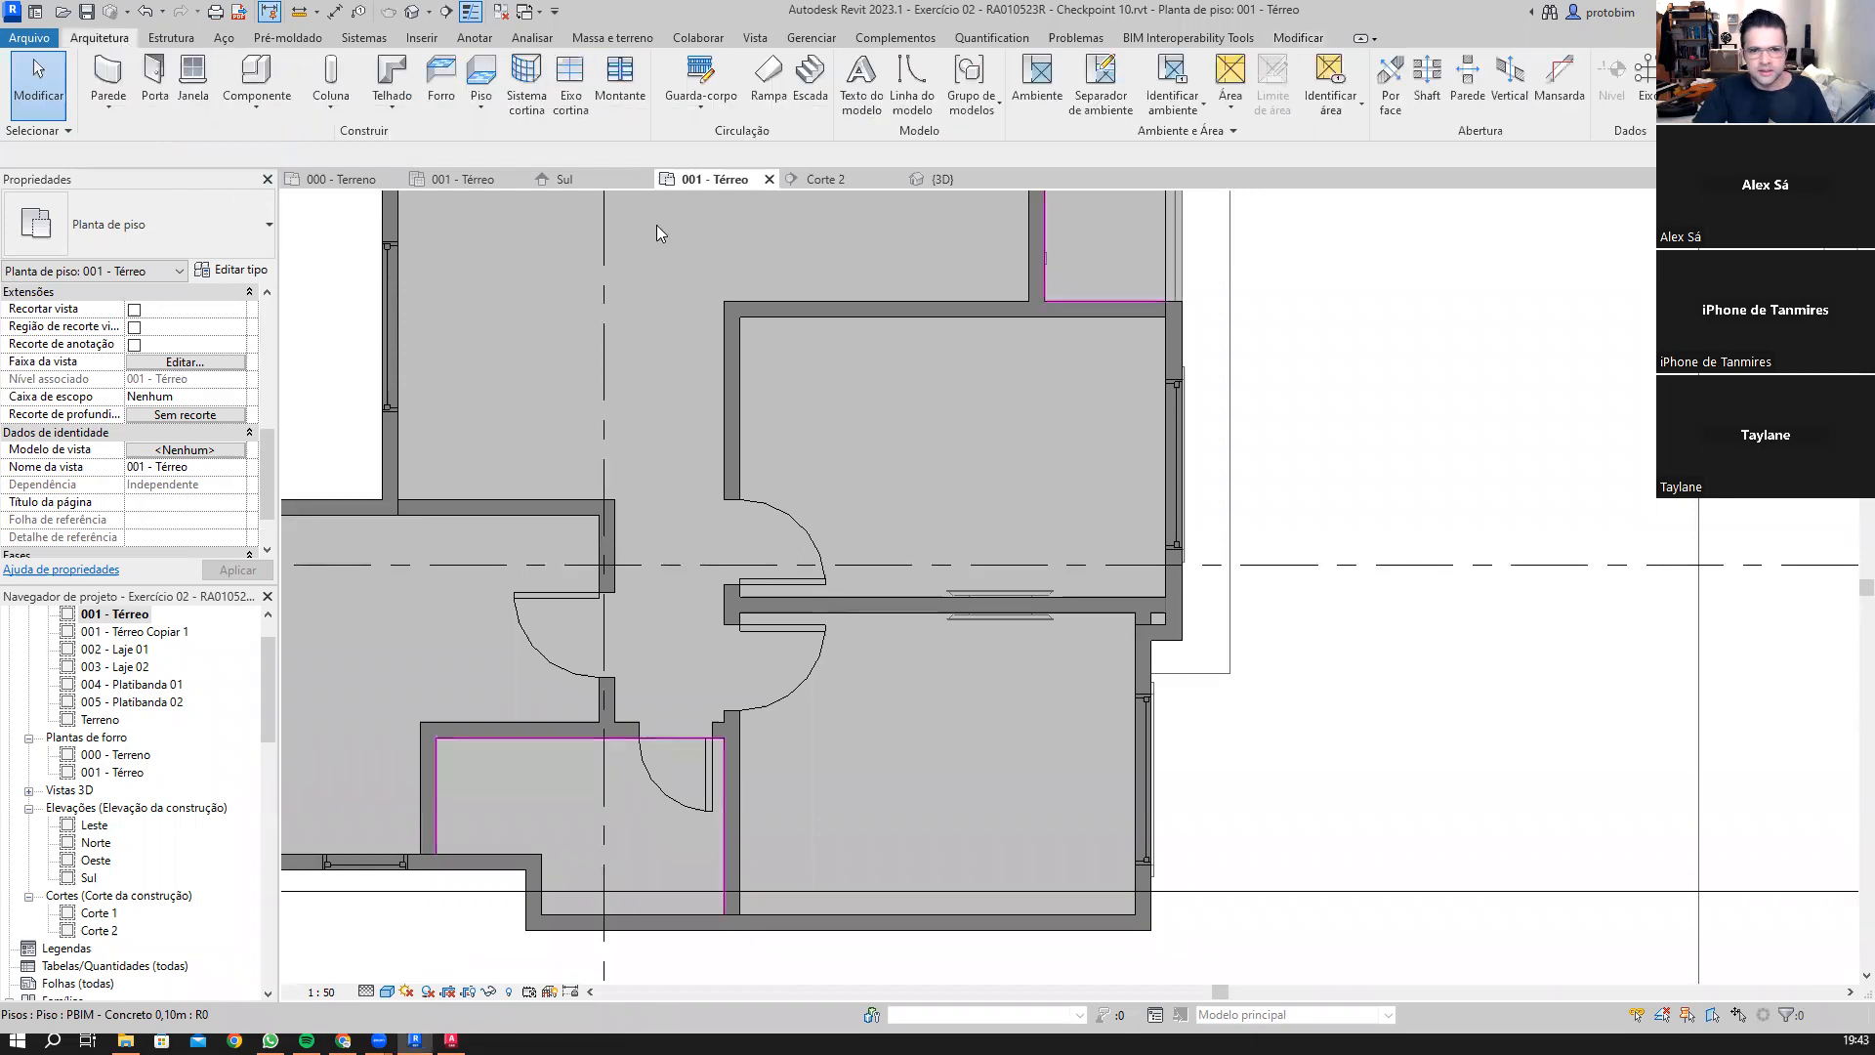
pyautogui.click(442, 78)
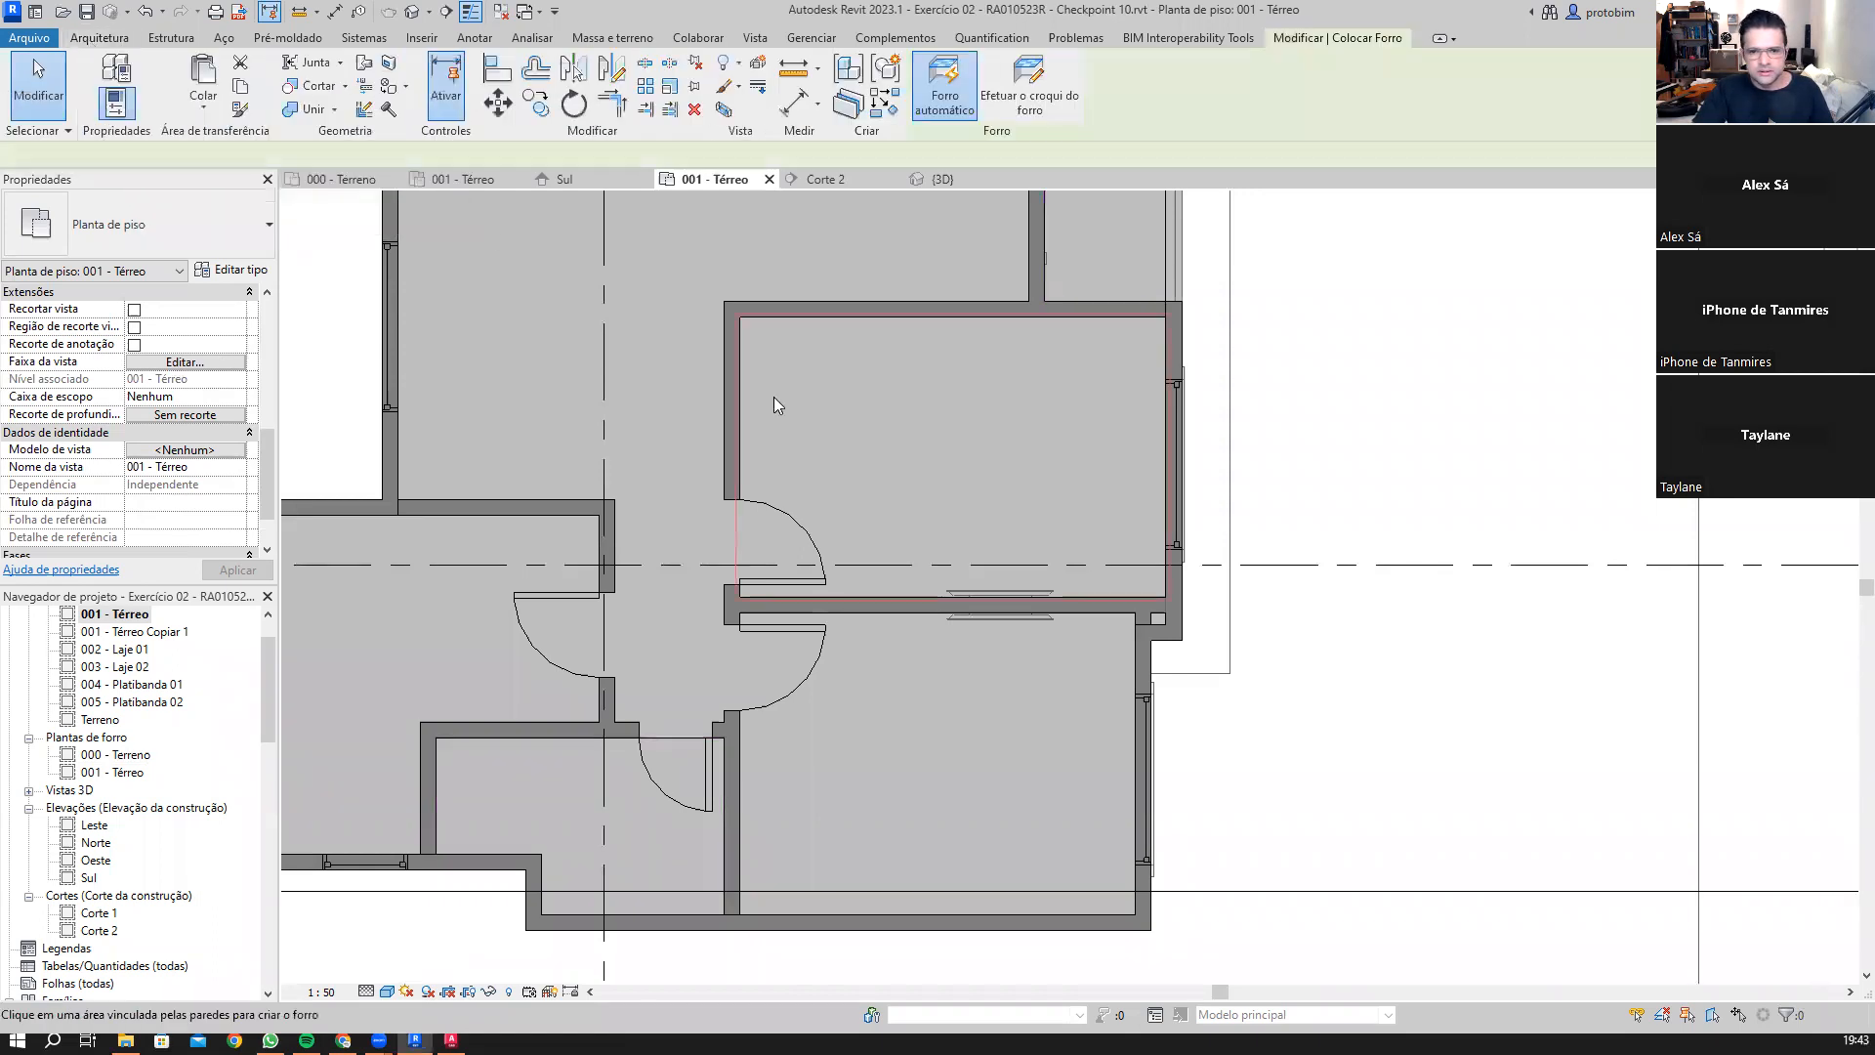
pyautogui.click(1021, 73)
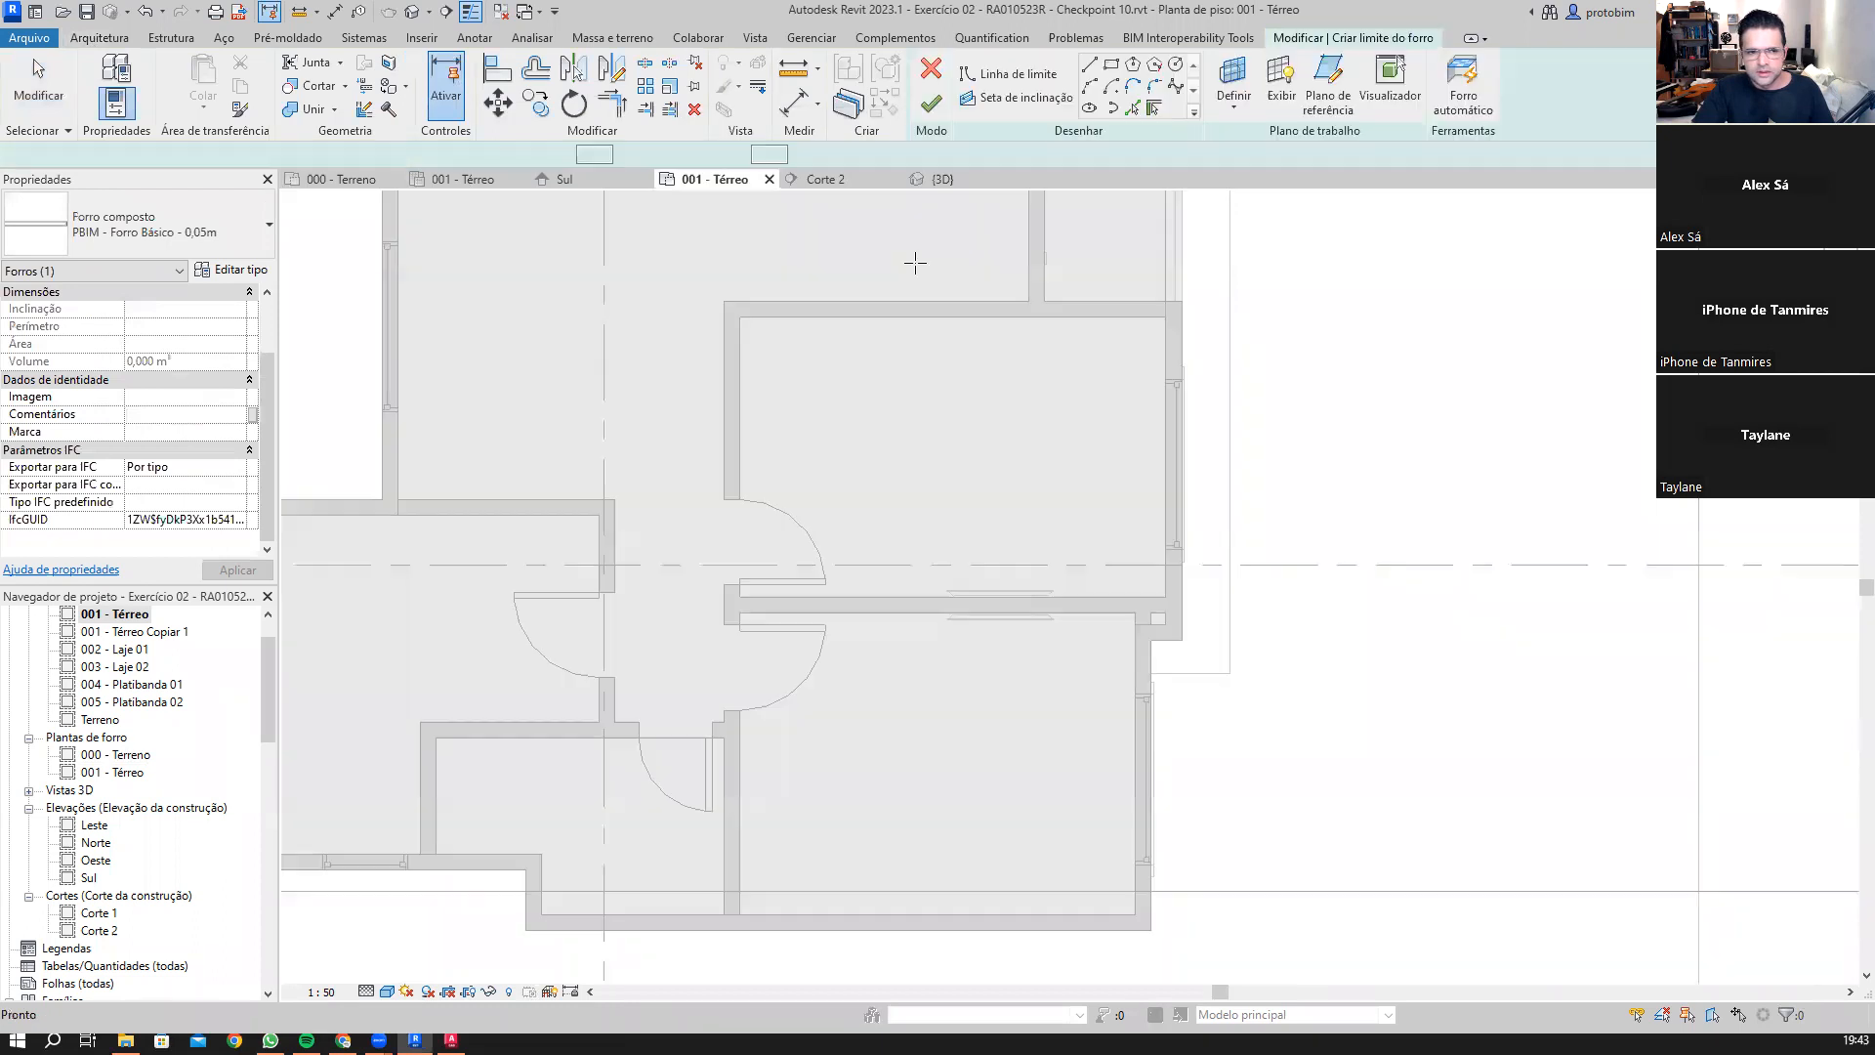
pyautogui.click(232, 225)
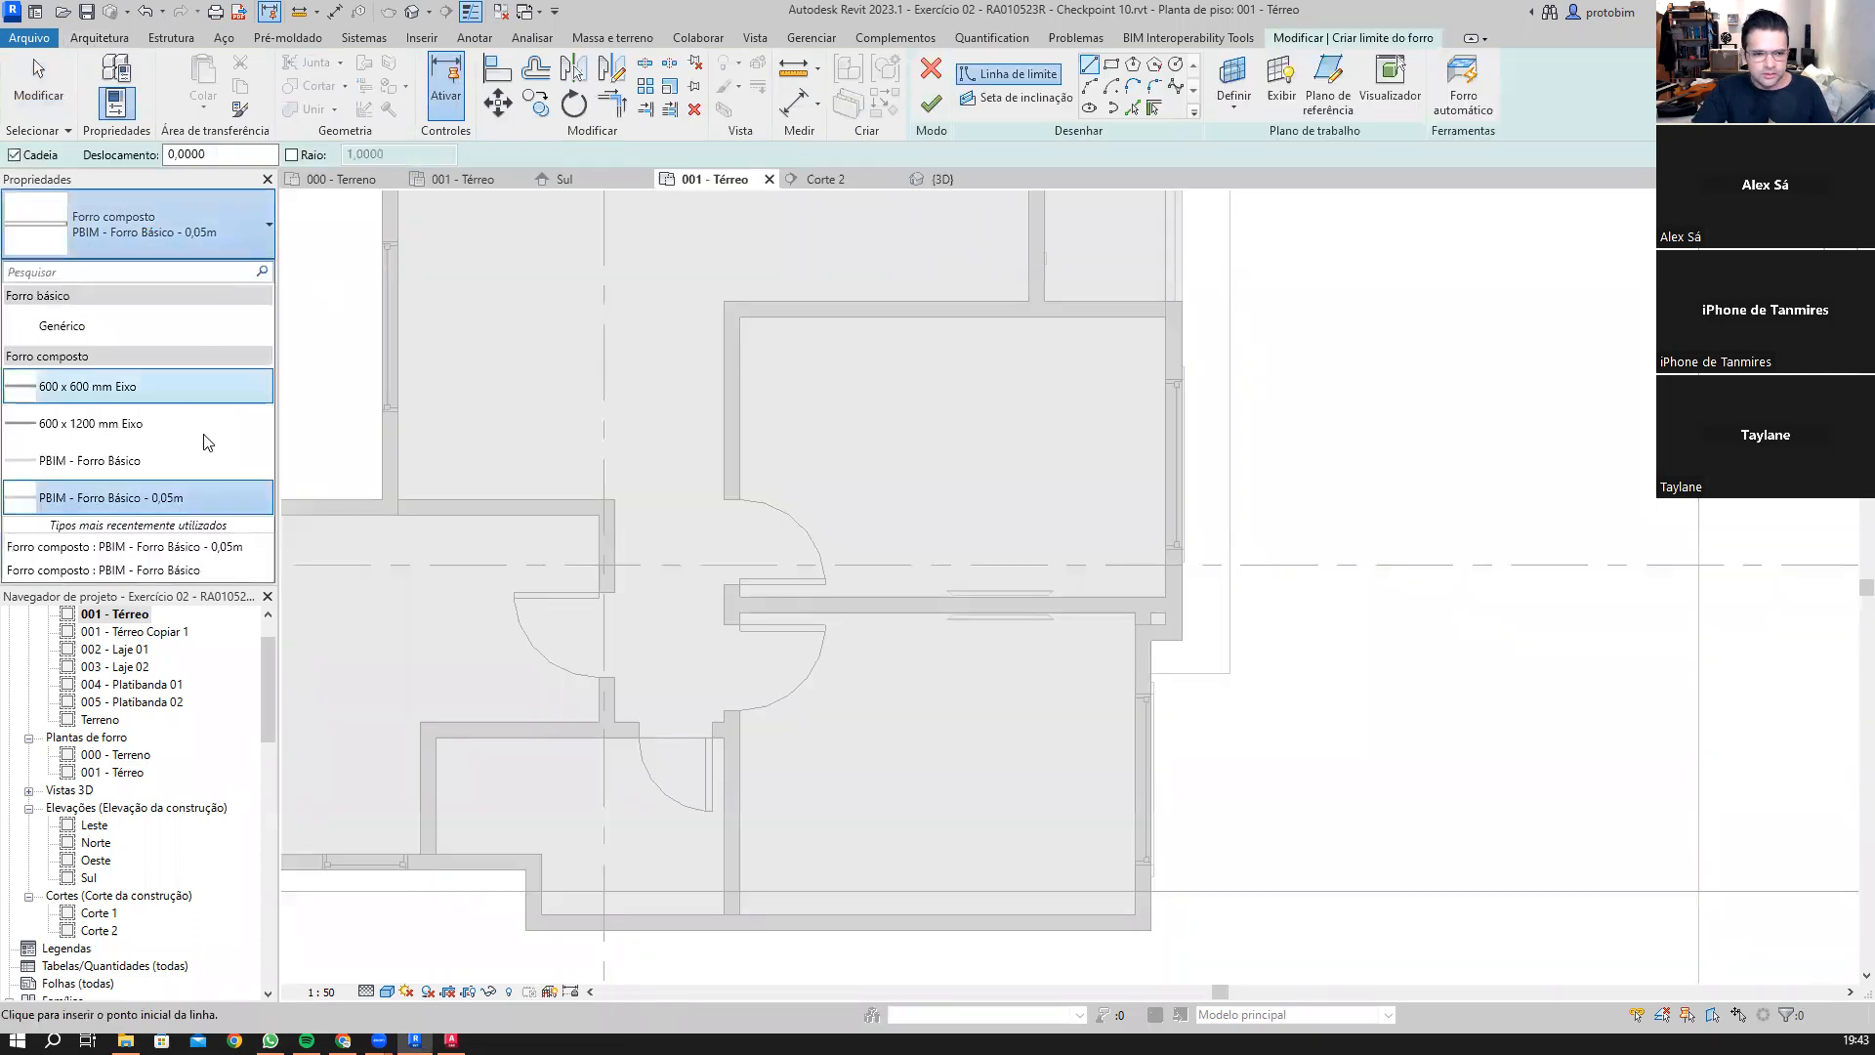
pyautogui.click(195, 457)
# Step: Sketch a rectangular boundary offset 0,05 m inside the walls of the upper of the two adjacent right-hand rooms and finish the ceiling
pyautogui.click(1111, 64)
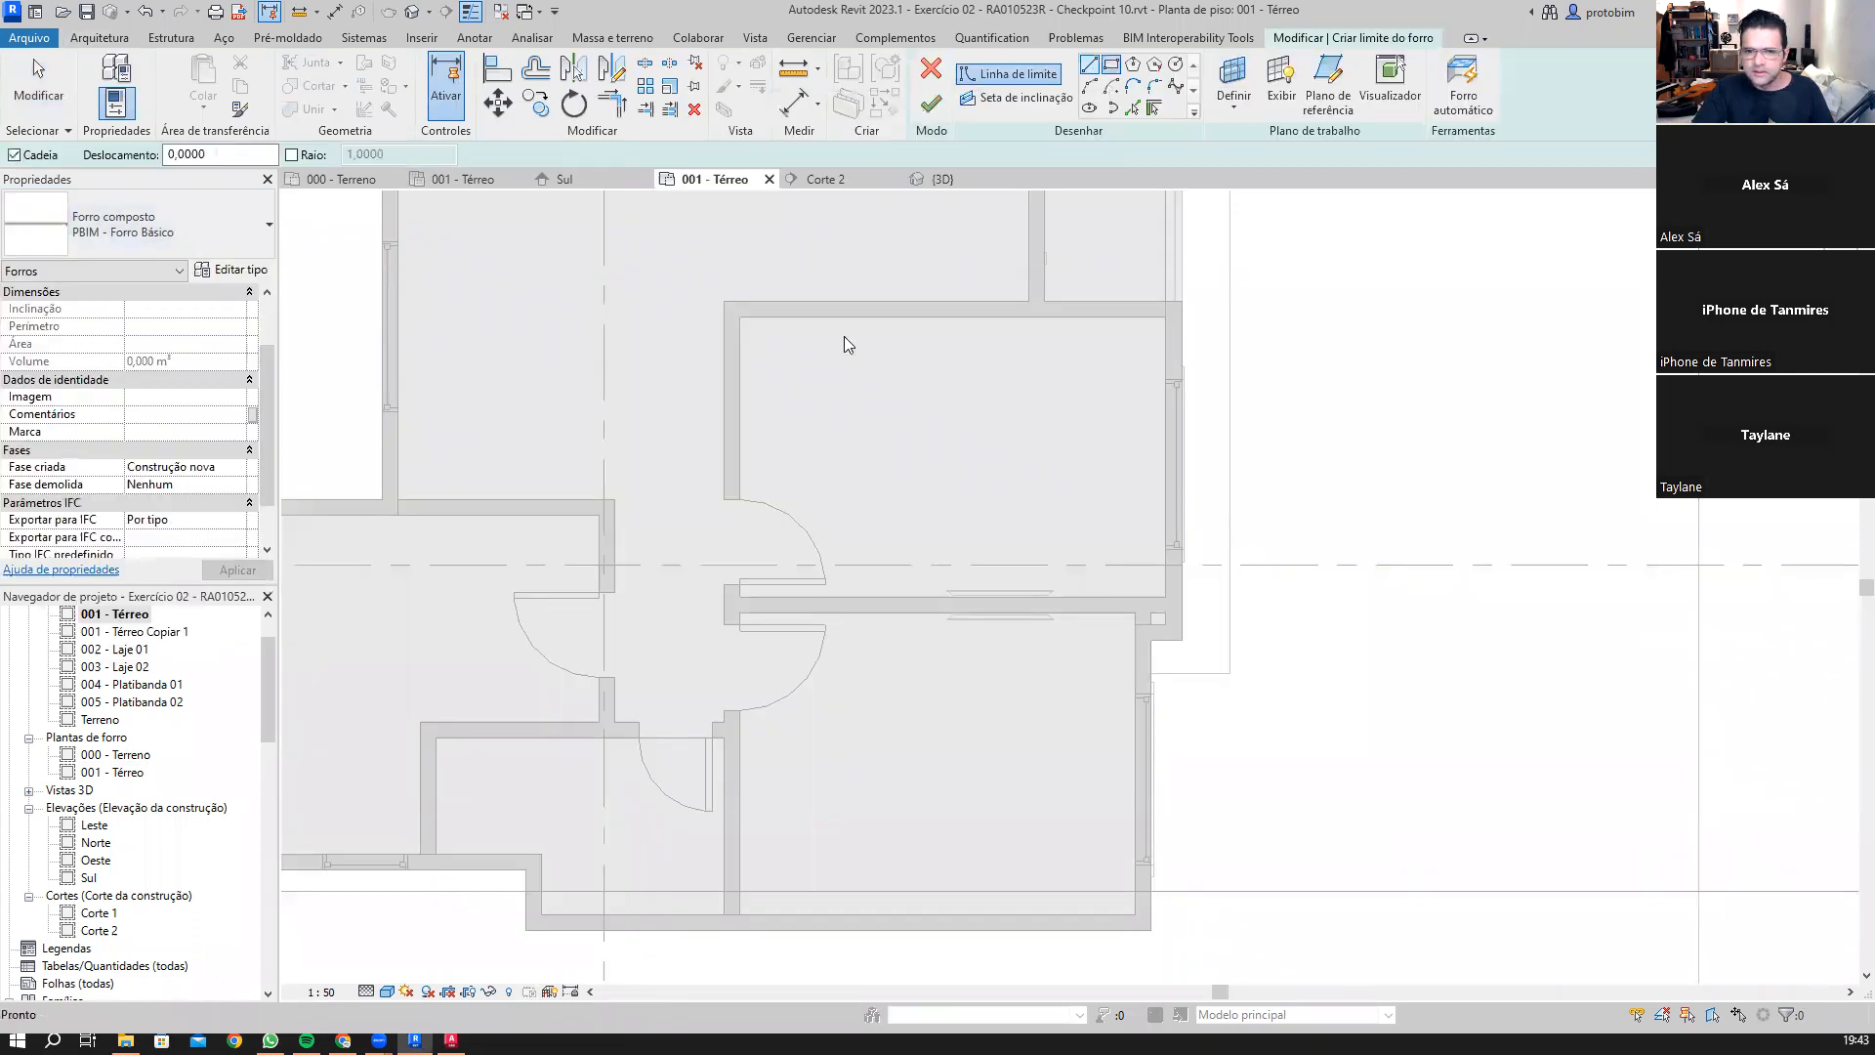
pyautogui.scroll(1, 842, 348)
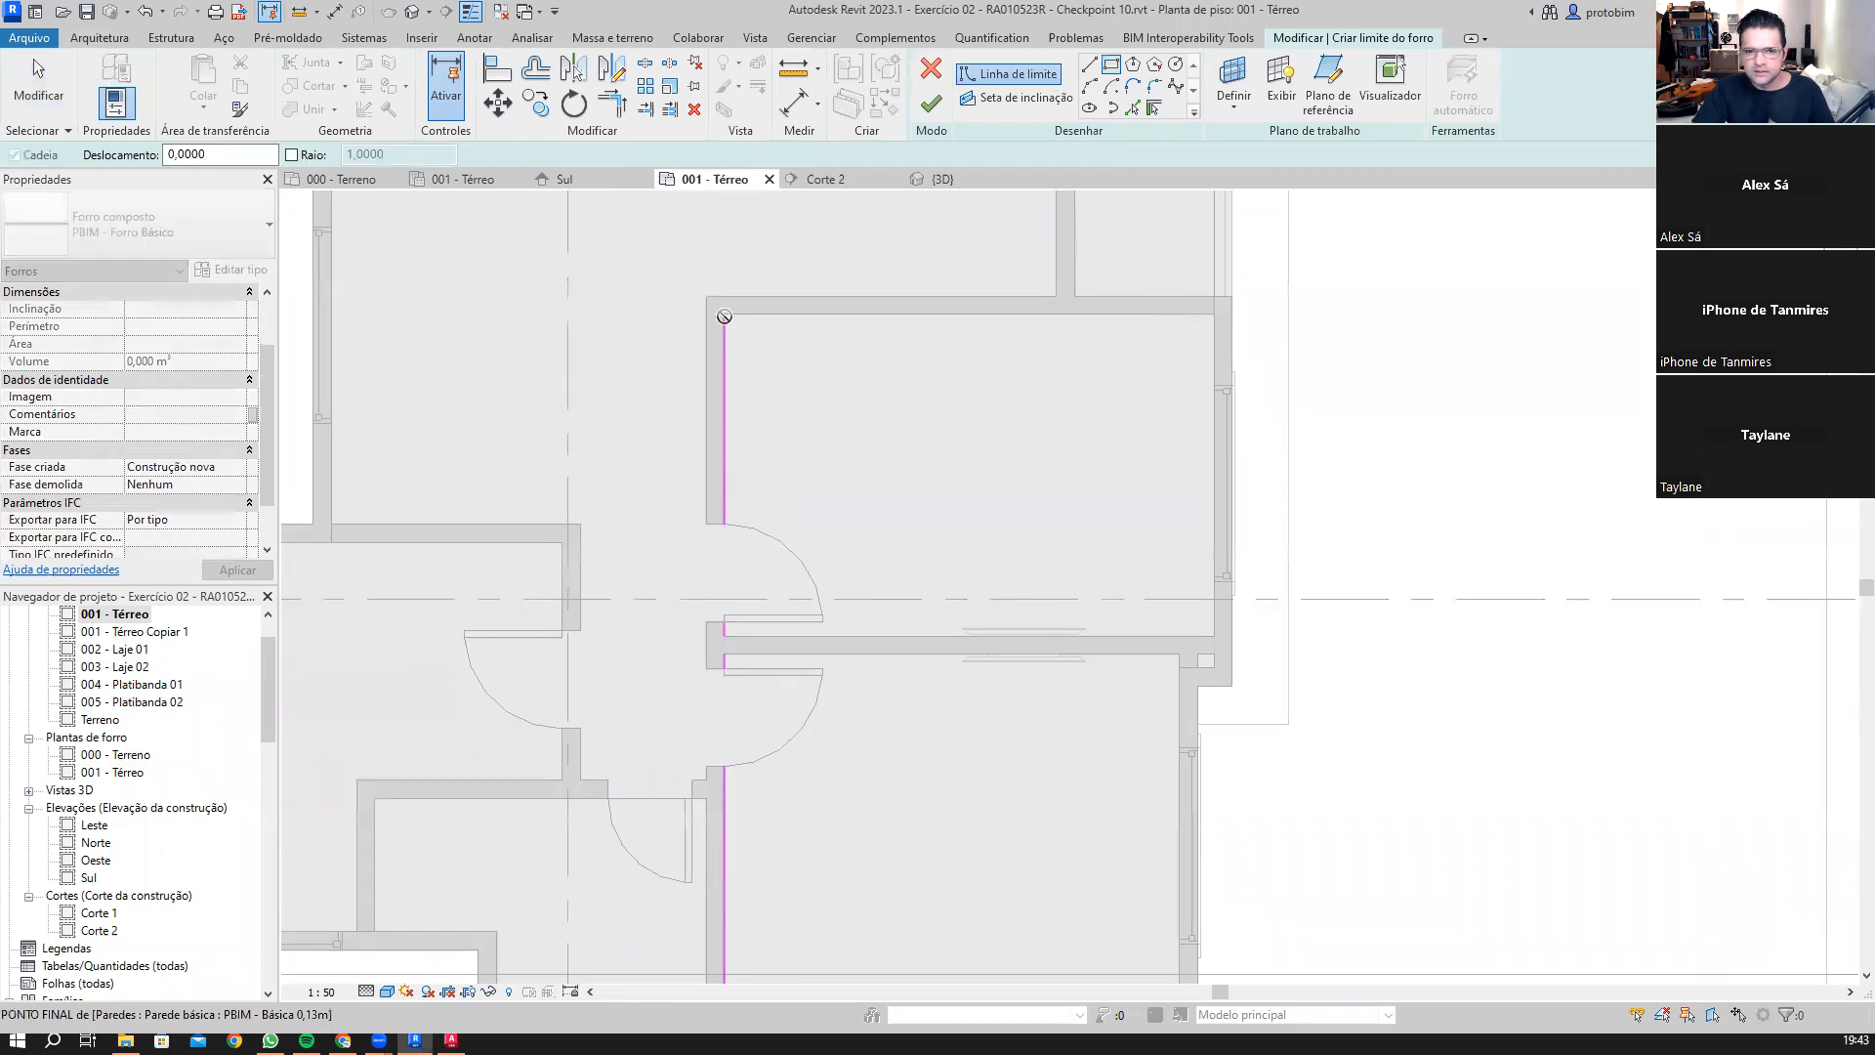
pyautogui.press('Escape')
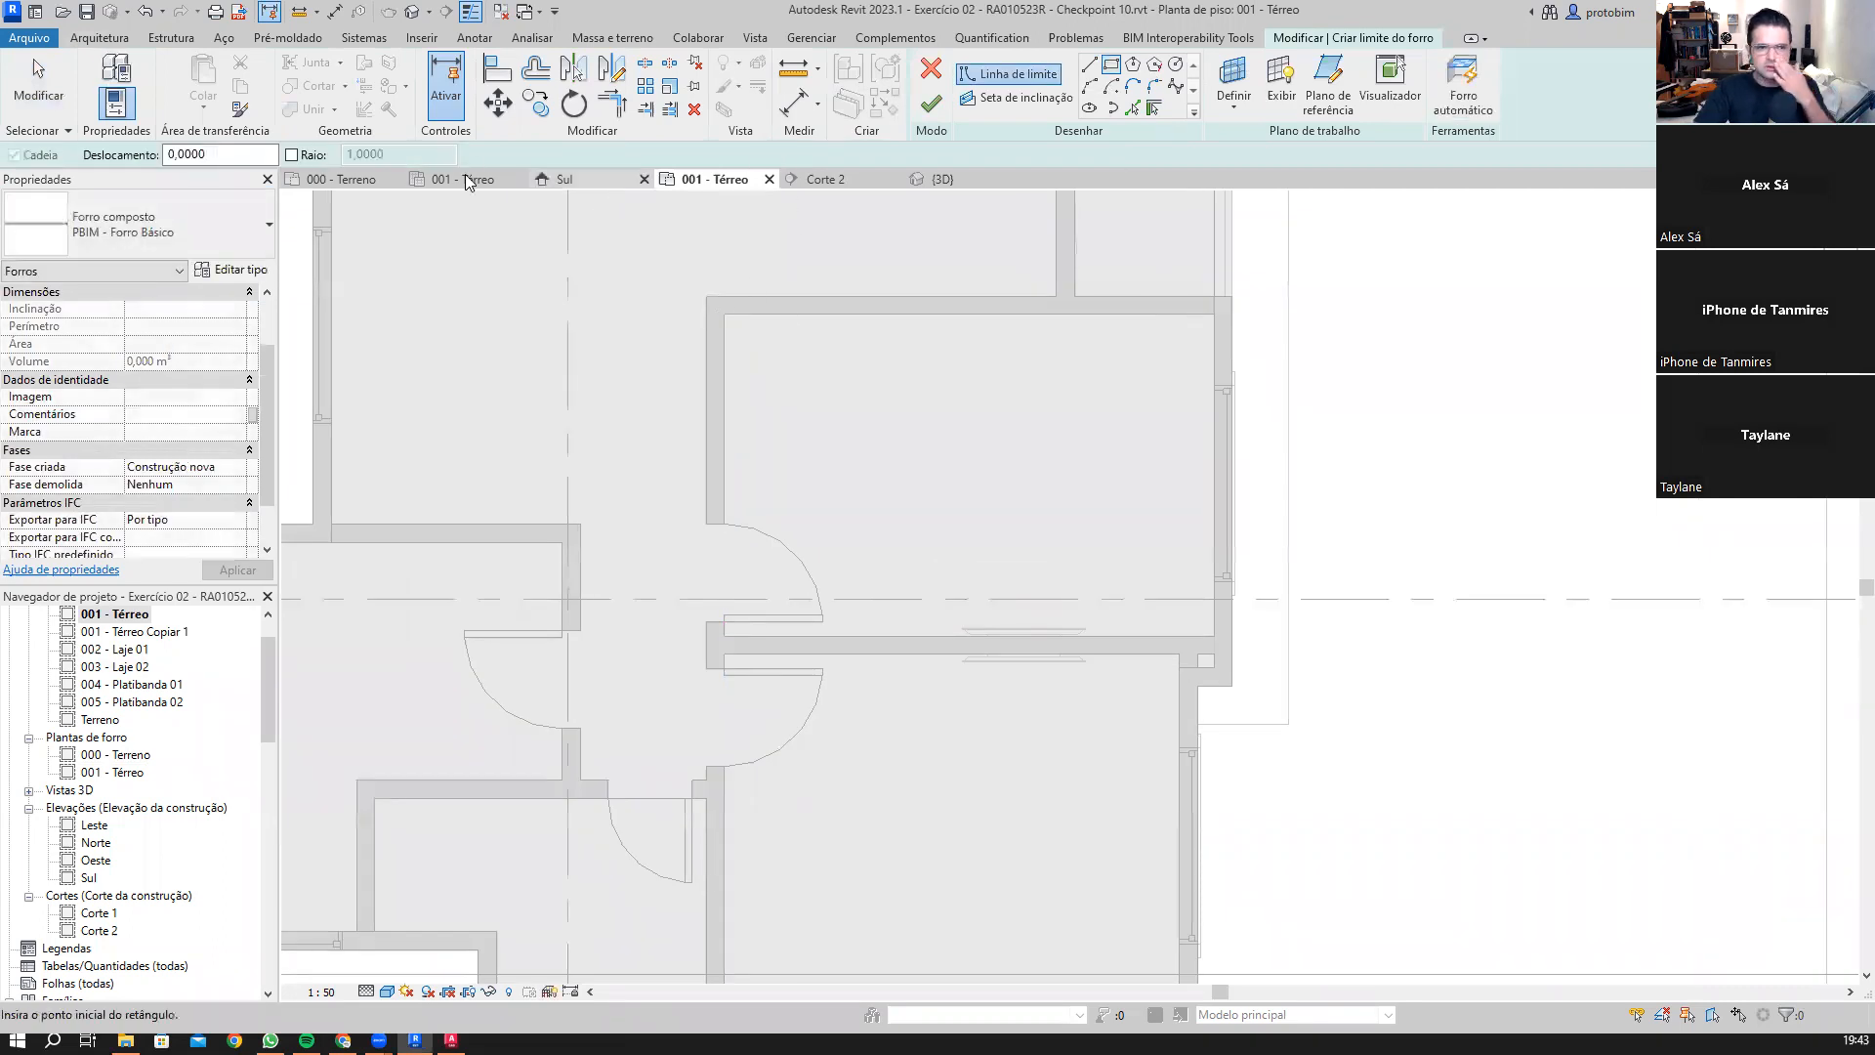
pyautogui.click(256, 154)
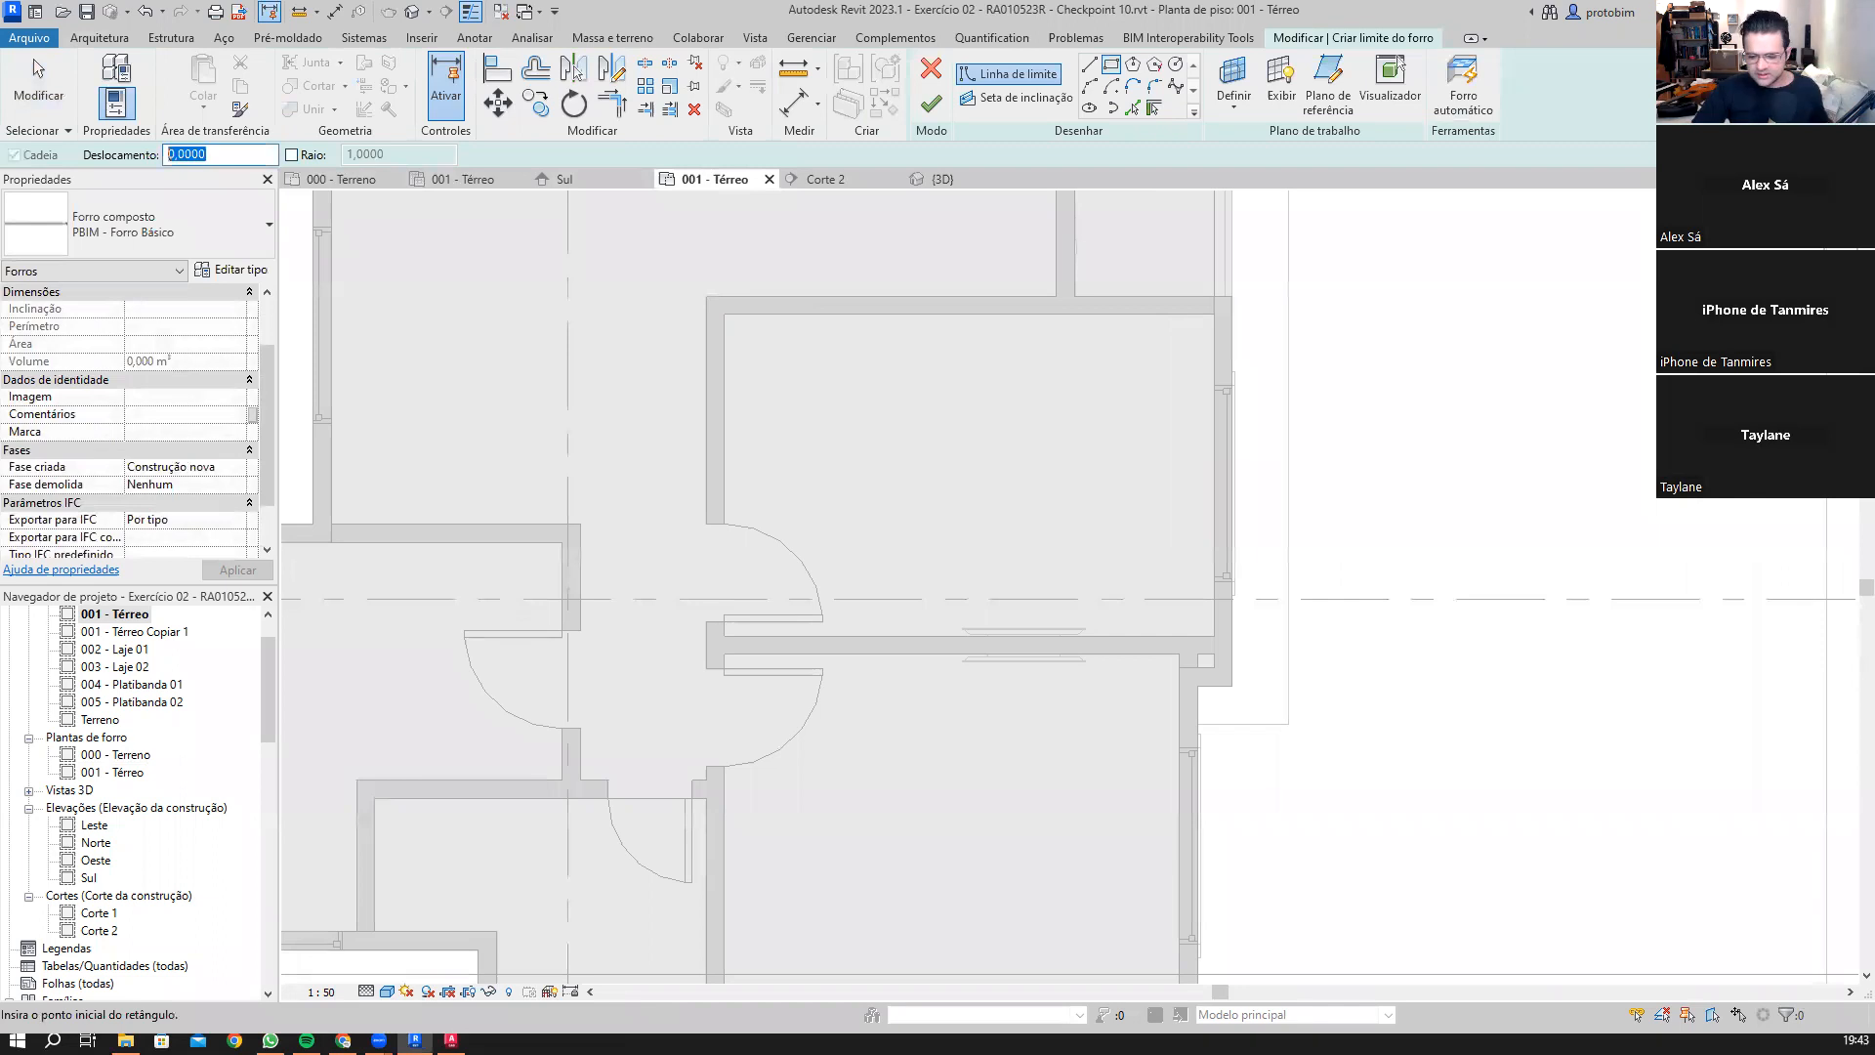
pyautogui.write('0,0500')
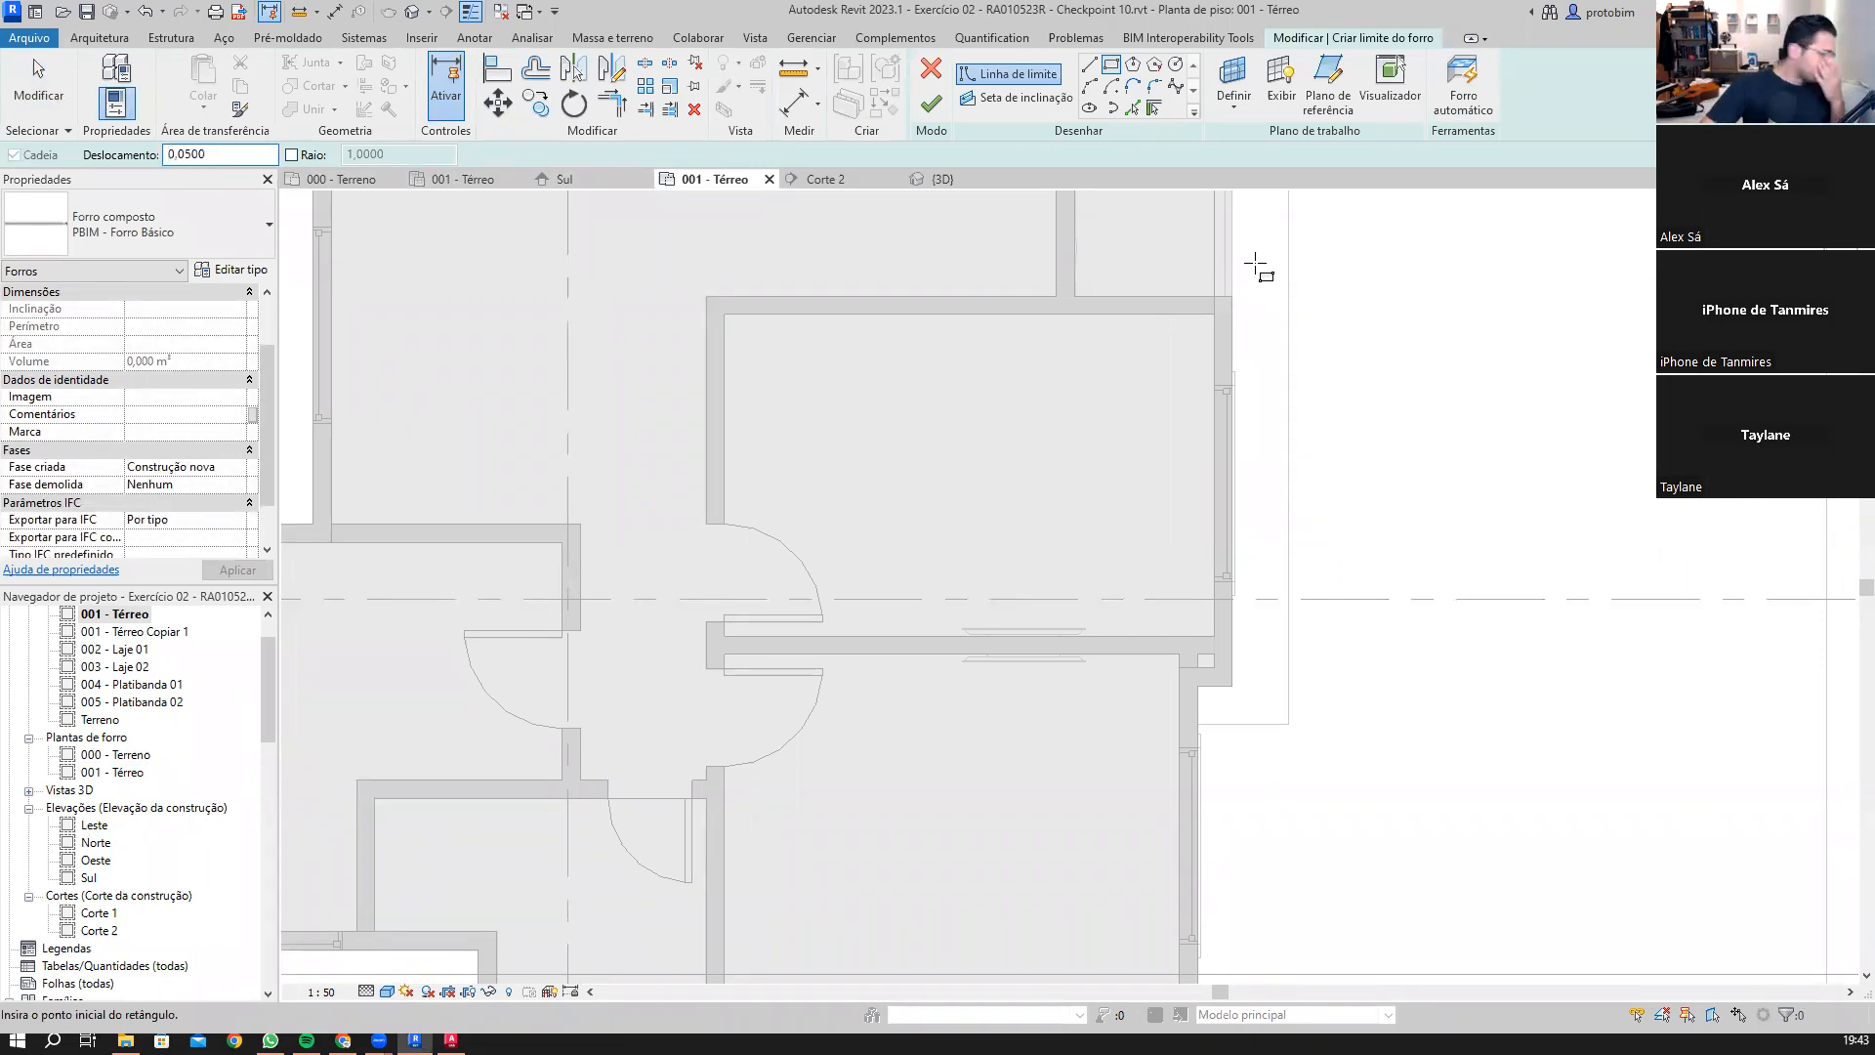
pyautogui.click(724, 312)
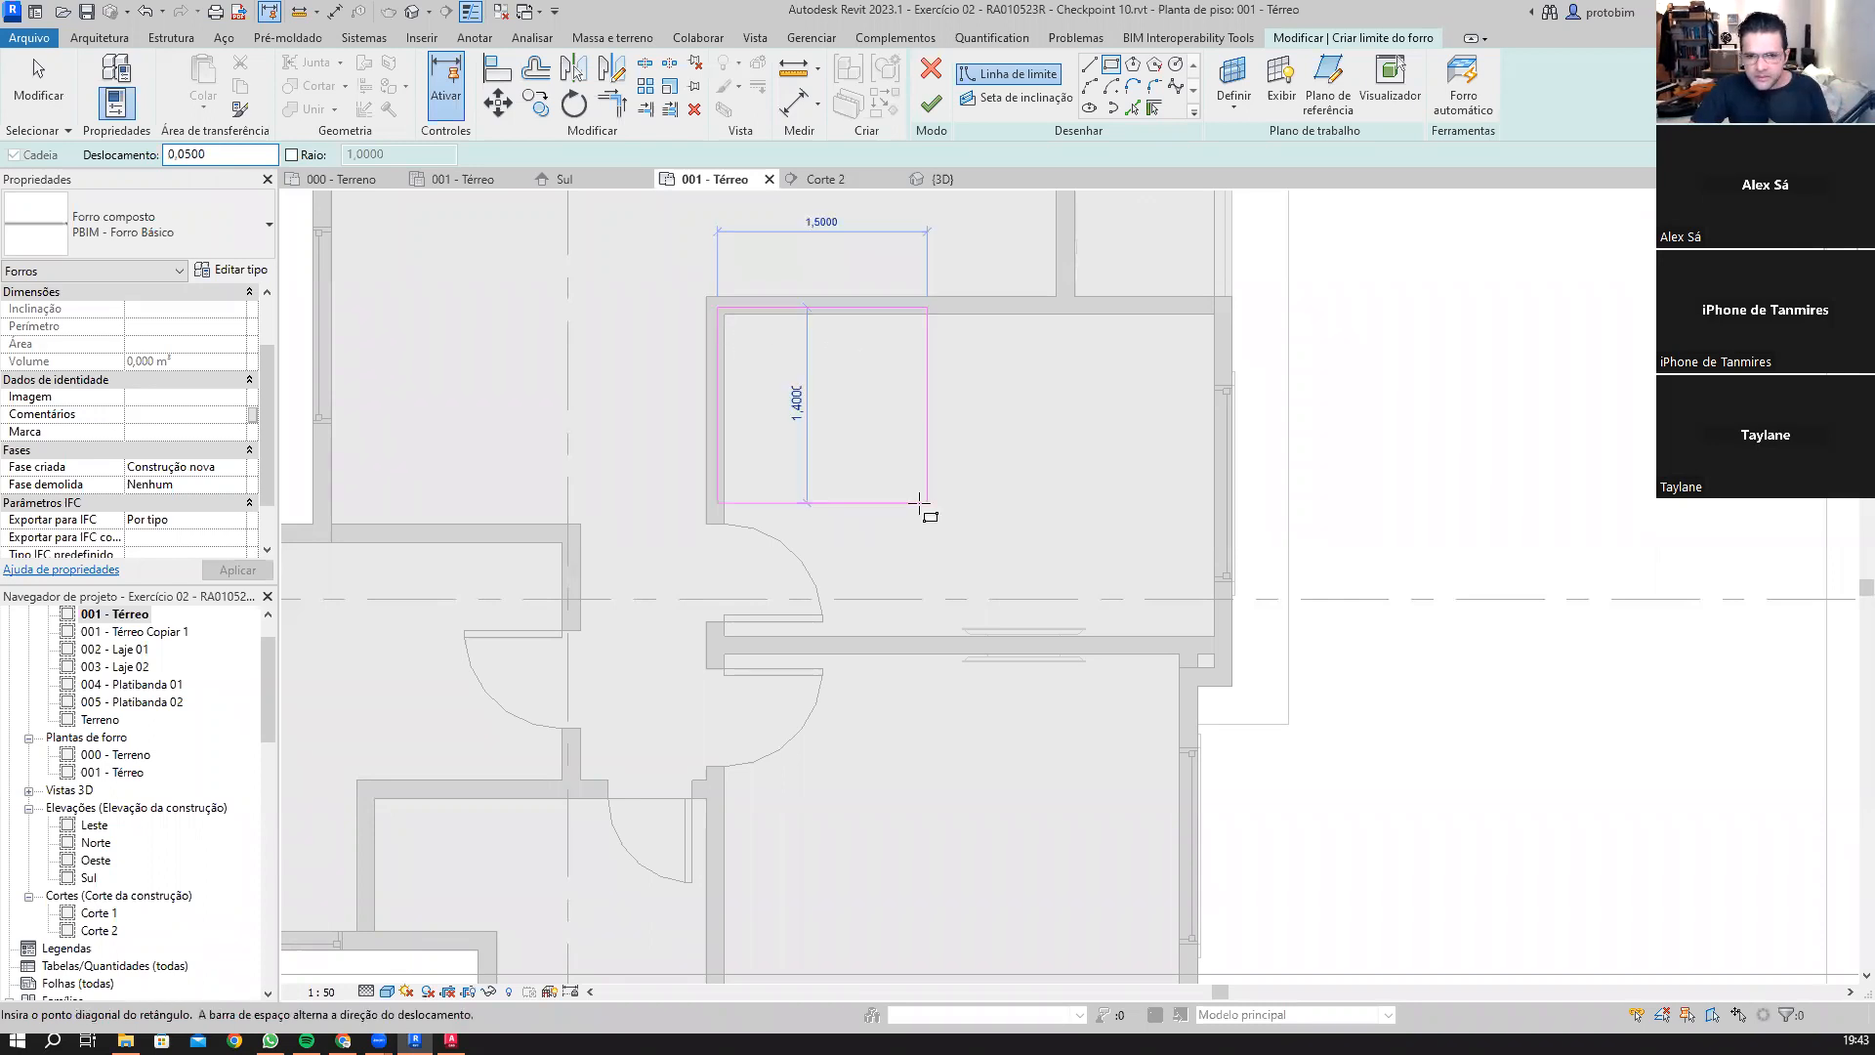
pyautogui.press('space')
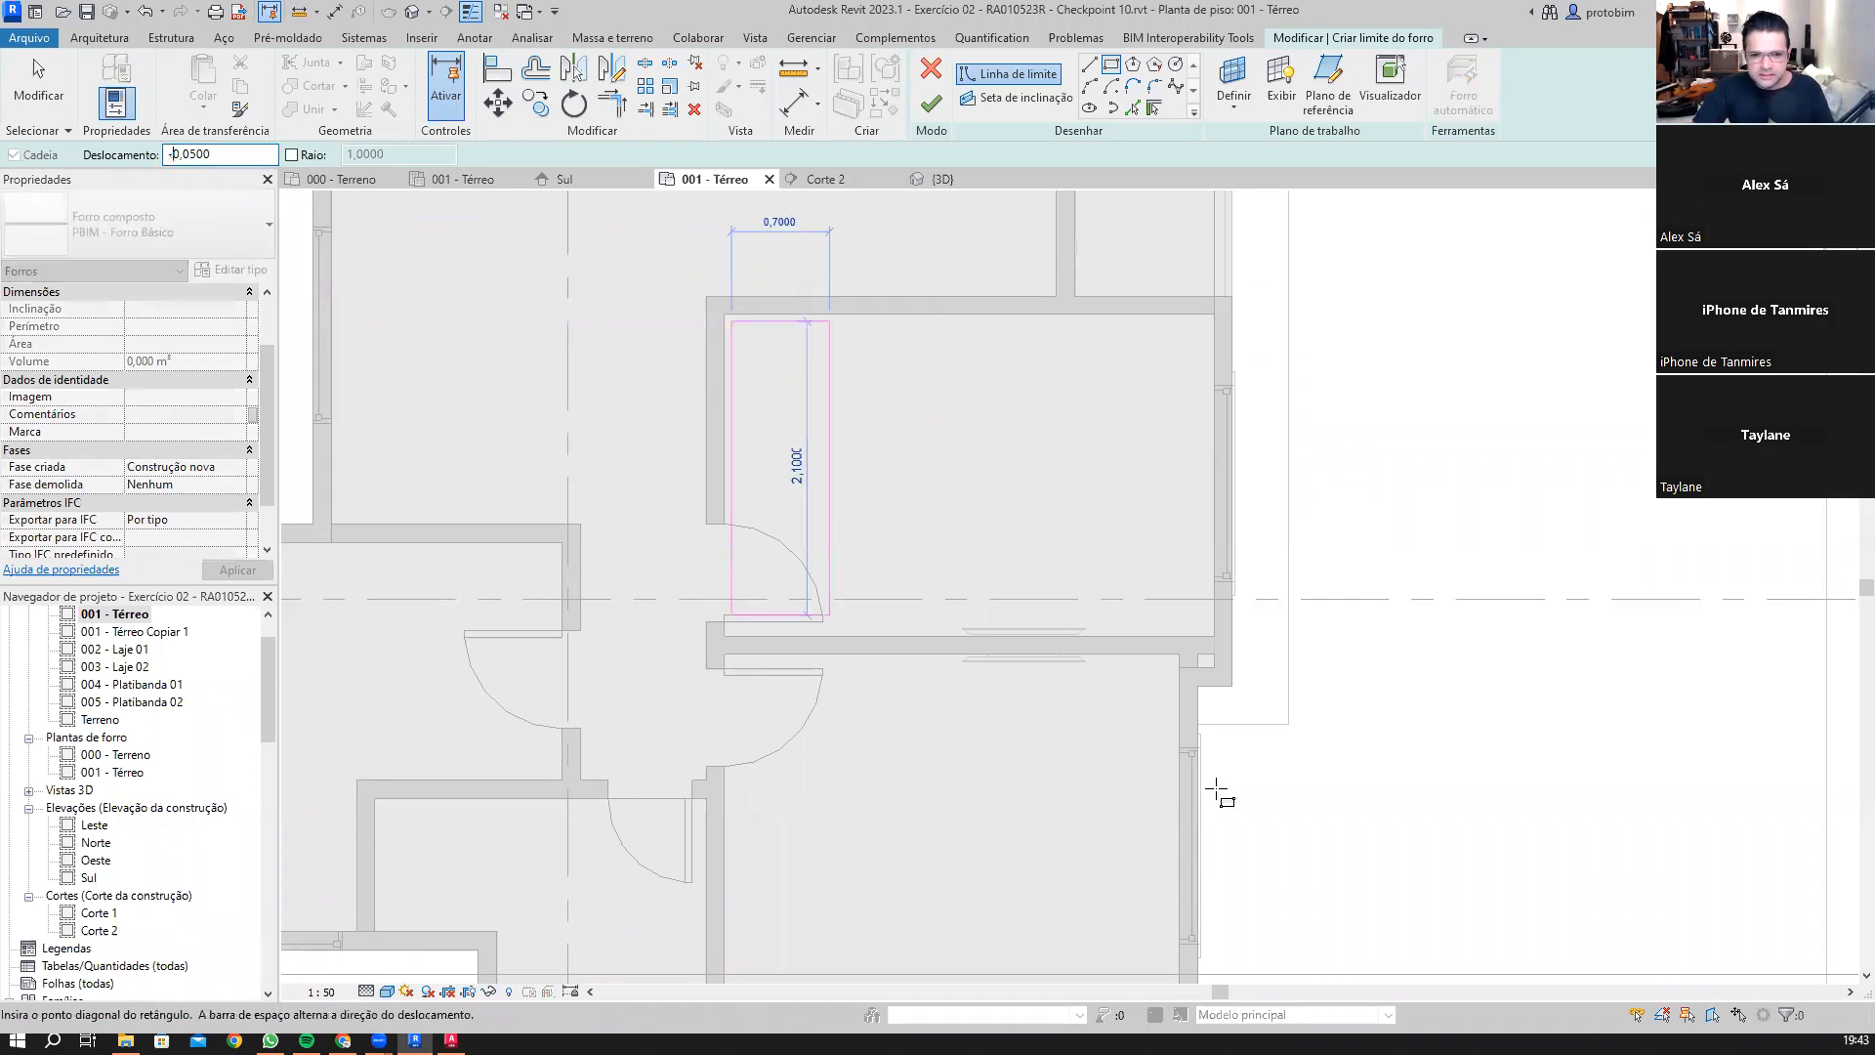
pyautogui.scroll(2, 1177, 601)
pyautogui.click(1245, 659)
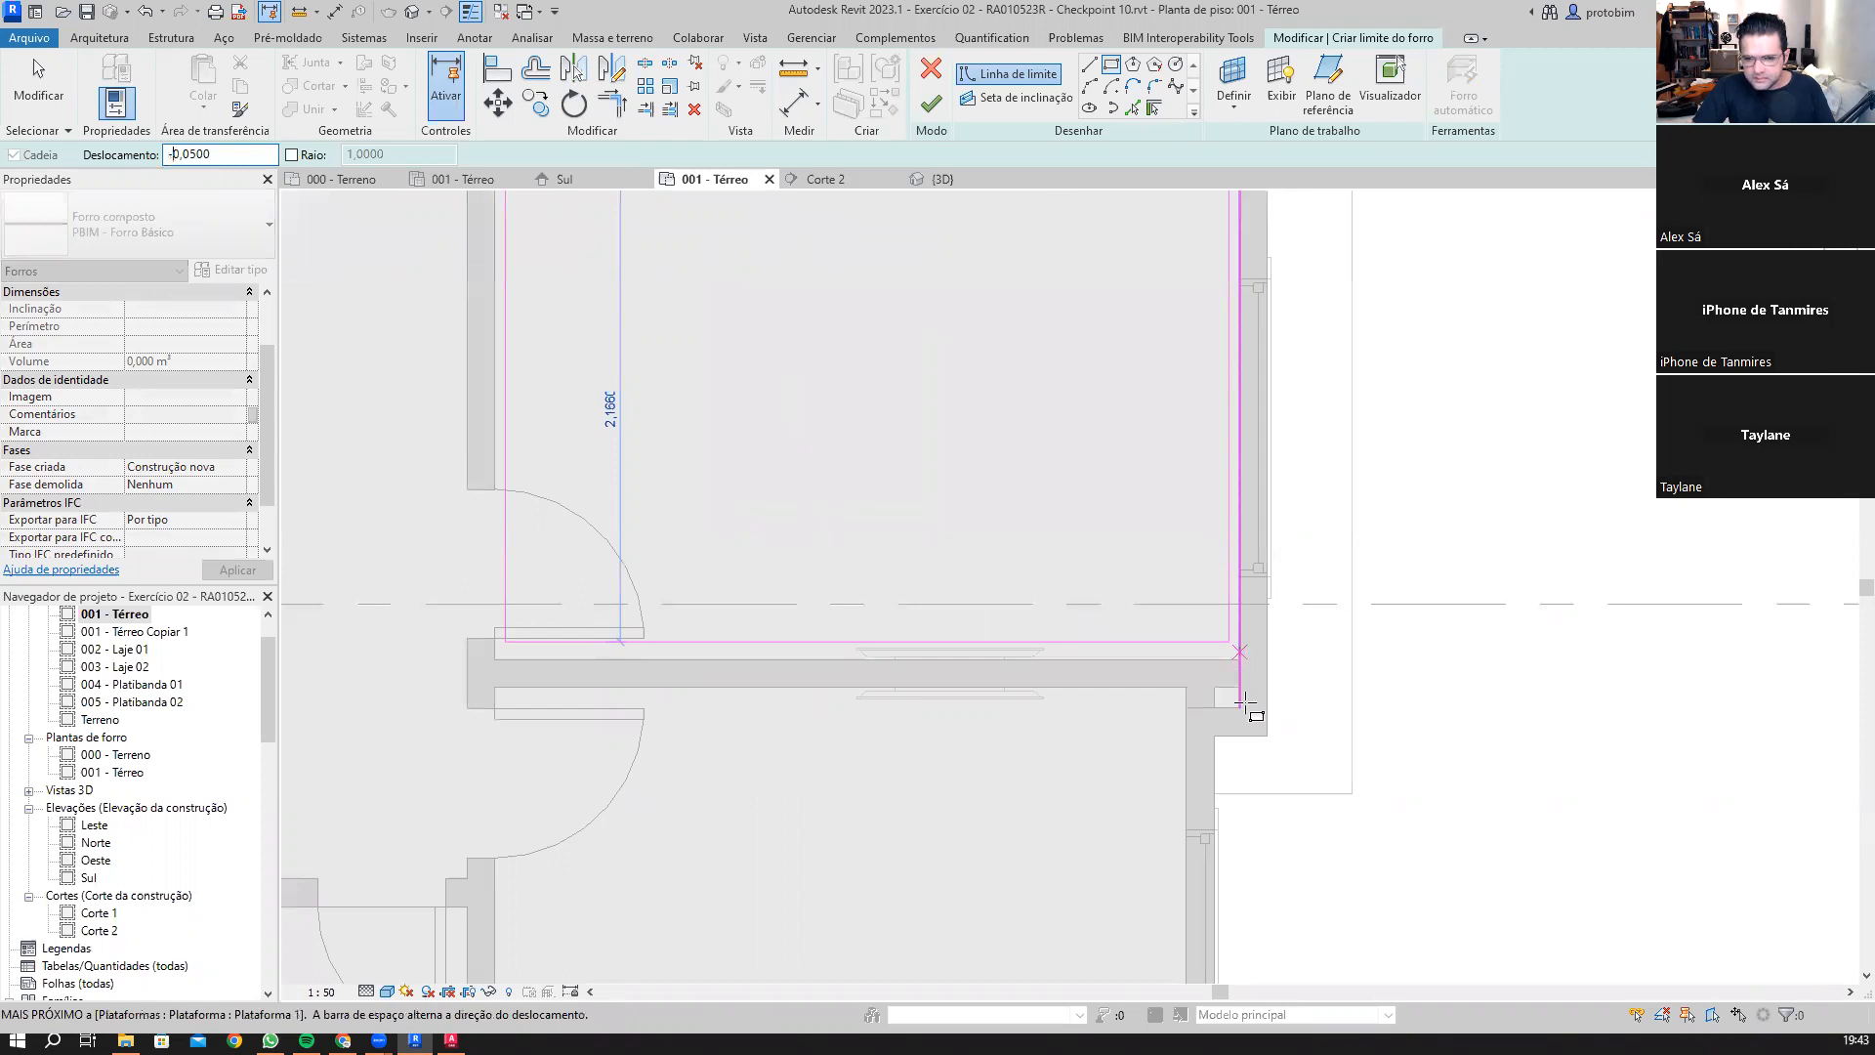
pyautogui.scroll(-2, 1117, 448)
pyautogui.click(931, 102)
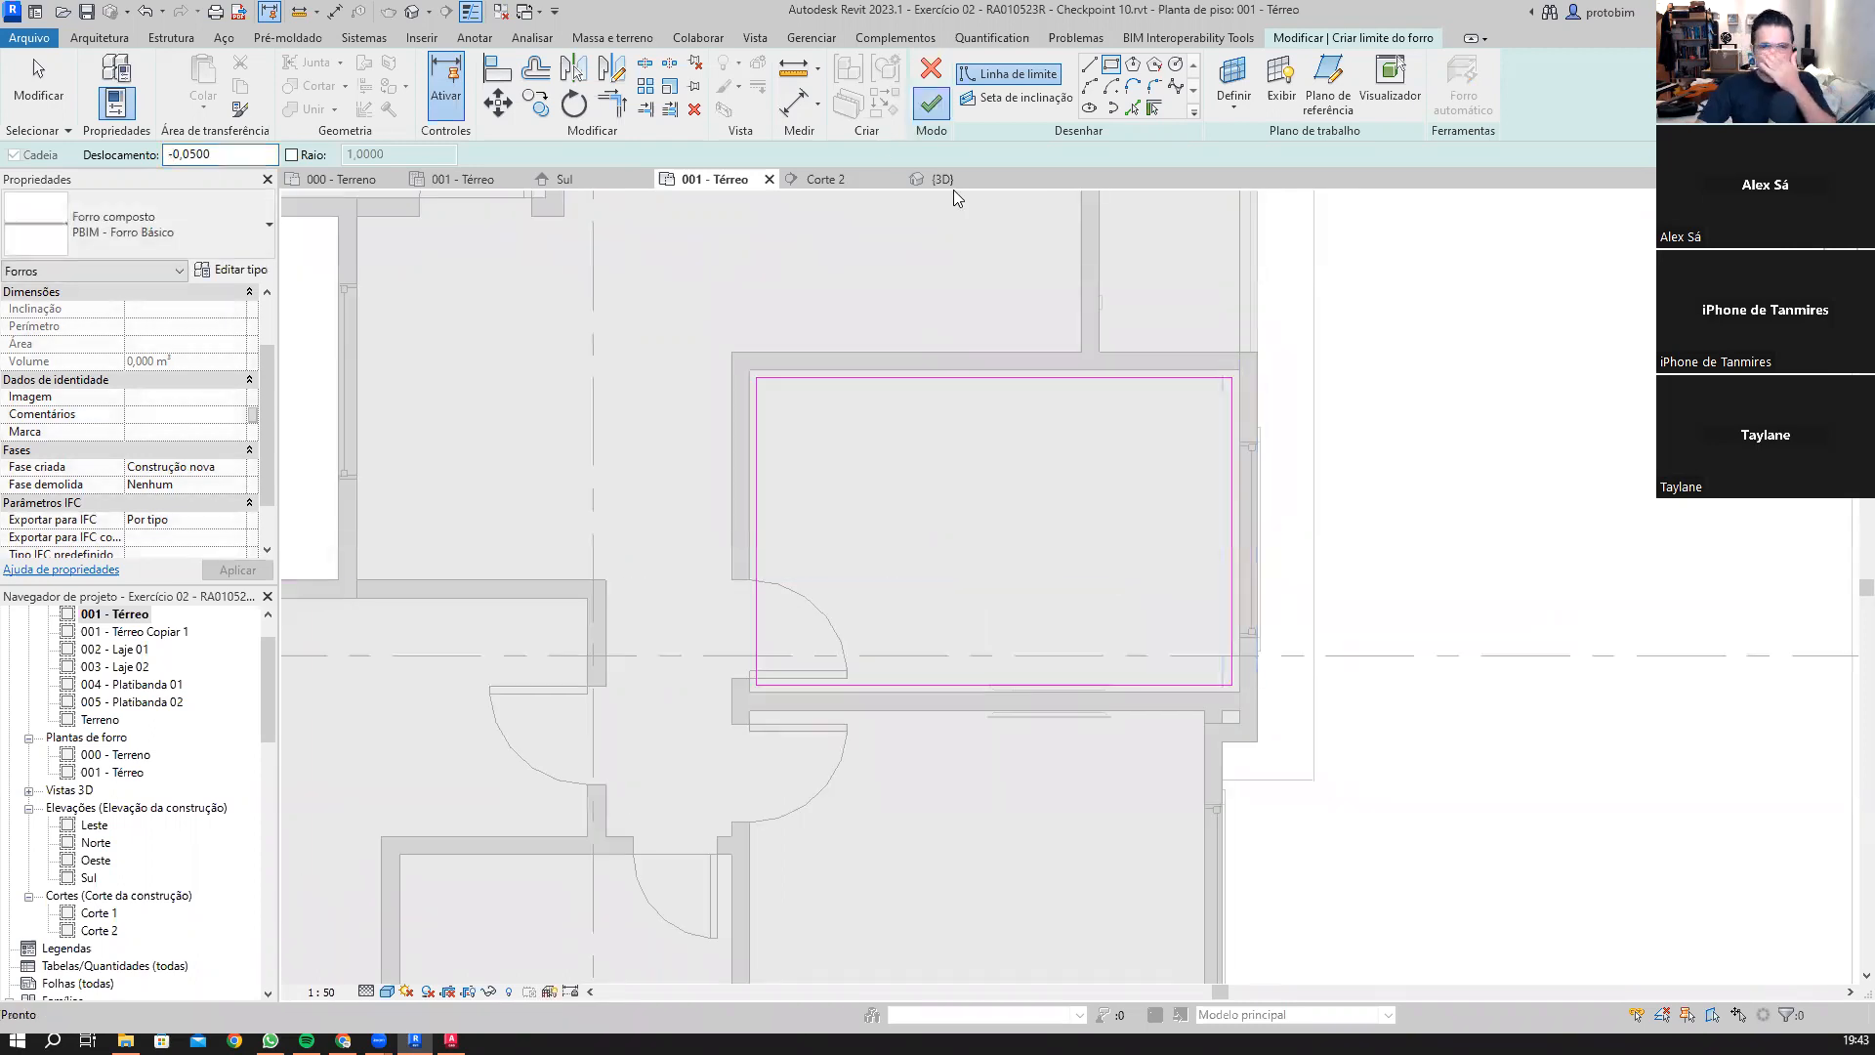
# Step: Assign the ceiling of the upper right-hand room to level ref - Forro with a height offset of 0
pyautogui.press('Escape')
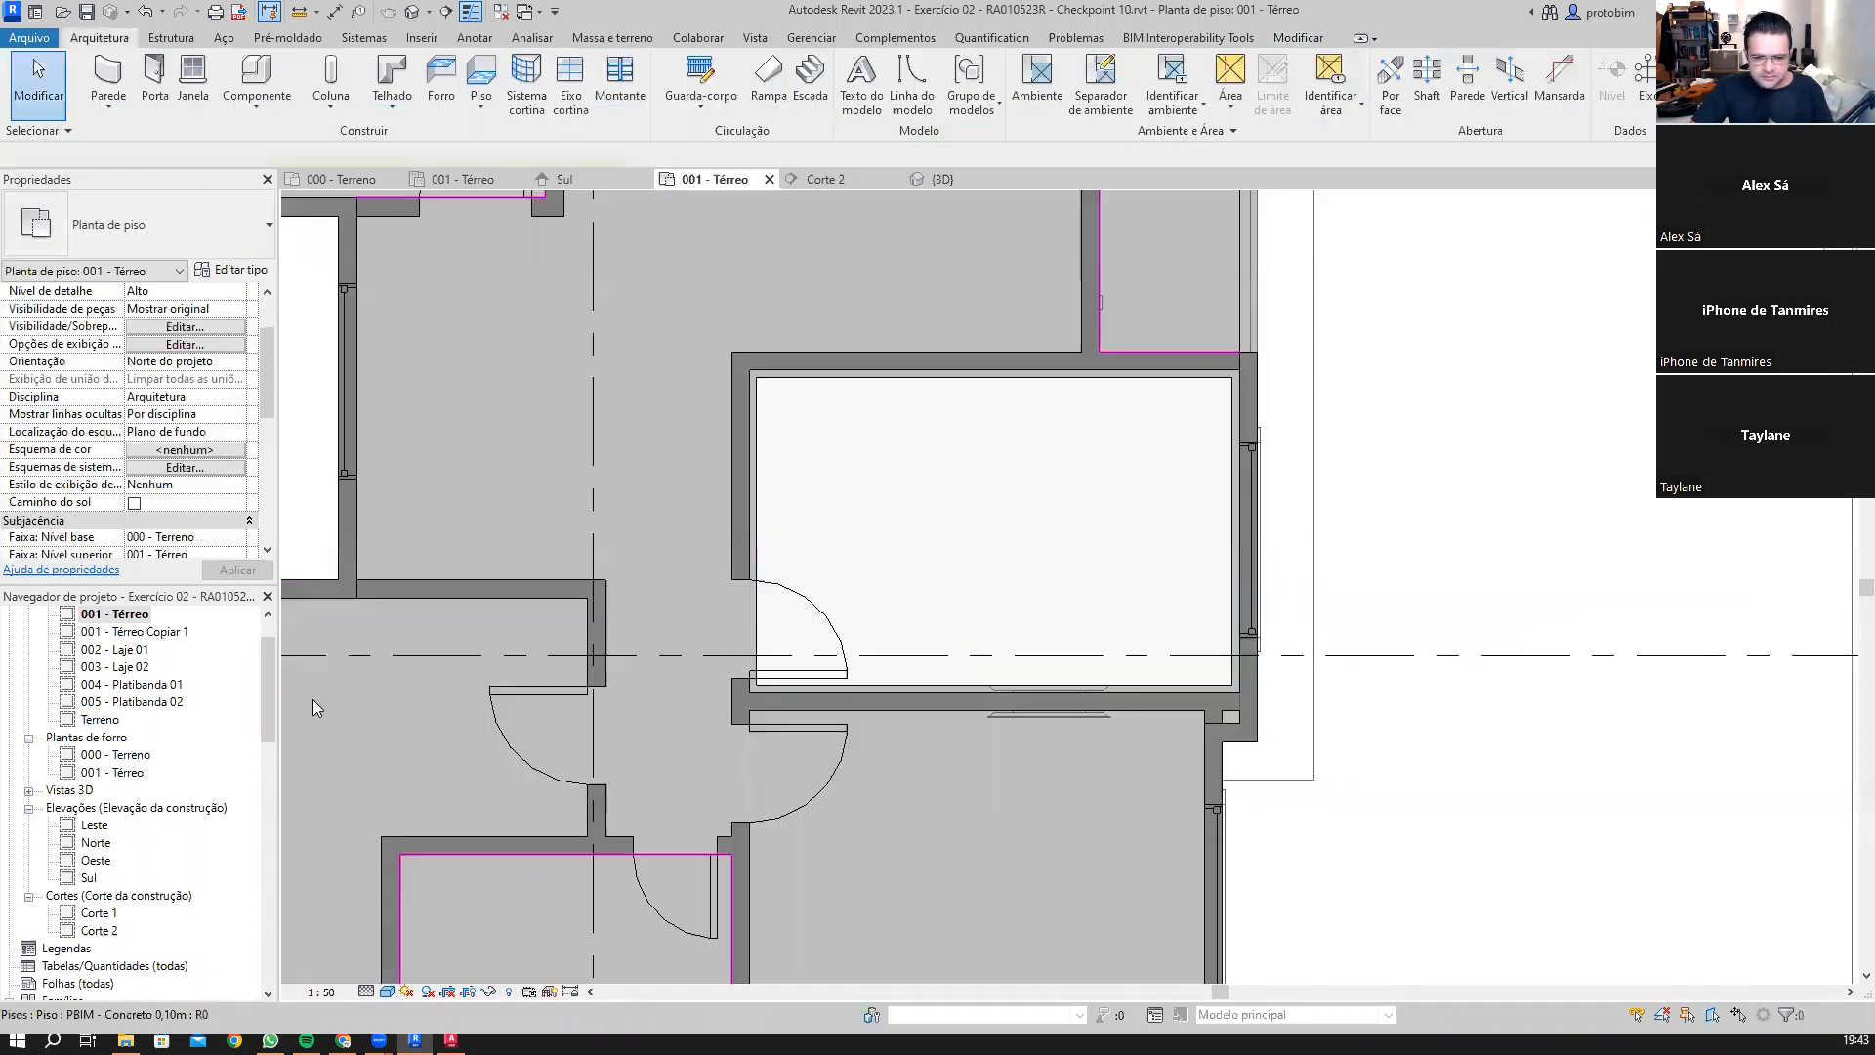
pyautogui.scroll(-2, 899, 385)
pyautogui.click(1008, 490)
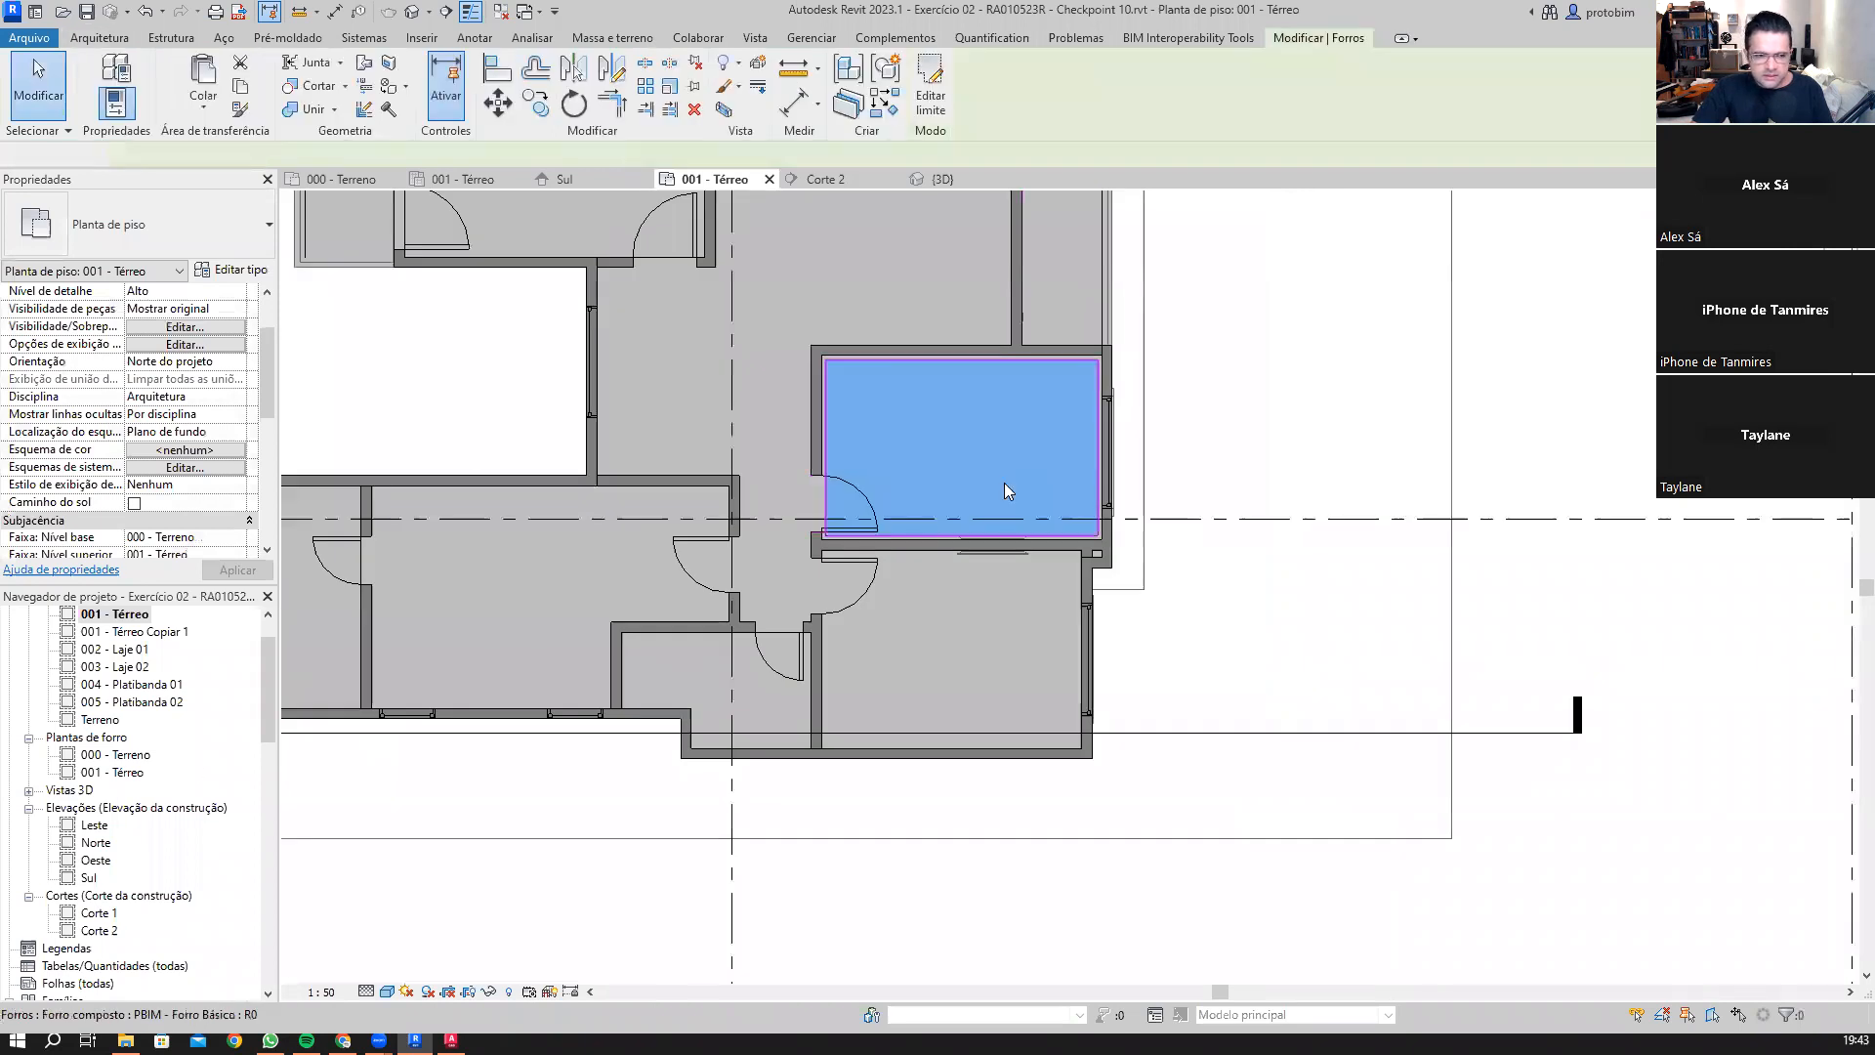
pyautogui.scroll(2, 238, 322)
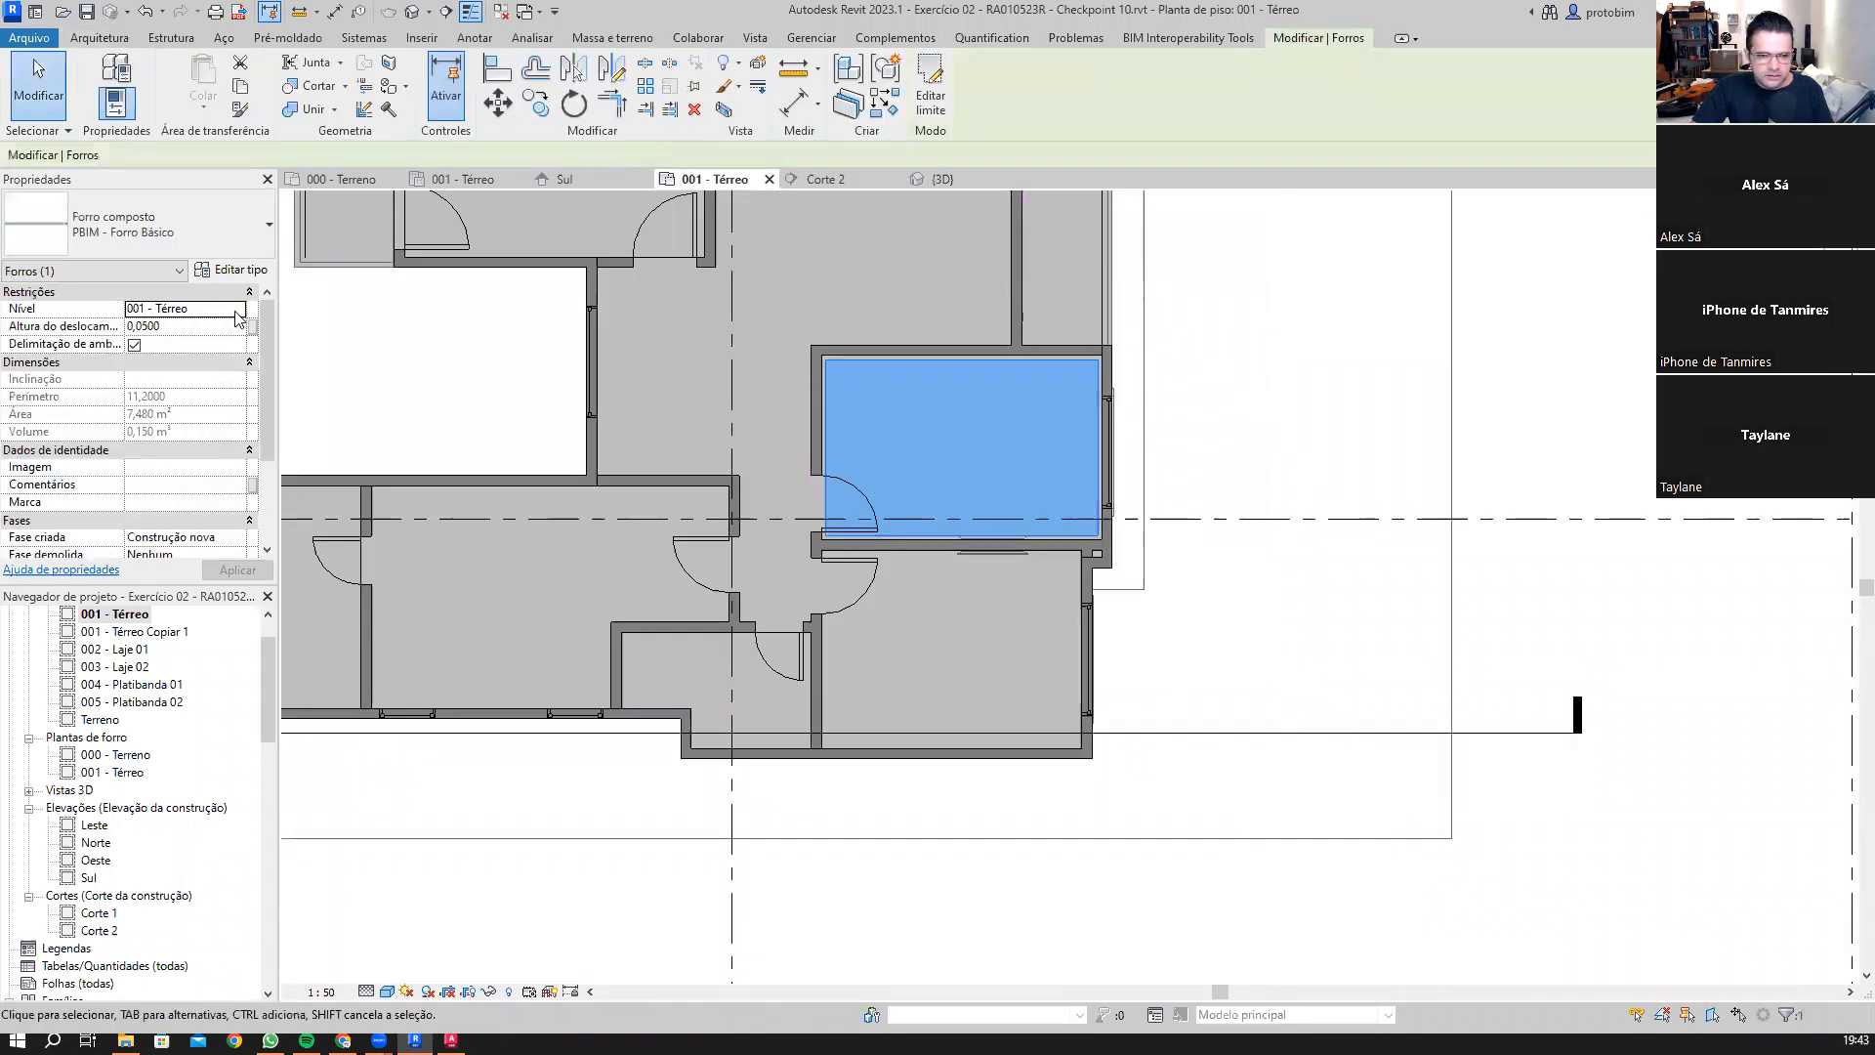
pyautogui.click(207, 308)
pyautogui.click(203, 329)
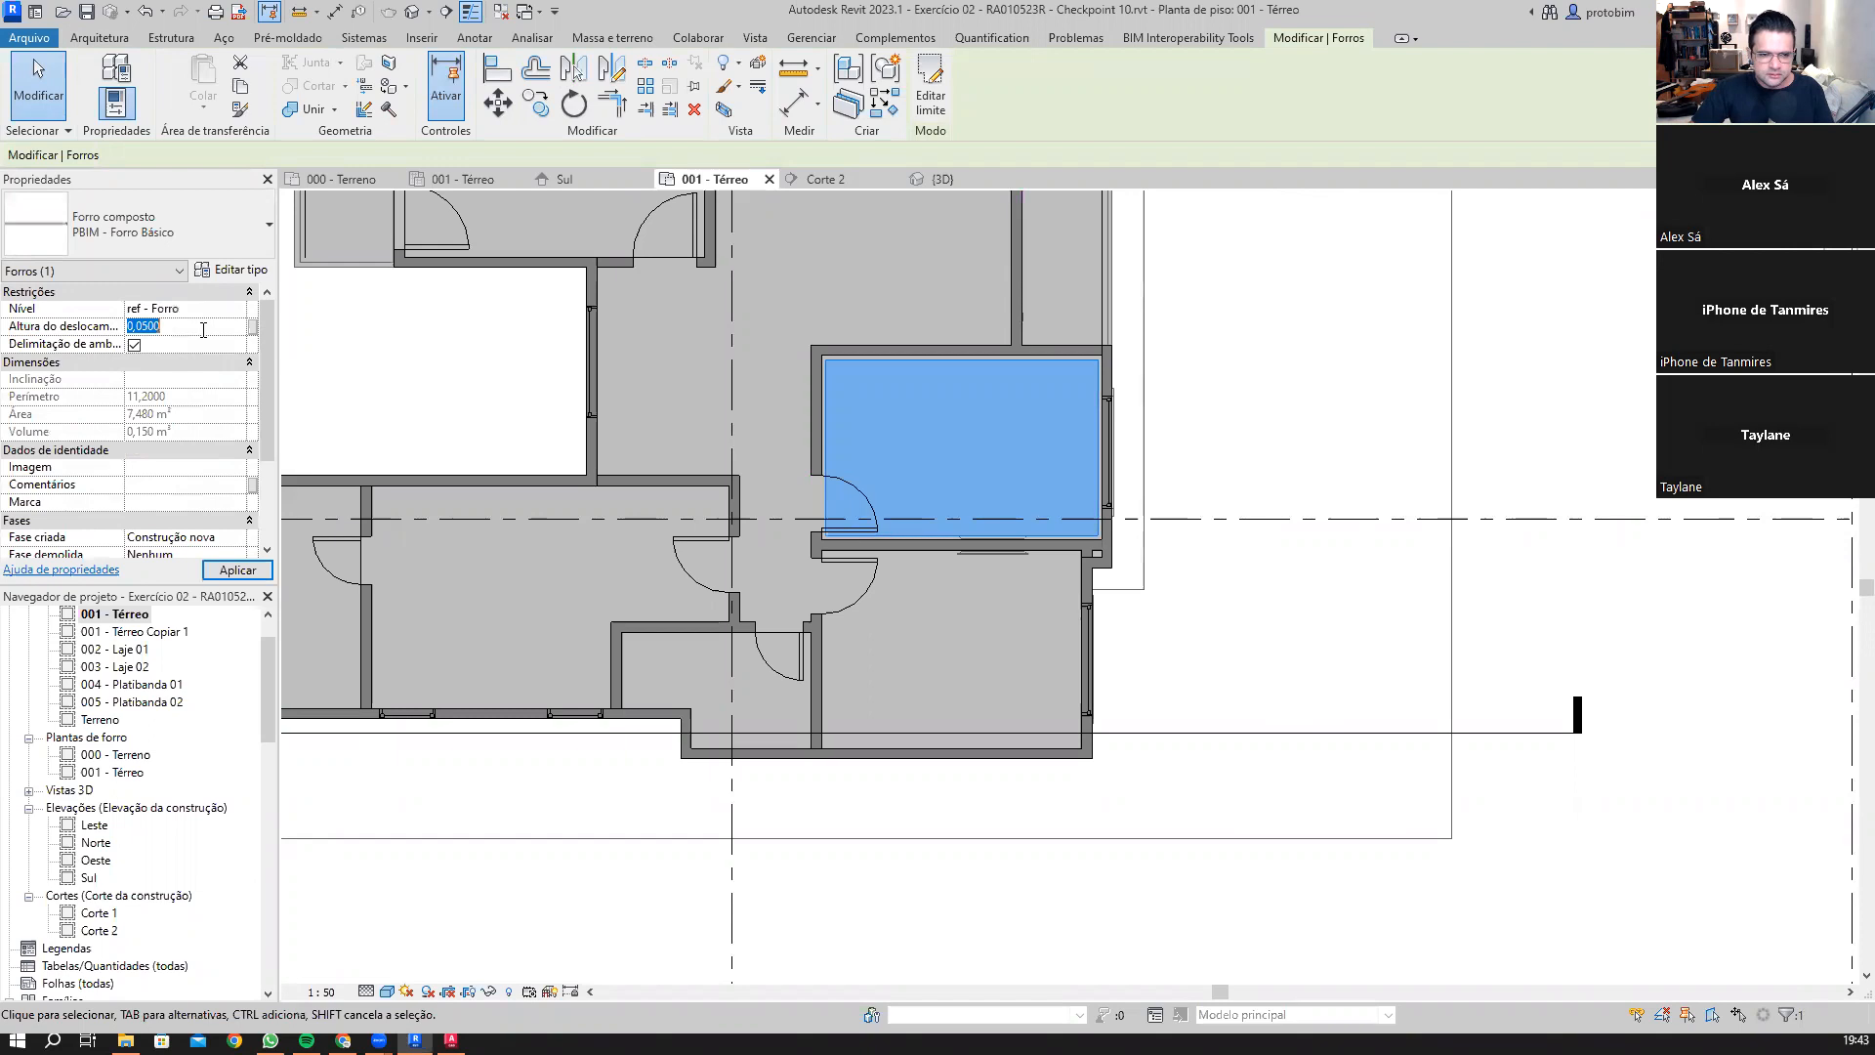
pyautogui.write('0')
pyautogui.press('Return')
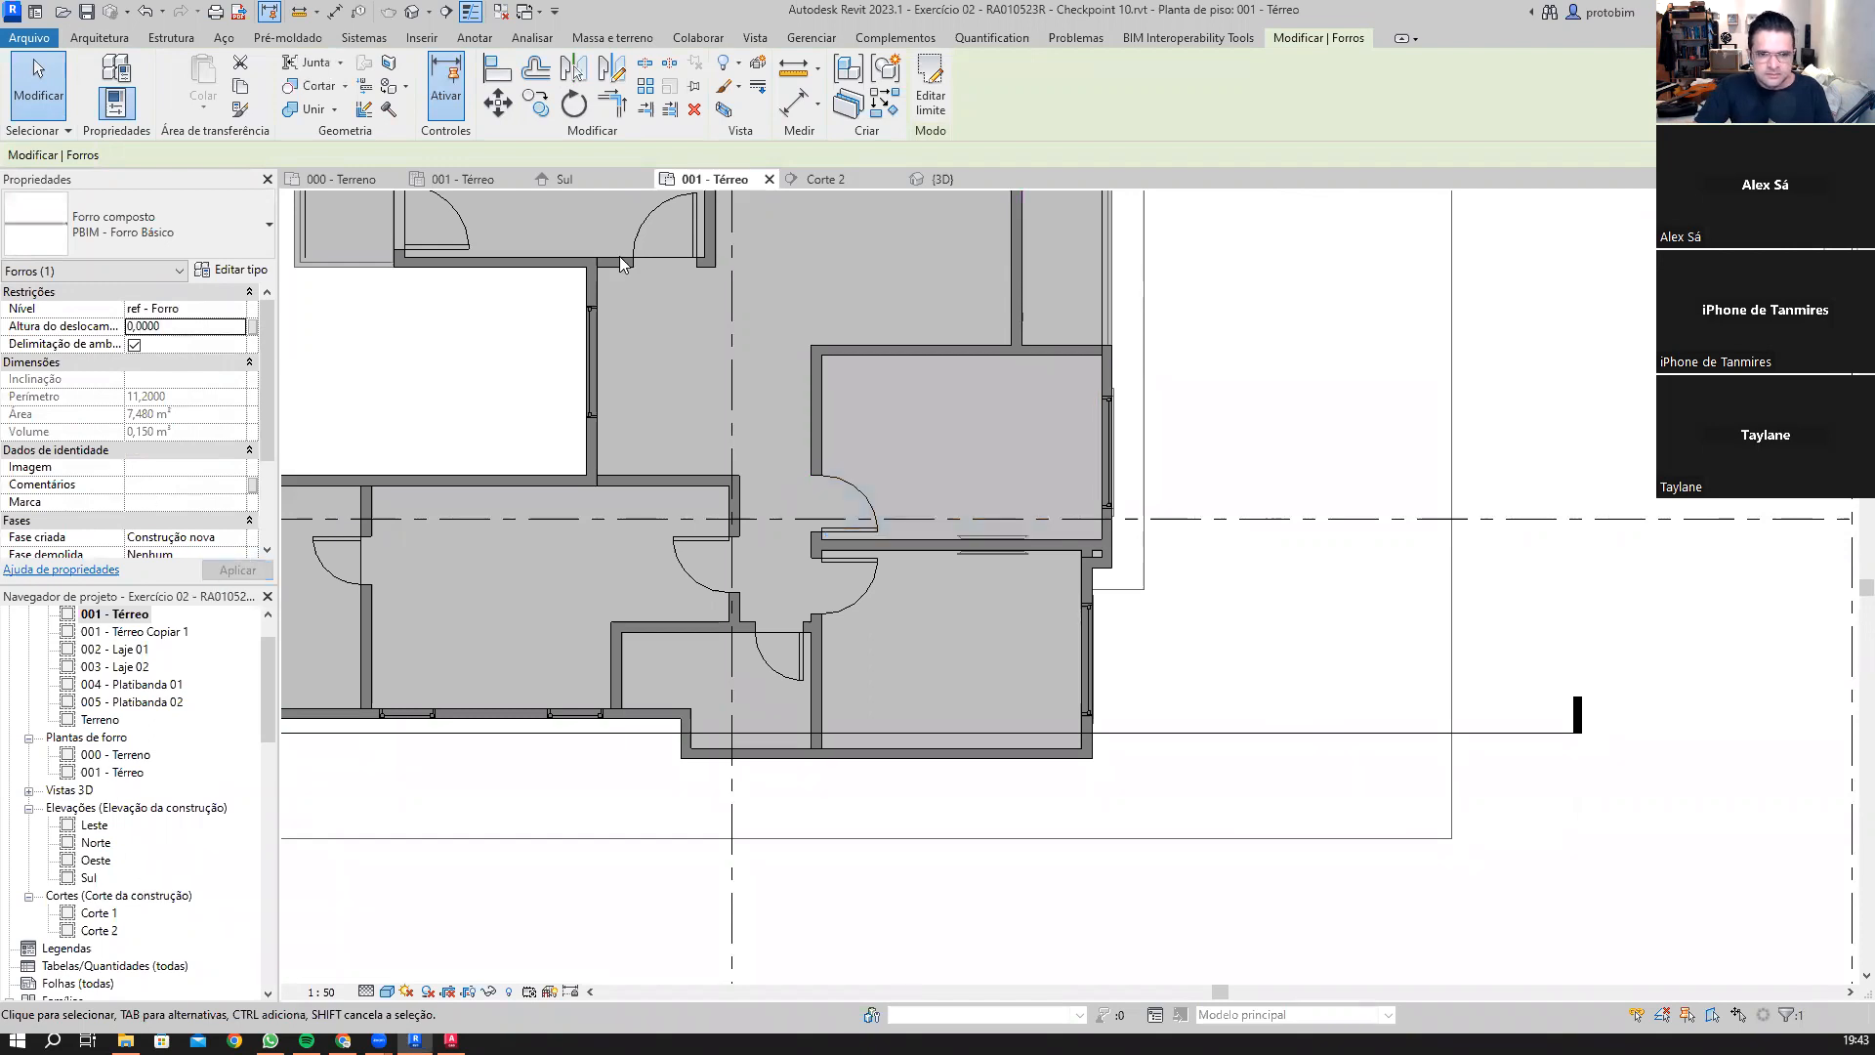
# Step: In the 001 - Térreo ceiling plan, start a sketched ceiling similar to the upper right-hand one, with a line offset of -0,0500
pyautogui.click(464, 178)
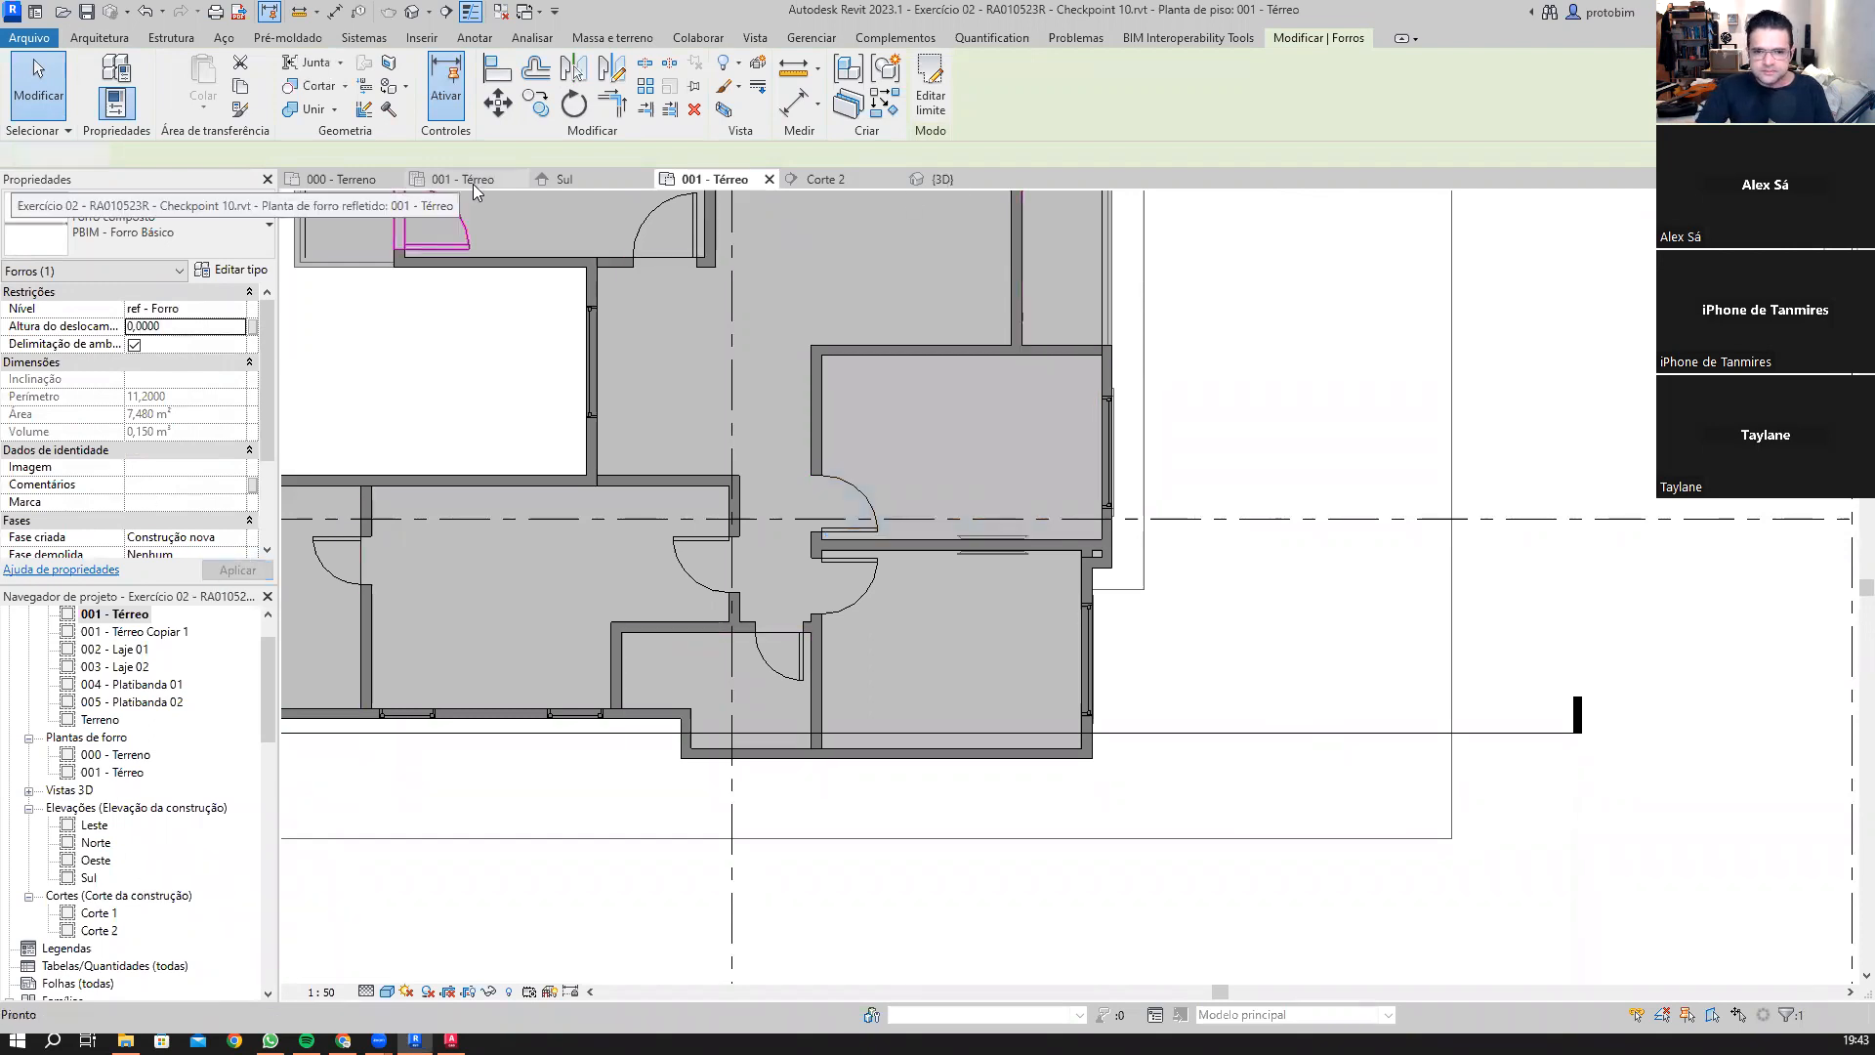
pyautogui.scroll(-2, 1108, 665)
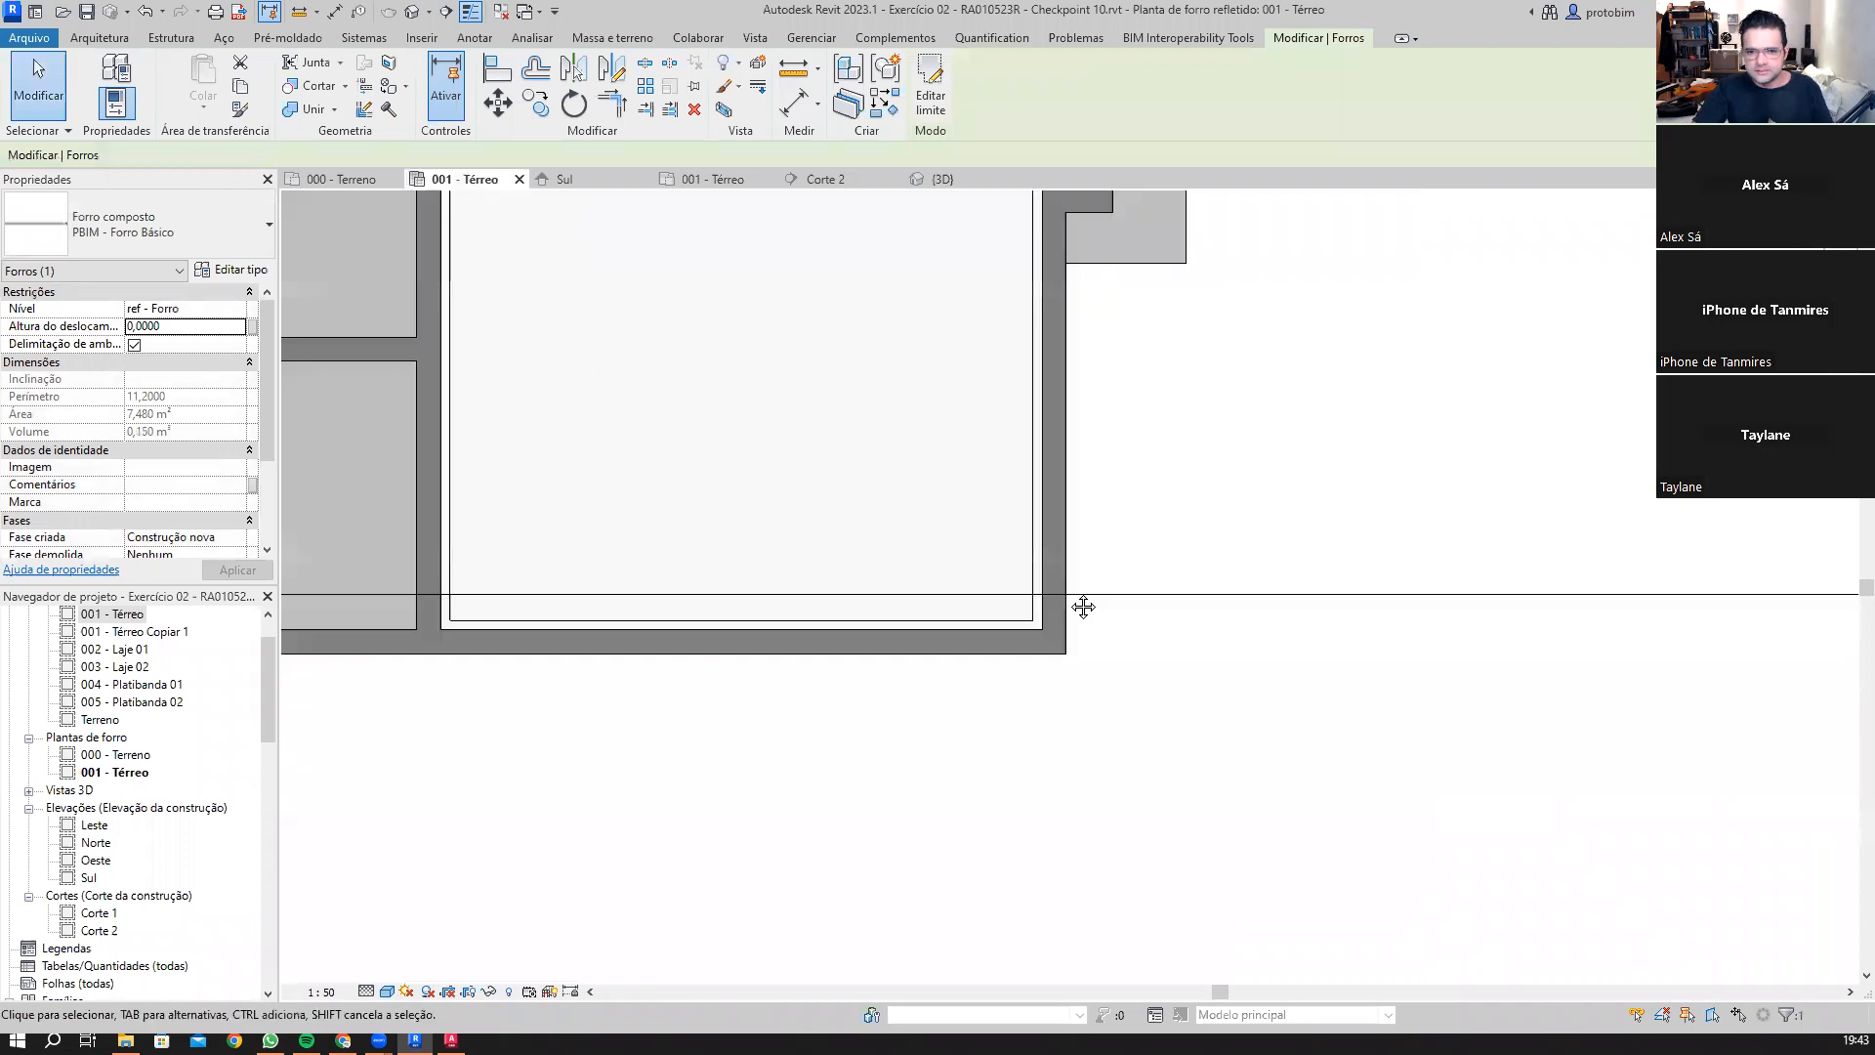
pyautogui.scroll(-2, 991, 565)
pyautogui.press('Escape')
pyautogui.moveTo(677, 798); pyautogui.dragTo(1074, 525, button='middle')
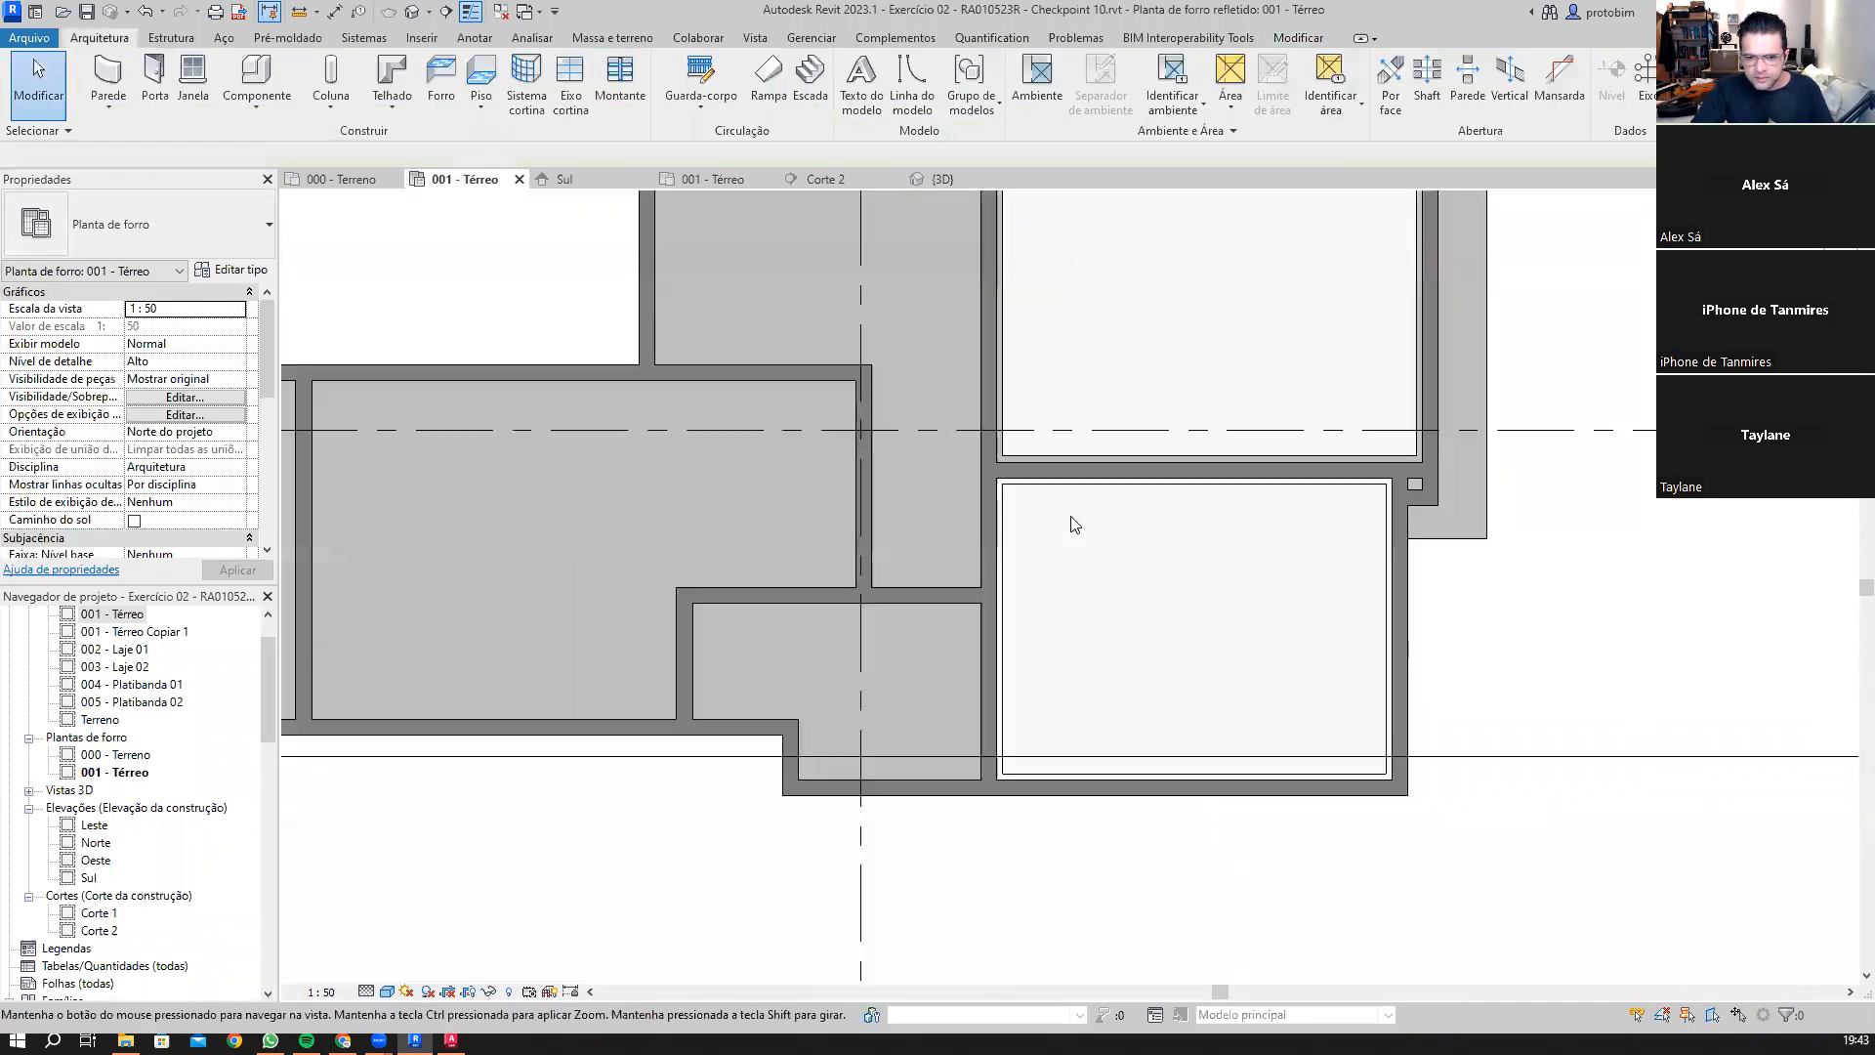
pyautogui.moveTo(700, 611); pyautogui.dragTo(784, 657, button='middle')
pyautogui.click(1257, 384)
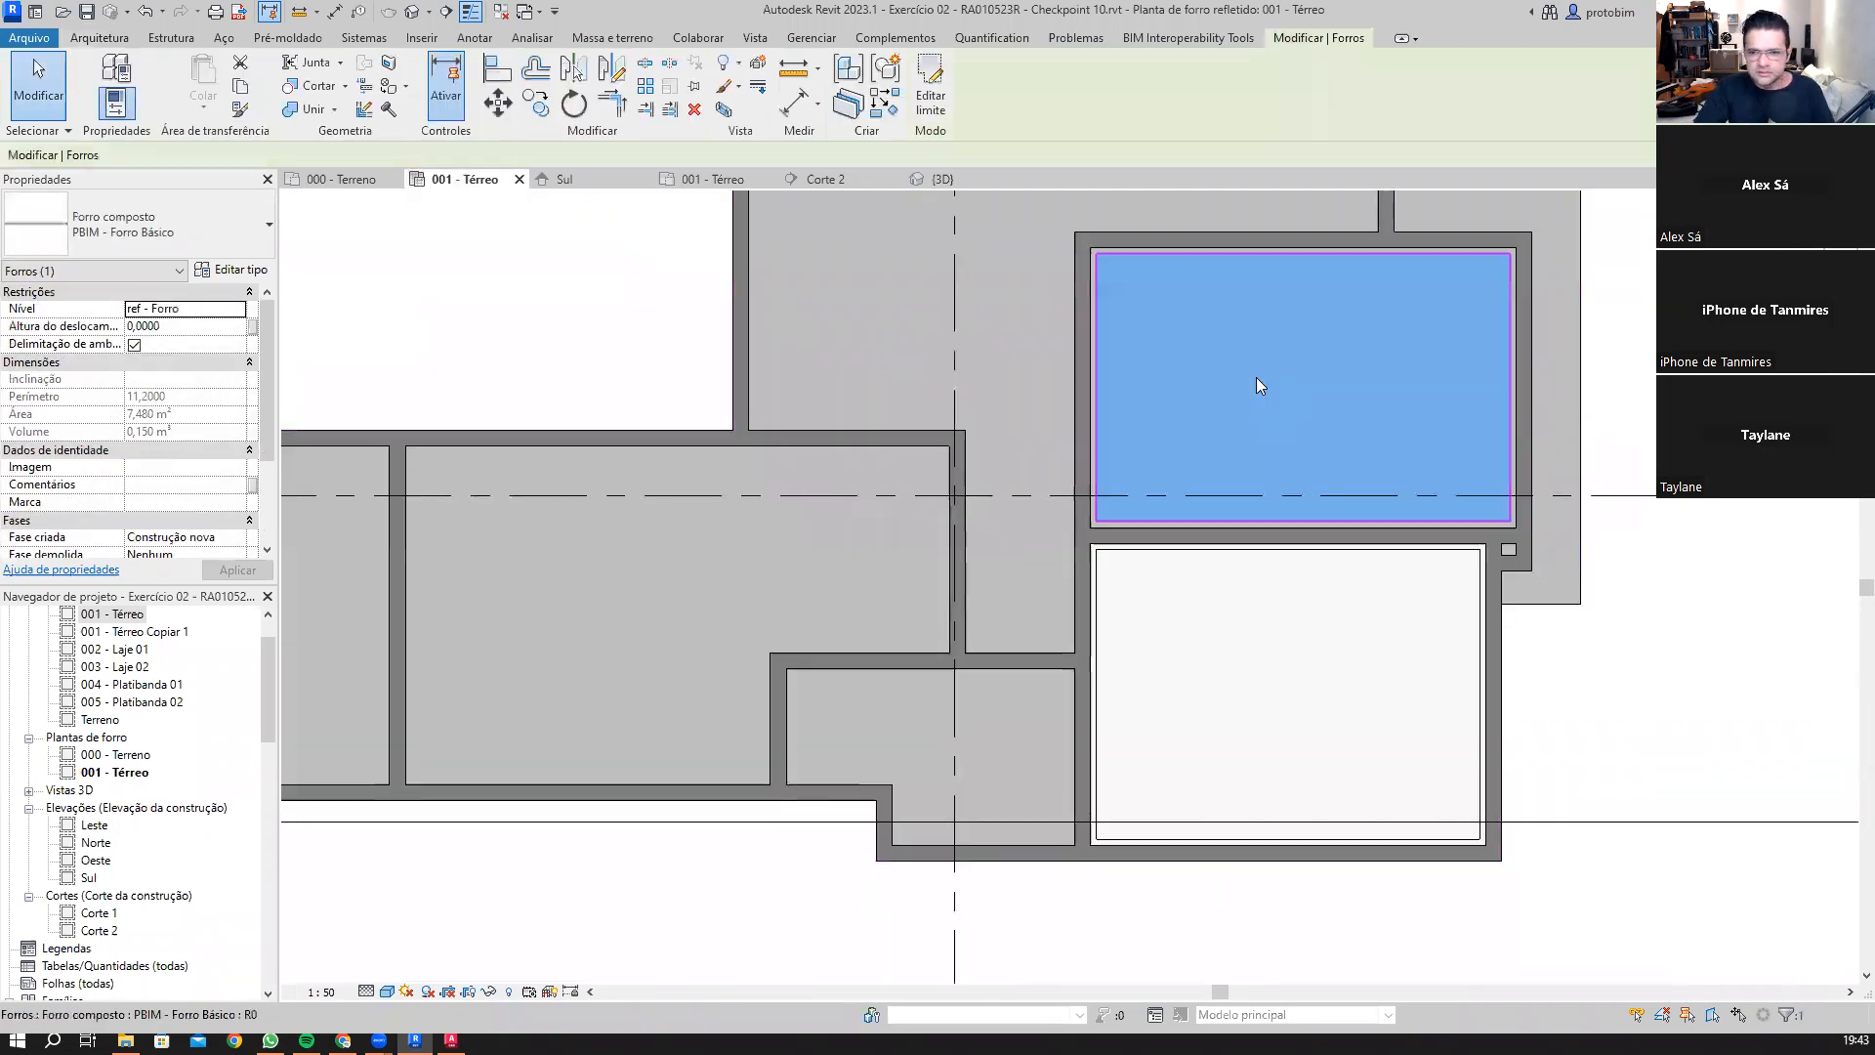
pyautogui.press('c')
pyautogui.press('s')
pyautogui.click(1049, 105)
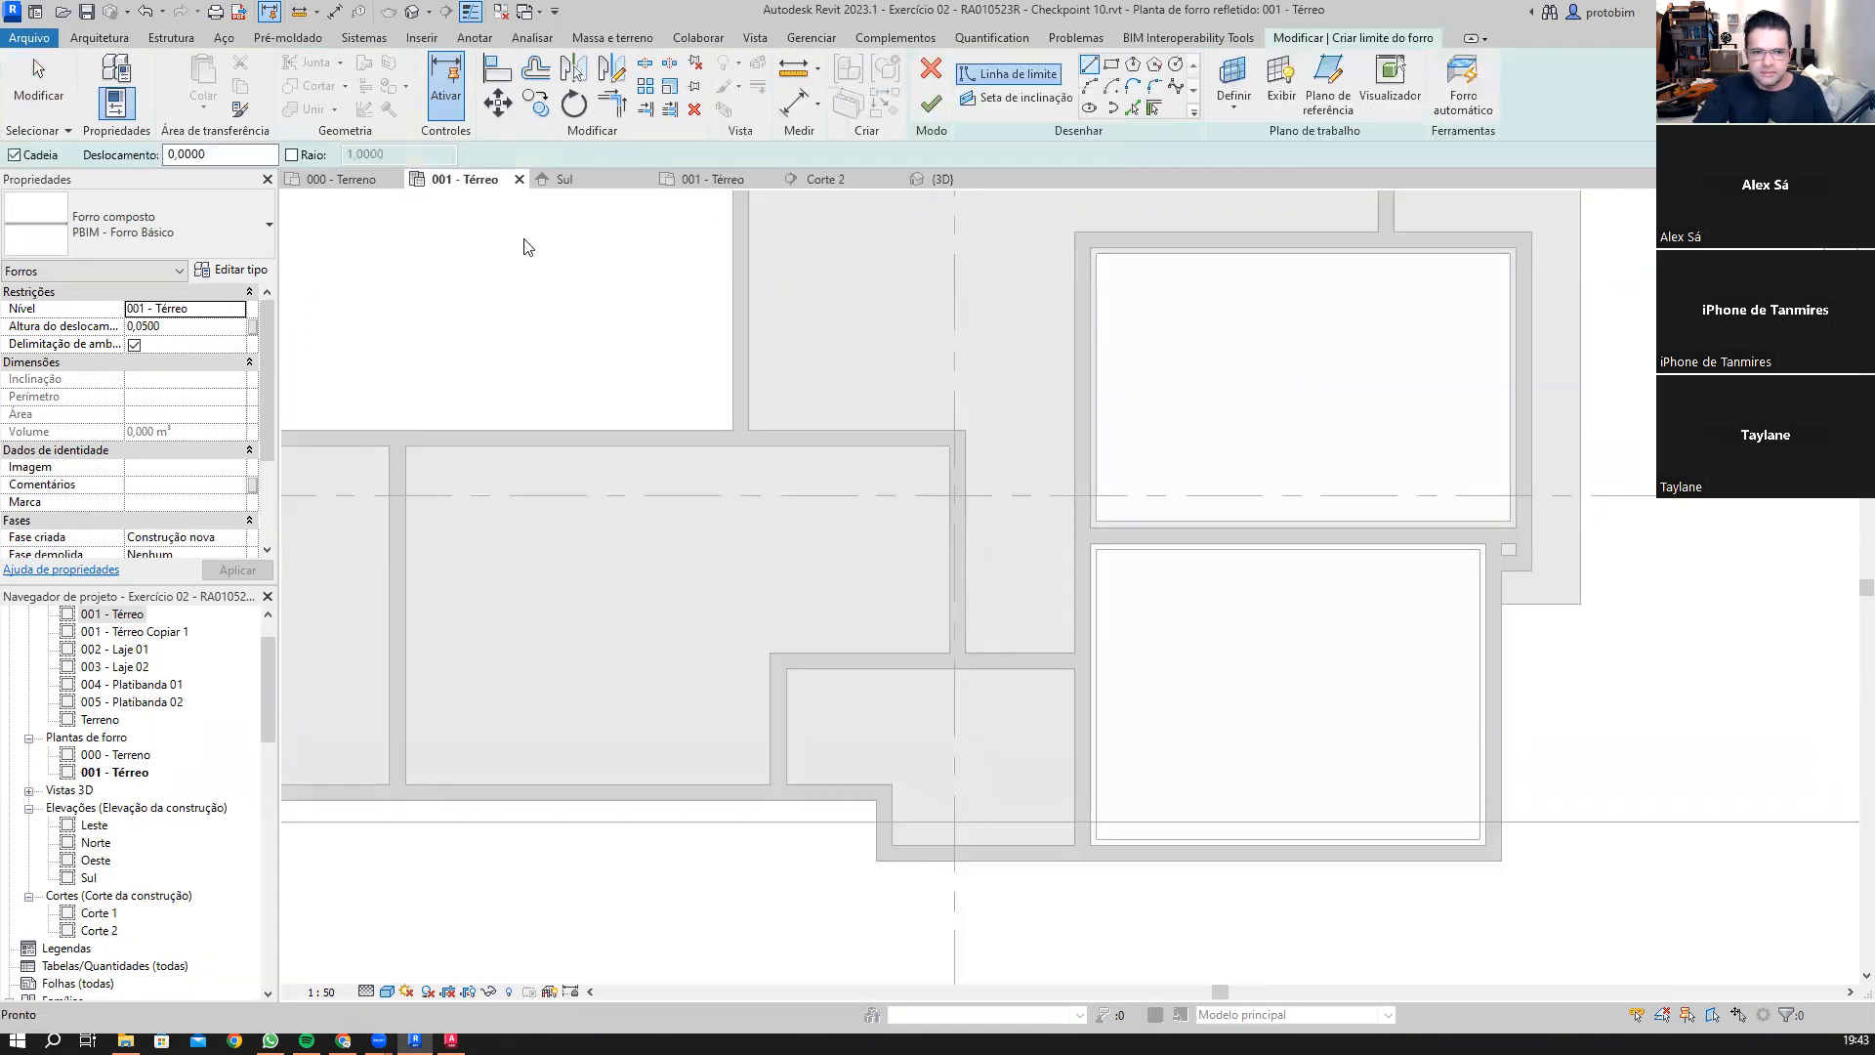
pyautogui.moveTo(250, 156); pyautogui.dragTo(63, 87)
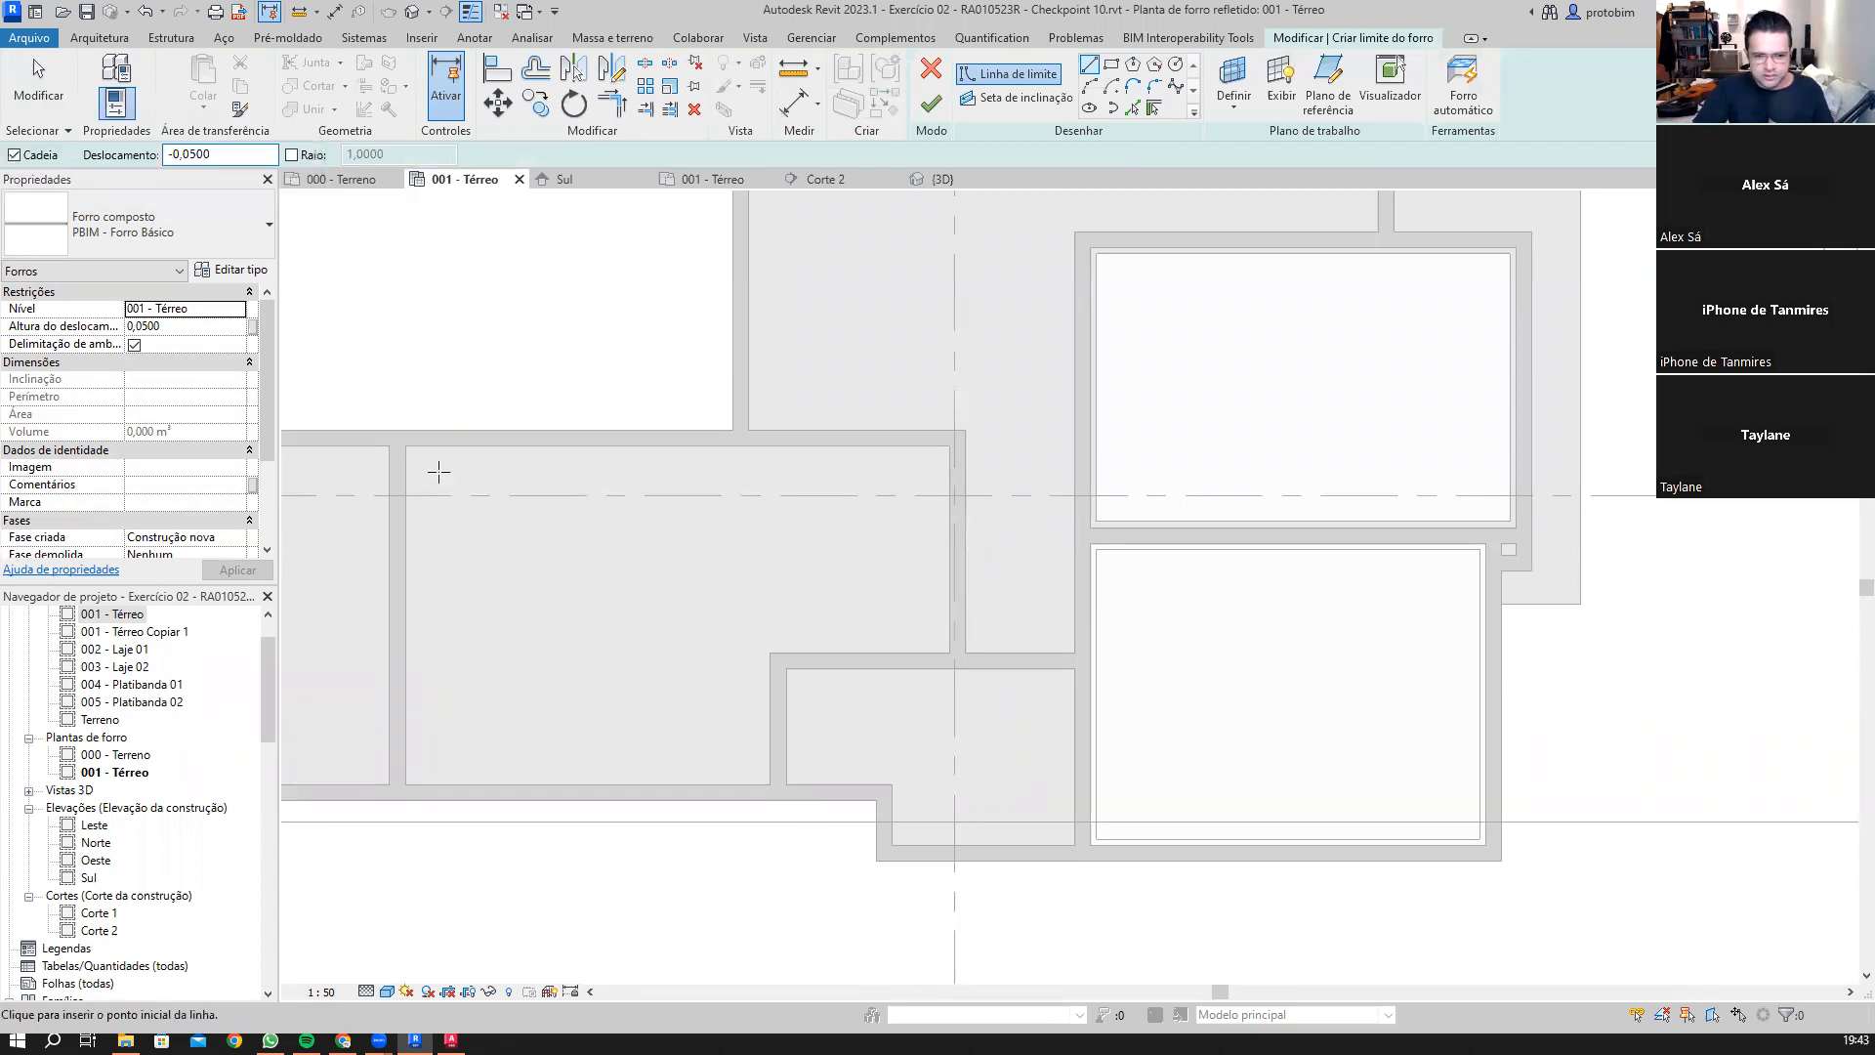
# Step: Sketch a boundary 0,05 m inside the walls of the L-shaped room and finish the ceiling
pyautogui.click(406, 446)
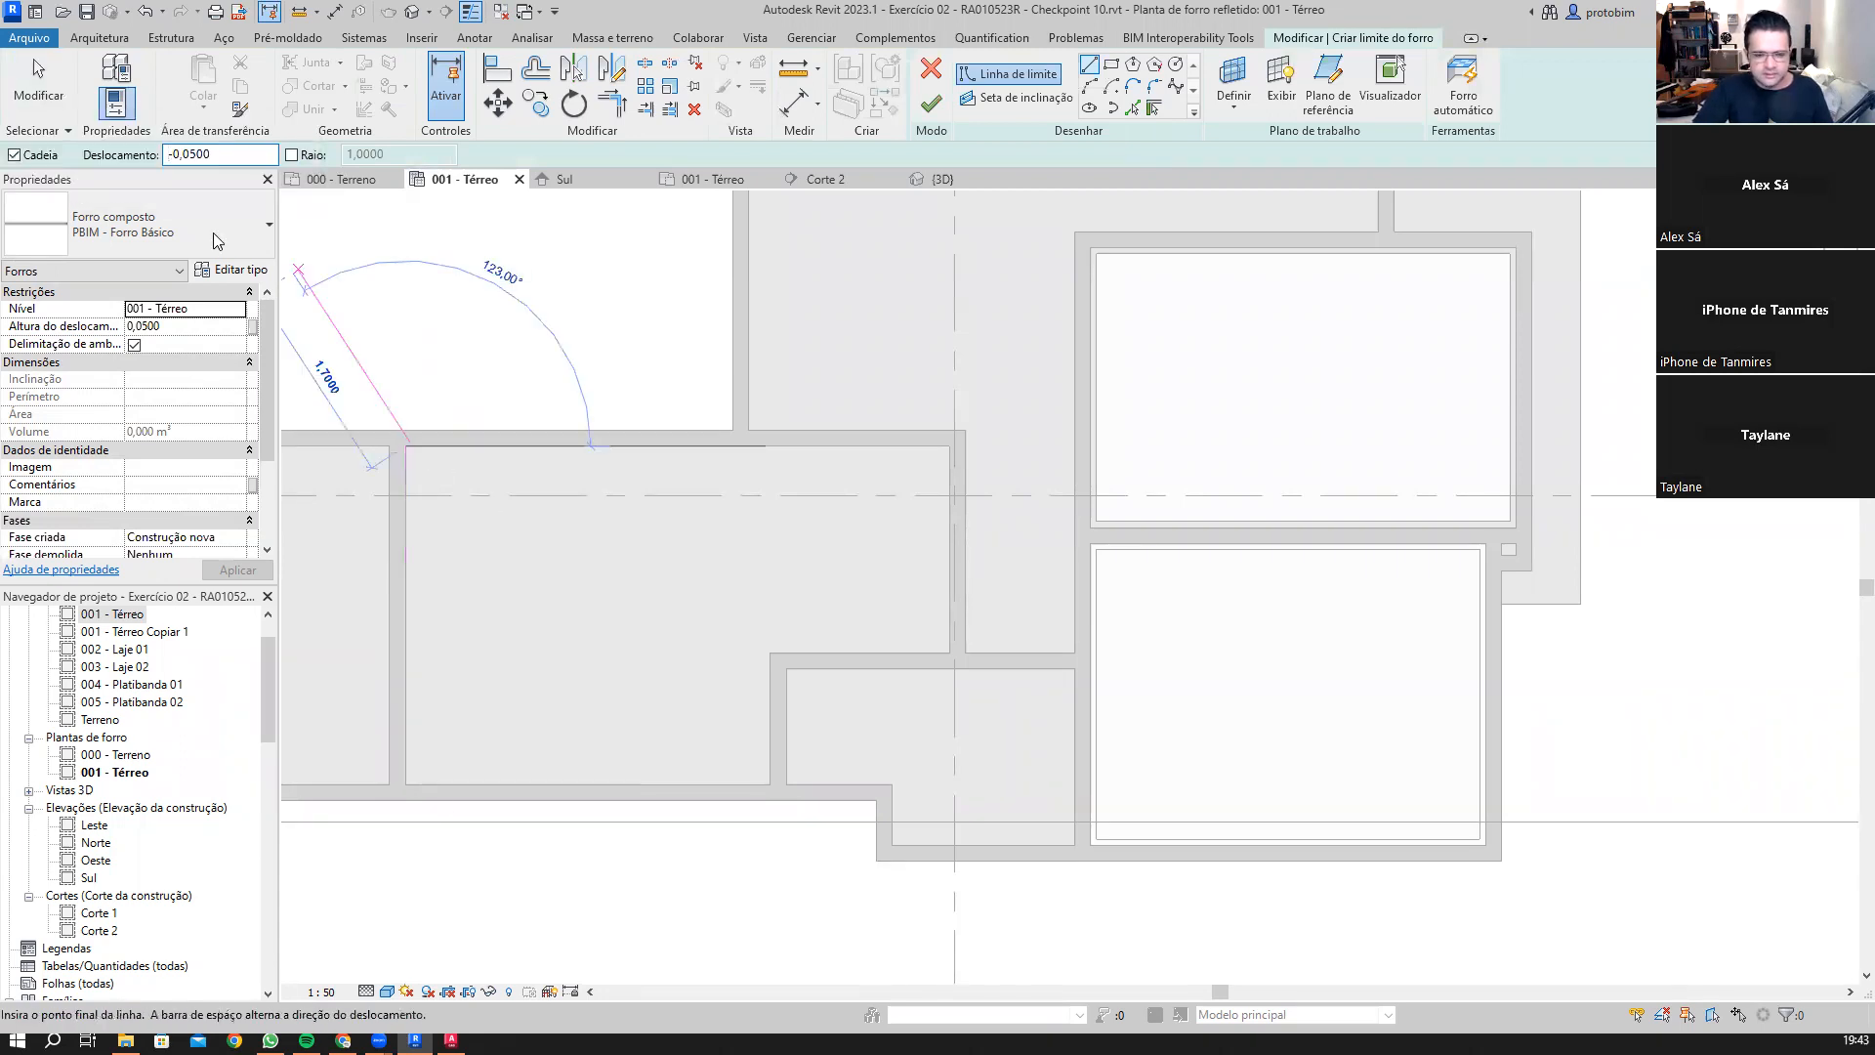
pyautogui.click(407, 787)
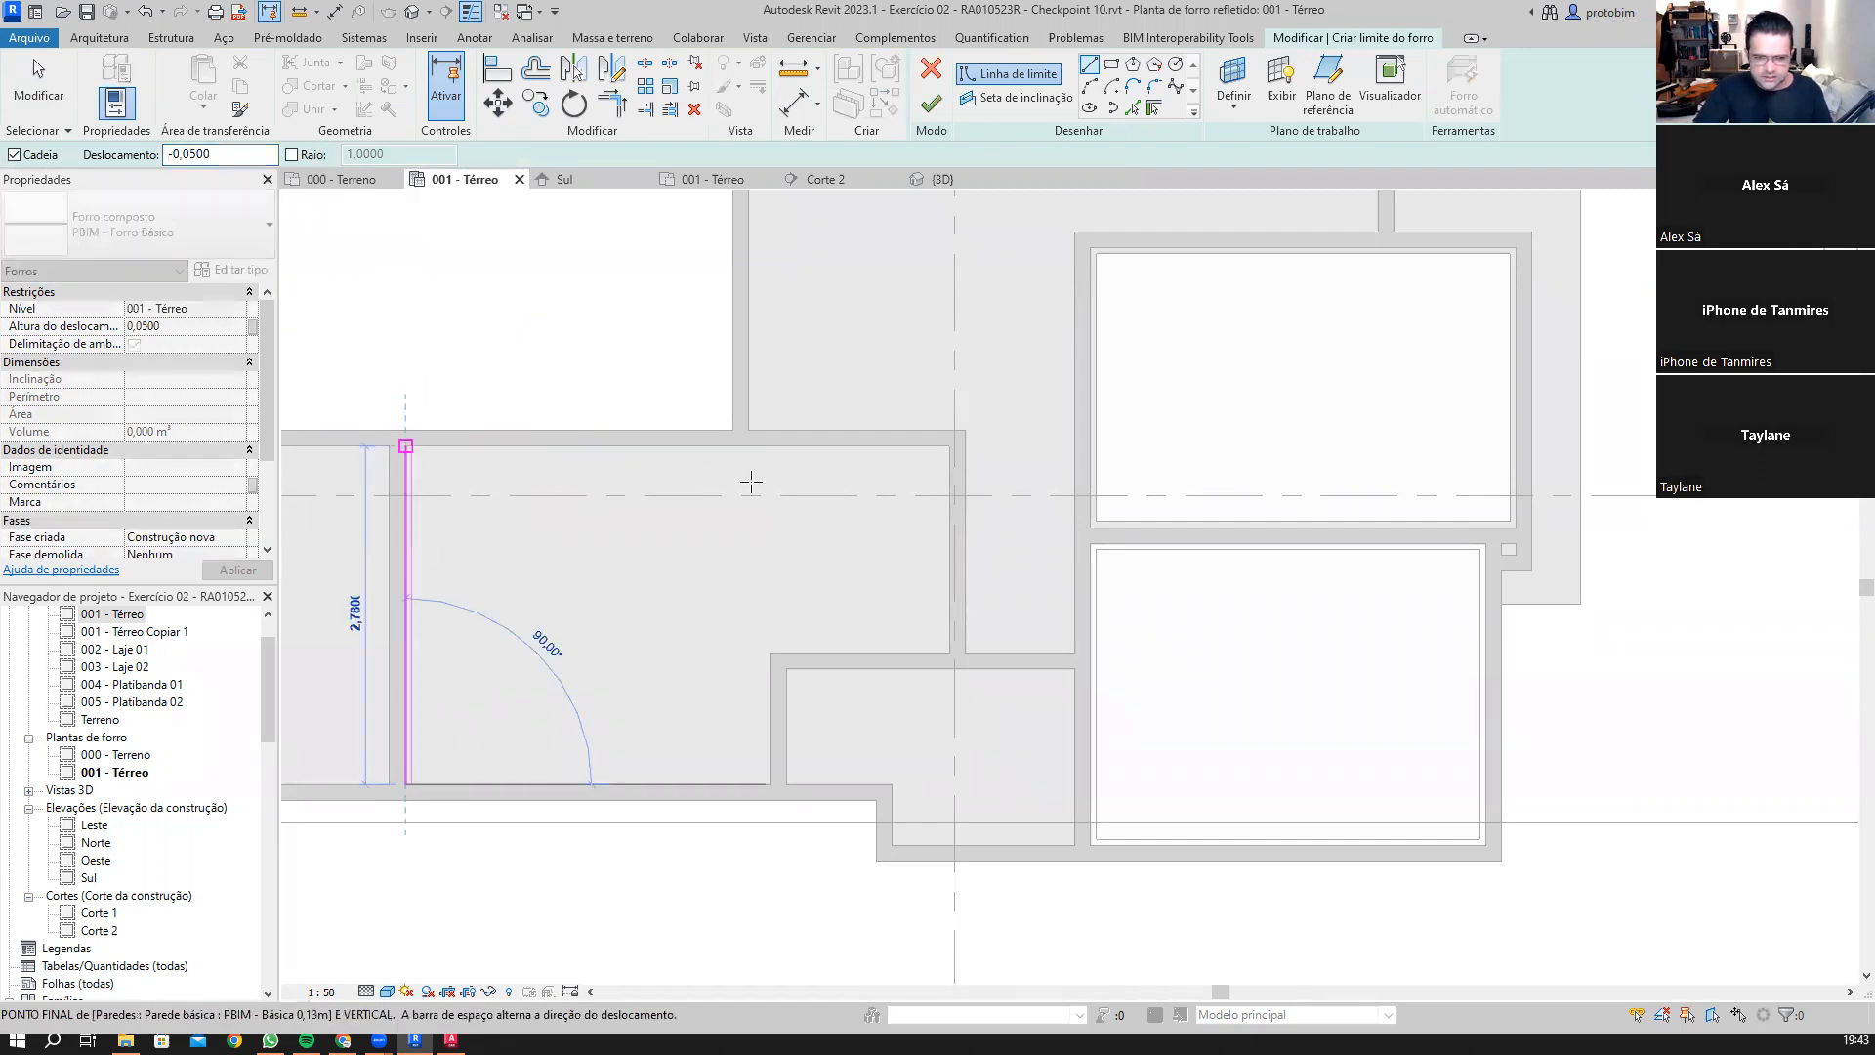
pyautogui.click(406, 446)
pyautogui.scroll(2, 950, 447)
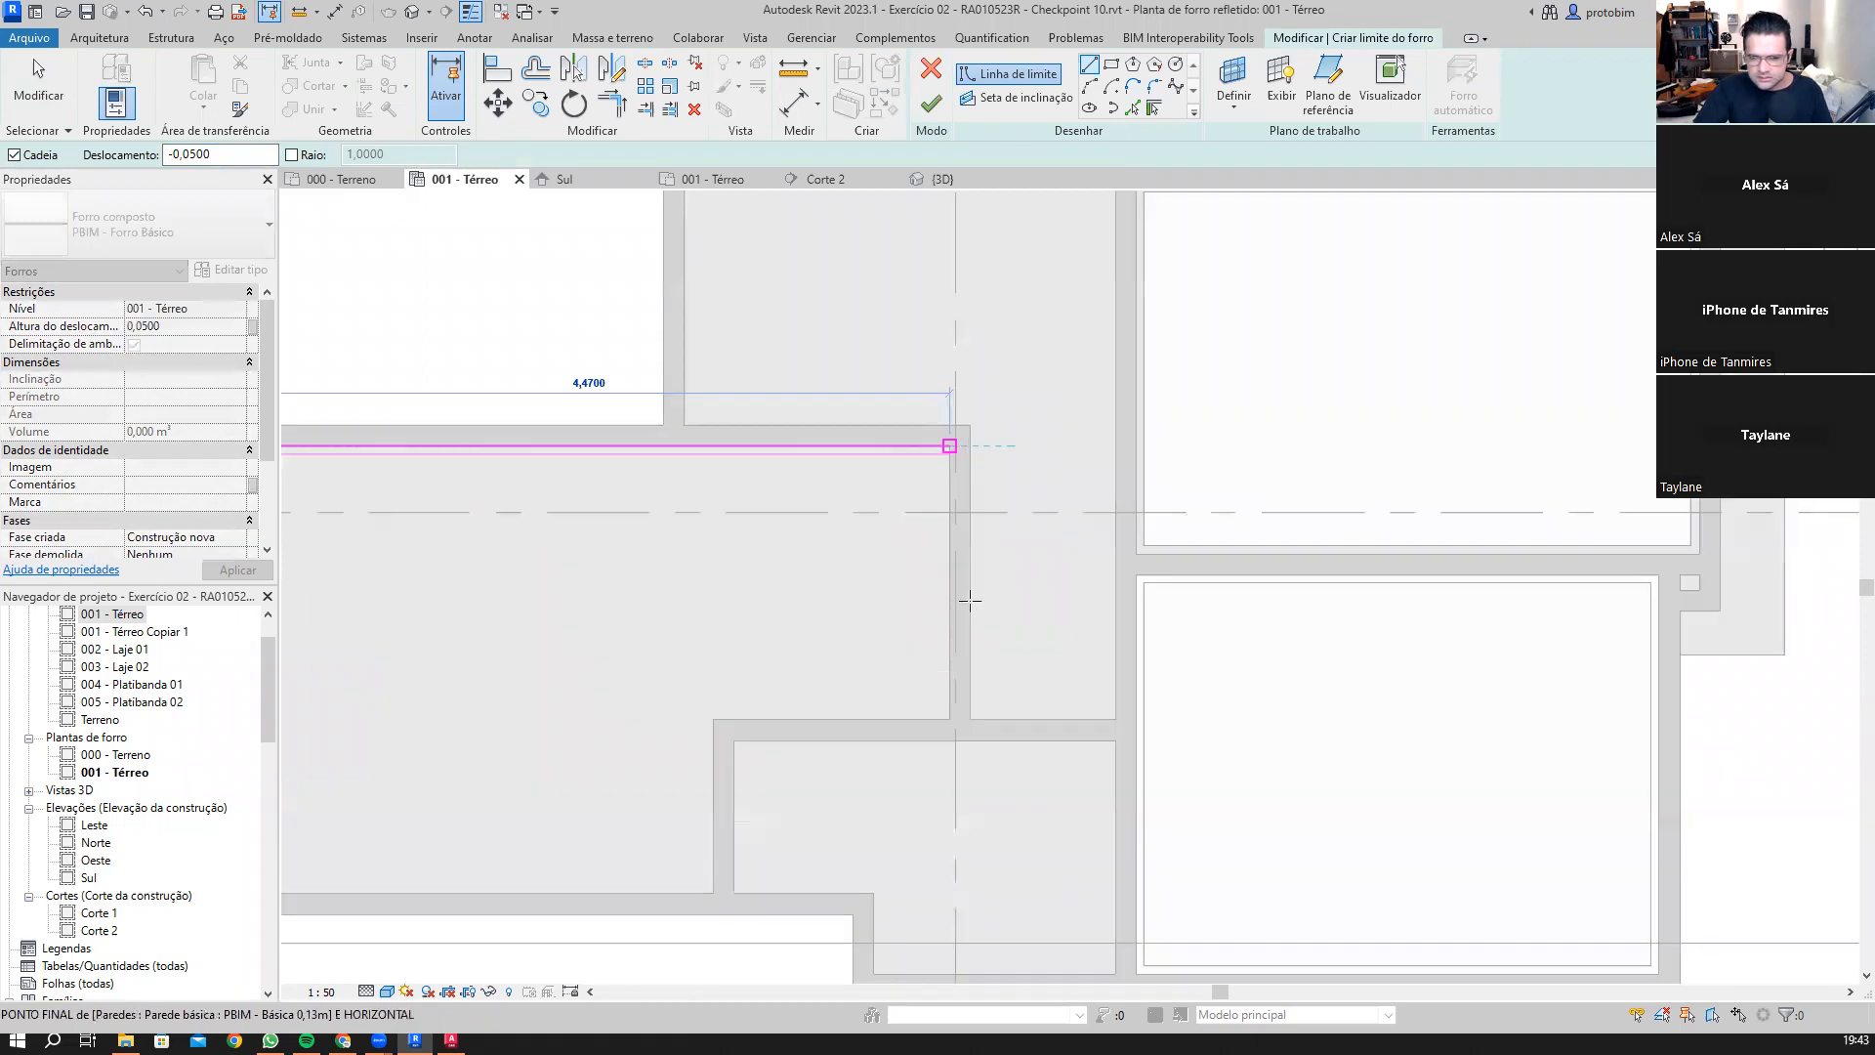
pyautogui.click(960, 720)
pyautogui.scroll(2, 960, 719)
pyautogui.click(679, 716)
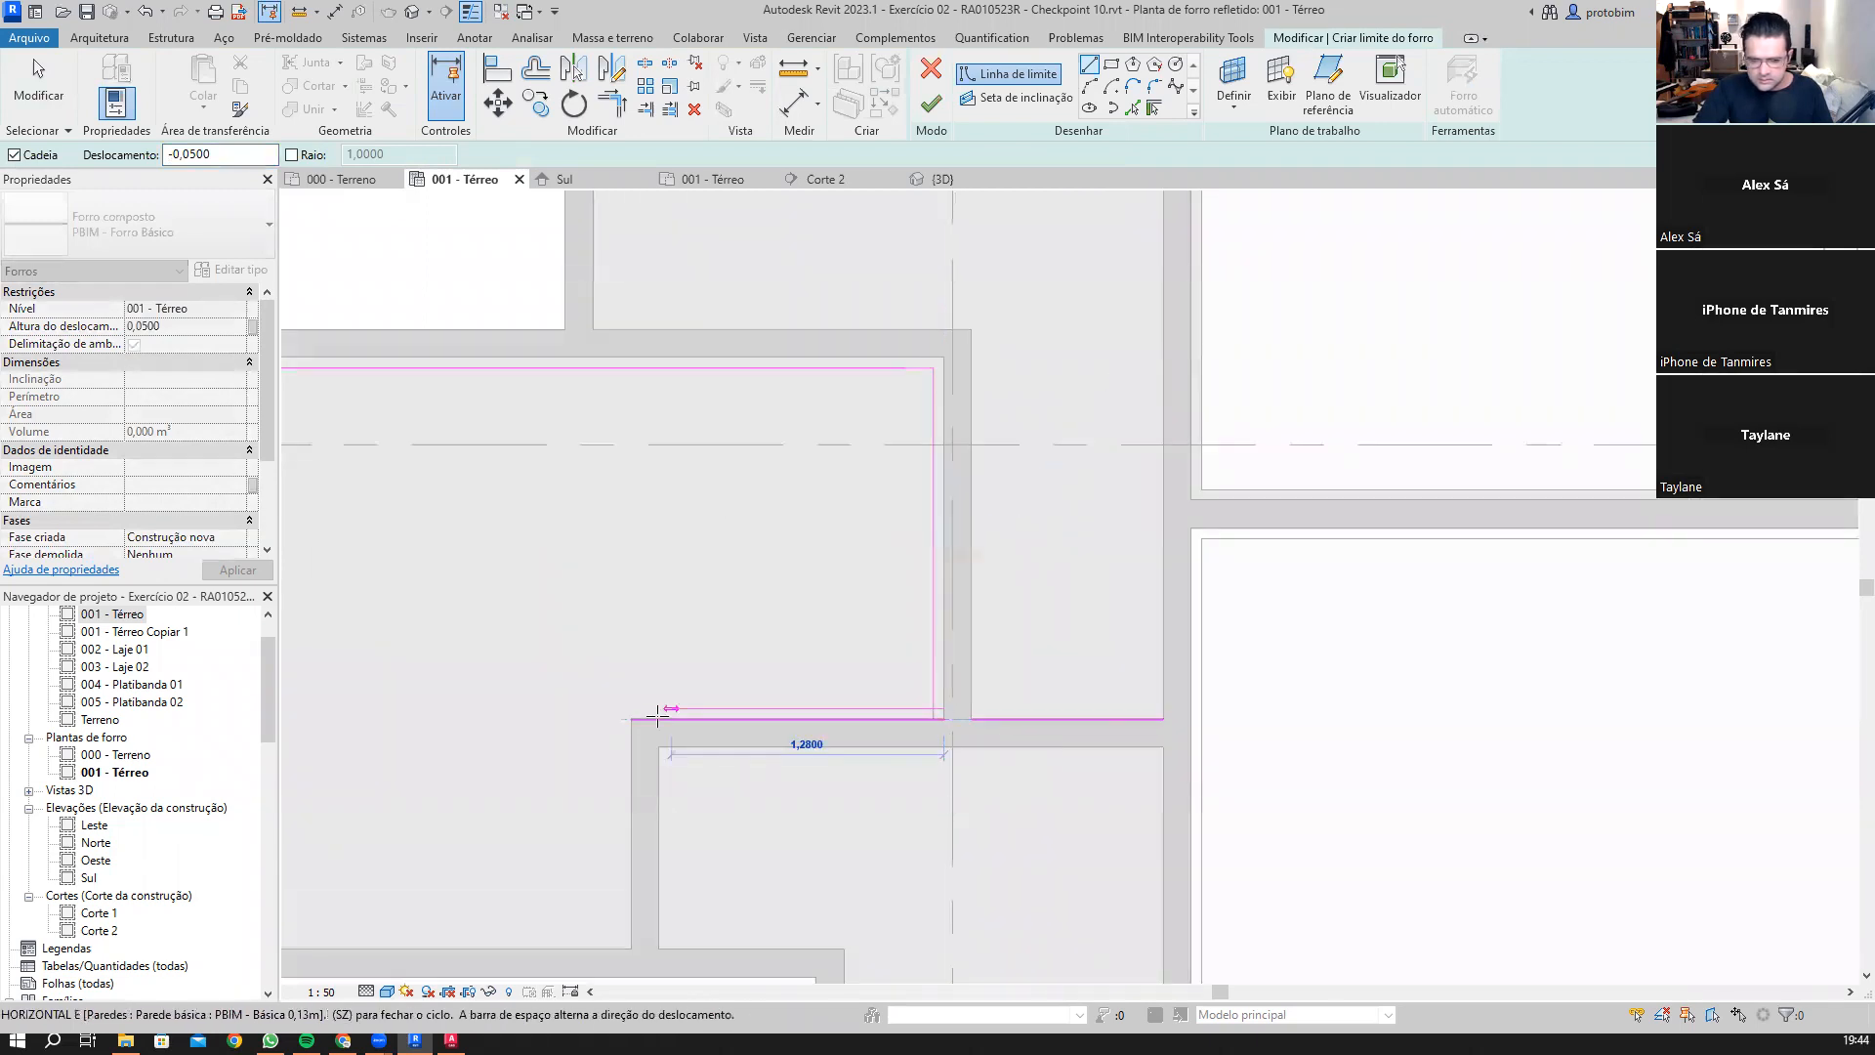
pyautogui.click(631, 720)
pyautogui.moveTo(708, 865); pyautogui.dragTo(766, 644, button='middle')
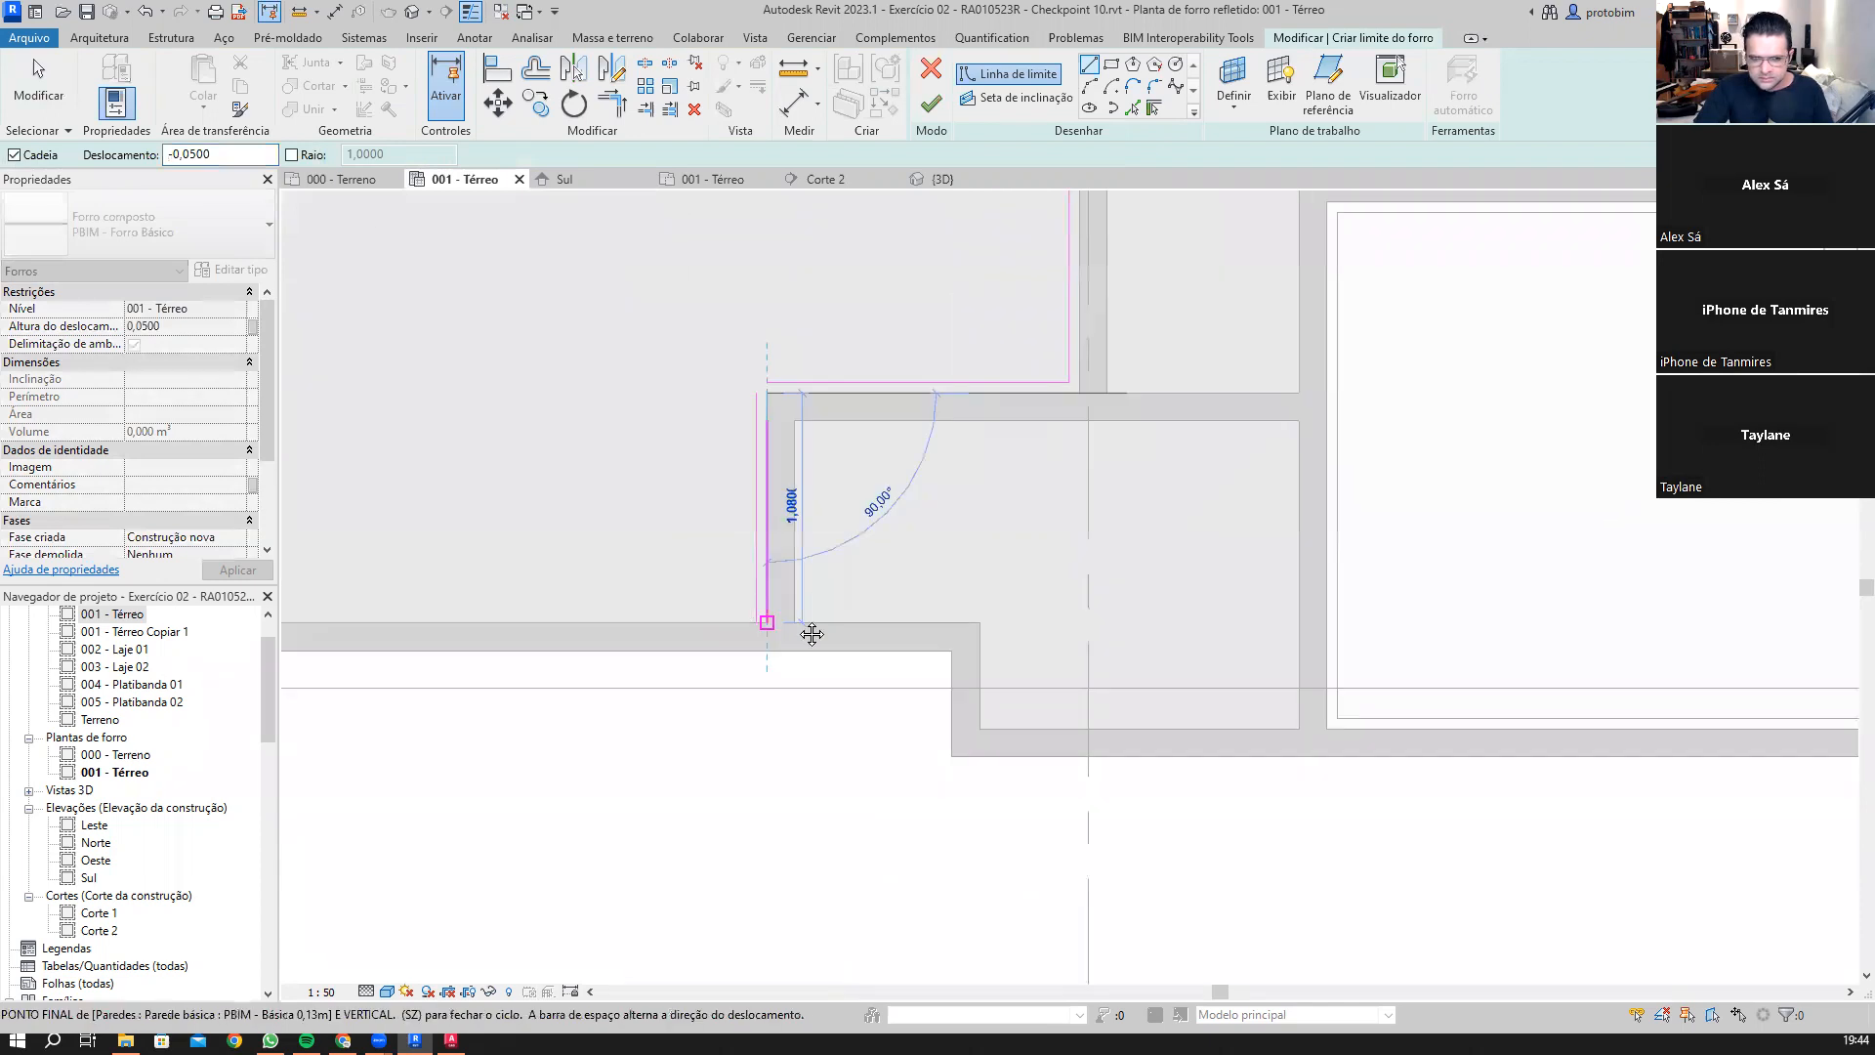
pyautogui.scroll(-2, 879, 644)
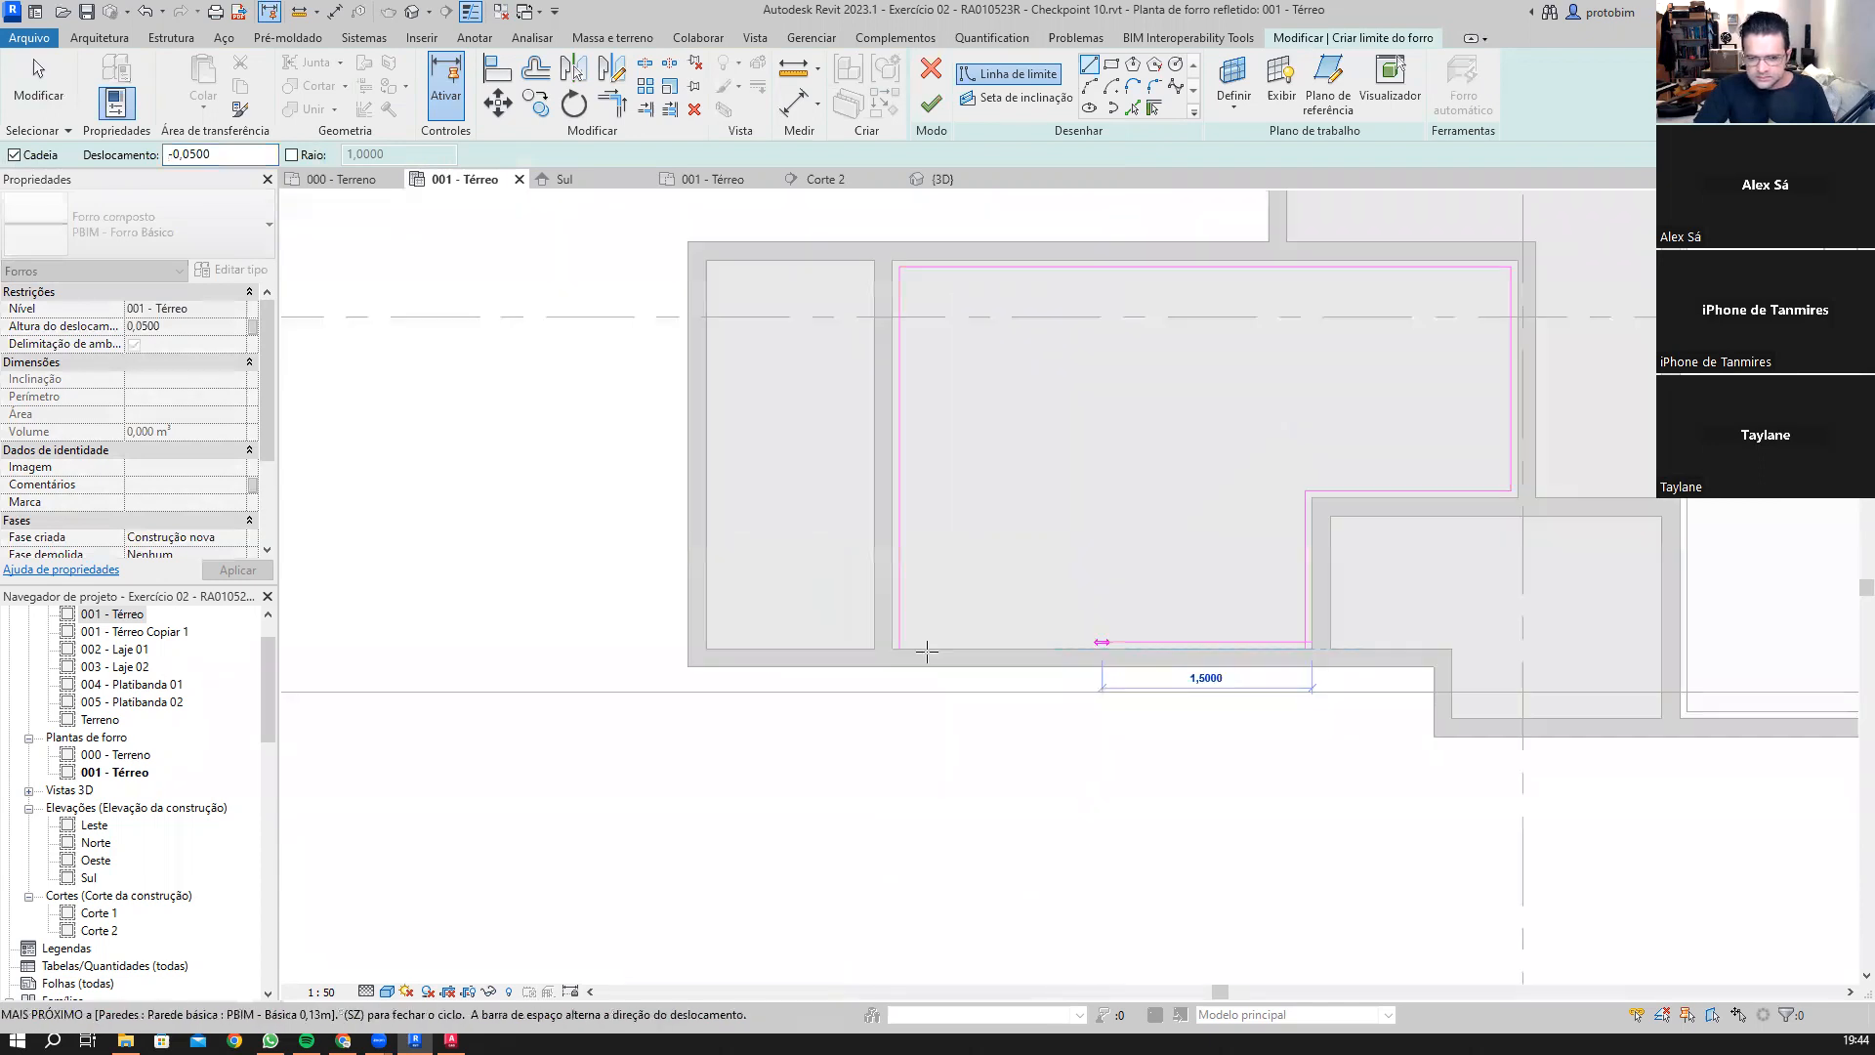
pyautogui.click(877, 651)
pyautogui.scroll(2, 867, 647)
pyautogui.scroll(-2, 790, 700)
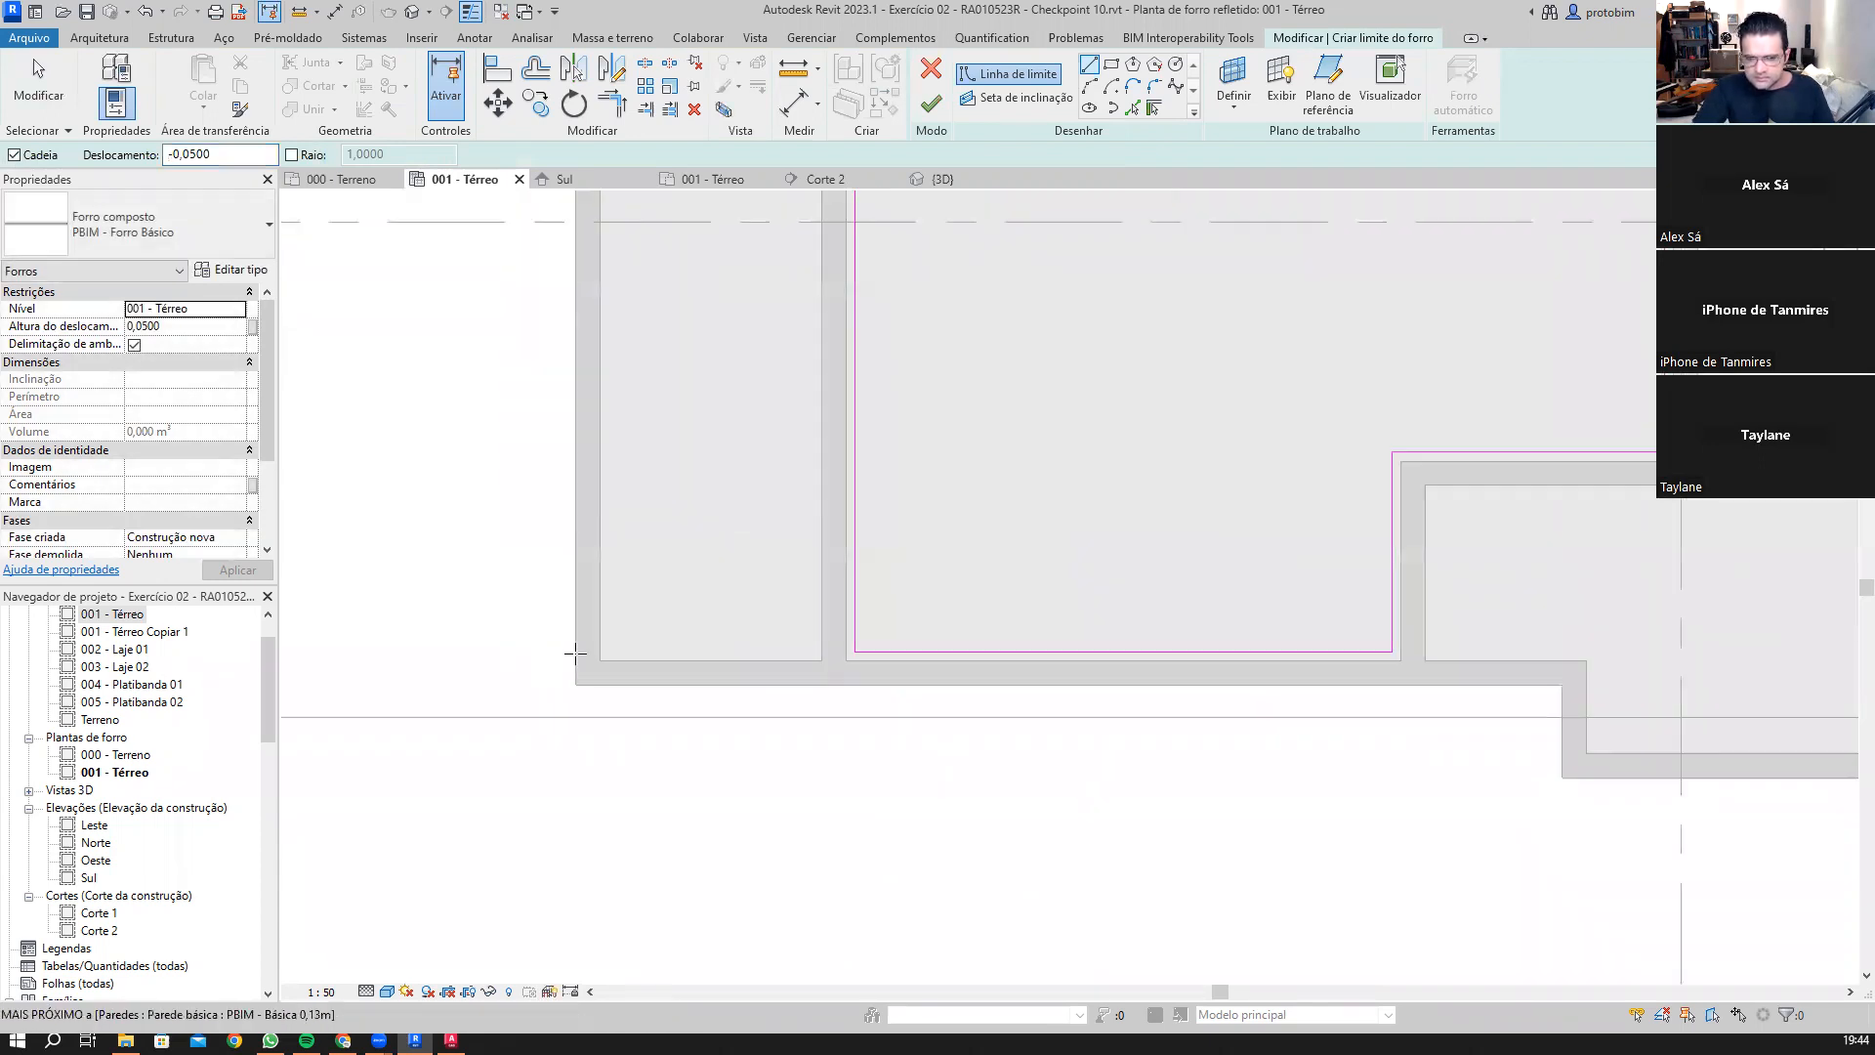
pyautogui.scroll(-2, 1104, 259)
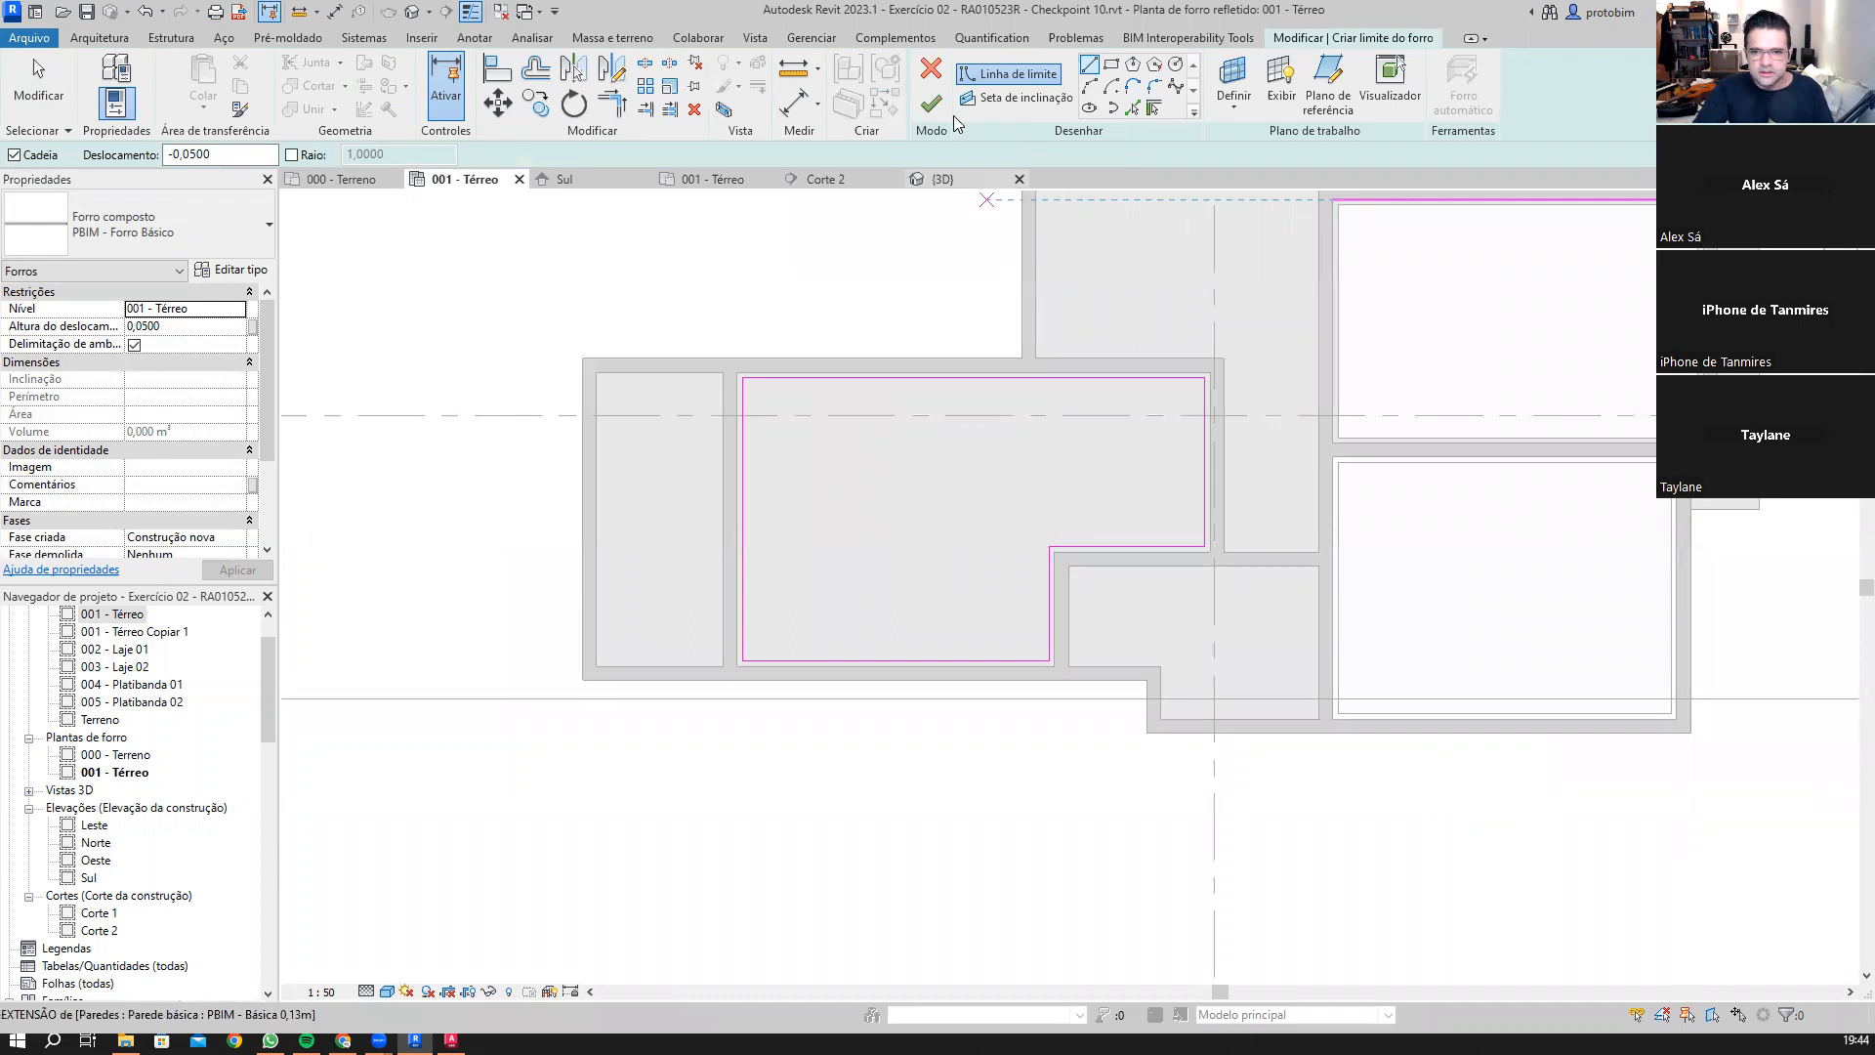
pyautogui.click(931, 104)
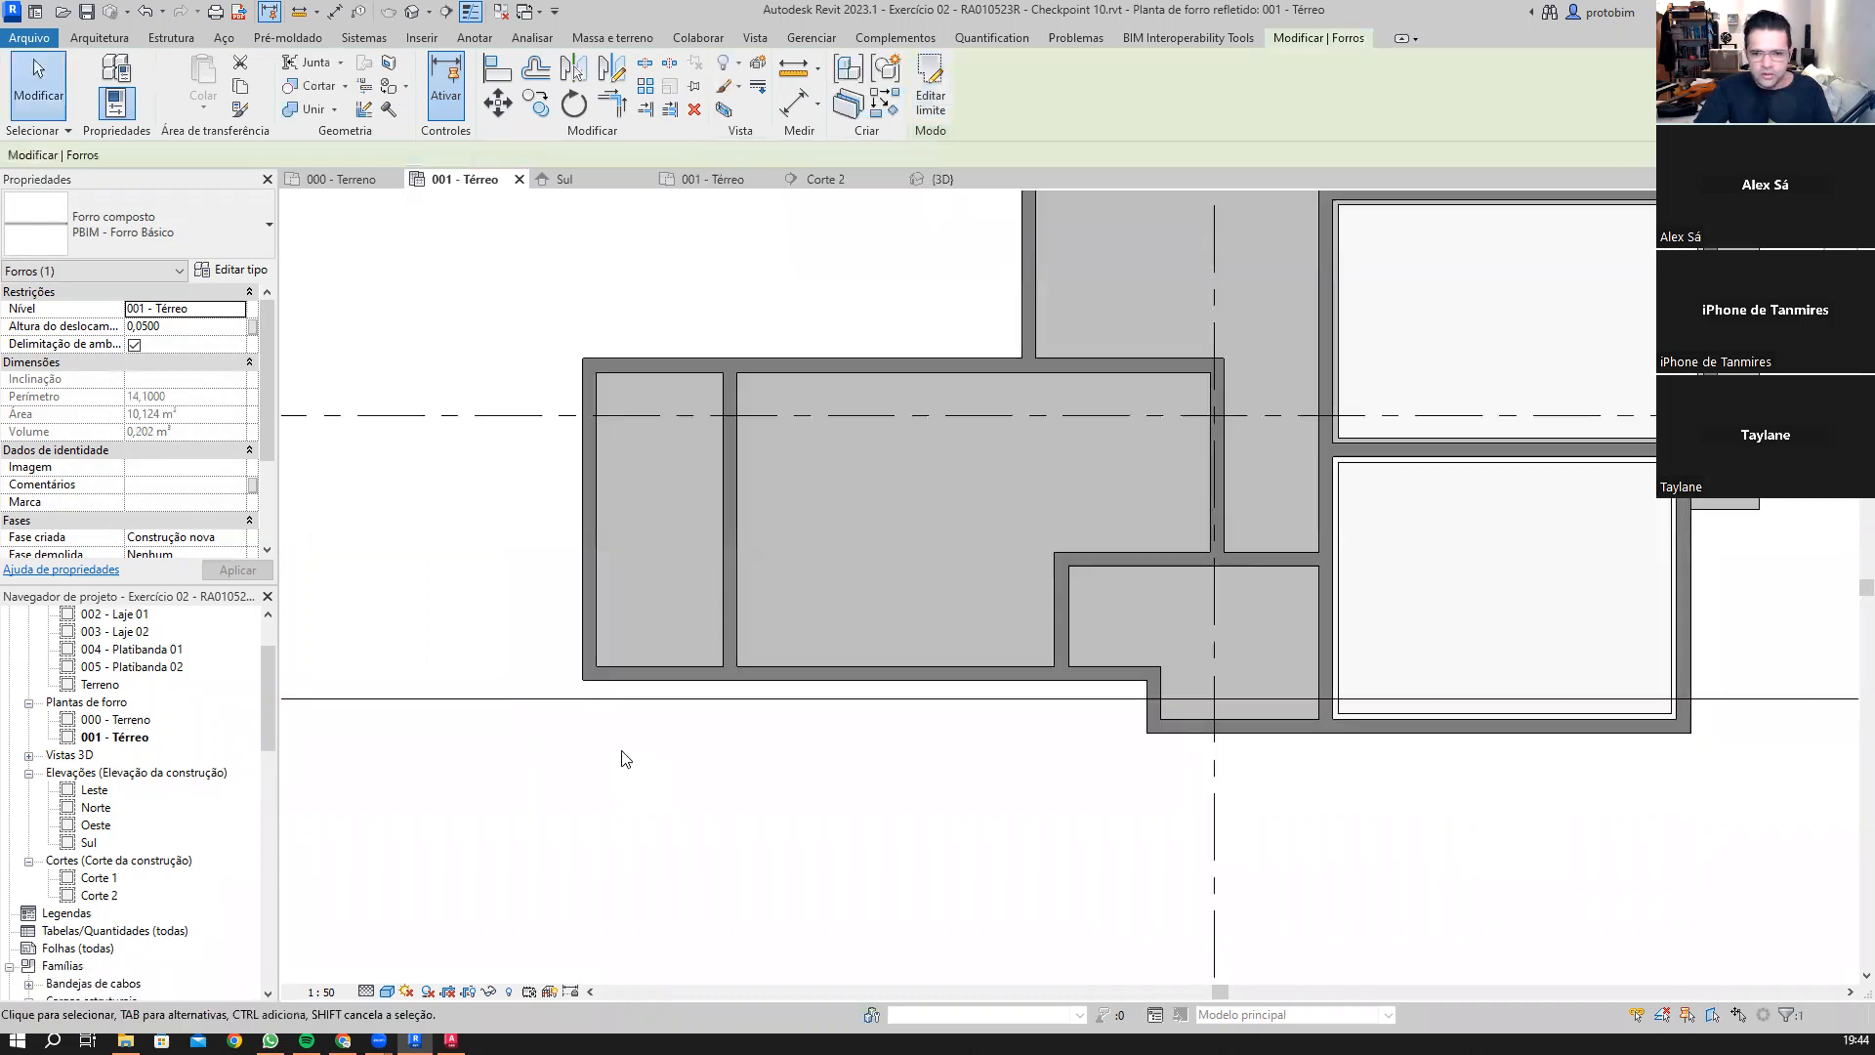
pyautogui.scroll(-1, 621, 748)
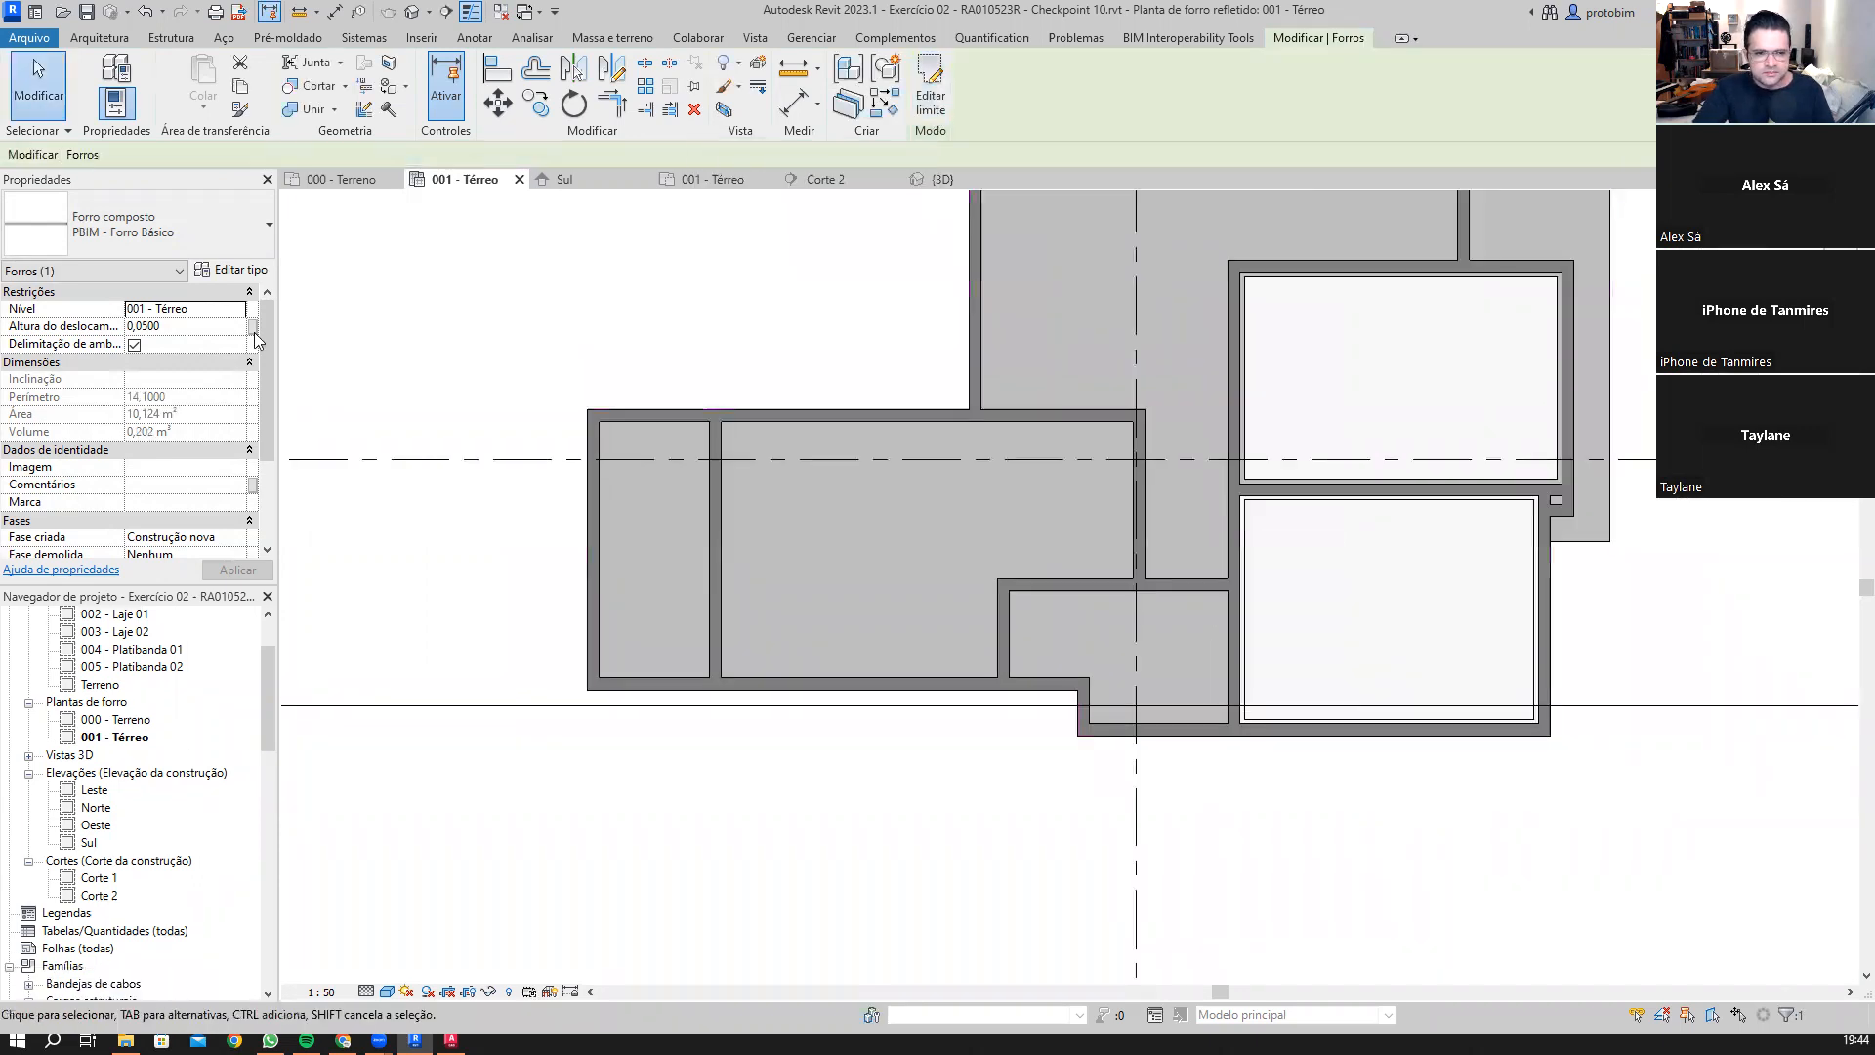
pyautogui.press('Escape')
pyautogui.hotkey('ctrl', 'Tab')
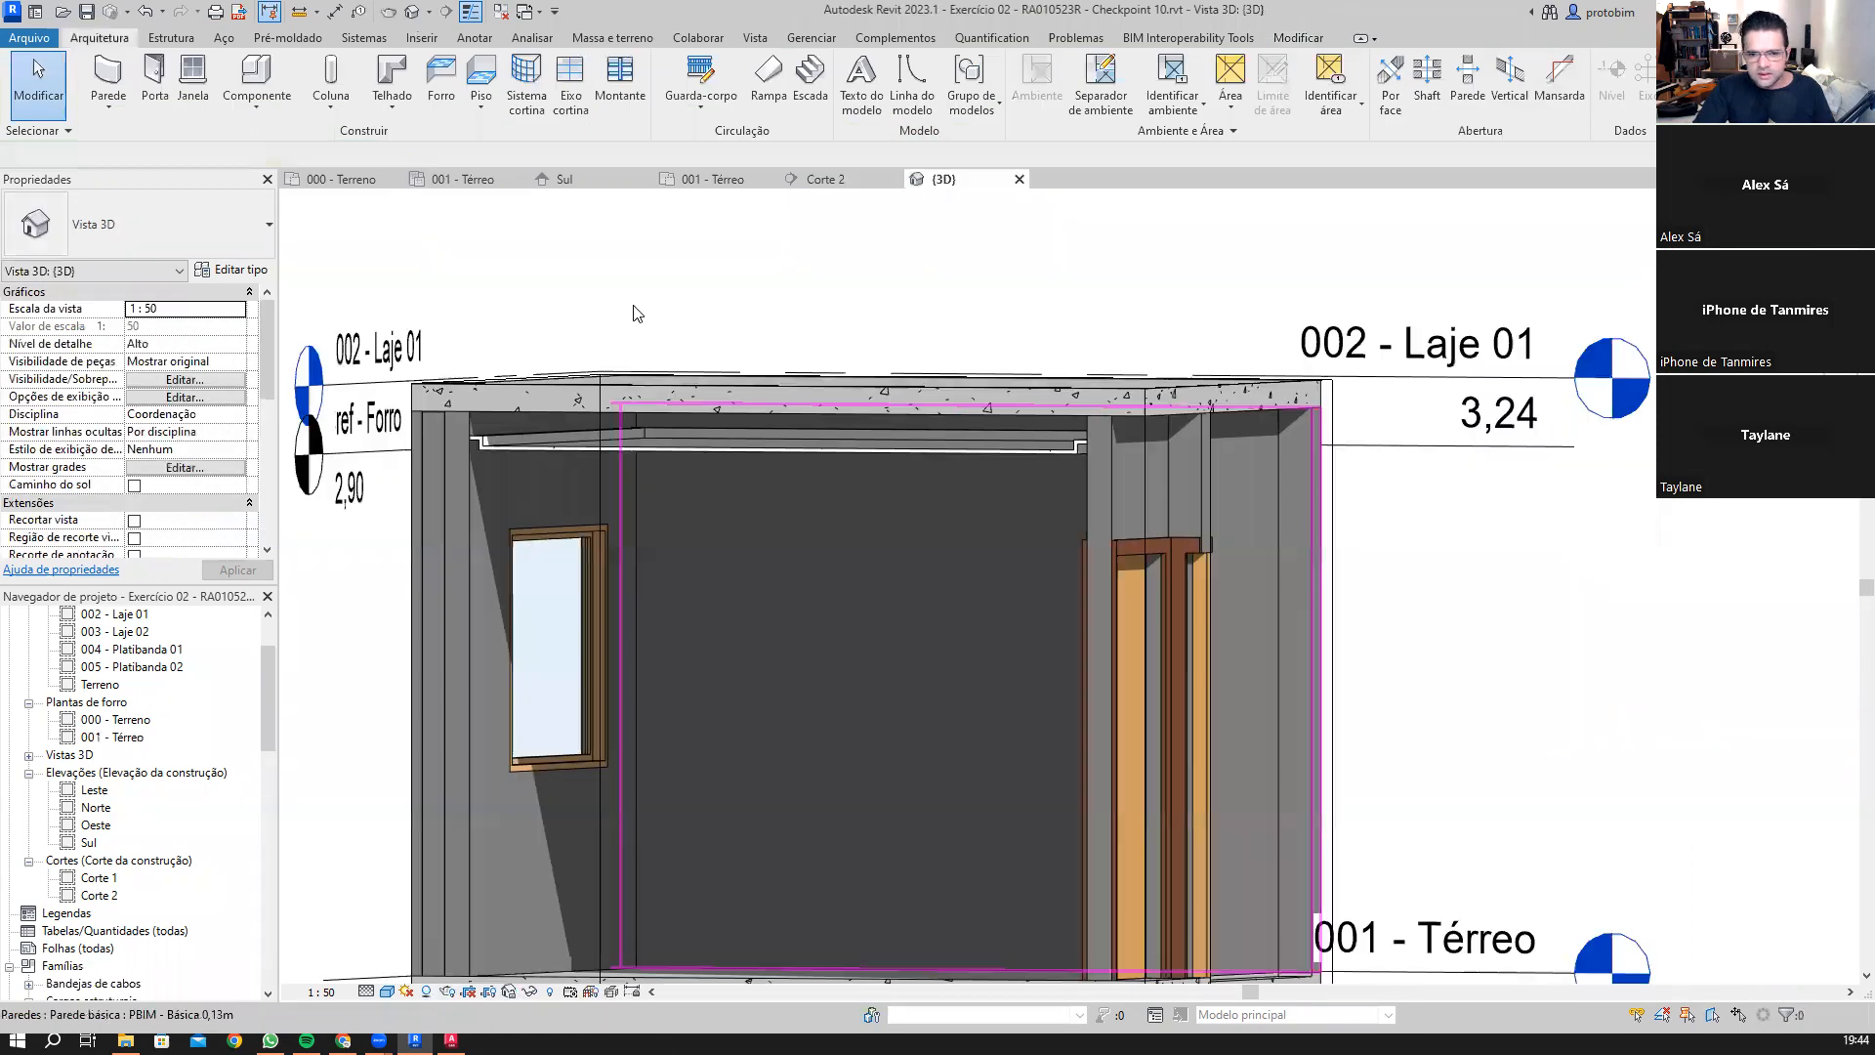
pyautogui.scroll(-4, 1121, 730)
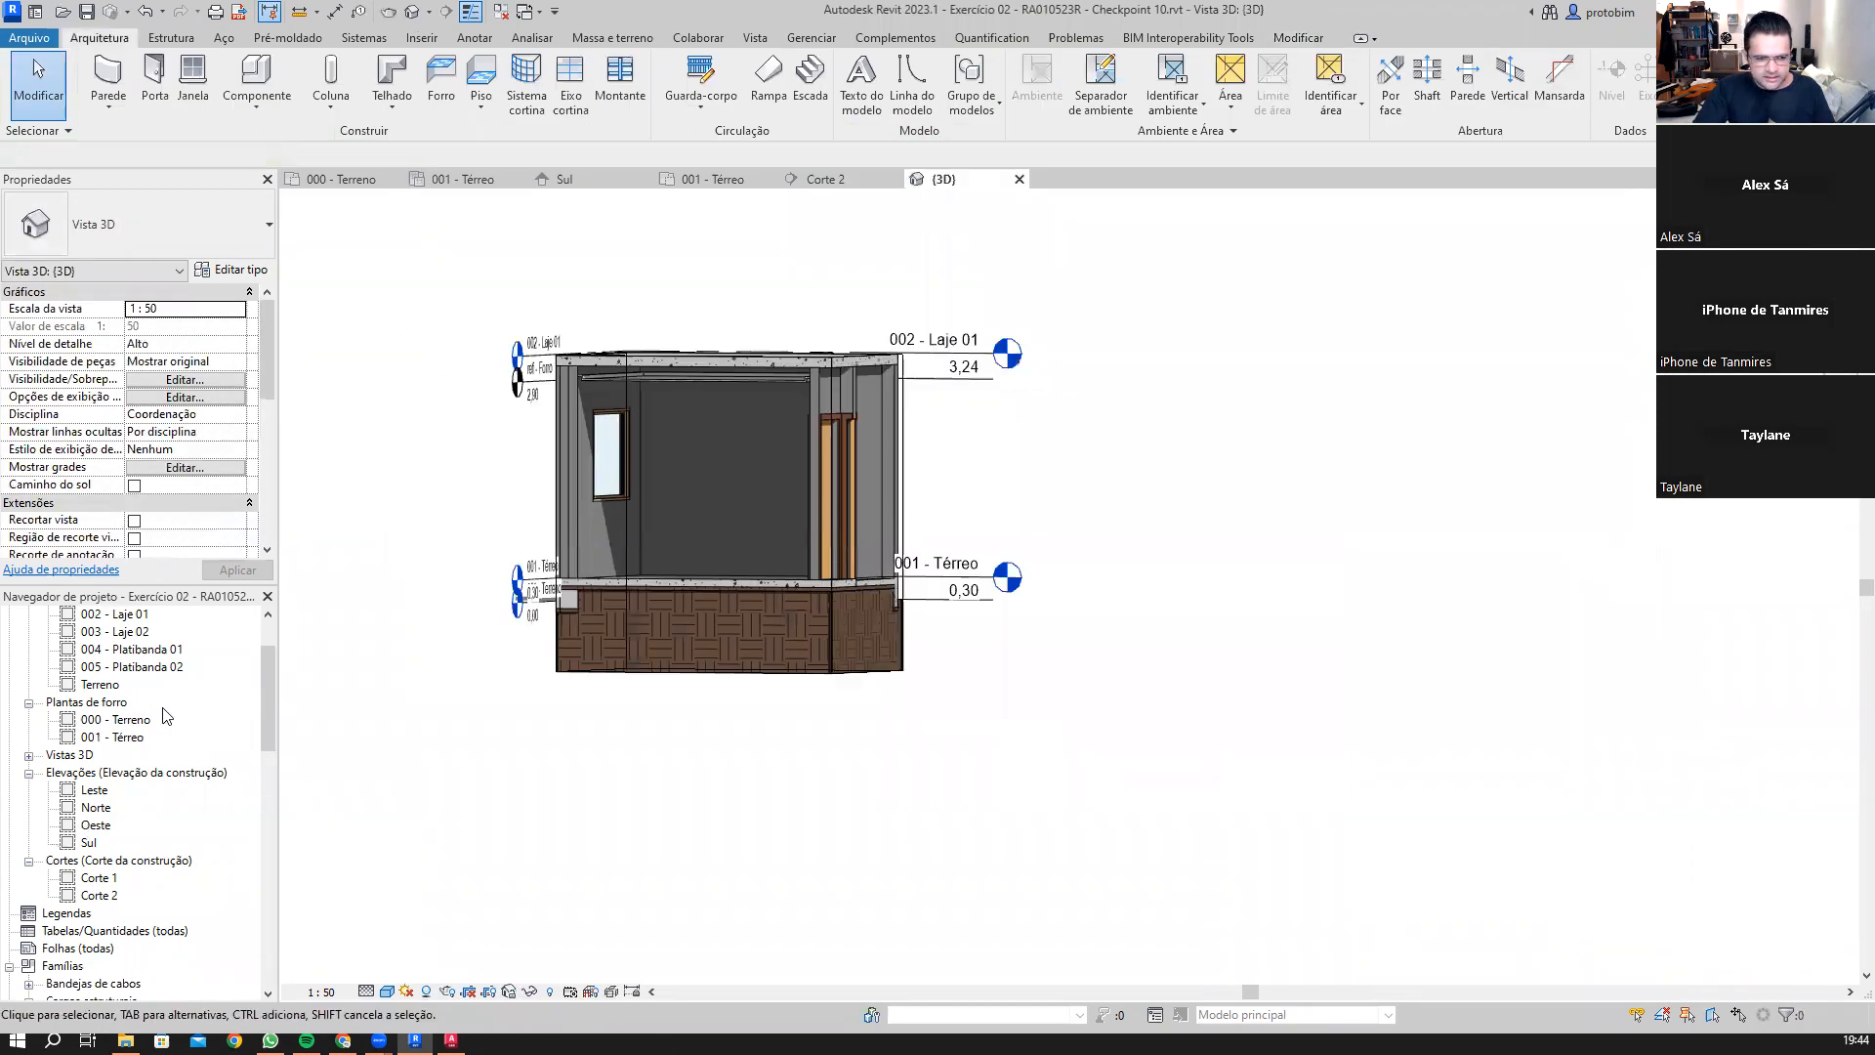
pyautogui.scroll(2, 164, 716)
pyautogui.scroll(-1, 135, 685)
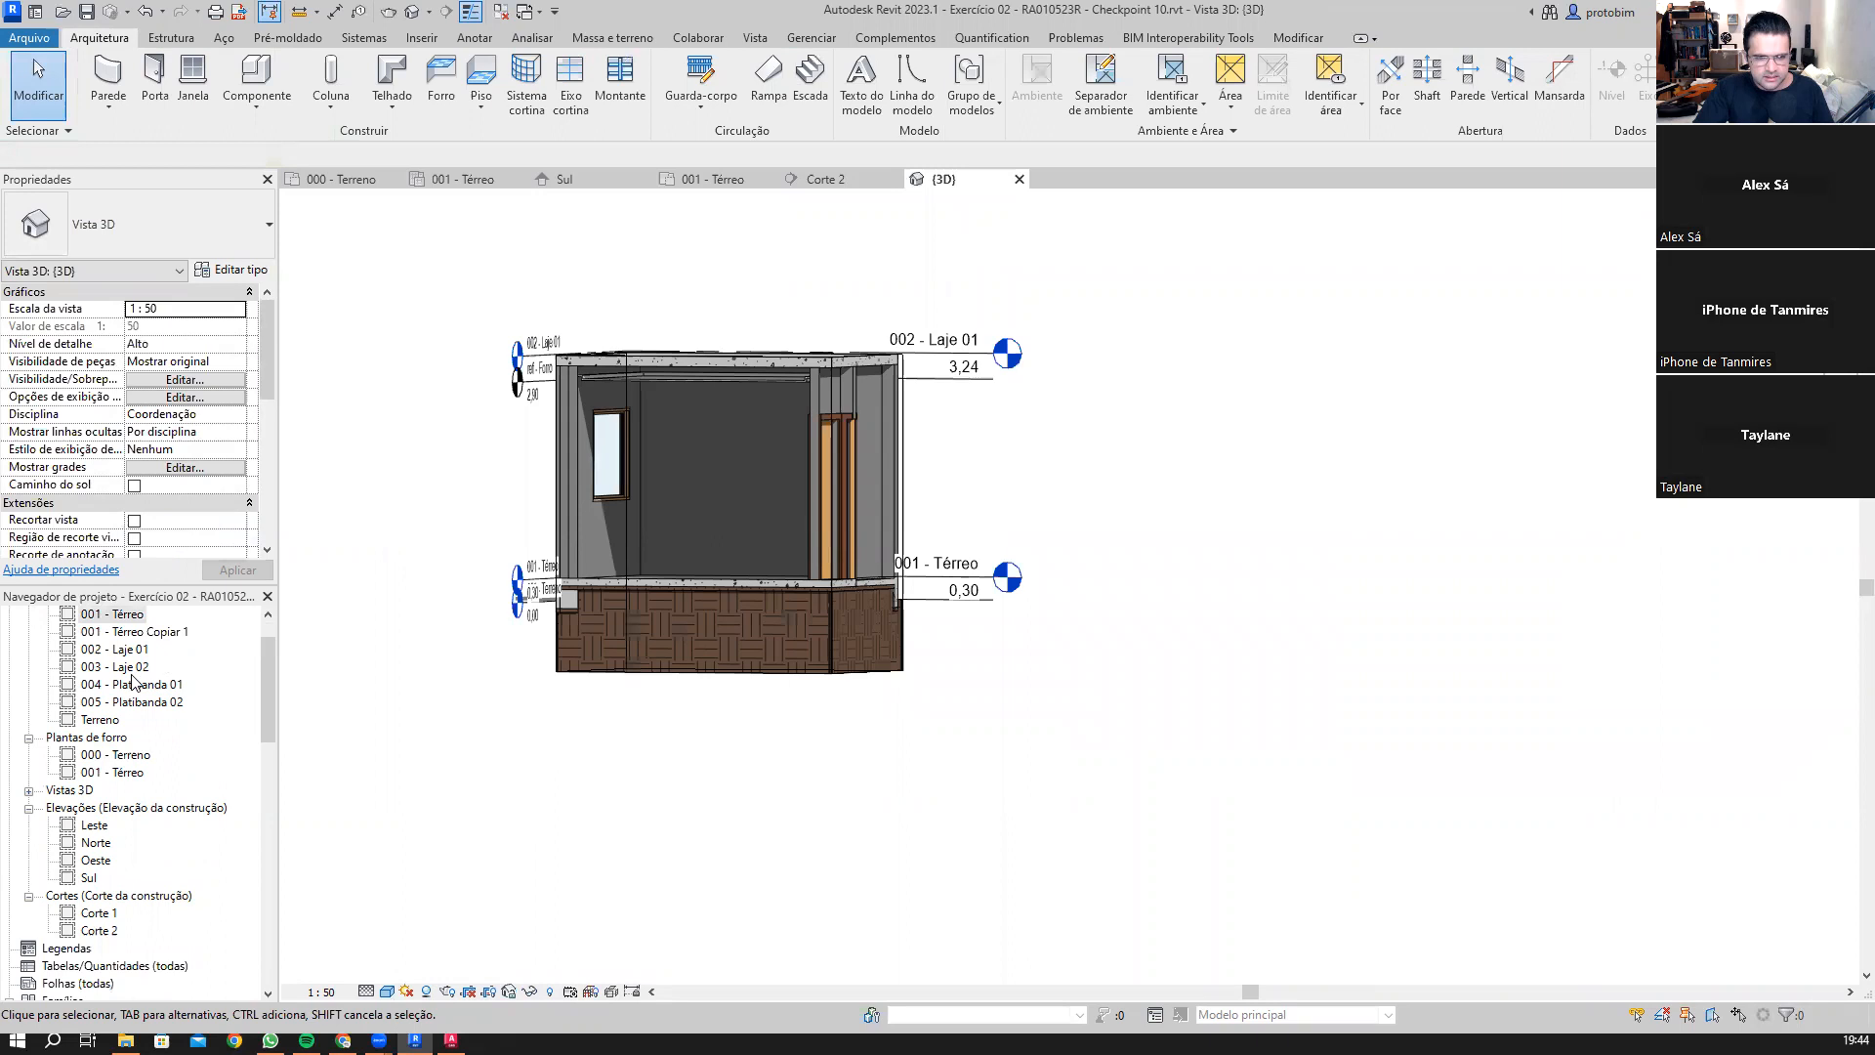
pyautogui.scroll(1, 137, 855)
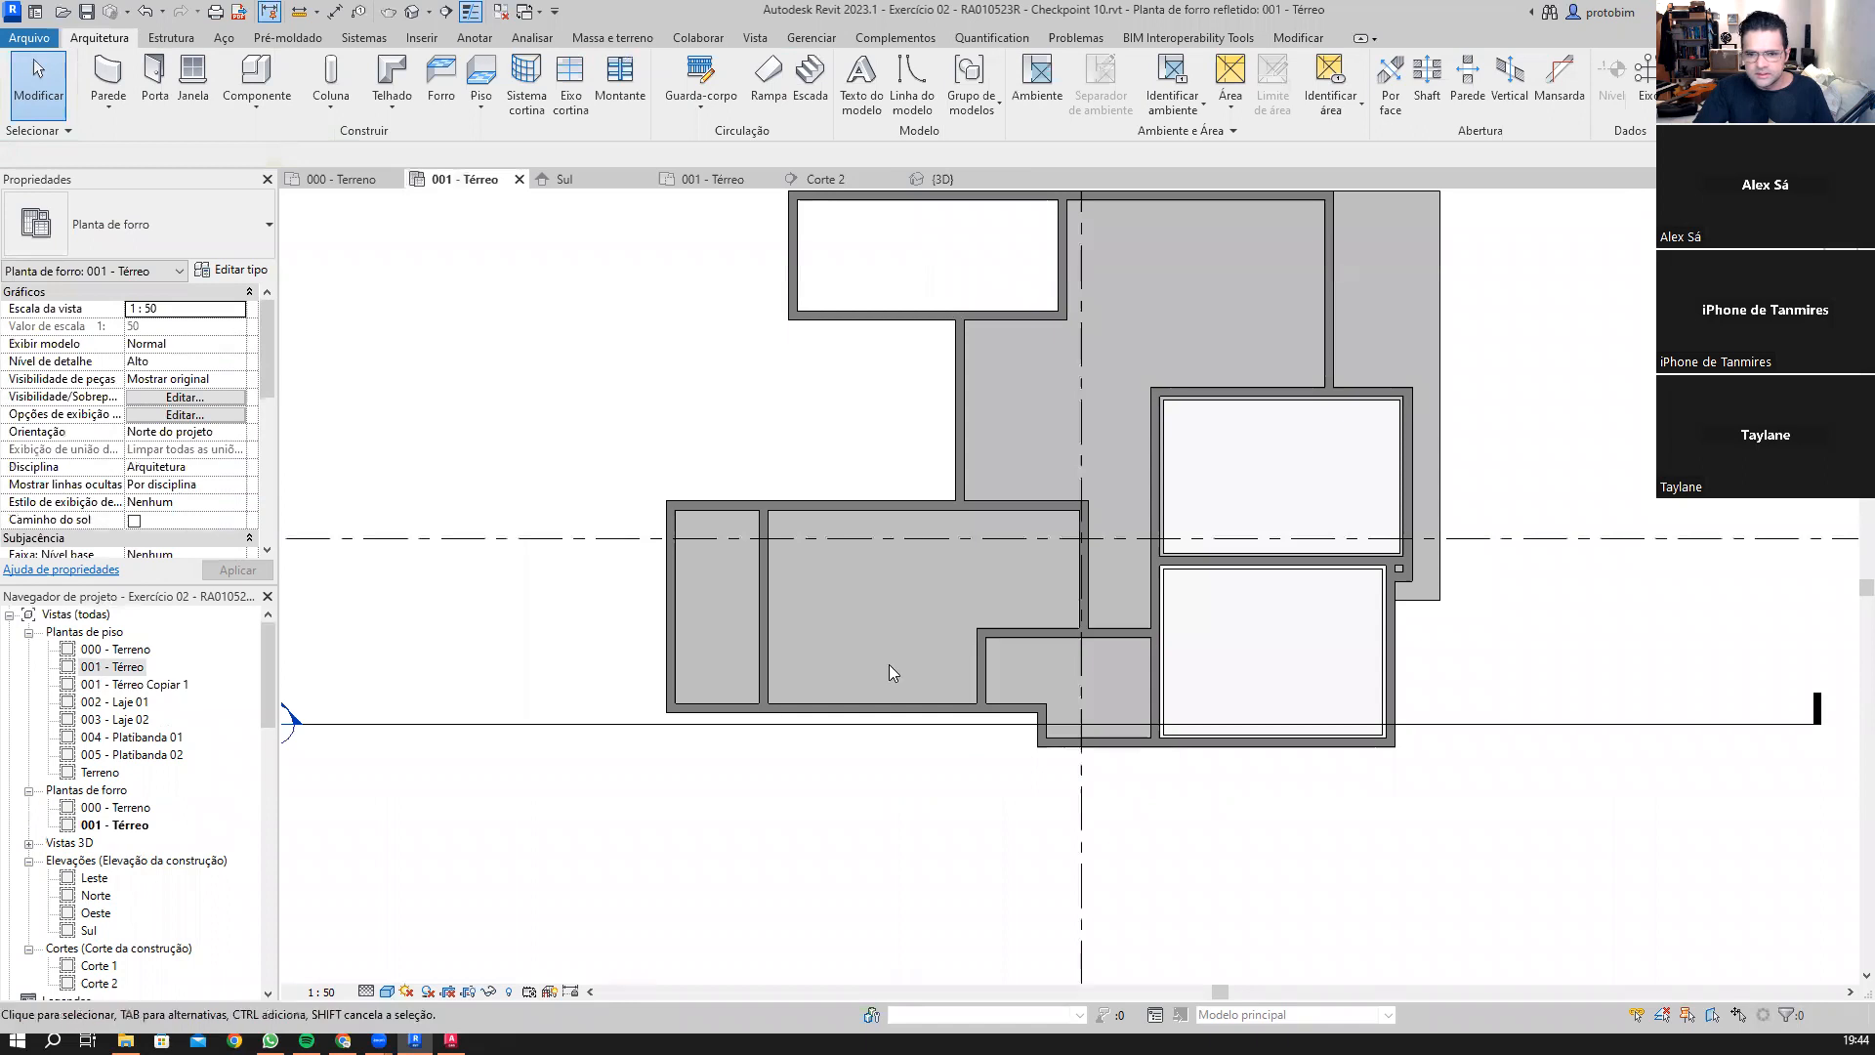
# Step: In the 001 - Térreo floor plan, assign the L-shaped room's ceiling to level ref - Forro with a height offset of 0
pyautogui.click(713, 179)
pyautogui.click(545, 640)
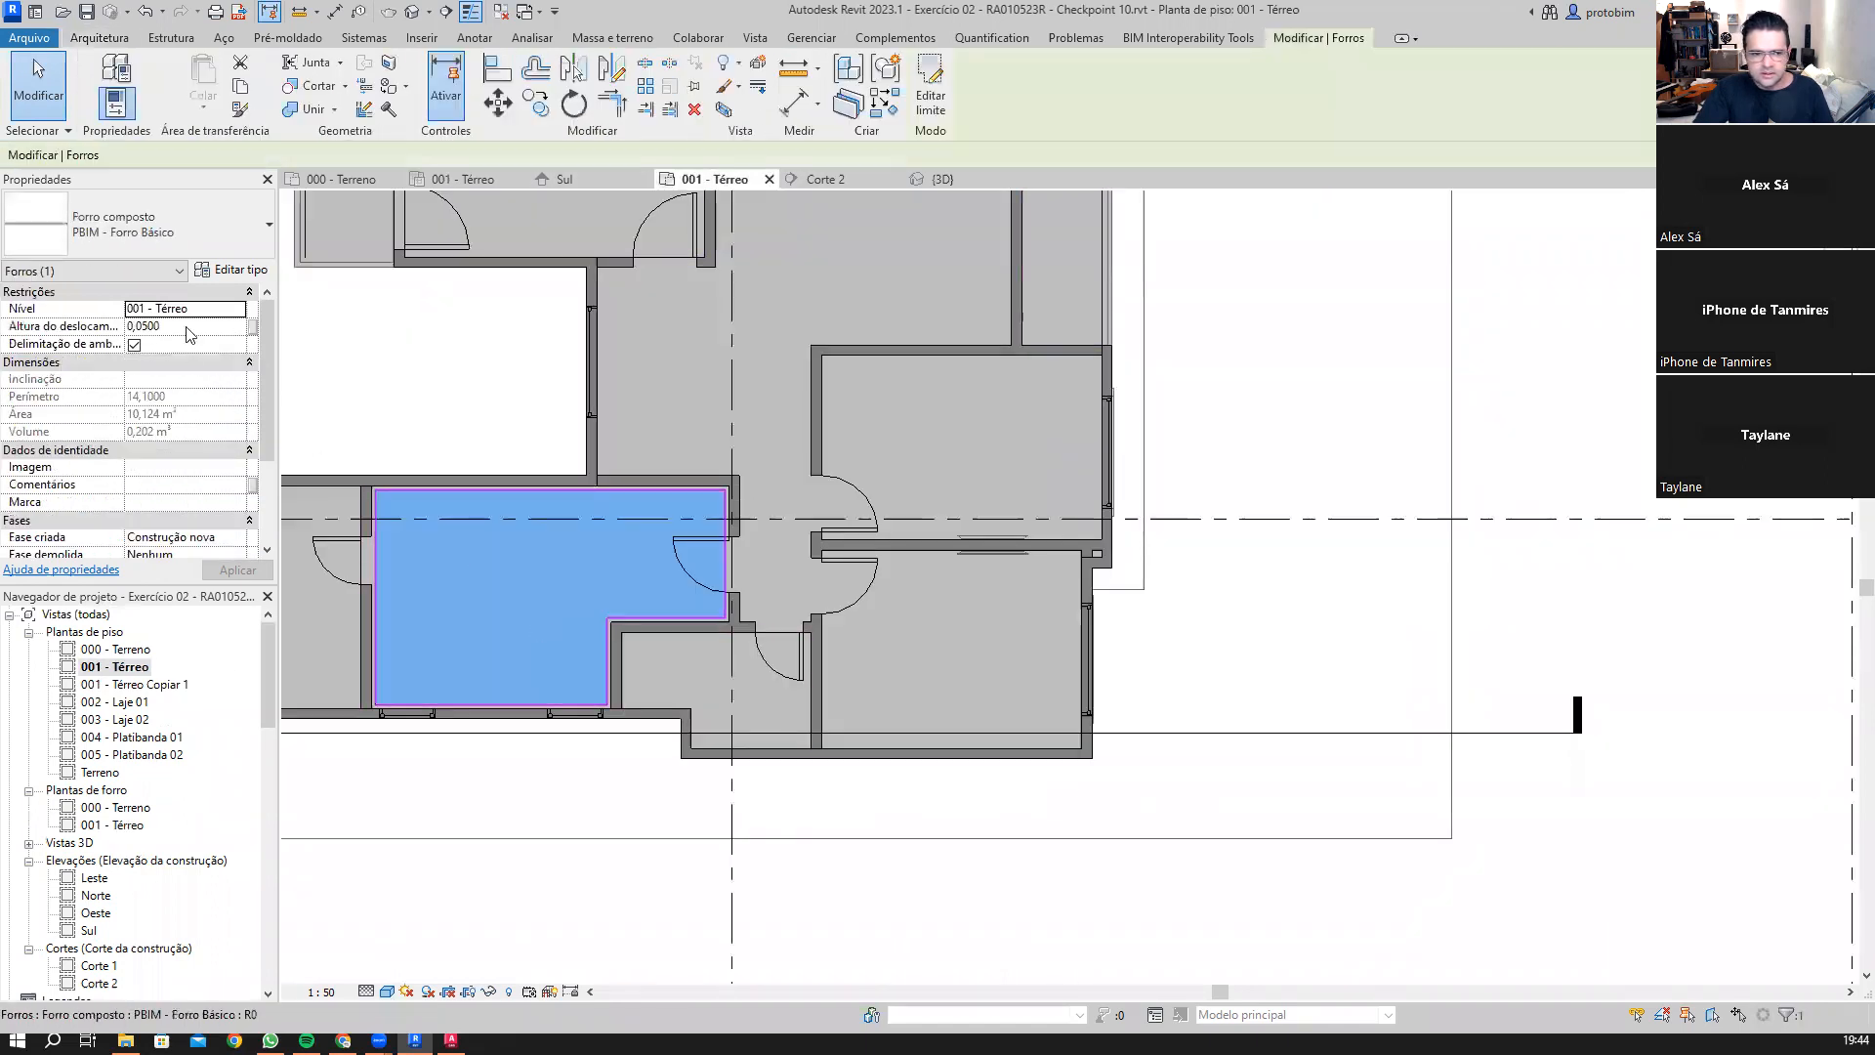
pyautogui.click(239, 309)
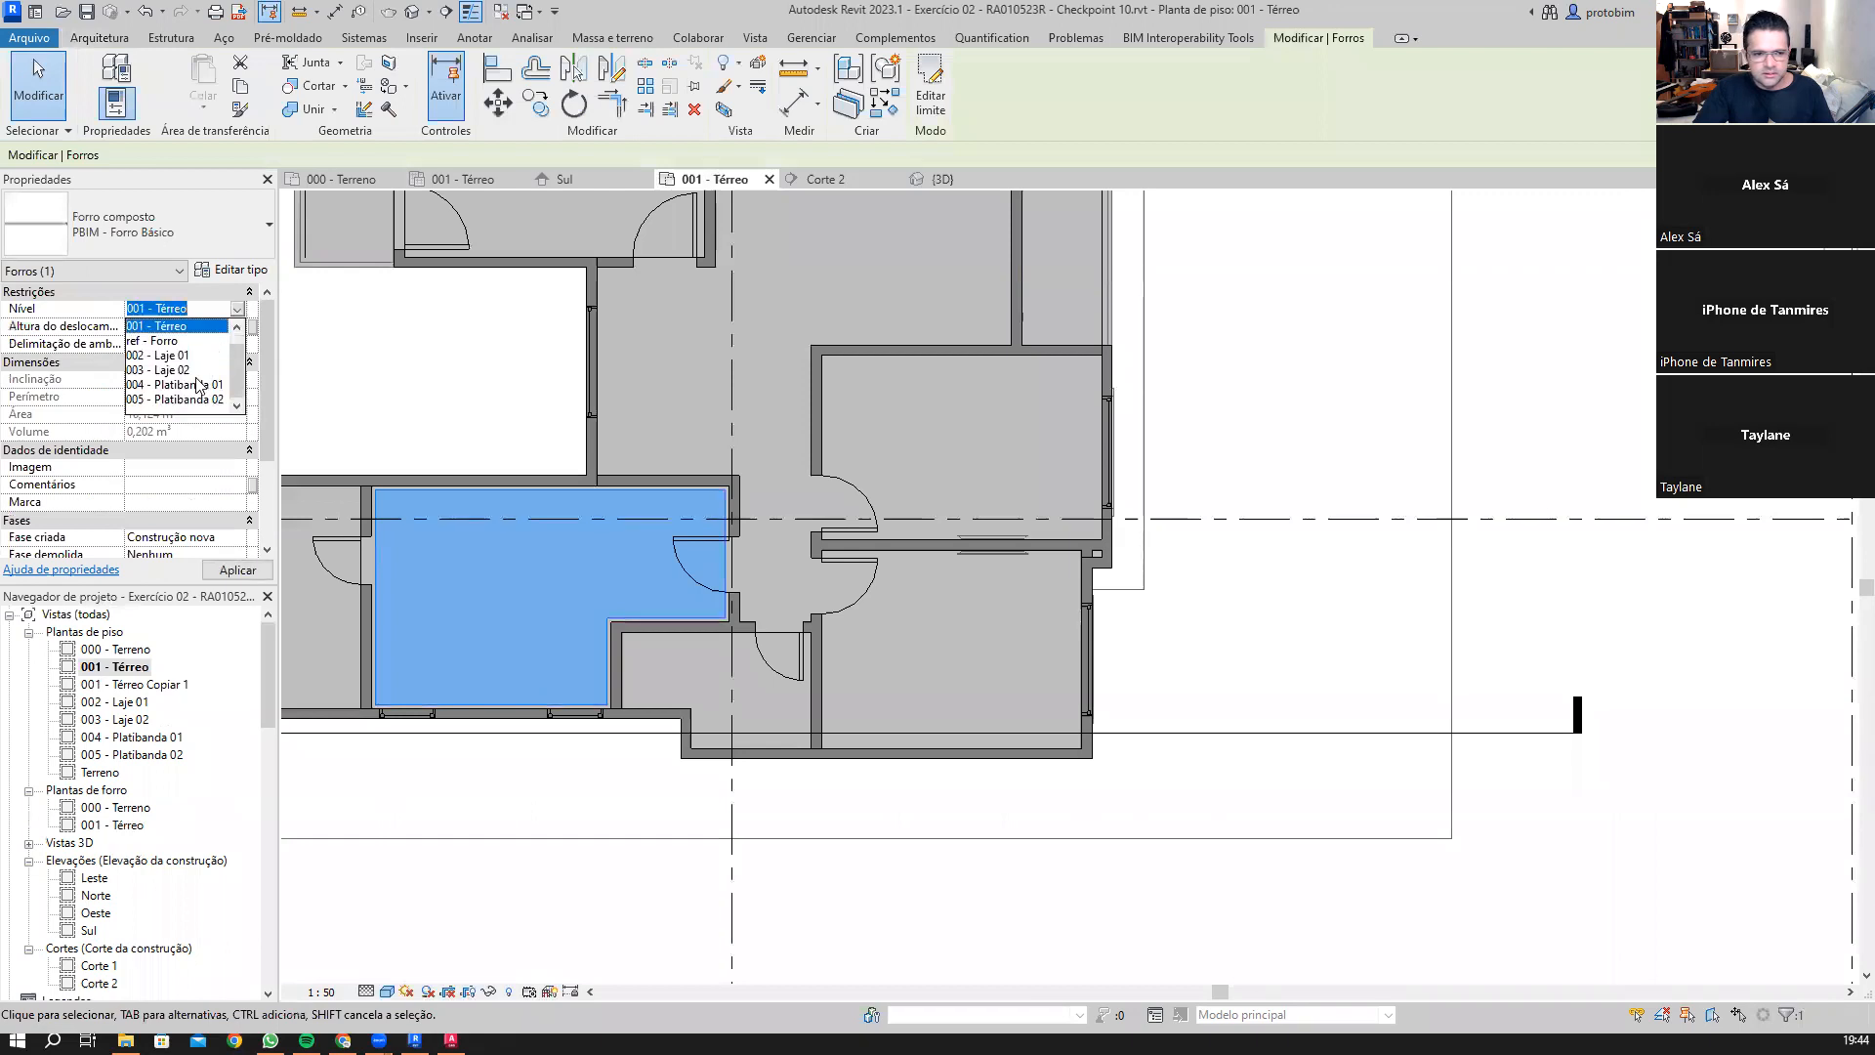
pyautogui.click(166, 356)
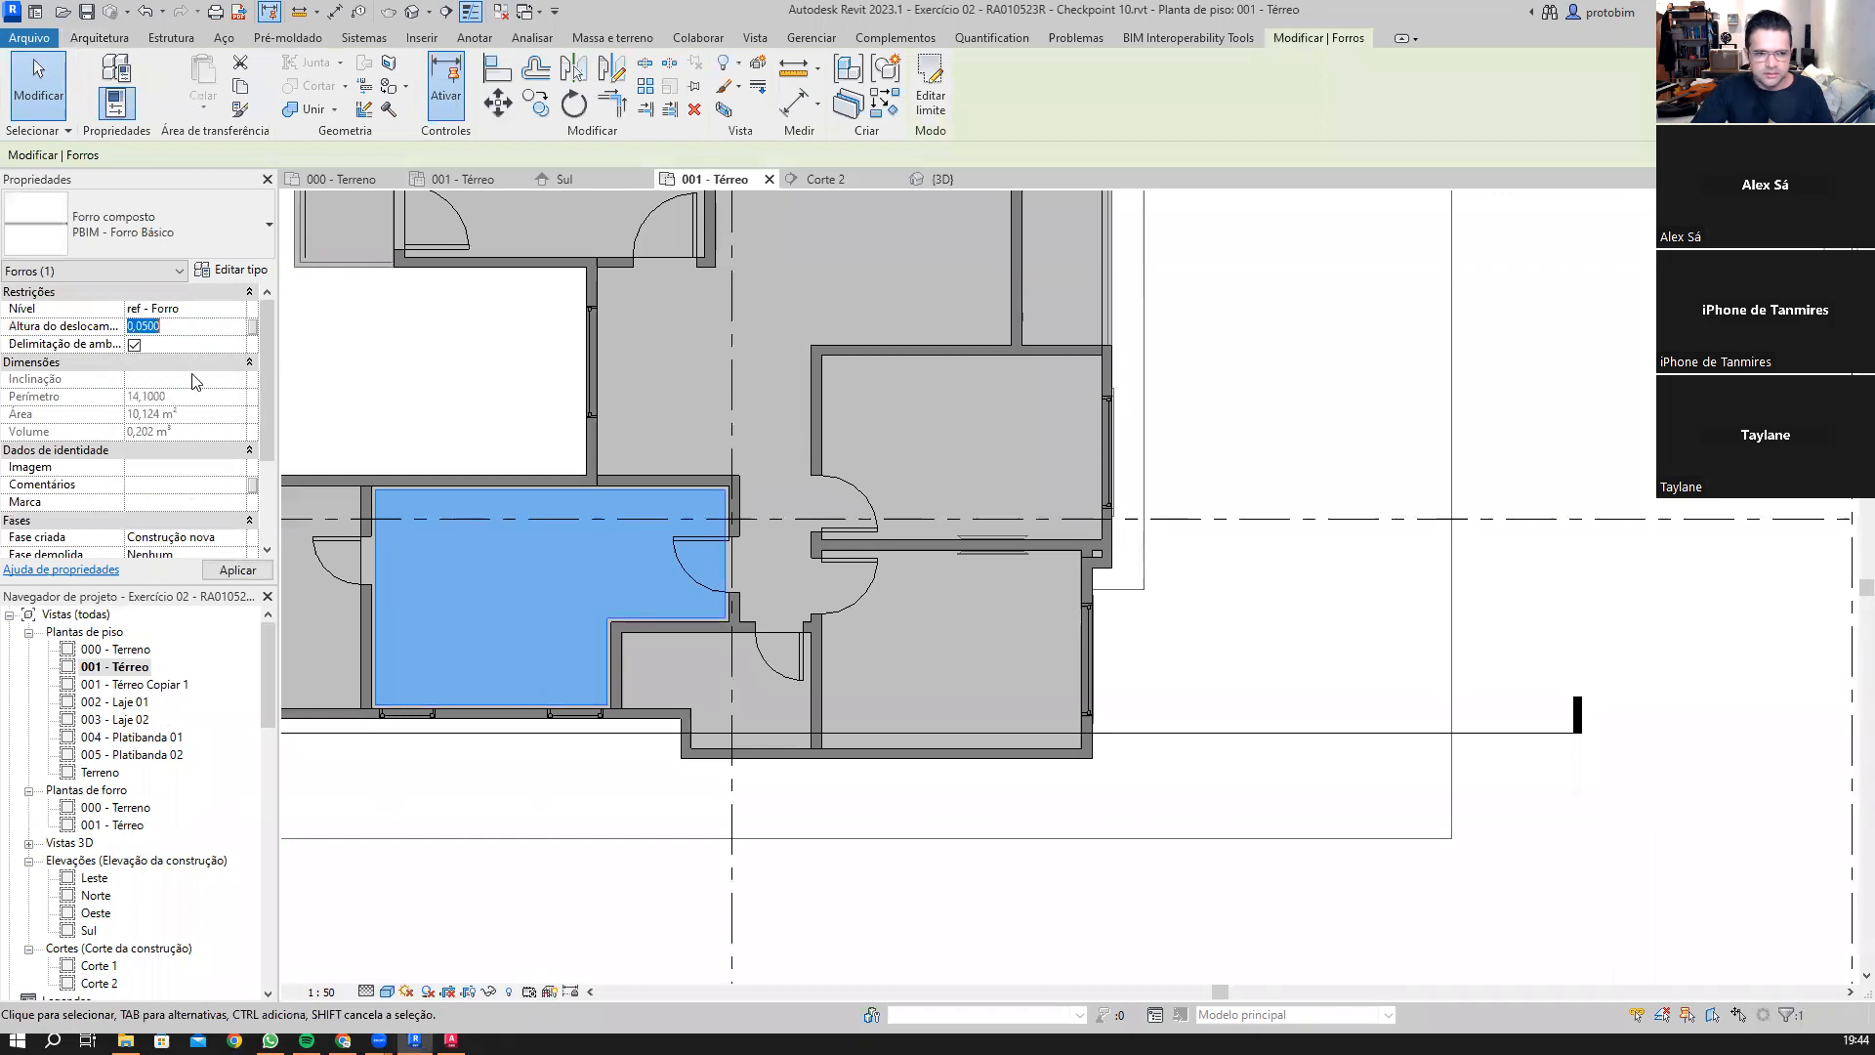
pyautogui.click(238, 570)
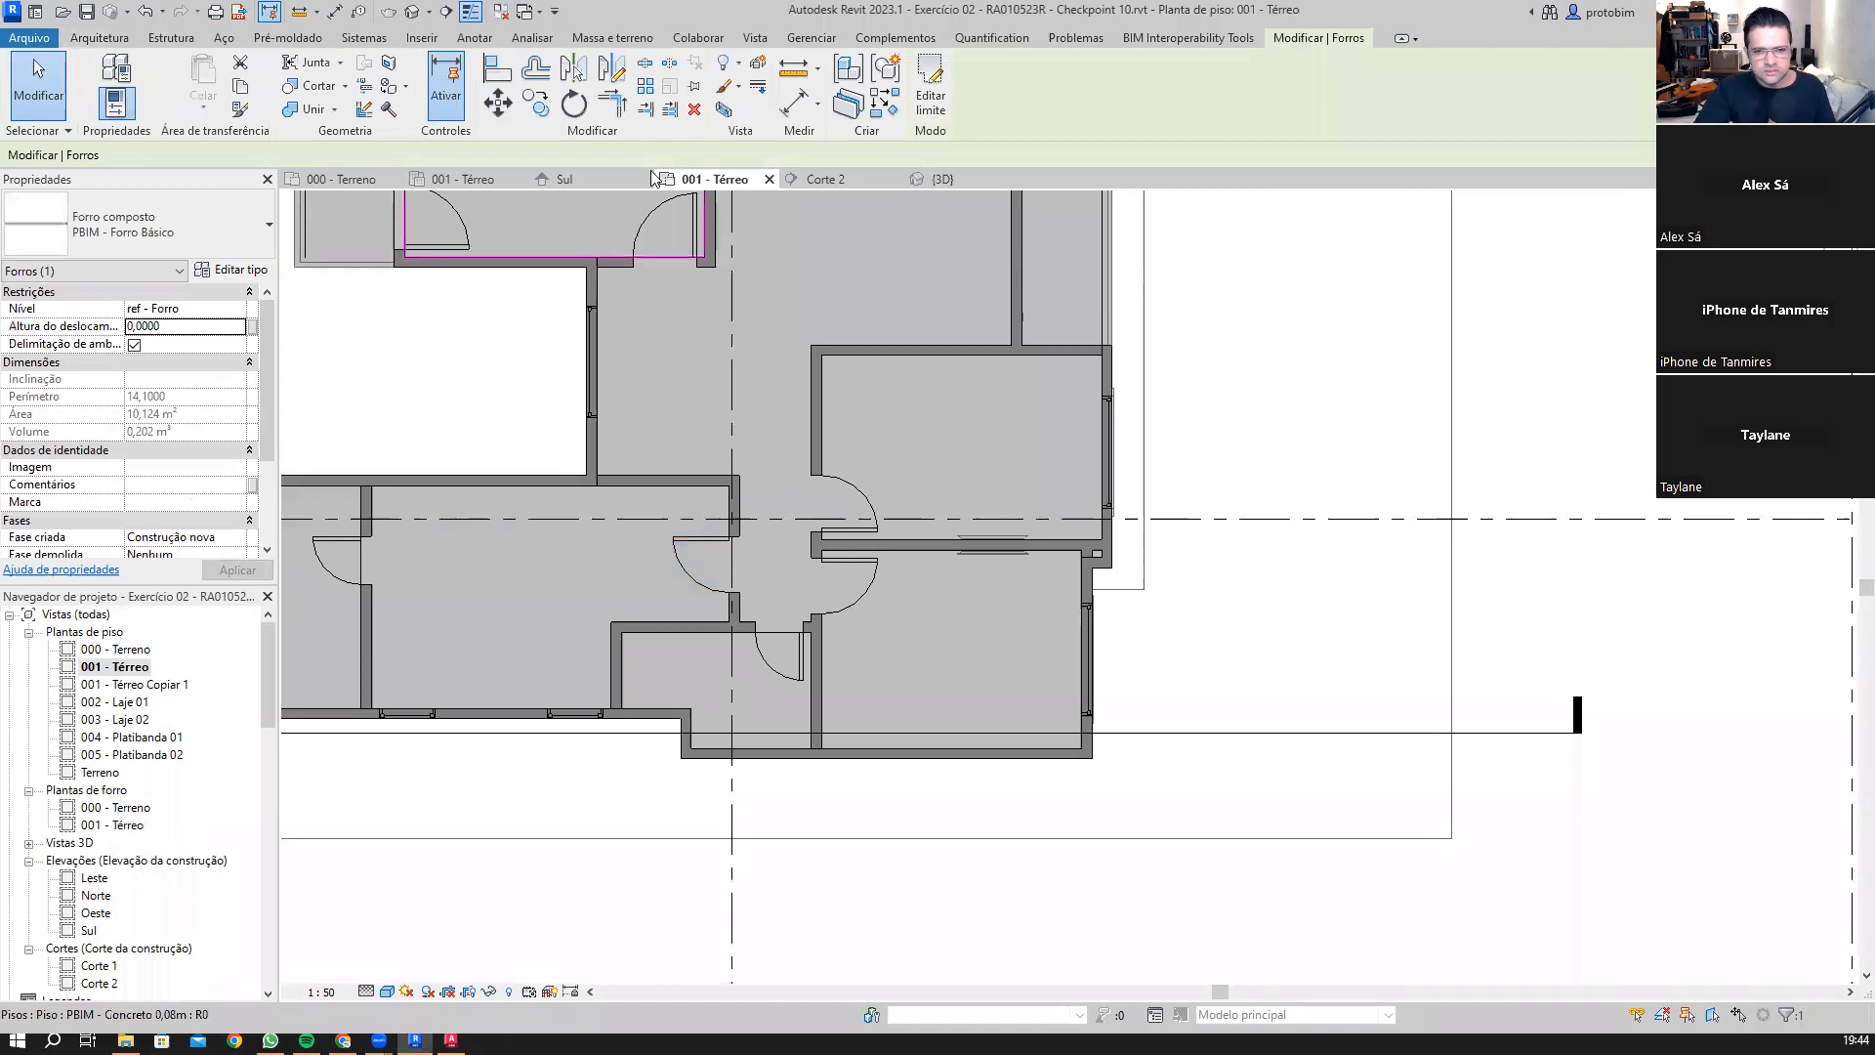
pyautogui.press('Escape')
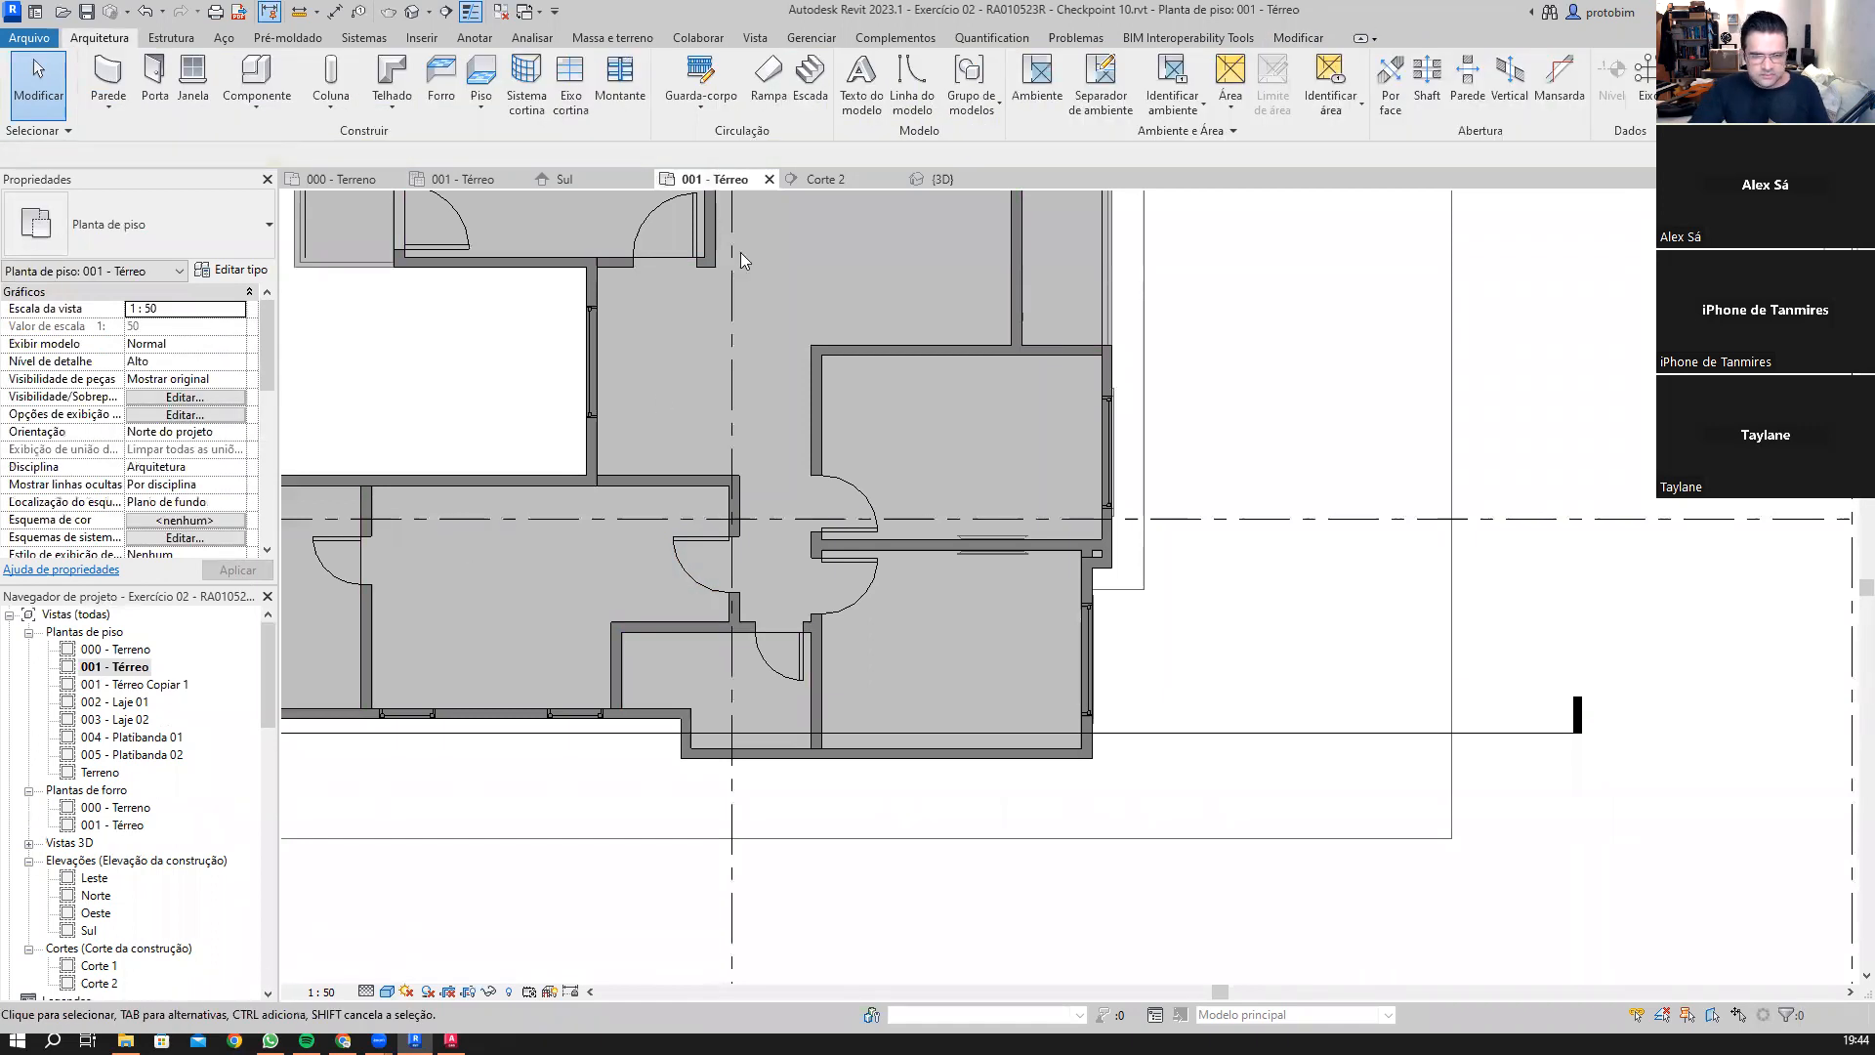
# Step: Close all other open views, keeping only the 001 - Térreo ceiling plan
pyautogui.click(770, 179)
pyautogui.click(770, 179)
pyautogui.click(769, 179)
pyautogui.click(643, 179)
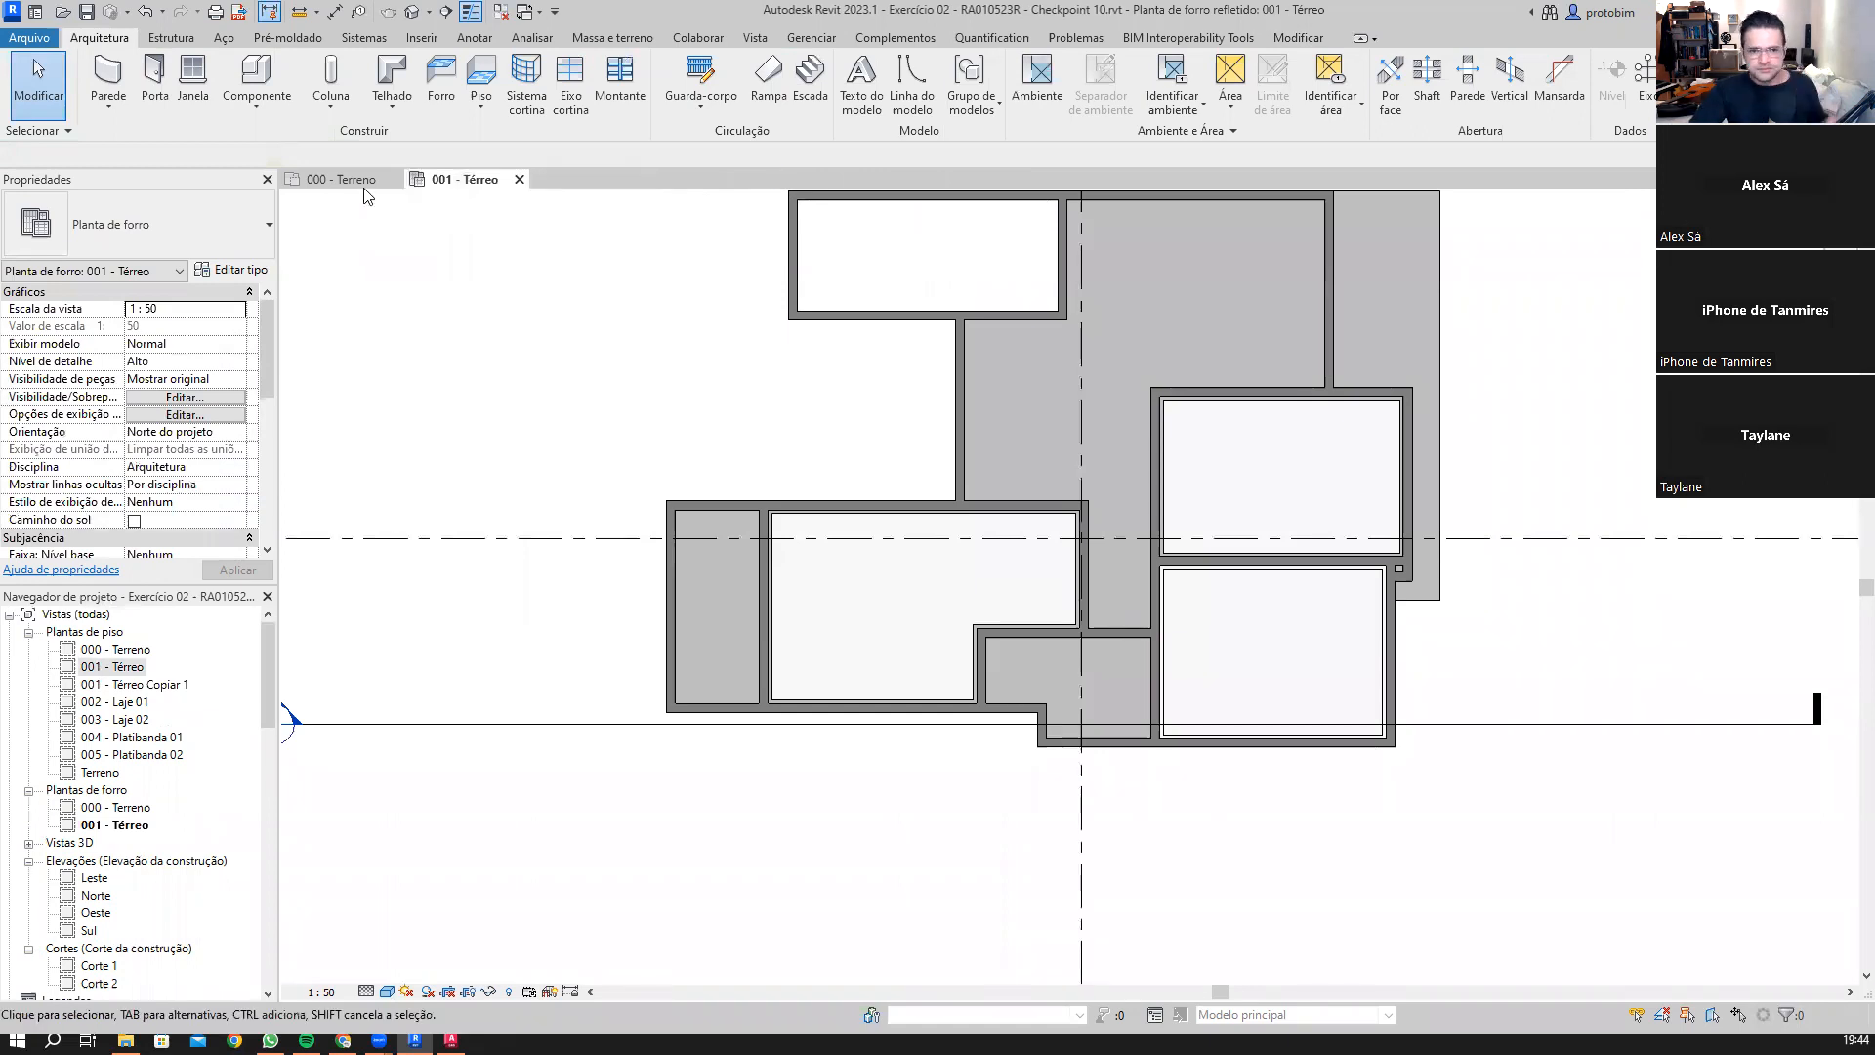
pyautogui.click(395, 182)
# Step: Start a sketched PBIM - Forro Básico ceiling, choosing level ref - Forro and a height offset of 0
pyautogui.moveTo(1120, 523); pyautogui.dragTo(960, 523, button='middle')
pyautogui.moveTo(727, 620); pyautogui.dragTo(863, 644, button='middle')
pyautogui.scroll(3, 1041, 584)
pyautogui.scroll(-1, 863, 645)
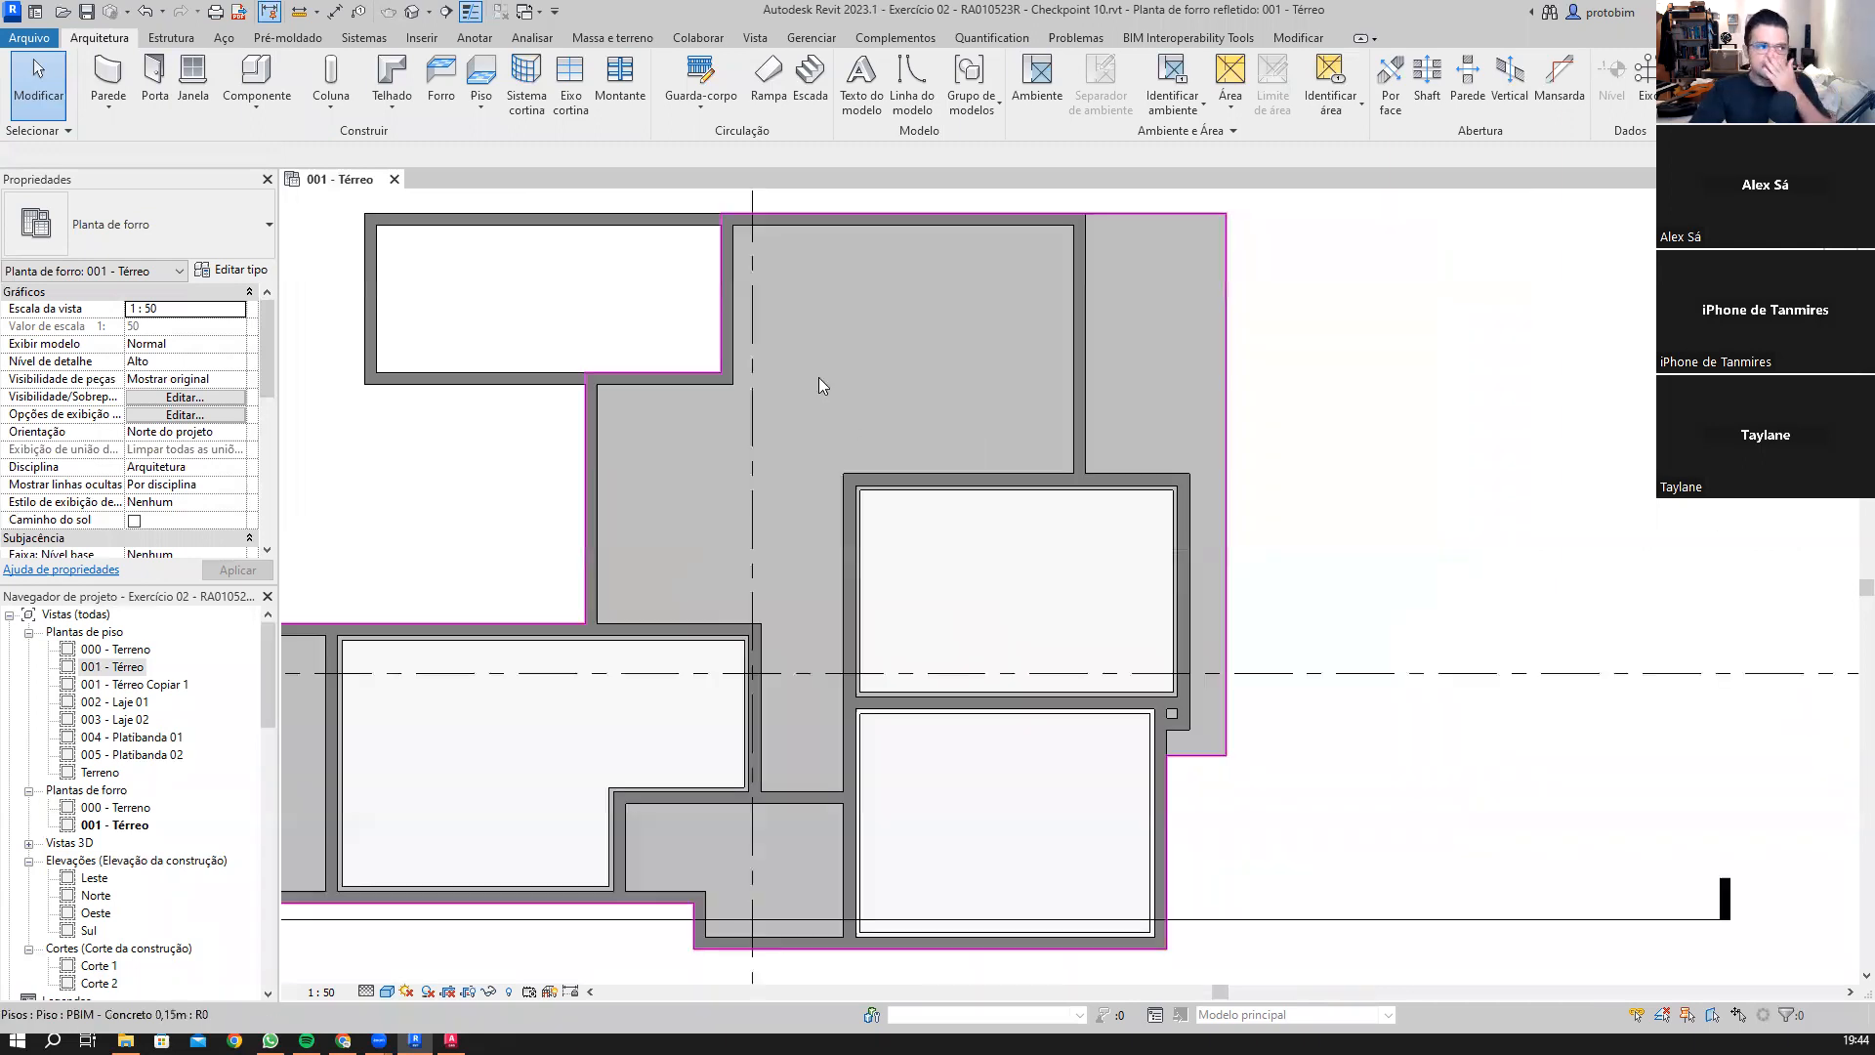
pyautogui.click(453, 102)
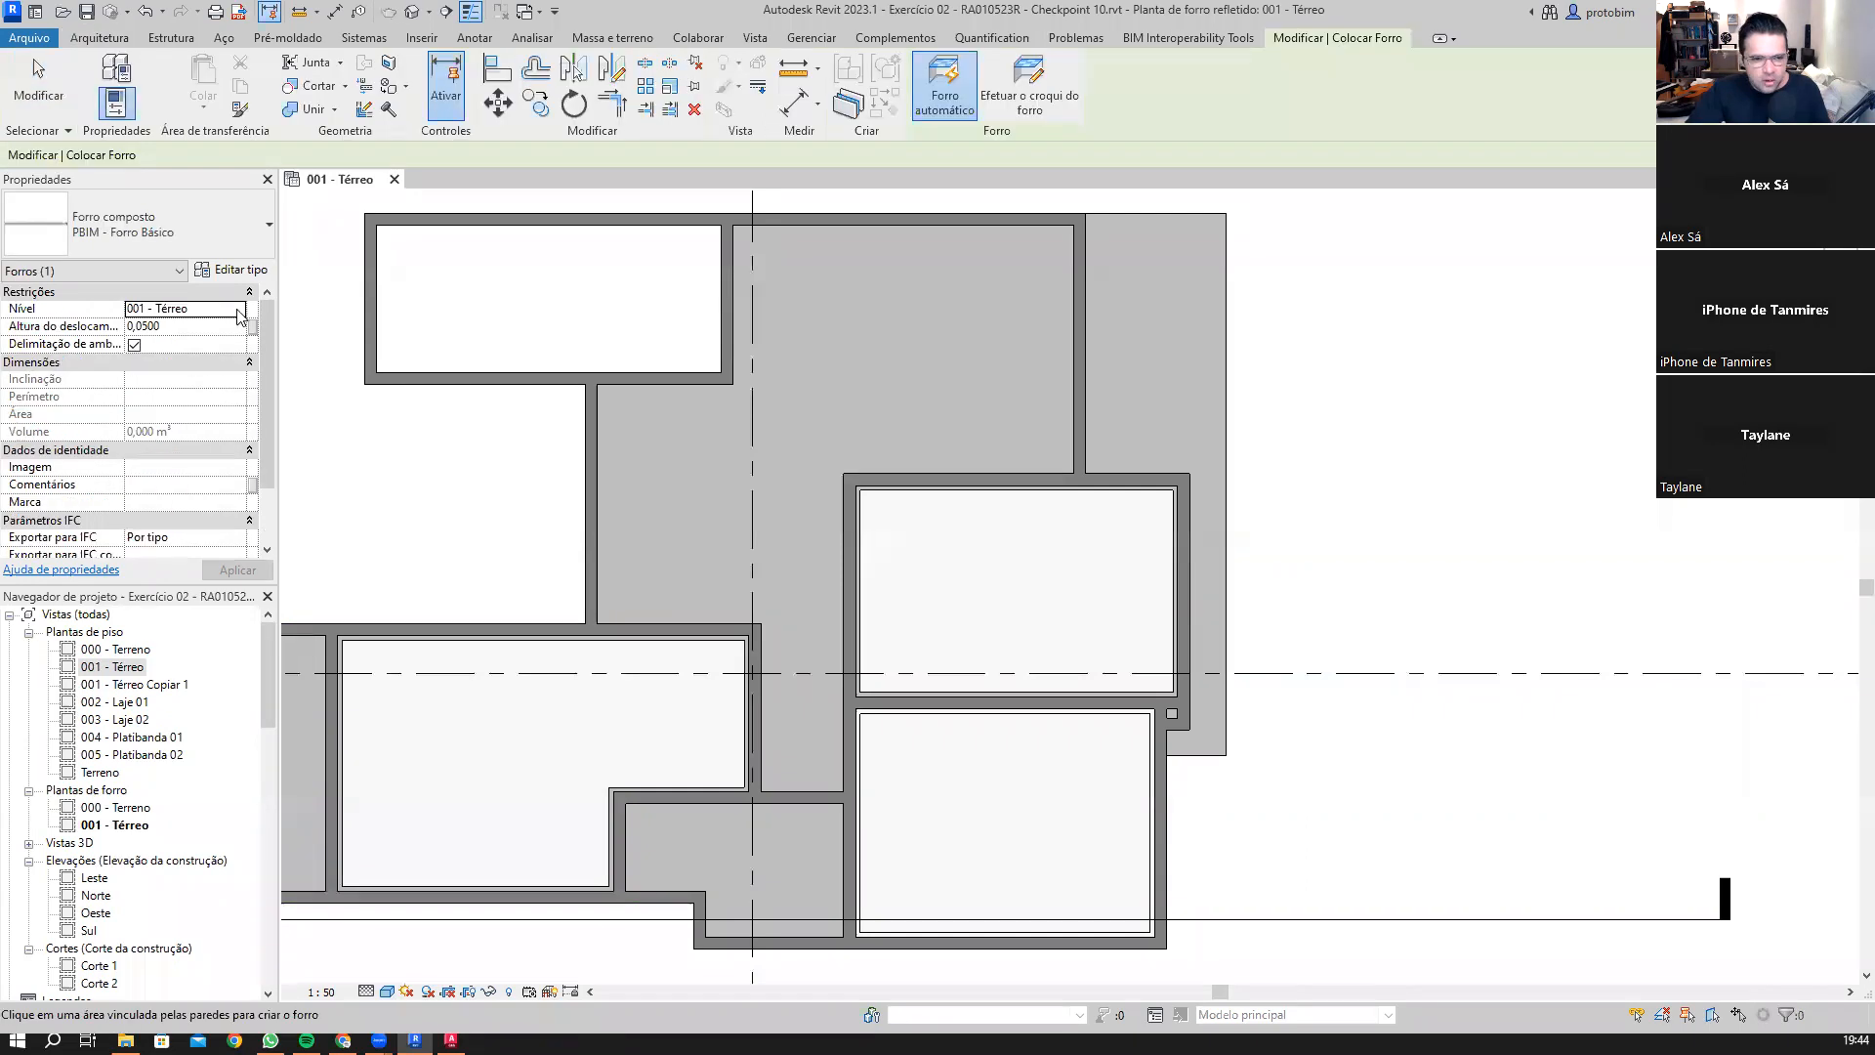
pyautogui.click(238, 311)
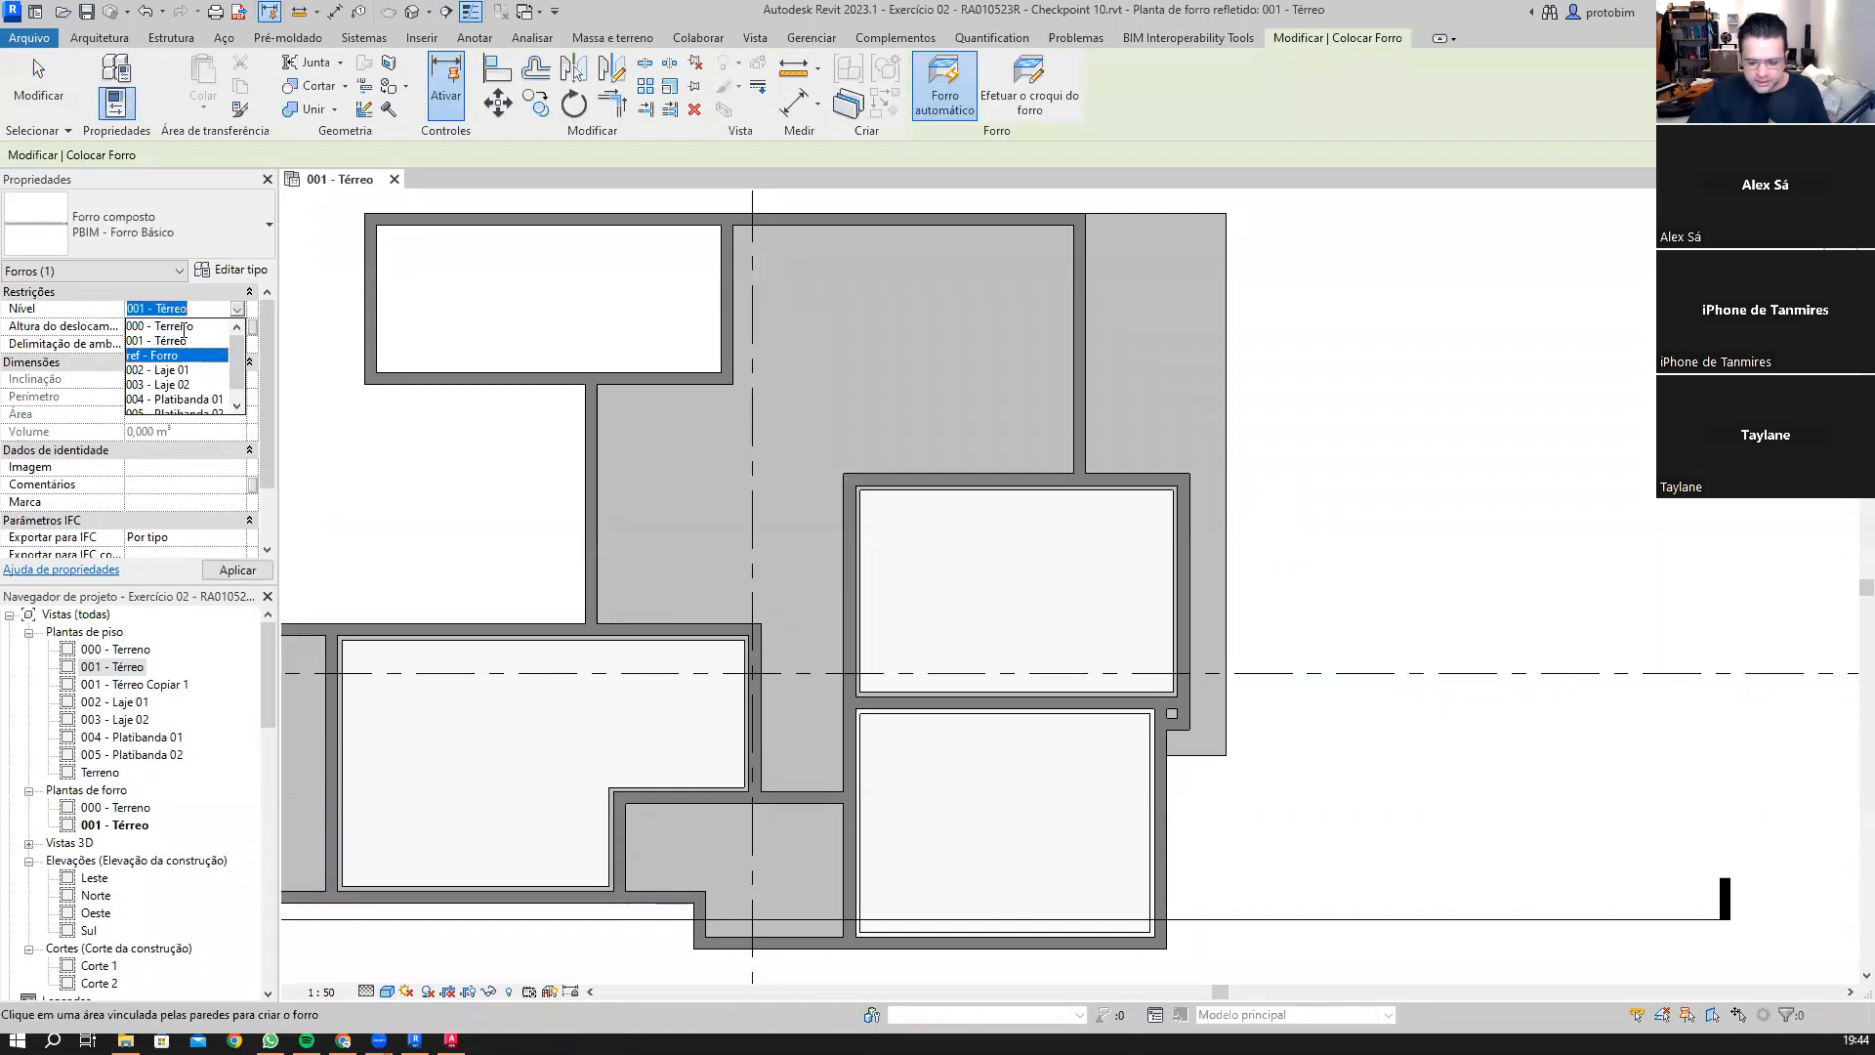
pyautogui.press('Tab')
pyautogui.write('0')
pyautogui.press('Return')
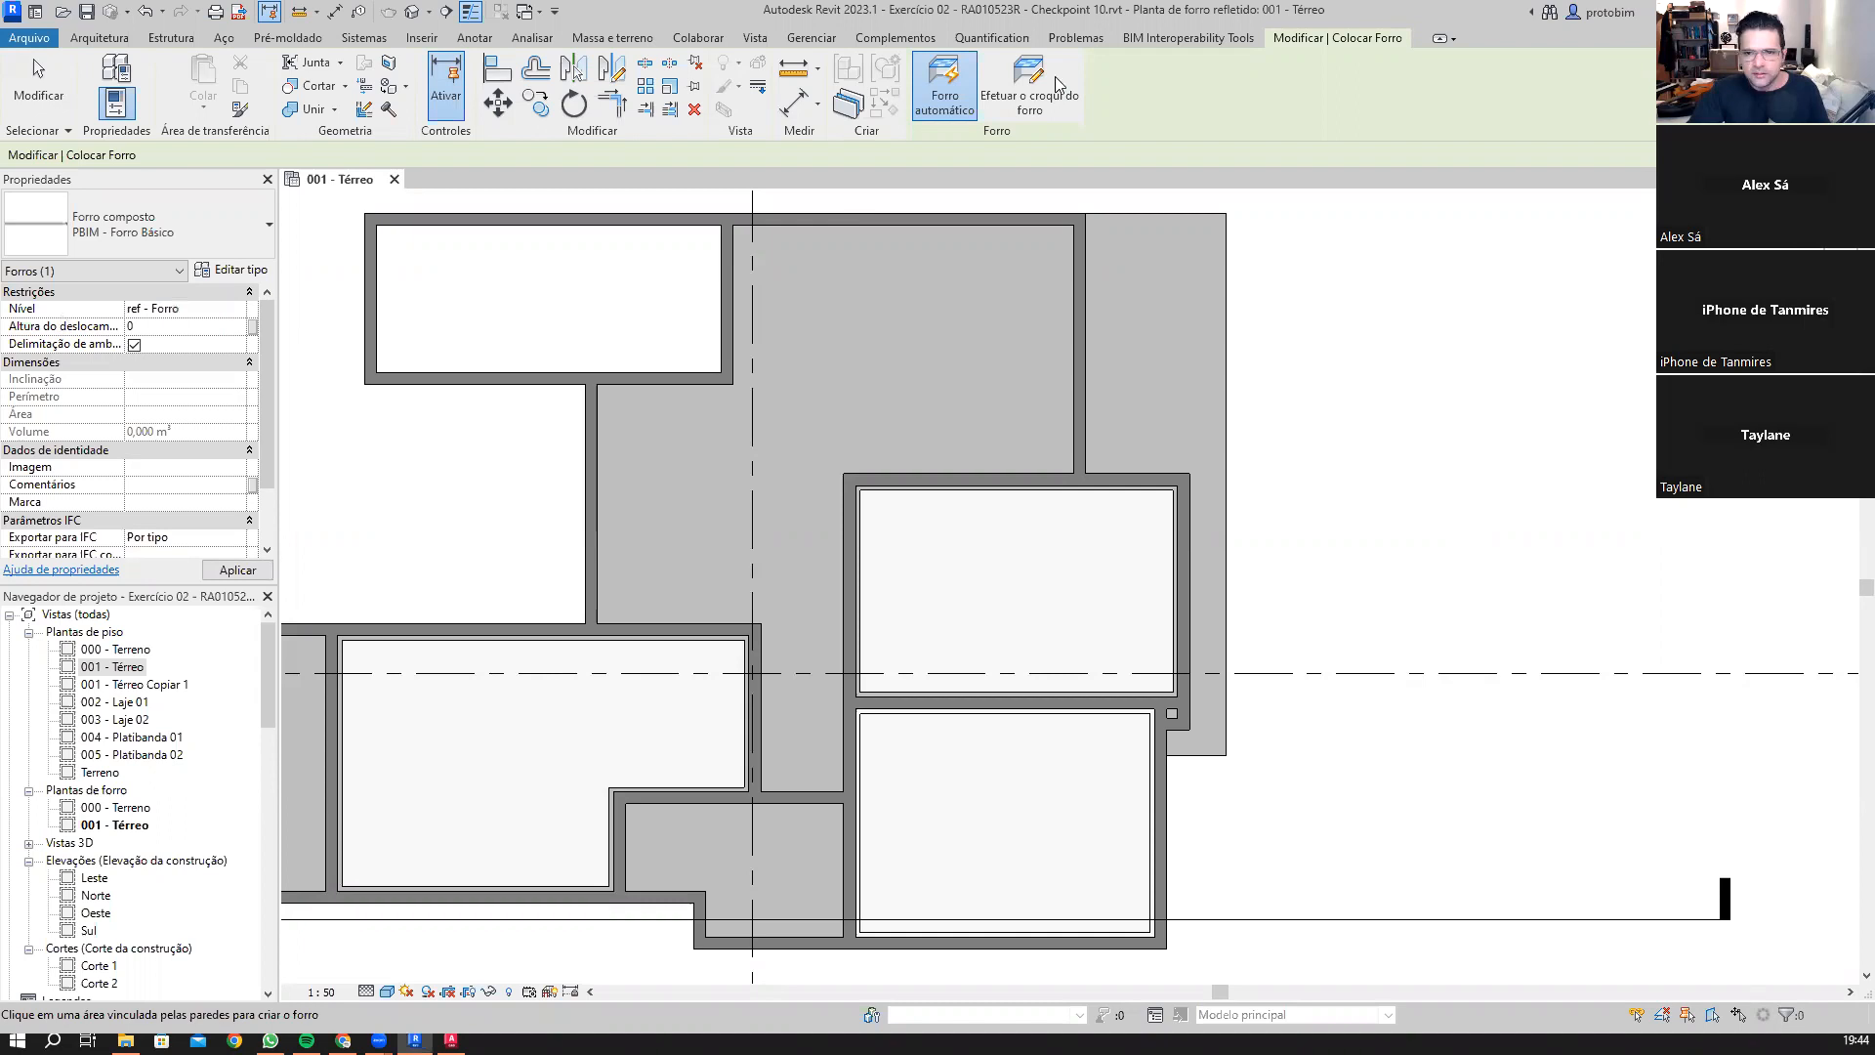
pyautogui.click(1029, 83)
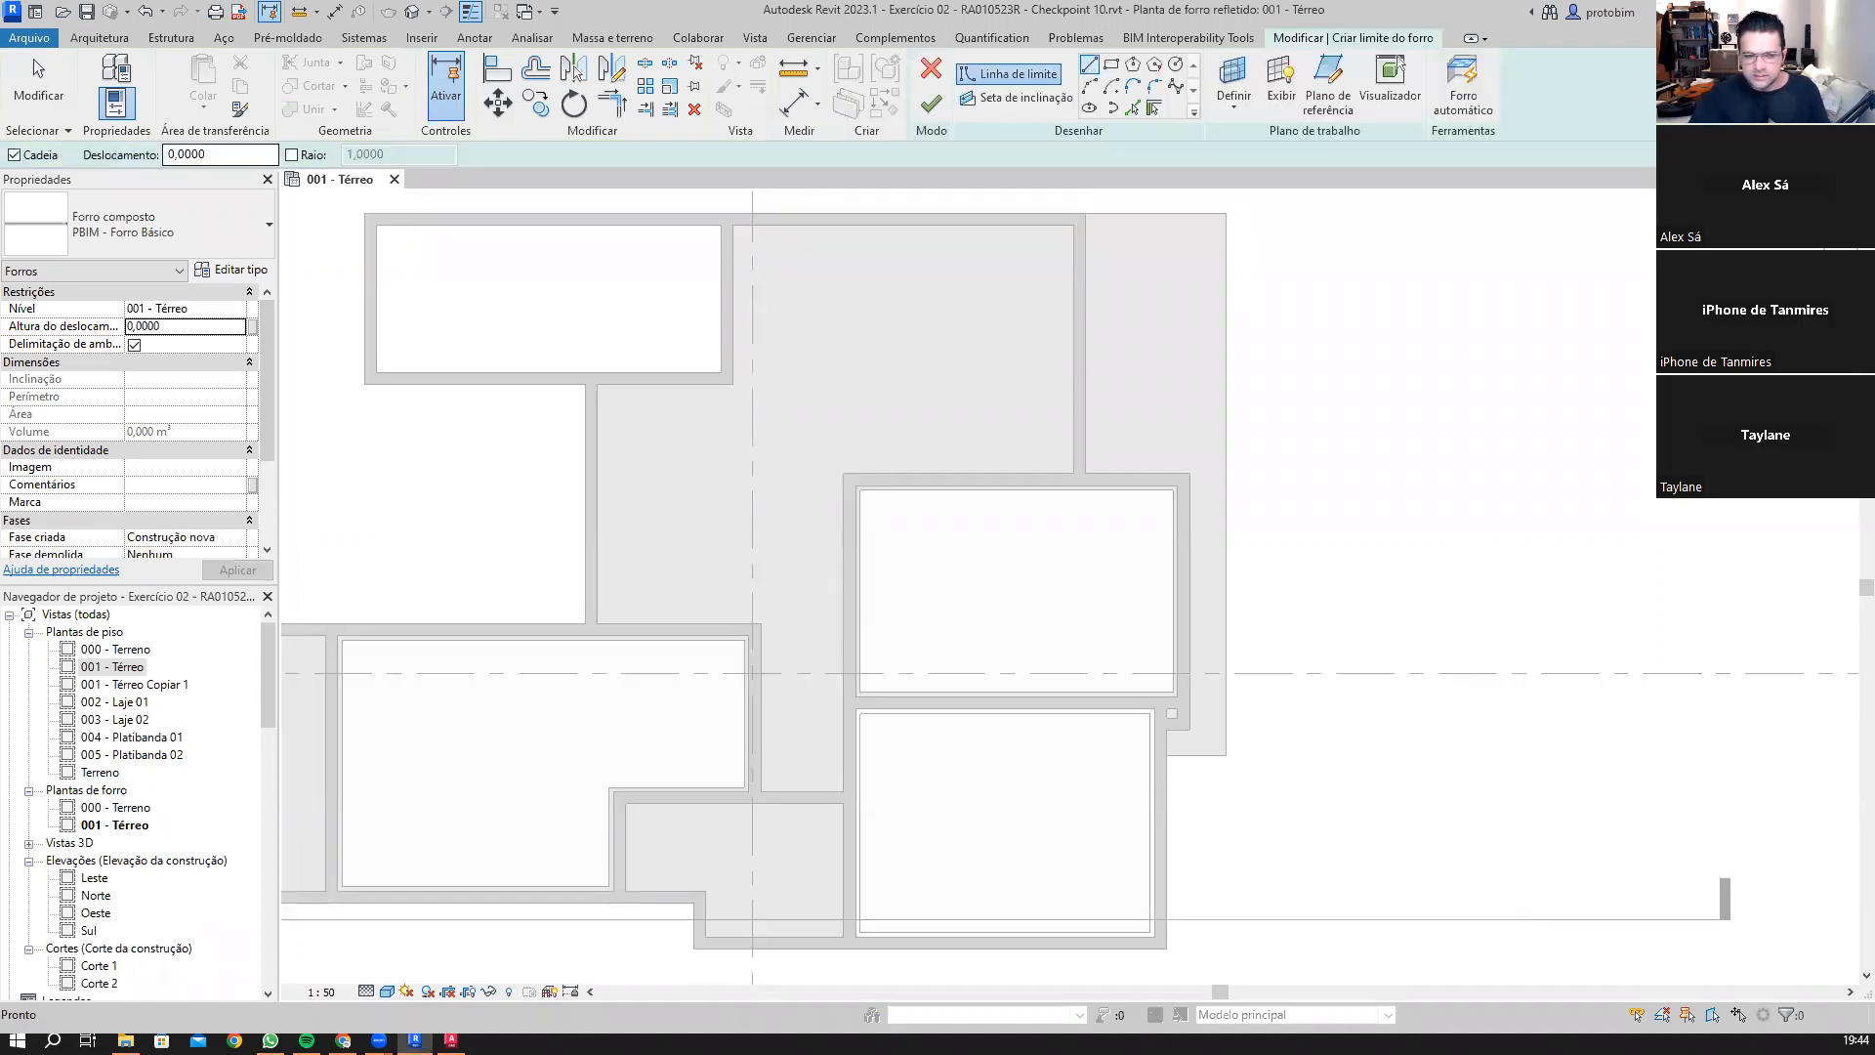
# Step: Sketch a stepped ceiling boundary offset 0,05 m inside the walls of the large central room and its adjoining corridor
pyautogui.click(767, 621)
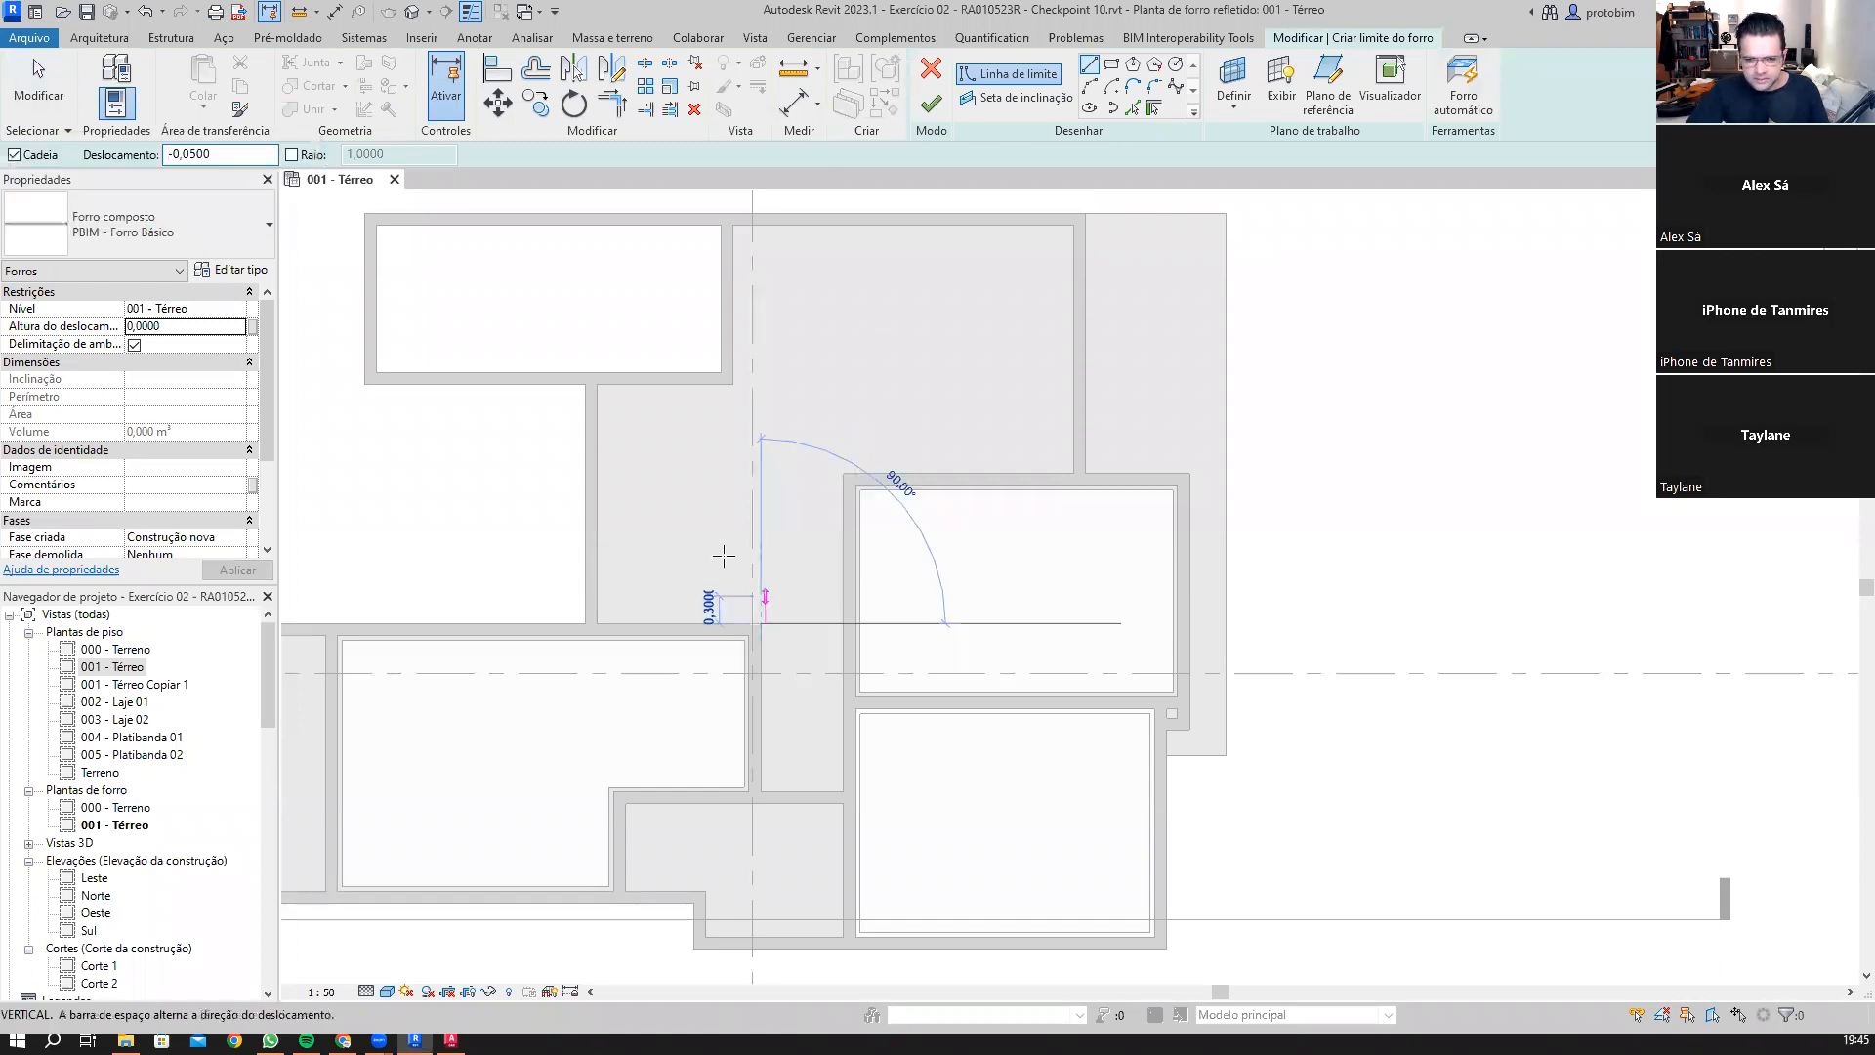
pyautogui.click(597, 622)
pyautogui.click(739, 389)
pyautogui.click(734, 228)
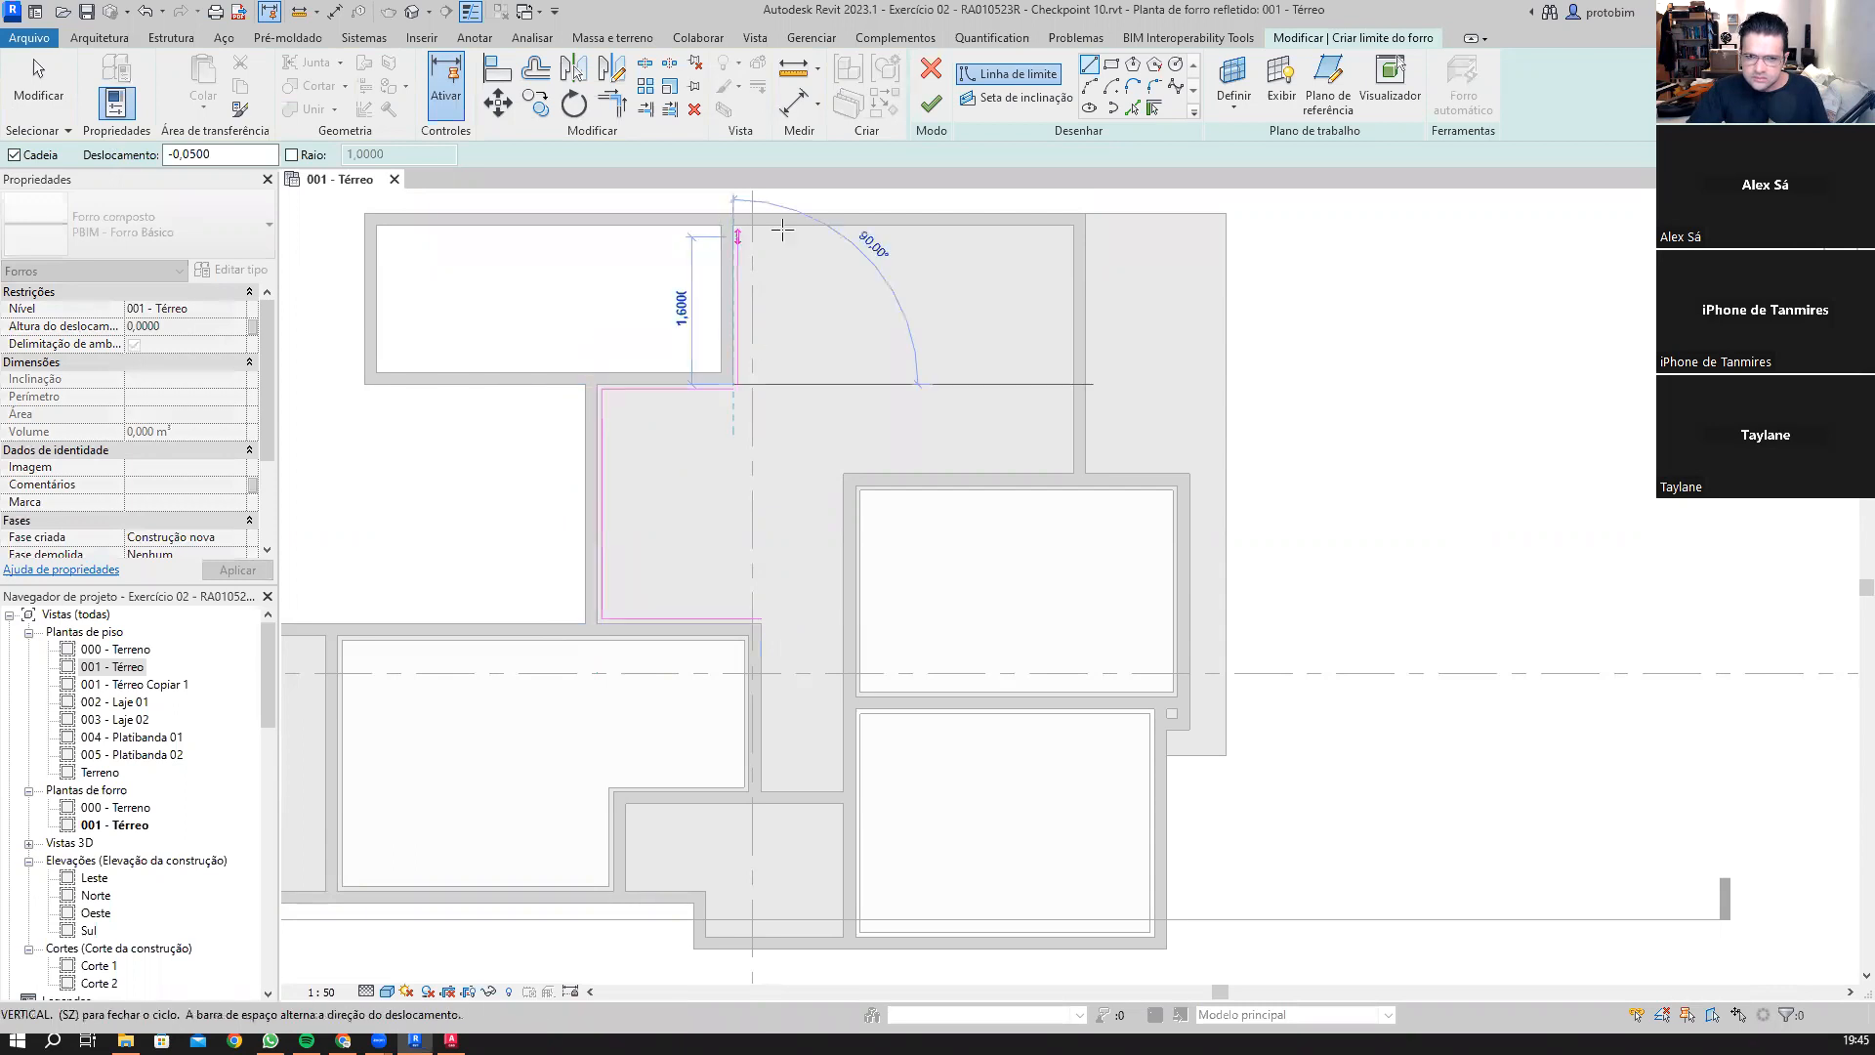
pyautogui.click(1073, 226)
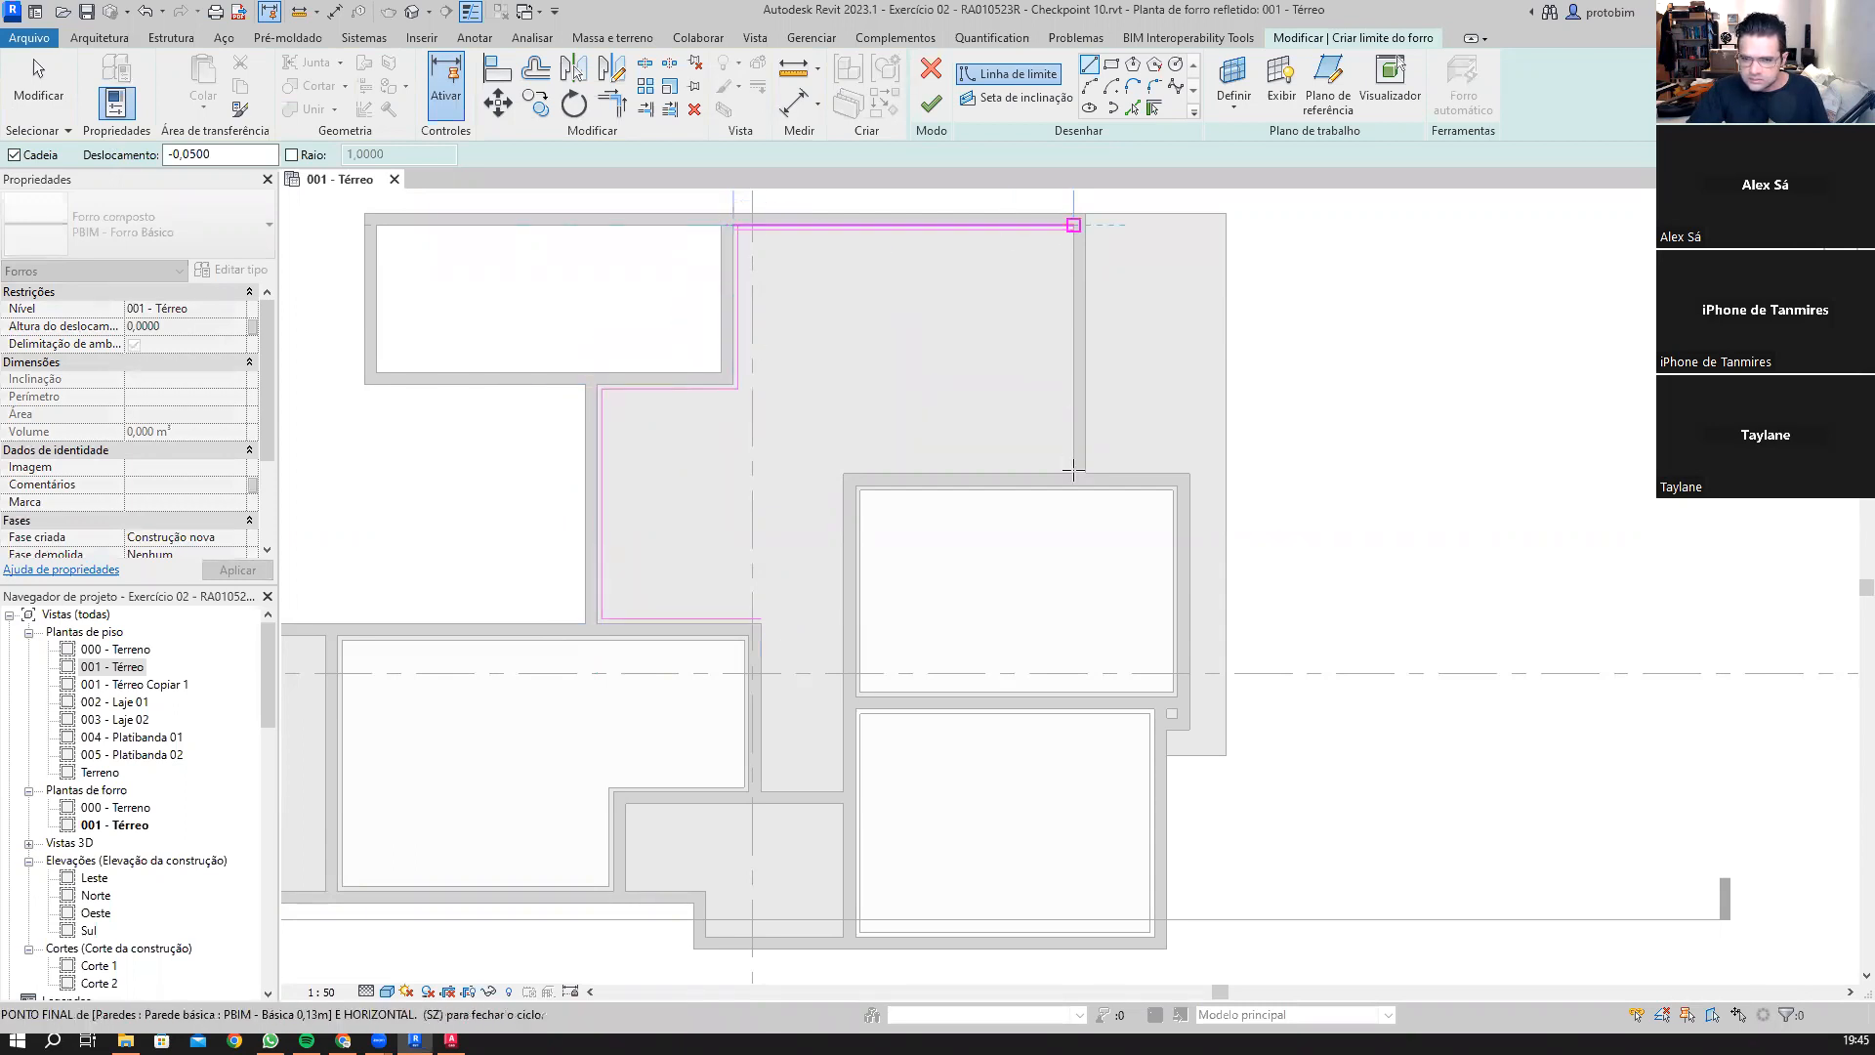
pyautogui.click(856, 476)
pyautogui.click(851, 748)
pyautogui.click(841, 789)
pyautogui.click(762, 790)
pyautogui.scroll(2, 759, 623)
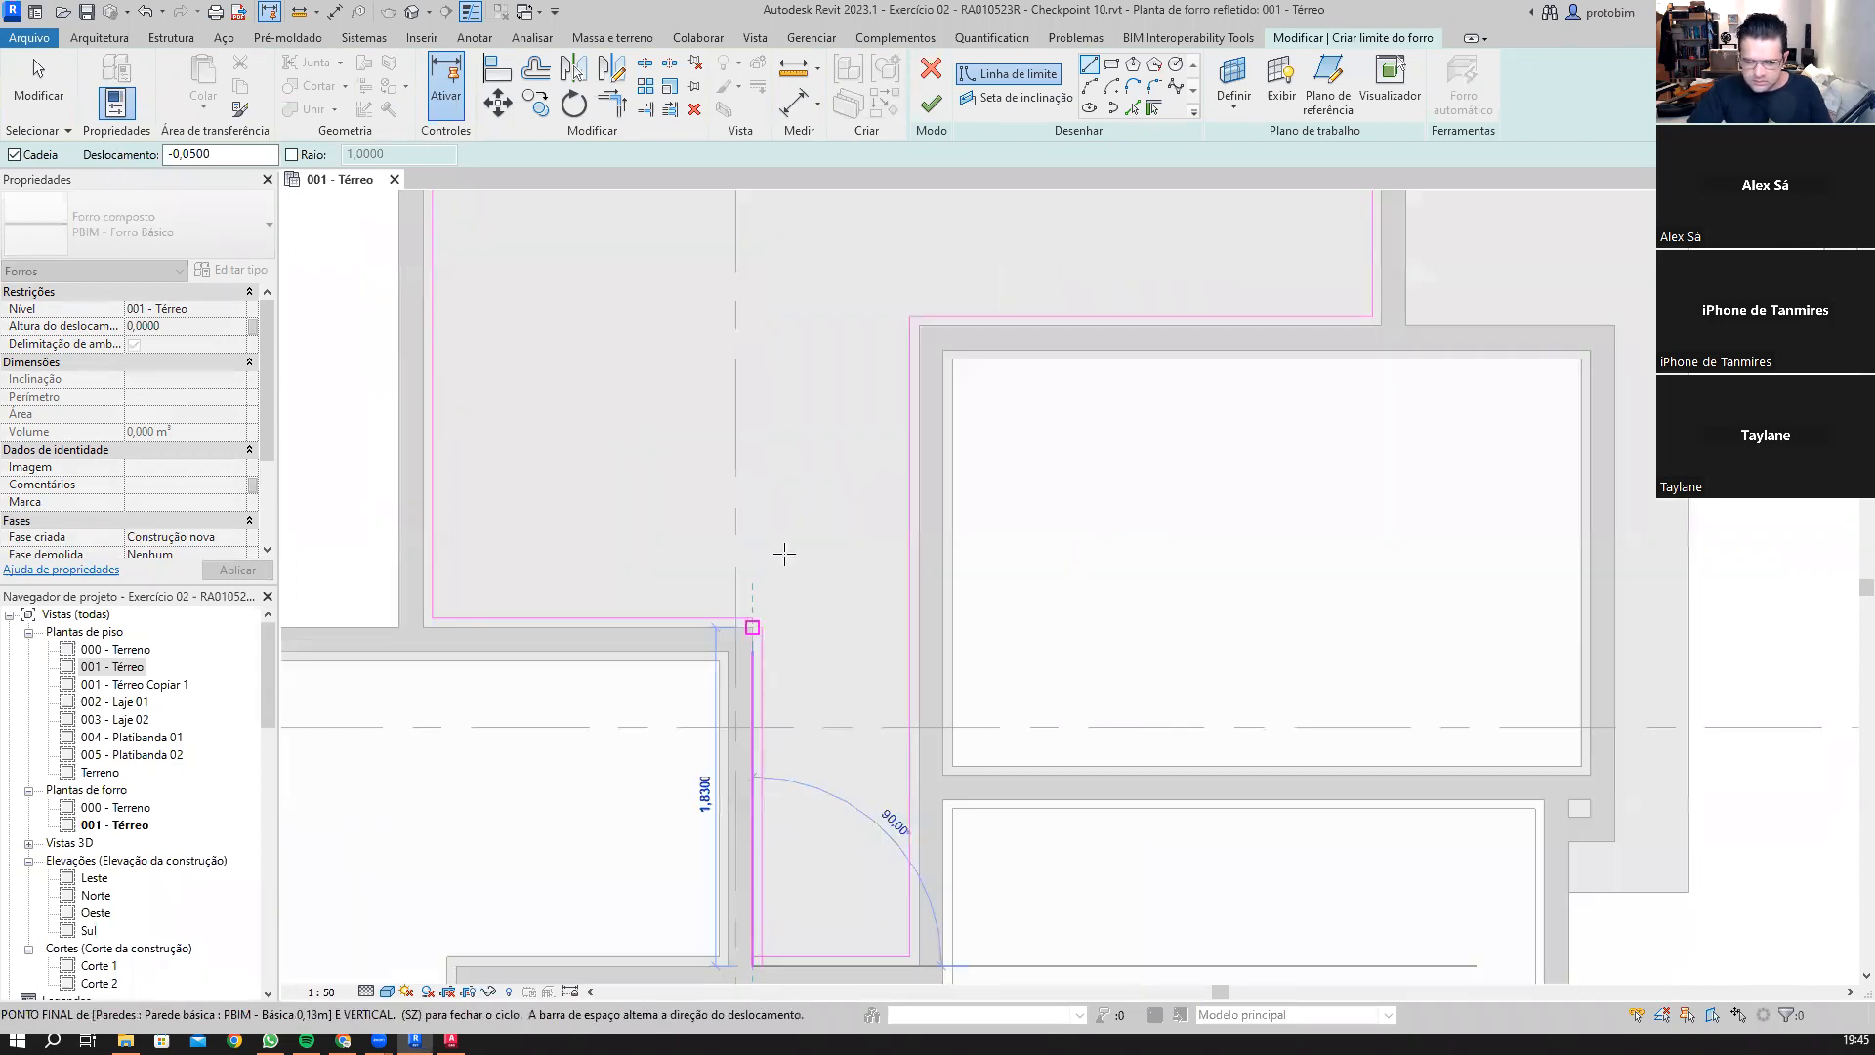
# Step: Close the ceiling boundary of the irregular central room and finish the sketch
pyautogui.click(750, 630)
pyautogui.scroll(-3, 798, 632)
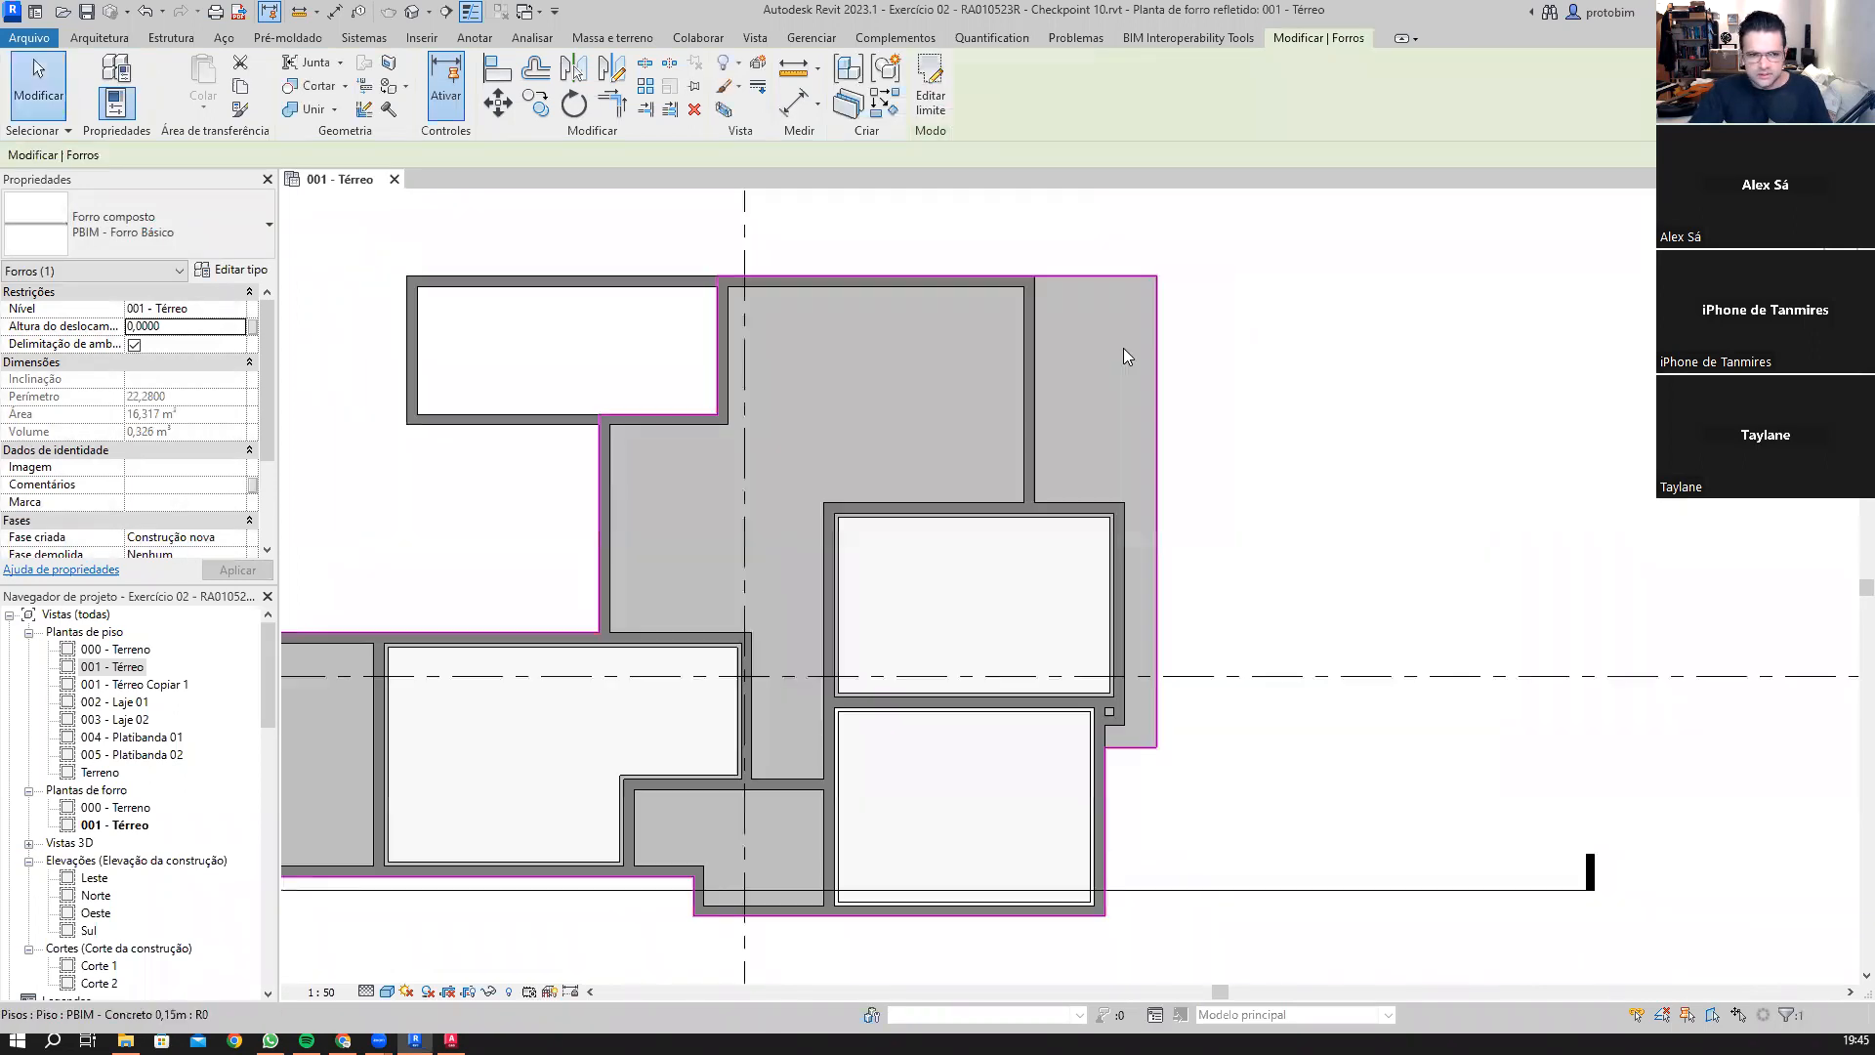
pyautogui.scroll(-1, 1123, 348)
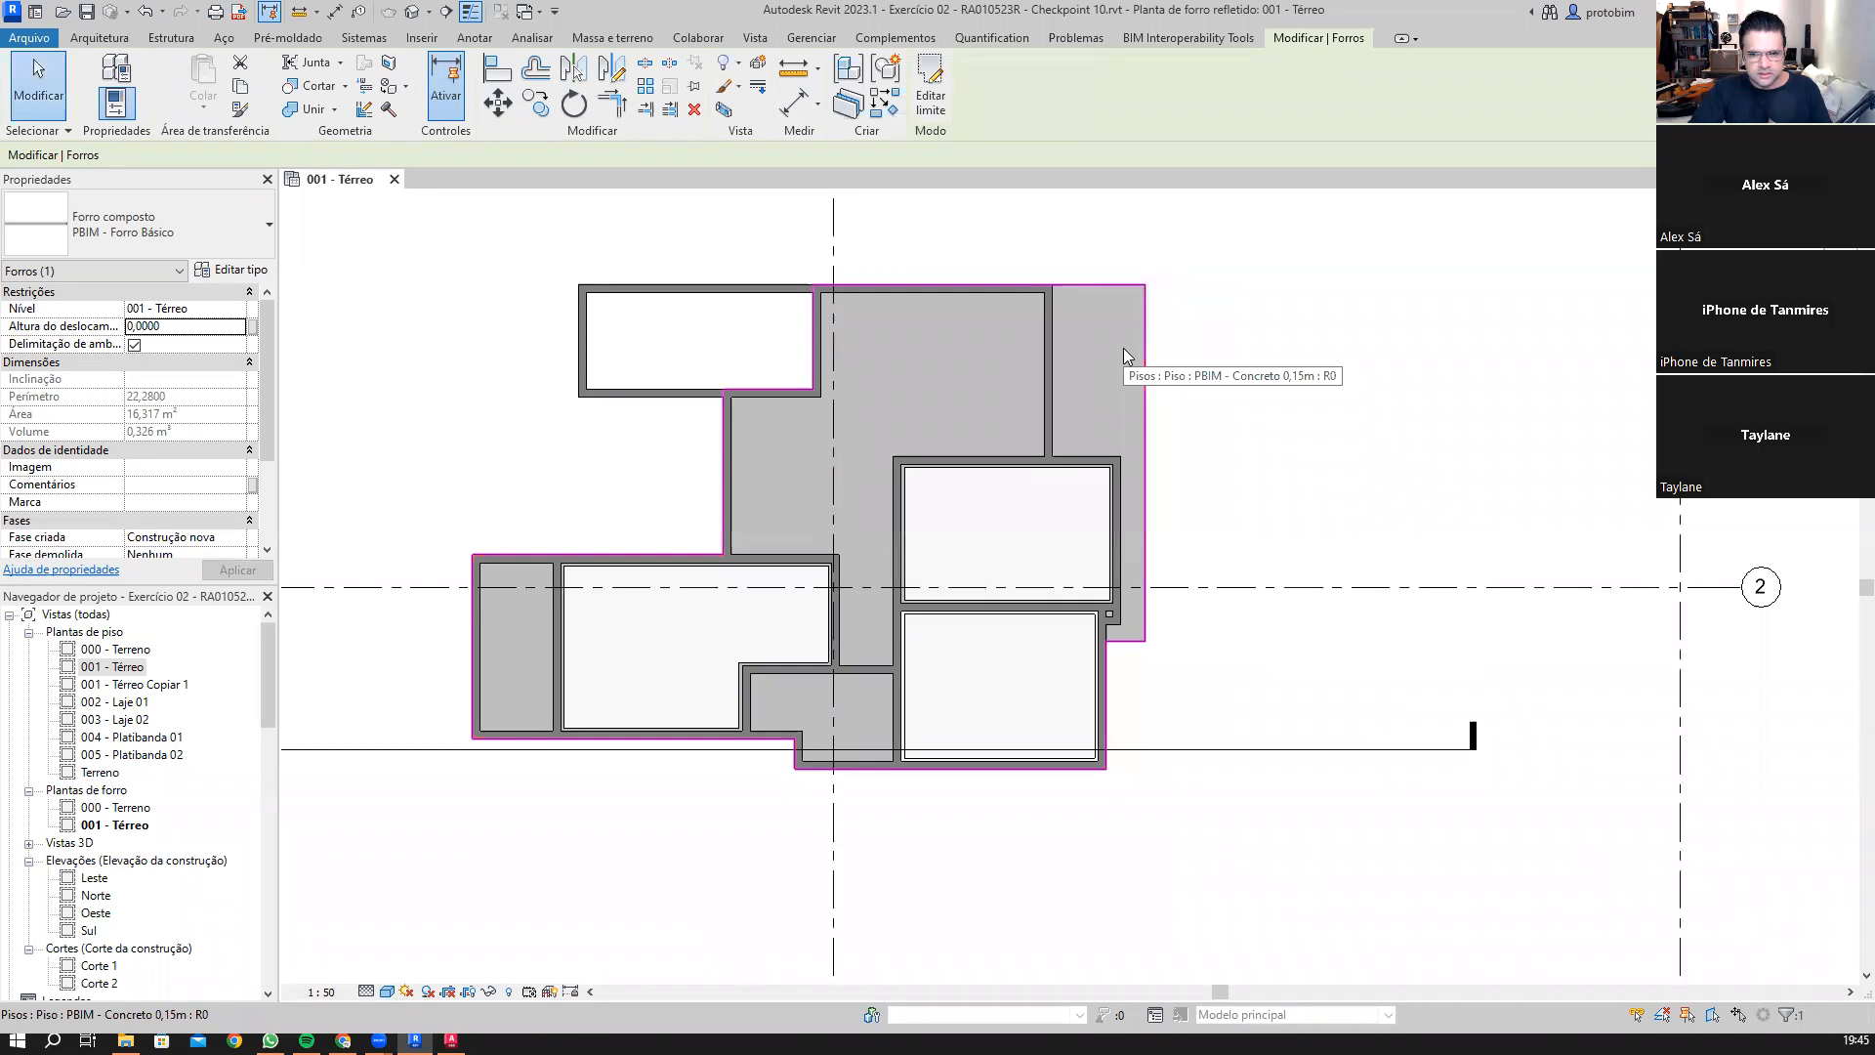
pyautogui.click(399, 690)
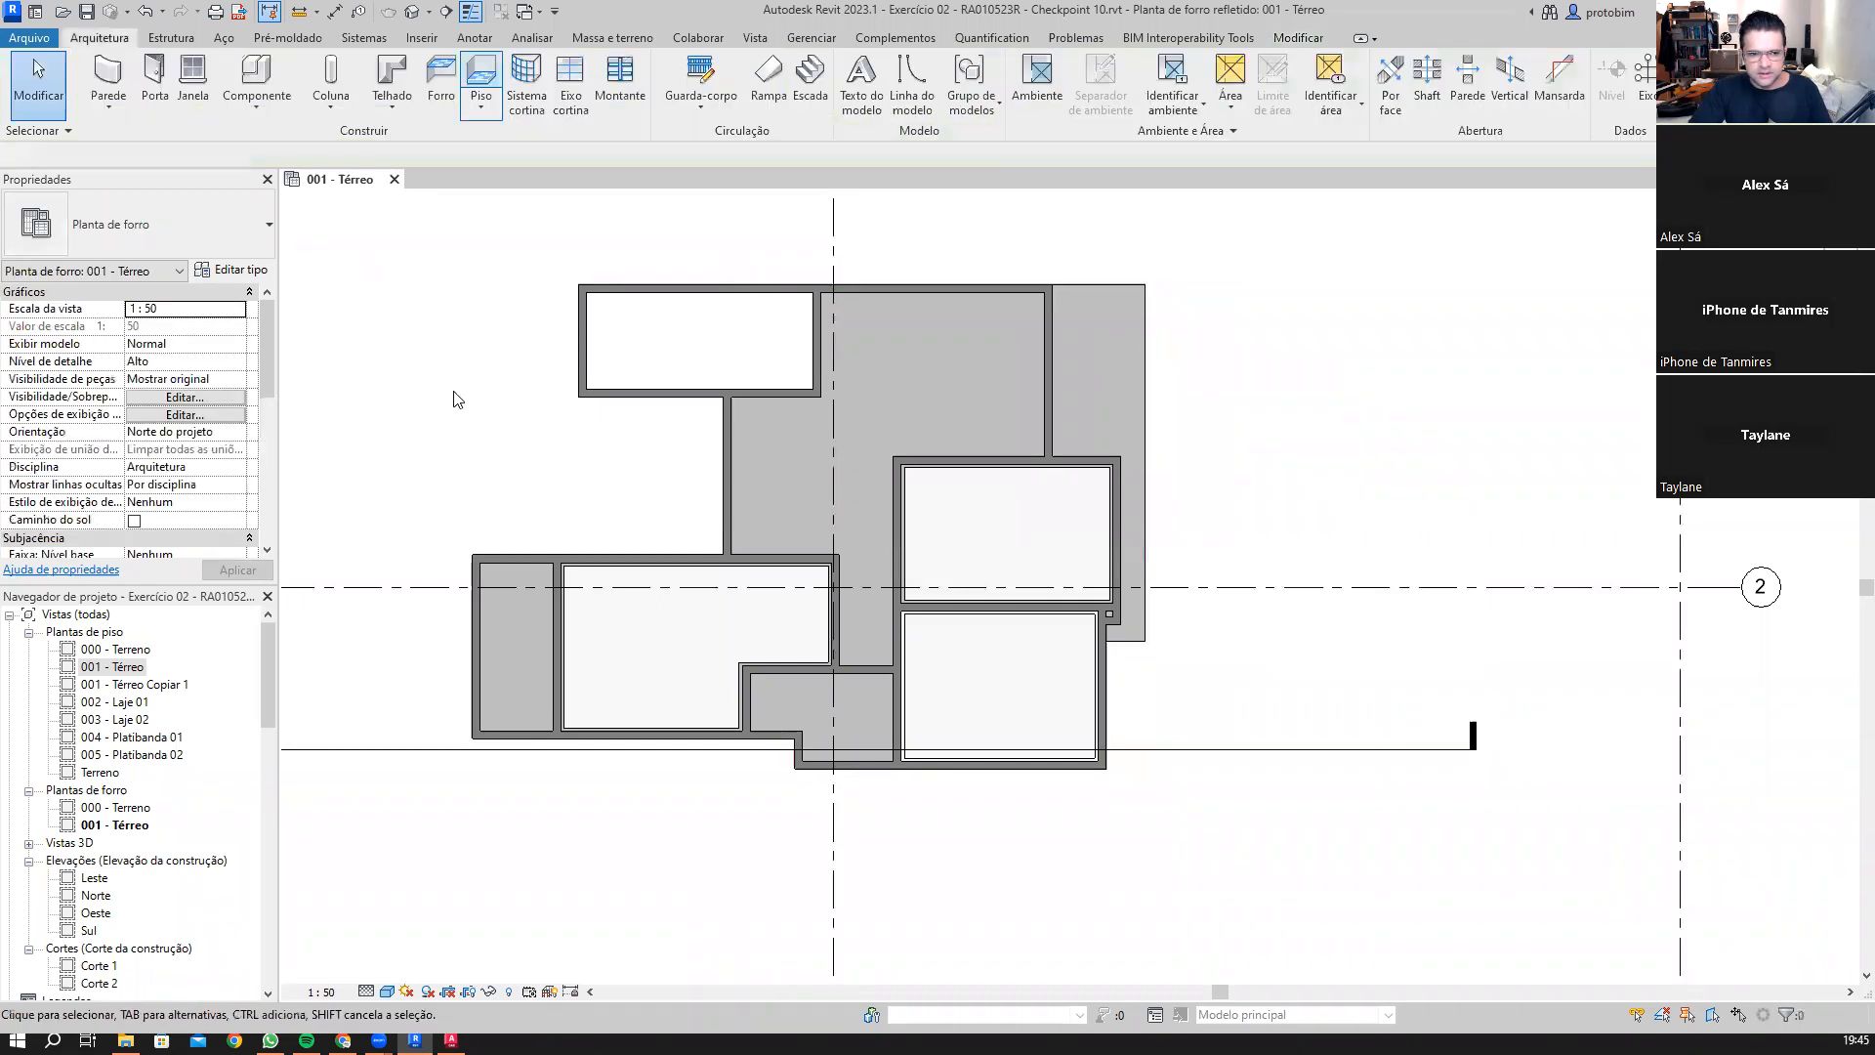
# Step: Select the new central ceiling in floor plan 001 - Térreo, set its level to ref - Forro, and return to the ceiling plan
pyautogui.doubleClick(135, 668)
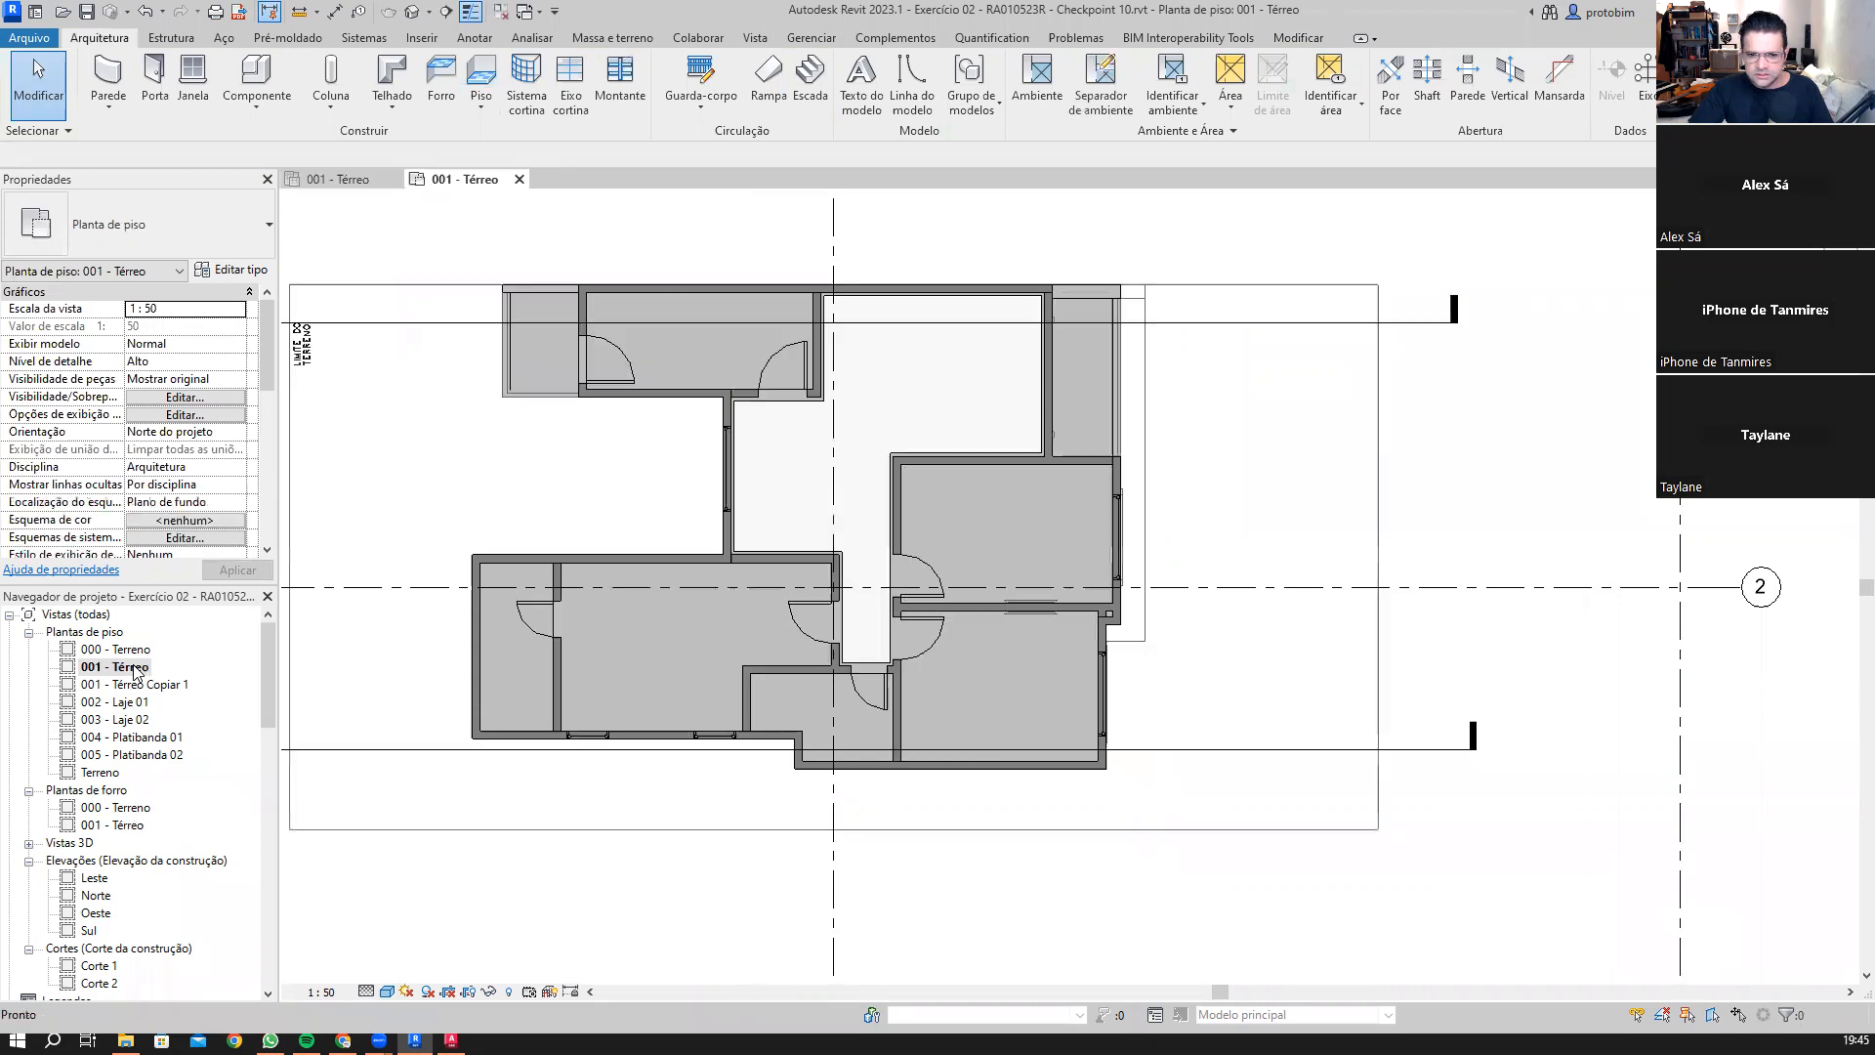
pyautogui.click(882, 398)
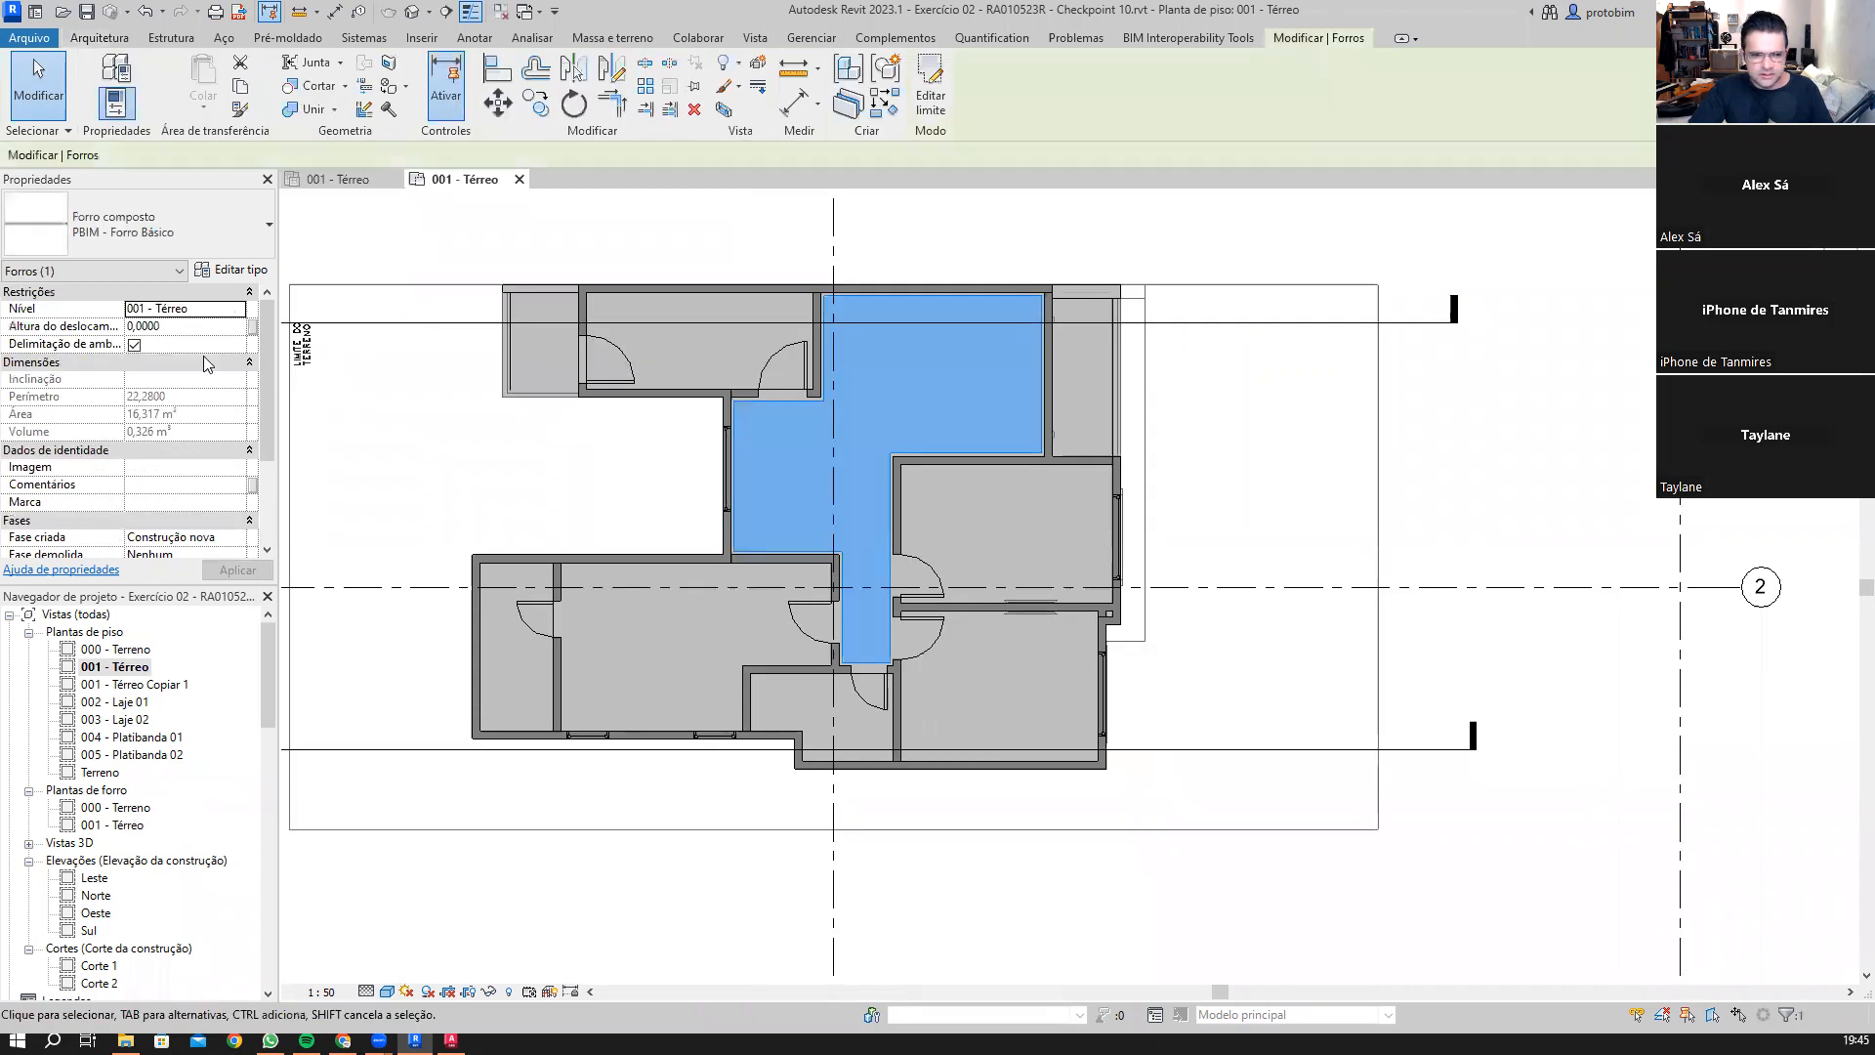
pyautogui.click(236, 309)
pyautogui.click(248, 573)
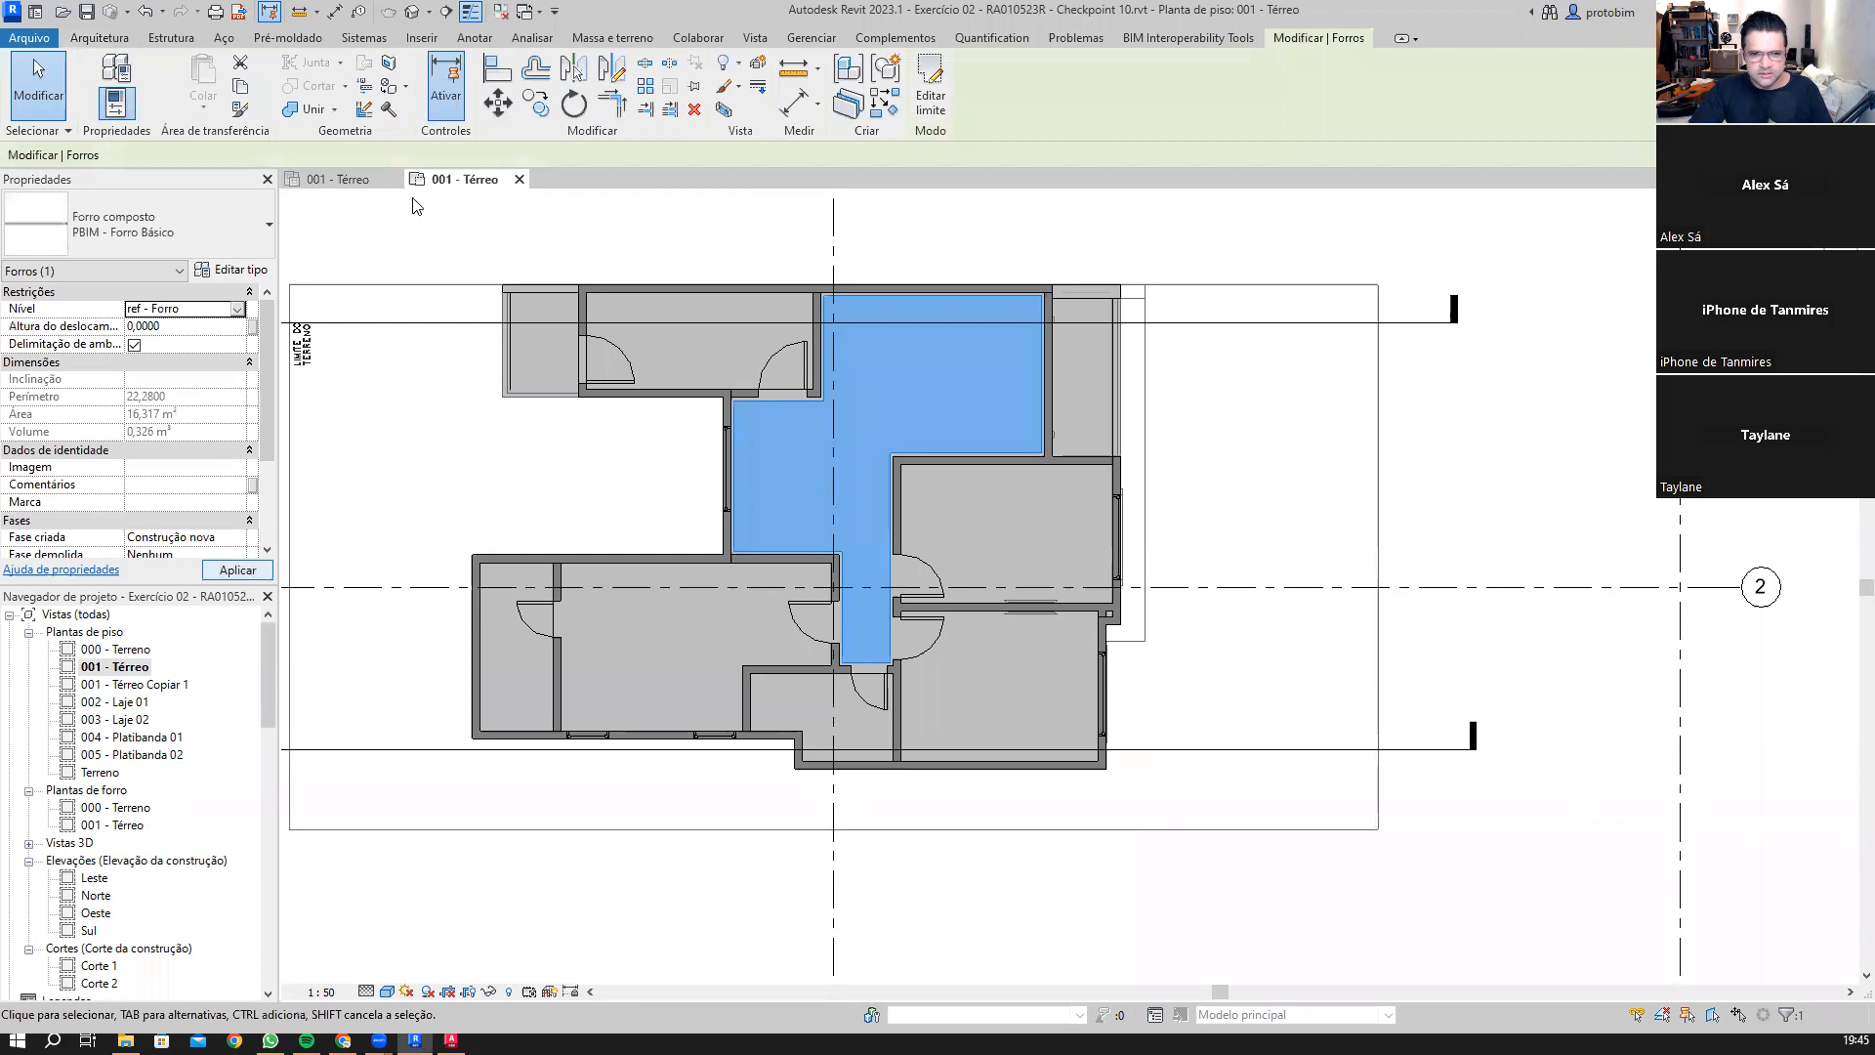
pyautogui.click(353, 182)
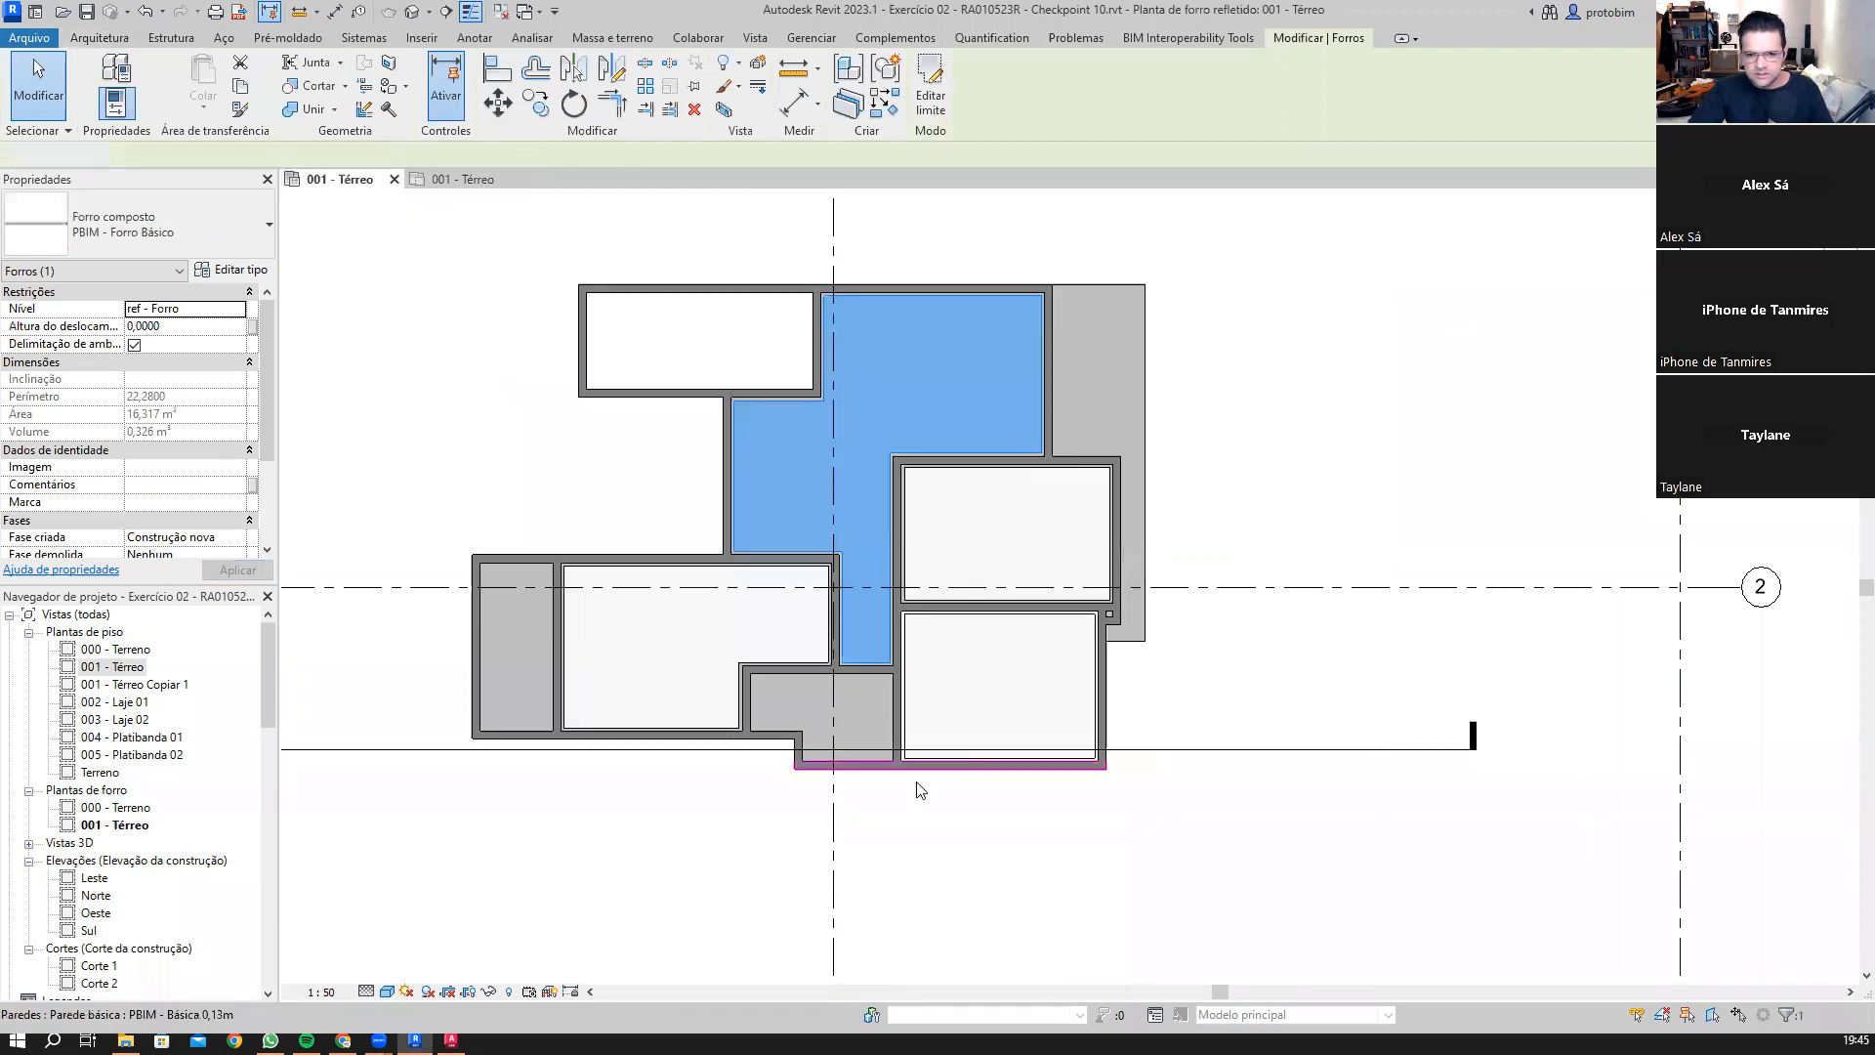
pyautogui.click(897, 789)
# Step: Examine the 001 - Térreo ceiling plan for rooms that still lack a ceiling
pyautogui.scroll(1, 852, 771)
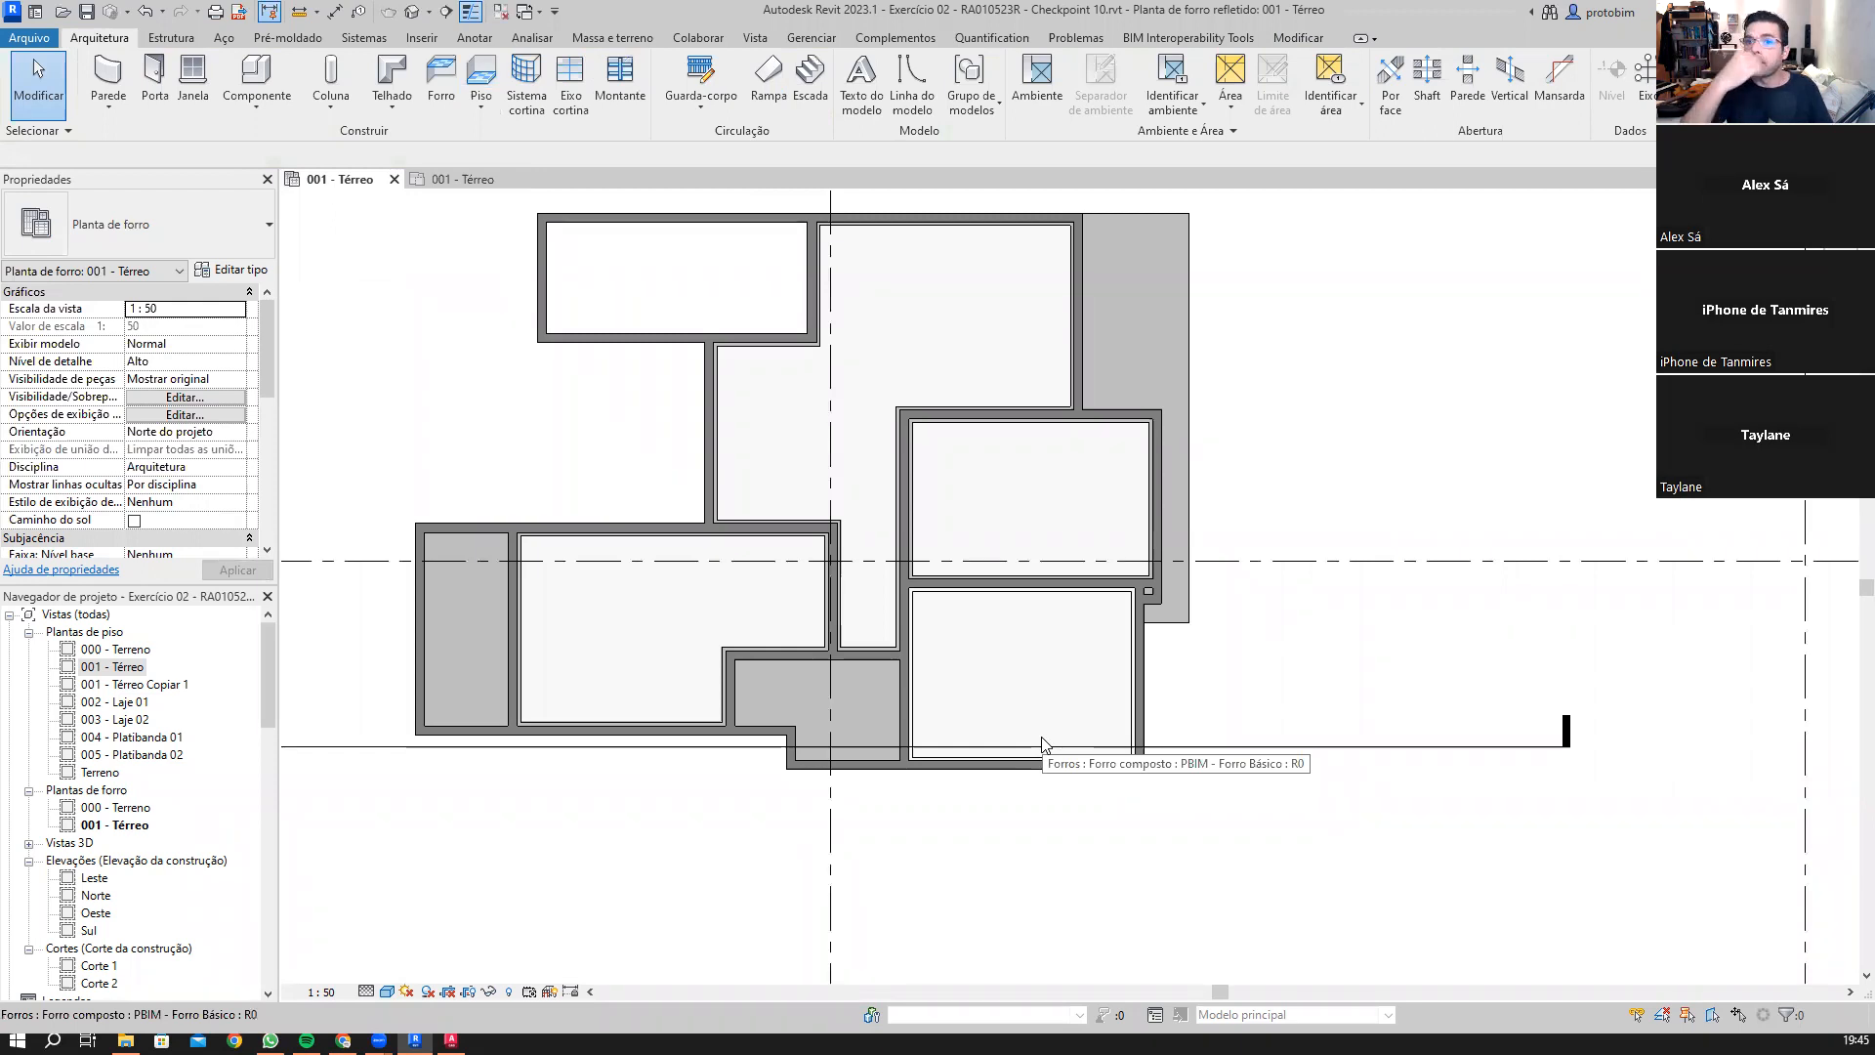
pyautogui.scroll(1, 760, 711)
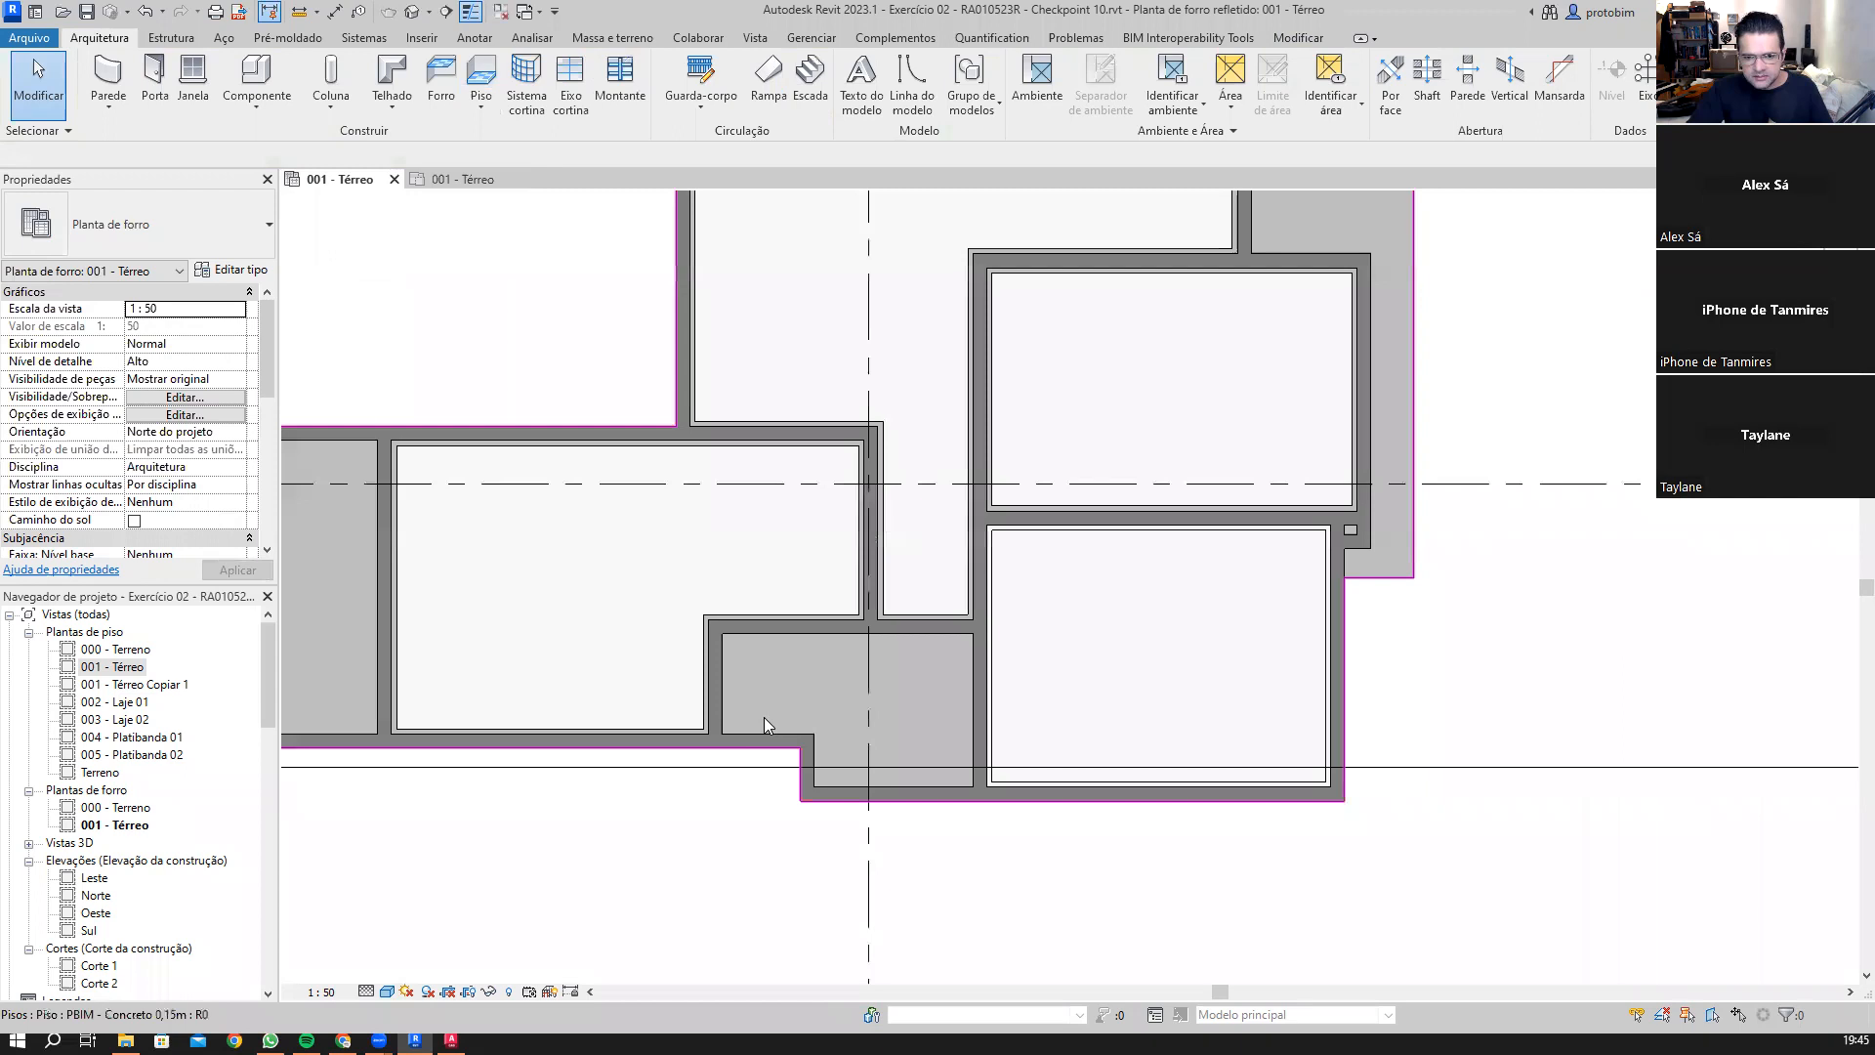
pyautogui.scroll(-1, 764, 716)
pyautogui.scroll(-1, 1289, 625)
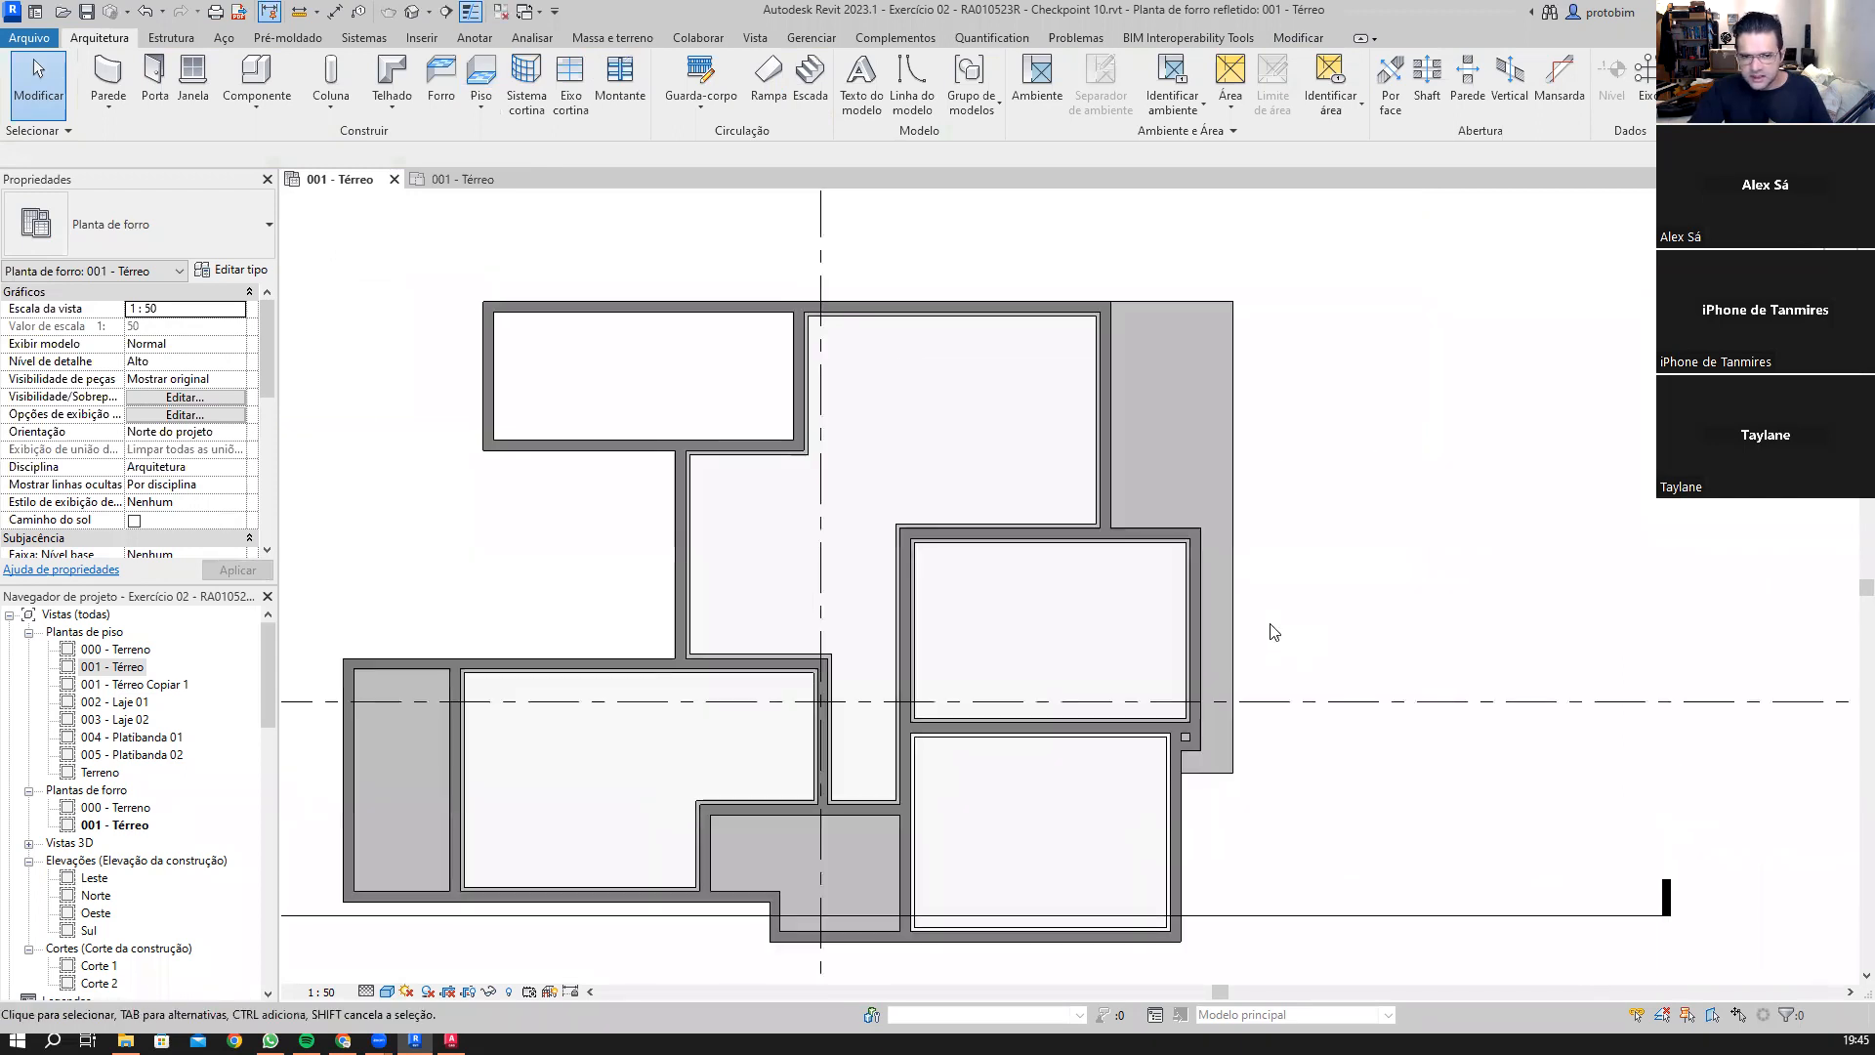
pyautogui.moveTo(1339, 648); pyautogui.dragTo(1446, 617, button='middle')
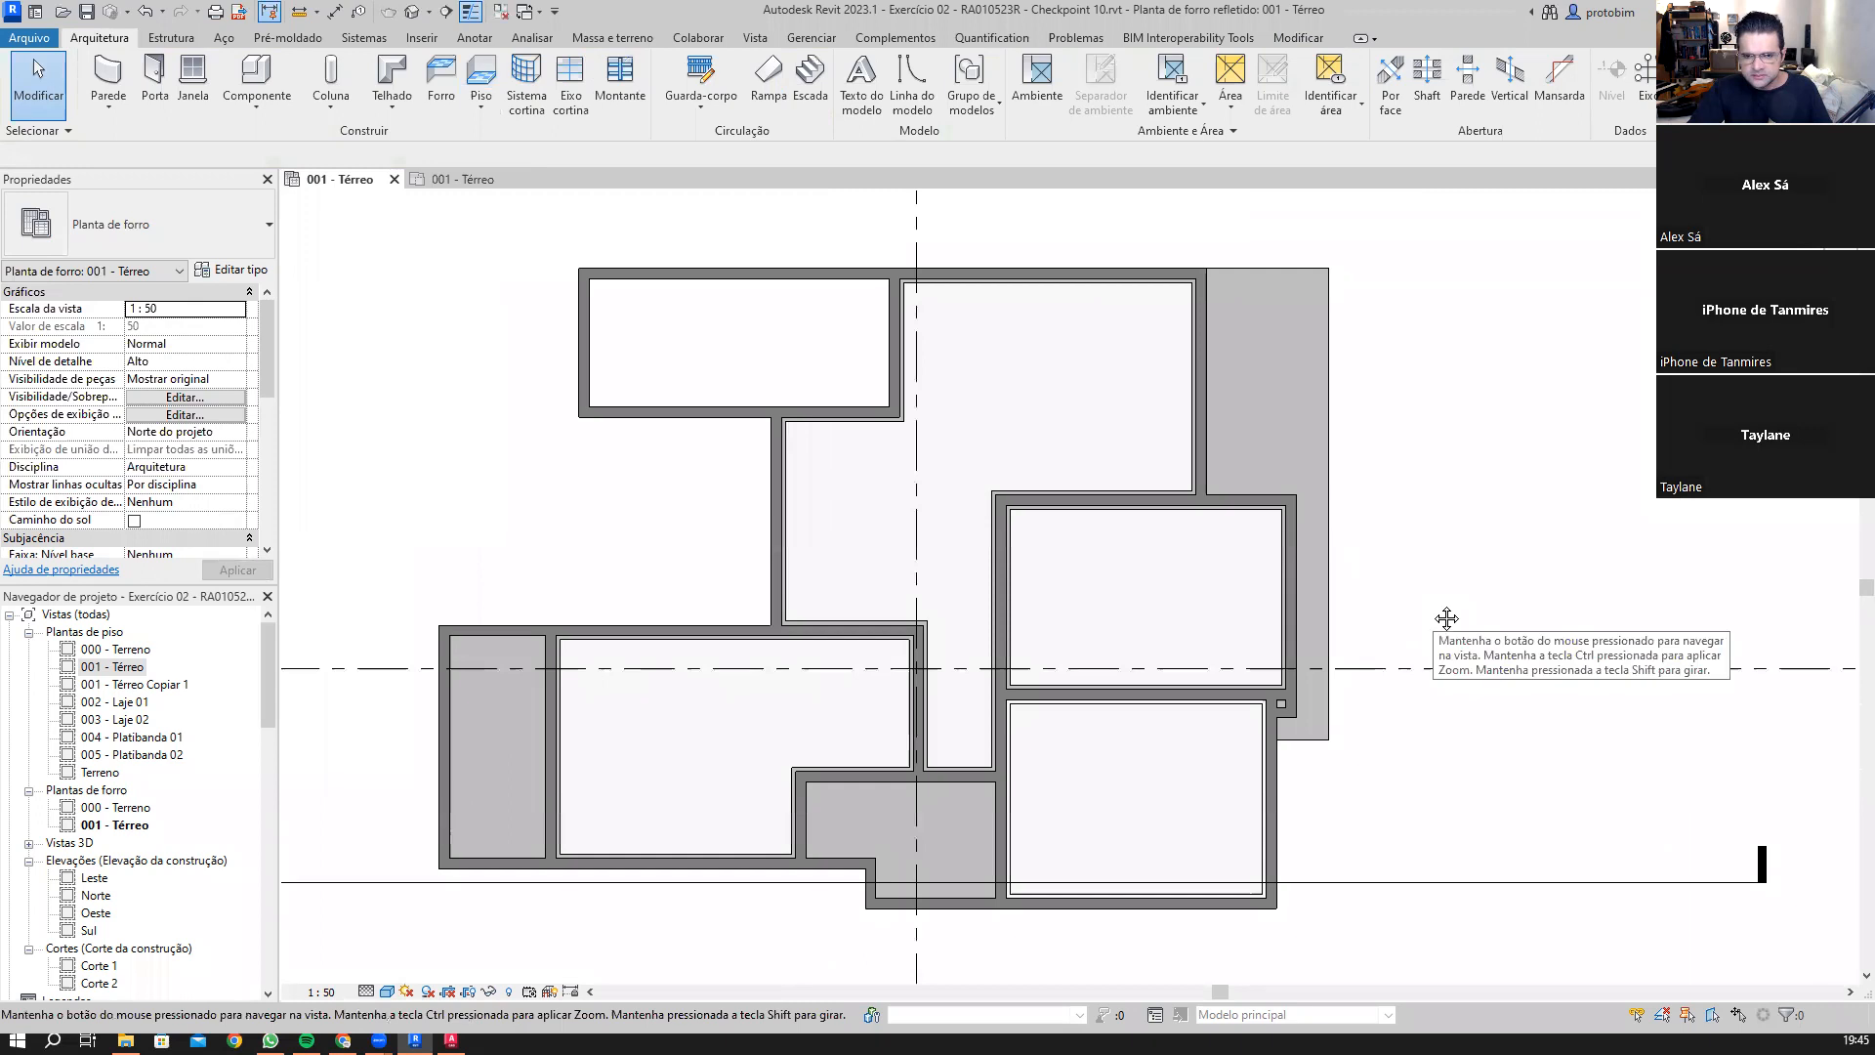
pyautogui.moveTo(1446, 618); pyautogui.dragTo(1449, 658, button='middle')
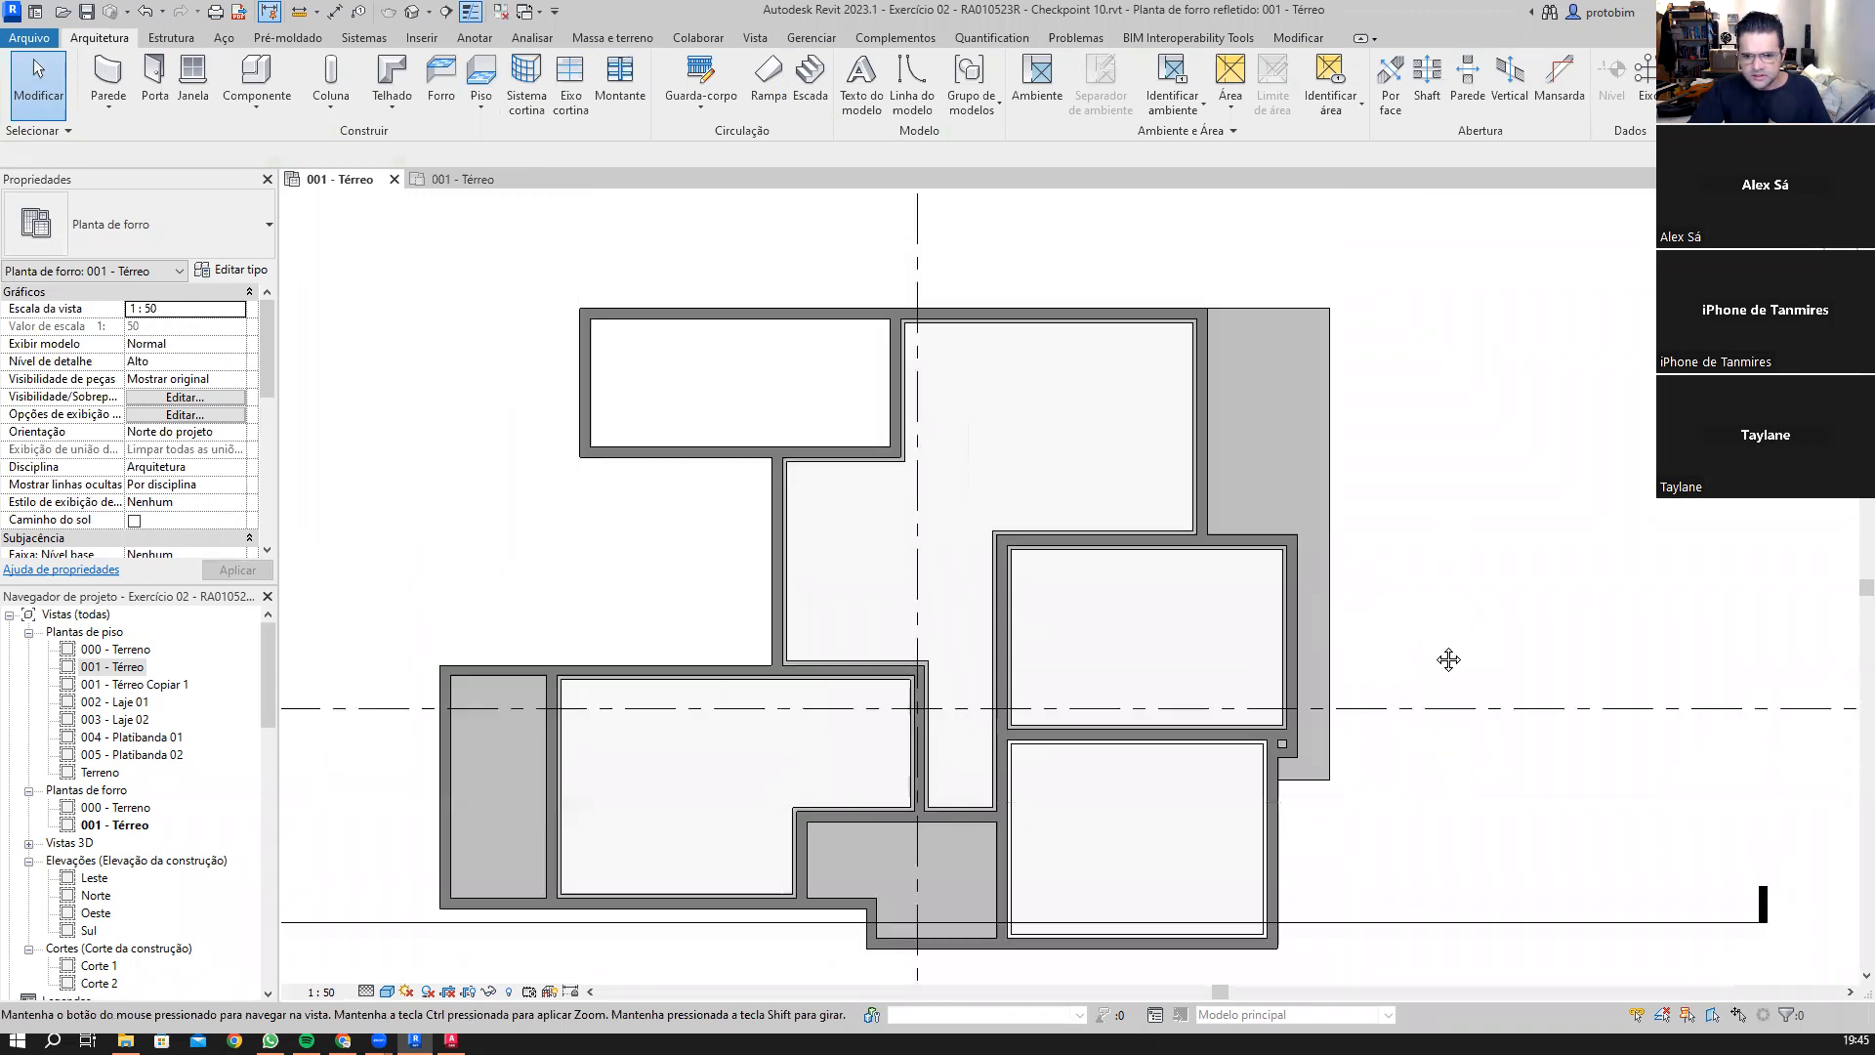
pyautogui.scroll(1, 776, 368)
pyautogui.moveTo(759, 384); pyautogui.dragTo(769, 316, button='middle')
# Step: Switch to the AutoCAD drawing and examine the ceiling heights of the kitchen and living room in section CORTE AA
pyautogui.click(478, 186)
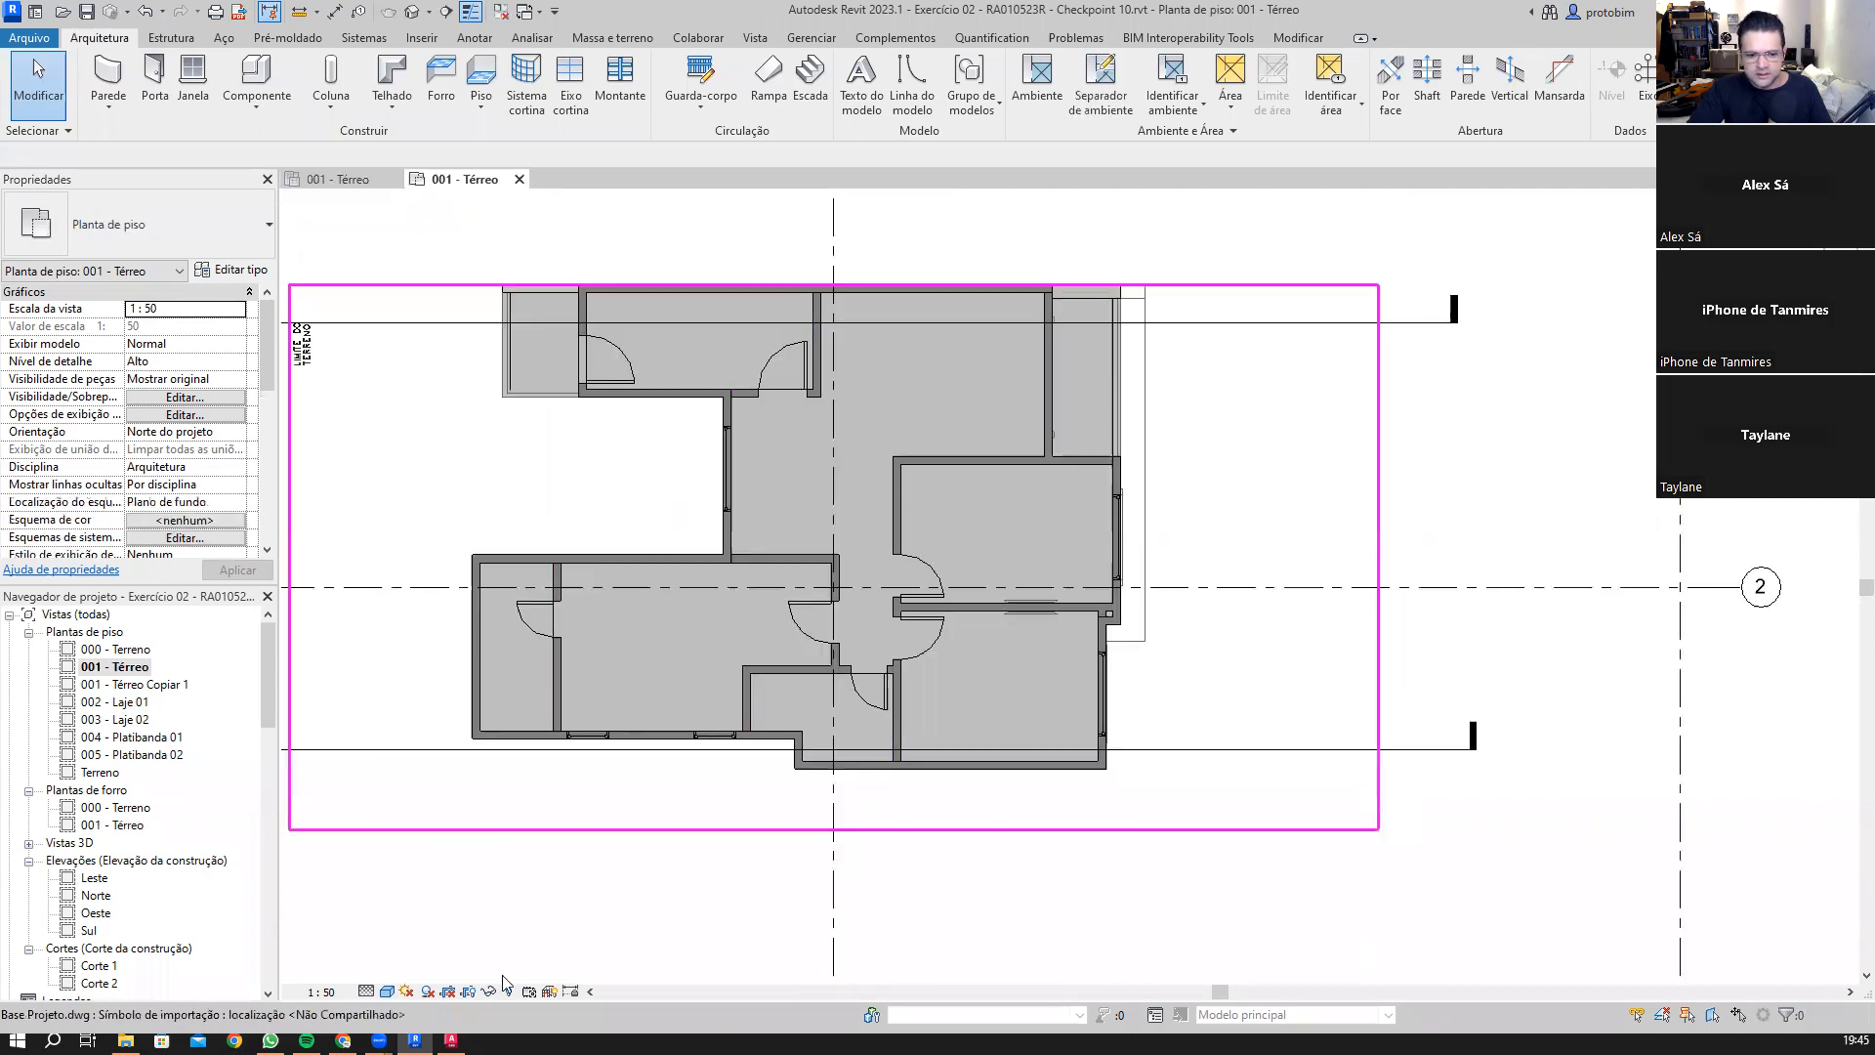
pyautogui.click(450, 1041)
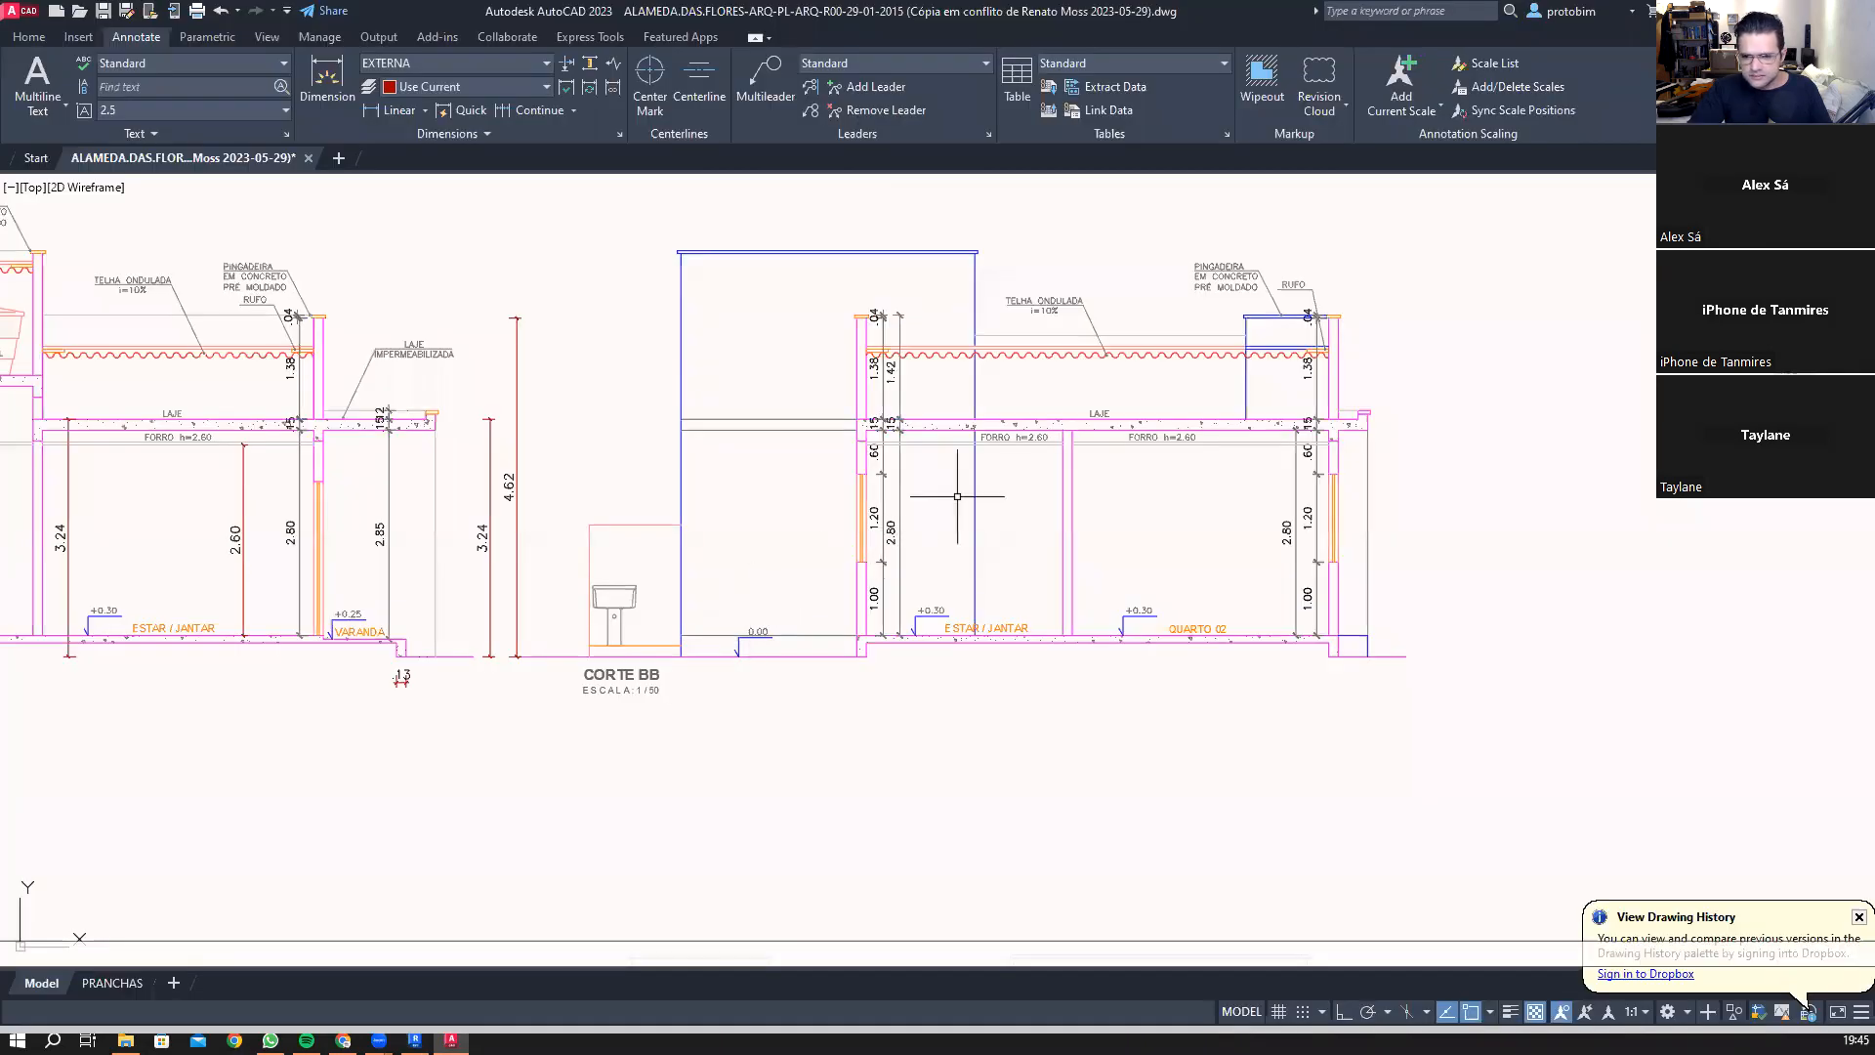
pyautogui.scroll(2, 1013, 585)
pyautogui.scroll(-2, 1015, 577)
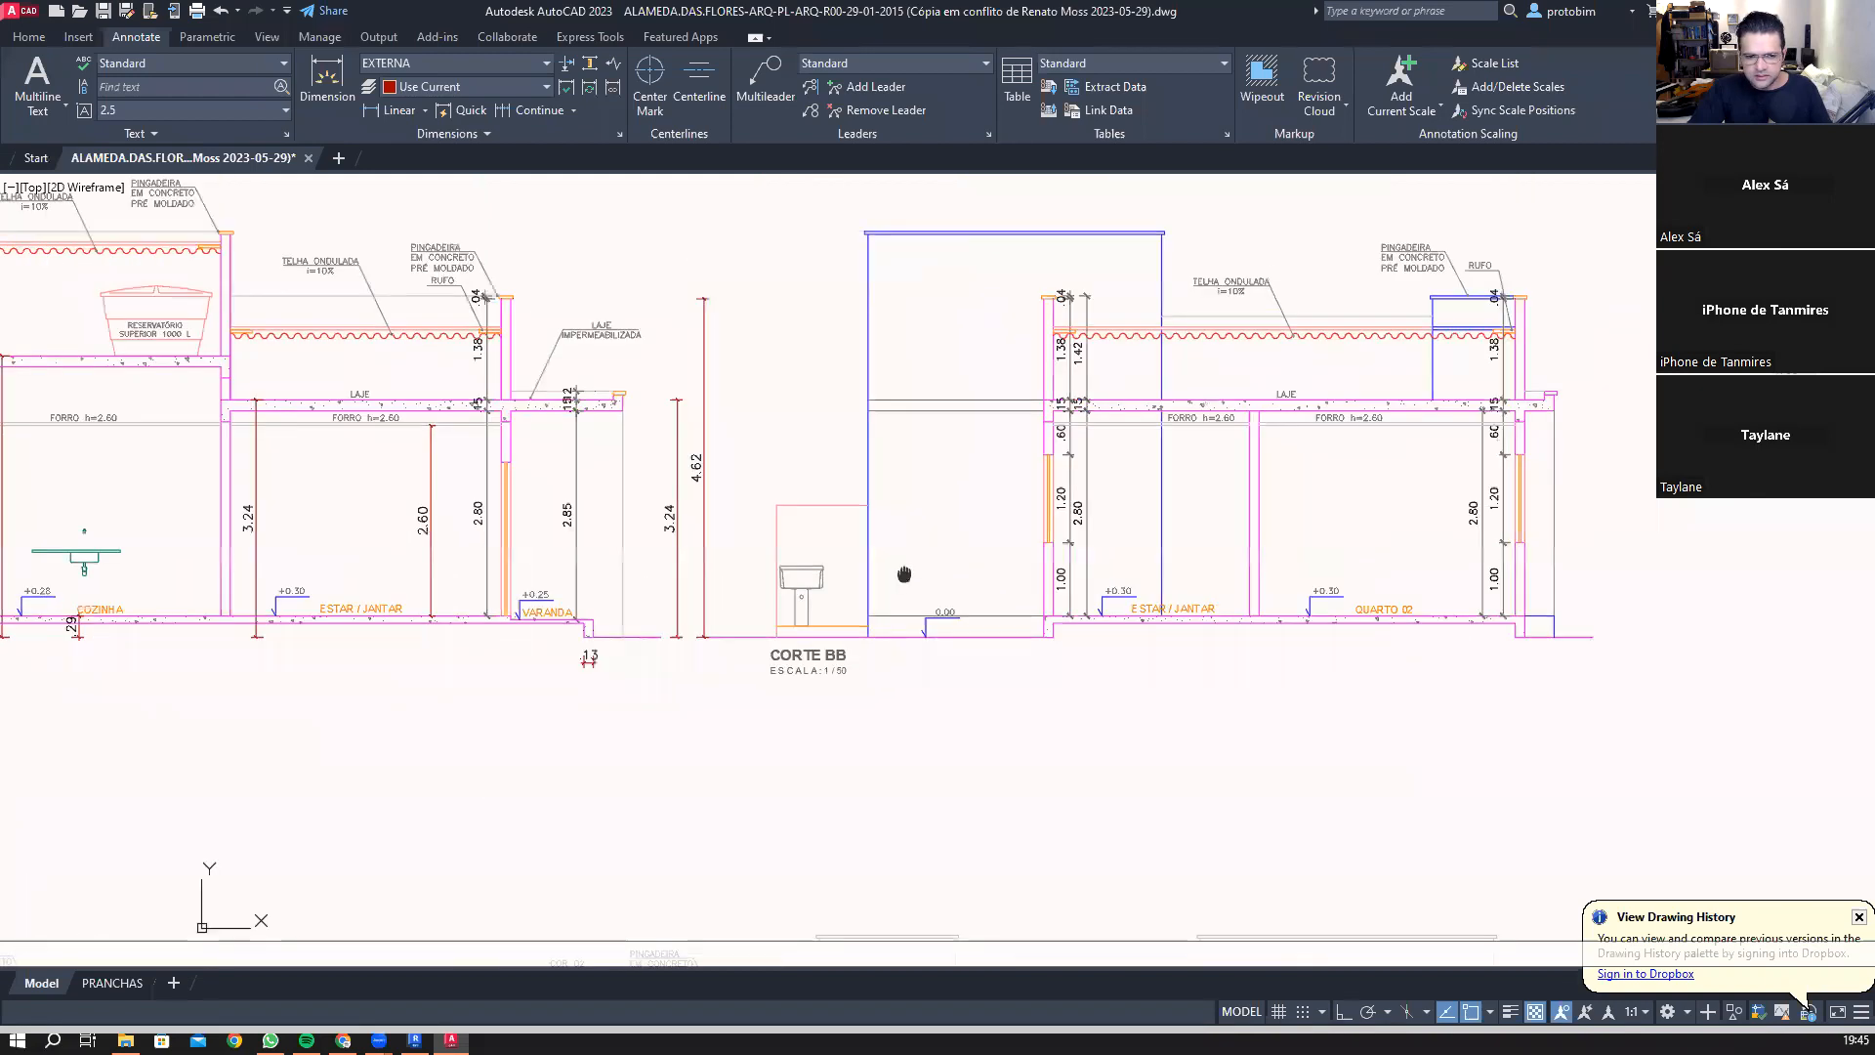
pyautogui.moveTo(344, 552); pyautogui.dragTo(623, 548, button='middle')
pyautogui.scroll(2, 558, 416)
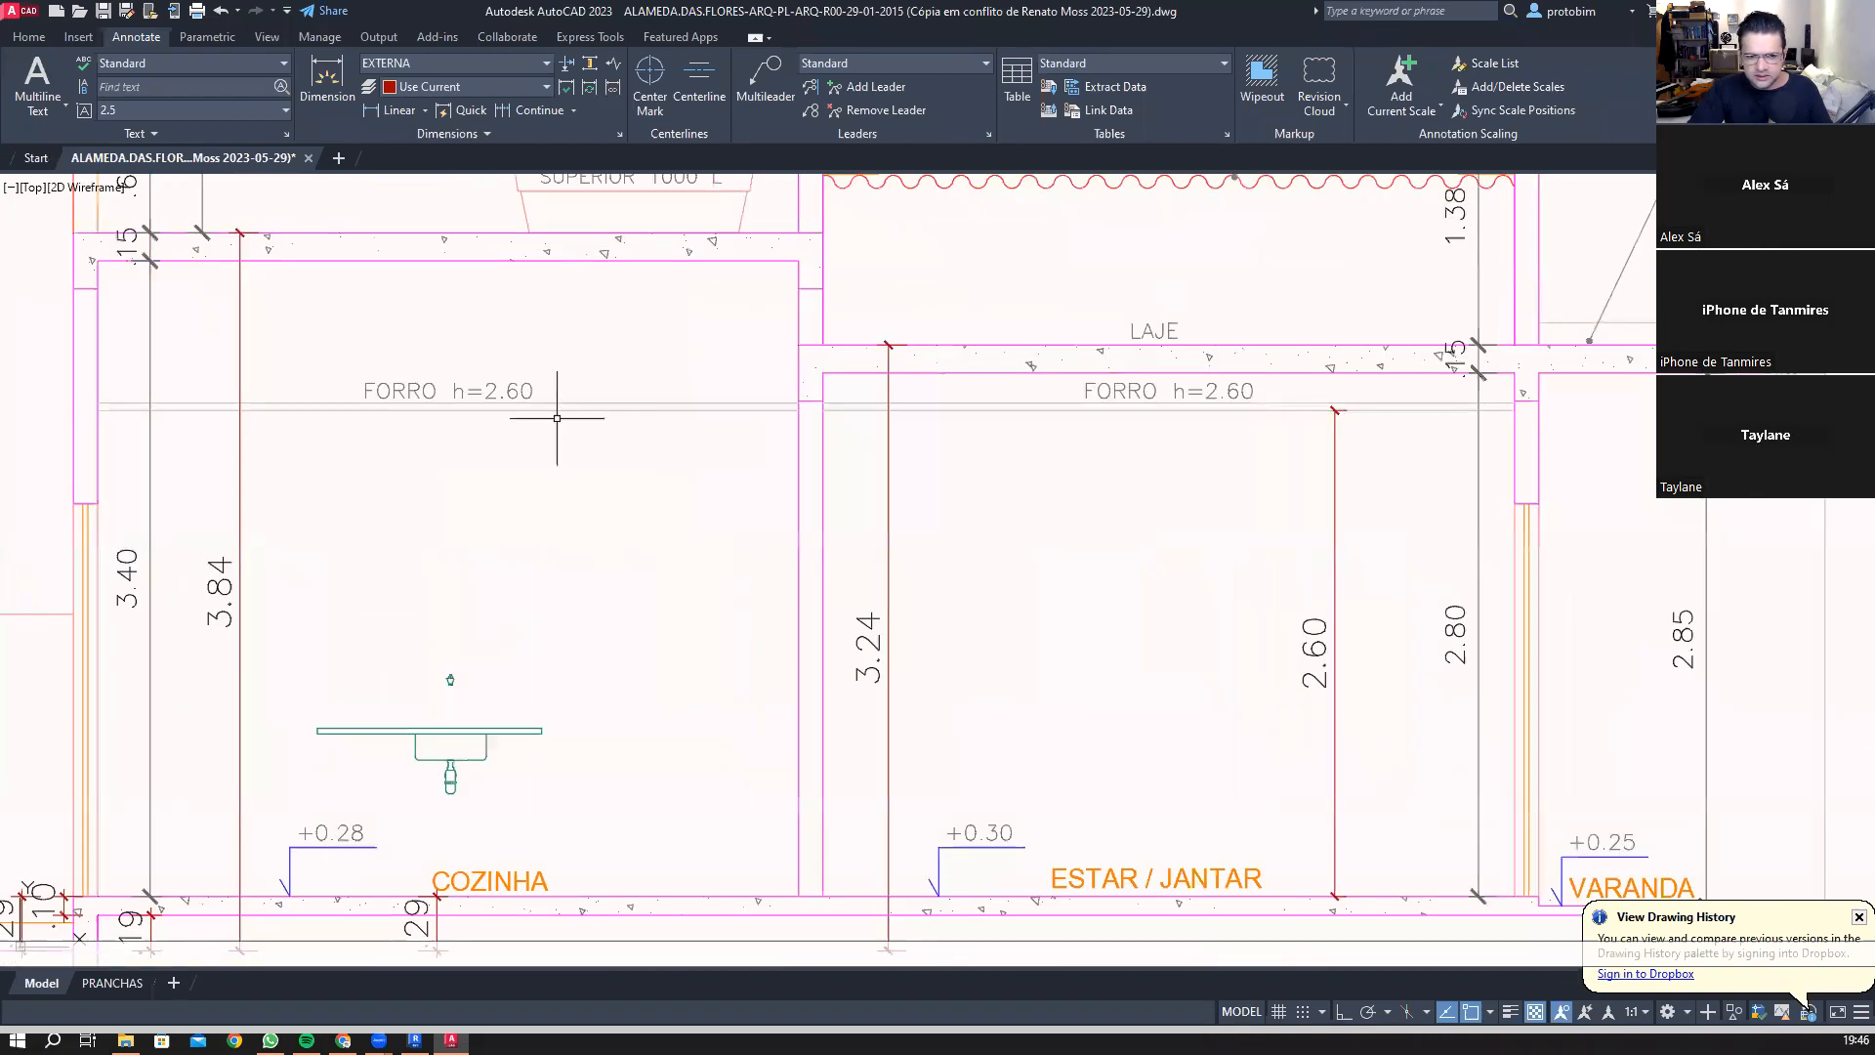
pyautogui.scroll(-1, 522, 415)
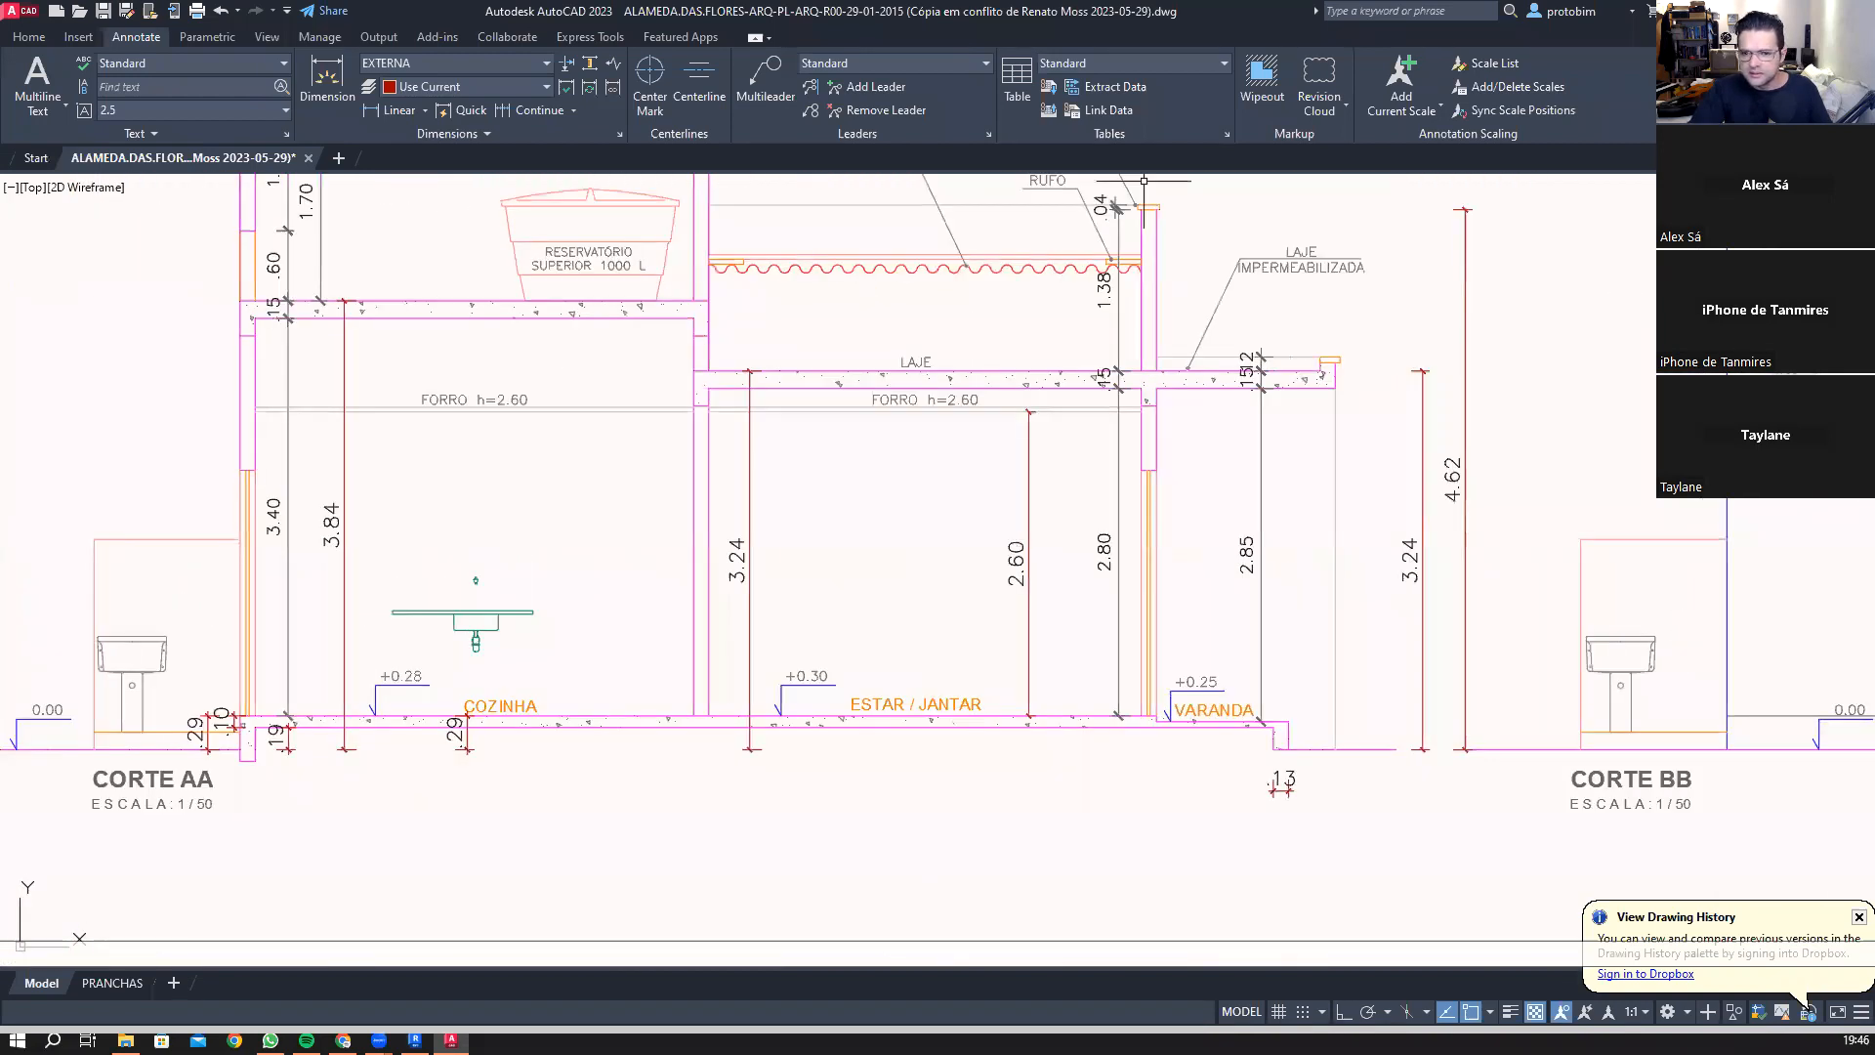
# Step: Switch back to the Revit ceiling plan and start a sketched ceiling on level ref - Forro with a boundary offset of -0.05
pyautogui.hotkey('alt', 'Tab')
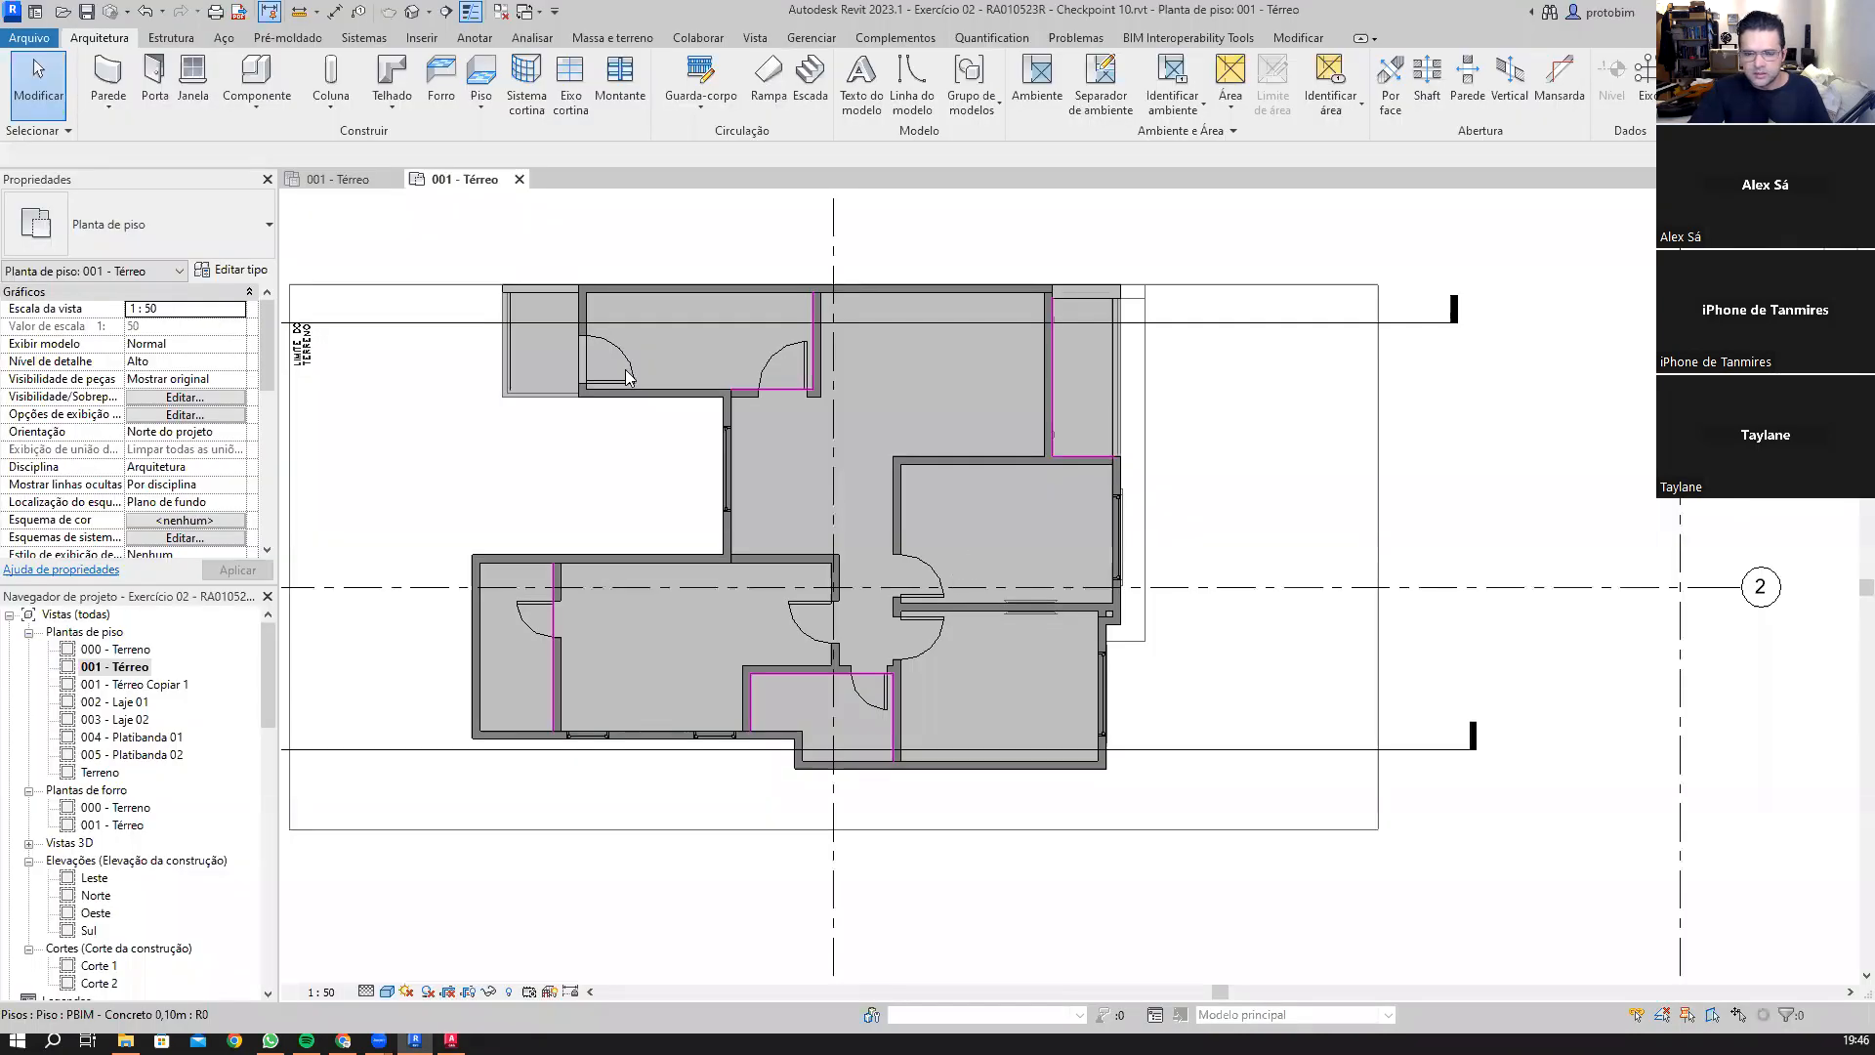
pyautogui.click(357, 181)
pyautogui.scroll(-2, 840, 547)
pyautogui.scroll(3, 840, 448)
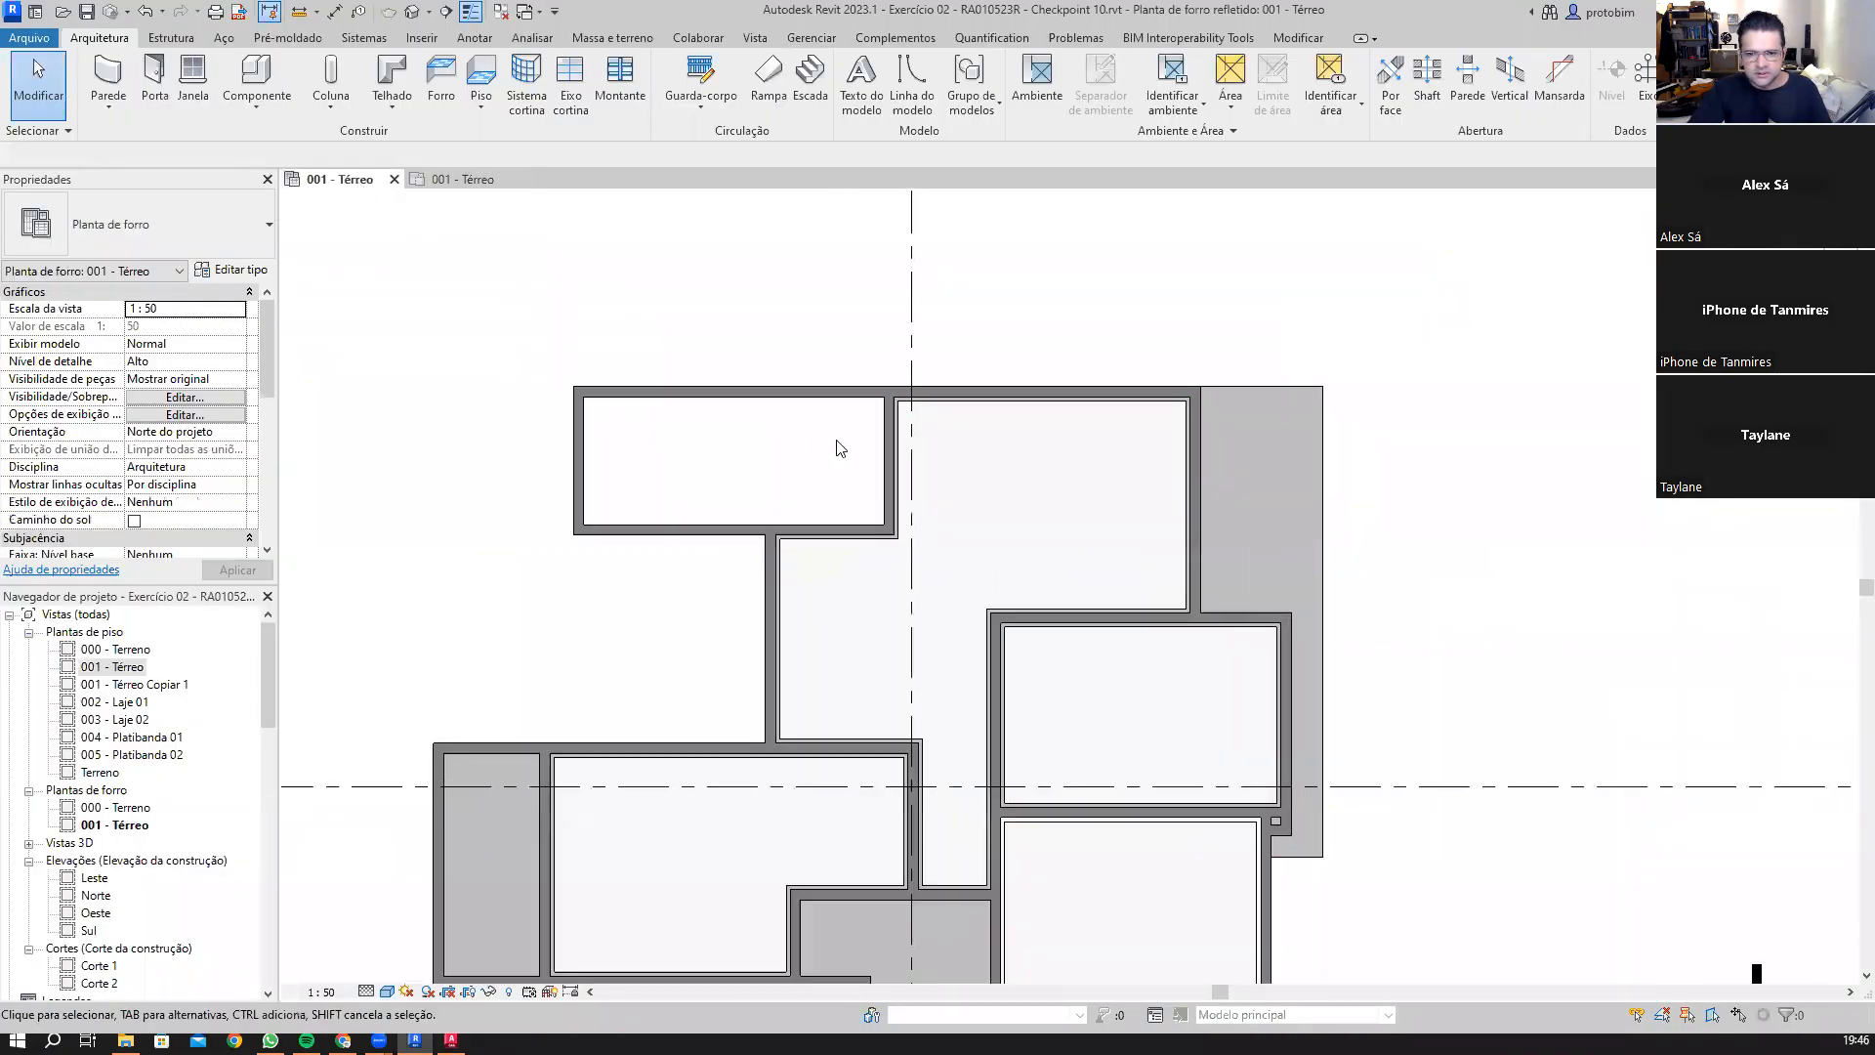
pyautogui.click(441, 78)
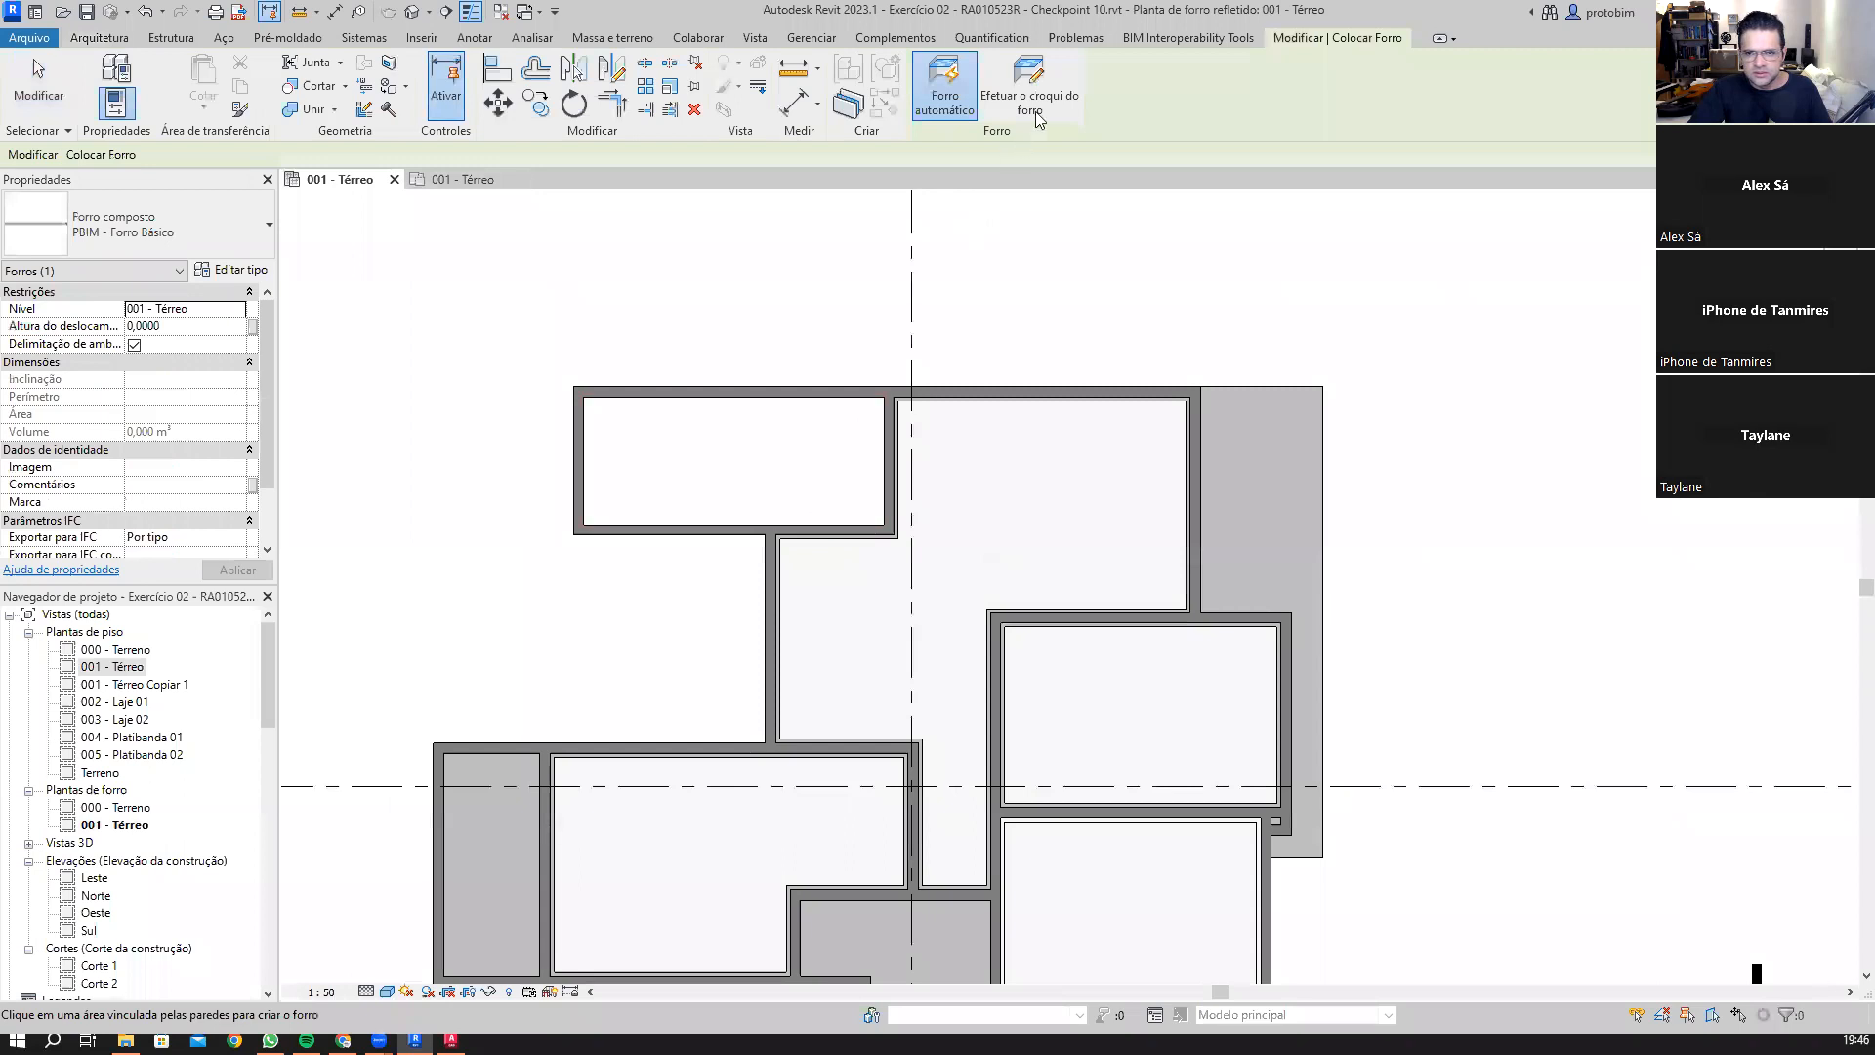
pyautogui.click(191, 309)
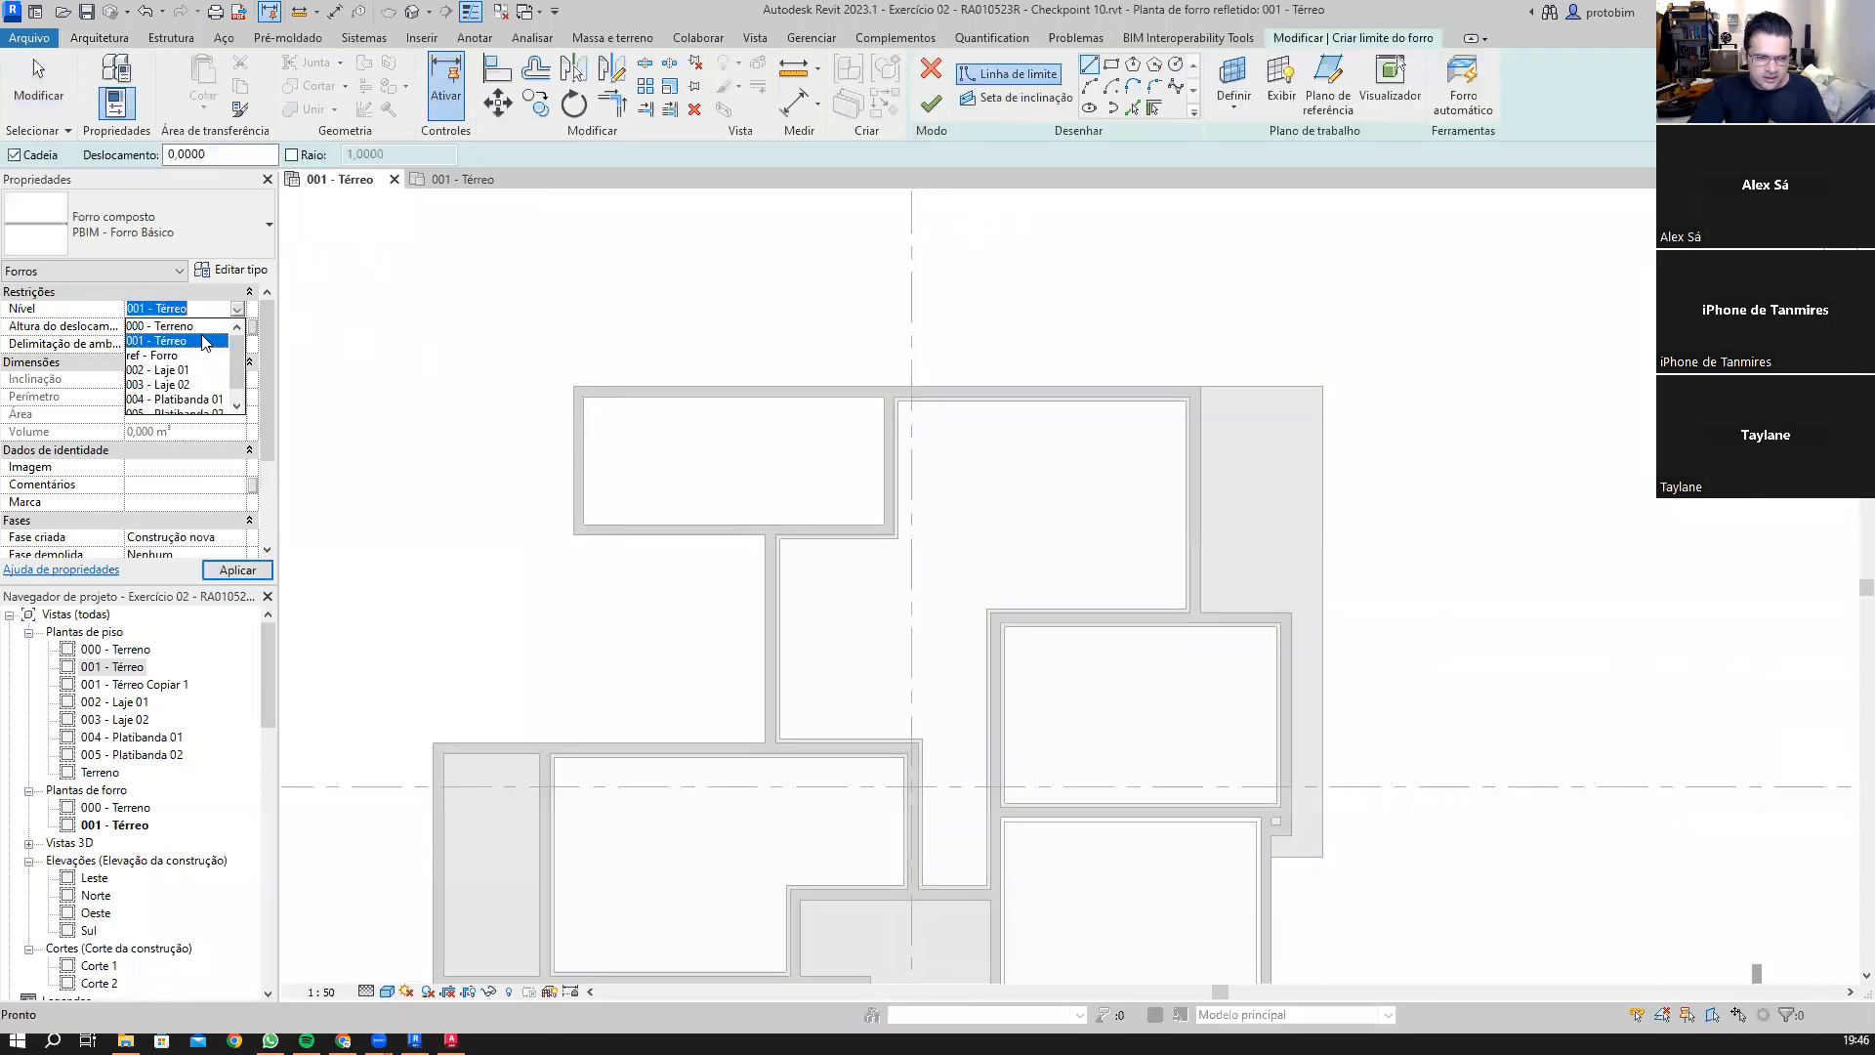
pyautogui.click(164, 355)
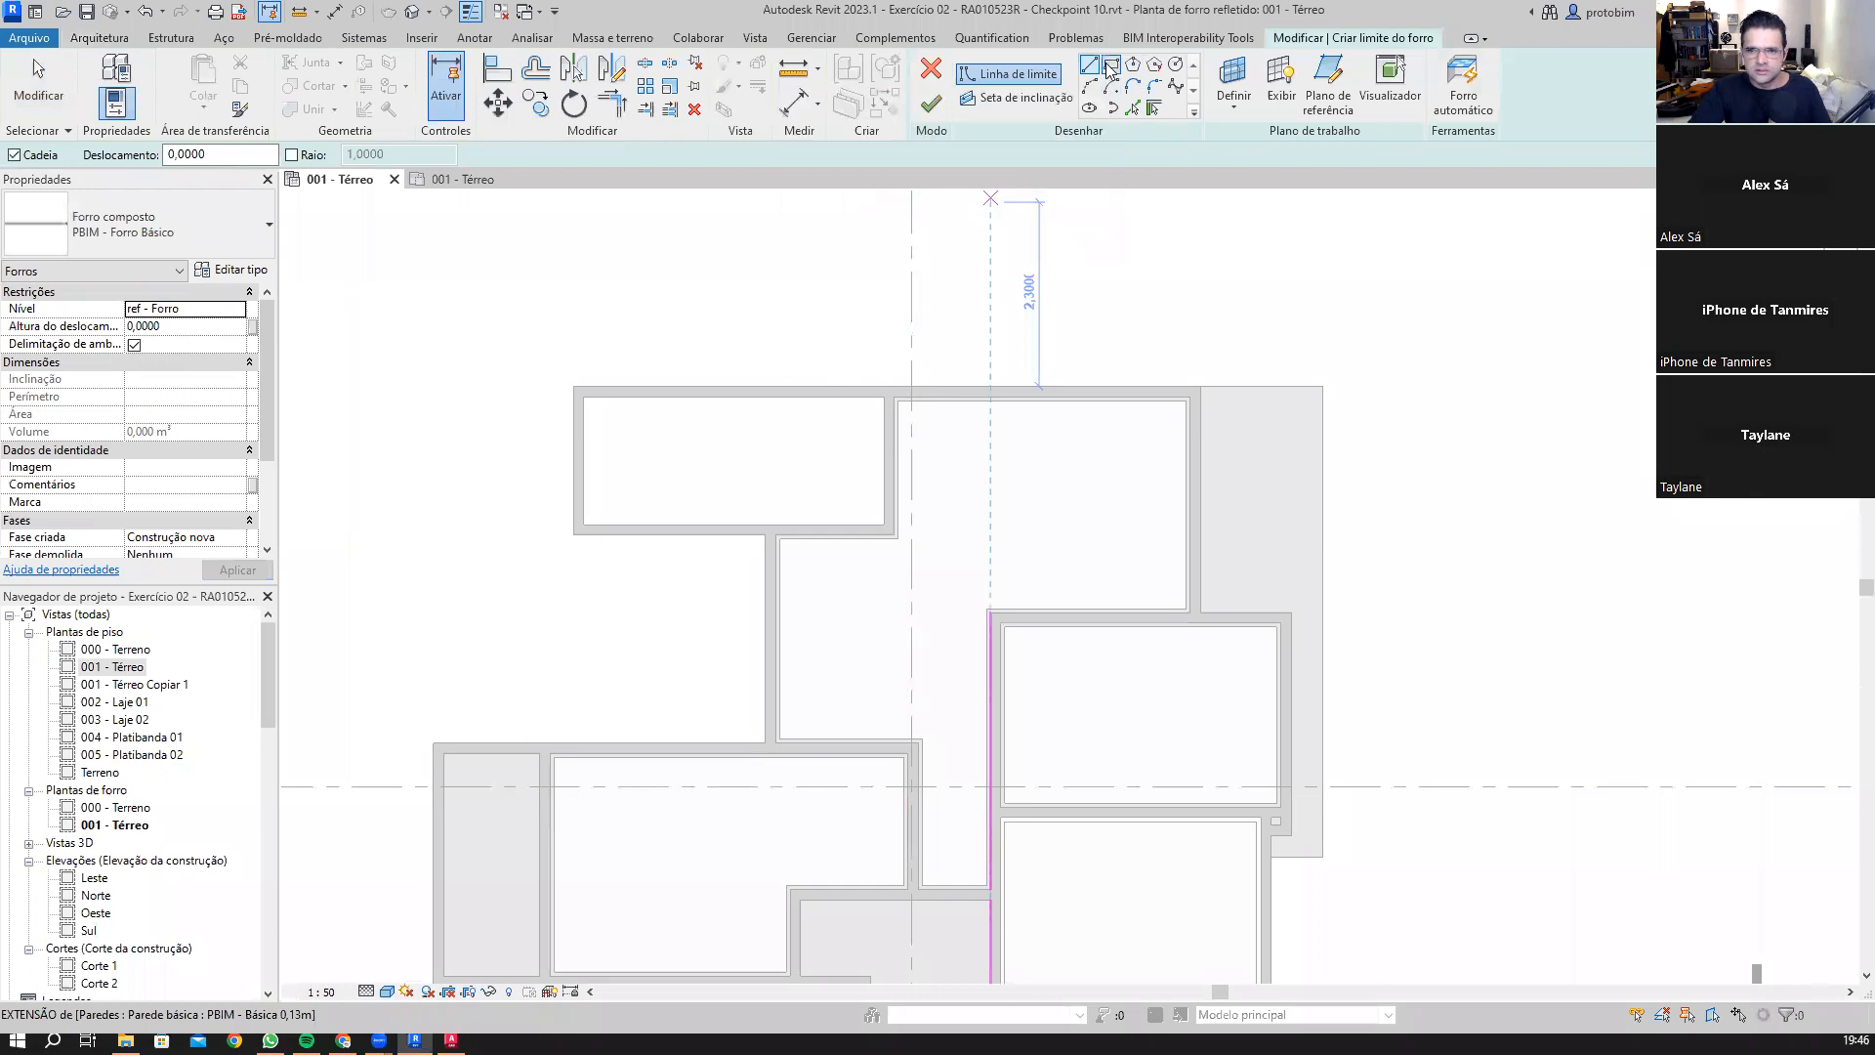
pyautogui.write('-')
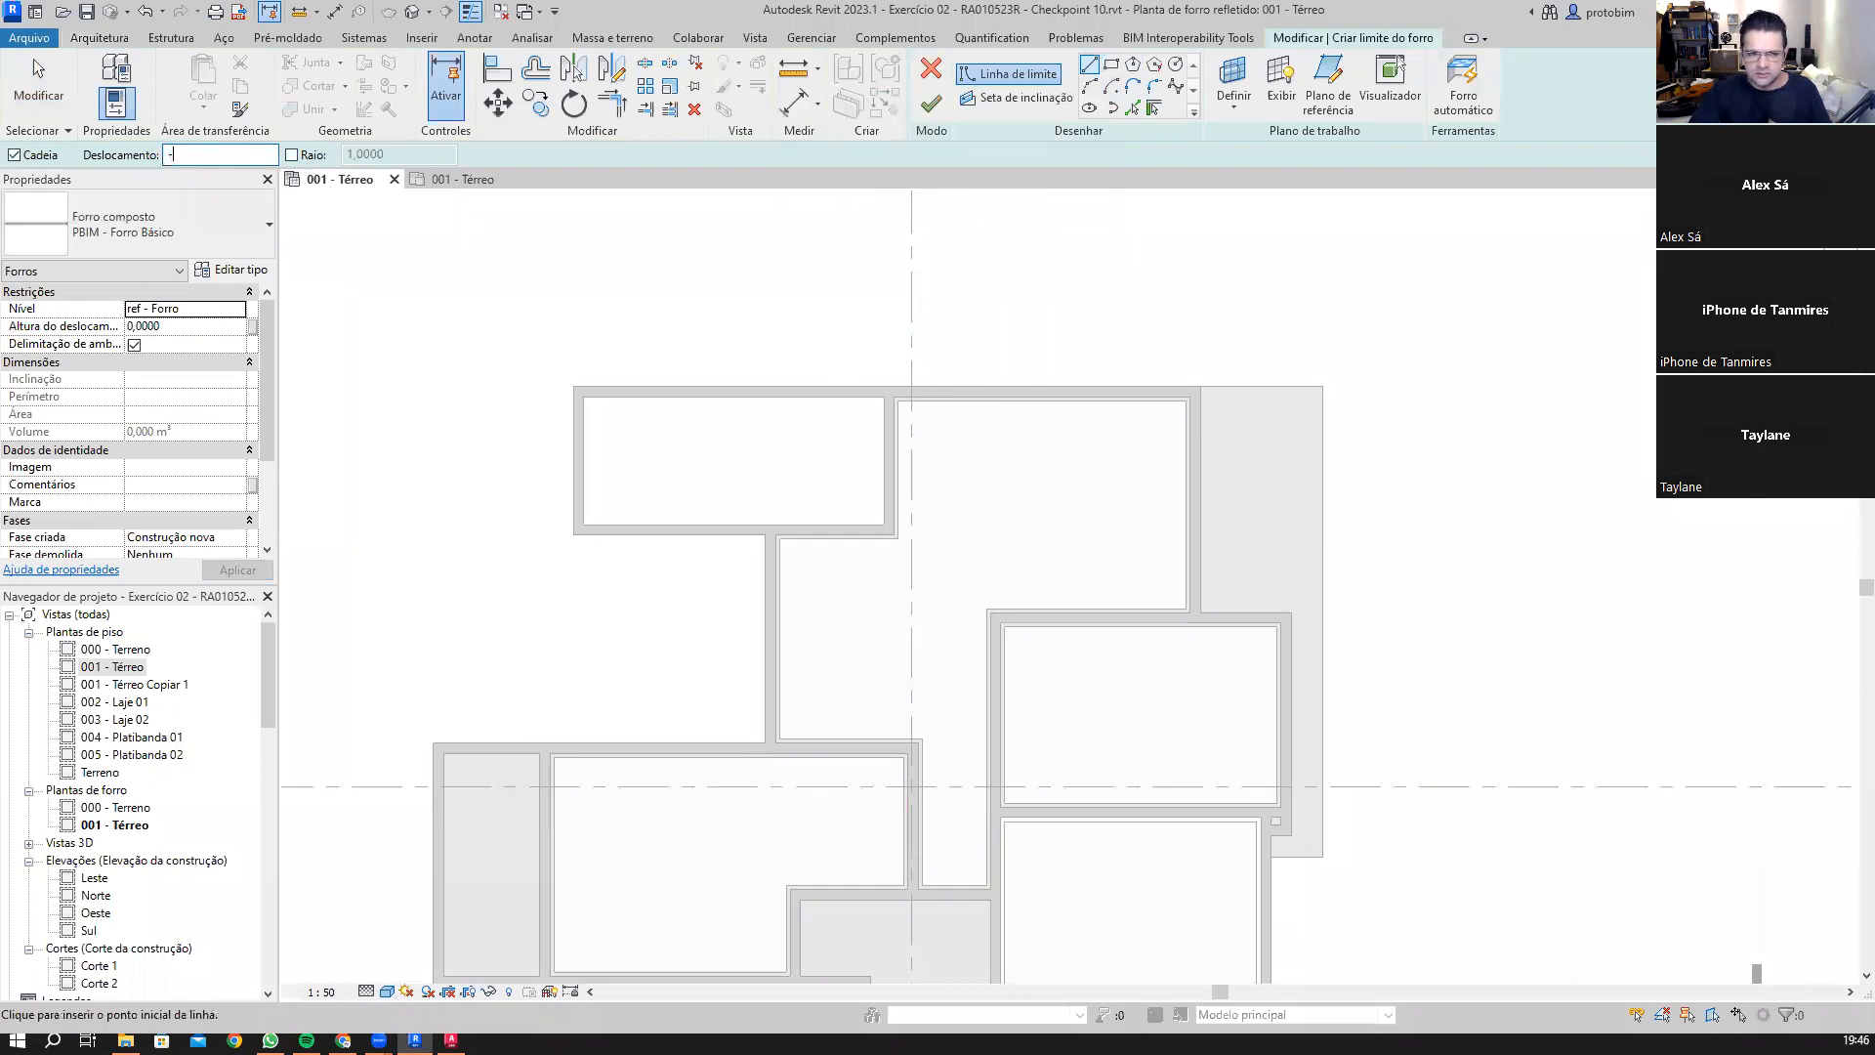
pyautogui.write('0.05')
# Step: Sketch the rectangular ceiling boundary along the inner wall faces of the room at the plan's upper-left corner and finish the ceiling
pyautogui.click(584, 524)
pyautogui.click(585, 396)
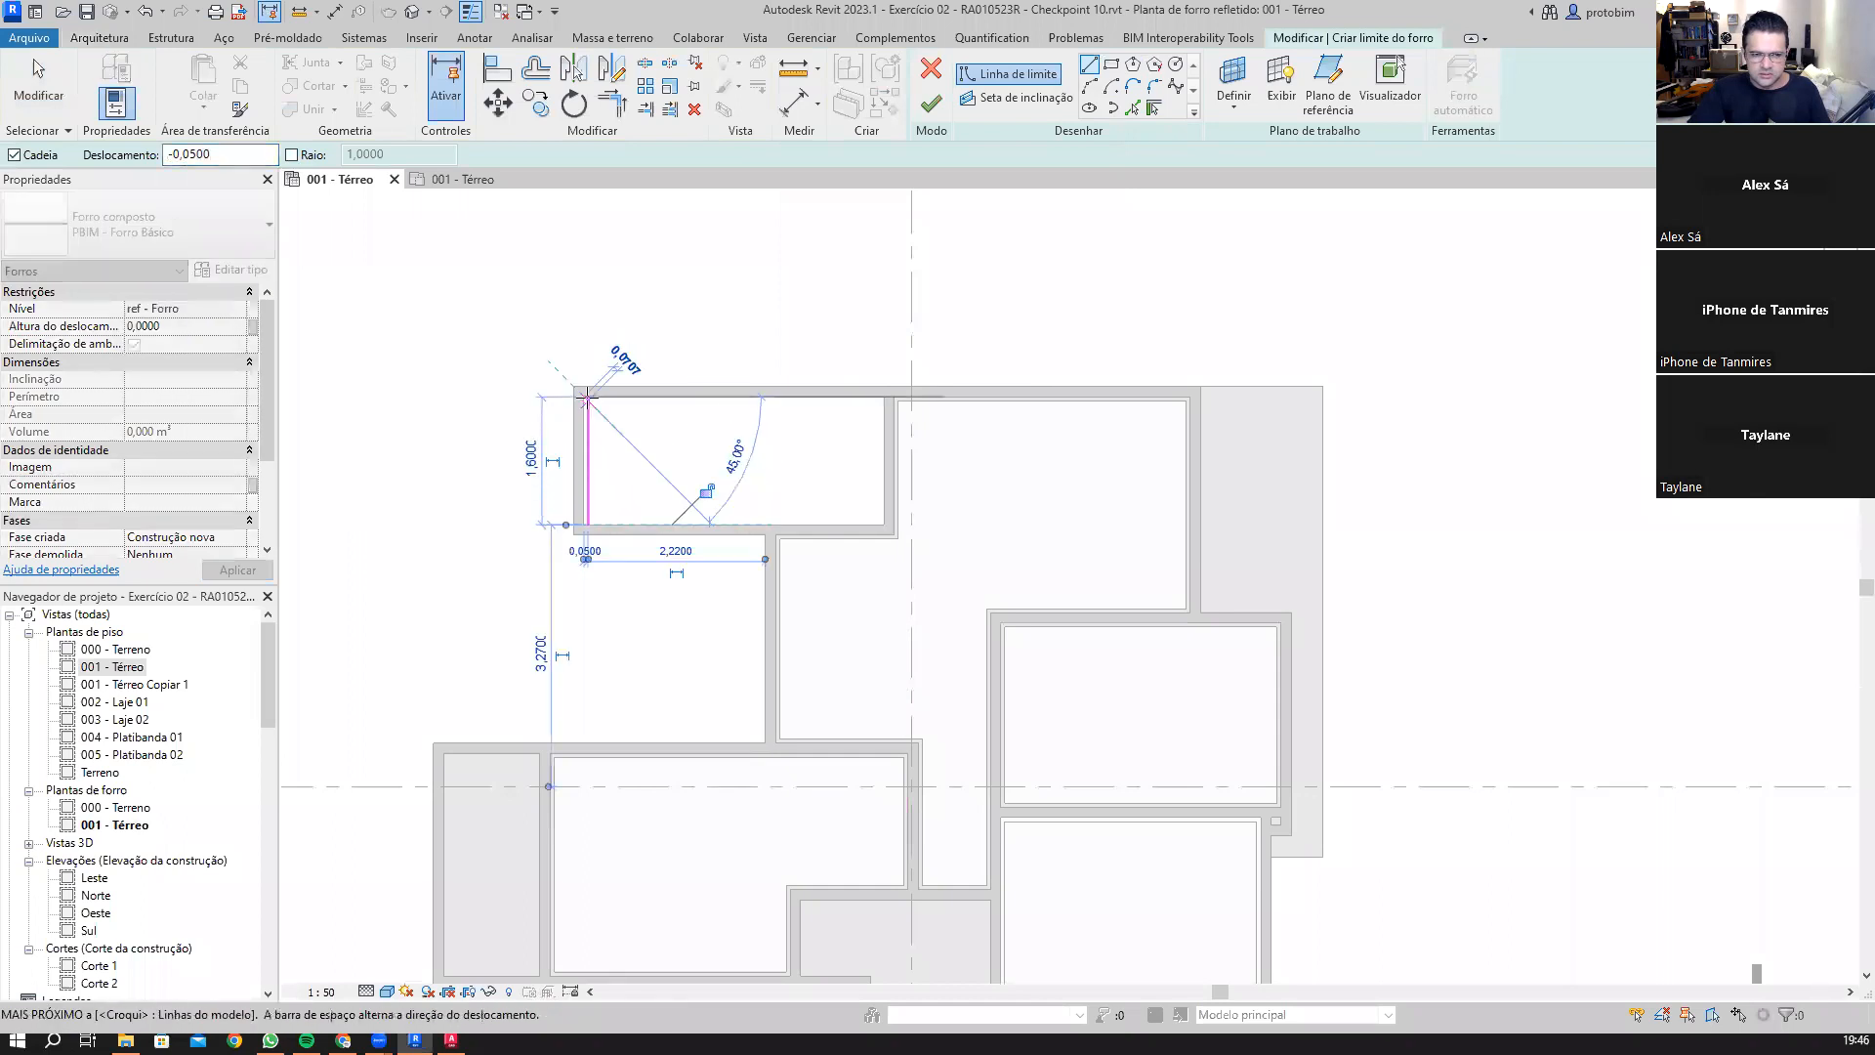
pyautogui.click(883, 397)
pyautogui.click(586, 517)
pyautogui.scroll(3, 586, 524)
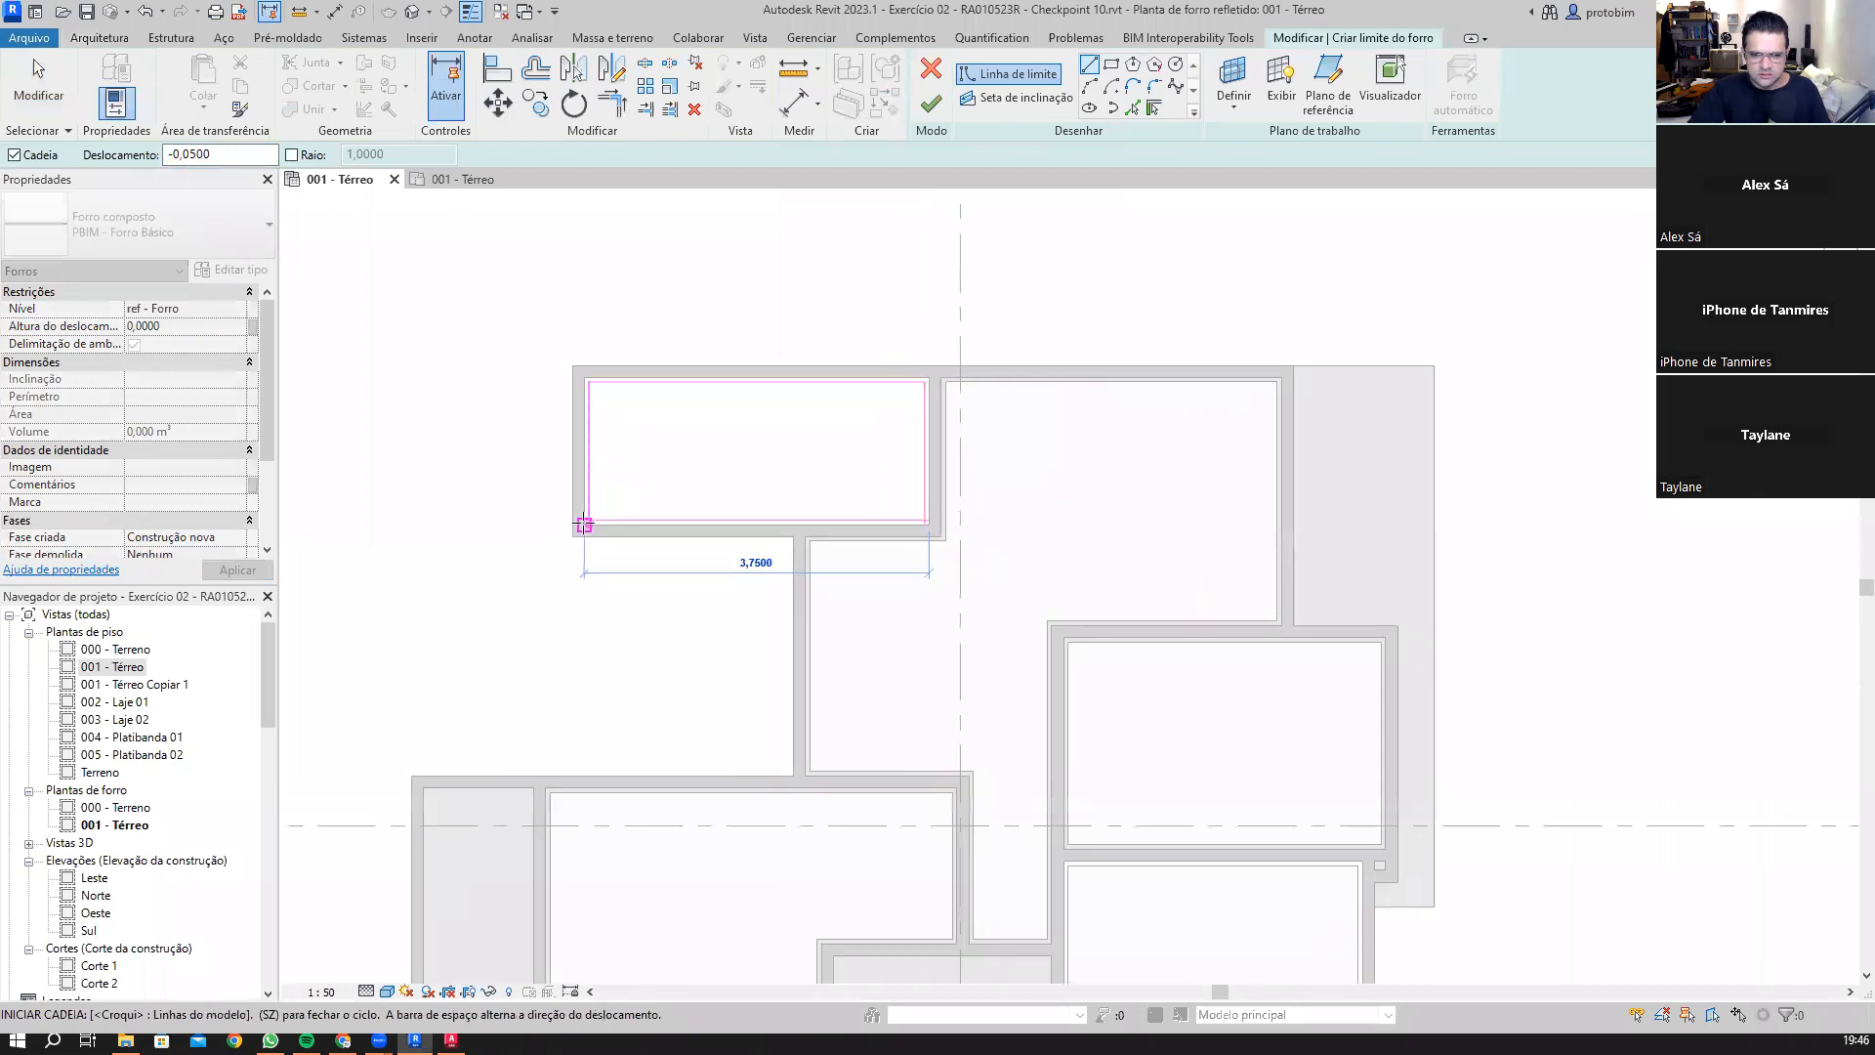
pyautogui.click(584, 525)
pyautogui.scroll(-2, 577, 533)
pyautogui.press('Escape')
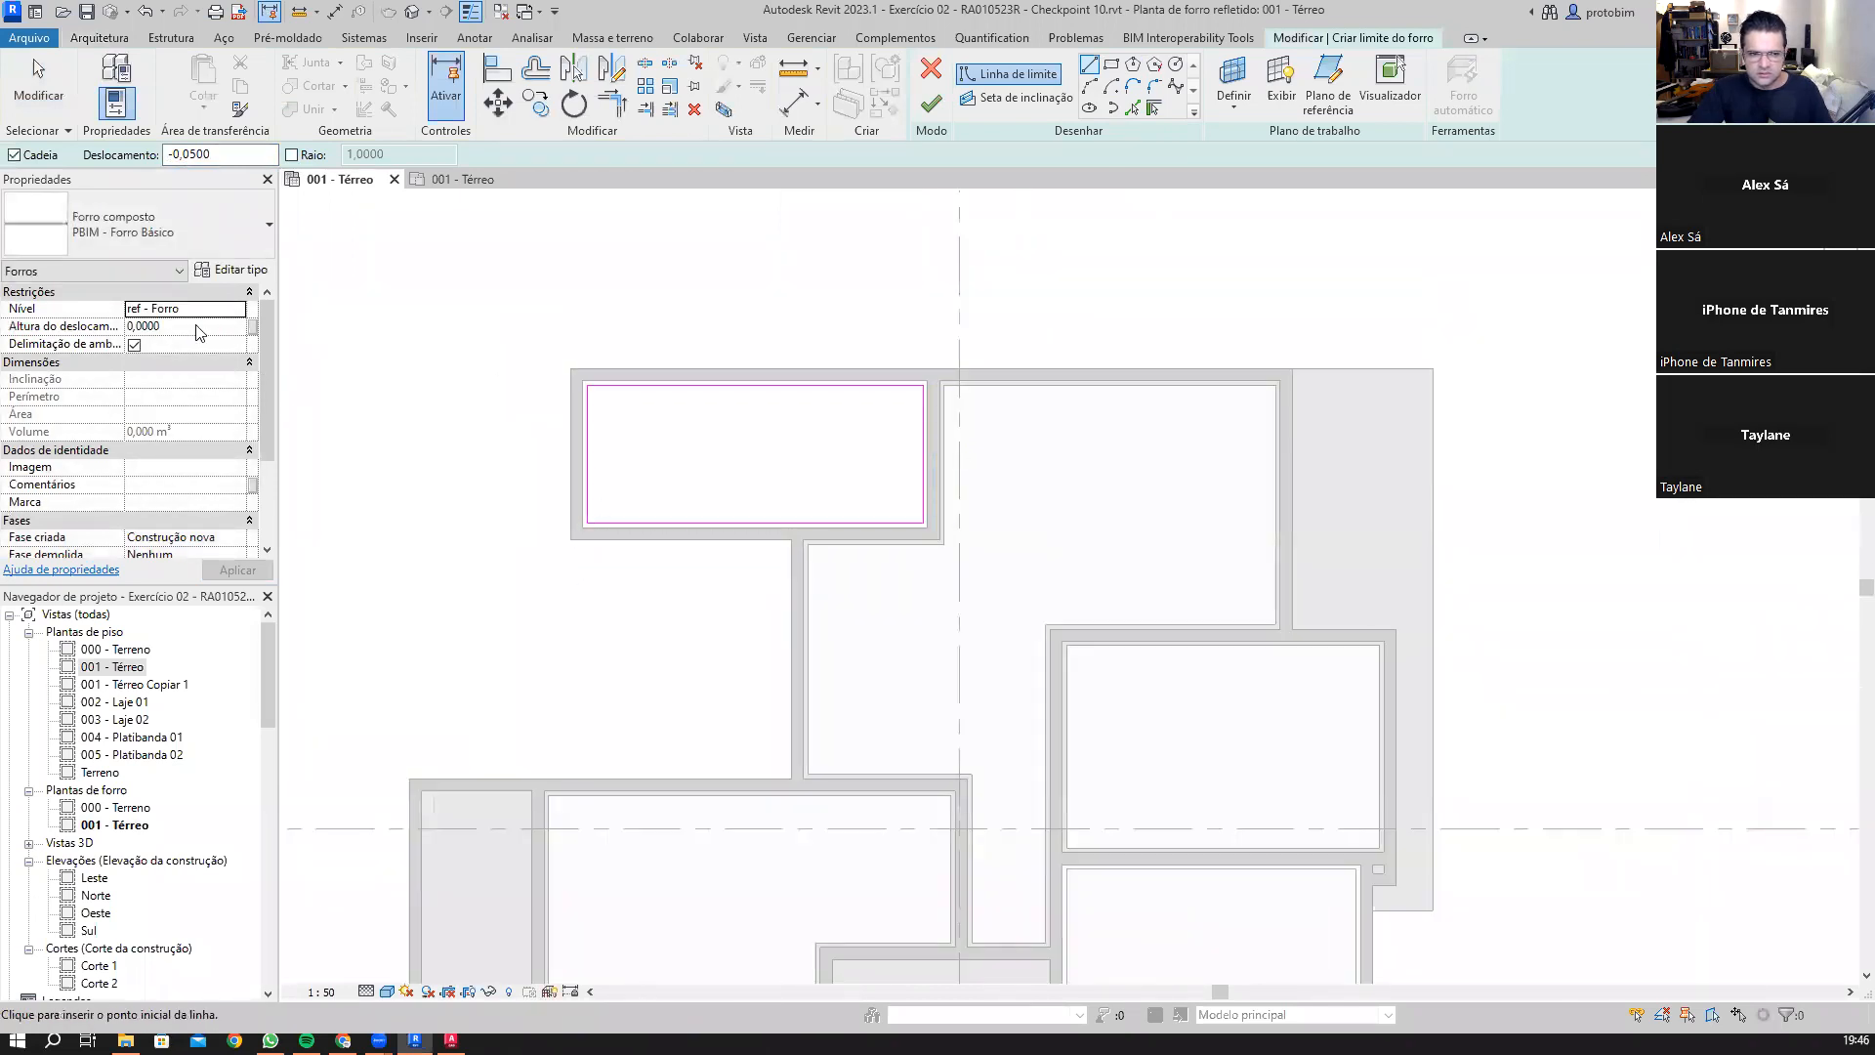
pyautogui.click(939, 115)
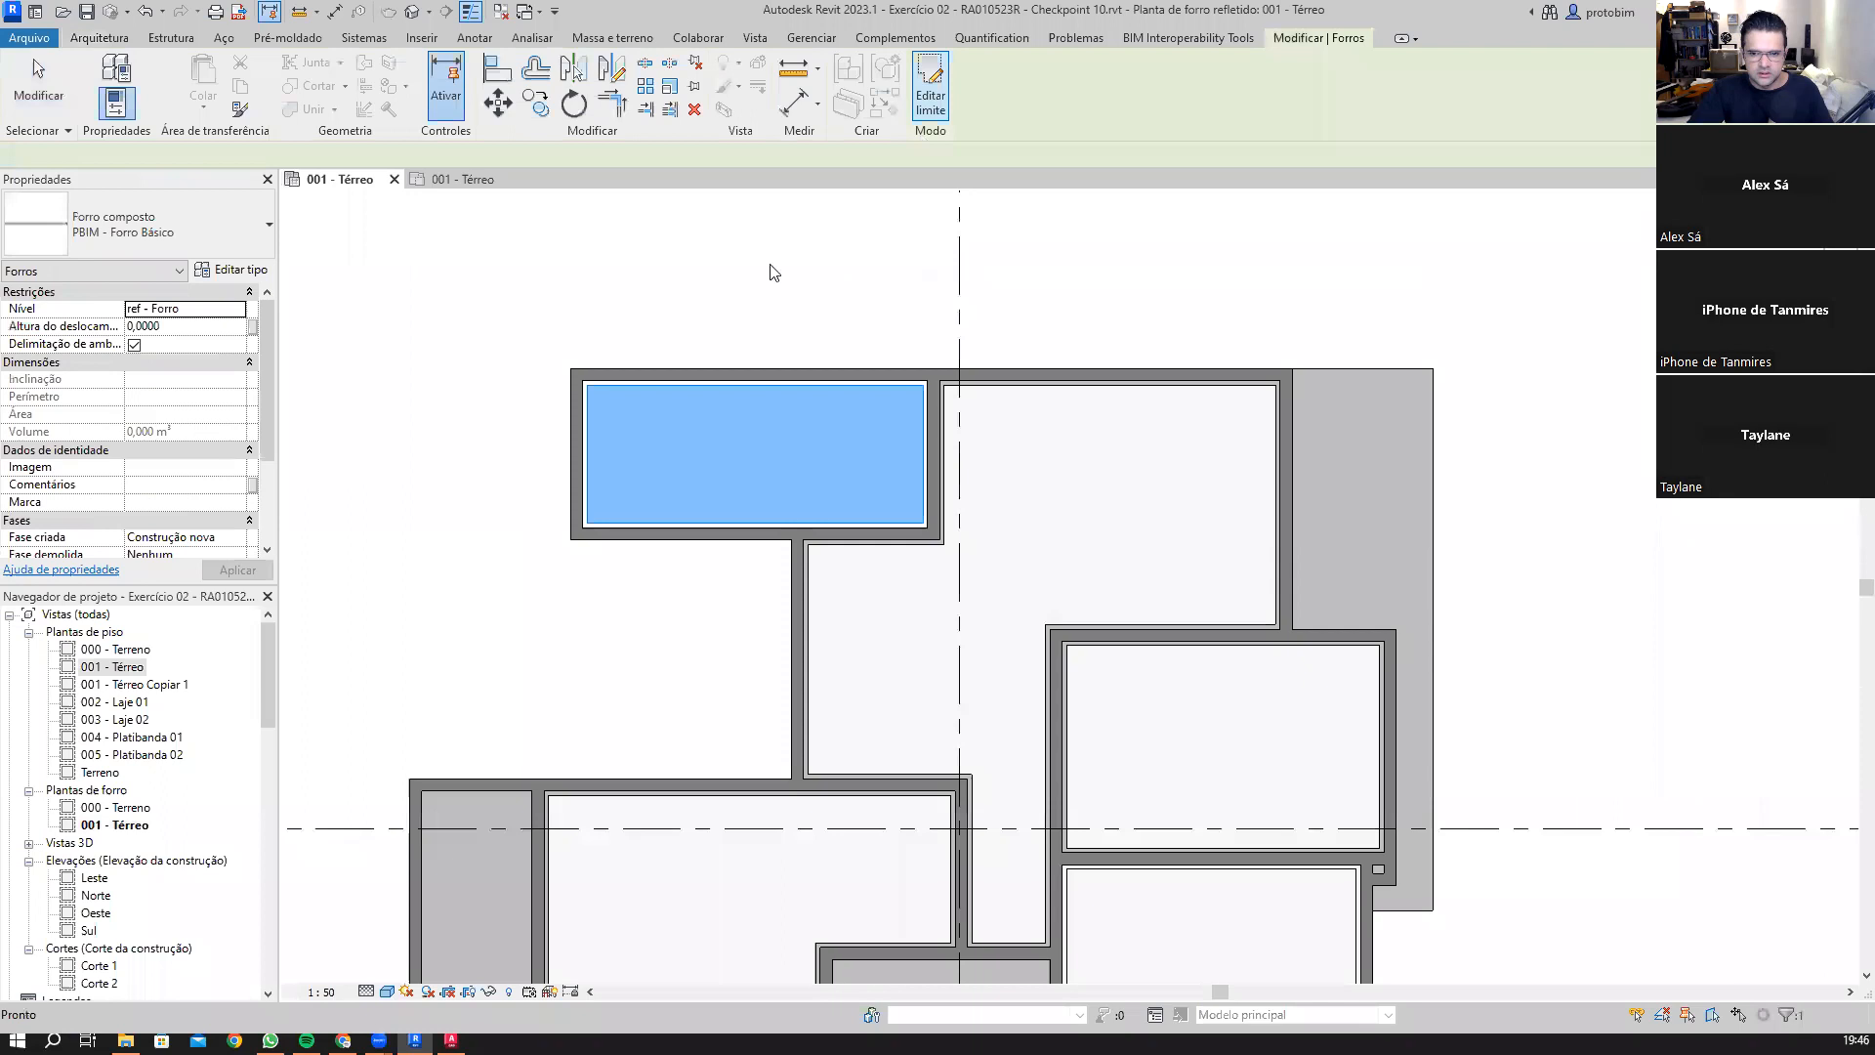
pyautogui.click(762, 273)
# Step: Start another sketched ceiling on level ref - Forro with a boundary offset of -0.05
pyautogui.scroll(-2, 774, 307)
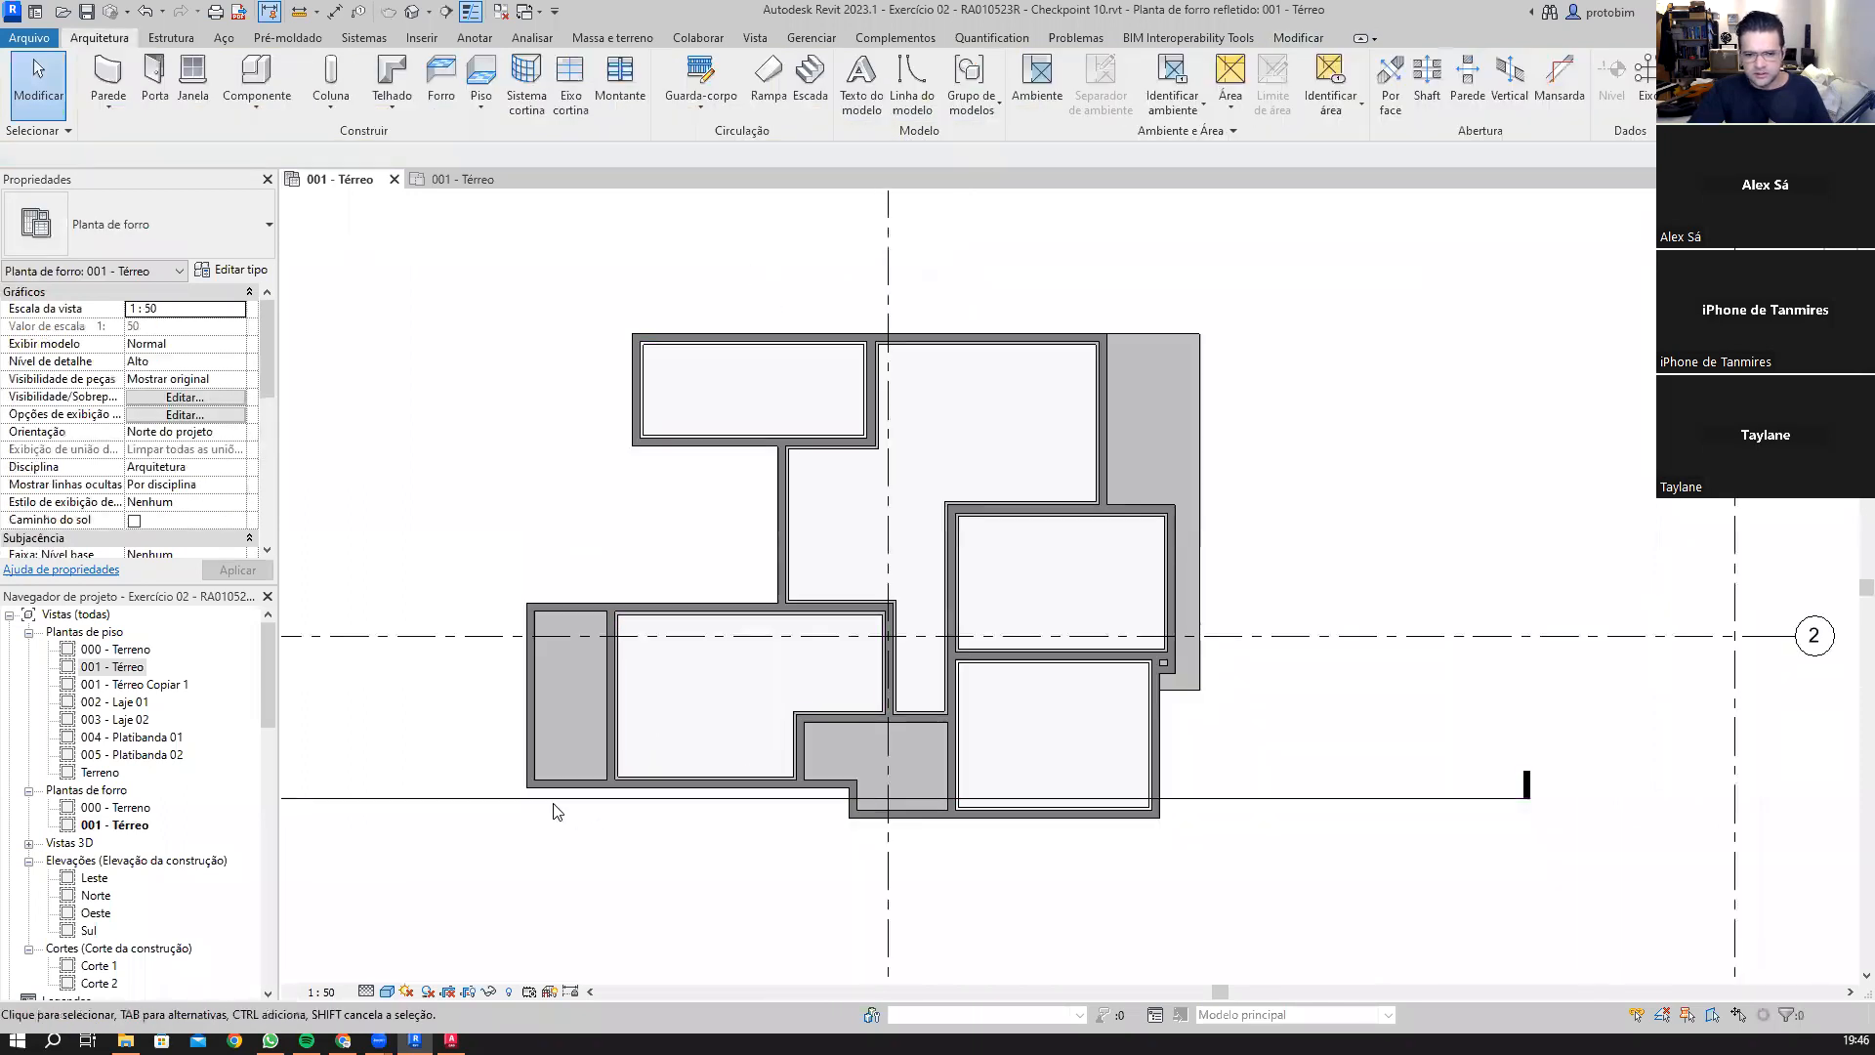
pyautogui.scroll(2, 557, 807)
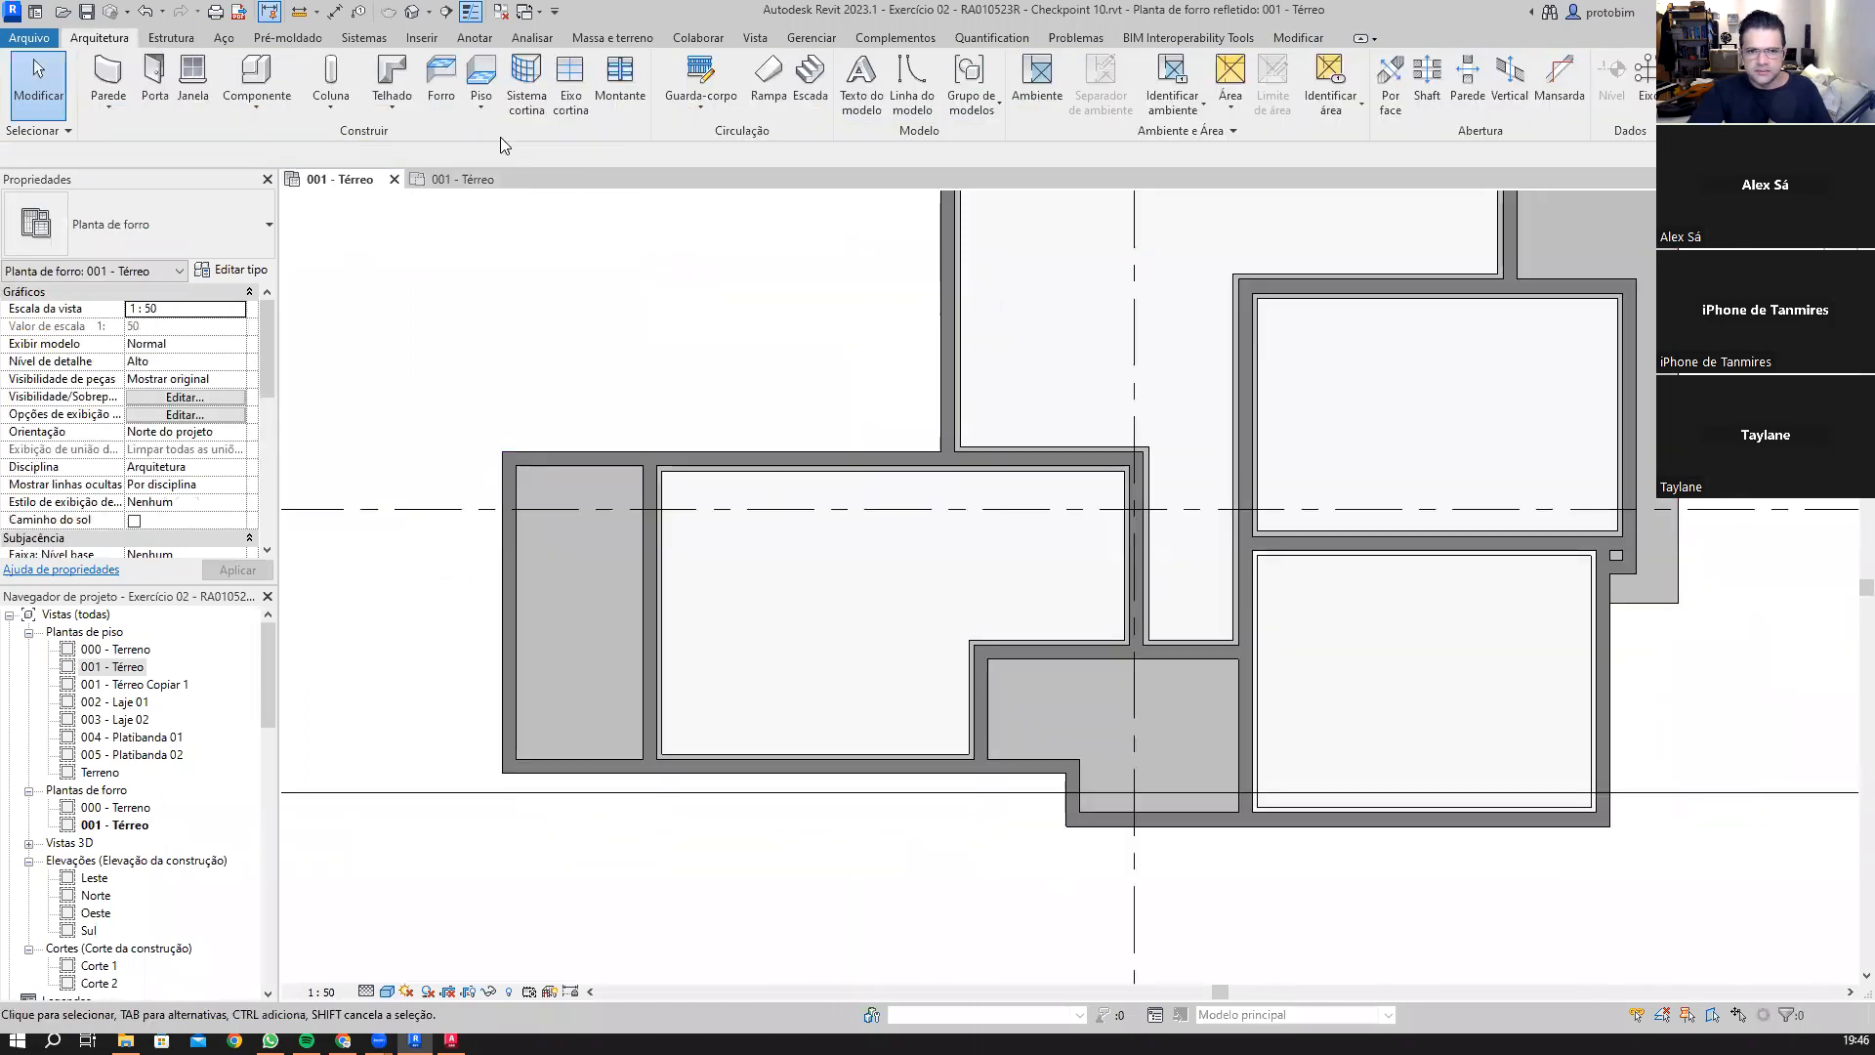
pyautogui.click(442, 78)
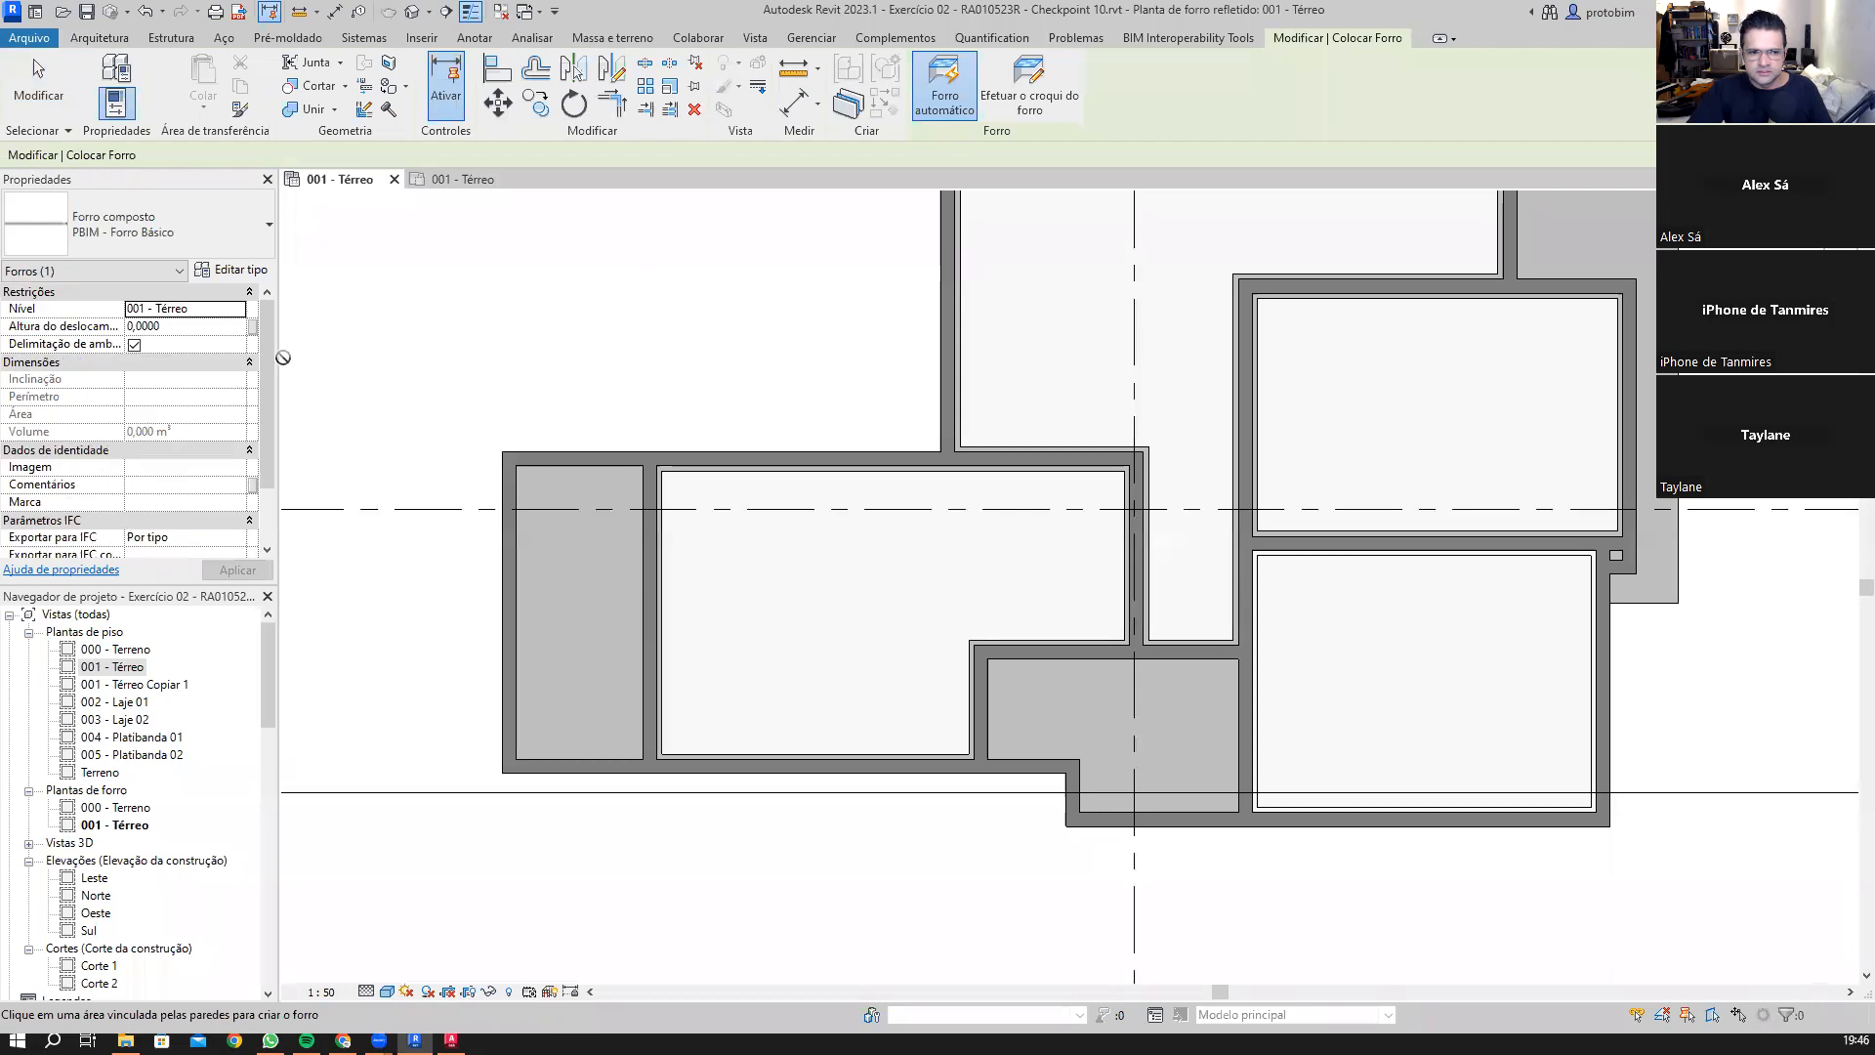
pyautogui.click(186, 307)
pyautogui.click(176, 352)
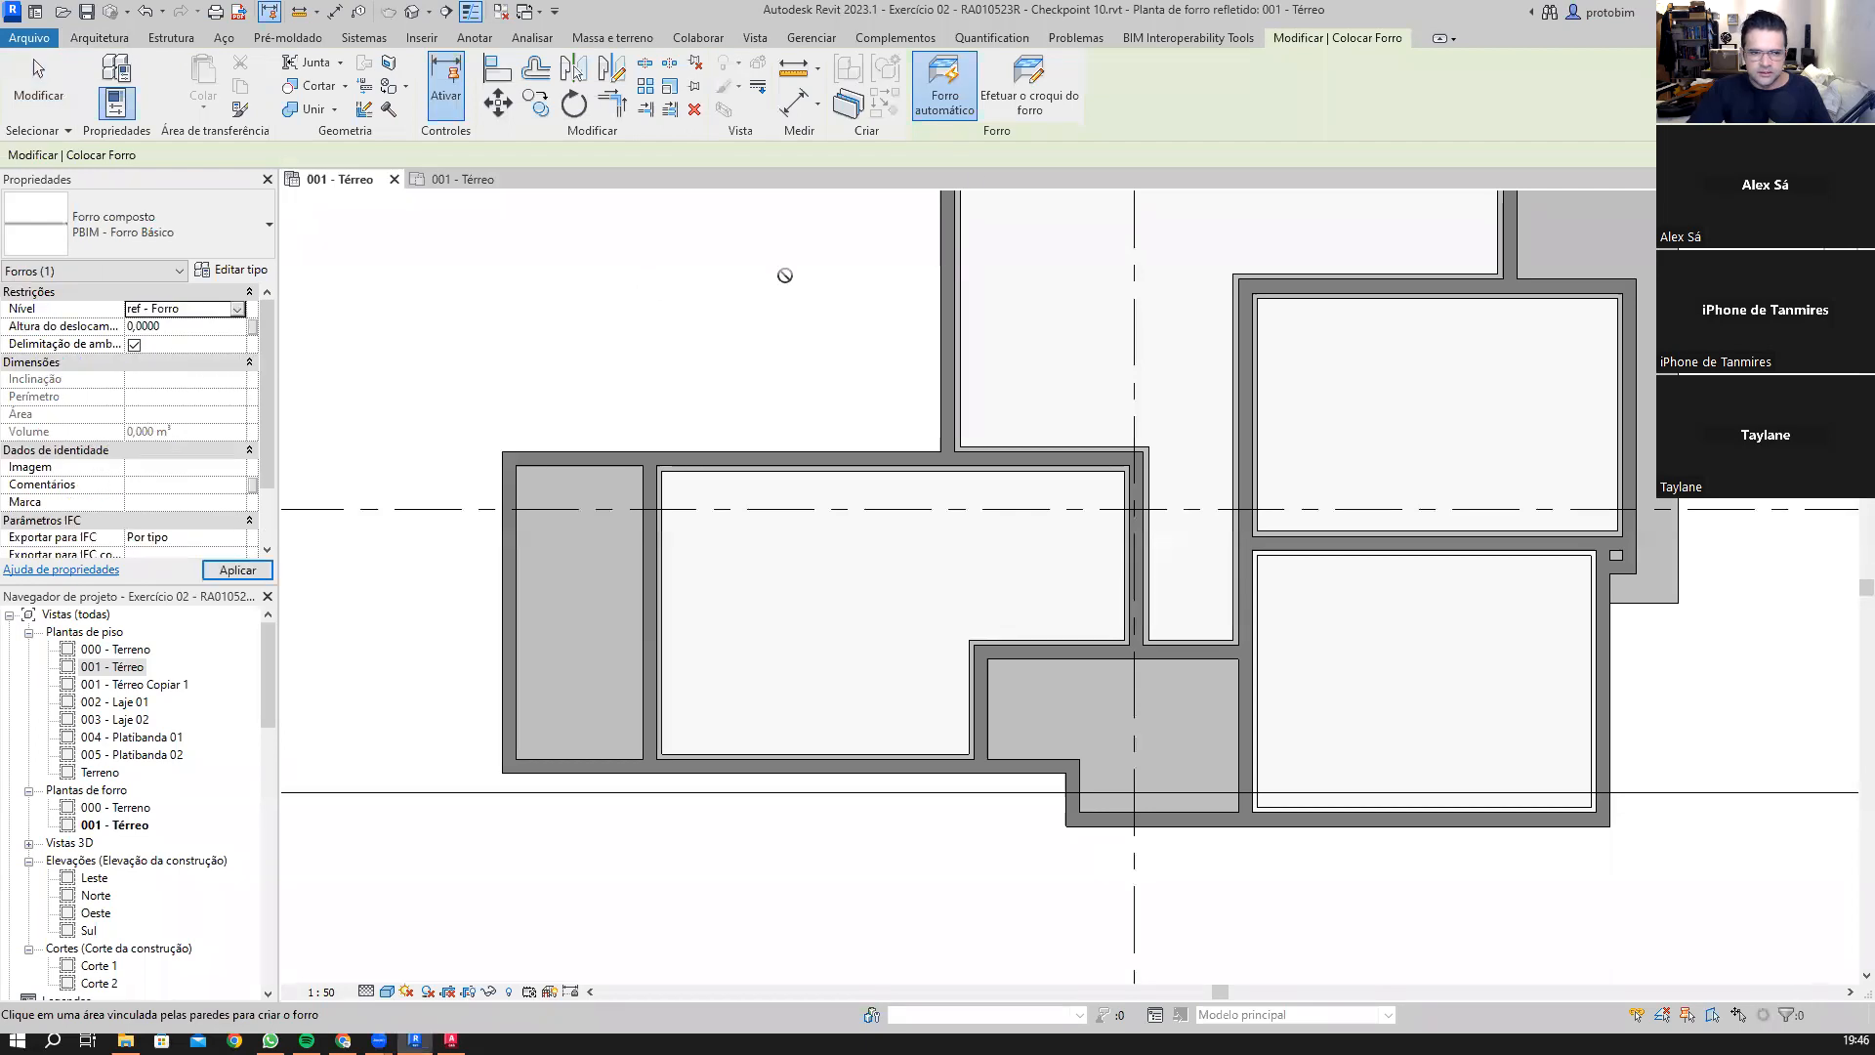
pyautogui.click(1029, 88)
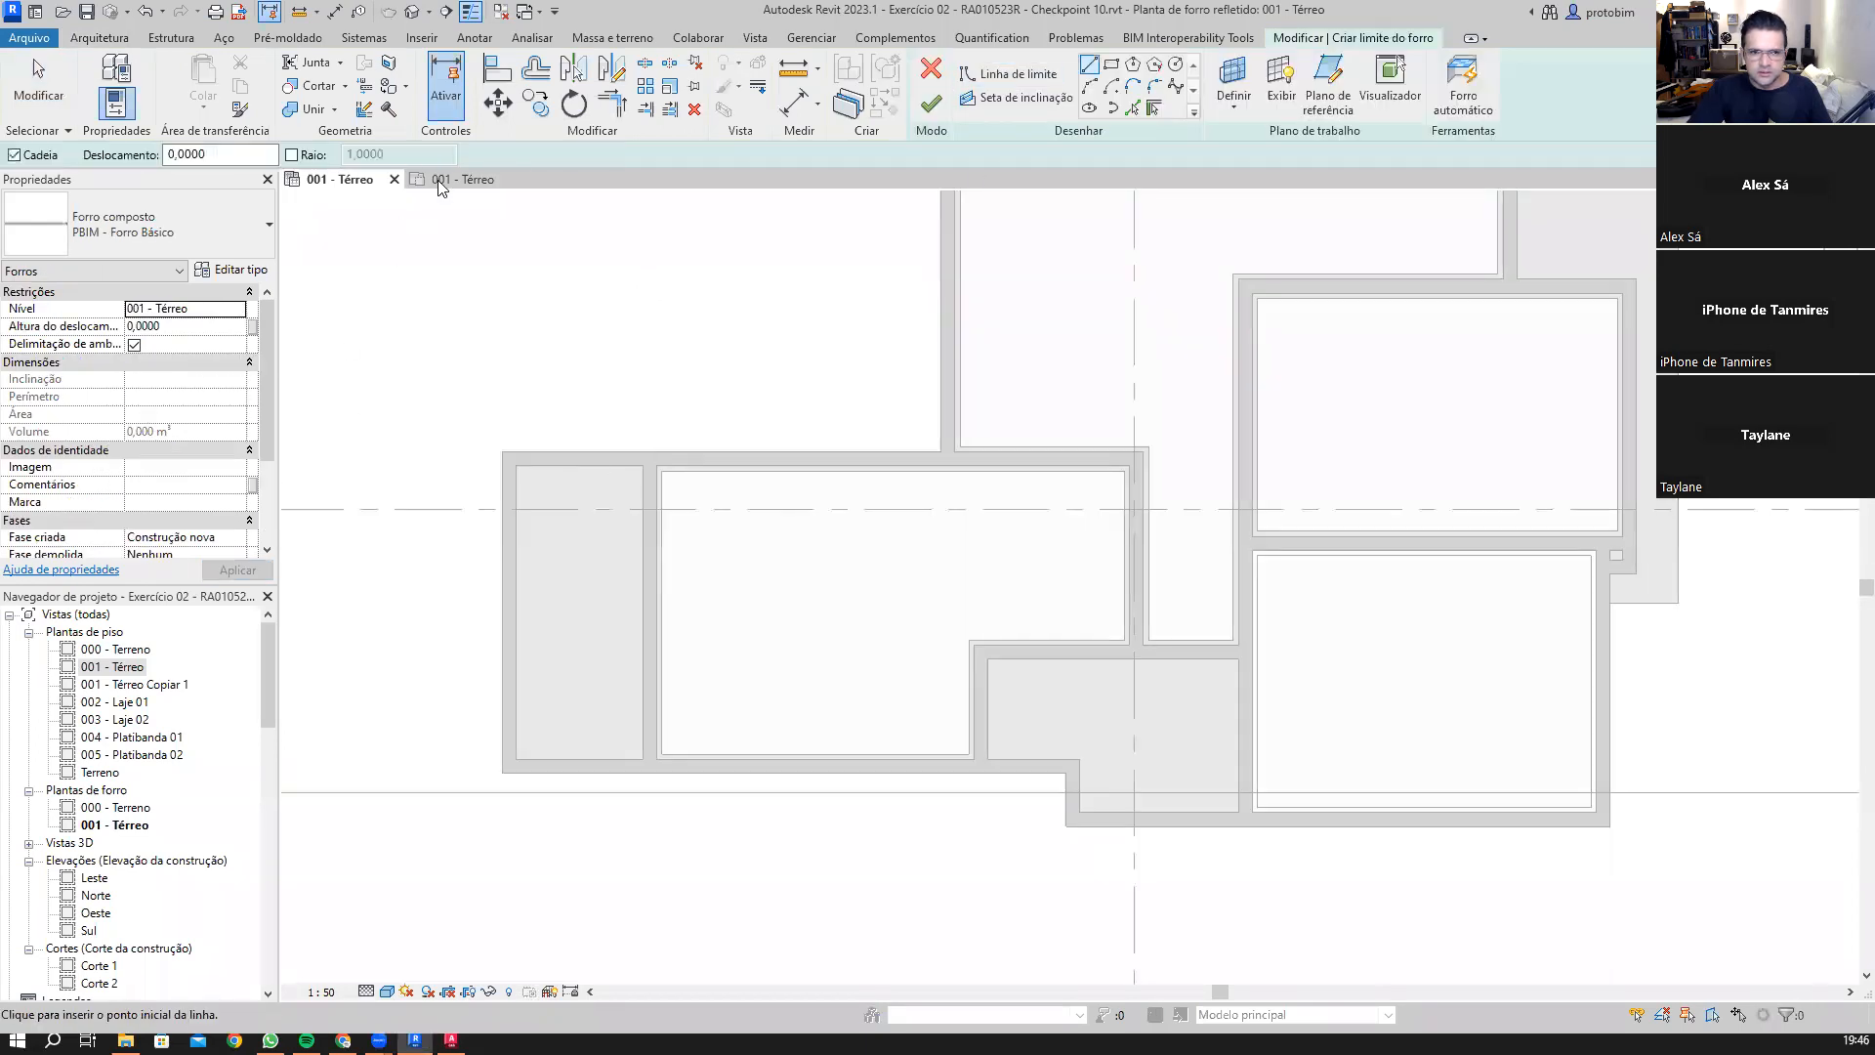
pyautogui.click(195, 309)
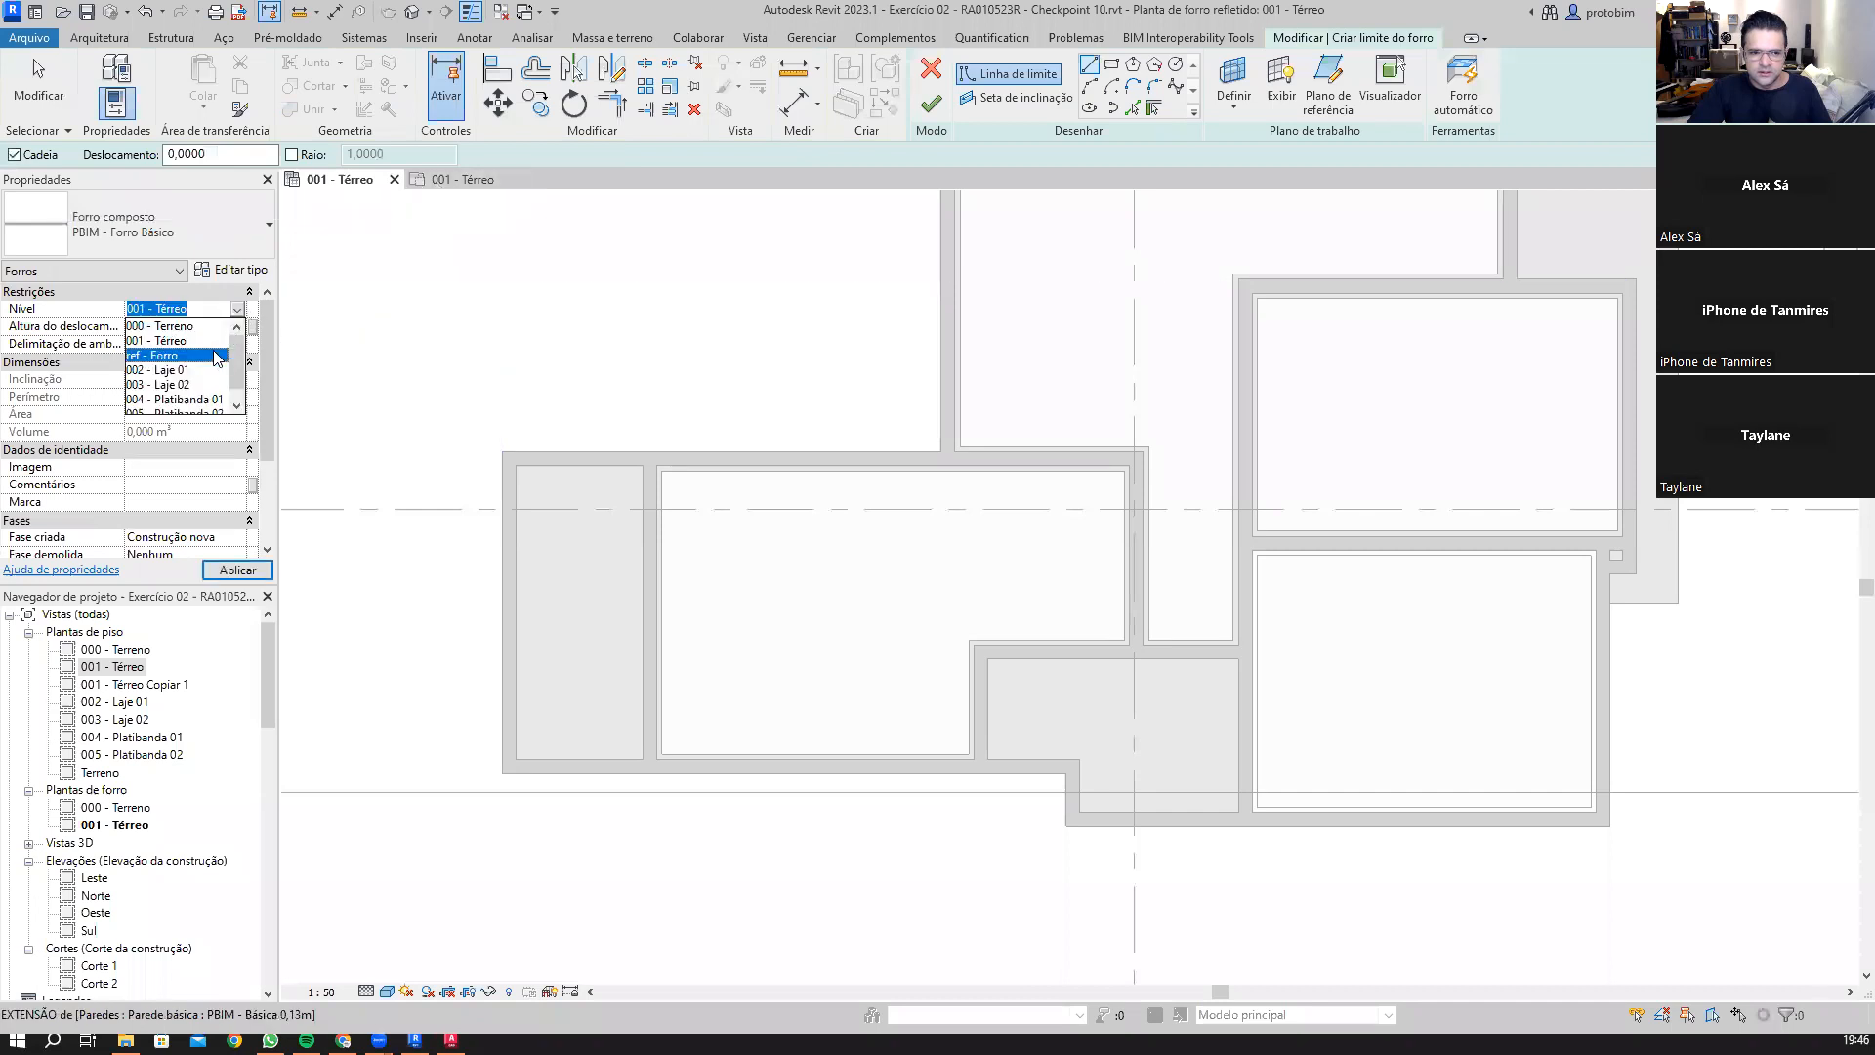
pyautogui.click(176, 356)
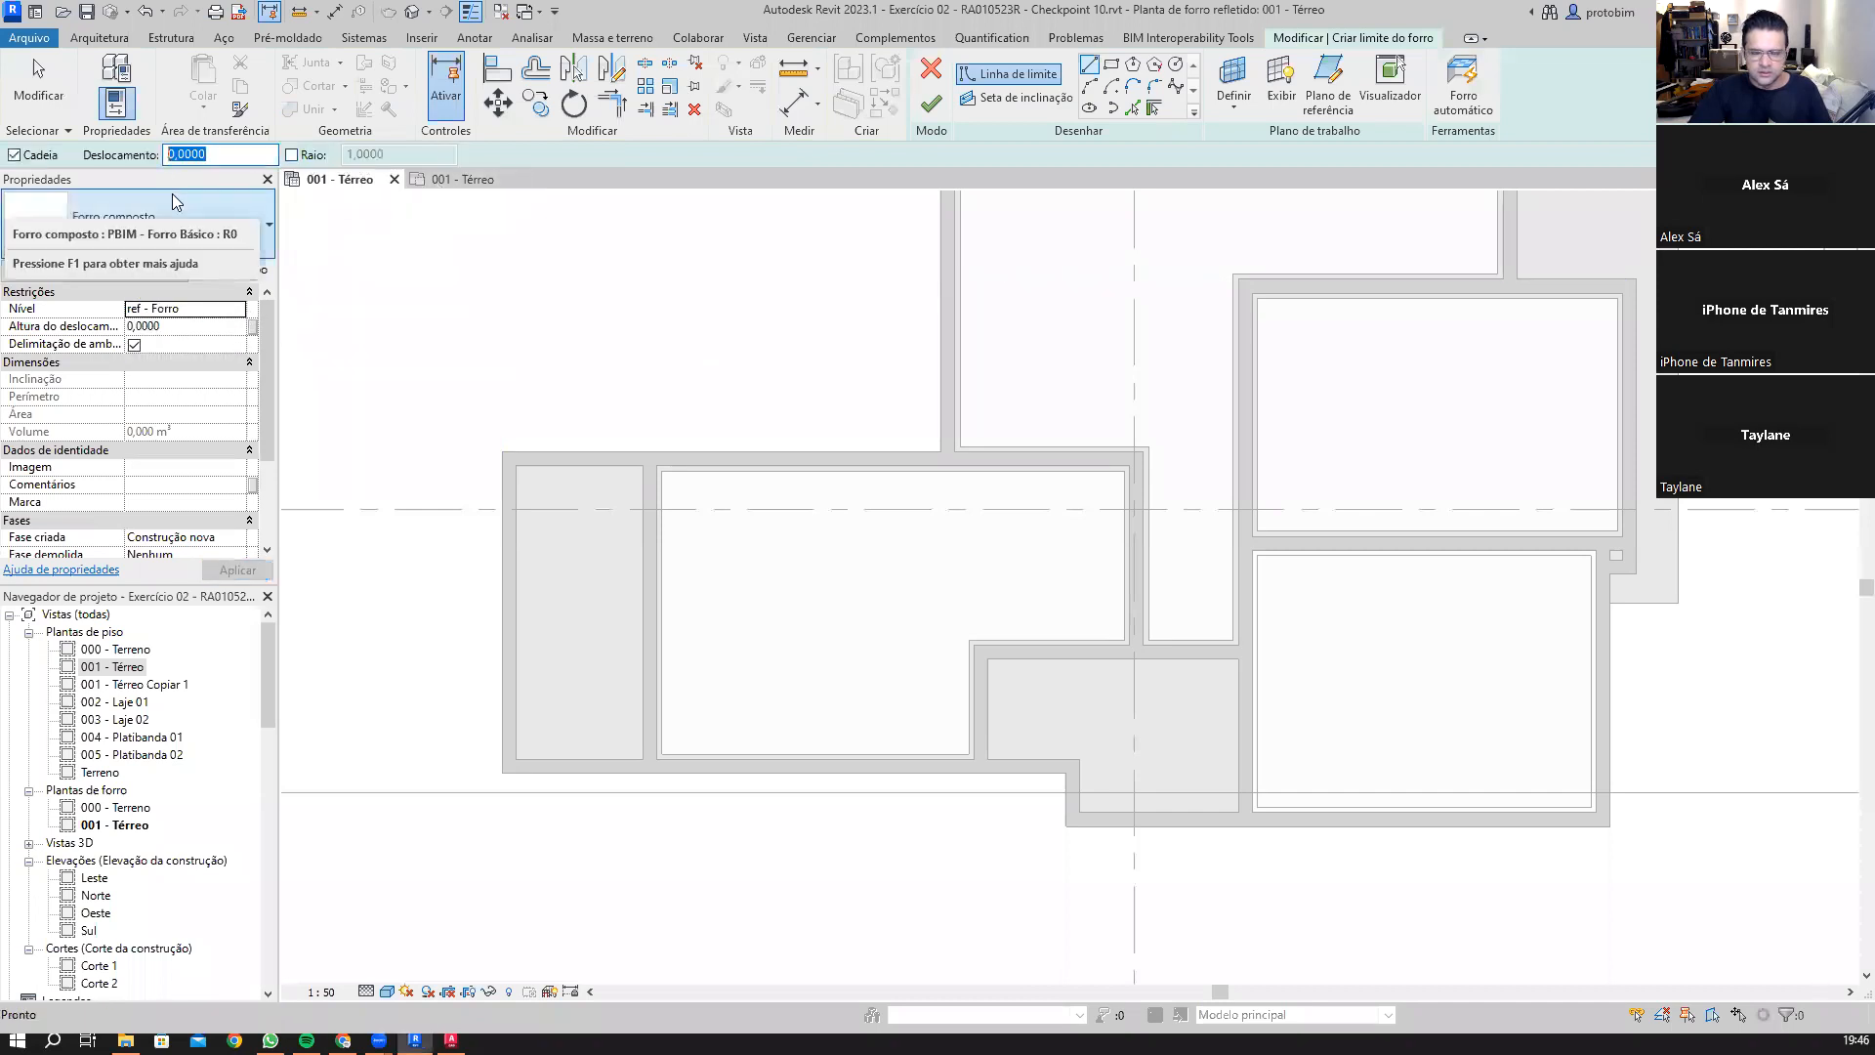
pyautogui.write('-0.')
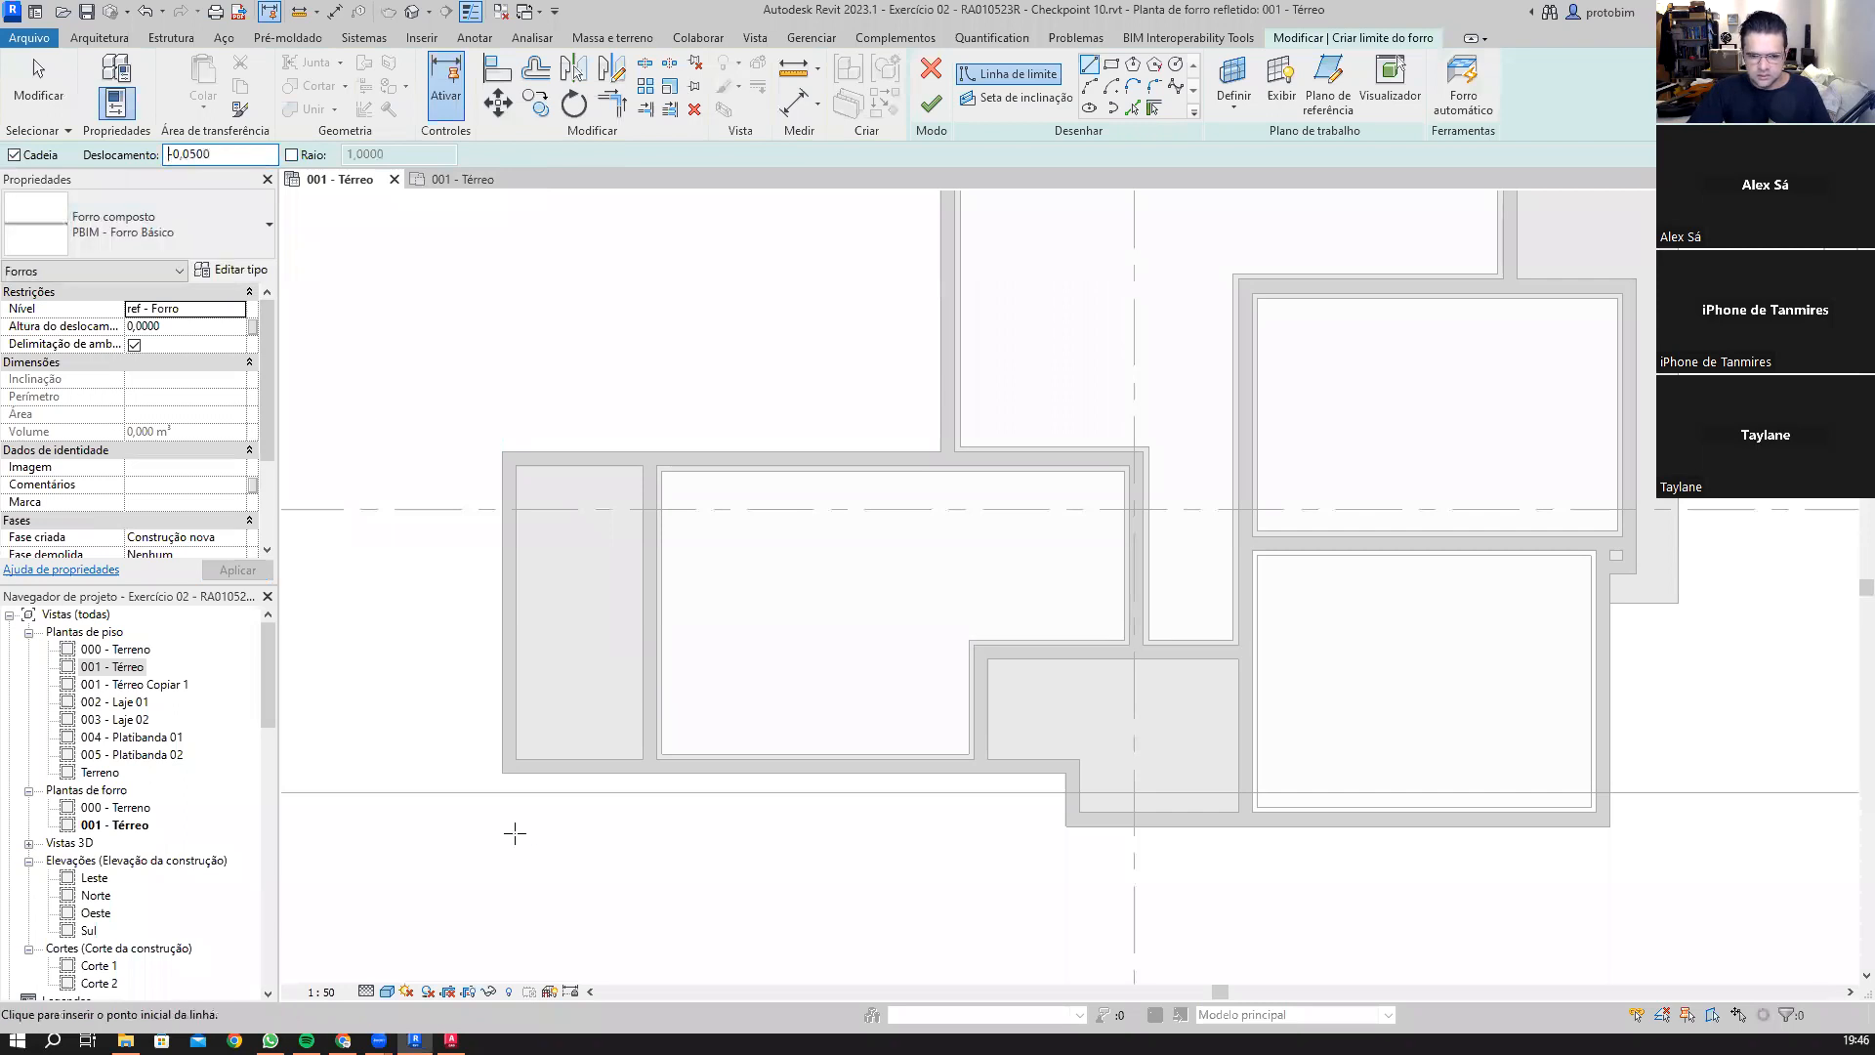
# Step: Sketch the rectangular ceiling boundary along the inner wall faces of the narrow room at the plan's lower-left corner and finish the ceiling
pyautogui.click(520, 755)
pyautogui.scroll(3, 550, 505)
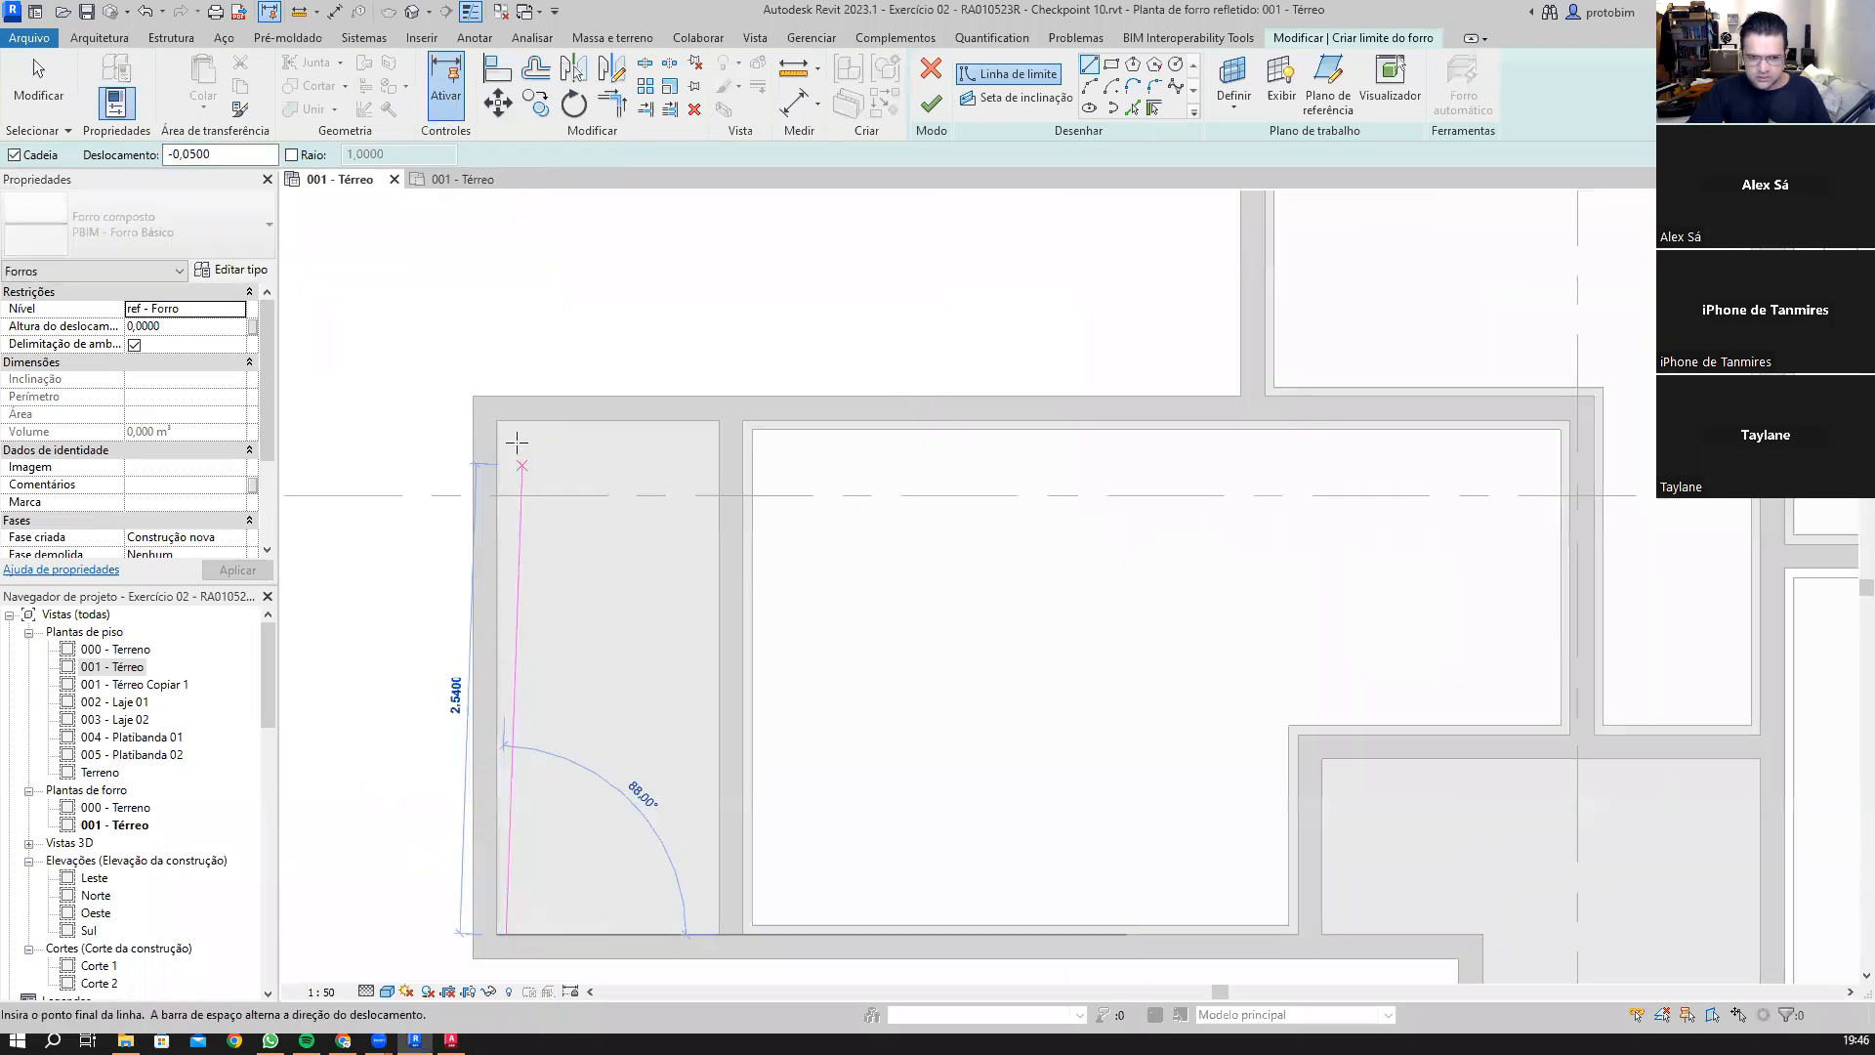
pyautogui.click(728, 421)
pyautogui.click(746, 410)
pyautogui.scroll(-2, 746, 411)
pyautogui.click(681, 791)
pyautogui.click(582, 795)
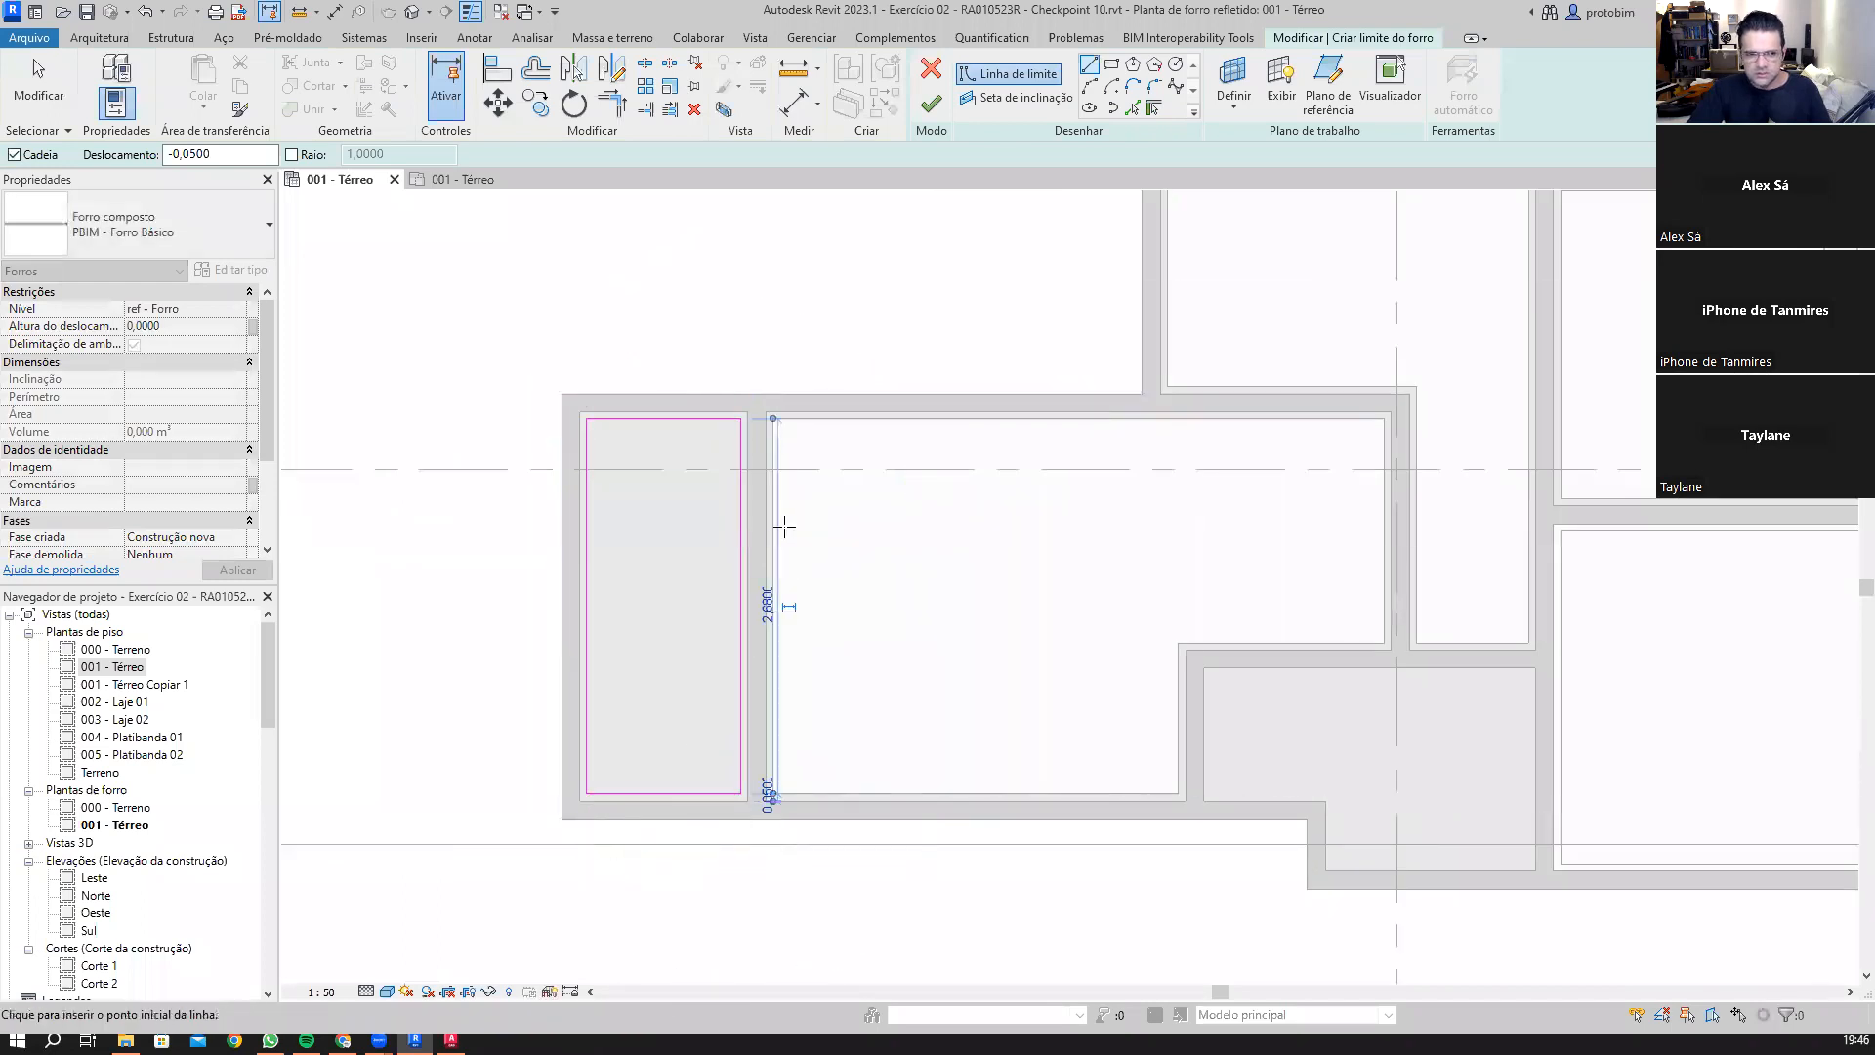
pyautogui.click(931, 103)
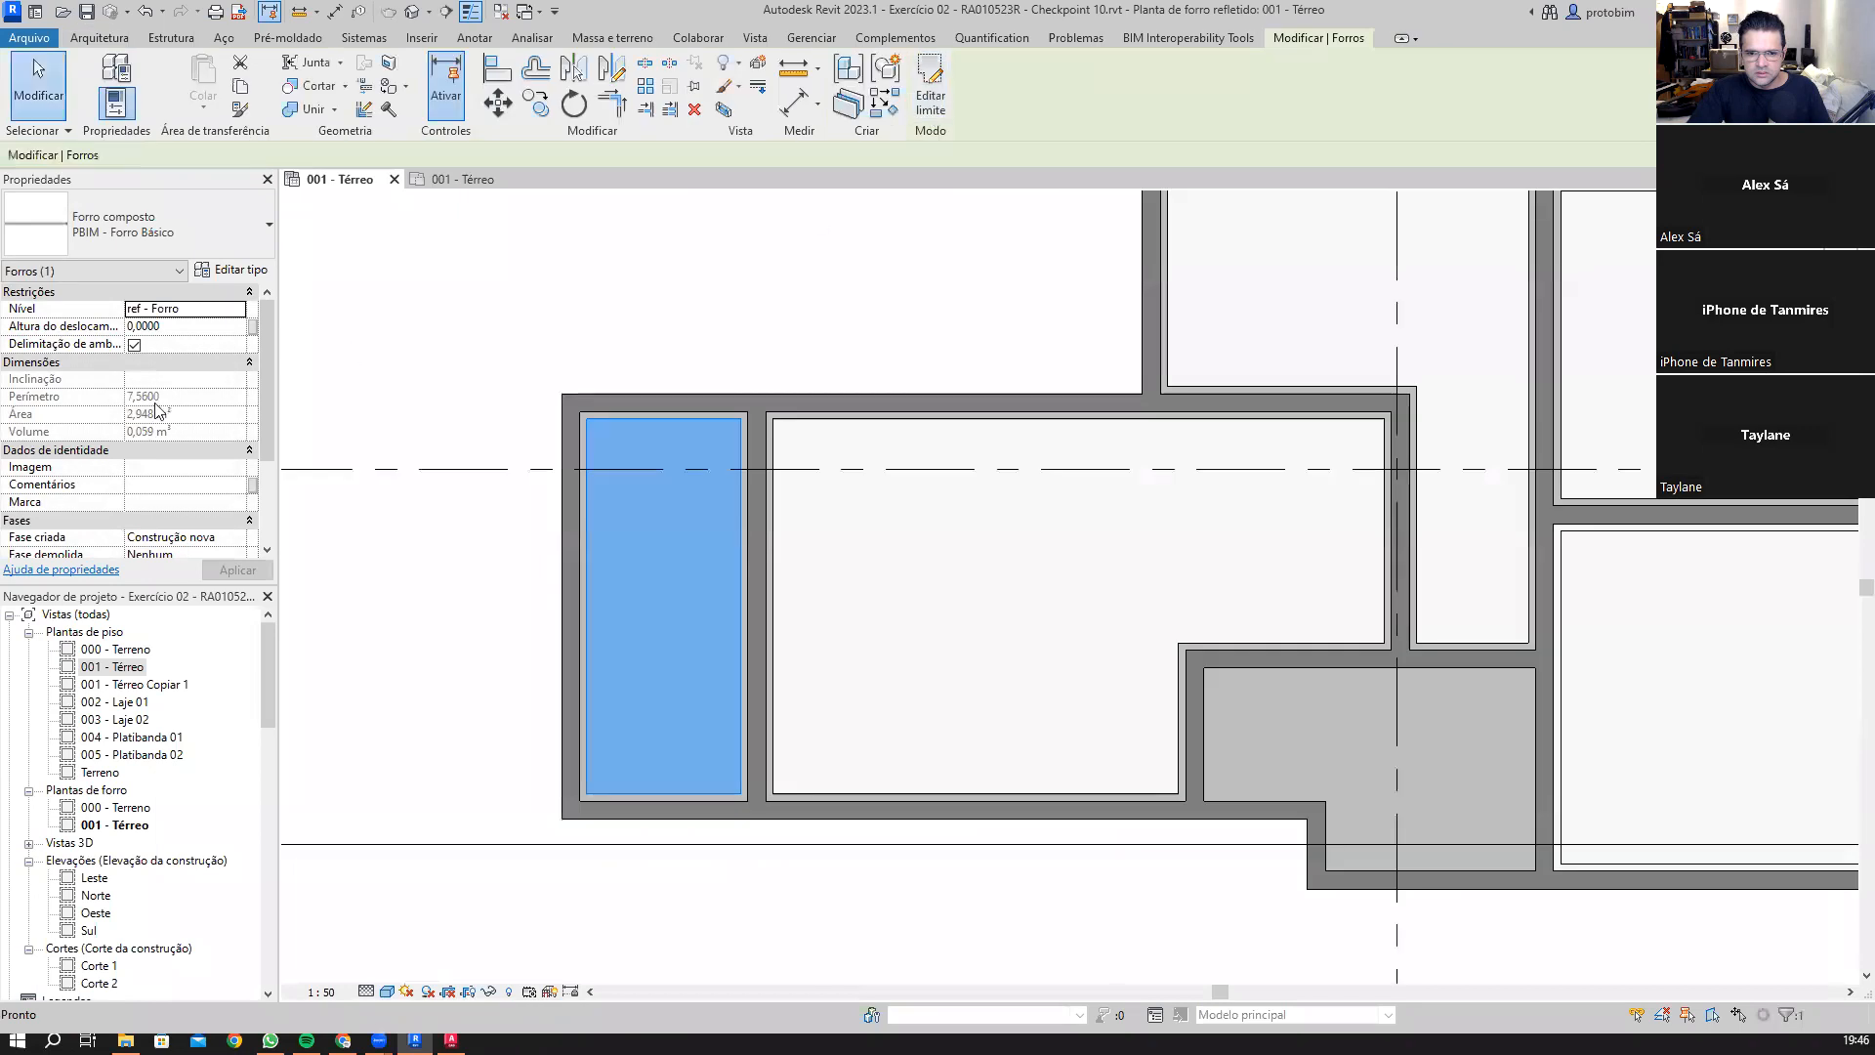
pyautogui.scroll(-3, 156, 408)
pyautogui.press('Escape')
# Step: Start a sketched ceiling on level ref - Forro with a boundary offset of -0.05 for the small L-shaped room
pyautogui.moveTo(1072, 662); pyautogui.dragTo(417, 463, button='middle')
pyautogui.moveTo(712, 362); pyautogui.dragTo(759, 395, button='middle')
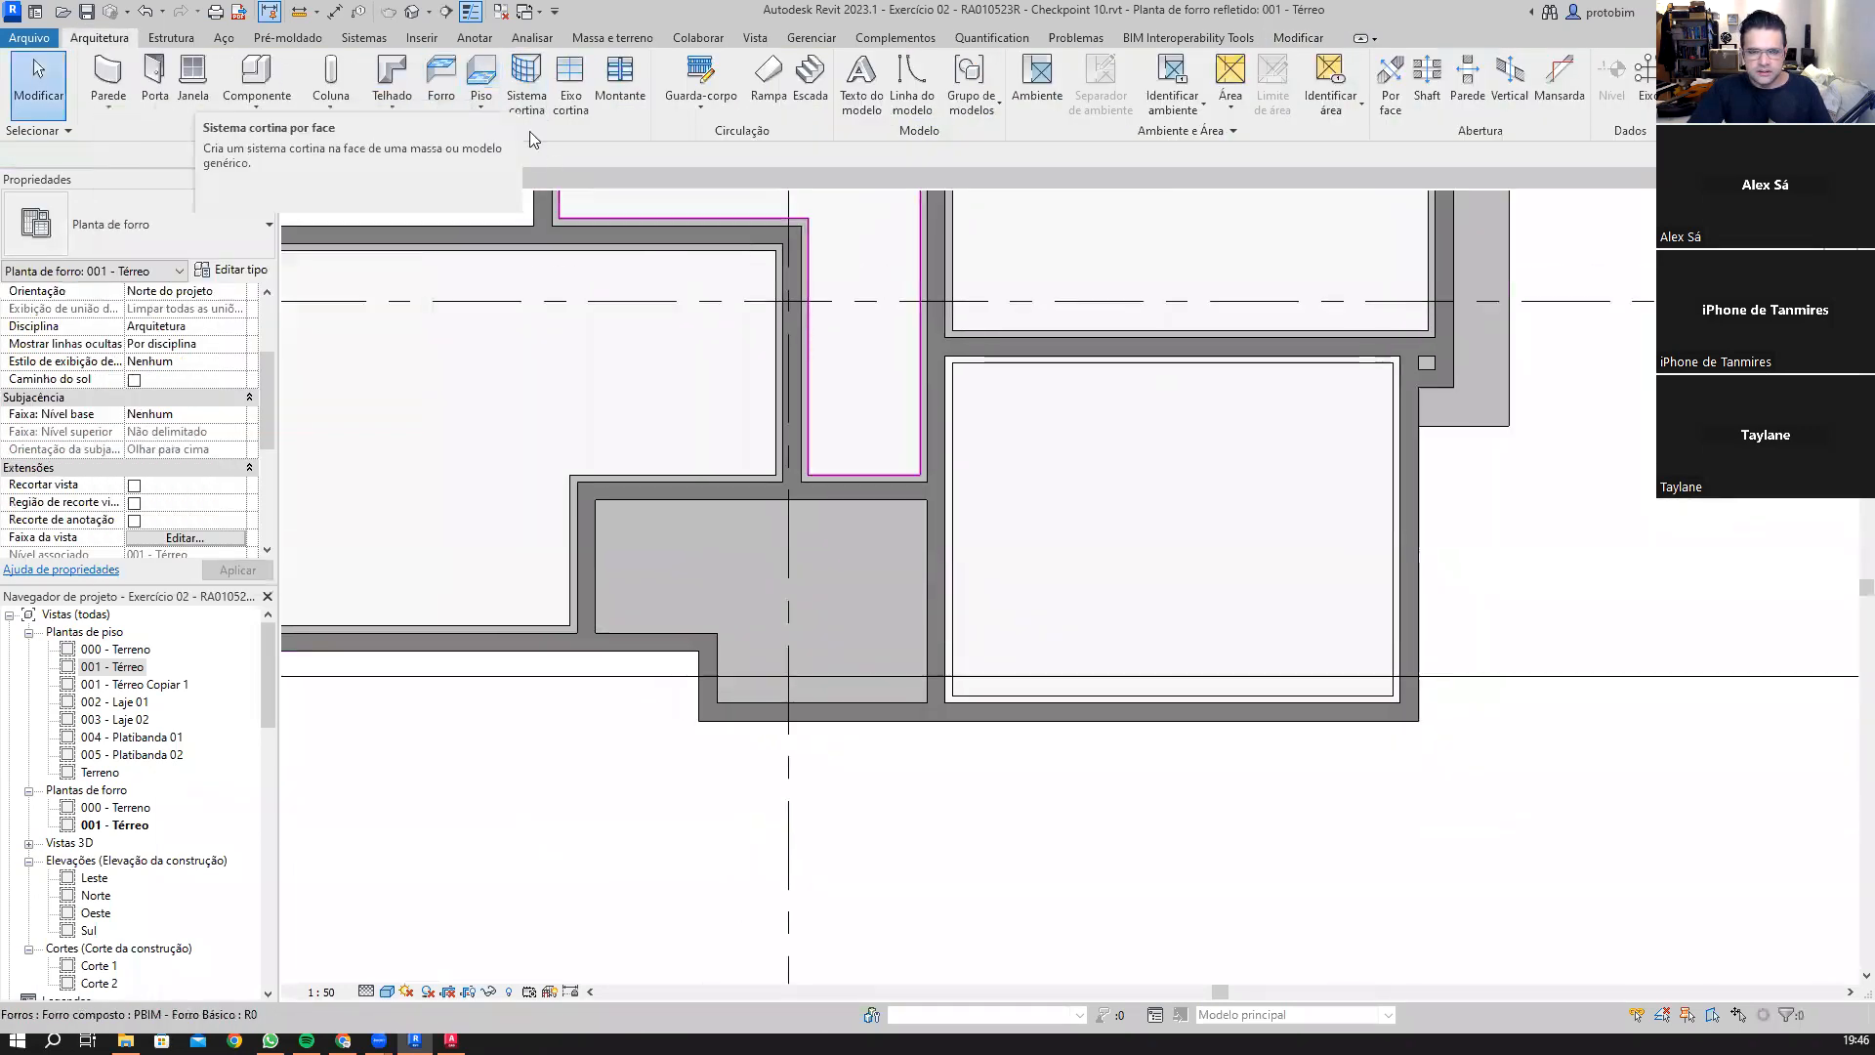
pyautogui.click(440, 78)
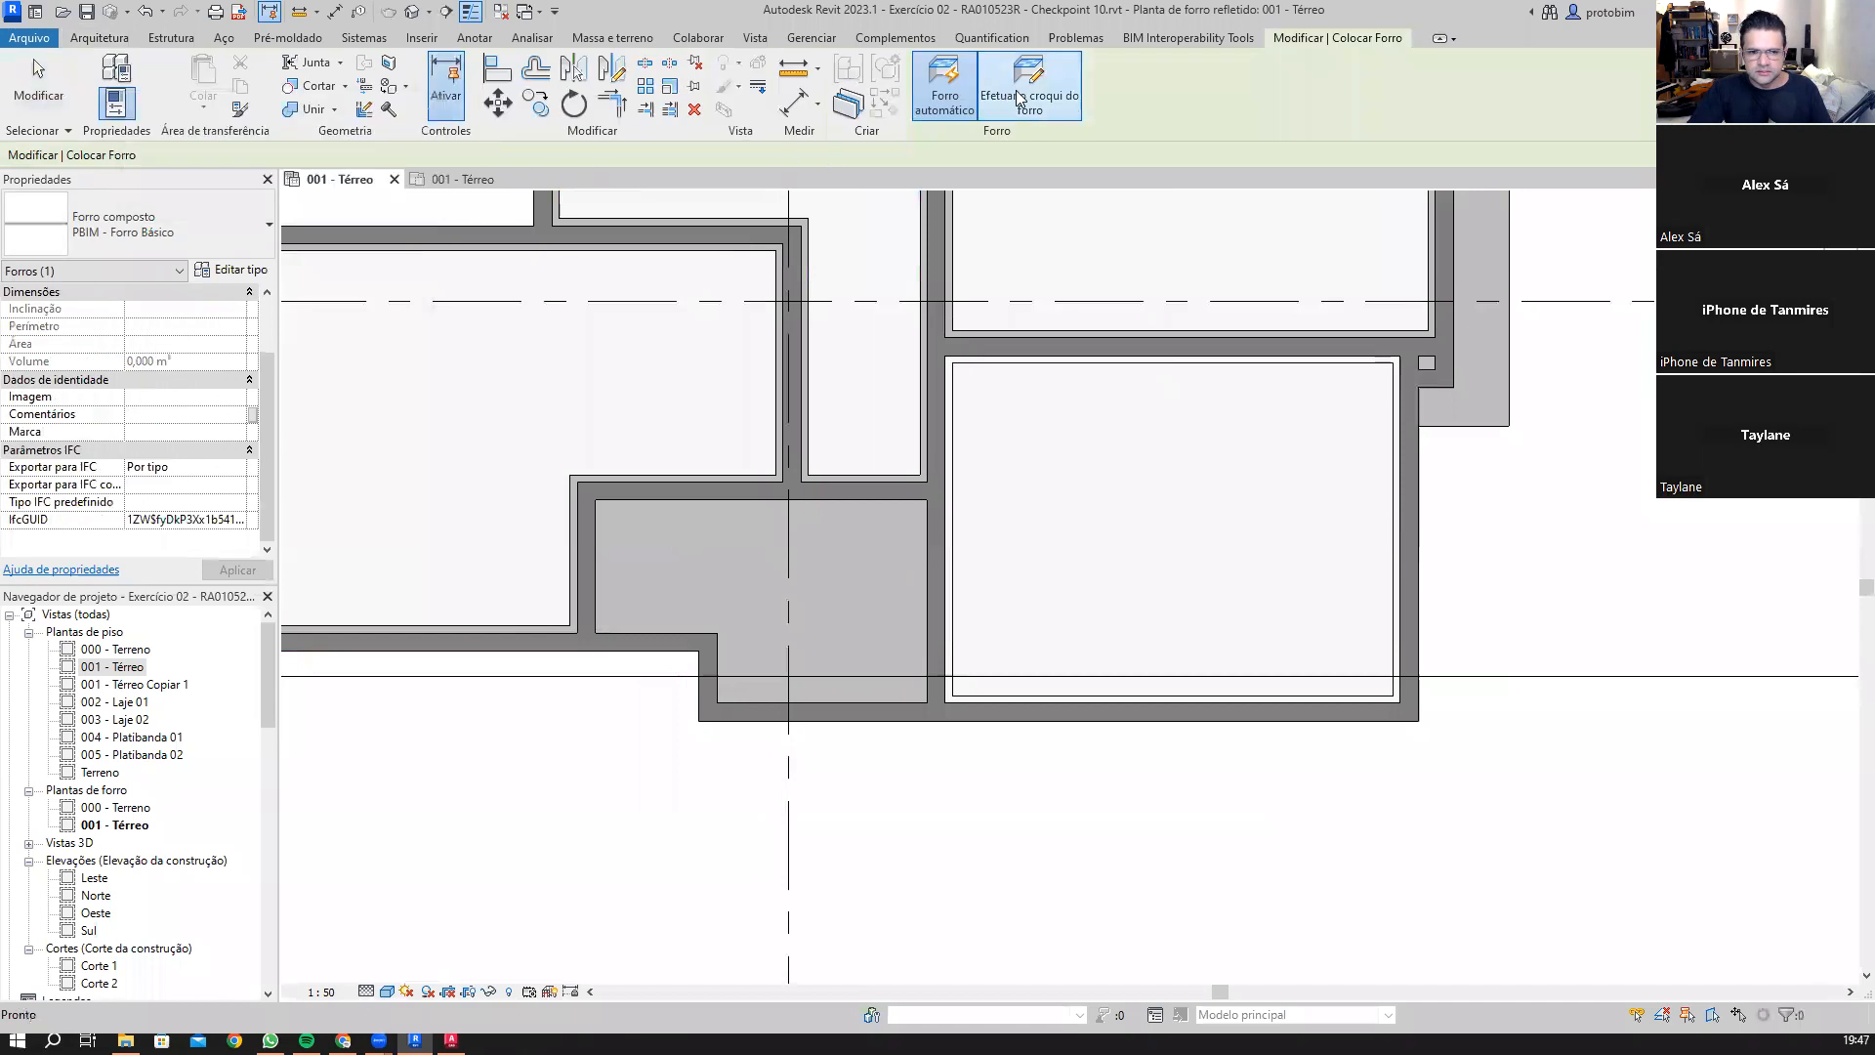
pyautogui.click(1018, 97)
pyautogui.scroll(1, 235, 329)
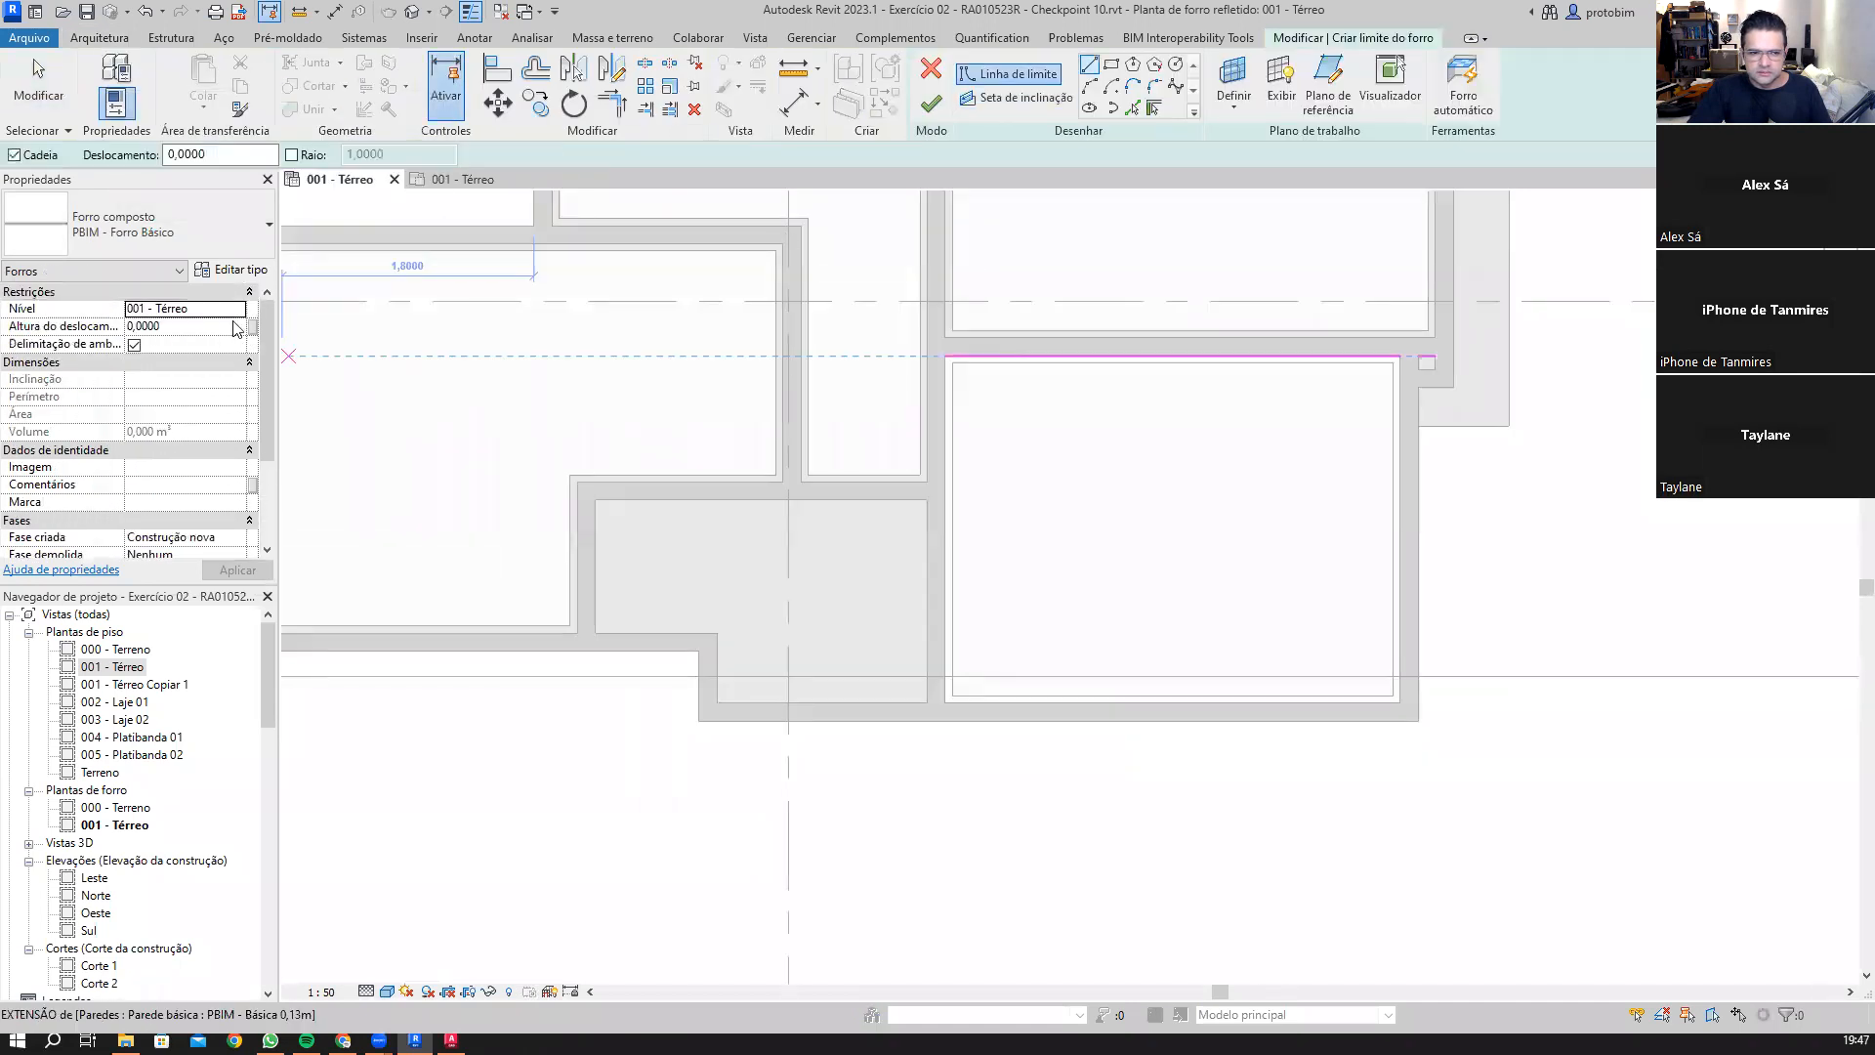
pyautogui.click(237, 310)
pyautogui.click(177, 356)
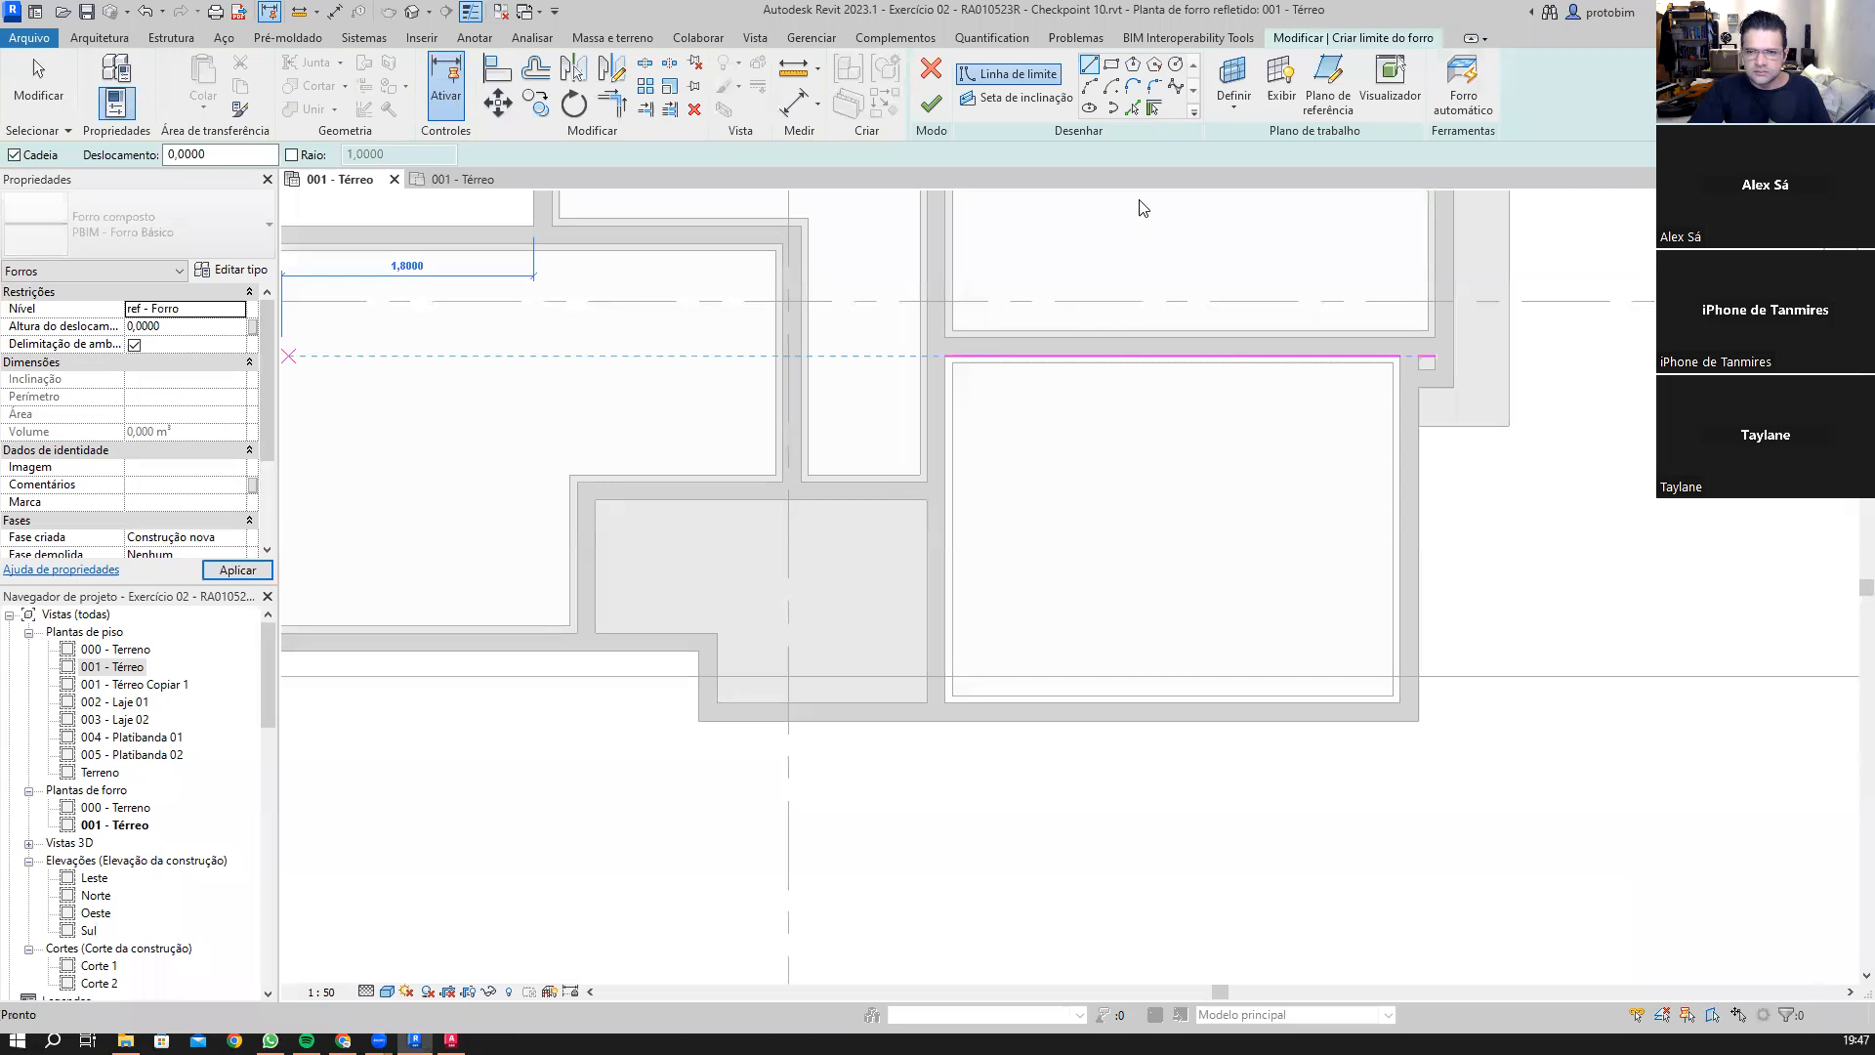
pyautogui.doubleClick(265, 157)
pyautogui.write('-')
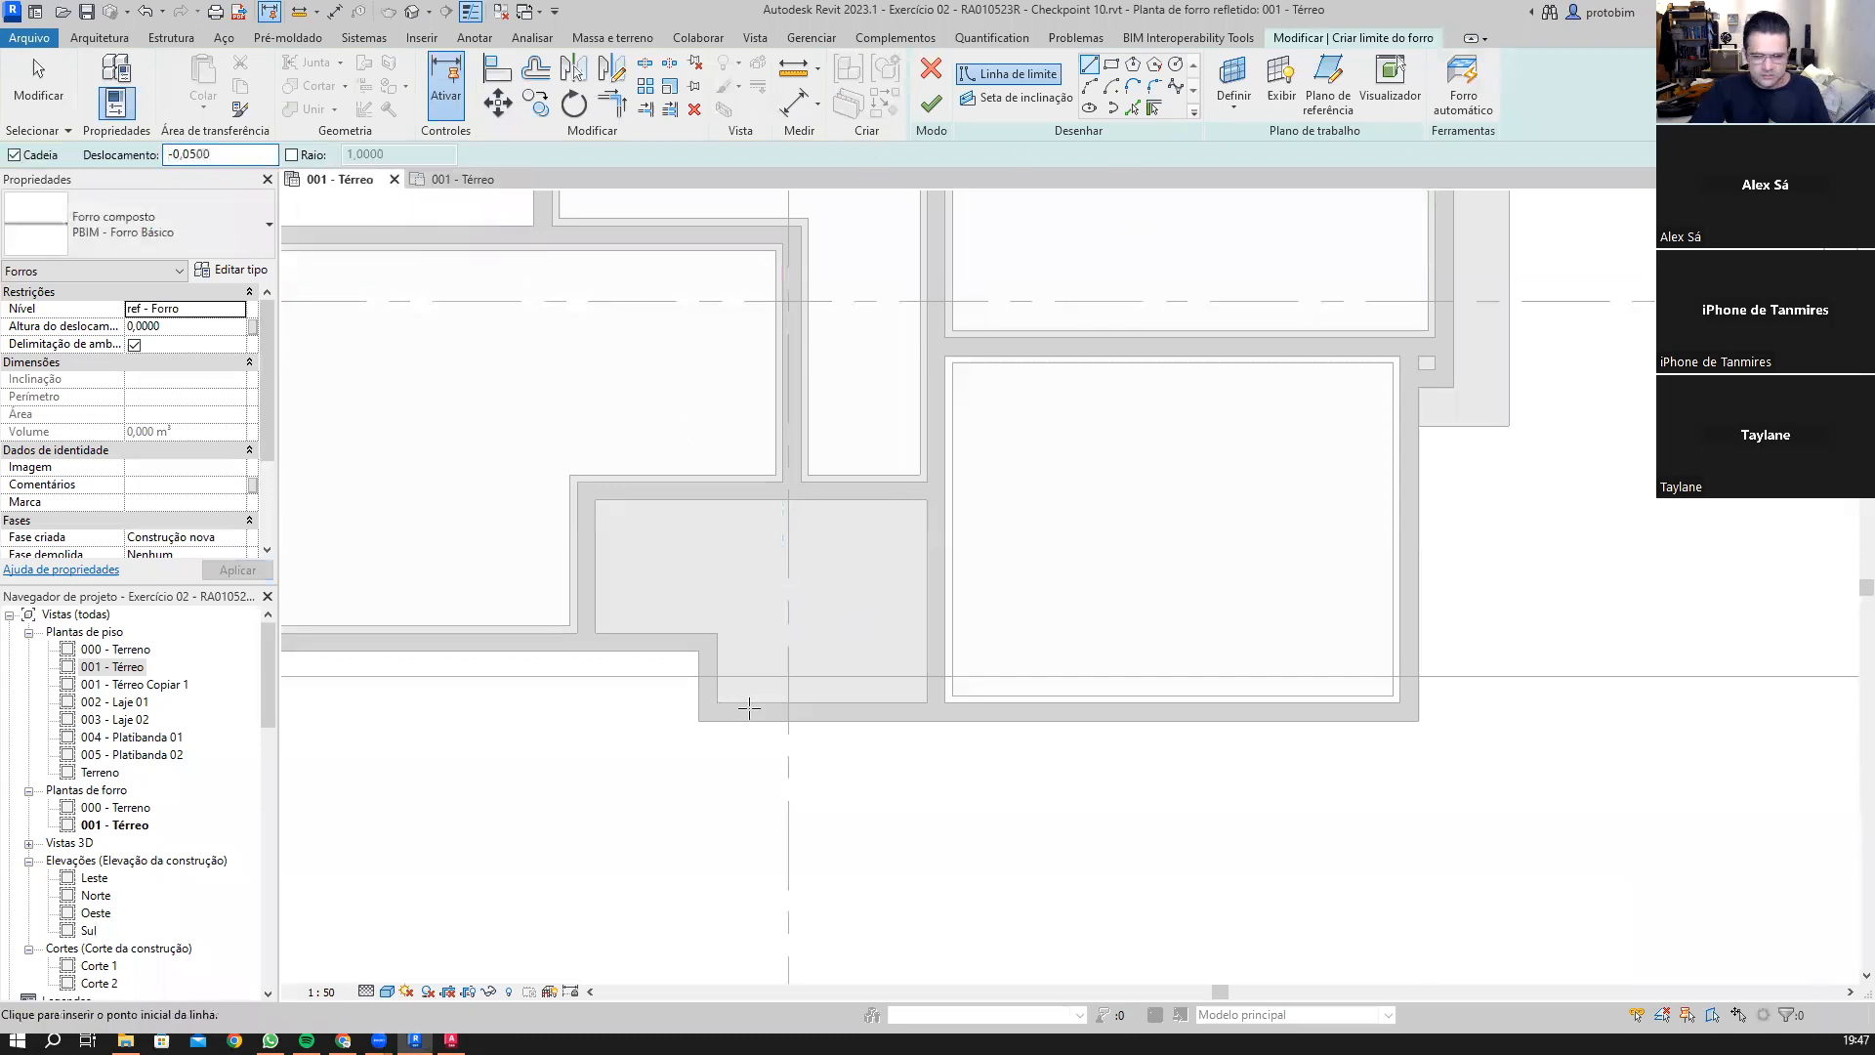
# Step: Sketch the L-shaped ceiling boundary along the inner wall faces of the small lower-middle room and finish the ceiling
pyautogui.scroll(1, 747, 708)
pyautogui.click(714, 702)
pyautogui.click(720, 621)
pyautogui.click(574, 621)
pyautogui.click(574, 469)
pyautogui.click(952, 471)
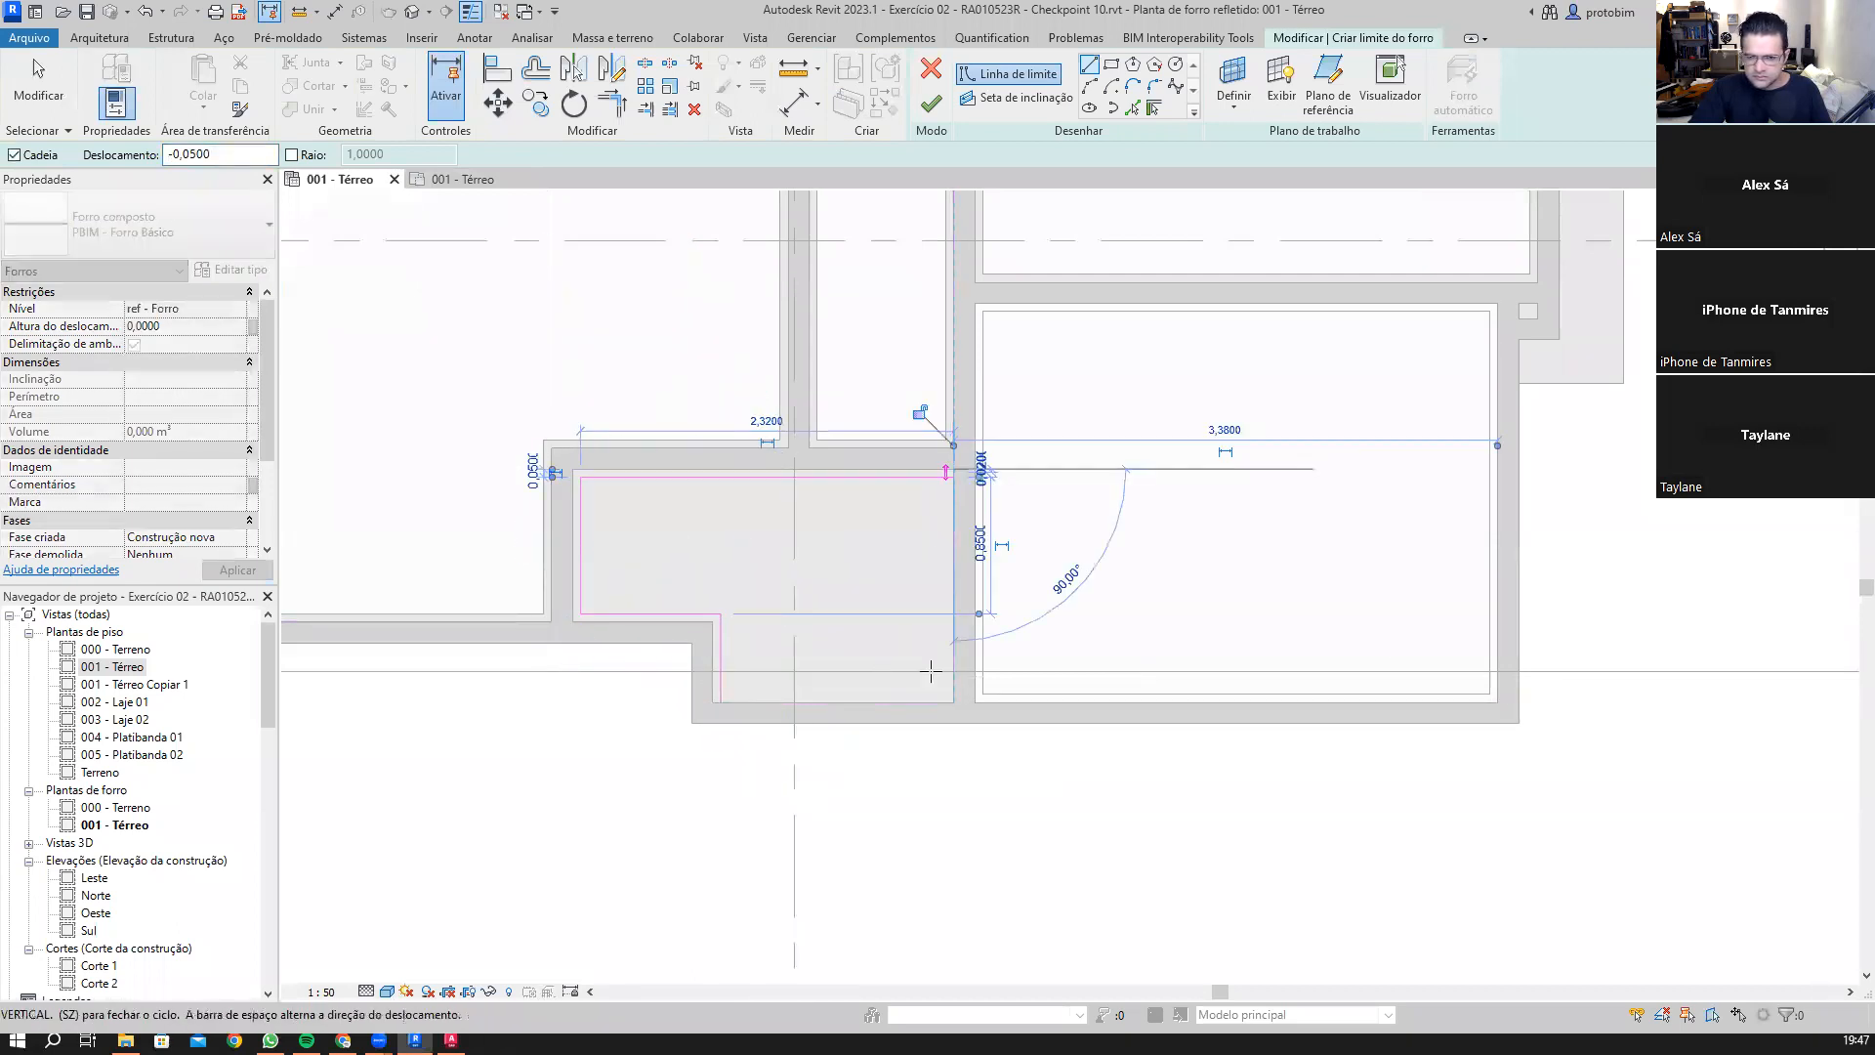
pyautogui.scroll(1, 956, 703)
pyautogui.click(956, 703)
pyautogui.click(678, 703)
pyautogui.press('Escape')
pyautogui.press('Escape')
pyautogui.scroll(-2, 870, 699)
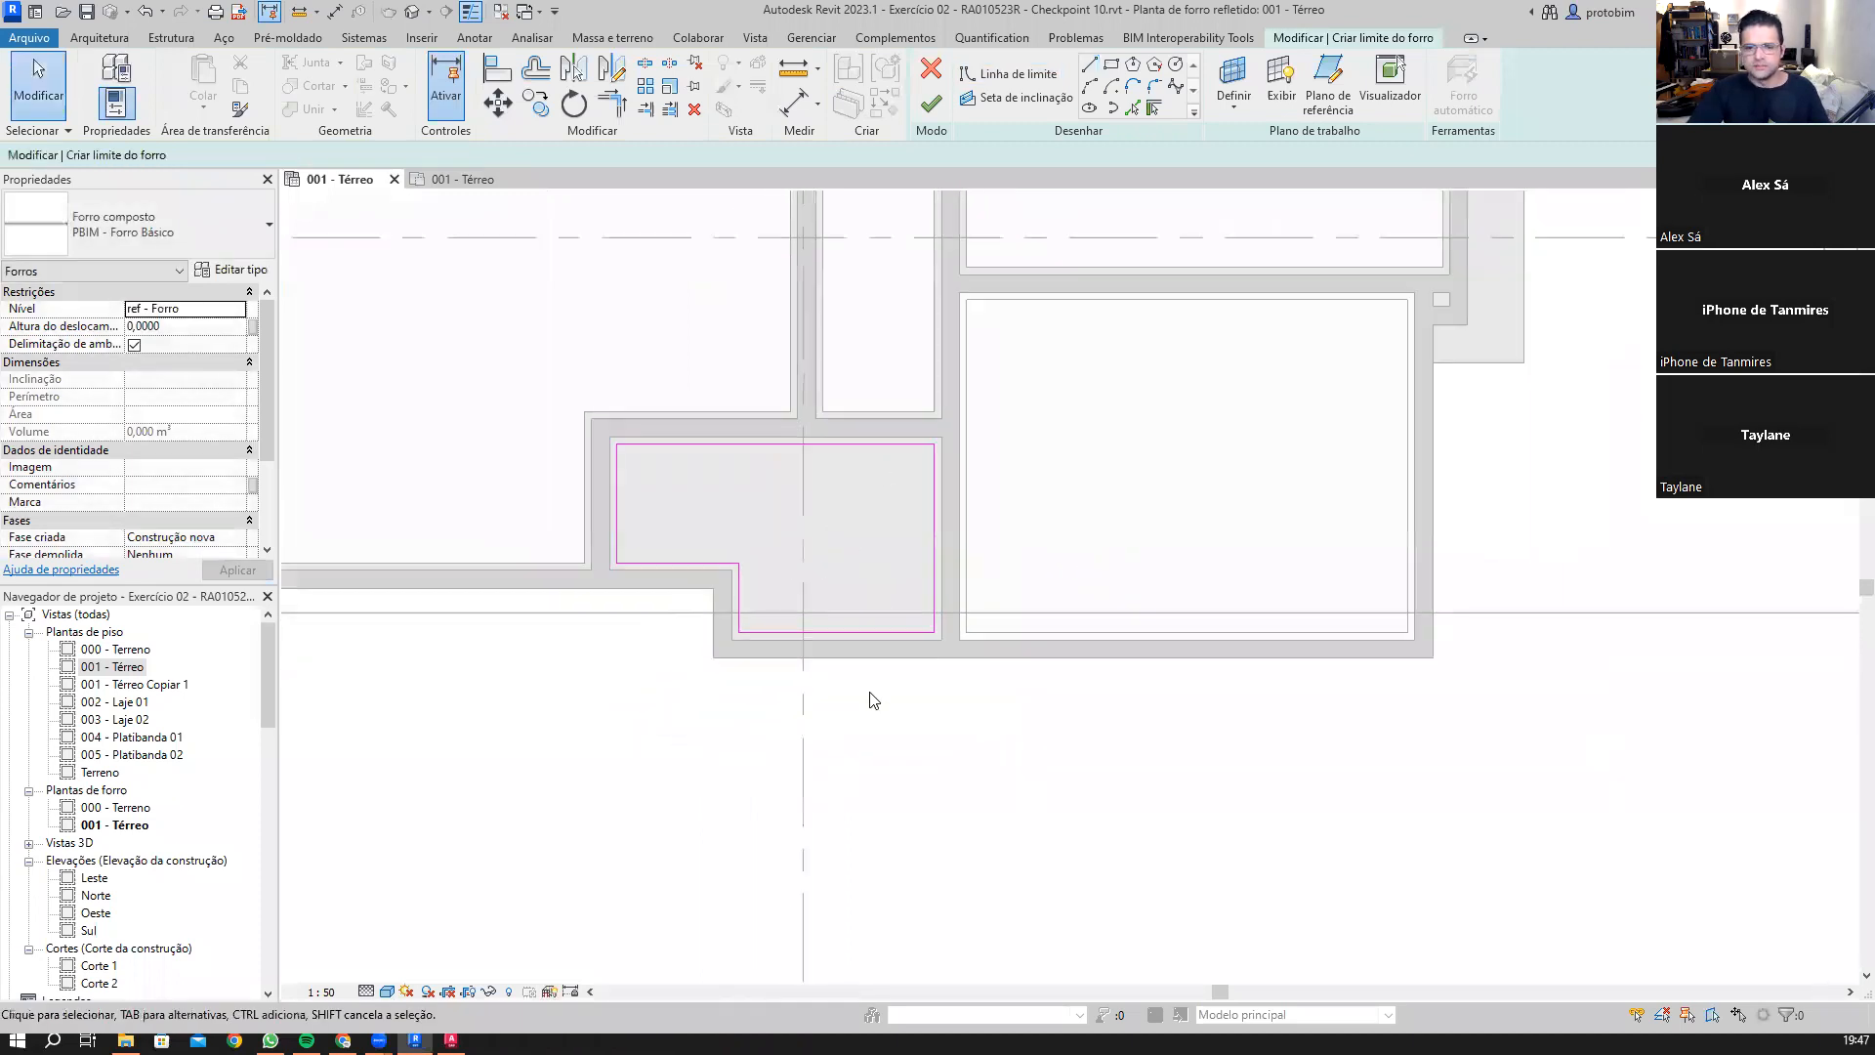
pyautogui.click(930, 108)
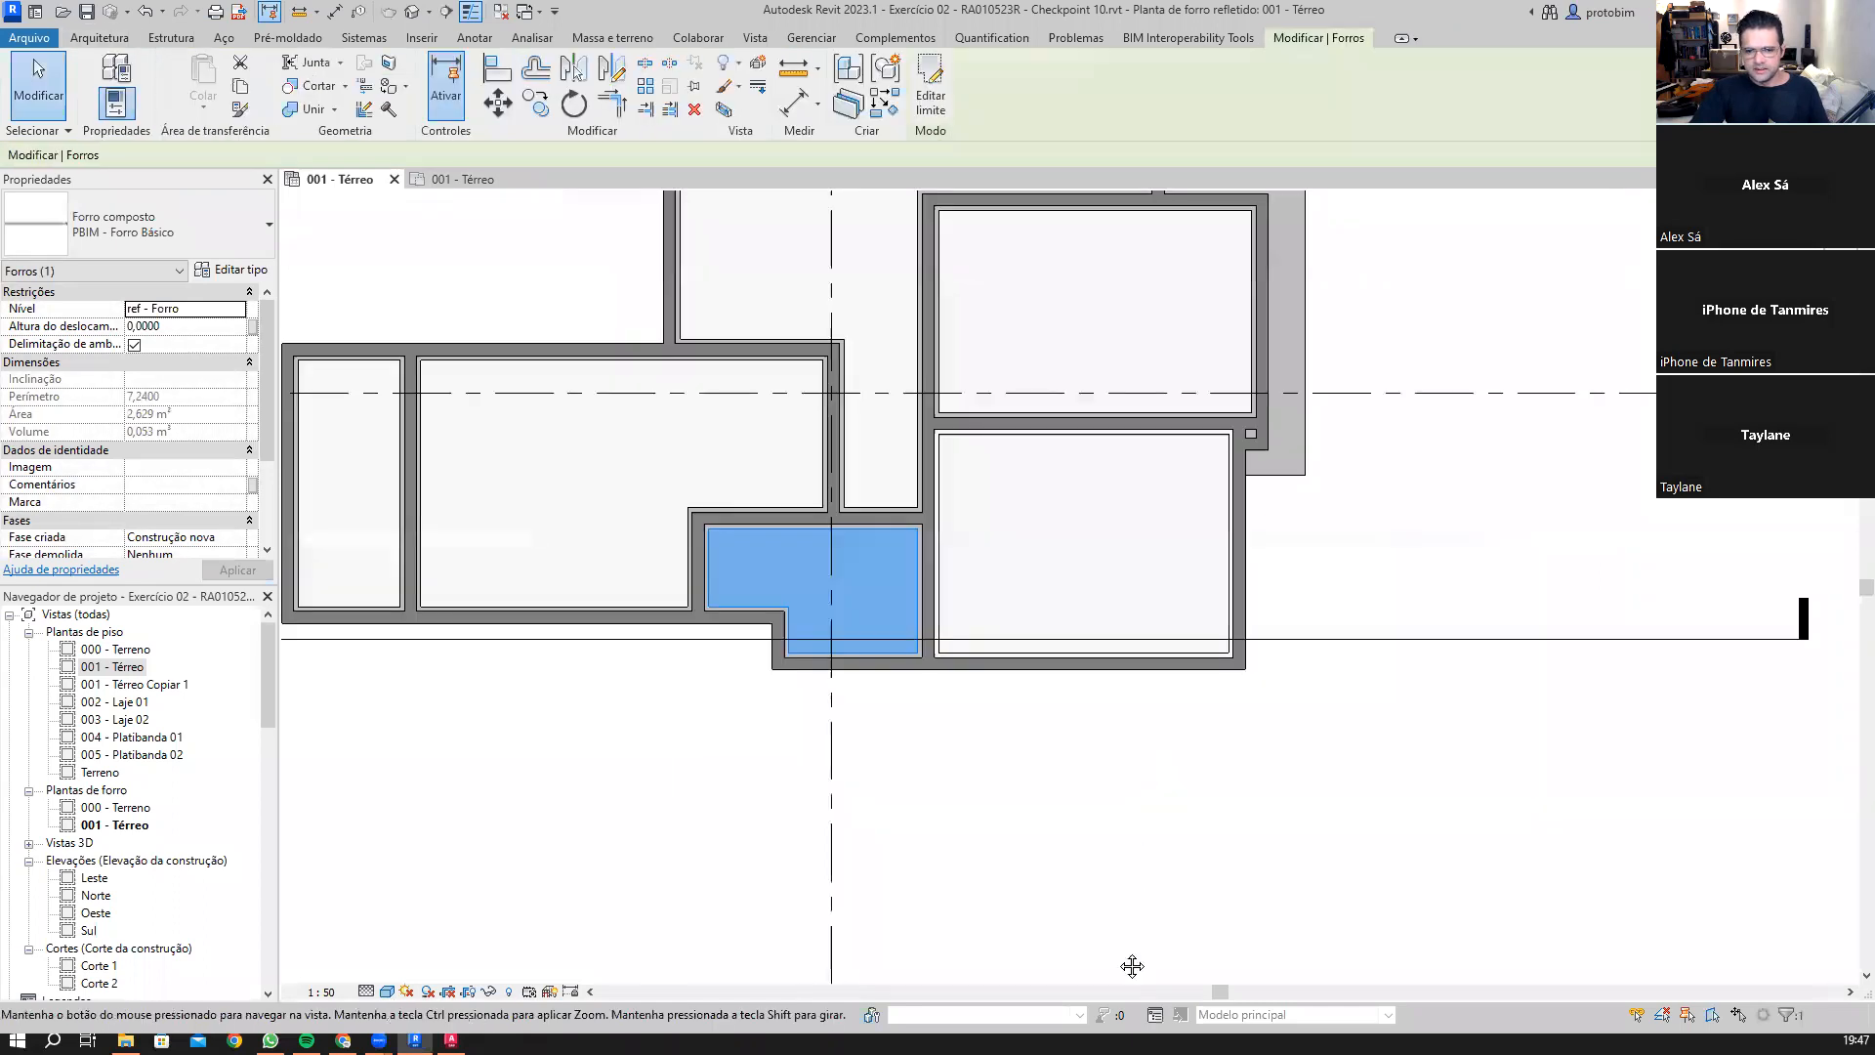
# Step: Examine the ceiling layout across the ground floor and the gap between ceiling and walls in the upper of the two right-hand rooms
pyautogui.scroll(-3, 1123, 954)
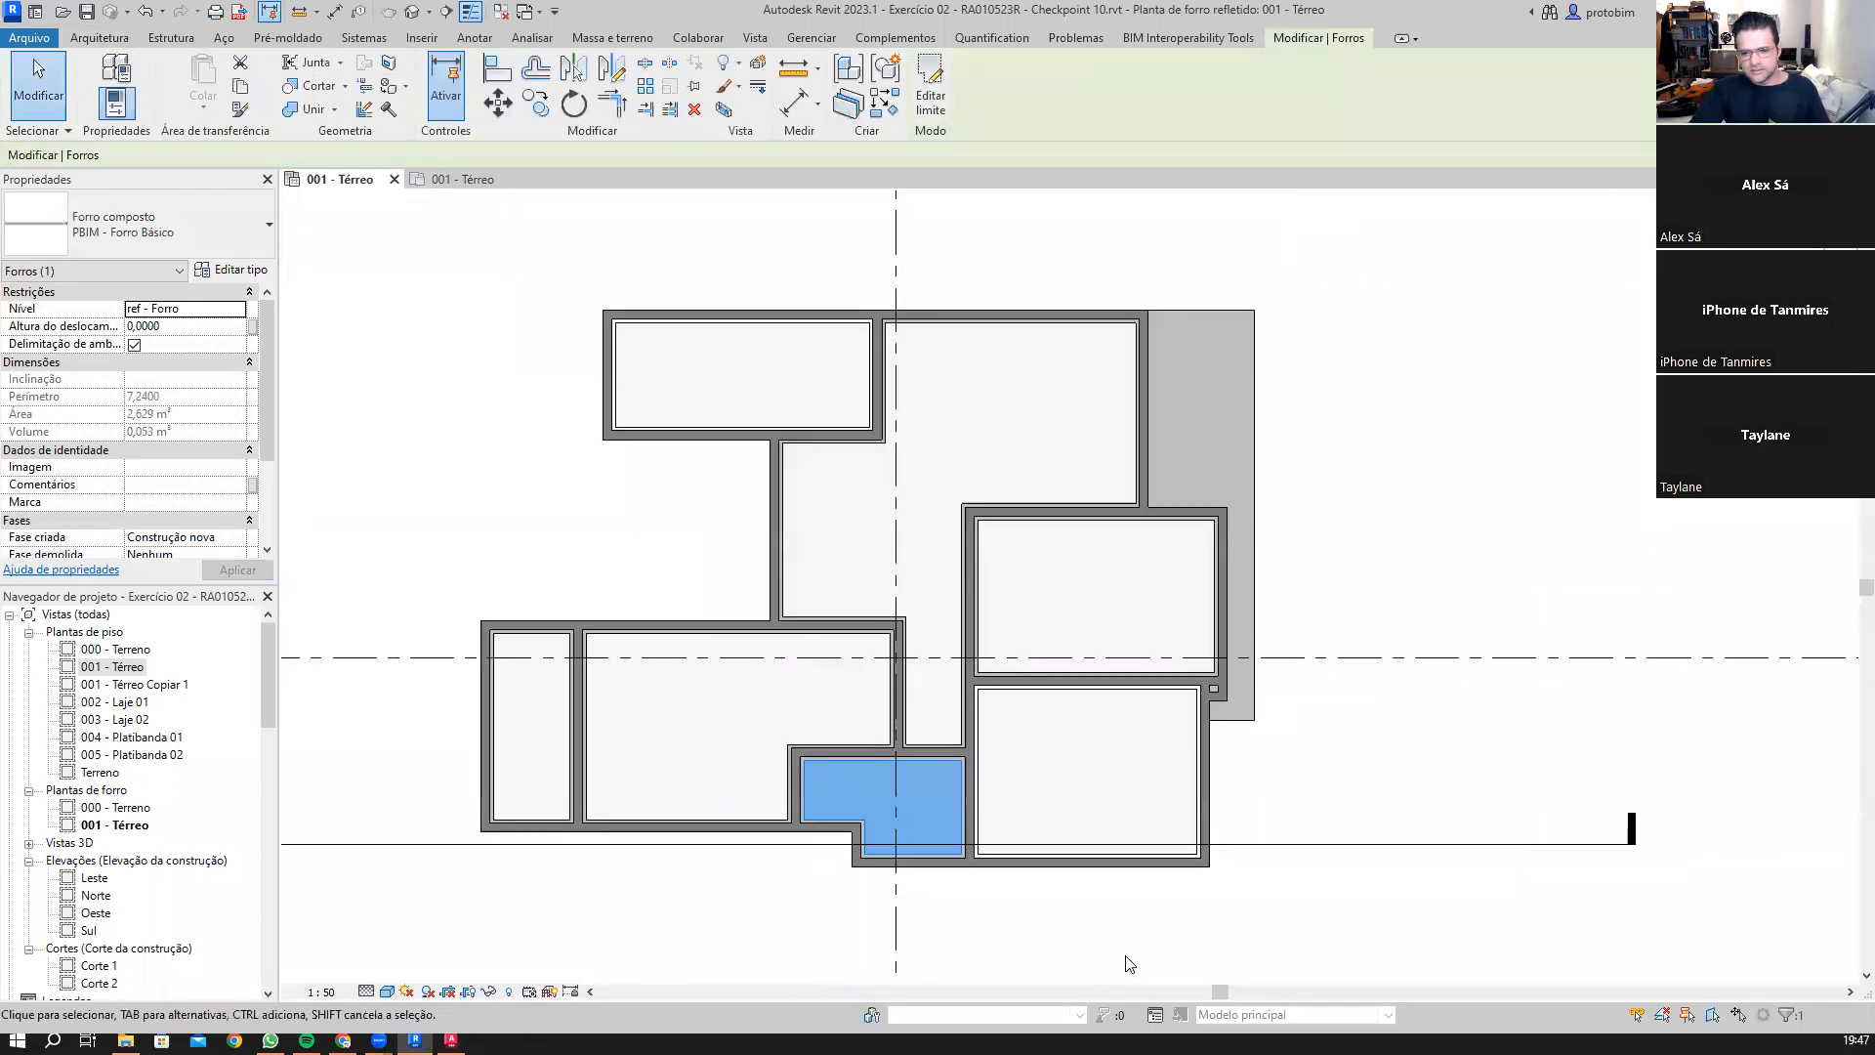
pyautogui.scroll(3, 1130, 964)
pyautogui.moveTo(1290, 435); pyautogui.dragTo(1244, 528, button='middle')
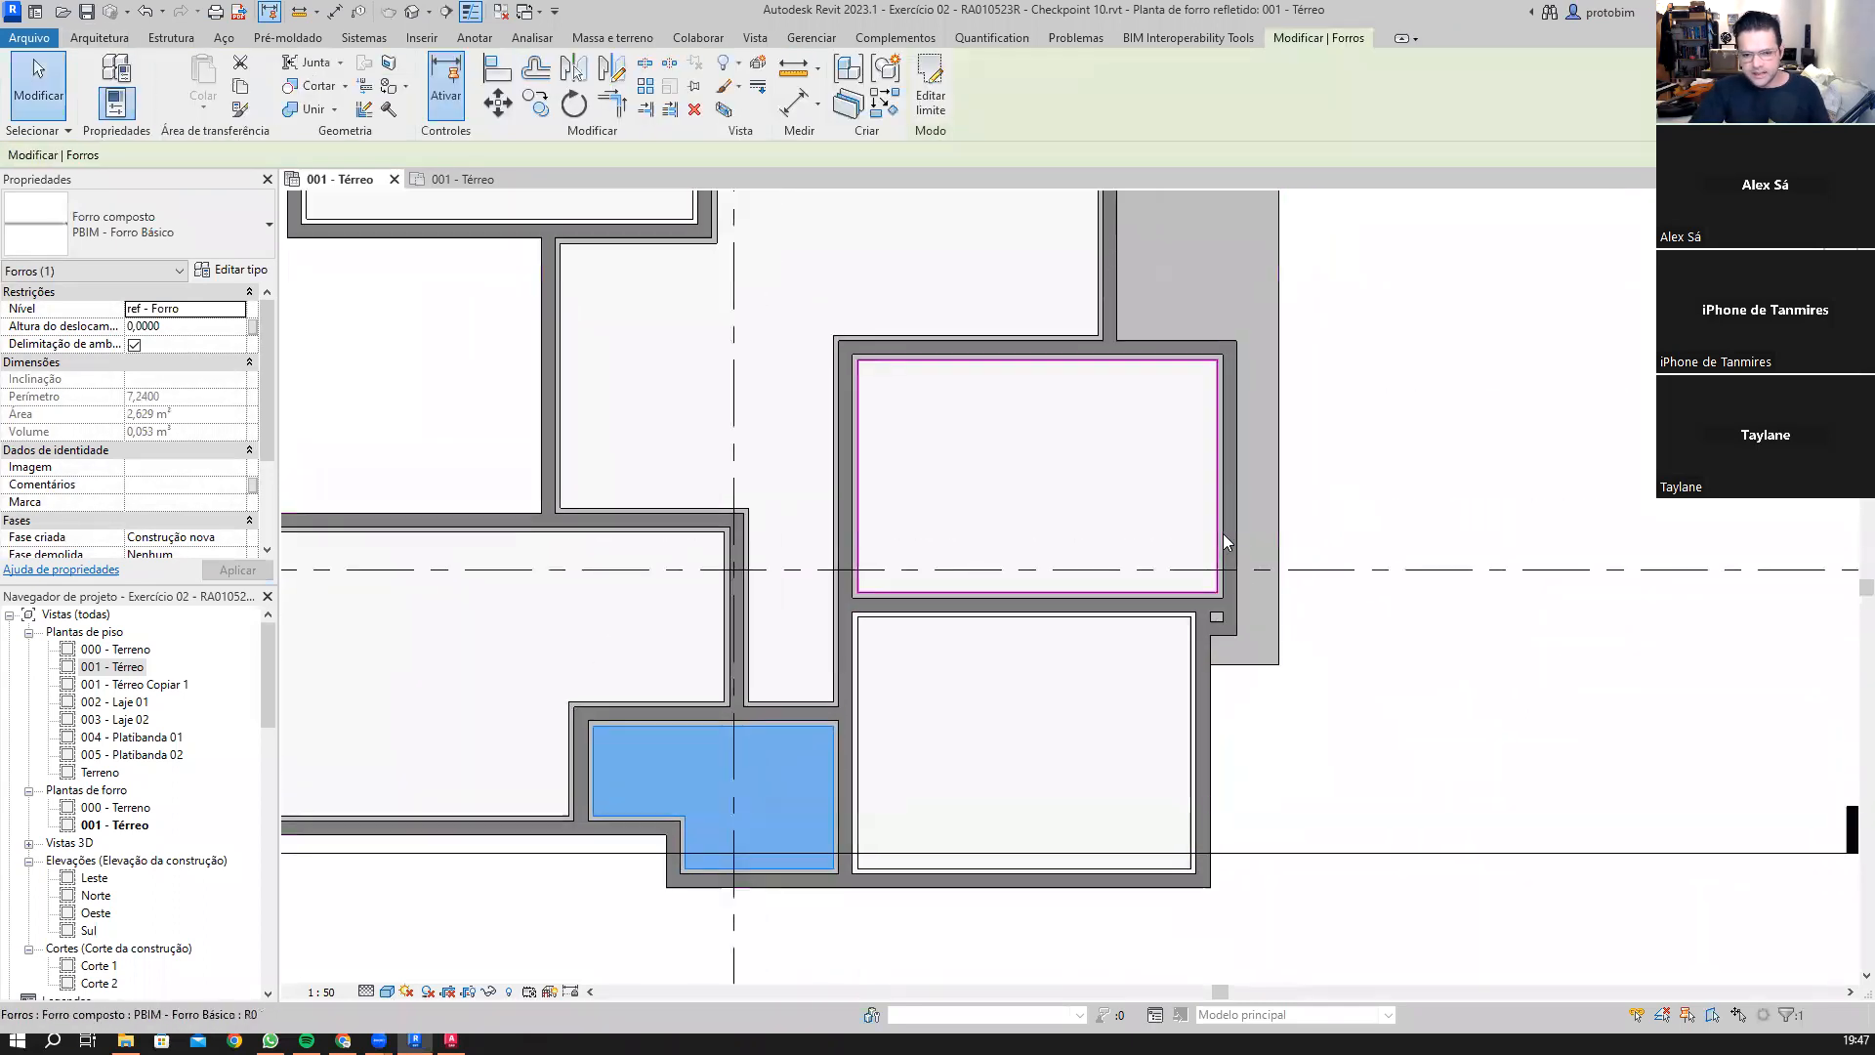
pyautogui.press('Escape')
pyautogui.moveTo(787, 433); pyautogui.dragTo(836, 502, button='middle')
pyautogui.scroll(1, 1245, 573)
pyautogui.scroll(3, 1244, 573)
pyautogui.scroll(2, 1067, 518)
pyautogui.moveTo(776, 390); pyautogui.dragTo(899, 372, button='middle')
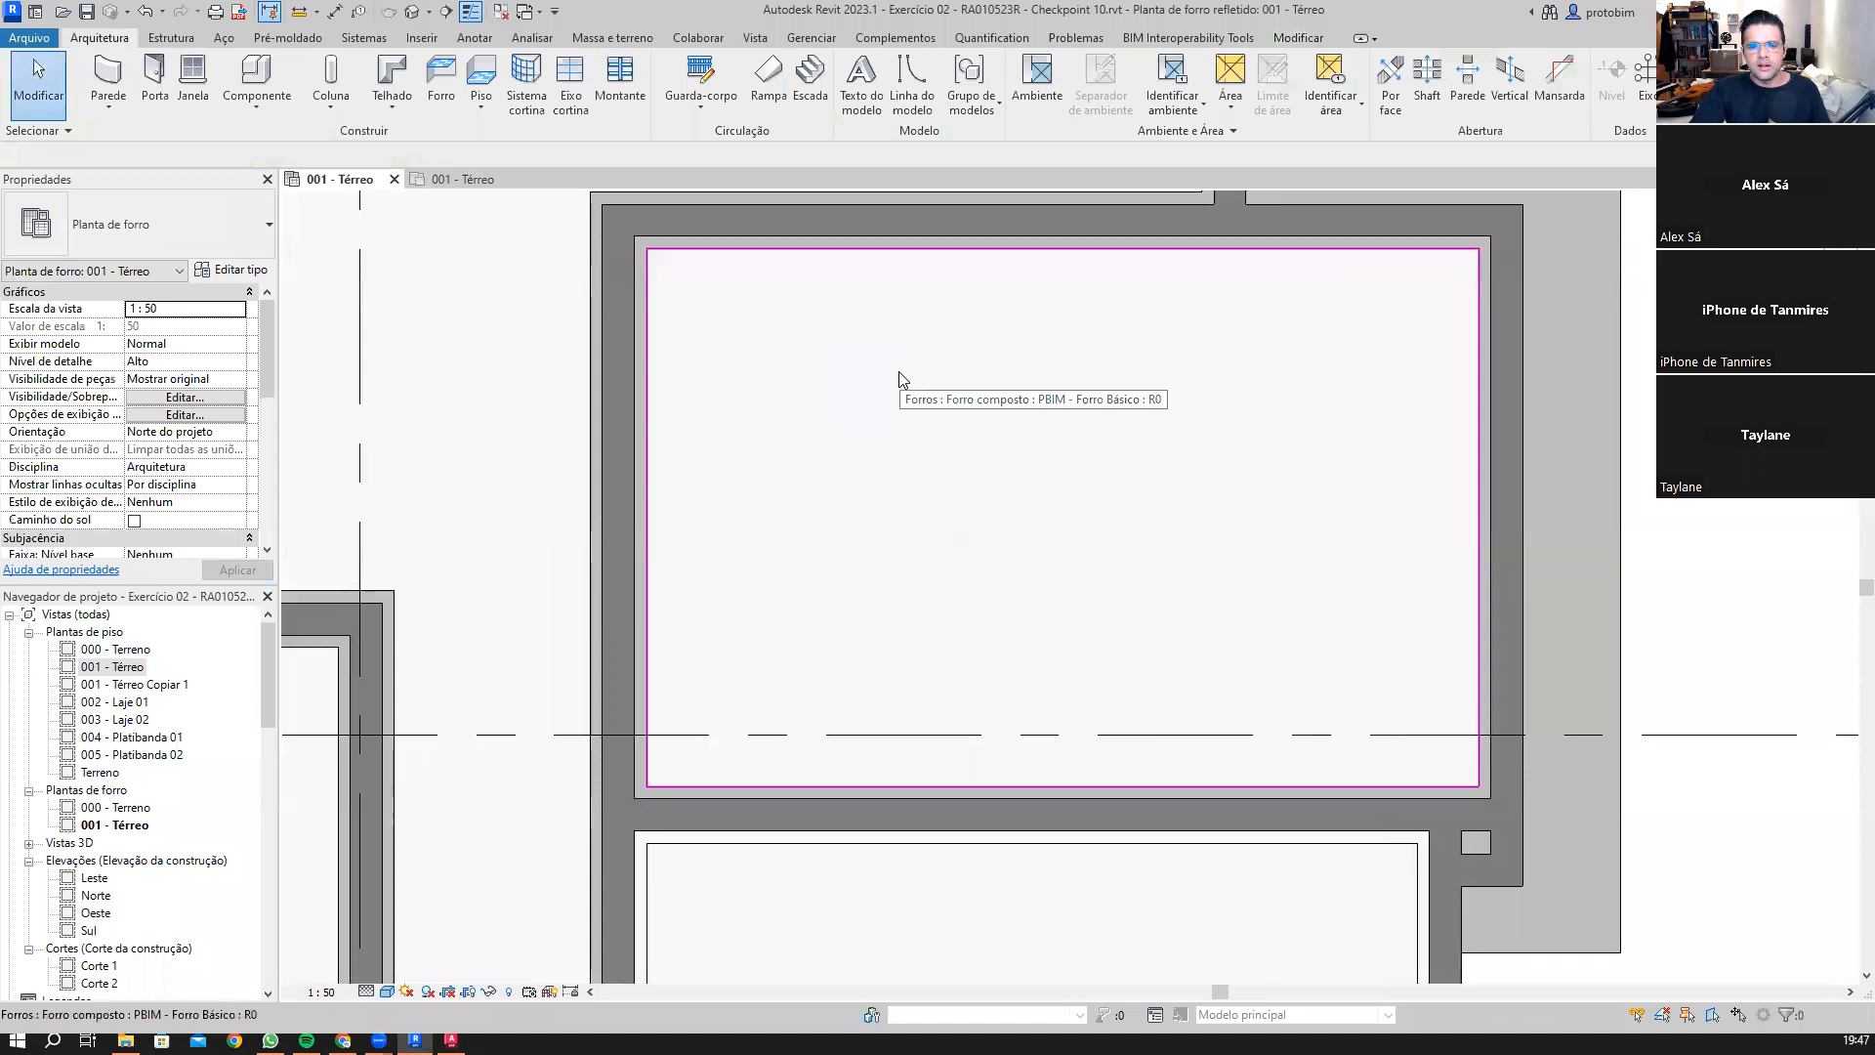
pyautogui.scroll(-2, 898, 379)
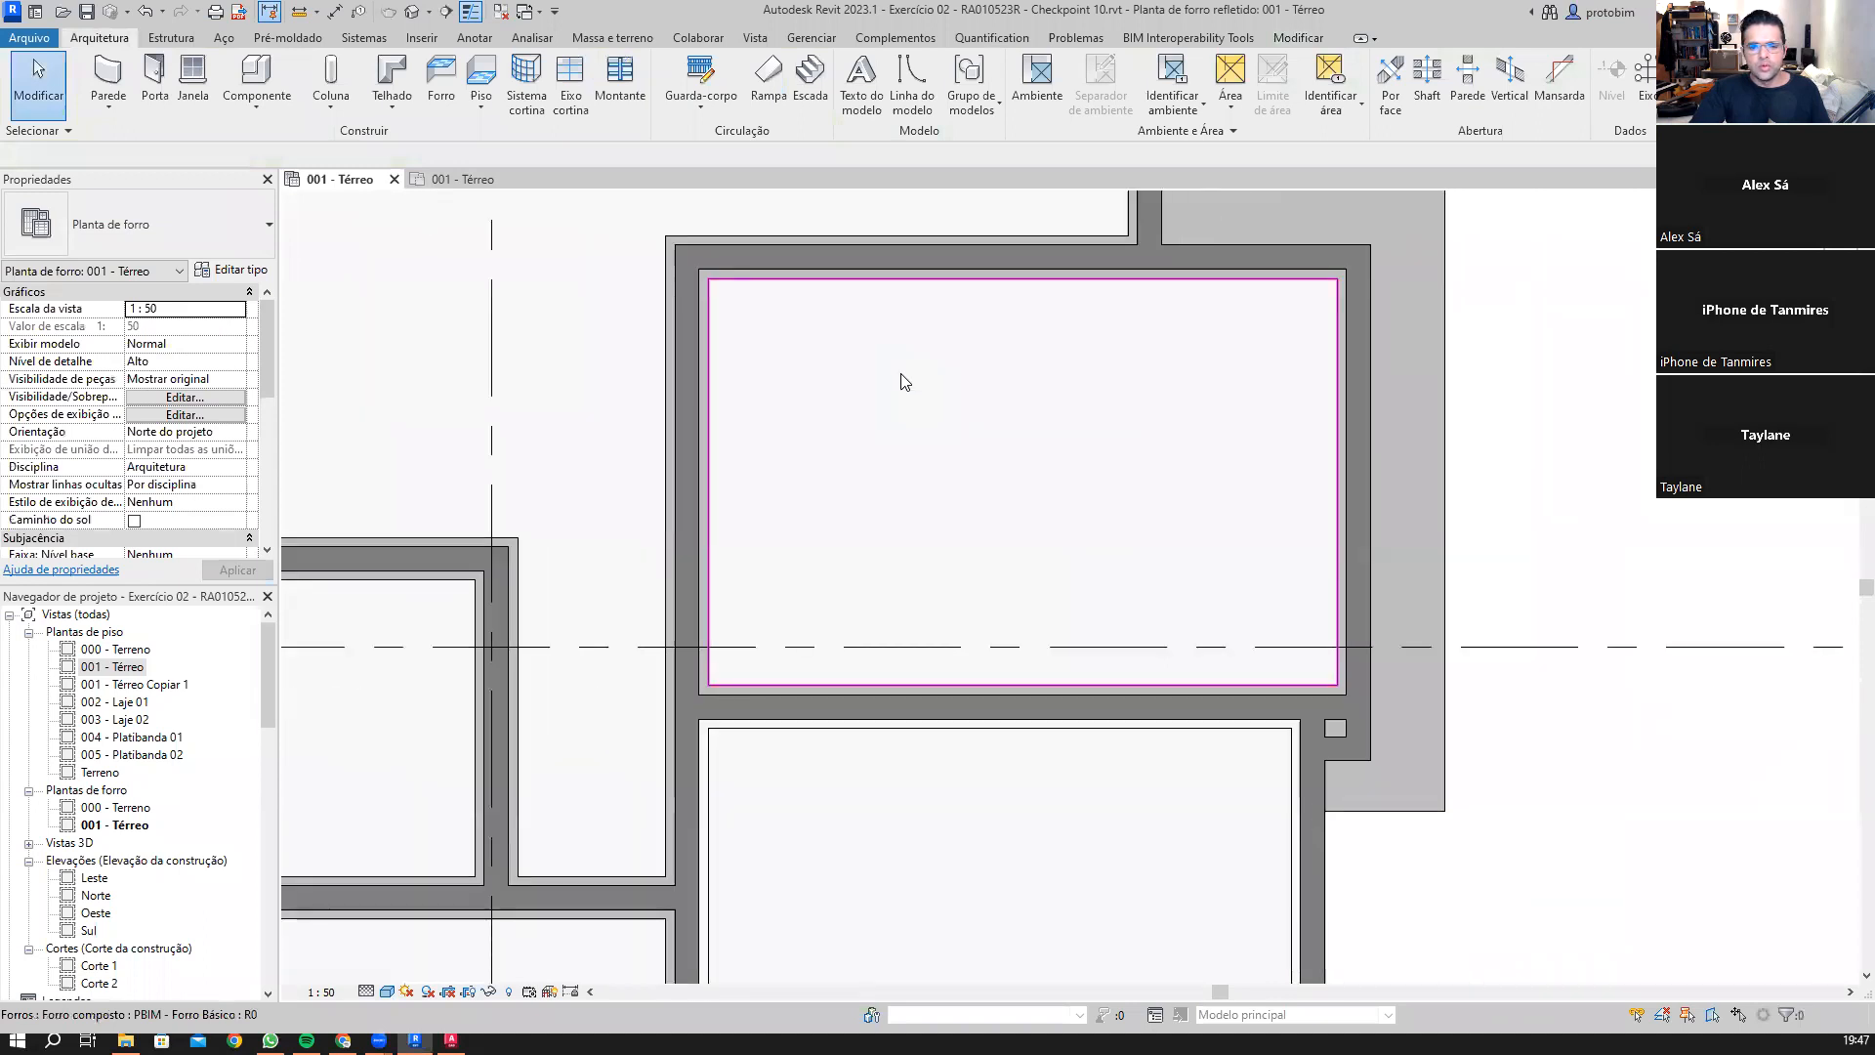
pyautogui.scroll(-2, 900, 374)
pyautogui.moveTo(911, 427); pyautogui.dragTo(911, 467, button='middle')
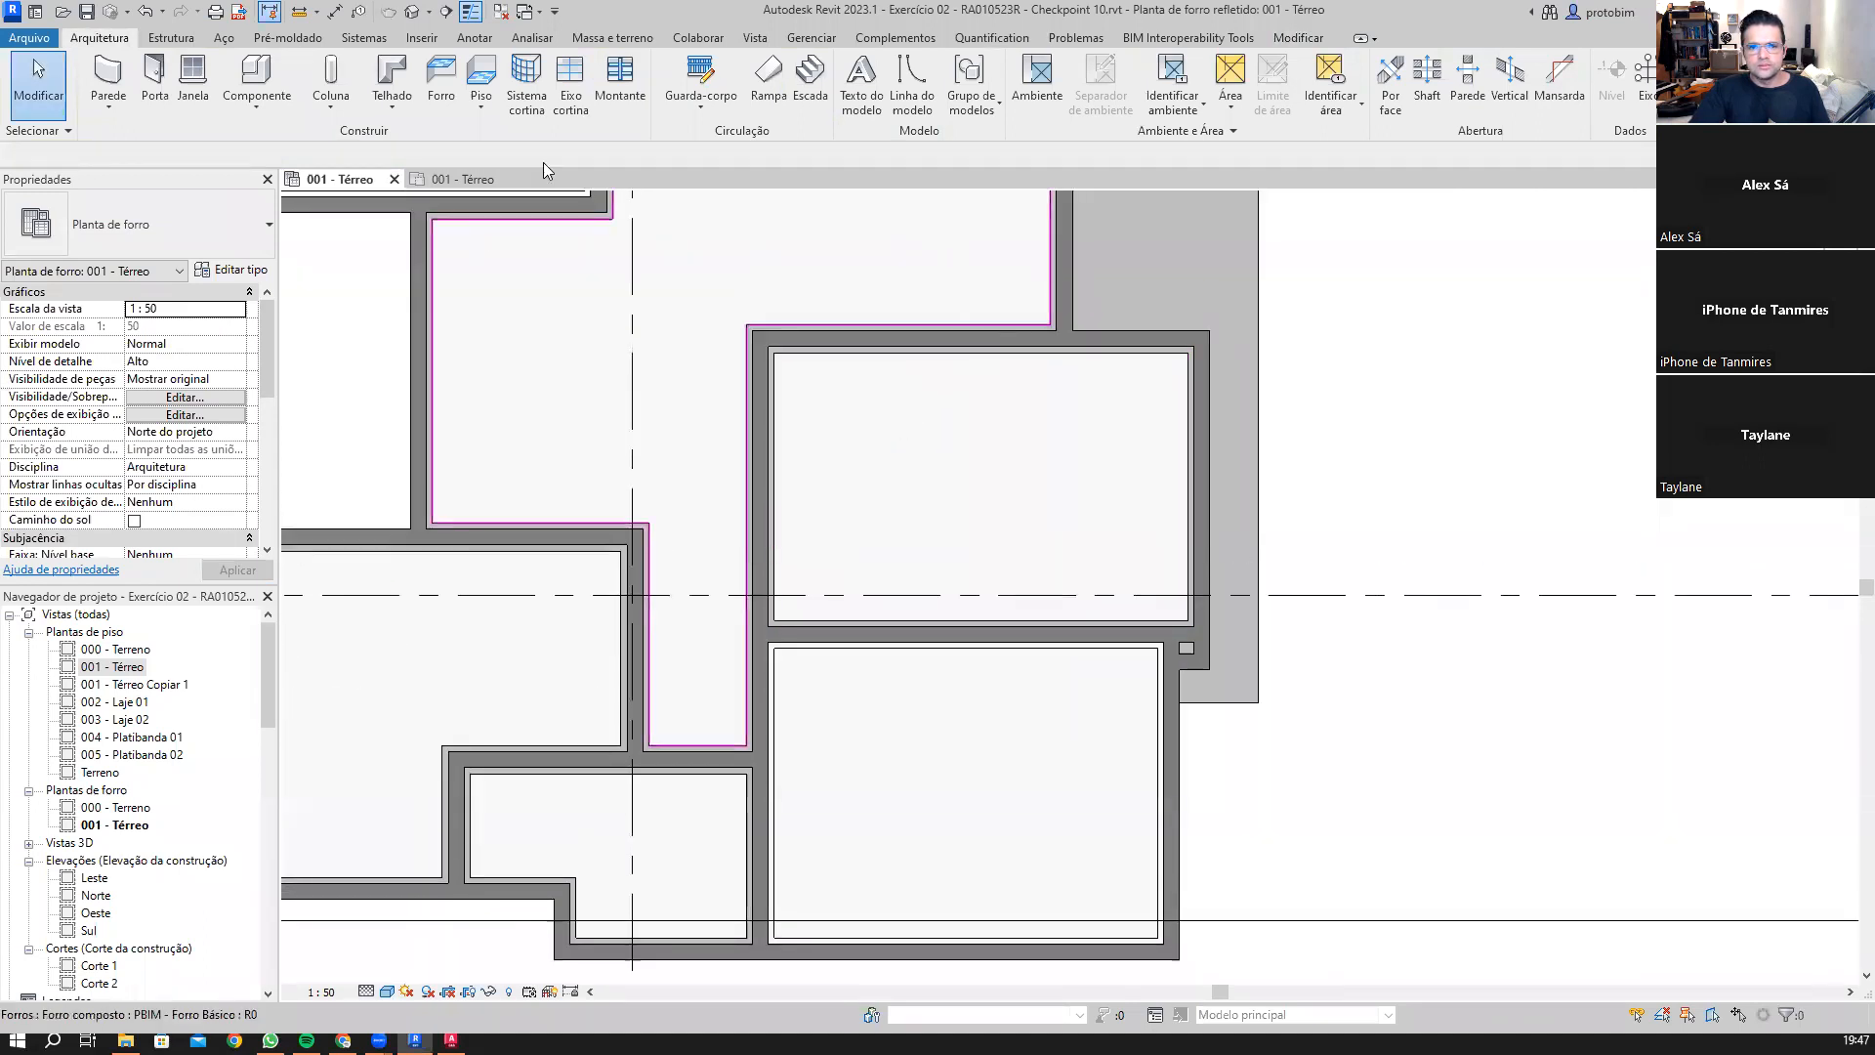
# Step: Start a sketched ceiling on level ref - Forro with a height offset of 0.05
pyautogui.click(449, 80)
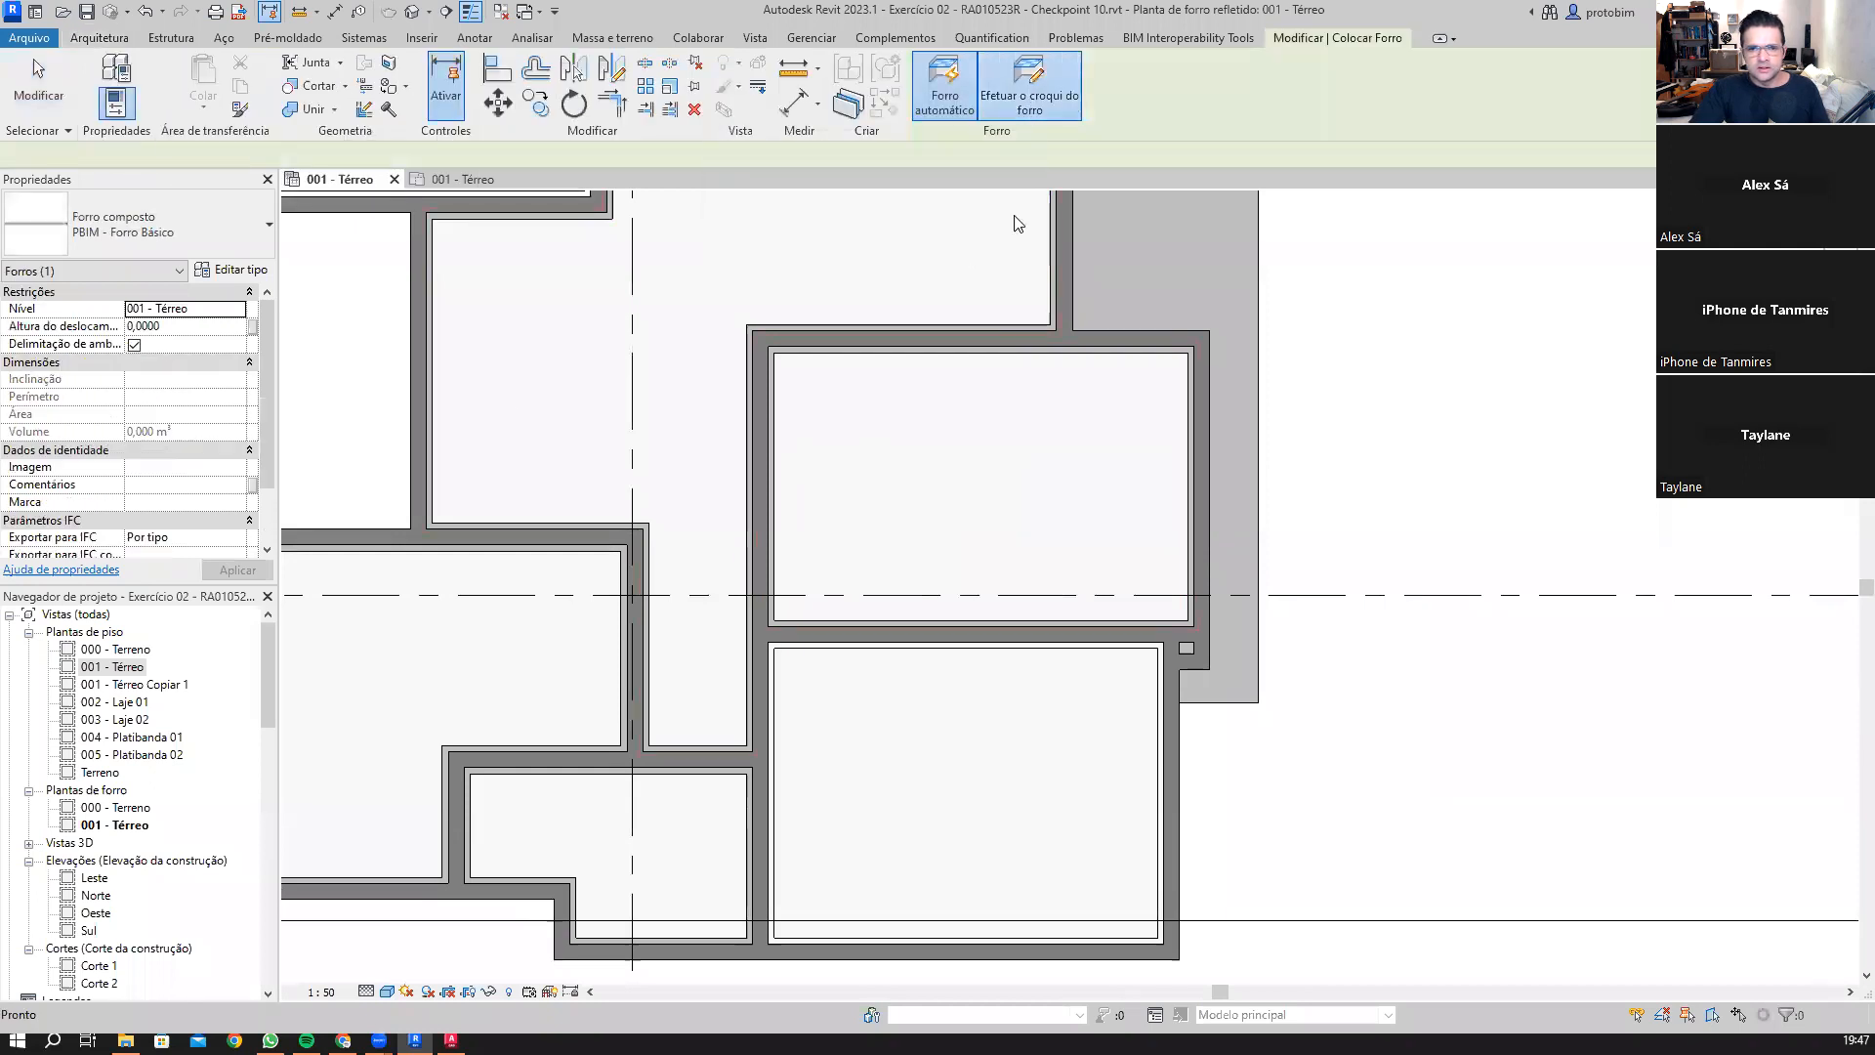
pyautogui.click(1029, 79)
pyautogui.click(237, 309)
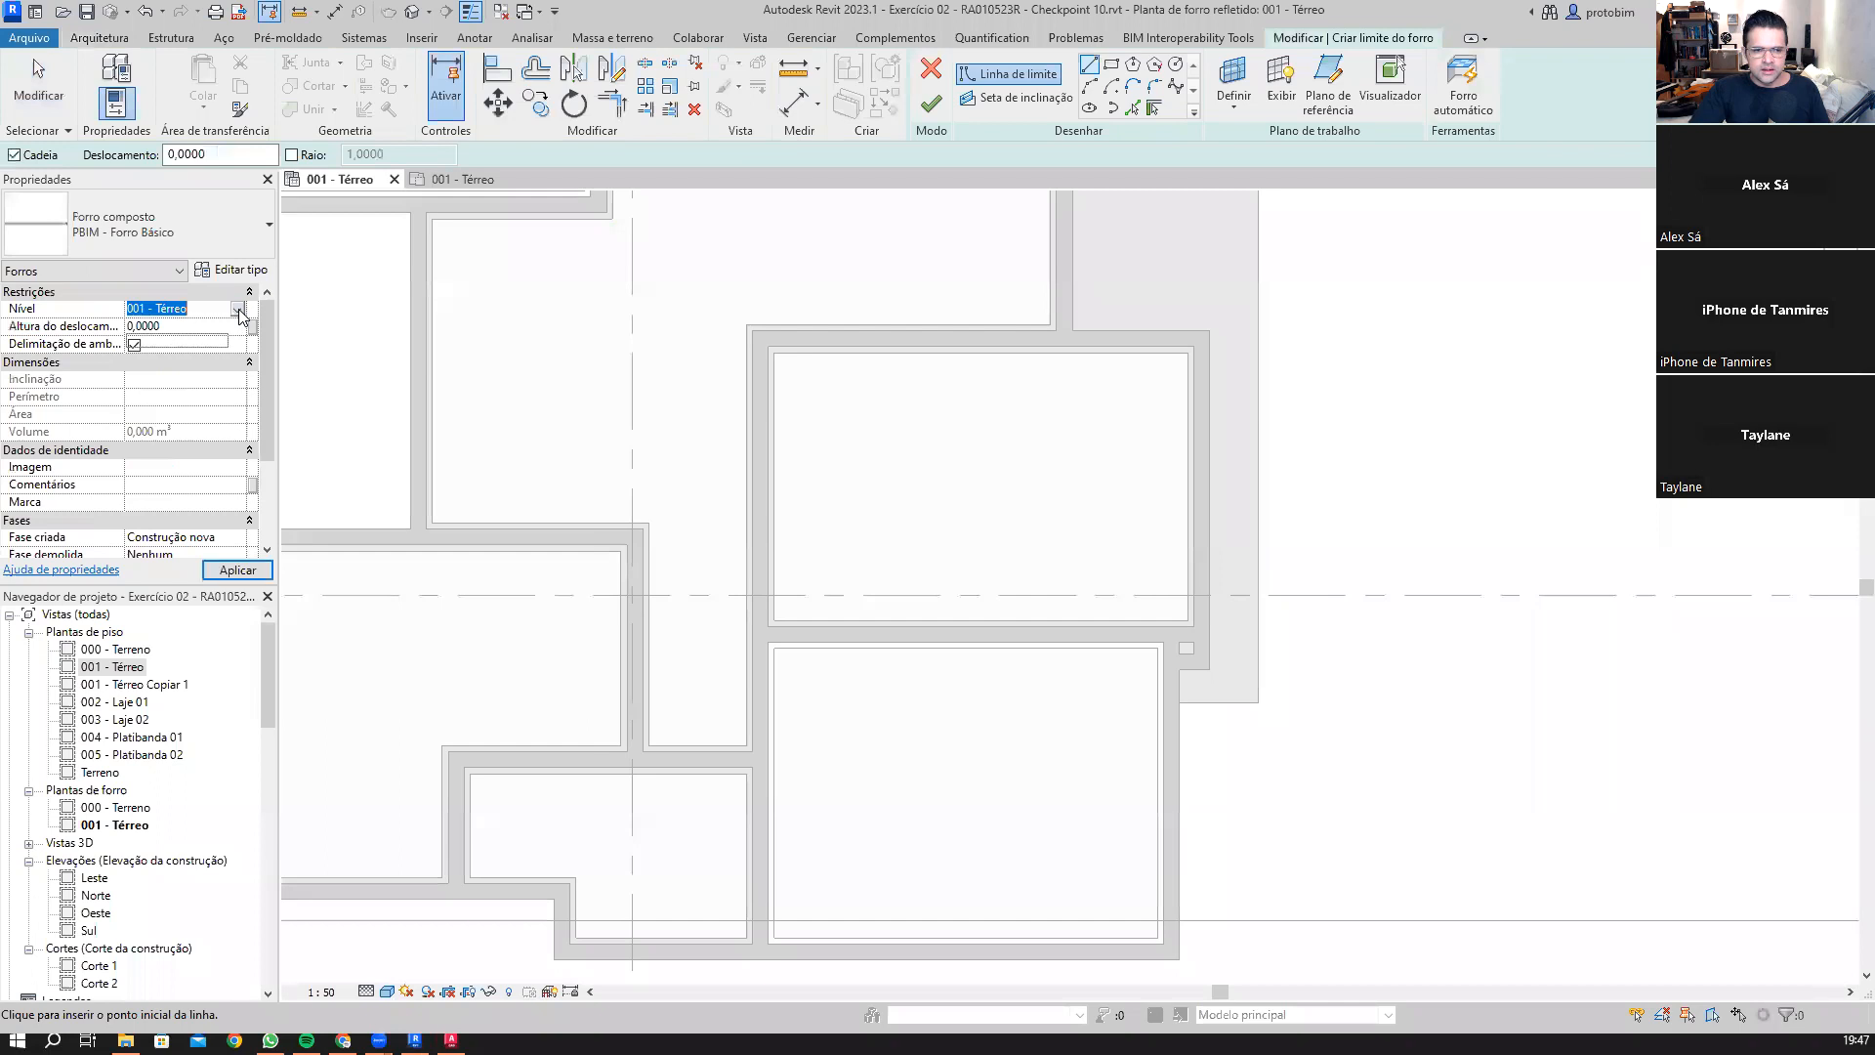
pyautogui.click(237, 309)
pyautogui.click(181, 354)
pyautogui.click(209, 325)
pyautogui.write('0.05')
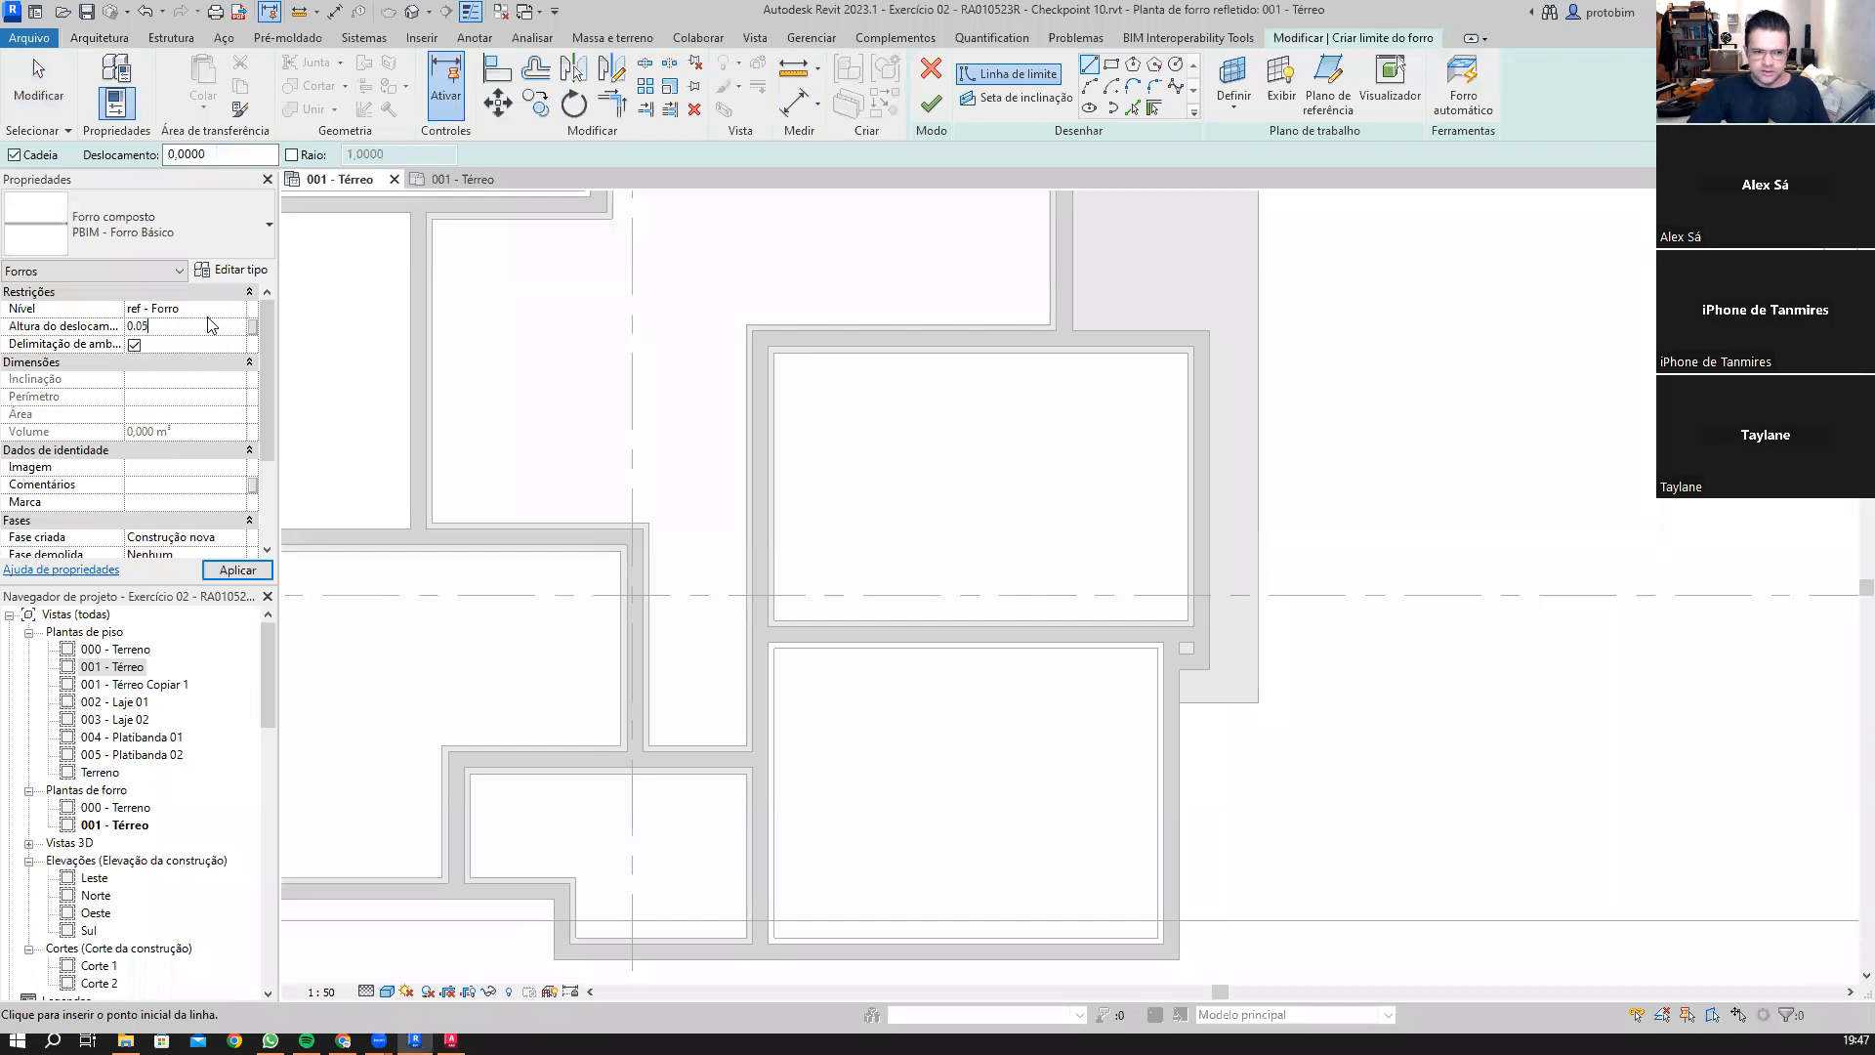
# Step: Sketch a rectangular boundary between opposite inner wall corners of the upper right-hand room
pyautogui.click(1111, 65)
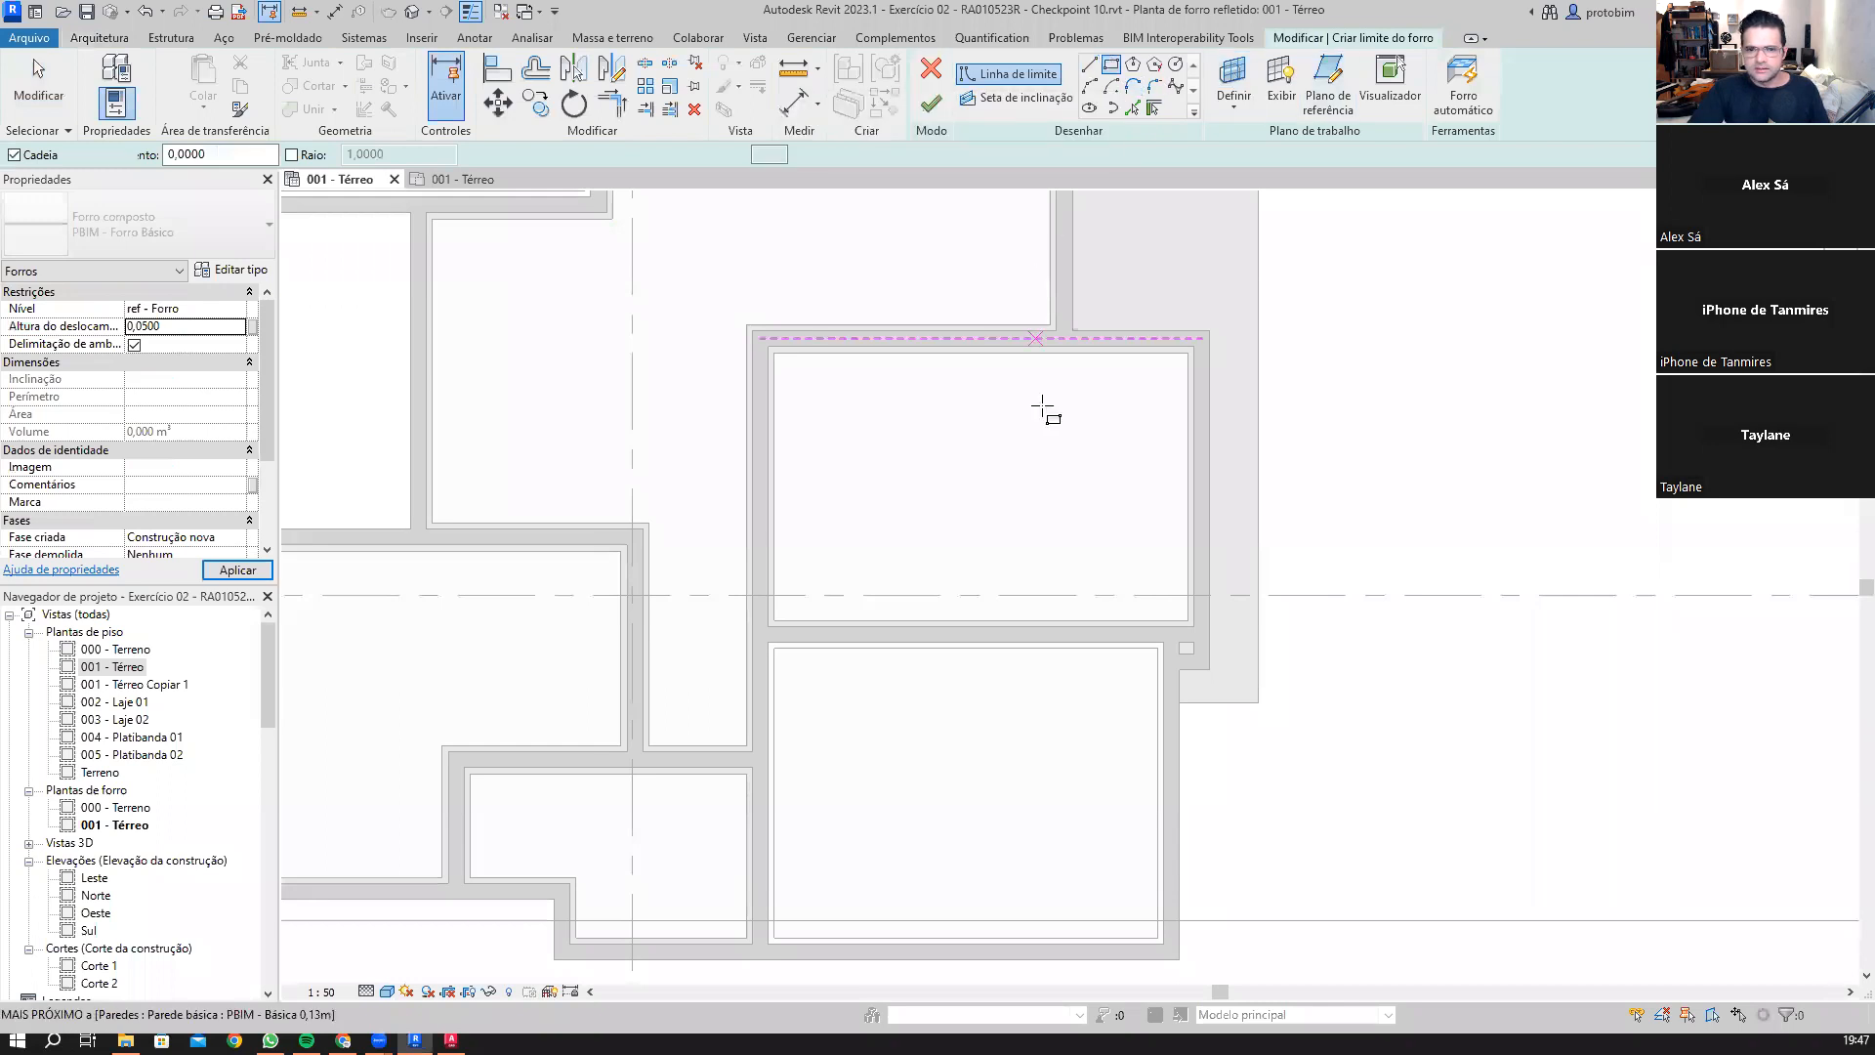
pyautogui.scroll(7, 819, 375)
pyautogui.click(687, 287)
pyautogui.scroll(-4, 688, 287)
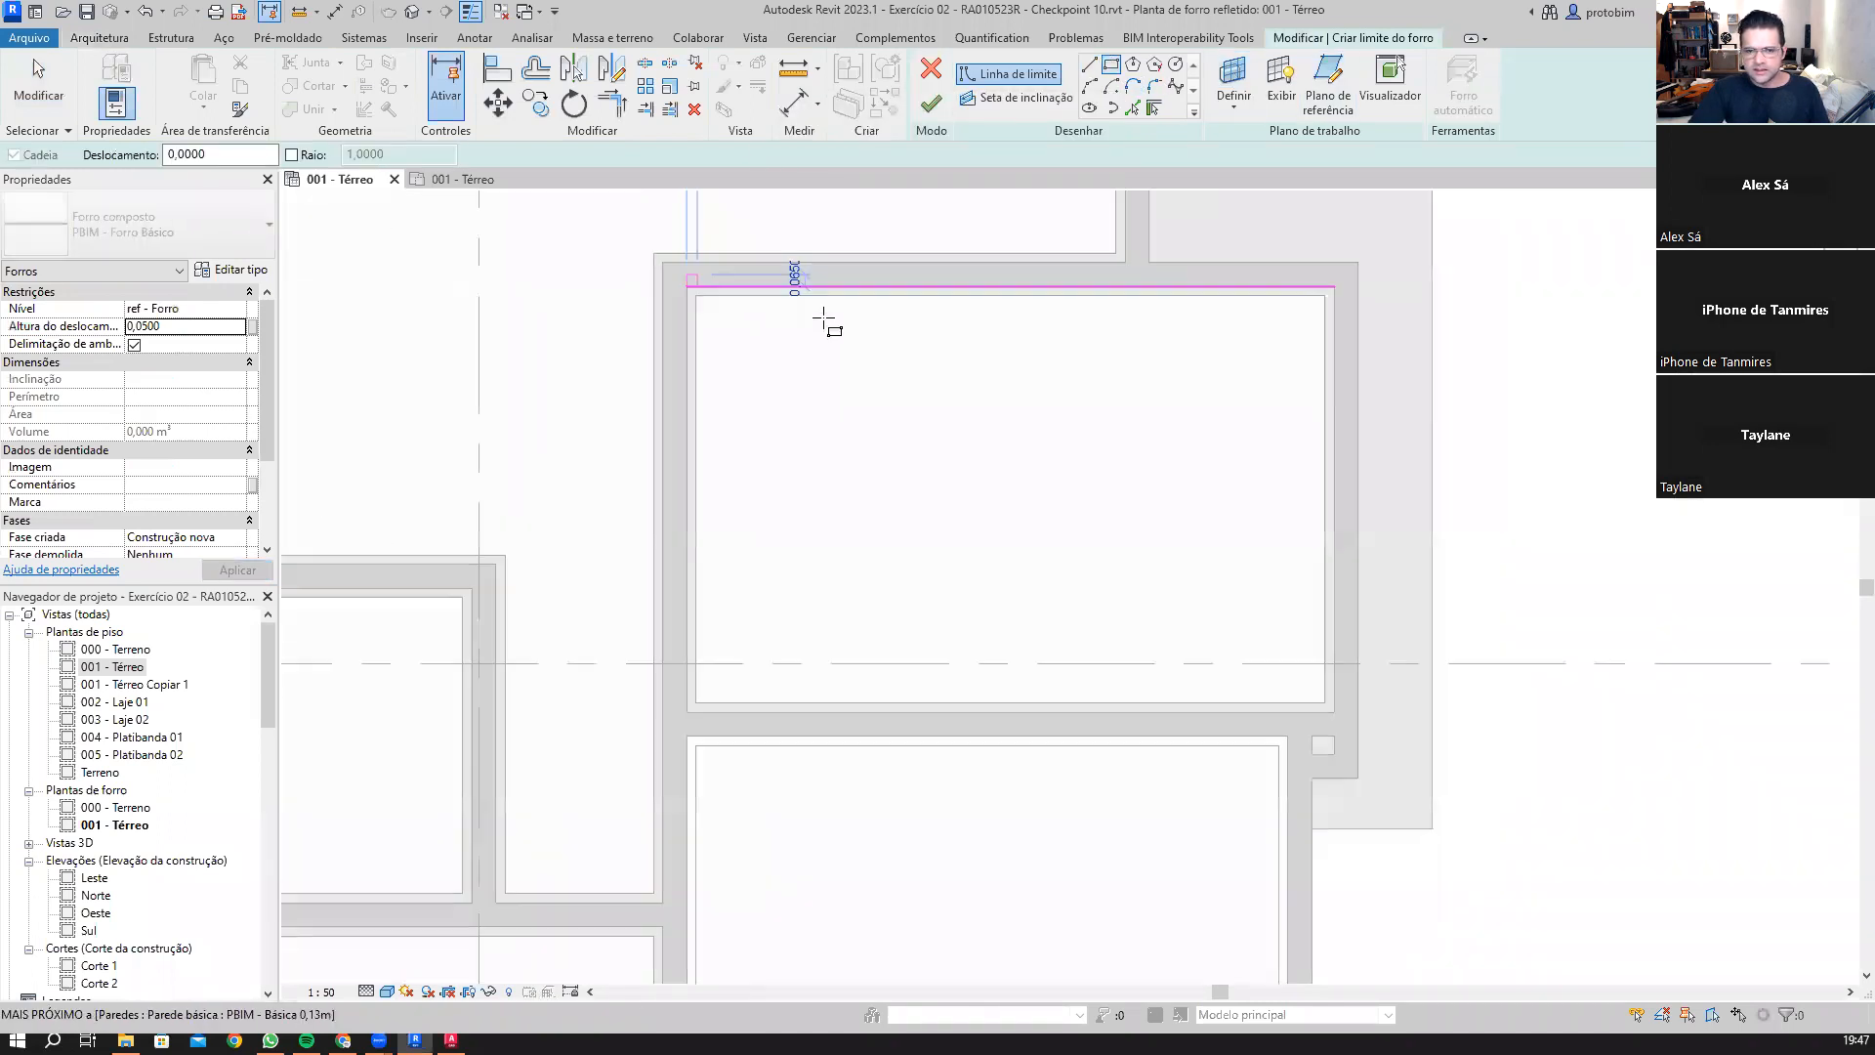
pyautogui.scroll(-3, 824, 318)
pyautogui.scroll(5, 1147, 534)
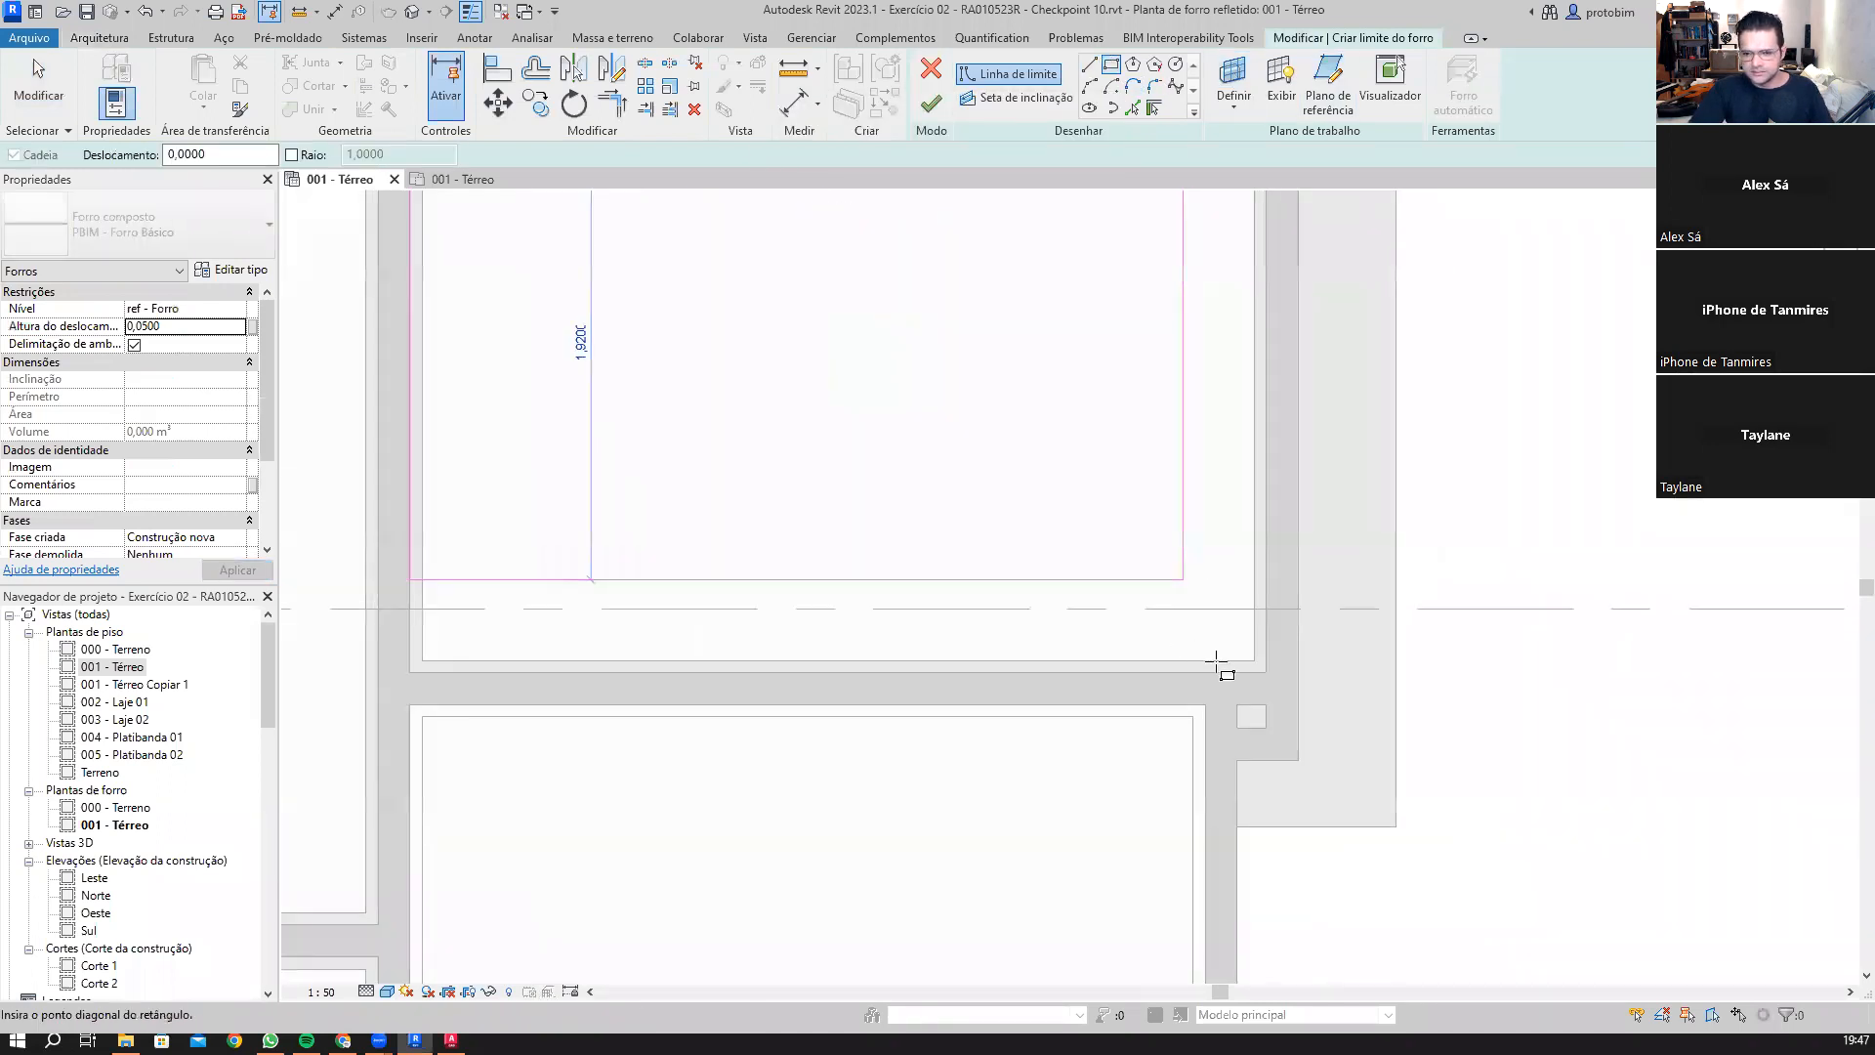
pyautogui.click(1266, 672)
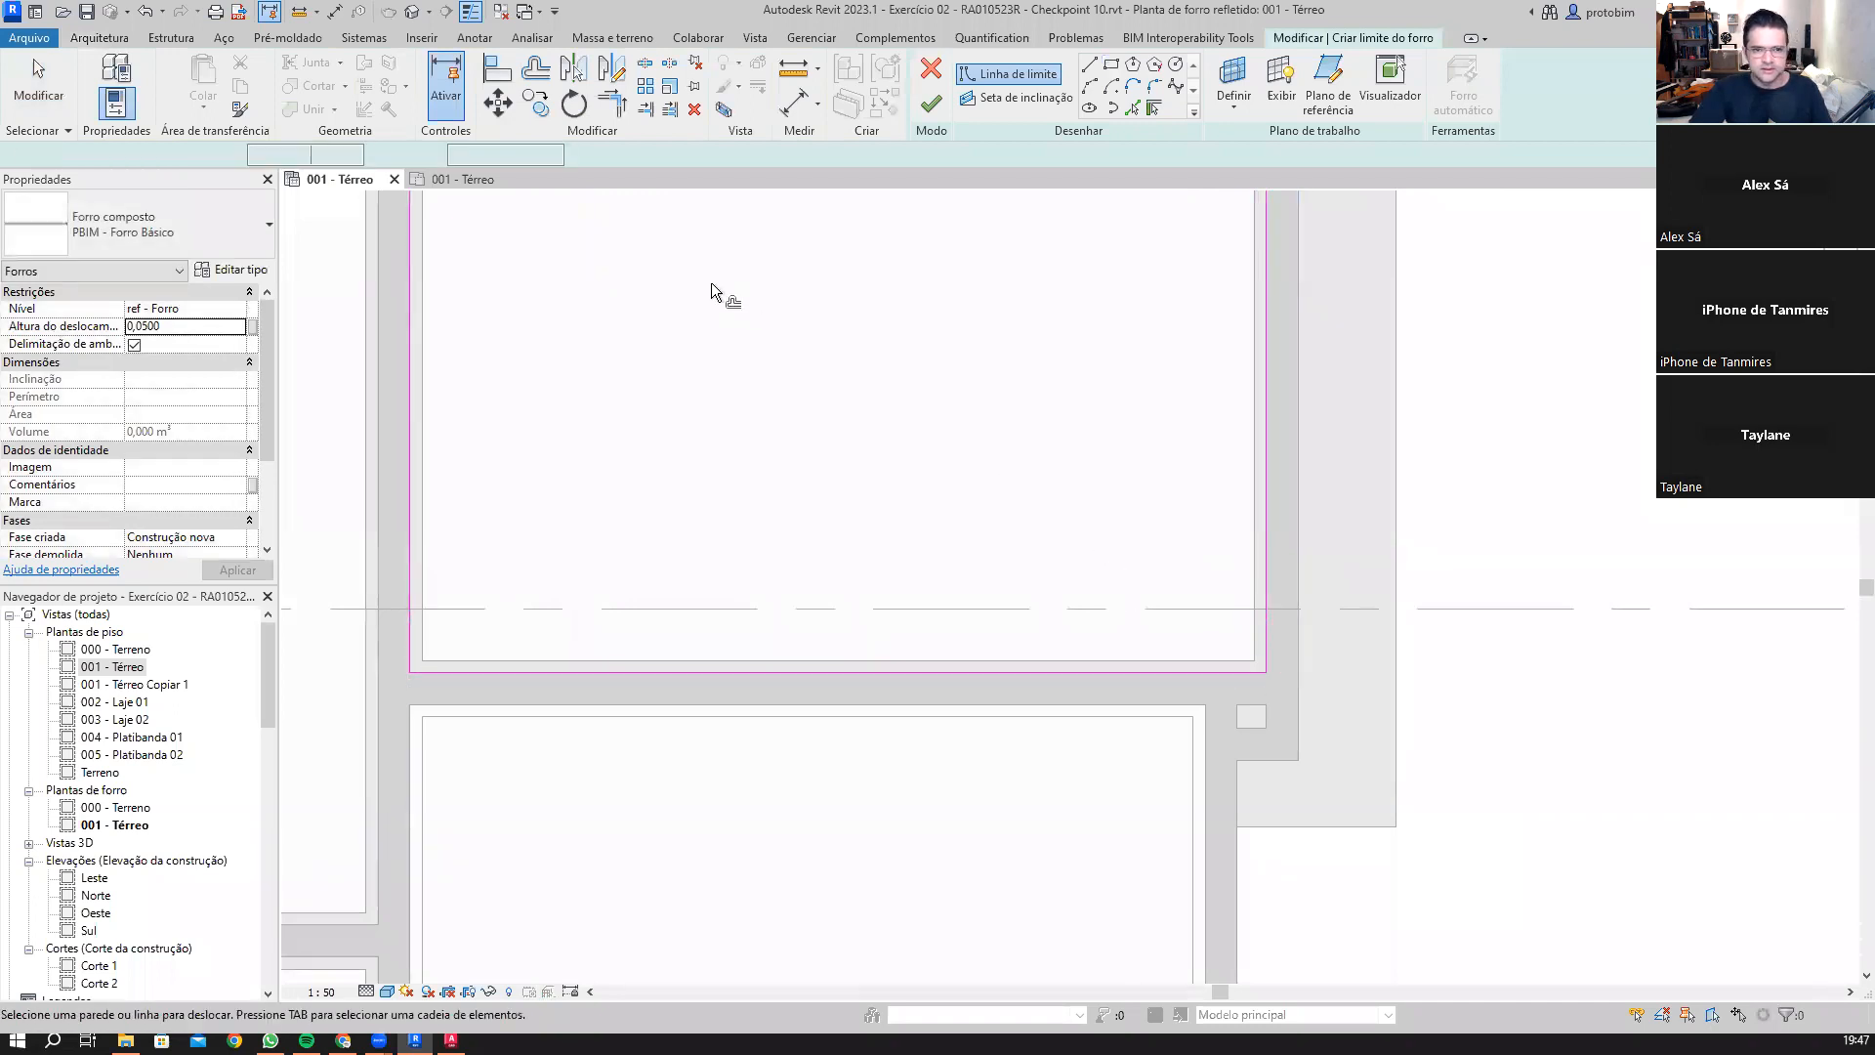
# Step: Start a numeric Offset that keeps the original lines, with a distance of 0.07
pyautogui.press('o')
pyautogui.press('f')
pyautogui.moveTo(469, 155); pyautogui.dragTo(496, 157)
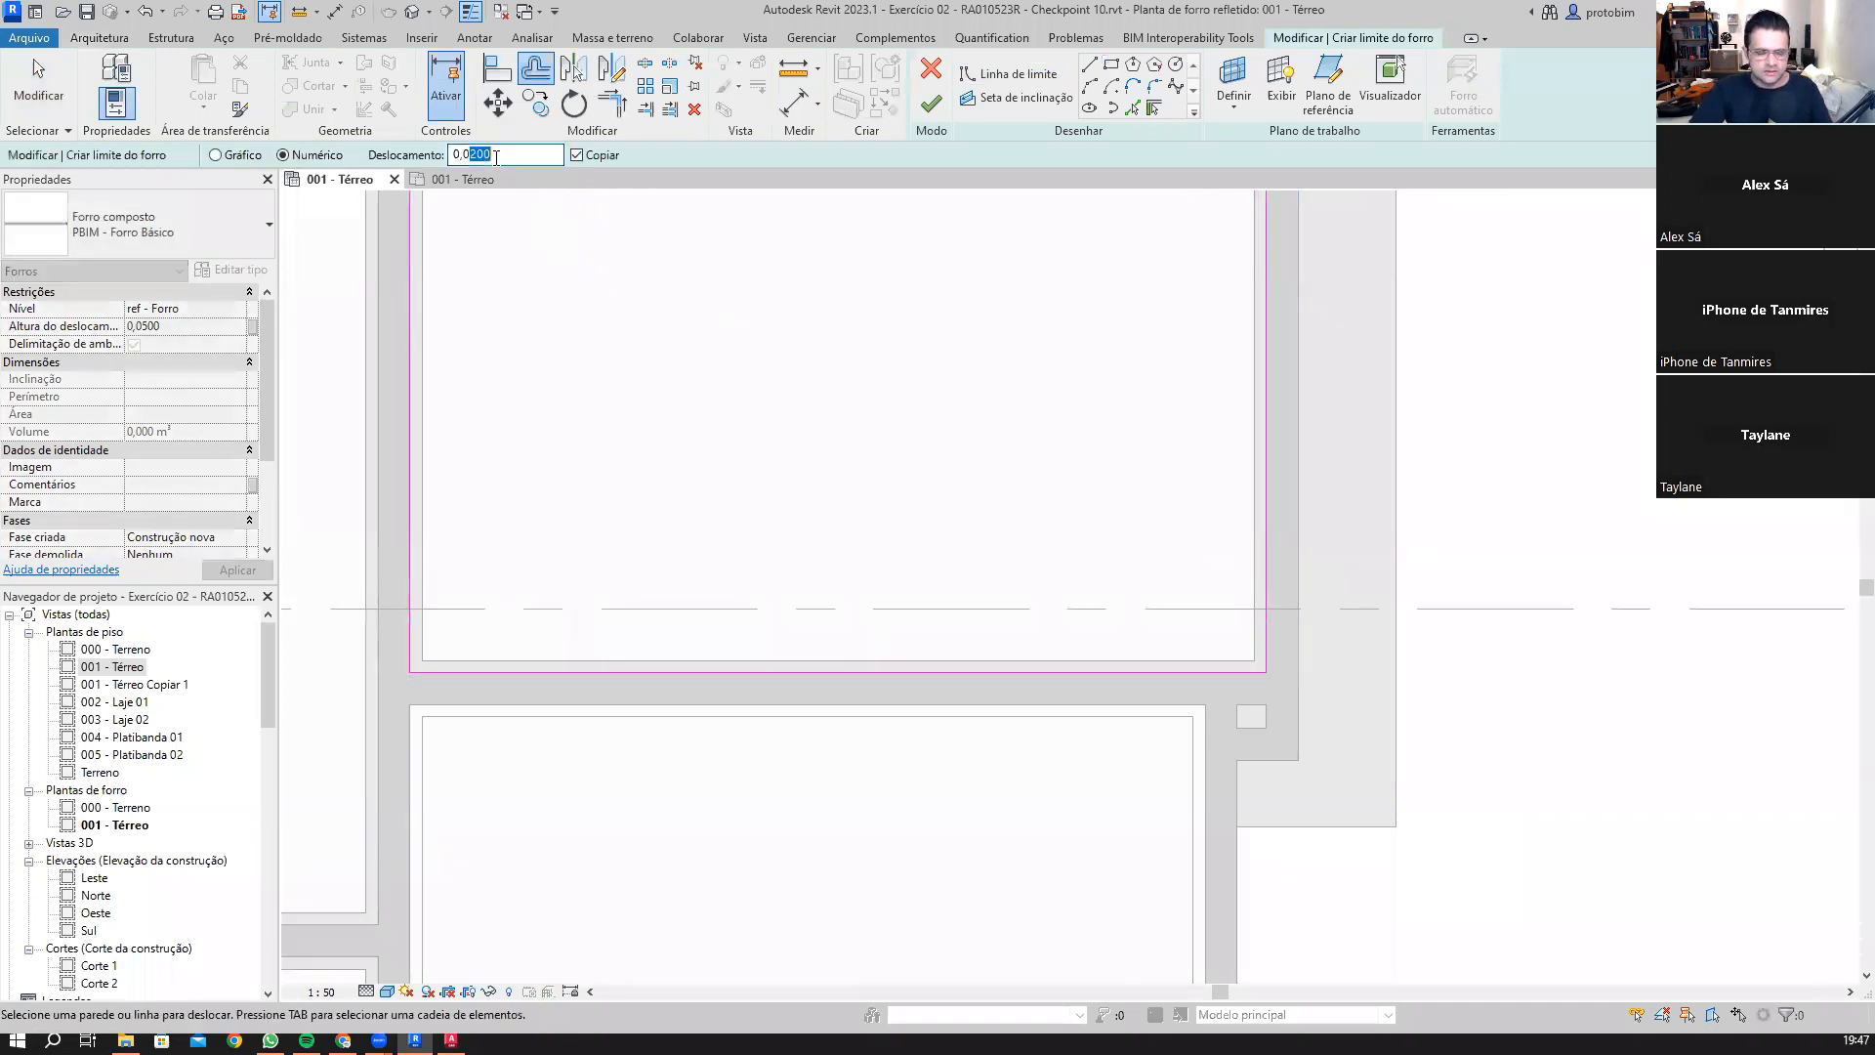
# Step: Try to offset only the rectangle's left boundary line into the room, and undo it
pyautogui.click(418, 426)
pyautogui.scroll(-1, 711, 527)
pyautogui.scroll(1, 649, 523)
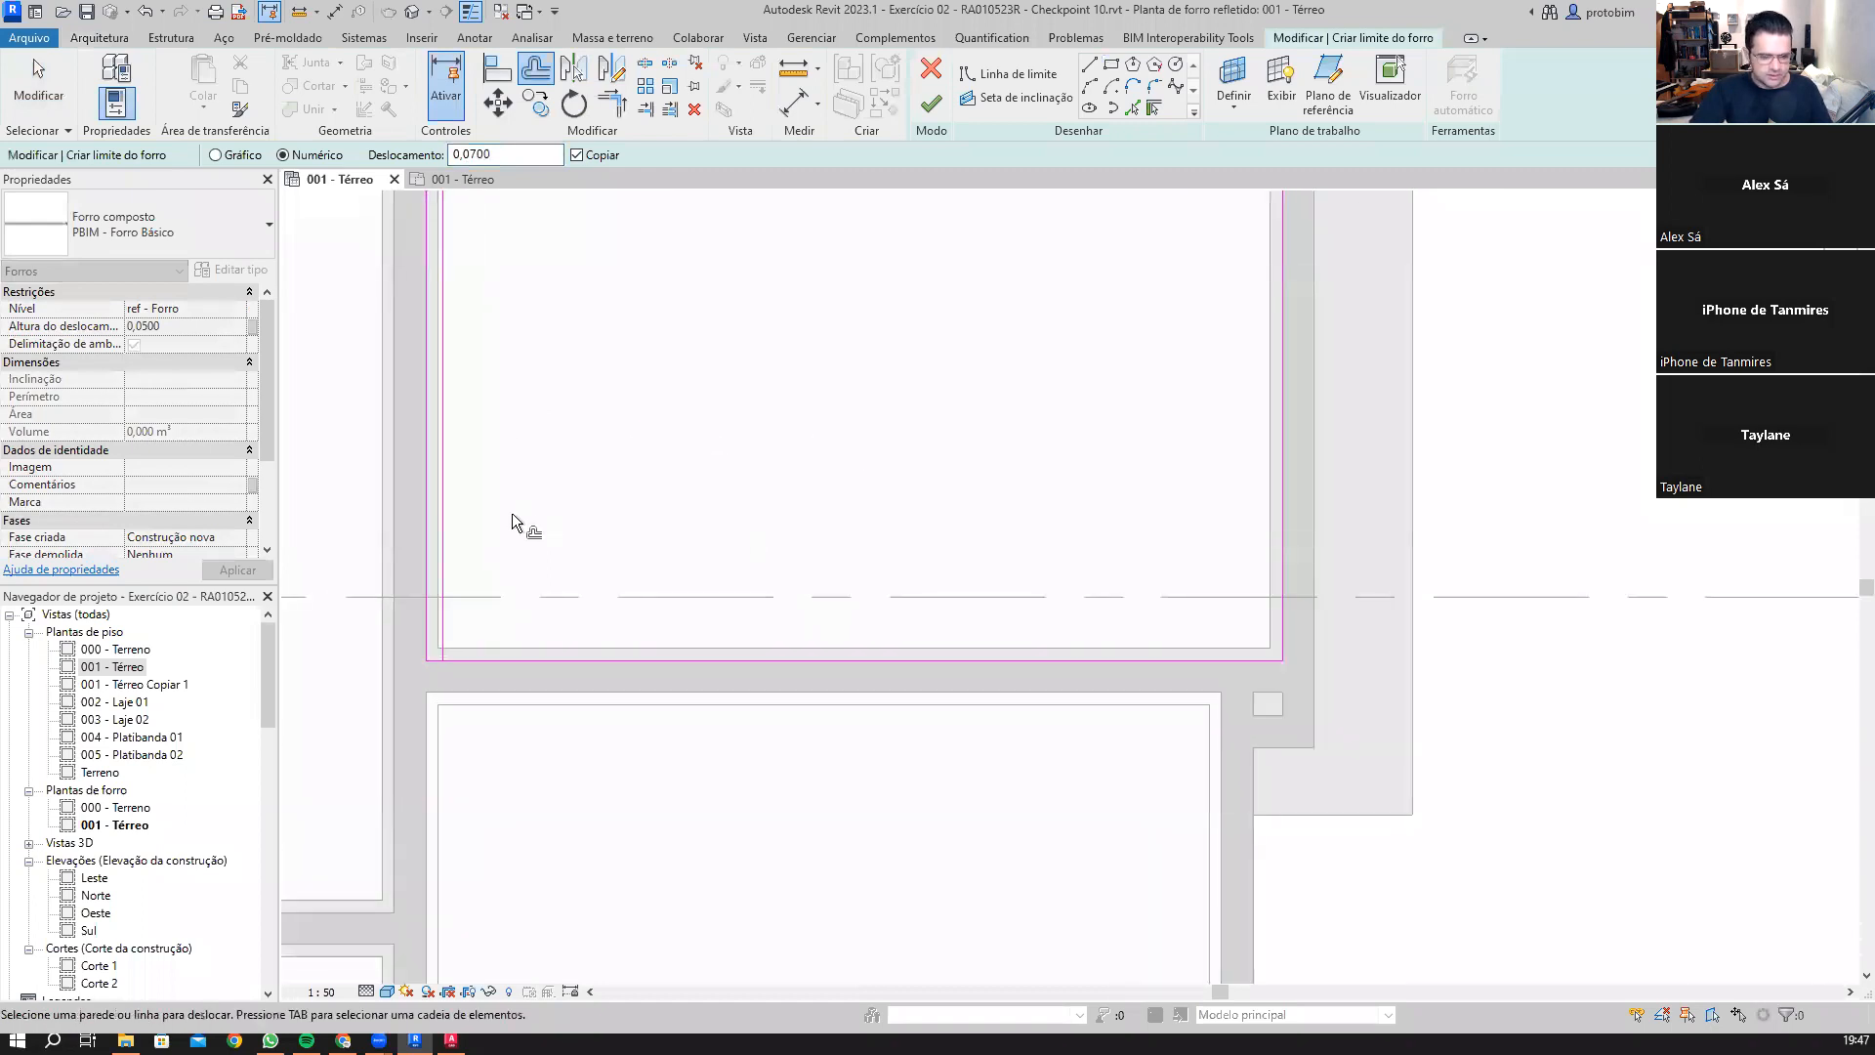
pyautogui.hotkey('ctrl', 'z')
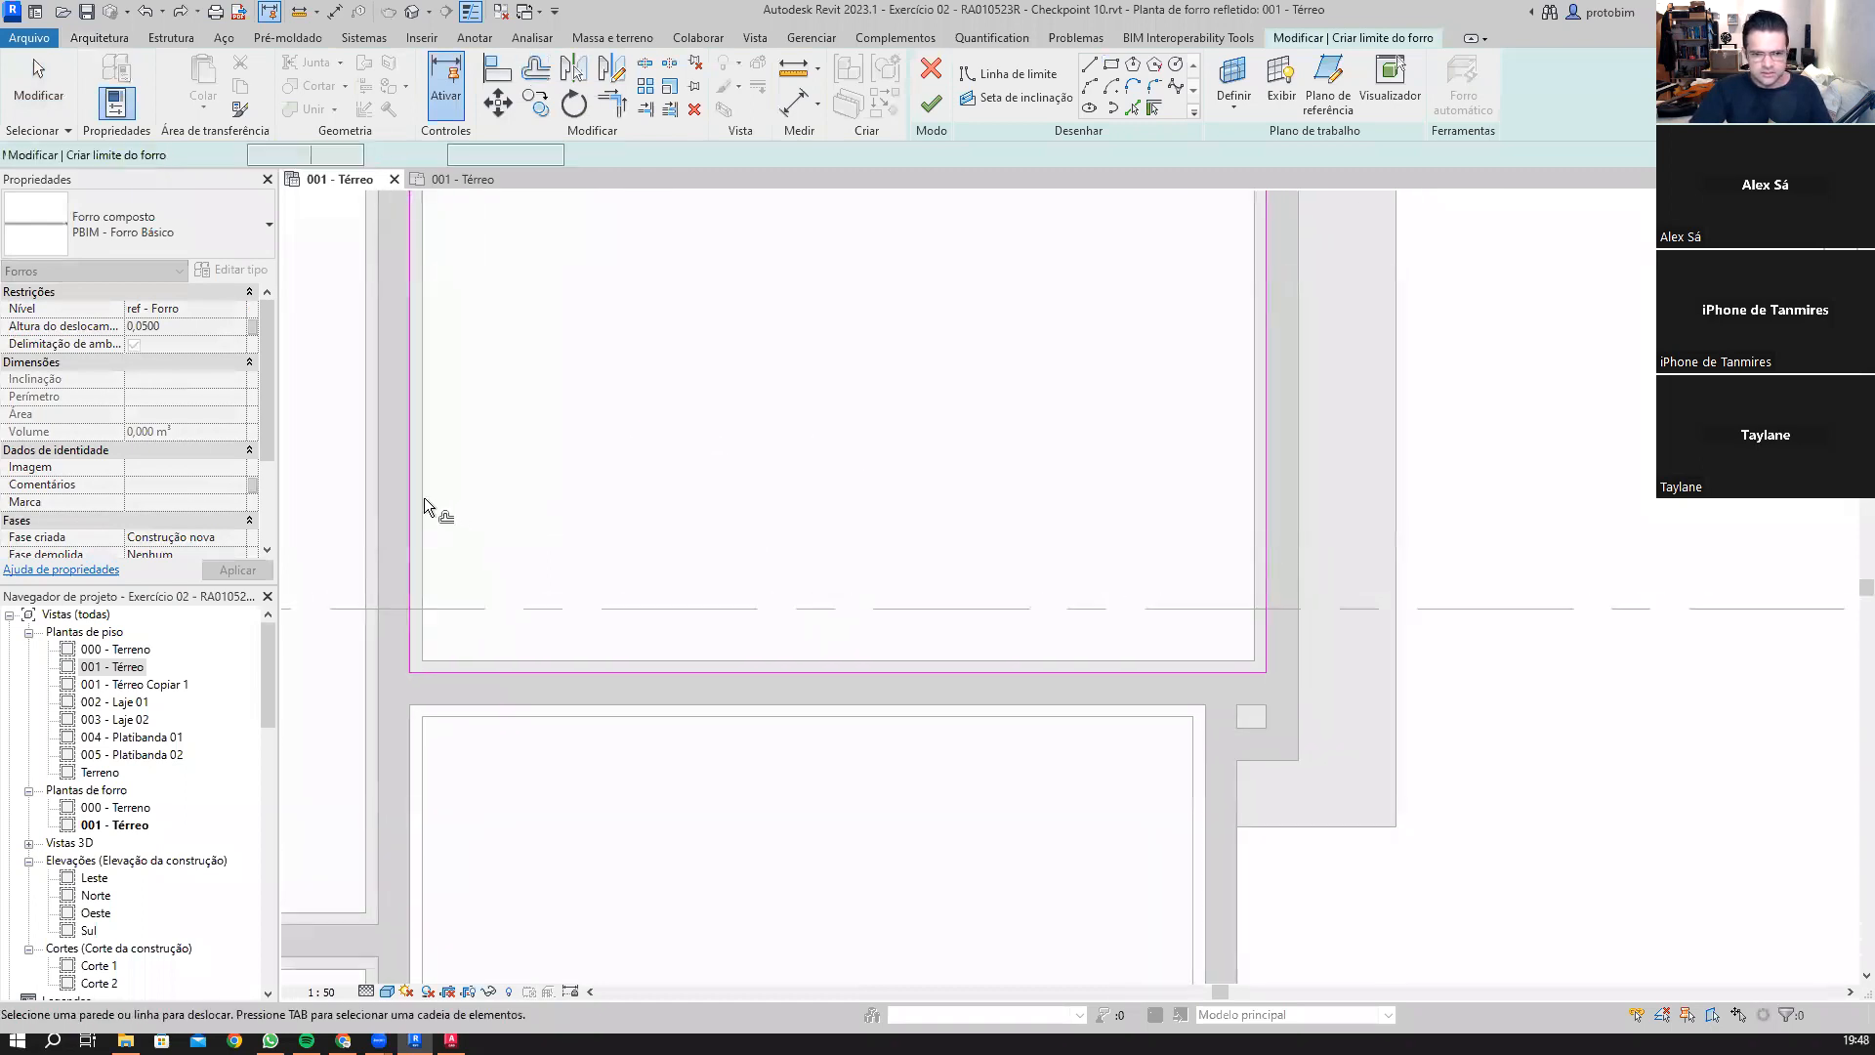
# Step: Offset the whole rectangular boundary chain into the room as an inner loop and finish the perimeter ceiling strip
pyautogui.press('Tab')
pyautogui.click(414, 490)
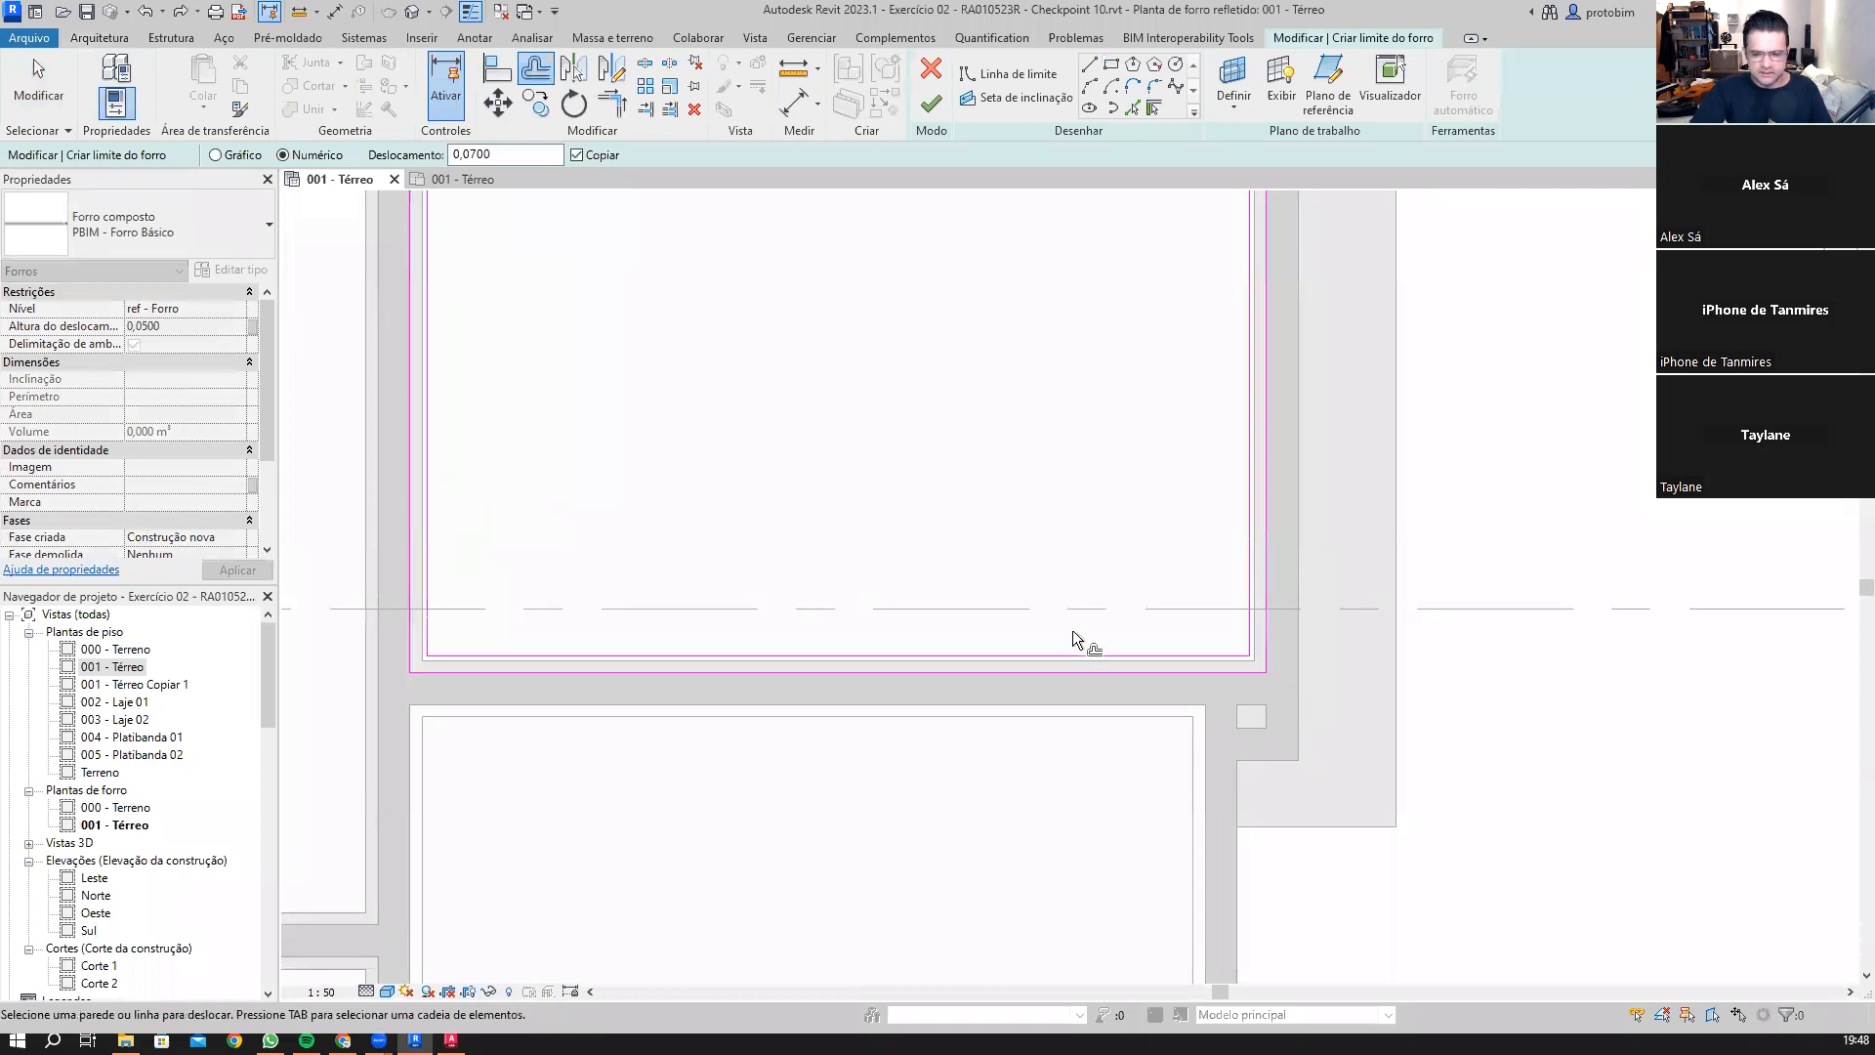
pyautogui.scroll(-1, 1073, 630)
pyautogui.scroll(5, 1196, 304)
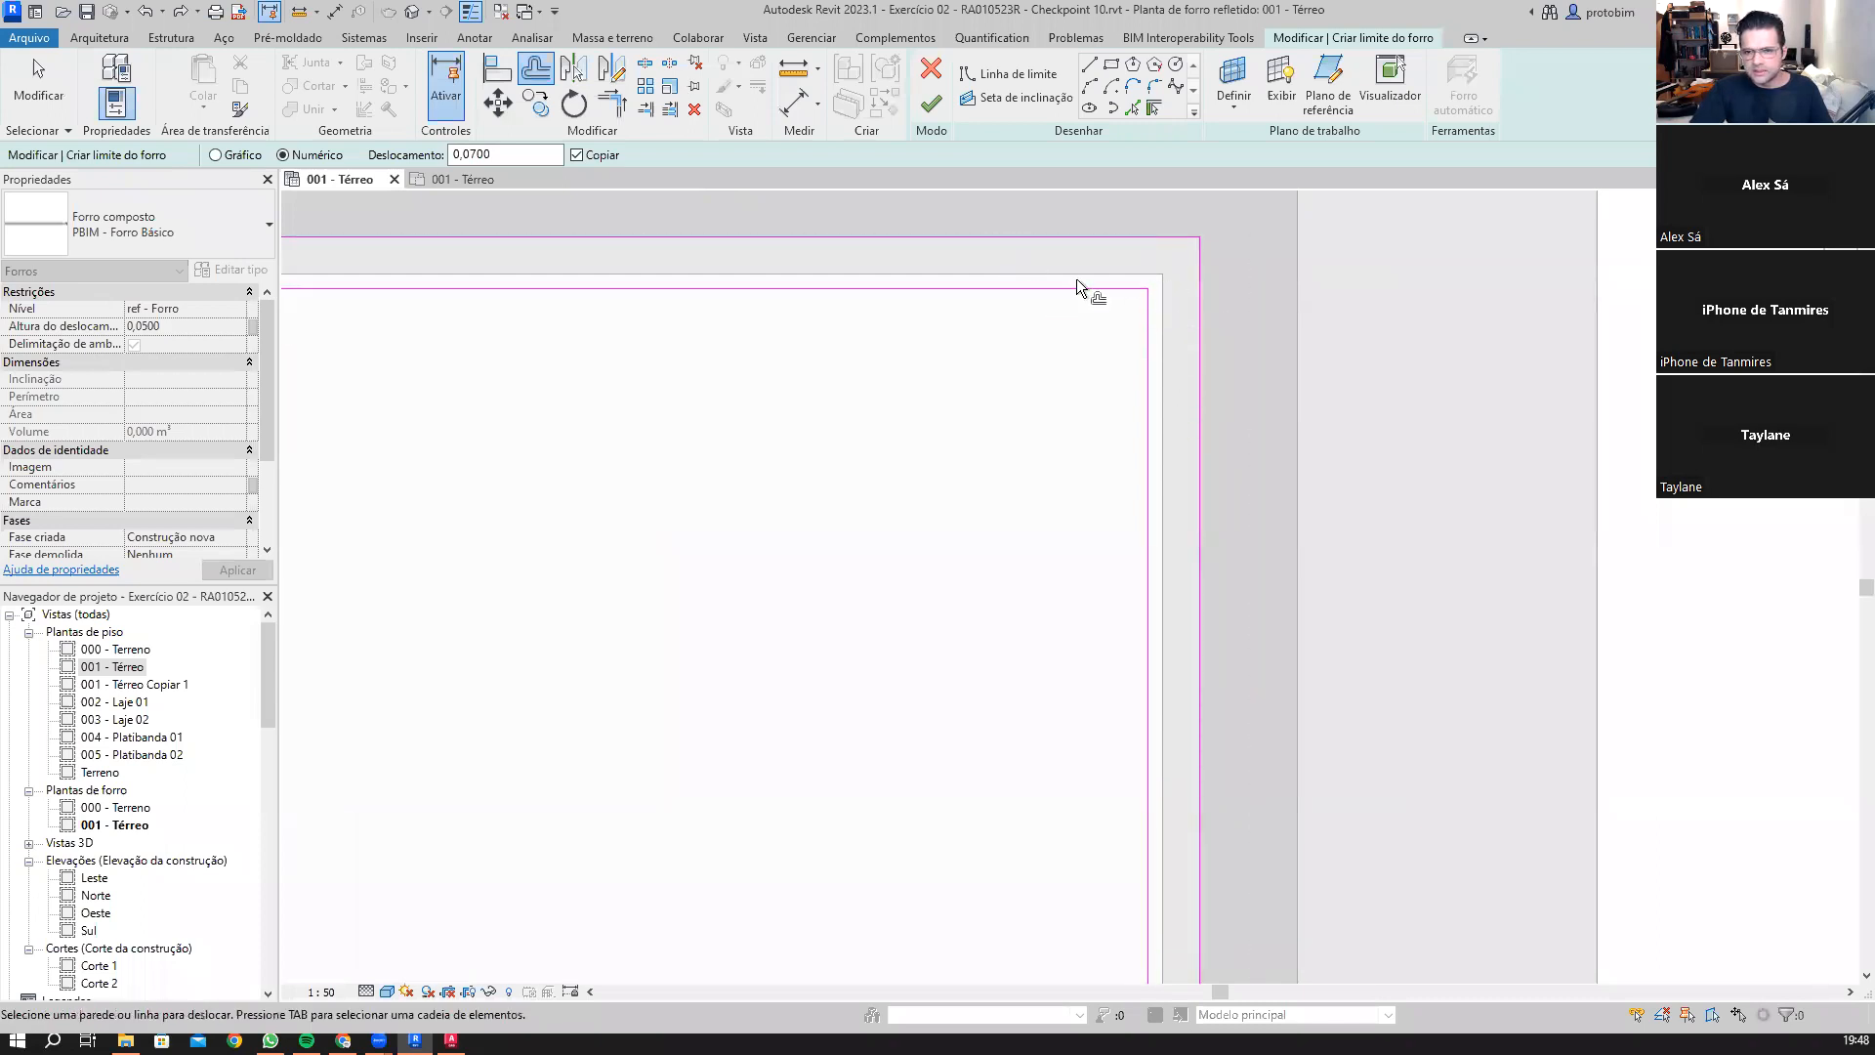
pyautogui.click(931, 102)
pyautogui.scroll(-5, 1338, 530)
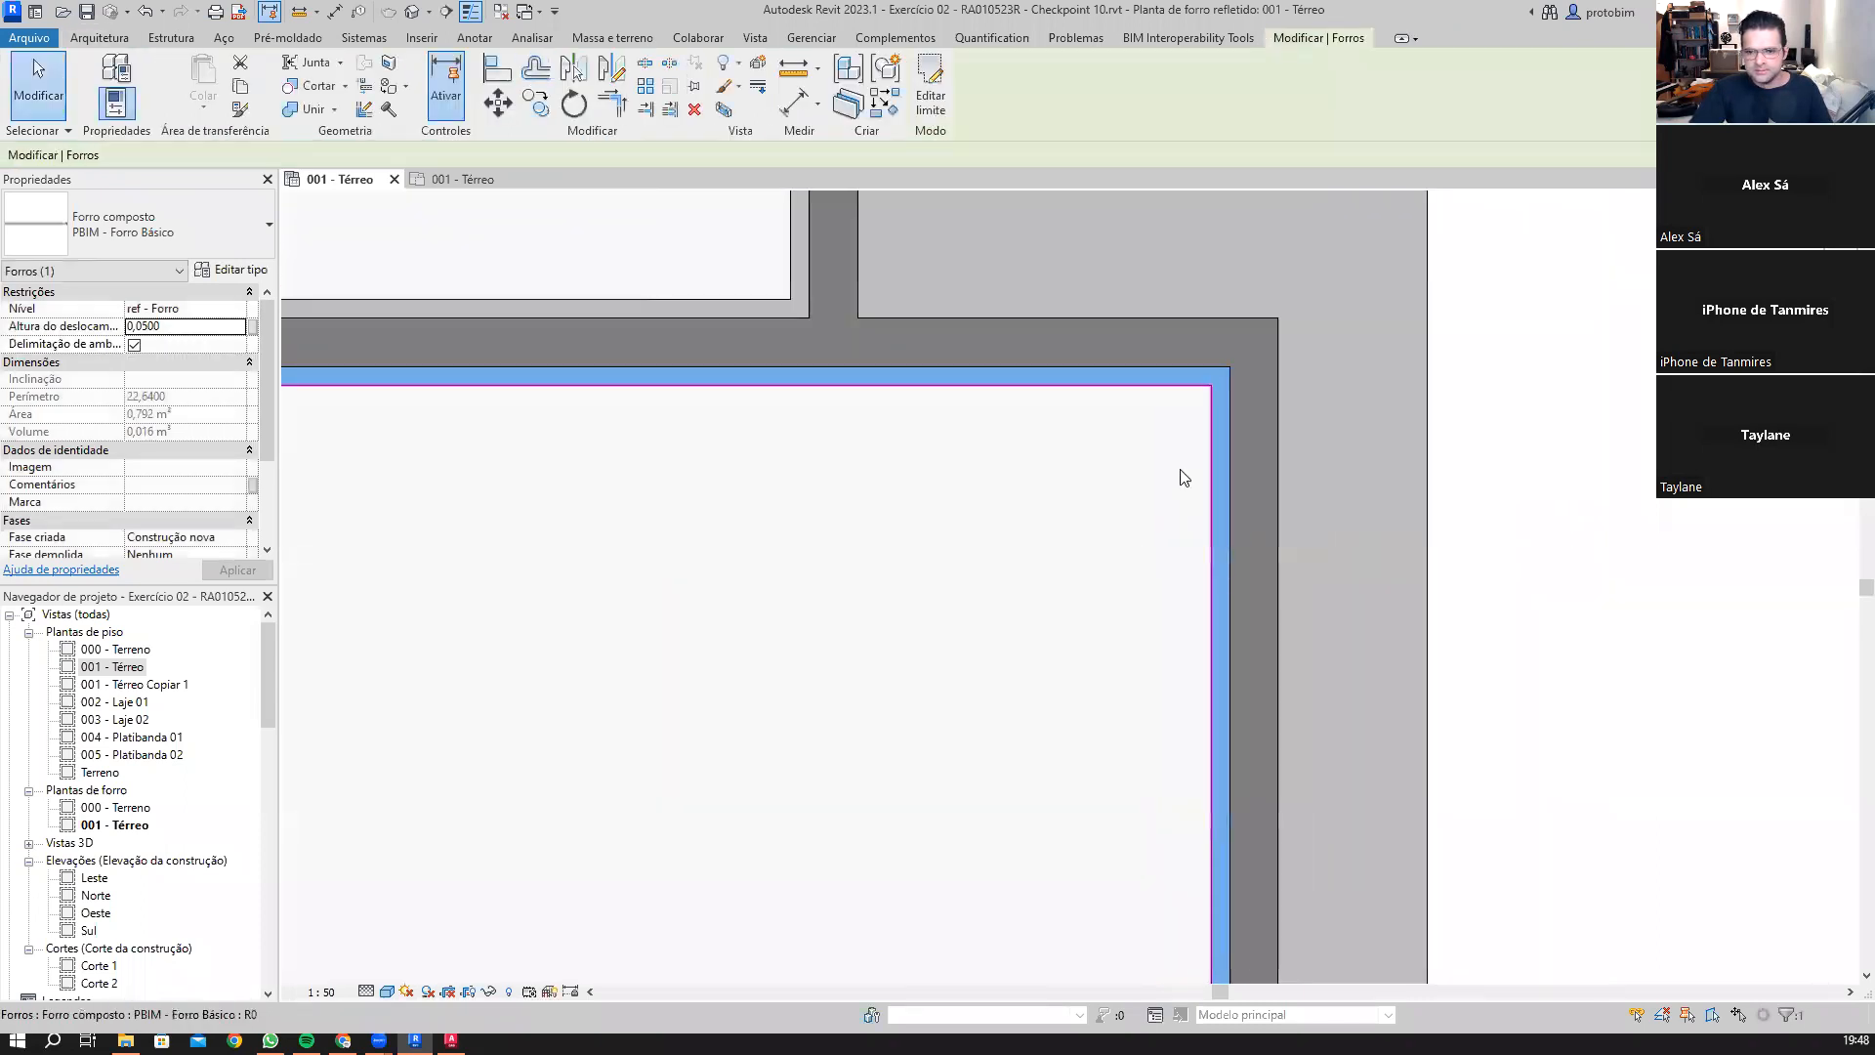
pyautogui.moveTo(1147, 503); pyautogui.dragTo(1191, 715, button='middle')
pyautogui.scroll(2, 1069, 488)
pyautogui.scroll(-2, 993, 484)
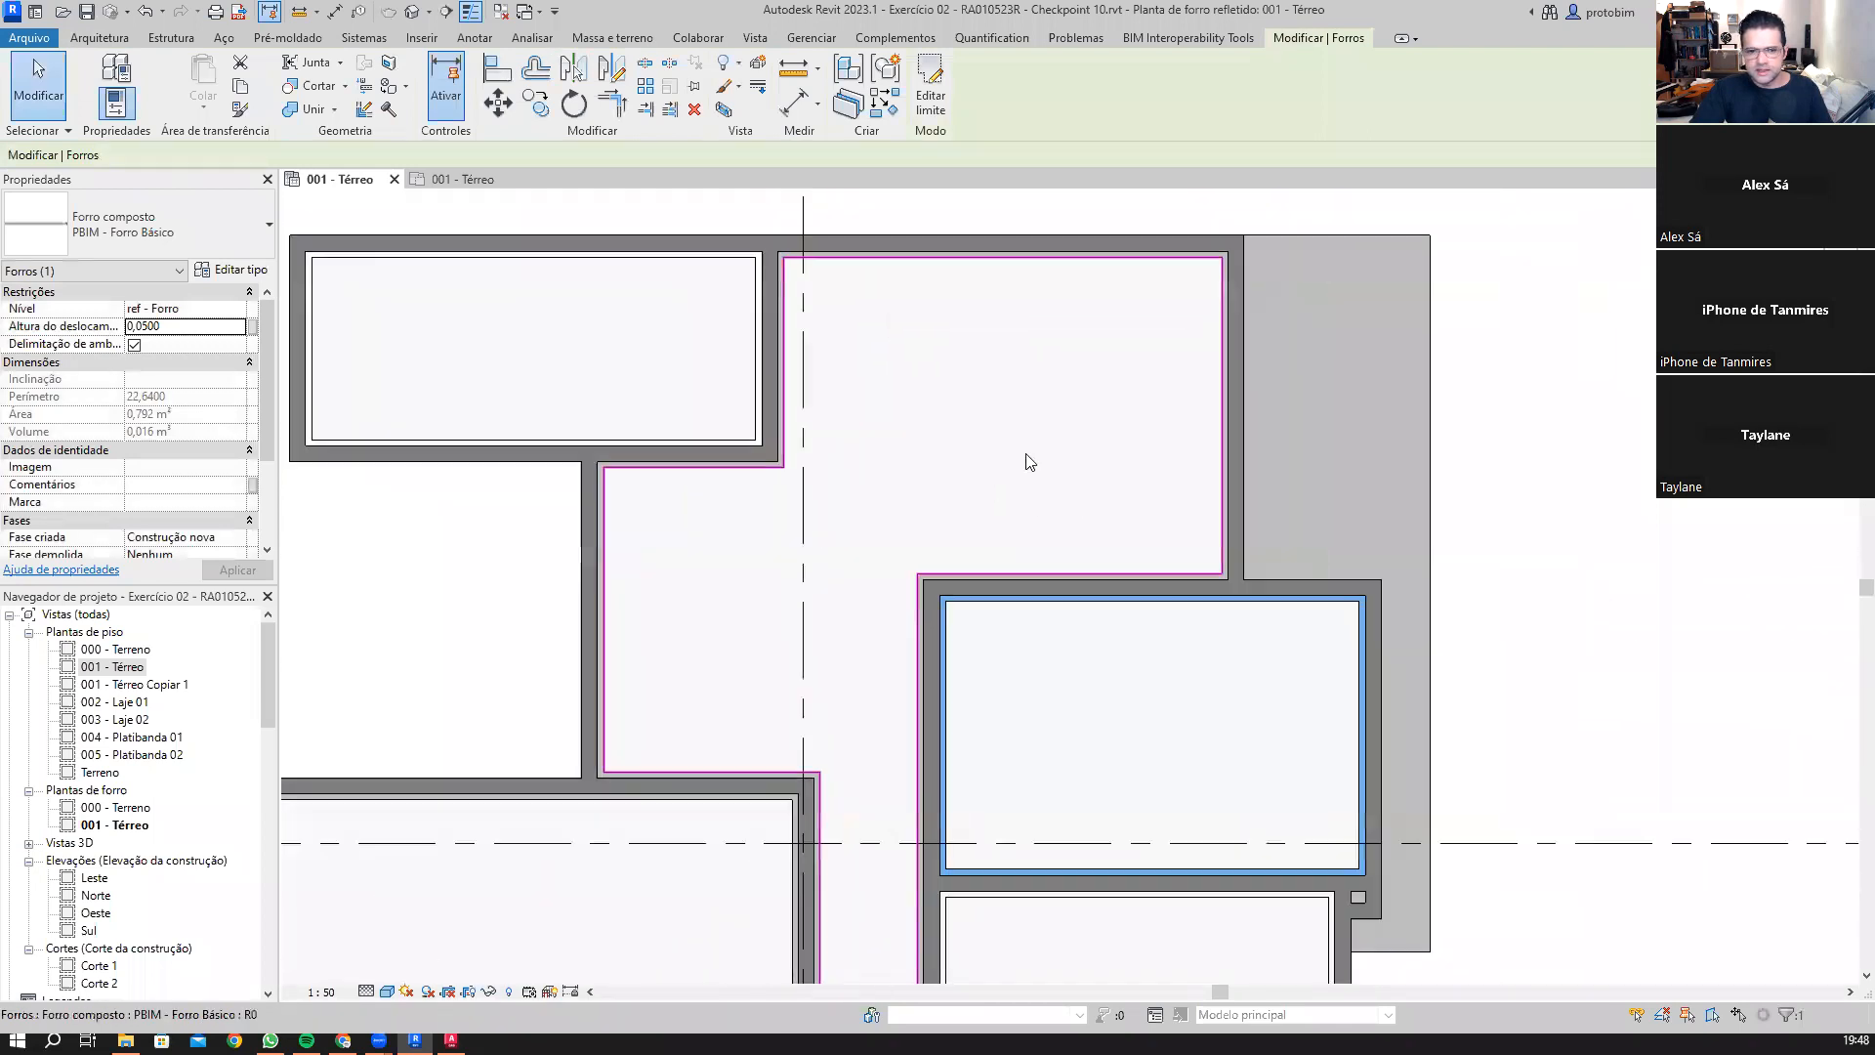
pyautogui.press('Escape')
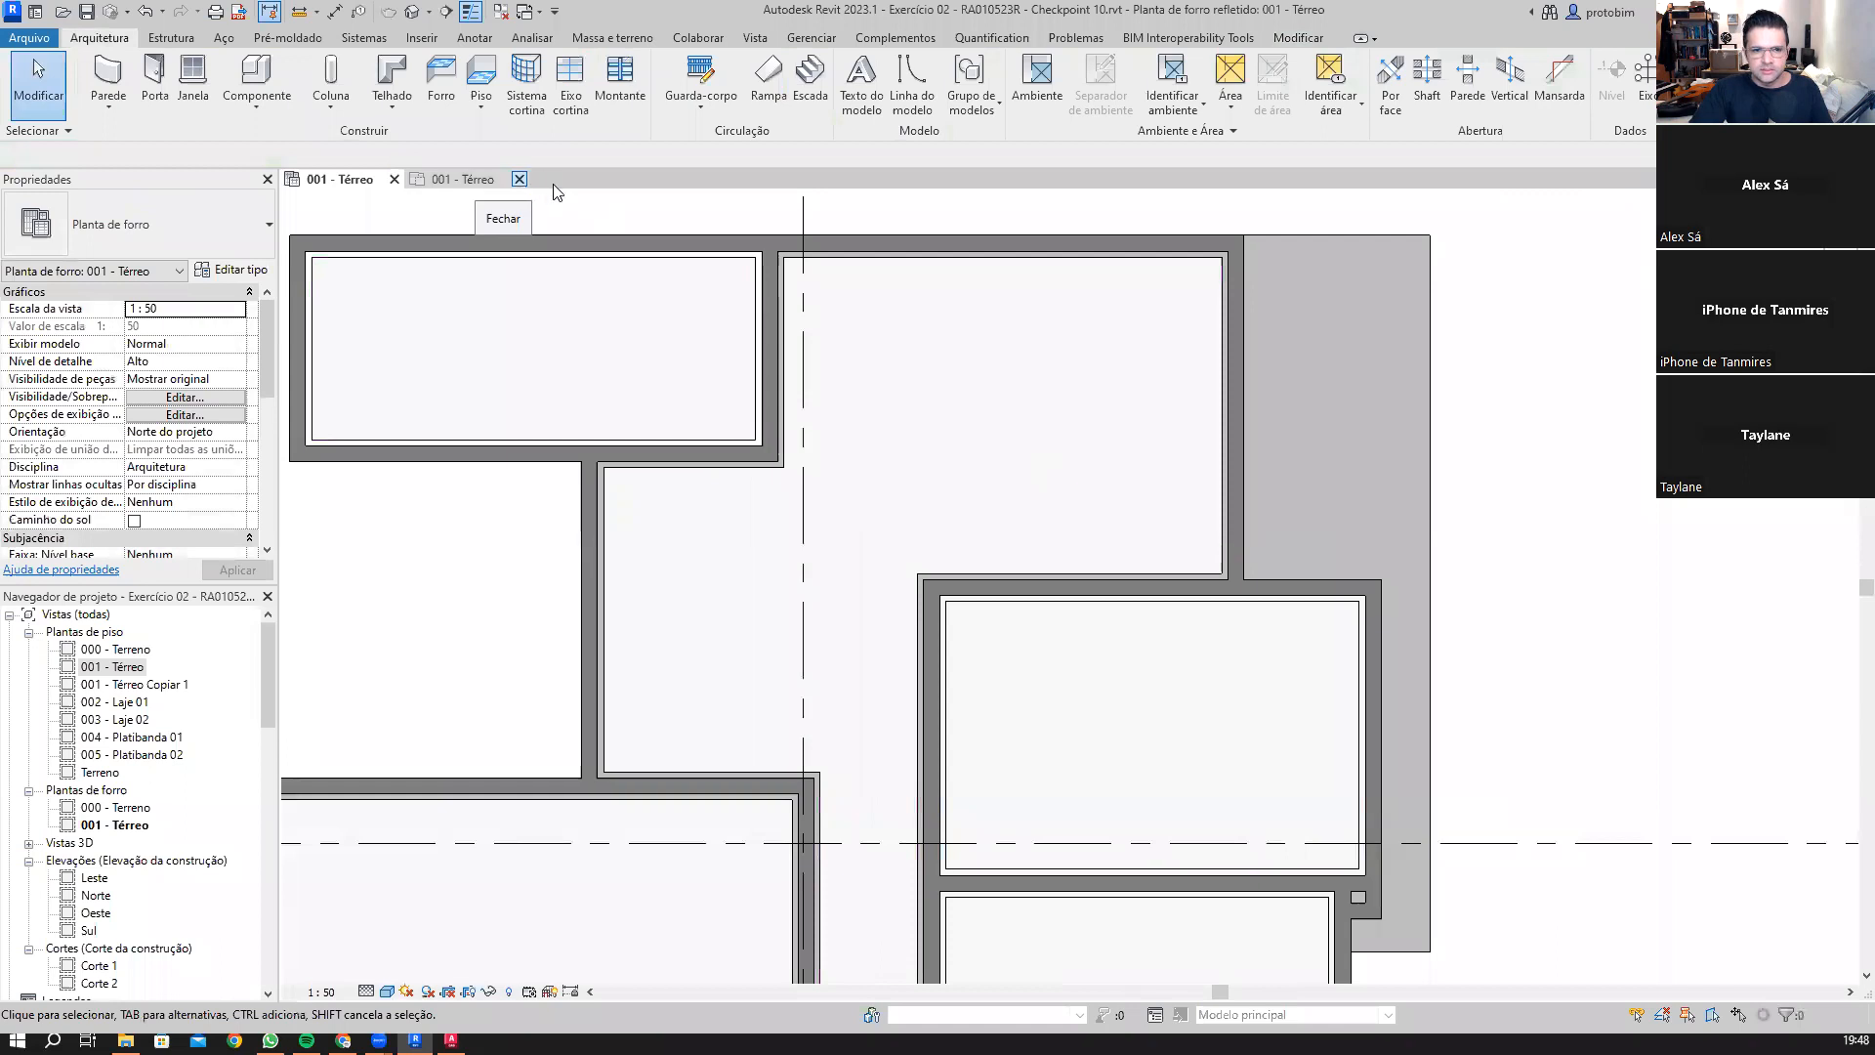
# Step: Start a sketched PBIM - Forro Básico ceiling with its level set to ref - Forro
pyautogui.click(440, 78)
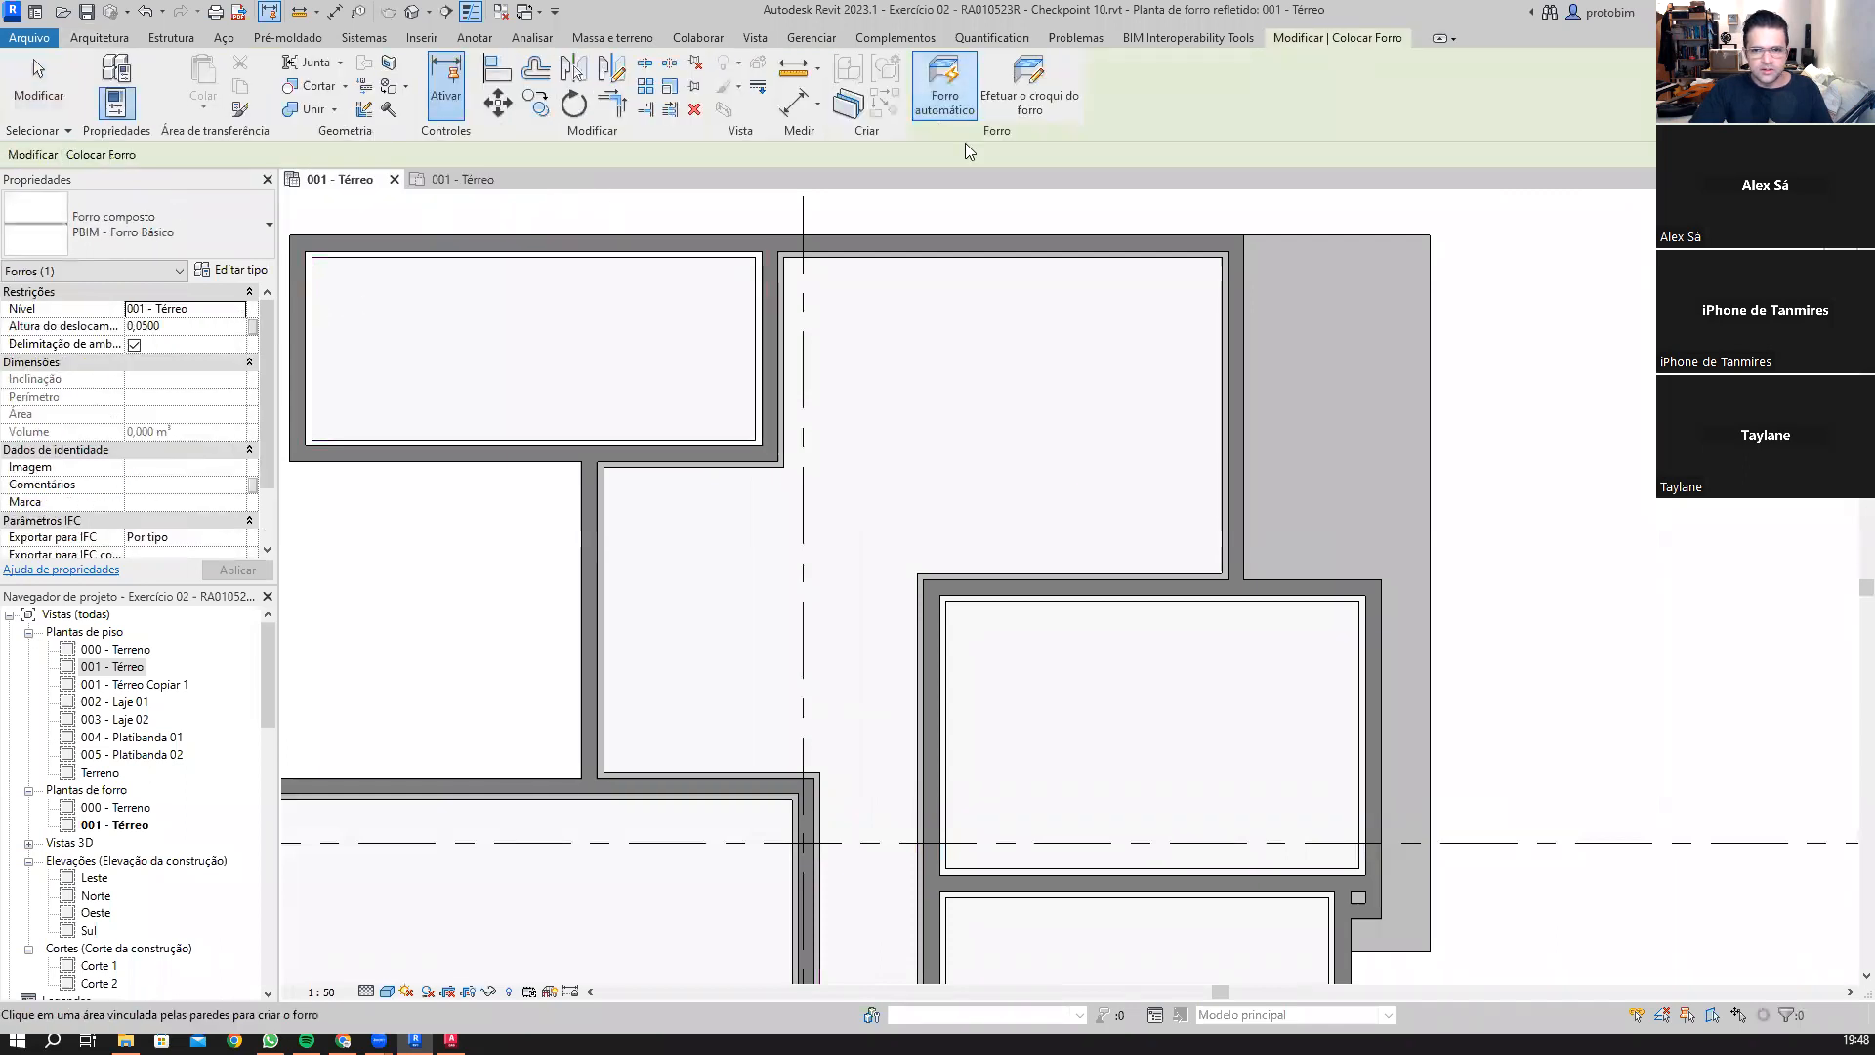
pyautogui.click(1012, 102)
pyautogui.click(240, 309)
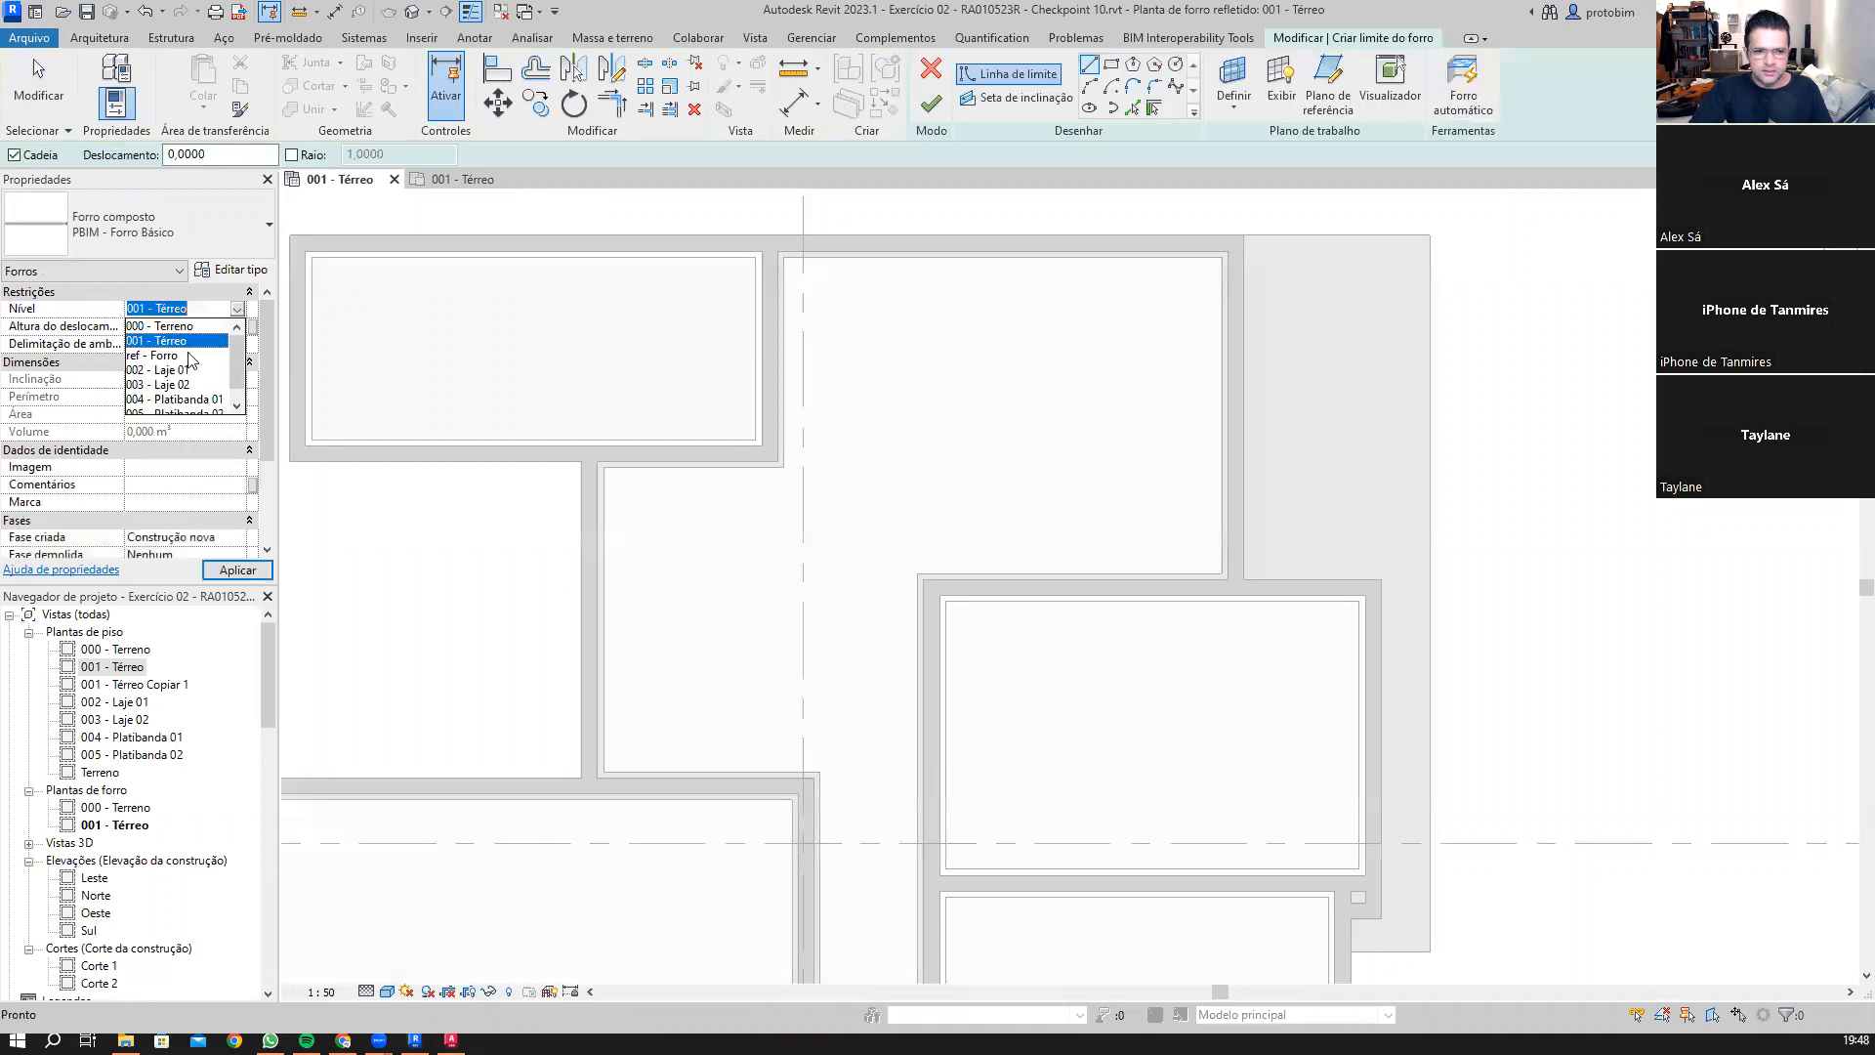
pyautogui.click(156, 356)
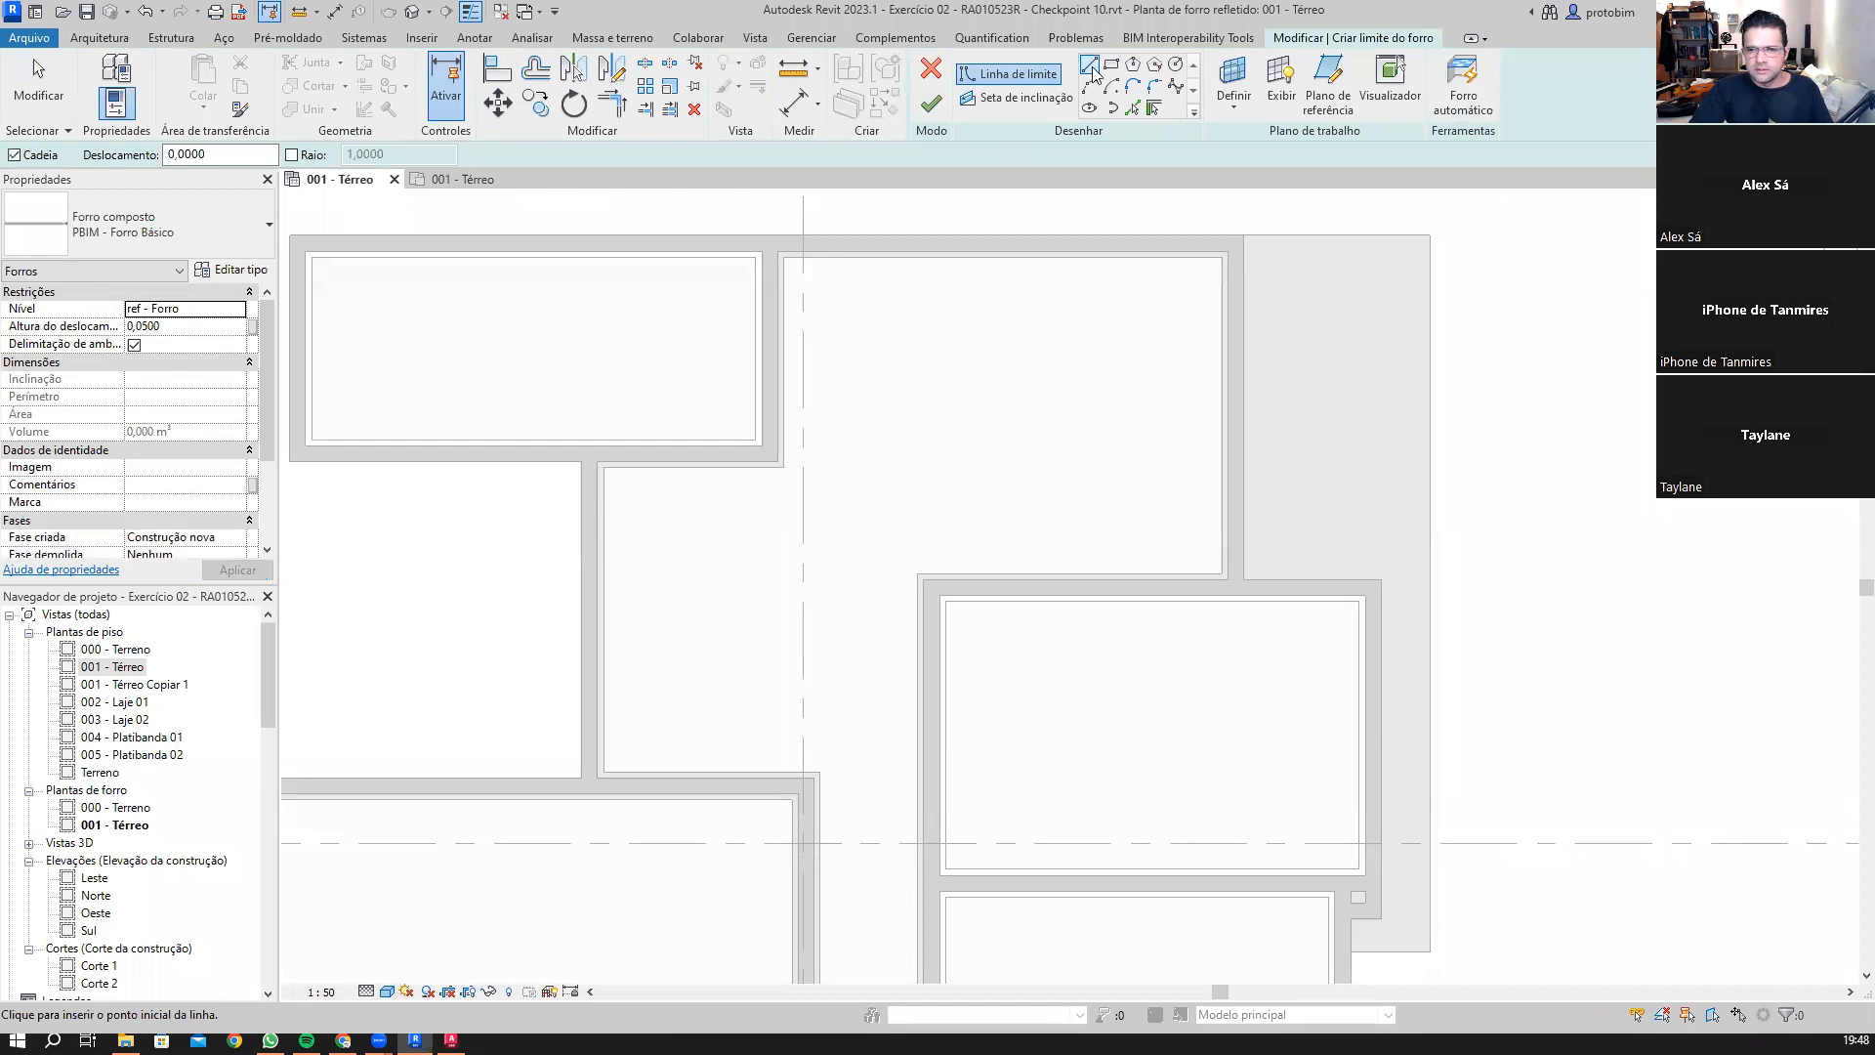
# Step: Draw boundary lines for the large L-shaped room along its stepped upper-left walls and across the top wall to the upper right inner corner
pyautogui.scroll(2, 598, 459)
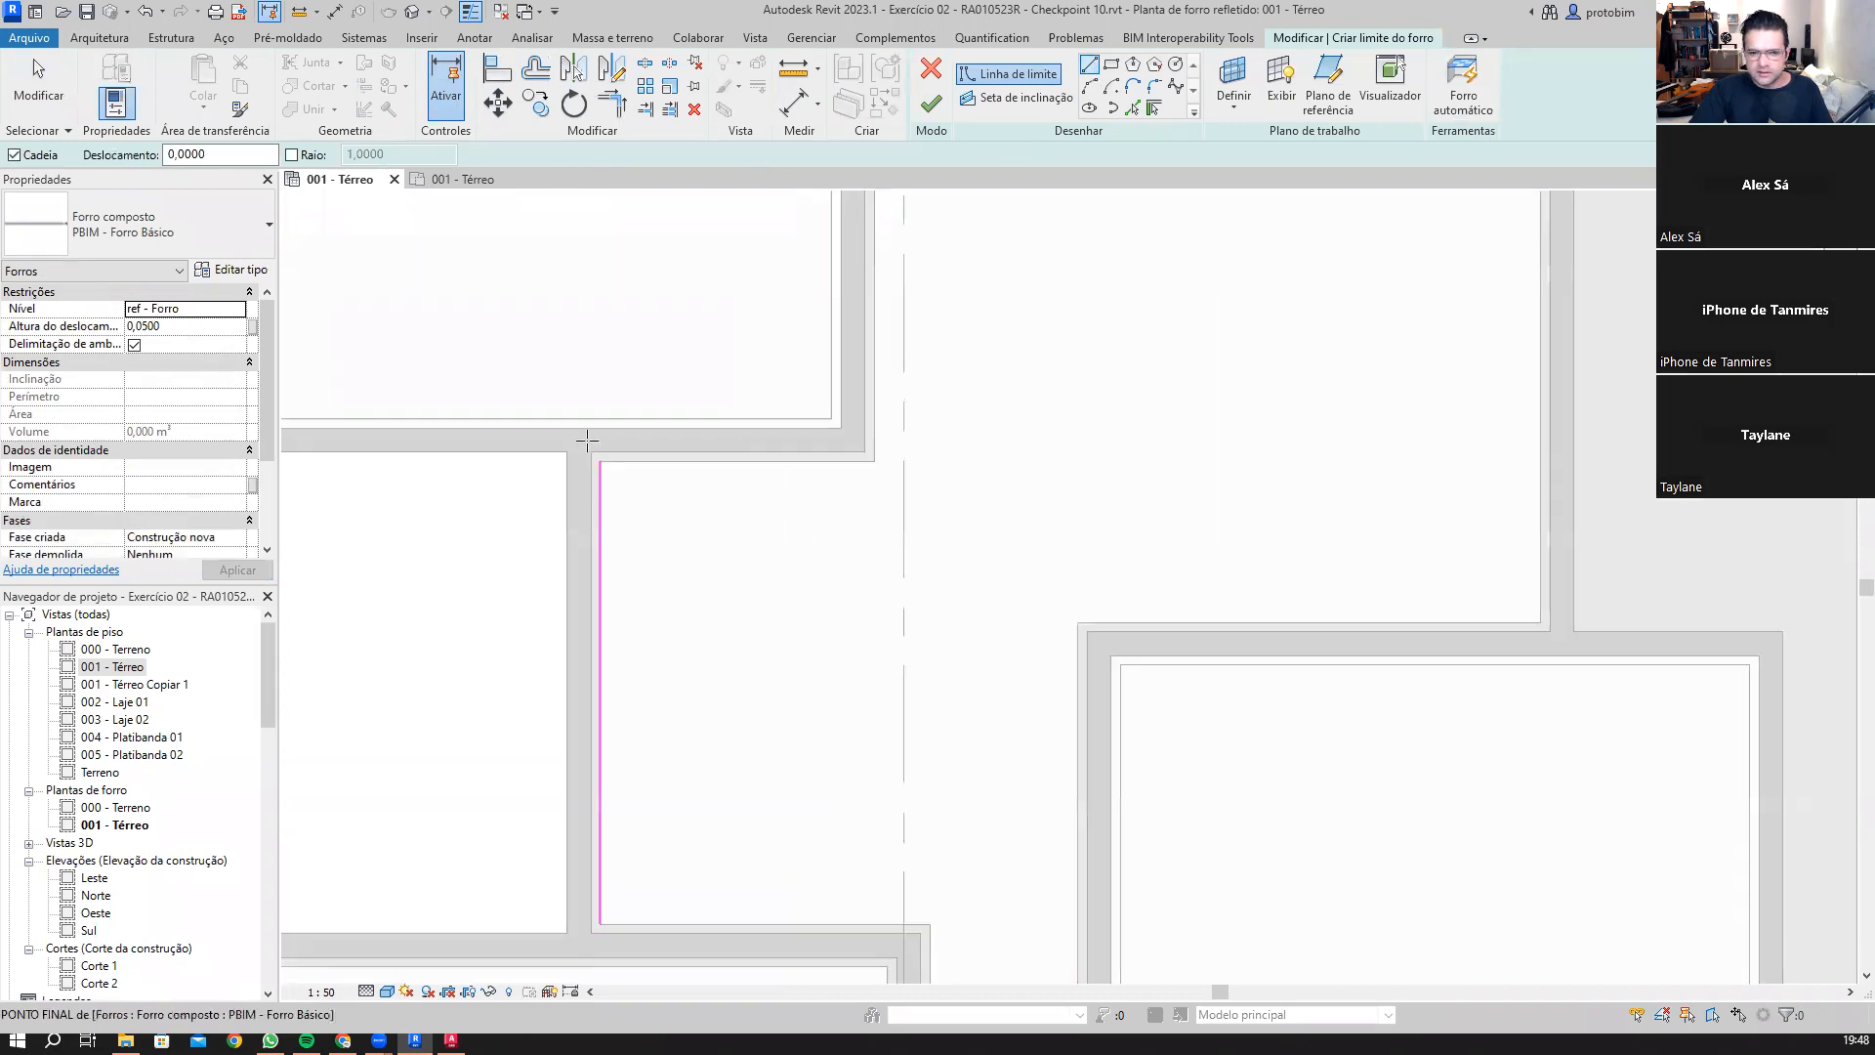
pyautogui.click(587, 442)
pyautogui.scroll(1, 587, 441)
pyautogui.click(1064, 443)
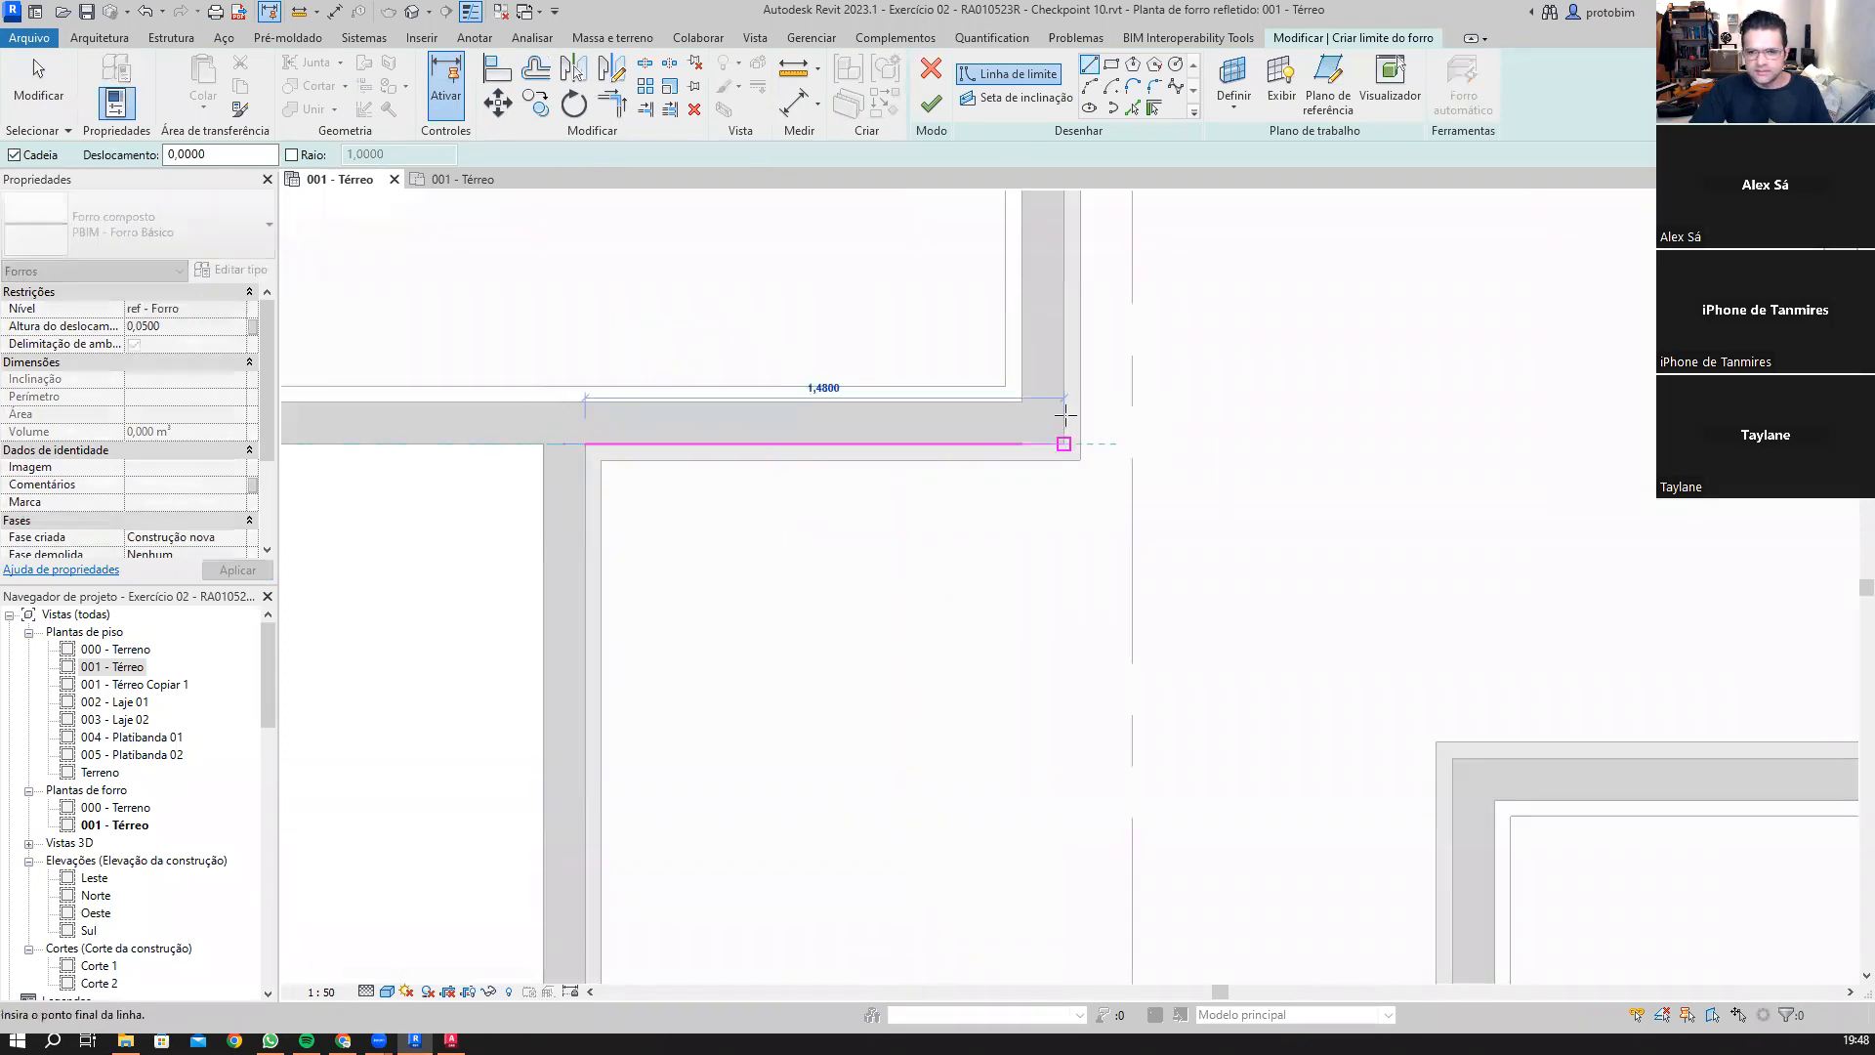
pyautogui.scroll(-2, 1066, 415)
pyautogui.moveTo(1177, 283); pyautogui.dragTo(959, 607, button='middle')
pyautogui.scroll(3, 840, 434)
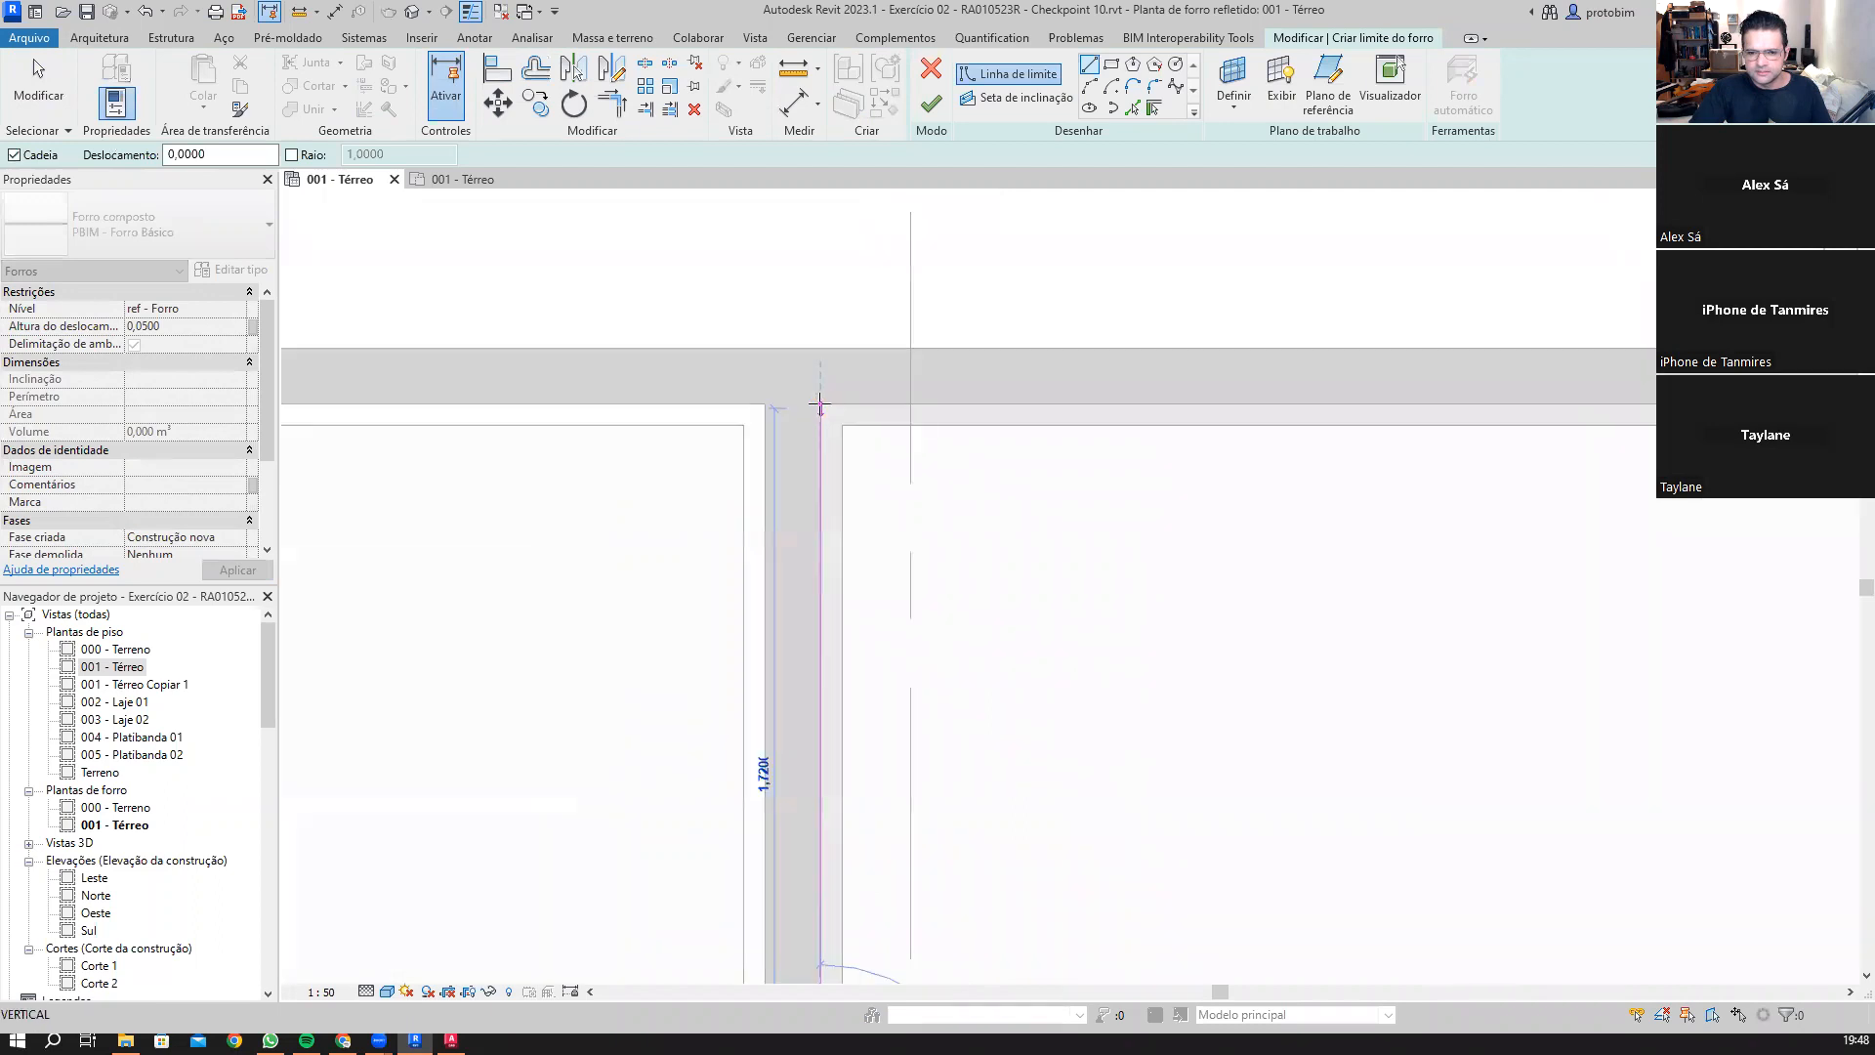
pyautogui.click(821, 403)
pyautogui.scroll(-2, 1012, 455)
pyautogui.moveTo(1758, 455); pyautogui.dragTo(1093, 427, button='middle')
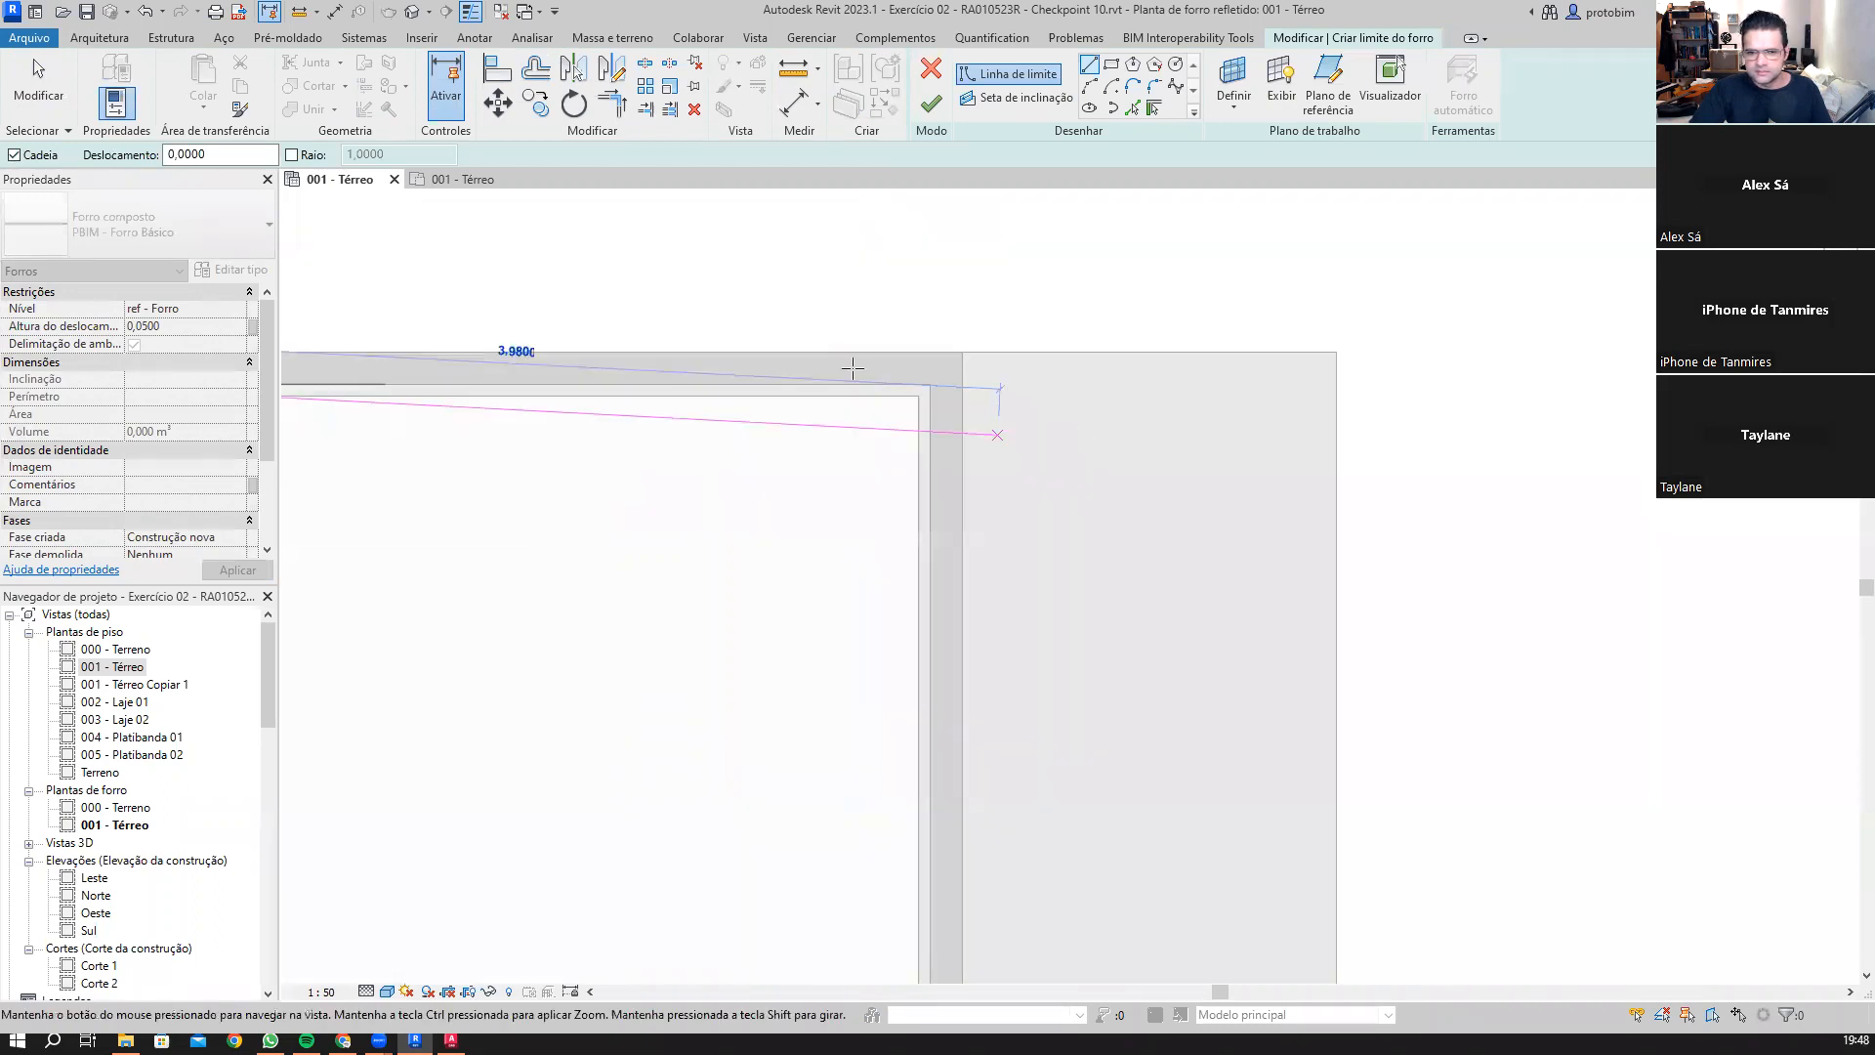
pyautogui.scroll(2, 872, 356)
pyautogui.click(950, 234)
# Step: Continue the boundary down the room's right wall and back along the 2.50 m wall section to the corridor corner
pyautogui.scroll(-2, 950, 233)
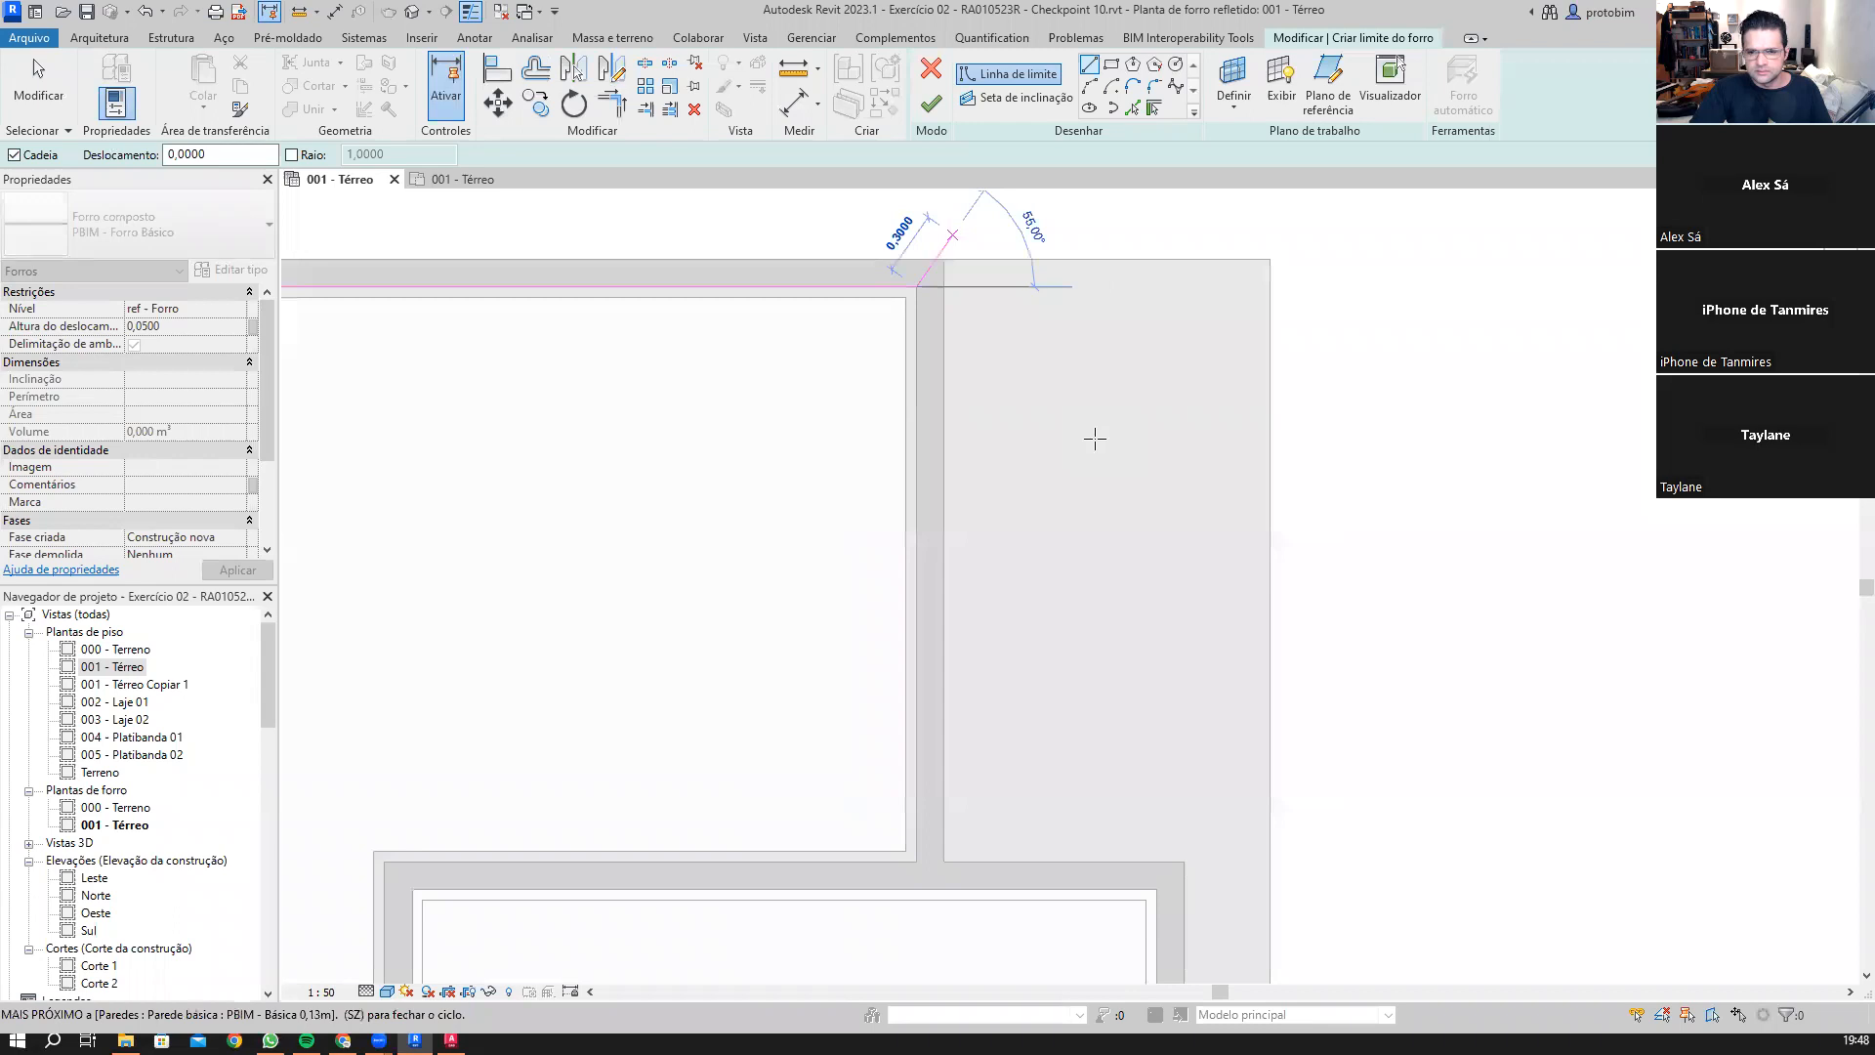
pyautogui.moveTo(914, 857); pyautogui.dragTo(1095, 439, button='middle')
pyautogui.scroll(2, 1095, 442)
pyautogui.click(1099, 445)
pyautogui.scroll(-1, 549, 485)
pyautogui.moveTo(550, 485); pyautogui.dragTo(1325, 379, button='middle')
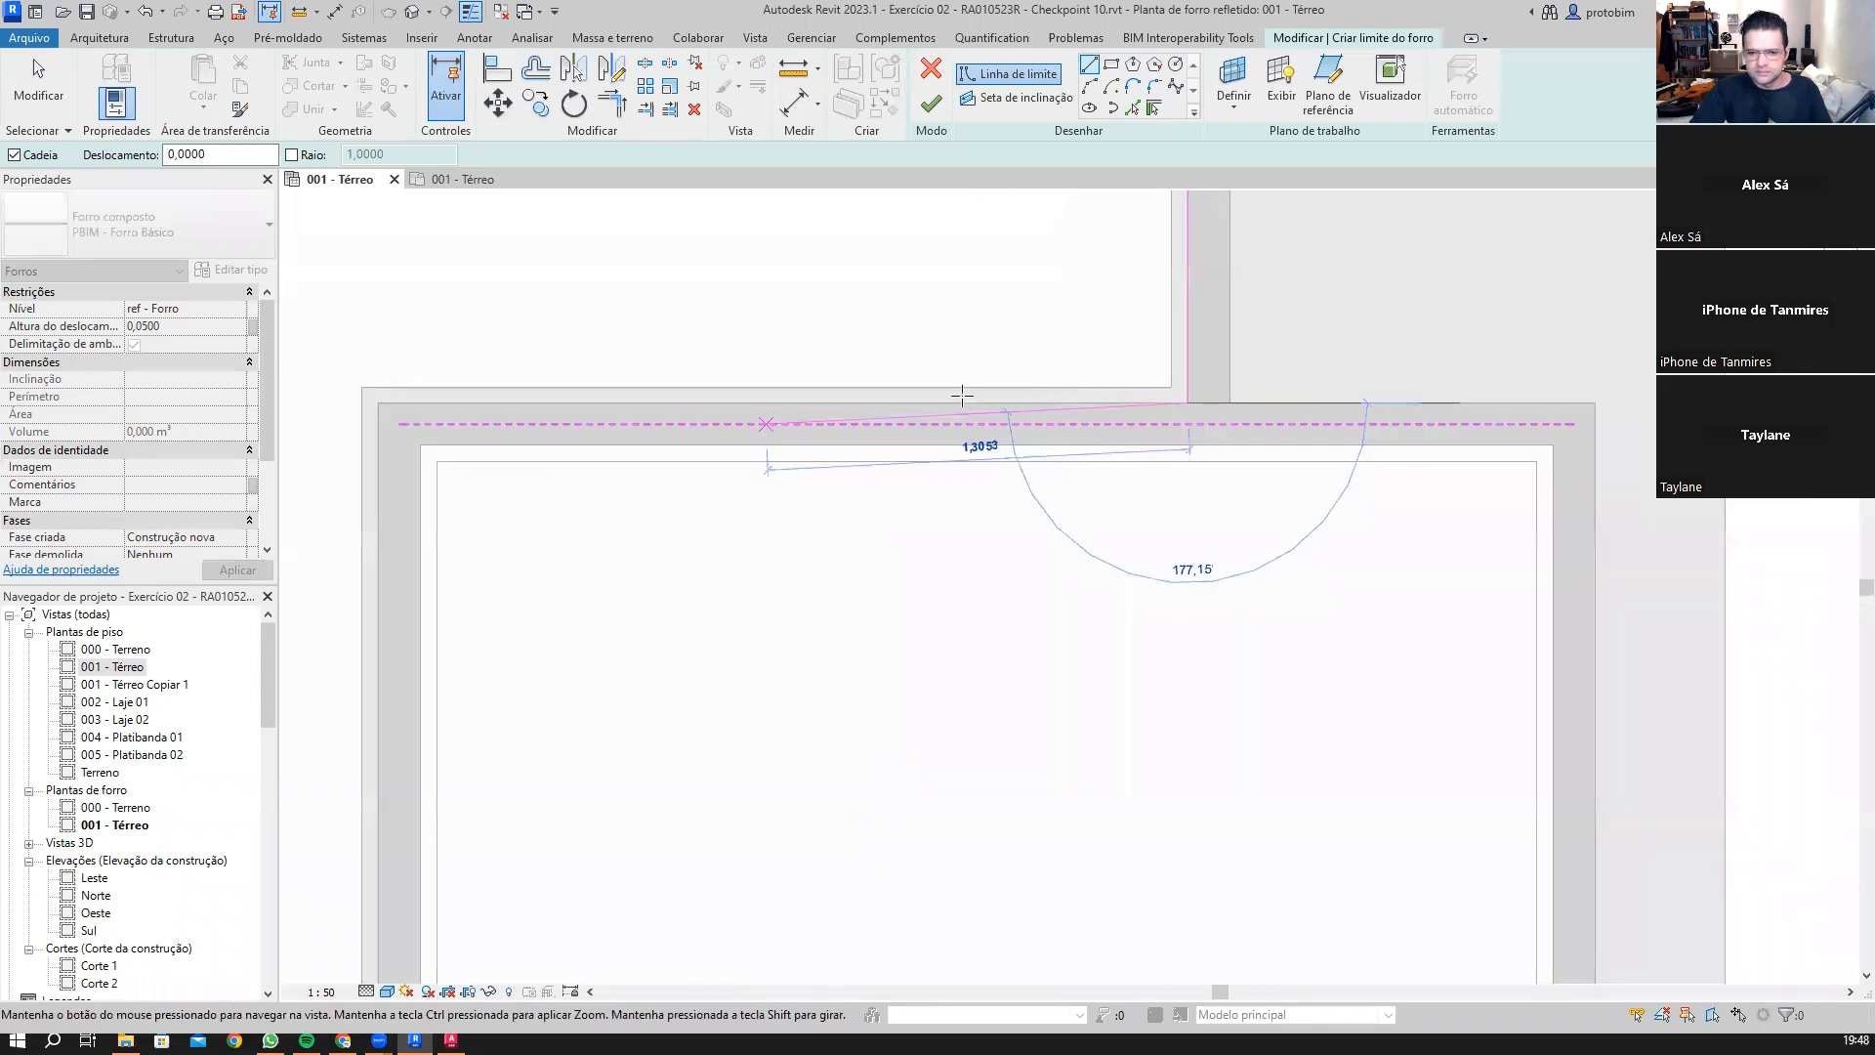
pyautogui.click(906, 334)
pyautogui.scroll(1, 938, 184)
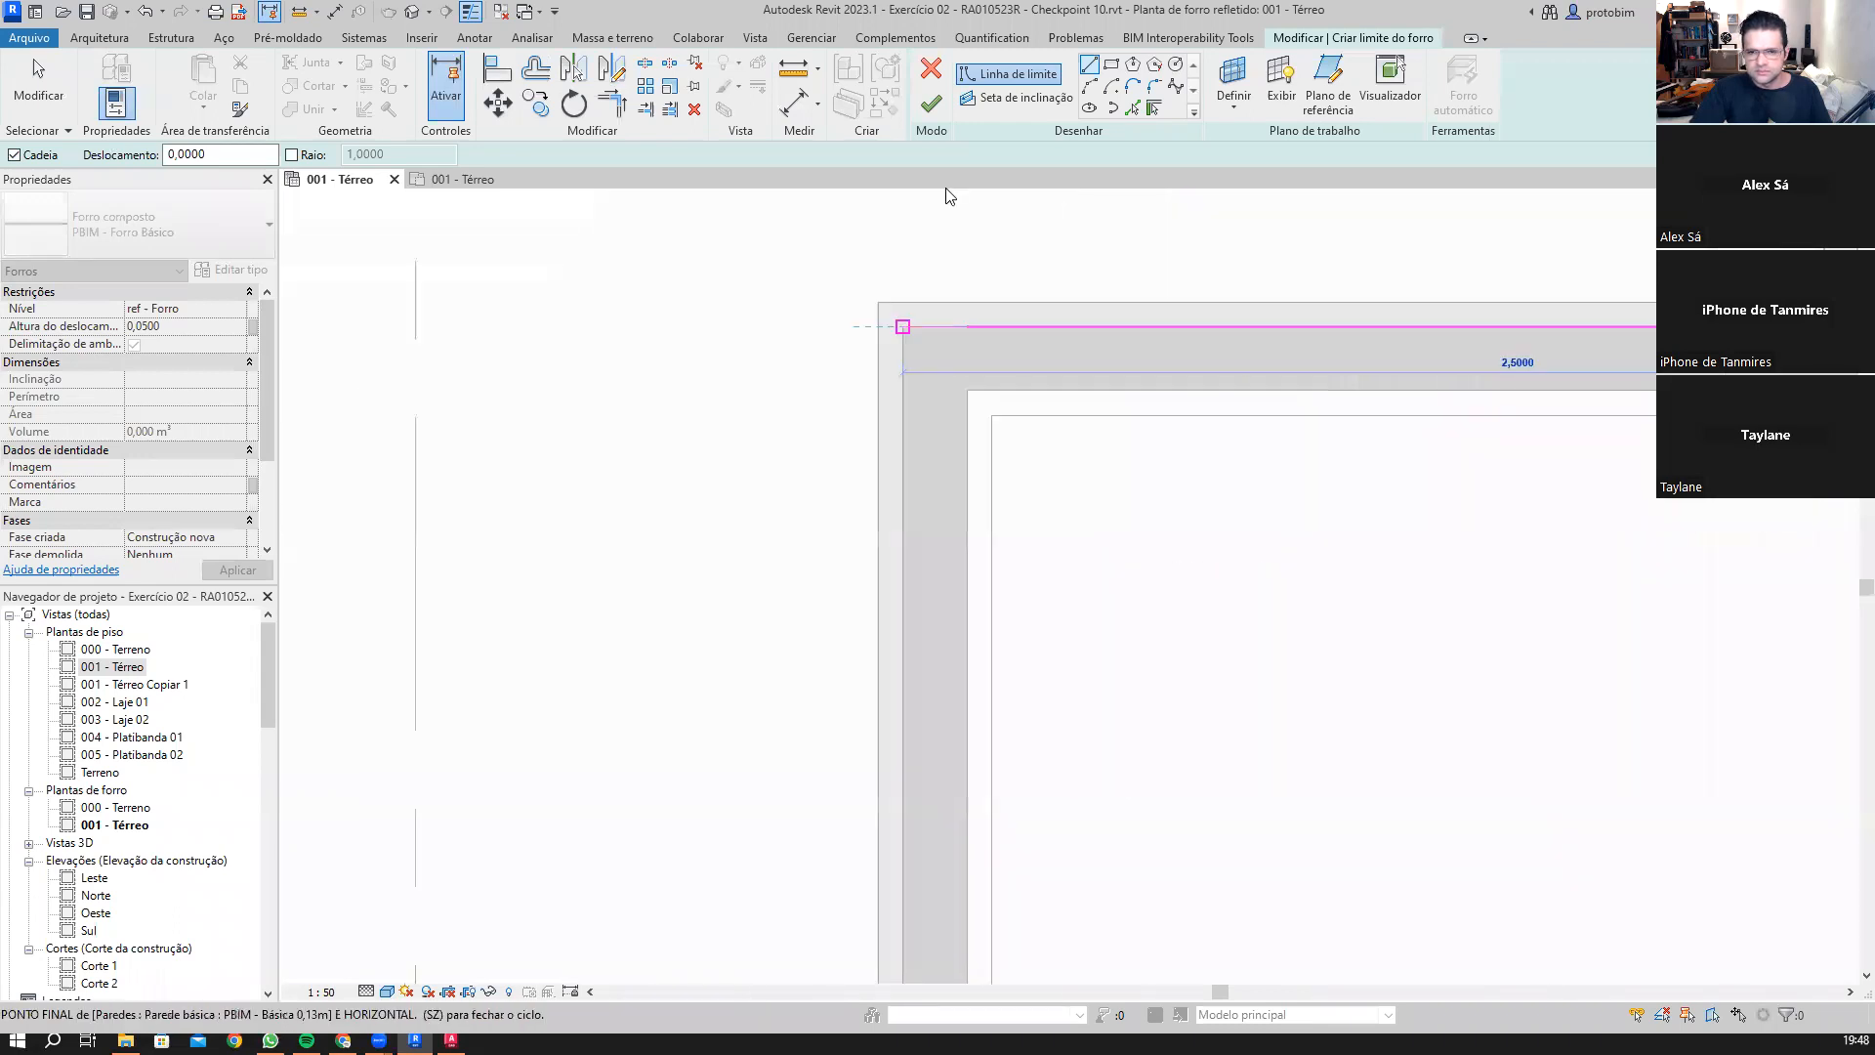
# Step: Continue the boundary down the corridor wall, across the 0.90 m corridor end and back up the opposite wall
pyautogui.moveTo(958, 540); pyautogui.dragTo(1016, 486, button='middle')
pyautogui.scroll(-3, 1017, 487)
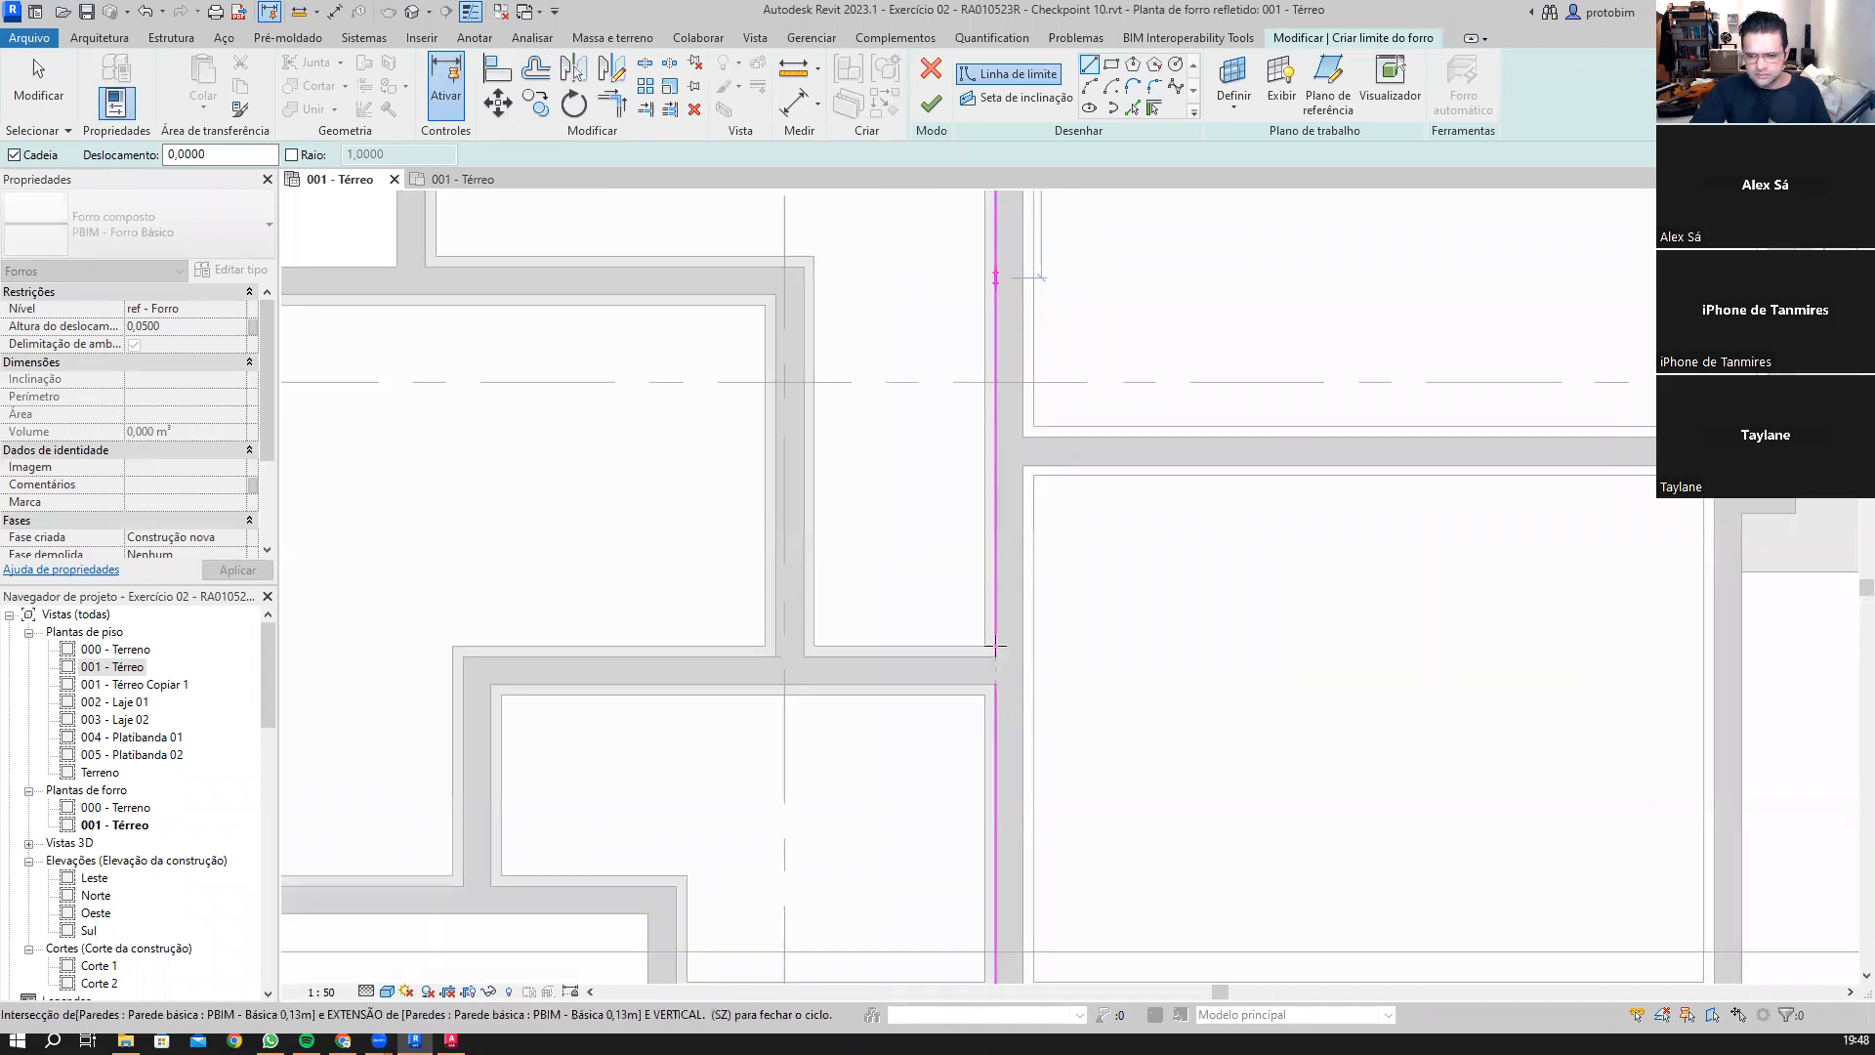
pyautogui.scroll(1, 997, 645)
pyautogui.click(699, 643)
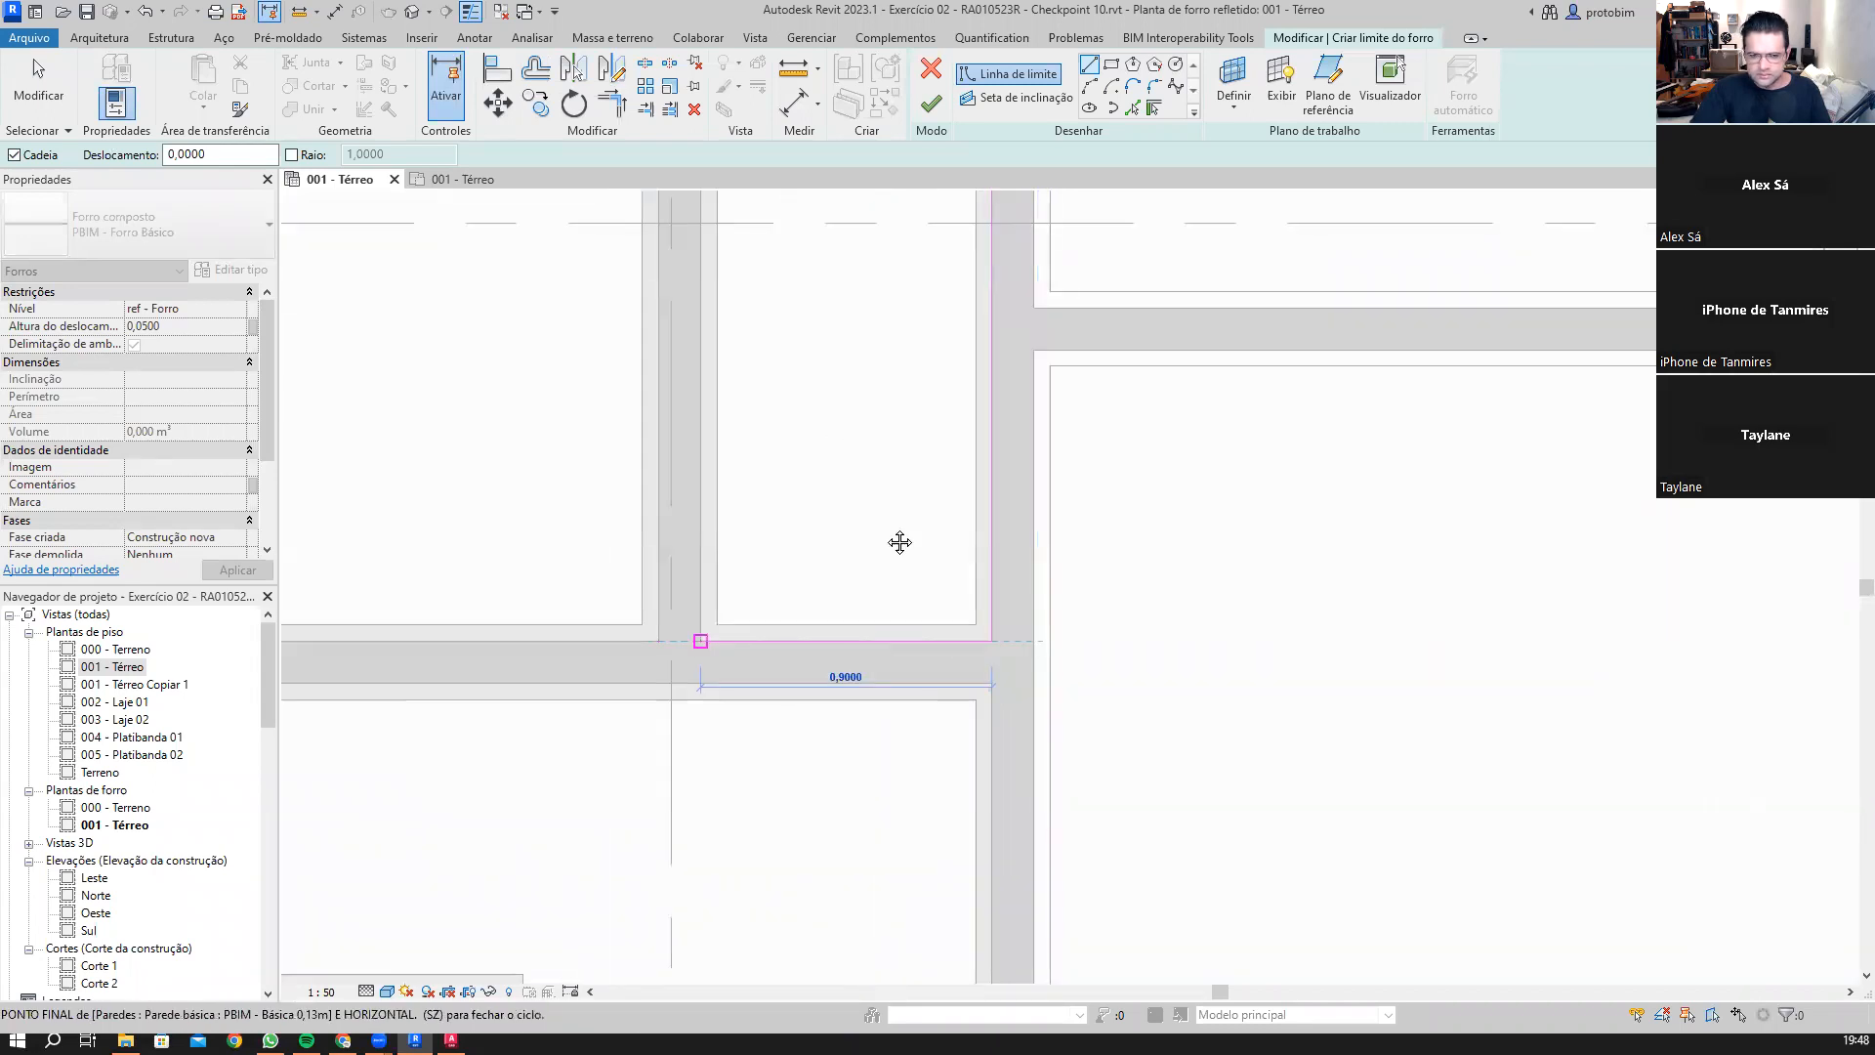
pyautogui.moveTo(899, 542); pyautogui.dragTo(984, 640, button='middle')
pyautogui.scroll(1, 1038, 660)
pyautogui.click(1062, 652)
# Step: Close the boundary along the lower-left wall of the room and up its left wall to the starting corner
pyautogui.scroll(-1, 953, 676)
pyautogui.moveTo(936, 679); pyautogui.dragTo(972, 687, button='middle')
pyautogui.click(904, 438)
pyautogui.scroll(-2, 920, 357)
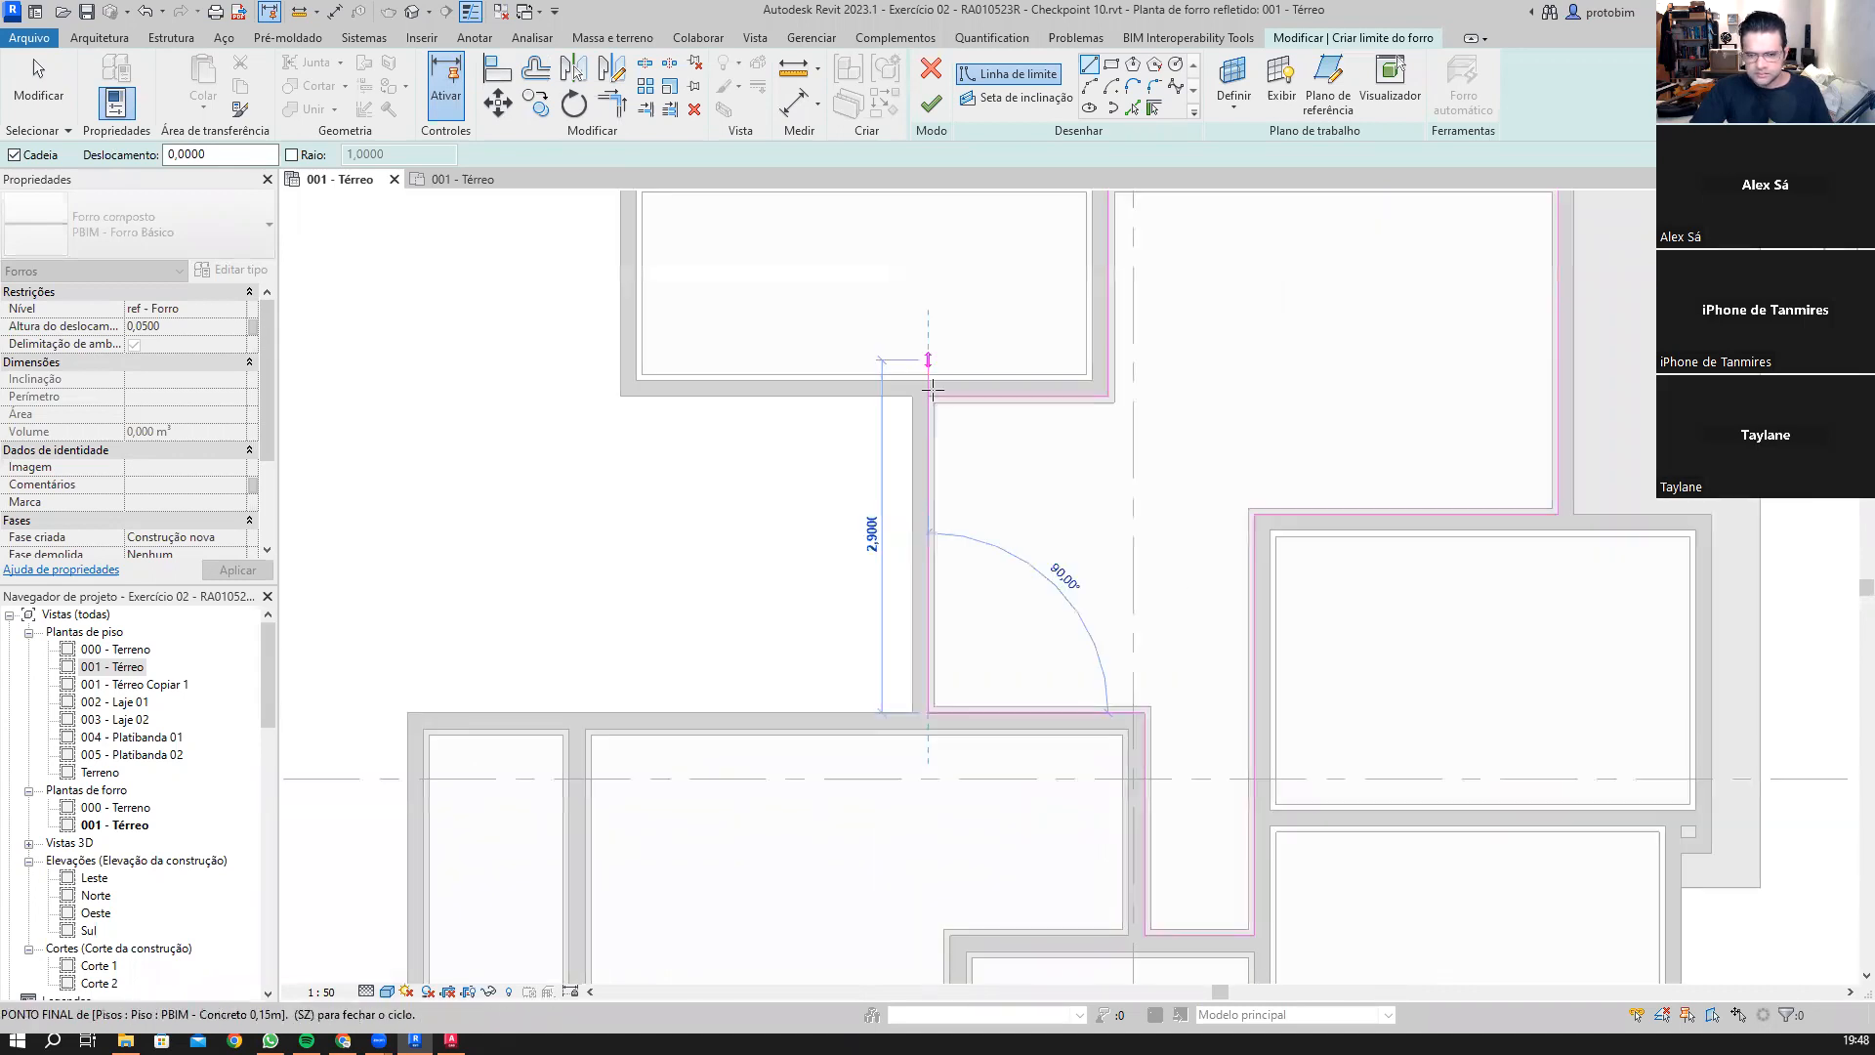
pyautogui.scroll(2, 933, 389)
pyautogui.click(798, 388)
pyautogui.scroll(-2, 974, 280)
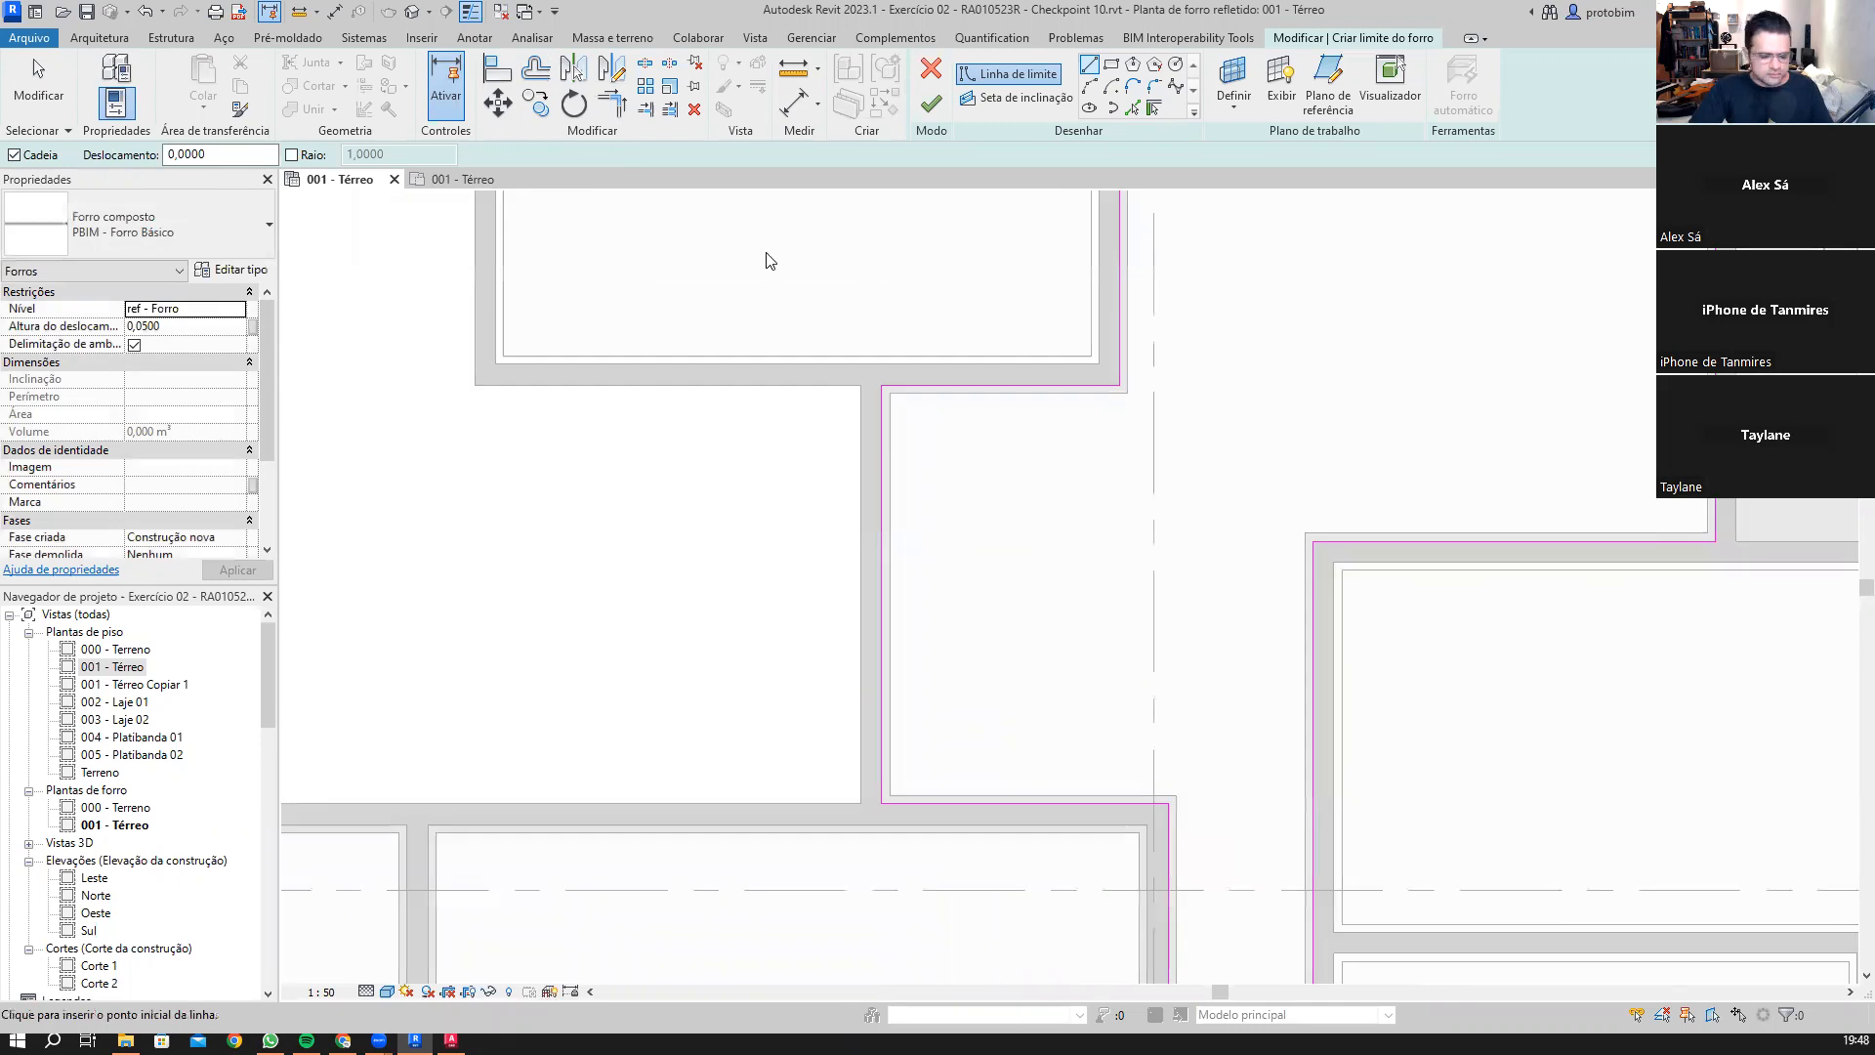
pyautogui.press('Escape')
# Step: Offset the whole boundary chain 0.07 into the room as an inner loop and finish the perimeter ceiling strip
pyautogui.press('o')
pyautogui.press('f')
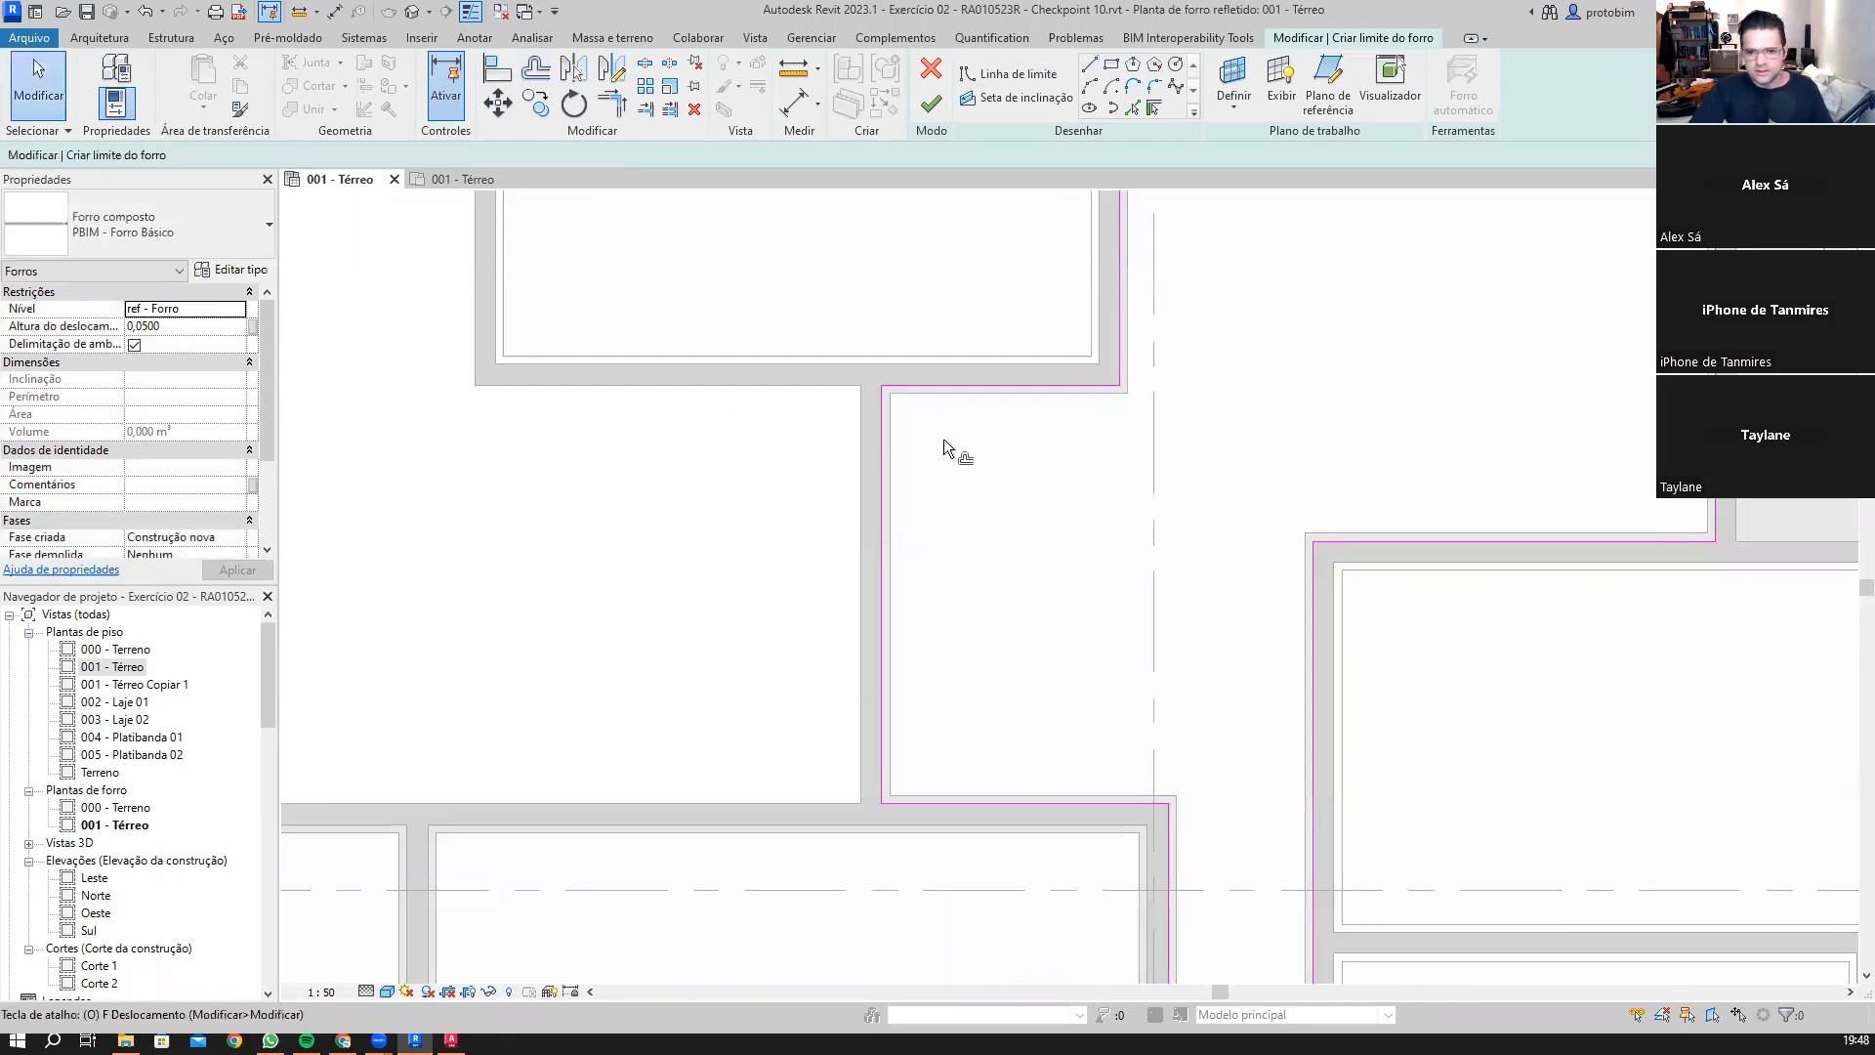
pyautogui.press('Tab')
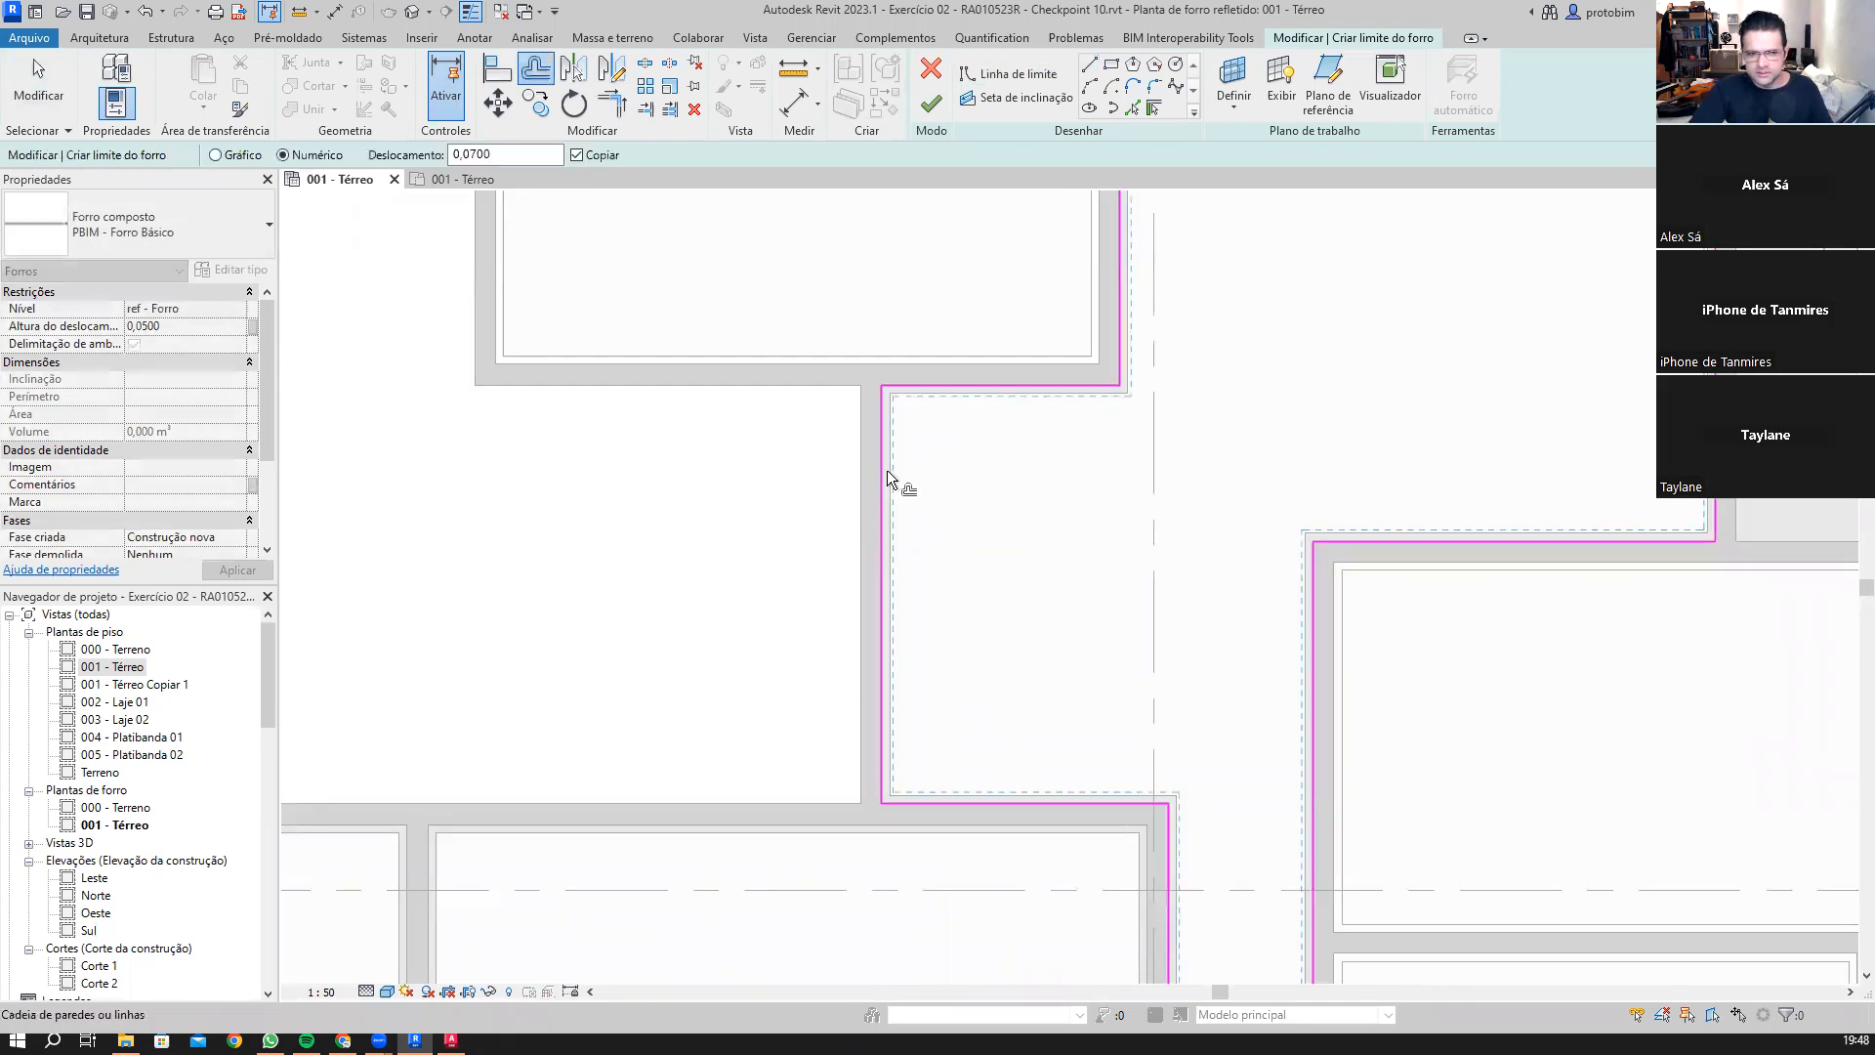
pyautogui.click(996, 589)
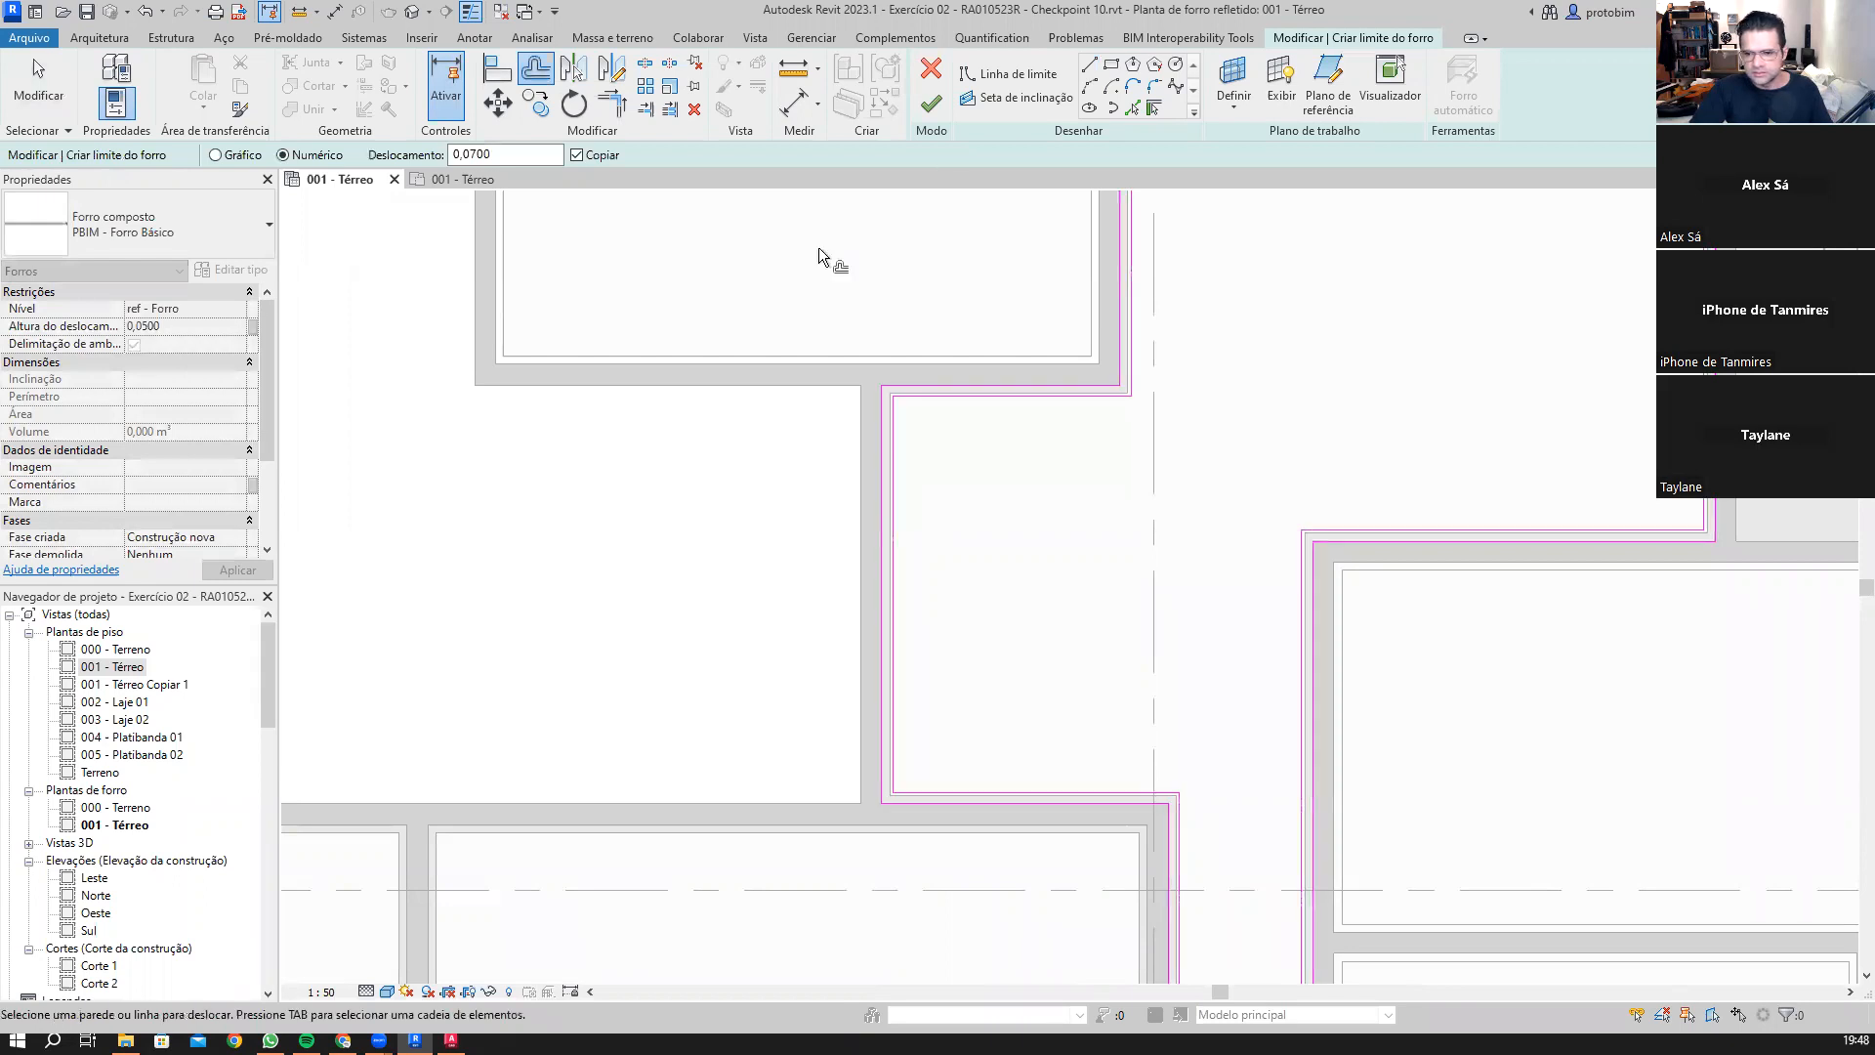
pyautogui.scroll(-3, 863, 256)
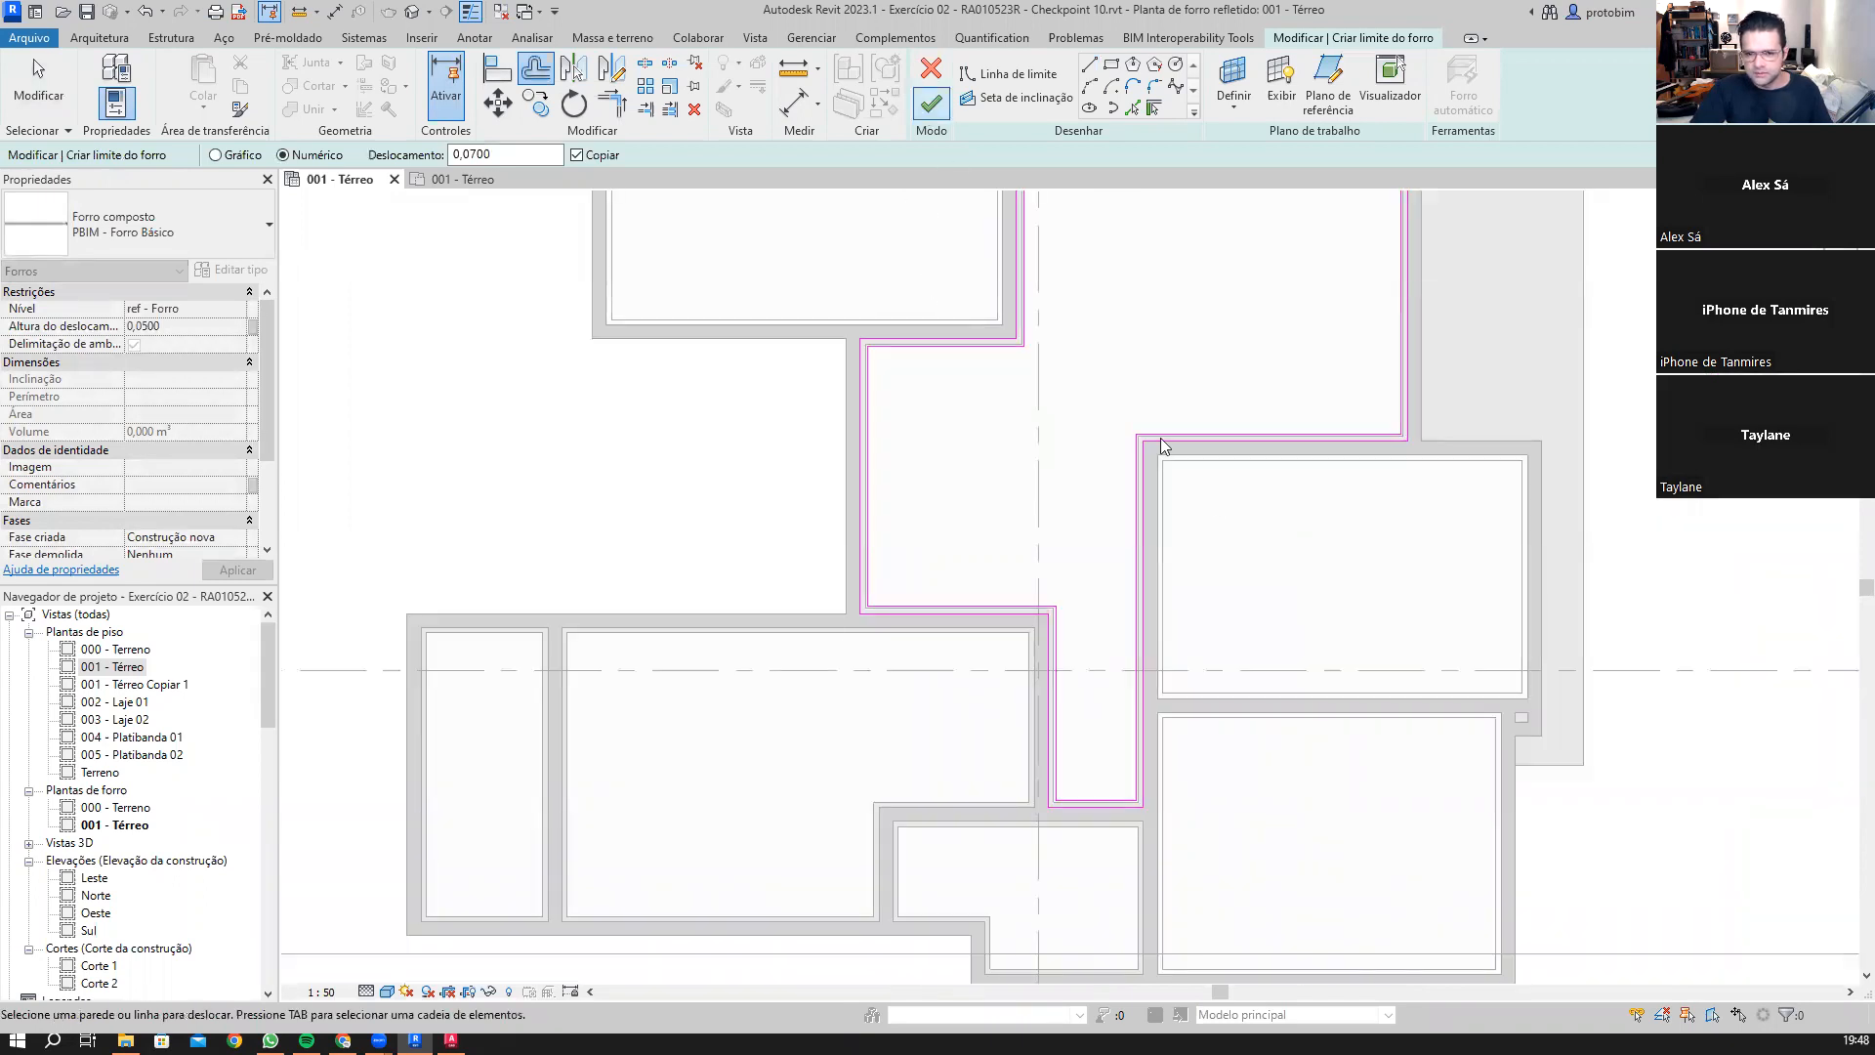
pyautogui.click(930, 103)
pyautogui.click(674, 583)
pyautogui.scroll(3, 728, 256)
pyautogui.moveTo(729, 255); pyautogui.dragTo(780, 620, button='middle')
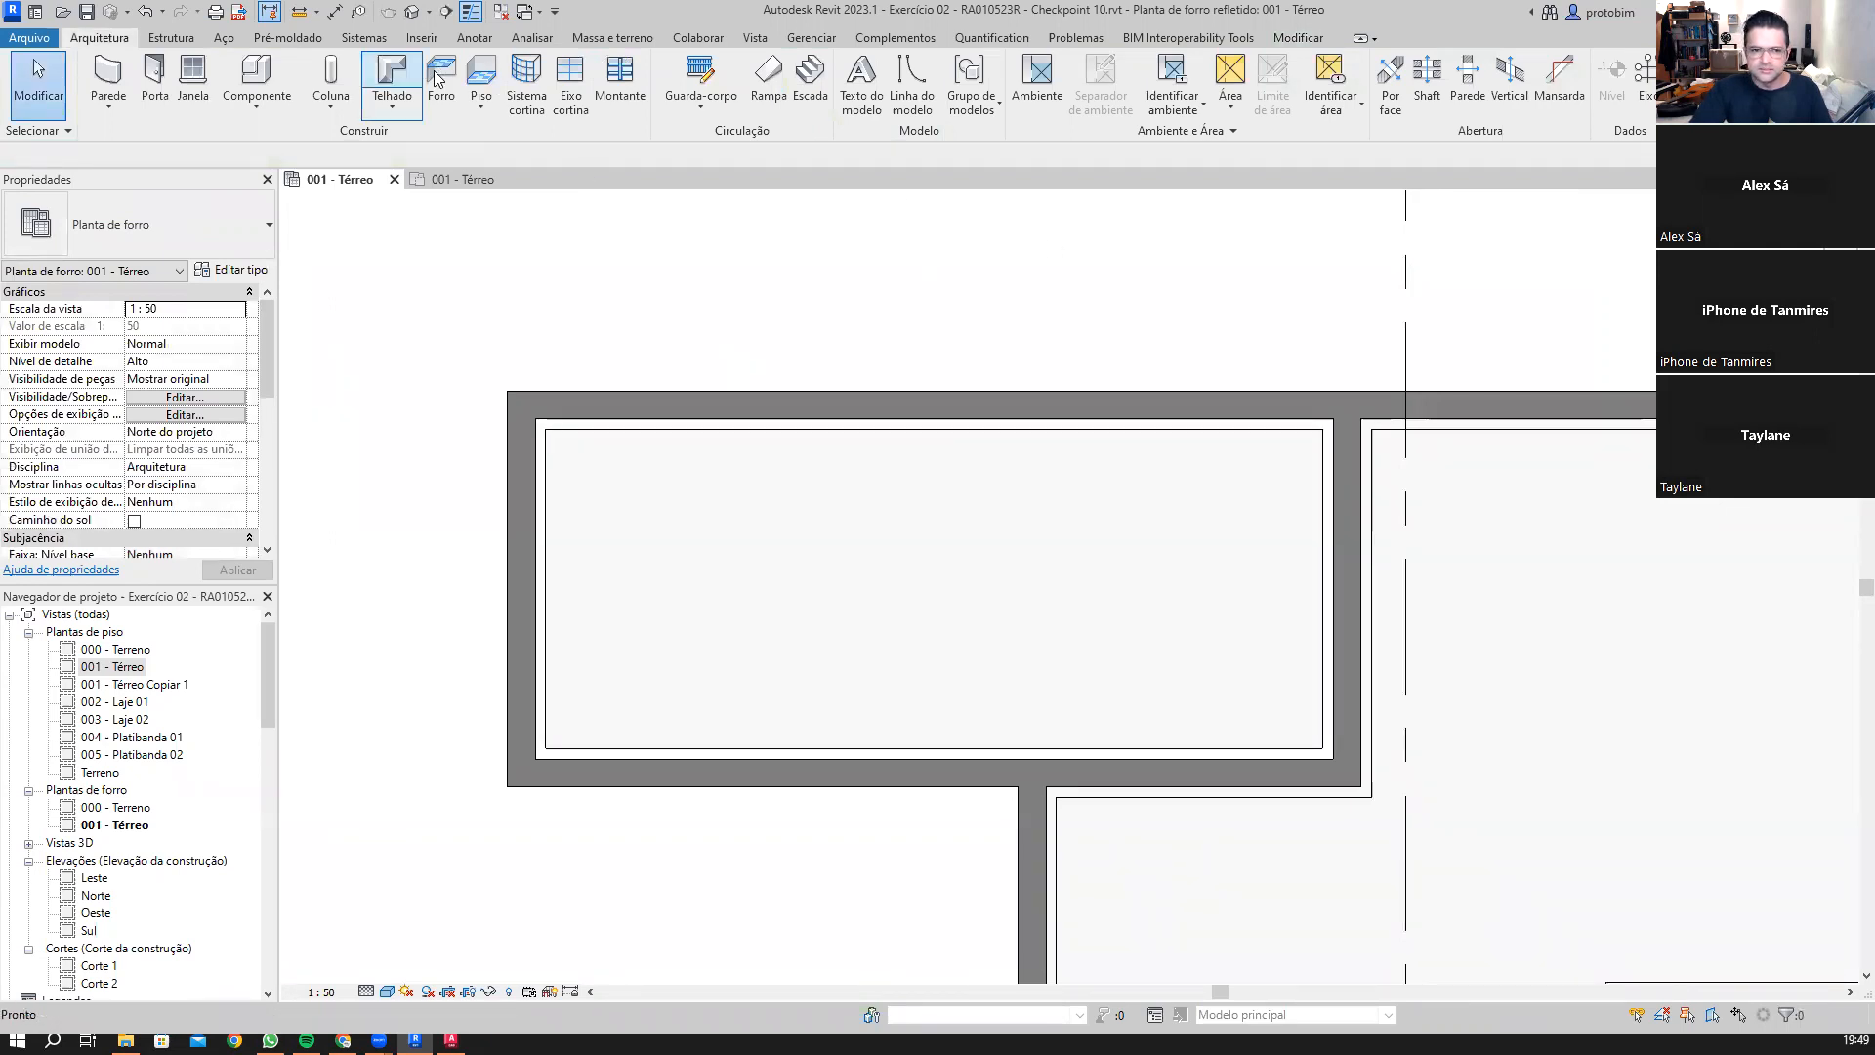
pyautogui.click(921, 61)
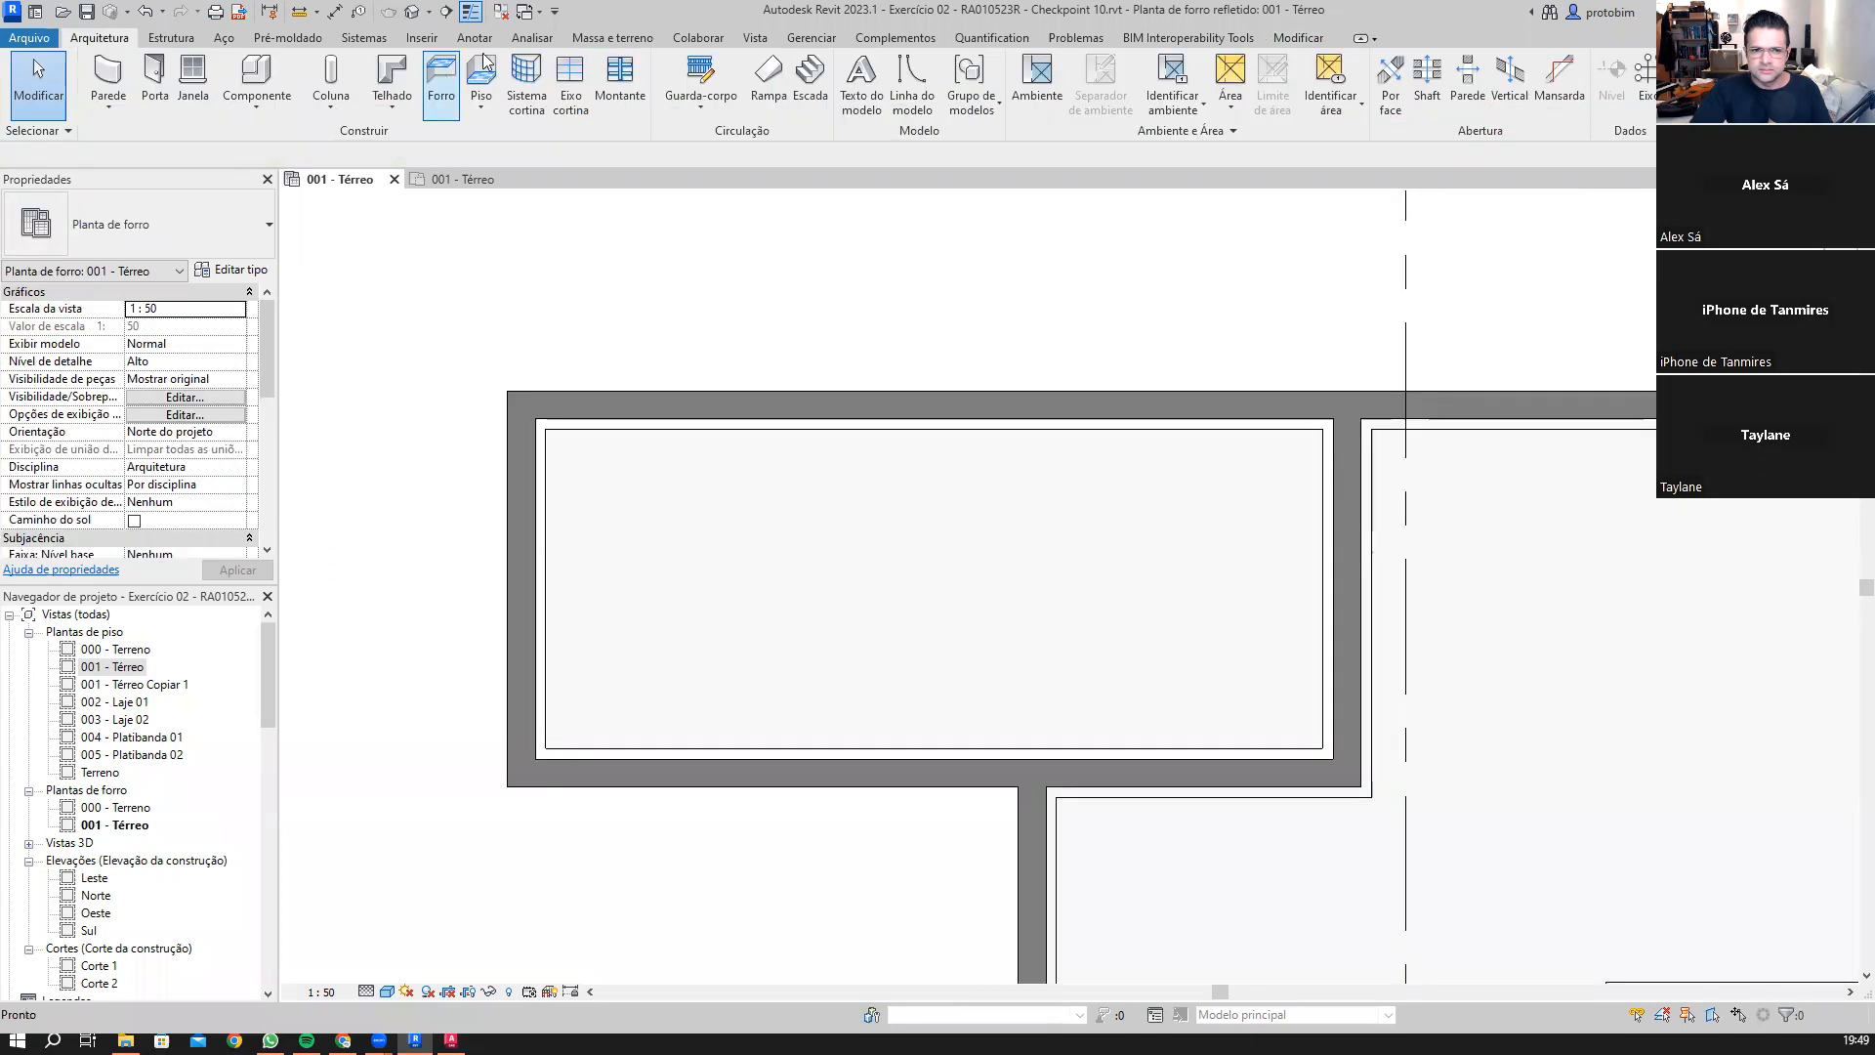
pyautogui.click(493, 78)
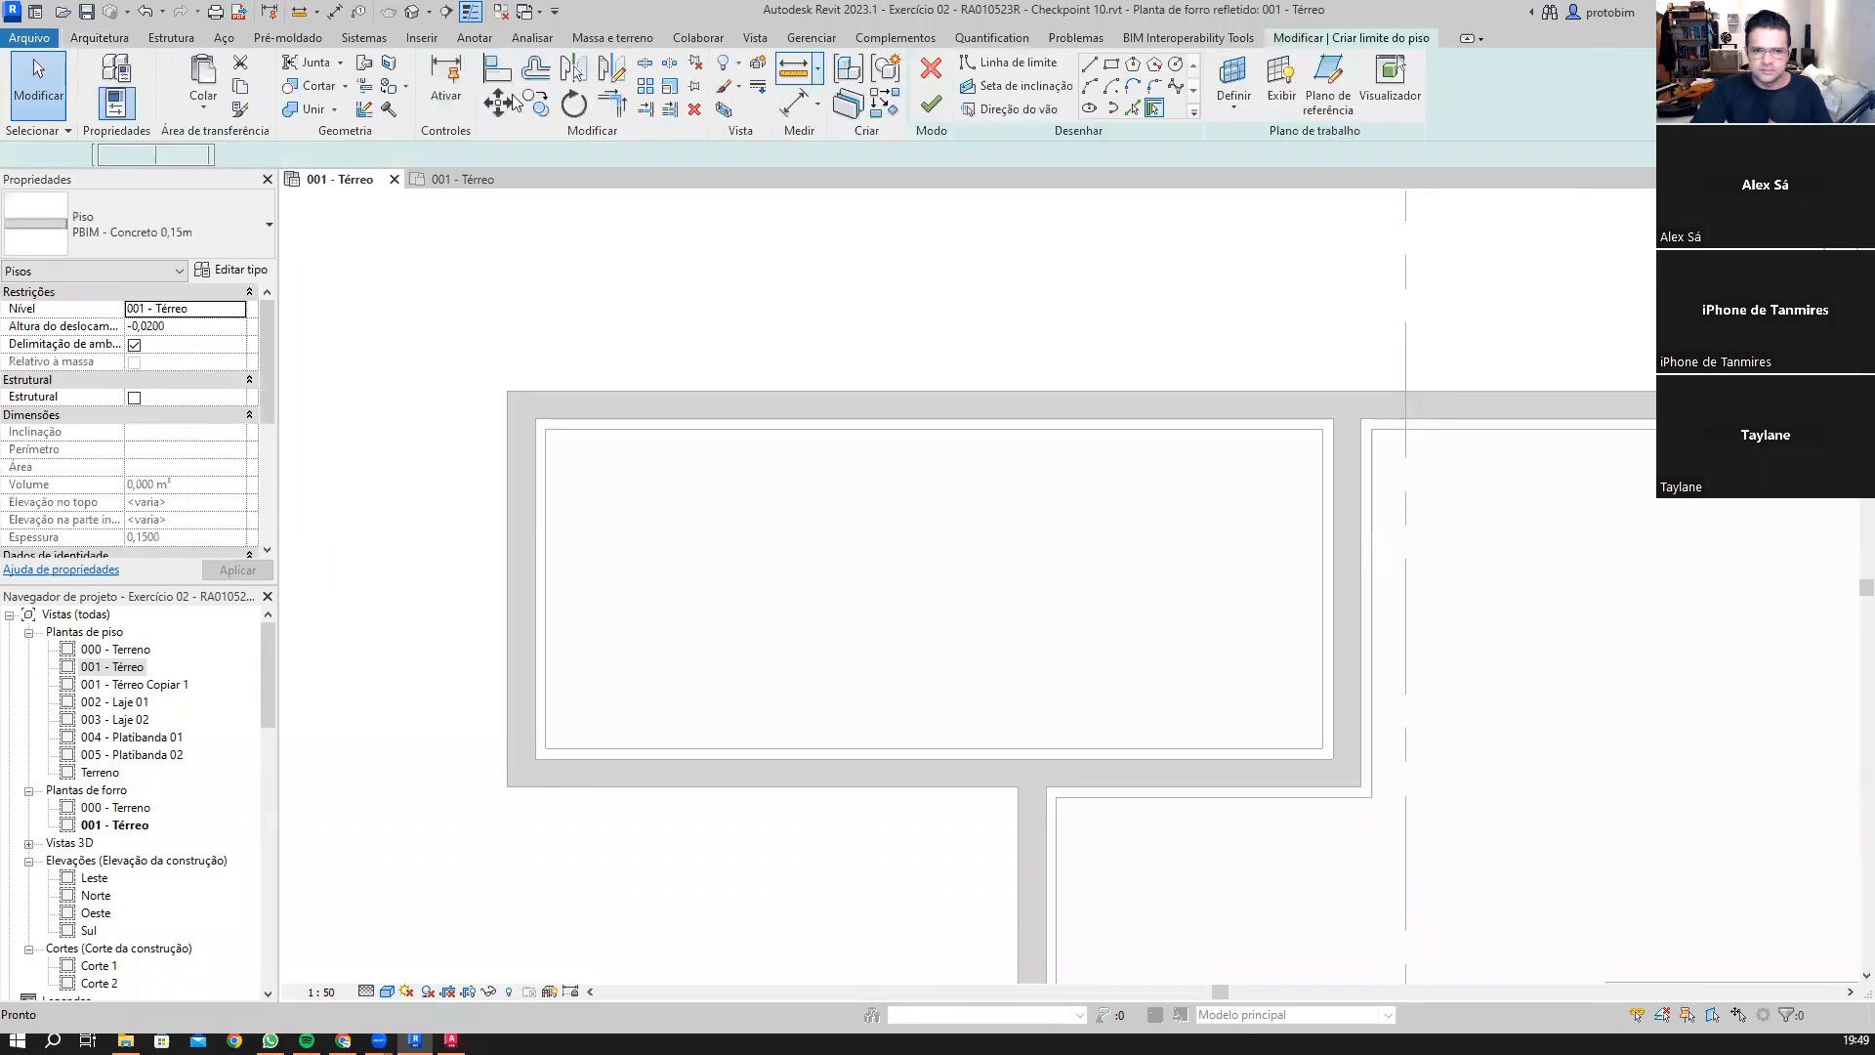
pyautogui.press('Escape')
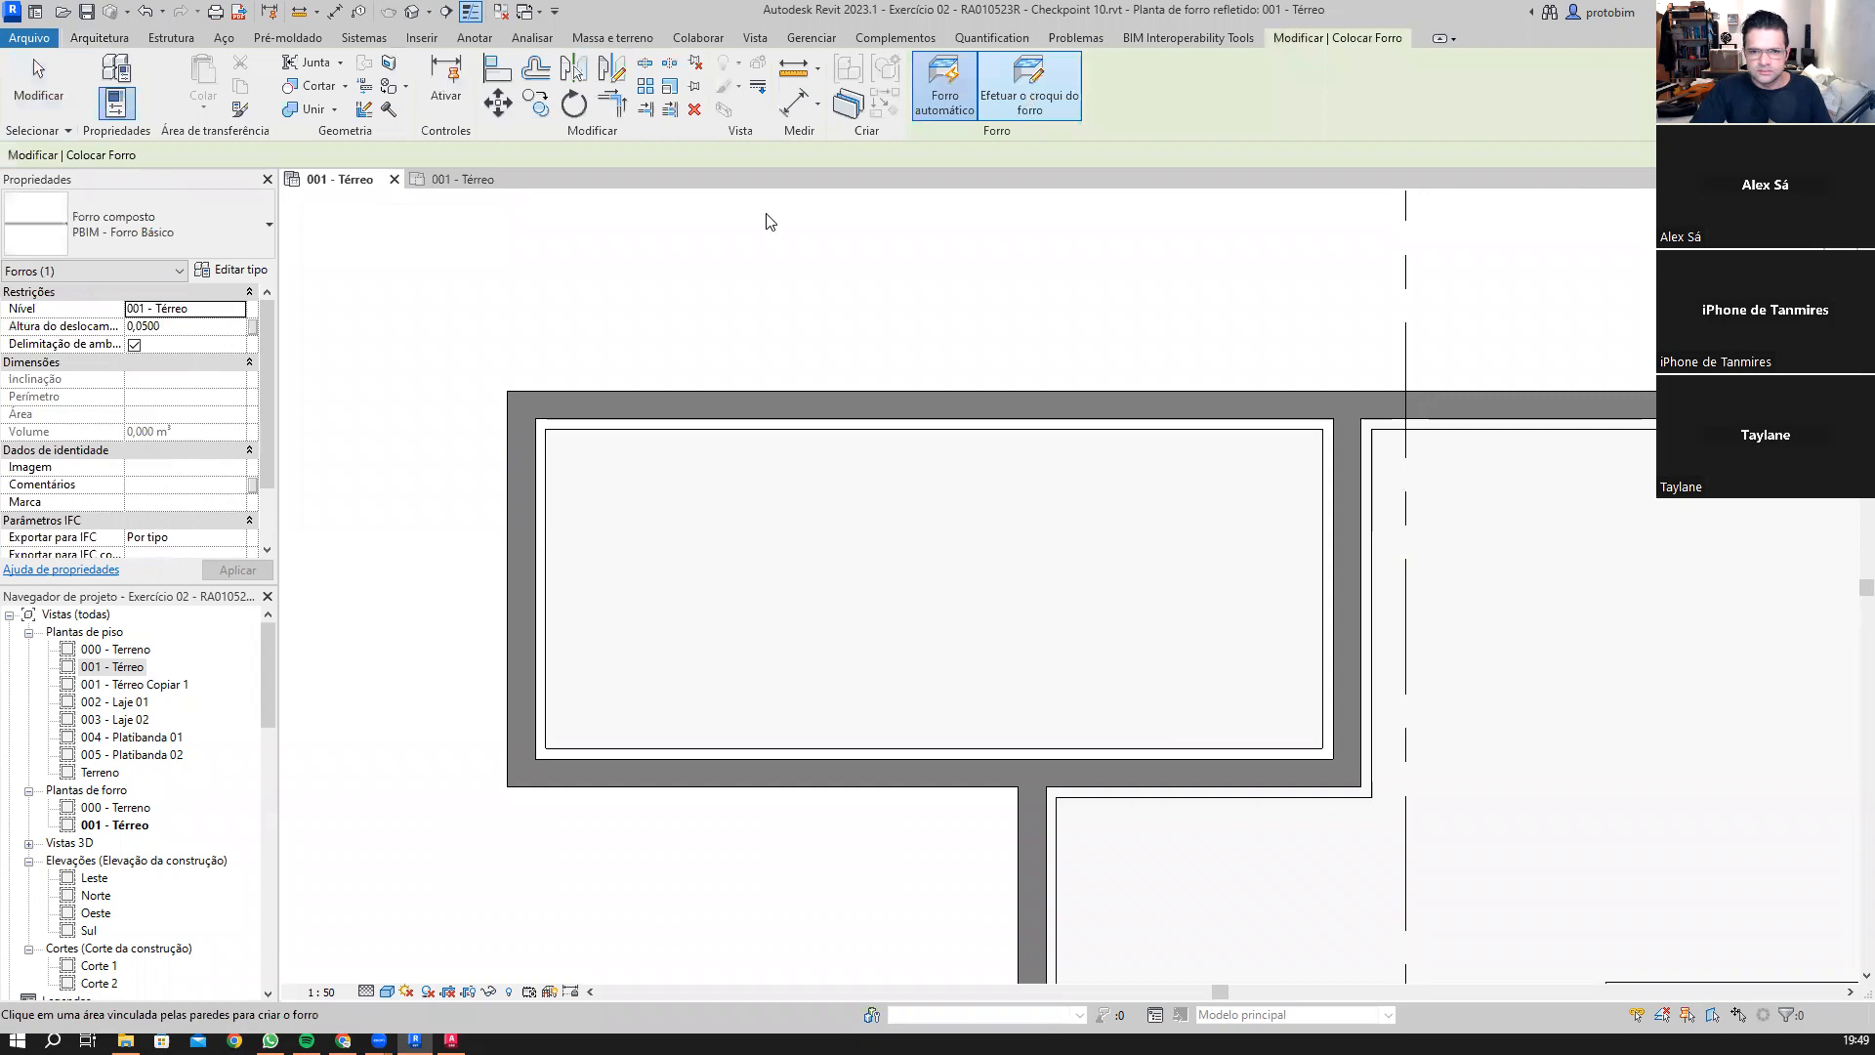
# Step: Sketch a rectangular ceiling boundary with zero line offset between opposite inner wall corners of the upper left room
pyautogui.click(1113, 69)
pyautogui.moveTo(217, 155); pyautogui.dragTo(99, 145)
pyautogui.click(535, 420)
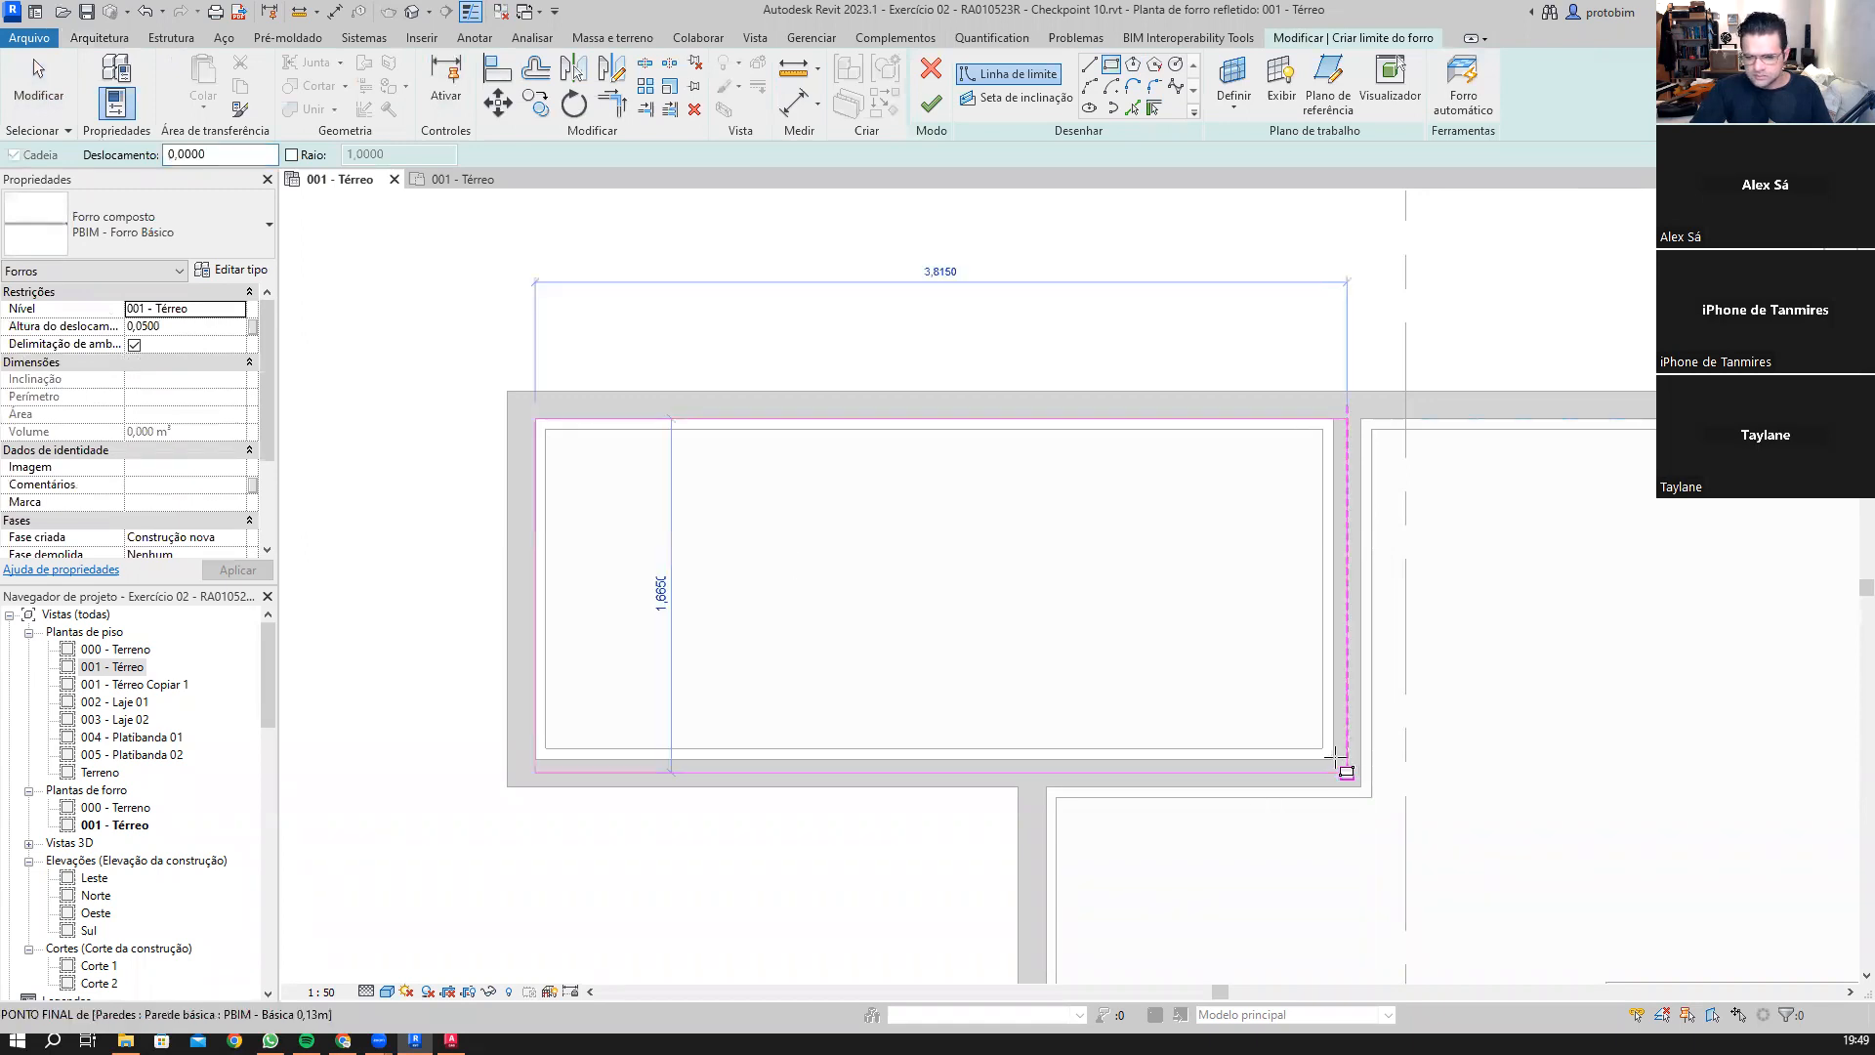
pyautogui.click(1347, 771)
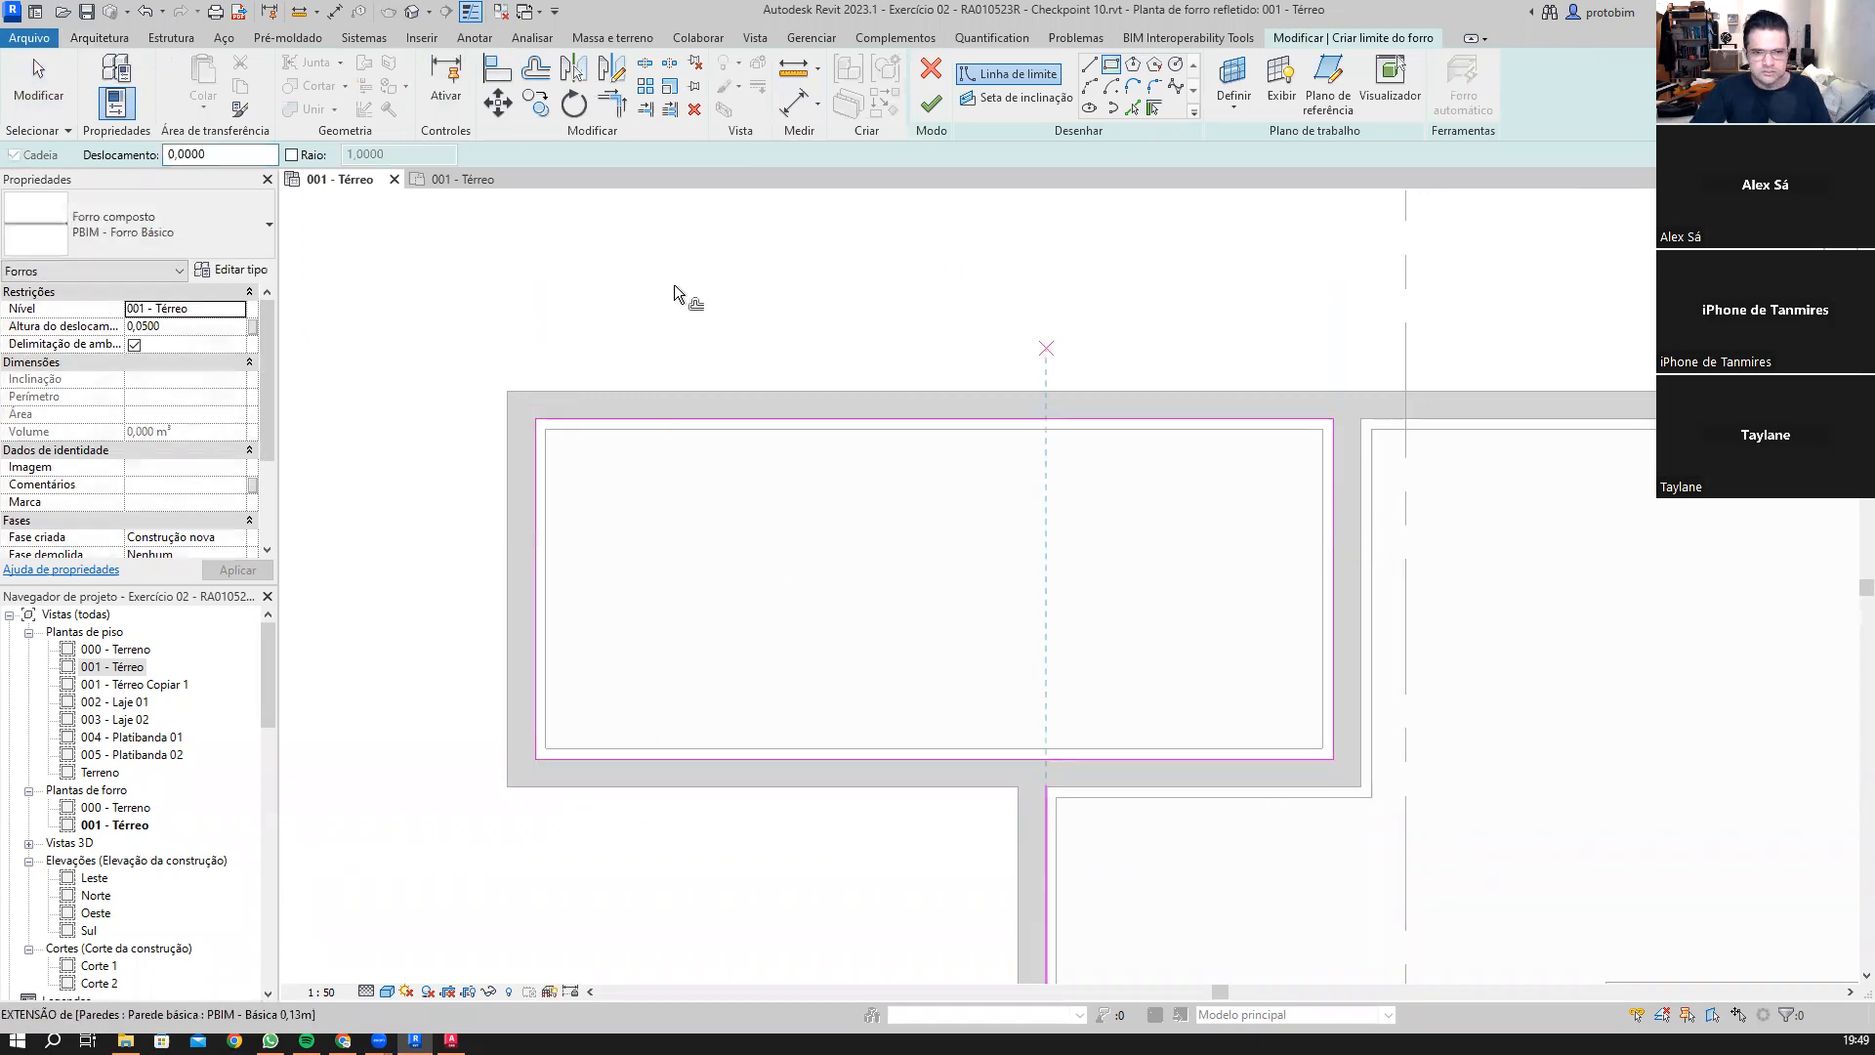
# Step: Offset the rectangular boundary chain 0.07 into the upper left room and finish that perimeter ceiling strip
pyautogui.press('o')
pyautogui.press('f')
pyautogui.click(563, 420)
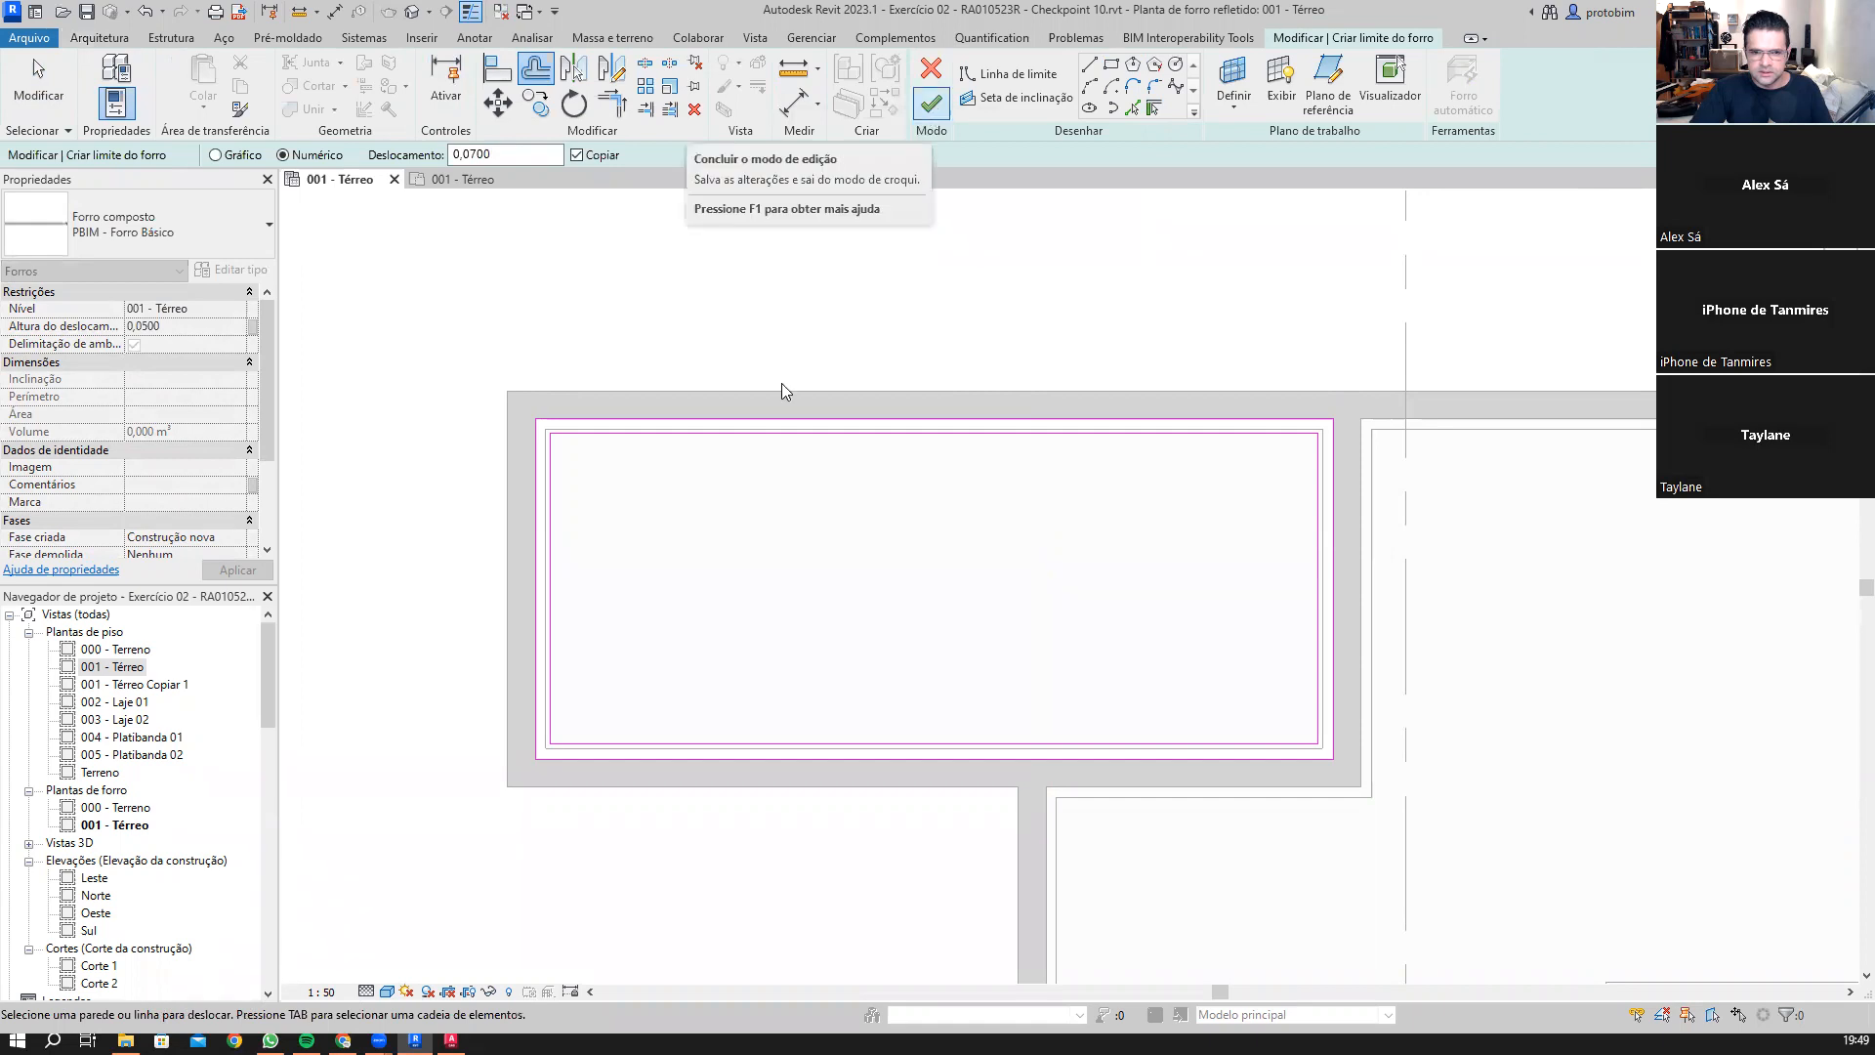
pyautogui.press('Escape')
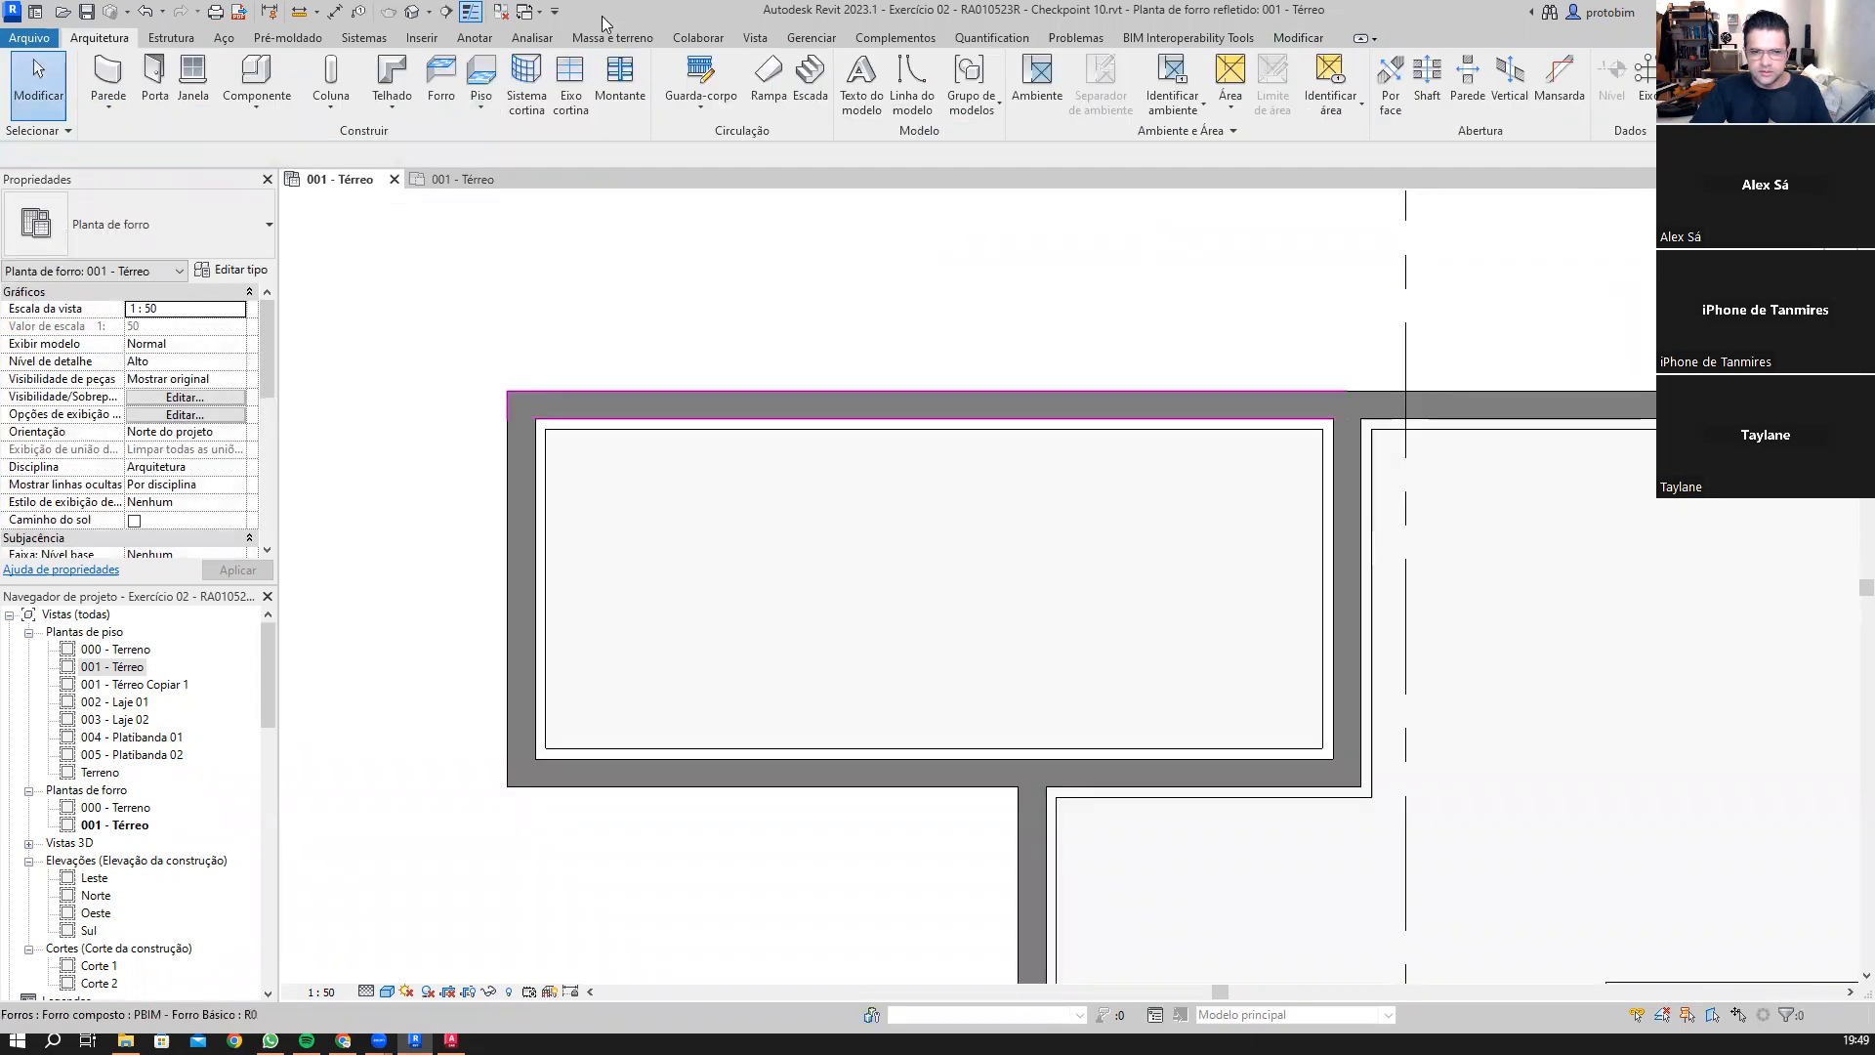
# Step: Open section Corte 1 and set the level of the perimeter ceiling strip lying near the floor slab to ref - Forro
pyautogui.scroll(-3, 852, 251)
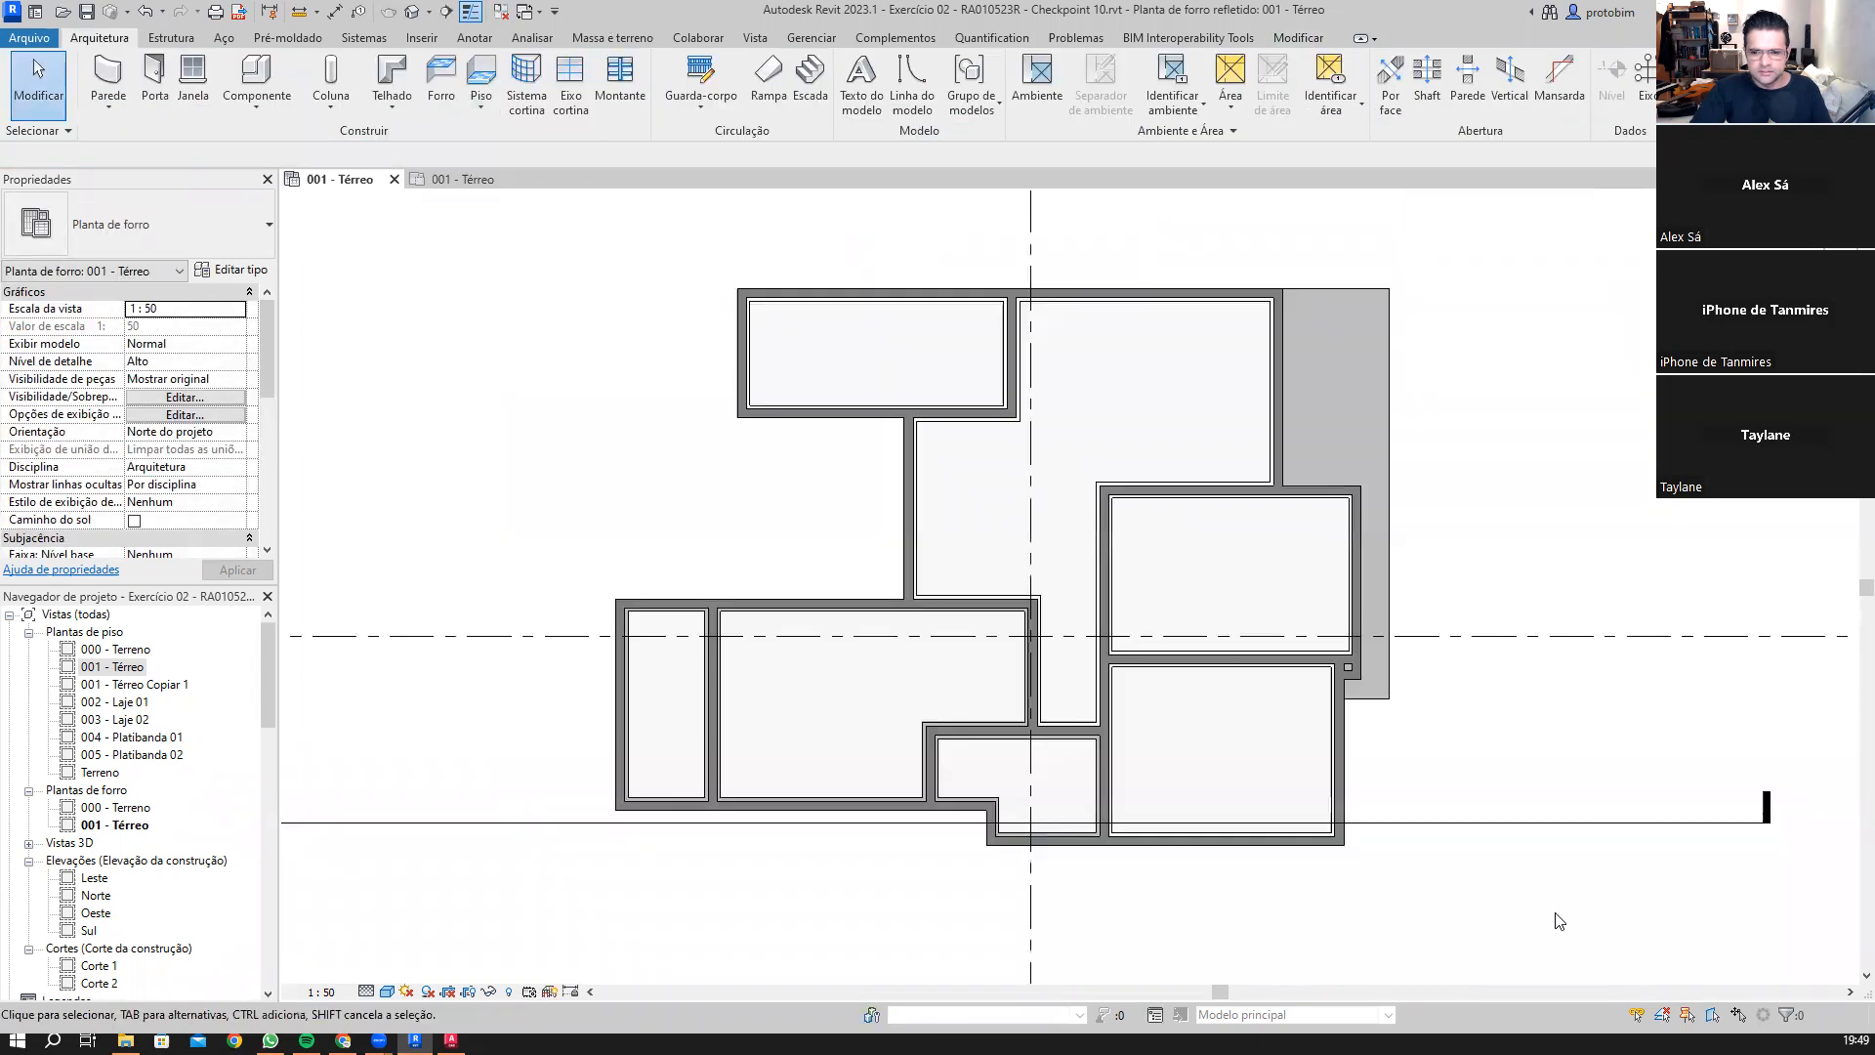
pyautogui.scroll(-1, 1443, 847)
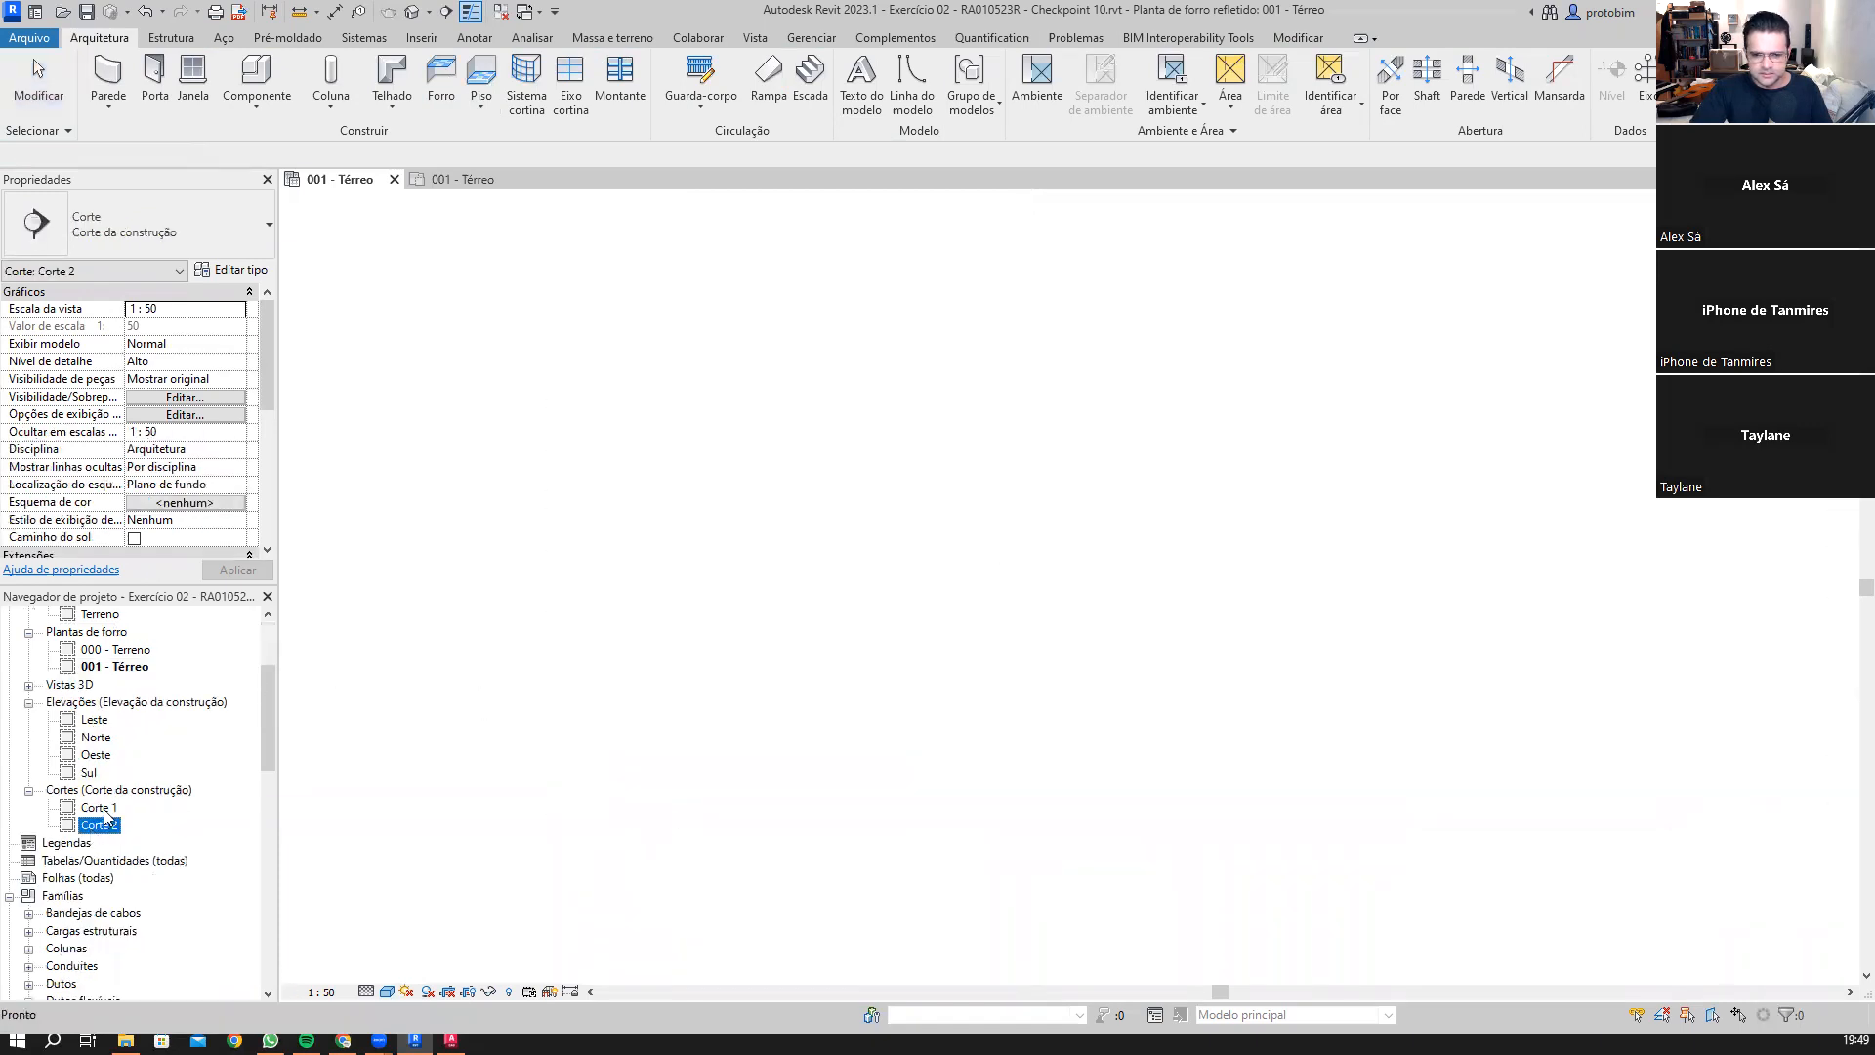
pyautogui.doubleClick(103, 808)
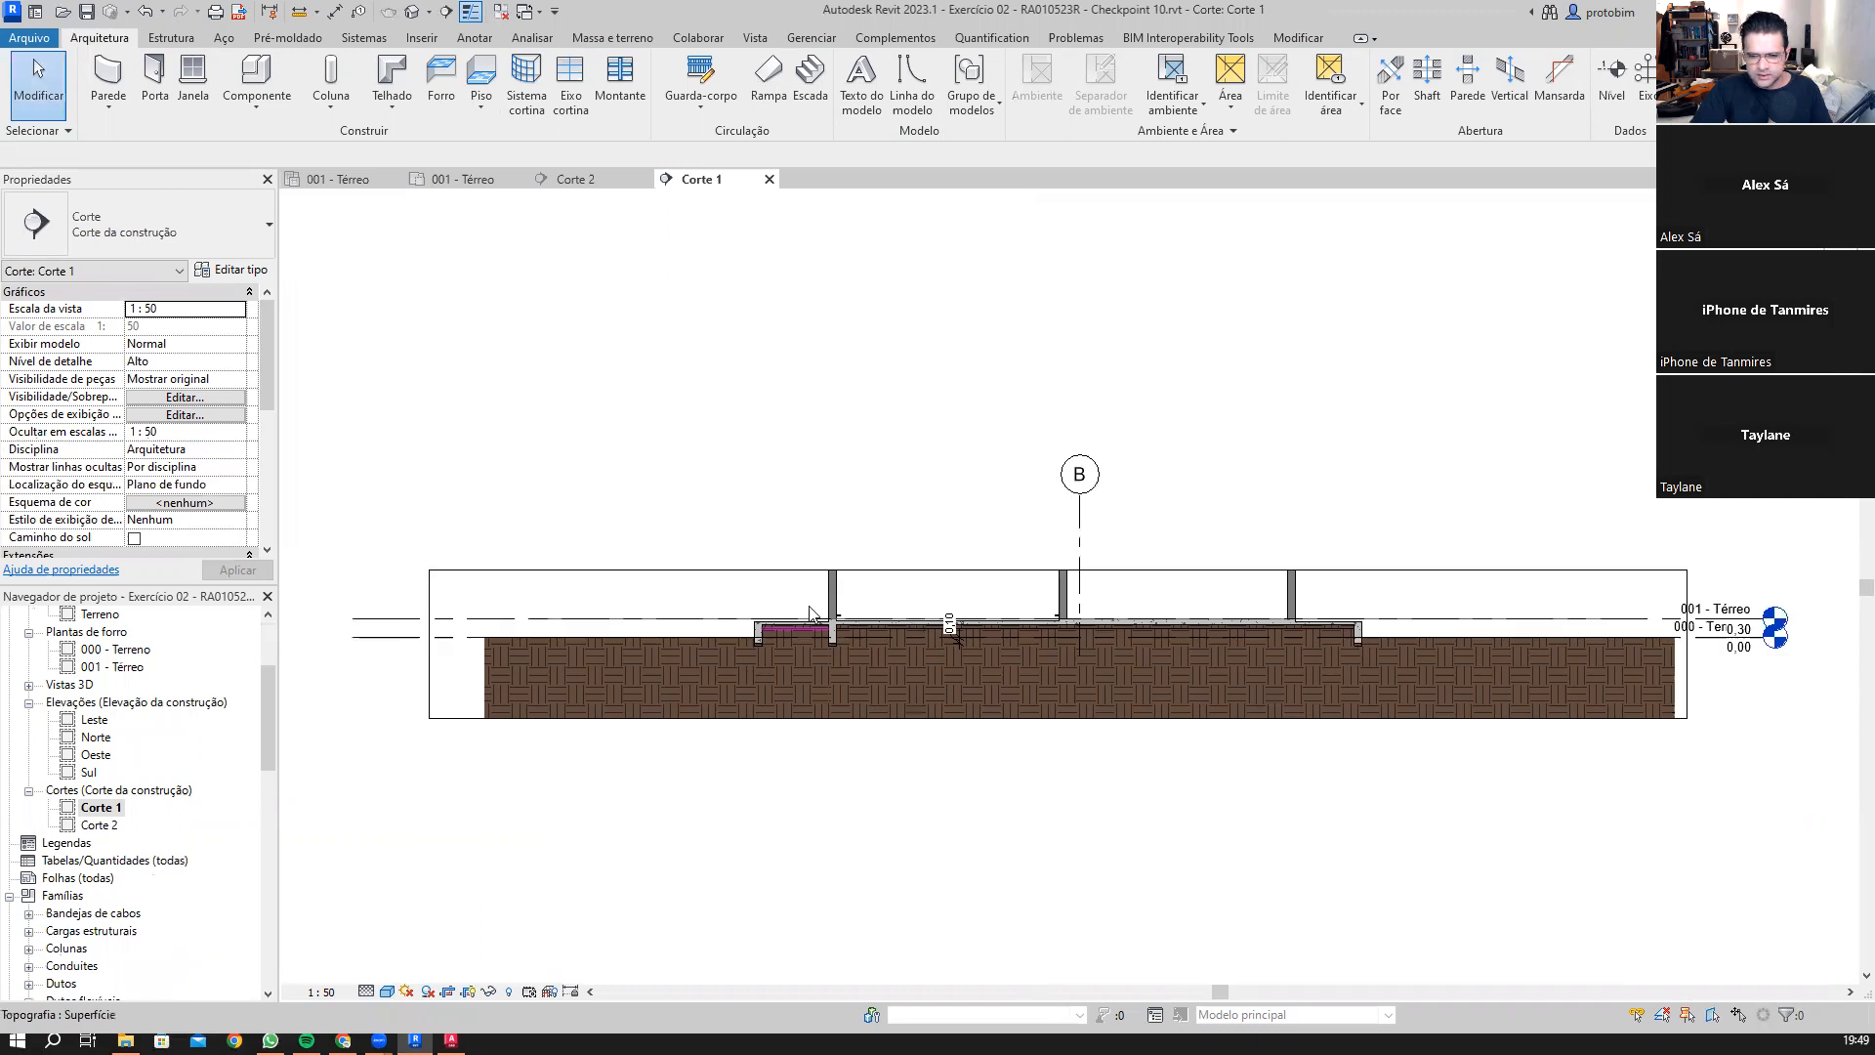
pyautogui.scroll(5, 648, 576)
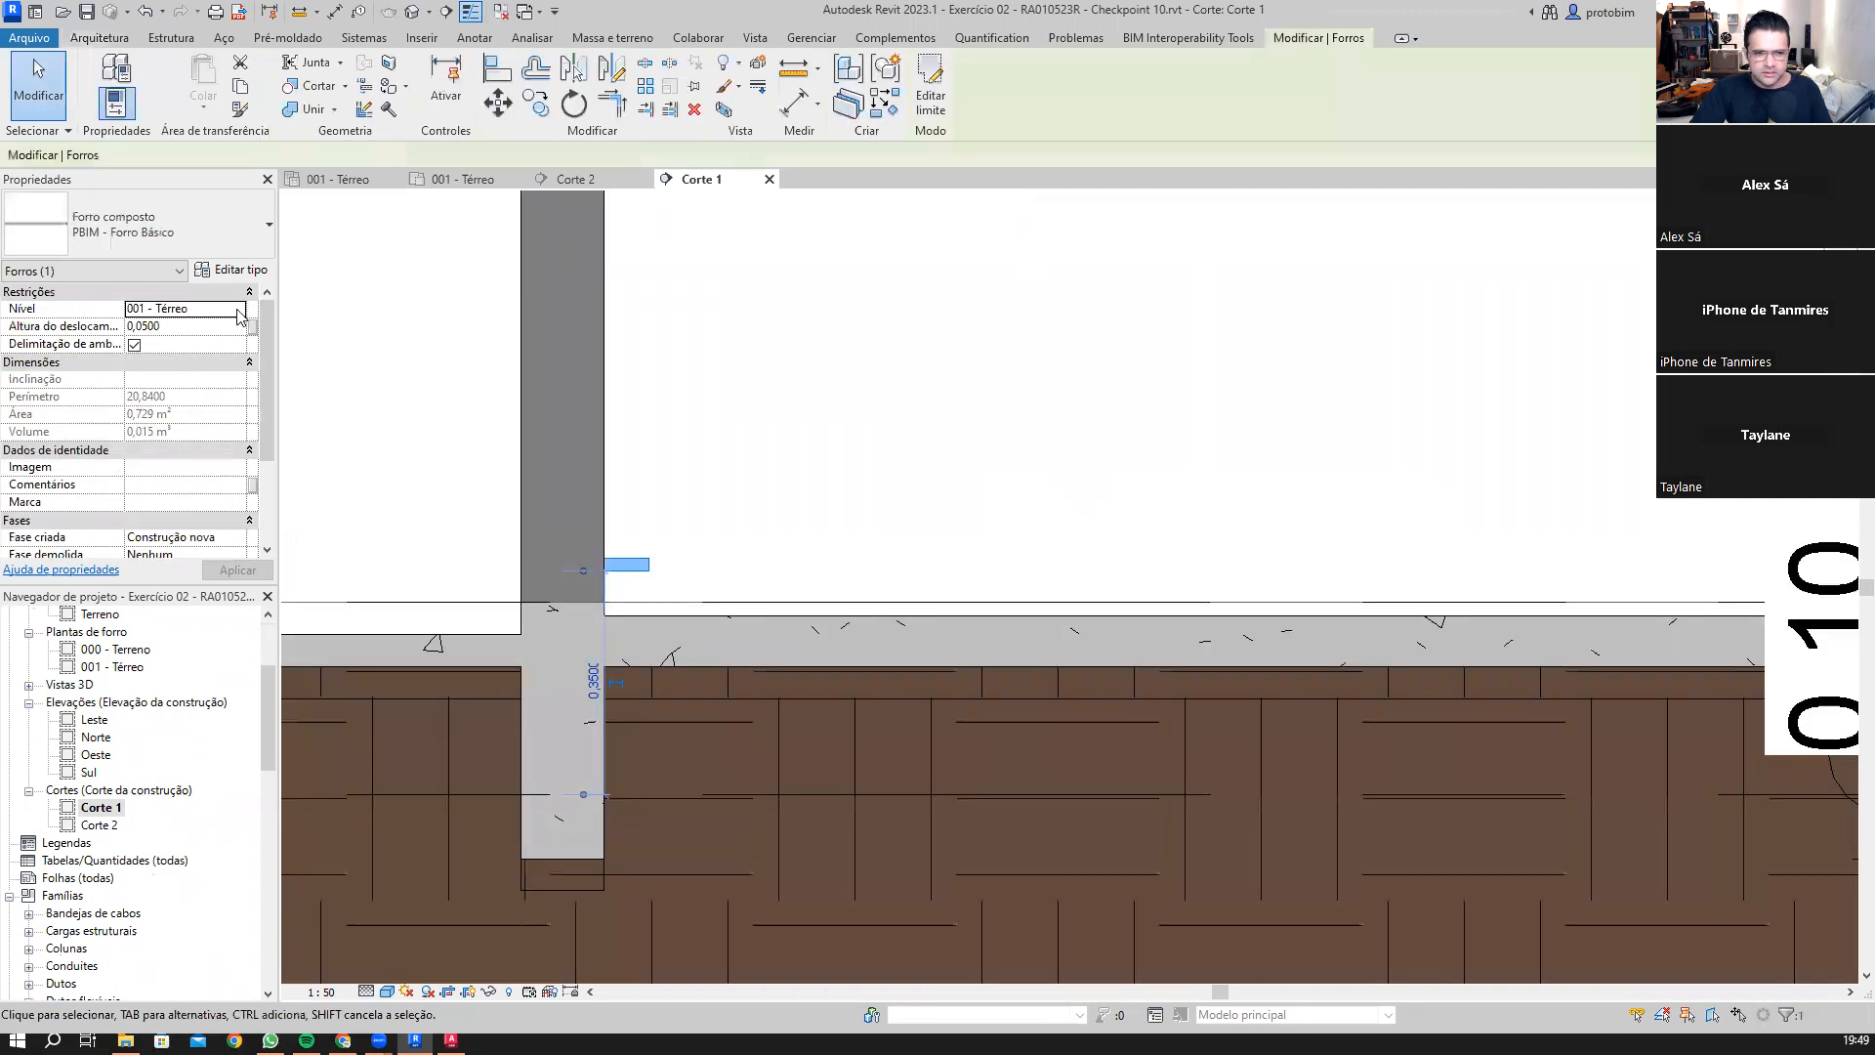
pyautogui.click(237, 310)
pyautogui.click(156, 355)
pyautogui.click(240, 573)
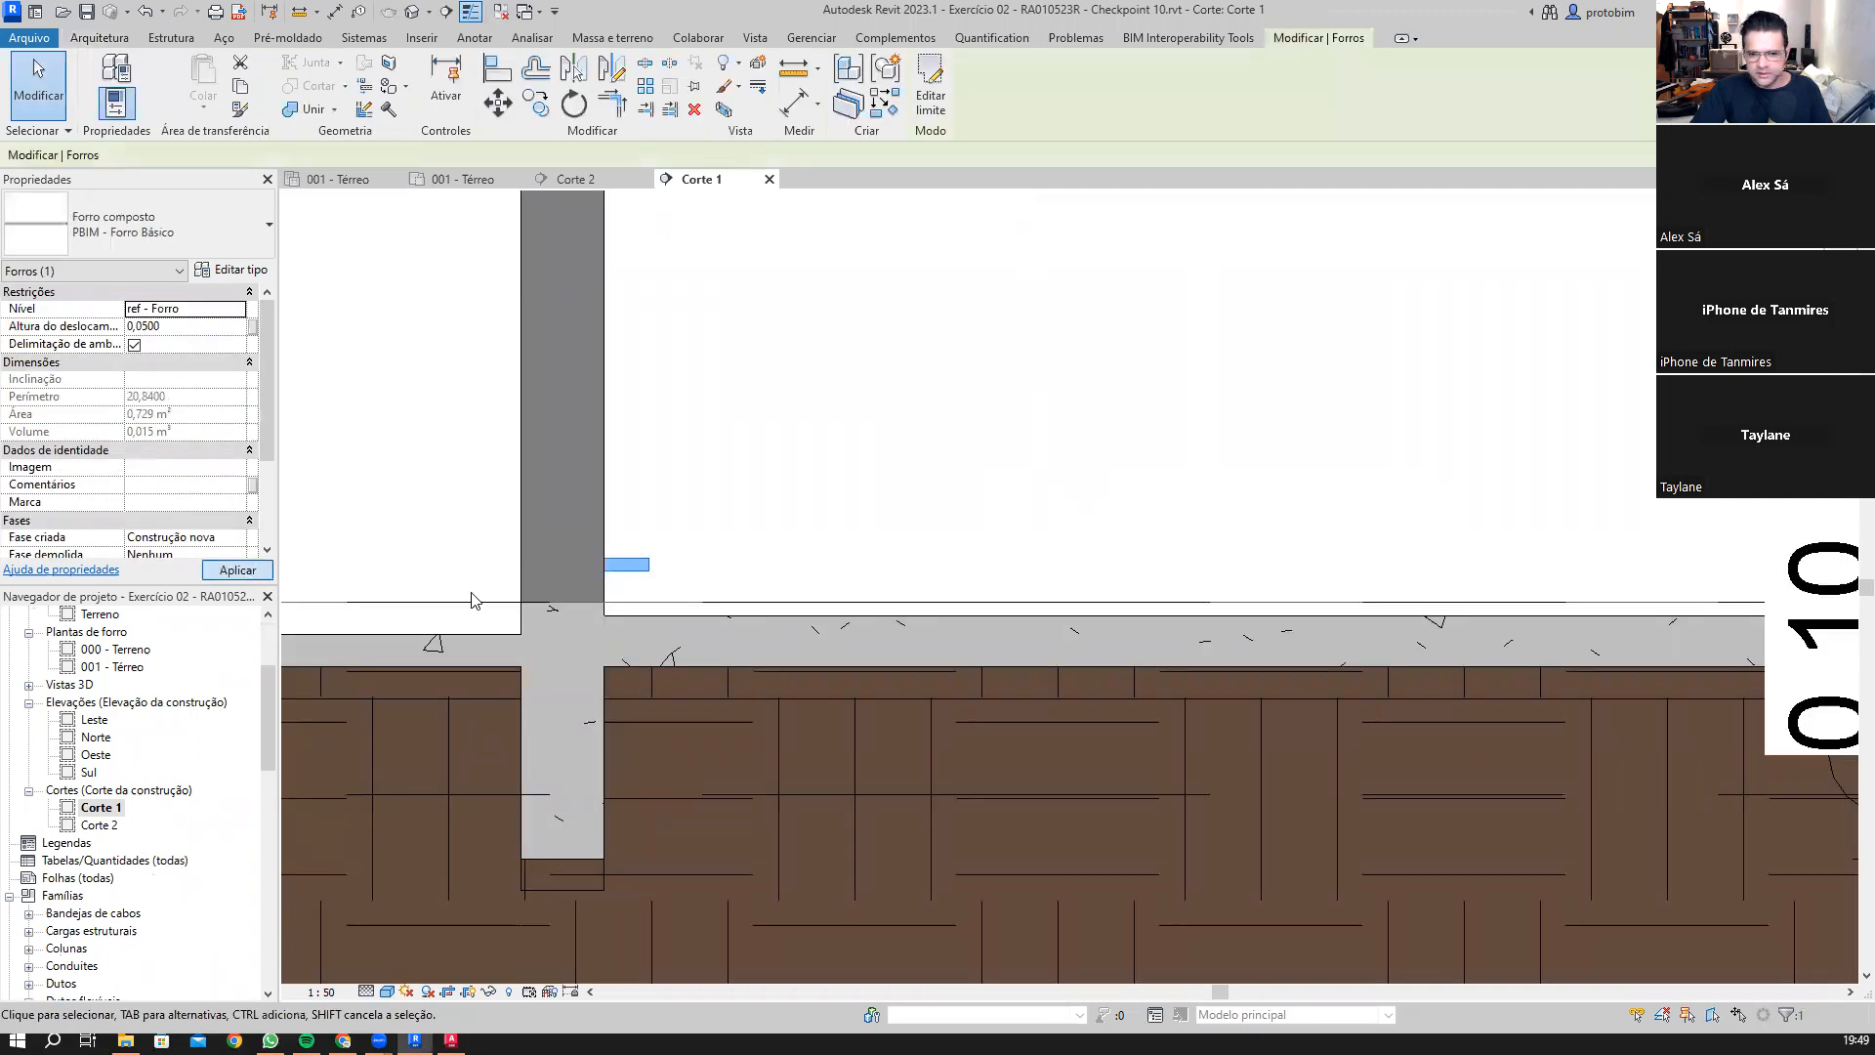
# Step: Extend the upper edge of Corte 1's crop region upward past the roof slabs and inspect the ceiling strips beside the walls
pyautogui.scroll(-3, 1159, 613)
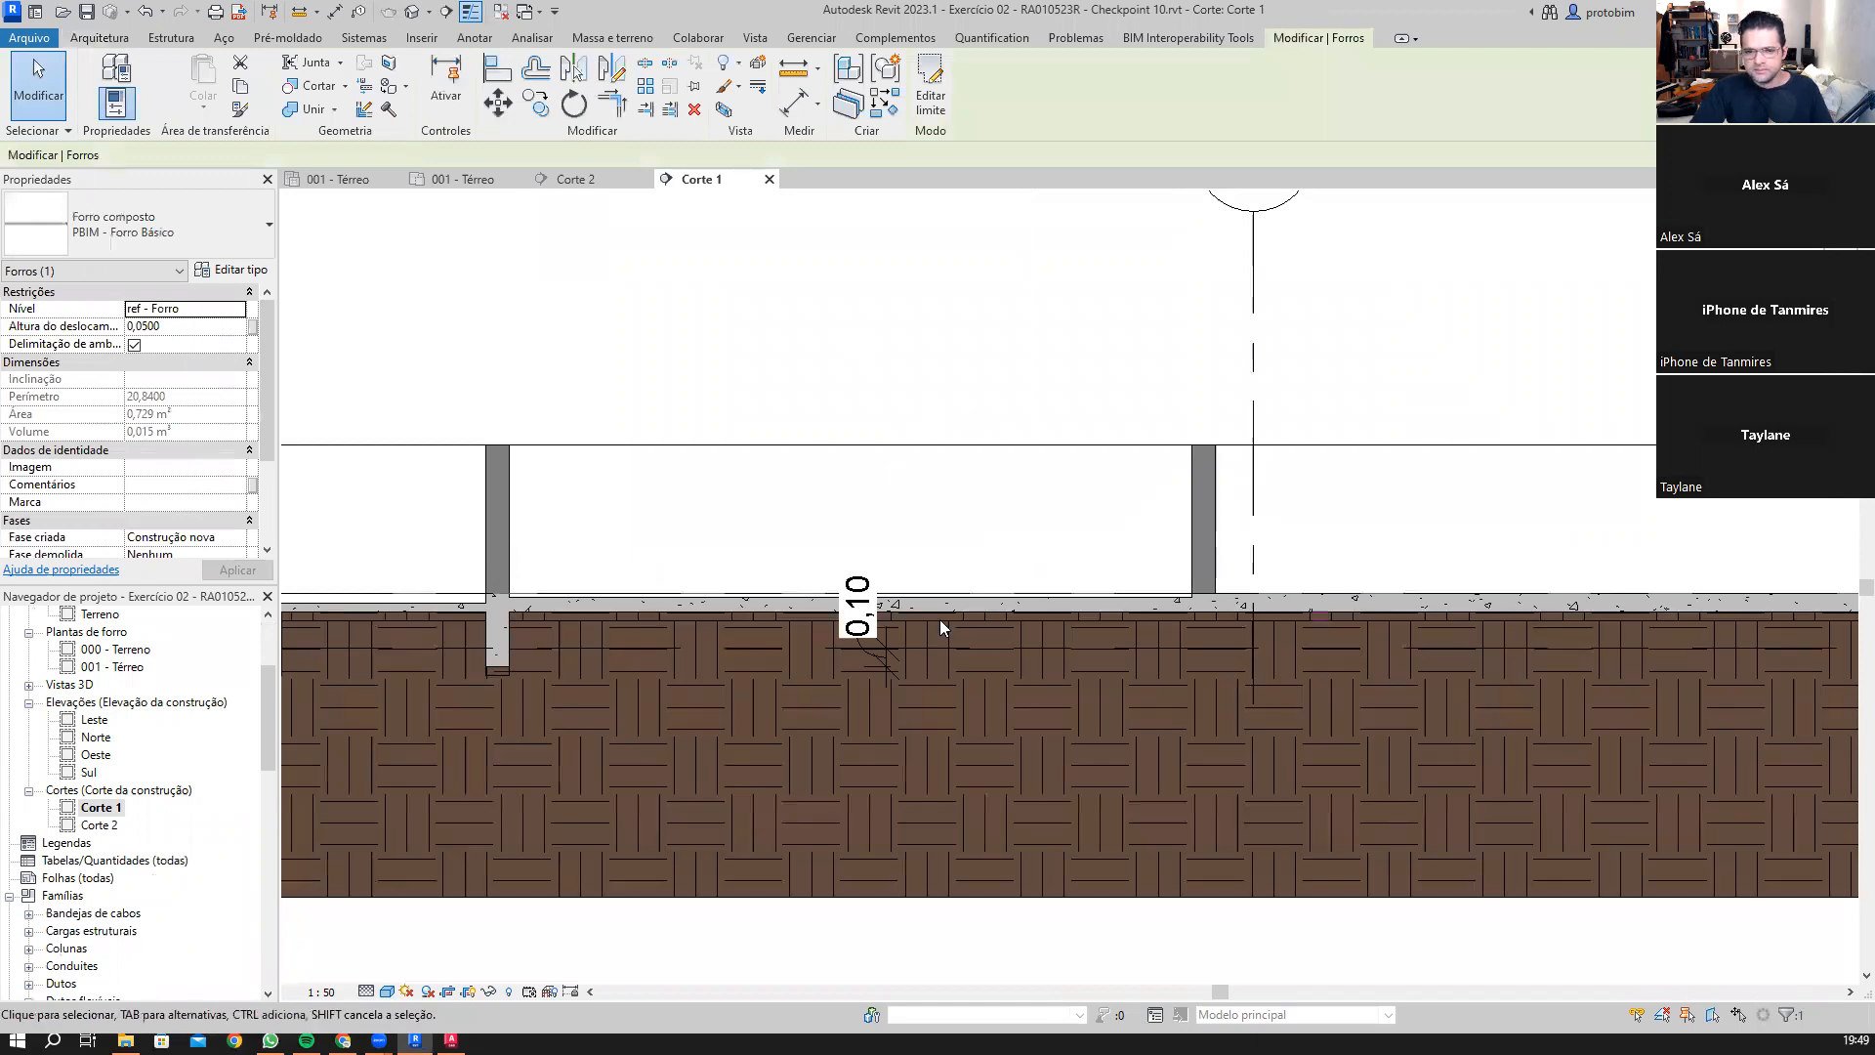
pyautogui.scroll(-5, 940, 619)
pyautogui.click(980, 643)
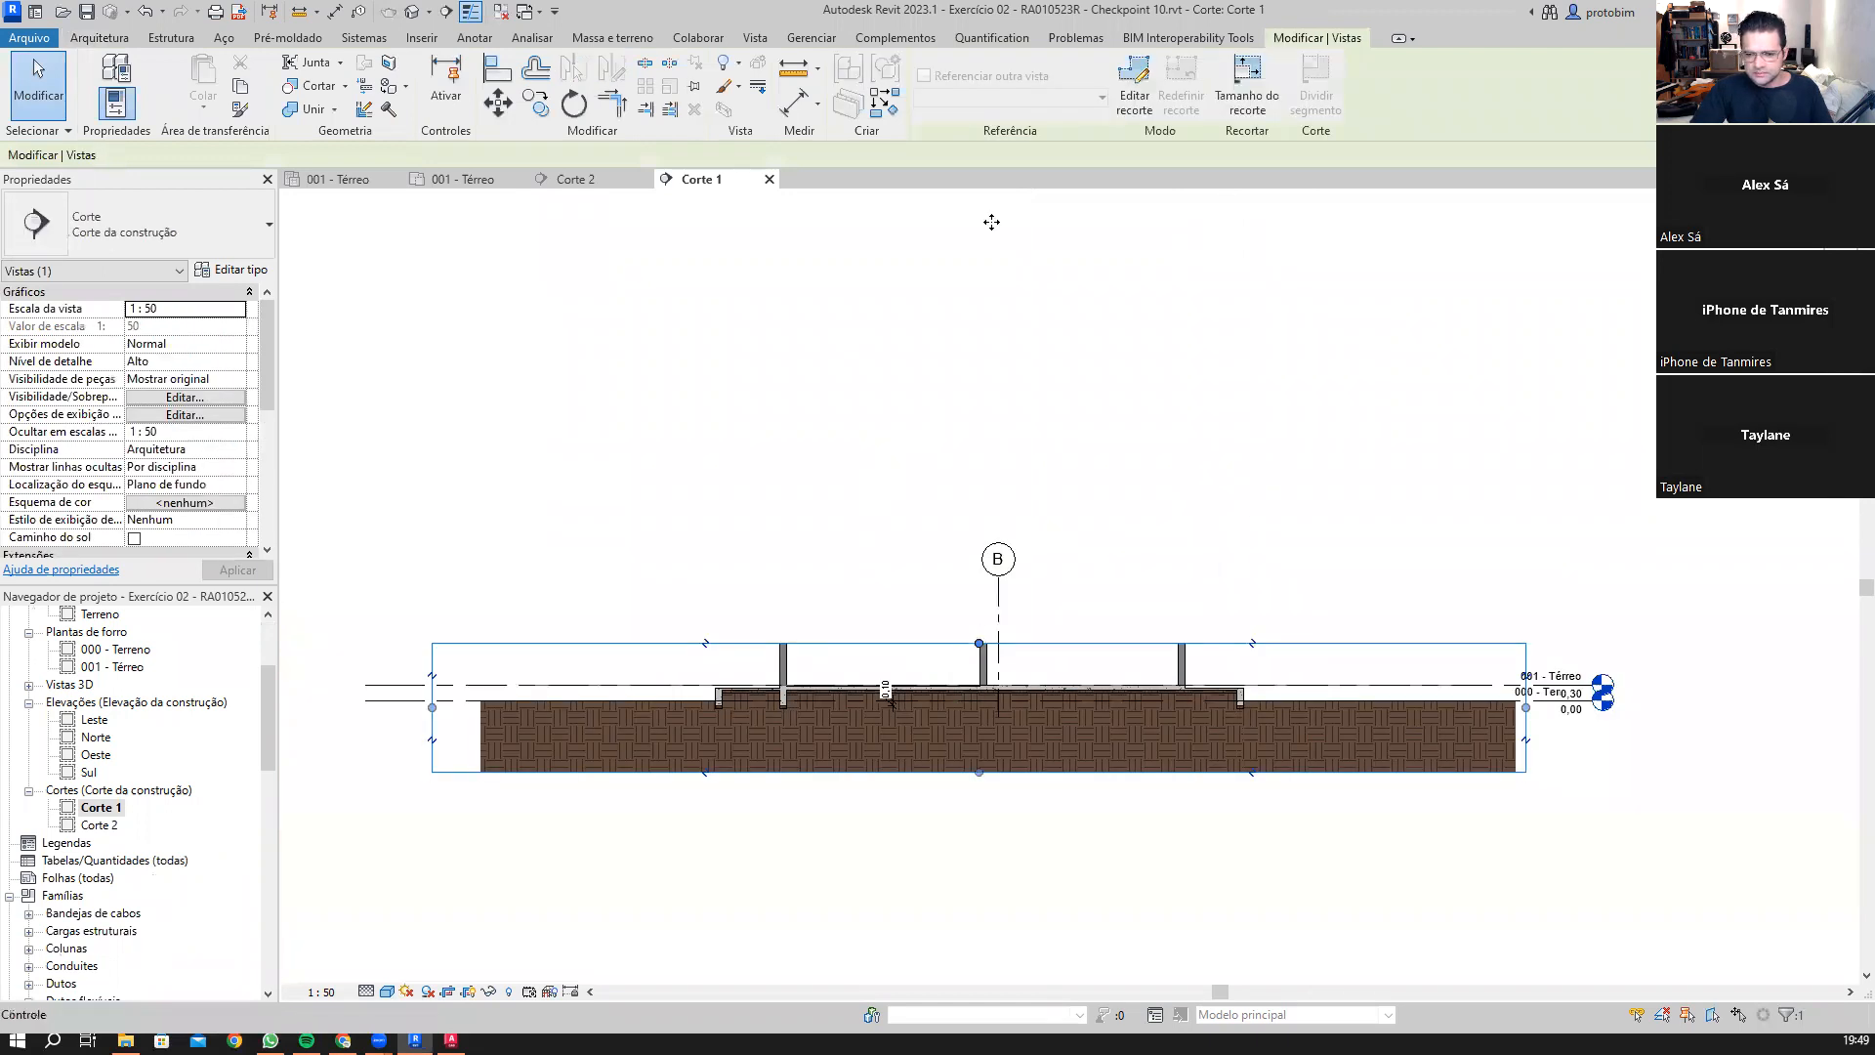
pyautogui.moveTo(991, 222); pyautogui.dragTo(994, 219)
pyautogui.scroll(5, 859, 510)
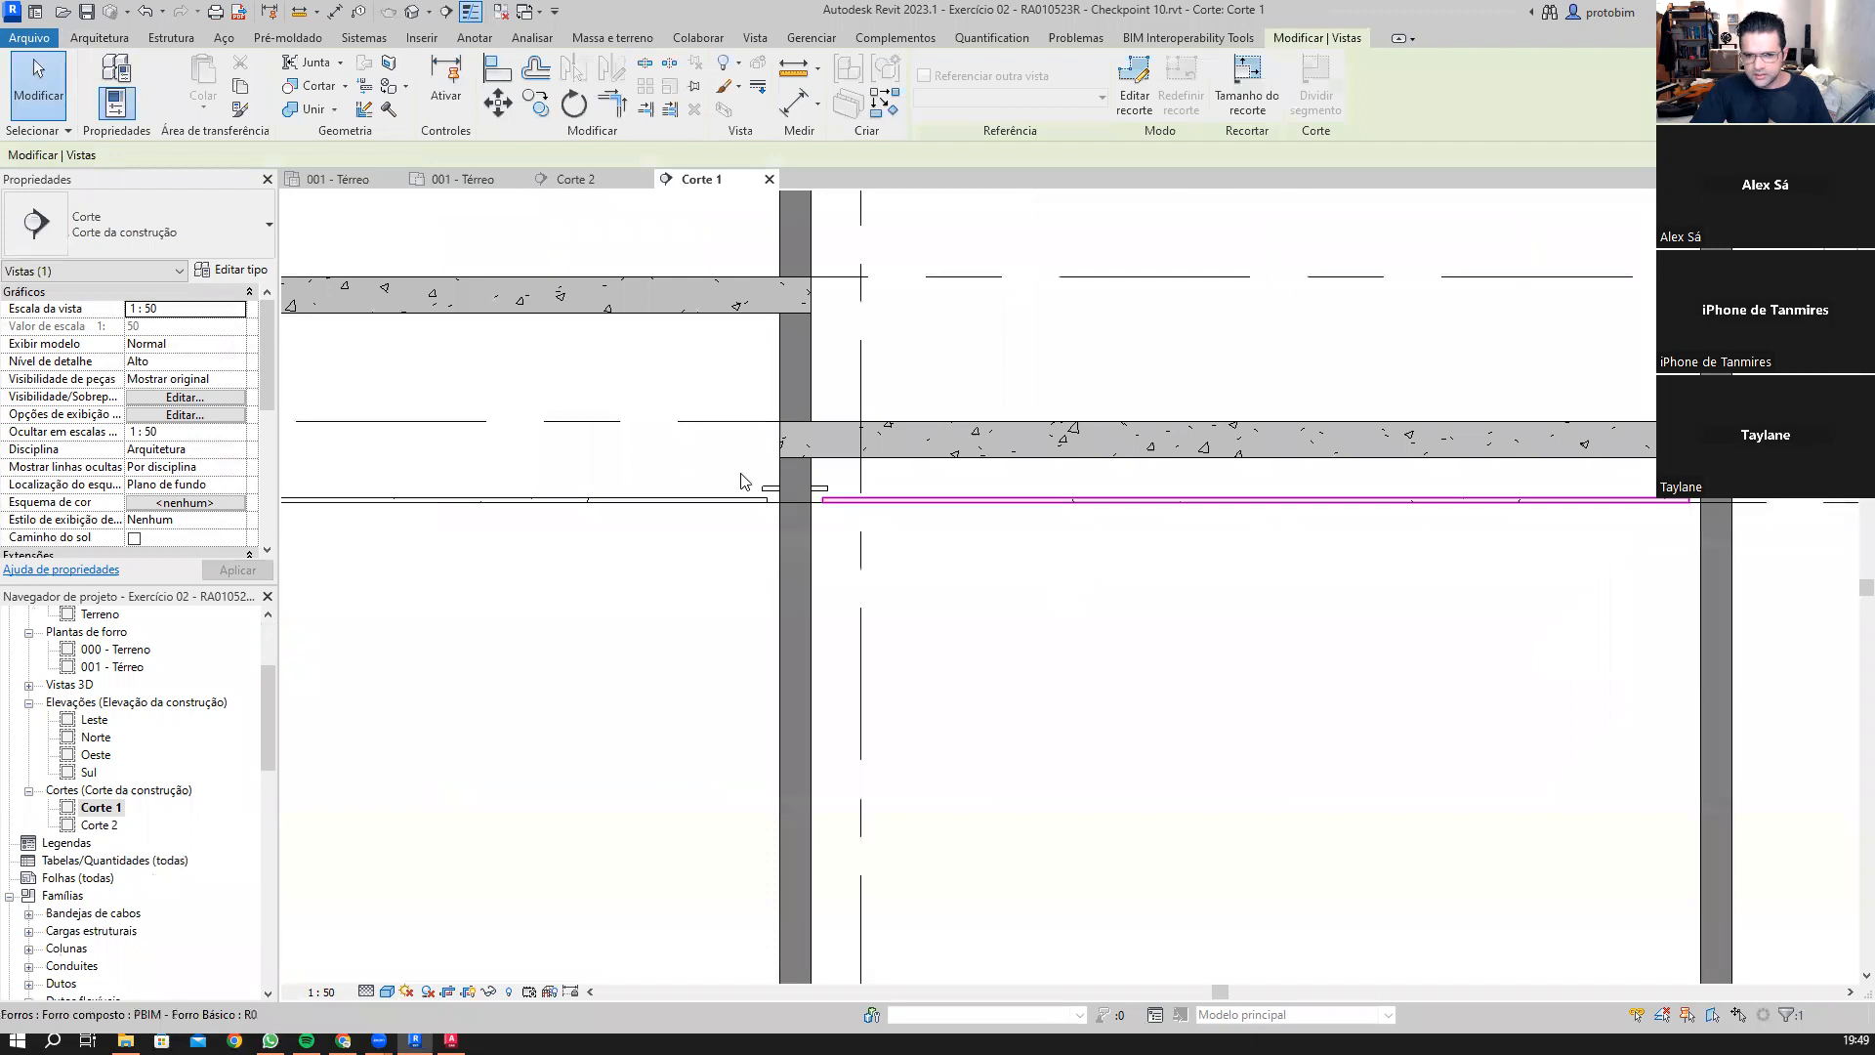
pyautogui.scroll(1, 746, 500)
pyautogui.scroll(-2, 787, 464)
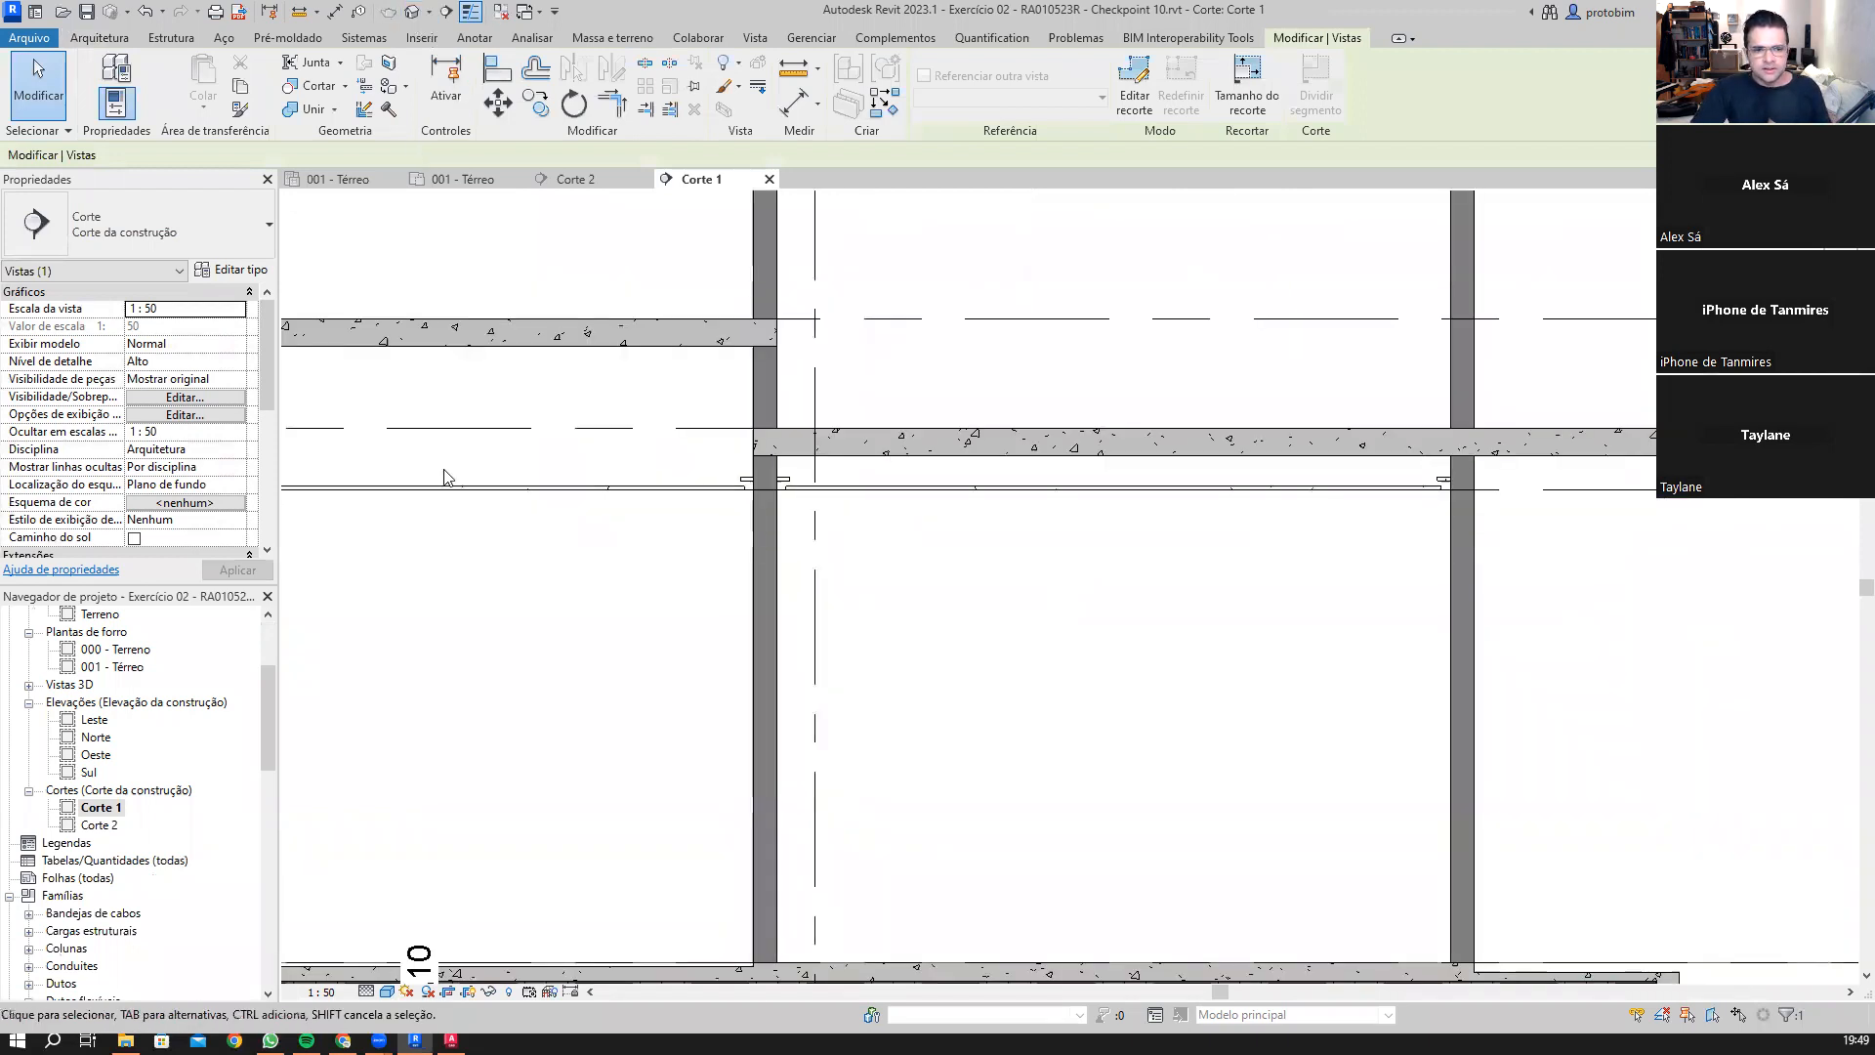
# Step: Return to the 001 - Térreo ceiling plan and start a sketched ceiling with its level set to ref - Forro
pyautogui.rightClick(163, 681)
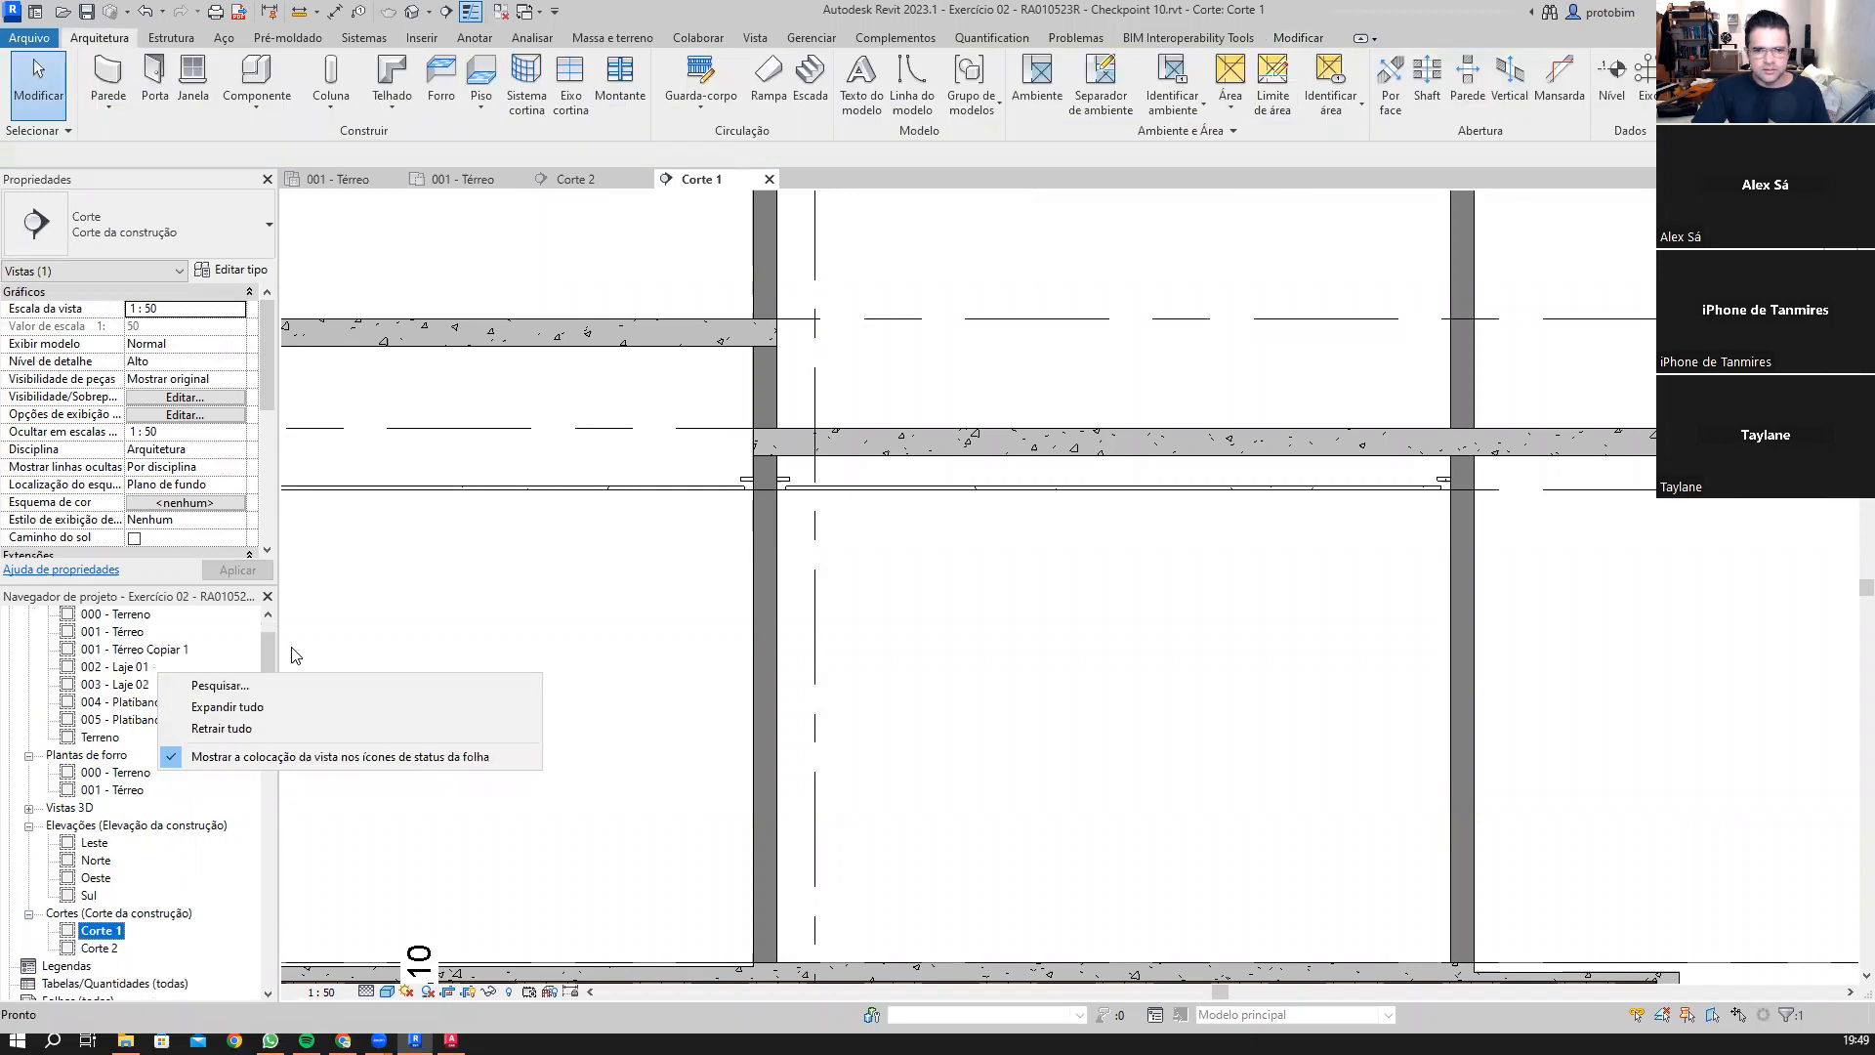
pyautogui.click(352, 184)
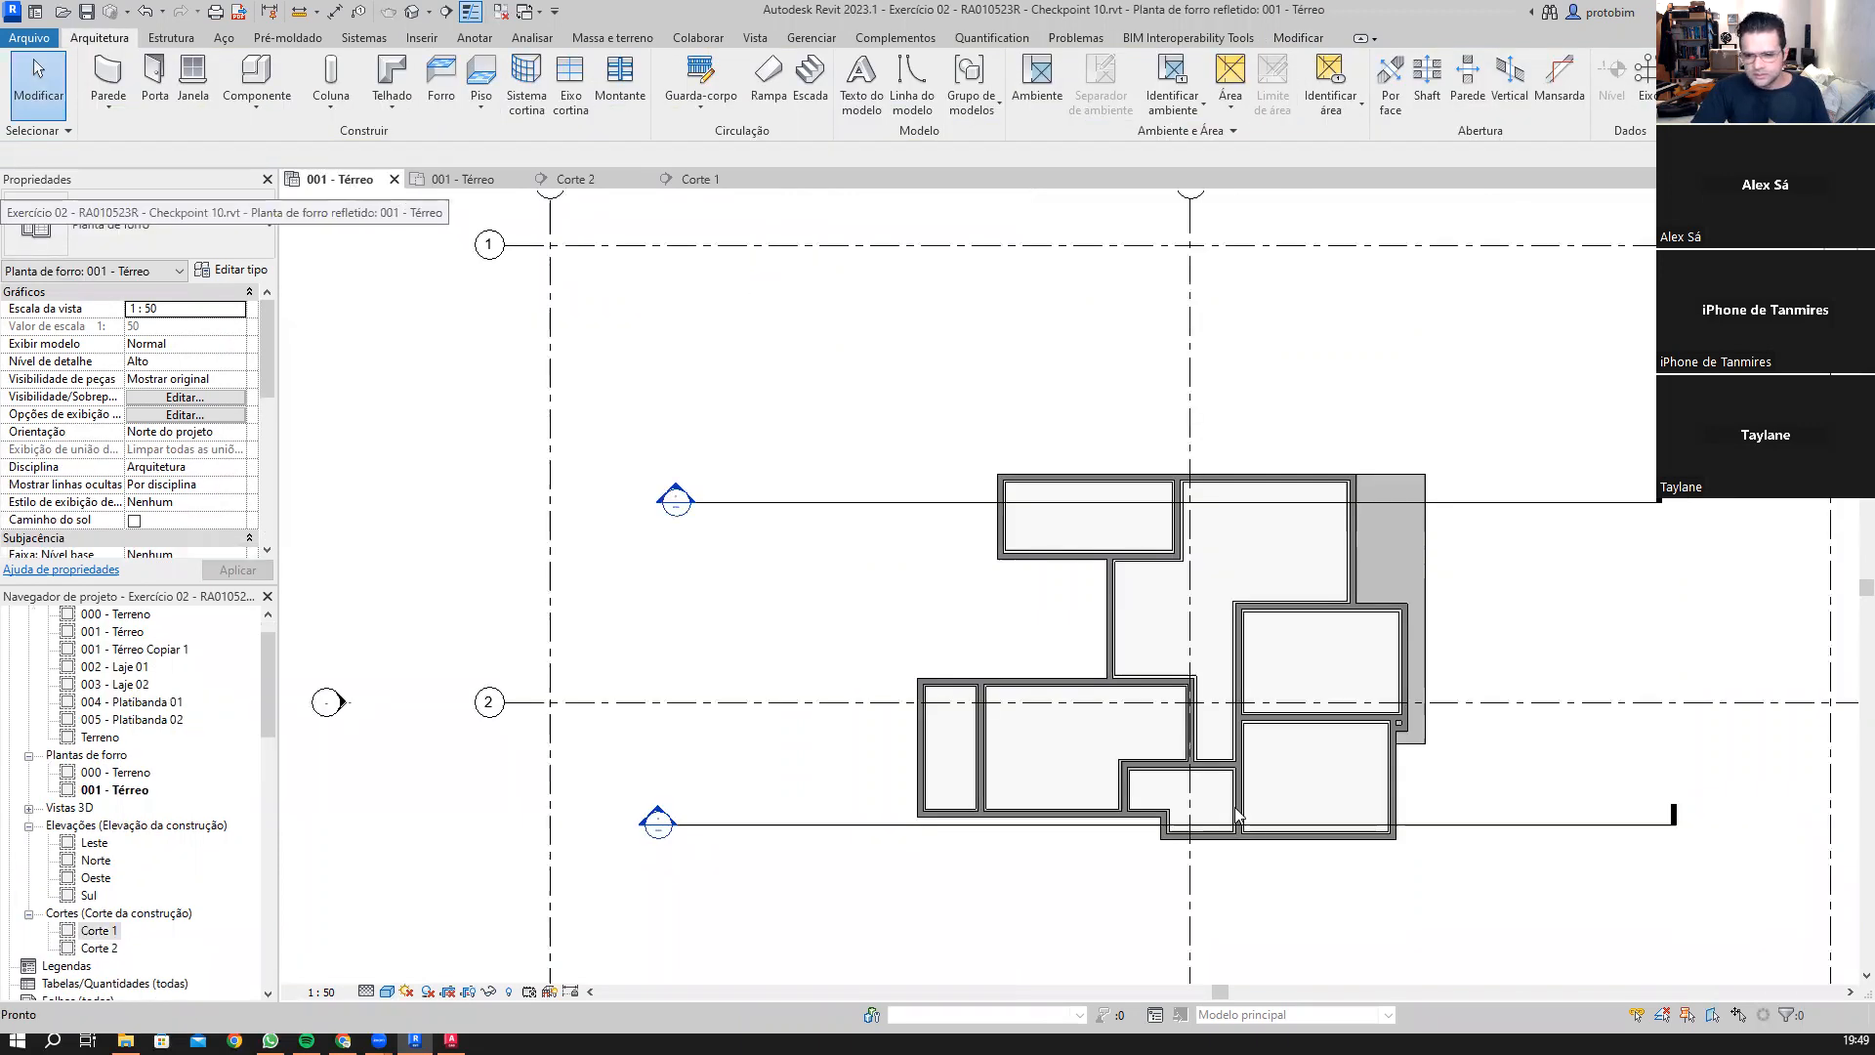
pyautogui.scroll(4, 1250, 809)
pyautogui.moveTo(1353, 621); pyautogui.dragTo(1094, 684, button='middle')
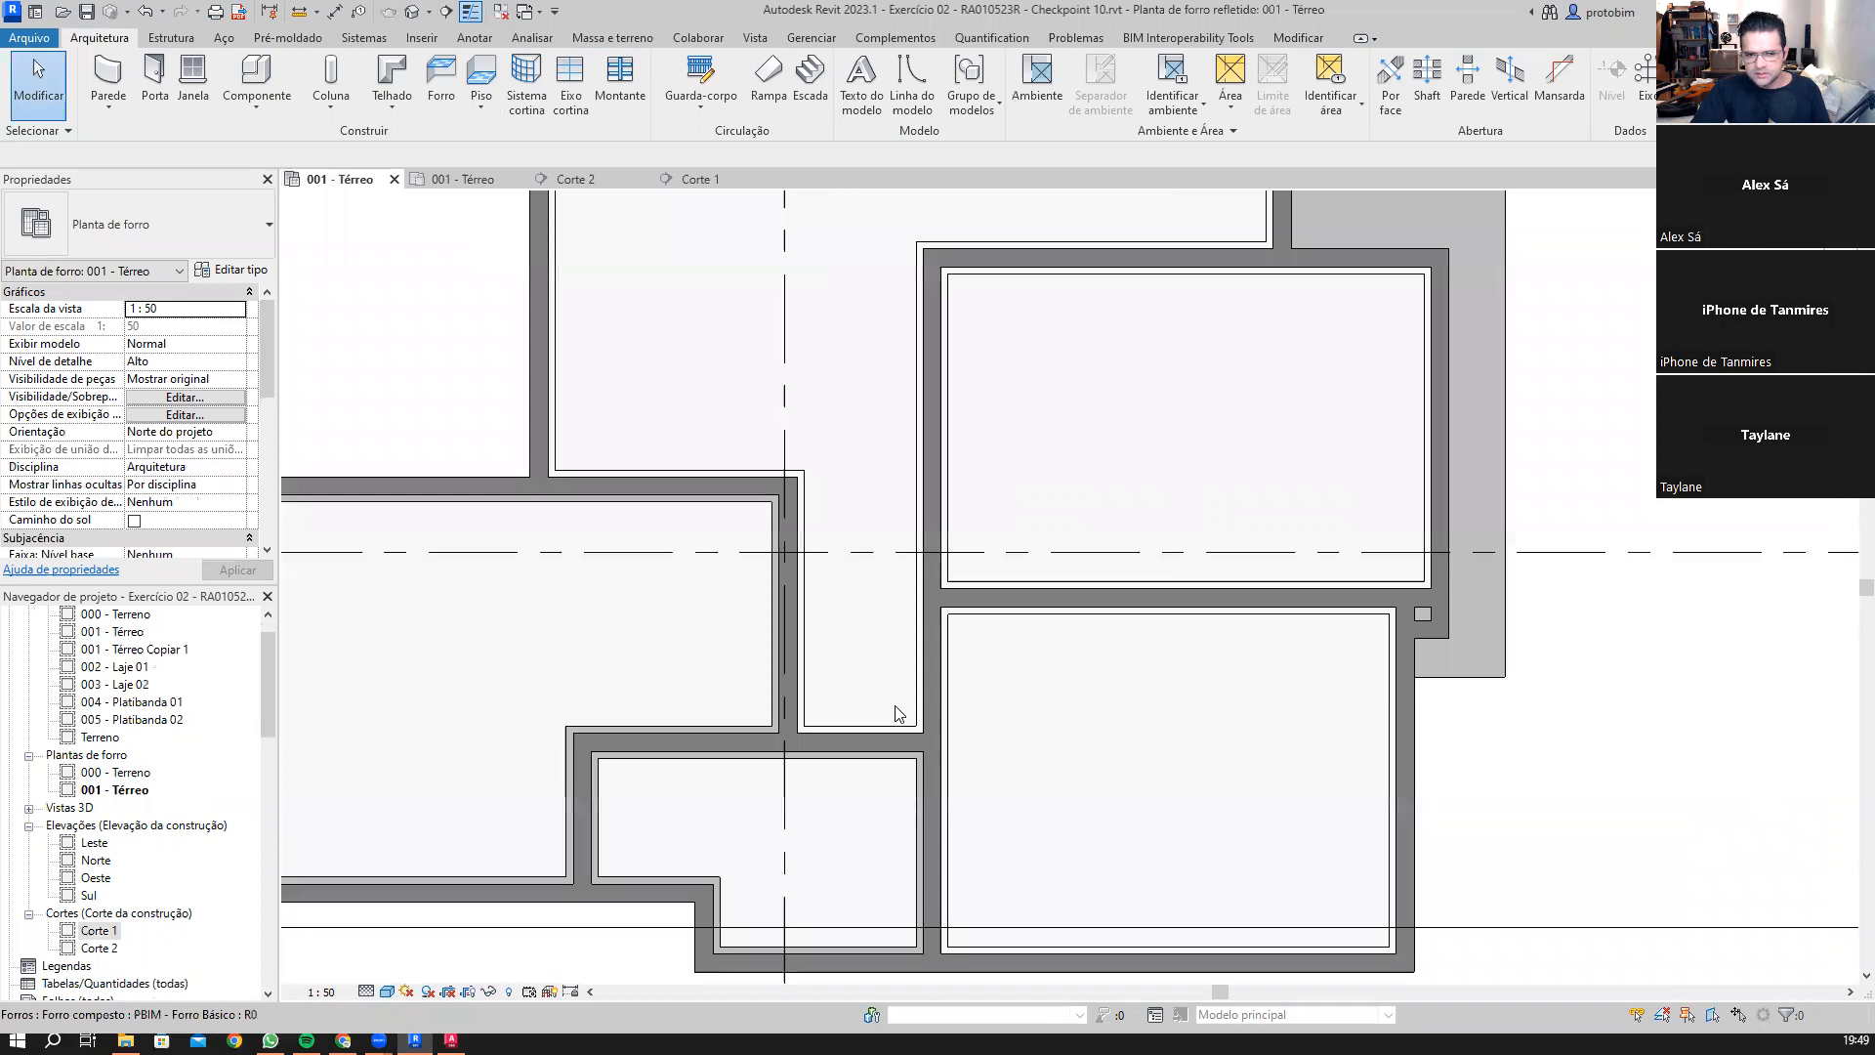
pyautogui.scroll(-2, 1064, 688)
pyautogui.scroll(2, 932, 683)
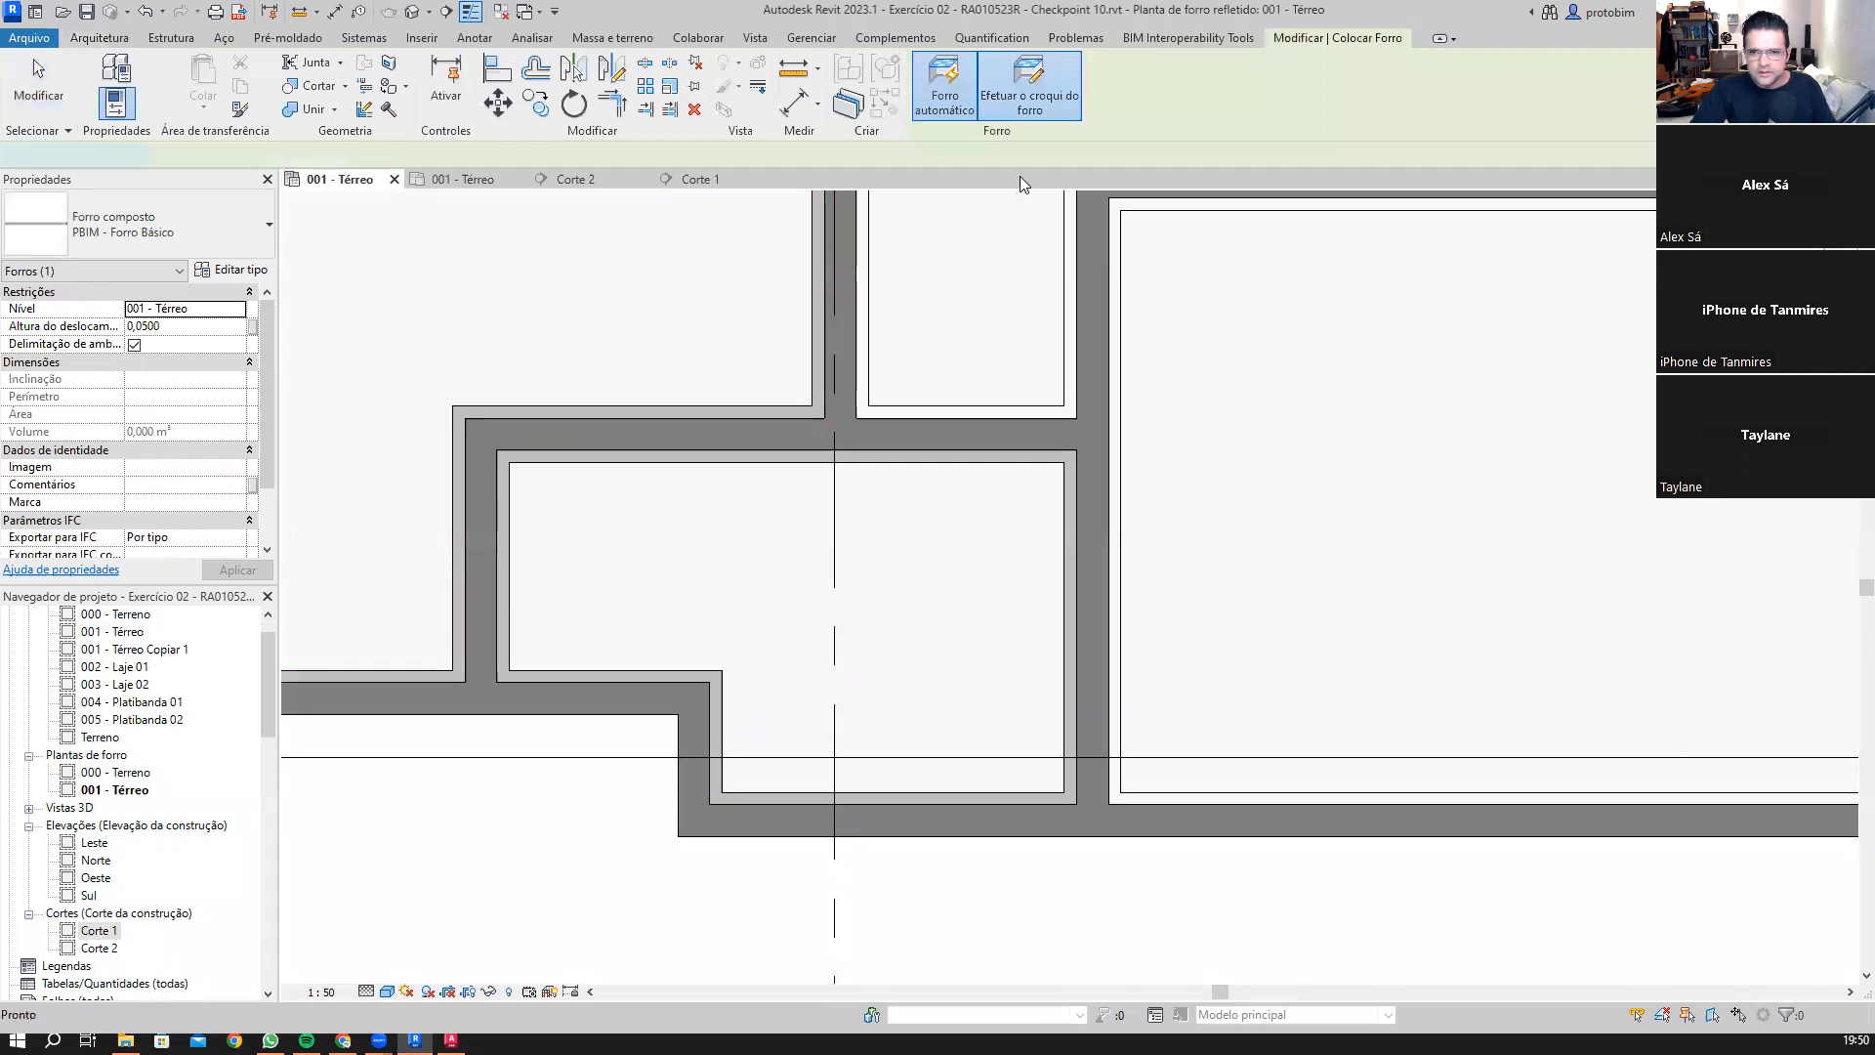
pyautogui.click(1072, 79)
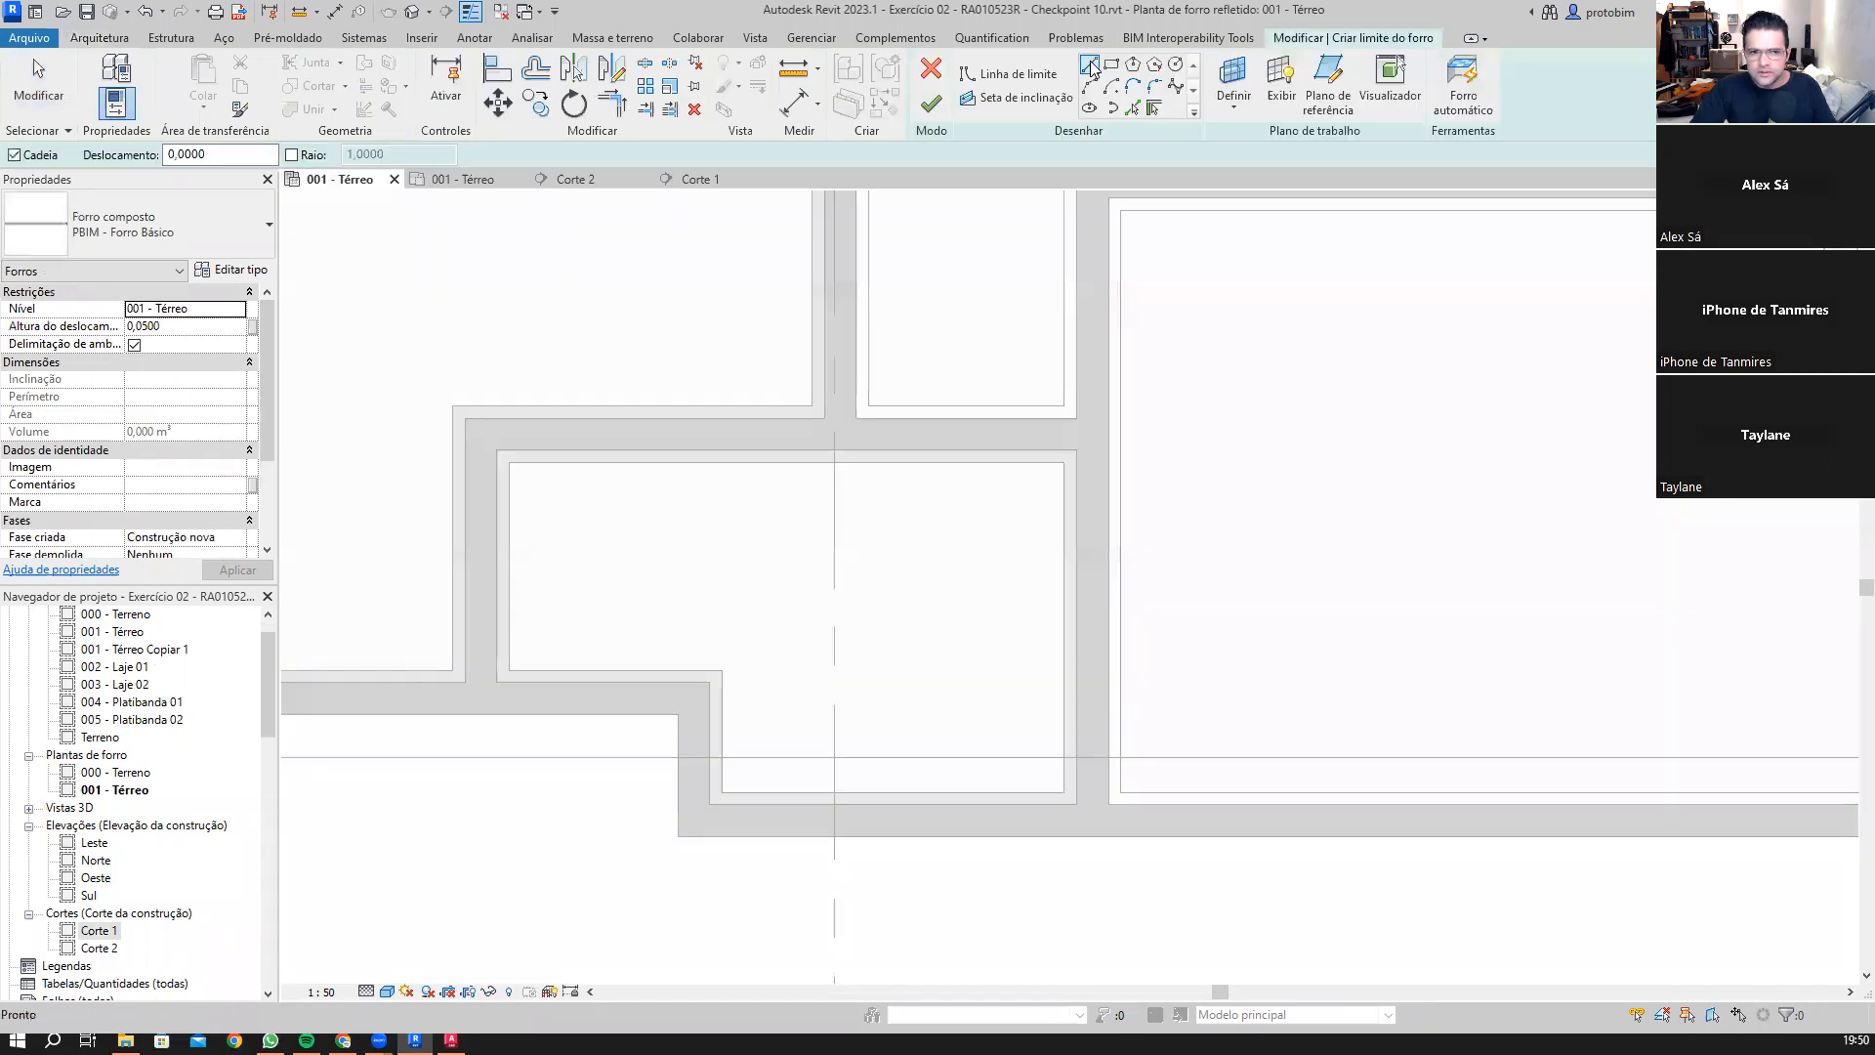
pyautogui.click(236, 310)
pyautogui.click(151, 354)
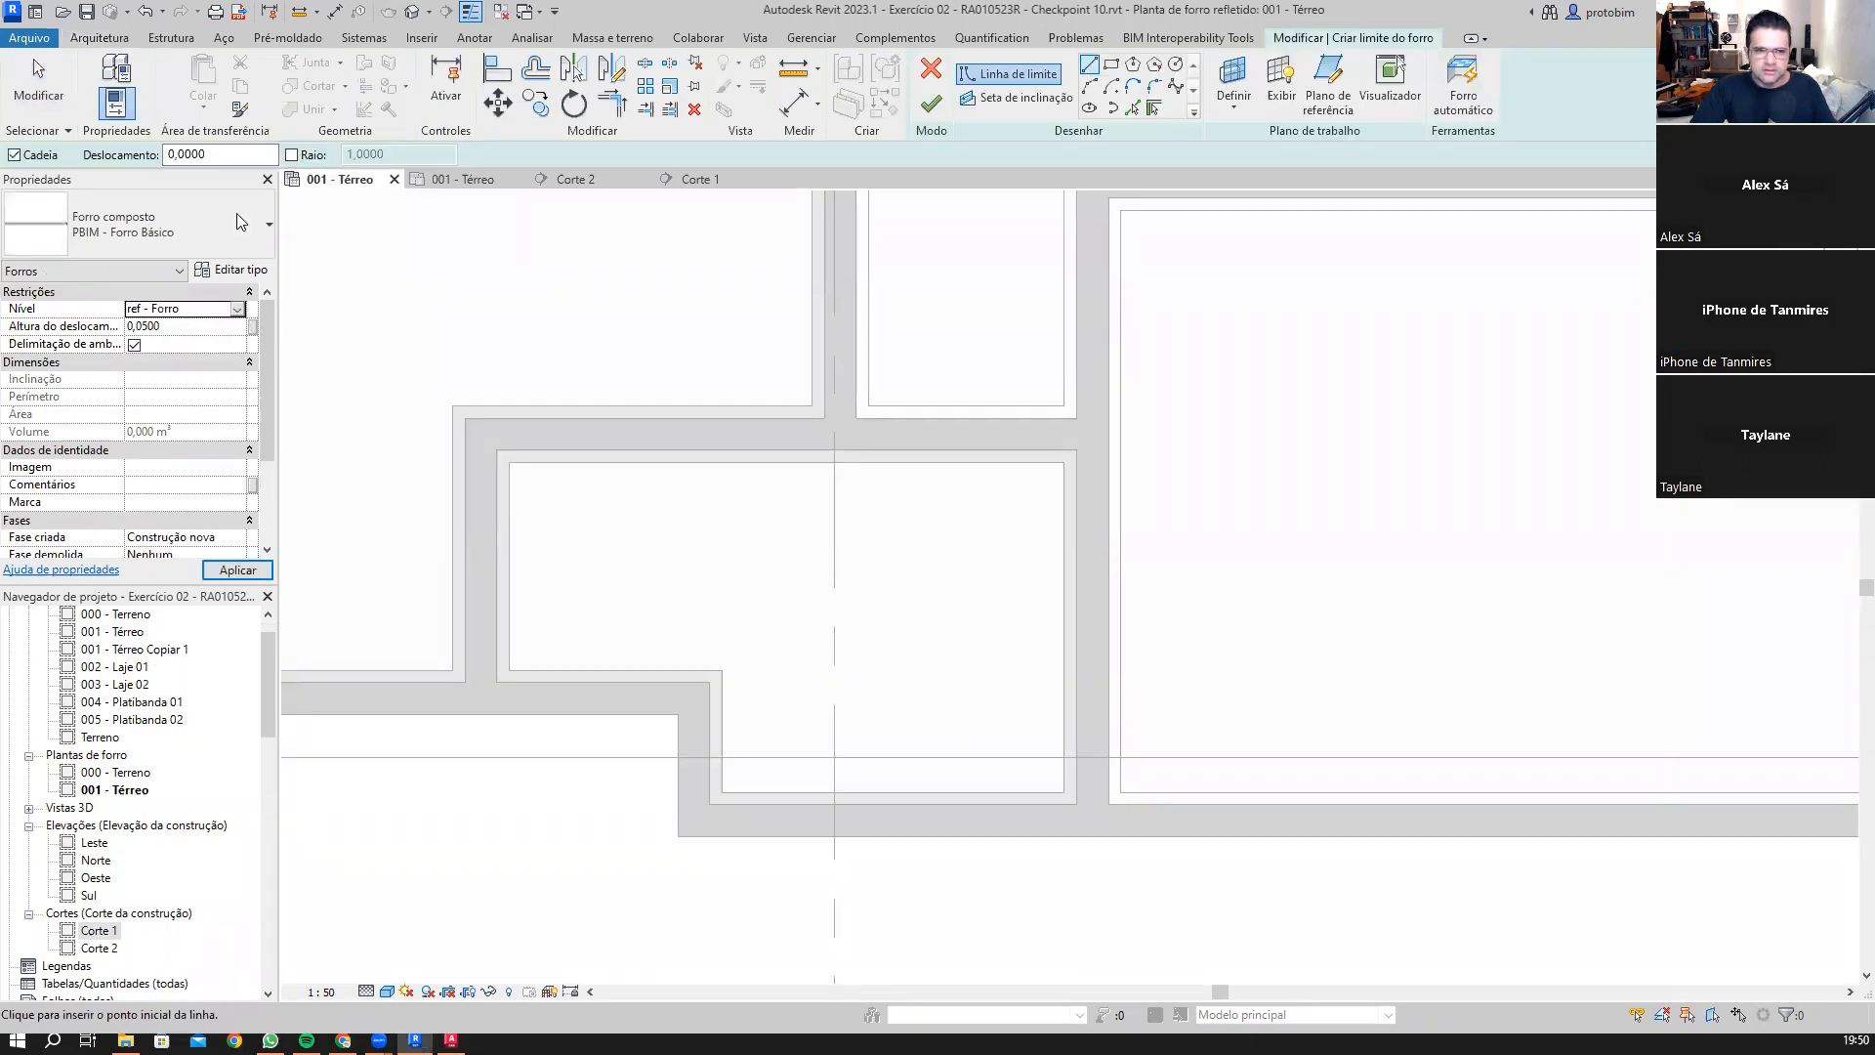
# Step: Sketch the ceiling boundary with straight lines along the inner wall faces of the small L-shaped room
pyautogui.click(1092, 77)
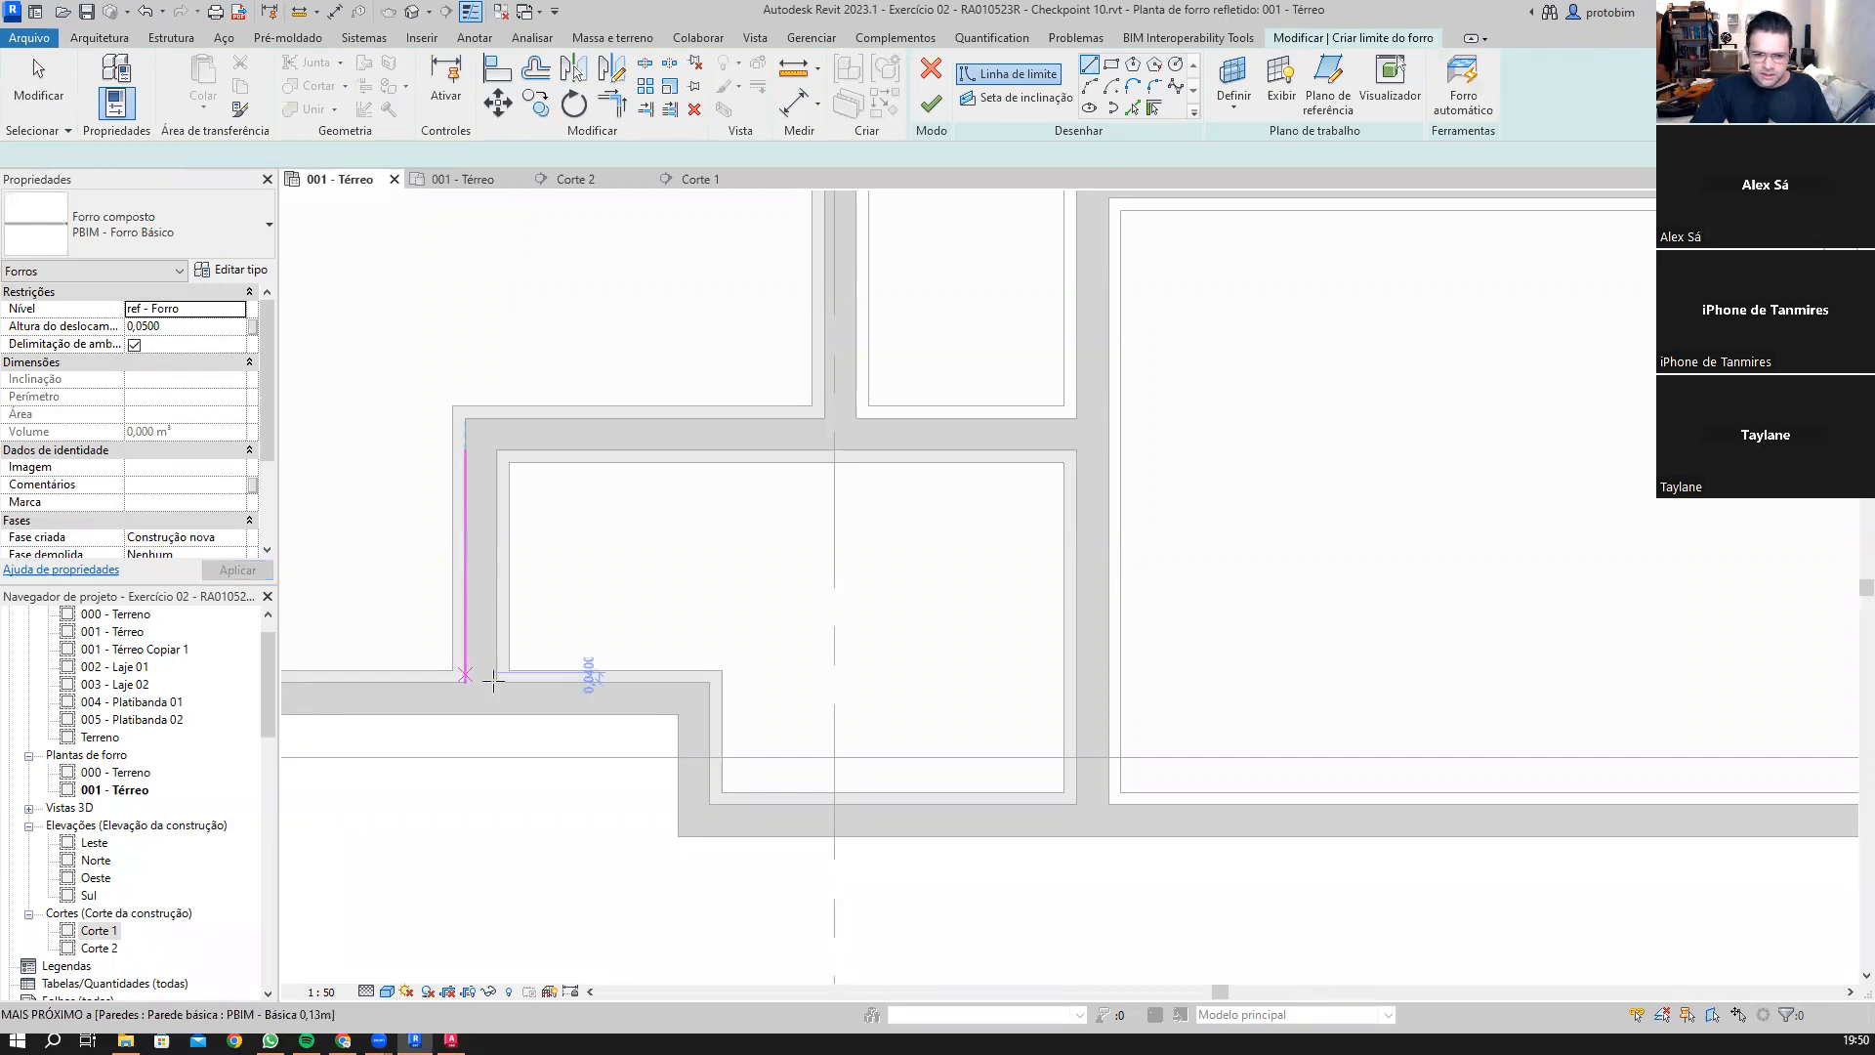
pyautogui.scroll(2, 494, 681)
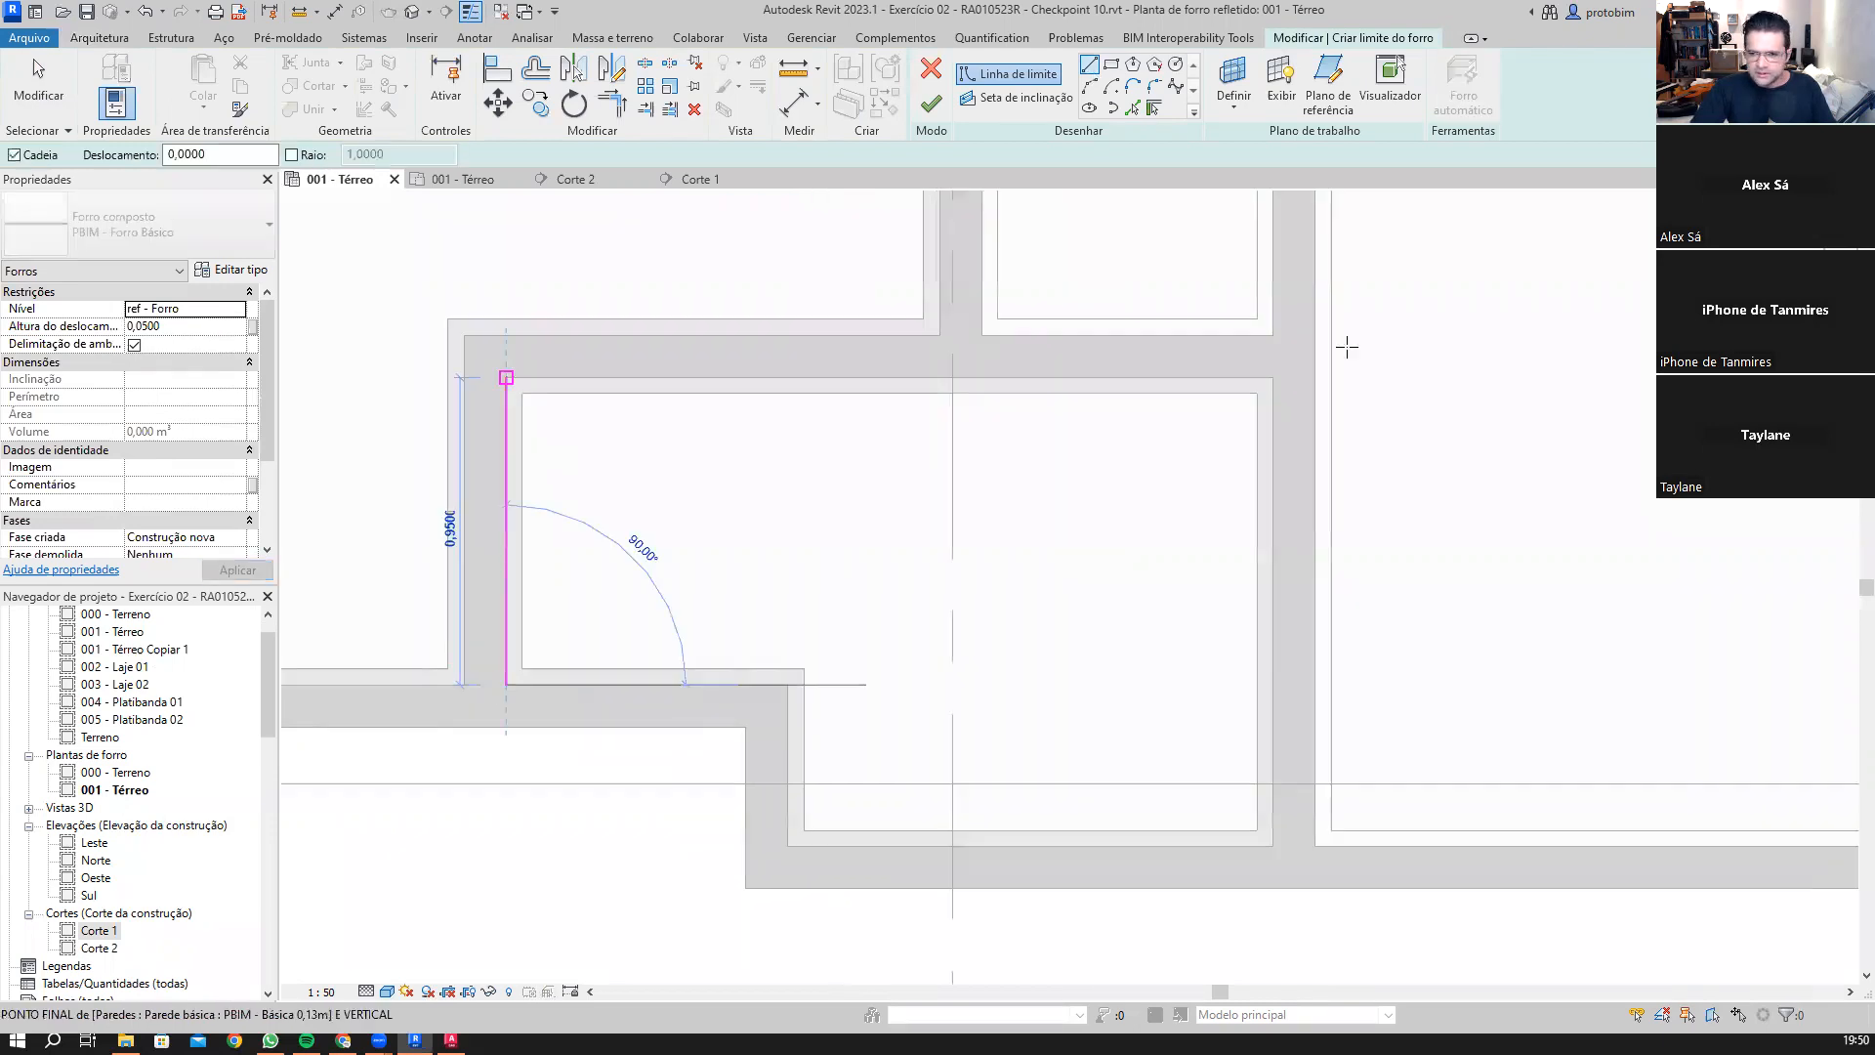
pyautogui.click(1271, 377)
pyautogui.click(818, 842)
pyautogui.click(788, 845)
pyautogui.click(788, 685)
pyautogui.click(505, 685)
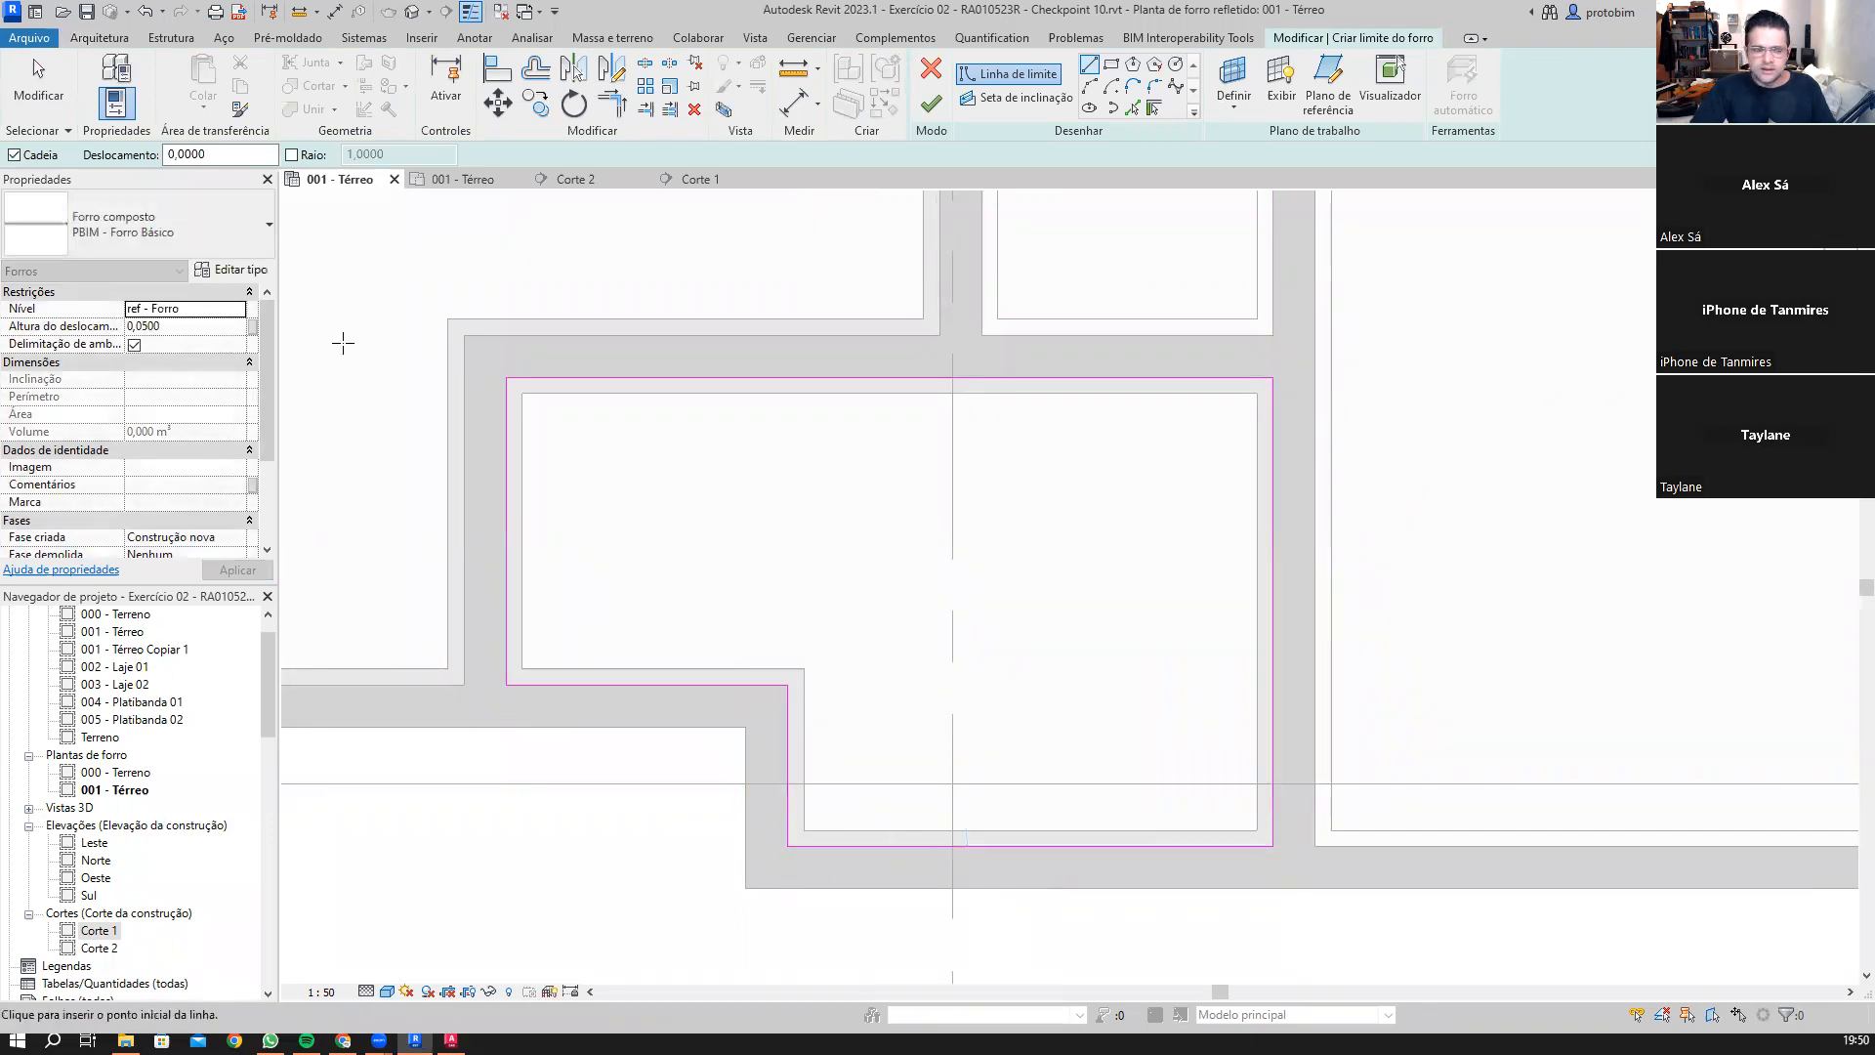
pyautogui.press('Escape')
pyautogui.press('Escape')
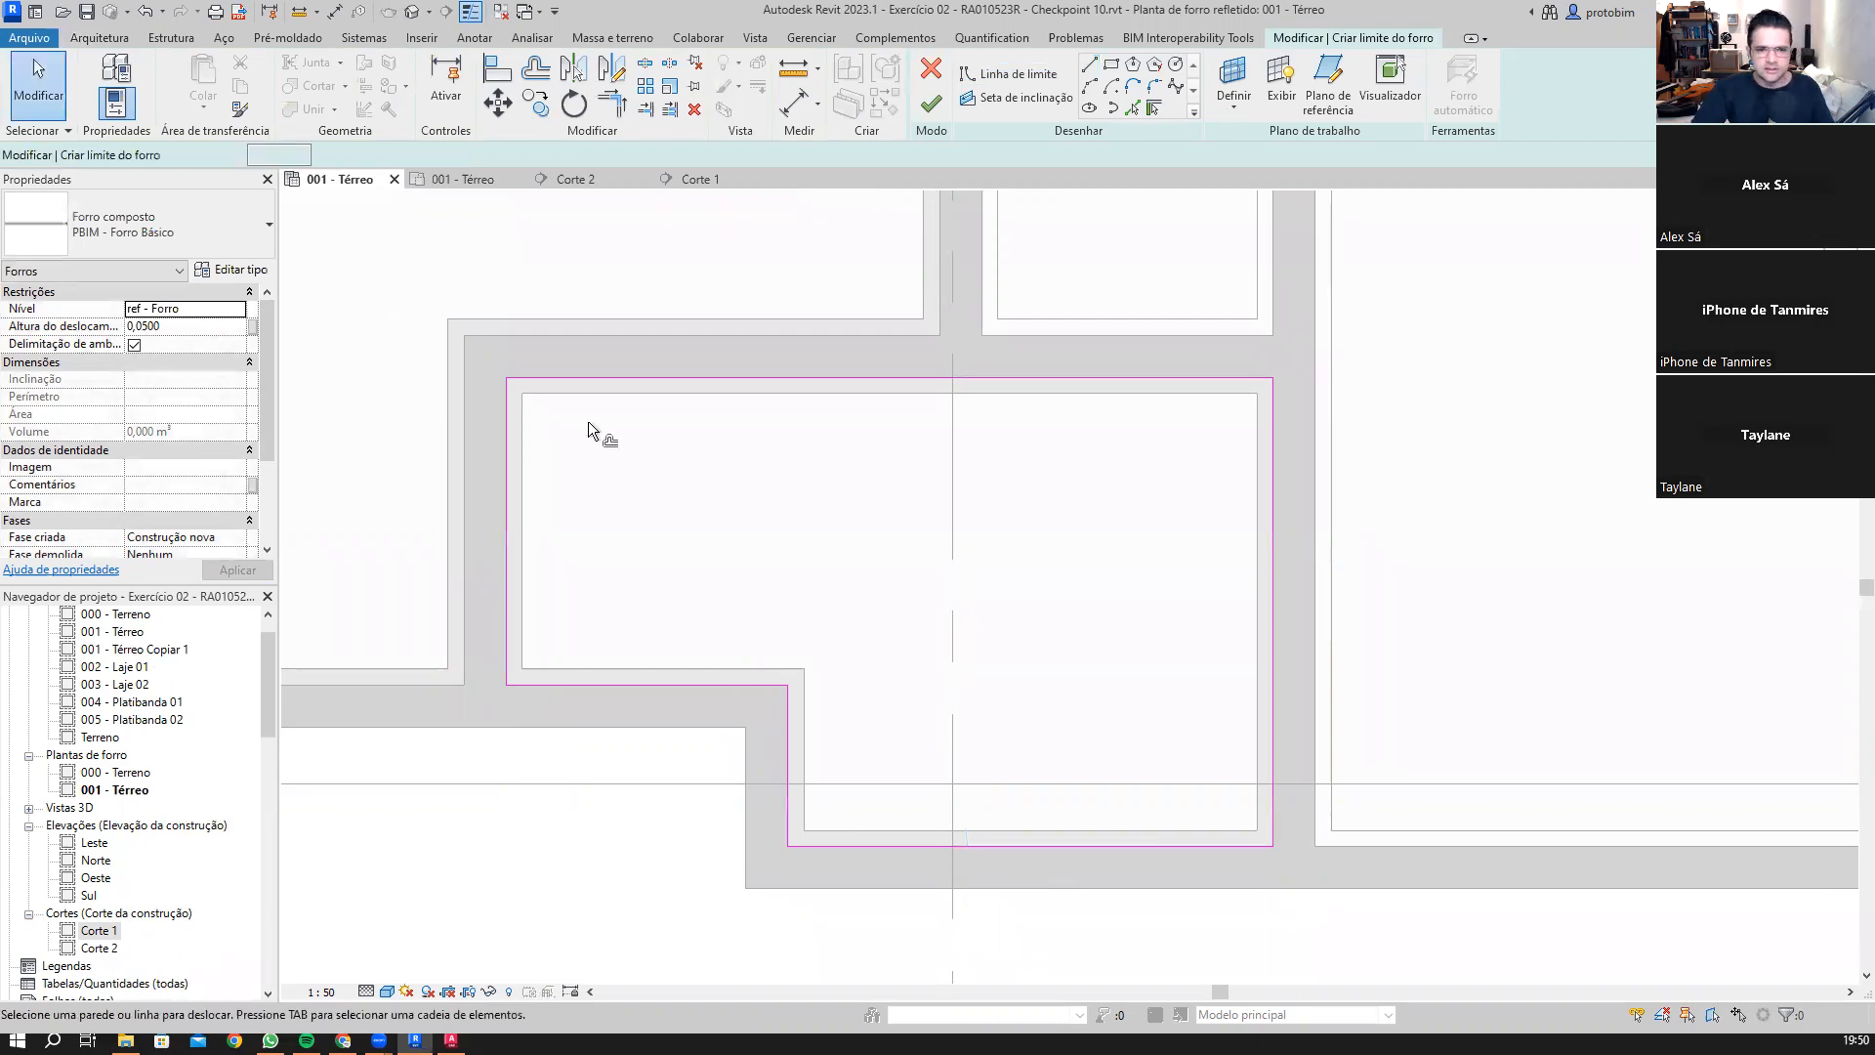
# Step: Offset the boundary chain 0.07 into the small L-shaped room and finish that perimeter ceiling strip
pyautogui.press('Tab')
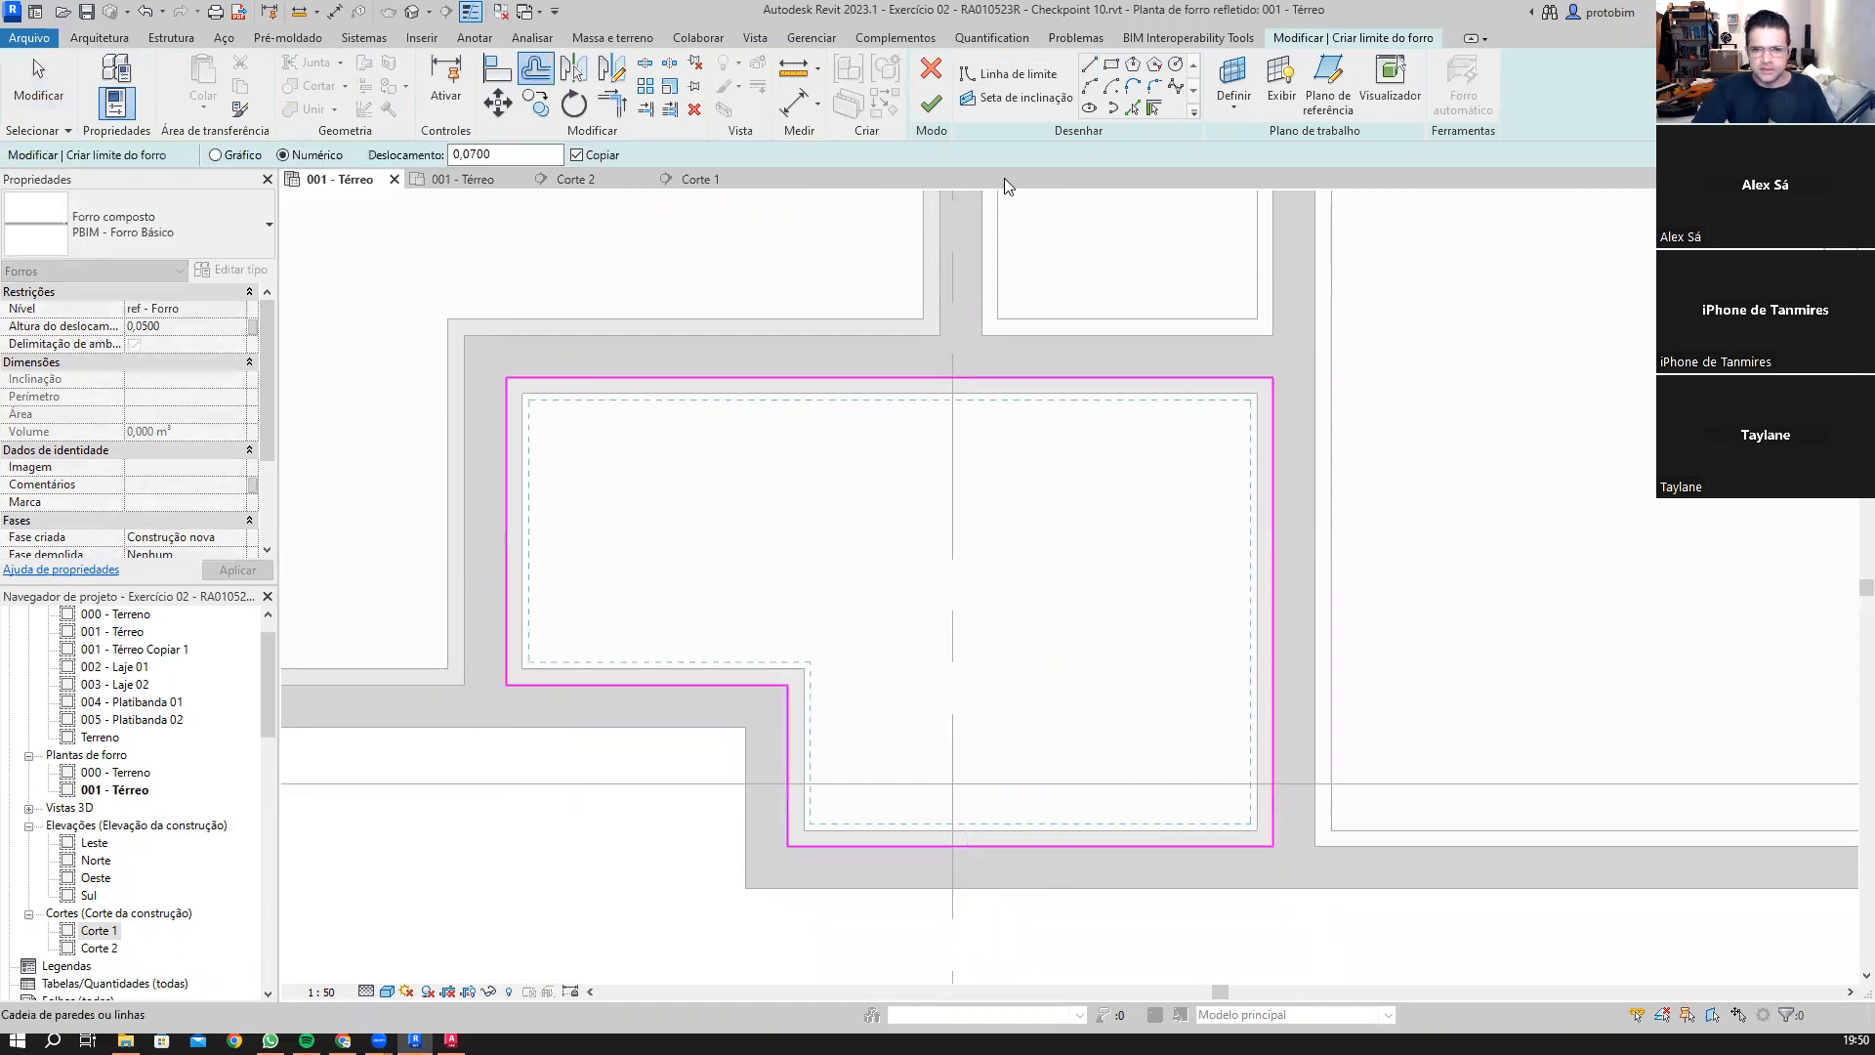
pyautogui.click(931, 103)
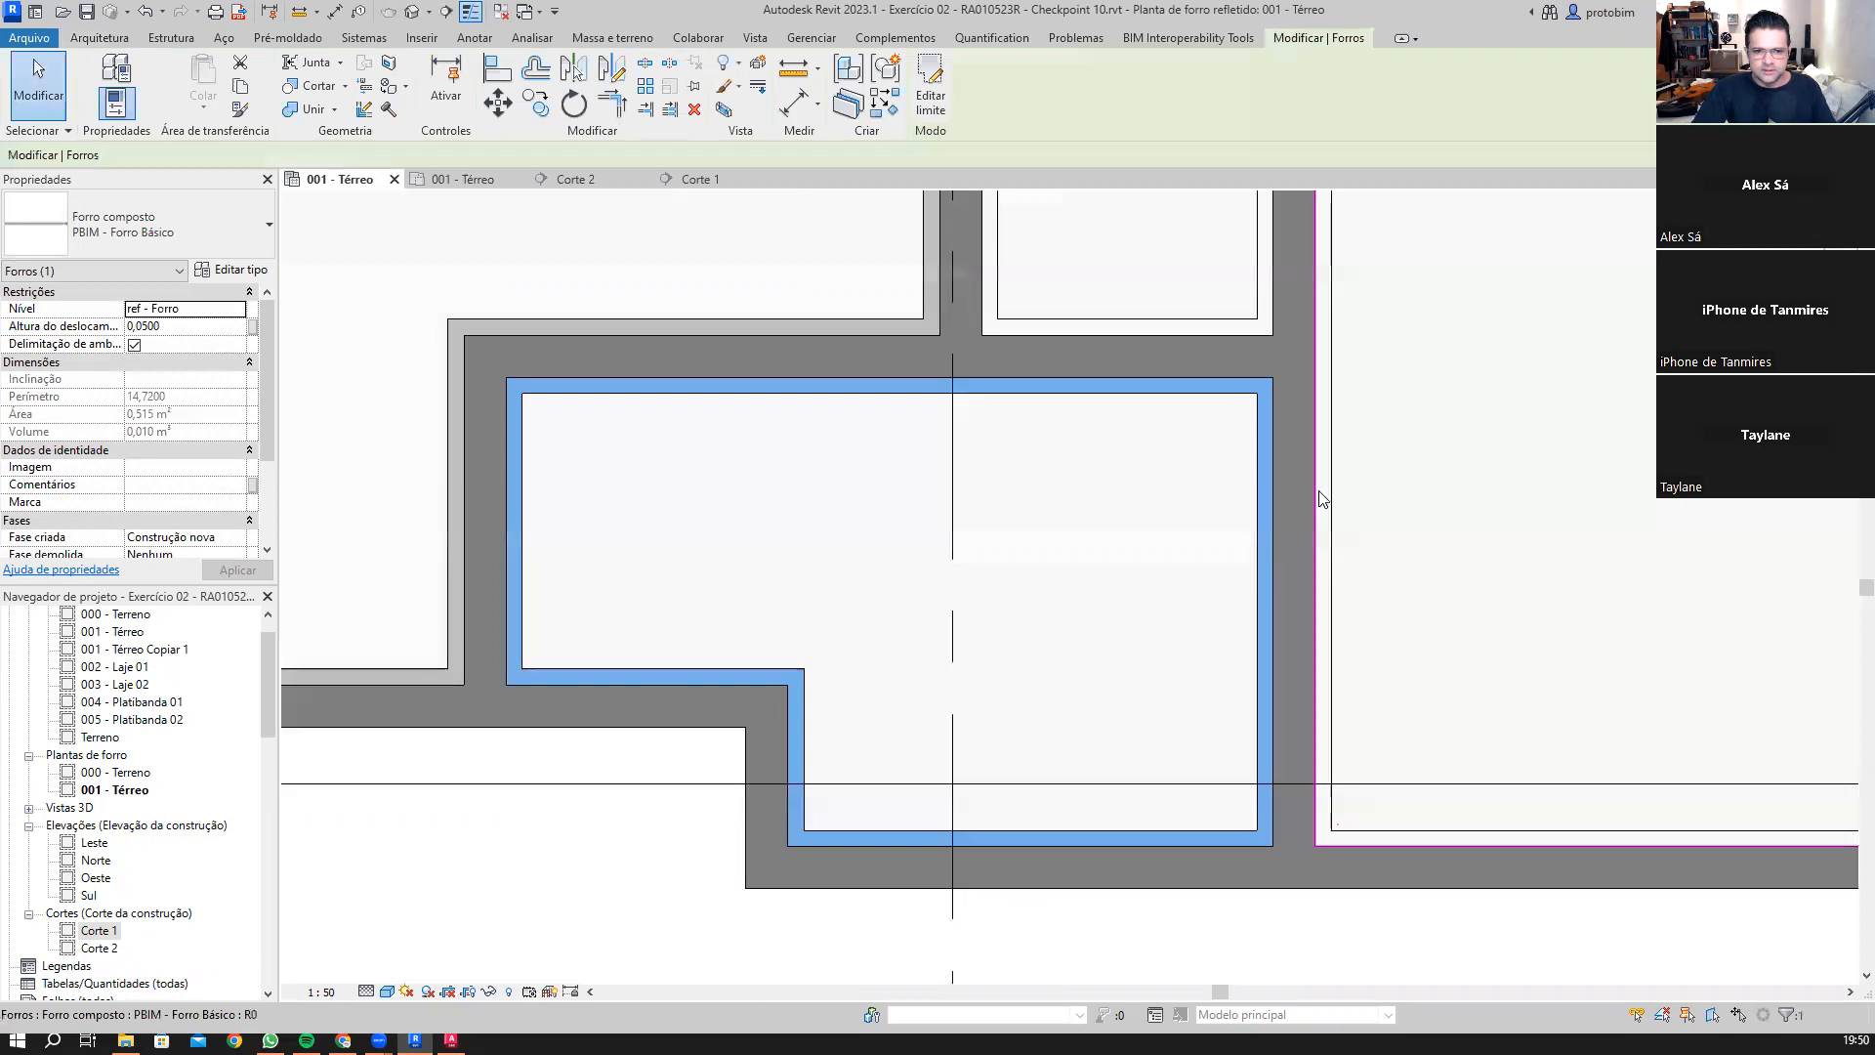
pyautogui.click(1347, 496)
# Step: Start another sketched PBIM - Forro Básico ceiling on level ref - Forro for the large L-shaped room
pyautogui.scroll(-3, 1348, 497)
pyautogui.moveTo(799, 217); pyautogui.dragTo(842, 306, button='middle')
pyautogui.moveTo(887, 413); pyautogui.dragTo(859, 484, button='middle')
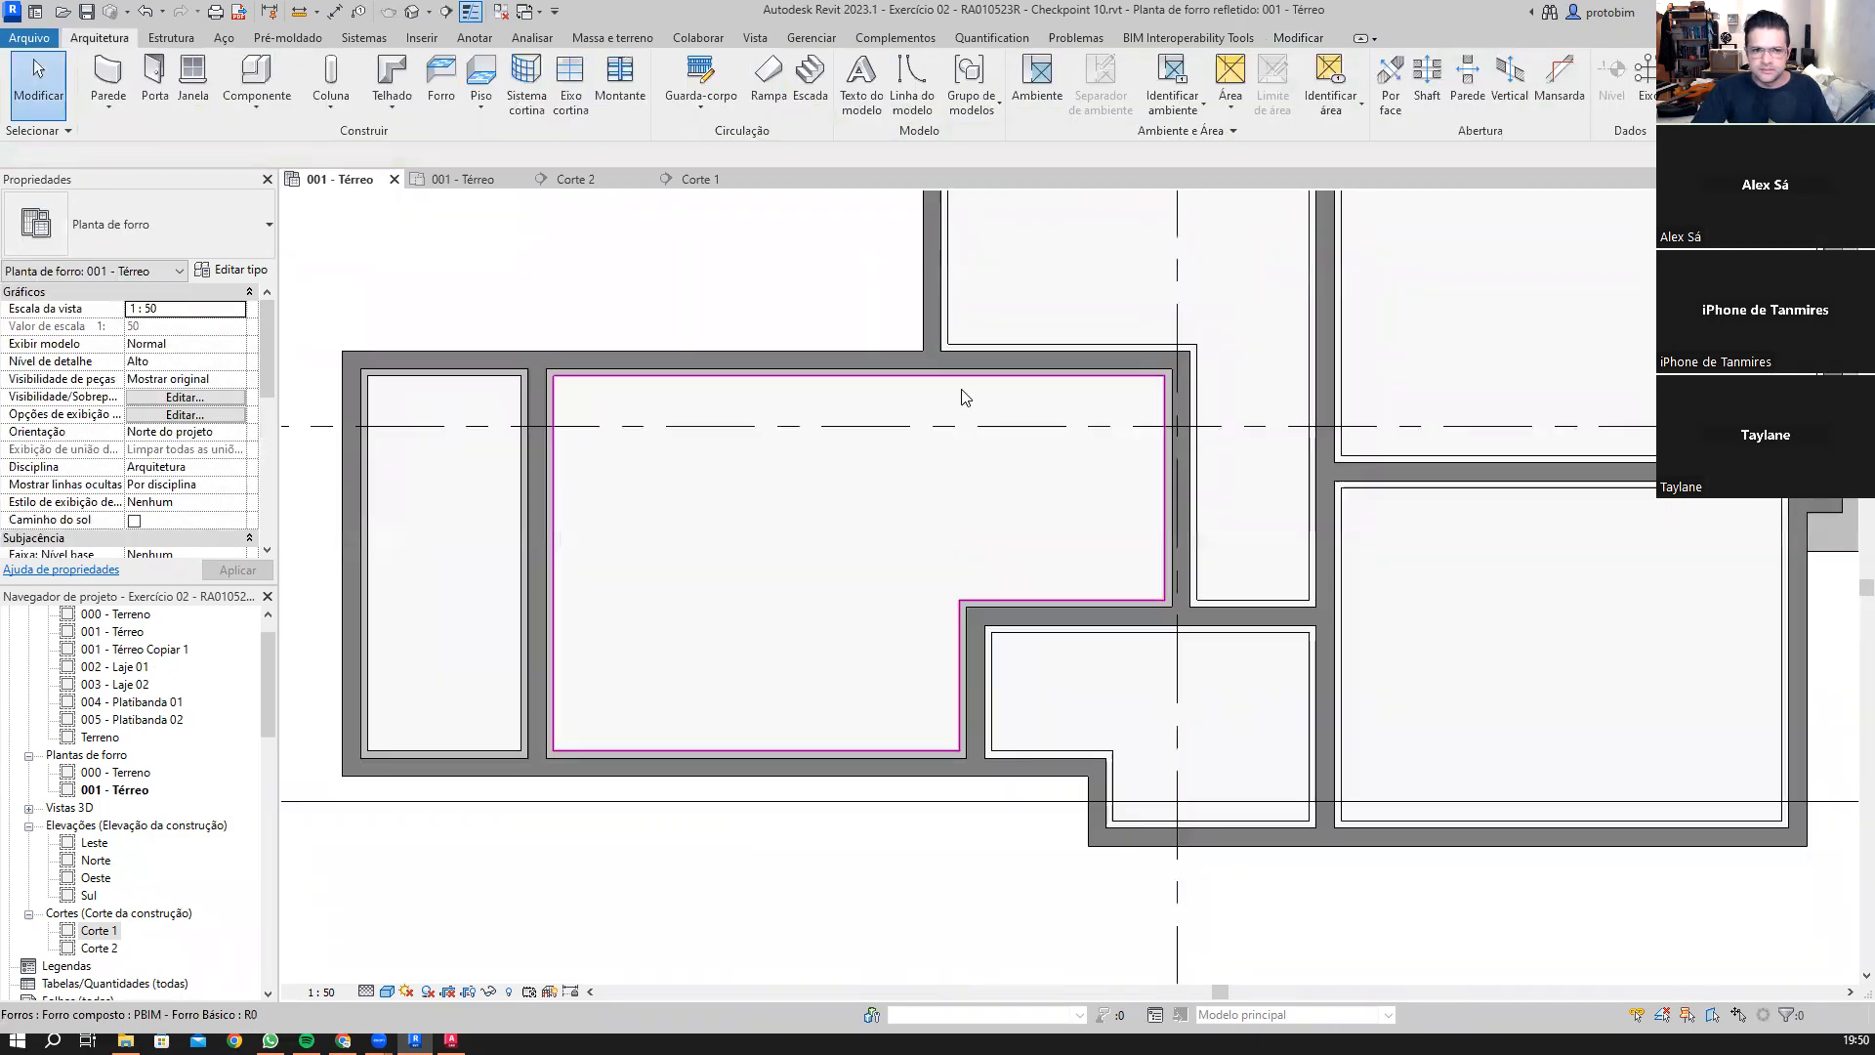
pyautogui.click(434, 71)
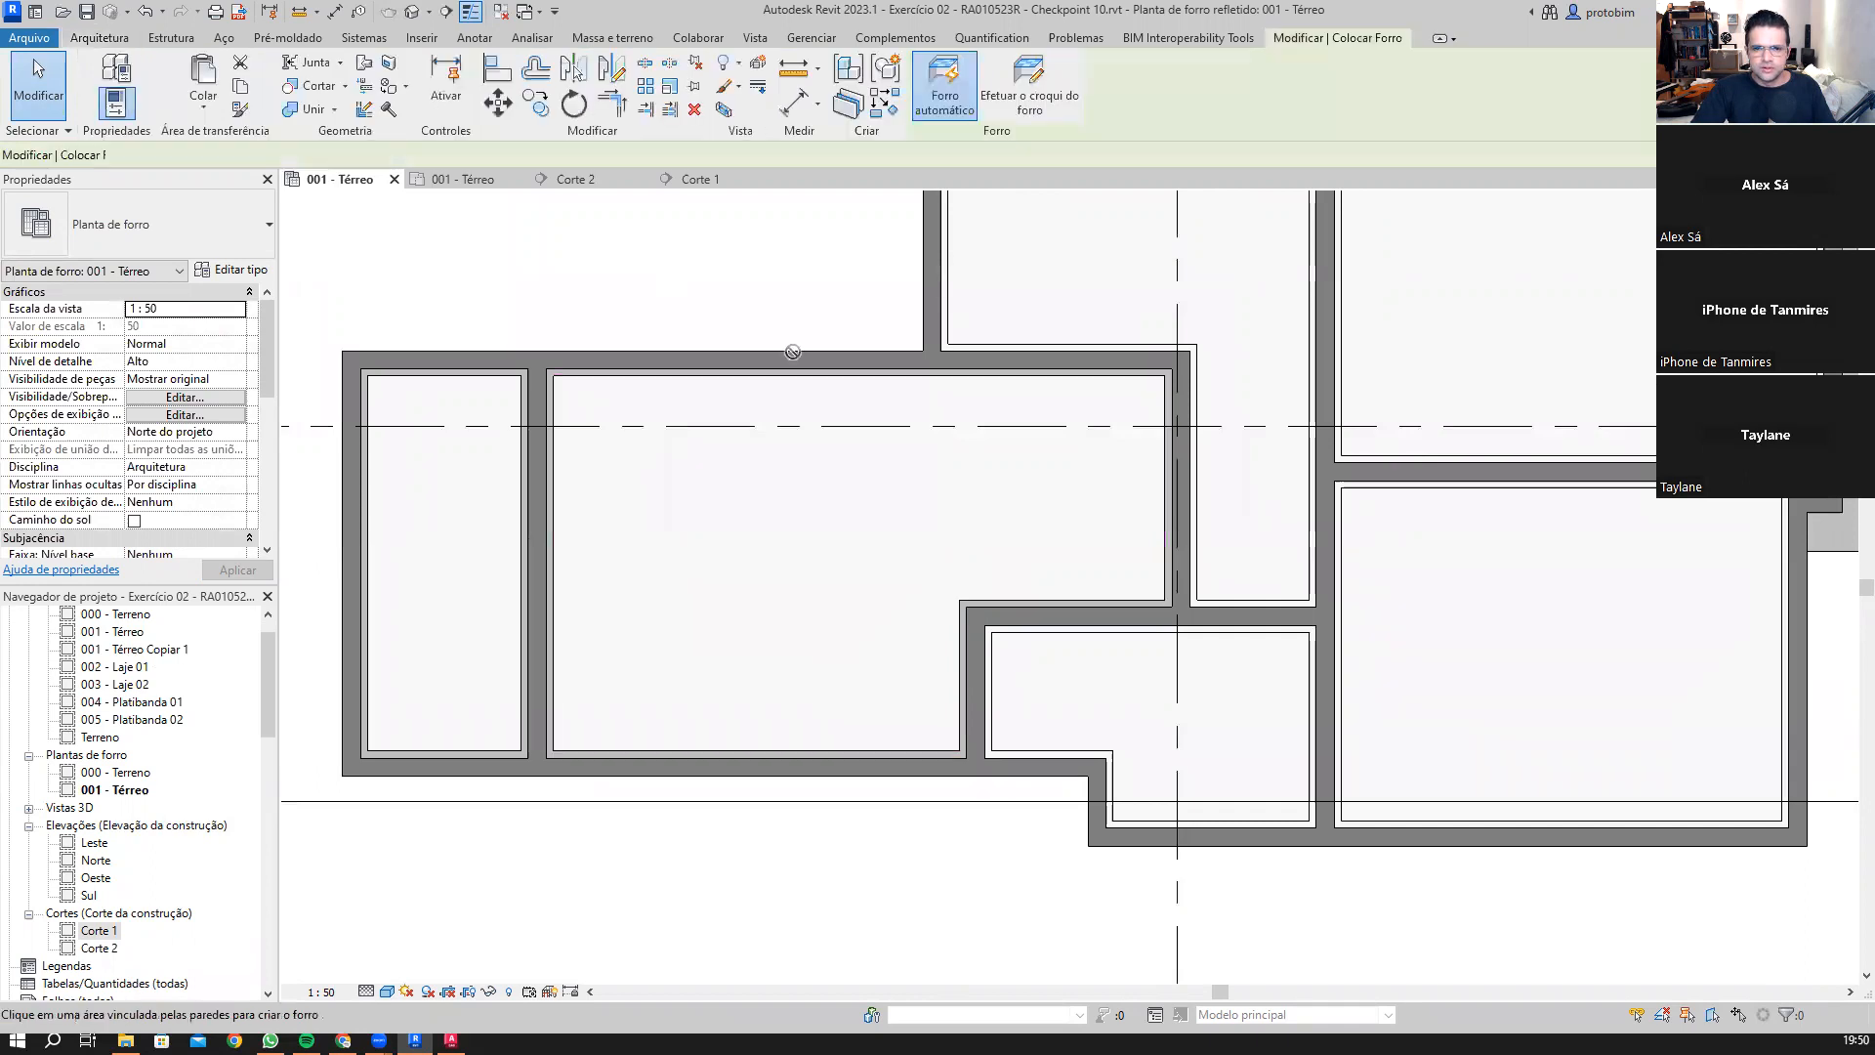
pyautogui.click(1036, 85)
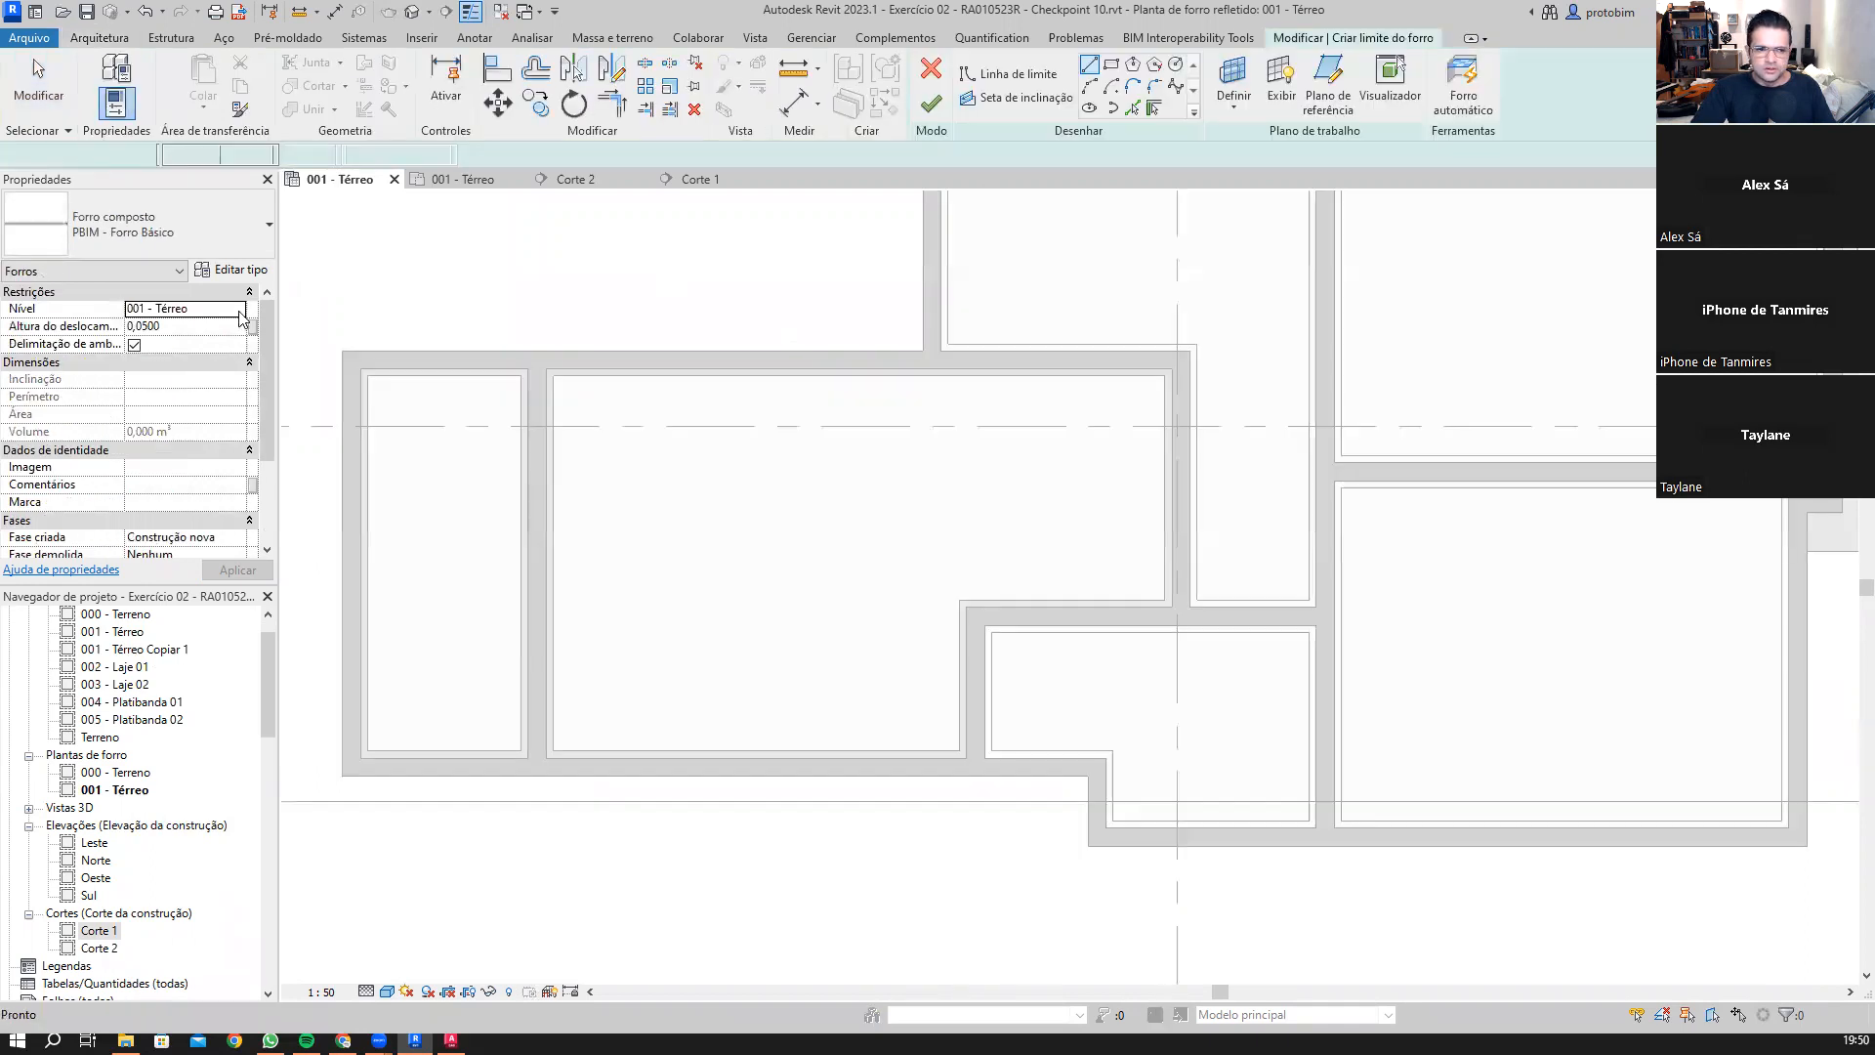
pyautogui.click(240, 313)
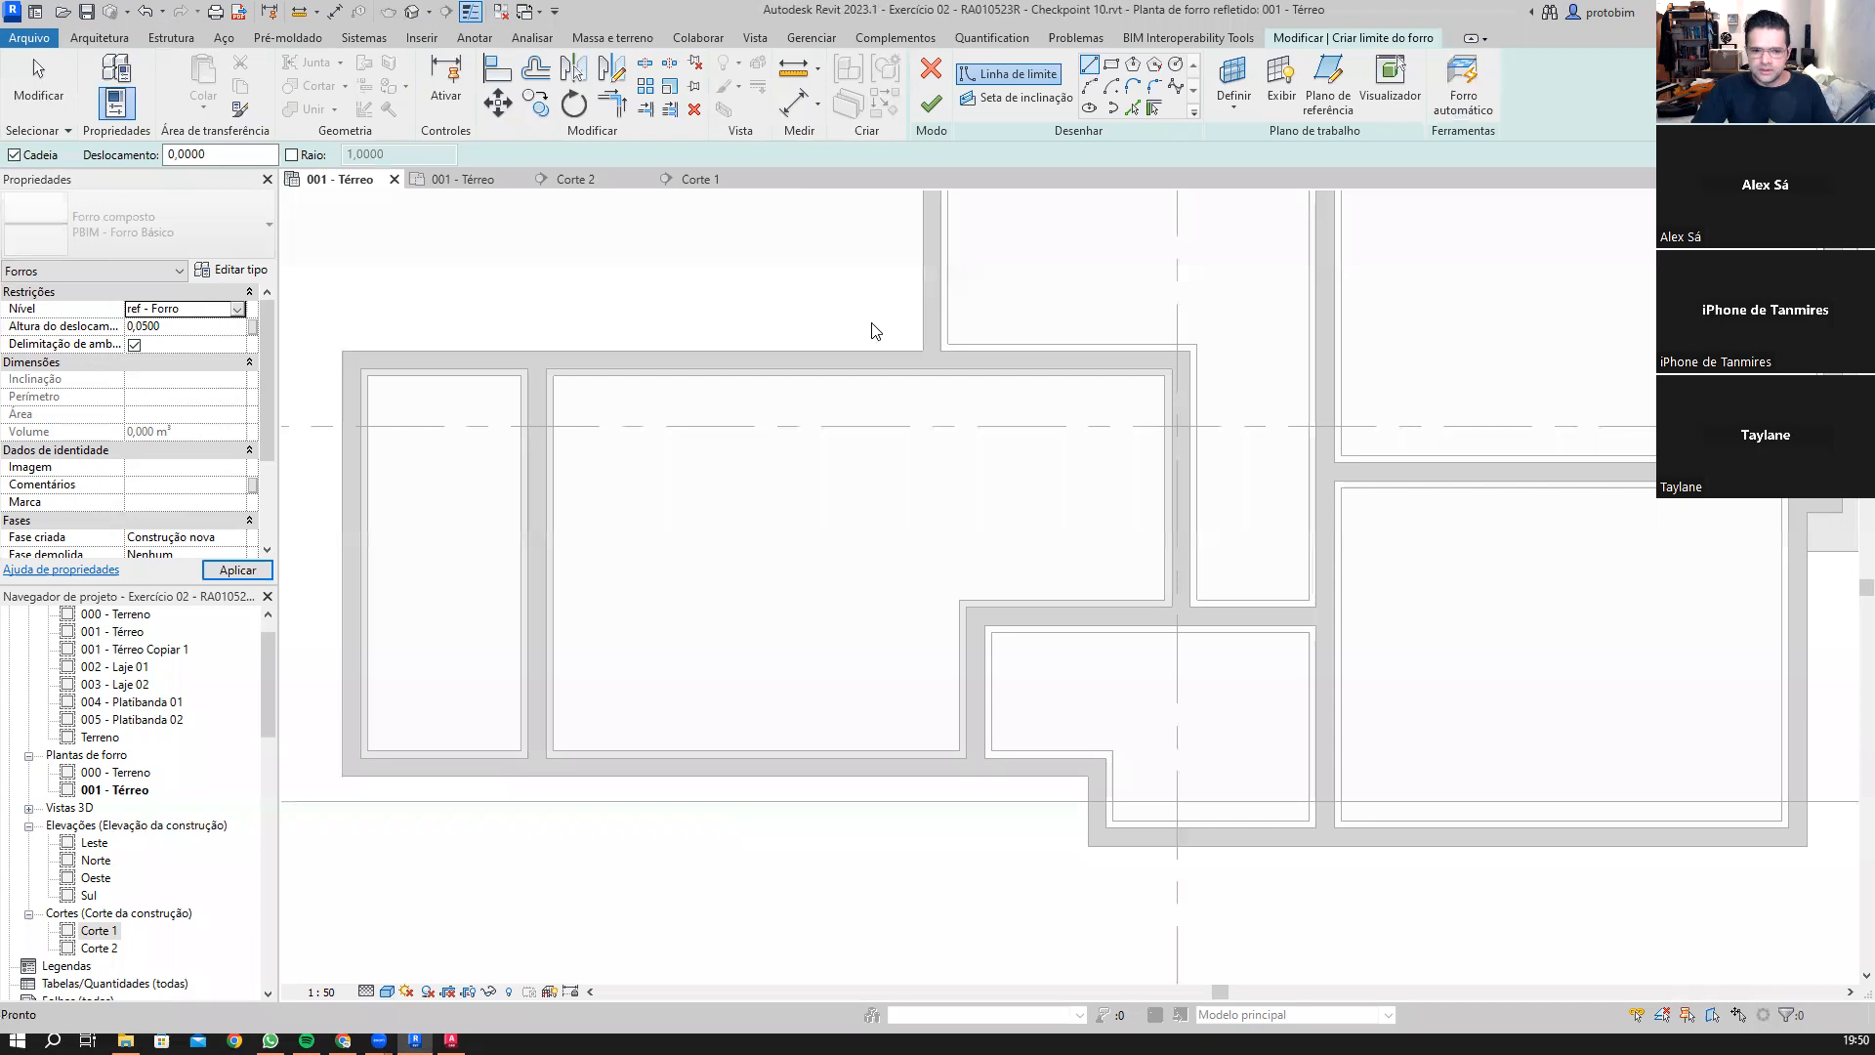
# Step: Sketch a closed boundary with zero offset along the inner wall faces of the large L-shaped room
pyautogui.scroll(1, 588, 672)
pyautogui.scroll(2, 545, 766)
pyautogui.click(531, 785)
pyautogui.scroll(-2, 532, 784)
pyautogui.moveTo(570, 364); pyautogui.dragTo(509, 681, button='middle')
pyautogui.scroll(1, 490, 672)
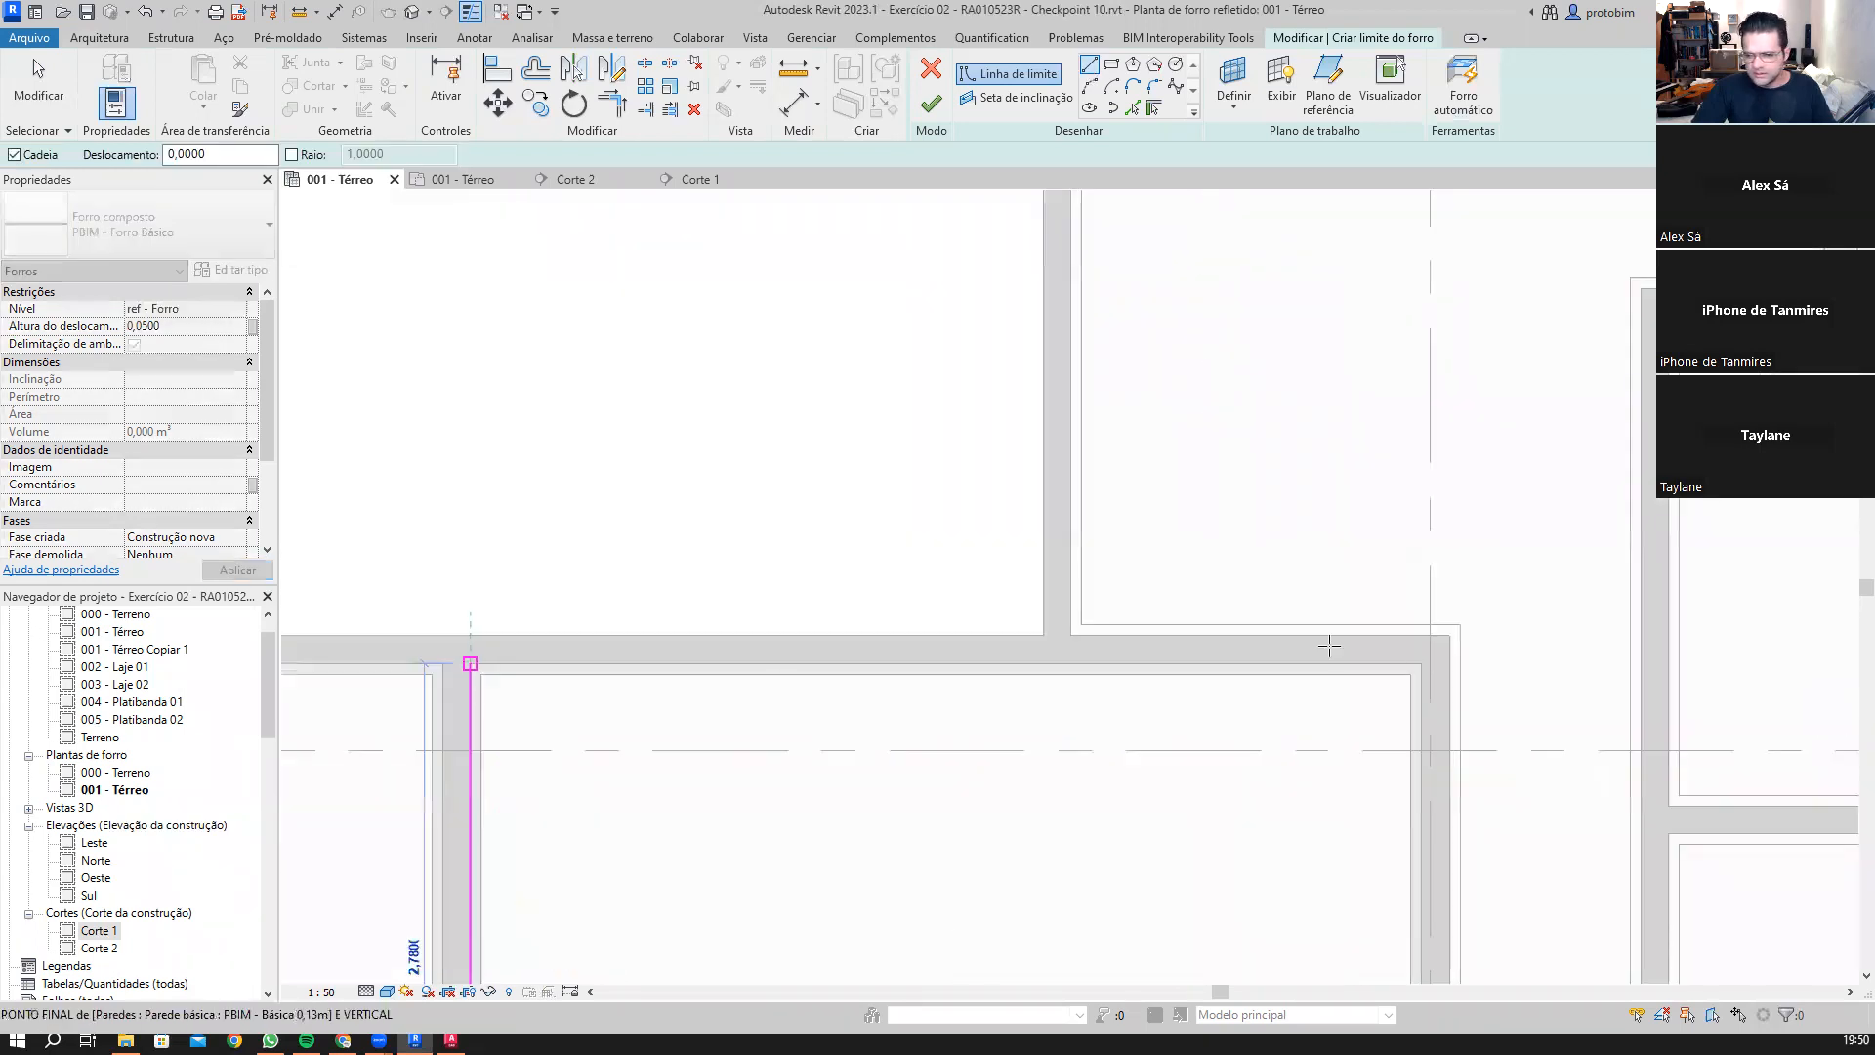
pyautogui.click(1422, 664)
pyautogui.moveTo(1472, 763); pyautogui.dragTo(1237, 257, button='middle')
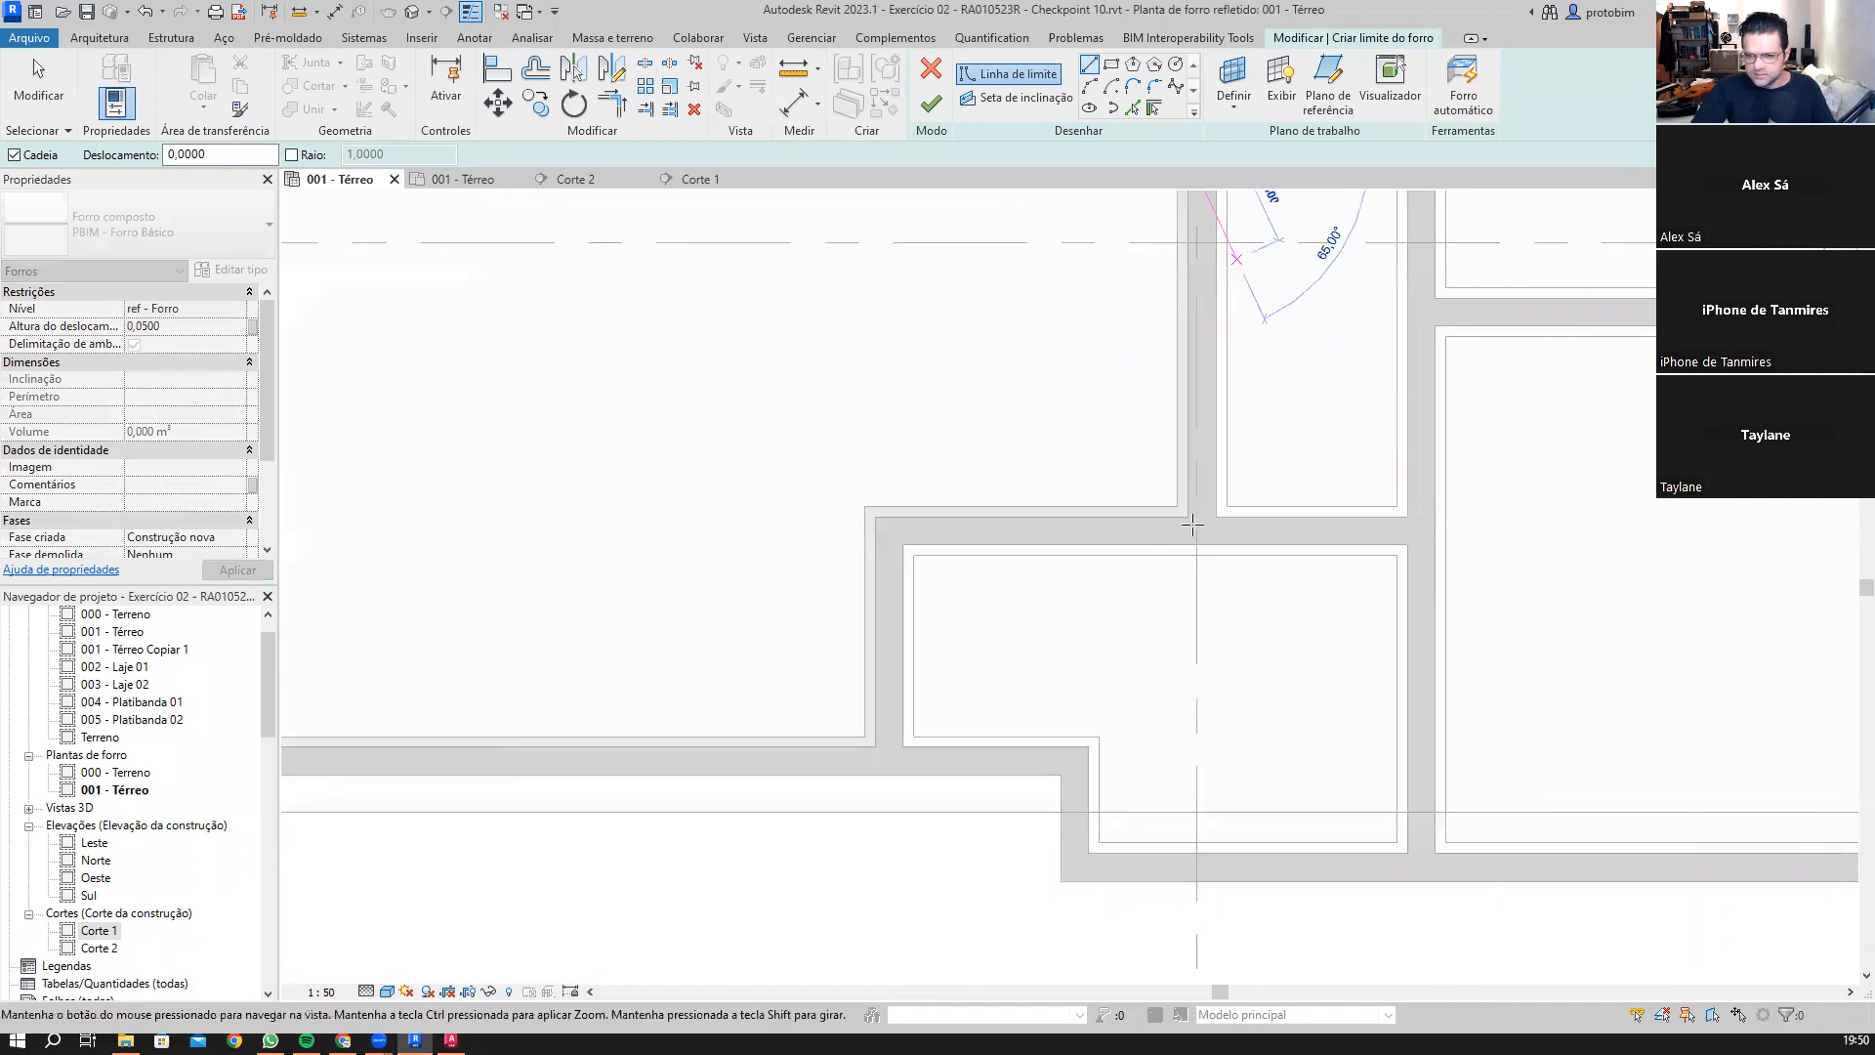
pyautogui.click(1192, 525)
pyautogui.scroll(1, 1192, 525)
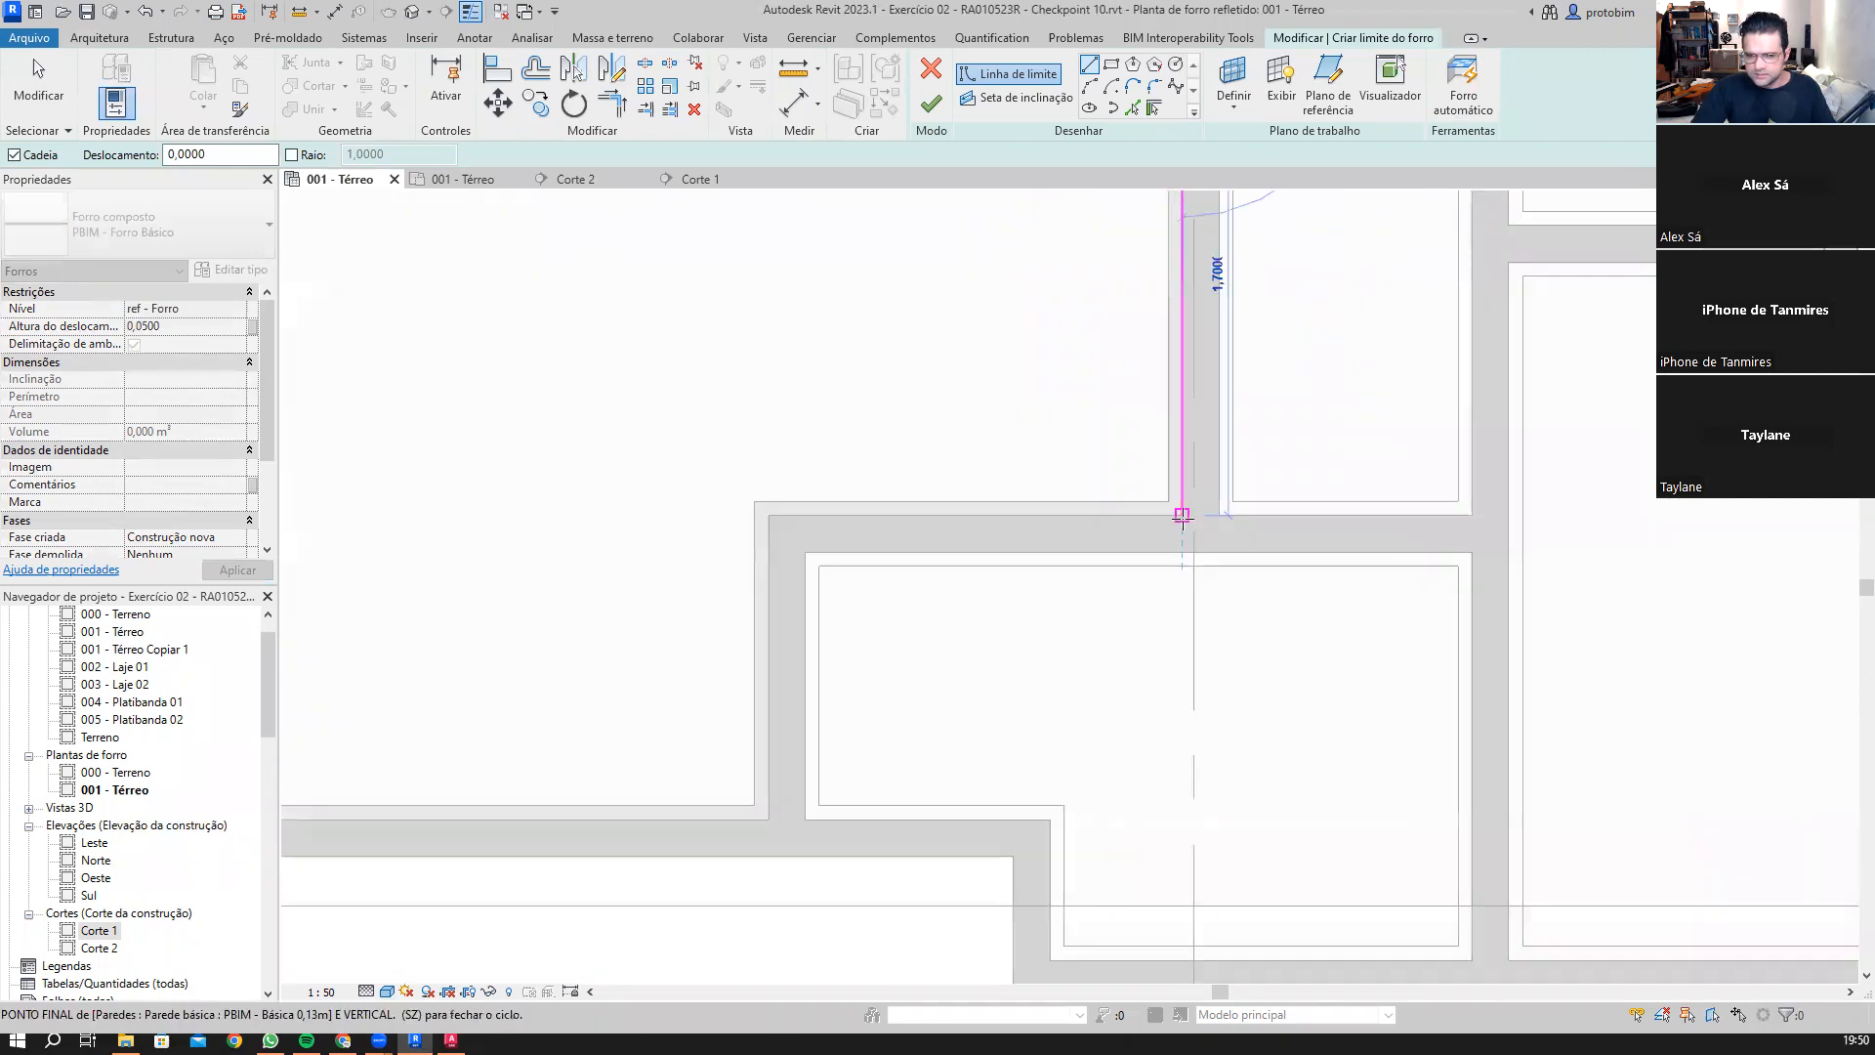
pyautogui.click(765, 819)
pyautogui.scroll(-1, 1027, 700)
pyautogui.moveTo(597, 672); pyautogui.dragTo(1297, 607, button='middle')
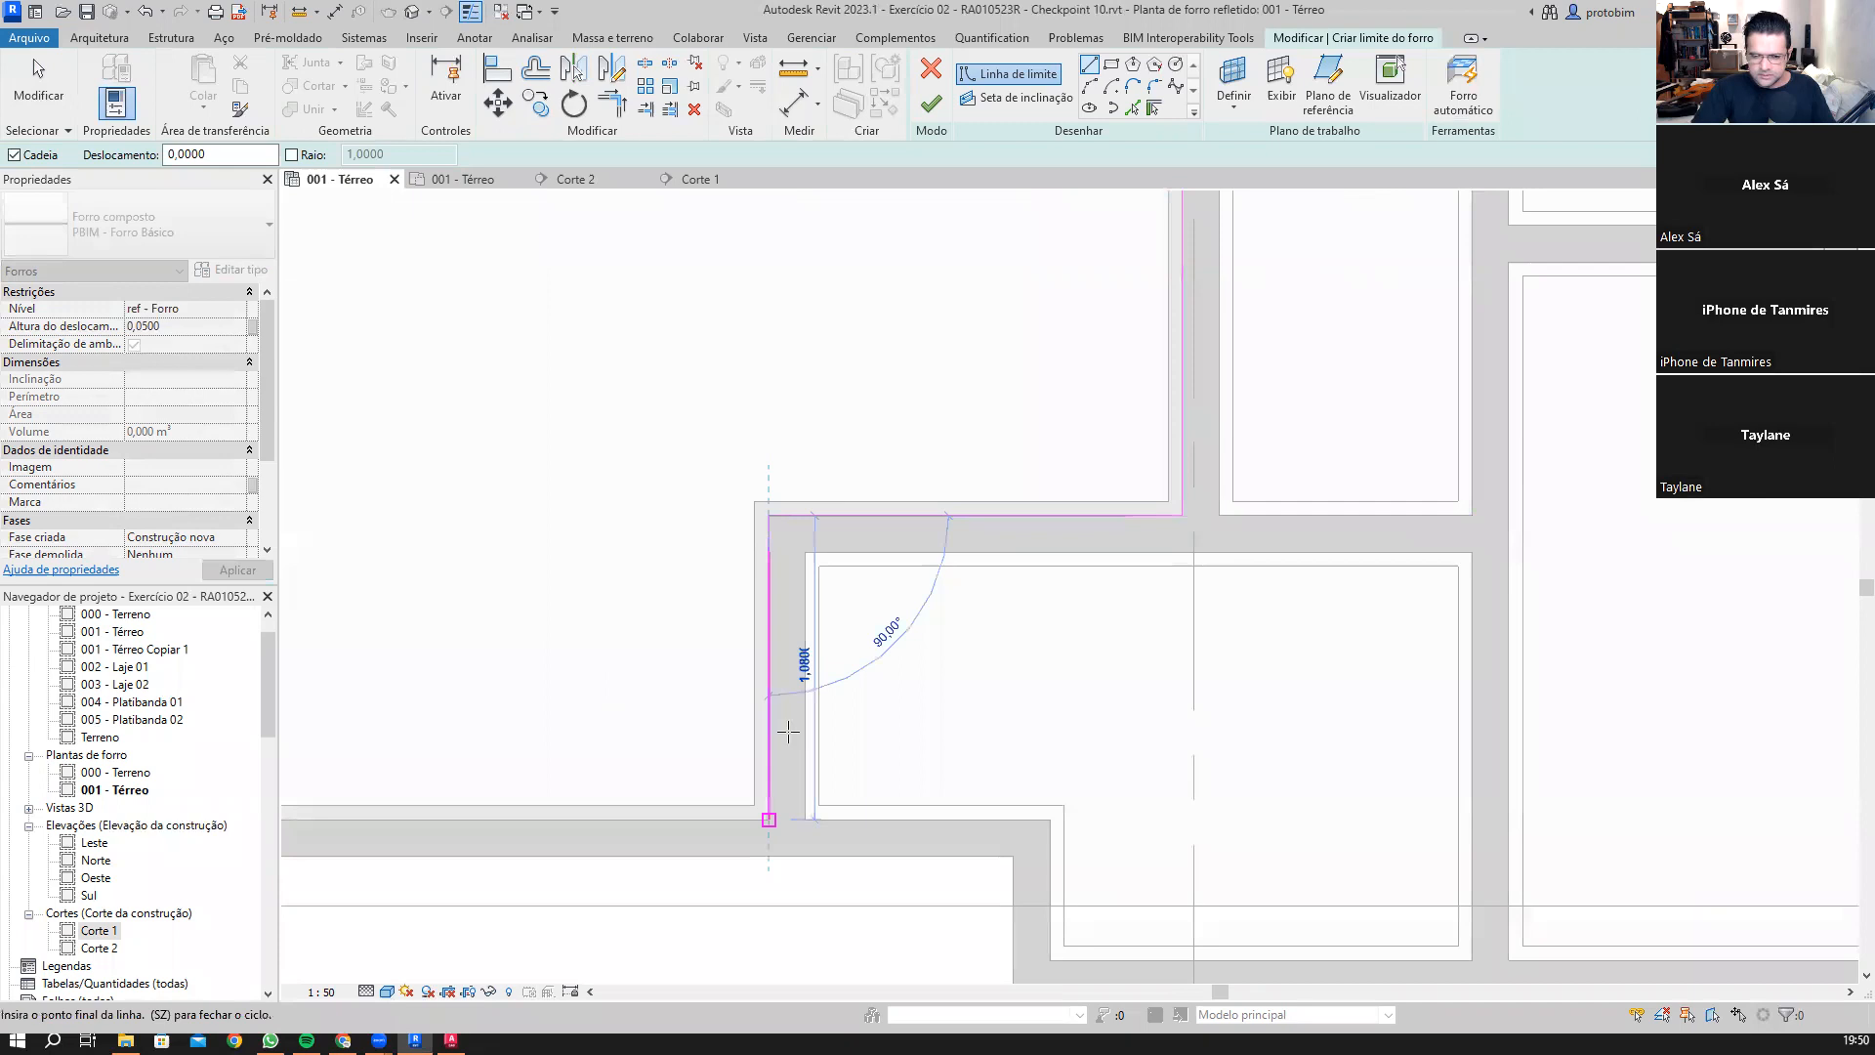
pyautogui.scroll(1, 930, 723)
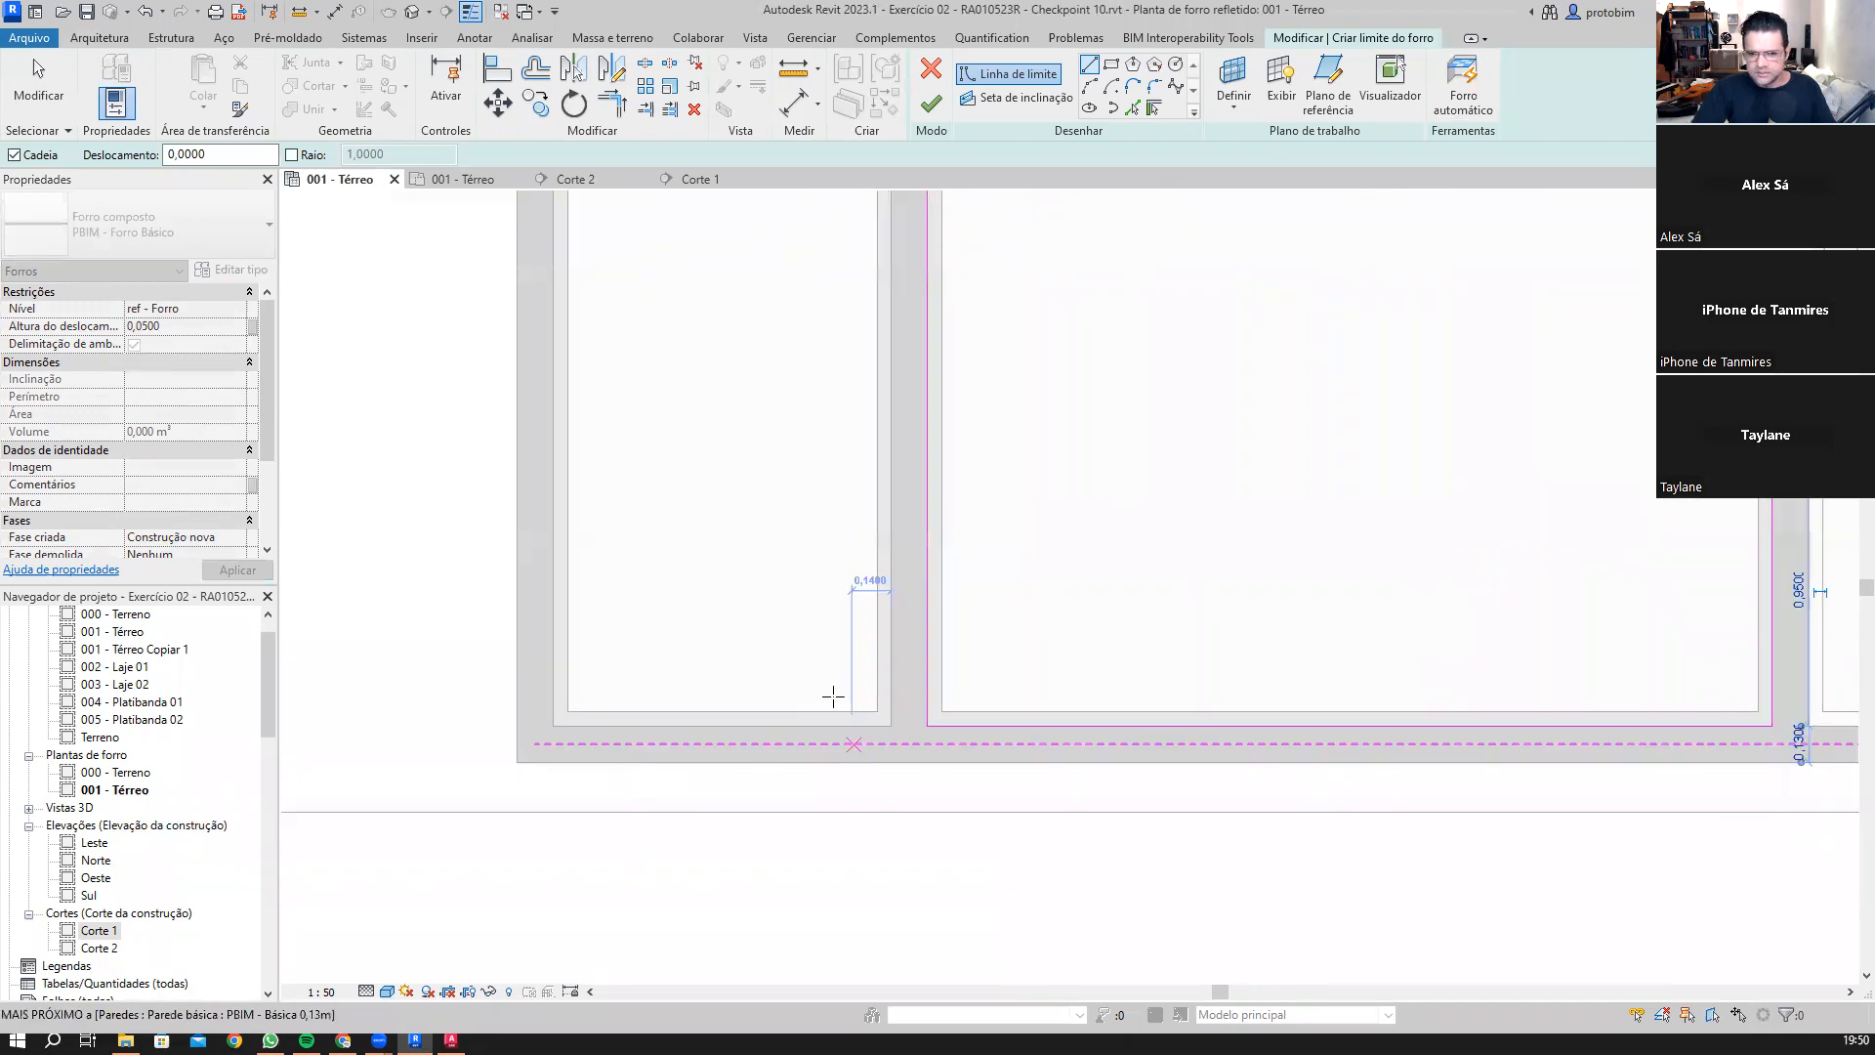
pyautogui.scroll(-2, 833, 696)
pyautogui.click(966, 287)
pyautogui.press('Escape')
# Step: Offset the whole boundary chain 0.07 into the large L-shaped room and finish its perimeter ceiling strip
pyautogui.scroll(2, 927, 416)
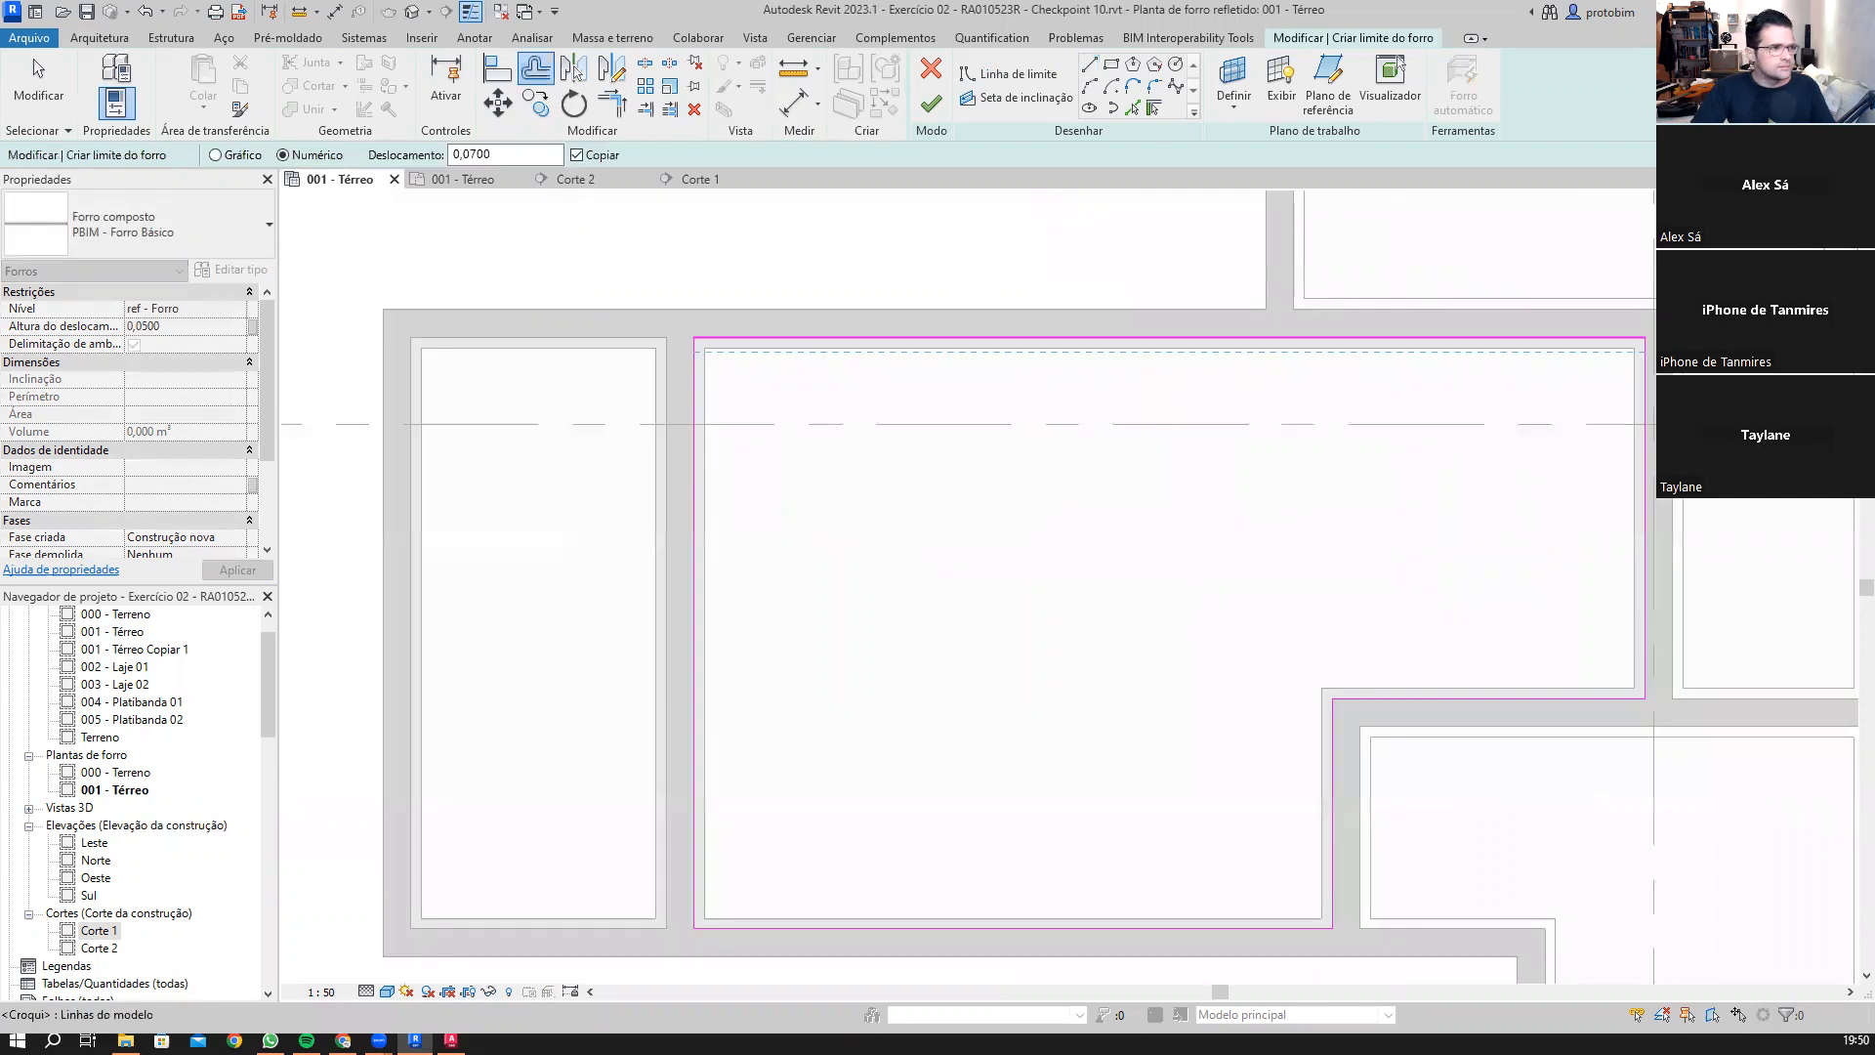
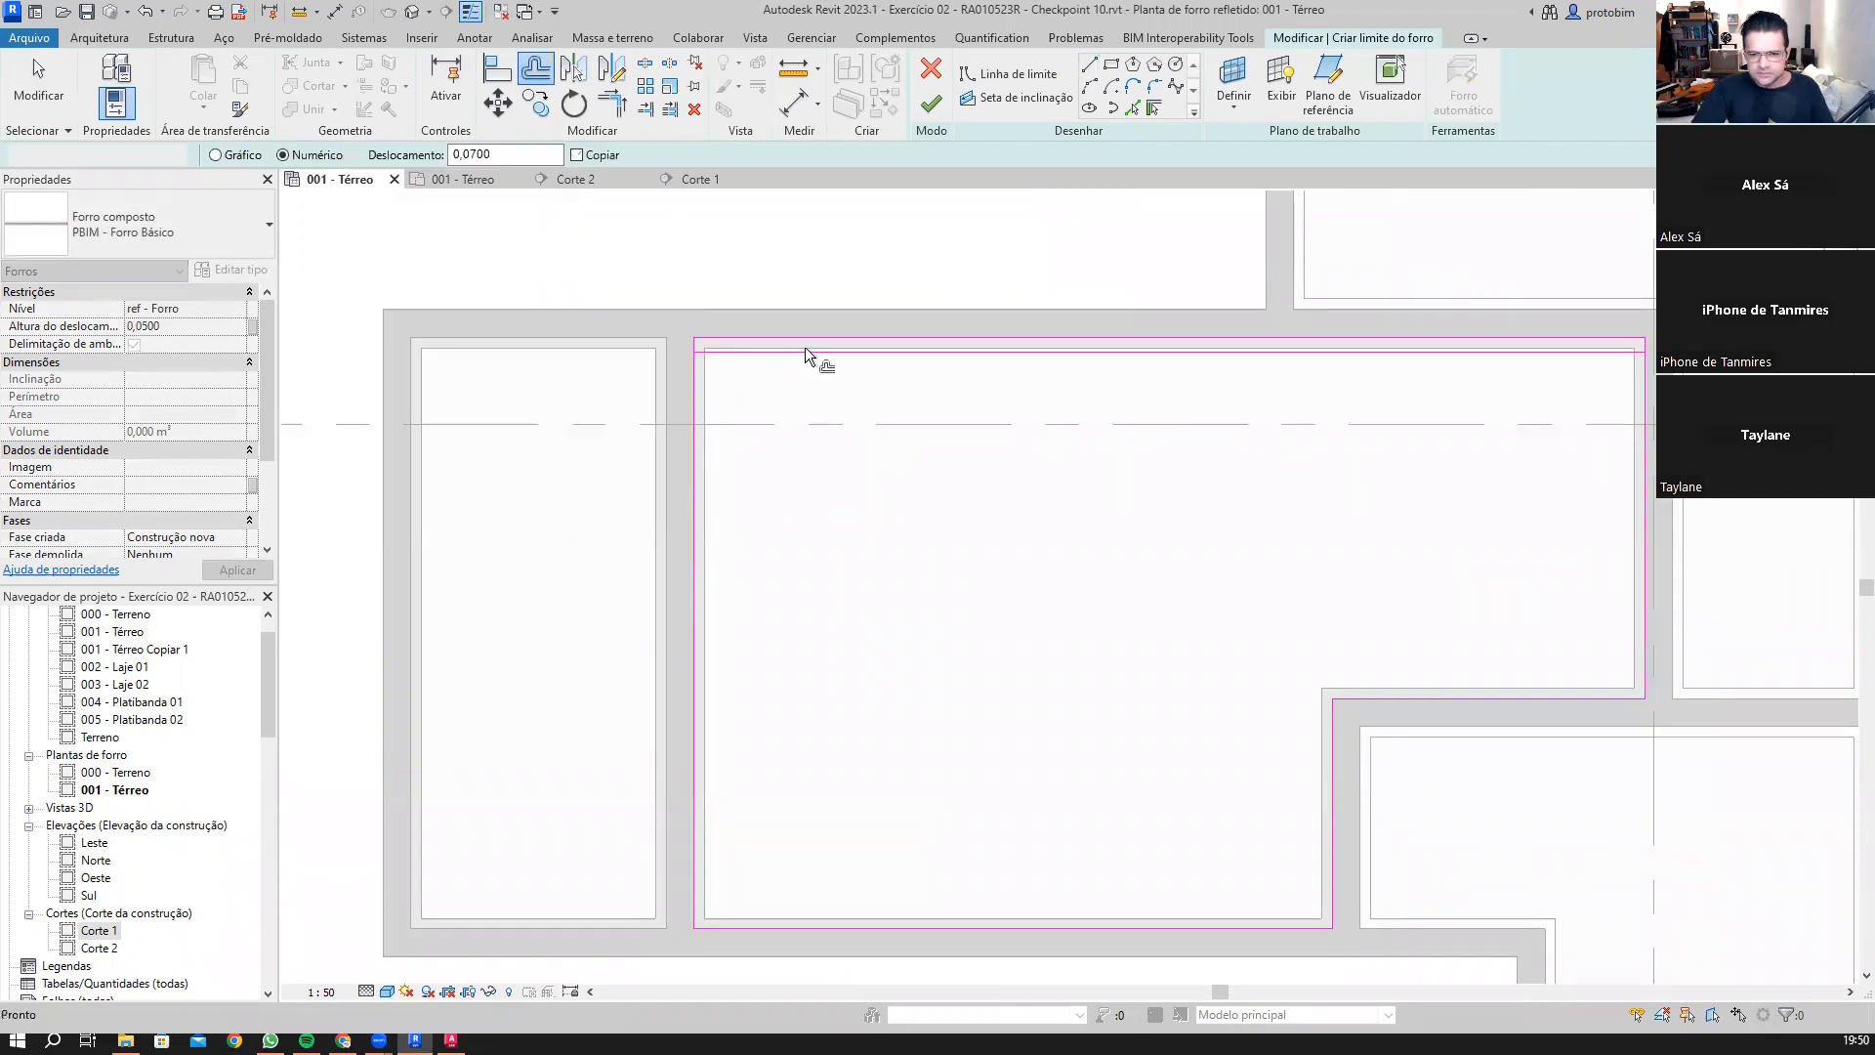
pyautogui.press('Tab')
pyautogui.click(846, 337)
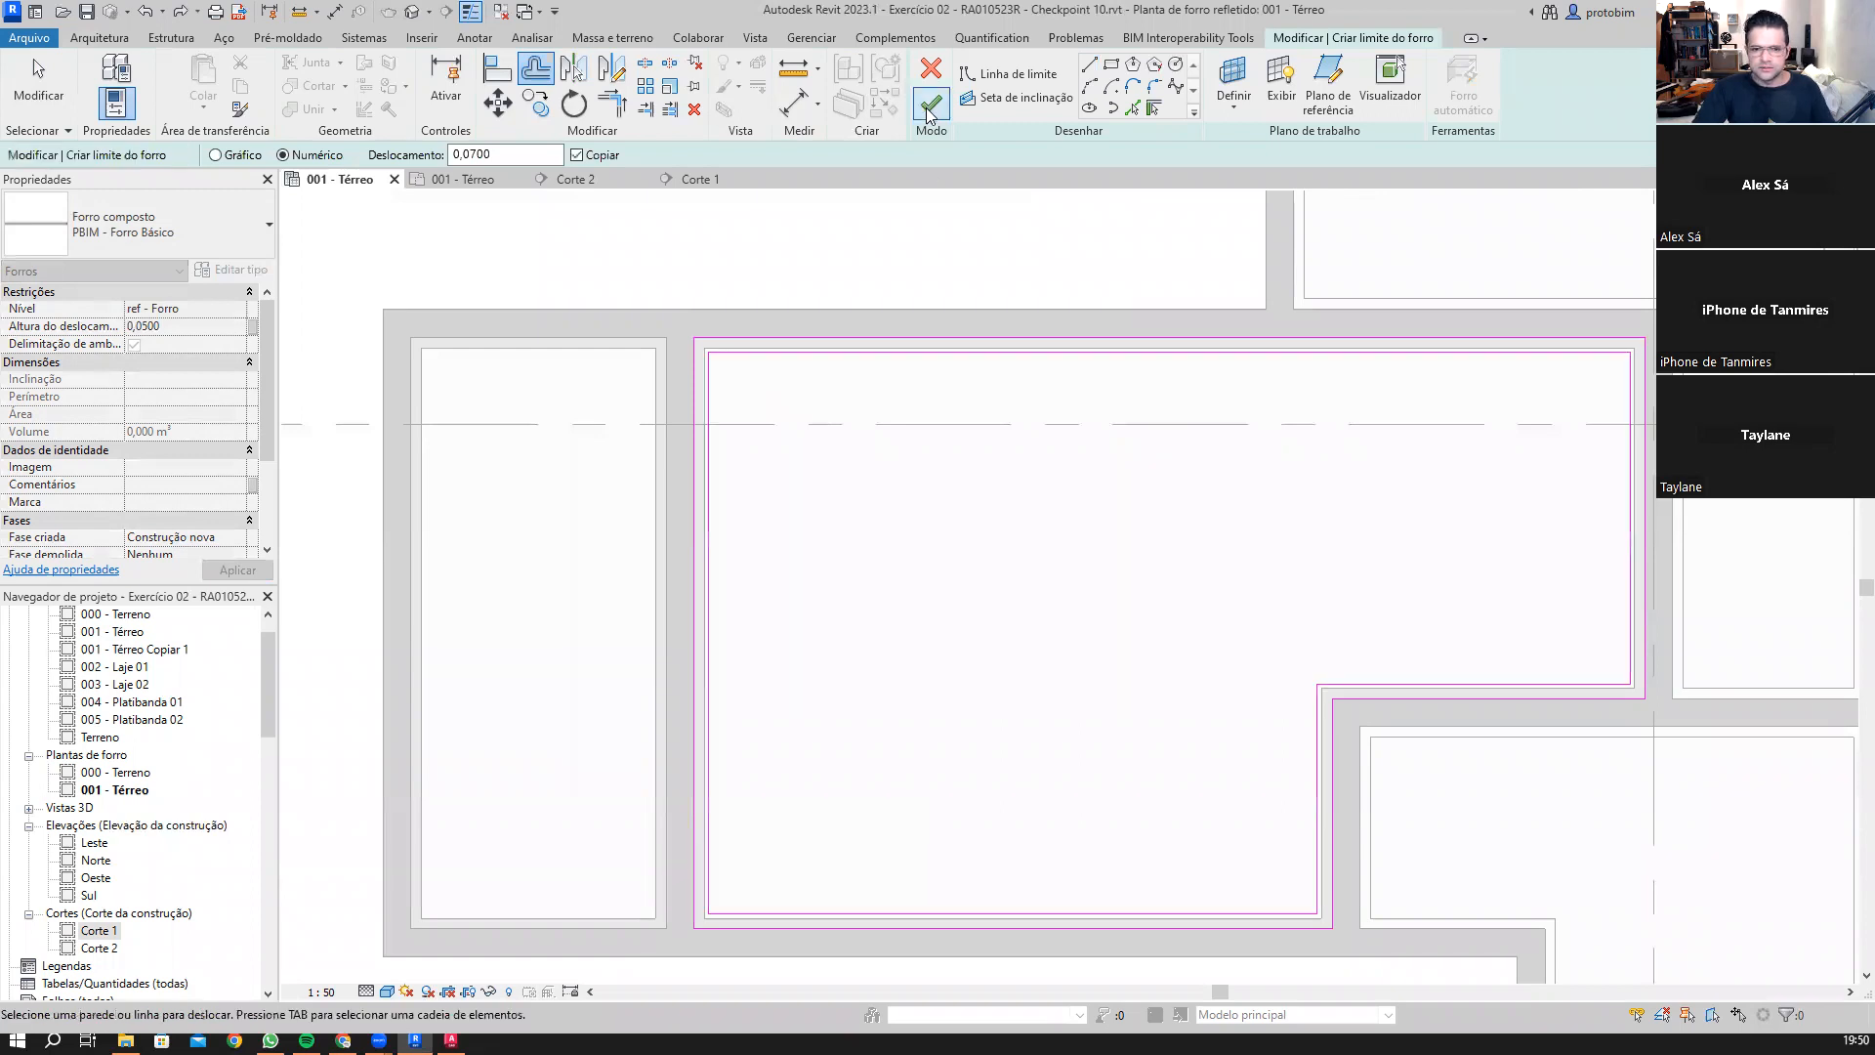
pyautogui.click(928, 113)
pyautogui.moveTo(511, 590); pyautogui.dragTo(695, 505, button='middle')
pyautogui.press('Escape')
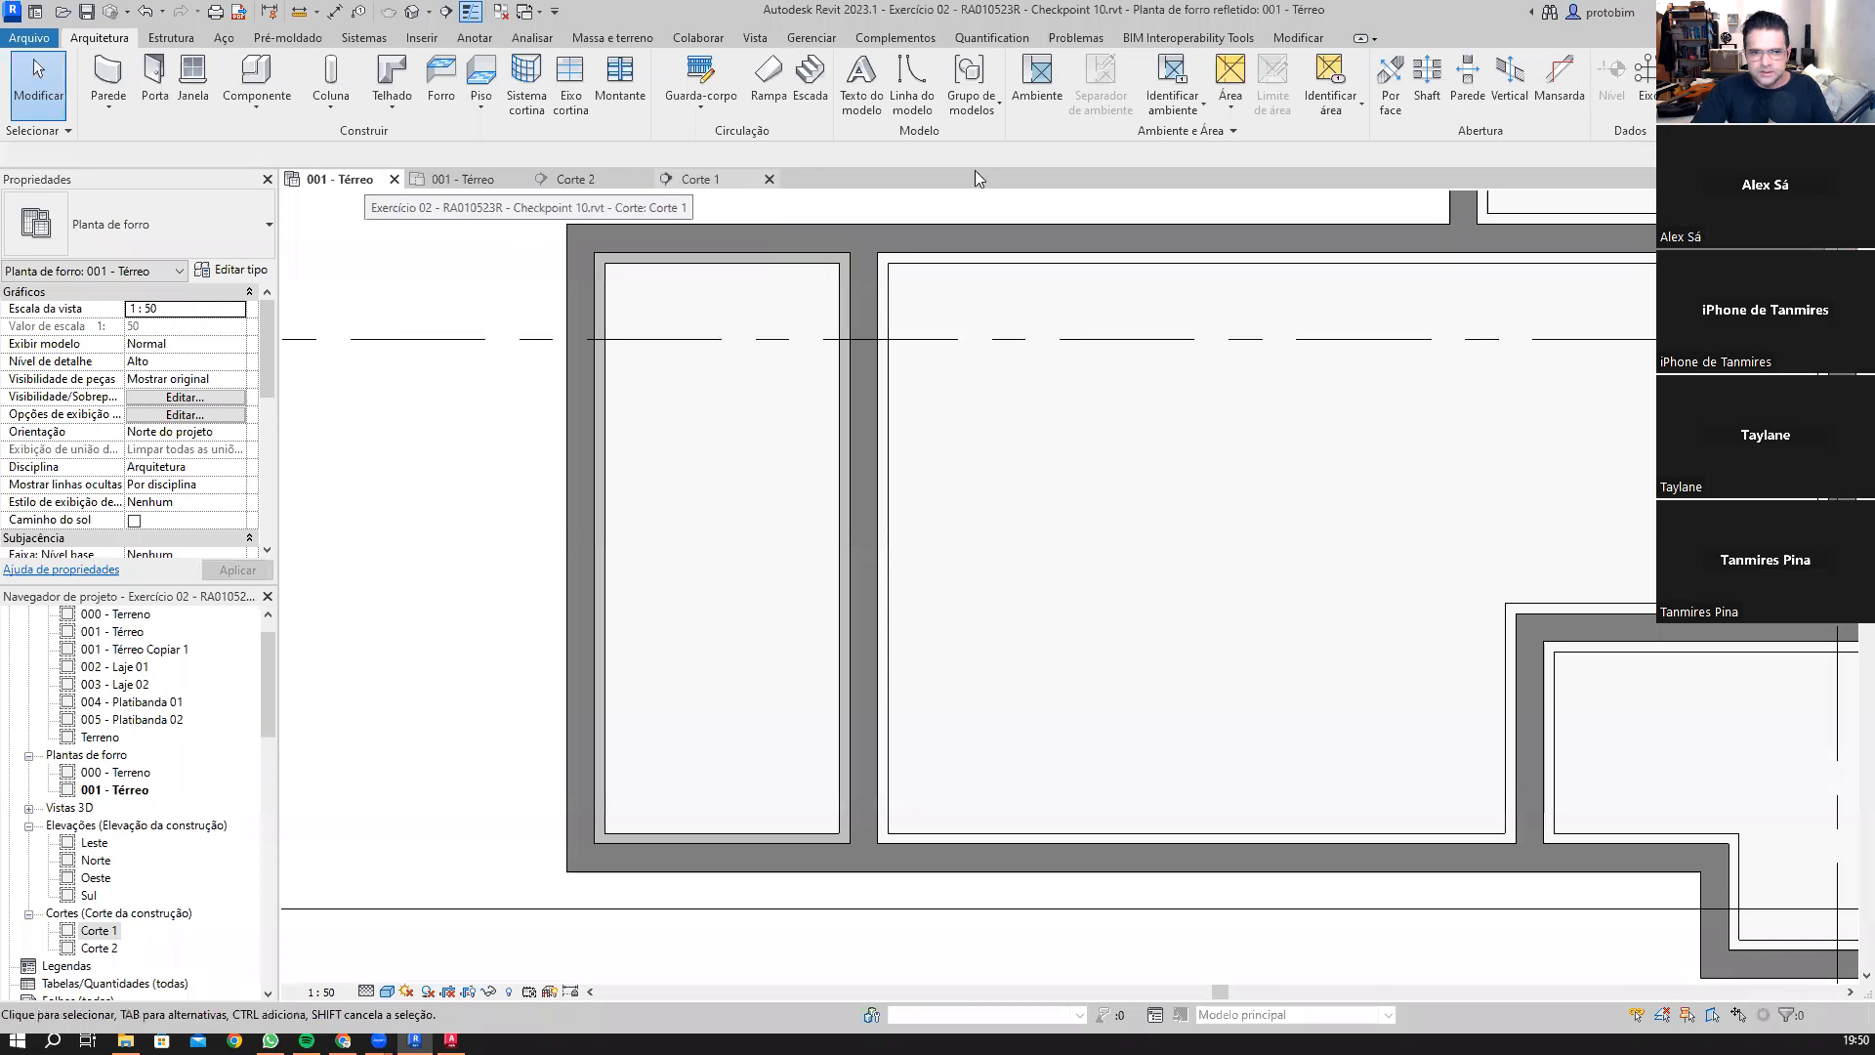
# Step: Sketch a rectangular ceiling boundary between opposite inner wall corners of the narrow room on the plan's left end
pyautogui.click(1053, 102)
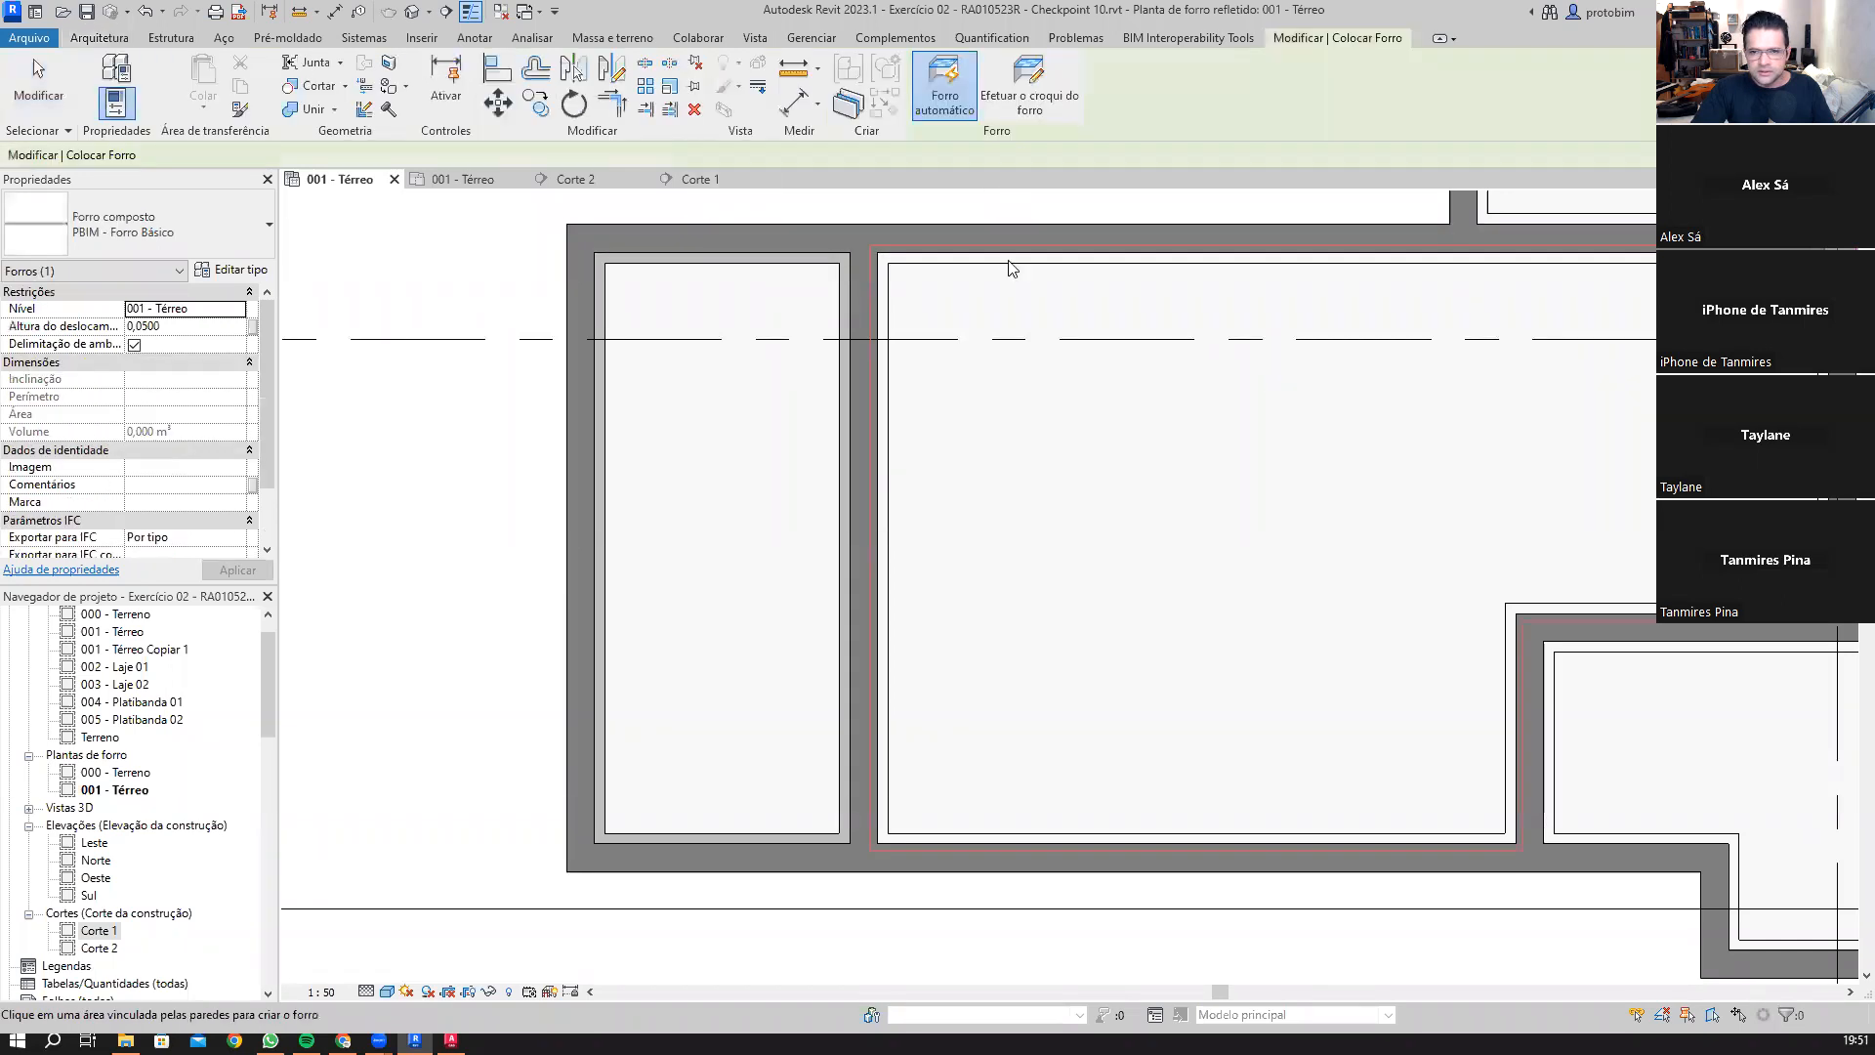
pyautogui.click(1112, 67)
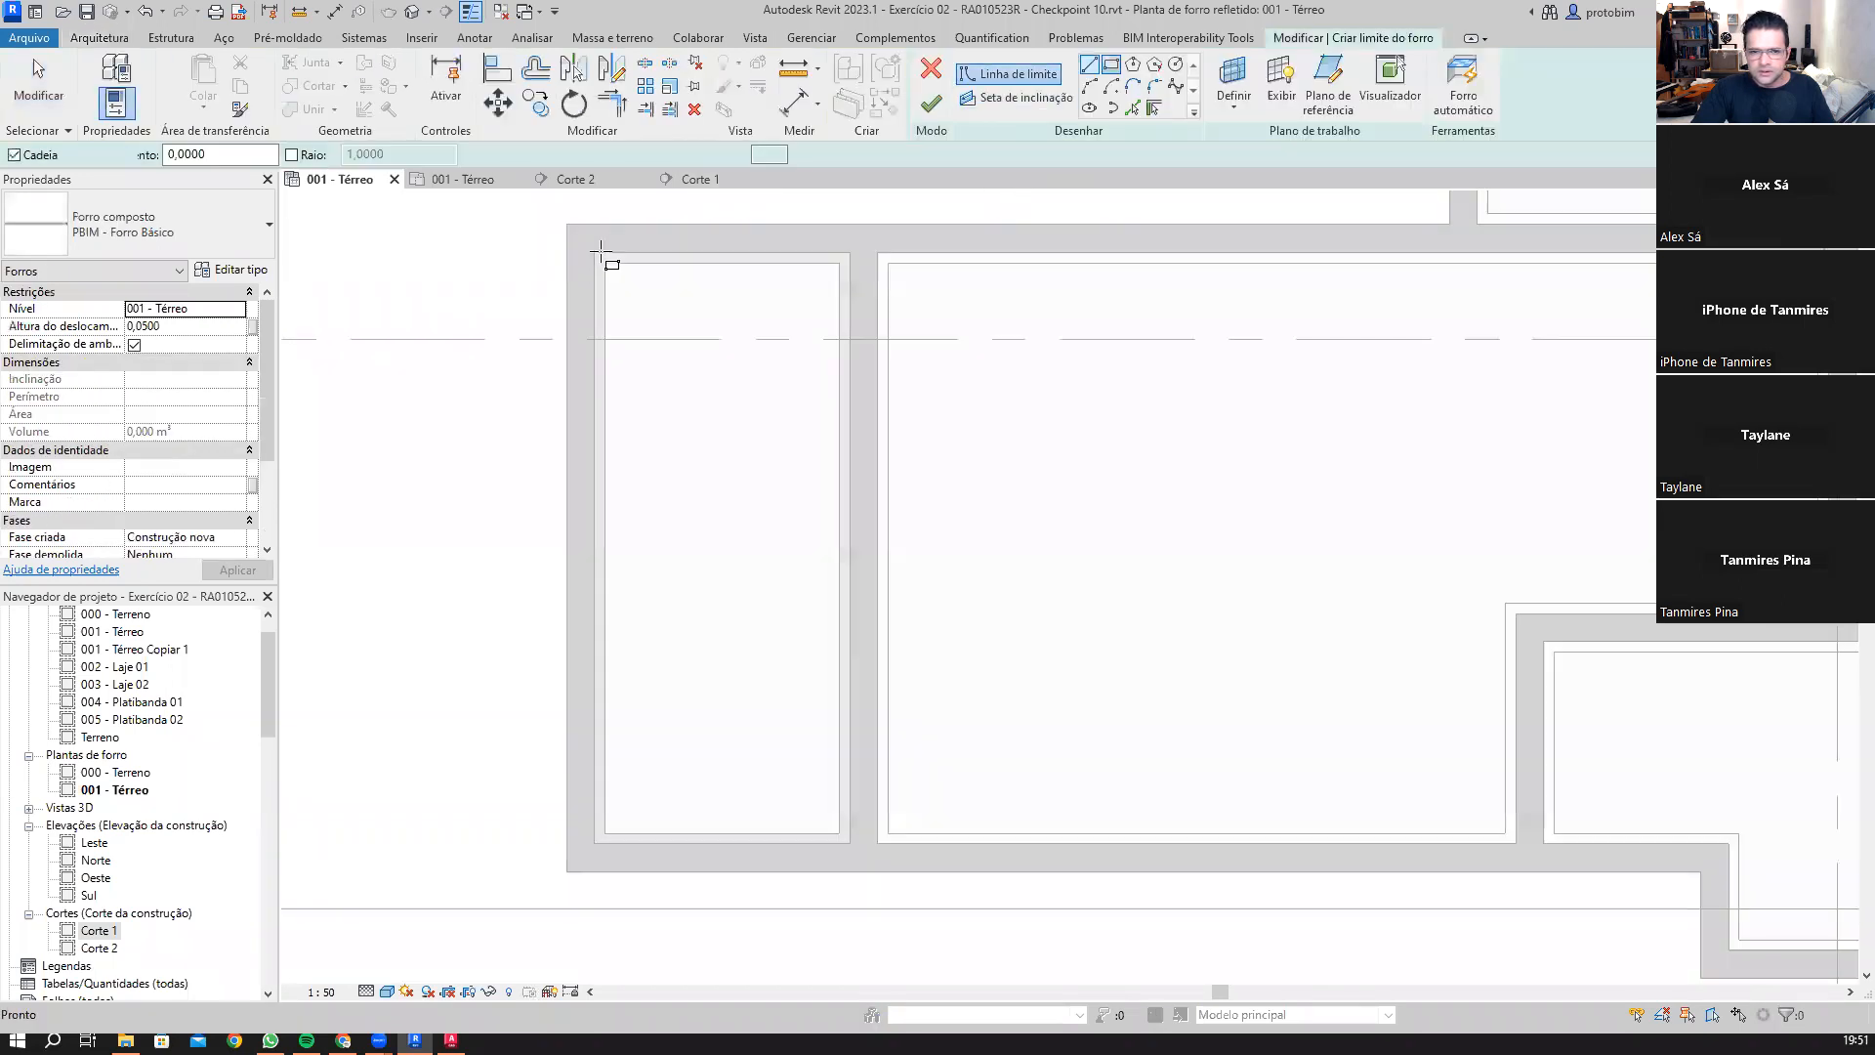
pyautogui.scroll(2, 599, 248)
pyautogui.scroll(-2, 842, 816)
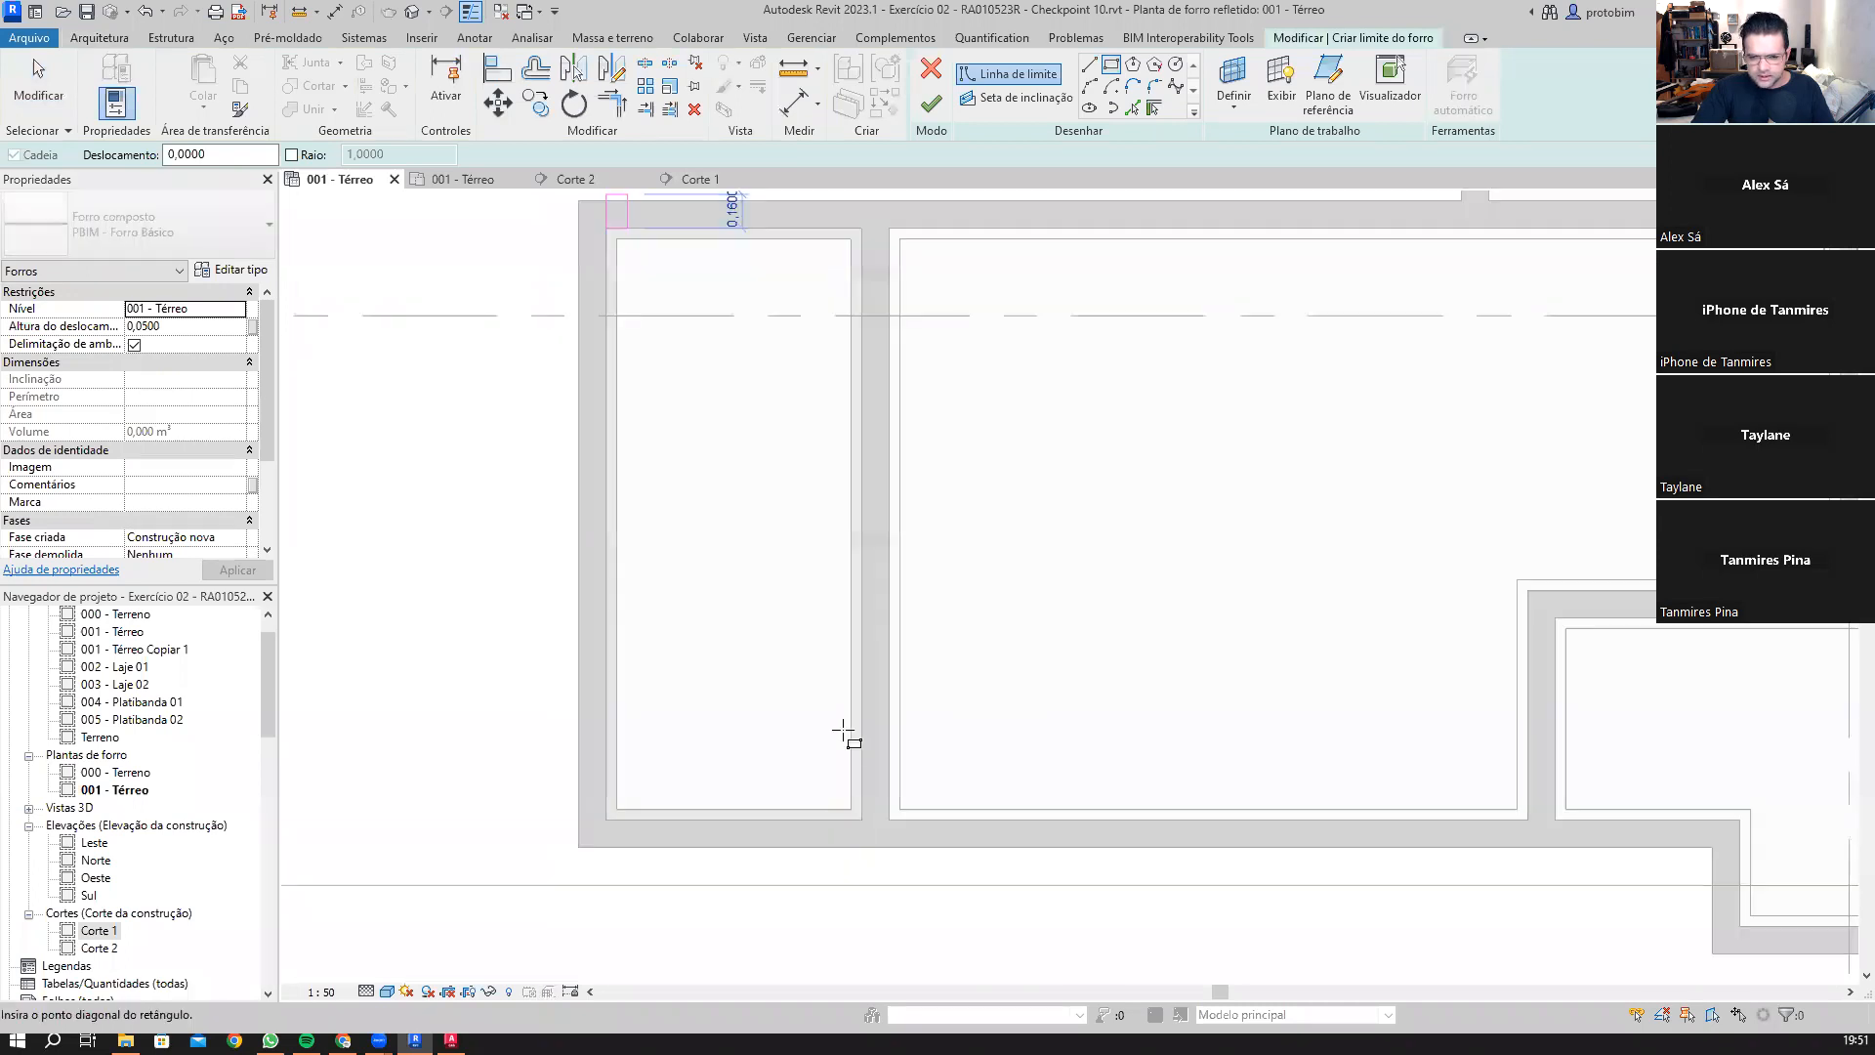
pyautogui.scroll(2, 849, 724)
pyautogui.click(805, 762)
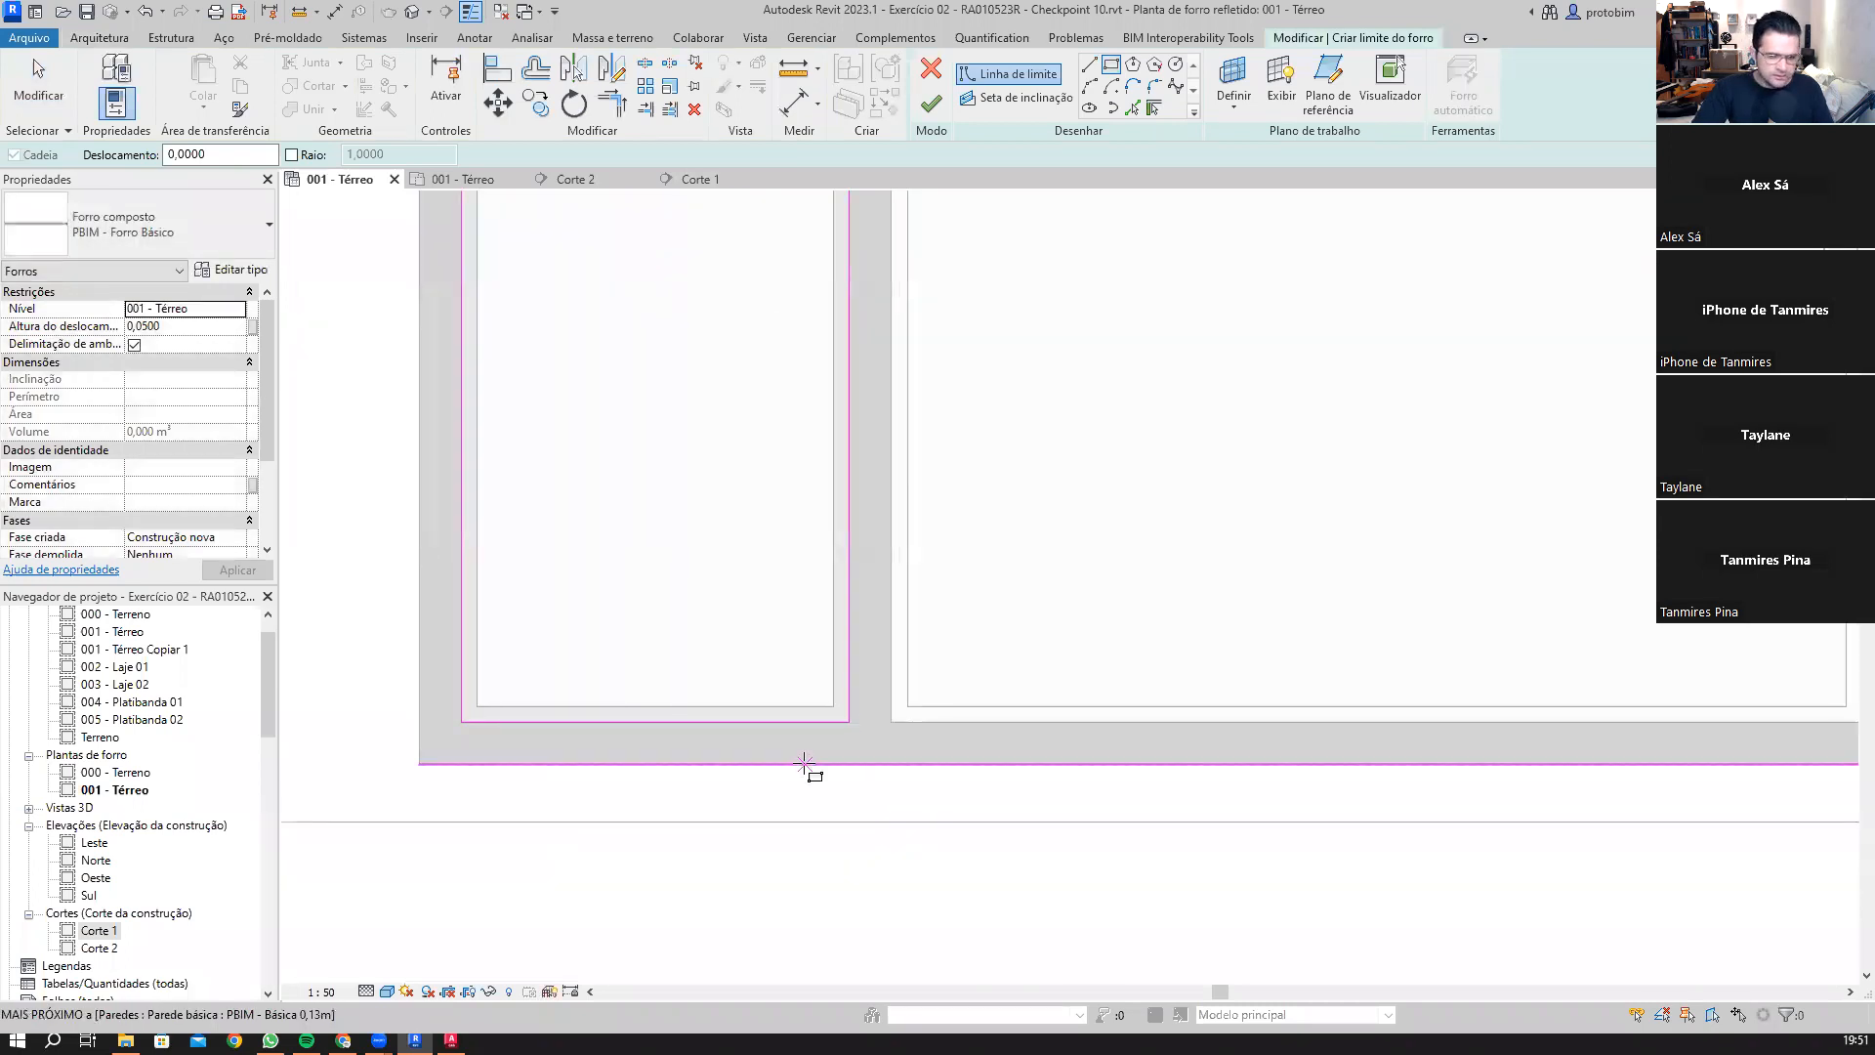
# Step: Offset the rectangular boundary chain 0.07 into the narrow room and finish its perimeter ceiling strip
pyautogui.press('o')
pyautogui.press('f')
pyautogui.click(467, 589)
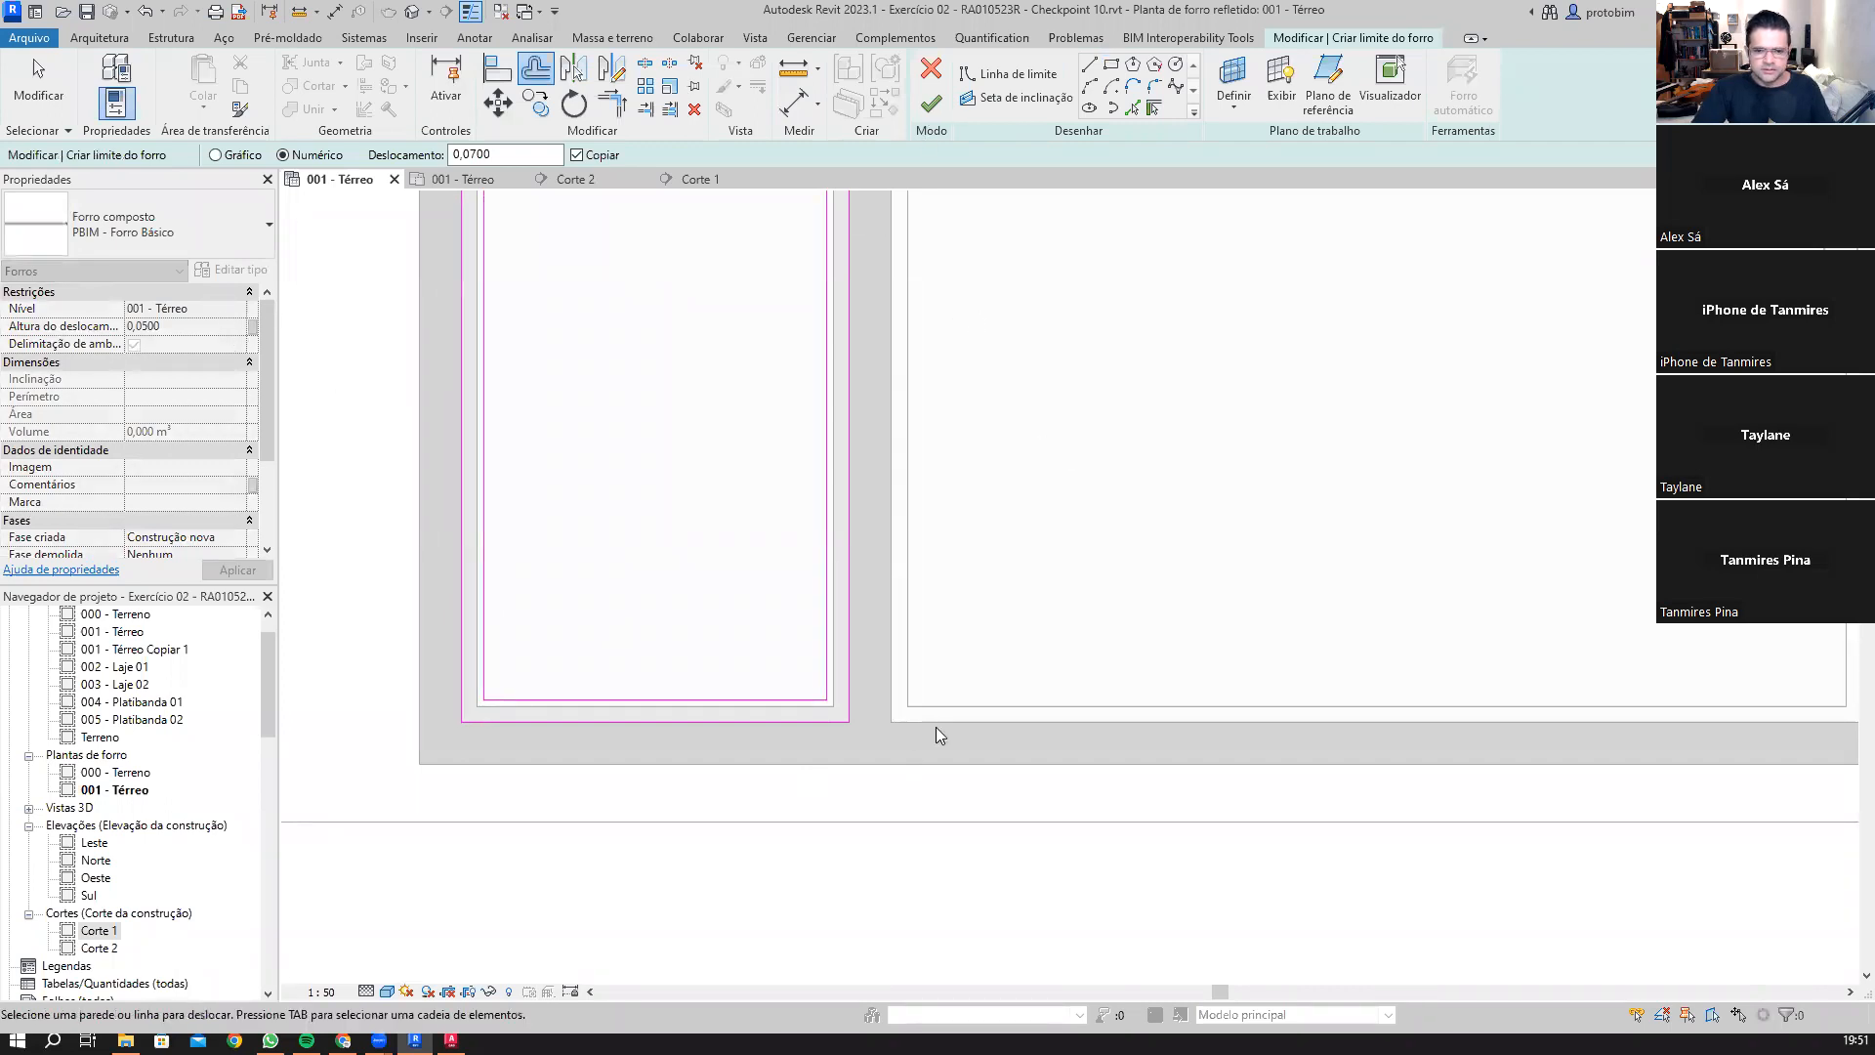
pyautogui.press('f')
pyautogui.press('f')
# Step: Move the Corte 2 section line upward so it cuts through the narrow and L-shaped rooms, and open that section
pyautogui.scroll(-6, 939, 727)
pyautogui.click(853, 771)
pyautogui.moveTo(798, 740); pyautogui.dragTo(622, 684)
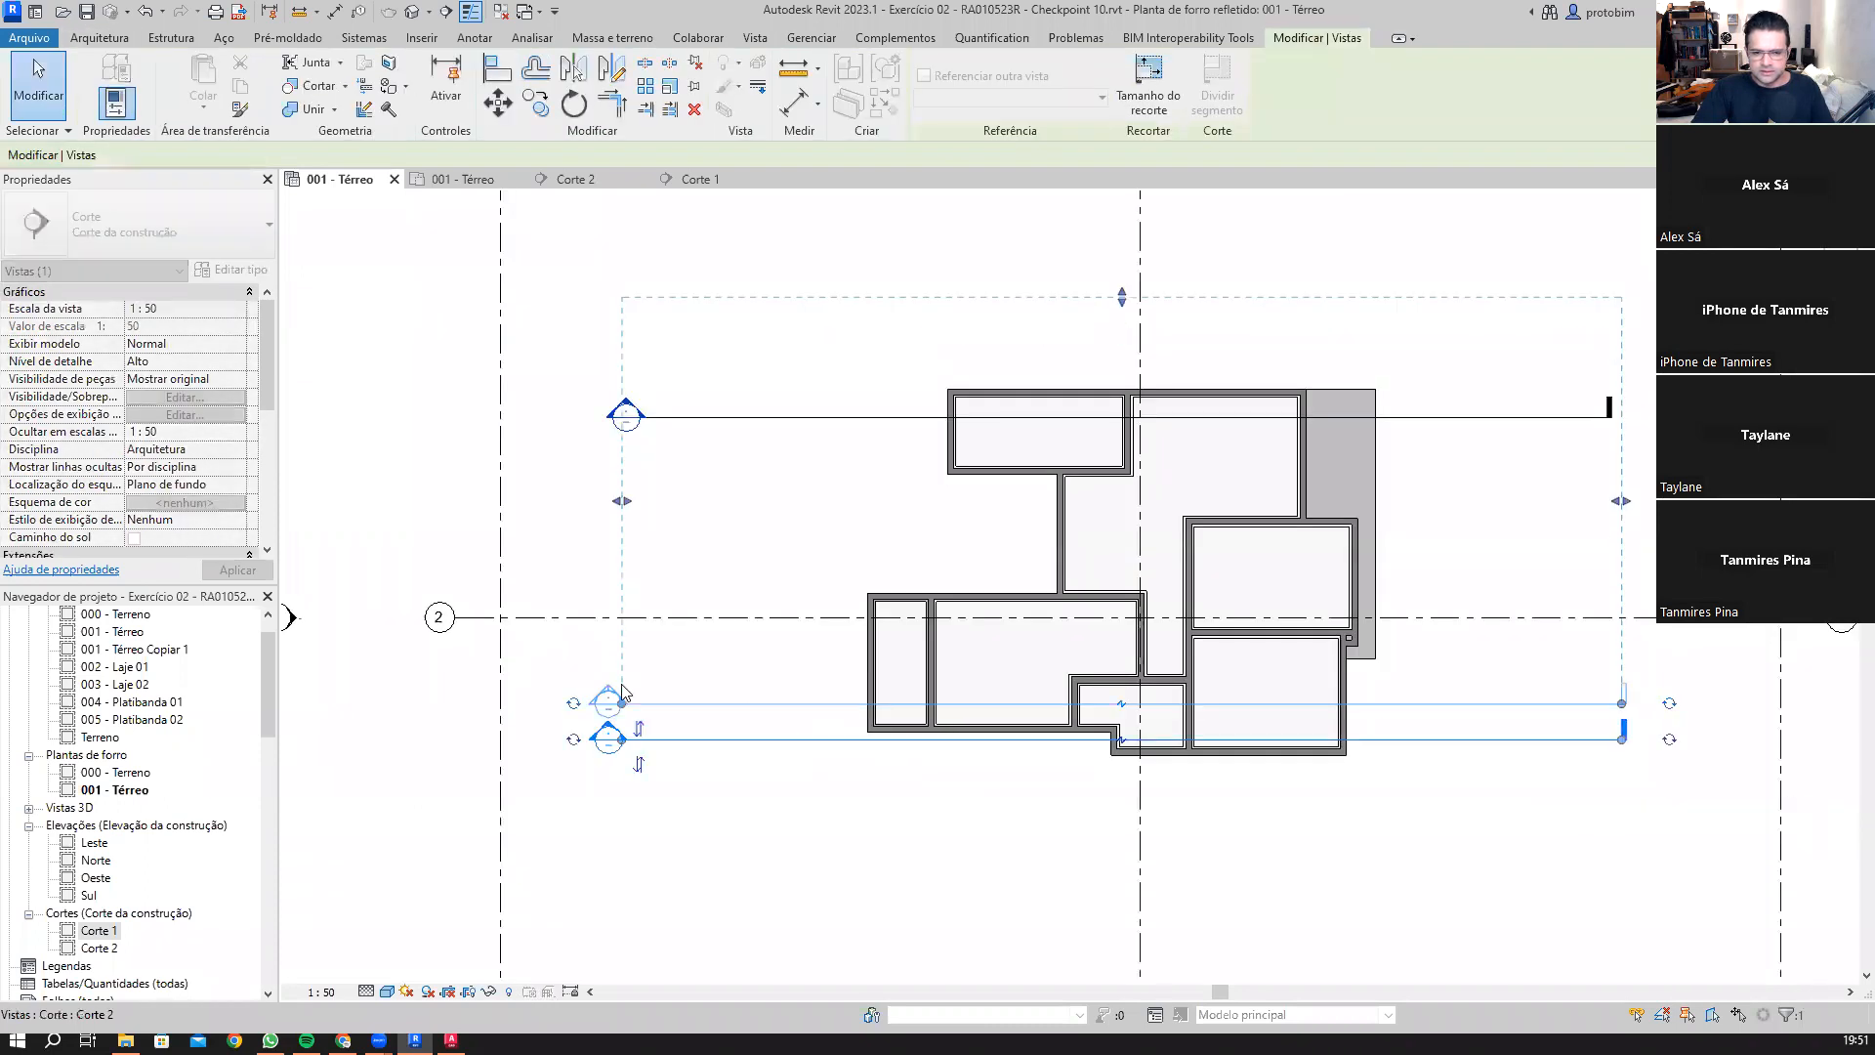
pyautogui.doubleClick(623, 691)
# Step: Set the level of the narrow room's perimeter ceiling strip near the floor slab to ref - Forro
pyautogui.scroll(5, 699, 748)
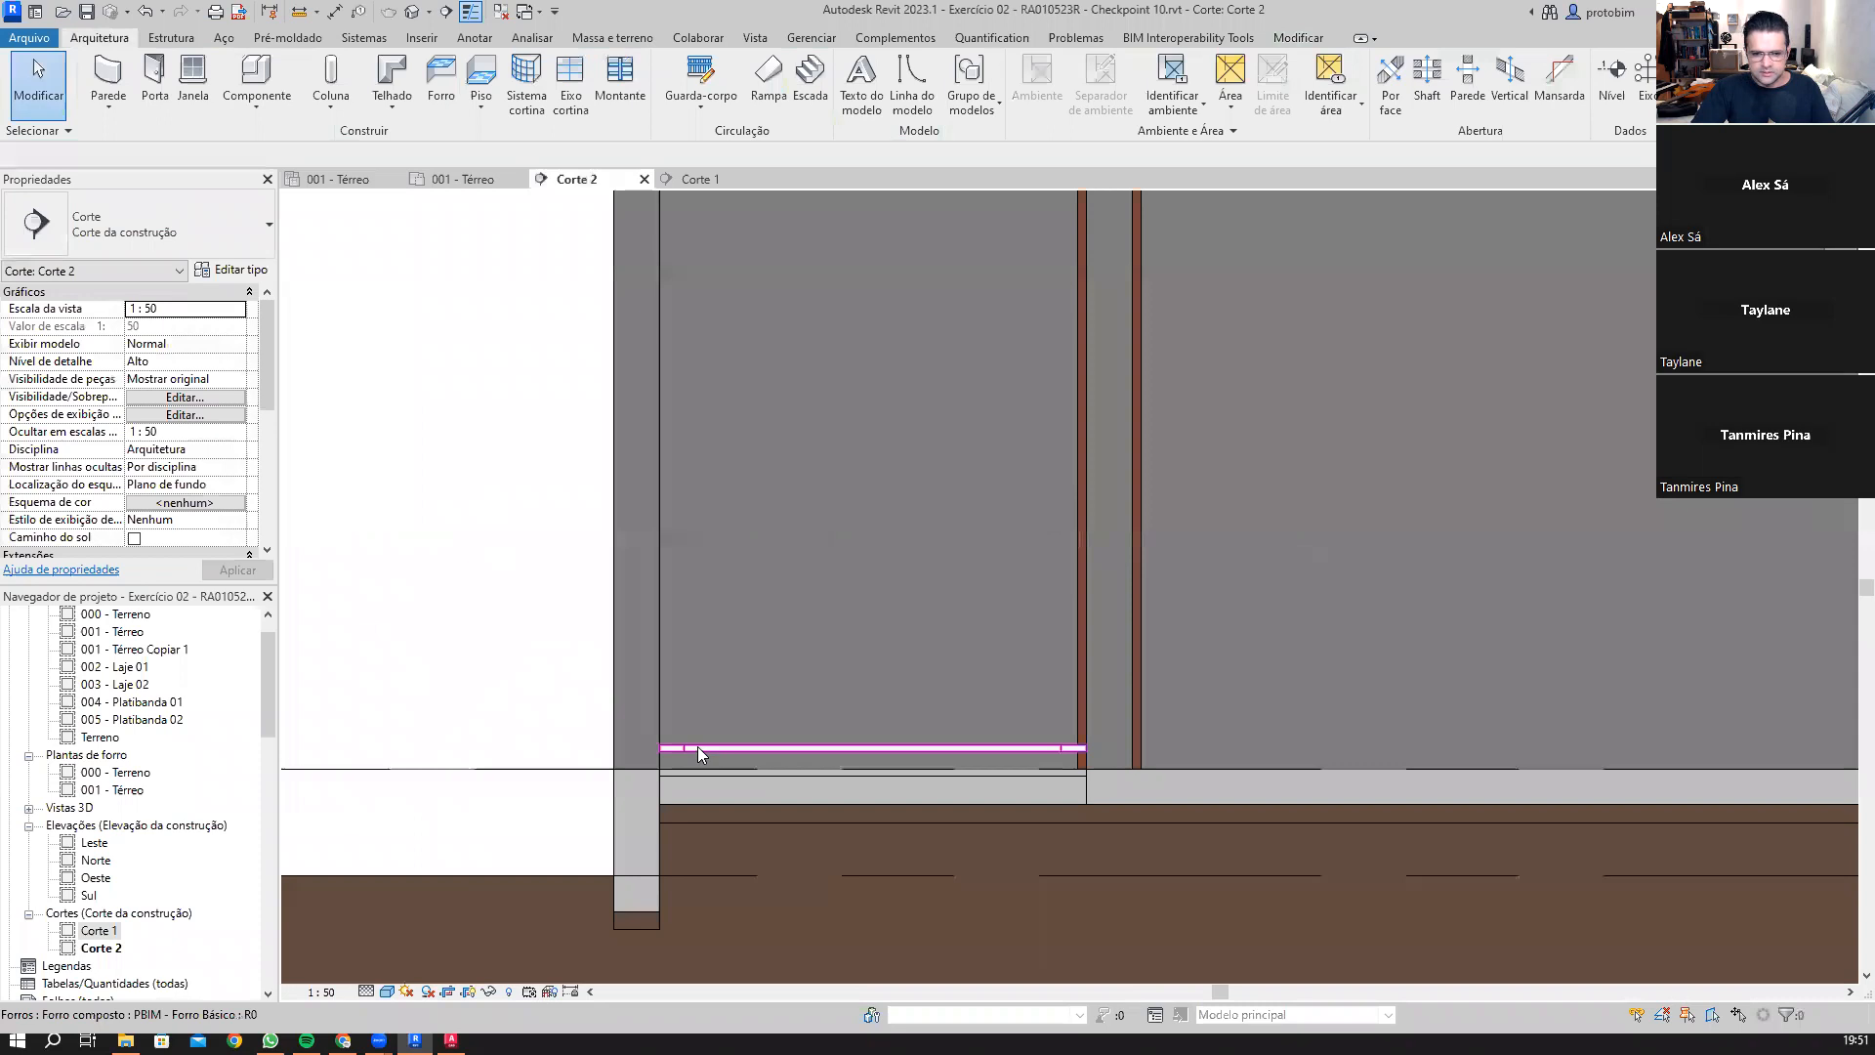
pyautogui.click(697, 746)
pyautogui.scroll(2, 697, 746)
pyautogui.click(239, 310)
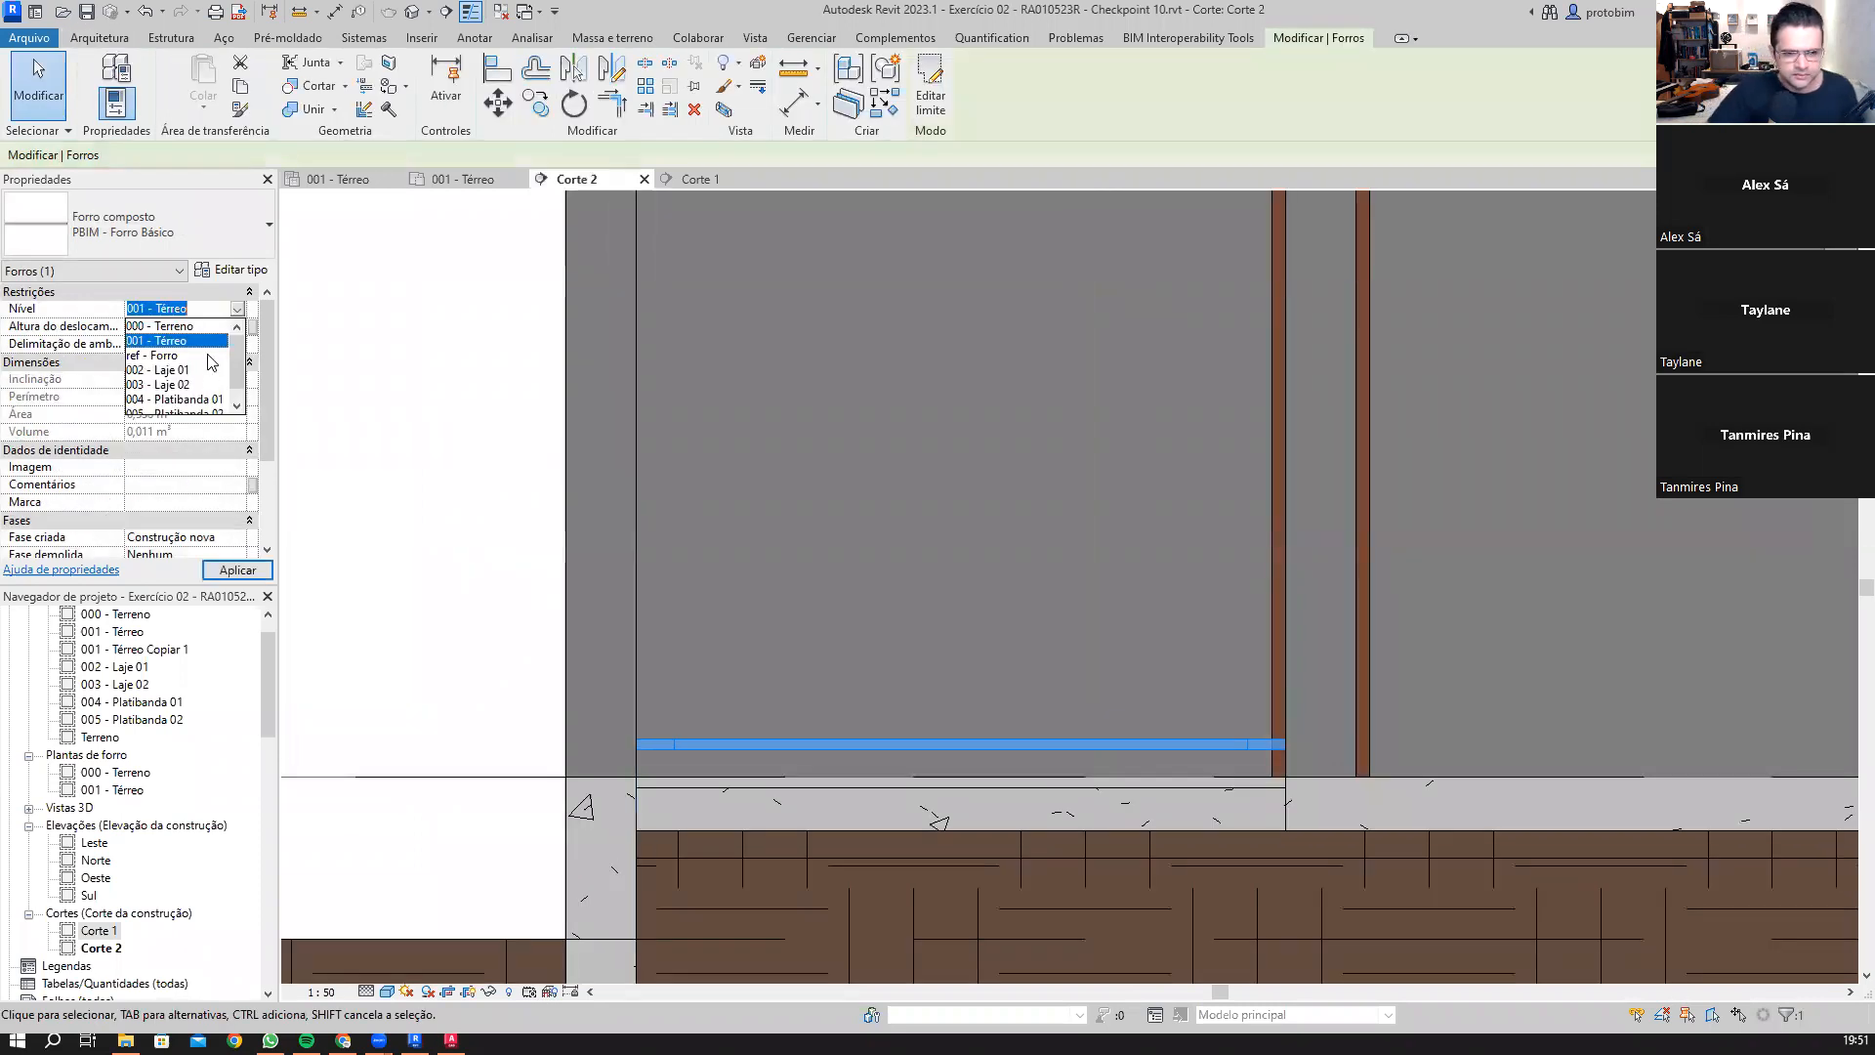
pyautogui.click(166, 410)
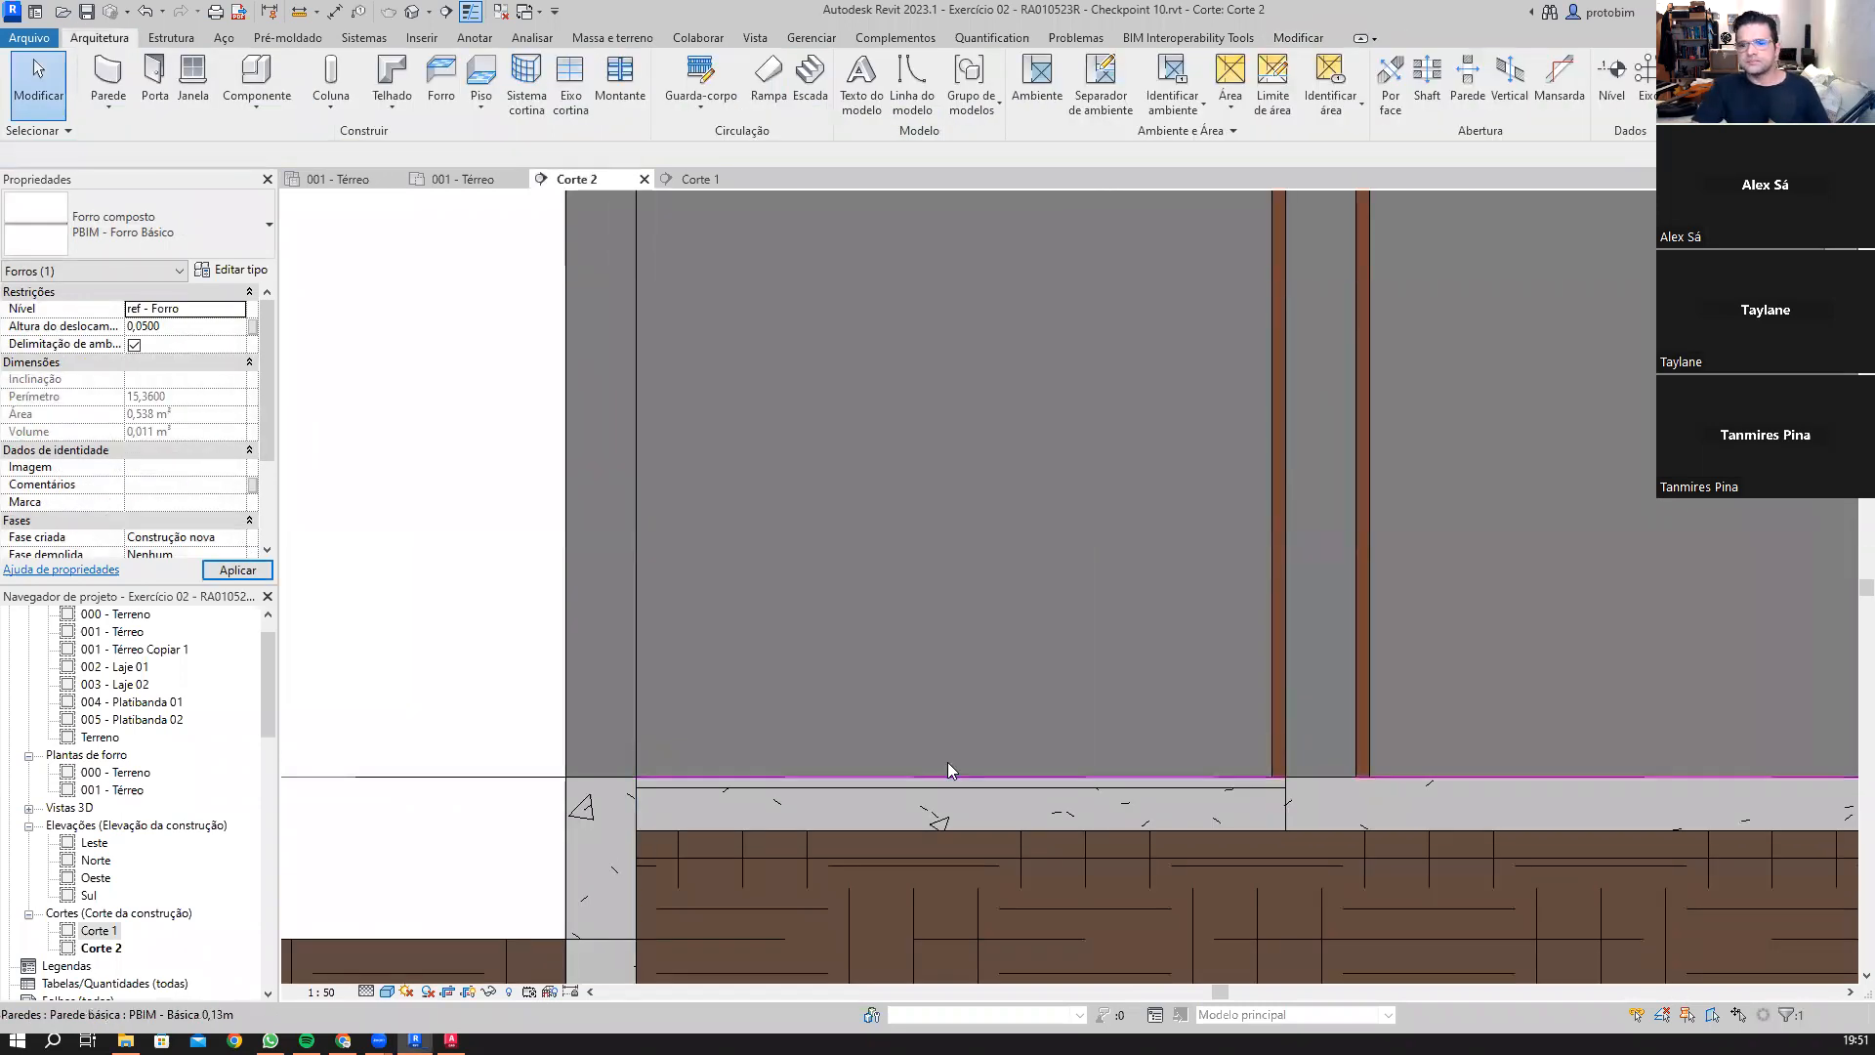
pyautogui.scroll(-3, 948, 761)
pyautogui.press('Escape')
pyautogui.scroll(-2, 921, 726)
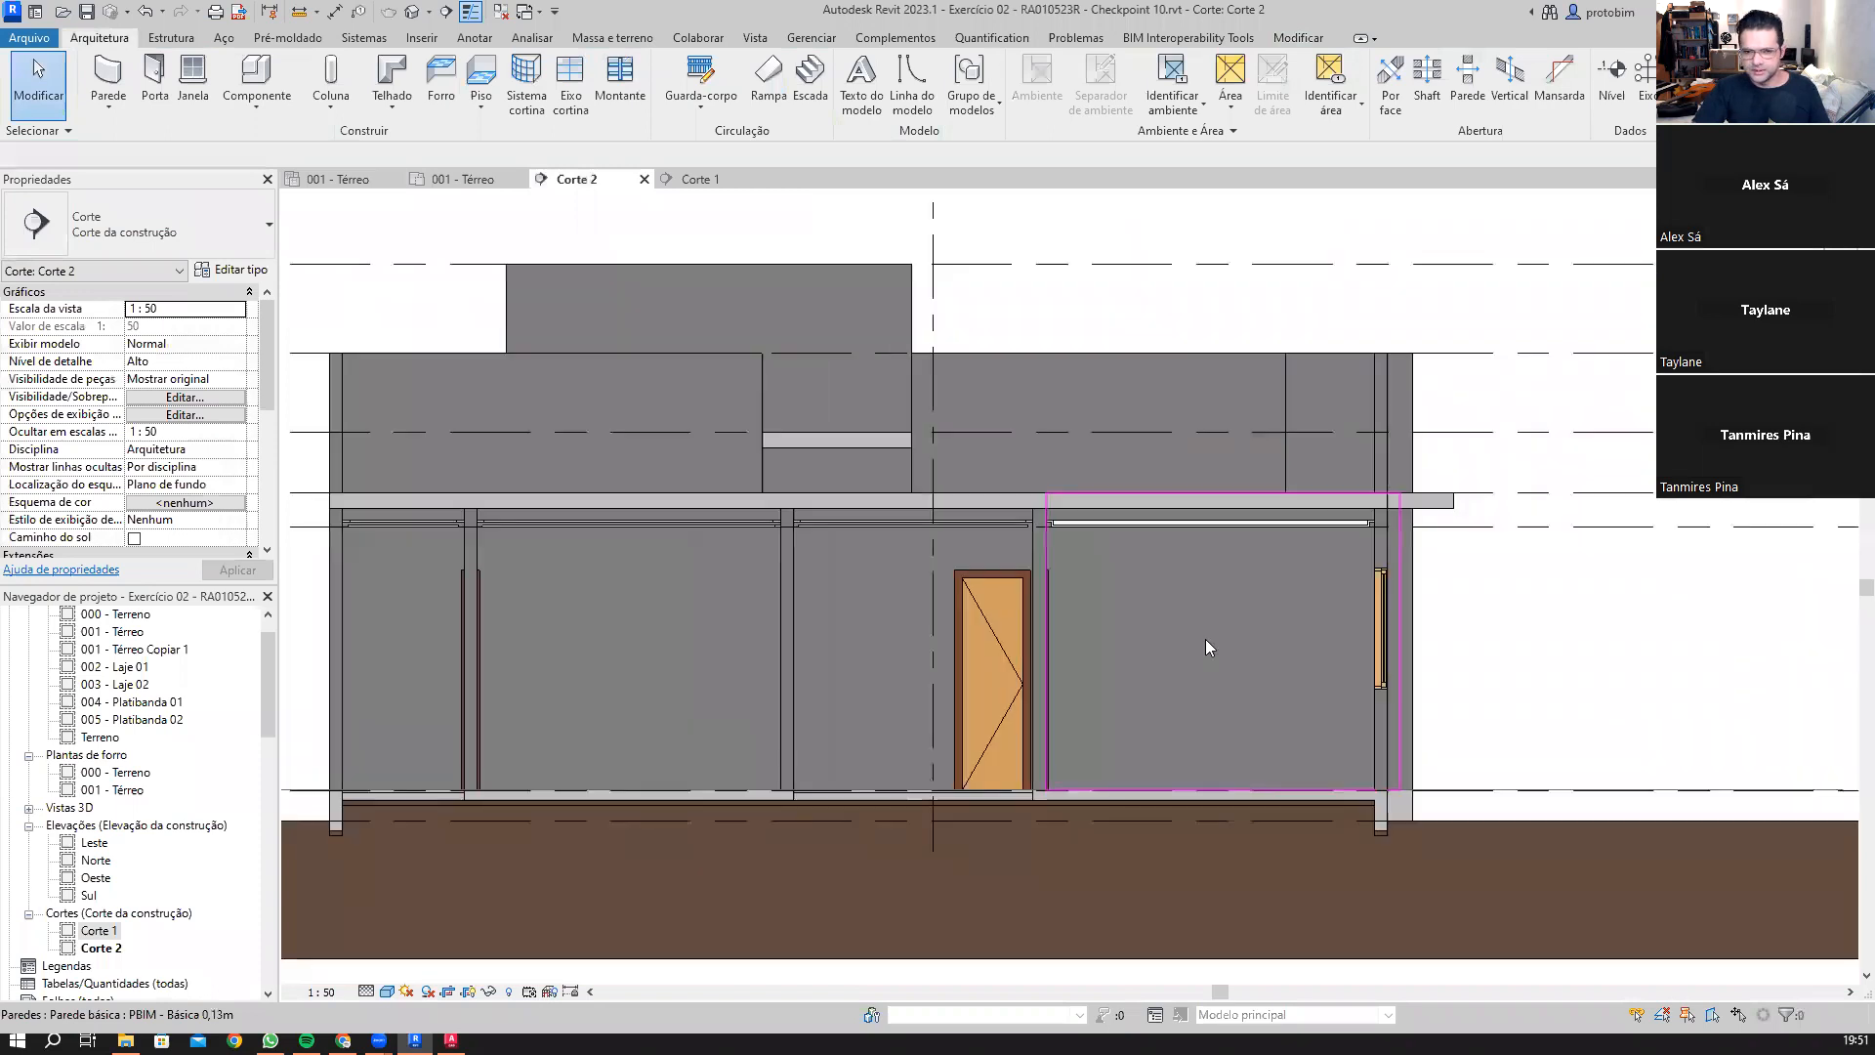
# Step: On the 001 - Térreo ceiling plan, sketch a rectangular ceiling boundary along the inner ceiling outline of the room above the bottom-right room
pyautogui.scroll(3, 1206, 638)
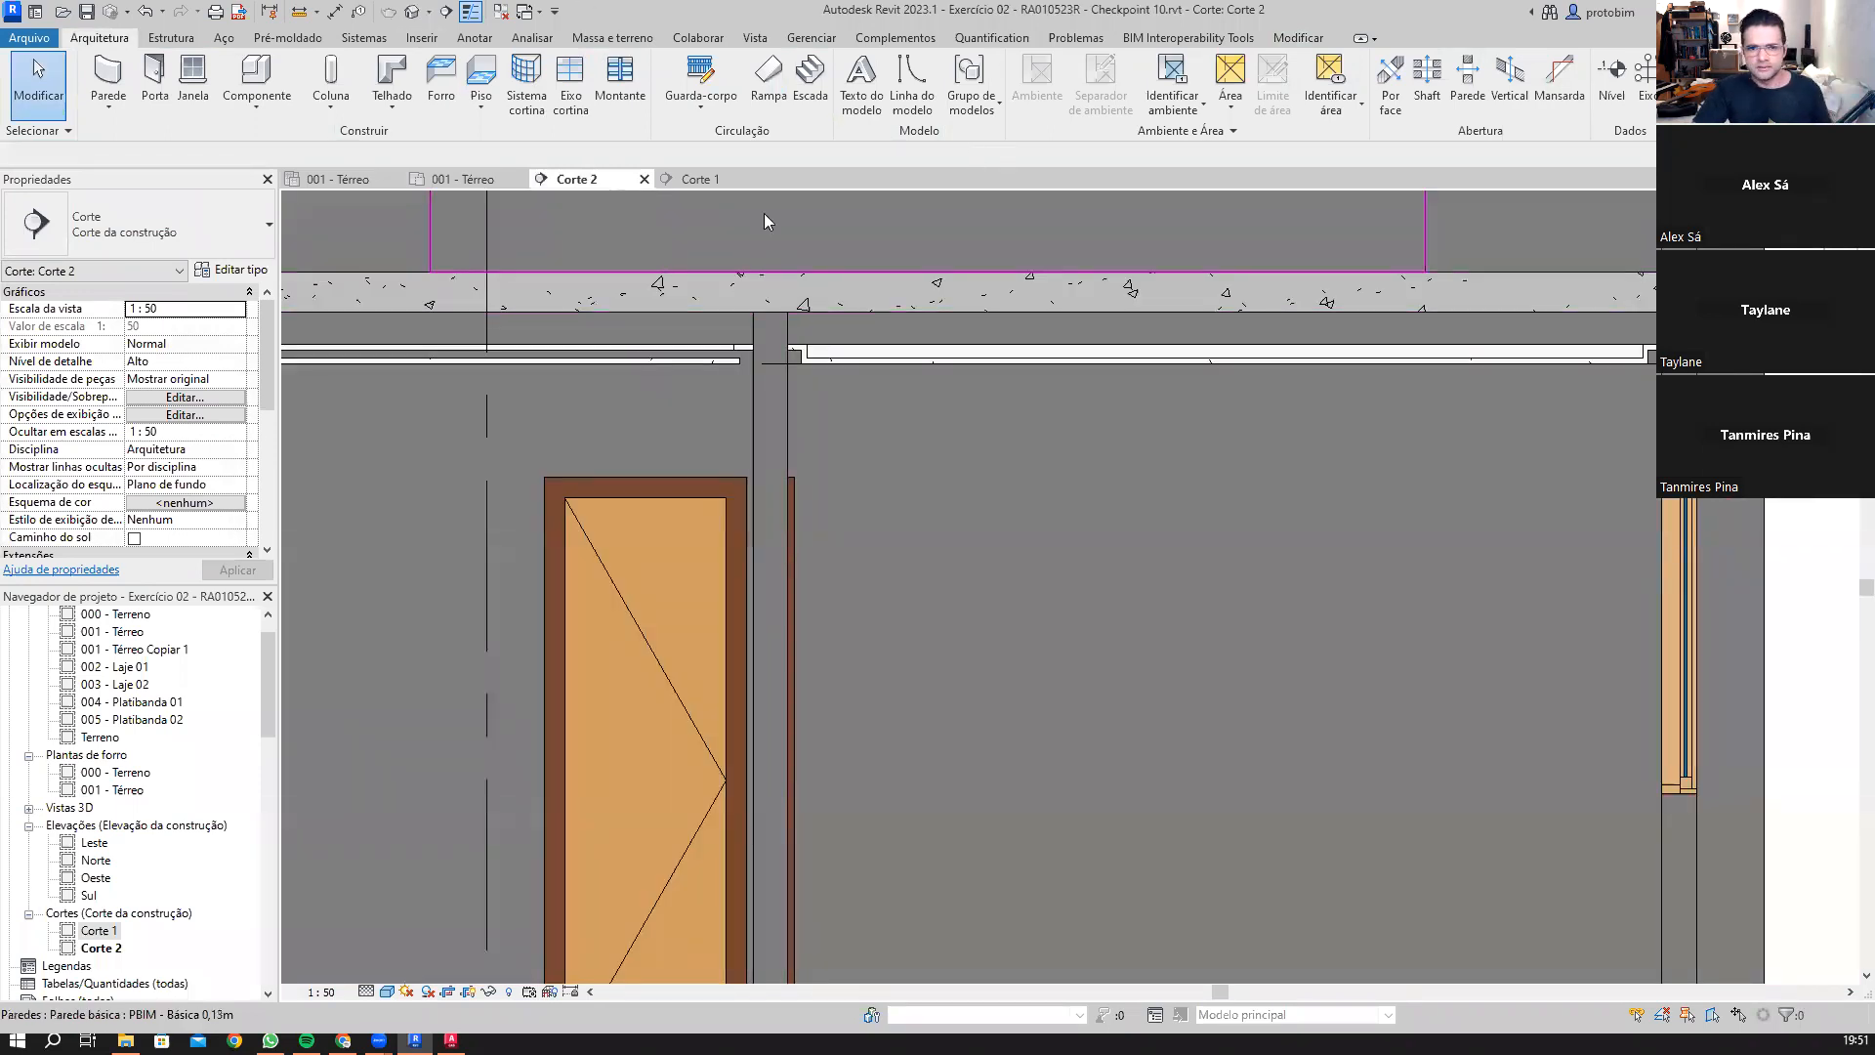
pyautogui.click(312, 174)
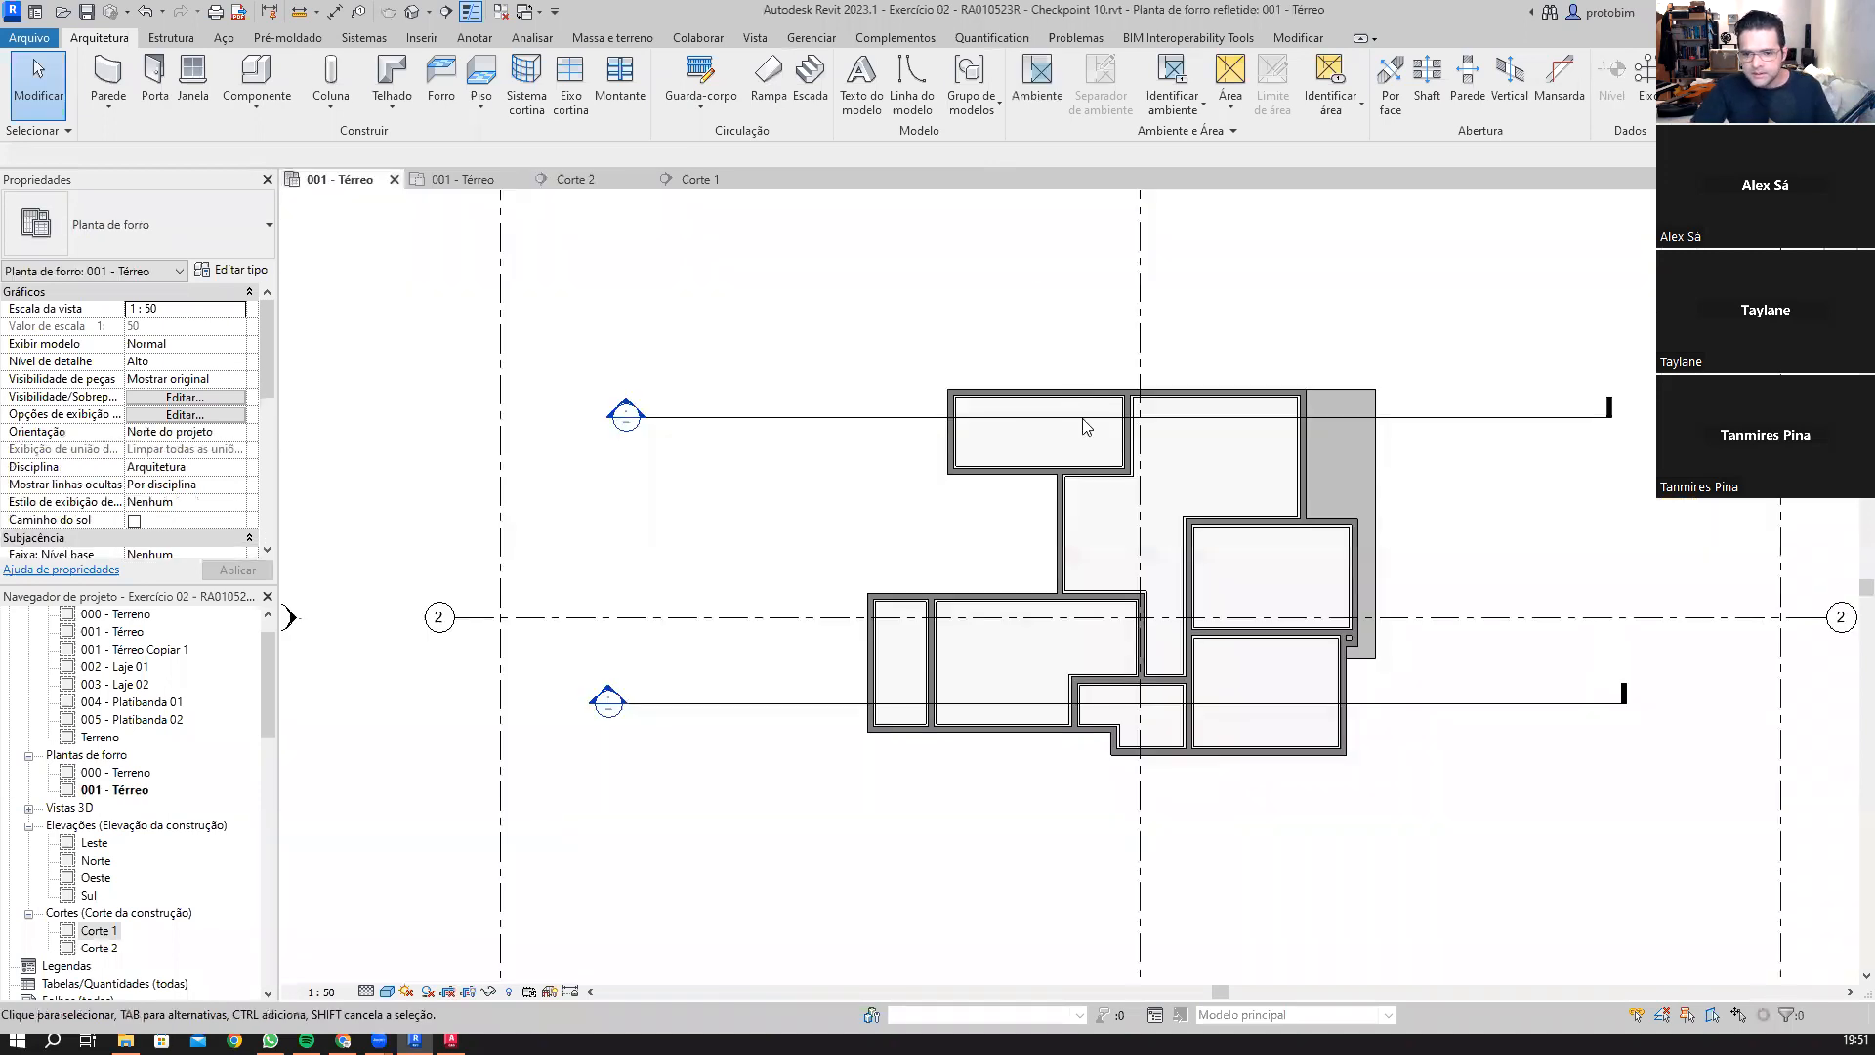
pyautogui.scroll(3, 1134, 657)
pyautogui.scroll(2, 1108, 750)
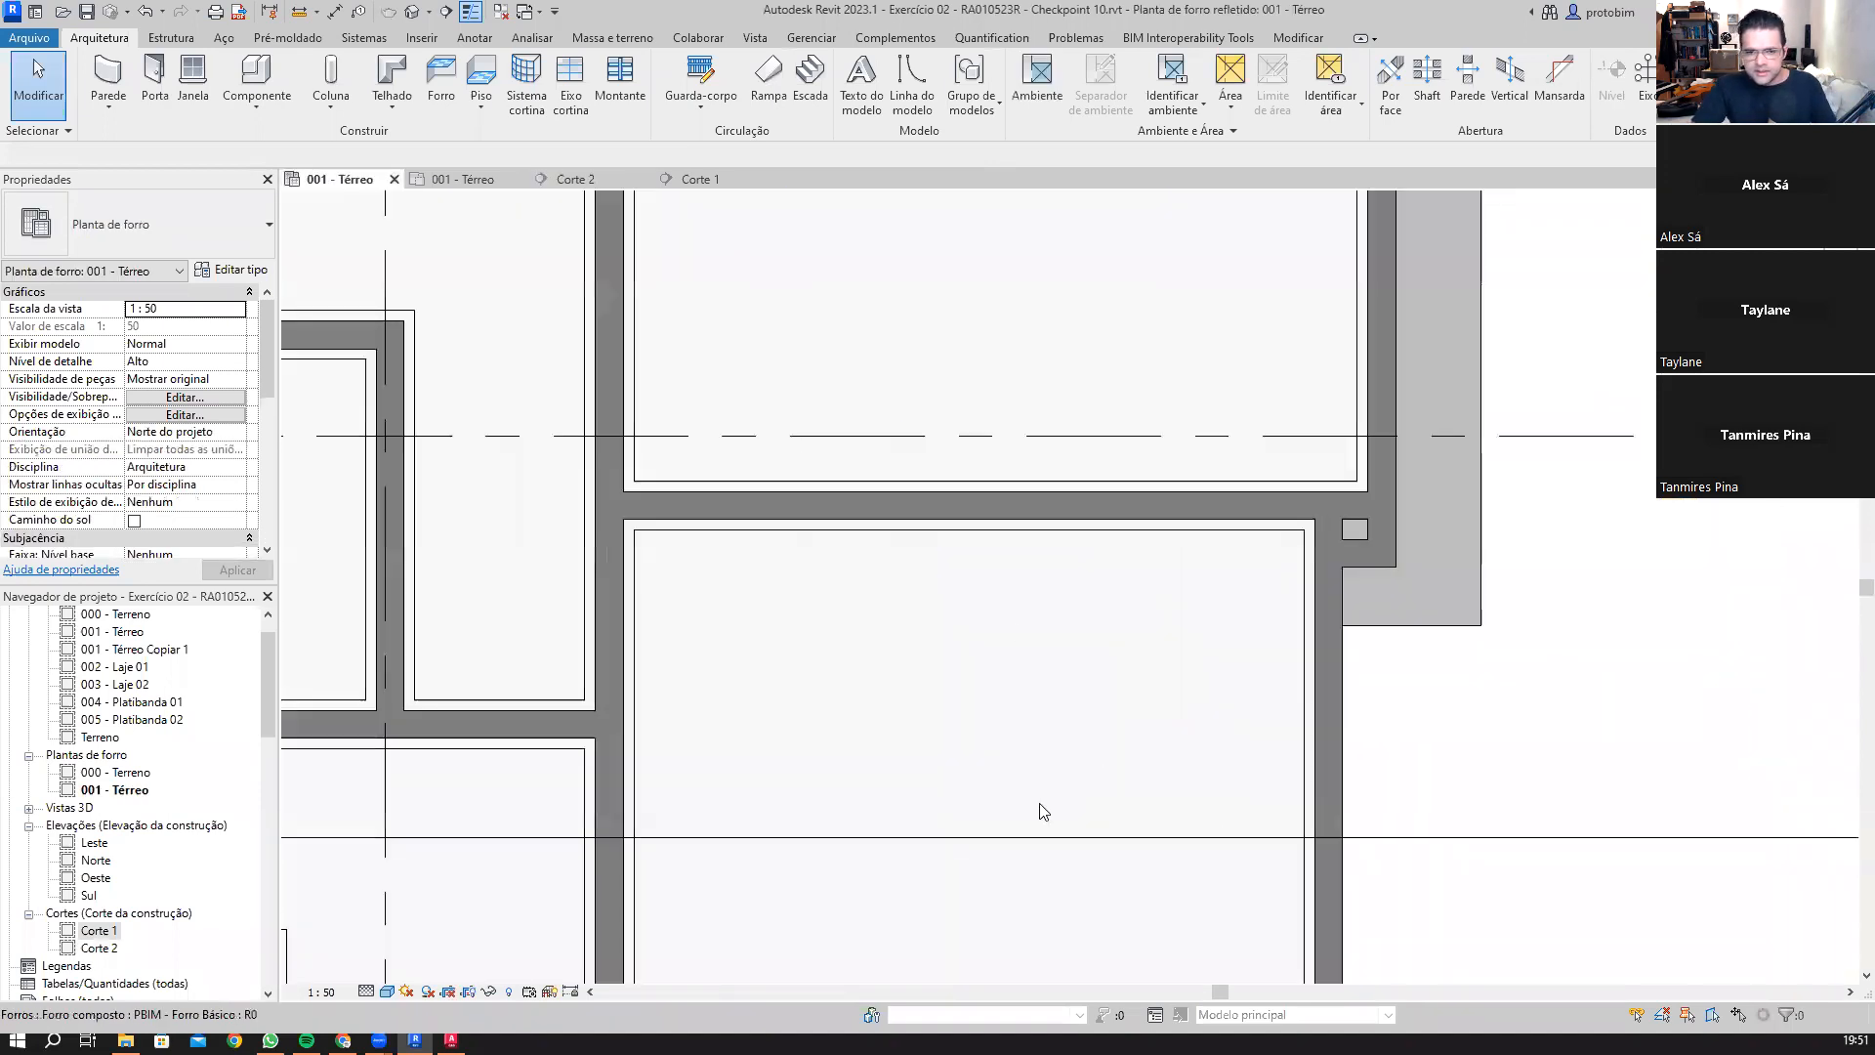
pyautogui.scroll(-1, 1007, 625)
pyautogui.click(442, 78)
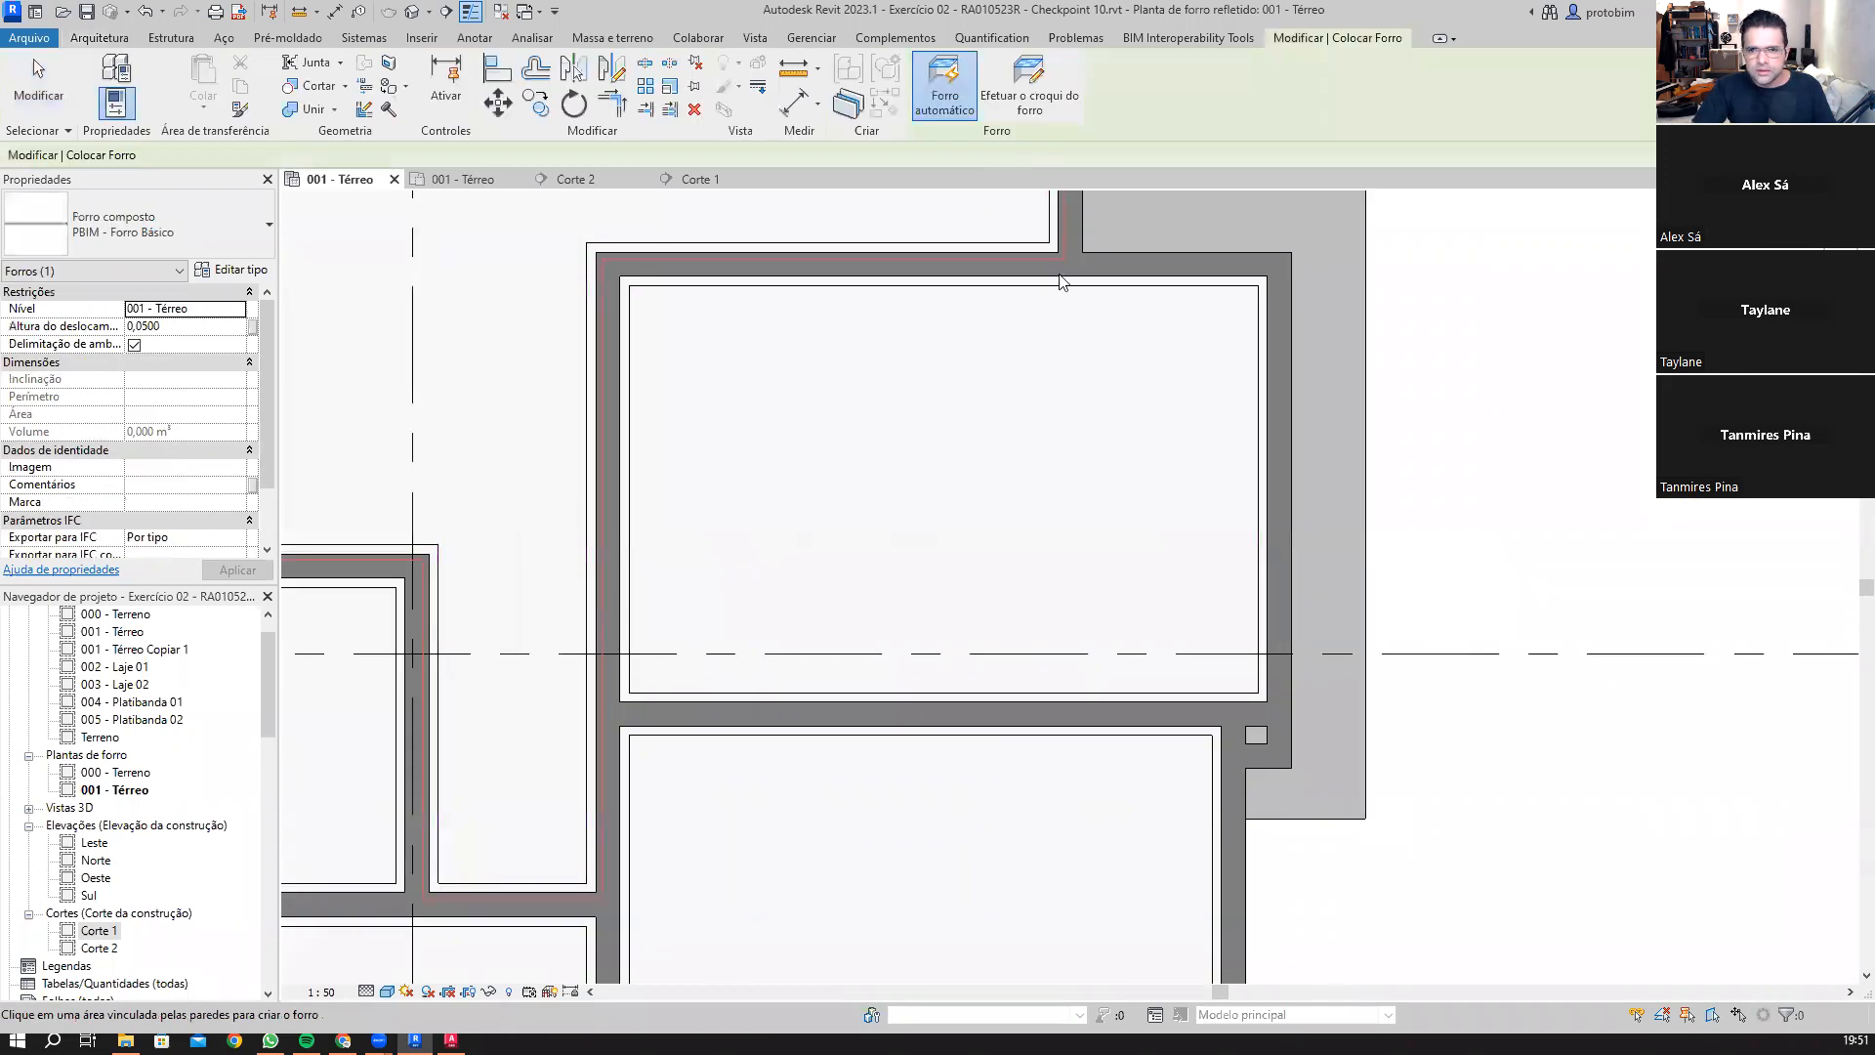
pyautogui.click(1045, 103)
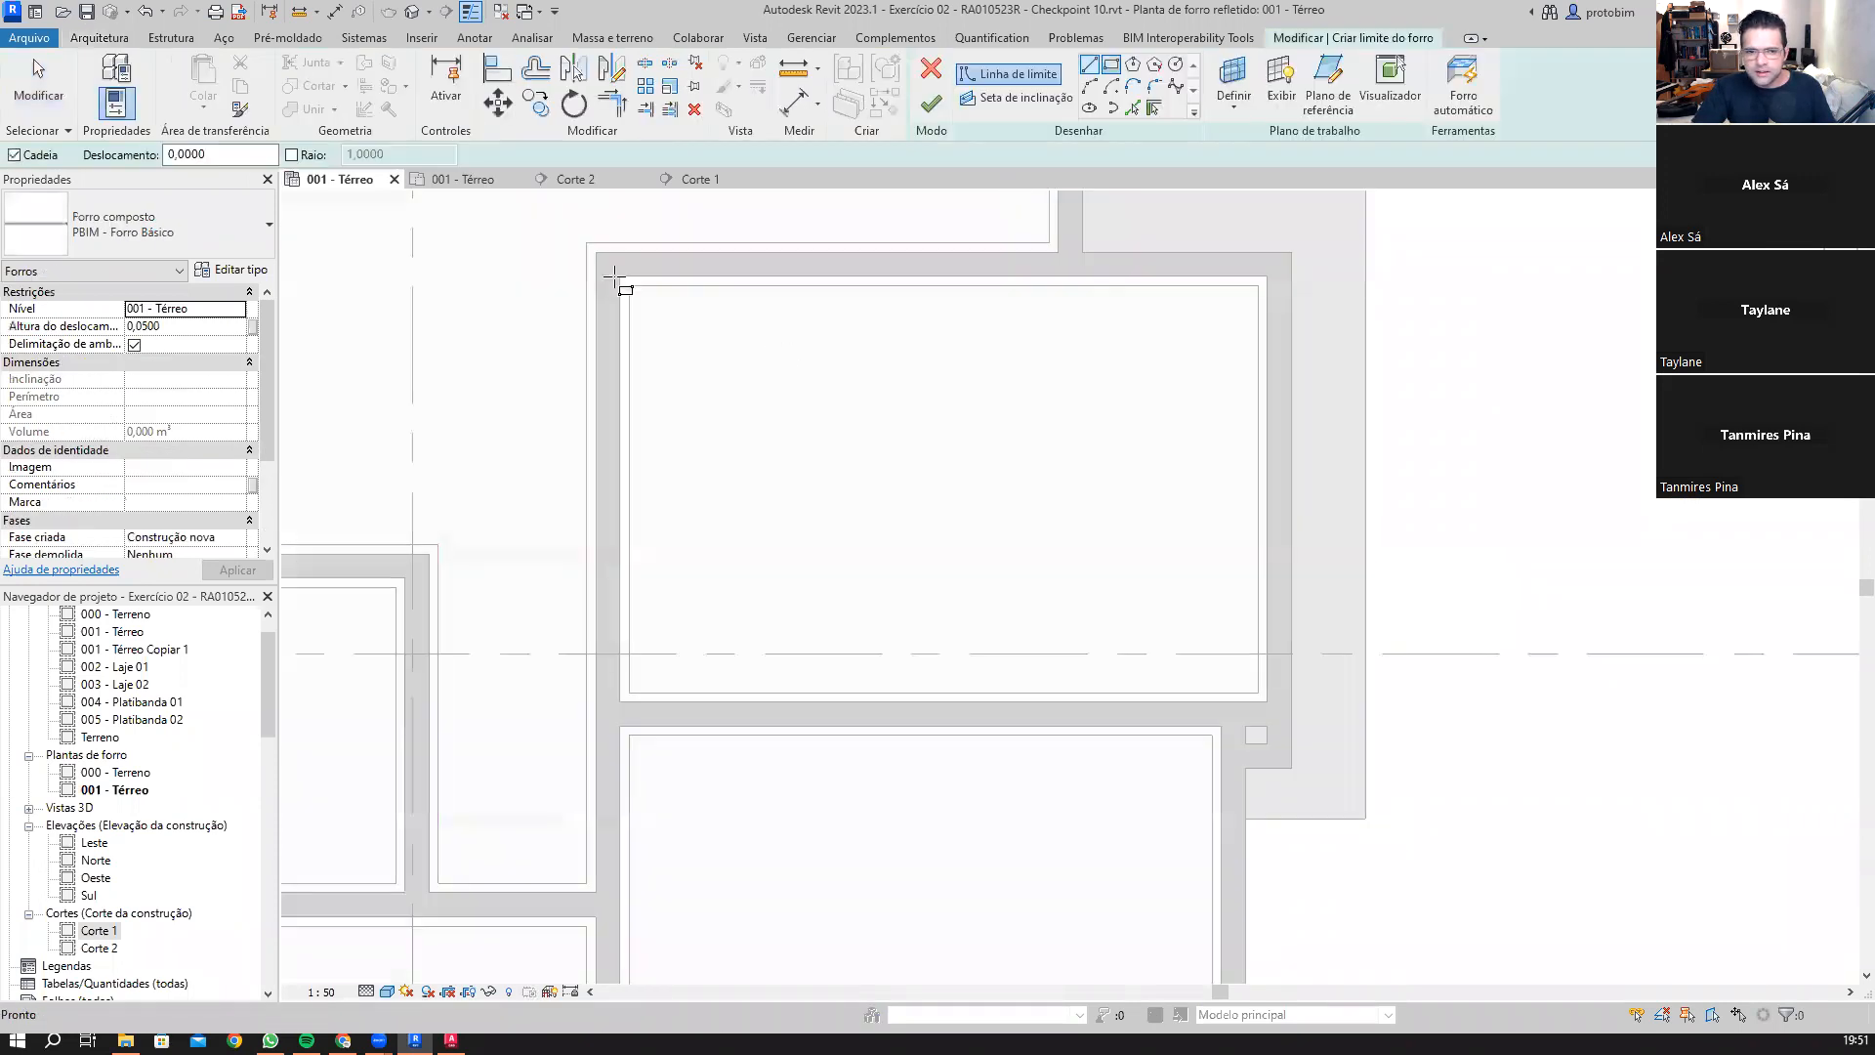
pyautogui.scroll(3, 586, 285)
pyautogui.click(568, 267)
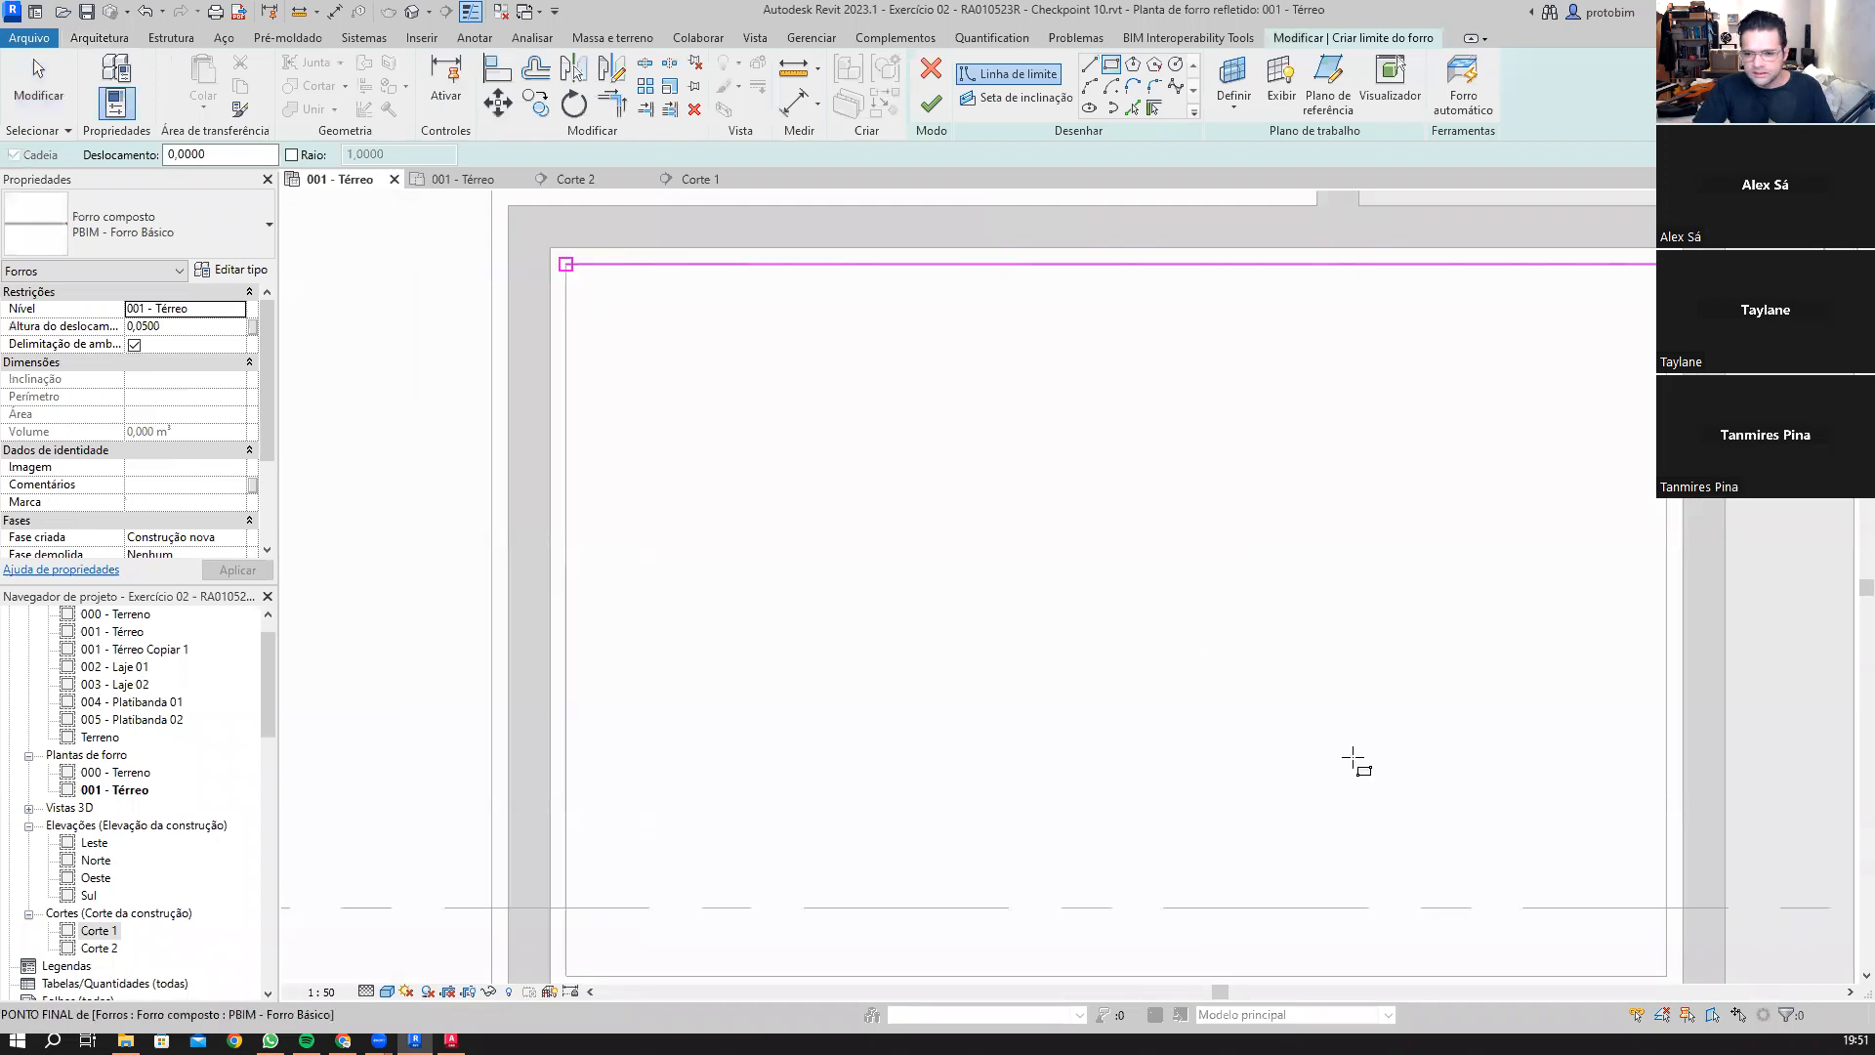
pyautogui.scroll(-2, 1356, 758)
pyautogui.click(1279, 714)
pyautogui.scroll(1, 1299, 728)
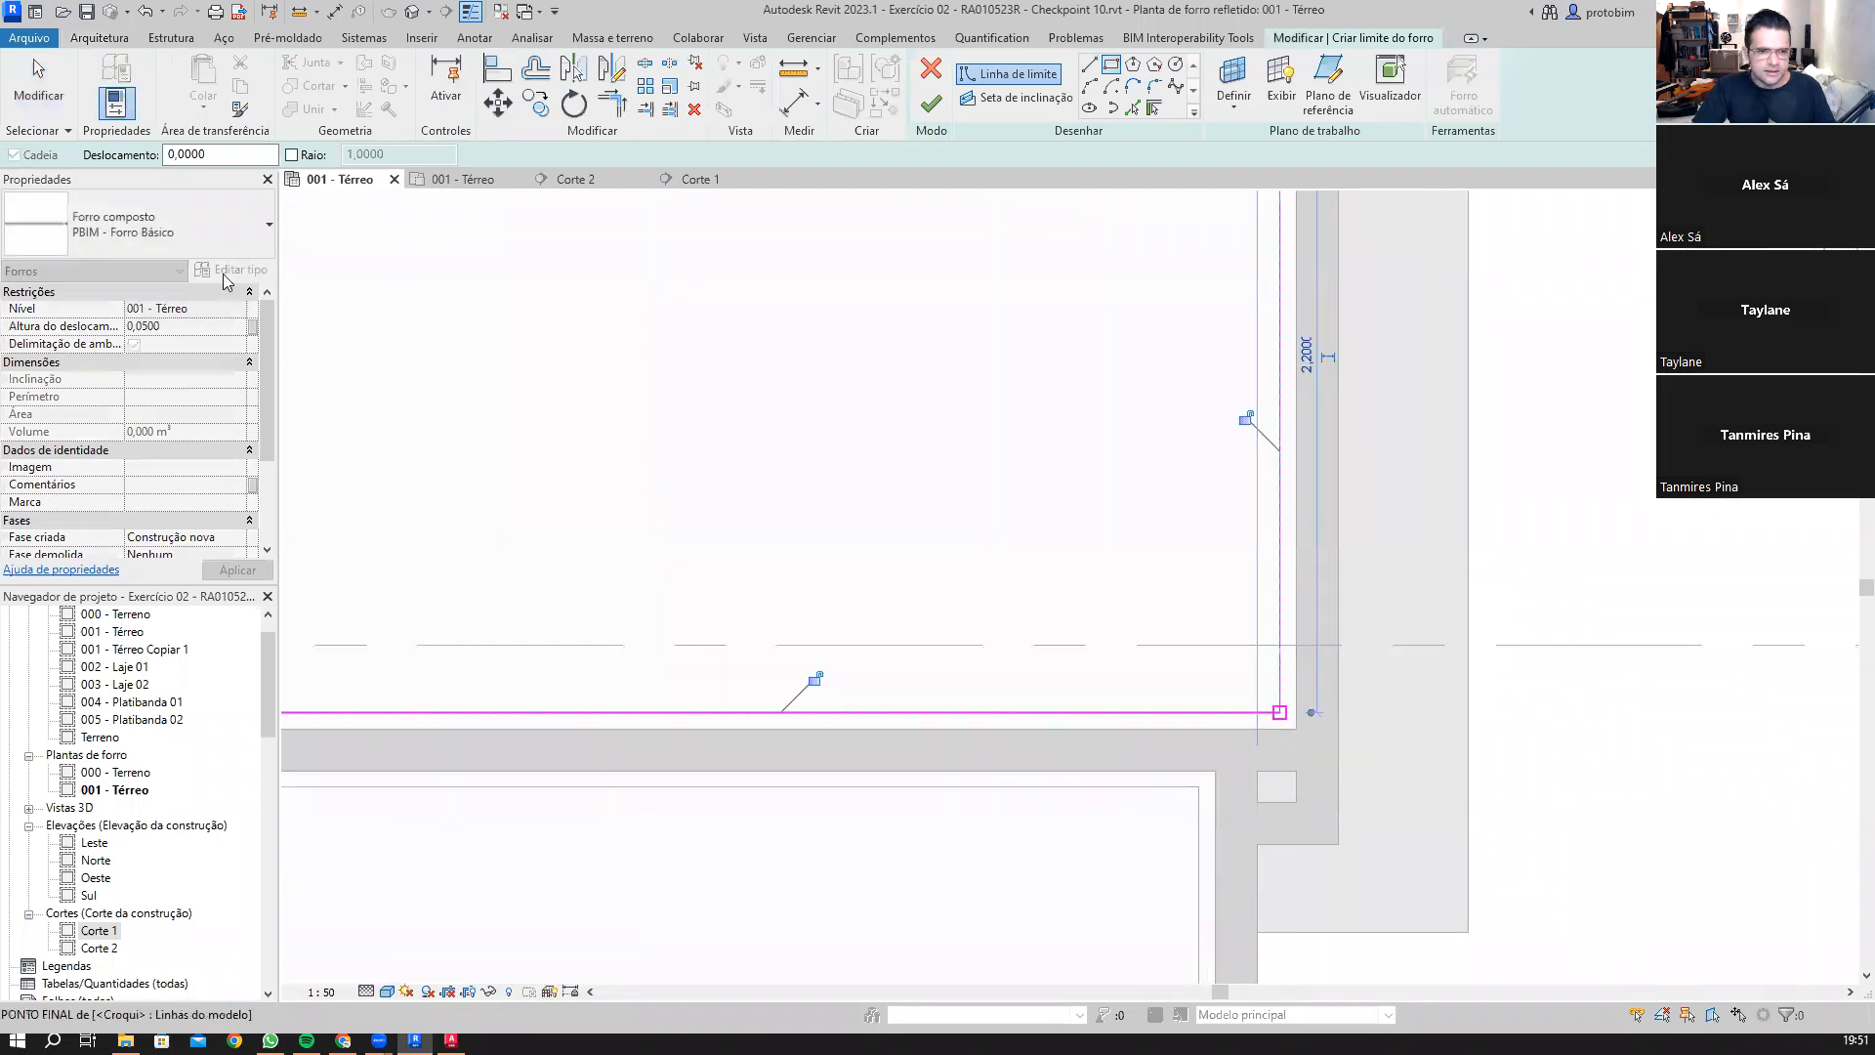
# Step: Set the new ceiling's level to ref - Forro, its height offset to 0 and its type to PBIM - Forro Básico - 0,05m
pyautogui.click(240, 310)
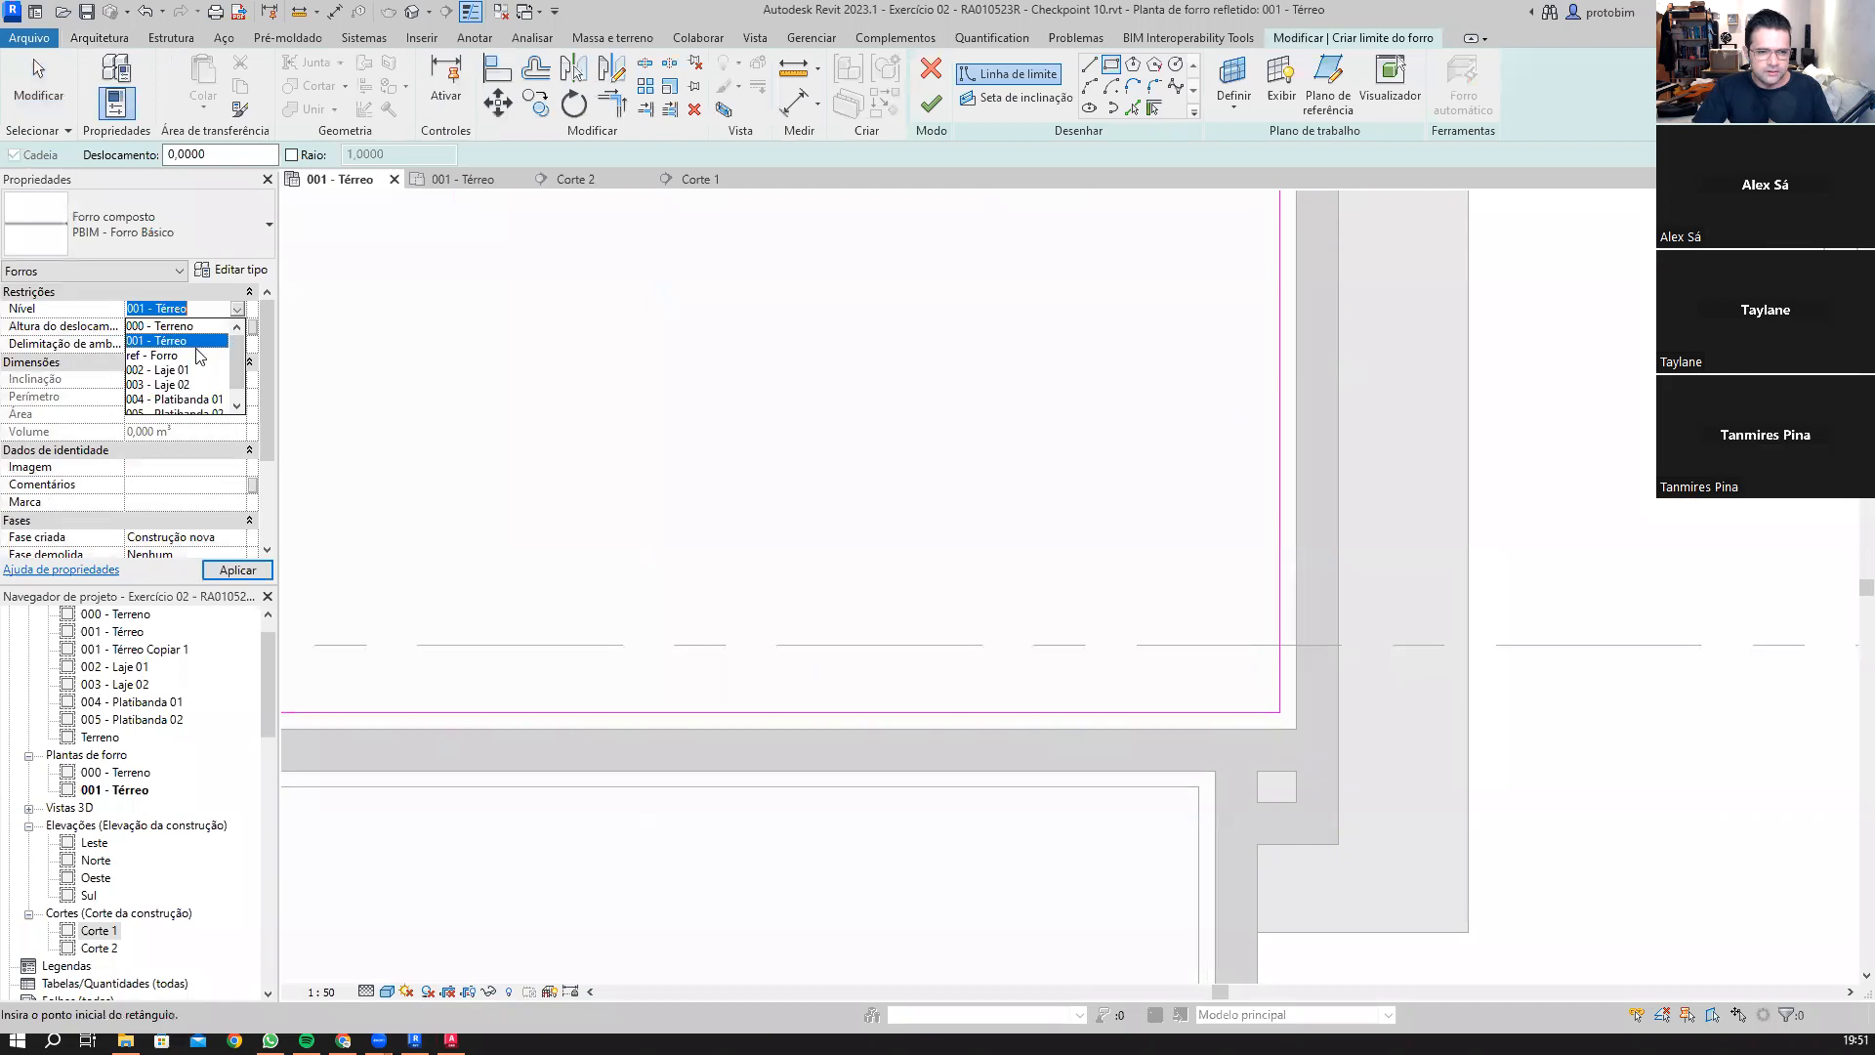
pyautogui.click(198, 342)
pyautogui.click(240, 309)
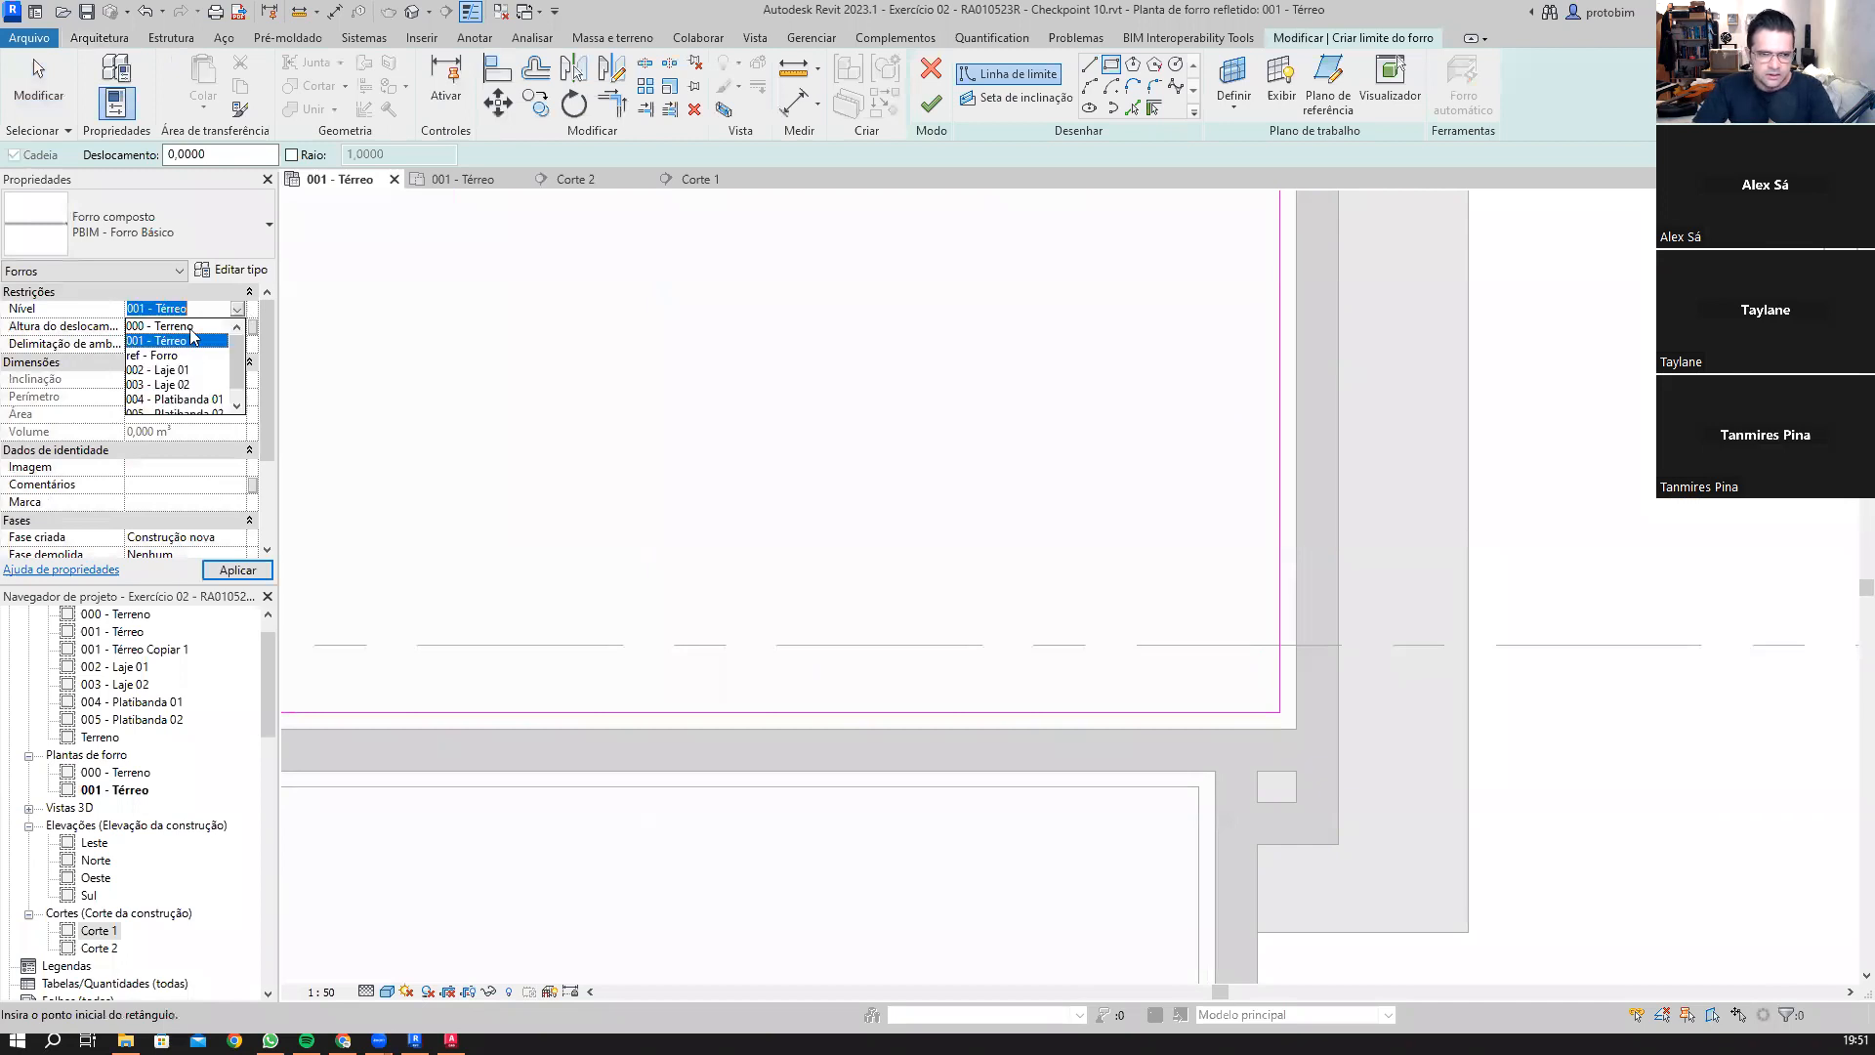
pyautogui.click(191, 354)
pyautogui.doubleClick(193, 328)
pyautogui.write('0')
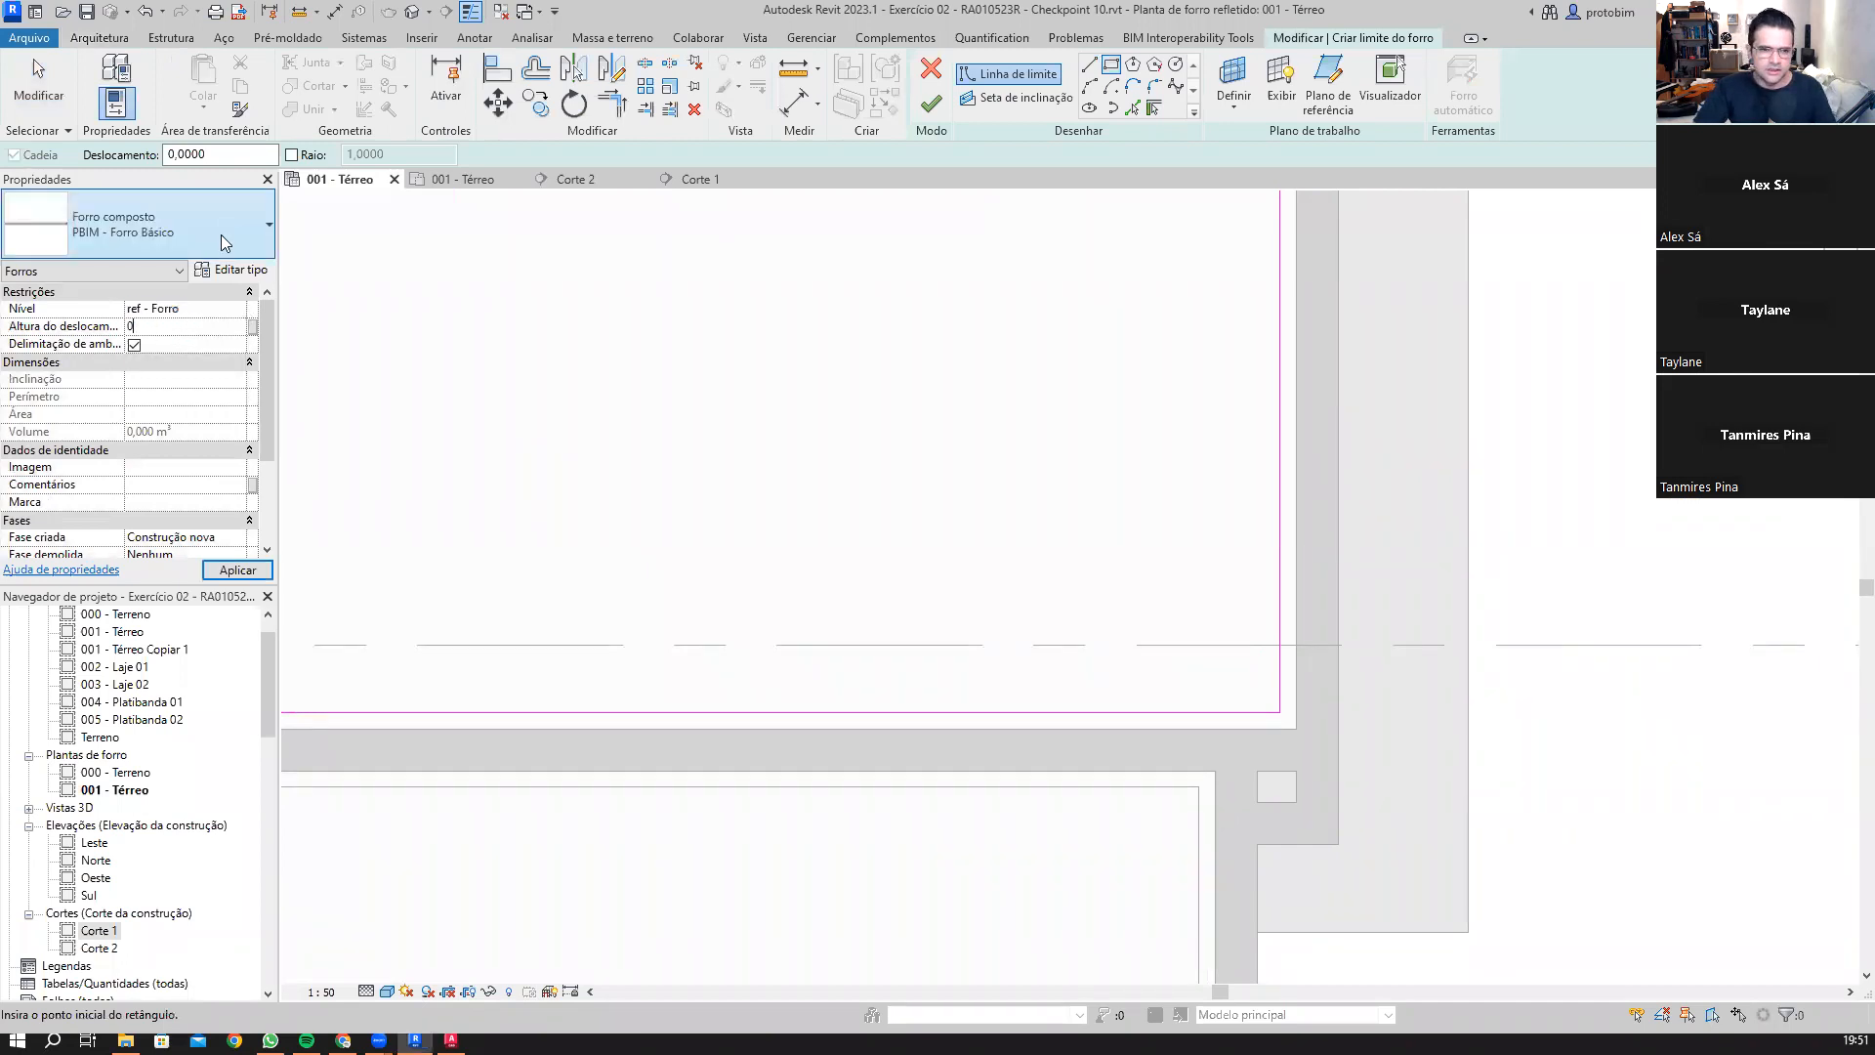
pyautogui.press('Return')
pyautogui.click(250, 235)
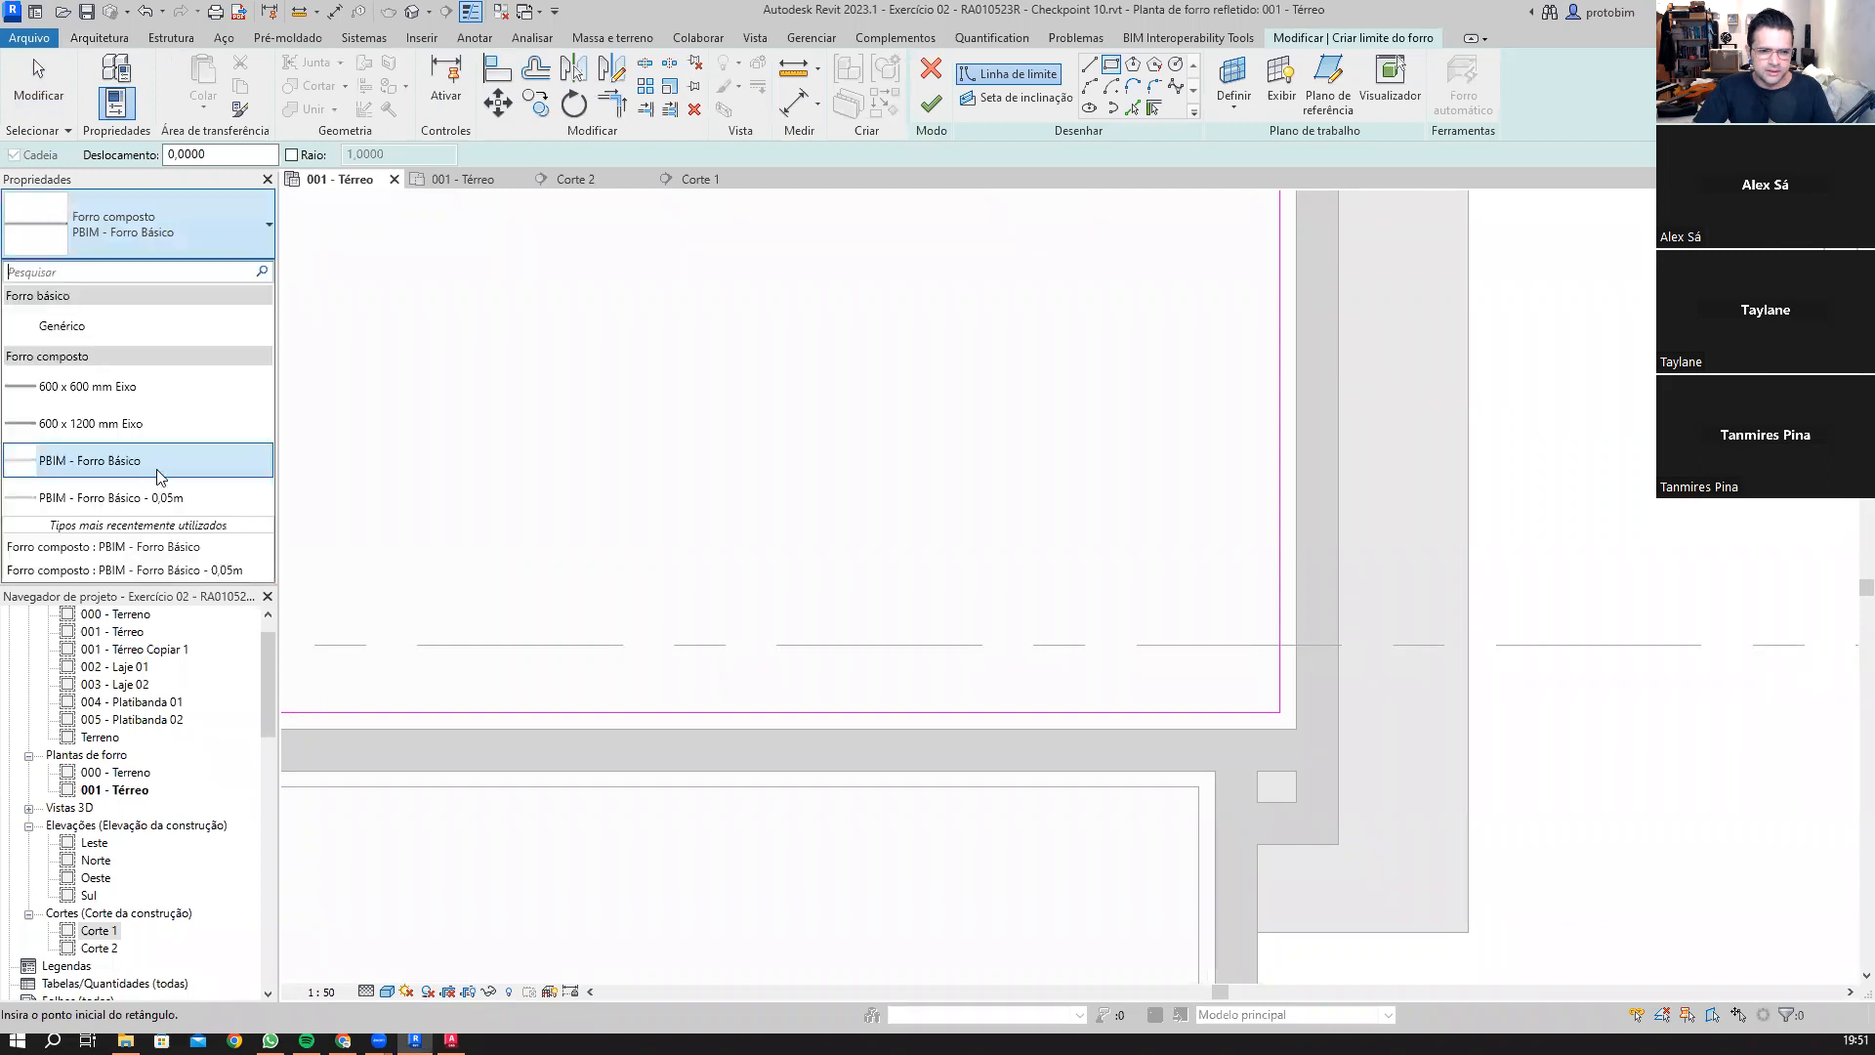
pyautogui.click(225, 497)
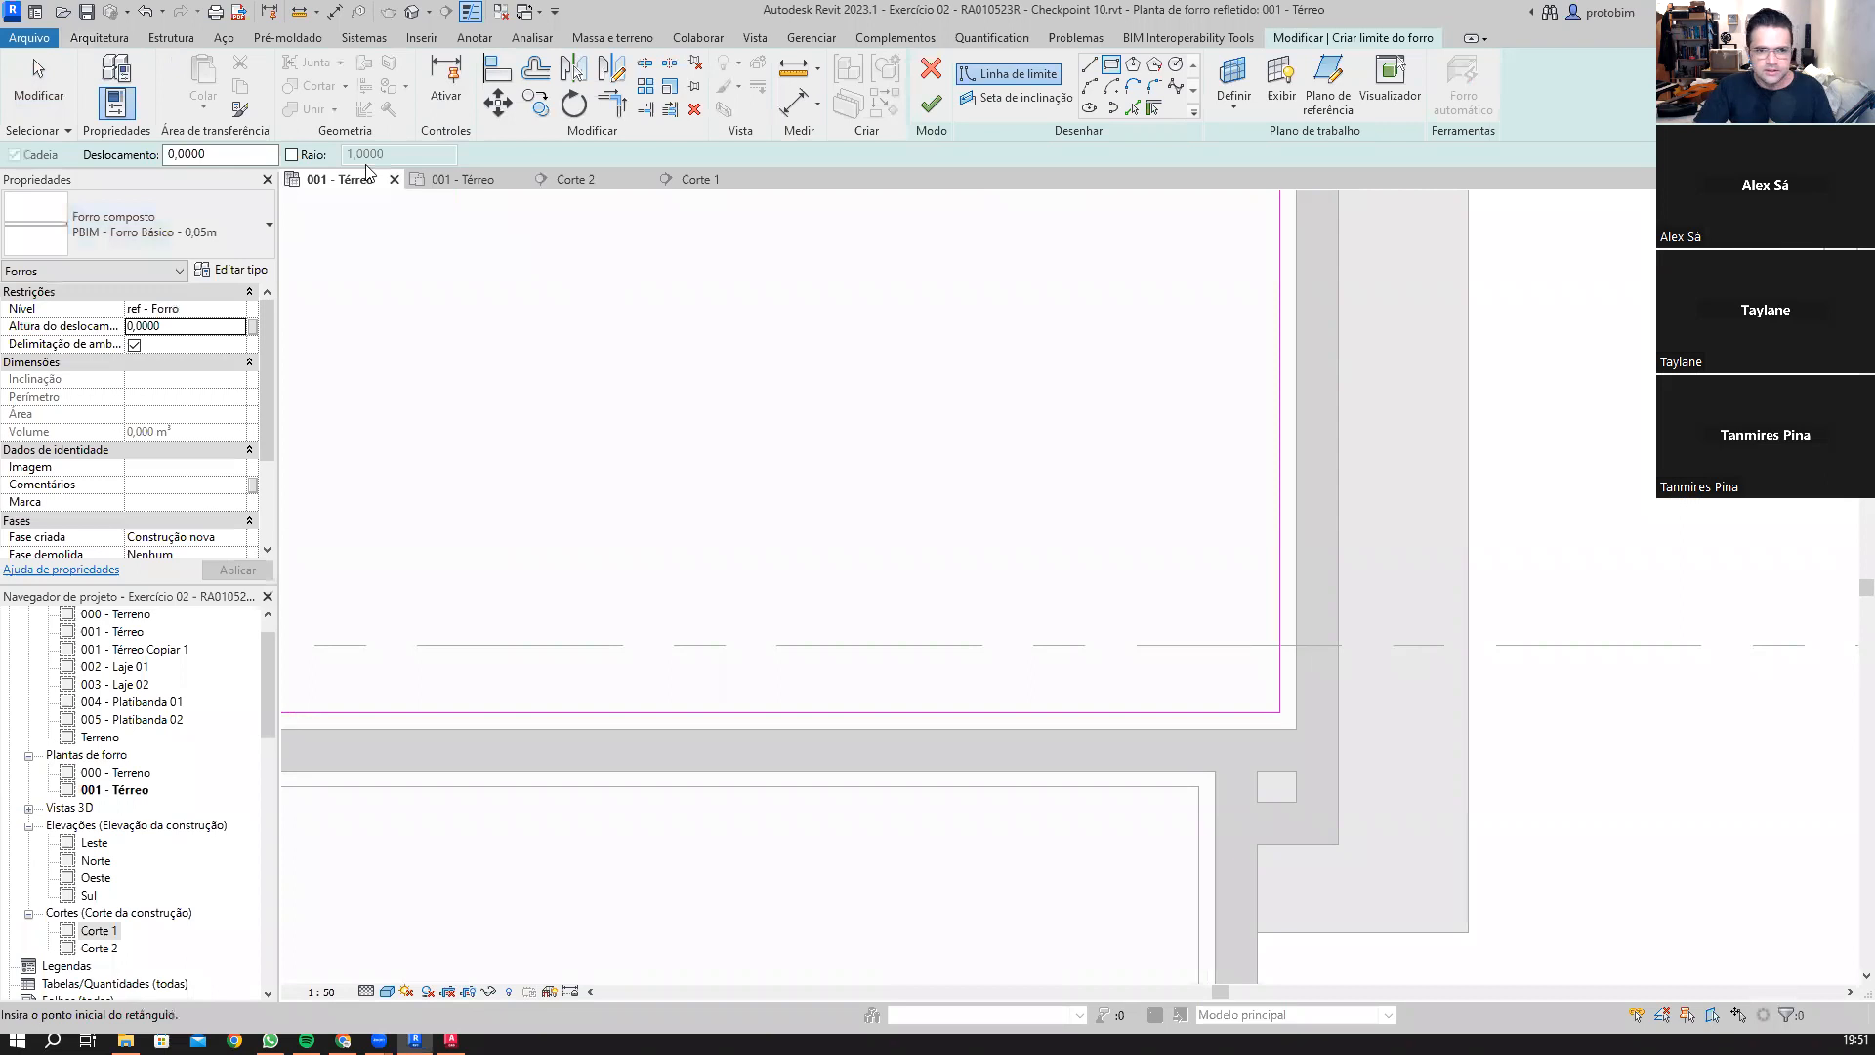
# Step: Offset a copy of the rectangular boundary chain 0.02 inward and finish the thin perimeter ceiling strip
pyautogui.press('o')
pyautogui.press('f')
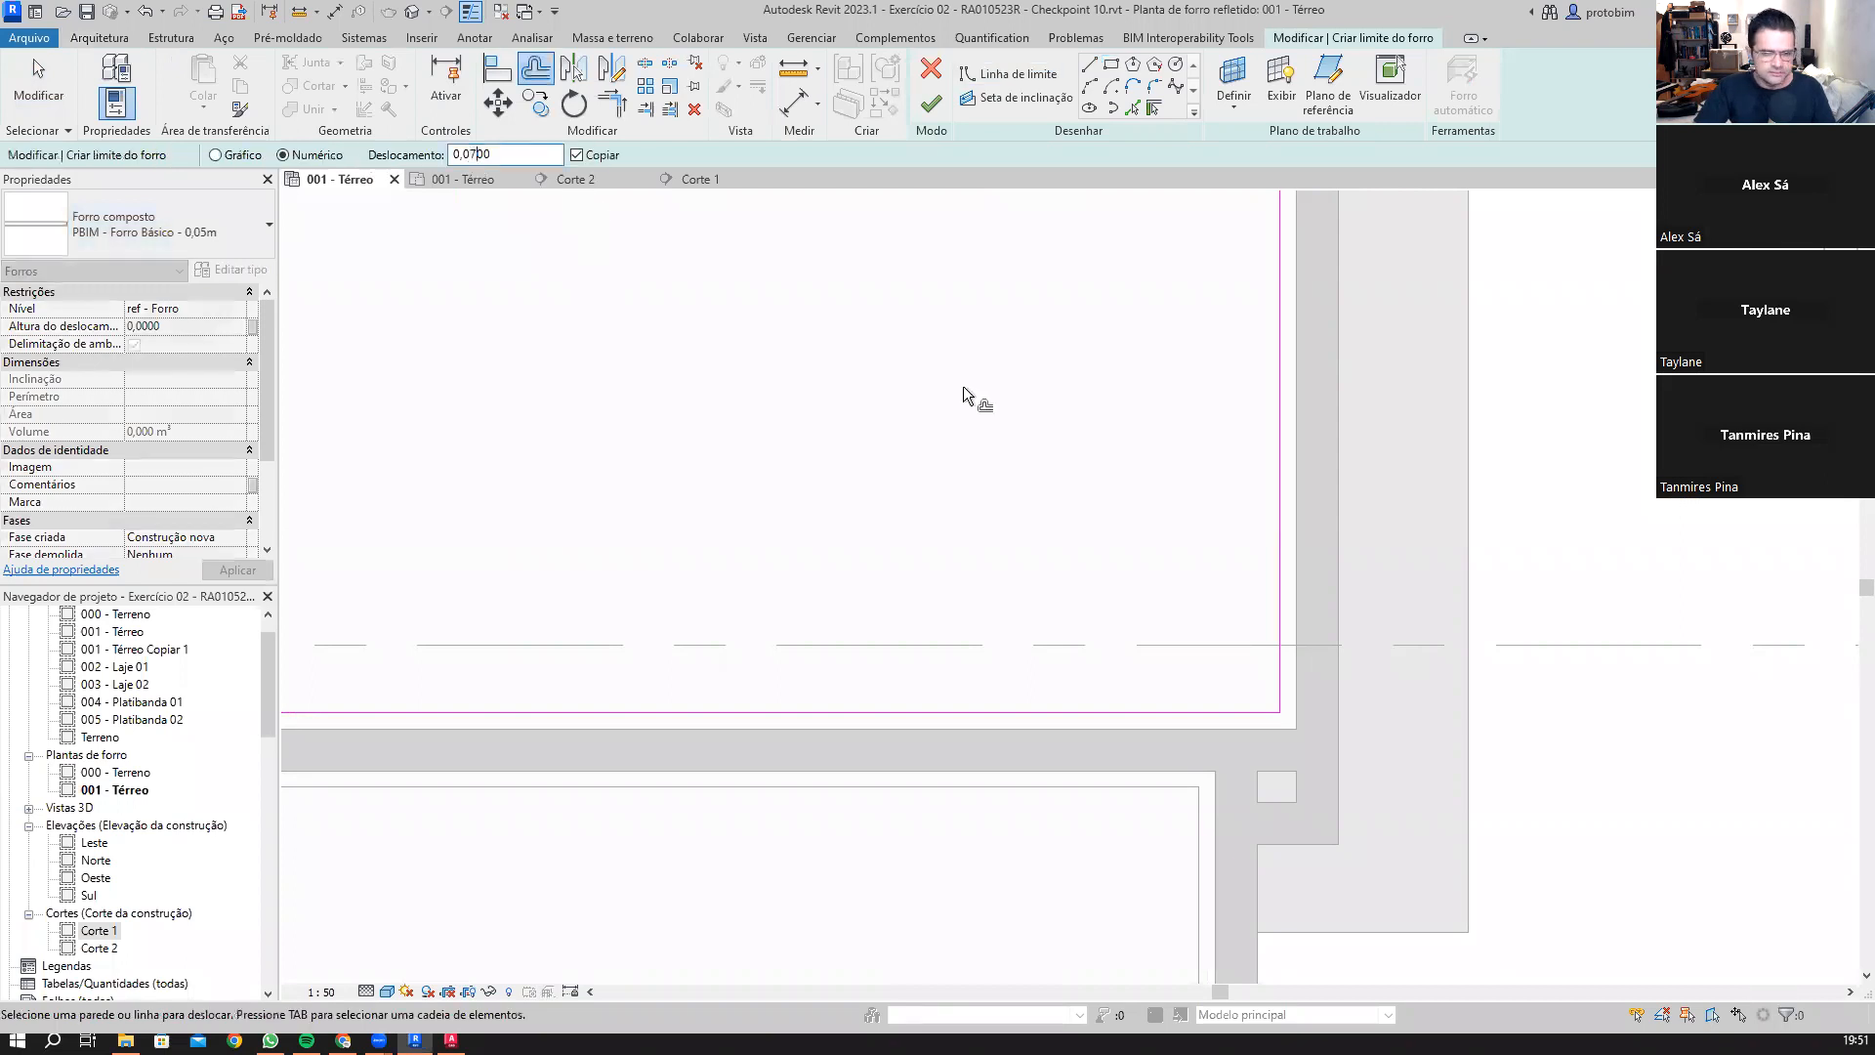
pyautogui.click(1394, 501)
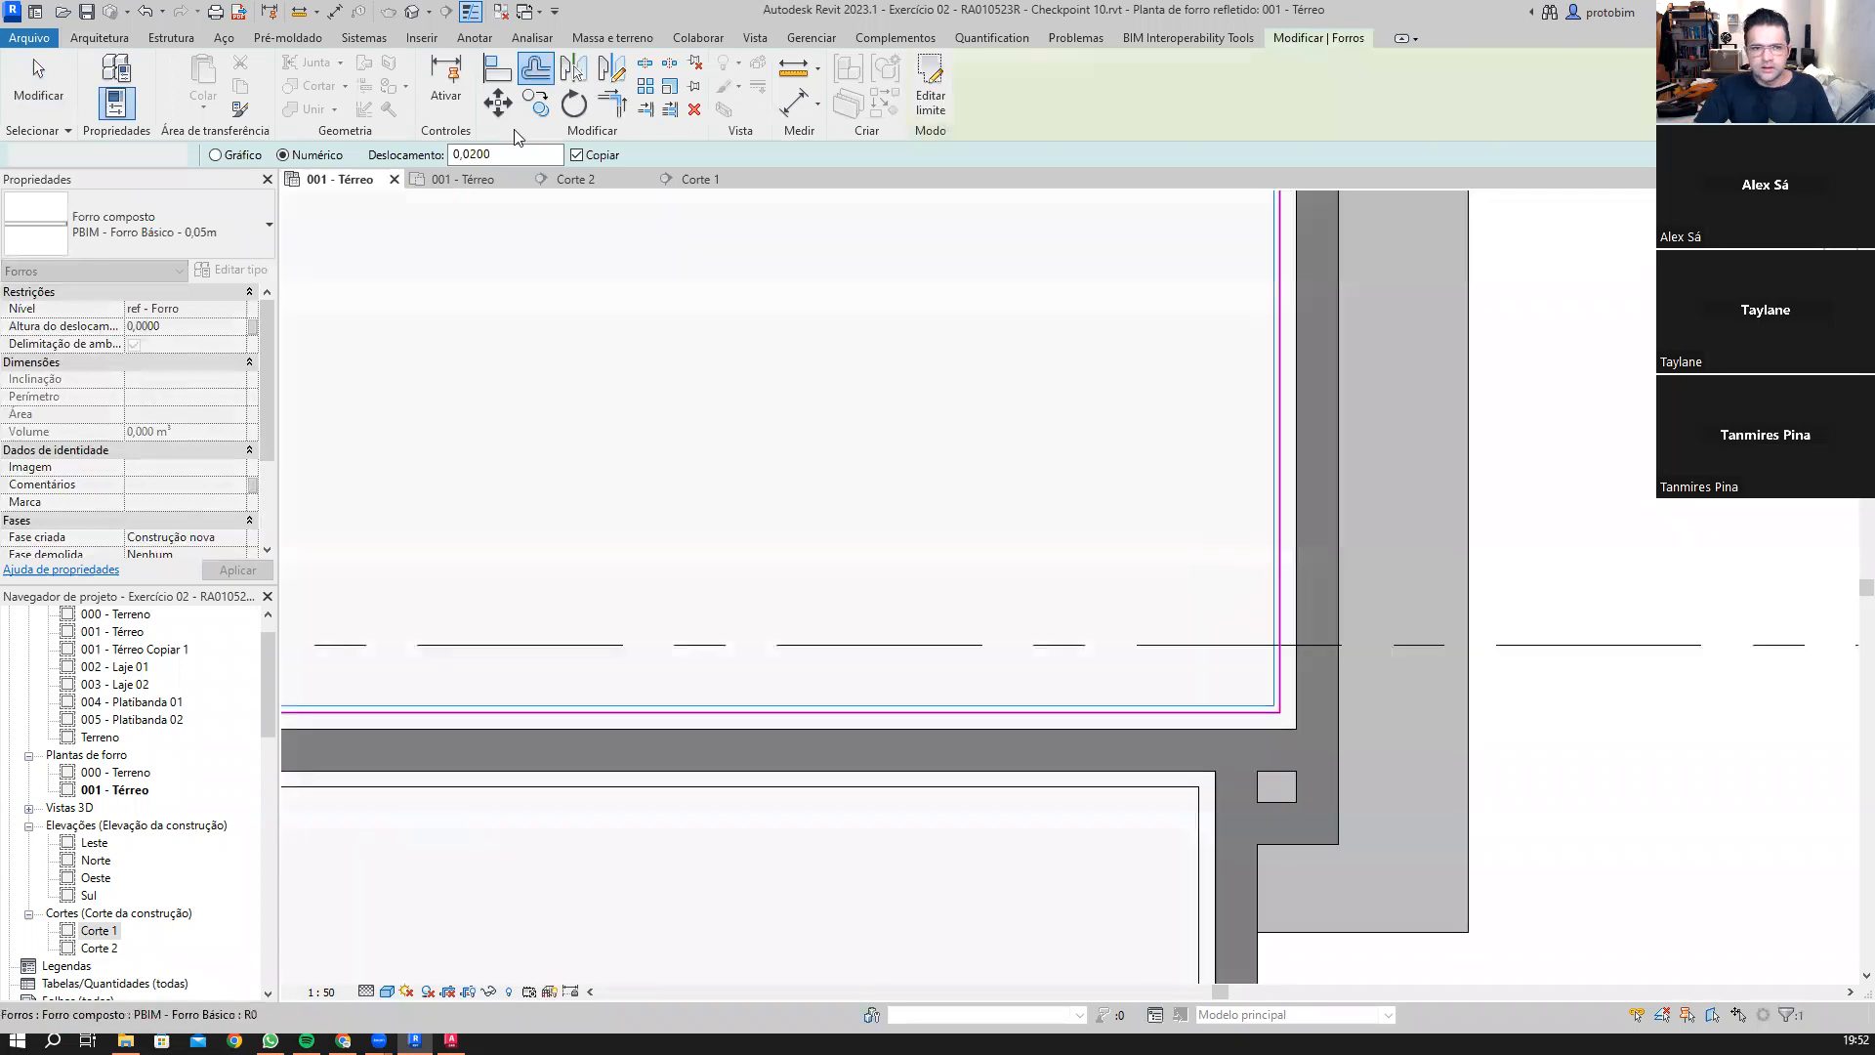
# Step: Open the 3D view and turn off its section box to show the whole house from above
pyautogui.click(411, 9)
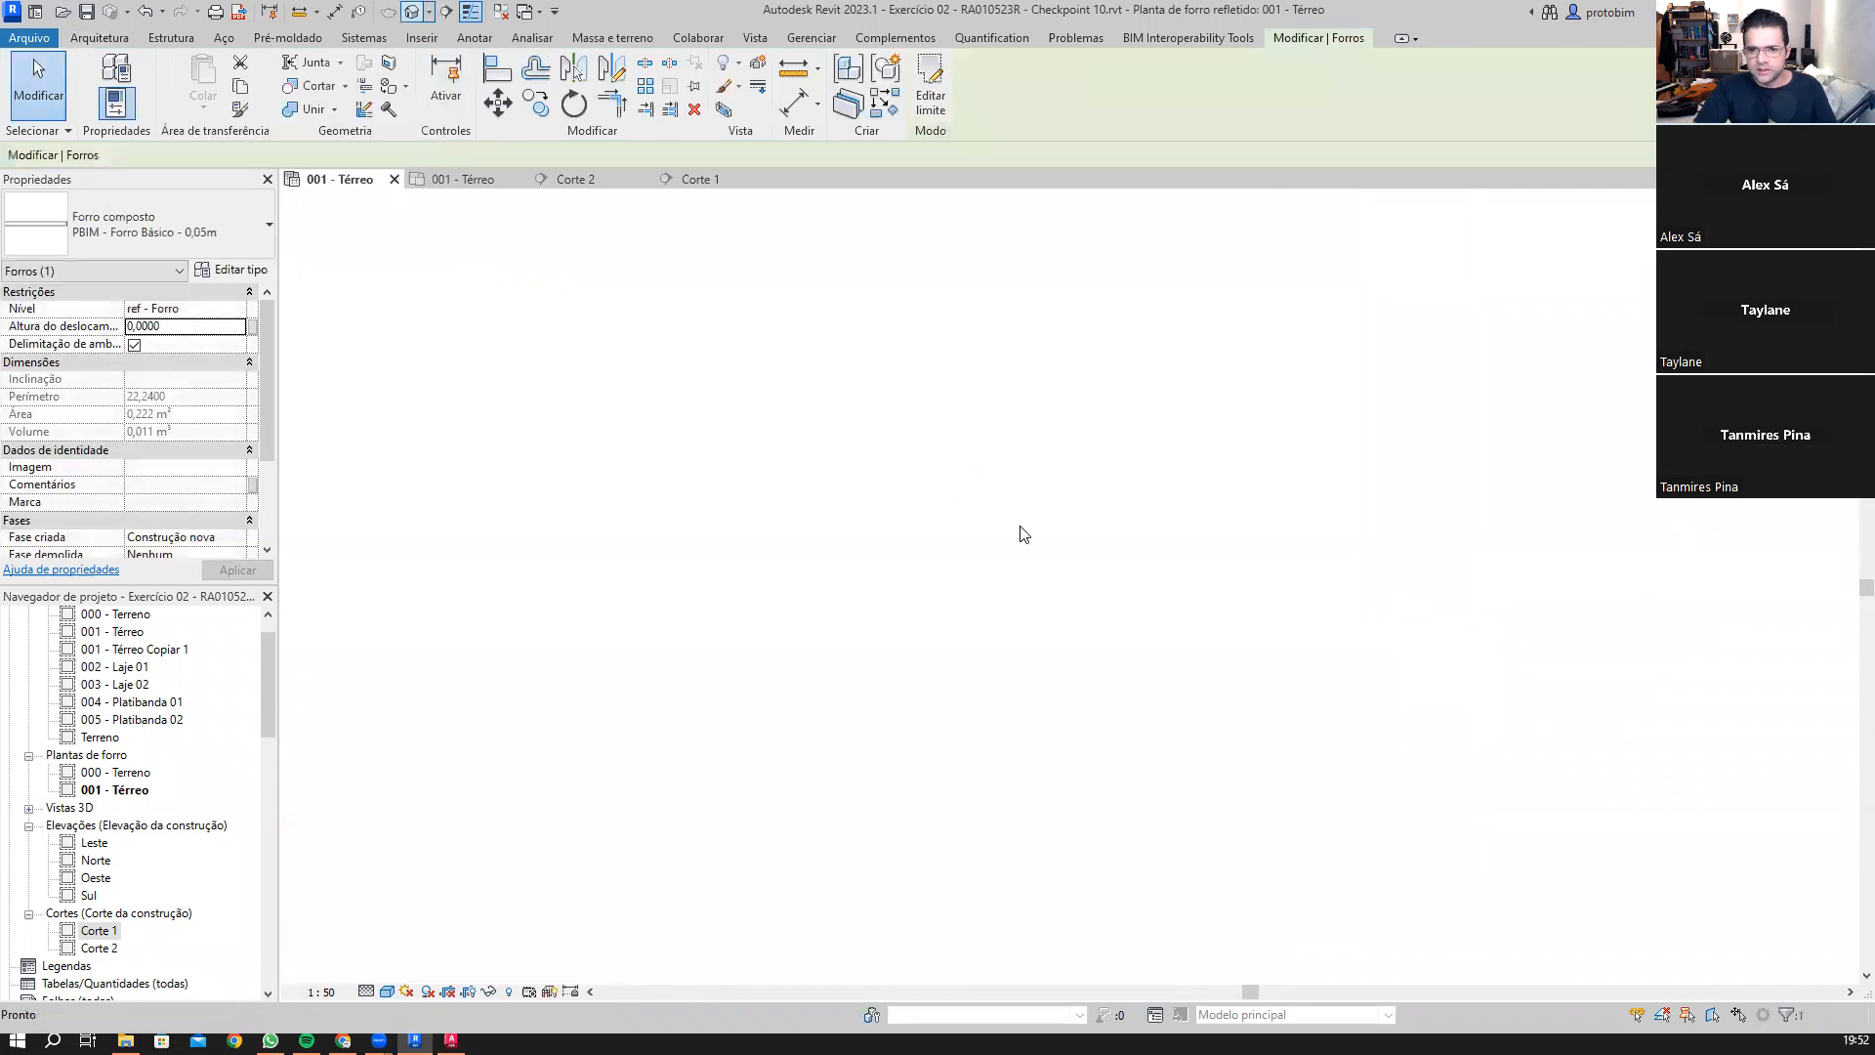
pyautogui.scroll(-2, 1048, 550)
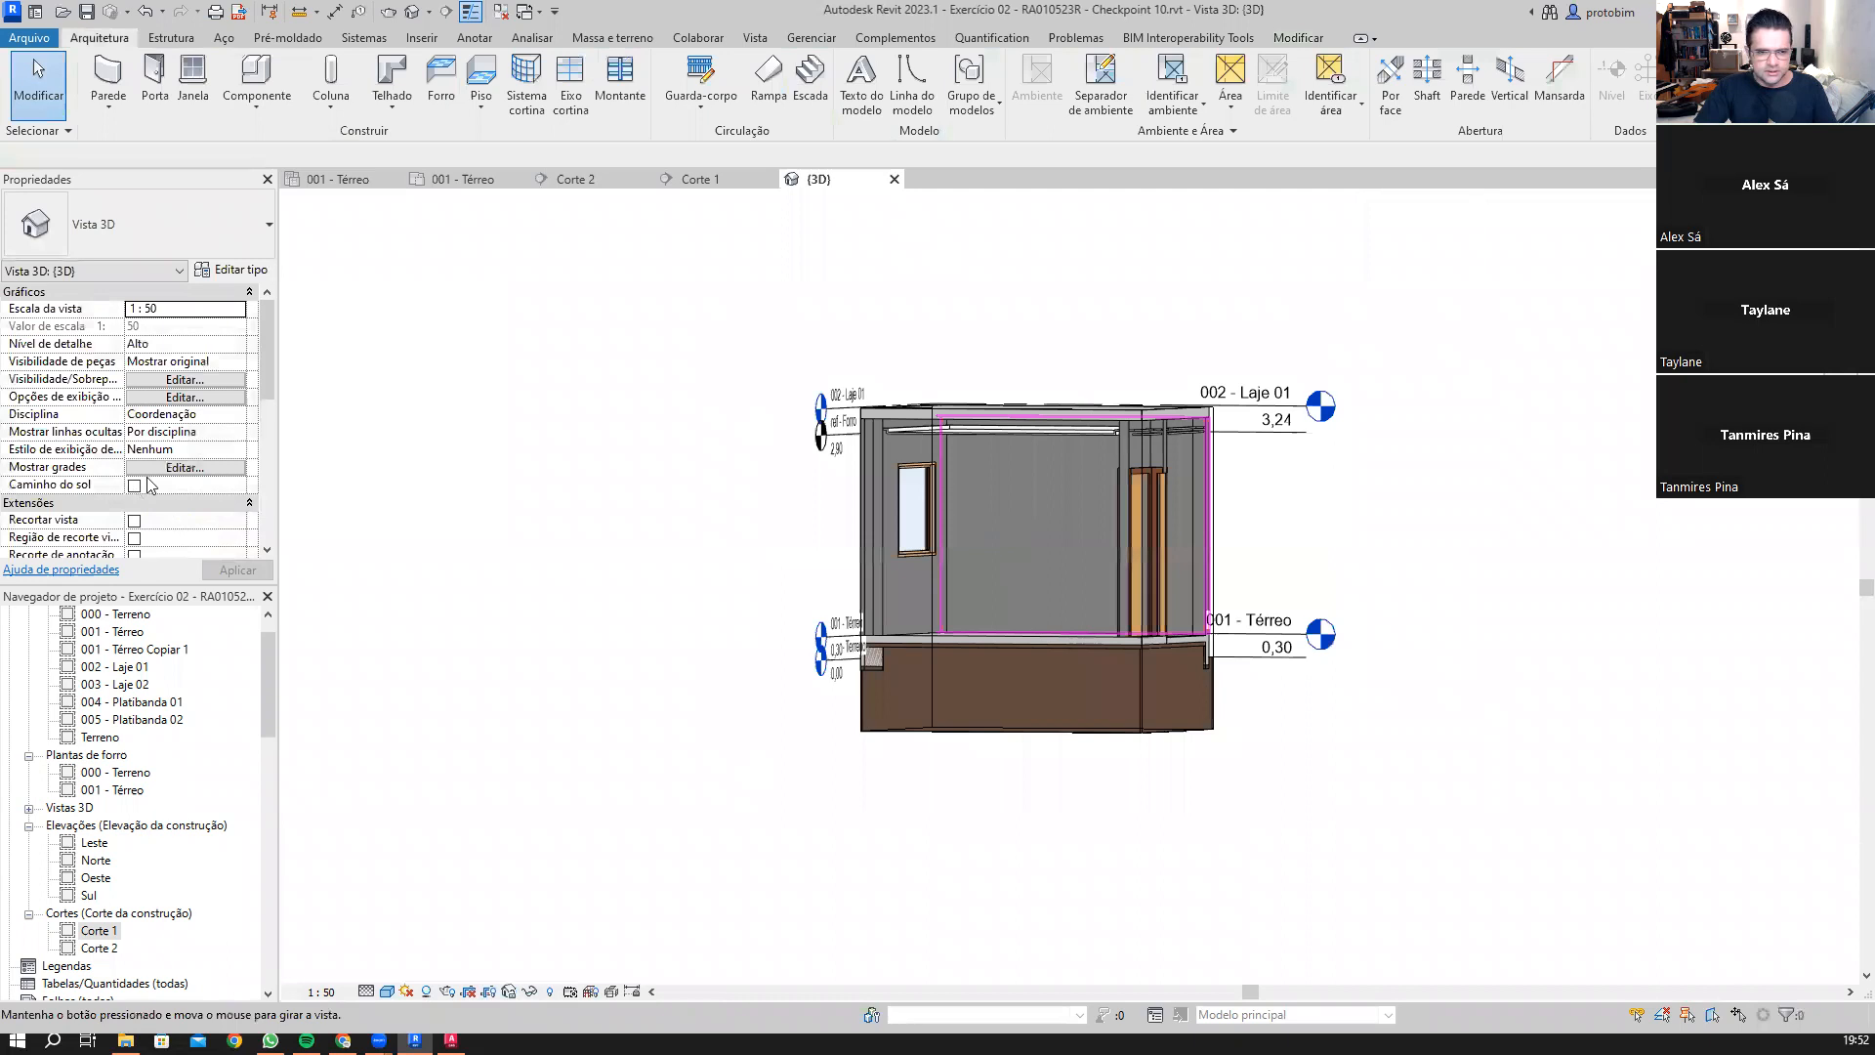
pyautogui.scroll(-3, 148, 477)
pyautogui.click(133, 486)
pyautogui.click(219, 566)
pyautogui.keyDown('shift'); pyautogui.moveTo(1118, 506); pyautogui.dragTo(1280, 670, button='middle'); pyautogui.keyUp('shift')
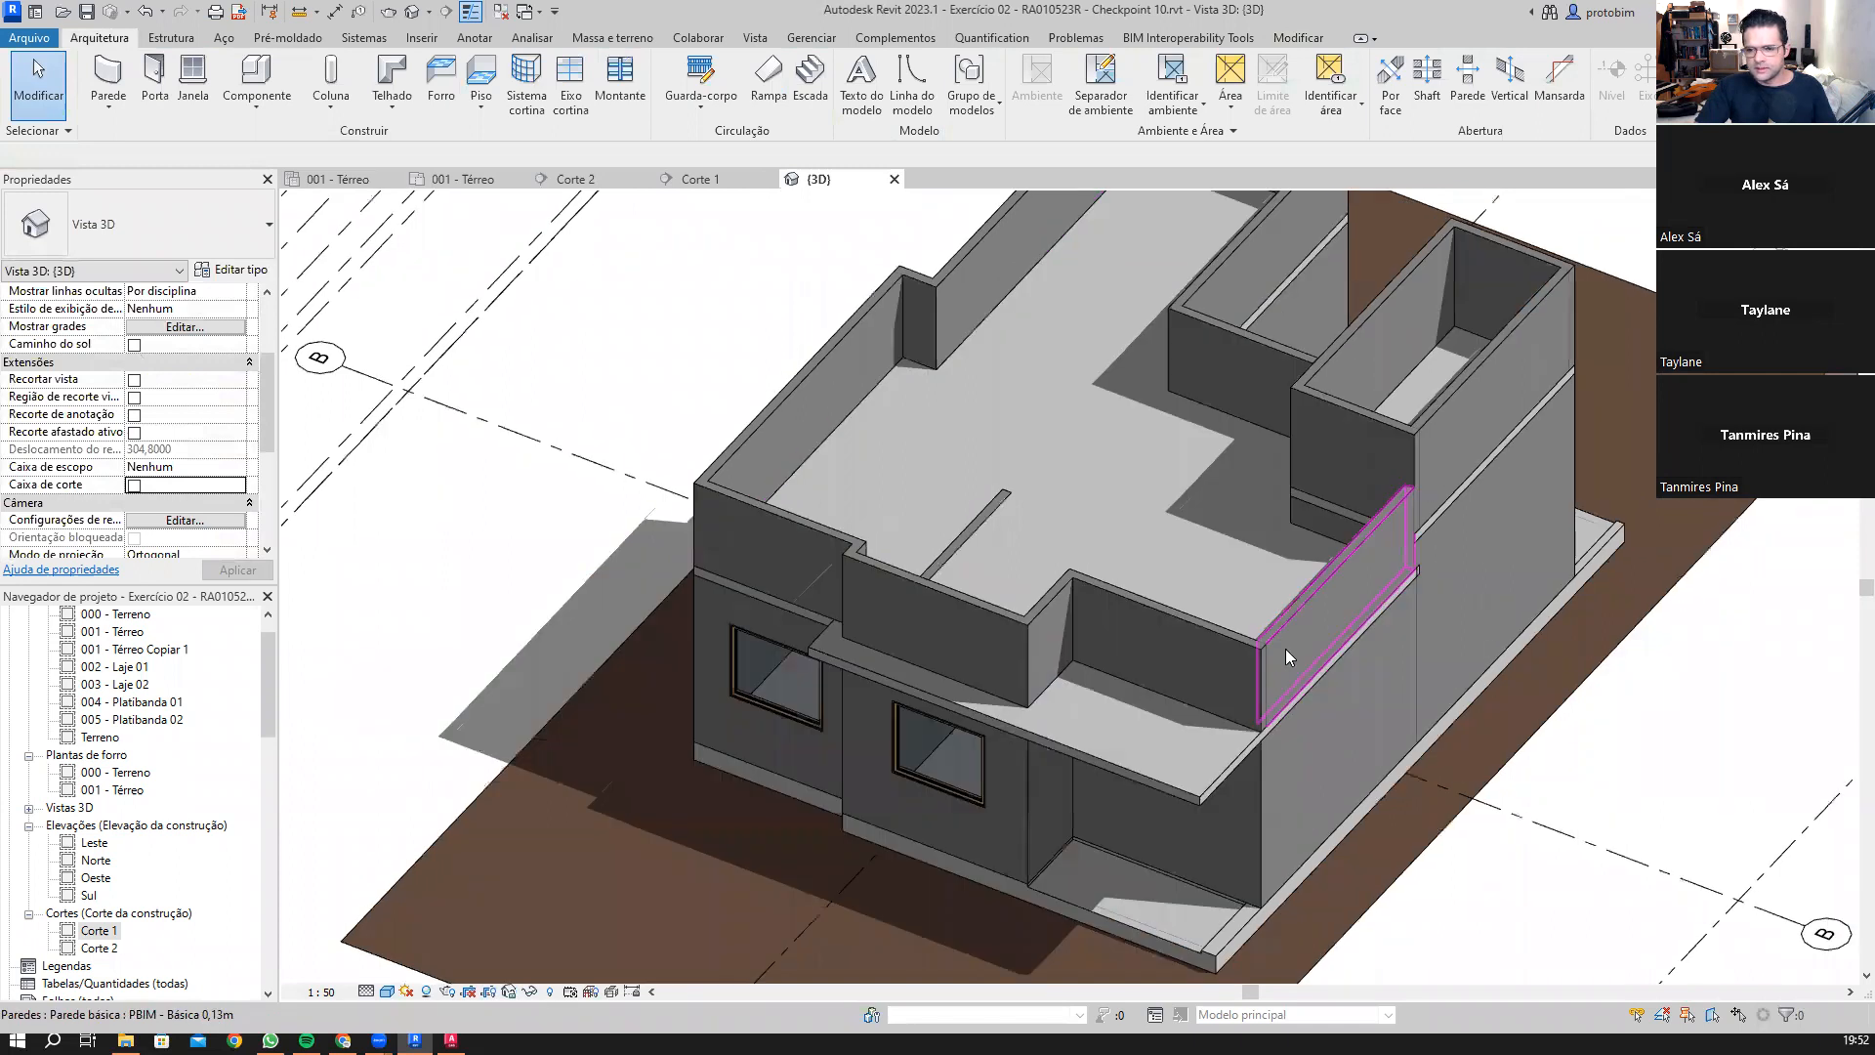
pyautogui.press('Tab')
pyautogui.click(1285, 648)
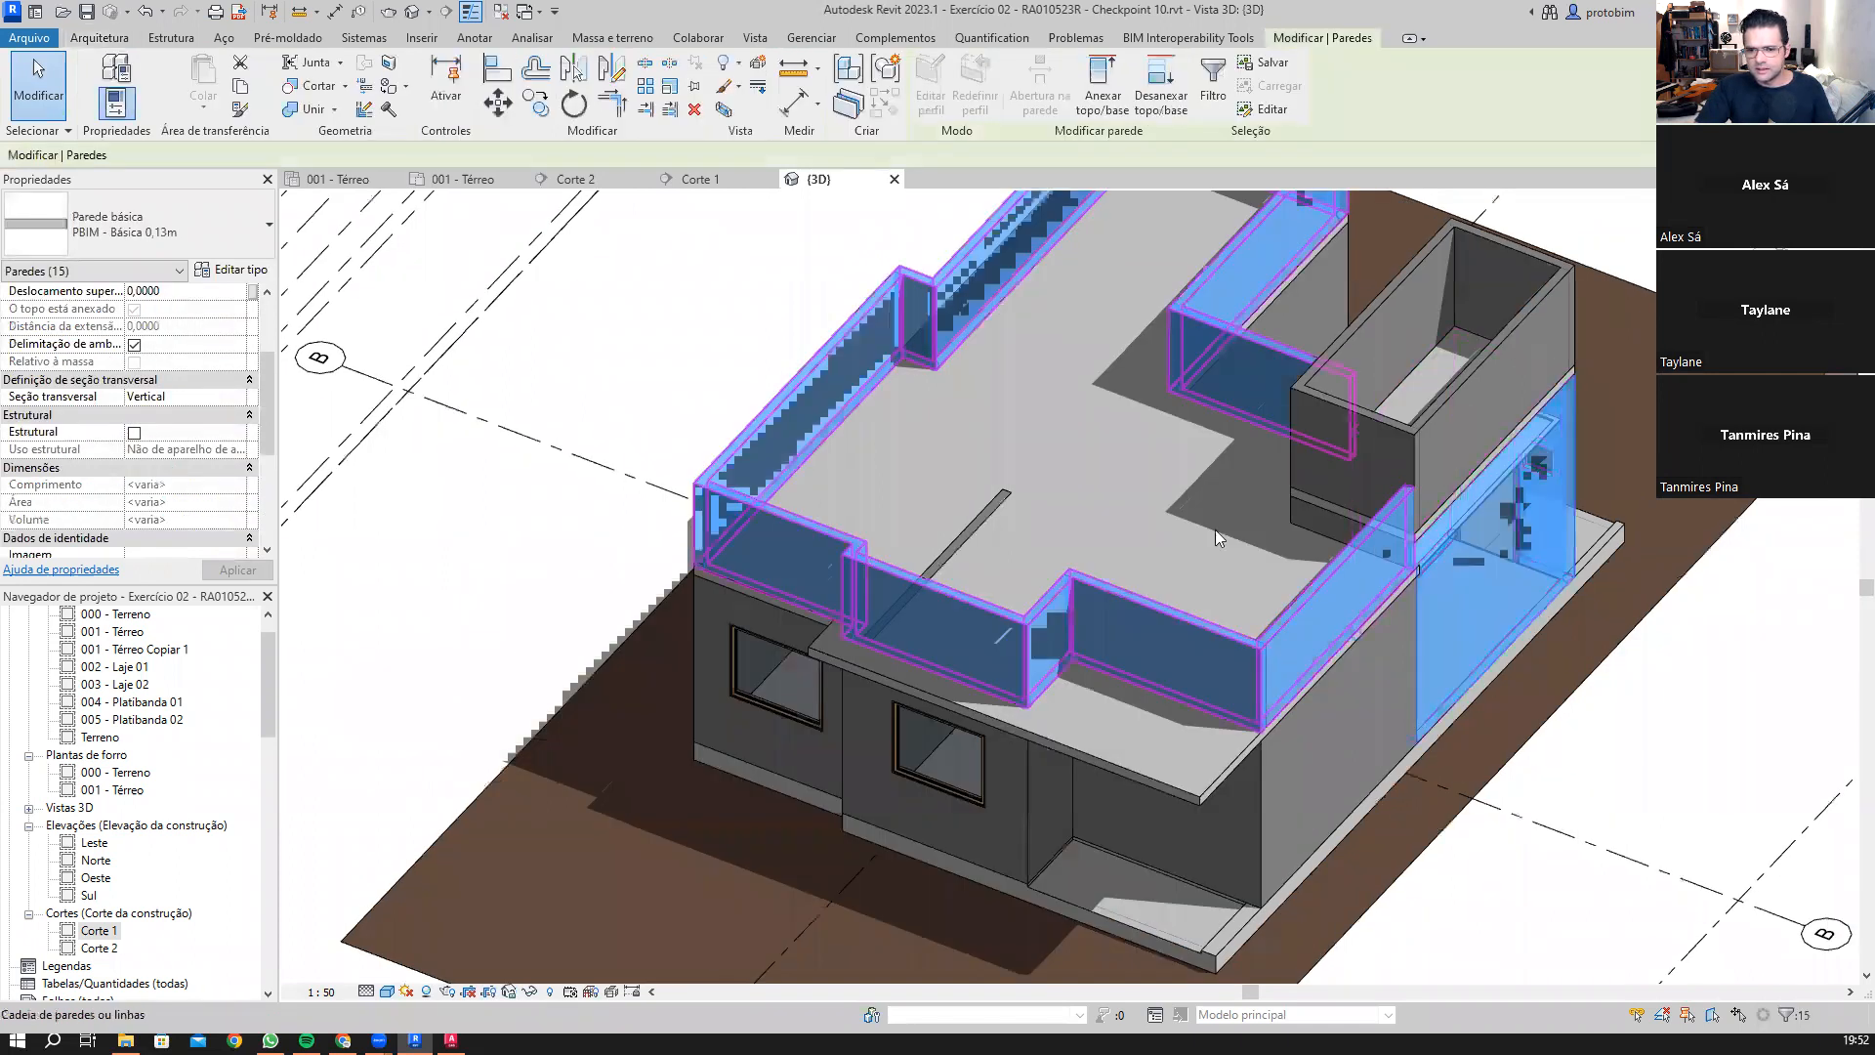
pyautogui.click(1215, 530)
pyautogui.press('Escape')
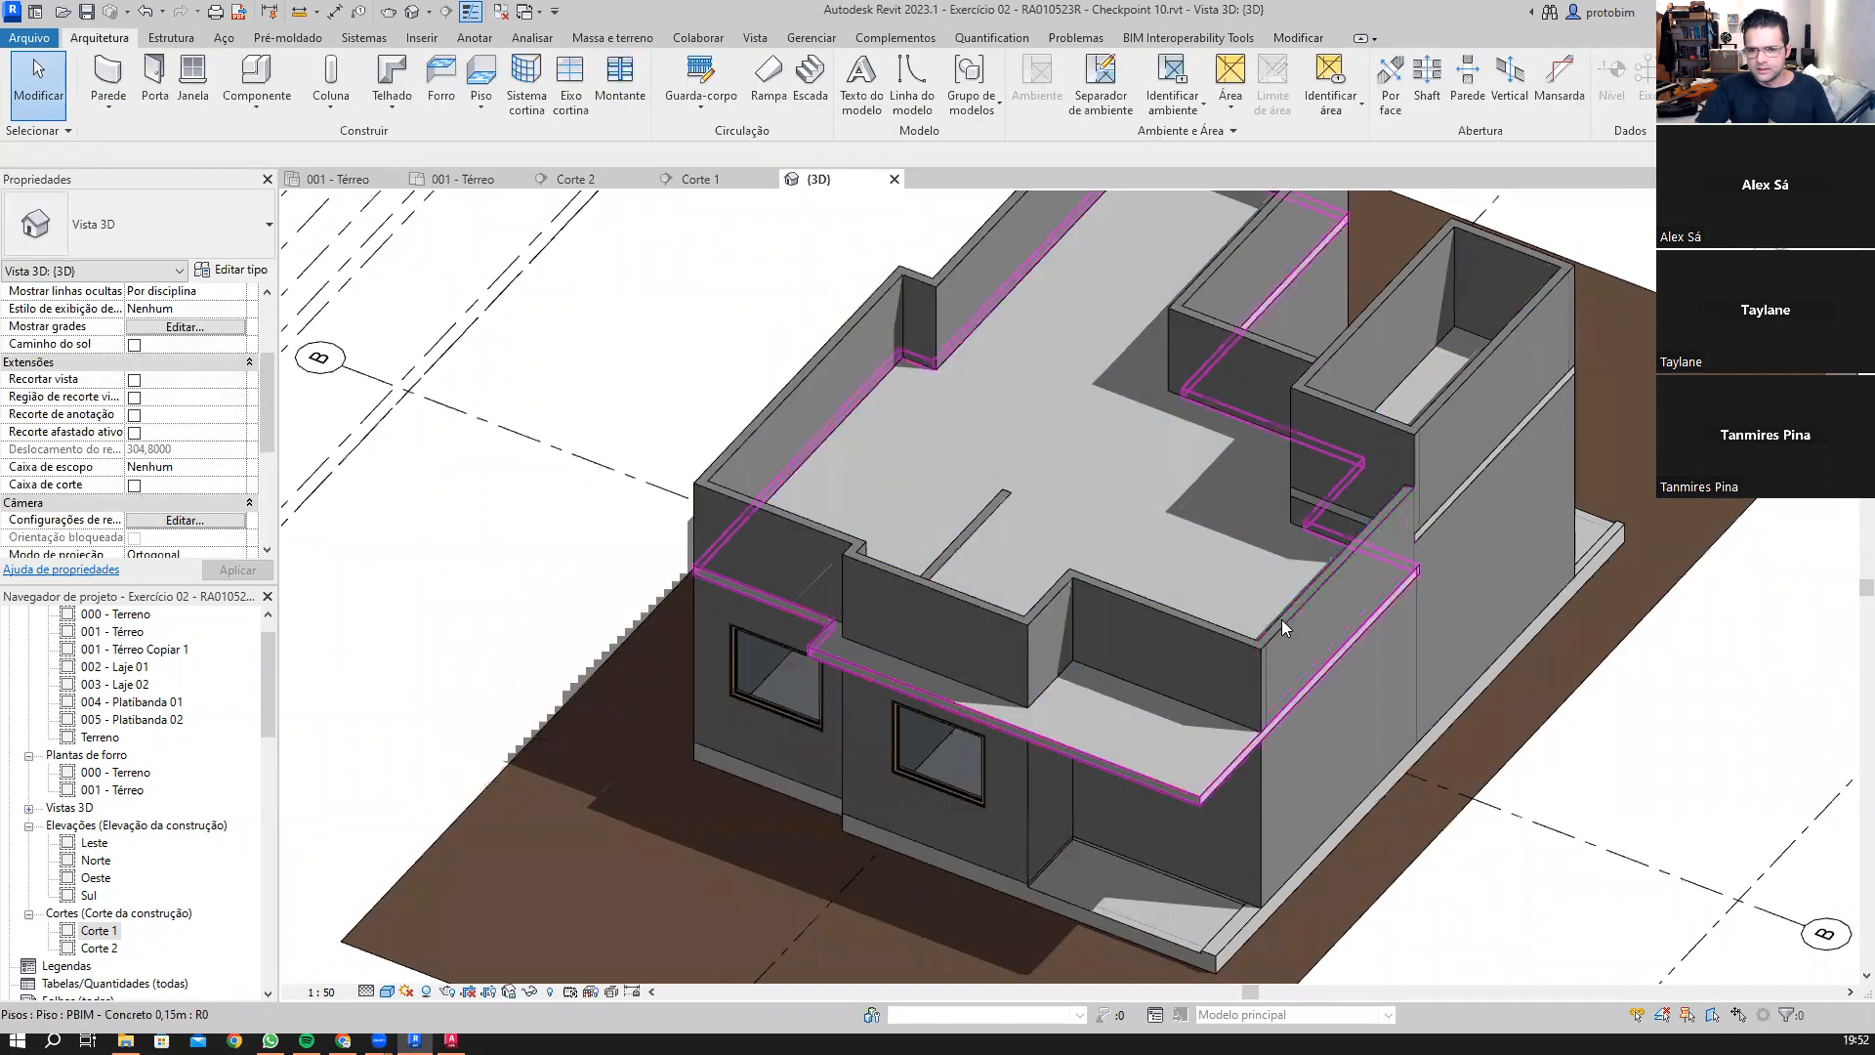
# Step: Temporarily hide the connected chain of parapet walls and the roof slab in the 3D view
pyautogui.scroll(-3, 1167, 303)
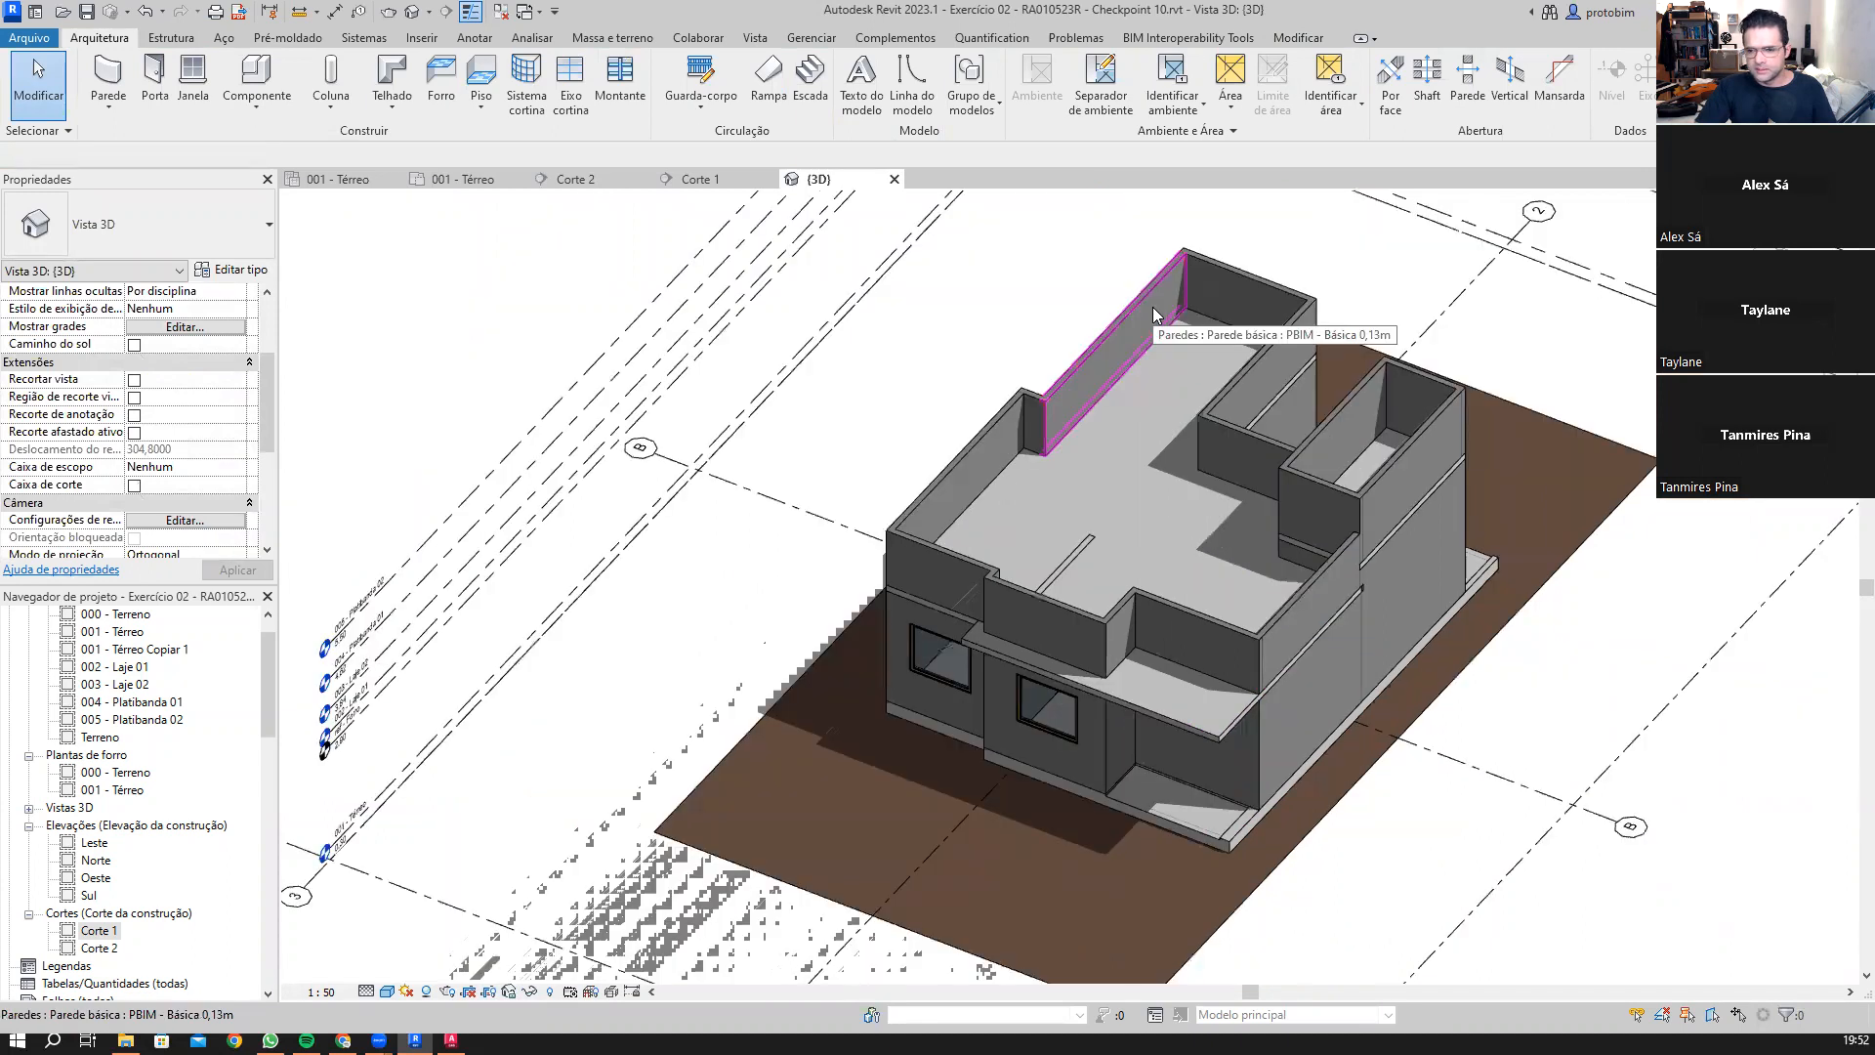
pyautogui.press('Tab')
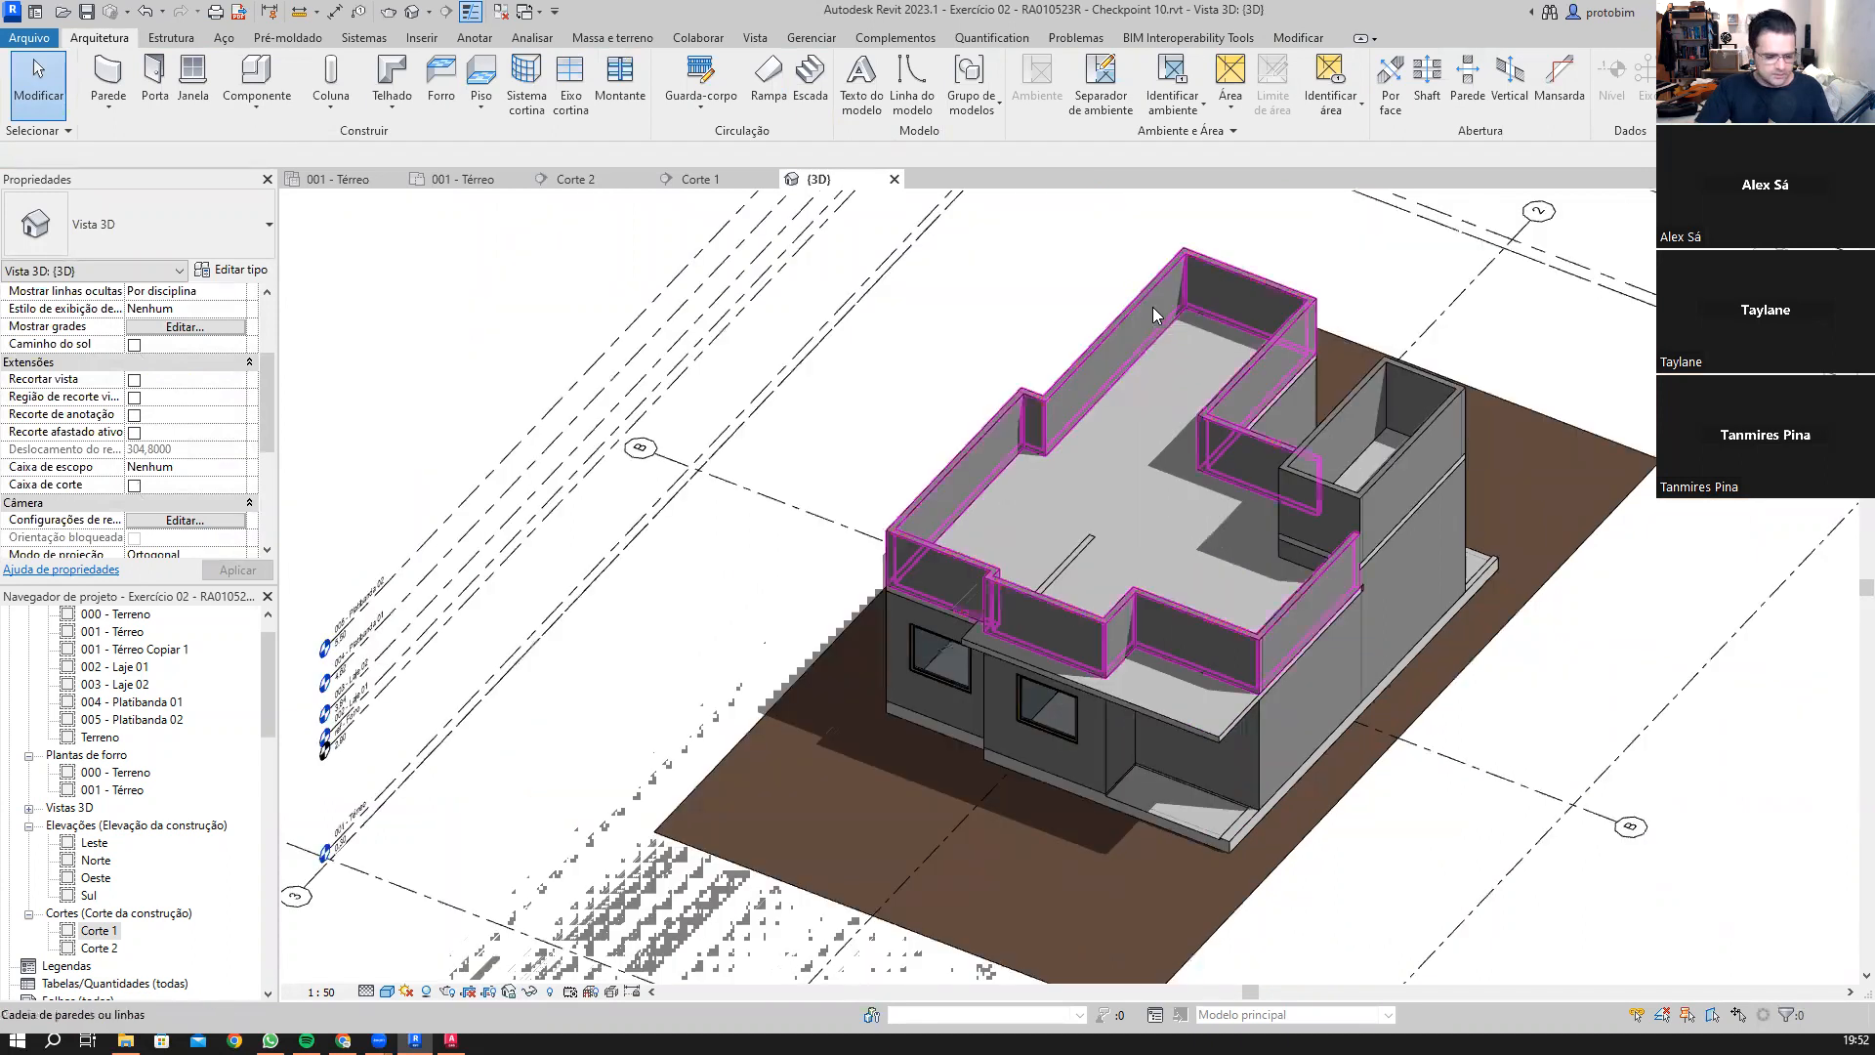
pyautogui.click(1153, 310)
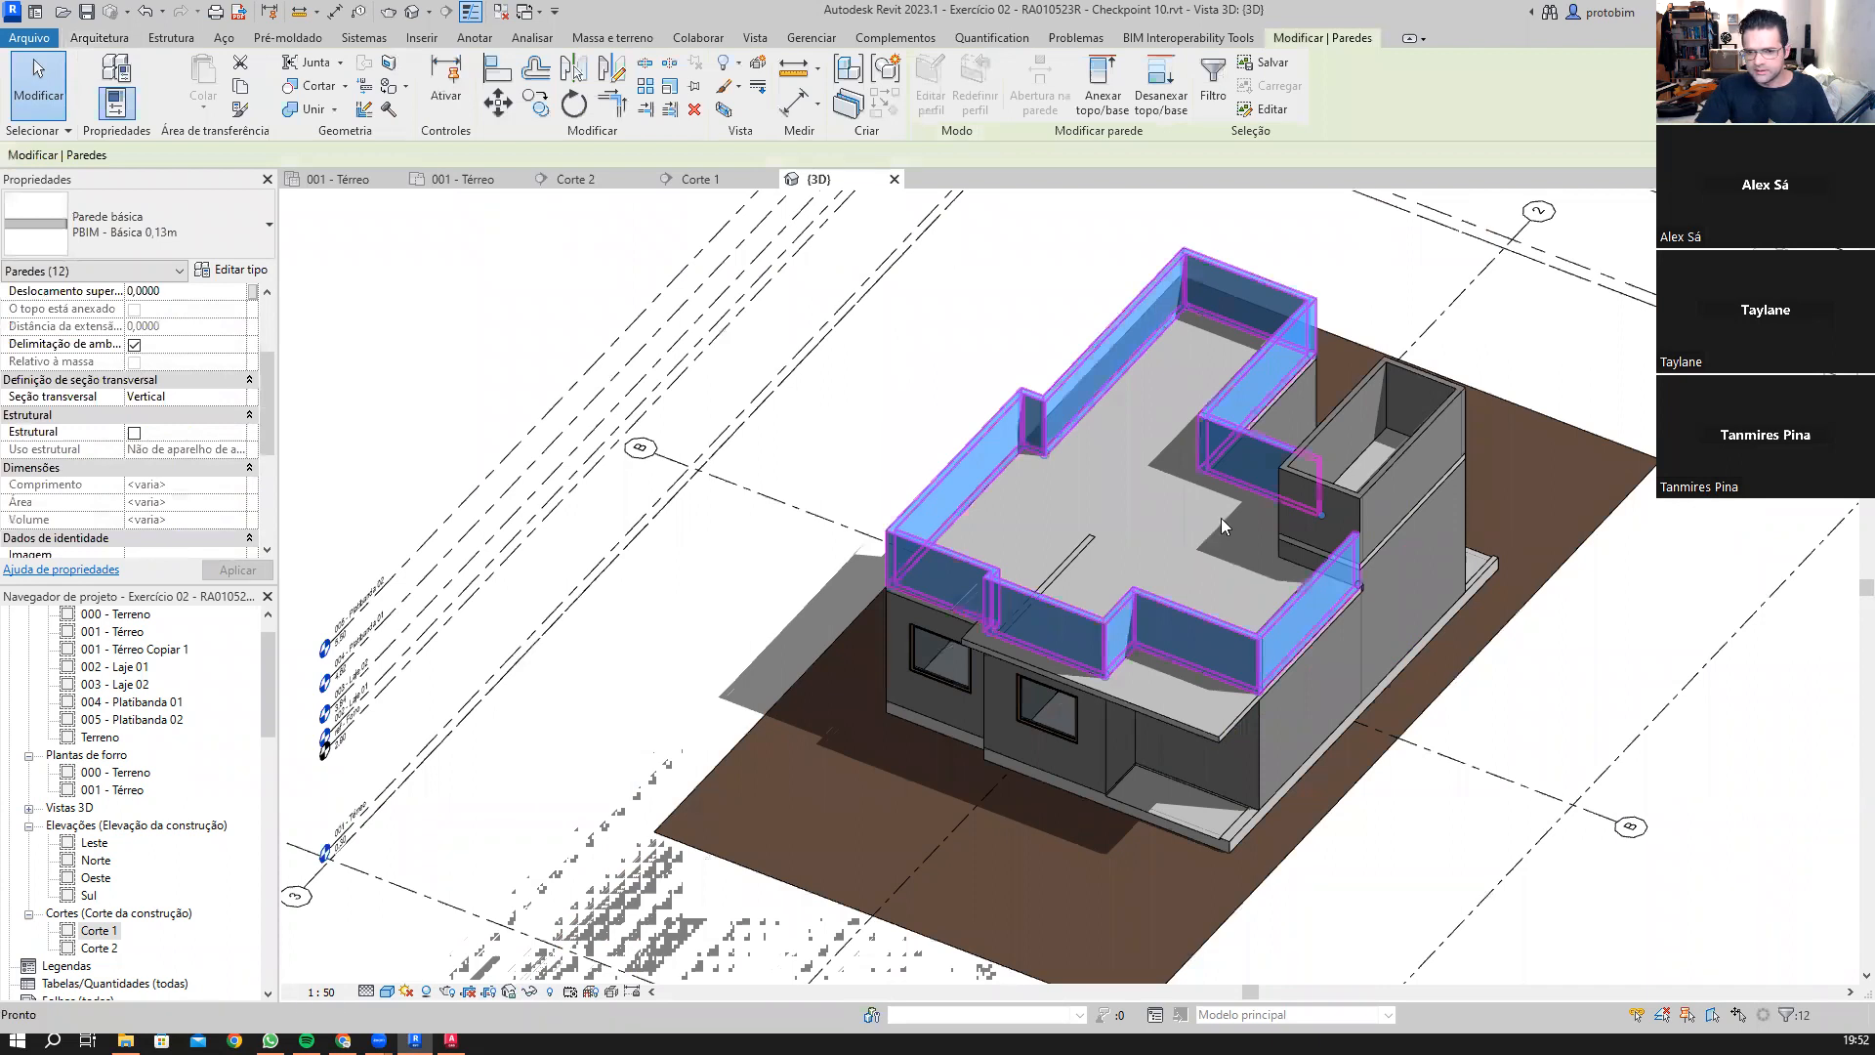
pyautogui.press('h')
pyautogui.press('h')
pyautogui.click(1203, 601)
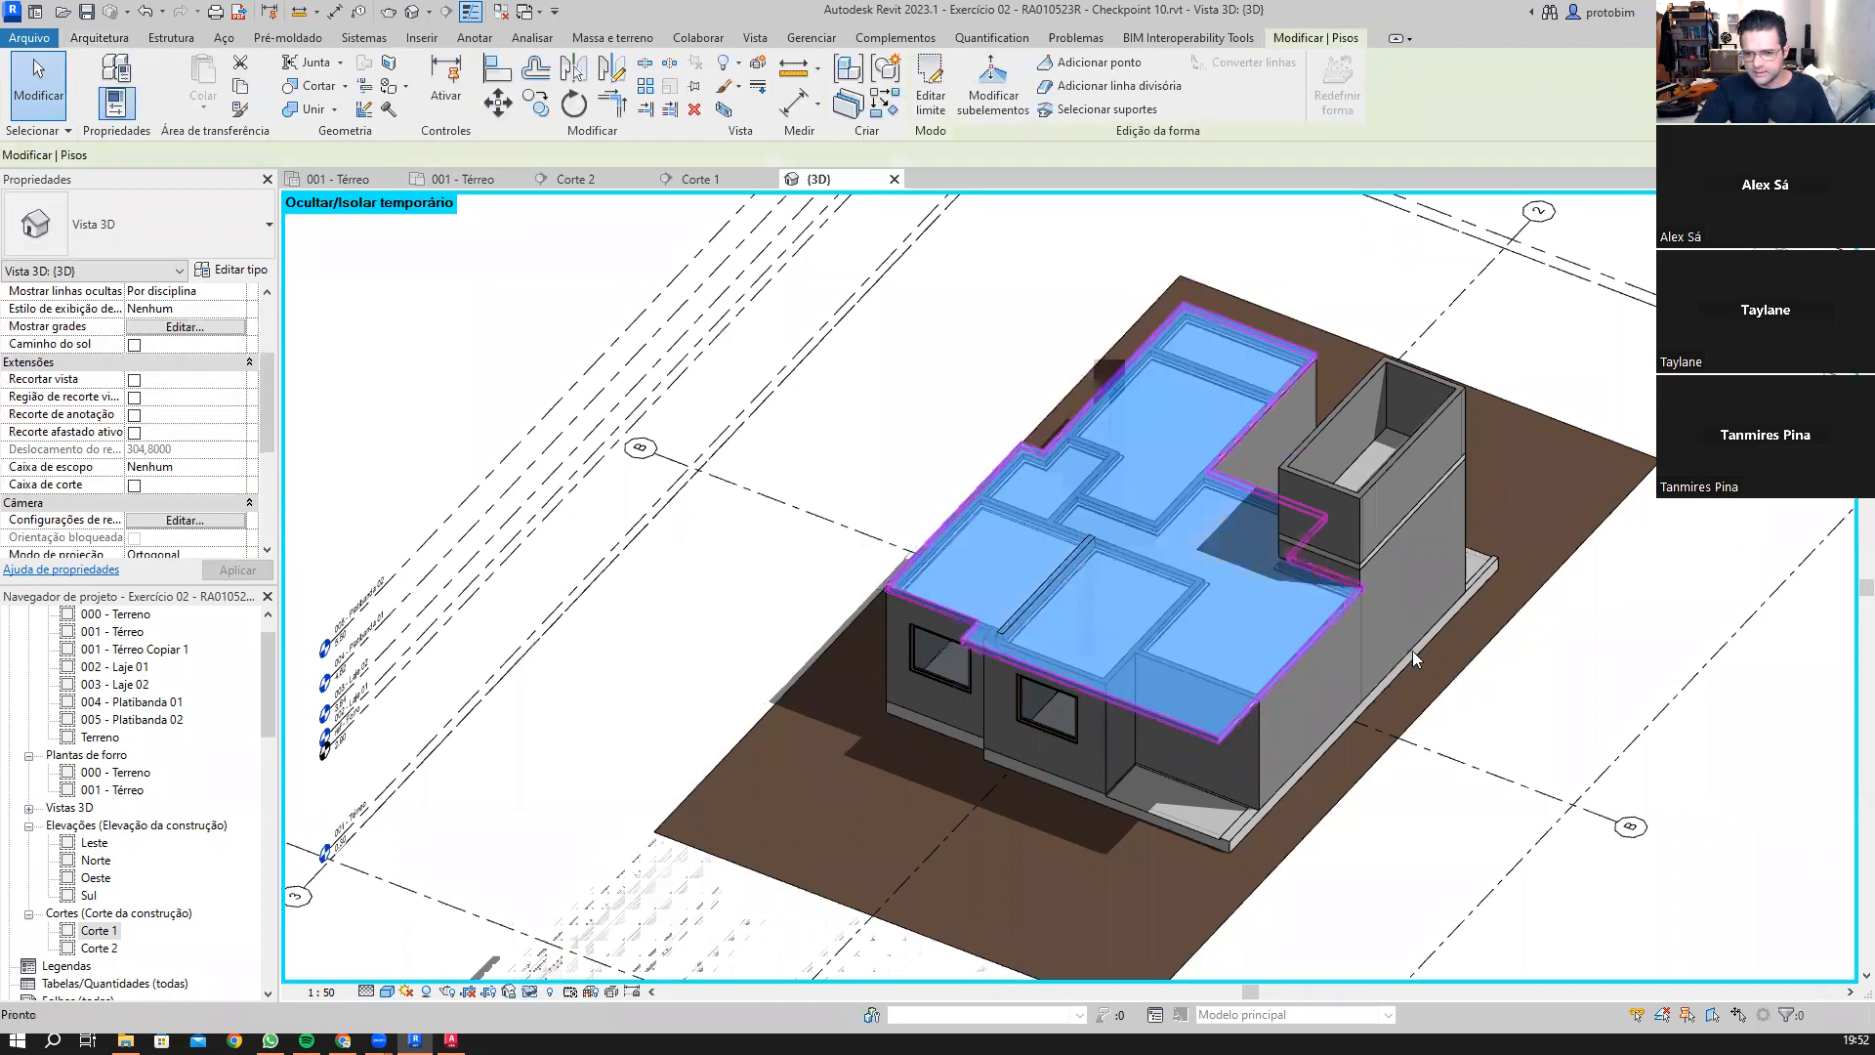
pyautogui.press('h')
pyautogui.press('h')
# Step: Examine the exposed room ceilings and their perimeter strips from several angles in 3D
pyautogui.scroll(6, 1092, 617)
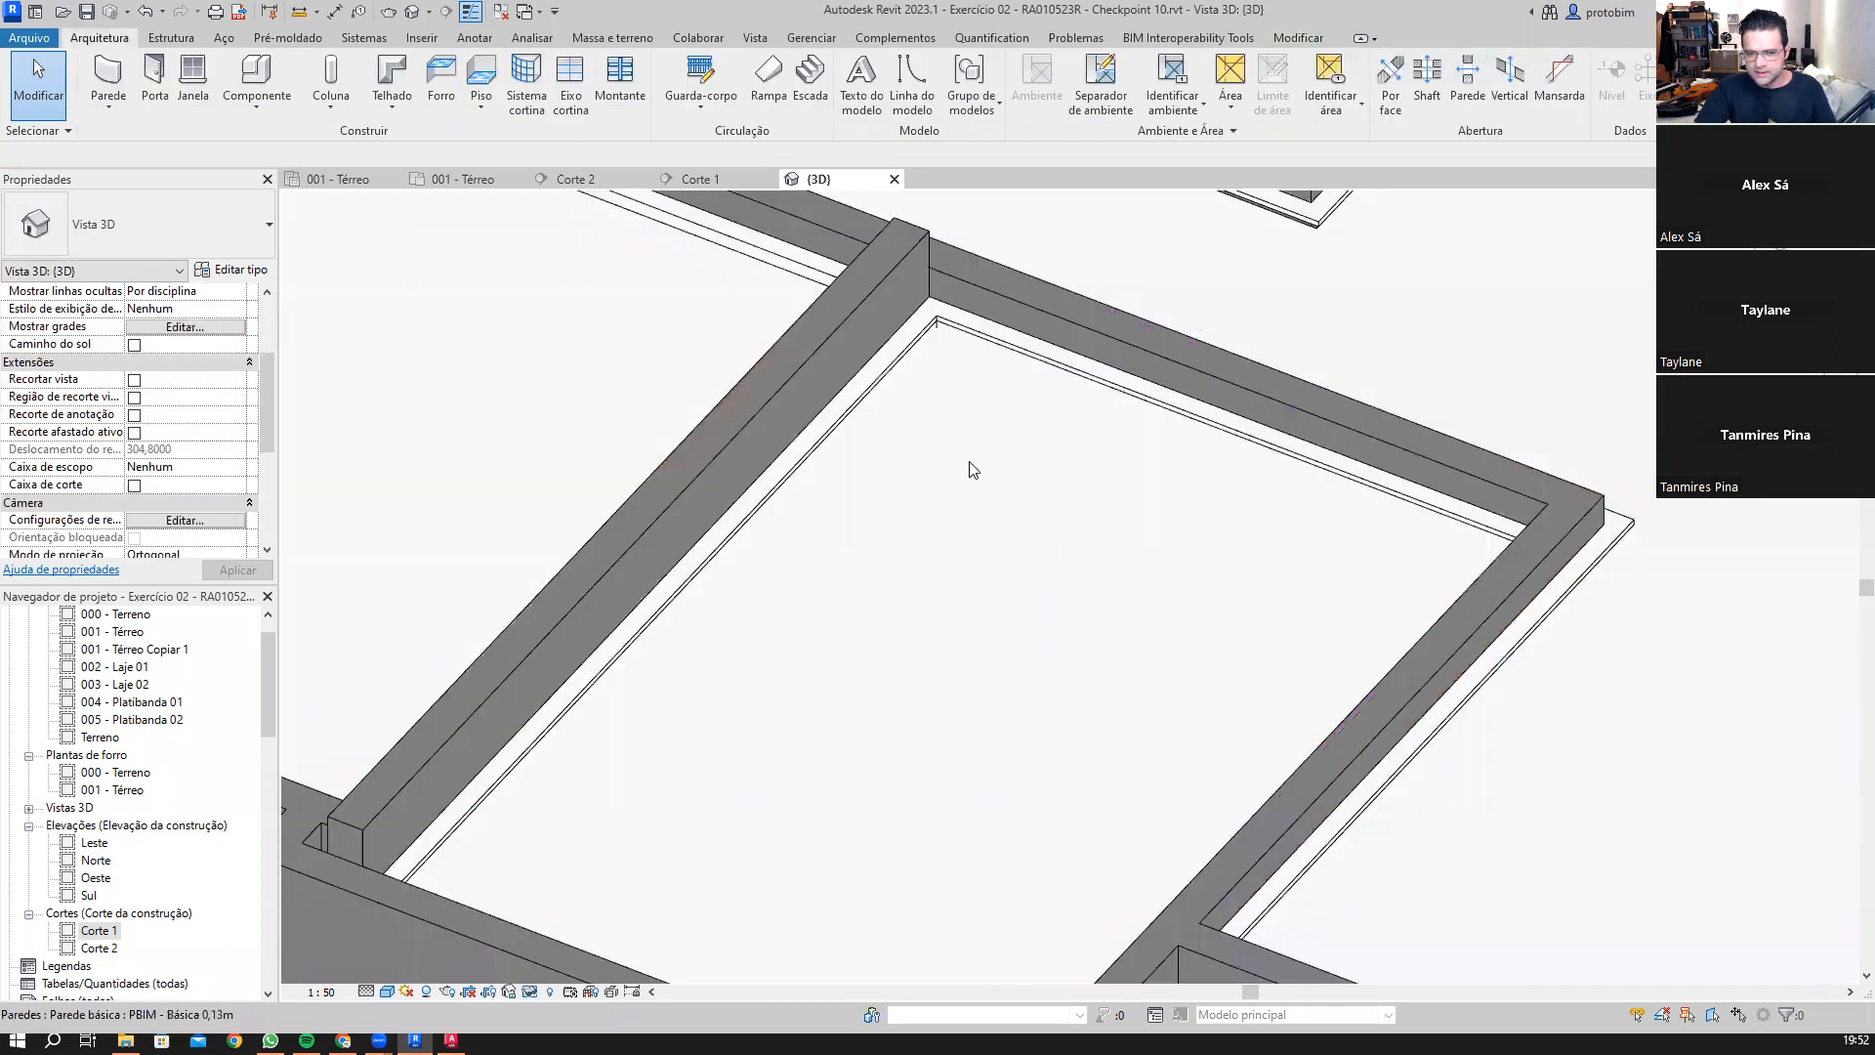
pyautogui.scroll(2, 1096, 273)
pyautogui.scroll(-2, 767, 396)
pyautogui.click(789, 410)
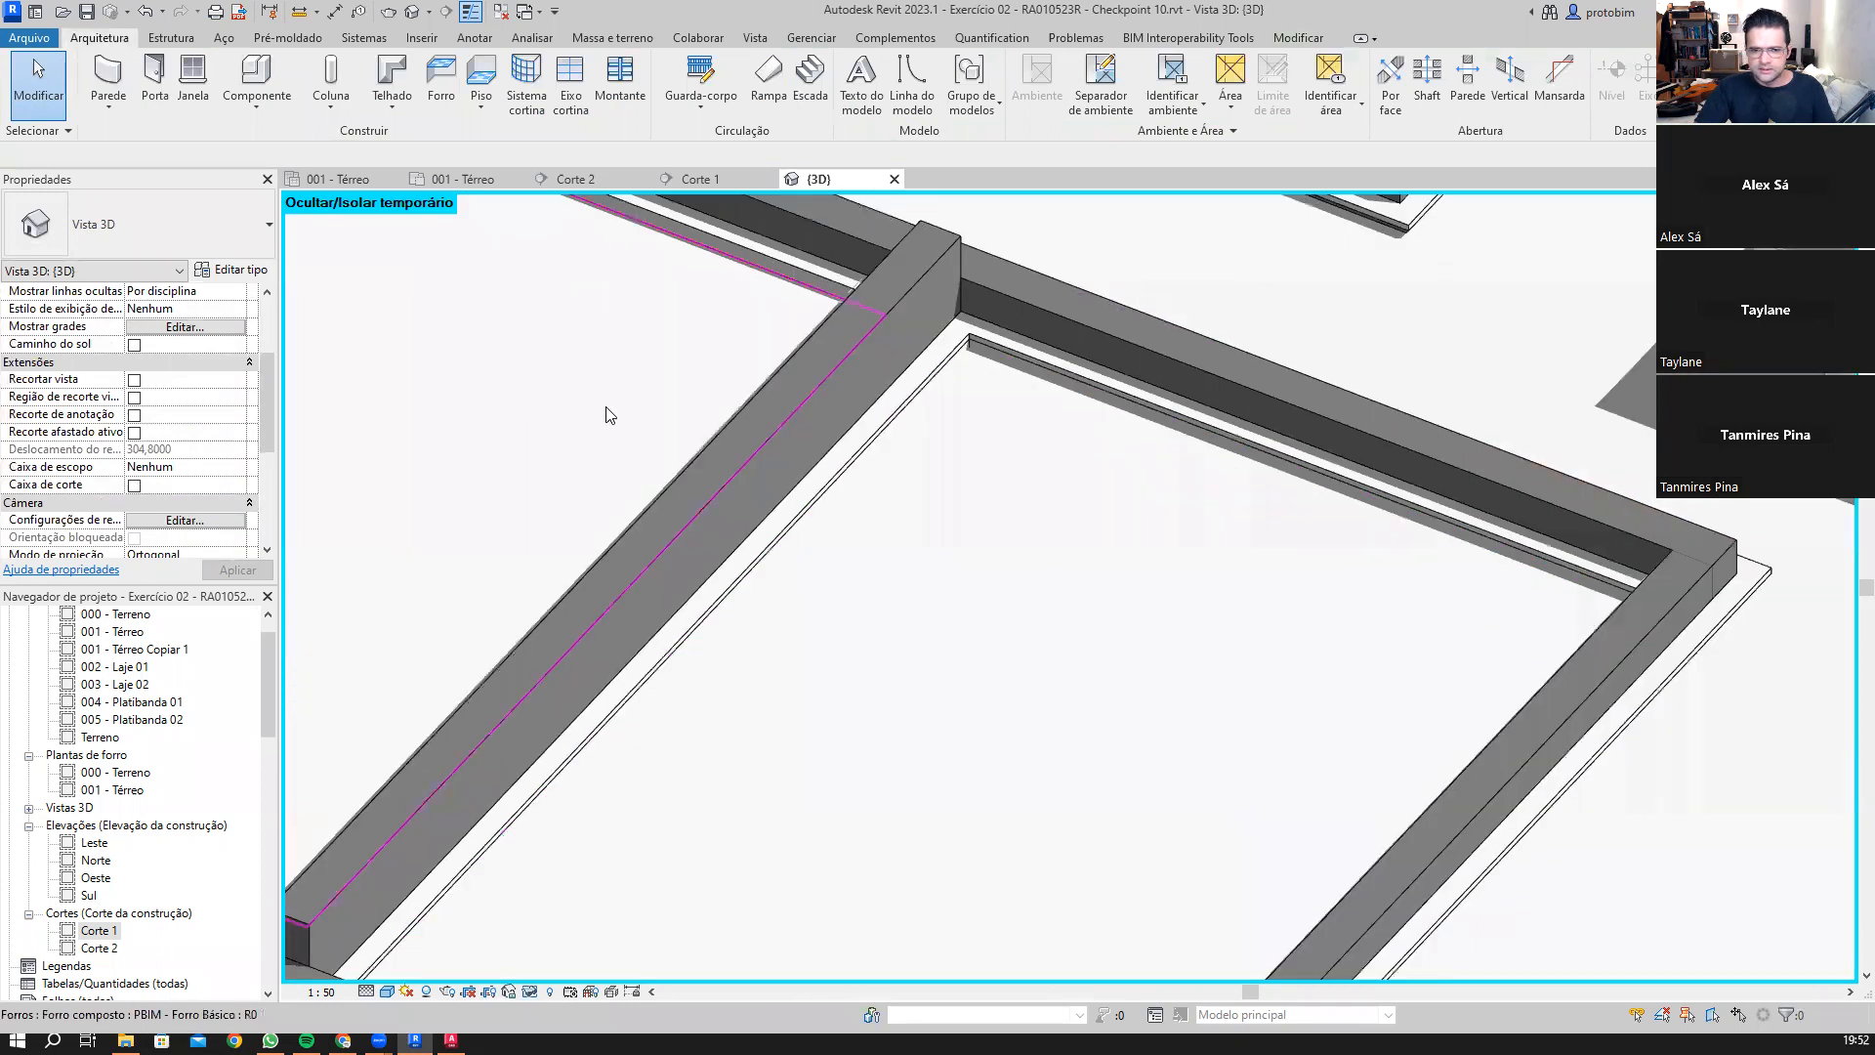
pyautogui.scroll(-1, 771, 391)
pyautogui.keyDown('shift'); pyautogui.moveTo(858, 526); pyautogui.dragTo(1052, 642, button='middle'); pyautogui.keyUp('shift')
pyautogui.keyDown('shift'); pyautogui.moveTo(1091, 323); pyautogui.dragTo(1063, 244, button='middle'); pyautogui.keyUp('shift')
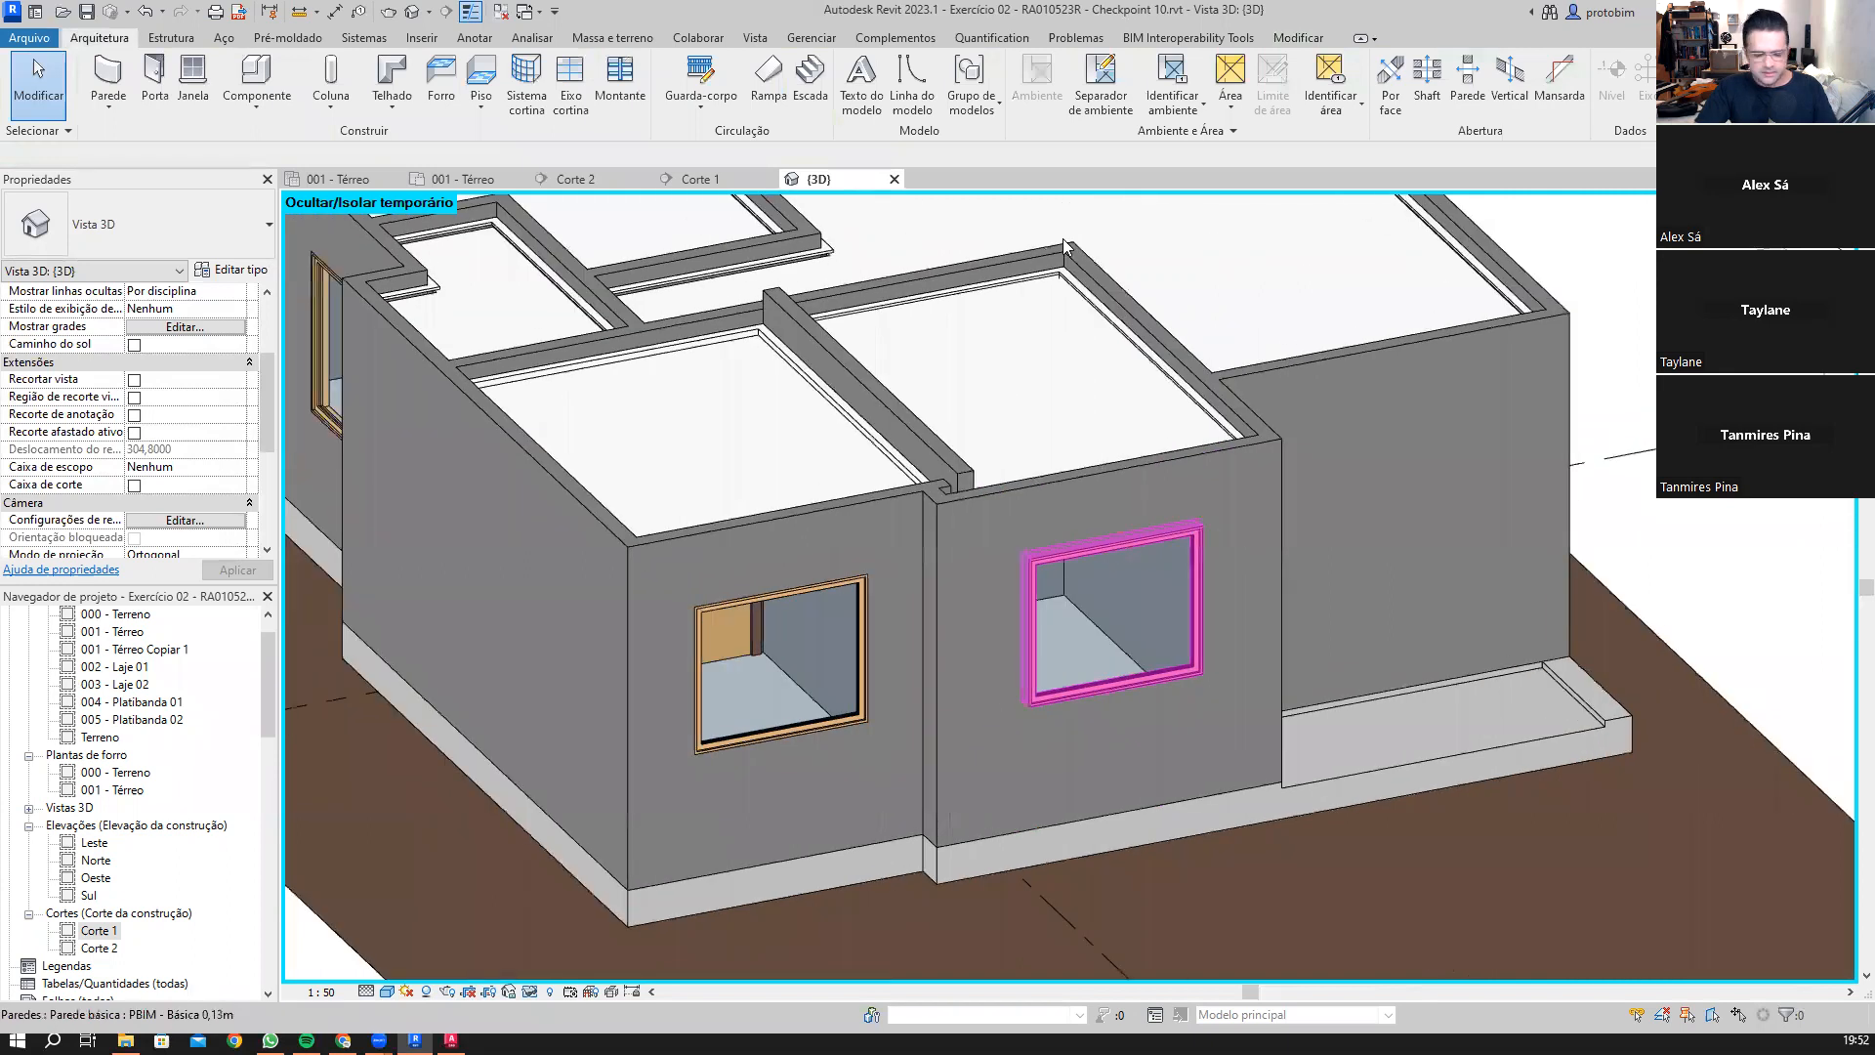
# Step: Join the geometry of the main ceiling, raised perimeter strip and 0,05m strip in the front window room beside the terrace
pyautogui.scroll(5, 1065, 246)
pyautogui.press('j')
pyautogui.press('g')
pyautogui.click(957, 459)
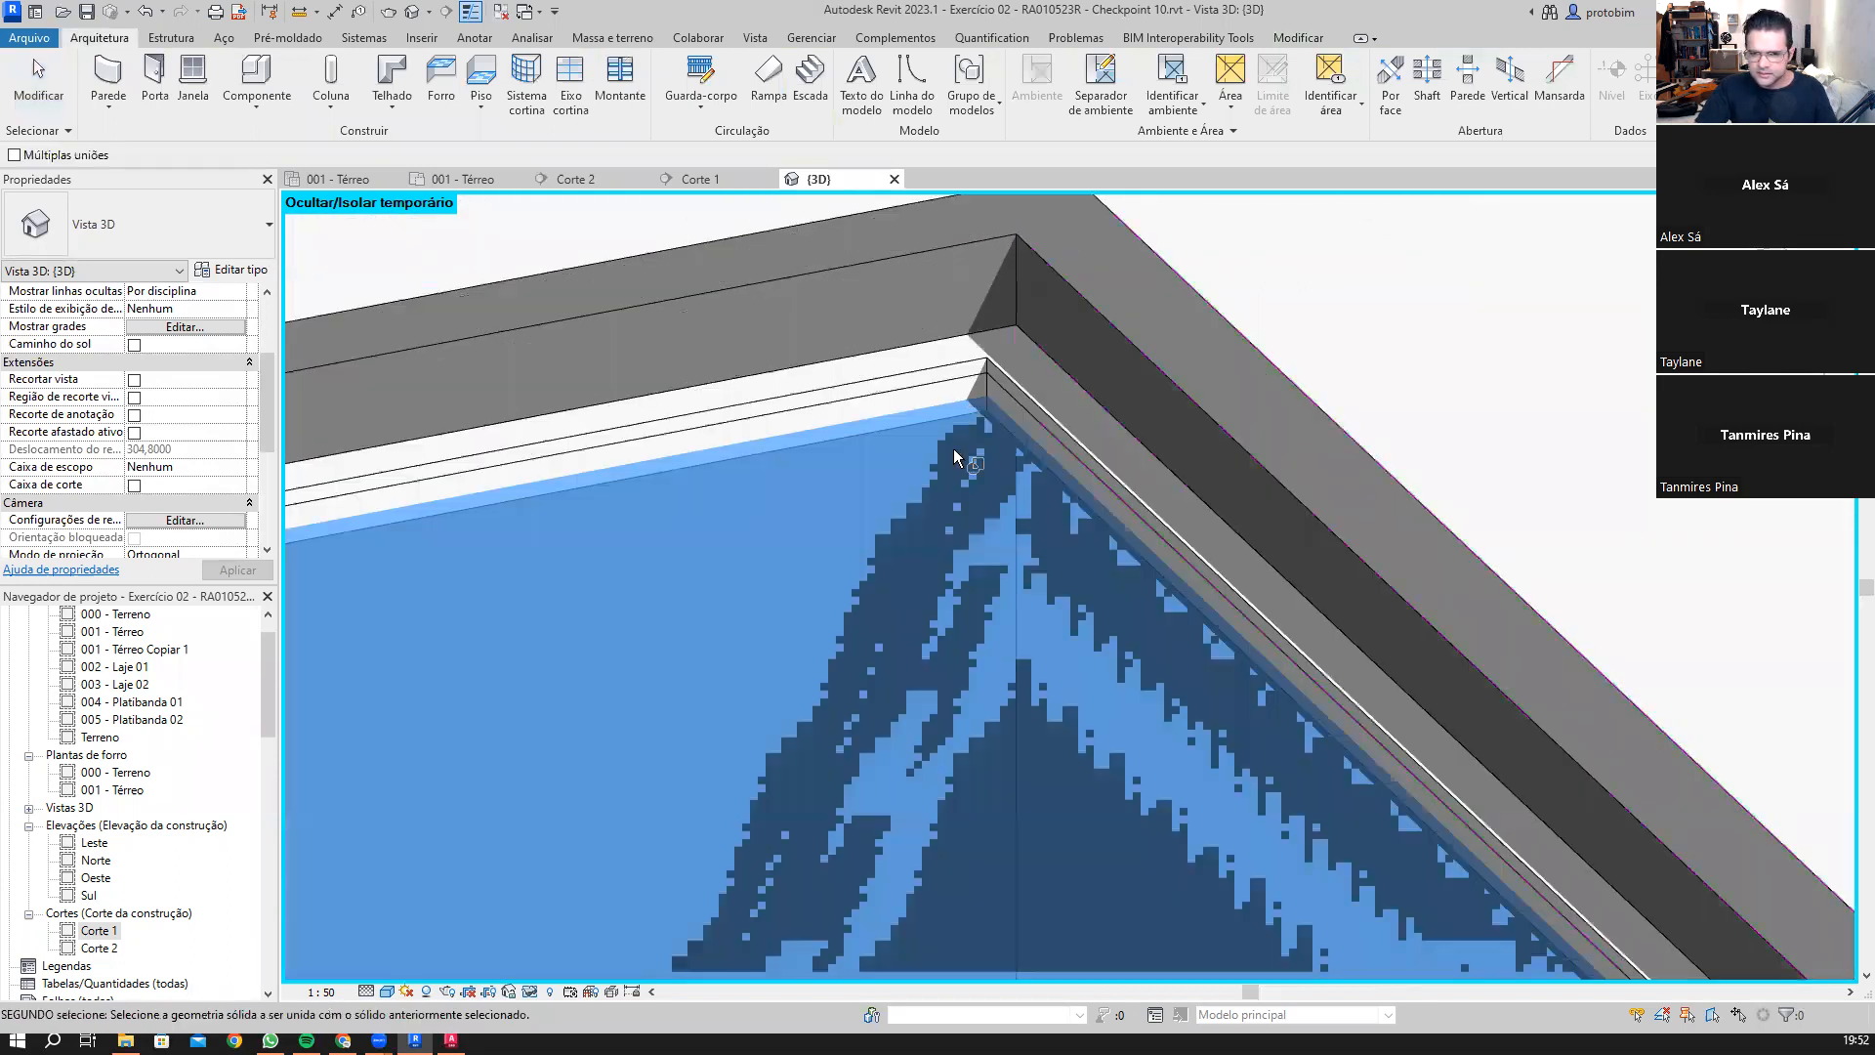
pyautogui.keyDown('shift'); pyautogui.moveTo(954, 457); pyautogui.dragTo(953, 390, button='middle'); pyautogui.keyUp('shift')
pyautogui.click(975, 395)
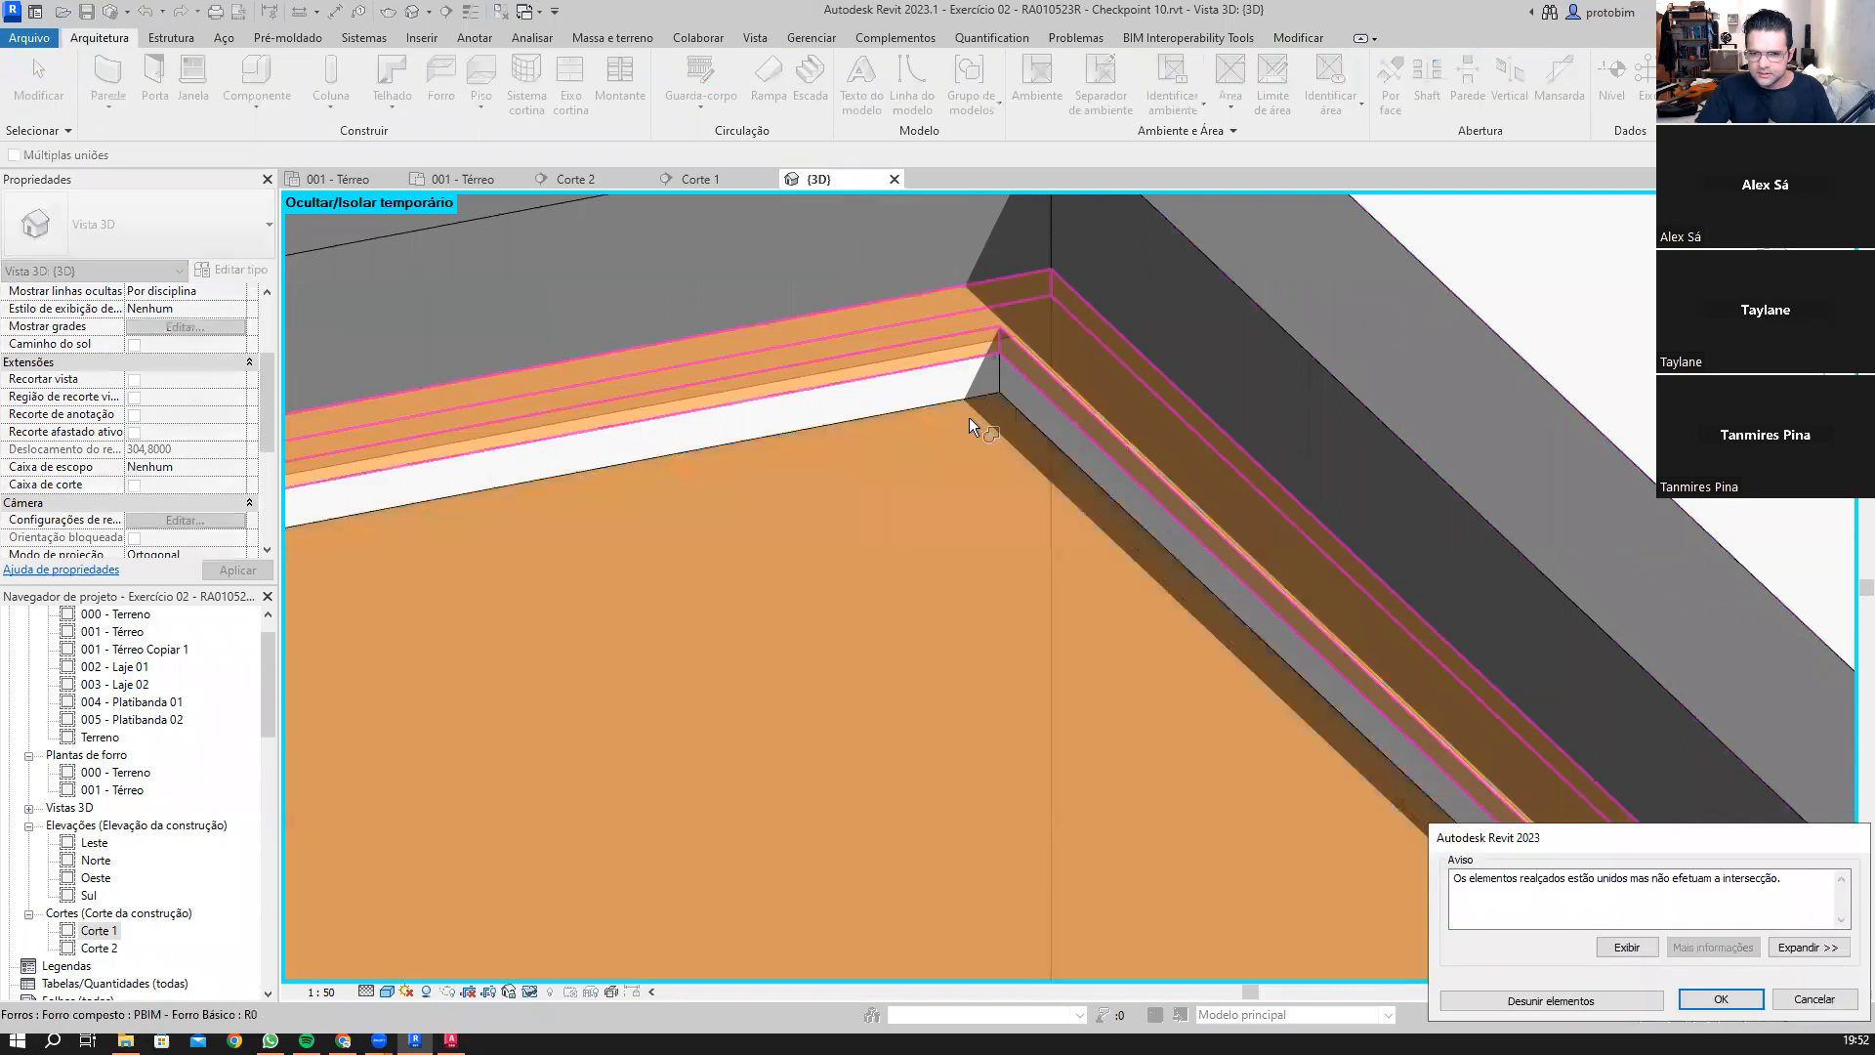
pyautogui.press('Return')
pyautogui.click(946, 387)
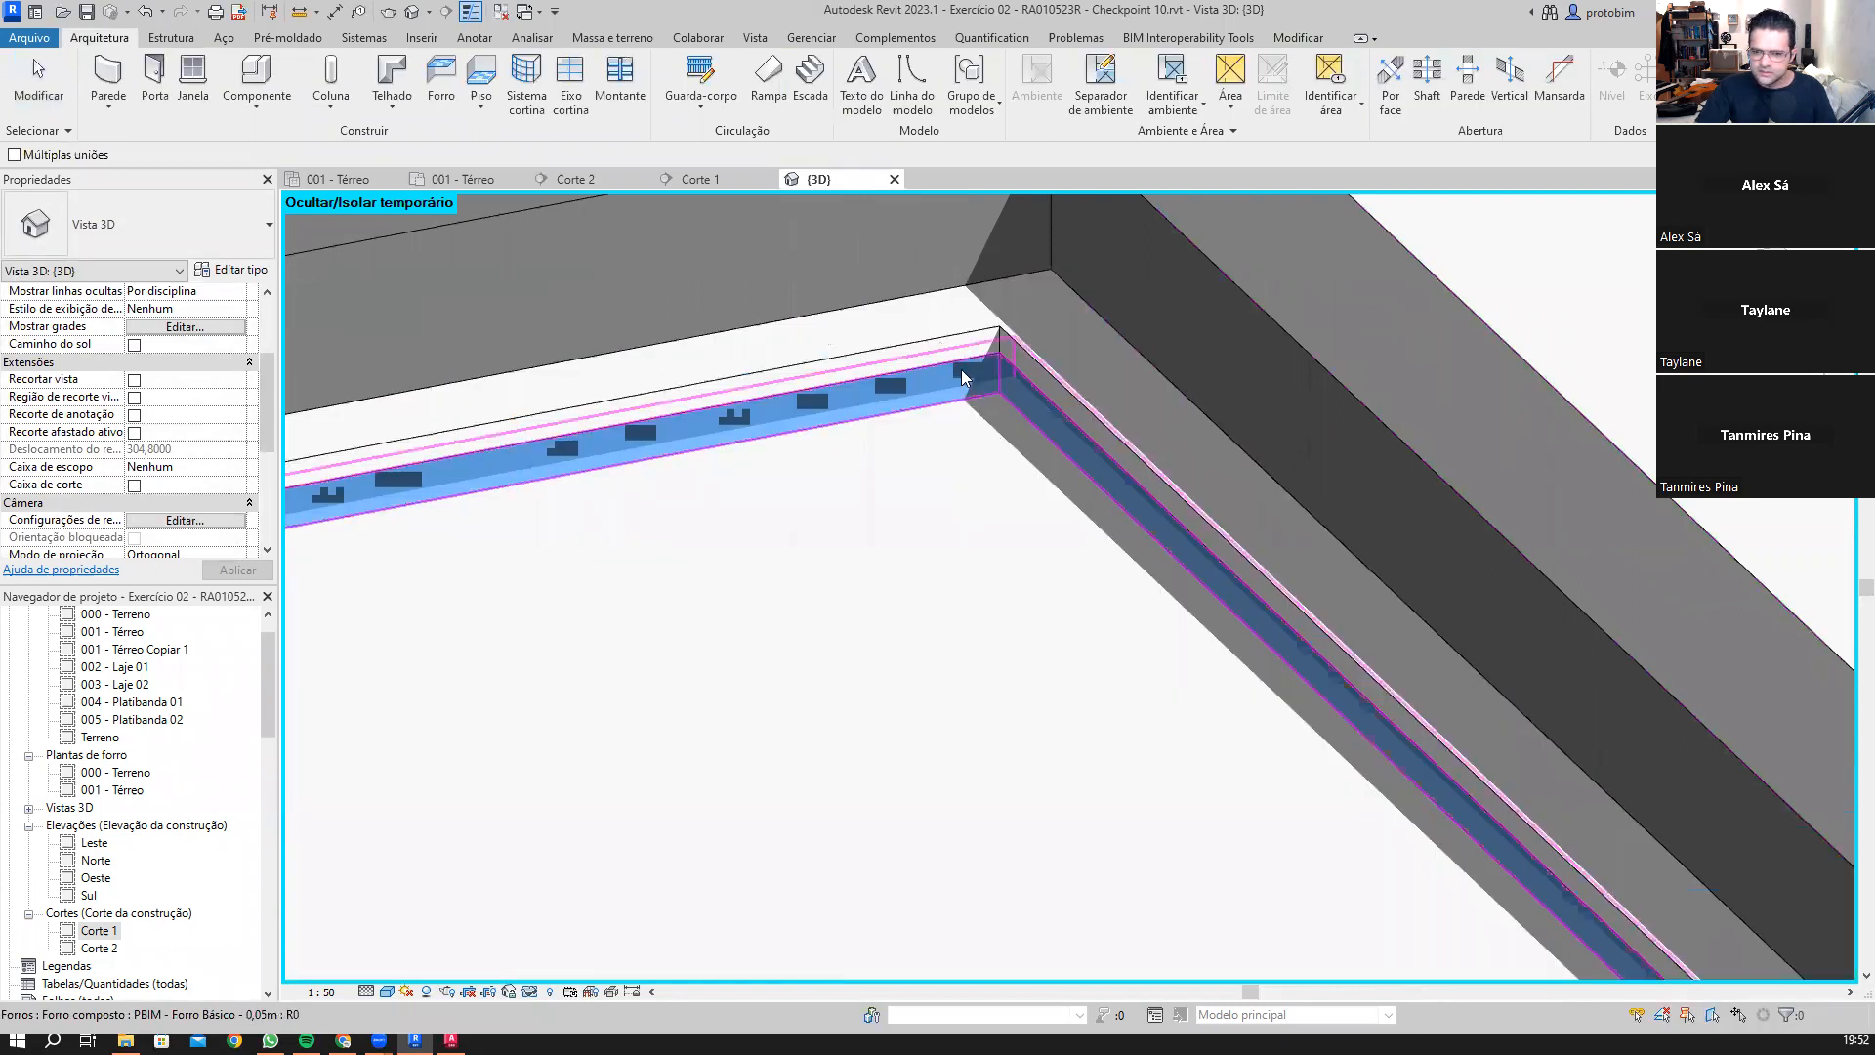
pyautogui.click(961, 369)
pyautogui.press('Escape')
# Step: Close the 001 - Térreo floor plan view and return to the 001 - Térreo ceiling plan
pyautogui.scroll(-3, 961, 369)
pyautogui.keyDown('shift'); pyautogui.moveTo(762, 786); pyautogui.dragTo(959, 566, button='middle'); pyautogui.keyUp('shift')
pyautogui.keyDown('shift'); pyautogui.moveTo(1088, 373); pyautogui.dragTo(1233, 363, button='middle'); pyautogui.keyUp('shift')
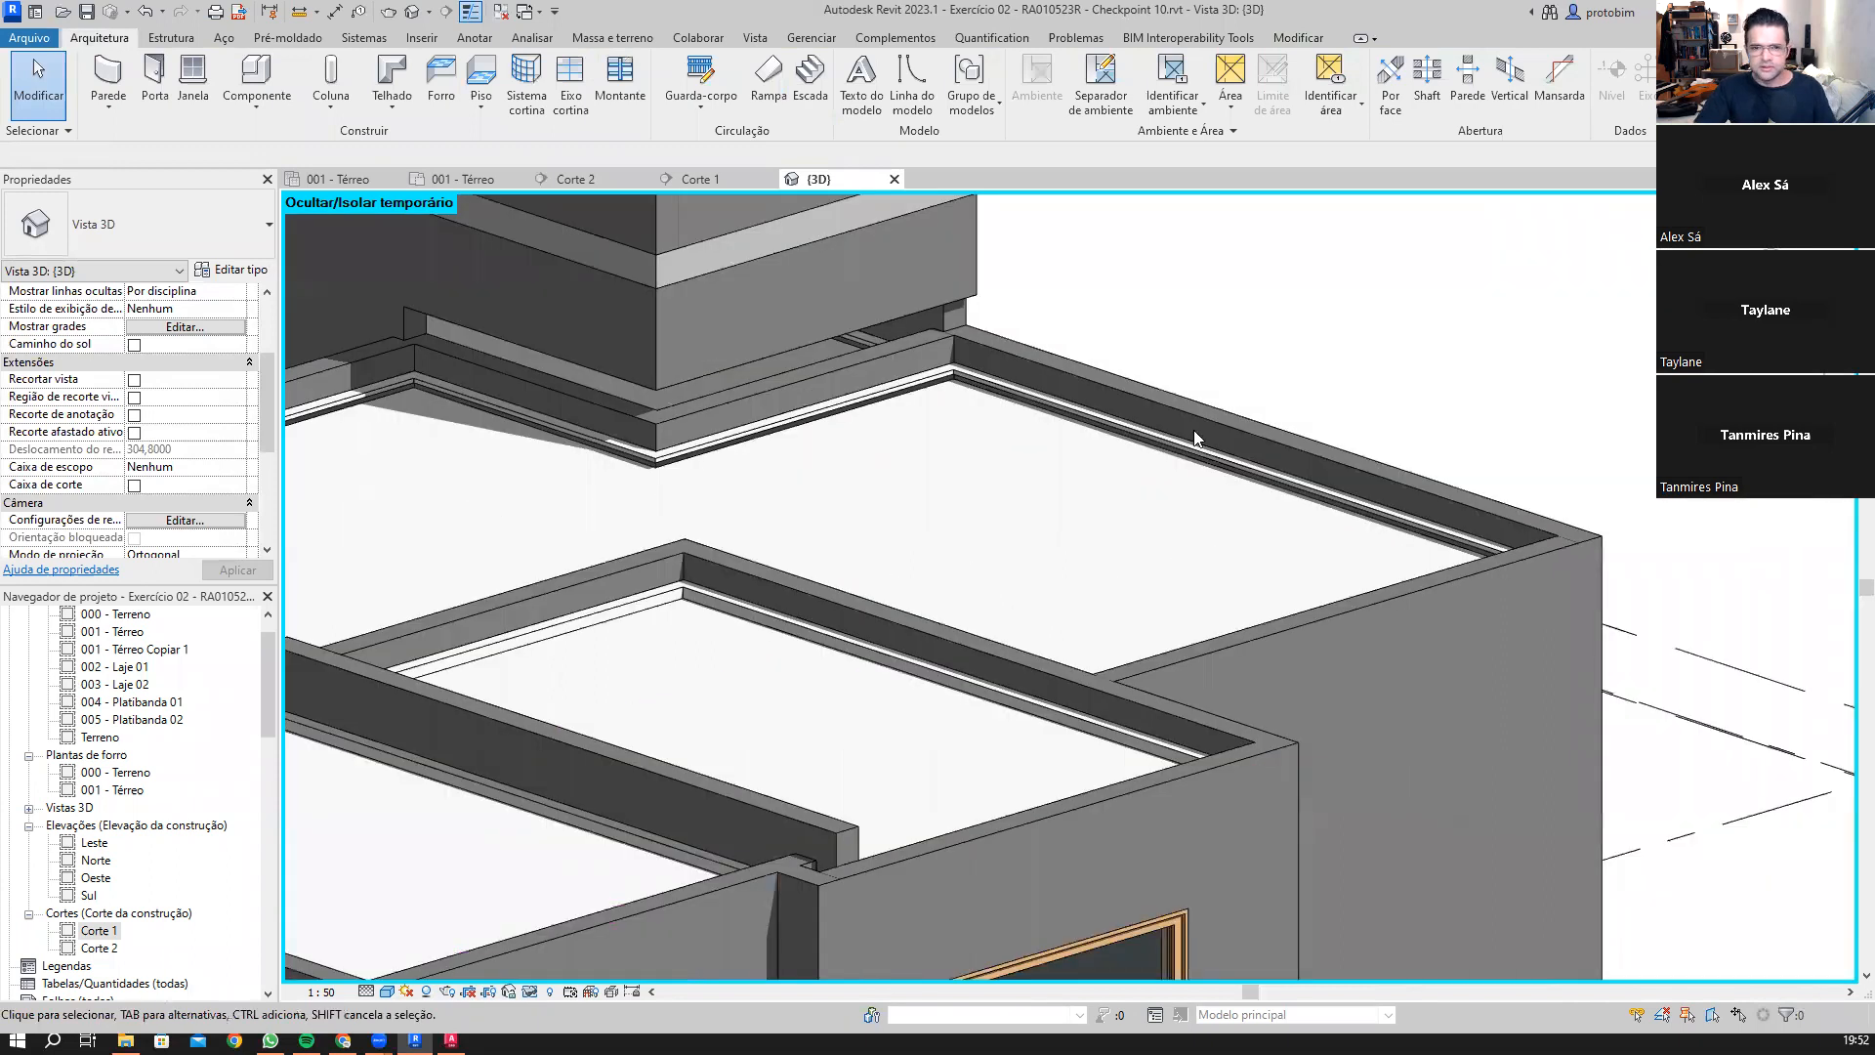
pyautogui.scroll(2, 1193, 430)
pyautogui.click(463, 180)
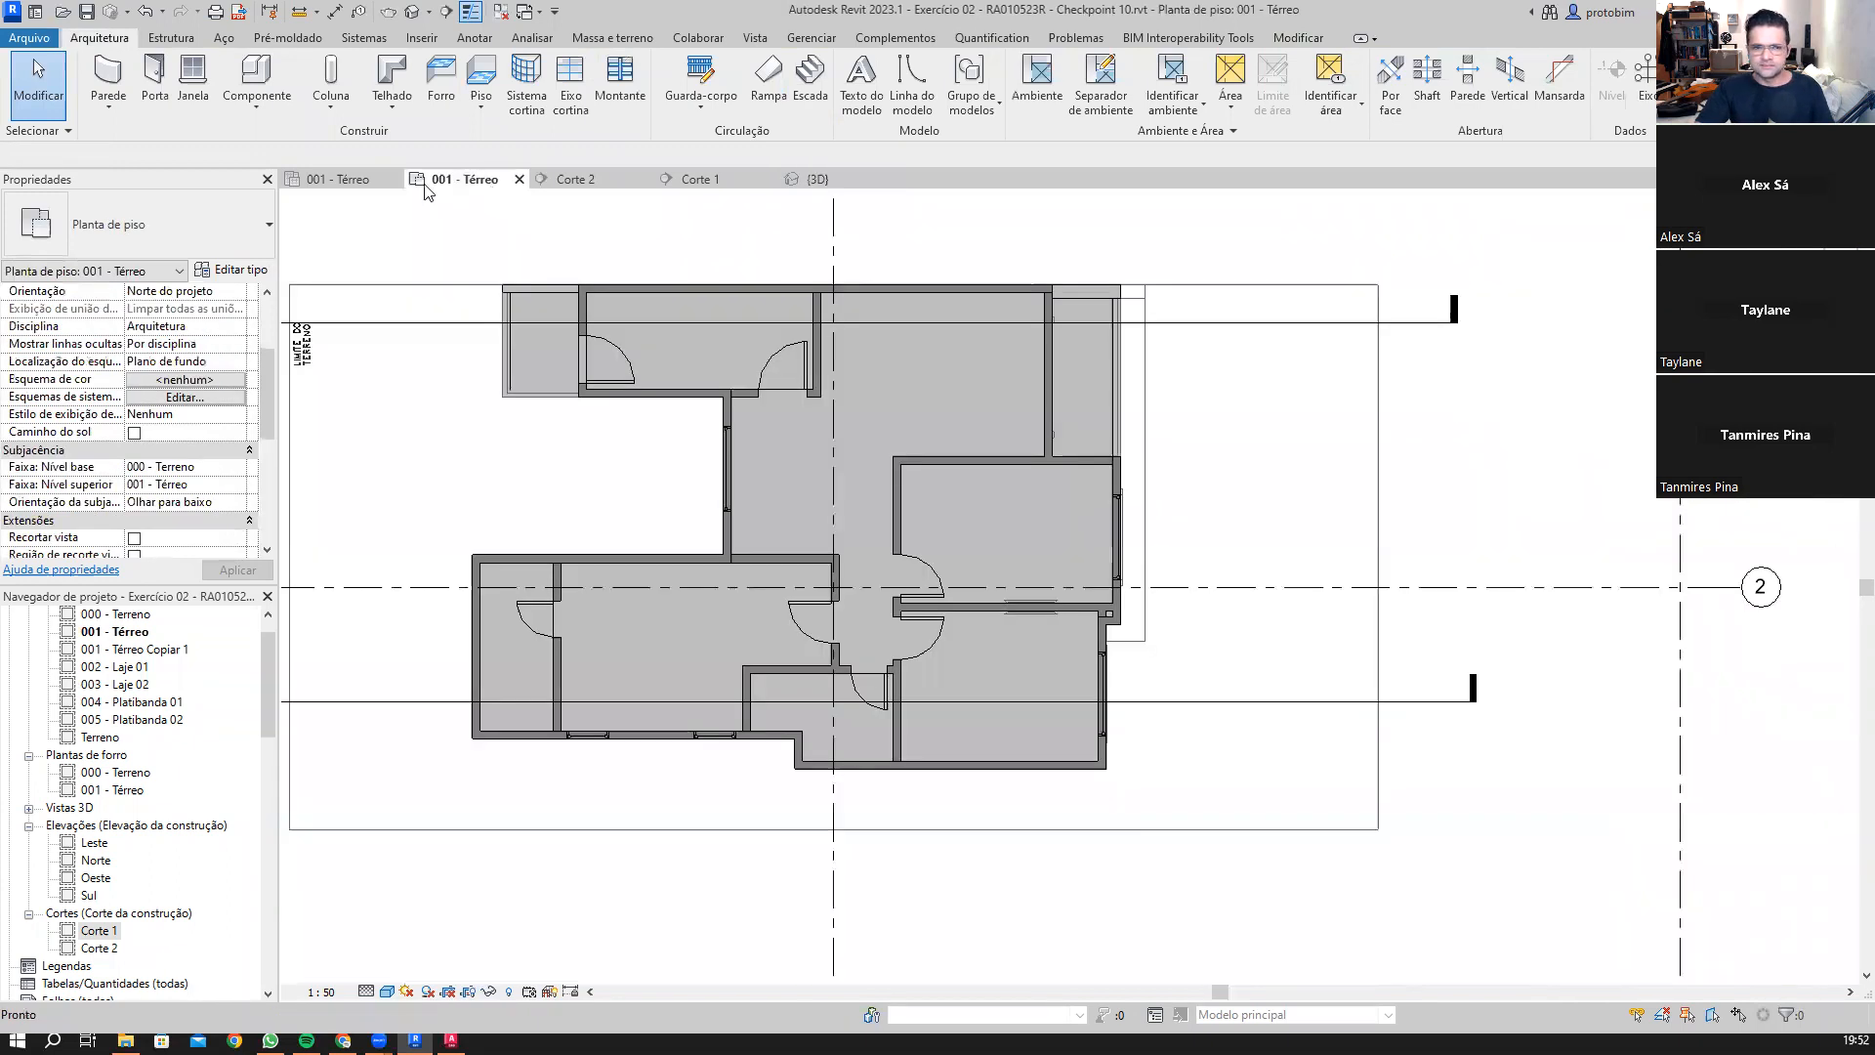
pyautogui.click(519, 181)
pyautogui.hotkey('ctrl', 'Tab')
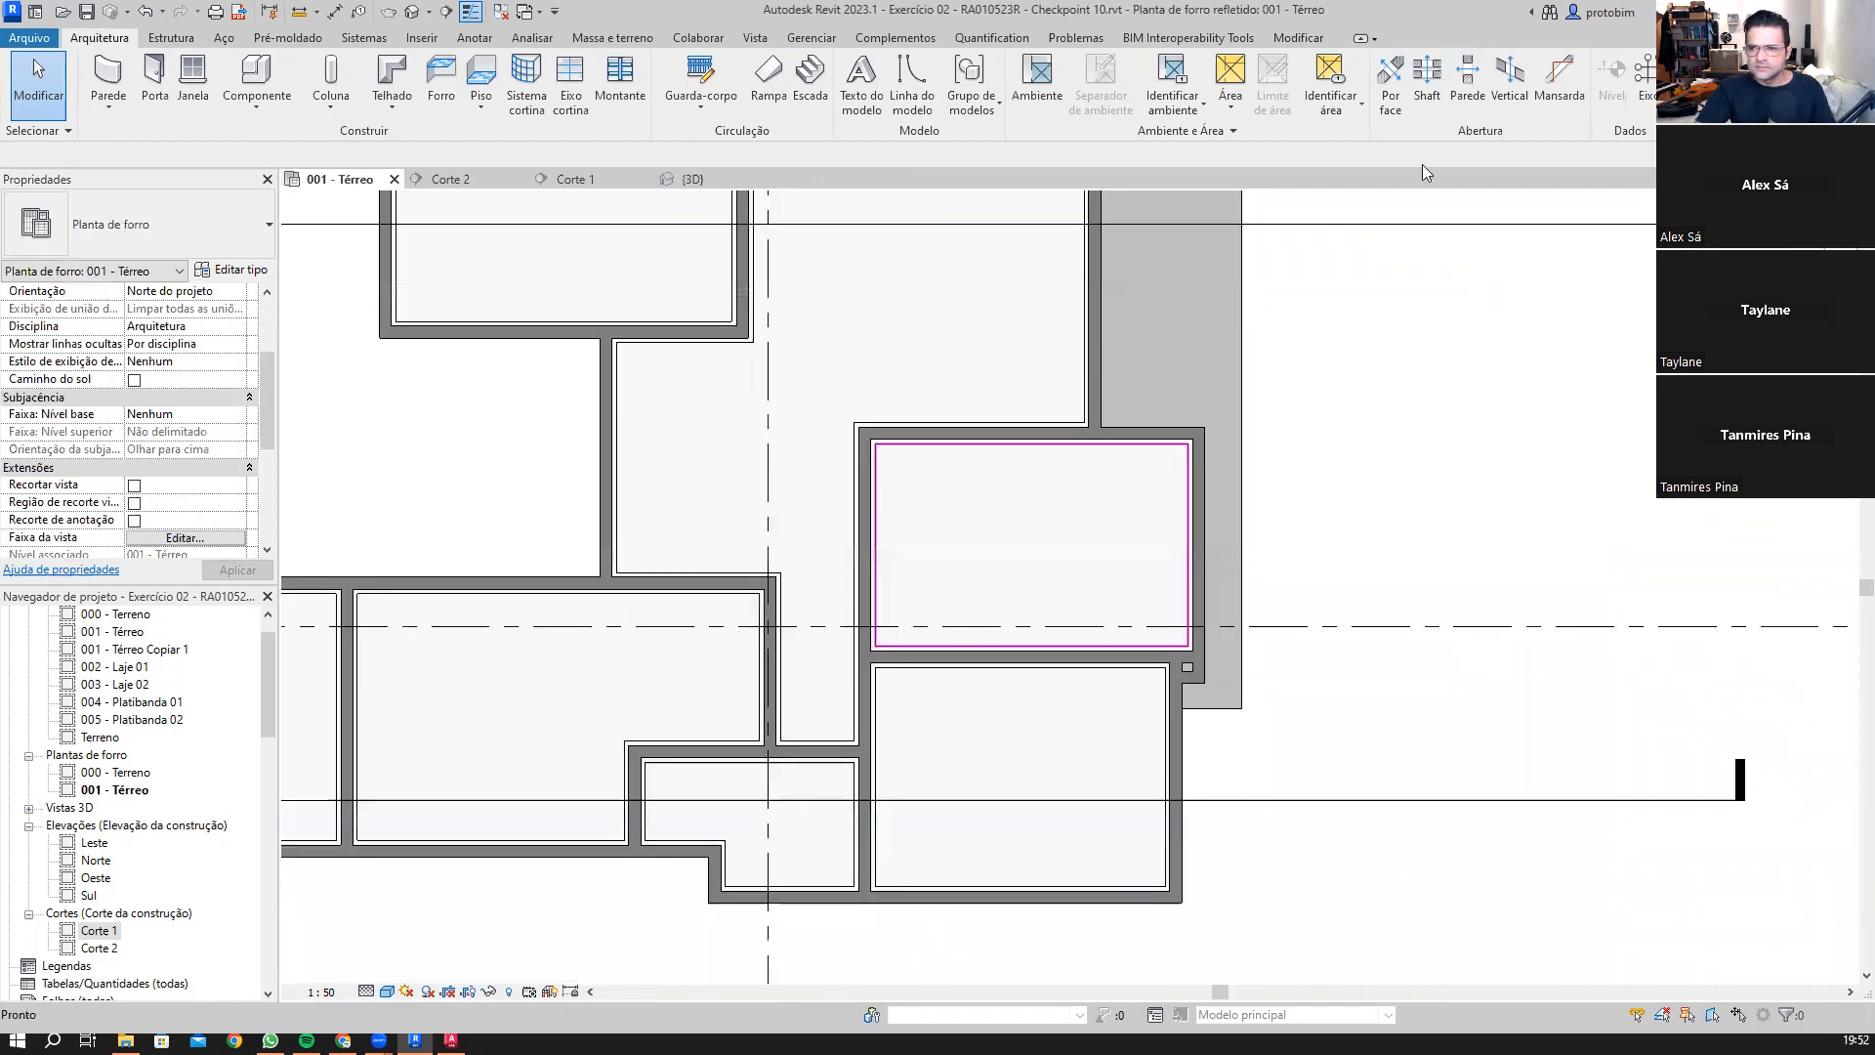
# Step: Start a sketched PBIM - Forro Básico - 0,05m ceiling for the large irregular room, with its level set to ref - Forro
pyautogui.click(440, 80)
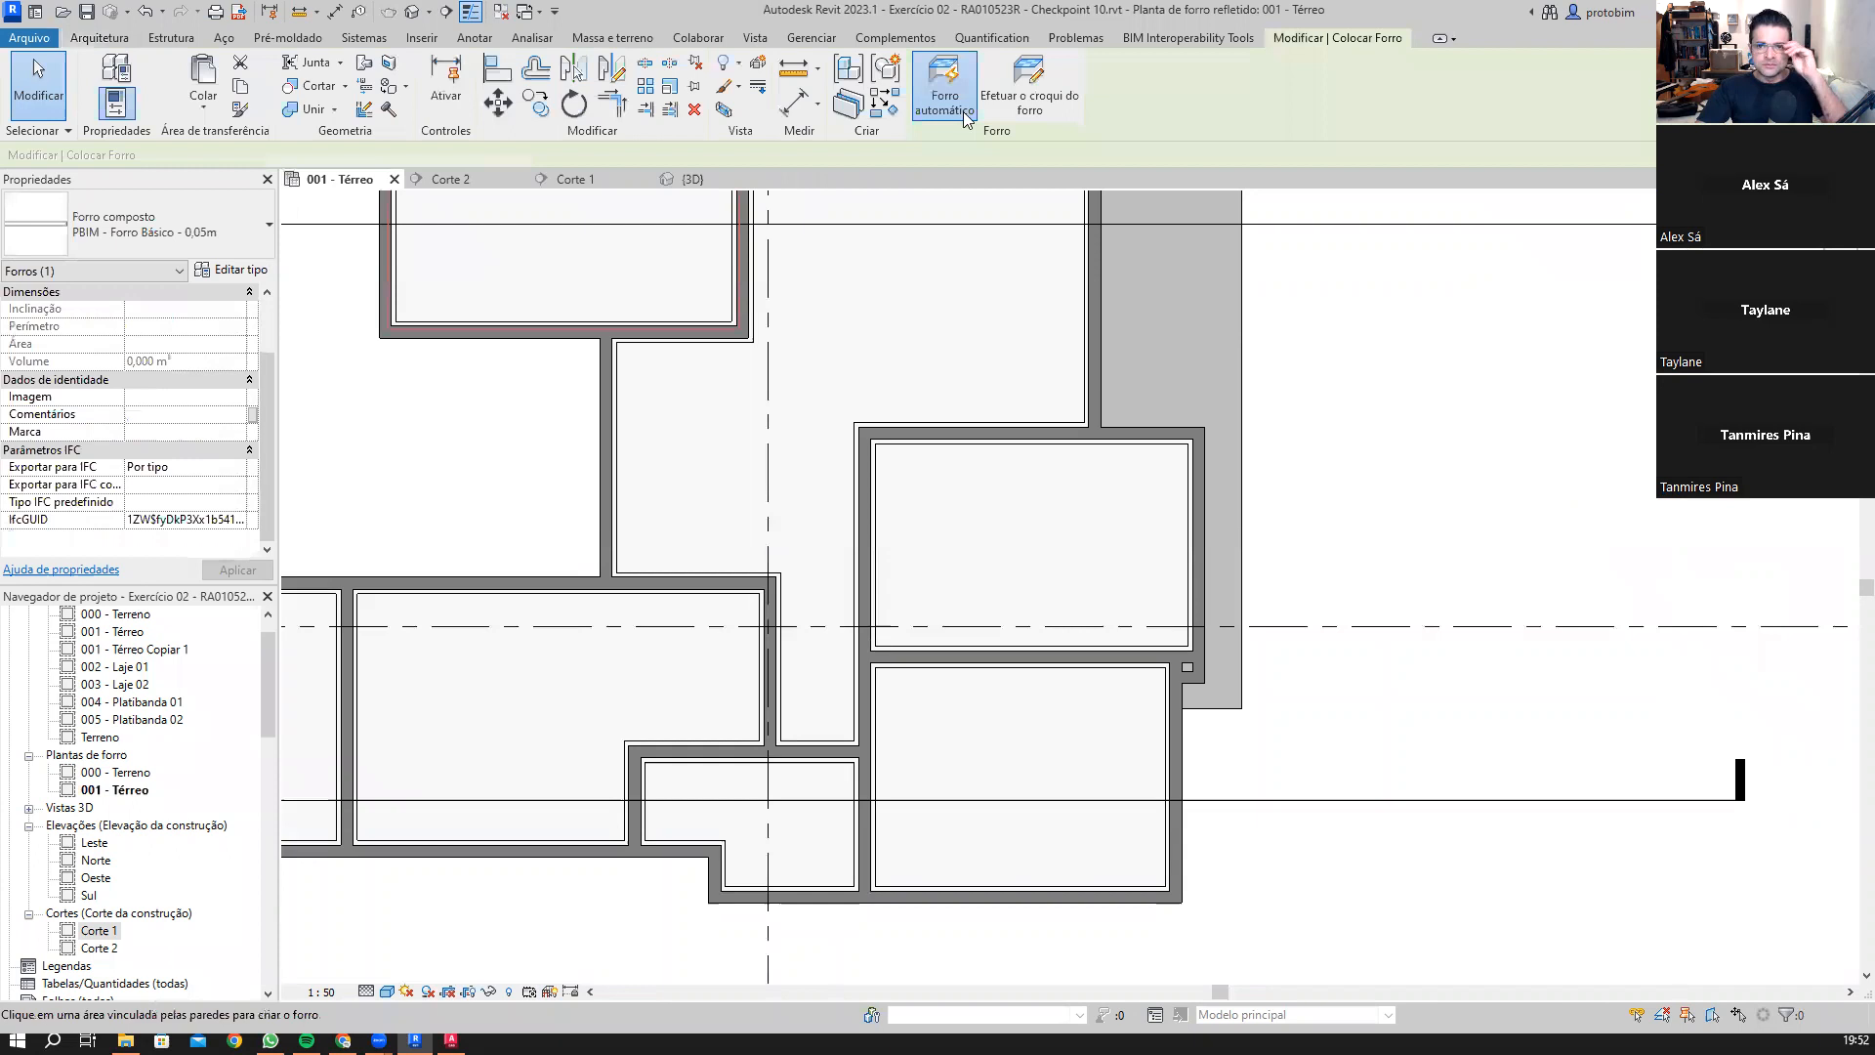
pyautogui.click(1030, 88)
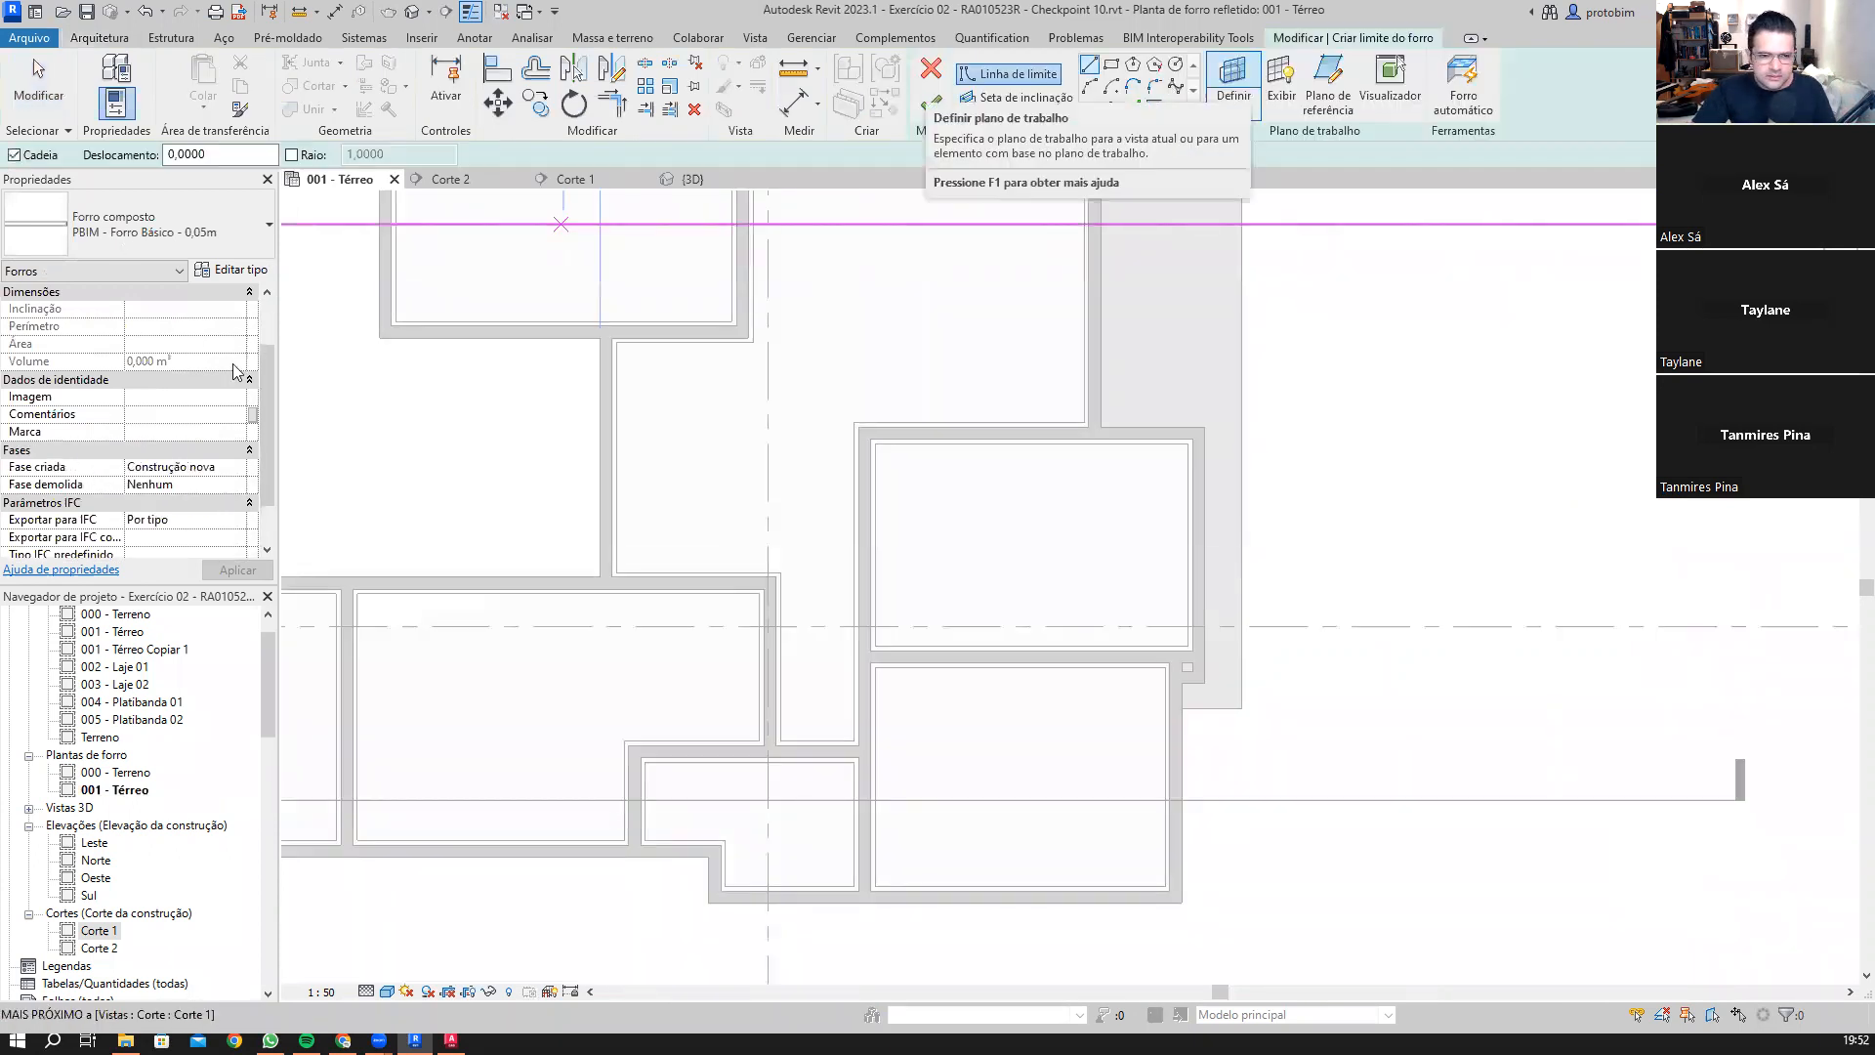
pyautogui.scroll(2, 237, 371)
pyautogui.click(239, 310)
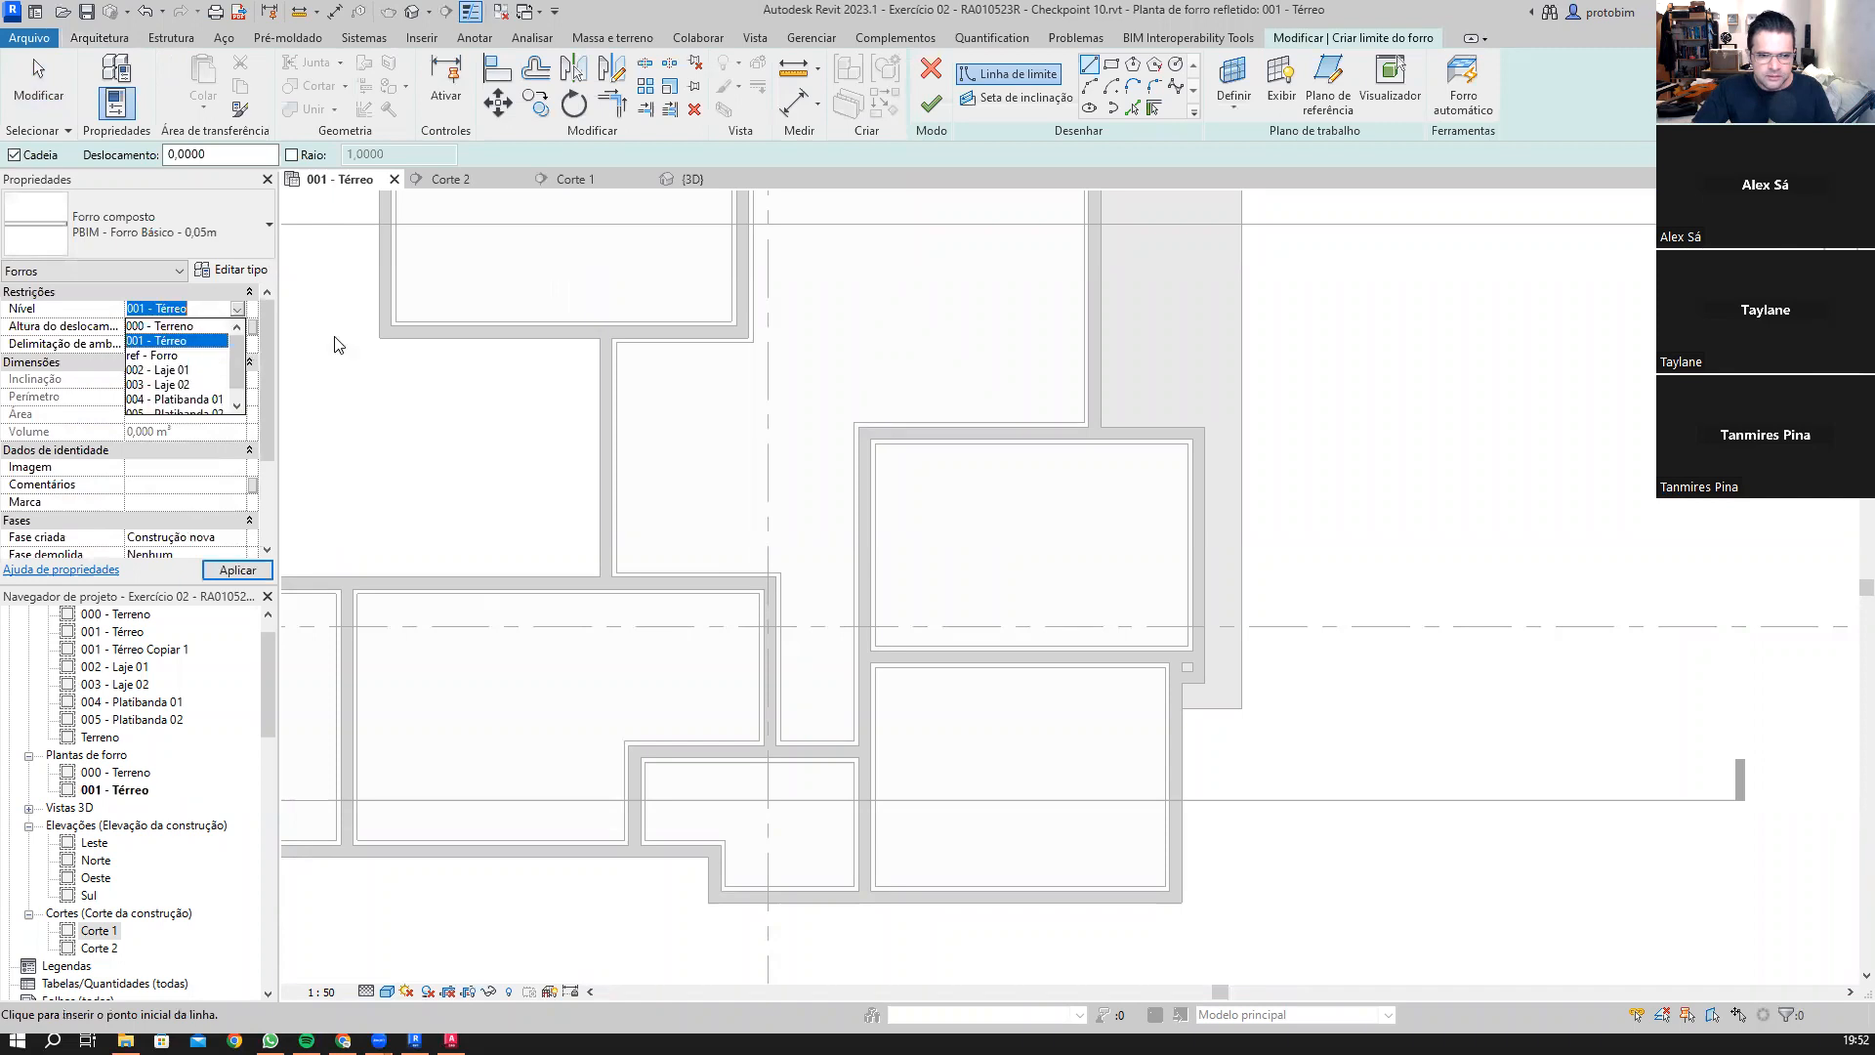
pyautogui.click(153, 356)
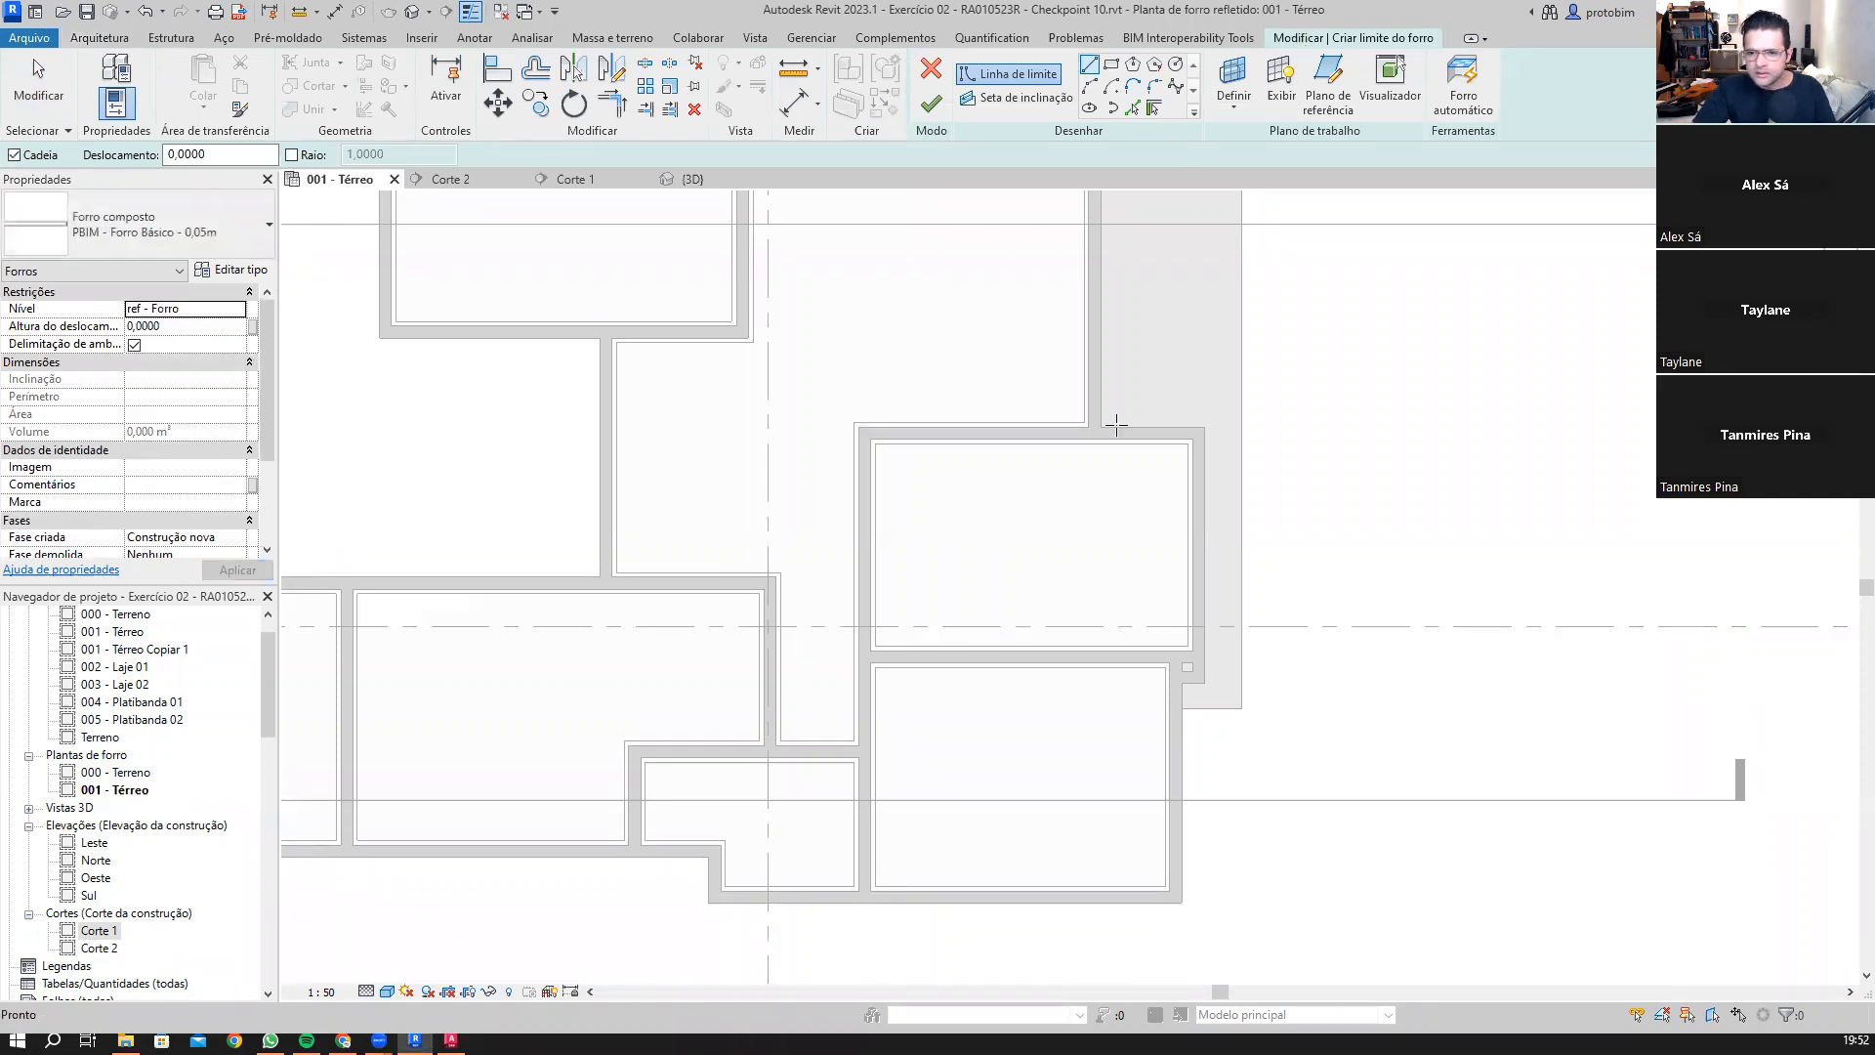
# Step: Trace the strip's boundary along the edge of the irregular room's main ceiling, from the terrace-side corner around to the narrow corridor's inner corner
pyautogui.scroll(4, 1116, 425)
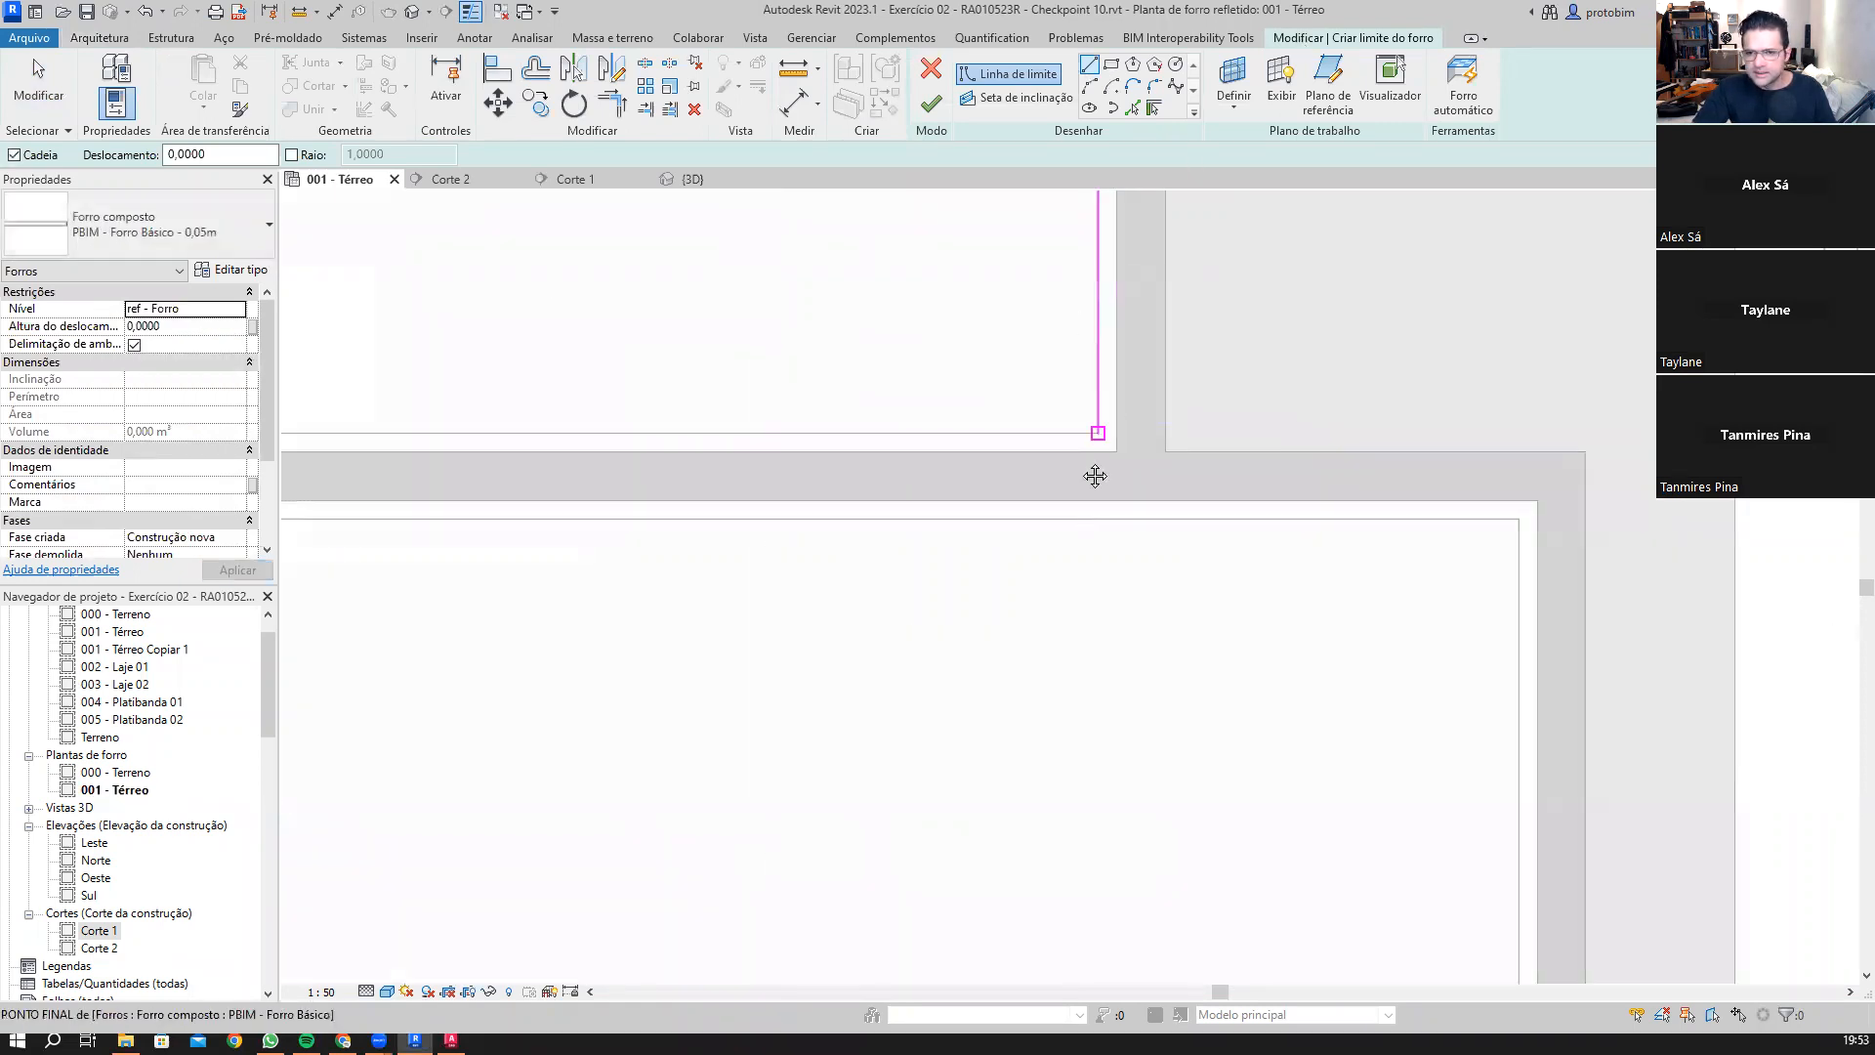
pyautogui.scroll(-3, 1095, 475)
pyautogui.scroll(3, 1081, 496)
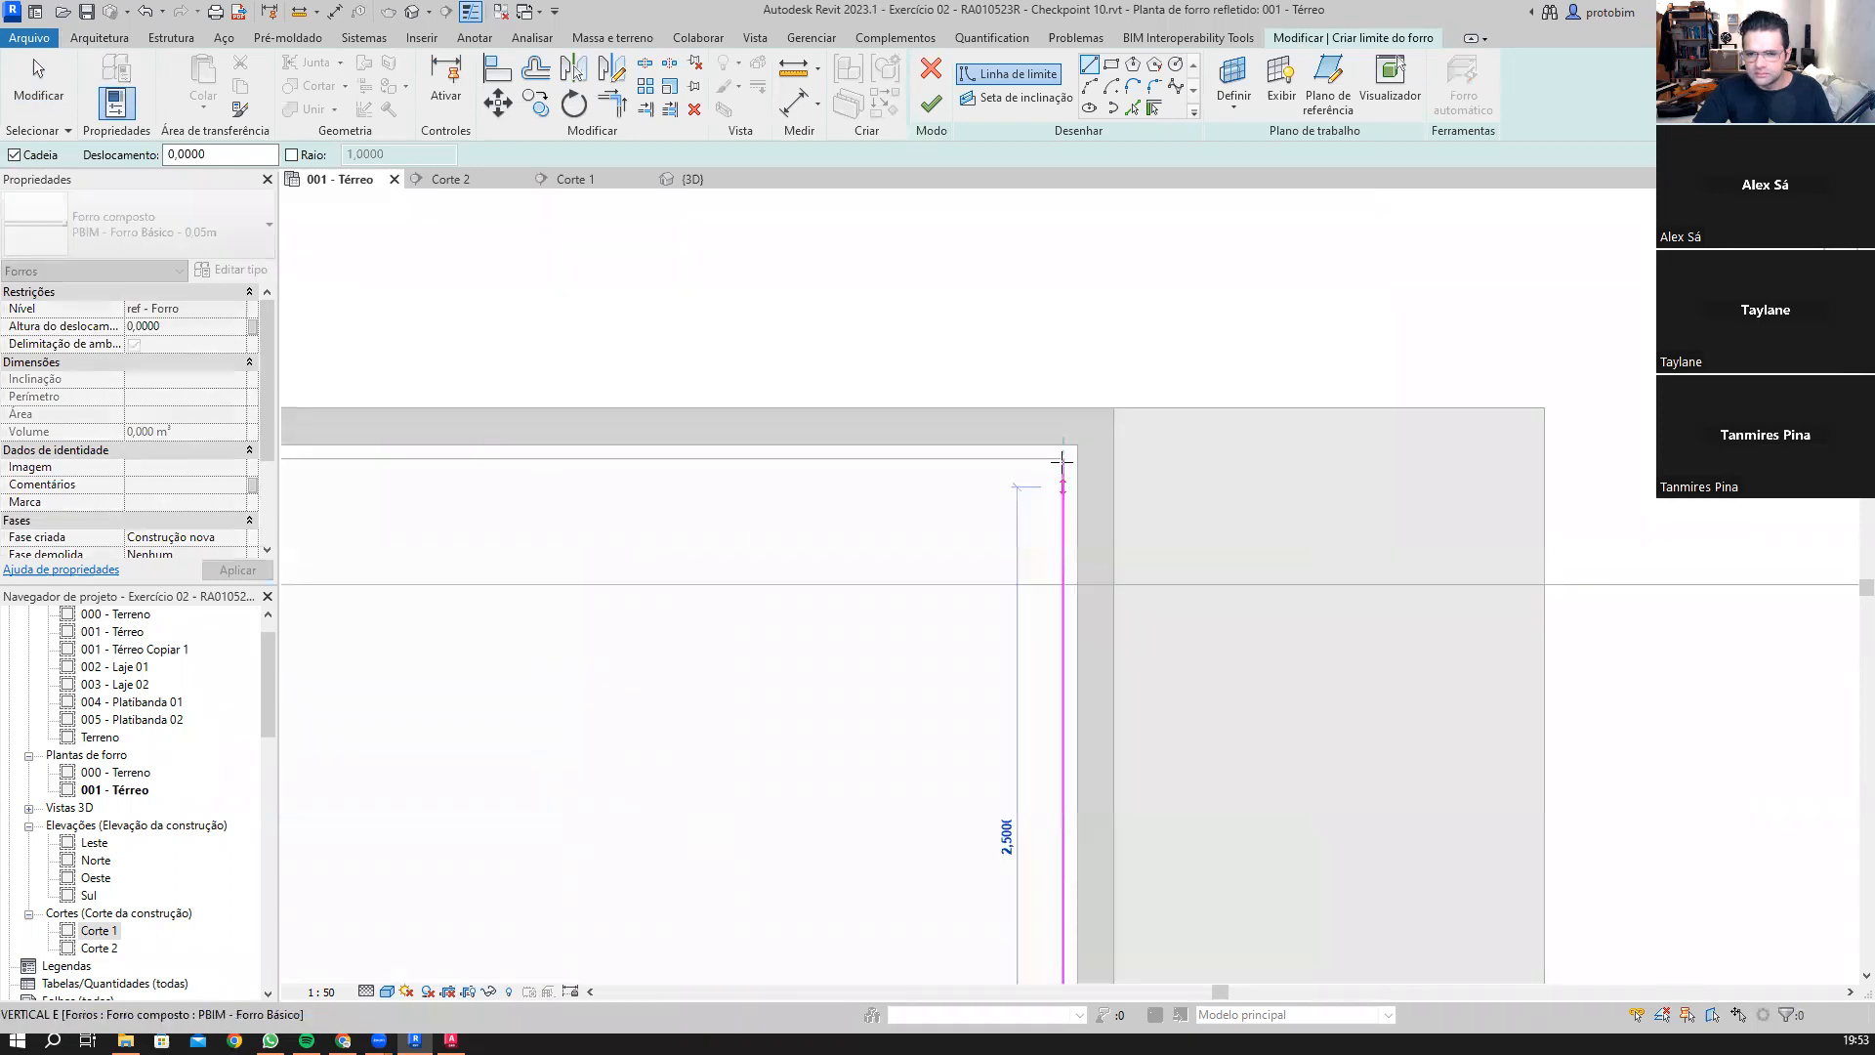
pyautogui.click(1063, 460)
pyautogui.scroll(5, 692, 394)
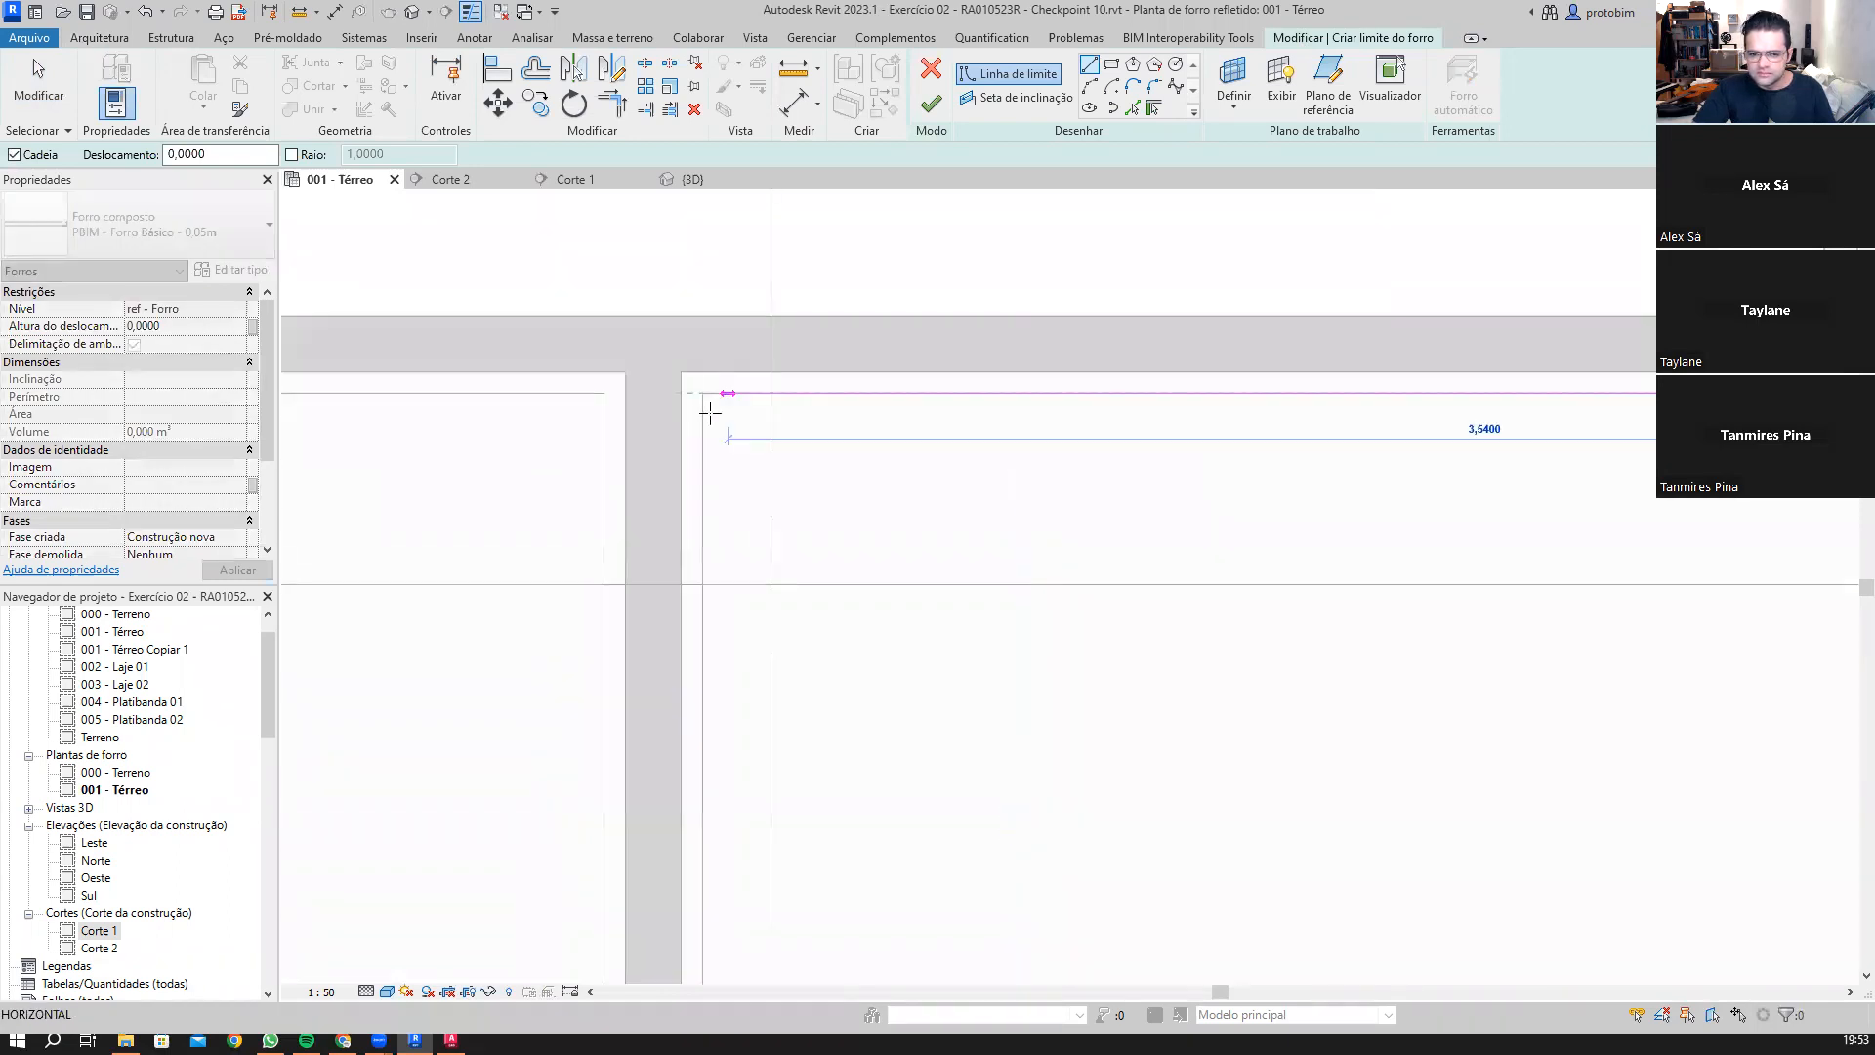
pyautogui.click(704, 395)
pyautogui.moveTo(844, 703); pyautogui.dragTo(1107, 155, button='middle')
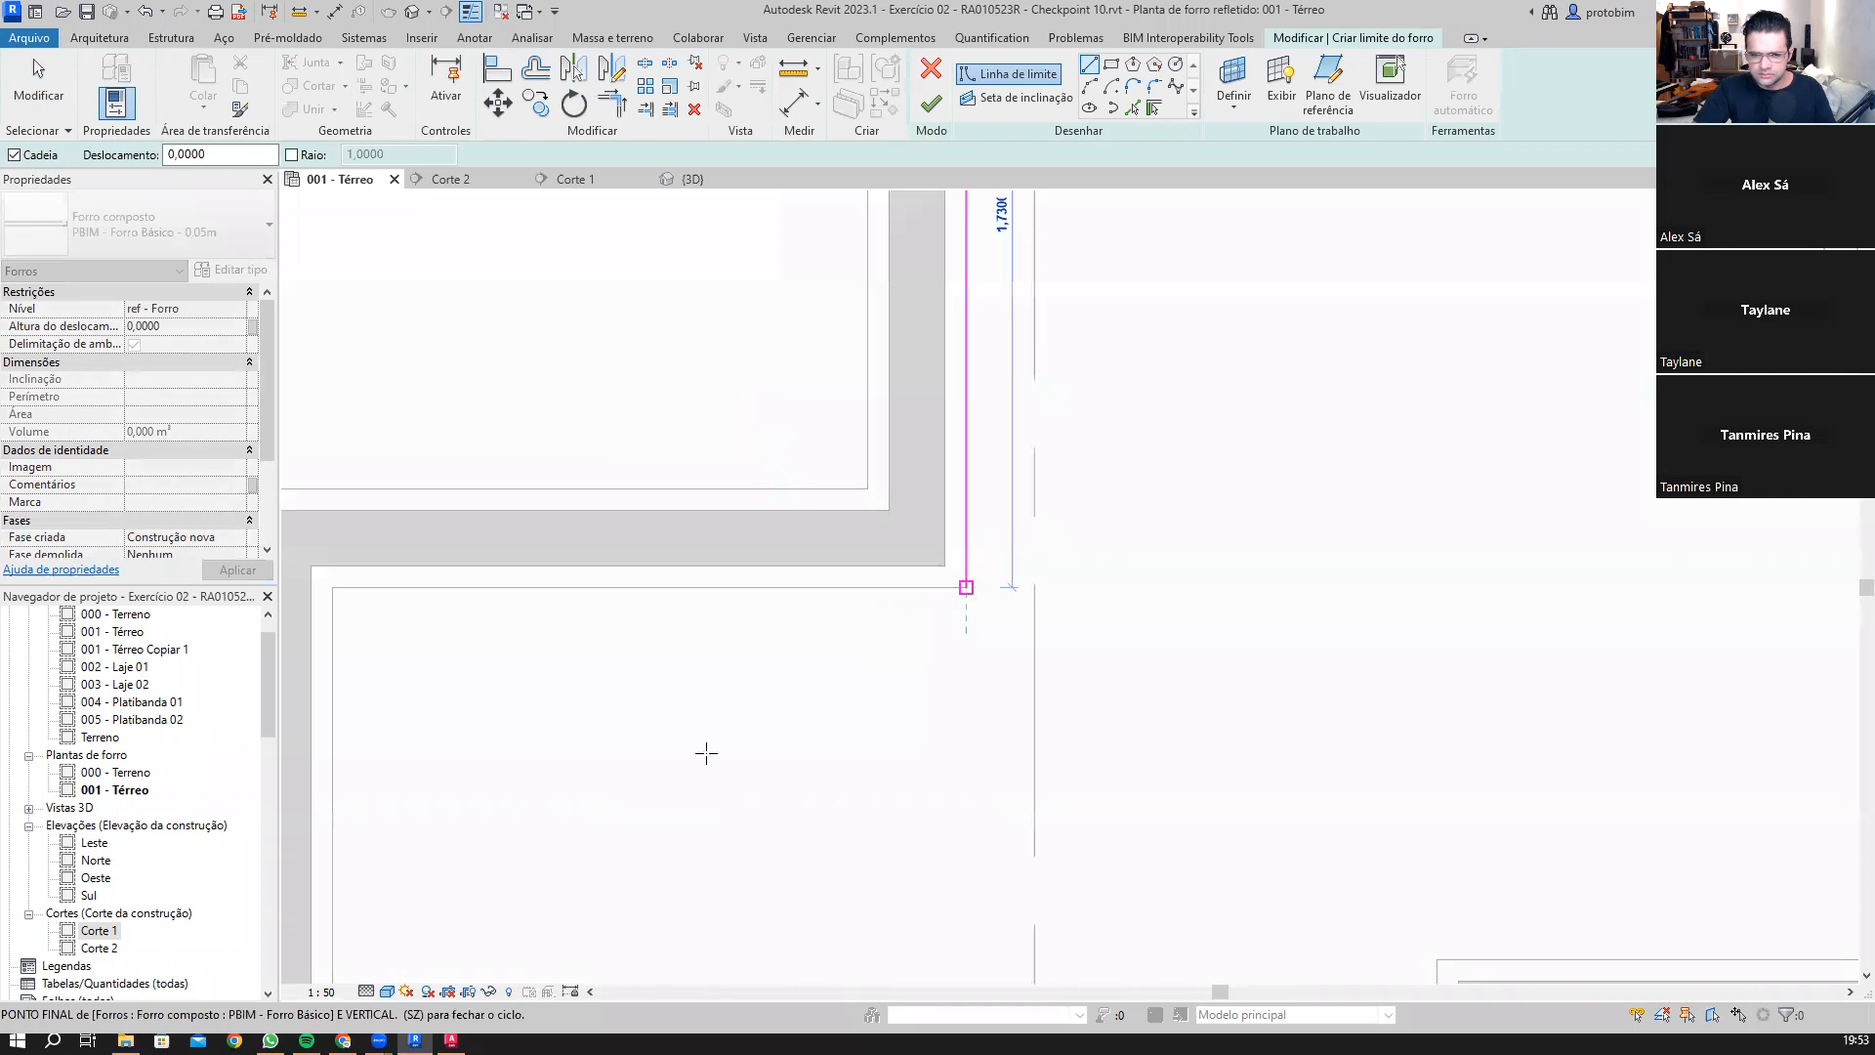
pyautogui.click(706, 752)
pyautogui.moveTo(345, 595); pyautogui.dragTo(823, 408, button='middle')
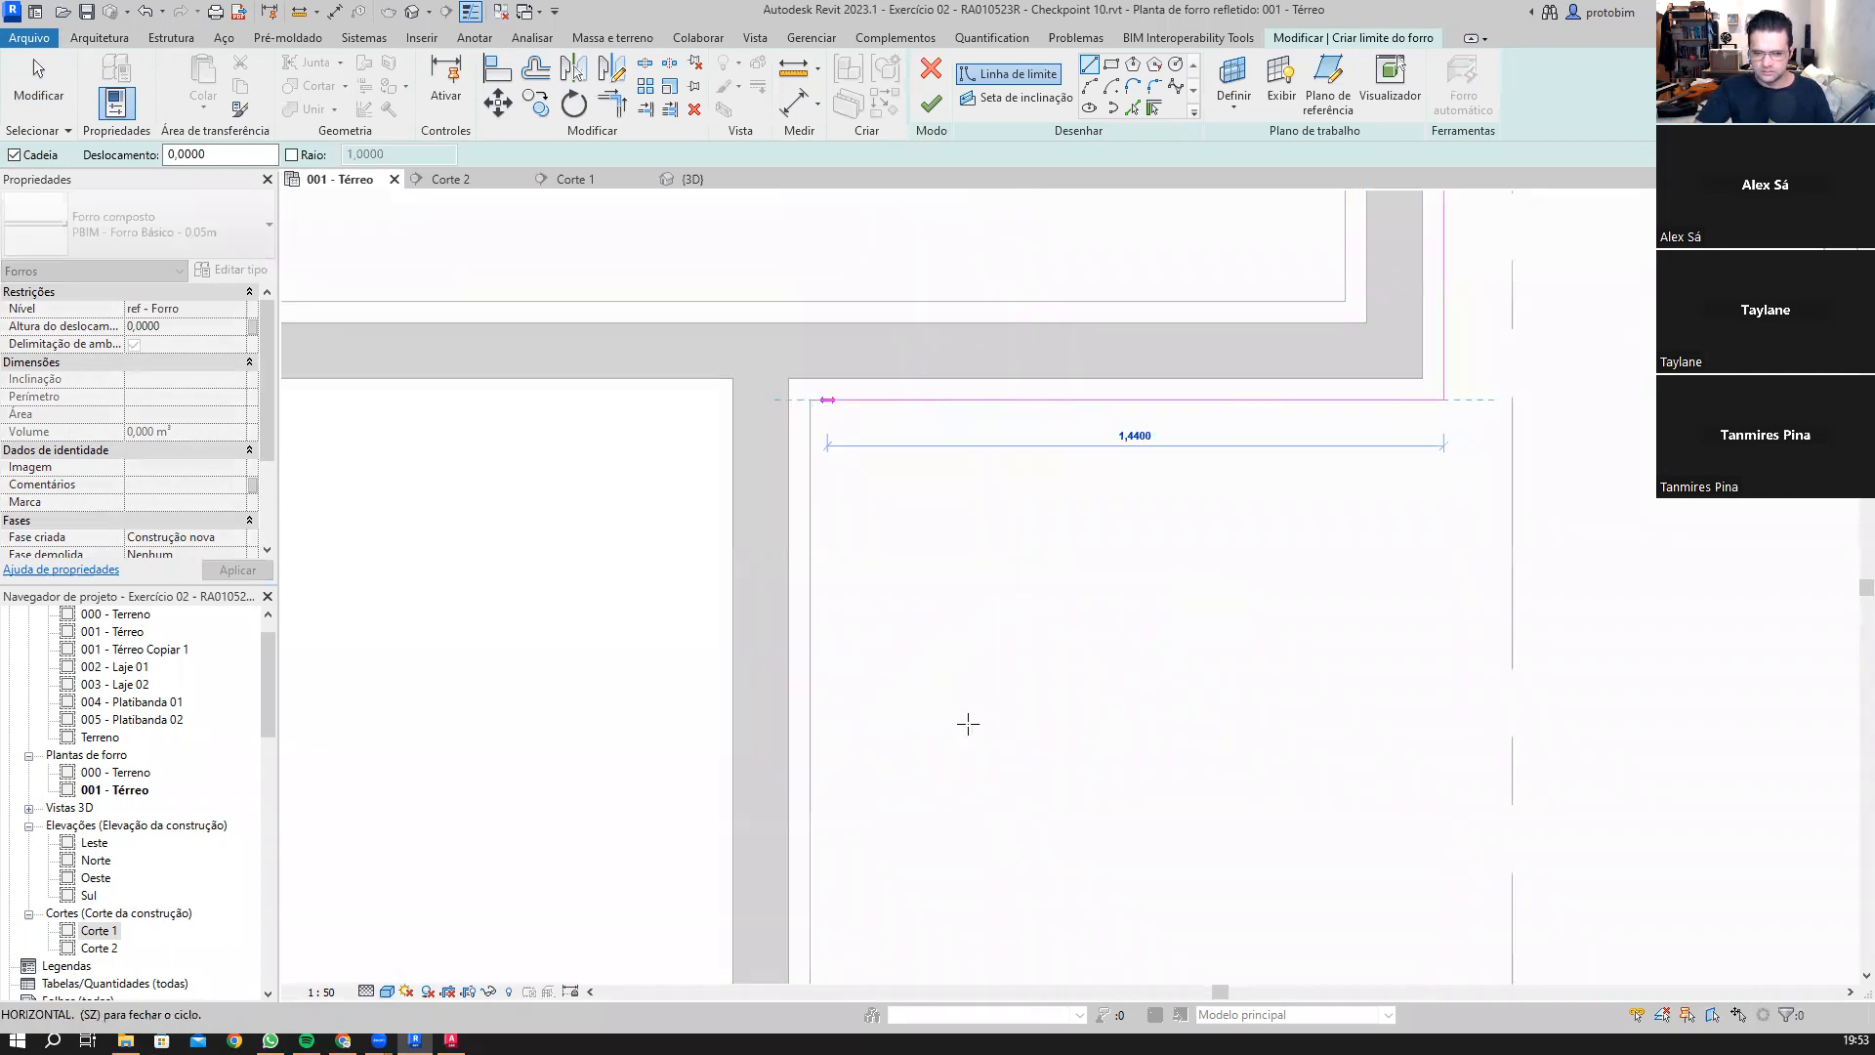
pyautogui.moveTo(968, 724); pyautogui.dragTo(882, 153, button='middle')
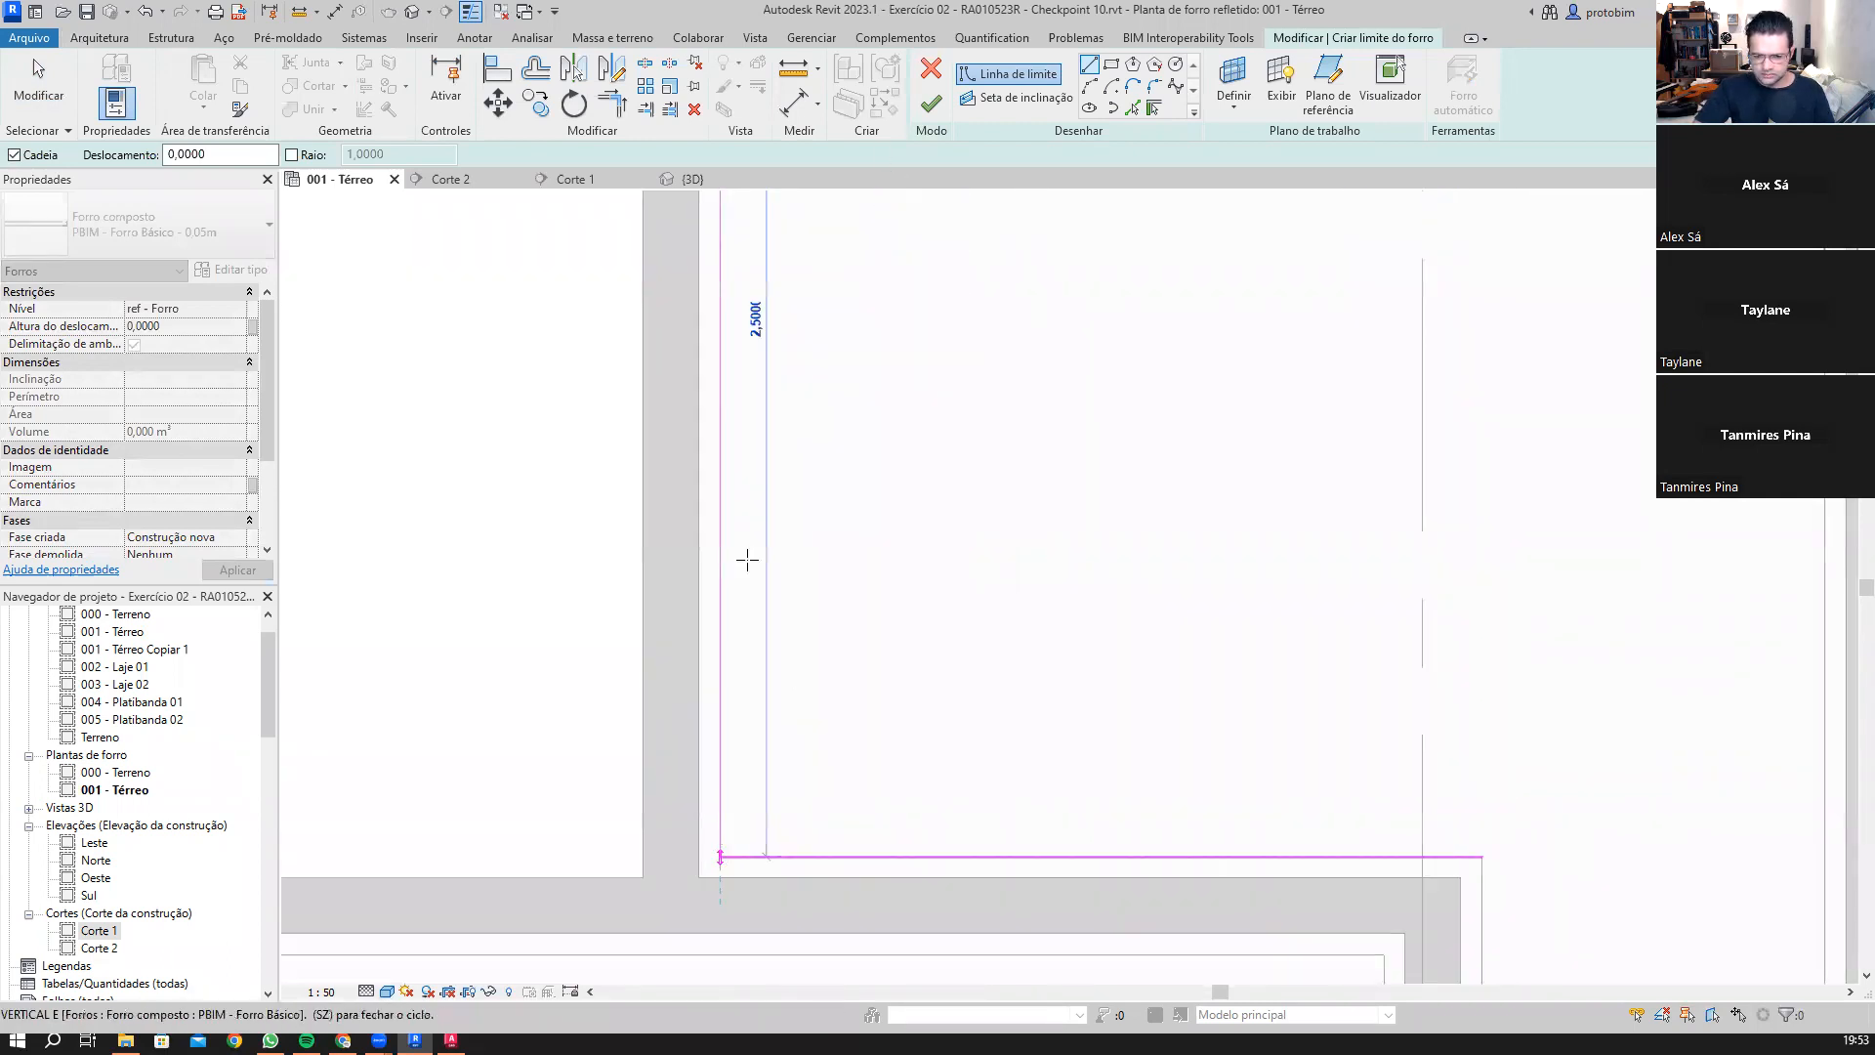
pyautogui.moveTo(1204, 585); pyautogui.dragTo(1053, 553, button='middle')
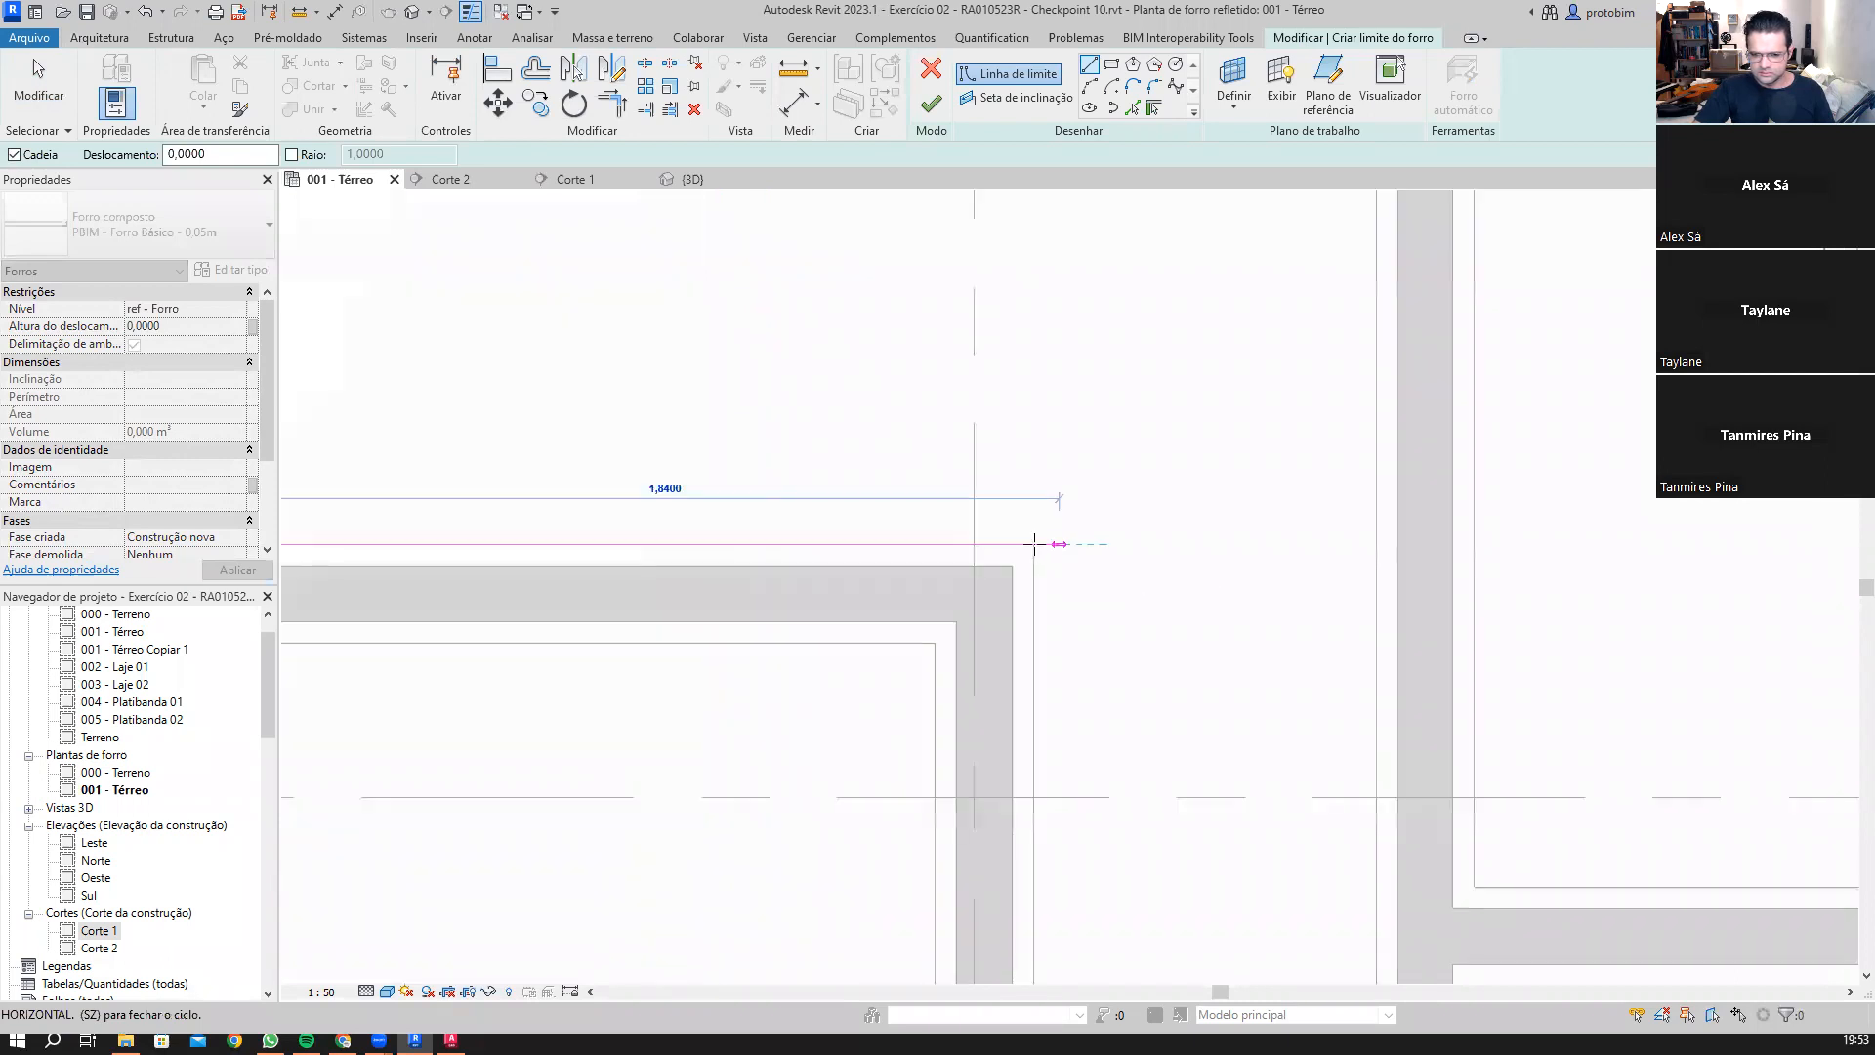
pyautogui.click(1033, 544)
# Step: Continue the boundary around the narrow corridor's ceiling edge and close the outline at the terrace-side starting corner
pyautogui.scroll(-3, 1138, 745)
pyautogui.moveTo(1138, 745); pyautogui.dragTo(971, 320, button='middle')
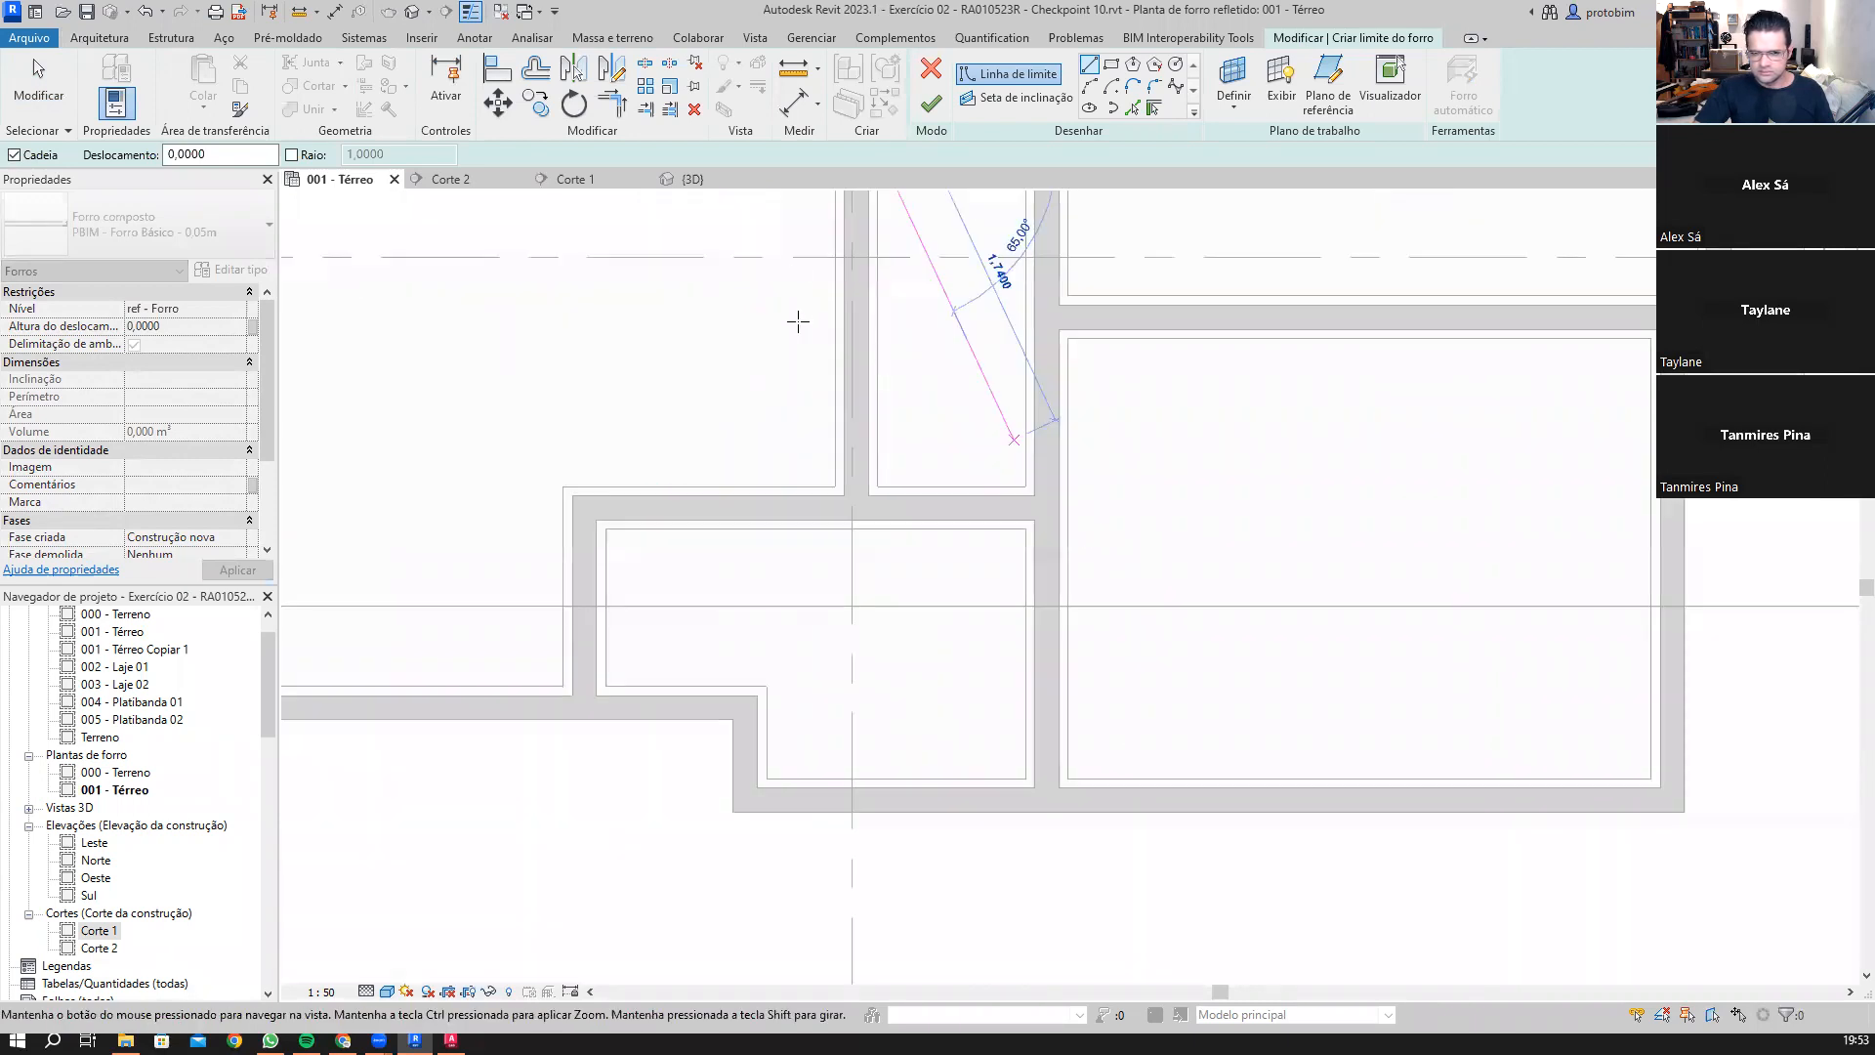
pyautogui.scroll(3, 877, 482)
pyautogui.moveTo(877, 482); pyautogui.dragTo(798, 327, button='middle')
pyautogui.click(1134, 337)
pyautogui.click(1145, 430)
pyautogui.scroll(-3, 1011, 642)
pyautogui.moveTo(1011, 642); pyautogui.dragTo(975, 706, button='middle')
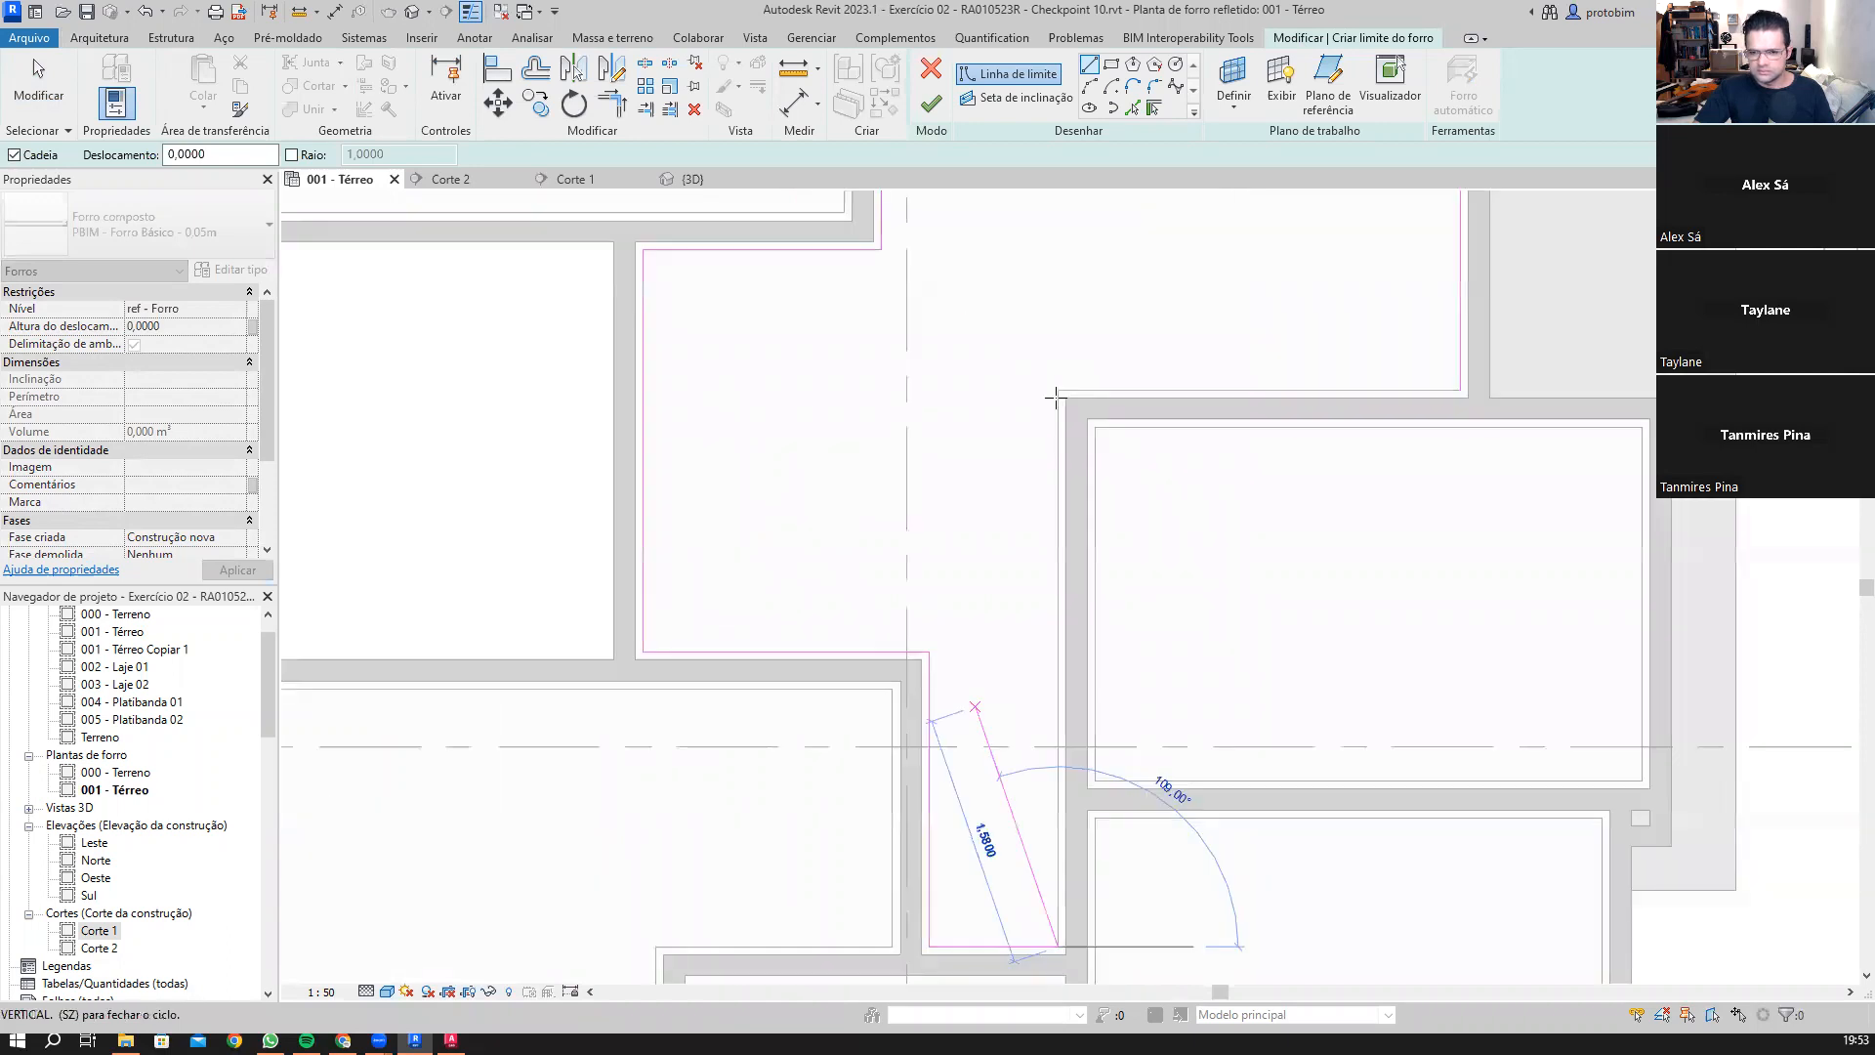
pyautogui.scroll(2, 1055, 397)
pyautogui.click(1054, 397)
pyautogui.scroll(-3, 1220, 427)
pyautogui.scroll(4, 1325, 468)
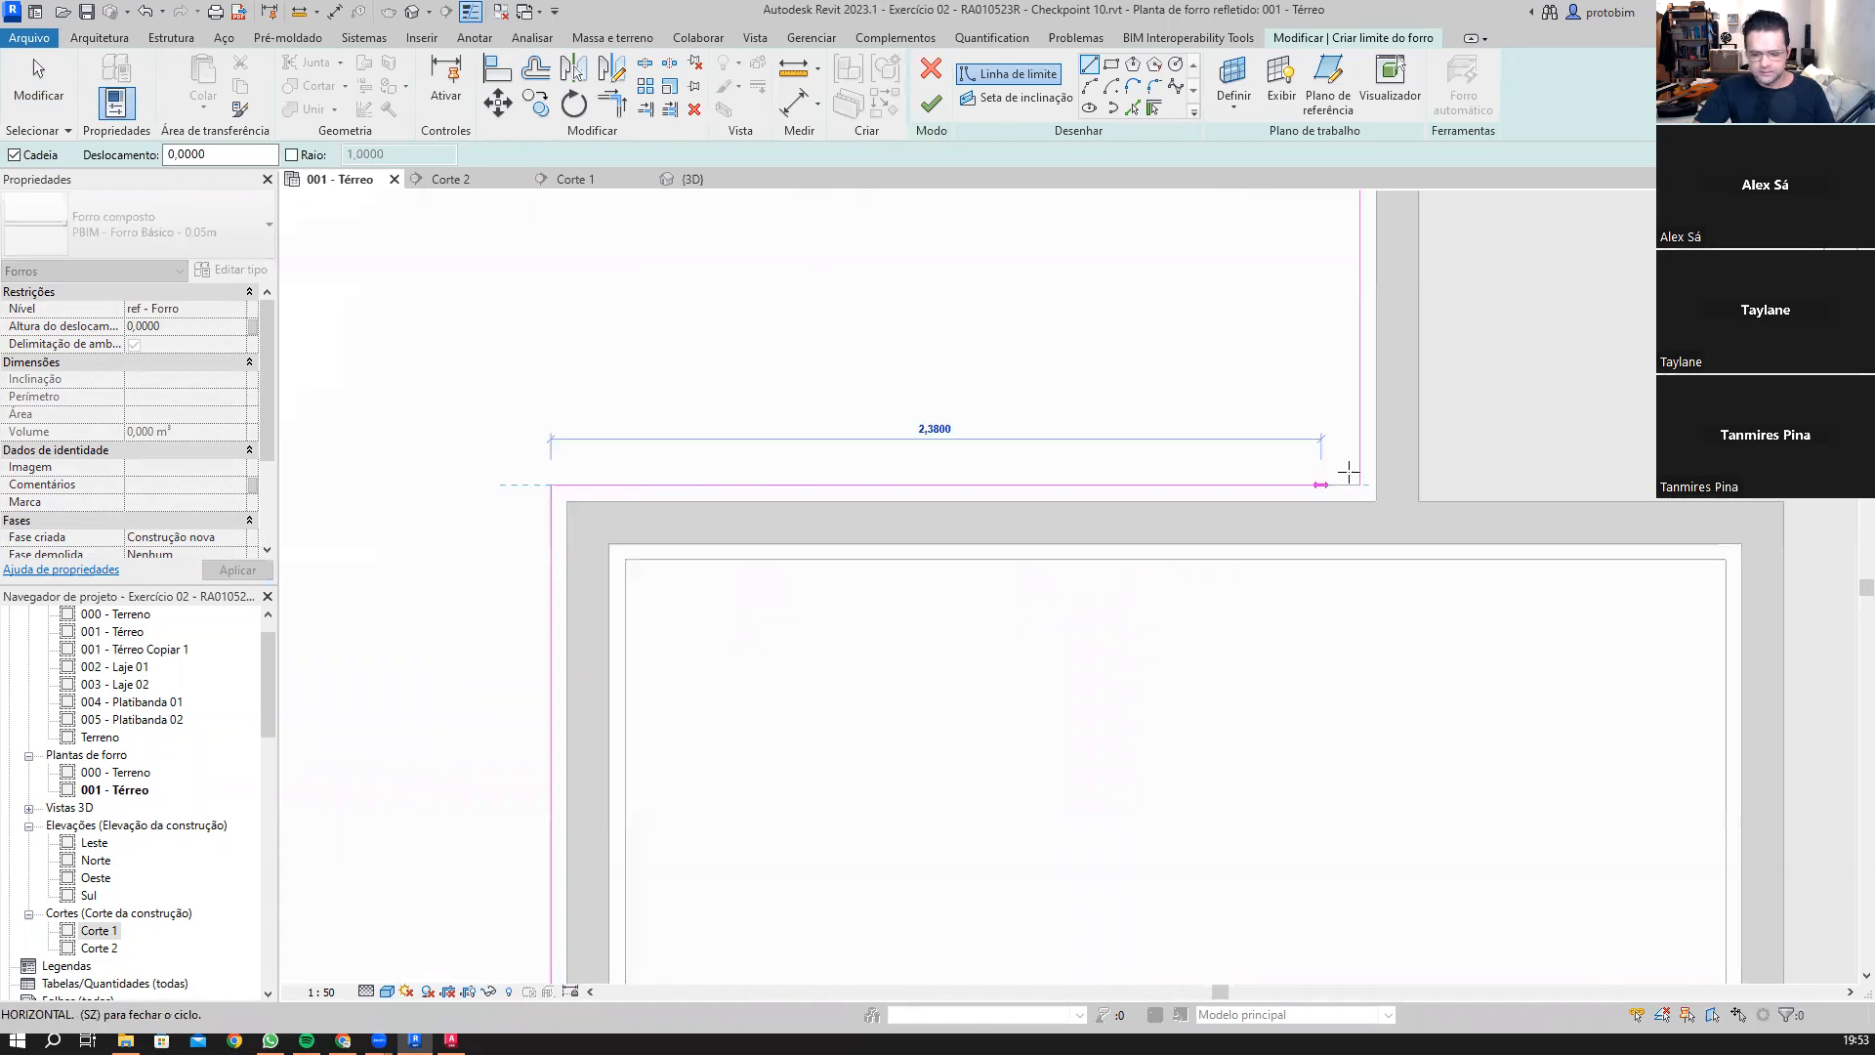
pyautogui.click(1349, 472)
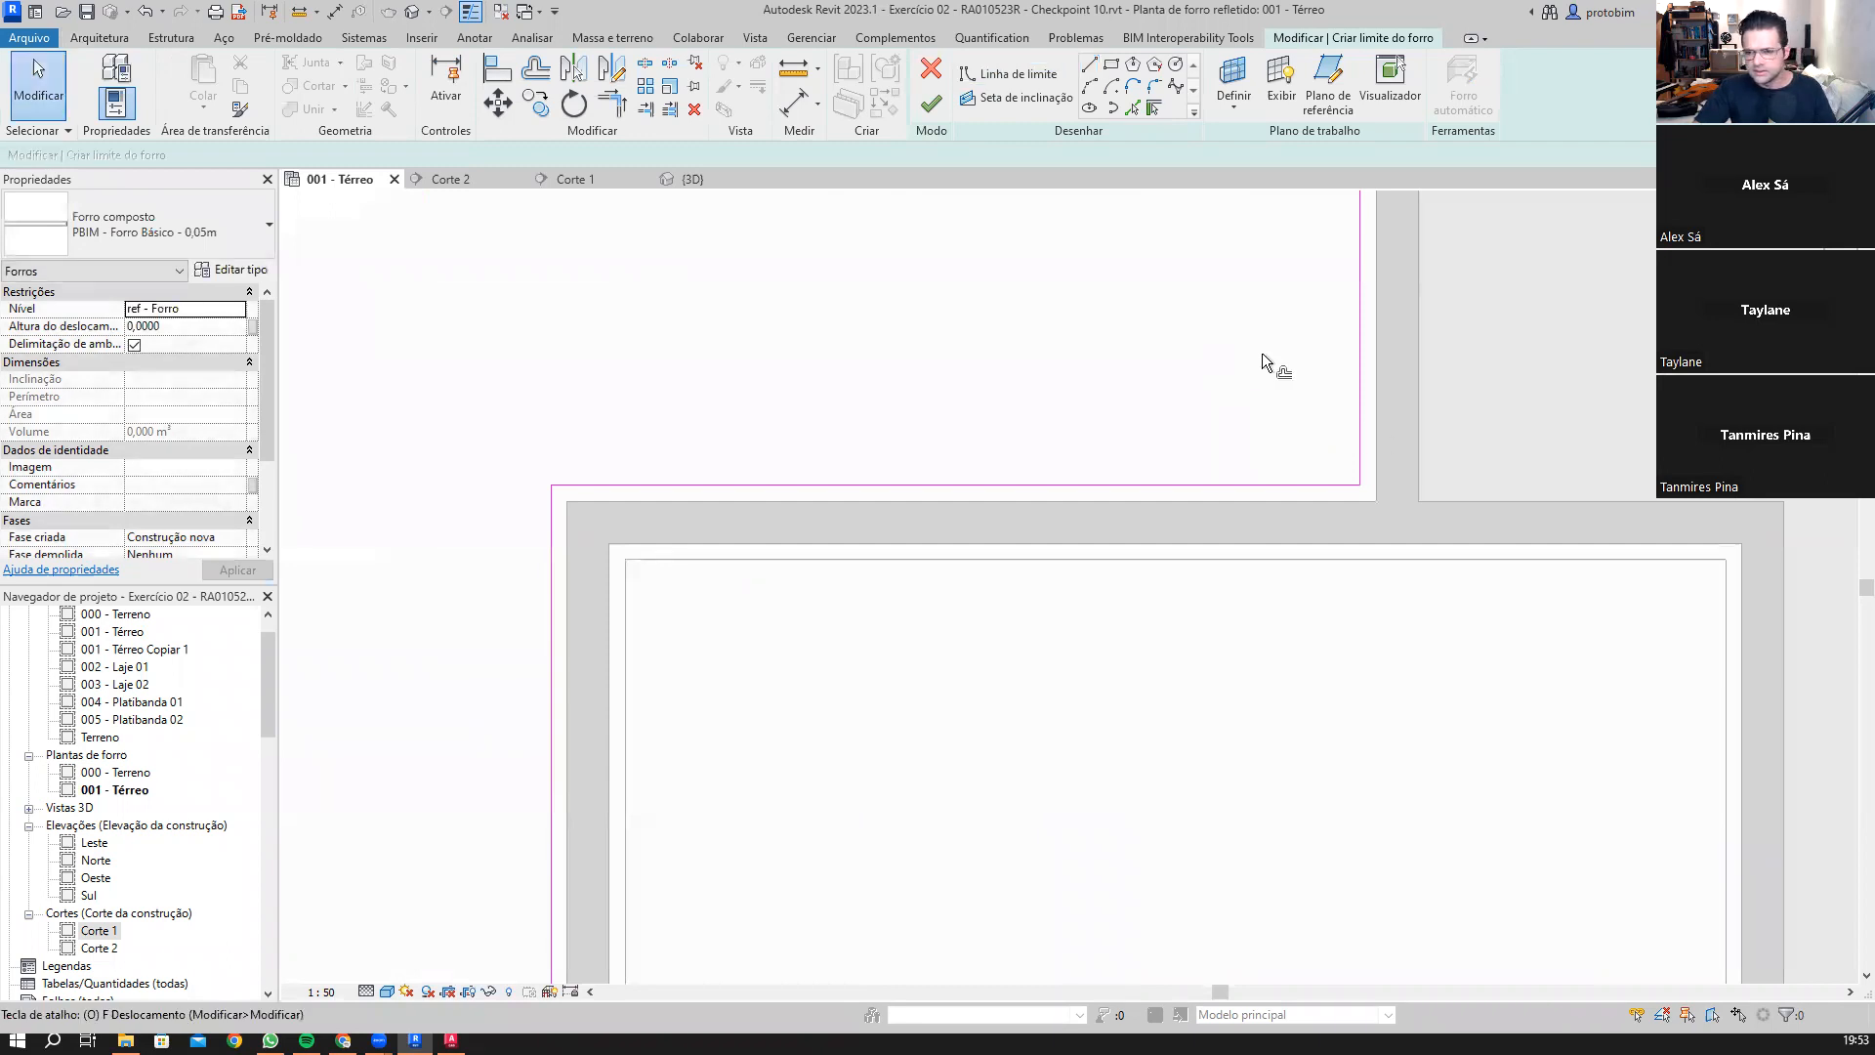
# Step: Offset a copy of the whole irregular boundary chain inward by 0,02 and finish the ceiling strip
pyautogui.press('o')
pyautogui.press('f')
pyautogui.scroll(1, 1361, 424)
pyautogui.click(1362, 423)
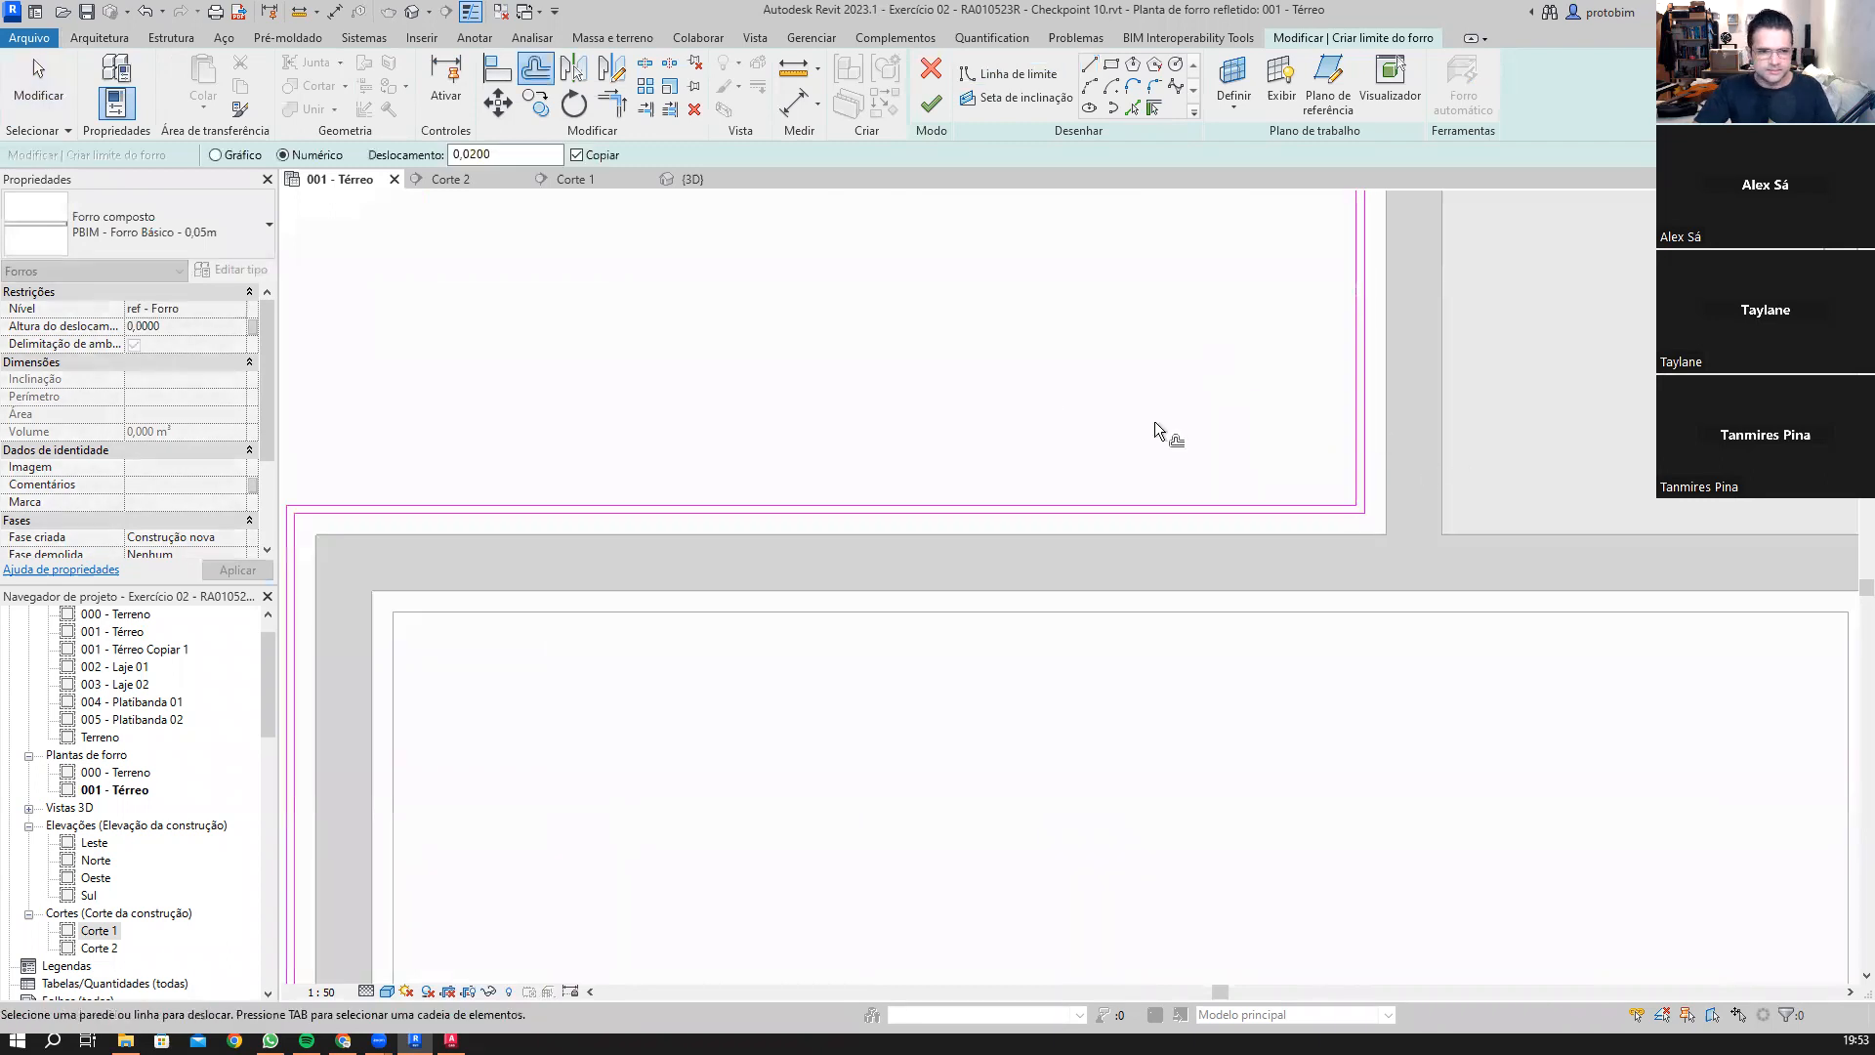
pyautogui.click(930, 103)
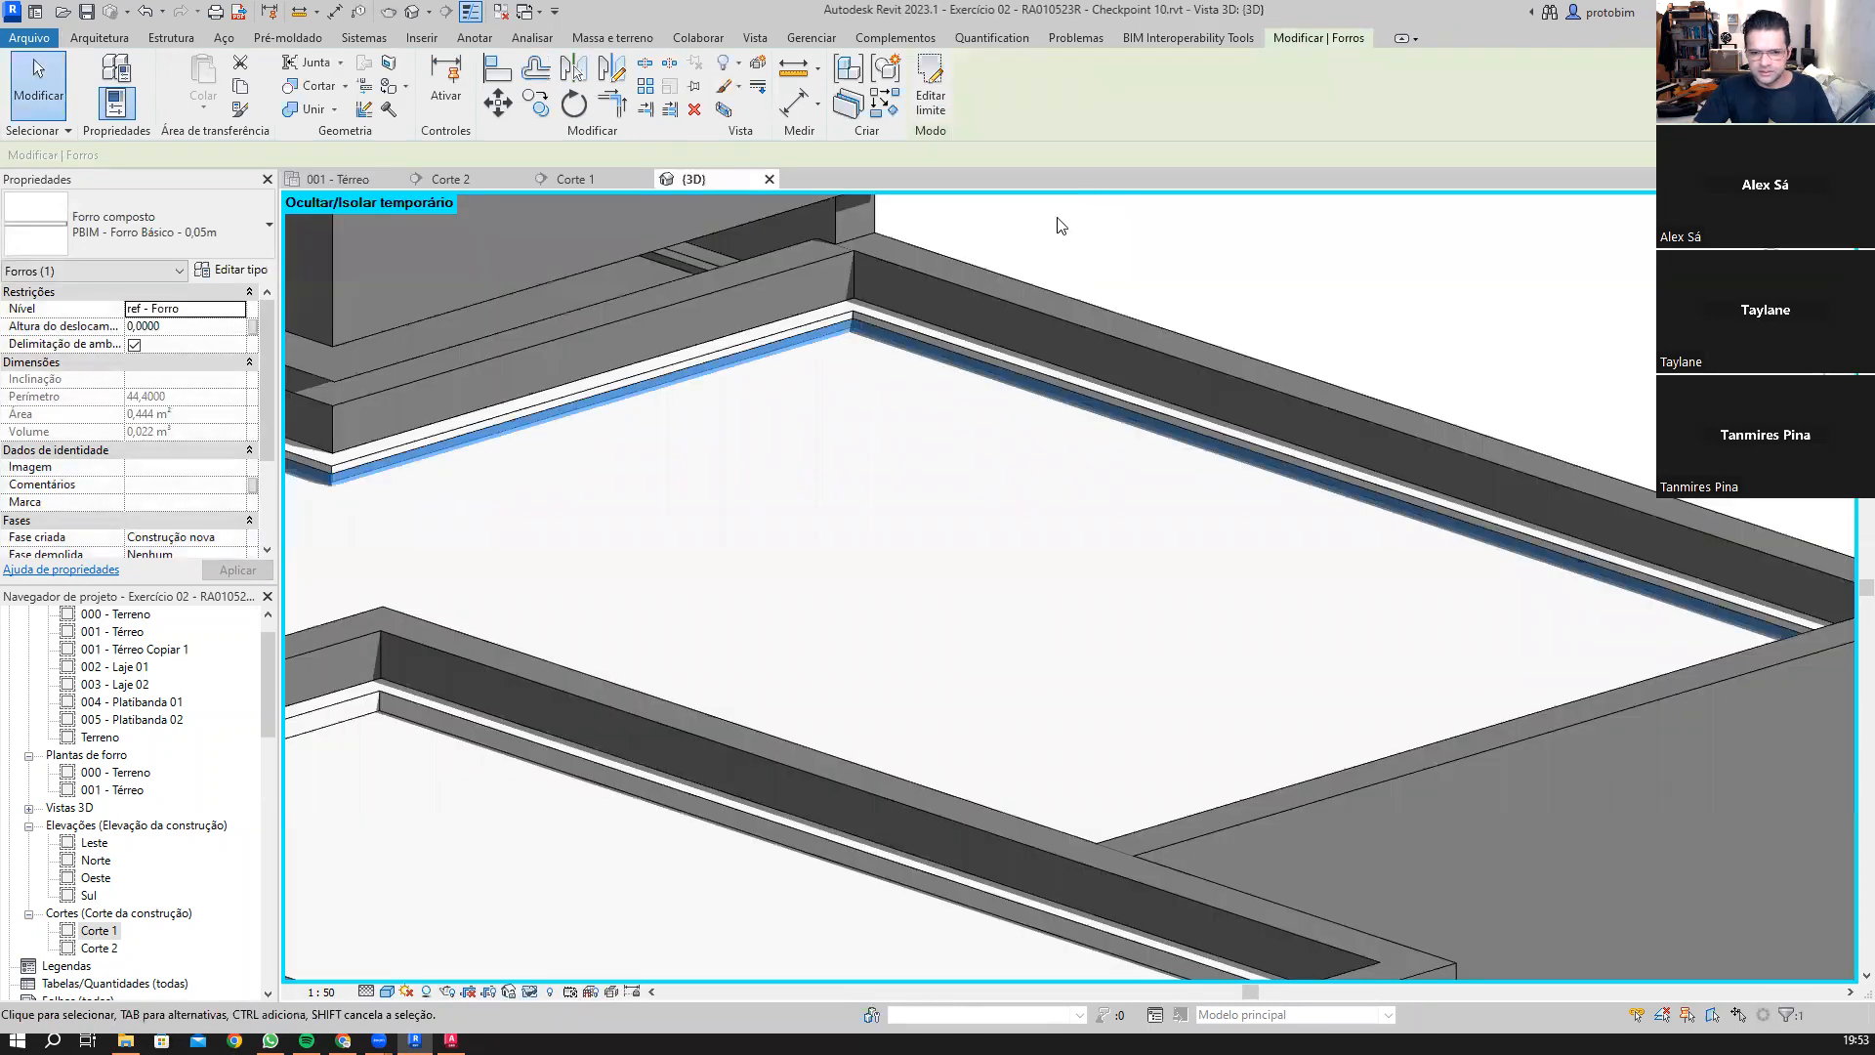
# Step: In the 3D view, join the geometry of the irregular room's main ceiling, raised perimeter strip and 0,05m strip
pyautogui.click(1057, 219)
pyautogui.scroll(2, 1058, 218)
pyautogui.scroll(1, 595, 470)
pyautogui.press('j')
pyautogui.press('g')
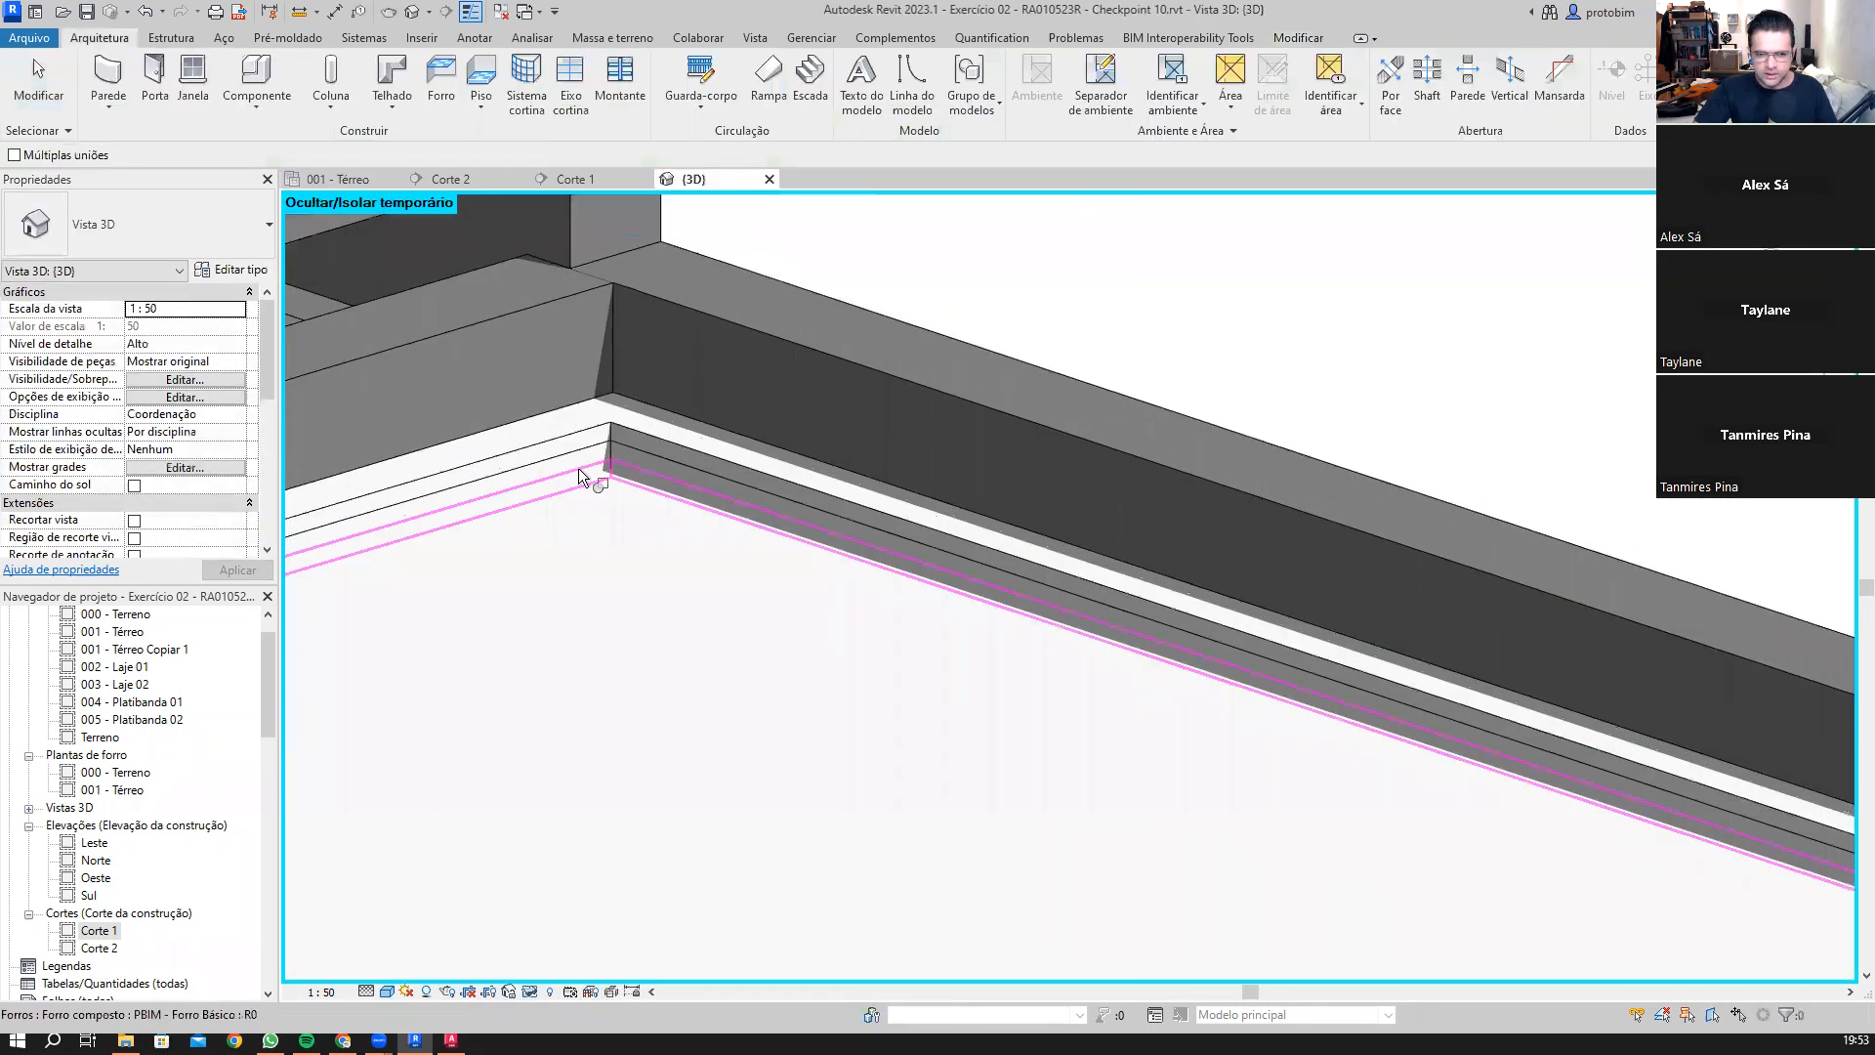
pyautogui.press('Escape')
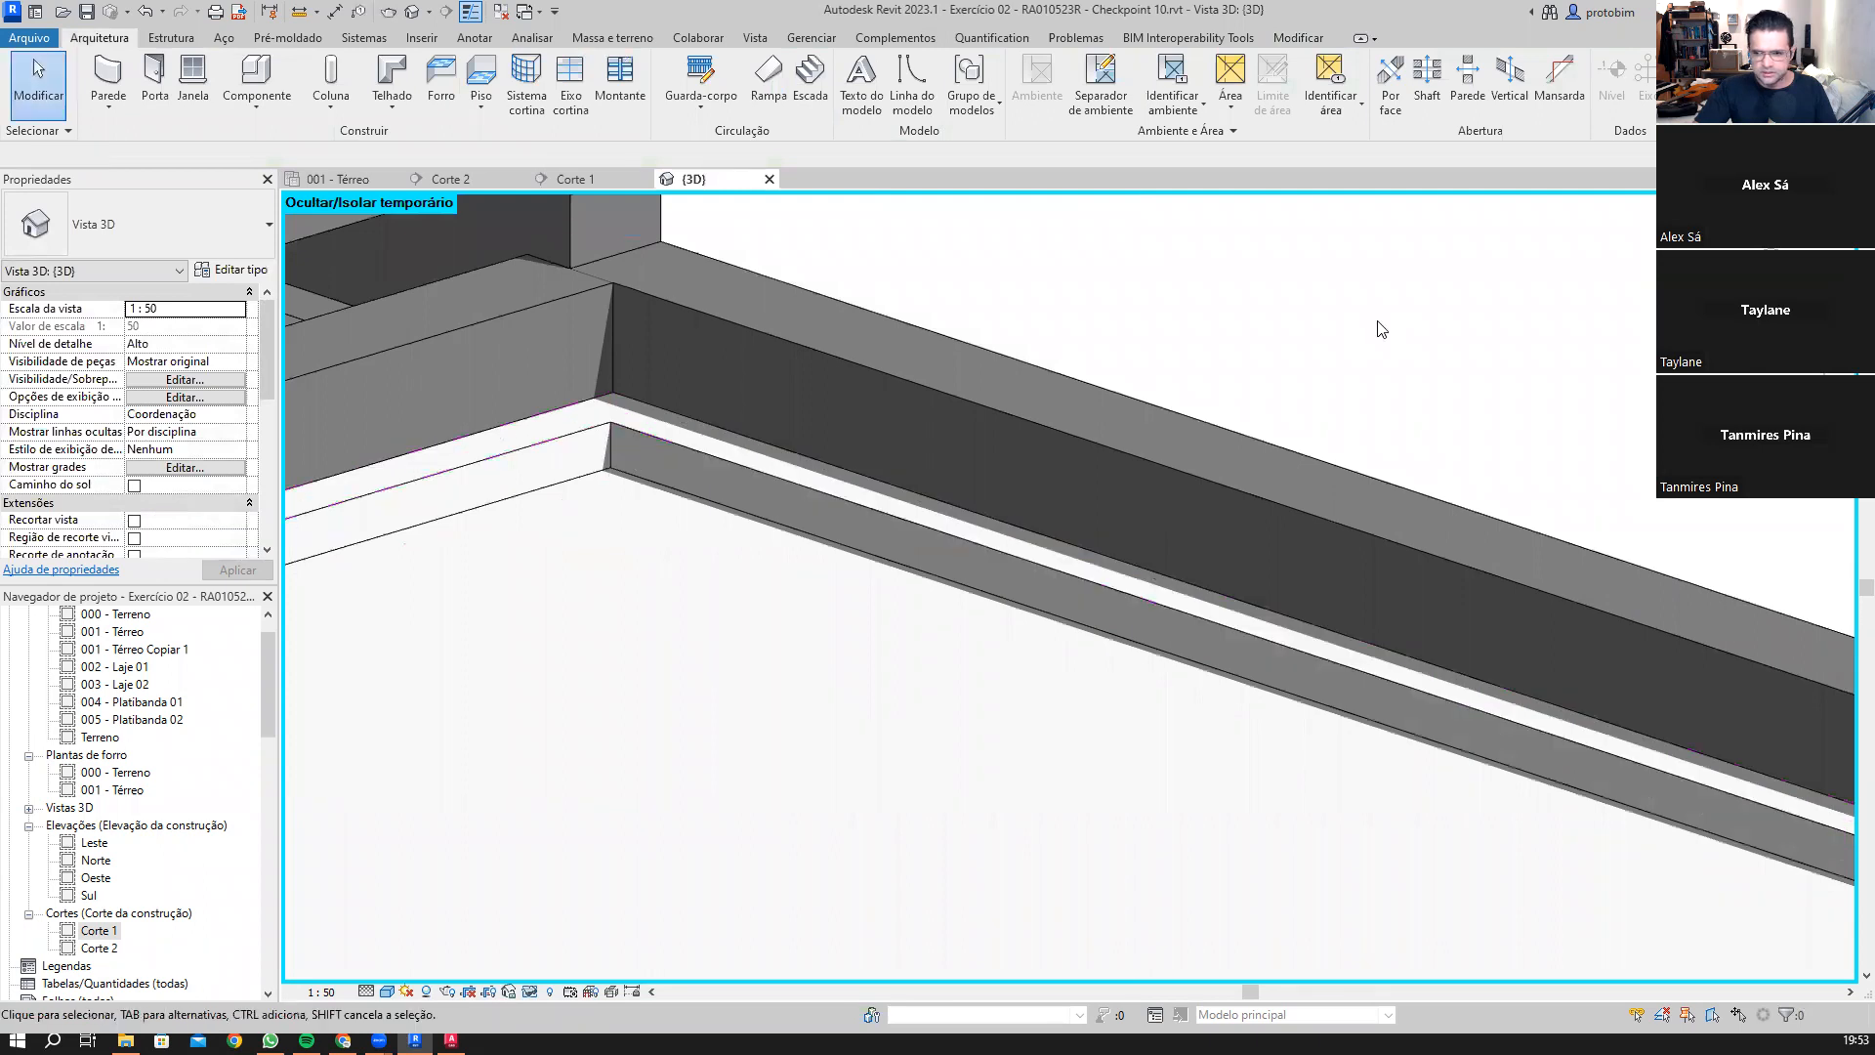
pyautogui.scroll(-3, 1386, 328)
pyautogui.scroll(-3, 1401, 328)
pyautogui.moveTo(1025, 494); pyautogui.dragTo(1396, 479, button='middle')
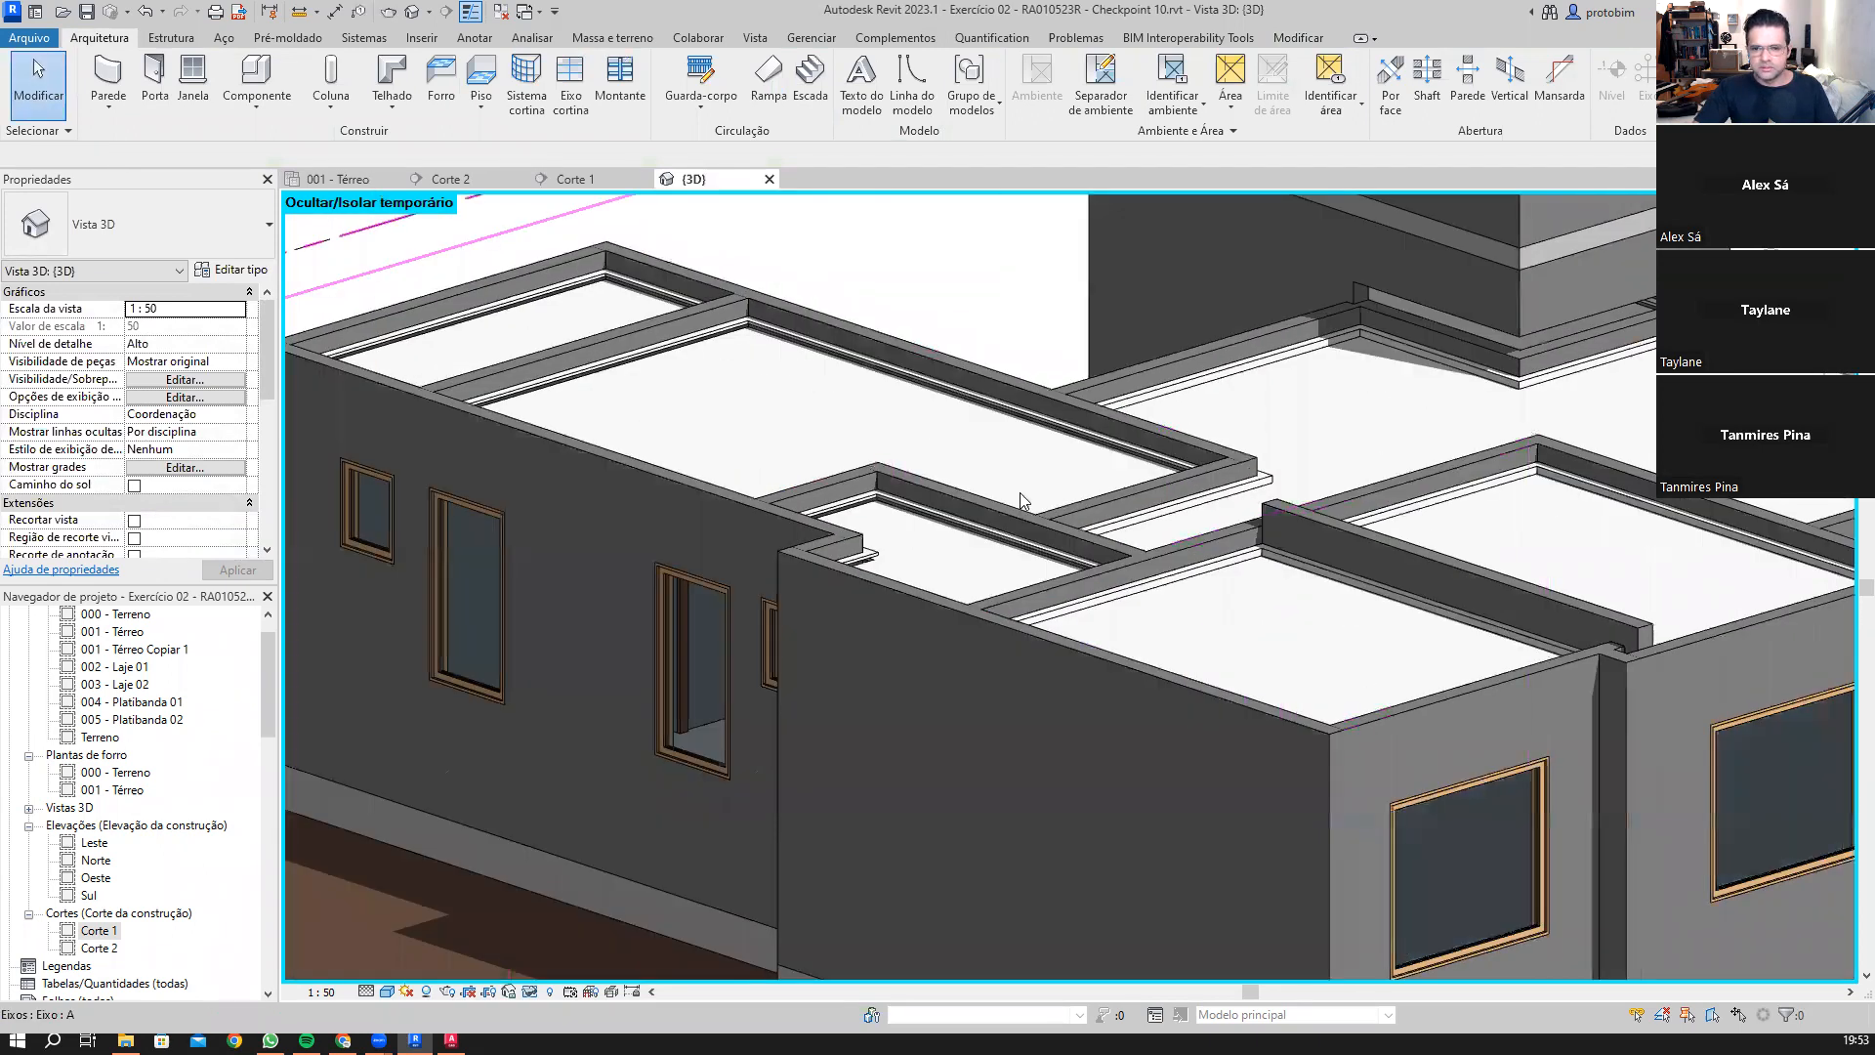
# Step: In the 001 - Térreo ceiling plan, sketch a rectangular 0,05m ceiling boundary on the main ceiling's edge in the remaining rectangular room
pyautogui.hotkey('ctrl', 'Tab')
pyautogui.scroll(-5, 744, 395)
pyautogui.moveTo(806, 582); pyautogui.dragTo(1283, 569, button='middle')
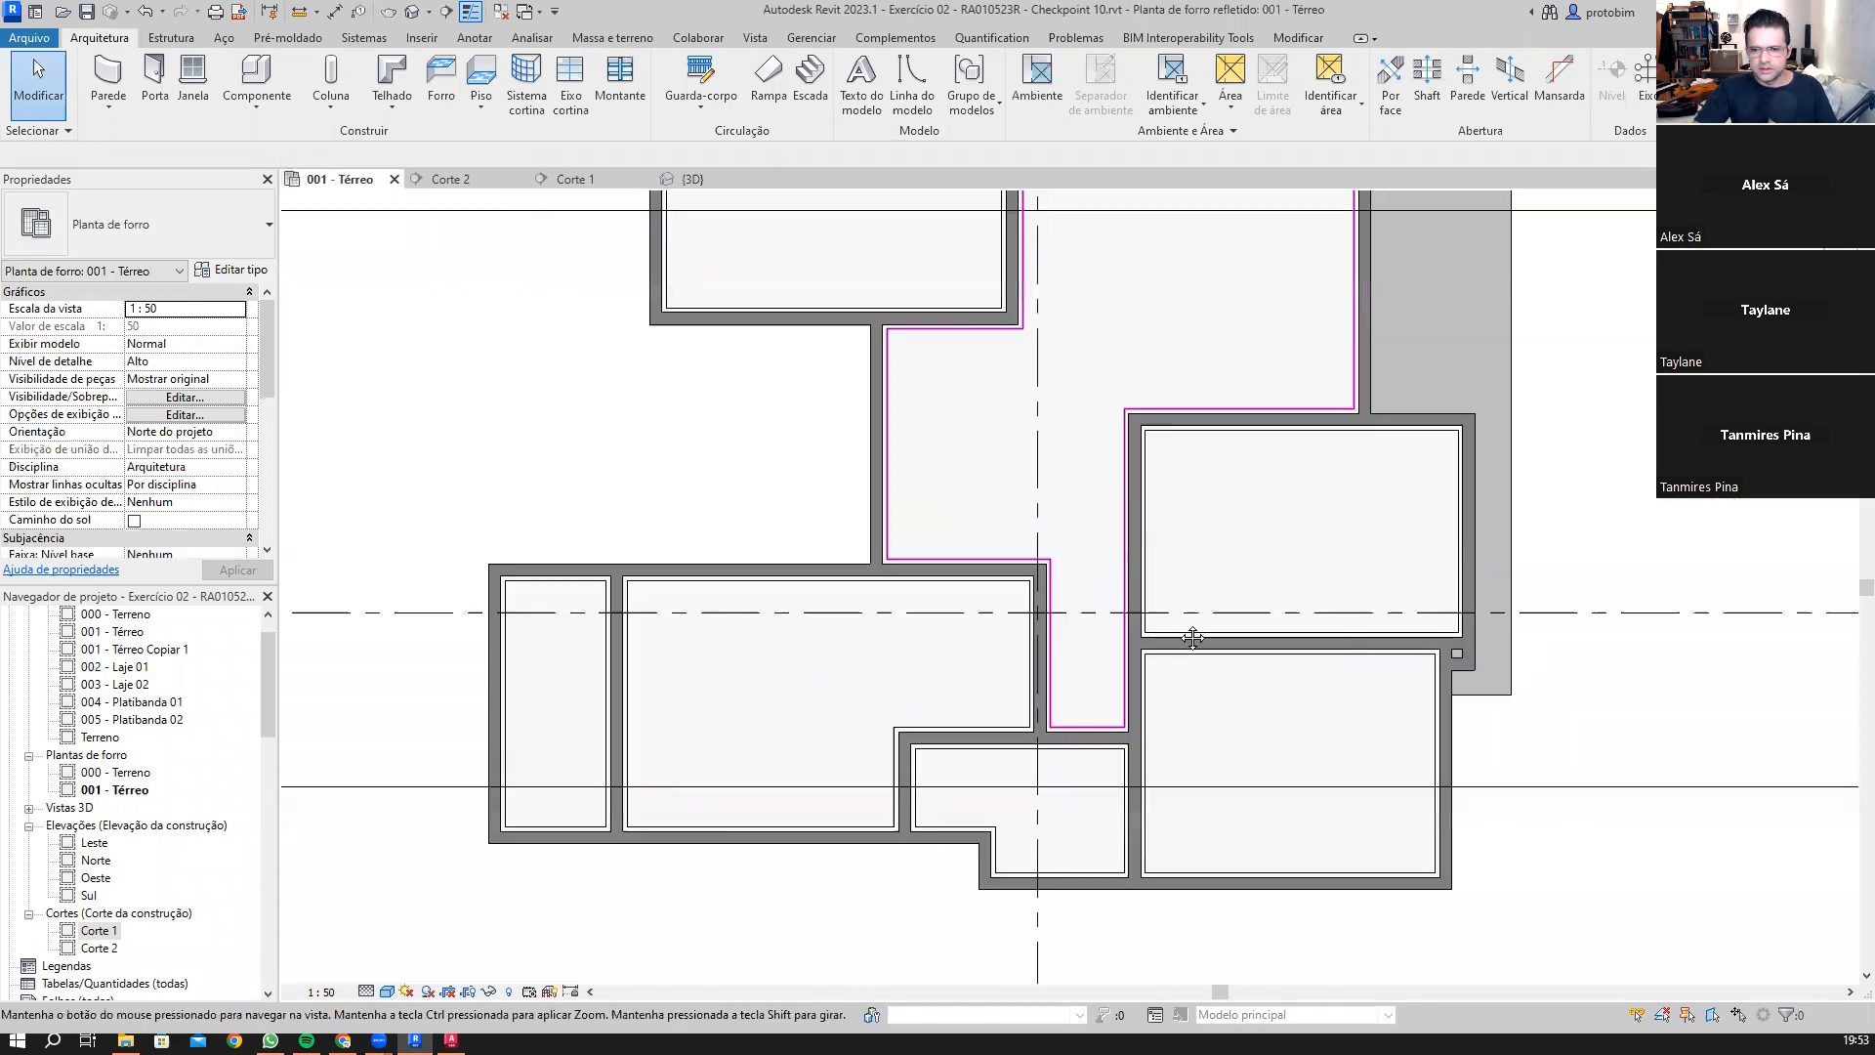
pyautogui.moveTo(1053, 457); pyautogui.dragTo(1192, 637, button='middle')
pyautogui.scroll(1, 1034, 441)
pyautogui.scroll(3, 1104, 353)
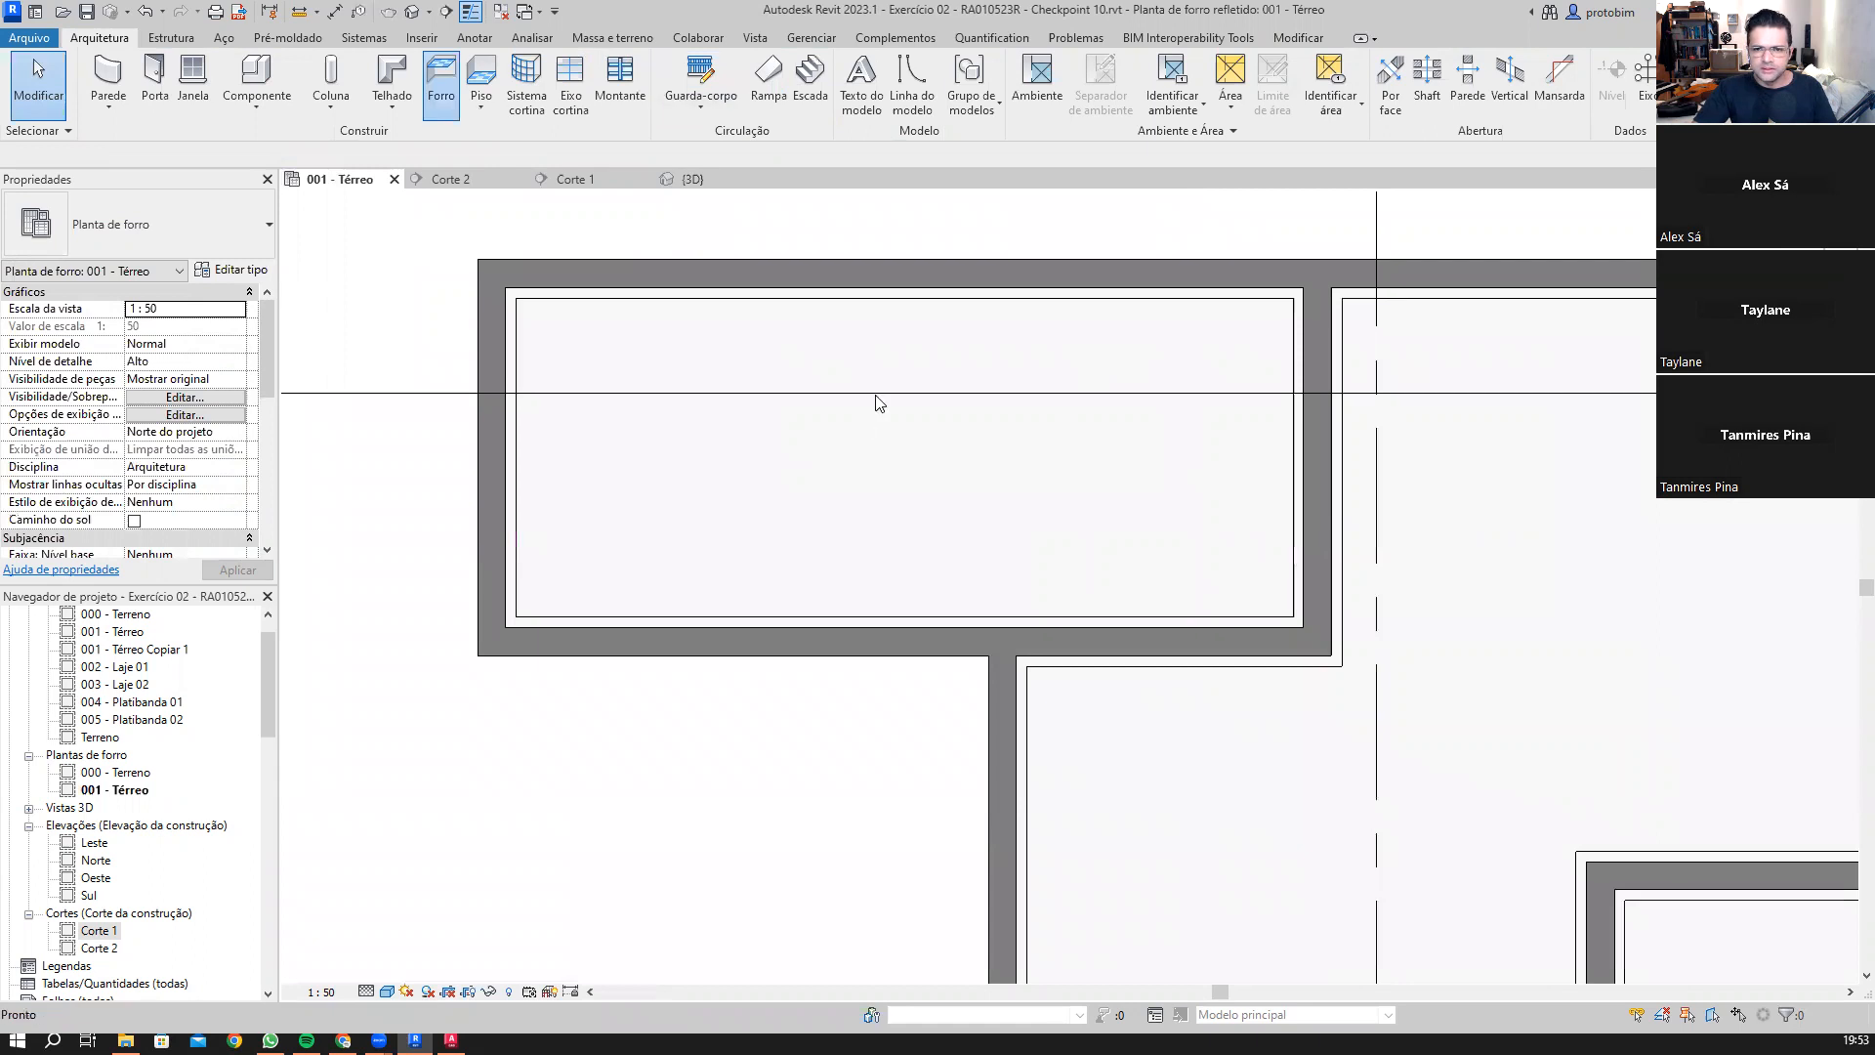
pyautogui.click(1030, 86)
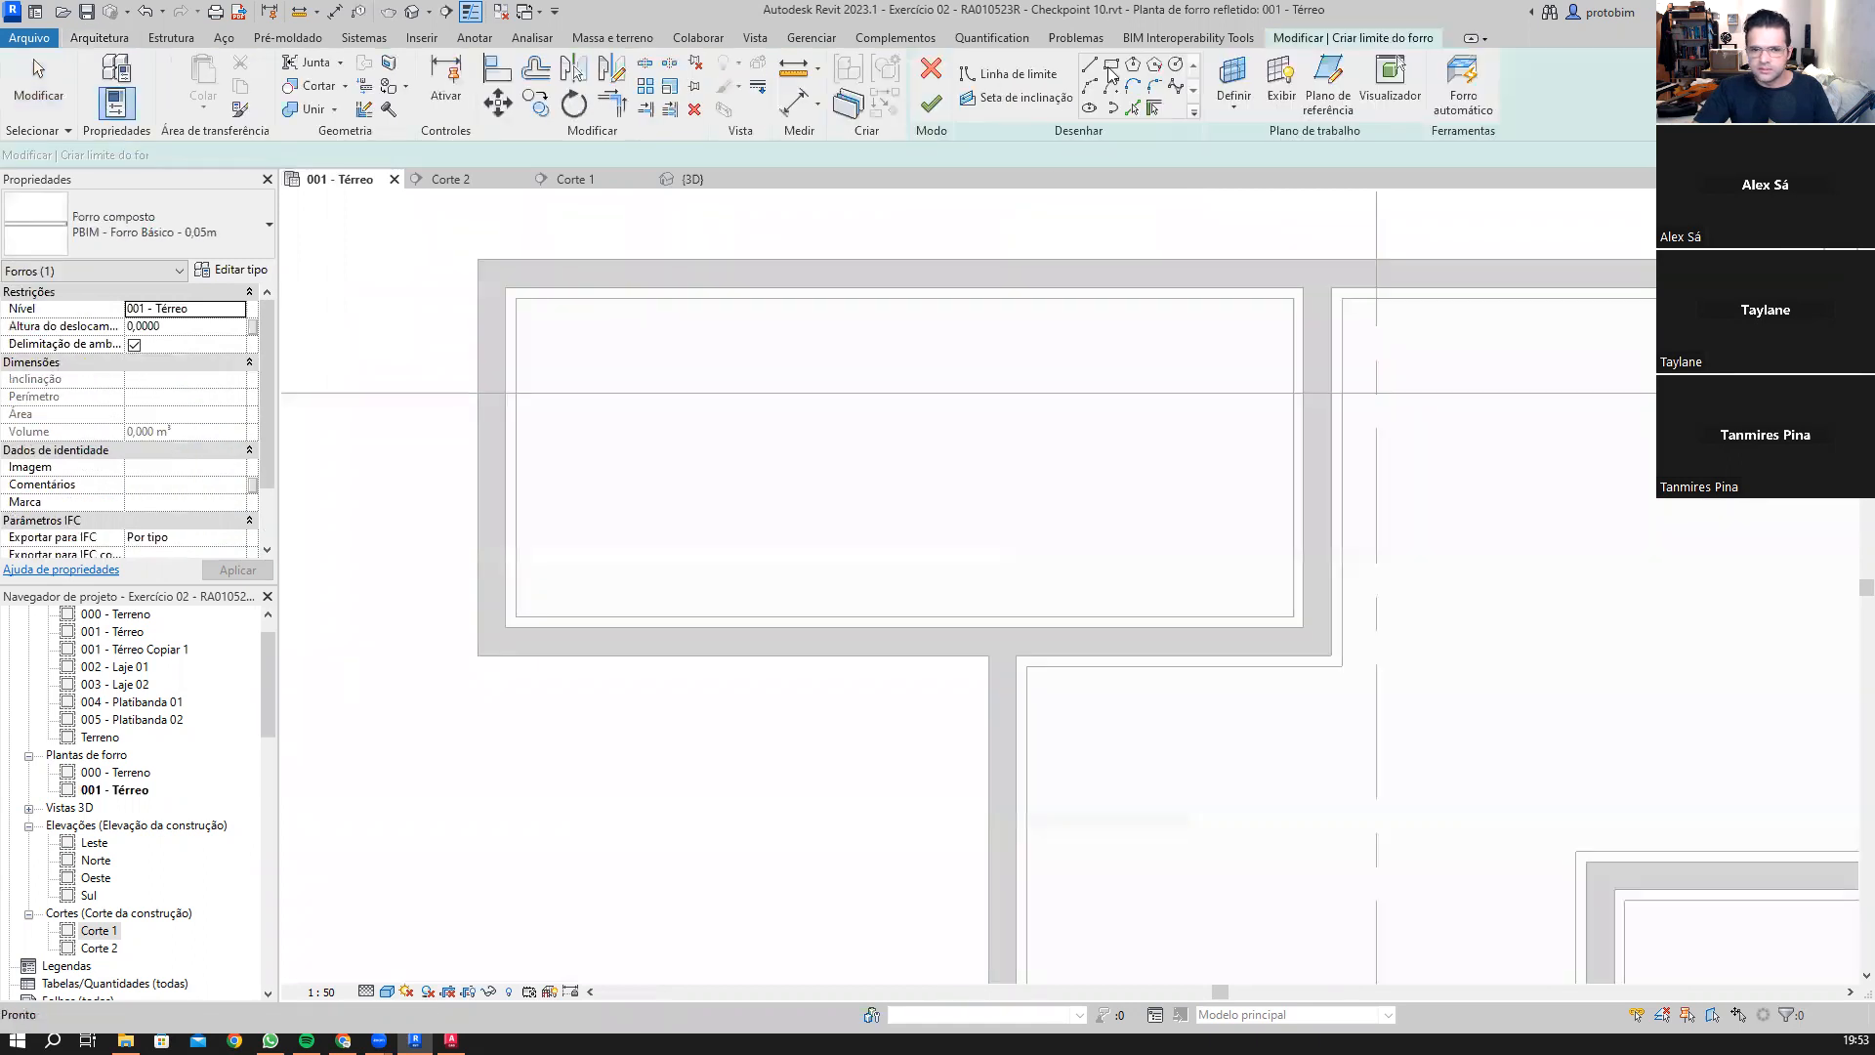
pyautogui.click(1110, 66)
pyautogui.scroll(1, 522, 301)
pyautogui.click(519, 298)
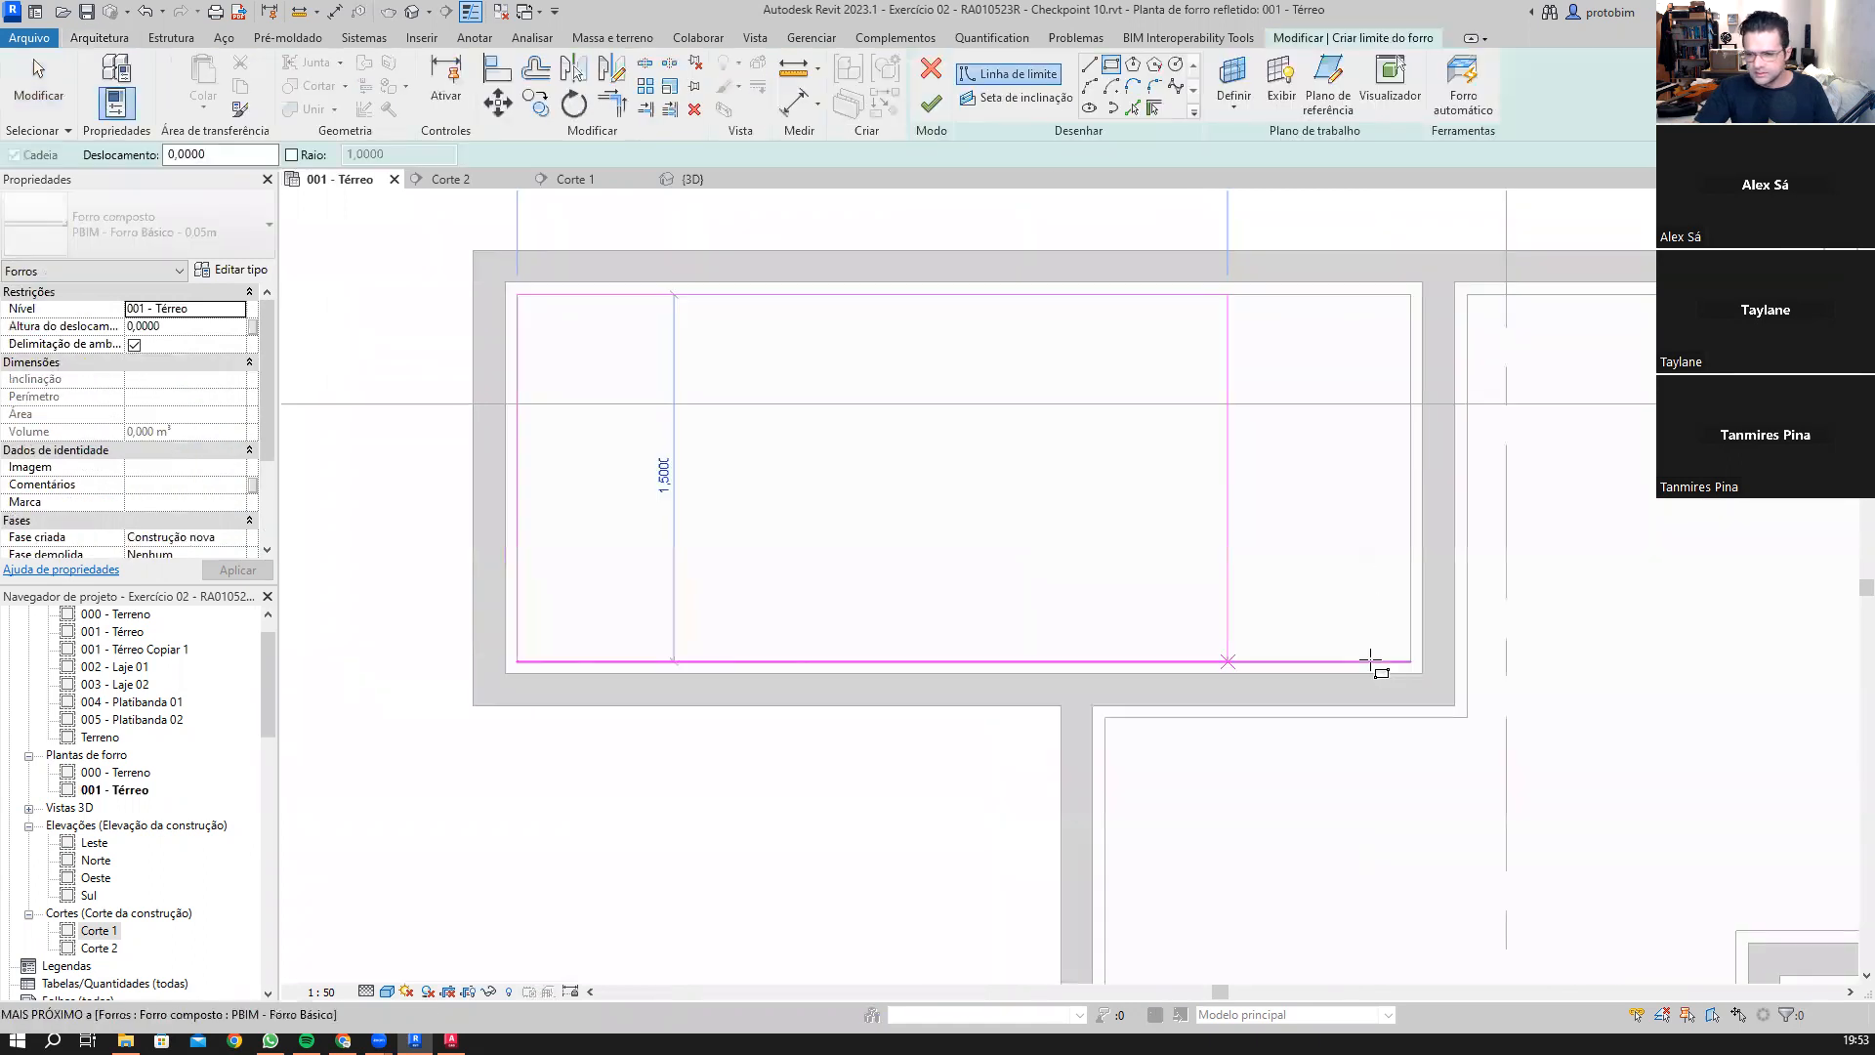
pyautogui.scroll(2, 1312, 654)
pyautogui.click(1440, 662)
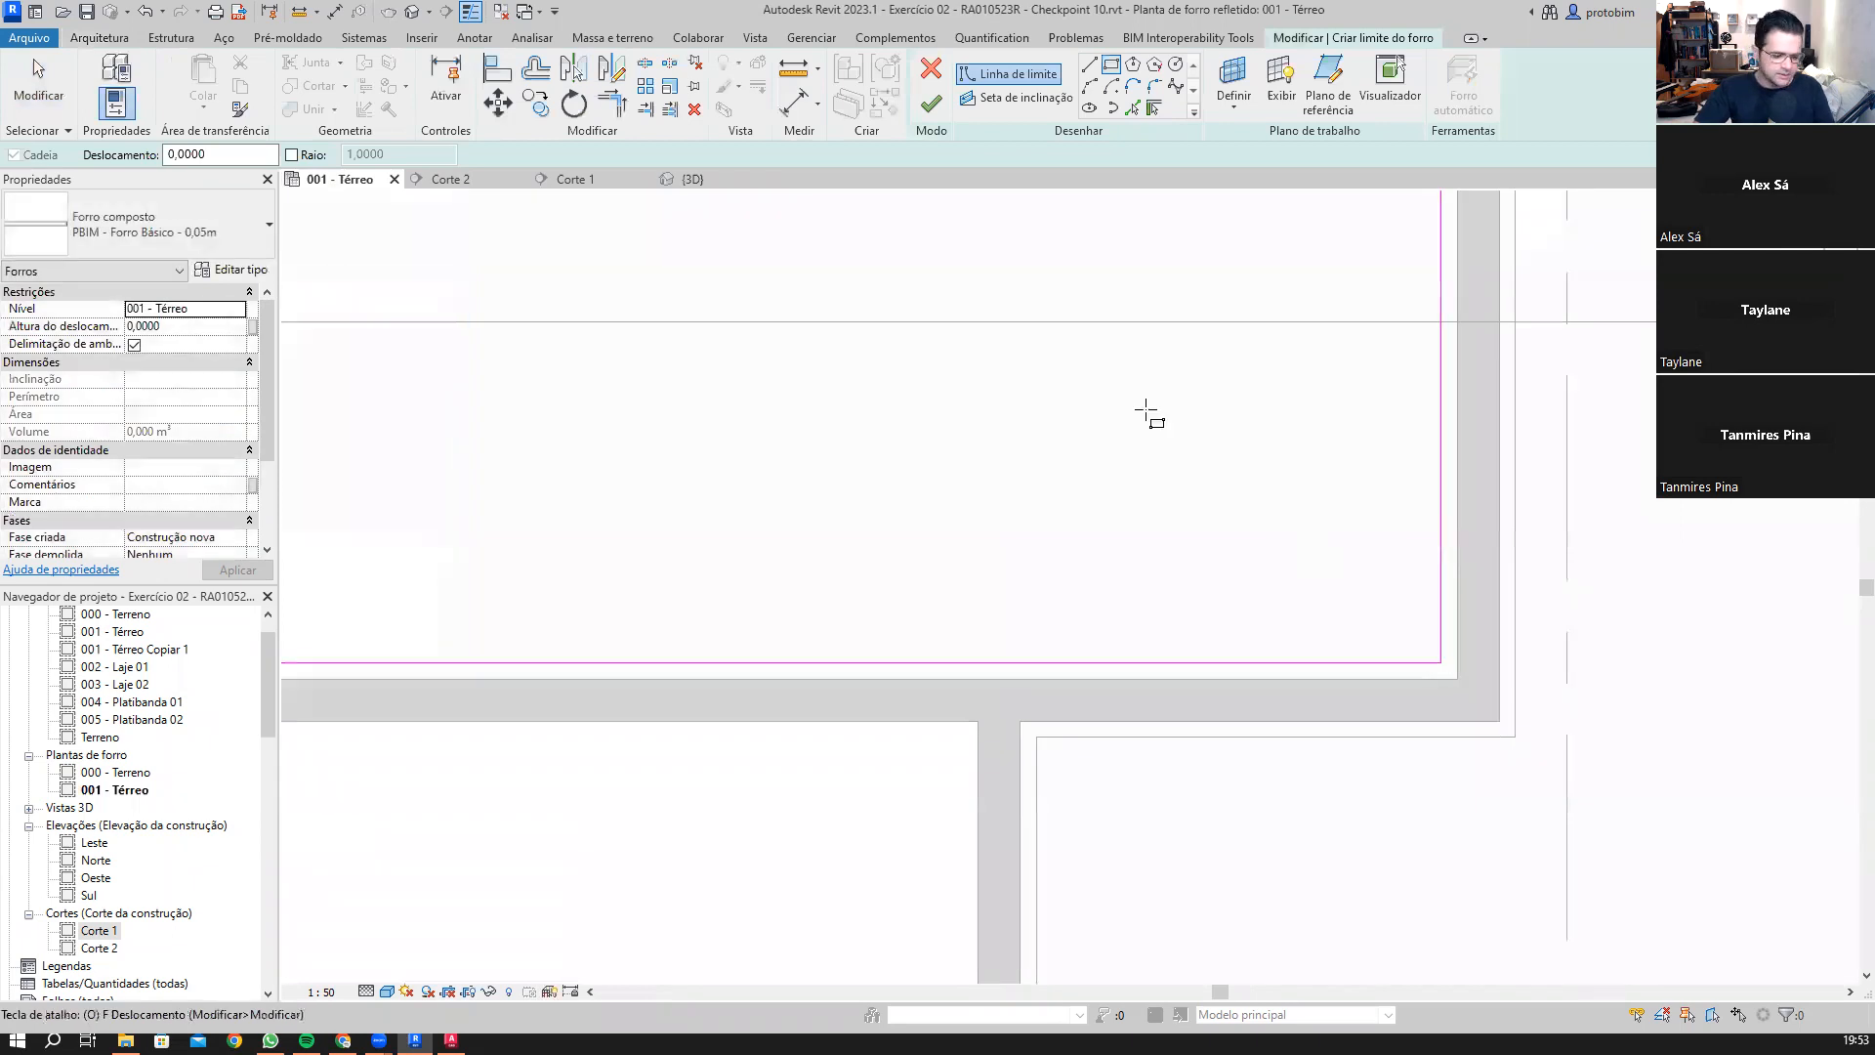
# Step: Offset a copy of the rectangular boundary inward by 0,02 and finish the ceiling strip
pyautogui.press('f')
pyautogui.press('Tab')
pyautogui.click(1060, 230)
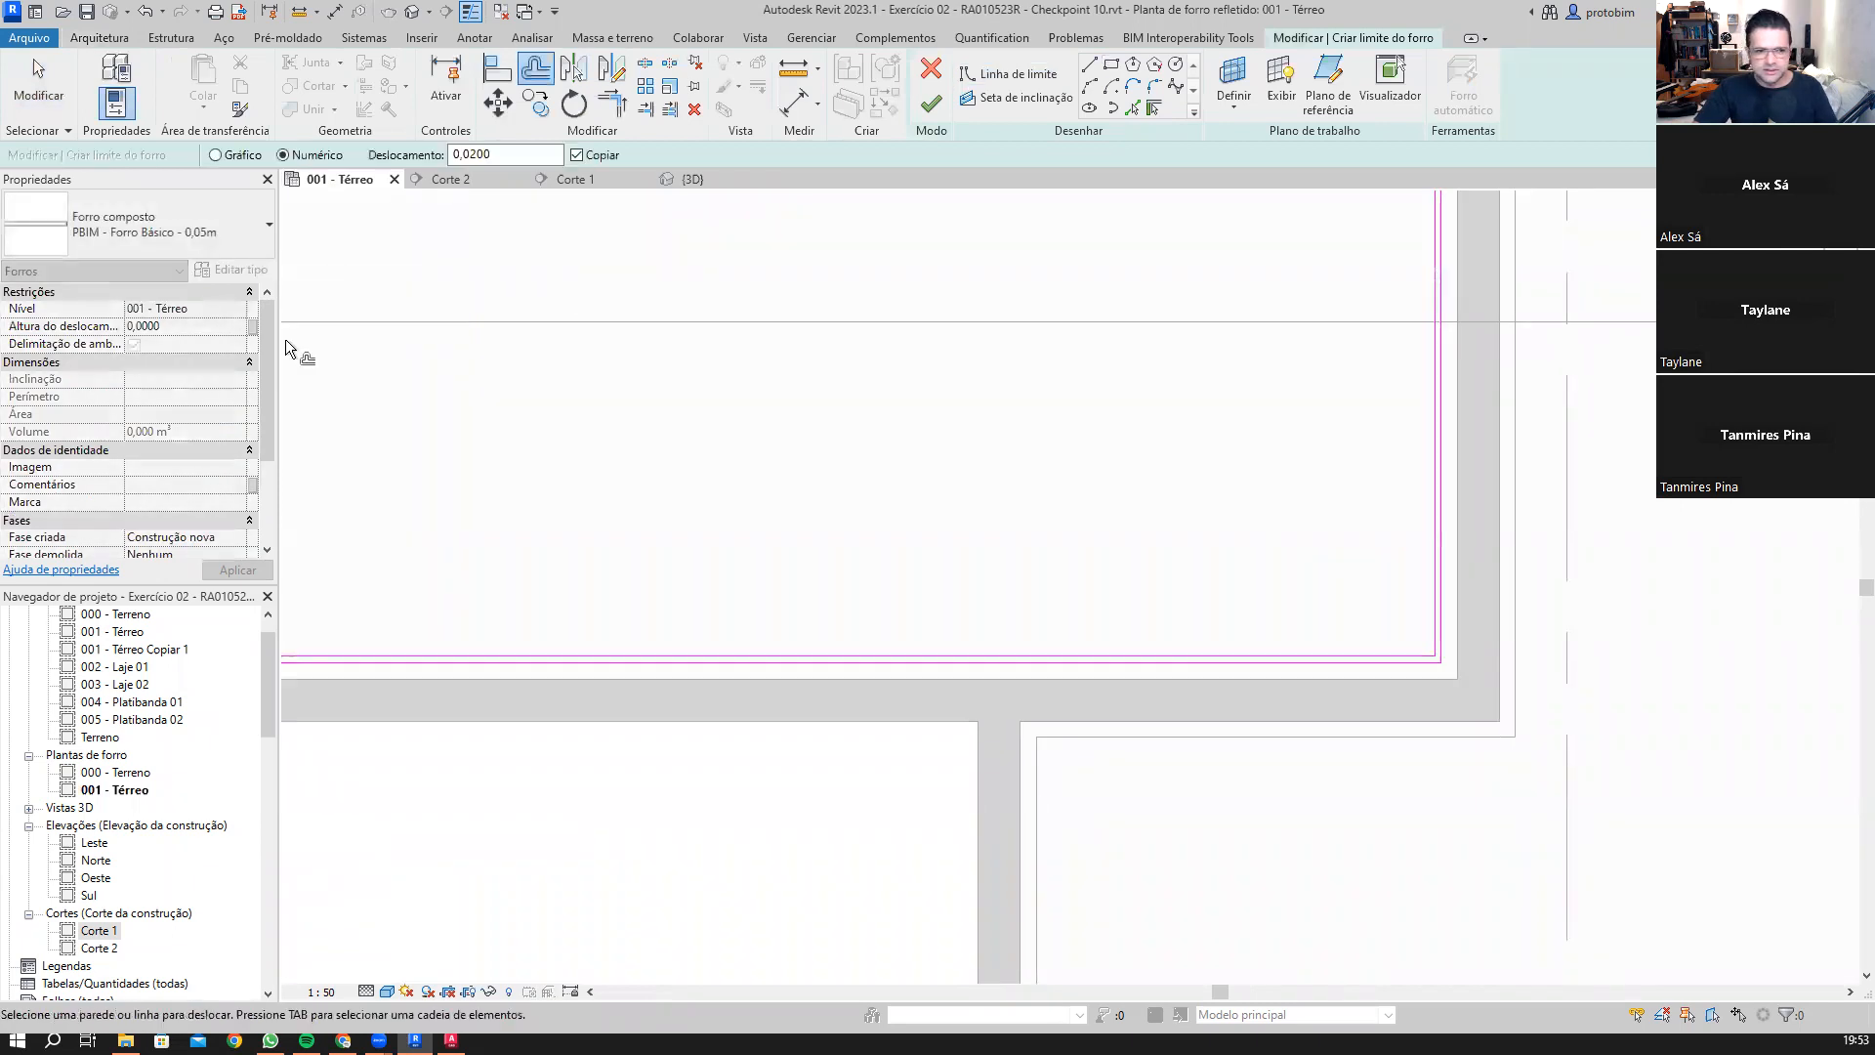
pyautogui.click(936, 104)
# Step: Open section Corte 1 and set the level of the rectangular room's 0,05m strip to ref - Forro
pyautogui.scroll(-3, 760, 452)
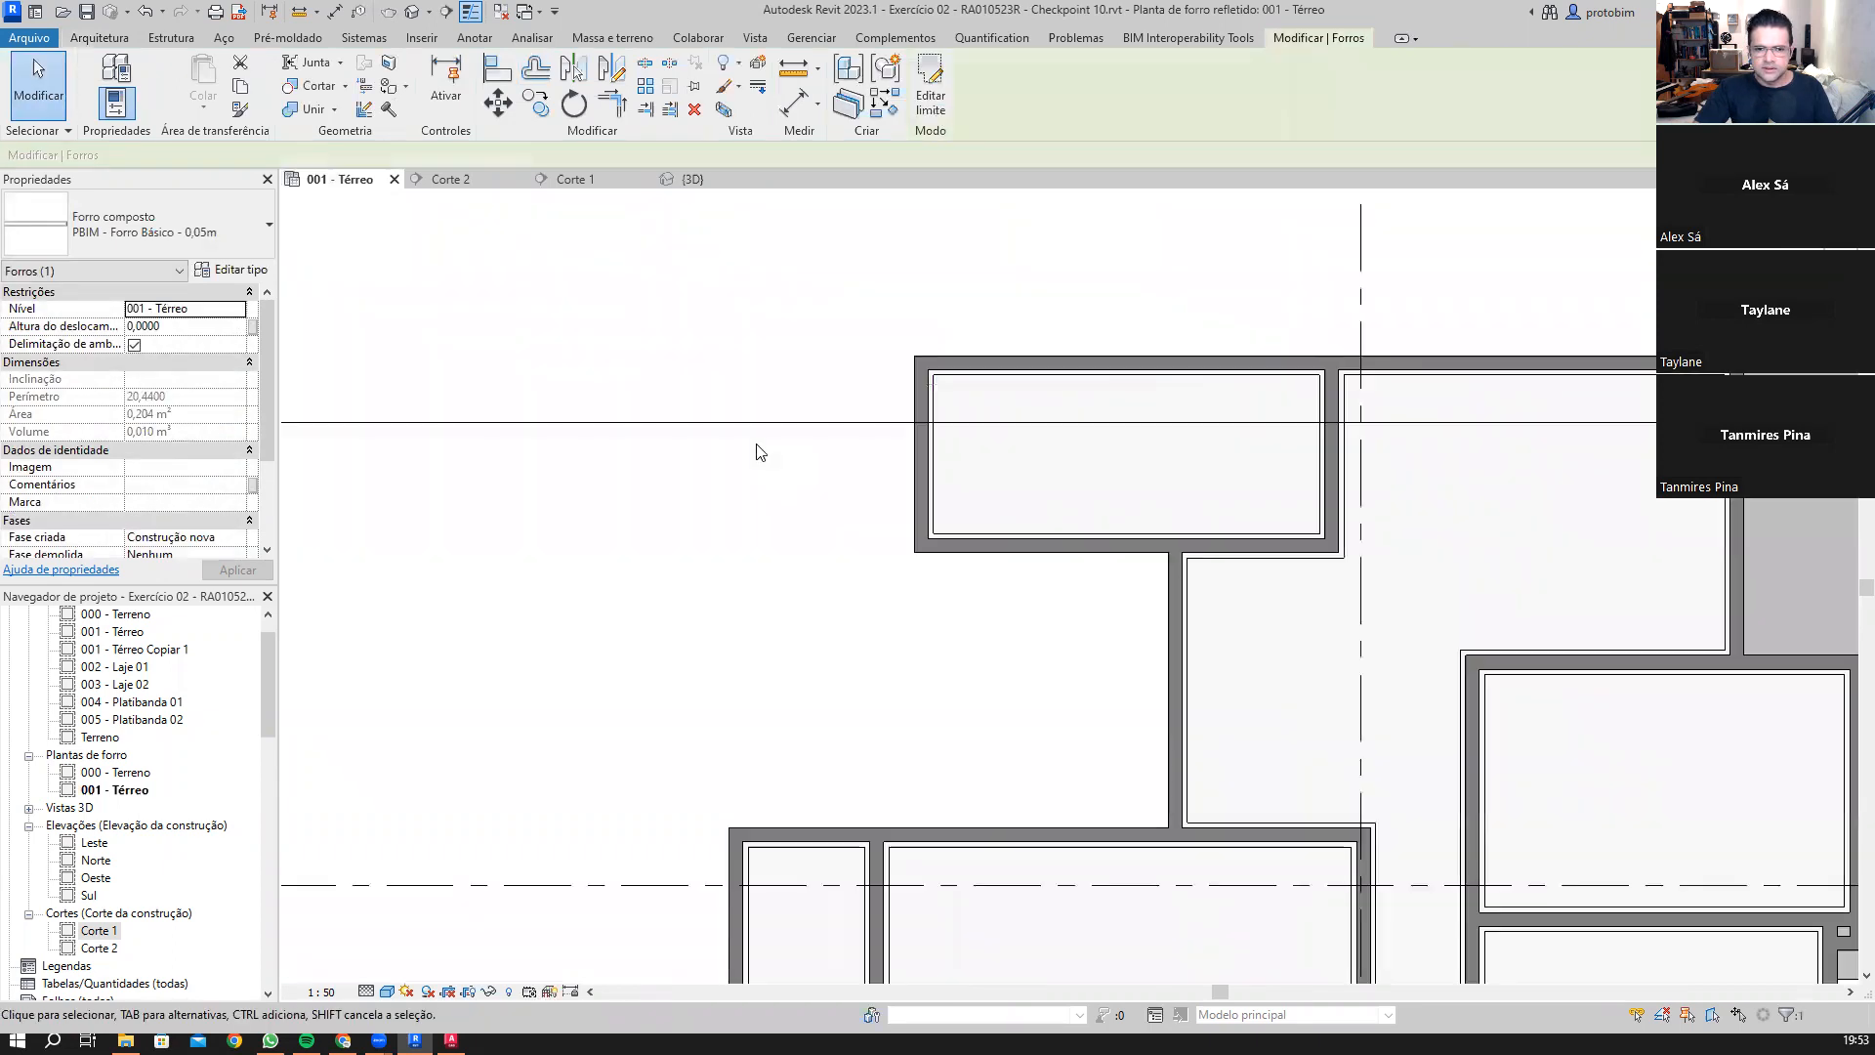
pyautogui.click(455, 410)
pyautogui.scroll(-3, 467, 426)
pyautogui.doubleClick(468, 430)
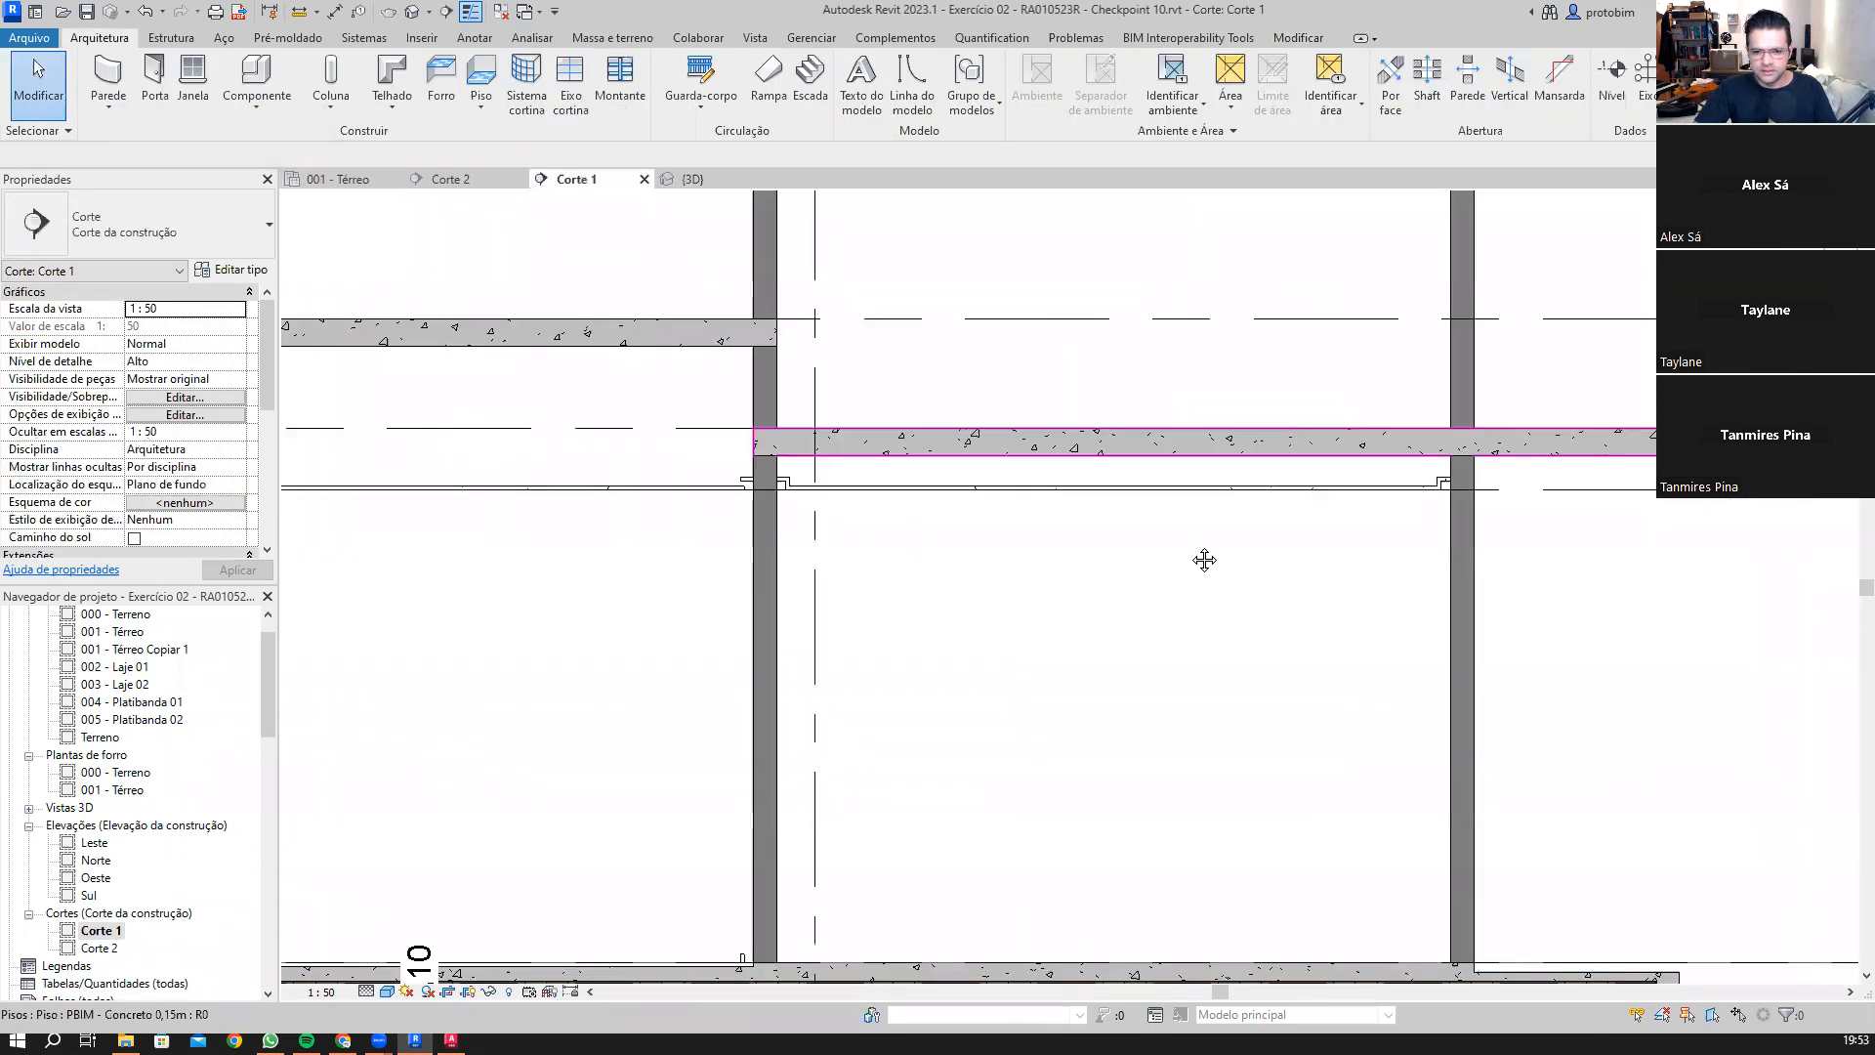
pyautogui.scroll(-4, 1204, 559)
pyautogui.scroll(5, 911, 700)
pyautogui.scroll(3, 869, 704)
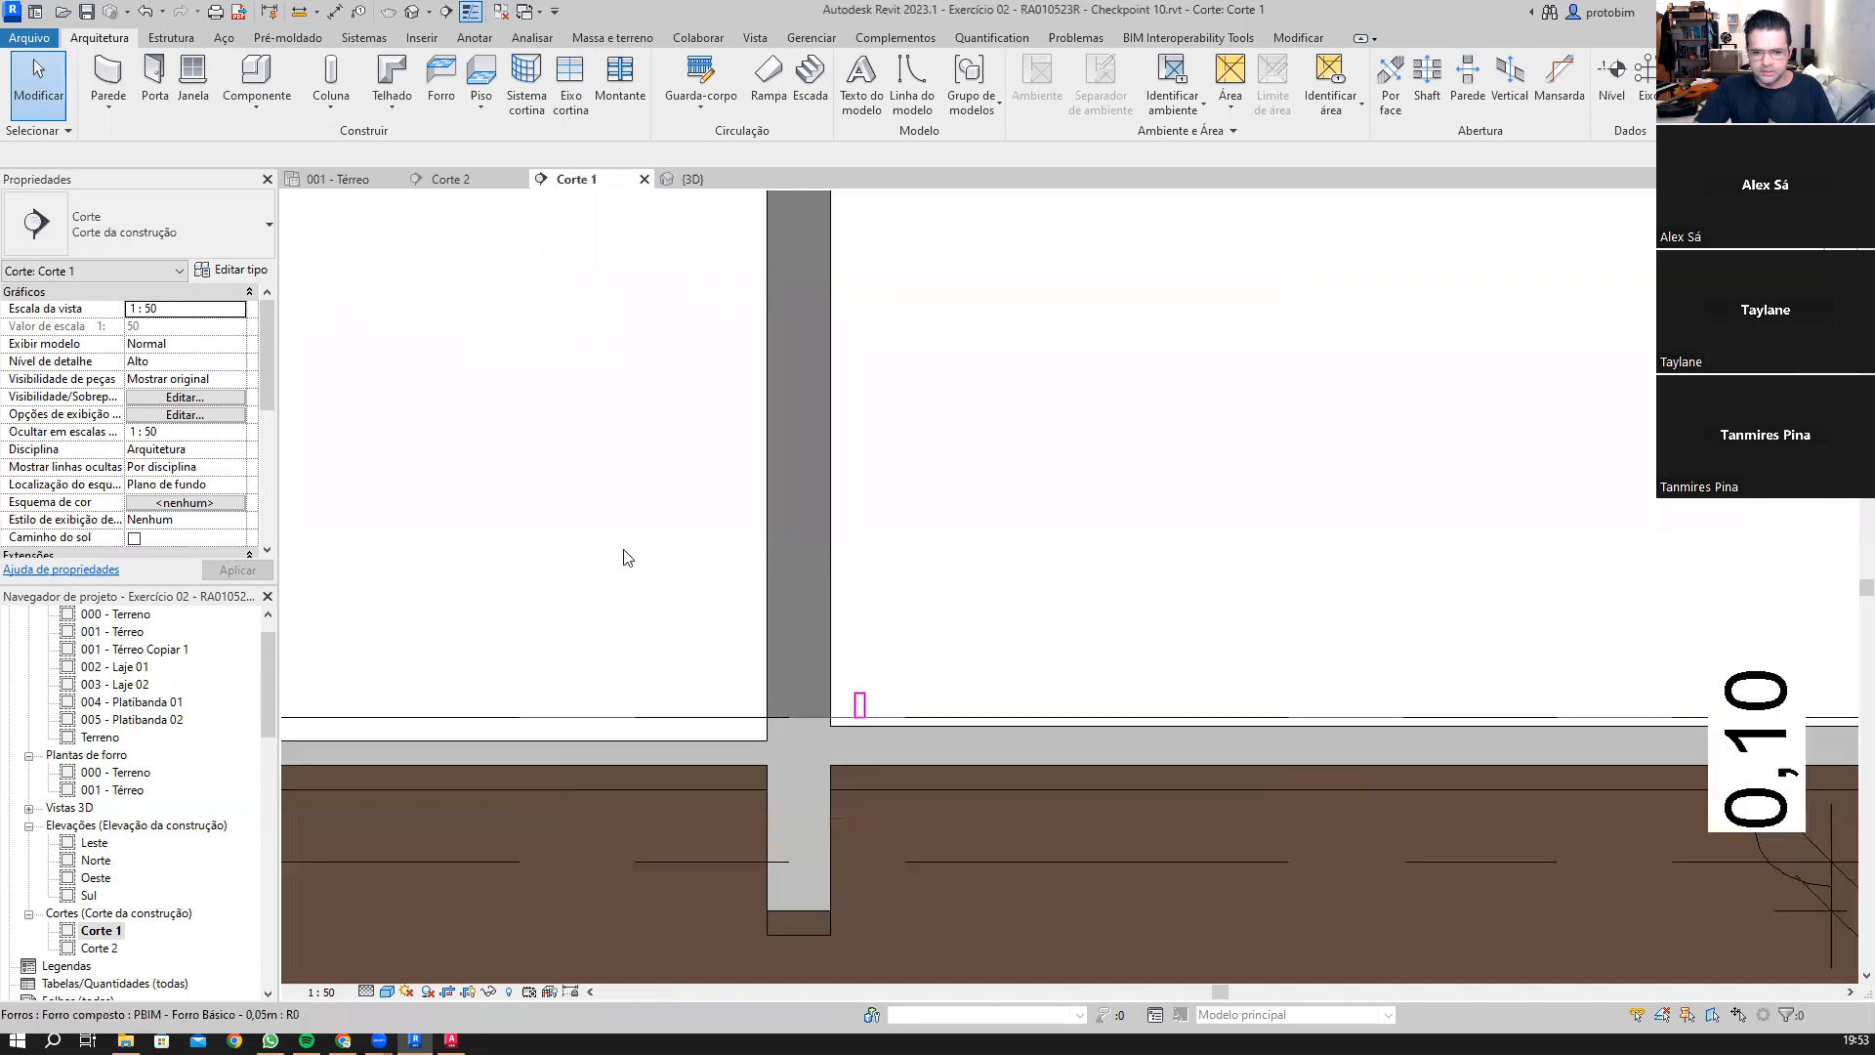
pyautogui.click(237, 311)
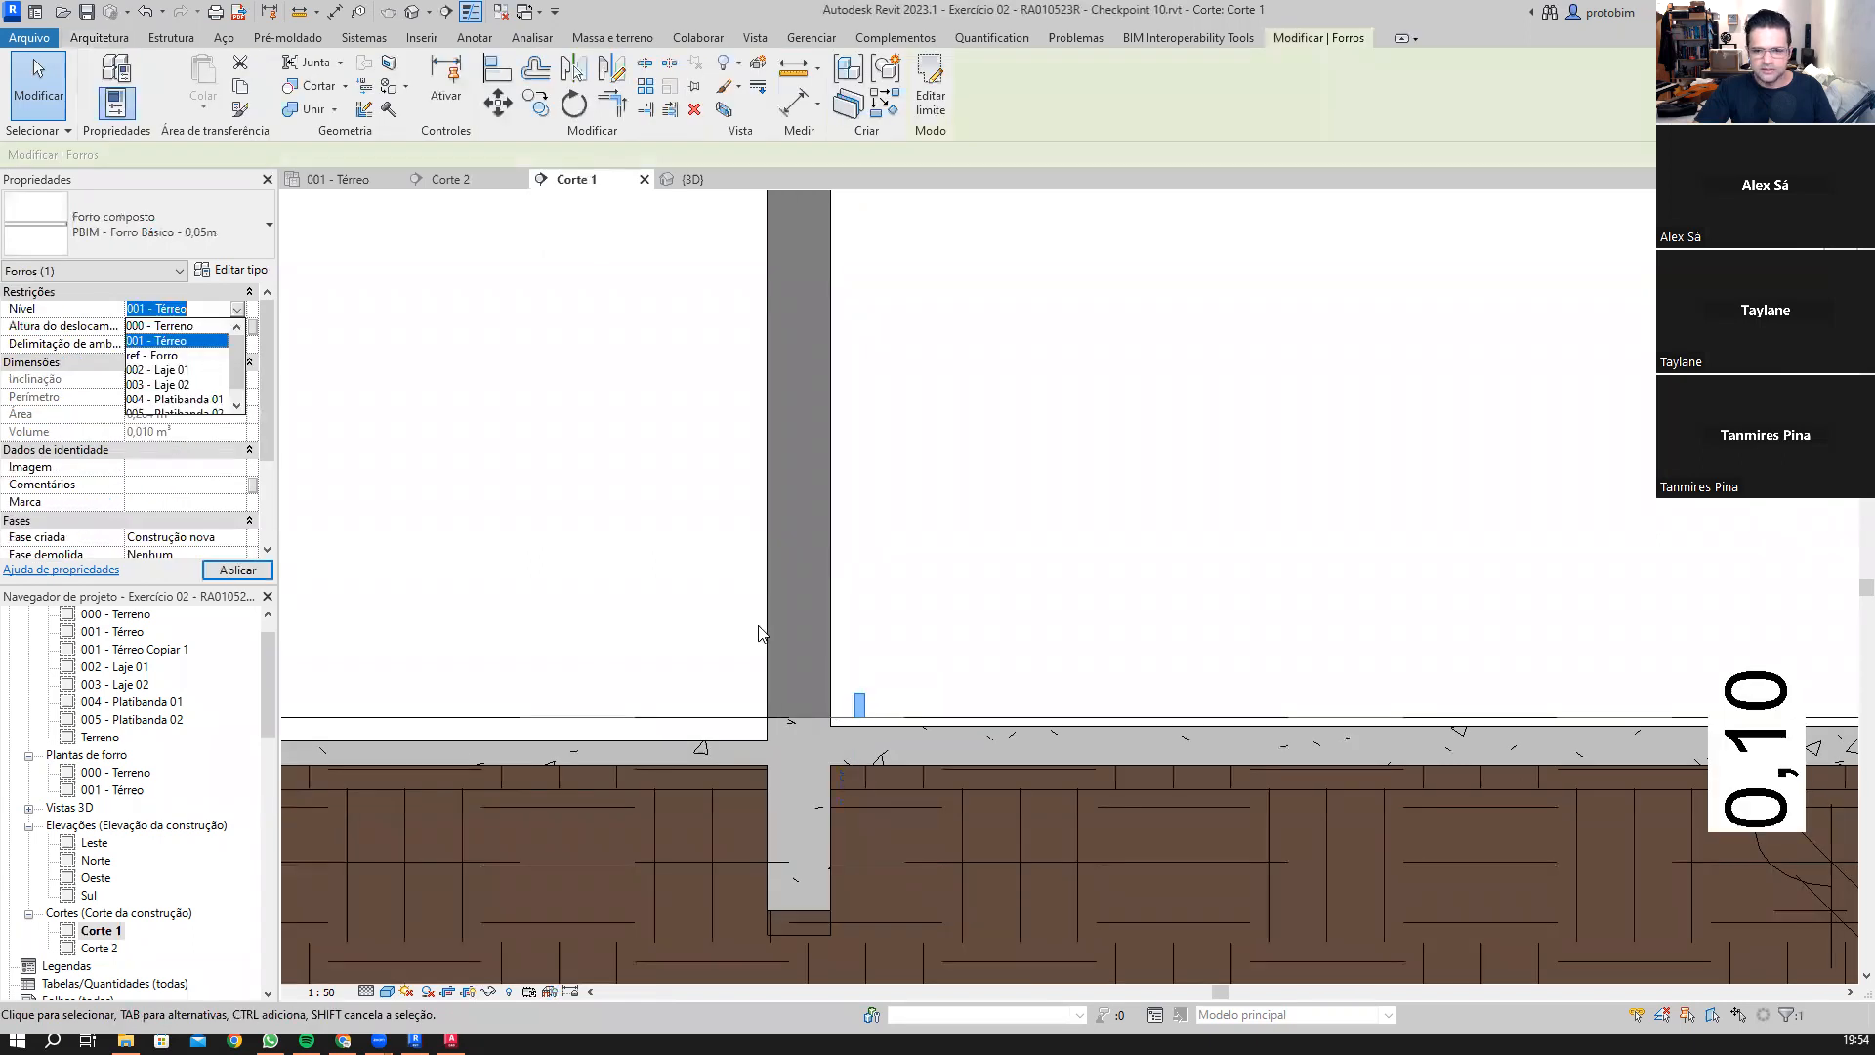
pyautogui.scroll(-2, 761, 624)
pyautogui.scroll(-2, 768, 719)
pyautogui.scroll(1, 798, 381)
pyautogui.click(798, 379)
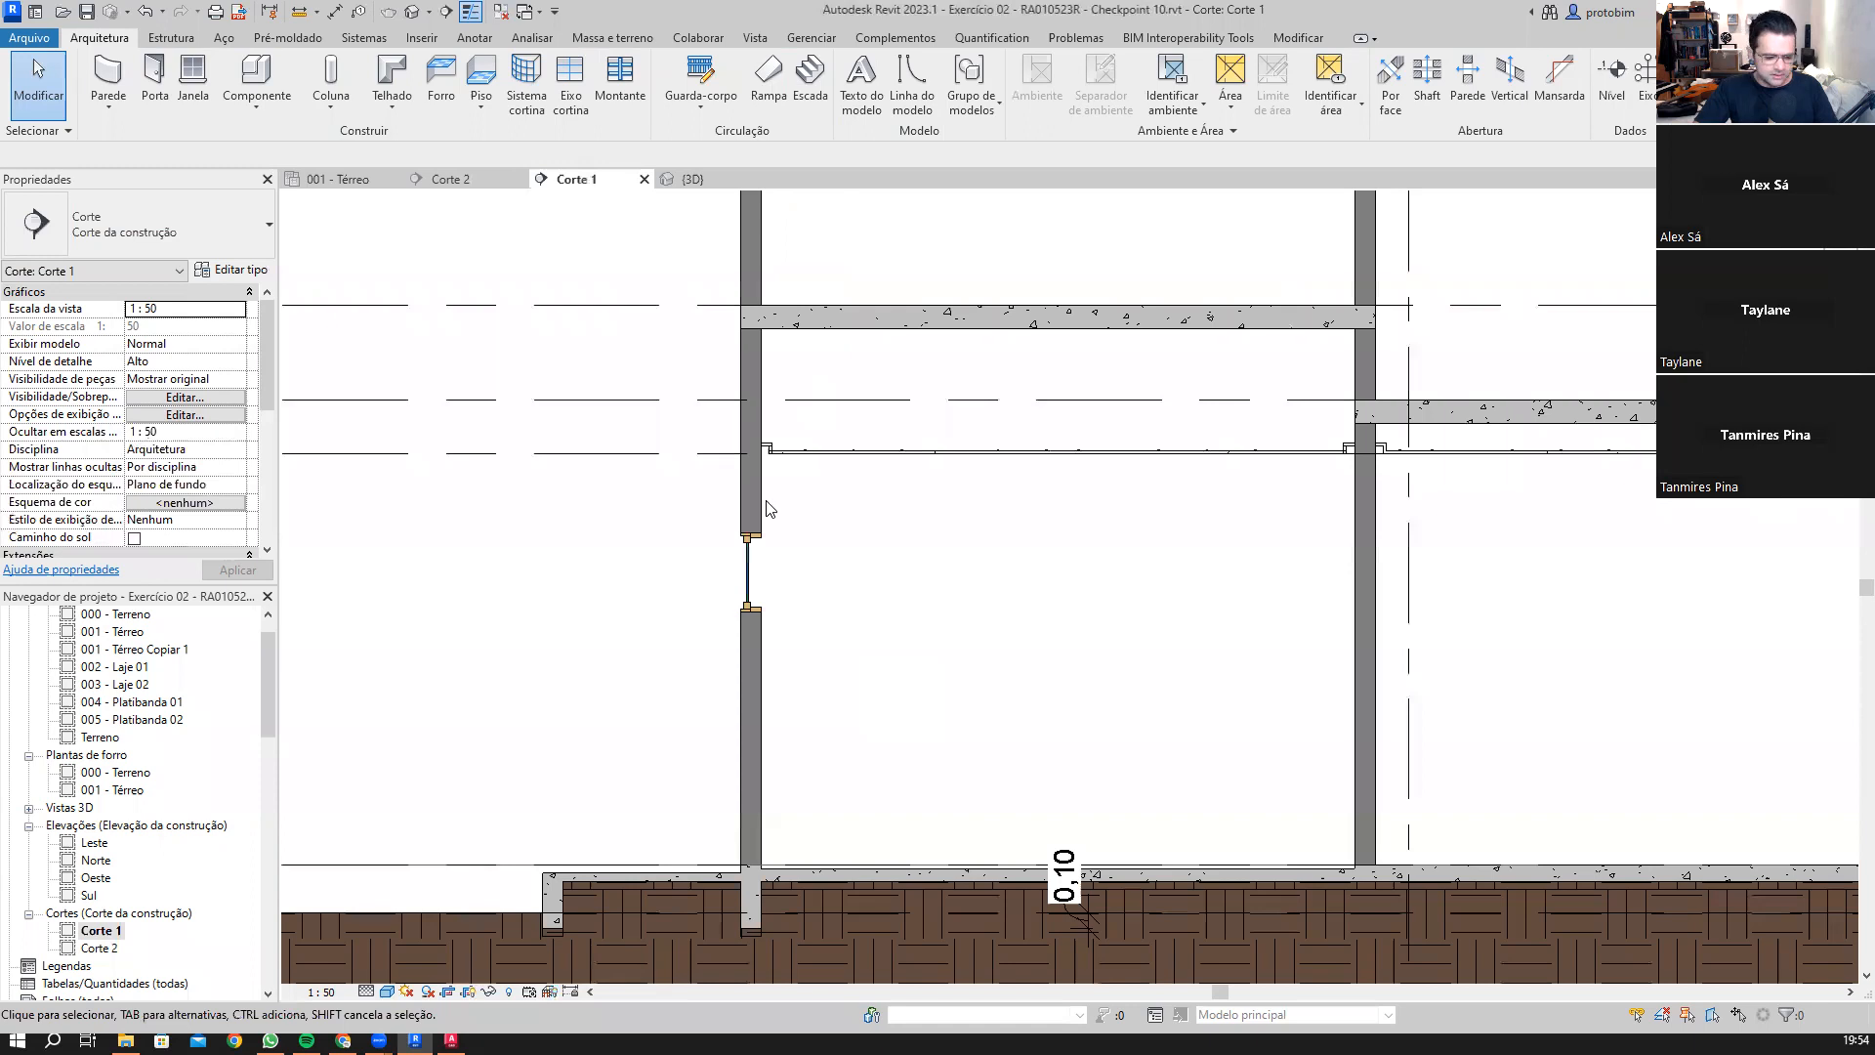
# Step: Join the geometry of the rectangular room's ceiling and strips in section, dismissing the save reminder without saving
pyautogui.scroll(5, 767, 508)
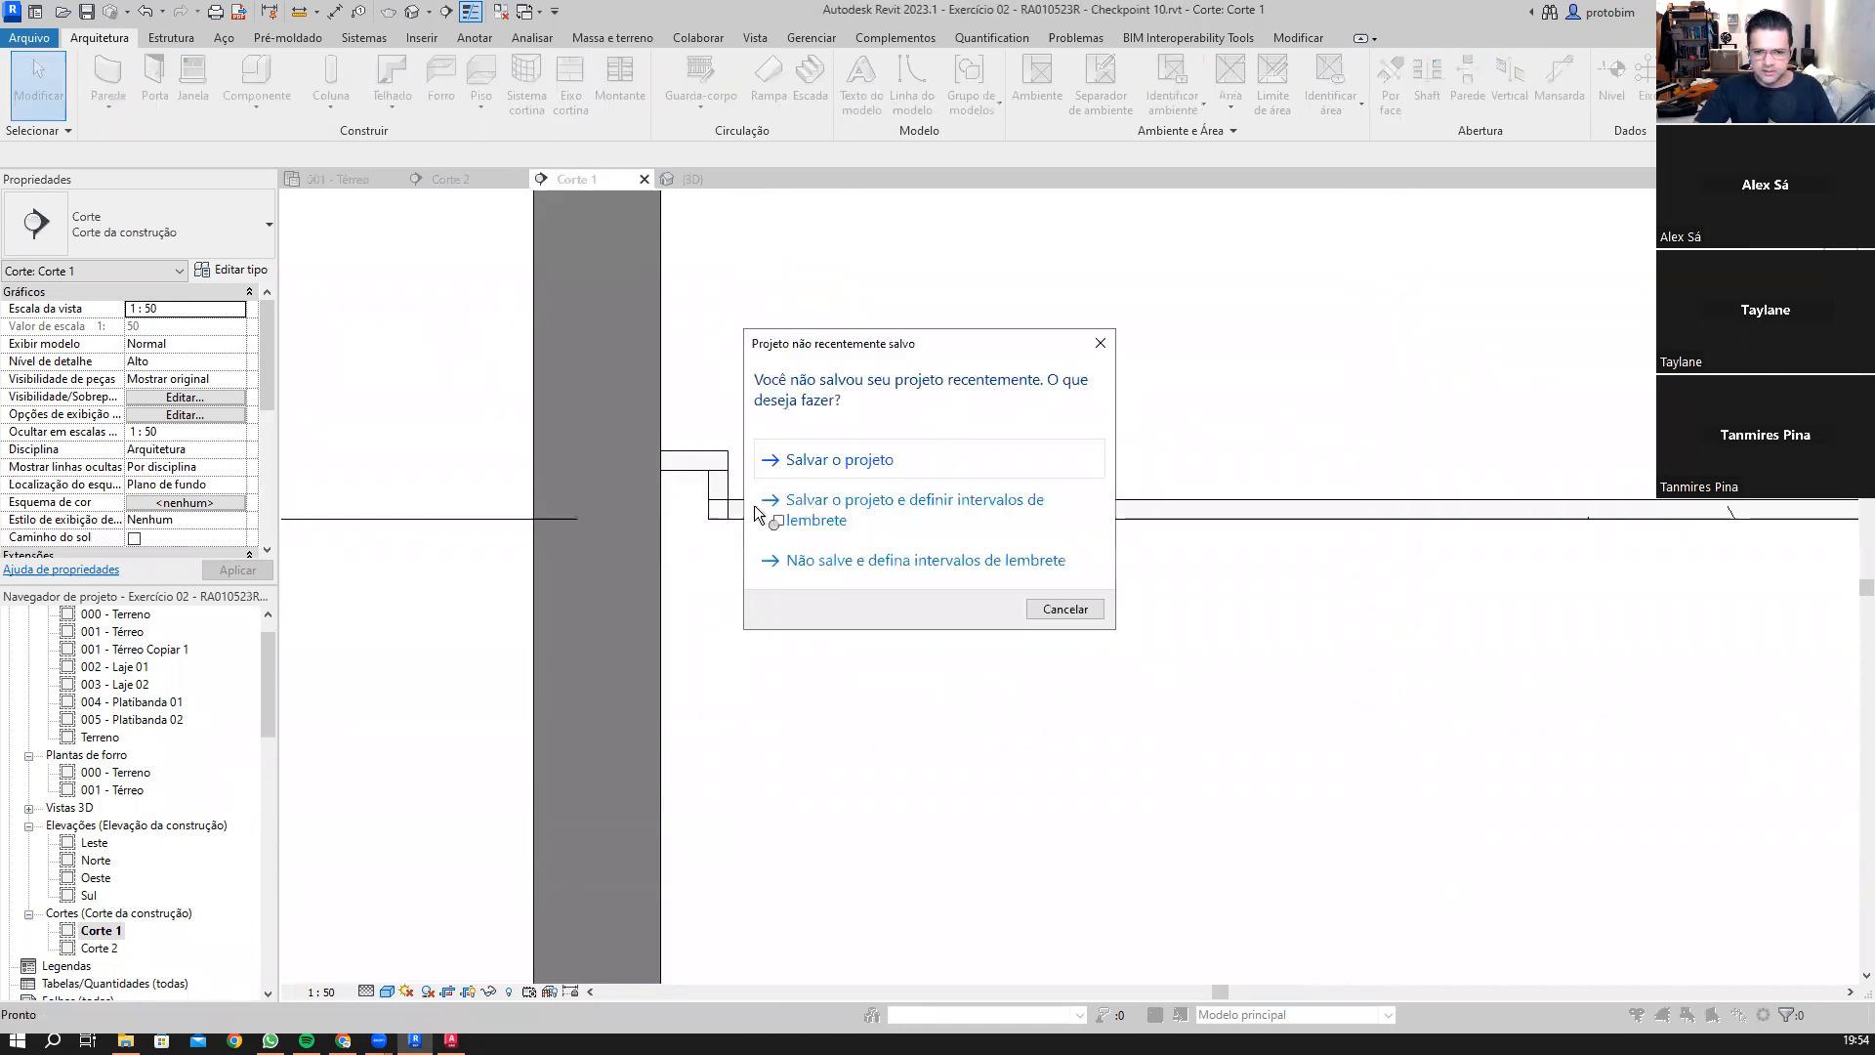
pyautogui.press('Escape')
pyautogui.press('Escape')
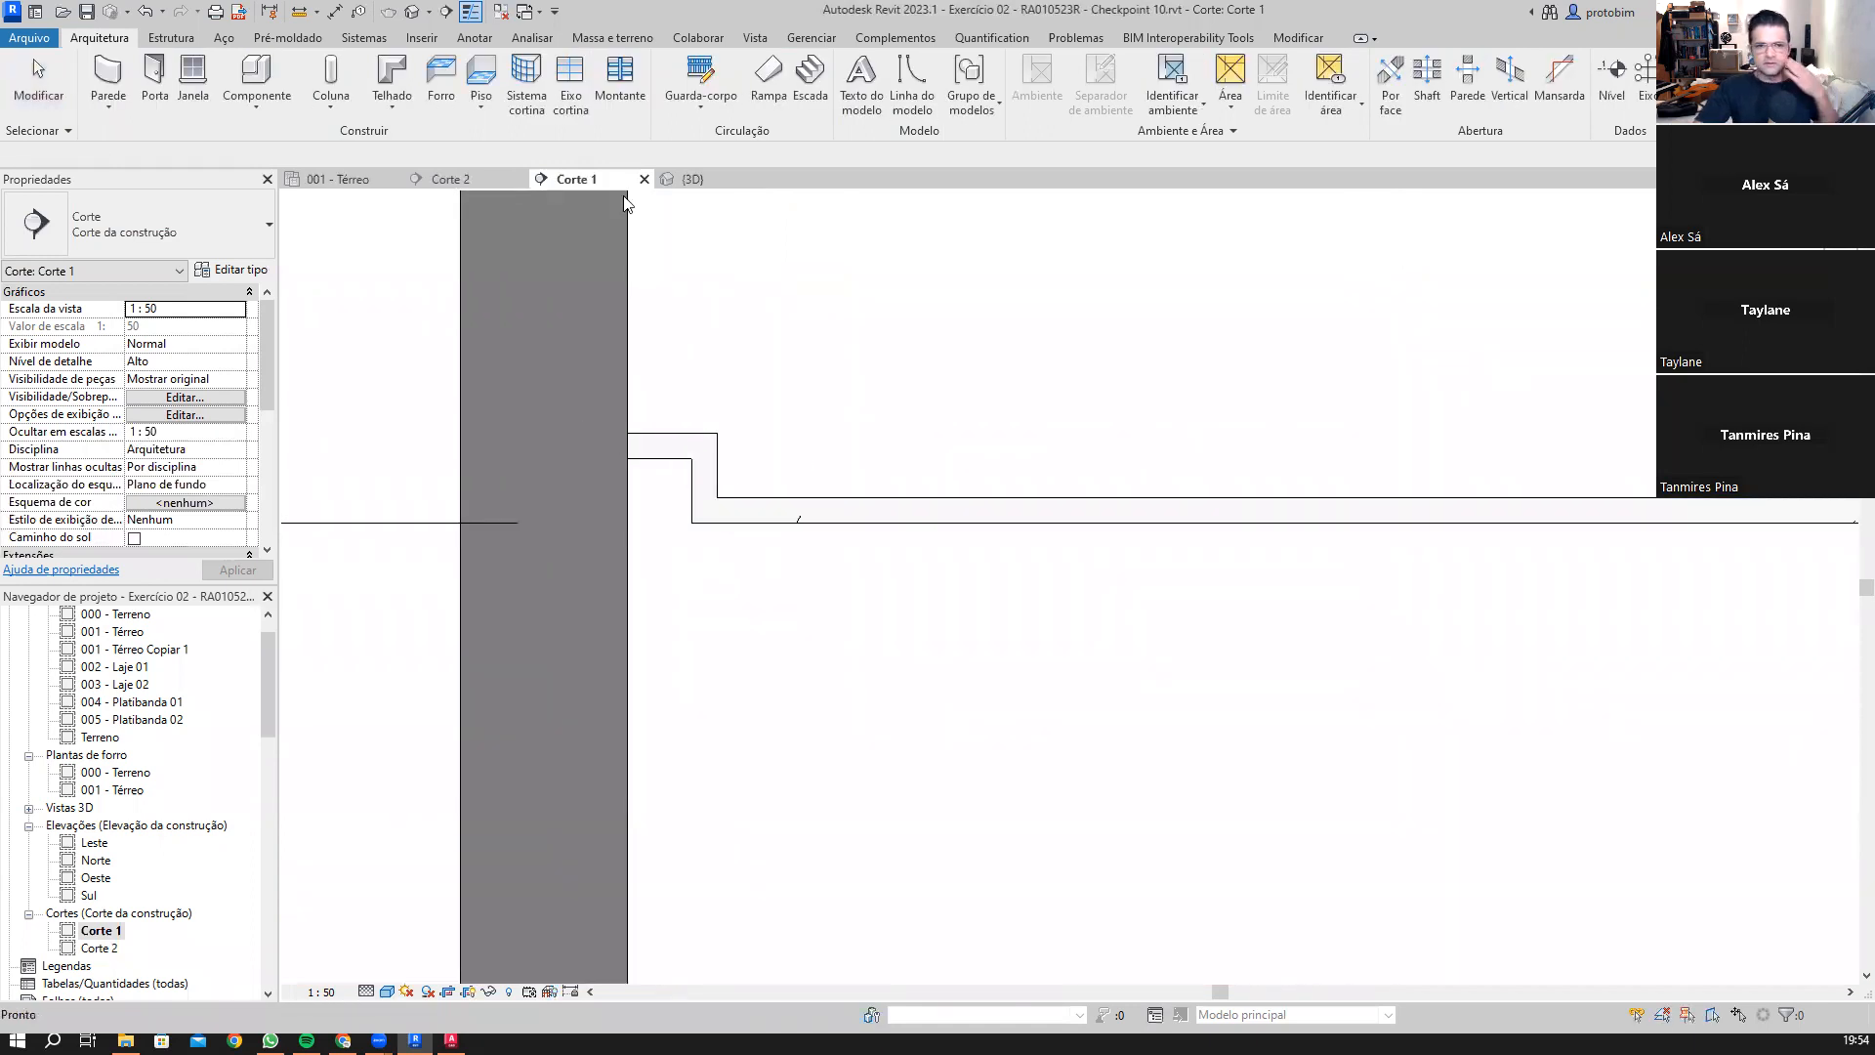
# Step: Return to the 3D view and examine the whole house with its exposed room ceilings from outside
pyautogui.click(718, 181)
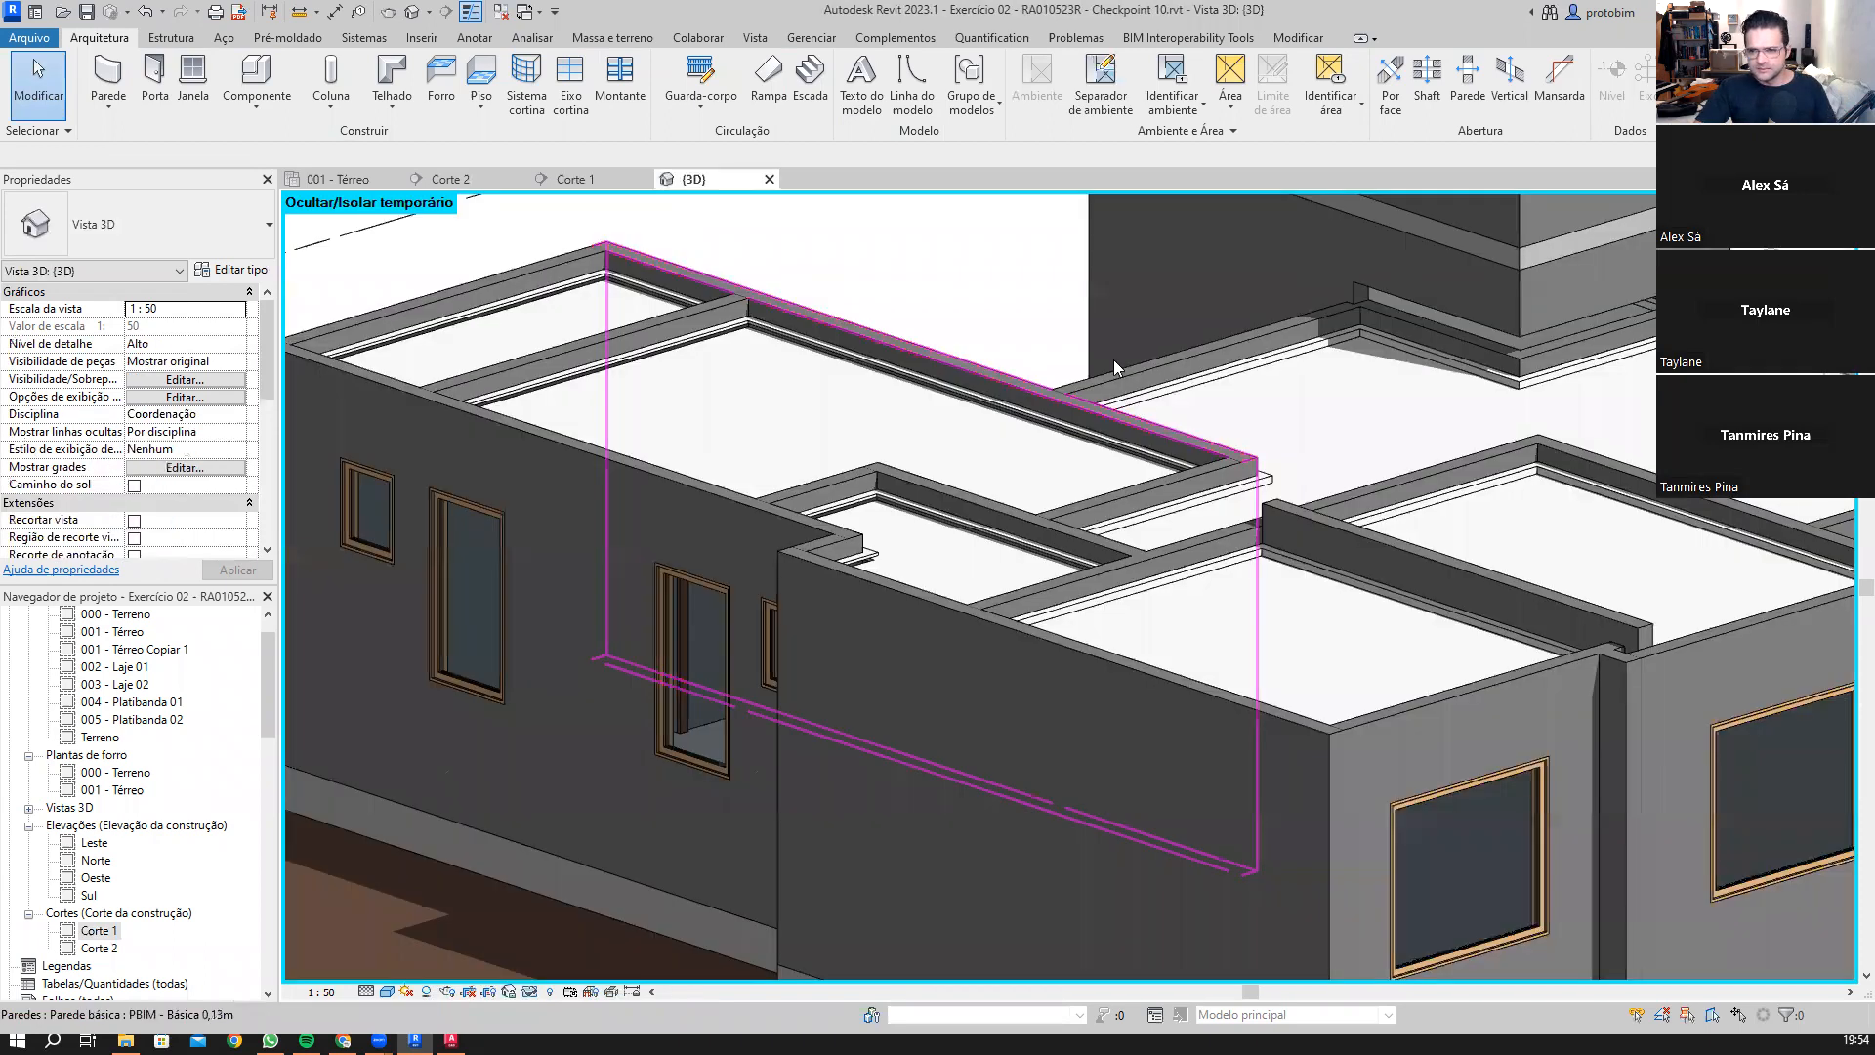
pyautogui.scroll(-5, 1115, 368)
pyautogui.keyDown('shift'); pyautogui.moveTo(827, 554); pyautogui.dragTo(1415, 513, button='middle'); pyautogui.keyUp('shift')
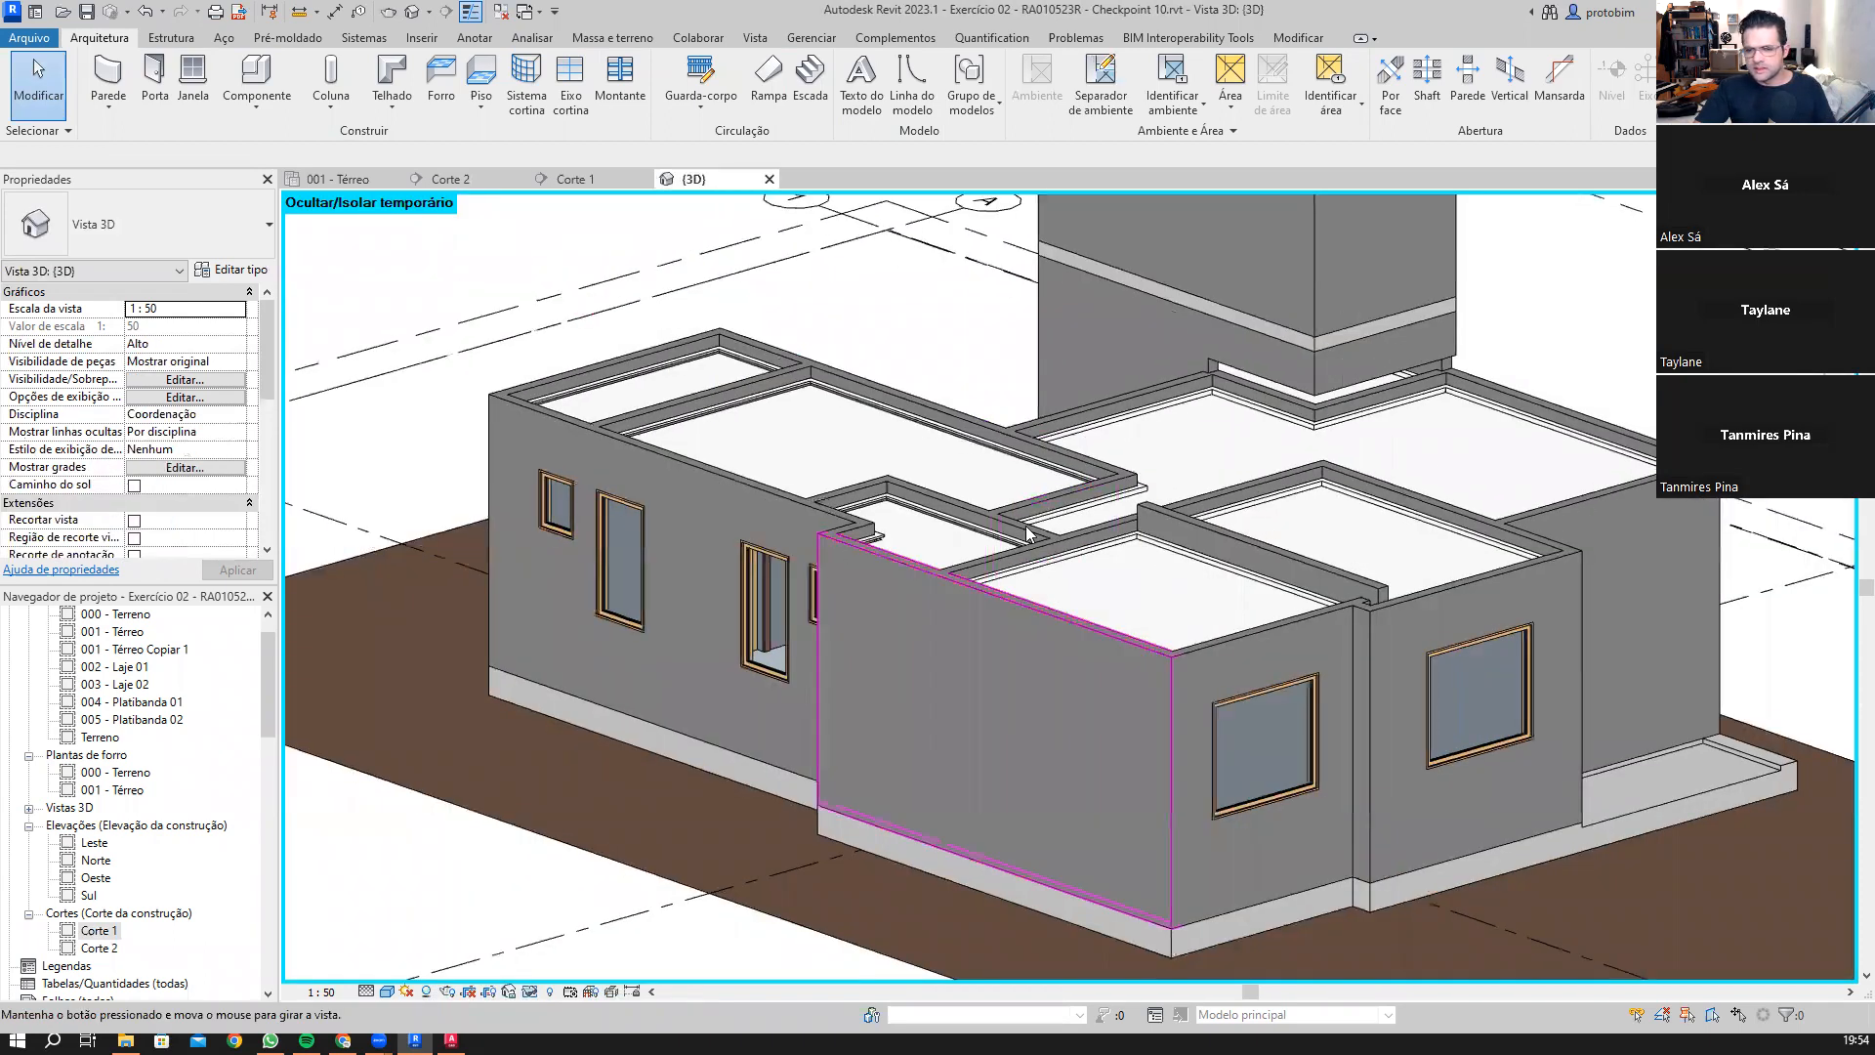
pyautogui.keyDown('shift'); pyautogui.moveTo(1026, 533); pyautogui.dragTo(887, 576, button='middle'); pyautogui.keyUp('shift')
pyautogui.keyDown('shift'); pyautogui.moveTo(1176, 400); pyautogui.dragTo(736, 336, button='middle'); pyautogui.keyUp('shift')
pyautogui.keyDown('shift'); pyautogui.moveTo(710, 501); pyautogui.dragTo(824, 521, button='middle'); pyautogui.keyUp('shift')
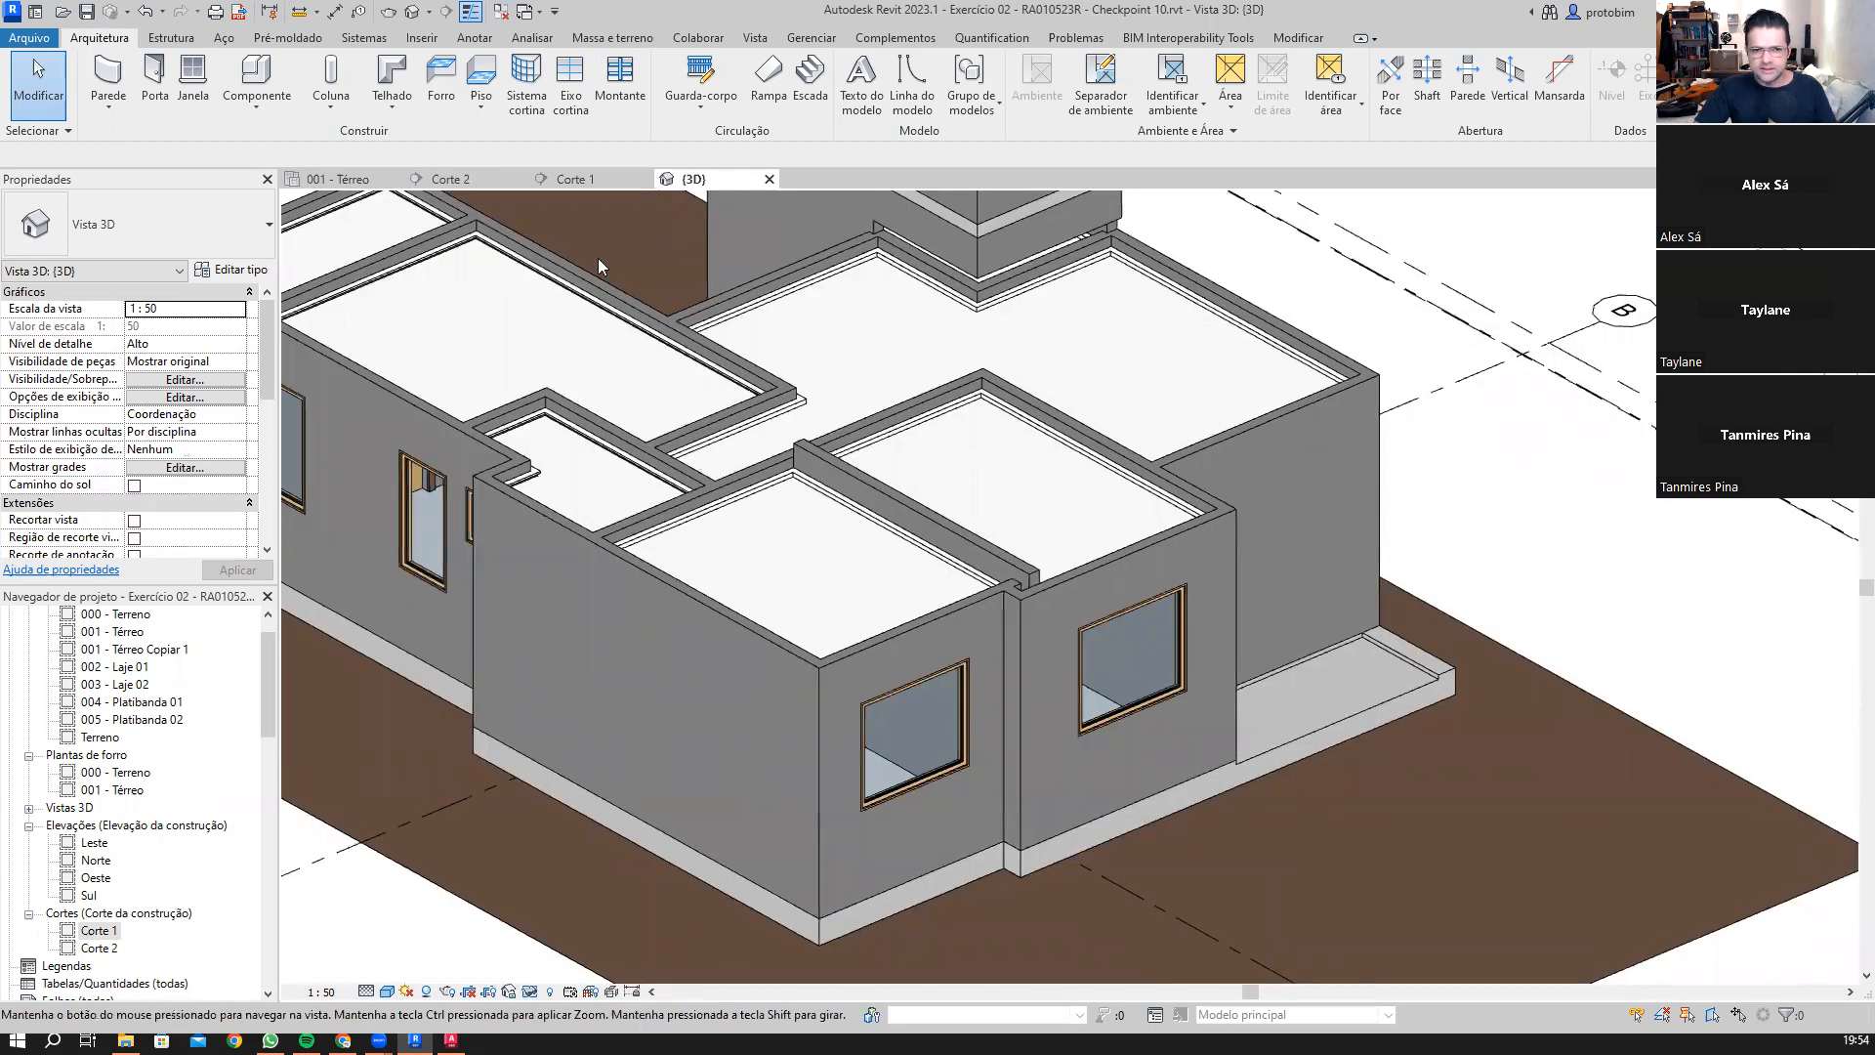
# Step: In the 001 - Térreo ceiling plan, start a sketched PBIM - Forro Básico - 0,05m ceiling and trace the small L-shaped room's inner ceiling outline
pyautogui.hotkey('ctrl', 'Tab')
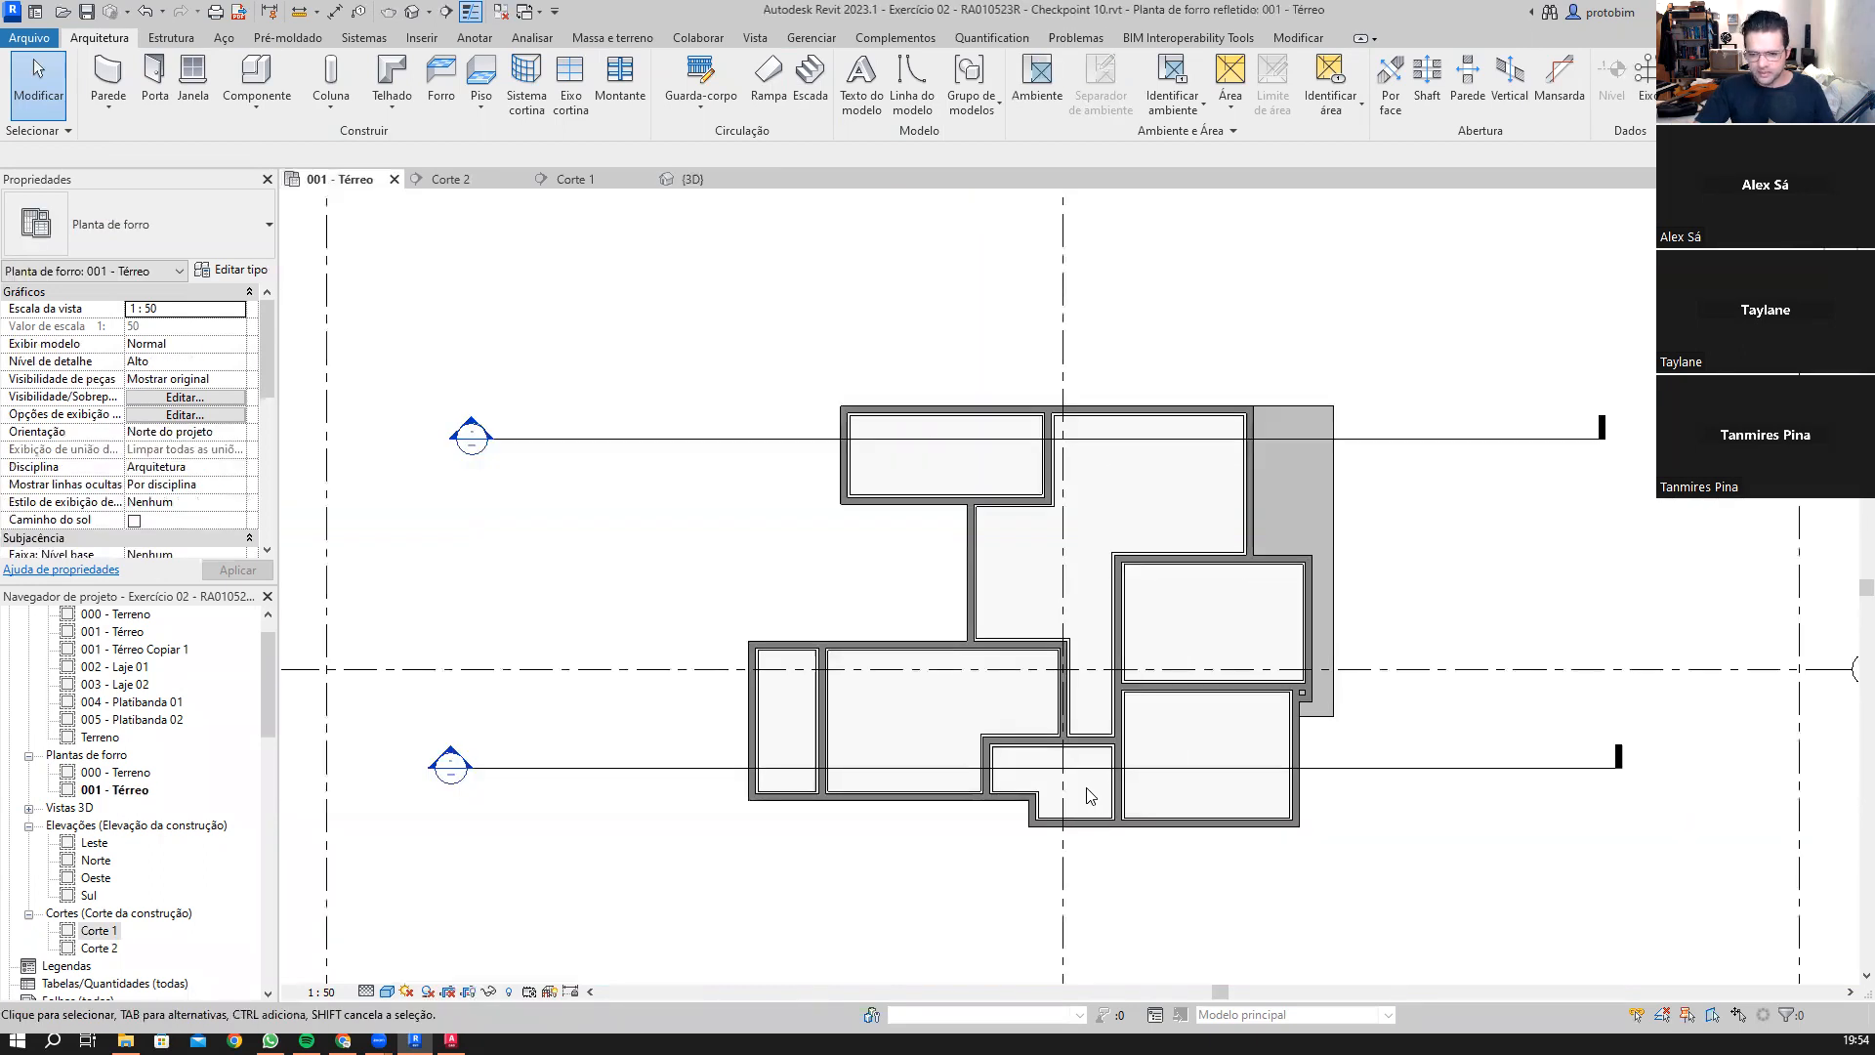
pyautogui.scroll(5, 1090, 796)
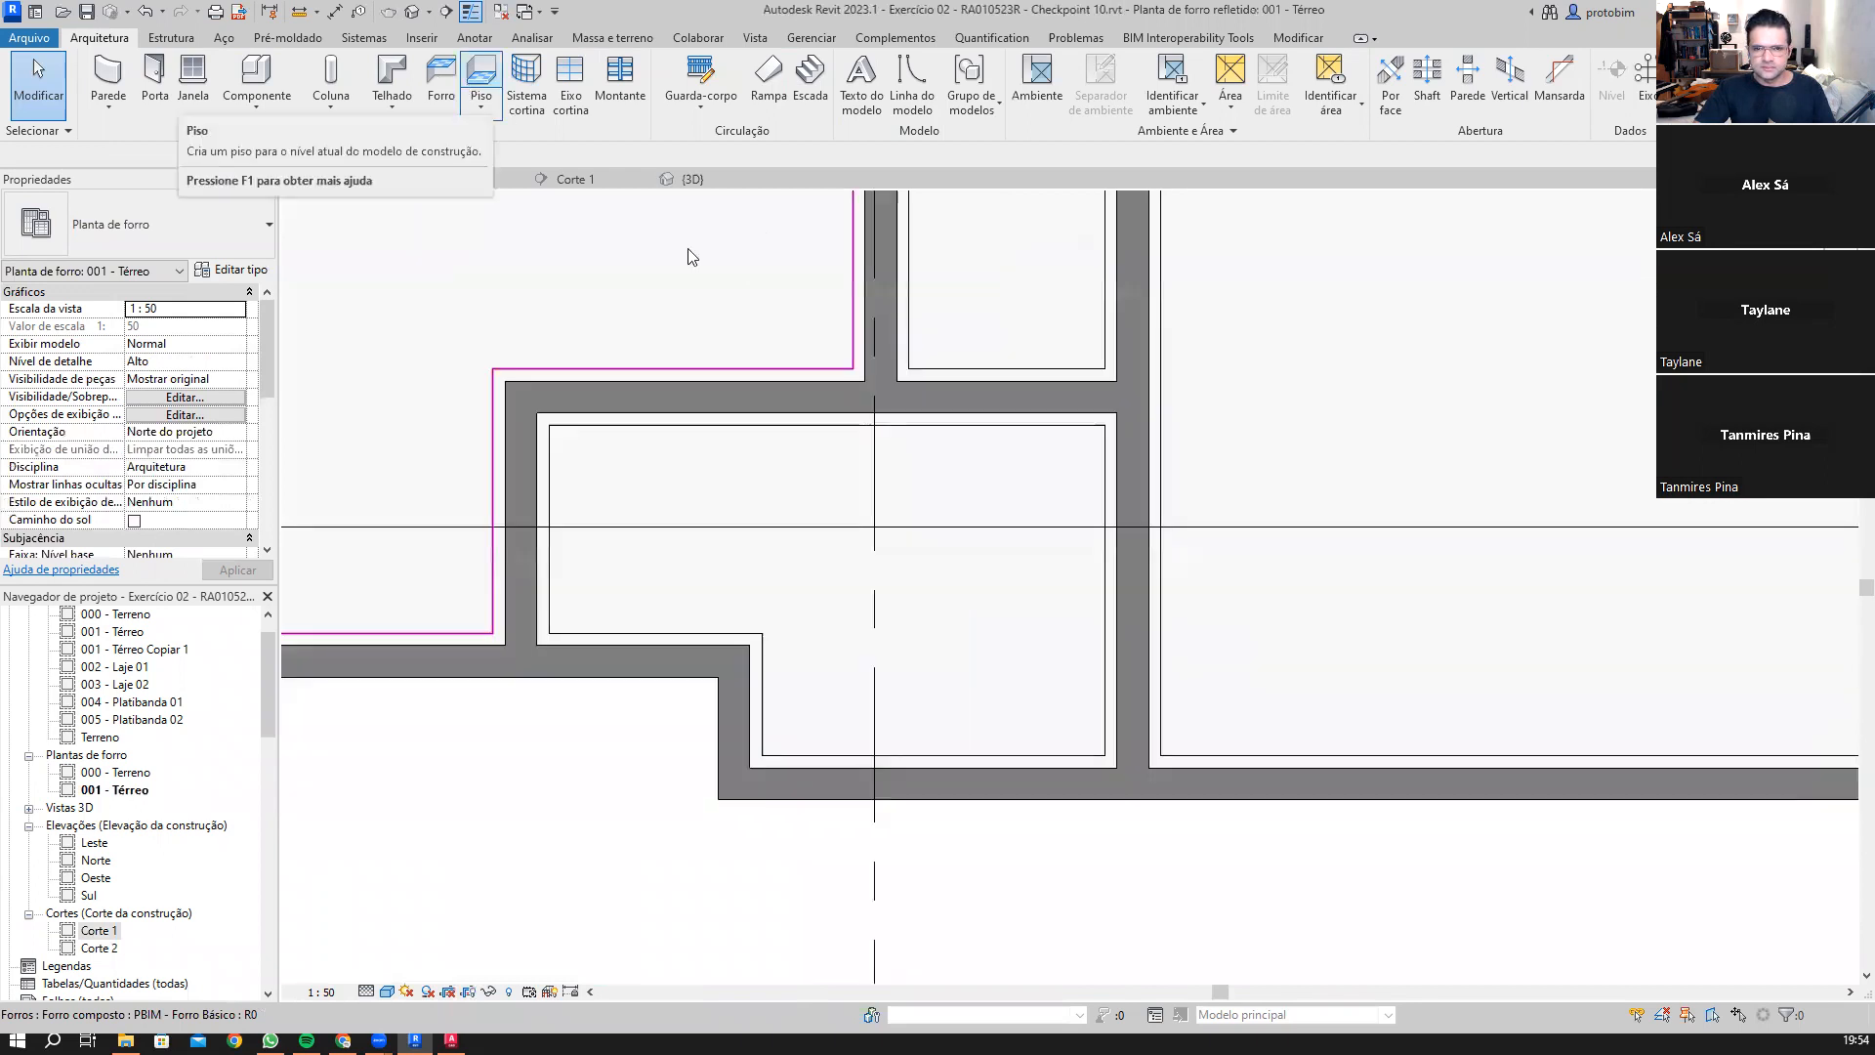
pyautogui.click(1004, 109)
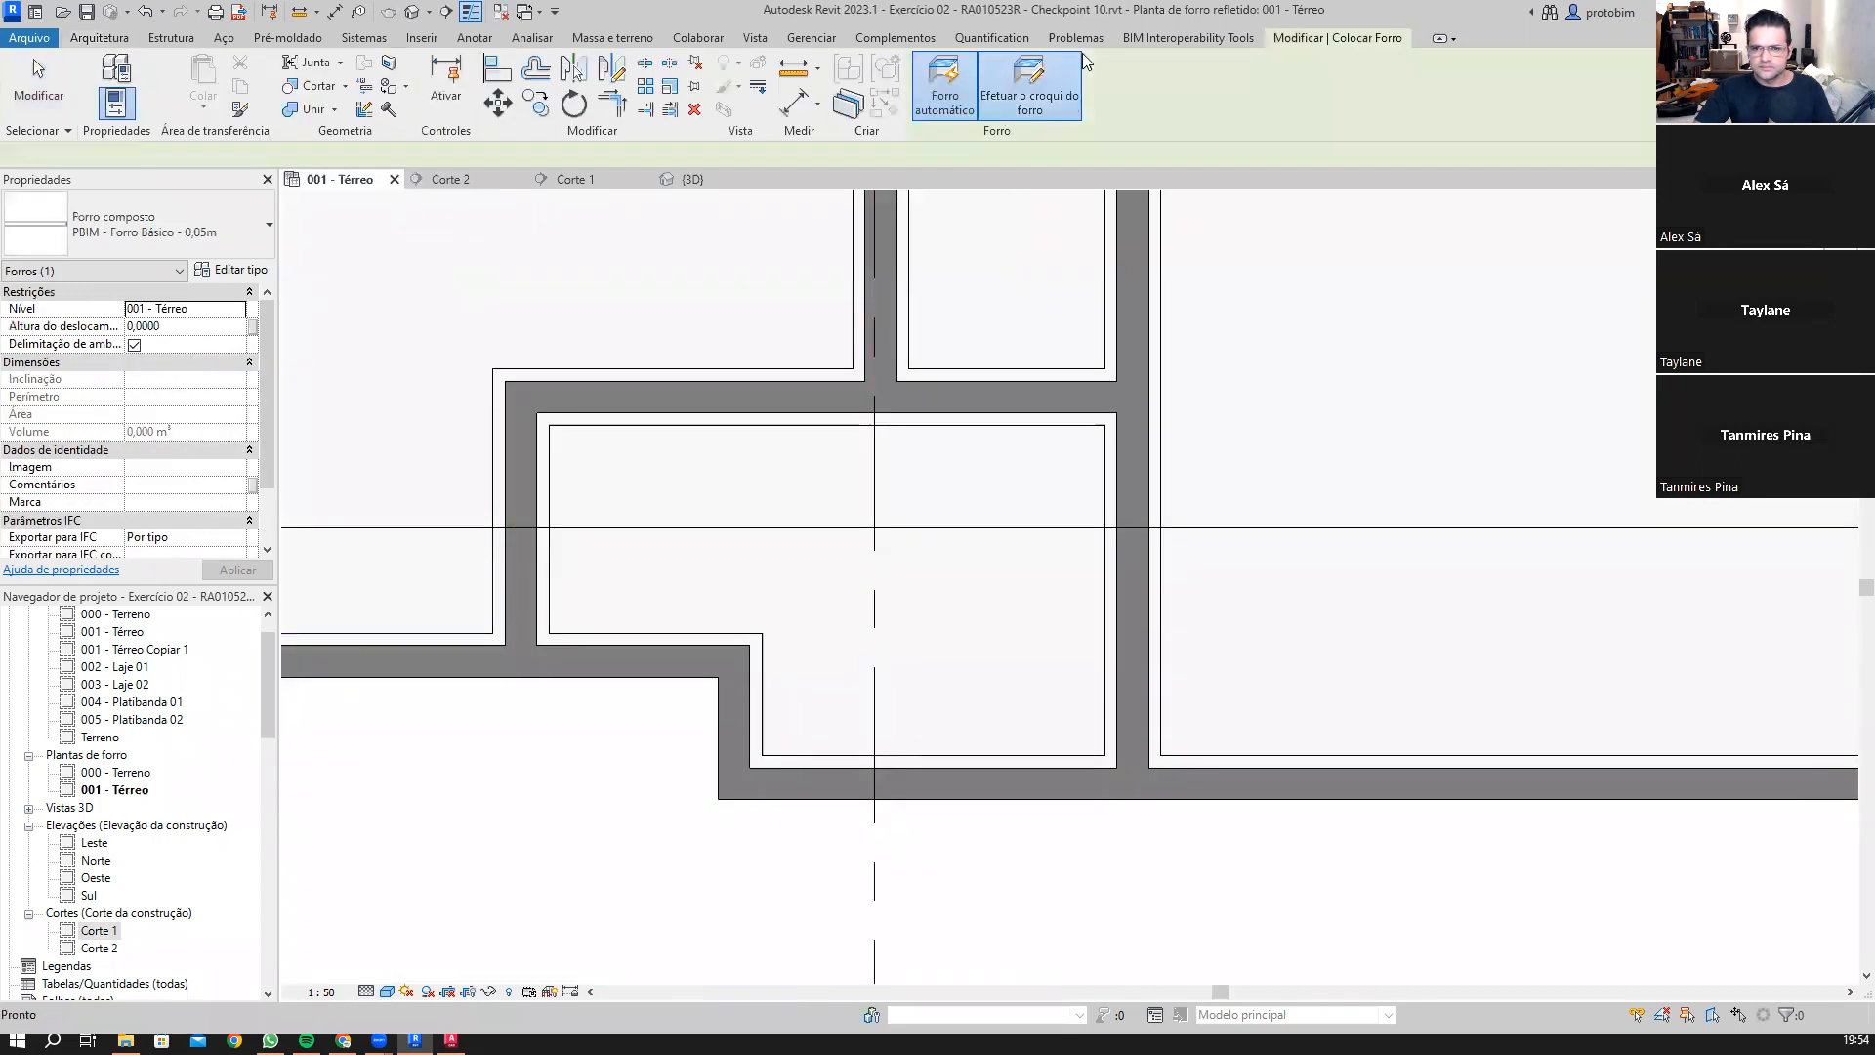
pyautogui.scroll(2, 550, 418)
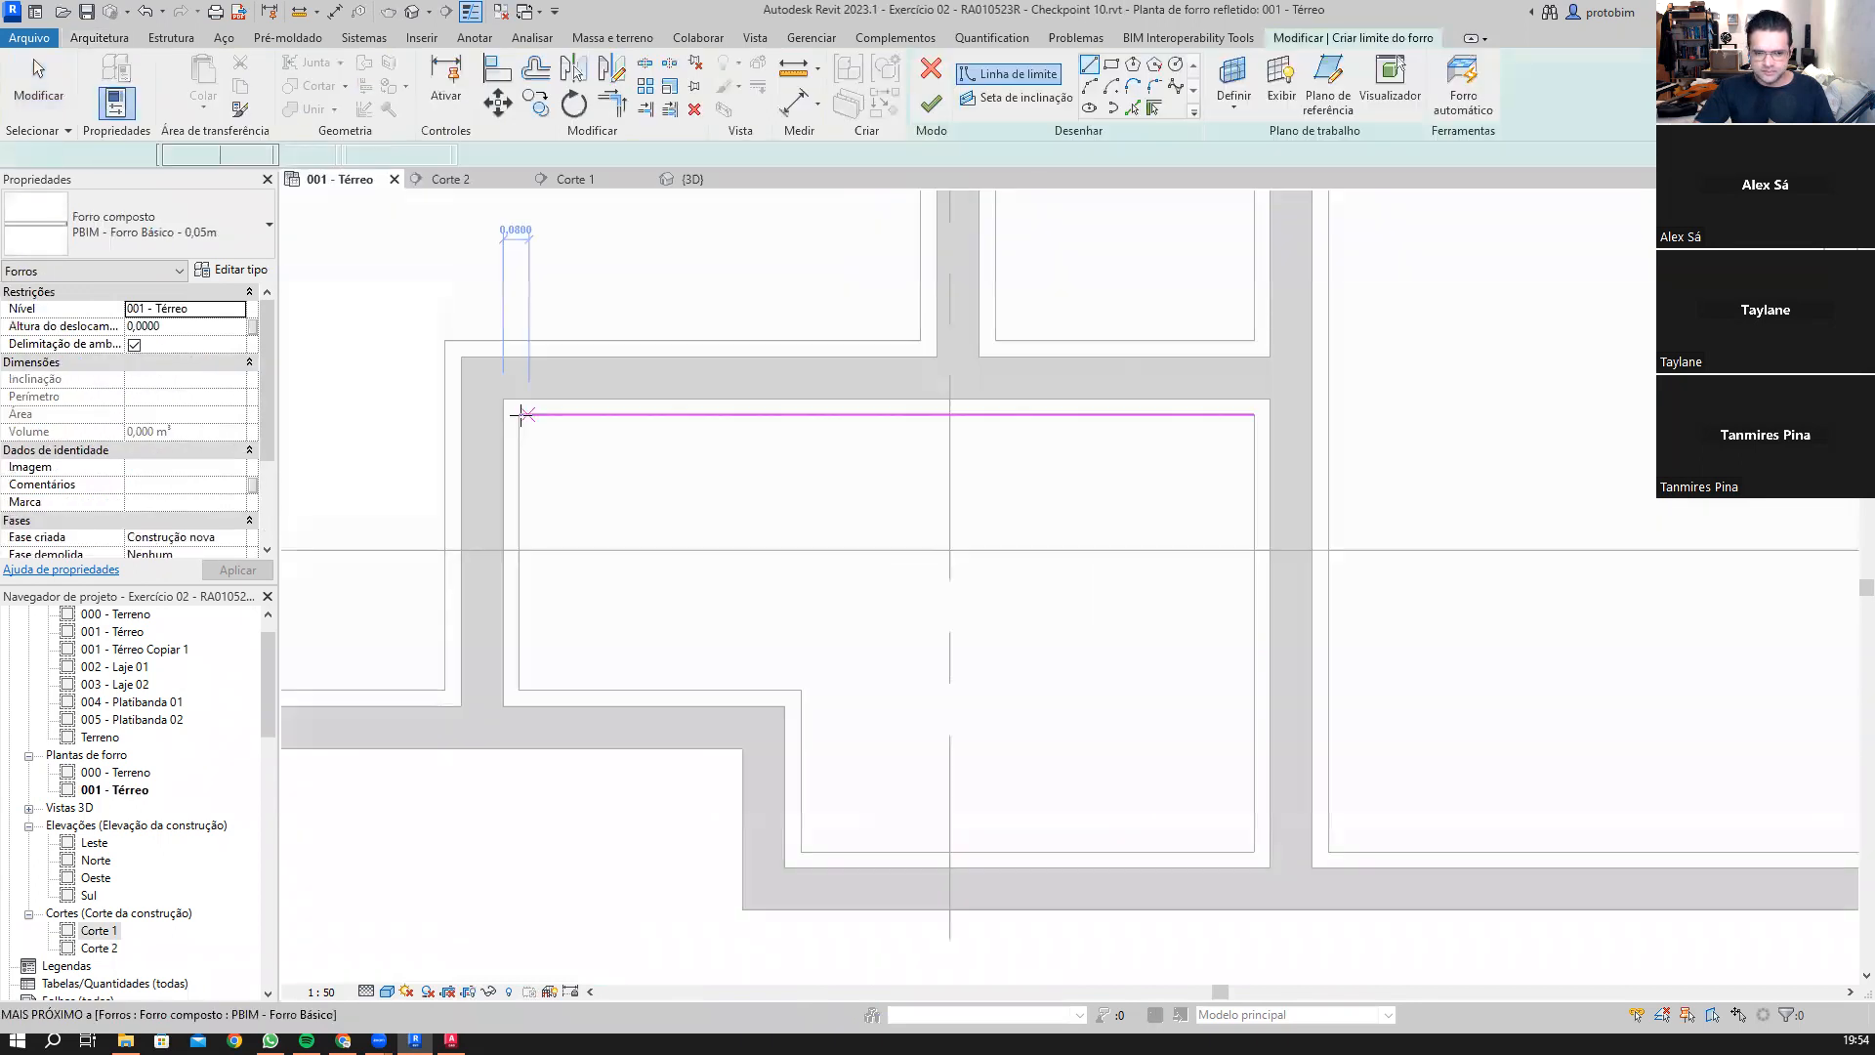
pyautogui.click(520, 689)
pyautogui.click(800, 690)
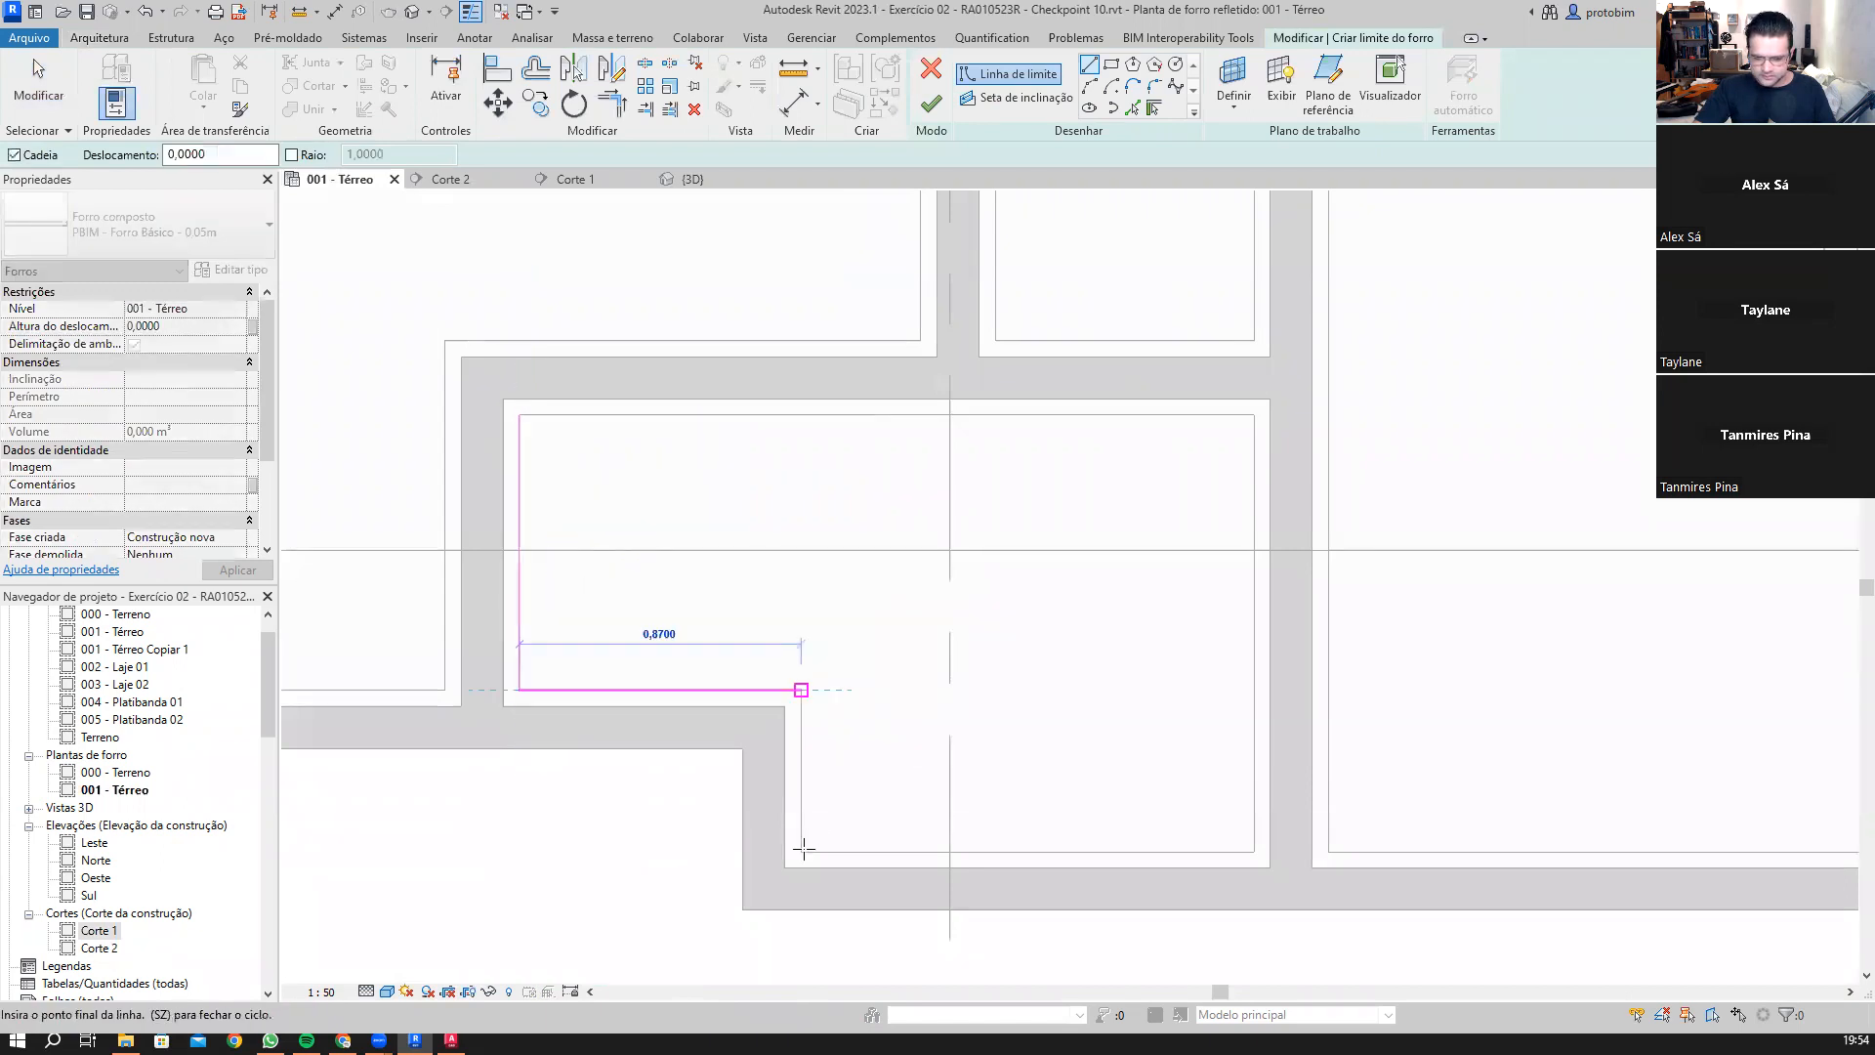
pyautogui.click(802, 850)
pyautogui.click(1255, 851)
pyautogui.click(1255, 418)
pyautogui.click(526, 417)
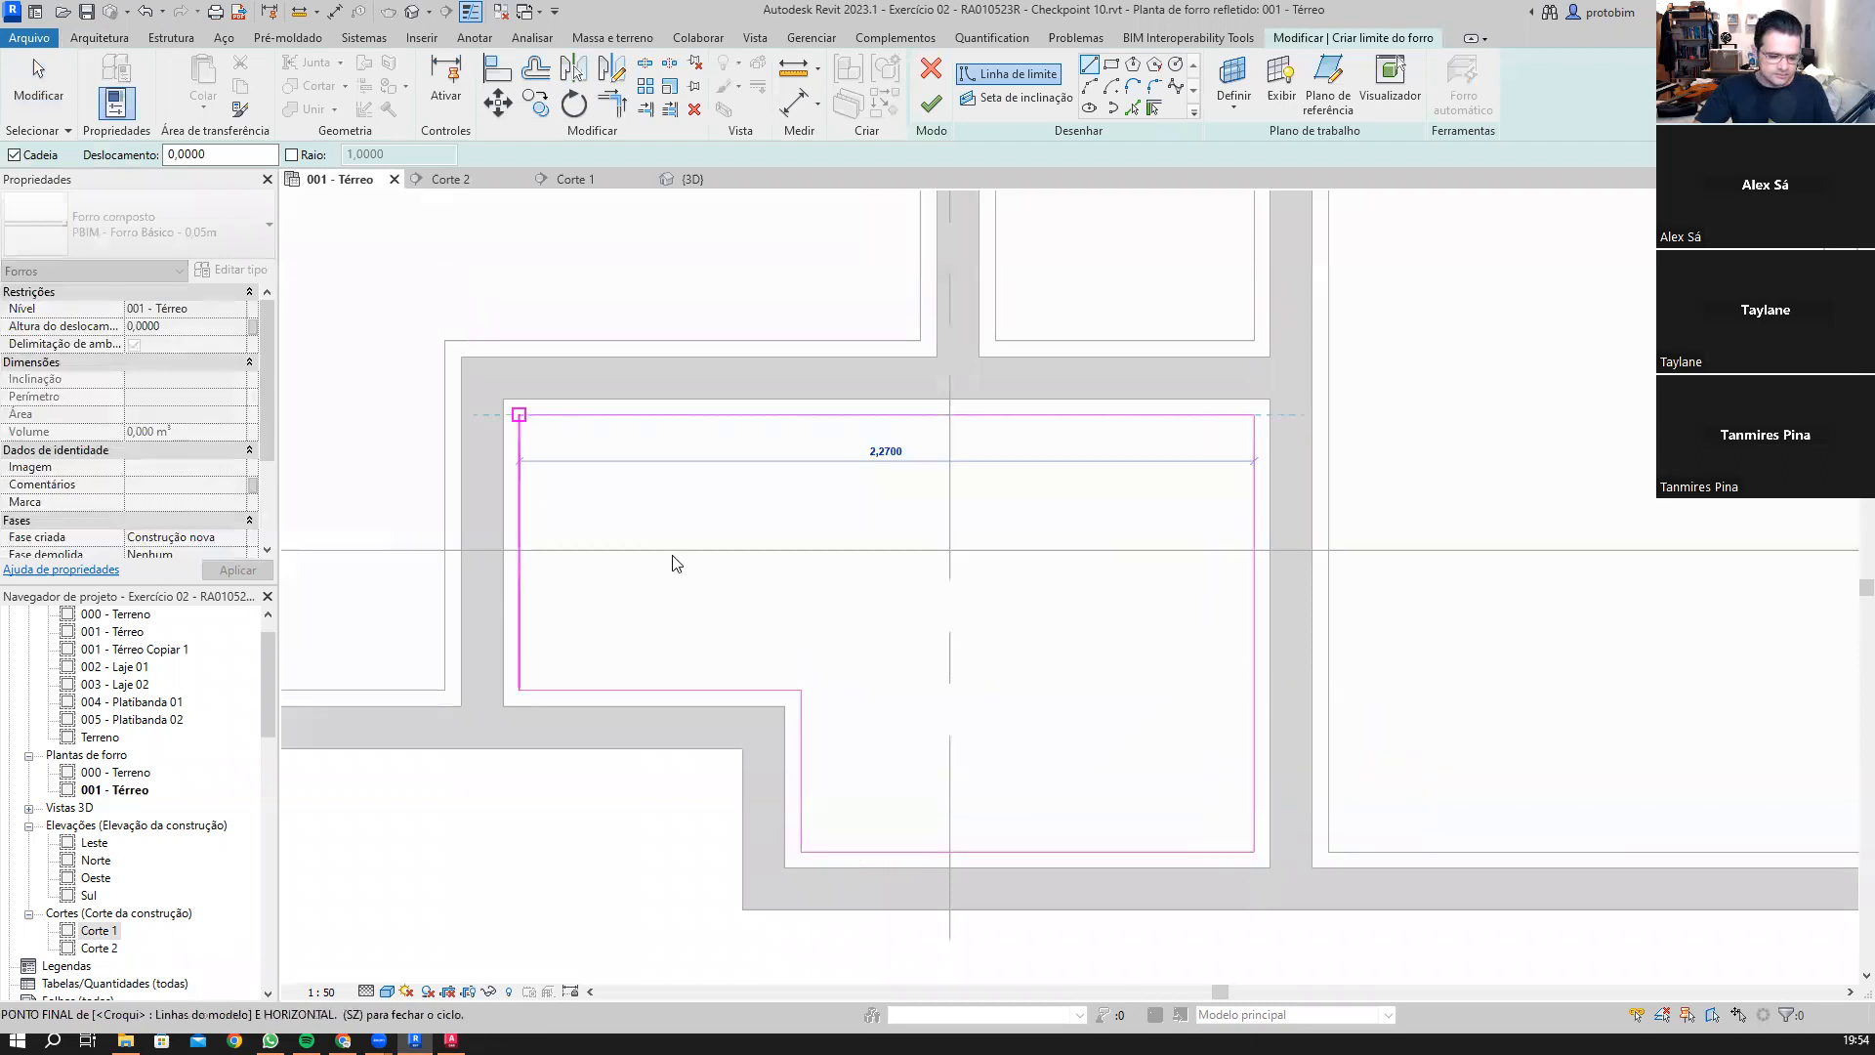
pyautogui.press('Escape')
pyautogui.press('Escape')
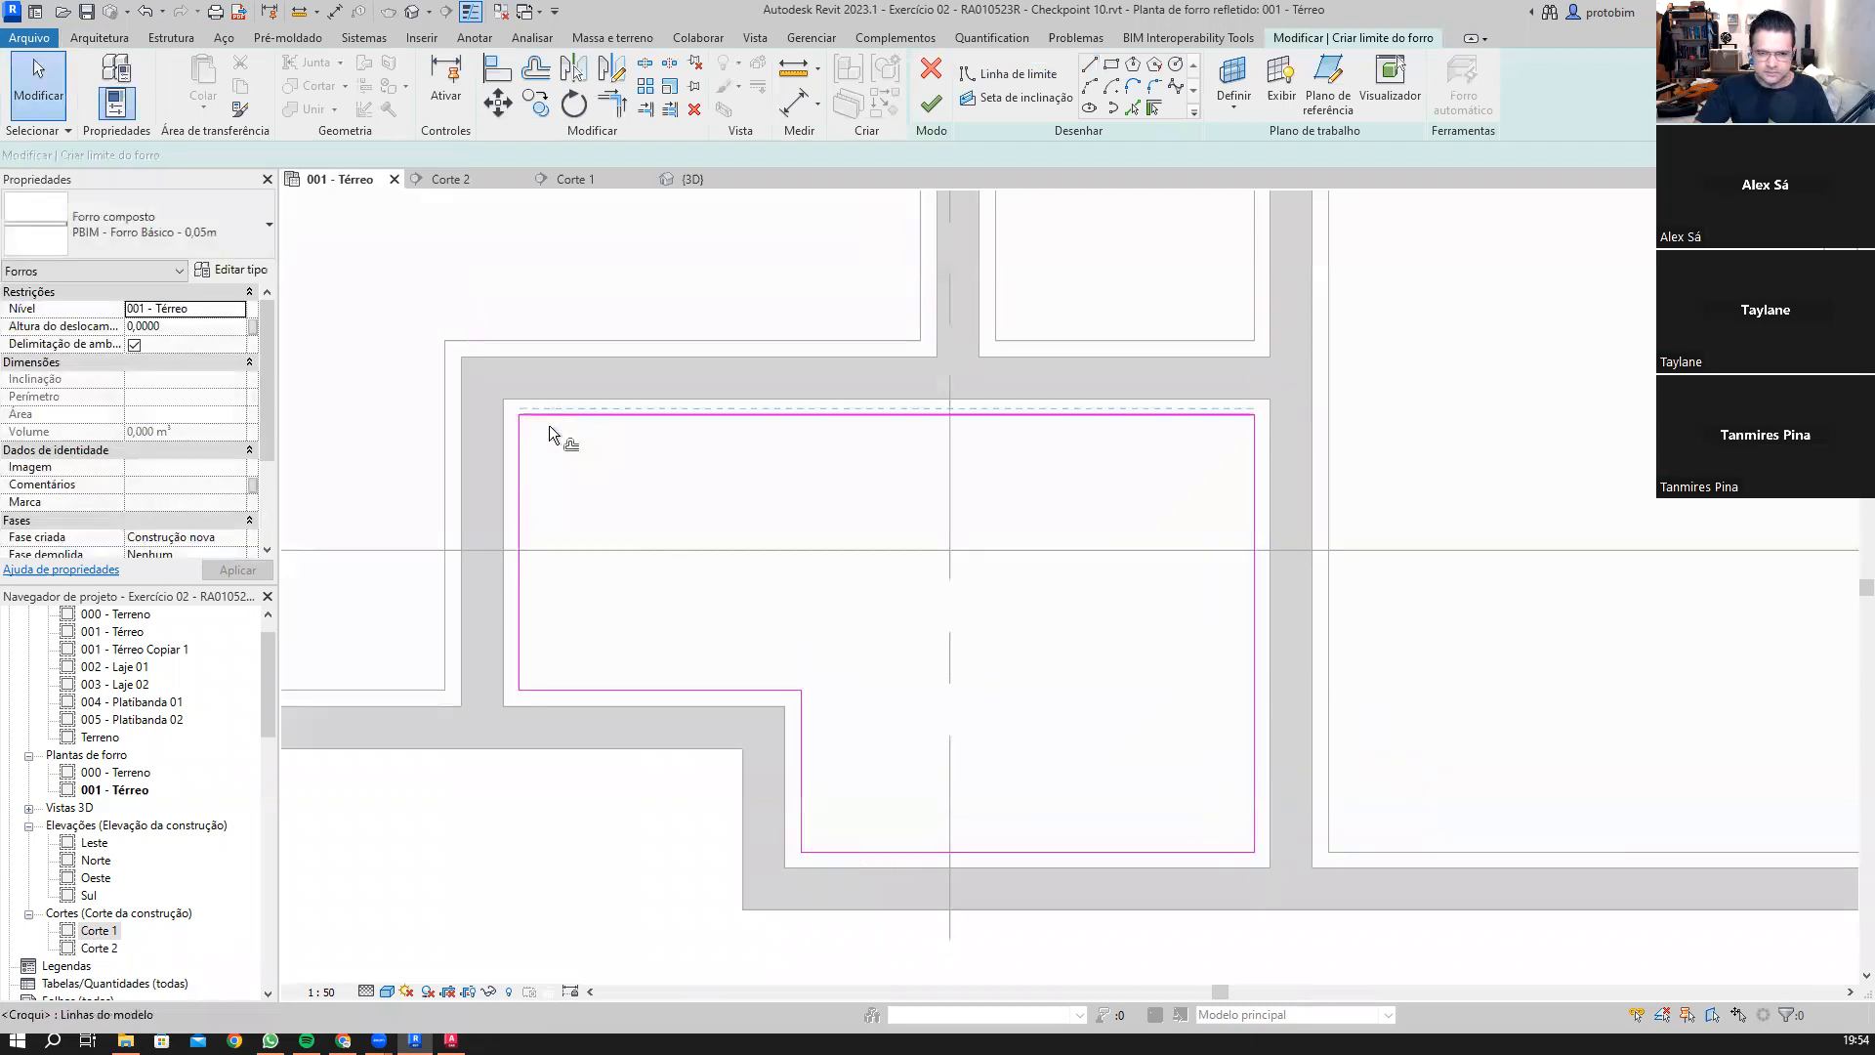
# Step: Offset a copy of the small L-shaped room's boundary inward by 0,02 and finish the ceiling strip
pyautogui.press('o')
pyautogui.press('f')
pyautogui.press('Tab')
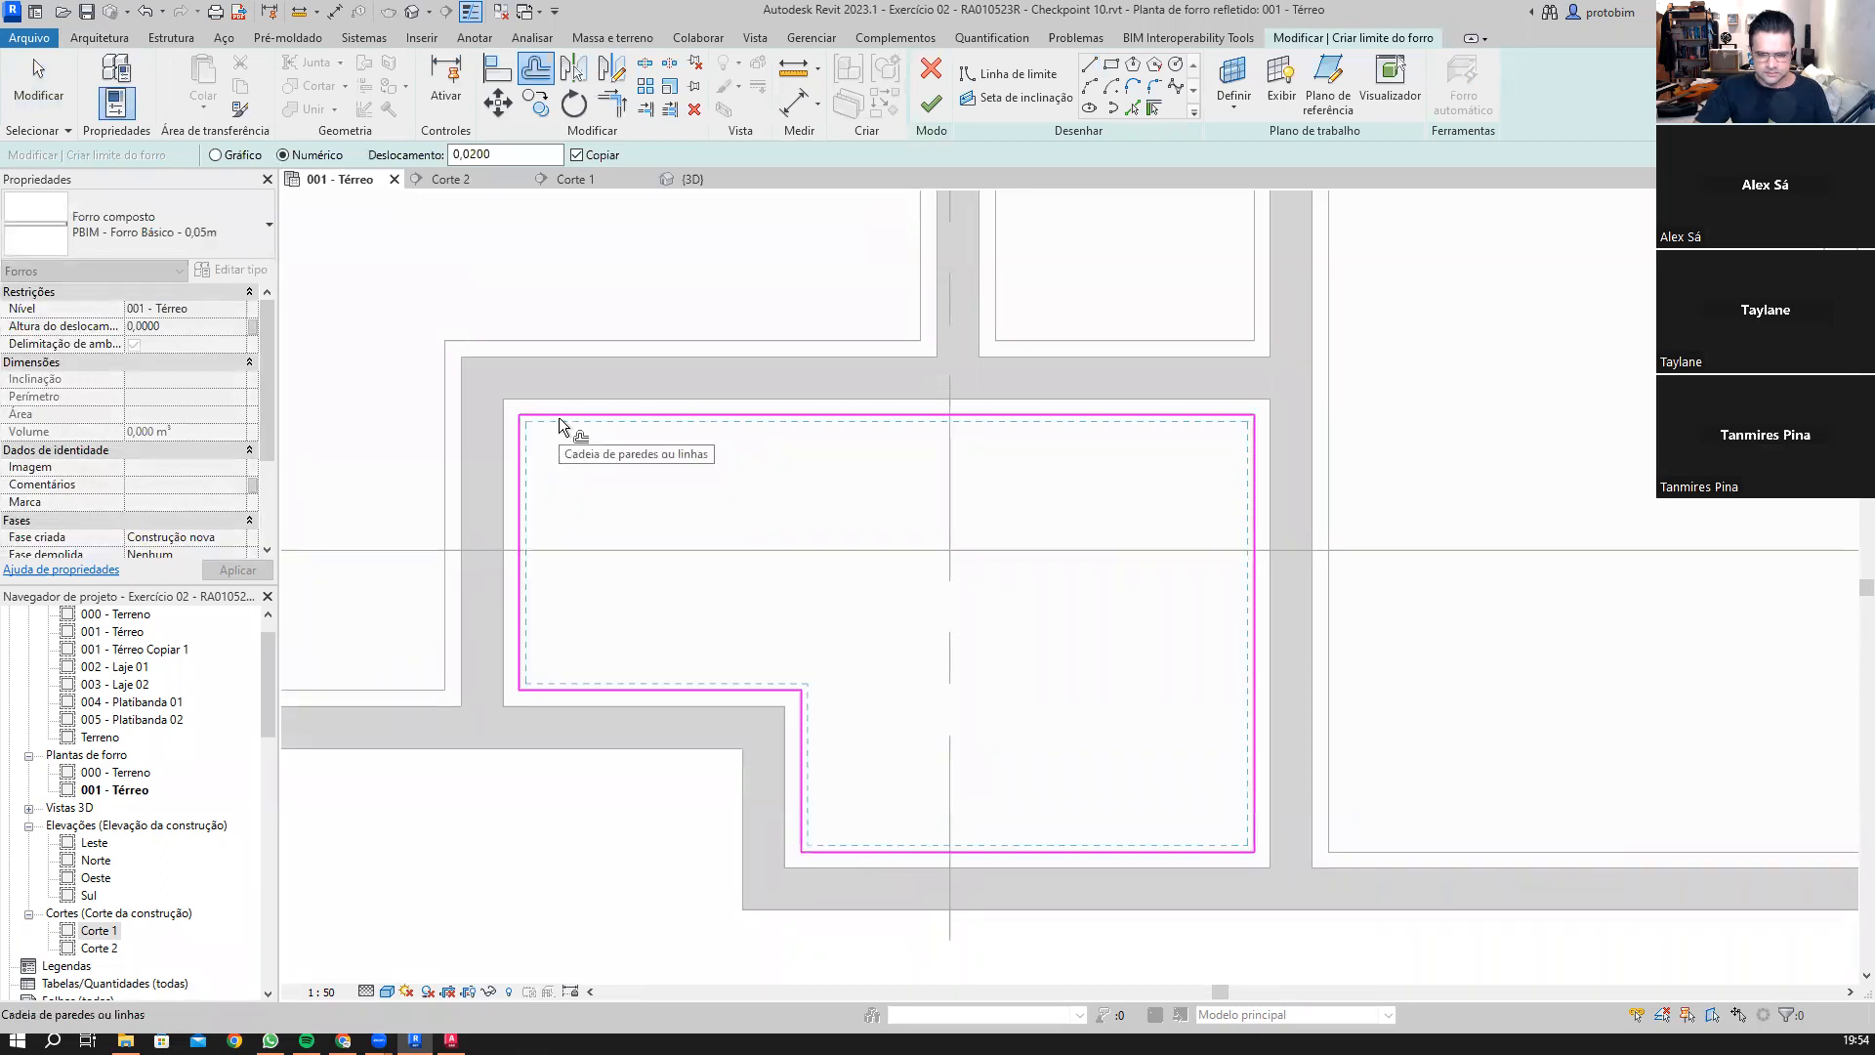
pyautogui.click(560, 427)
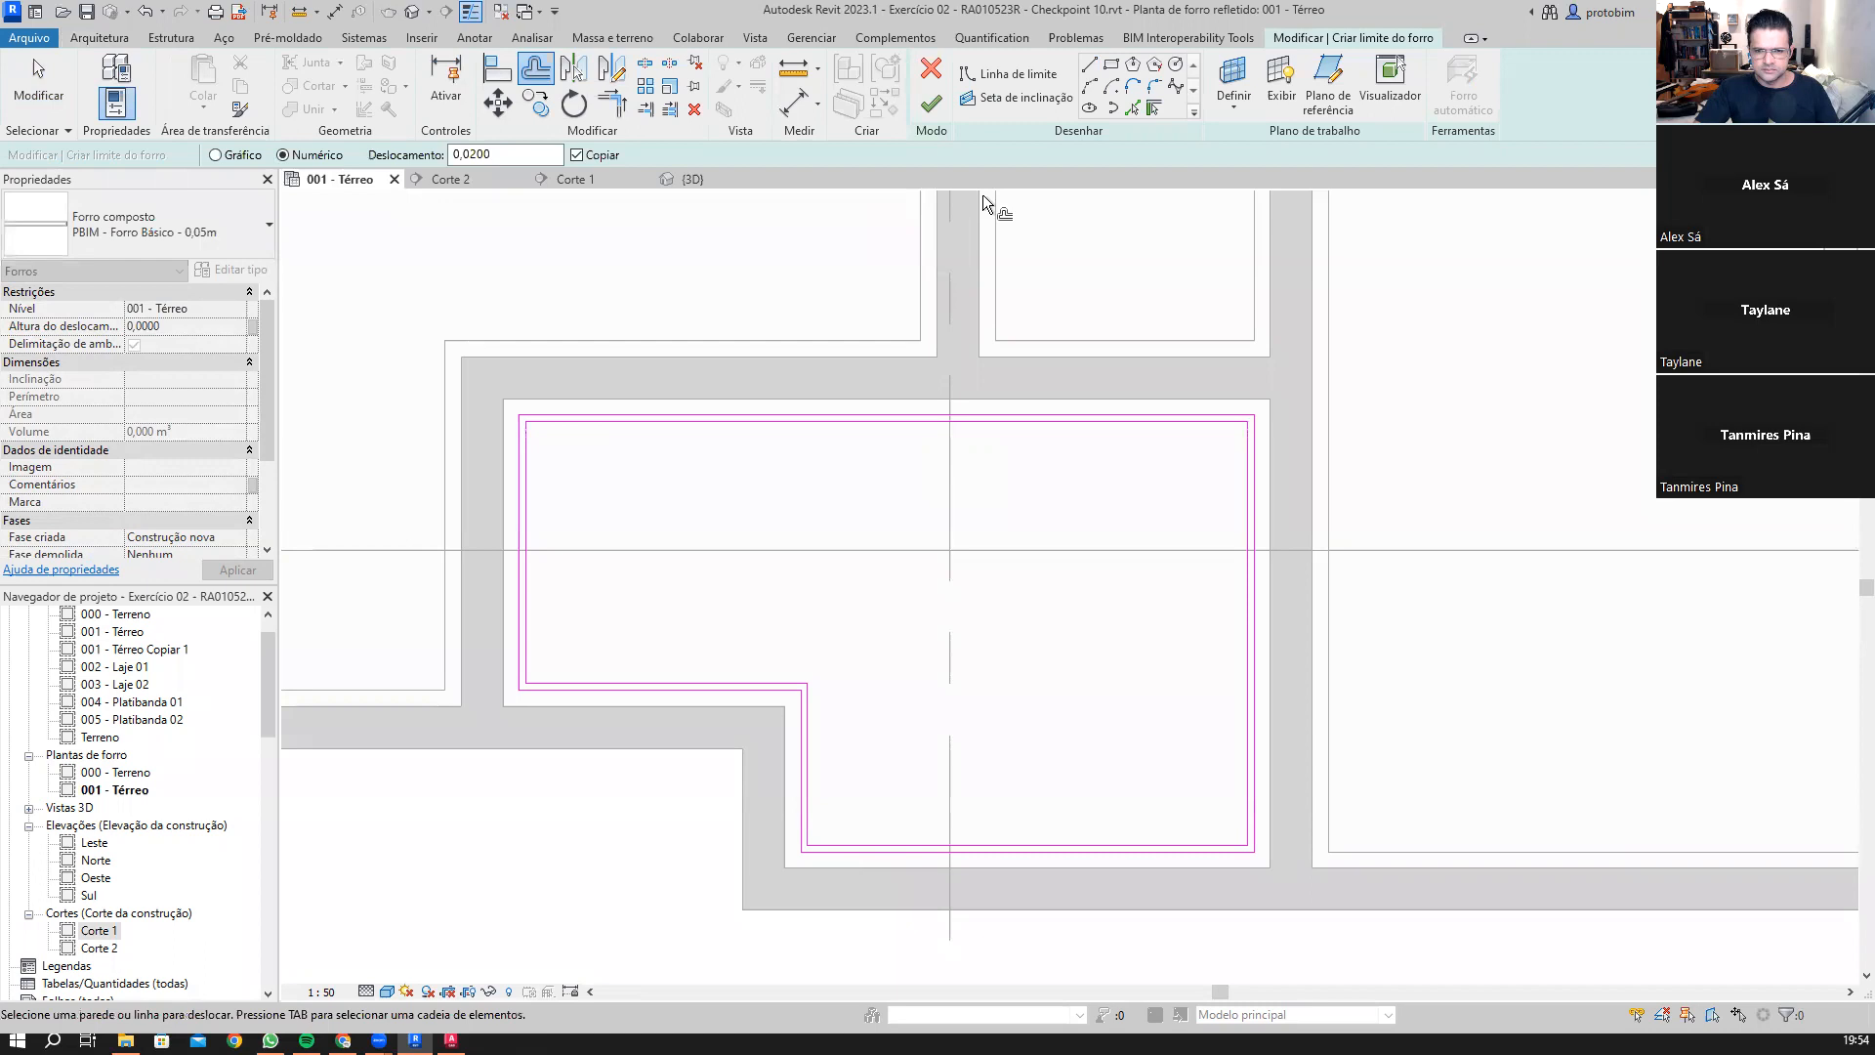
pyautogui.click(931, 102)
pyautogui.click(1402, 548)
pyautogui.scroll(-5, 1465, 574)
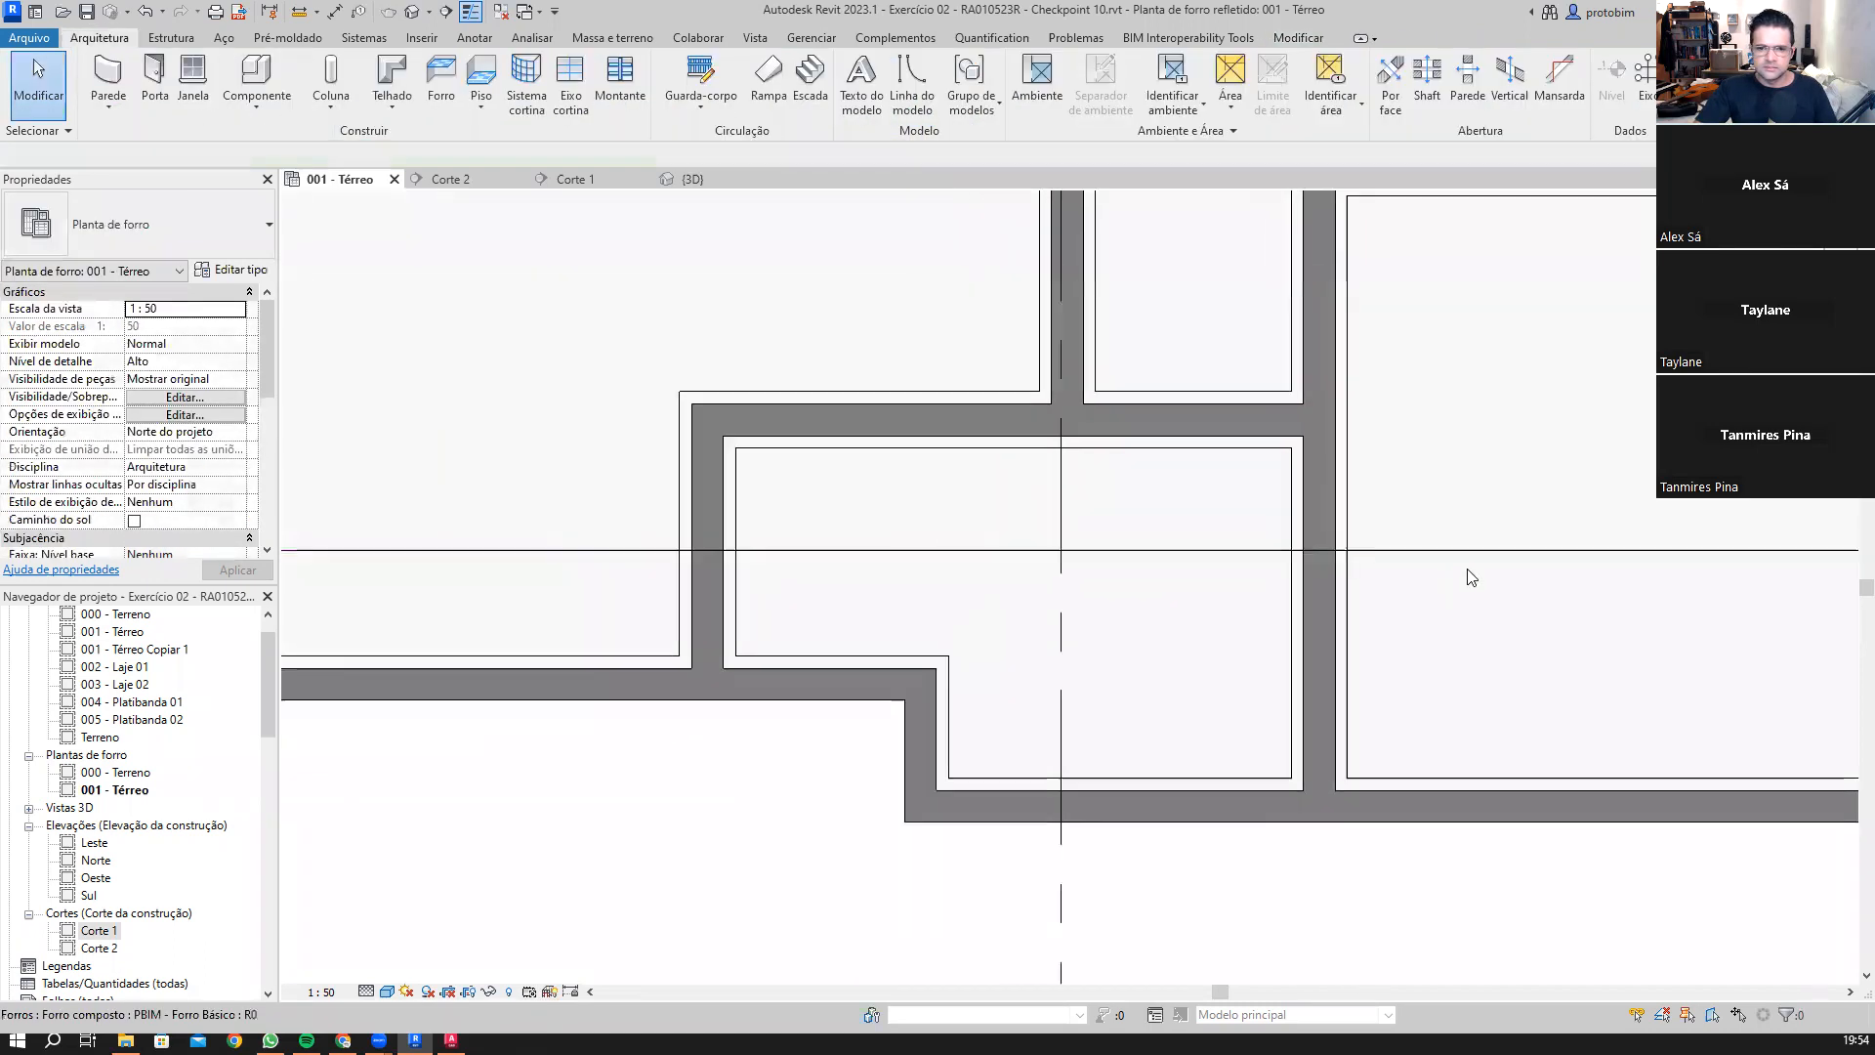
# Step: Open section Corte 2 and set the level of the small L-shaped room's 0,05m strip to ref - Forro
pyautogui.doubleClick(405, 555)
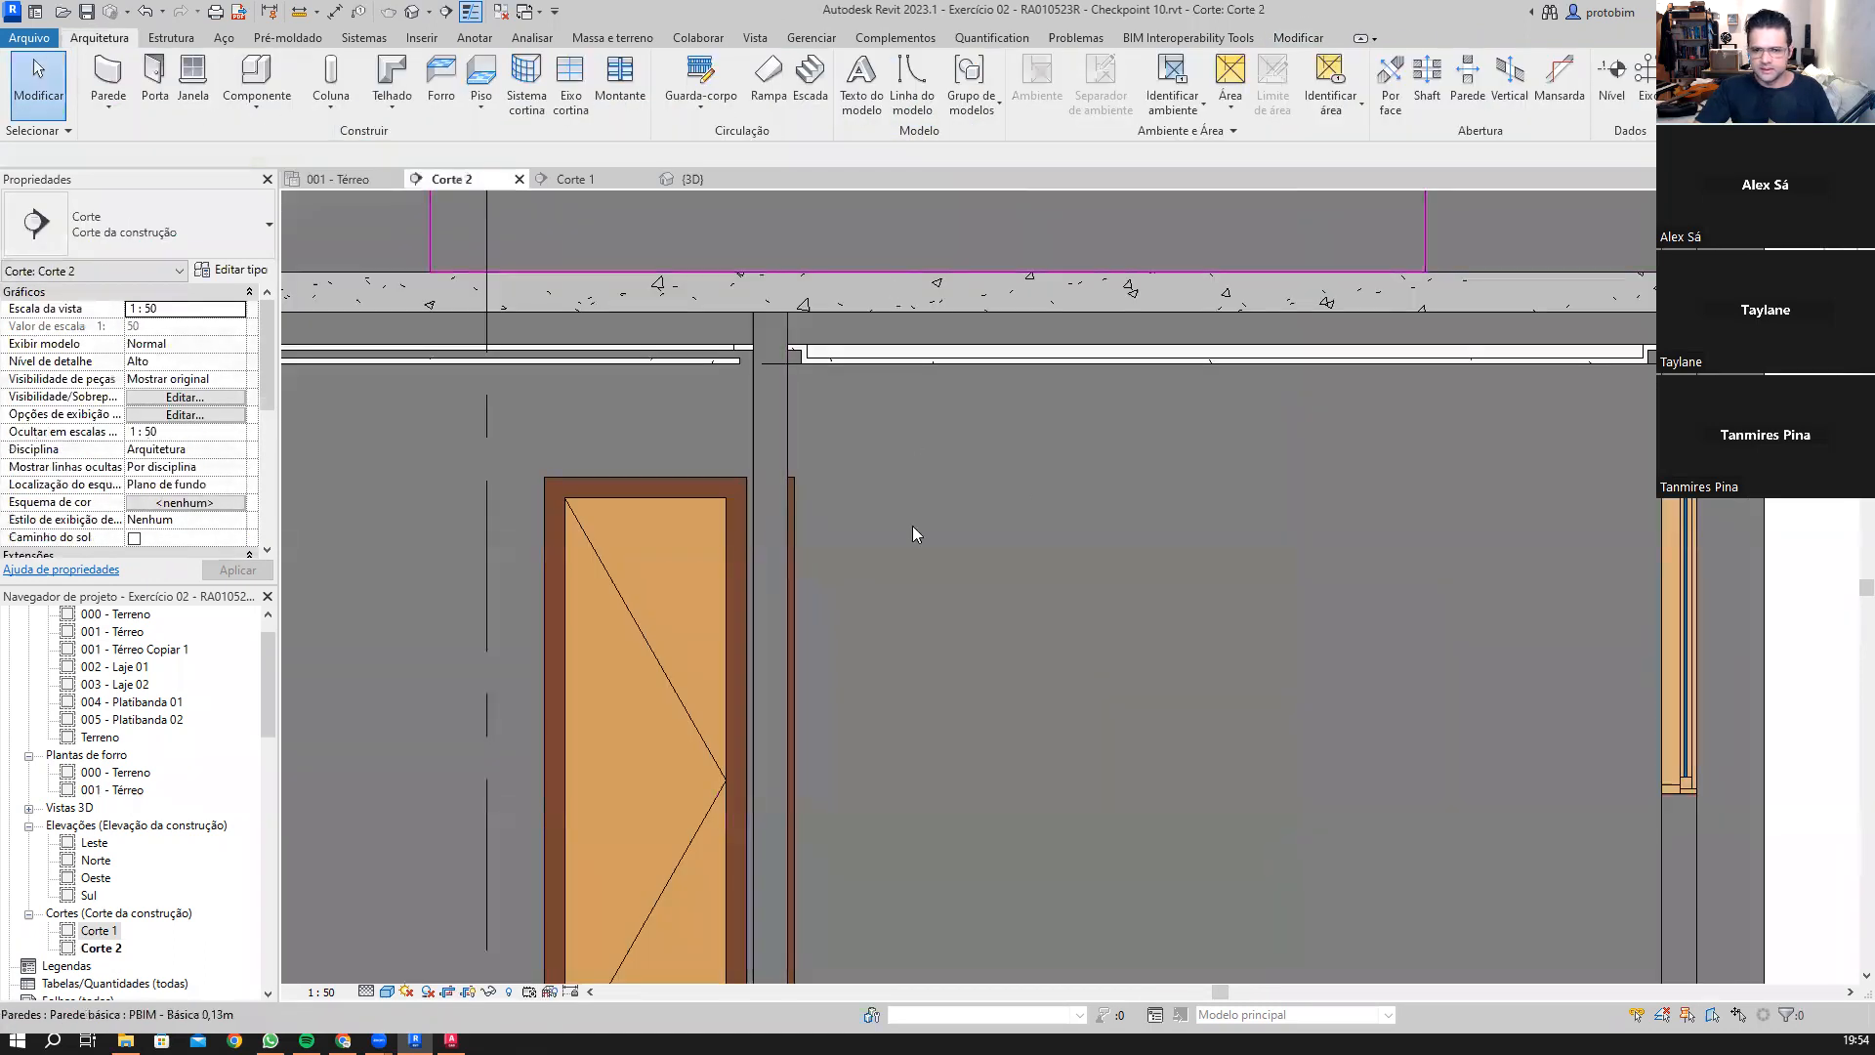
pyautogui.scroll(-2, 977, 523)
pyautogui.scroll(1, 488, 664)
pyautogui.moveTo(427, 684); pyautogui.dragTo(974, 640, button='middle')
pyautogui.scroll(2, 966, 695)
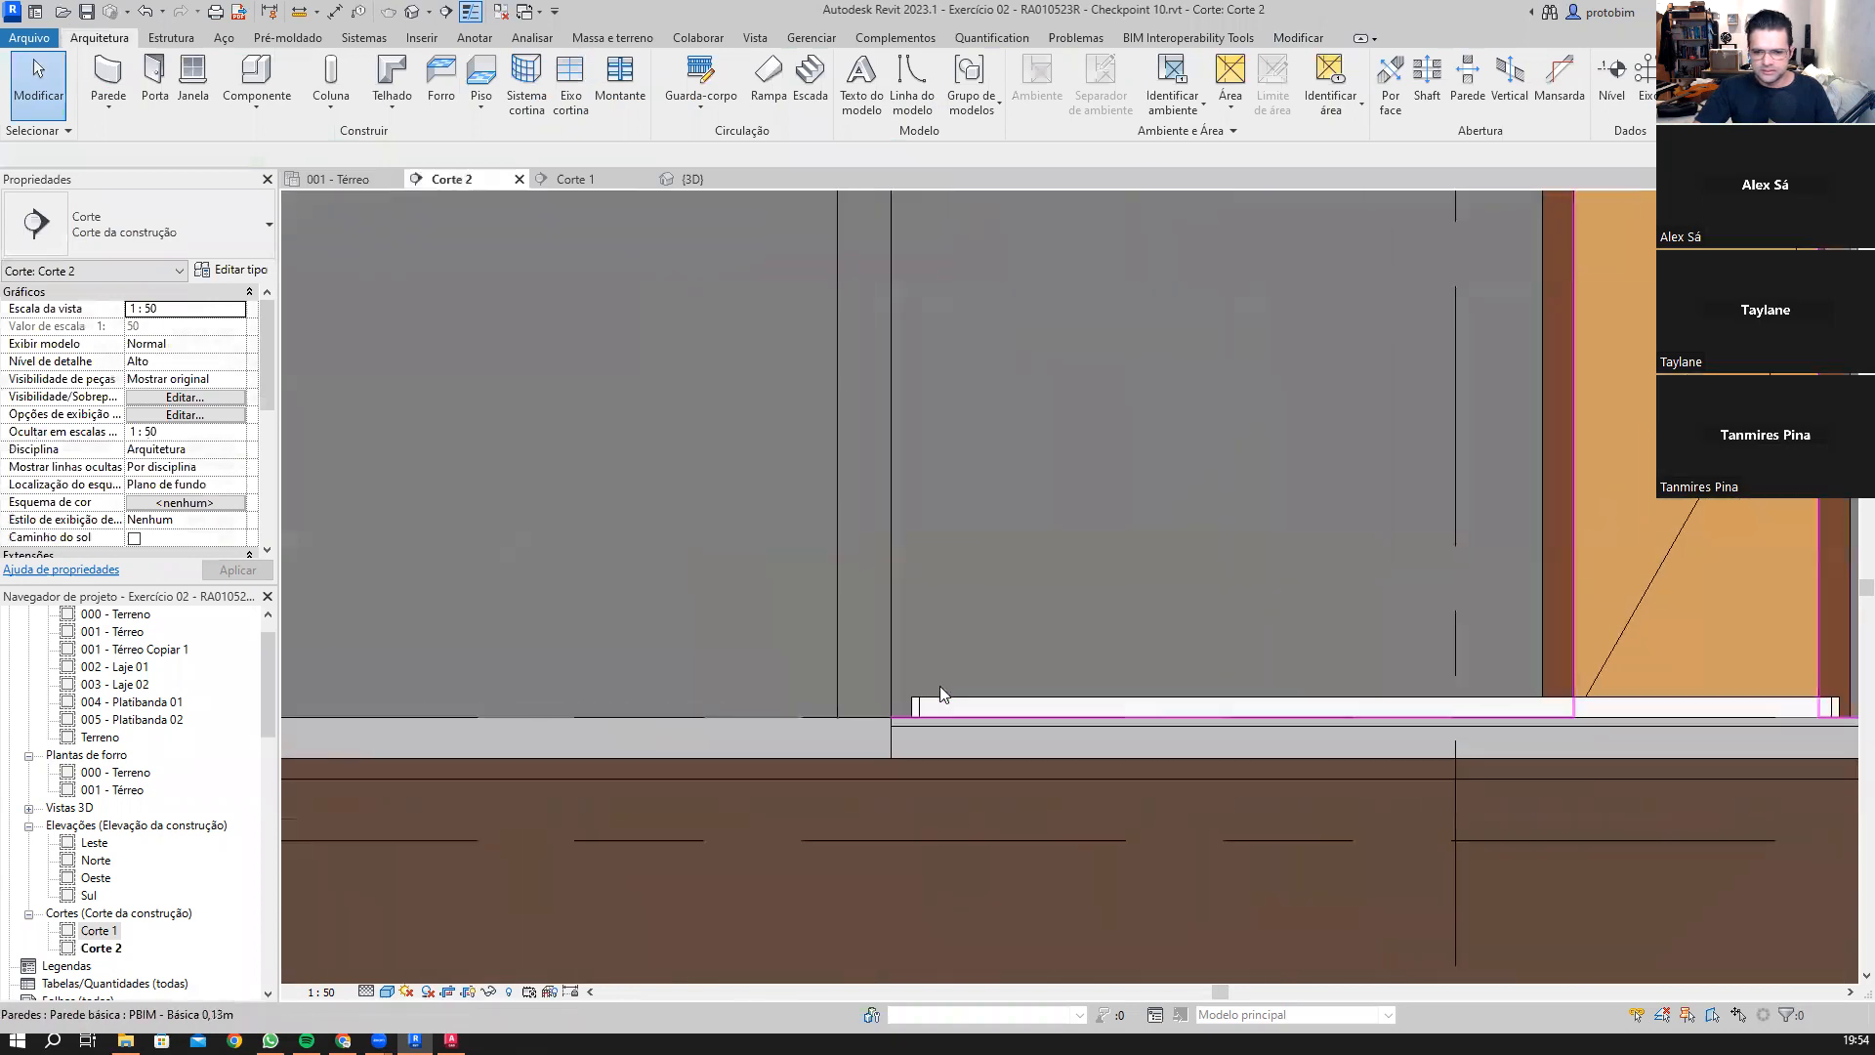
pyautogui.click(976, 706)
pyautogui.click(242, 309)
pyautogui.click(224, 352)
pyautogui.scroll(-2, 957, 772)
pyautogui.scroll(5, 810, 576)
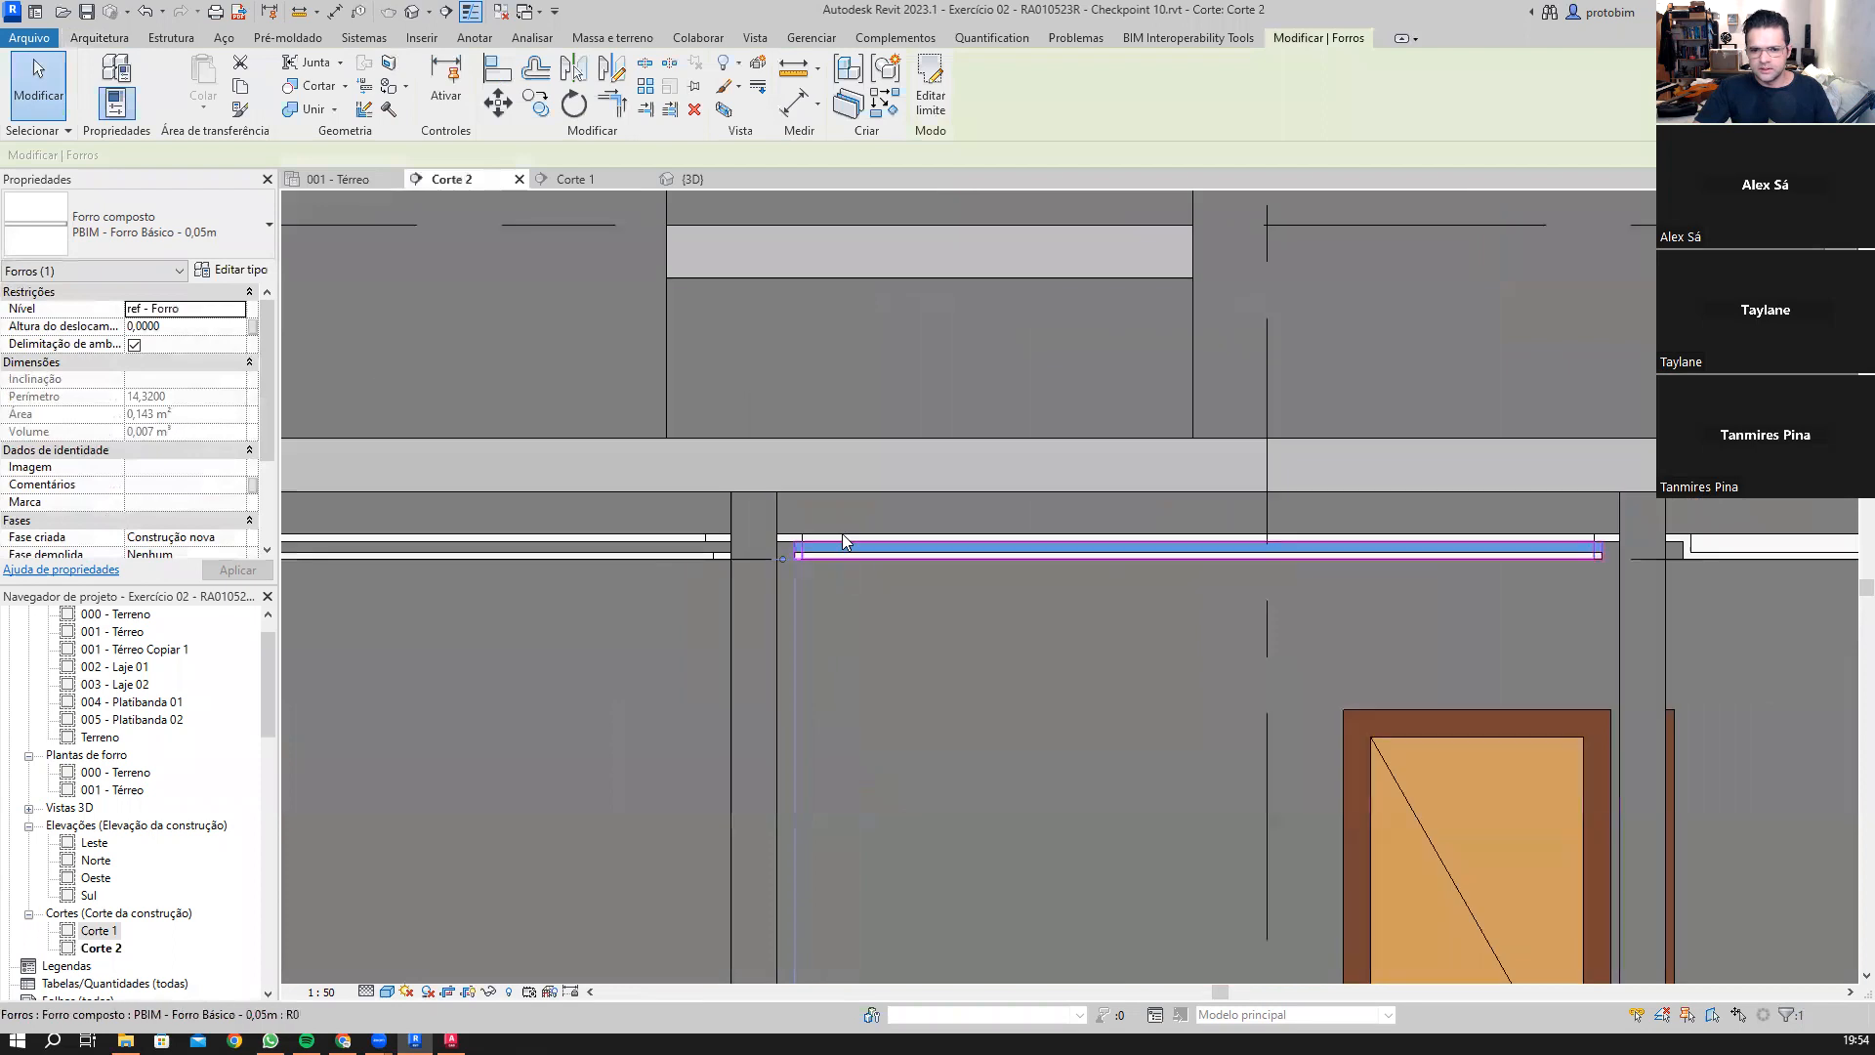
pyautogui.press('Escape')
# Step: Join the geometry of the small L-shaped room's ceiling, raised perimeter strip and 0,05m edge strip in section Corte 2
pyautogui.scroll(1, 801, 498)
pyautogui.press('j')
pyautogui.press('g')
pyautogui.click(746, 573)
pyautogui.click(744, 600)
pyautogui.click(723, 572)
pyautogui.click(697, 531)
pyautogui.press('Escape')
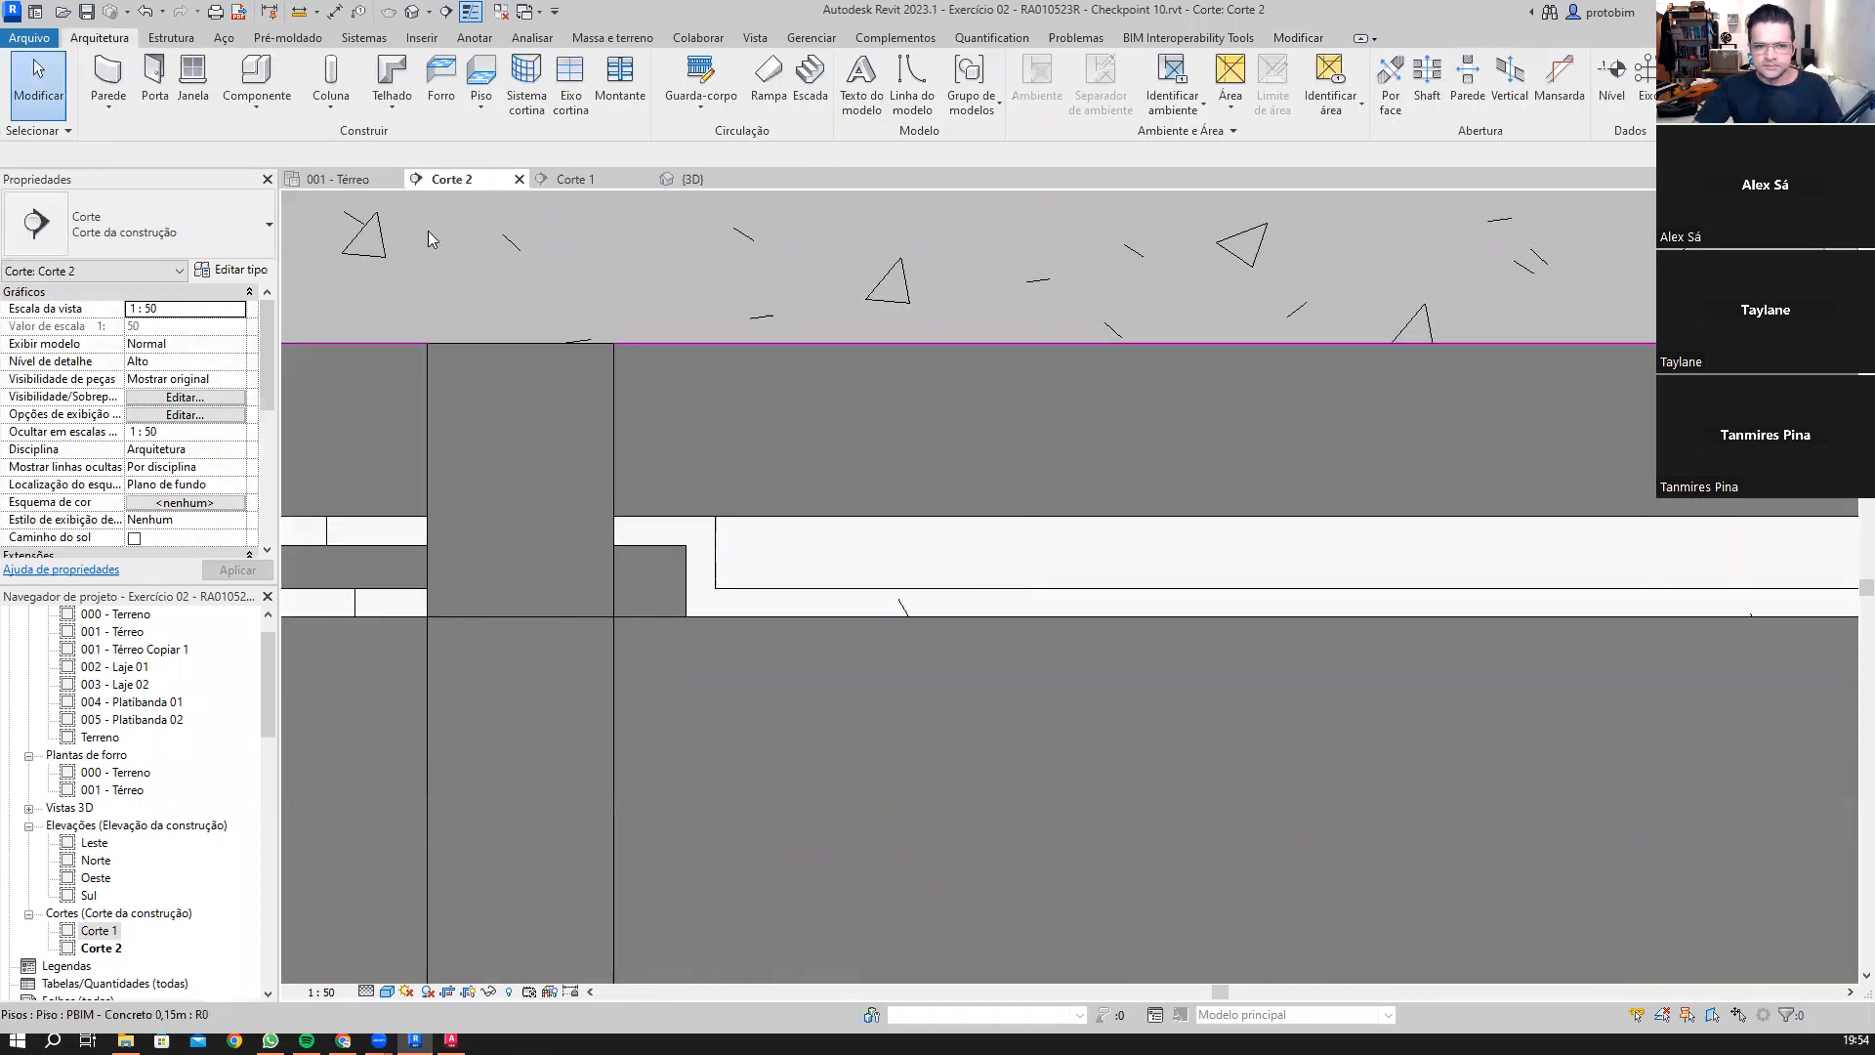
# Step: Examine the remaining rooms' ceilings in the plan and 3D view, ending in the 001 - Térreo ceiling plan
pyautogui.click(342, 179)
pyautogui.scroll(2, 1114, 500)
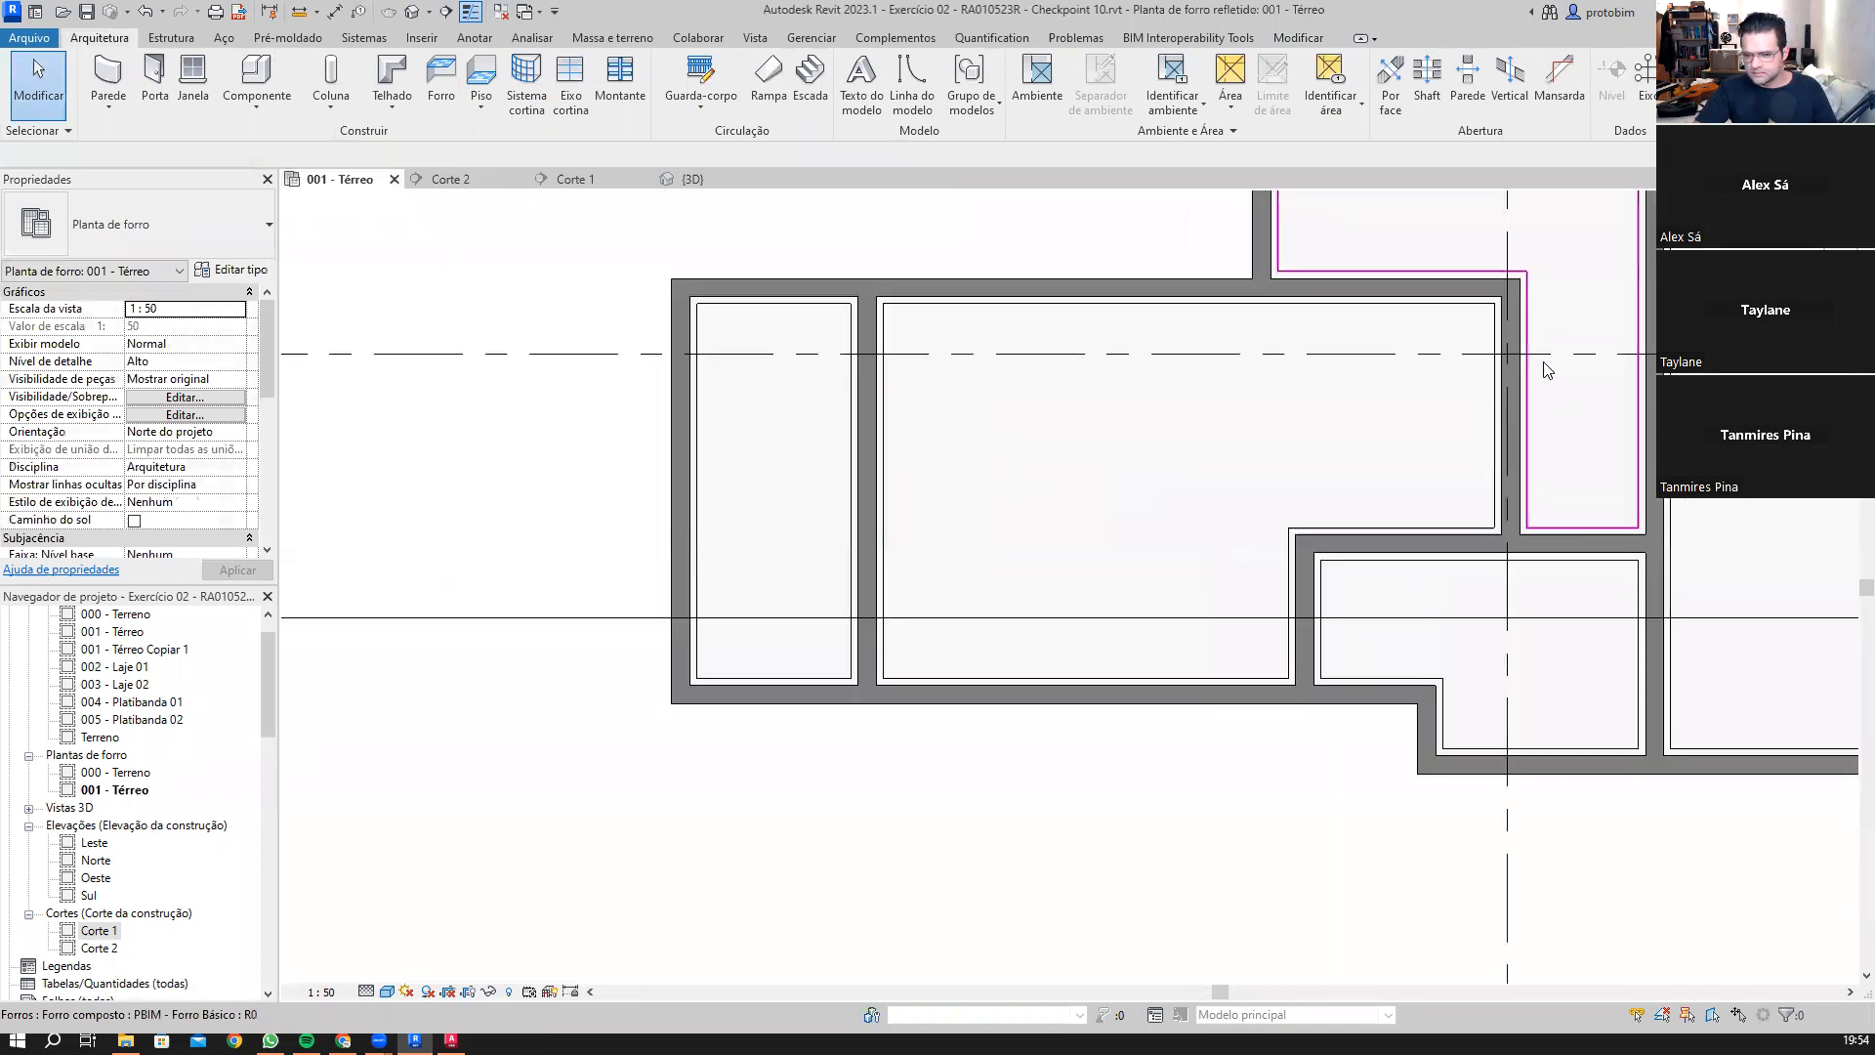
pyautogui.click(693, 179)
pyautogui.scroll(3, 795, 352)
pyautogui.moveTo(1133, 302); pyautogui.dragTo(1233, 517, button='middle')
pyautogui.scroll(-2, 849, 416)
pyautogui.moveTo(849, 415); pyautogui.dragTo(942, 511, button='middle')
pyautogui.click(354, 180)
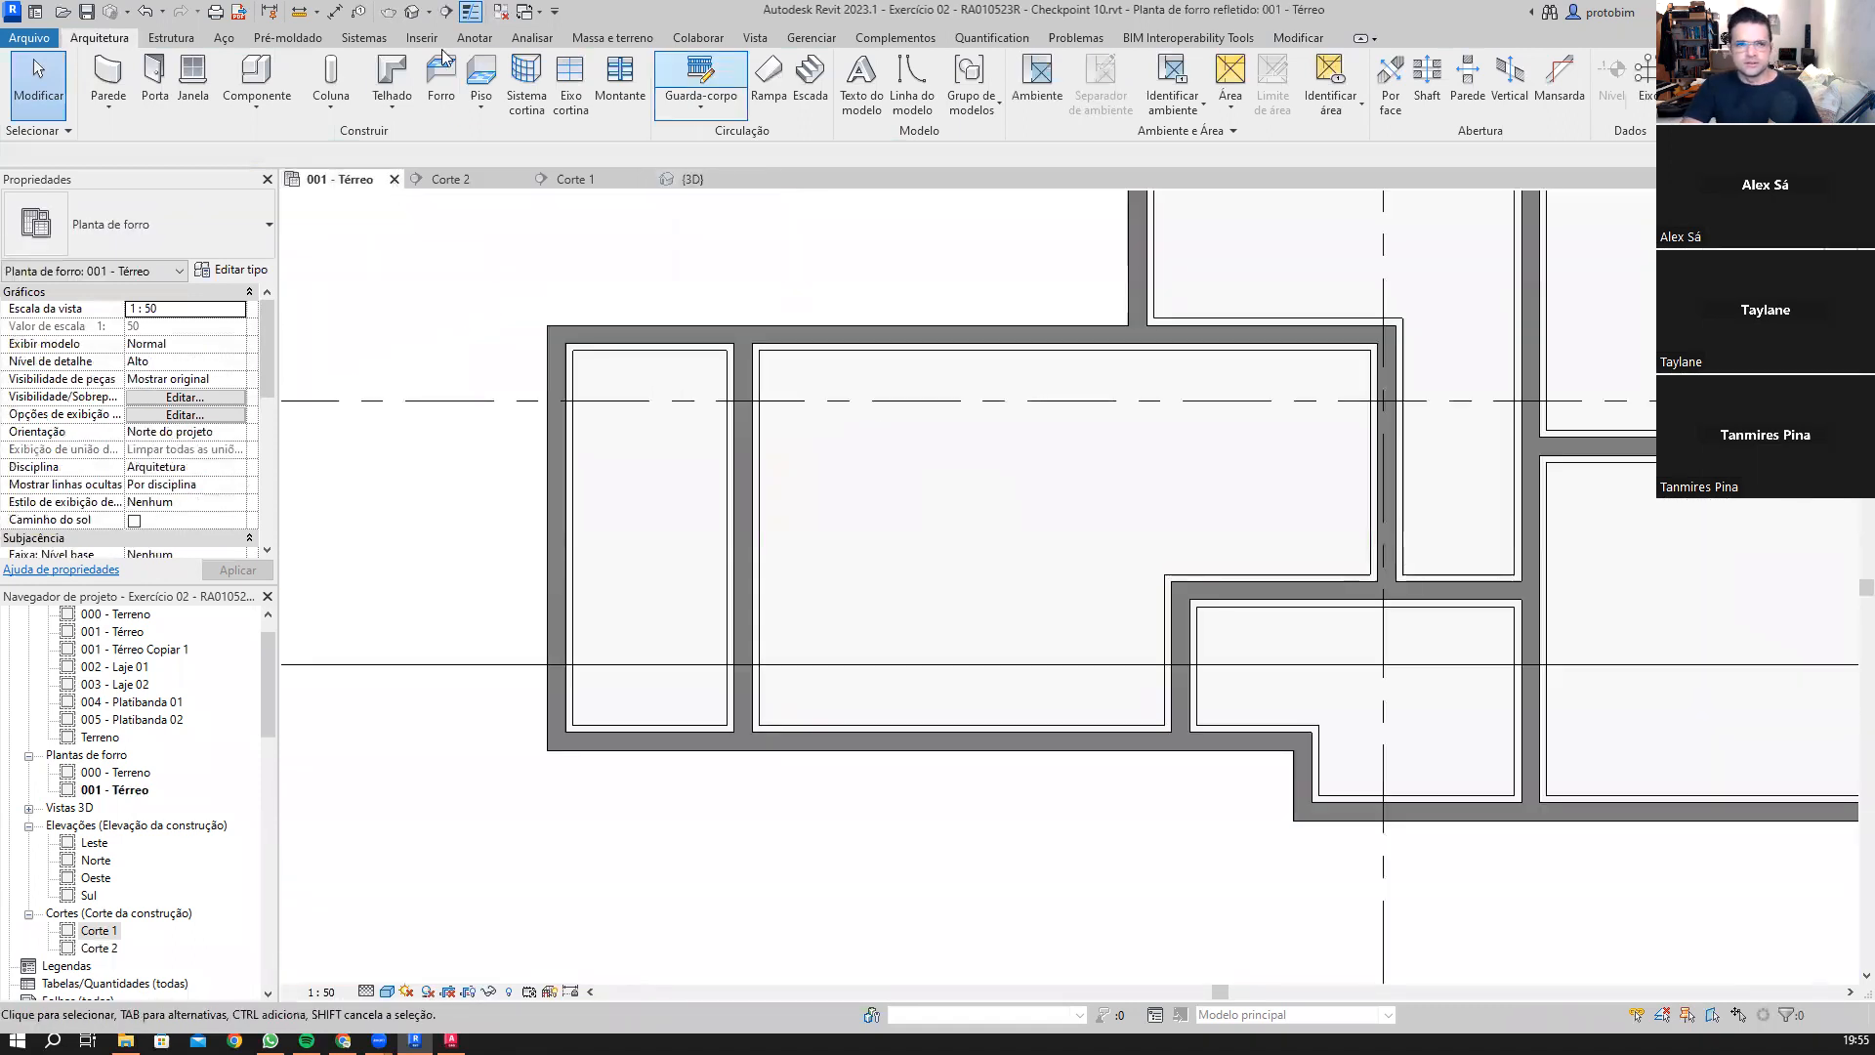
# Step: Start a sketched PBIM - Forro Básico - 0,05m ceiling with its level set to ref - Forro
pyautogui.click(439, 82)
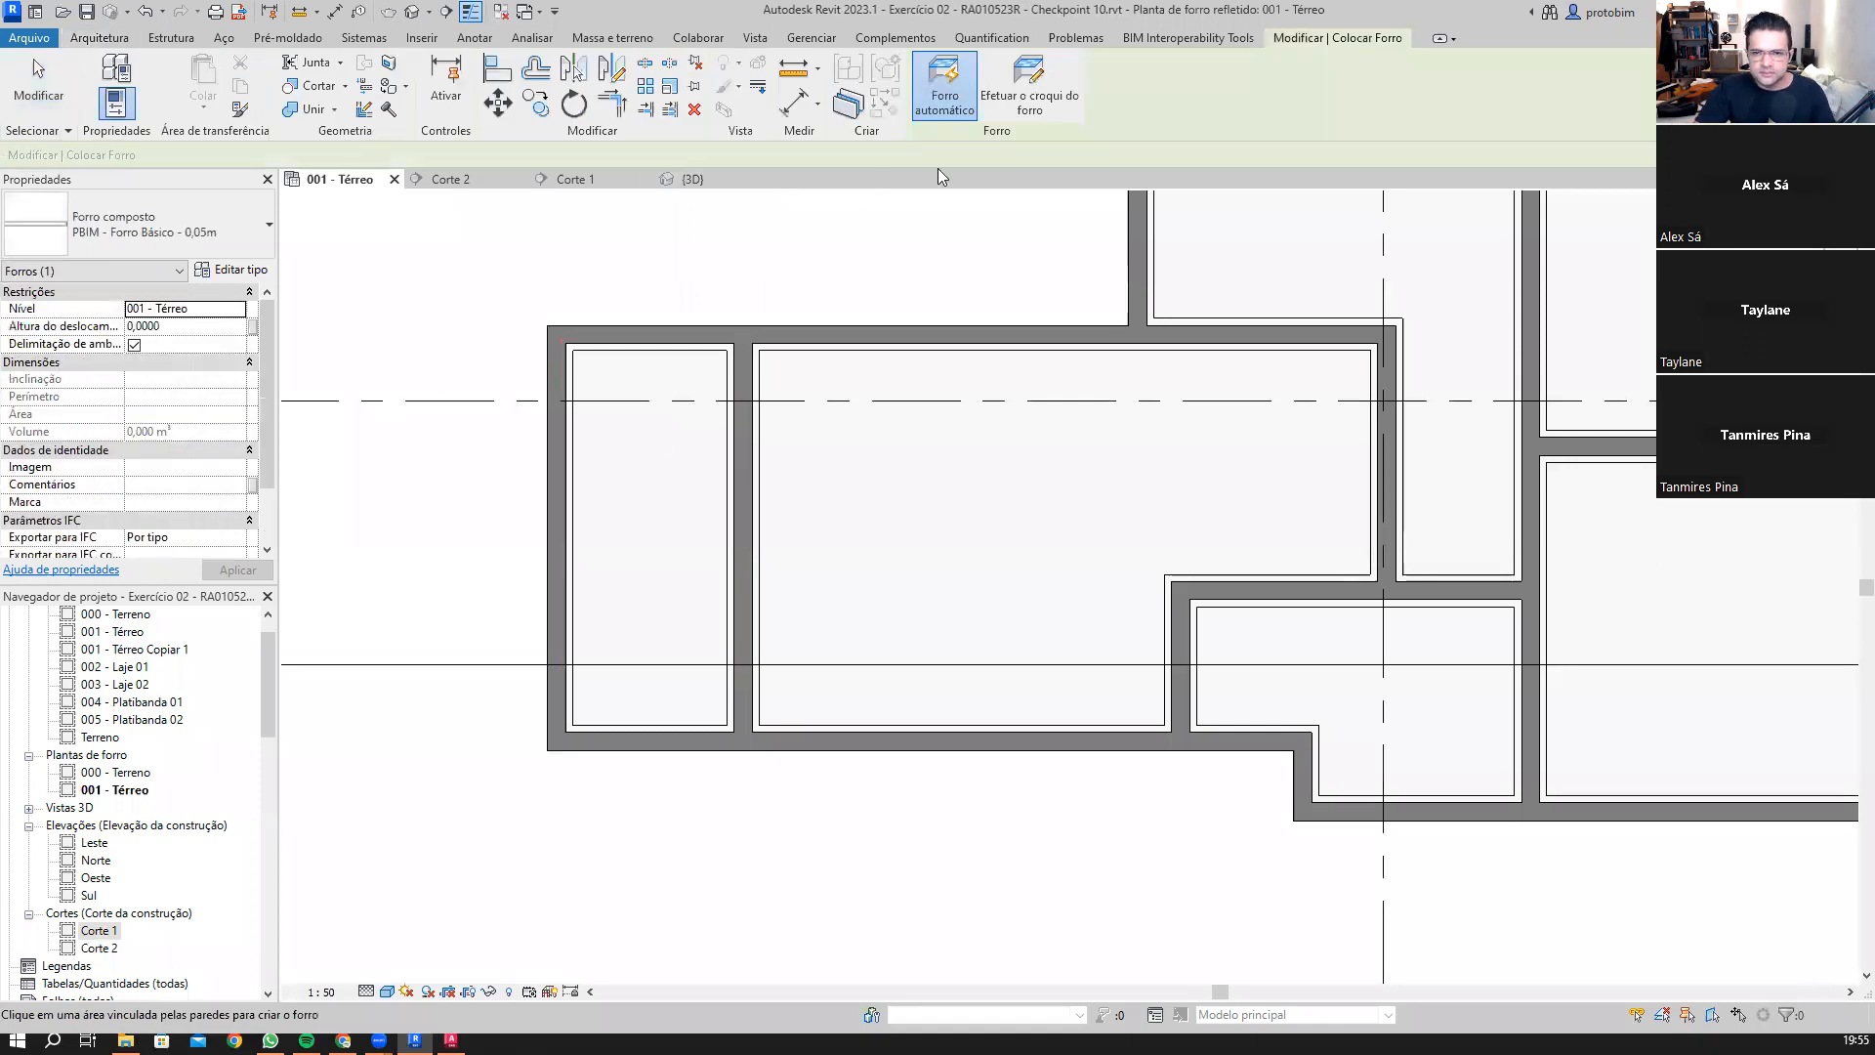
pyautogui.click(211, 314)
pyautogui.click(166, 355)
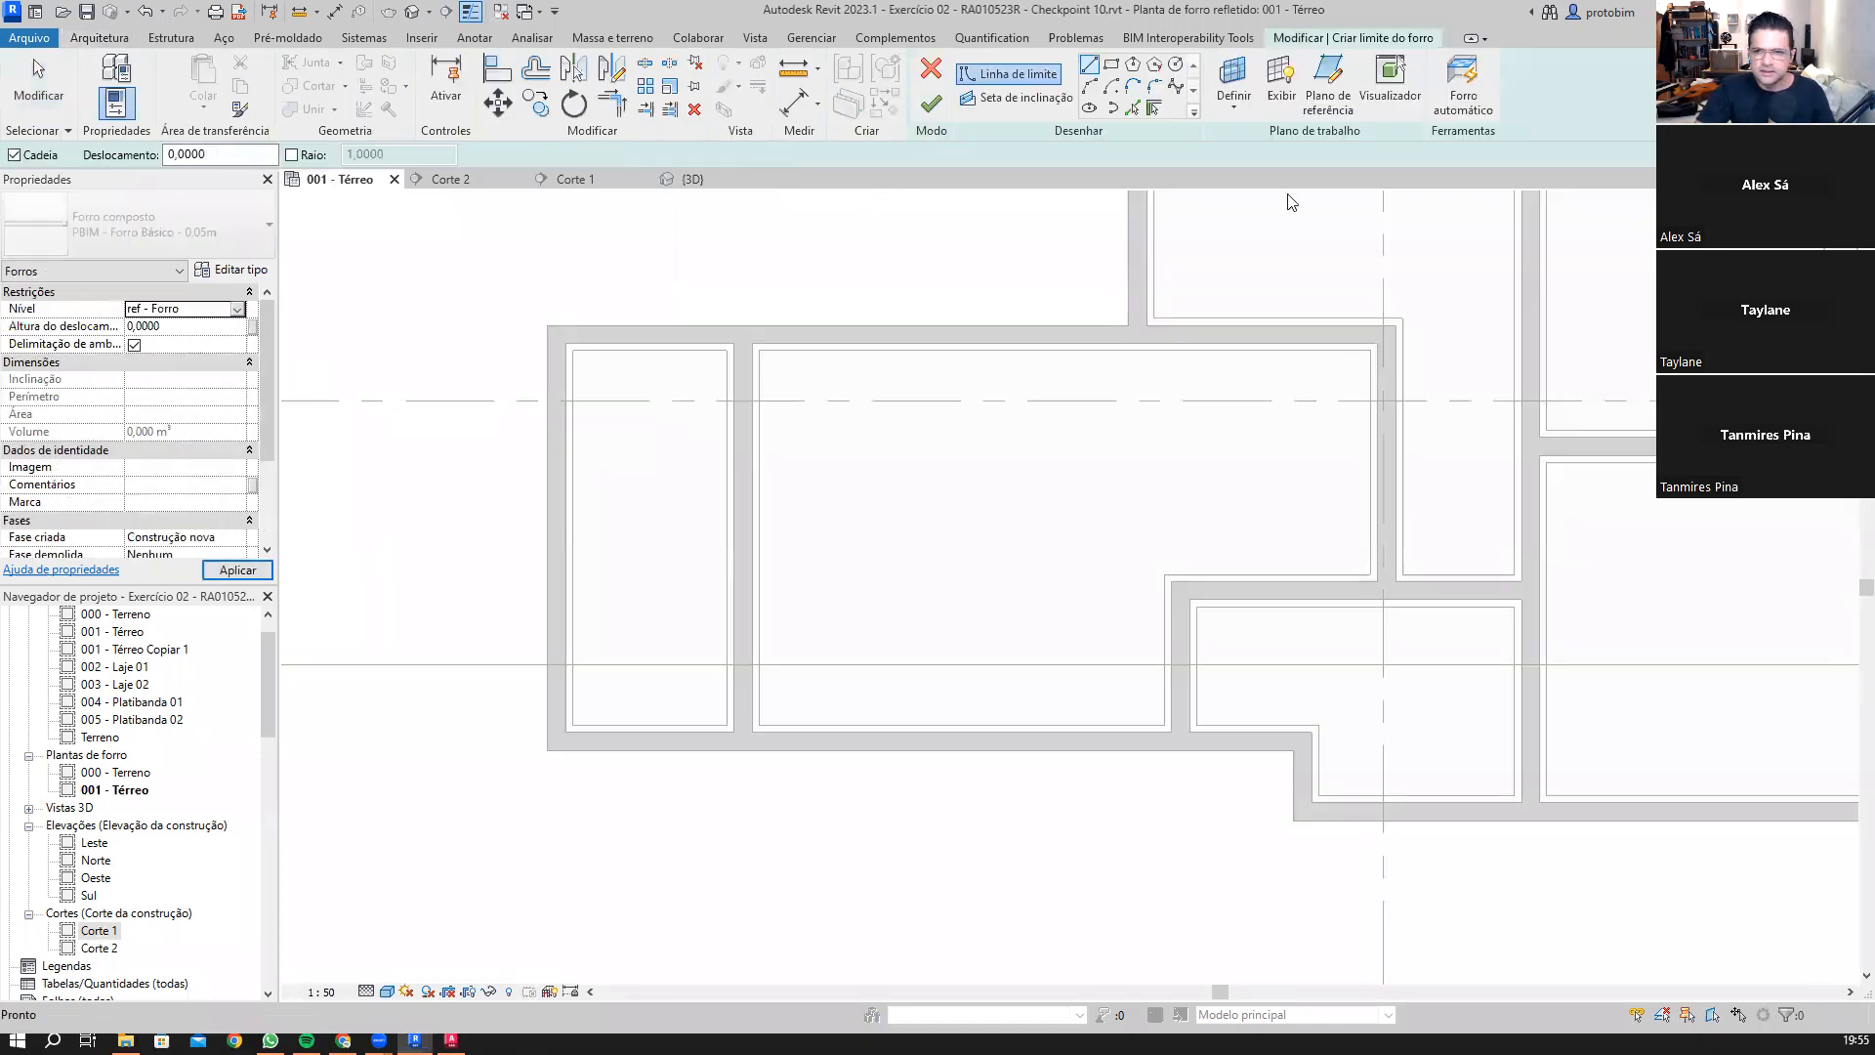
pyautogui.scroll(4, 765, 359)
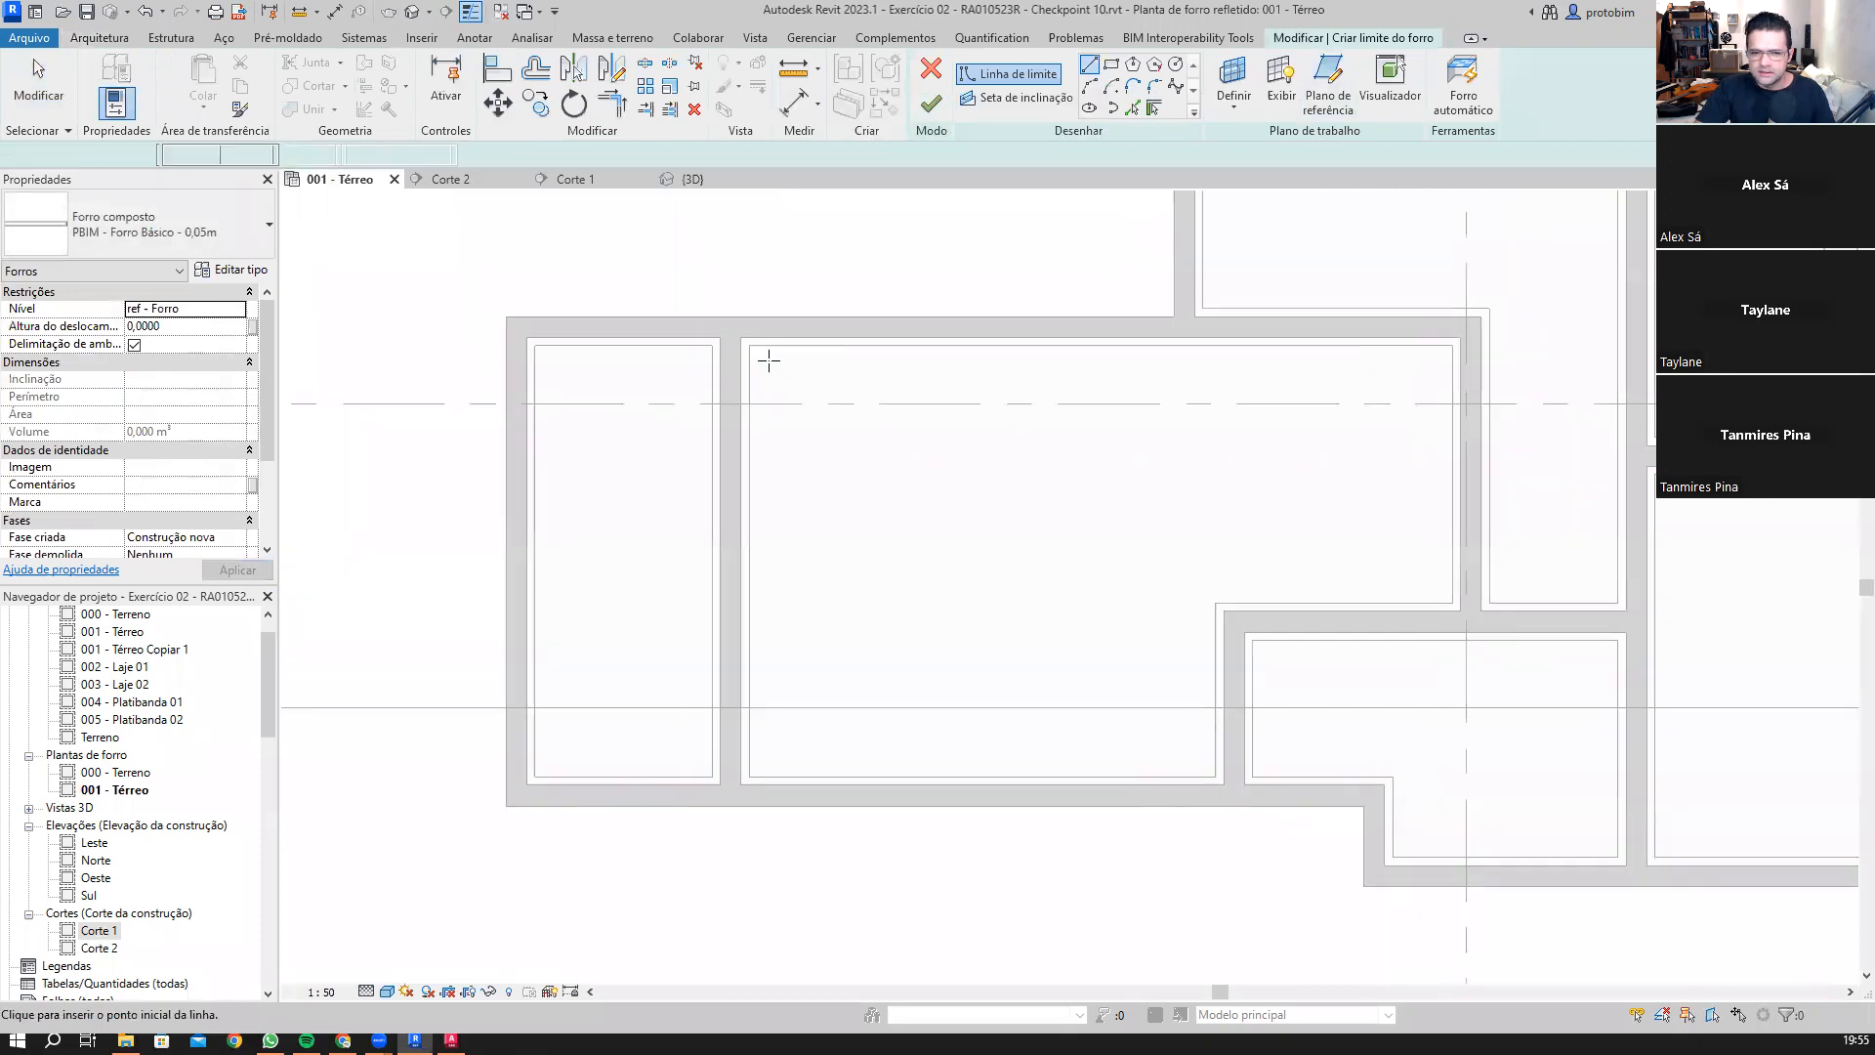
# Step: Trace the inner ceiling outline of the large L-shaped room beside the narrow end room as a closed boundary
pyautogui.click(737, 333)
pyautogui.scroll(-3, 867, 396)
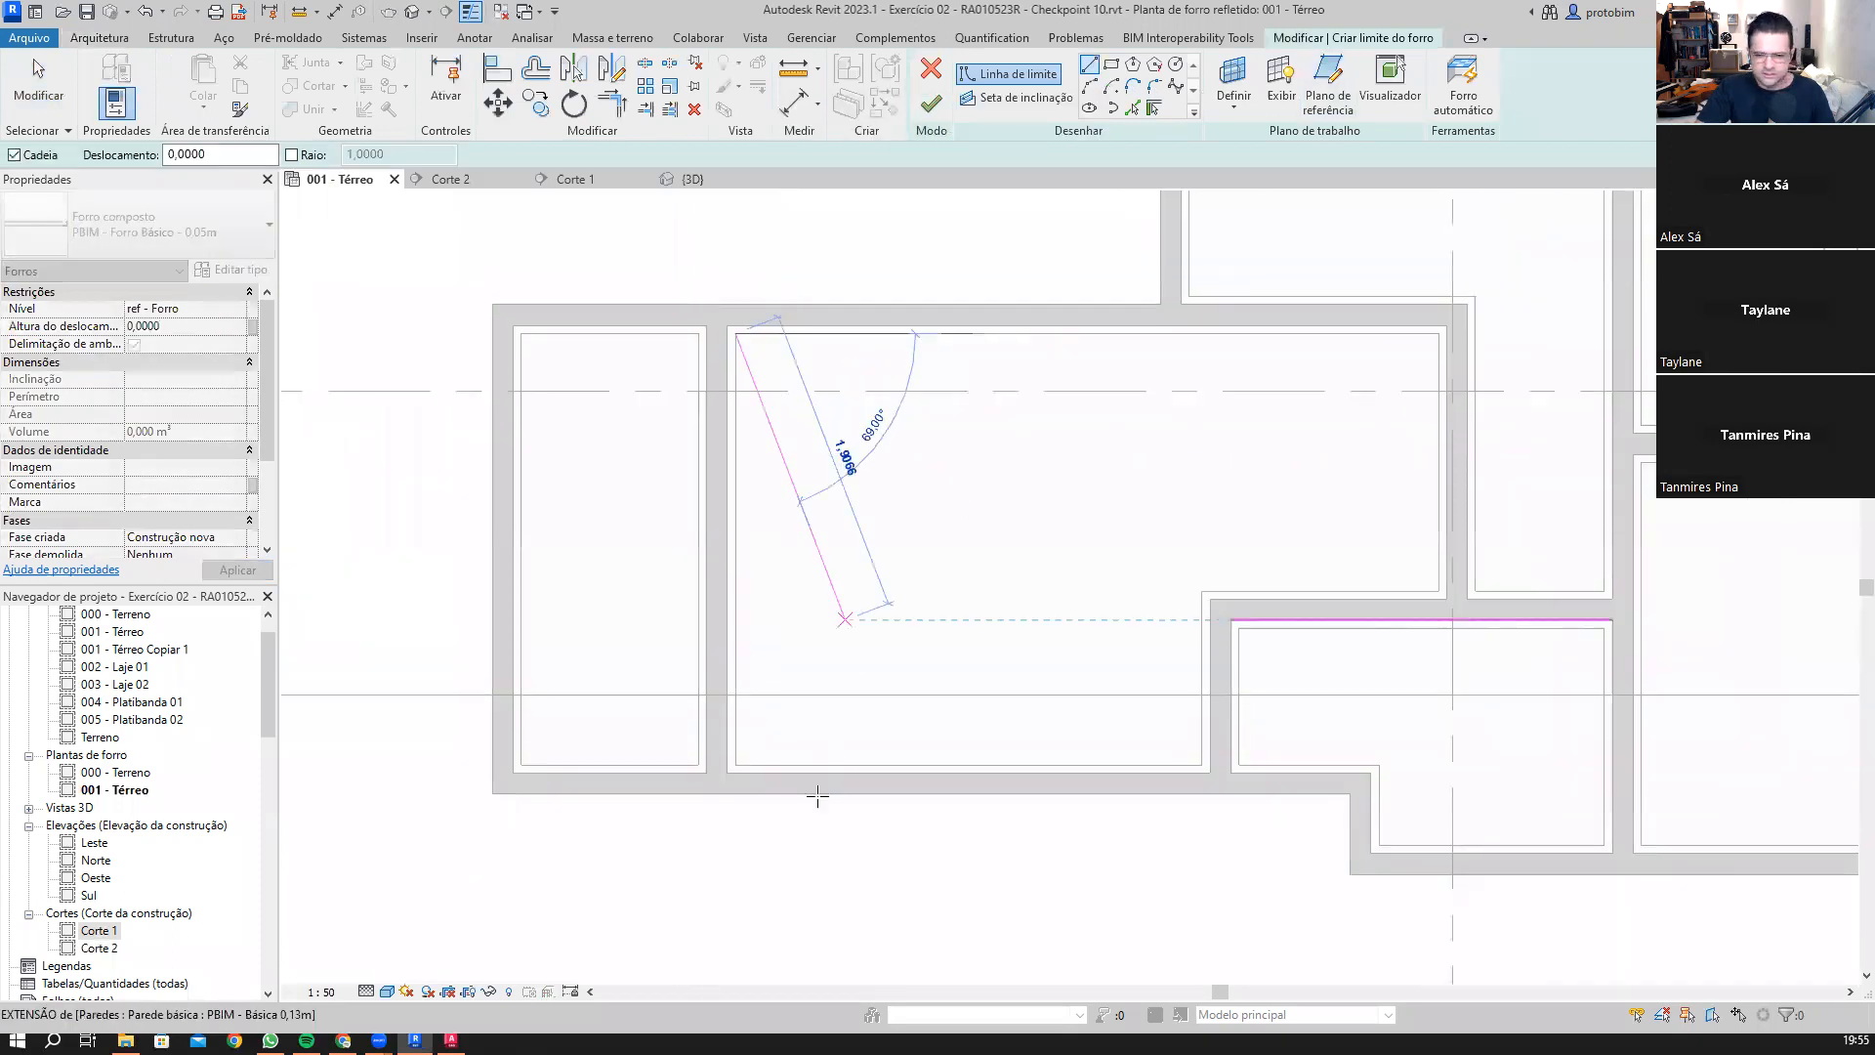
pyautogui.scroll(3, 734, 764)
pyautogui.click(729, 764)
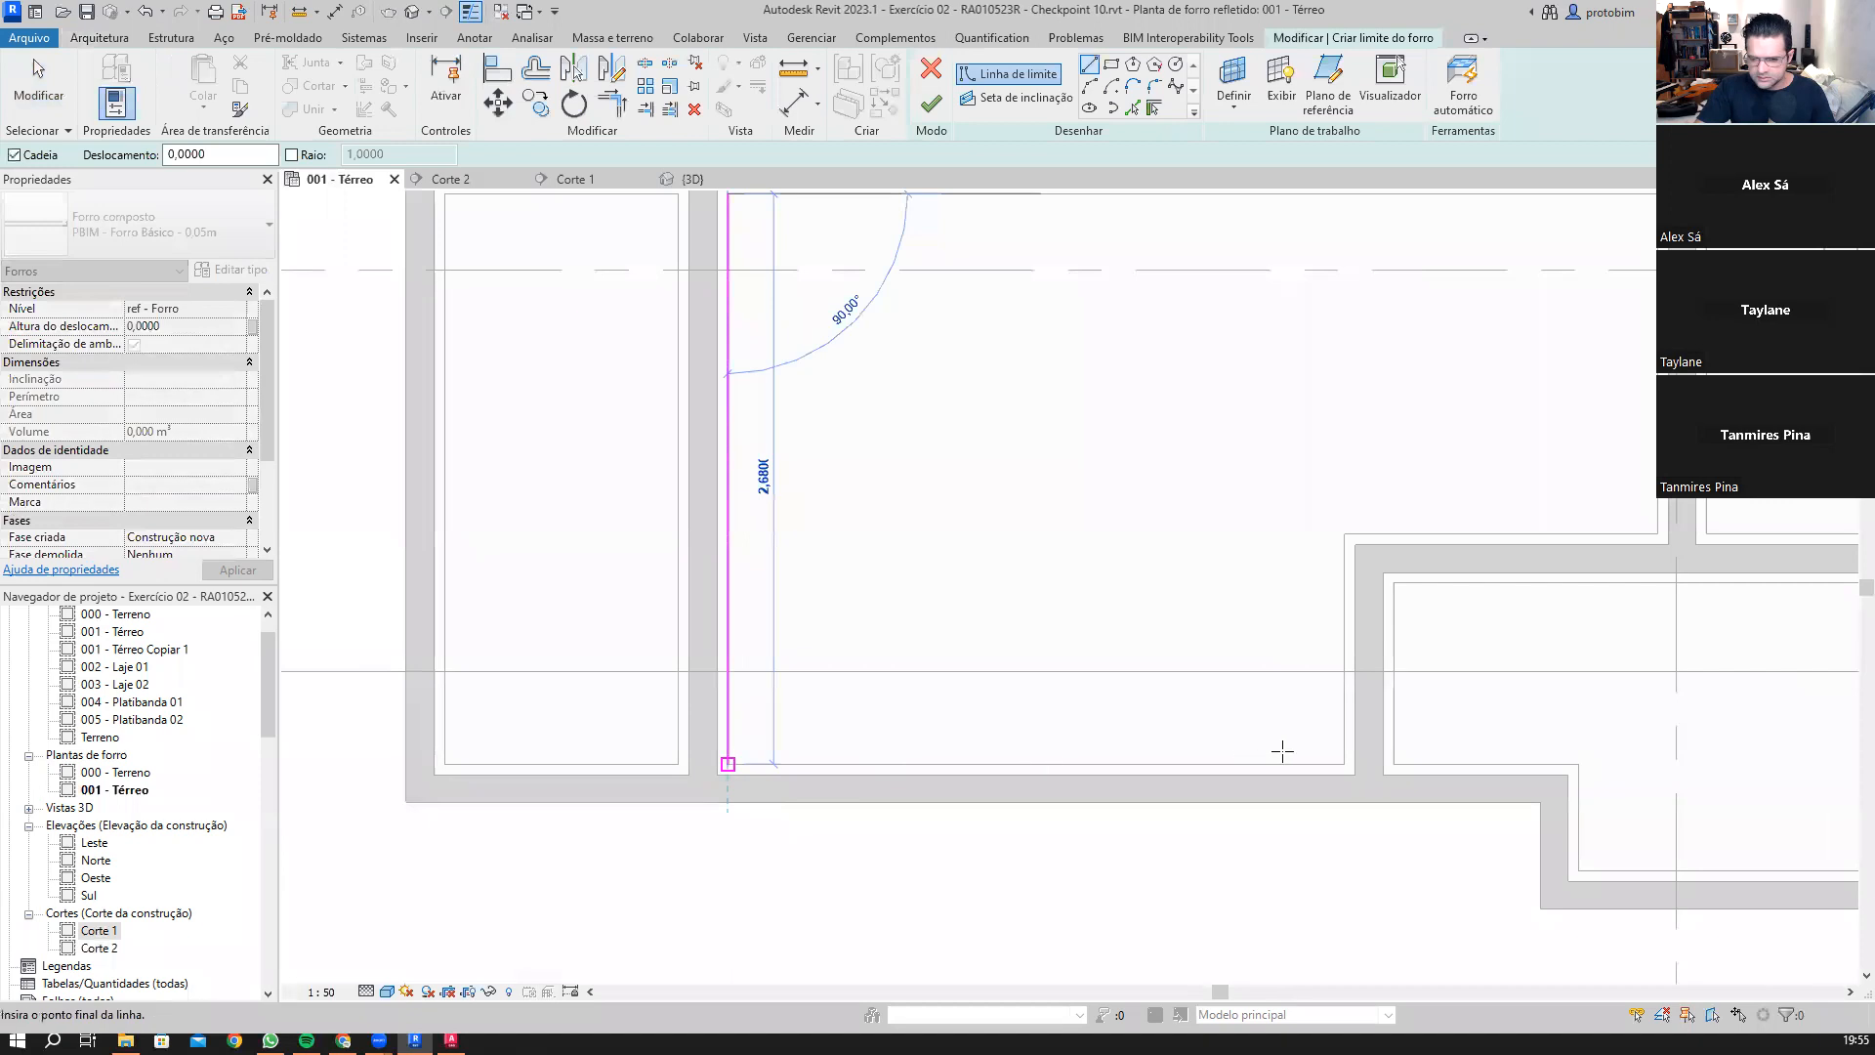
pyautogui.click(1344, 764)
pyautogui.moveTo(1206, 599); pyautogui.dragTo(871, 653, button='middle')
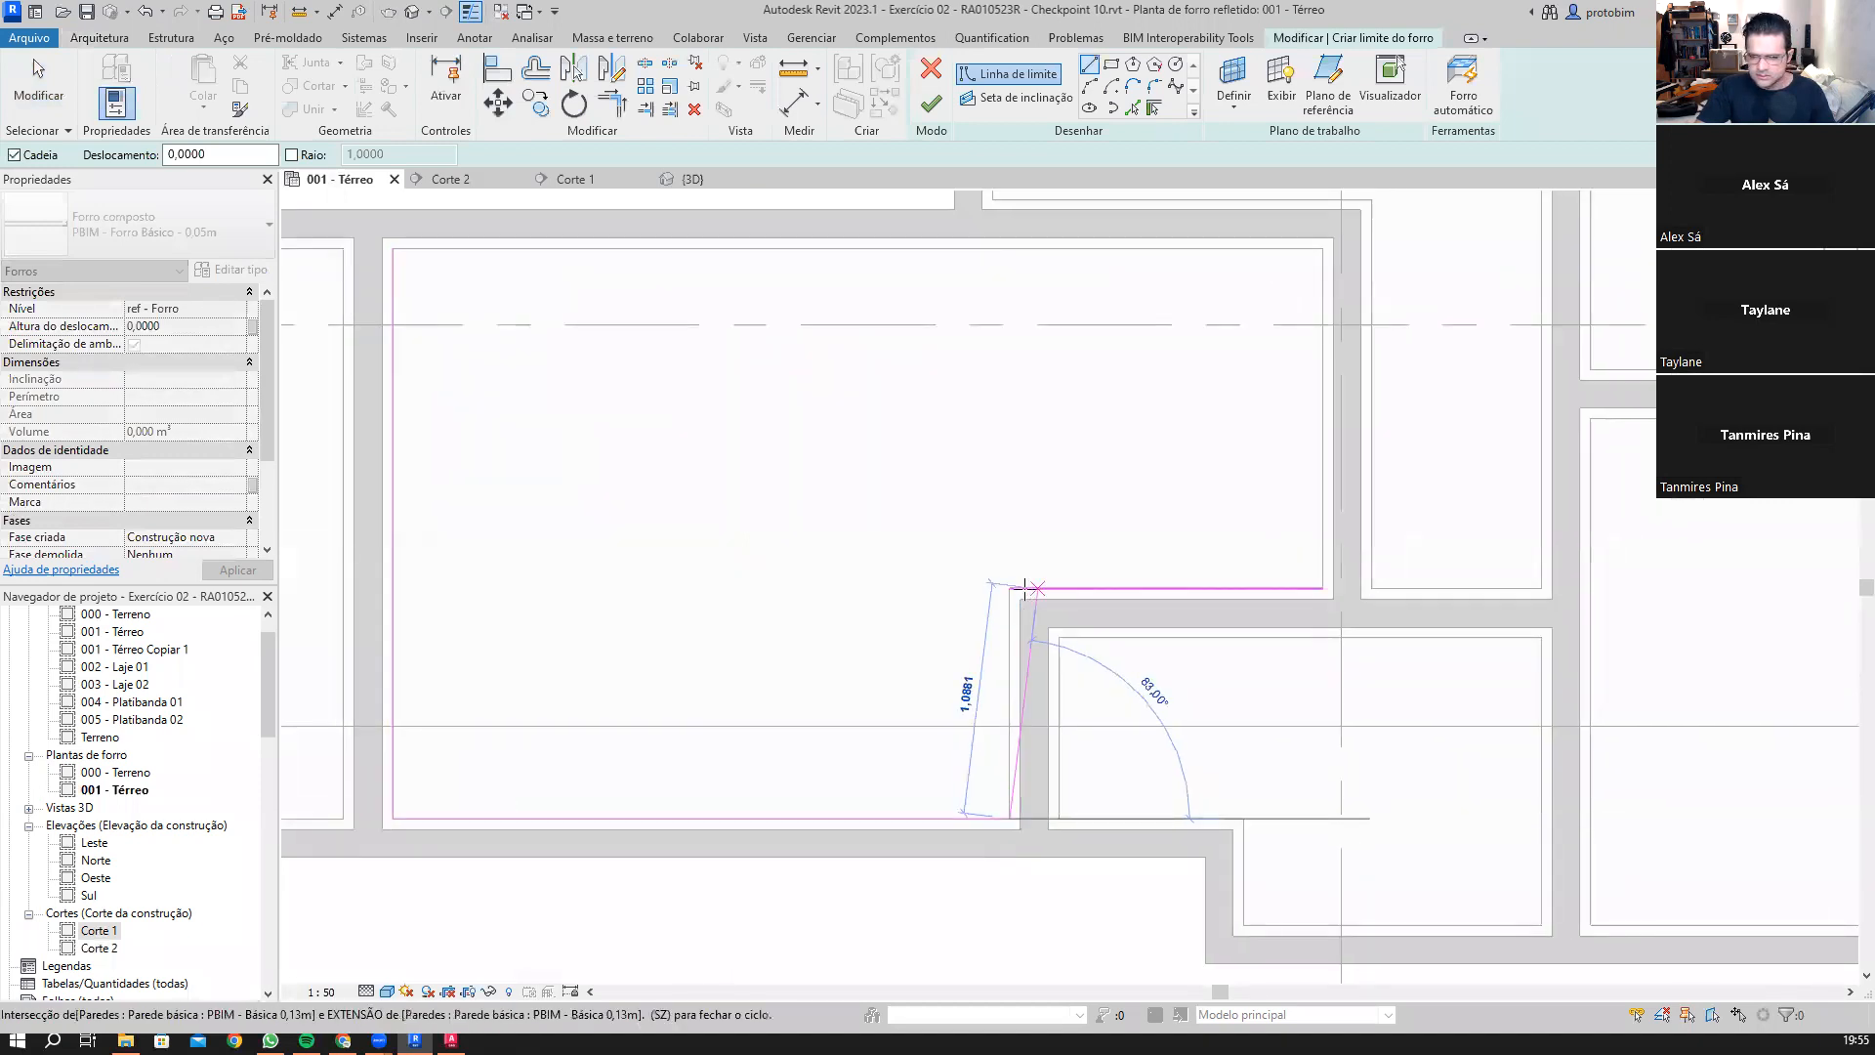
pyautogui.scroll(1, 1018, 584)
pyautogui.click(1006, 587)
pyautogui.click(1366, 588)
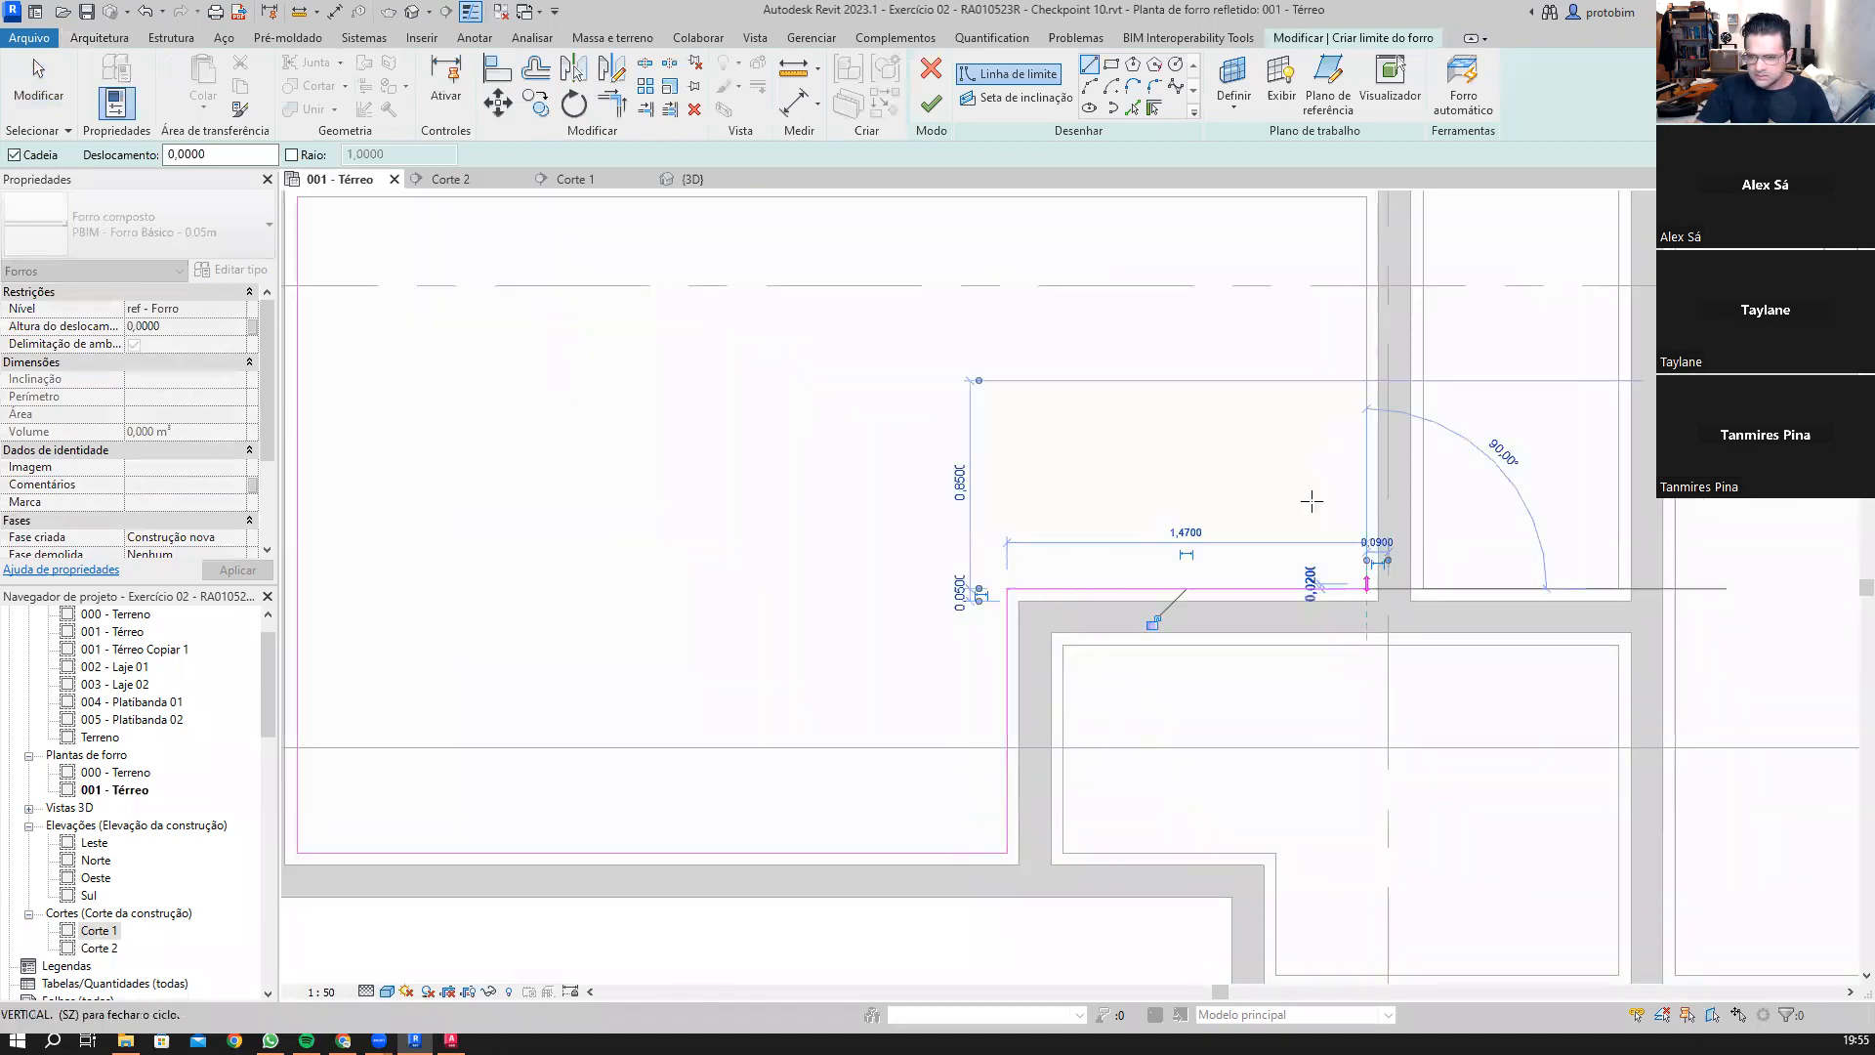
pyautogui.moveTo(1360, 197); pyautogui.dragTo(1350, 528, button='middle')
pyautogui.click(1359, 527)
pyautogui.moveTo(557, 578); pyautogui.dragTo(1339, 558, button='middle')
pyautogui.click(1086, 510)
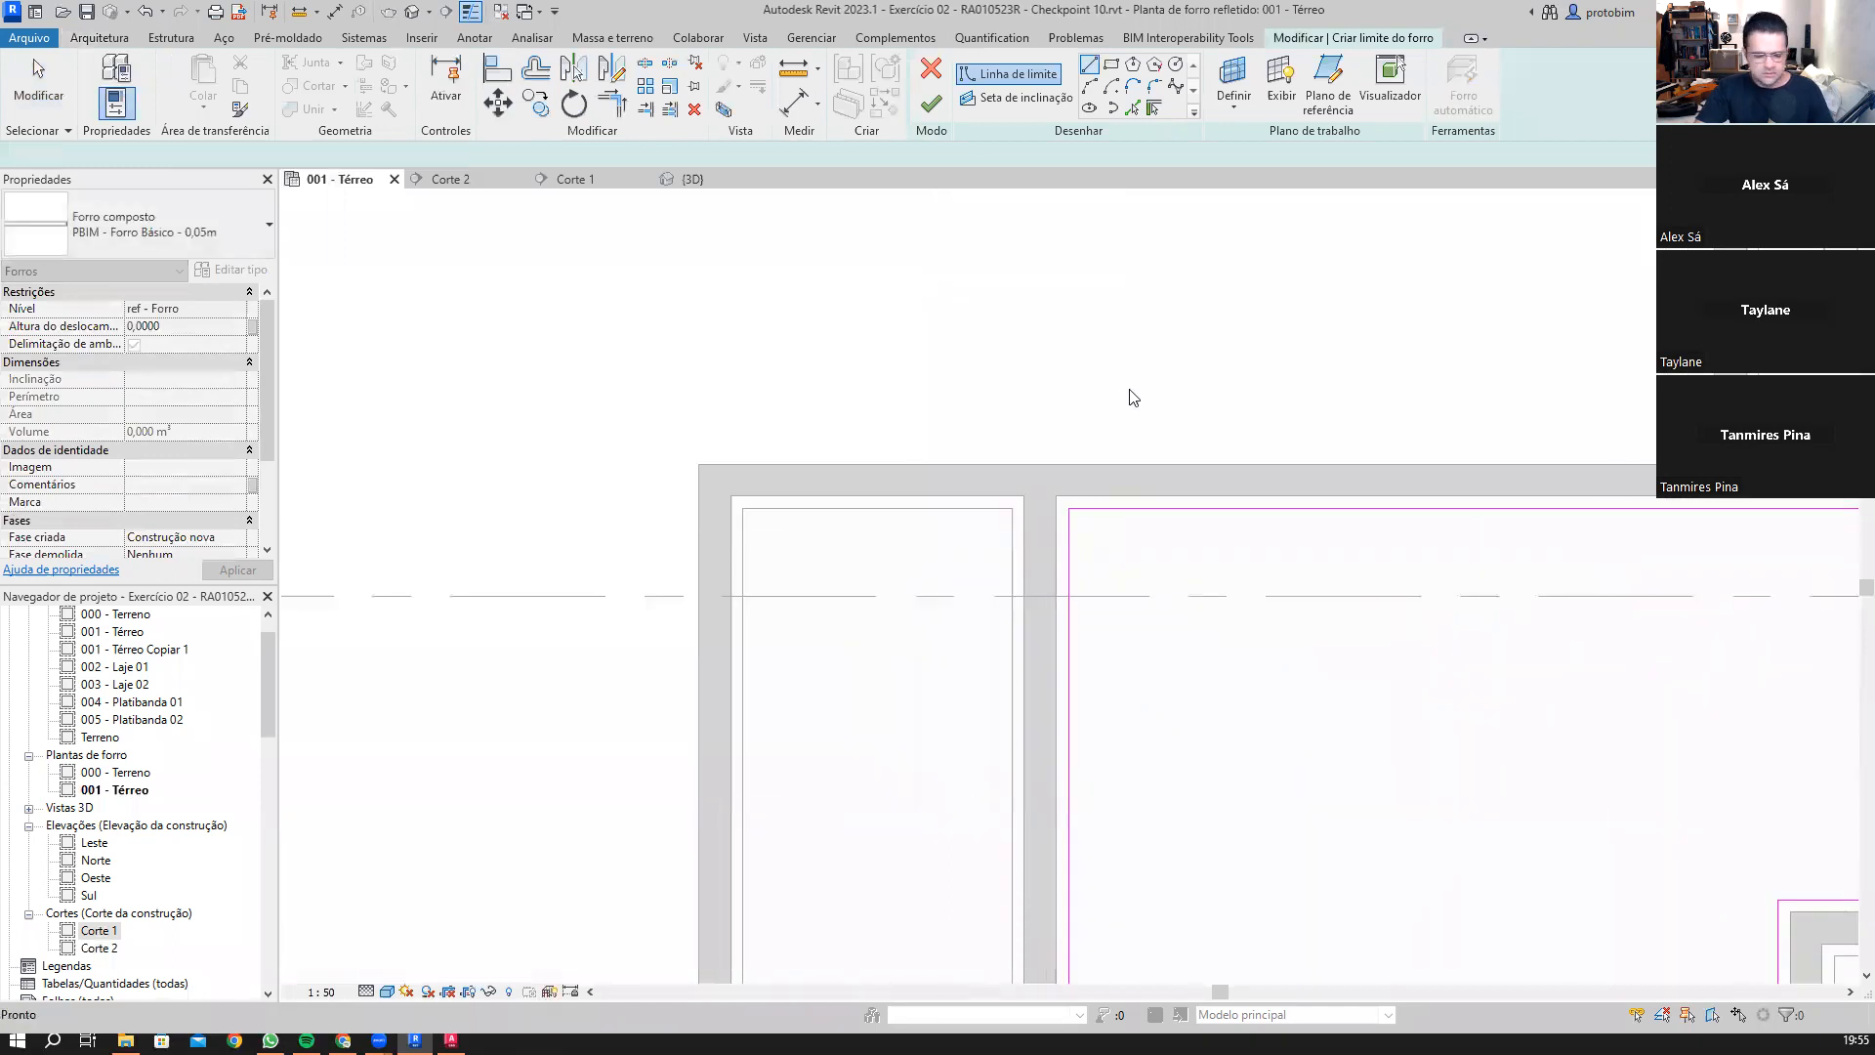
pyautogui.press('Escape')
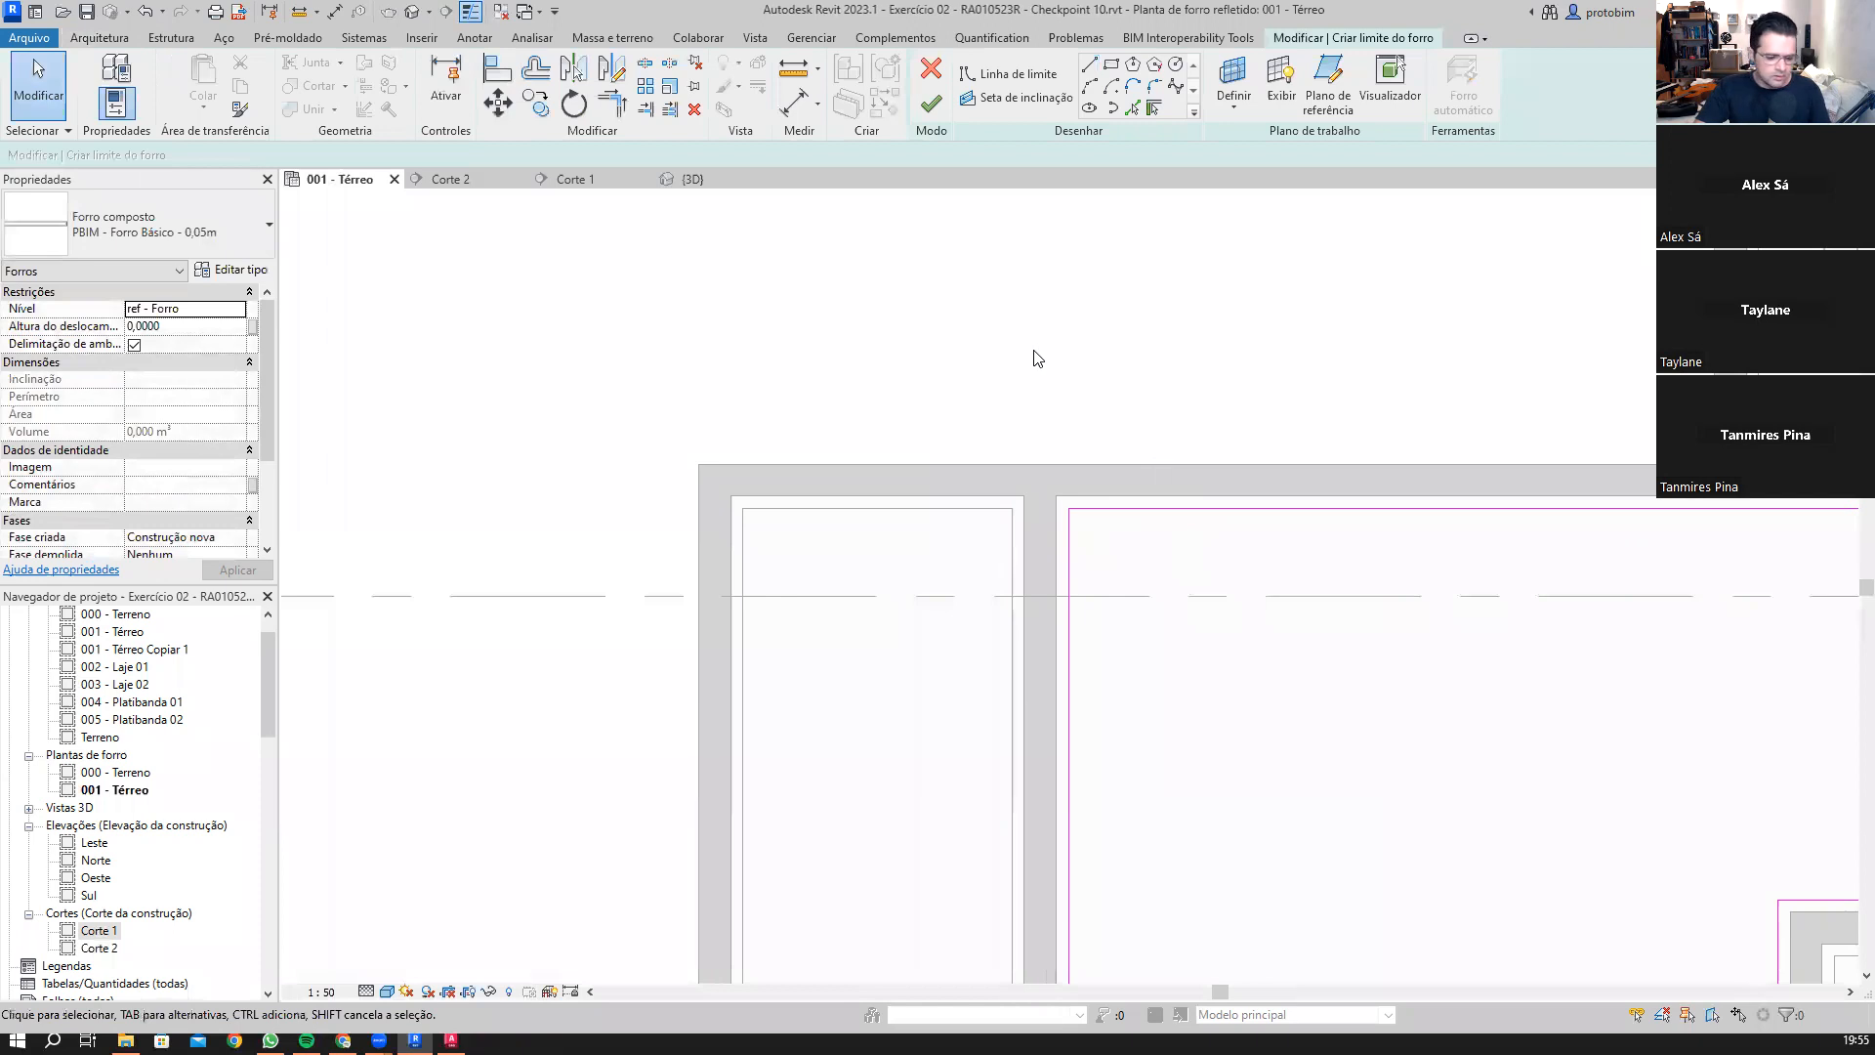
# Step: Offset a copy of the large L-shaped room's boundary inward by 0,02 and finish the ceiling strip
pyautogui.press('o')
pyautogui.press('f')
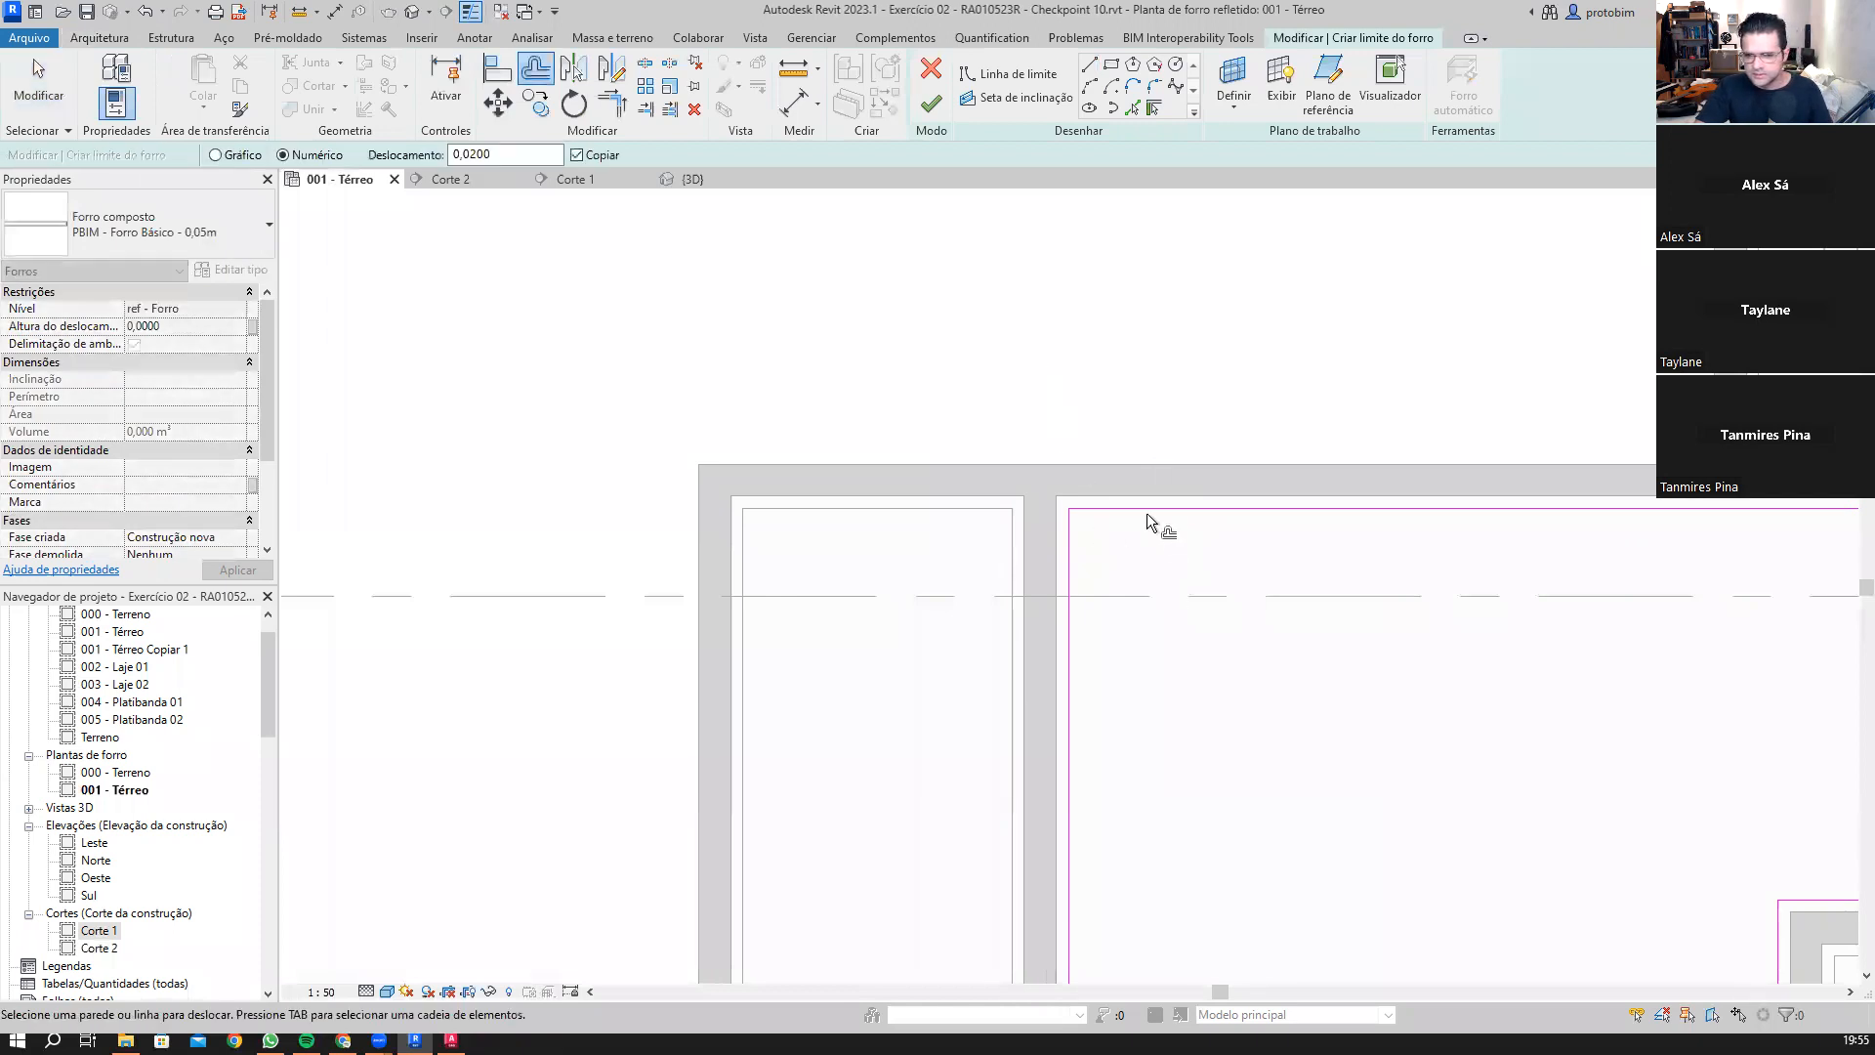
pyautogui.click(1147, 512)
pyautogui.click(930, 103)
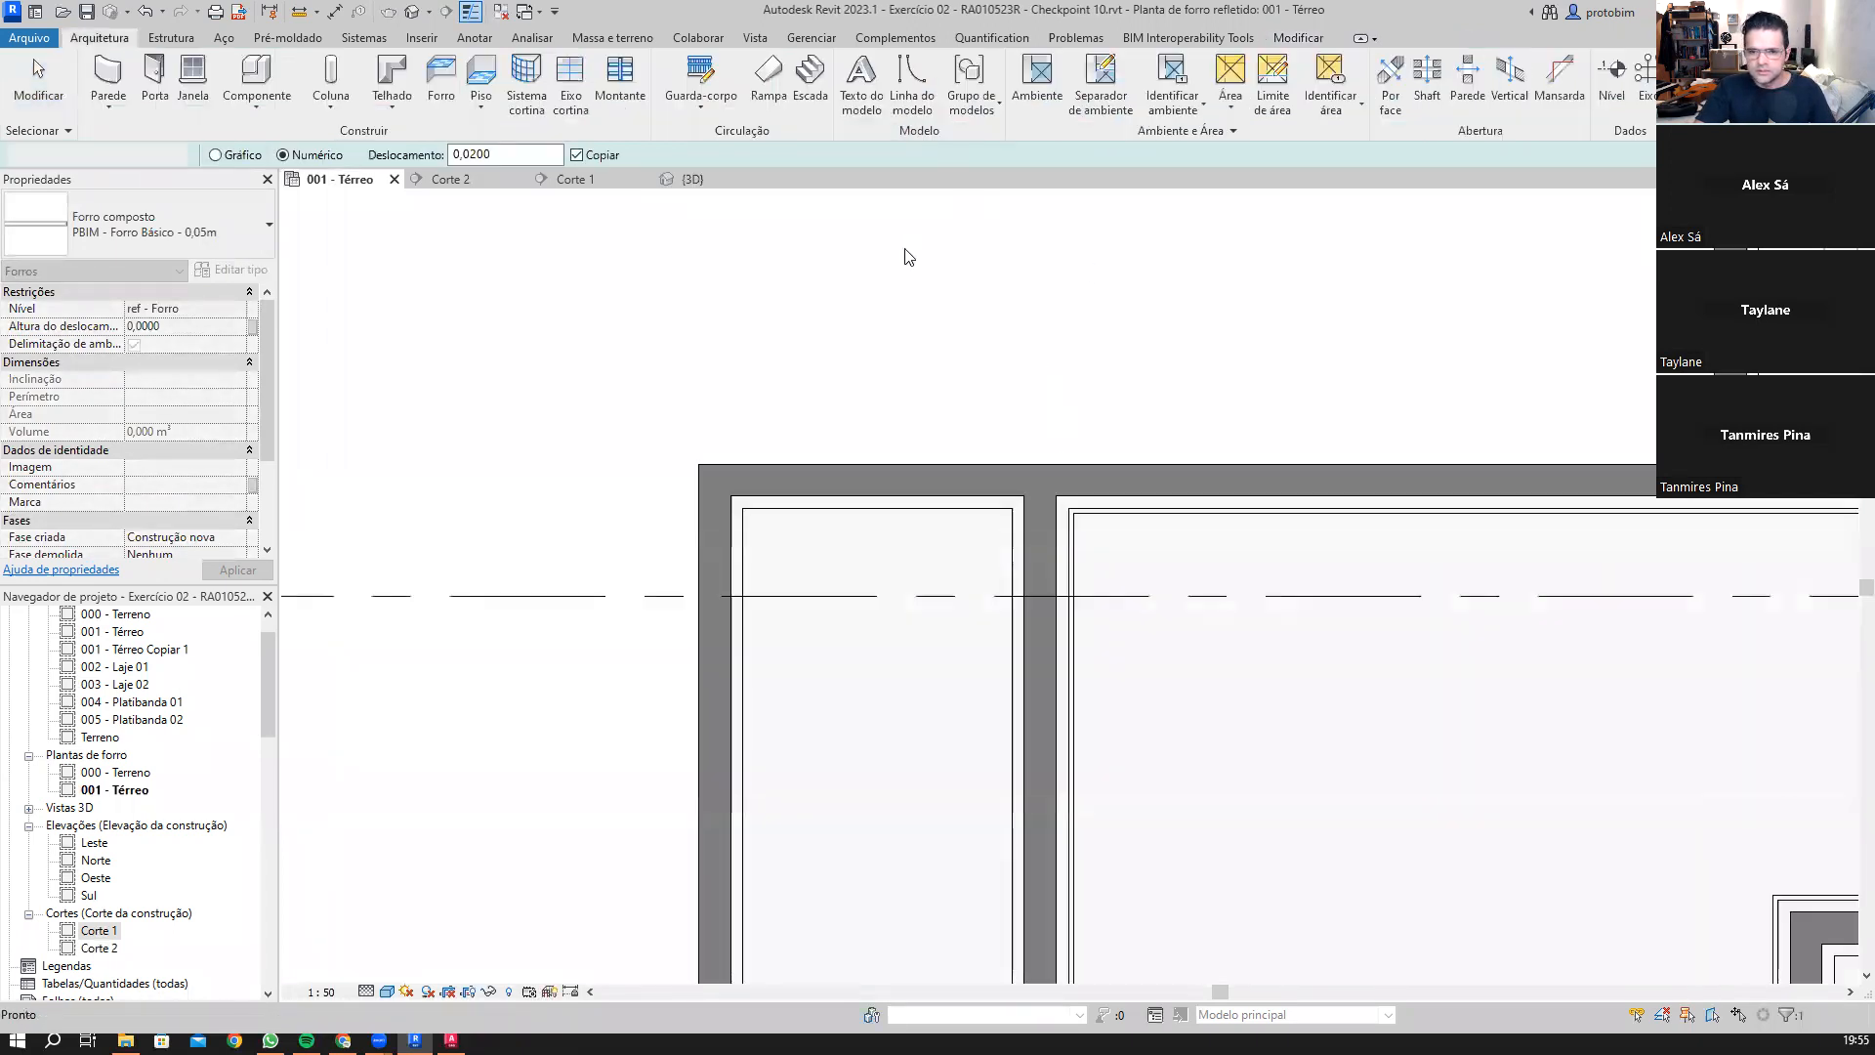
pyautogui.scroll(-2, 904, 257)
# Step: Join the geometry of the large L-shaped room's ceiling and its strips in the 3D view
pyautogui.click(690, 180)
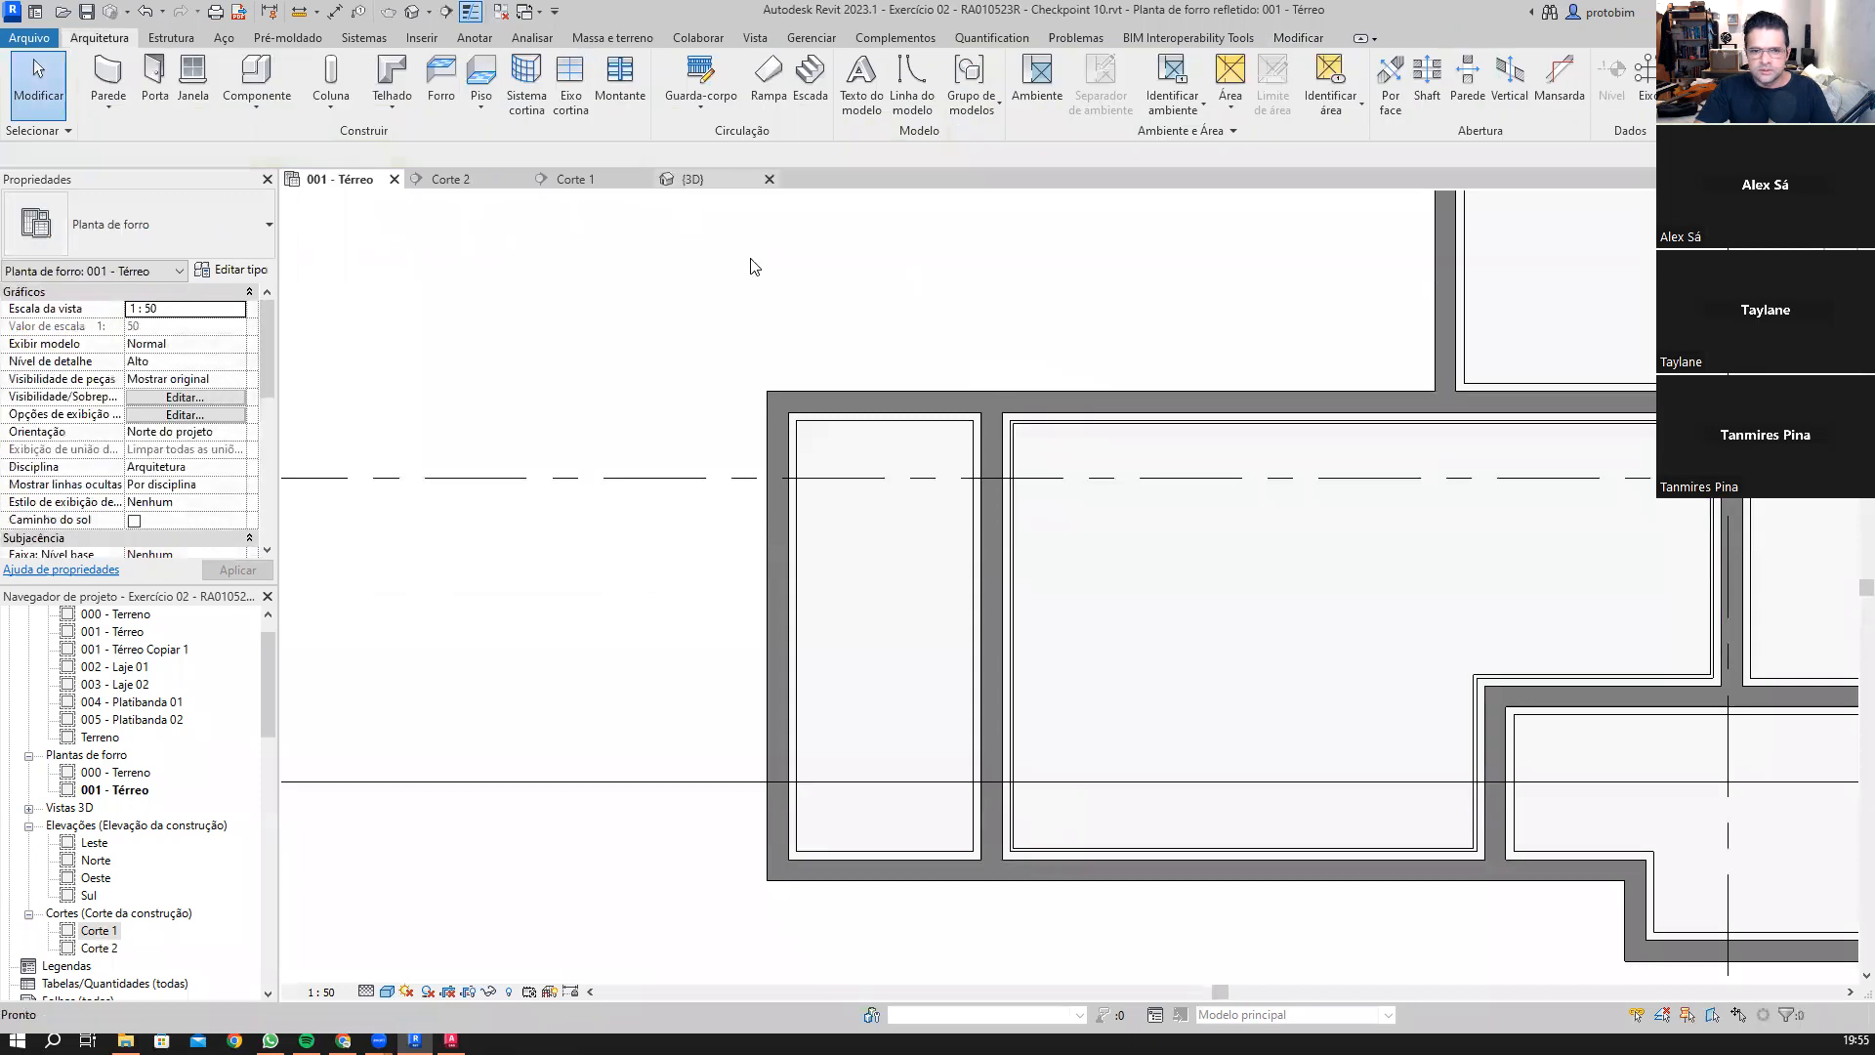
pyautogui.scroll(3, 825, 388)
pyautogui.scroll(2, 811, 475)
pyautogui.press('j')
pyautogui.press('g')
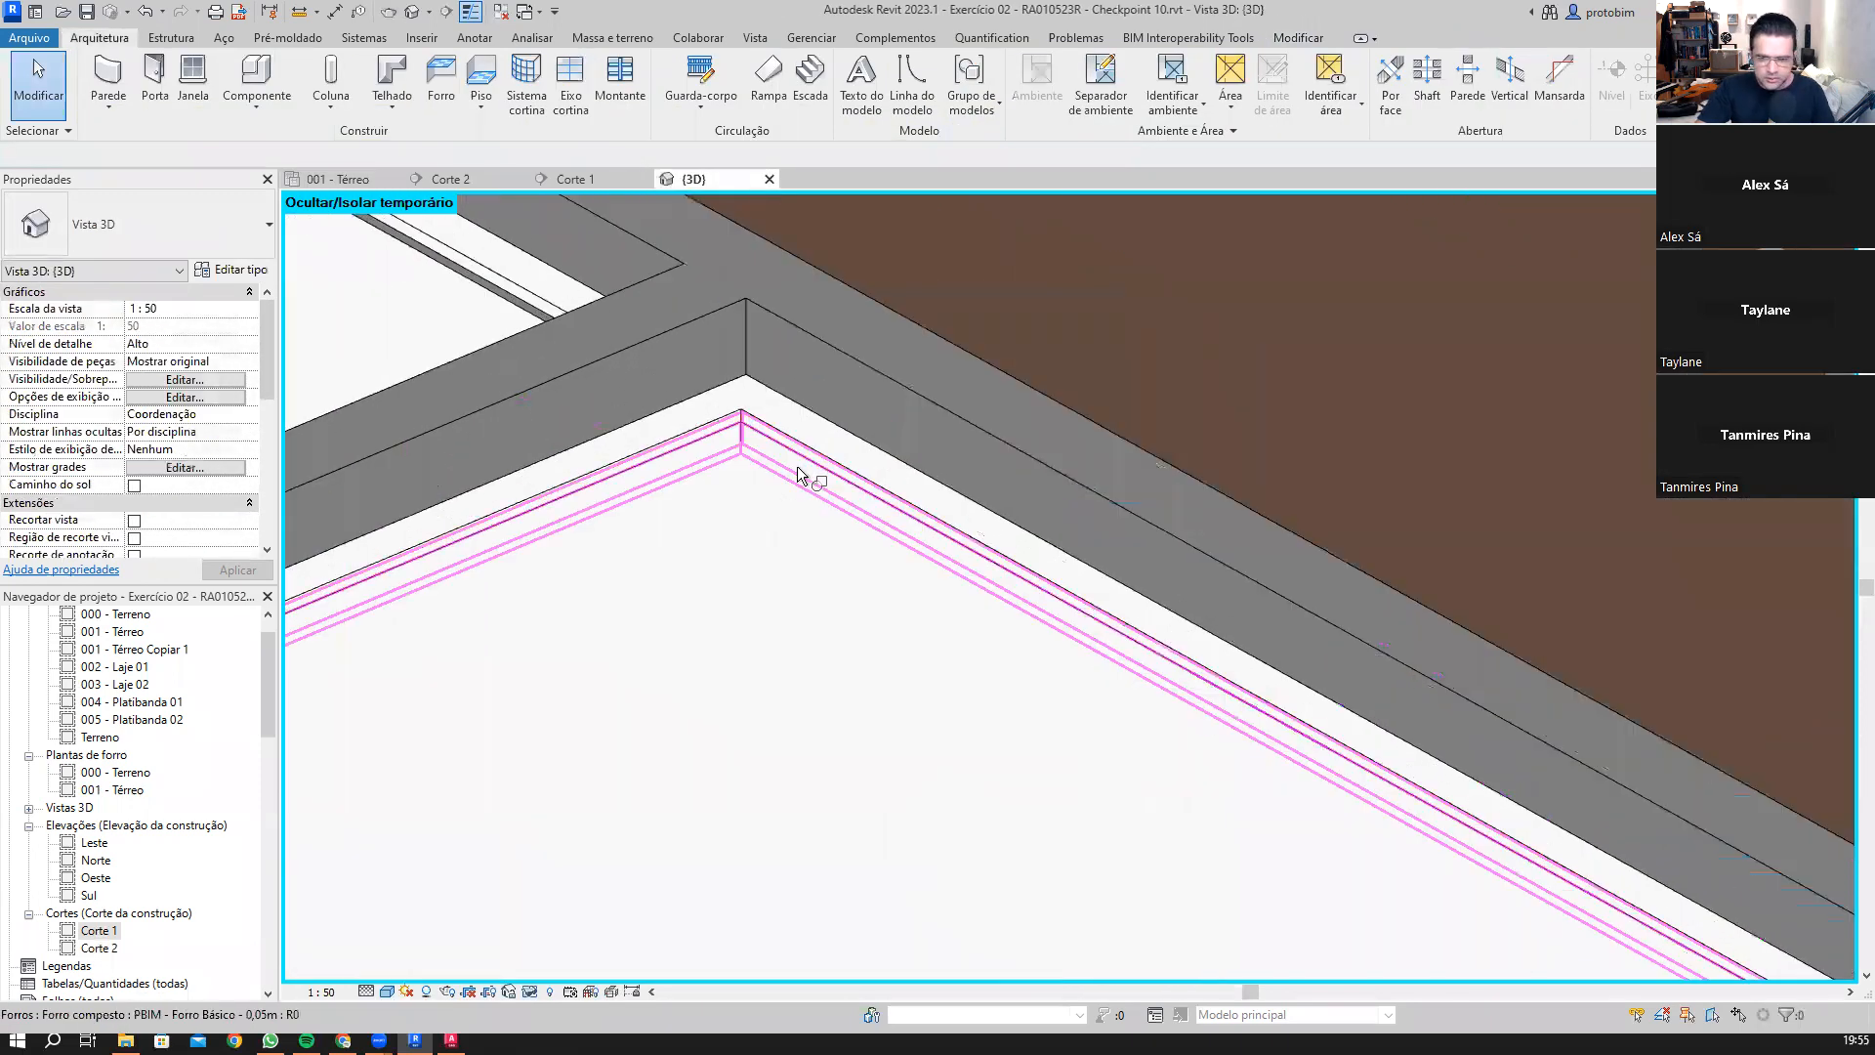
pyautogui.scroll(2, 799, 470)
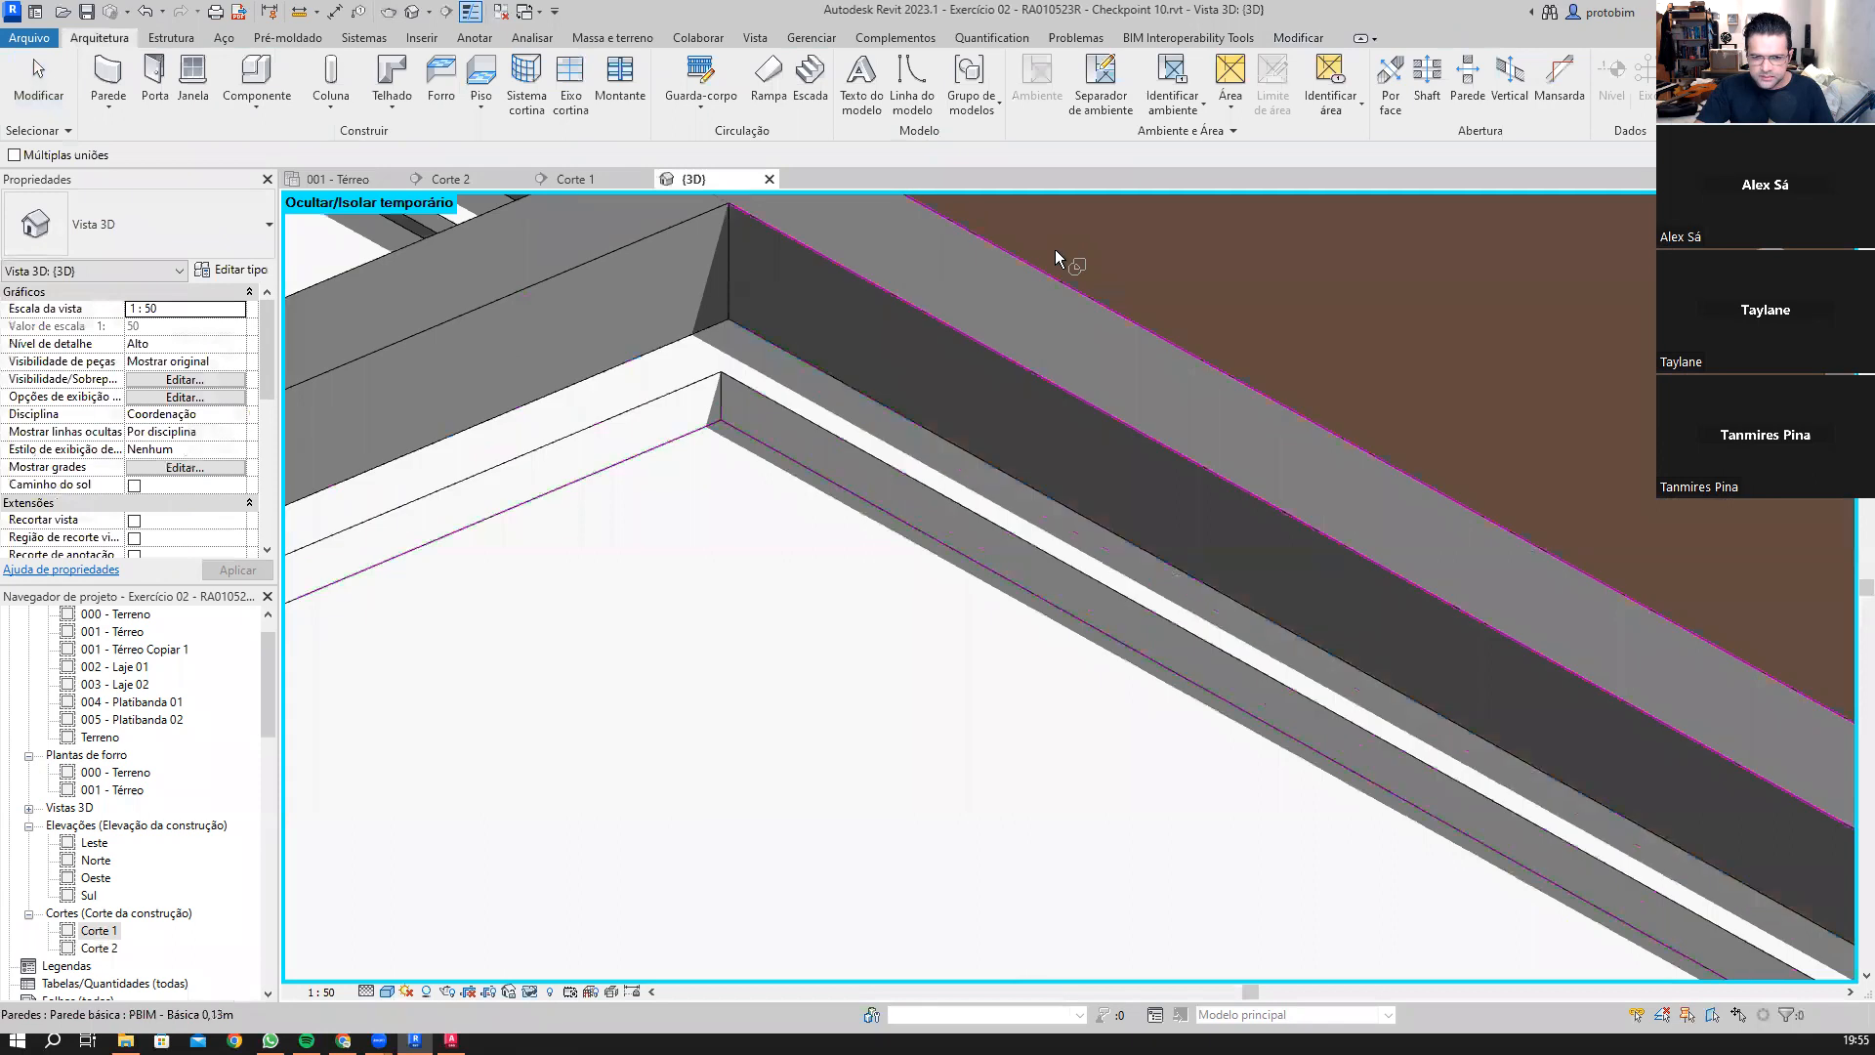
pyautogui.press('Escape')
pyautogui.scroll(-2, 810, 276)
# Step: Start a sketched PBIM - Forro Básico - 0,05m ceiling in the 001 - Térreo ceiling plan
pyautogui.click(354, 181)
pyautogui.scroll(-1, 1066, 300)
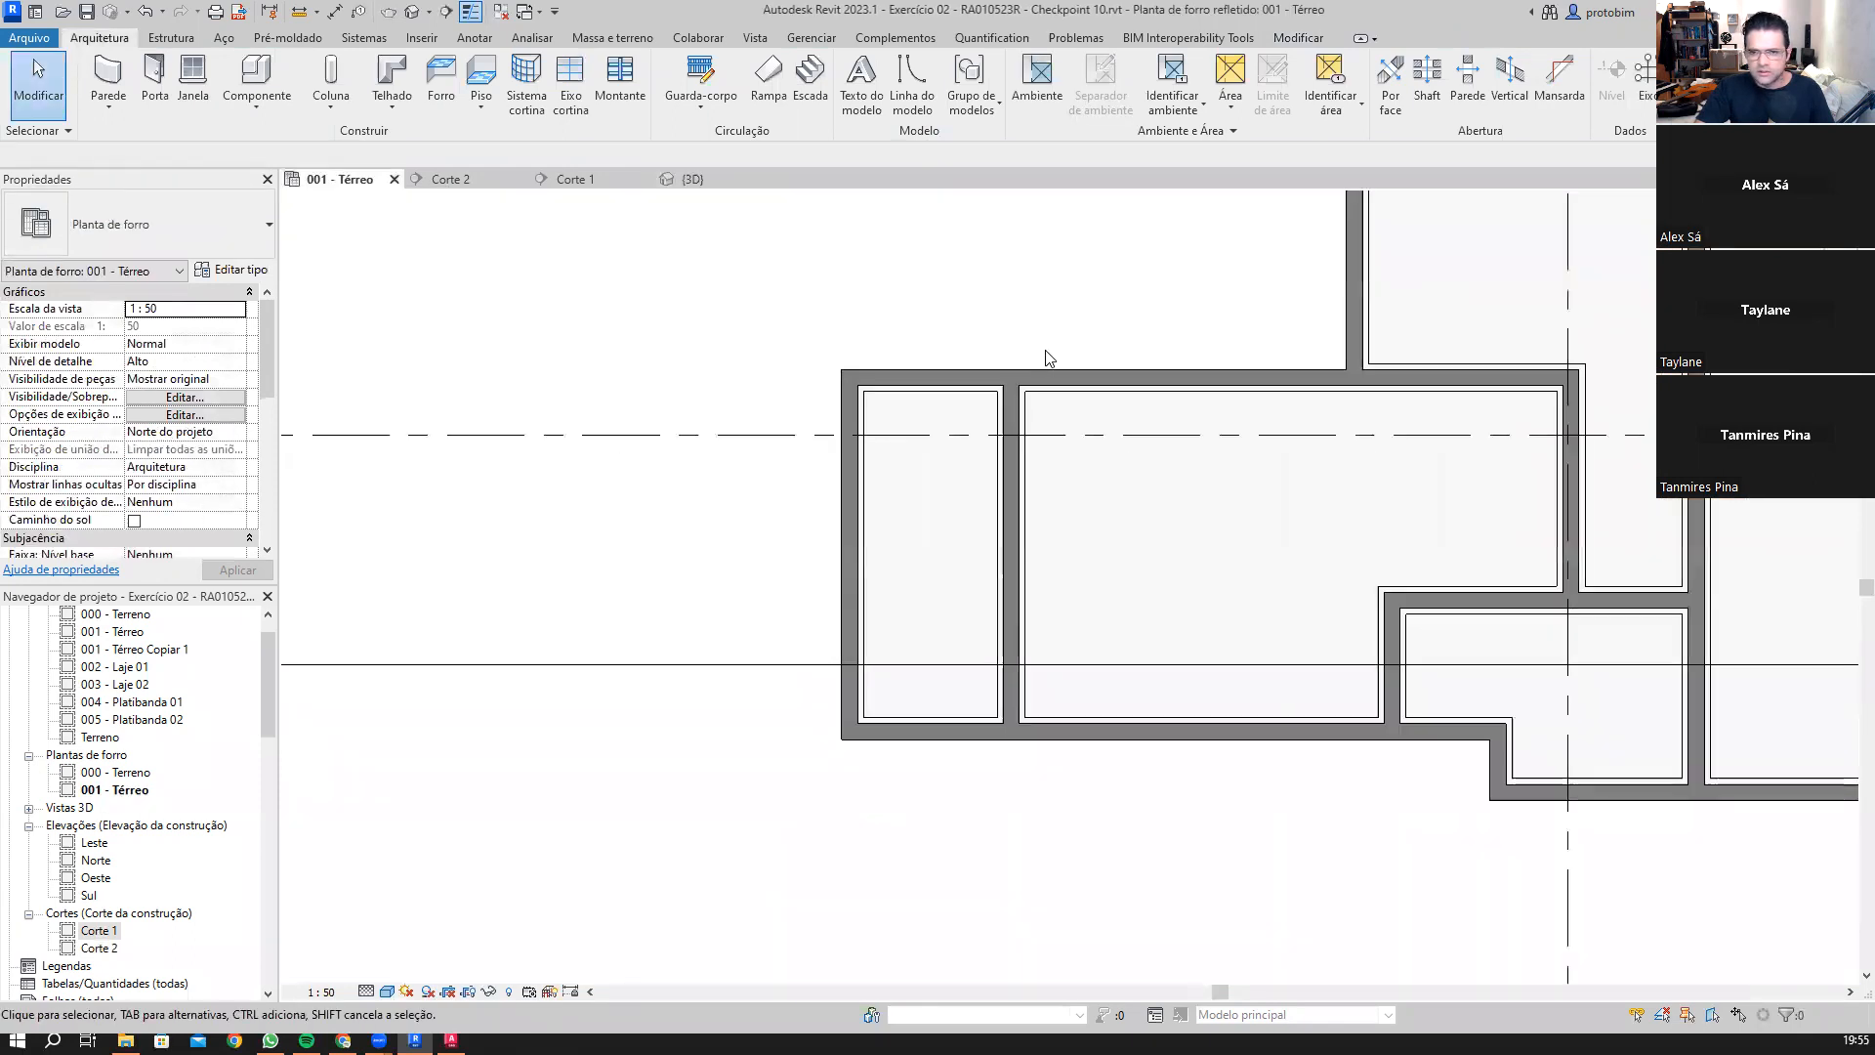
pyautogui.click(445, 86)
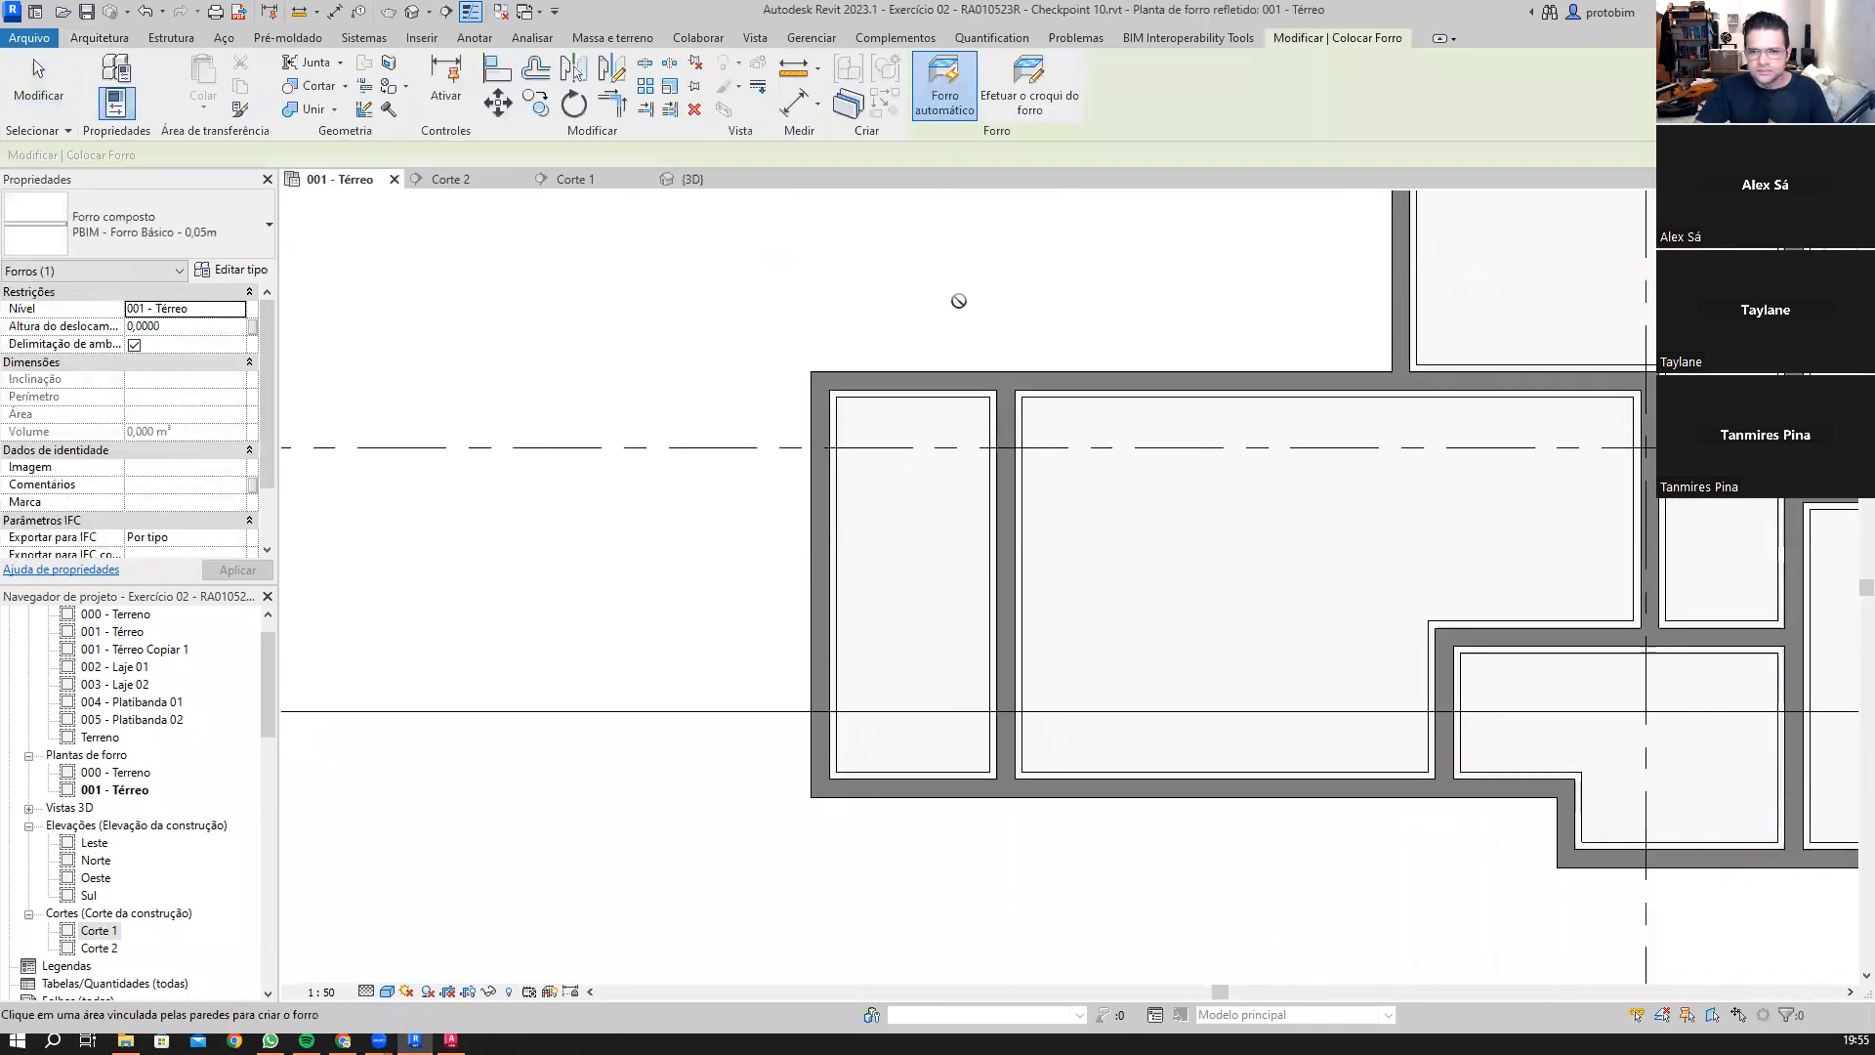
pyautogui.click(1029, 88)
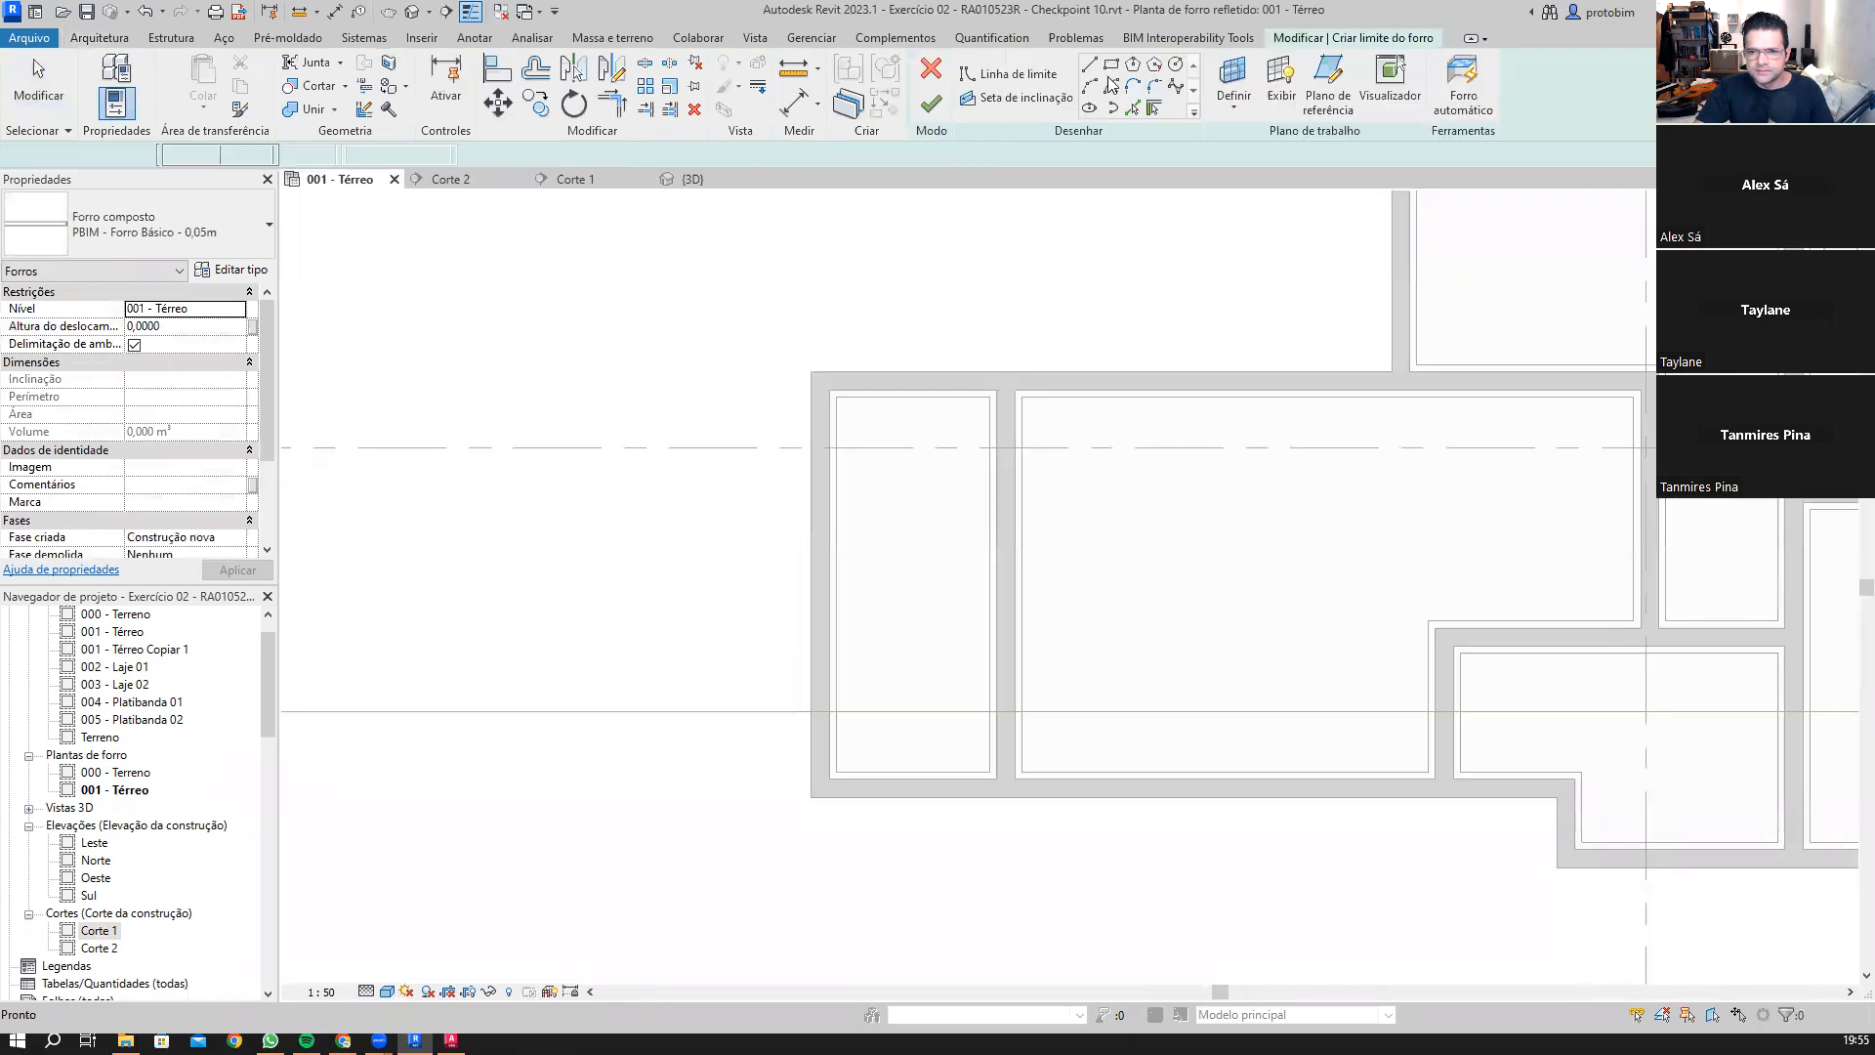
pyautogui.scroll(2, 846, 441)
pyautogui.scroll(1, 846, 440)
pyautogui.click(739, 396)
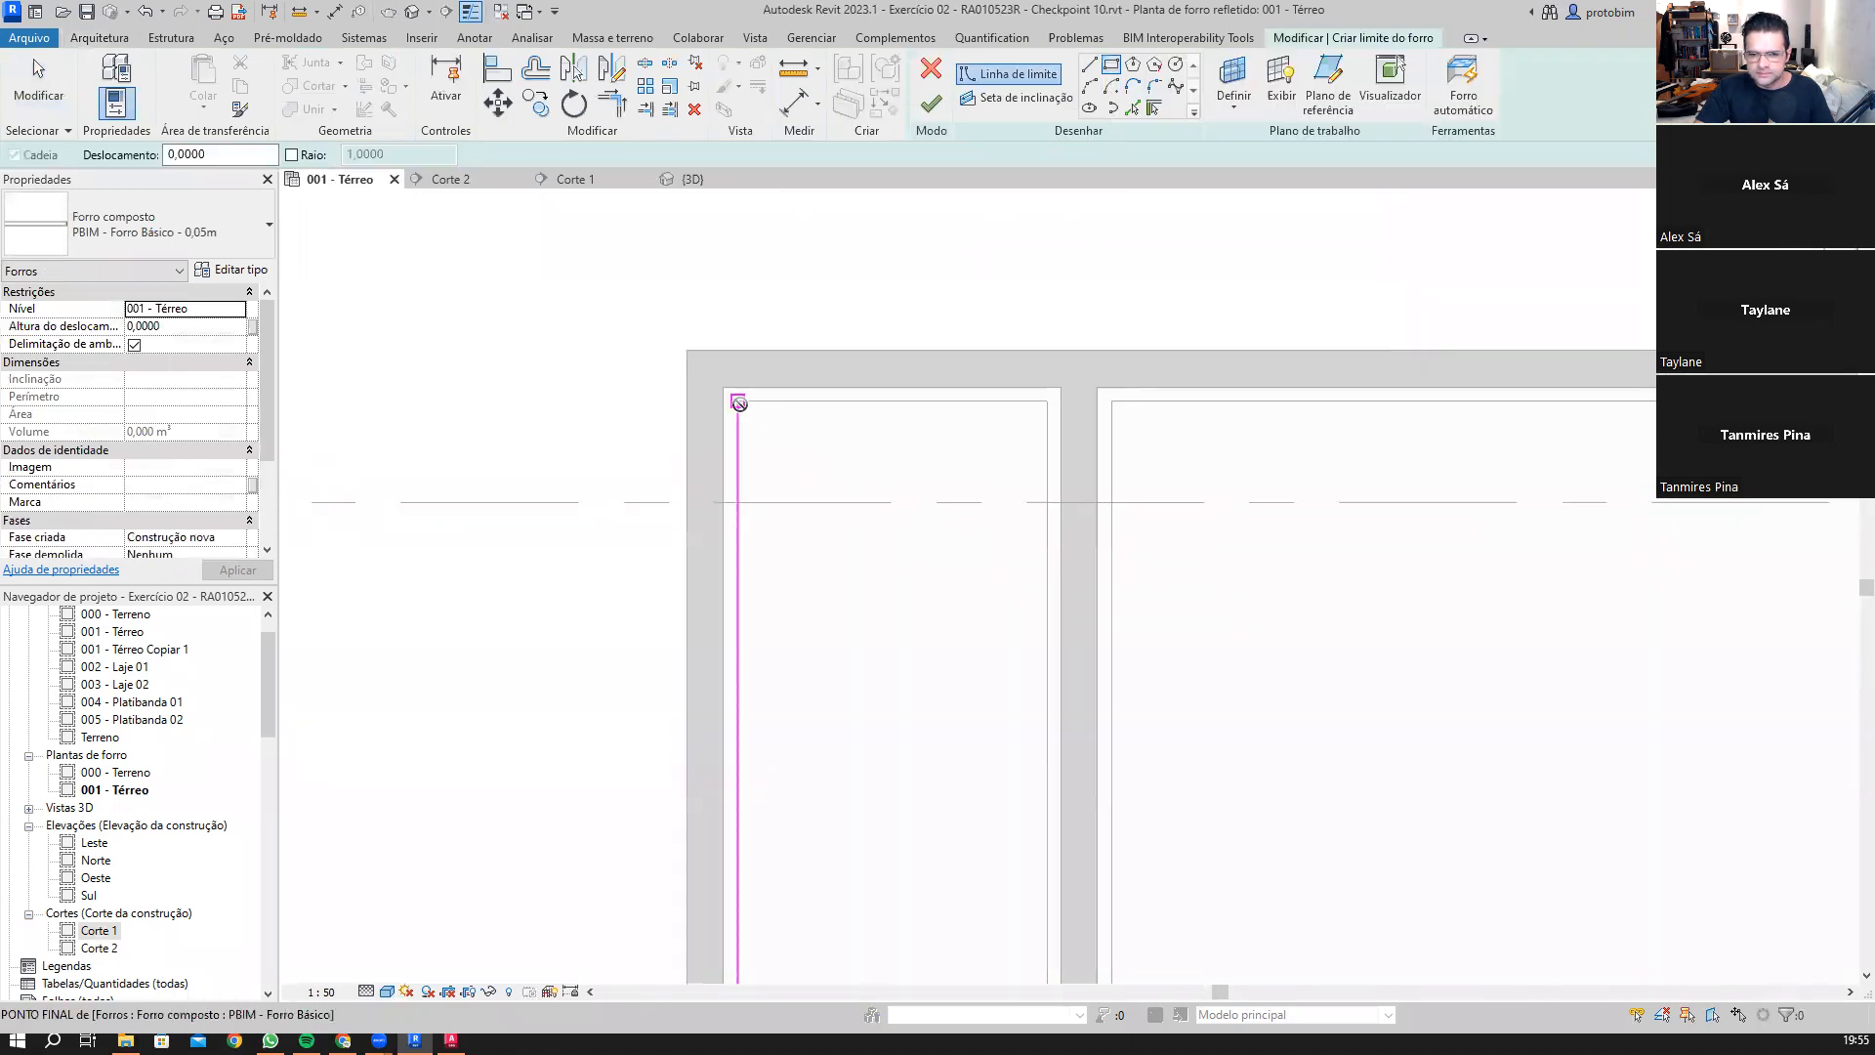
pyautogui.scroll(-2, 915, 481)
pyautogui.press('Escape')
pyautogui.press('Escape')
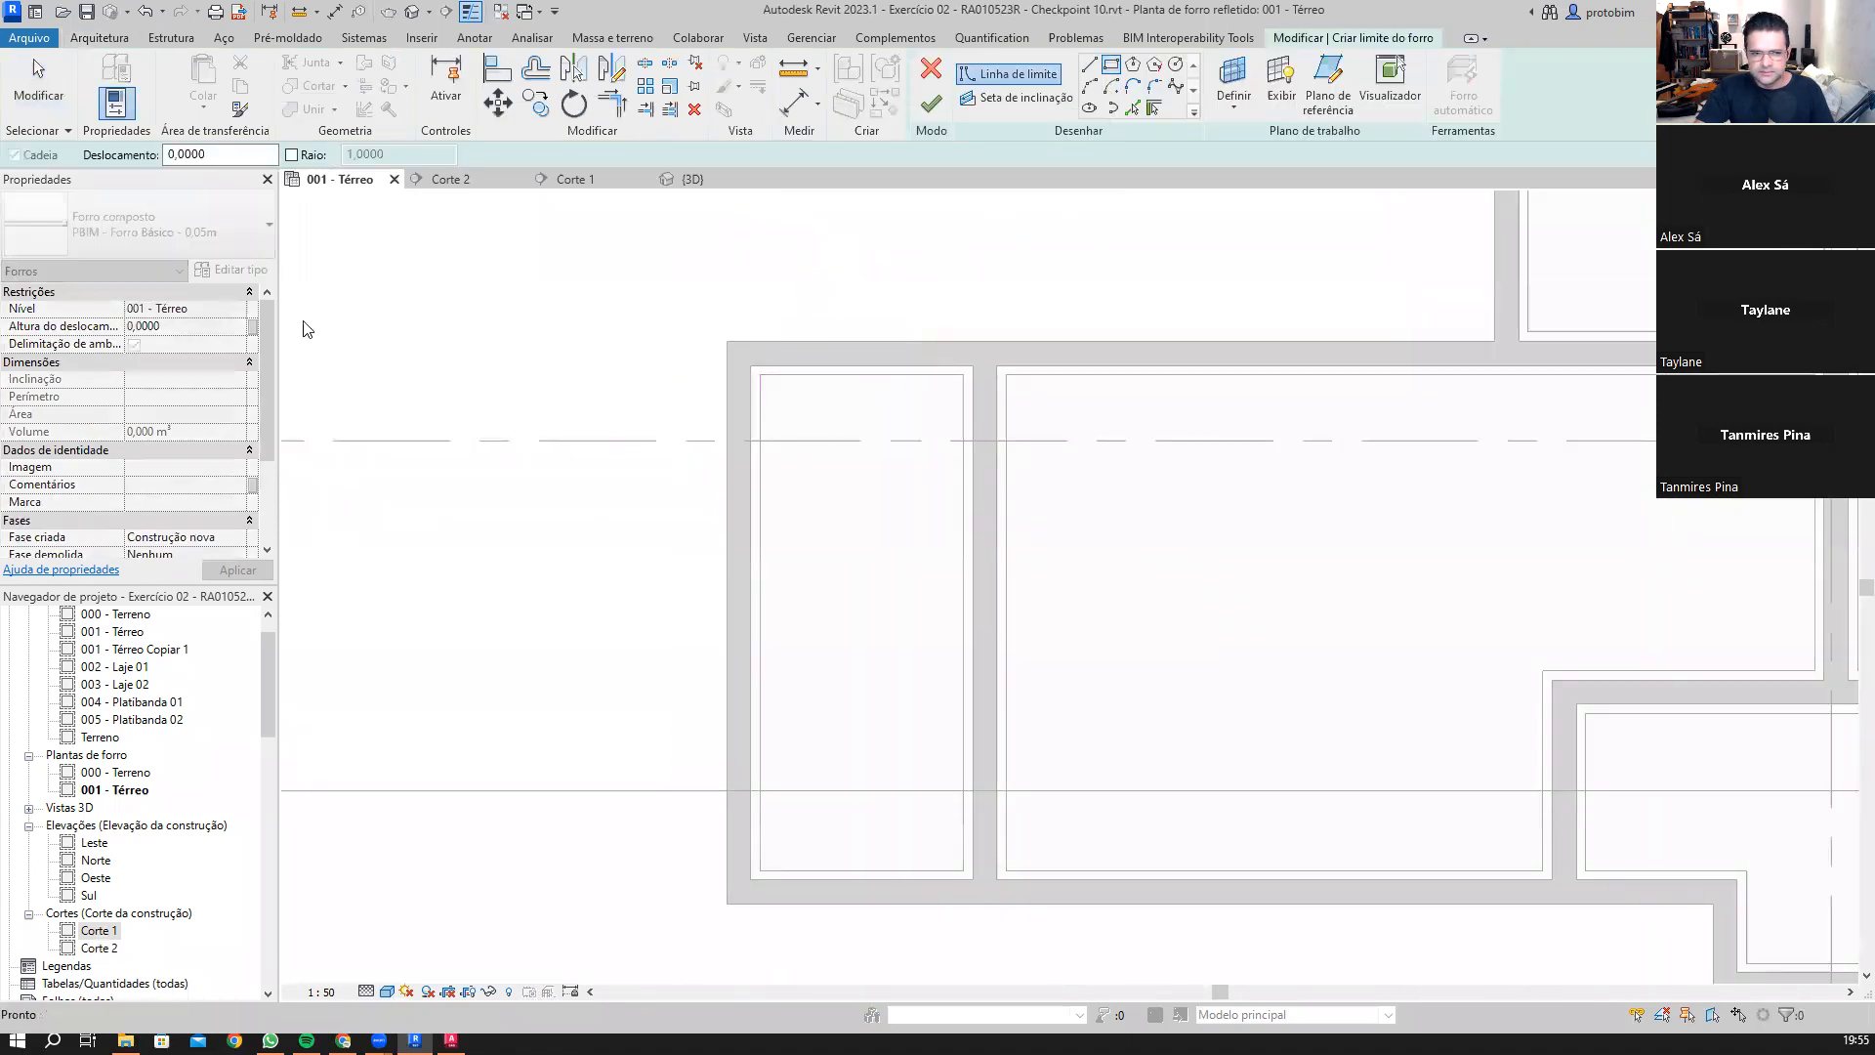
# Step: Set the ceiling's level to ref - Forro and draw a rectangular boundary along the inner ceiling edge of the narrow end room
pyautogui.click(238, 309)
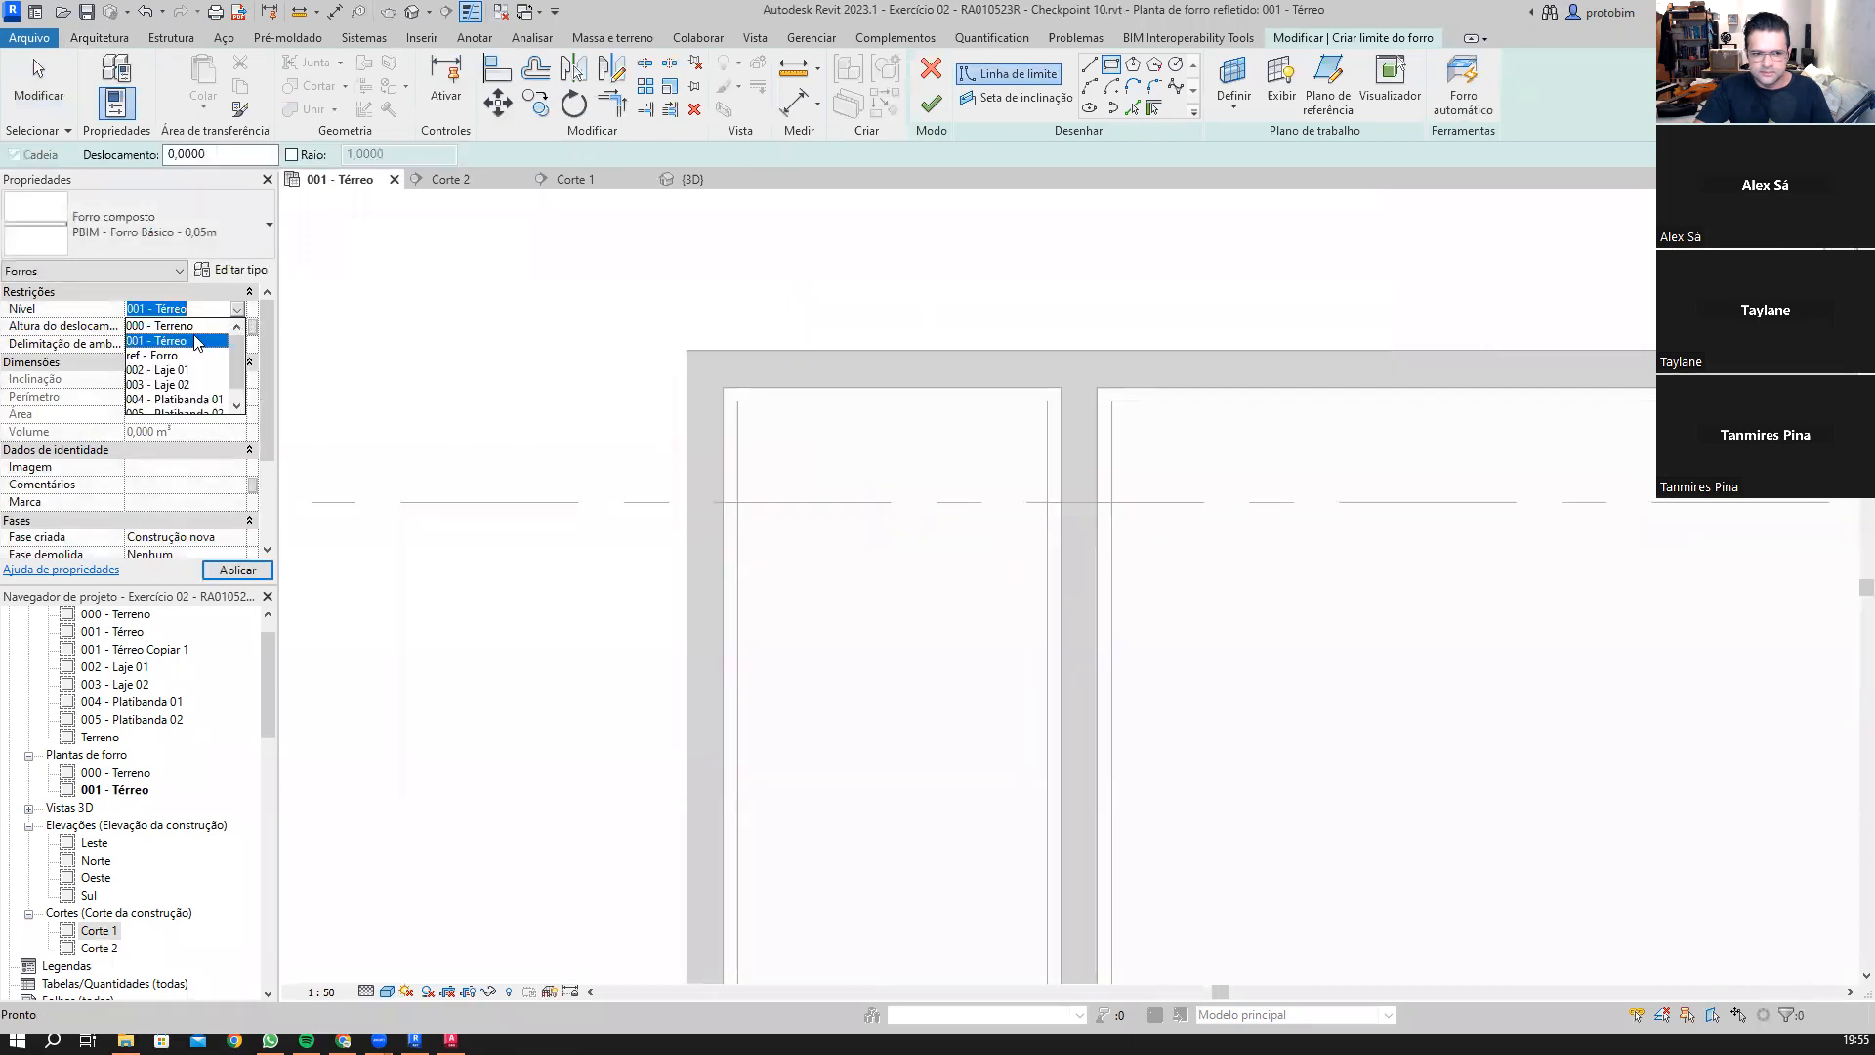
pyautogui.click(167, 355)
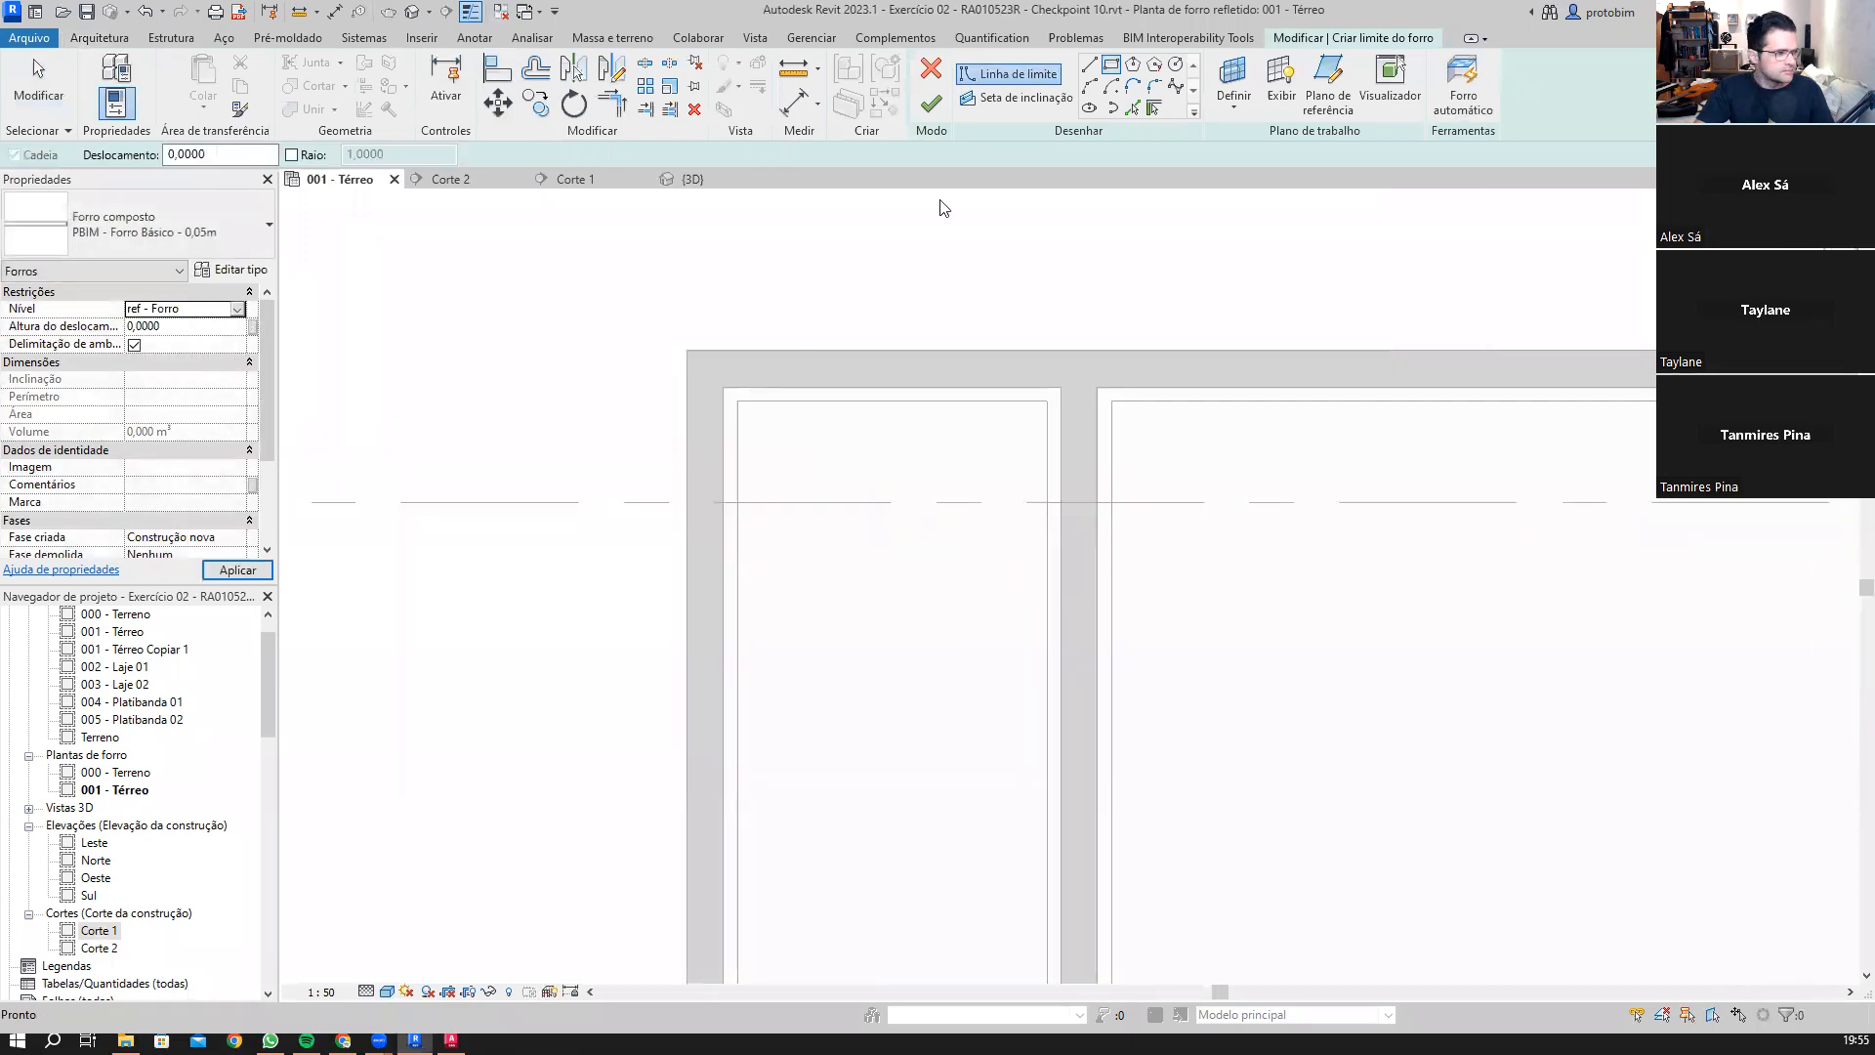
pyautogui.click(738, 402)
pyautogui.scroll(-1, 783, 350)
pyautogui.scroll(-2, 893, 721)
pyautogui.scroll(3, 980, 898)
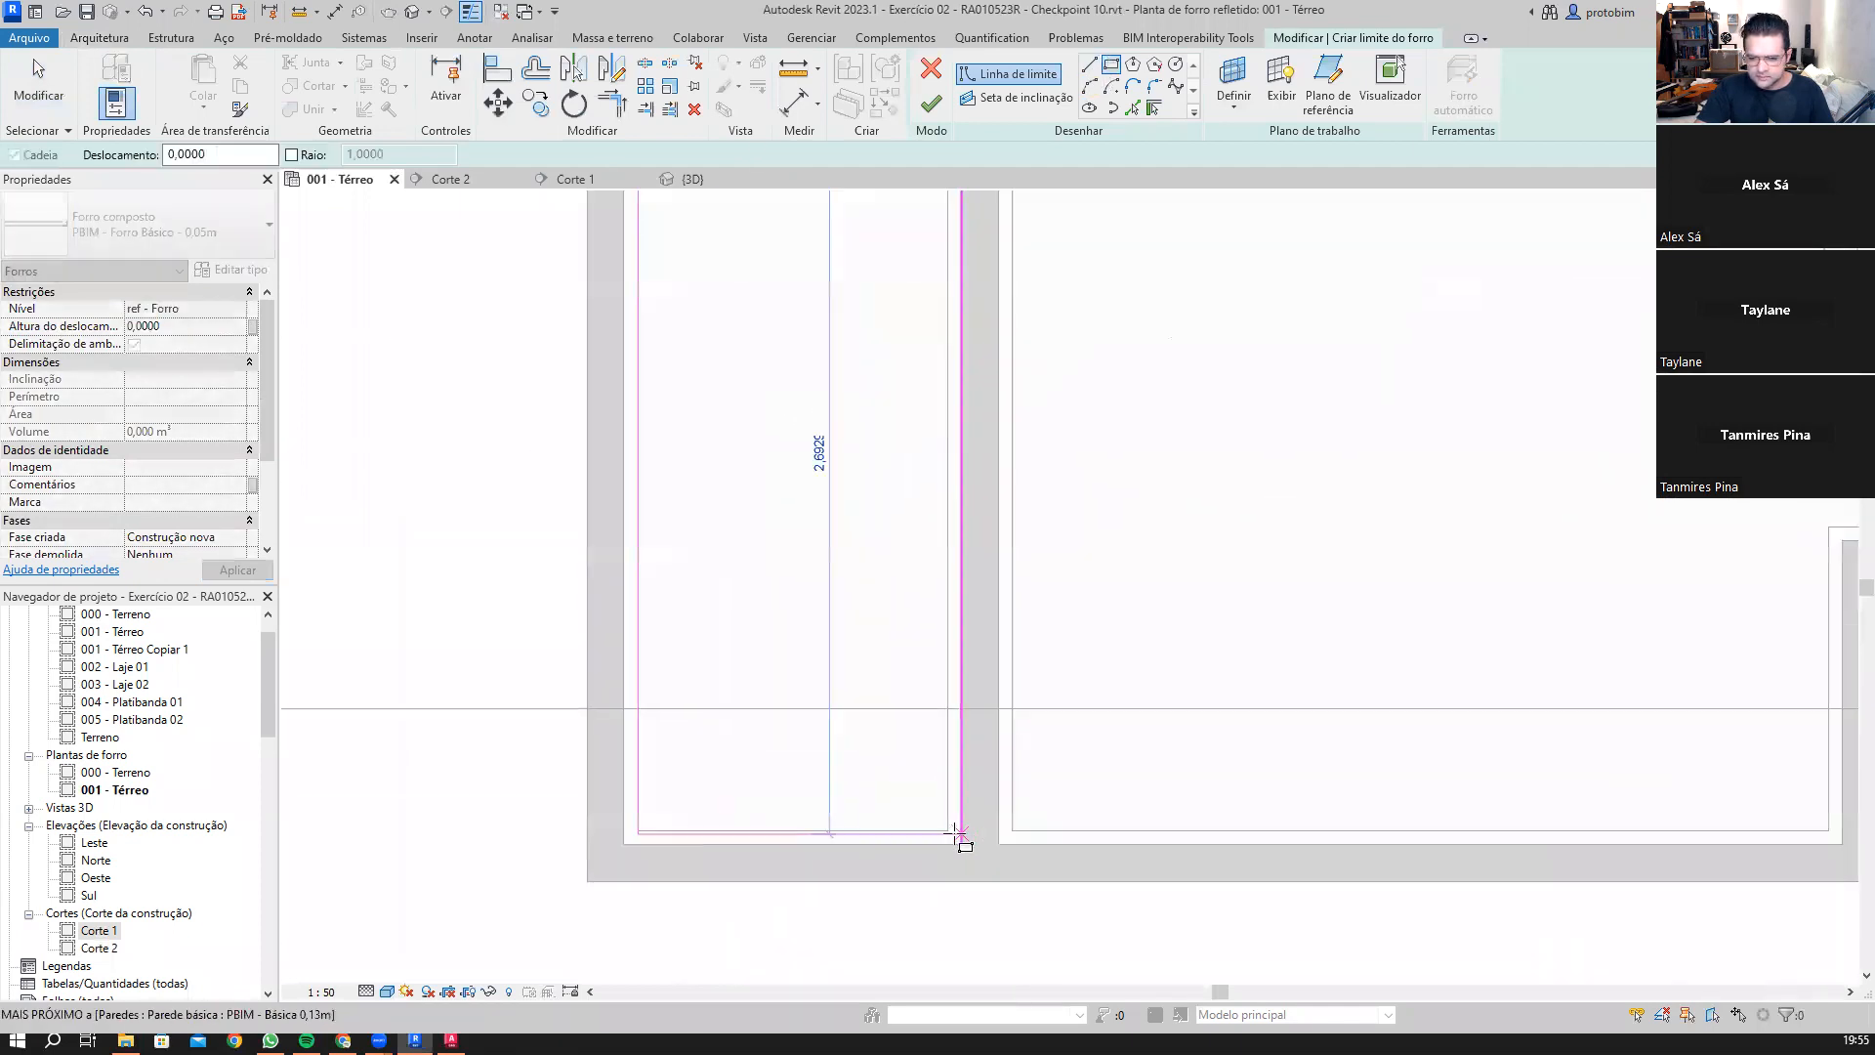
pyautogui.click(949, 831)
# Step: Offset a copy of the narrow end room's boundary inward by 0,02 and finish the ceiling strip
pyautogui.press('o')
pyautogui.press('f')
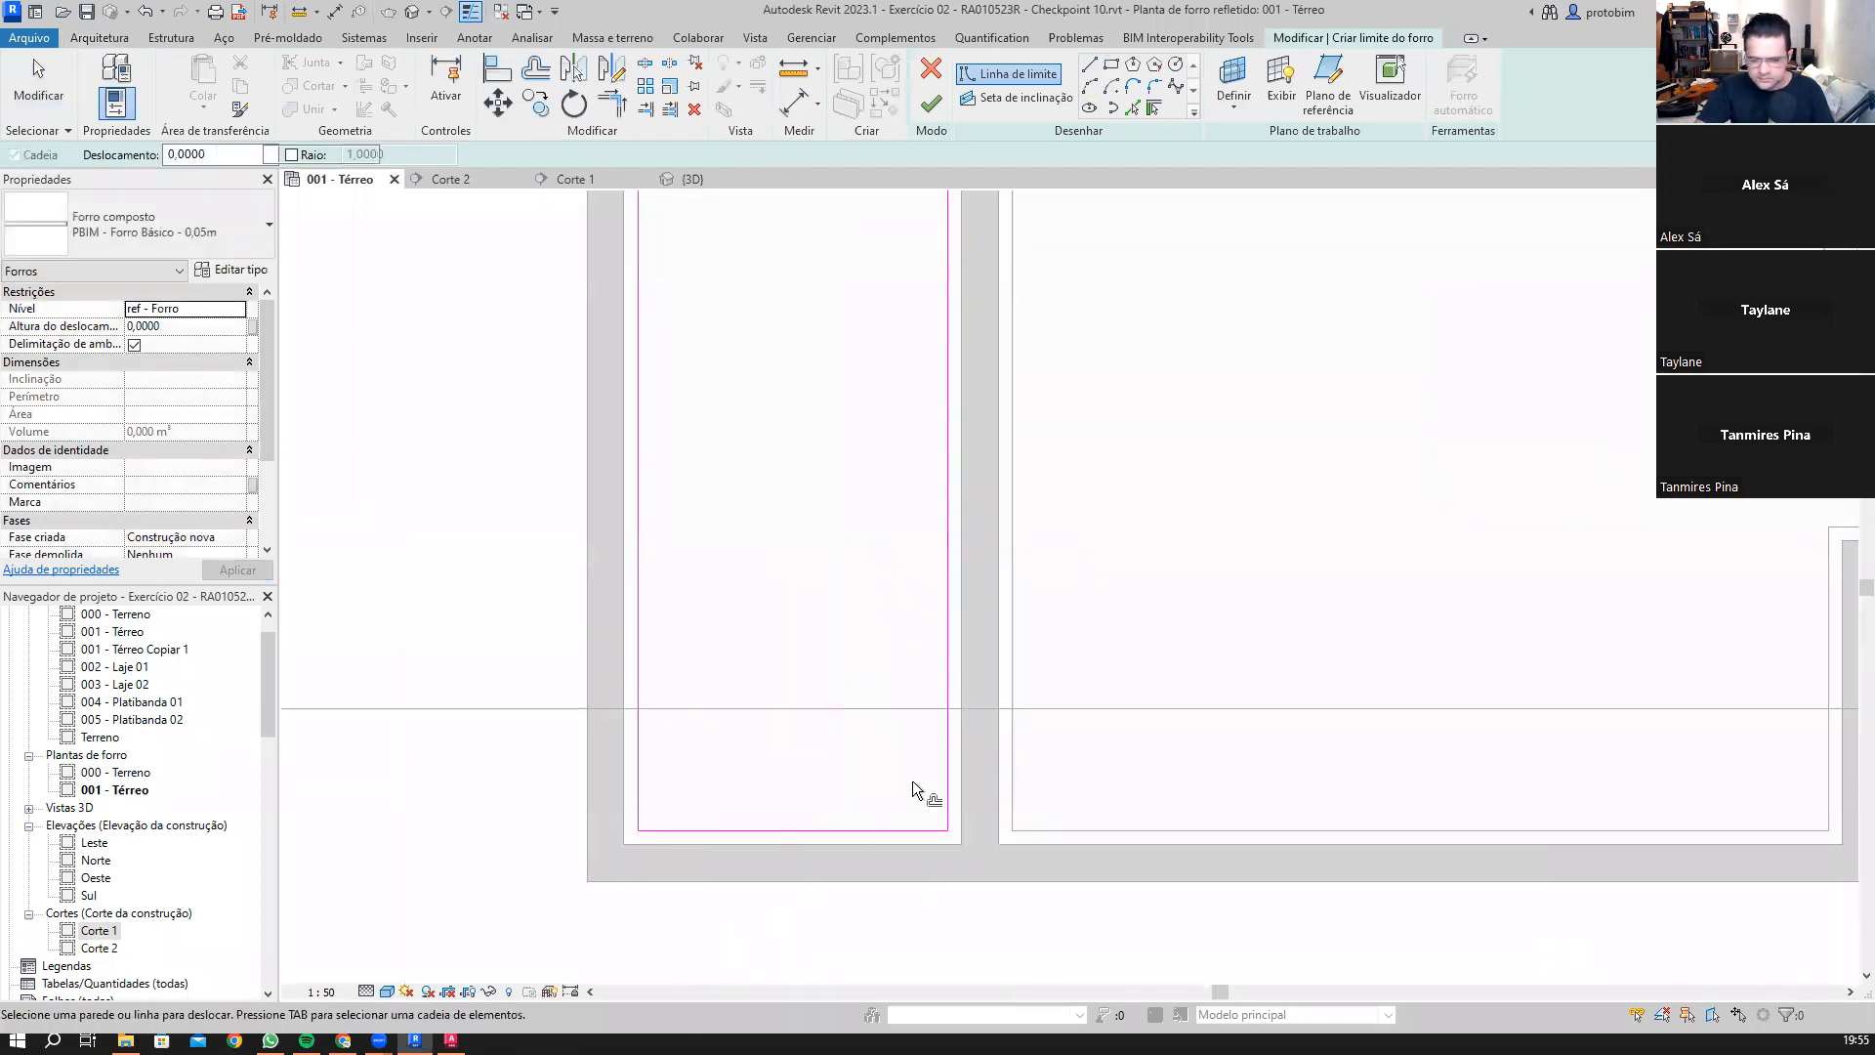
pyautogui.click(944, 806)
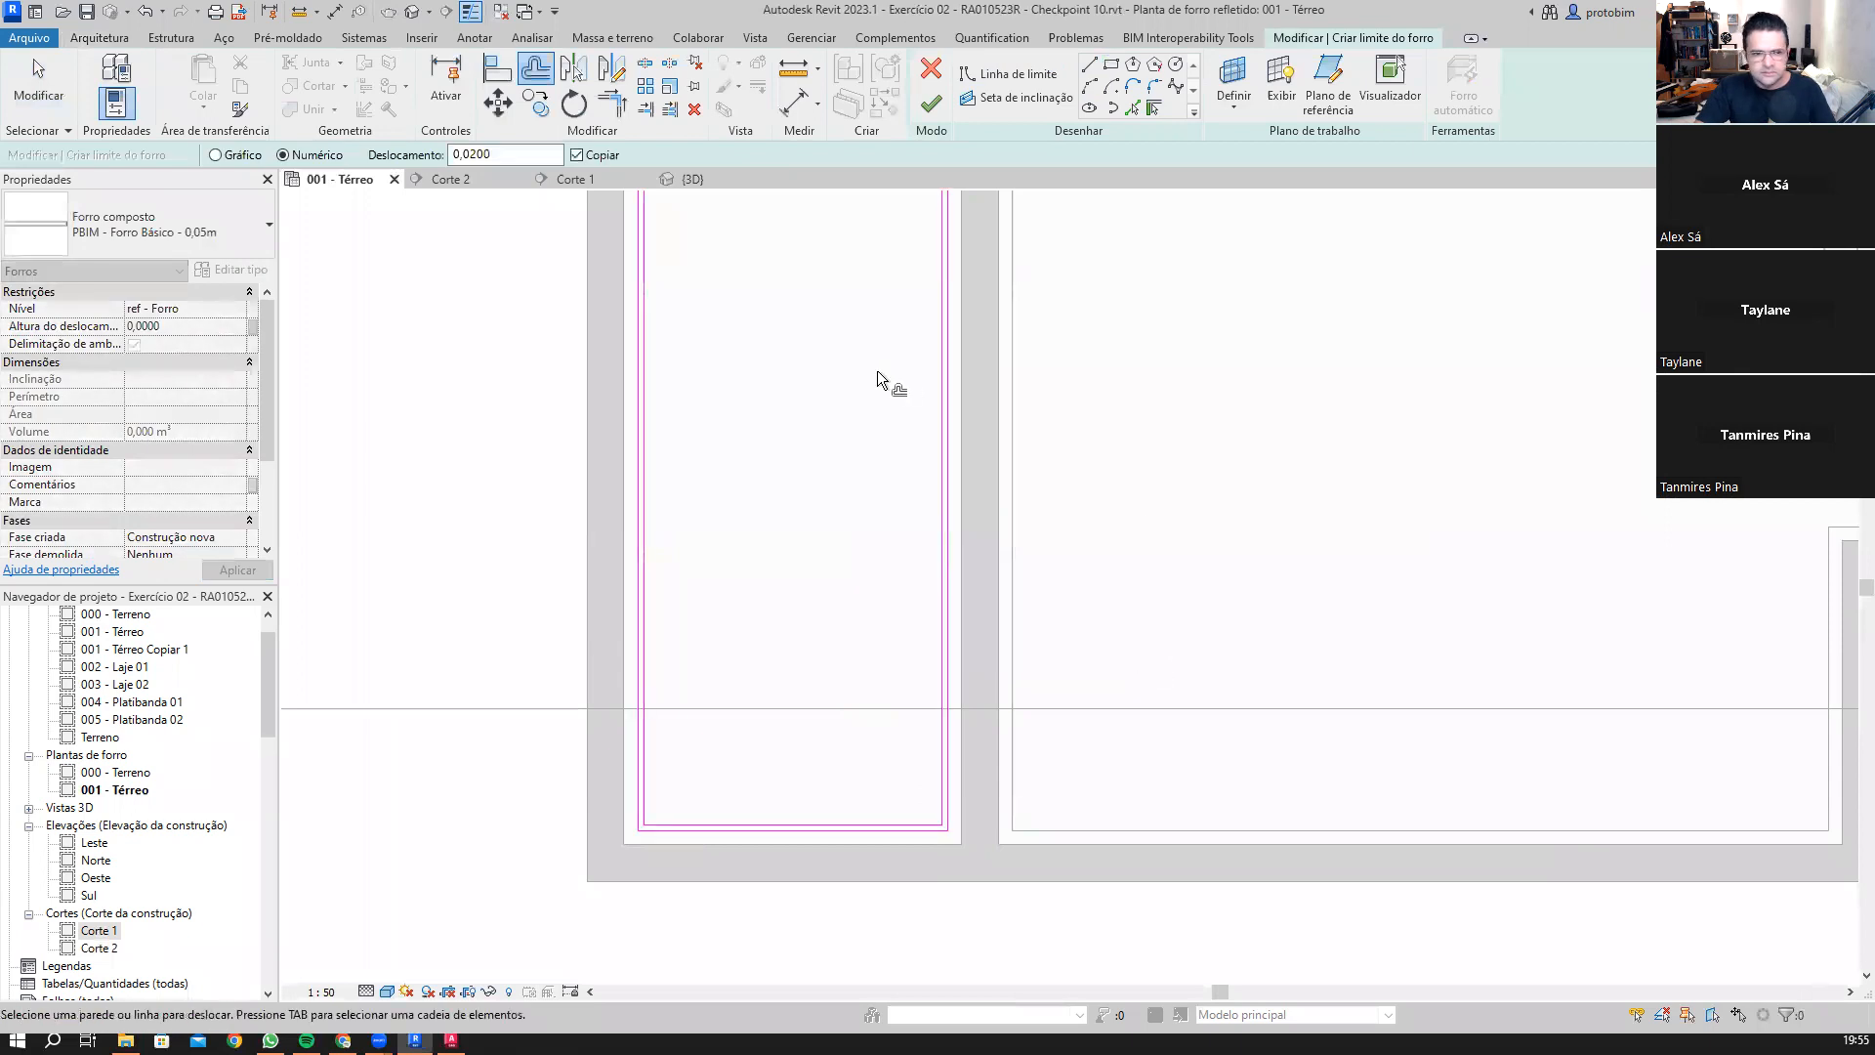
pyautogui.click(931, 103)
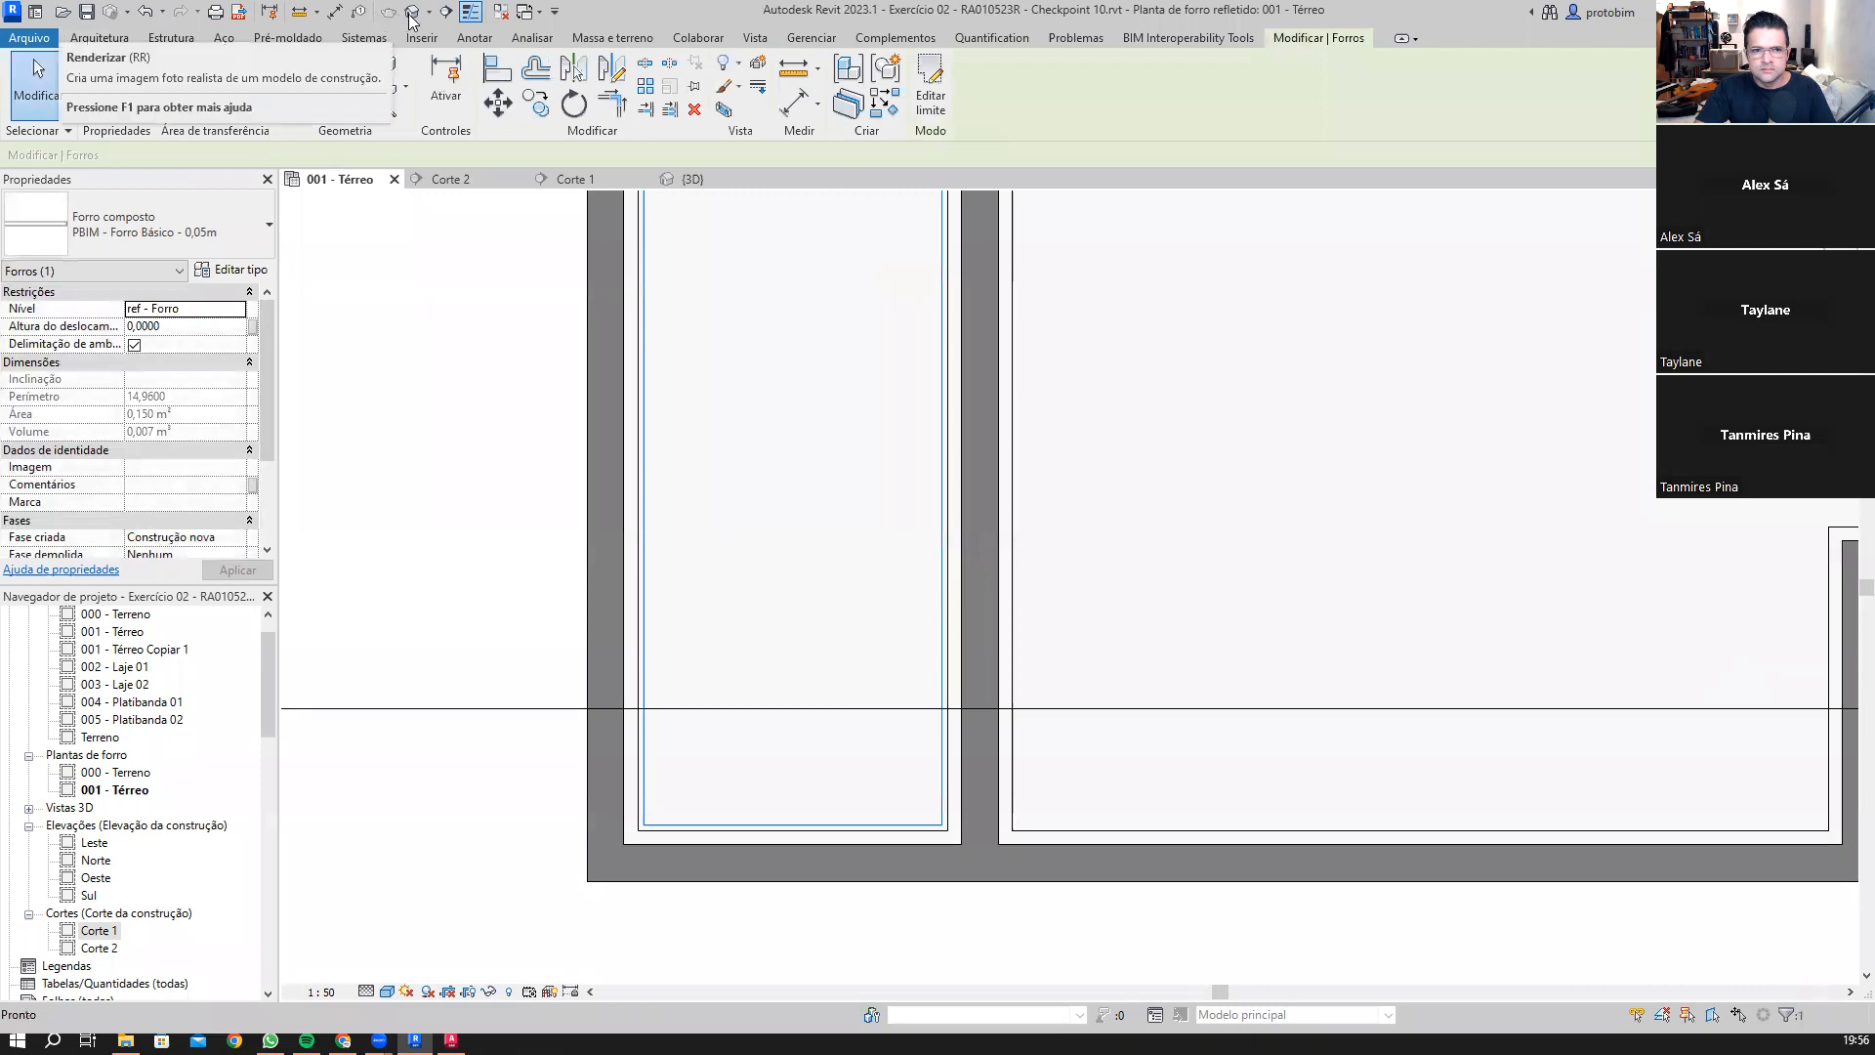
# Step: Join the geometry of the narrow end room's ceiling and its edge strip in the 3D view
pyautogui.click(411, 11)
pyautogui.moveTo(915, 537); pyautogui.dragTo(1077, 741, button='middle')
pyautogui.scroll(5, 887, 512)
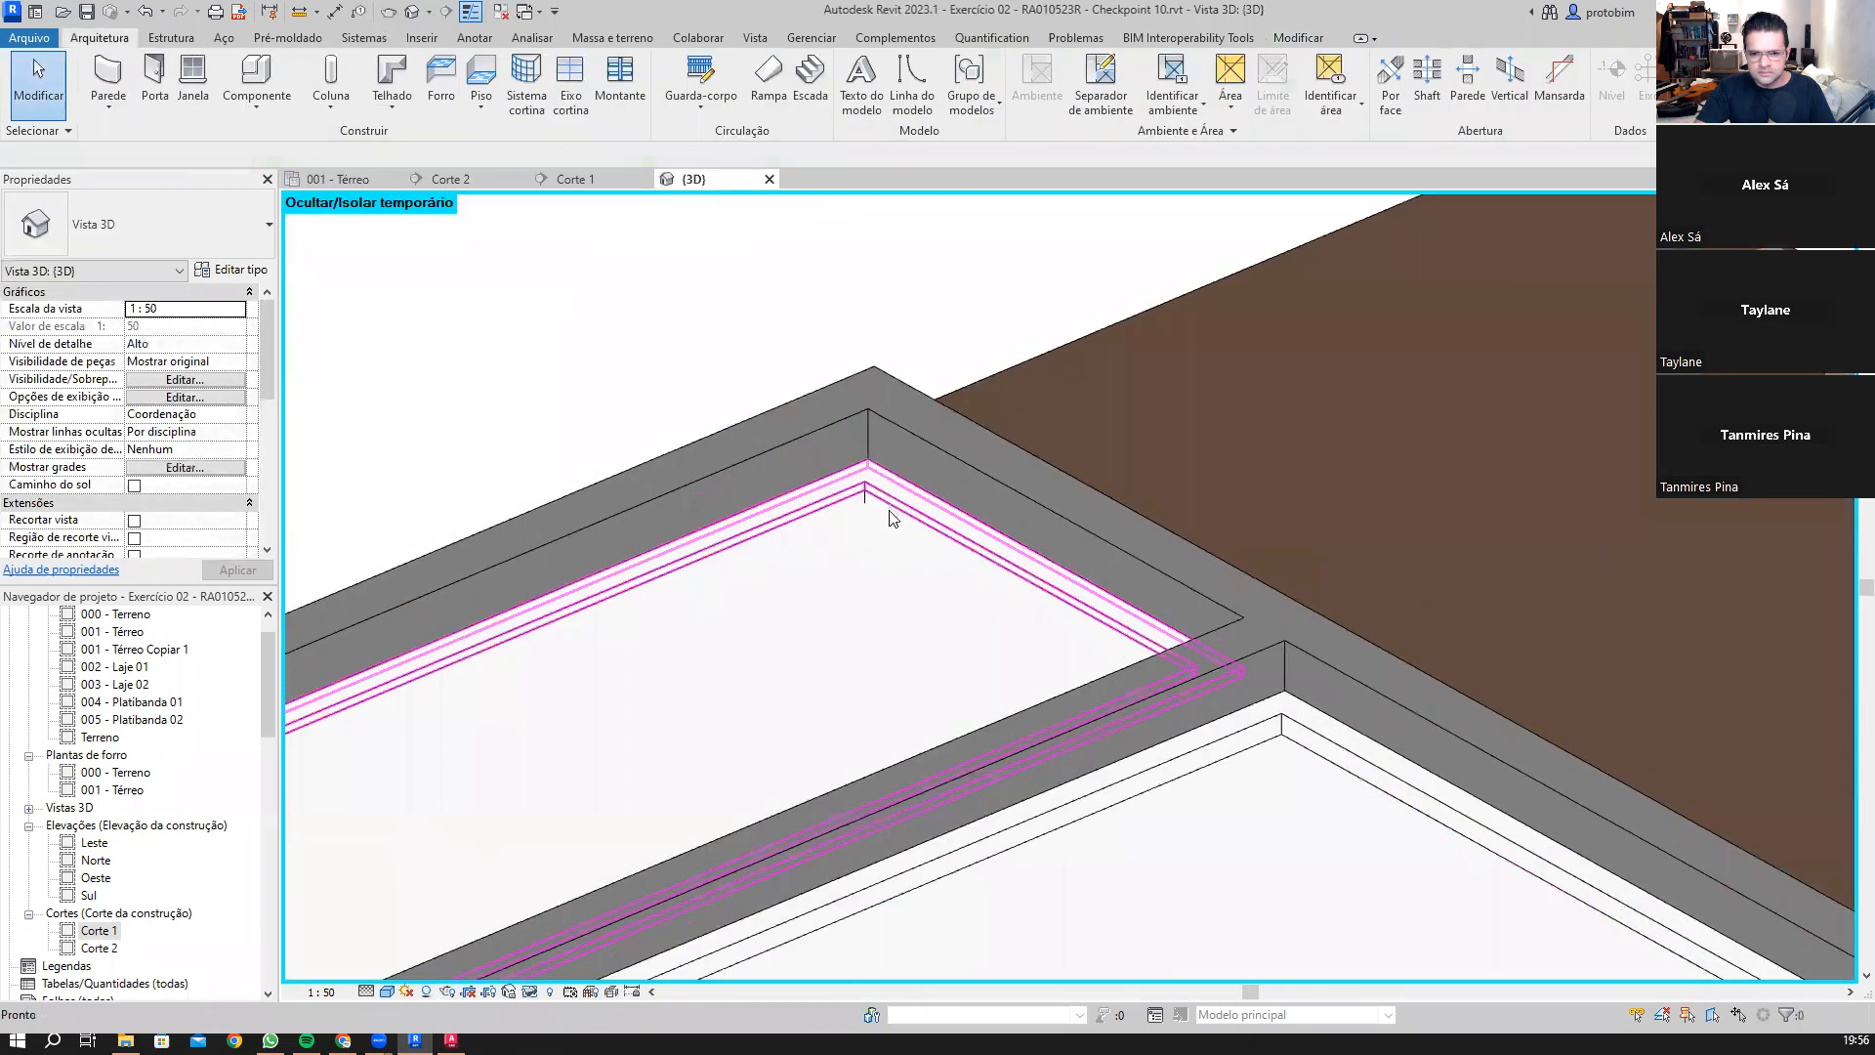
pyautogui.press('j')
pyautogui.press('g')
pyautogui.click(831, 590)
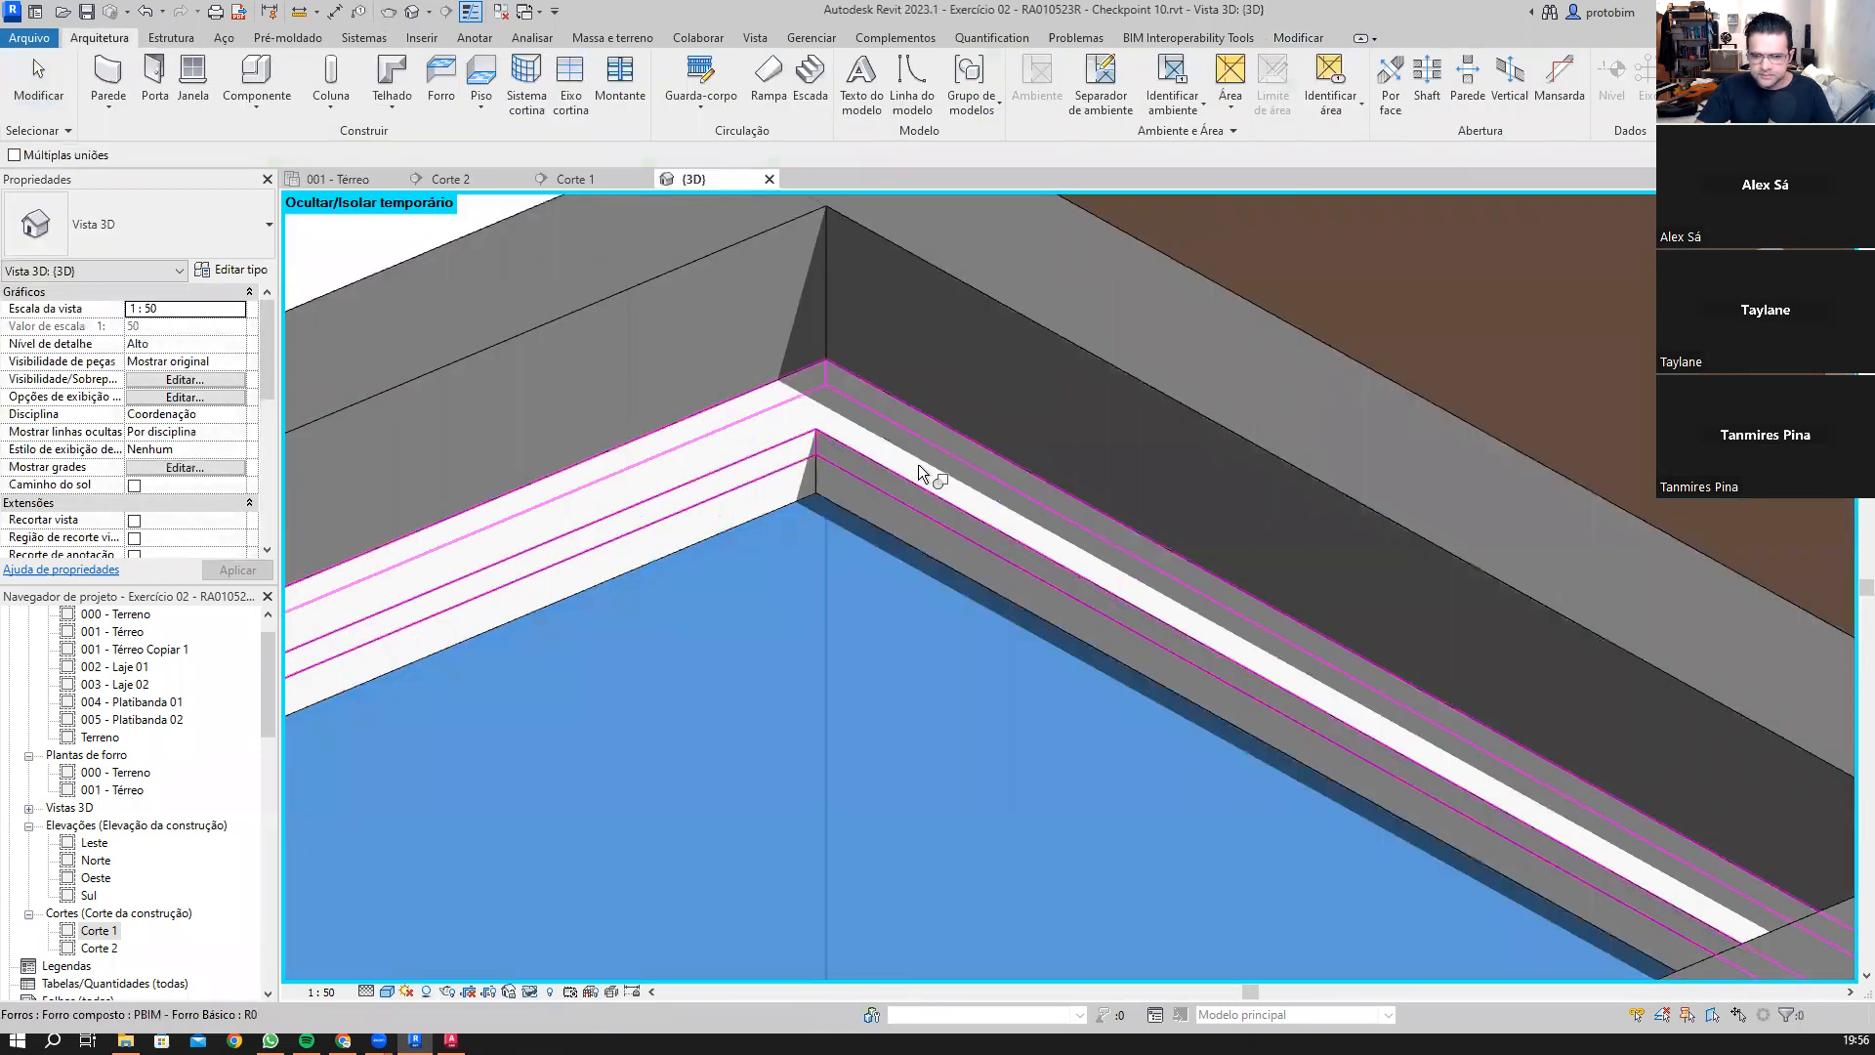
pyautogui.click(919, 463)
pyautogui.press('Escape')
pyautogui.scroll(-4, 703, 393)
pyautogui.press('Escape')
pyautogui.scroll(-2, 631, 342)
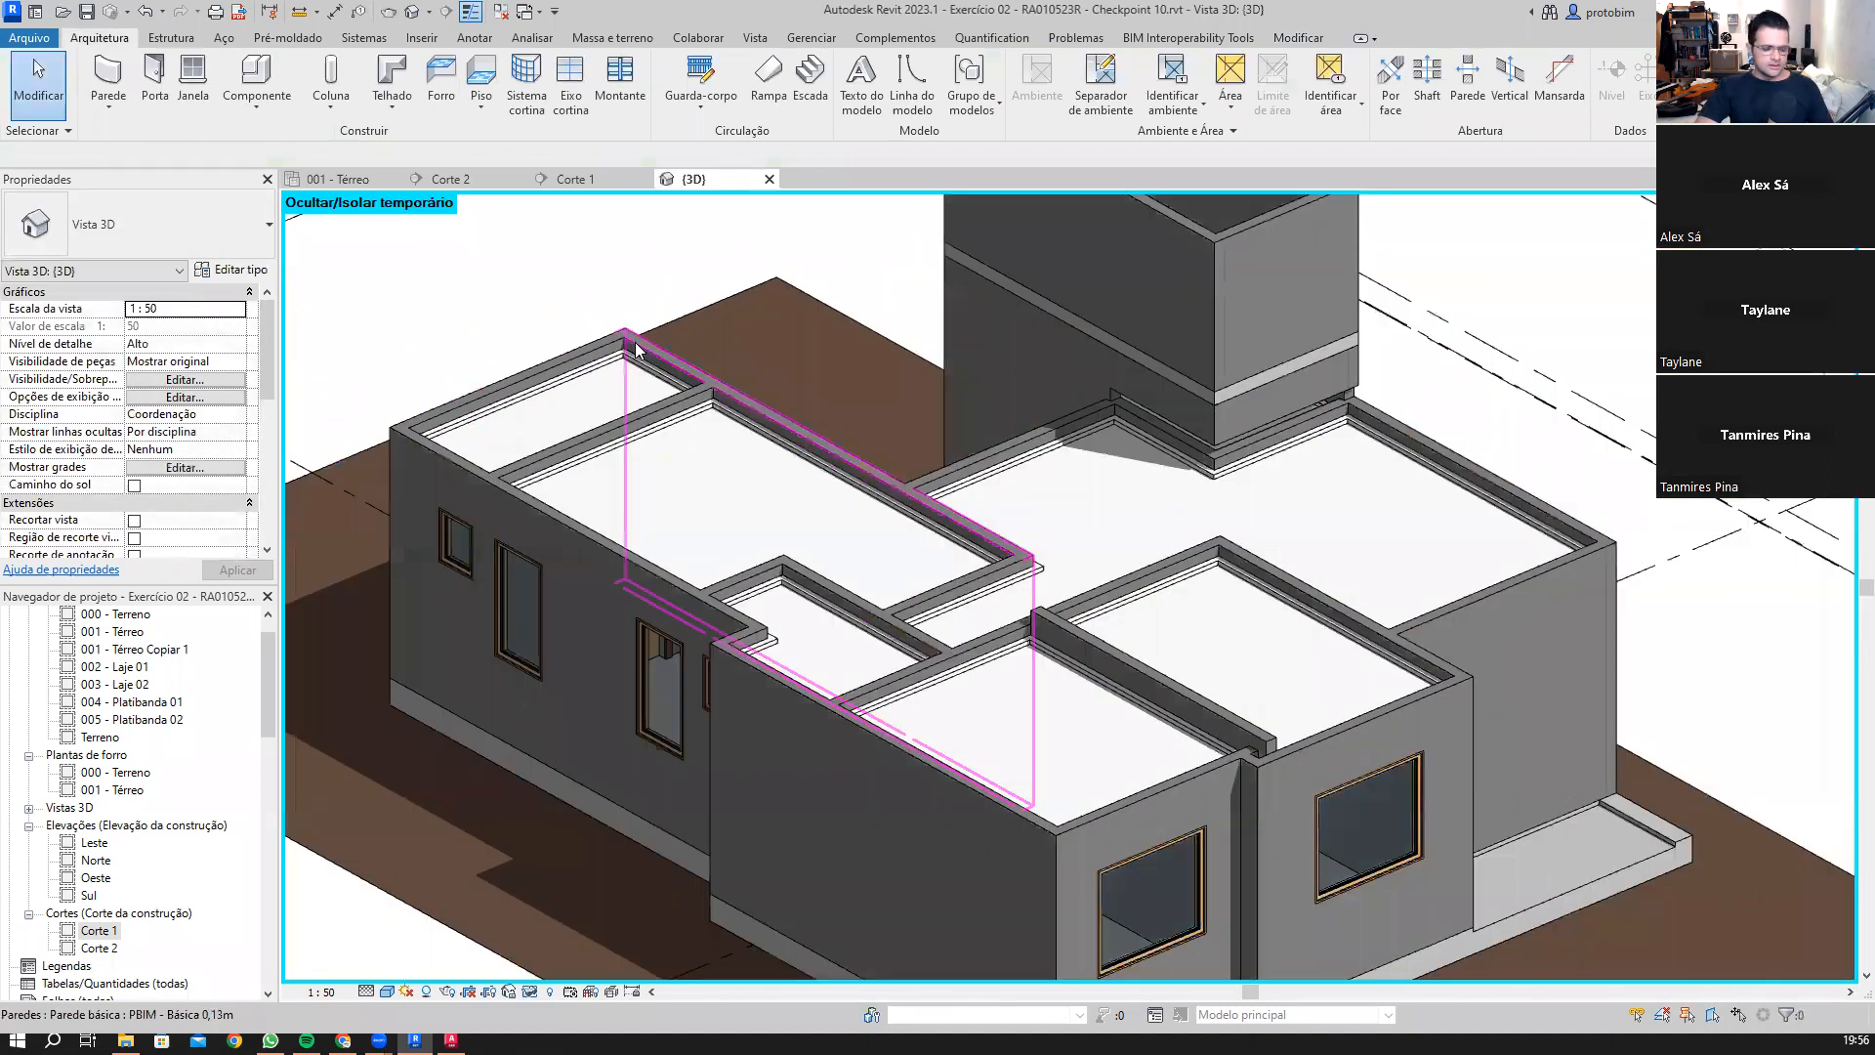
# Step: Reset the temporary hide/isolate in the 3D view and join the roof slab with the wall protruding through it
pyautogui.press('h')
pyautogui.press('r')
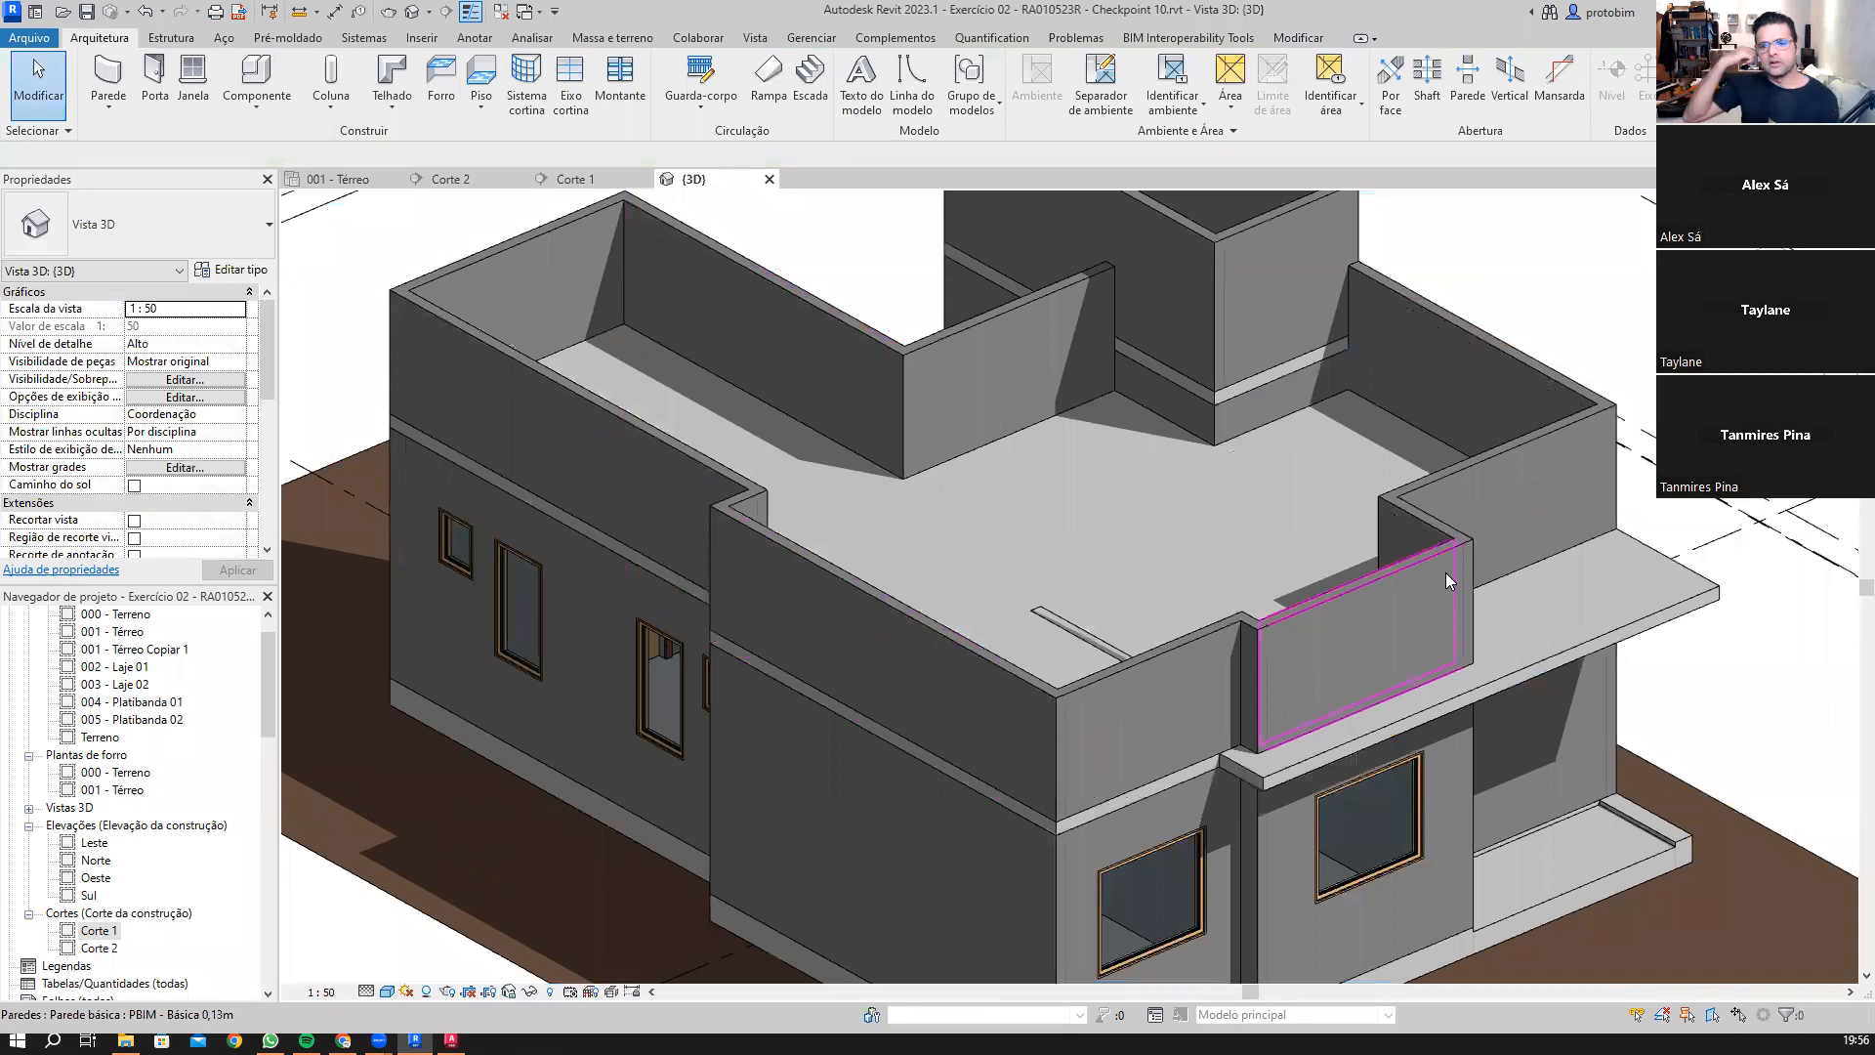
pyautogui.press('j')
pyautogui.press('g')
pyautogui.click(1177, 605)
pyautogui.click(1090, 640)
pyautogui.scroll(-2, 922, 493)
pyautogui.keyDown('shift'); pyautogui.moveTo(1436, 728); pyautogui.dragTo(1452, 774, button='middle'); pyautogui.keyUp('shift')
pyautogui.scroll(-2, 1377, 652)
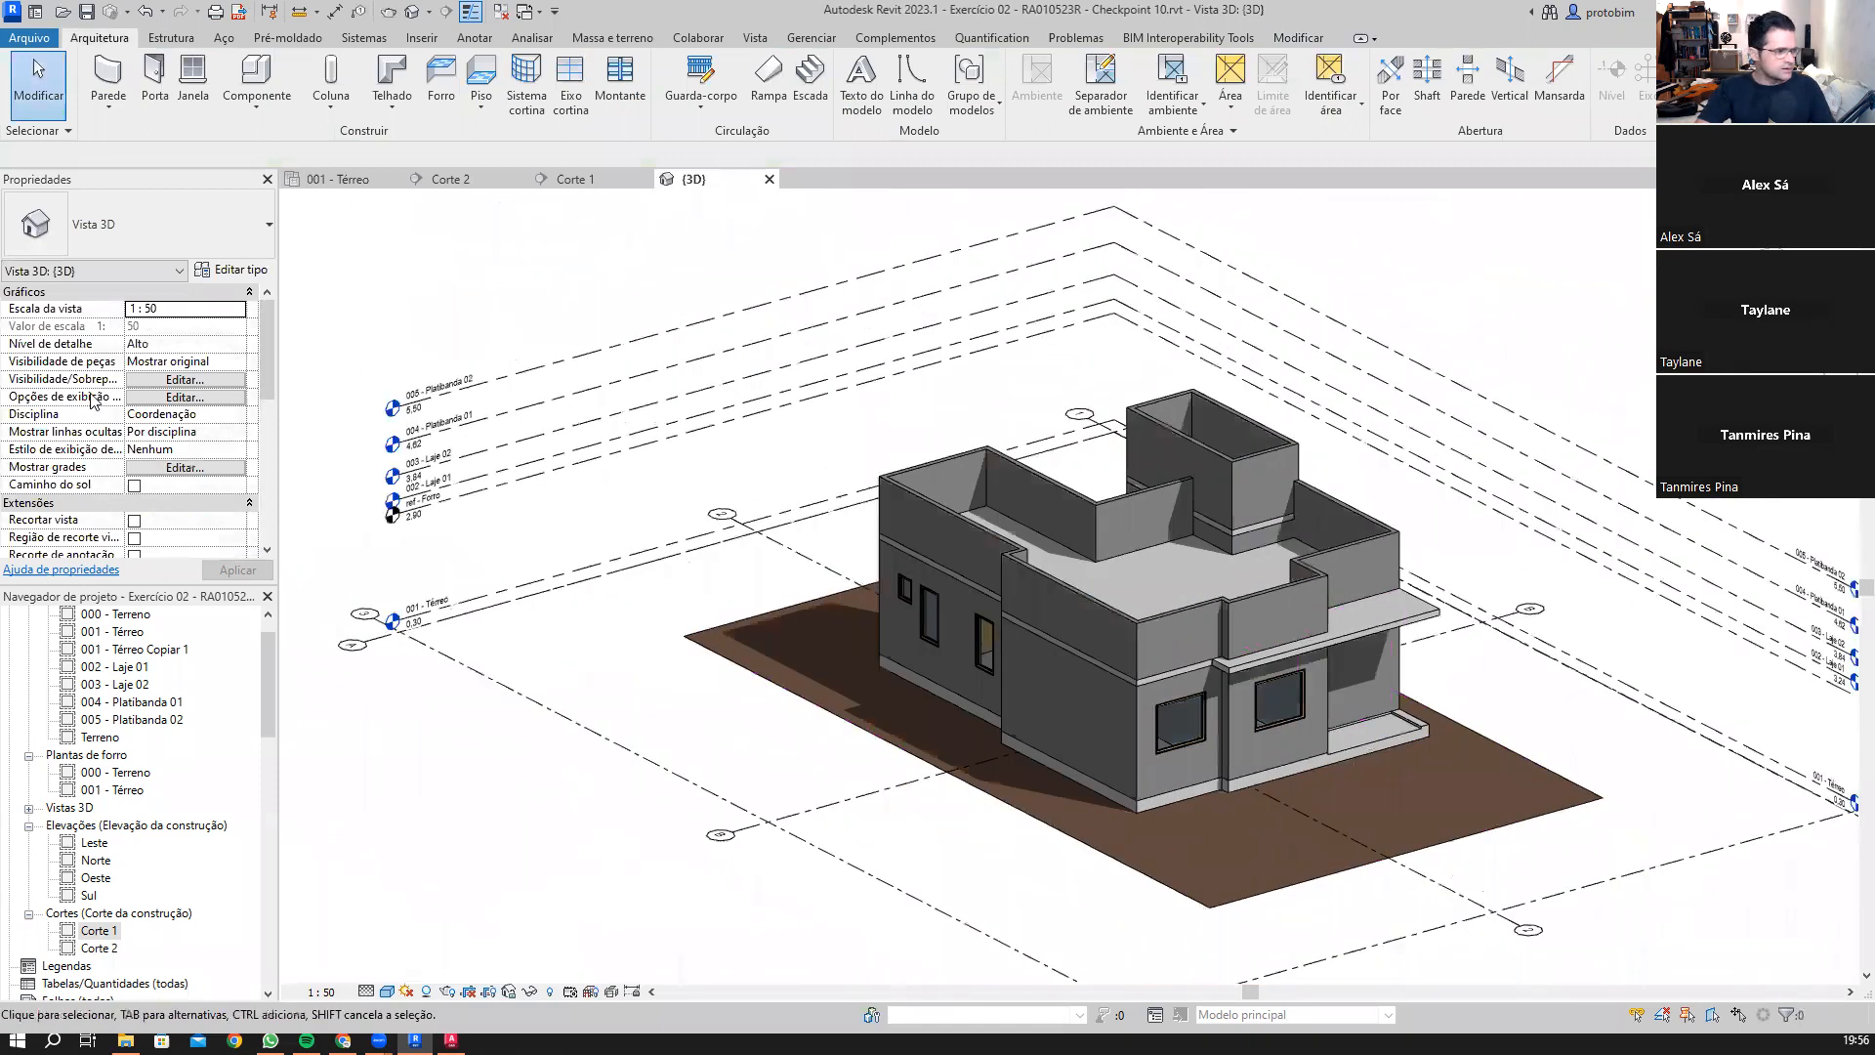
# Step: Enable the 3D view's section box and pull its long side inward to cut through the row of rooms
pyautogui.scroll(-3, 134, 402)
pyautogui.click(136, 485)
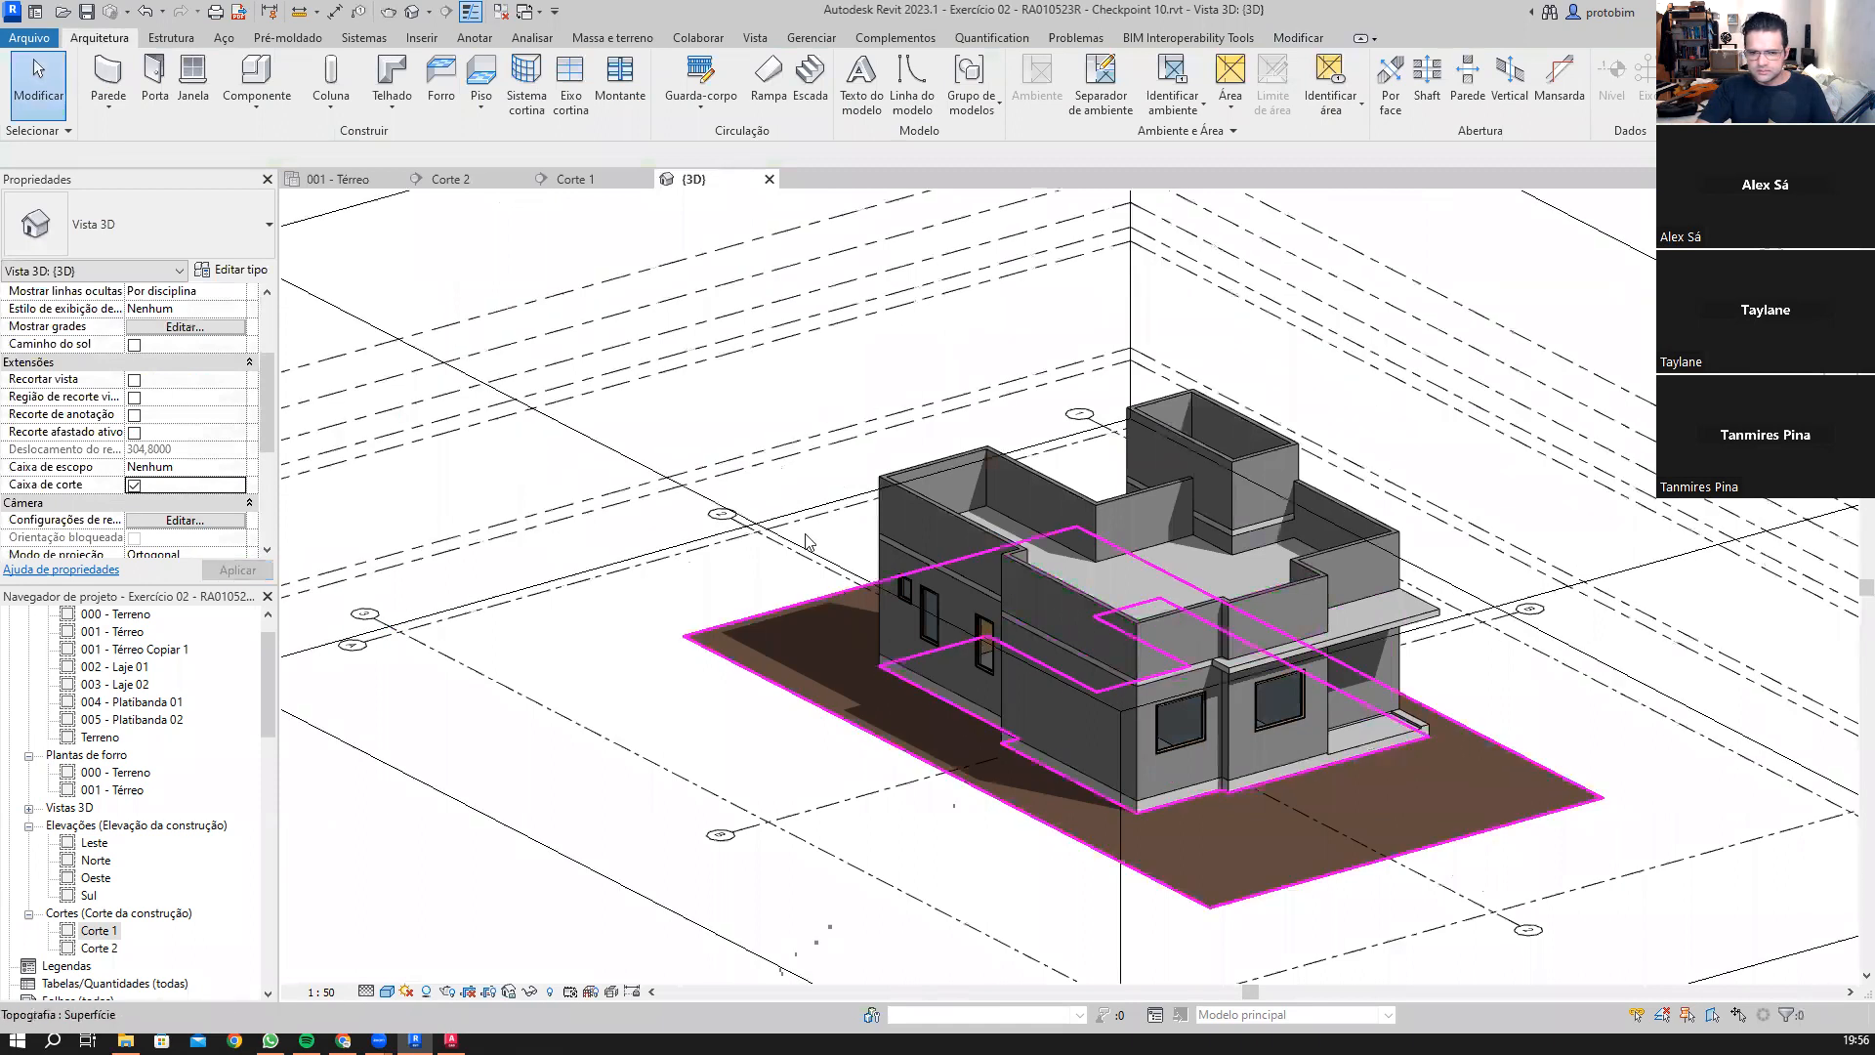
pyautogui.click(988, 594)
pyautogui.moveTo(989, 594); pyautogui.dragTo(1046, 571)
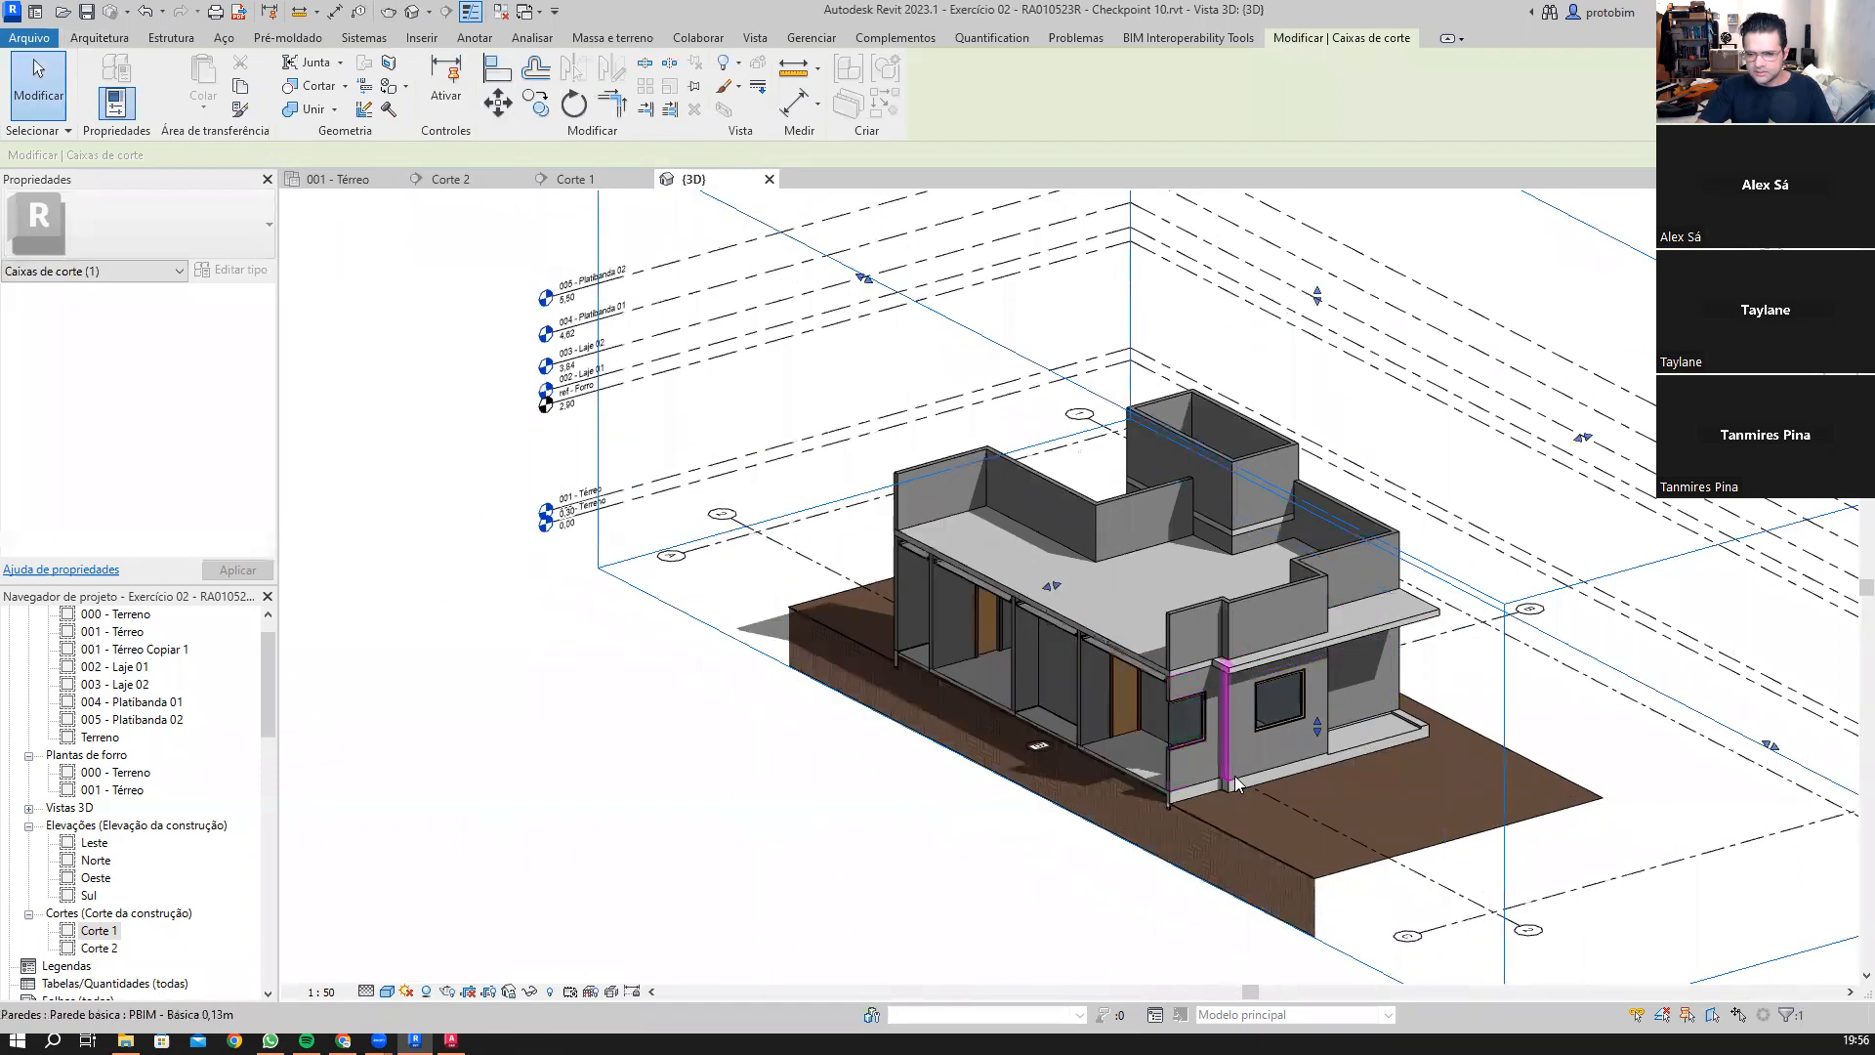
# Step: Examine the cut ceilings and their perimeter strips in the sectioned 3D model, both from the side and from below
pyautogui.keyDown('shift'); pyautogui.moveTo(1236, 777); pyautogui.dragTo(1291, 615, button='middle'); pyautogui.keyUp('shift')
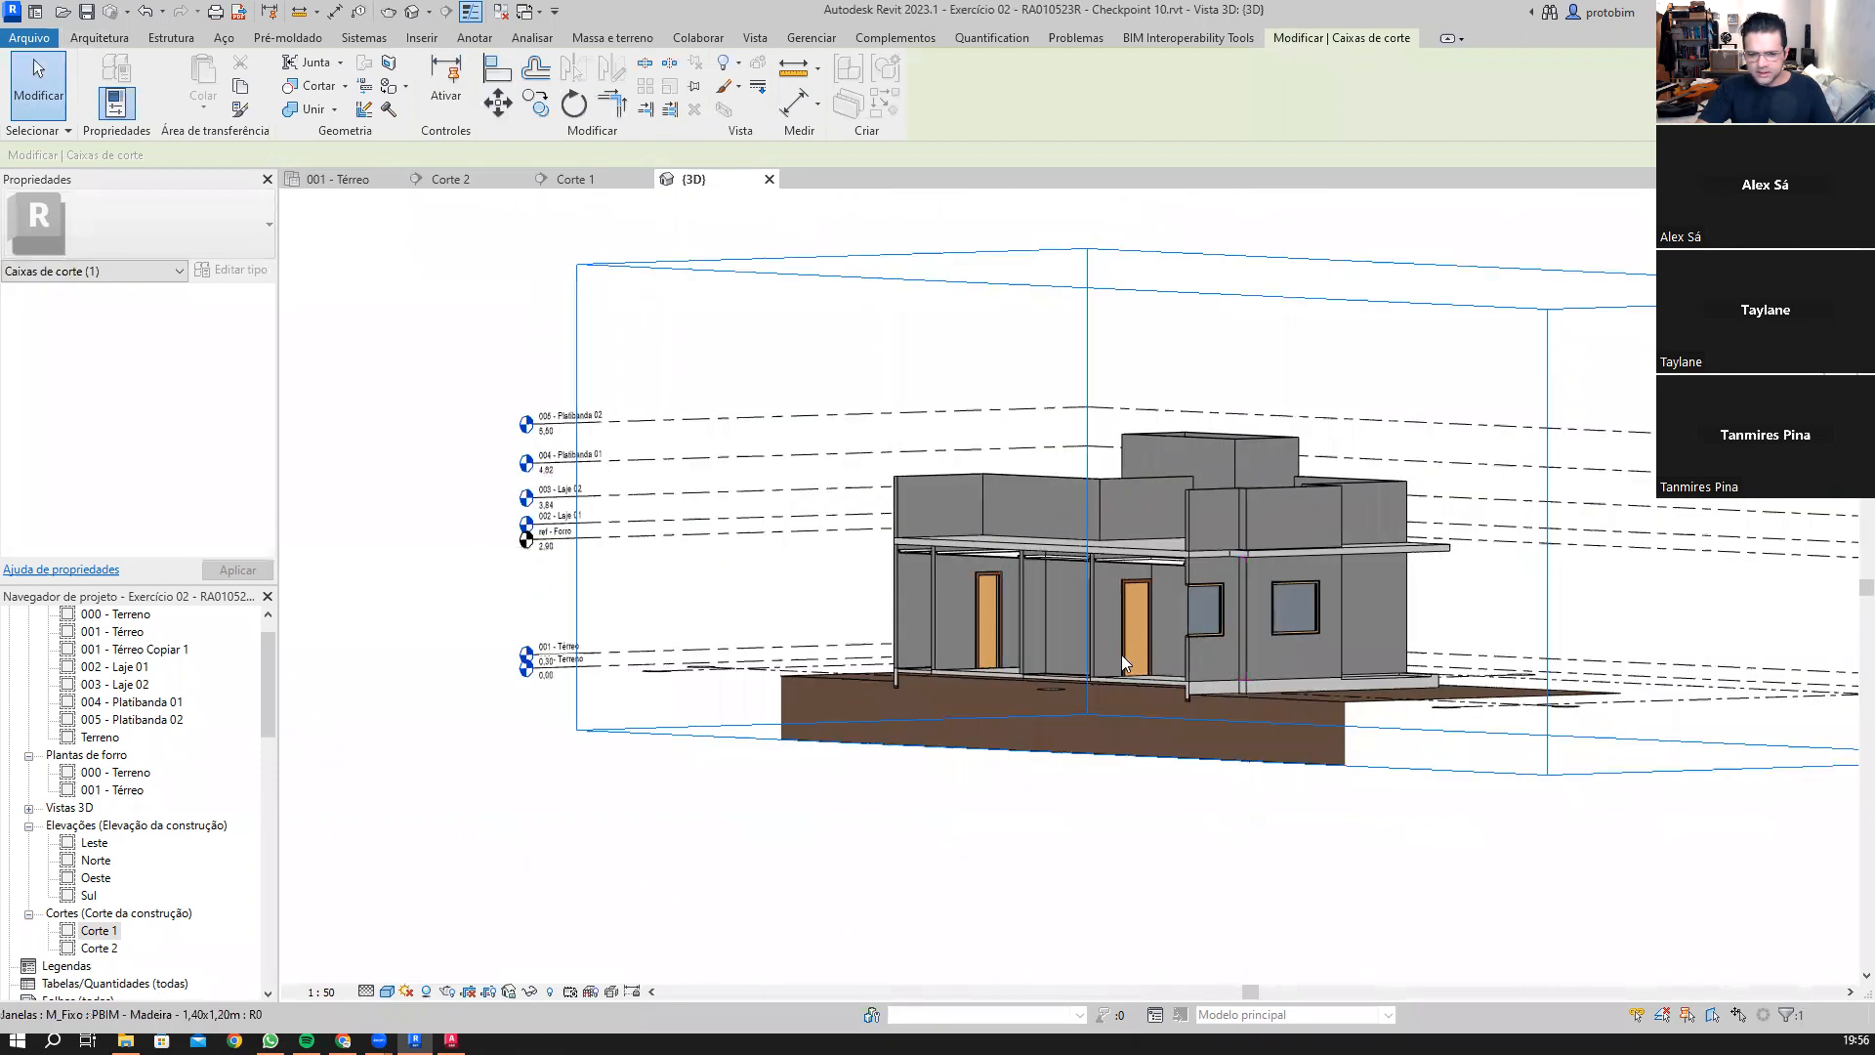
pyautogui.scroll(5, 1123, 625)
pyautogui.keyDown('shift'); pyautogui.moveTo(1182, 701); pyautogui.dragTo(1275, 650, button='middle'); pyautogui.keyUp('shift')
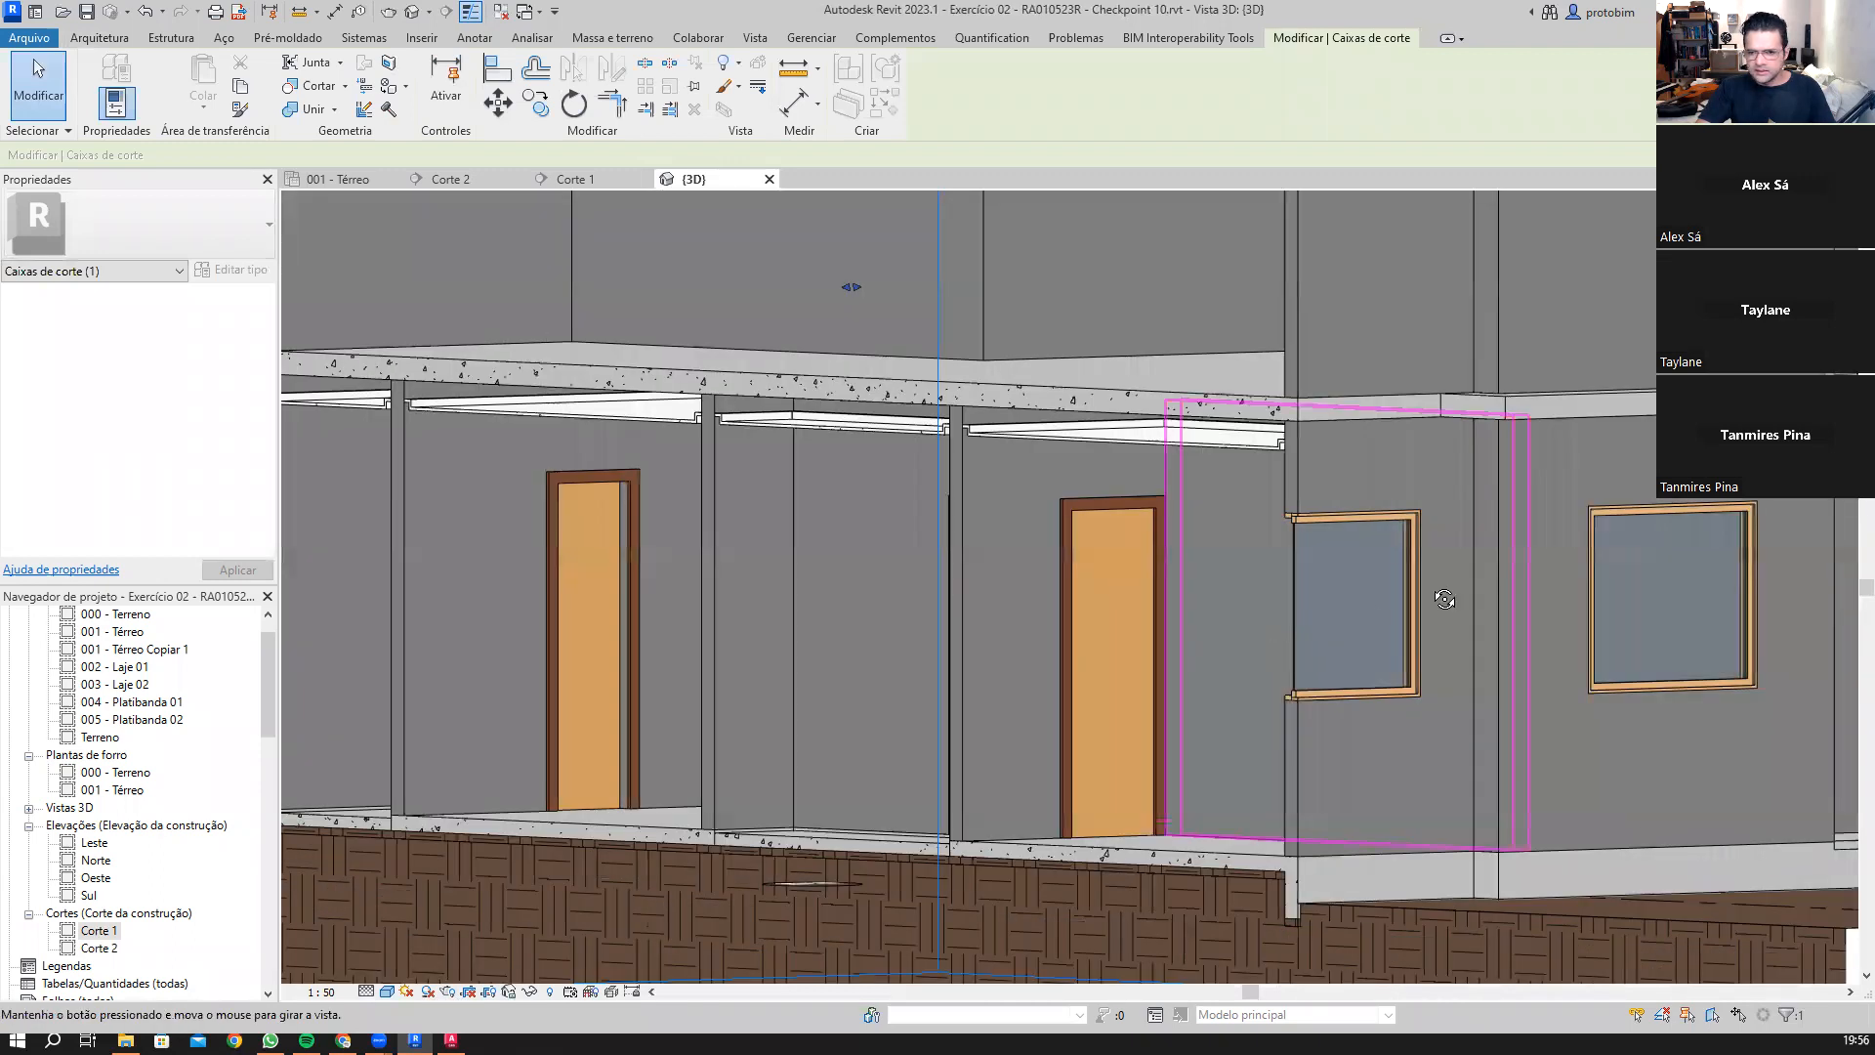
pyautogui.keyDown('shift'); pyautogui.moveTo(1436, 596); pyautogui.dragTo(1512, 523, button='middle'); pyautogui.keyUp('shift')
pyautogui.click(1213, 404)
pyautogui.scroll(-2, 1302, 745)
pyautogui.keyDown('shift'); pyautogui.moveTo(1302, 744); pyautogui.dragTo(1401, 378, button='middle'); pyautogui.keyUp('shift')
pyautogui.press('Escape')
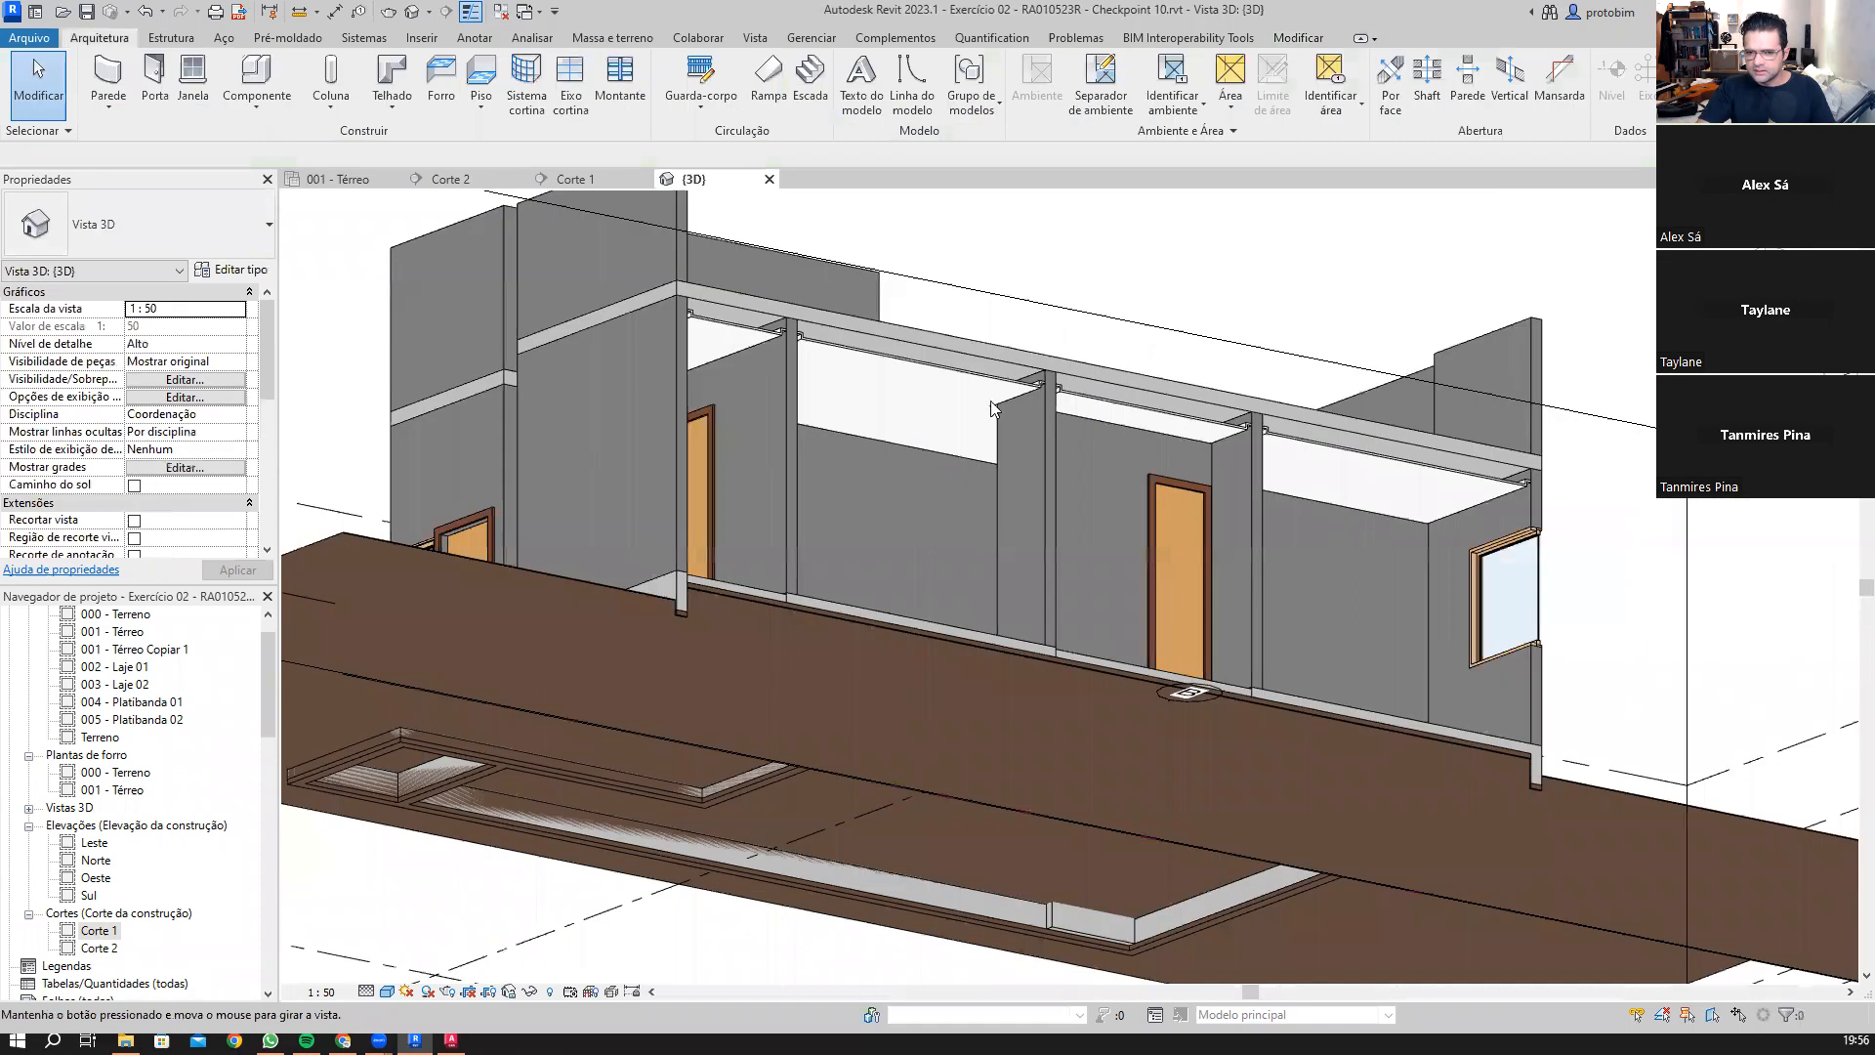
pyautogui.scroll(5, 993, 408)
pyautogui.keyDown('shift'); pyautogui.moveTo(991, 232); pyautogui.dragTo(1065, 250, button='middle'); pyautogui.keyUp('shift')
pyautogui.keyDown('shift'); pyautogui.moveTo(894, 250); pyautogui.dragTo(896, 291, button='middle'); pyautogui.keyUp('shift')
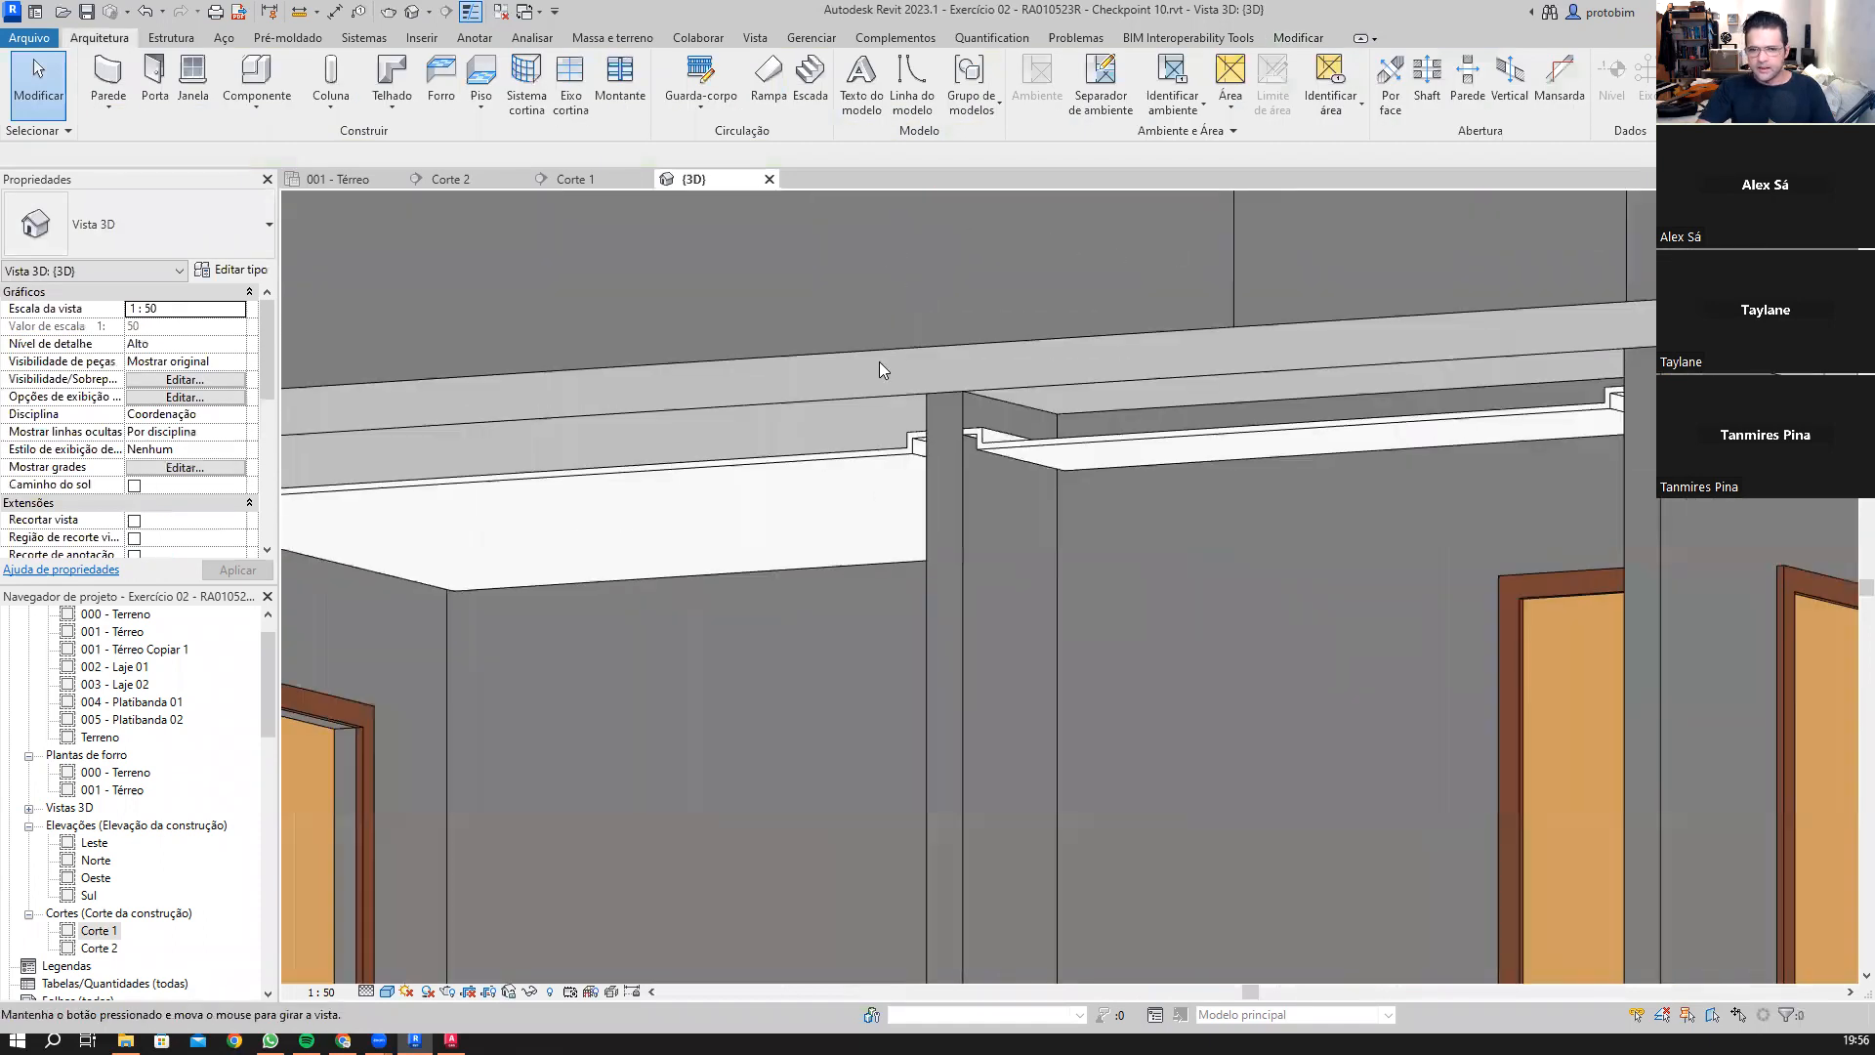
pyautogui.keyDown('shift'); pyautogui.moveTo(879, 361); pyautogui.dragTo(866, 598, button='middle'); pyautogui.keyUp('shift')
pyautogui.scroll(-5, 883, 570)
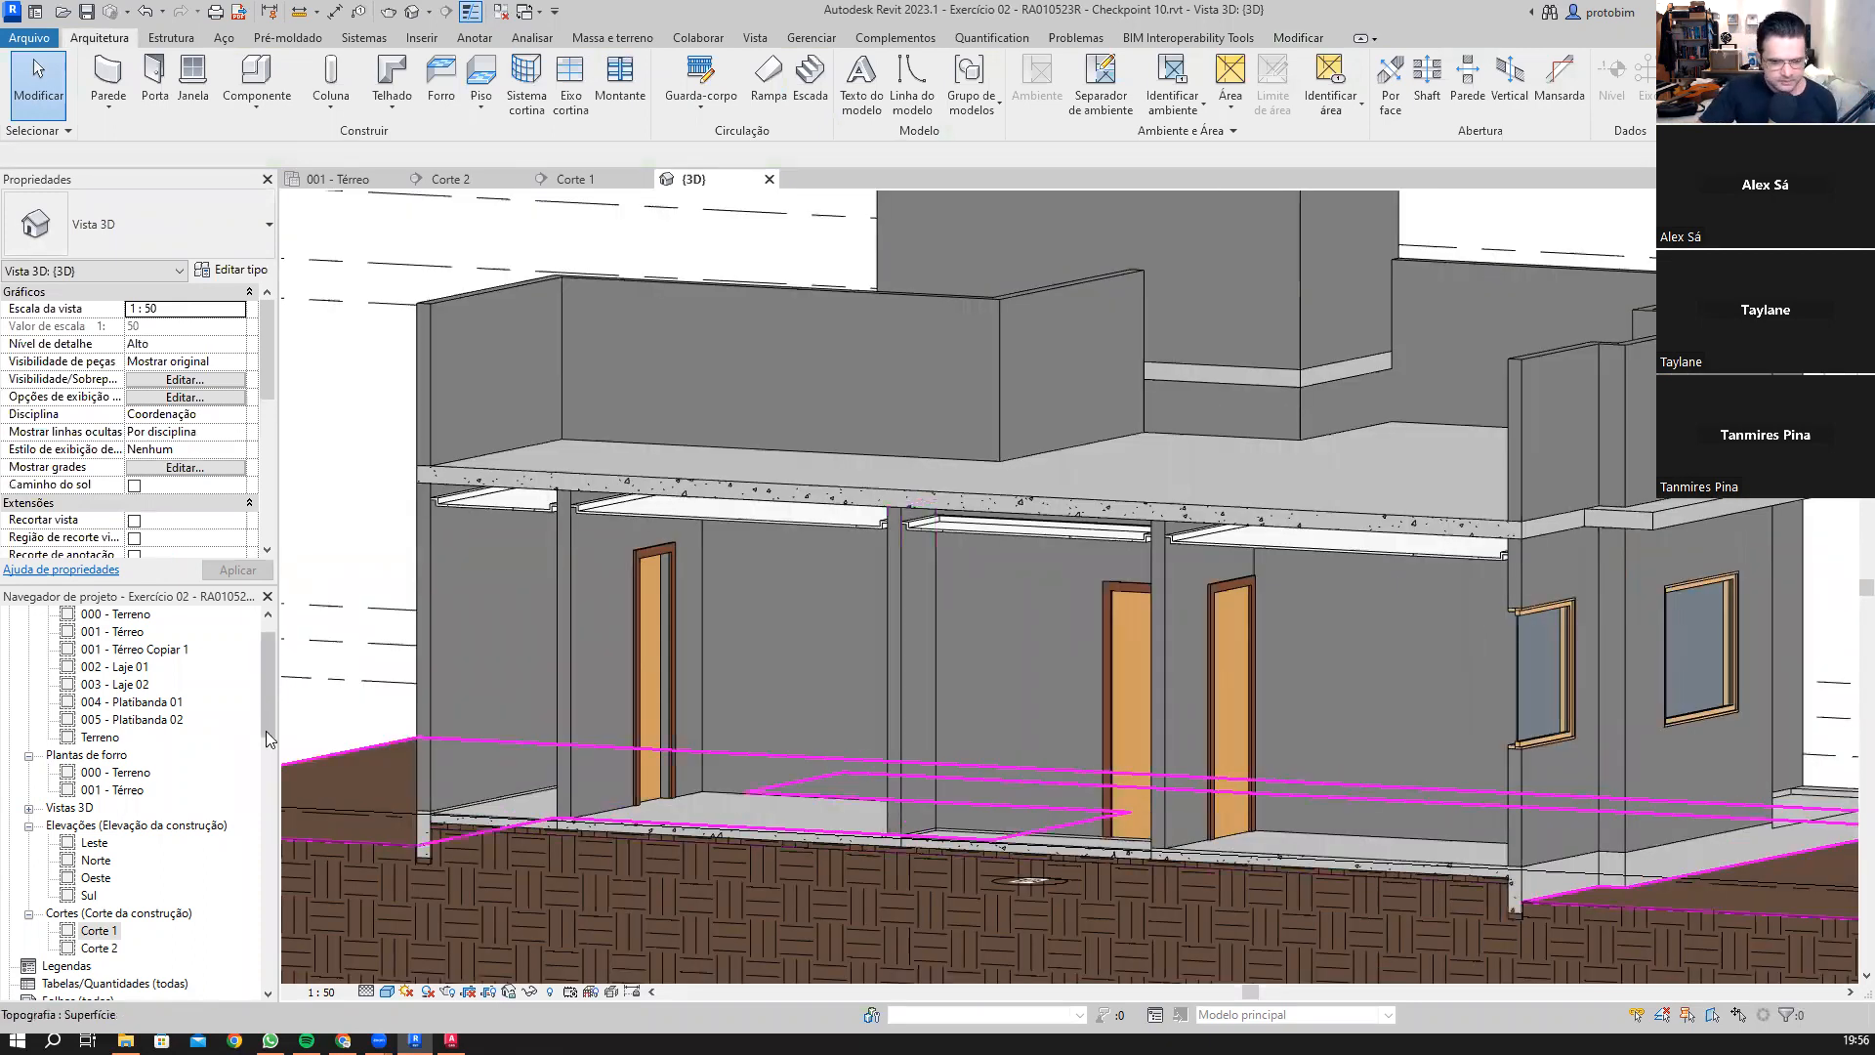
# Step: Open the 001 - Térreo floor plan and the 002 - Laje 01 floor plan
pyautogui.scroll(1, 132, 680)
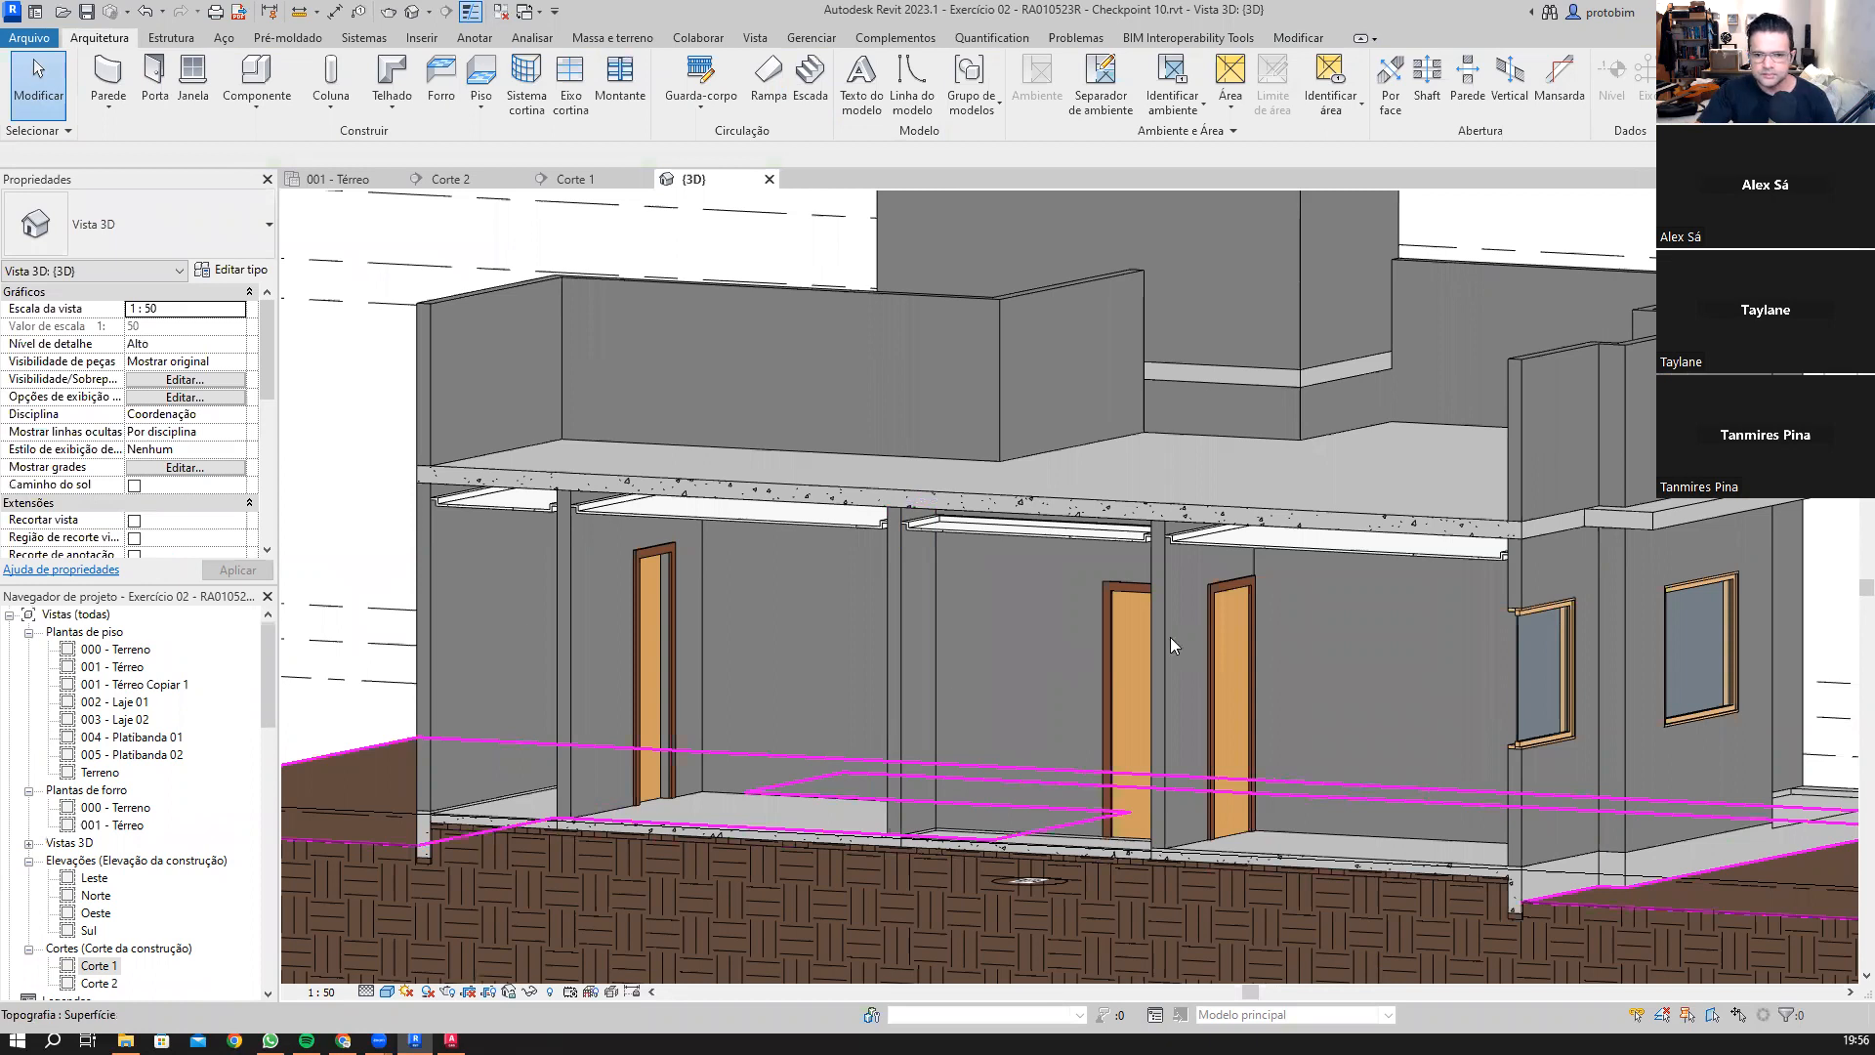
pyautogui.scroll(3, 1241, 625)
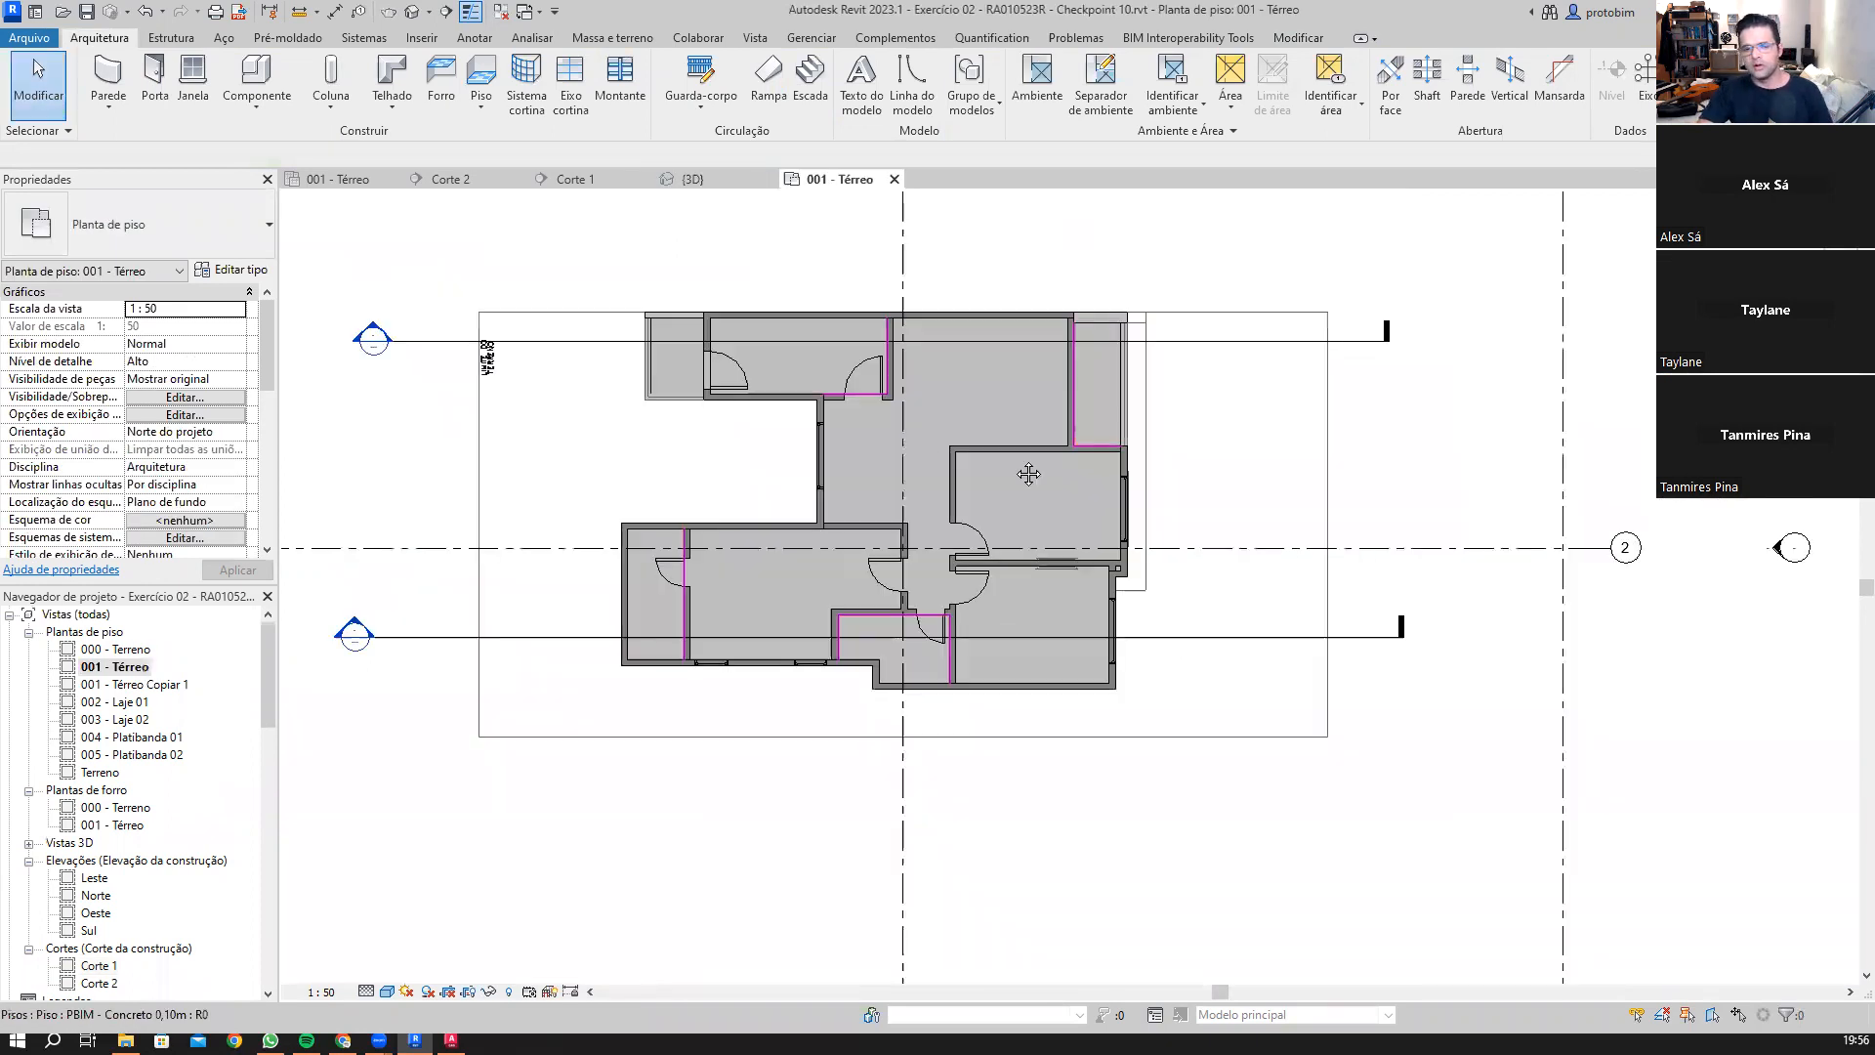
pyautogui.scroll(1, 591, 654)
pyautogui.doubleClick(115, 701)
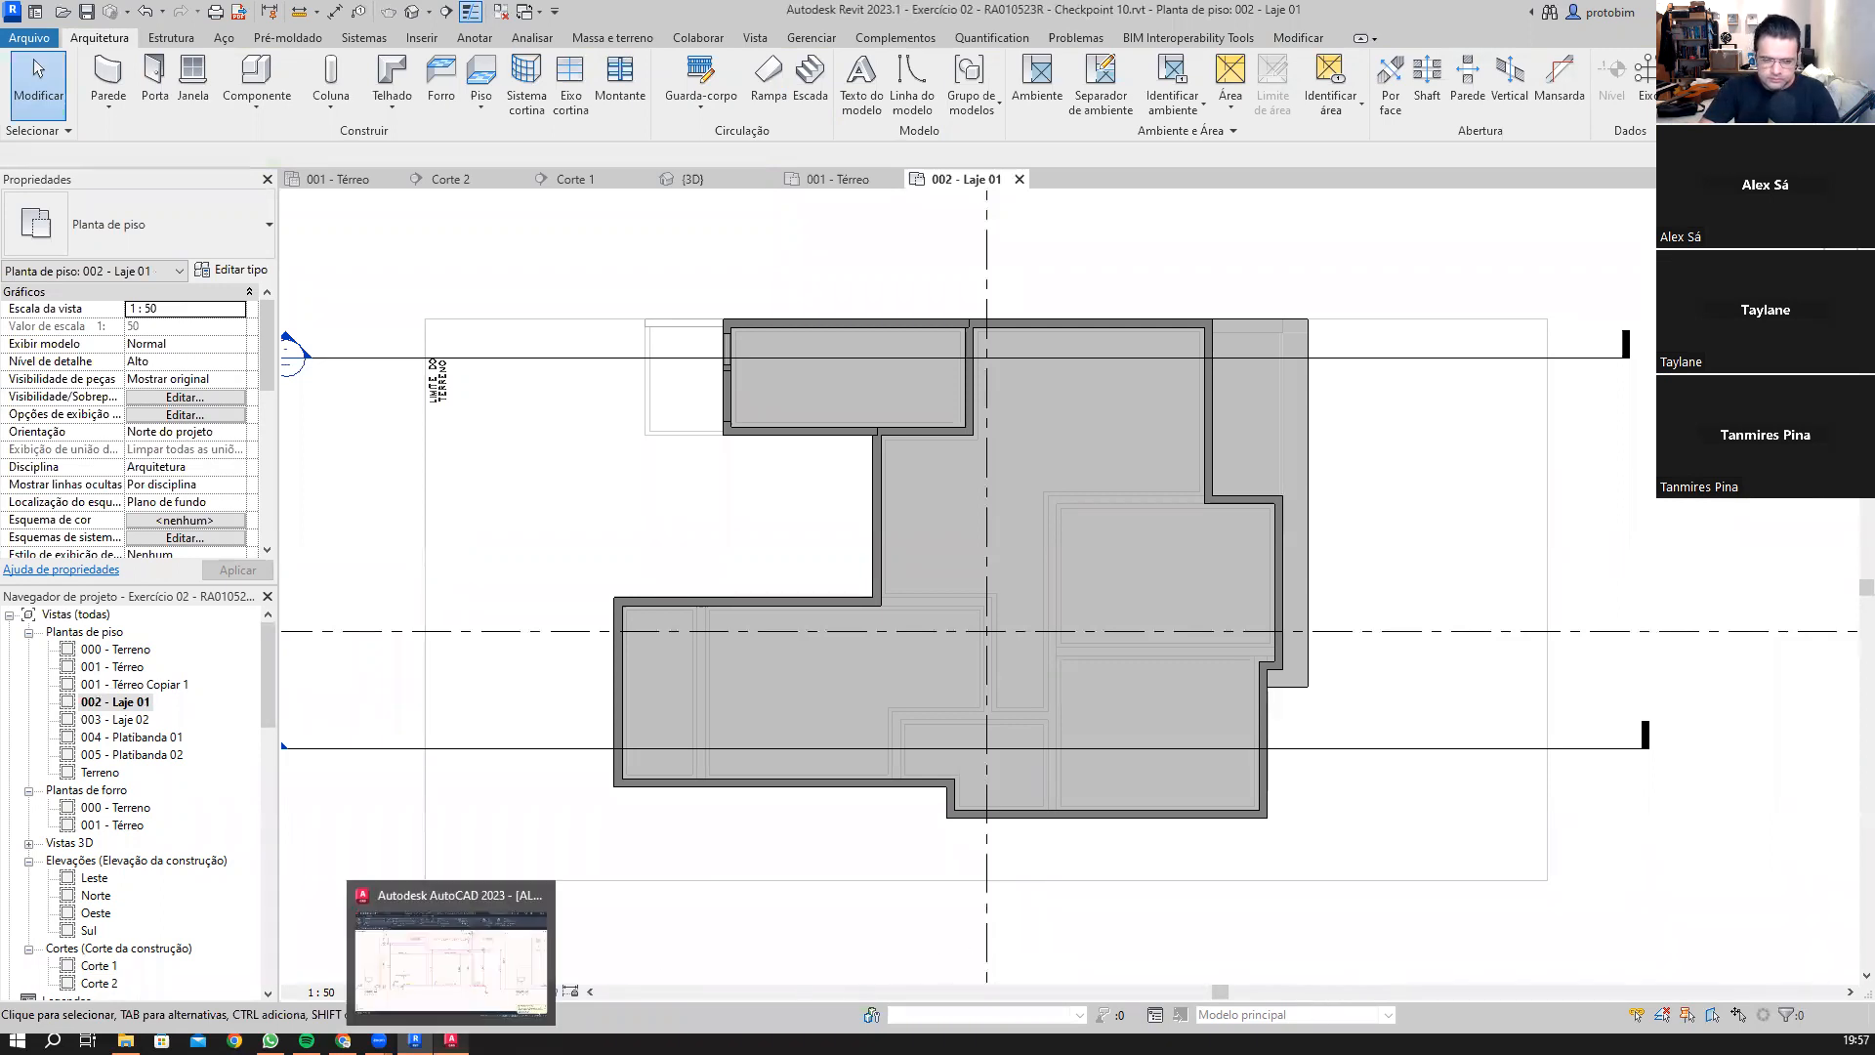
# Step: Switch to the AutoCAD drawing and examine the PLANTA DE COBERTURA, including its roof slopes, flashings and gutter
pyautogui.click(450, 1040)
pyautogui.scroll(-4, 884, 554)
pyautogui.scroll(-5, 883, 554)
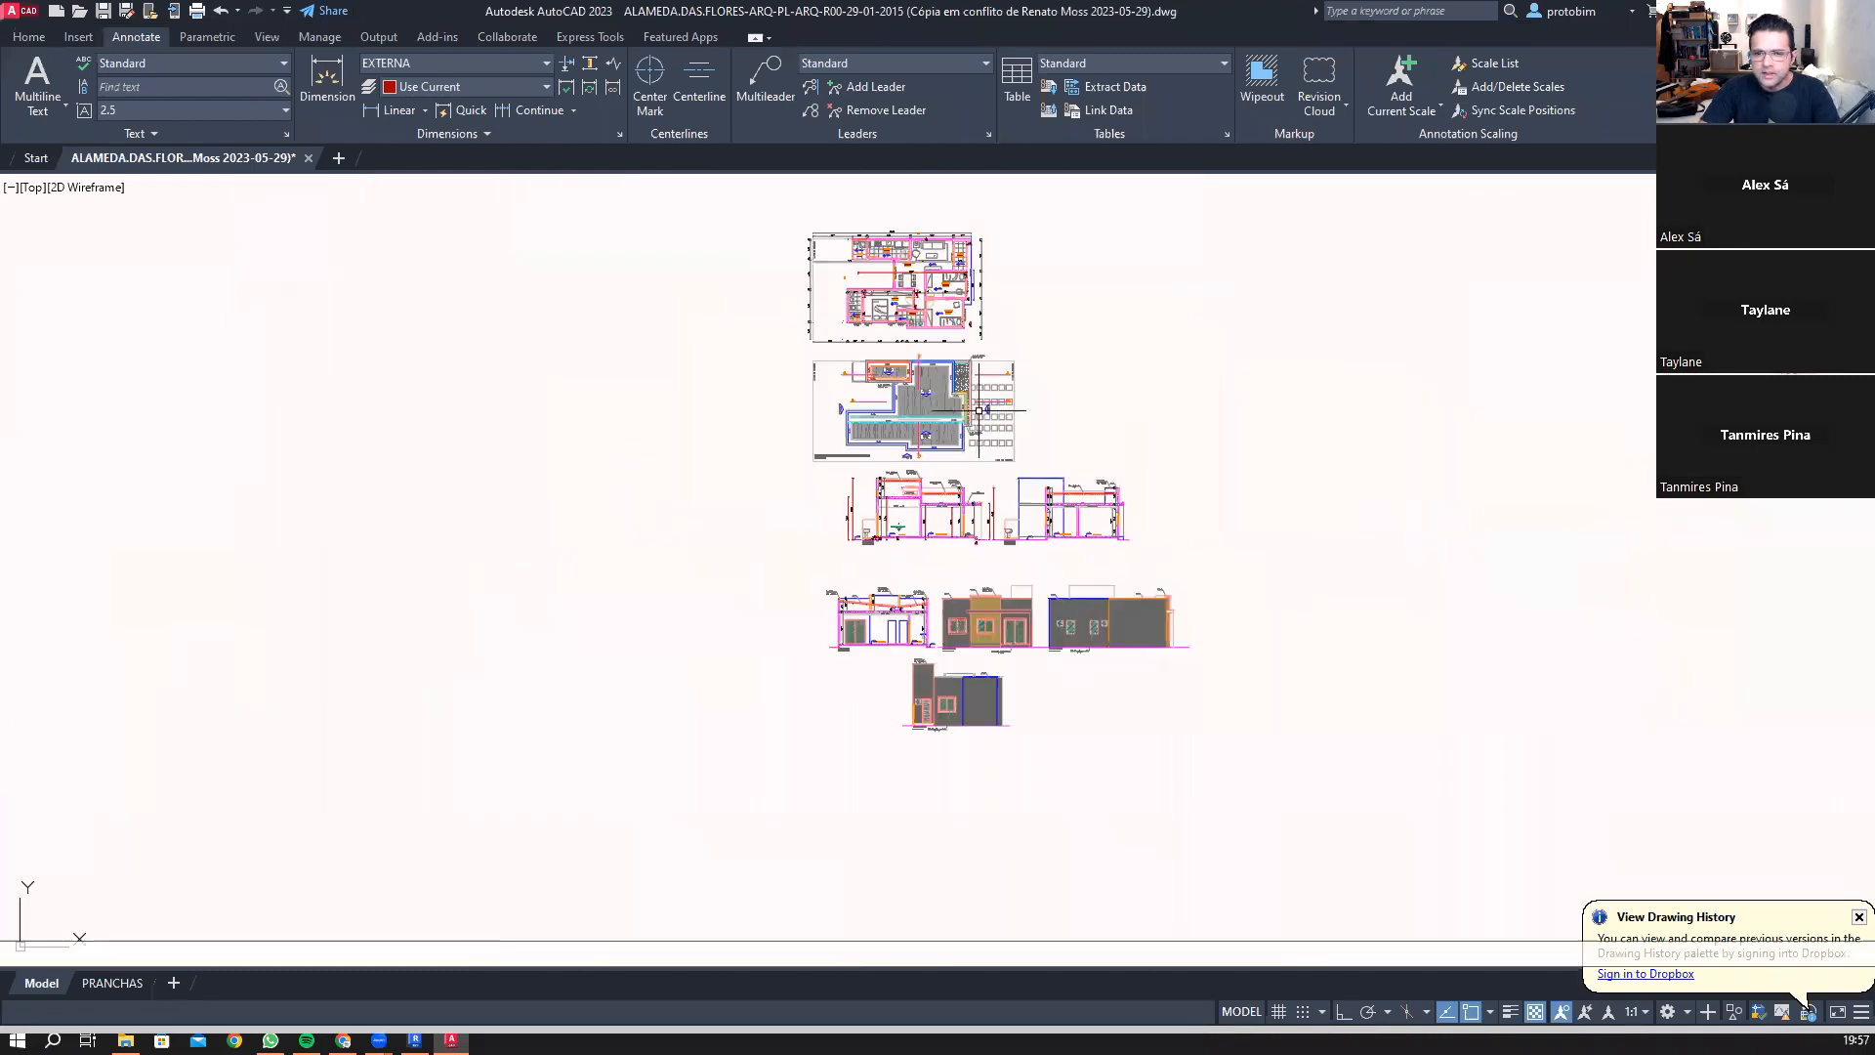
pyautogui.scroll(8, 796, 377)
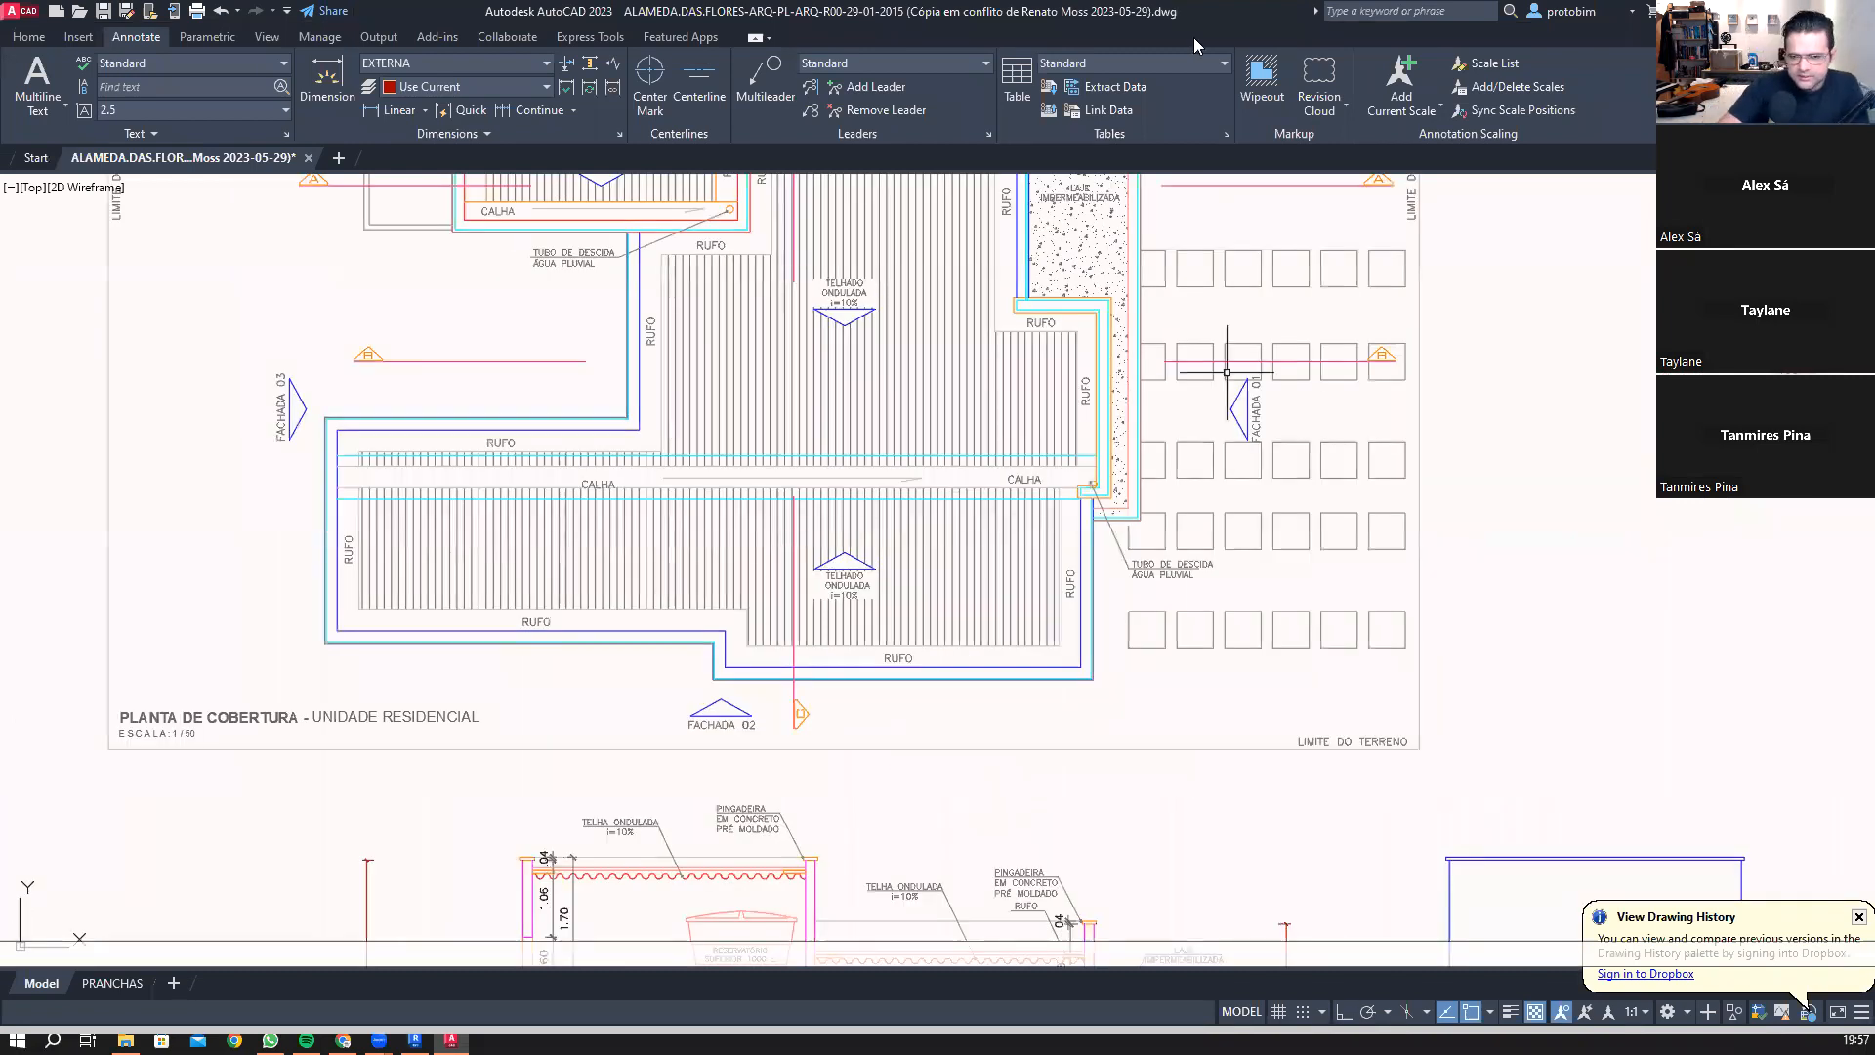
pyautogui.moveTo(1026, 438)
pyautogui.mouseDown(button='middle')
pyautogui.moveTo(990, 638)
pyautogui.moveTo(971, 598)
pyautogui.moveTo(978, 511)
pyautogui.mouseUp(button='middle')
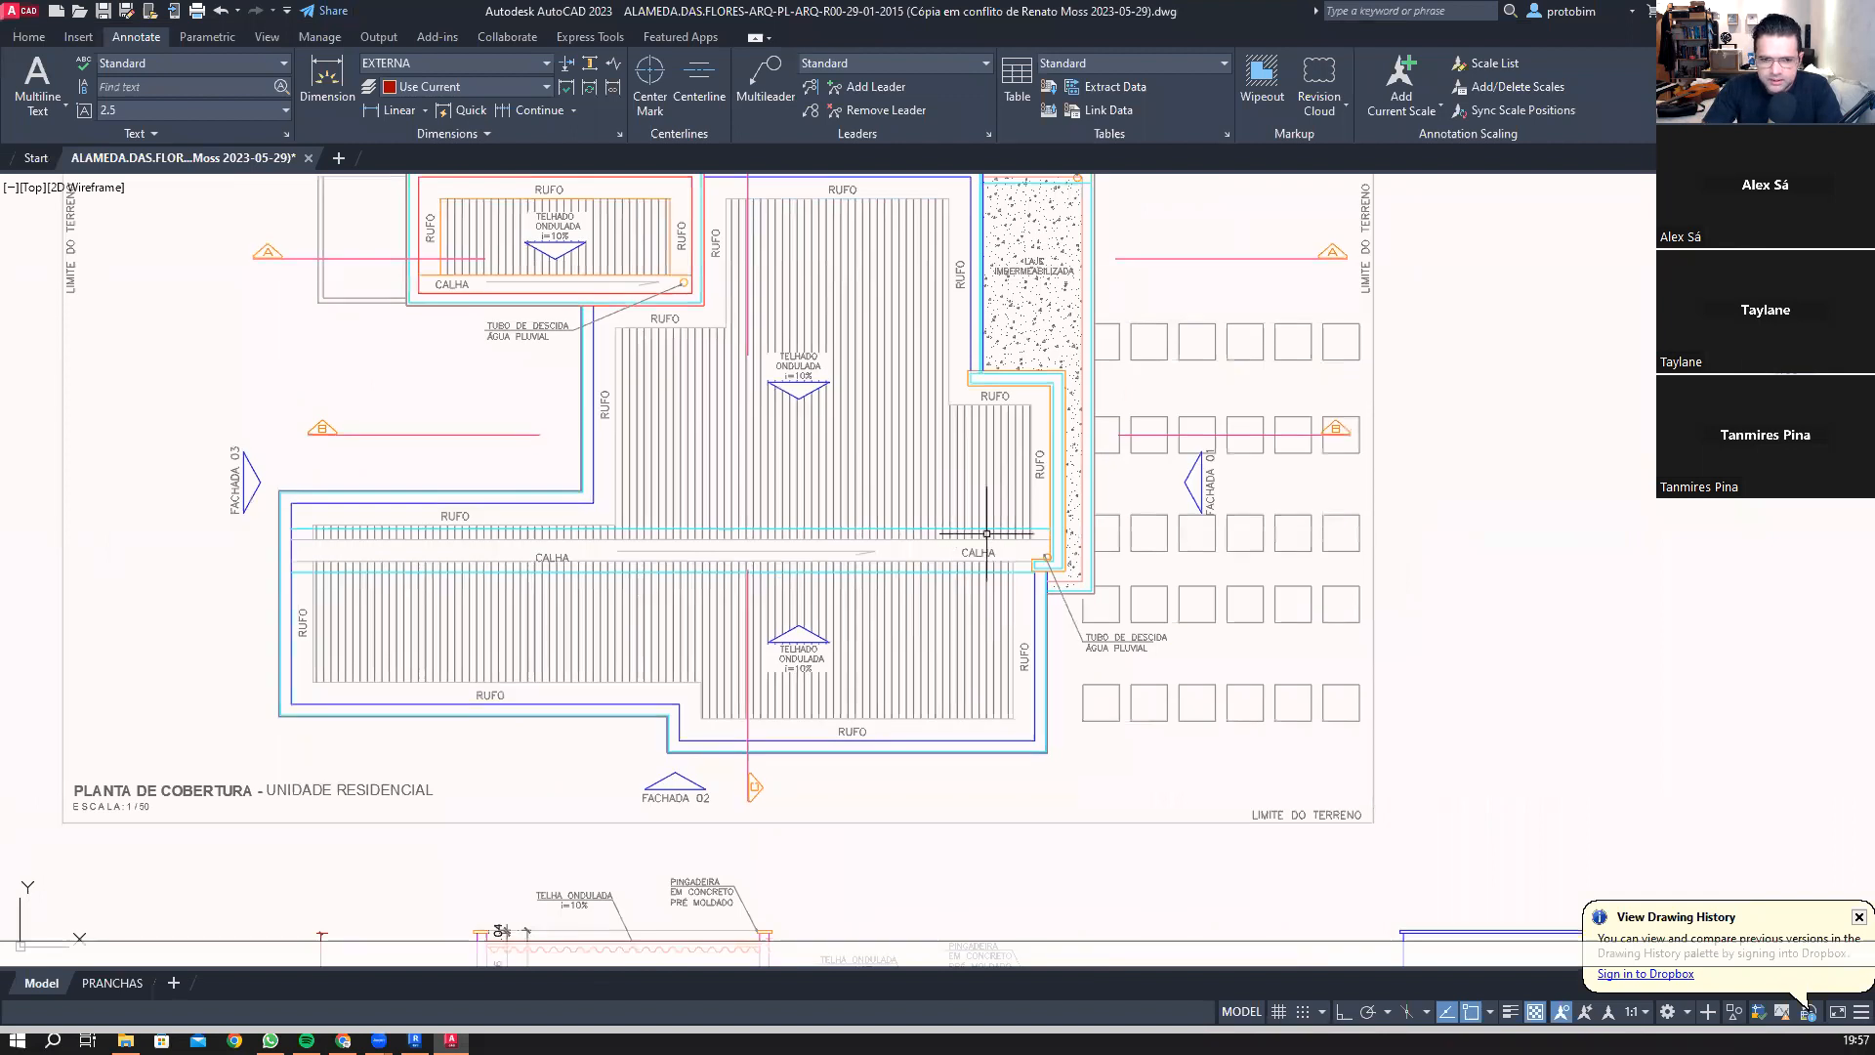
pyautogui.scroll(2, 731, 650)
pyautogui.scroll(-4, 1036, 591)
pyautogui.scroll(4, 1037, 591)
pyautogui.moveTo(909, 582); pyautogui.dragTo(1075, 571, button='middle')
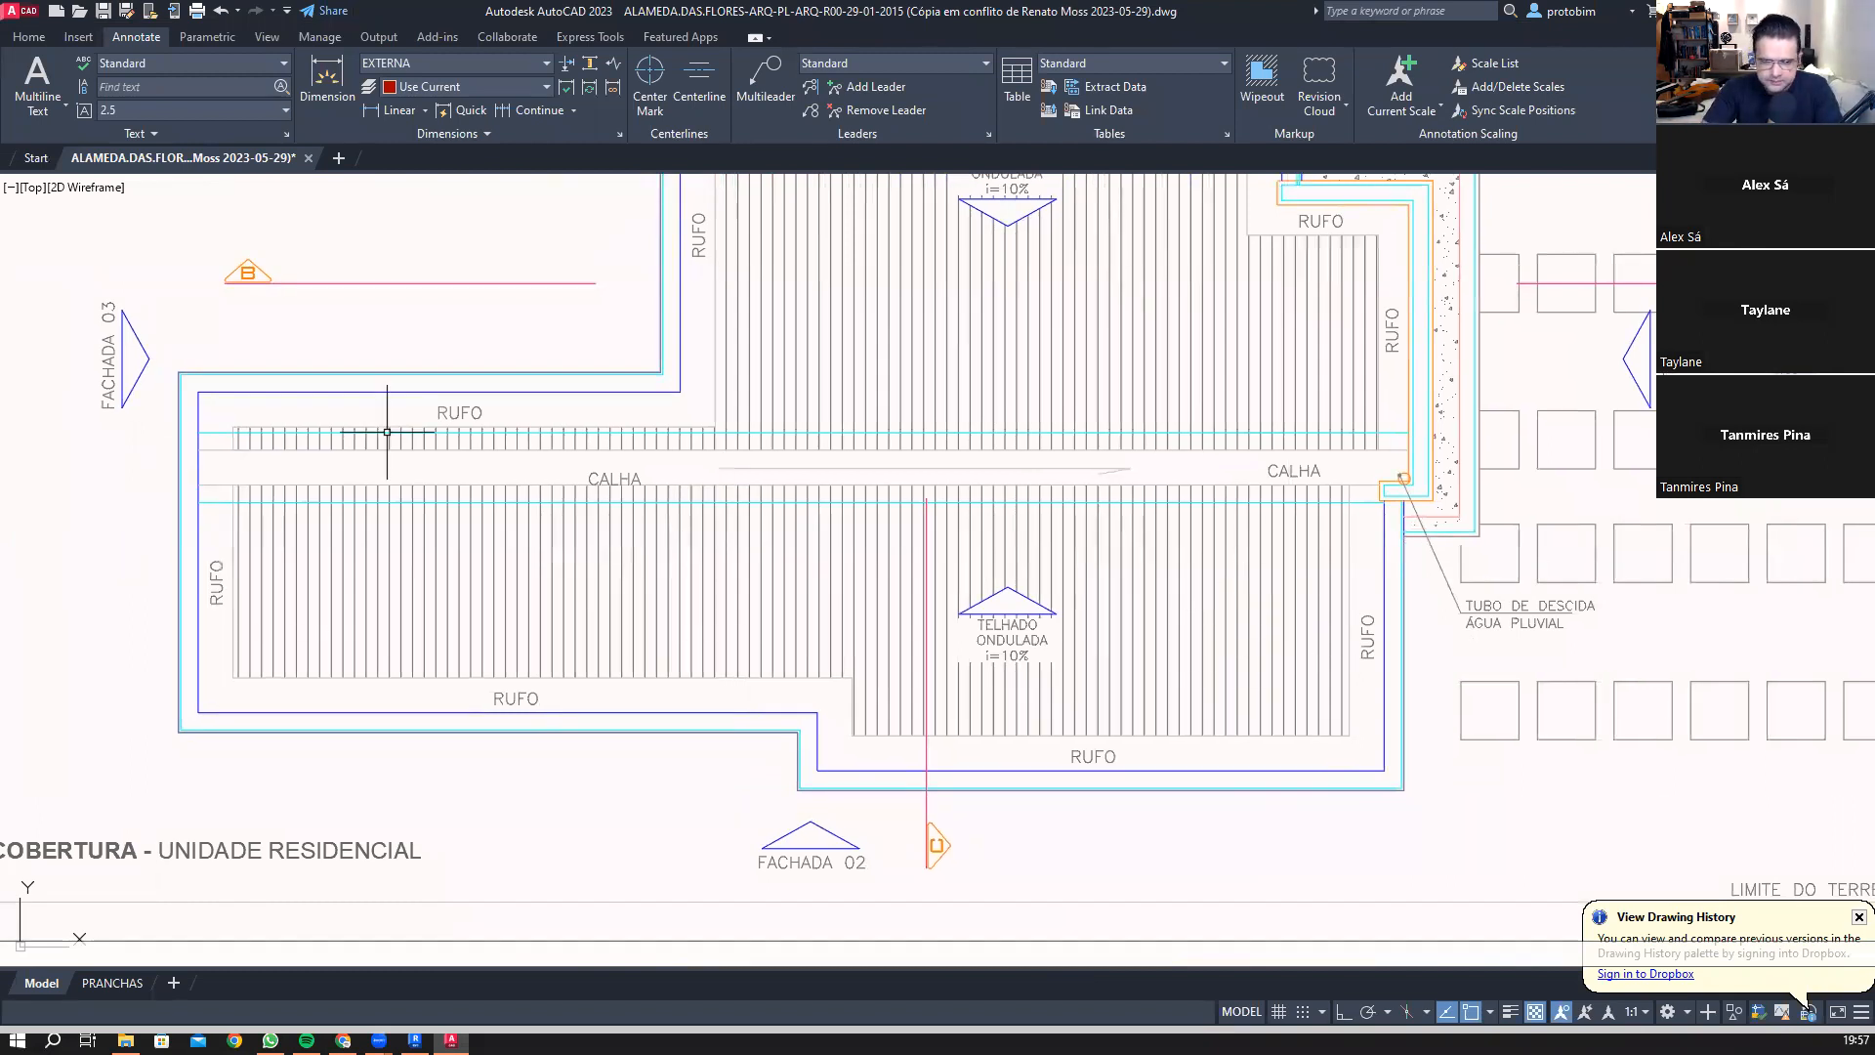
# Step: Examine the main gutter and its rainwater downpipe in the roof plan, and the roof in the sections below it
pyautogui.moveTo(837, 515); pyautogui.dragTo(780, 602, button='middle')
pyautogui.scroll(-3, 779, 602)
pyautogui.scroll(1, 885, 680)
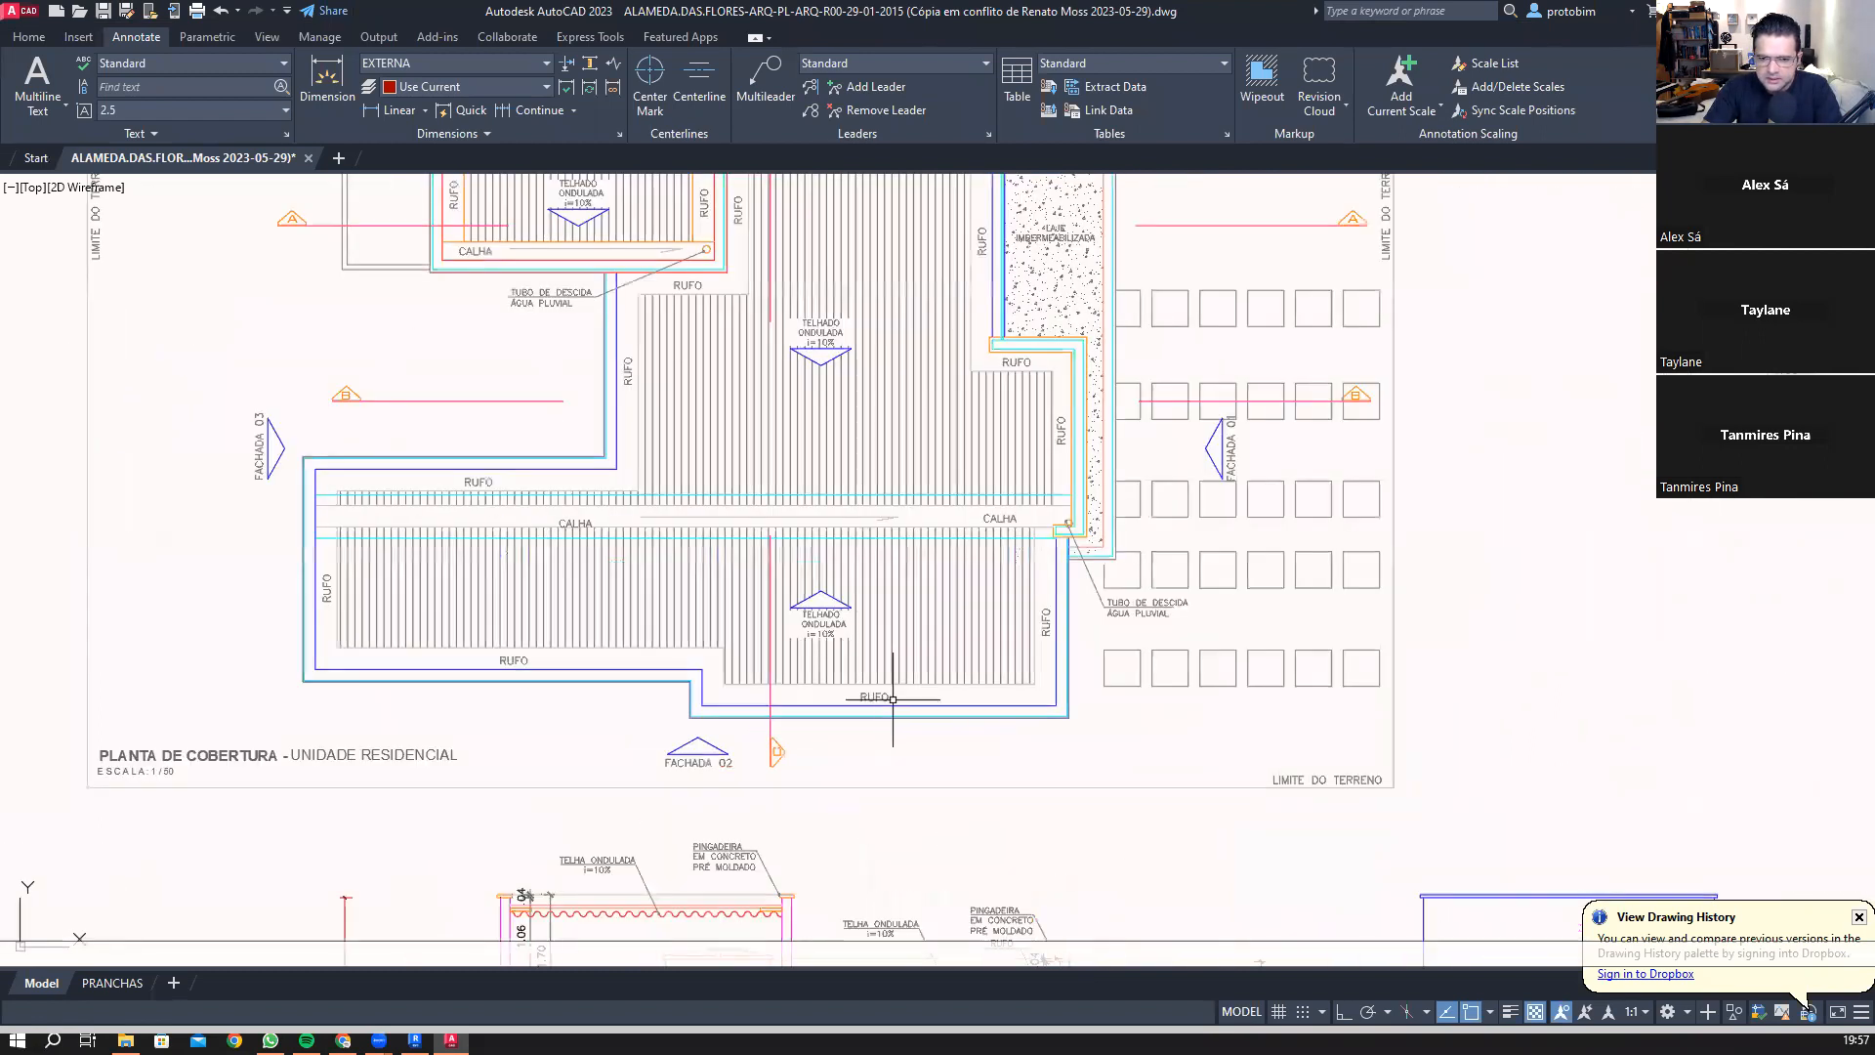
pyautogui.moveTo(897, 689); pyautogui.dragTo(899, 703, button='middle')
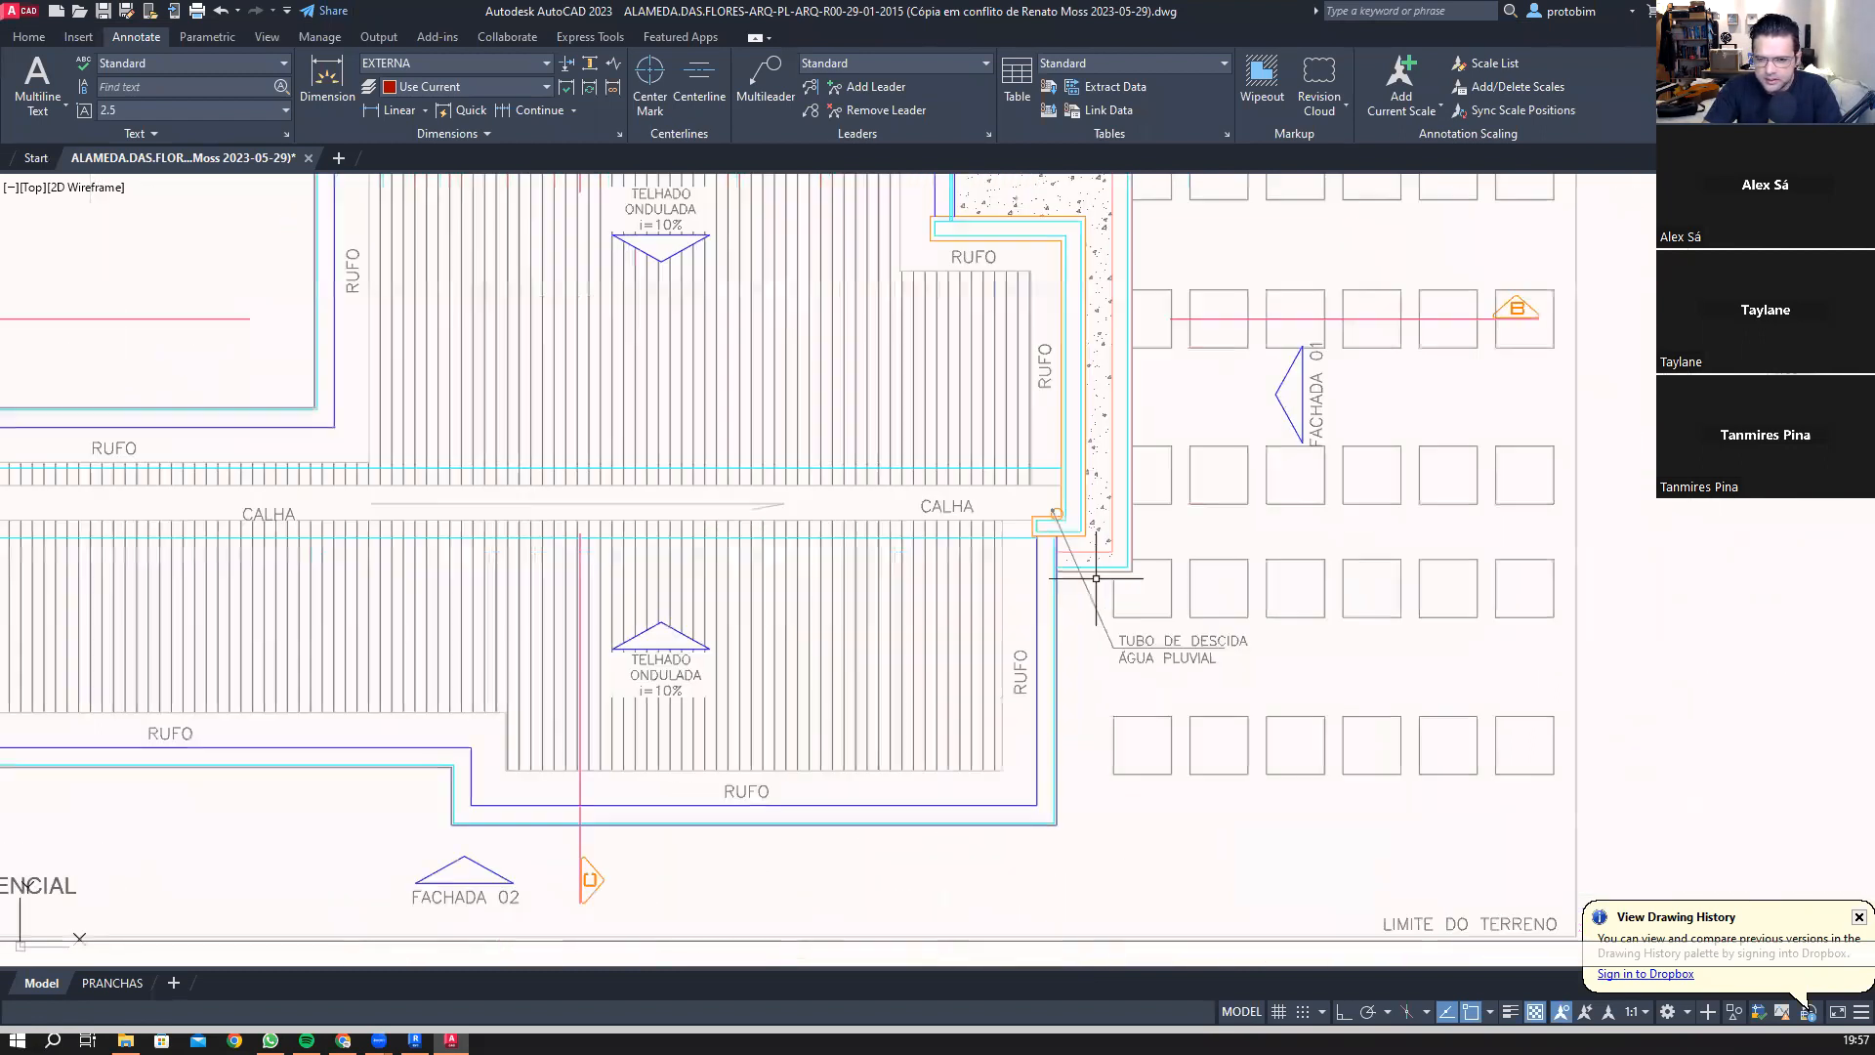
pyautogui.scroll(4, 1098, 584)
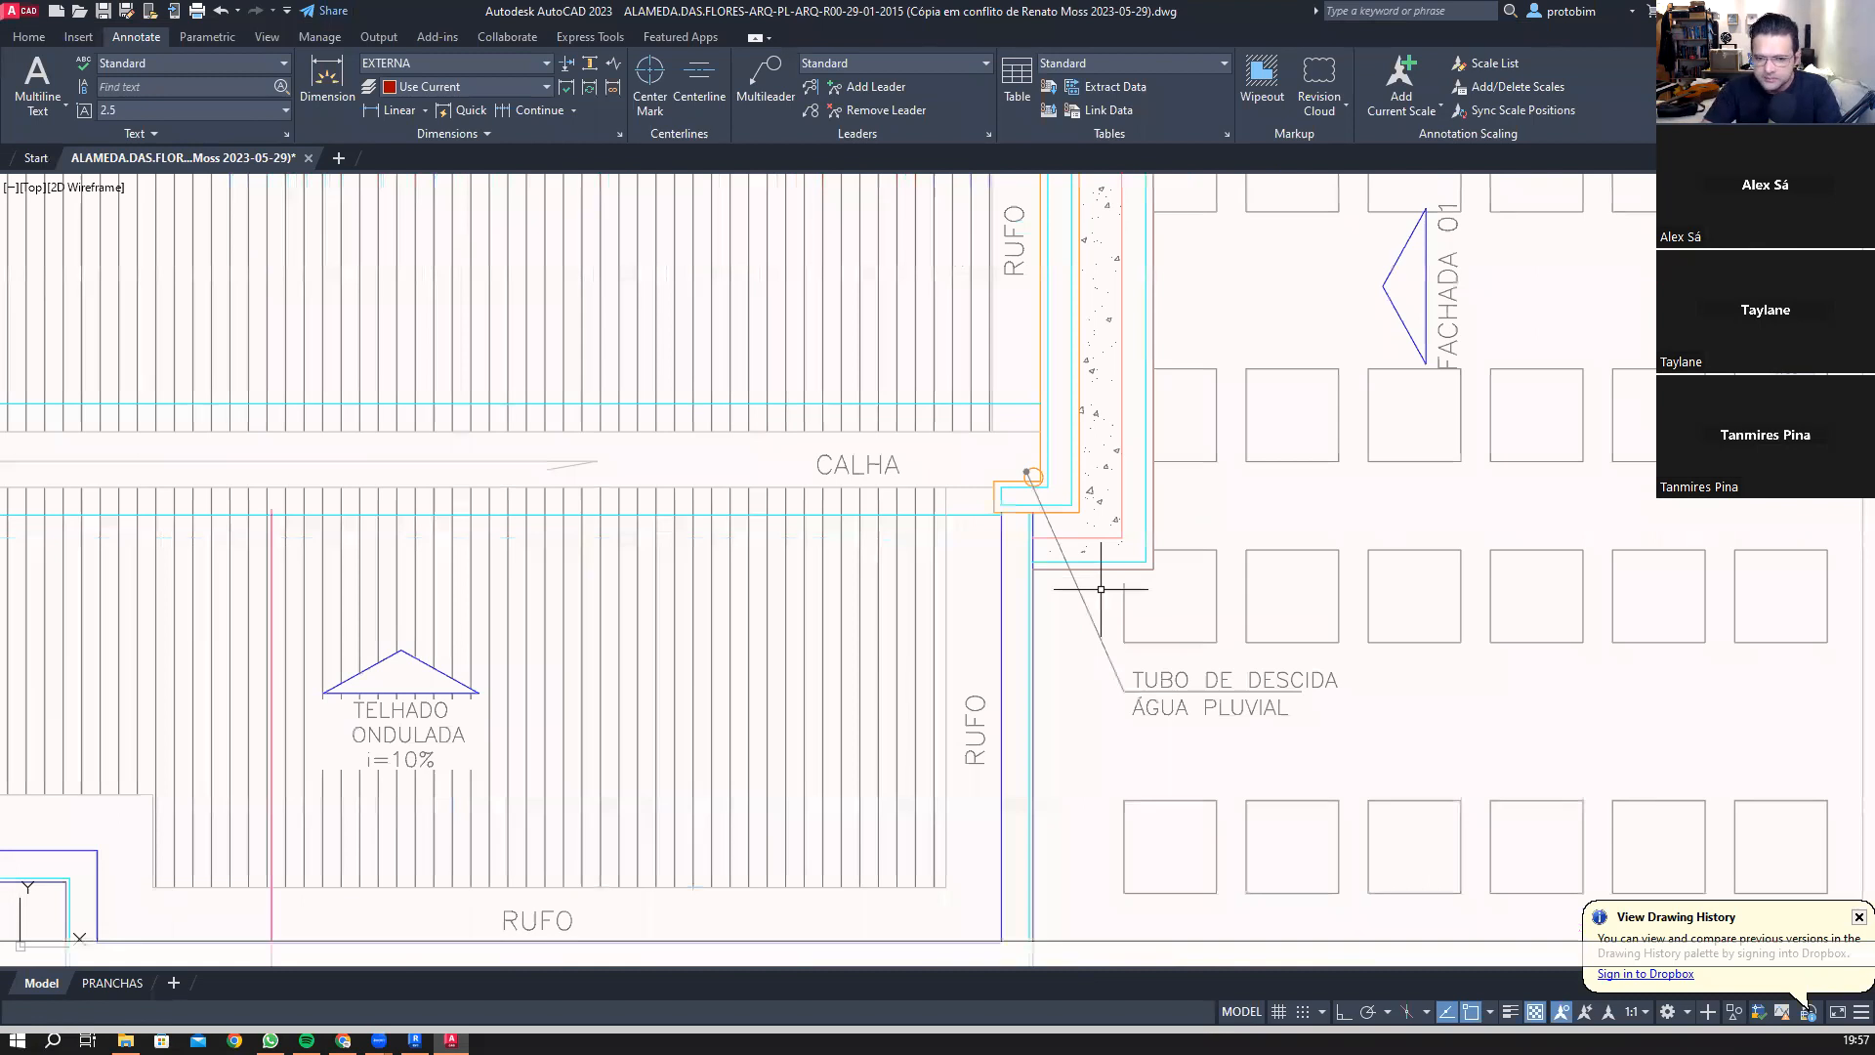
pyautogui.scroll(-4, 1309, 562)
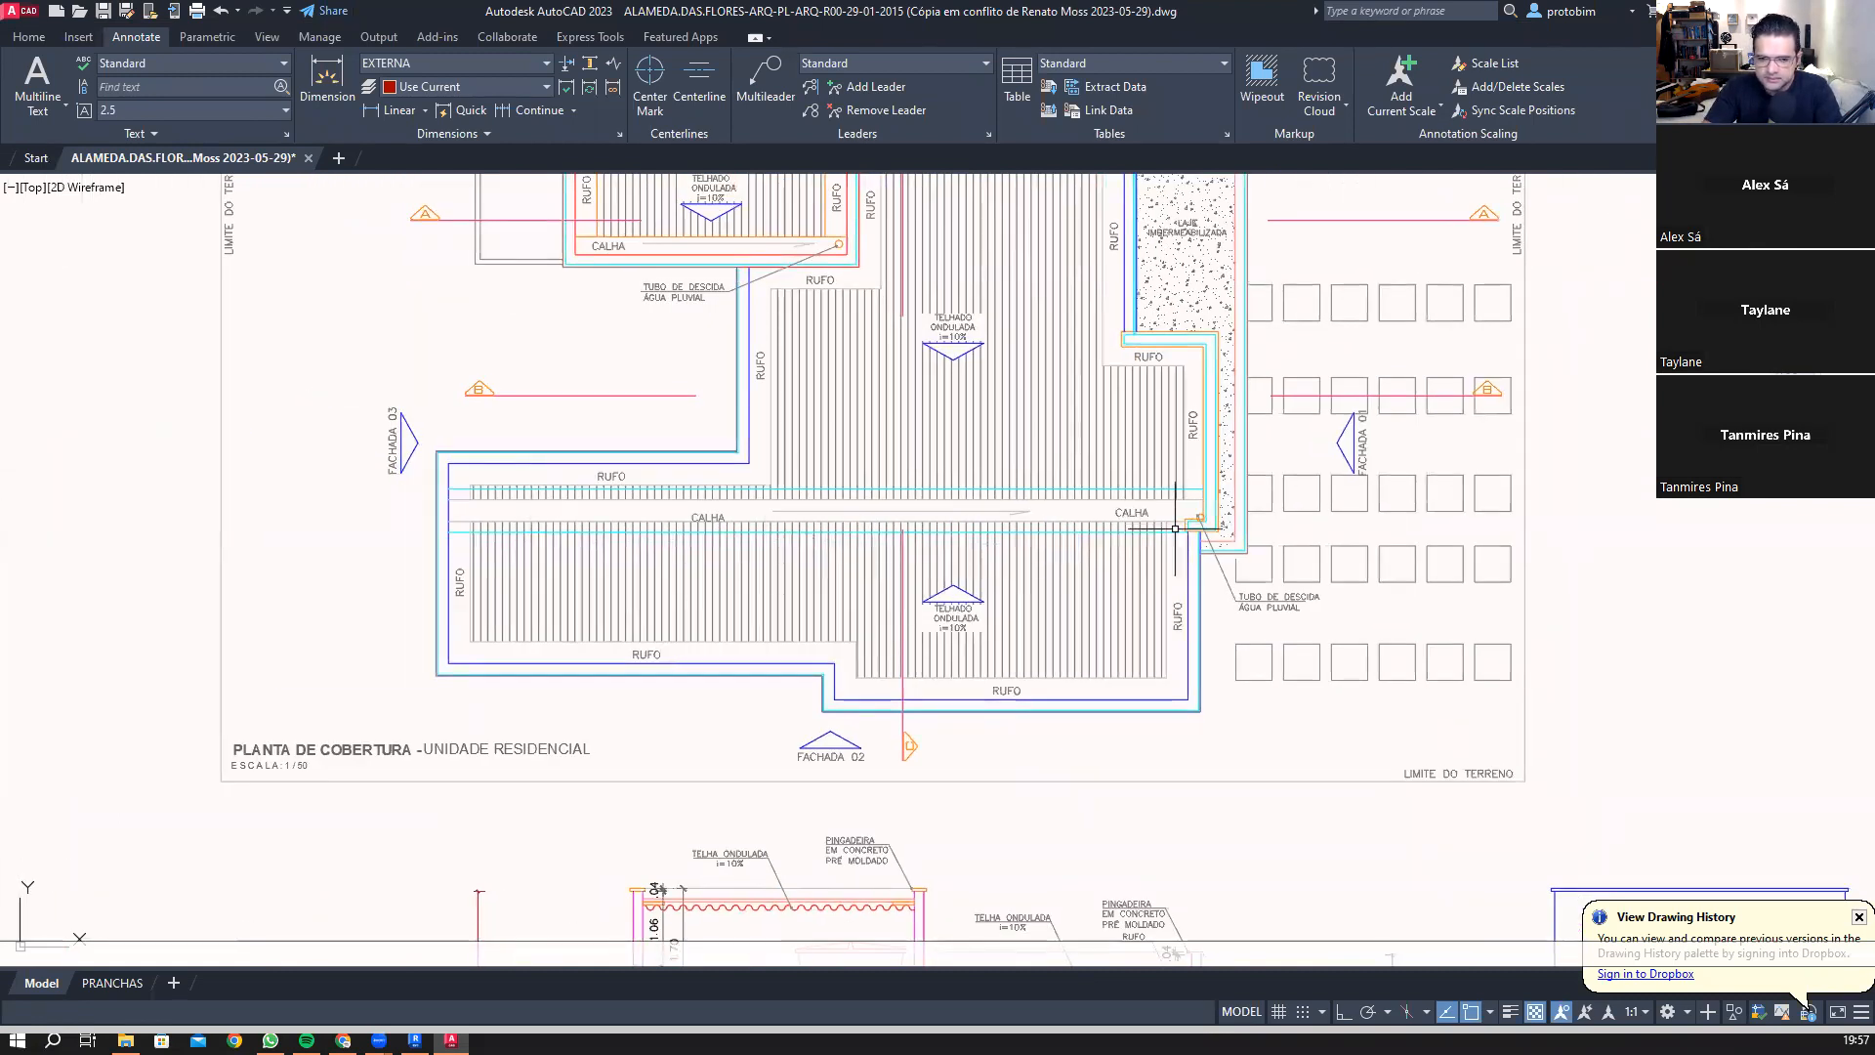
pyautogui.moveTo(1009, 645); pyautogui.dragTo(711, 448, button='middle')
pyautogui.scroll(-2, 641, 482)
pyautogui.scroll(5, 676, 371)
pyautogui.scroll(-3, 676, 371)
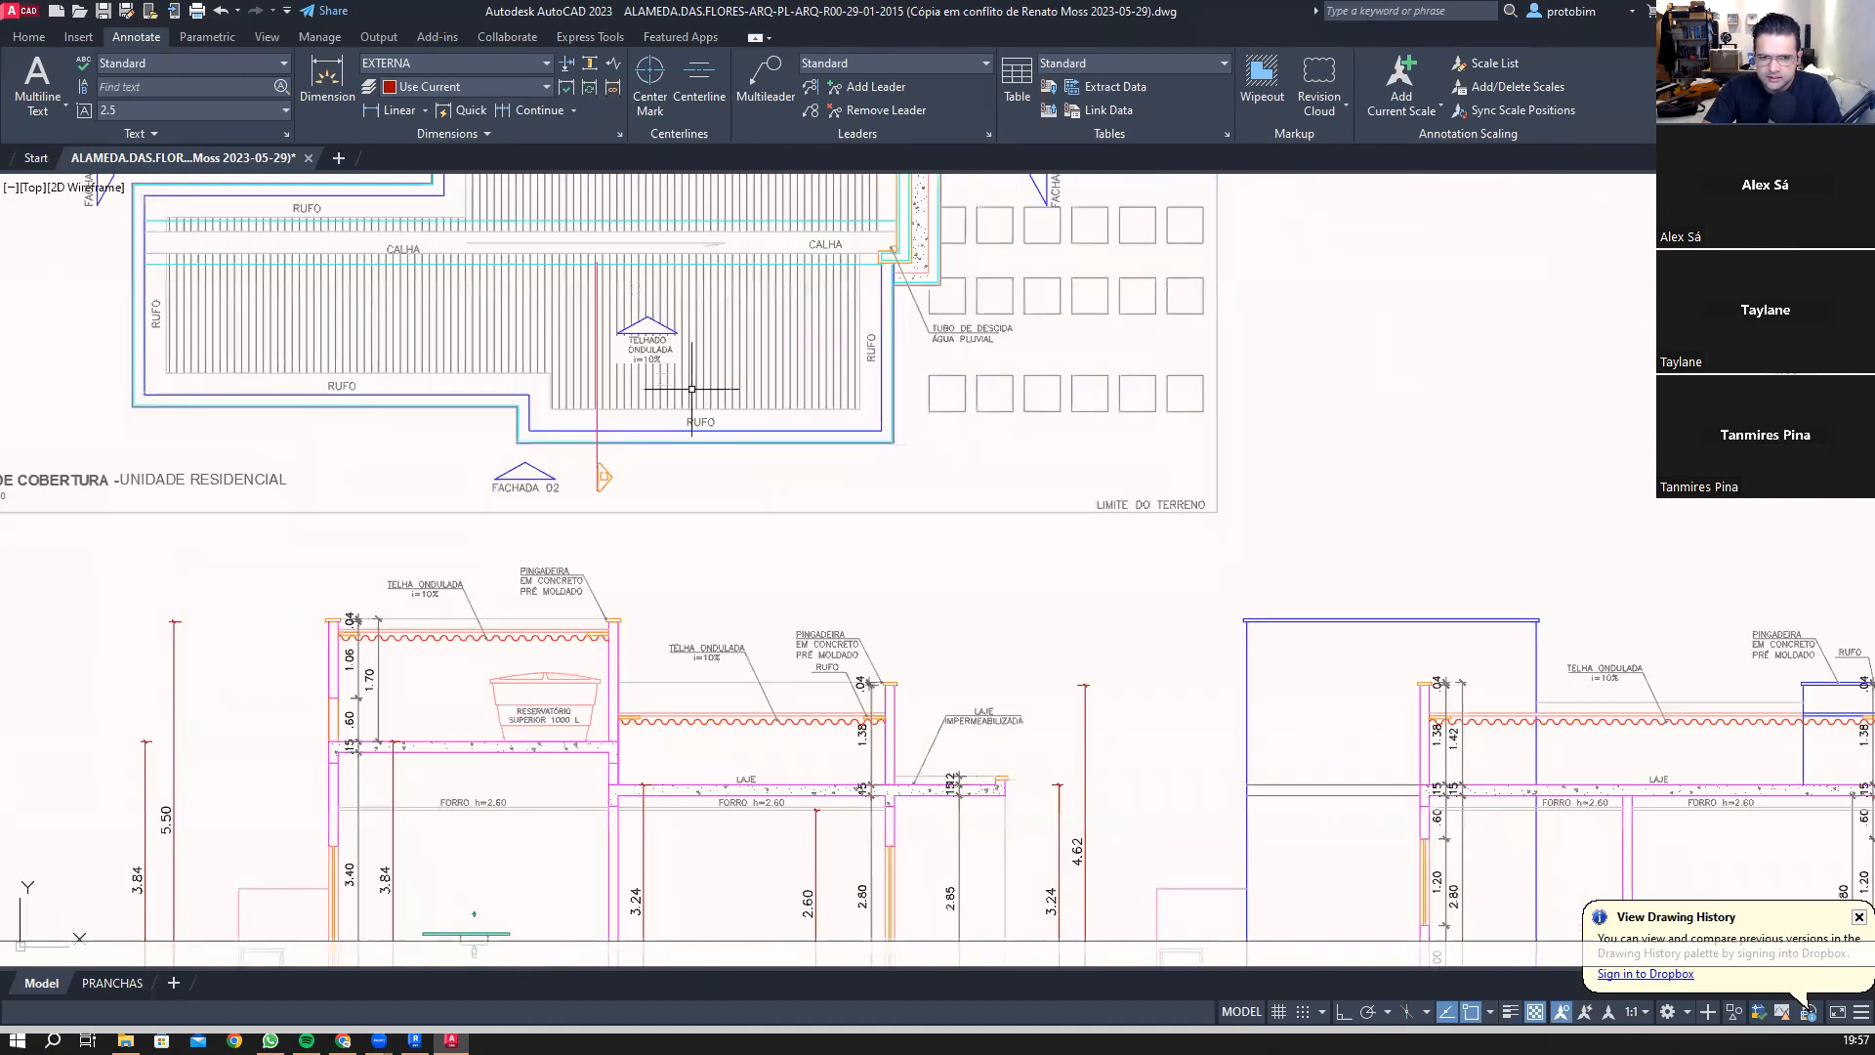
# Step: Dimension the clear width of the gutter between its two low walls in the section below the roof plan
pyautogui.scroll(3, 670, 397)
pyautogui.scroll(-3, 791, 430)
pyautogui.moveTo(1060, 717)
pyautogui.mouseDown(button='middle')
pyautogui.moveTo(996, 636)
pyautogui.moveTo(774, 510)
pyautogui.mouseUp(button='middle')
pyautogui.scroll(-5, 802, 576)
pyautogui.moveTo(802, 575); pyautogui.dragTo(838, 541, button='middle')
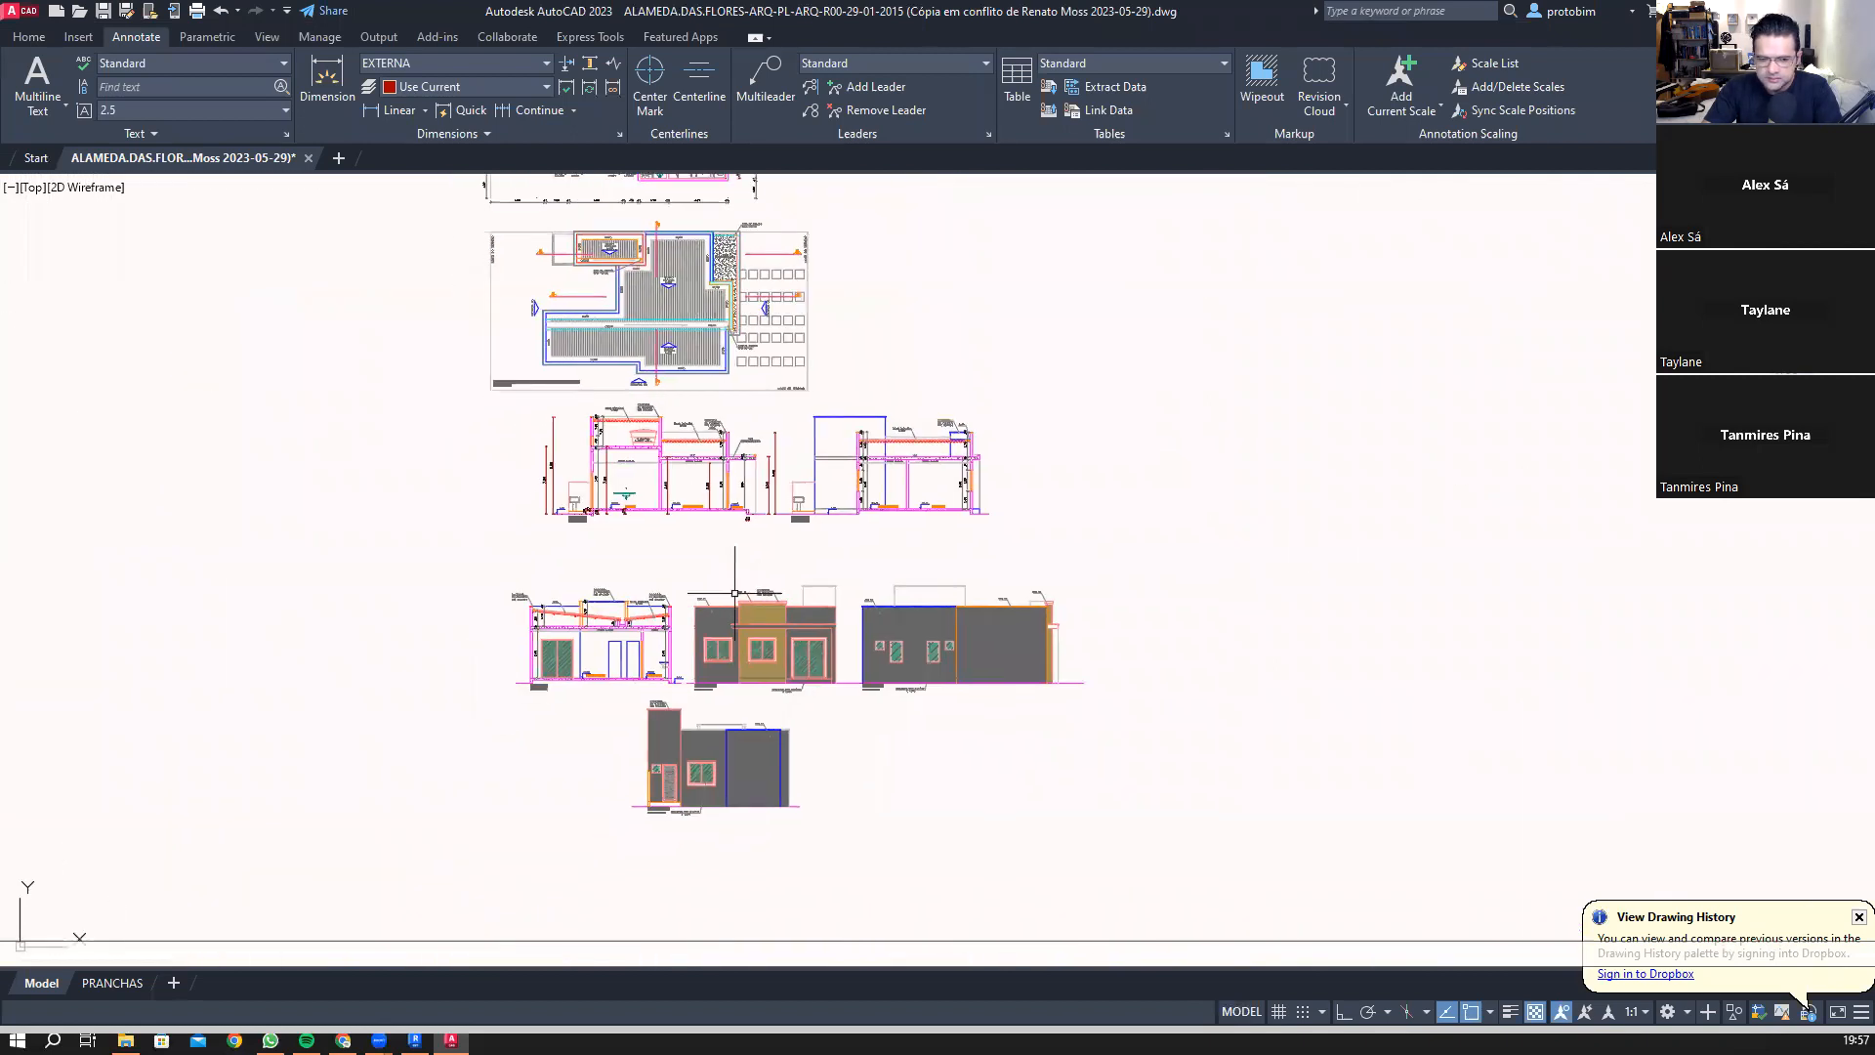
pyautogui.scroll(10, 886, 669)
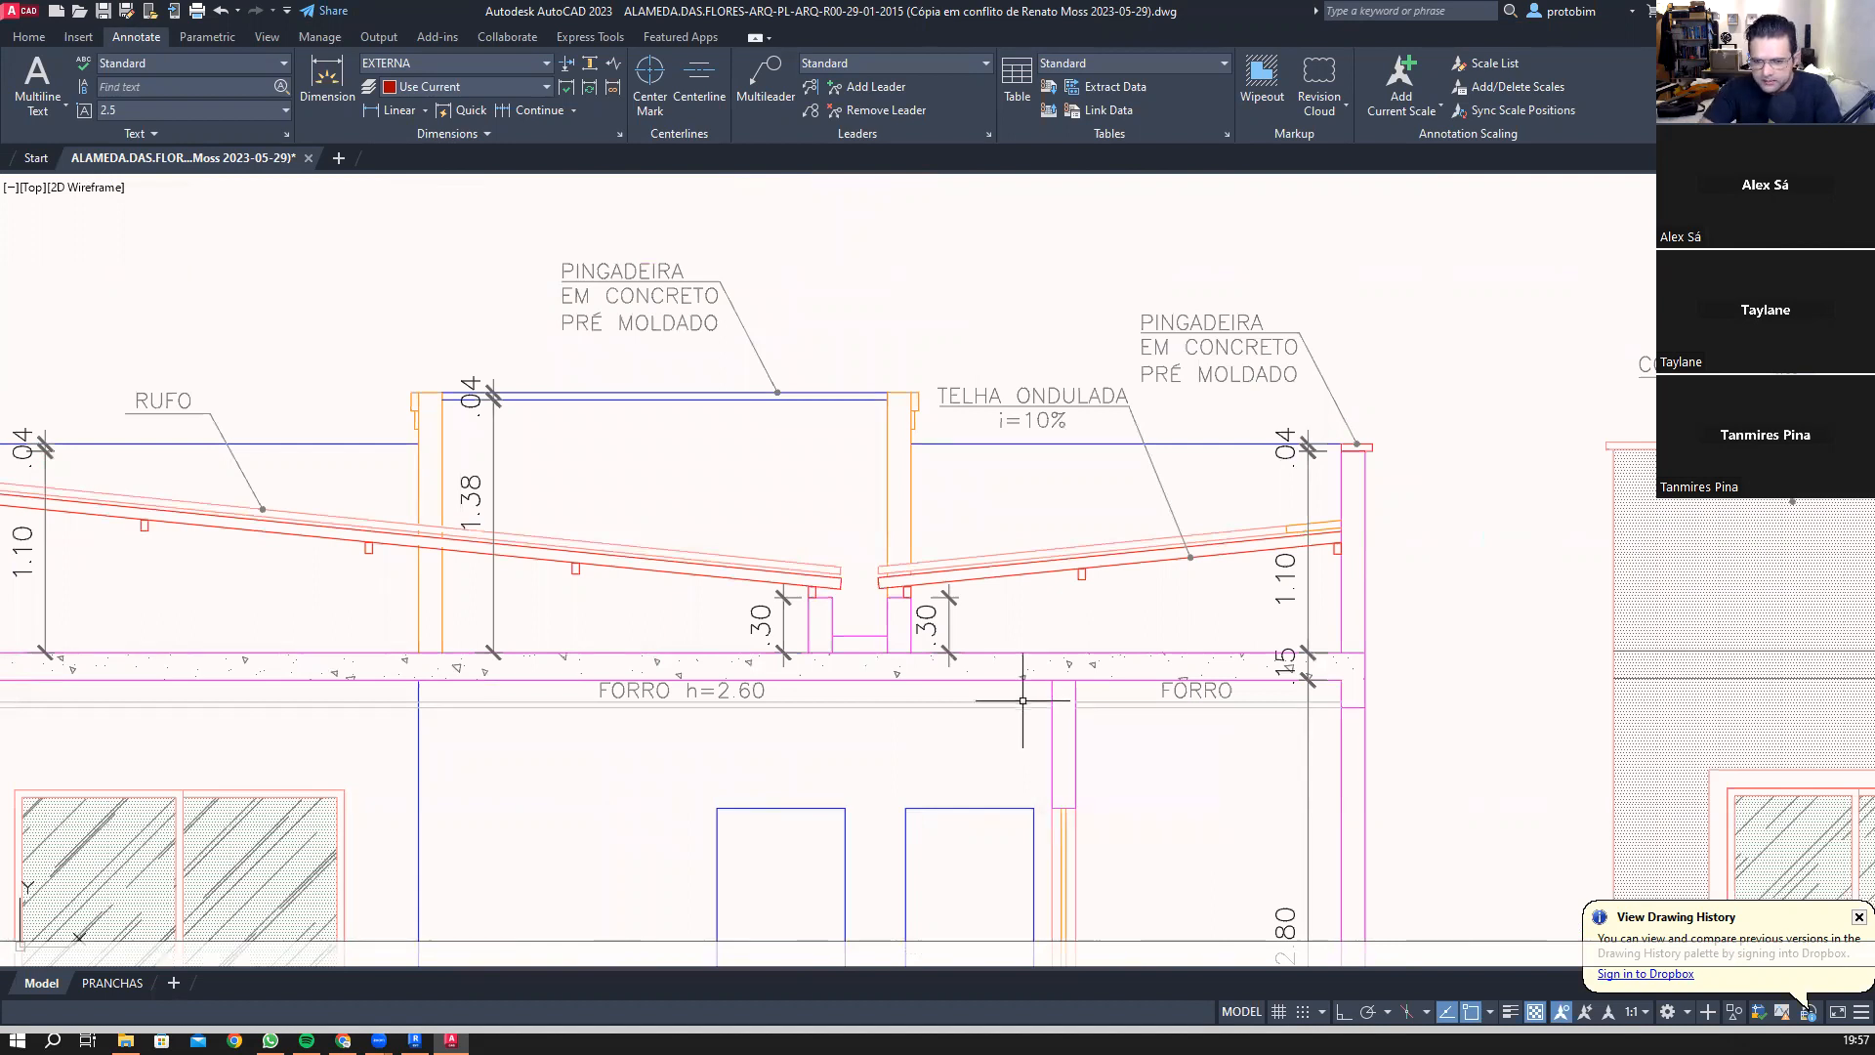
pyautogui.scroll(2, 1021, 705)
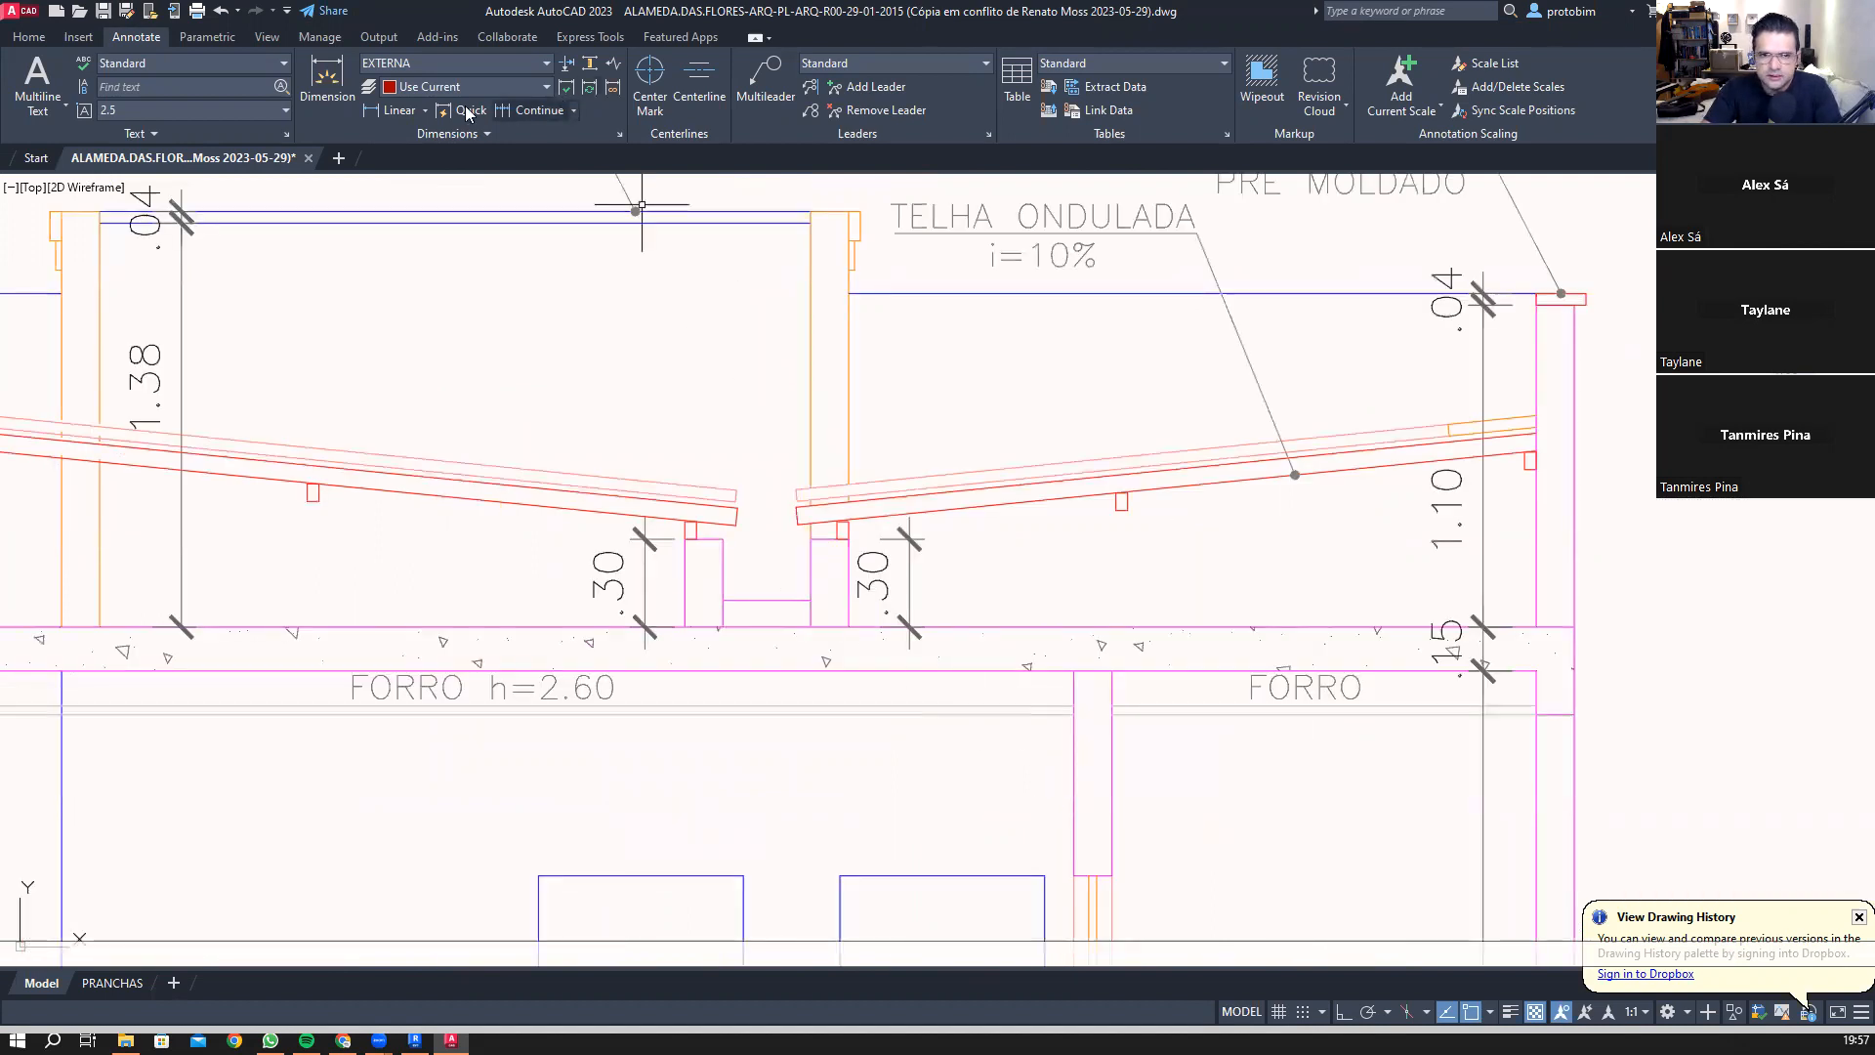
pyautogui.click(393, 109)
pyautogui.scroll(2, 745, 633)
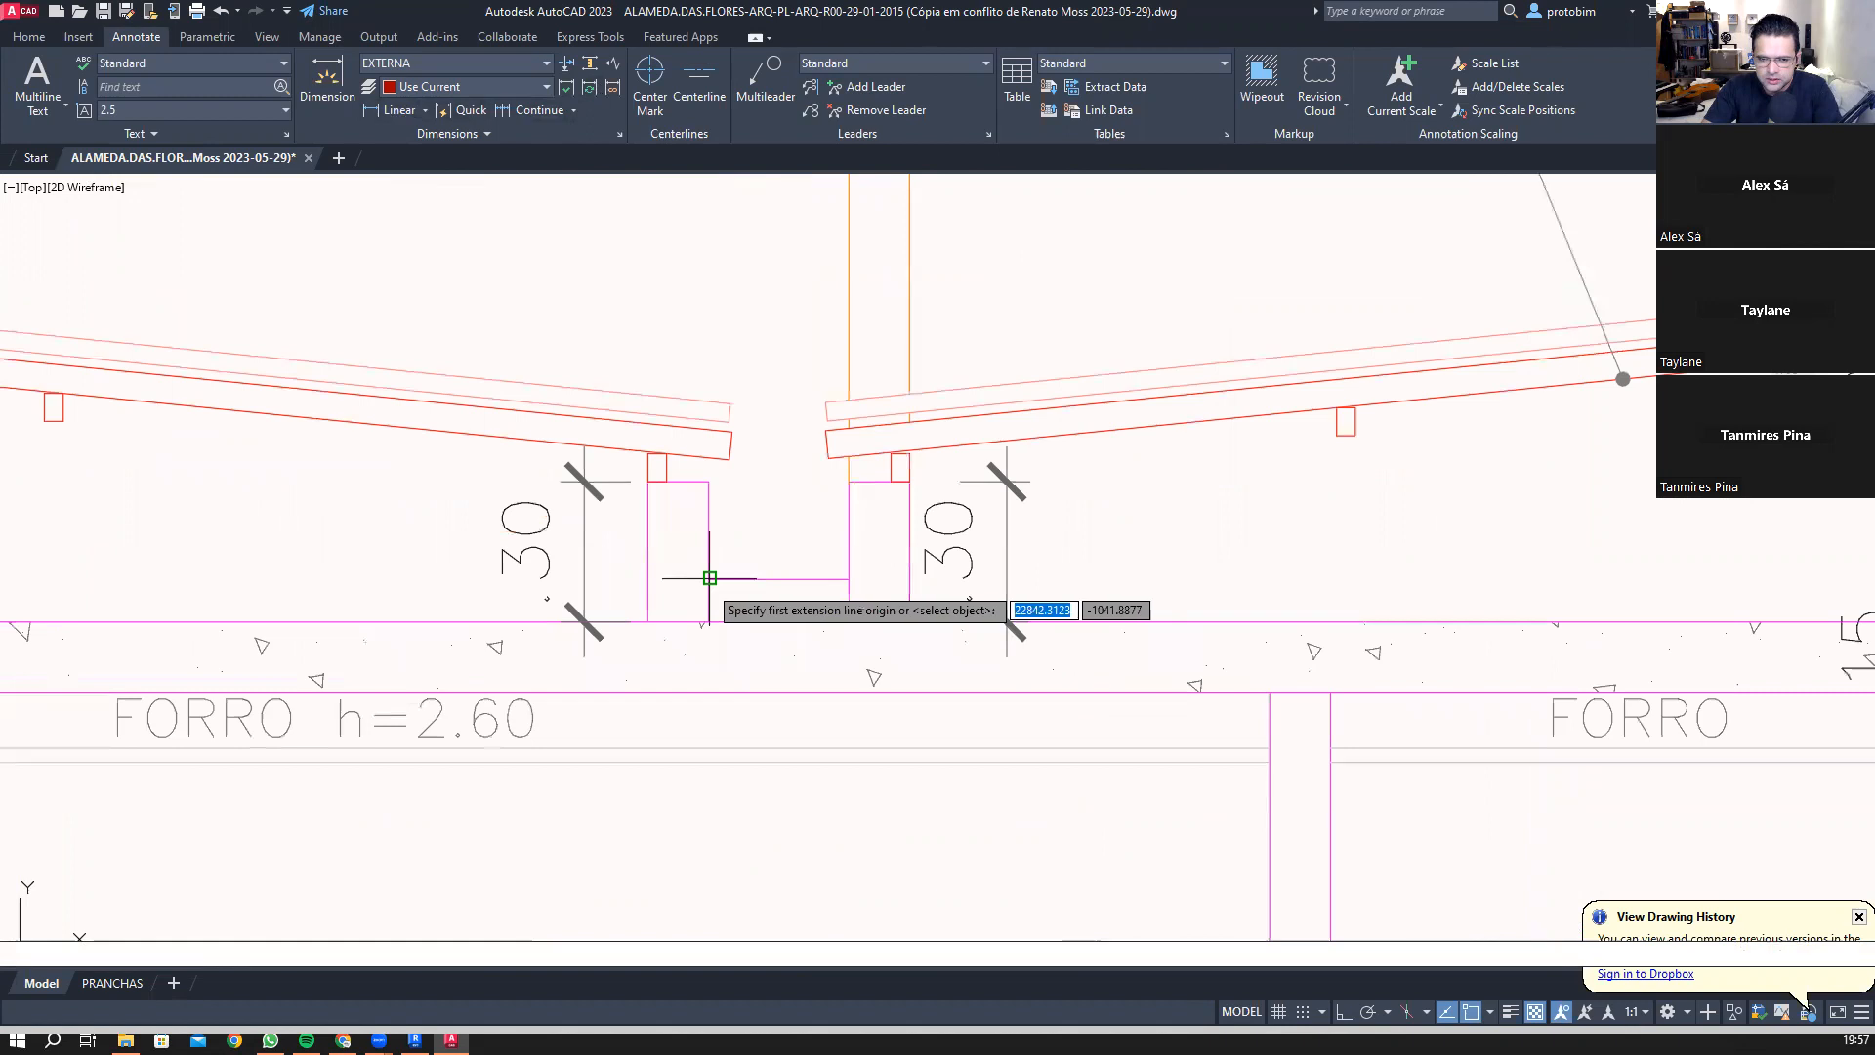
pyautogui.click(708, 579)
pyautogui.click(848, 579)
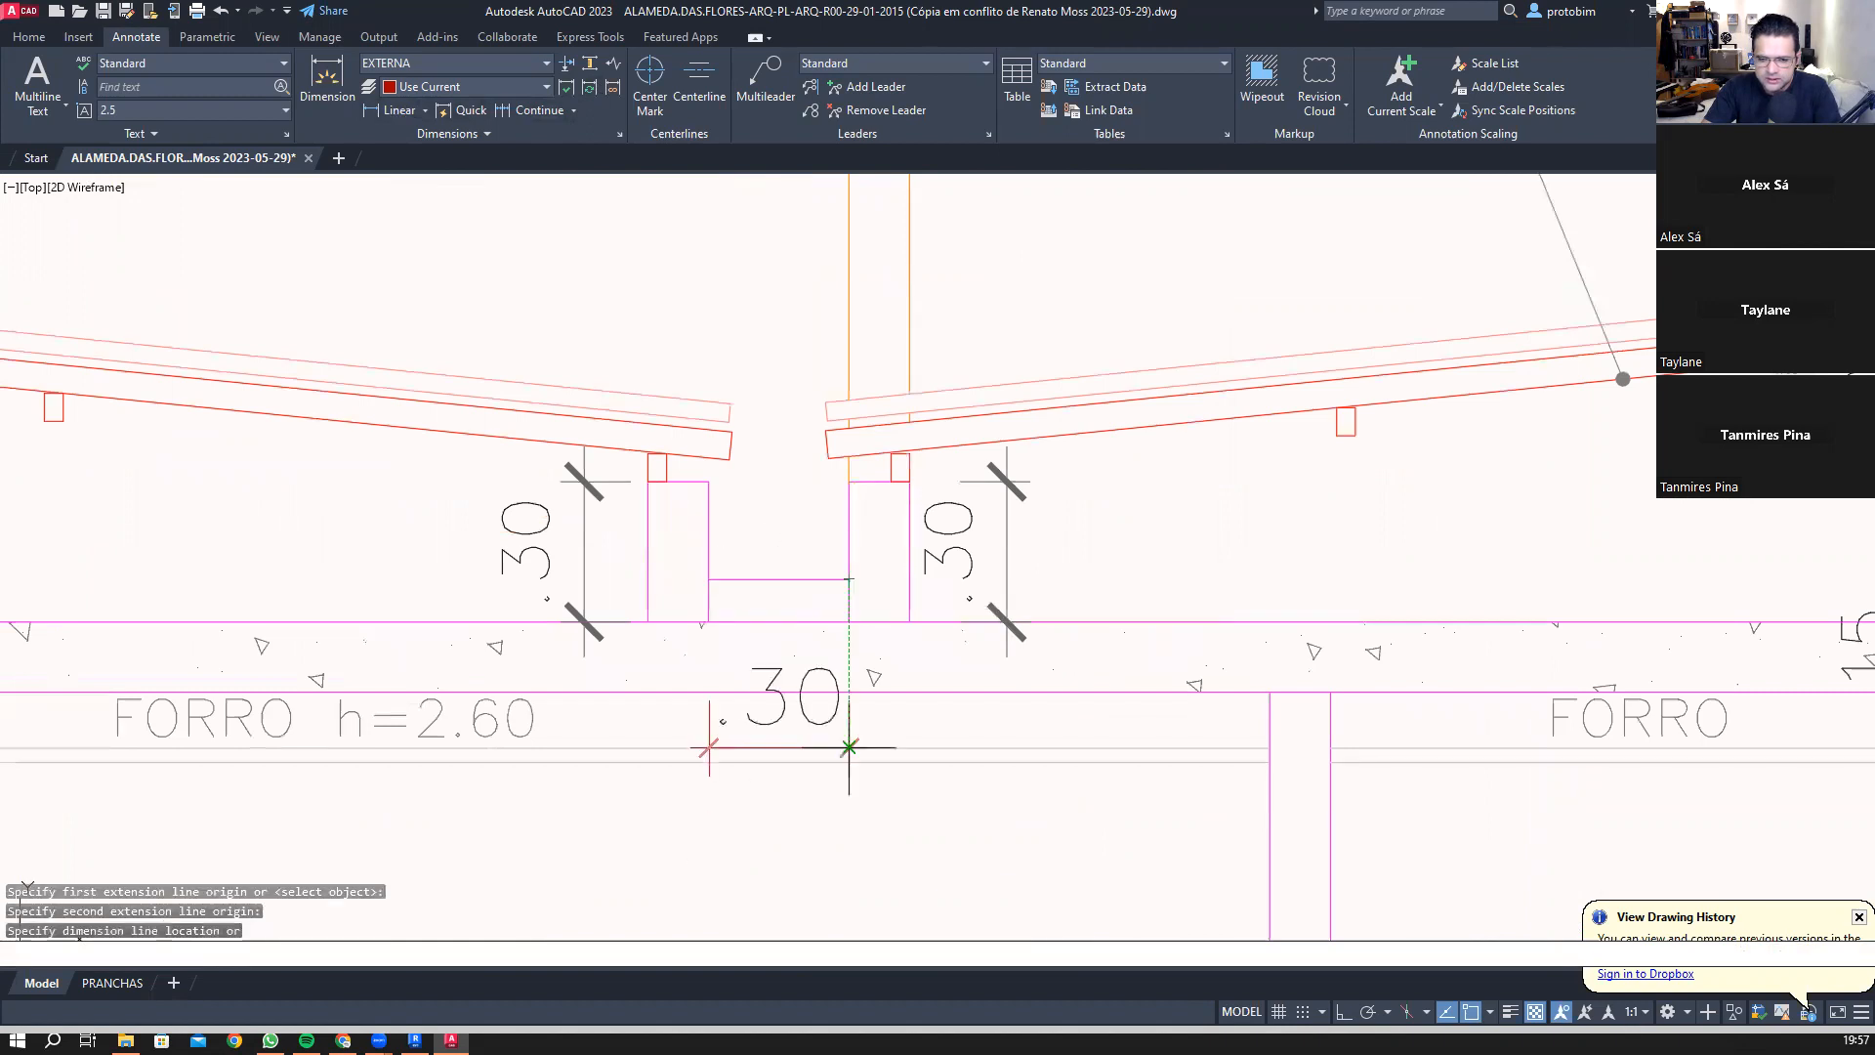
pyautogui.click(811, 860)
pyautogui.scroll(-2, 660, 510)
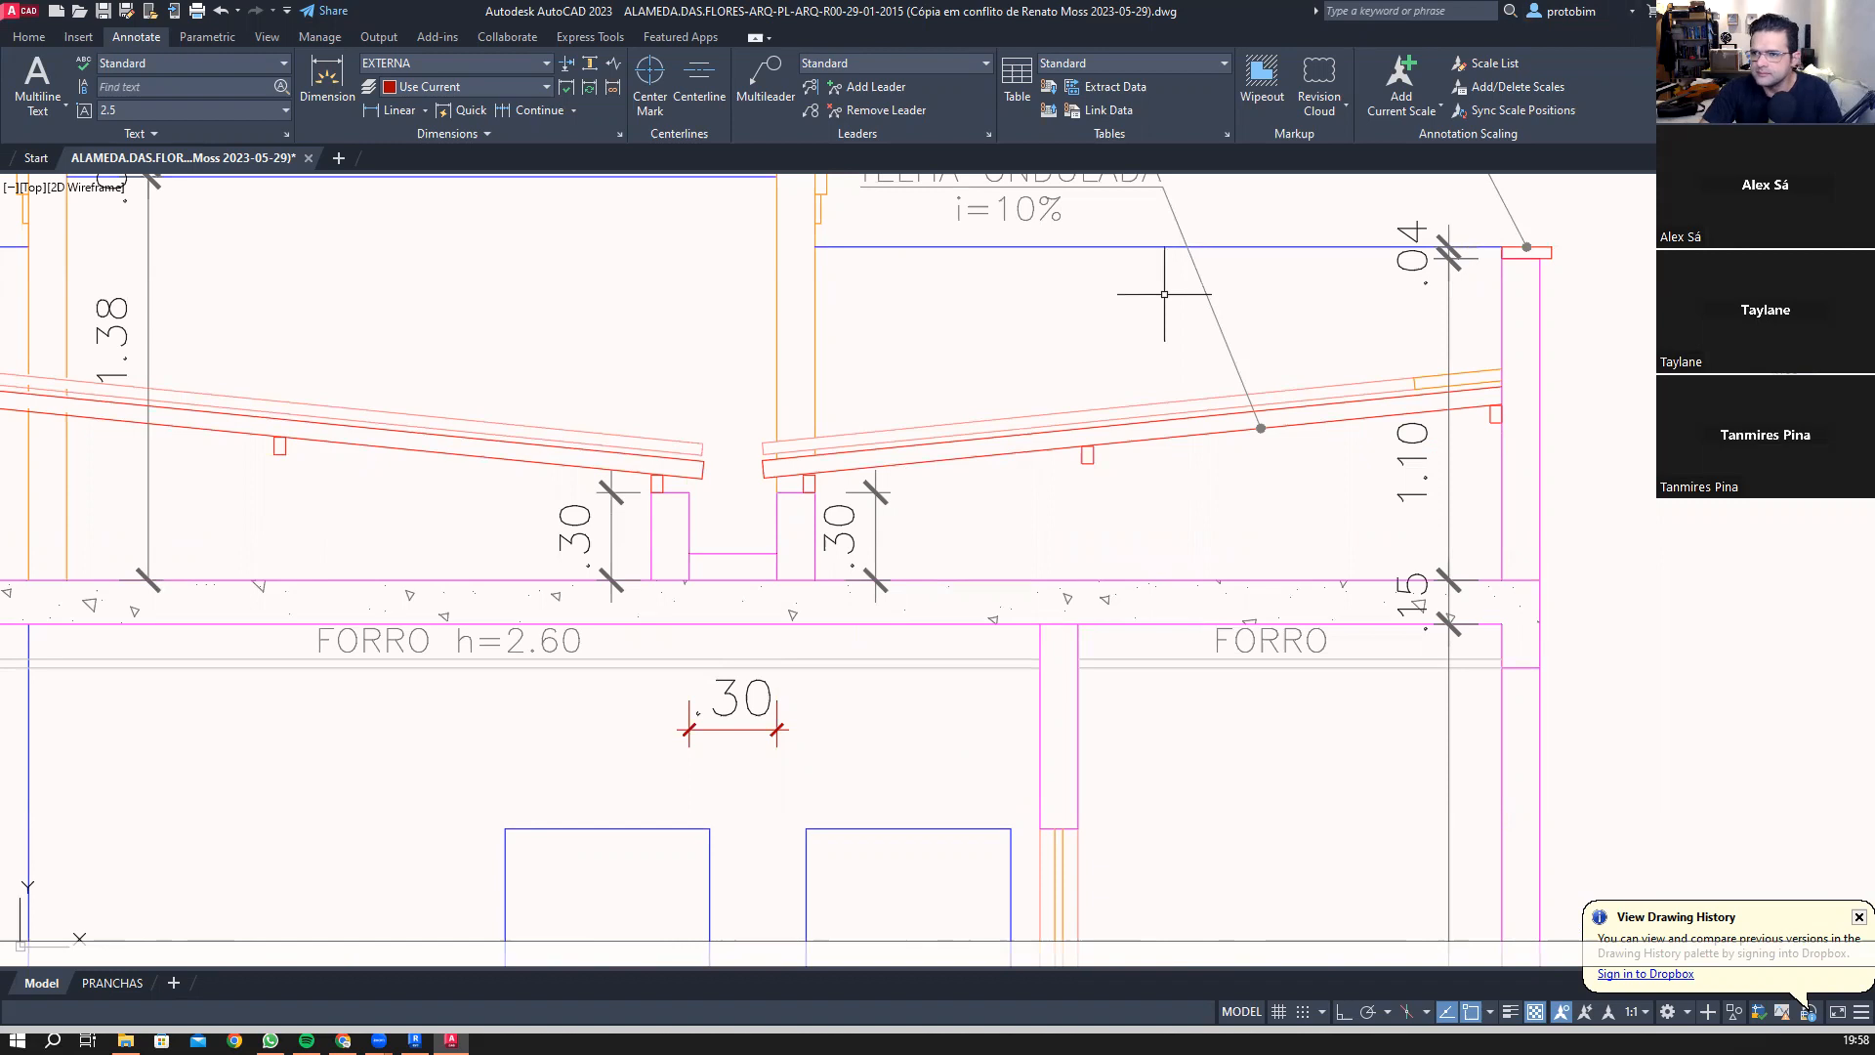
# Step: Switch to Revit and set up a PBIM - Básica 0,13m wall based on 002 - Laje 01, with unconnected top and 0.3 m height
pyautogui.hotkey('alt', 'Tab')
pyautogui.scroll(4, 987, 742)
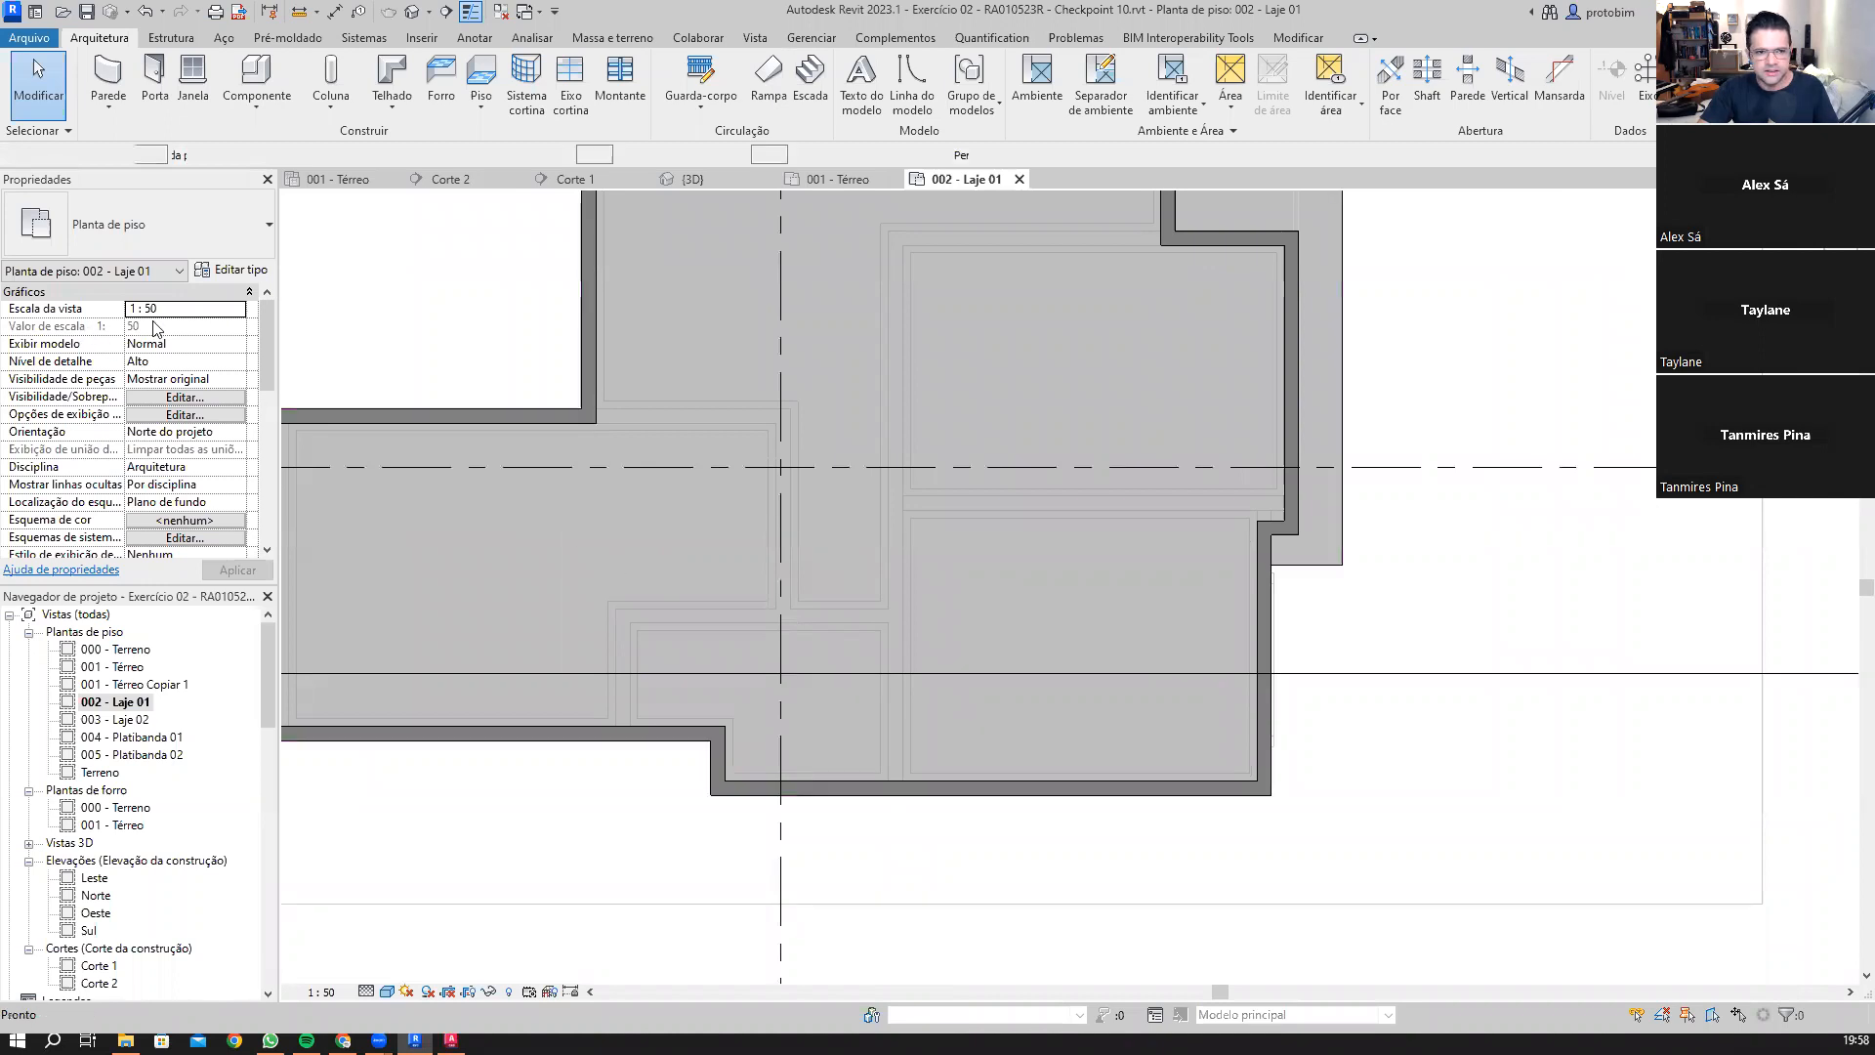
pyautogui.press('w')
pyautogui.press('a')
pyautogui.click(234, 234)
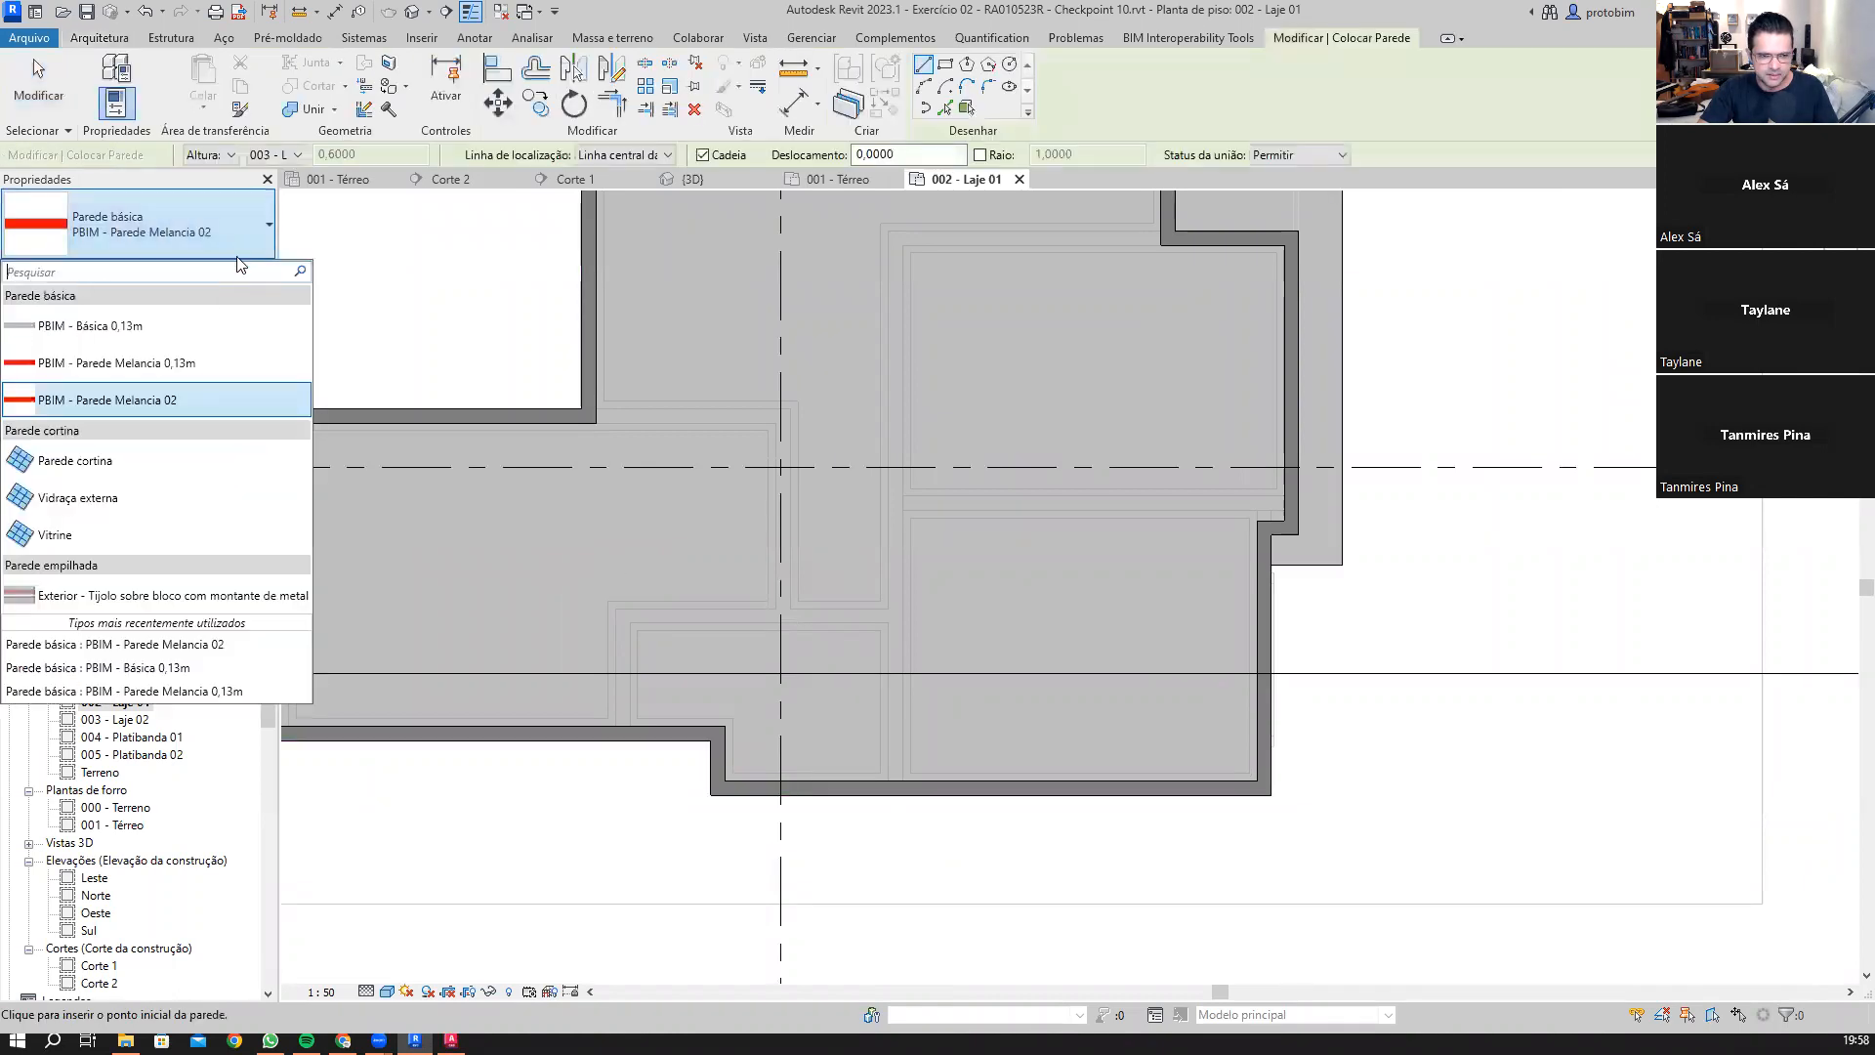
pyautogui.click(205, 327)
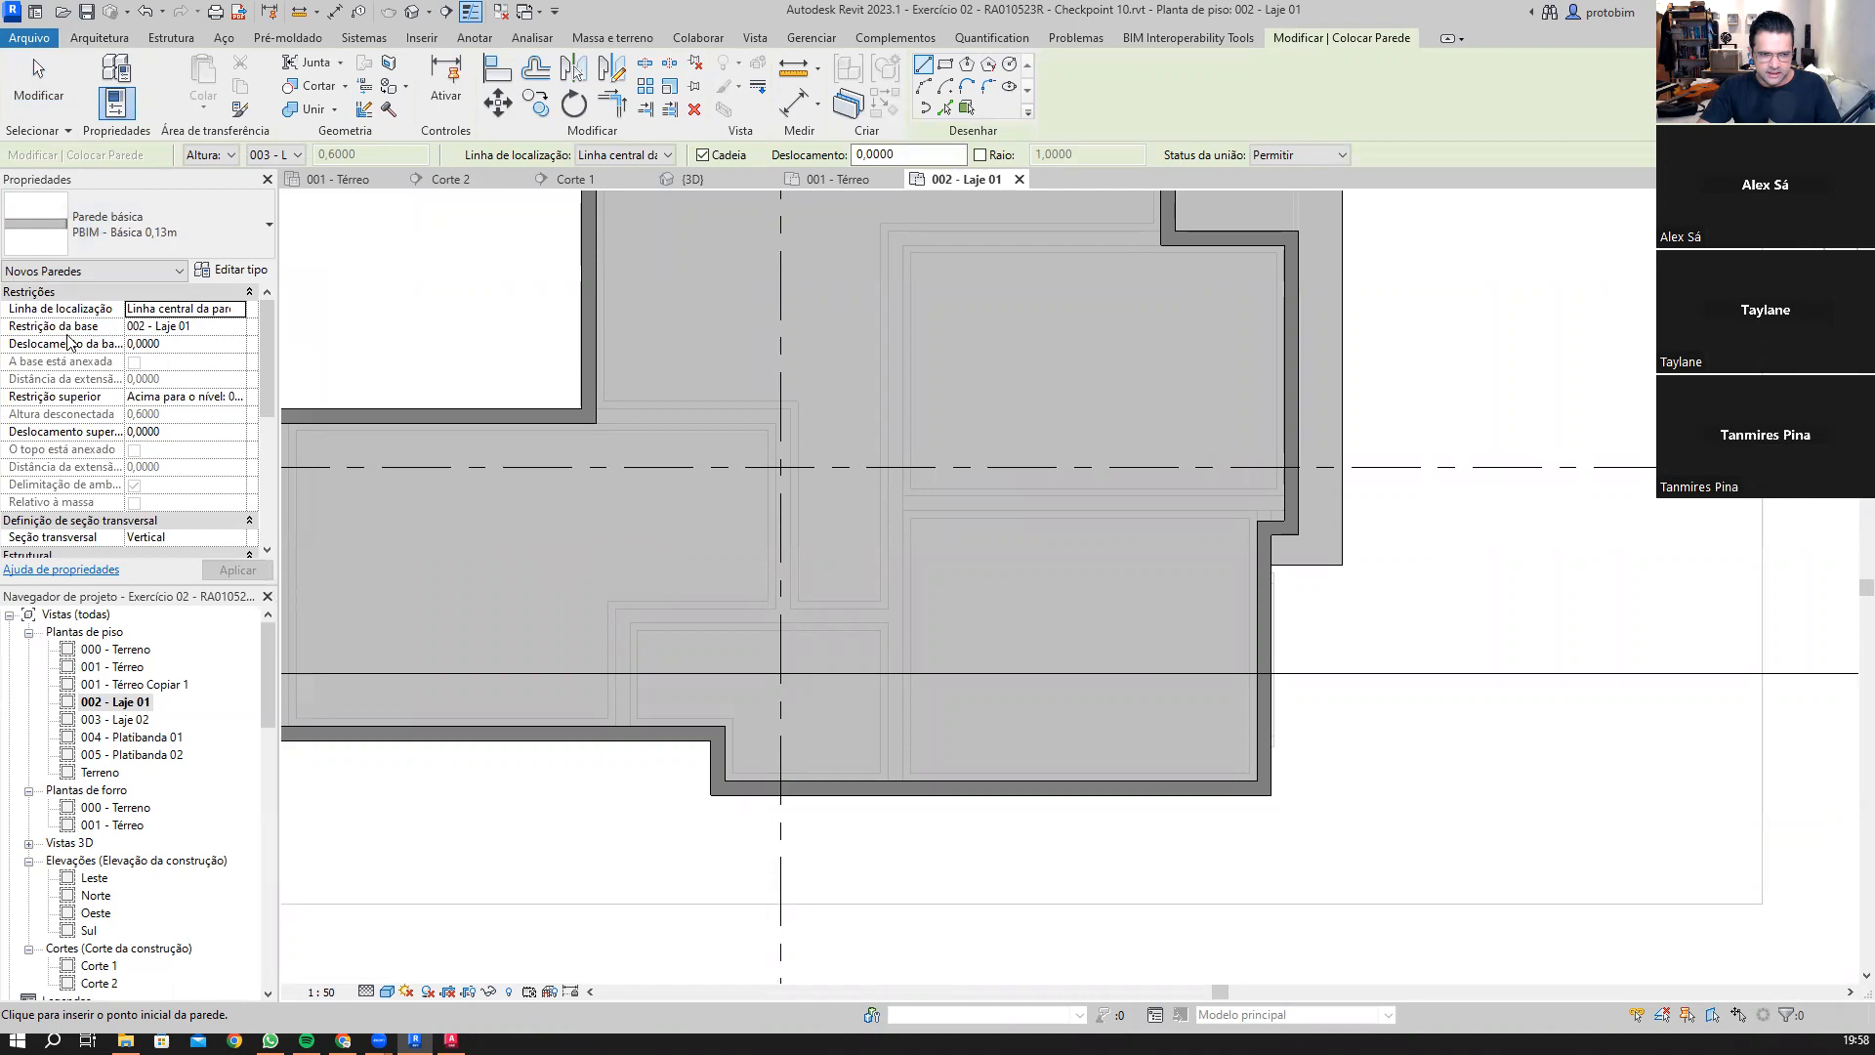
pyautogui.click(234, 397)
pyautogui.click(234, 397)
pyautogui.click(216, 417)
pyautogui.click(207, 413)
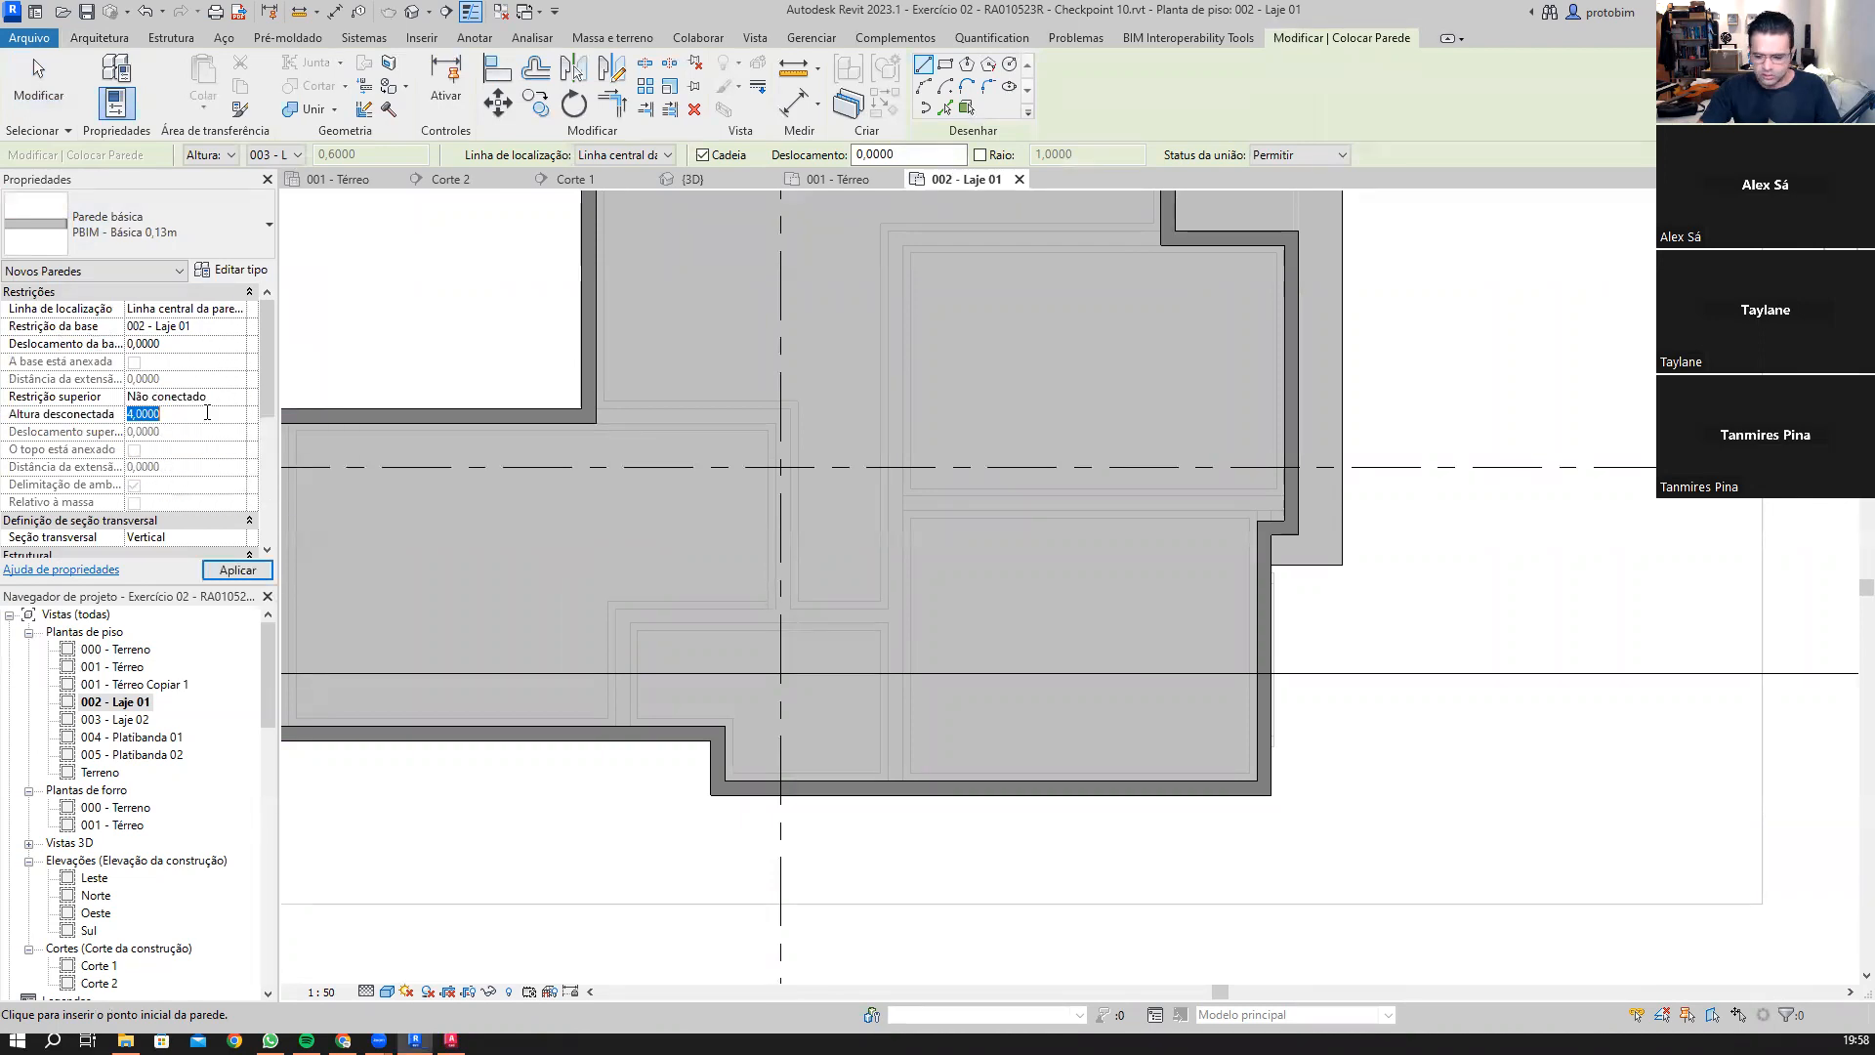
pyautogui.write('0.3')
pyautogui.press('Return')
# Step: Draw the first low gutter wall horizontally across the slab, from near the east parapet's step to the west parapet's inner face
pyautogui.scroll(3, 1255, 545)
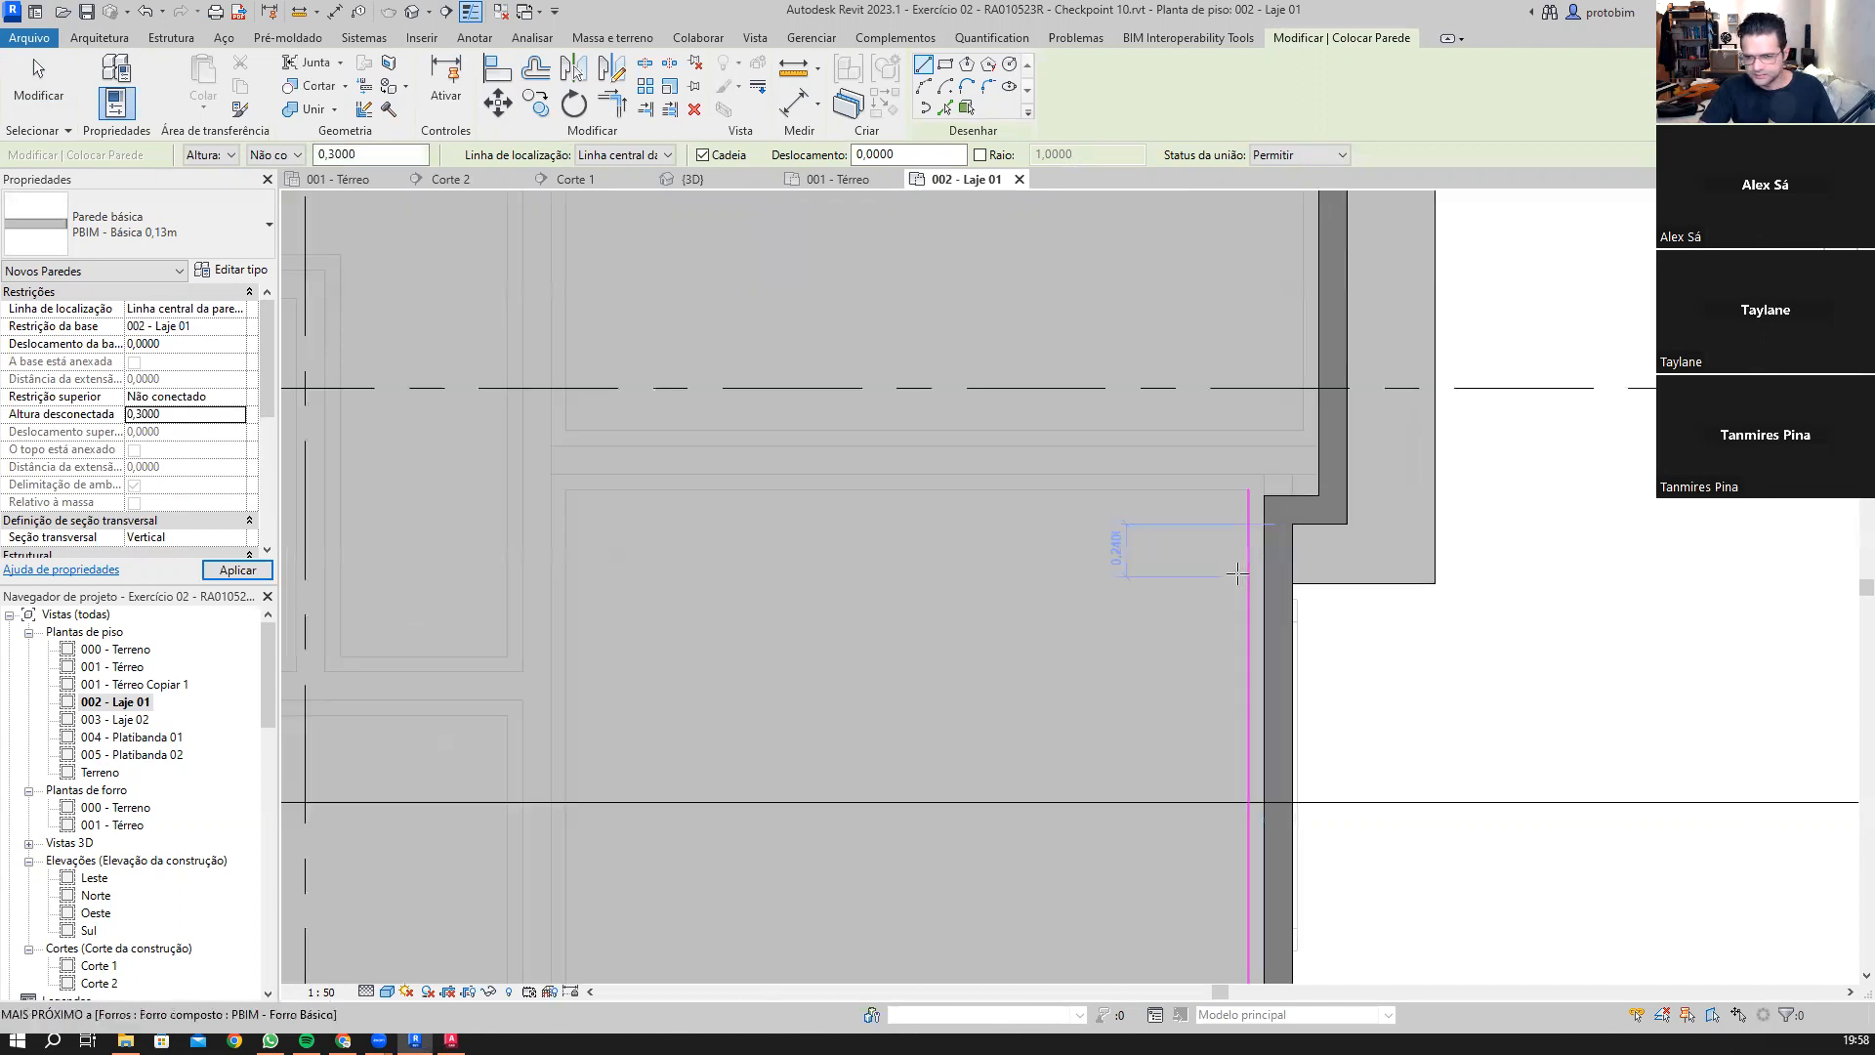
pyautogui.click(1224, 511)
pyautogui.scroll(-3, 1494, 500)
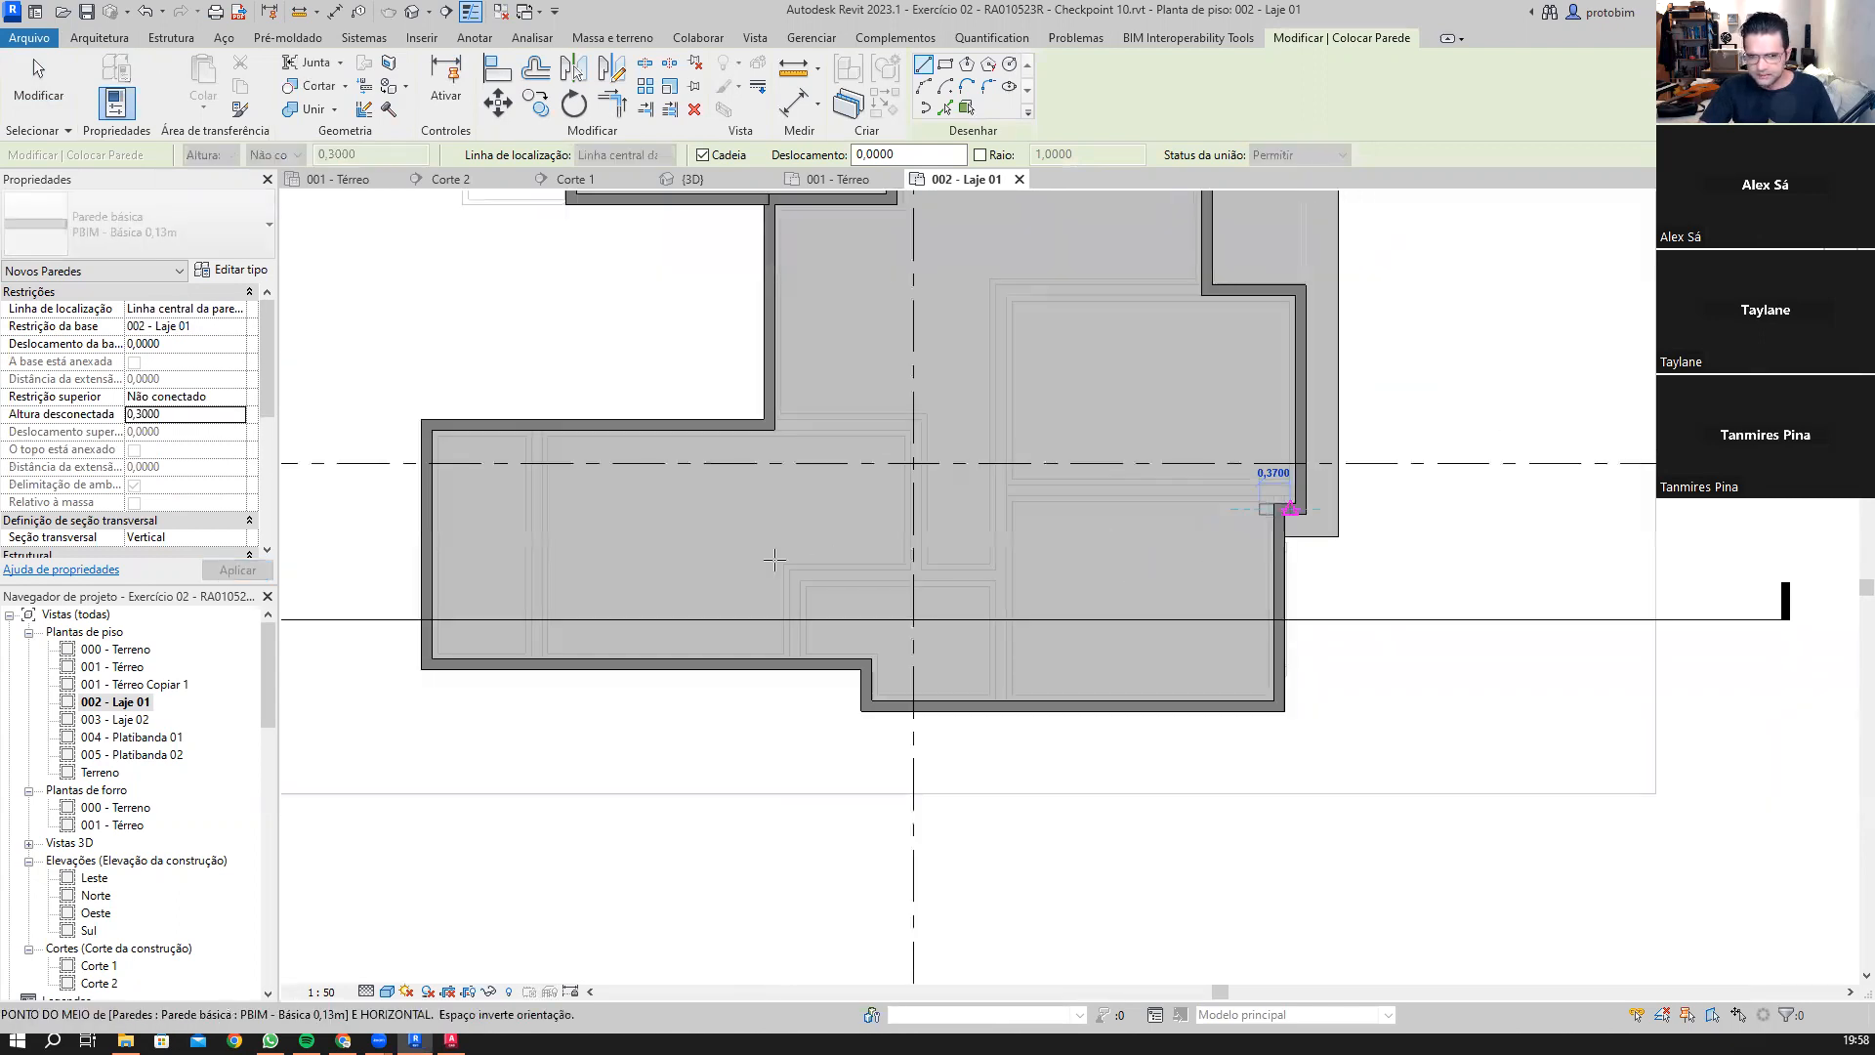
pyautogui.scroll(2, 469, 513)
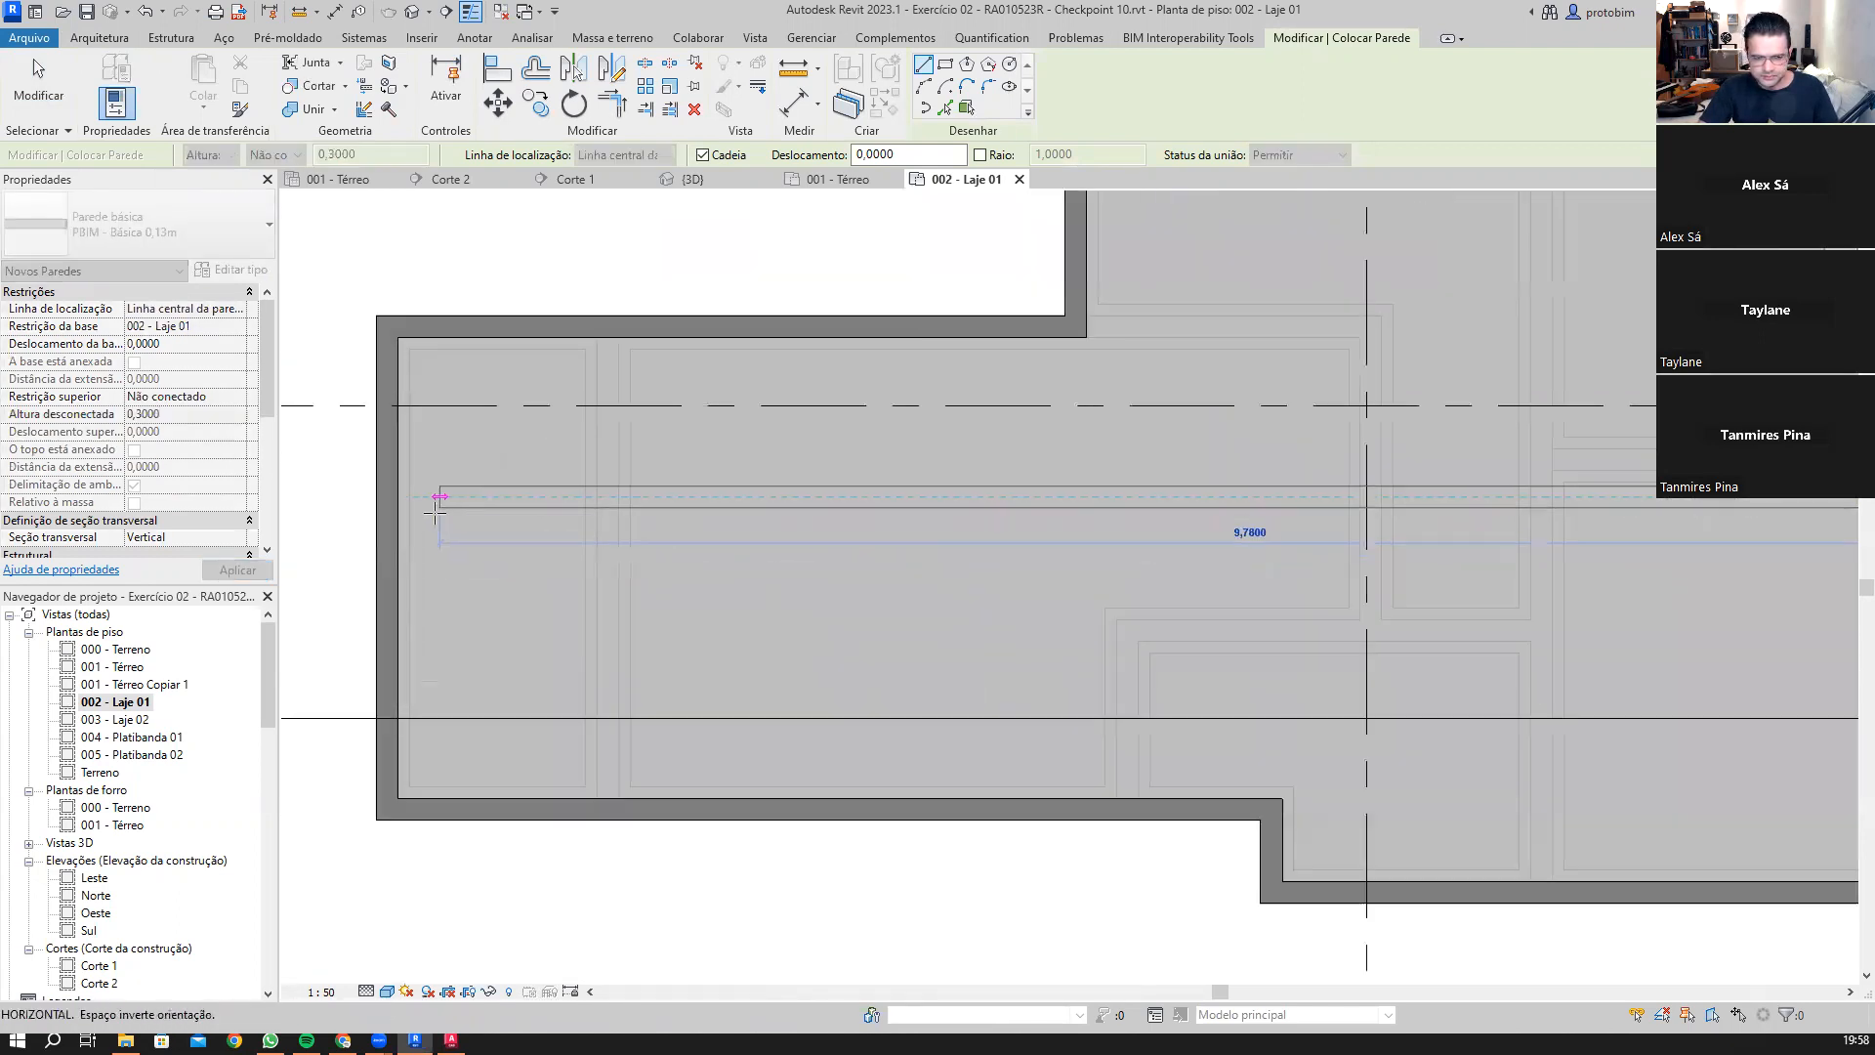
pyautogui.click(399, 498)
pyautogui.scroll(-3, 1137, 558)
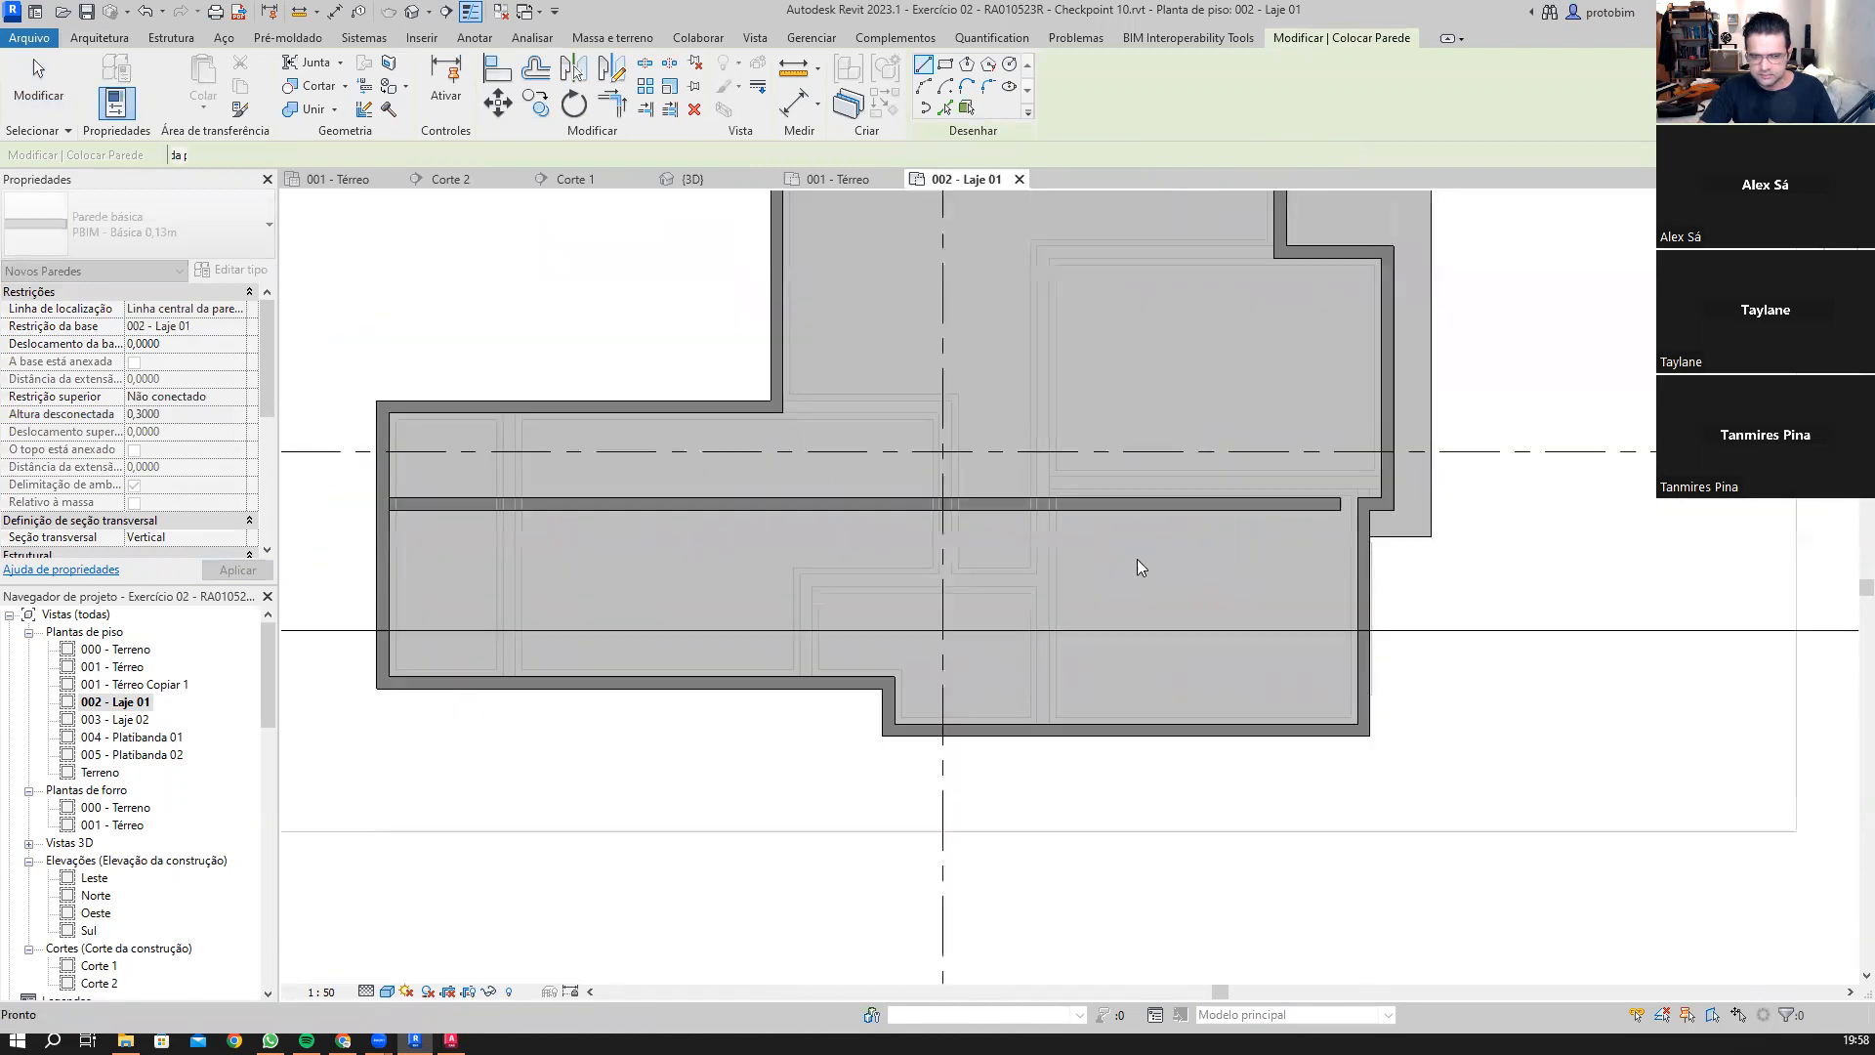
pyautogui.scroll(4, 1142, 550)
pyautogui.scroll(1, 1142, 550)
pyautogui.press('Escape')
pyautogui.press('Escape')
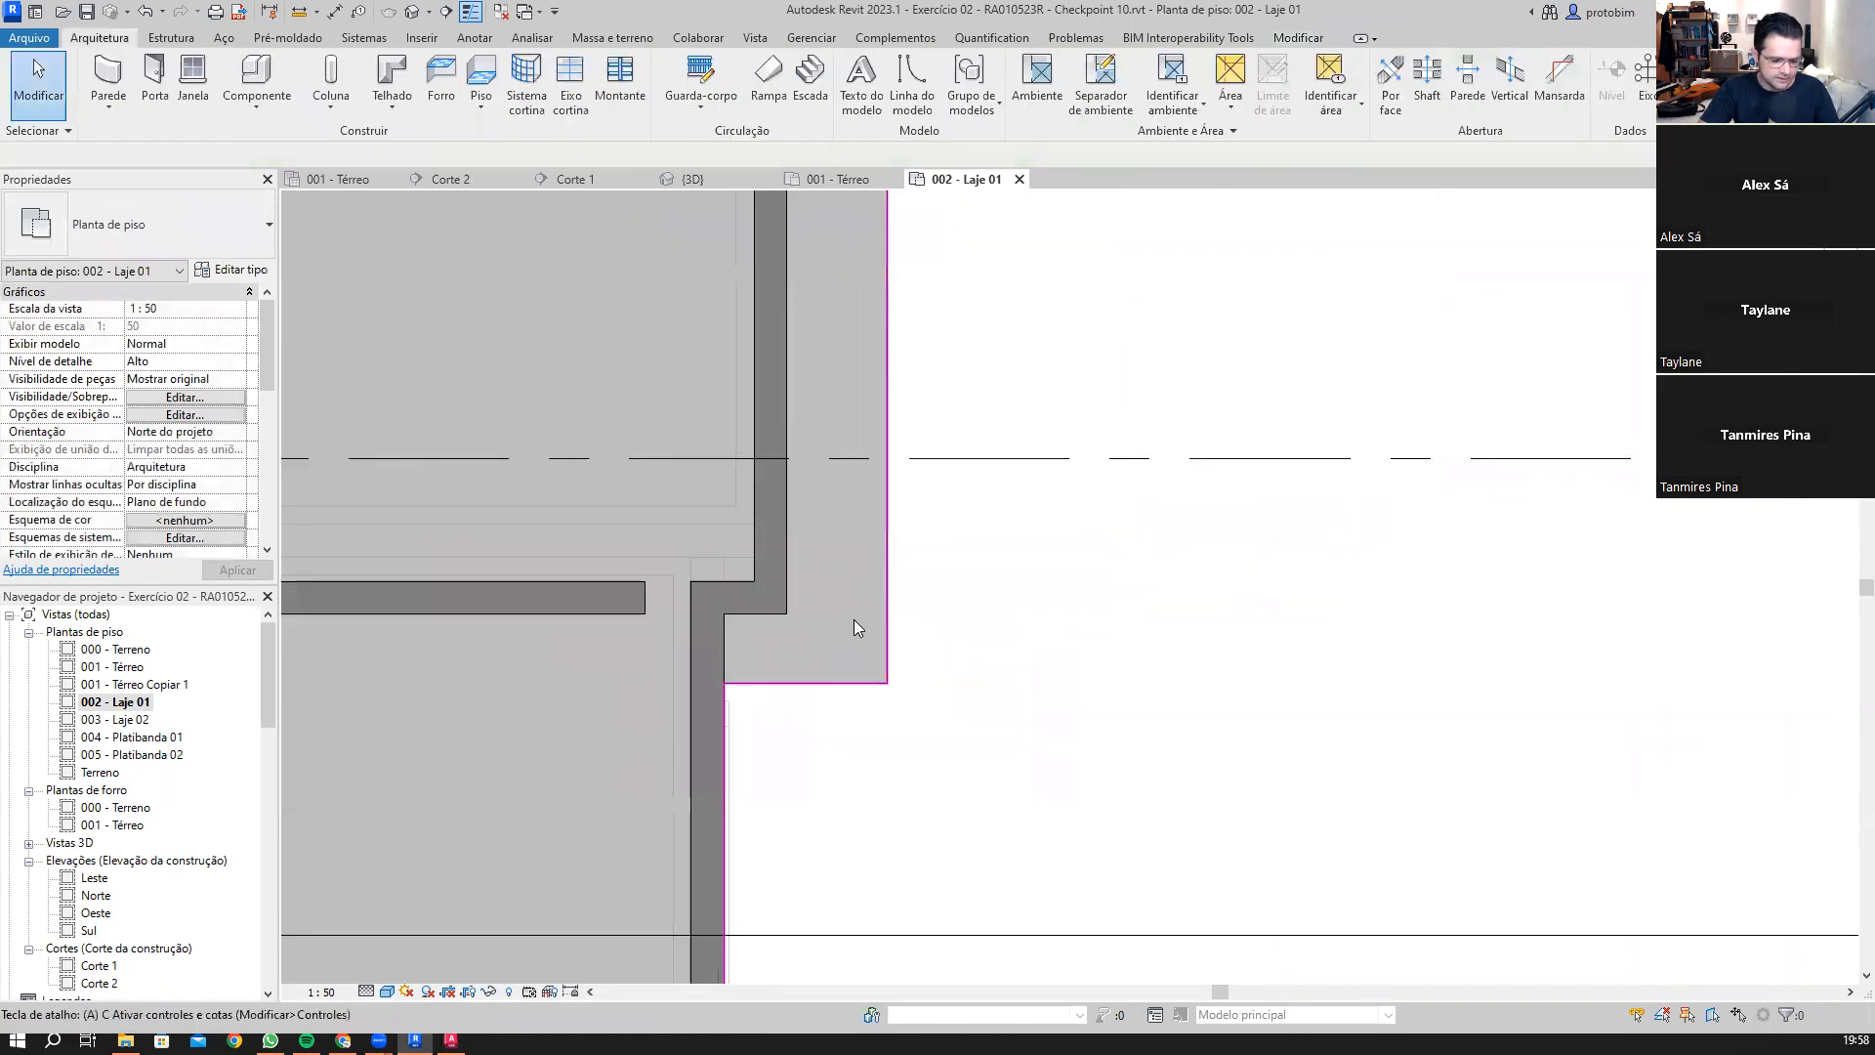
# Step: Align the east end of the low gutter wall with the inner face of the adjoining parapet
pyautogui.press('a')
pyautogui.press('l')
pyautogui.click(687, 647)
pyautogui.click(647, 599)
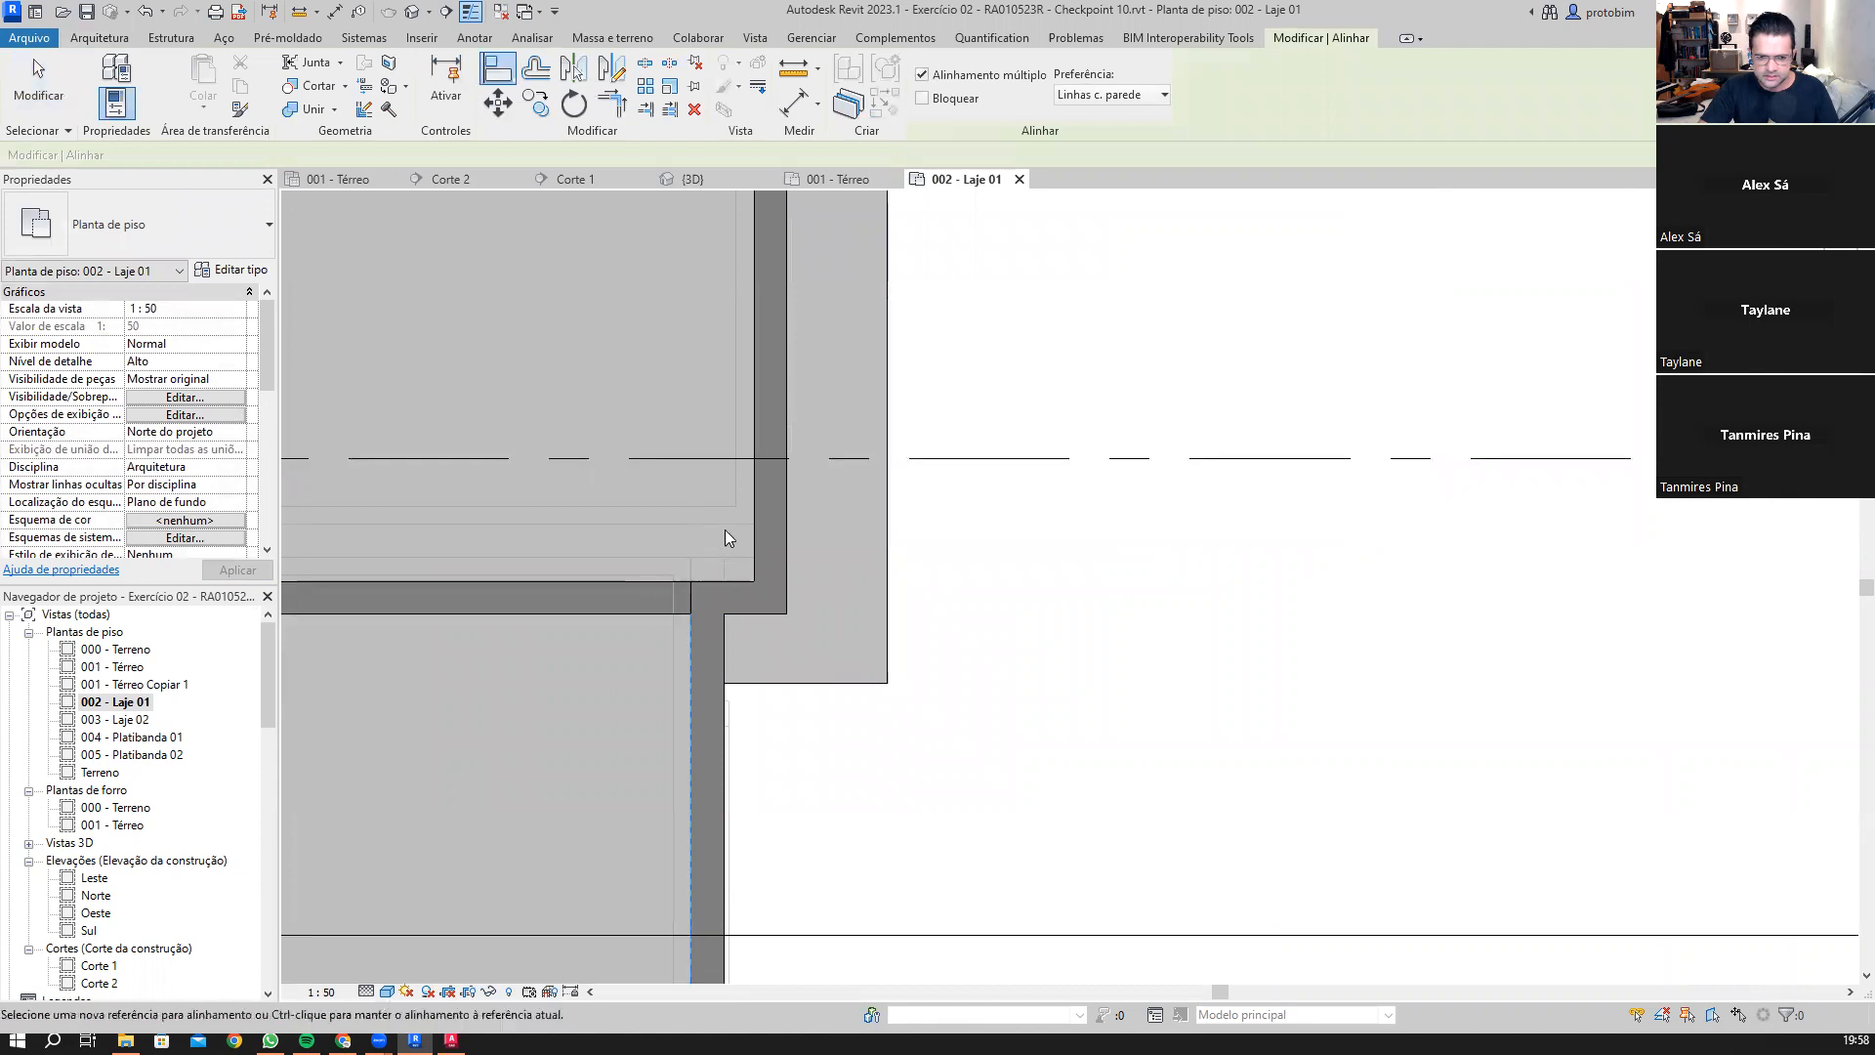
pyautogui.press('Escape')
pyautogui.press('Escape')
# Step: Draw a second low wall just north of the first and straighten it to run horizontally, about 3.60 m long
pyautogui.press('w')
pyautogui.press('a')
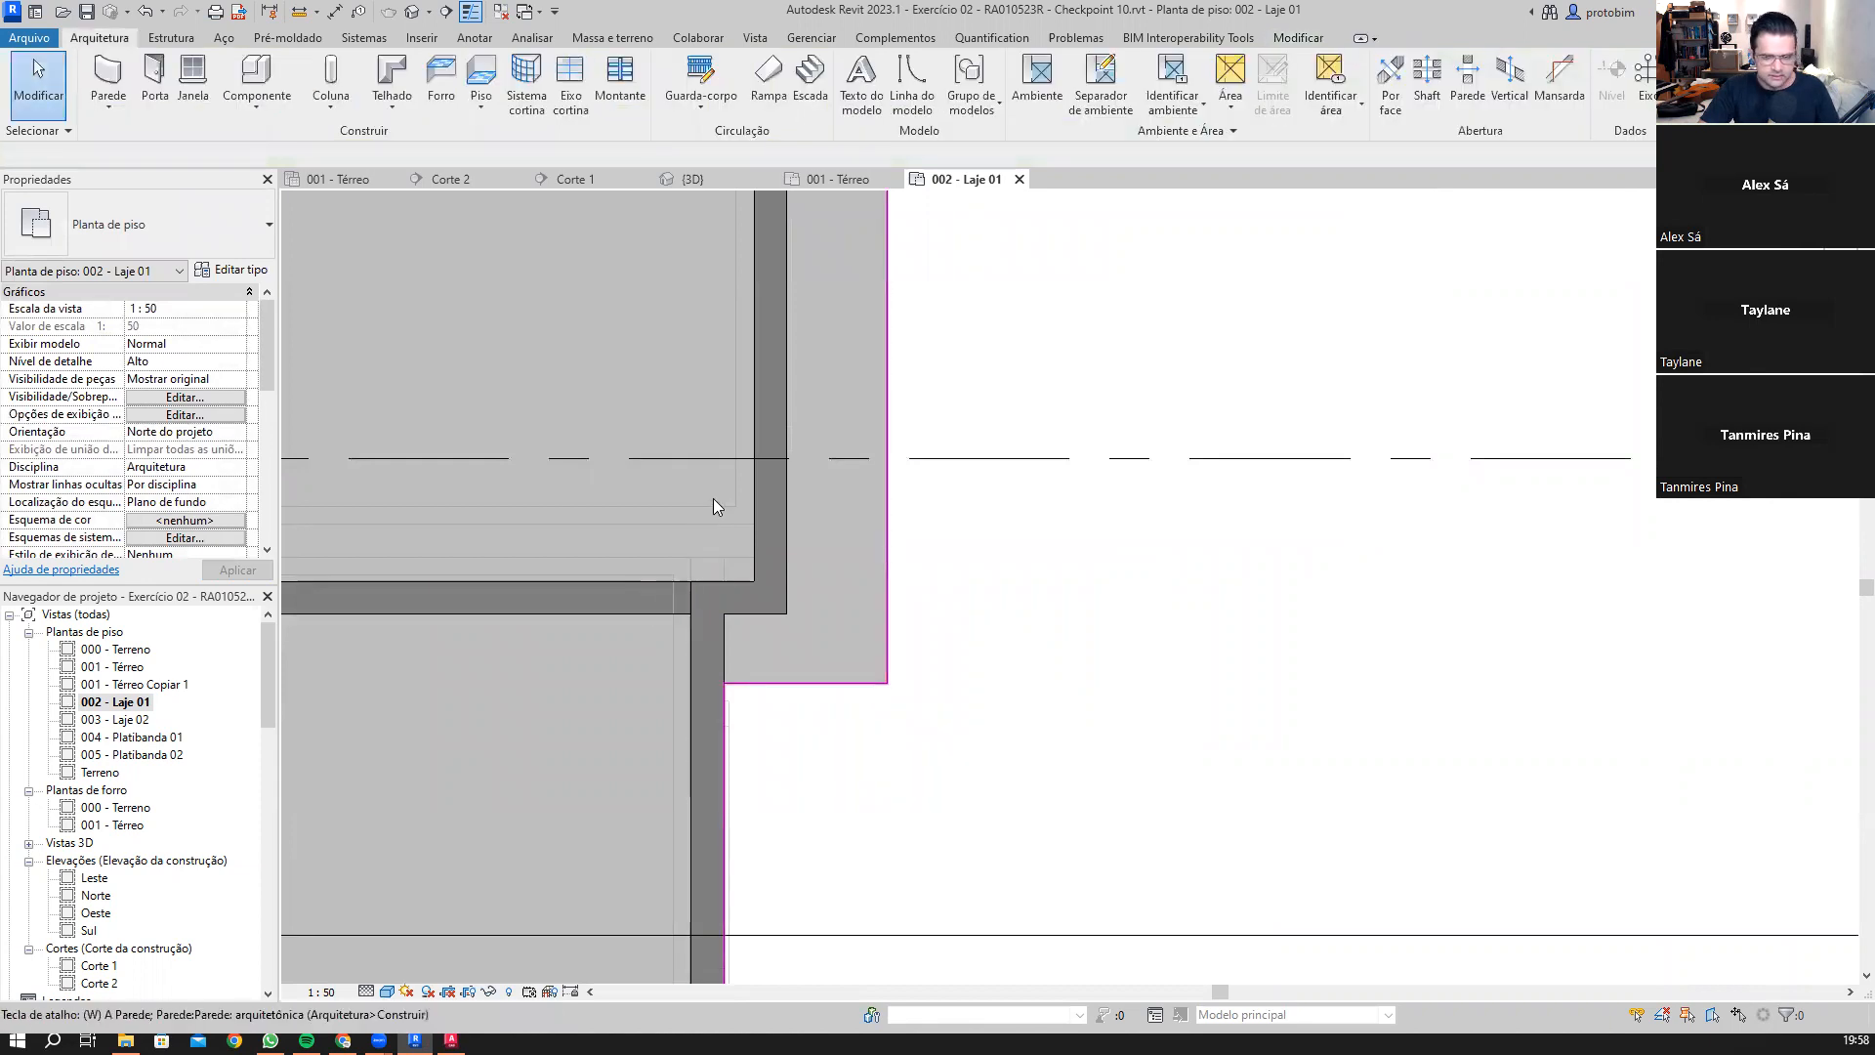
pyautogui.scroll(-11, 1062, 515)
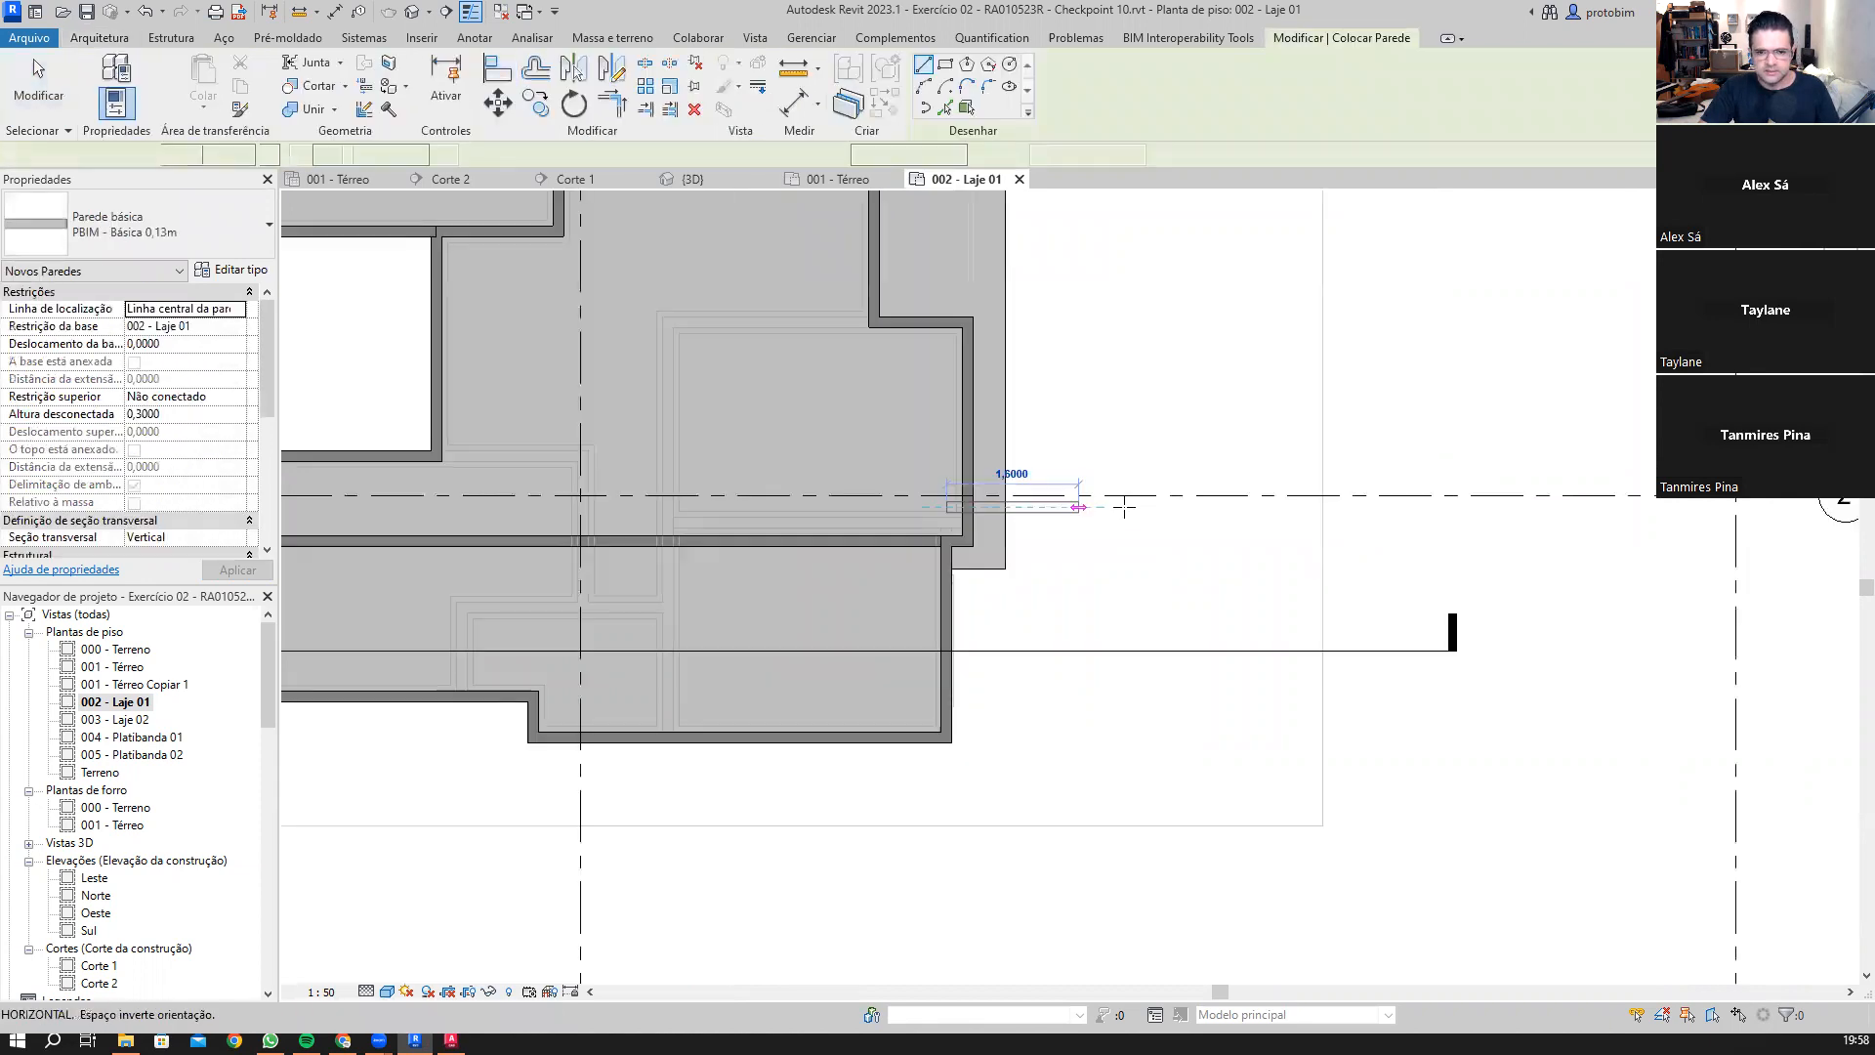
pyautogui.scroll(7, 838, 535)
pyautogui.click(794, 437)
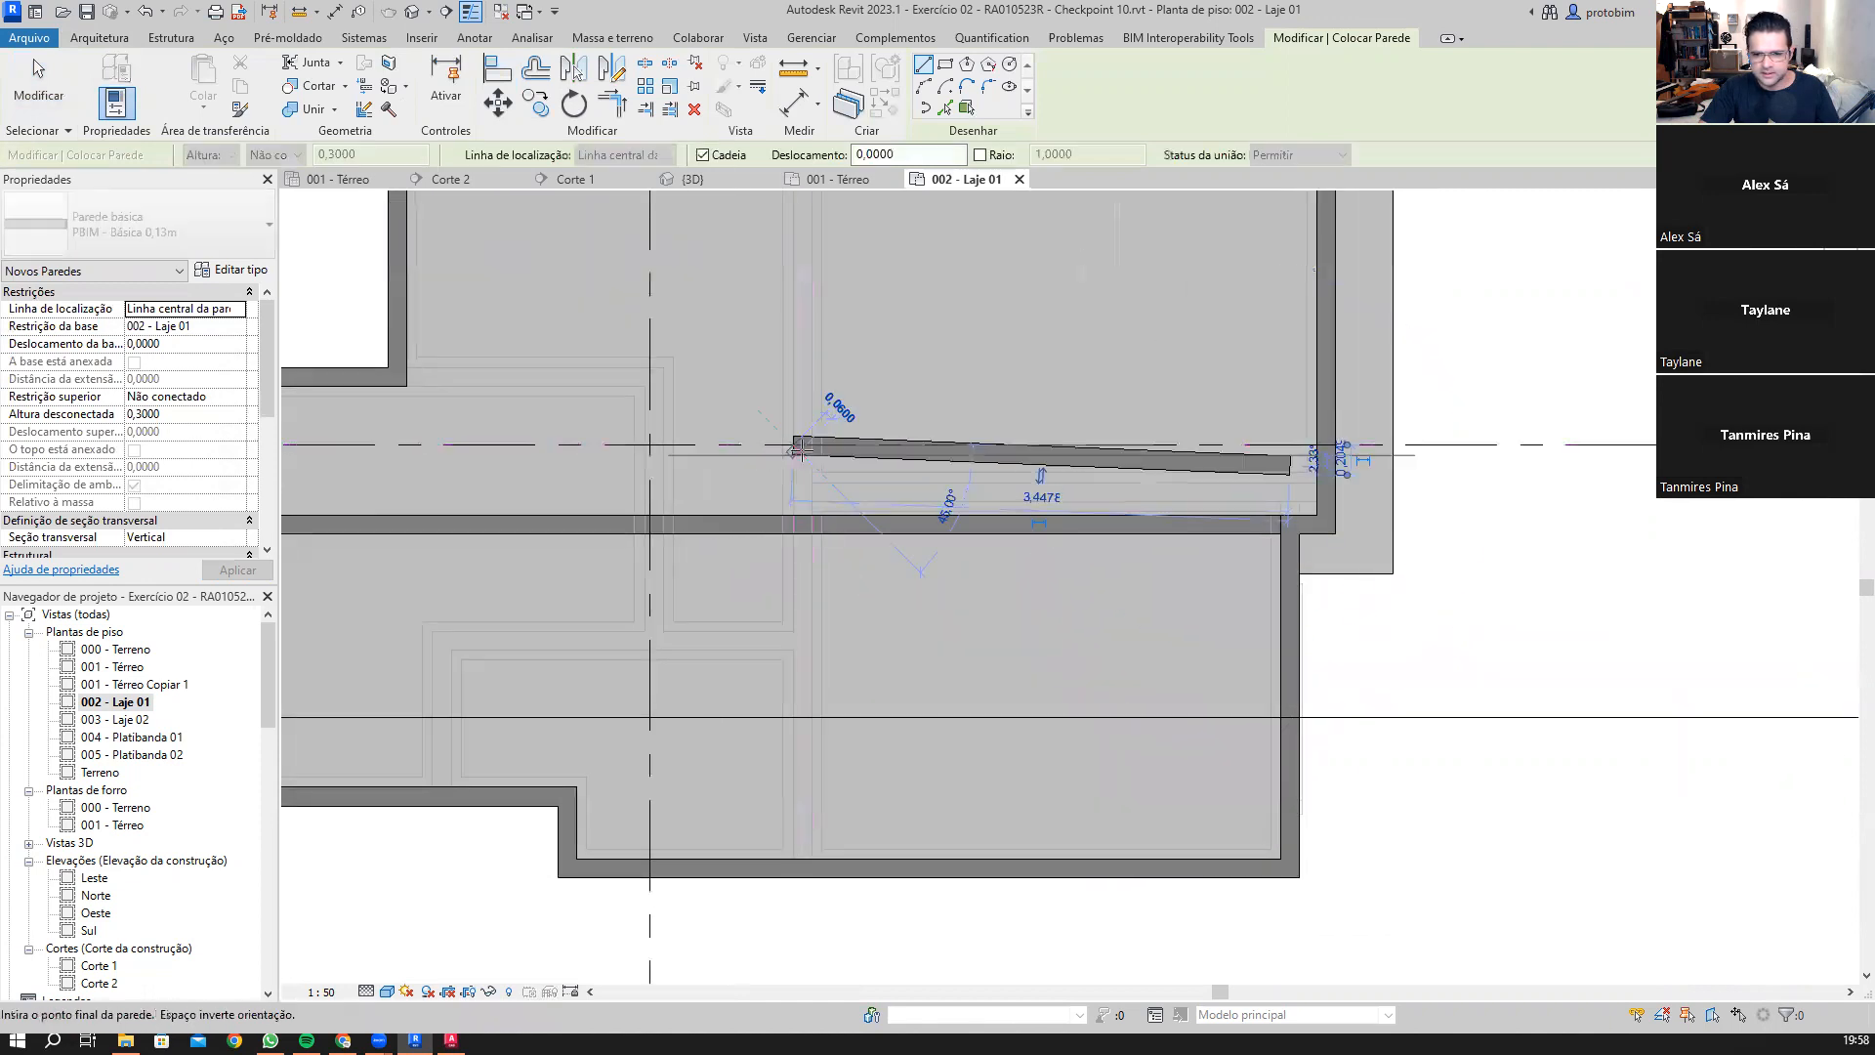
pyautogui.press('Escape')
pyautogui.press('Escape')
pyautogui.scroll(3, 885, 457)
pyautogui.click(883, 457)
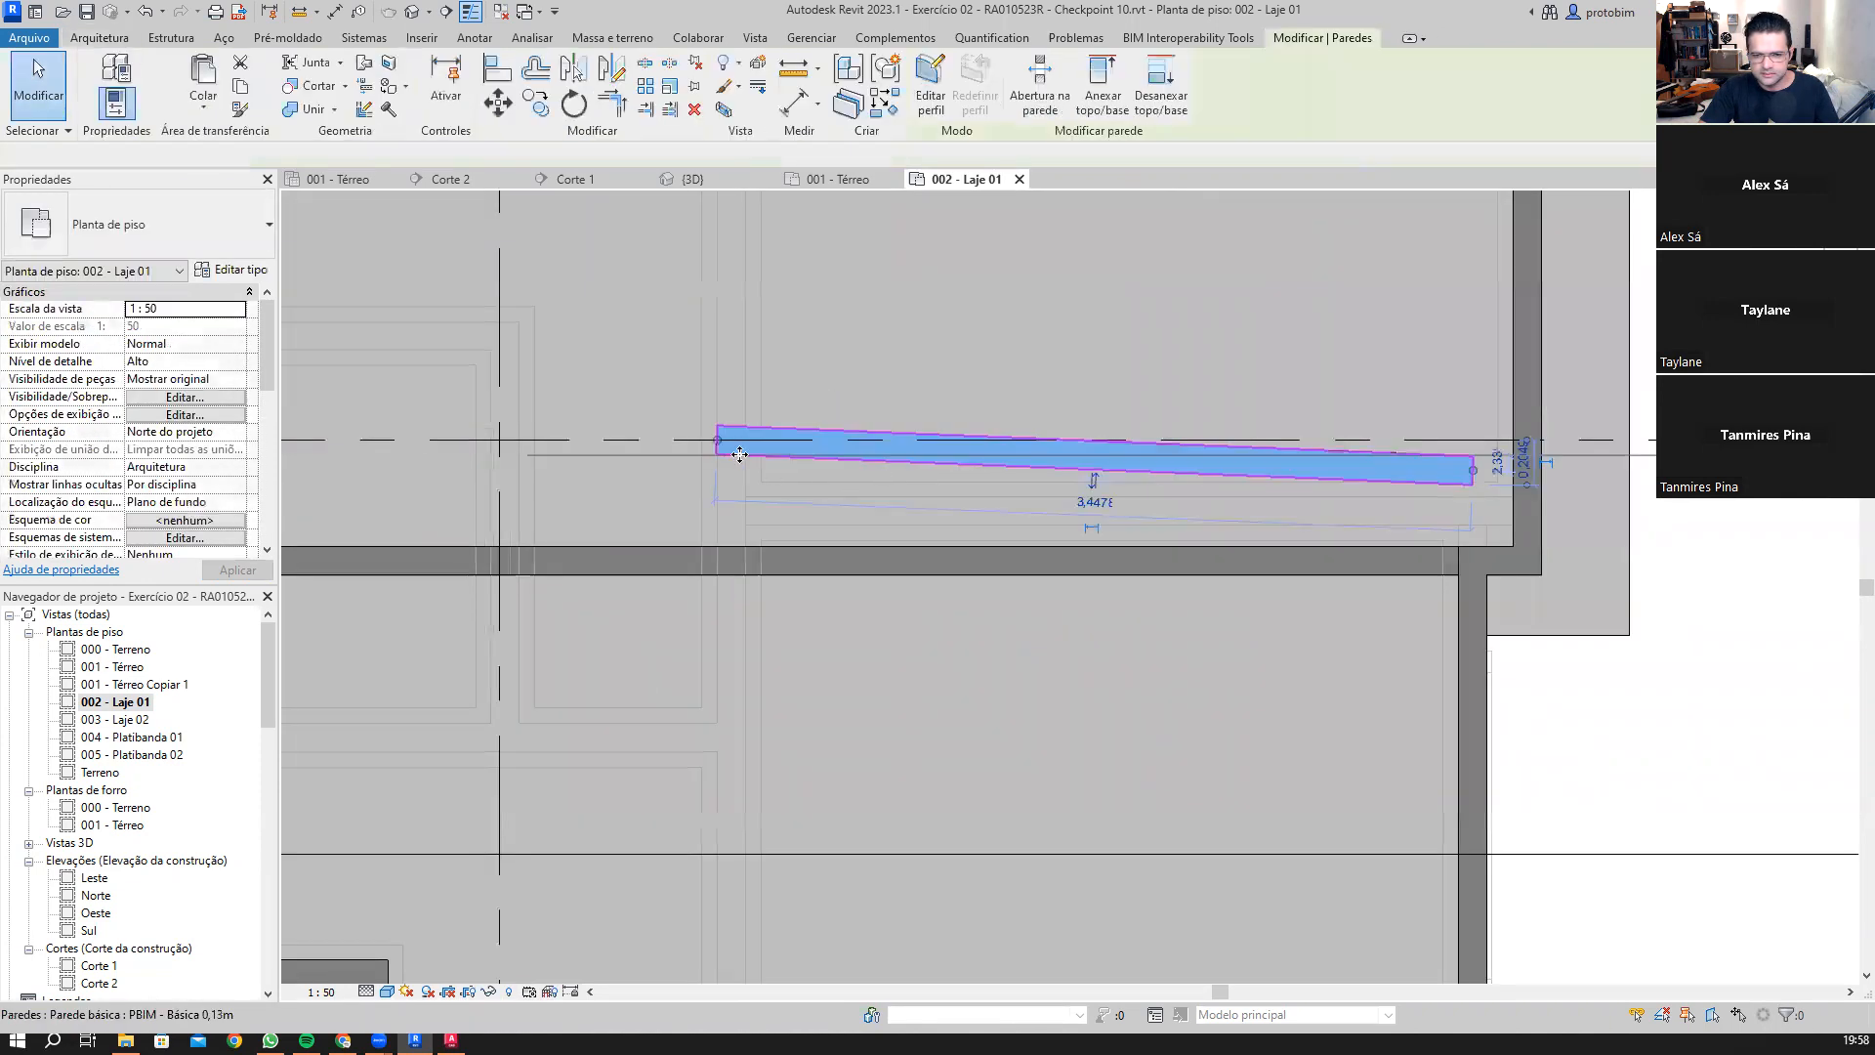
pyautogui.moveTo(717, 439); pyautogui.dragTo(682, 471)
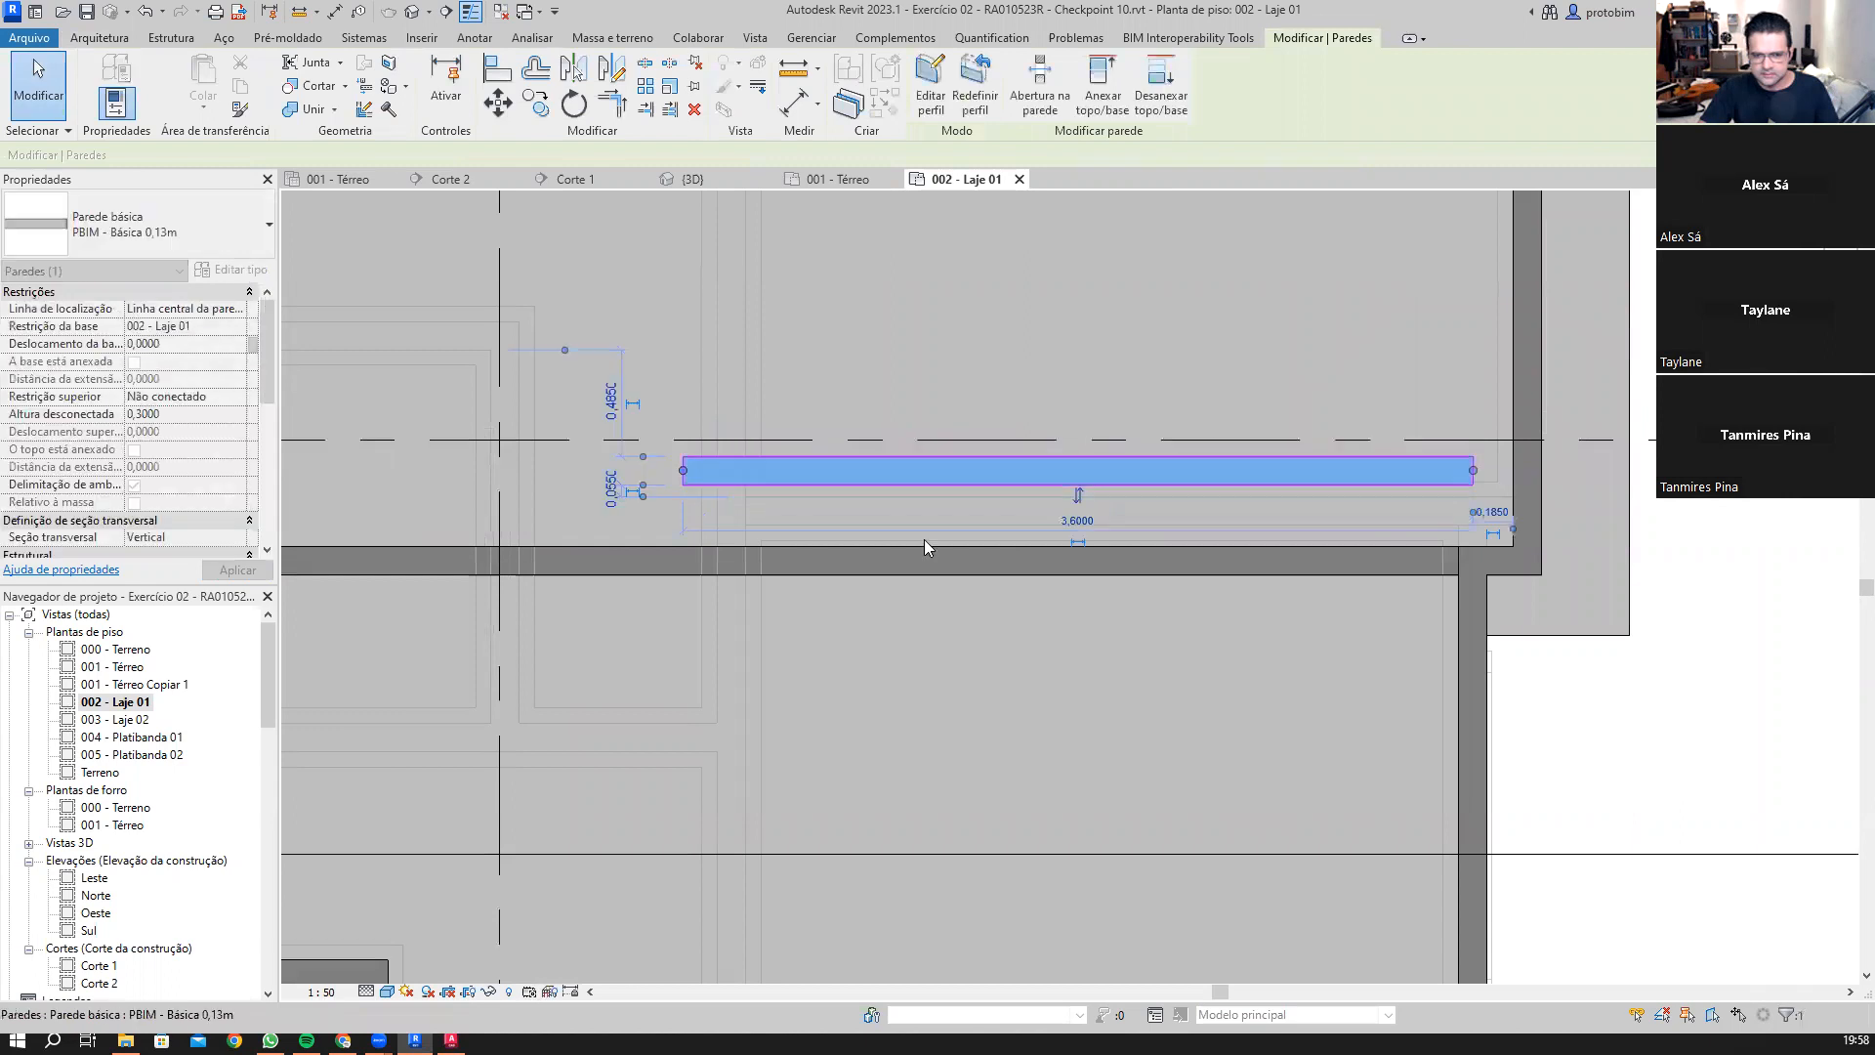
pyautogui.press('Escape')
# Step: Dimension the gap between the facing sides of the two low gutter walls
pyautogui.press('d')
pyautogui.press('i')
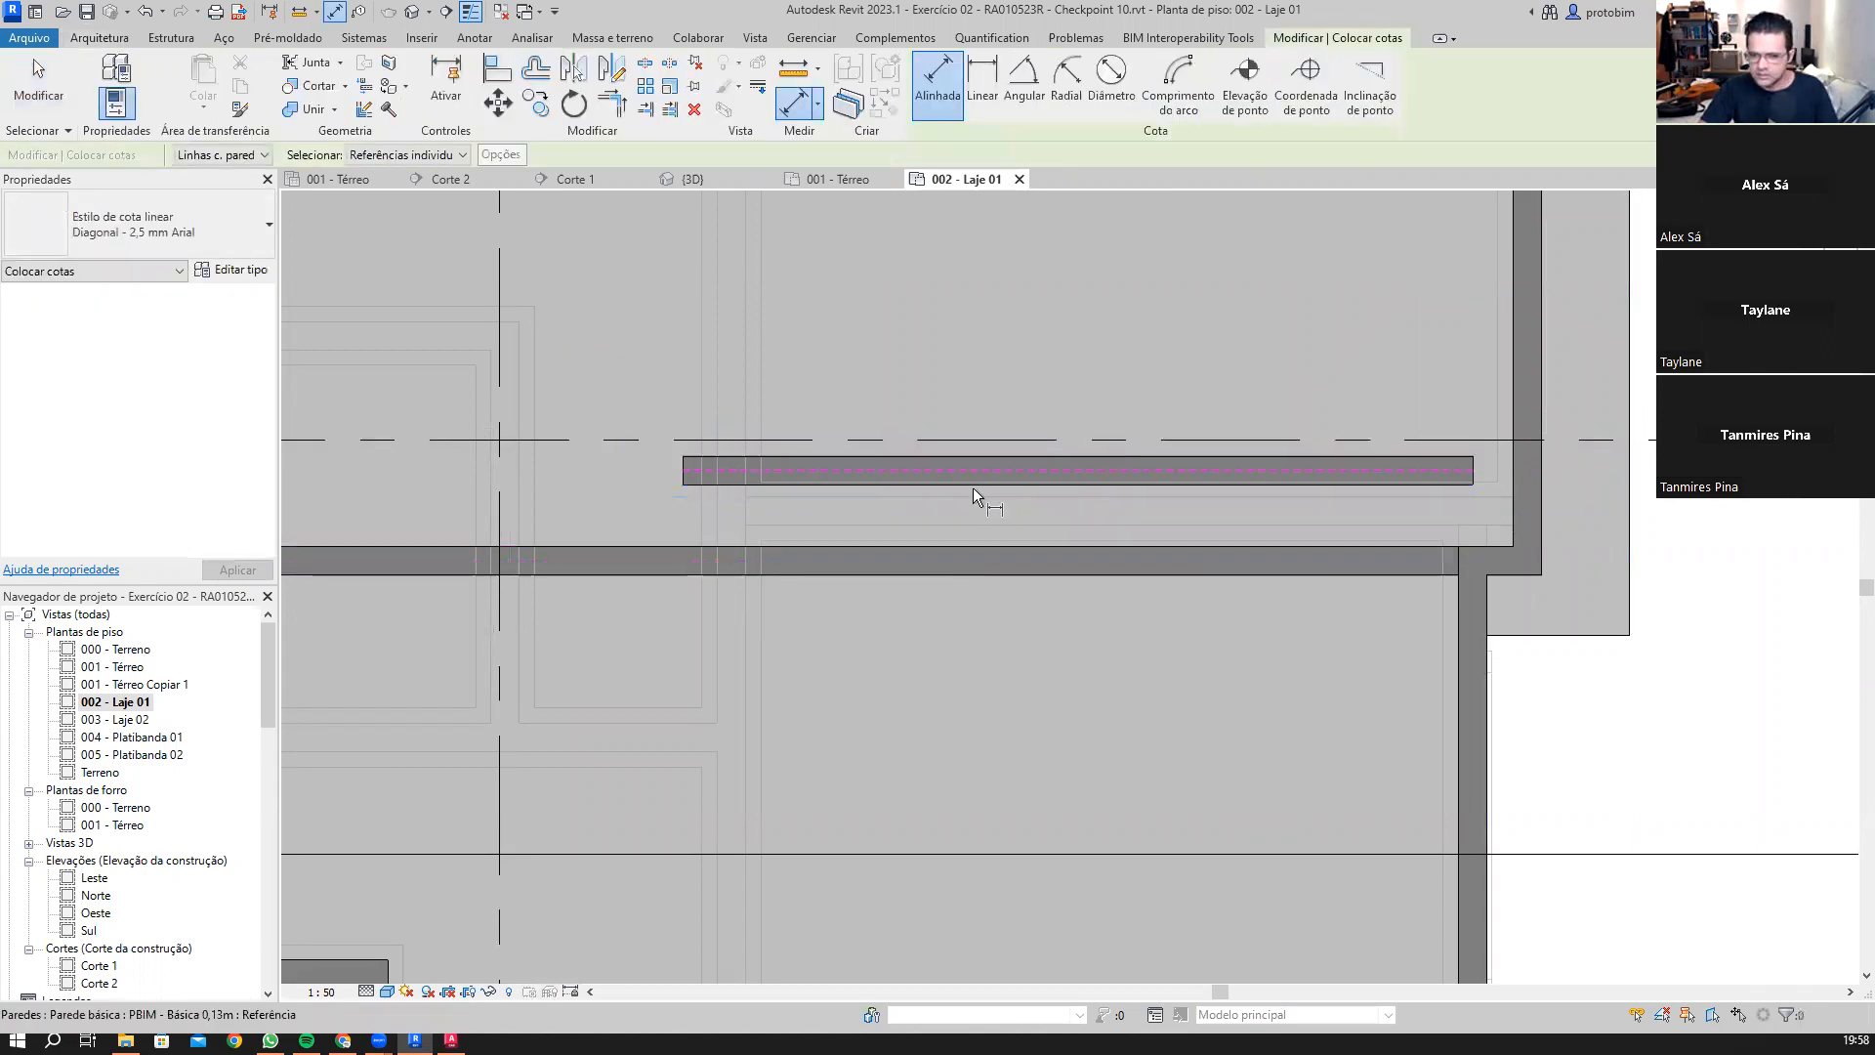
pyautogui.scroll(5, 1562, 478)
pyautogui.click(1583, 468)
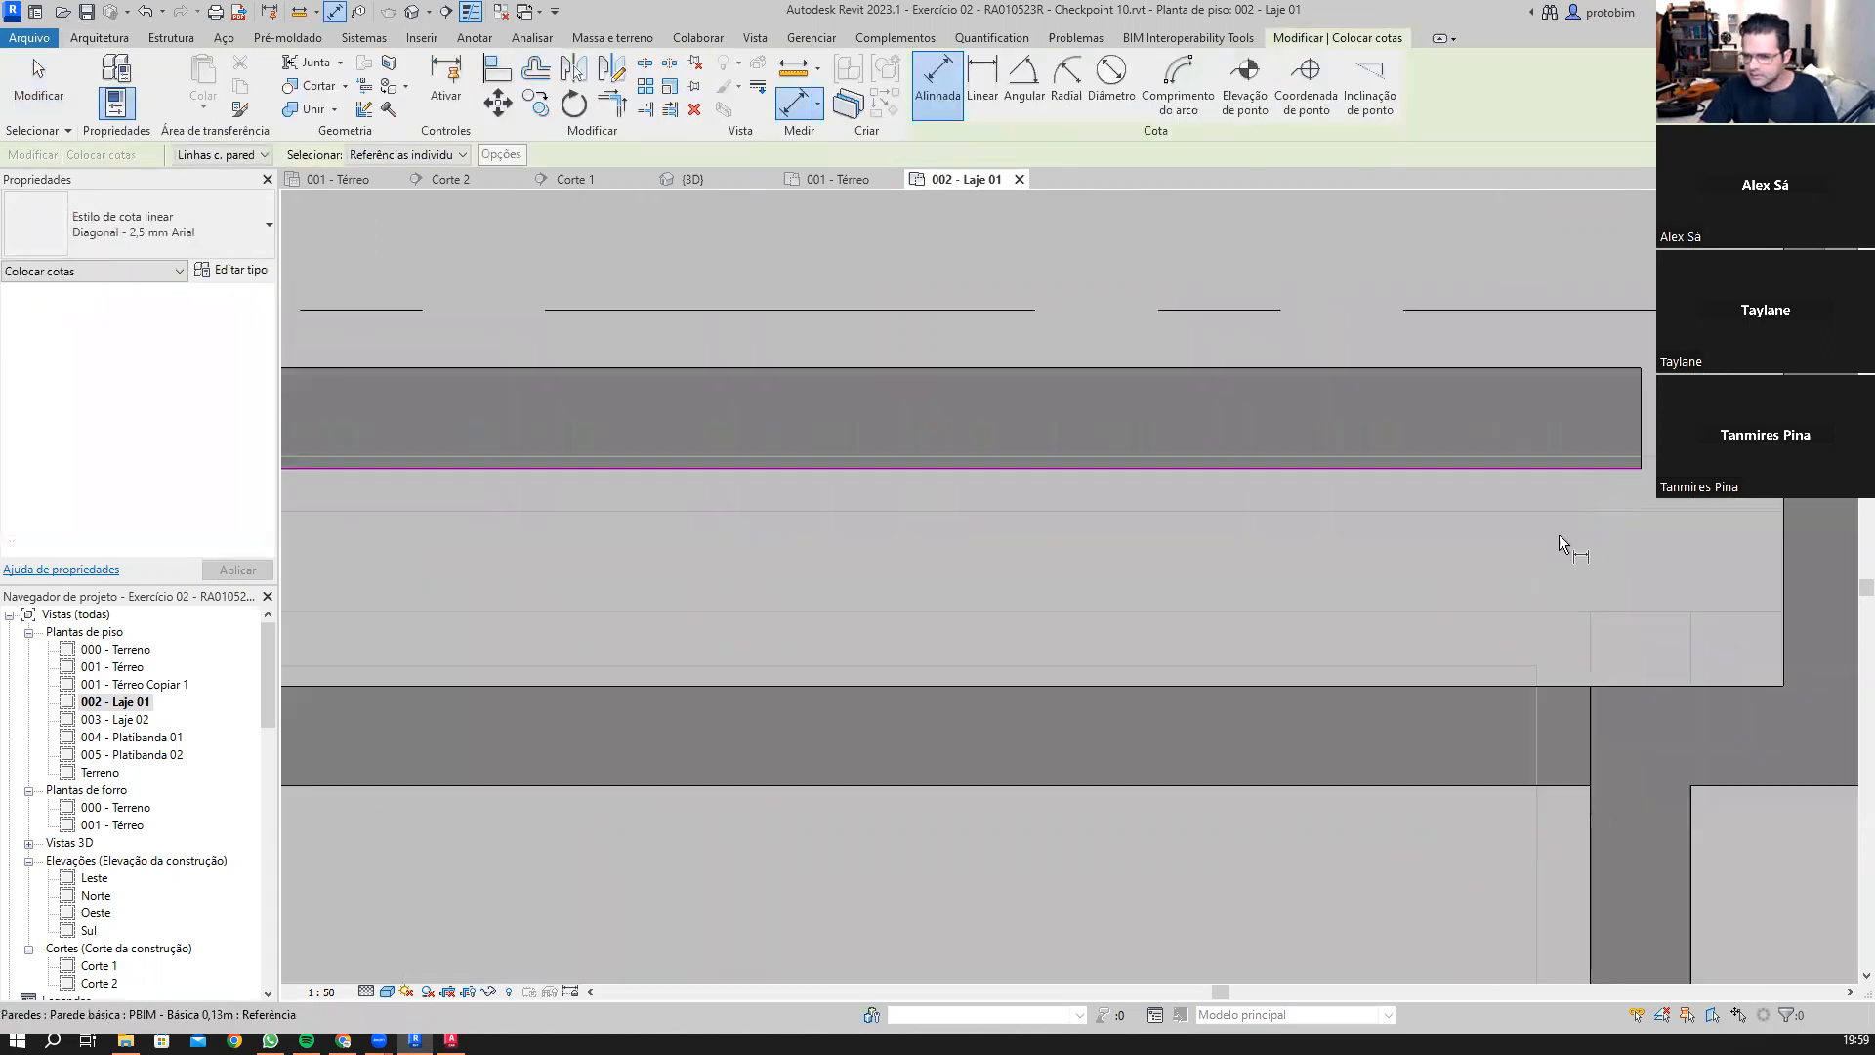
pyautogui.click(1346, 684)
pyautogui.scroll(-2, 1221, 752)
pyautogui.click(1101, 825)
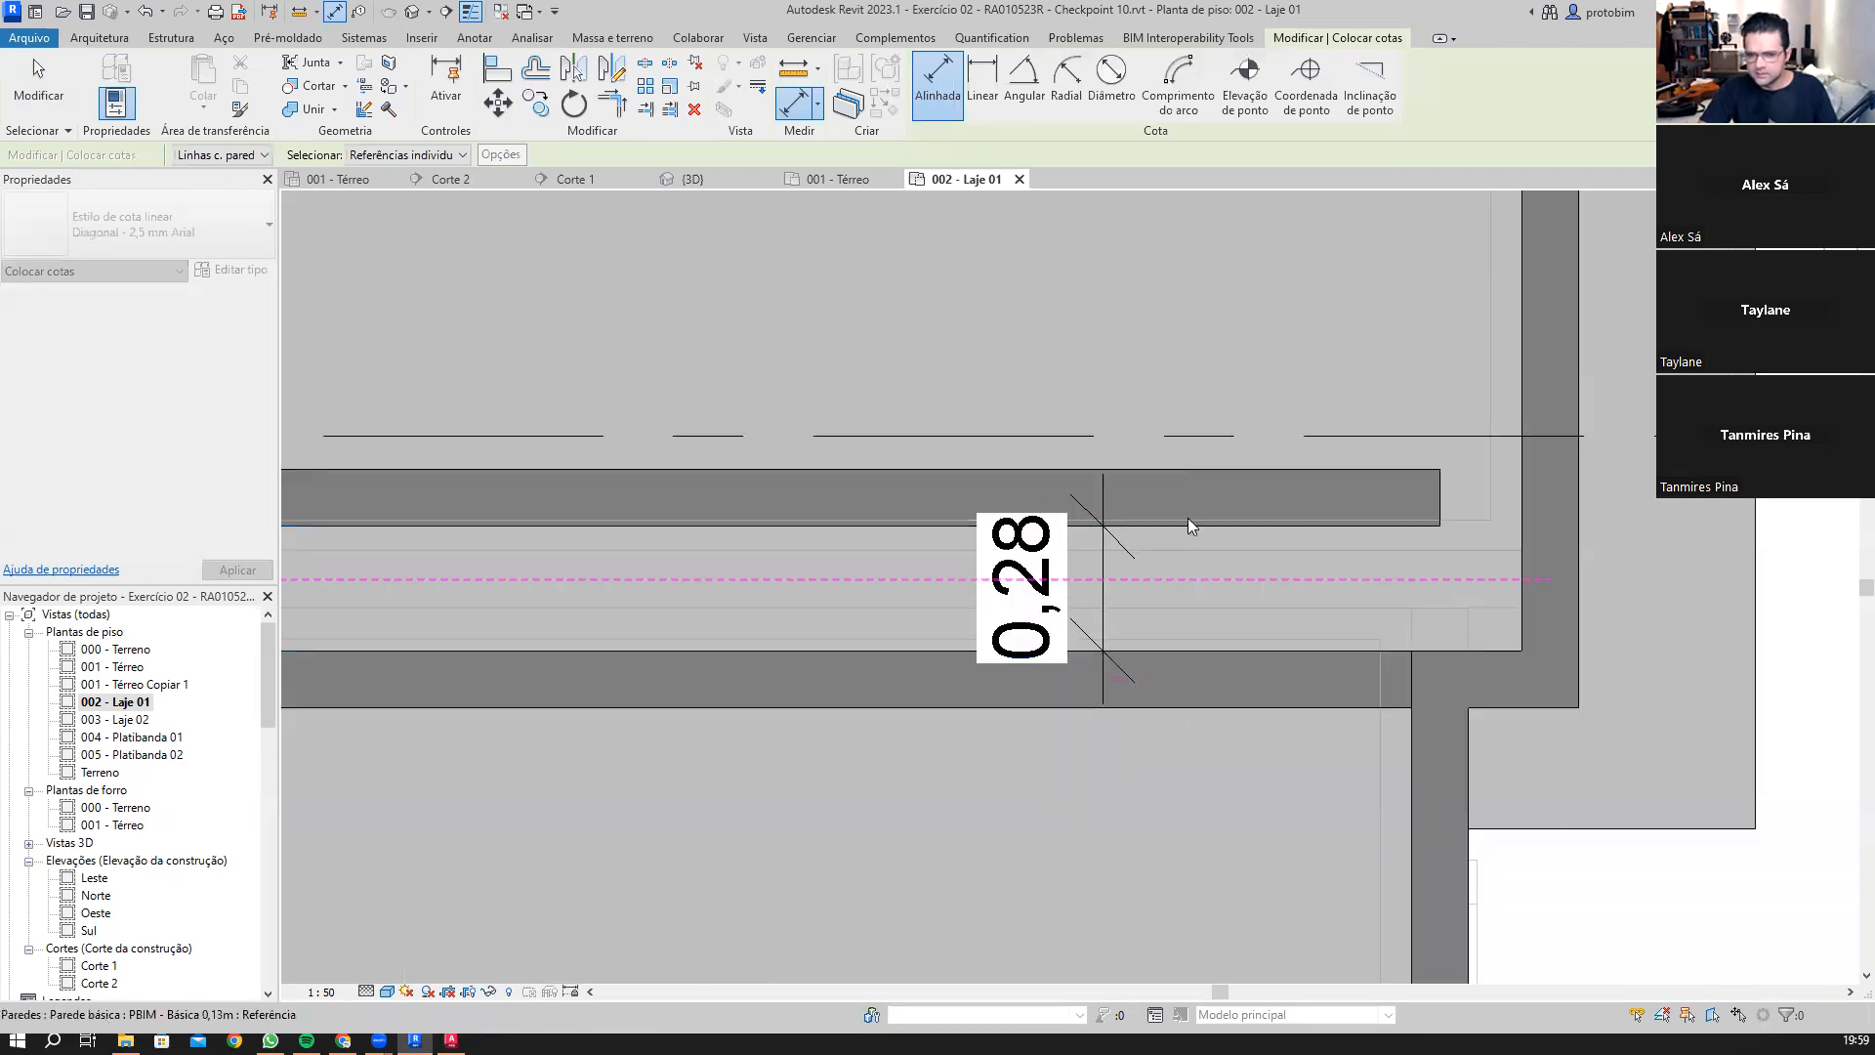
pyautogui.press('Escape')
pyautogui.press('Escape')
# Step: Set the gap between the two gutter walls to 0,3 m by moving the second wall, and delete the dimension
pyautogui.click(1199, 490)
pyautogui.click(1027, 585)
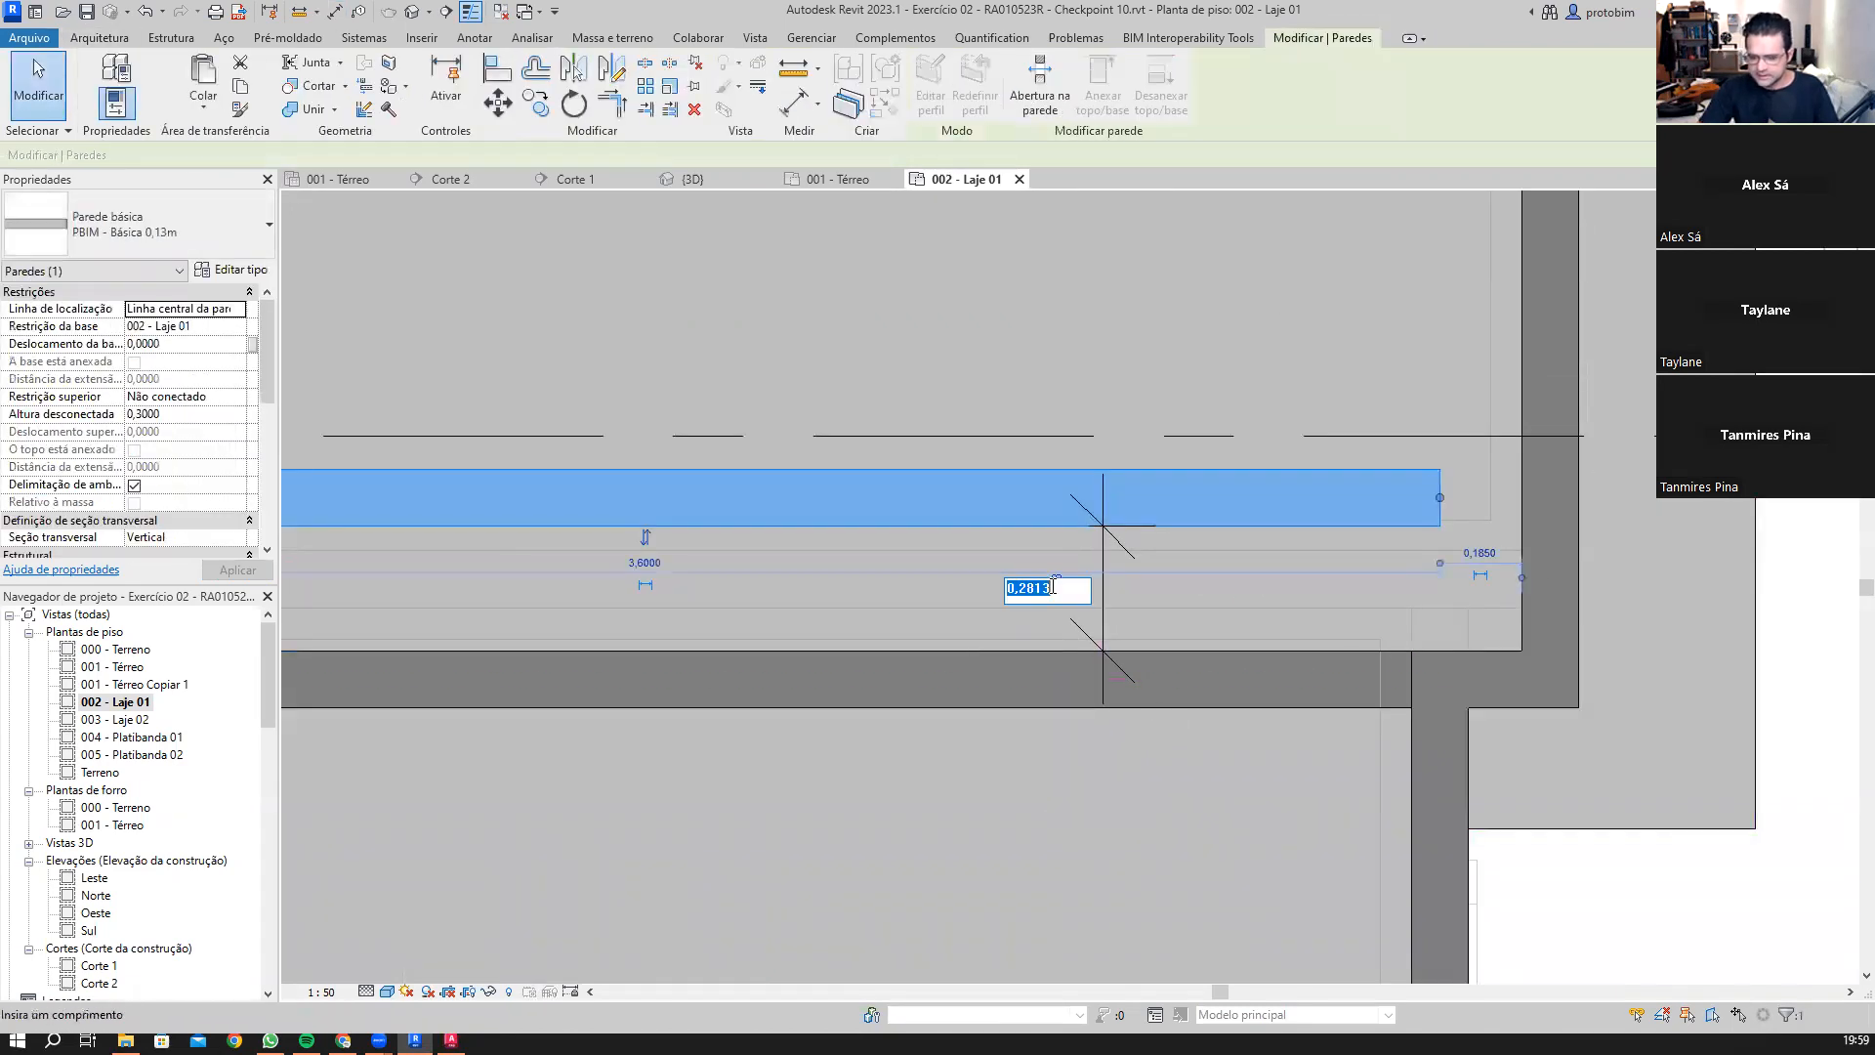
pyautogui.write('0,3')
pyautogui.press('Return')
pyautogui.press('Escape')
pyautogui.click(1106, 590)
pyautogui.press('Delete')
# Step: Extend both ends of the second low gutter wall to the east and west parapets
pyautogui.press('e')
pyautogui.press('x')
pyautogui.click(1519, 502)
pyautogui.click(1426, 493)
pyautogui.scroll(-2, 1718, 542)
pyautogui.scroll(-2, 1002, 583)
pyautogui.moveTo(391, 586); pyautogui.dragTo(1158, 562, button='middle')
pyautogui.click(807, 537)
pyautogui.click(1704, 523)
# Step: Open the 3D view and expand the section box to show the whole building with both gutter walls
pyautogui.click(413, 12)
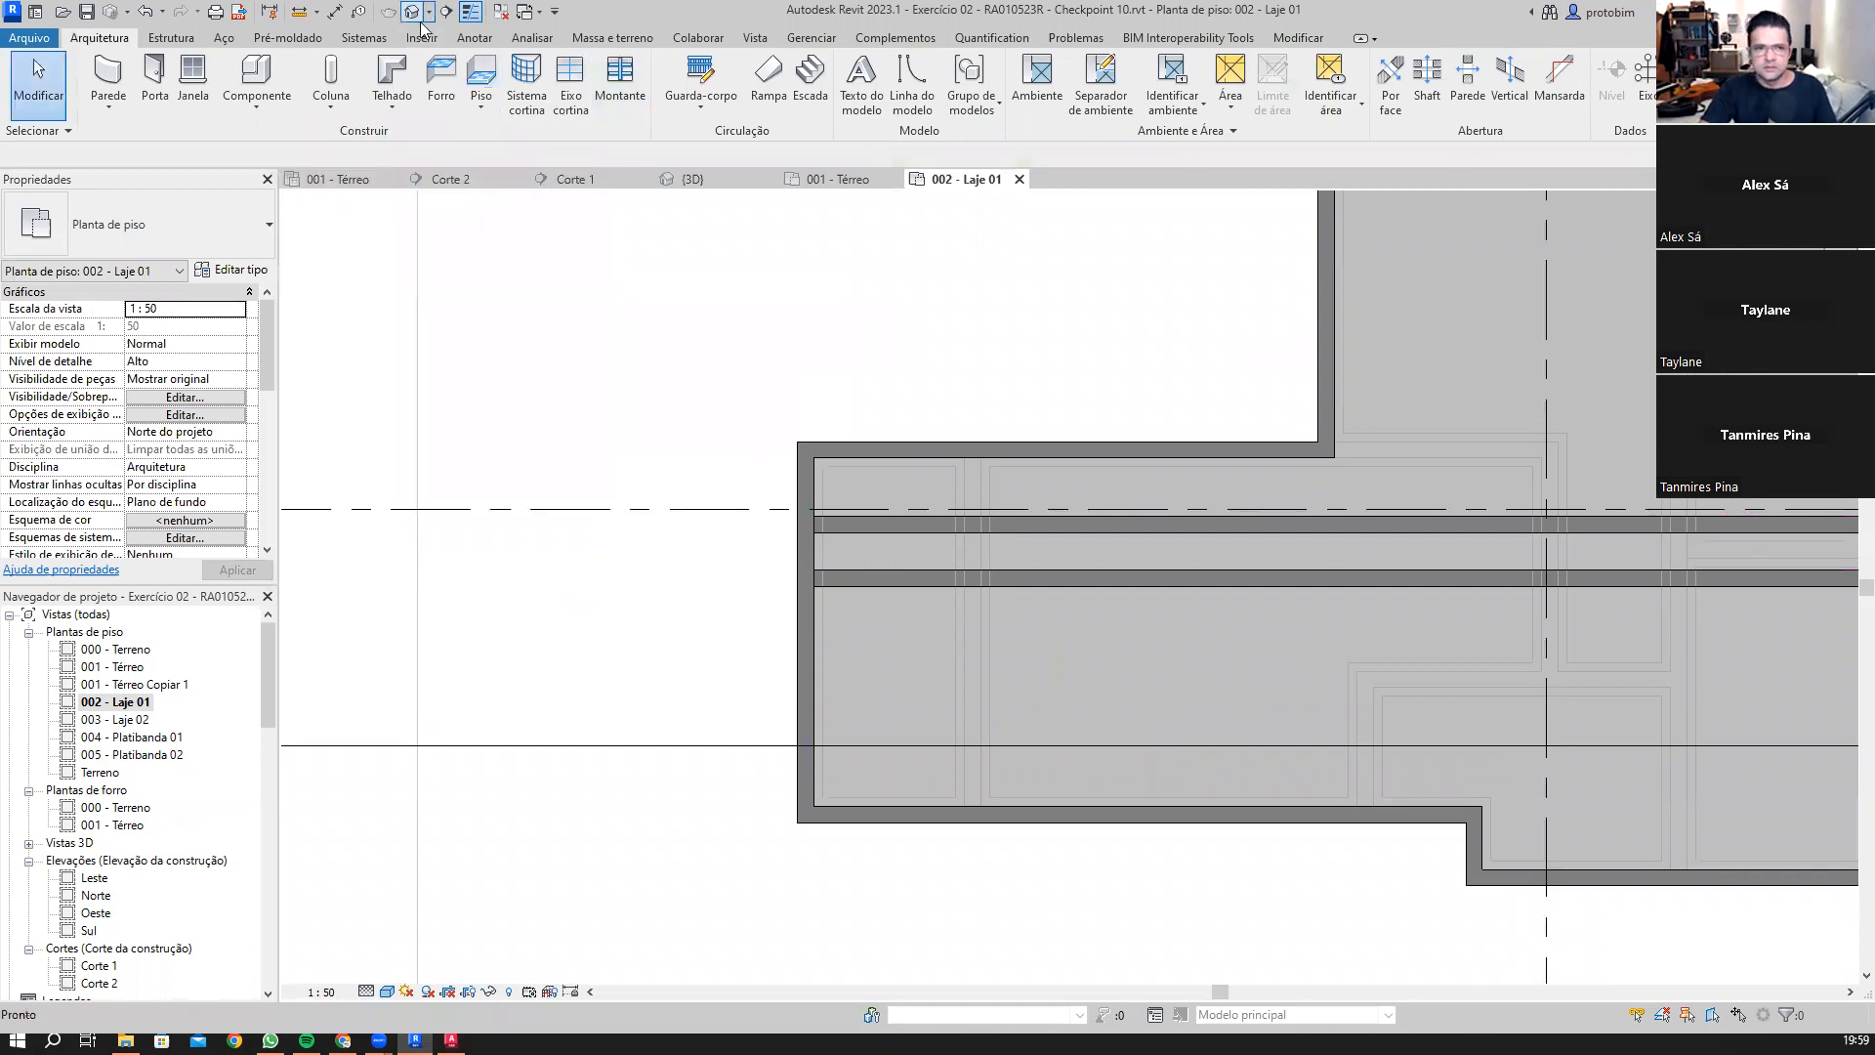
pyautogui.keyDown('shift'); pyautogui.moveTo(831, 481); pyautogui.dragTo(871, 299, button='middle'); pyautogui.keyUp('shift')
pyautogui.scroll(3, 871, 298)
pyautogui.scroll(-2, 849, 293)
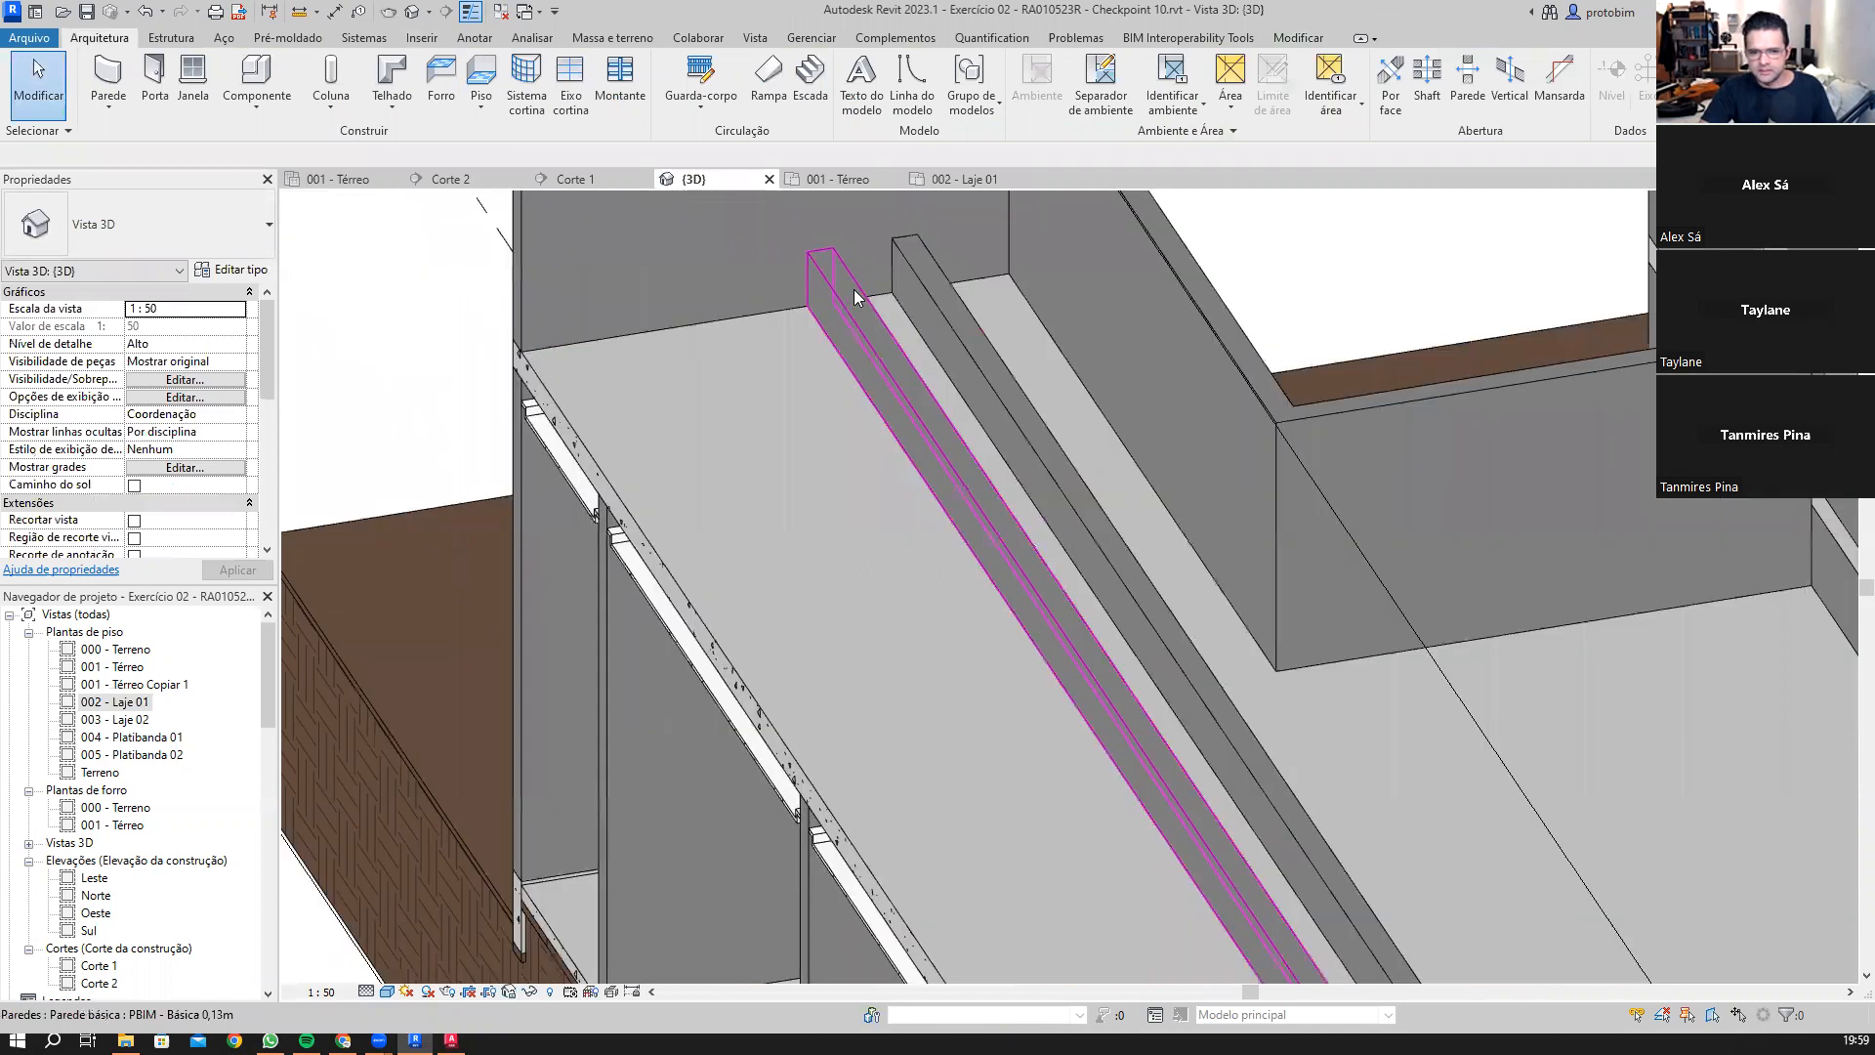
pyautogui.scroll(-4, 621, 320)
pyautogui.scroll(-2, 754, 310)
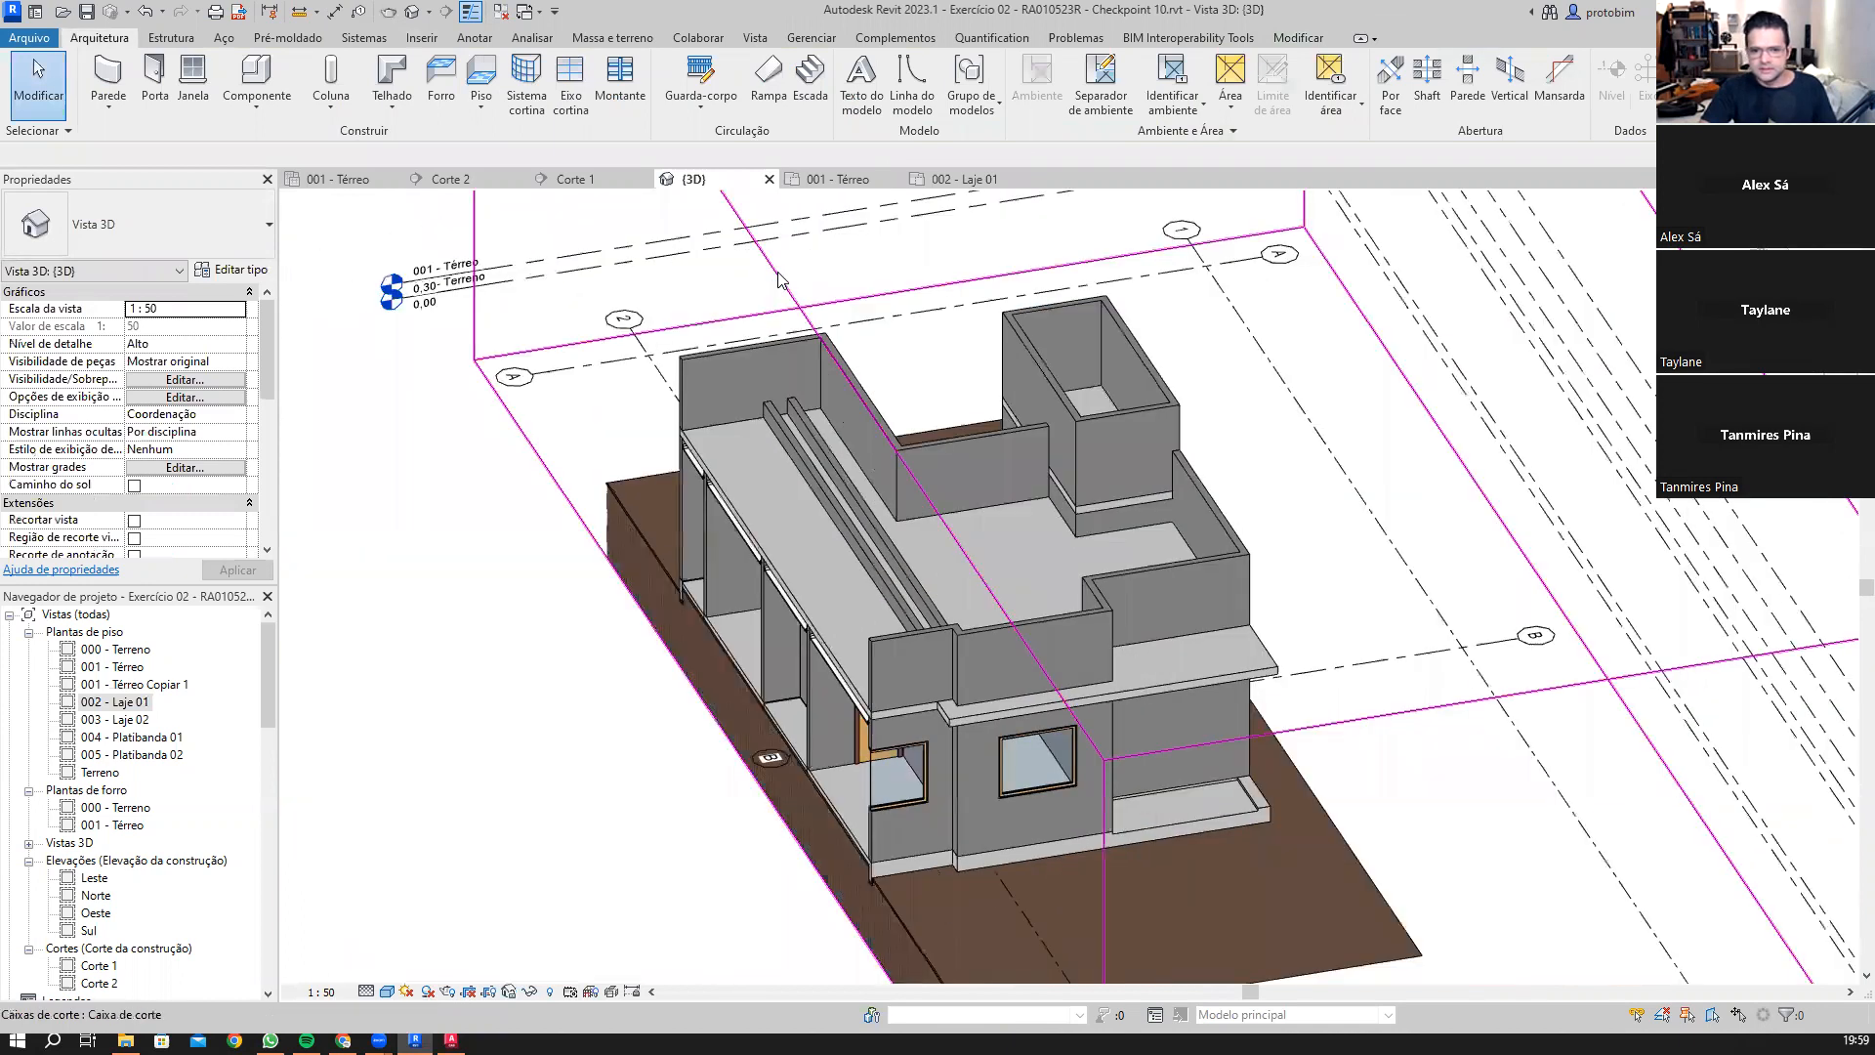
pyautogui.click(831, 600)
pyautogui.moveTo(789, 559); pyautogui.dragTo(661, 582)
pyautogui.keyDown('shift'); pyautogui.moveTo(1050, 612); pyautogui.dragTo(1032, 695, button='middle'); pyautogui.keyUp('shift')
pyautogui.keyDown('shift'); pyautogui.moveTo(1500, 560); pyautogui.dragTo(1499, 592, button='middle'); pyautogui.keyUp('shift')
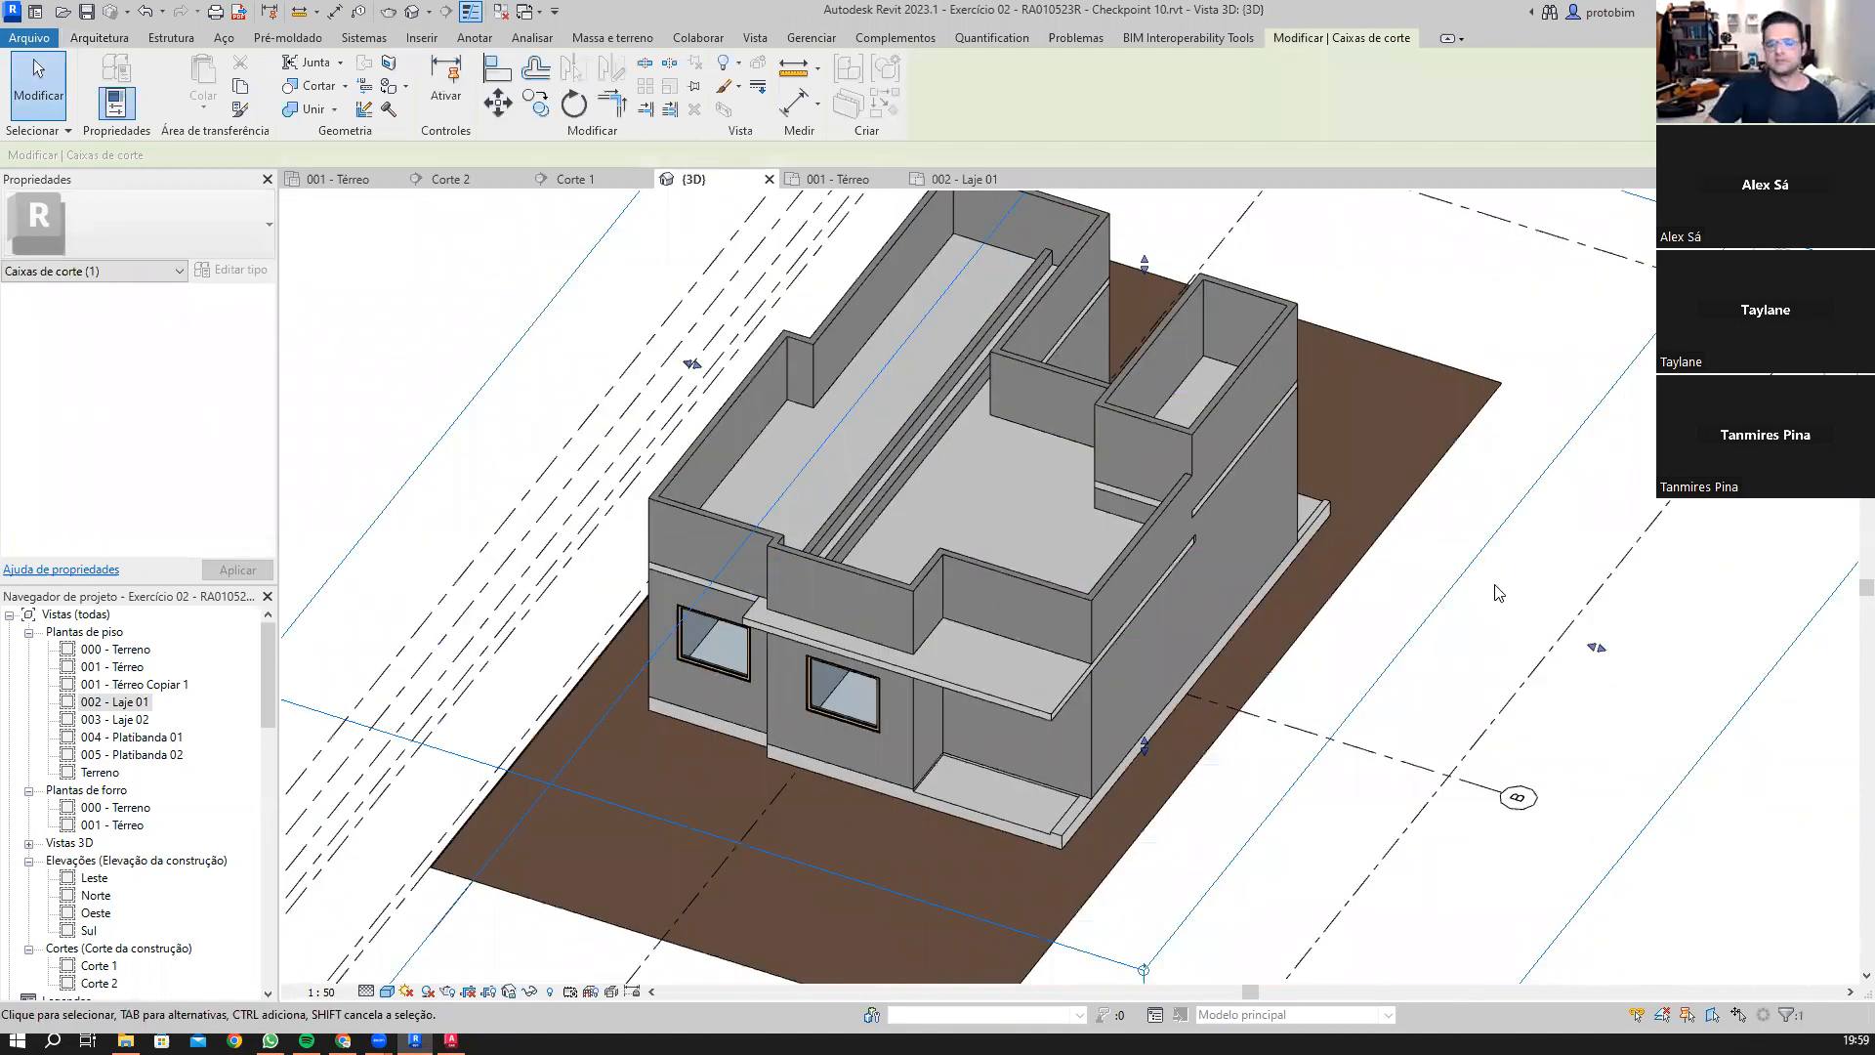
pyautogui.scroll(2, 1169, 432)
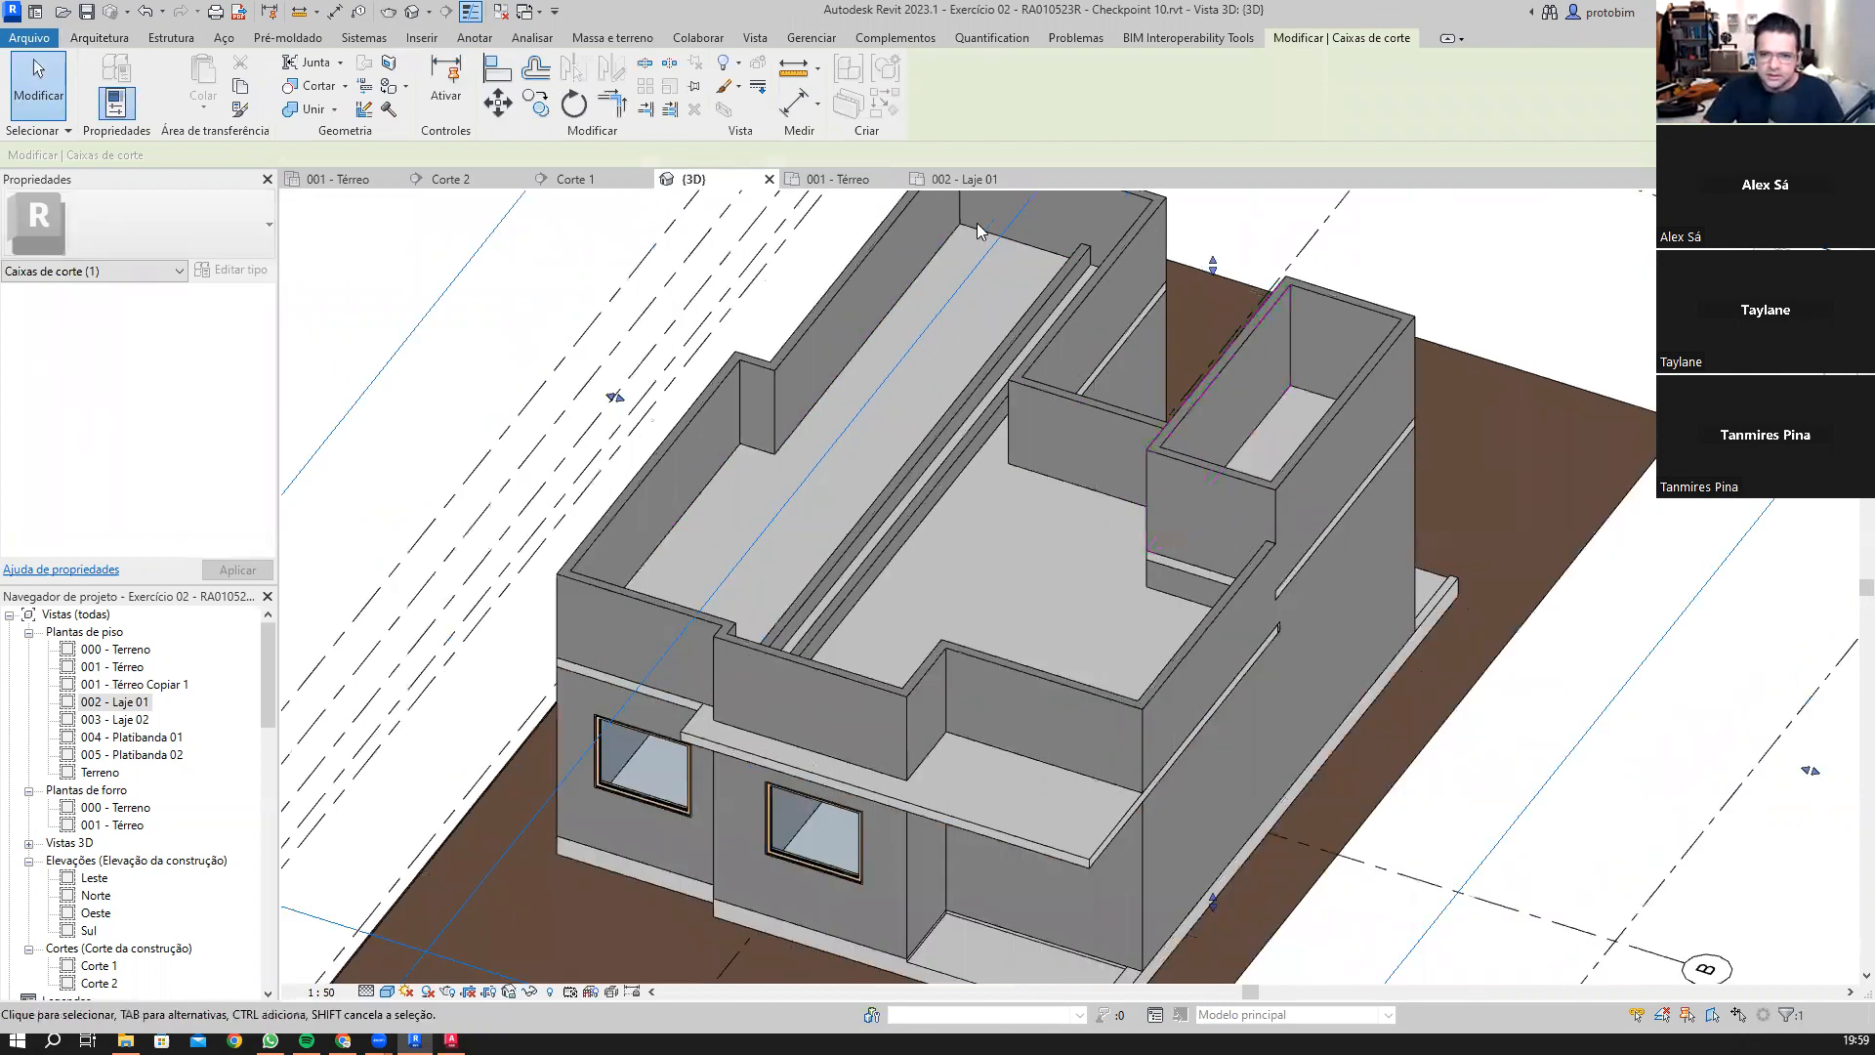
# Step: Start a roof by footprint on 002 - Laje 01 and draw its west edge along the west parapet's inner face up to the gutter
pyautogui.click(966, 181)
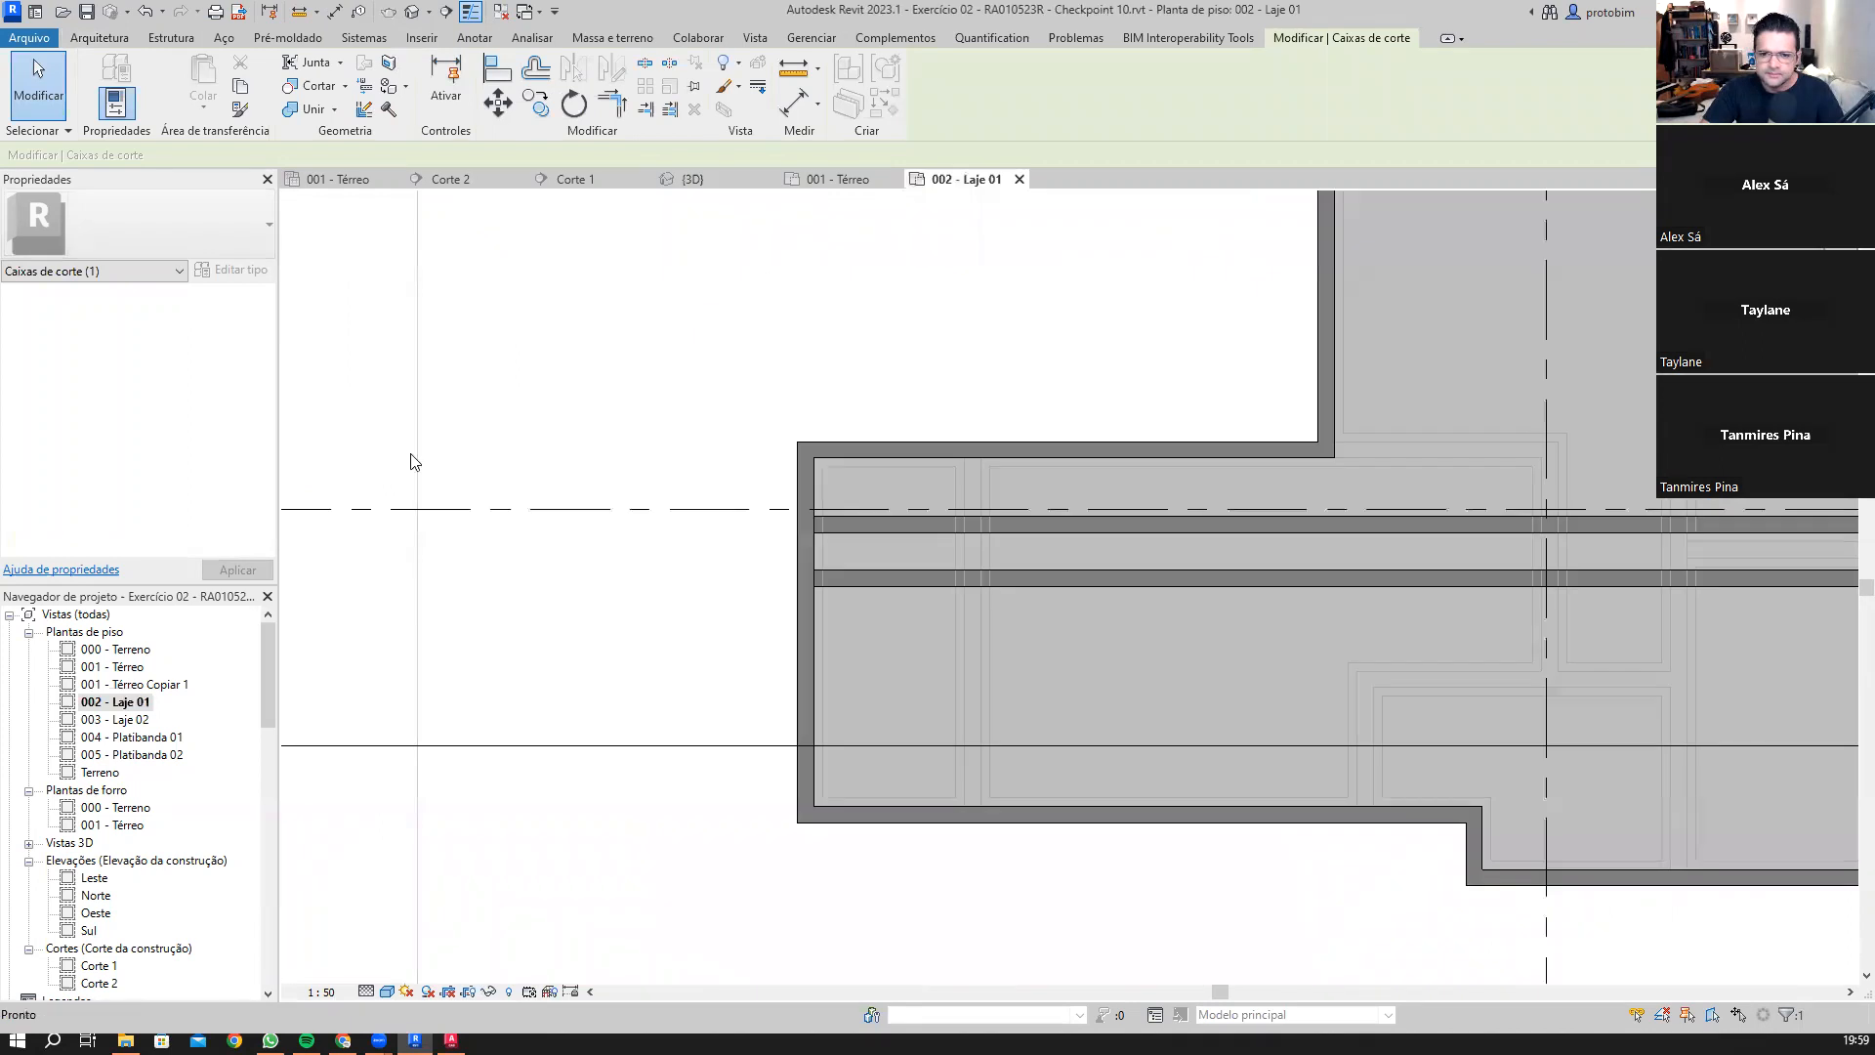
pyautogui.scroll(-2, 571, 486)
pyautogui.moveTo(564, 485); pyautogui.dragTo(517, 560, button='middle')
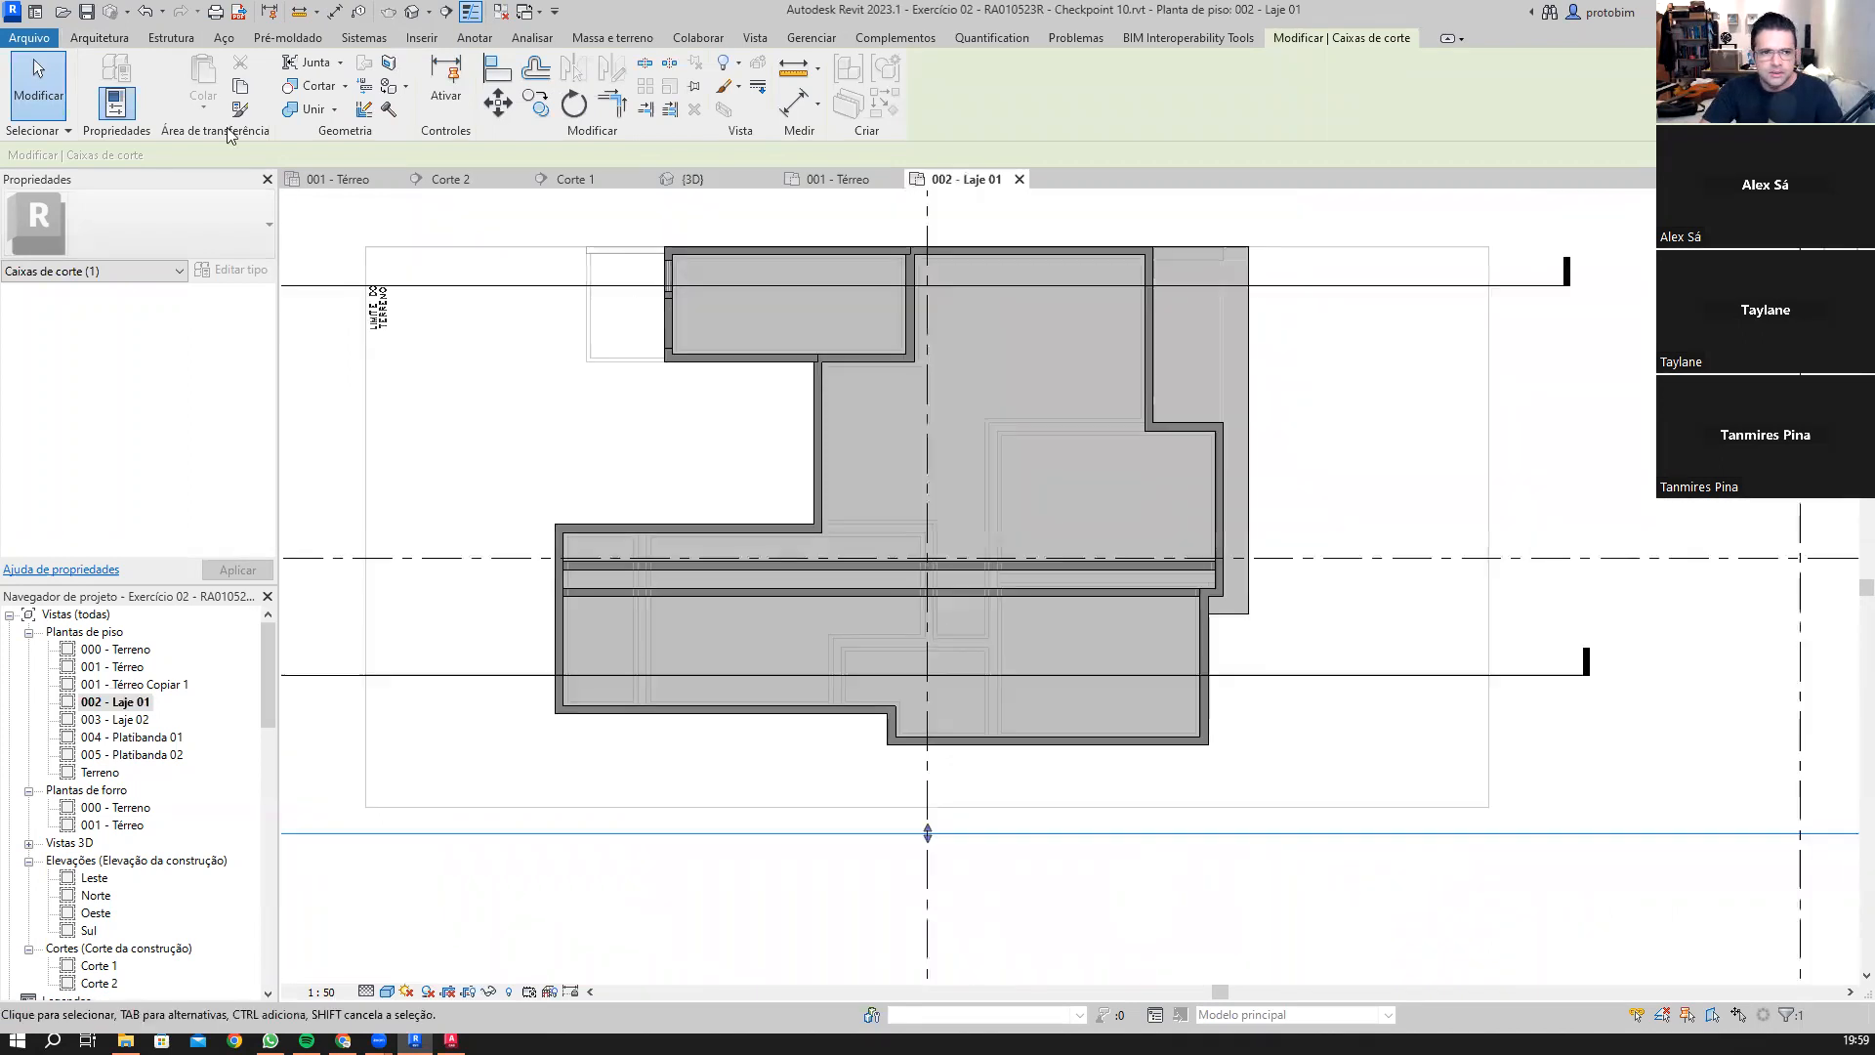
pyautogui.click(99, 37)
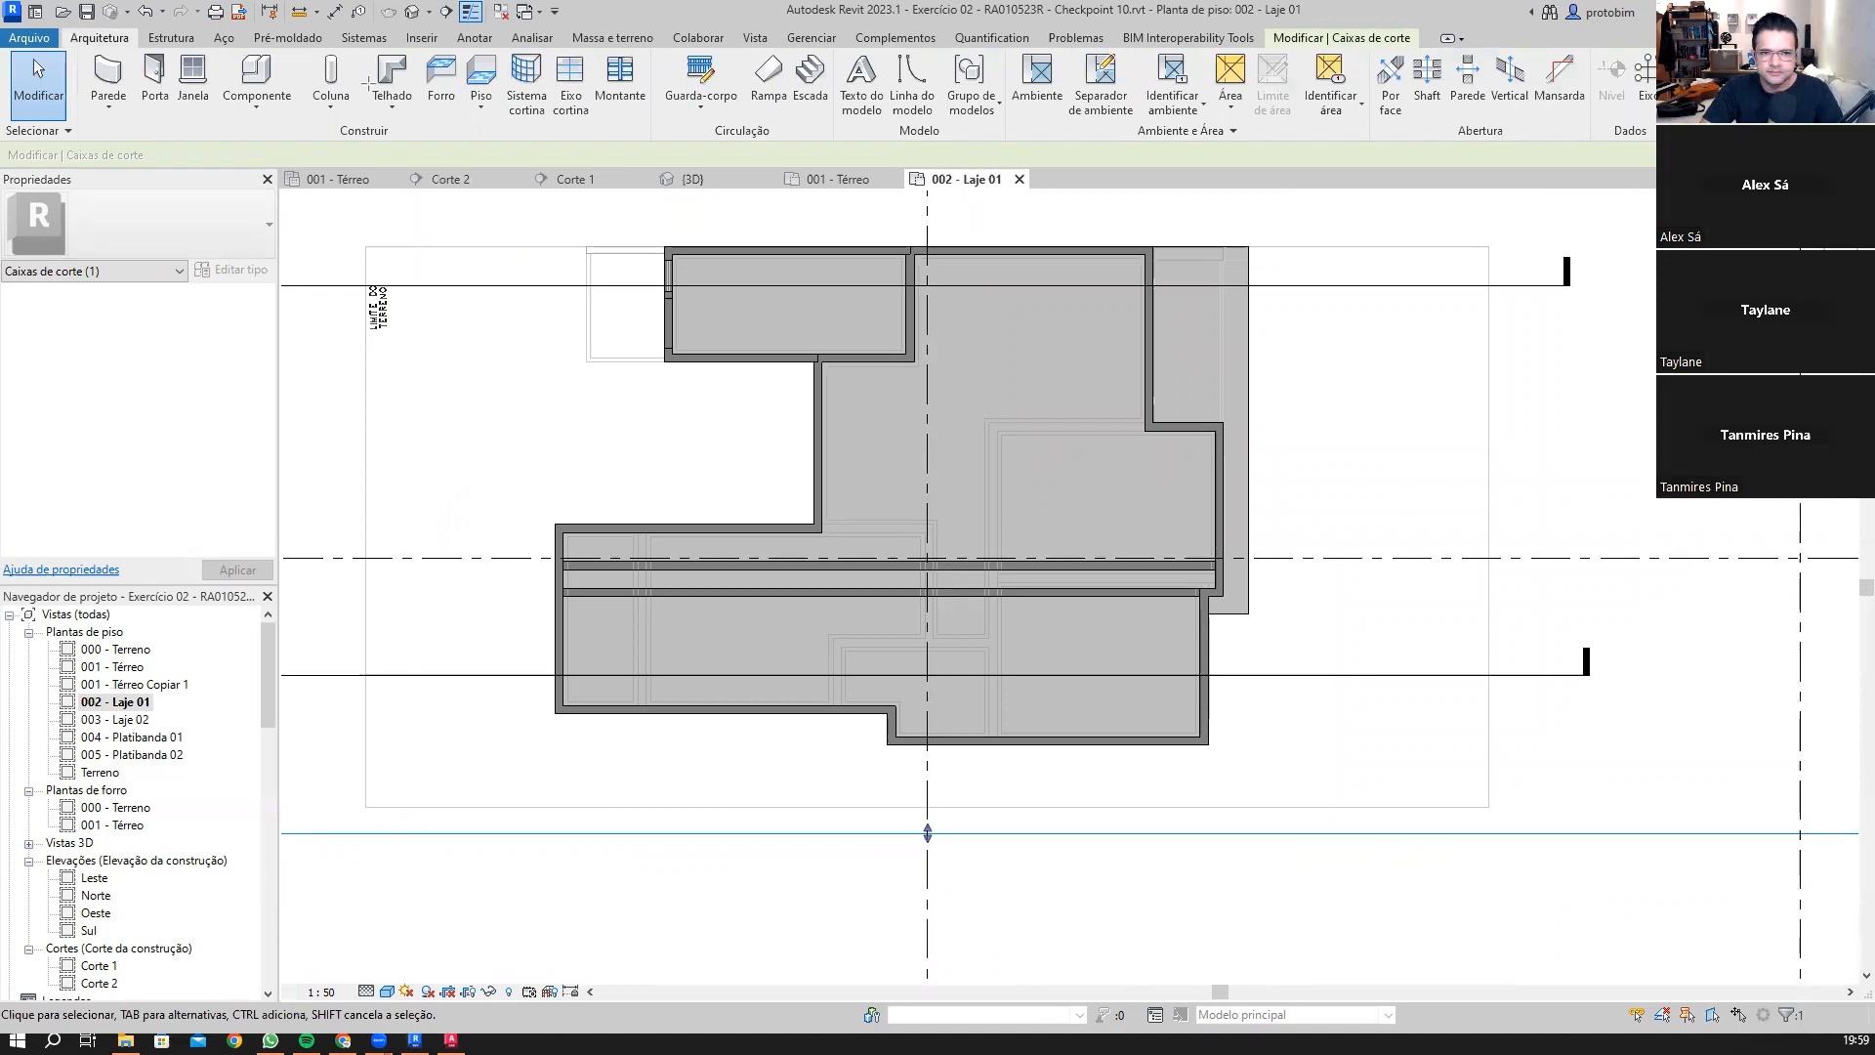
pyautogui.moveTo(366, 44); pyautogui.dragTo(422, 128)
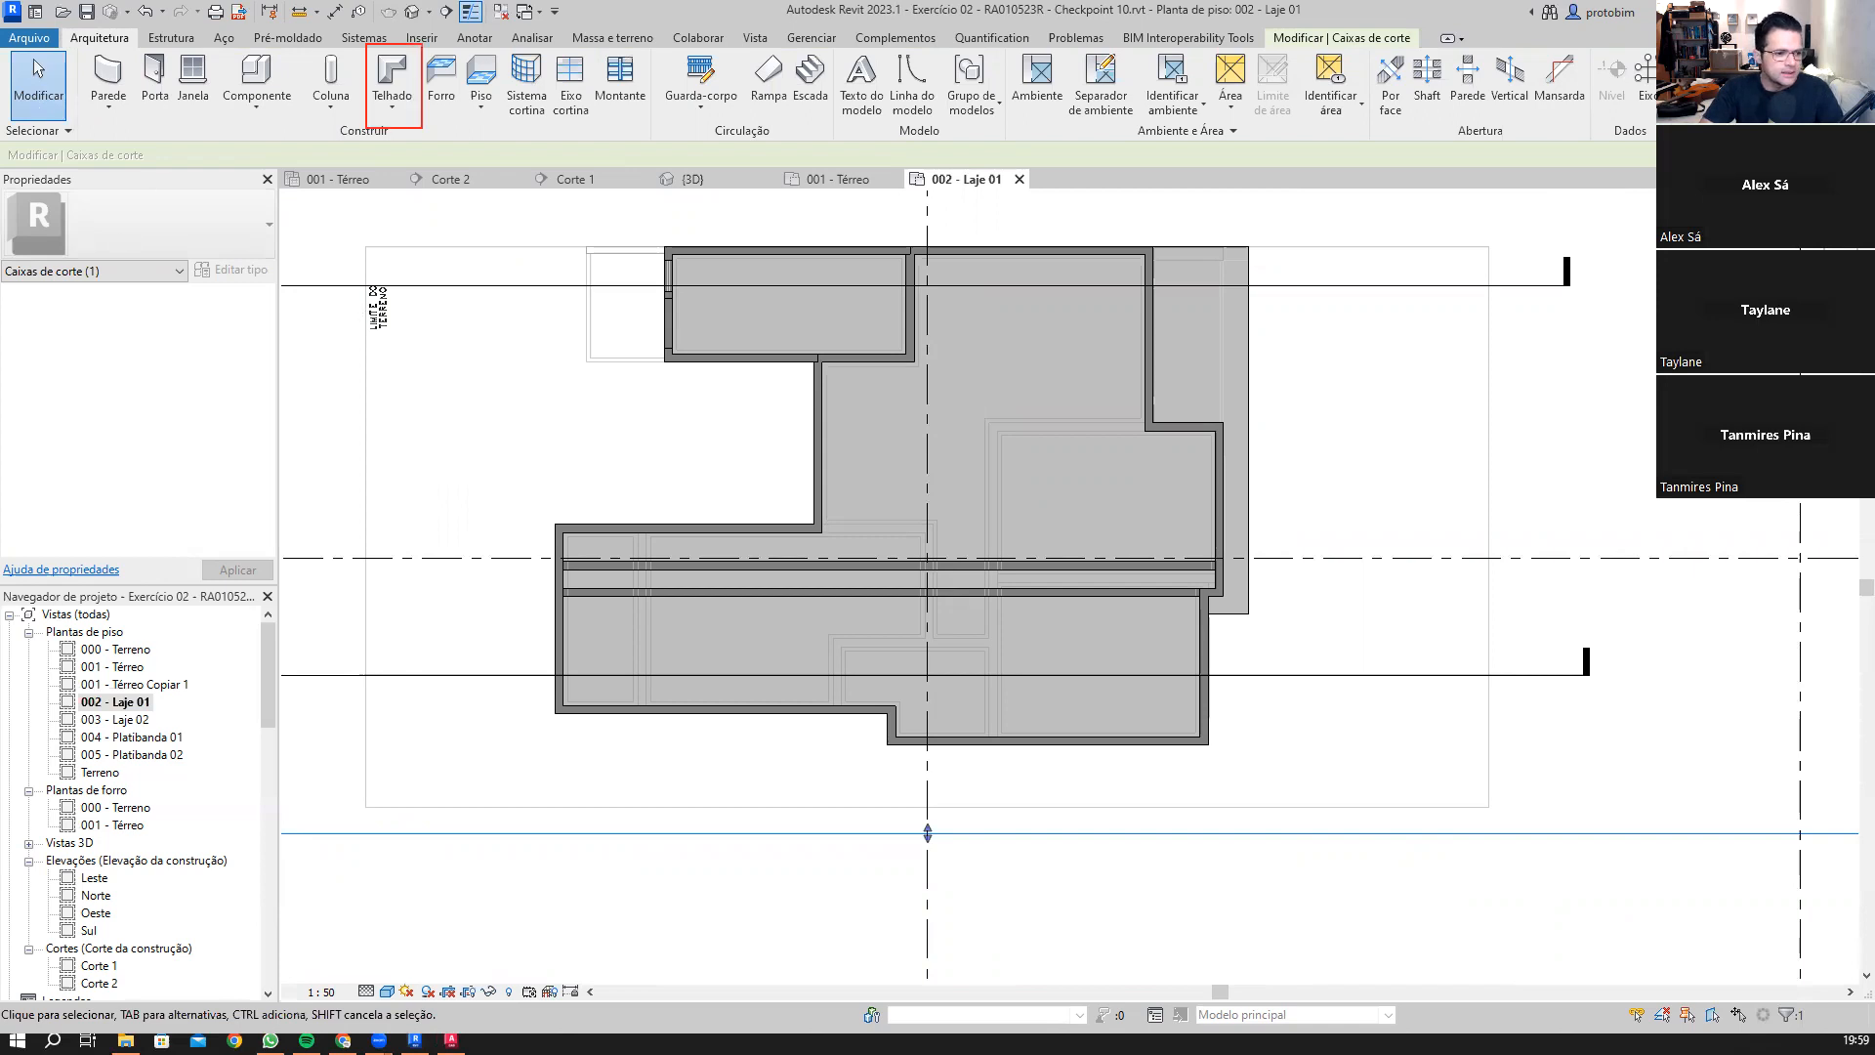
pyautogui.click(392, 78)
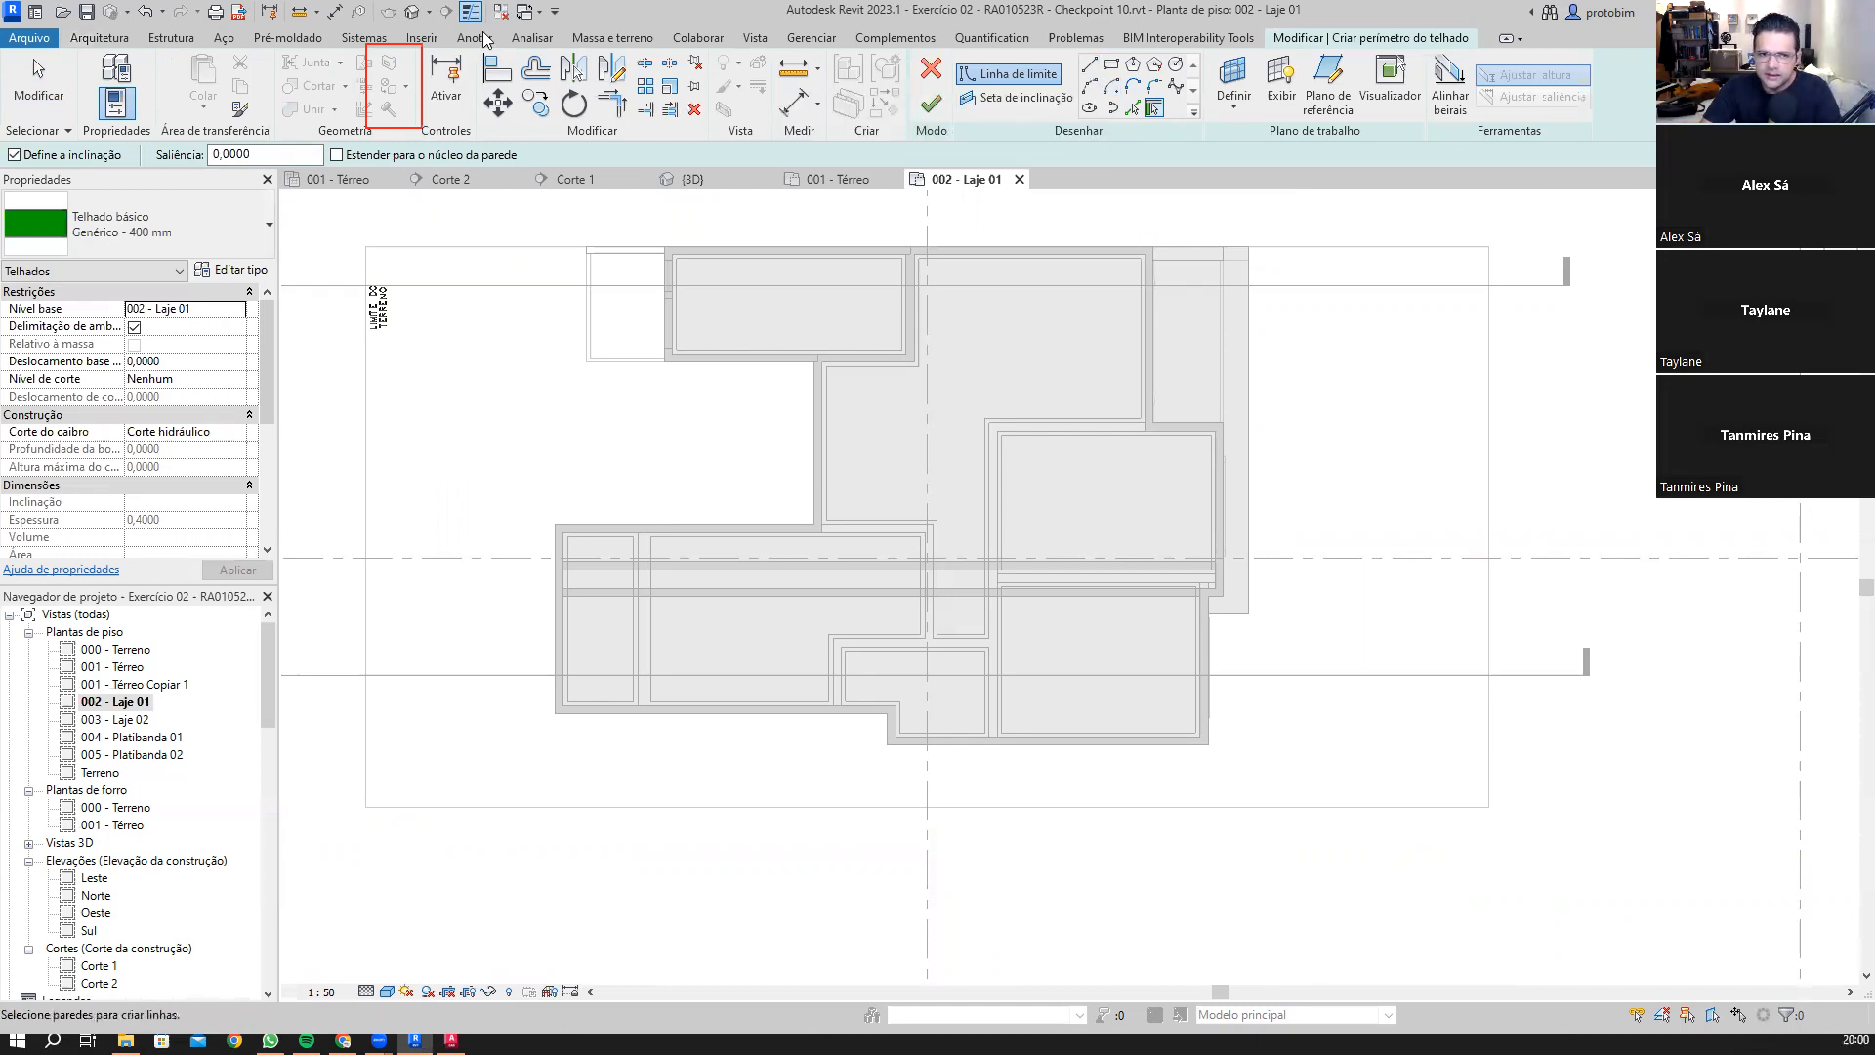
pyautogui.click(1089, 66)
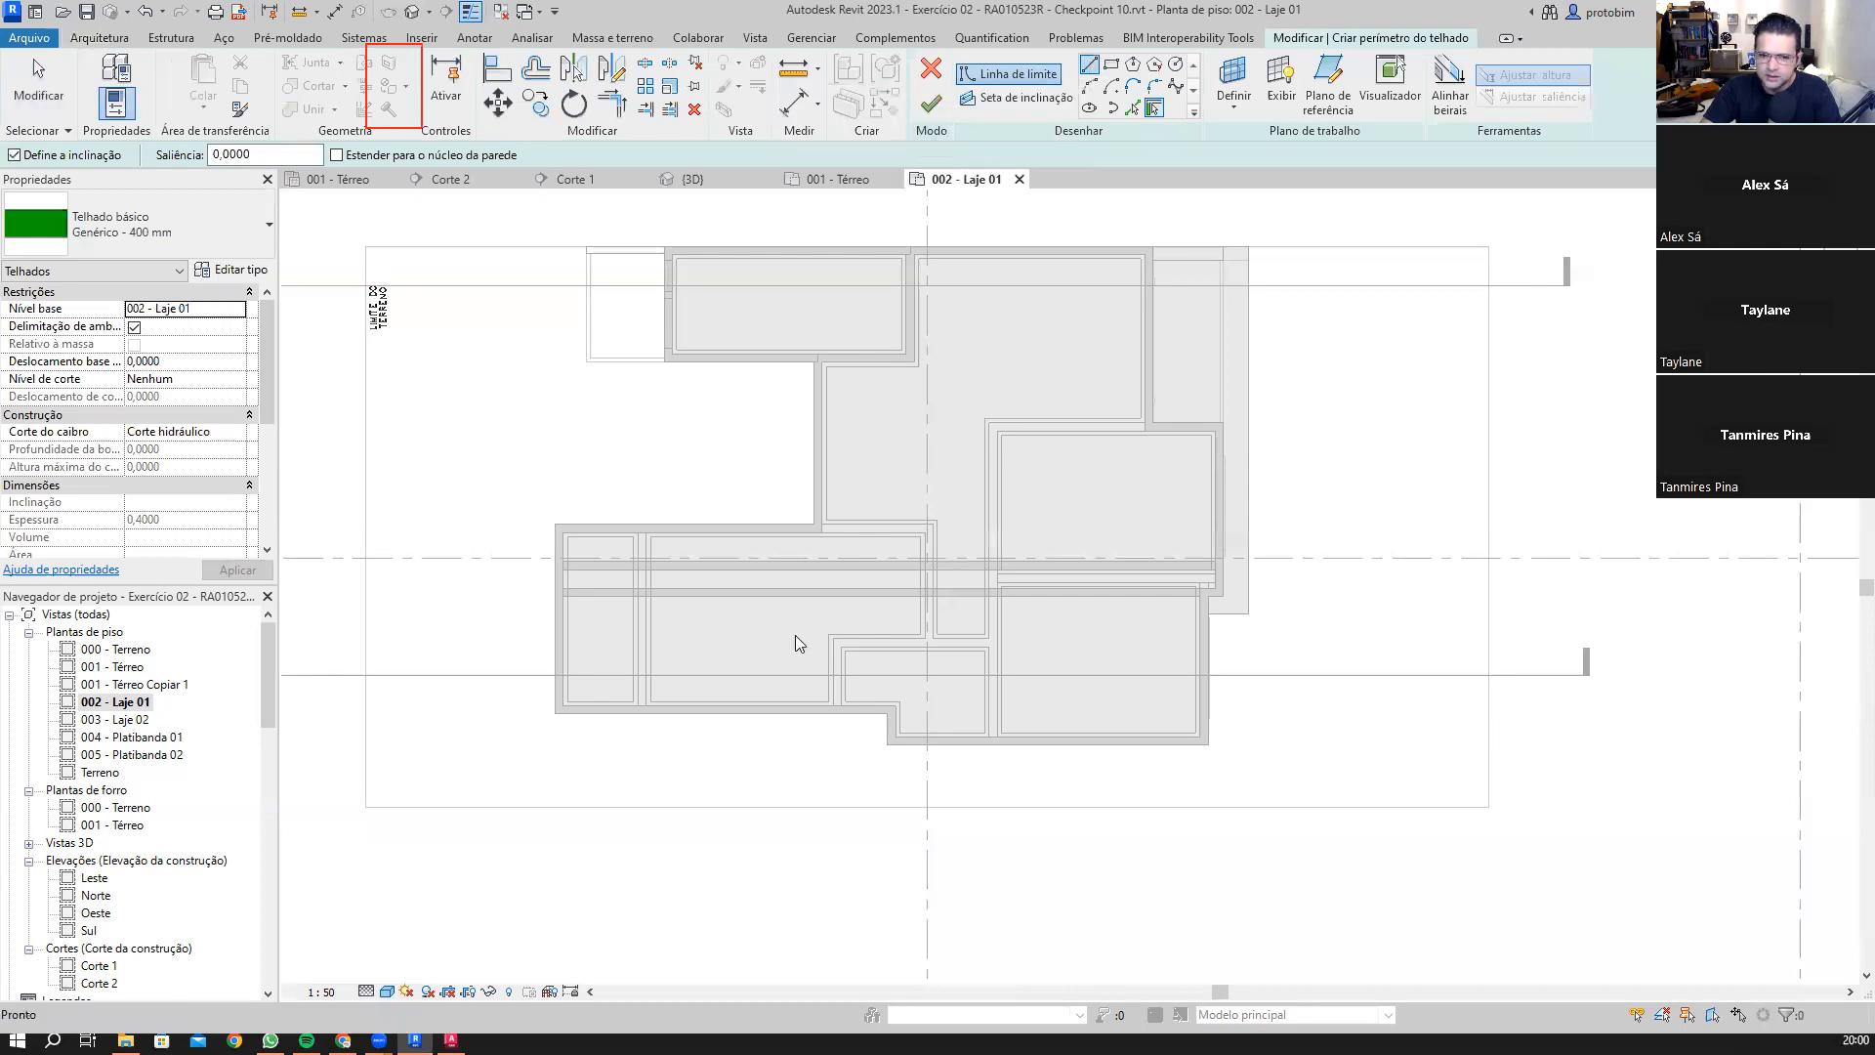
pyautogui.scroll(5, 598, 674)
pyautogui.scroll(1, 564, 702)
pyautogui.click(475, 782)
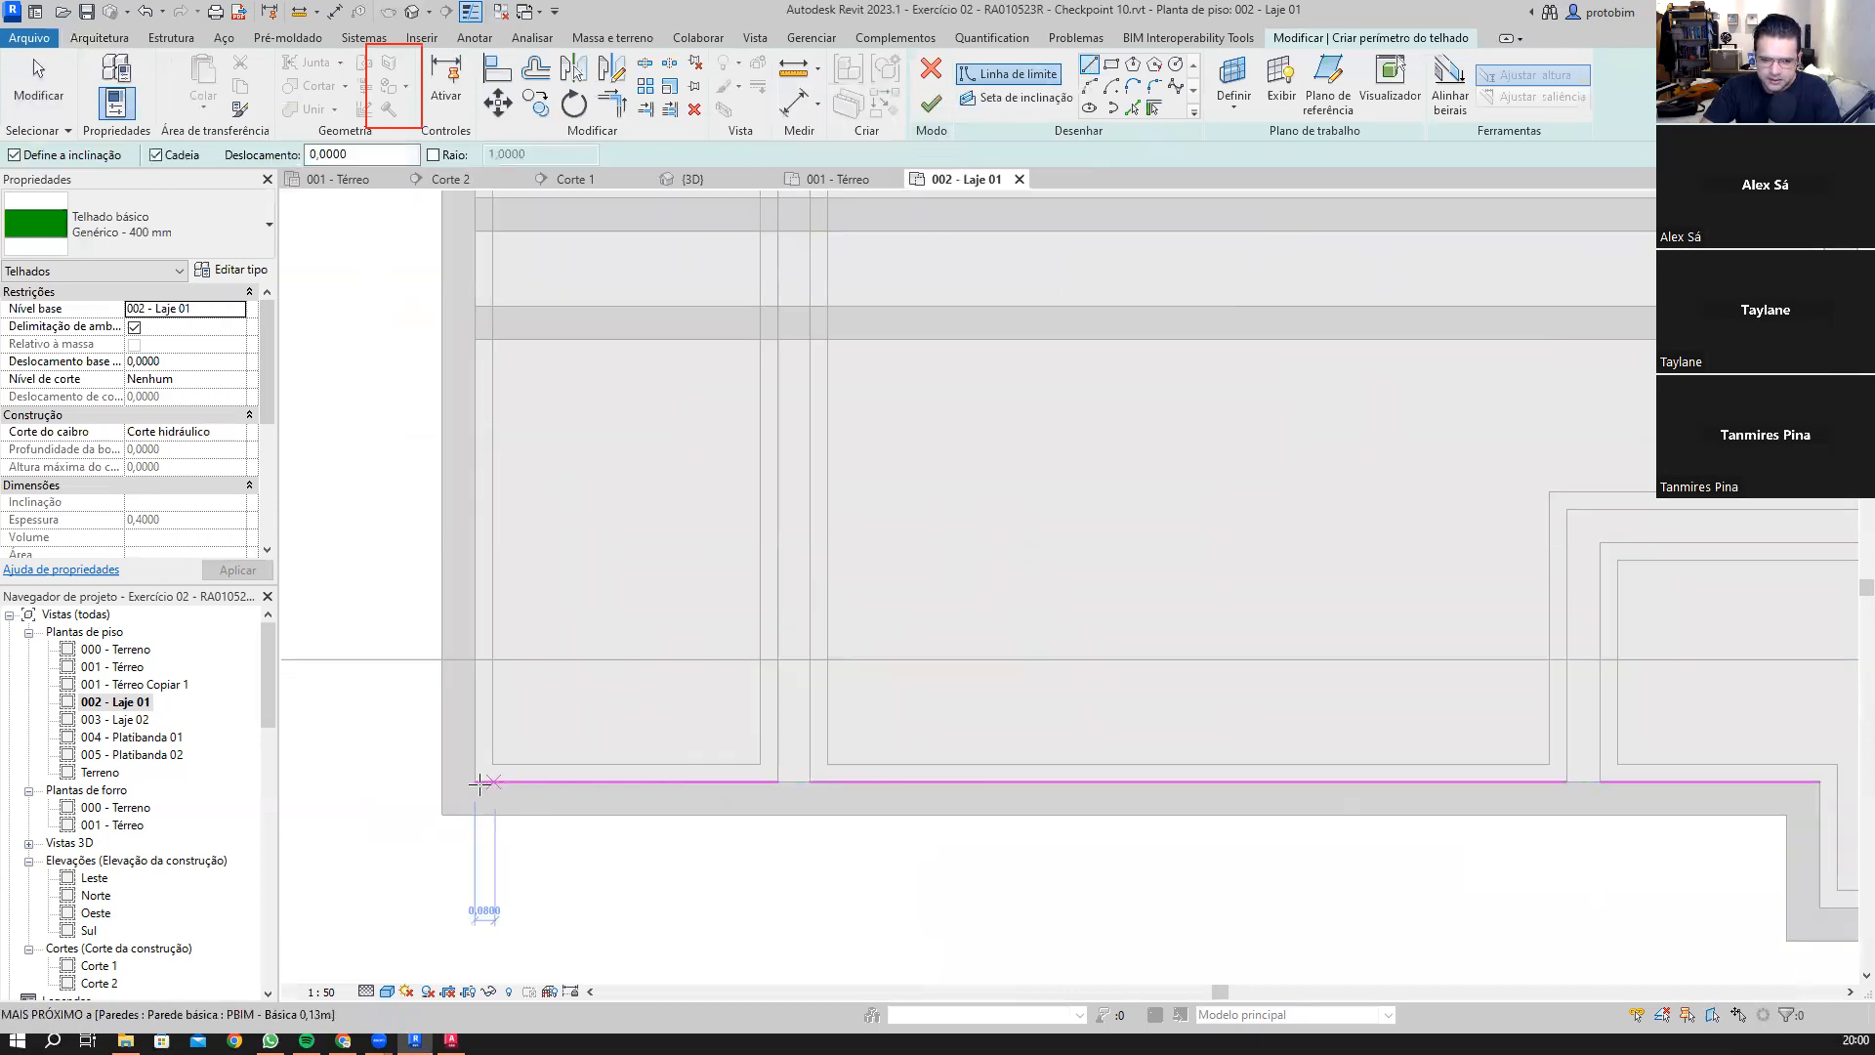
pyautogui.click(475, 305)
# Step: Continue the roof boundary along the gutter side of the southern low wall and down the east parapet's inner face
pyautogui.scroll(-3, 332, 317)
pyautogui.moveTo(1181, 367); pyautogui.dragTo(291, 385, button='middle')
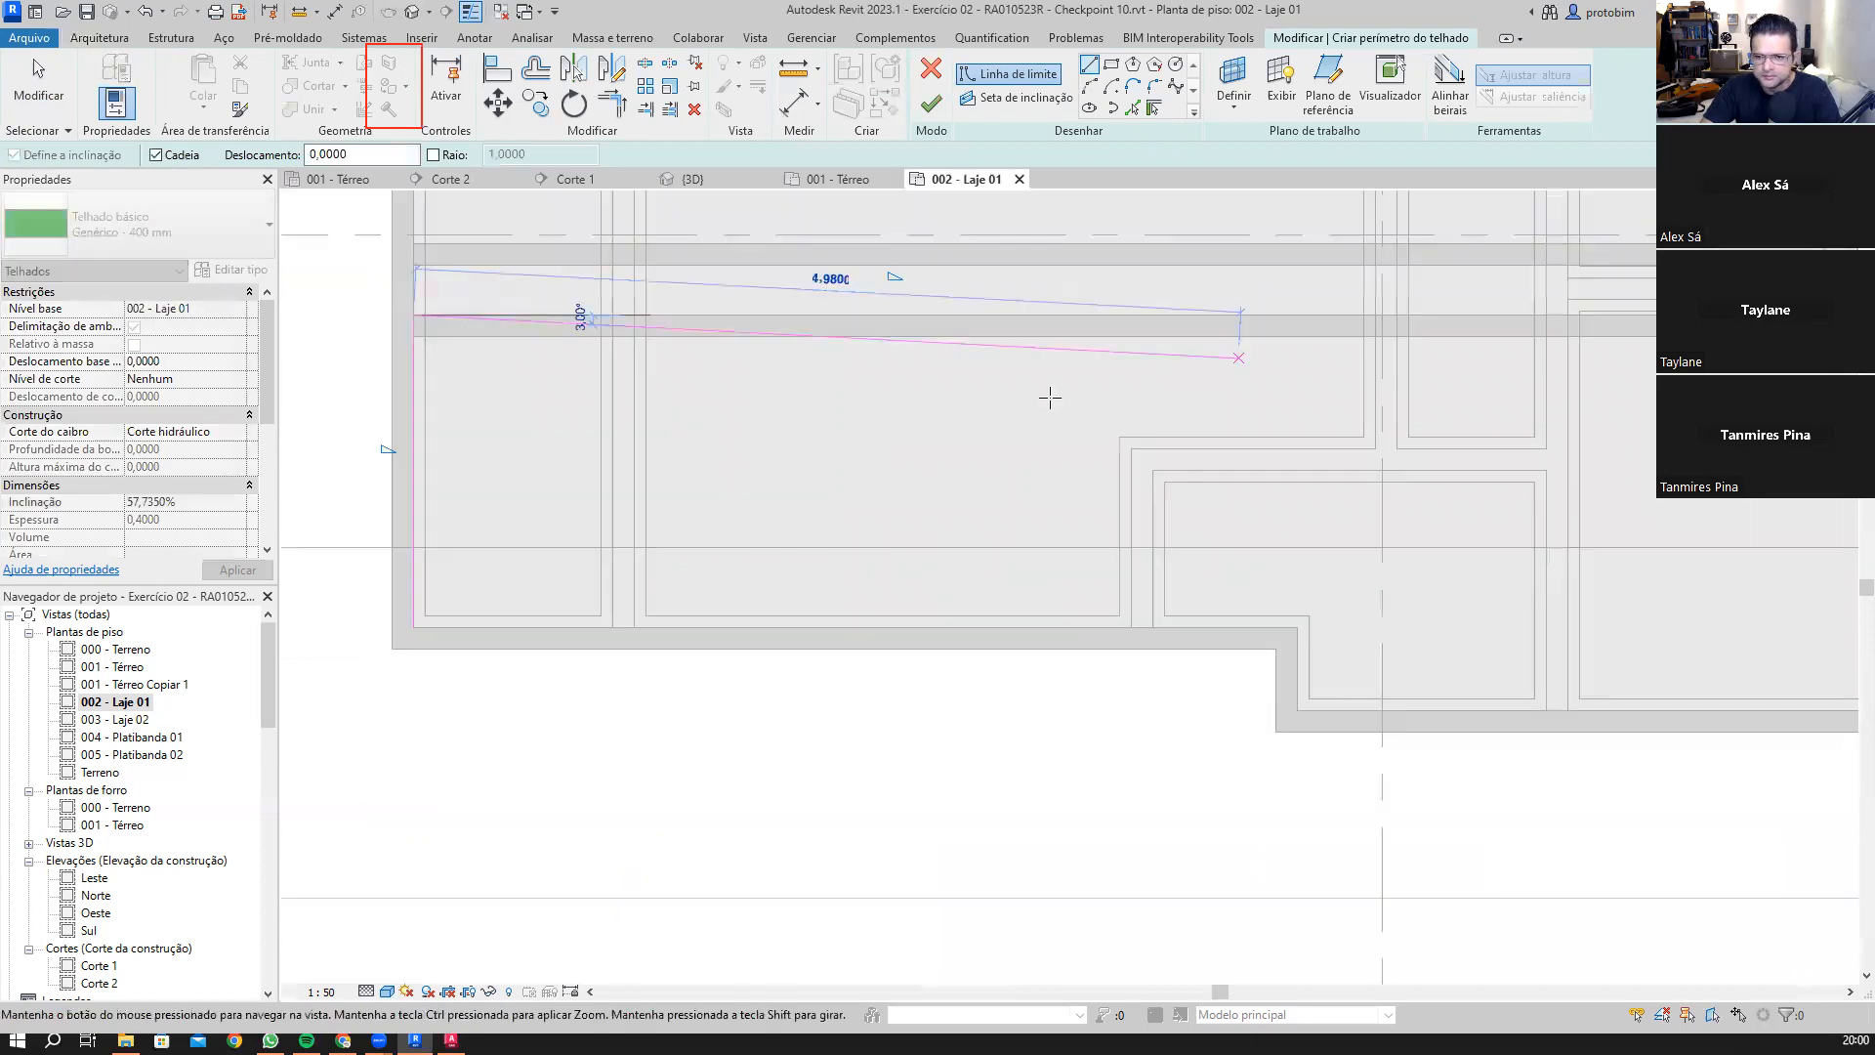
pyautogui.scroll(2, 1231, 305)
pyautogui.scroll(3, 1120, 334)
pyautogui.click(1111, 324)
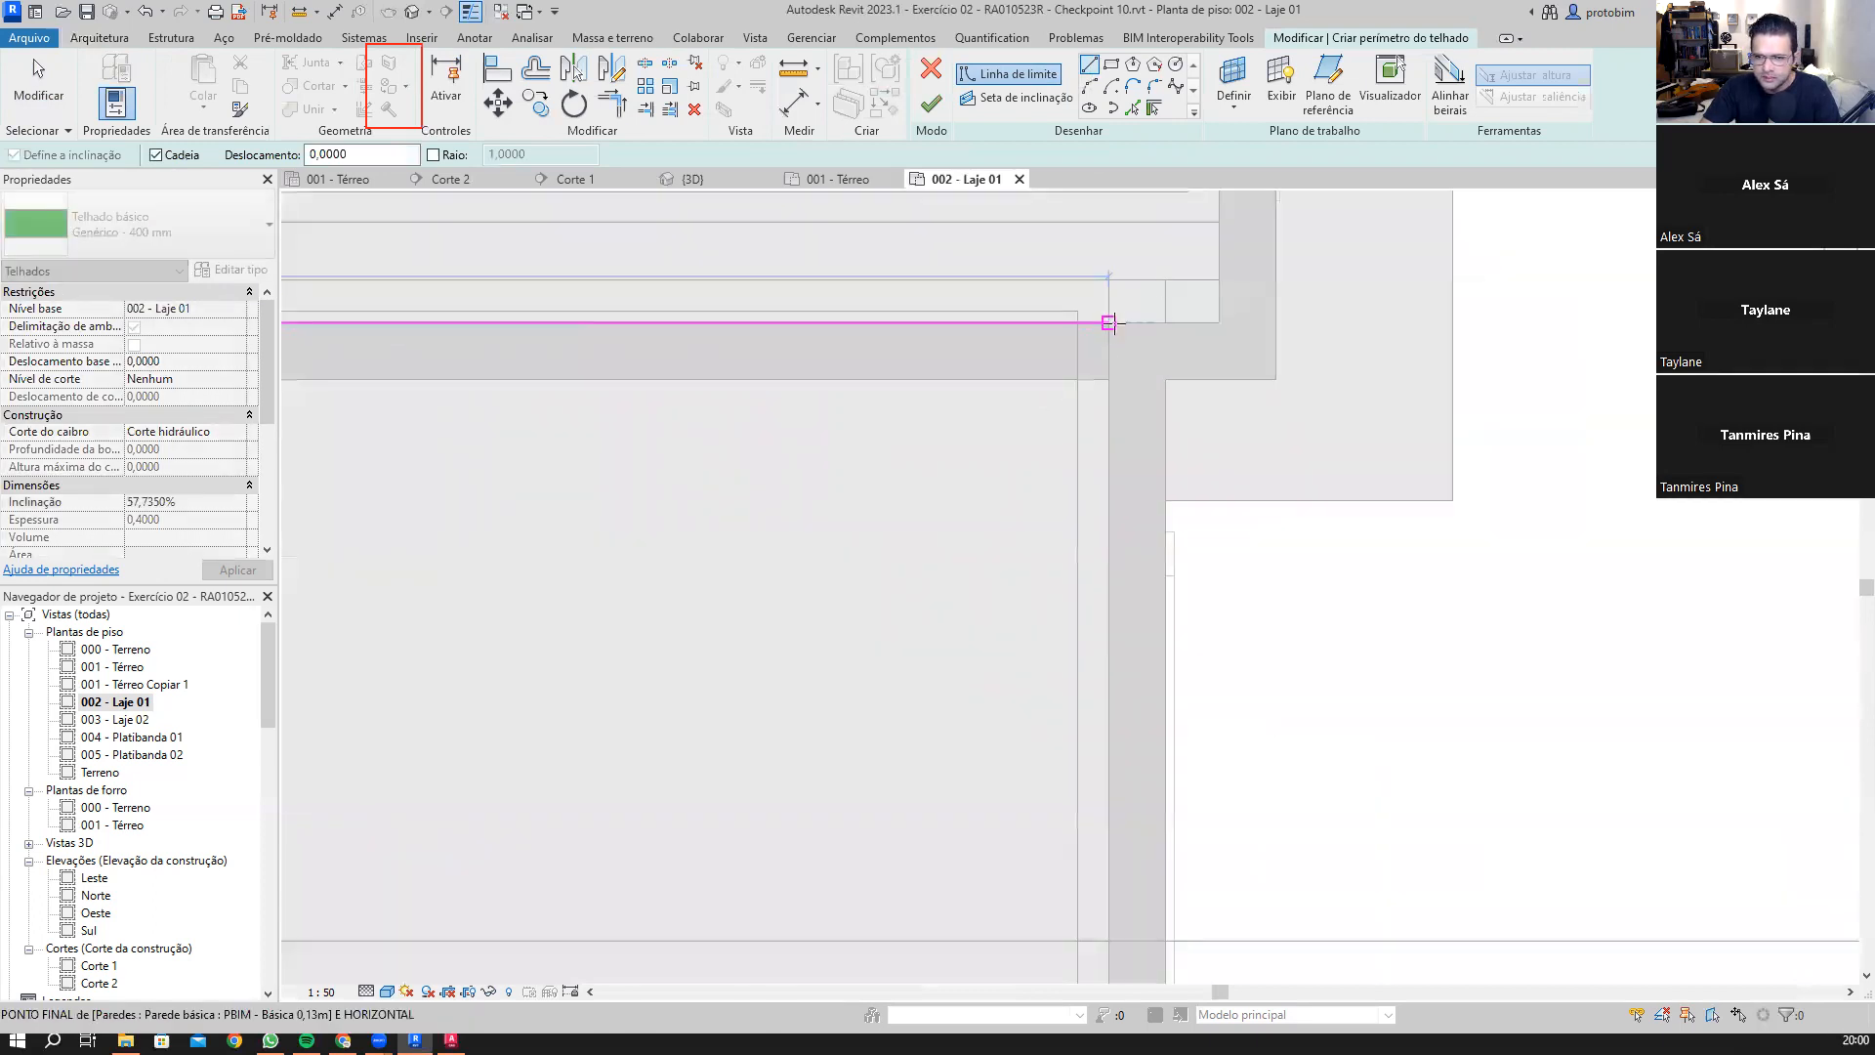
pyautogui.scroll(-2, 1158, 284)
pyautogui.scroll(-2, 1148, 579)
pyautogui.click(1148, 592)
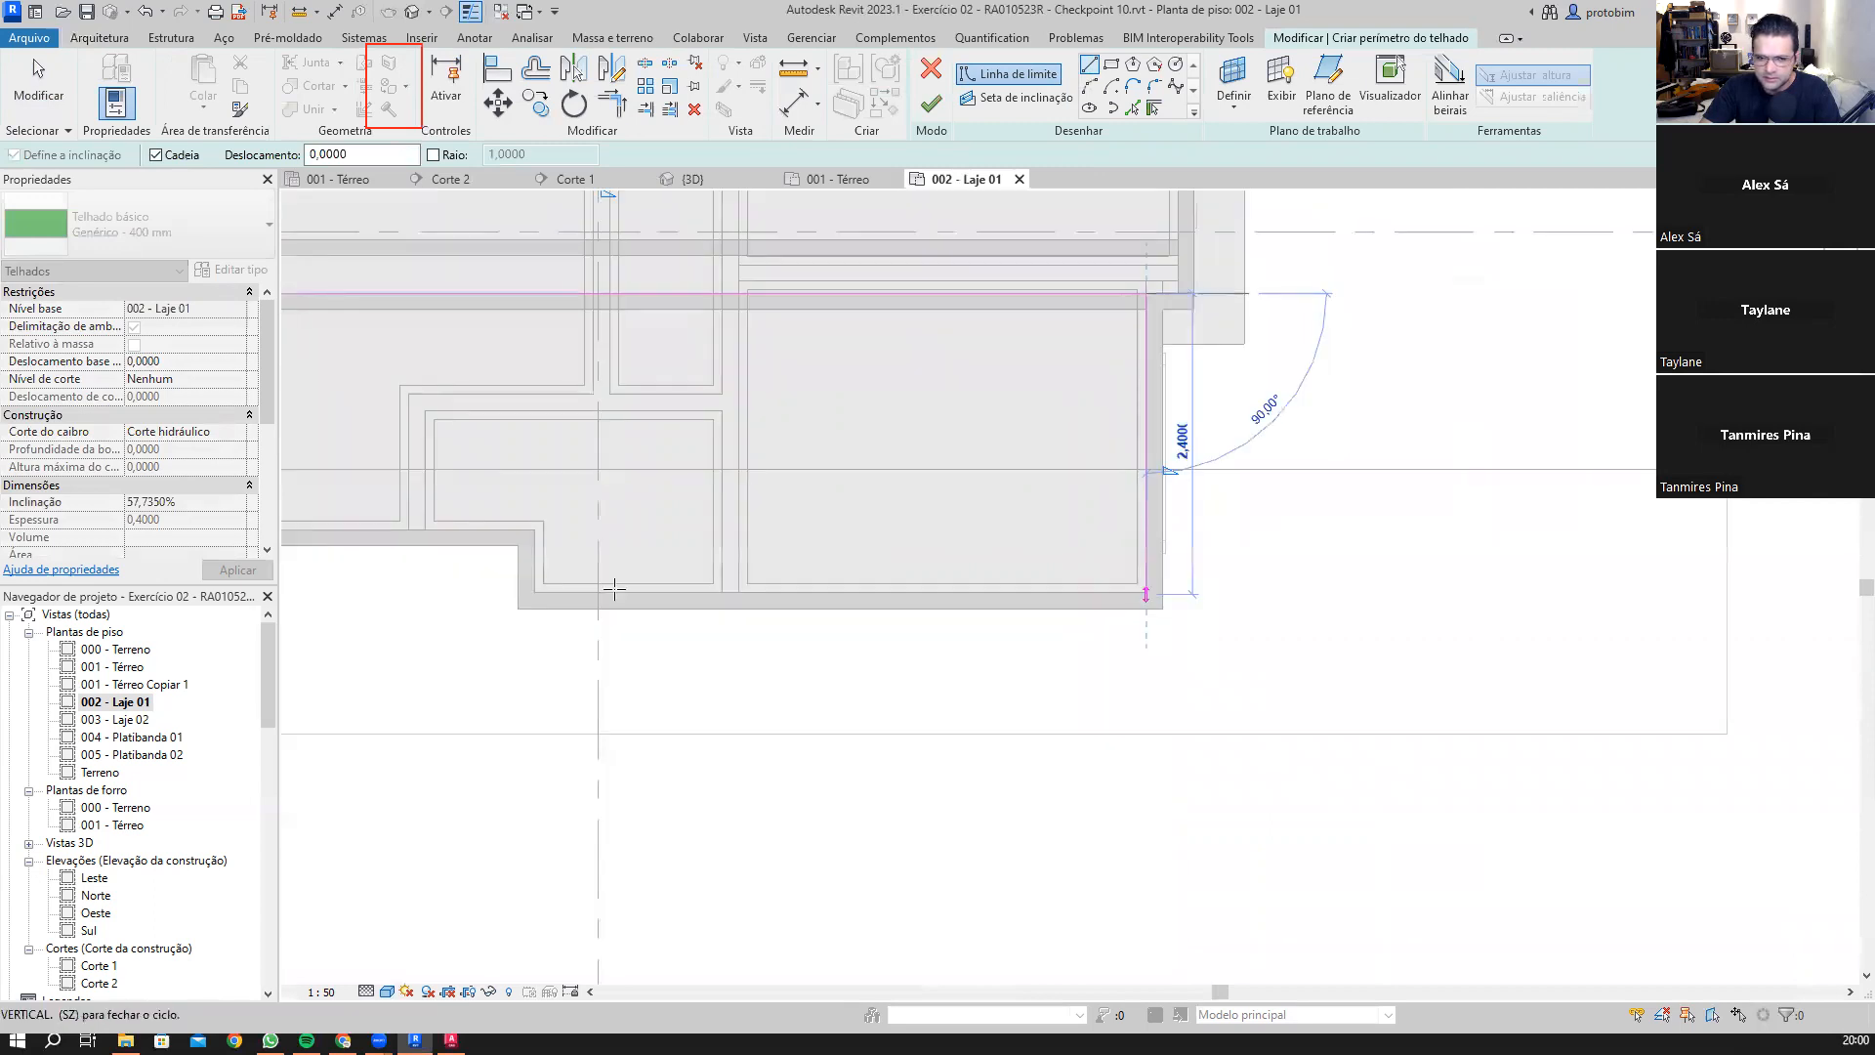
# Step: Close the roof boundary along the inner face of the south parapet, following its notch back to the southwest corner
pyautogui.scroll(2, 519, 591)
pyautogui.click(543, 594)
pyautogui.click(545, 515)
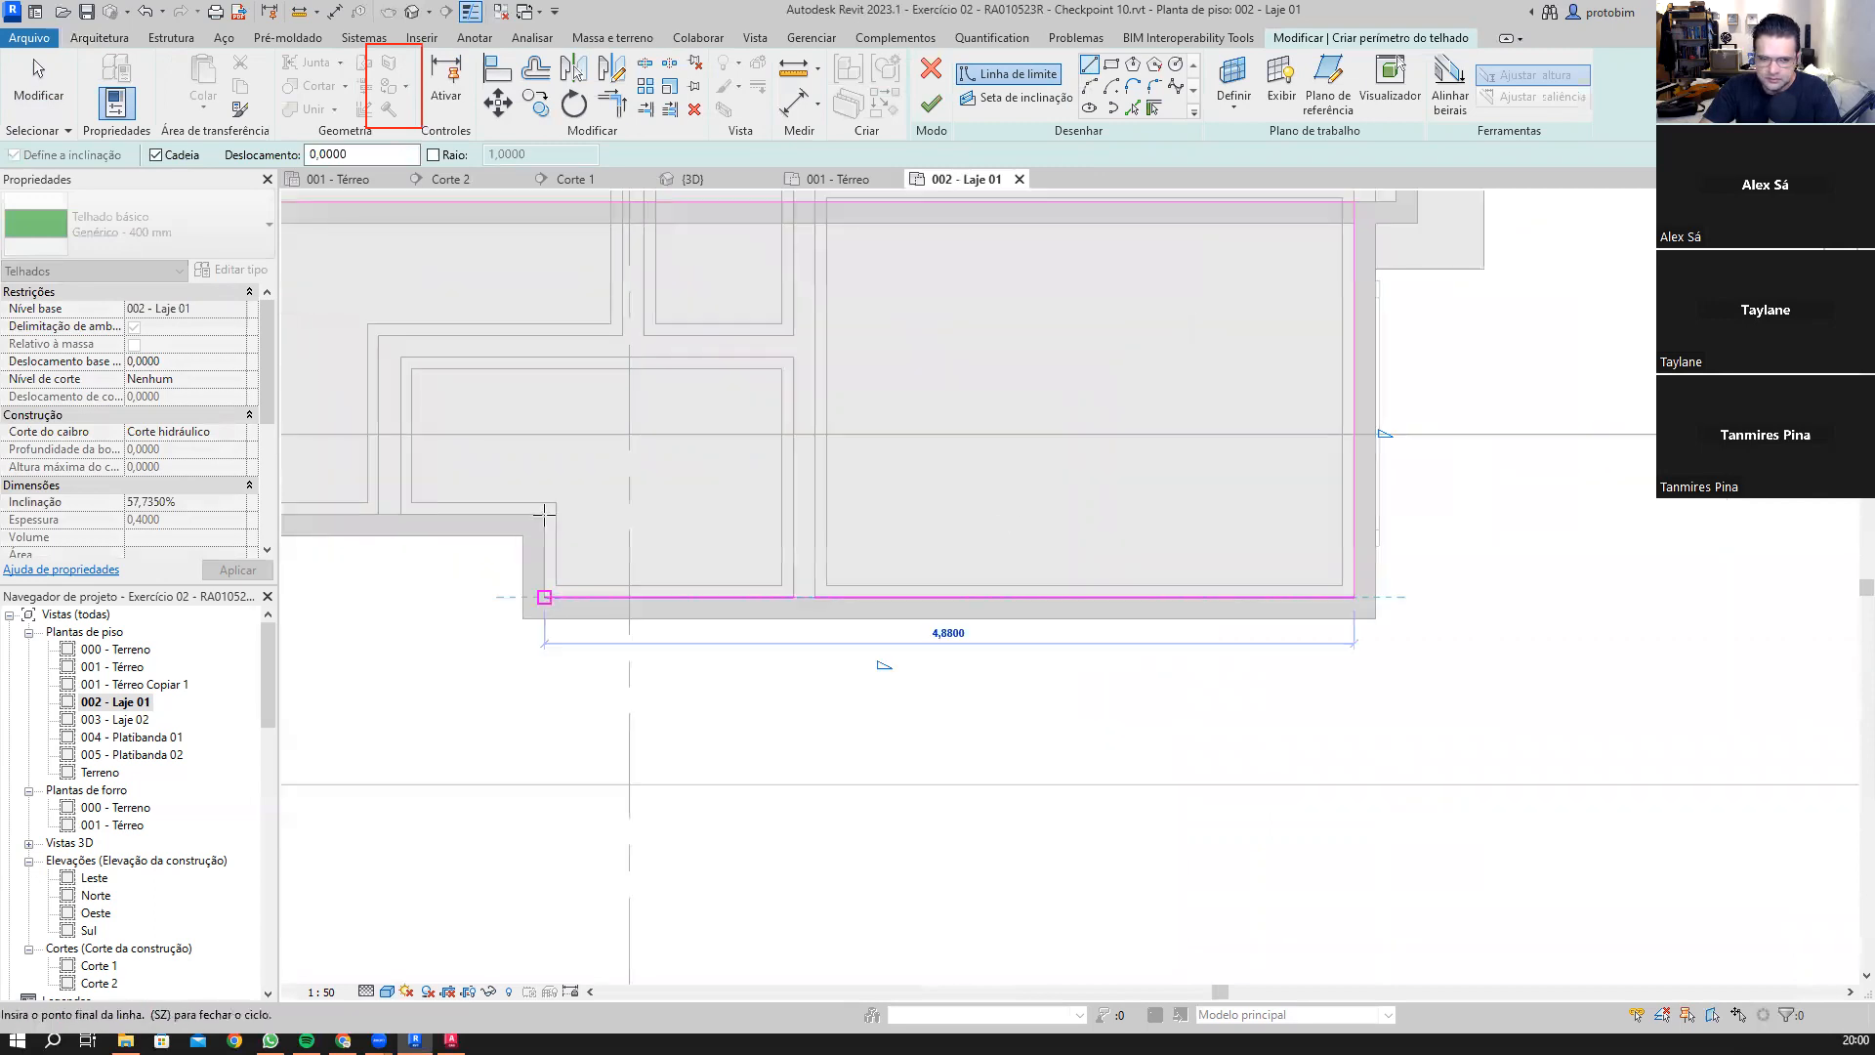
pyautogui.scroll(-1, 1134, 538)
pyautogui.scroll(-5, 1294, 667)
pyautogui.scroll(5, 936, 626)
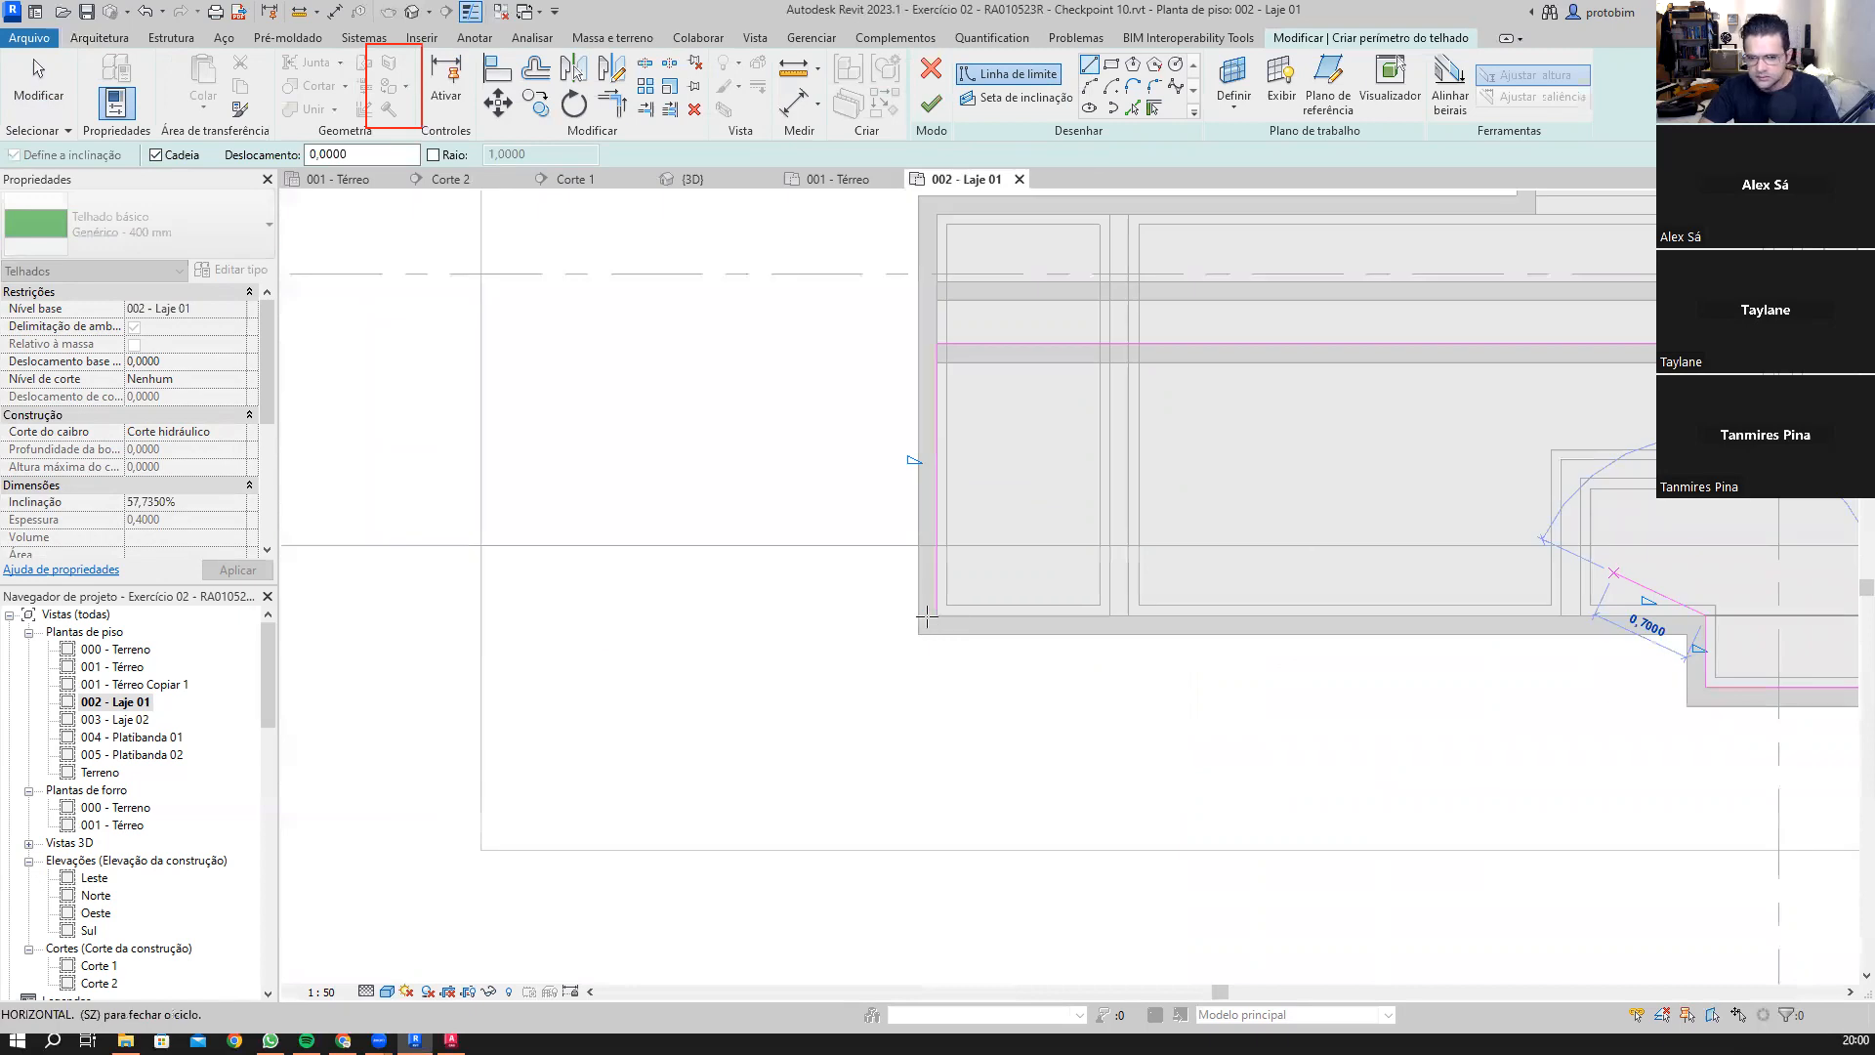
pyautogui.scroll(1, 929, 618)
pyautogui.click(927, 617)
pyautogui.moveTo(804, 538); pyautogui.dragTo(782, 521, button='middle')
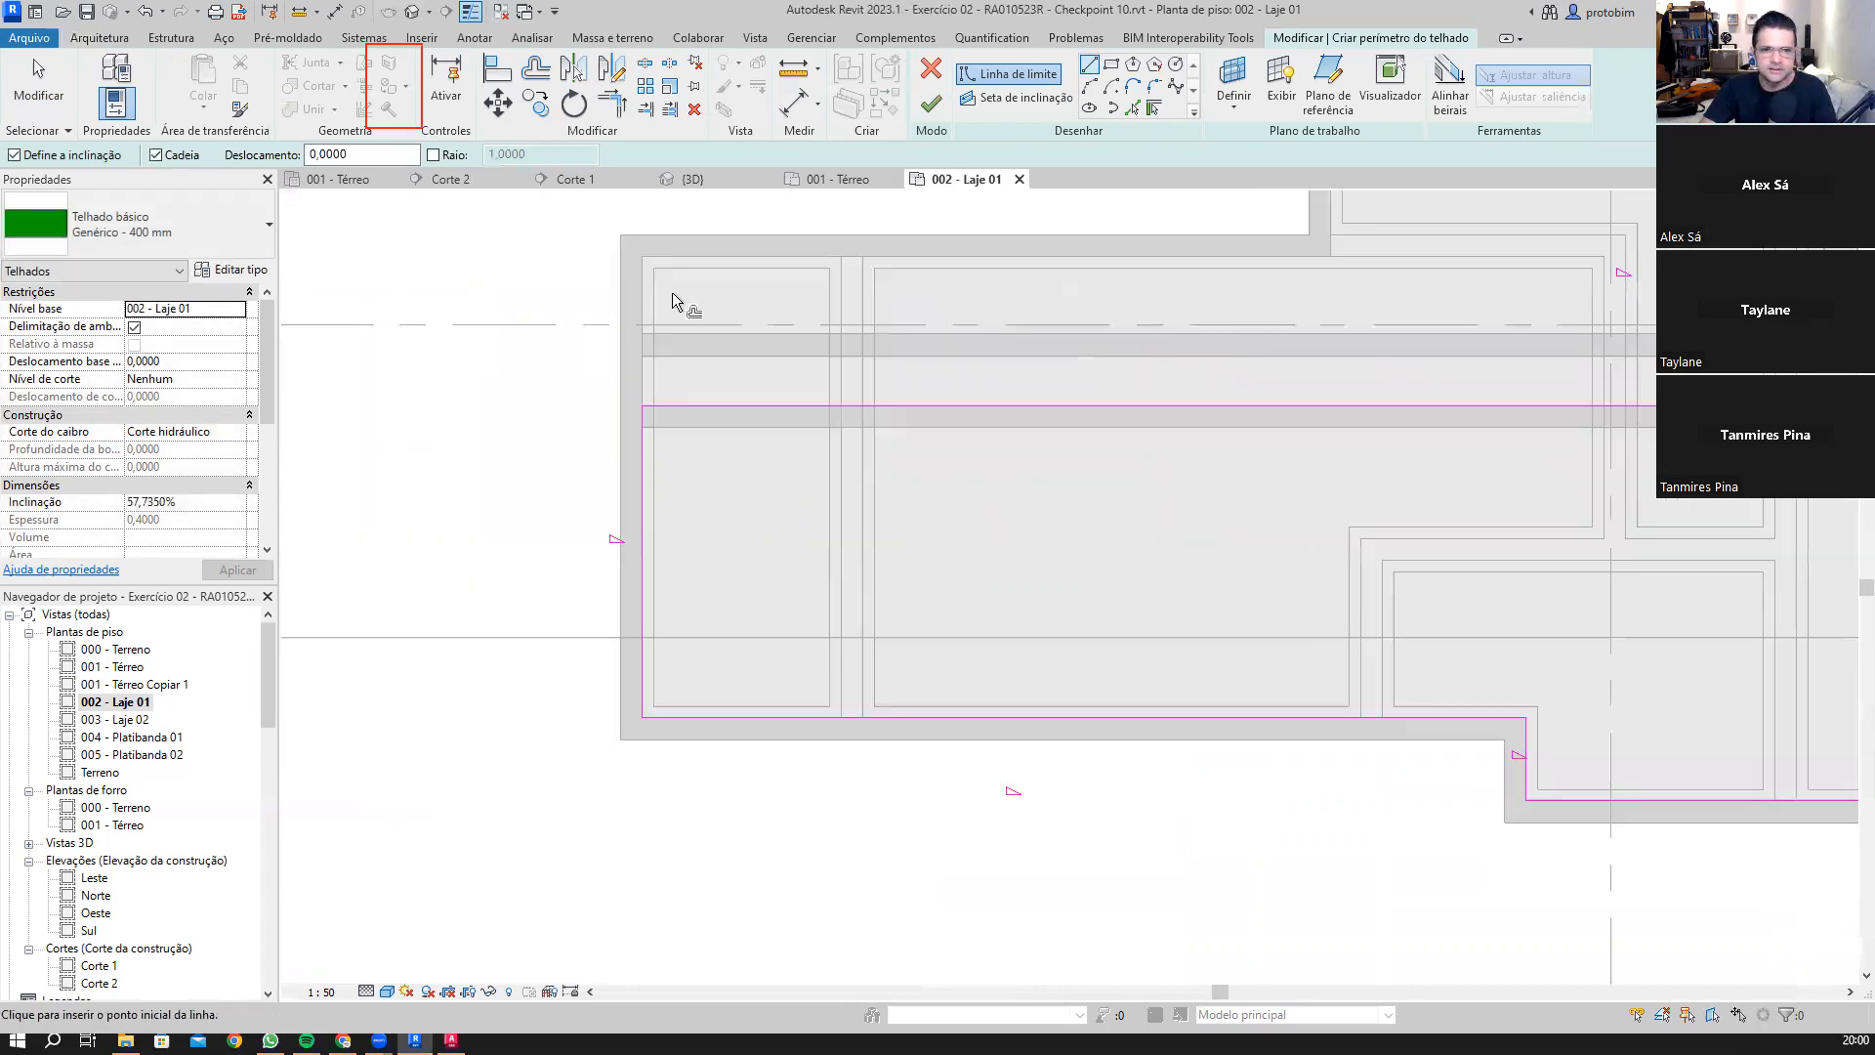
pyautogui.press('o')
pyautogui.press('f')
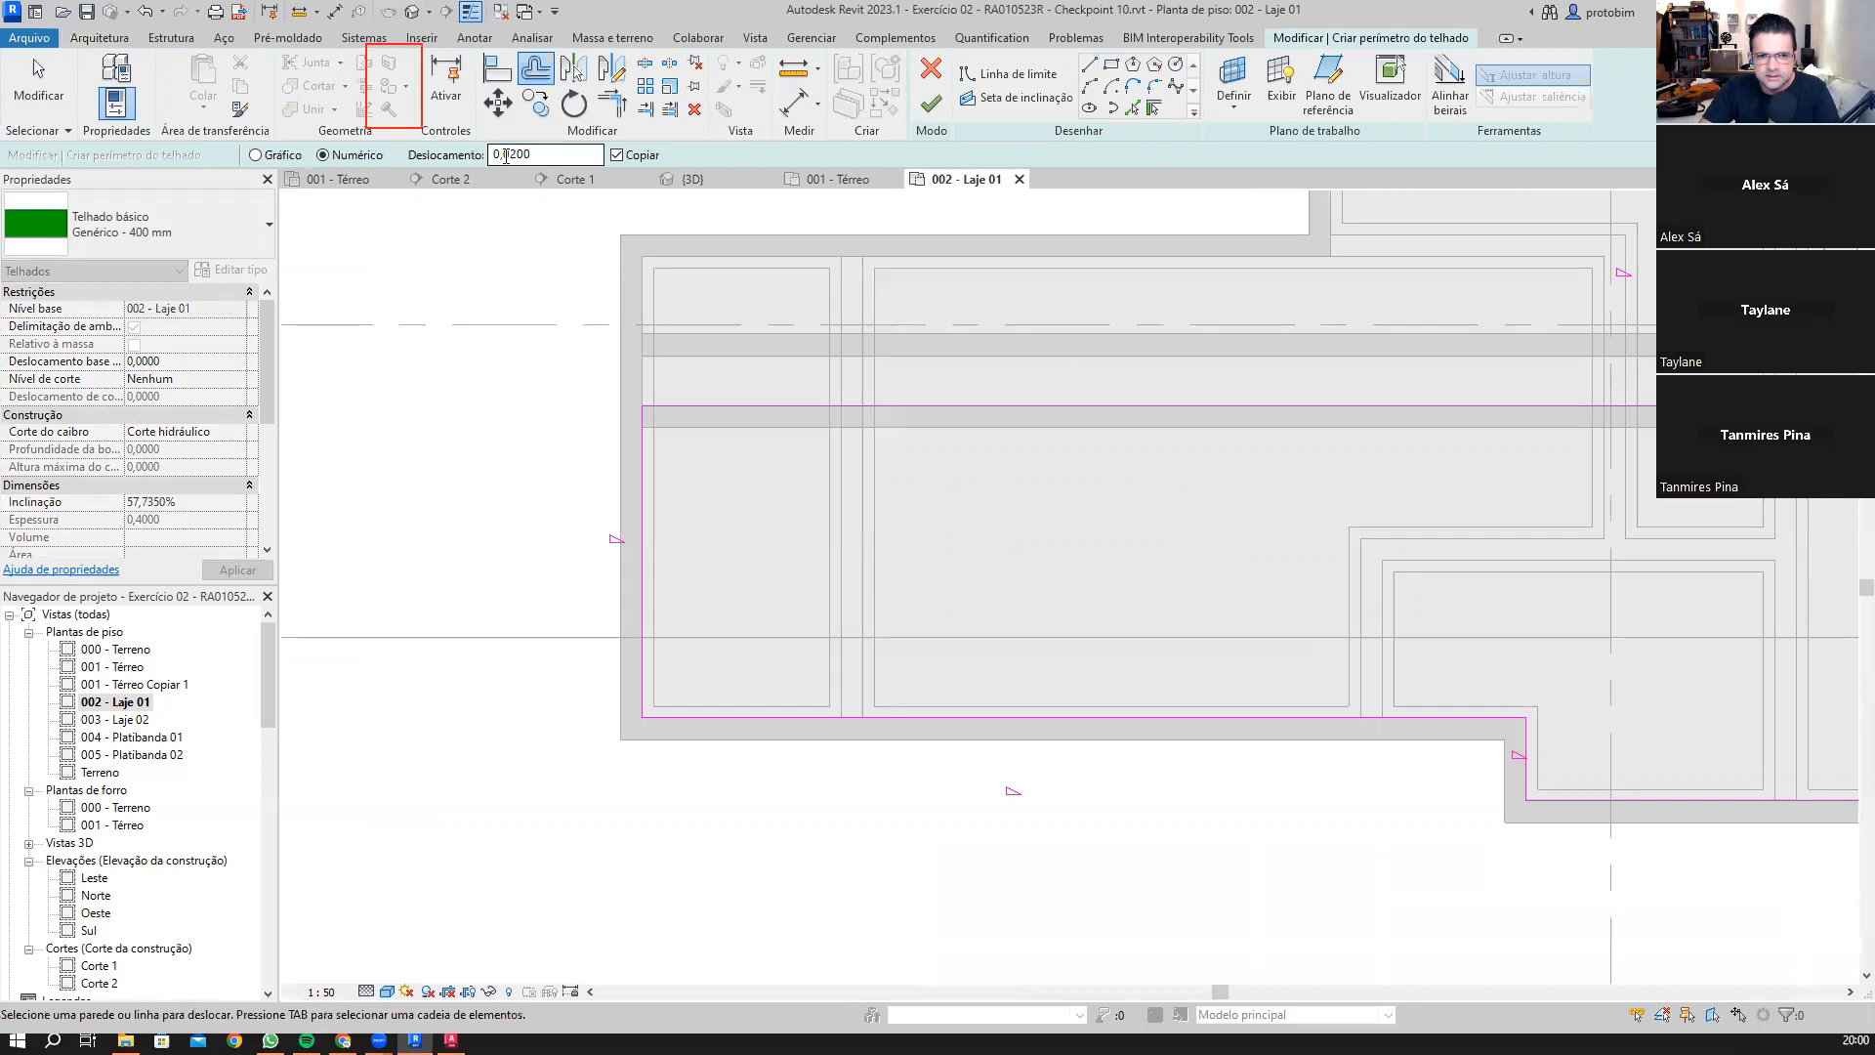
pyautogui.doubleClick(537, 155)
pyautogui.write('0500')
pyautogui.click(616, 154)
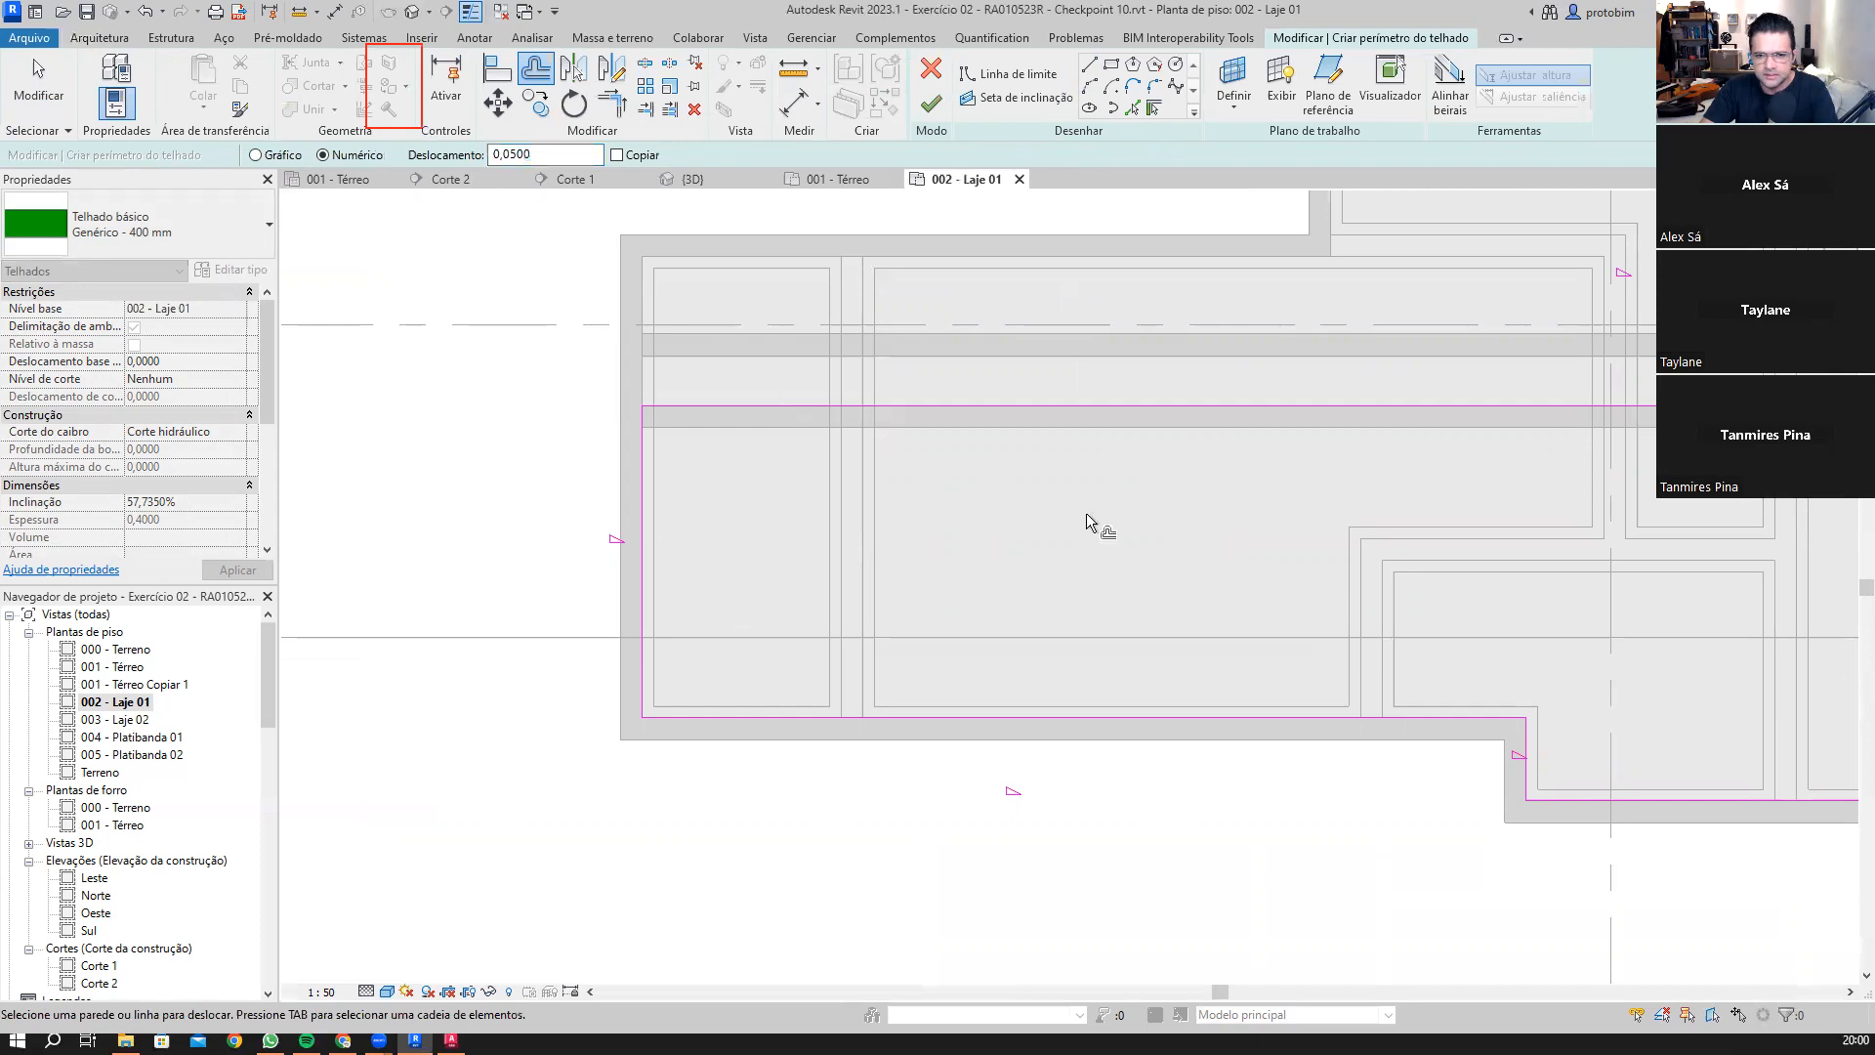
pyautogui.moveTo(1086, 512); pyautogui.dragTo(533, 518, button='middle')
pyautogui.scroll(-2, 897, 555)
pyautogui.press('Escape')
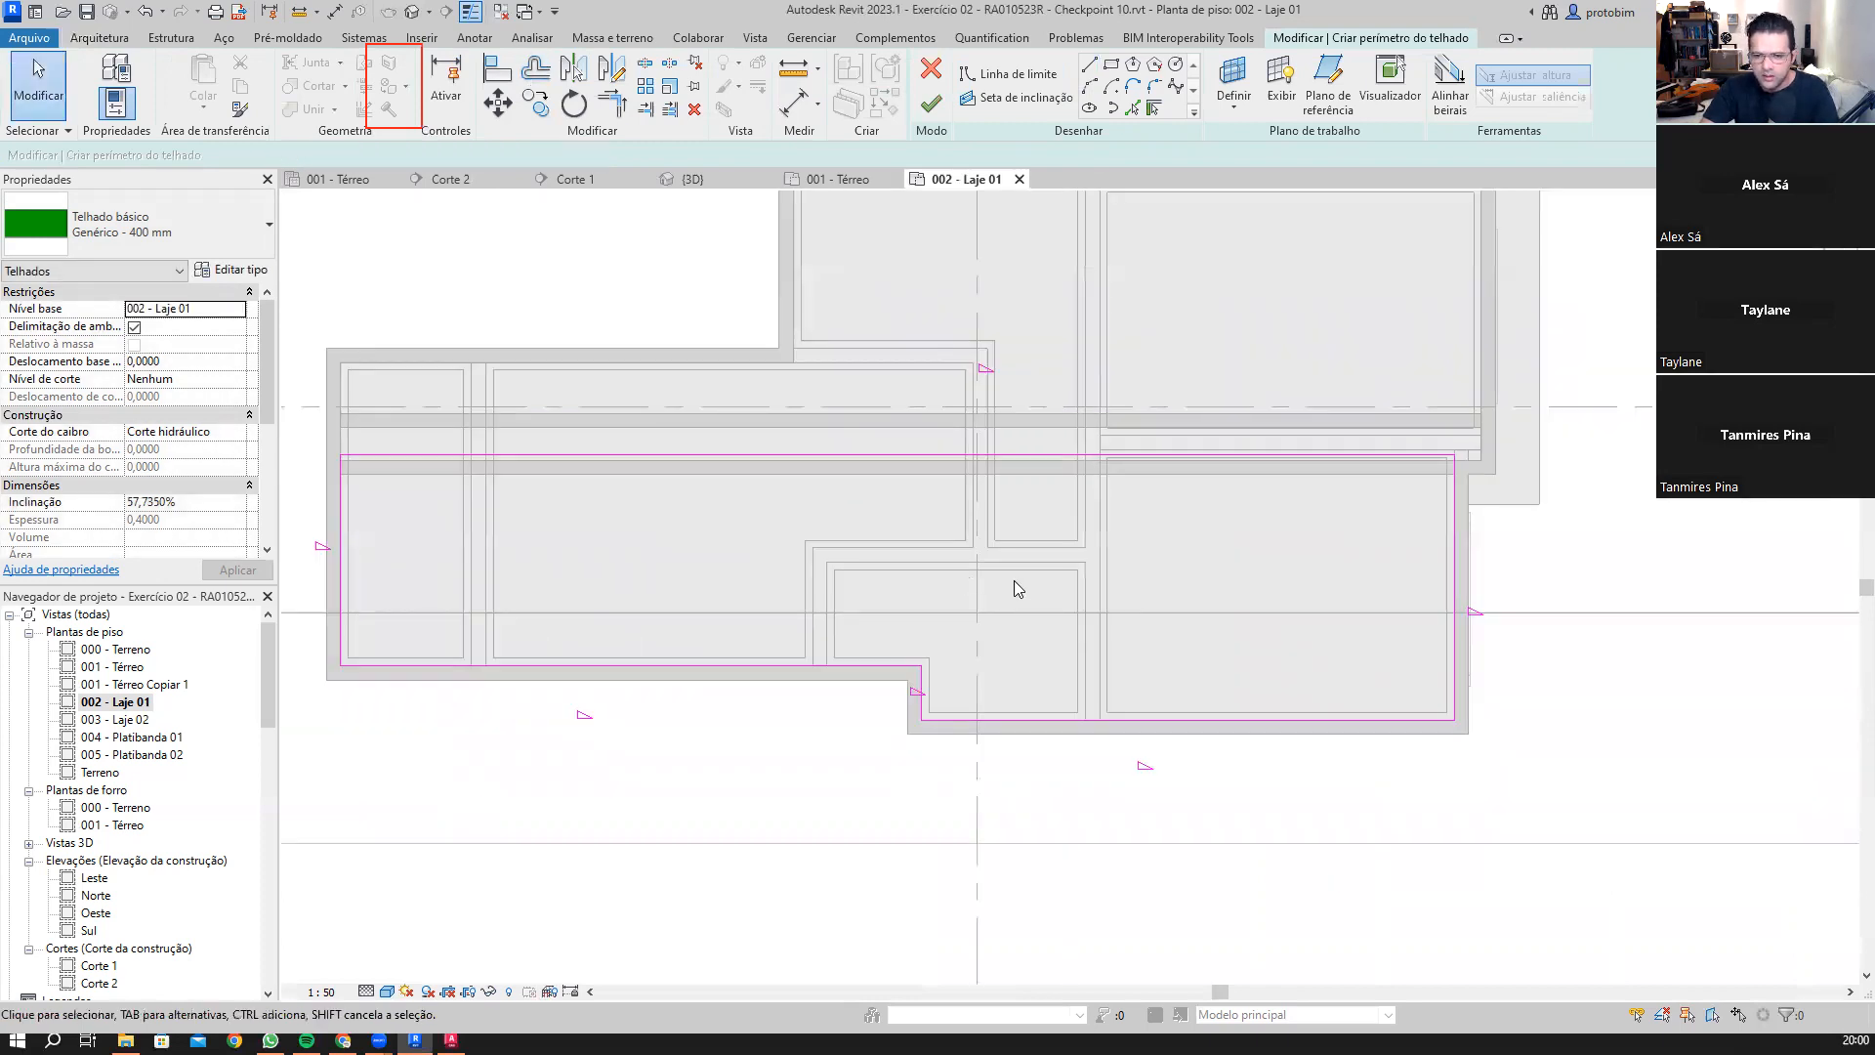
pyautogui.scroll(-1, 1013, 588)
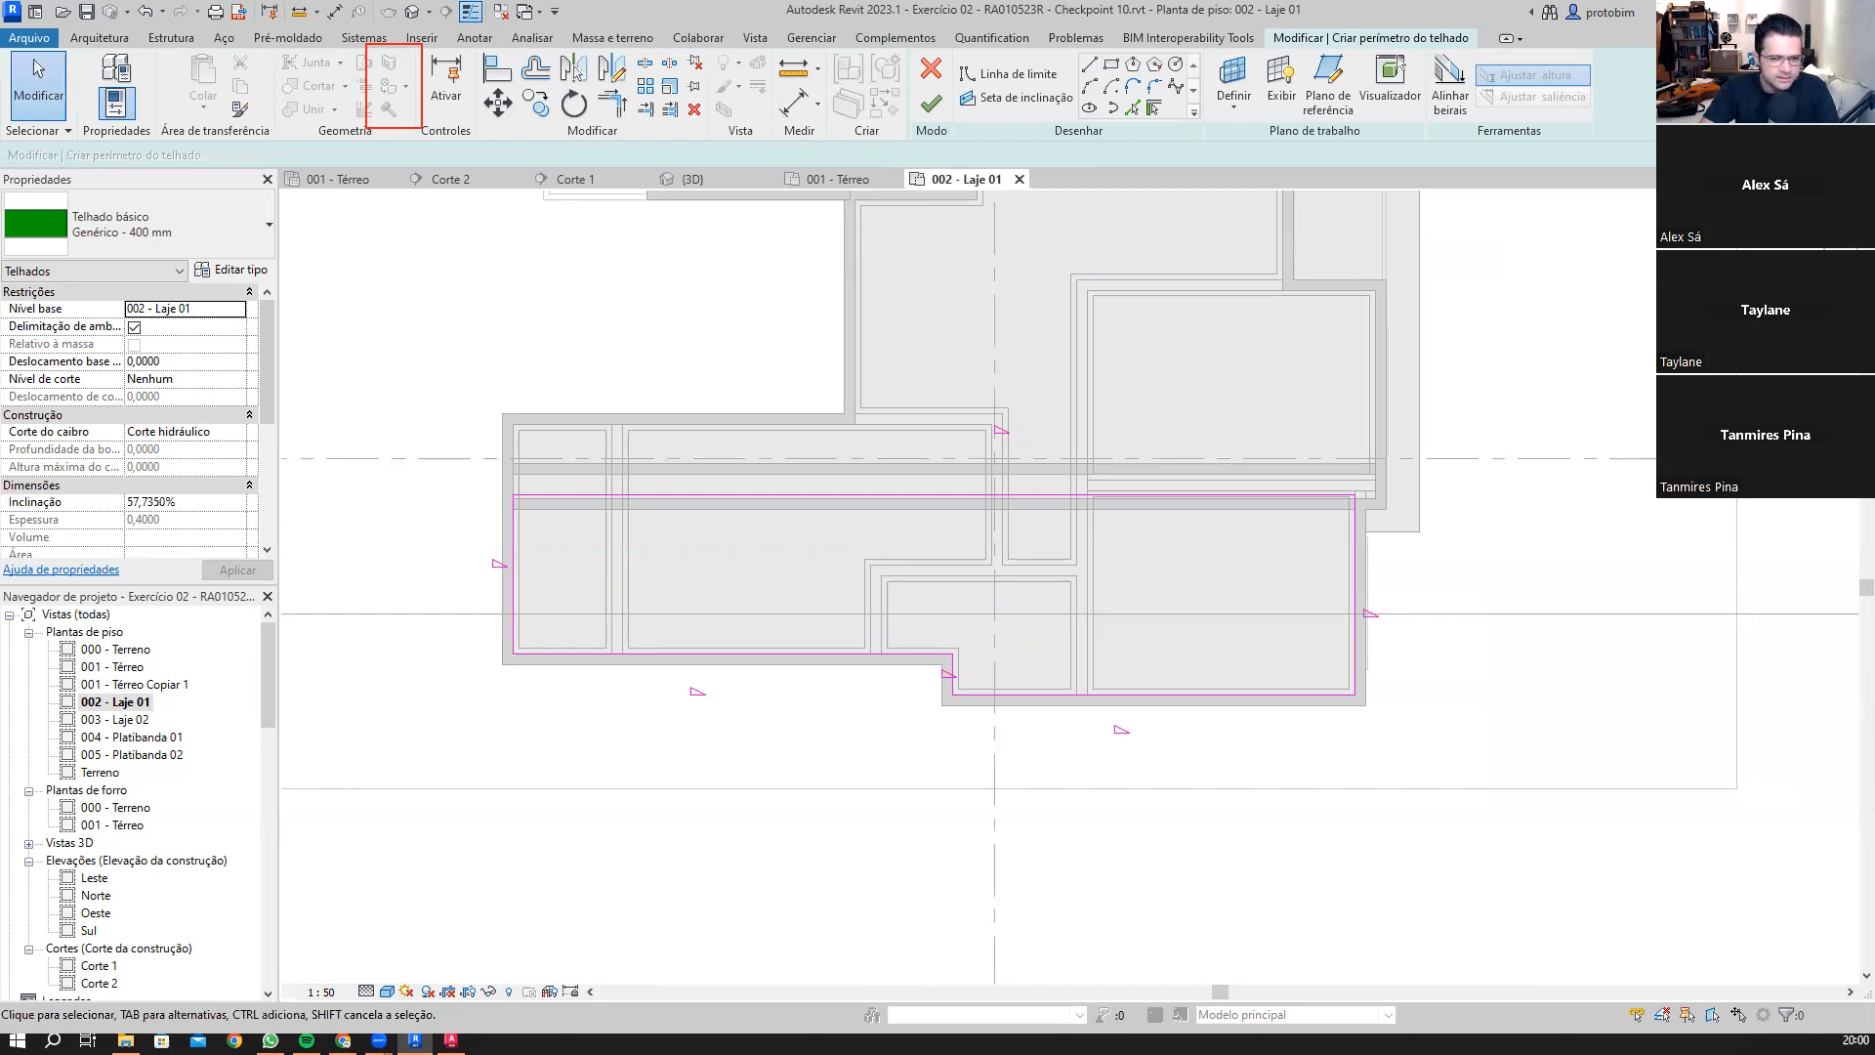
pyautogui.moveTo(475, 542); pyautogui.dragTo(523, 585)
pyautogui.moveTo(672, 675); pyautogui.dragTo(726, 727)
pyautogui.moveTo(928, 692); pyautogui.dragTo(966, 656)
pyautogui.moveTo(1089, 695); pyautogui.dragTo(1172, 778)
pyautogui.moveTo(1316, 583); pyautogui.dragTo(1408, 641)
pyautogui.moveTo(958, 397)
pyautogui.mouseDown()
pyautogui.moveTo(1025, 430)
pyautogui.moveTo(1028, 460)
pyautogui.mouseUp()
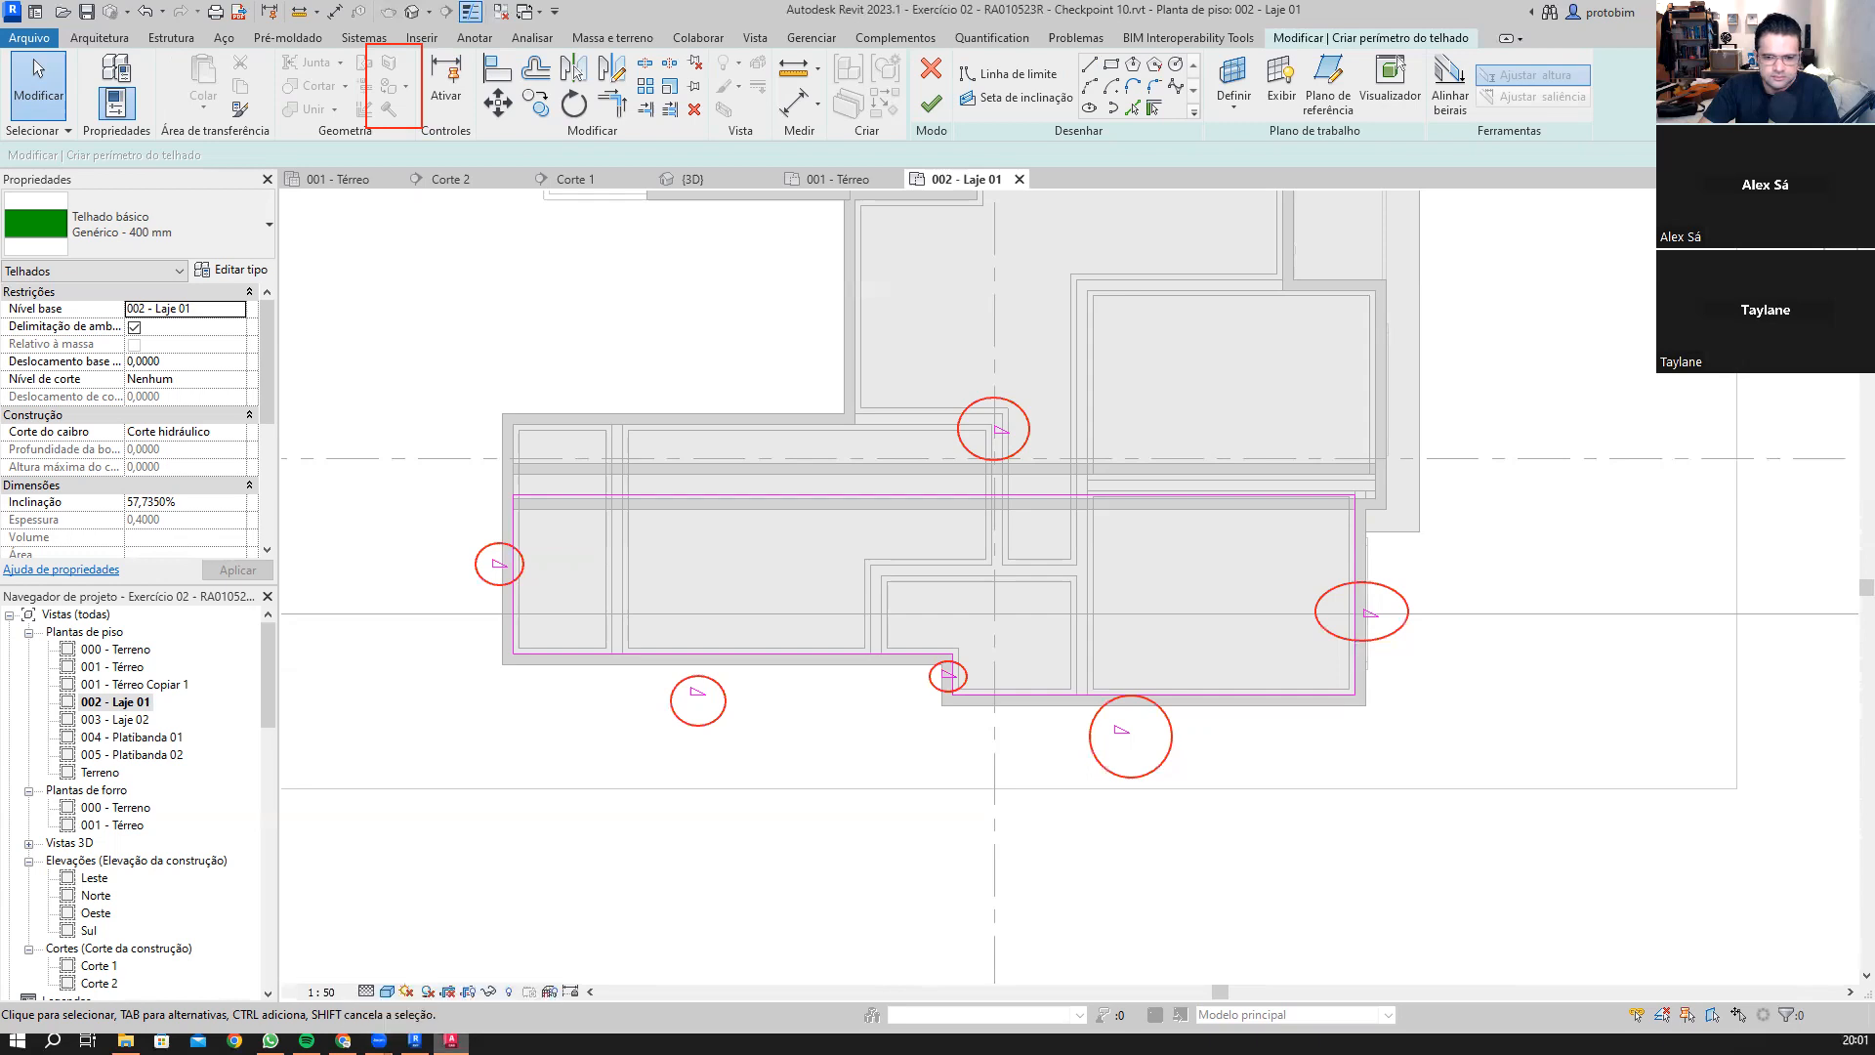
# Step: Switch to AutoCAD and examine the roof plan for the slope and fall direction of the corrugated roof south of the gutter
pyautogui.hotkey('alt', 'Tab')
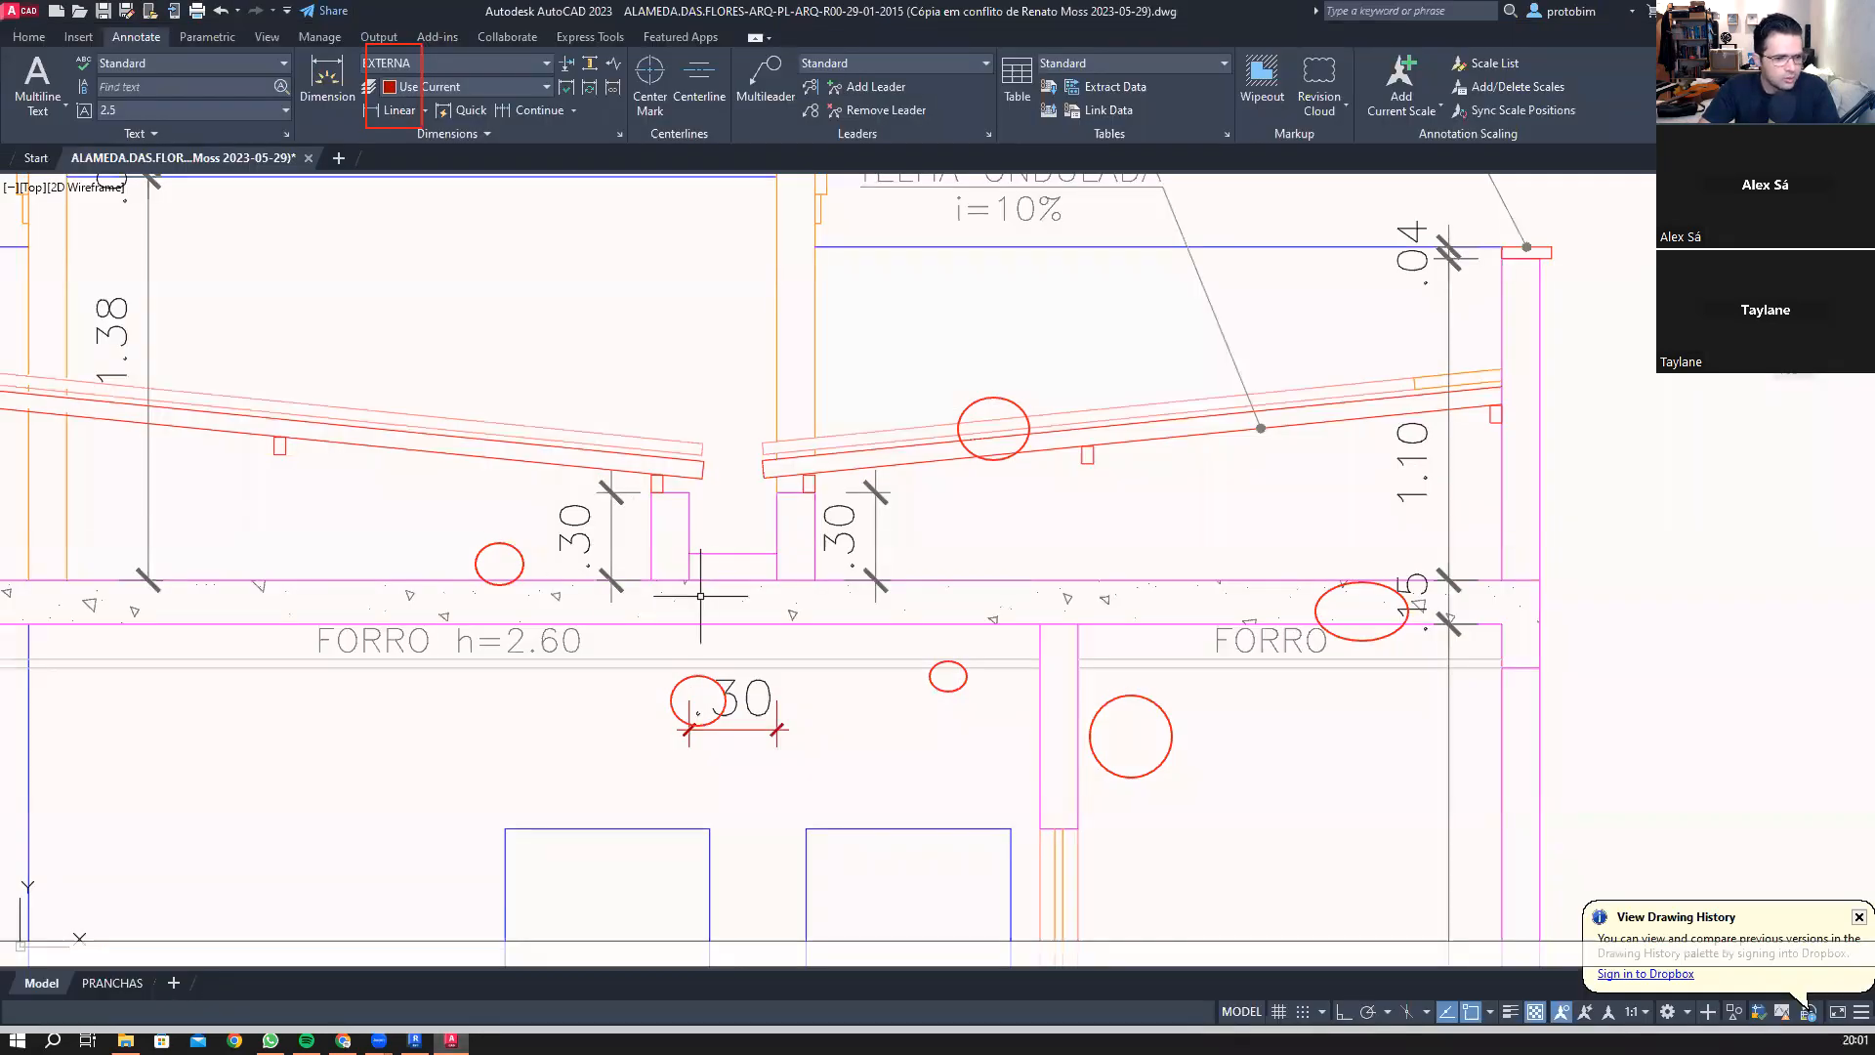
pyautogui.scroll(-4, 684, 616)
pyautogui.moveTo(692, 578)
pyautogui.mouseDown(button='middle')
pyautogui.moveTo(684, 545)
pyautogui.moveTo(330, 271)
pyautogui.mouseUp(button='middle')
pyautogui.scroll(-5, 599, 418)
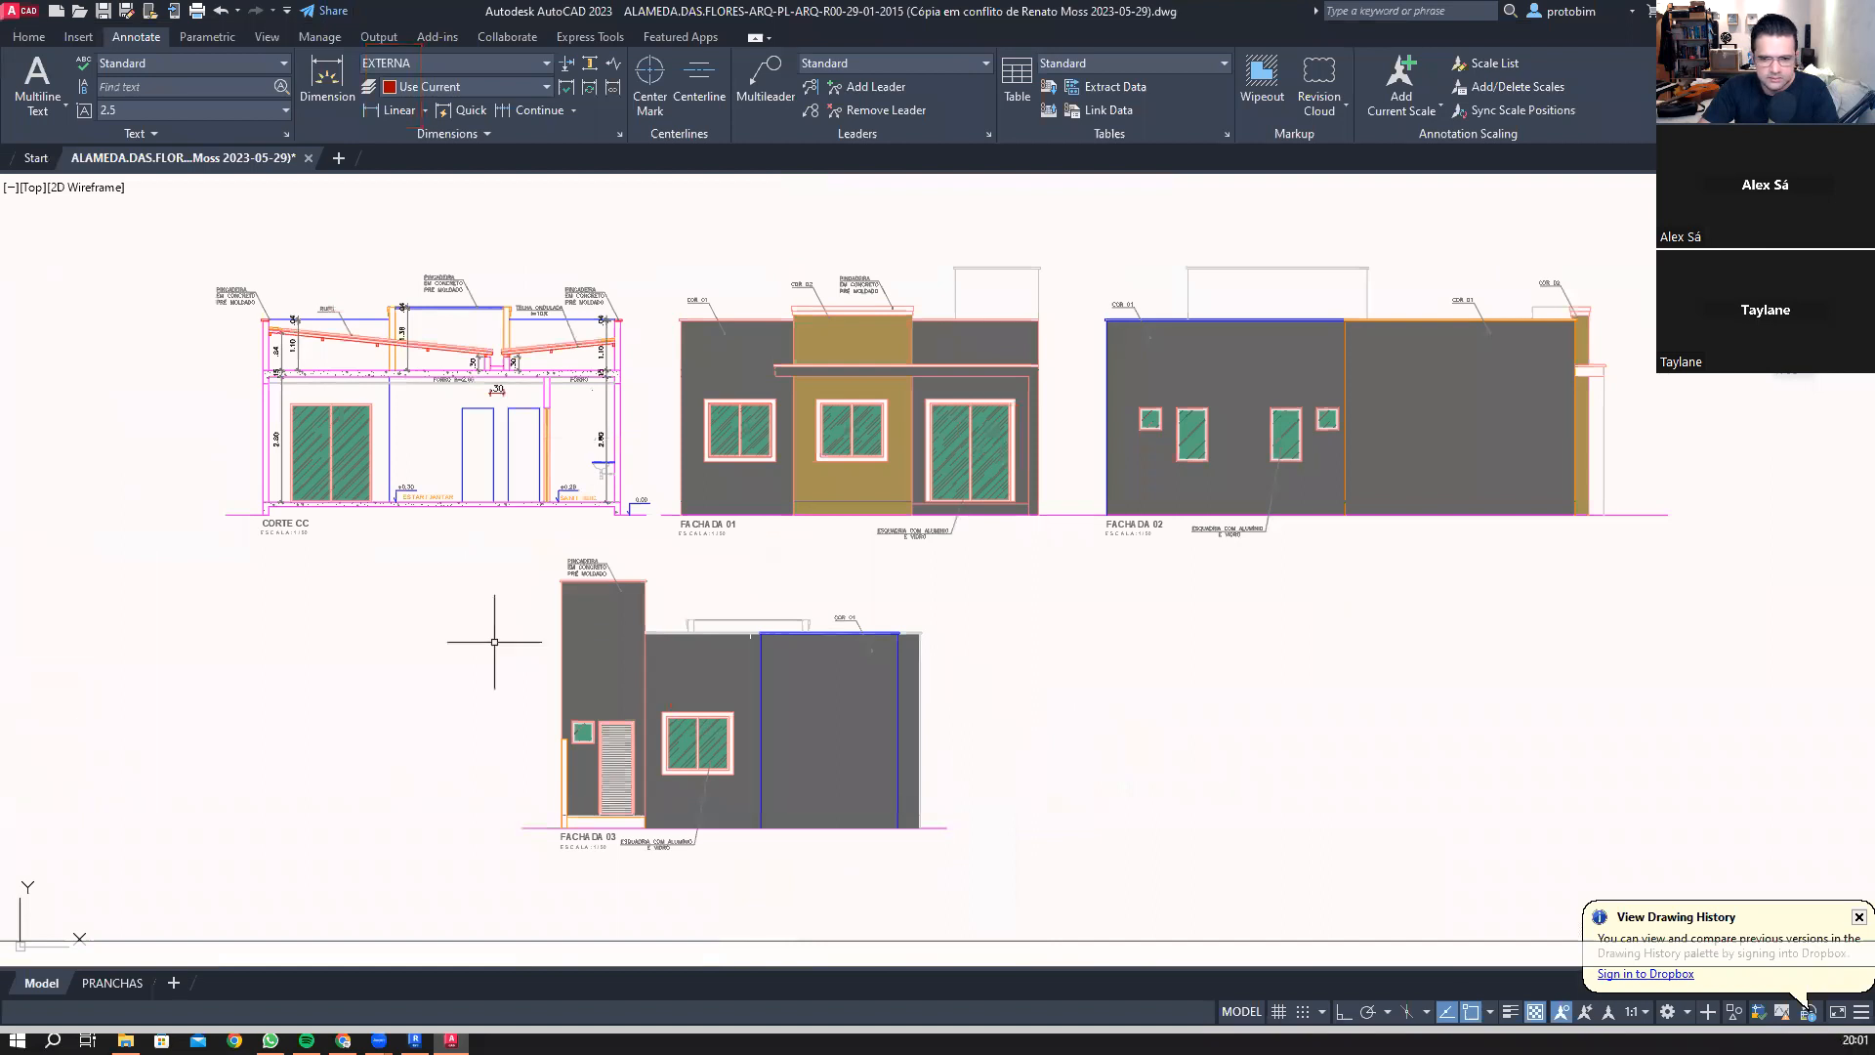
pyautogui.scroll(-4, 684, 620)
pyautogui.moveTo(650, 207)
pyautogui.mouseDown(button='middle')
pyautogui.moveTo(650, 315)
pyautogui.moveTo(811, 463)
pyautogui.moveTo(862, 471)
pyautogui.mouseUp(button='middle')
pyautogui.scroll(8, 650, 314)
pyautogui.scroll(2, 649, 314)
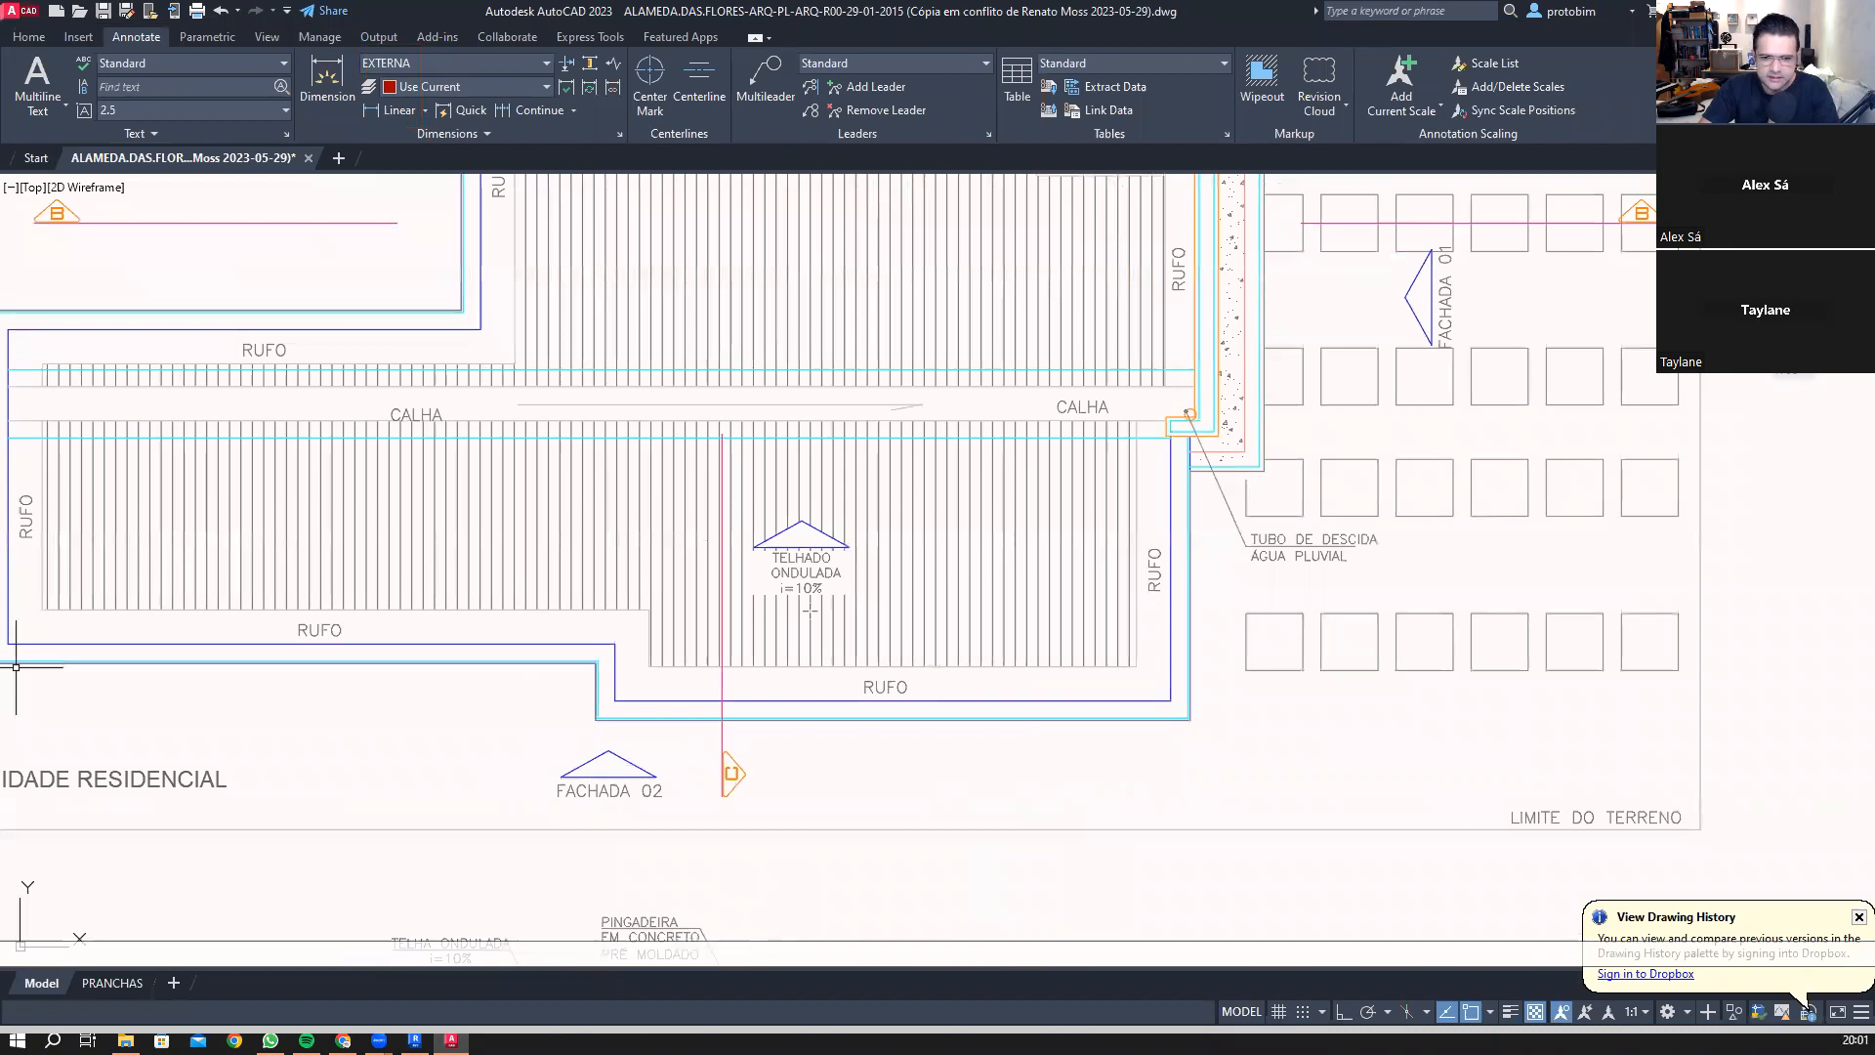
pyautogui.moveTo(787, 591); pyautogui.dragTo(786, 374)
pyautogui.moveTo(664, 577); pyautogui.dragTo(667, 363)
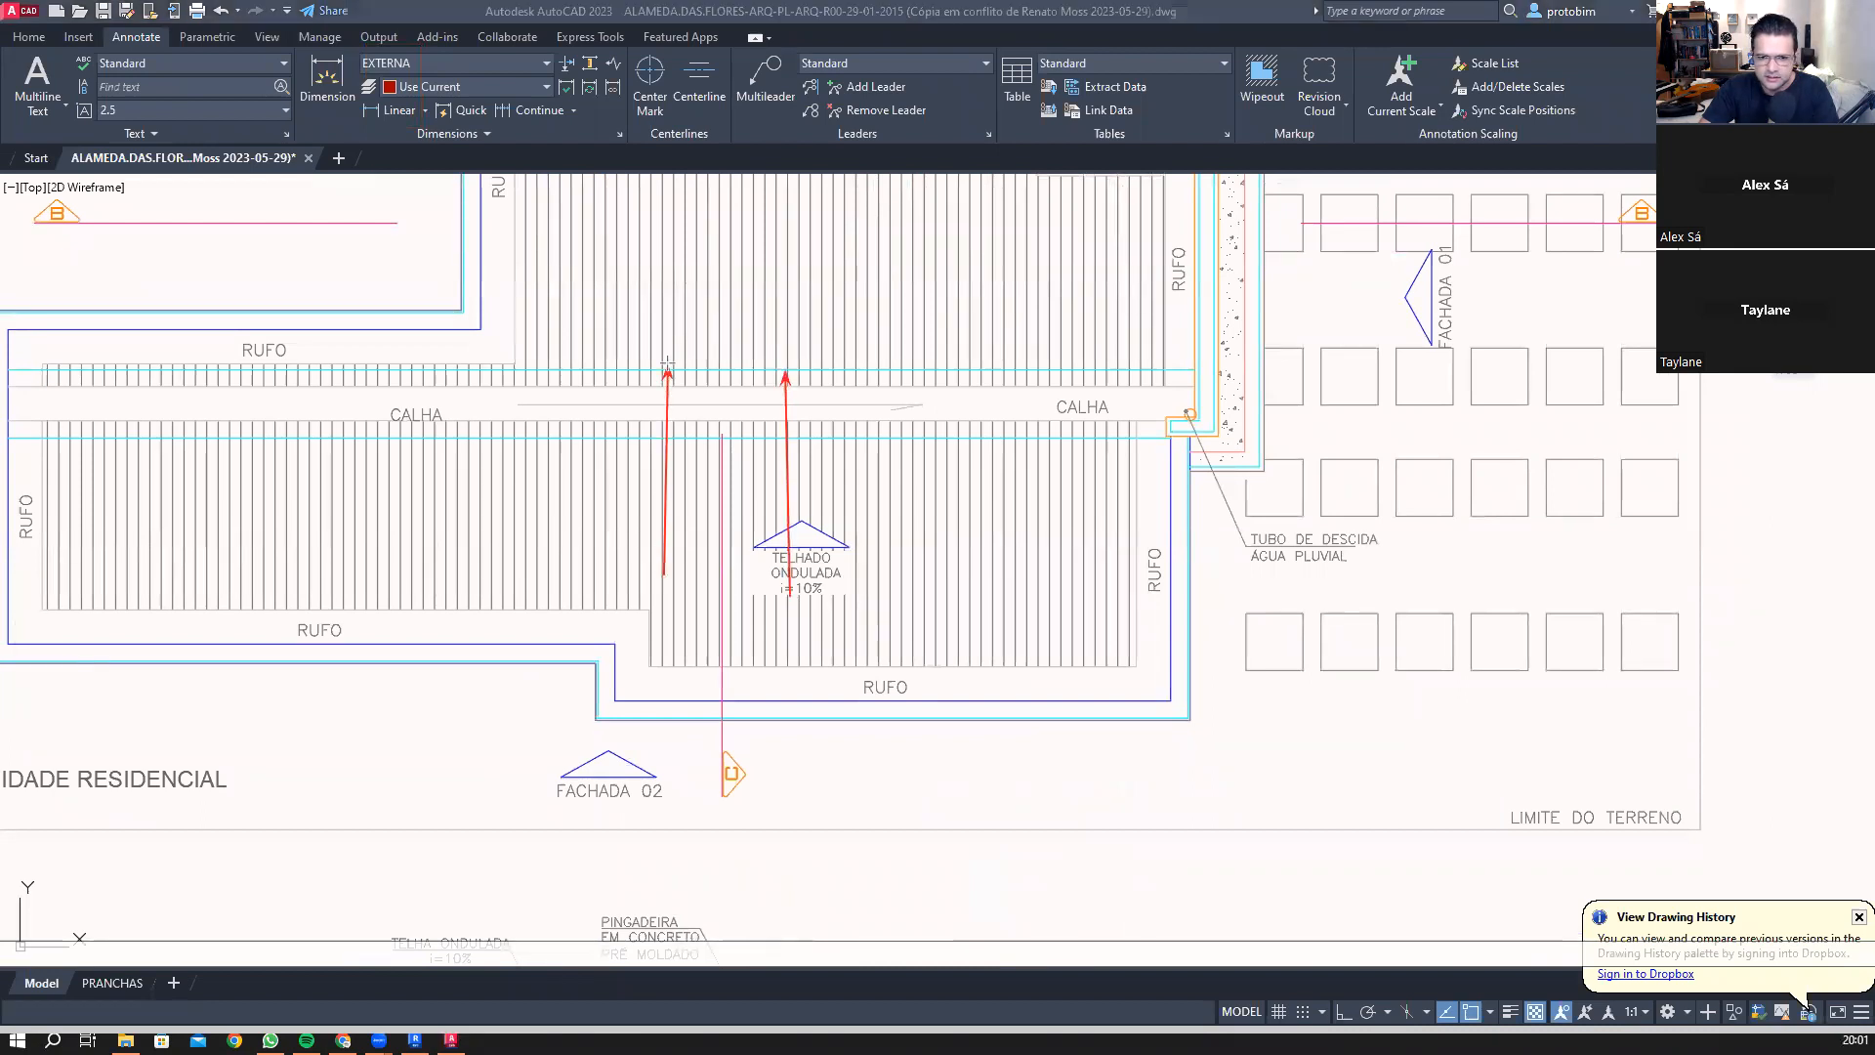
pyautogui.moveTo(544, 564); pyautogui.dragTo(543, 370)
pyautogui.moveTo(391, 571); pyautogui.dragTo(403, 357)
pyautogui.moveTo(252, 548); pyautogui.dragTo(240, 334)
pyautogui.moveTo(994, 540); pyautogui.dragTo(992, 384)
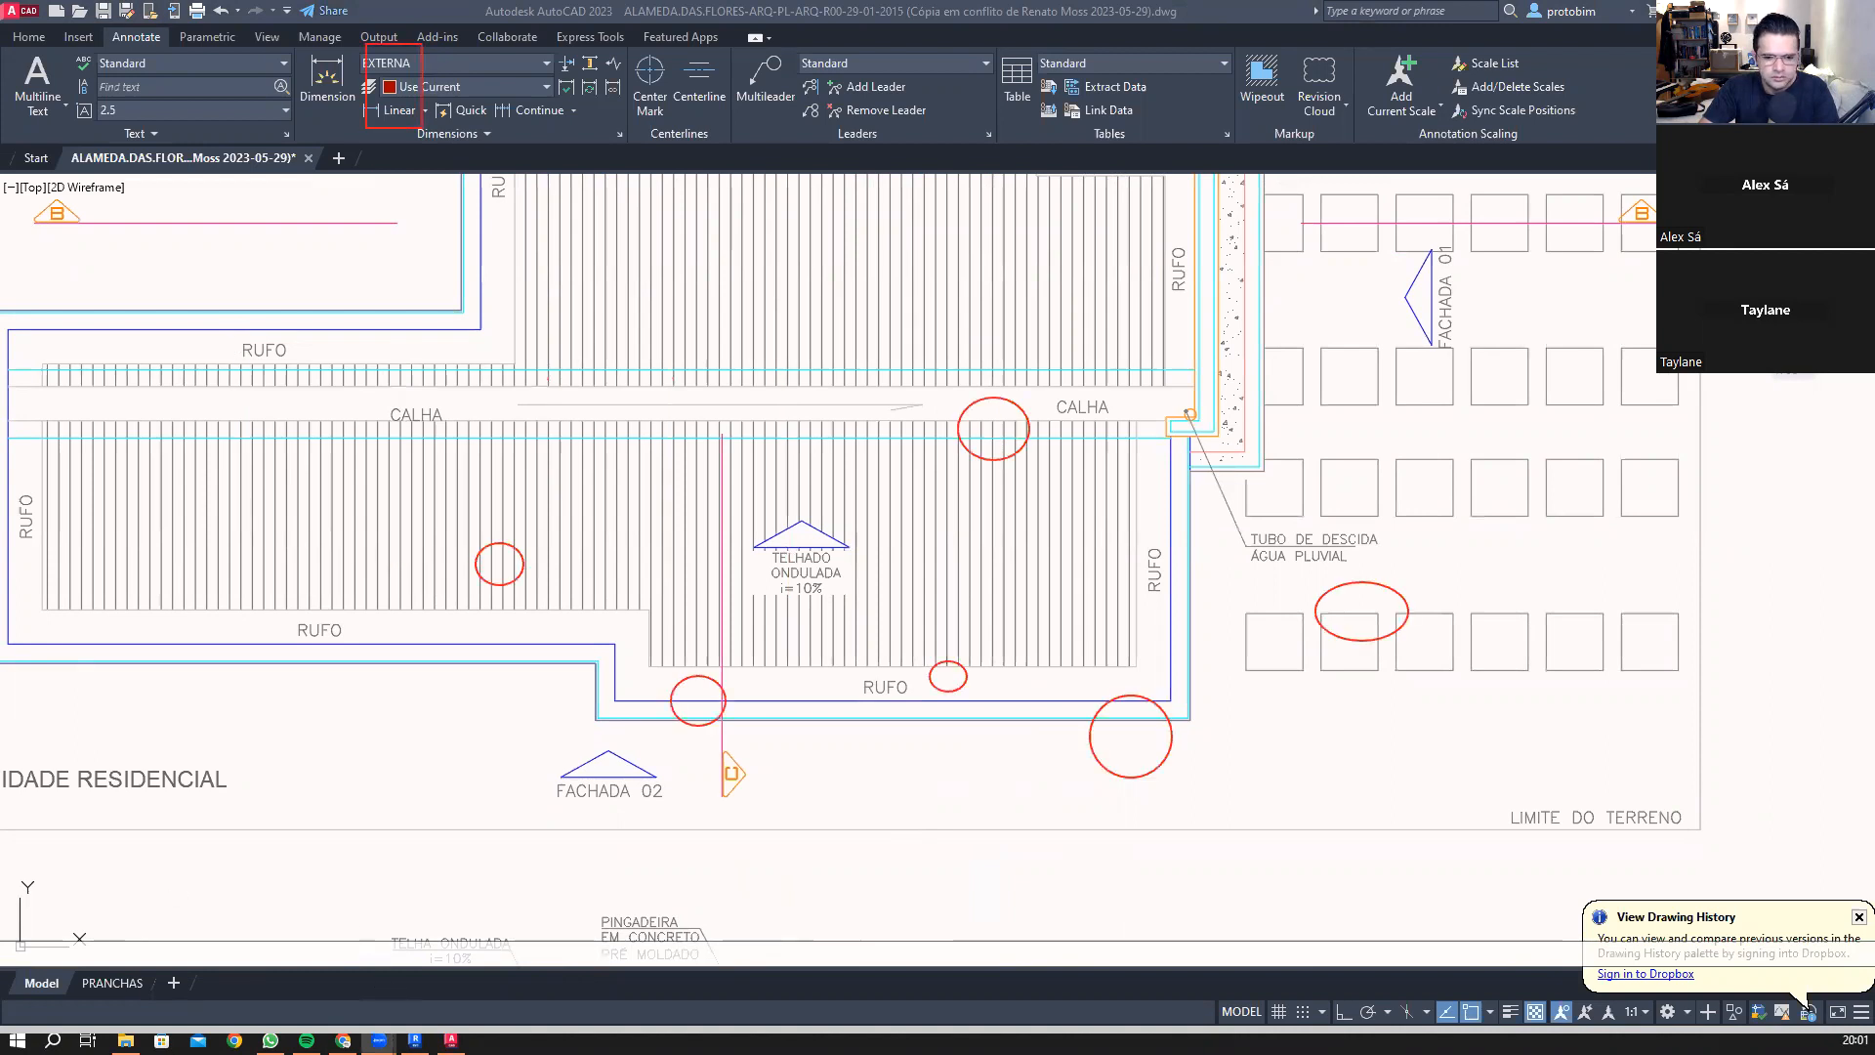
# Step: Switch back to Revit and turn off the slope definition of the roof footprint's west edge
pyautogui.click(415, 1042)
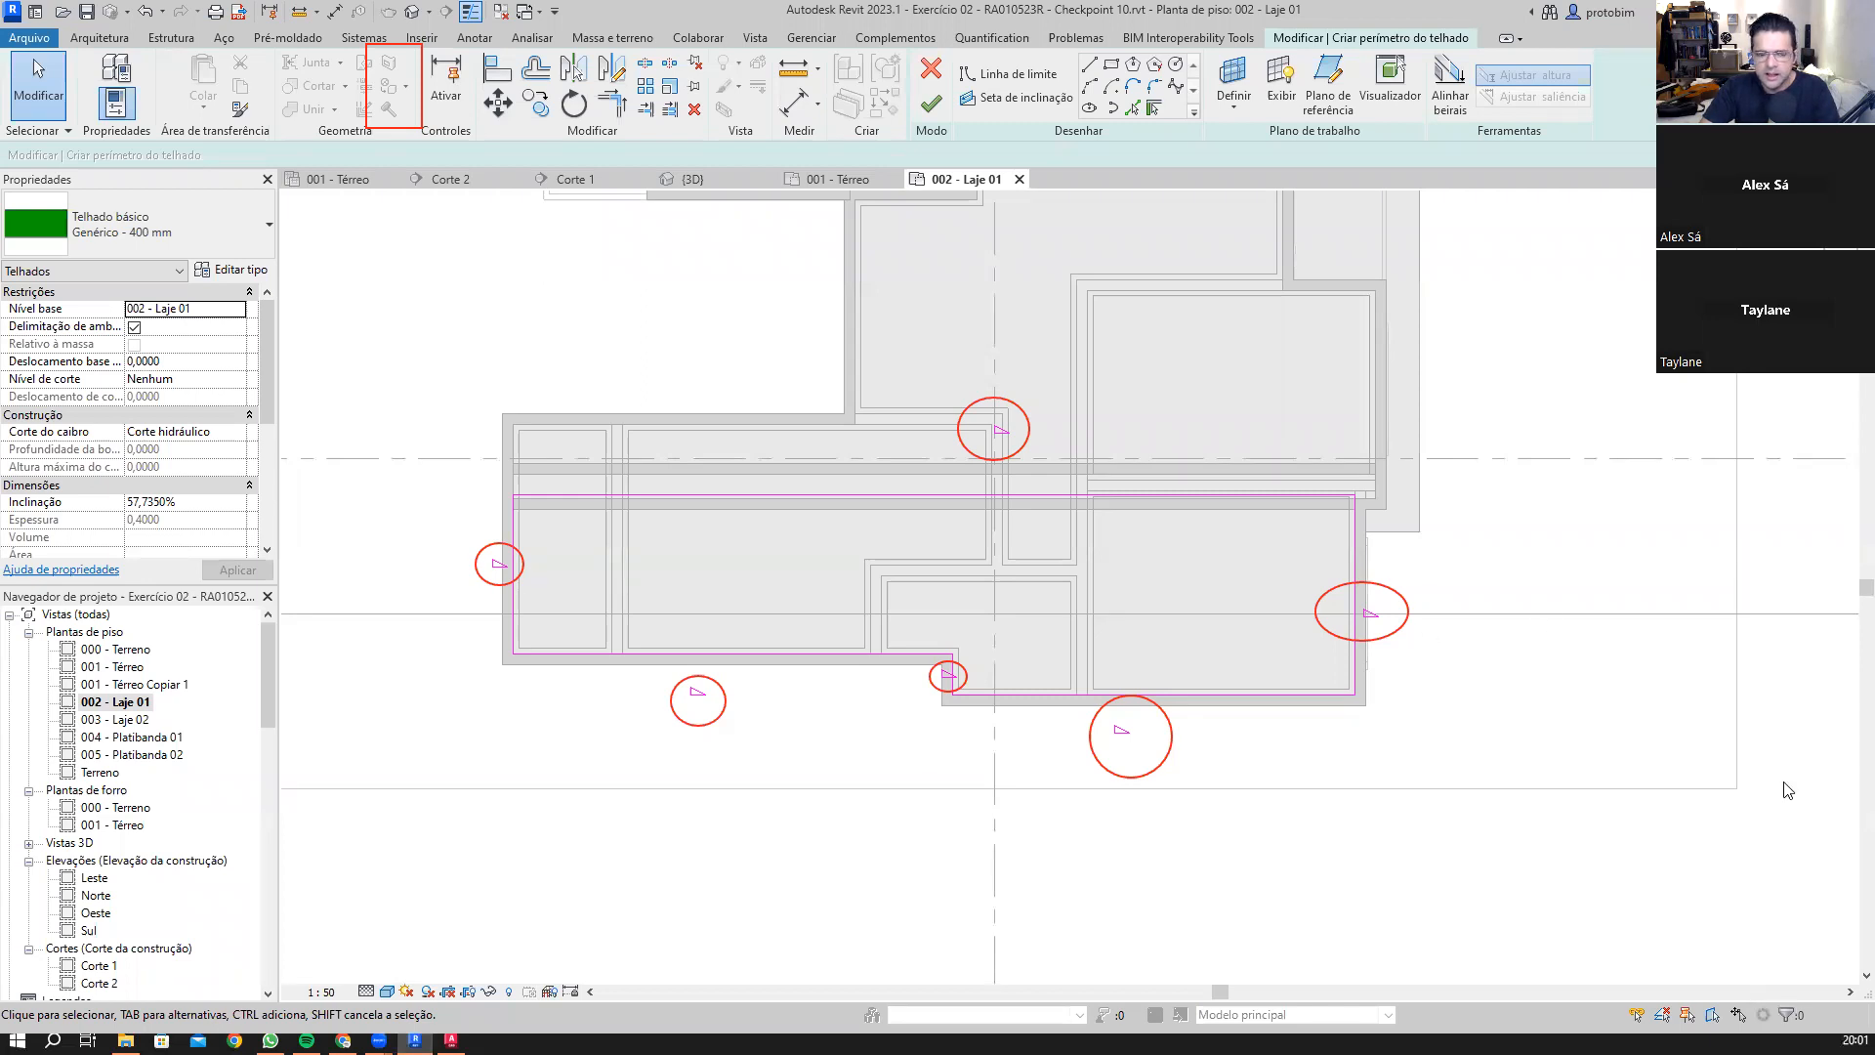
pyautogui.click(511, 528)
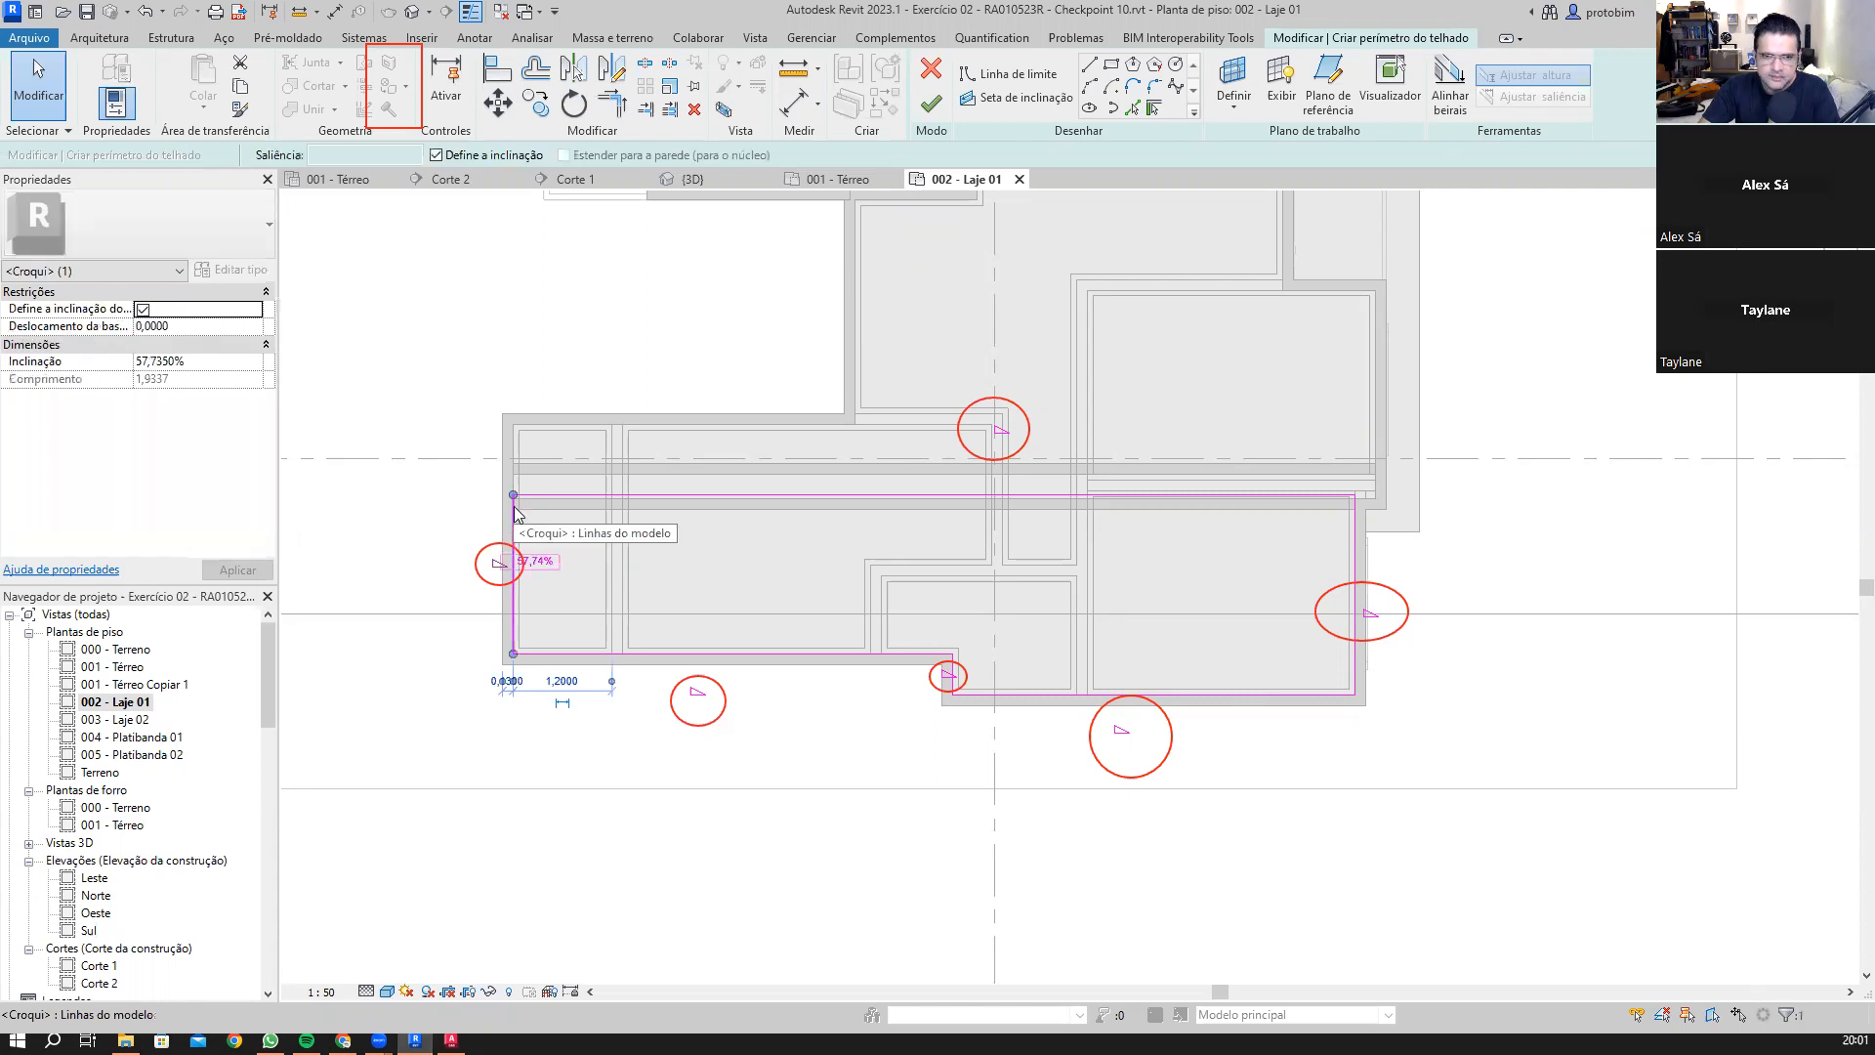
pyautogui.moveTo(337, 293)
pyautogui.mouseDown()
pyautogui.moveTo(420, 190)
pyautogui.moveTo(508, 161)
pyautogui.moveTo(513, 196)
pyautogui.mouseUp()
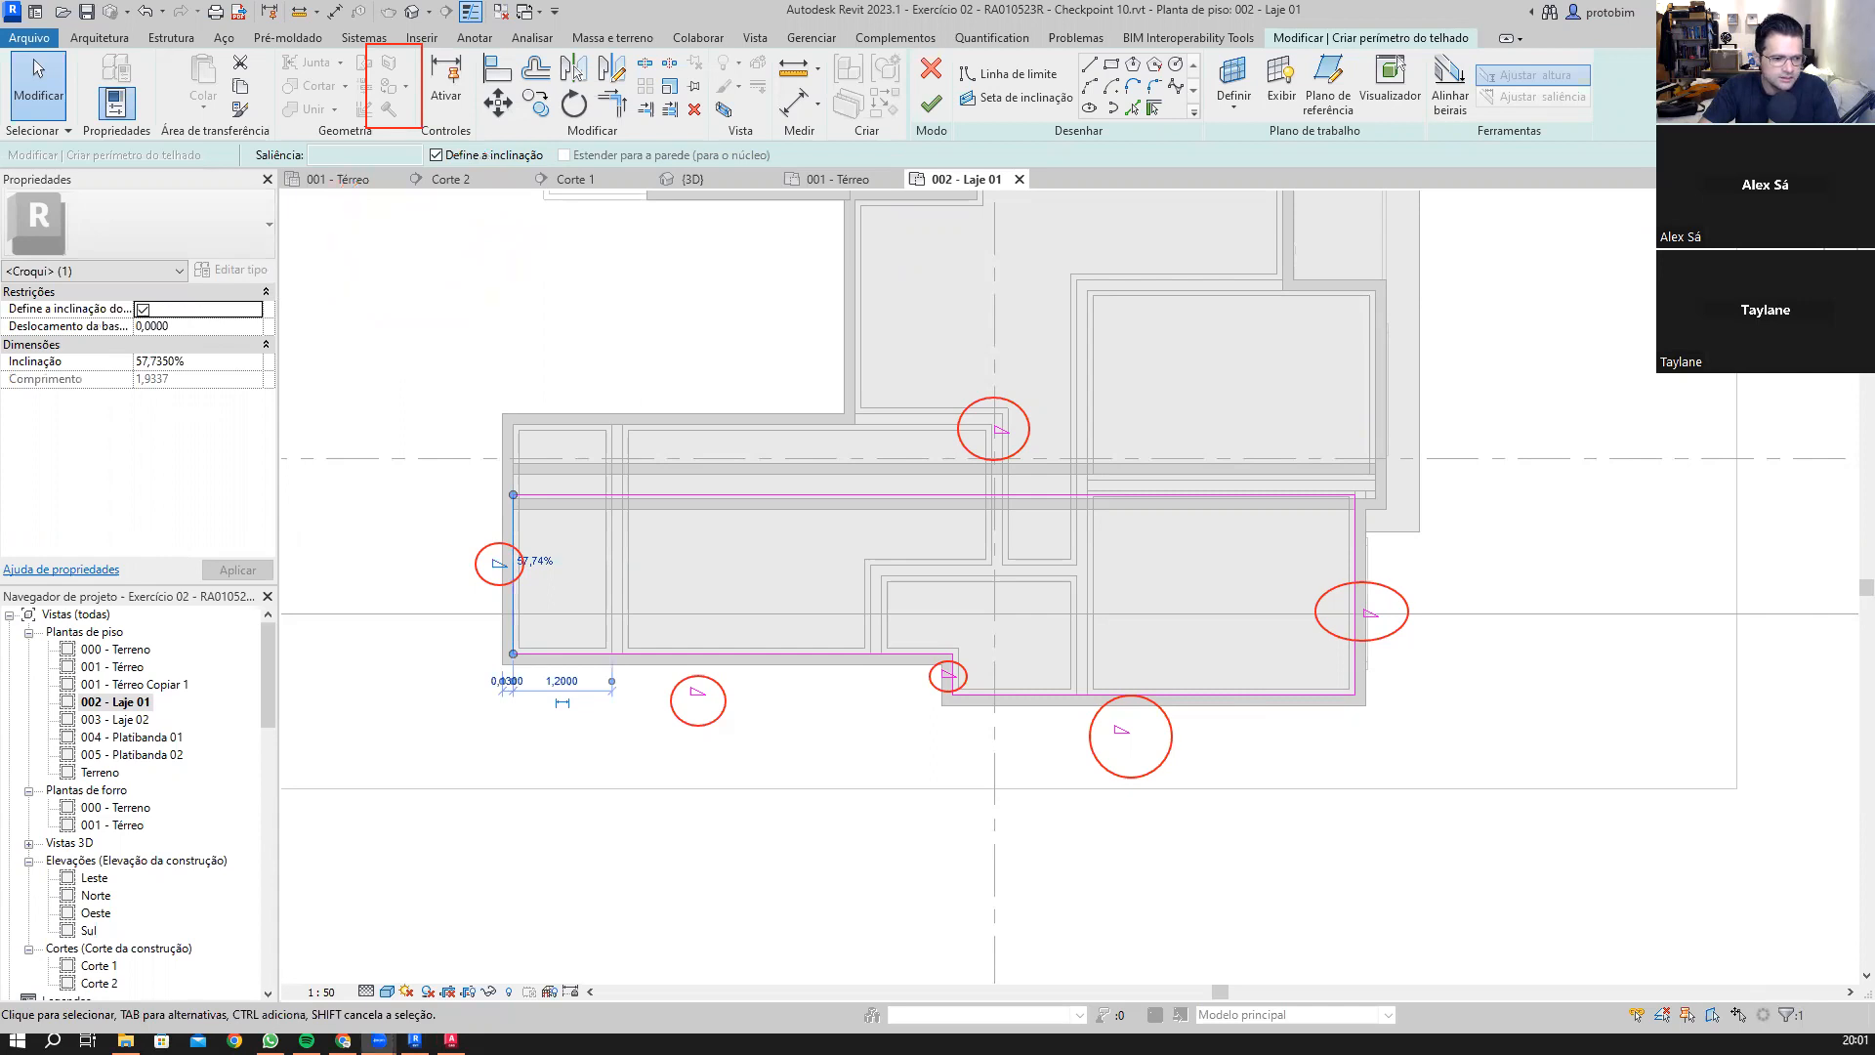
pyautogui.moveTo(336, 340); pyautogui.dragTo(419, 204)
pyautogui.moveTo(333, 385); pyautogui.dragTo(427, 176)
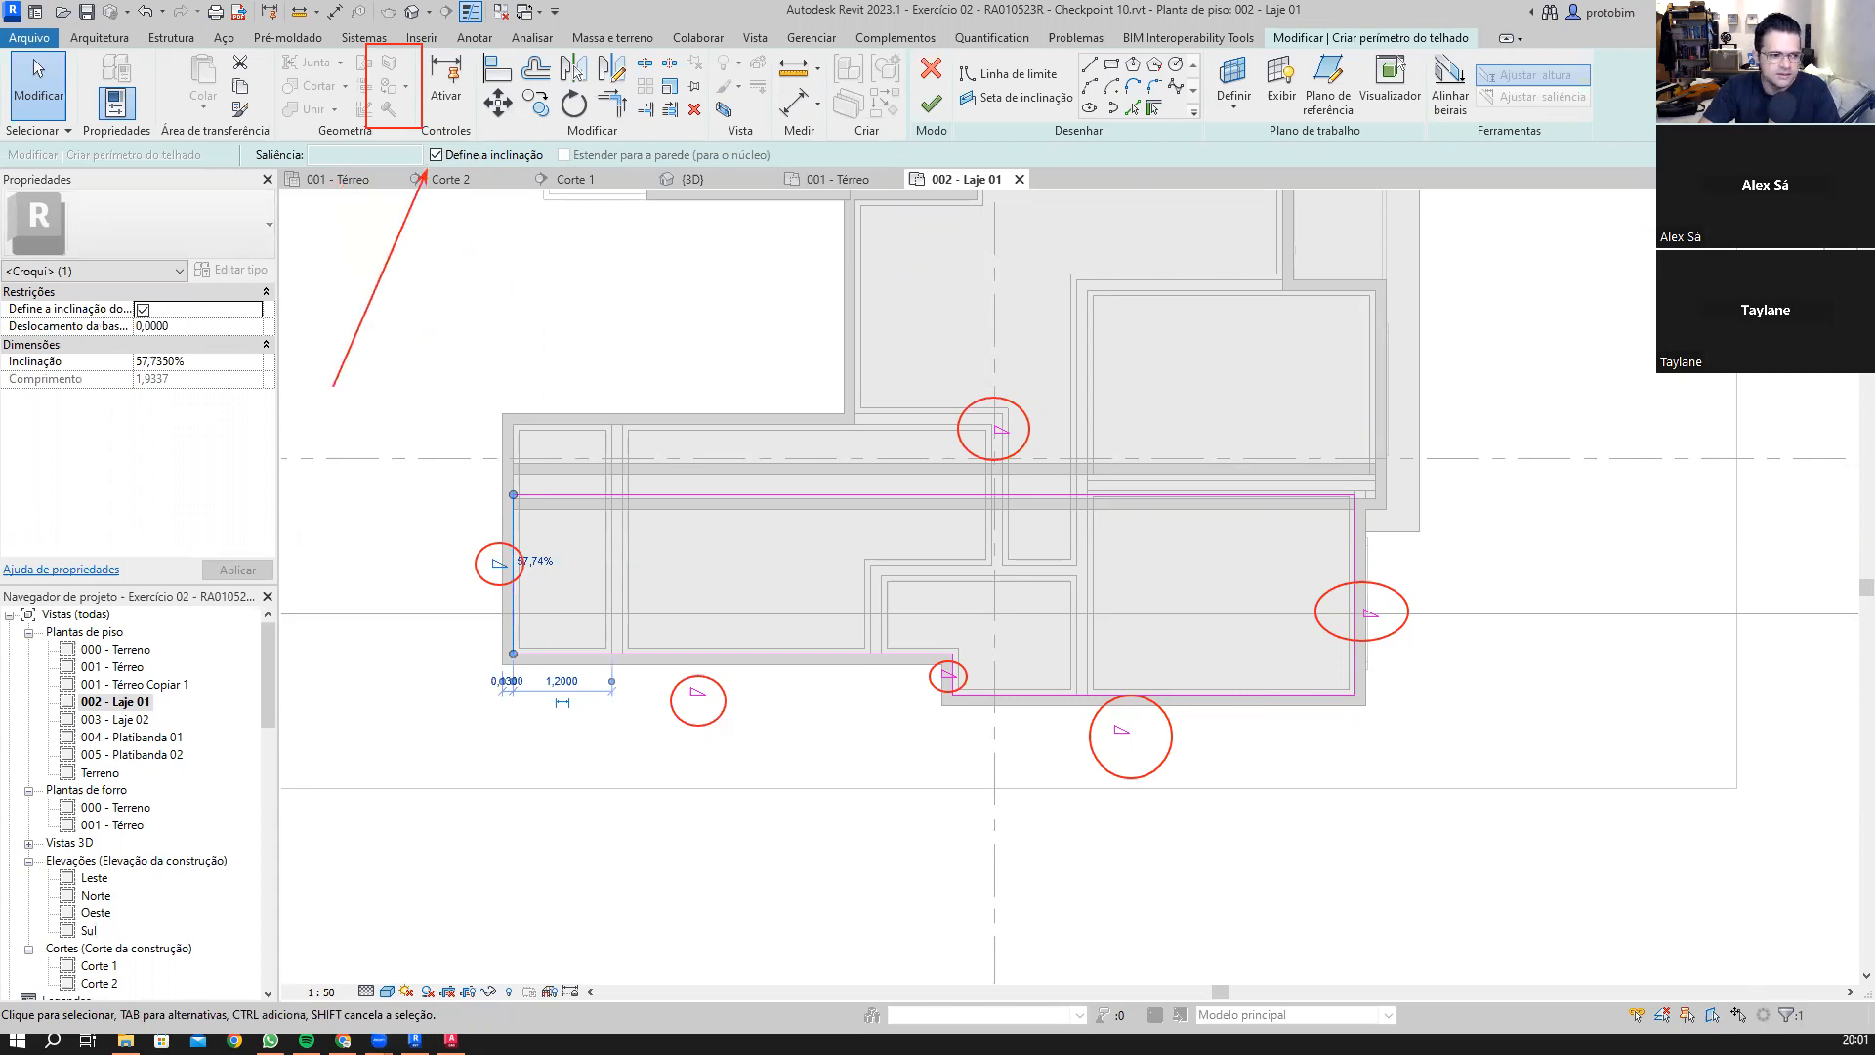
pyautogui.click(436, 155)
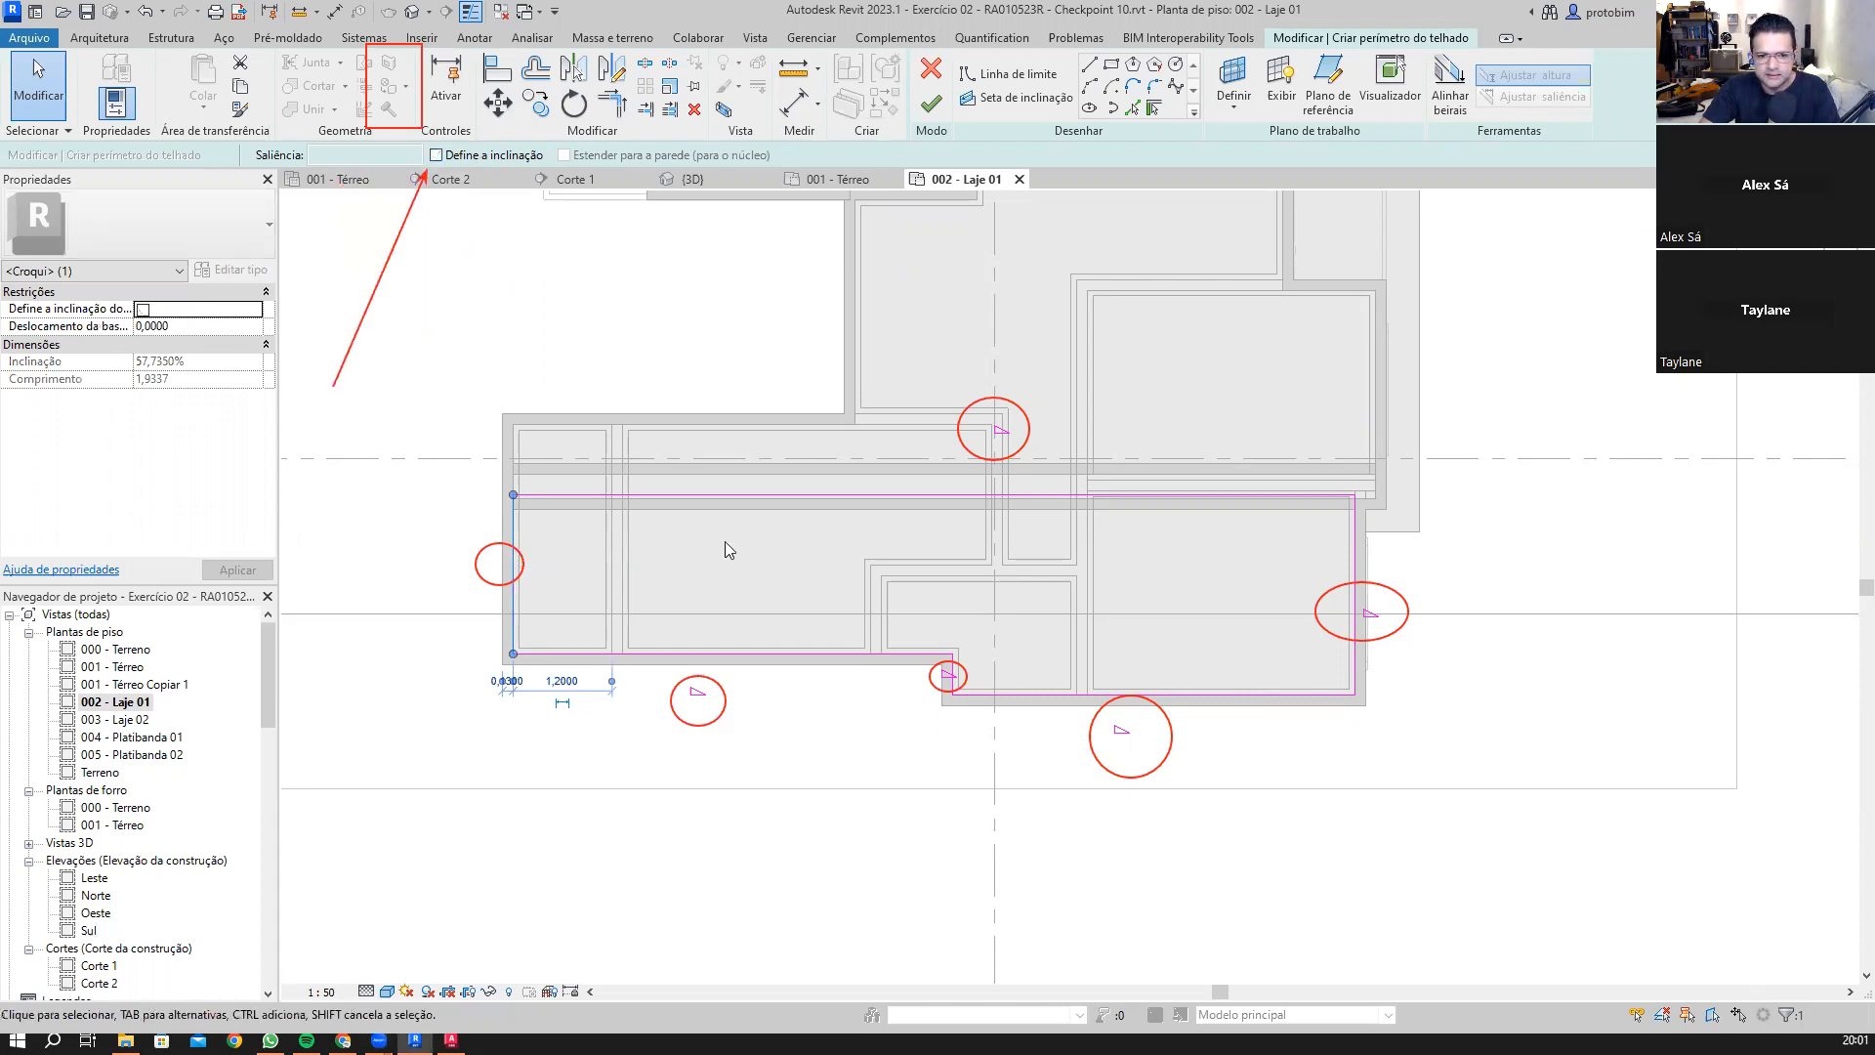
# Step: Turn off the slope definition of both south edges, the short notch edge between them and the east edge
pyautogui.click(724, 653)
pyautogui.click(435, 154)
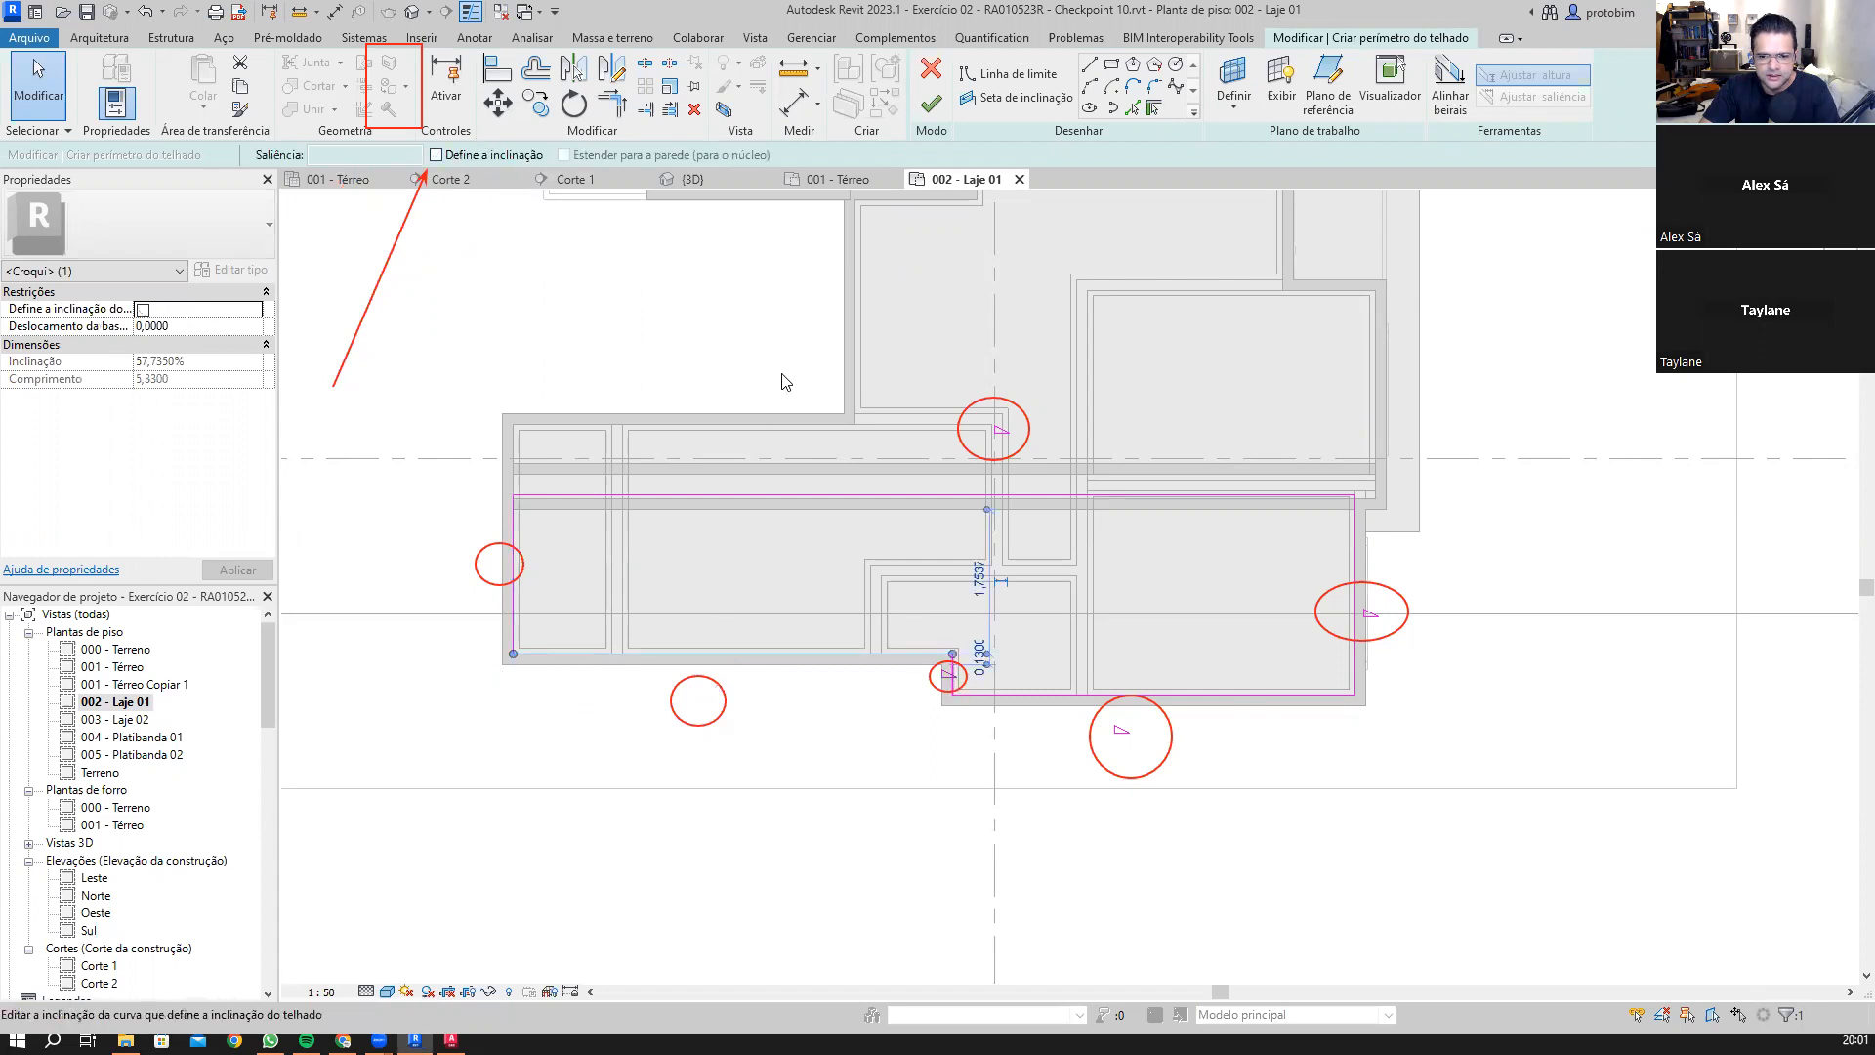
pyautogui.click(952, 674)
pyautogui.click(467, 153)
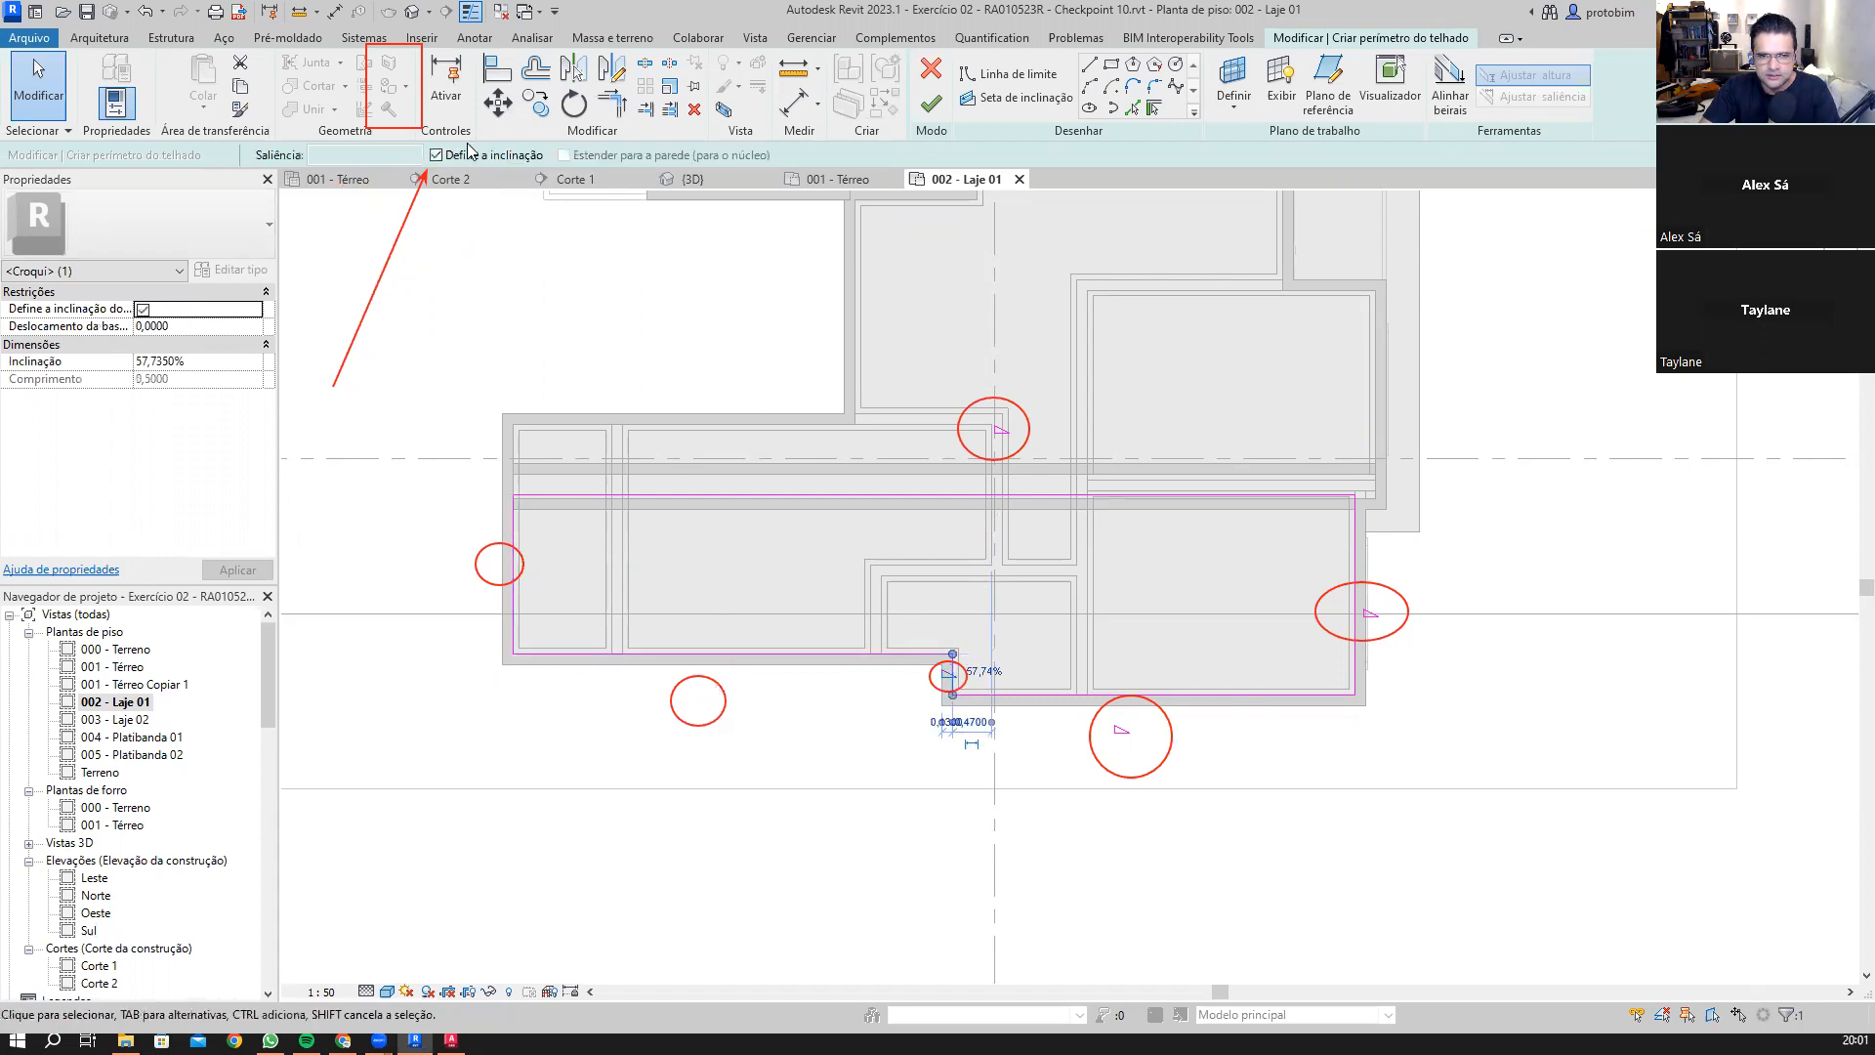
pyautogui.click(1074, 693)
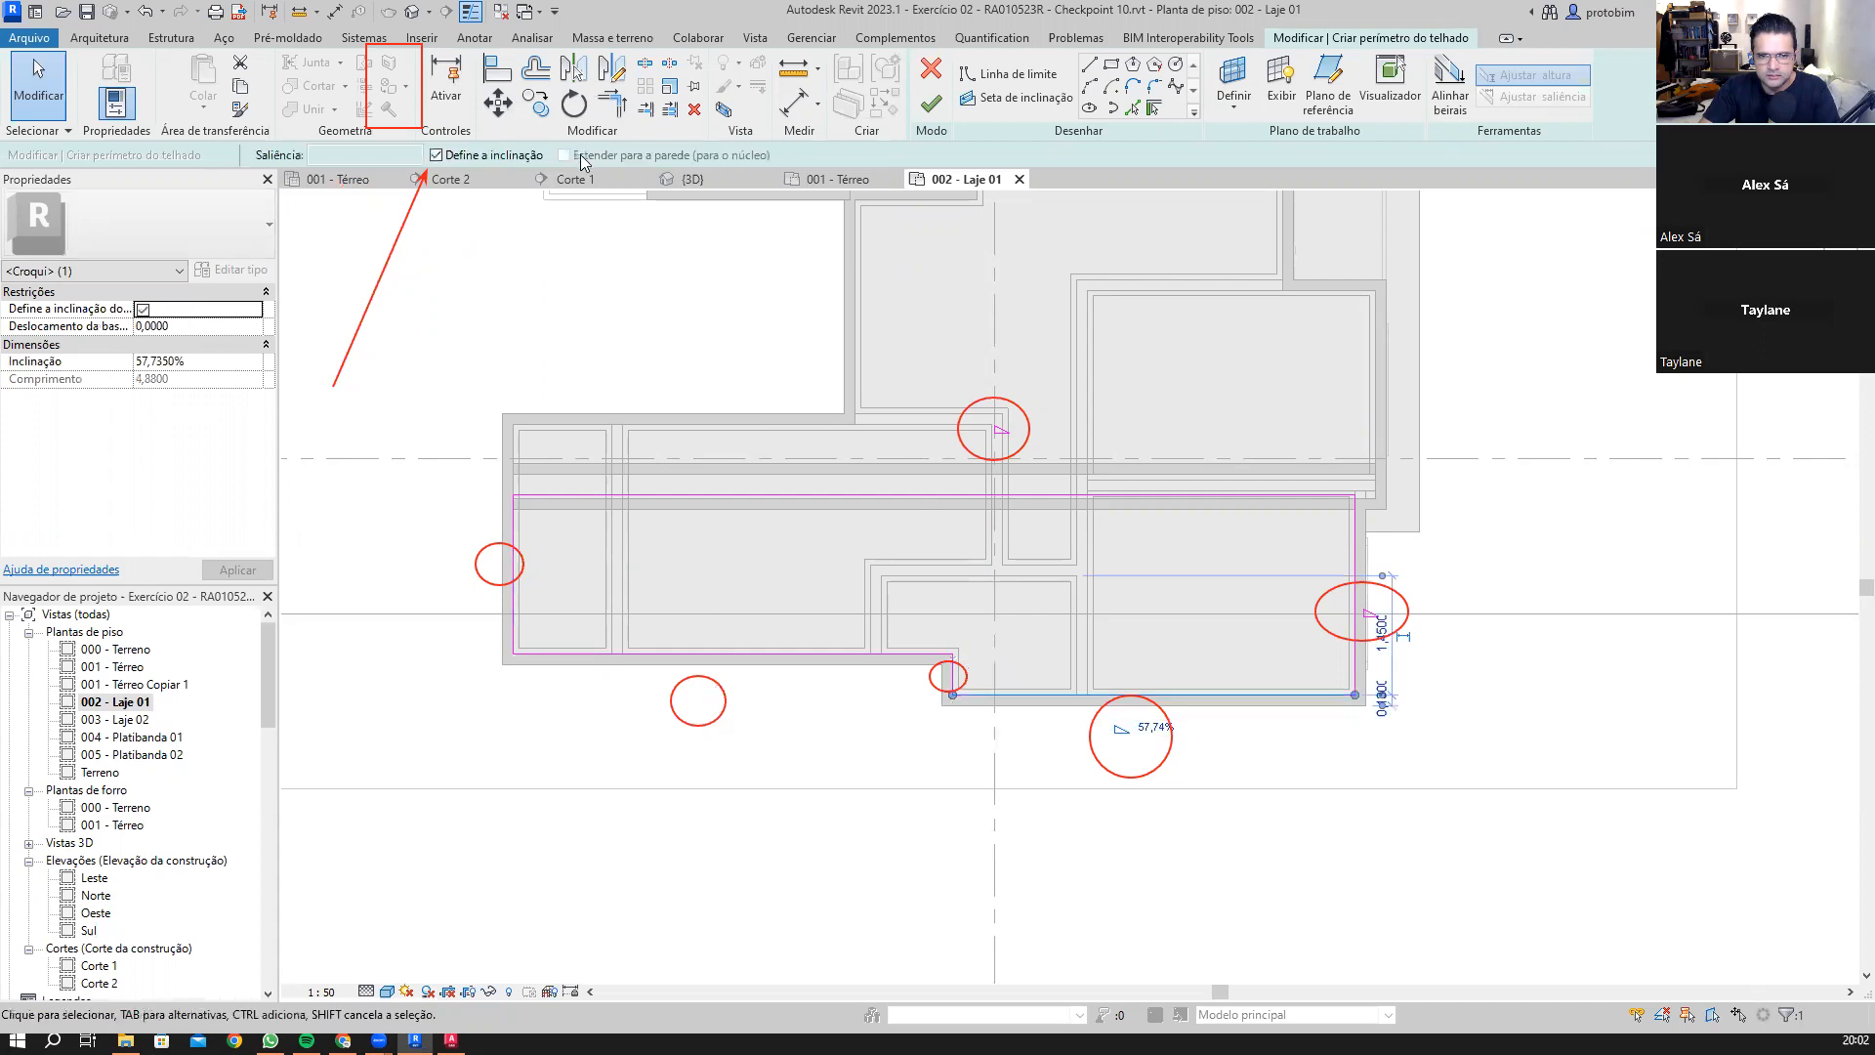
pyautogui.click(1359, 528)
pyautogui.click(470, 155)
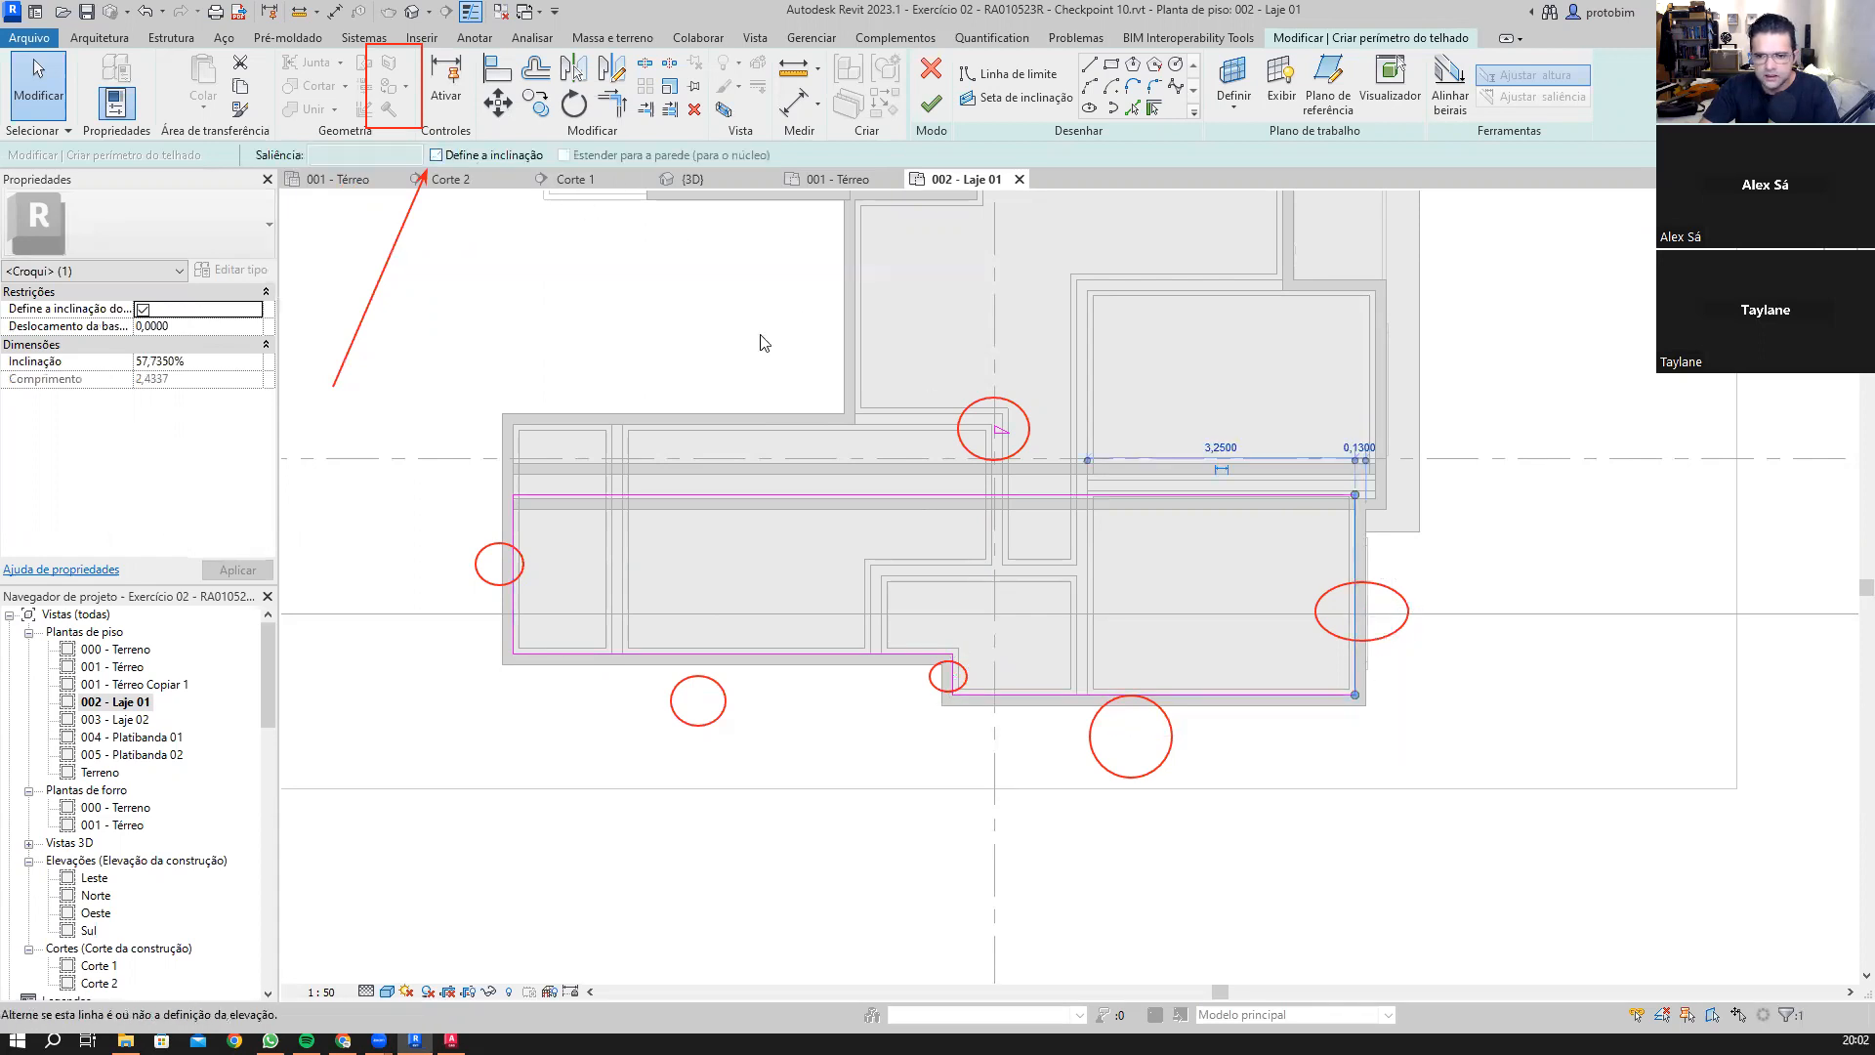
pyautogui.click(1299, 799)
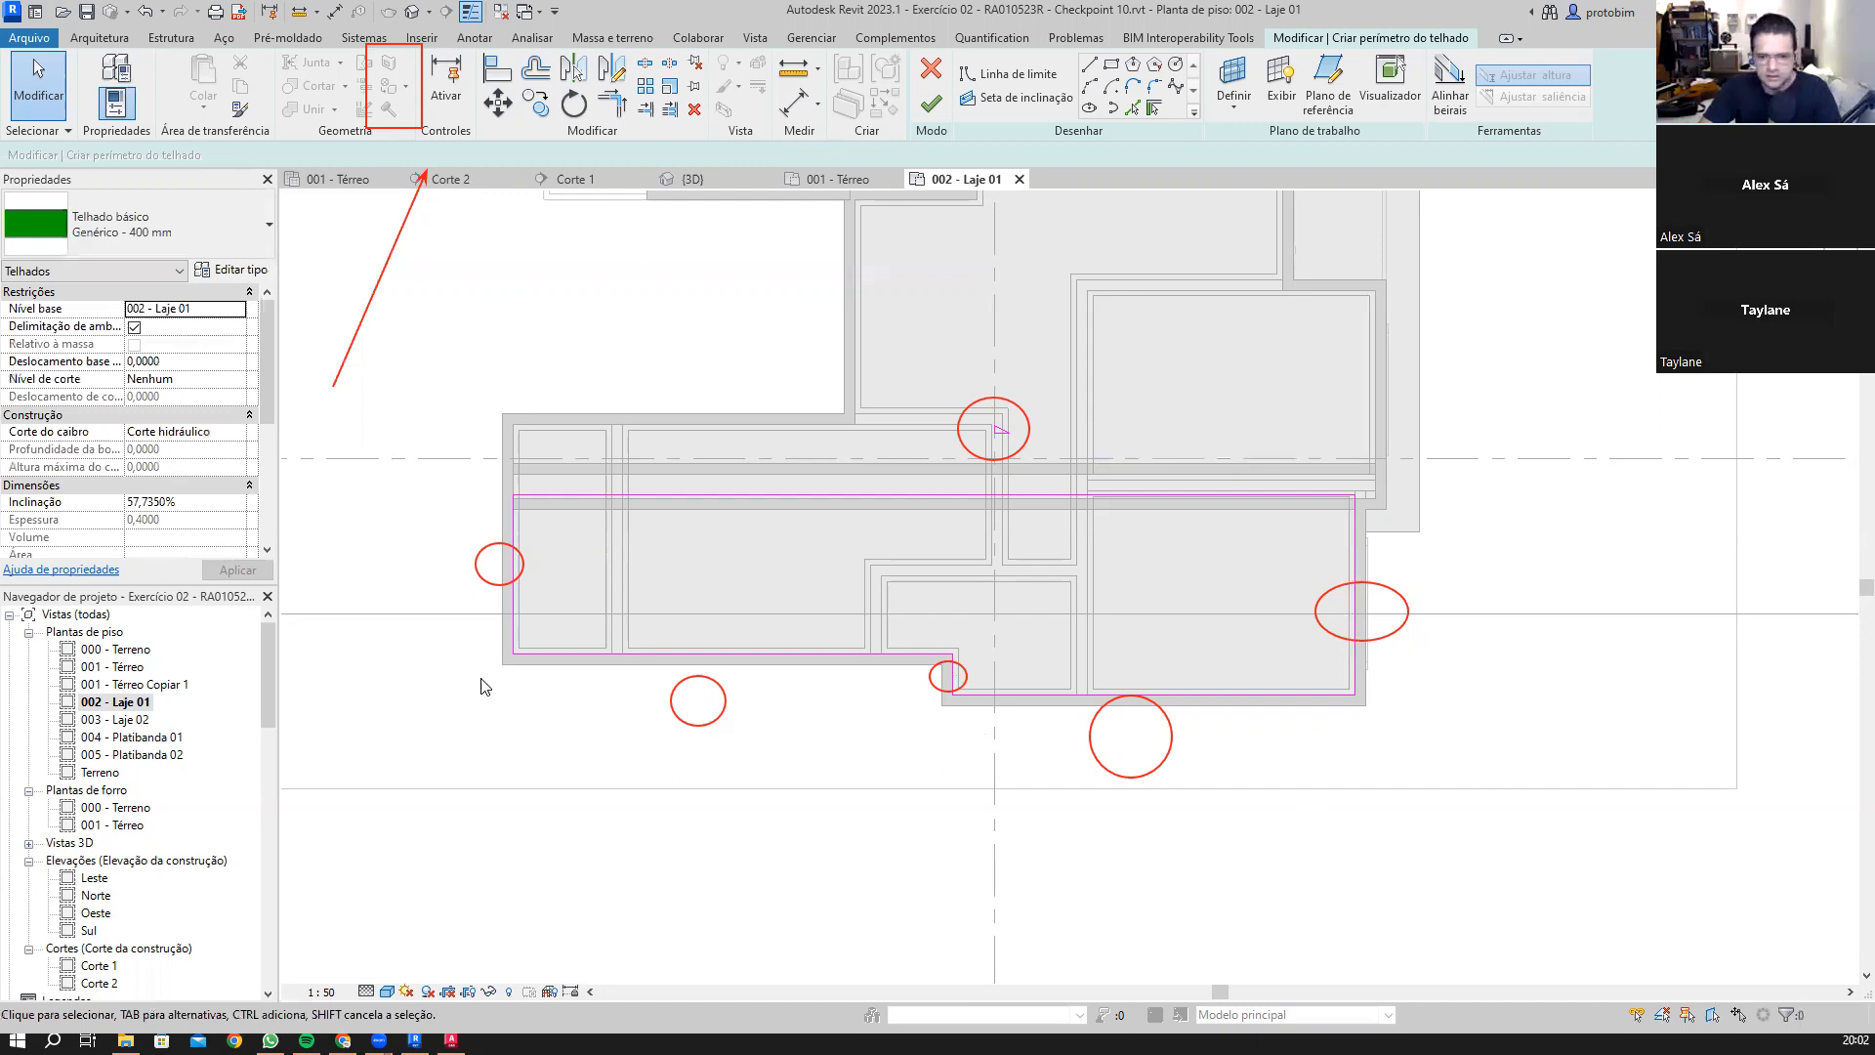
pyautogui.click(720, 716)
pyautogui.press('Delete')
pyautogui.click(951, 689)
pyautogui.press('Delete')
pyautogui.click(1142, 697)
pyautogui.press('Delete')
pyautogui.click(1401, 628)
pyautogui.press('Delete')
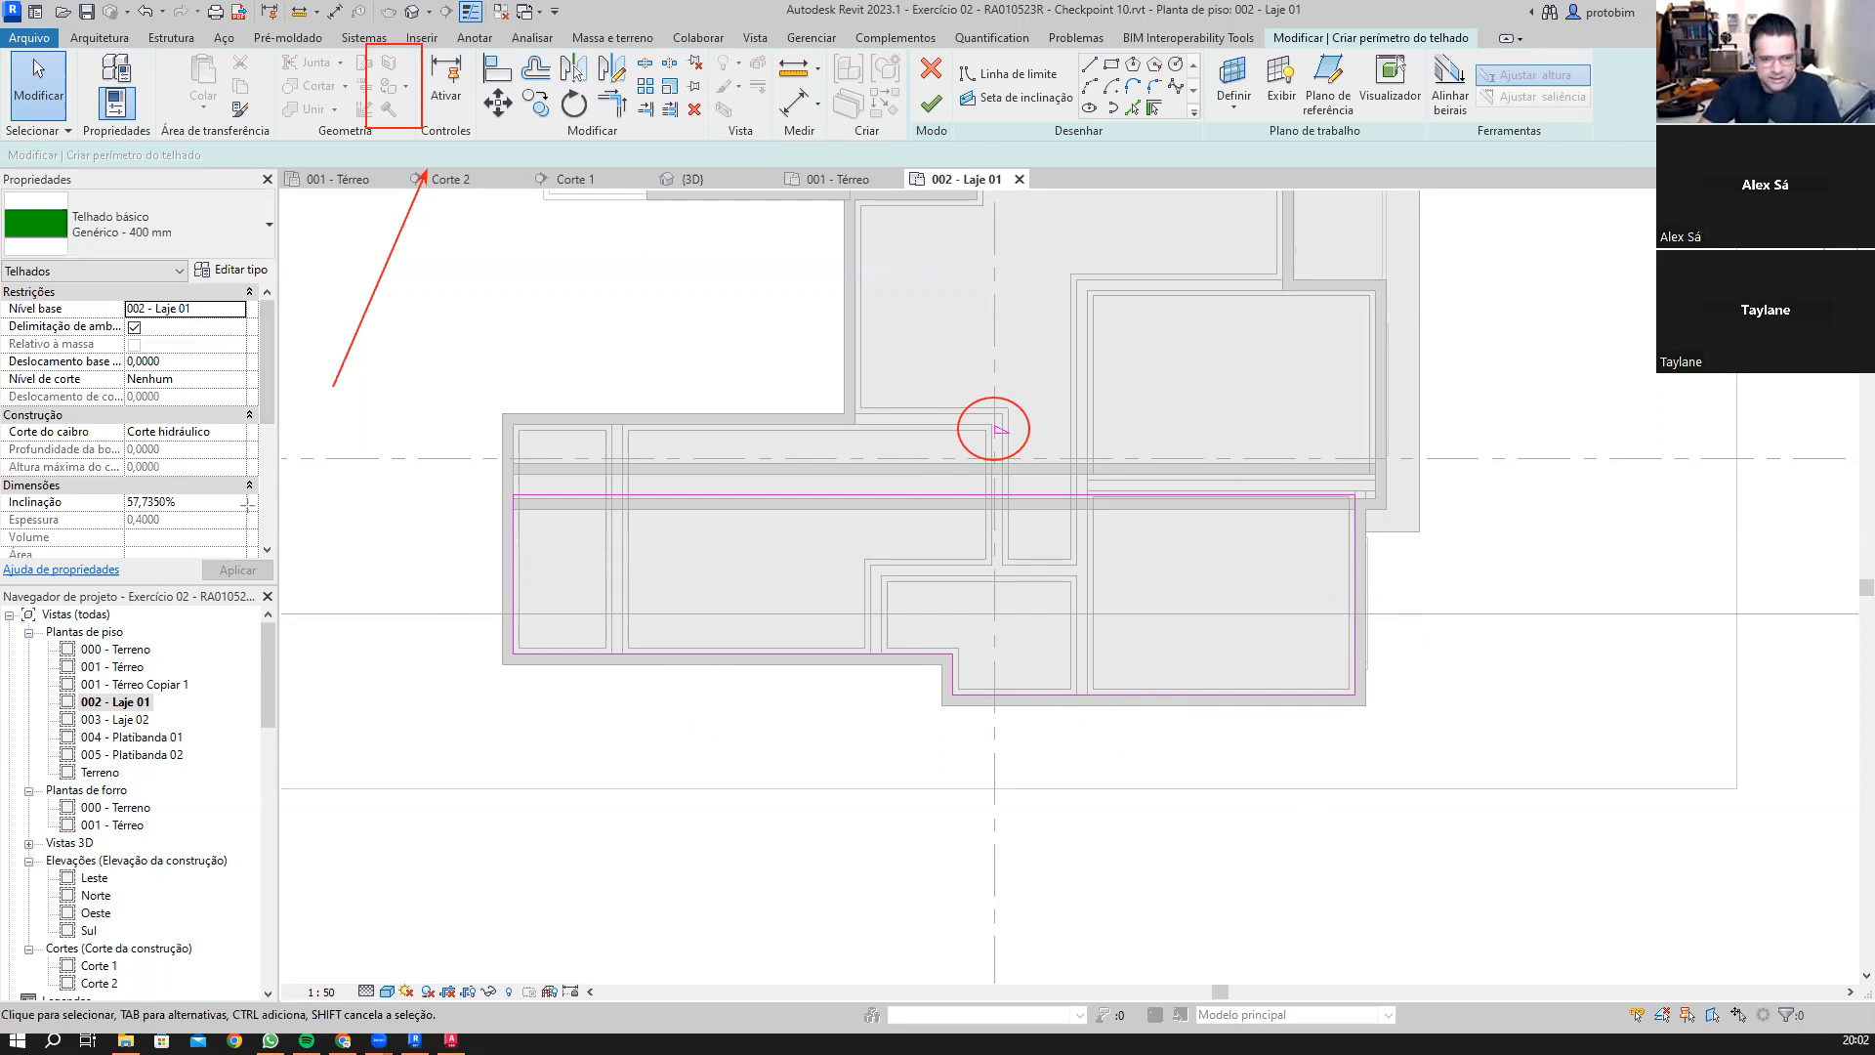
pyautogui.moveTo(303, 502)
pyautogui.mouseDown()
pyautogui.moveTo(138, 510)
pyautogui.moveTo(2, 485)
pyautogui.mouseUp()
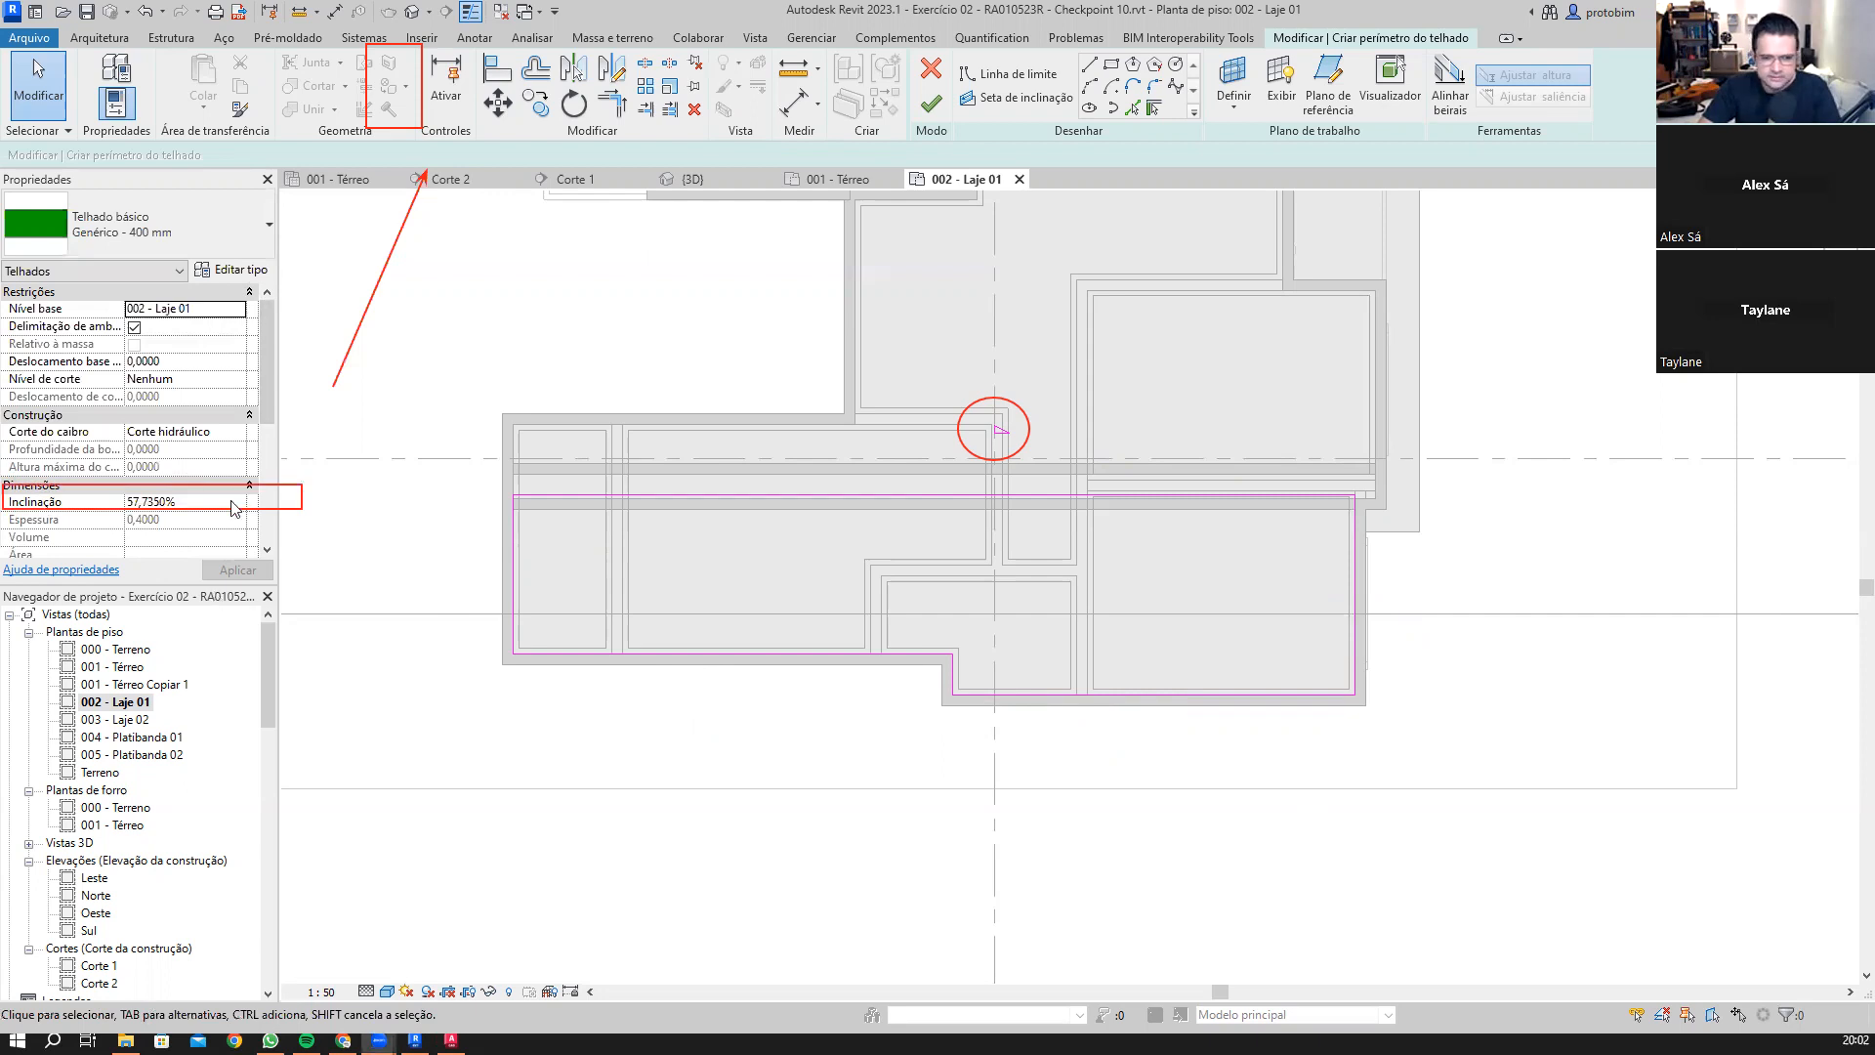
# Step: Set the slope of the southern roof footprint to 10%
pyautogui.click(201, 487)
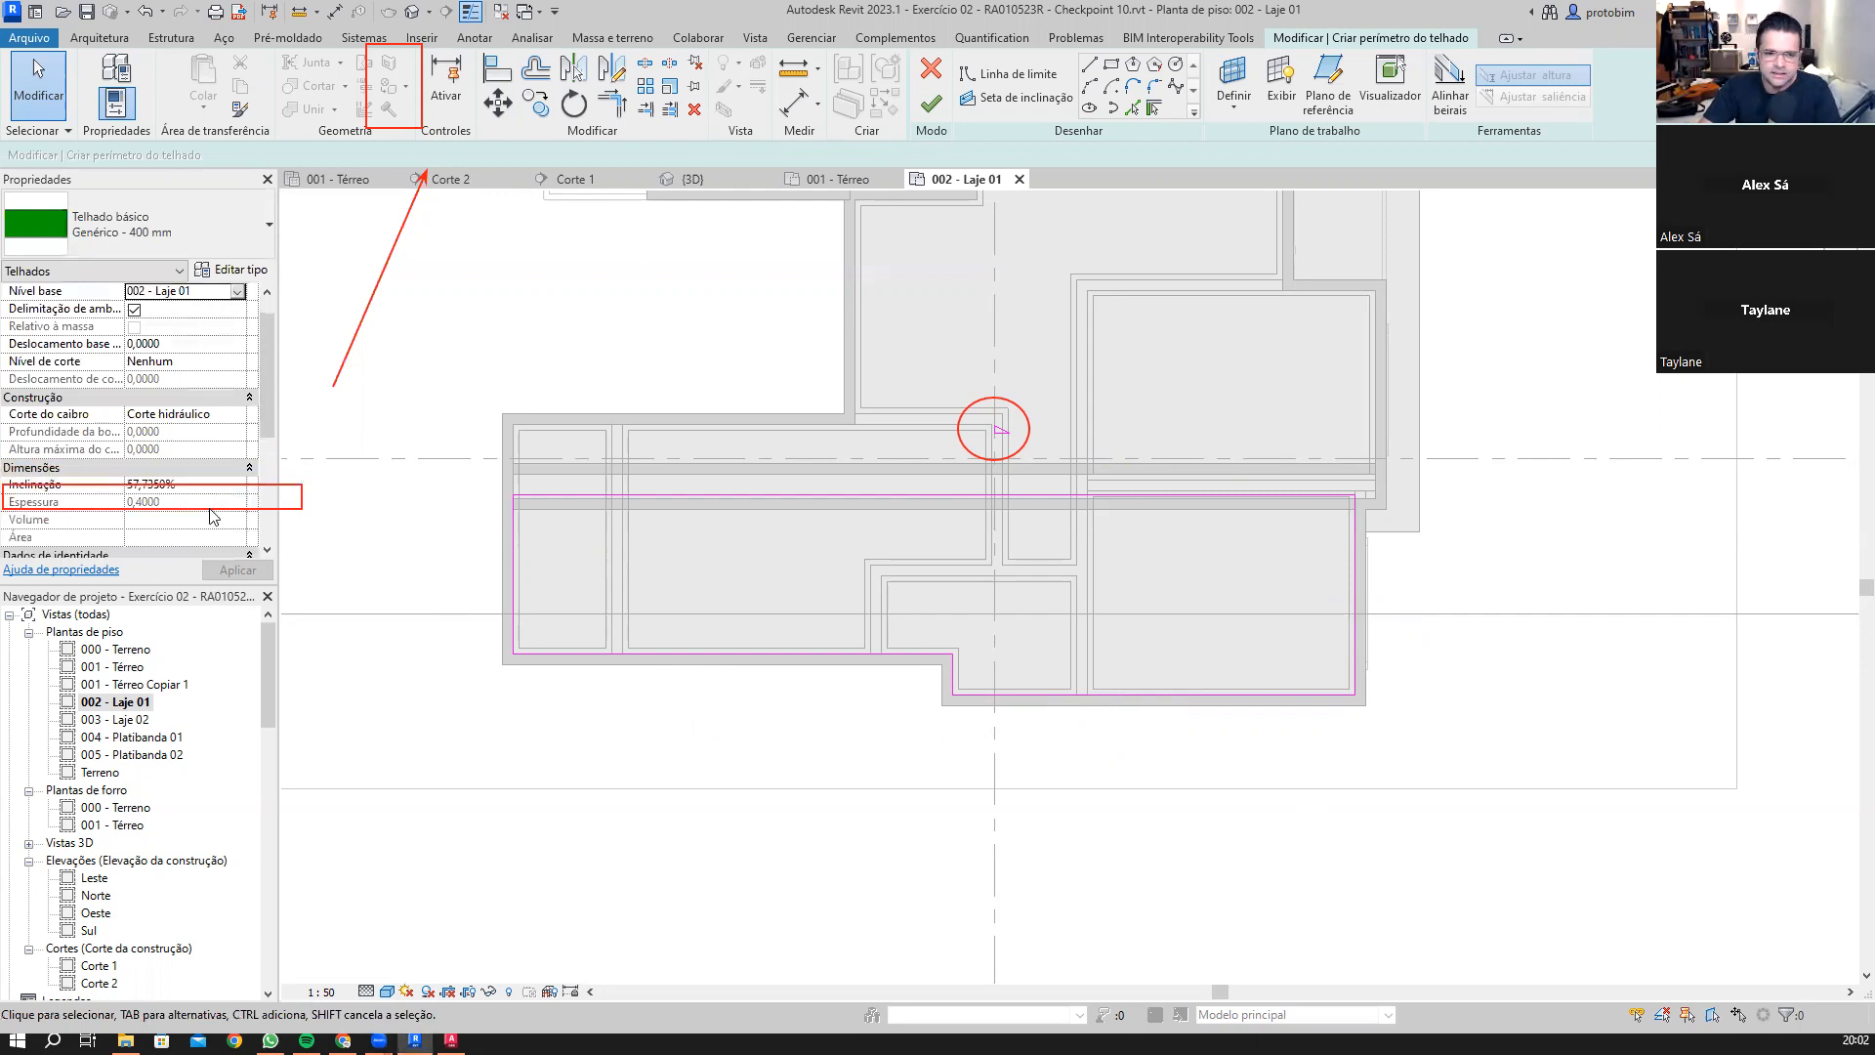
pyautogui.click(202, 488)
pyautogui.click(211, 503)
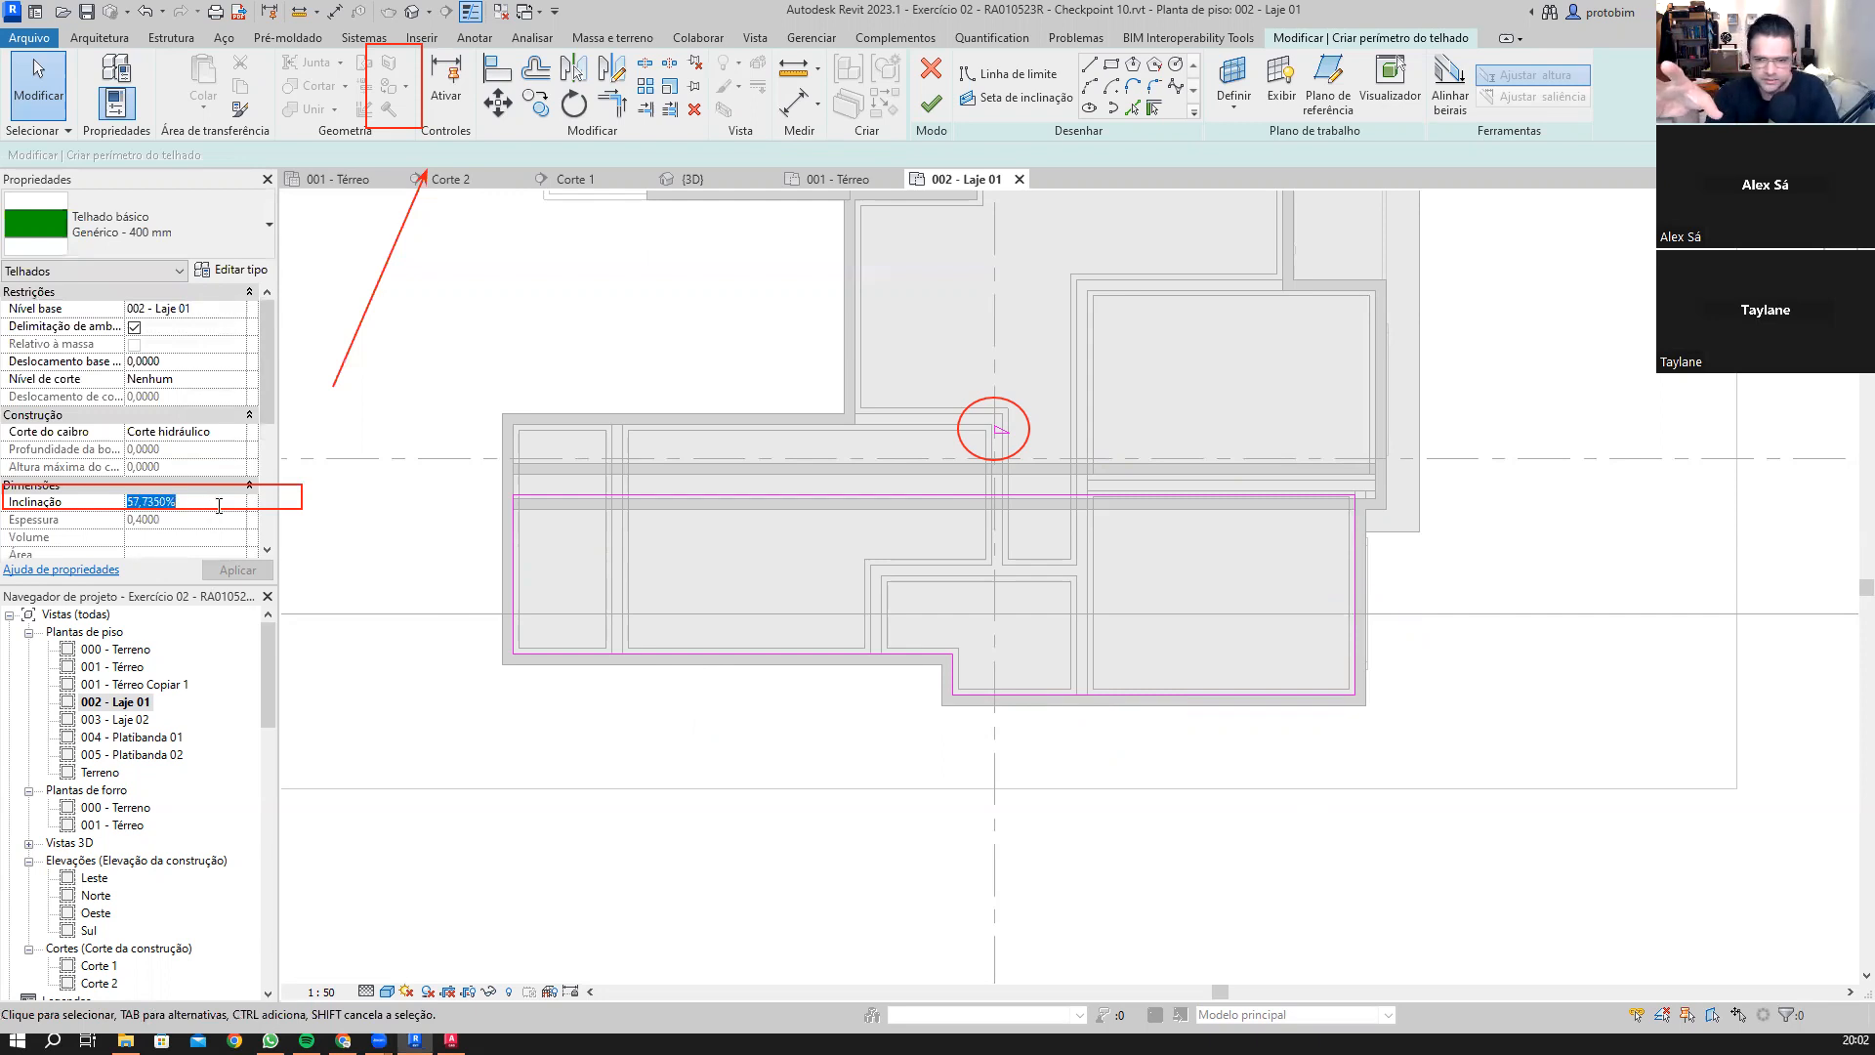
pyautogui.write('10')
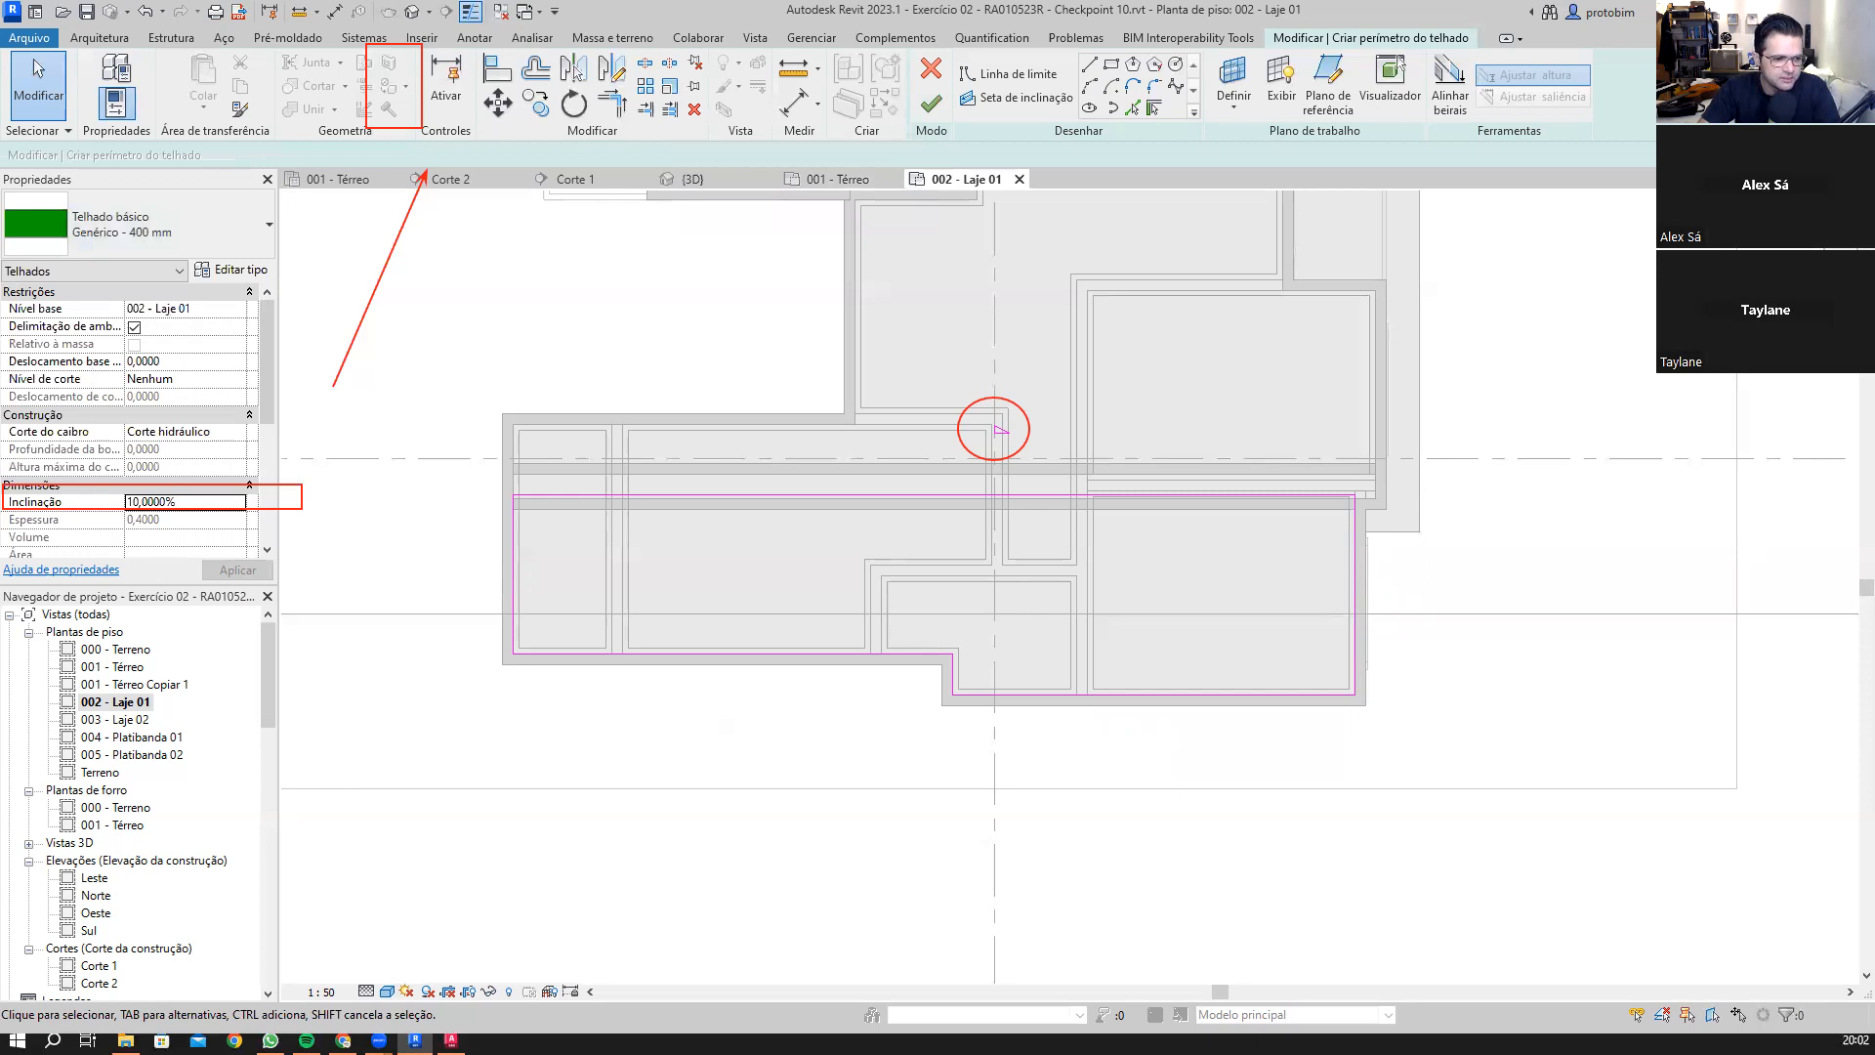
# Step: Assign the Genérico - 125 mm basic roof type and finish the footprint without attaching the highlighted walls to the roof
pyautogui.moveTo(581, 297); pyautogui.dragTo(262, 223)
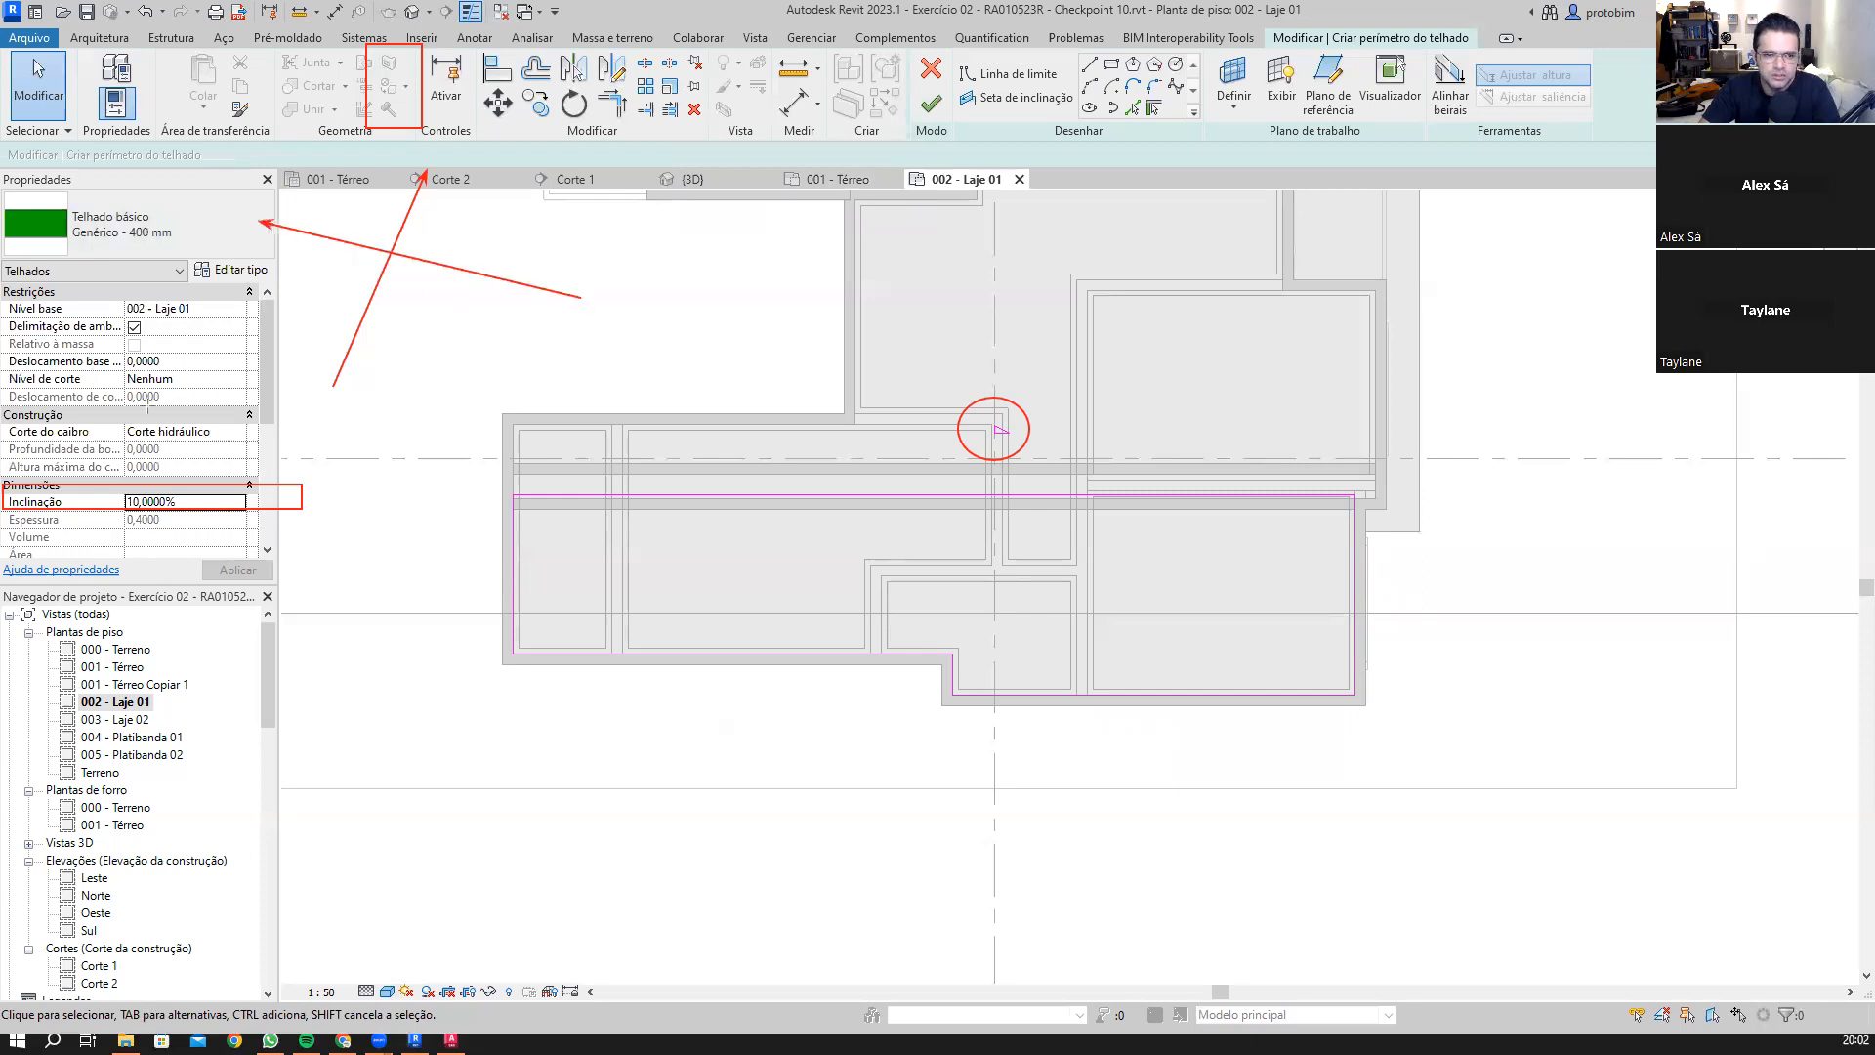
pyautogui.click(180, 229)
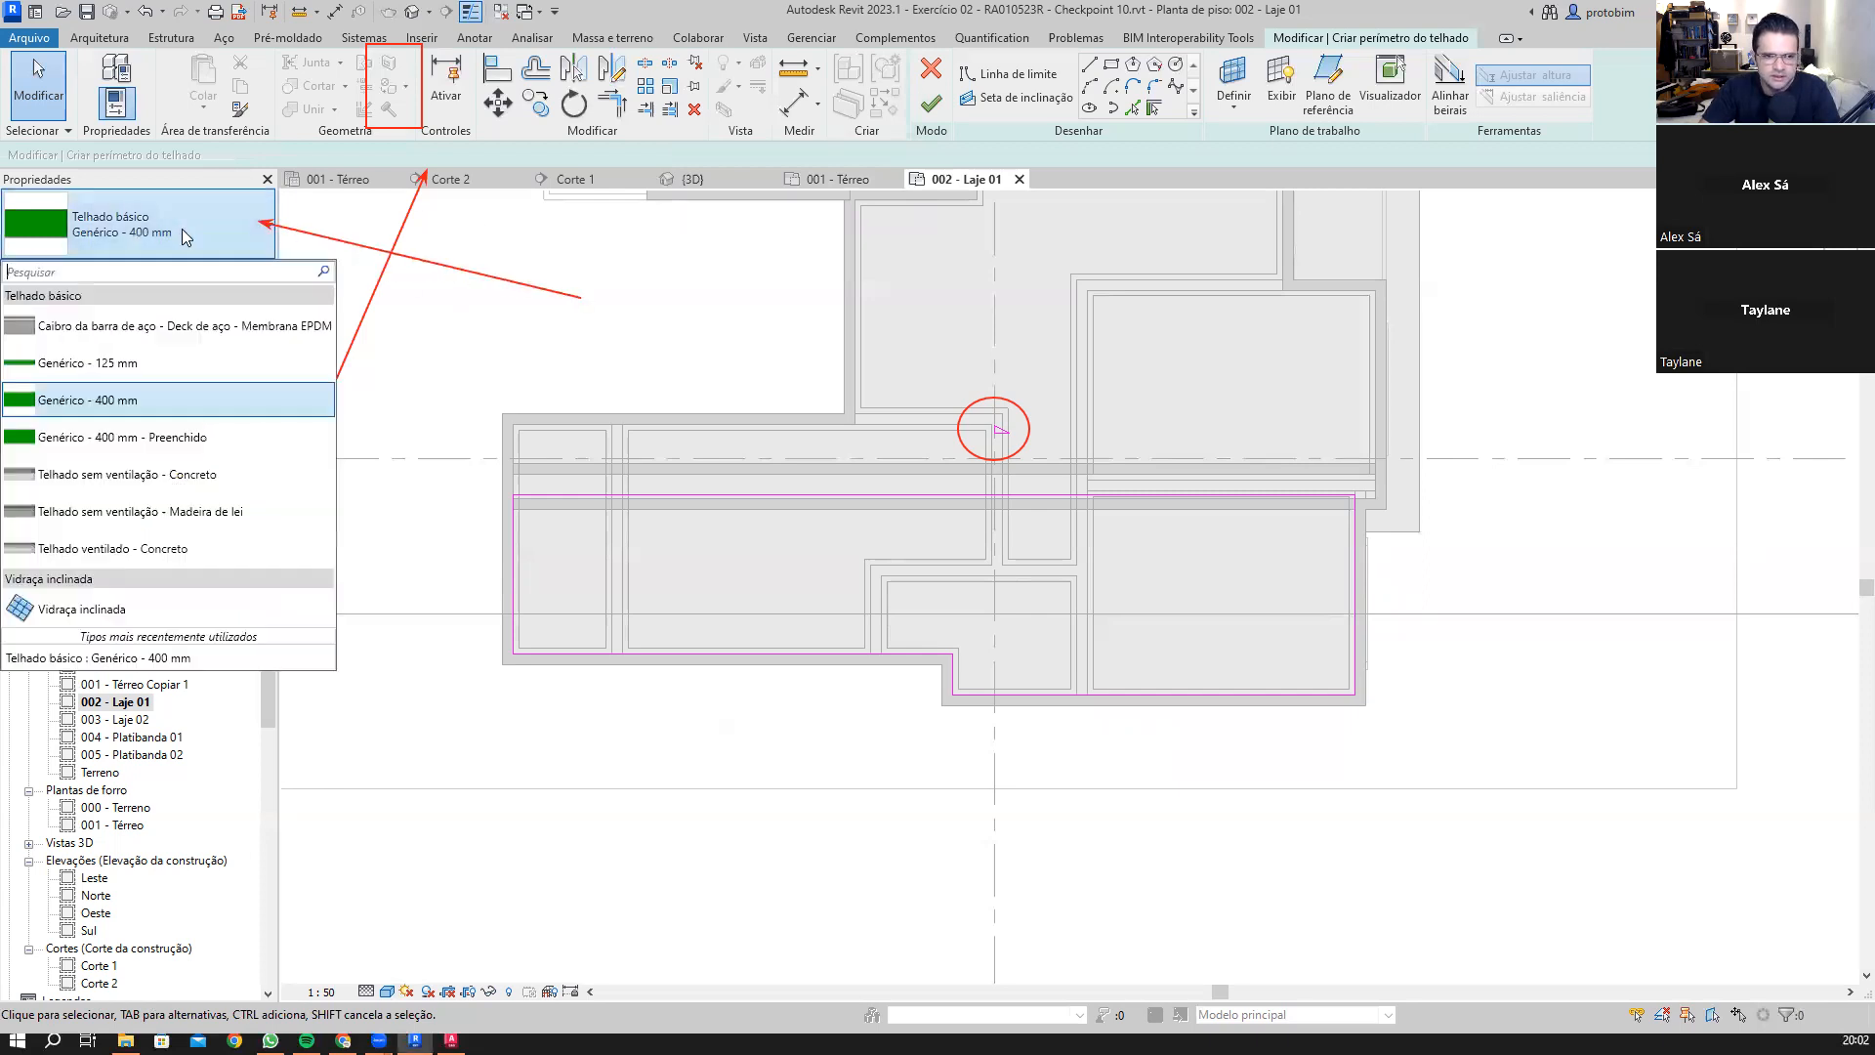
pyautogui.moveTo(250, 404)
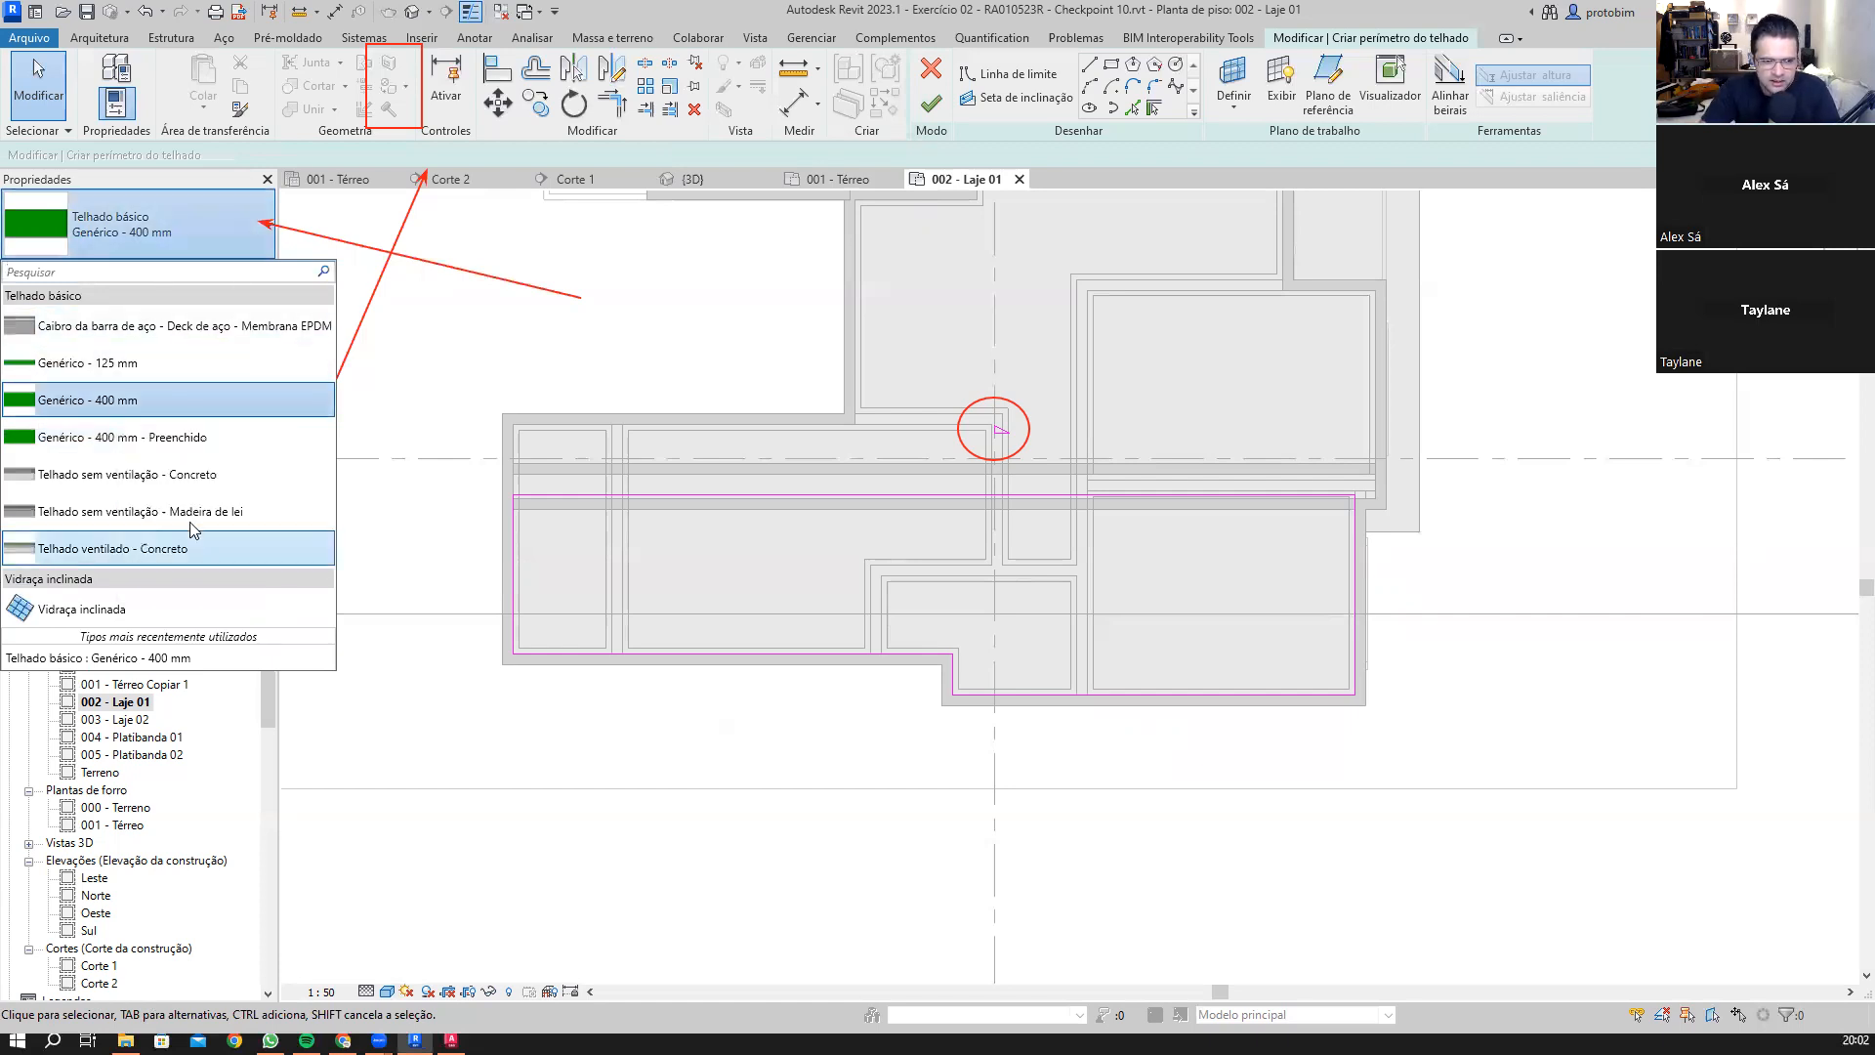
pyautogui.click(158, 369)
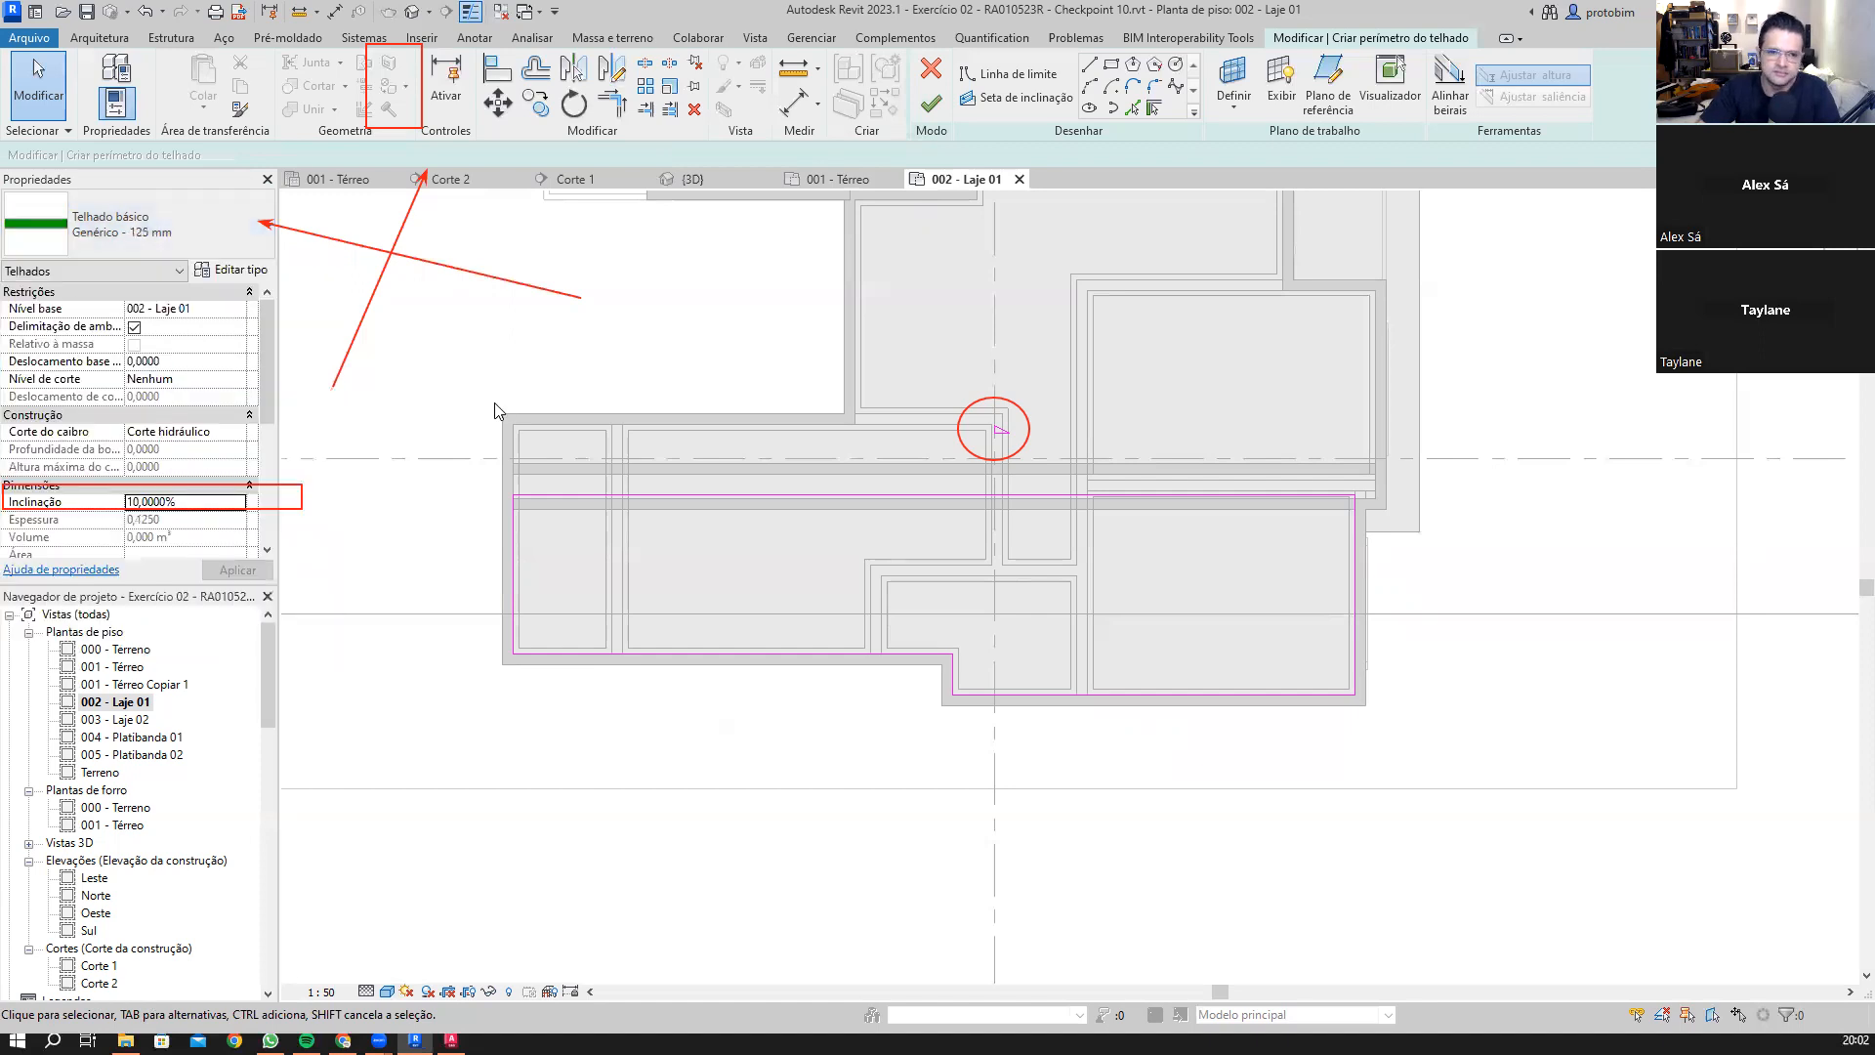
pyautogui.click(928, 107)
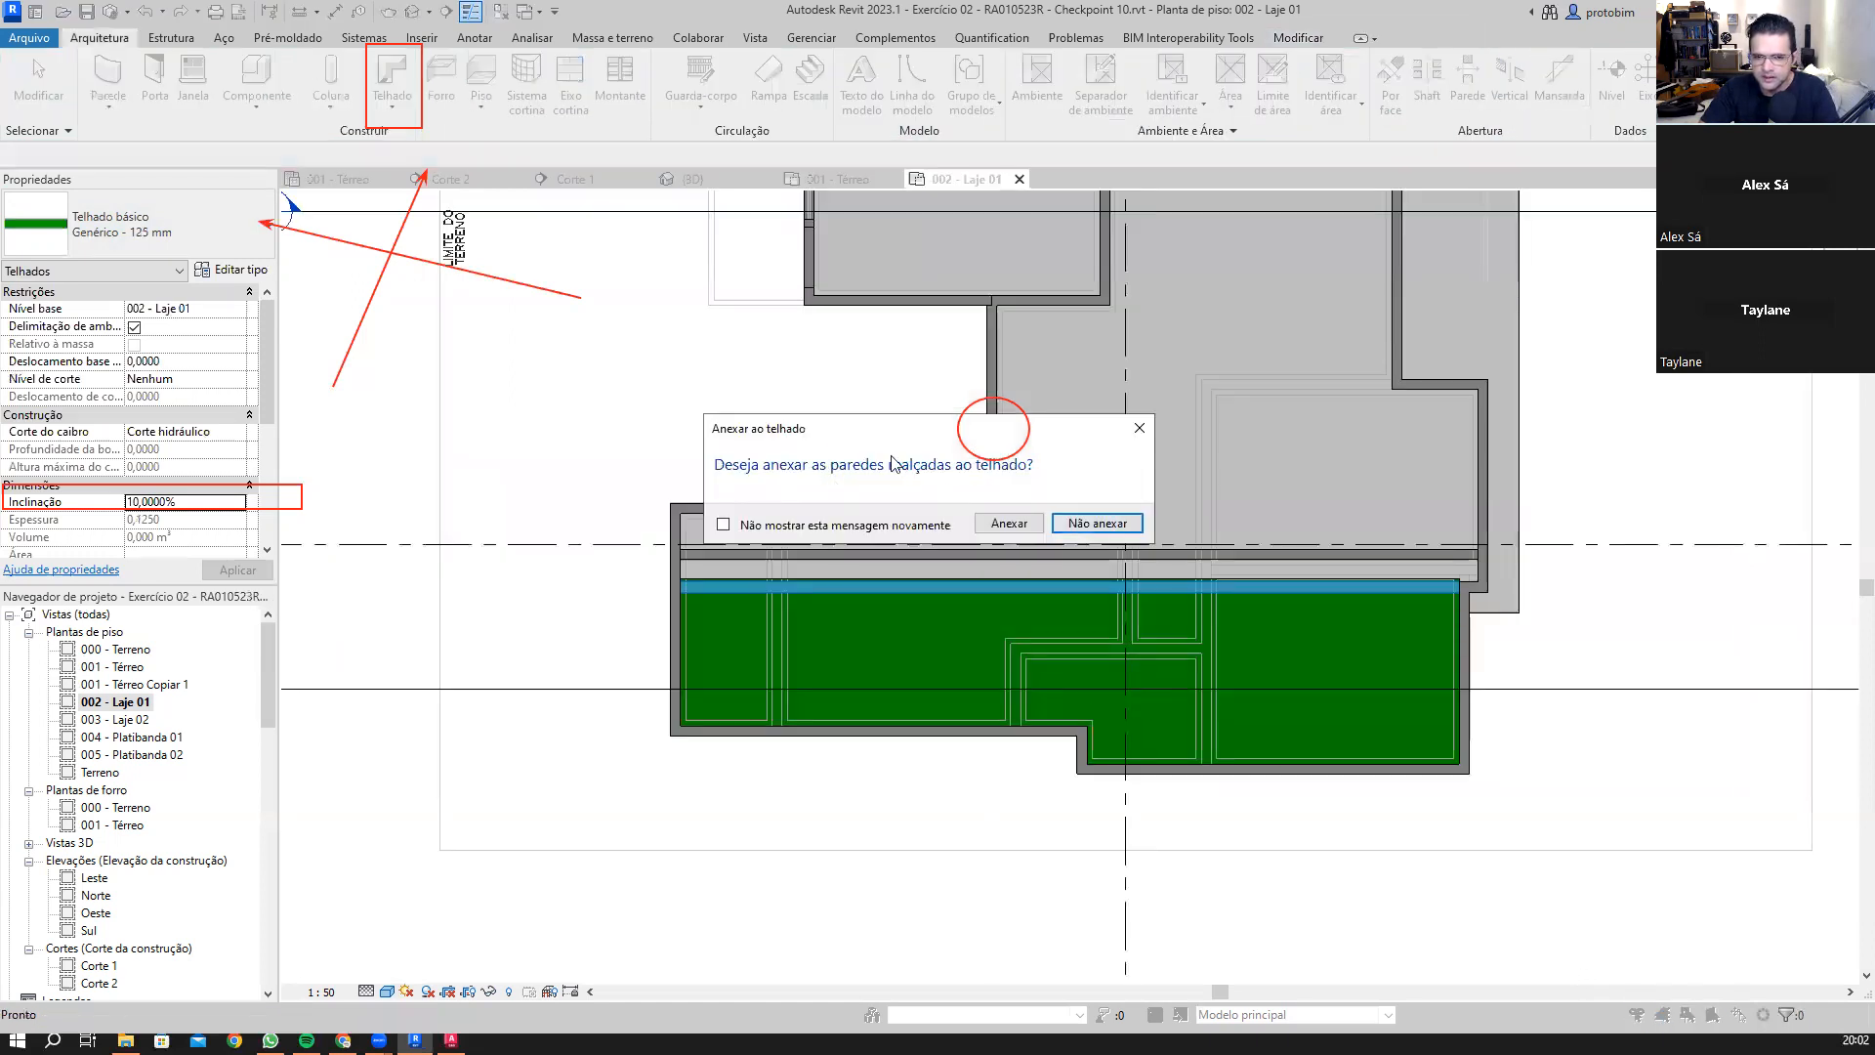
pyautogui.click(1091, 536)
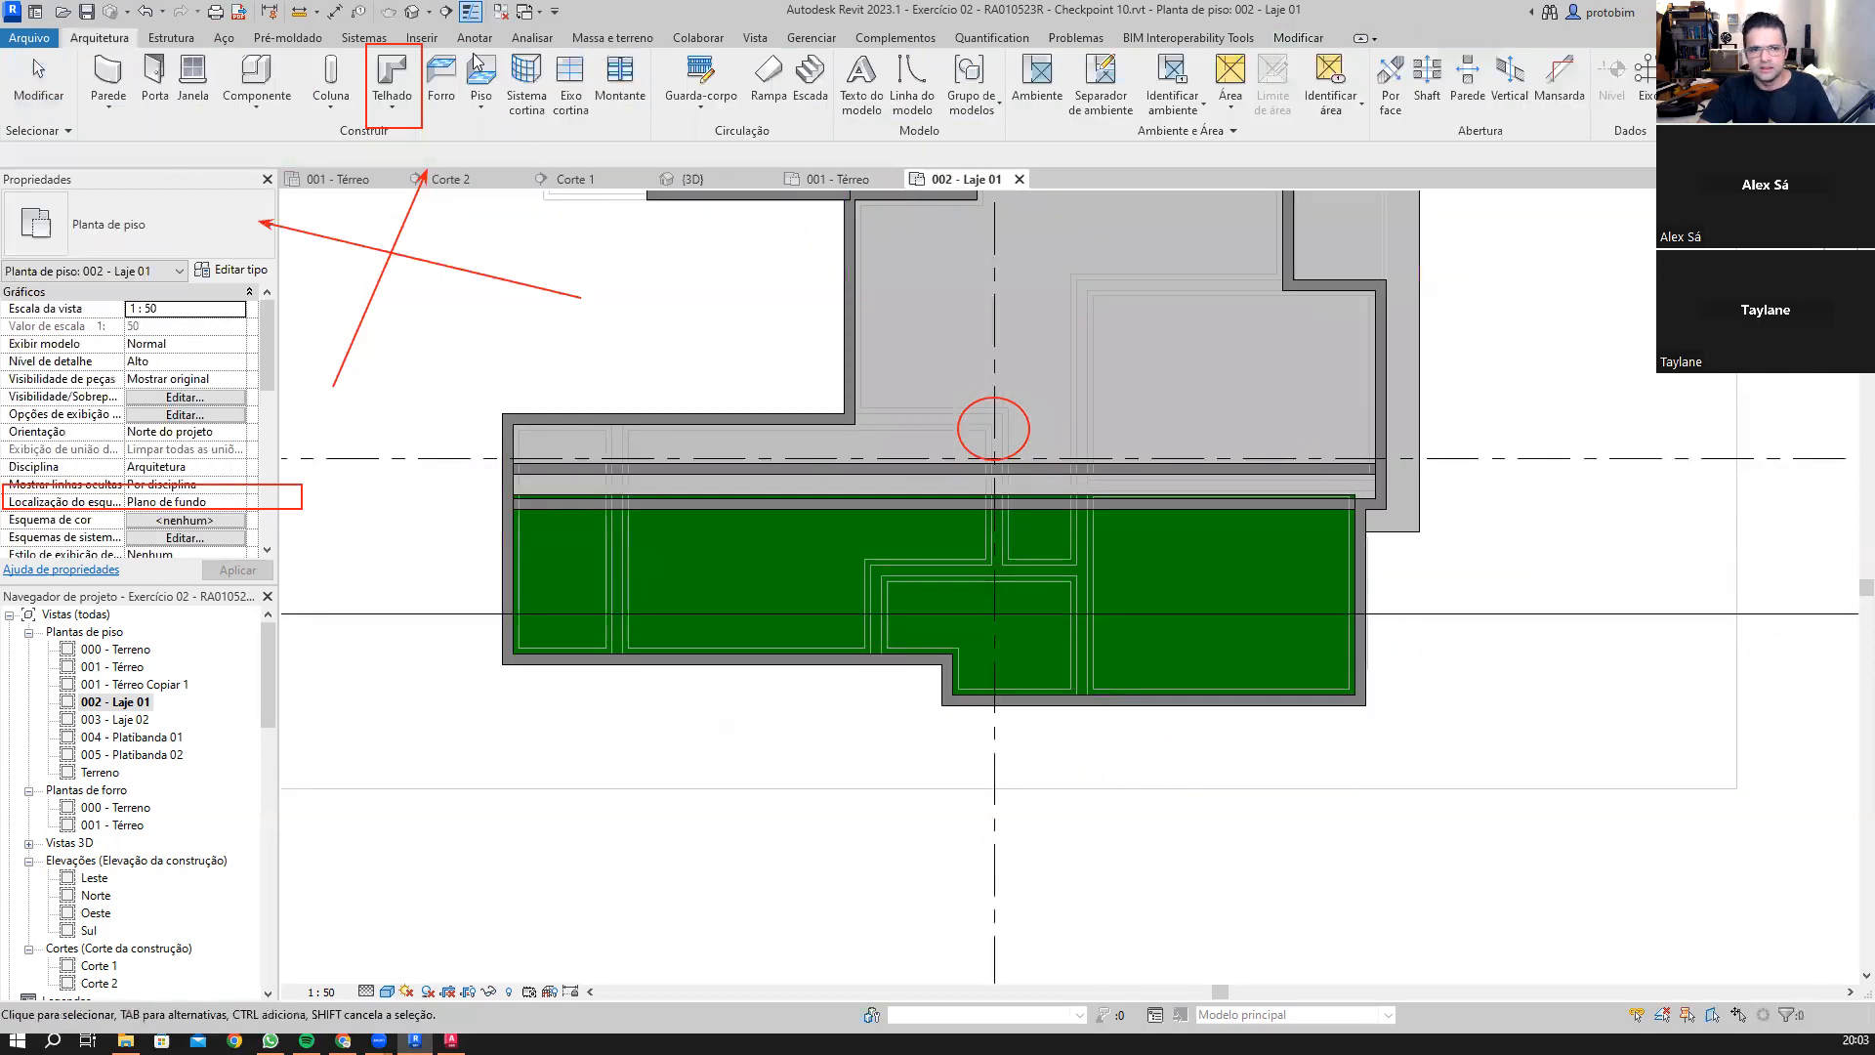
# Step: Examine the finished southern roof between the parapets in the 3D view, then open section Corte 1
pyautogui.click(412, 11)
pyautogui.moveTo(1139, 809)
pyautogui.keyDown('shift'); pyautogui.mouseDown(button='middle')
pyautogui.moveTo(1184, 353)
pyautogui.moveTo(1160, 371)
pyautogui.moveTo(1310, 444)
pyautogui.moveTo(1376, 418)
pyautogui.moveTo(1084, 309)
pyautogui.mouseUp(button='middle'); pyautogui.keyUp('shift')
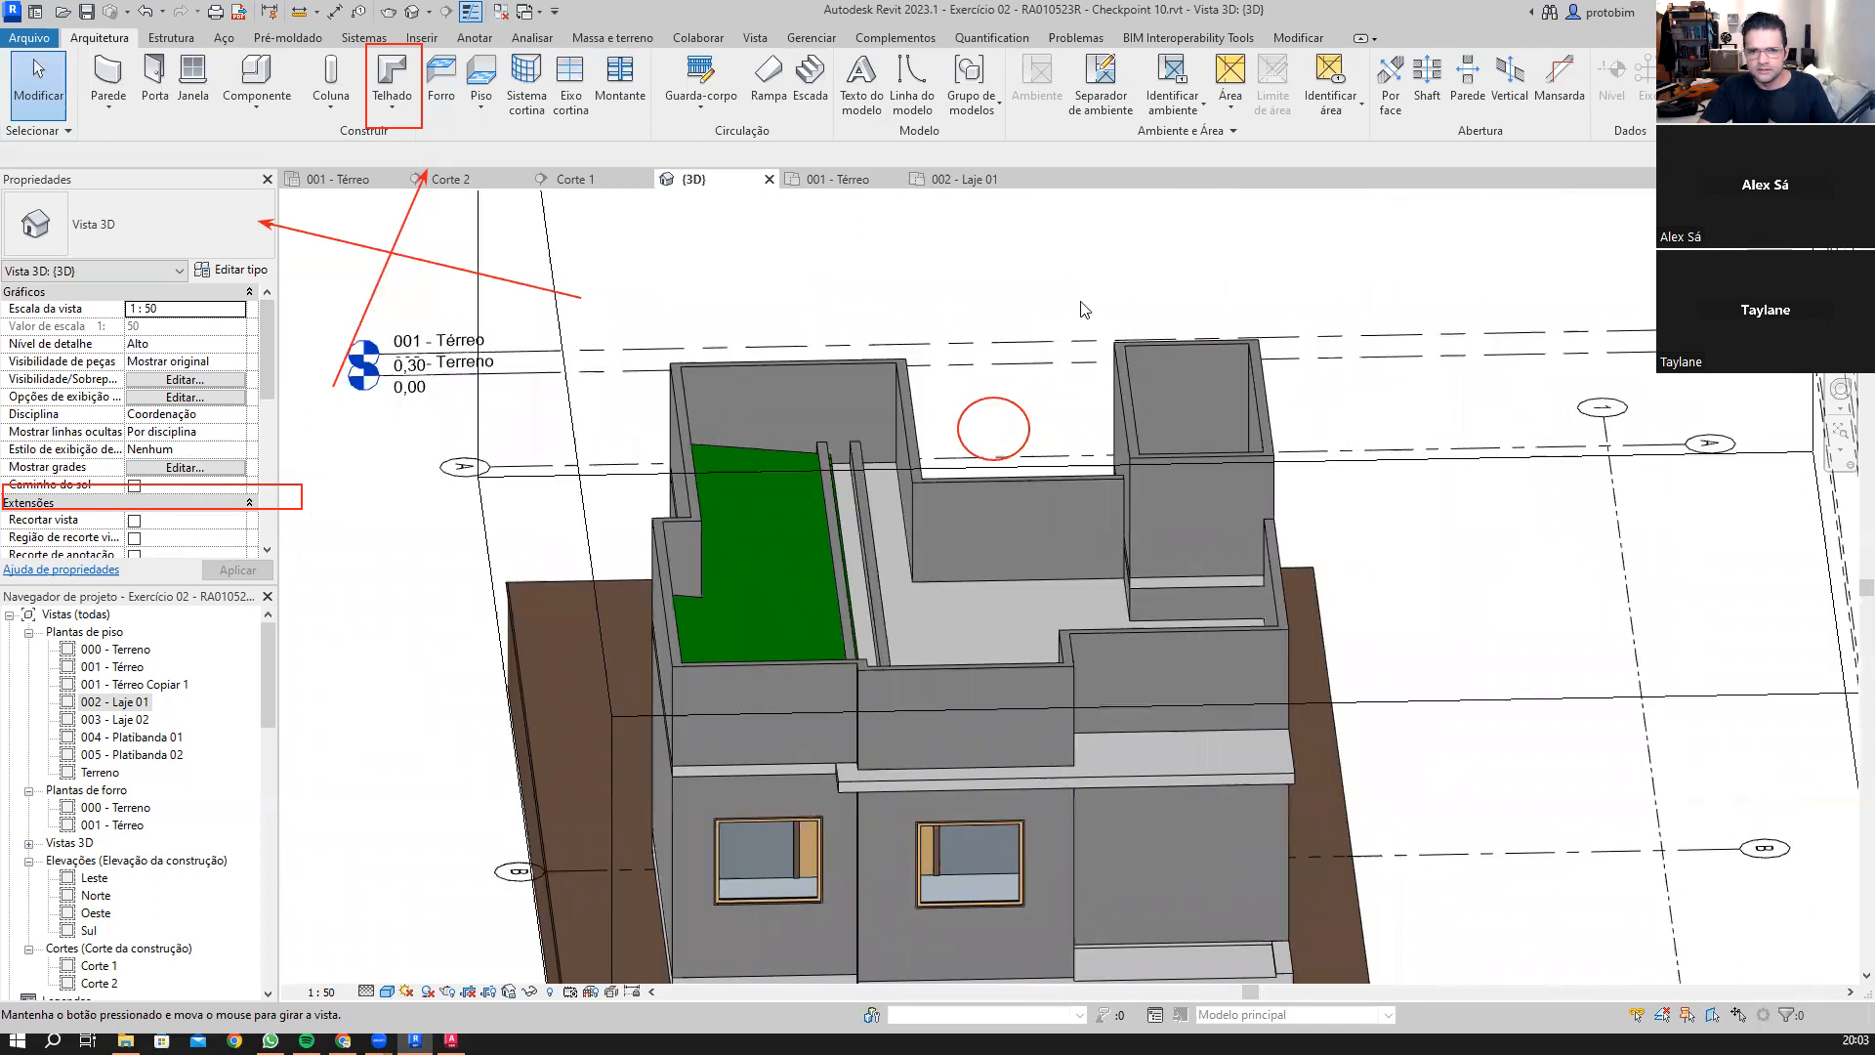
pyautogui.keyDown('shift'); pyautogui.moveTo(606, 193); pyautogui.dragTo(637, 232, button='middle'); pyautogui.keyUp('shift')
pyautogui.hotkey('ctrl', 'Tab')
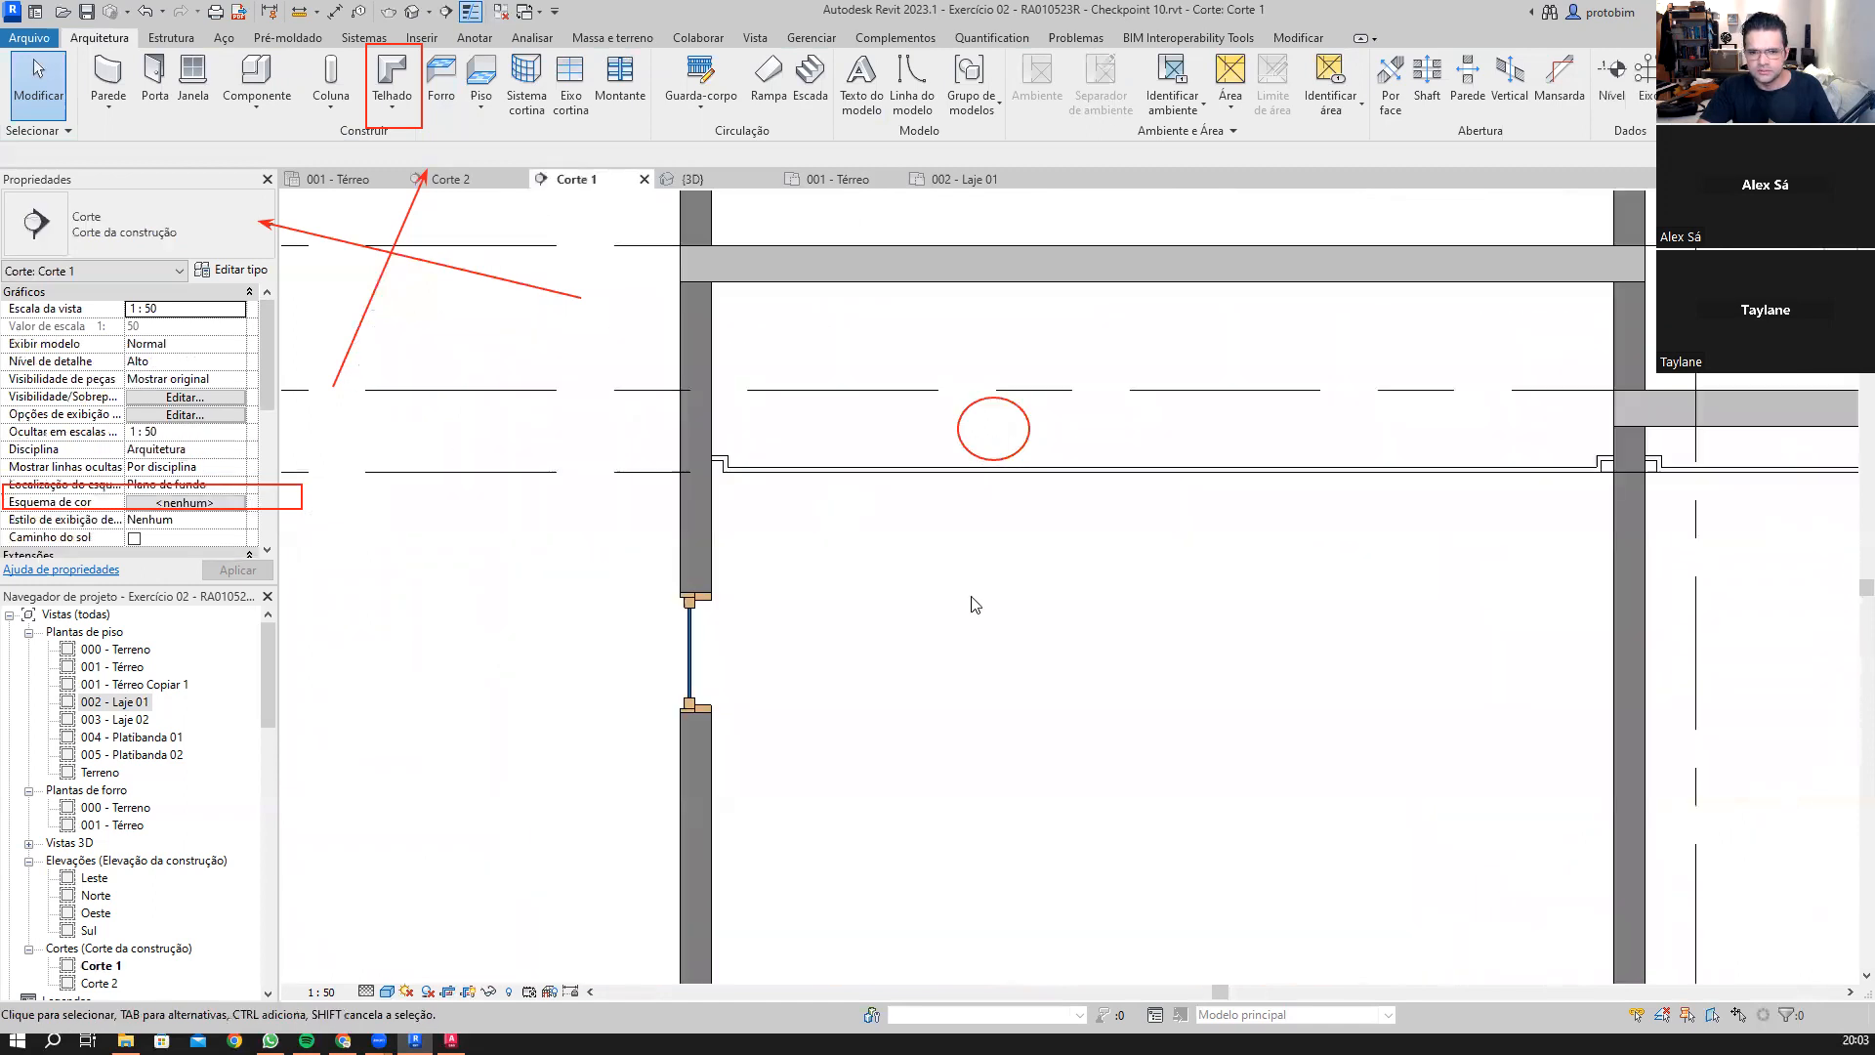
# Step: Switch to the 001 - Térreo reflected ceiling plan and frame the whole building
pyautogui.scroll(-3, 950, 579)
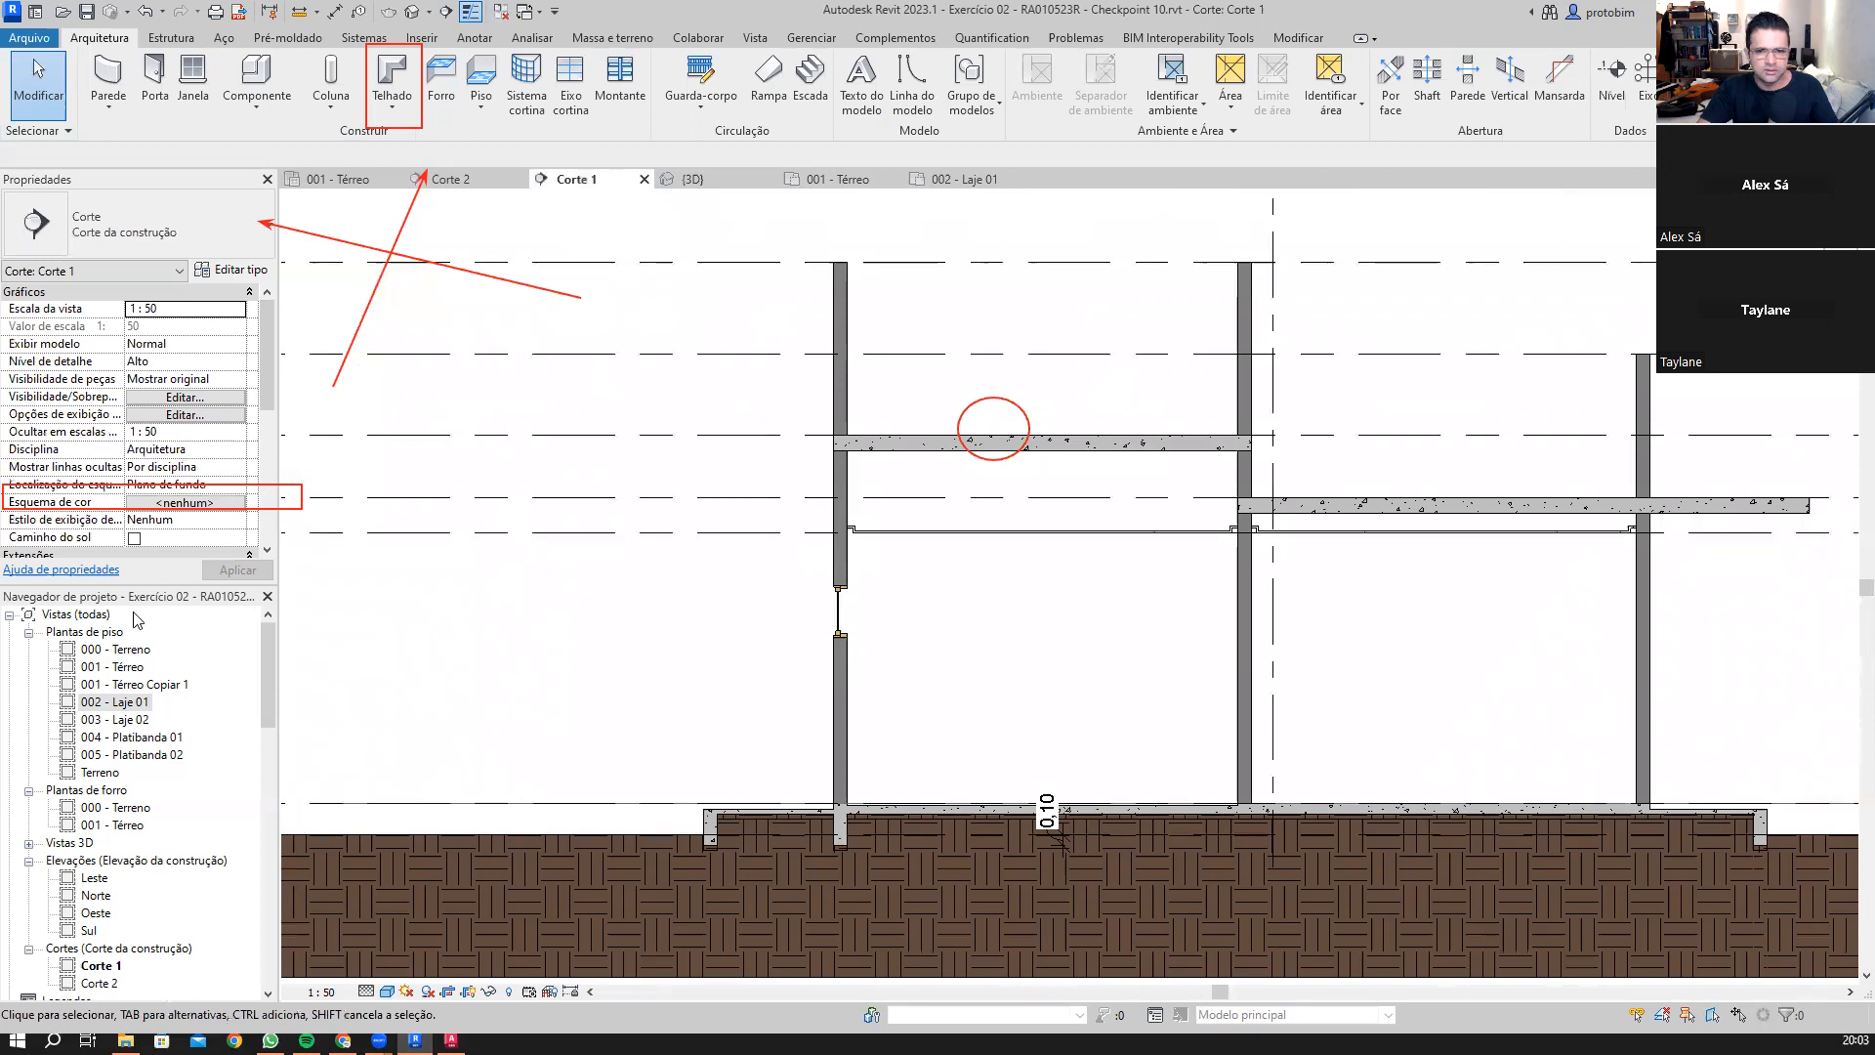
pyautogui.click(371, 180)
pyautogui.scroll(-5, 753, 652)
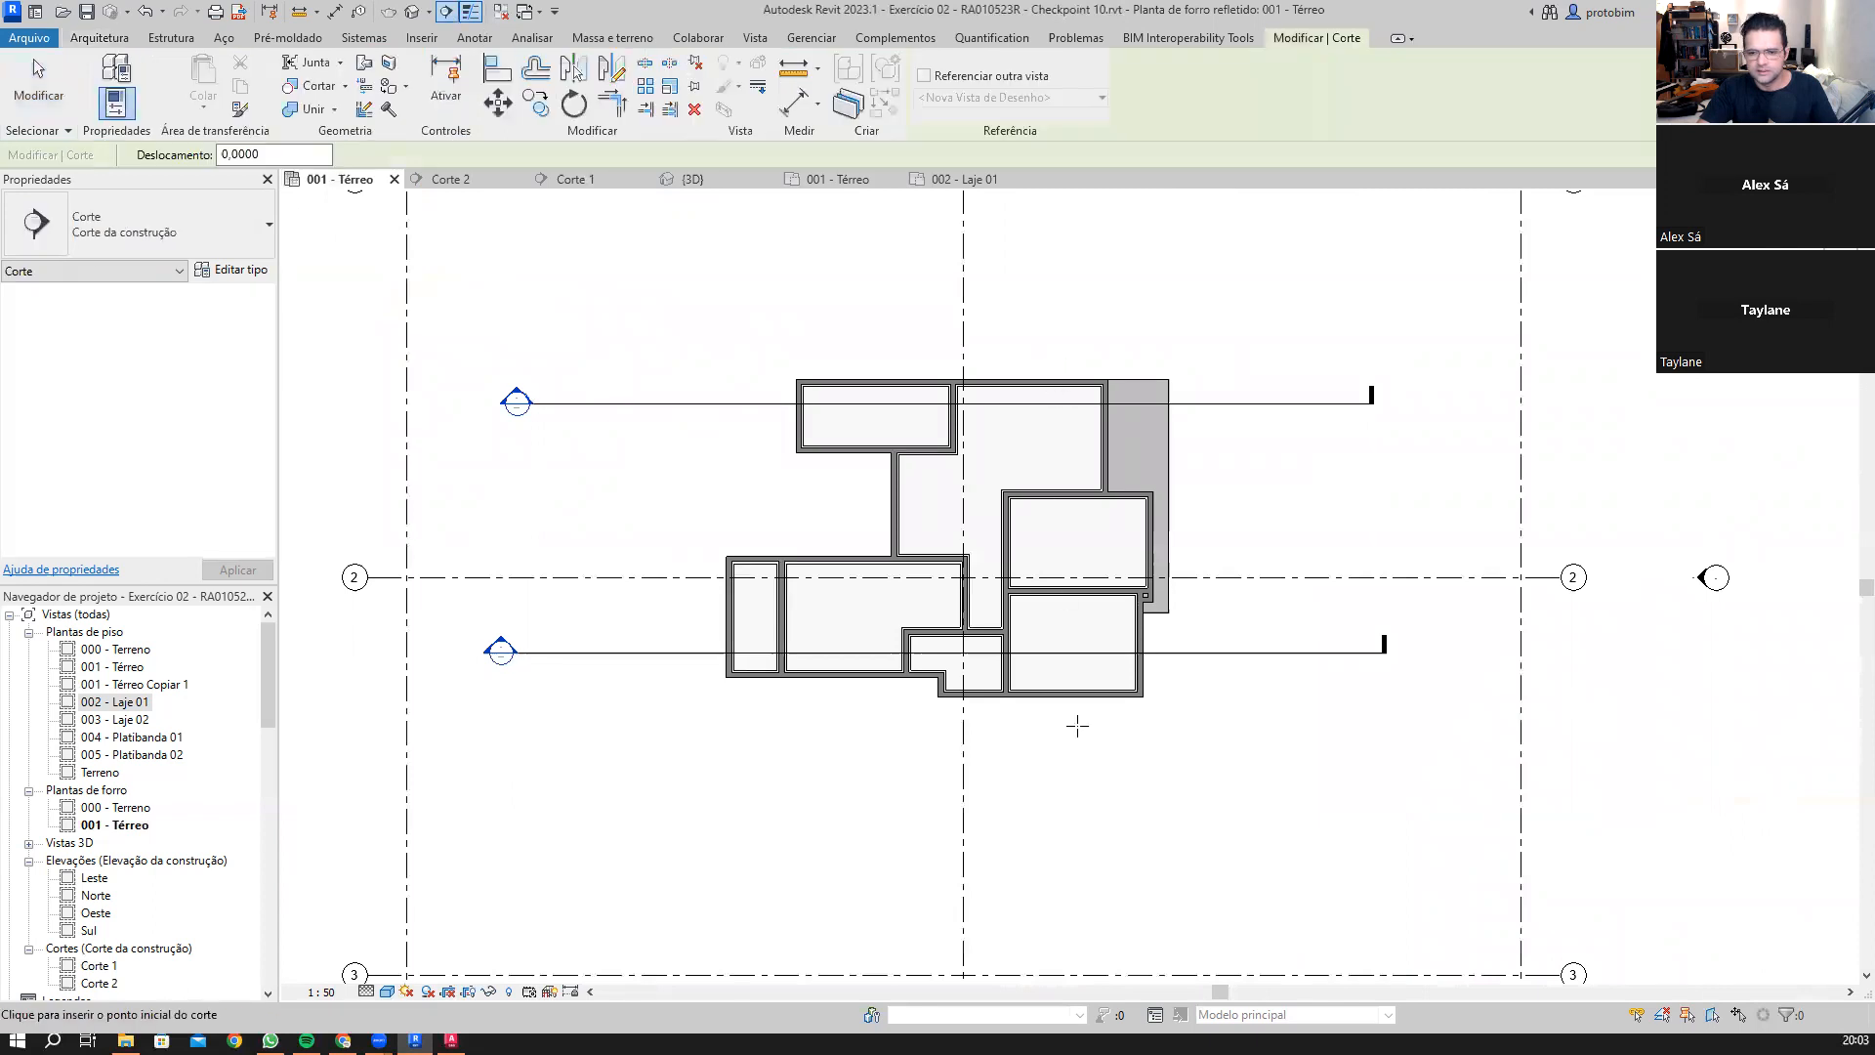
pyautogui.click(1054, 753)
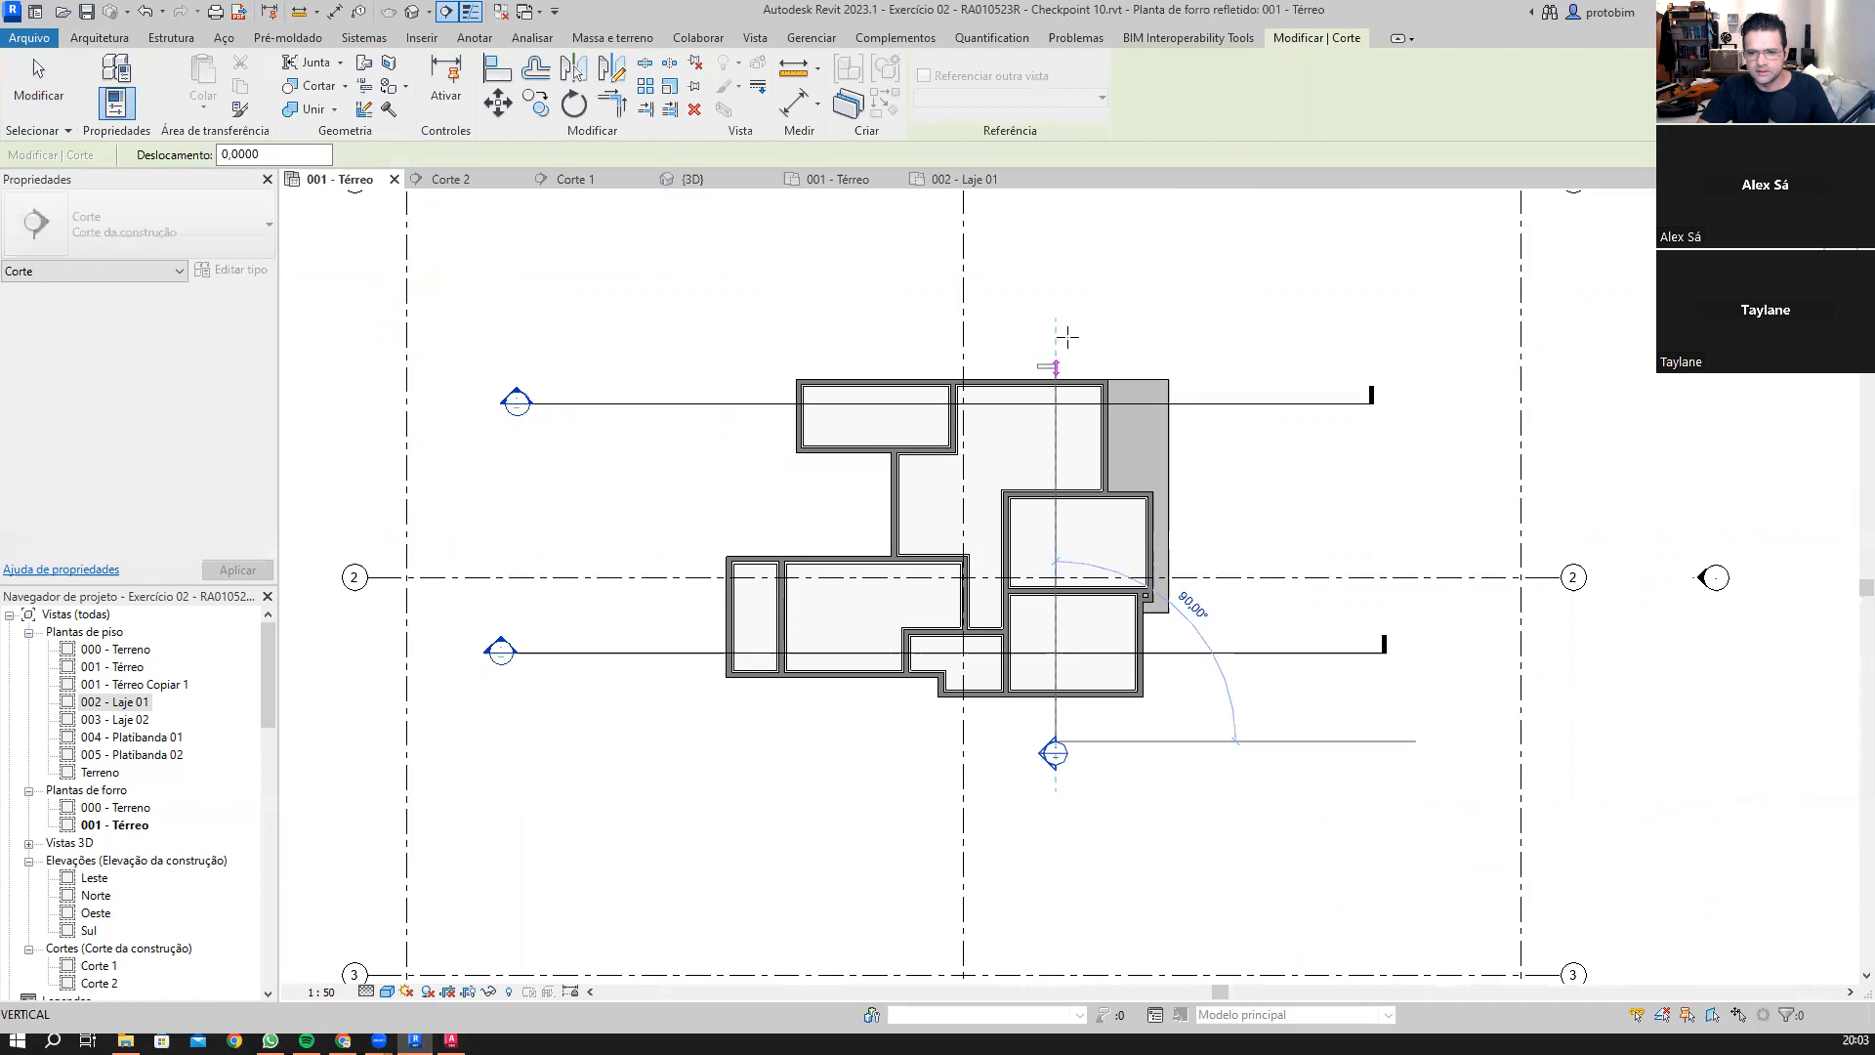
pyautogui.click(1069, 342)
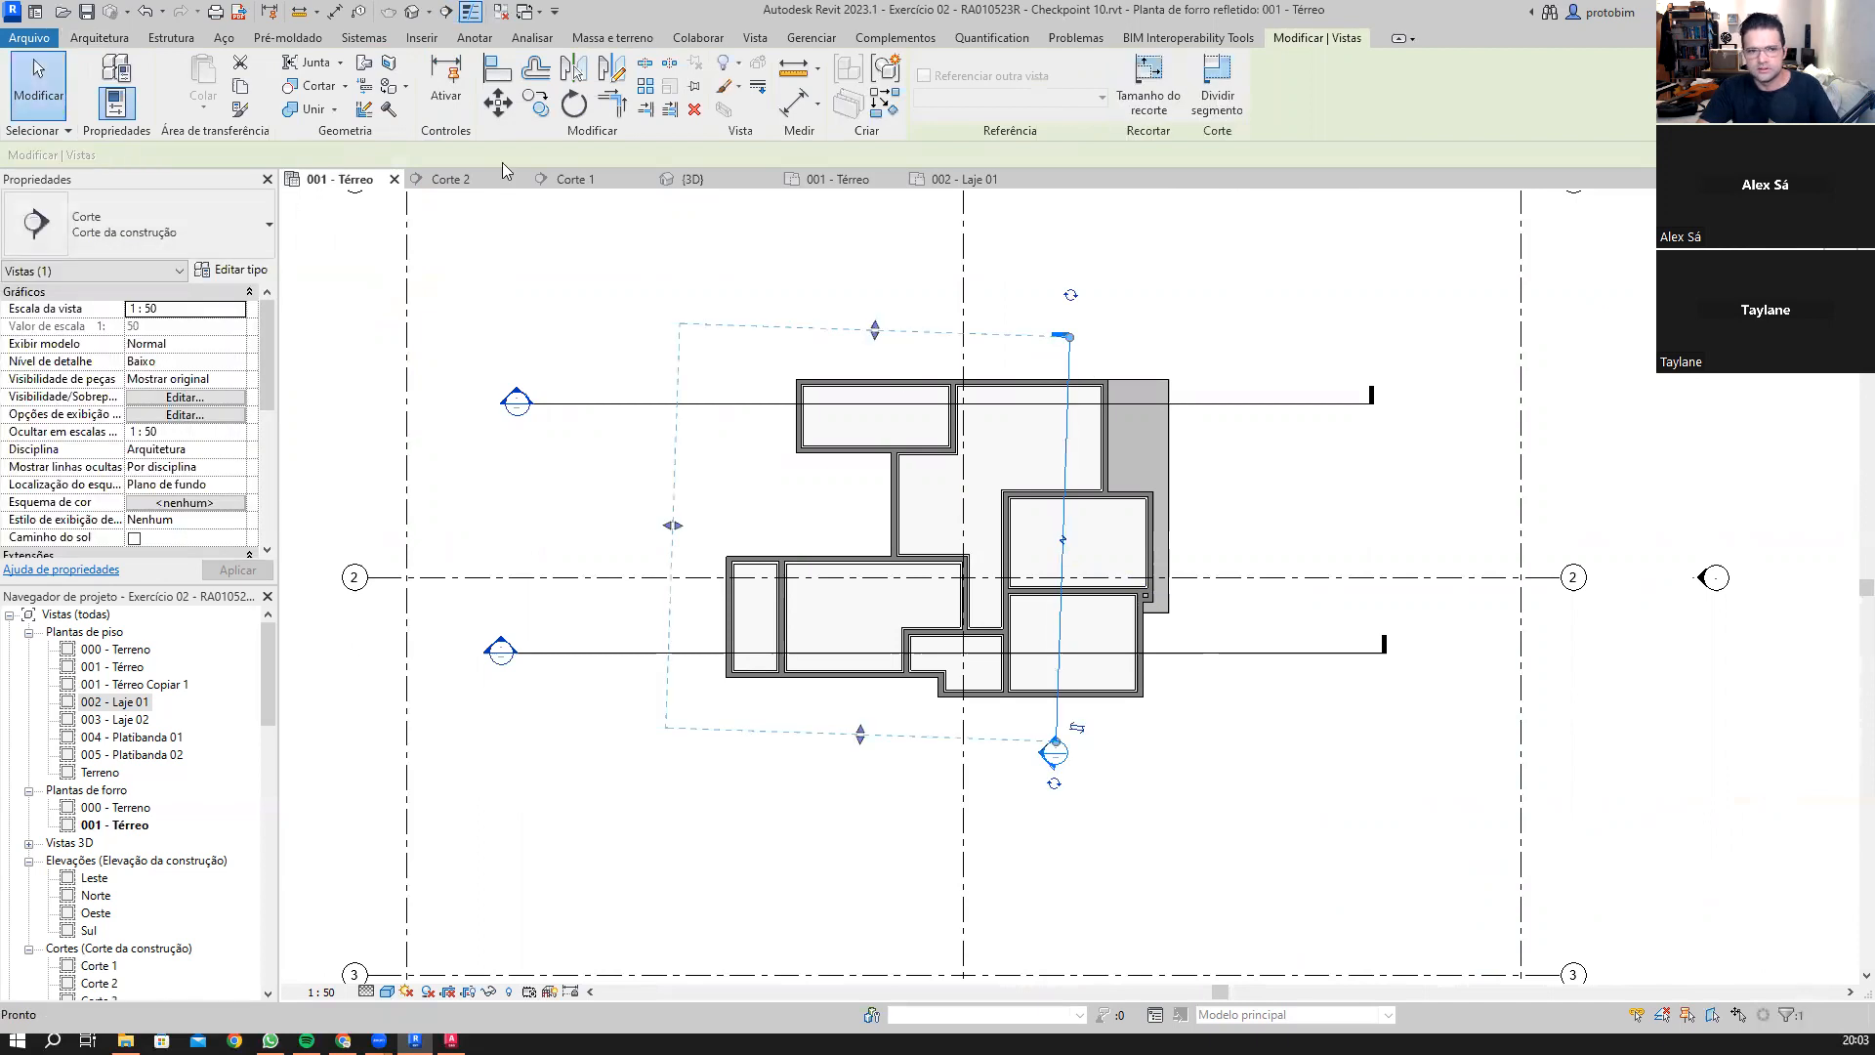
pyautogui.press('Delete')
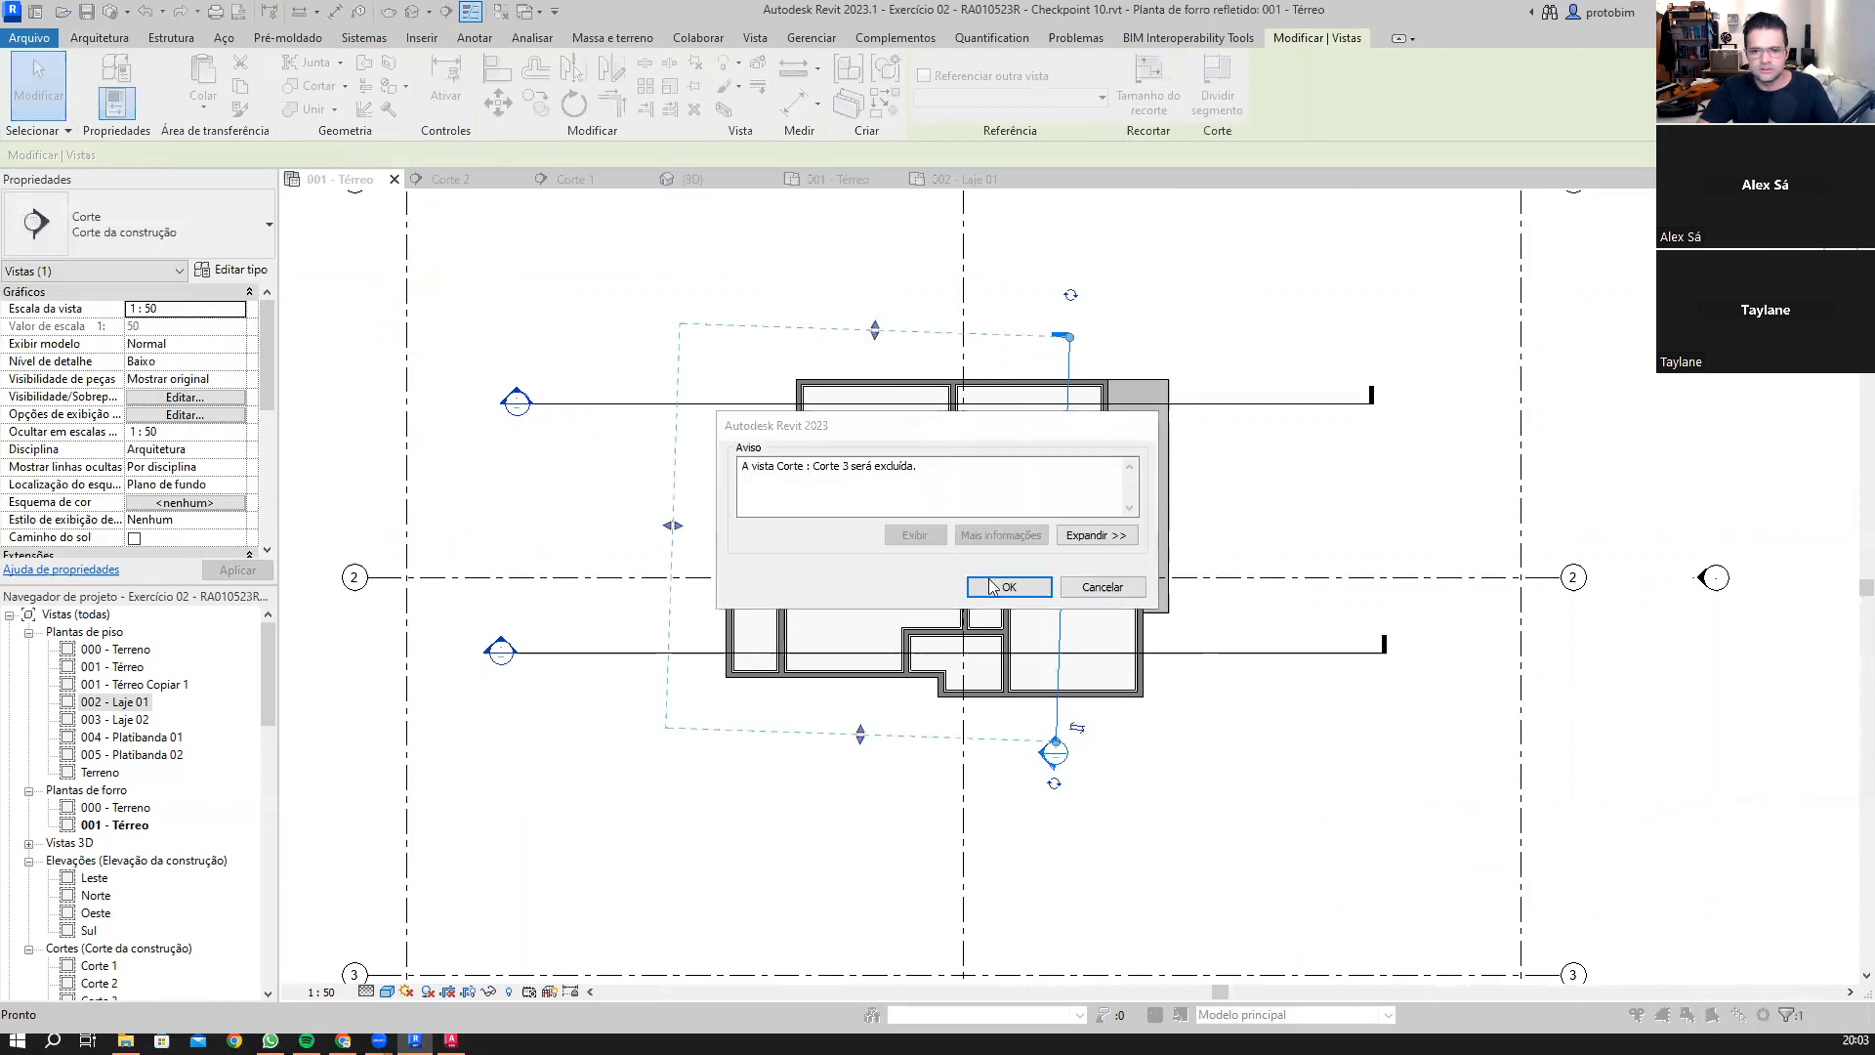
pyautogui.press('Return')
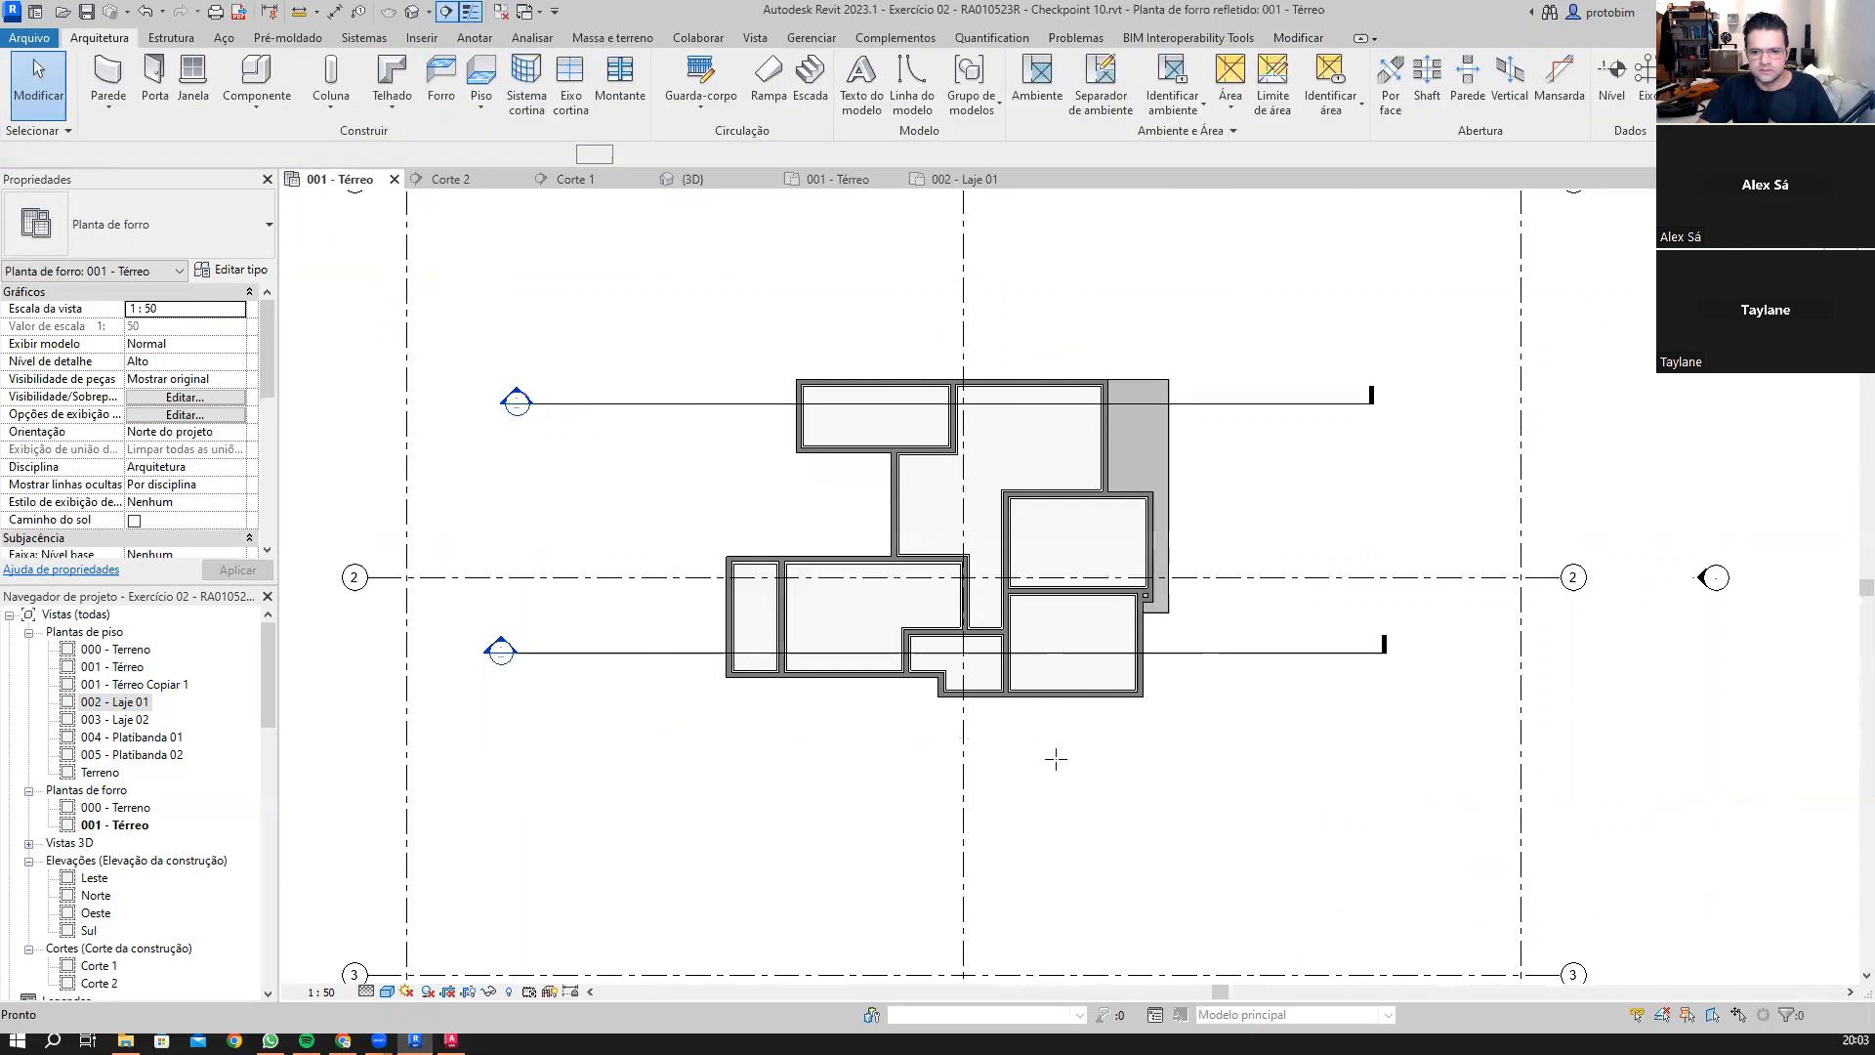
# Step: Draw a straight vertical section line across the whole building, looking left, and open its section view
pyautogui.click(1052, 392)
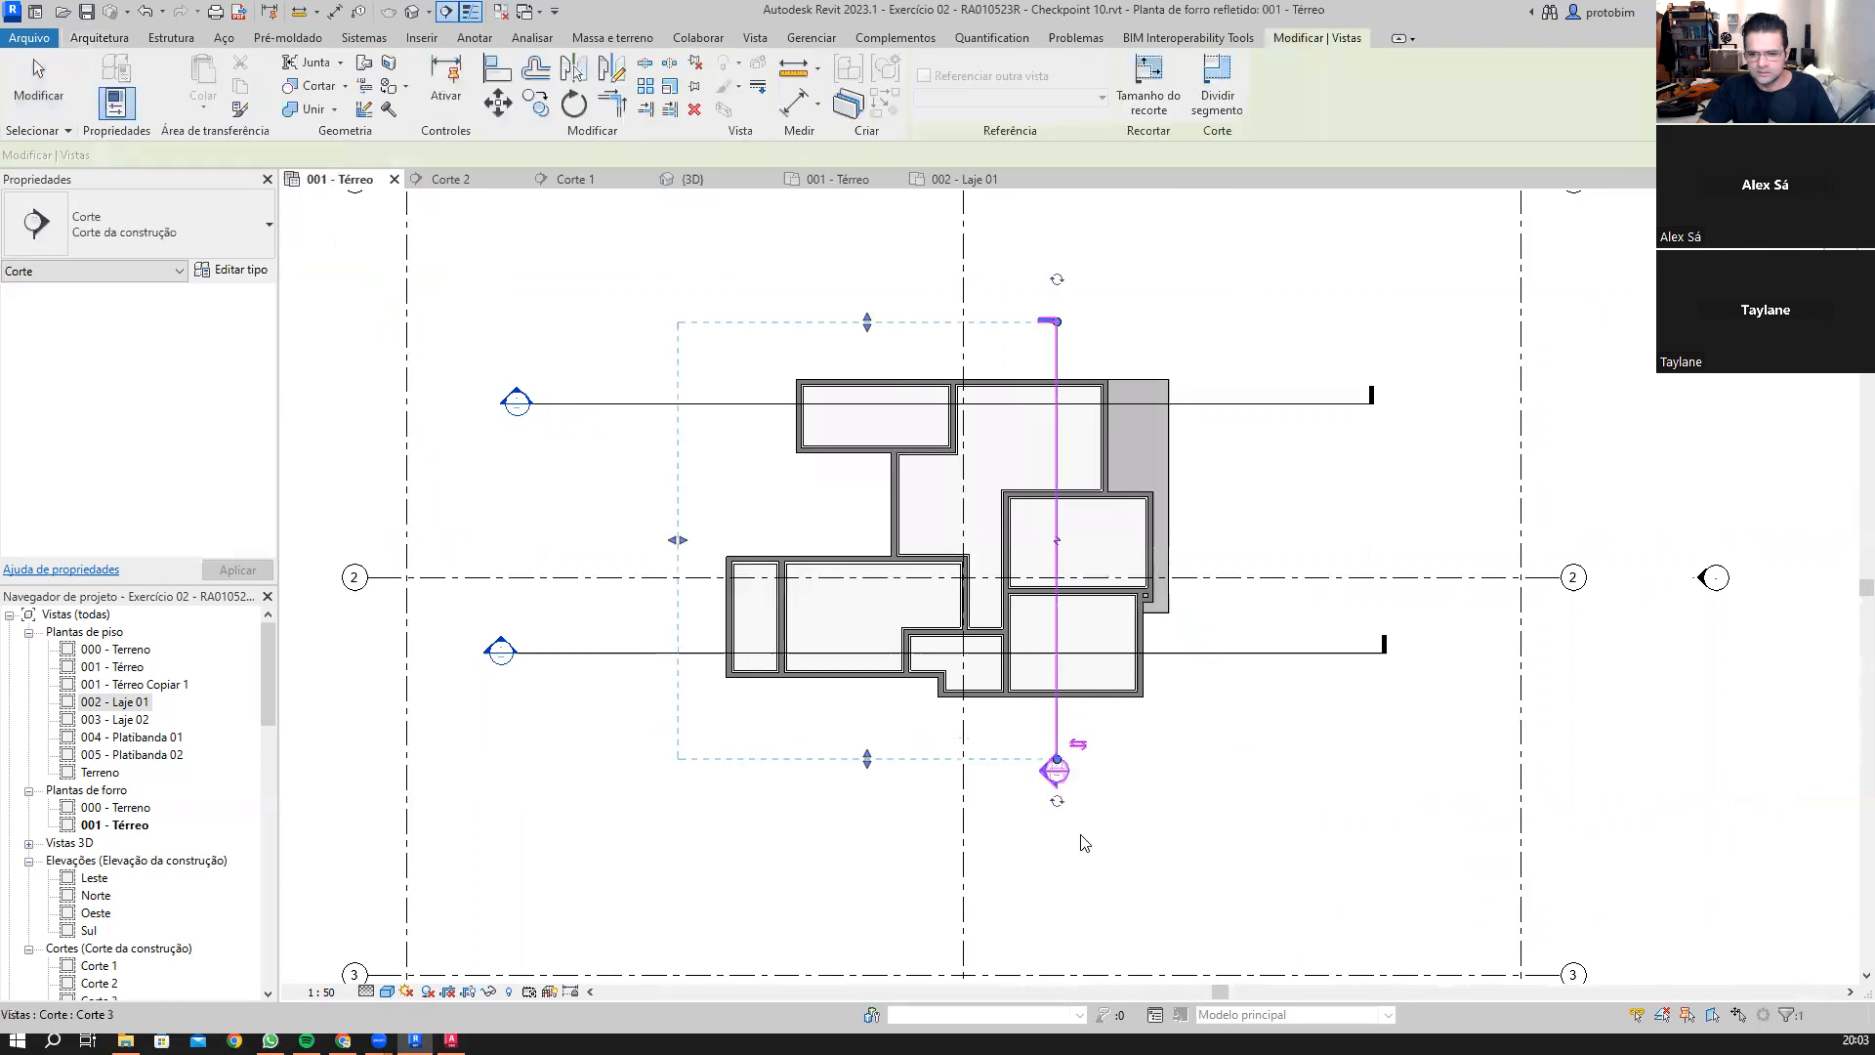
pyautogui.press('Escape')
pyautogui.doubleClick(1055, 770)
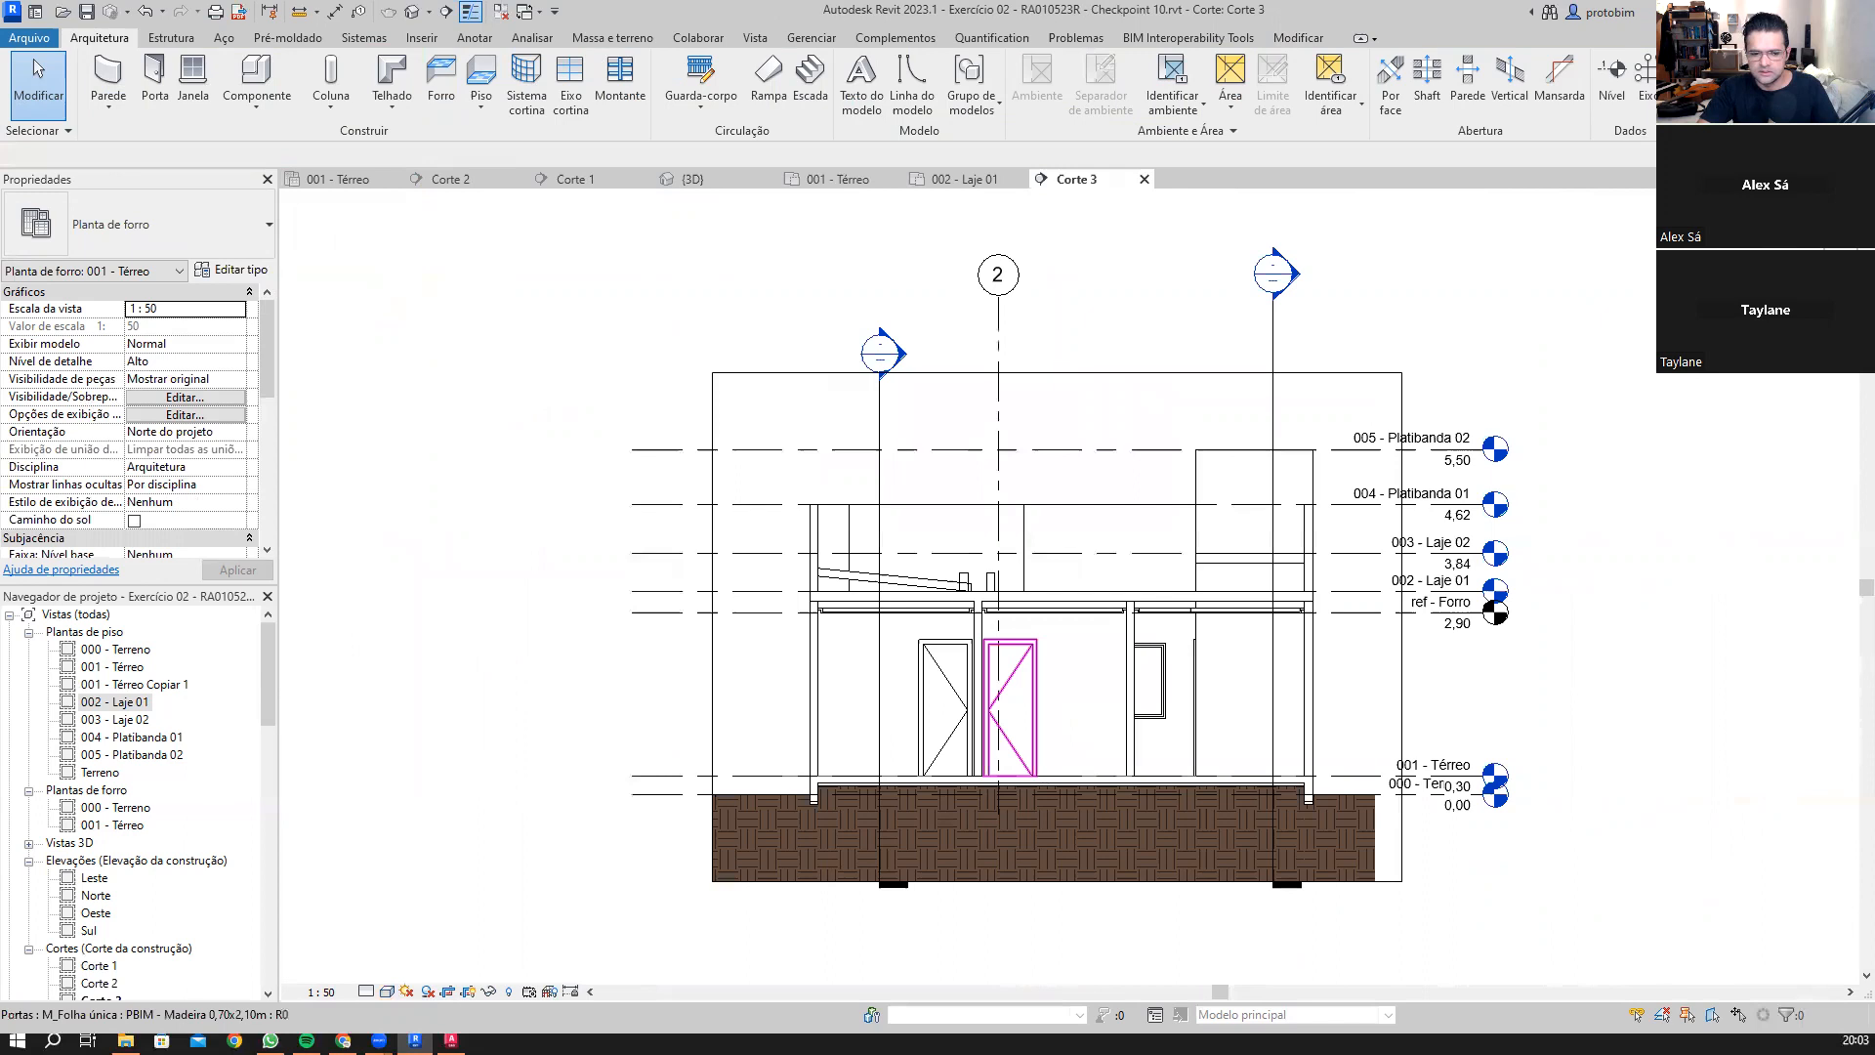
# Step: Set the new section view's detail level to Alto and its visual style to Realista
pyautogui.click(411, 973)
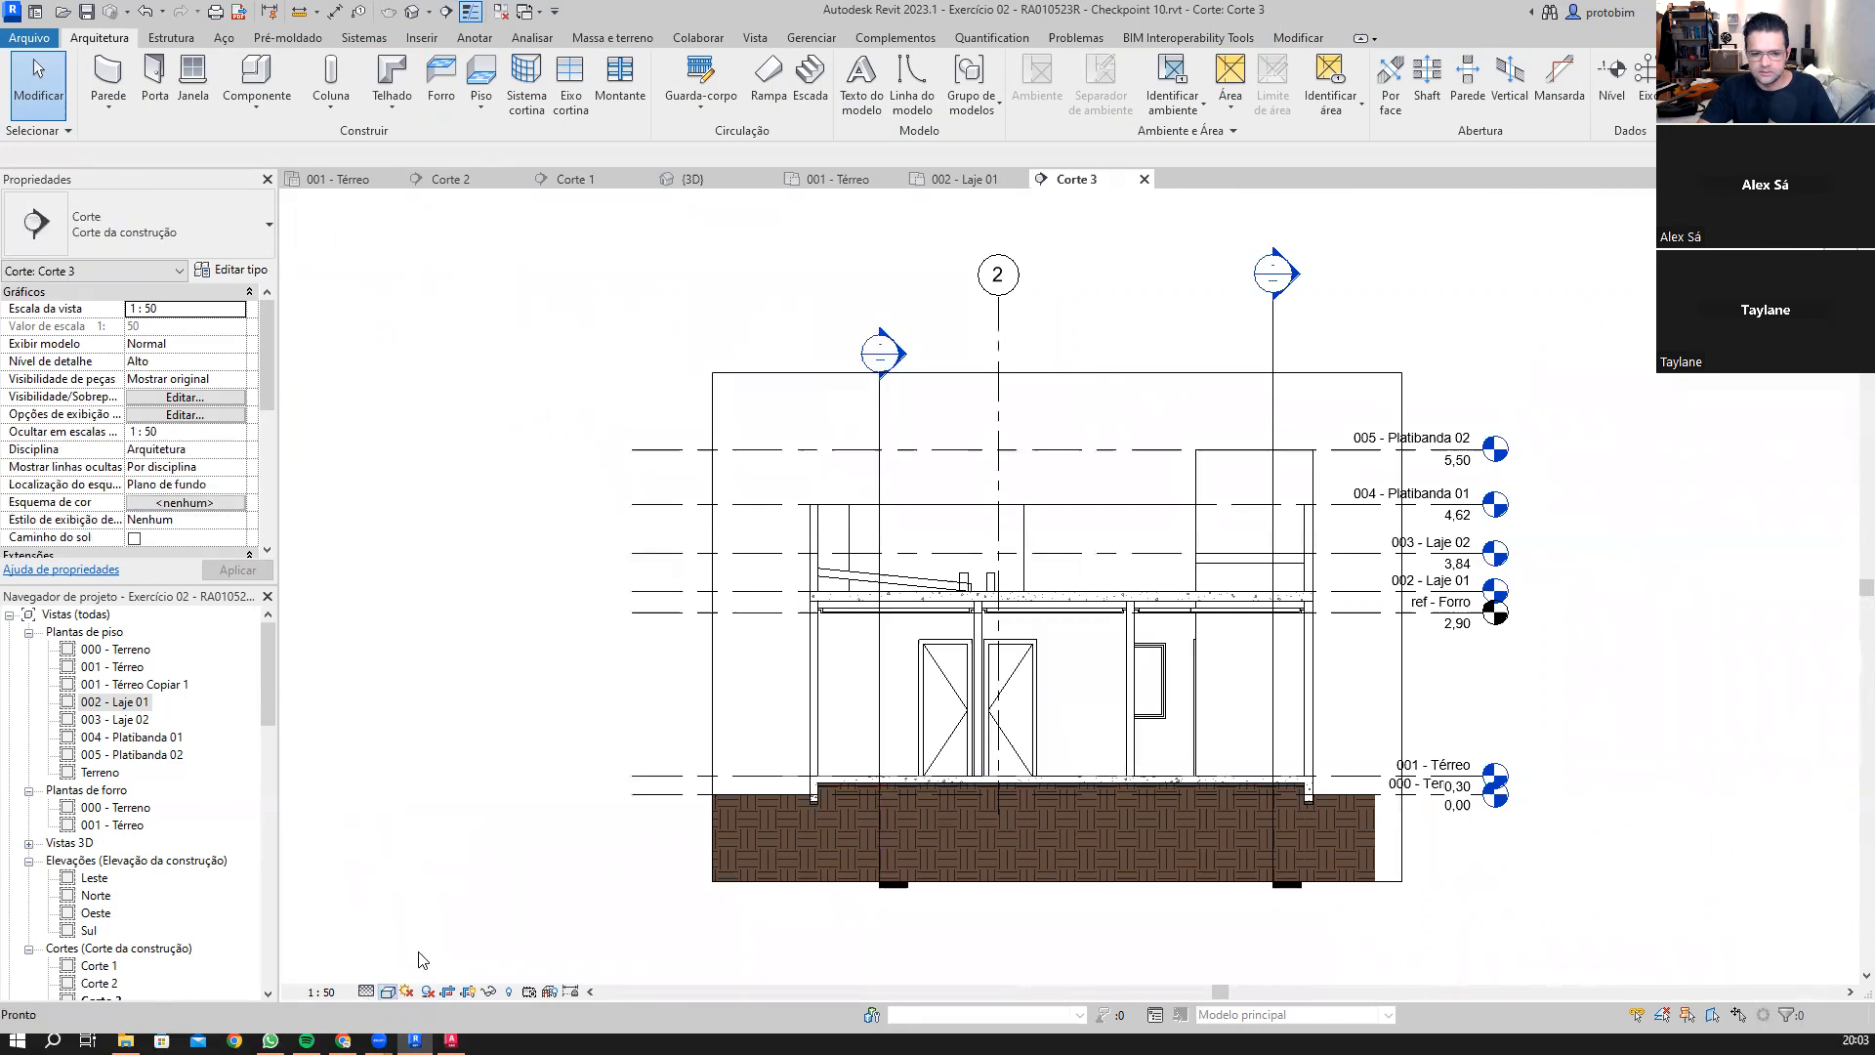
pyautogui.click(388, 992)
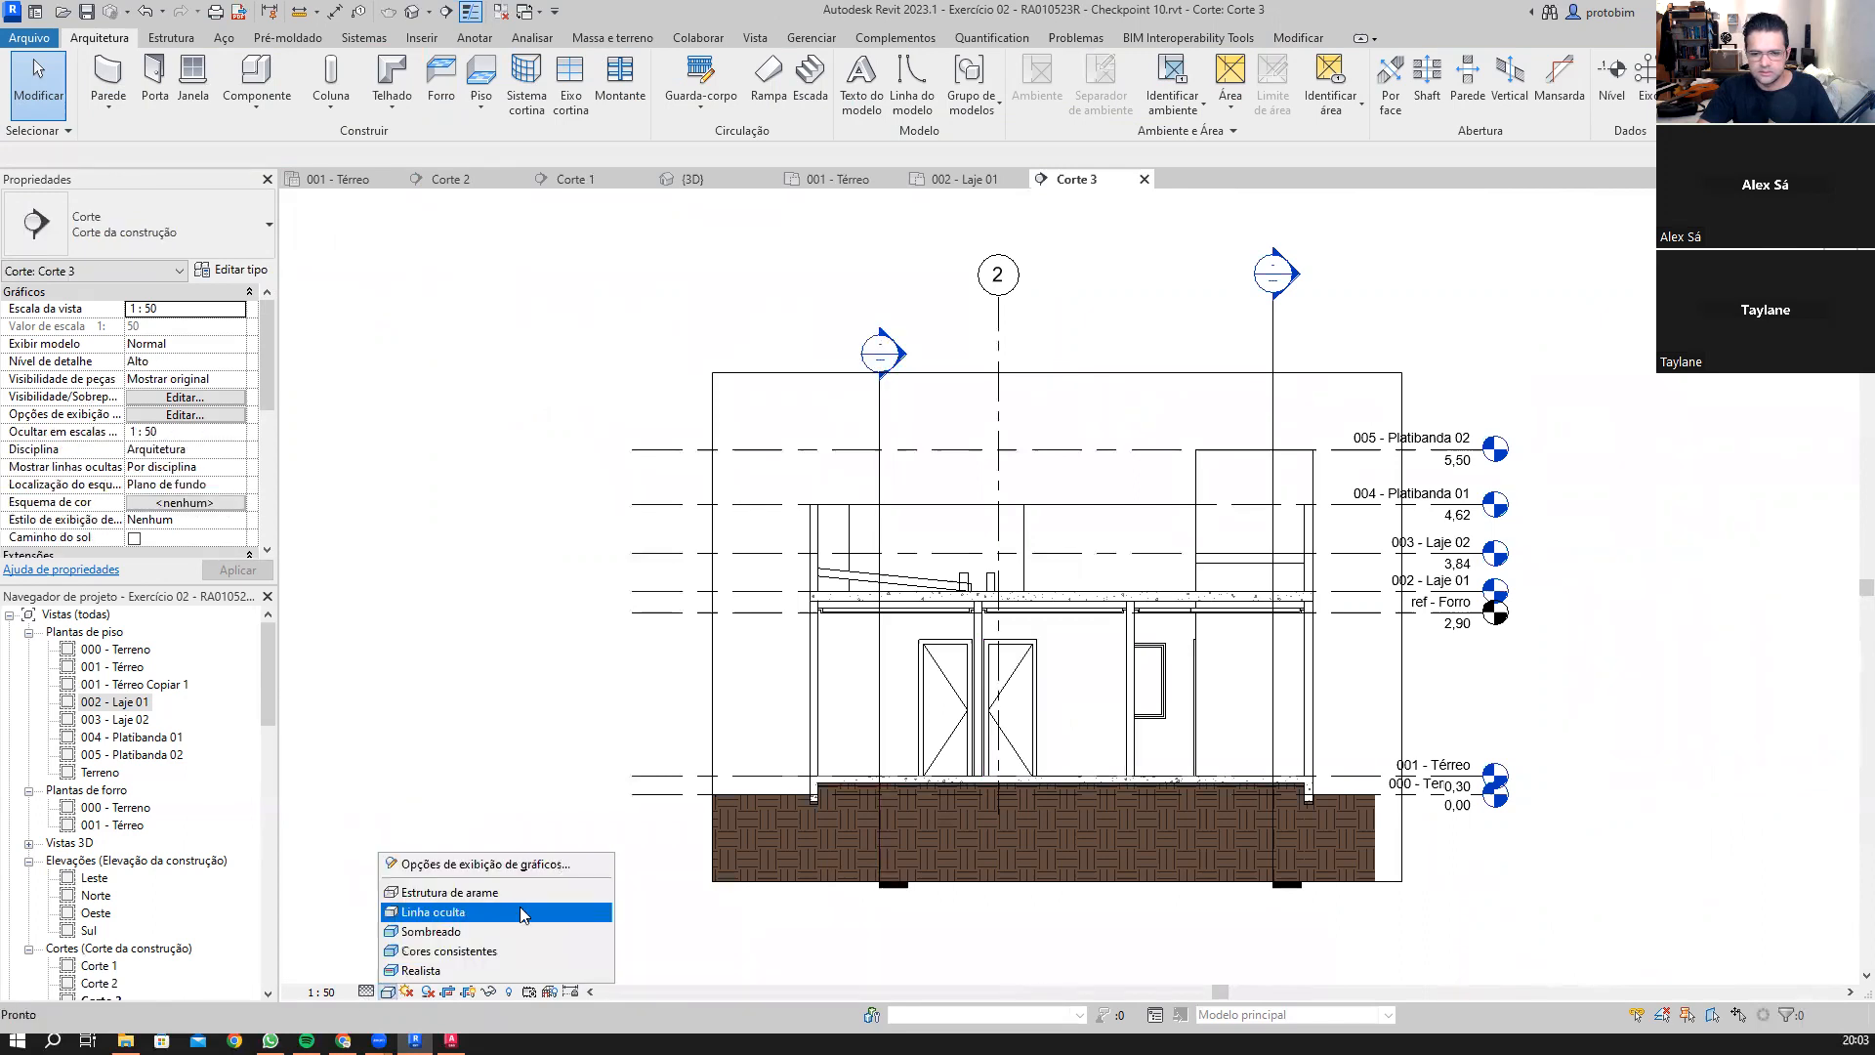
pyautogui.click(389, 991)
pyautogui.click(387, 991)
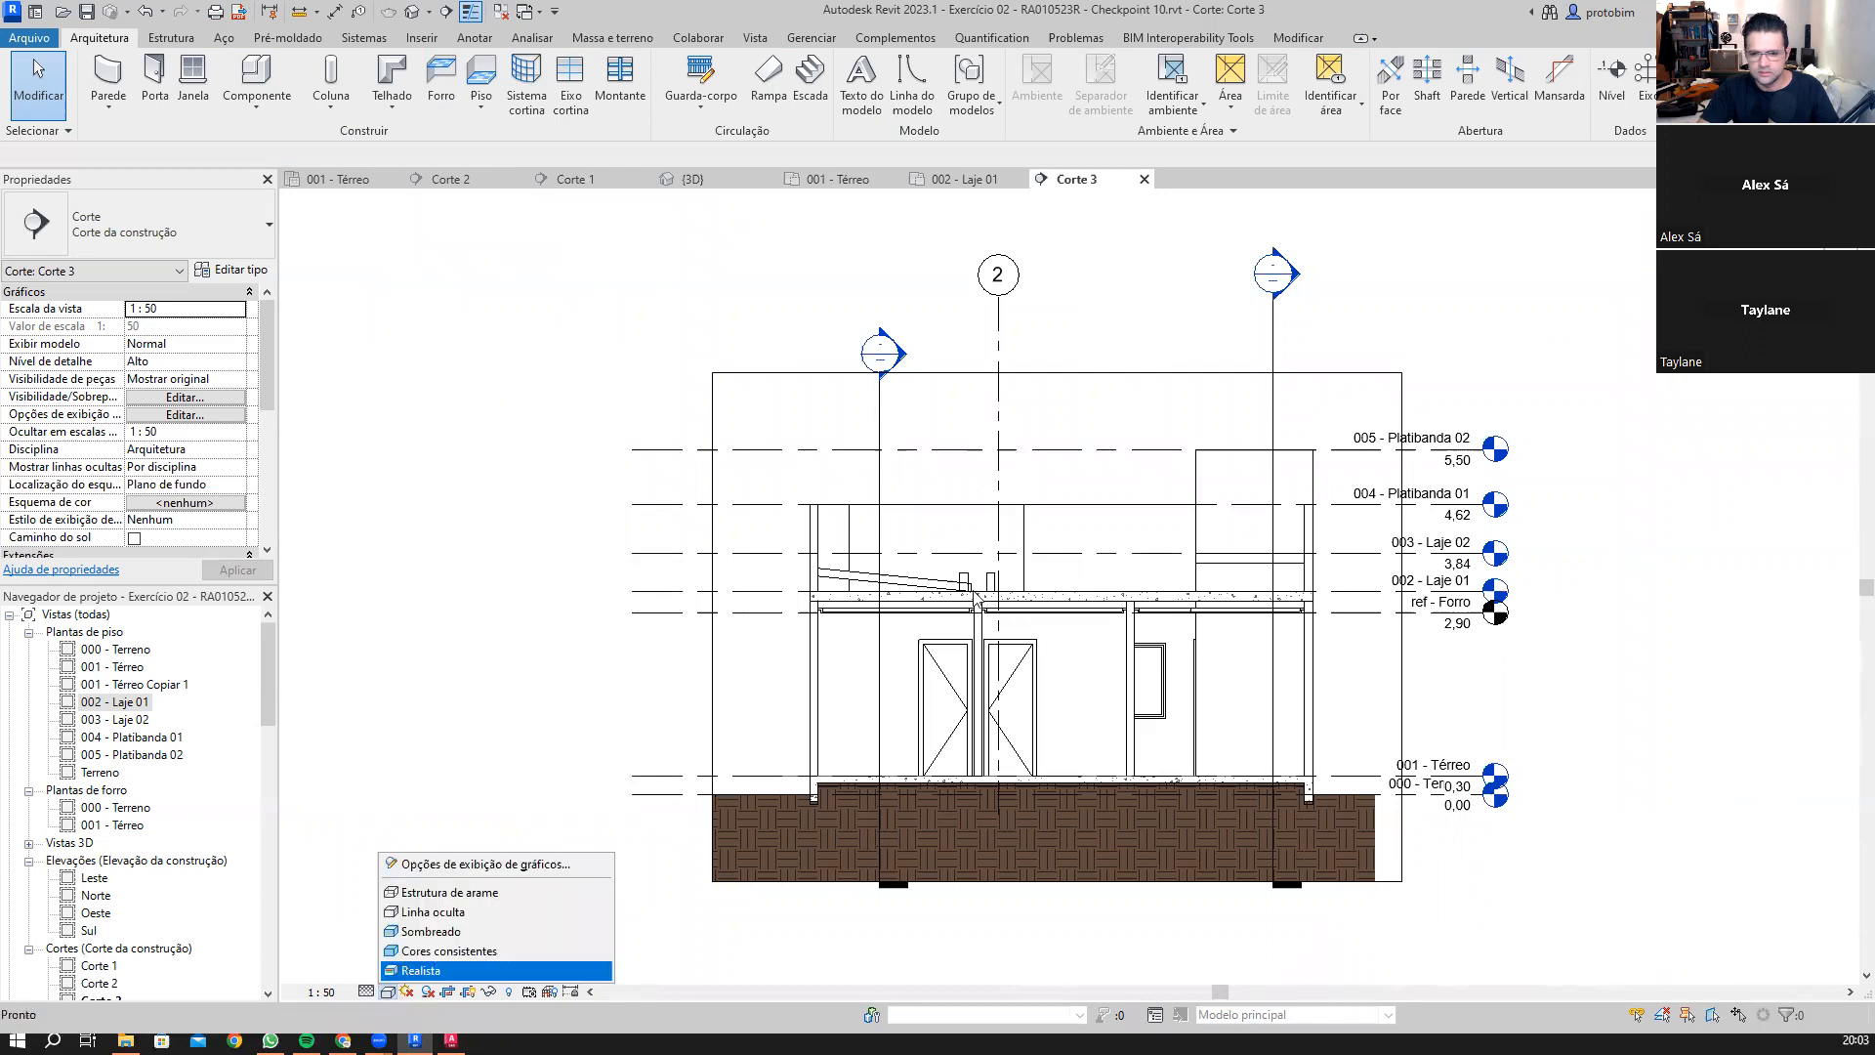
# Step: Examine how the sloped roof sits on the slab and meets the low walls beside its lower edge
pyautogui.scroll(2, 950, 588)
pyautogui.click(950, 588)
pyautogui.scroll(5, 952, 584)
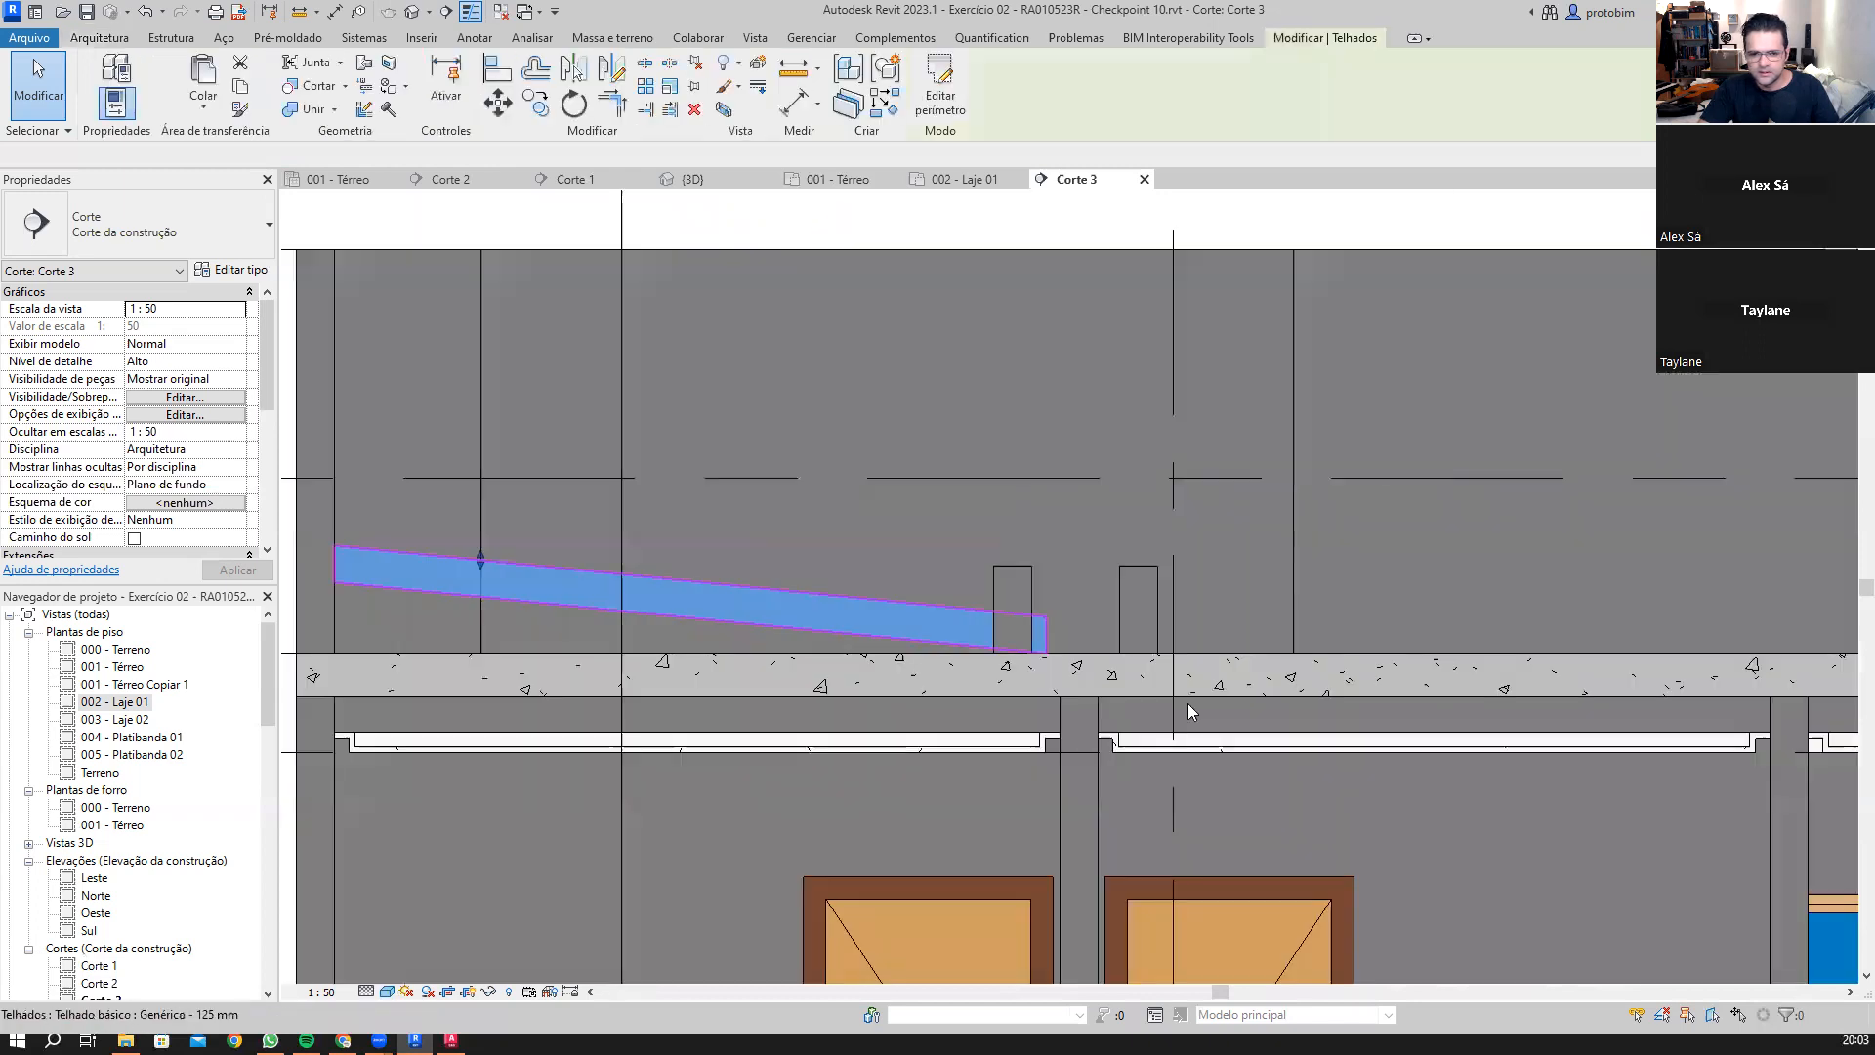
pyautogui.scroll(-2, 1104, 707)
pyautogui.scroll(1, 1281, 687)
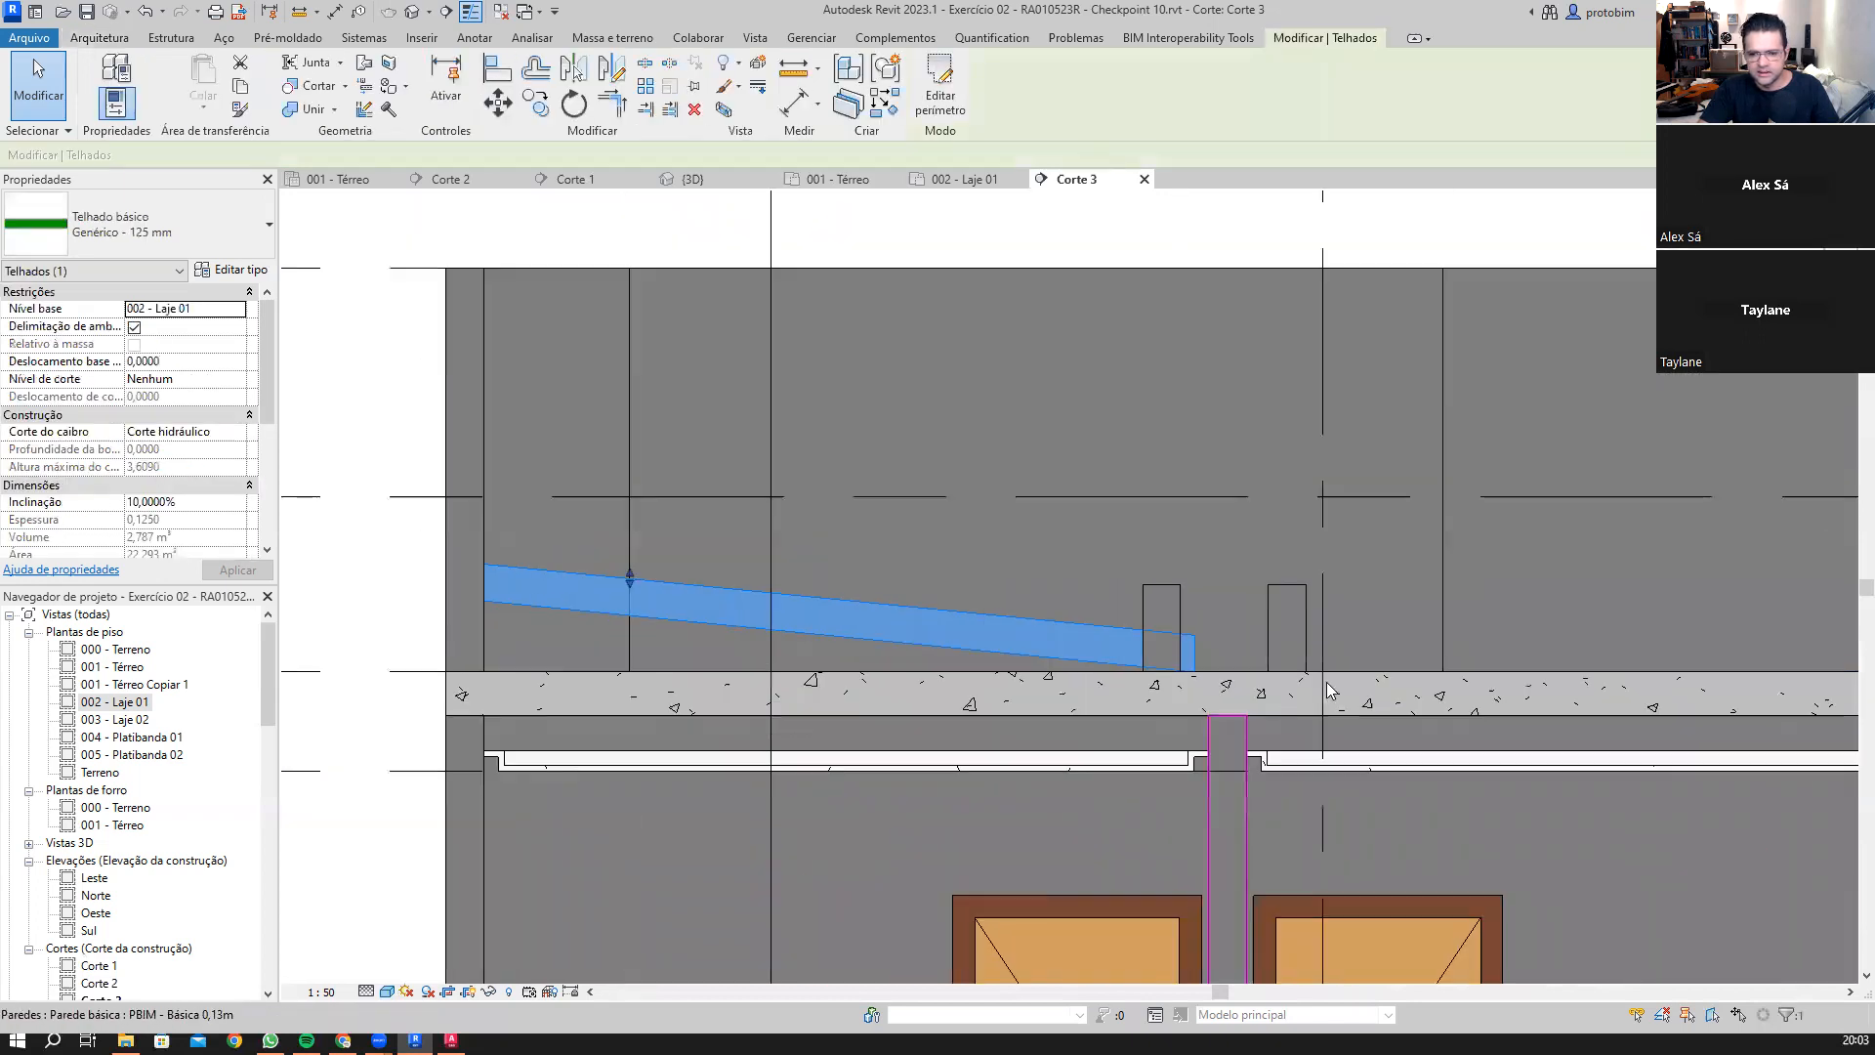
pyautogui.scroll(1, 1313, 672)
pyautogui.press('Escape')
pyautogui.moveTo(1324, 512); pyautogui.dragTo(1420, 399, button='middle')
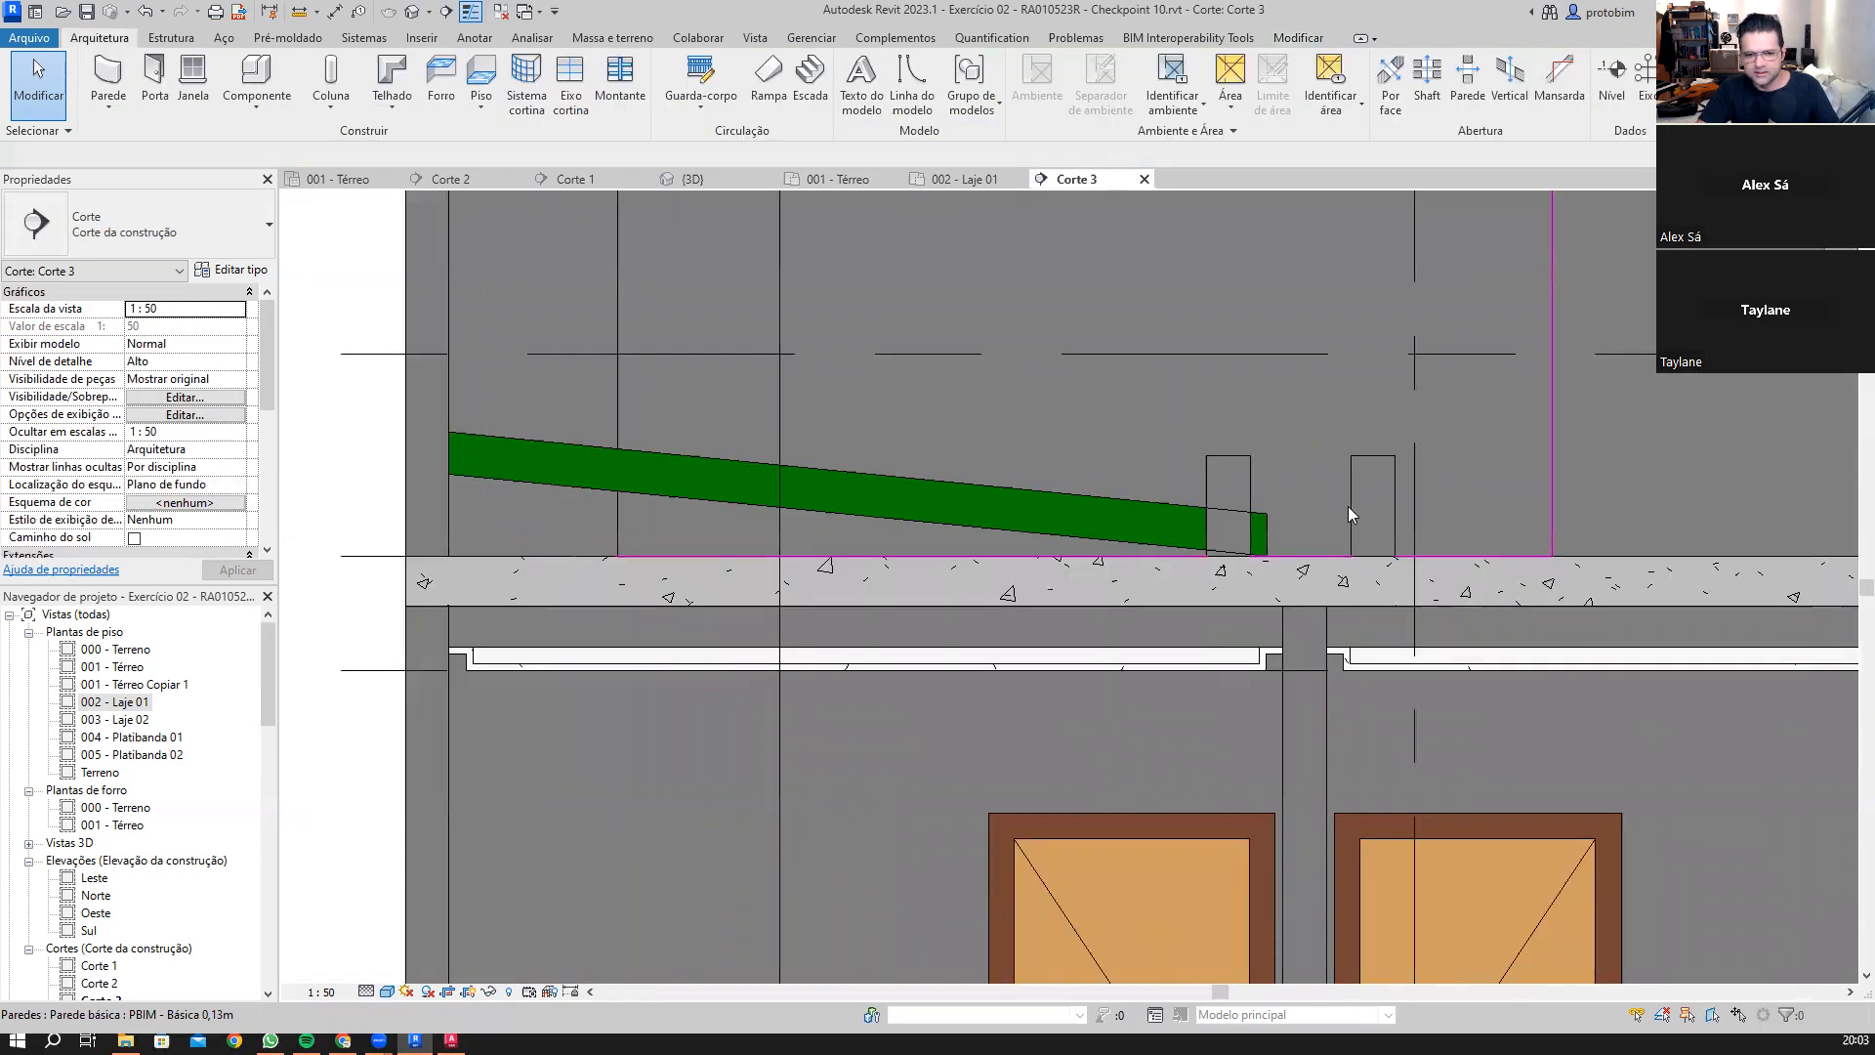
pyautogui.scroll(-3, 1349, 508)
pyautogui.click(837, 487)
pyautogui.moveTo(606, 464); pyautogui.dragTo(902, 462, button='middle')
pyautogui.scroll(-1, 952, 505)
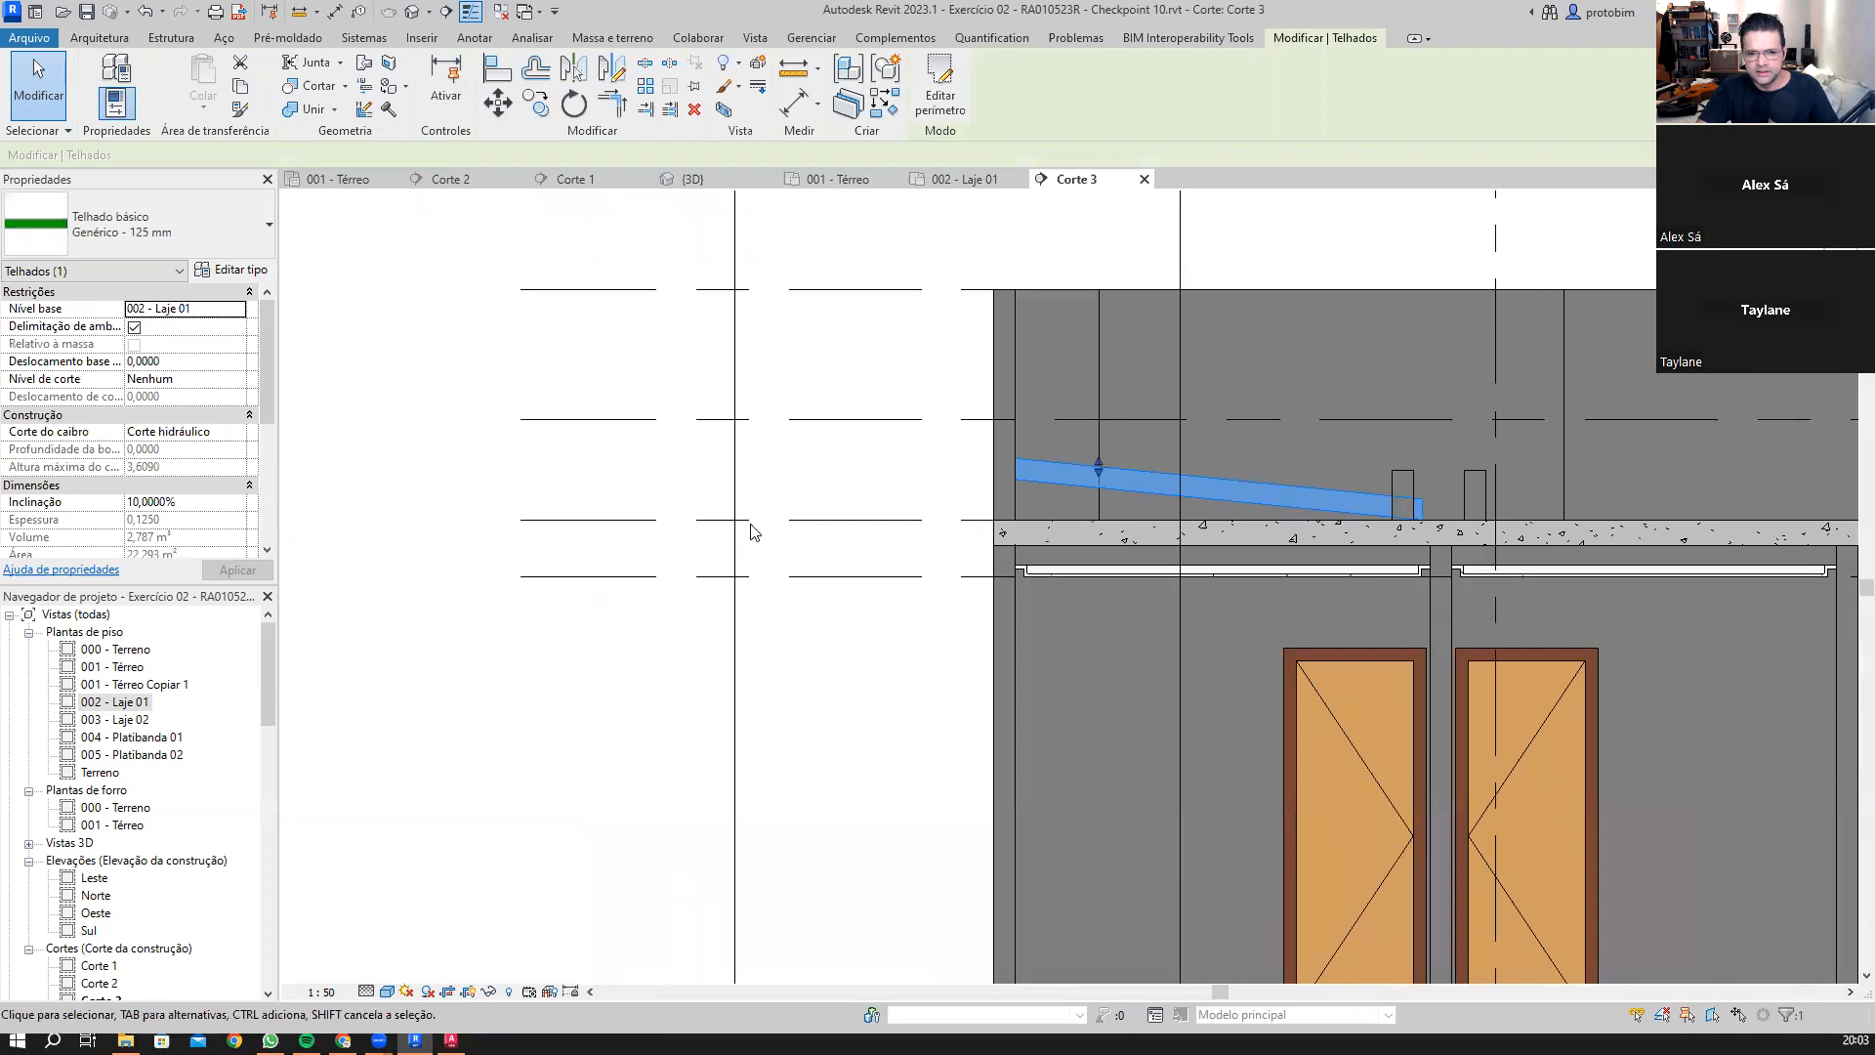
# Step: Display the level heads at the left end of the level lines in the section view as well
pyautogui.scroll(-1, 750, 531)
pyautogui.click(573, 518)
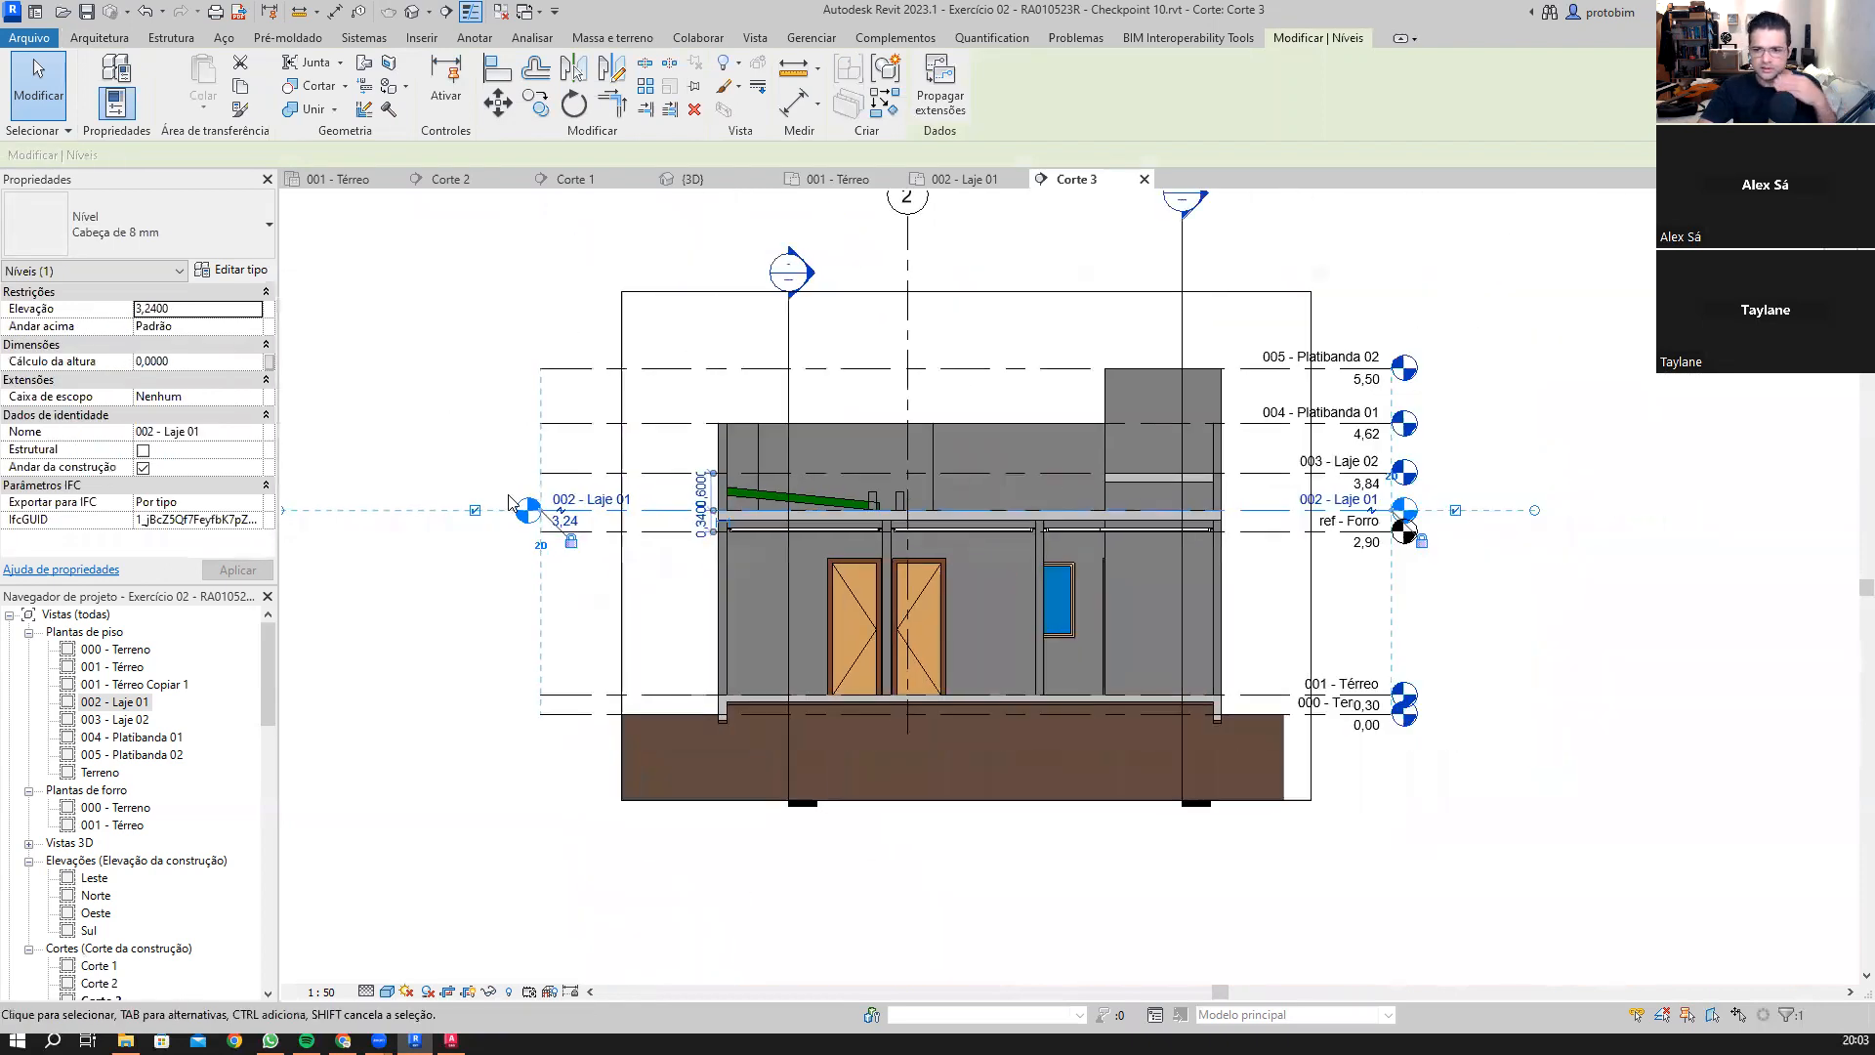
pyautogui.scroll(-2, 506, 500)
pyautogui.click(572, 349)
pyautogui.click(266, 271)
pyautogui.click(1048, 508)
pyautogui.click(1099, 881)
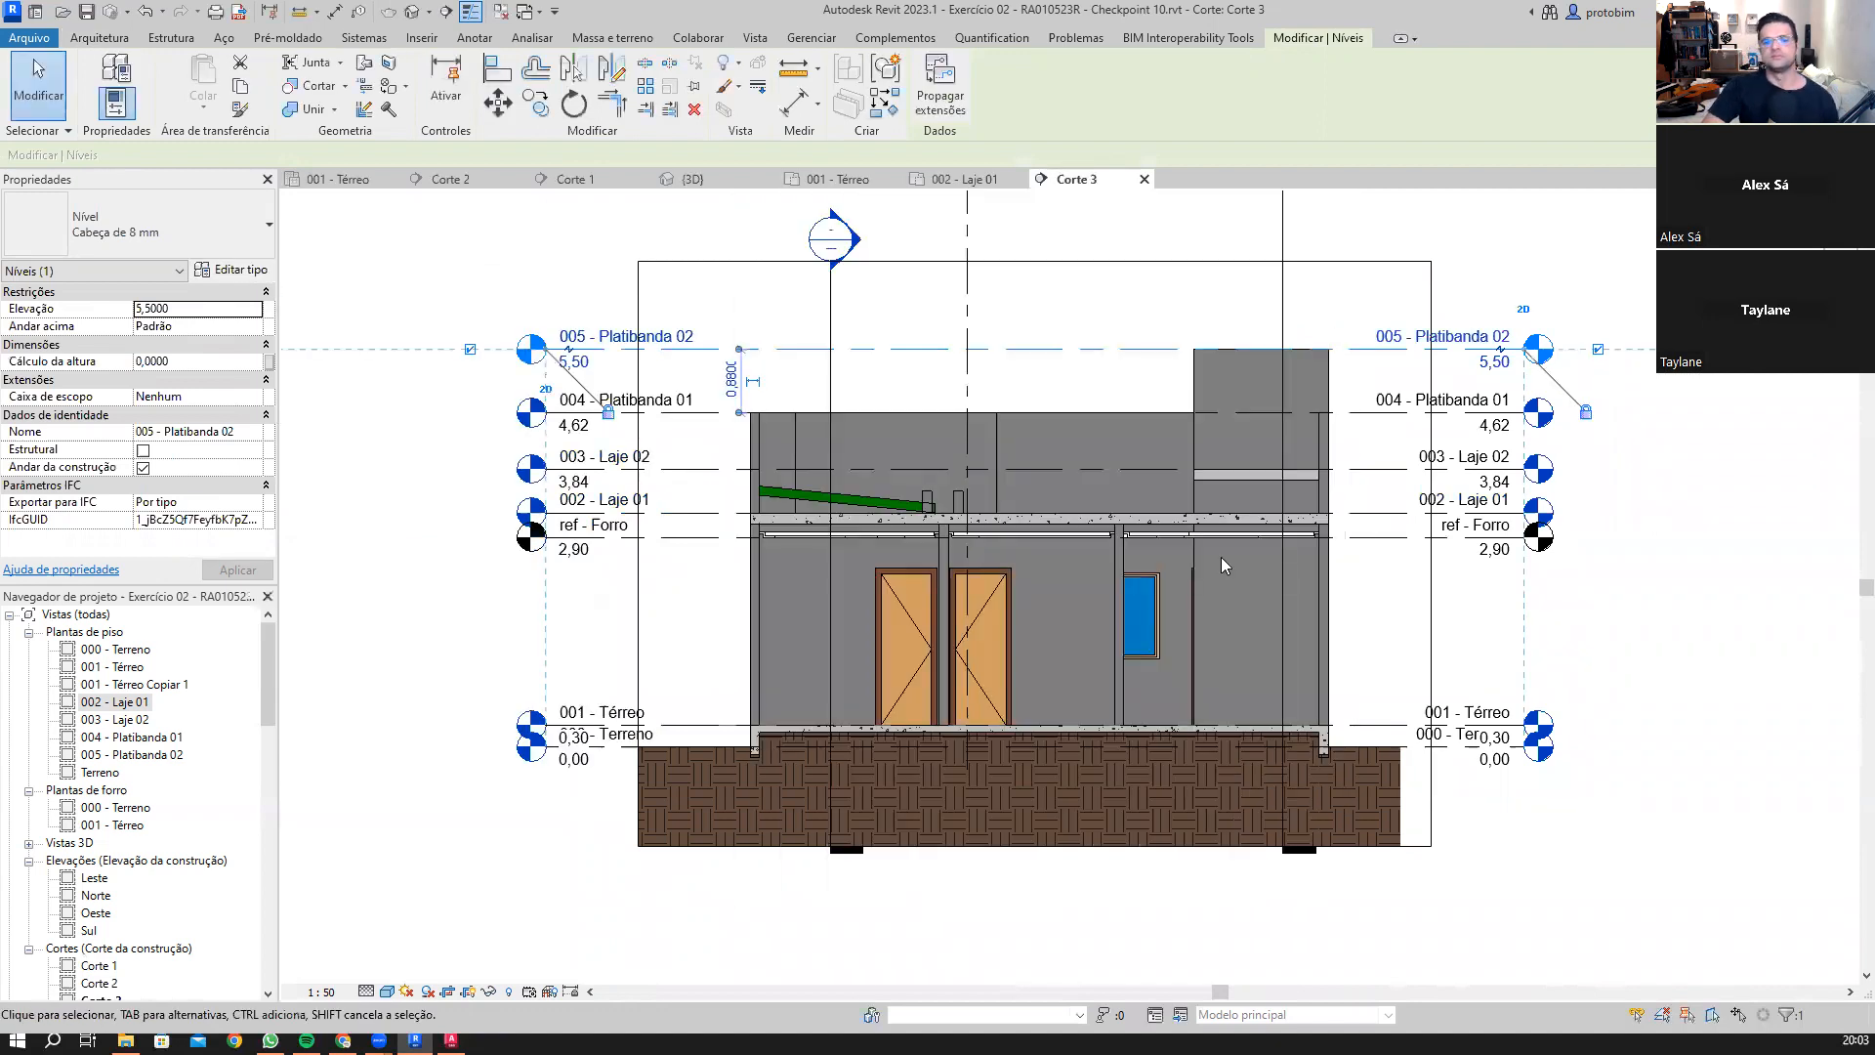
pyautogui.click(1533, 681)
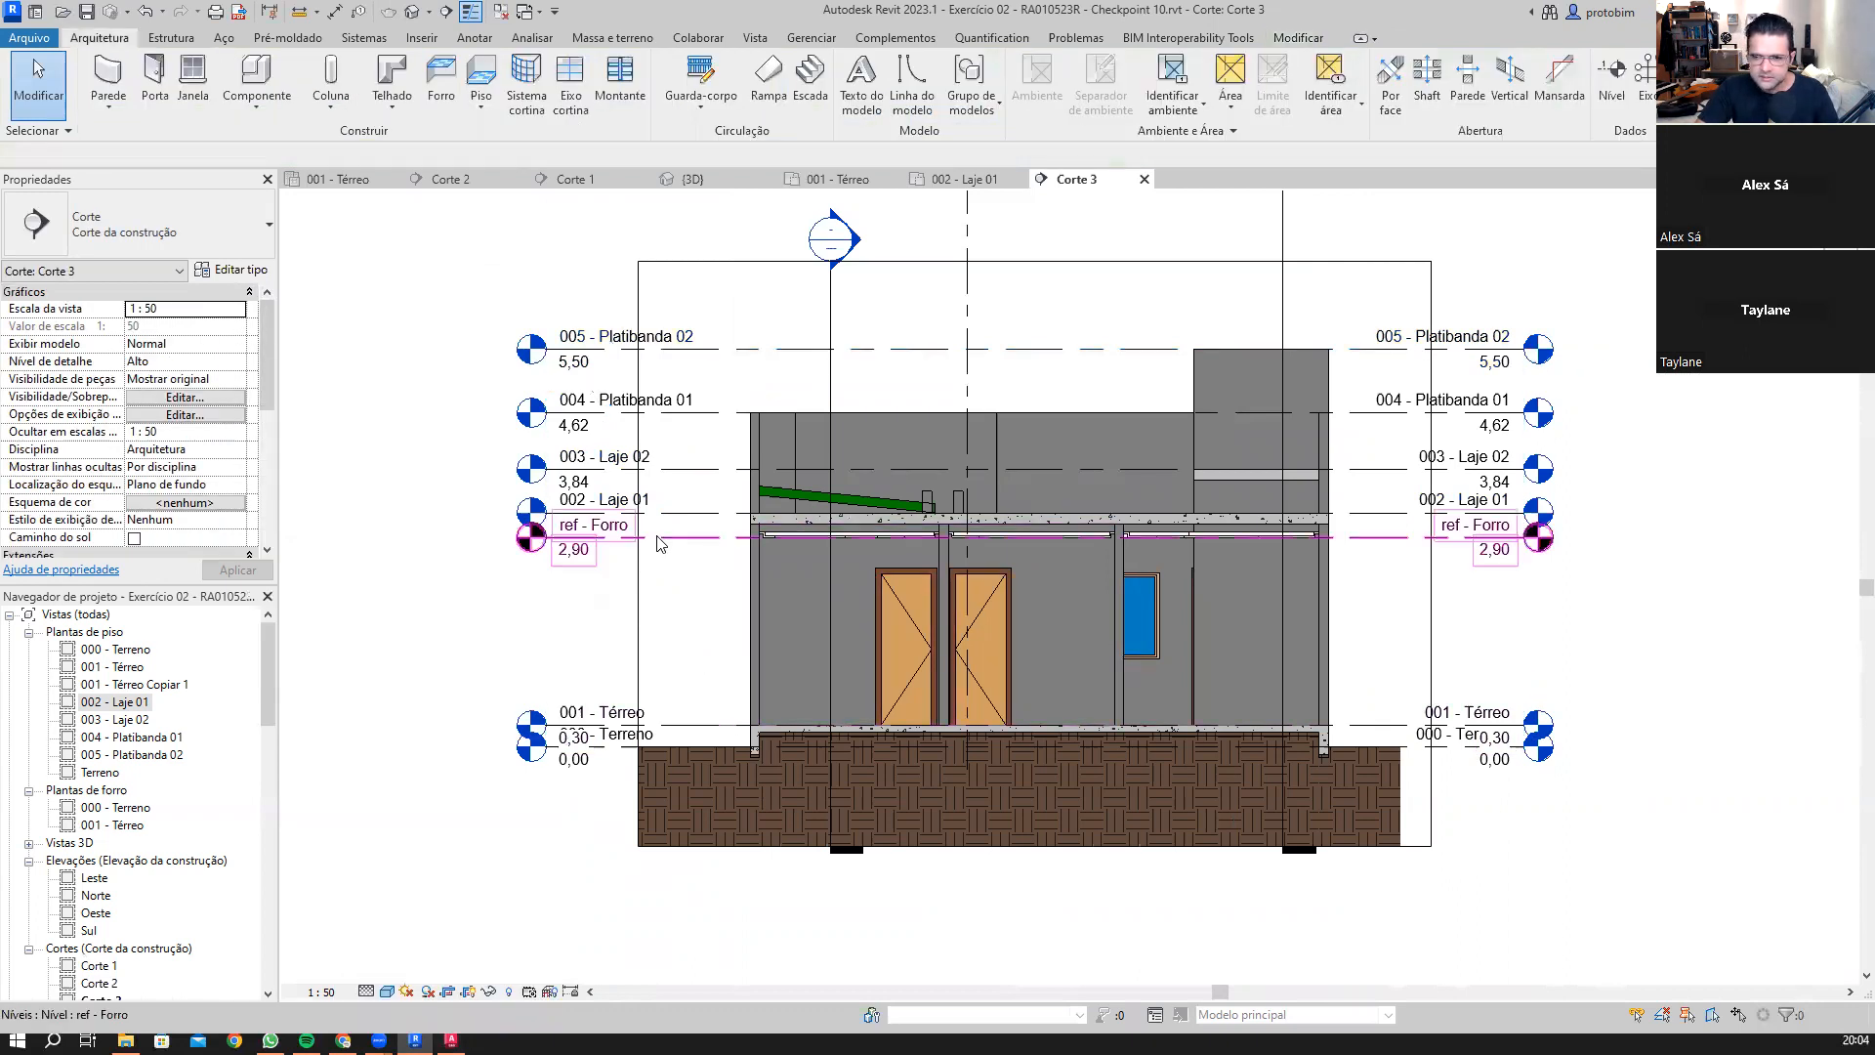
# Step: Set the base offset of the sloped roof above the slab to 0,3
pyautogui.scroll(1, 884, 503)
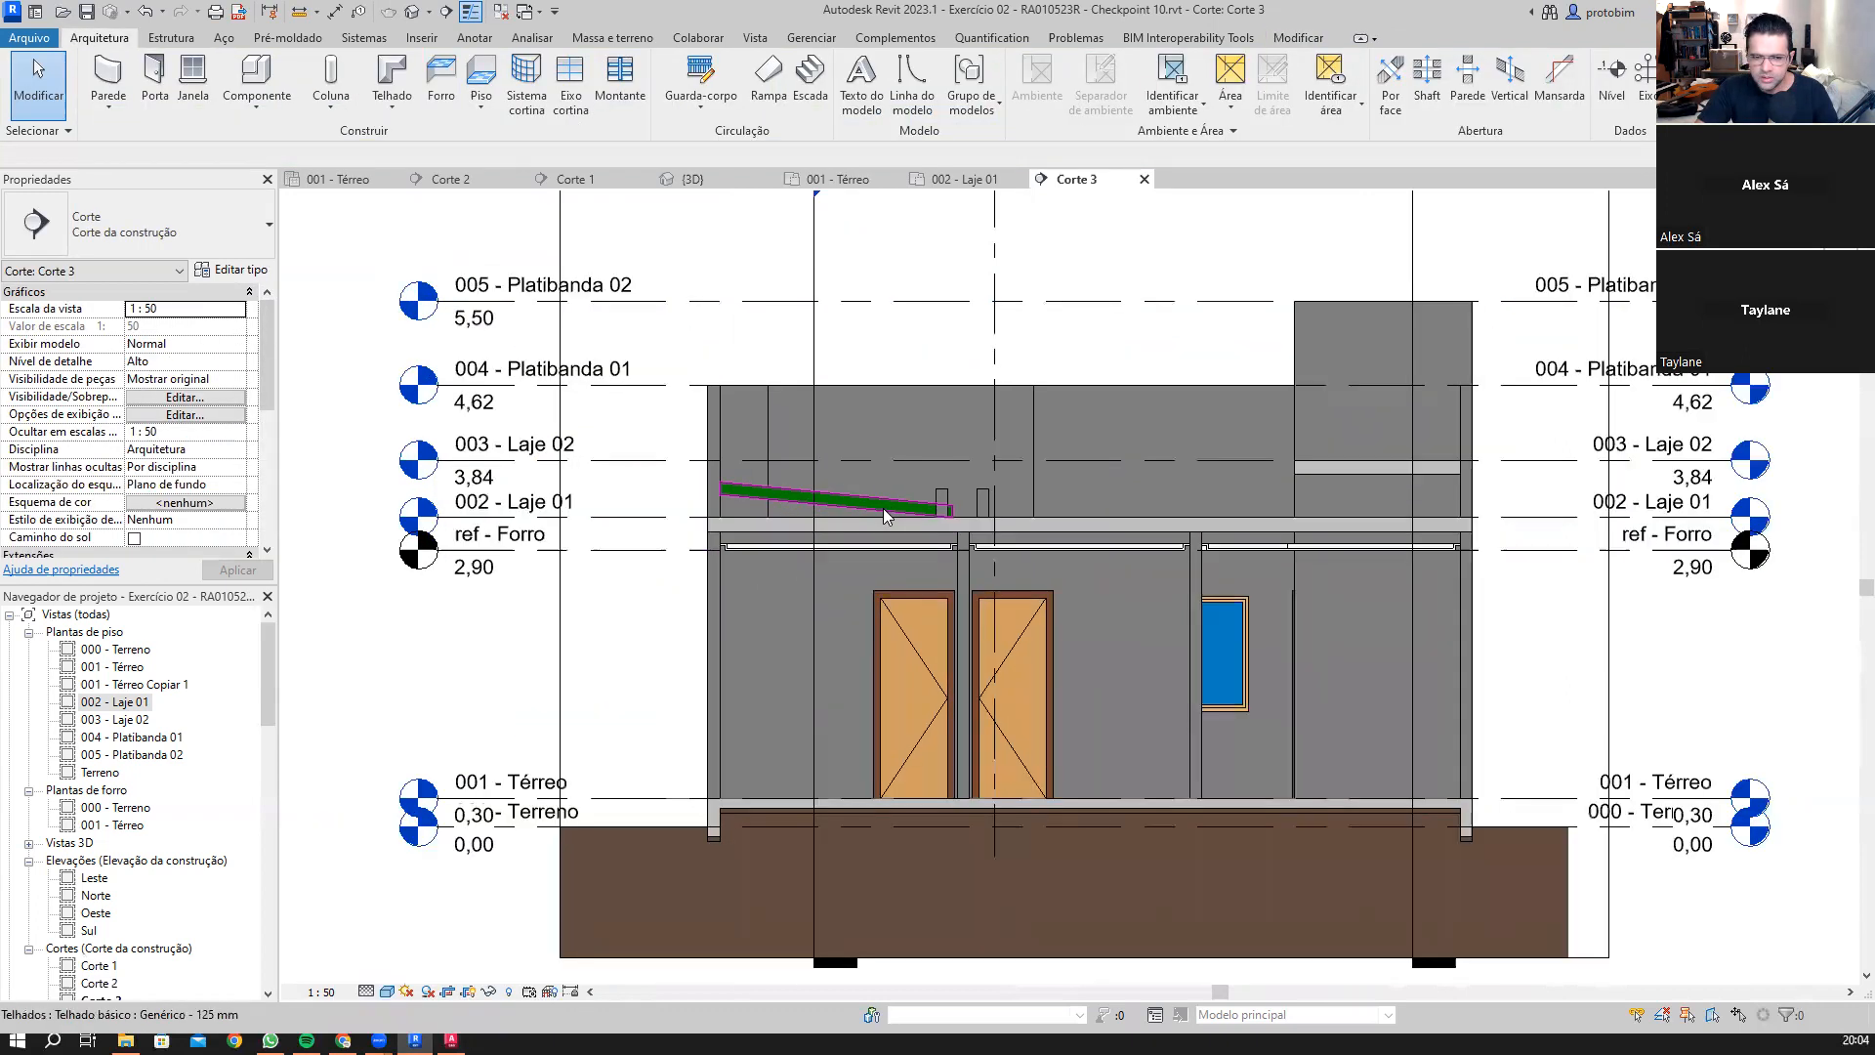
pyautogui.scroll(1, 900, 506)
pyautogui.scroll(1, 830, 498)
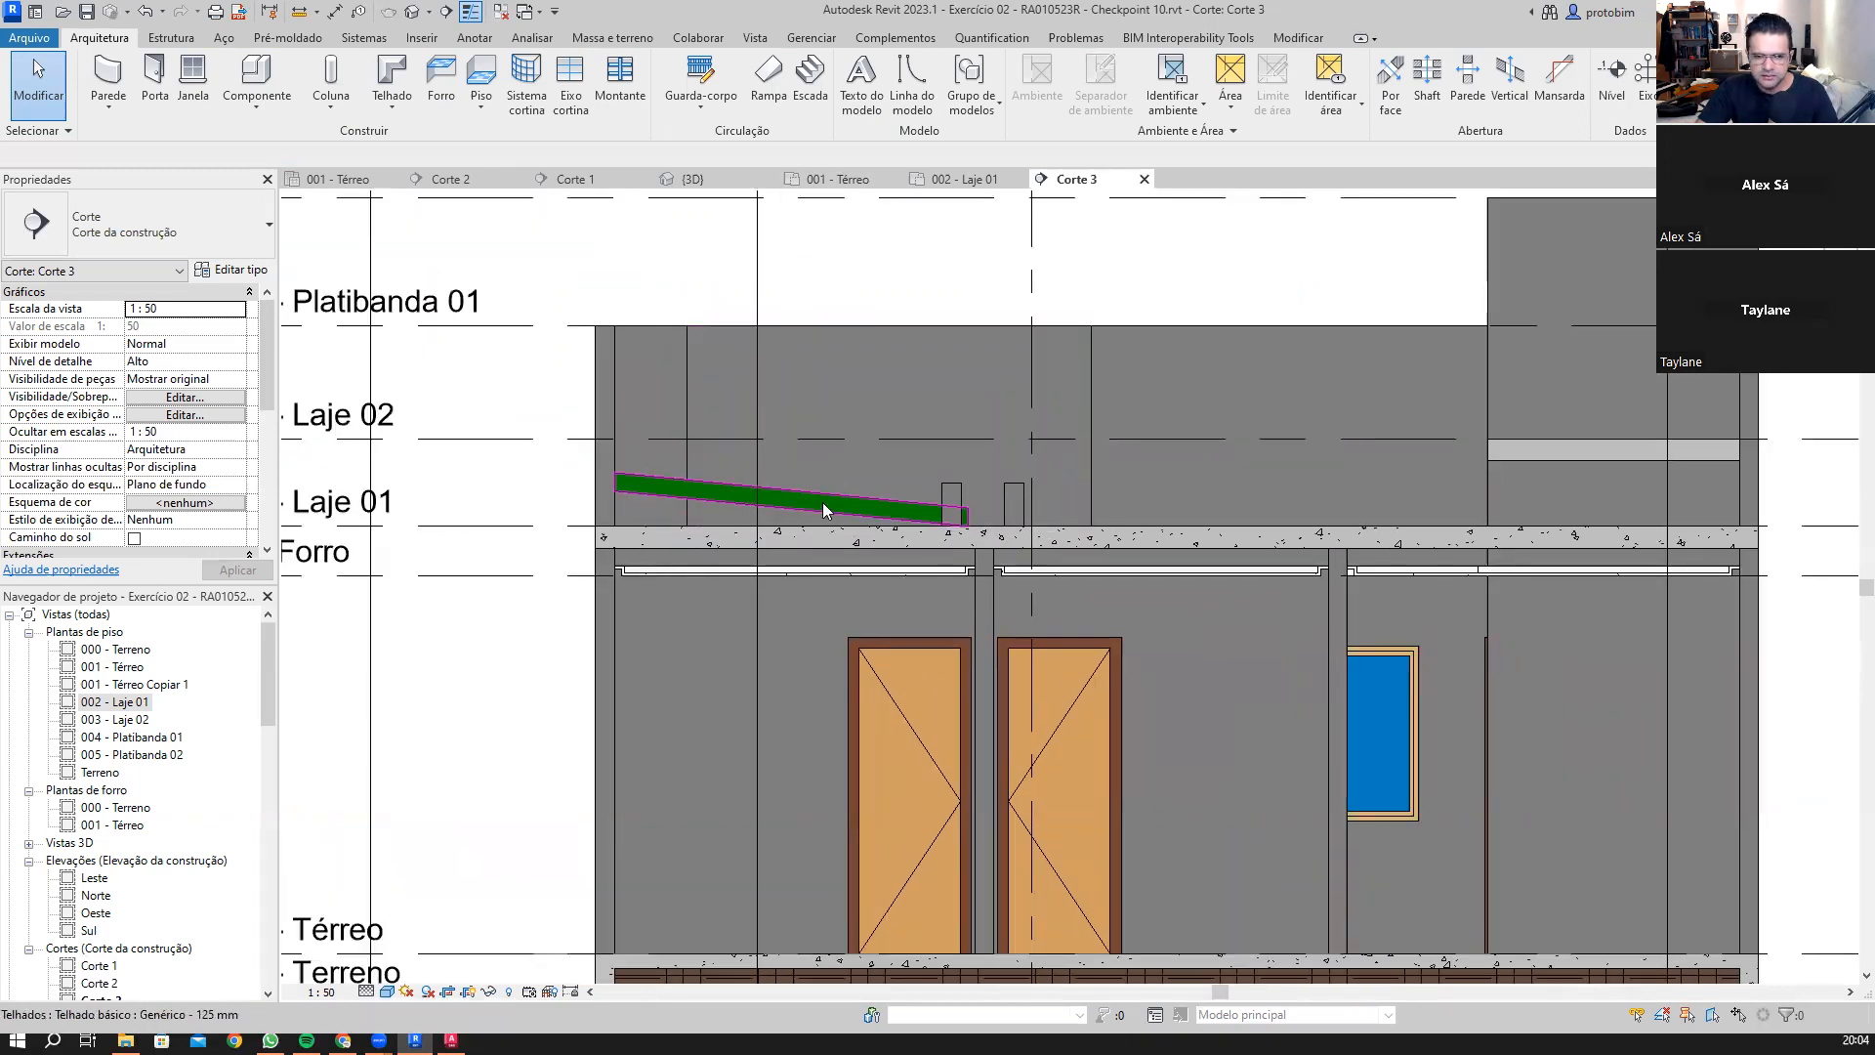
pyautogui.click(825, 503)
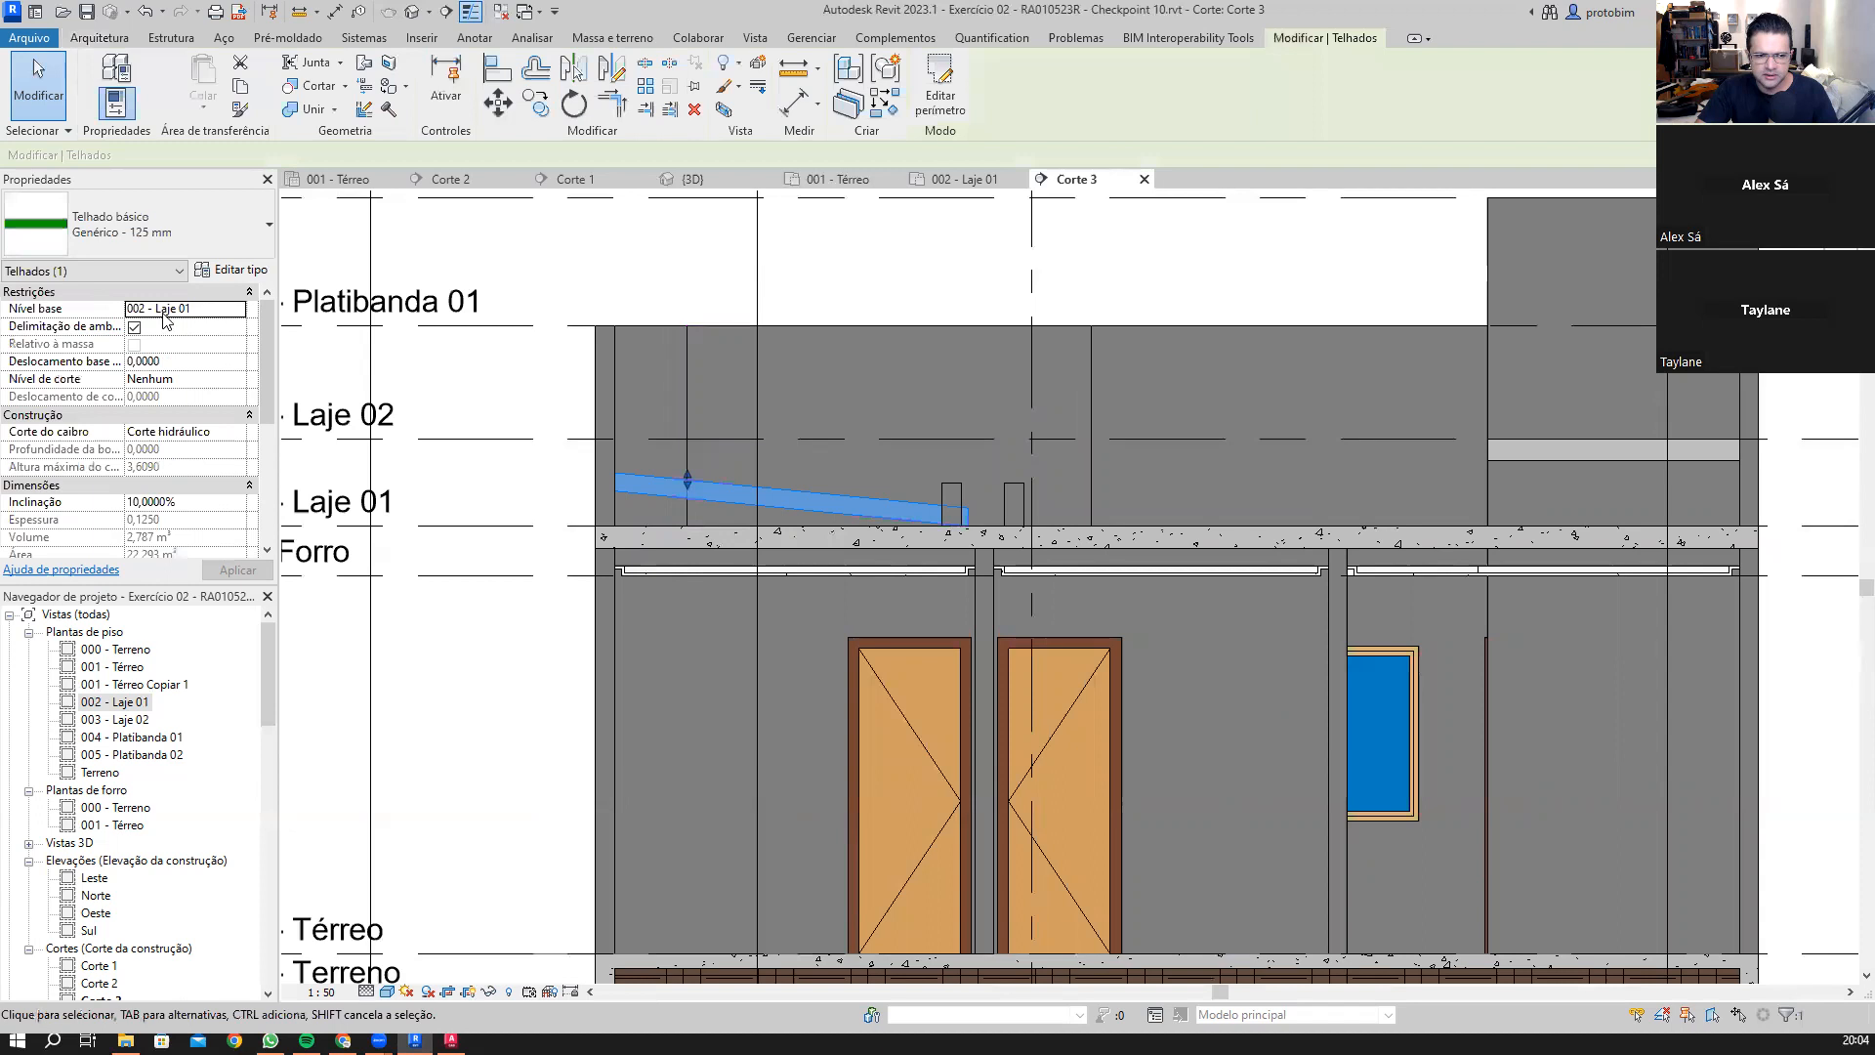
pyautogui.click(212, 361)
pyautogui.write(',3')
pyautogui.press('Escape')
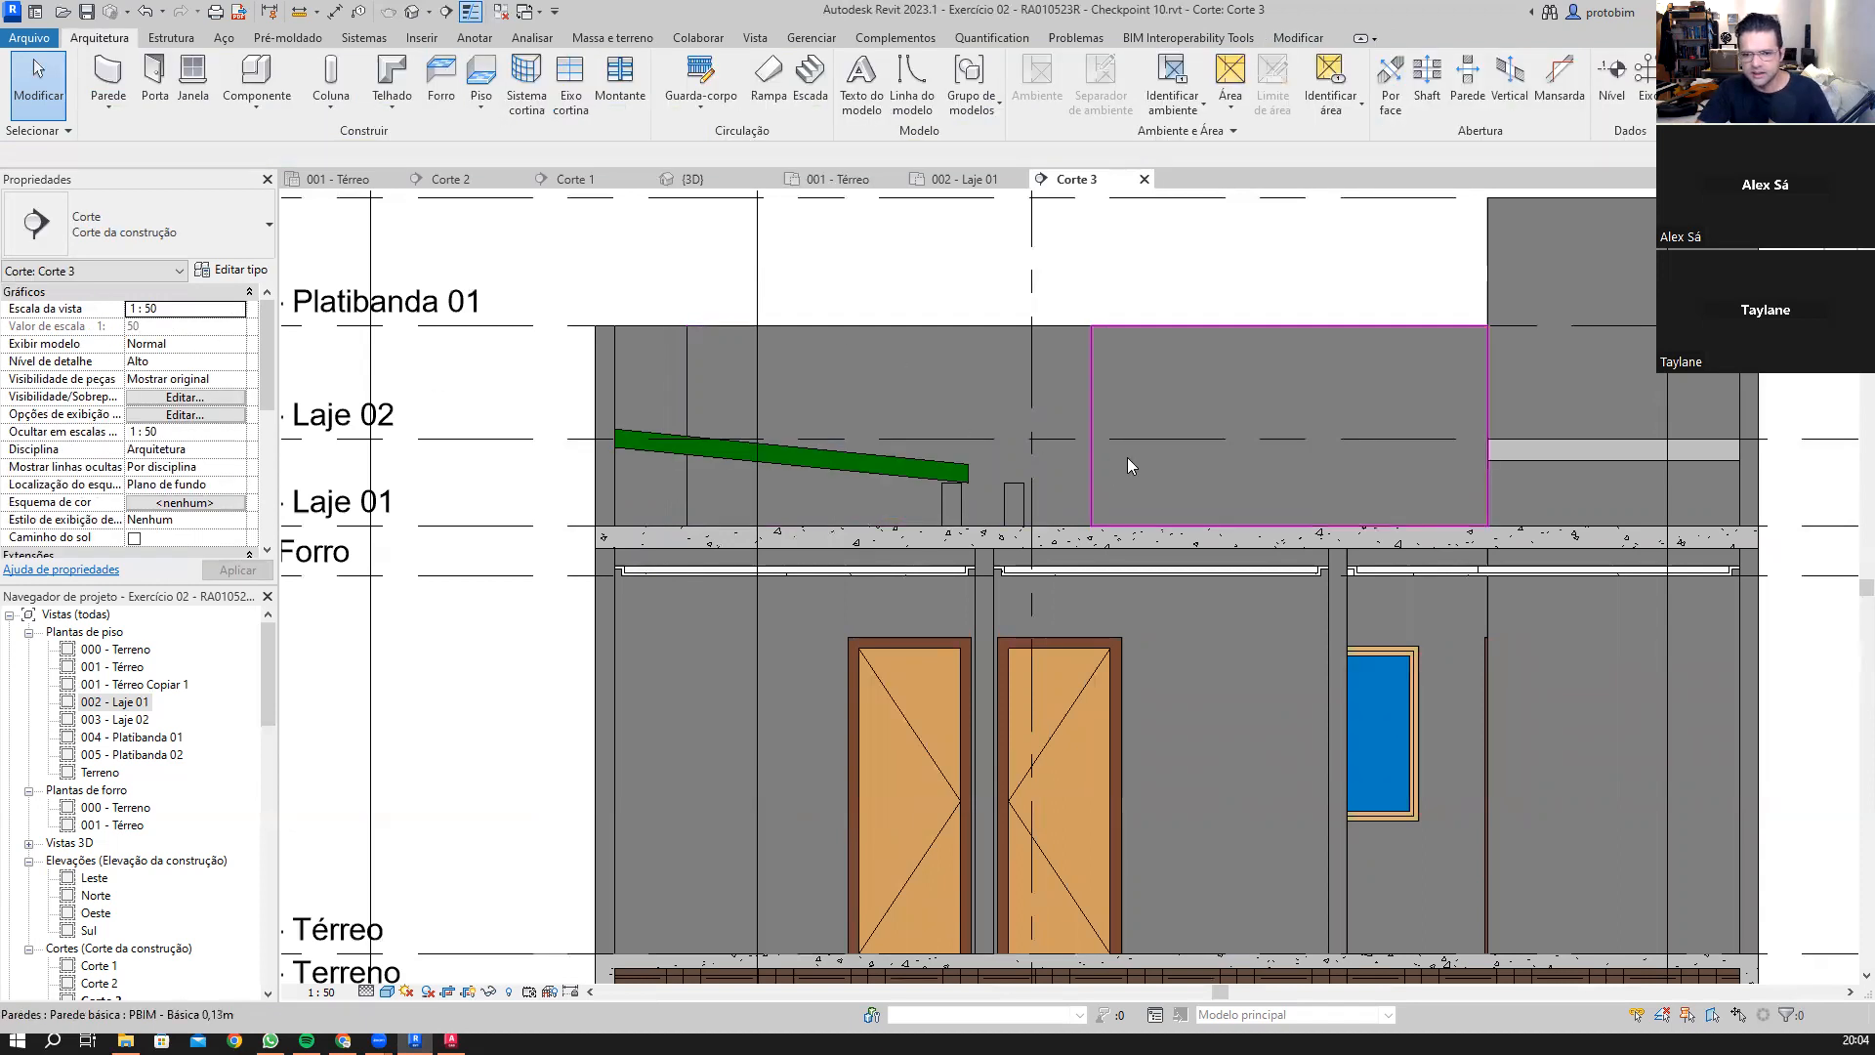
# Step: Open the 3D view and examine the raised roof behind the parapets from above
pyautogui.scroll(5, 1128, 465)
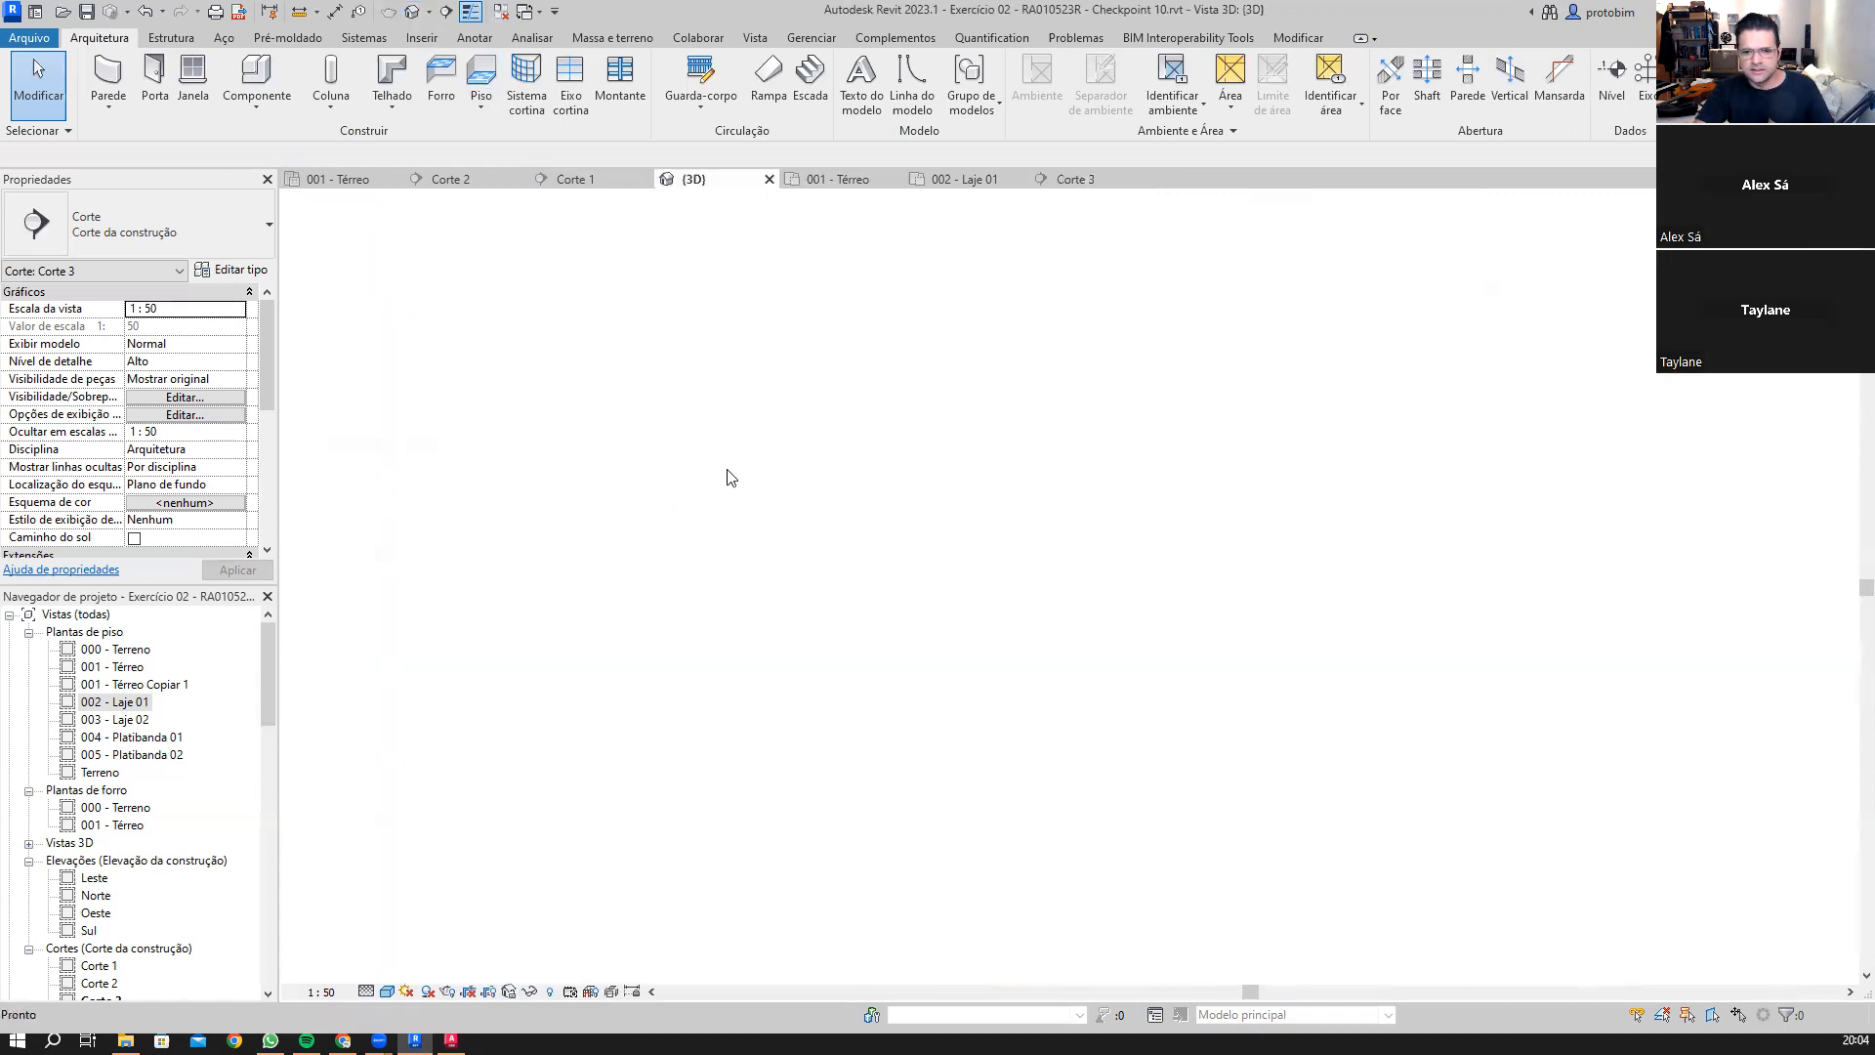
pyautogui.keyDown('shift'); pyautogui.moveTo(756, 615); pyautogui.dragTo(905, 466, button='middle'); pyautogui.keyUp('shift')
pyautogui.scroll(4, 899, 430)
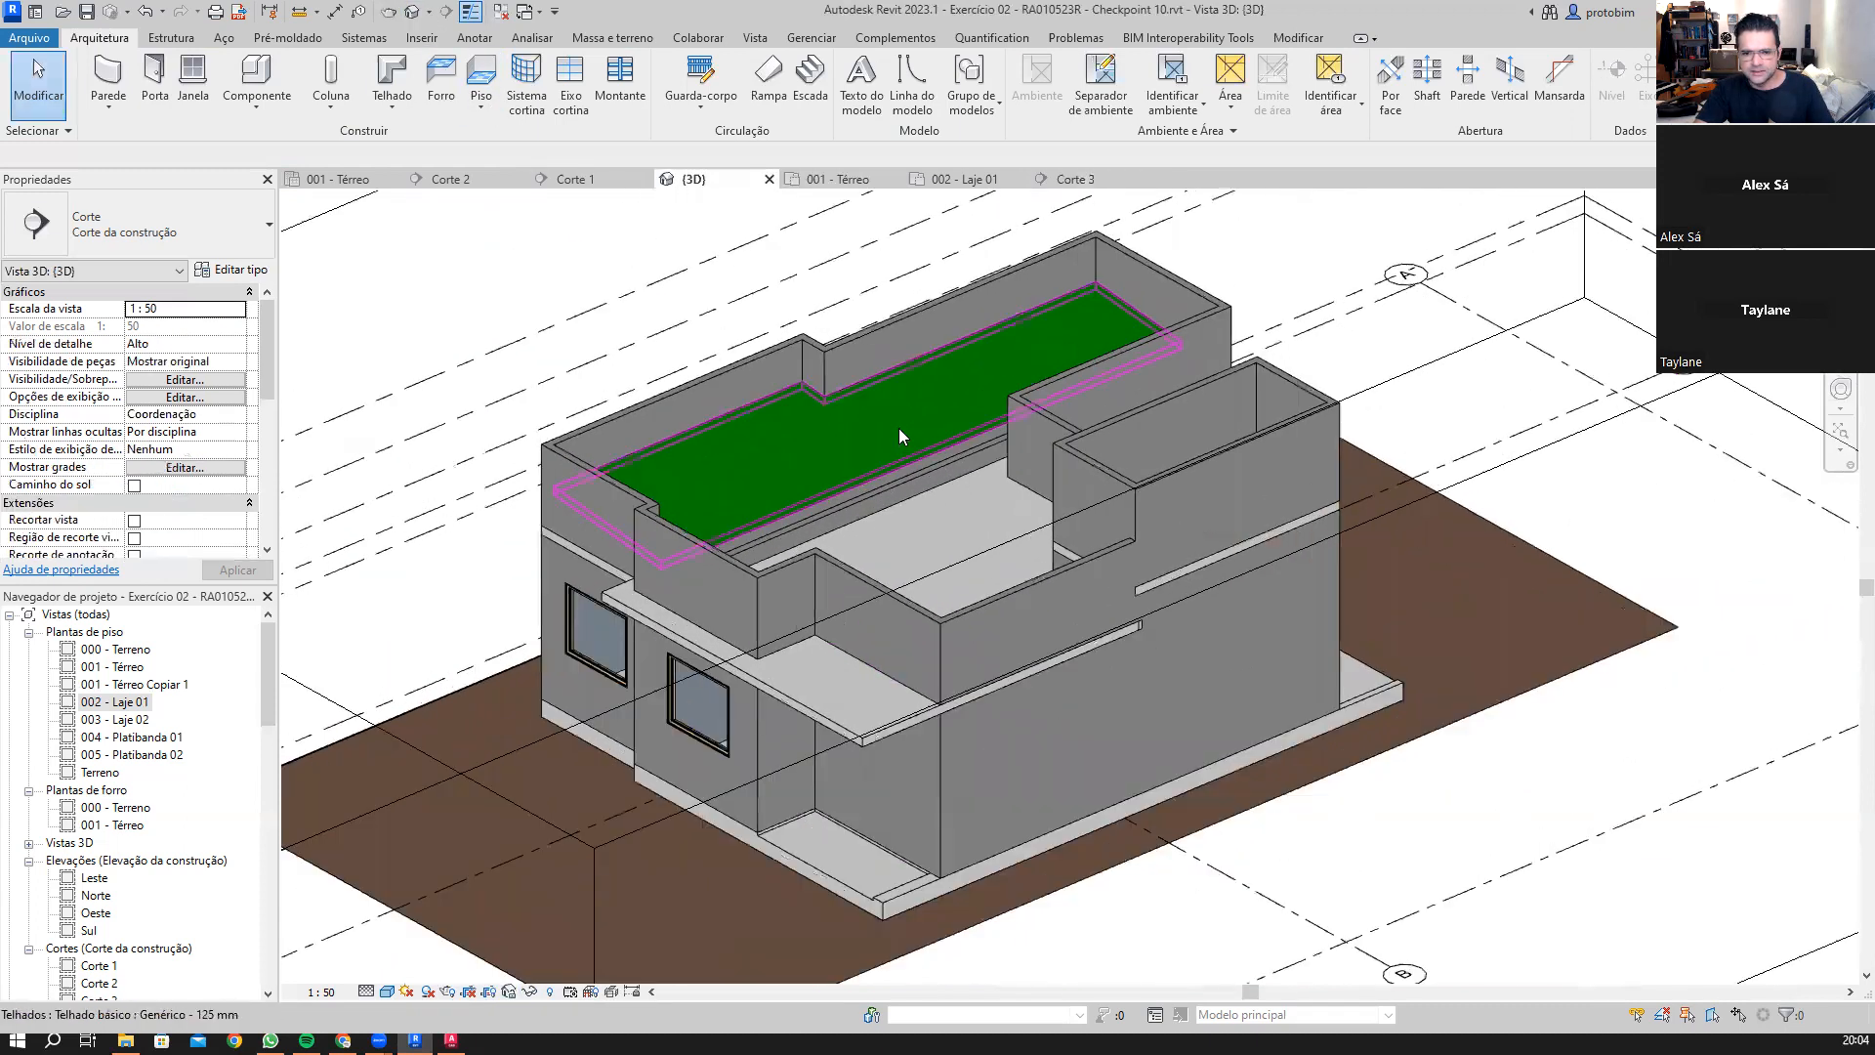
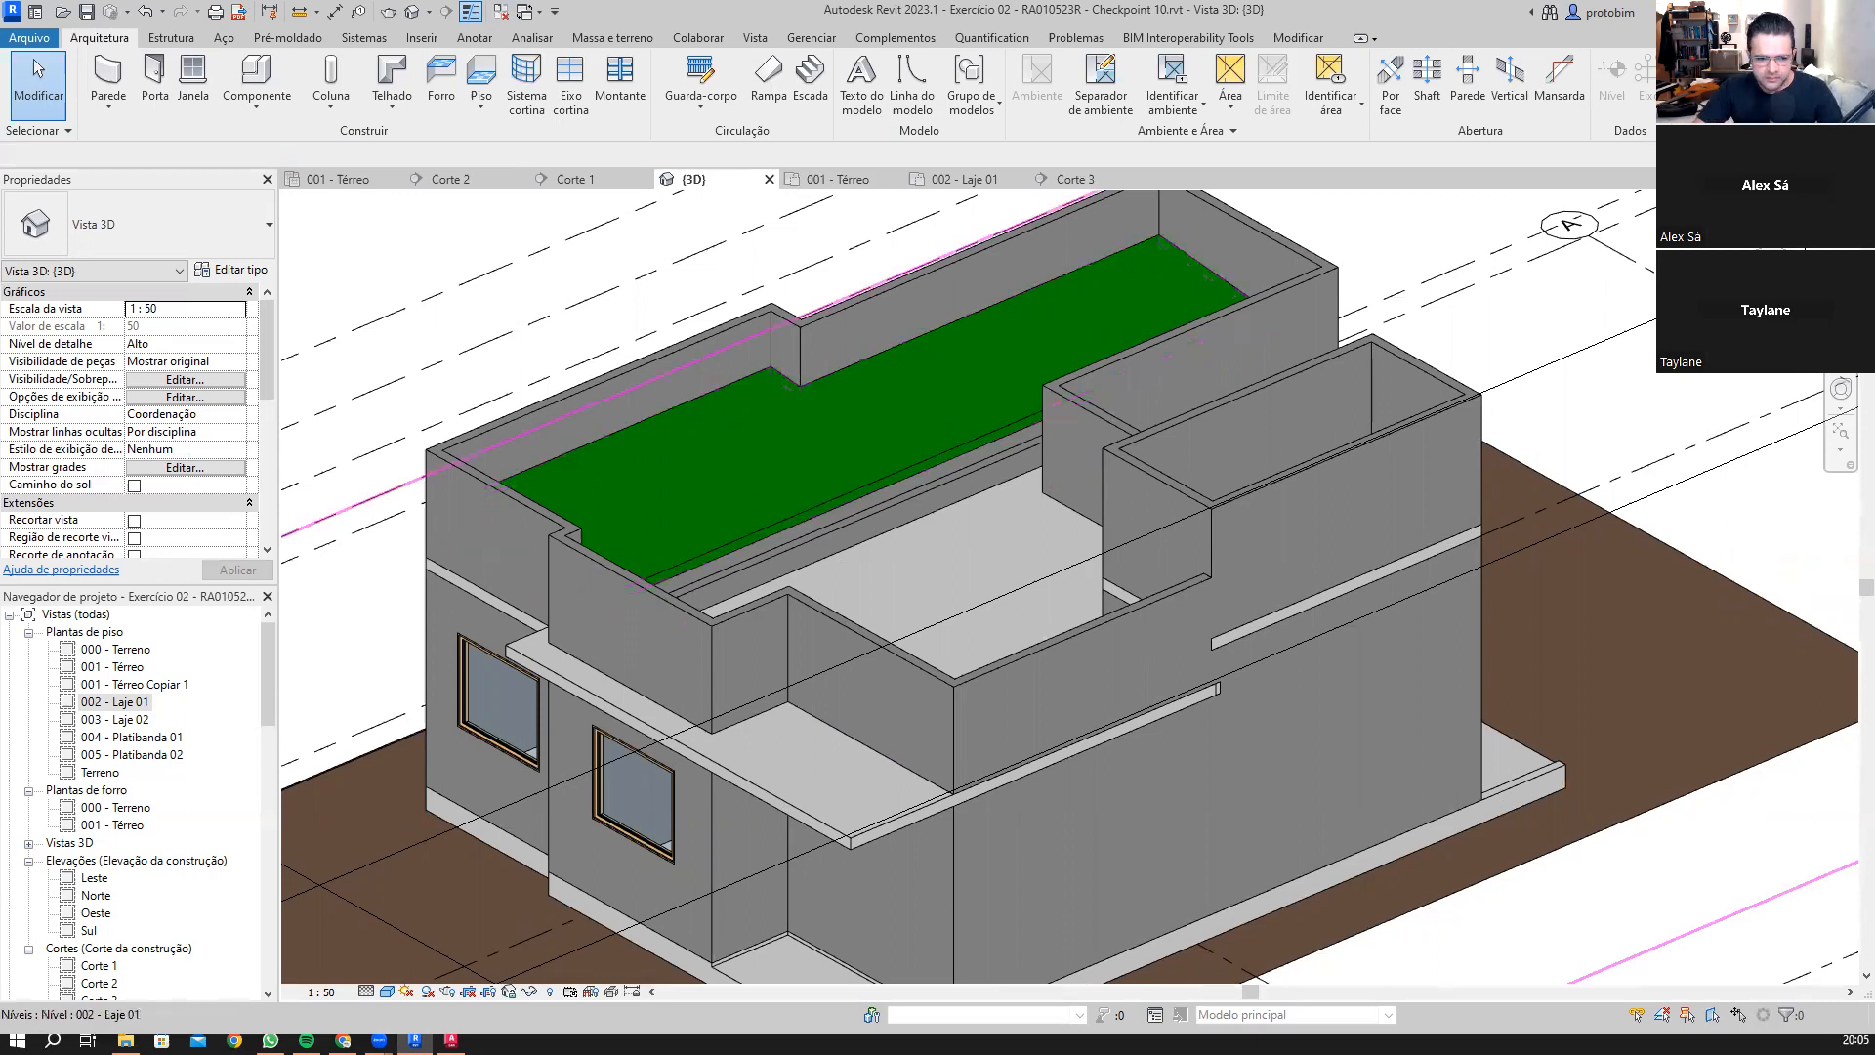
# Step: In the 002 - Laje 01 floor plan, start a new footprint roof with a base offset of 0,3
pyautogui.doubleClick(115, 702)
pyautogui.scroll(-2, 897, 600)
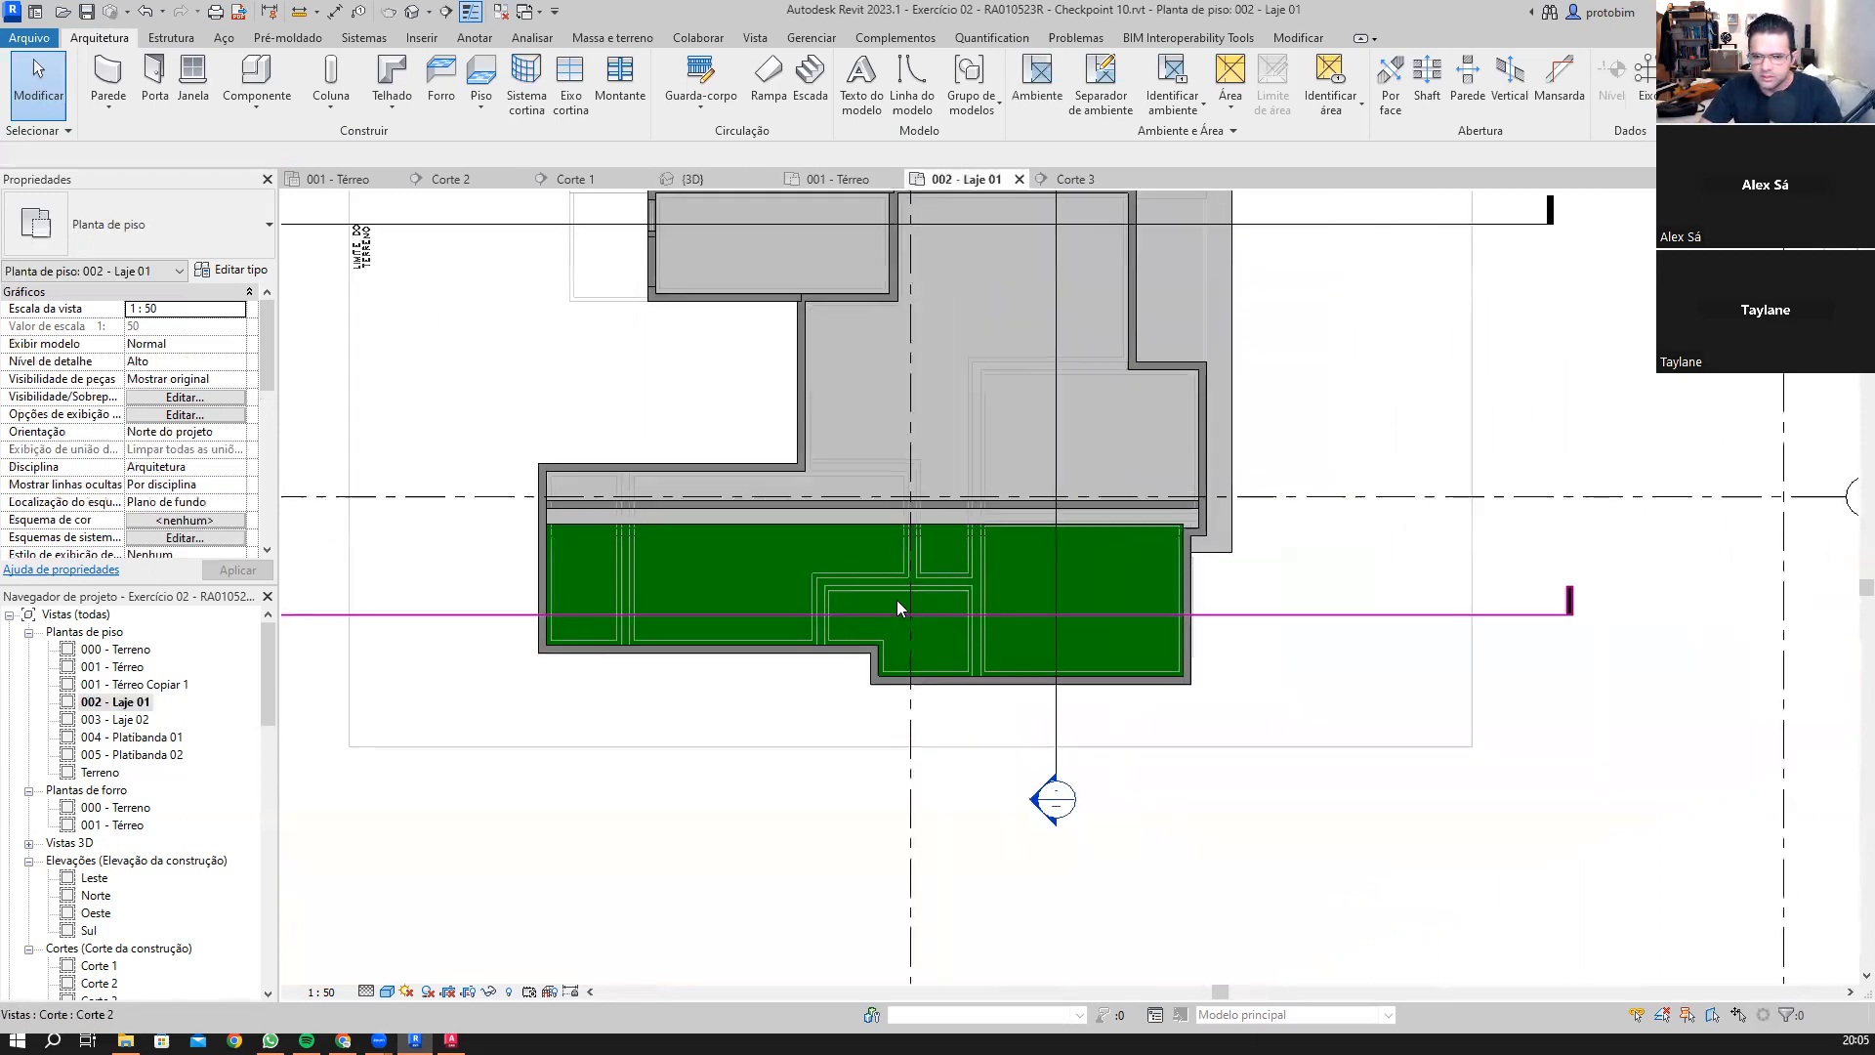
pyautogui.scroll(1, 1234, 481)
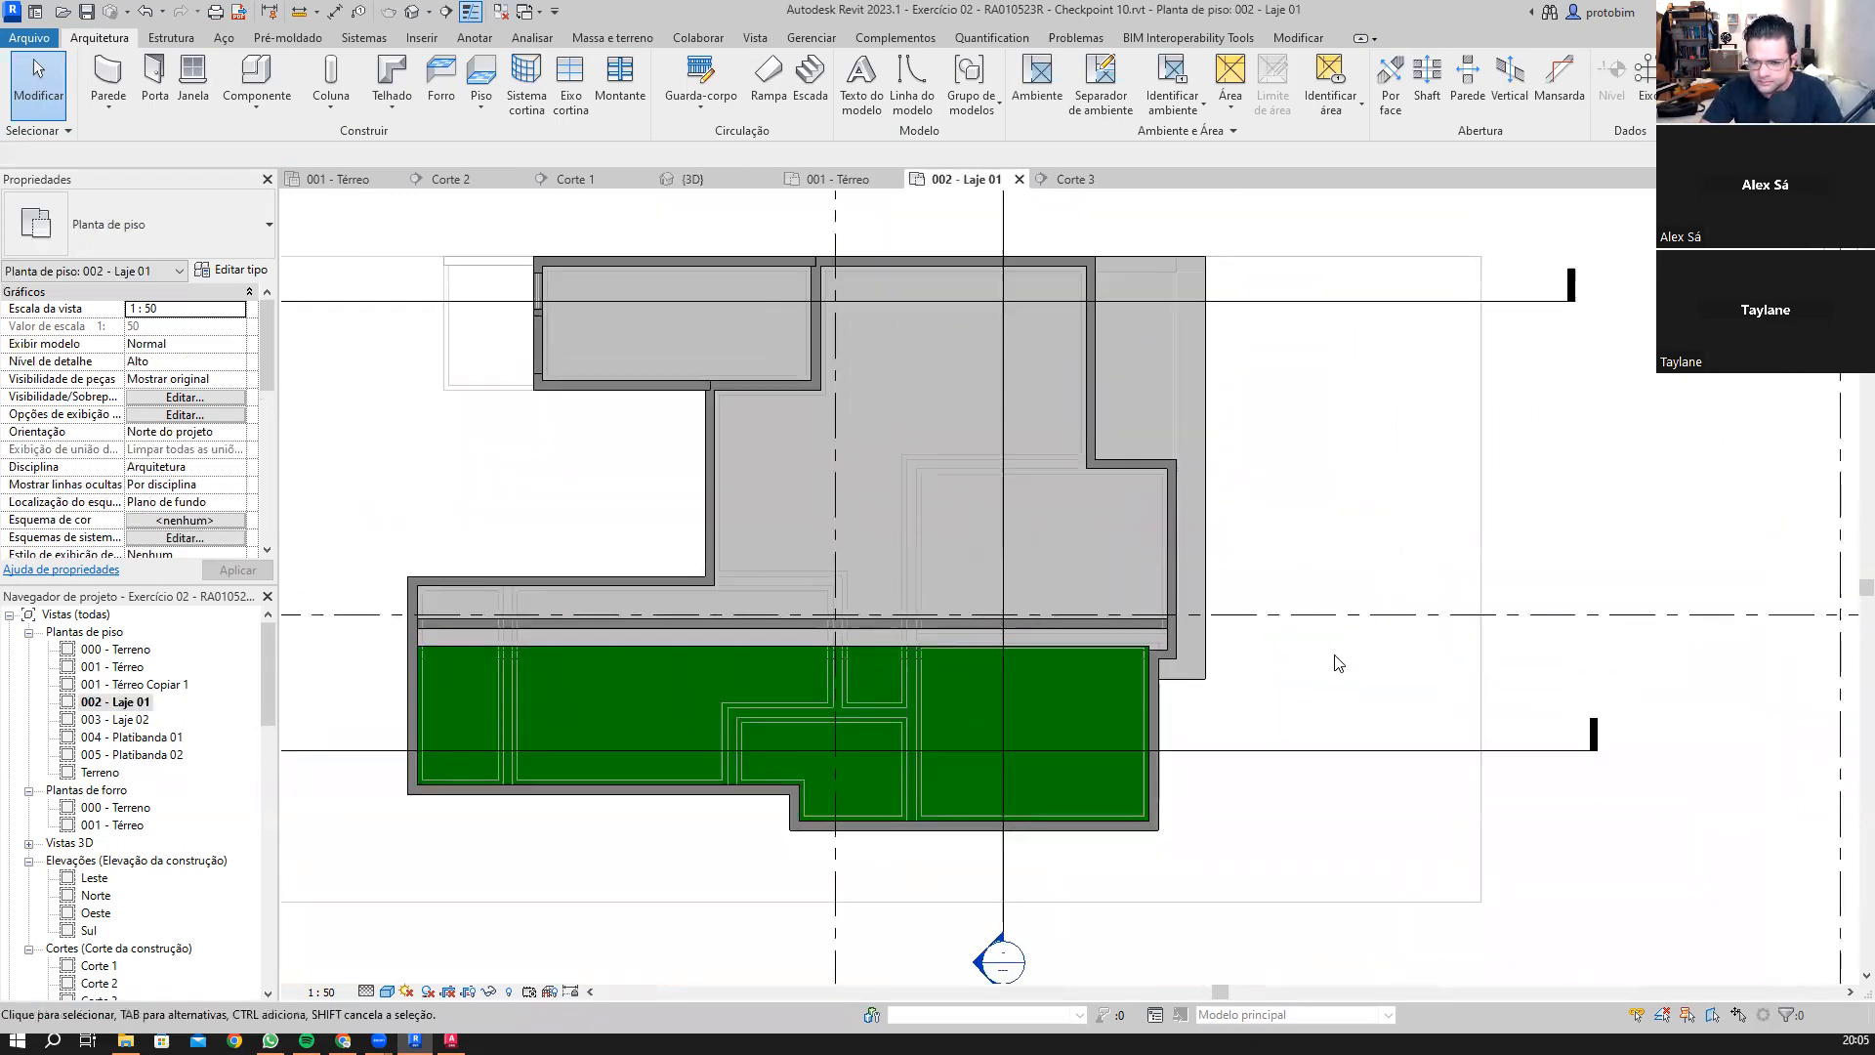
pyautogui.scroll(3, 1162, 692)
pyautogui.scroll(-2, 1260, 656)
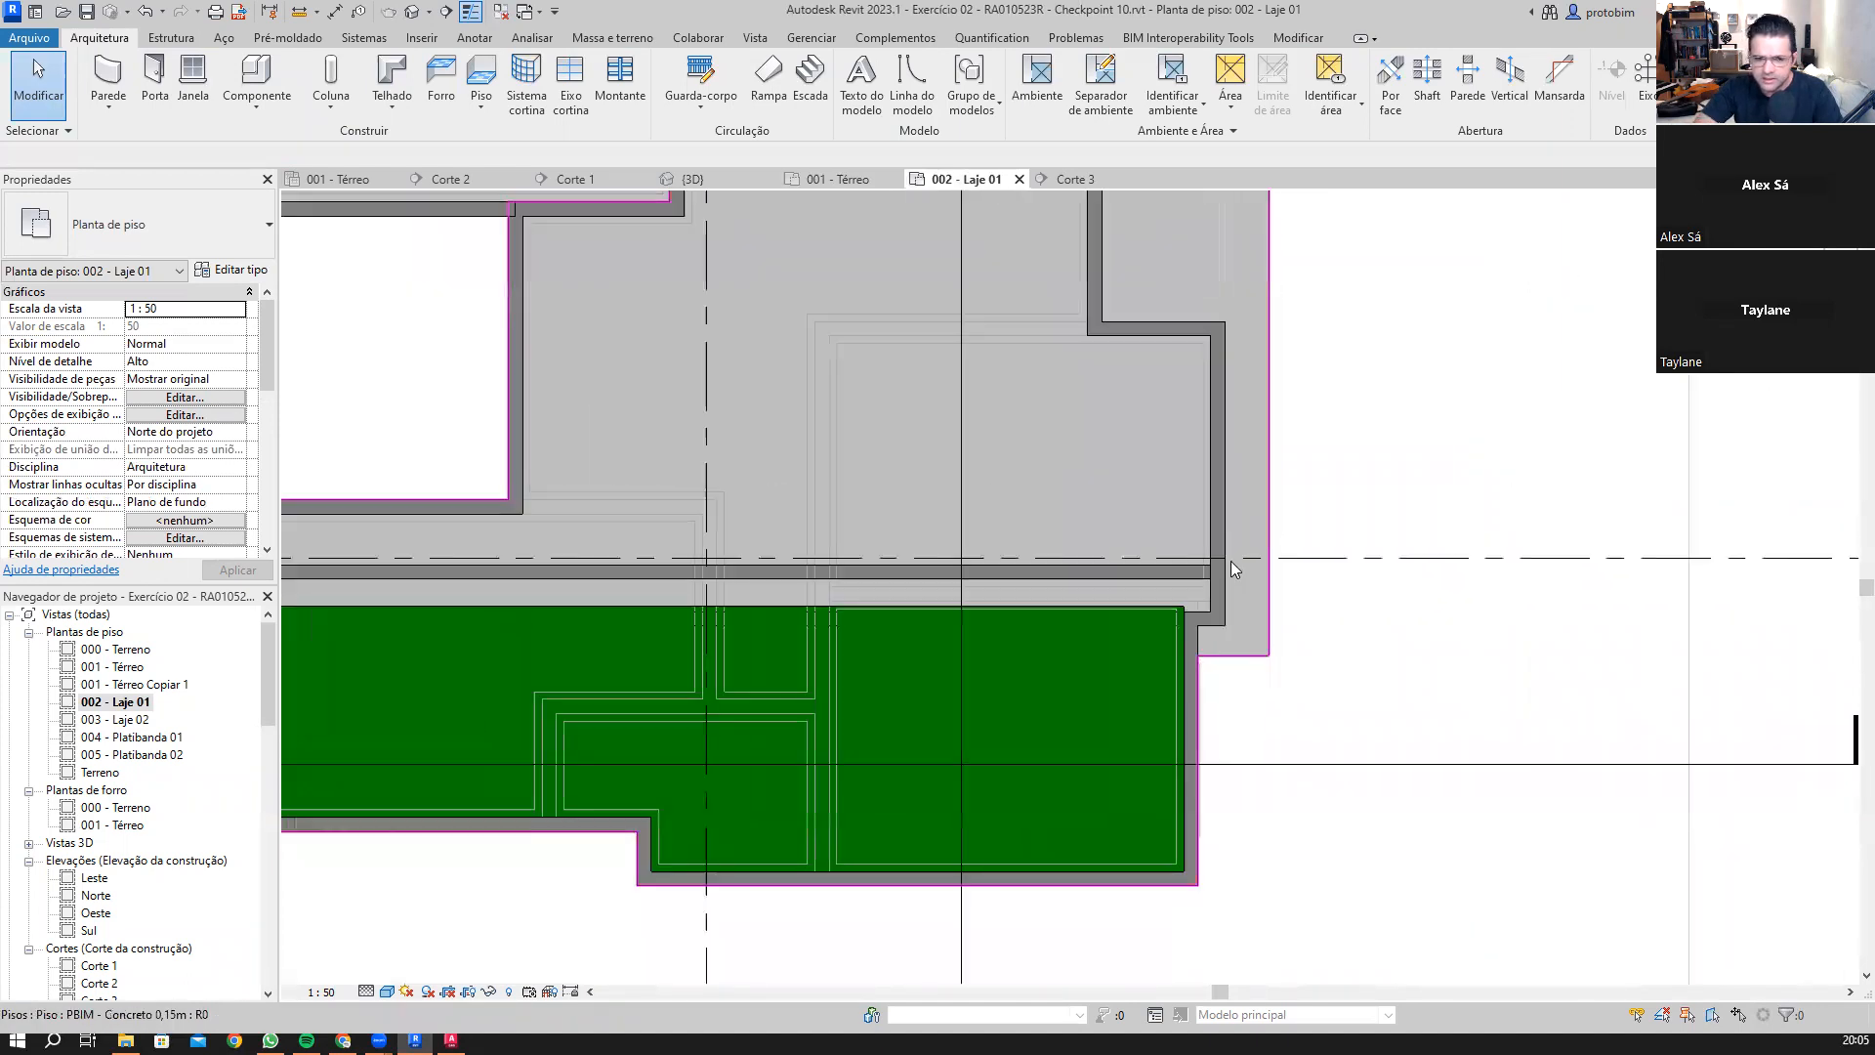
pyautogui.moveTo(1073, 484); pyautogui.dragTo(1269, 516, button='middle')
pyautogui.scroll(-2, 893, 412)
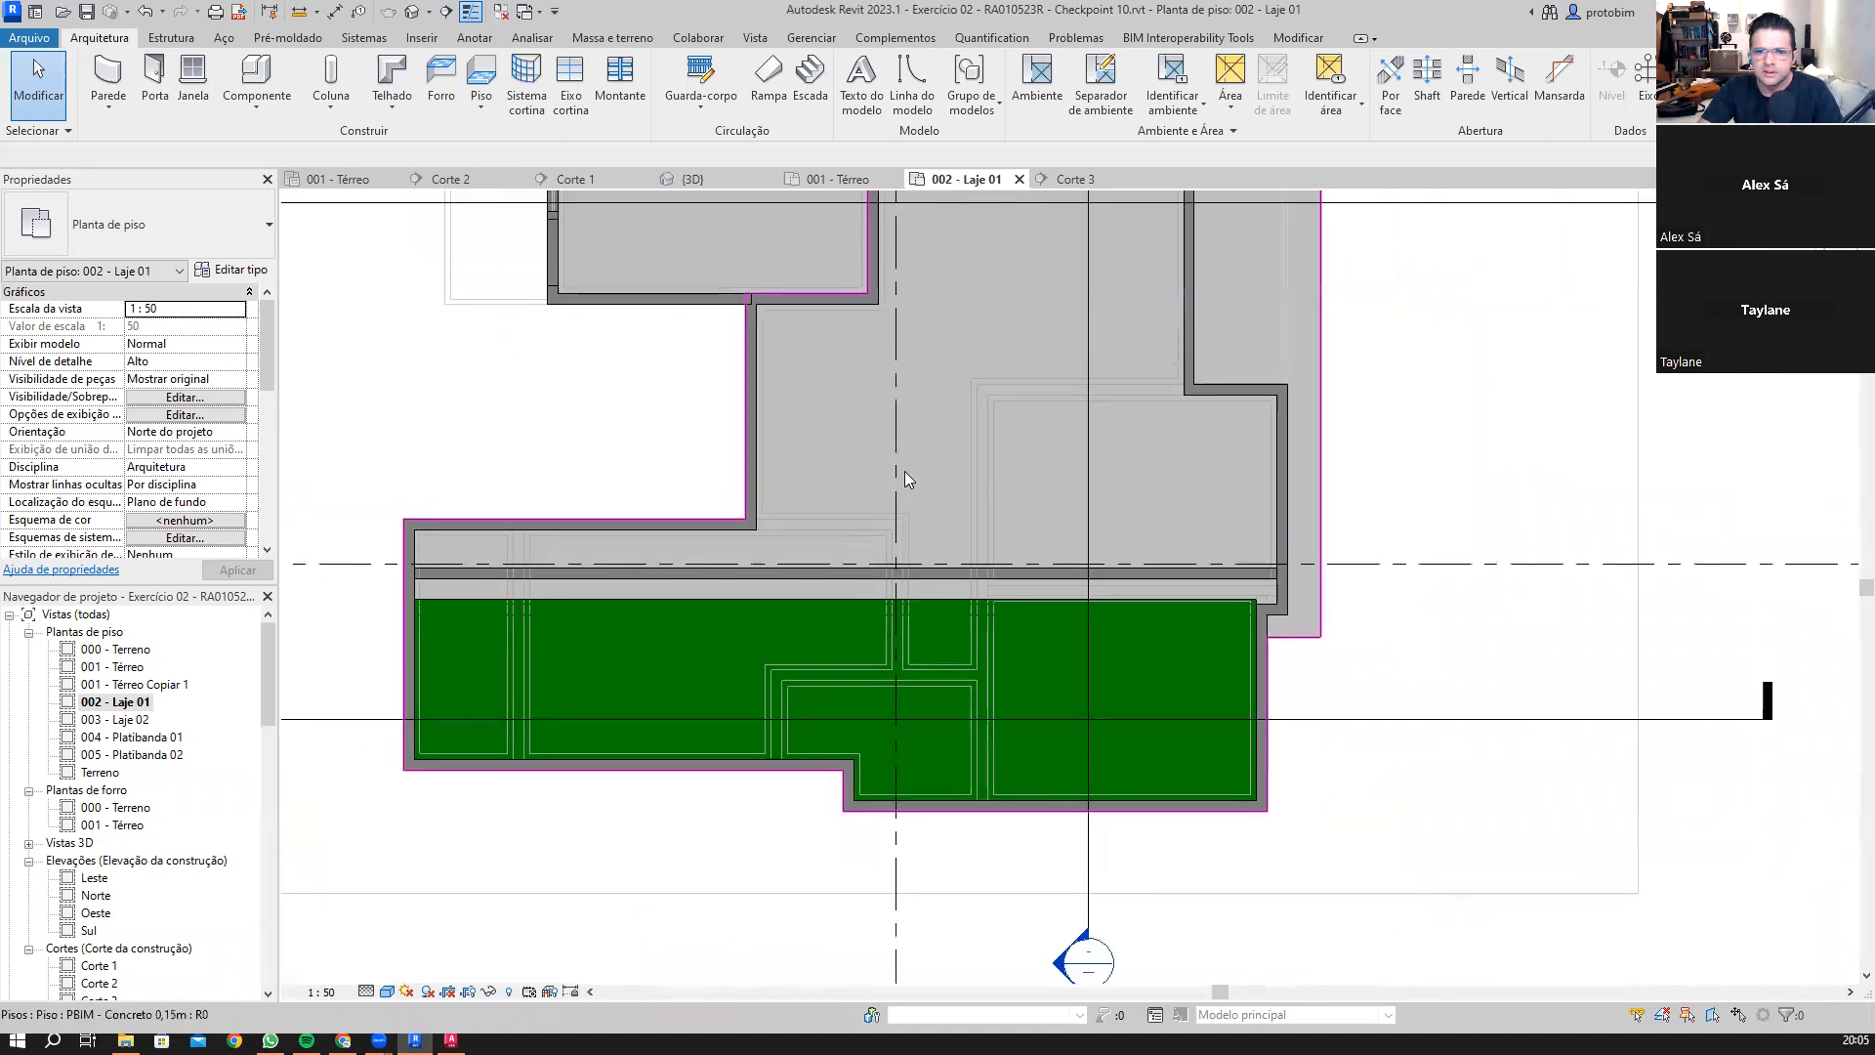
pyautogui.click(390, 107)
pyautogui.click(327, 141)
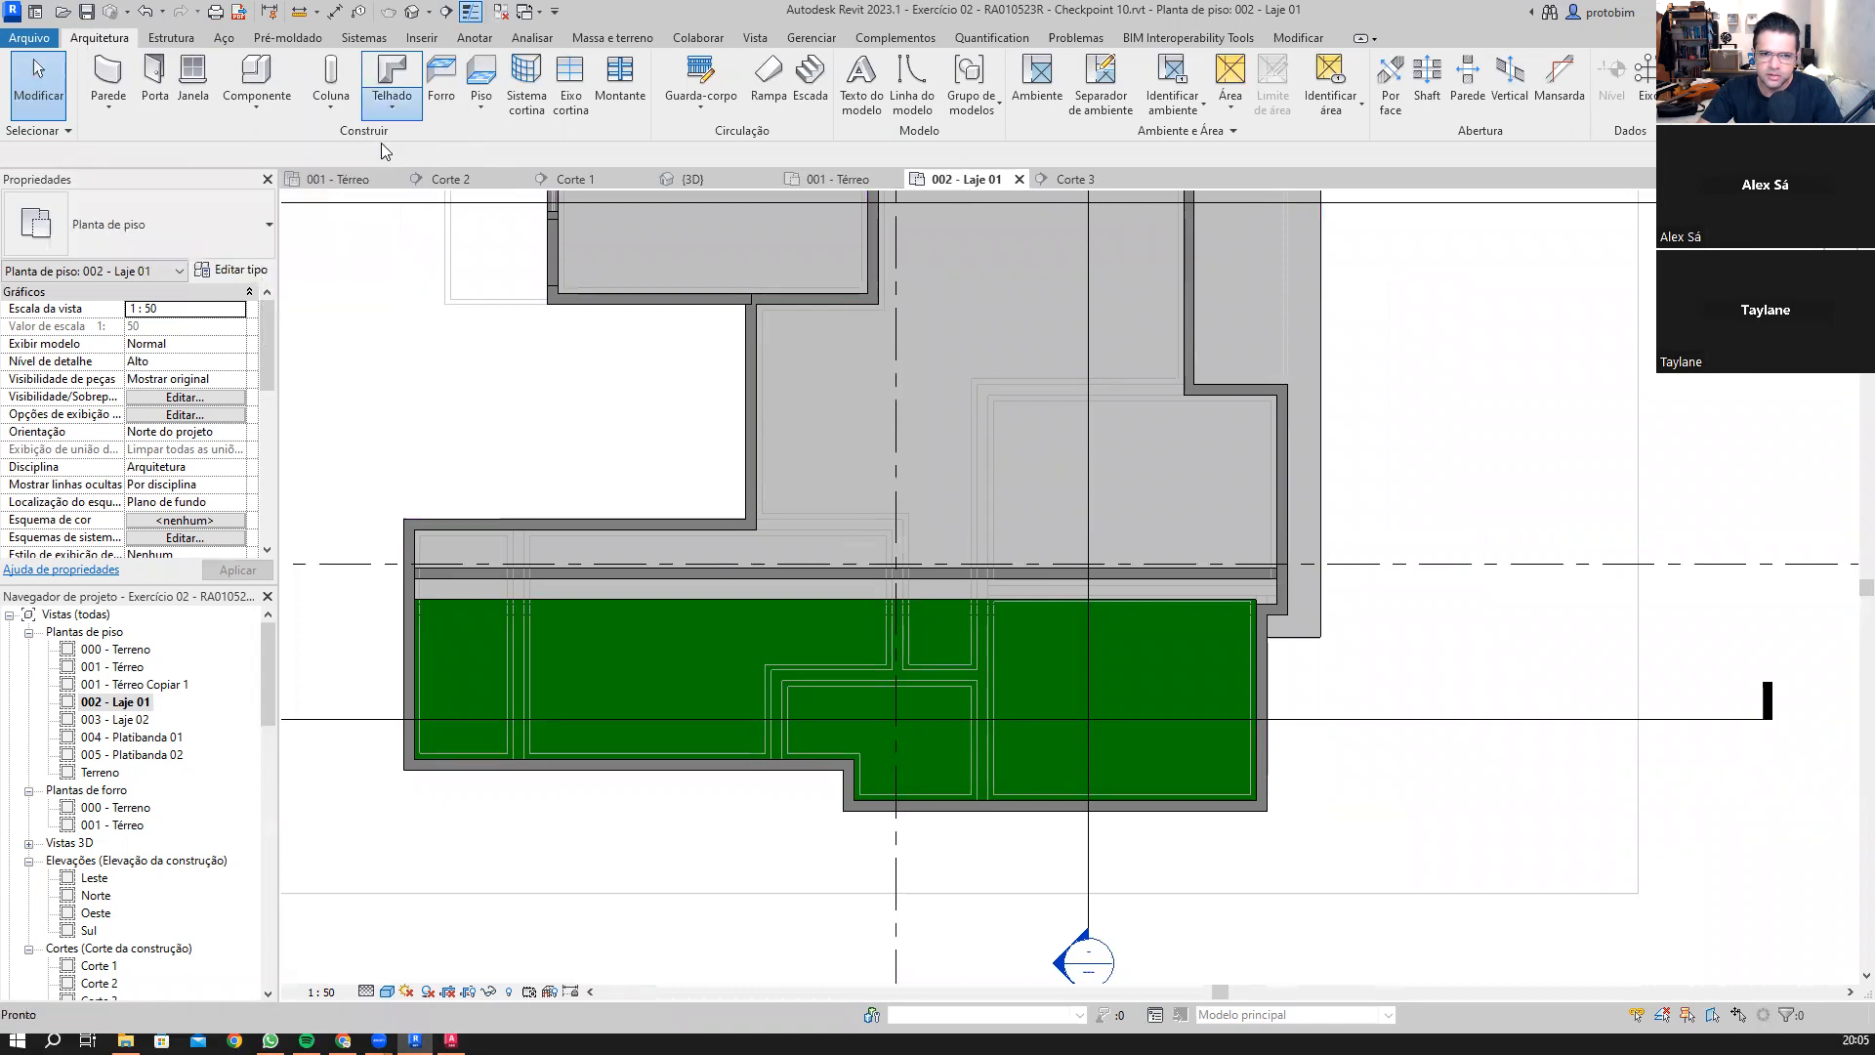
pyautogui.click(201, 360)
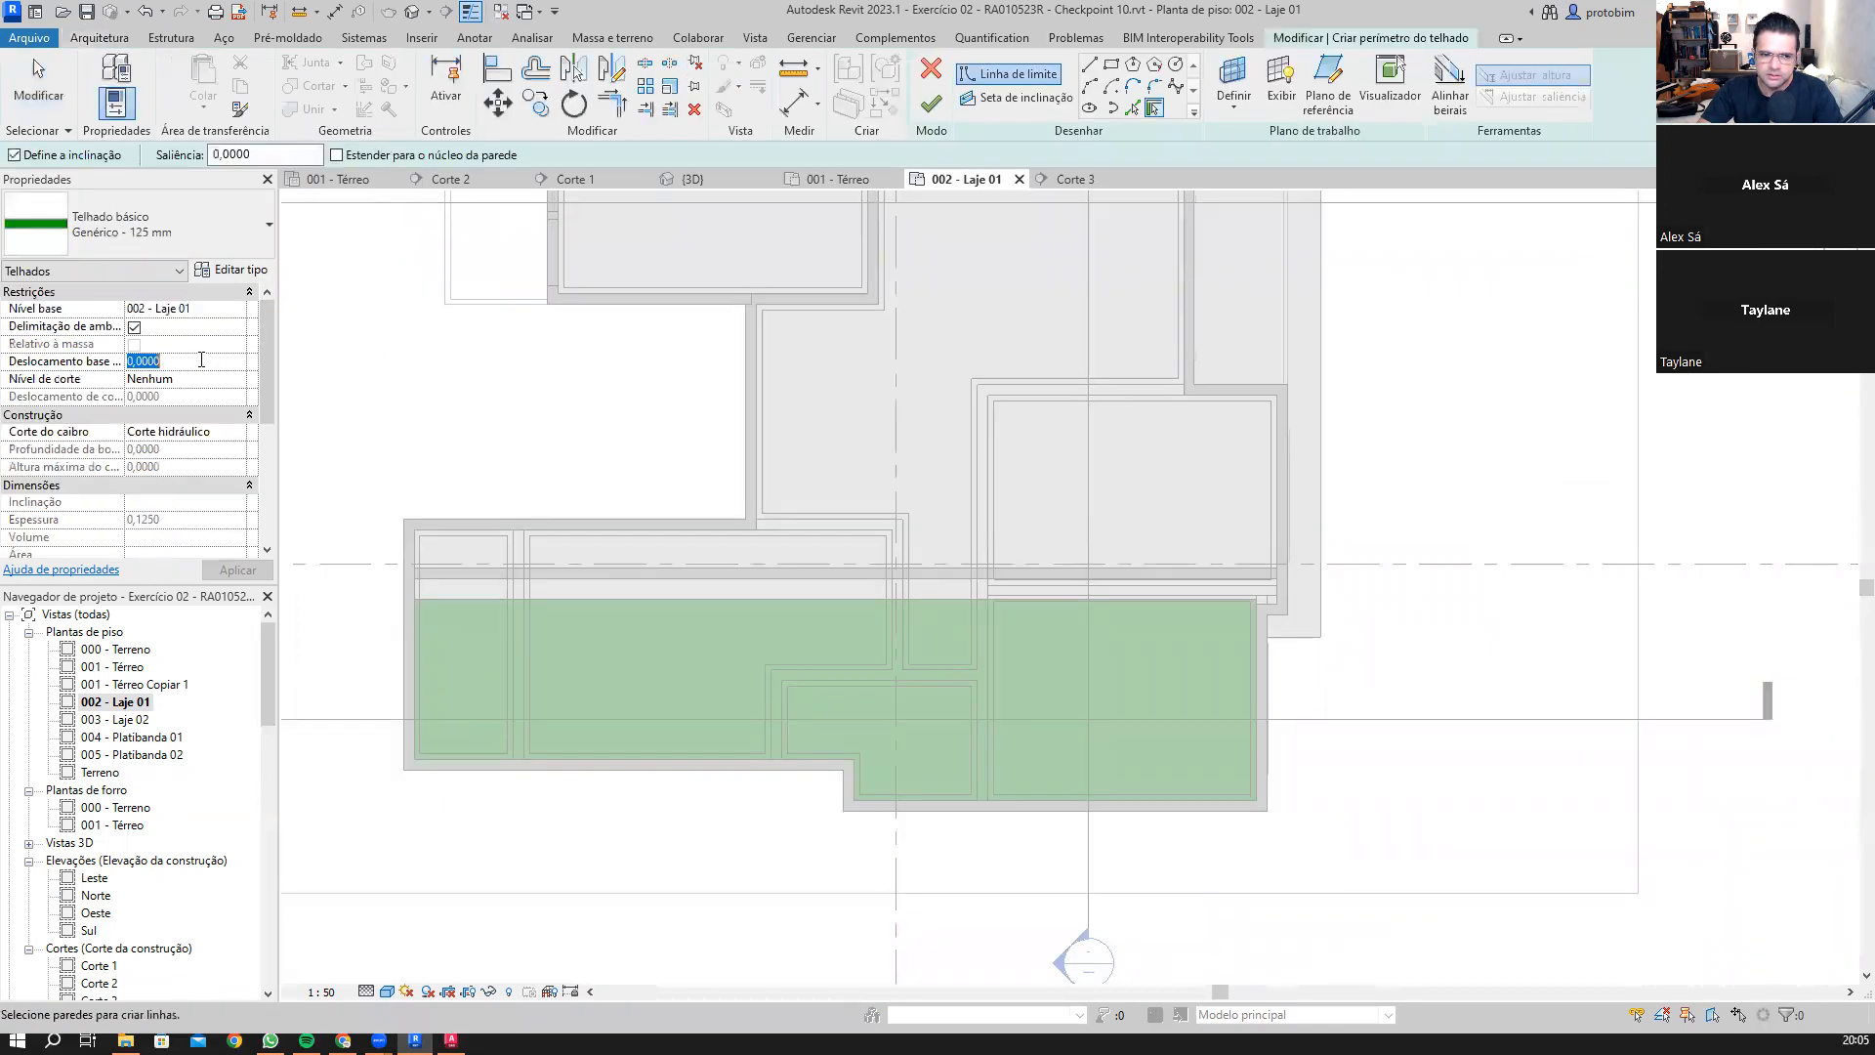
pyautogui.write(',3')
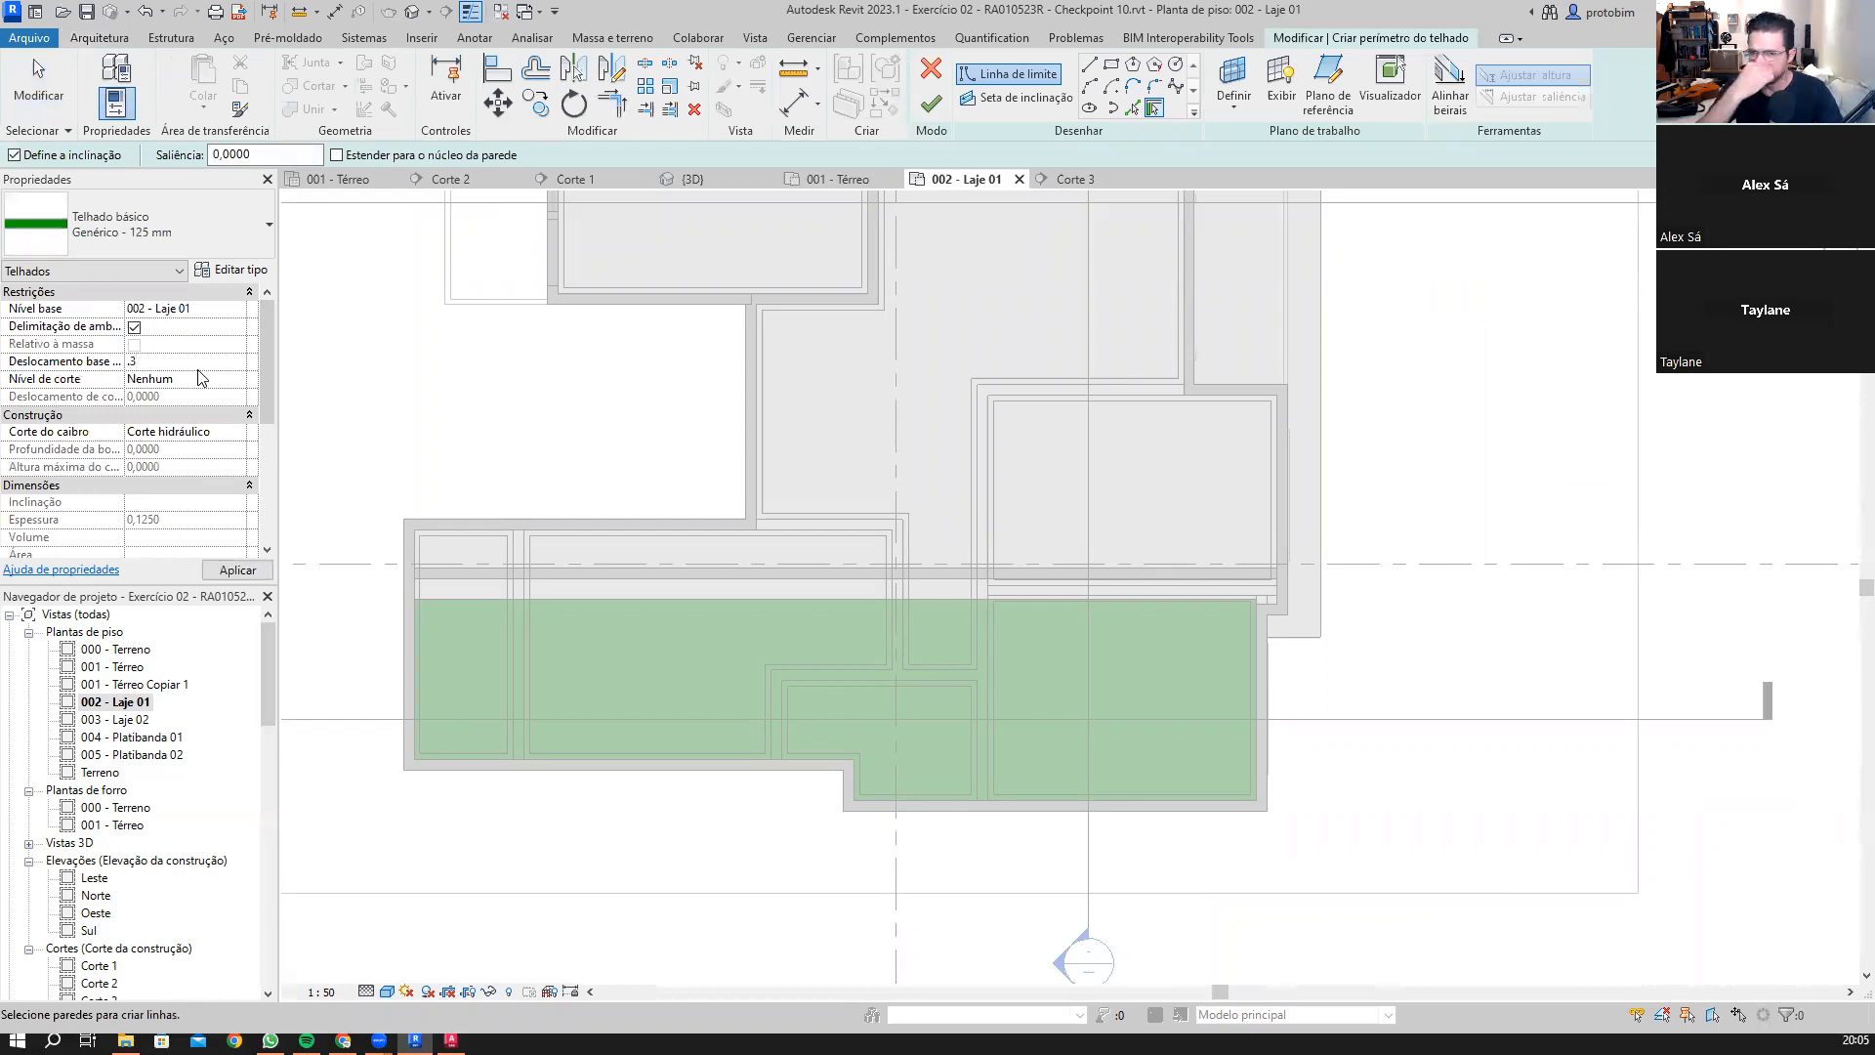
# Step: Sketch the roof boundary with lines along the inner parapet faces, from the upper-left corner across the rear to the right-hand step
pyautogui.click(1090, 66)
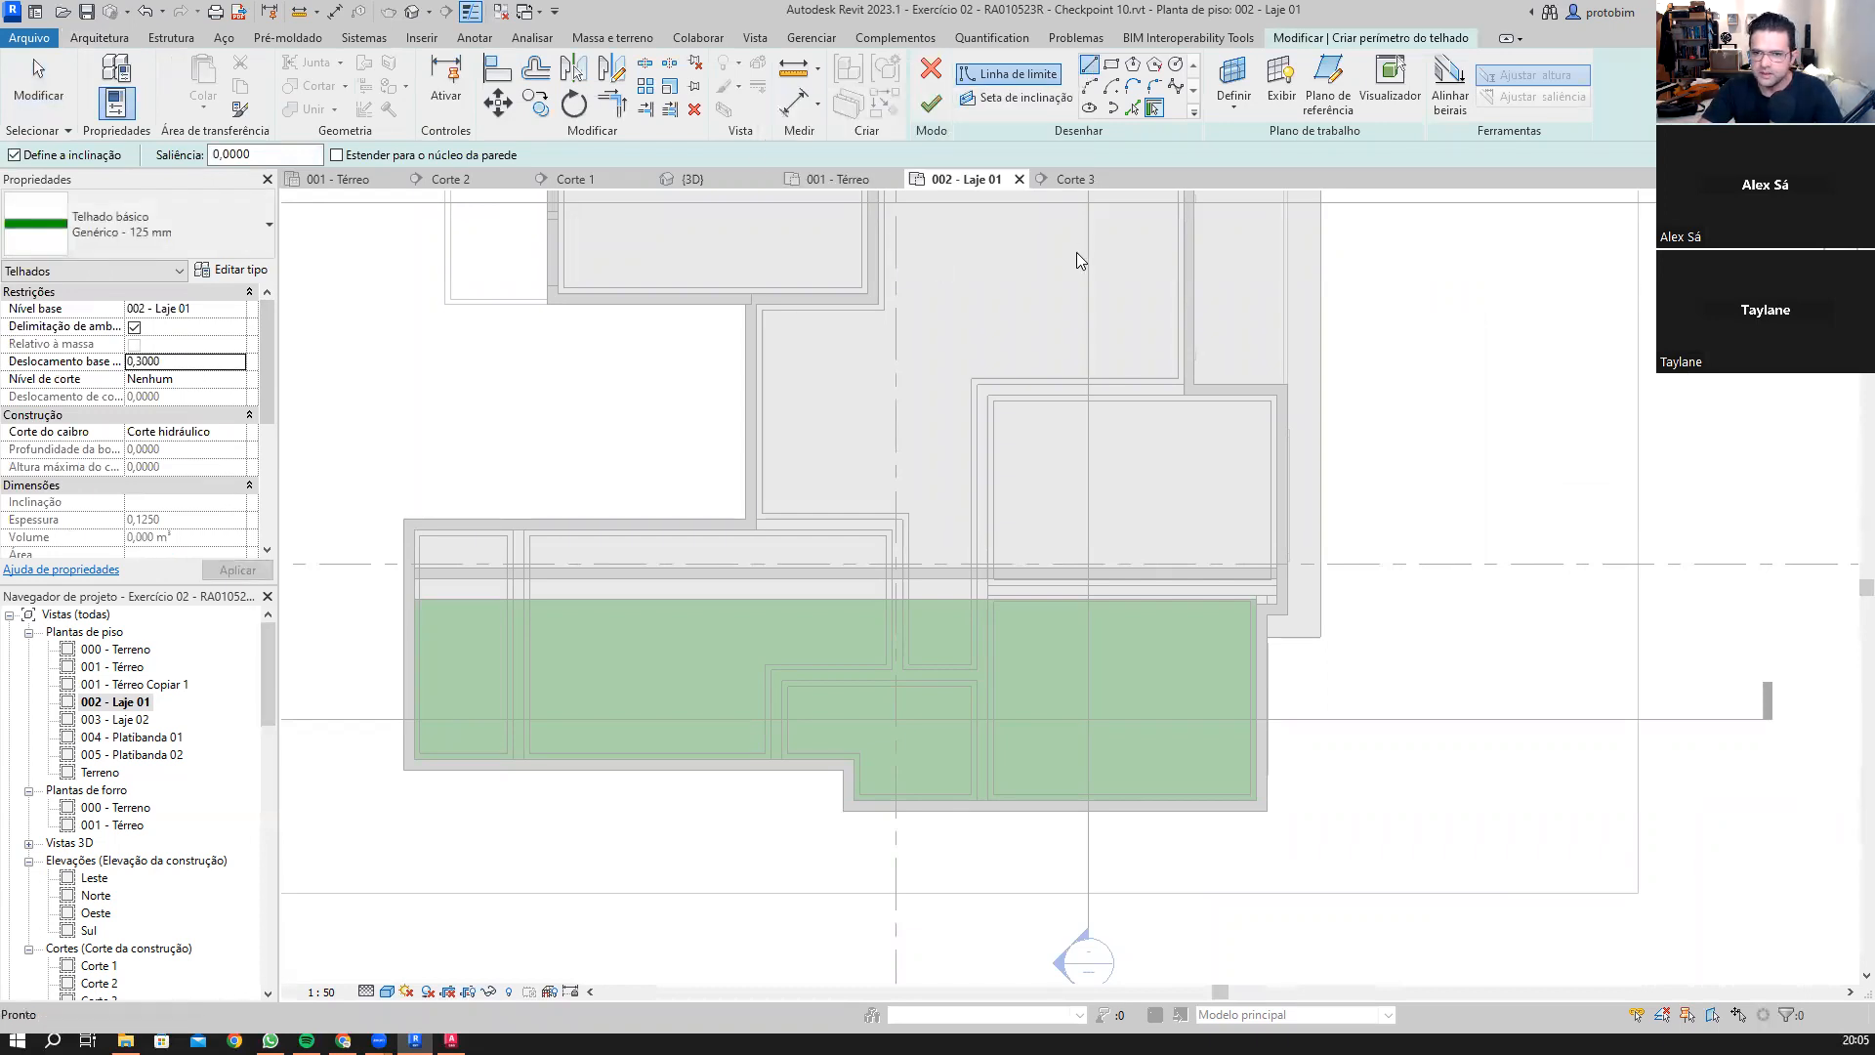
pyautogui.scroll(5, 845, 426)
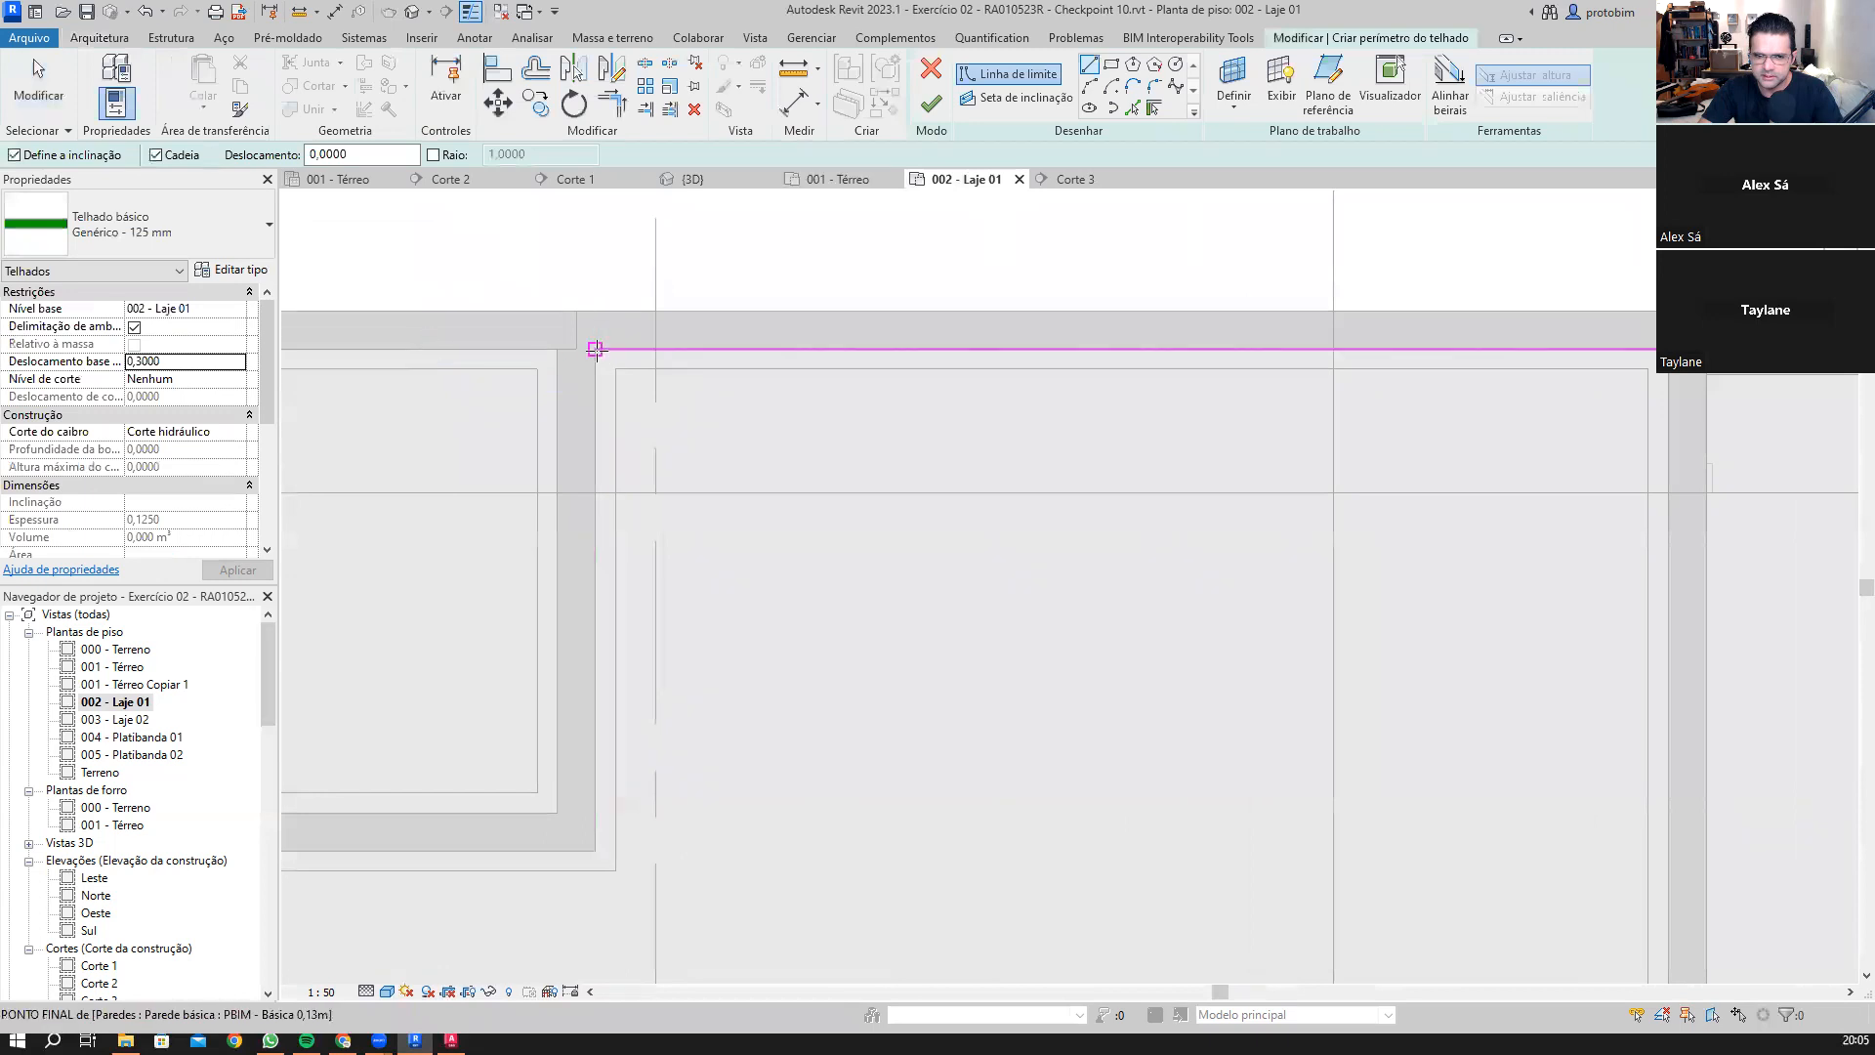
pyautogui.click(595, 348)
pyautogui.scroll(-3, 644, 348)
pyautogui.moveTo(1280, 395); pyautogui.dragTo(860, 329, button='middle')
pyautogui.click(941, 284)
pyautogui.moveTo(904, 606); pyautogui.dragTo(922, 312, button='middle')
pyautogui.scroll(1, 977, 508)
pyautogui.click(962, 529)
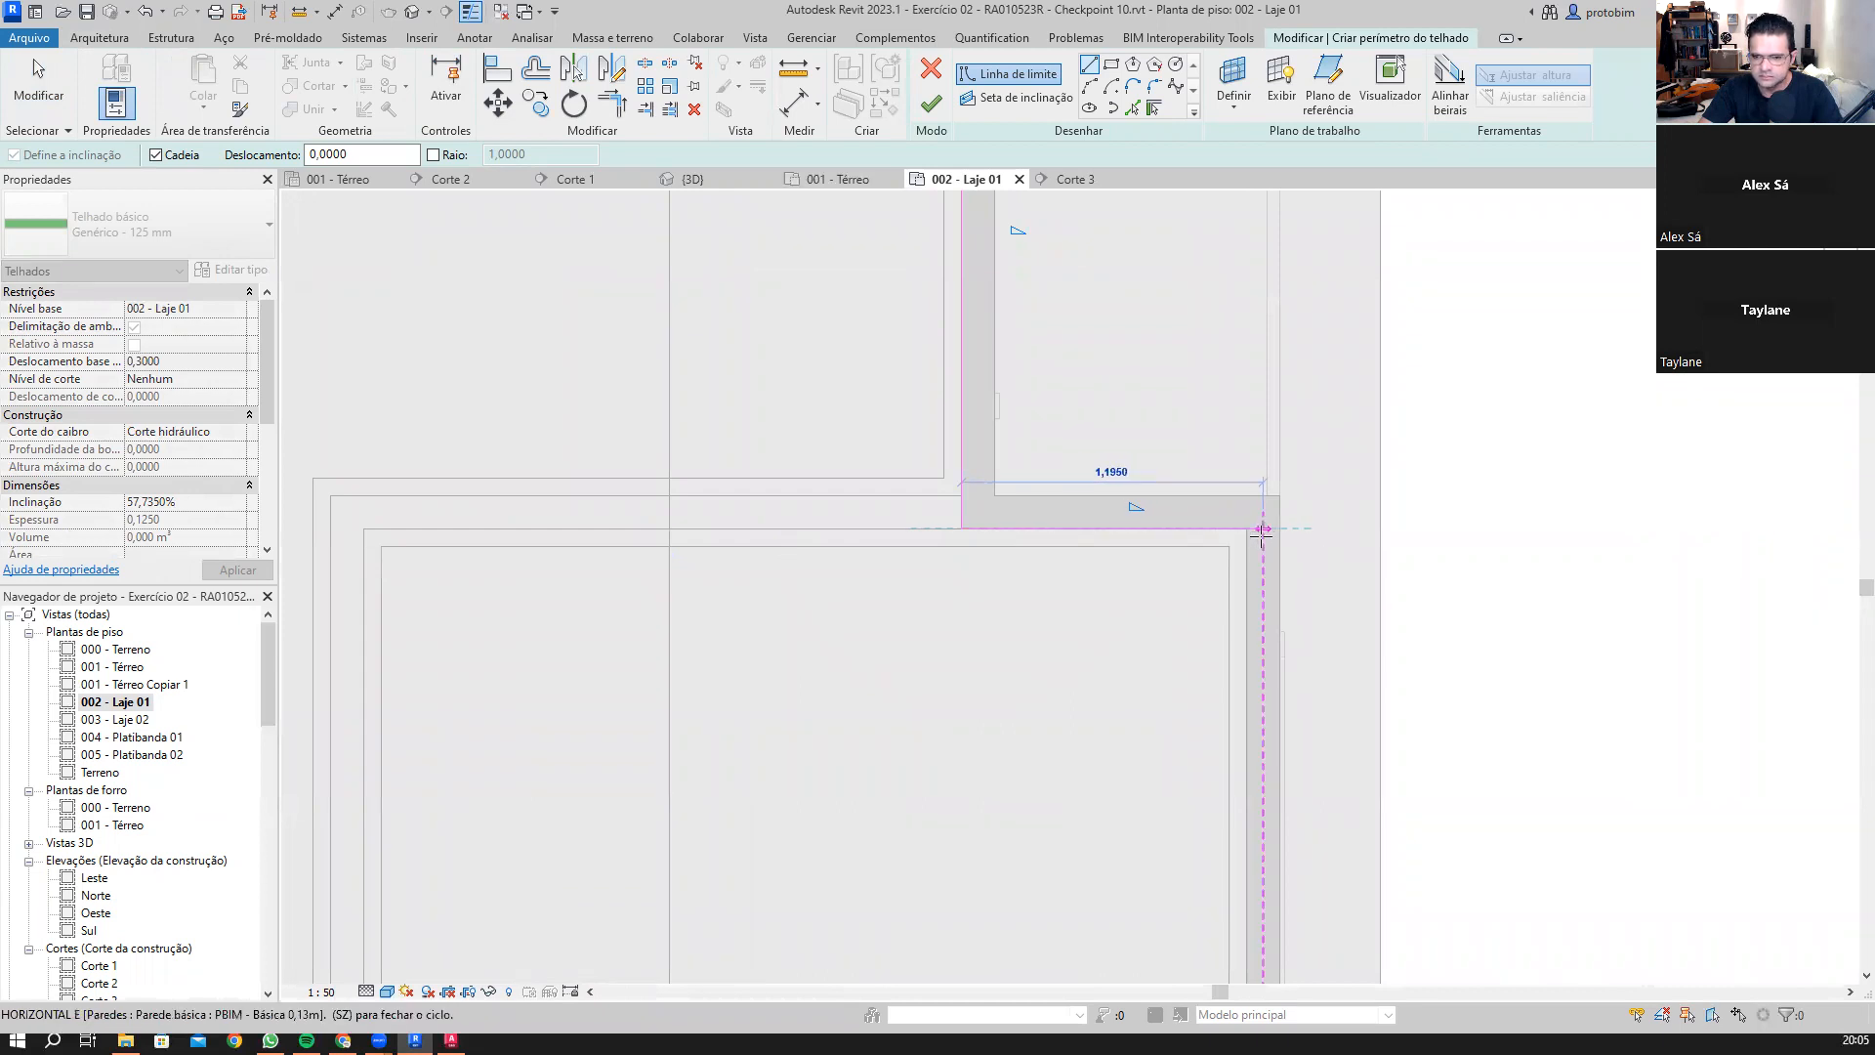
pyautogui.click(1247, 529)
# Step: Continue the boundary down the right parapet, along the lower face of the gutter wall and up the left parapet's inner face
pyautogui.scroll(-5, 1240, 393)
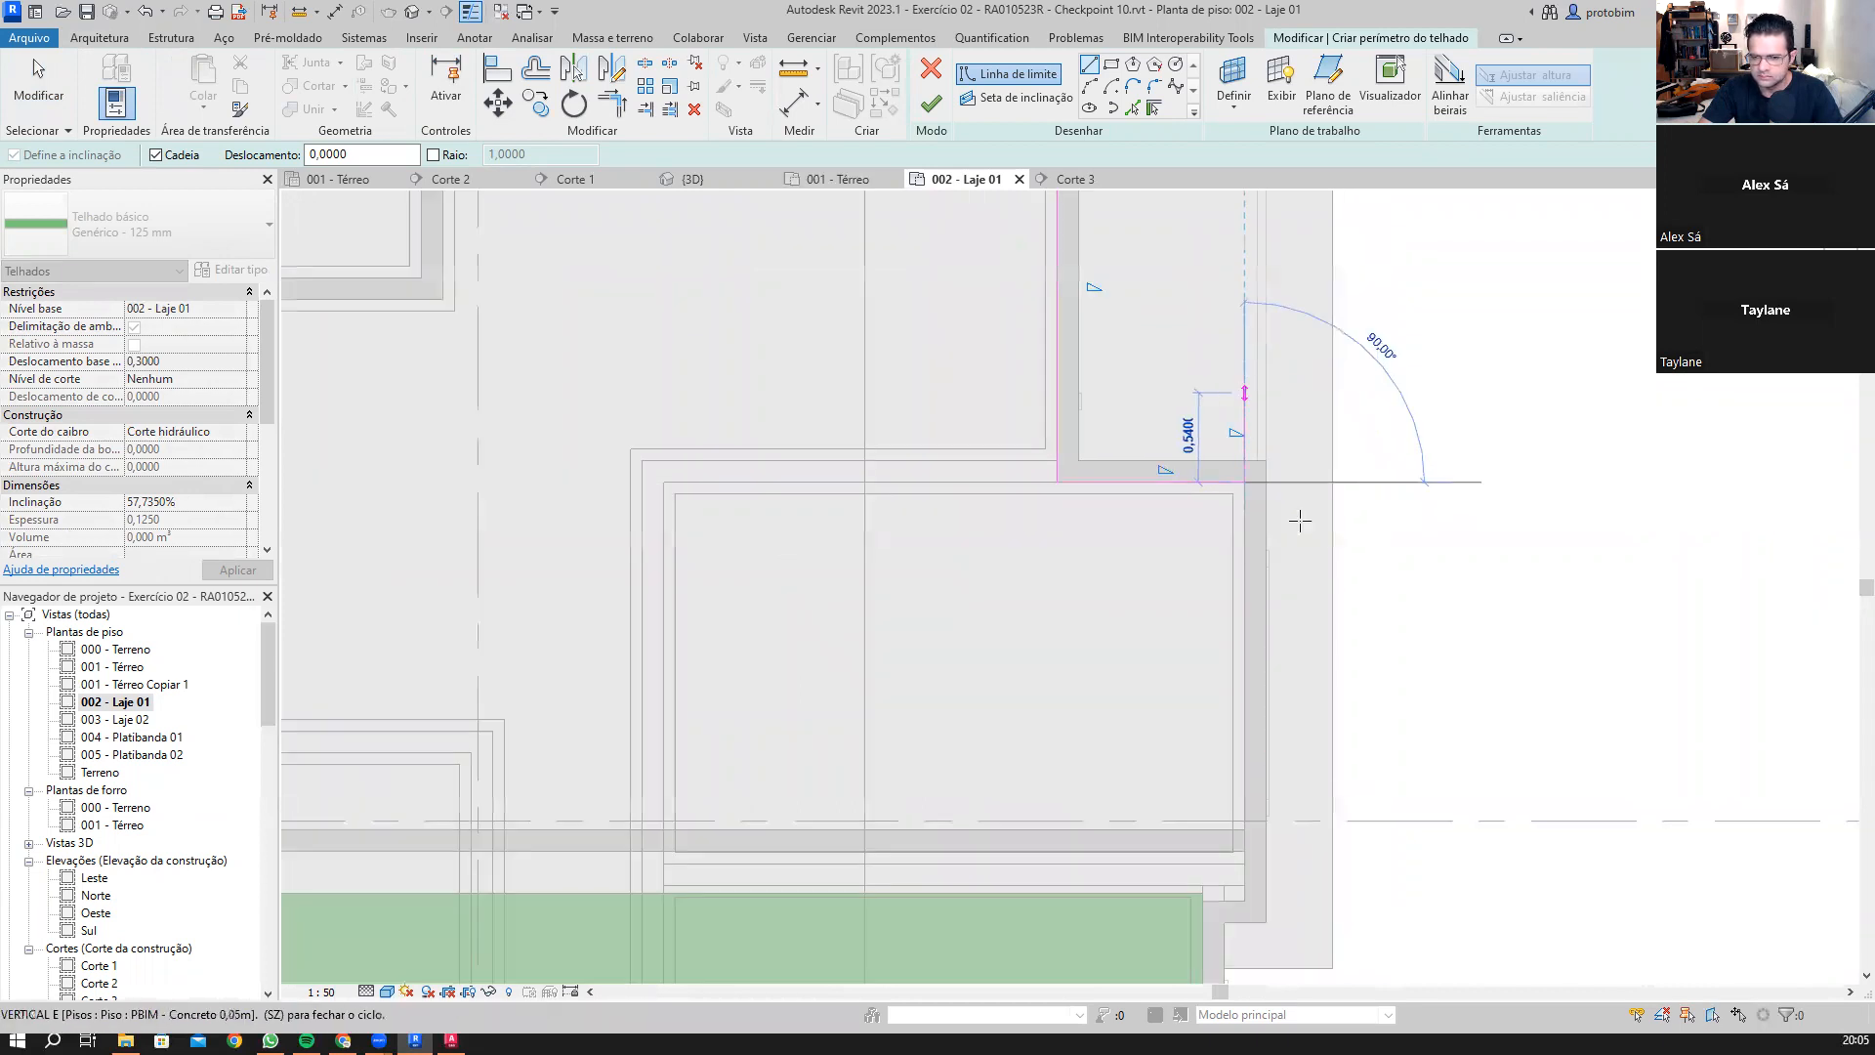
pyautogui.scroll(2, 1236, 729)
pyautogui.scroll(3, 1235, 681)
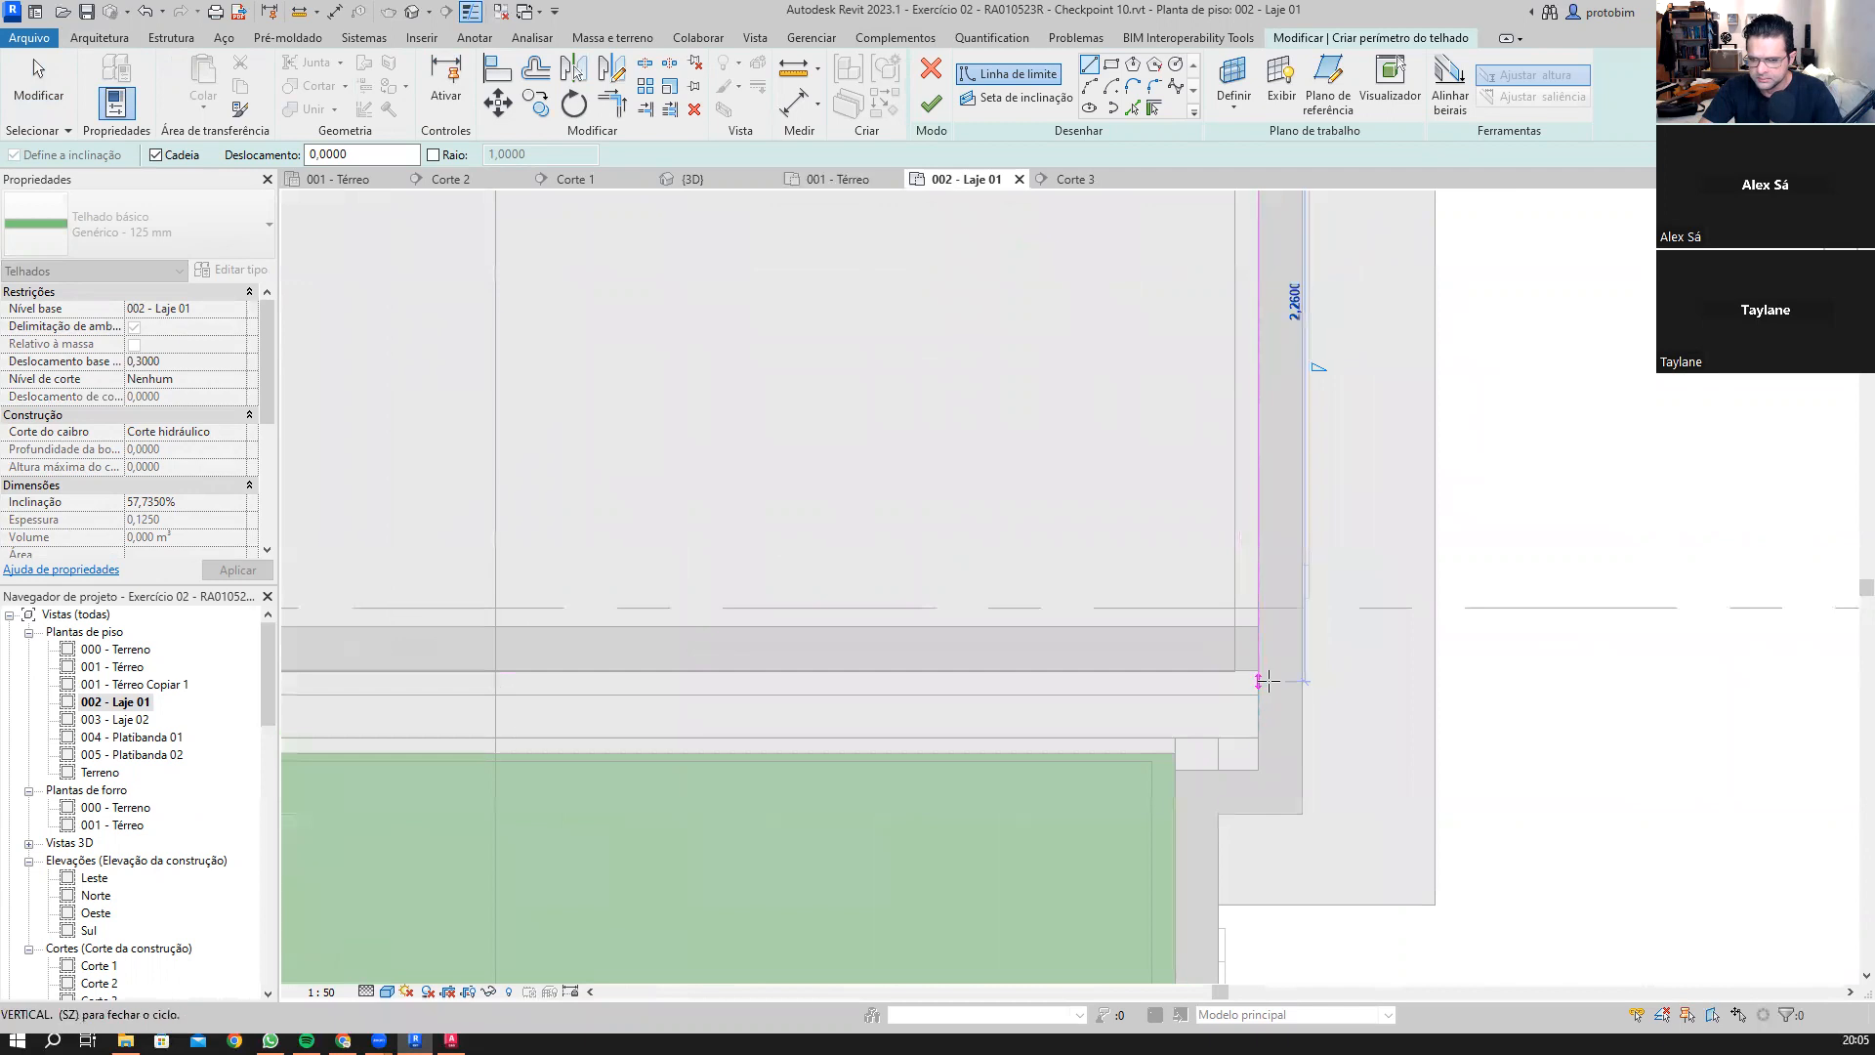
pyautogui.click(1261, 670)
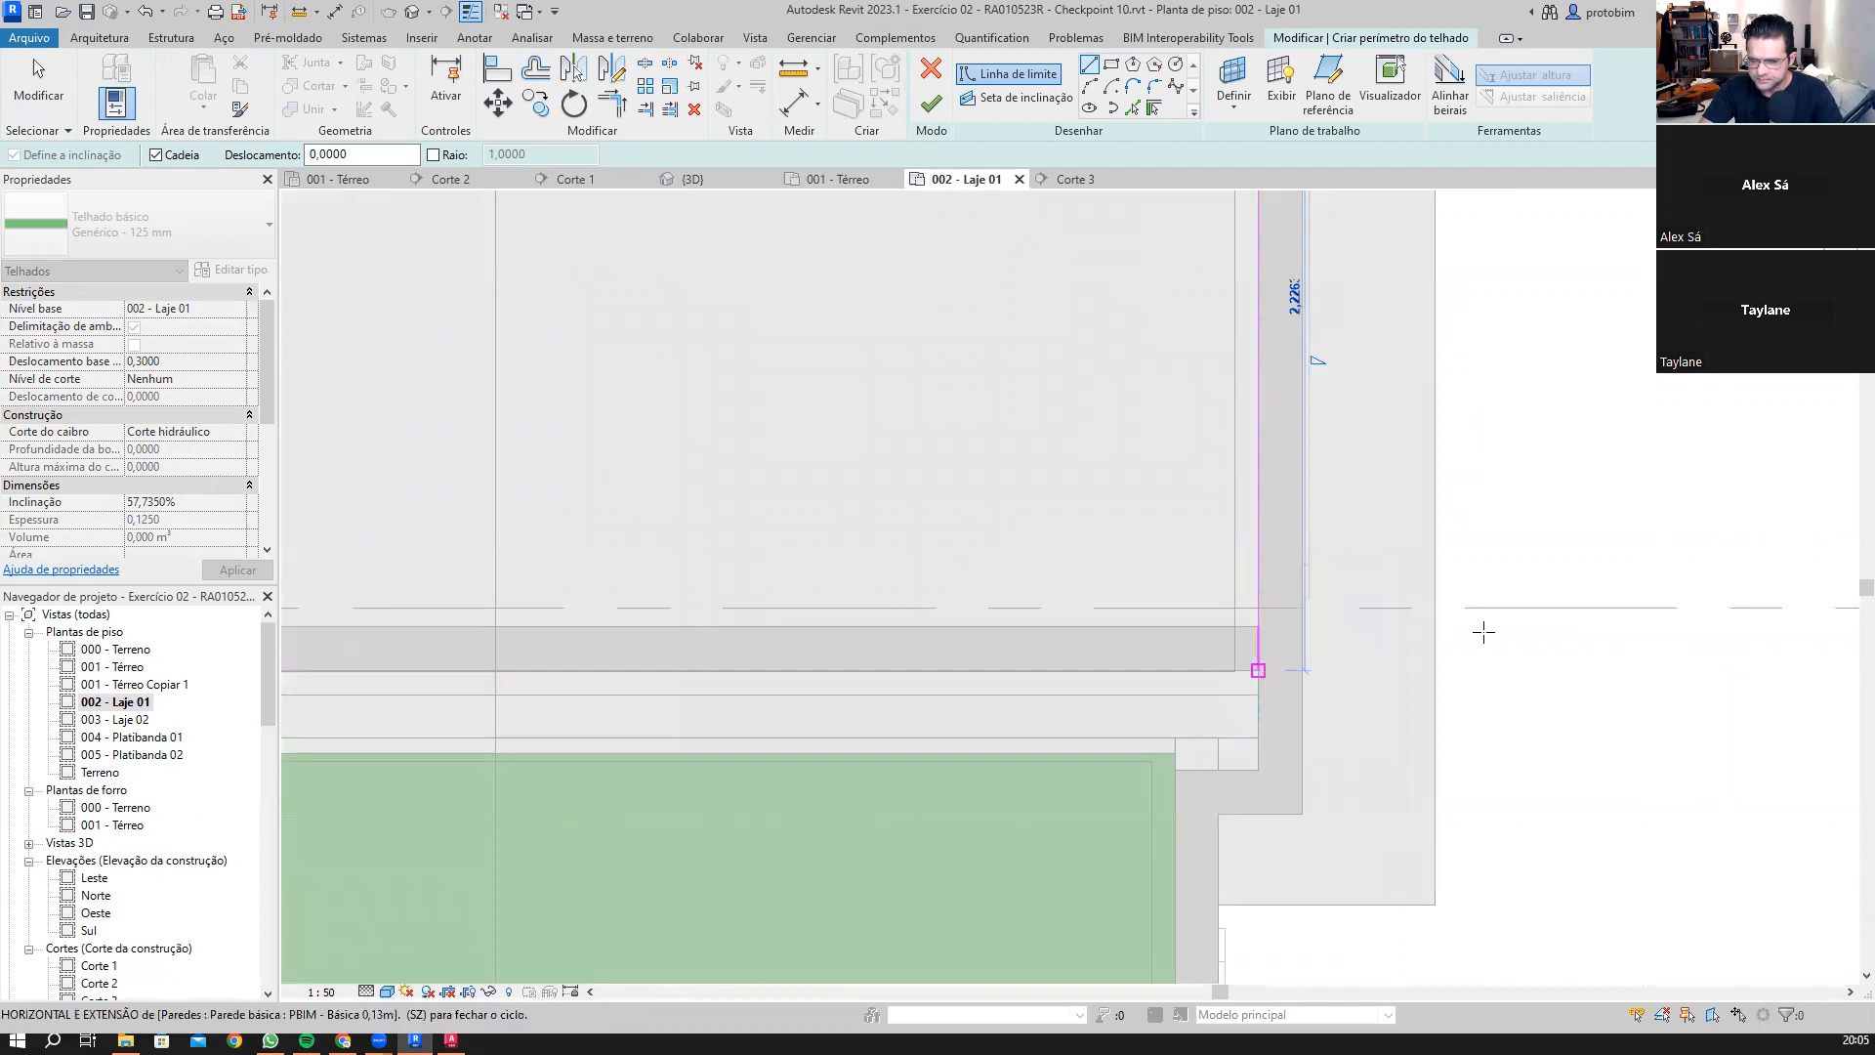
pyautogui.scroll(-3, 1482, 632)
pyautogui.moveTo(537, 613); pyautogui.dragTo(1653, 588, button='middle')
pyautogui.scroll(2, 463, 632)
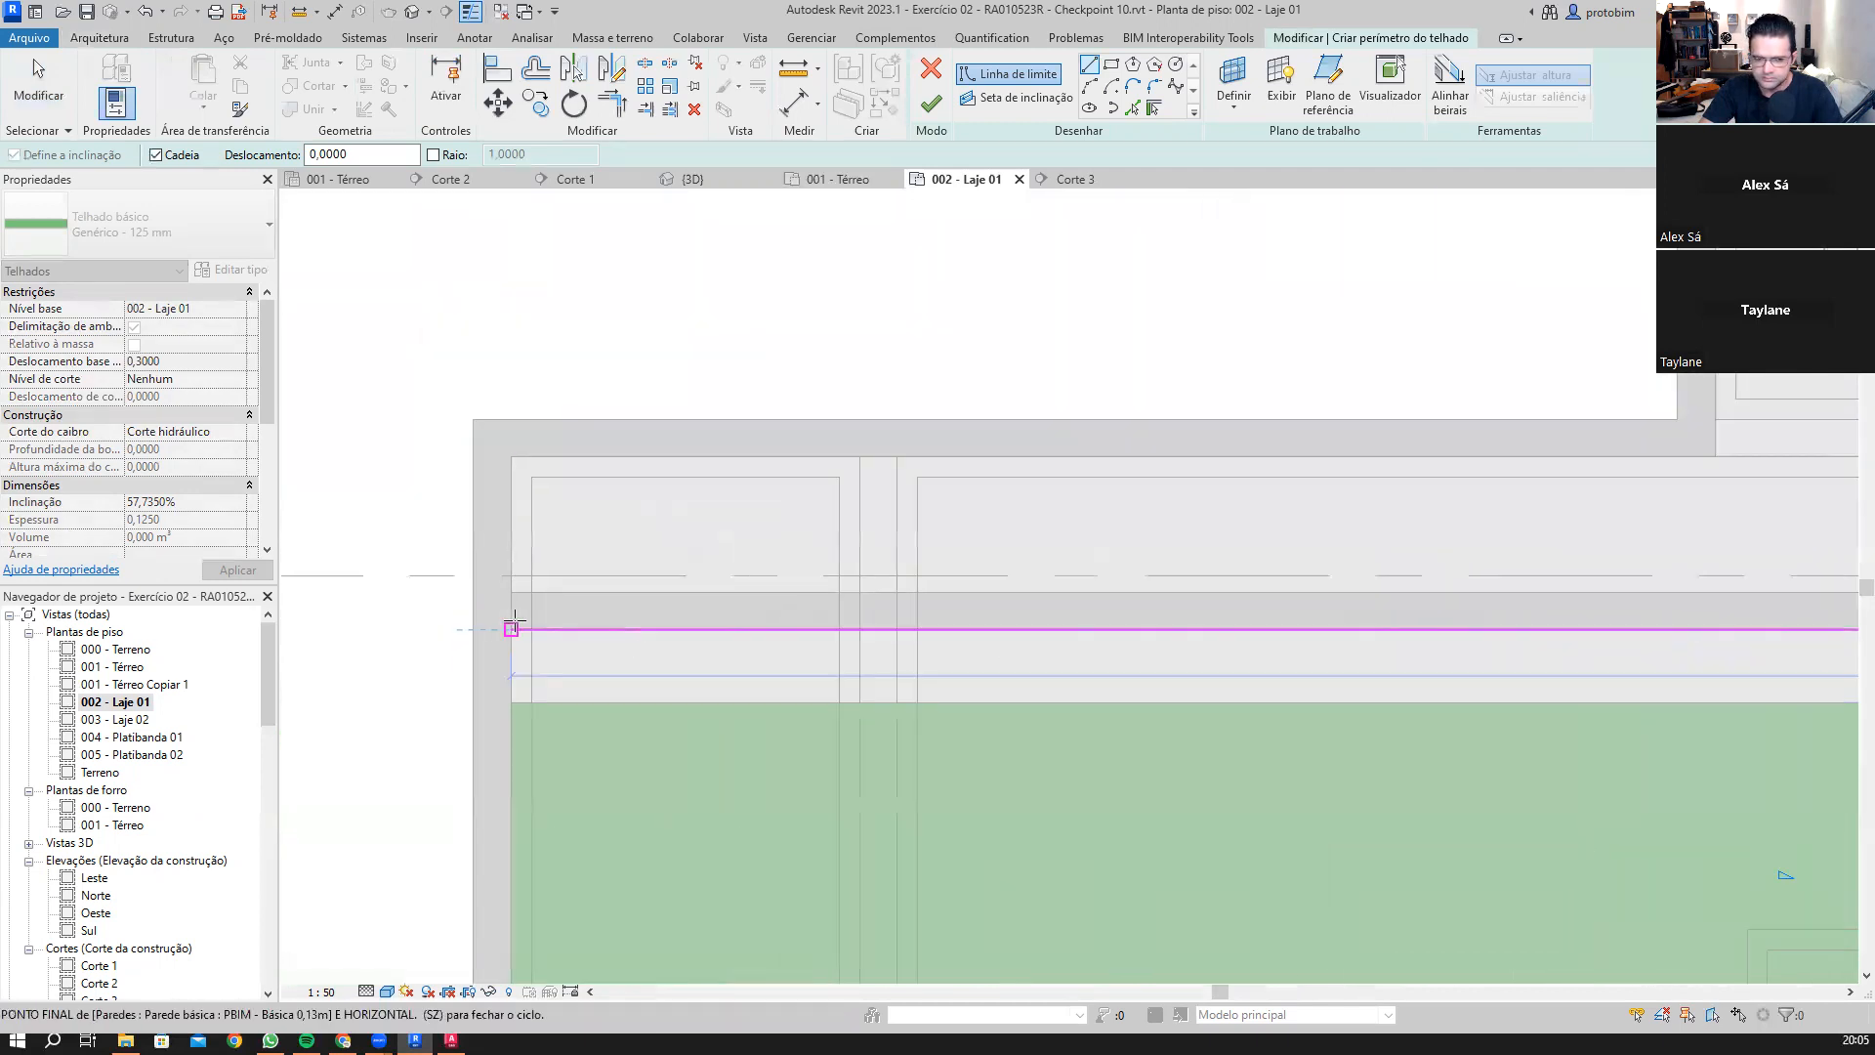
pyautogui.click(511, 629)
pyautogui.click(511, 456)
# Step: Continue the boundary along the left wing's parapet to the recess corner and up to the small block's wall
pyautogui.scroll(-3, 1253, 466)
pyautogui.moveTo(1253, 465); pyautogui.dragTo(343, 645, button='middle')
pyautogui.scroll(-1, 670, 653)
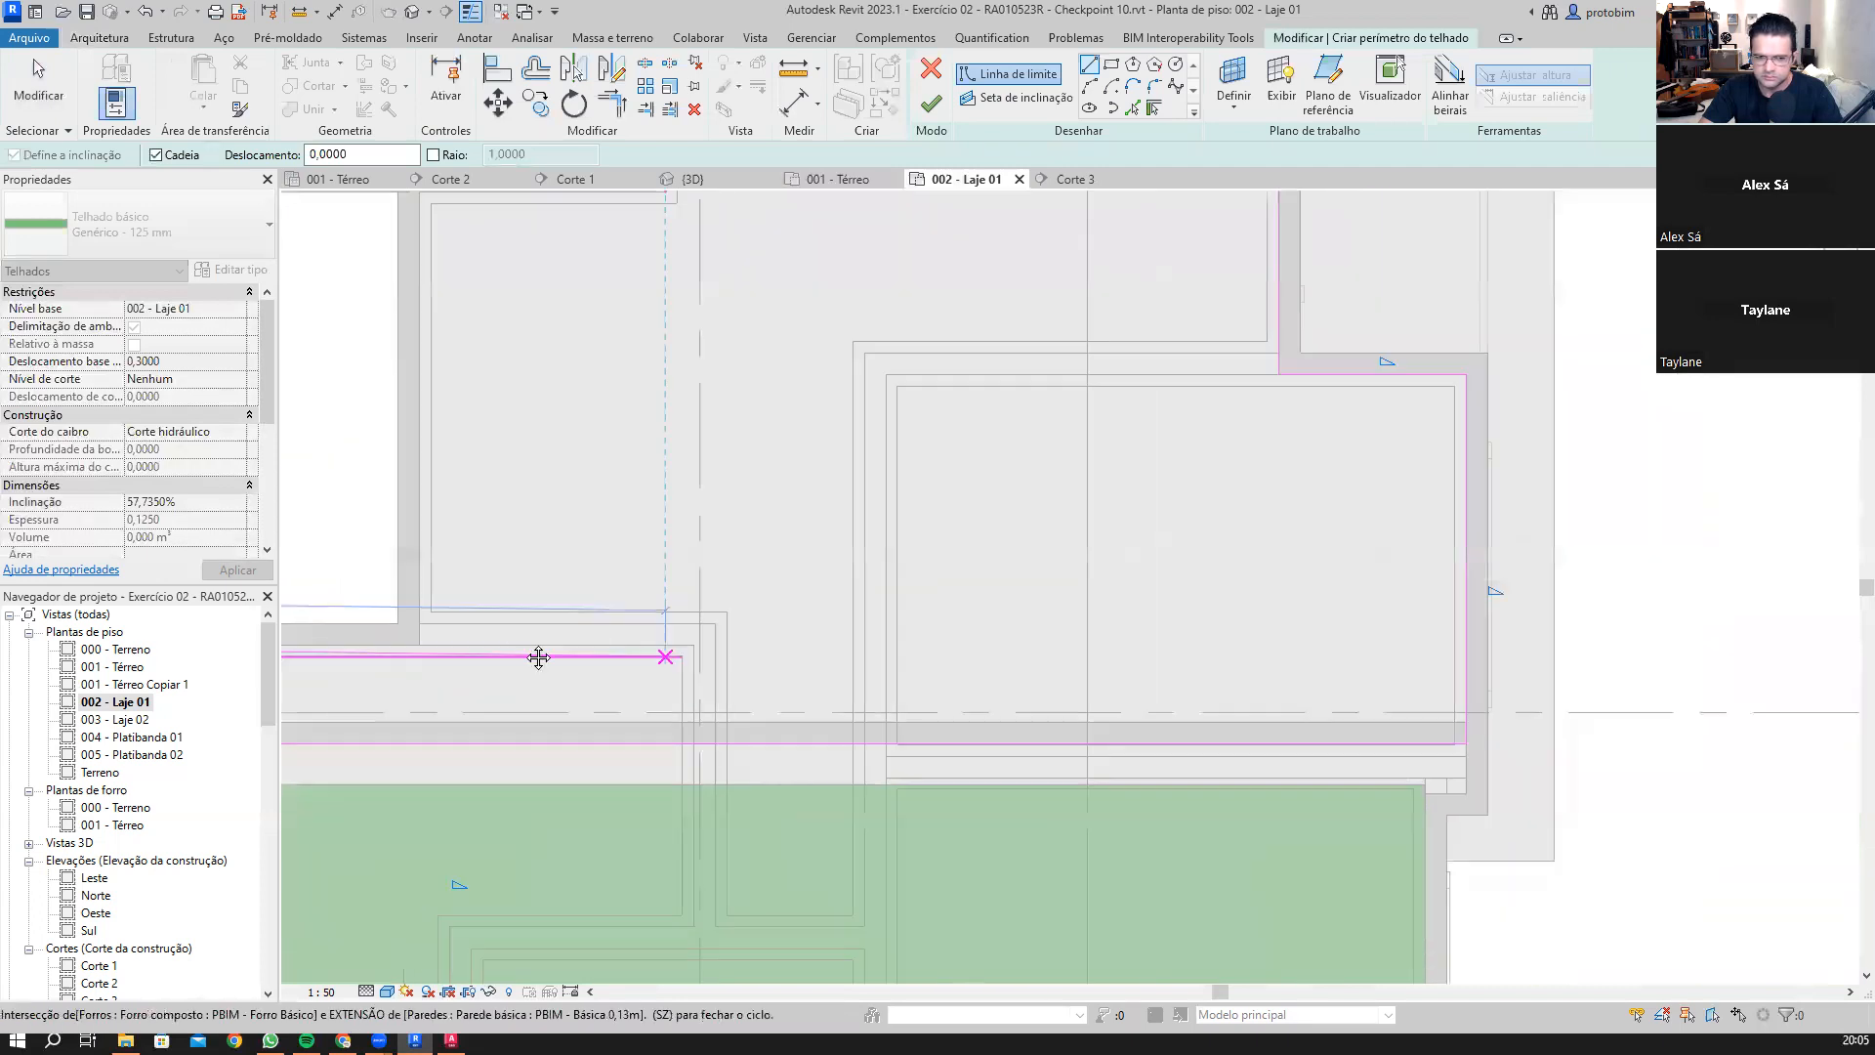
pyautogui.moveTo(536, 655); pyautogui.dragTo(854, 670, button='middle')
pyautogui.scroll(2, 735, 669)
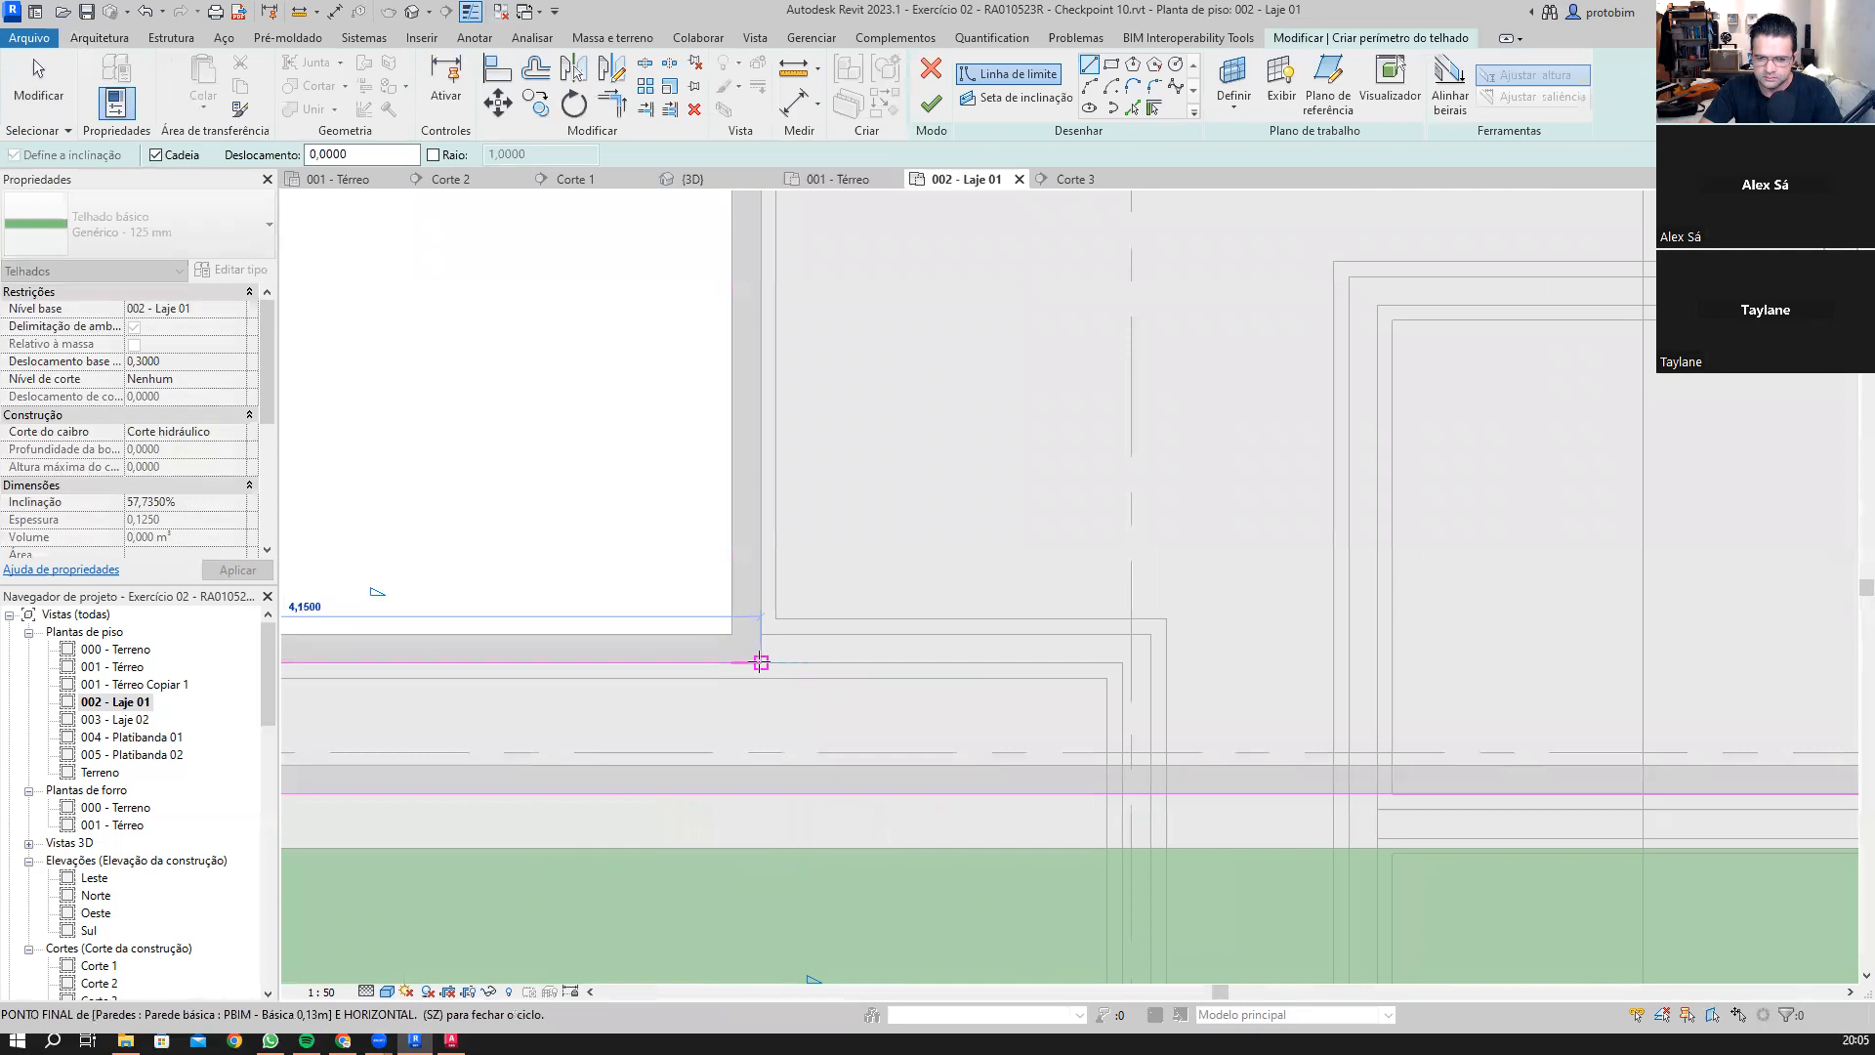
pyautogui.click(761, 662)
pyautogui.moveTo(773, 639); pyautogui.dragTo(734, 962, button='middle')
pyautogui.scroll(-2, 735, 938)
pyautogui.scroll(4, 719, 642)
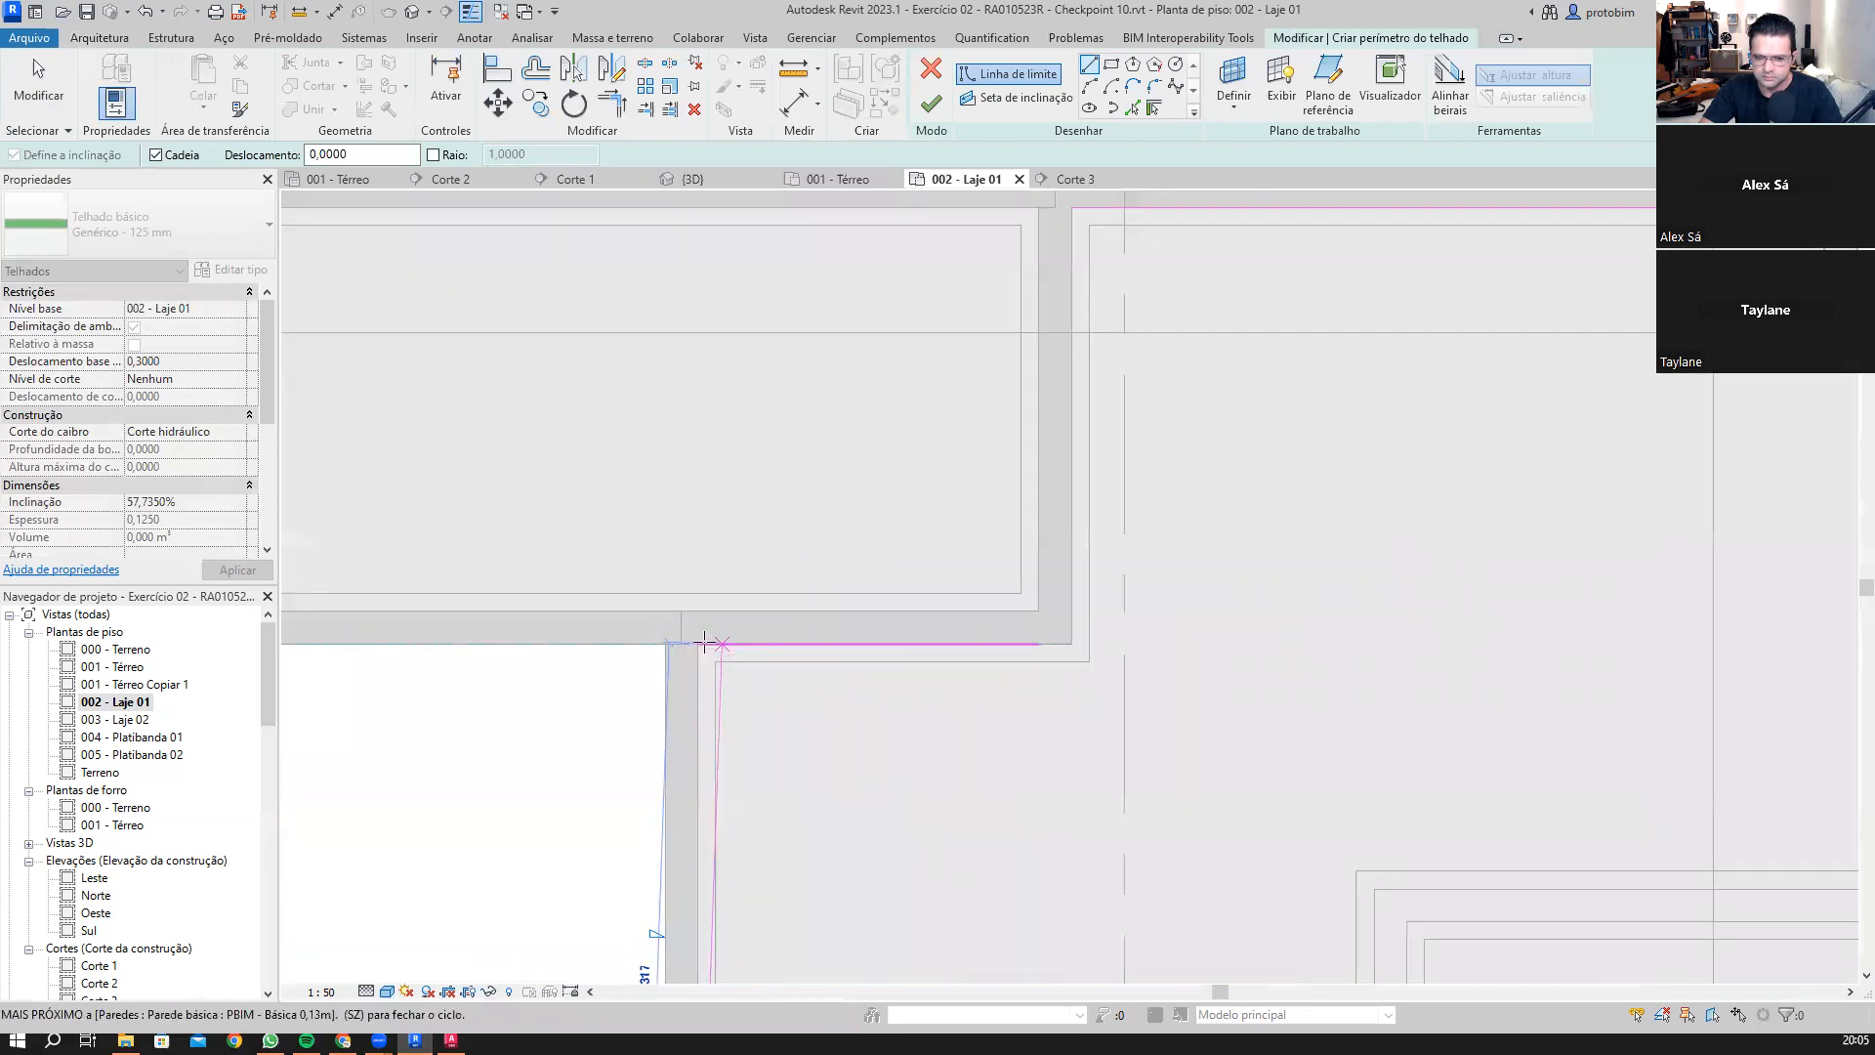
pyautogui.click(696, 643)
# Step: Close the boundary around the small block's corner, back to the starting point at the rear parapet
pyautogui.click(1126, 645)
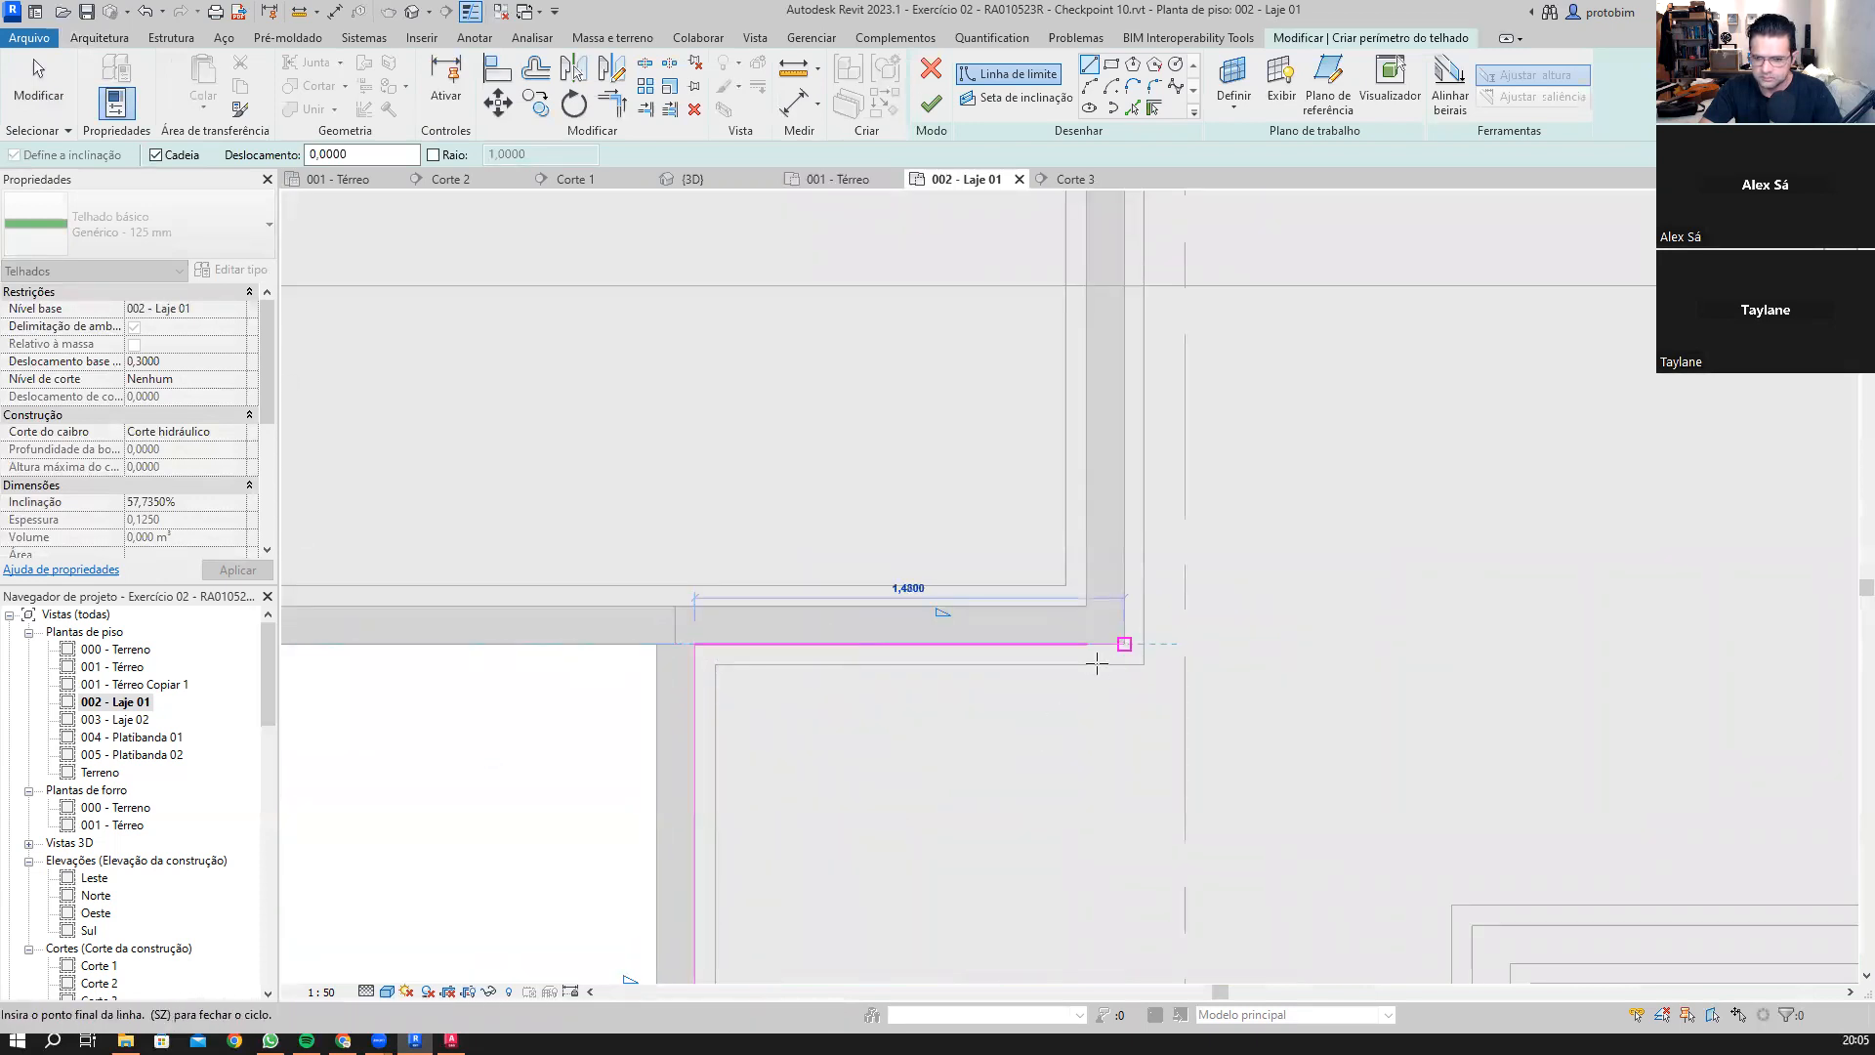
pyautogui.scroll(-3, 1040, 736)
pyautogui.moveTo(1040, 736); pyautogui.dragTo(941, 844, button='middle')
pyautogui.scroll(2, 1036, 543)
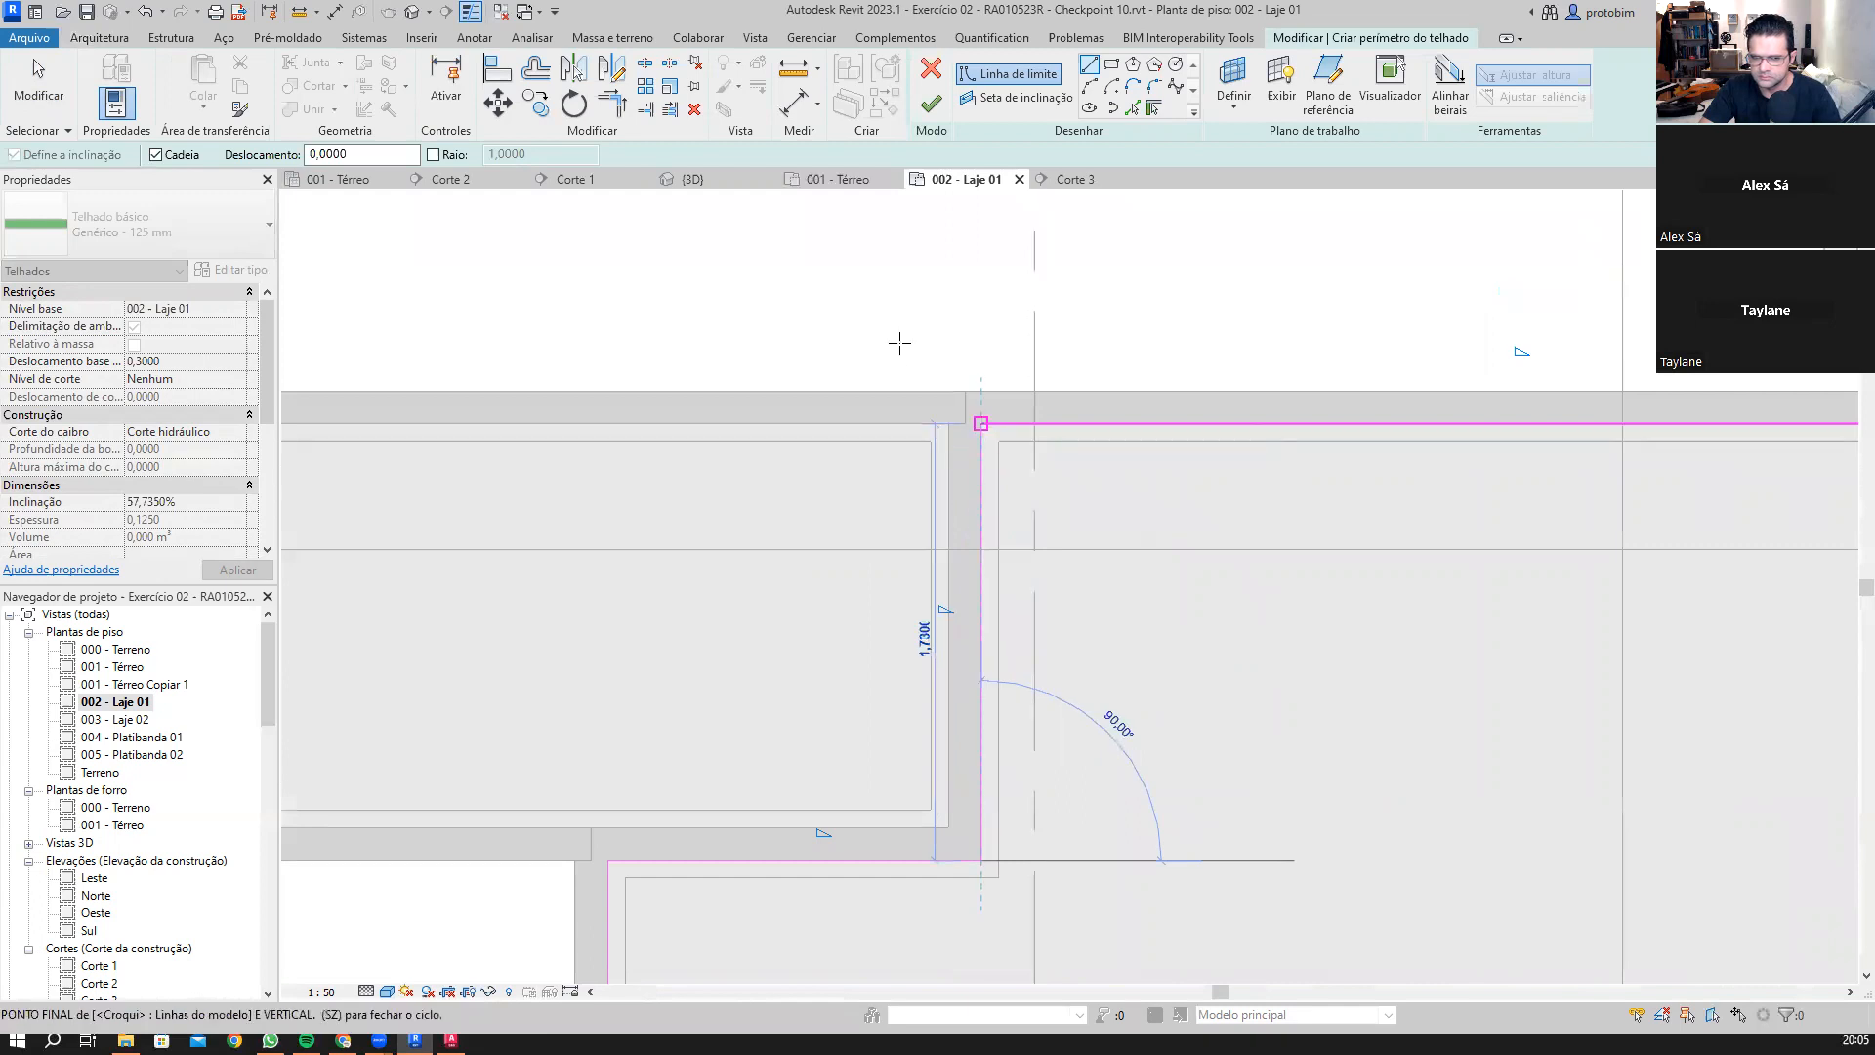
pyautogui.click(982, 423)
pyautogui.scroll(-3, 883, 313)
pyautogui.moveTo(884, 683); pyautogui.dragTo(913, 431, button='middle')
pyautogui.press('o')
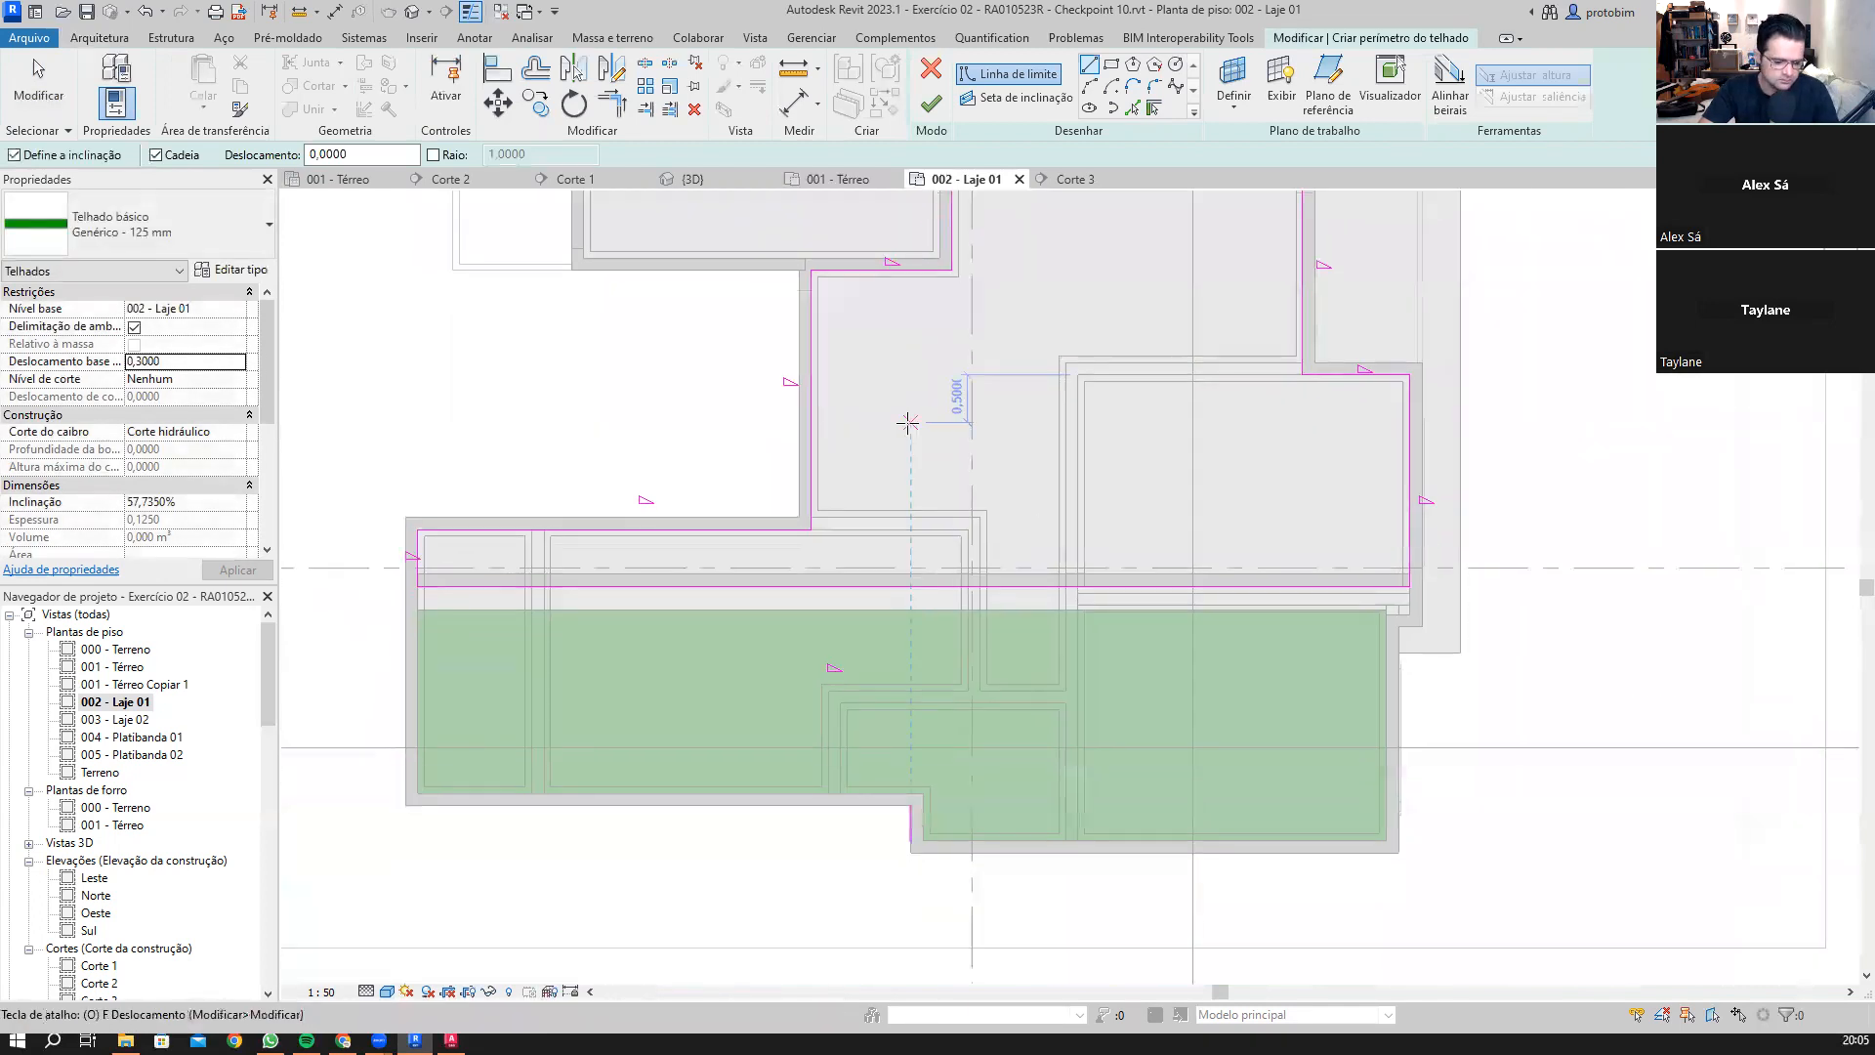
pyautogui.press('f')
pyautogui.scroll(2, 678, 595)
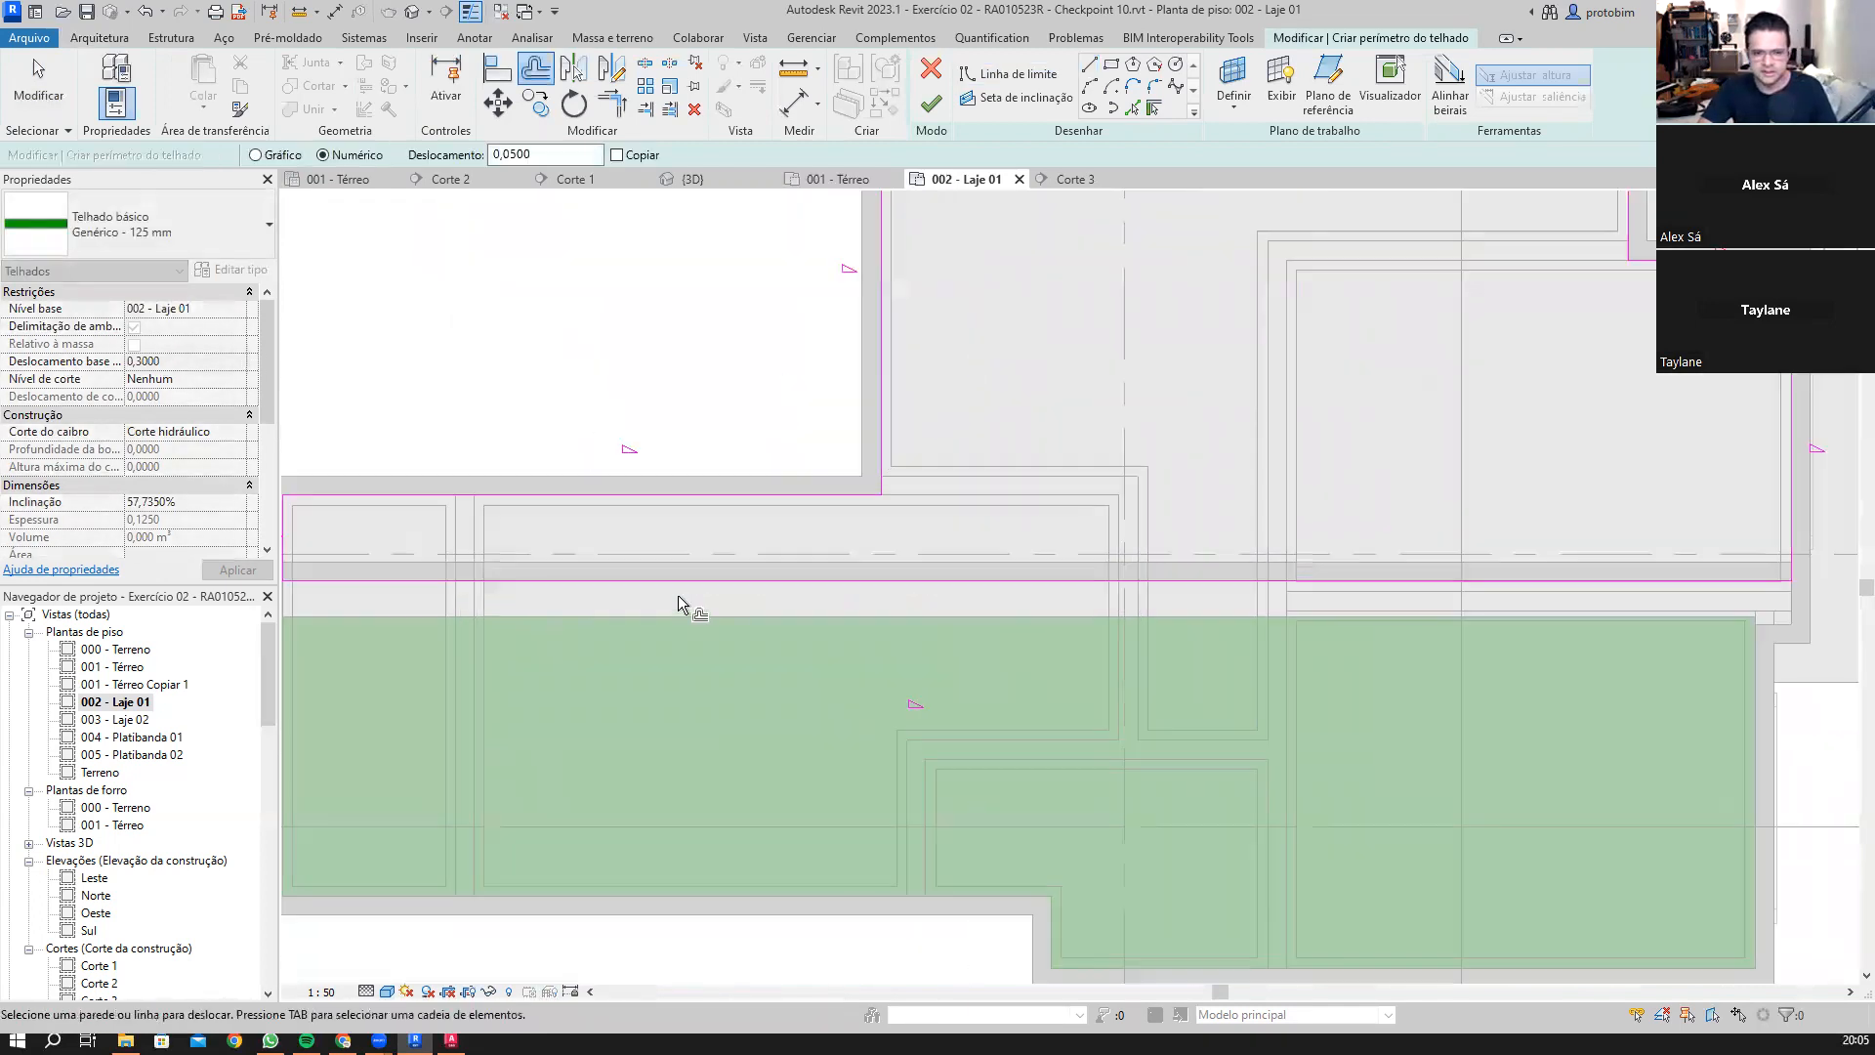
pyautogui.scroll(1, 678, 595)
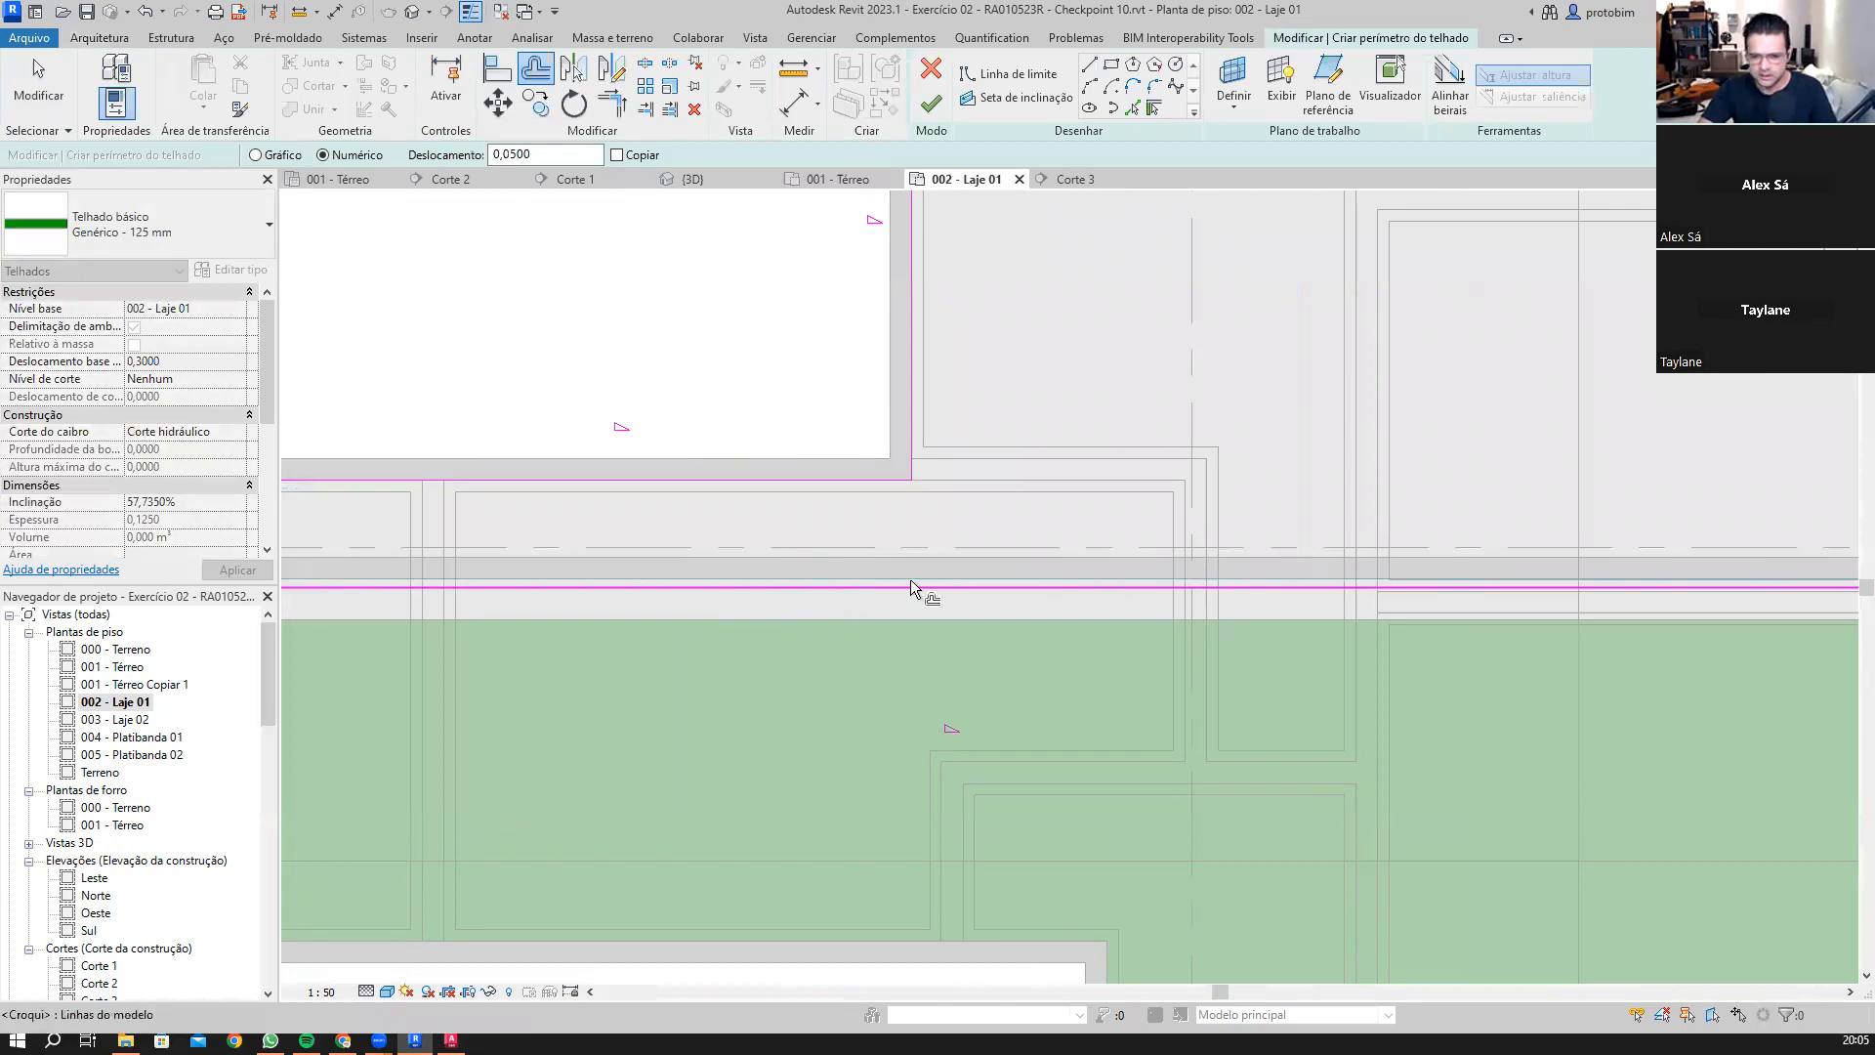
pyautogui.press('Escape')
# Step: Remove the slope definition from every boundary line except the one along the gutter
pyautogui.scroll(-5, 965, 693)
pyautogui.moveTo(1469, 632); pyautogui.dragTo(517, 288)
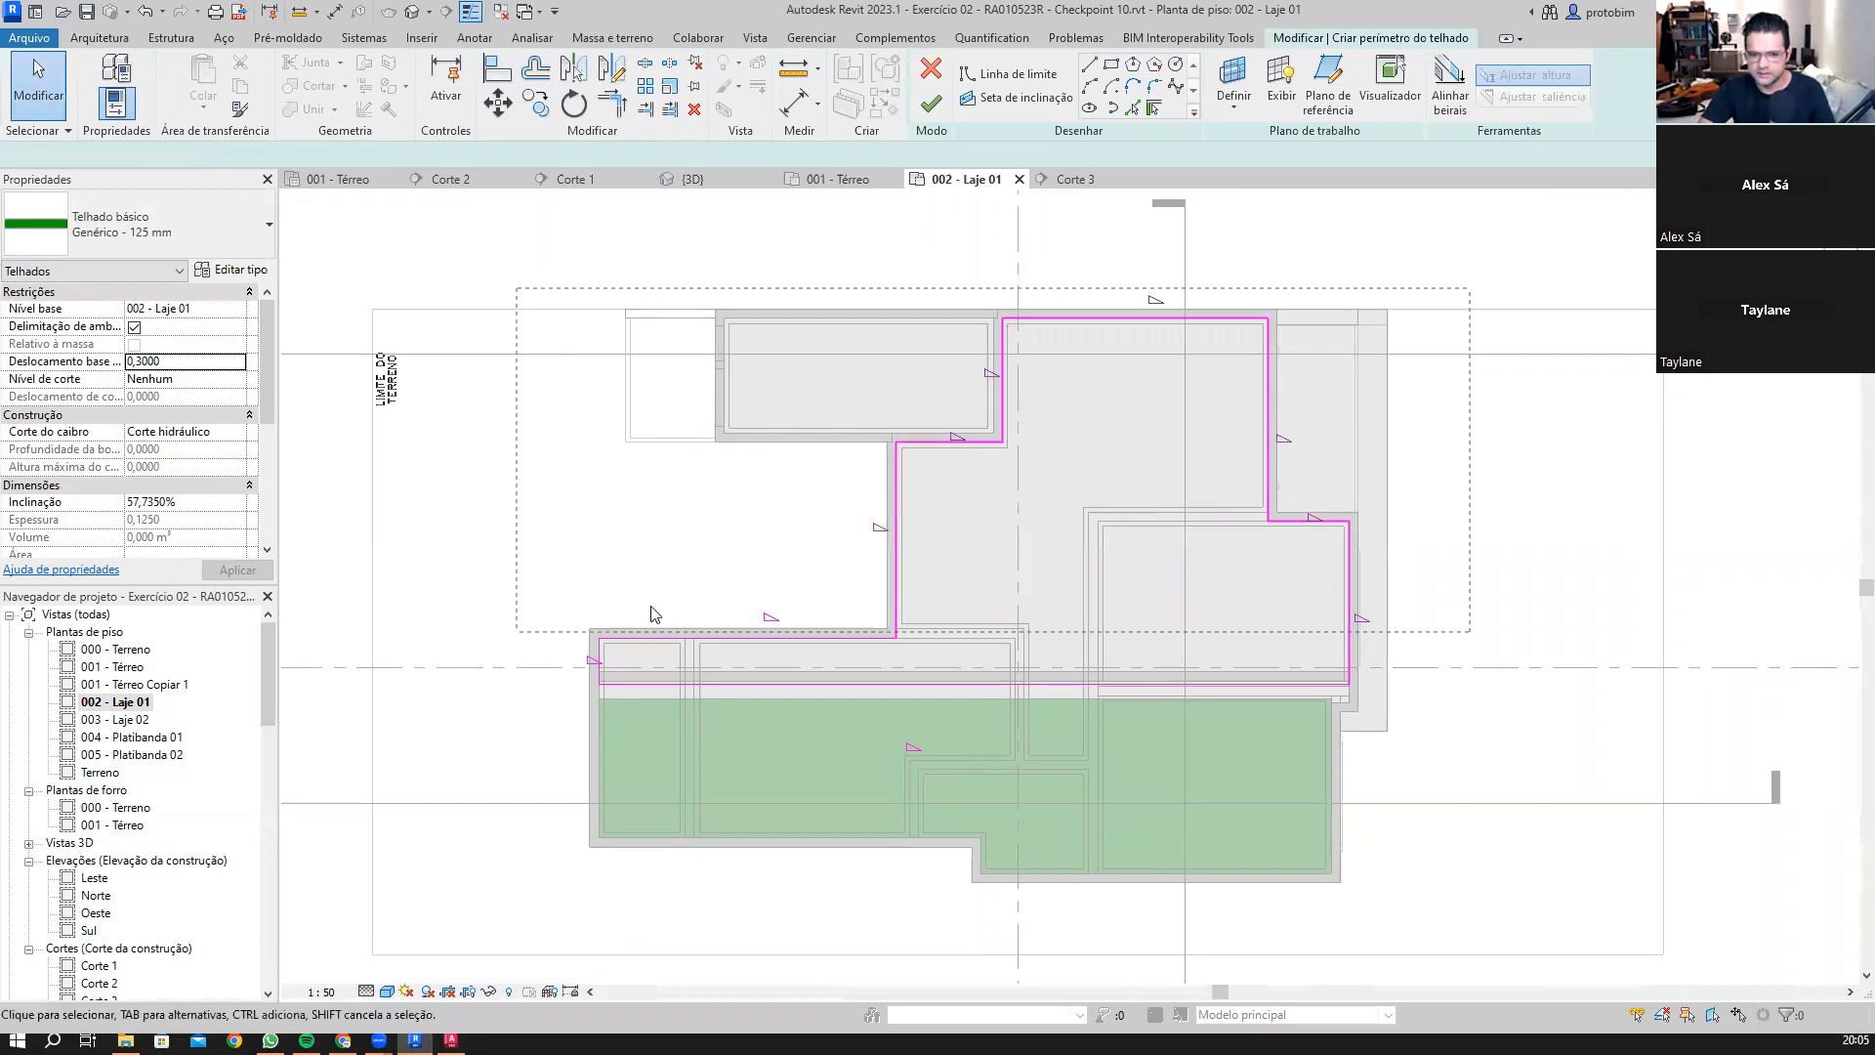
pyautogui.moveTo(655, 614); pyautogui.dragTo(654, 613)
pyautogui.keyDown('ctrl'); pyautogui.click(769, 659); pyautogui.keyUp('ctrl')
pyautogui.click(1514, 628)
pyautogui.moveTo(1515, 628); pyautogui.dragTo(1415, 616, button='middle')
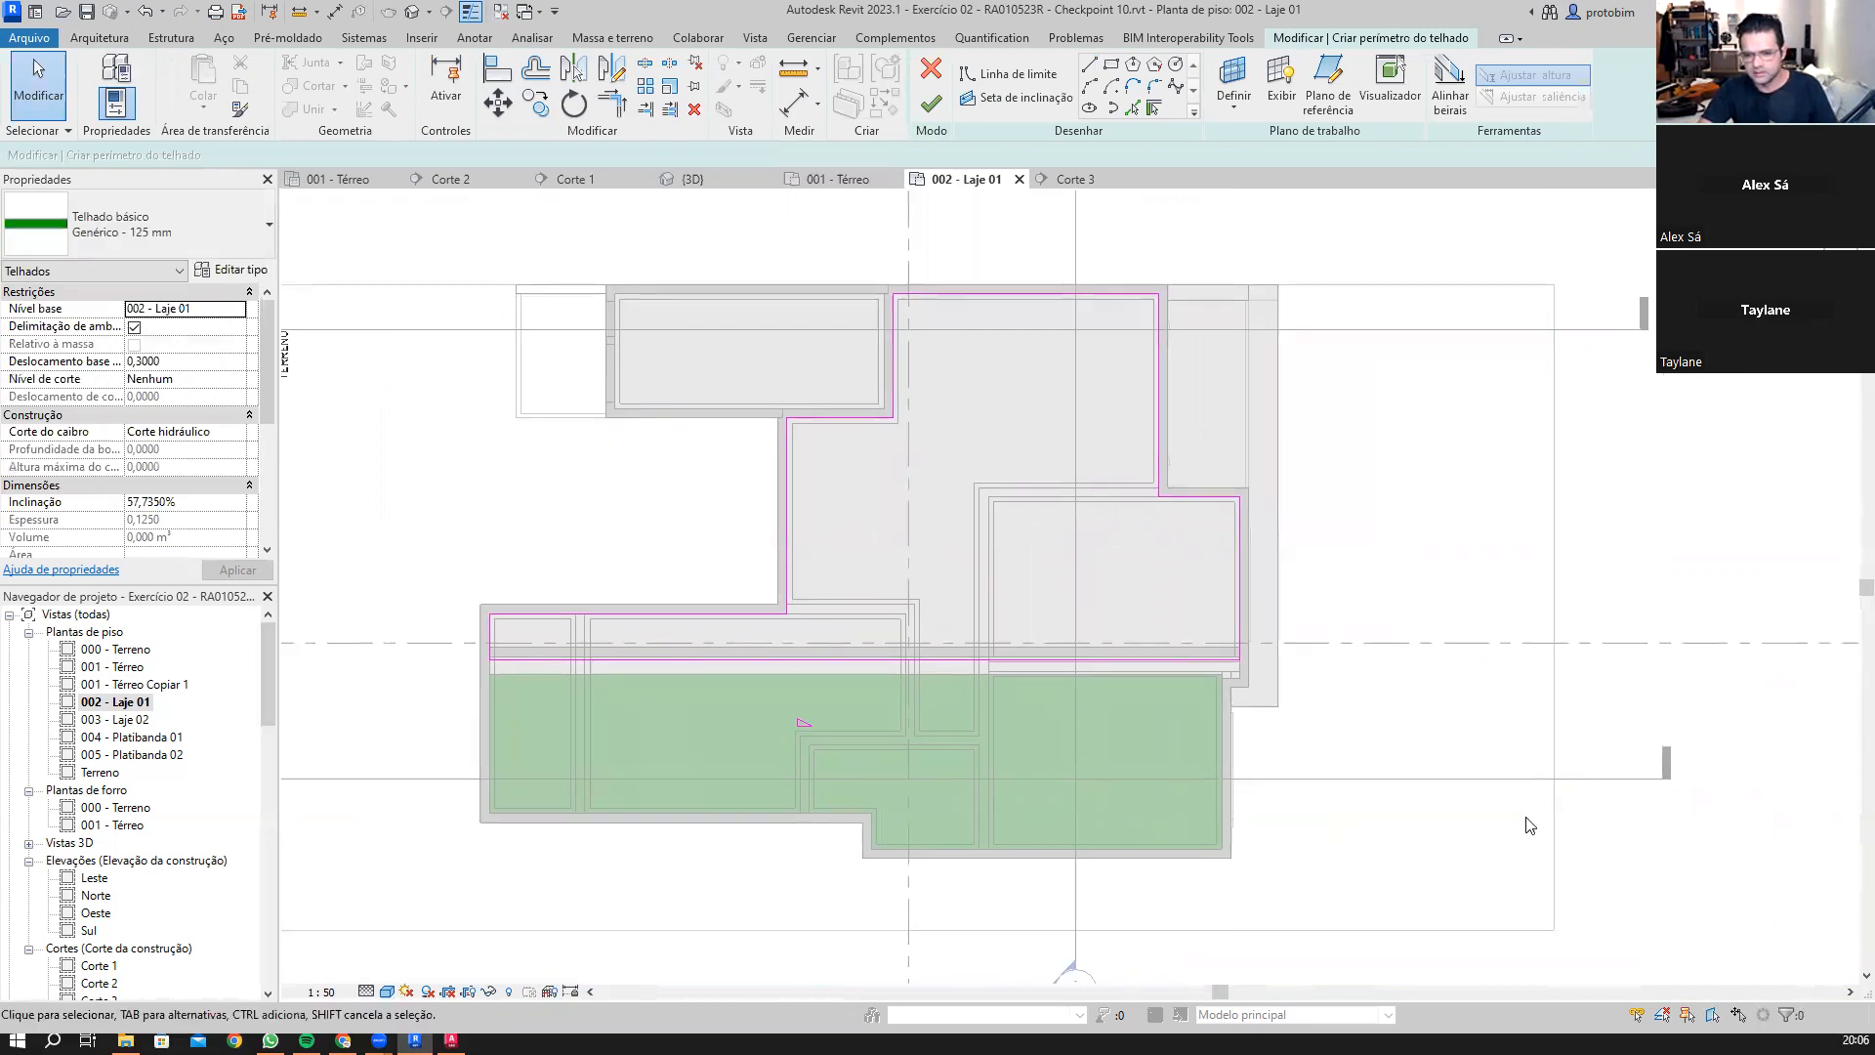
# Step: Set the gutter edge's slope to 10% and finish the roof sketch
pyautogui.click(185, 502)
pyautogui.write('10')
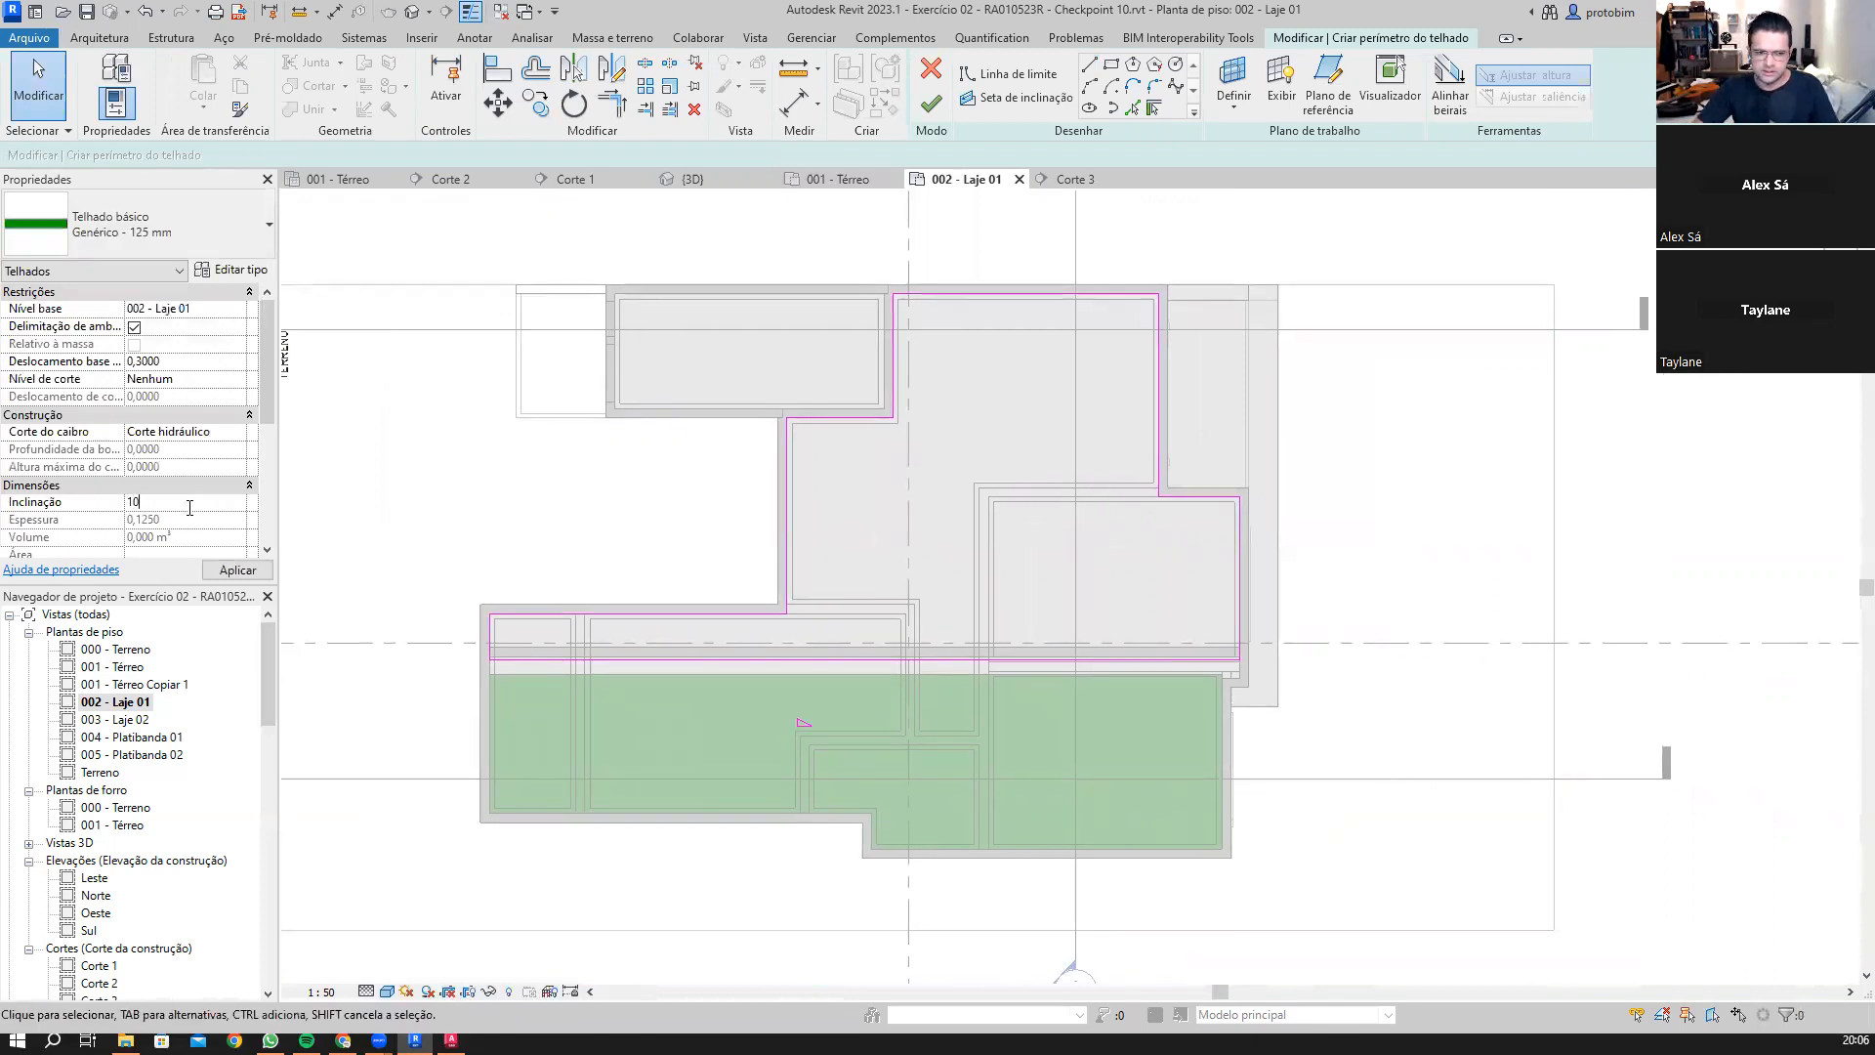
pyautogui.click(930, 103)
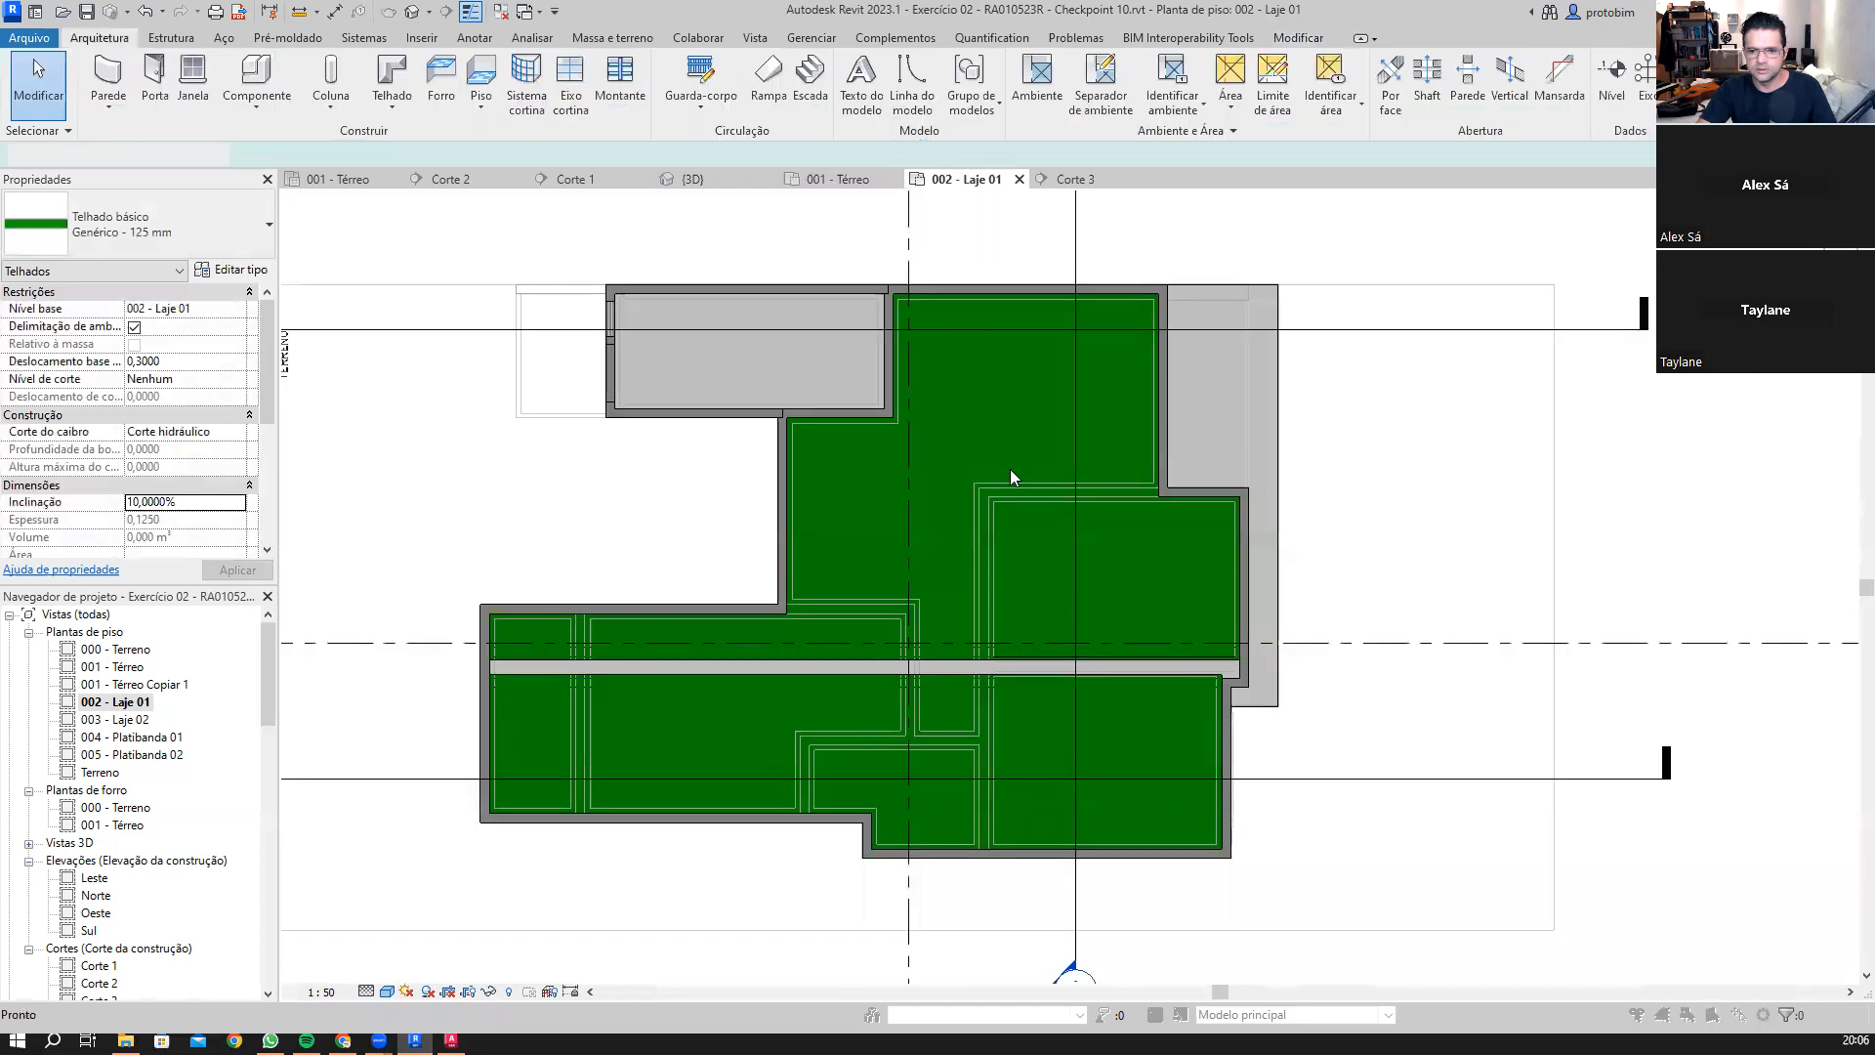
# Step: In the 3D view, pull one side of the section box inward to cut the house across both sloped roofs
pyautogui.click(413, 12)
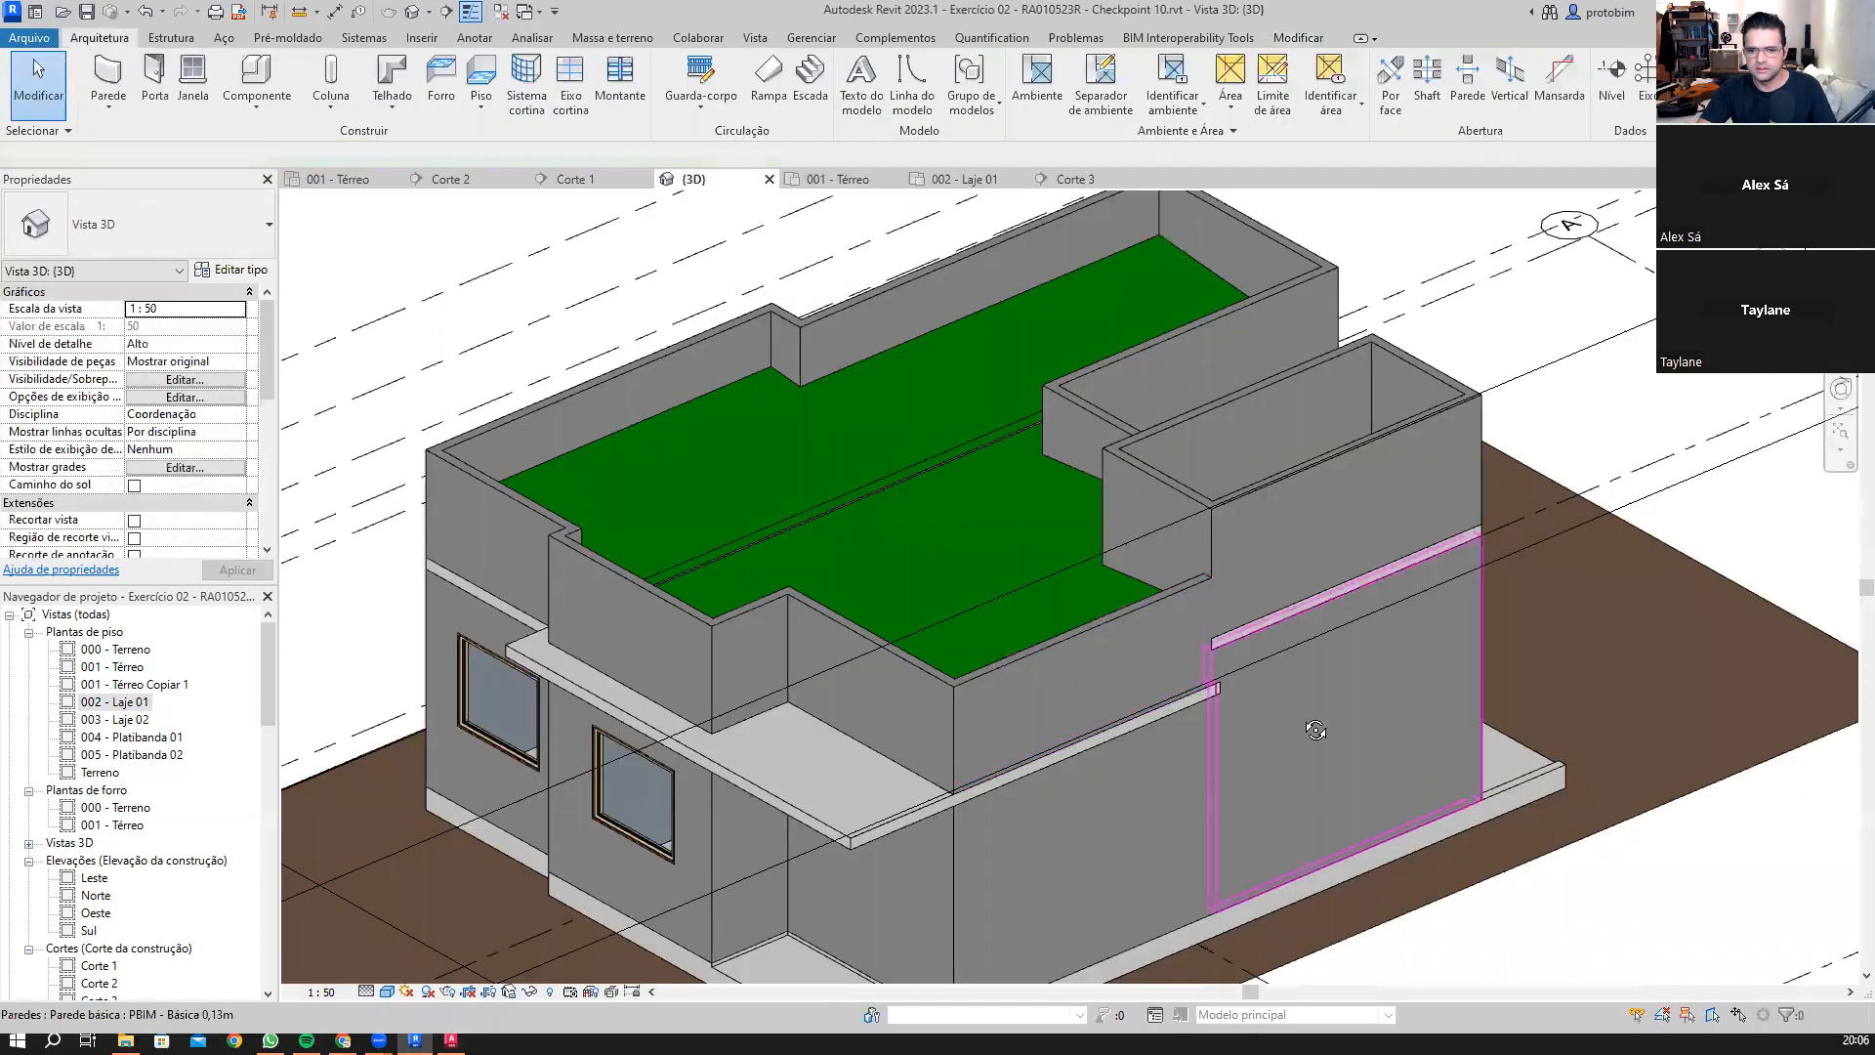
pyautogui.keyDown('shift'); pyautogui.moveTo(979, 606); pyautogui.dragTo(965, 608, button='middle'); pyautogui.keyUp('shift')
pyautogui.scroll(-2, 967, 607)
pyautogui.click(953, 644)
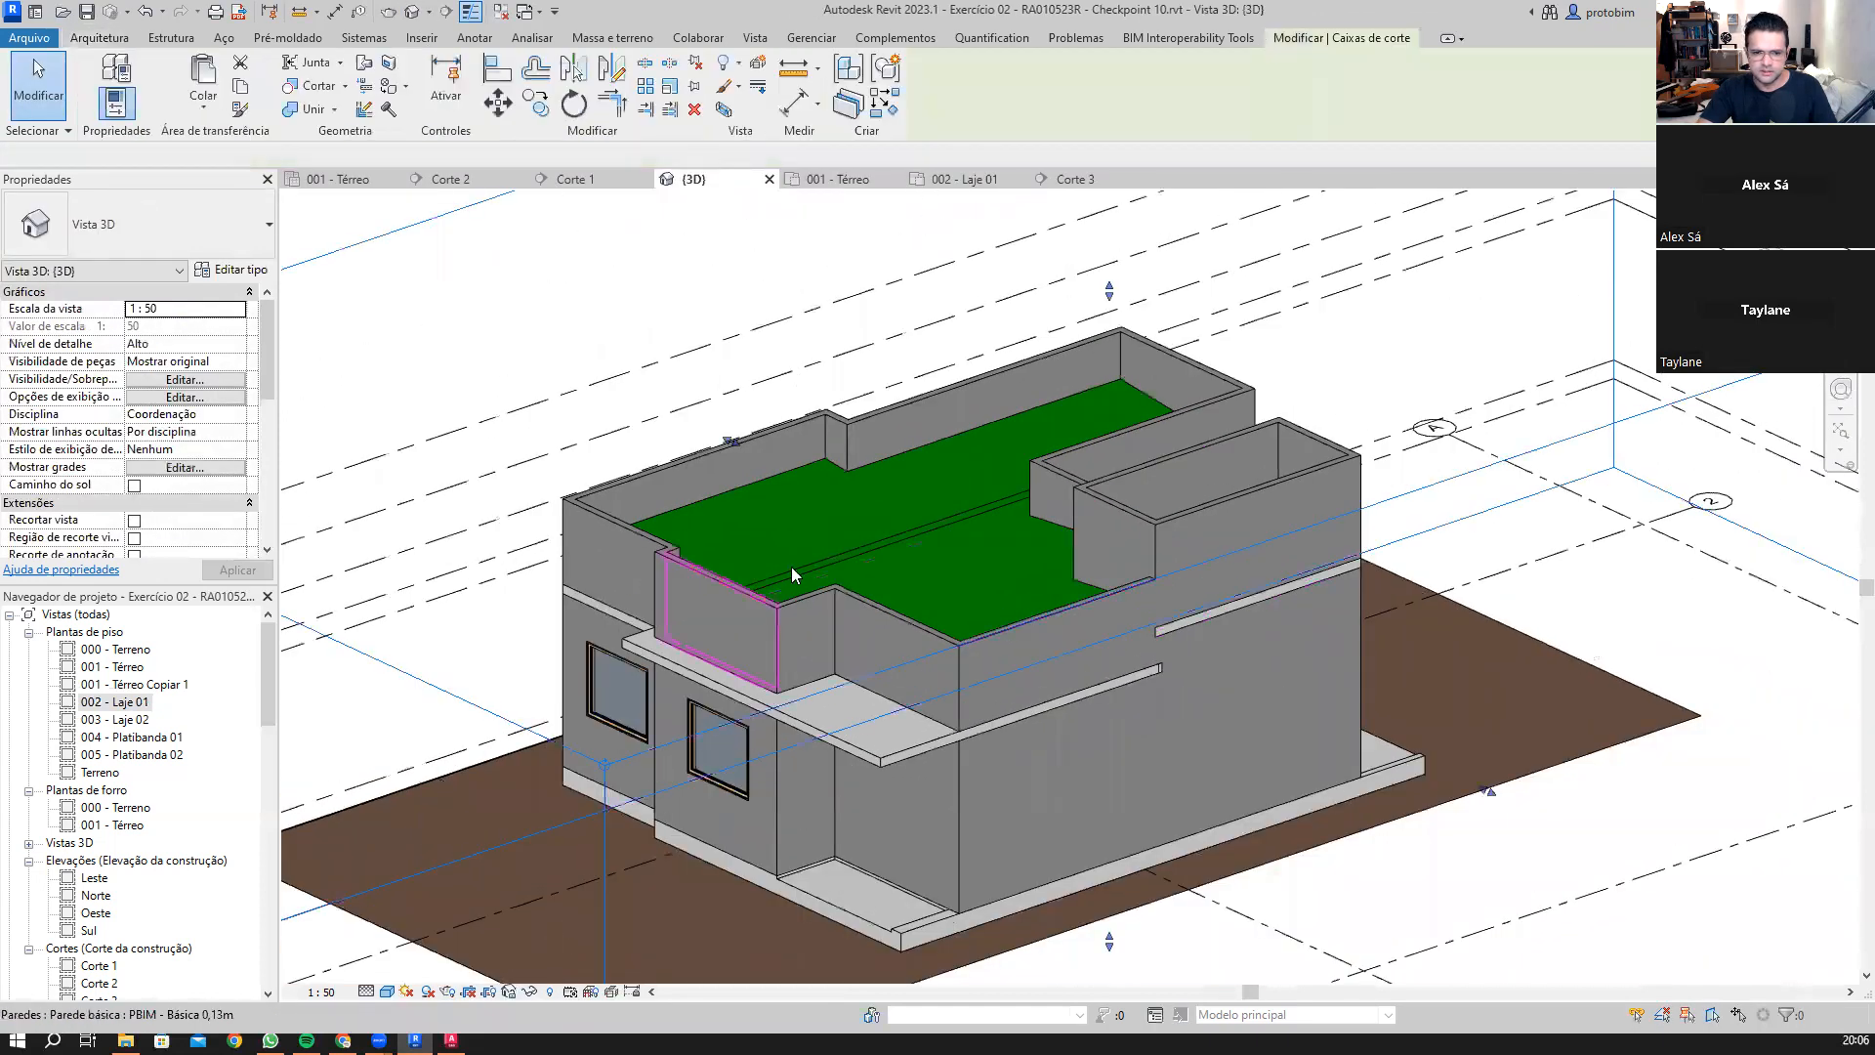
pyautogui.scroll(-3, 791, 566)
pyautogui.moveTo(422, 799); pyautogui.dragTo(874, 617)
pyautogui.keyDown('shift'); pyautogui.moveTo(953, 785); pyautogui.dragTo(1021, 611, button='middle'); pyautogui.keyUp('shift')
pyautogui.scroll(1, 1023, 611)
pyautogui.press('Escape')
# Step: Examine the cut roofs, the gap between them and the slab below from several angles
pyautogui.scroll(4, 1023, 615)
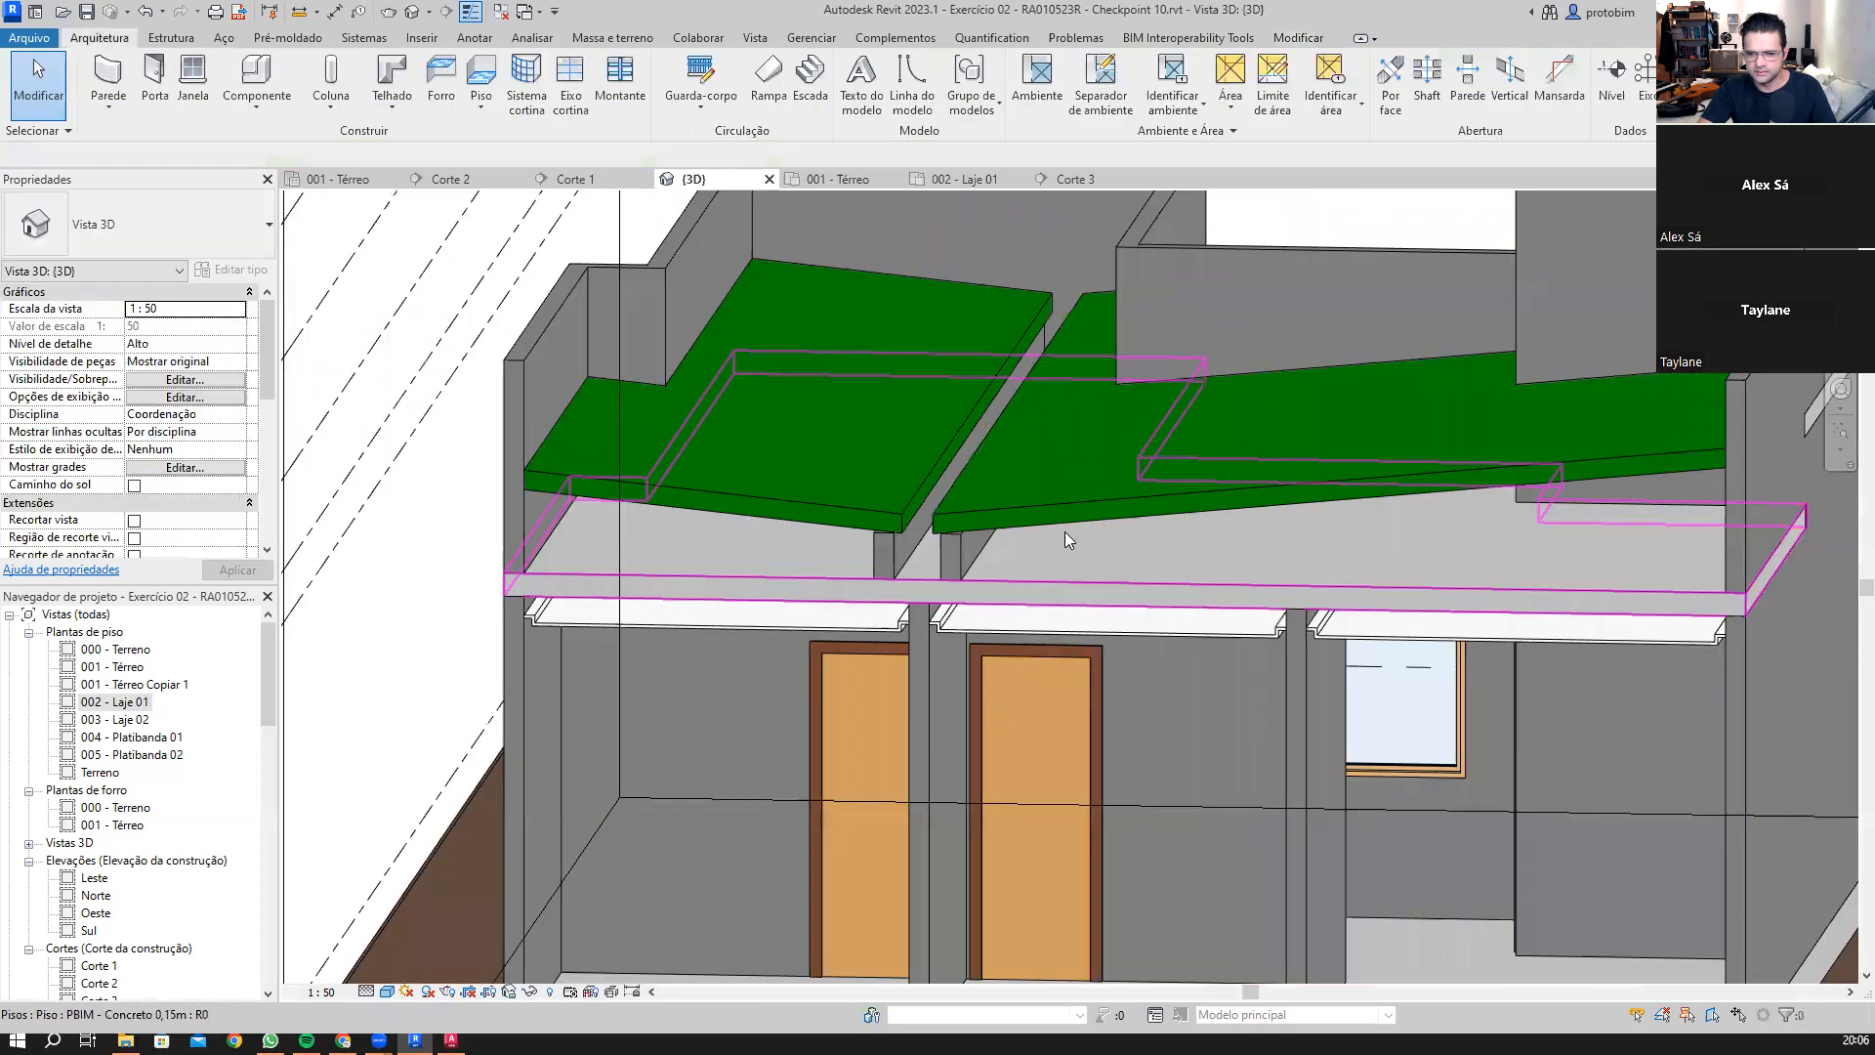
pyautogui.click(1047, 508)
pyautogui.scroll(-2, 616, 550)
pyautogui.keyDown('shift'); pyautogui.moveTo(1011, 785); pyautogui.dragTo(1681, 725, button='middle'); pyautogui.keyUp('shift')
pyautogui.press('Escape')
pyautogui.keyDown('shift'); pyautogui.moveTo(1636, 789); pyautogui.dragTo(1502, 781, button='middle'); pyautogui.keyUp('shift')
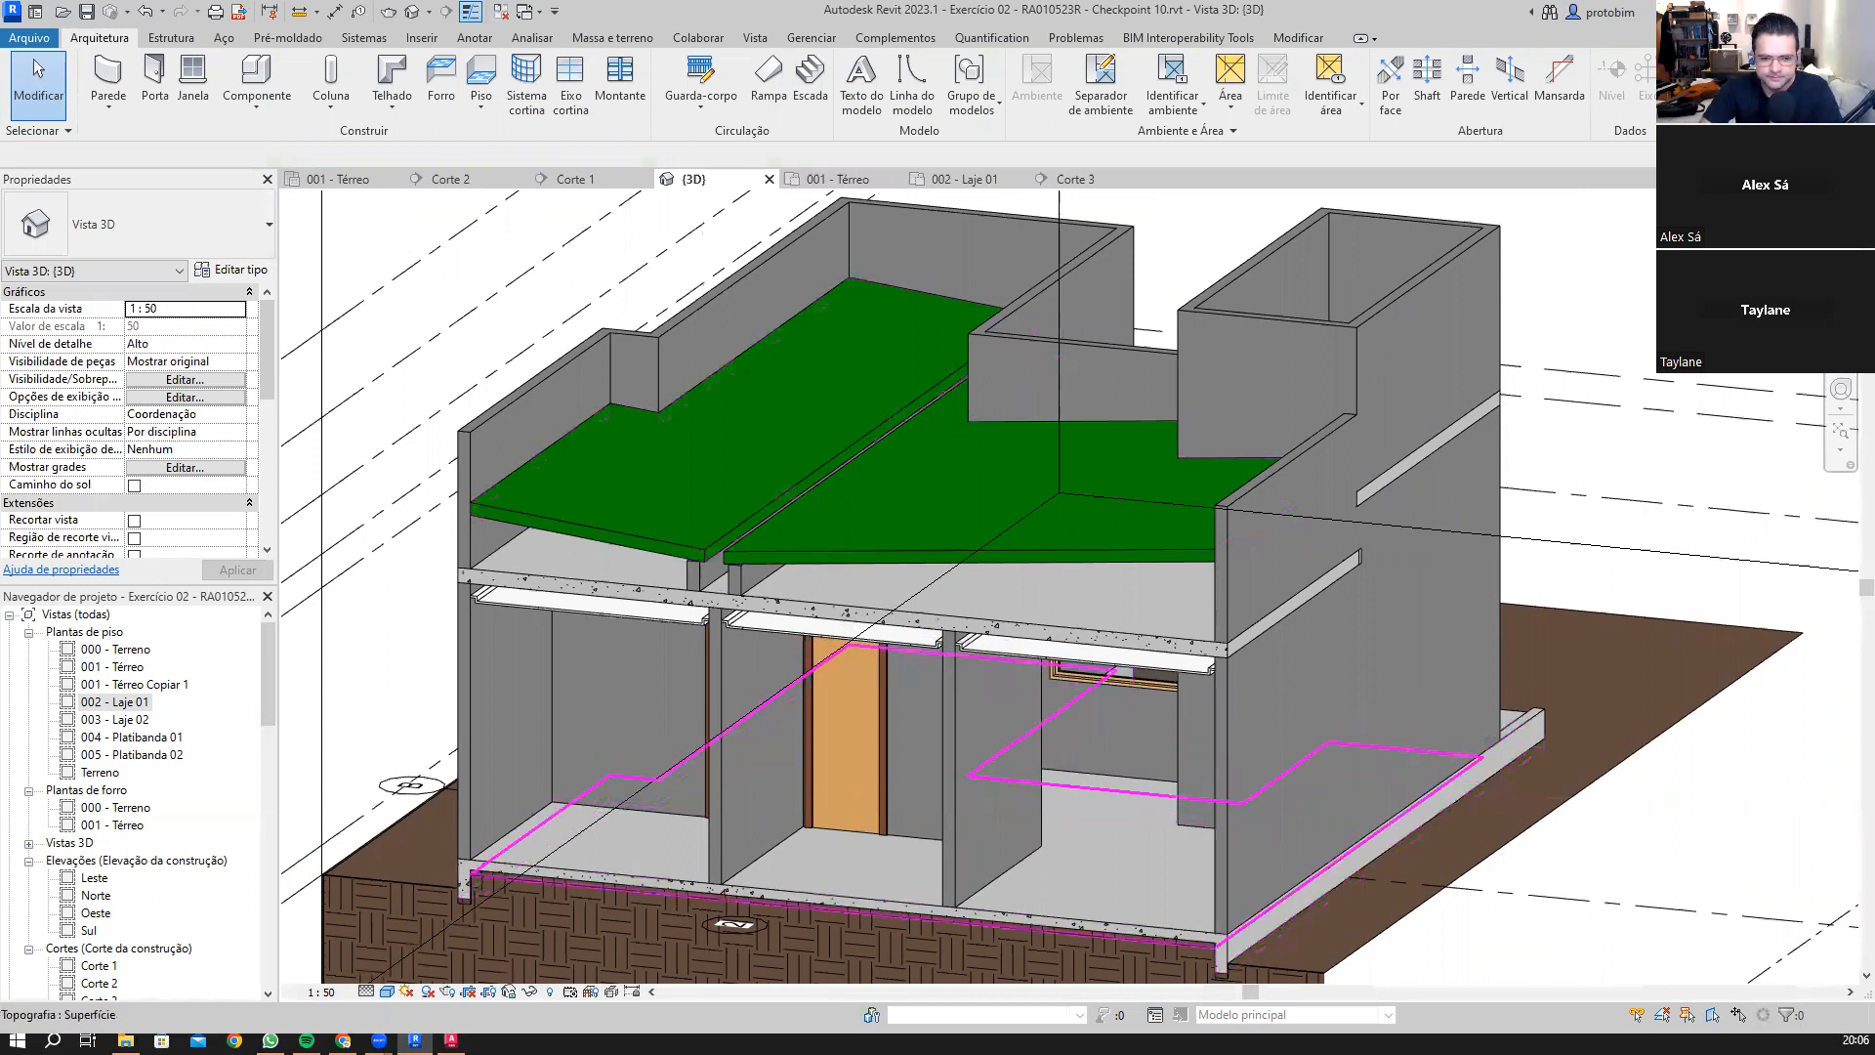
# Step: Switch to the AutoCAD drawing and examine the small upper roof's slope direction and gutter in the roof plan
pyautogui.hotkey('alt', 'Tab')
pyautogui.scroll(-3, 720, 680)
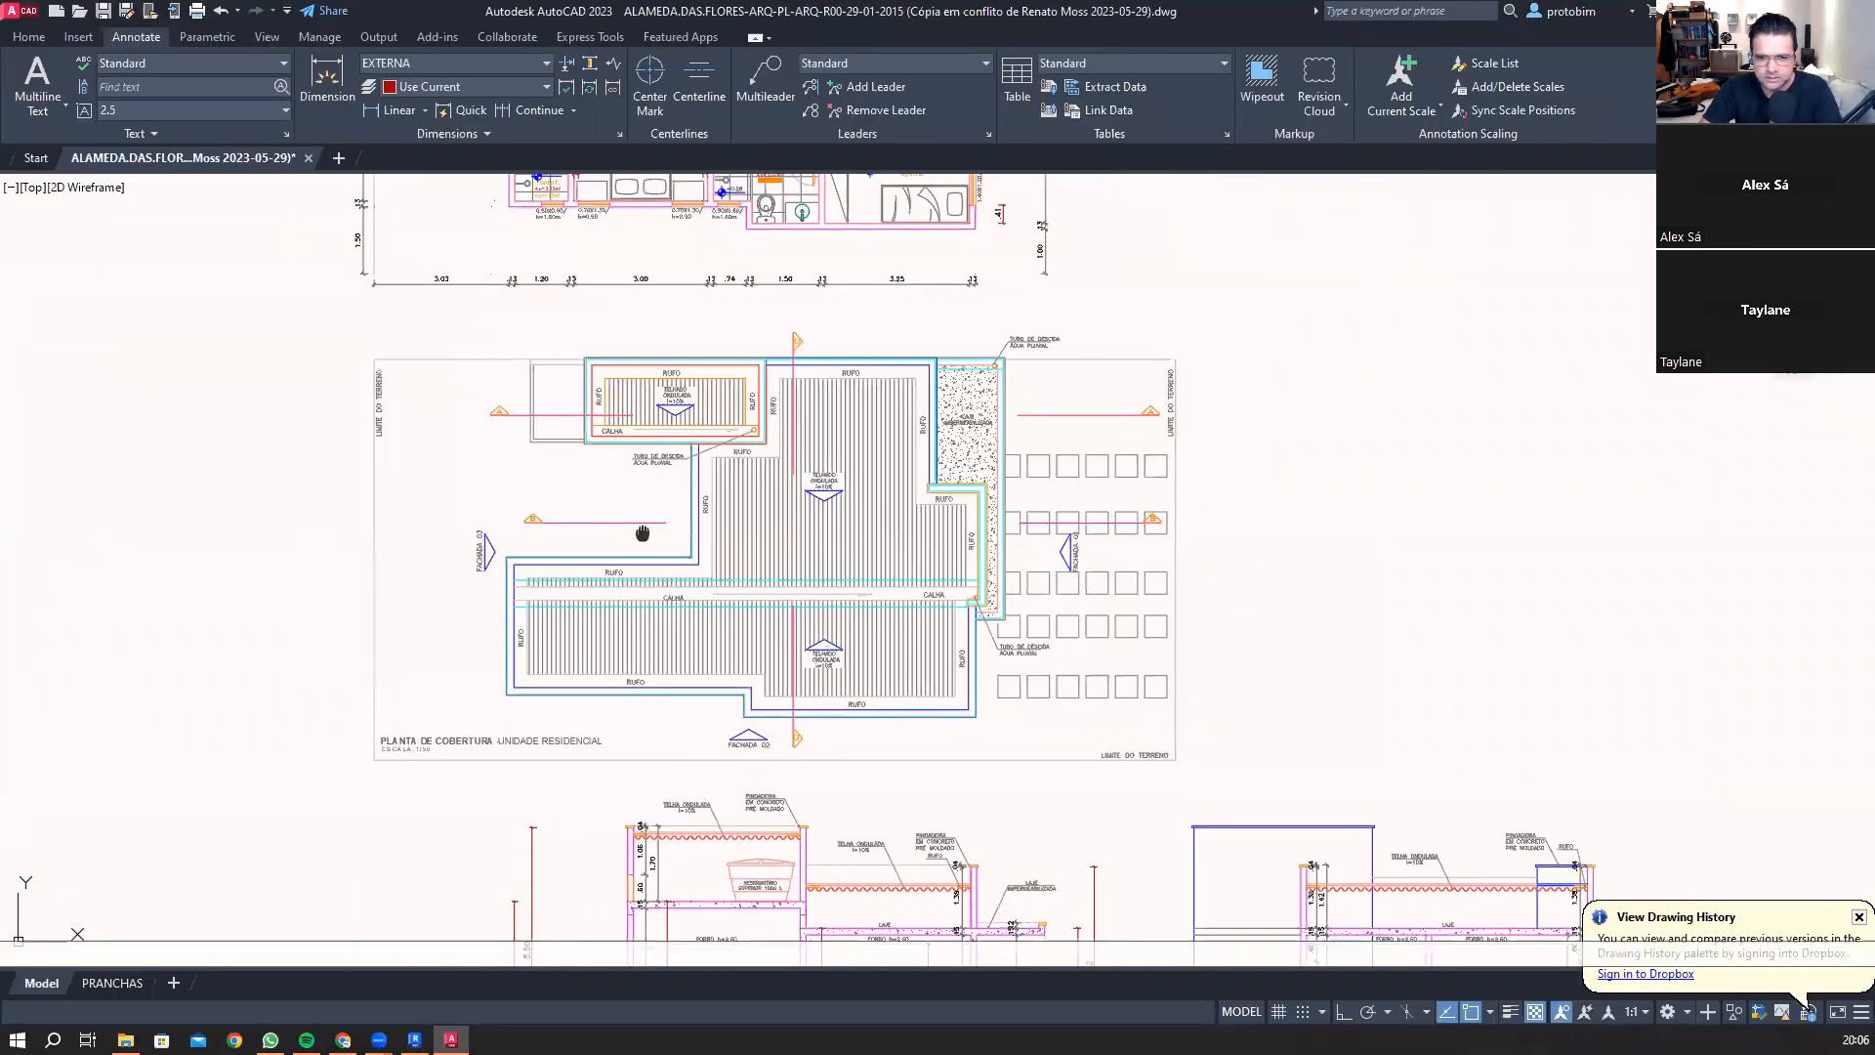
pyautogui.scroll(3, 635, 410)
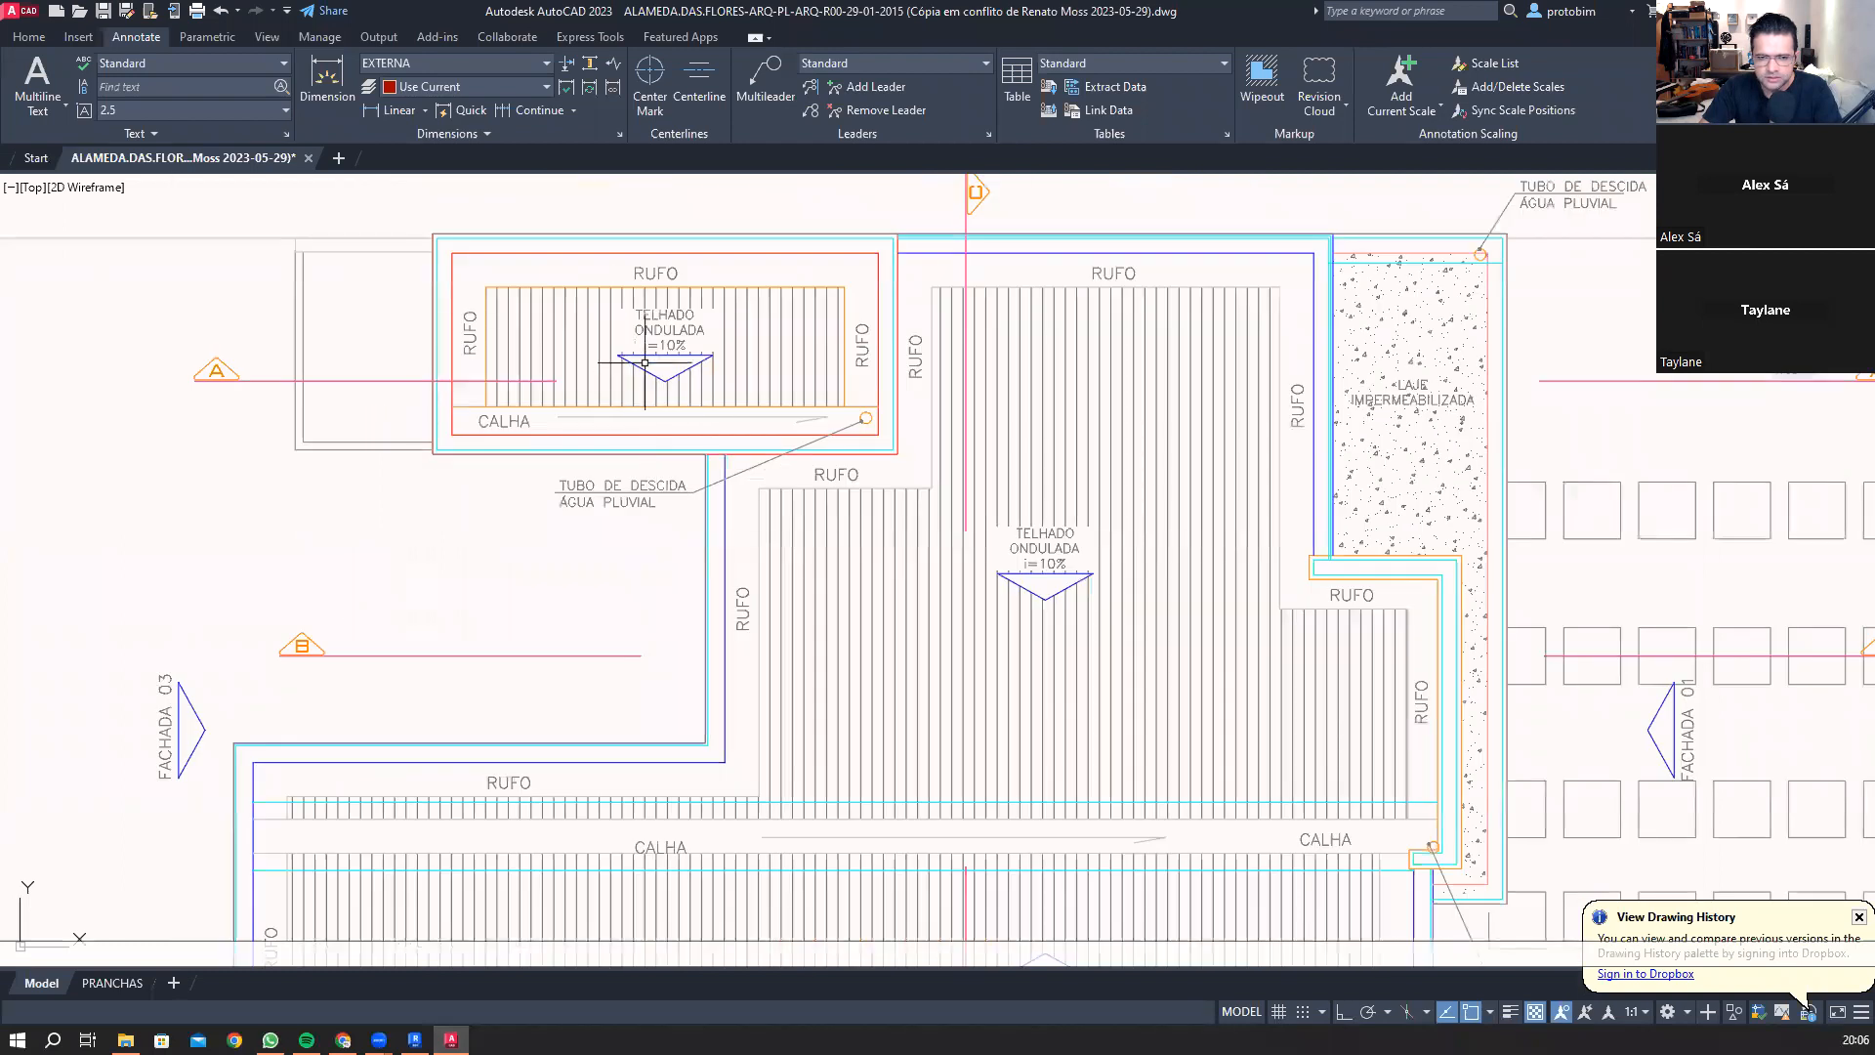
pyautogui.scroll(-3, 614, 318)
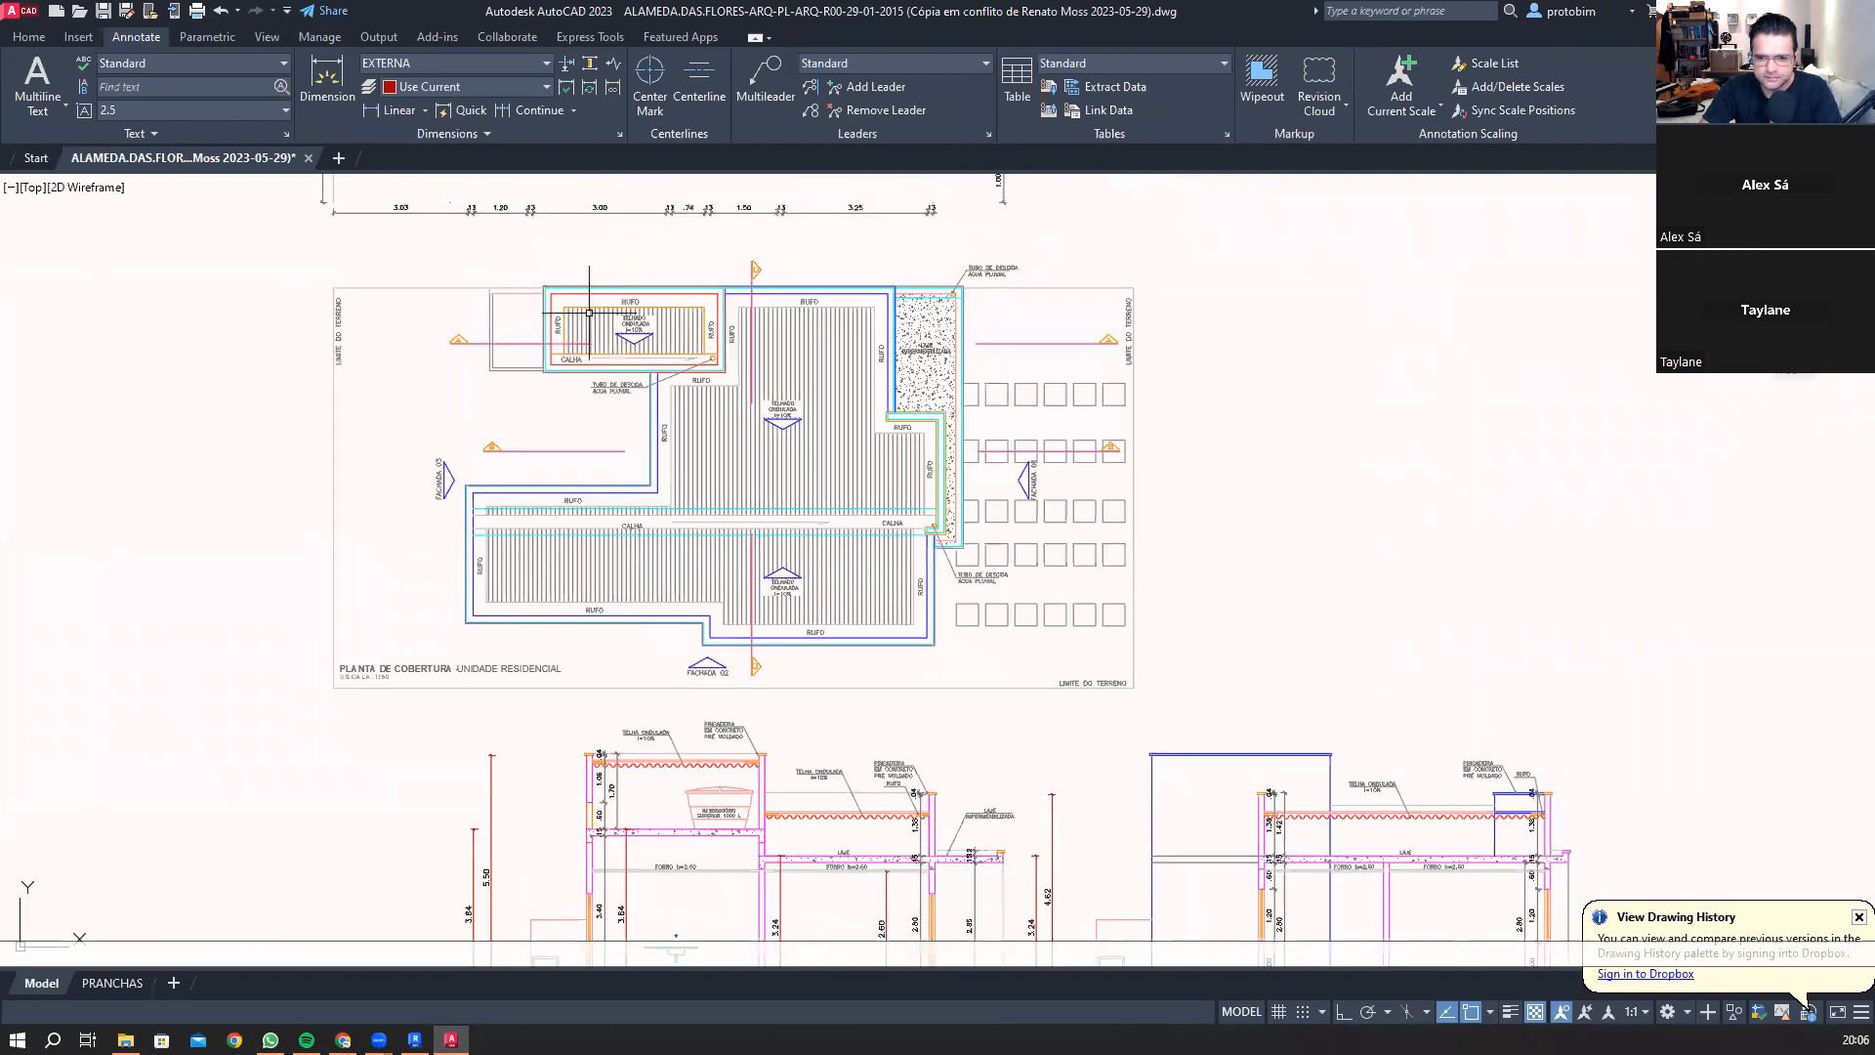
pyautogui.scroll(-2, 597, 316)
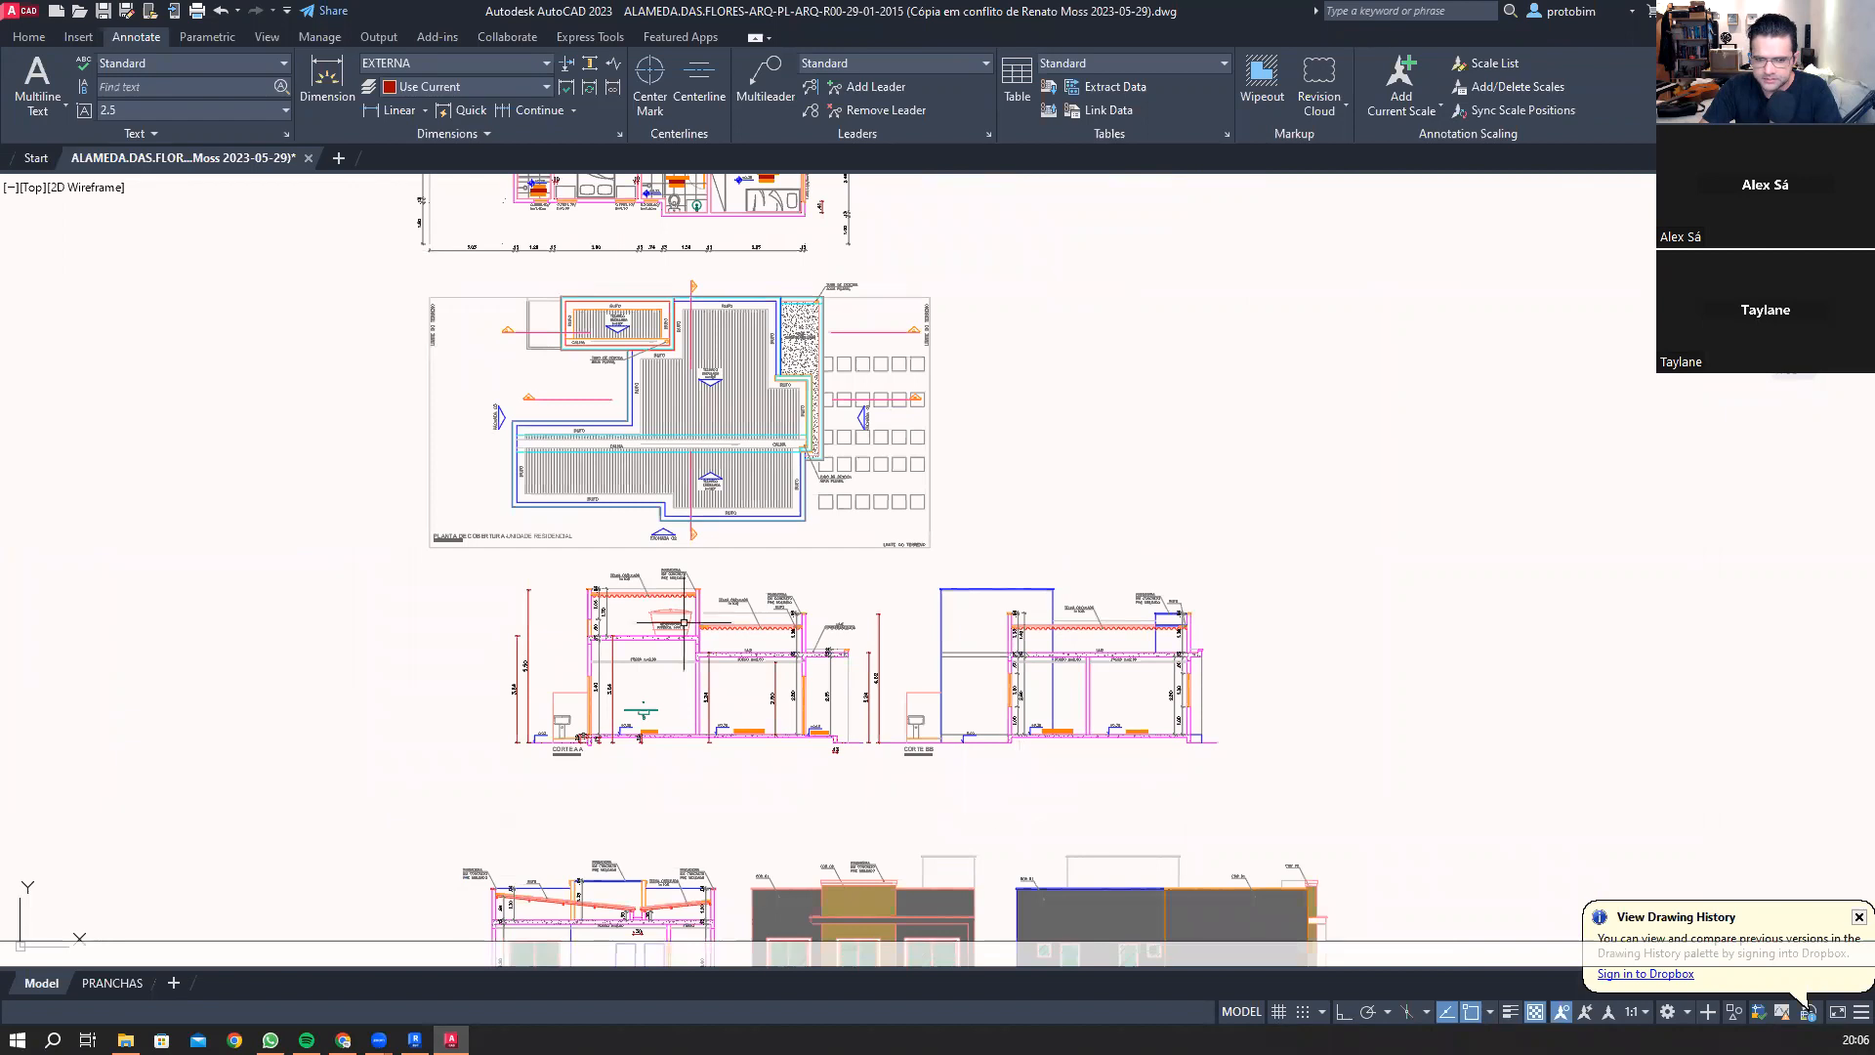
# Step: Examine the roof, parapet and slab heights around the water tank in the Corte AA section
pyautogui.scroll(5, 683, 621)
pyautogui.scroll(-3, 593, 593)
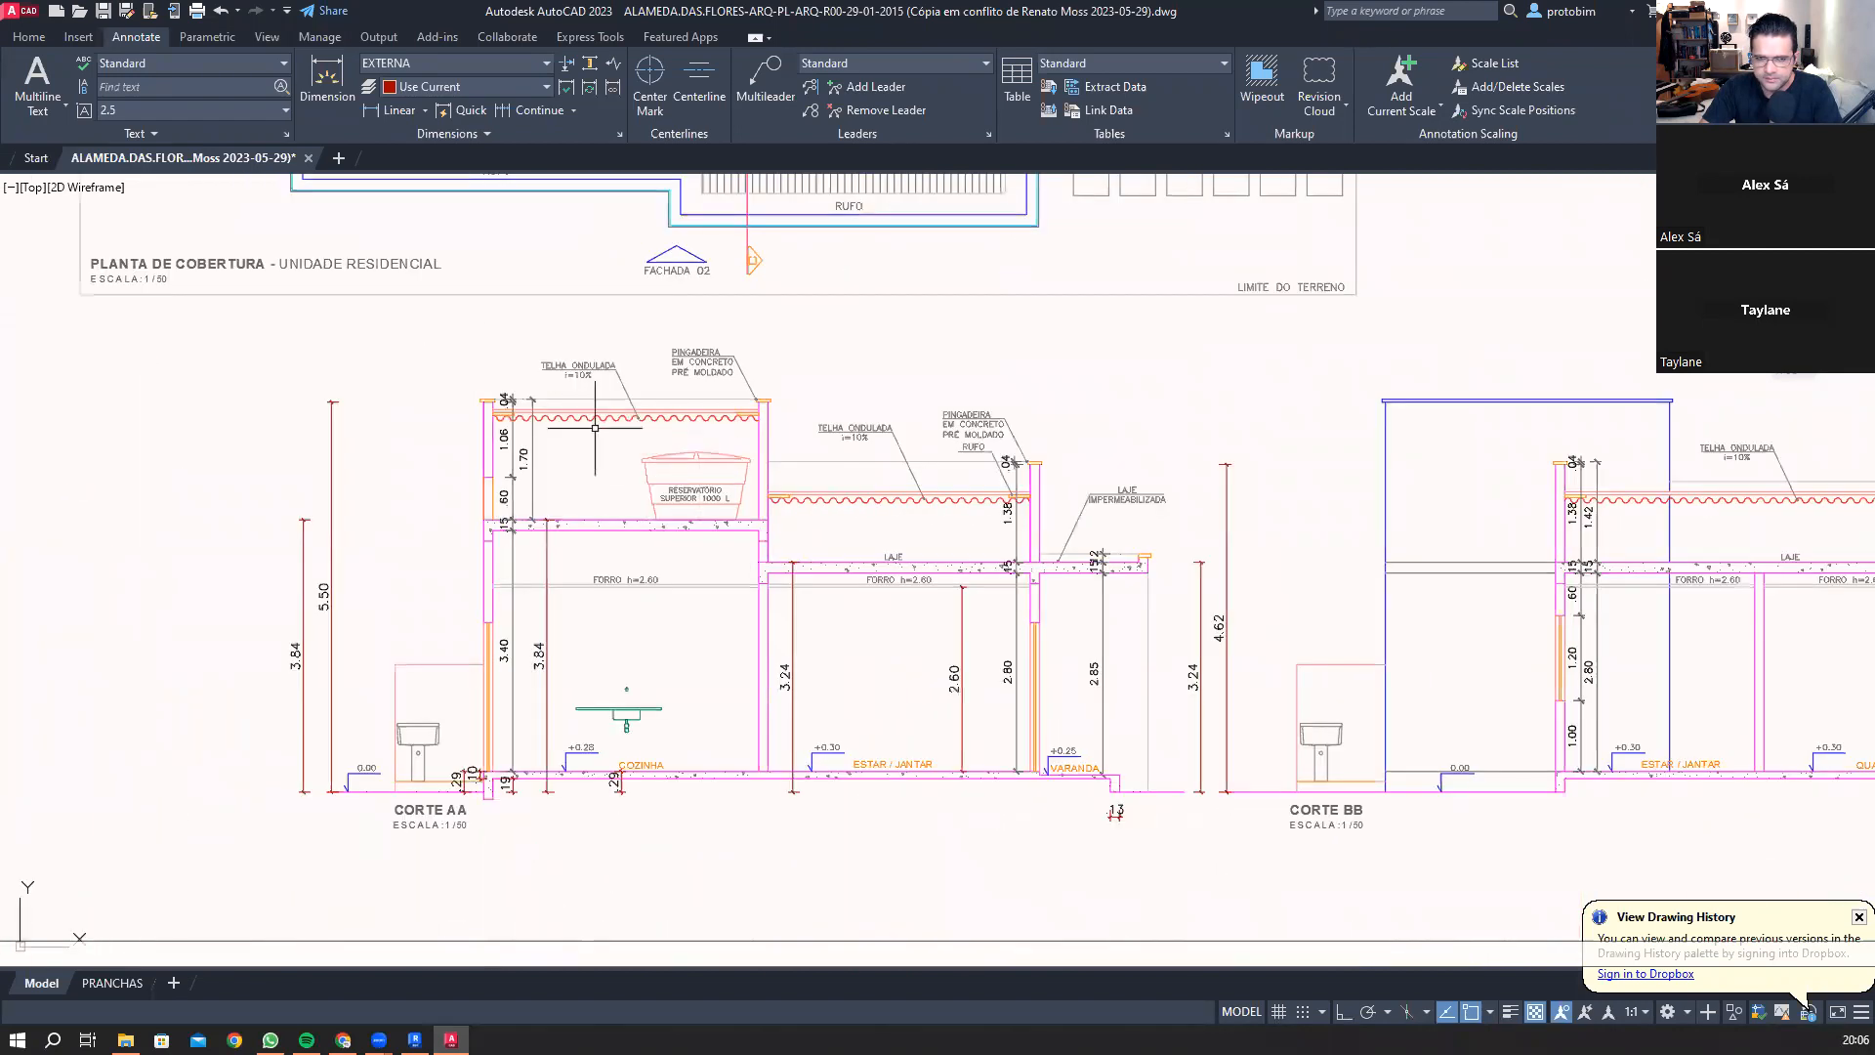
pyautogui.scroll(-3, 621, 432)
pyautogui.scroll(6, 658, 570)
pyautogui.scroll(-6, 644, 595)
pyautogui.scroll(6, 636, 625)
pyautogui.scroll(-5, 636, 627)
pyautogui.moveTo(712, 420)
pyautogui.mouseDown(button='middle')
pyautogui.moveTo(712, 670)
pyautogui.moveTo(554, 440)
pyautogui.moveTo(560, 361)
pyautogui.moveTo(784, 717)
pyautogui.mouseUp(button='middle')
pyautogui.scroll(5, 697, 447)
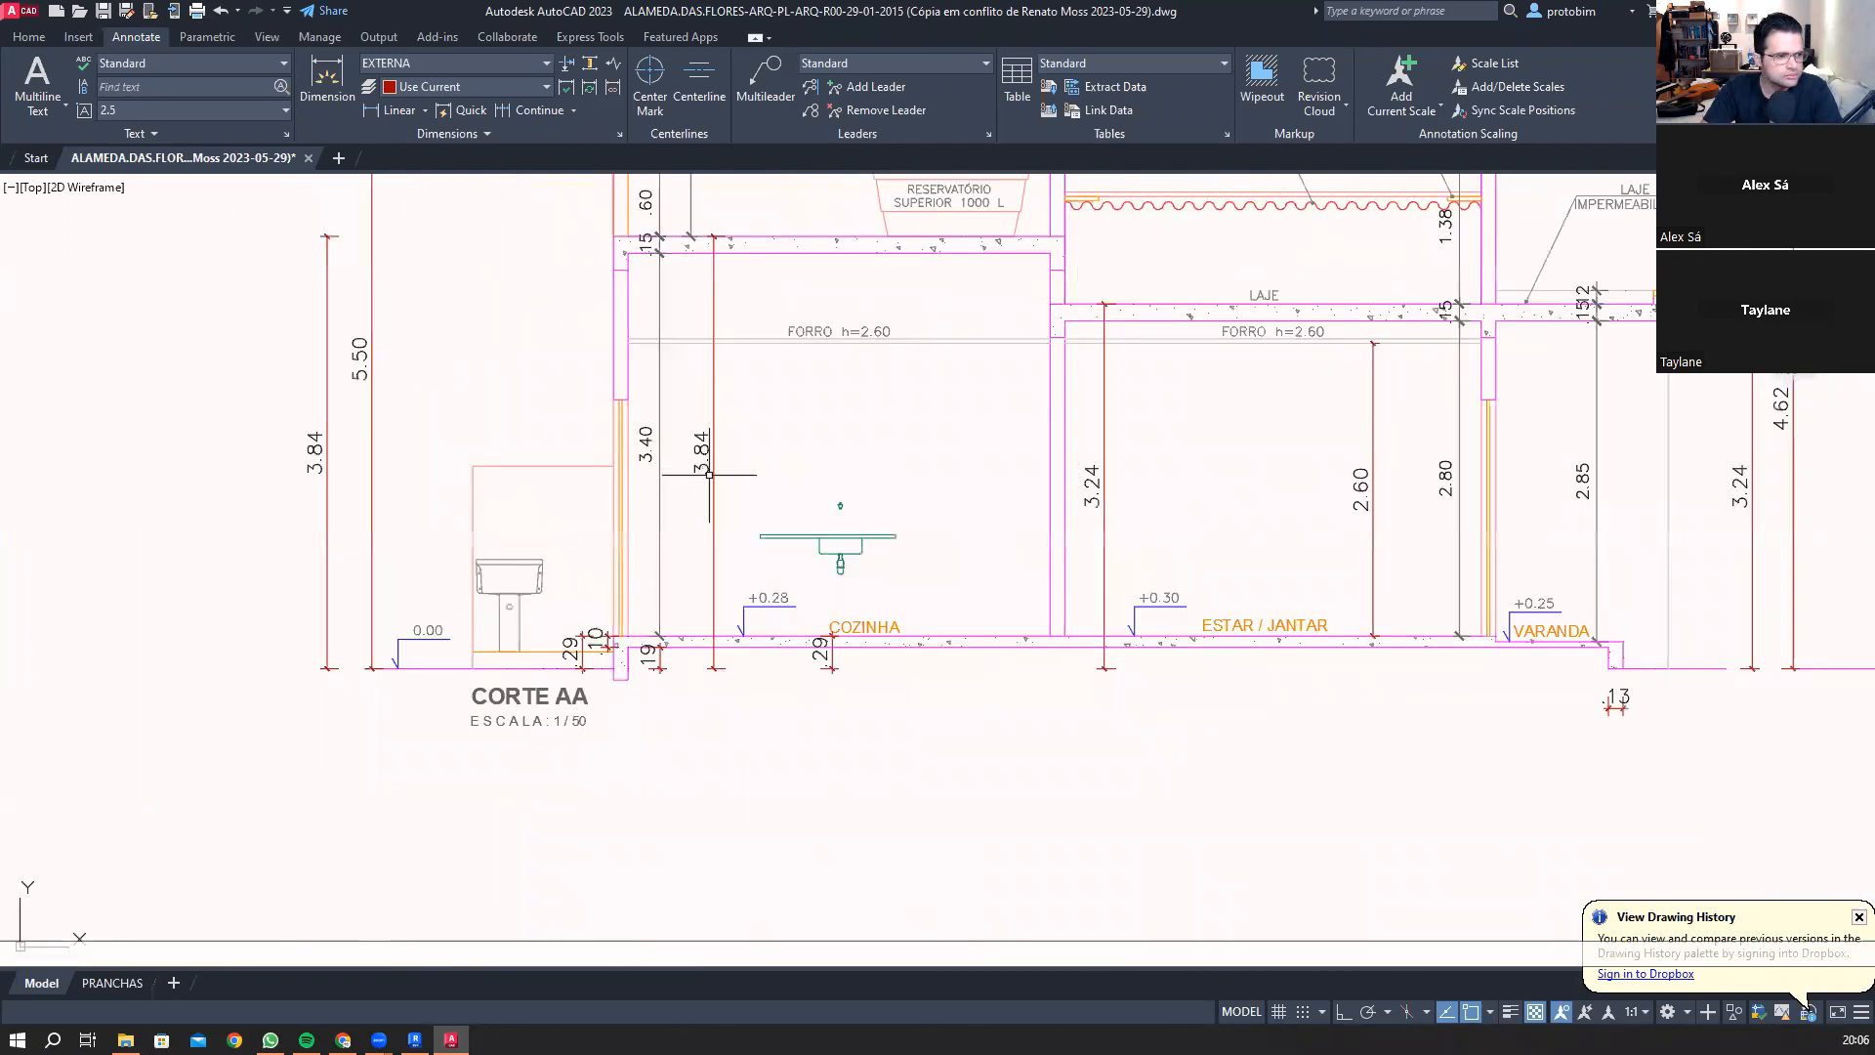
pyautogui.scroll(-5, 870, 415)
pyautogui.scroll(5, 878, 410)
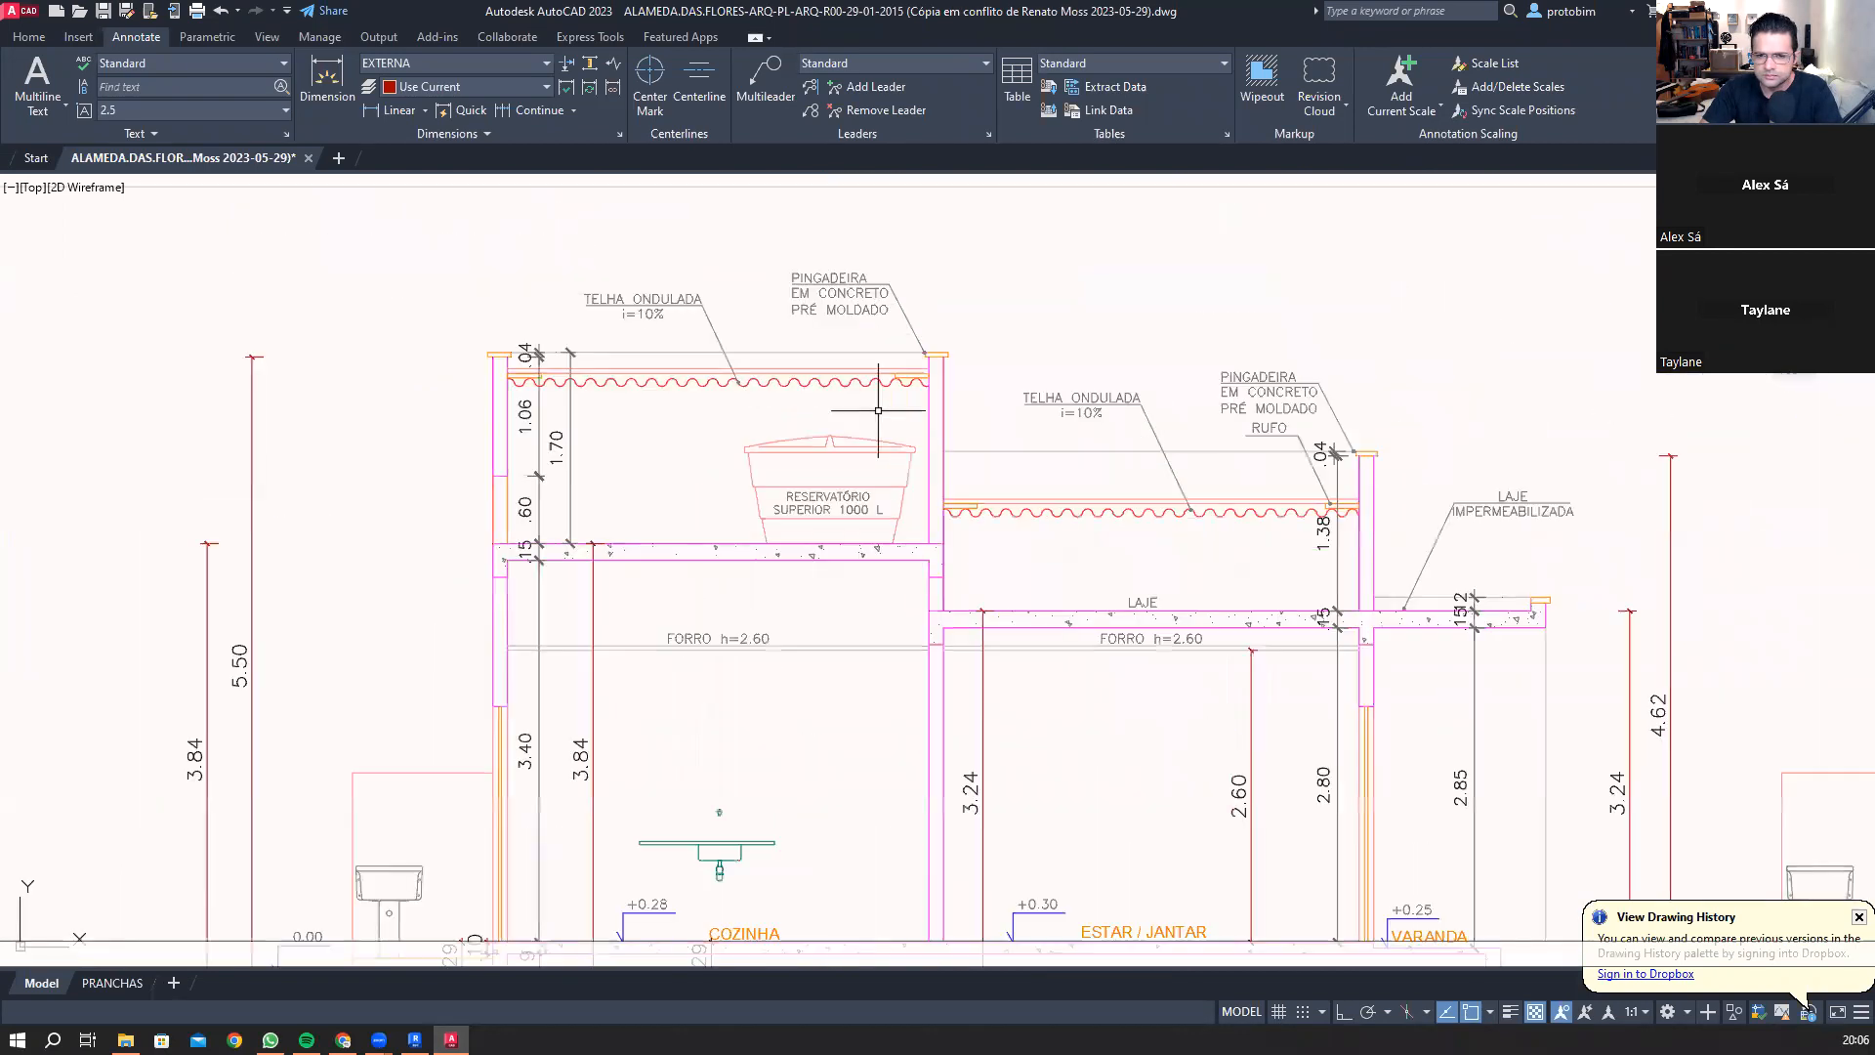
pyautogui.scroll(2, 878, 386)
pyautogui.scroll(-2, 829, 371)
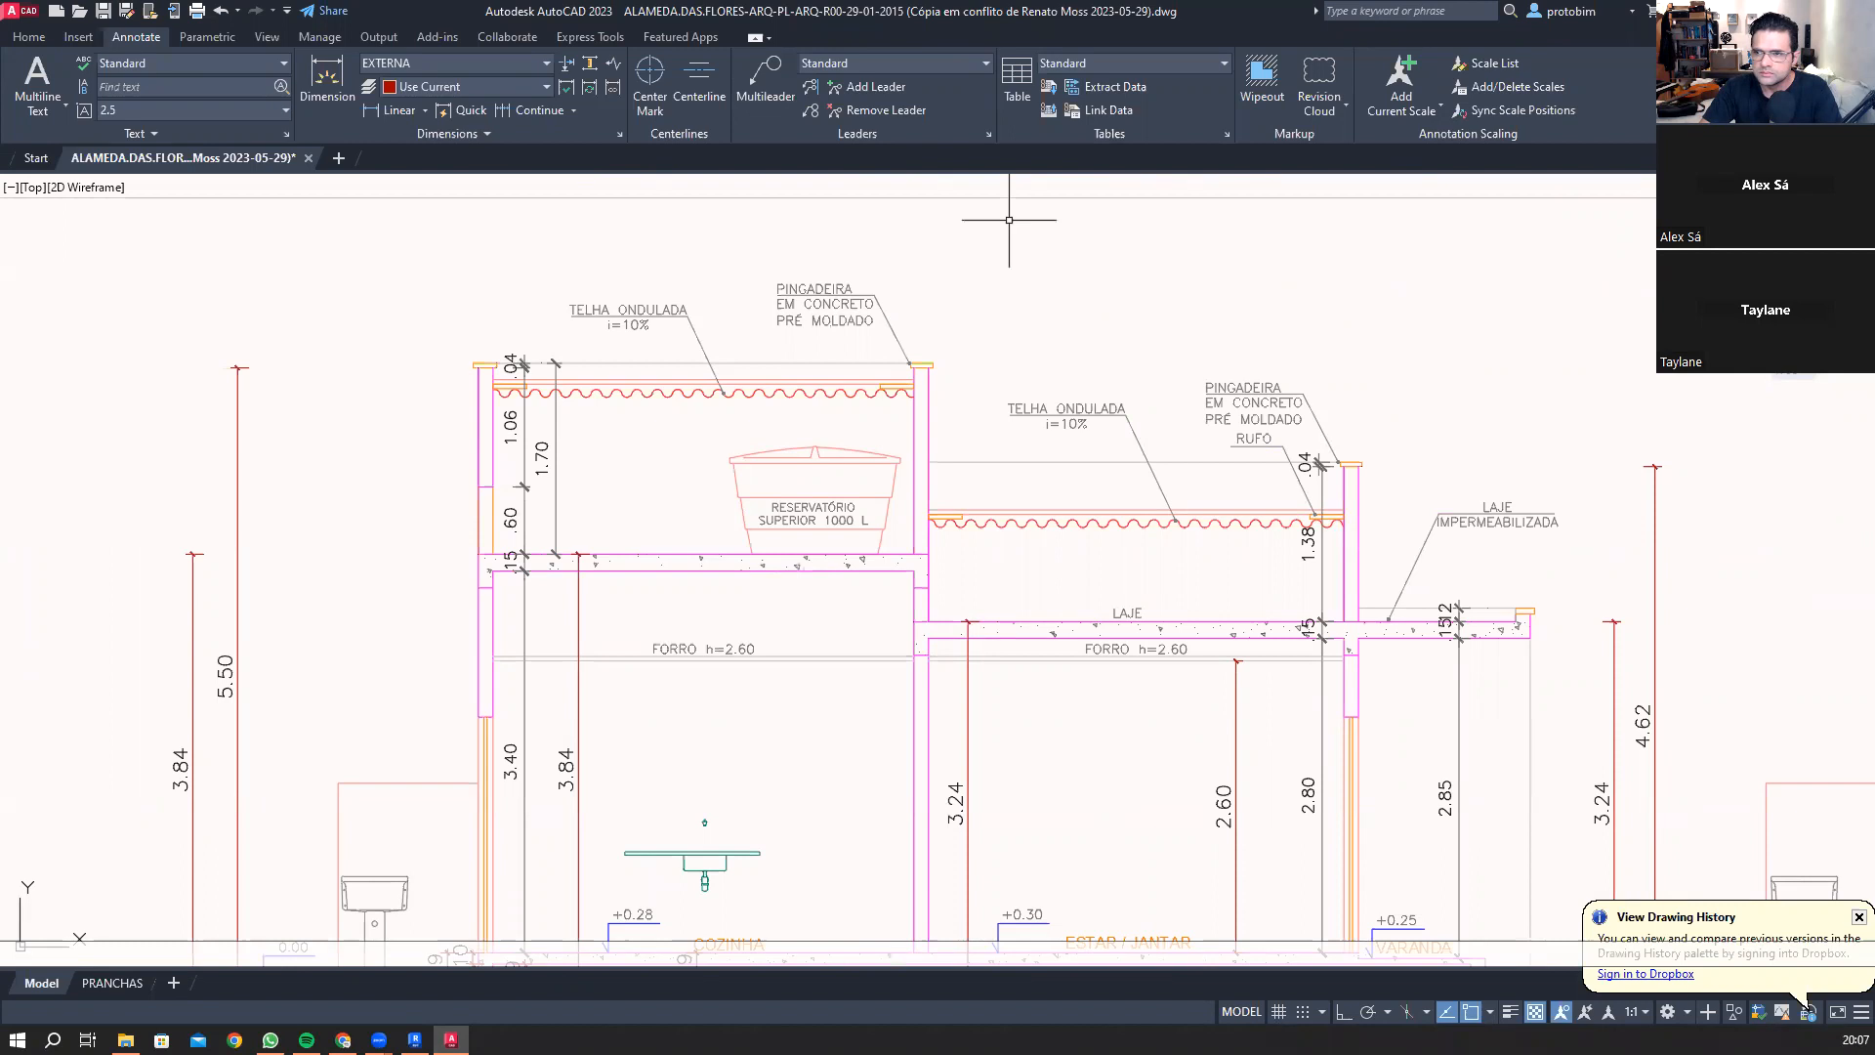
# Step: Recheck the roof plan and sections in AutoCAD, and open the 005 - Platibanda 02 floor plan in Revit
pyautogui.hotkey('alt', 'Tab')
pyautogui.scroll(-2, 958, 476)
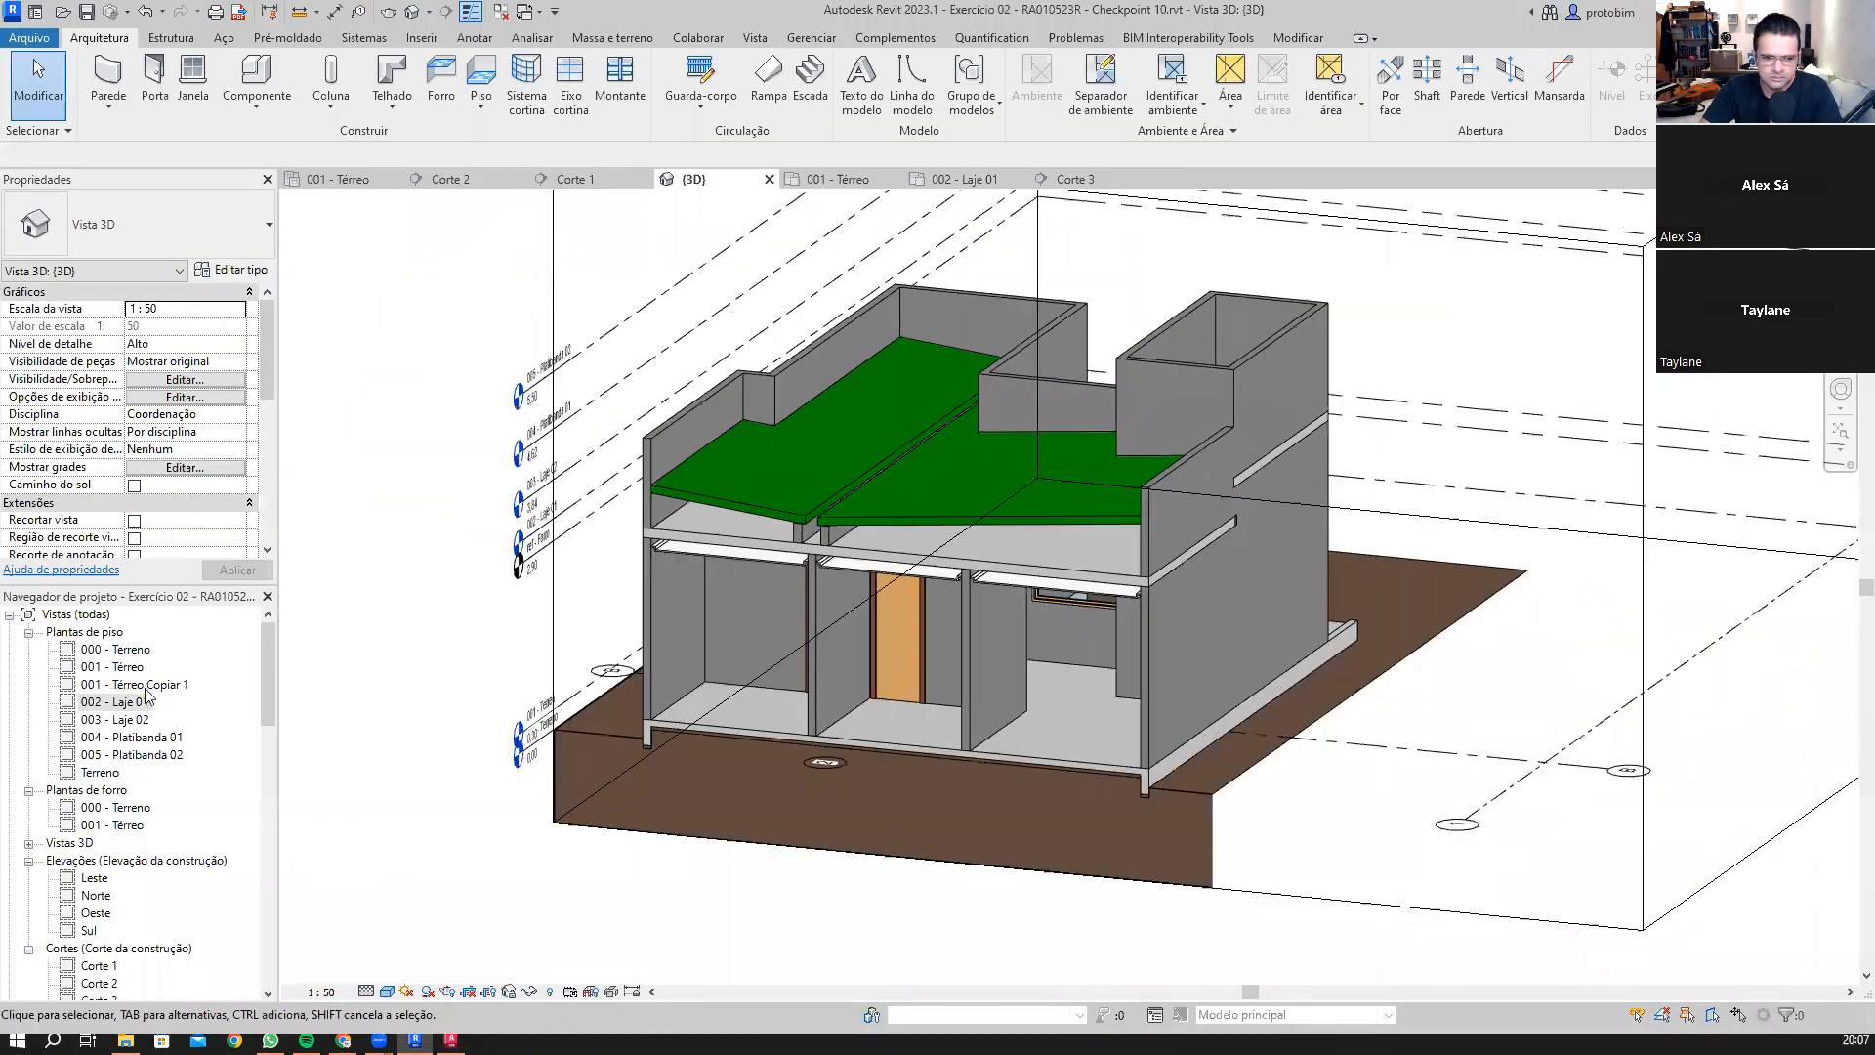
pyautogui.hotkey('alt', 'Tab')
pyautogui.scroll(-3, 766, 551)
pyautogui.moveTo(765, 552); pyautogui.dragTo(749, 687, button='middle')
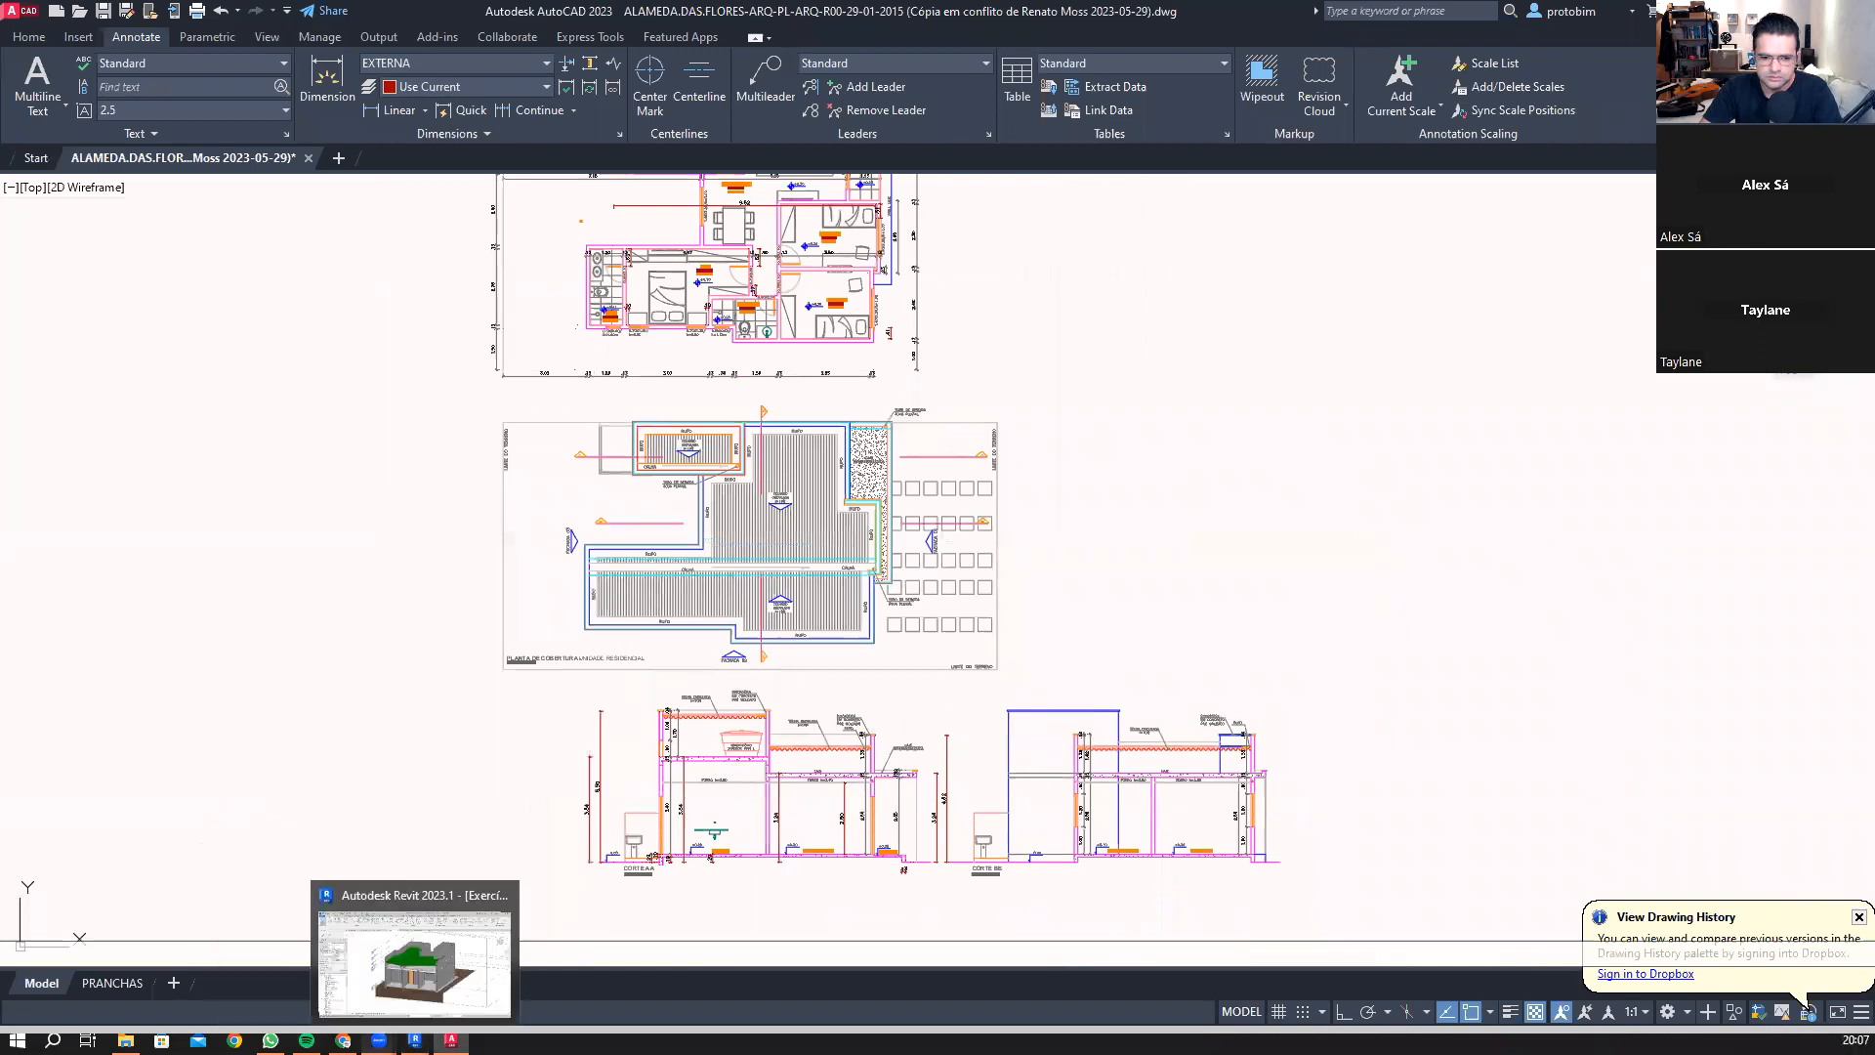
pyautogui.click(415, 1040)
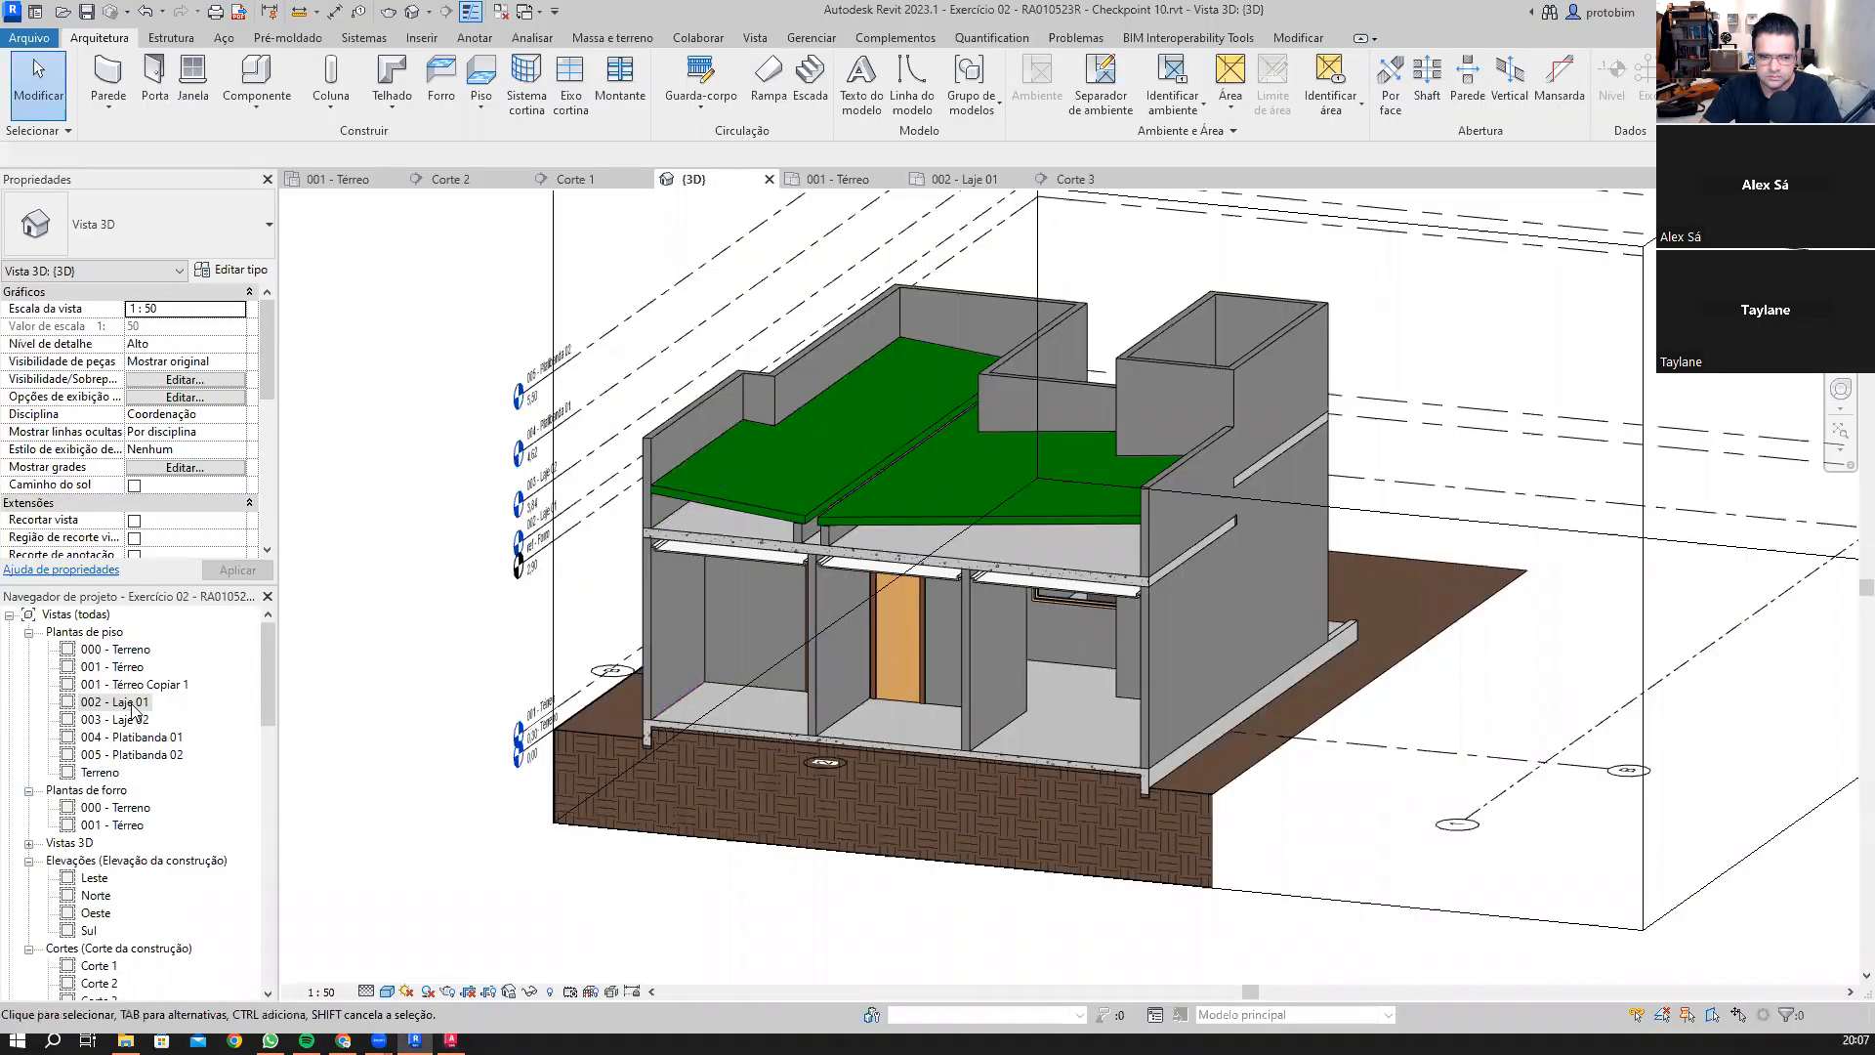
pyautogui.doubleClick(137, 755)
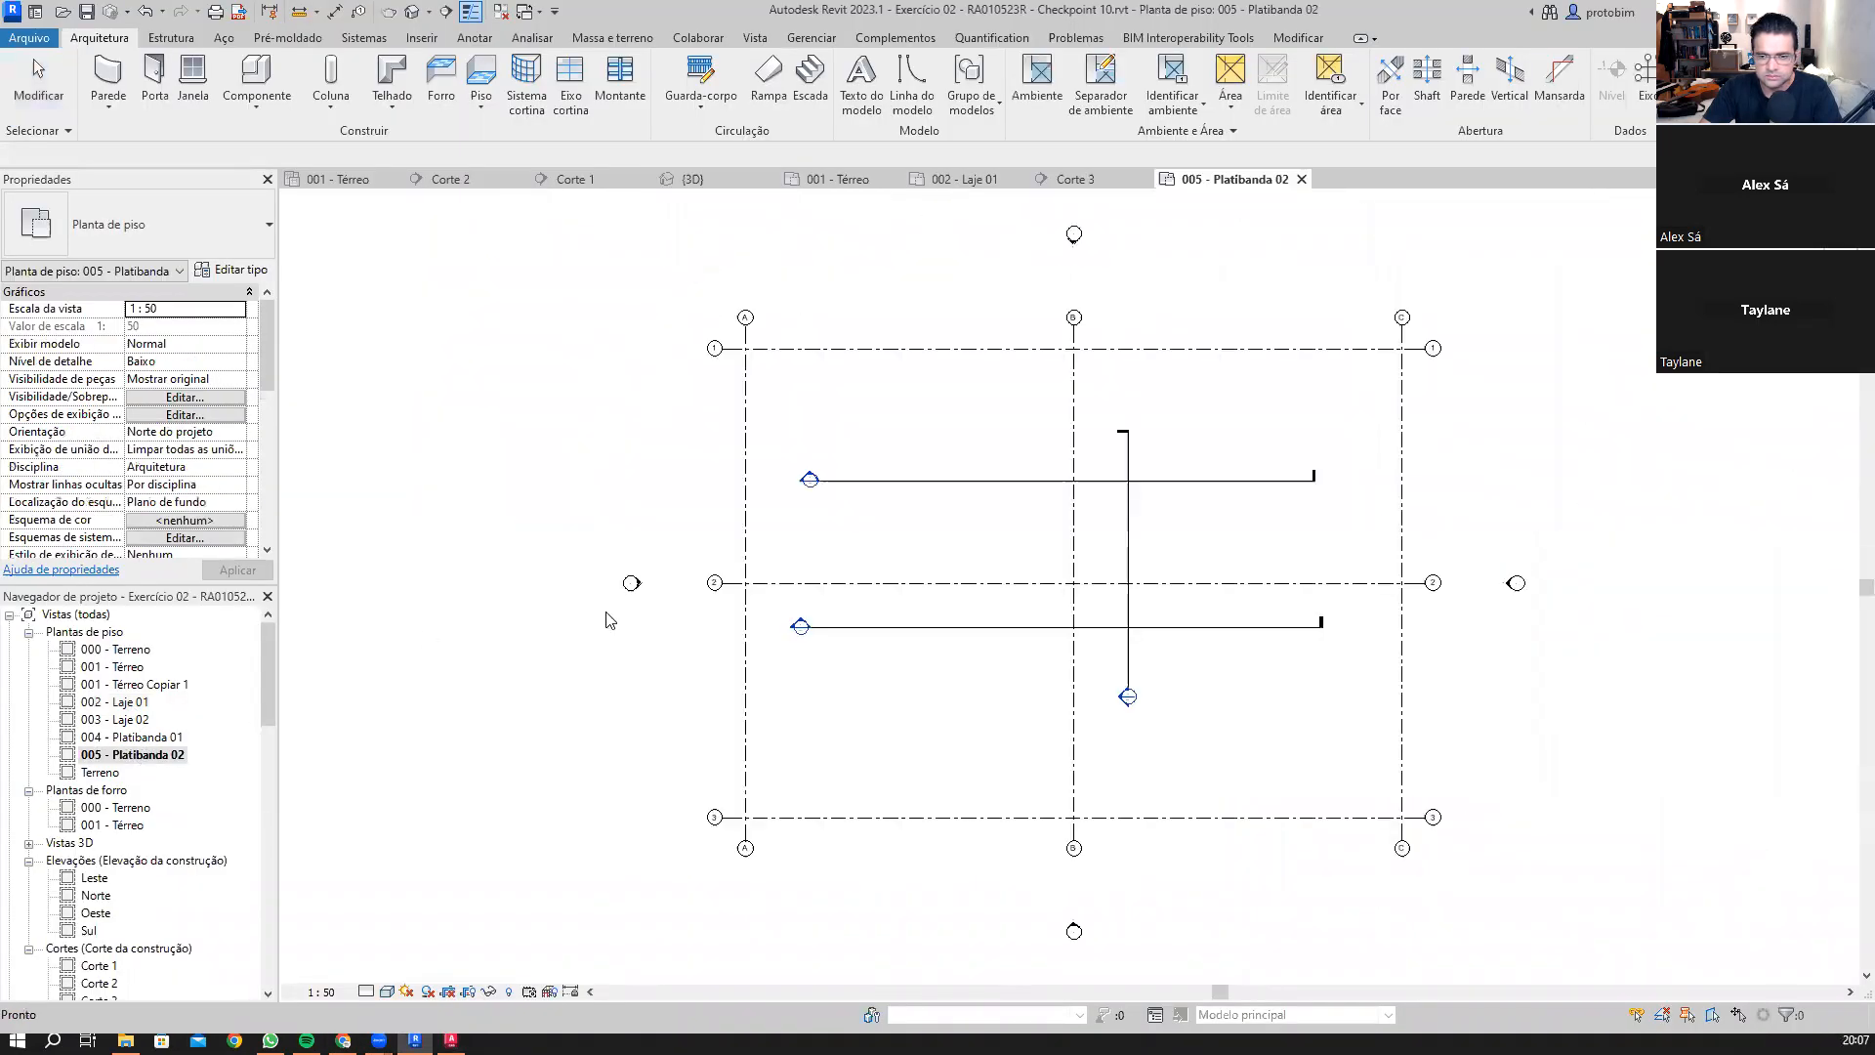
# Step: Try lower levels, including 002 - Laje 01, as the underlay base level of the 005 - Platibanda 02 plan
pyautogui.scroll(-1, 195, 439)
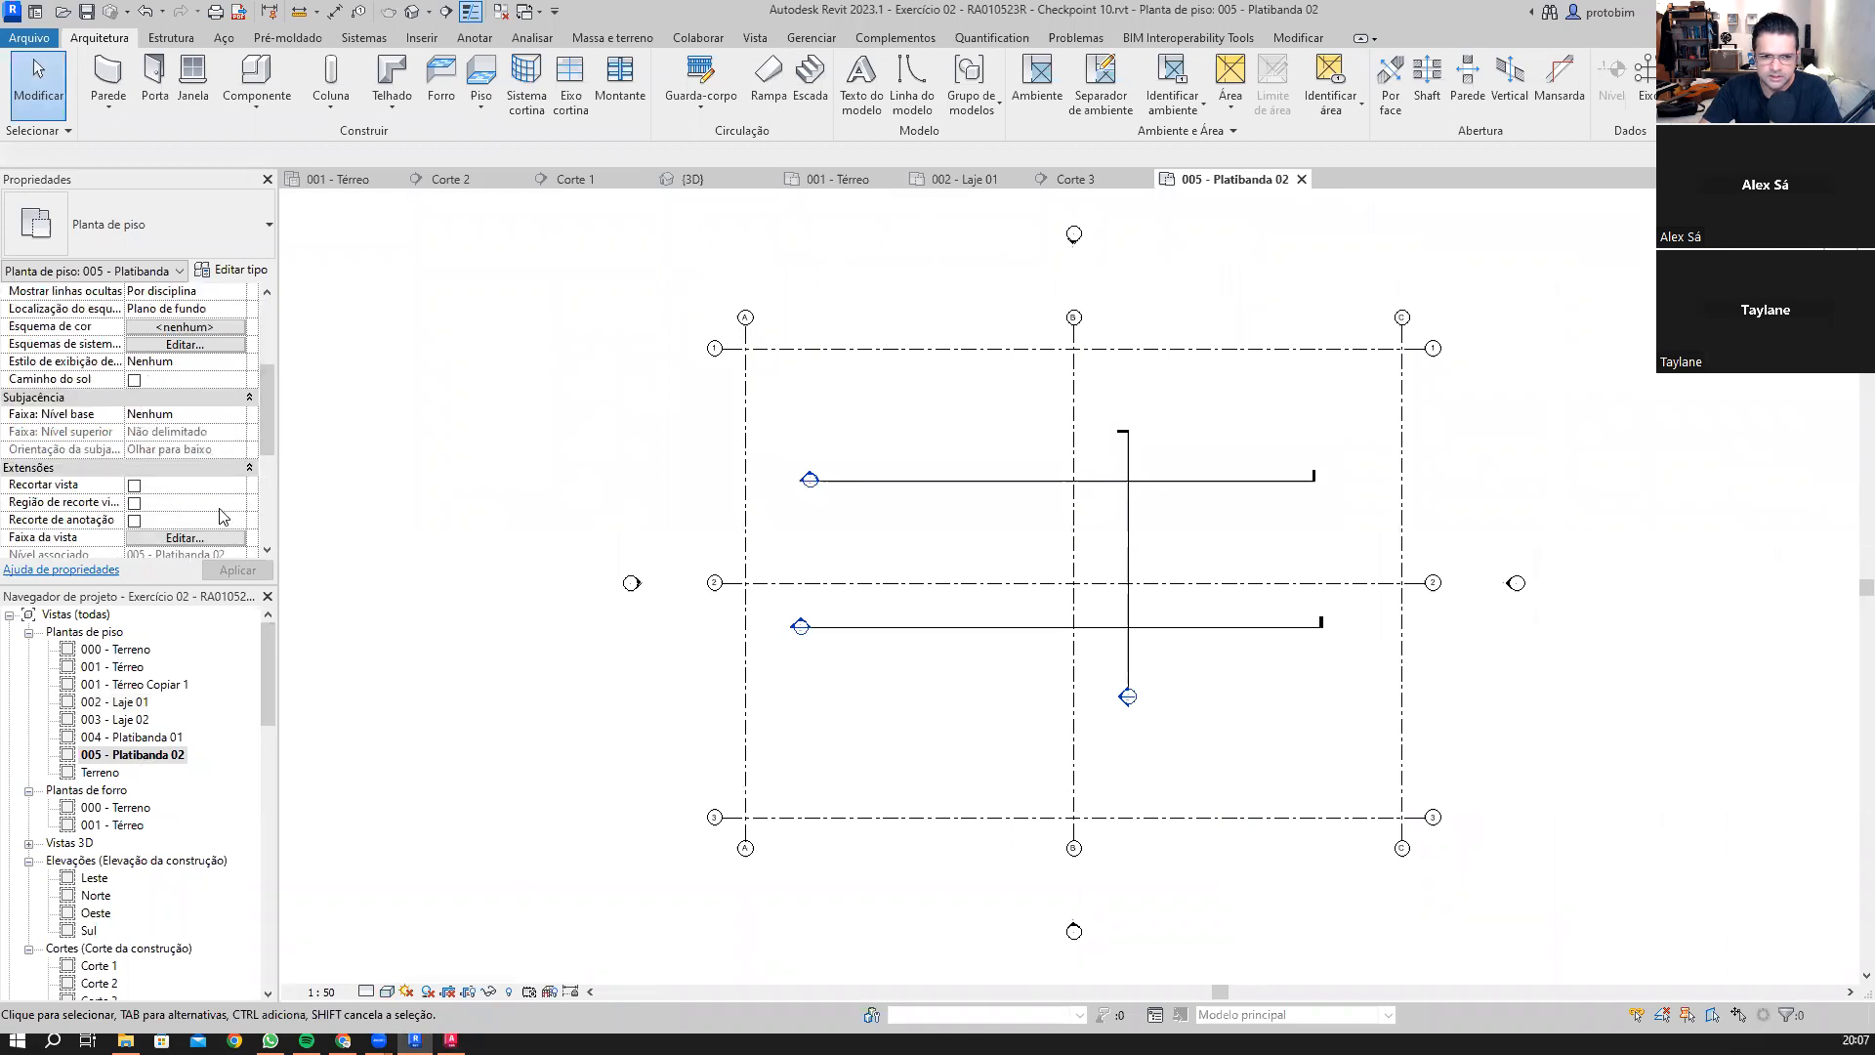
pyautogui.click(240, 416)
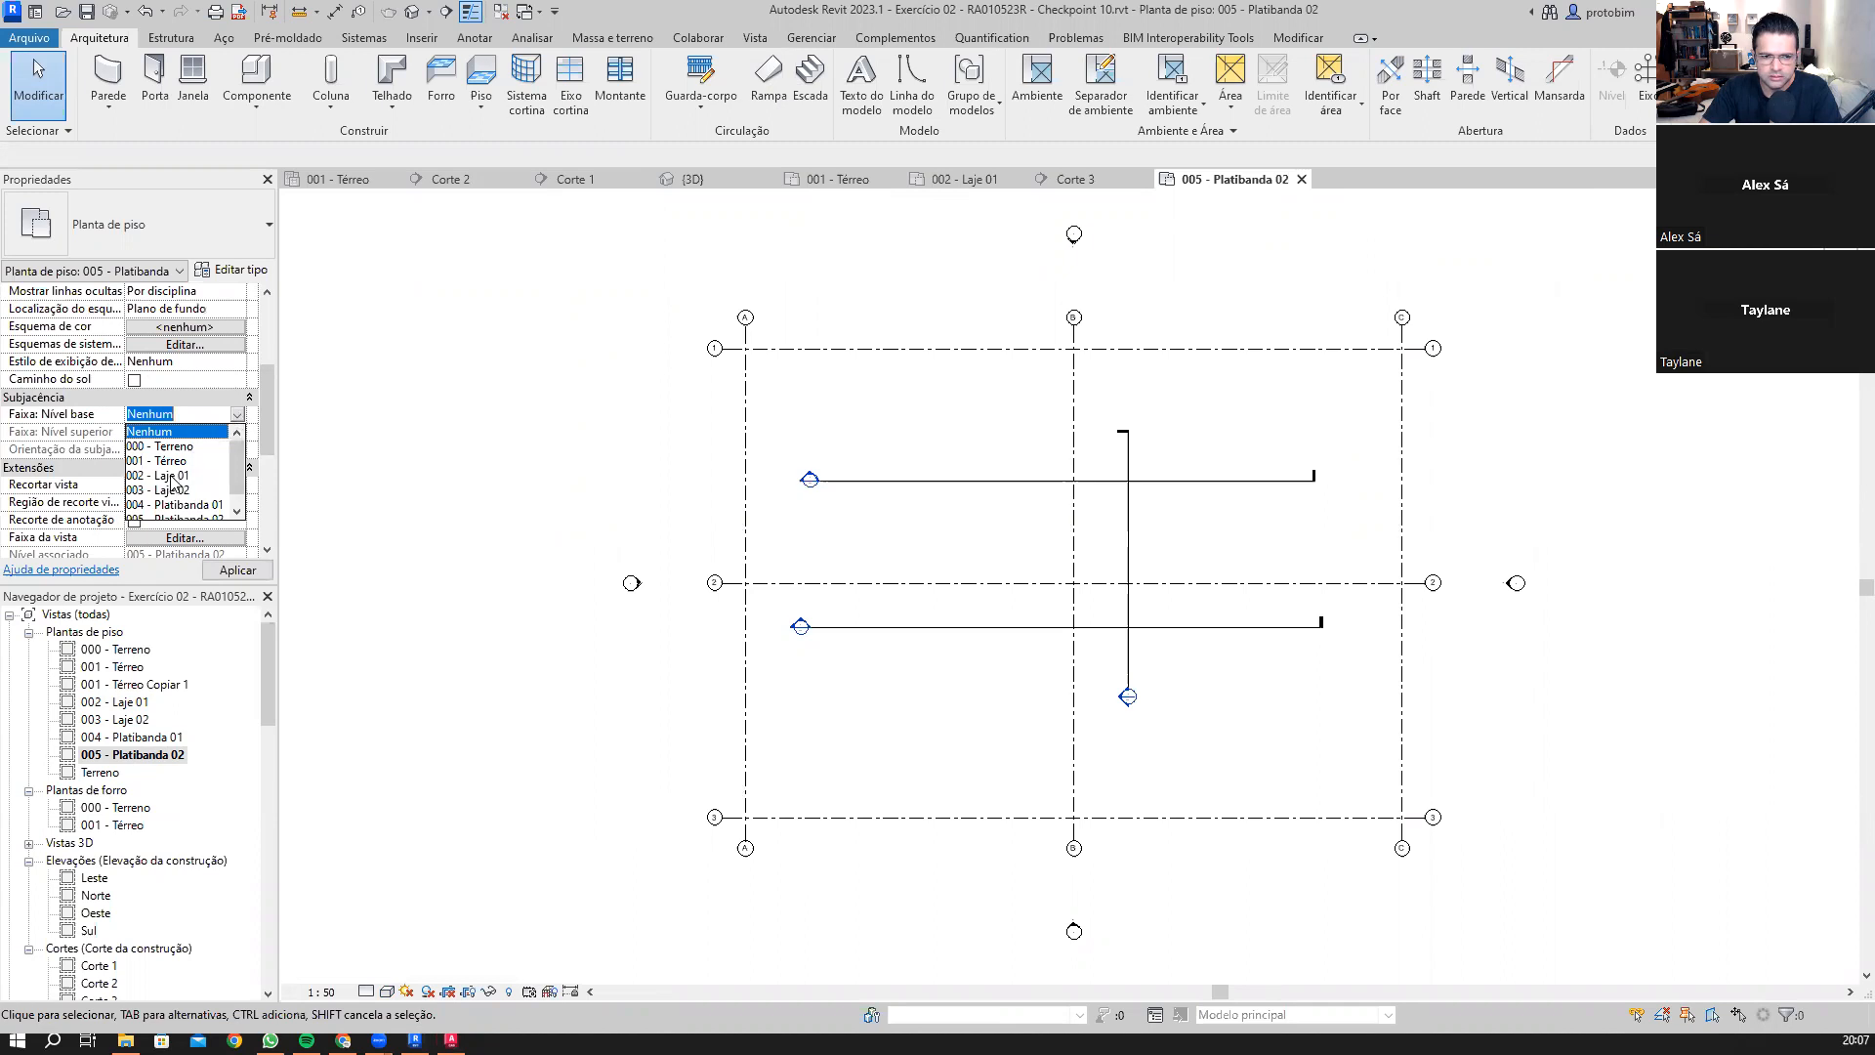
pyautogui.scroll(-1, 213, 479)
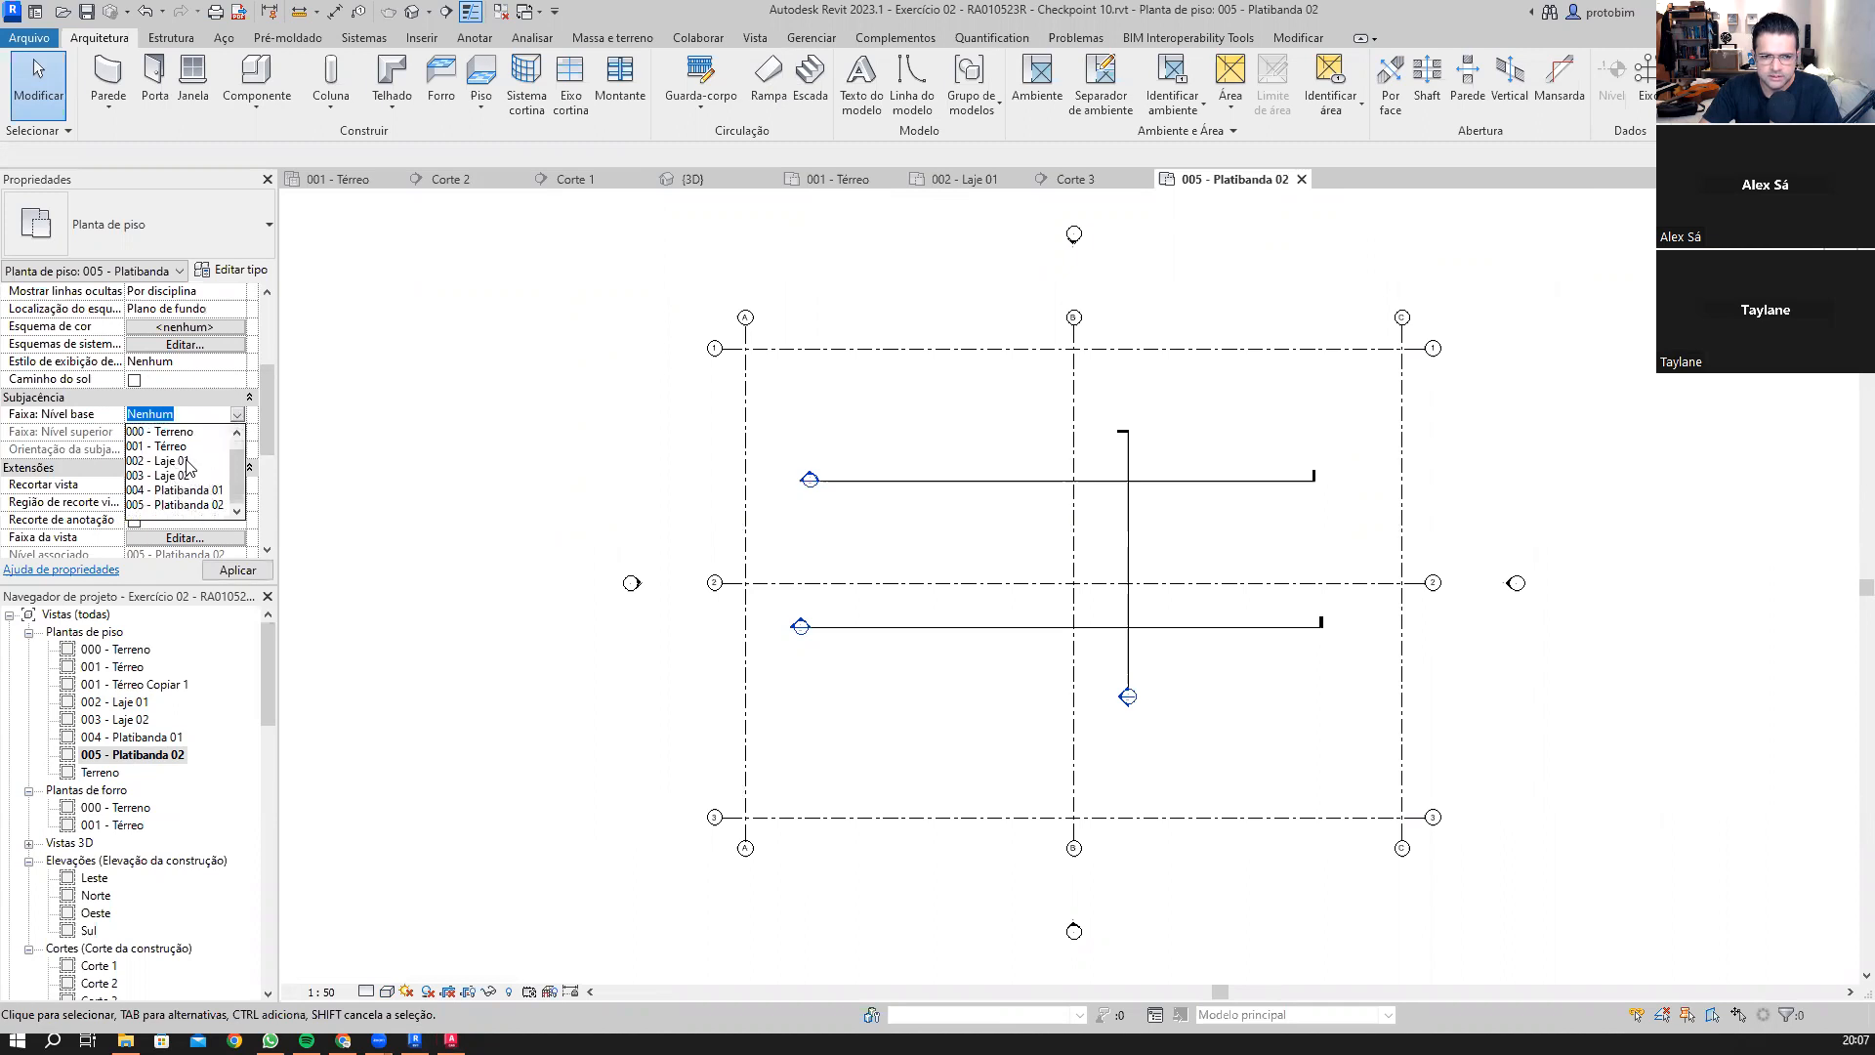
pyautogui.click(187, 461)
pyautogui.click(237, 569)
pyautogui.scroll(3, 1119, 517)
pyautogui.scroll(2, 1119, 517)
pyautogui.click(239, 420)
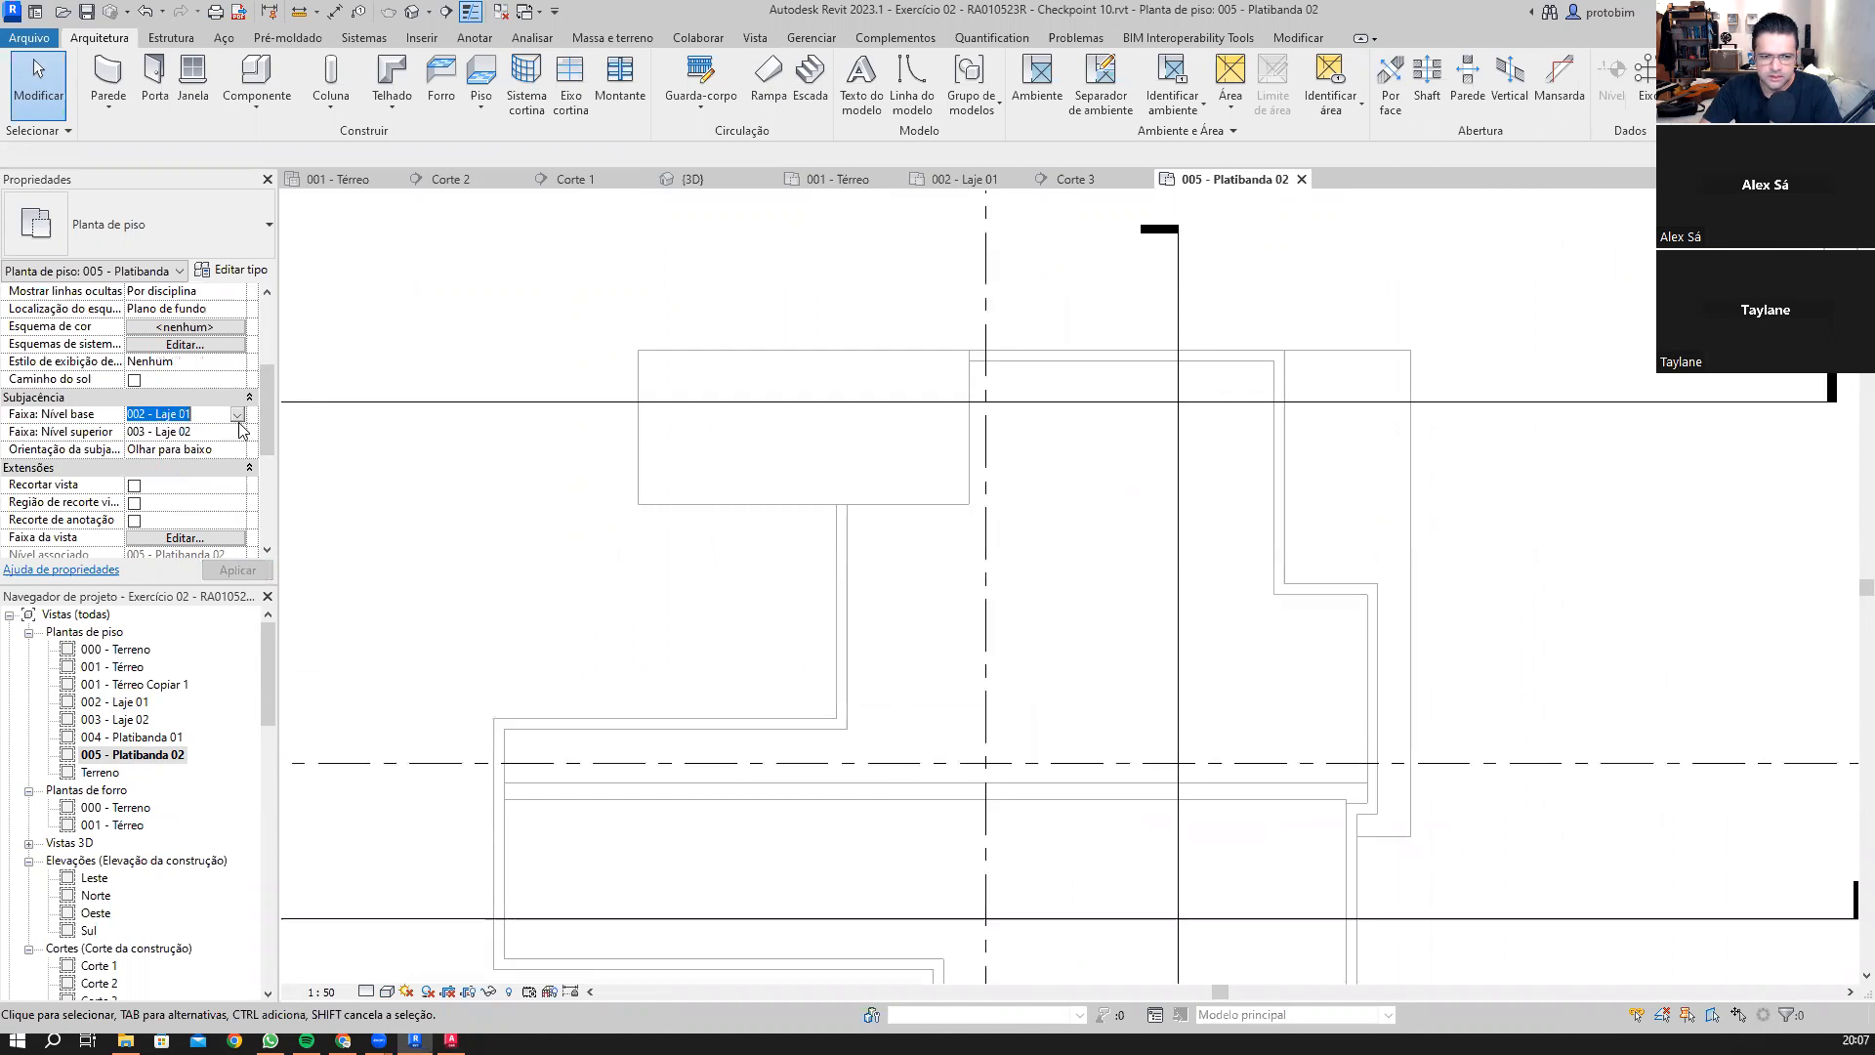
pyautogui.click(238, 415)
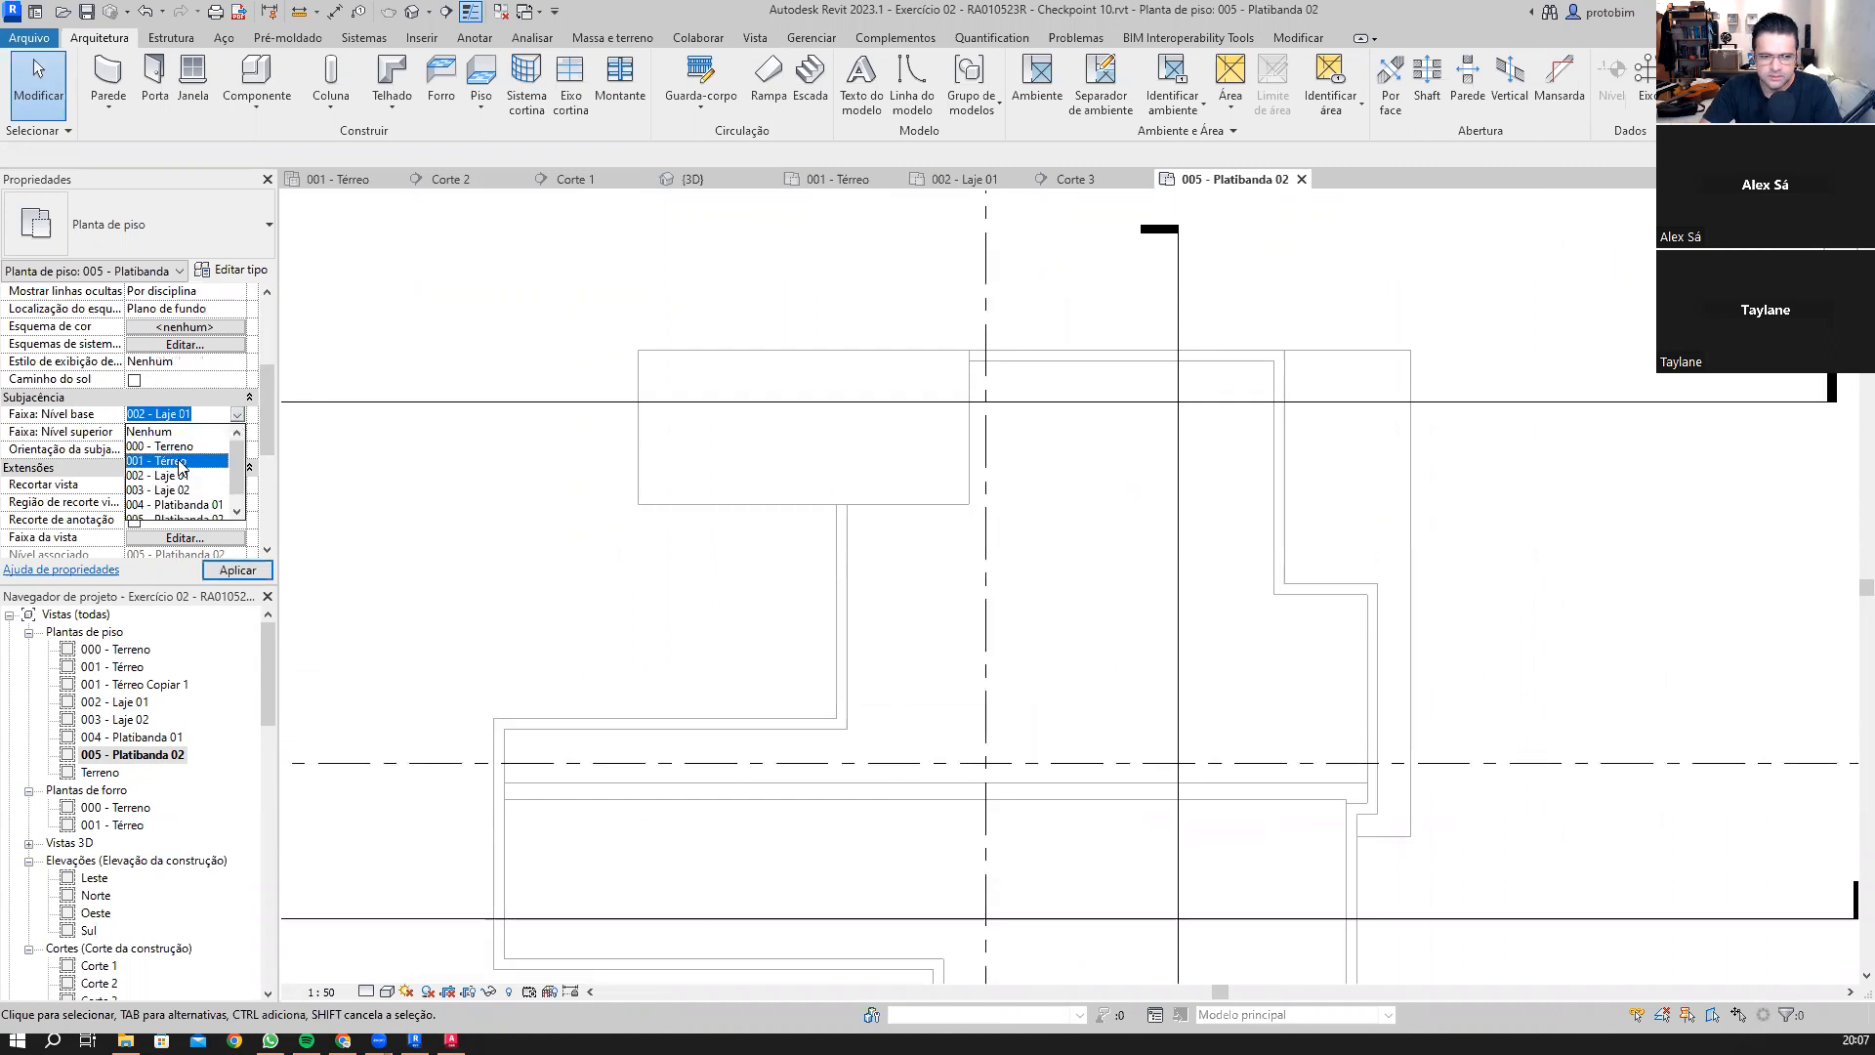
pyautogui.click(176, 447)
pyautogui.click(252, 574)
# Step: Set the underlay base level of the 005 - Platibanda 02 plan to 003 - Laje 02
pyautogui.click(239, 414)
pyautogui.click(239, 415)
pyautogui.click(195, 483)
pyautogui.click(234, 571)
pyautogui.scroll(-2, 783, 431)
pyautogui.scroll(1, 849, 319)
pyautogui.scroll(1, 819, 335)
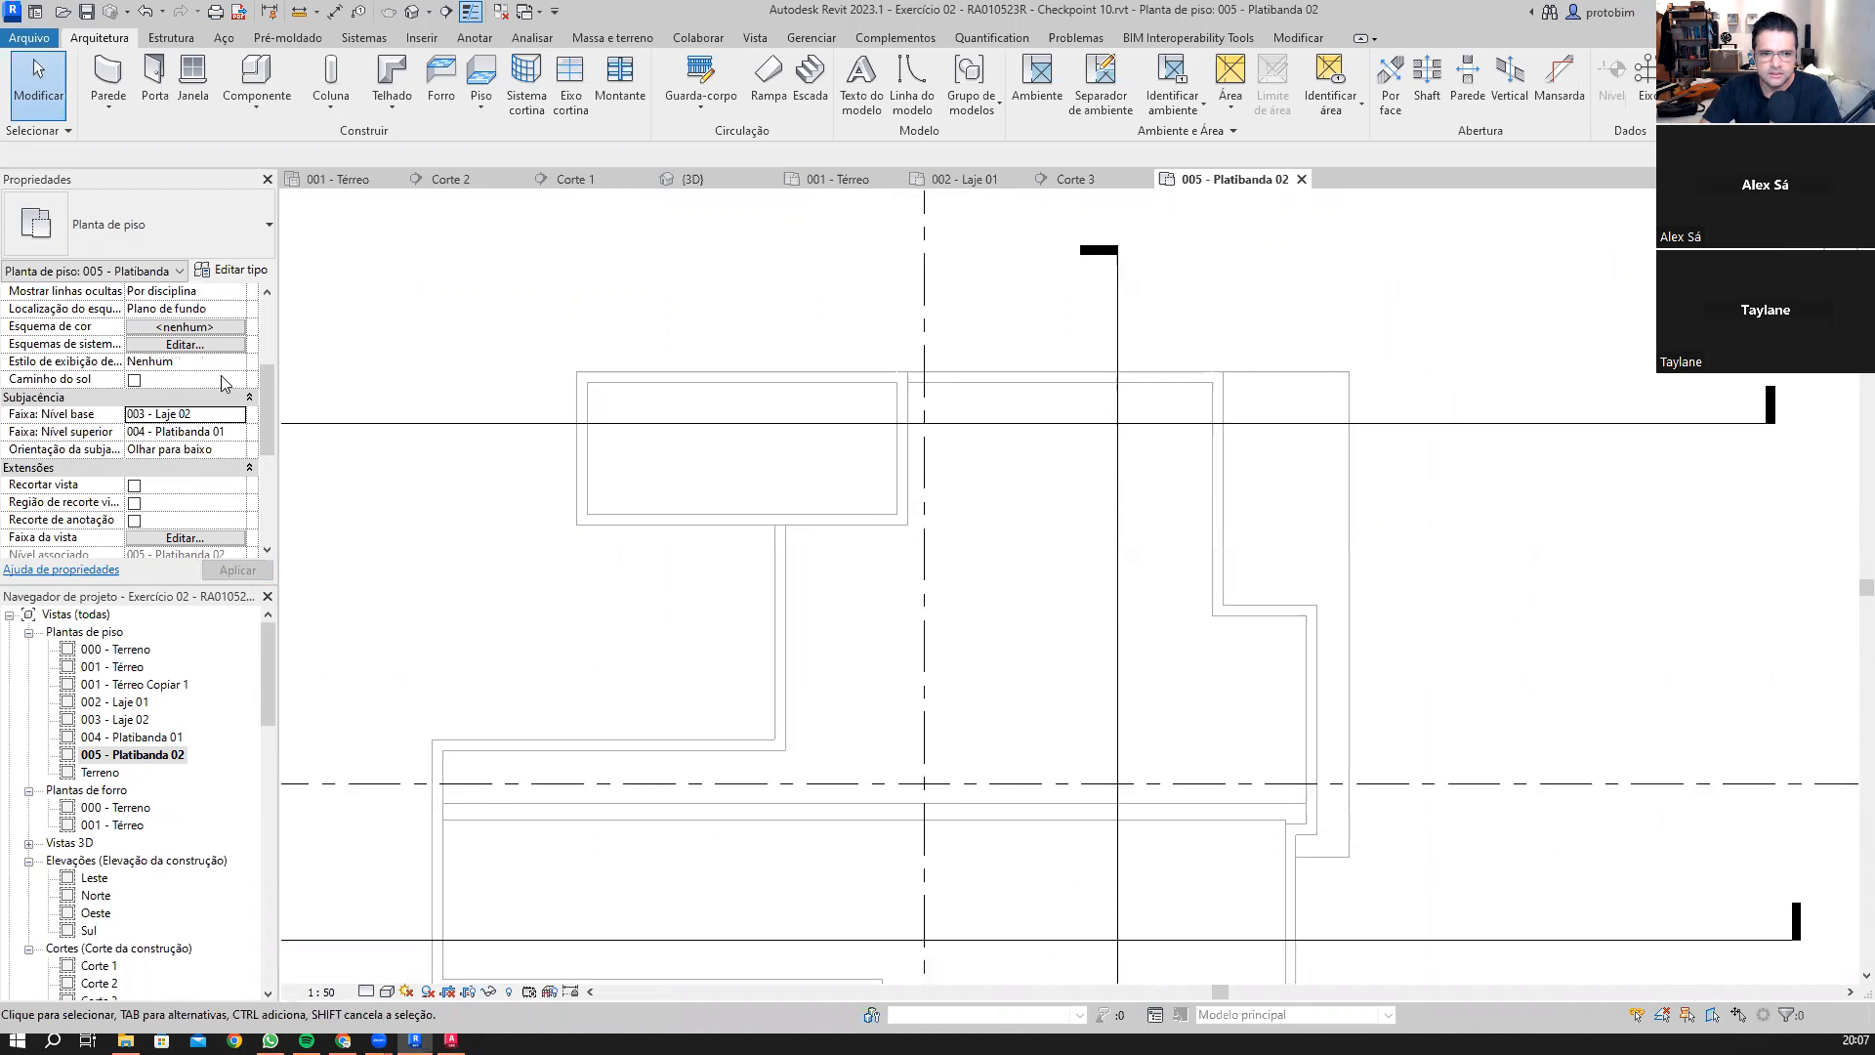
pyautogui.scroll(4, 225, 382)
pyautogui.scroll(1, 315, 262)
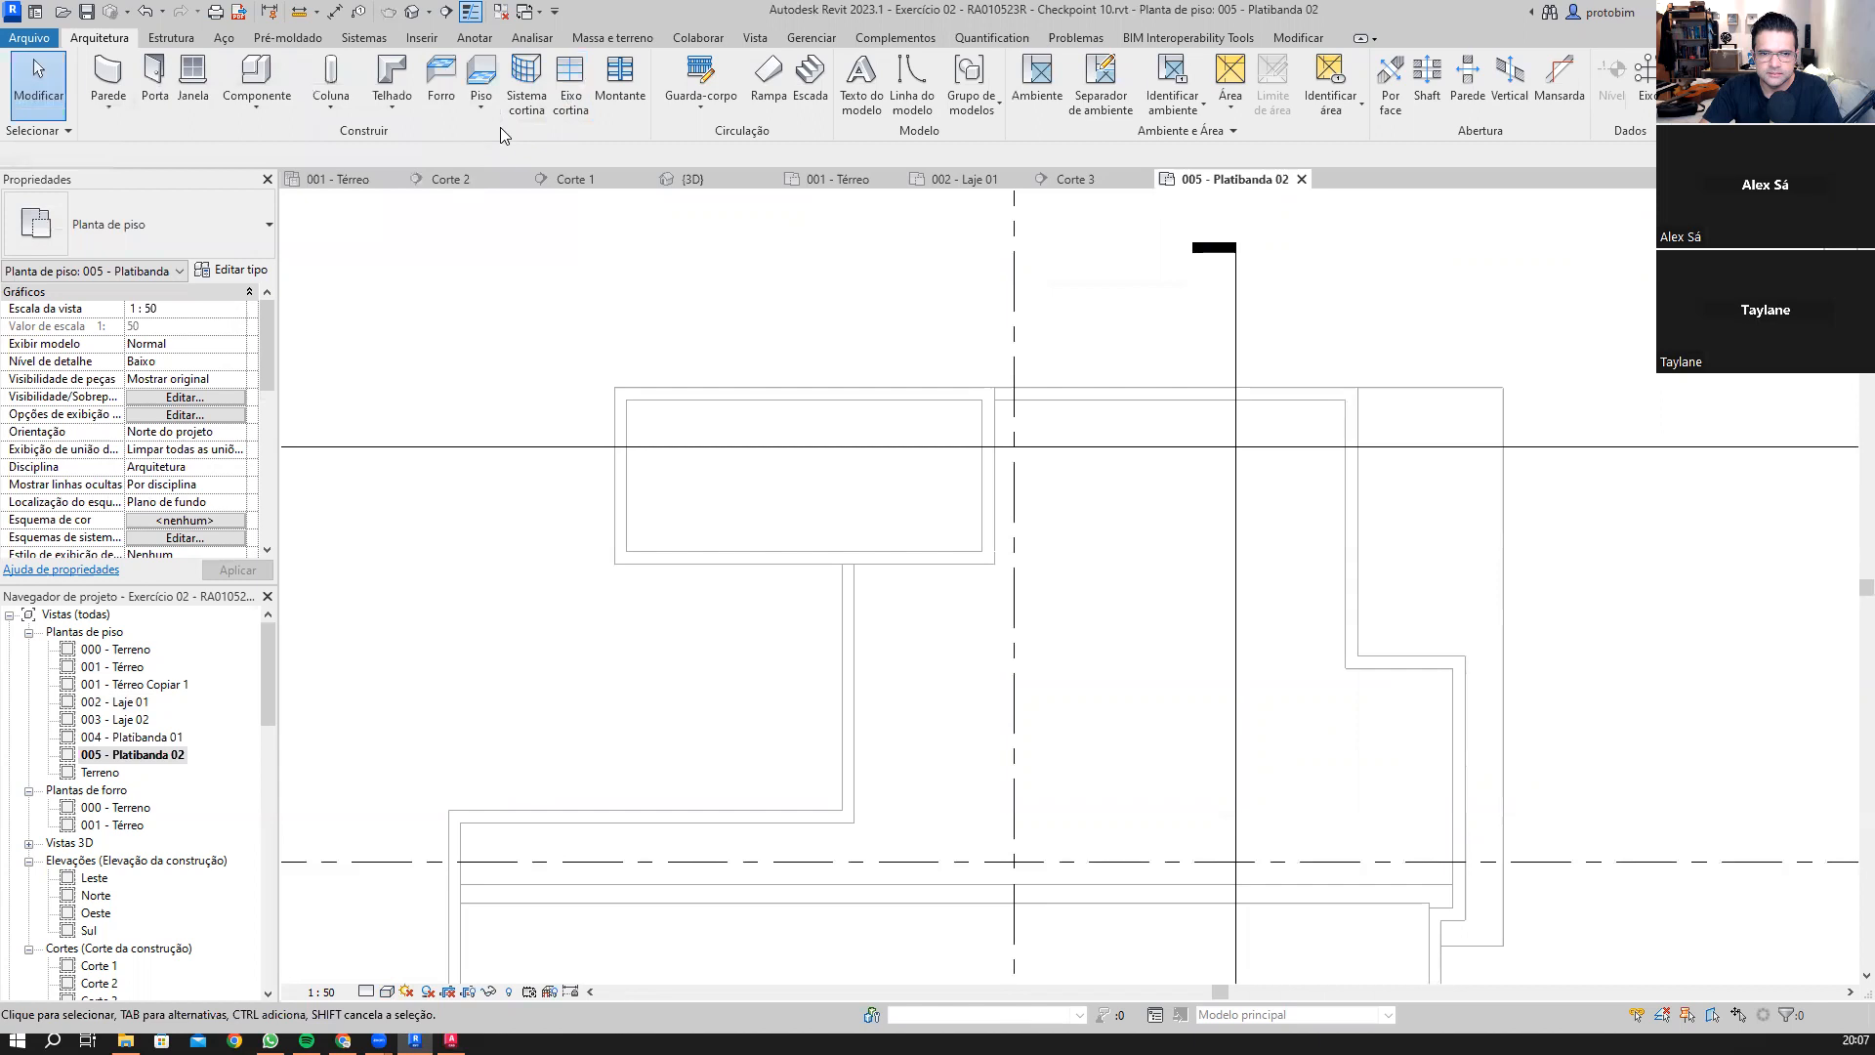
# Step: Start a footprint roof and sketch a rectangle along the inner faces of the water tank's parapet walls
pyautogui.click(398, 78)
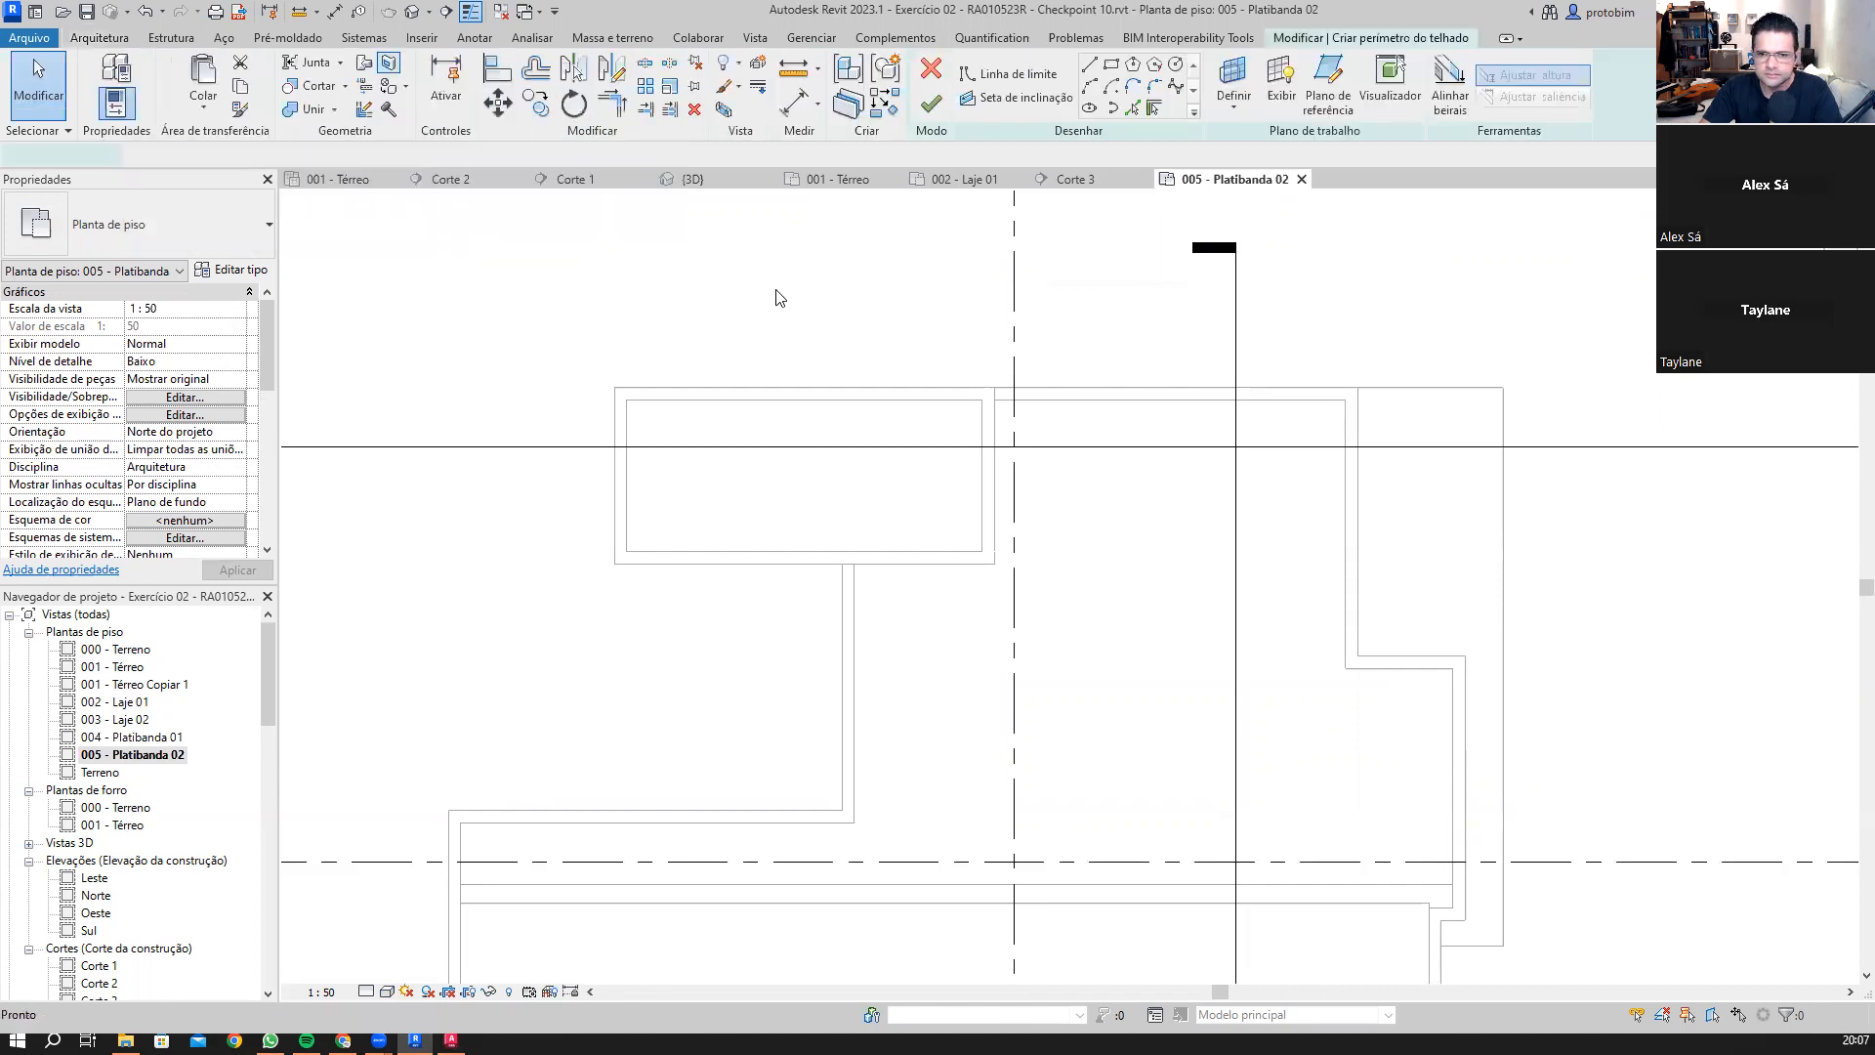
pyautogui.click(1111, 65)
pyautogui.scroll(1, 786, 418)
pyautogui.click(573, 398)
pyautogui.click(1044, 598)
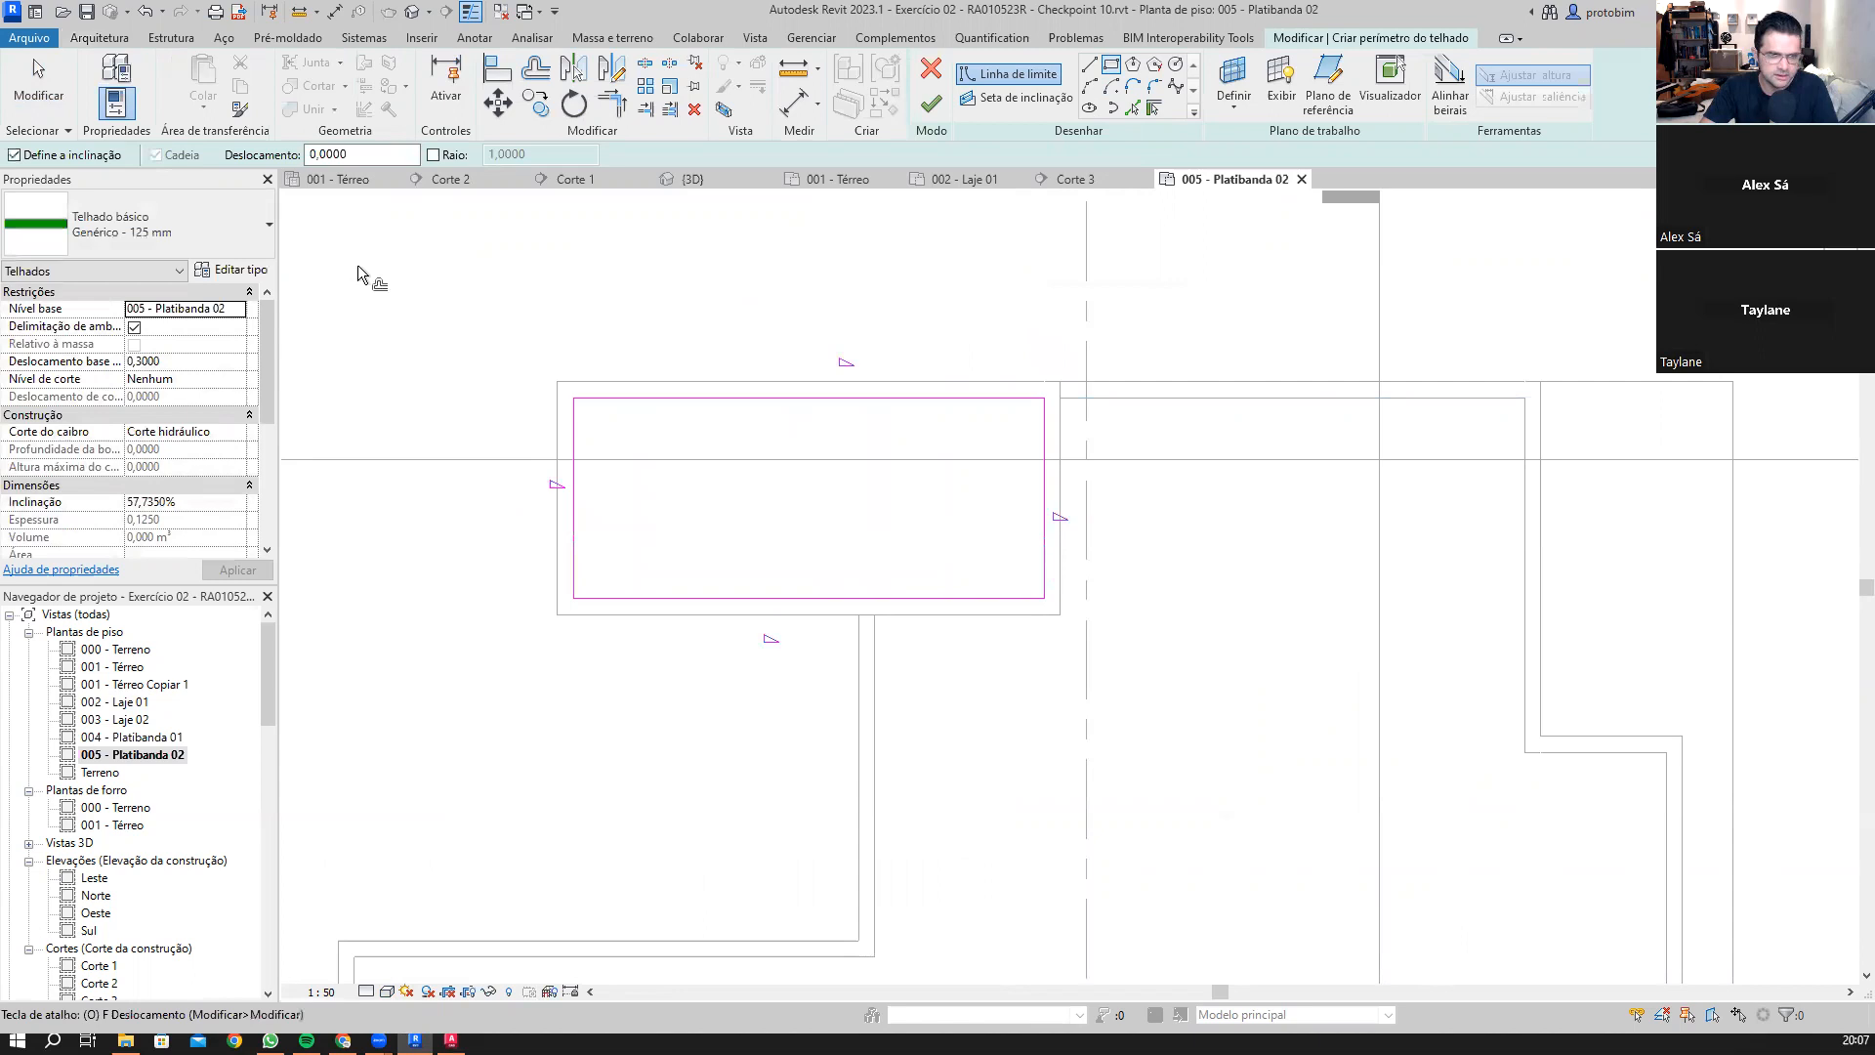
# Step: Offset the rectangle's edge on the main-roof side inward by 0,15 to leave room for the gutter
pyautogui.press('o')
pyautogui.press('f')
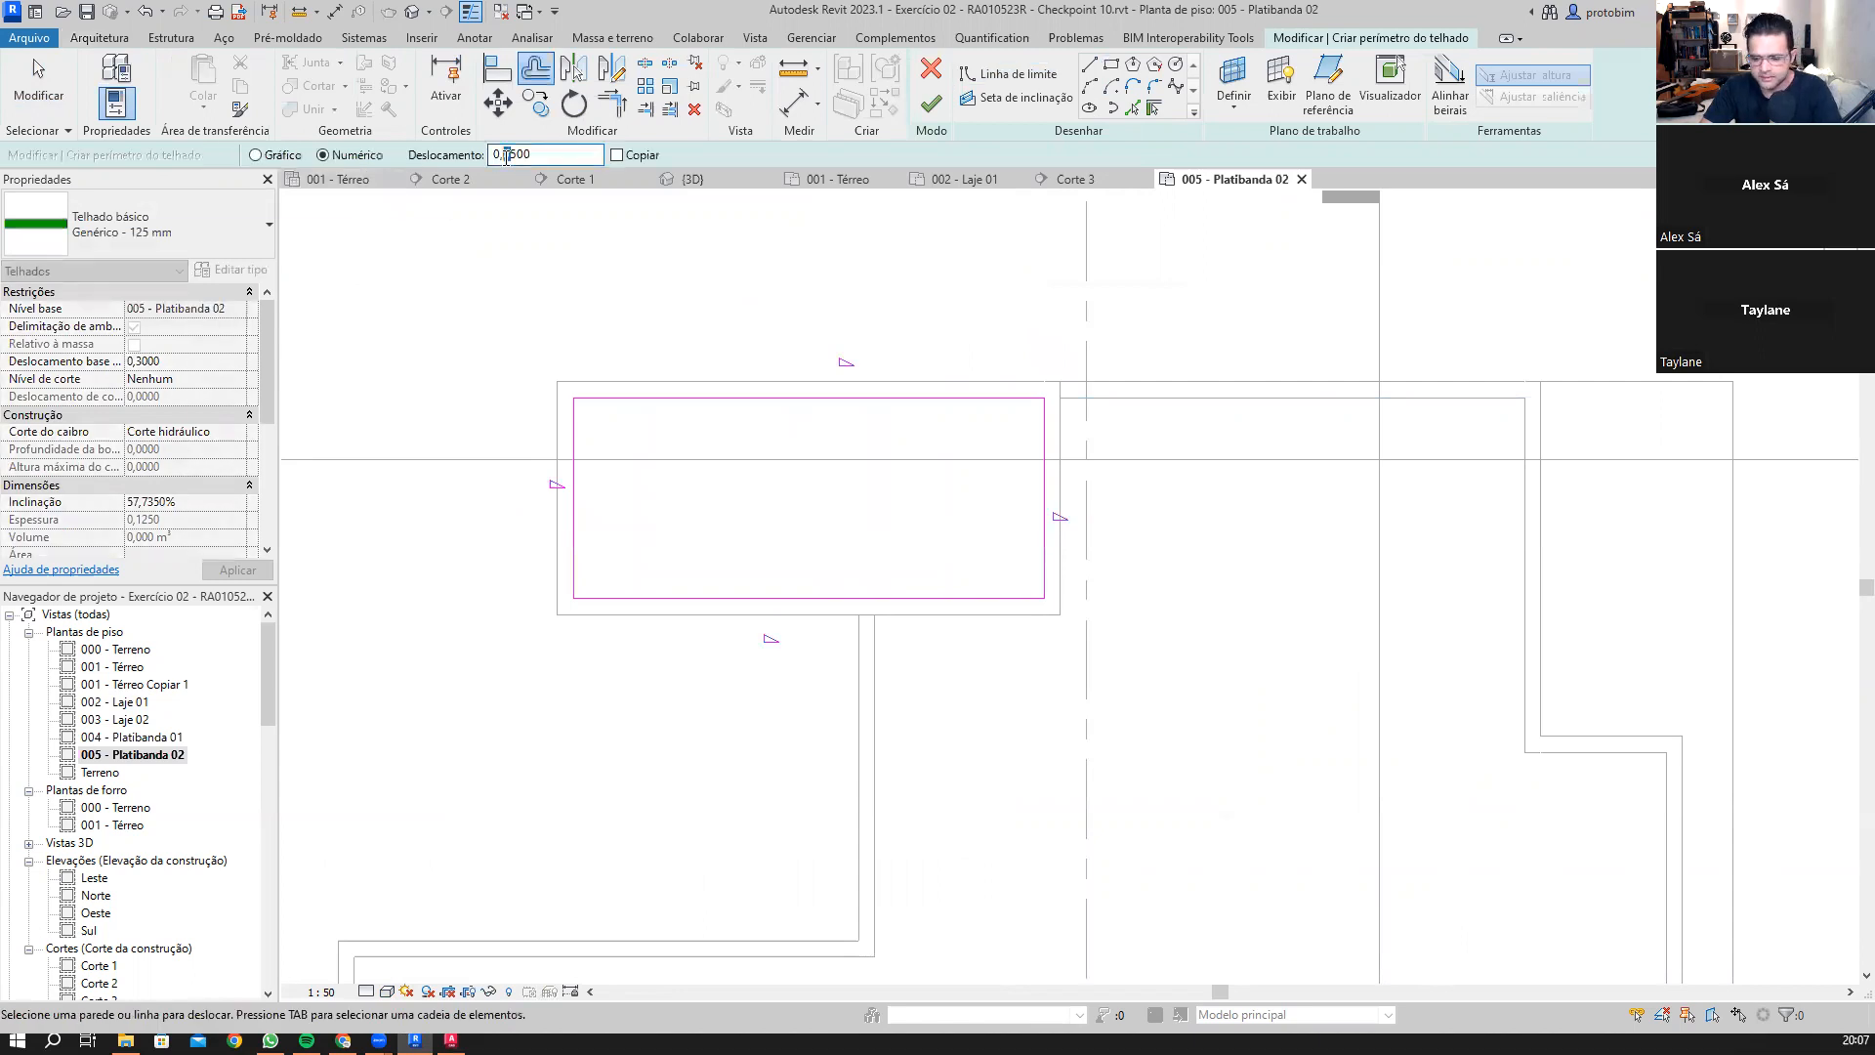
pyautogui.click(835, 593)
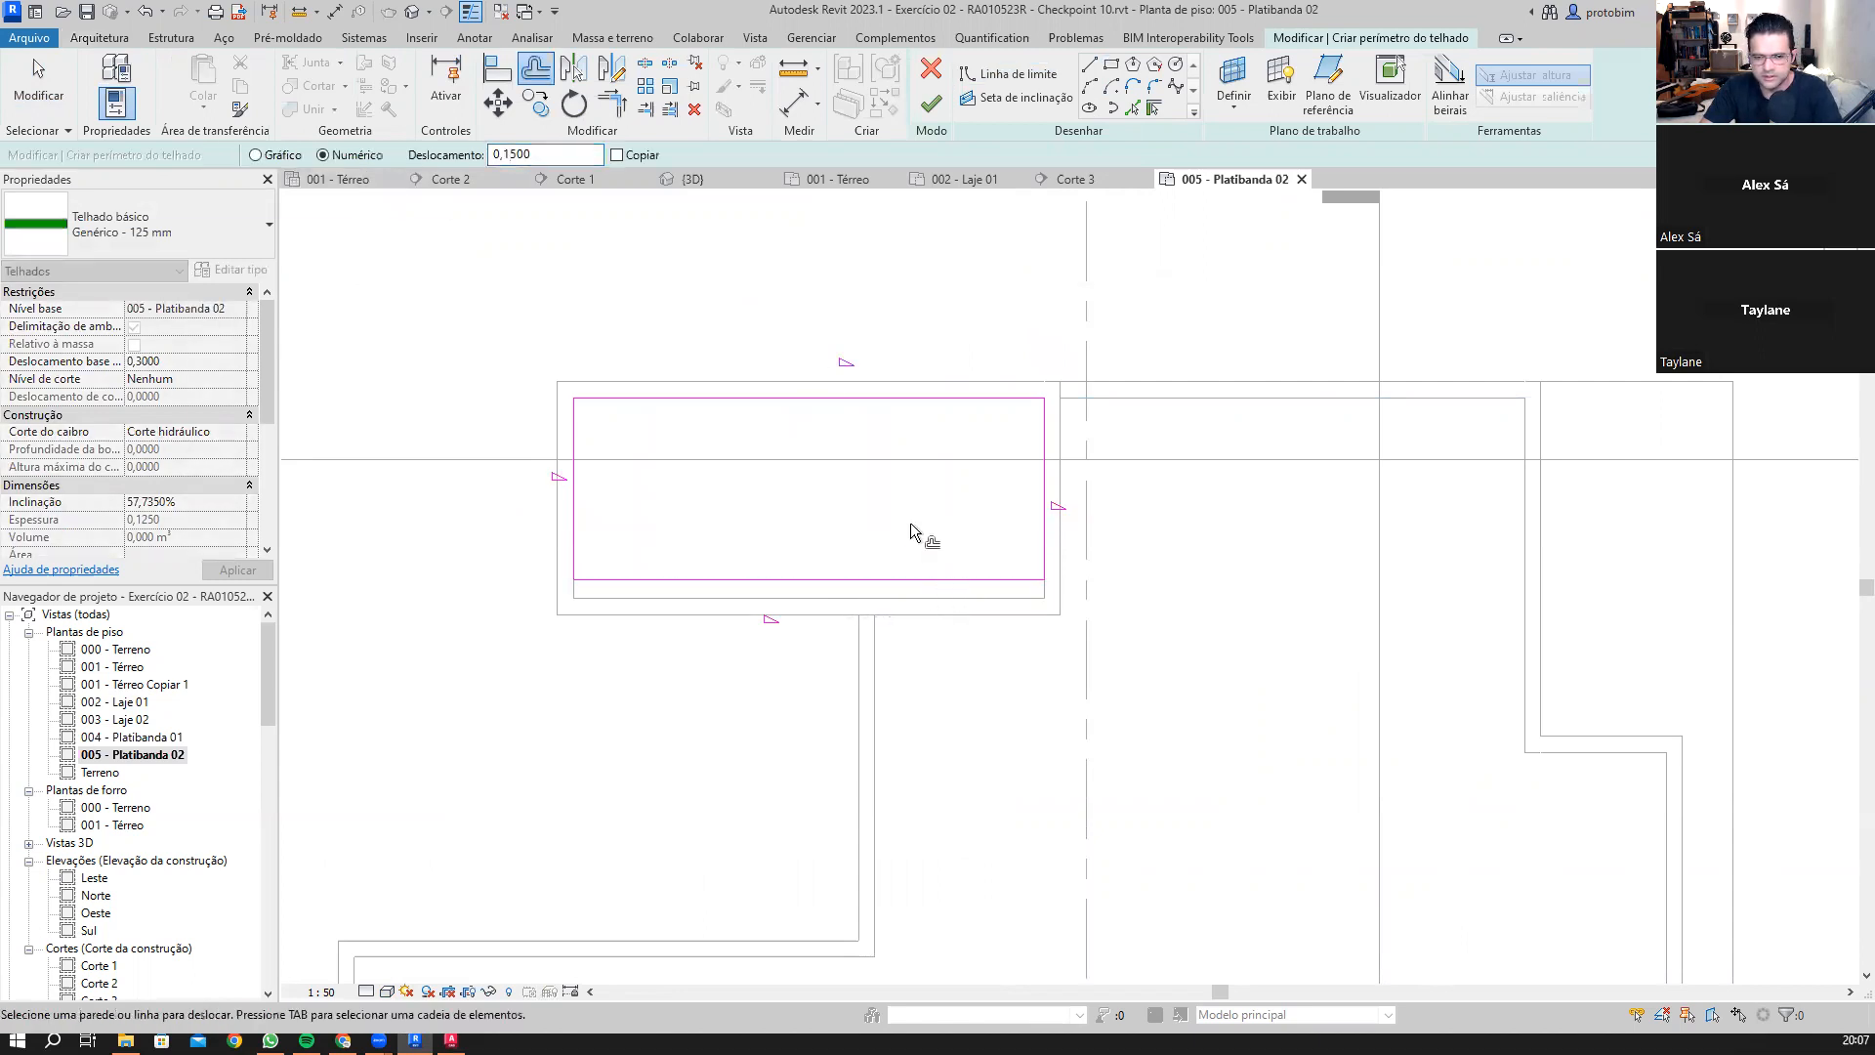
pyautogui.press('Escape')
# Step: Remove the slope definition from the roof's other three edges, leaving only the gutter edge sloped
pyautogui.moveTo(1156, 542); pyautogui.dragTo(515, 353)
pyautogui.click(464, 155)
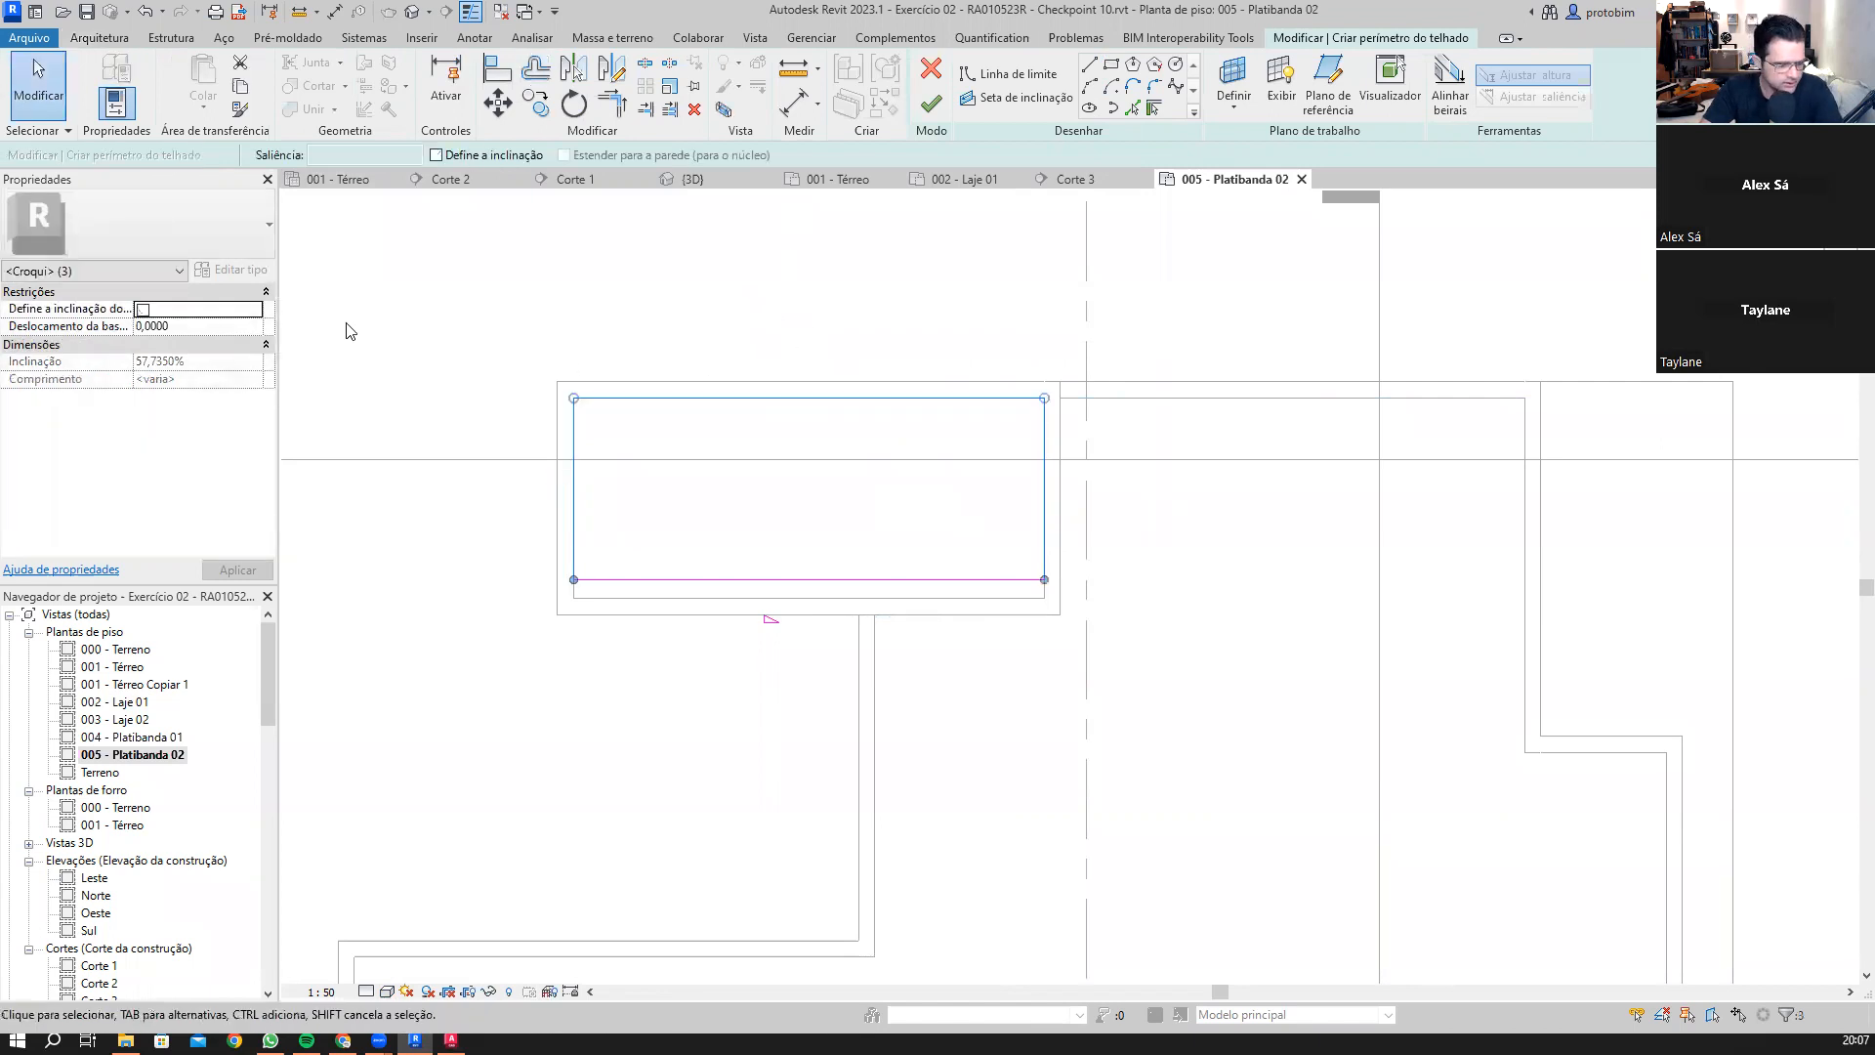
pyautogui.click(459, 353)
# Step: Set the small roof's slope to 10% and its base offset to 0, and finish the roof sketch
pyautogui.click(207, 502)
pyautogui.write('10')
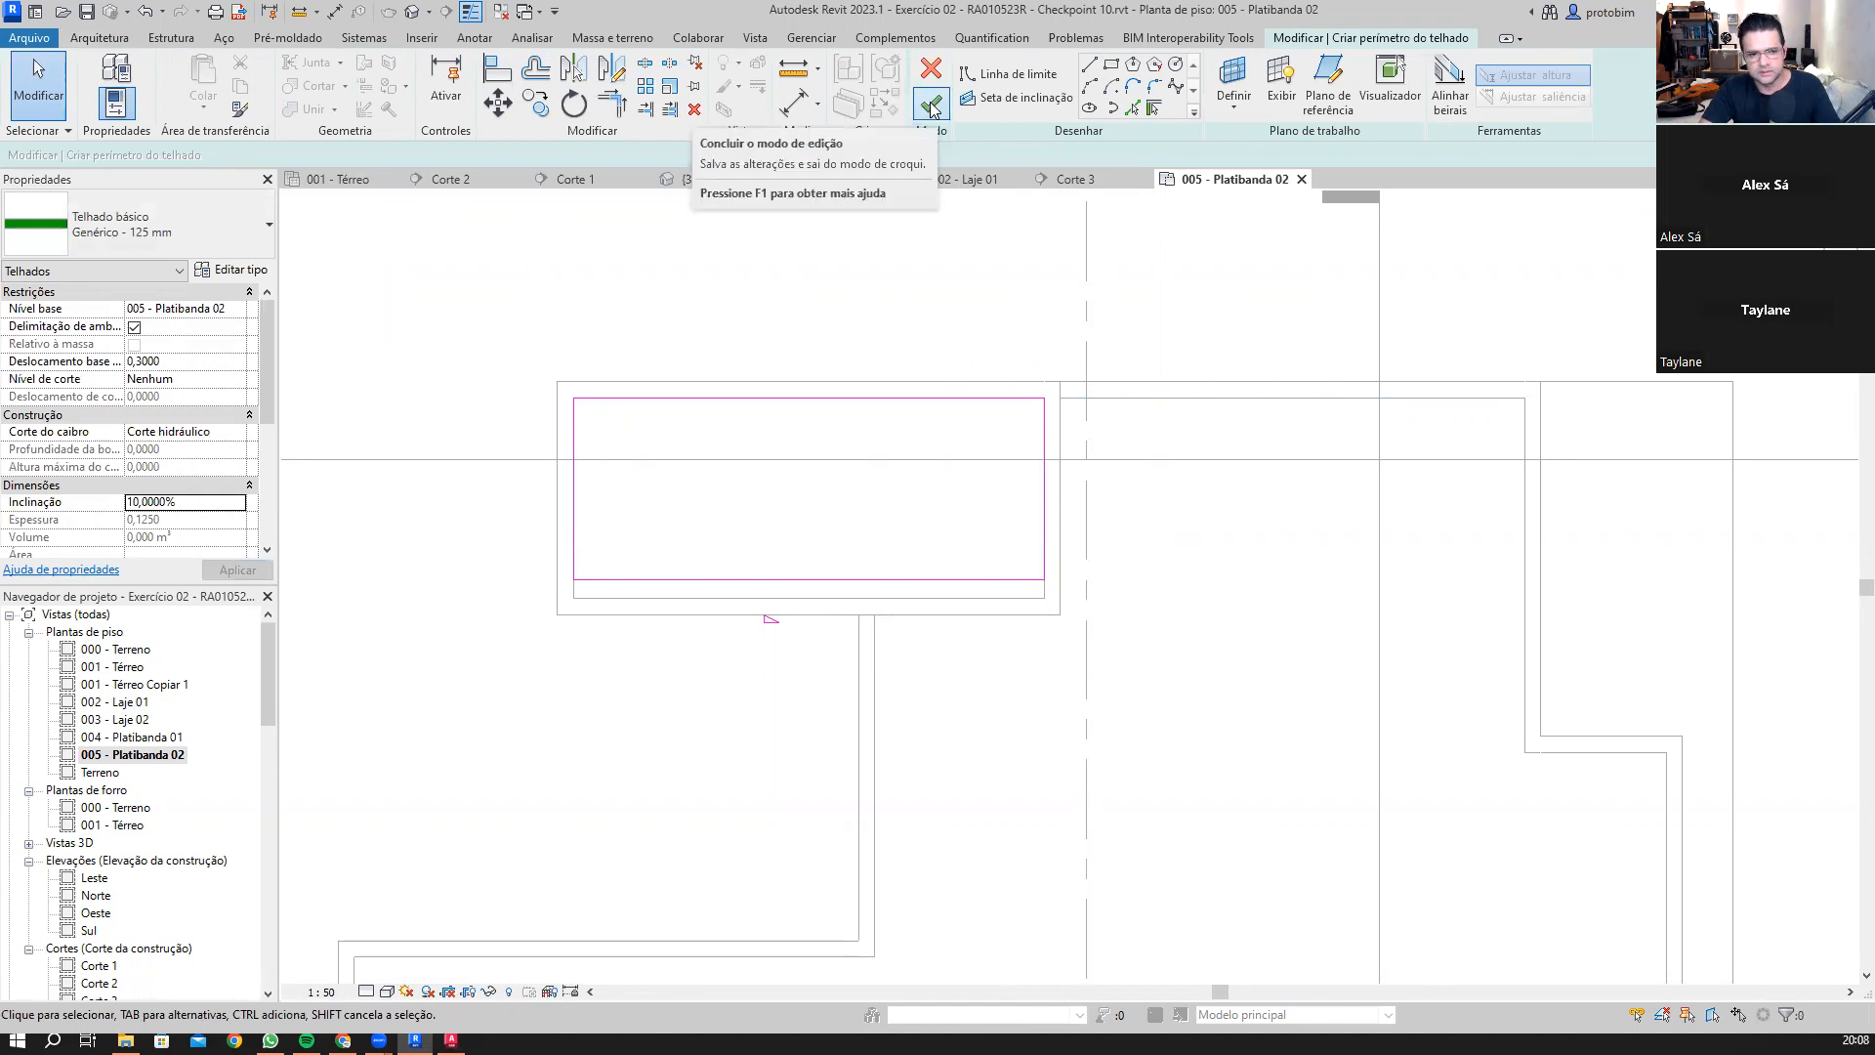
pyautogui.click(196, 363)
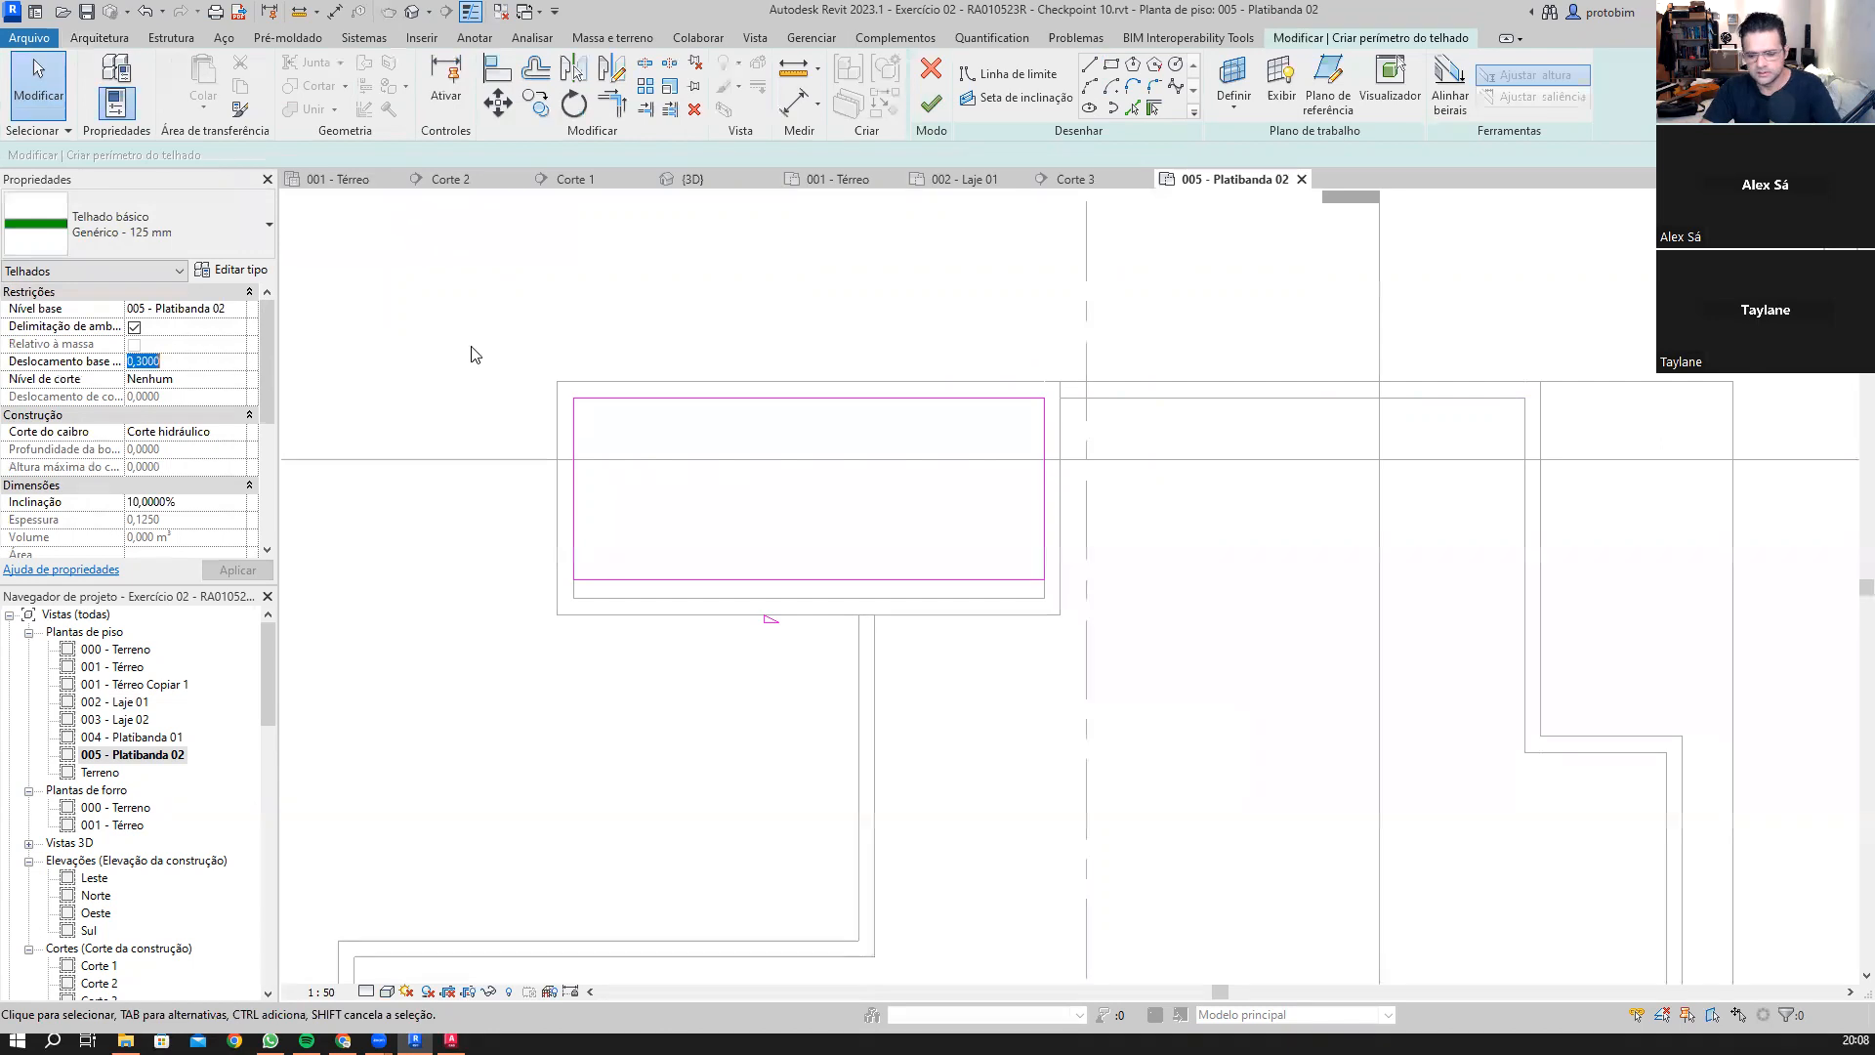
pyautogui.doubleClick(198, 361)
pyautogui.write('0')
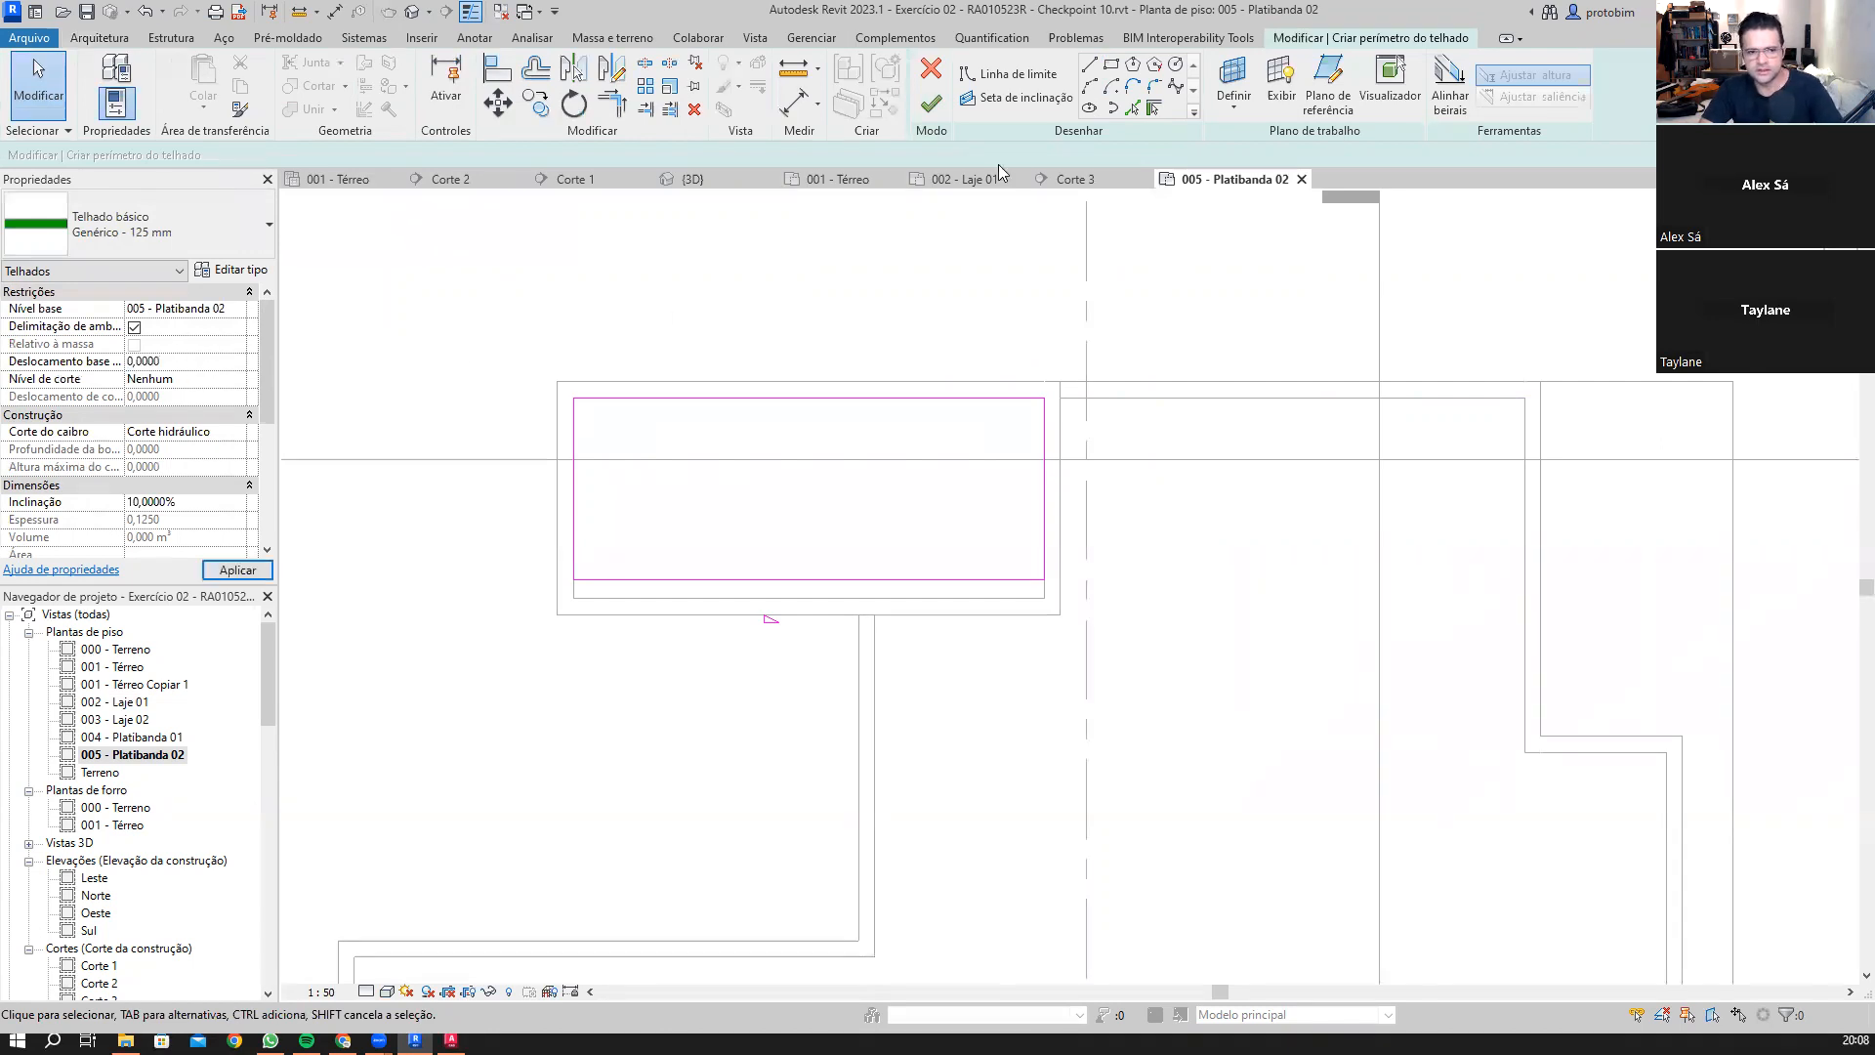
pyautogui.scroll(-2, 929, 510)
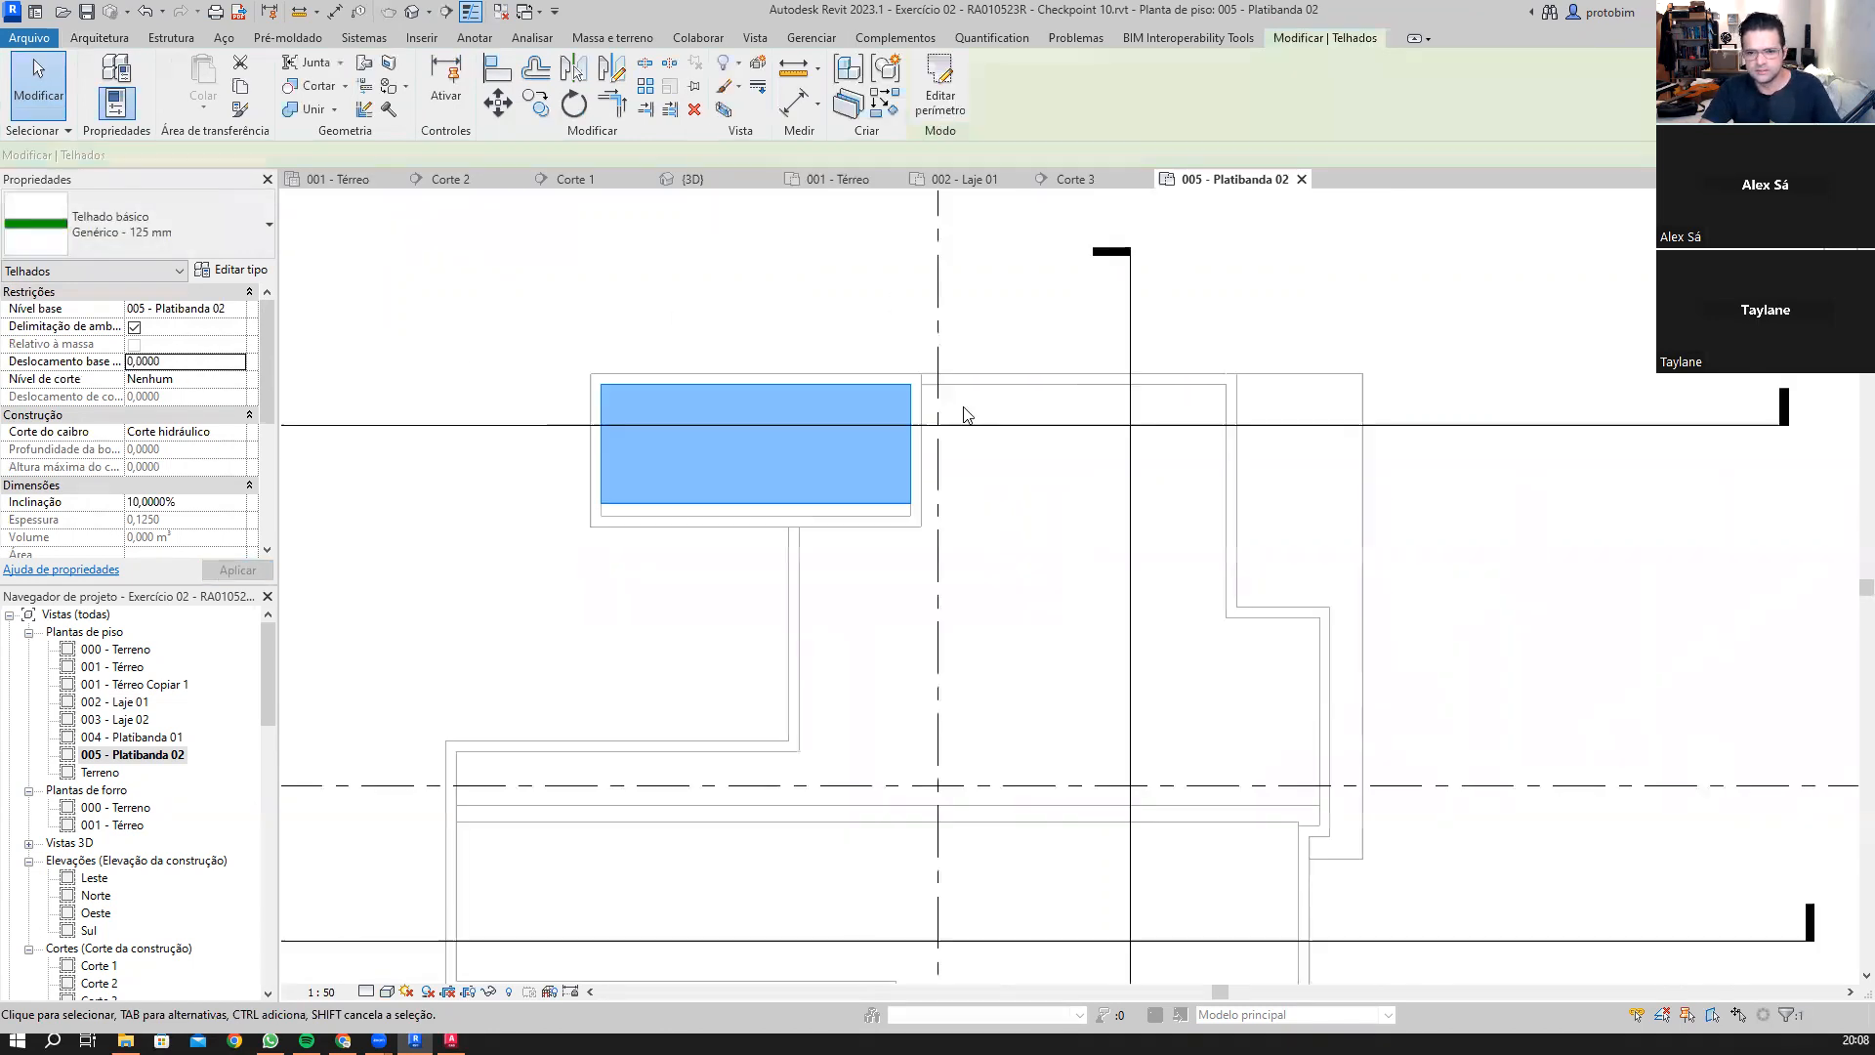
pyautogui.click(1008, 504)
# Step: Move the Corte 3 section line so it cuts through the small upper roof, and open that section view
pyautogui.scroll(-3, 1048, 563)
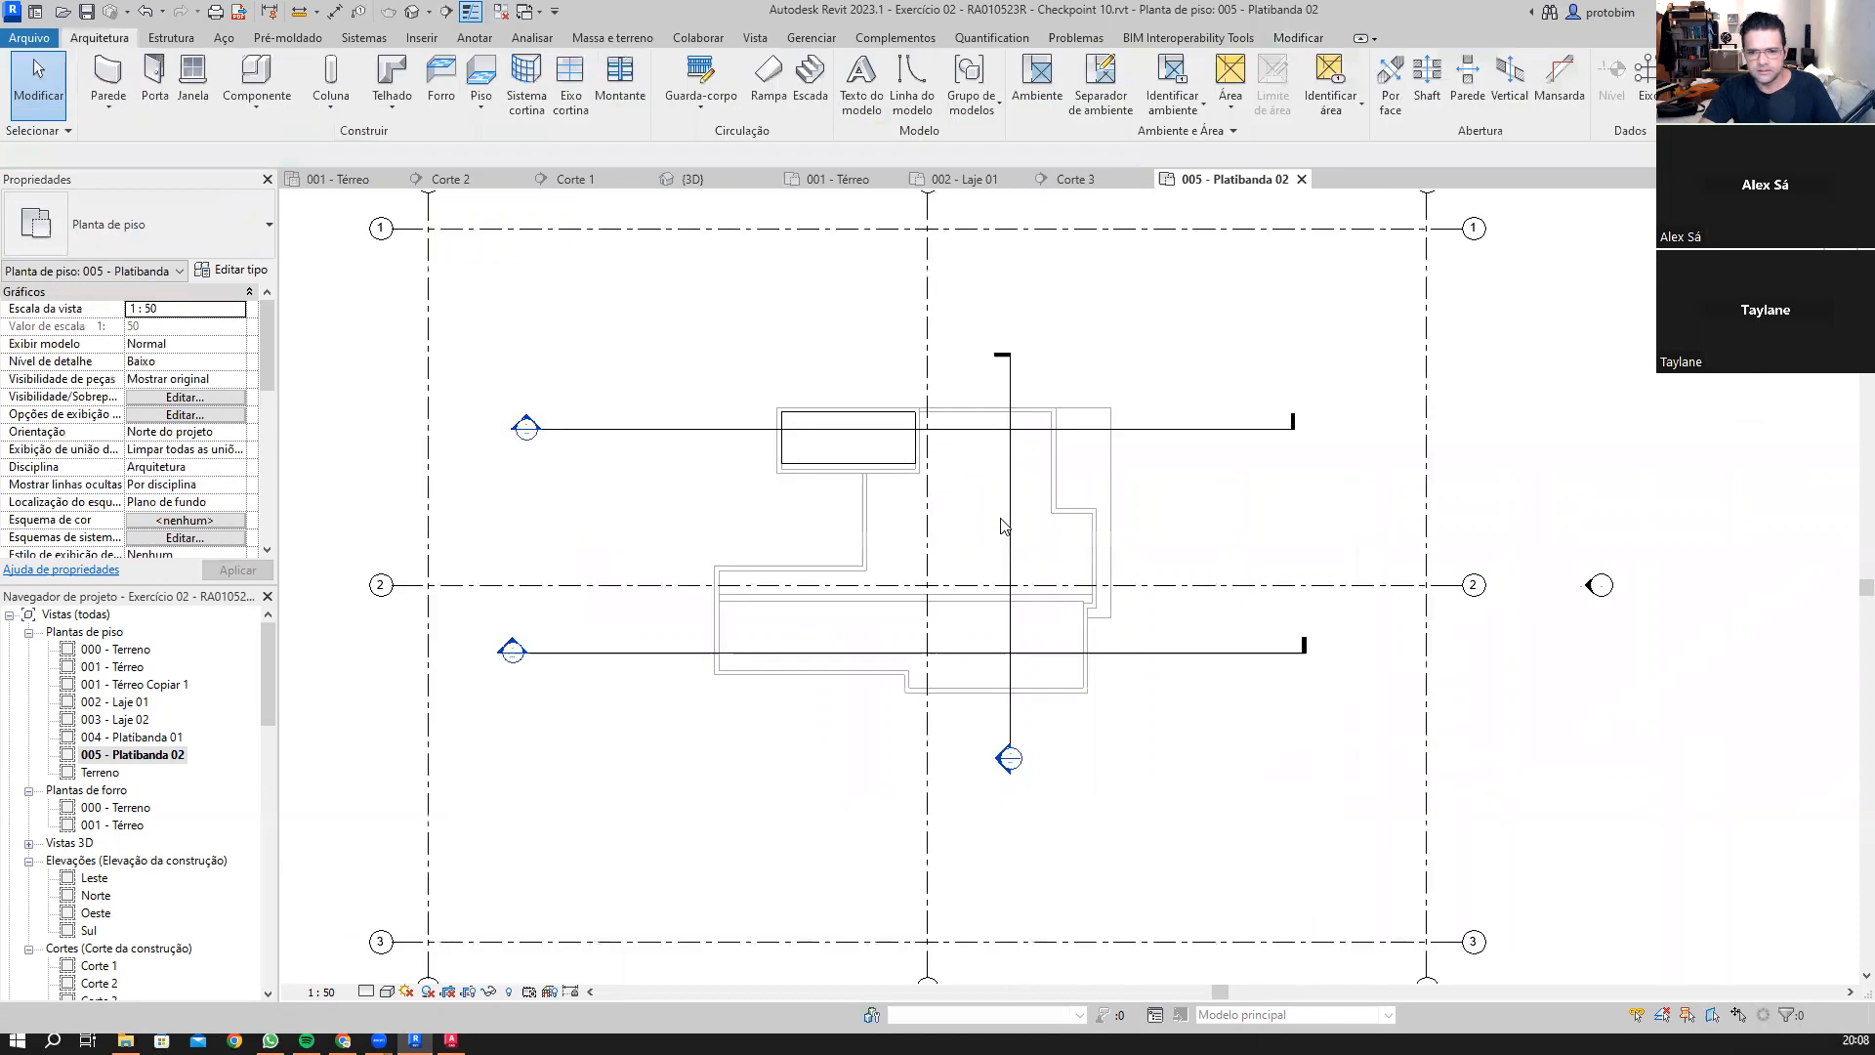
pyautogui.moveTo(1009, 535); pyautogui.dragTo(880, 536)
pyautogui.click(840, 723)
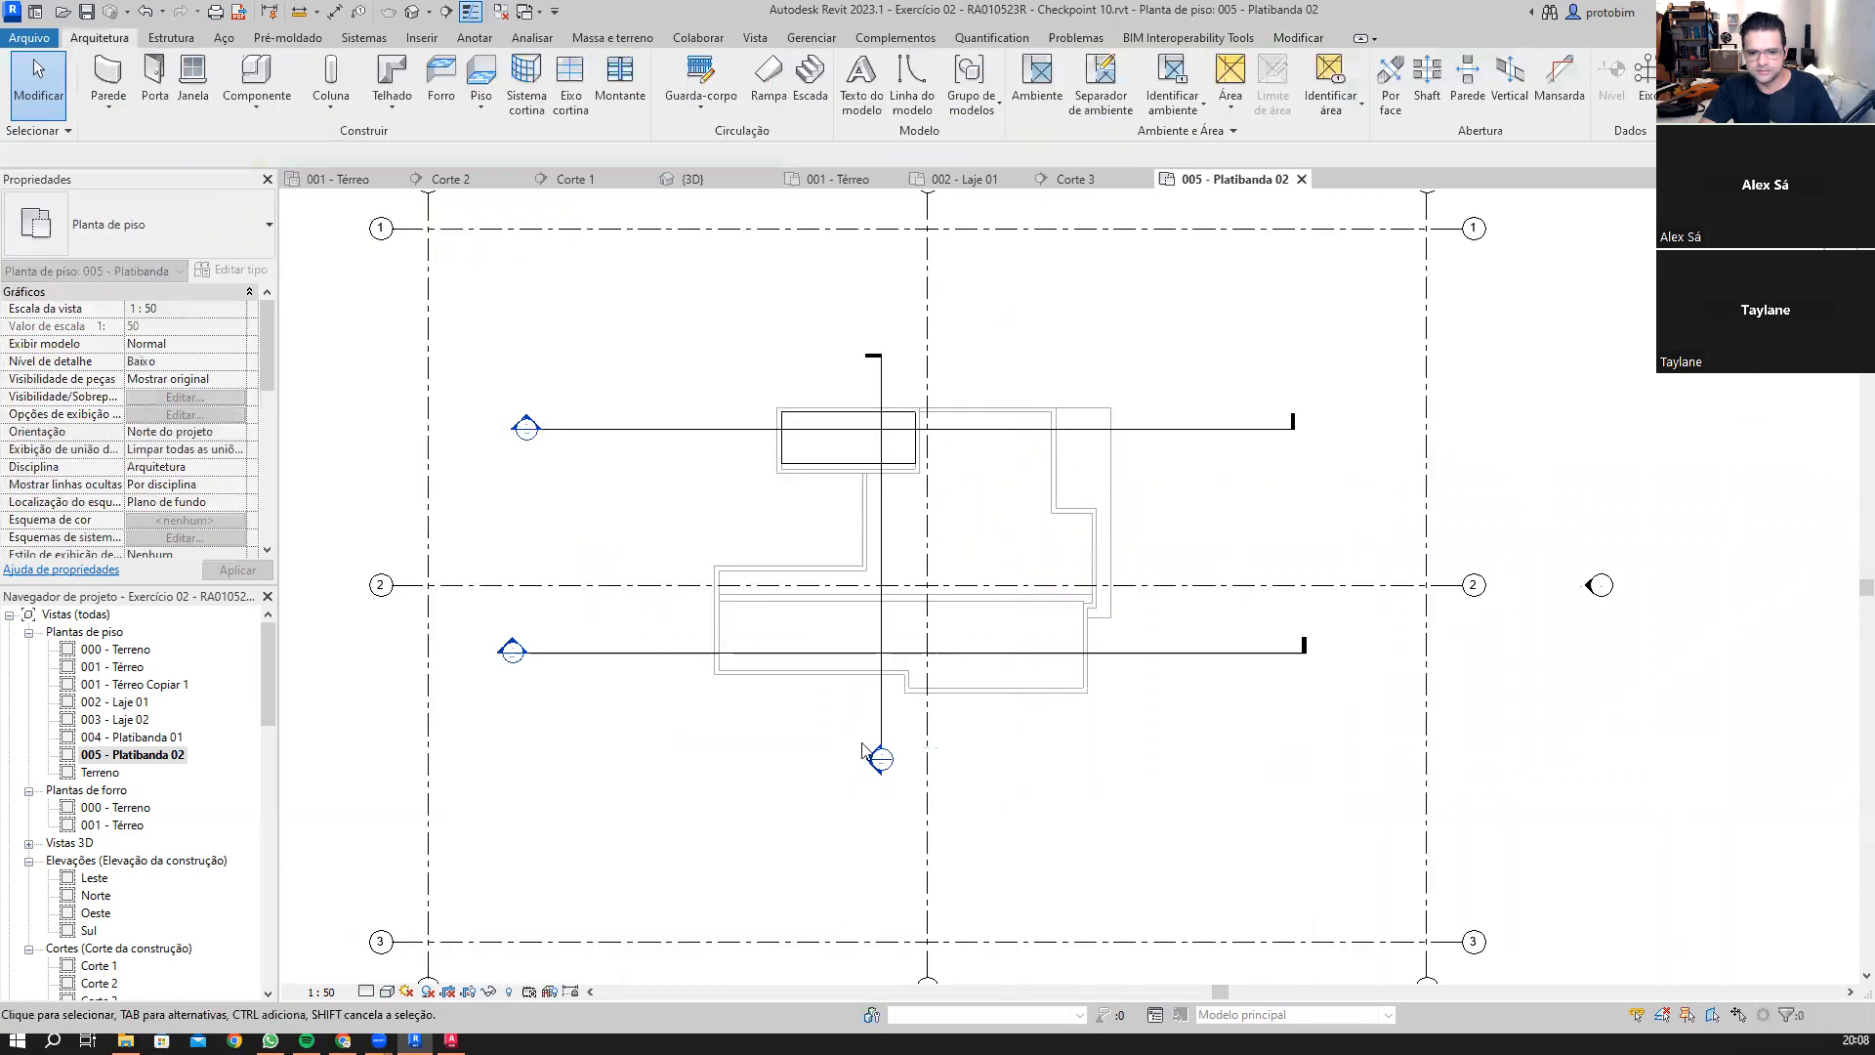
pyautogui.doubleClick(880, 759)
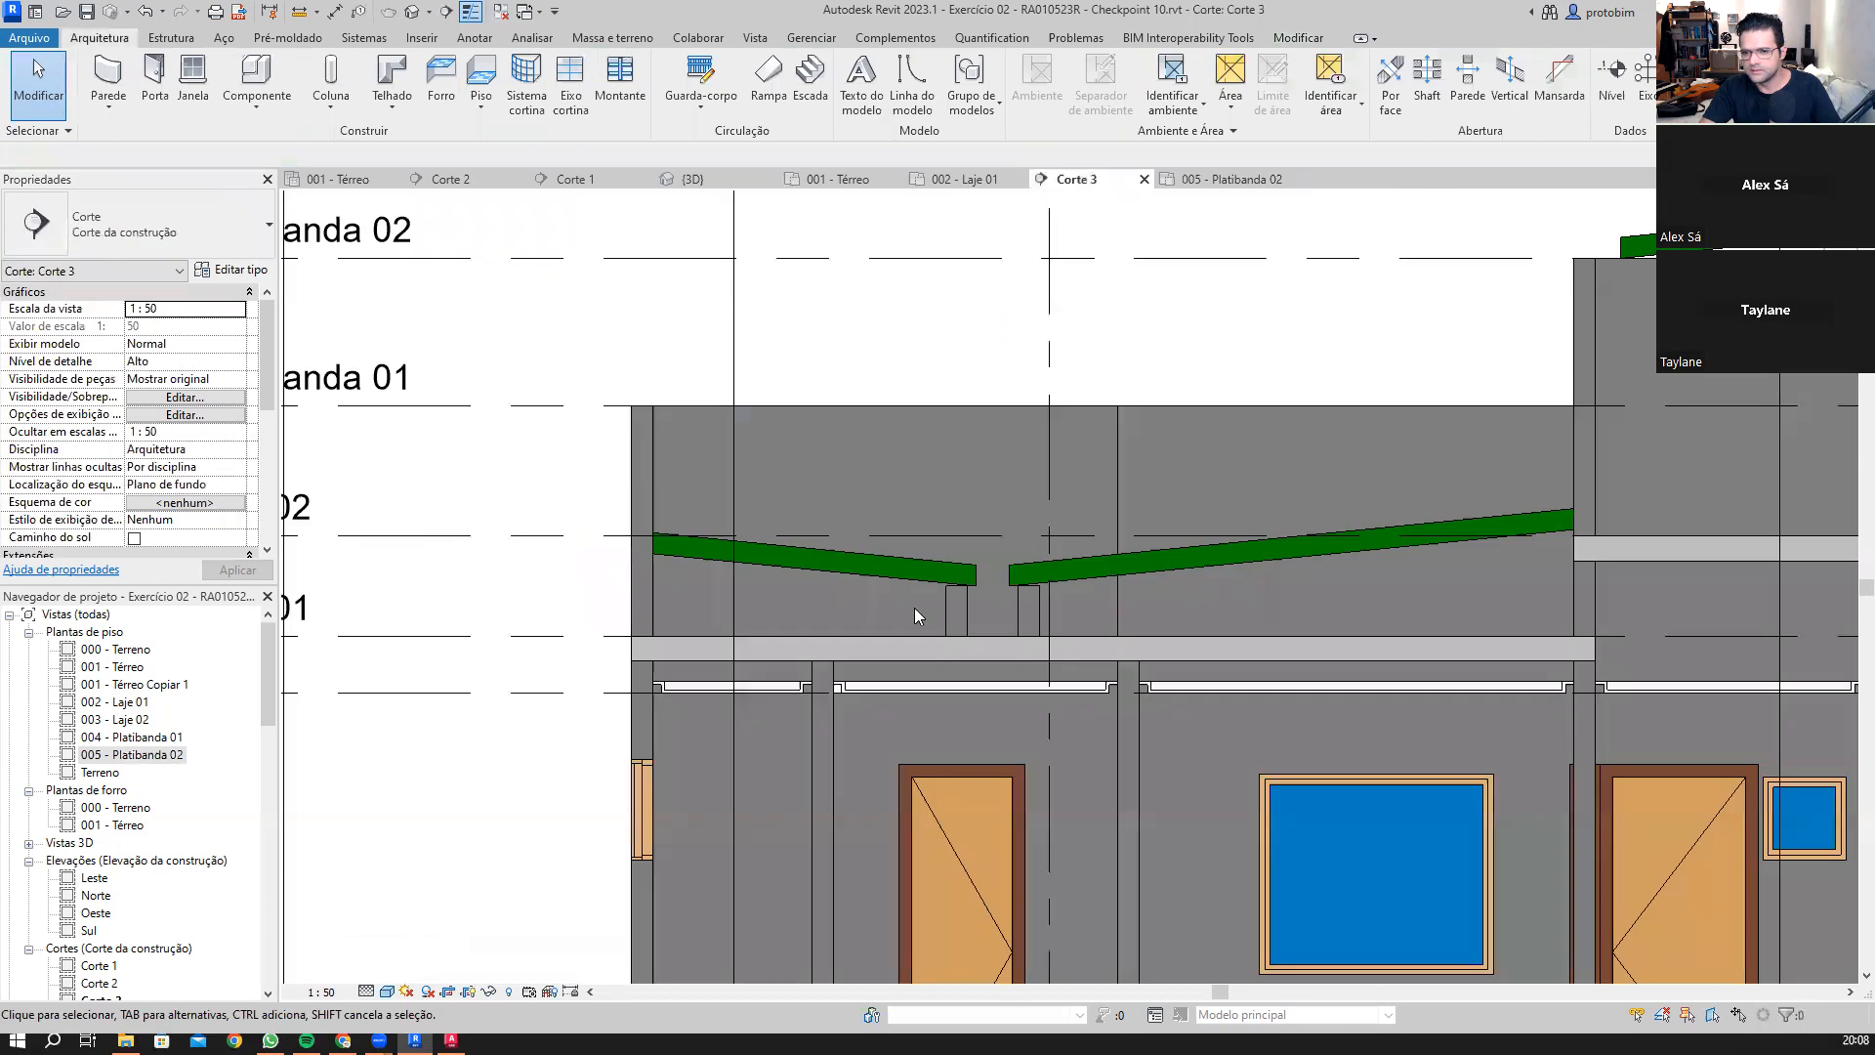
# Step: Lower the small upper roof behind its parapet by setting its base offset from 005 - Platibanda 02 to -0,5
pyautogui.moveTo(1627, 232); pyautogui.dragTo(837, 402, button='middle')
pyautogui.scroll(1, 838, 402)
pyautogui.scroll(2, 740, 369)
pyautogui.click(738, 365)
pyautogui.scroll(-2, 970, 420)
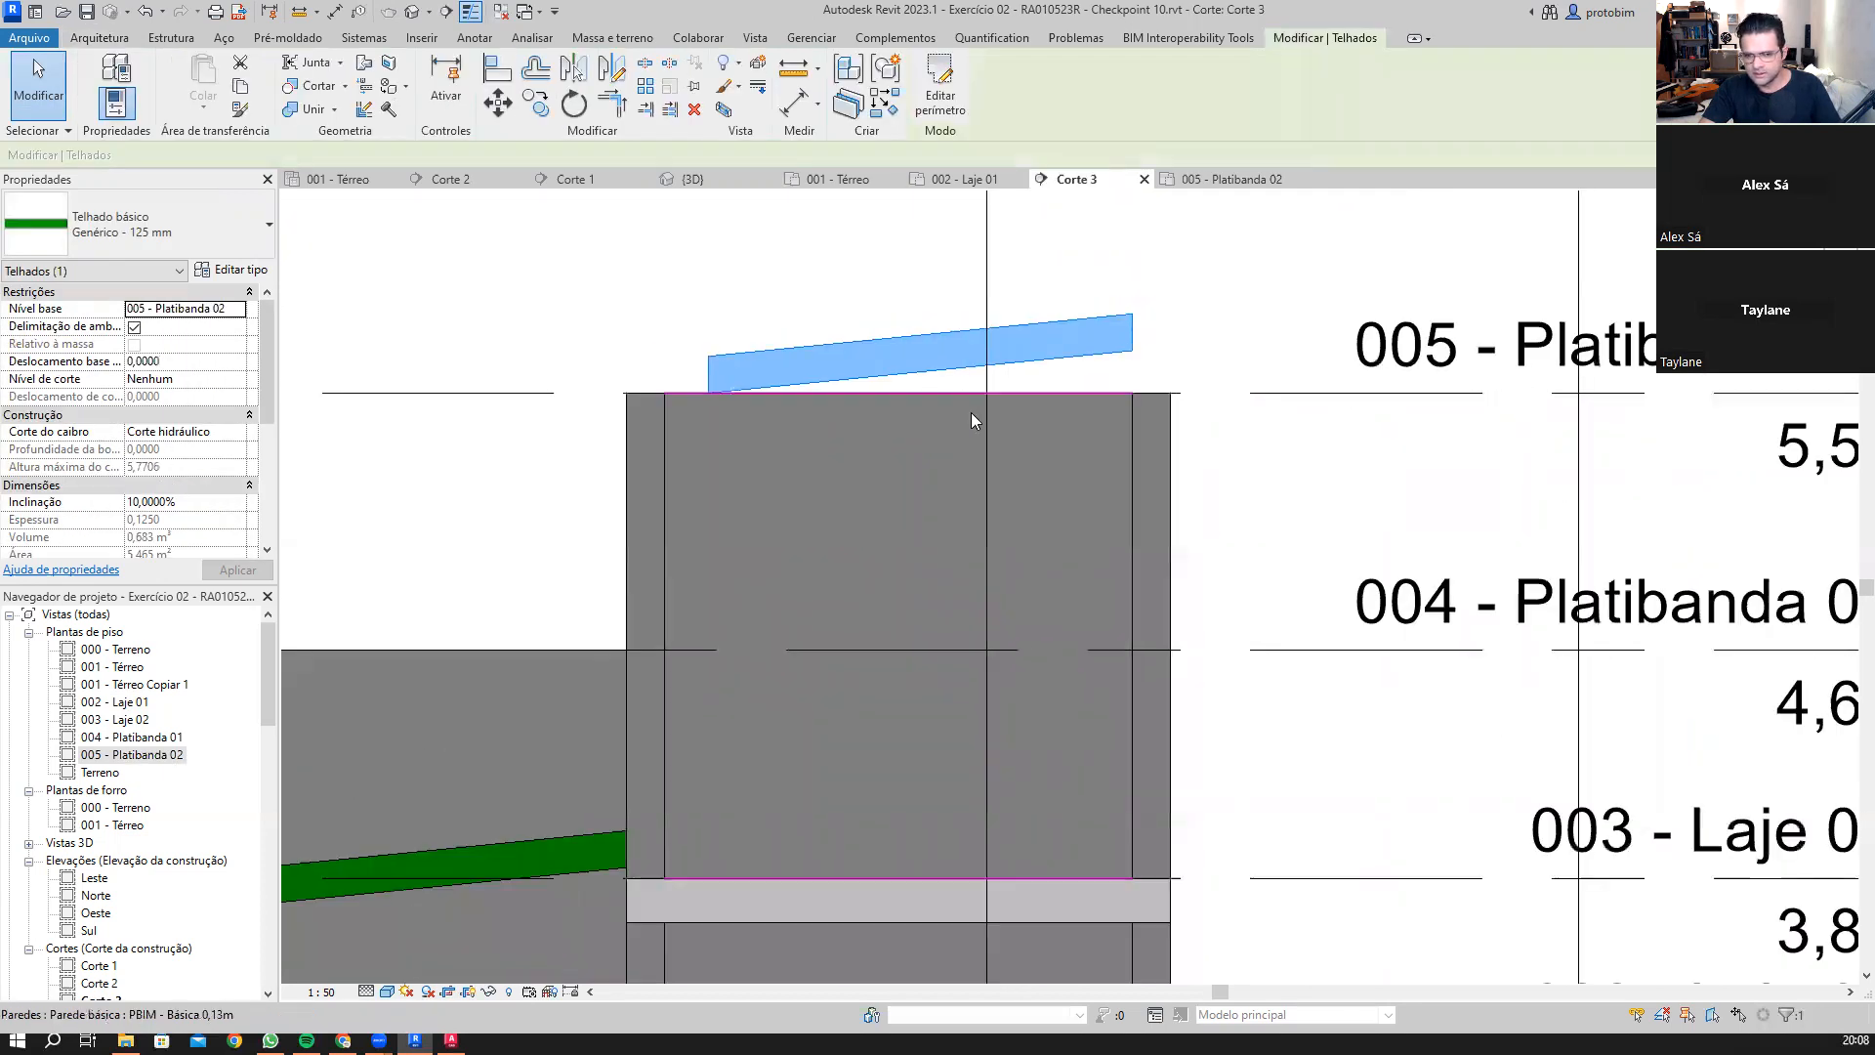
pyautogui.scroll(-1, 967, 422)
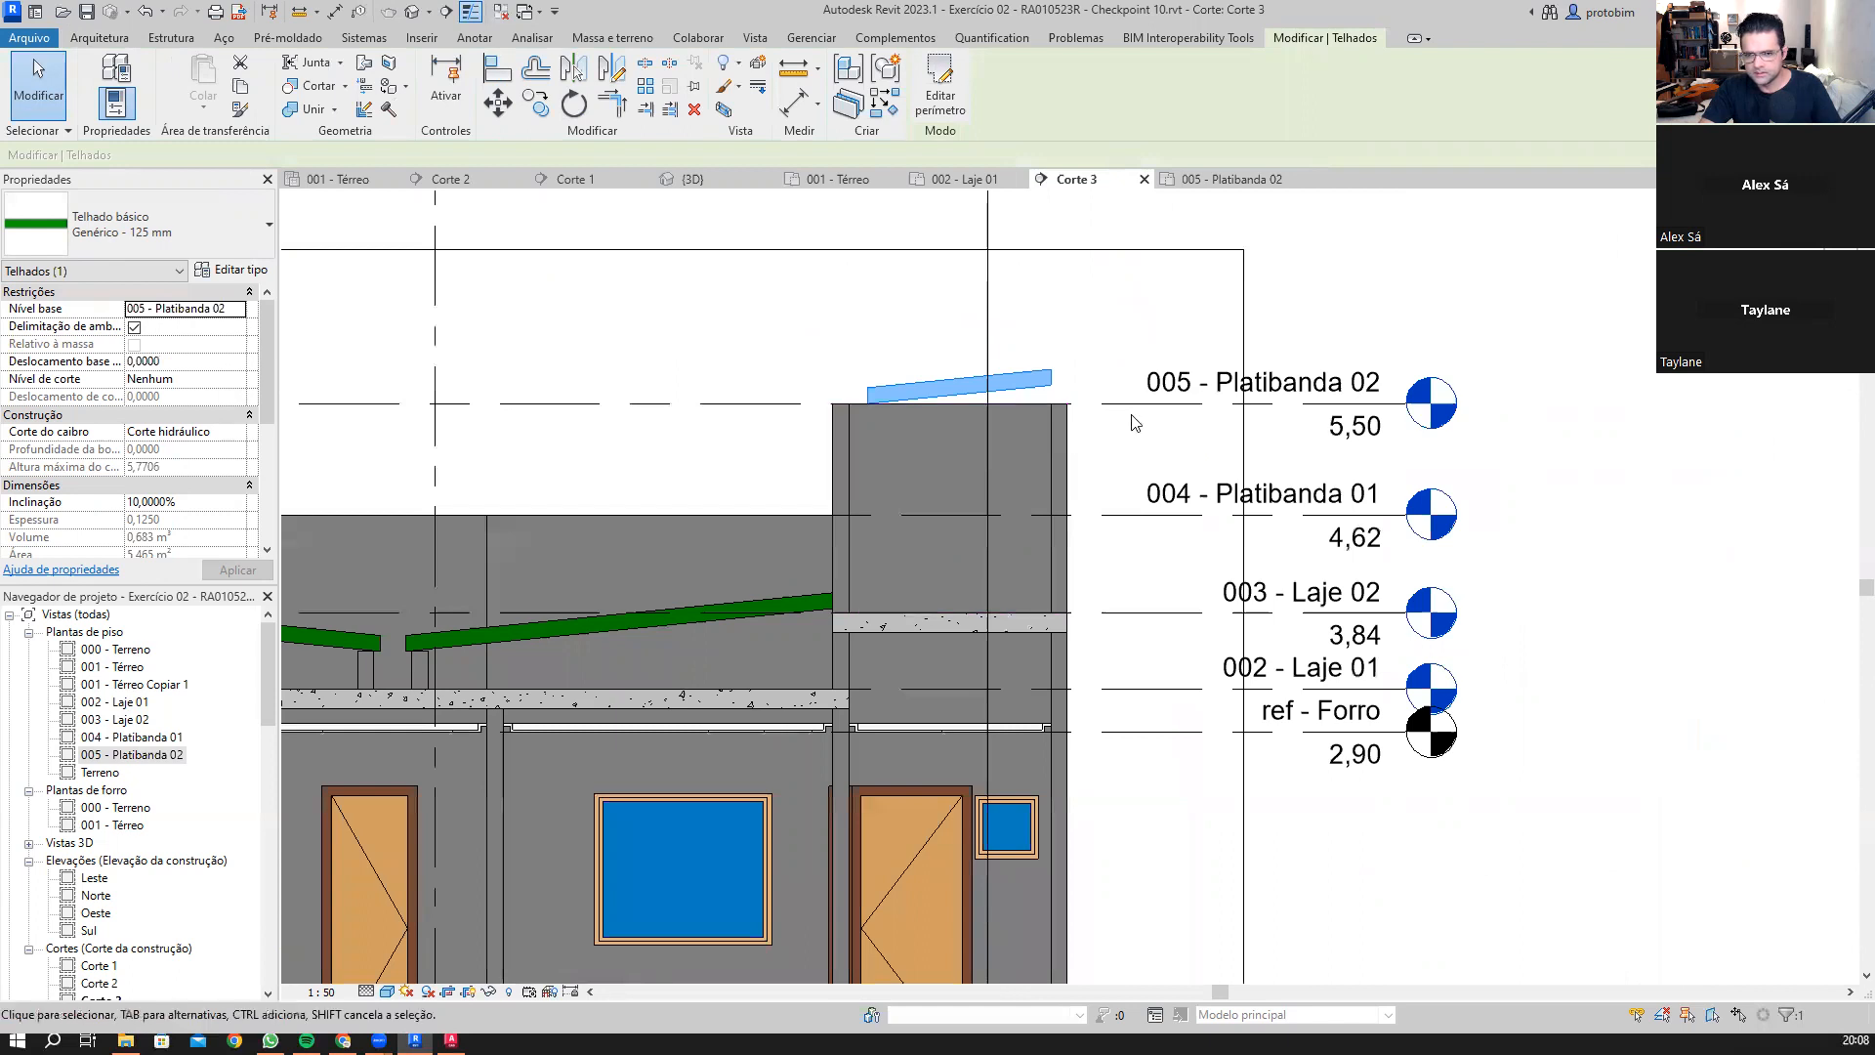
pyautogui.scroll(2, 1153, 414)
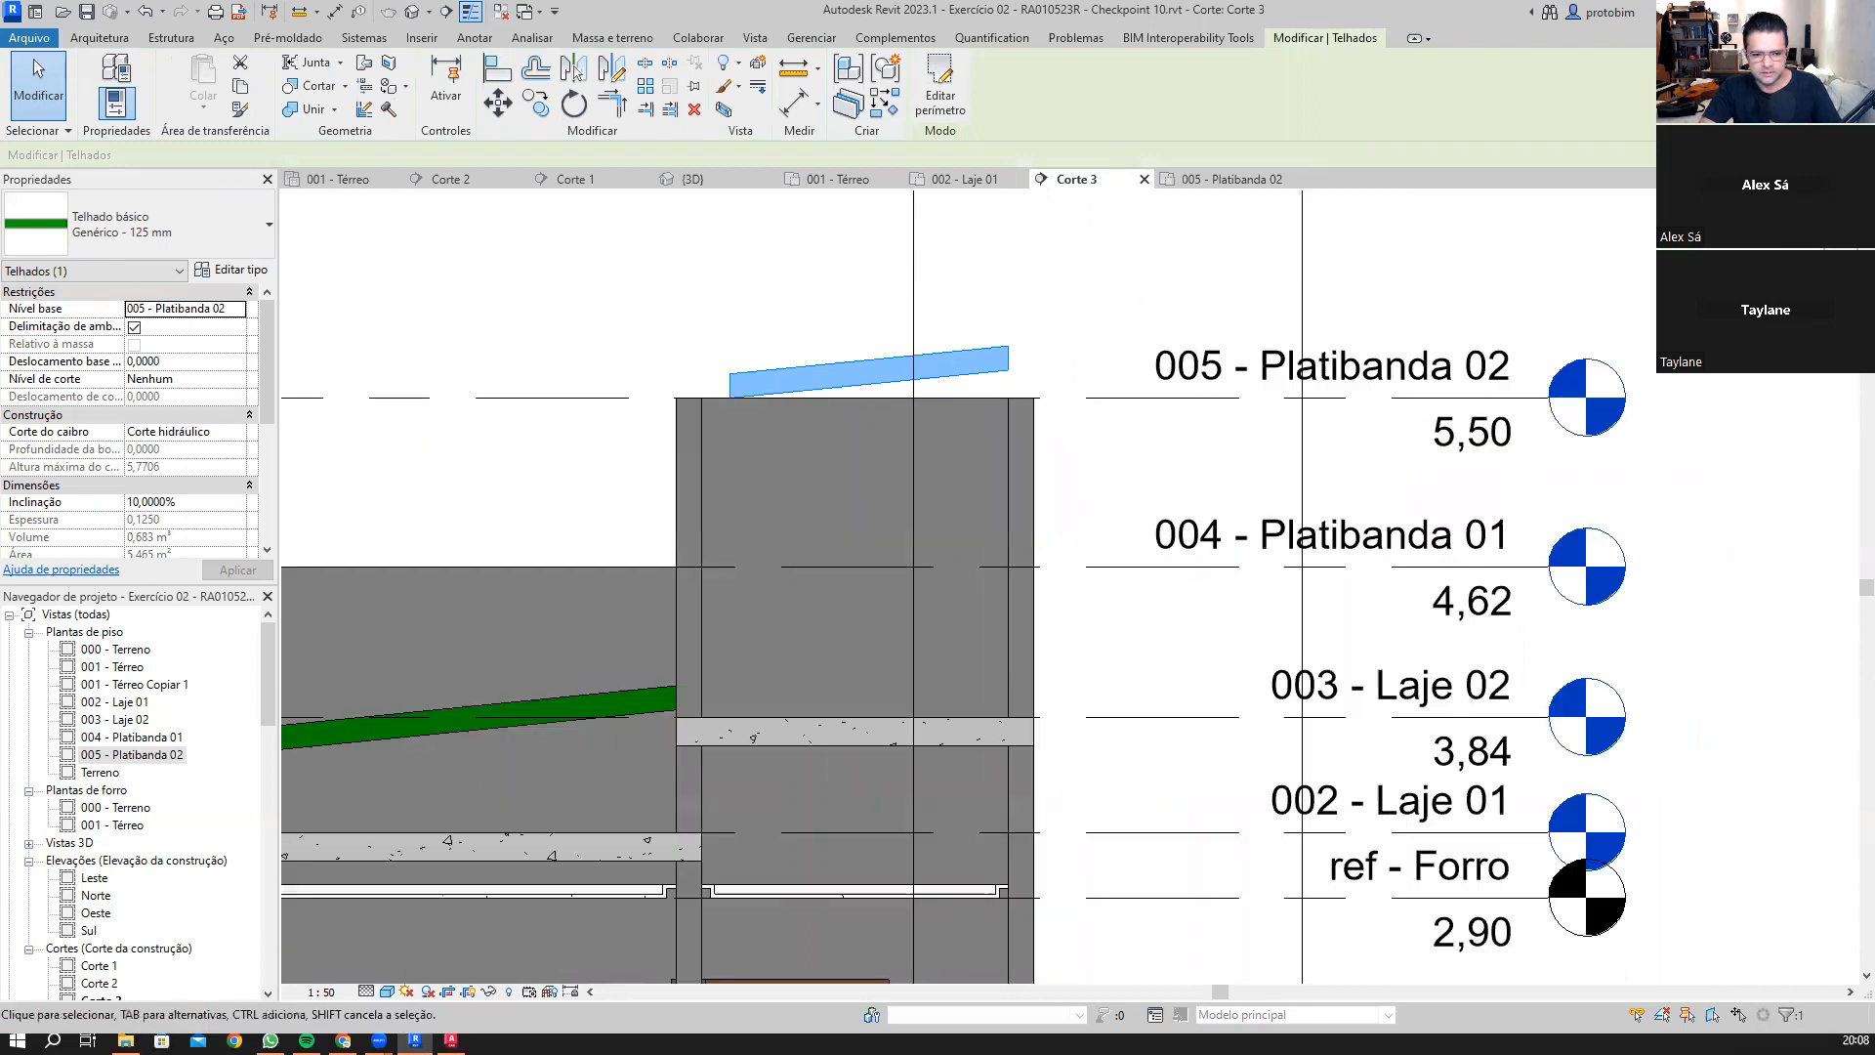
pyautogui.click(216, 362)
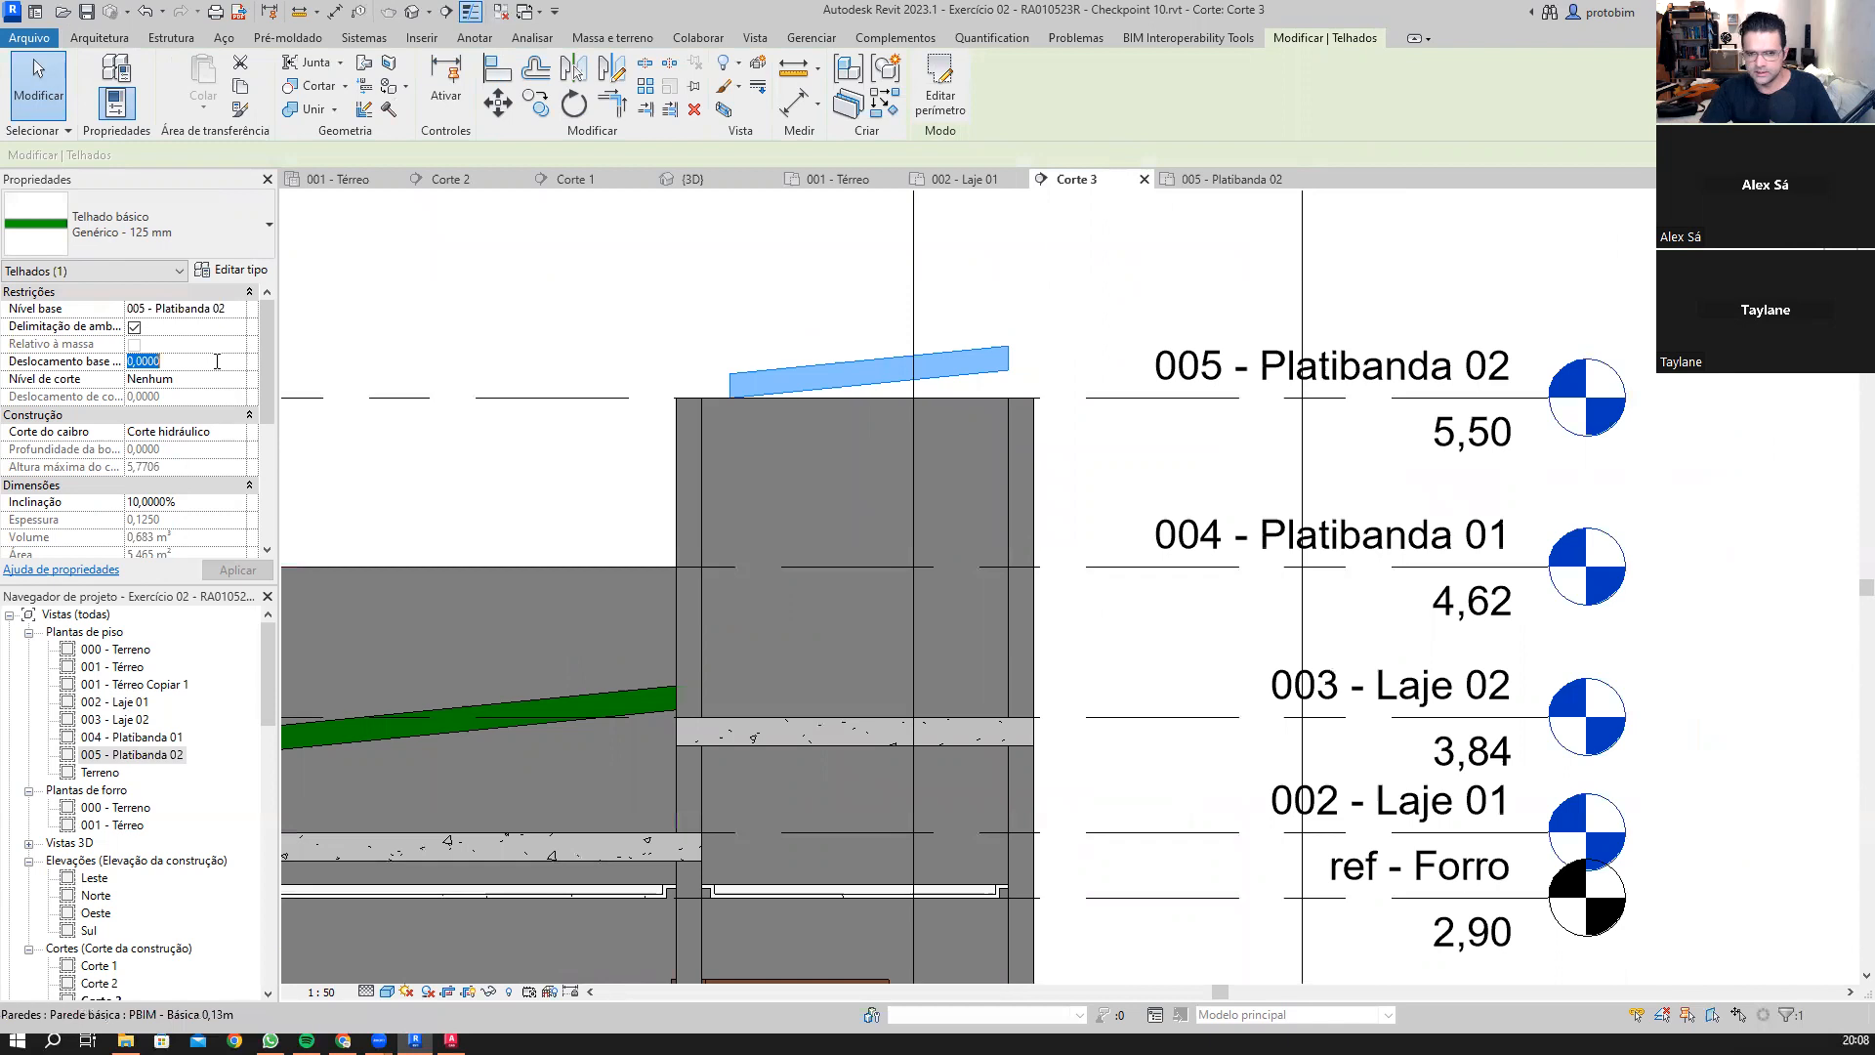
pyautogui.write('-')
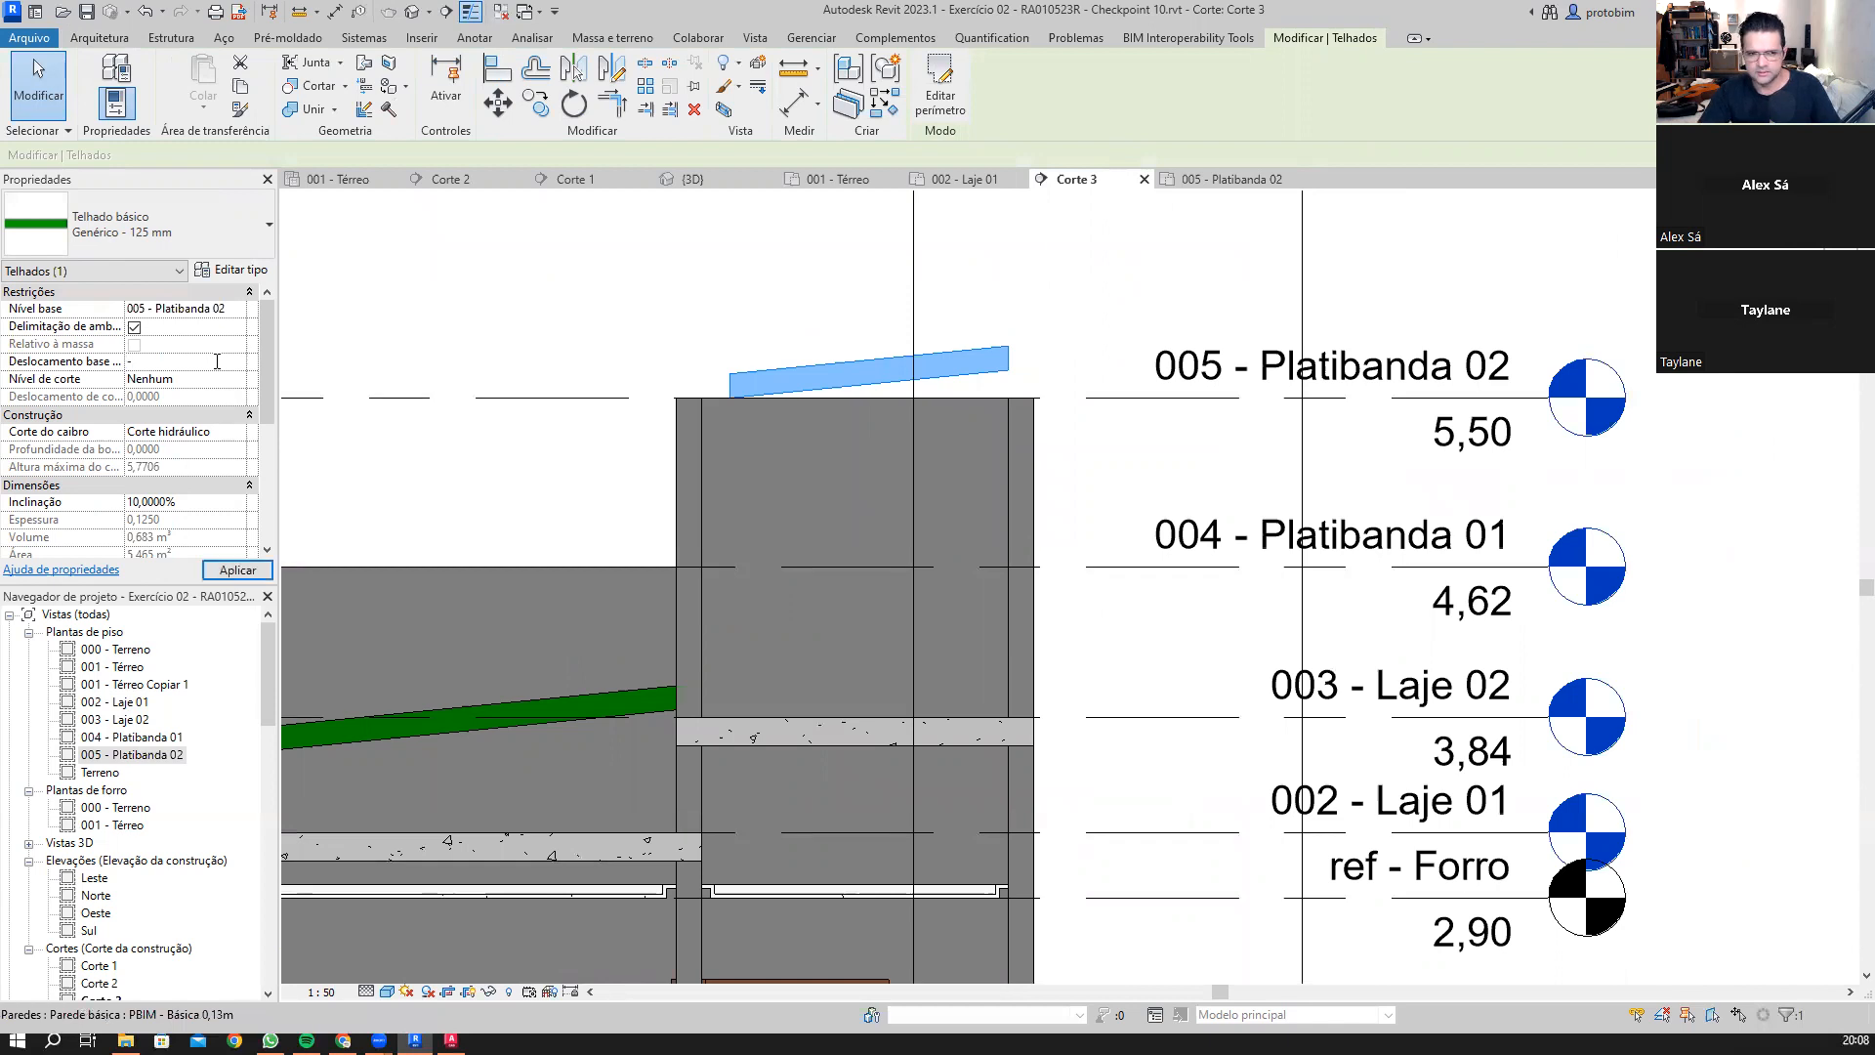
pyautogui.write('0,5')
pyautogui.click(226, 571)
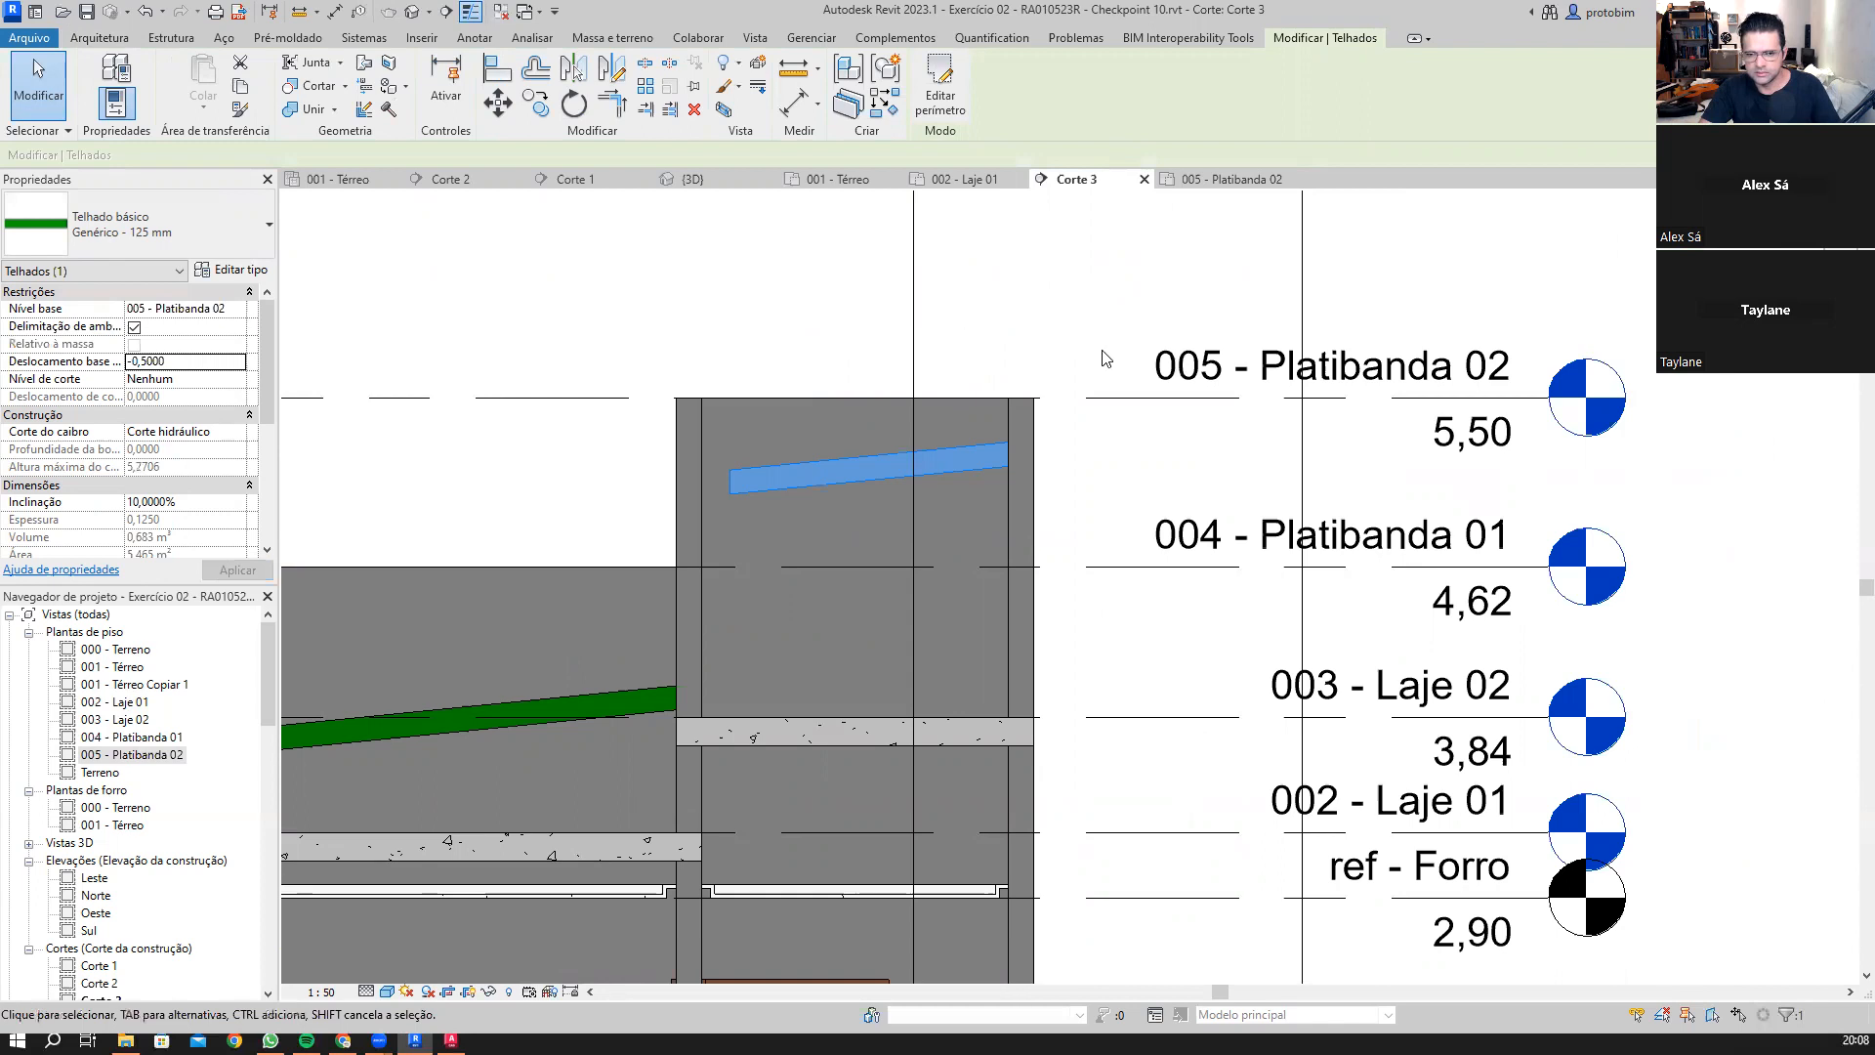
pyautogui.scroll(-3, 1111, 361)
pyautogui.press('Escape')
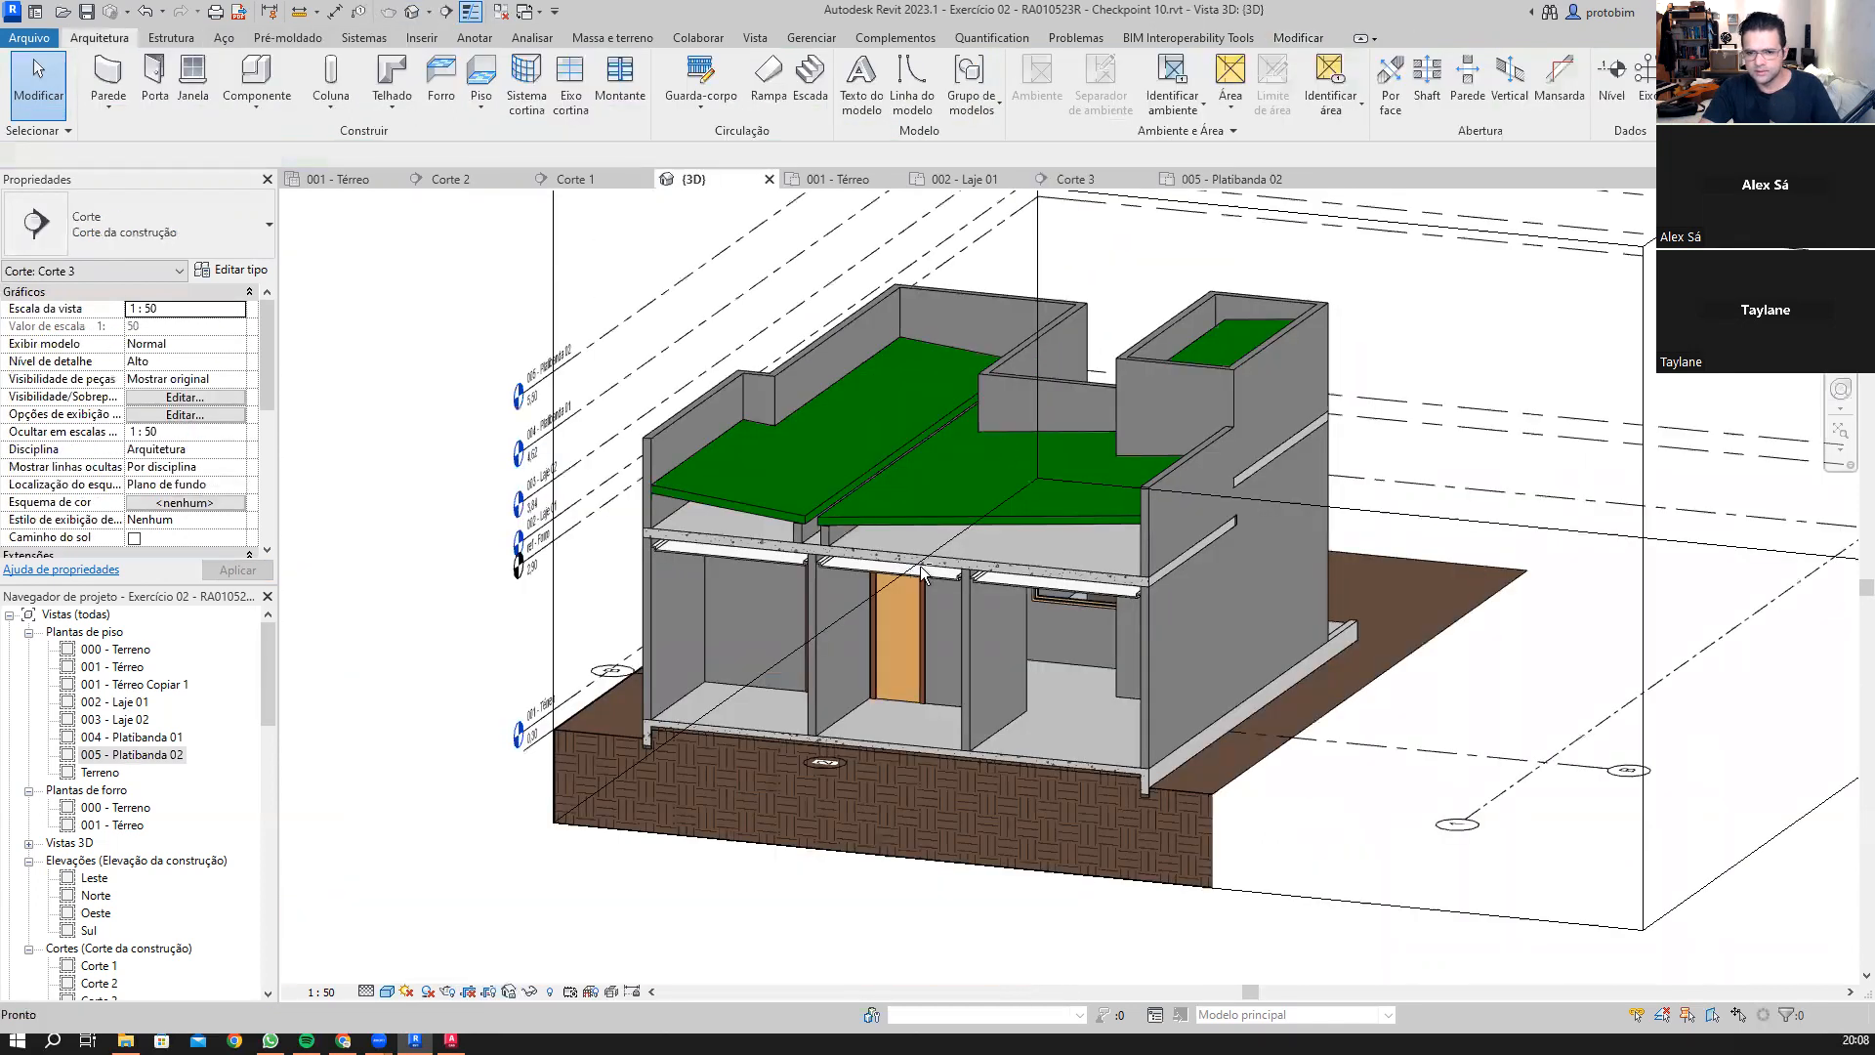
# Step: Examine the small upper roof and the main roofs behind their parapets in the 3D view
pyautogui.scroll(-2, 879, 427)
pyautogui.keyDown('shift'); pyautogui.moveTo(908, 455); pyautogui.dragTo(909, 456, button='middle'); pyautogui.keyUp('shift')
pyautogui.scroll(2, 909, 456)
pyautogui.keyDown('shift'); pyautogui.moveTo(1038, 451); pyautogui.dragTo(854, 459, button='middle'); pyautogui.keyUp('shift')
pyautogui.keyDown('shift'); pyautogui.moveTo(707, 412); pyautogui.dragTo(495, 249, button='middle'); pyautogui.keyUp('shift')
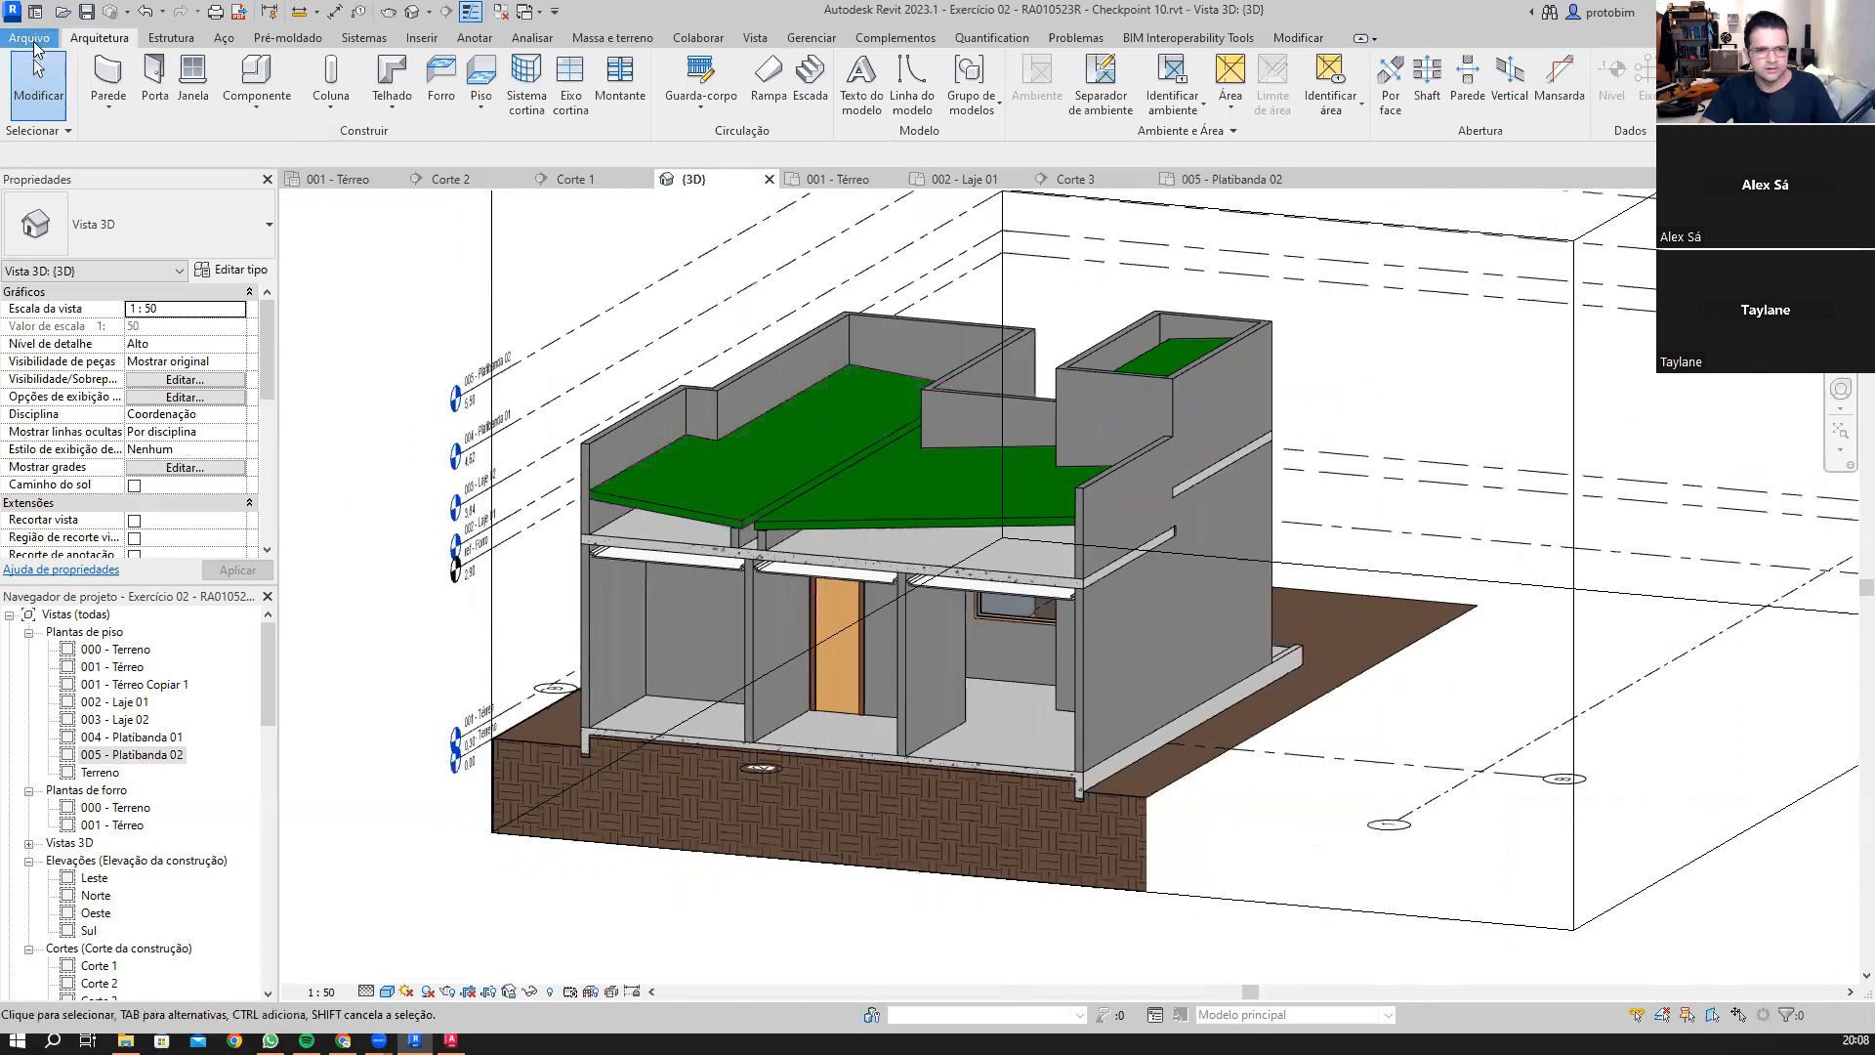
pyautogui.click(30, 38)
pyautogui.moveTo(117, 291)
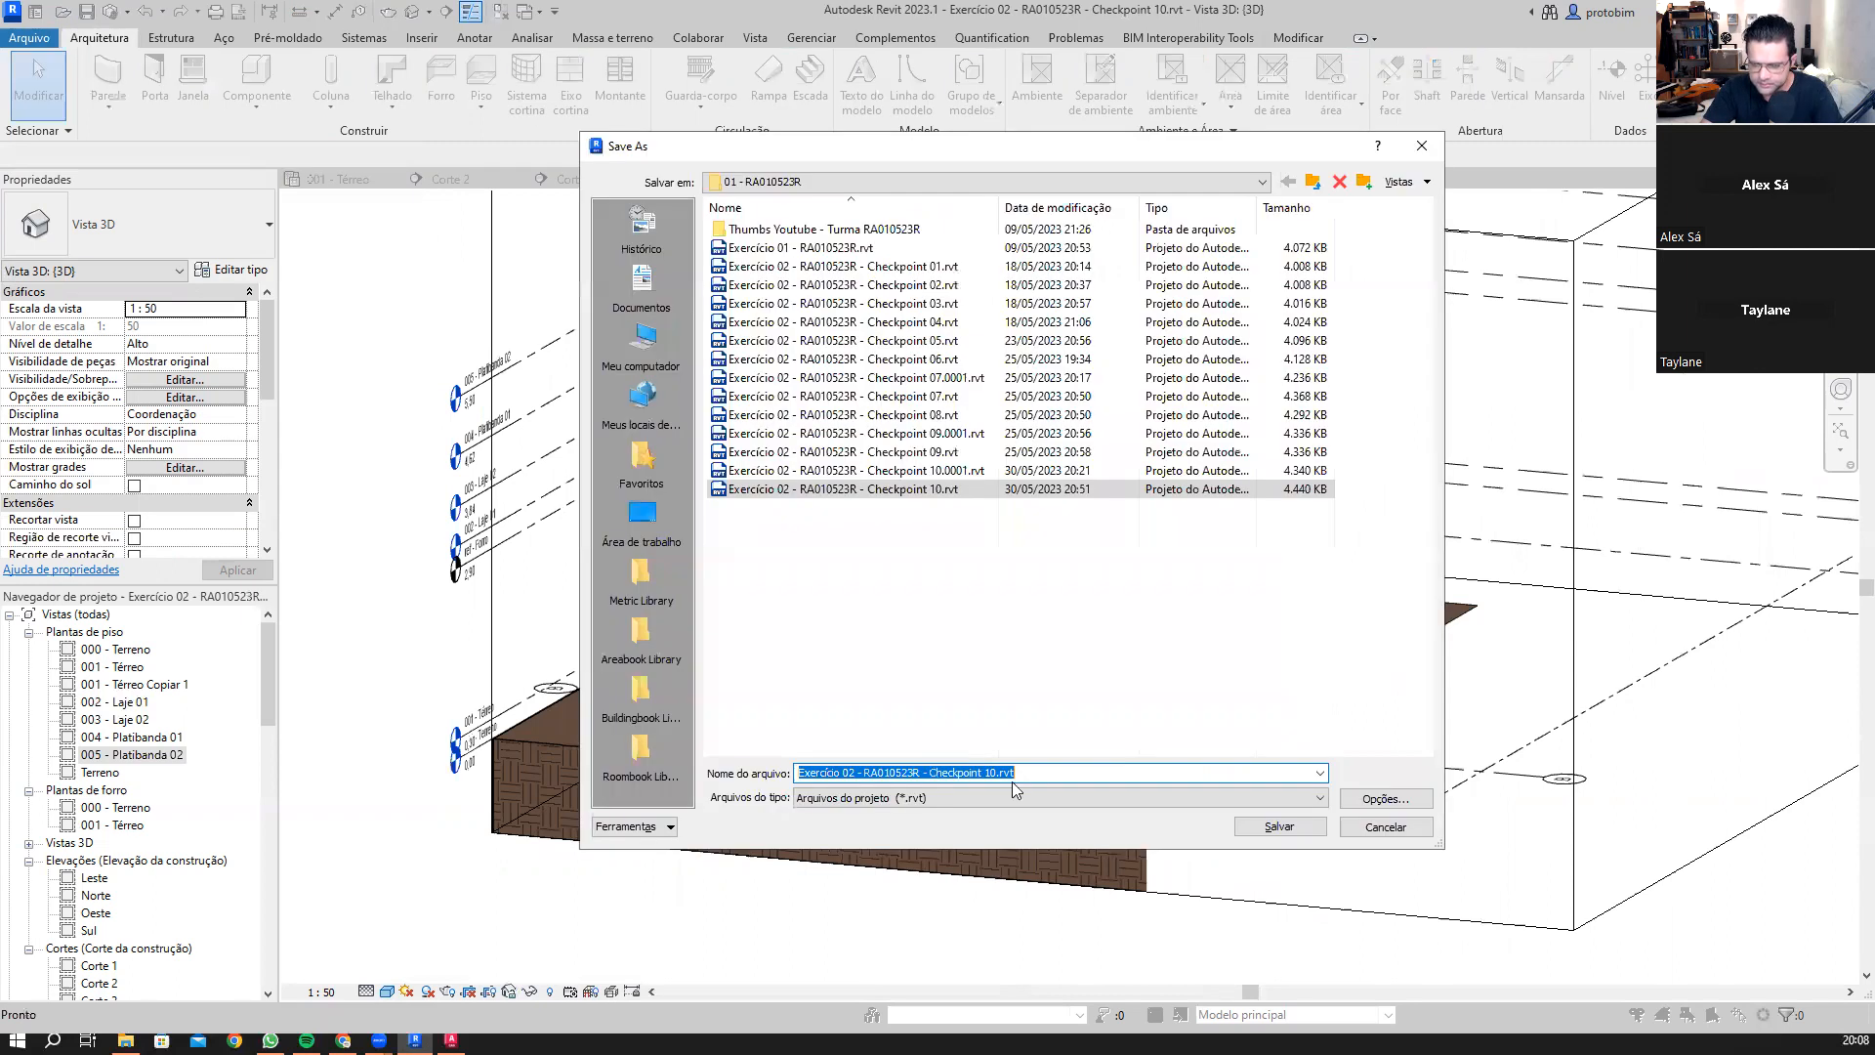
pyautogui.click(991, 772)
pyautogui.press('Delete')
pyautogui.write('1')
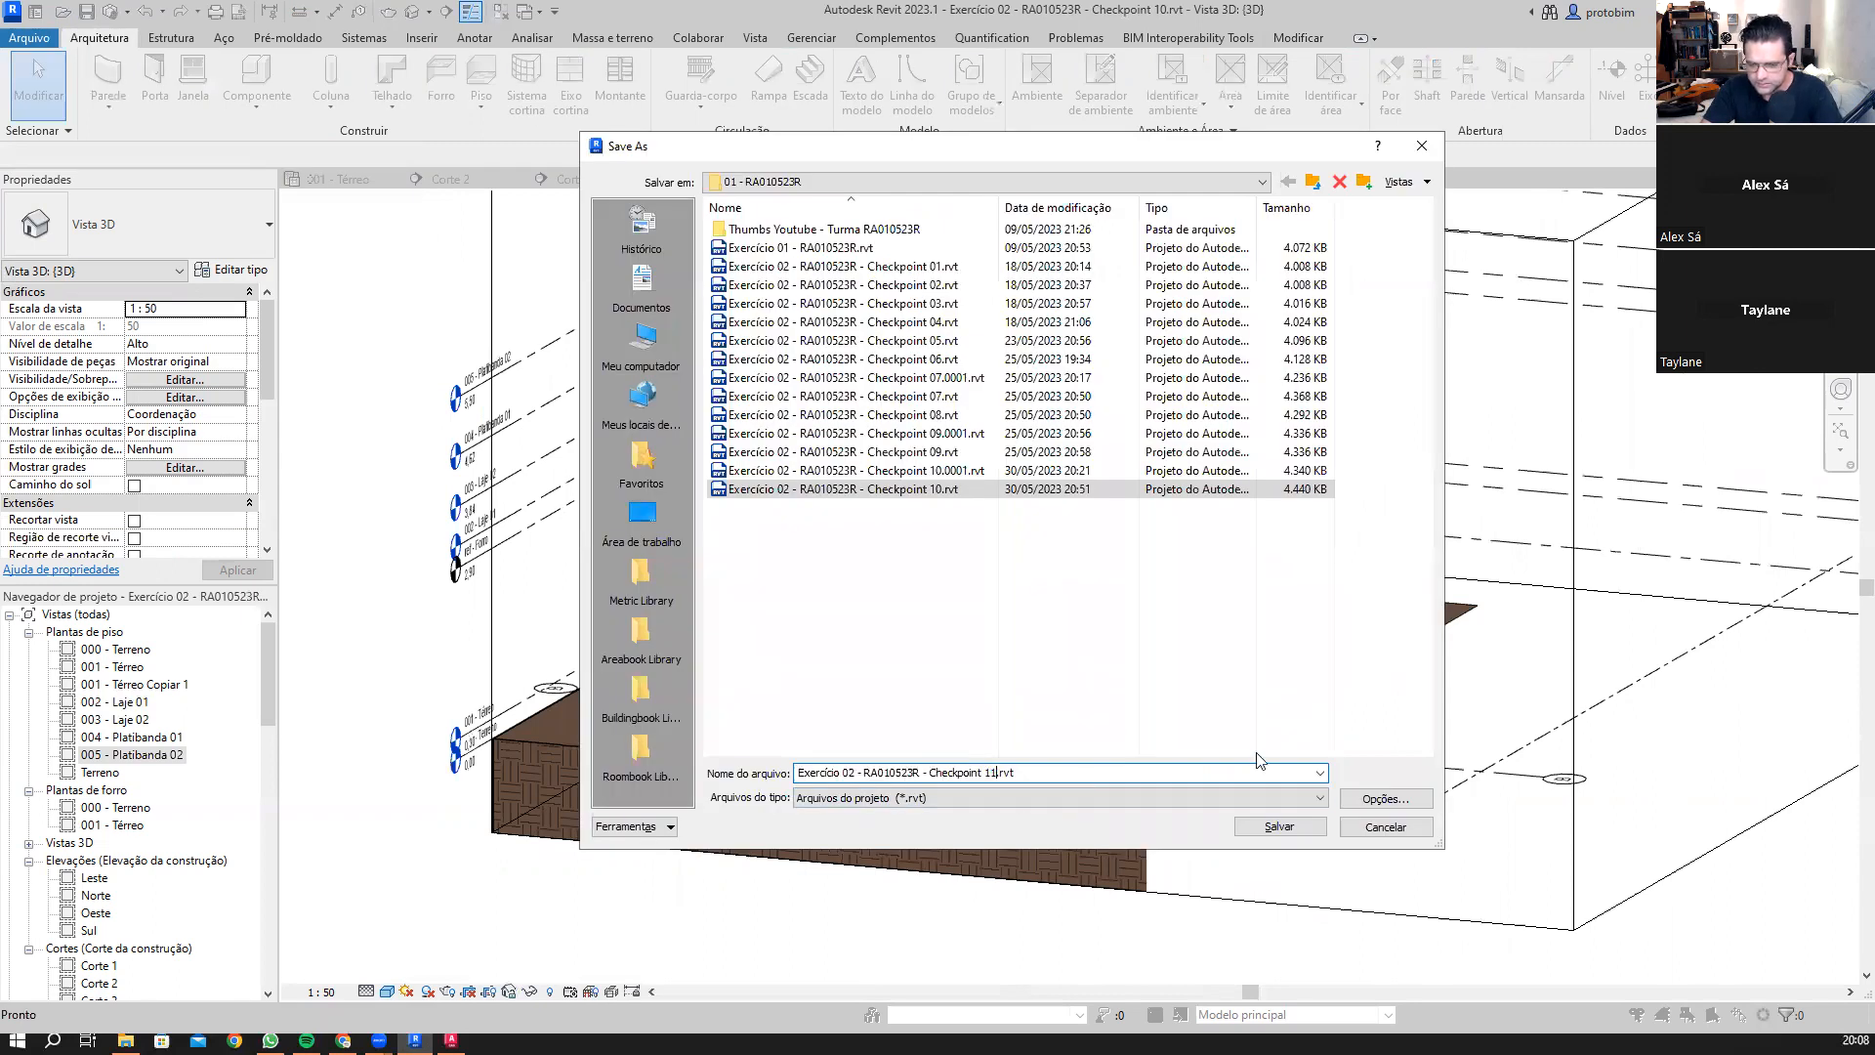
pyautogui.click(1289, 827)
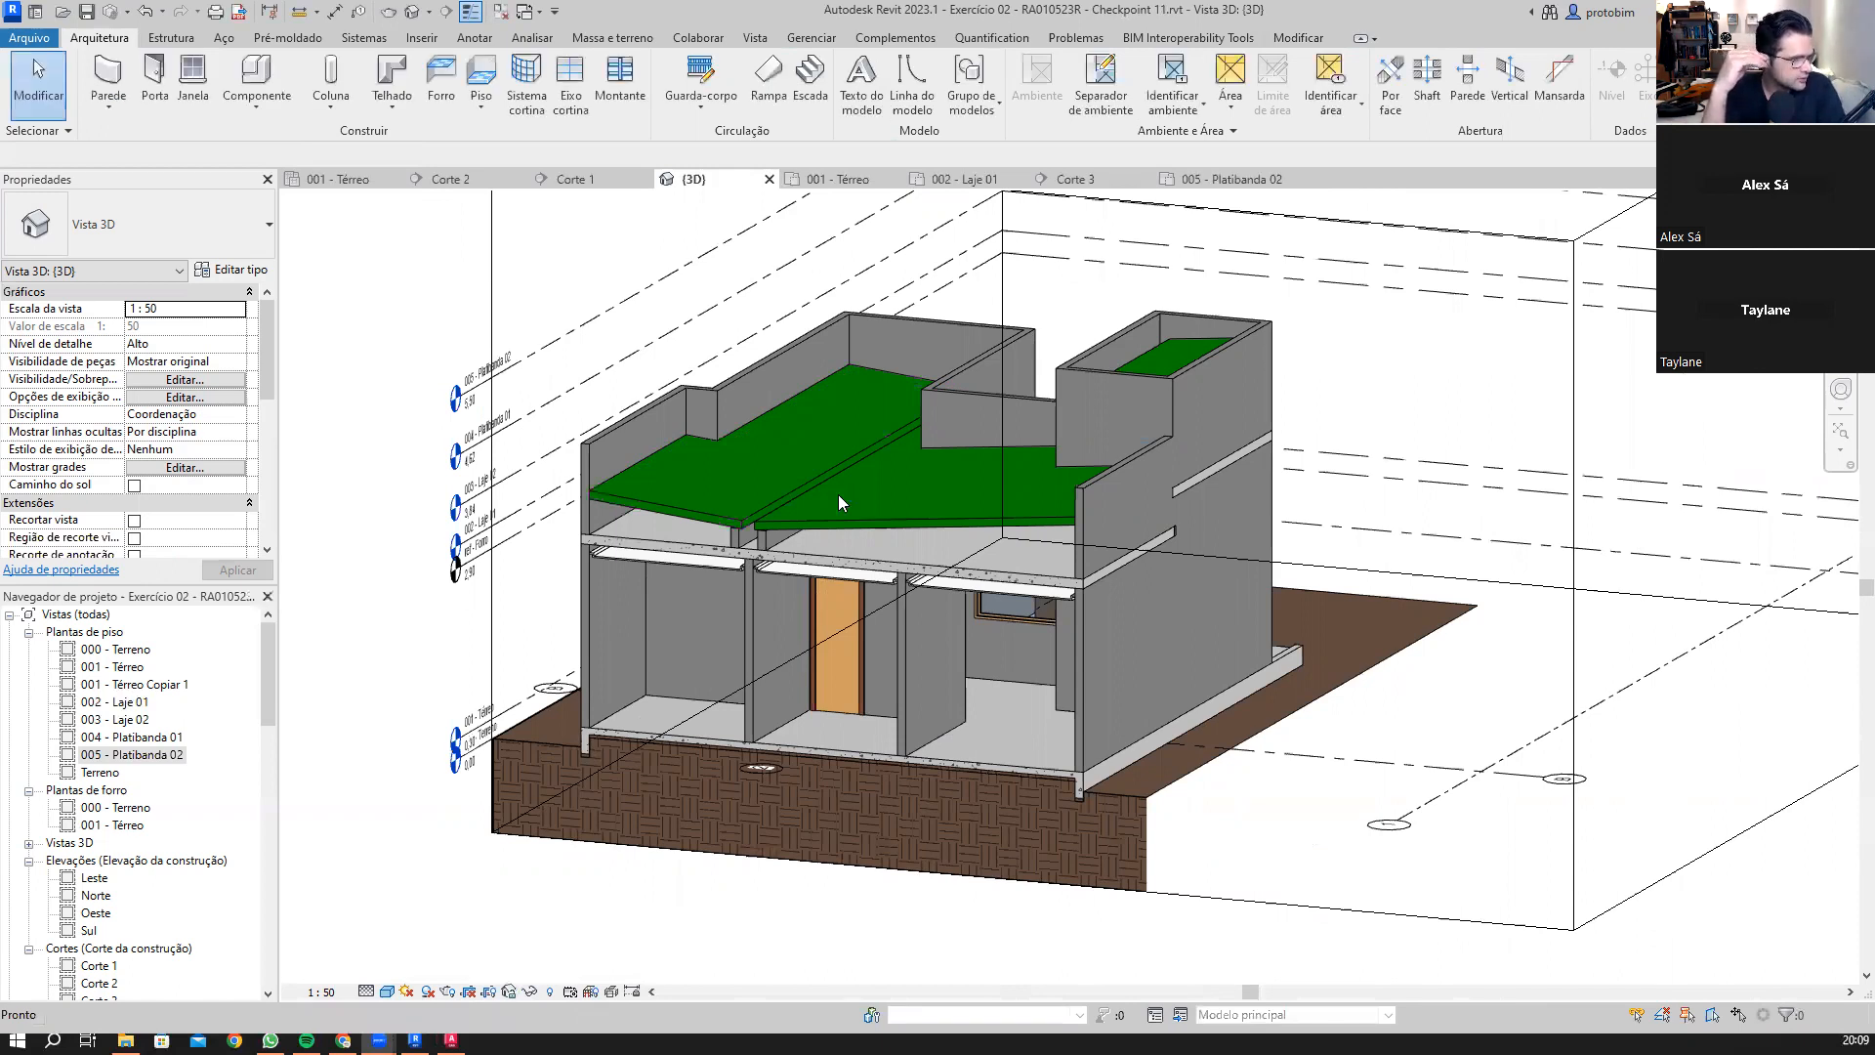
# Step: Shrink the 3D section box on the side facing the empty terrain so its face sits closer to the house
pyautogui.scroll(-2, 838, 494)
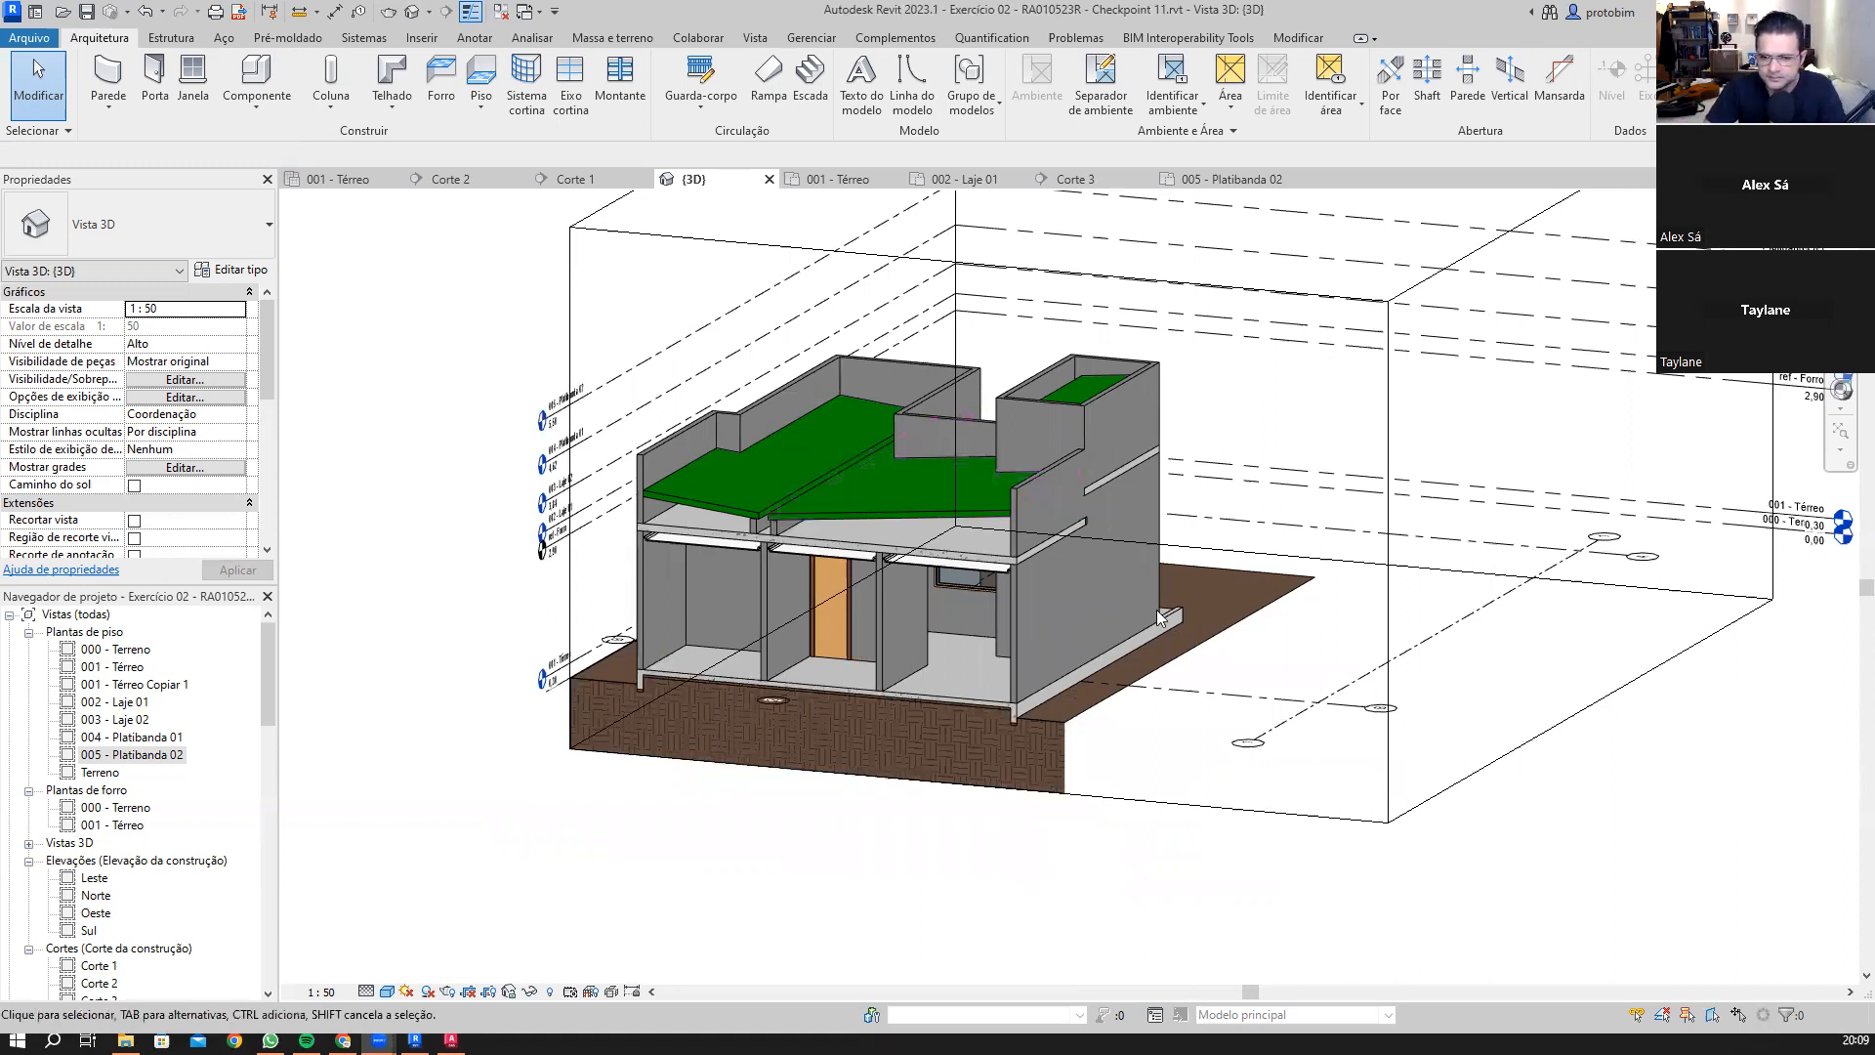
pyautogui.scroll(1, 1460, 591)
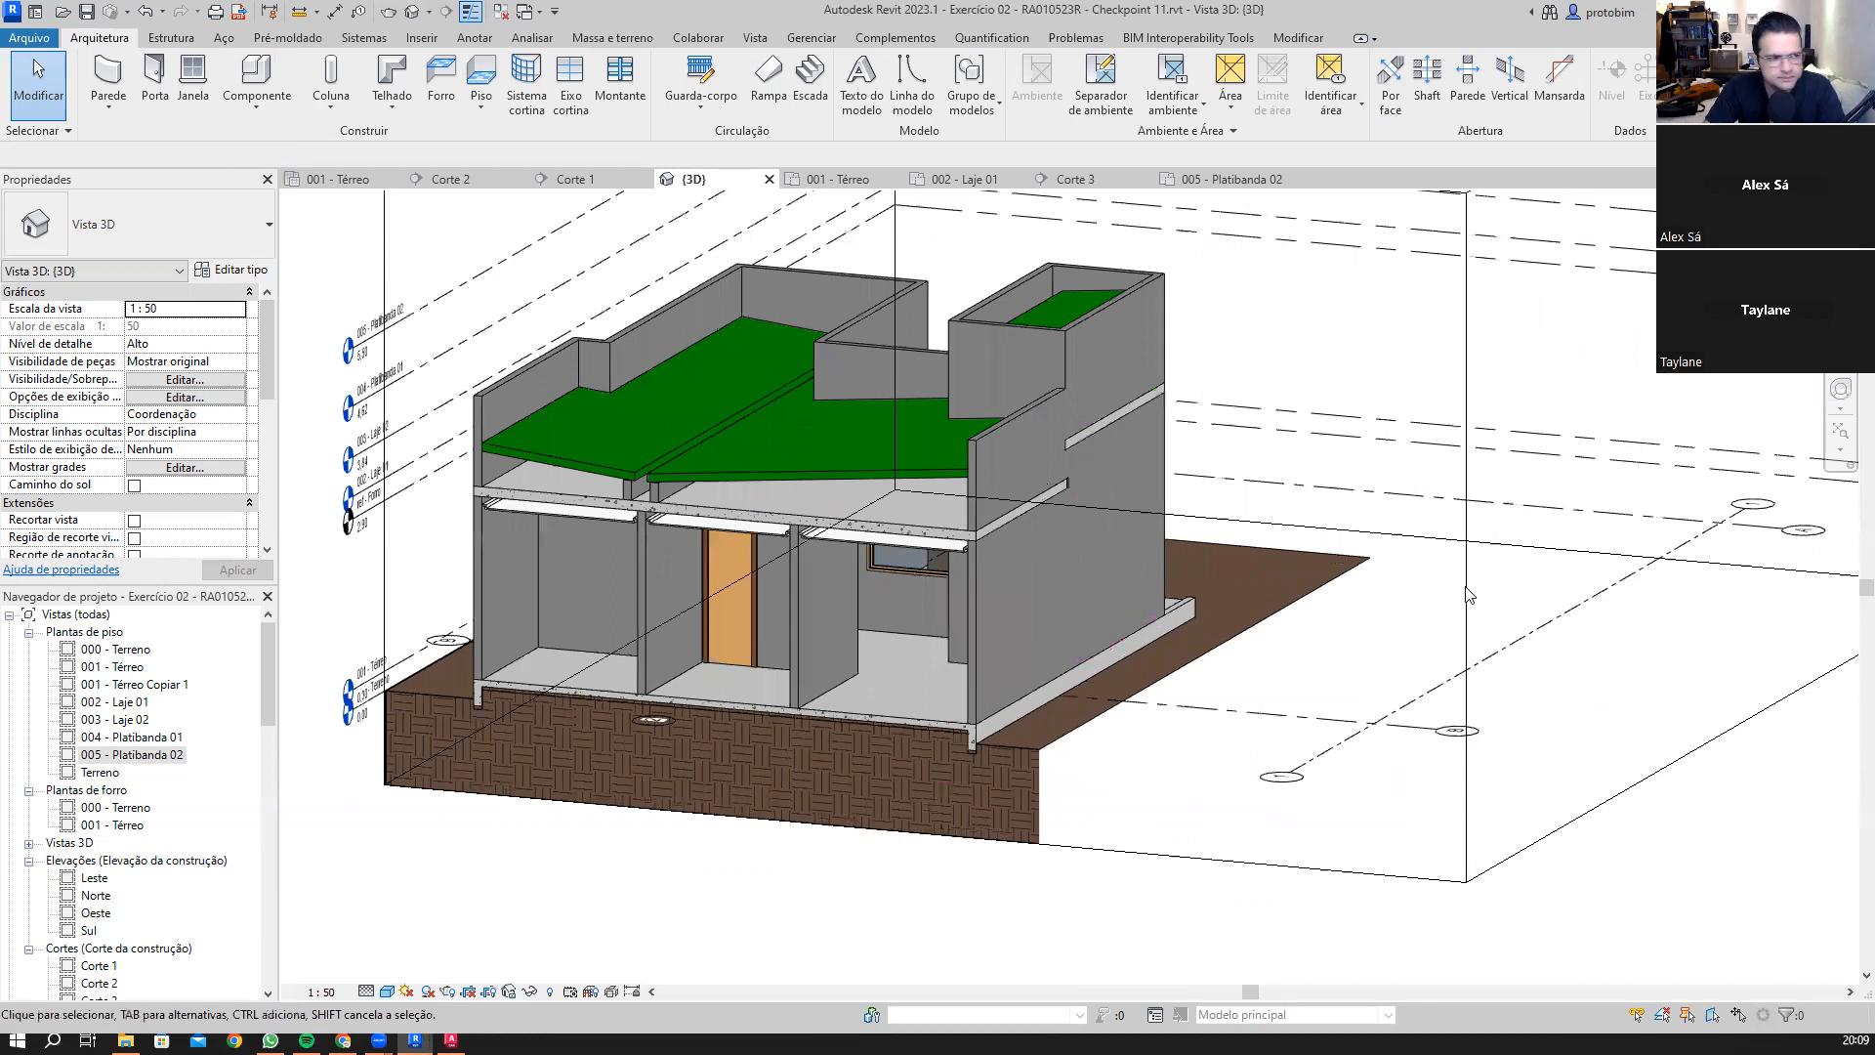
pyautogui.click(748, 549)
pyautogui.scroll(-2, 752, 586)
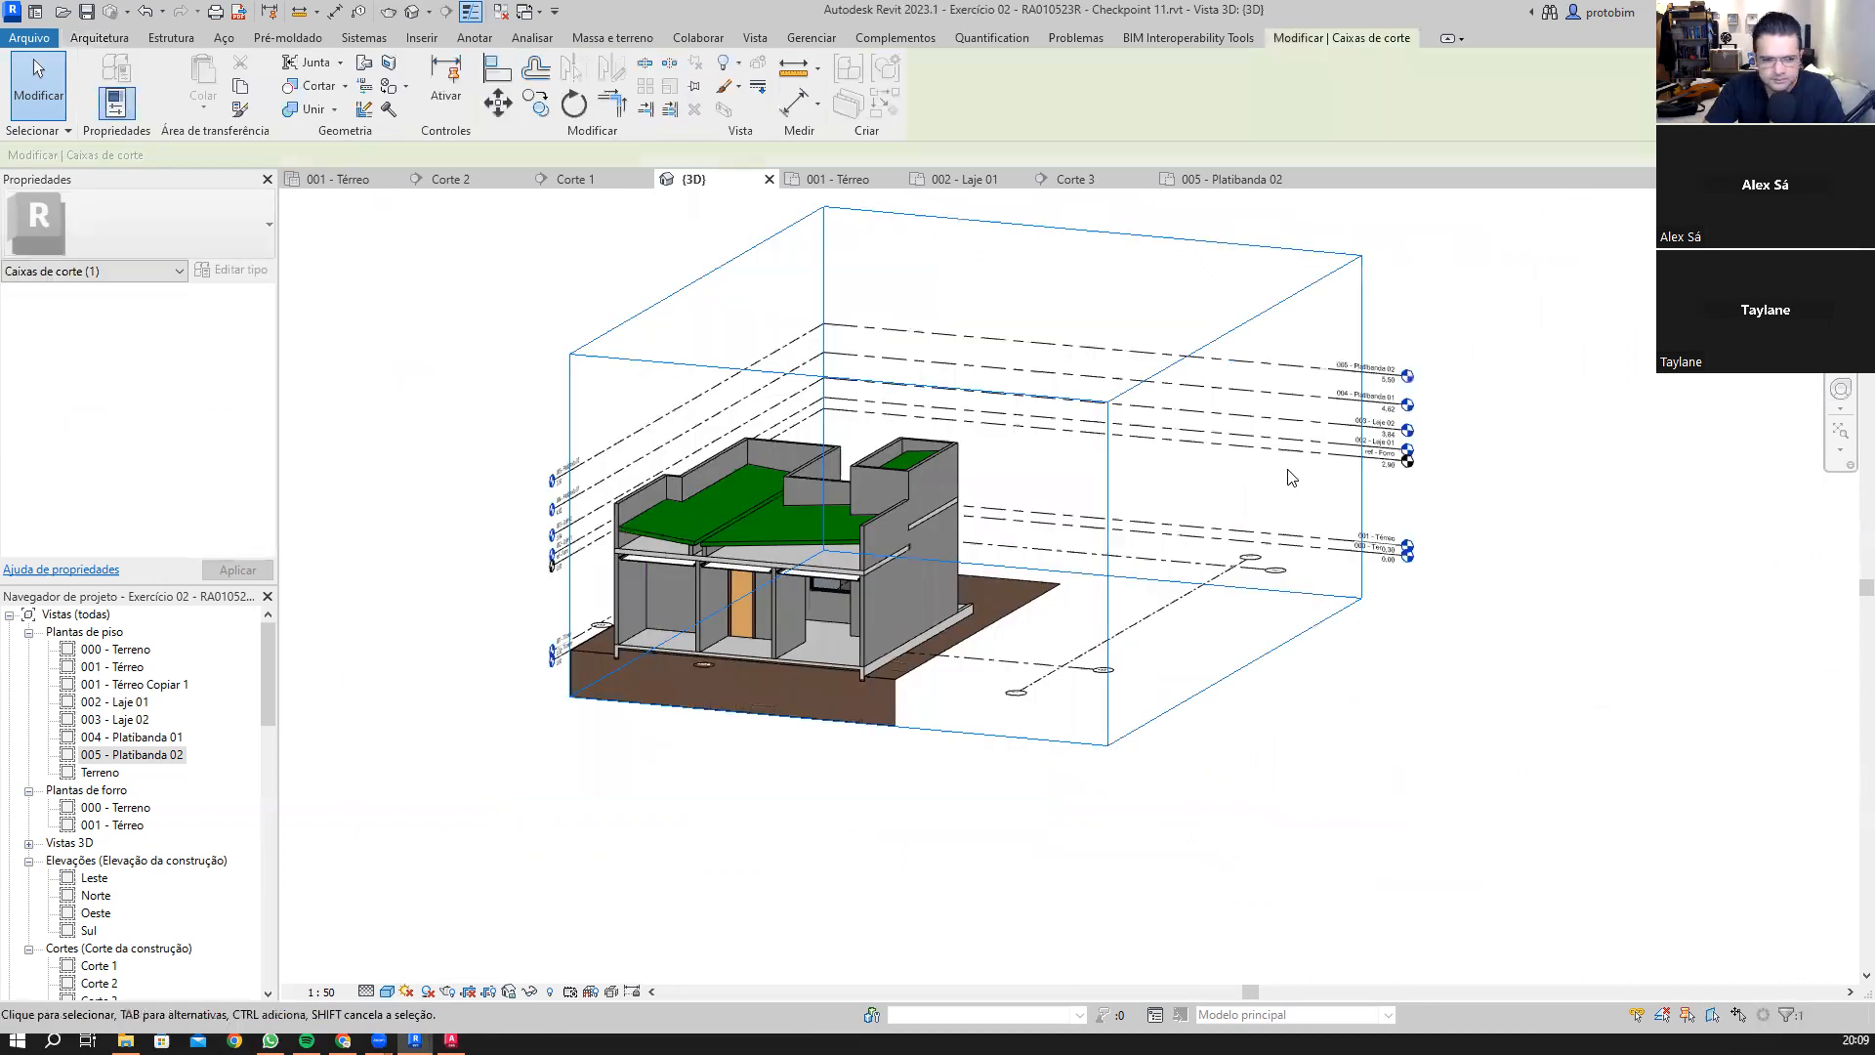
pyautogui.moveTo(1260, 415); pyautogui.dragTo(1251, 467, button='middle')
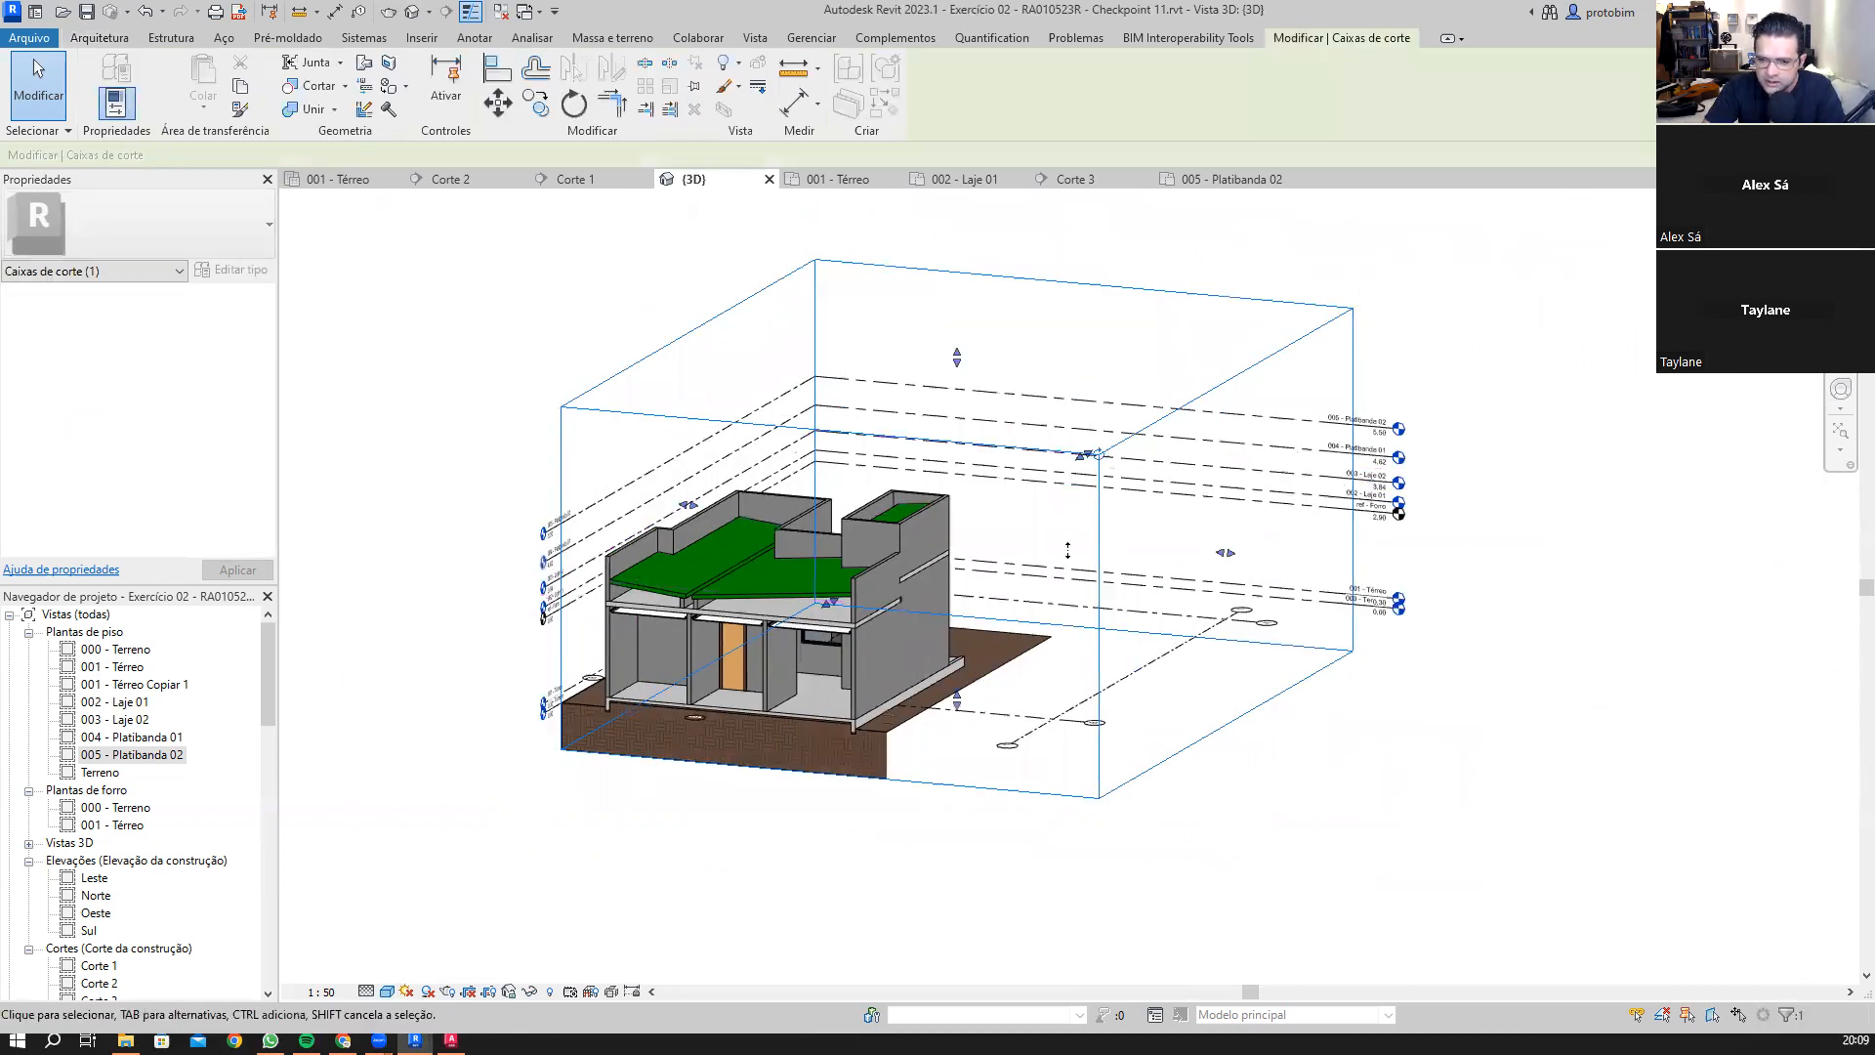
pyautogui.moveTo(1016, 544); pyautogui.dragTo(1007, 544)
pyautogui.moveTo(1130, 421); pyautogui.dragTo(1183, 436)
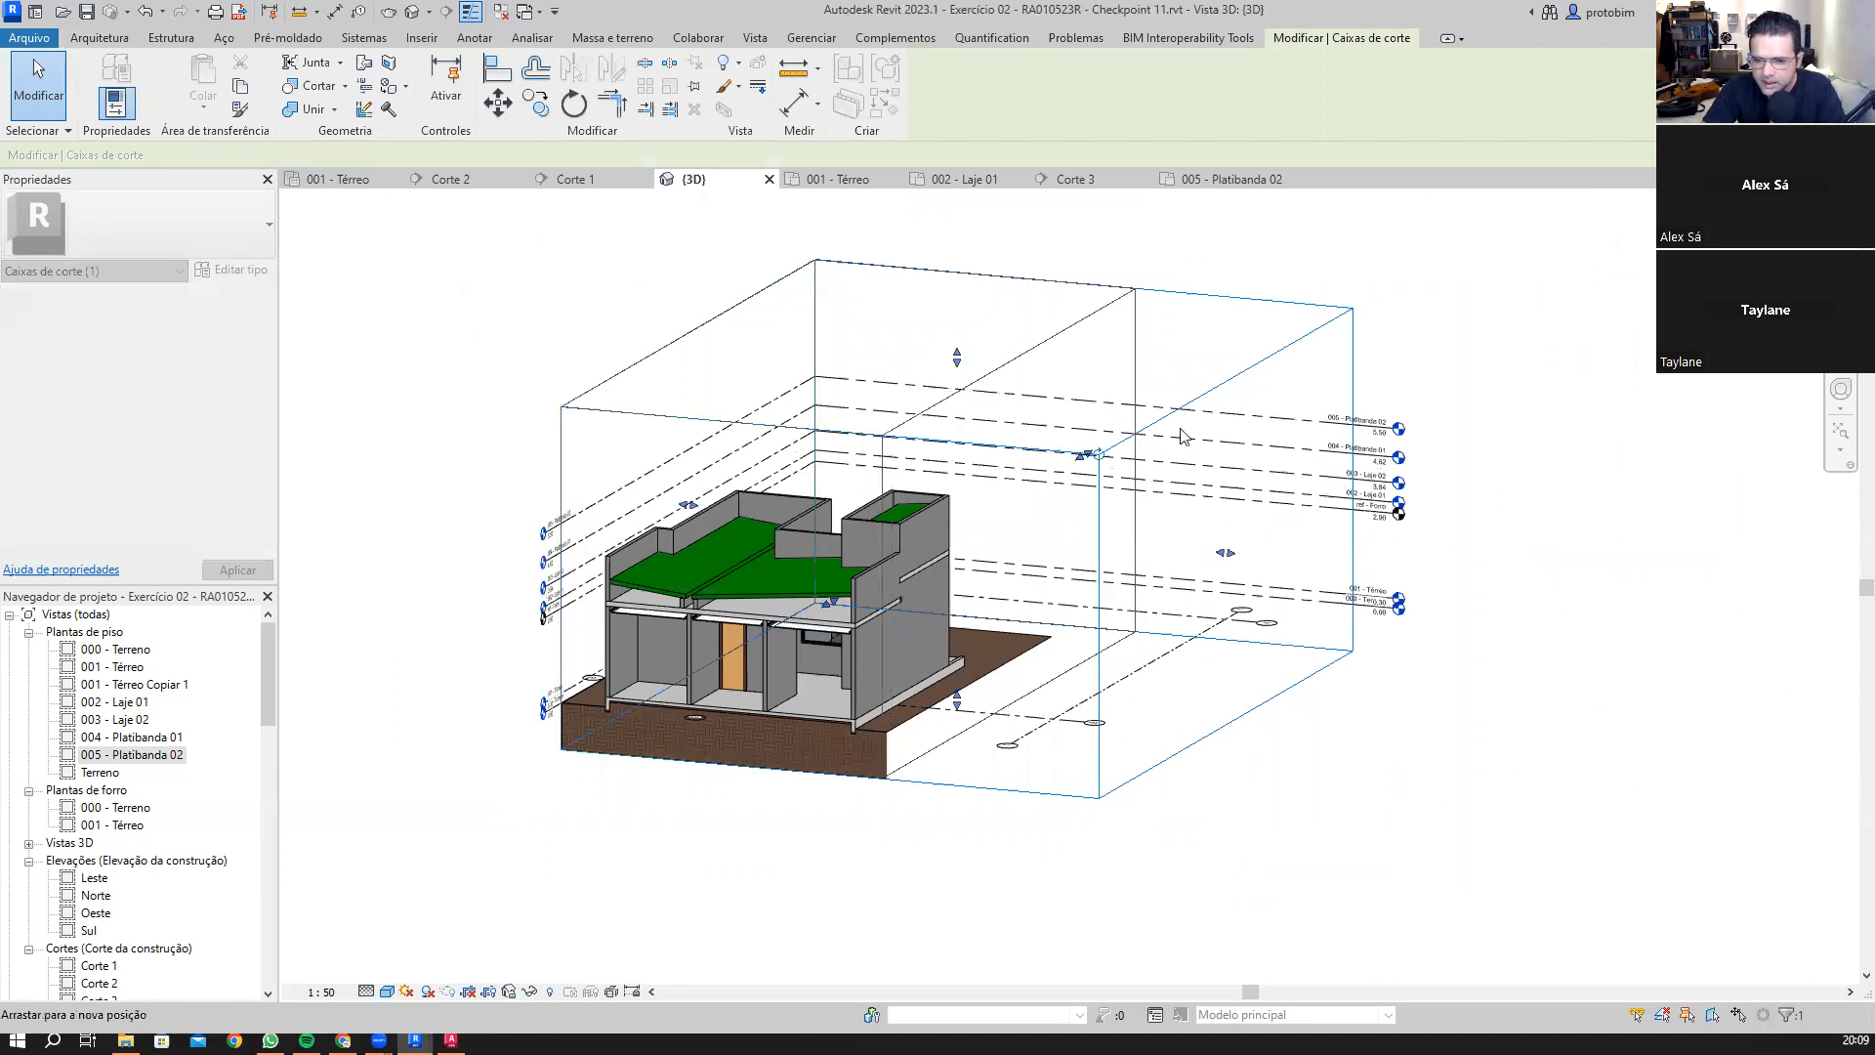
pyautogui.moveTo(1306, 378); pyautogui.dragTo(1305, 383)
pyautogui.scroll(4, 508, 418)
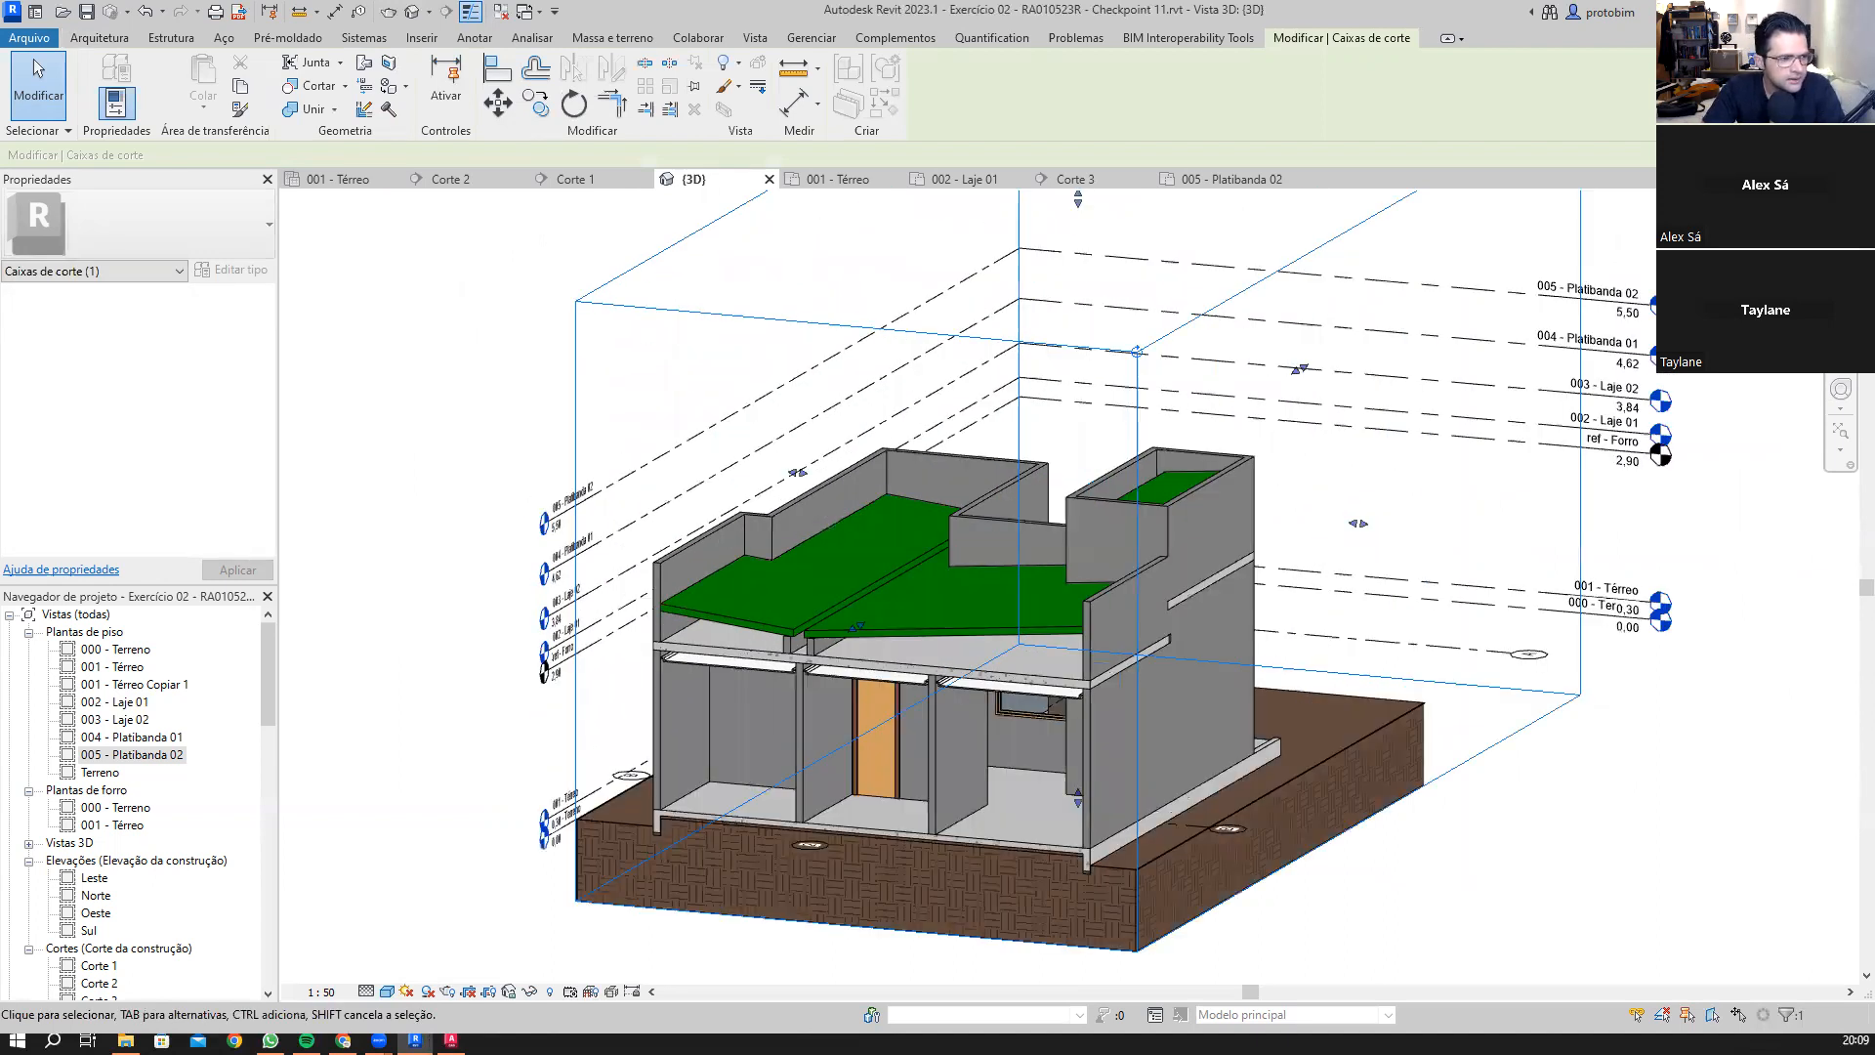
# Step: Deselect the section box and write the annotation heading "SISTEMAS CORTINA" over an empty area of the 3D view
pyautogui.scroll(-4, 606, 453)
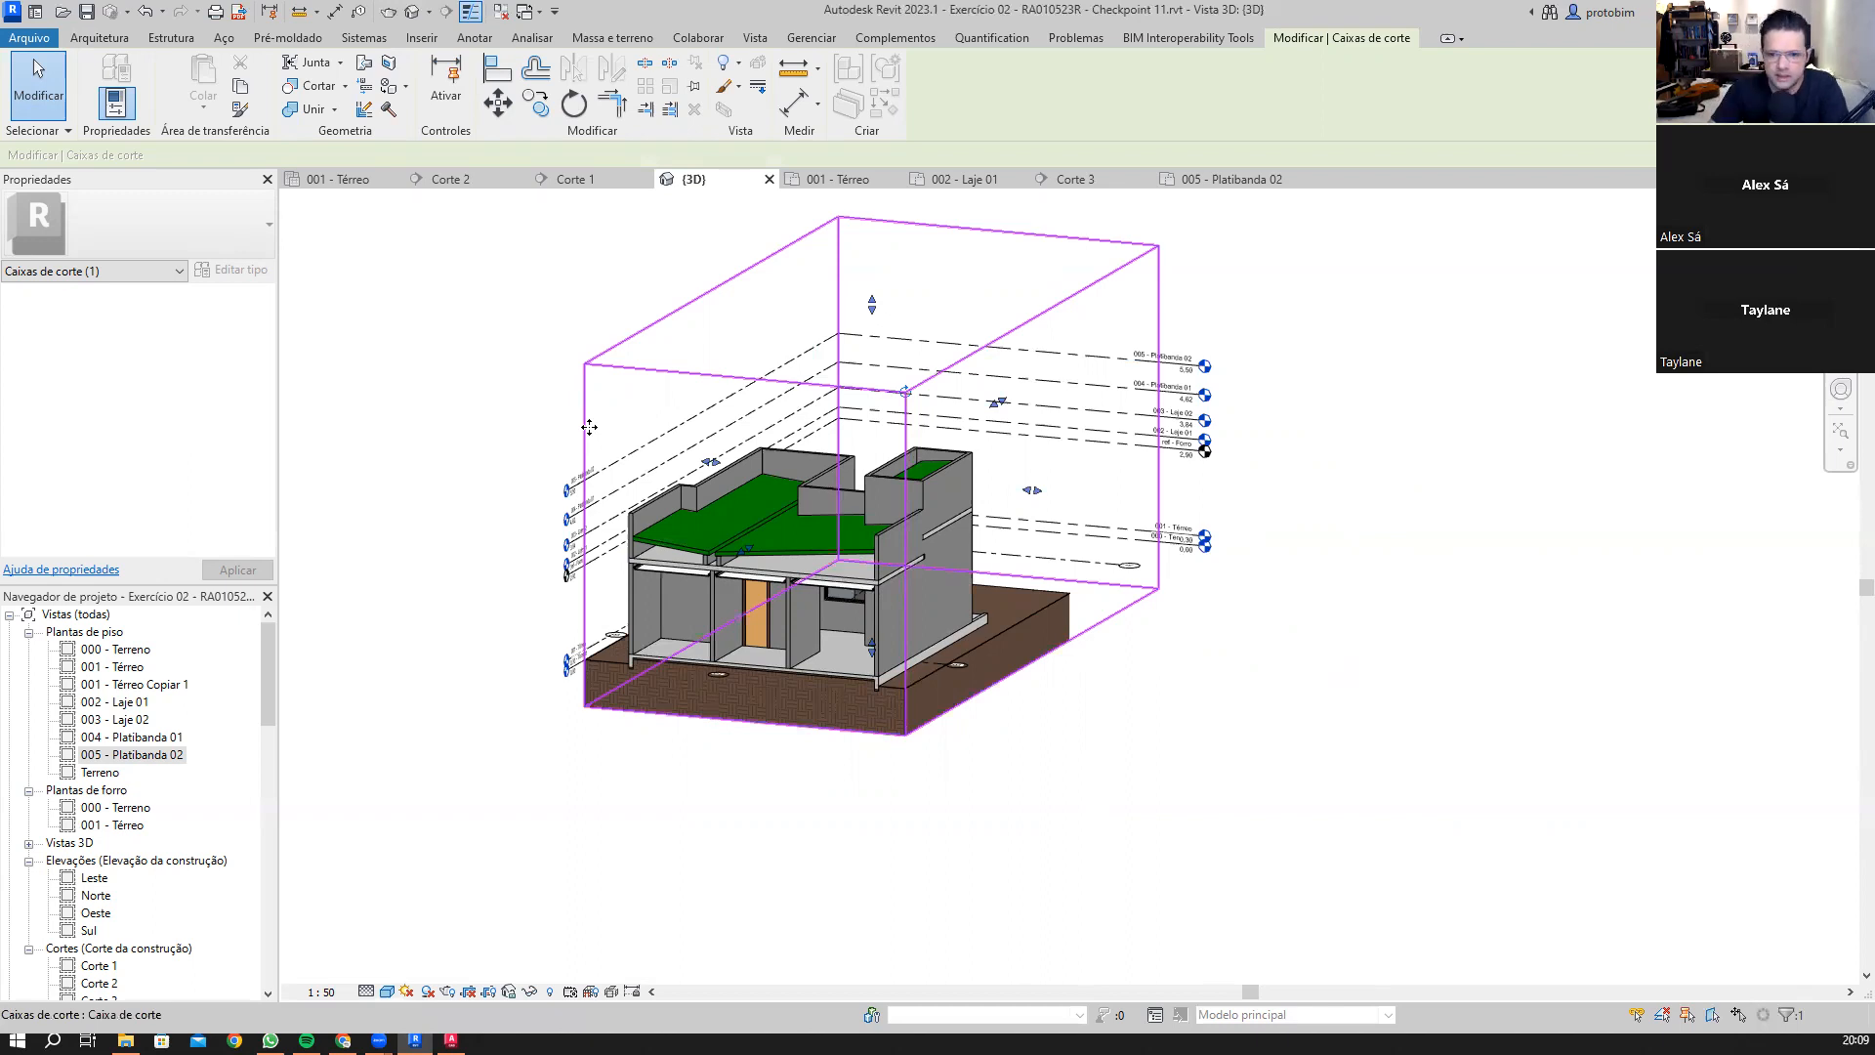
pyautogui.scroll(-4, 1512, 424)
pyautogui.scroll(1, 1509, 428)
pyautogui.moveTo(1124, 474); pyautogui.dragTo(656, 534, button='middle')
pyautogui.scroll(2, 1133, 601)
pyautogui.click(1133, 601)
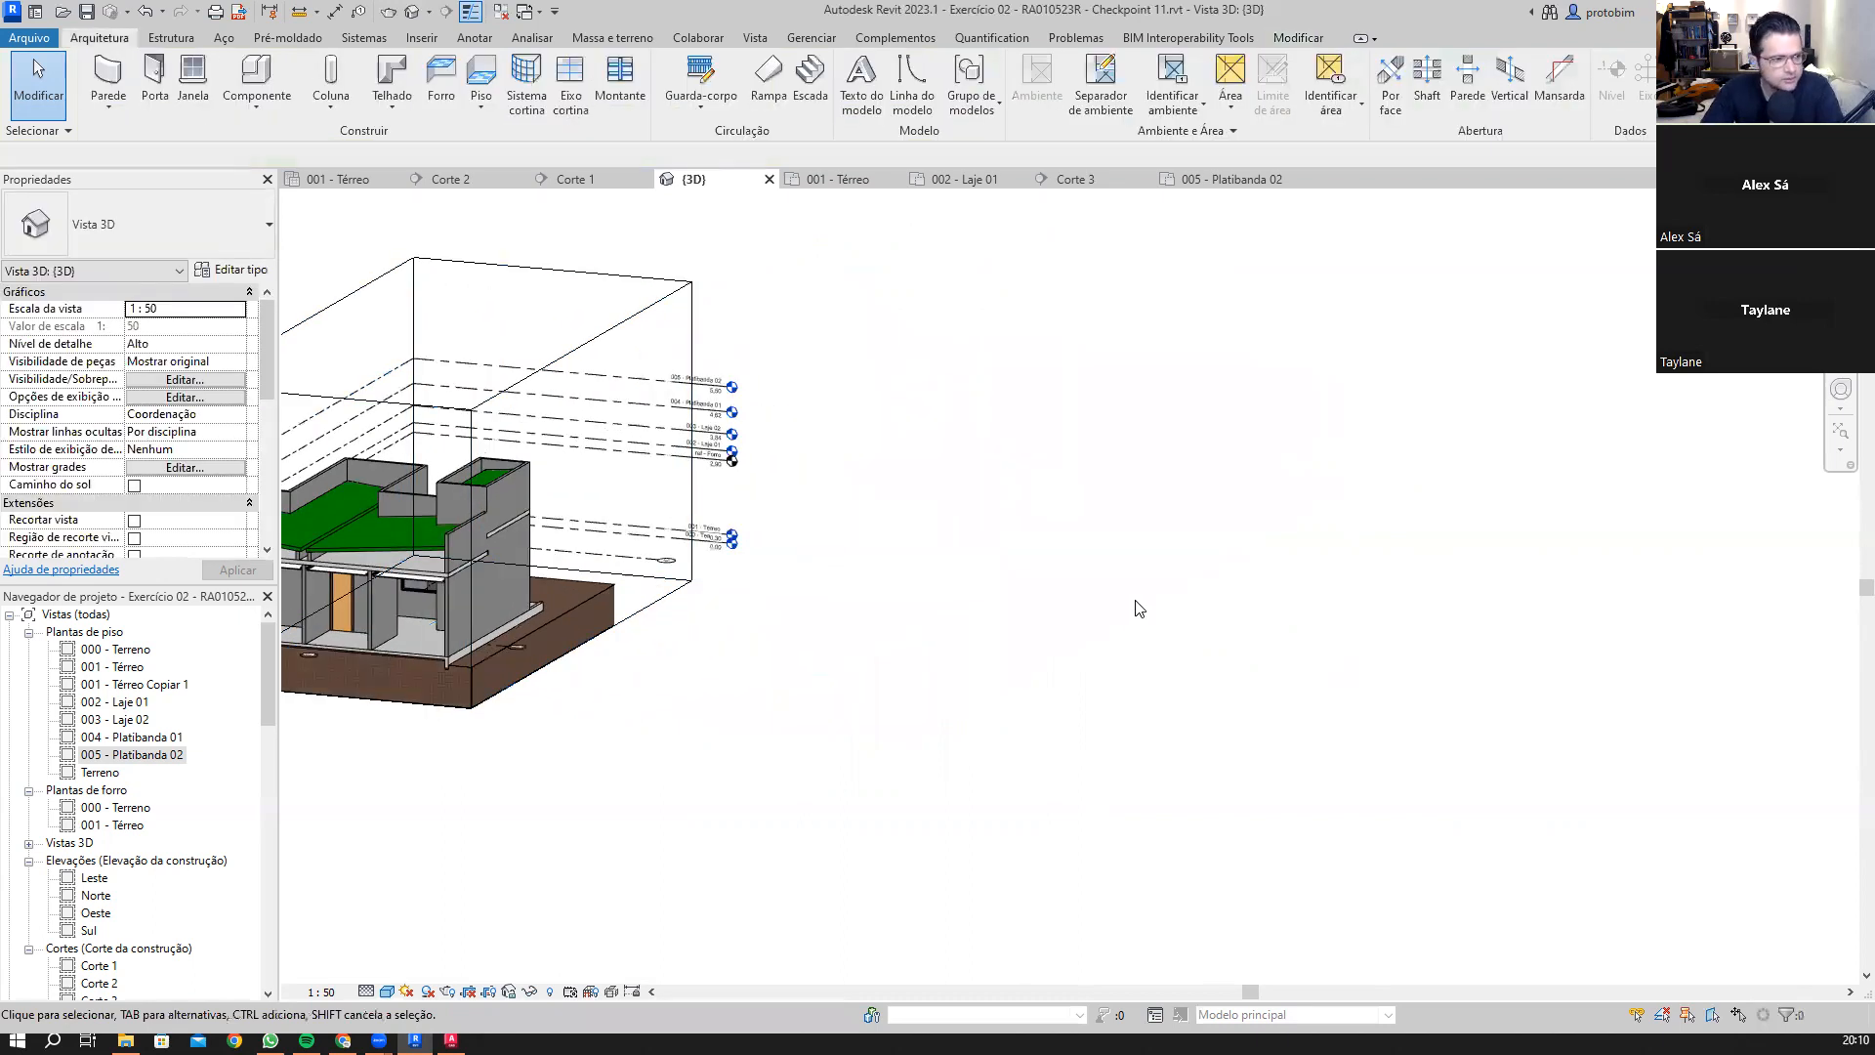
pyautogui.scroll(3, 1135, 601)
pyautogui.moveTo(1072, 439); pyautogui.dragTo(846, 506, button='middle')
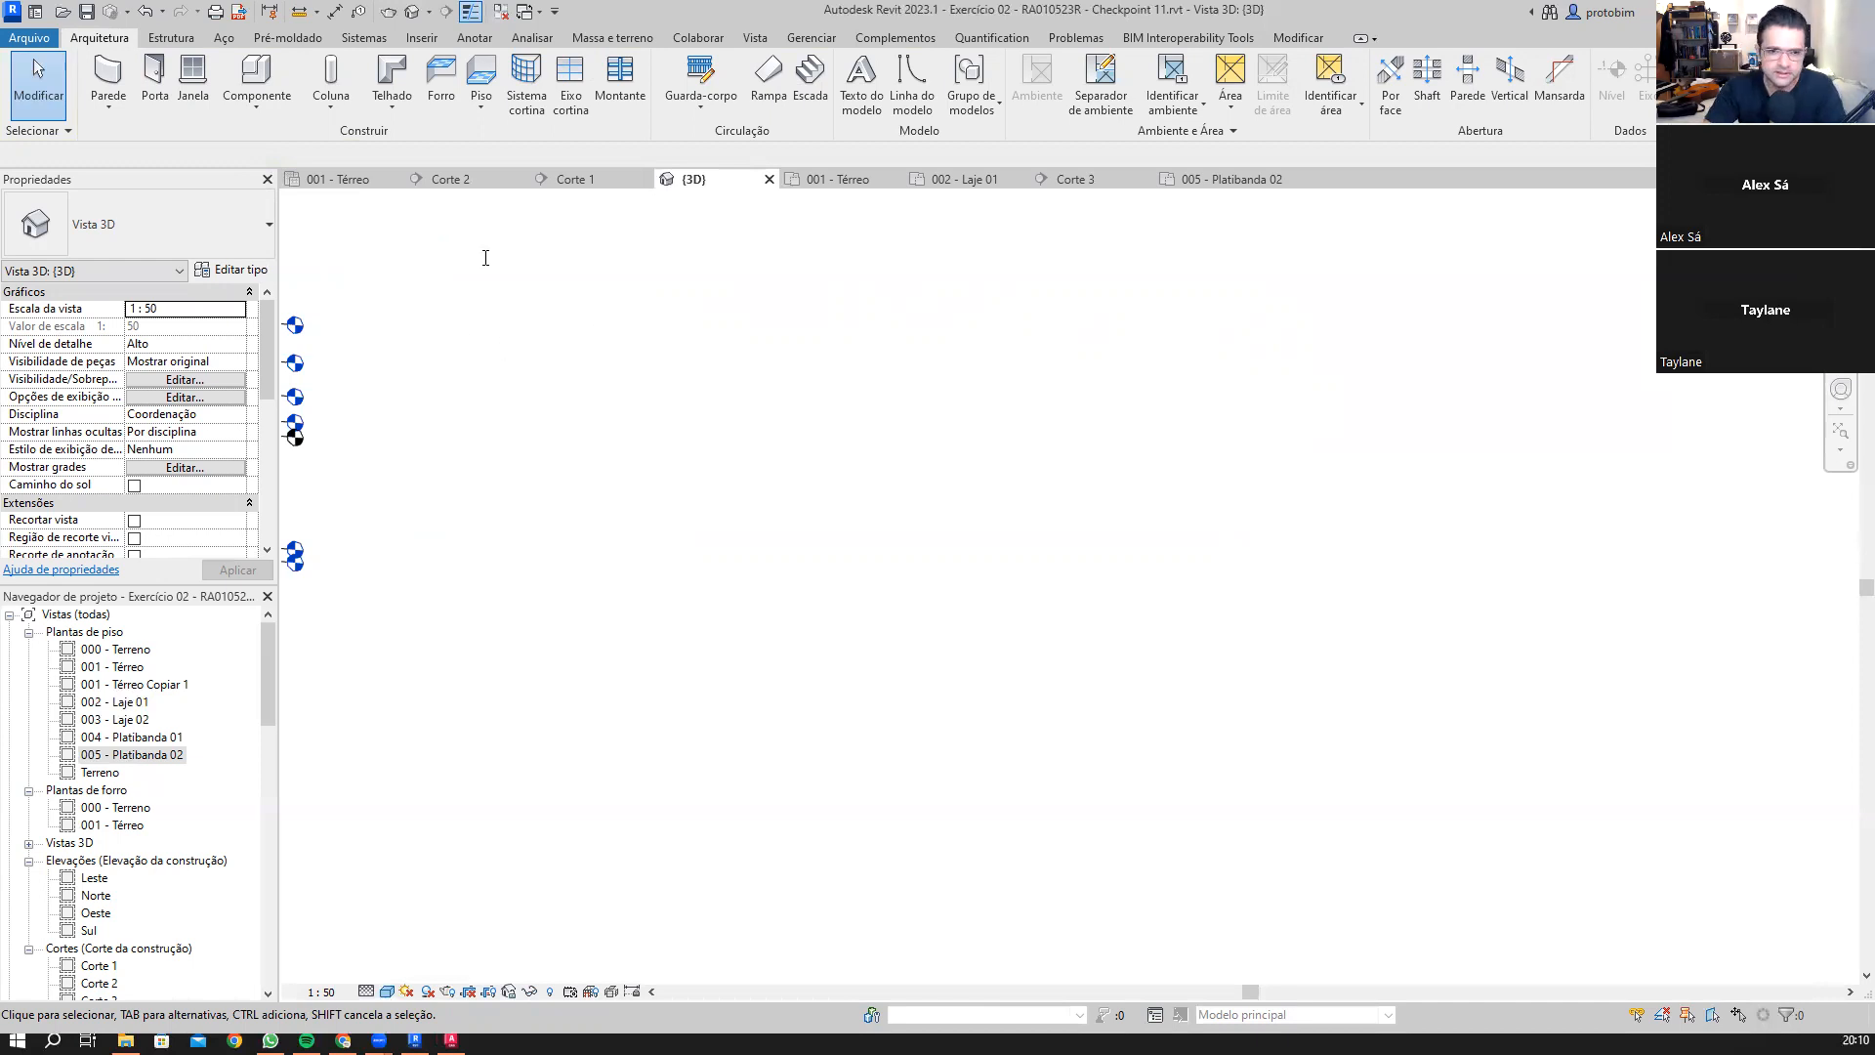
pyautogui.click(617, 459)
pyautogui.write('S')
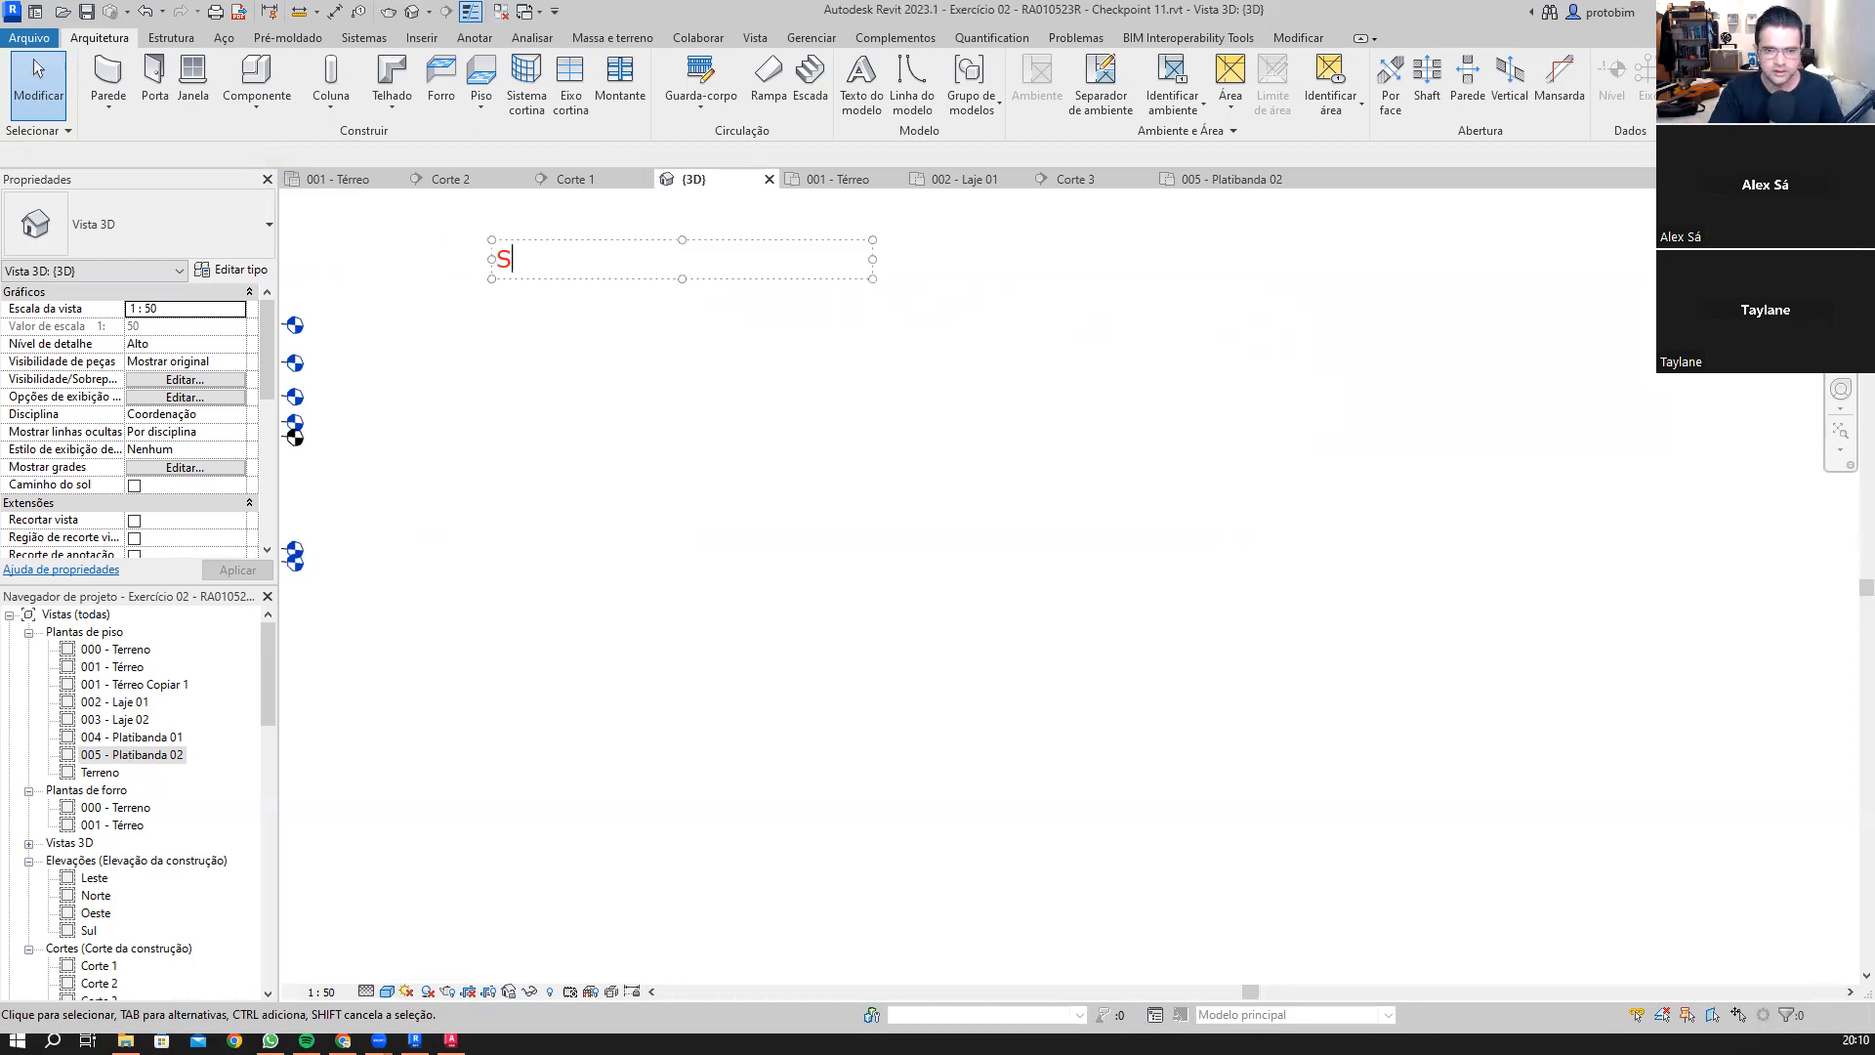
pyautogui.write('ISTE')
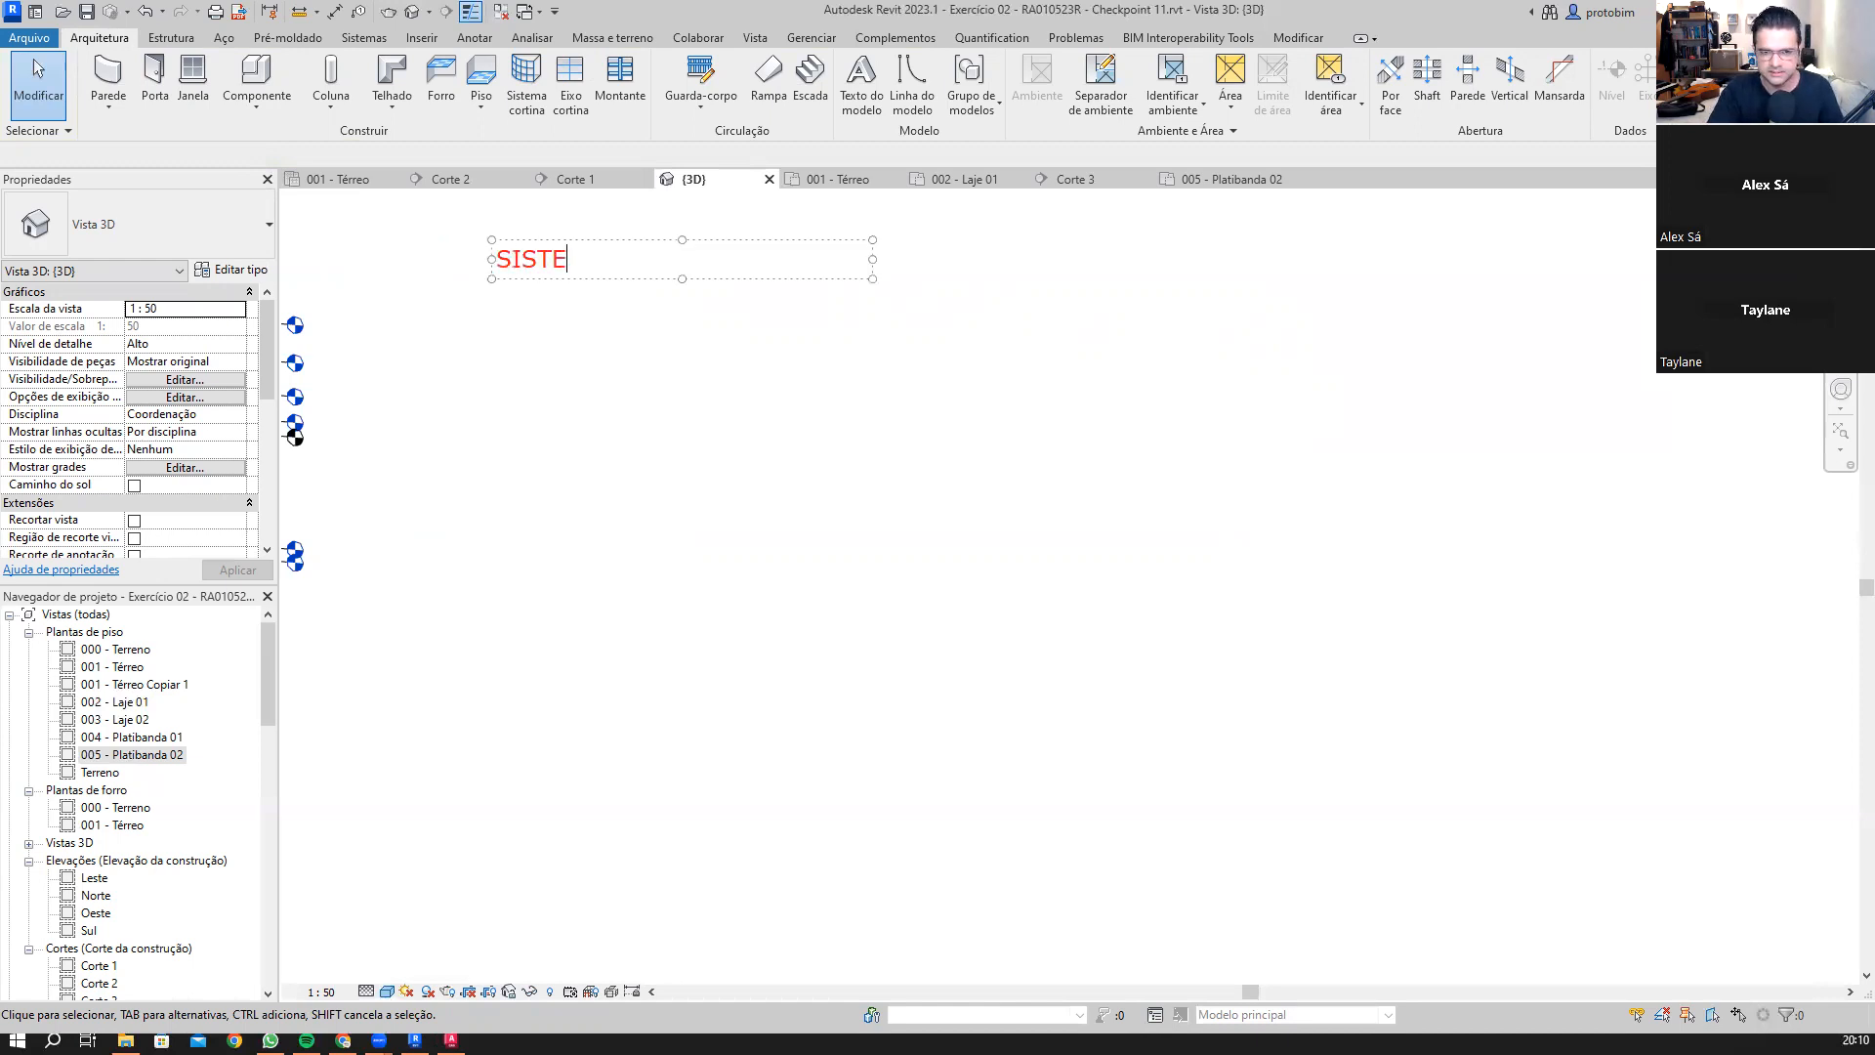
pyautogui.write('MAS CORTINA')
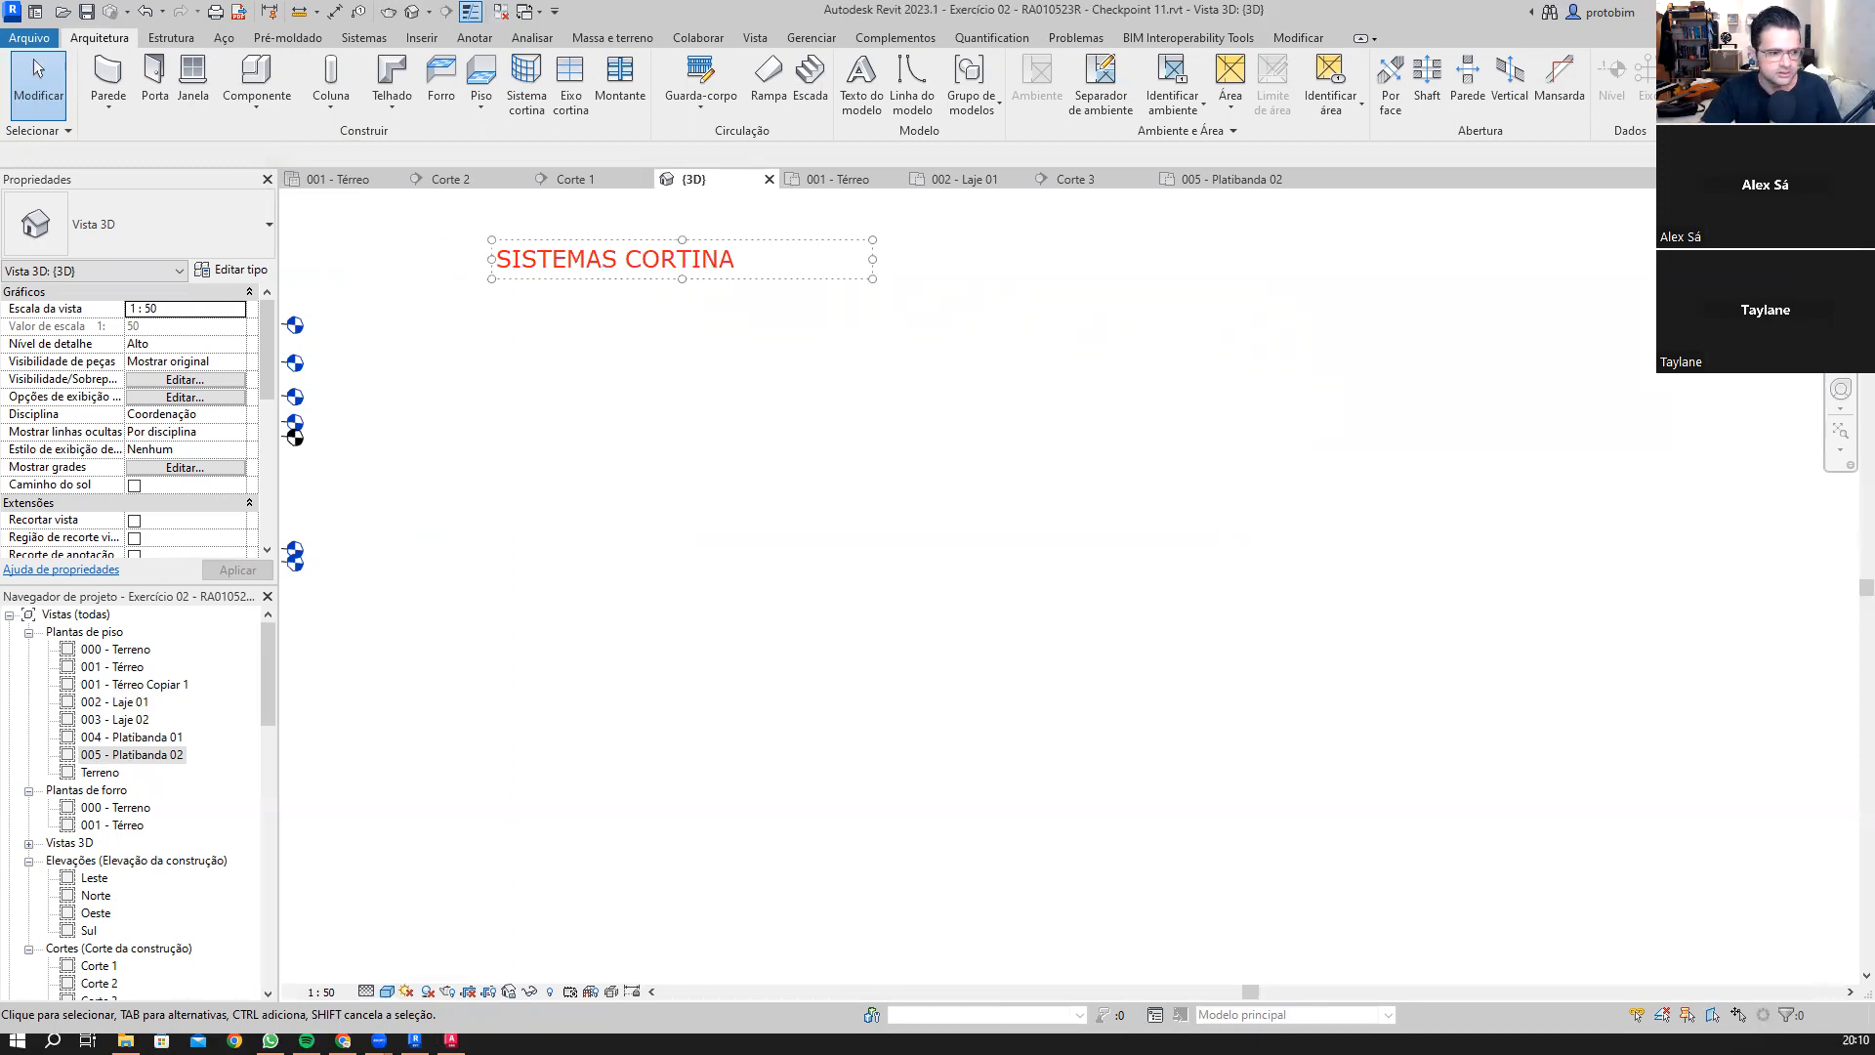
# Step: Move the "SISTEMAS CORTINA" annotation to the upper corner of the drawing area beside the level heads
pyautogui.click(753, 235)
pyautogui.doubleClick(713, 259)
pyautogui.click(581, 287)
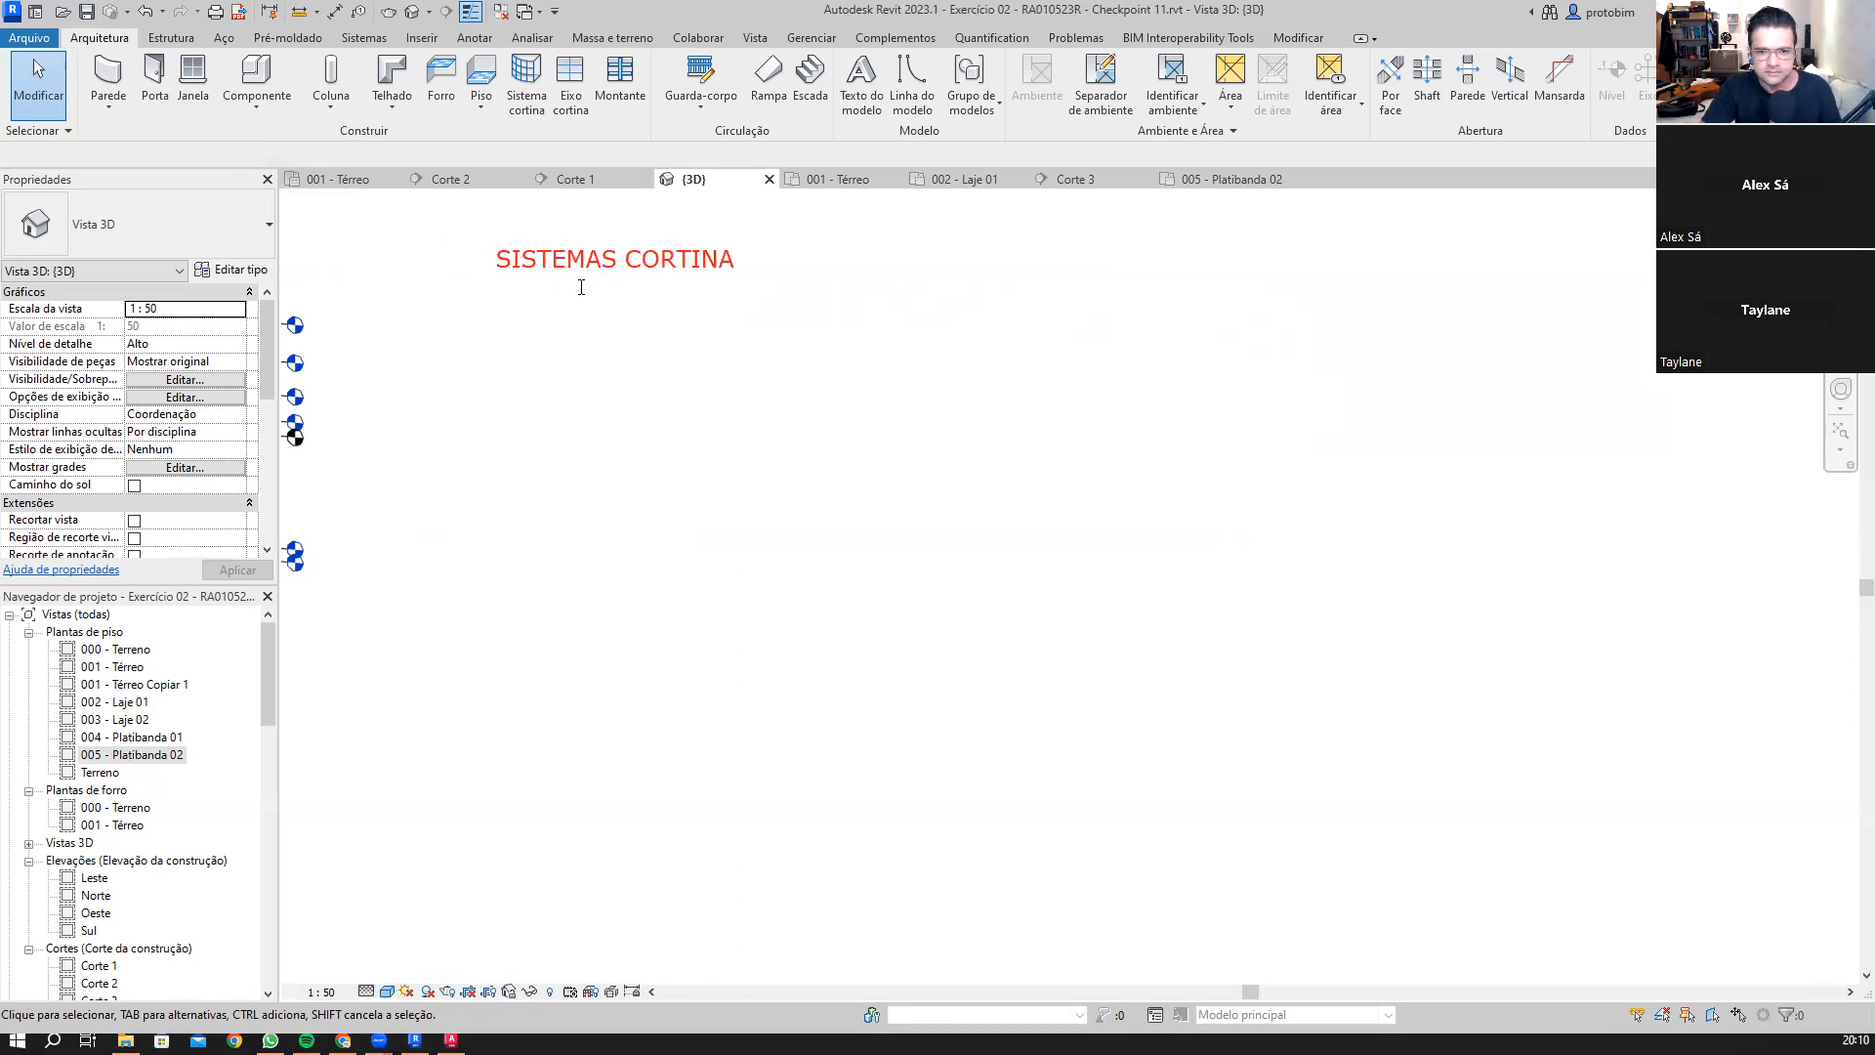
pyautogui.click(636, 248)
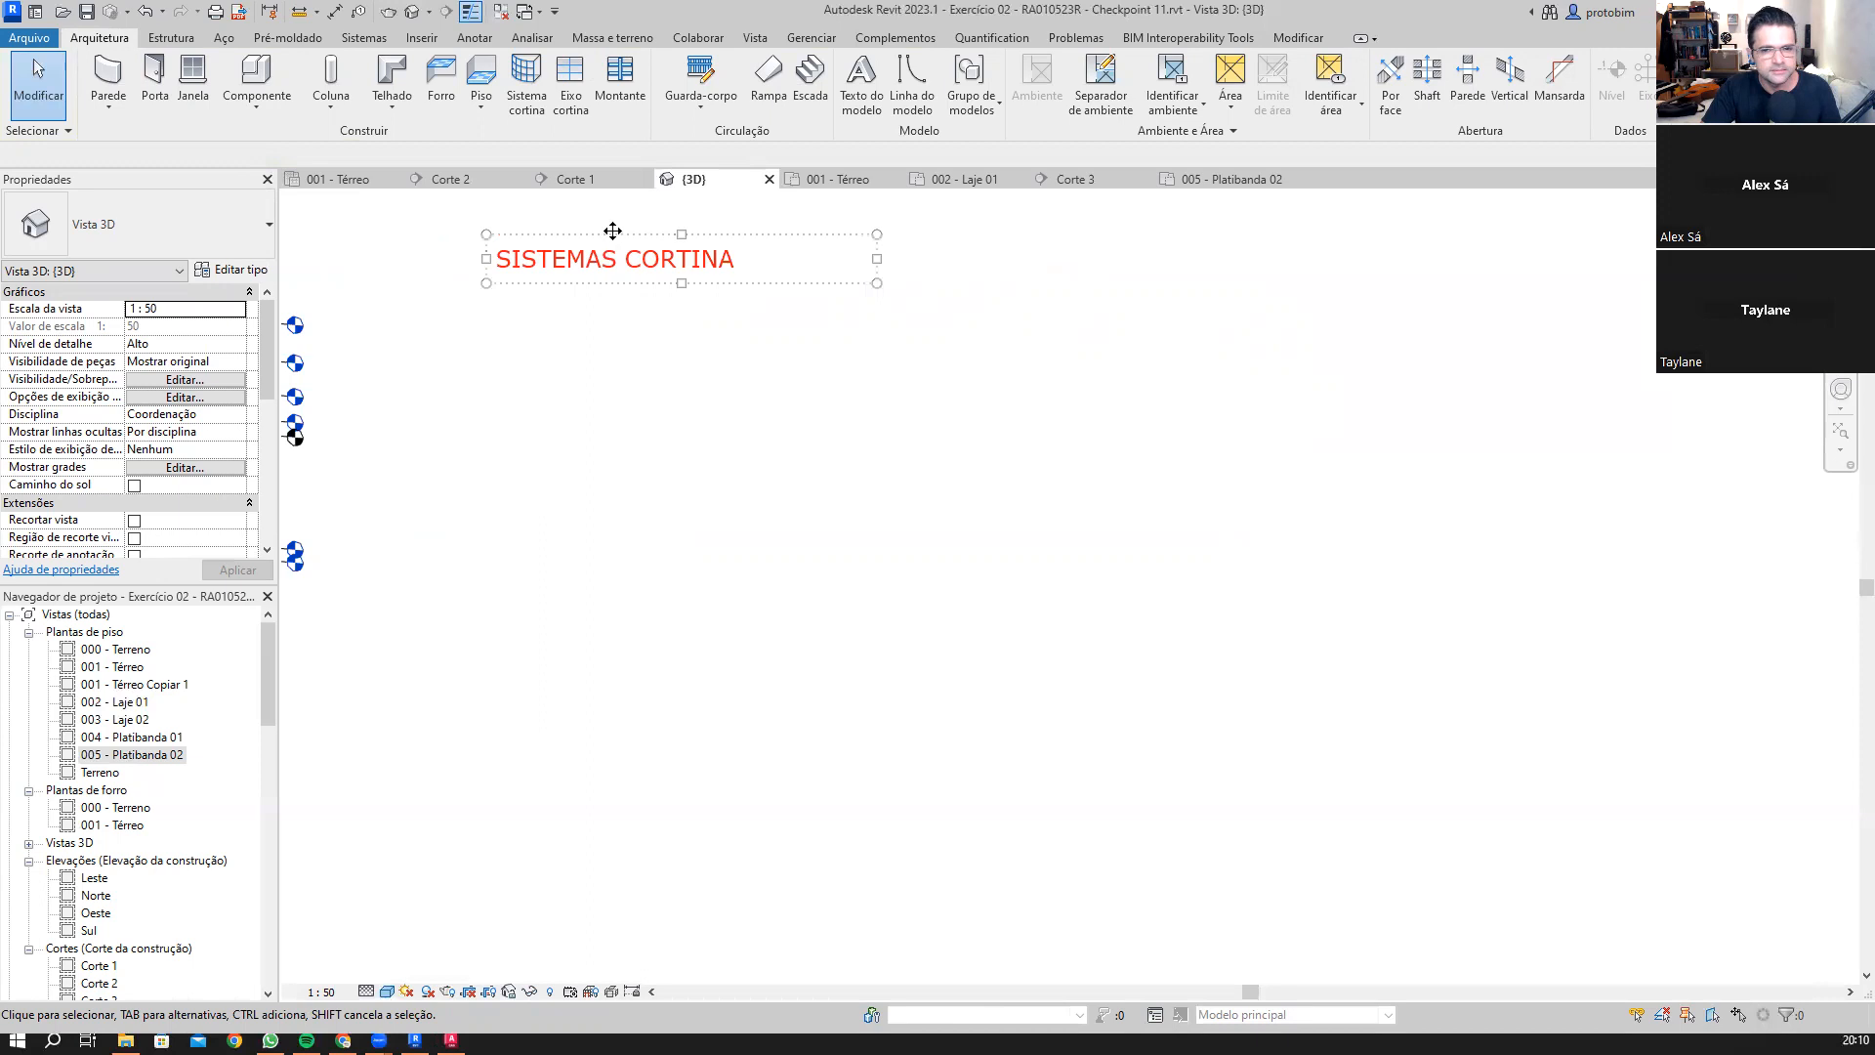
pyautogui.moveTo(556, 239); pyautogui.dragTo(427, 202)
pyautogui.click(371, 264)
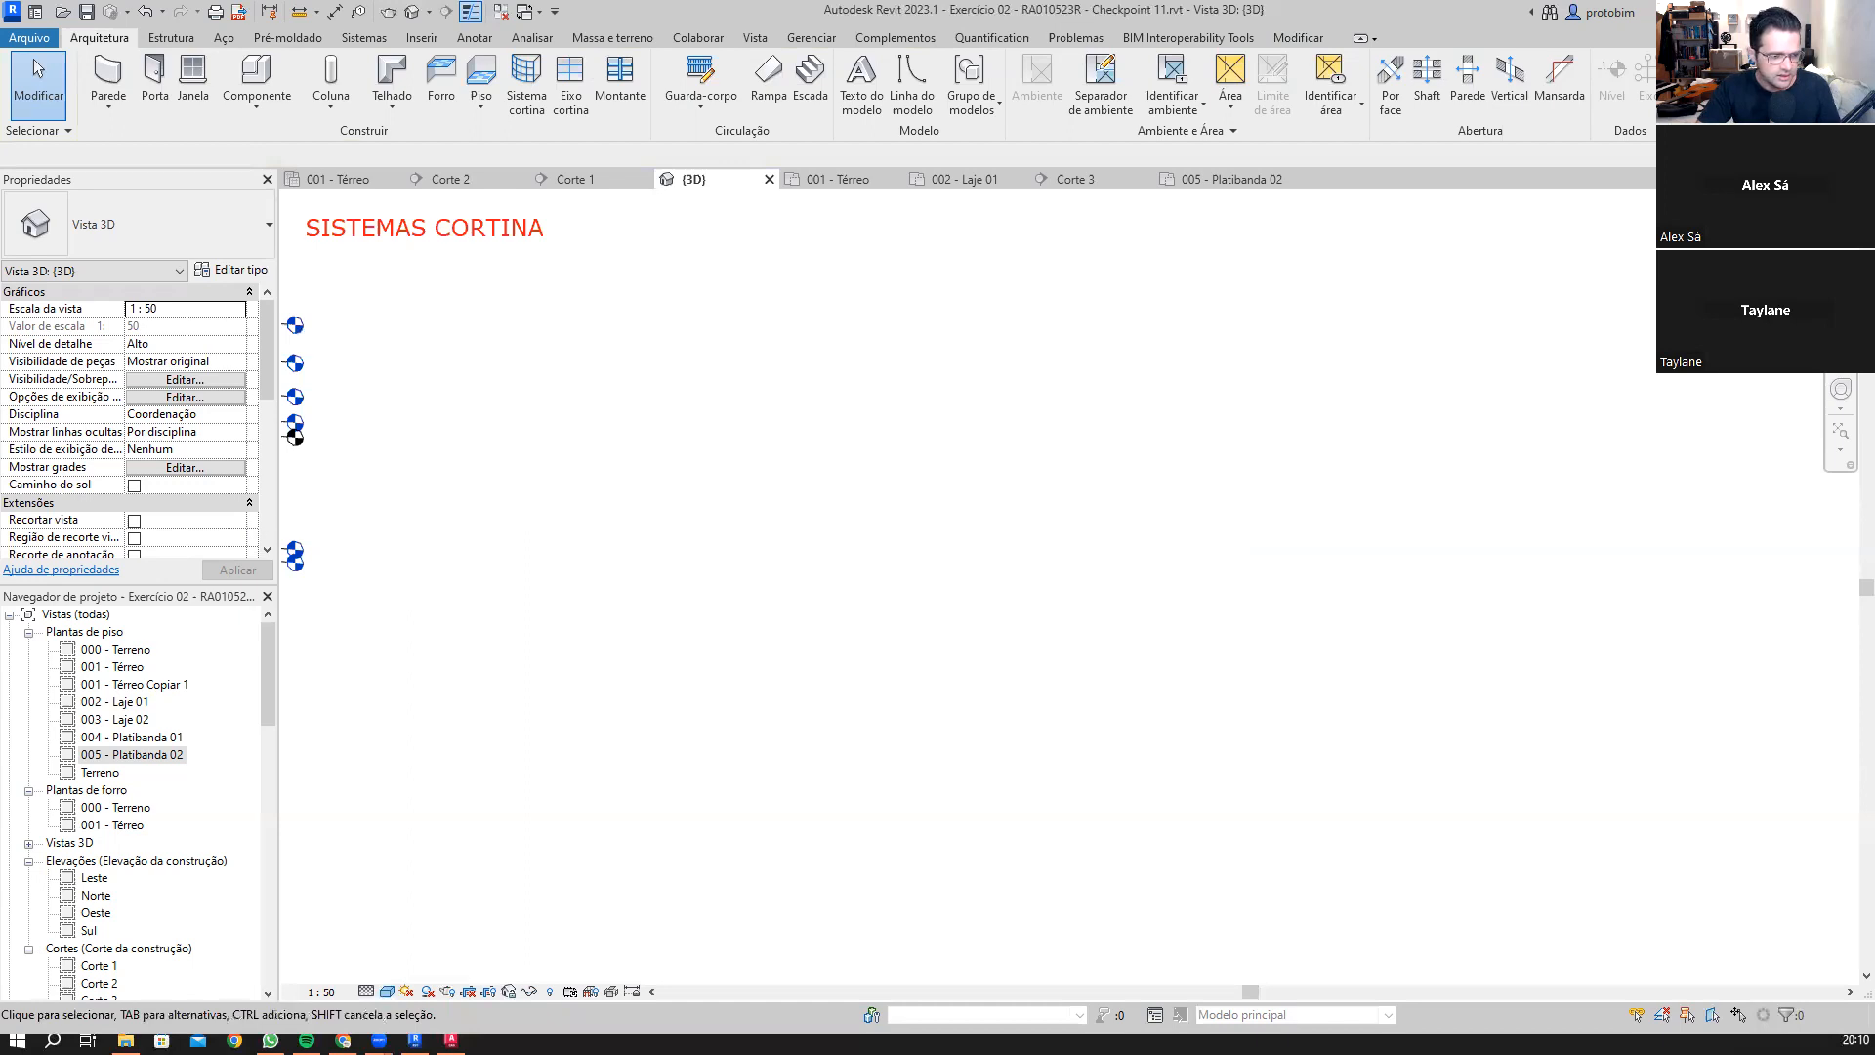
# Step: Add the indented lines "- PAREDE CORTINA", "- VIDRAÇA INCLINADA" and "- SISTEMA CORTINA" beneath the annotation heading
pyautogui.doubleClick(455, 223)
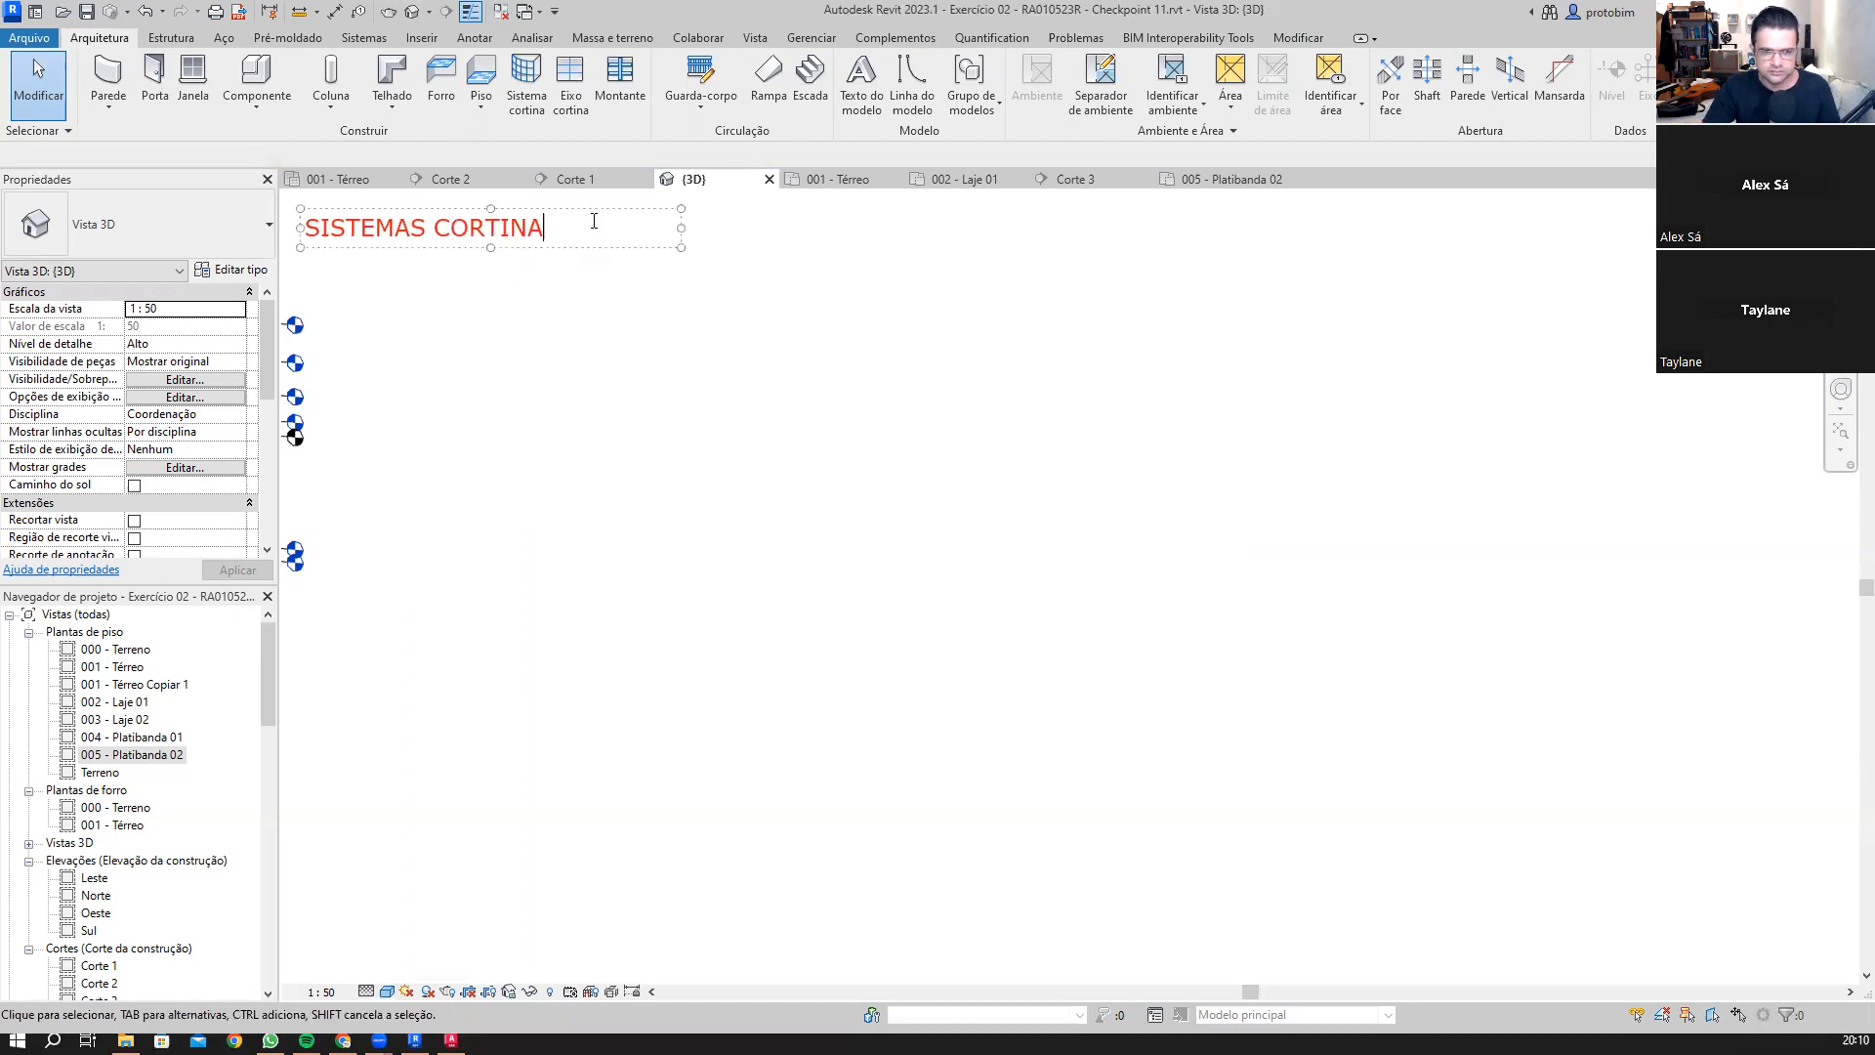
pyautogui.press('Return')
pyautogui.write('-')
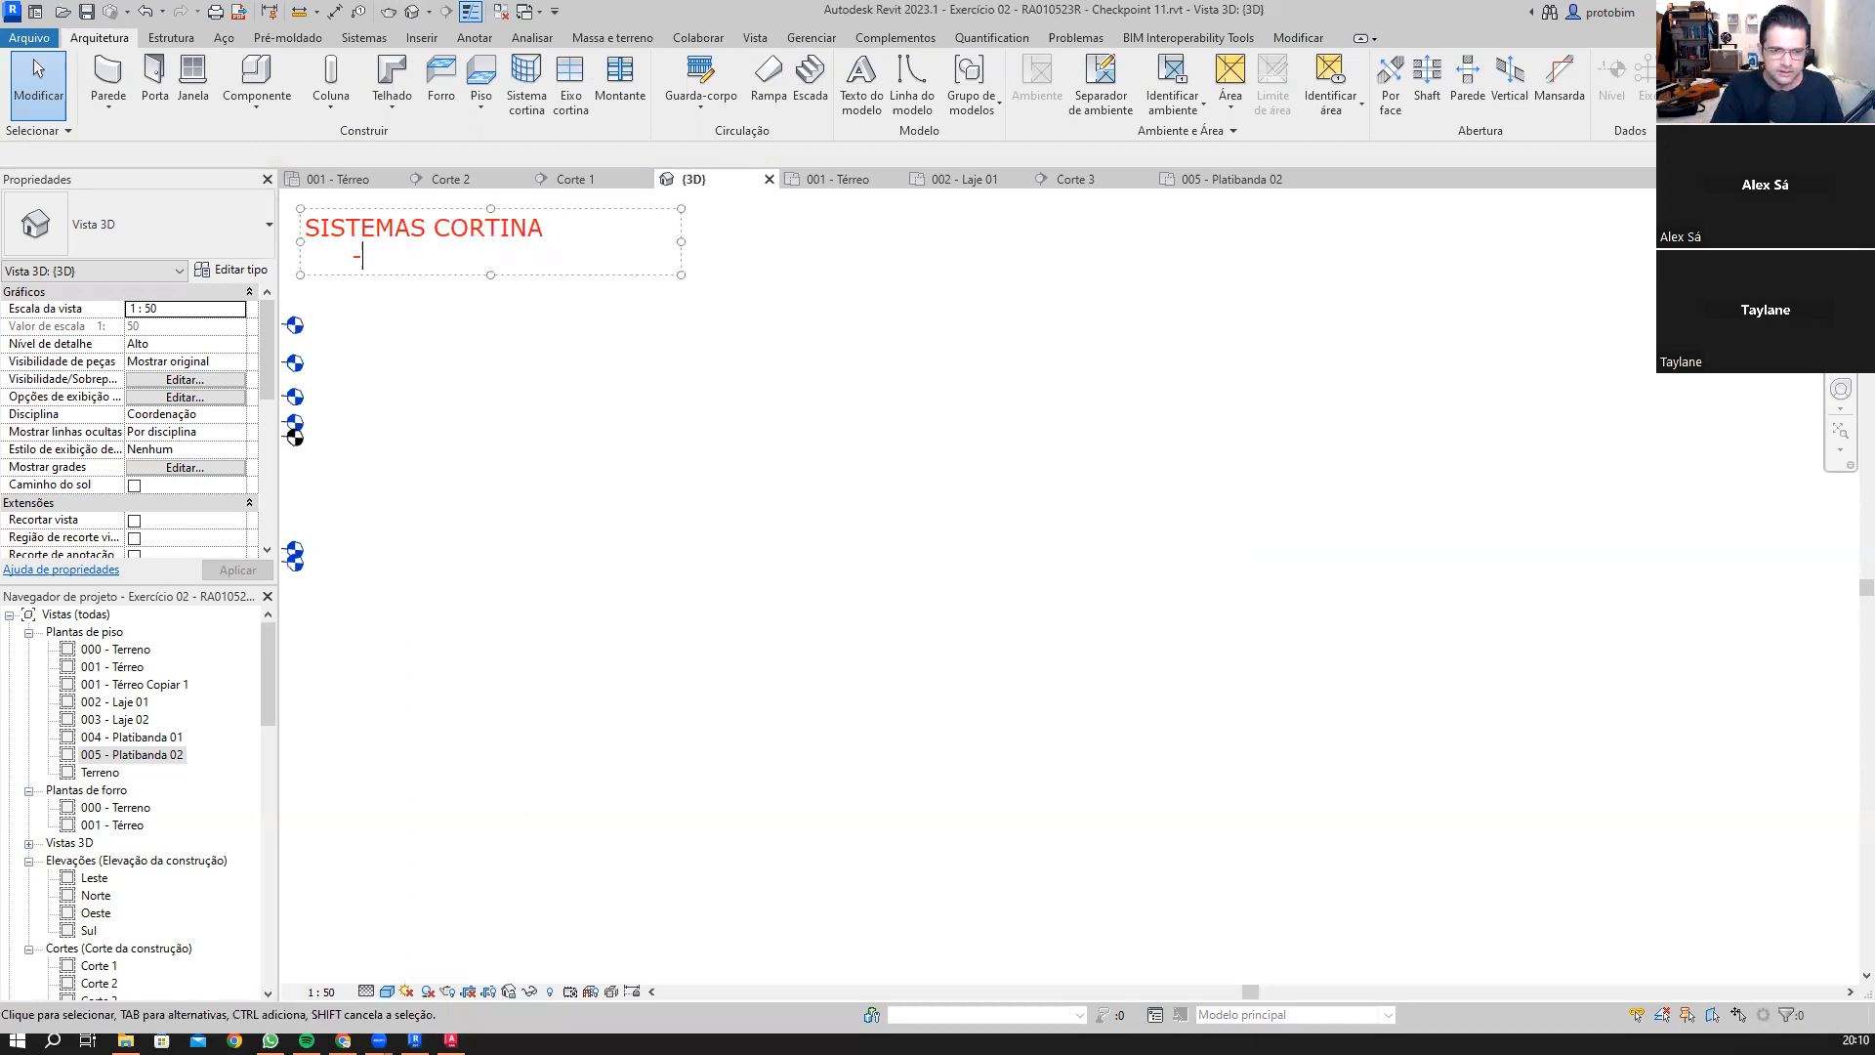
pyautogui.write(' PAREDE')
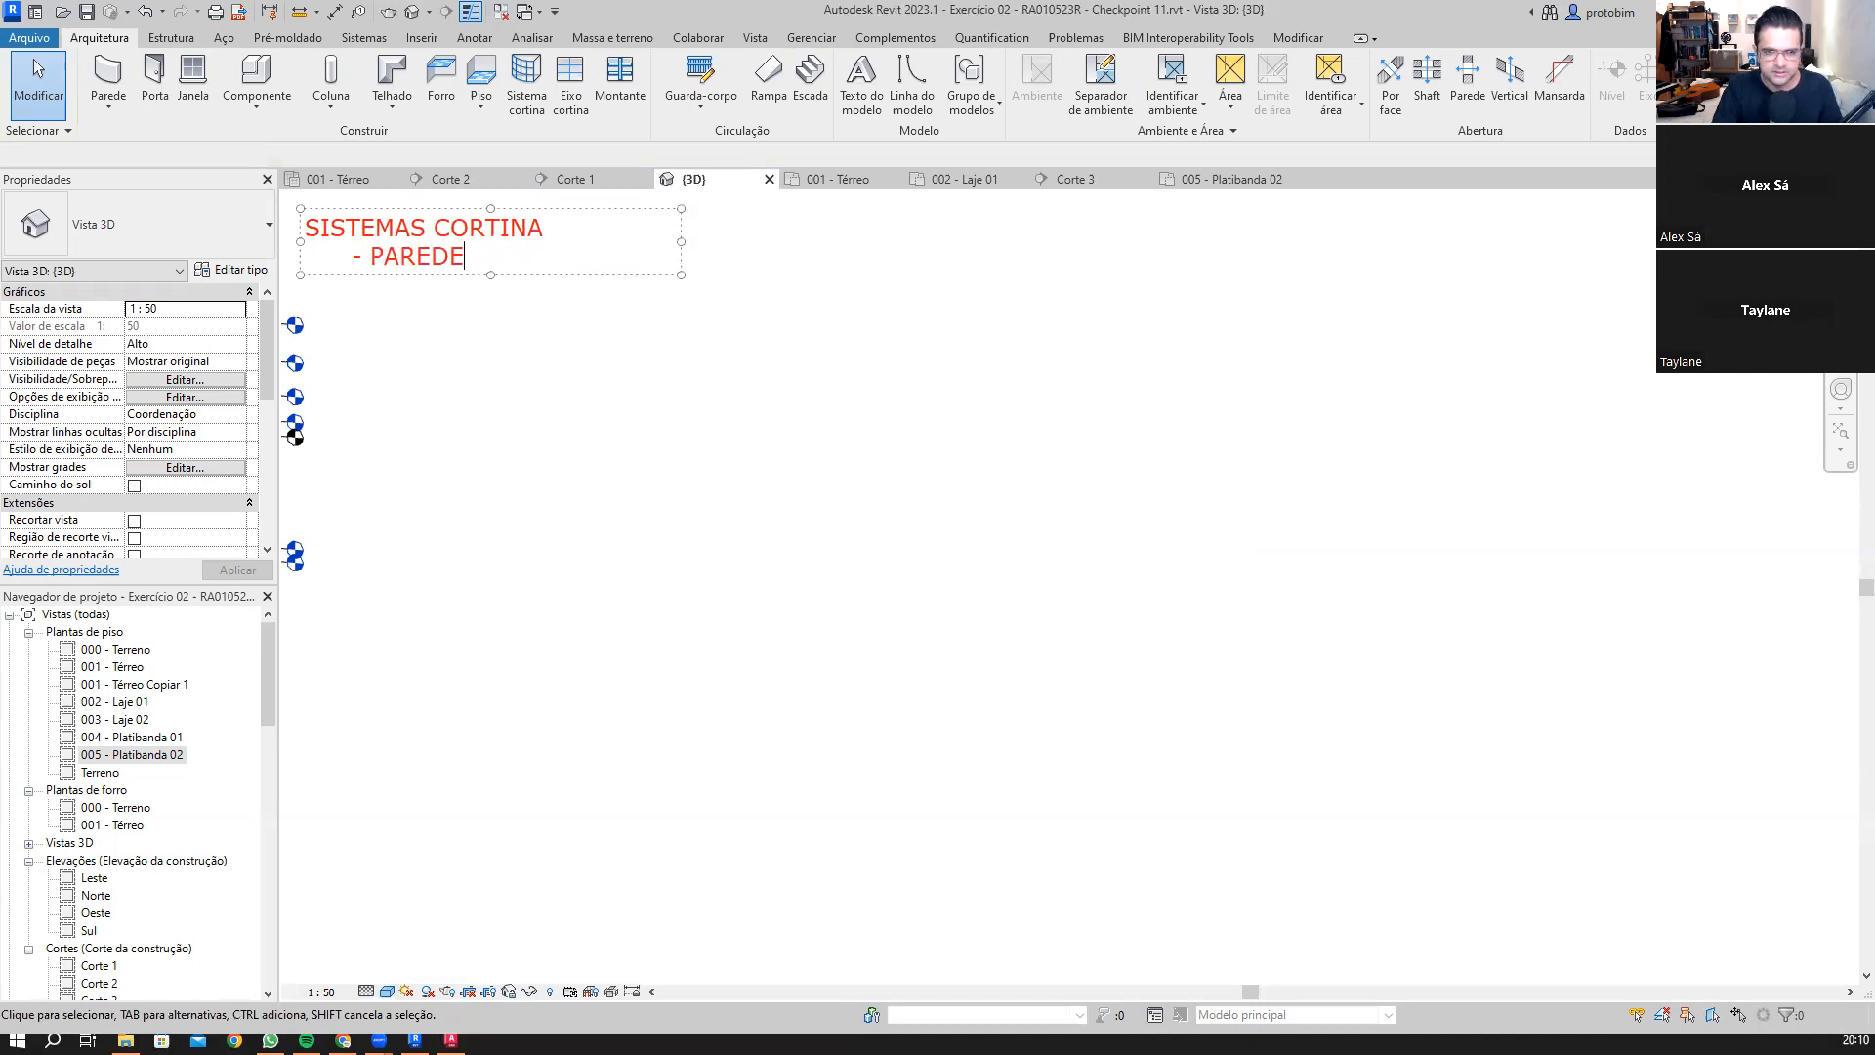
pyautogui.write(' CORTINA')
pyautogui.press('Return')
pyautogui.write('-')
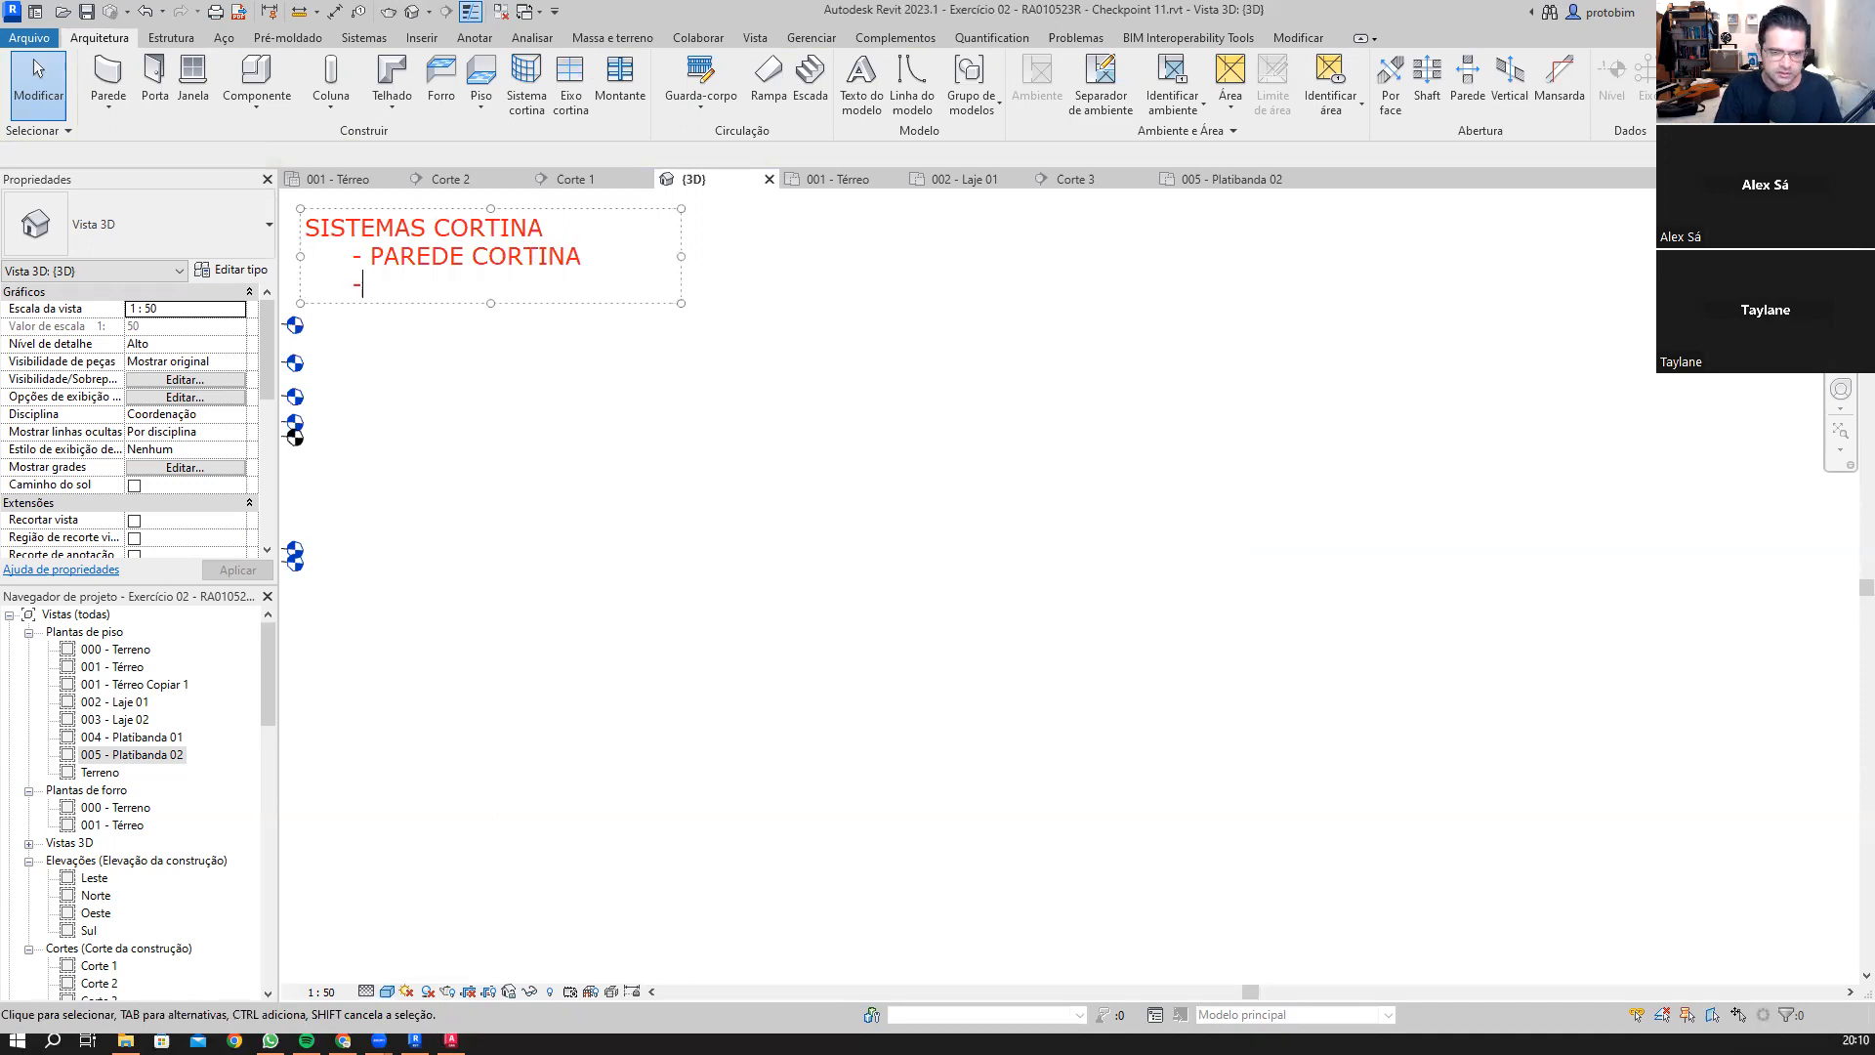
pyautogui.write(' VIDRAÇA ')
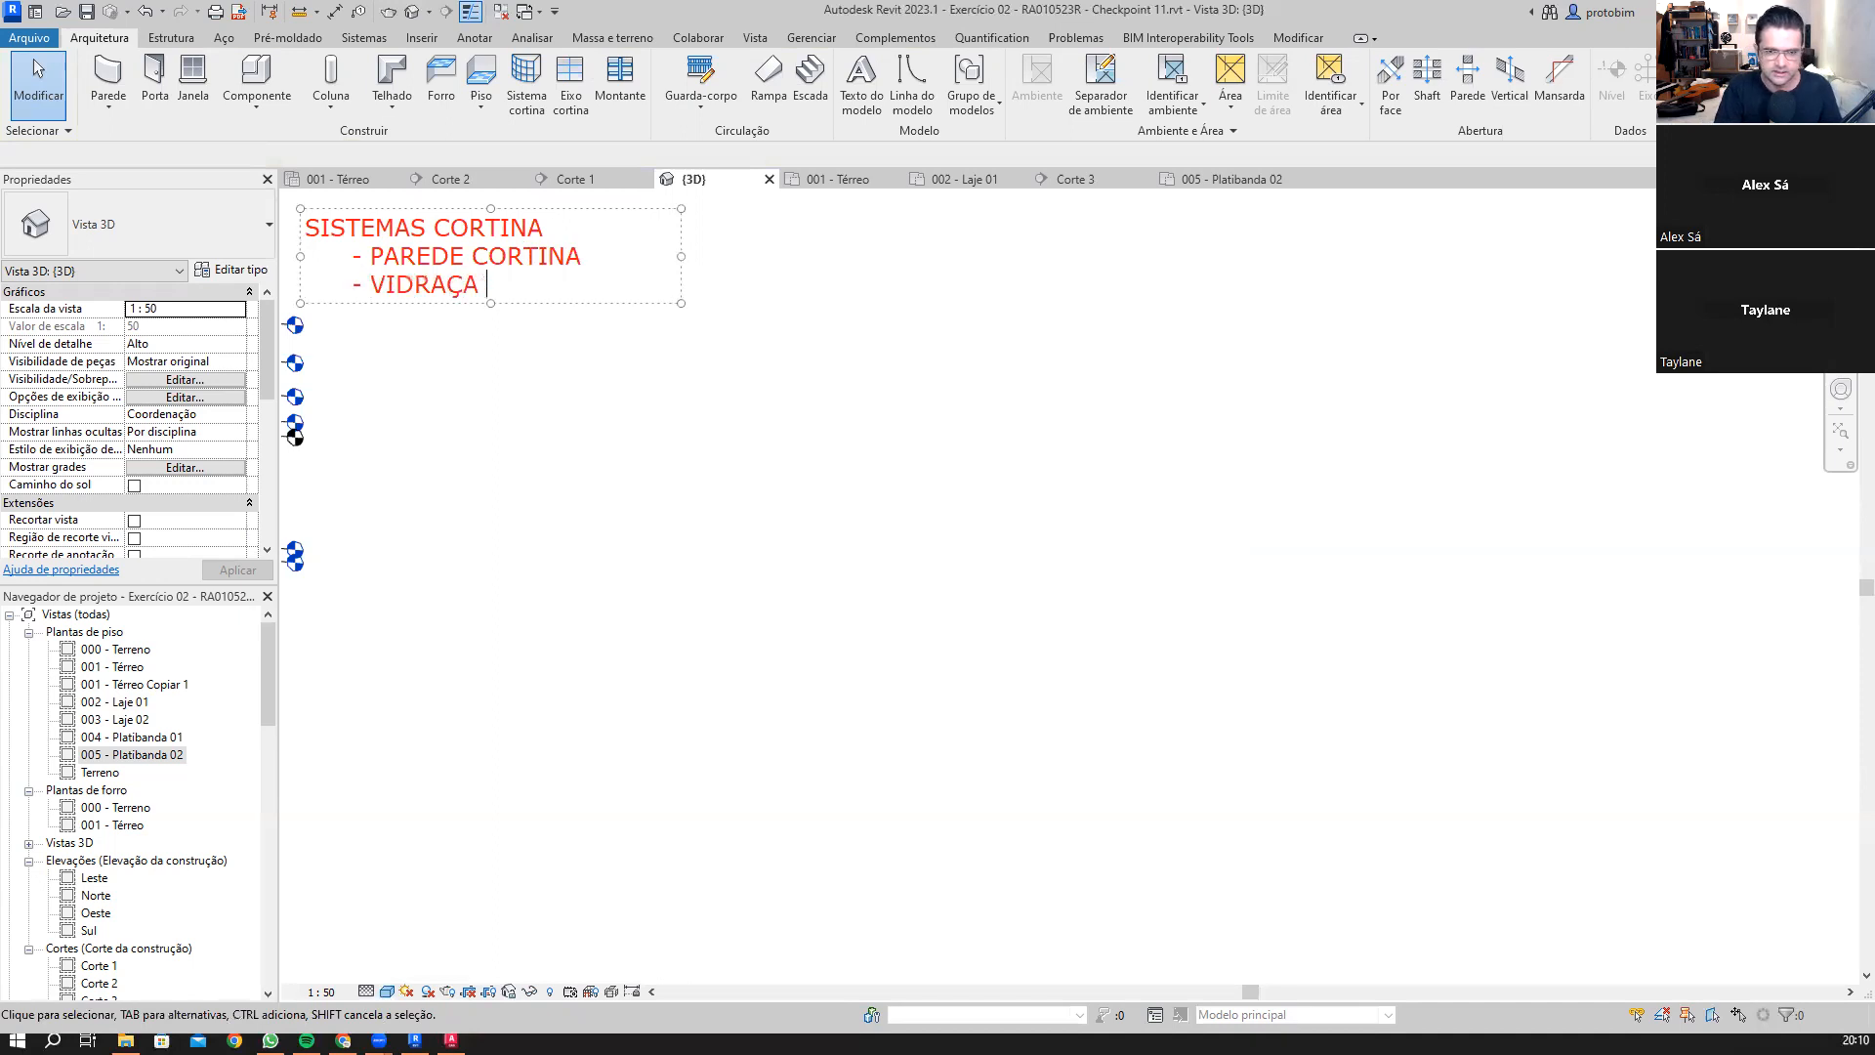
pyautogui.write('INCLINADA')
pyautogui.press('Return')
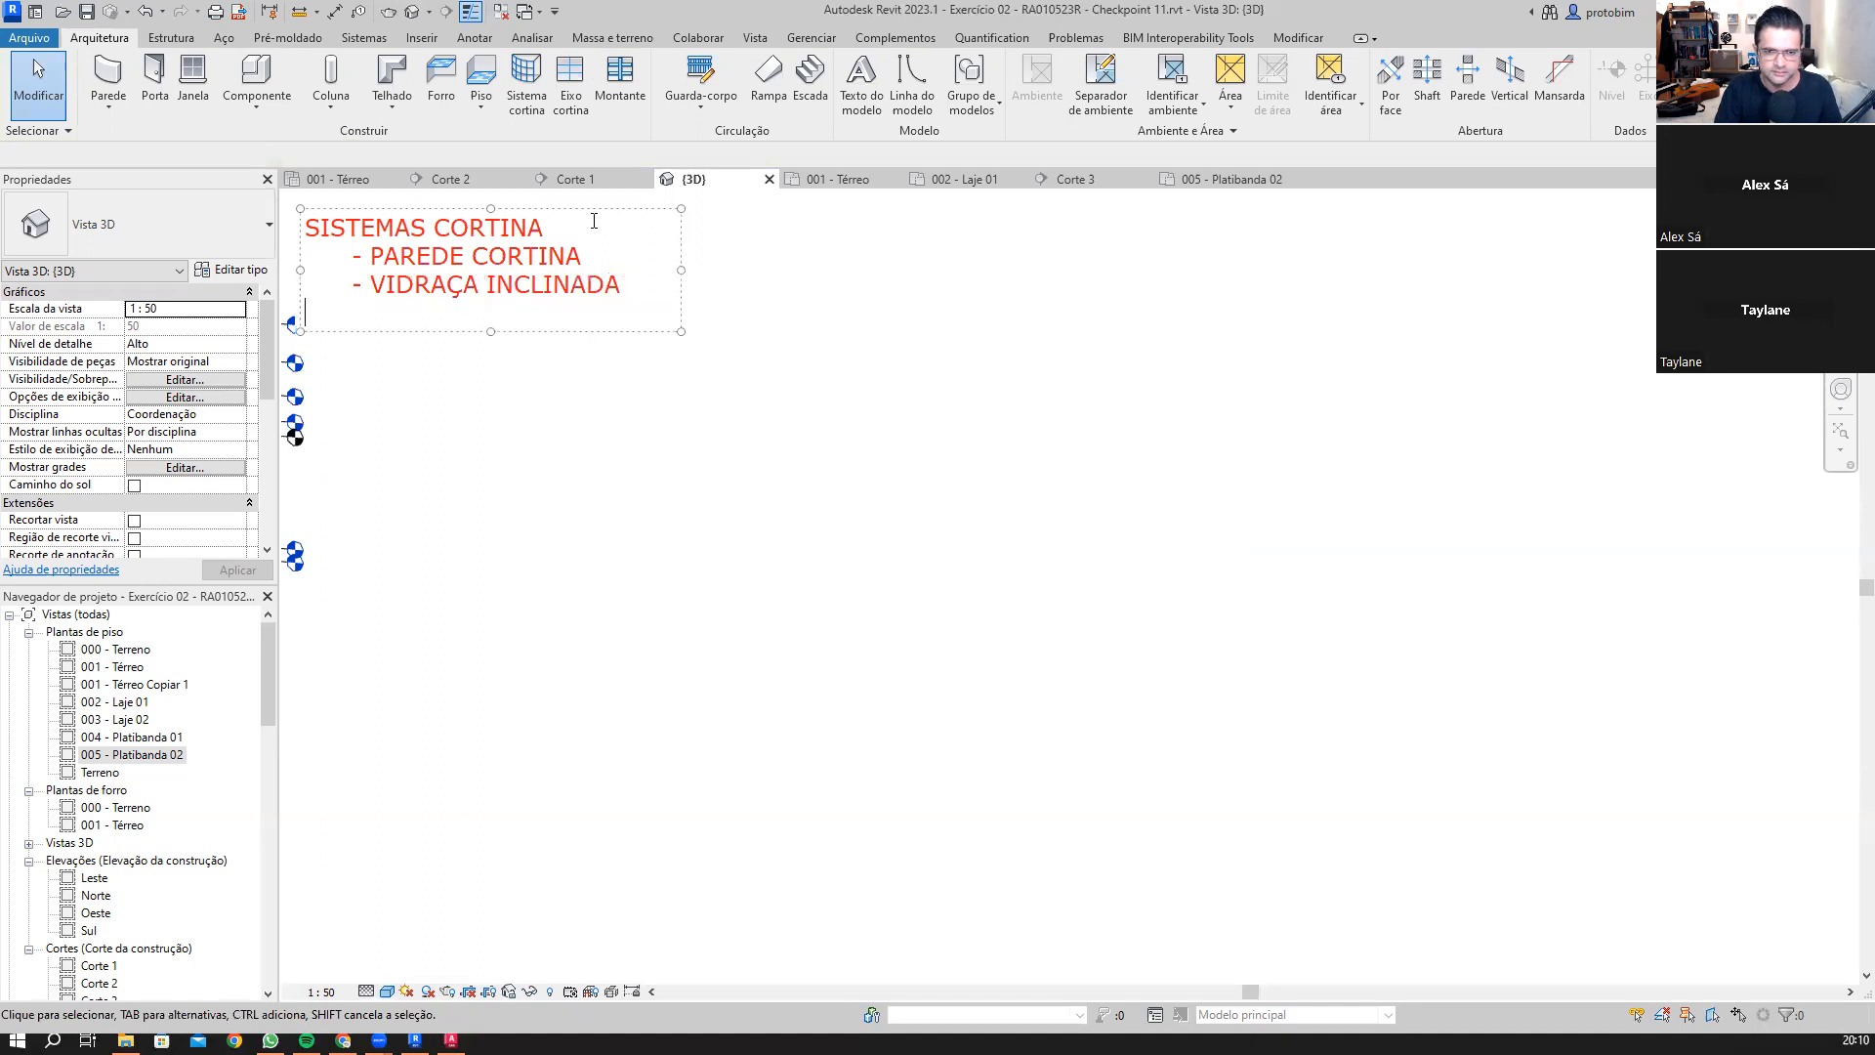
pyautogui.write('- S')
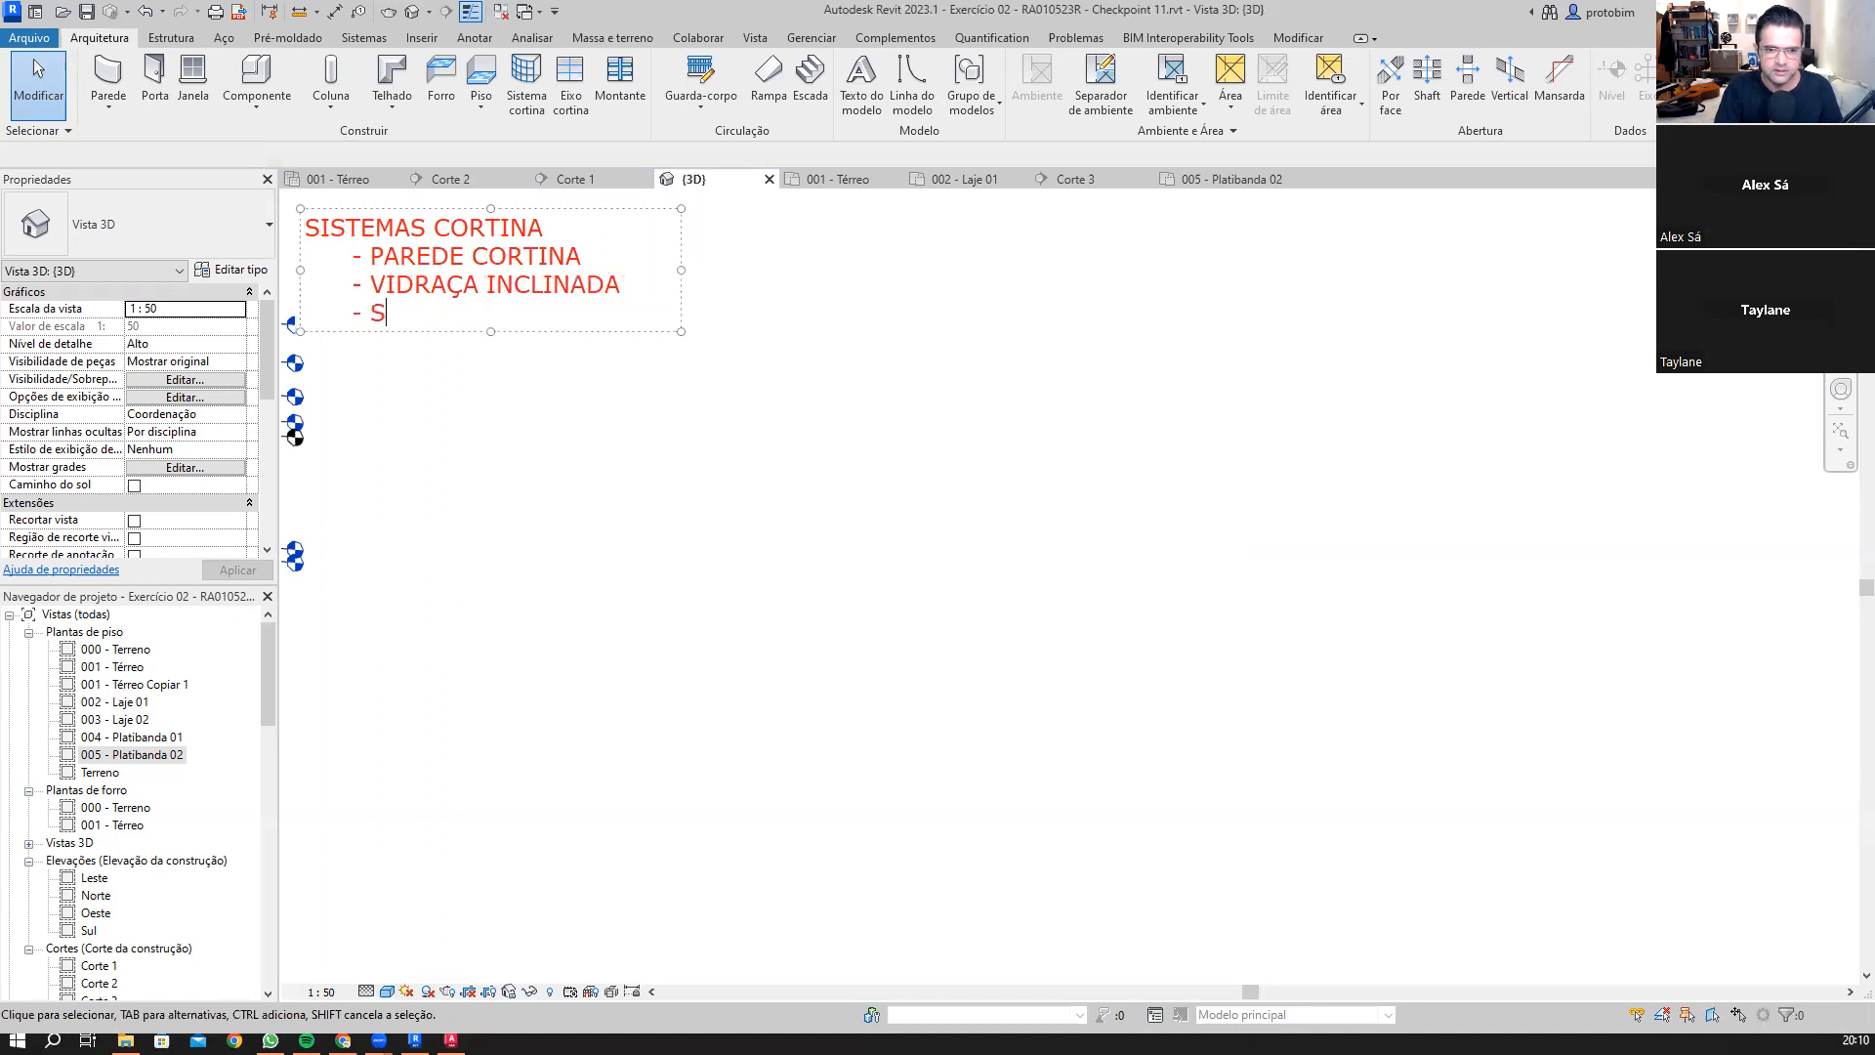
pyautogui.write('ISTEMA CORTINA')
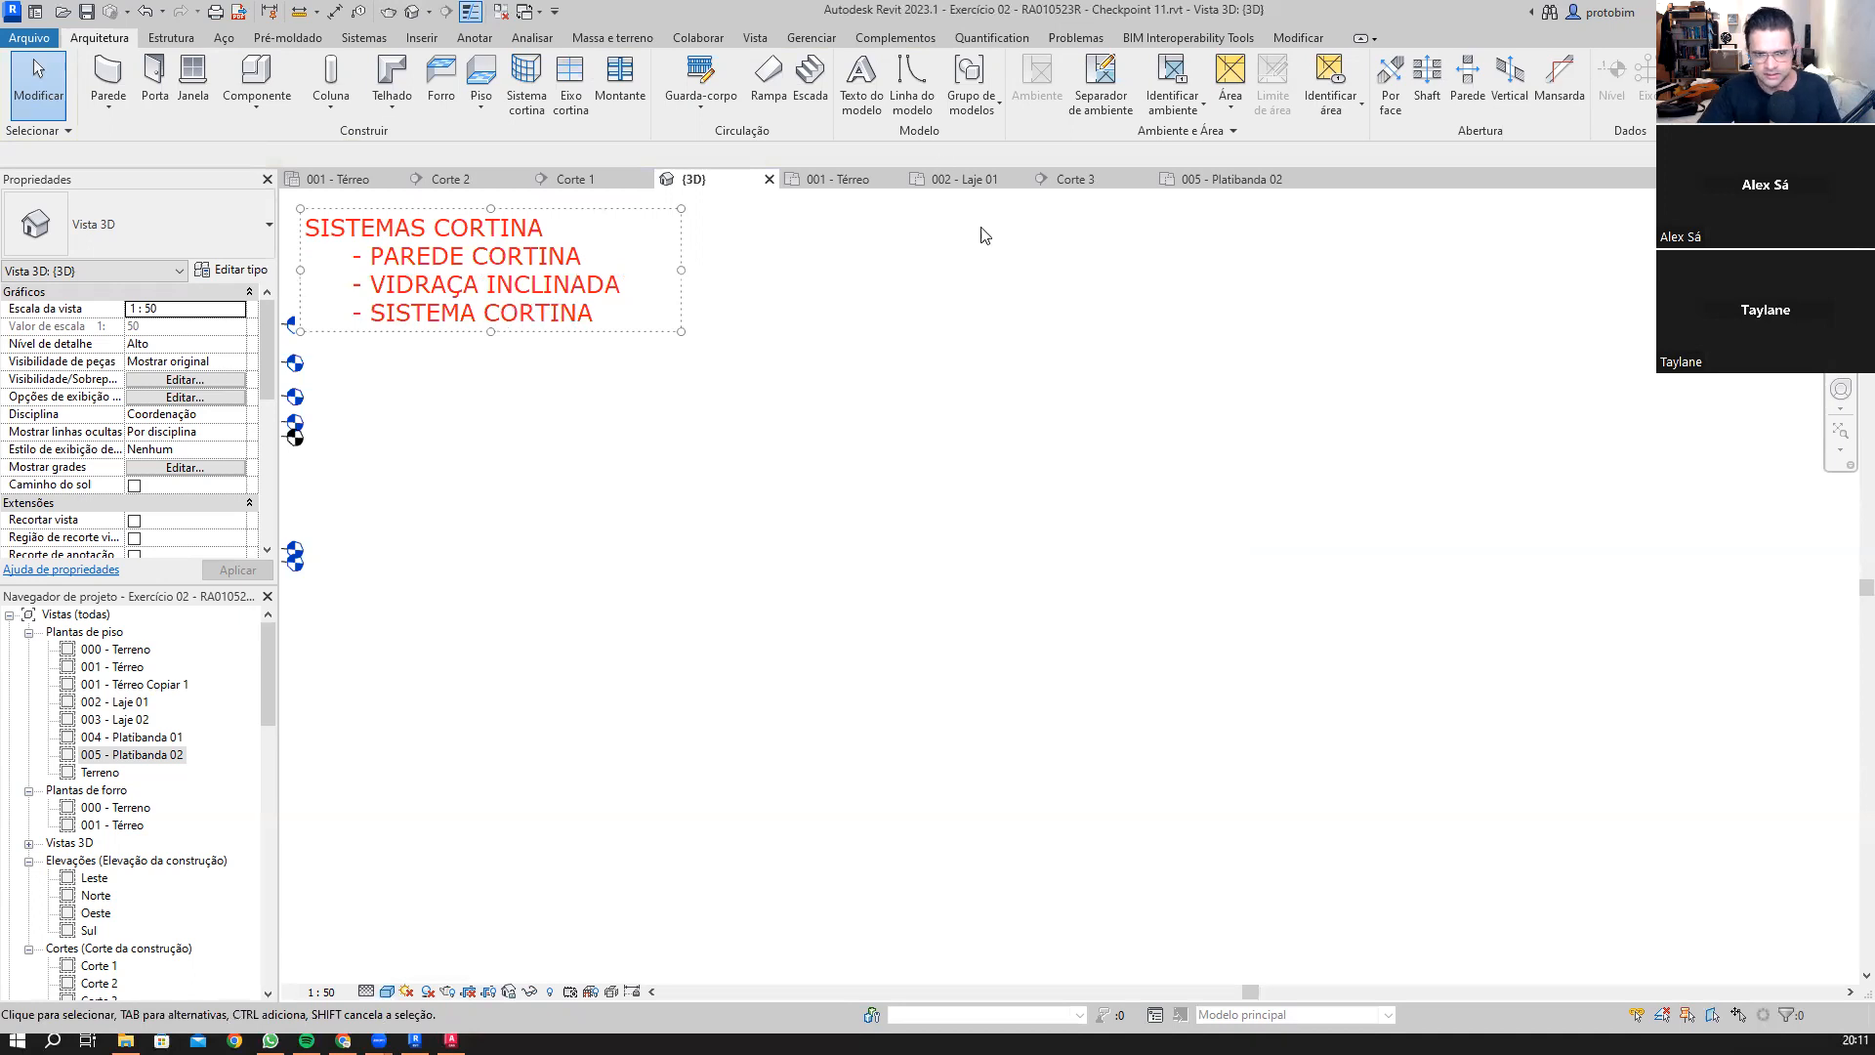
pyautogui.click(803, 290)
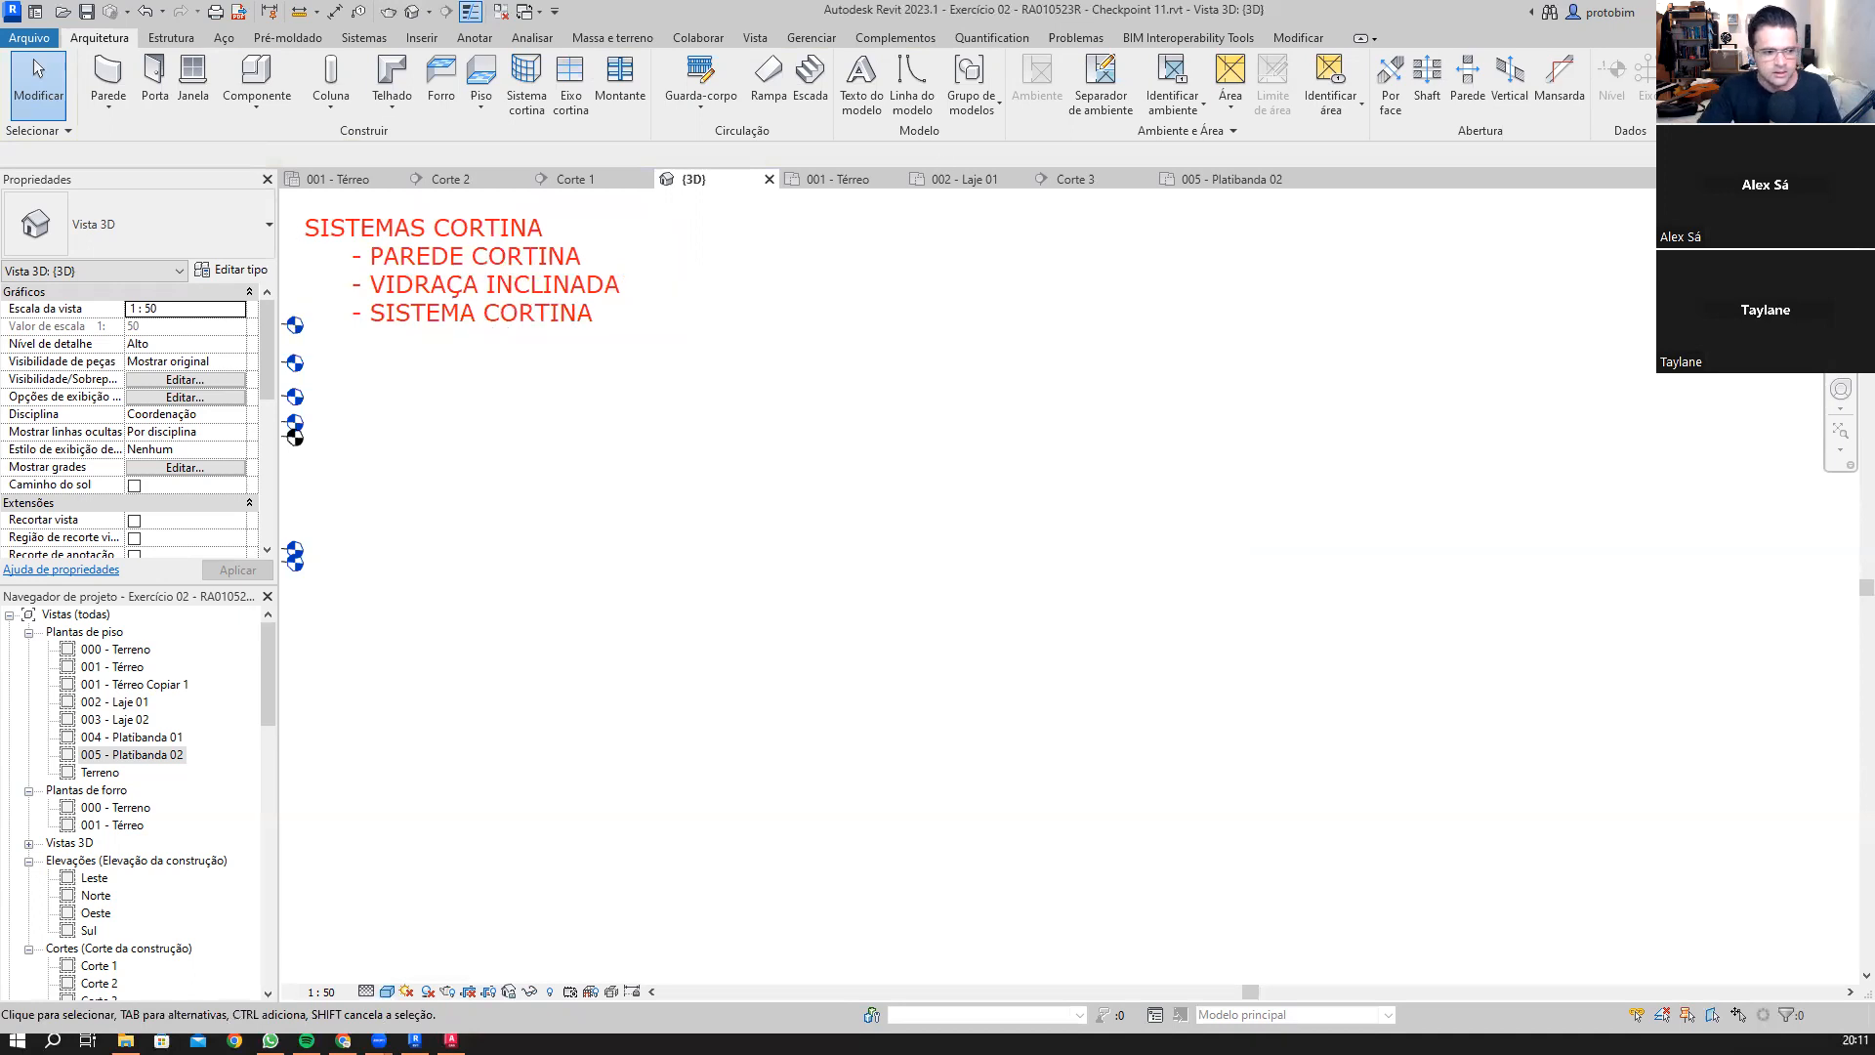
# Step: Append "-> ELEMENTOS VERTICAIS" to the PAREDE CORTINA line of the annotation
pyautogui.click(544, 265)
pyautogui.click(598, 256)
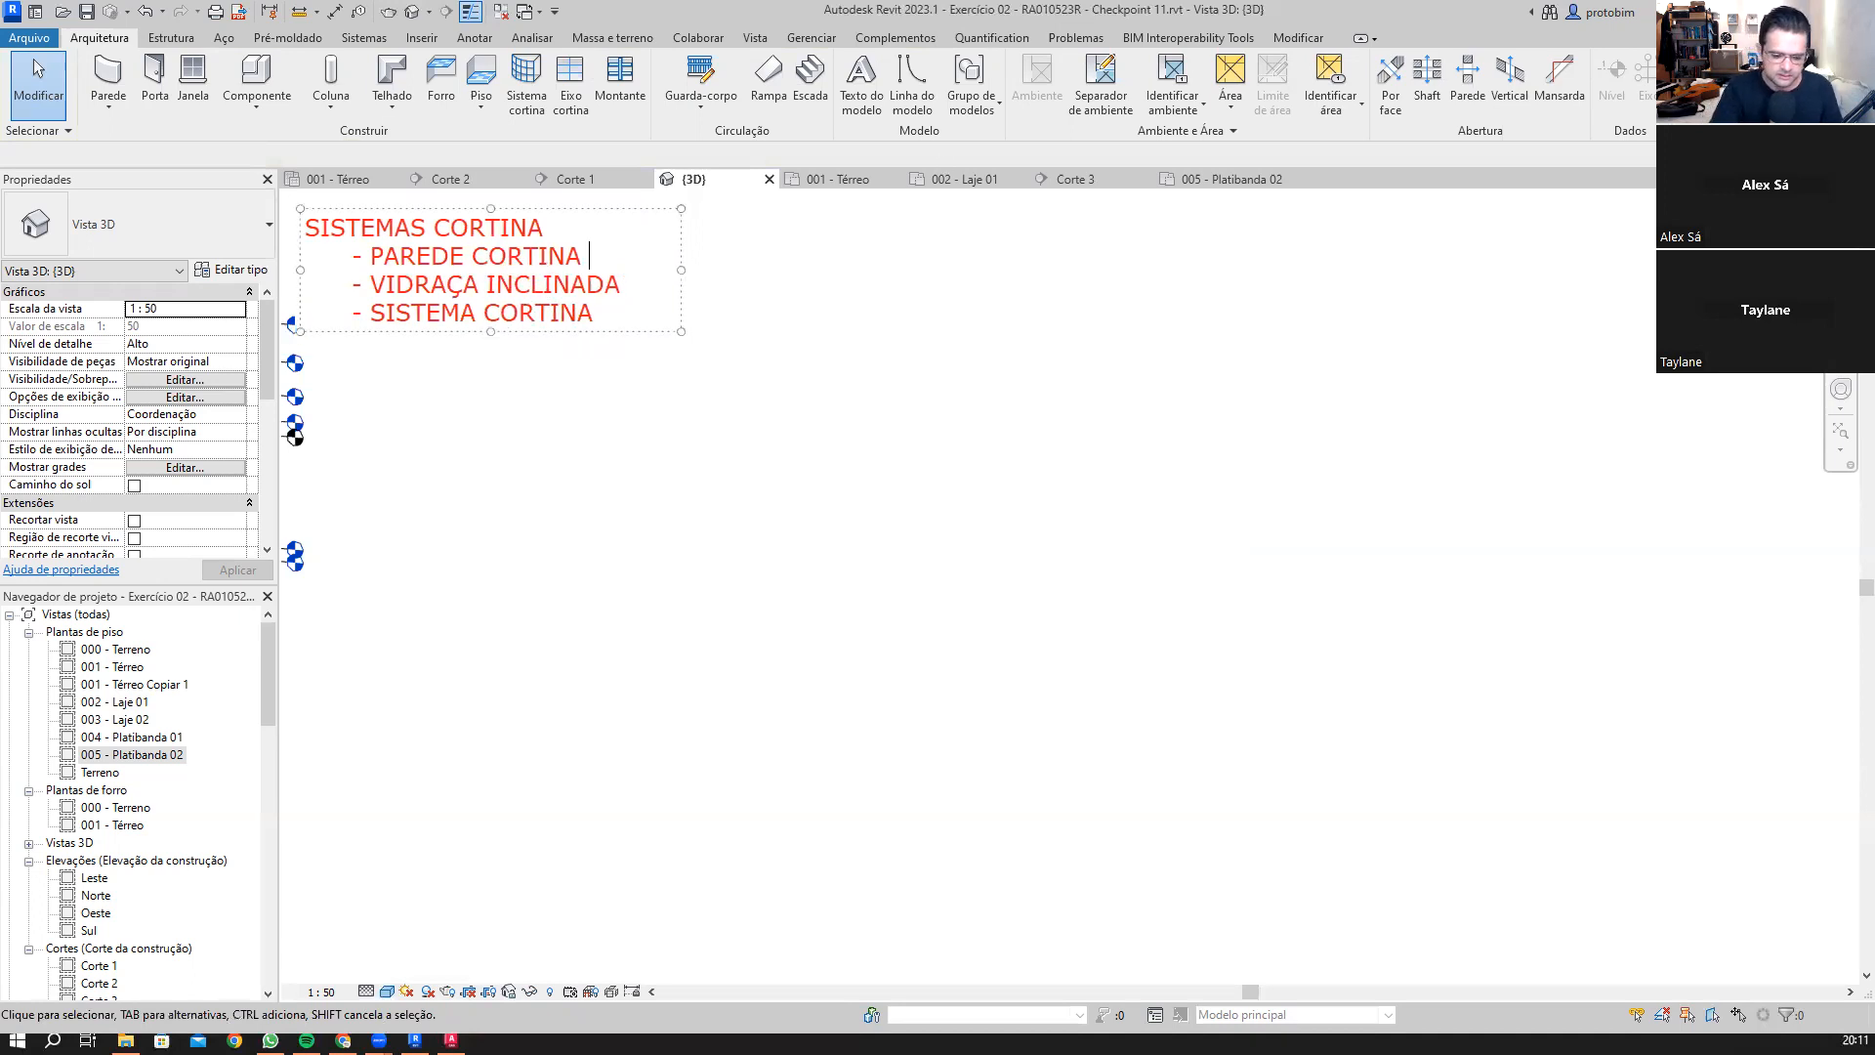
pyautogui.write(':')
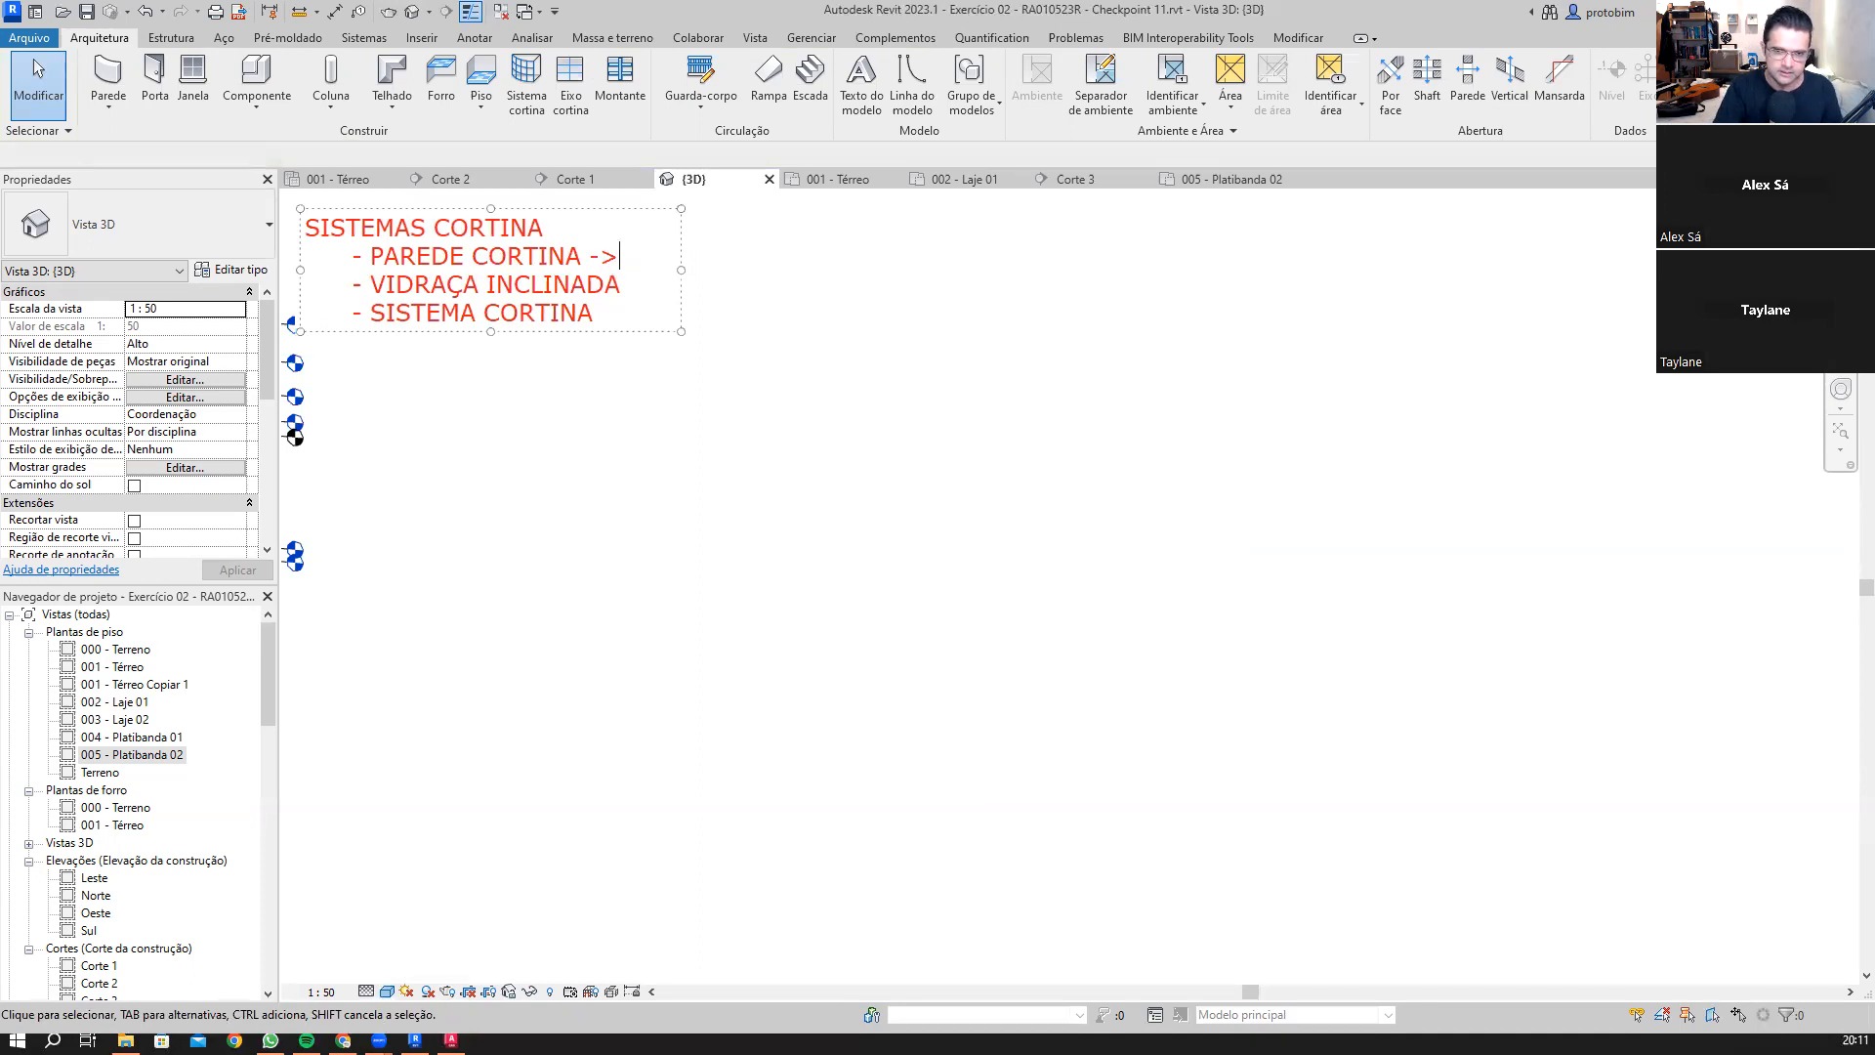
pyautogui.write(' EKL')
pyautogui.press('BackSpace')
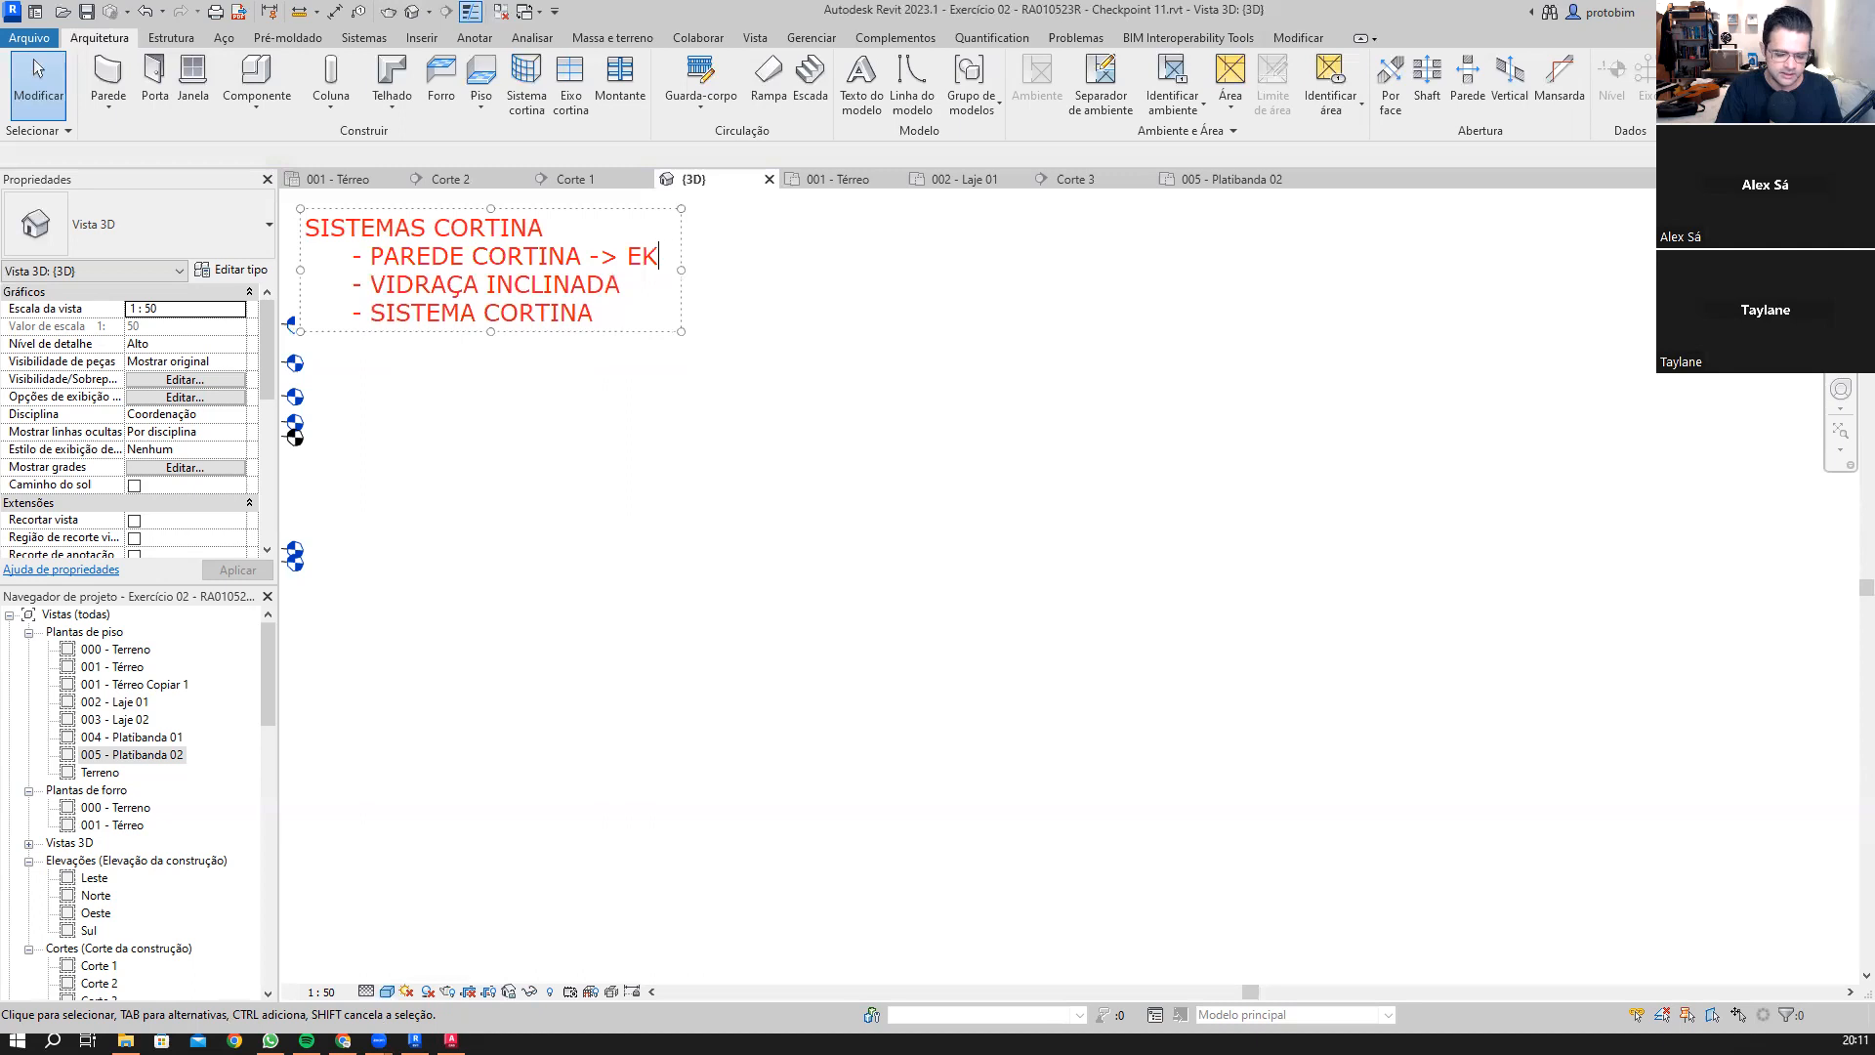
pyautogui.write('EMENT')
pyautogui.press('BackSpace')
pyautogui.press('BackSpace')
pyautogui.press('BackSpace')
pyautogui.press('BackSpace')
pyautogui.press('BackSpace')
pyautogui.press('BackSpace')
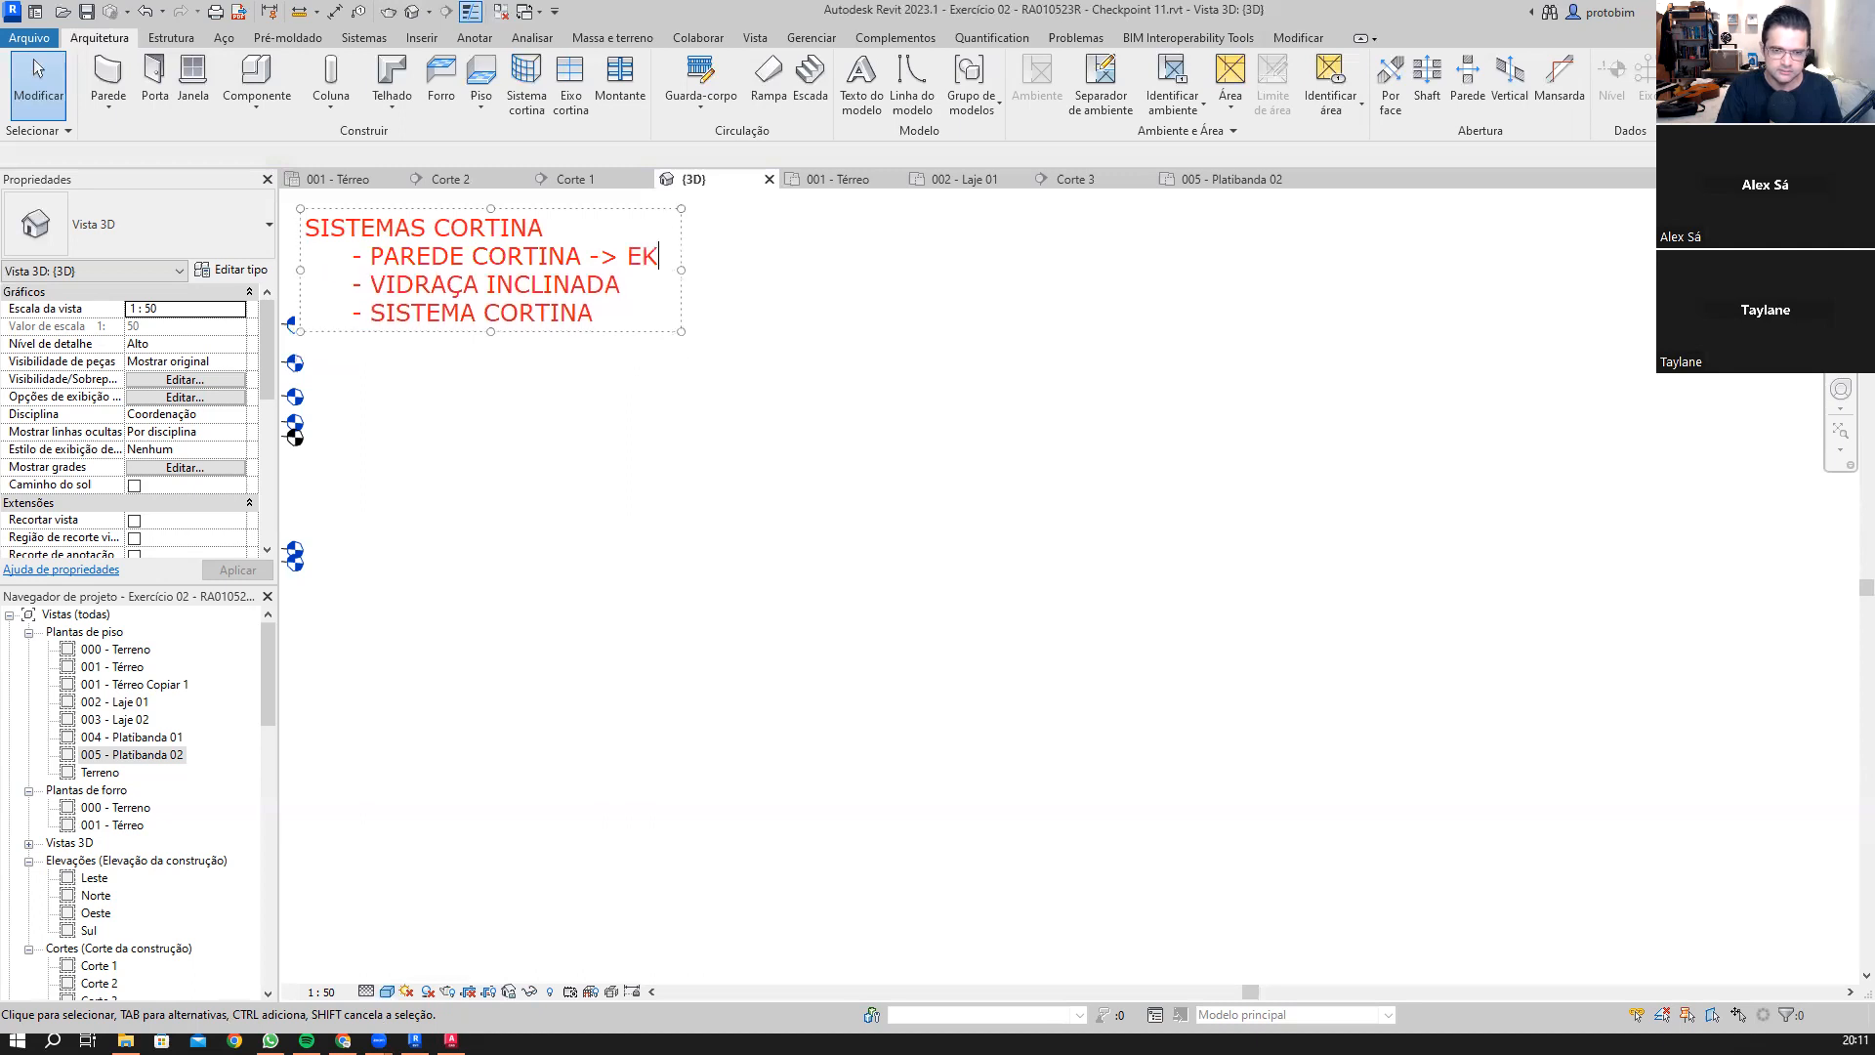
pyautogui.press('BackSpace')
pyautogui.write('LEMENTOS VER')
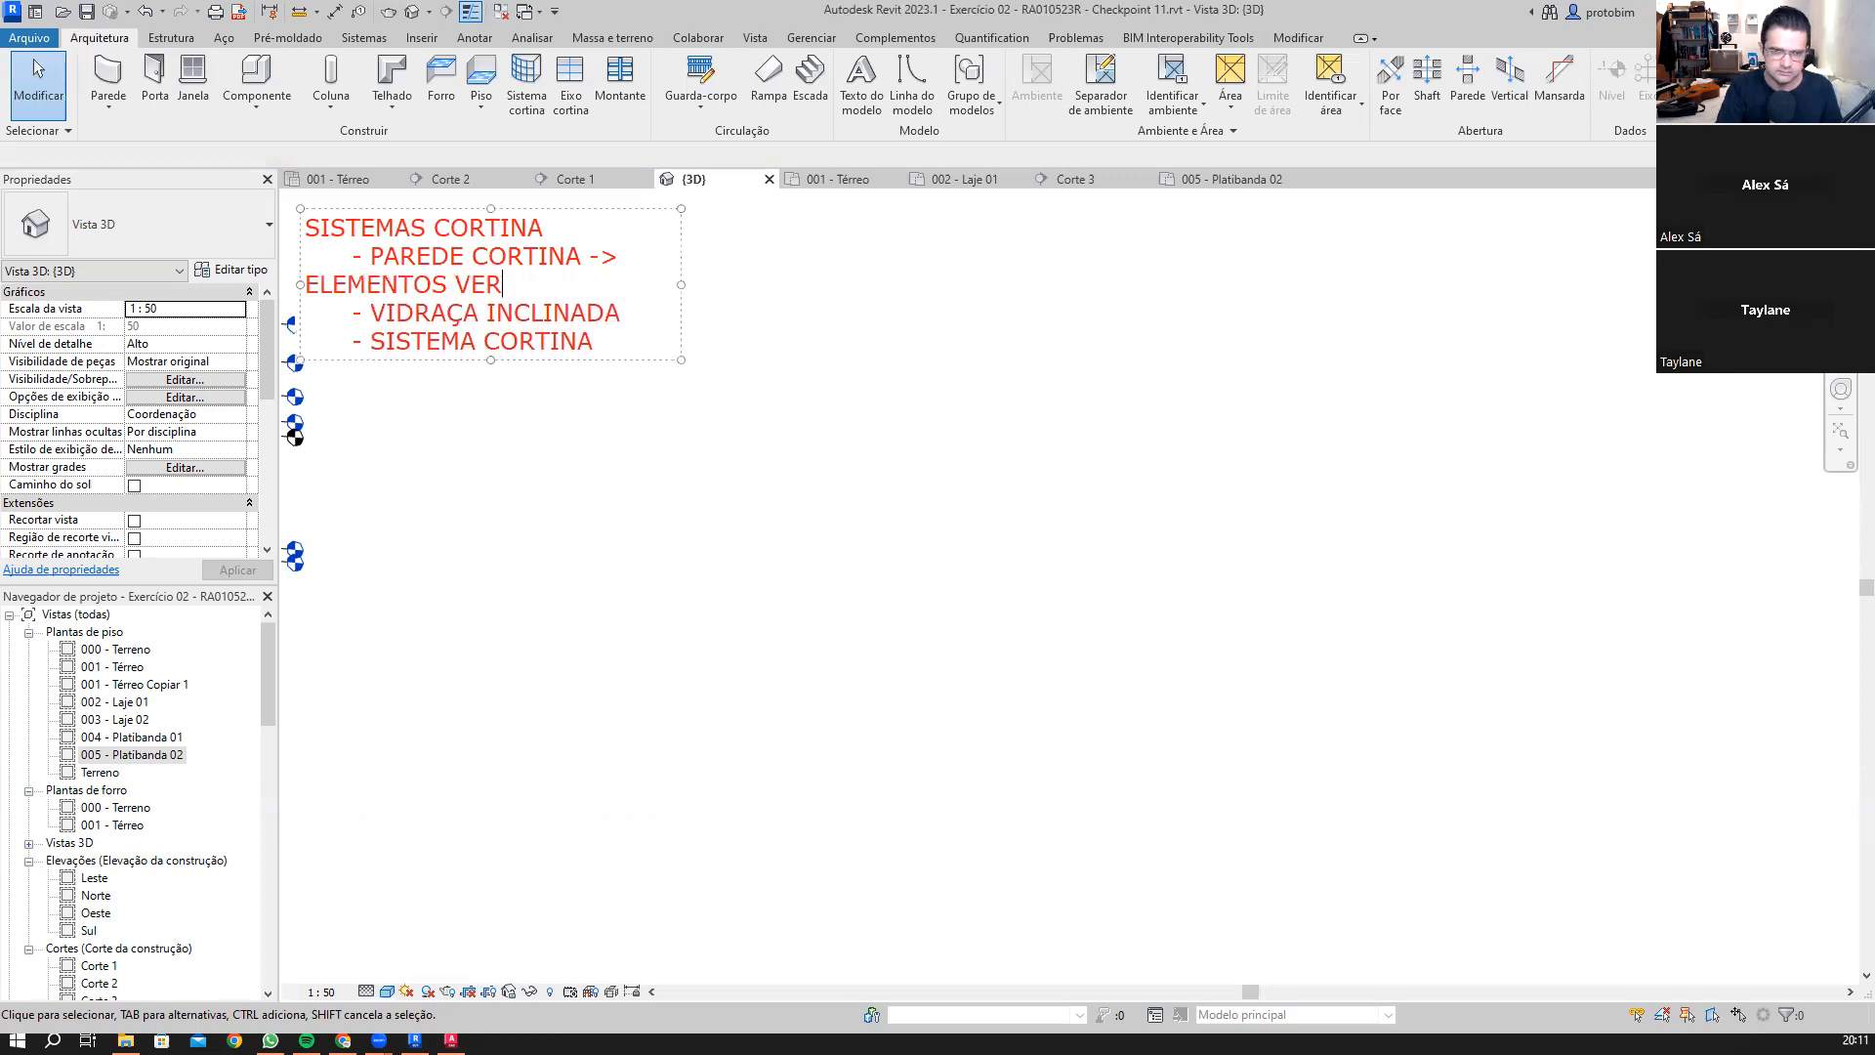
pyautogui.write('TICAIS')
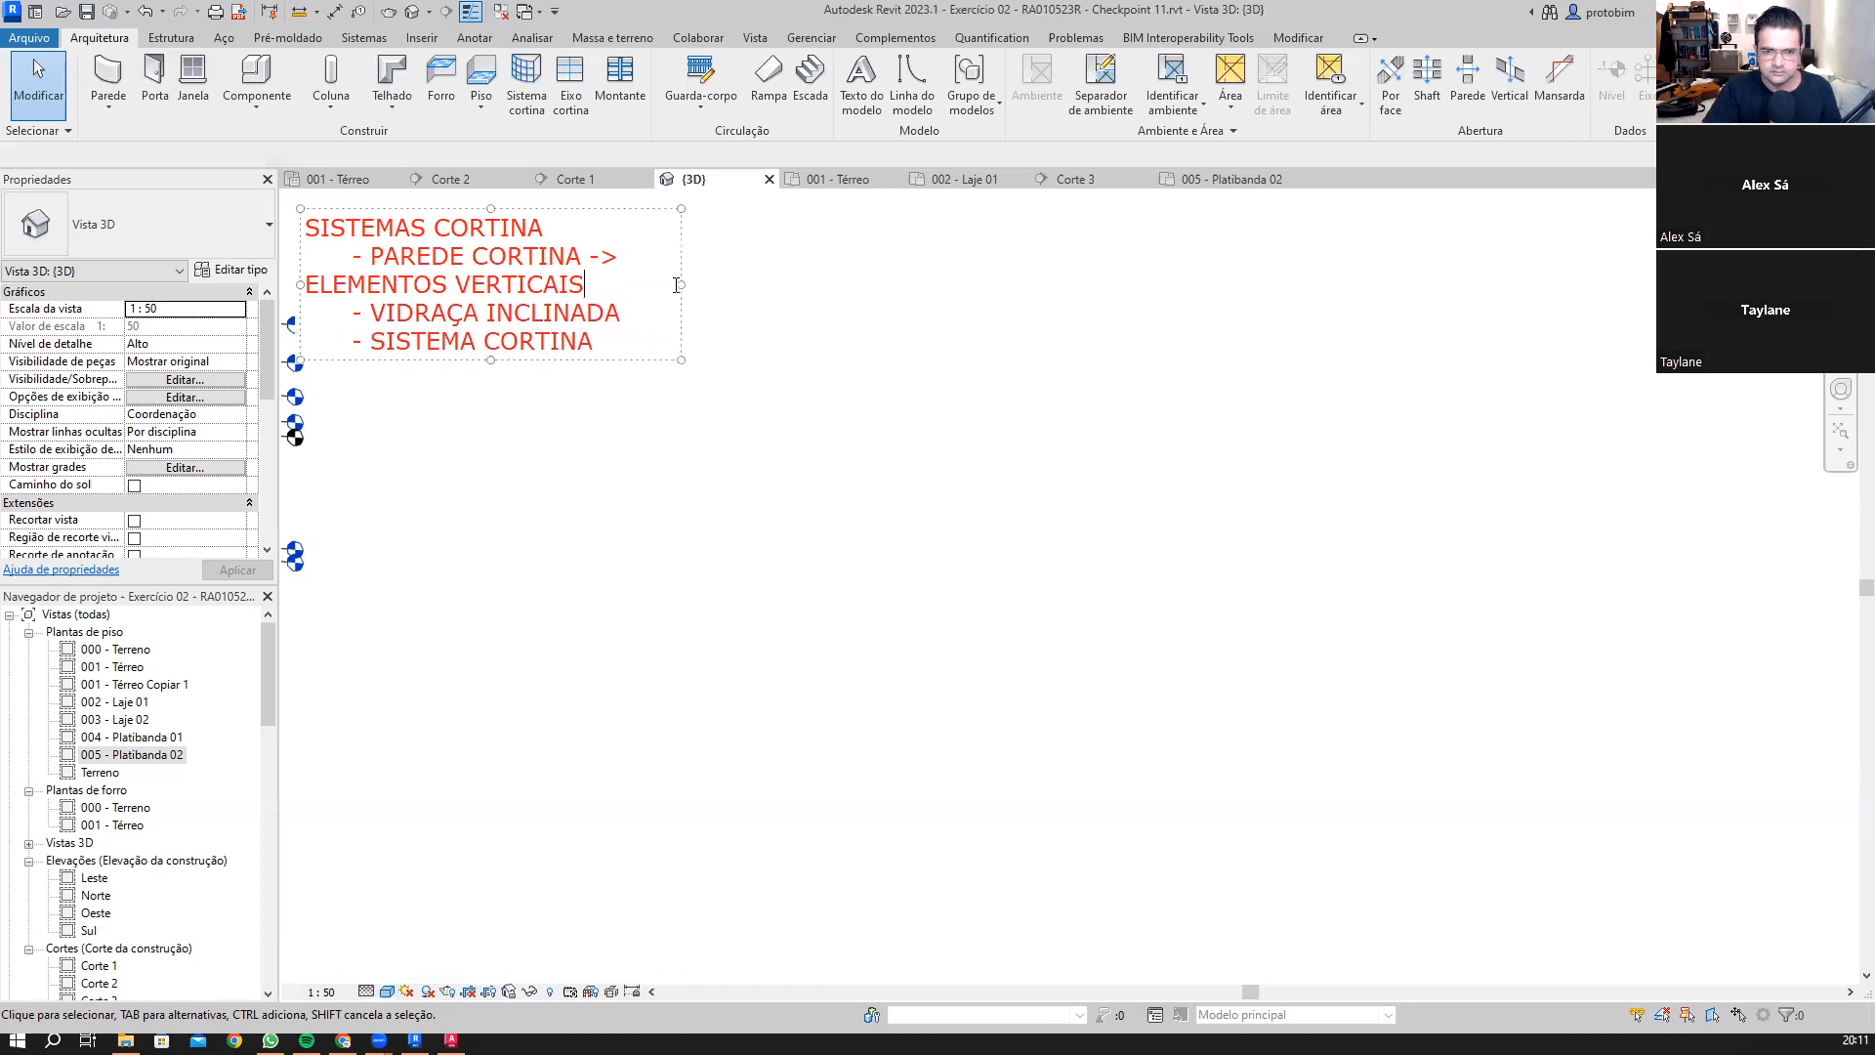
# Step: Widen the annotation box and append "-> ELEMENTOS HORIZONTAIS" to VIDRAÇA INCLINADA and "-> DEMAIS FORMAS" to SISTEMA CORTINA
pyautogui.moveTo(711, 285); pyautogui.dragTo(1248, 283)
pyautogui.click(839, 295)
pyautogui.write('-> ELEMENTOS HORIZ')
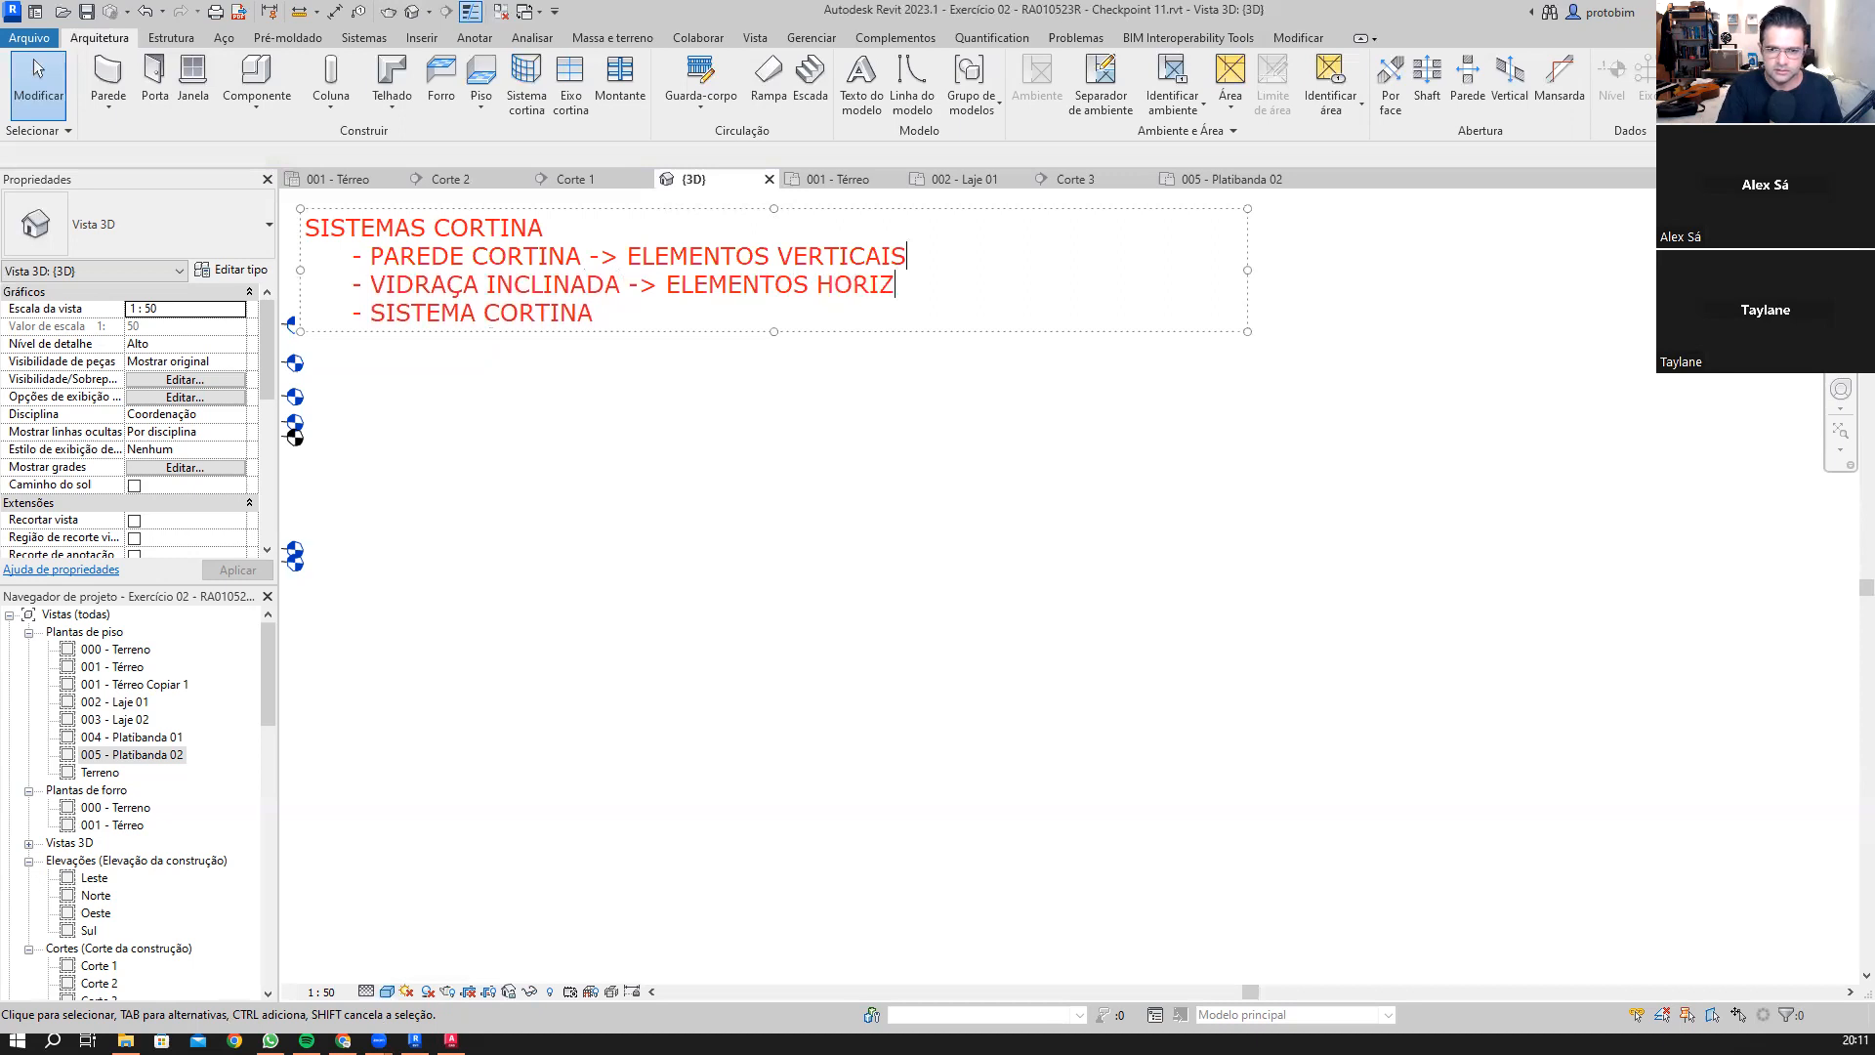
pyautogui.write('ONTAIS     ')
pyautogui.write('- SISTEMA CORTINA -> DEMAIS F')
pyautogui.write('ORMAS')
pyautogui.click(1078, 523)
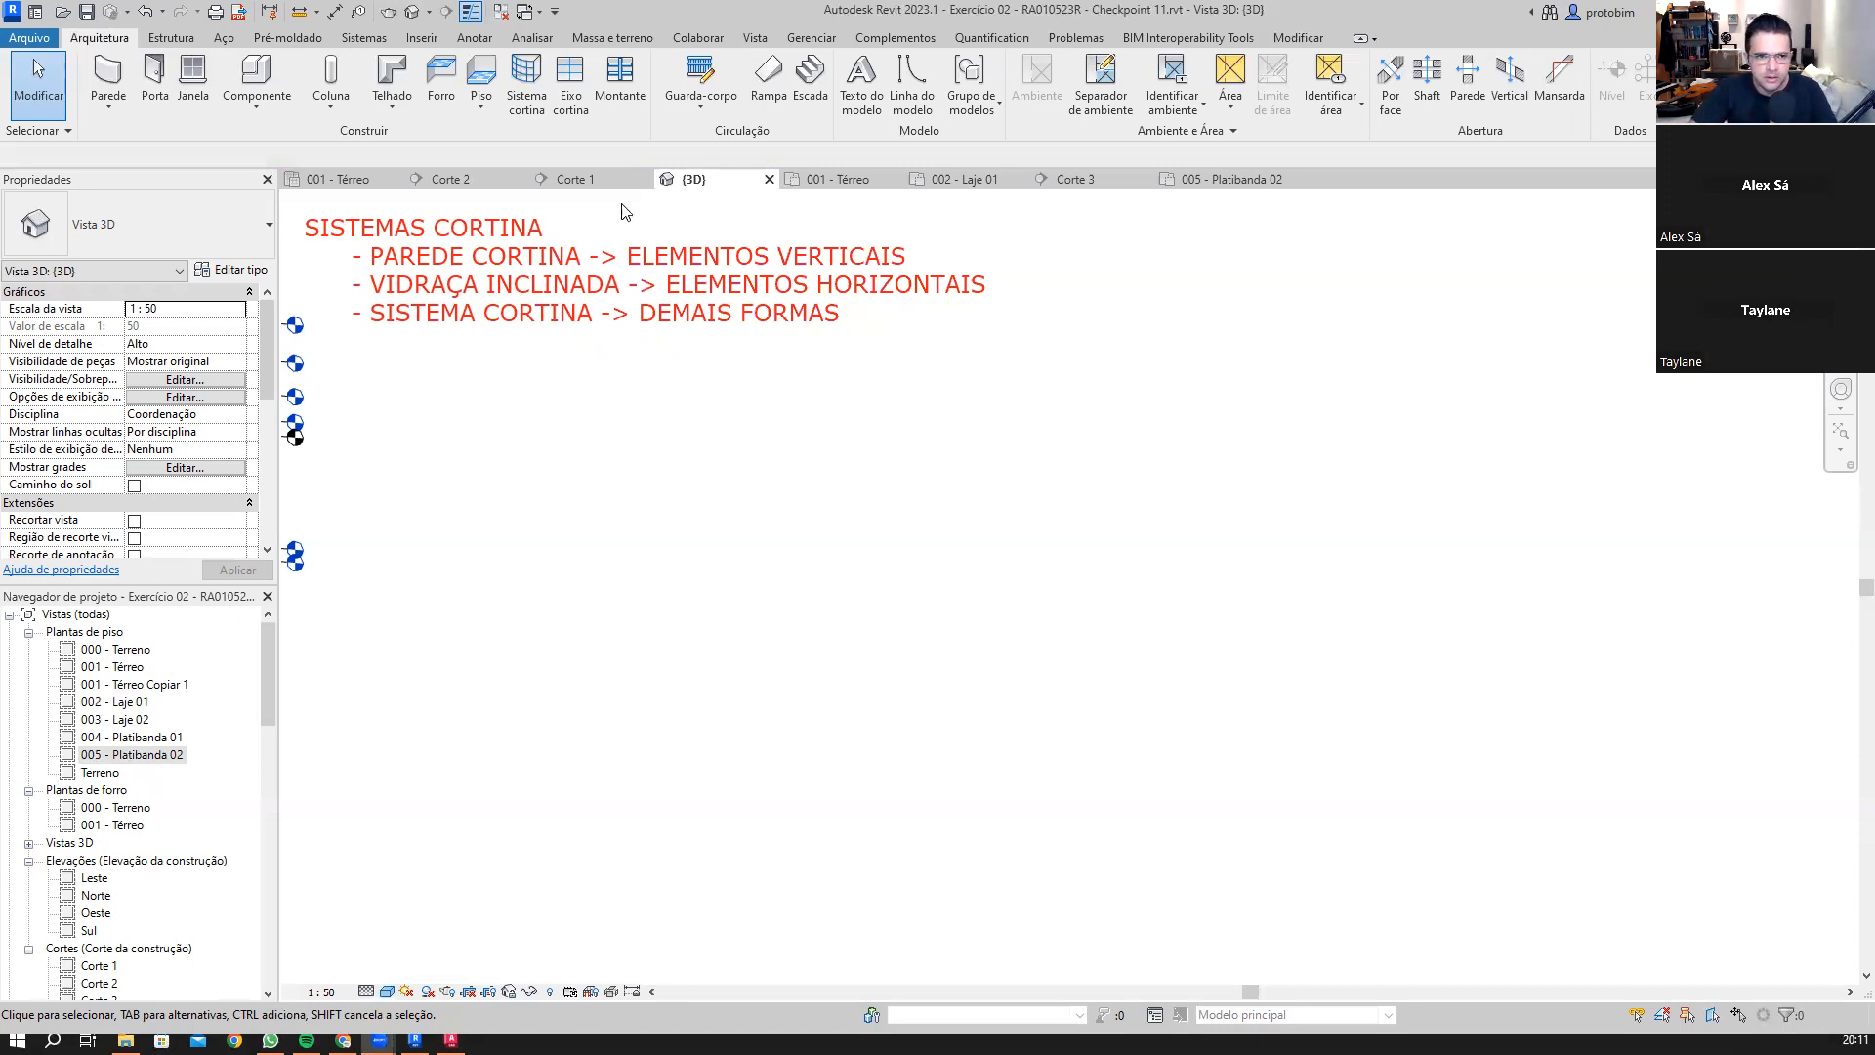
# Step: Examine the Parede cortina family in the wall types, without placing a wall
pyautogui.click(129, 92)
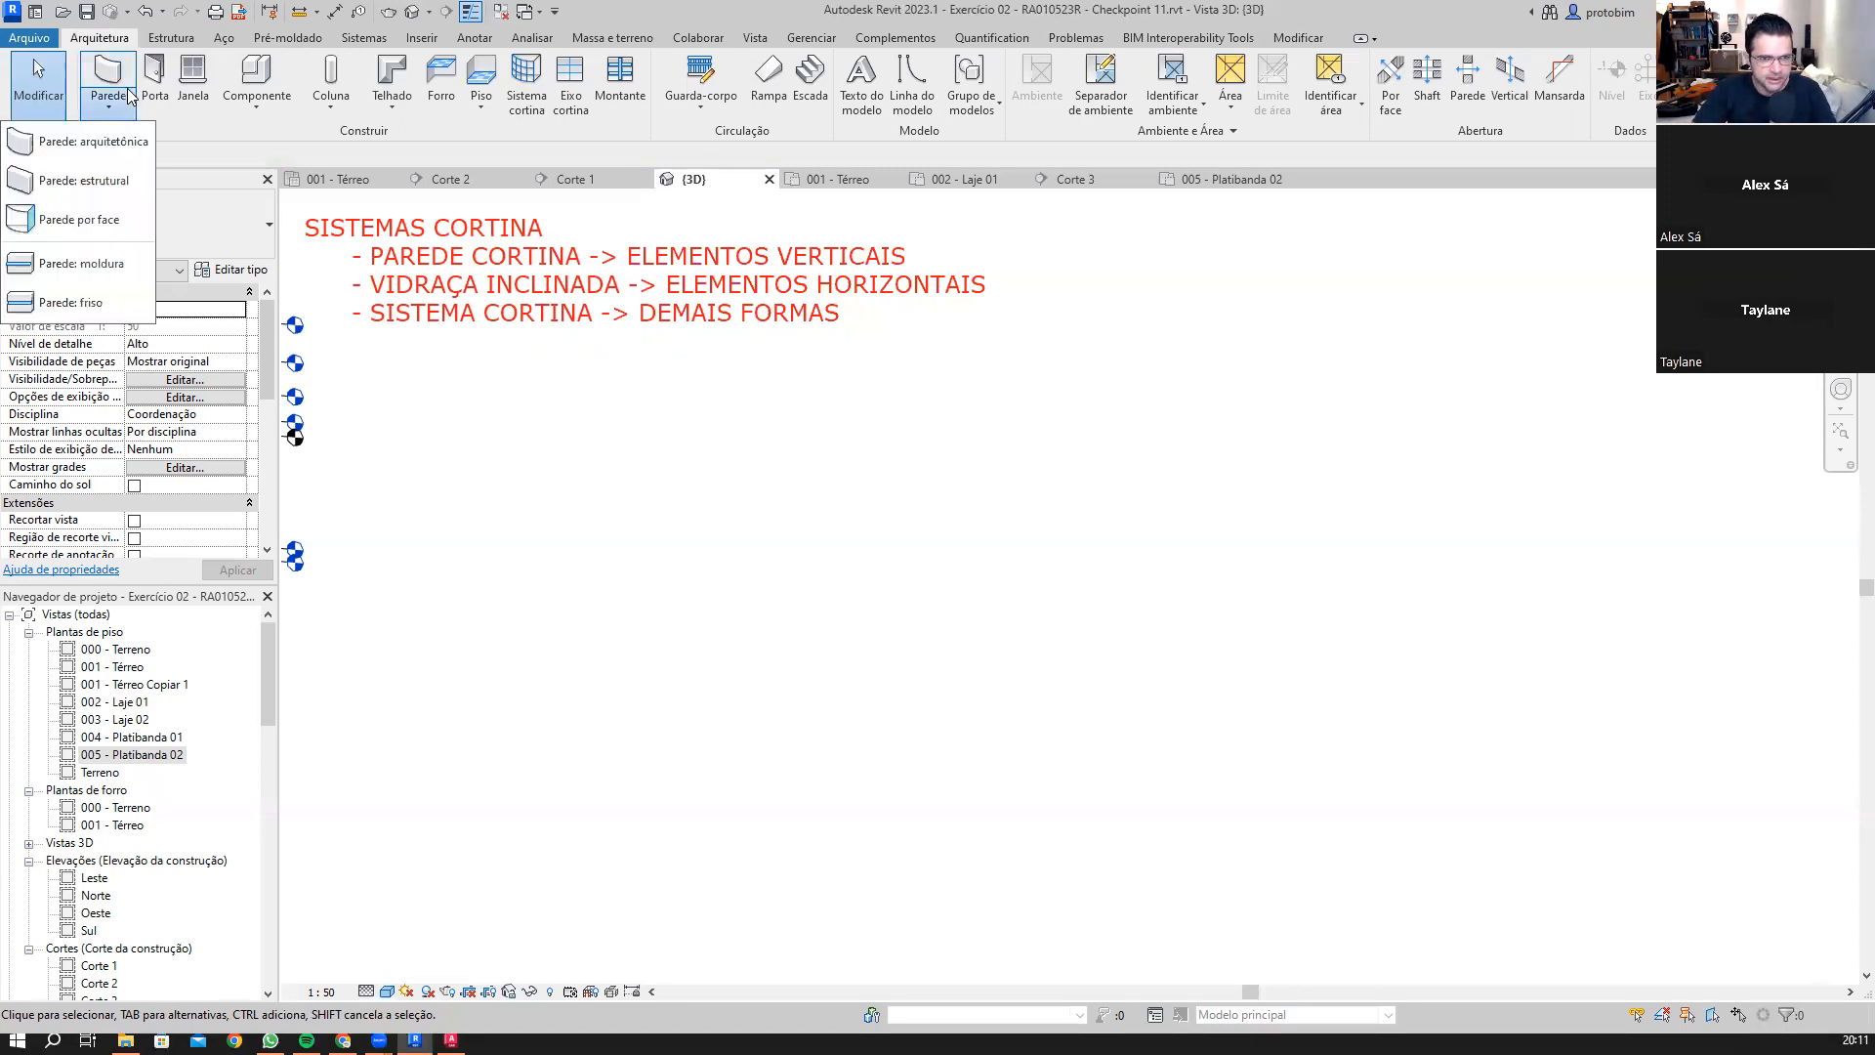
pyautogui.click(114, 41)
pyautogui.click(104, 72)
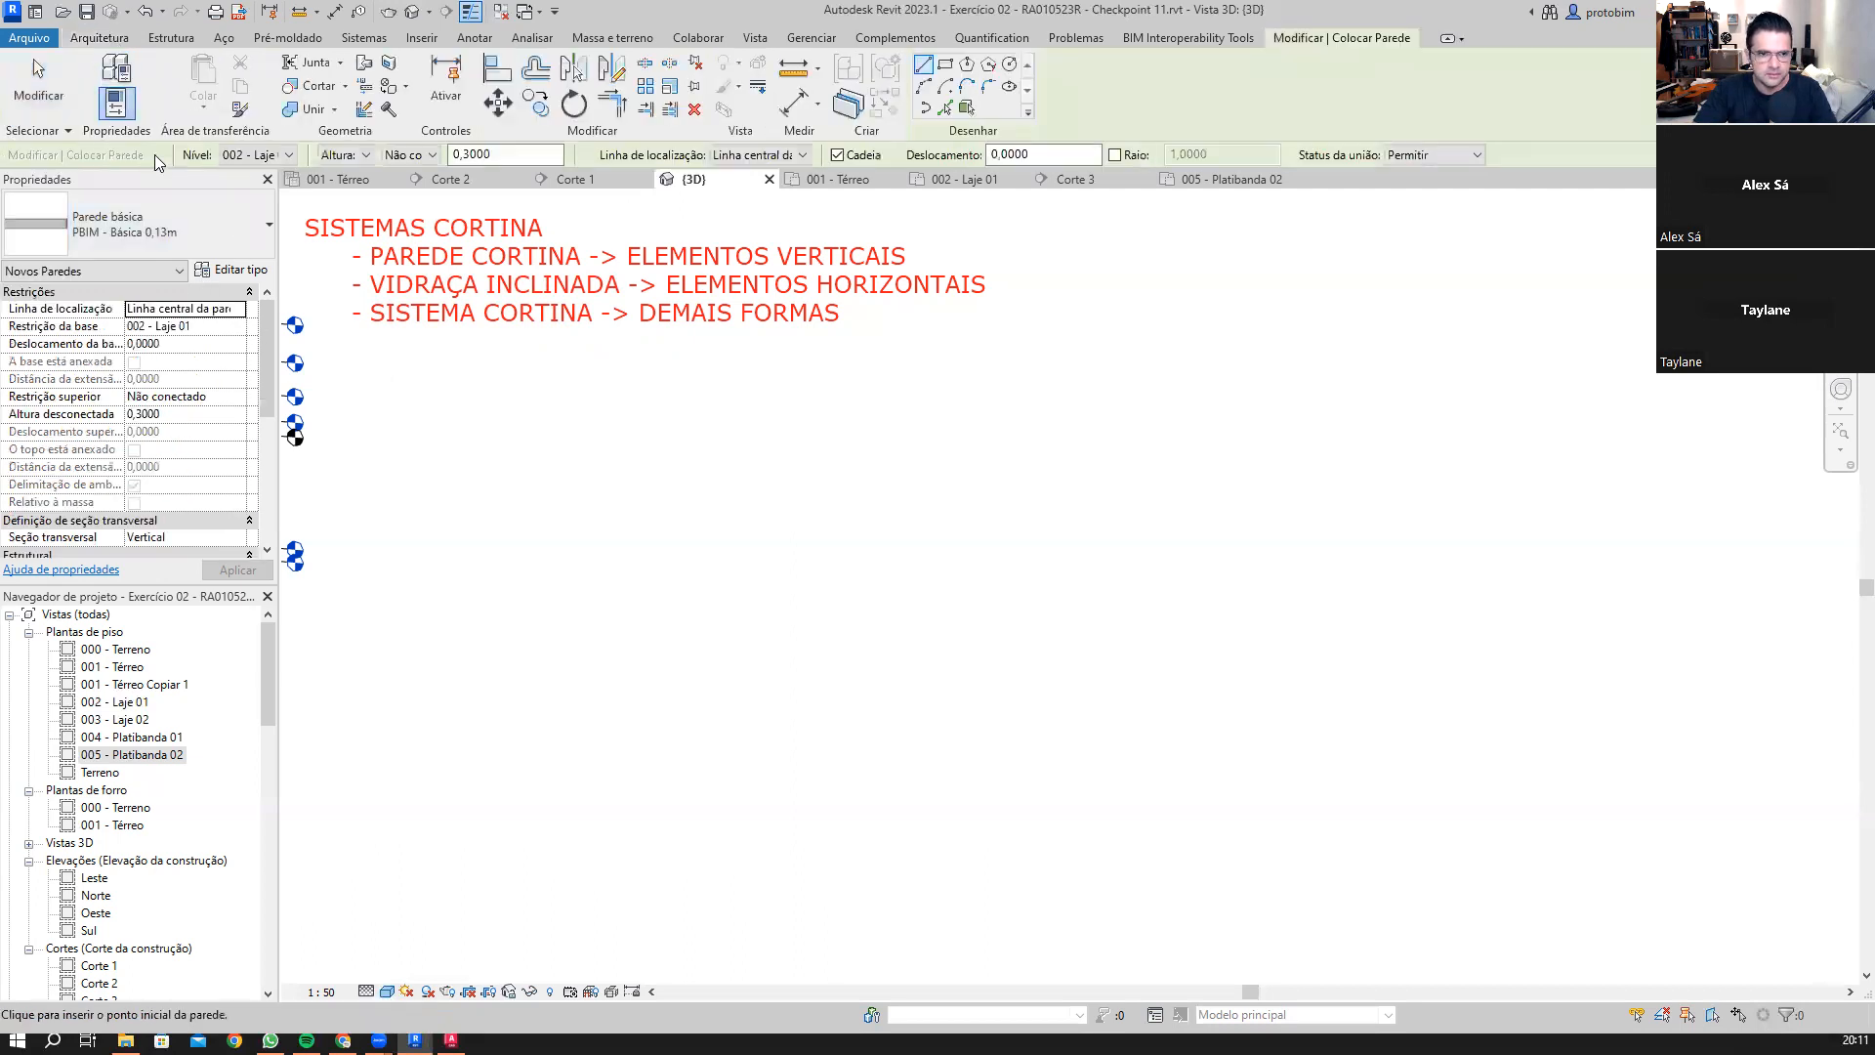
pyautogui.click(249, 244)
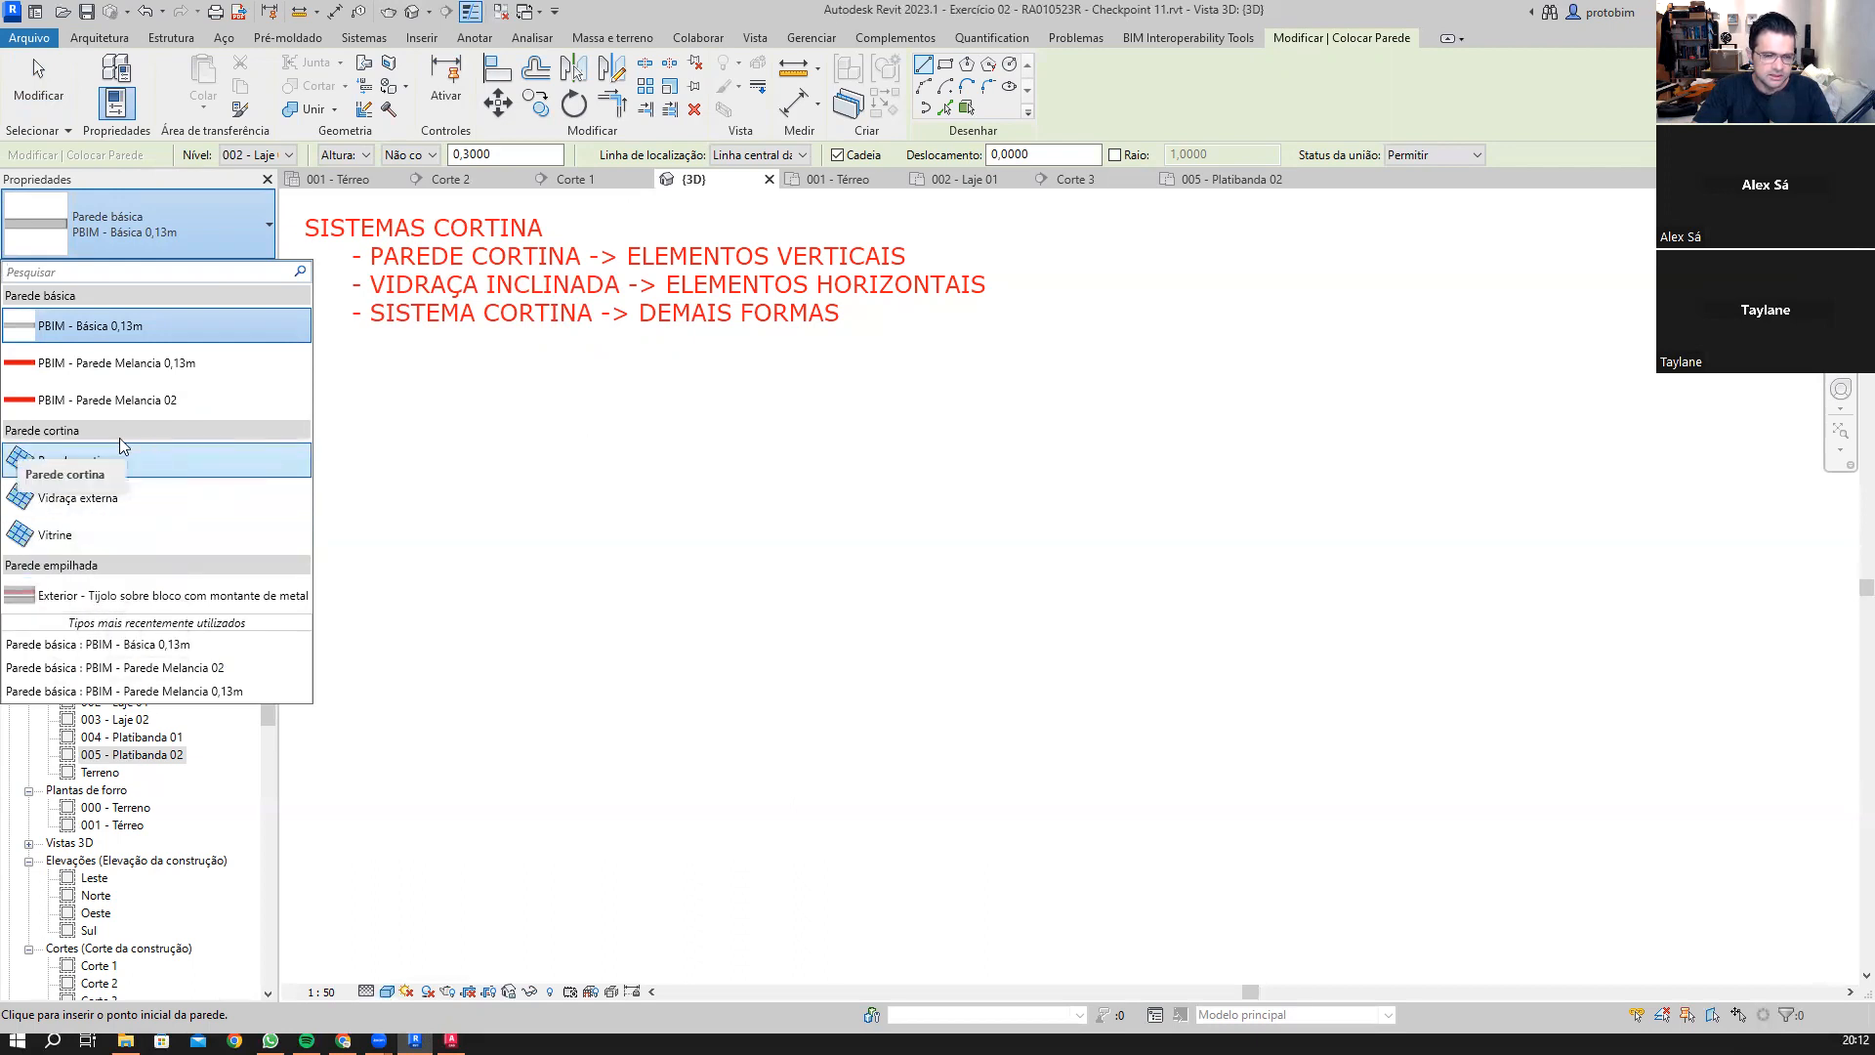
pyautogui.click(703, 553)
pyautogui.press('Escape')
pyautogui.press('Escape')
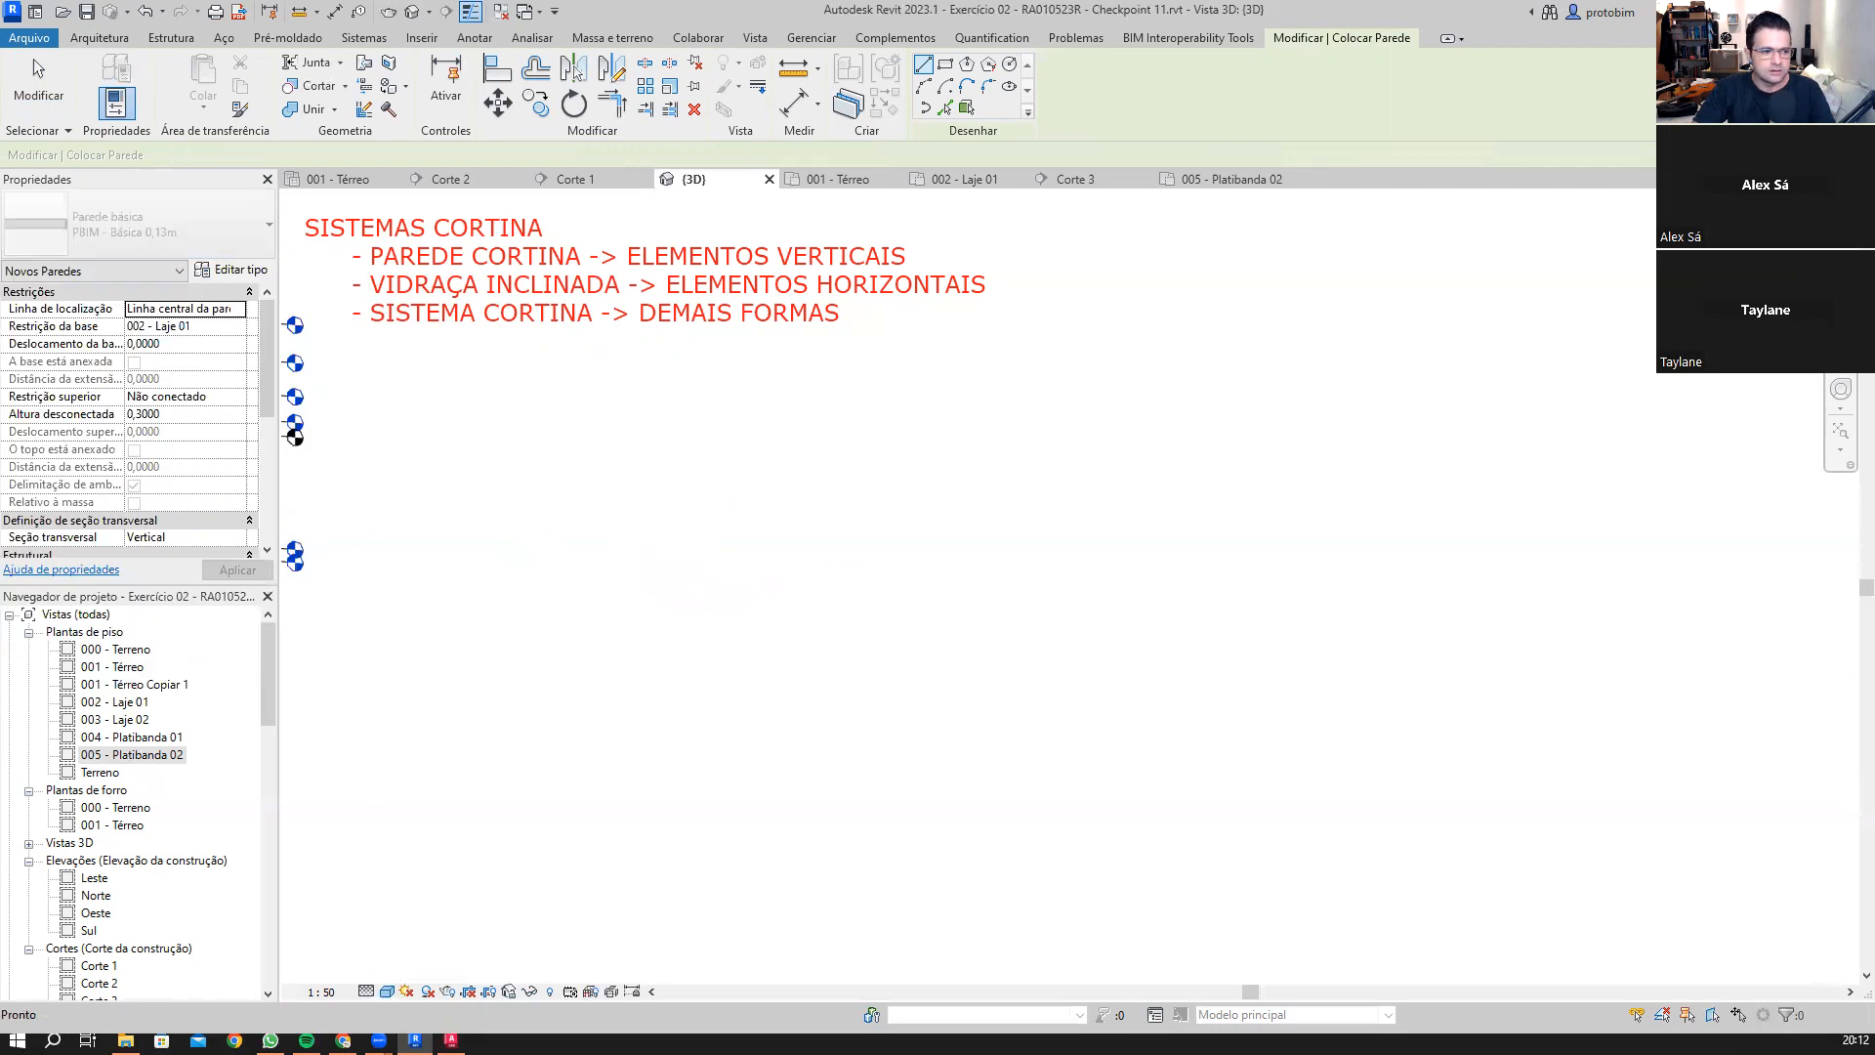
pyautogui.press('Escape')
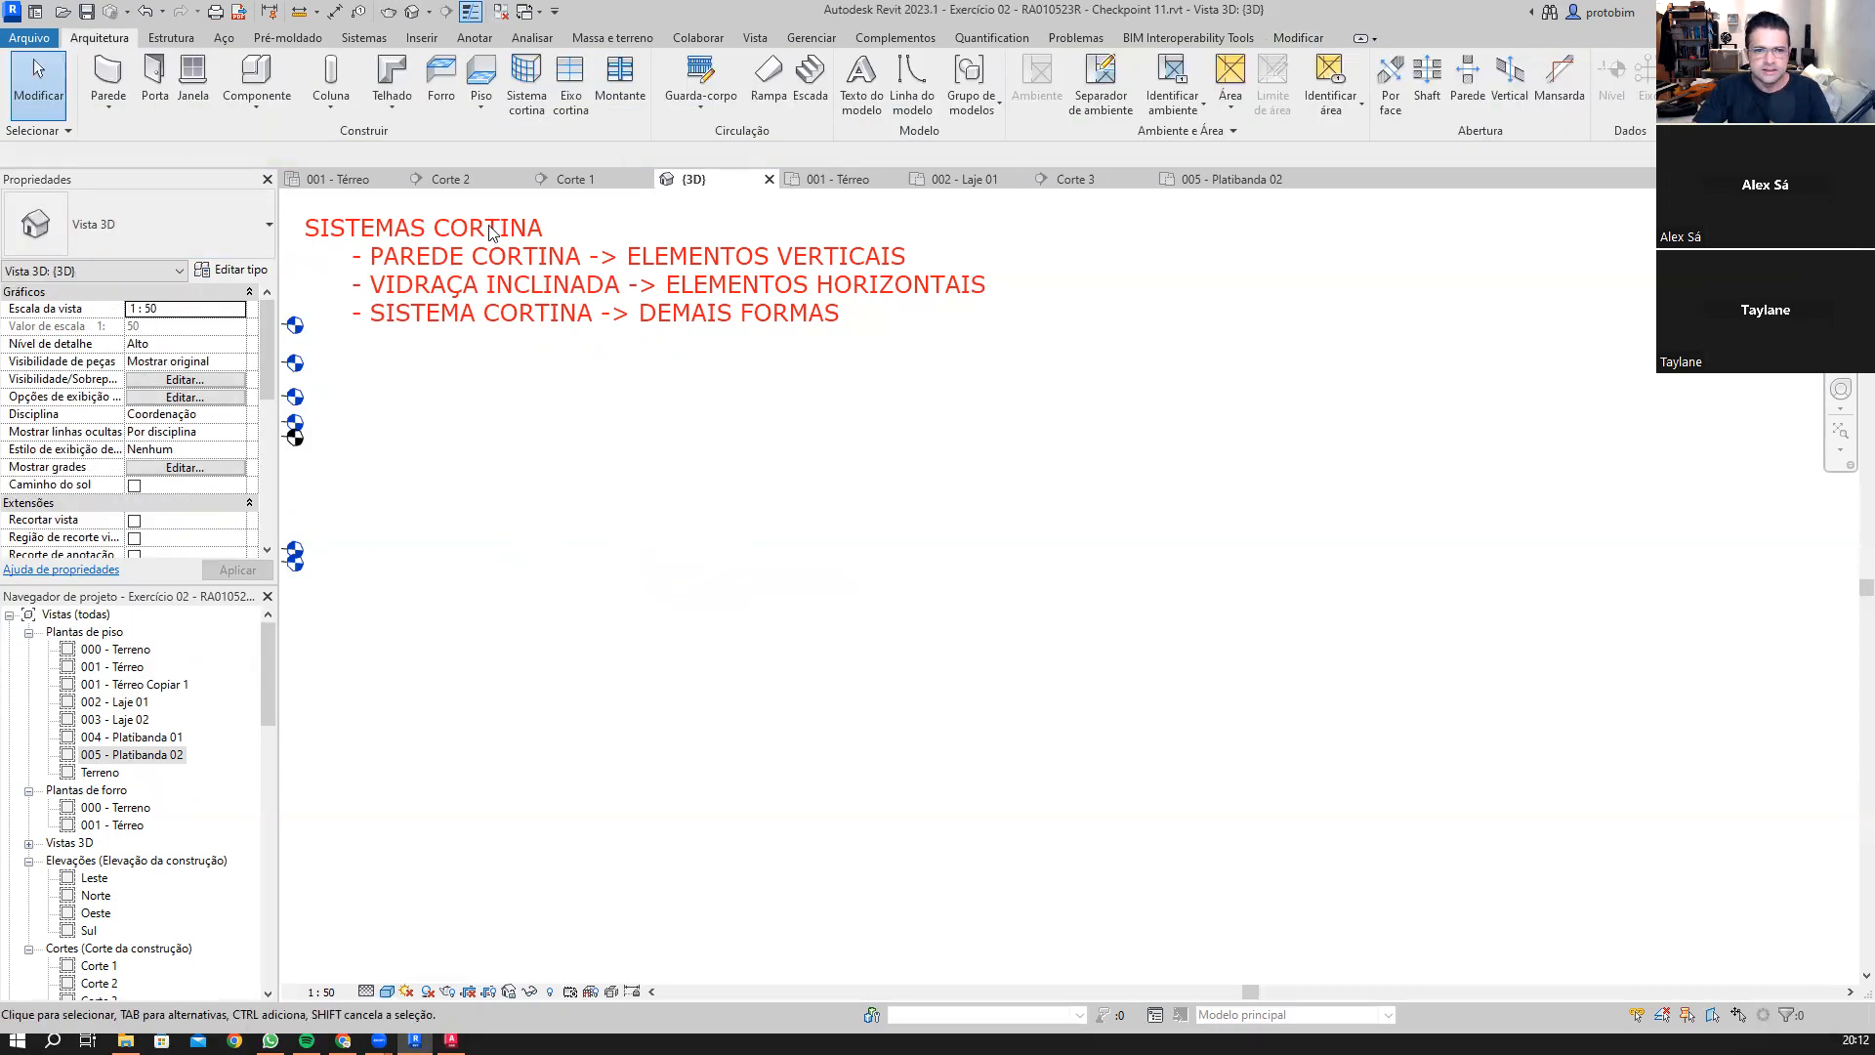
# Step: Examine the Vidraça inclinada family in the roof types and the options of the Curtain System by face tool
pyautogui.click(405, 83)
pyautogui.click(929, 574)
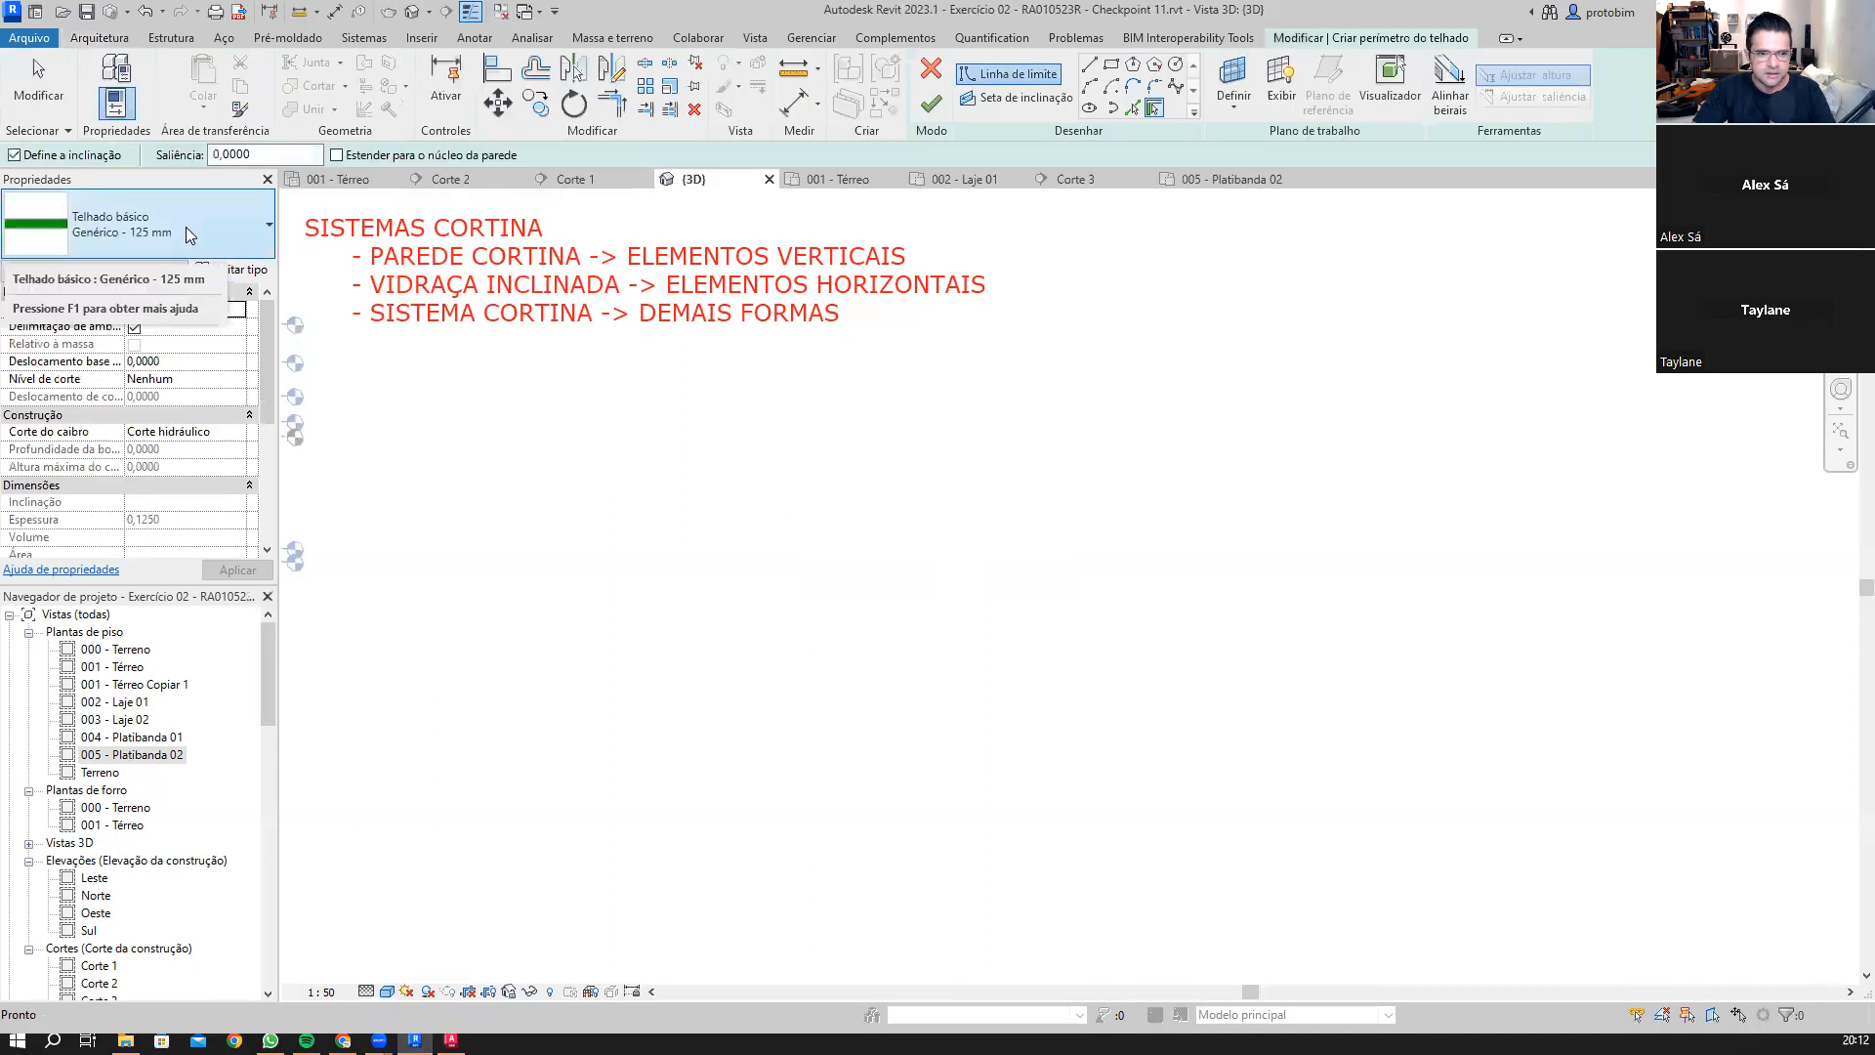
pyautogui.click(190, 236)
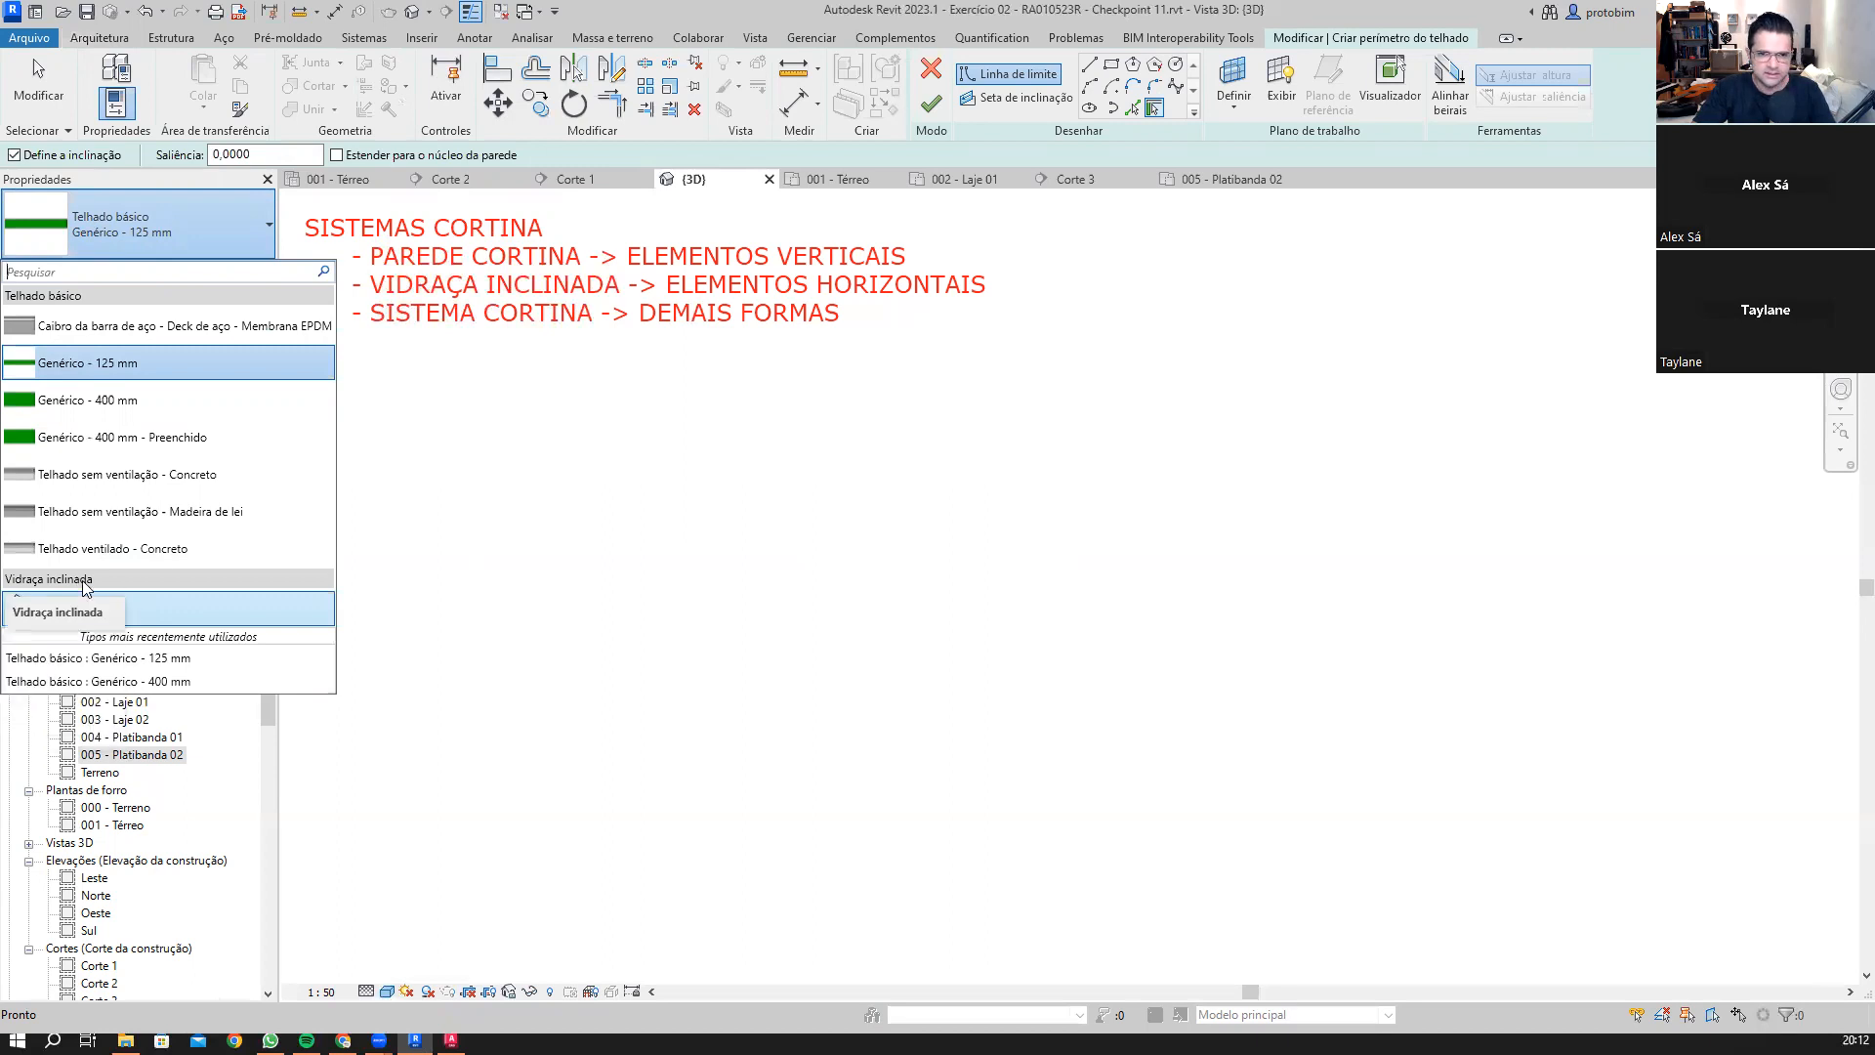
pyautogui.click(931, 69)
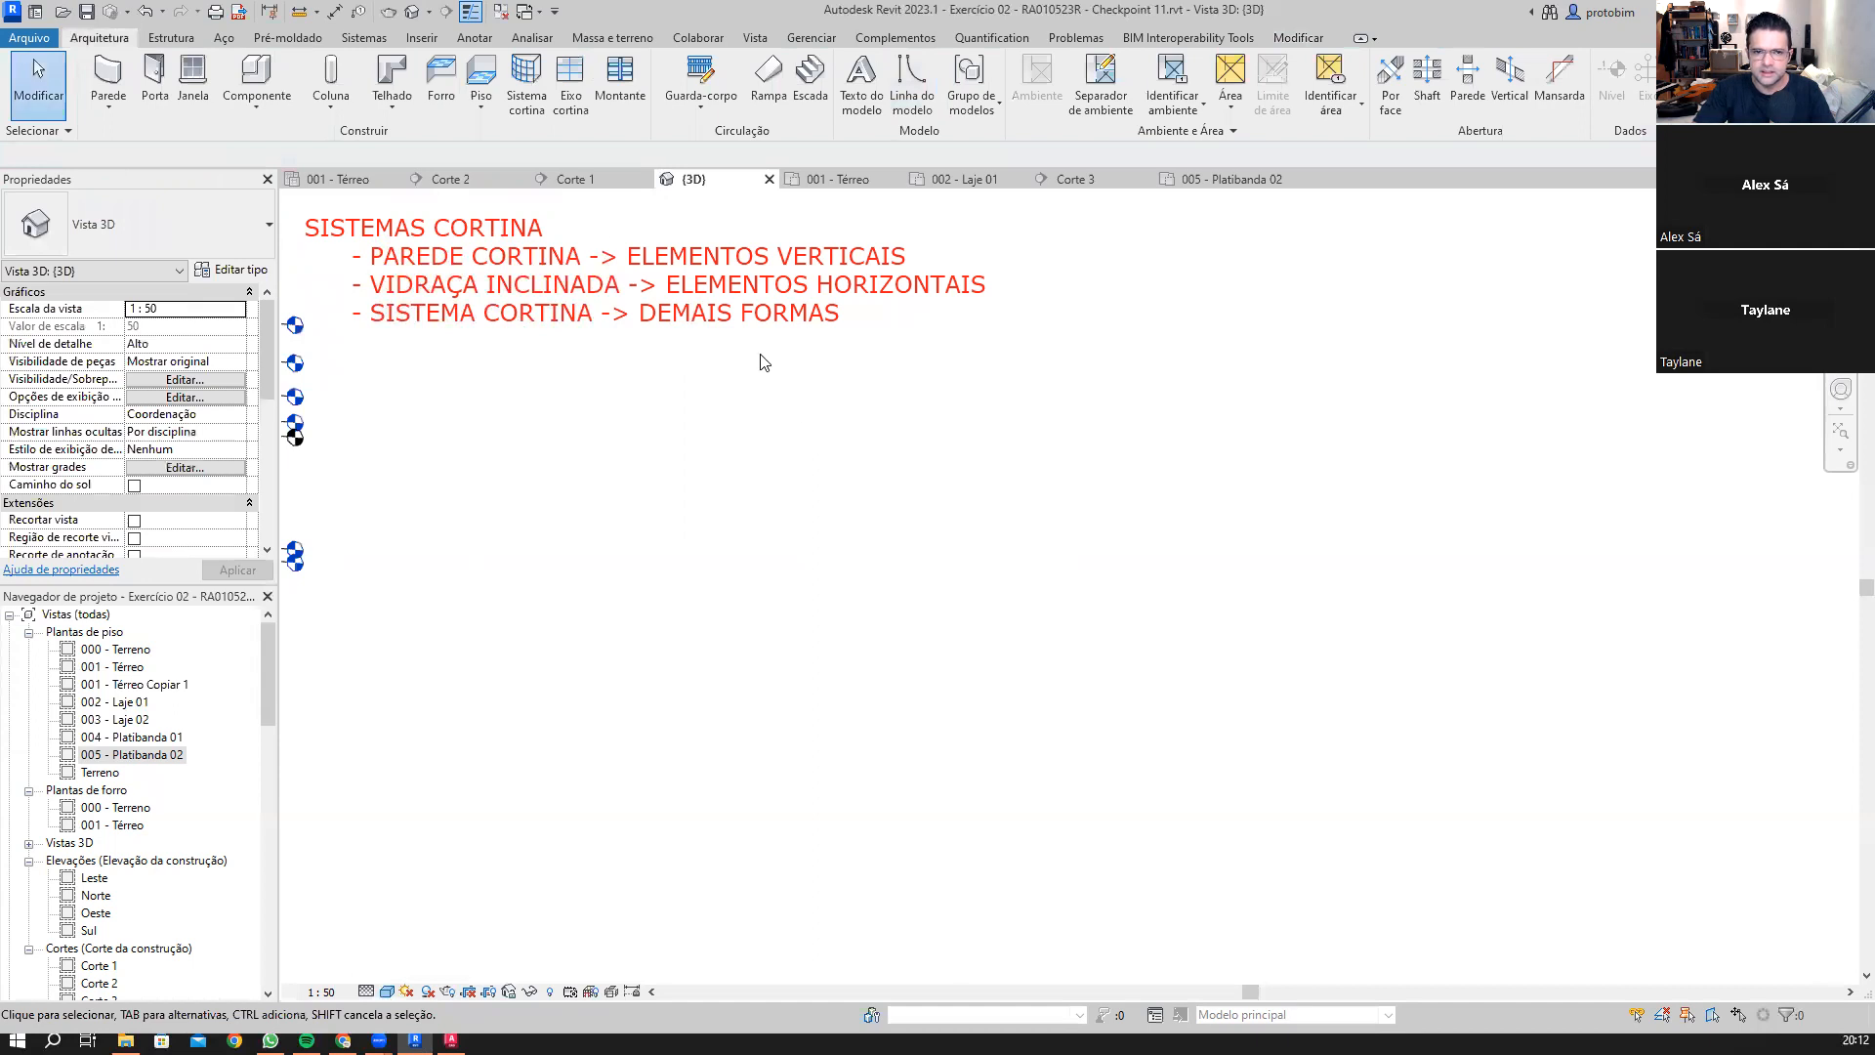
pyautogui.click(516, 96)
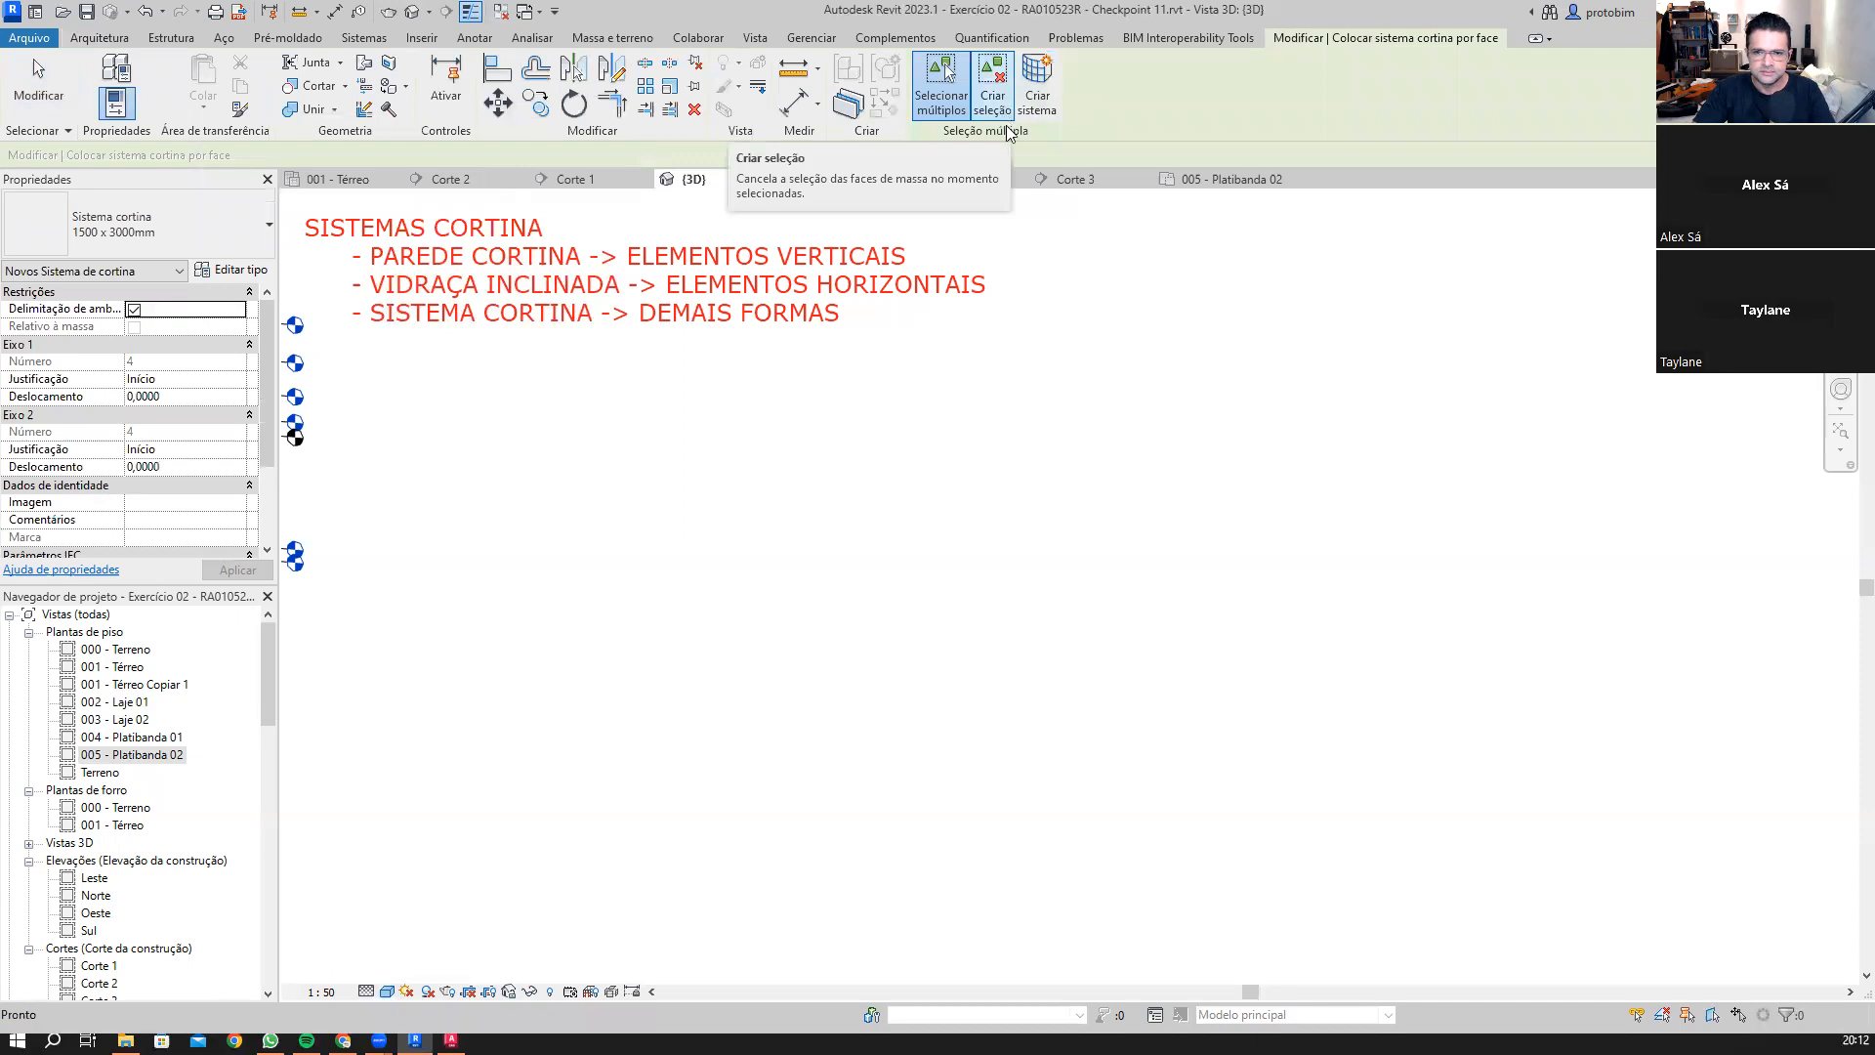
pyautogui.press('Escape')
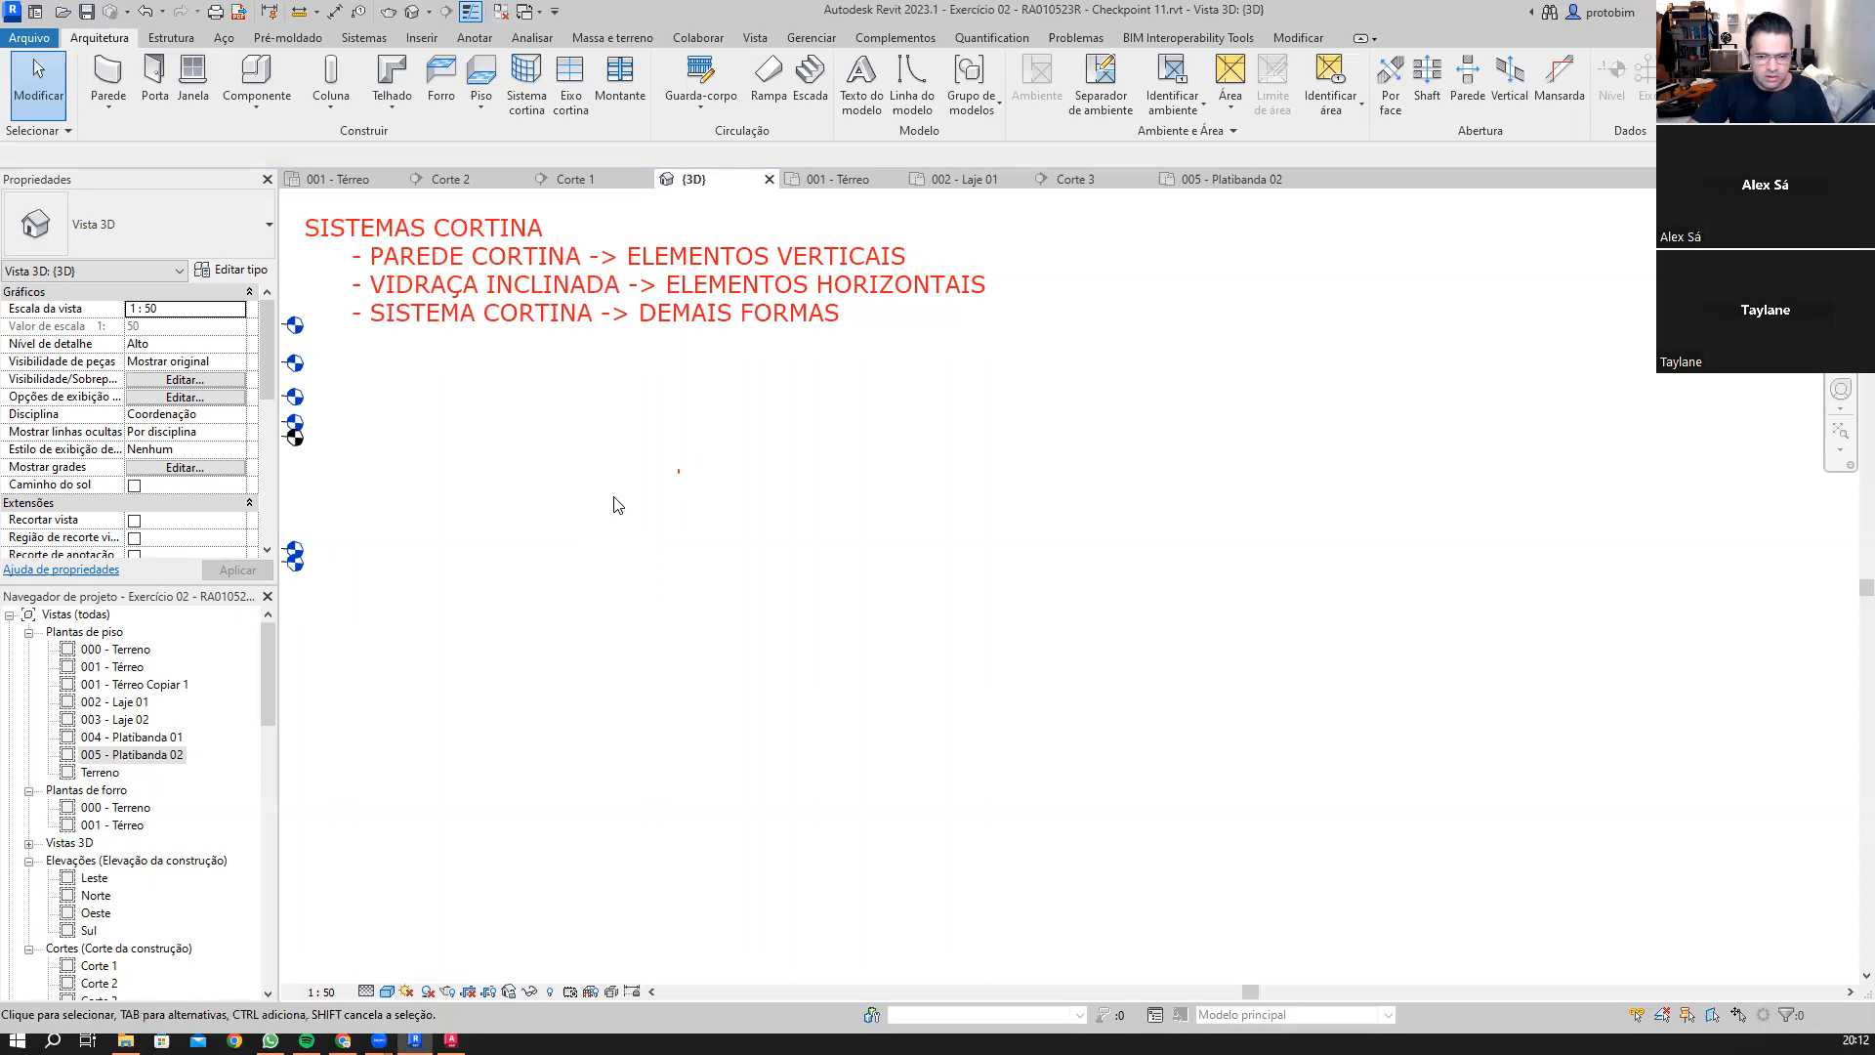
# Step: Open the 001 - Térreo floor plan at an empty area away from the building
pyautogui.doubleClick(125, 667)
pyautogui.scroll(-3, 687, 540)
pyautogui.moveTo(1177, 554); pyautogui.dragTo(477, 572, button='middle')
pyautogui.scroll(1, 840, 577)
pyautogui.moveTo(846, 578); pyautogui.dragTo(719, 611, button='middle')
# Step: Draw a 5 m vertical detail line in the <Linhas finas> style in the empty area of the plan
pyautogui.press('d')
pyautogui.press('l')
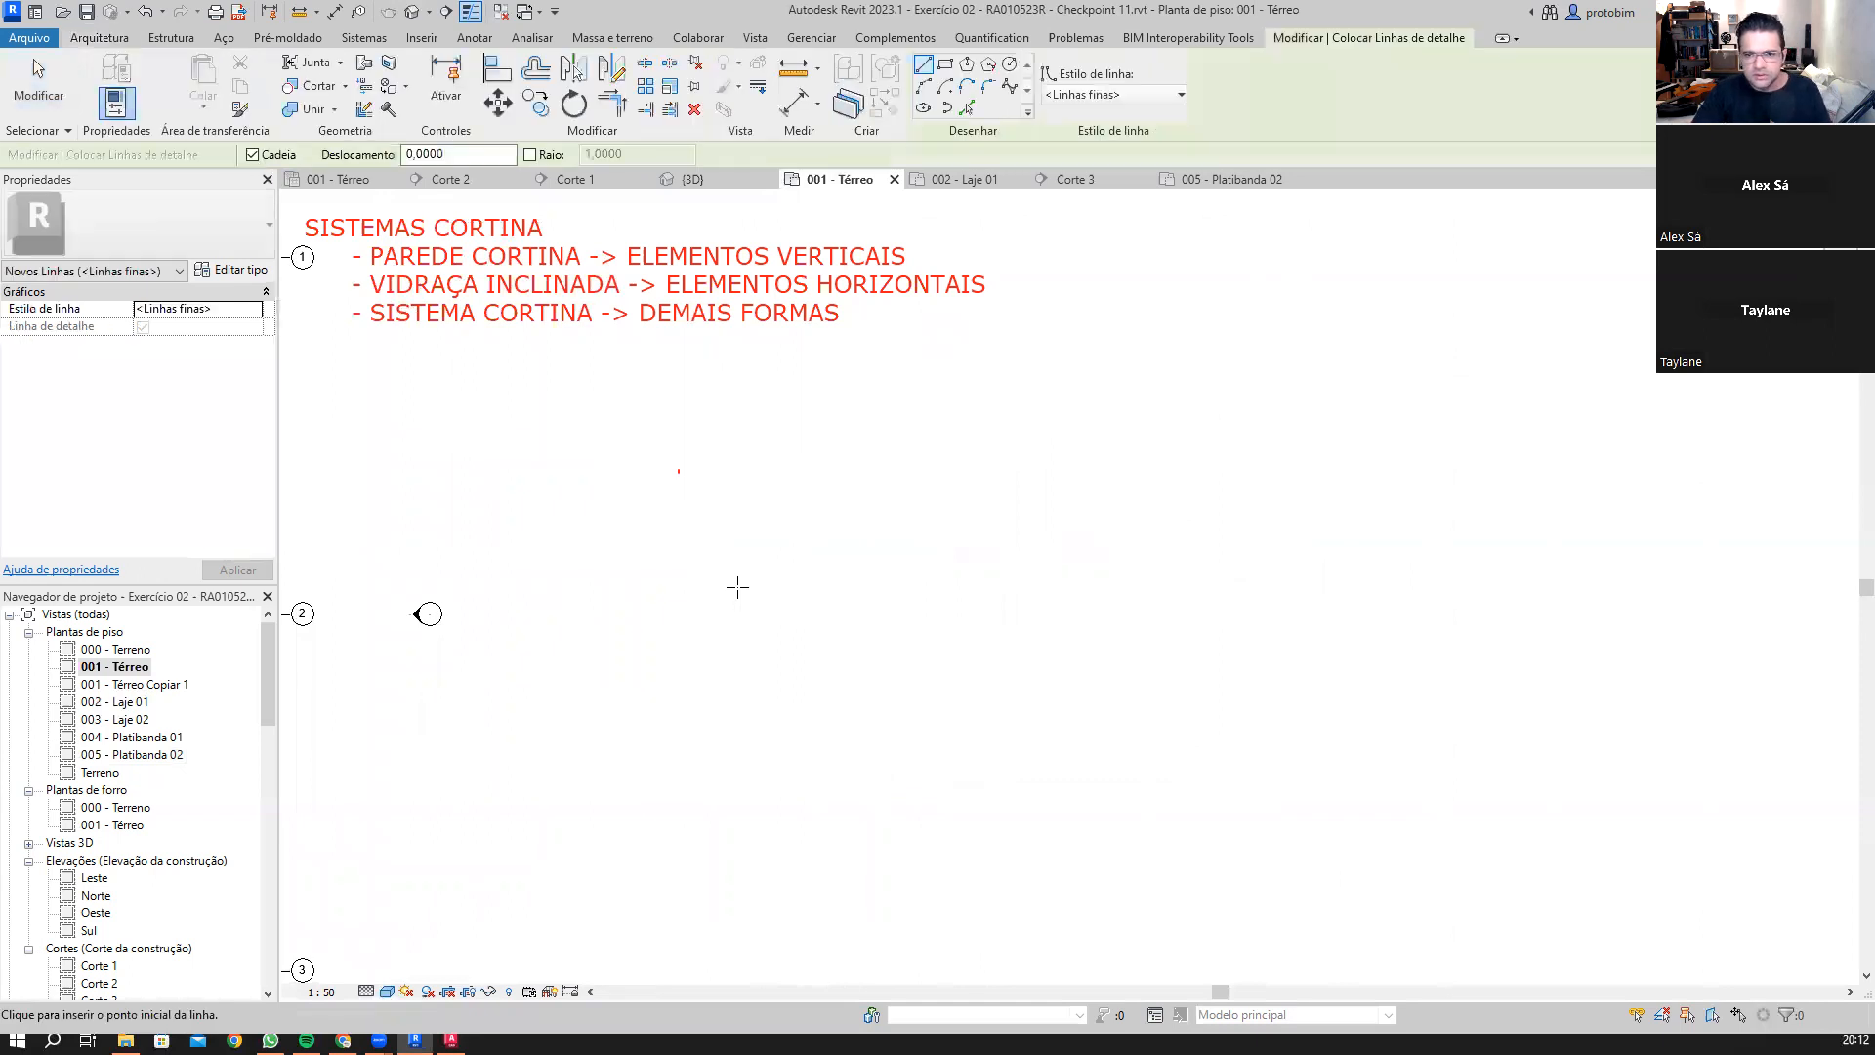
pyautogui.click(1121, 96)
pyautogui.click(1025, 200)
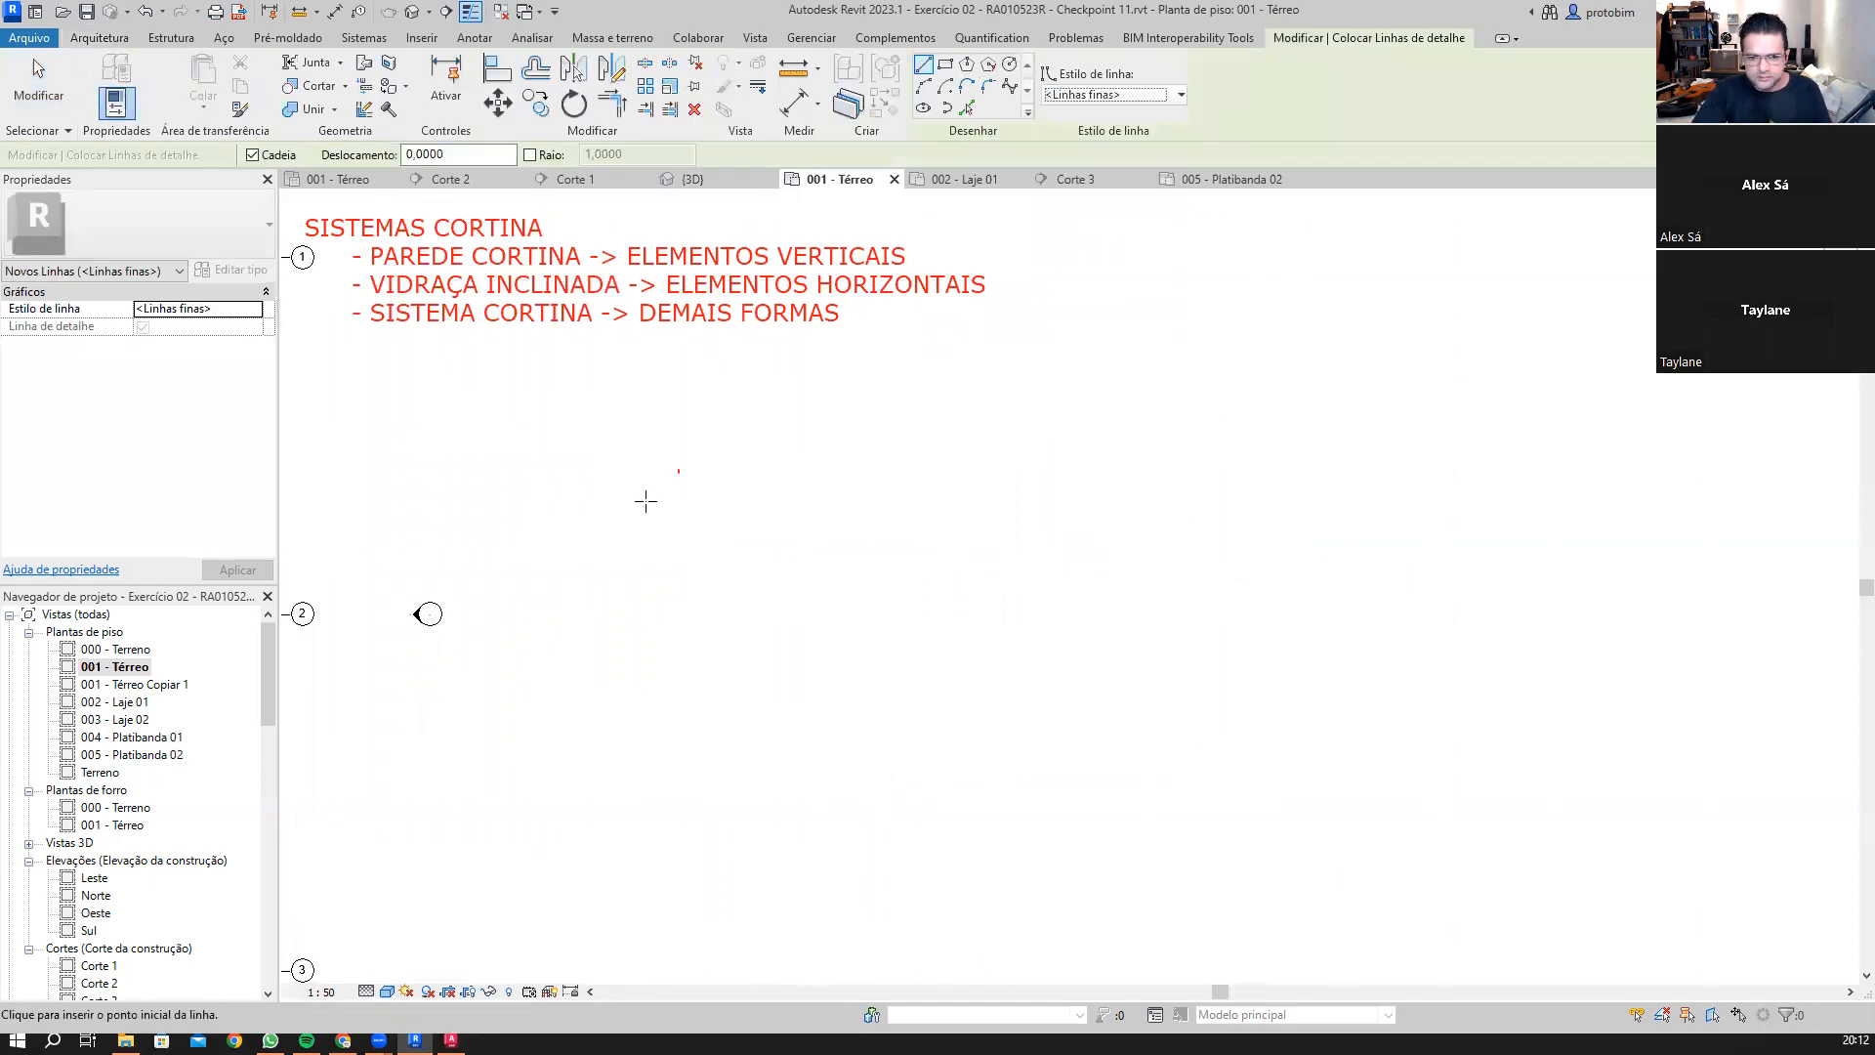
pyautogui.click(653, 478)
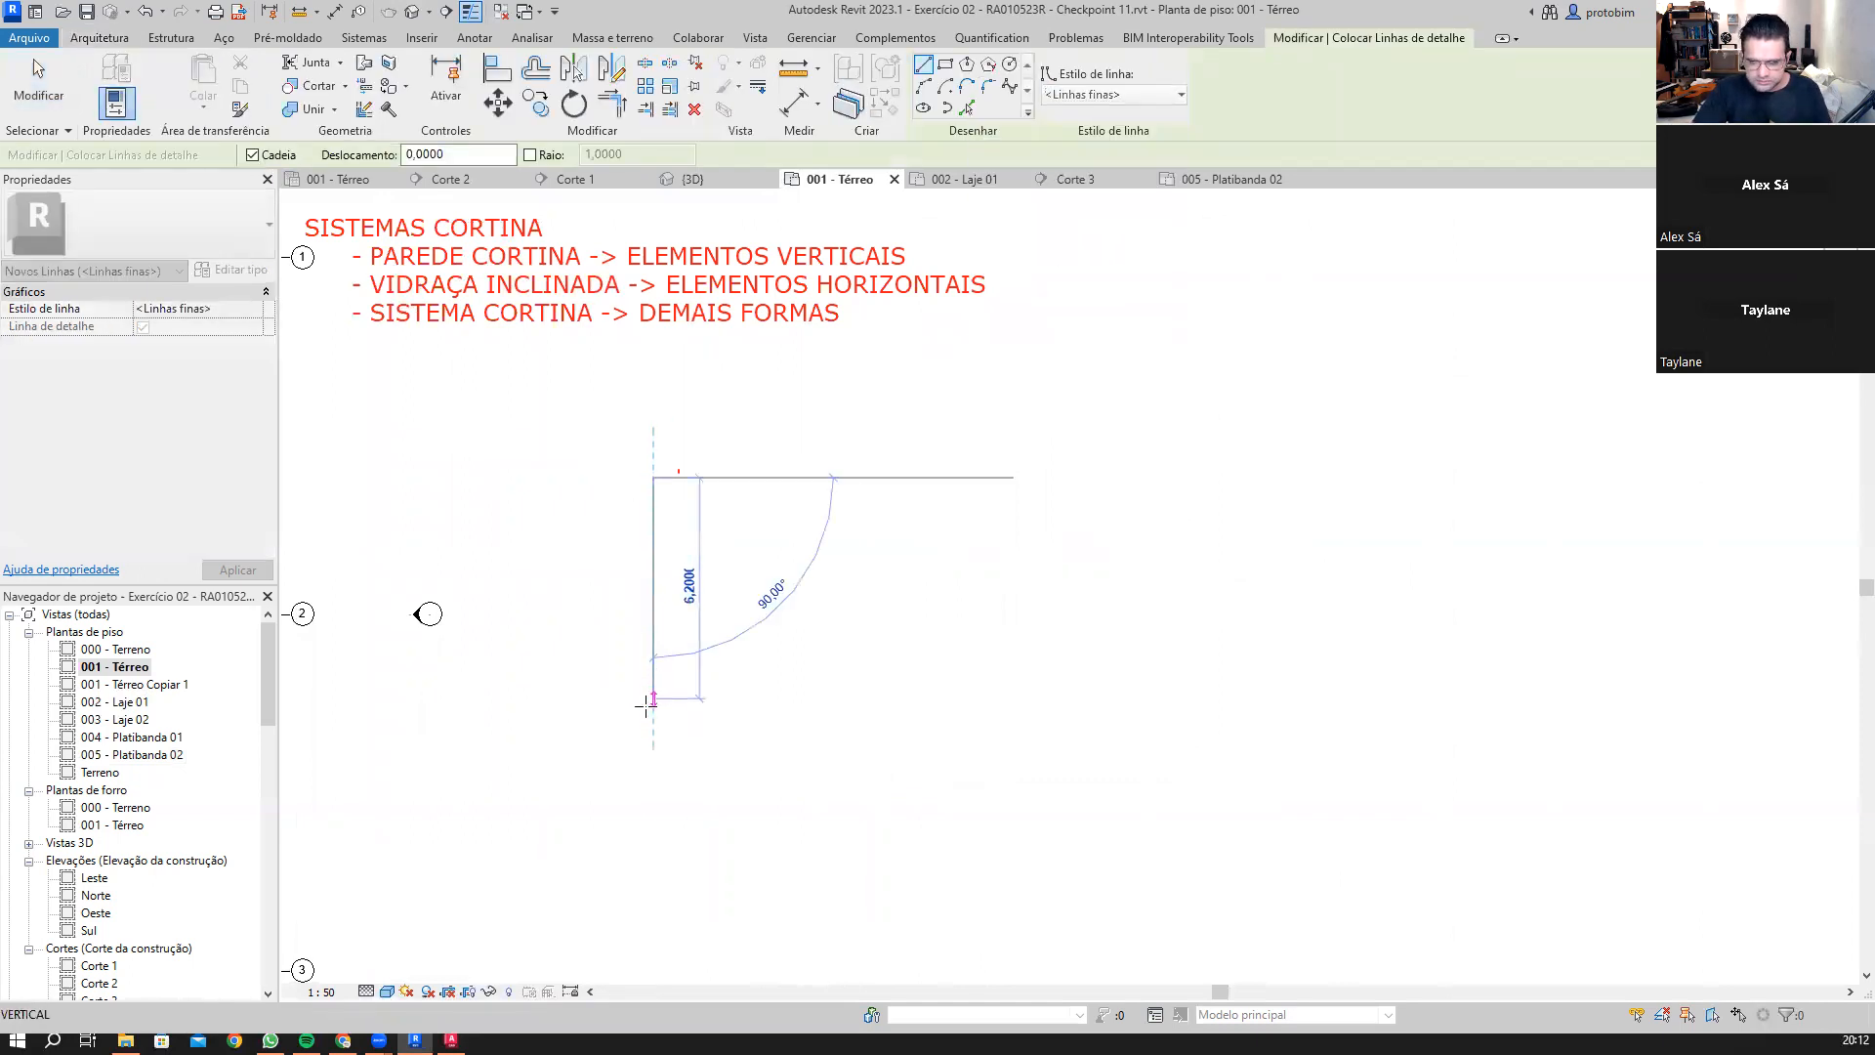
pyautogui.write('5')
pyautogui.press('Return')
pyautogui.scroll(2, 724, 572)
pyautogui.press('Escape')
pyautogui.press('Escape')
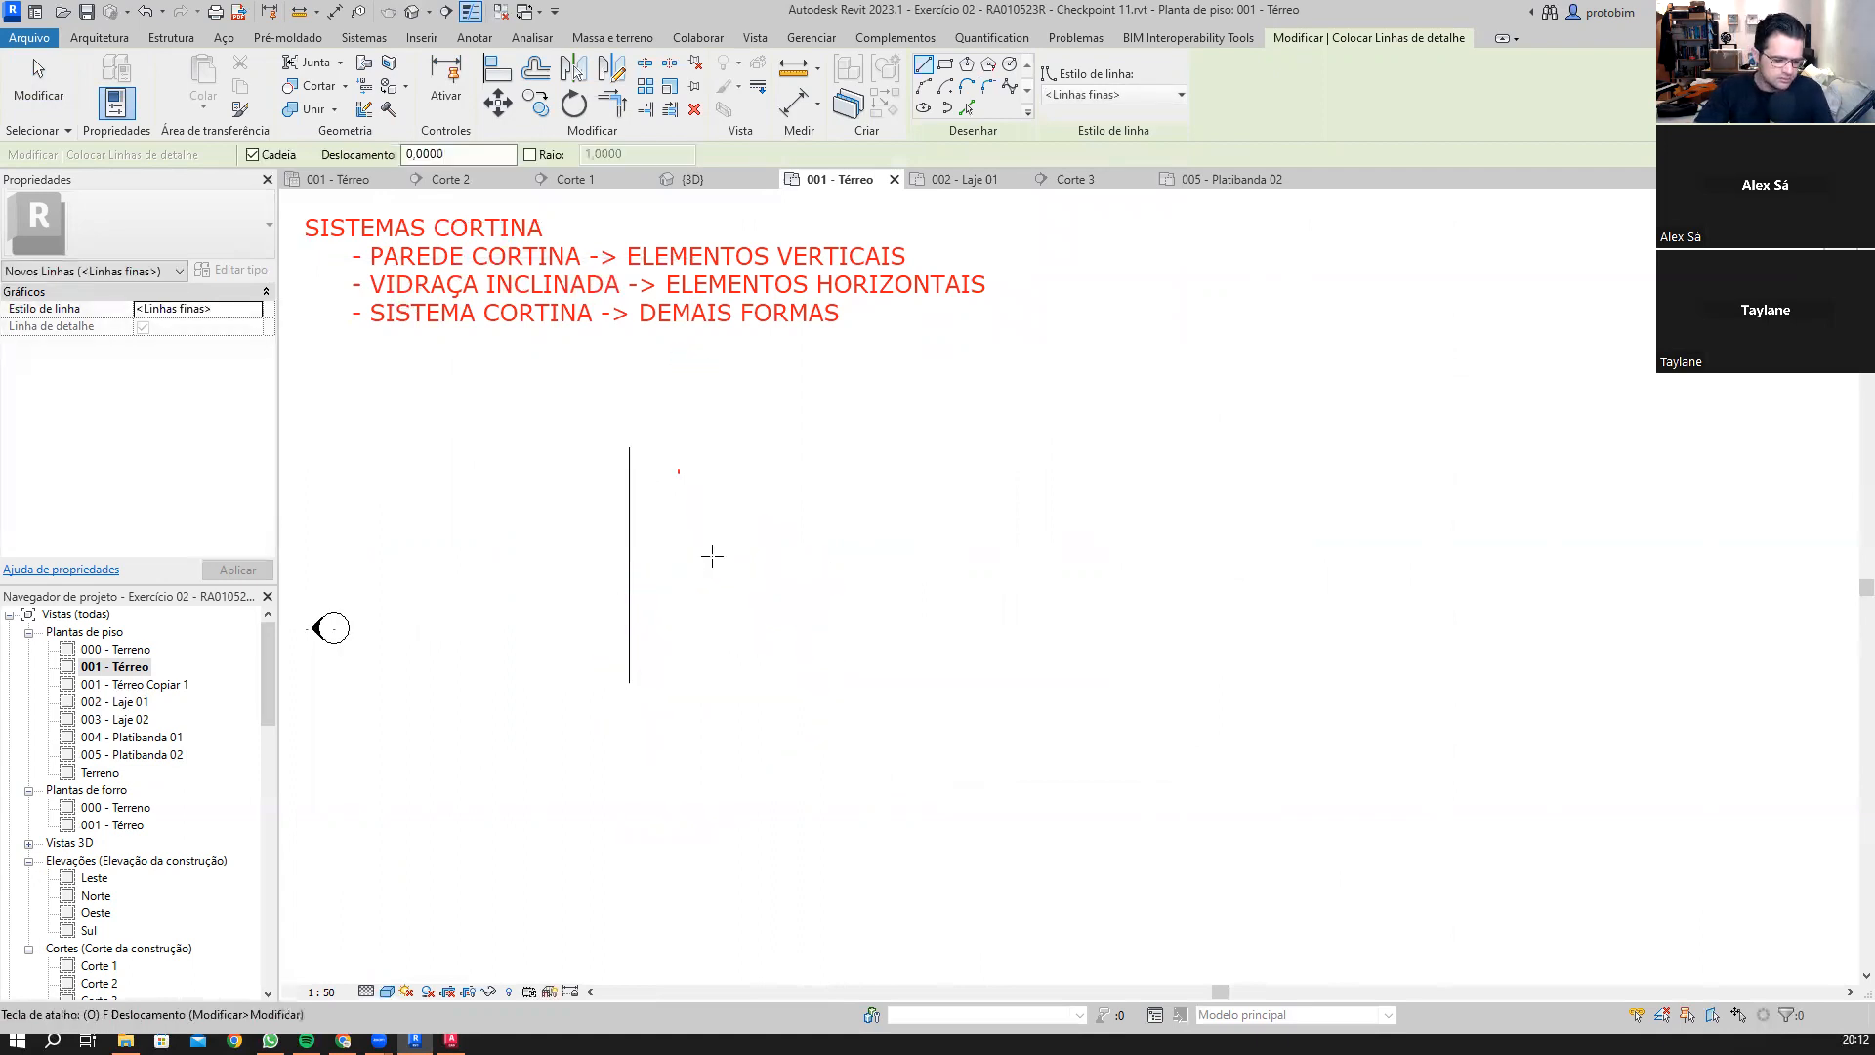
# Step: Try to offset copies of the vertical line by 0.5 m, and delete the copies
pyautogui.press('o')
pyautogui.press('f')
pyautogui.doubleClick(298, 155)
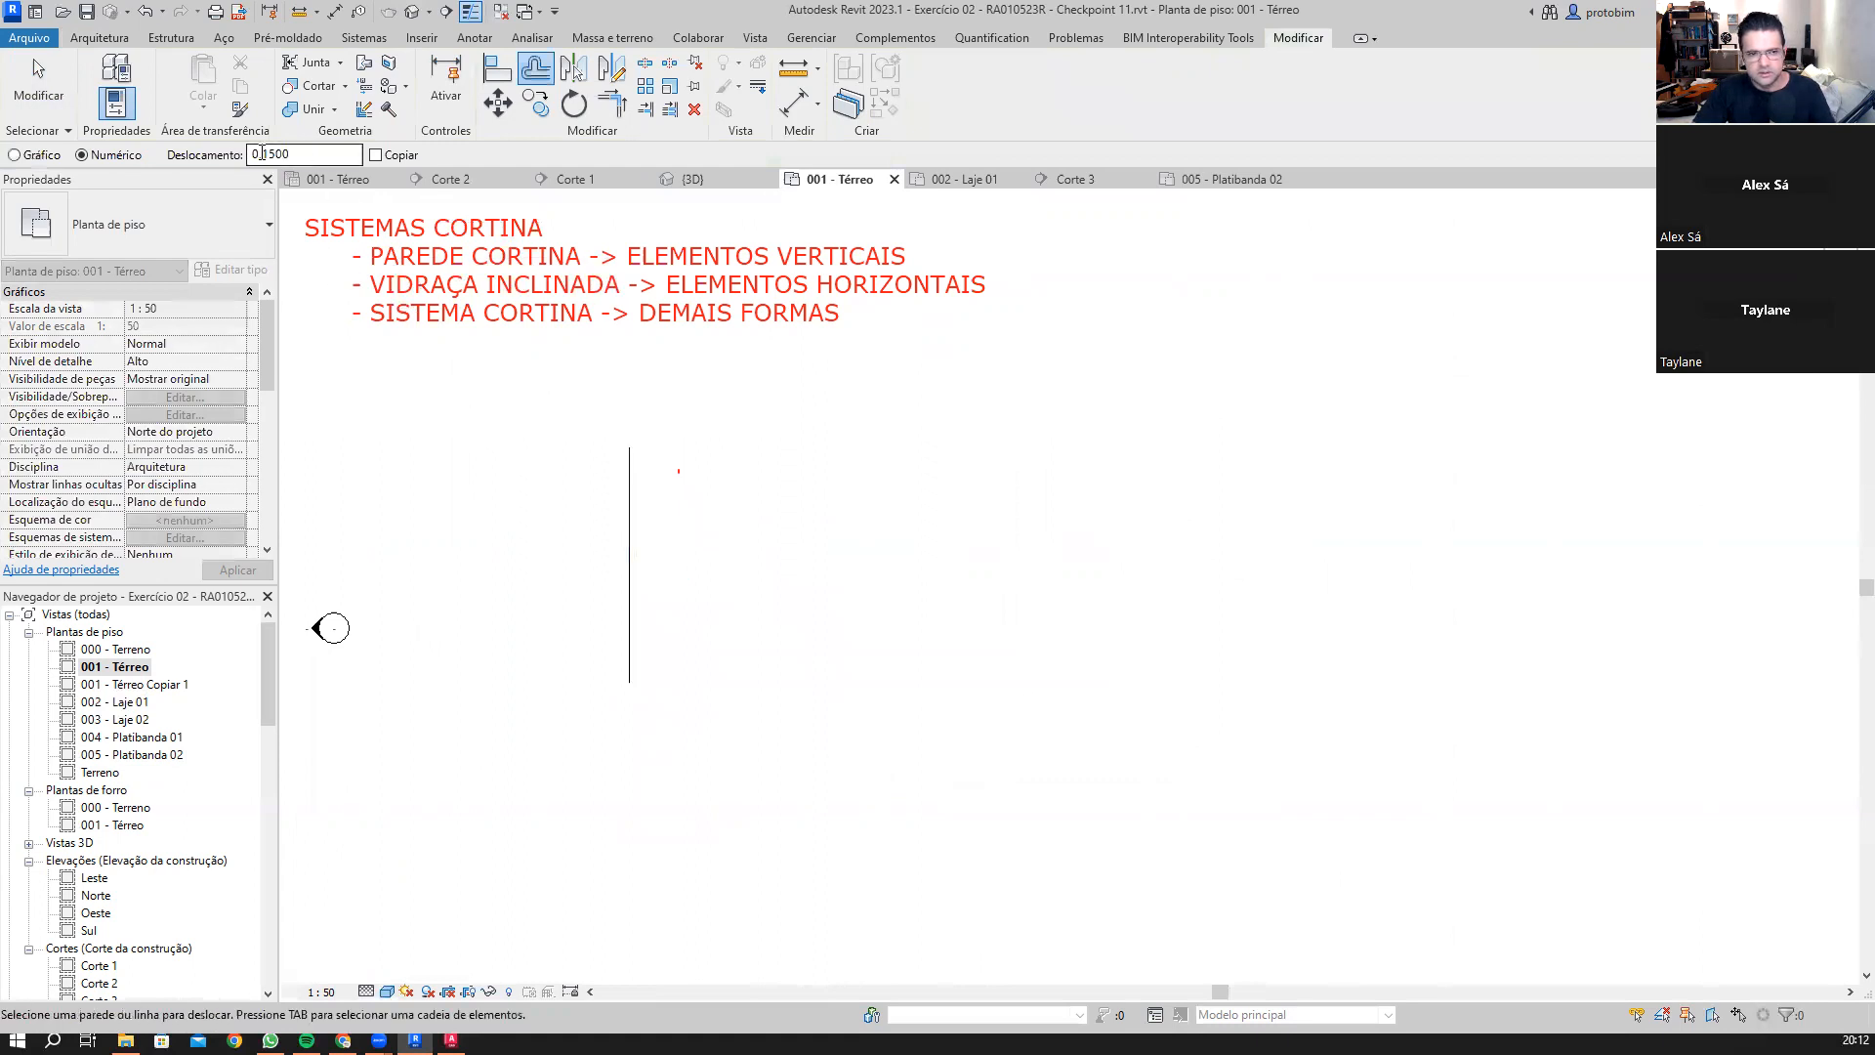
pyautogui.write('.5')
pyautogui.click(635, 519)
pyautogui.scroll(1, 679, 501)
pyautogui.click(656, 506)
pyautogui.click(678, 507)
pyautogui.click(709, 513)
pyautogui.scroll(1, 713, 522)
pyautogui.press('Escape')
pyautogui.moveTo(830, 586); pyautogui.dragTo(652, 538)
pyautogui.press('Delete')
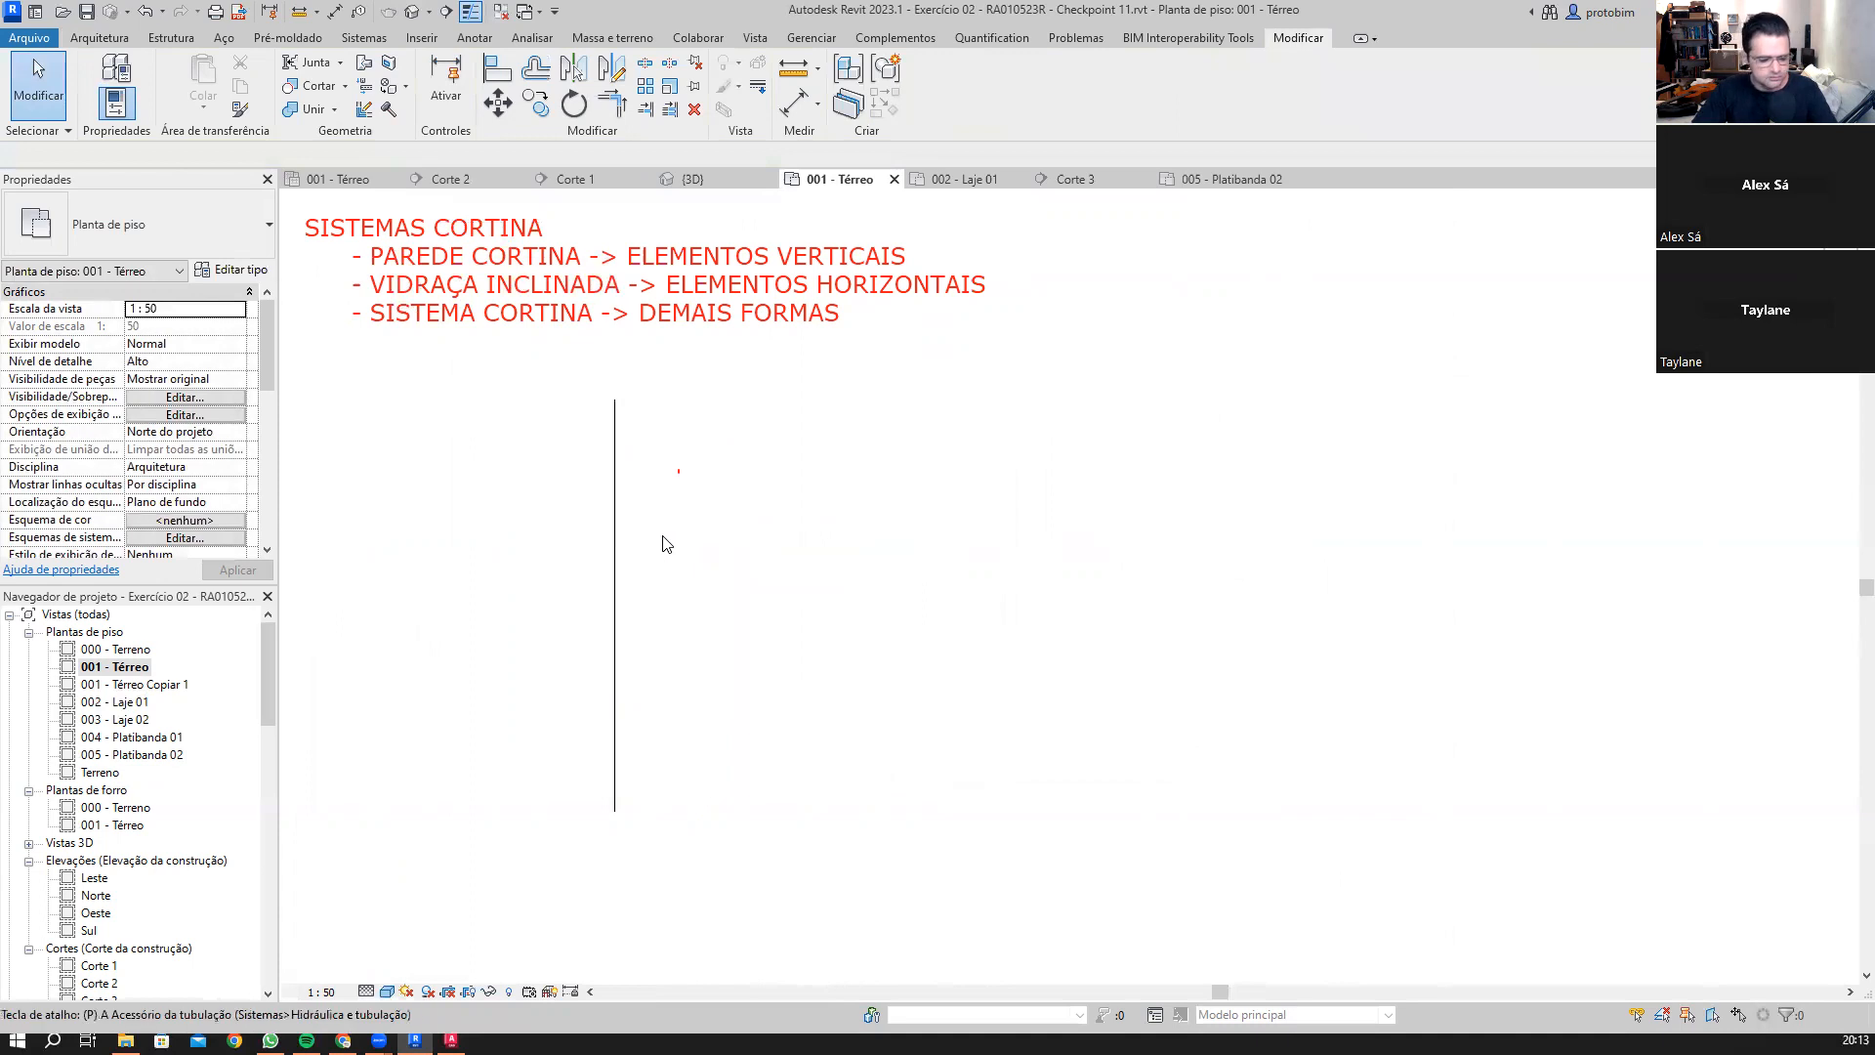
# Step: Offset the vertical line as five successive copies spaced 1 m apart
pyautogui.press('o')
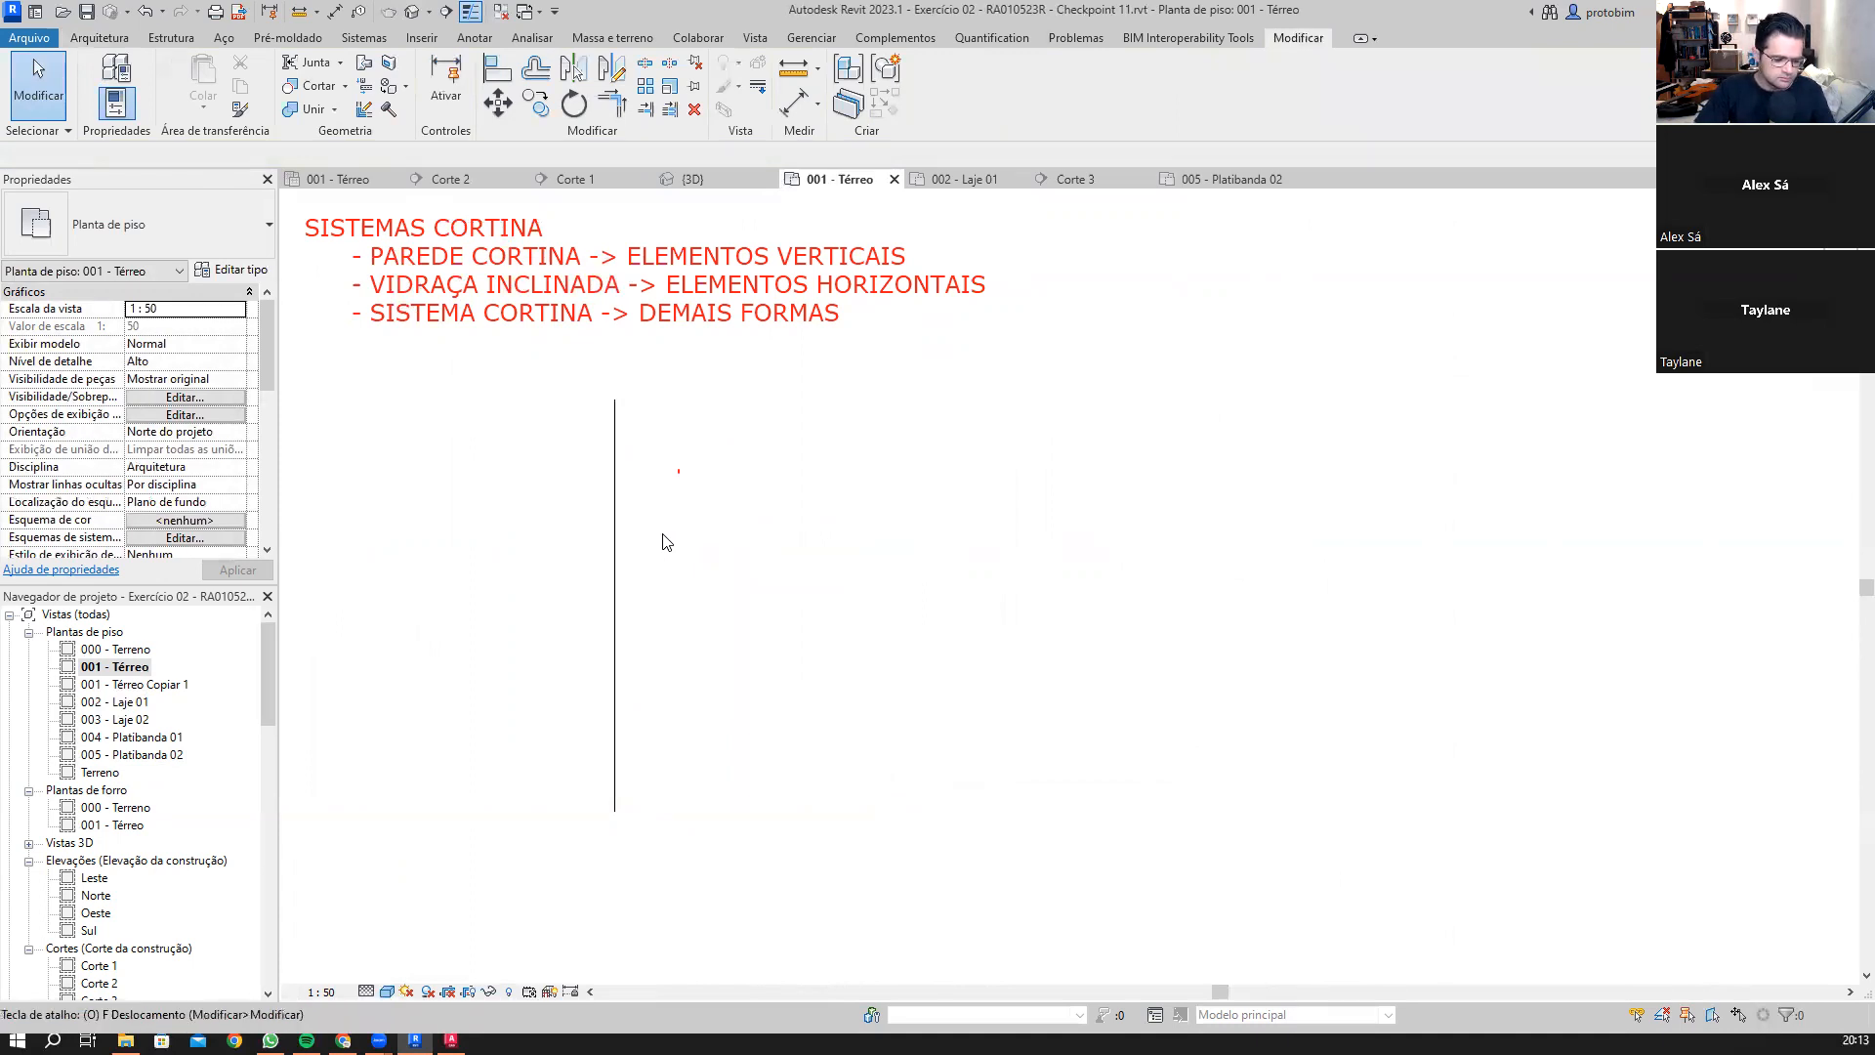
pyautogui.press('f')
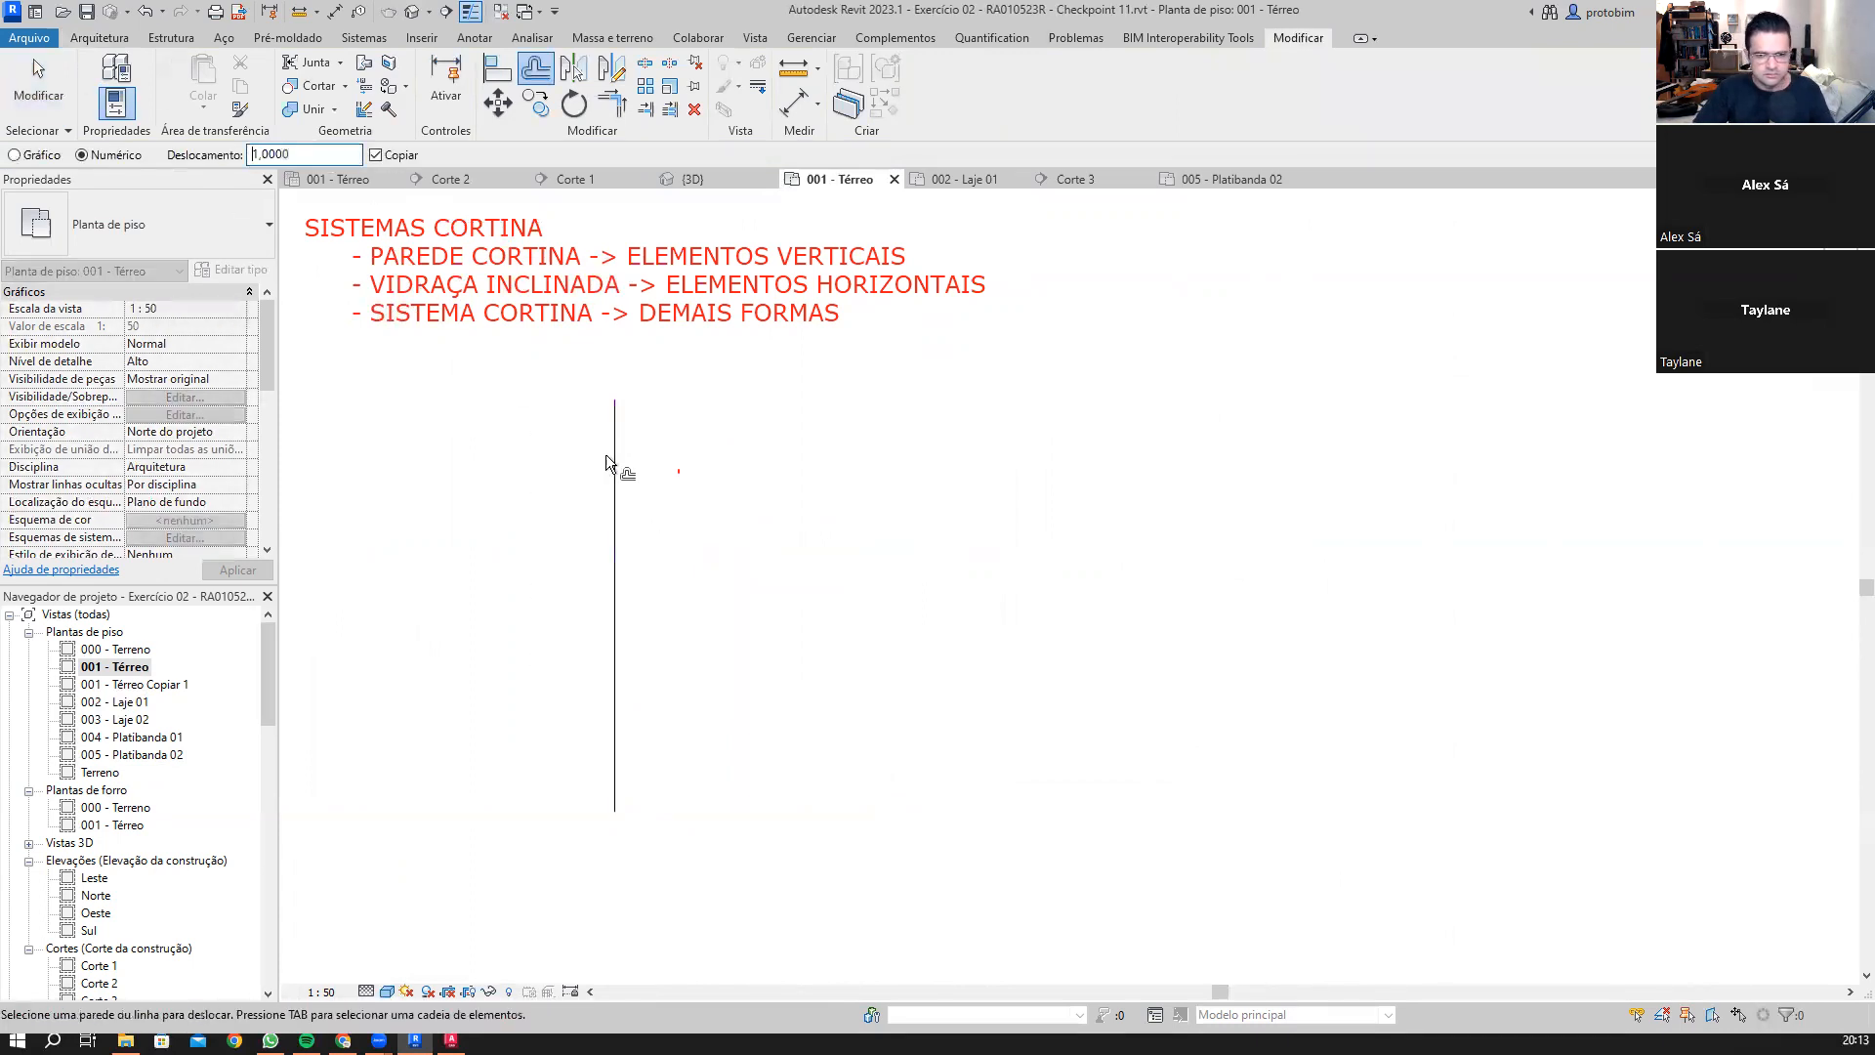
pyautogui.click(674, 488)
pyautogui.click(742, 518)
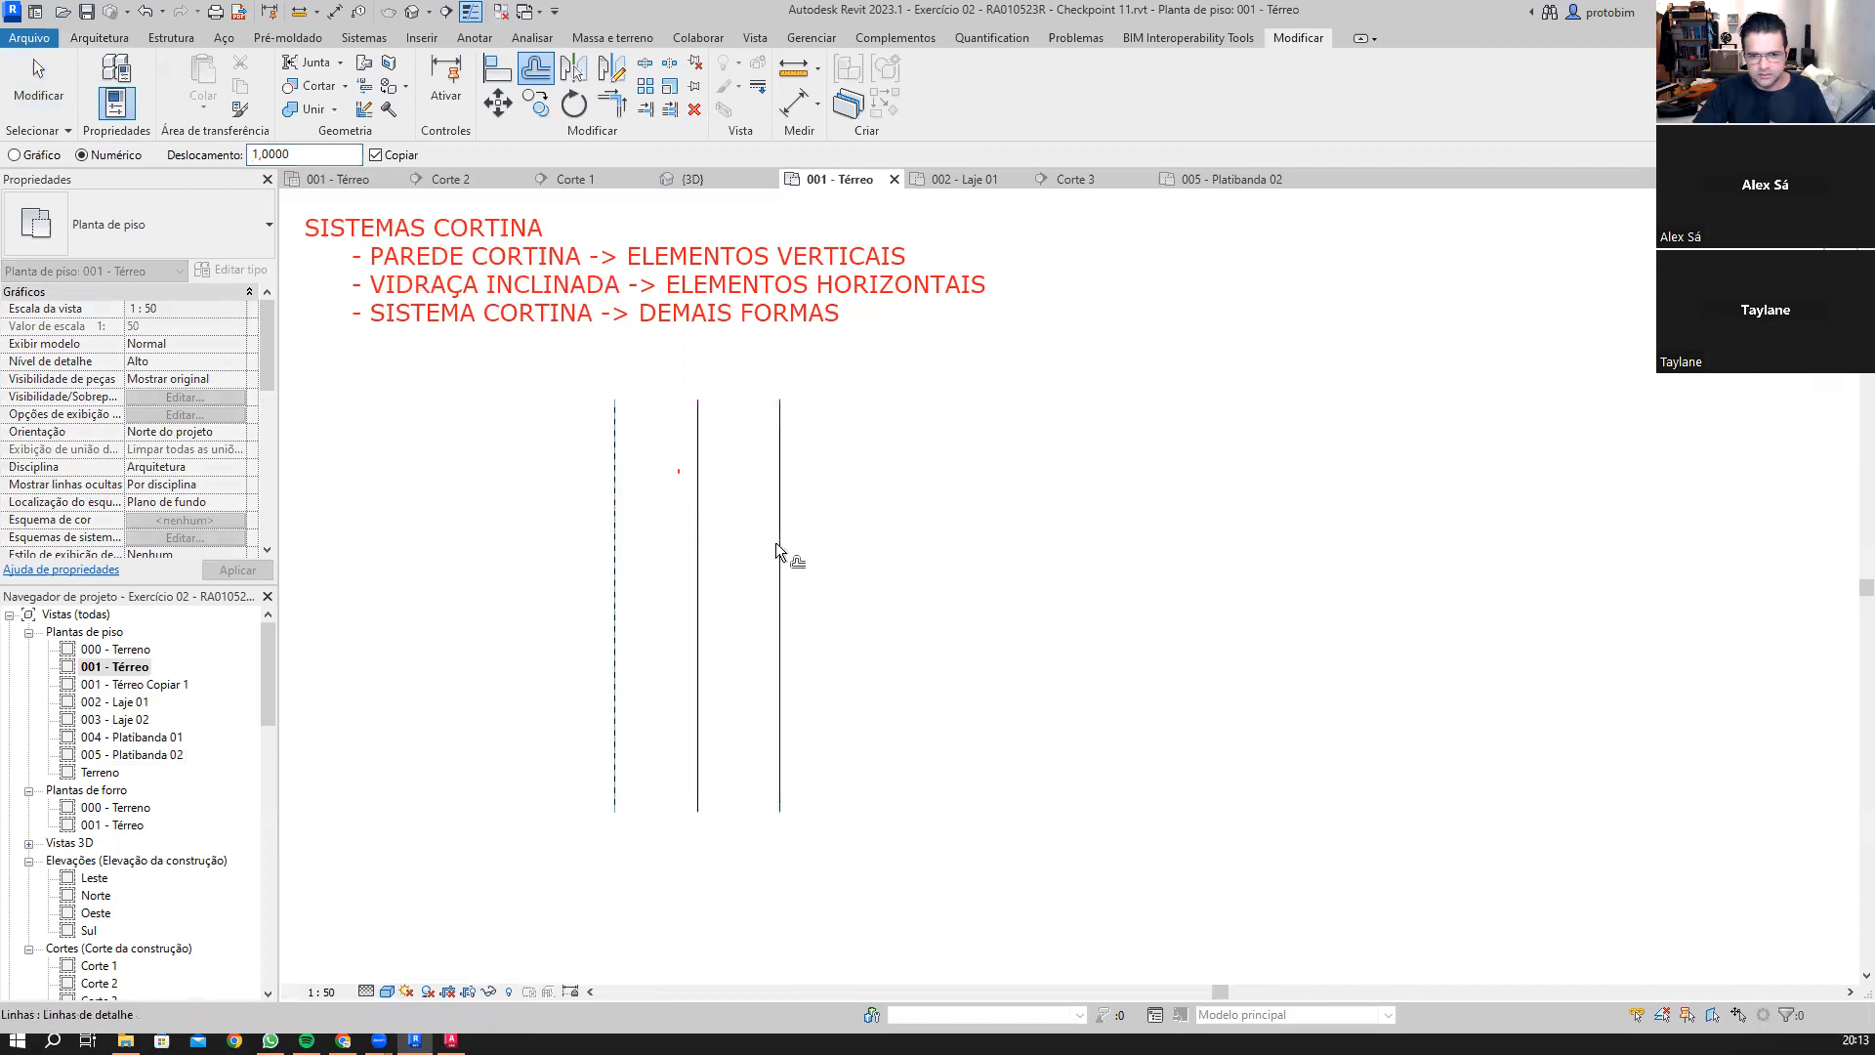
pyautogui.click(772, 555)
pyautogui.click(844, 554)
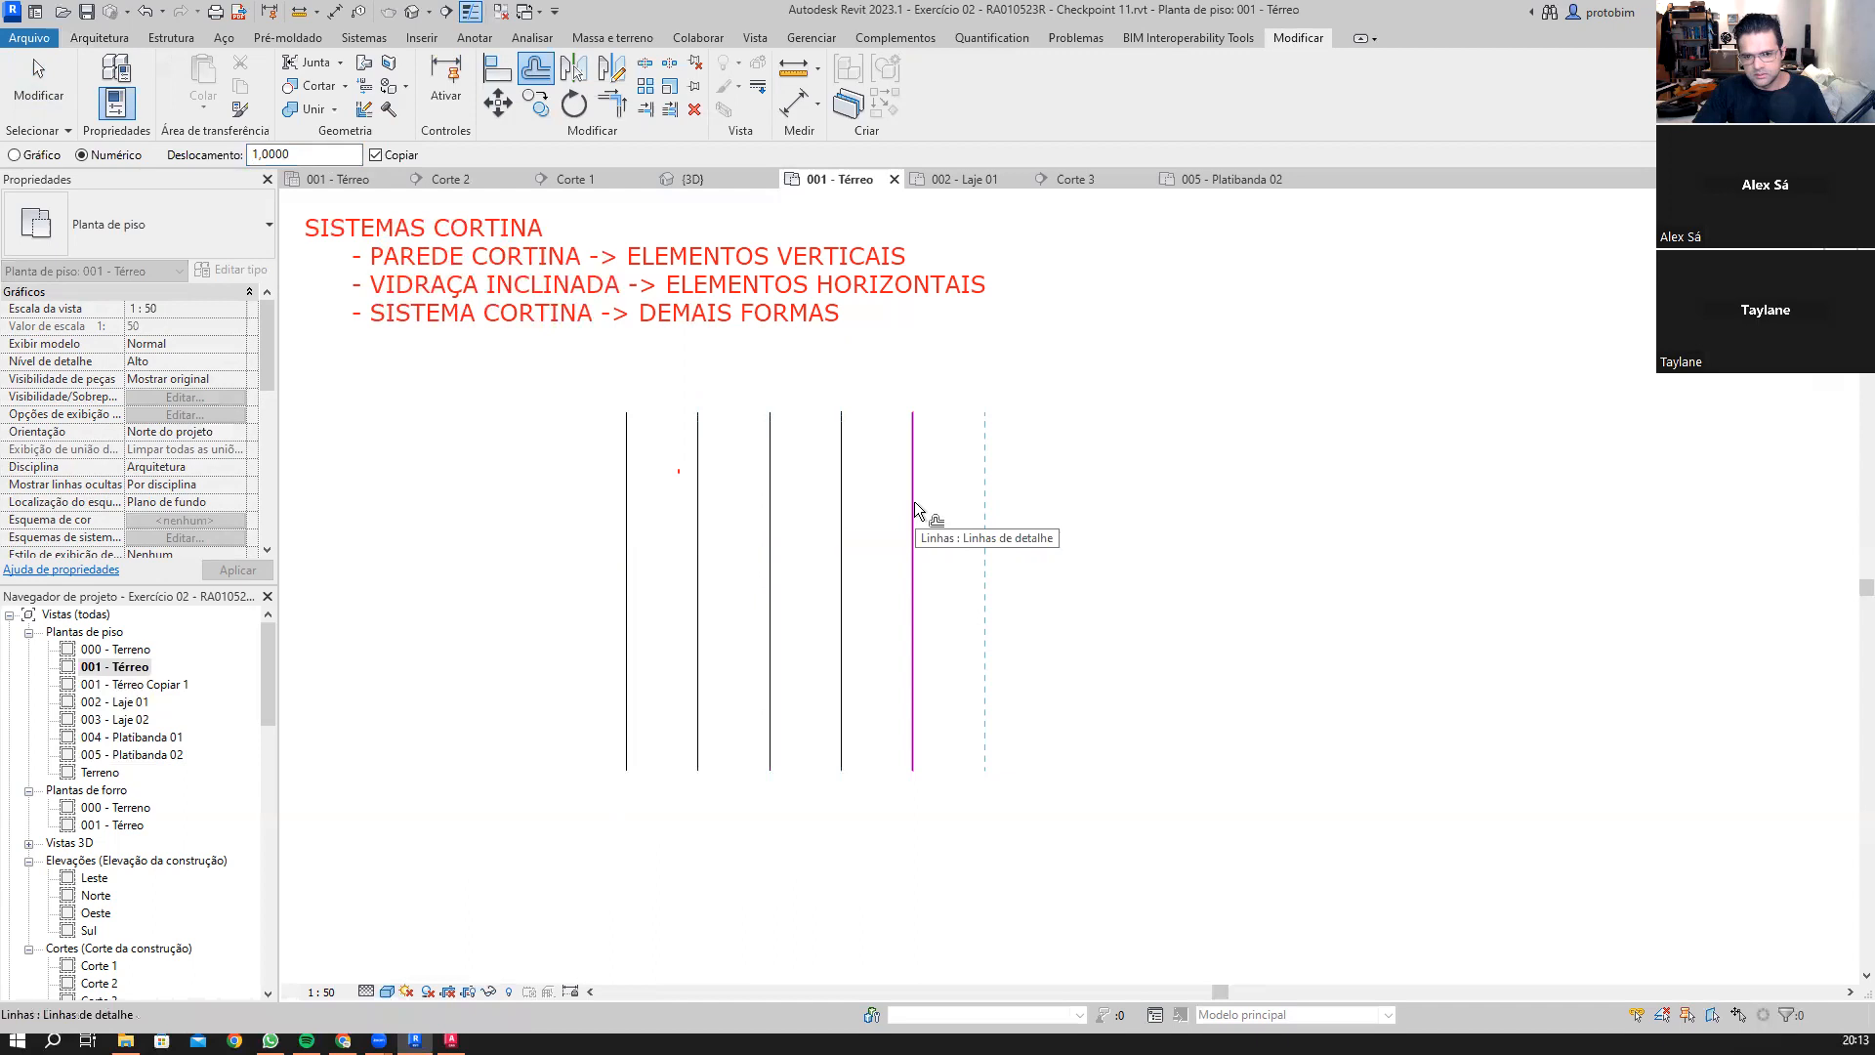
pyautogui.click(918, 593)
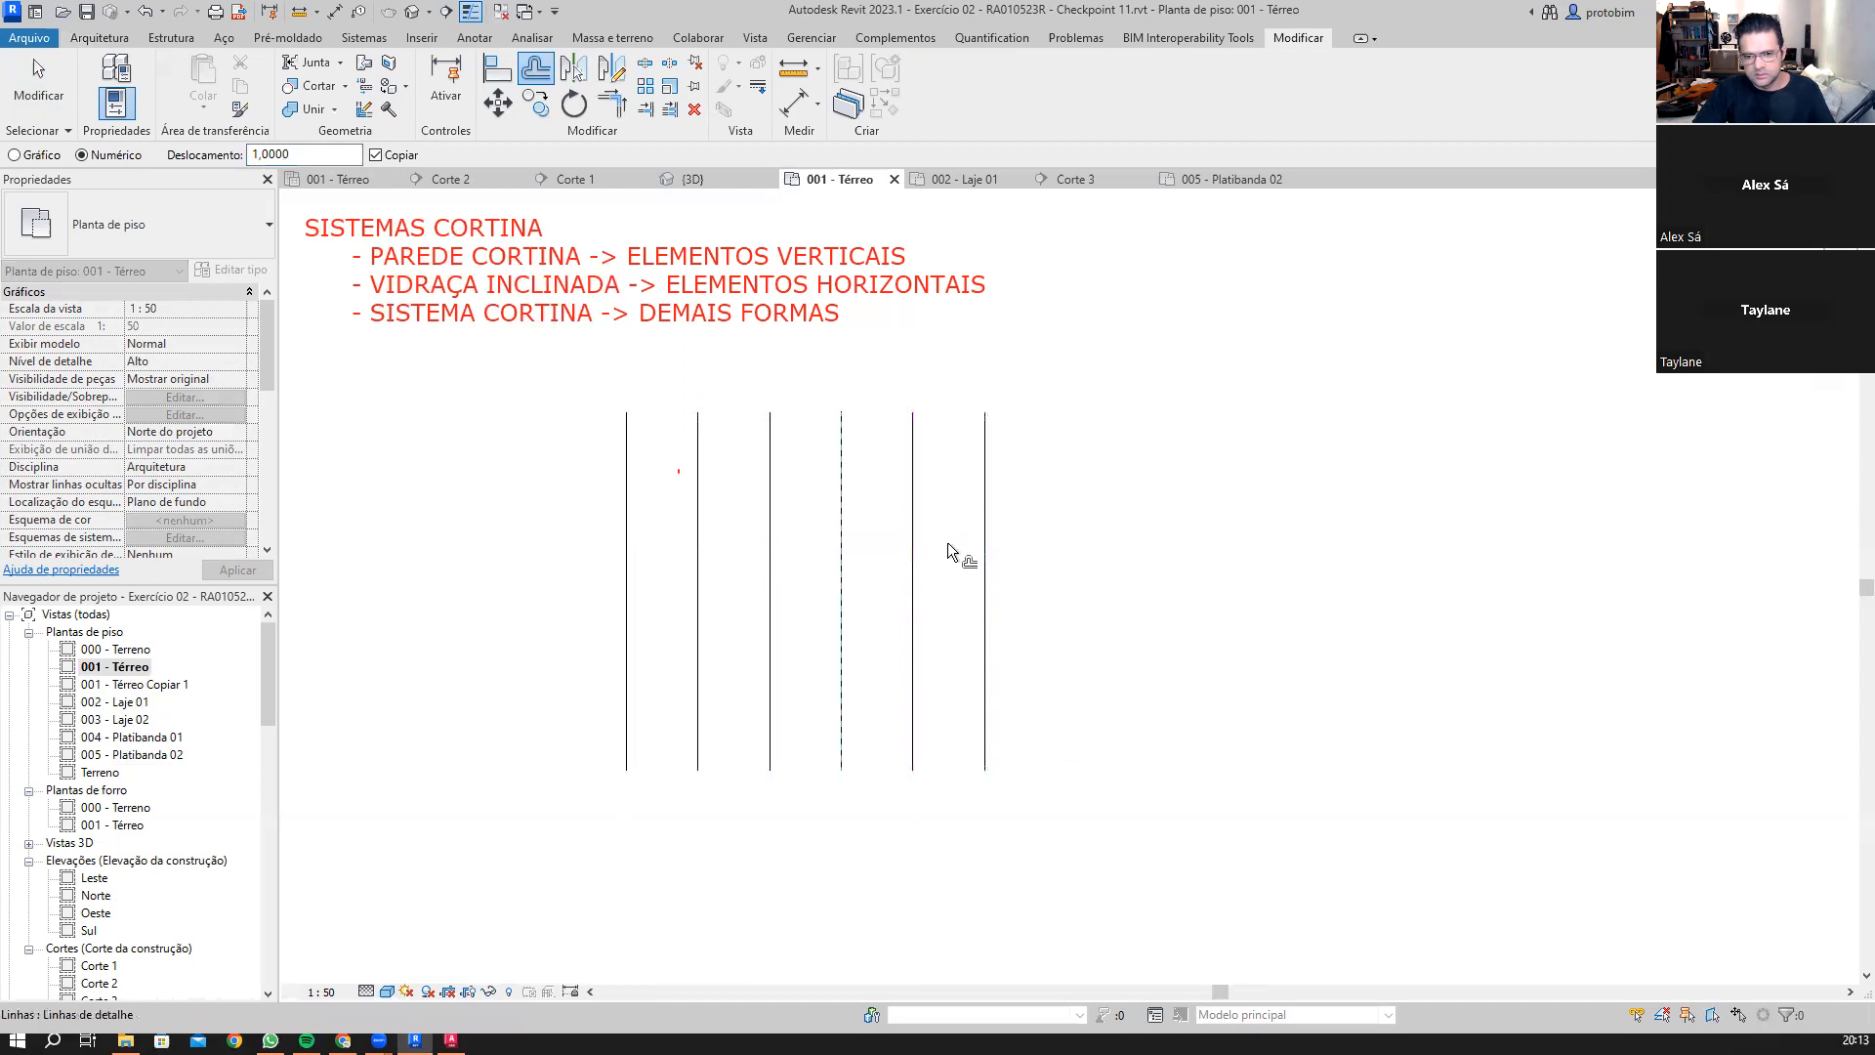
pyautogui.press('Escape')
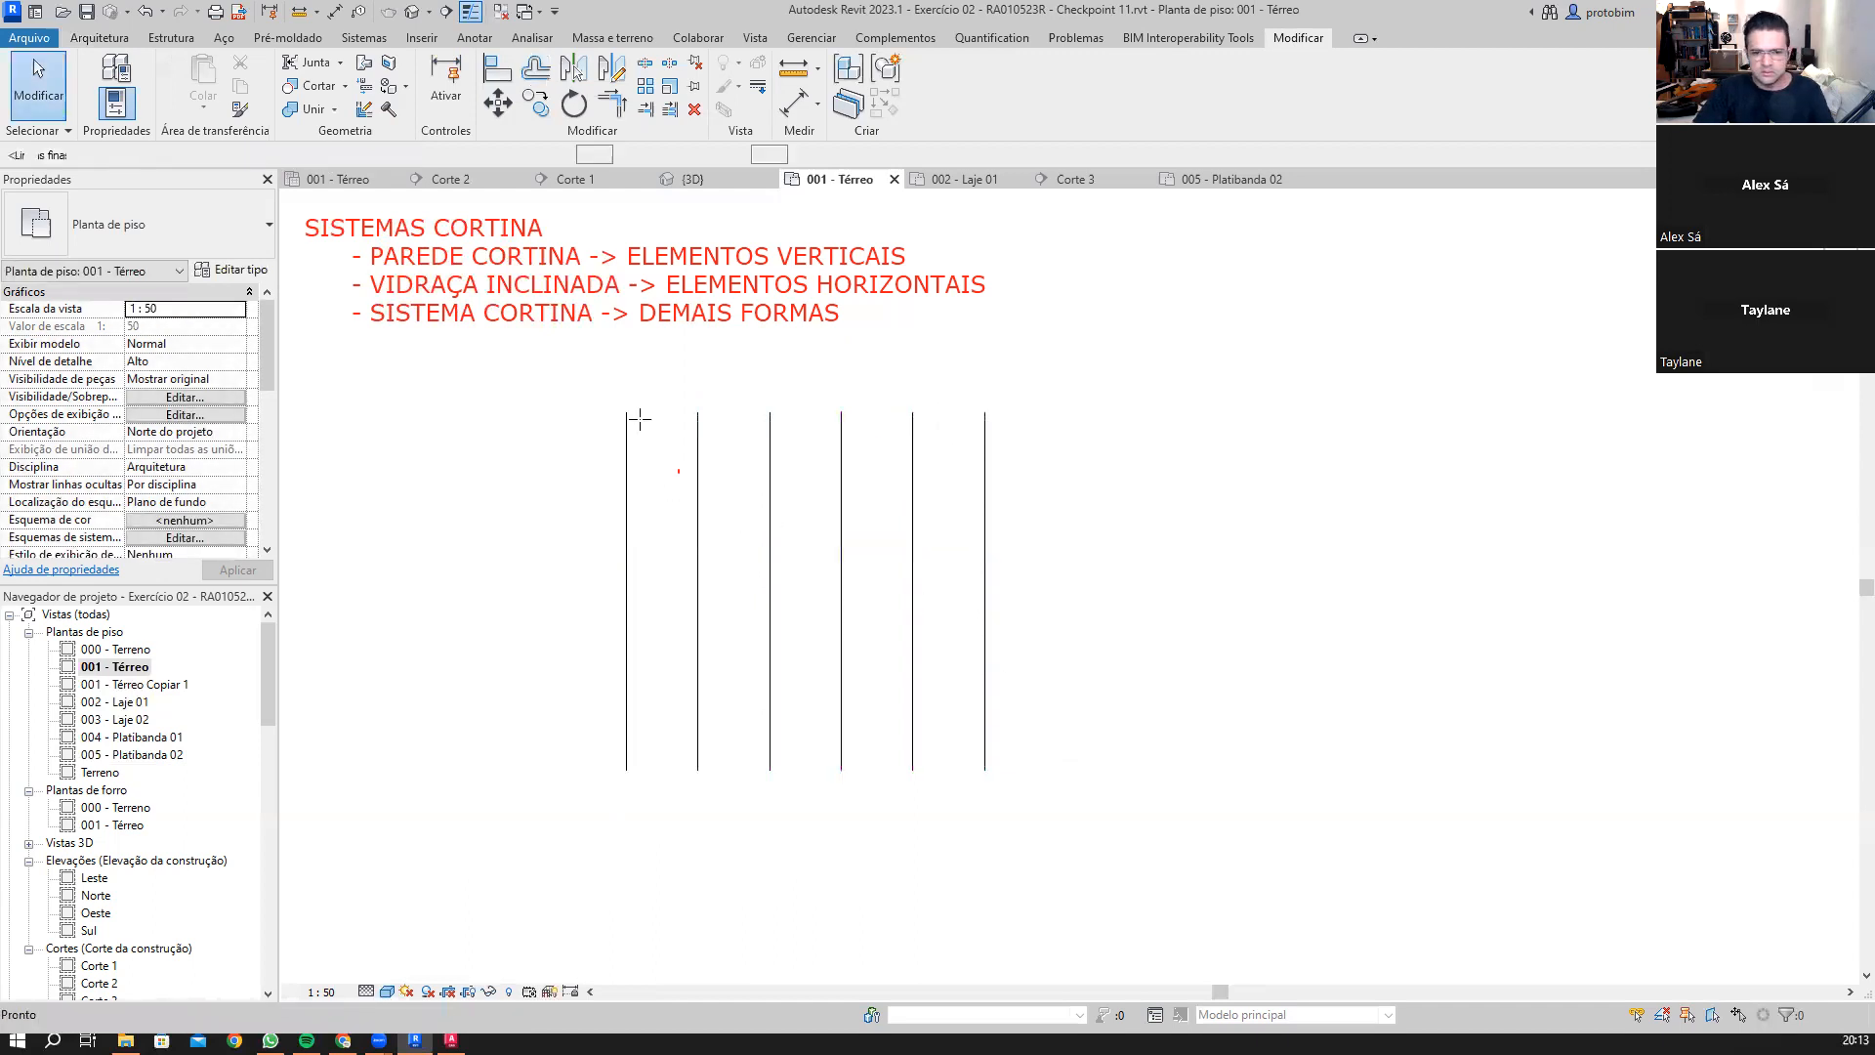
# Step: Draw a 5 m horizontal detail line joining the upper ends of the six vertical lines
pyautogui.press('d')
pyautogui.press('l')
pyautogui.click(626, 411)
pyautogui.click(980, 411)
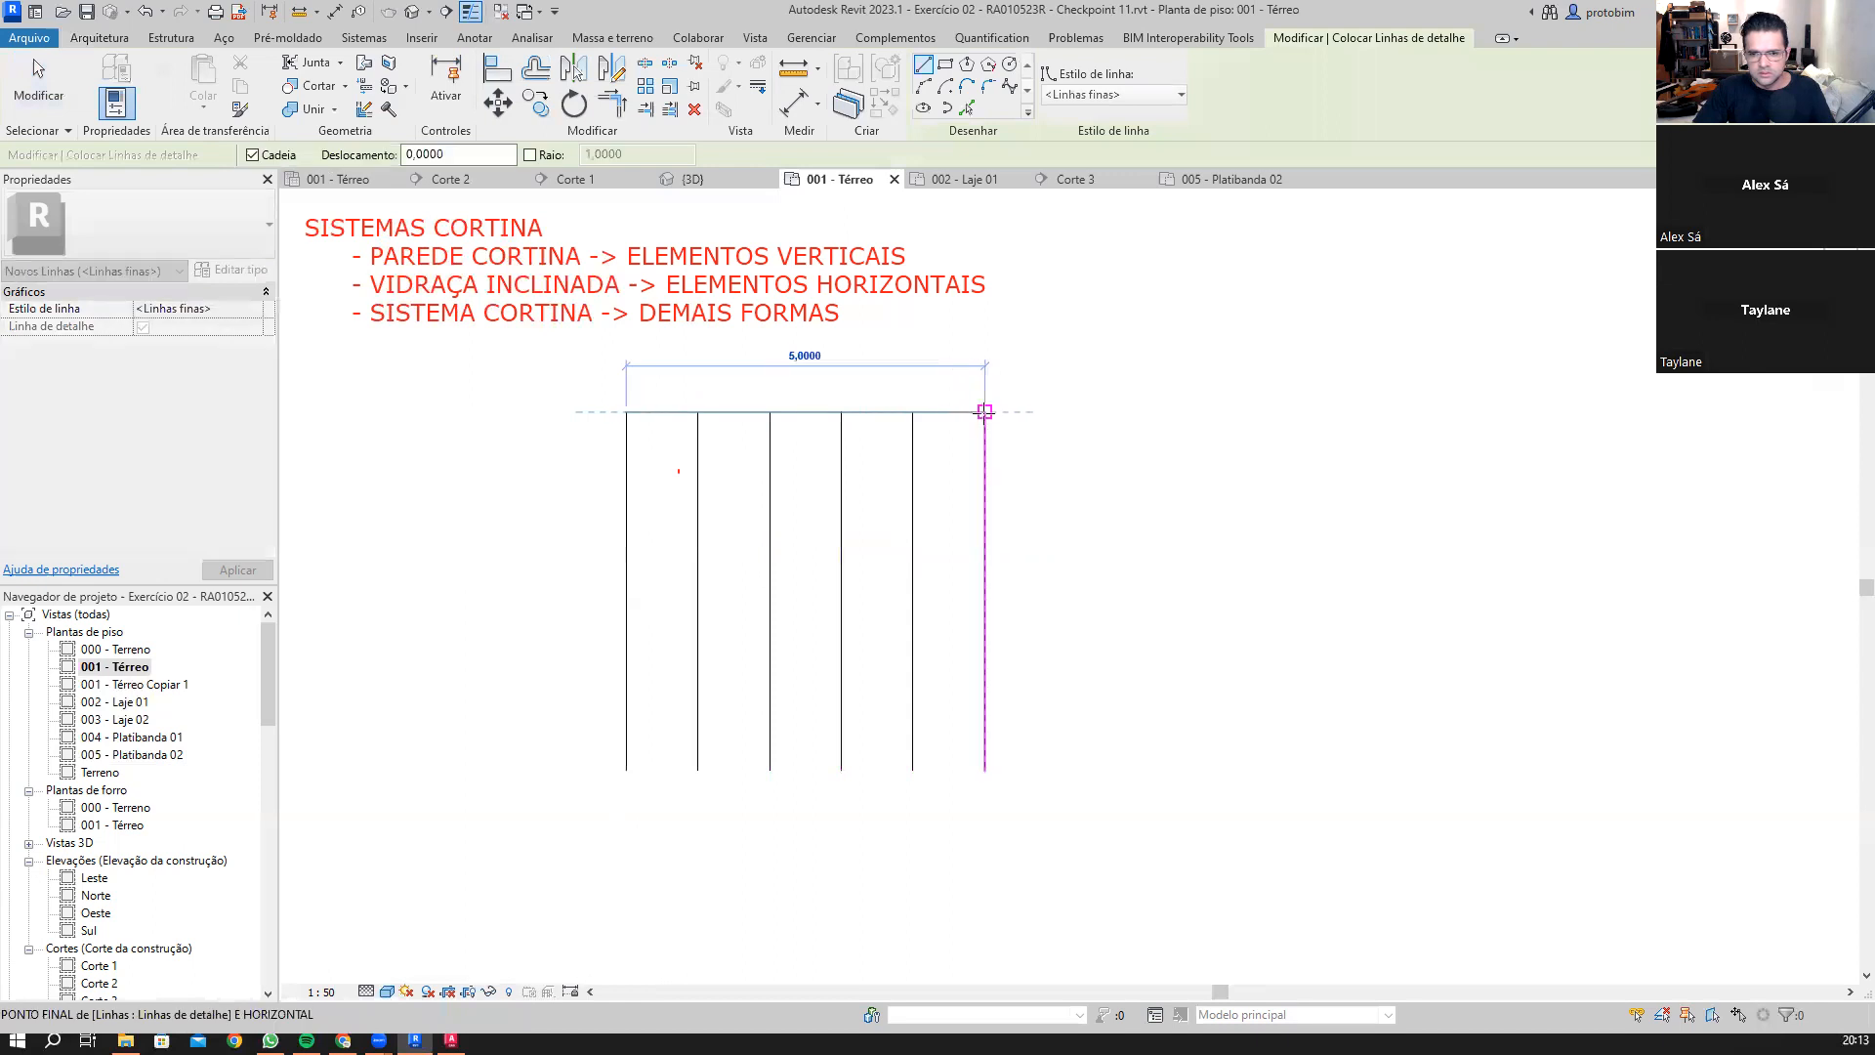
pyautogui.press('Escape')
# Step: Offset the horizontal line downward as five copies spaced 1 m apart to complete the 5 by 5 grid
pyautogui.press('o')
pyautogui.press('f')
pyautogui.click(949, 483)
pyautogui.click(946, 543)
pyautogui.click(945, 586)
pyautogui.click(945, 631)
pyautogui.click(946, 722)
pyautogui.press('Escape')
# Step: Set the four outer lines of the grid to the <Linhas médias> line style
pyautogui.moveTo(1061, 827); pyautogui.dragTo(955, 734)
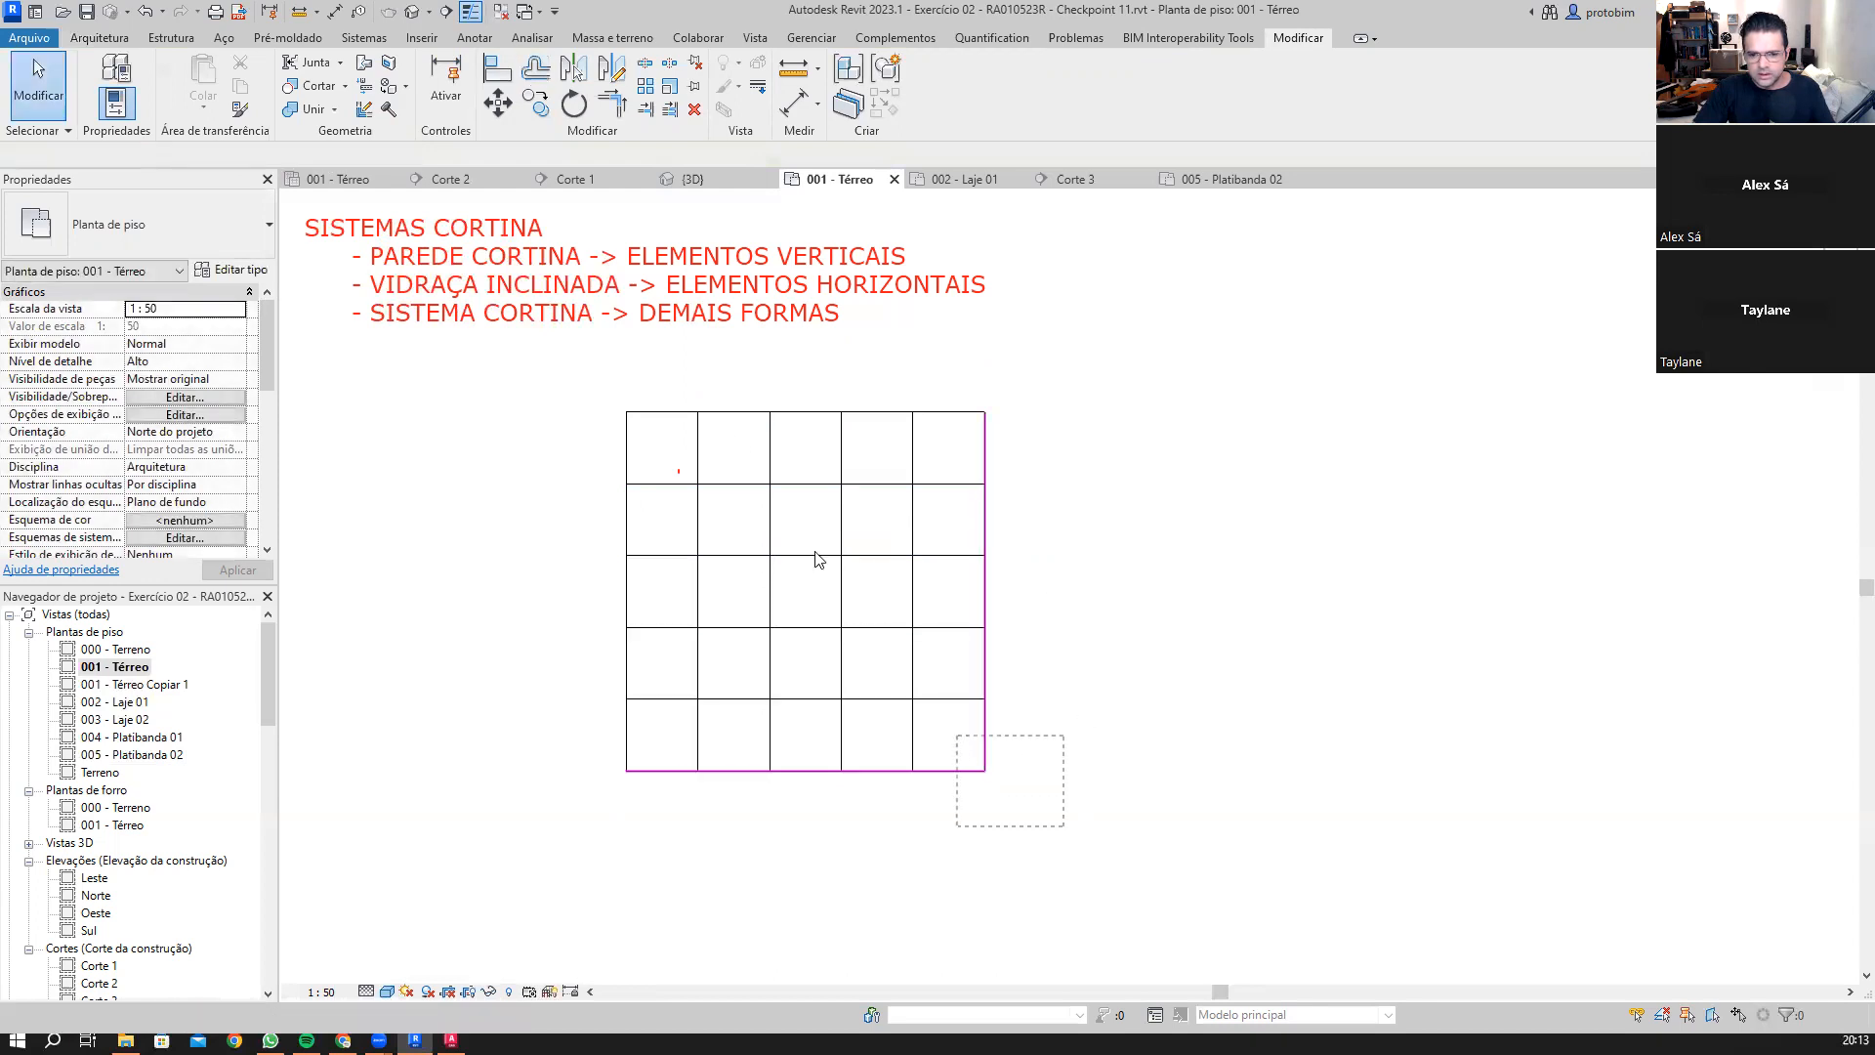
pyautogui.keyDown('ctrl'); pyautogui.moveTo(652, 443); pyautogui.dragTo(607, 405); pyautogui.keyUp('ctrl')
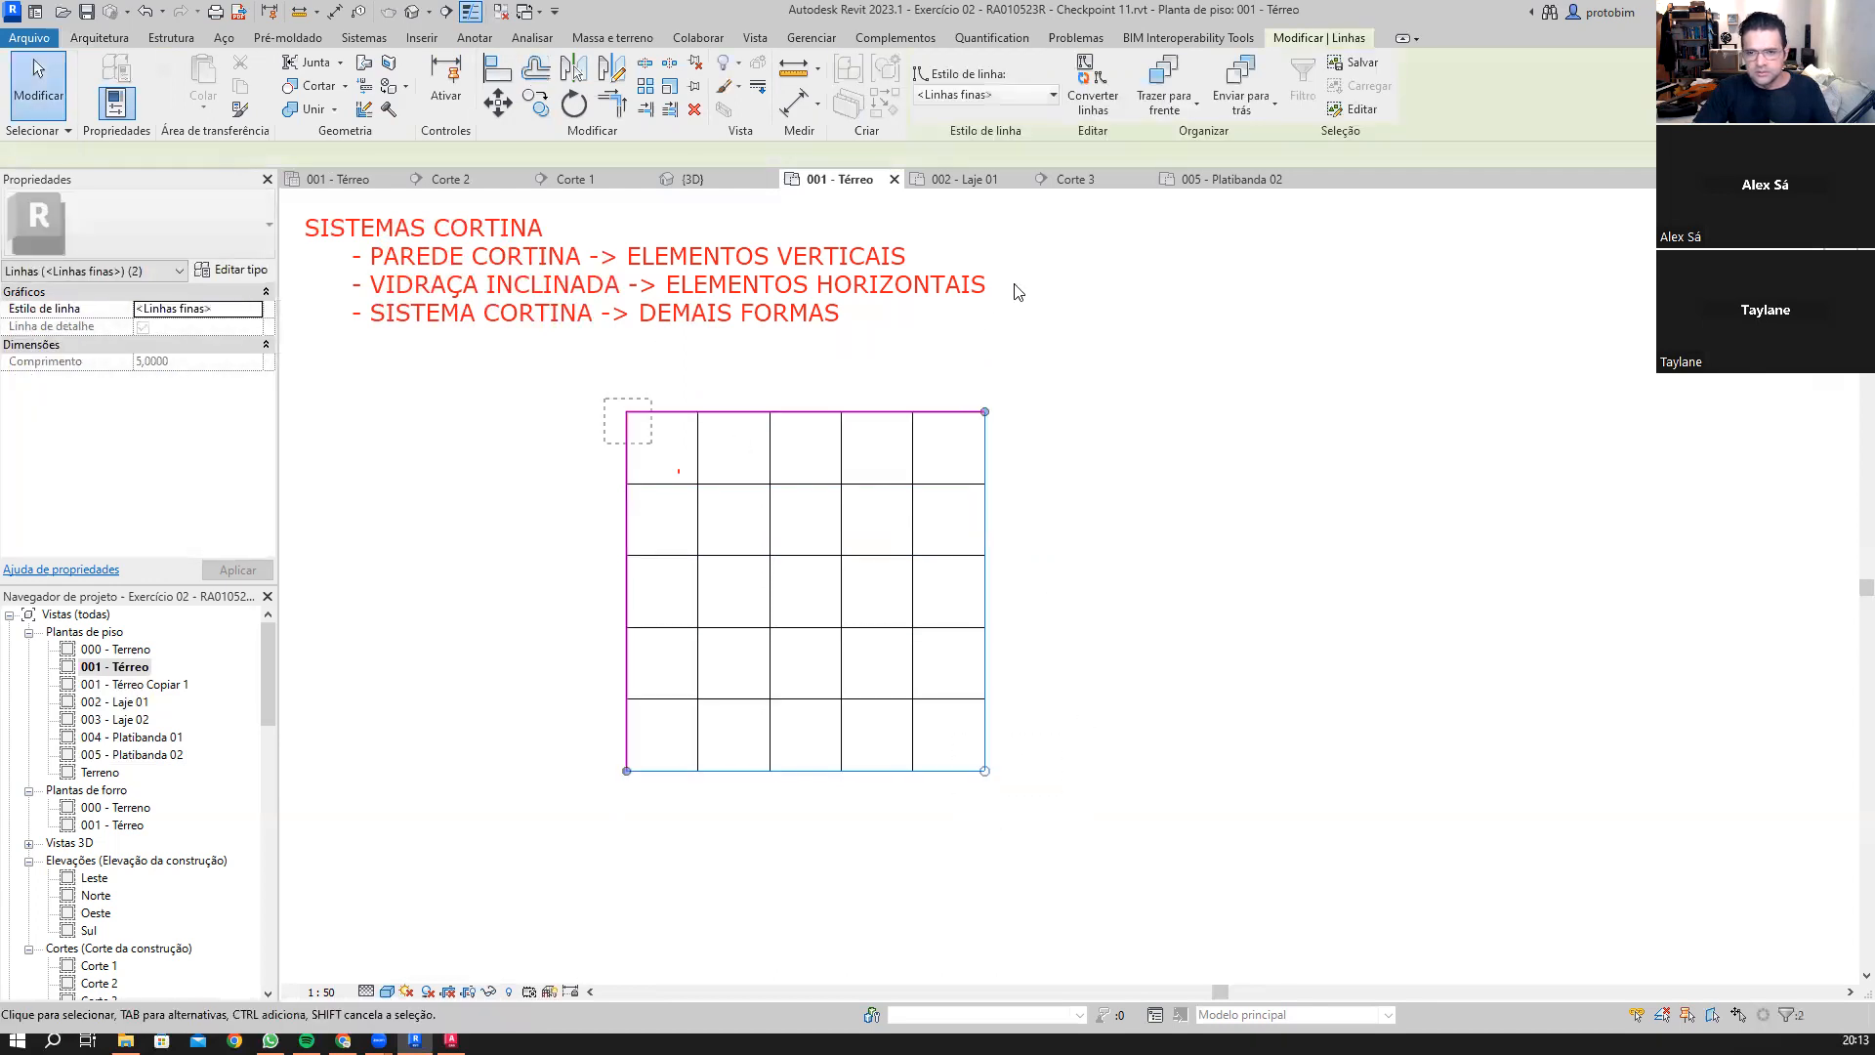
pyautogui.click(1023, 95)
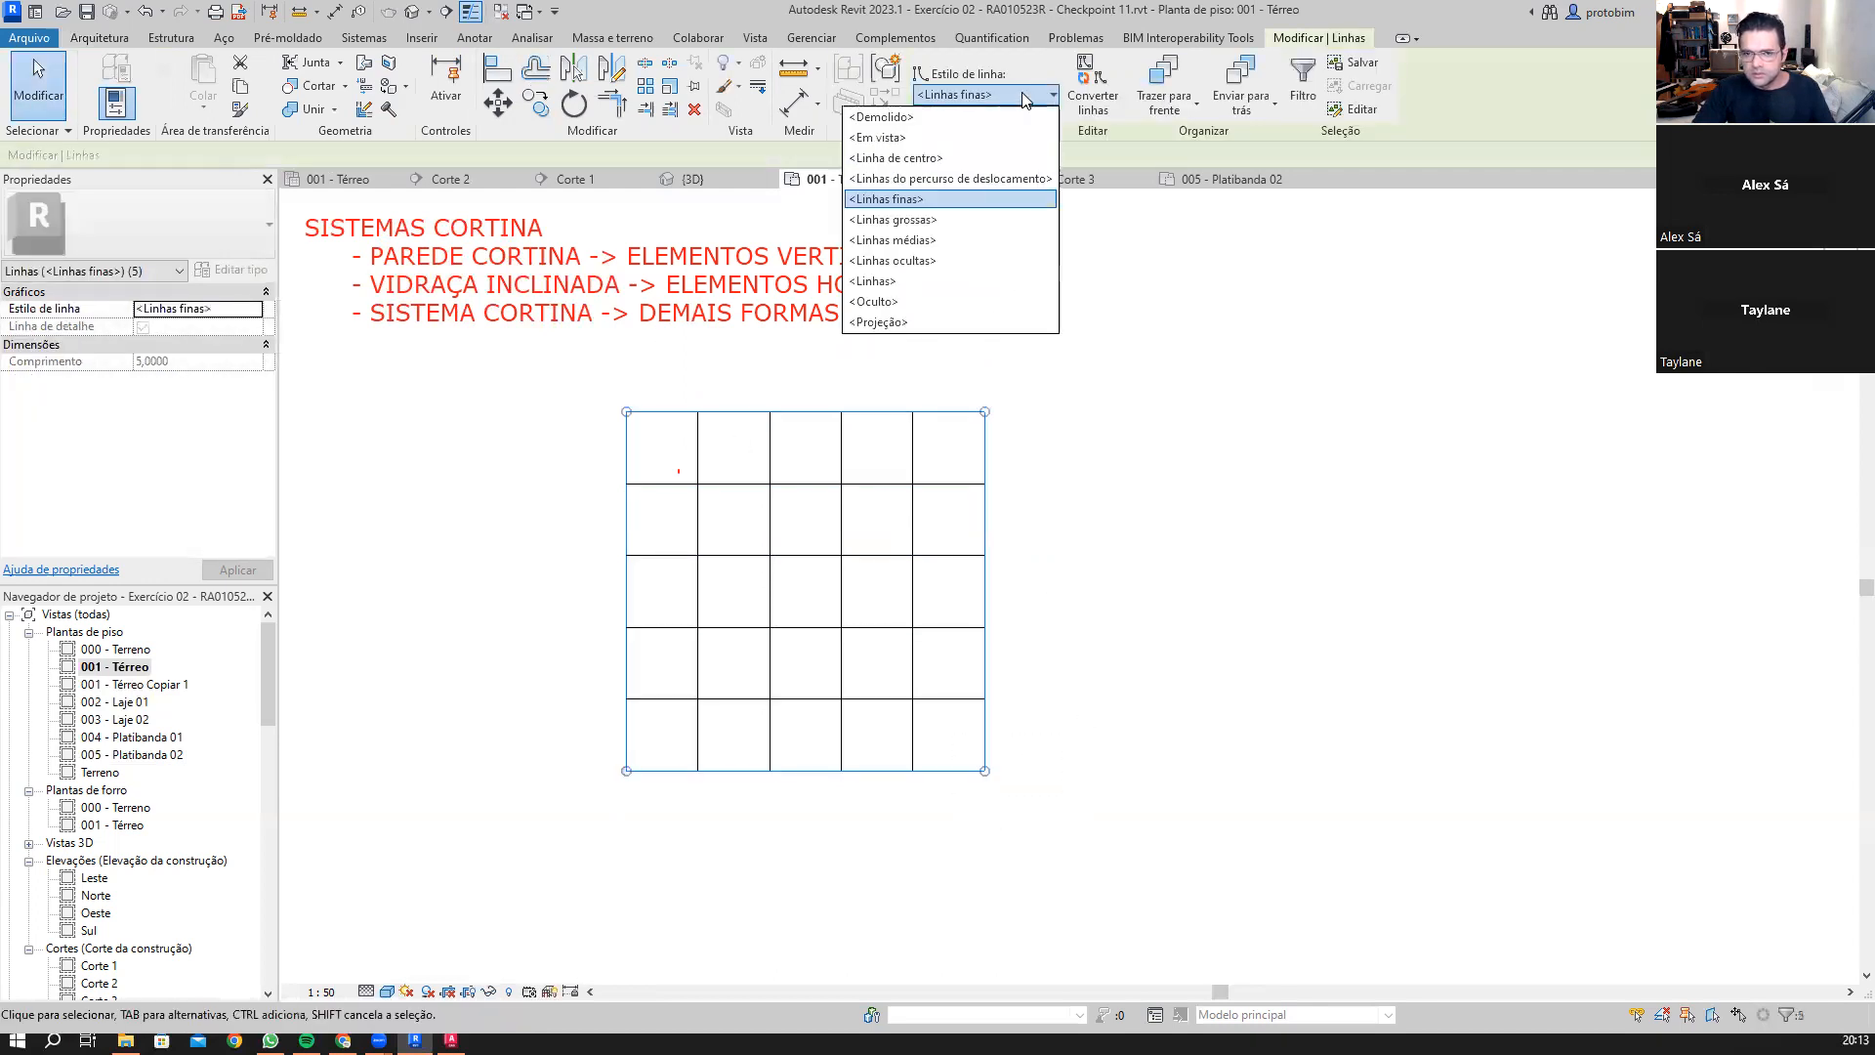
pyautogui.click(957, 241)
pyautogui.click(592, 825)
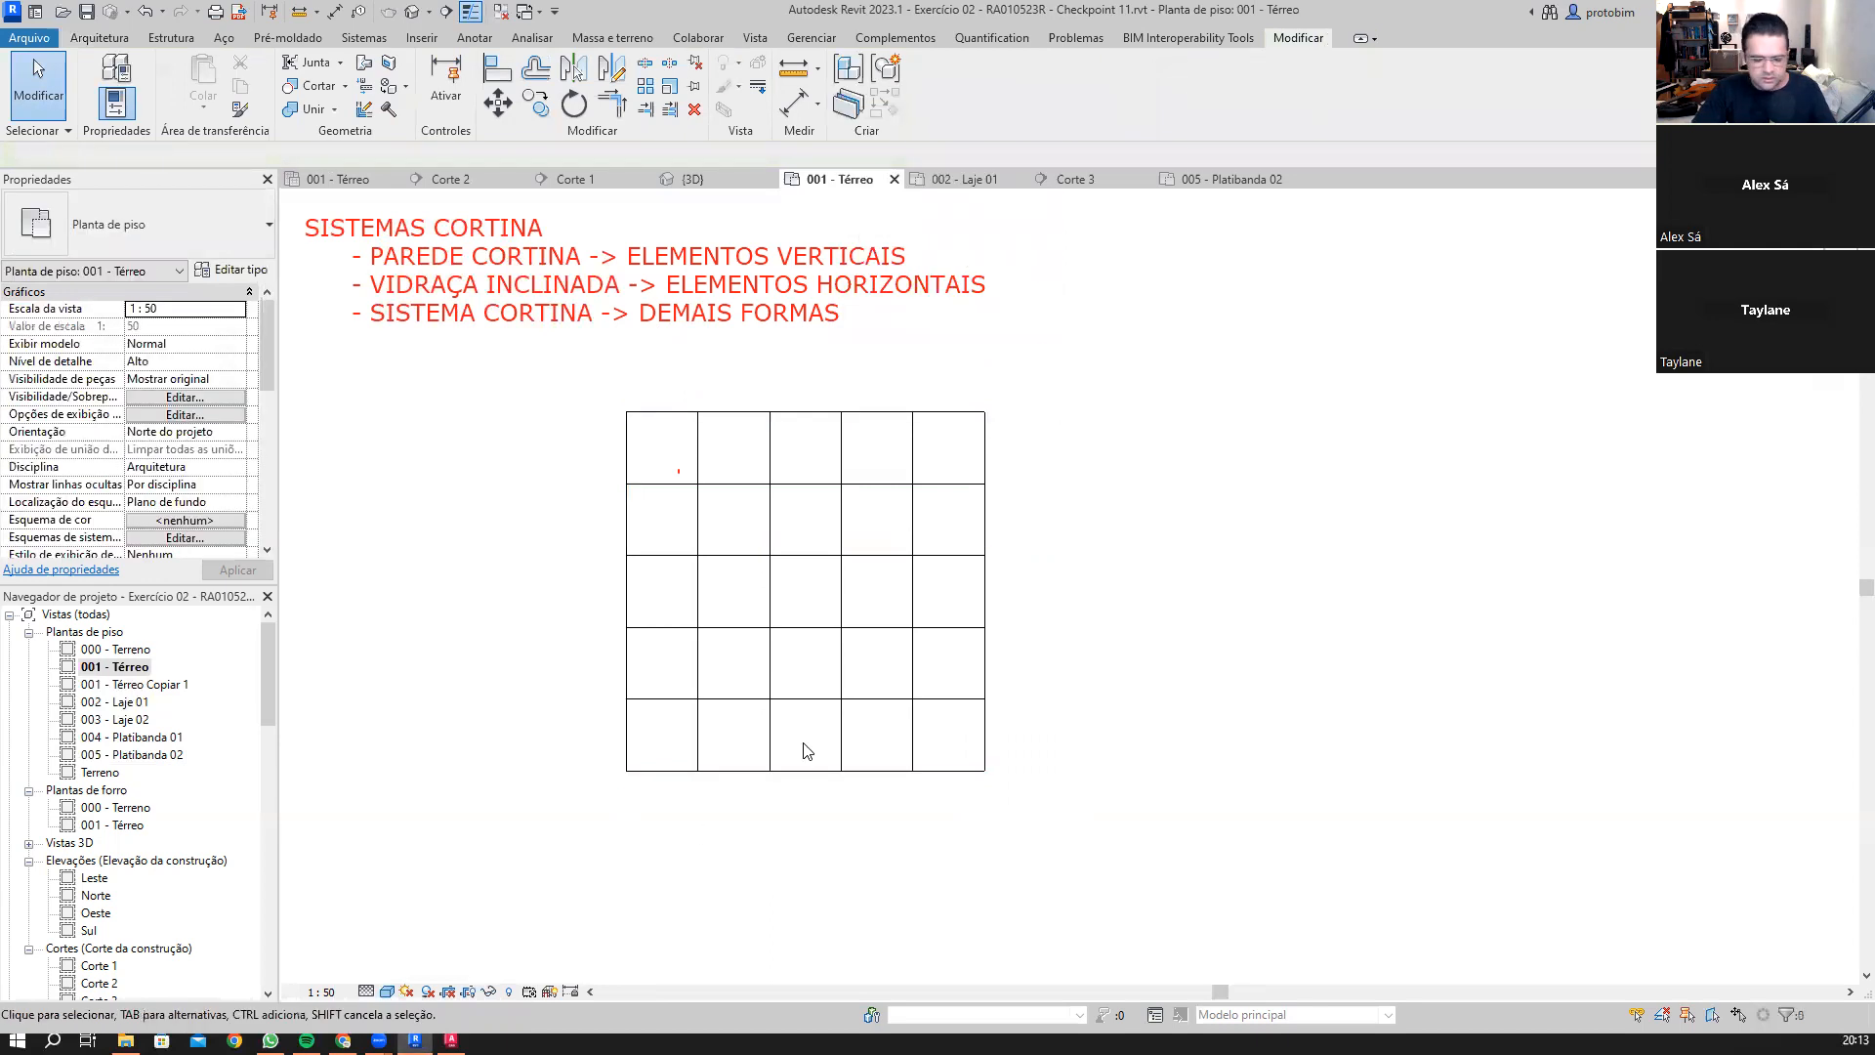
pyautogui.scroll(1, 989, 566)
pyautogui.scroll(1, 989, 566)
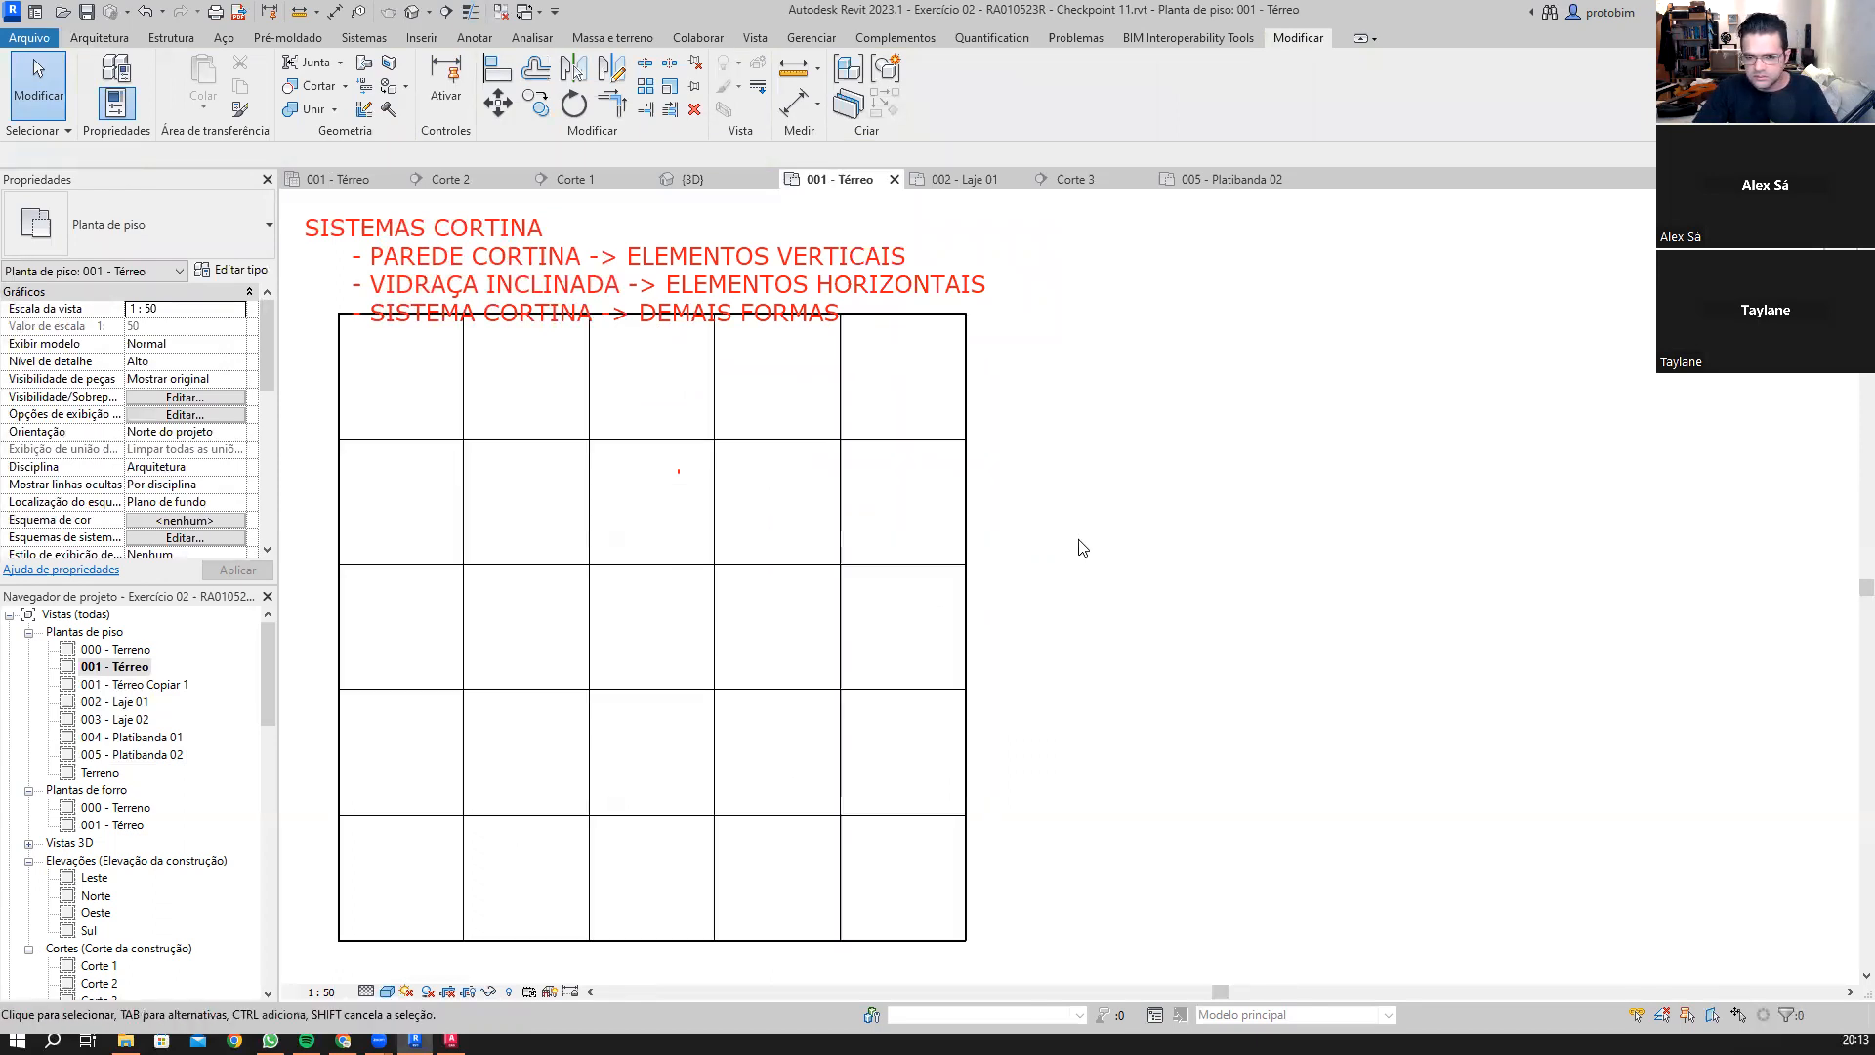
# Step: Set the four outer lines of the grid to the <Linhas grossas> line style
pyautogui.scroll(-1, 1080, 544)
pyautogui.moveTo(1111, 426); pyautogui.dragTo(967, 350)
pyautogui.keyDown('ctrl'); pyautogui.moveTo(569, 805); pyautogui.dragTo(487, 862); pyautogui.keyUp('ctrl')
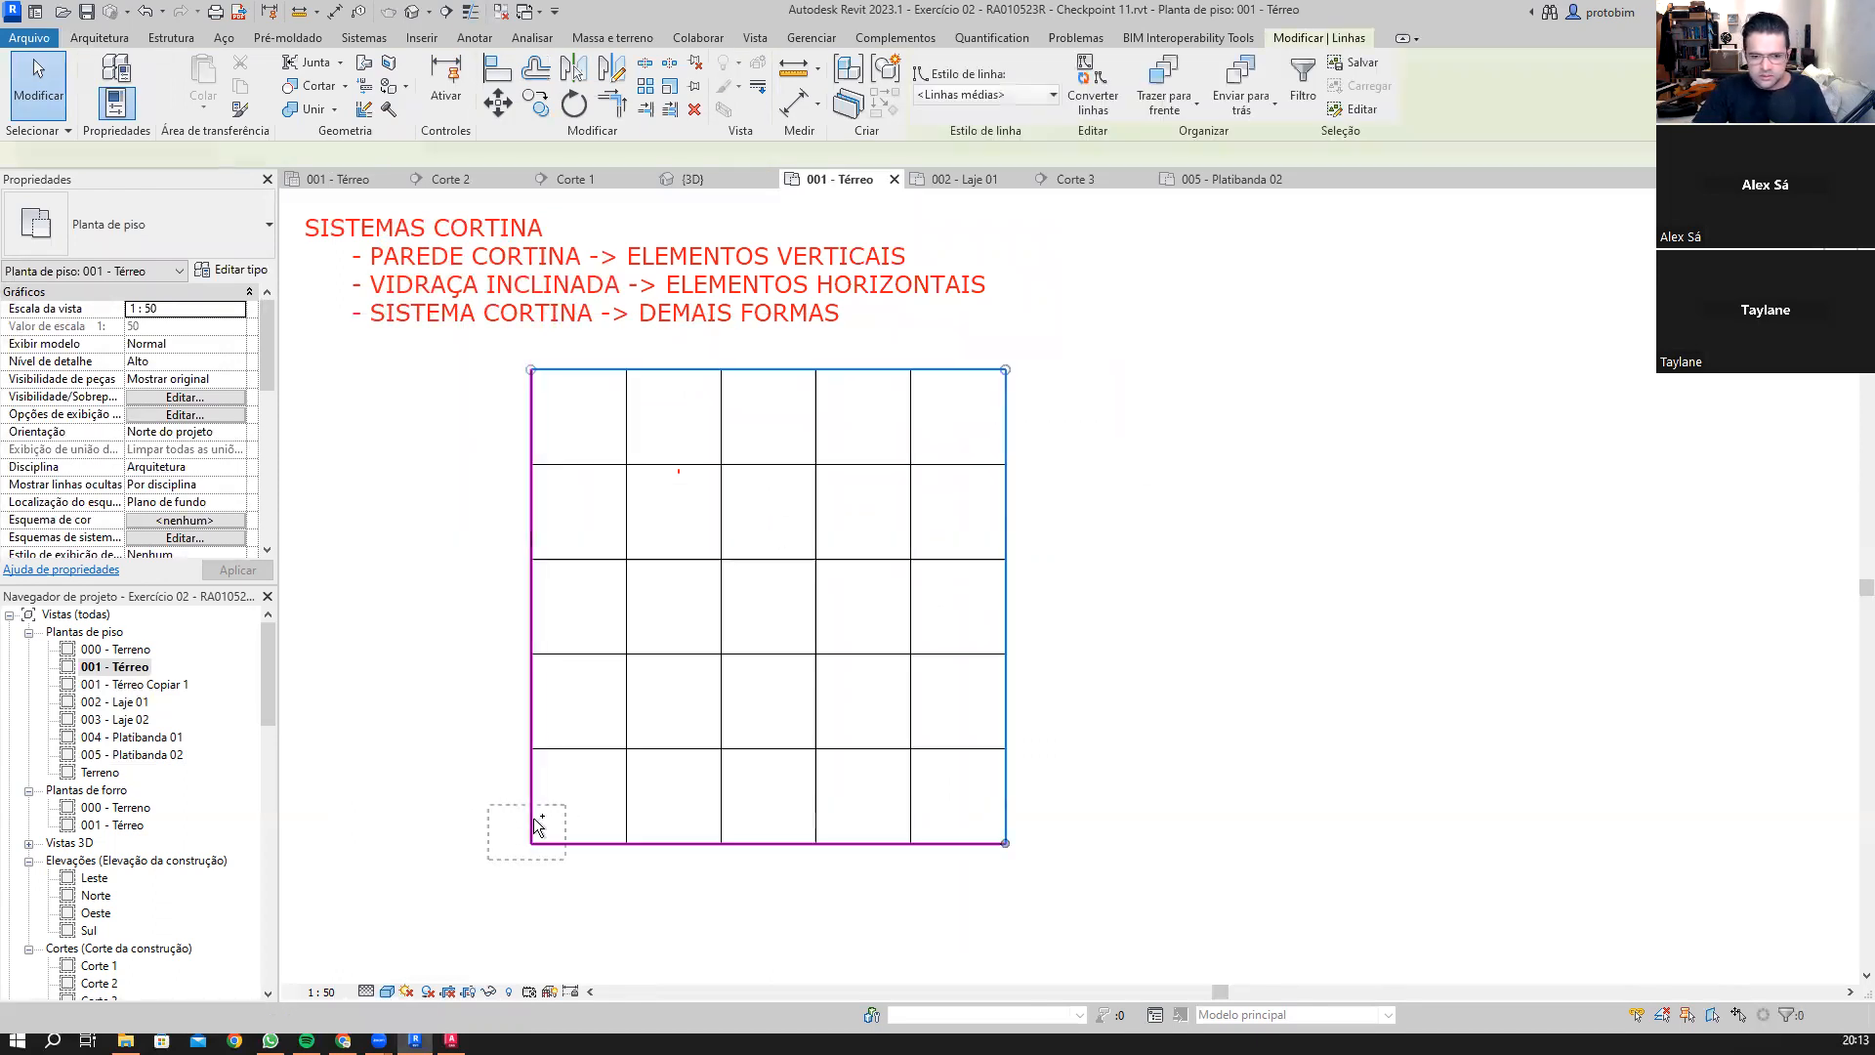
pyautogui.click(969, 95)
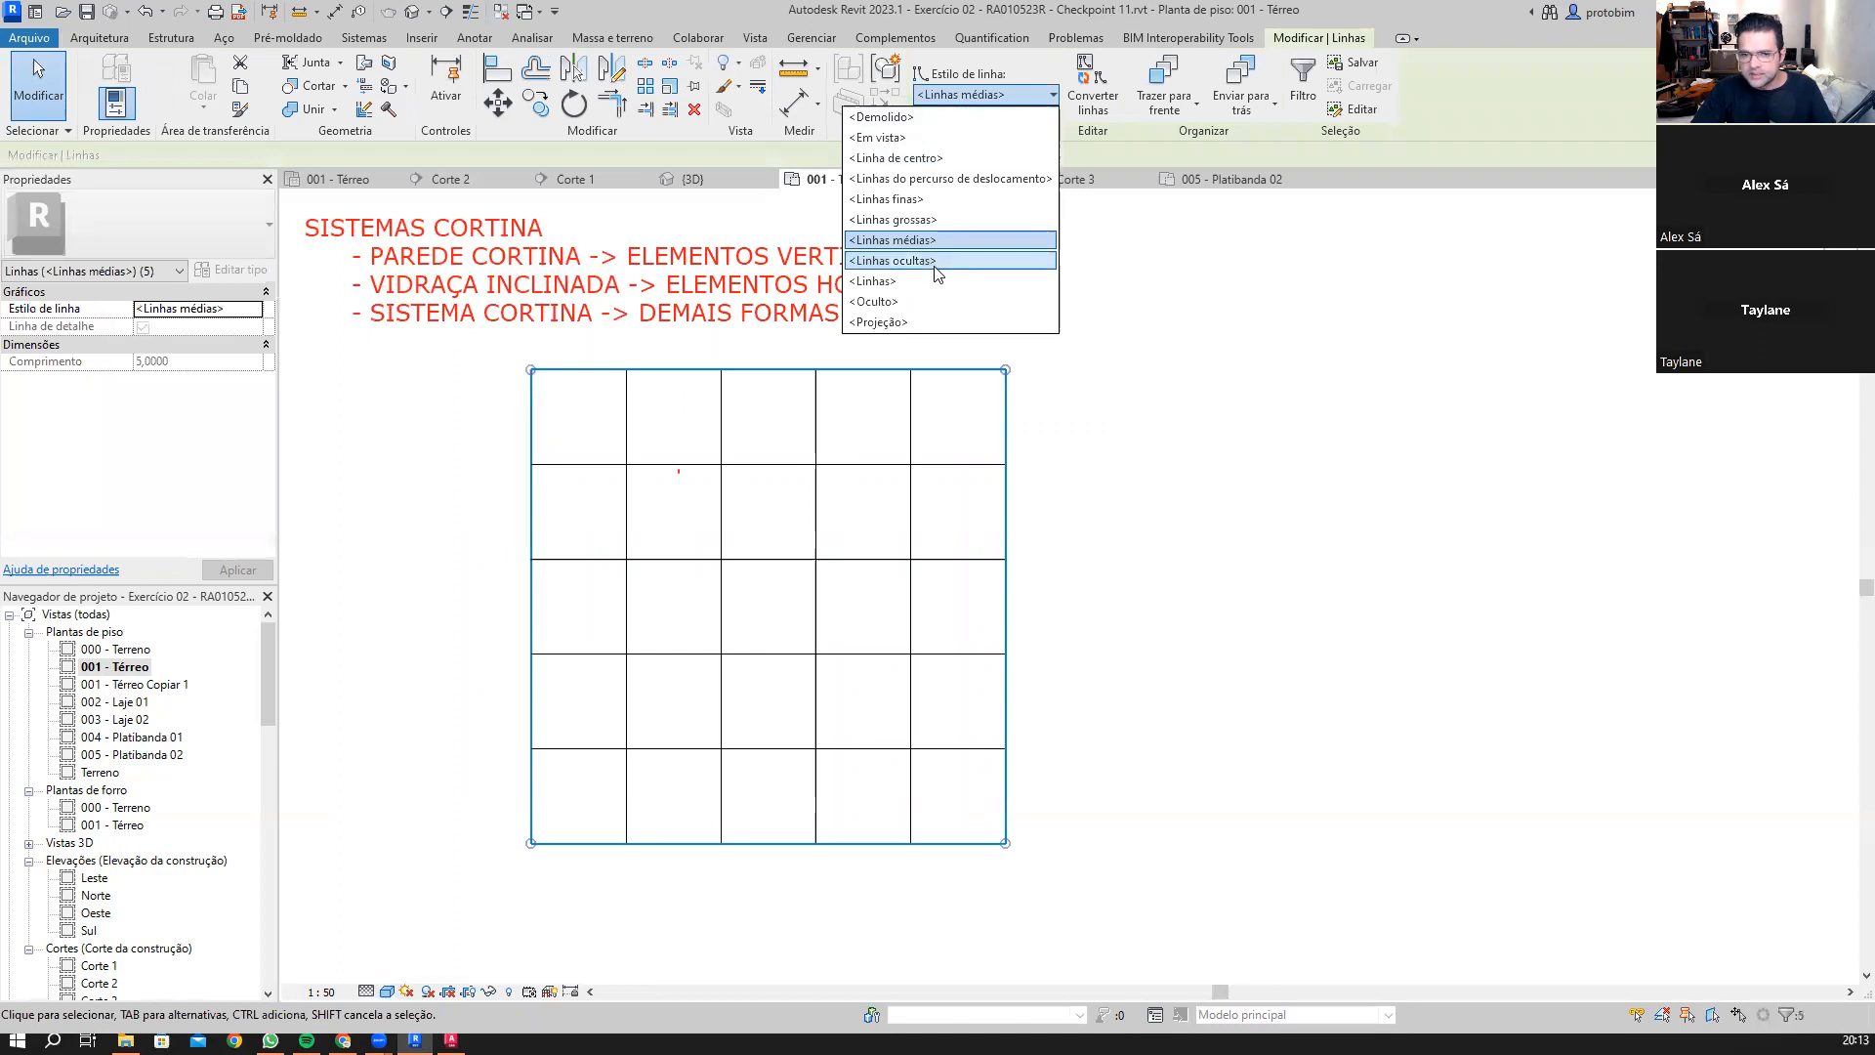
pyautogui.click(946, 221)
pyautogui.click(1158, 640)
# Step: Add a 2.5mm Arial text note reading "BORDA VERTICAL" to the right of the grid's upper corner
pyautogui.scroll(1, 1159, 640)
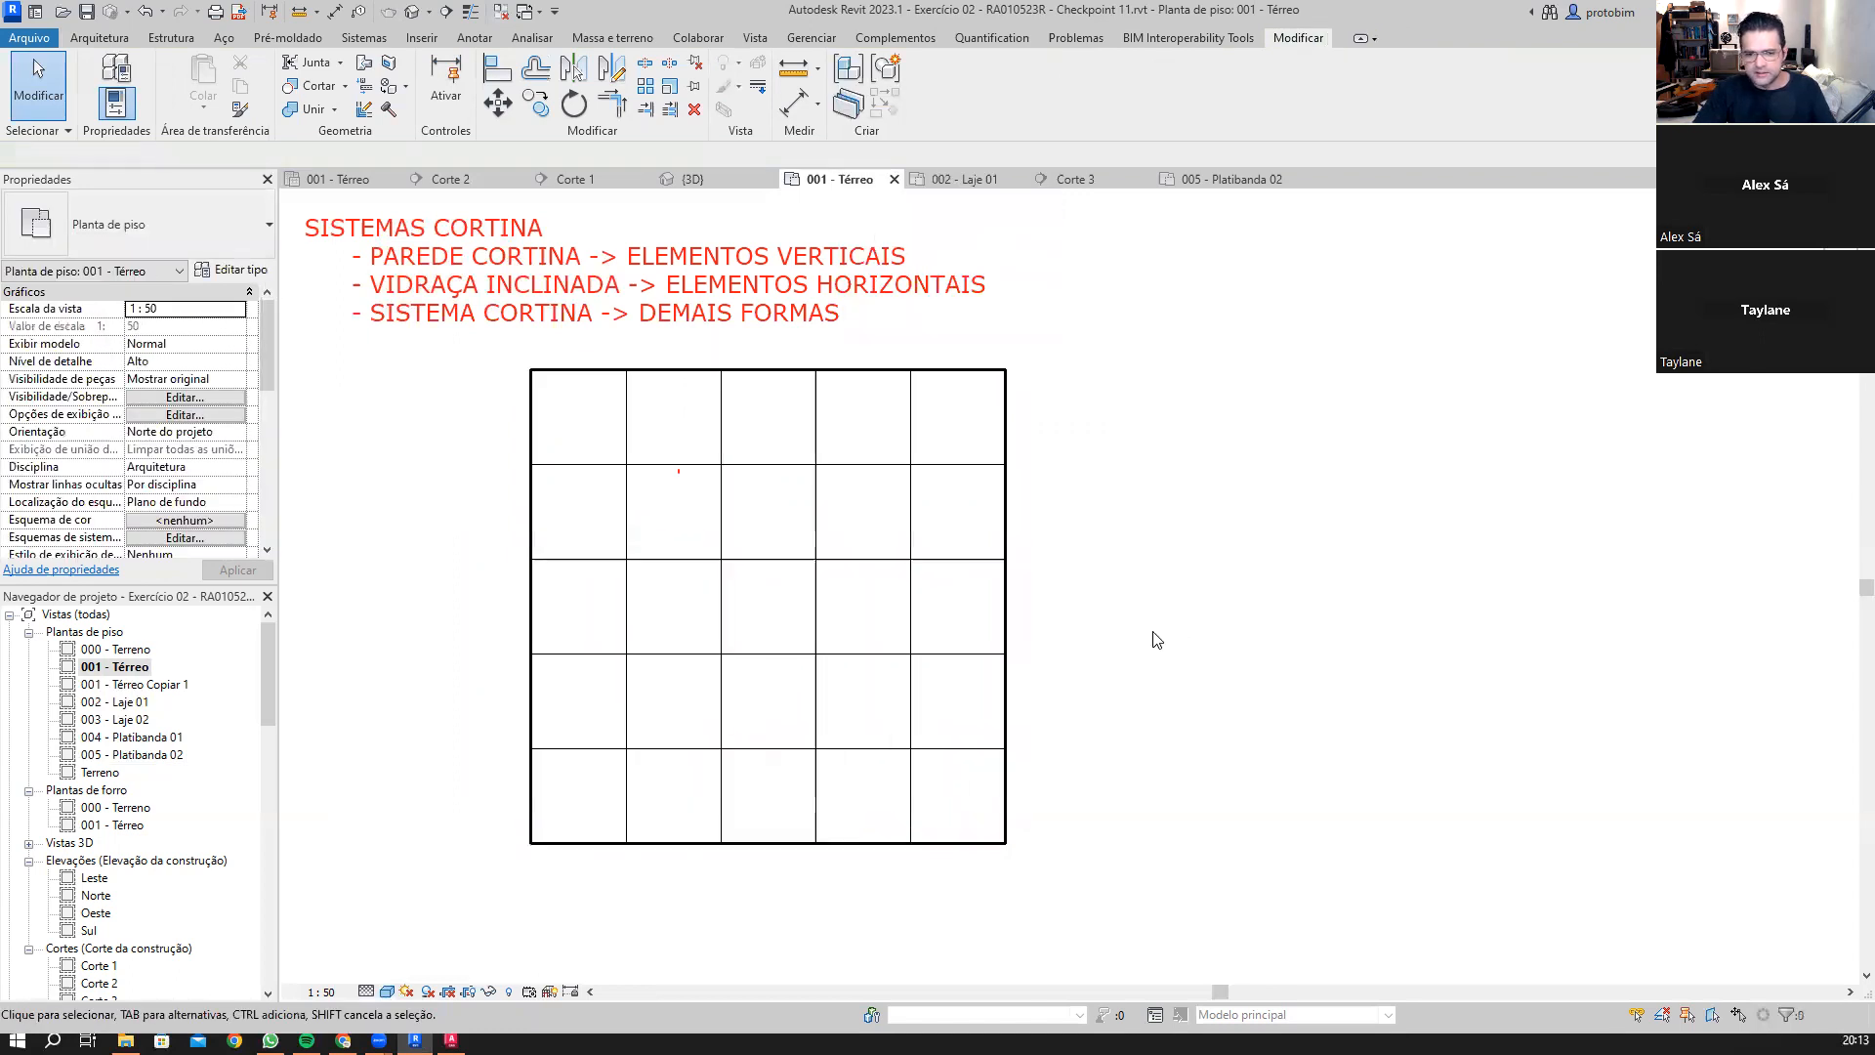
pyautogui.scroll(-1, 1186, 650)
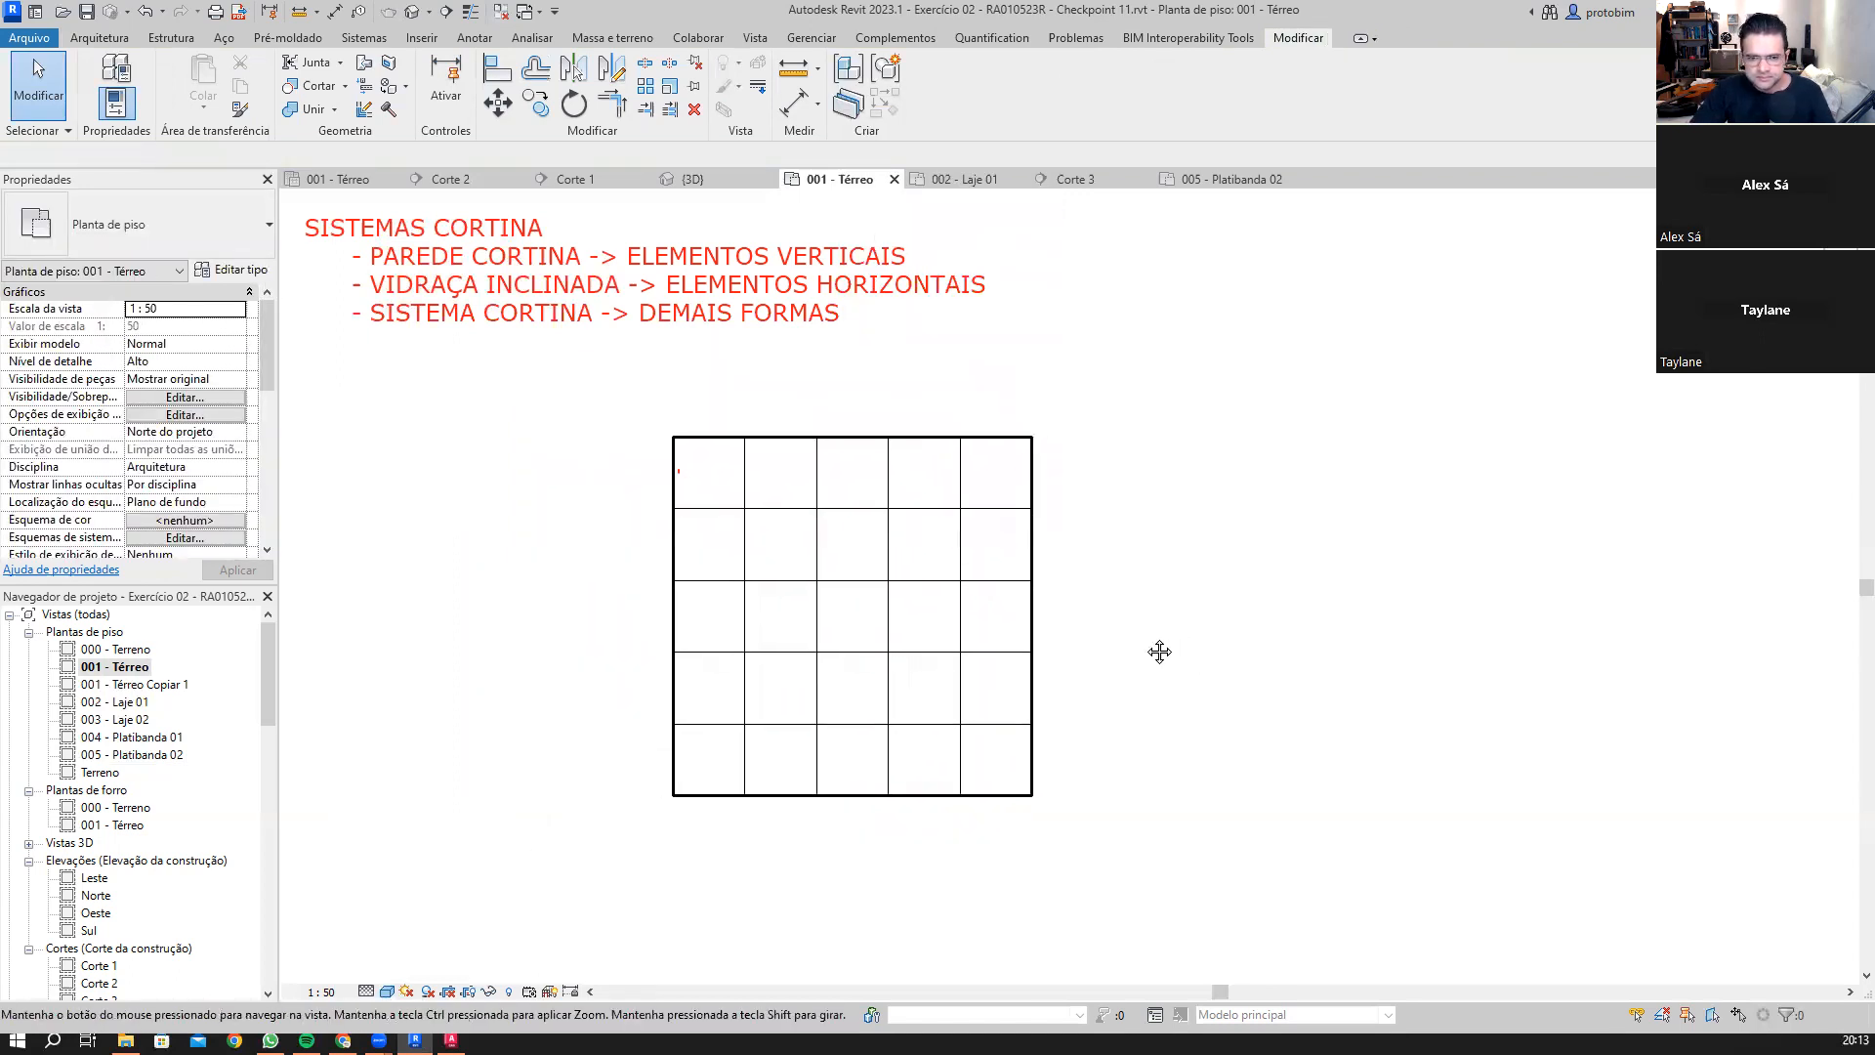
pyautogui.scroll(1, 1088, 640)
pyautogui.moveTo(1155, 613); pyautogui.dragTo(1112, 613, button='middle')
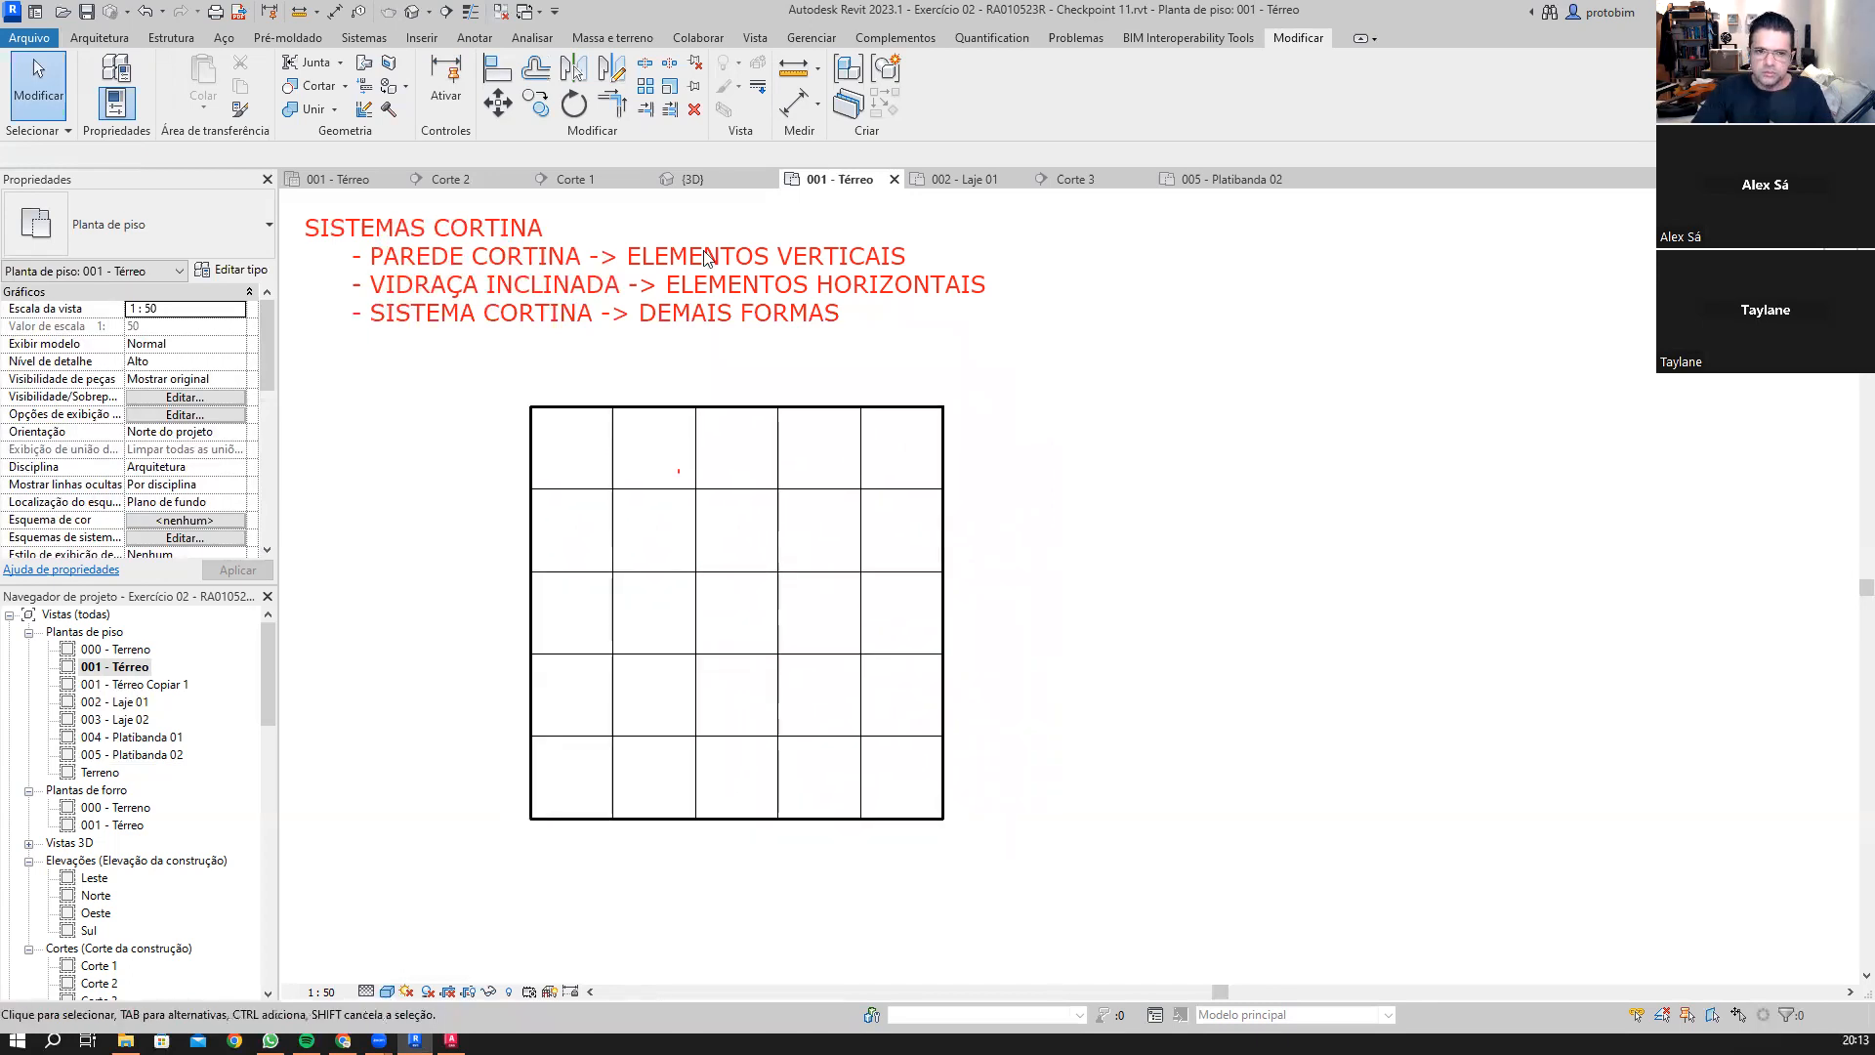
pyautogui.moveTo(1190, 631); pyautogui.dragTo(1197, 633, button='middle')
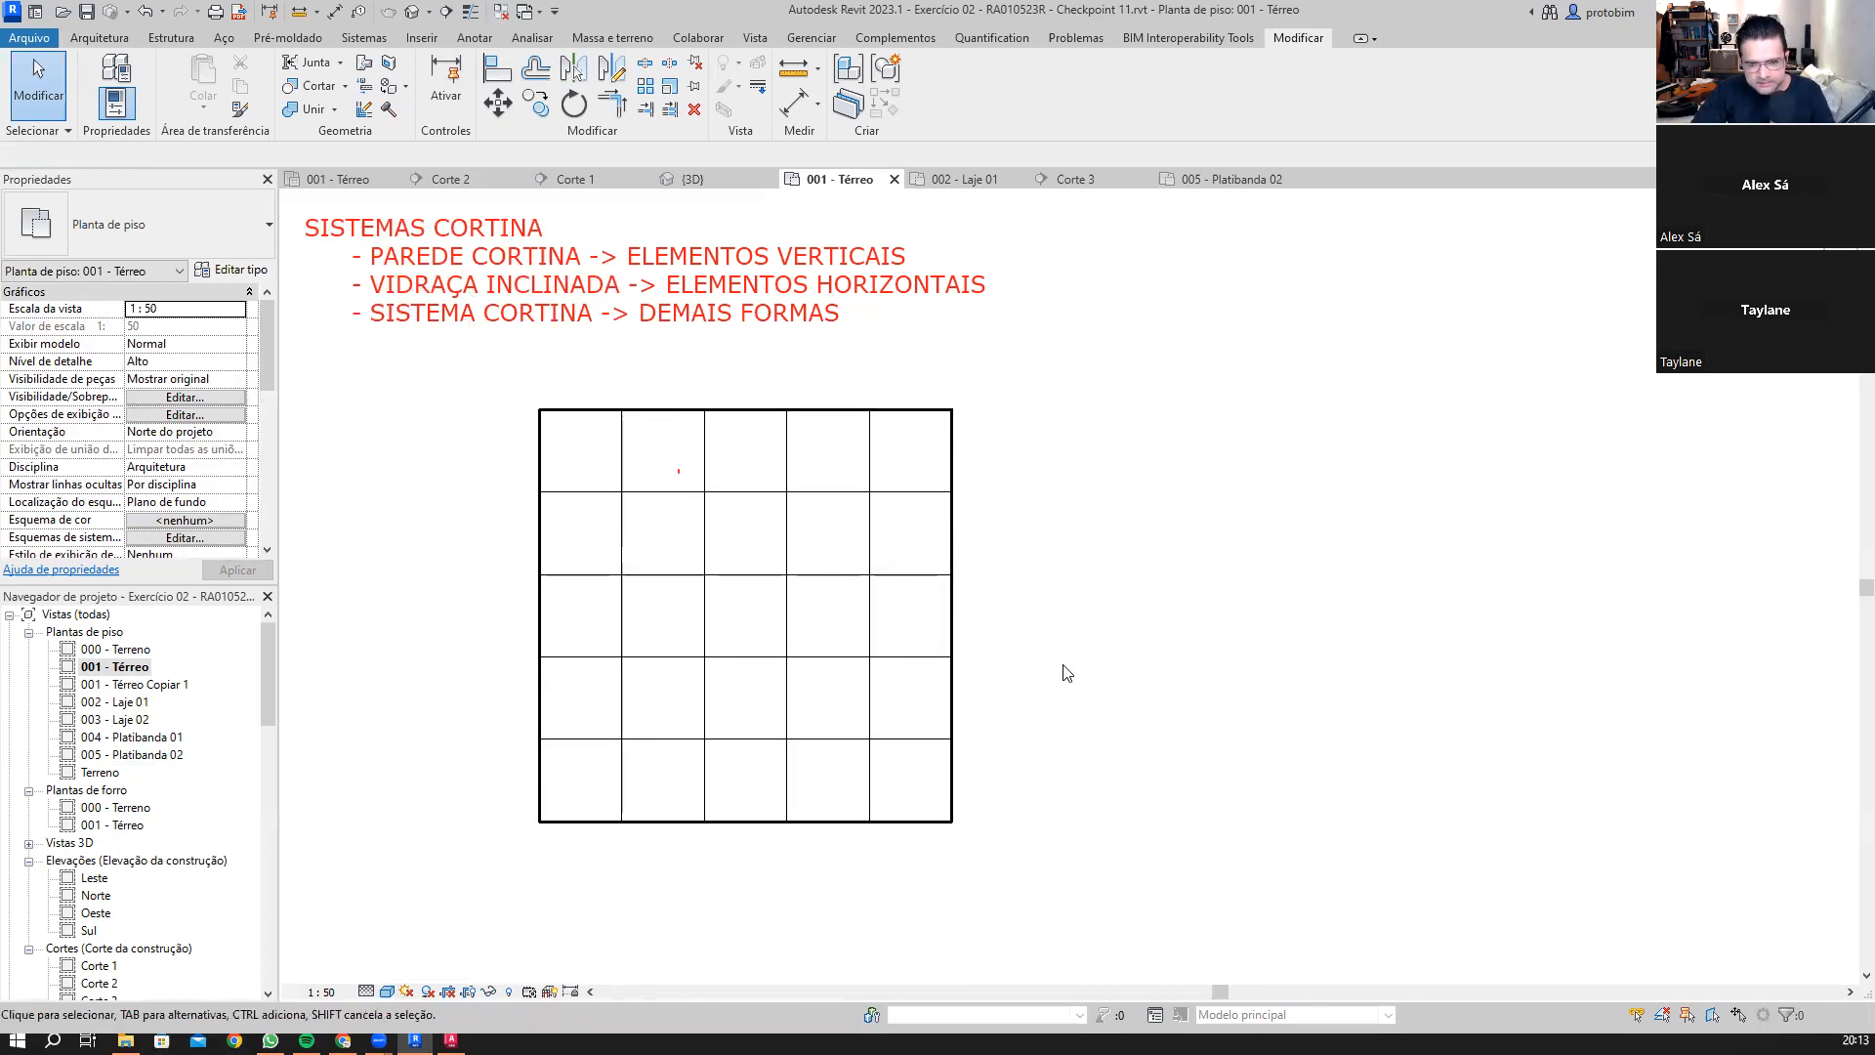
pyautogui.press('t')
pyautogui.press('x')
pyautogui.click(1016, 388)
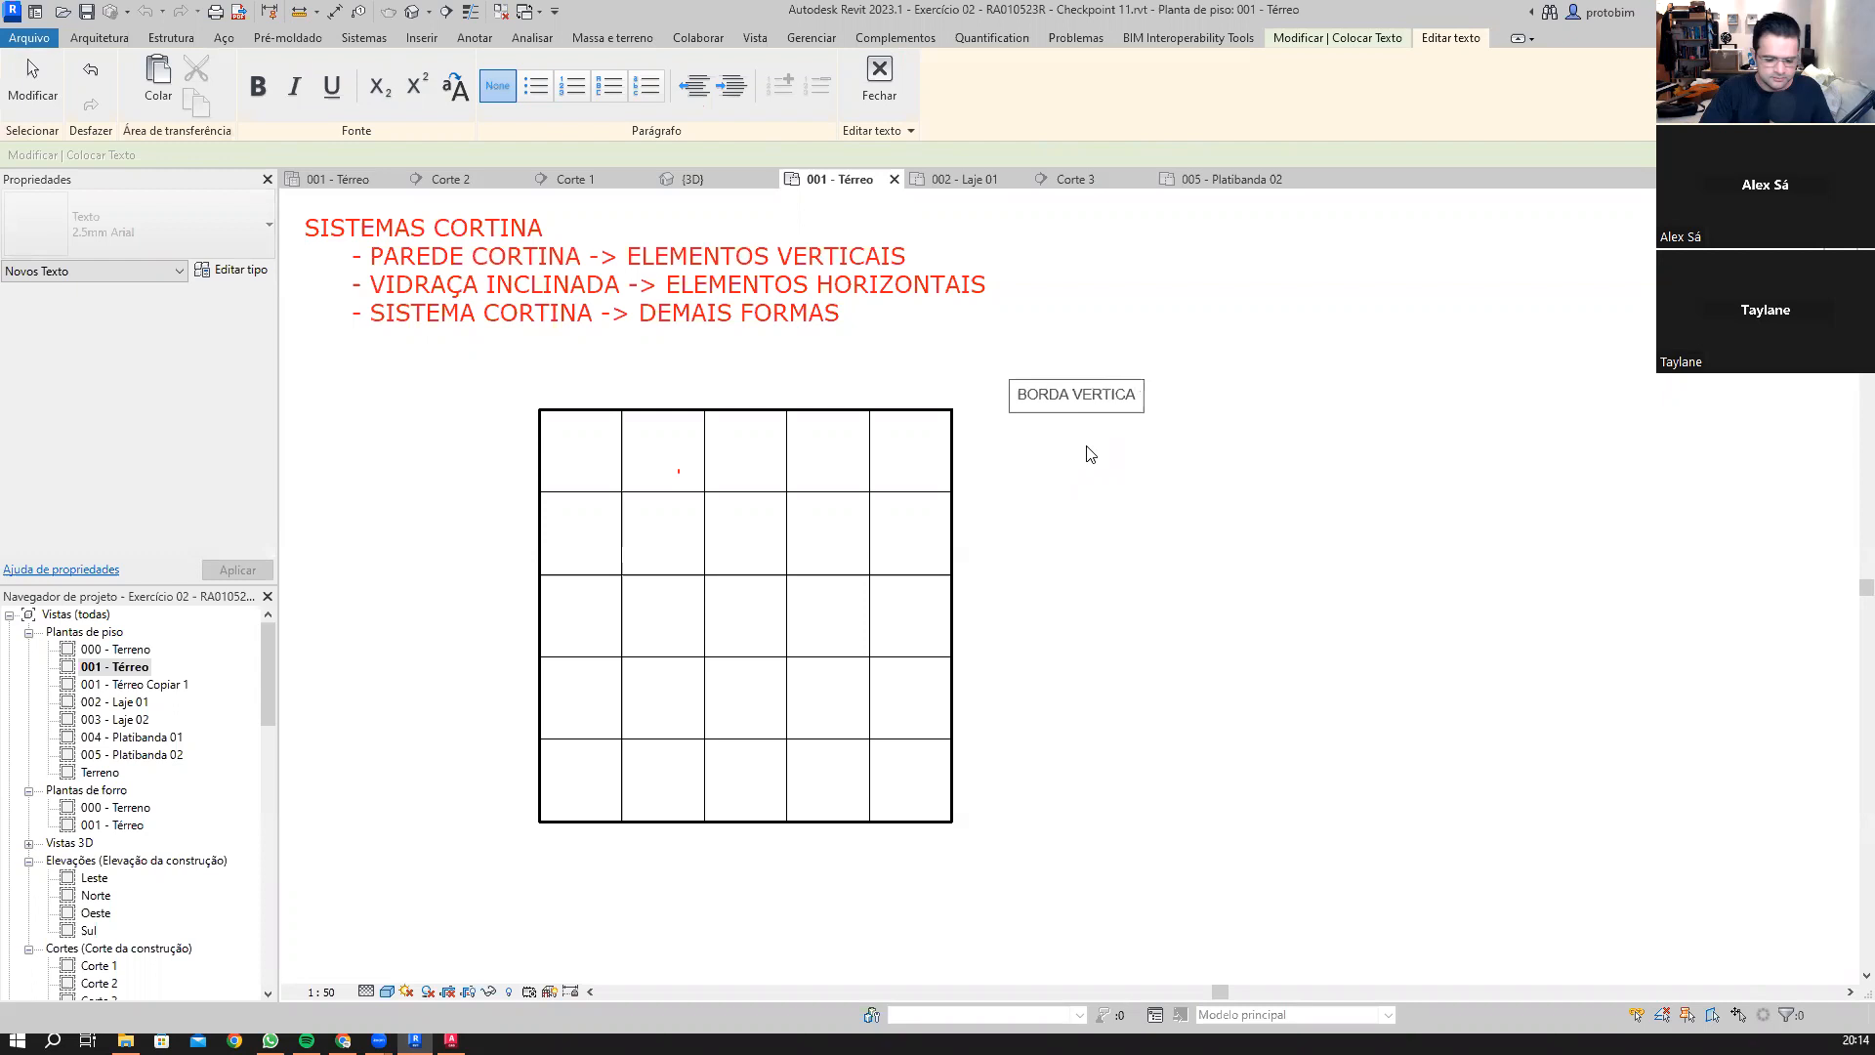
pyautogui.click(1158, 476)
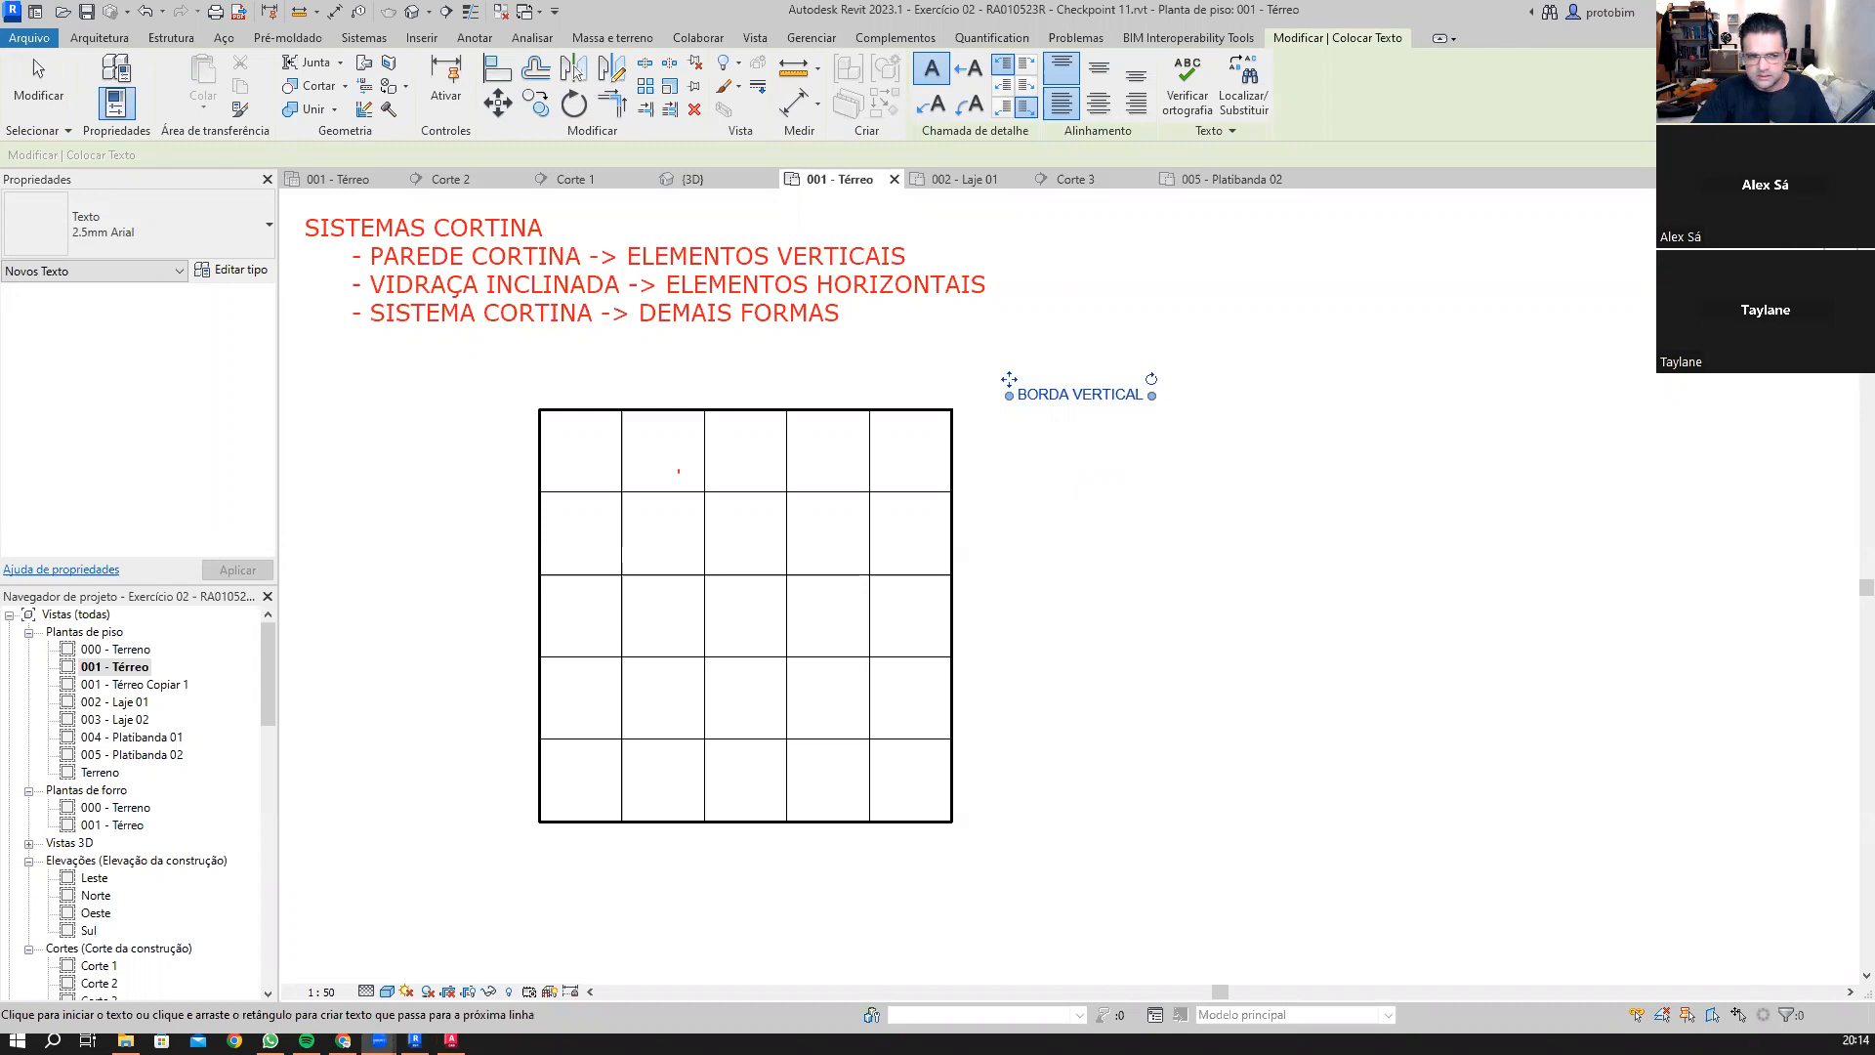
pyautogui.press('Escape')
pyautogui.press('Escape')
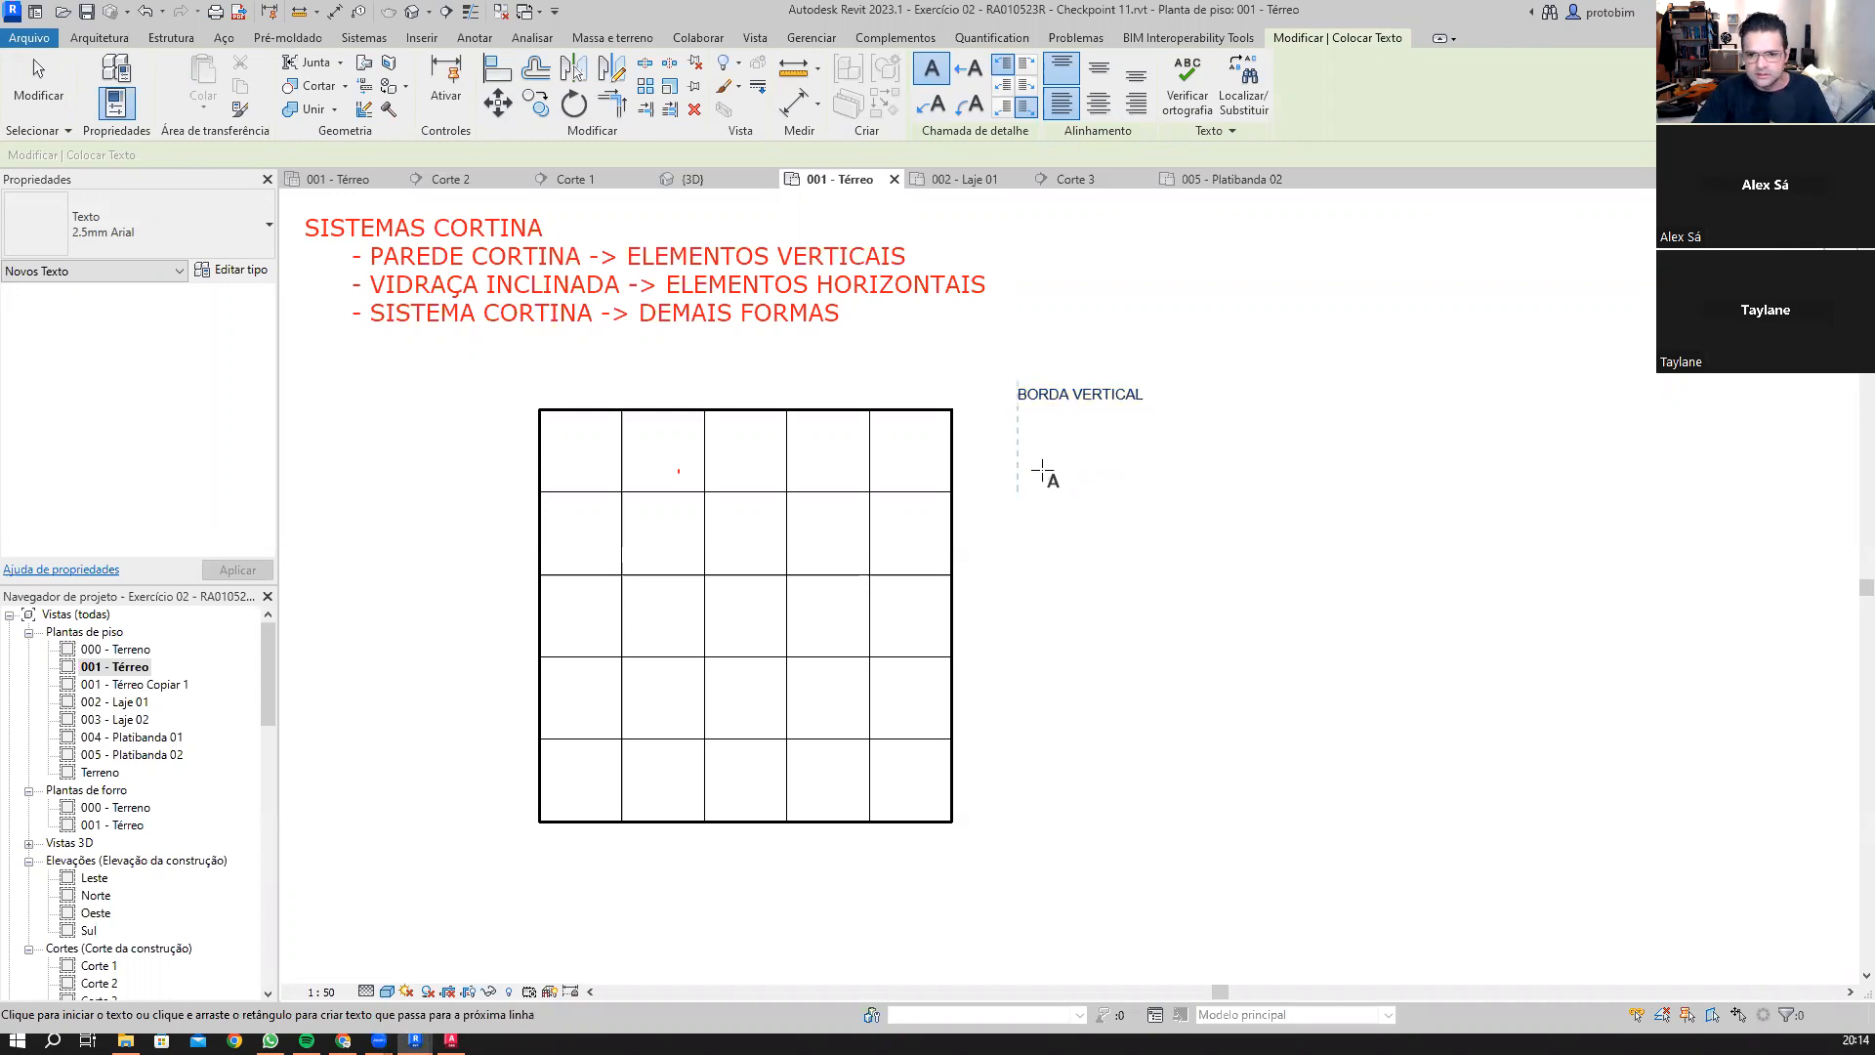
# Step: Move the BORDA VERTICAL note beside the grid's lower right corner and give it a curved leader toward the edge
pyautogui.keyDown('ctrl'); pyautogui.moveTo(1018, 391); pyautogui.dragTo(1014, 812); pyautogui.keyUp('ctrl')
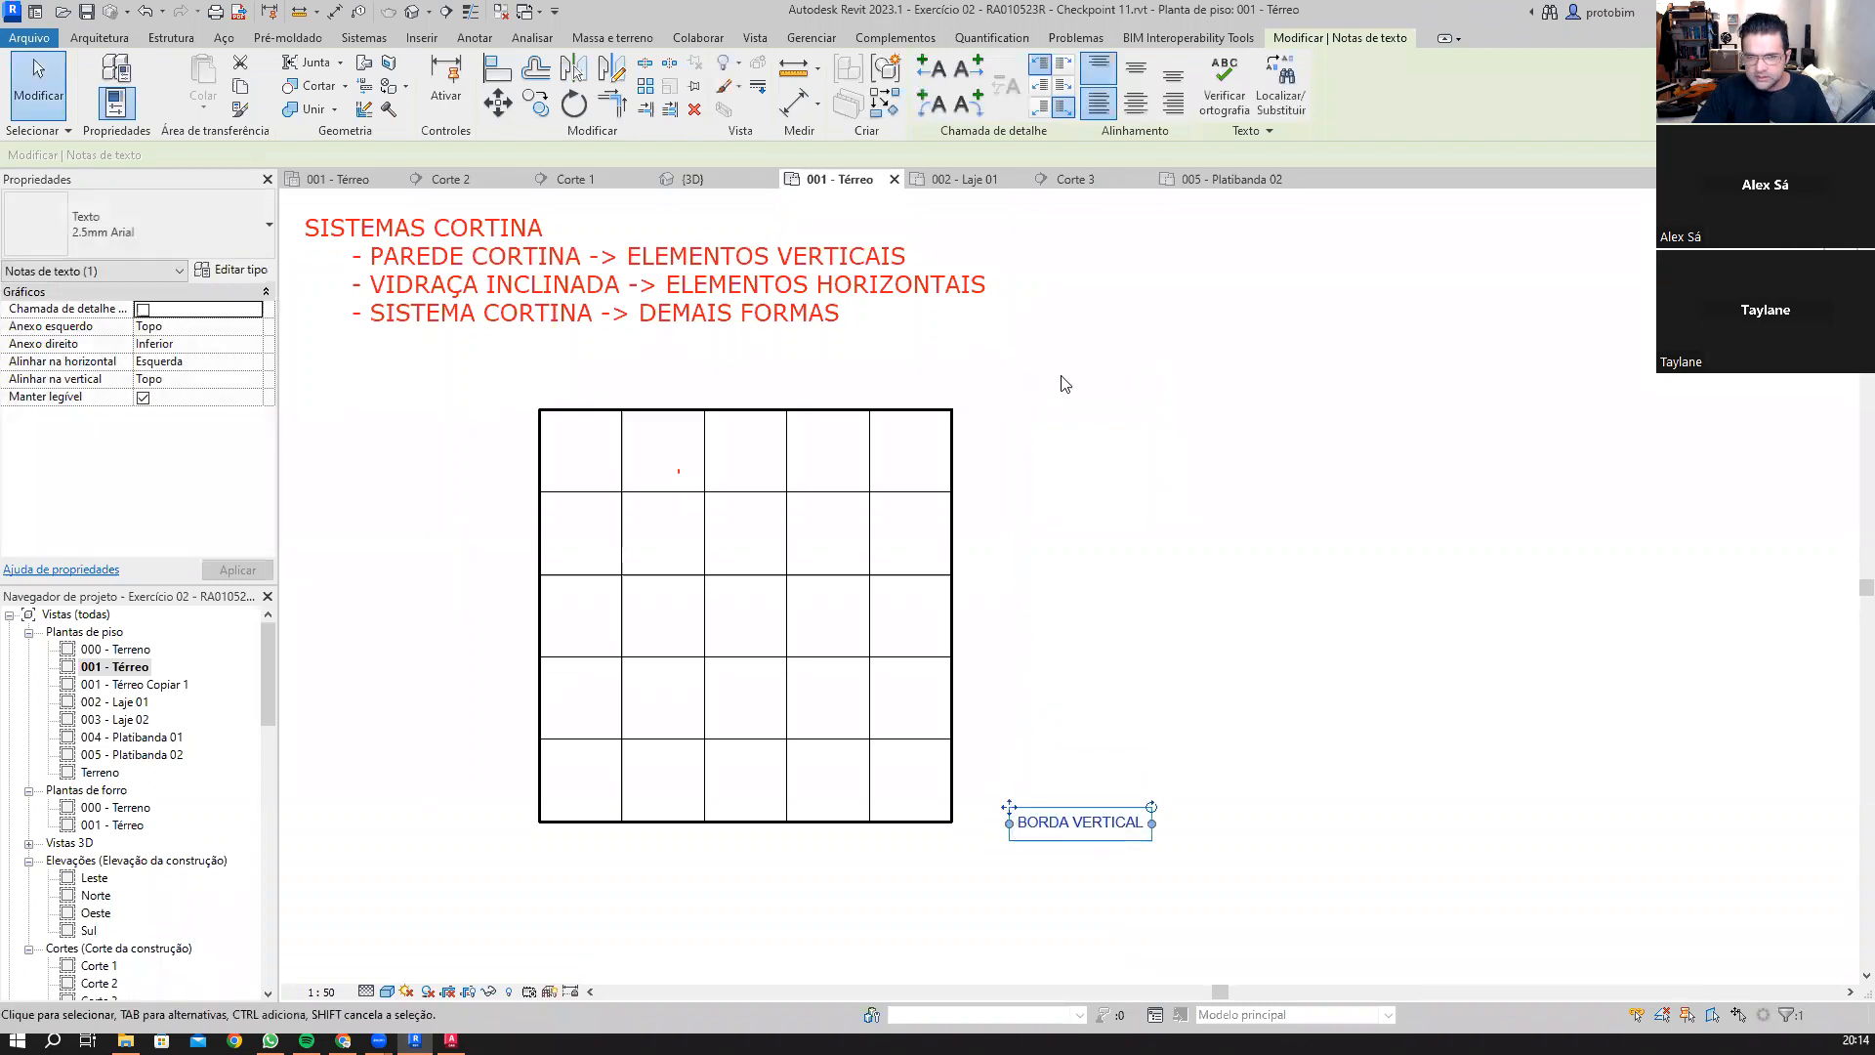
pyautogui.click(932, 102)
pyautogui.moveTo(989, 808); pyautogui.dragTo(1149, 872)
# Step: Change the copied note under the grid's lower edge to read "BORDA HORIZONTAL"
pyautogui.click(1047, 767)
pyautogui.doubleClick(1059, 871)
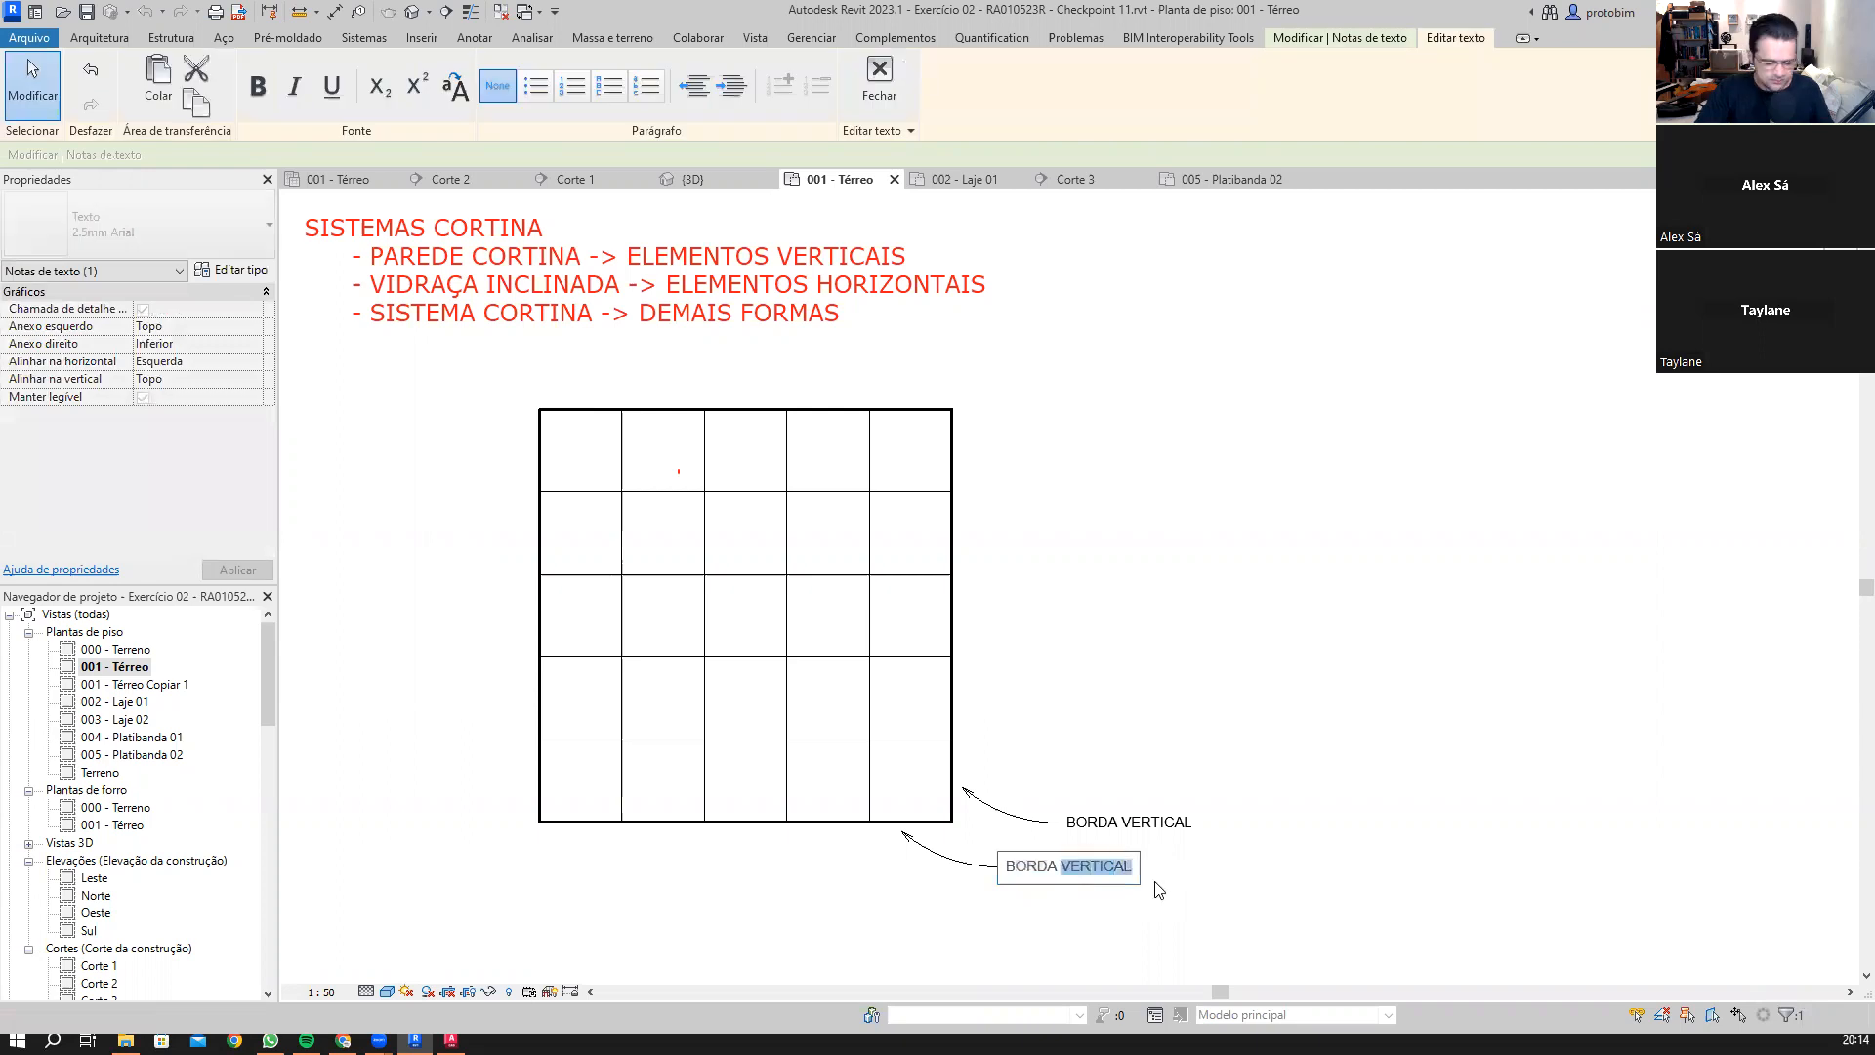
pyautogui.write('HORIZONTAL')
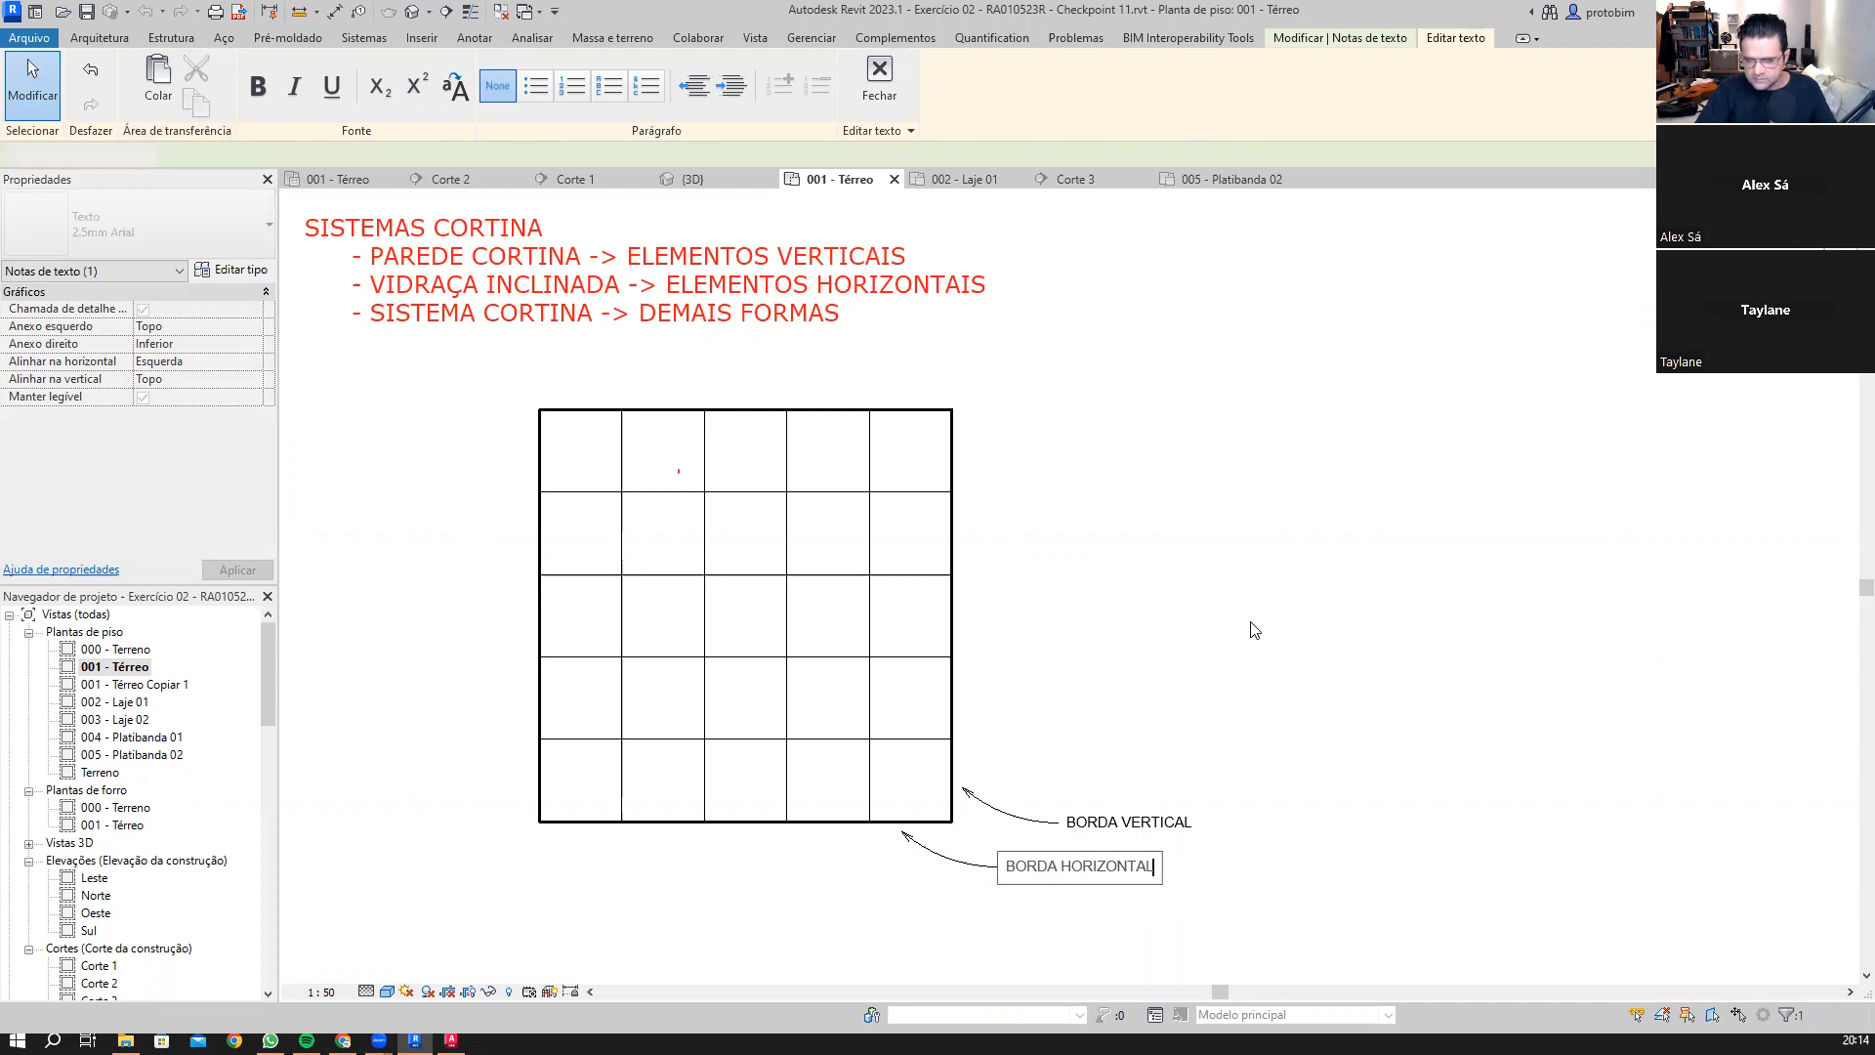
# Step: Bring the BORDA VERTICAL leader tip onto the grid's right edge and copy the note up to the grid's mid-height
pyautogui.click(1123, 821)
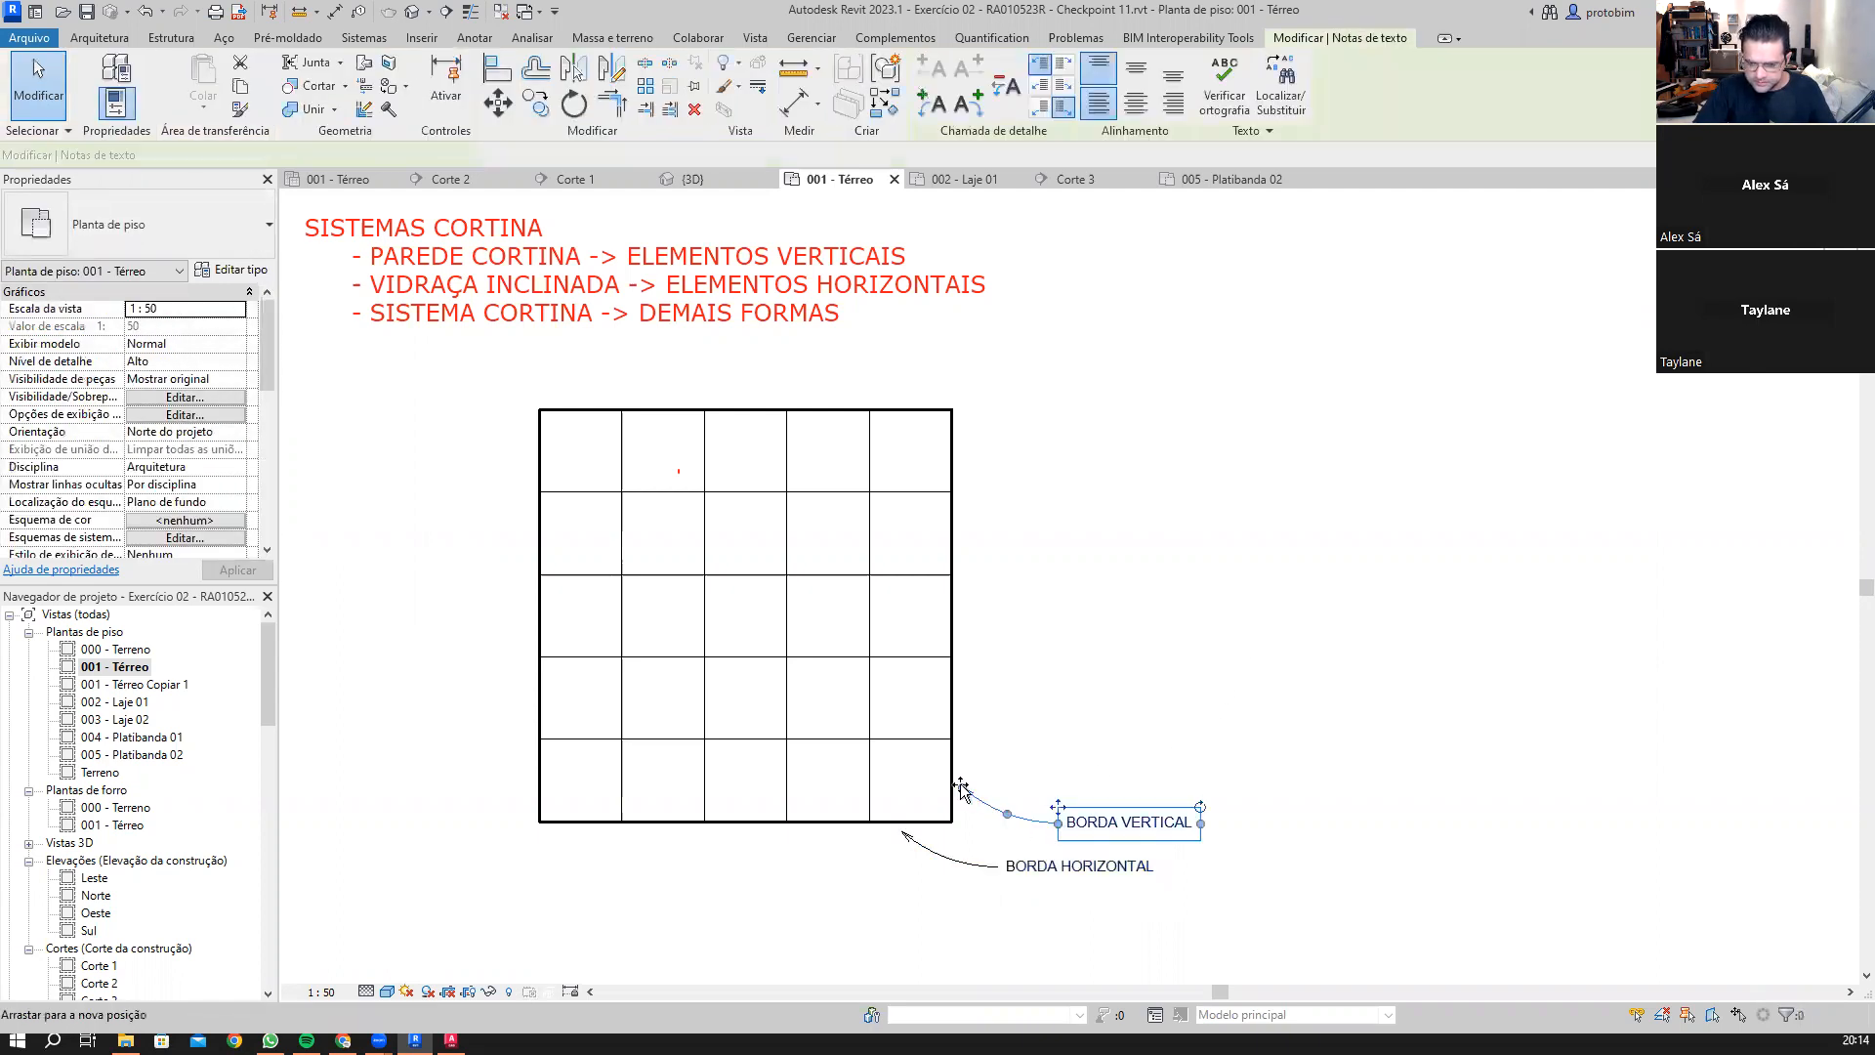
pyautogui.moveTo(955, 785); pyautogui.dragTo(957, 784)
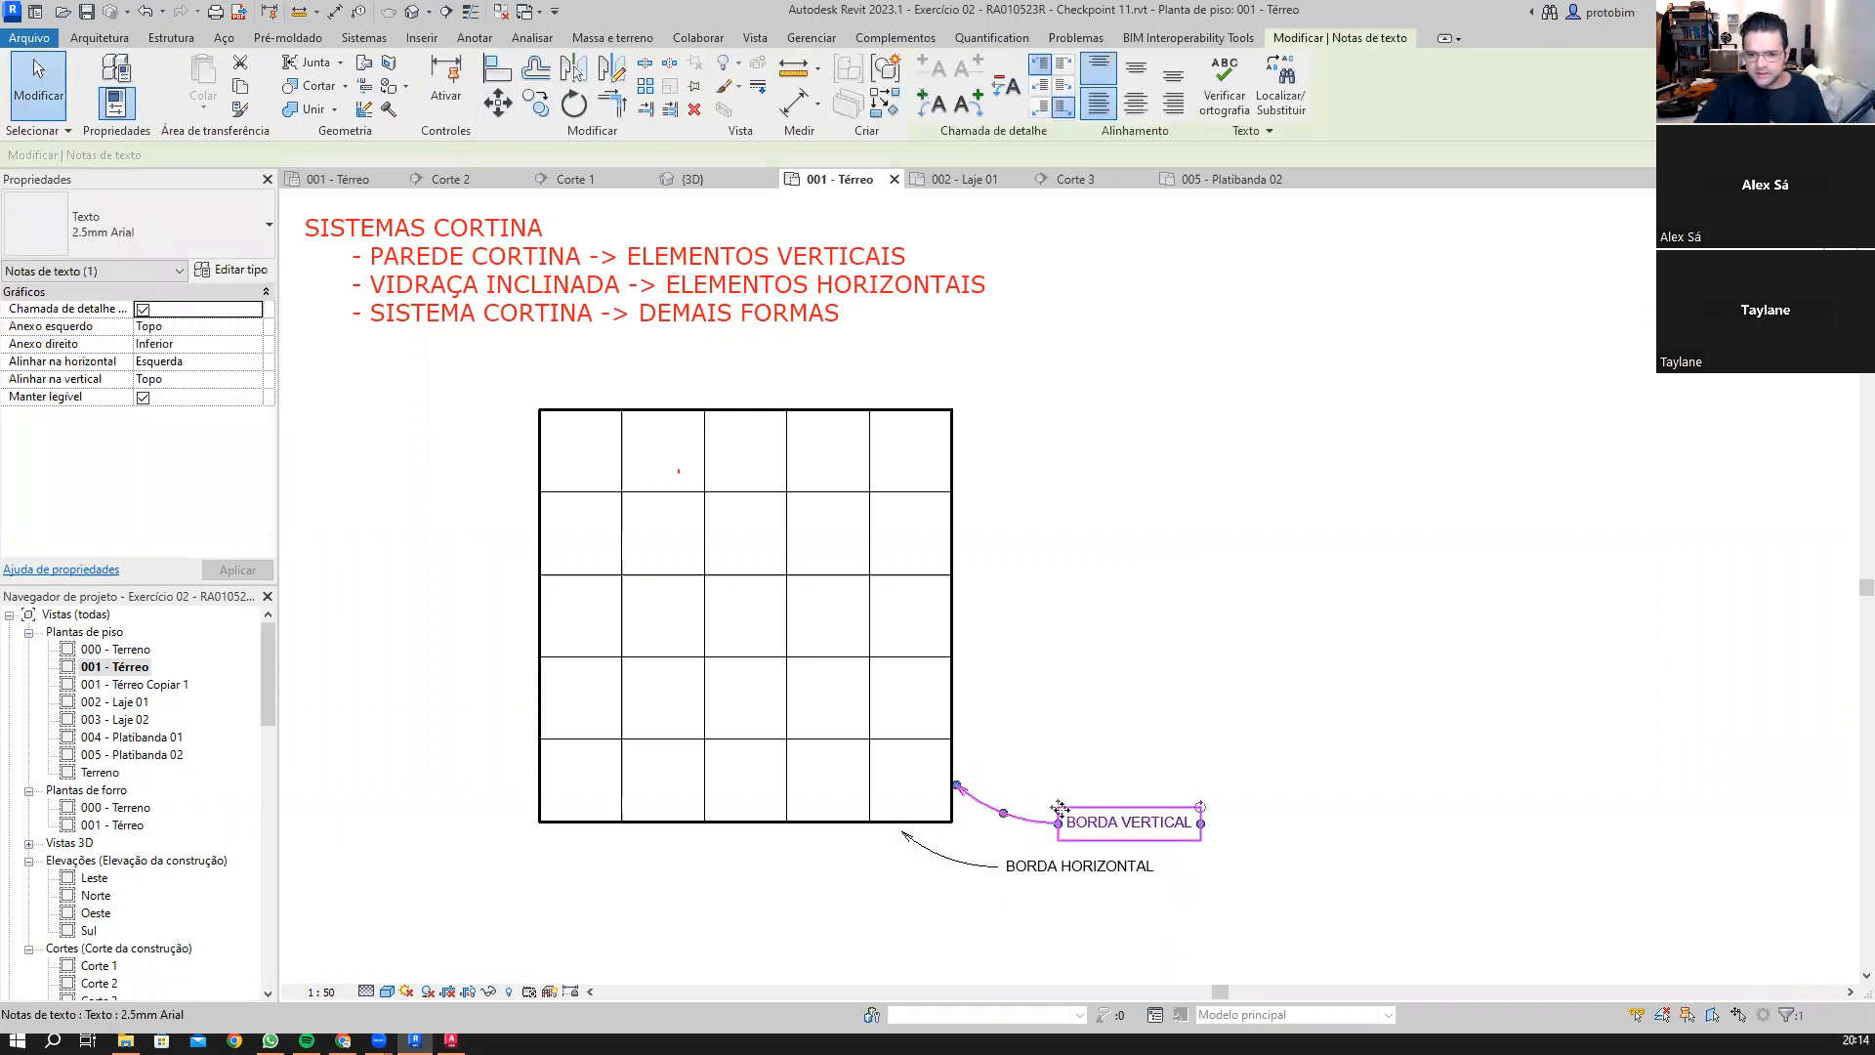
pyautogui.keyDown('ctrl'); pyautogui.moveTo(1046, 690); pyautogui.dragTo(980, 582); pyautogui.keyUp('ctrl')
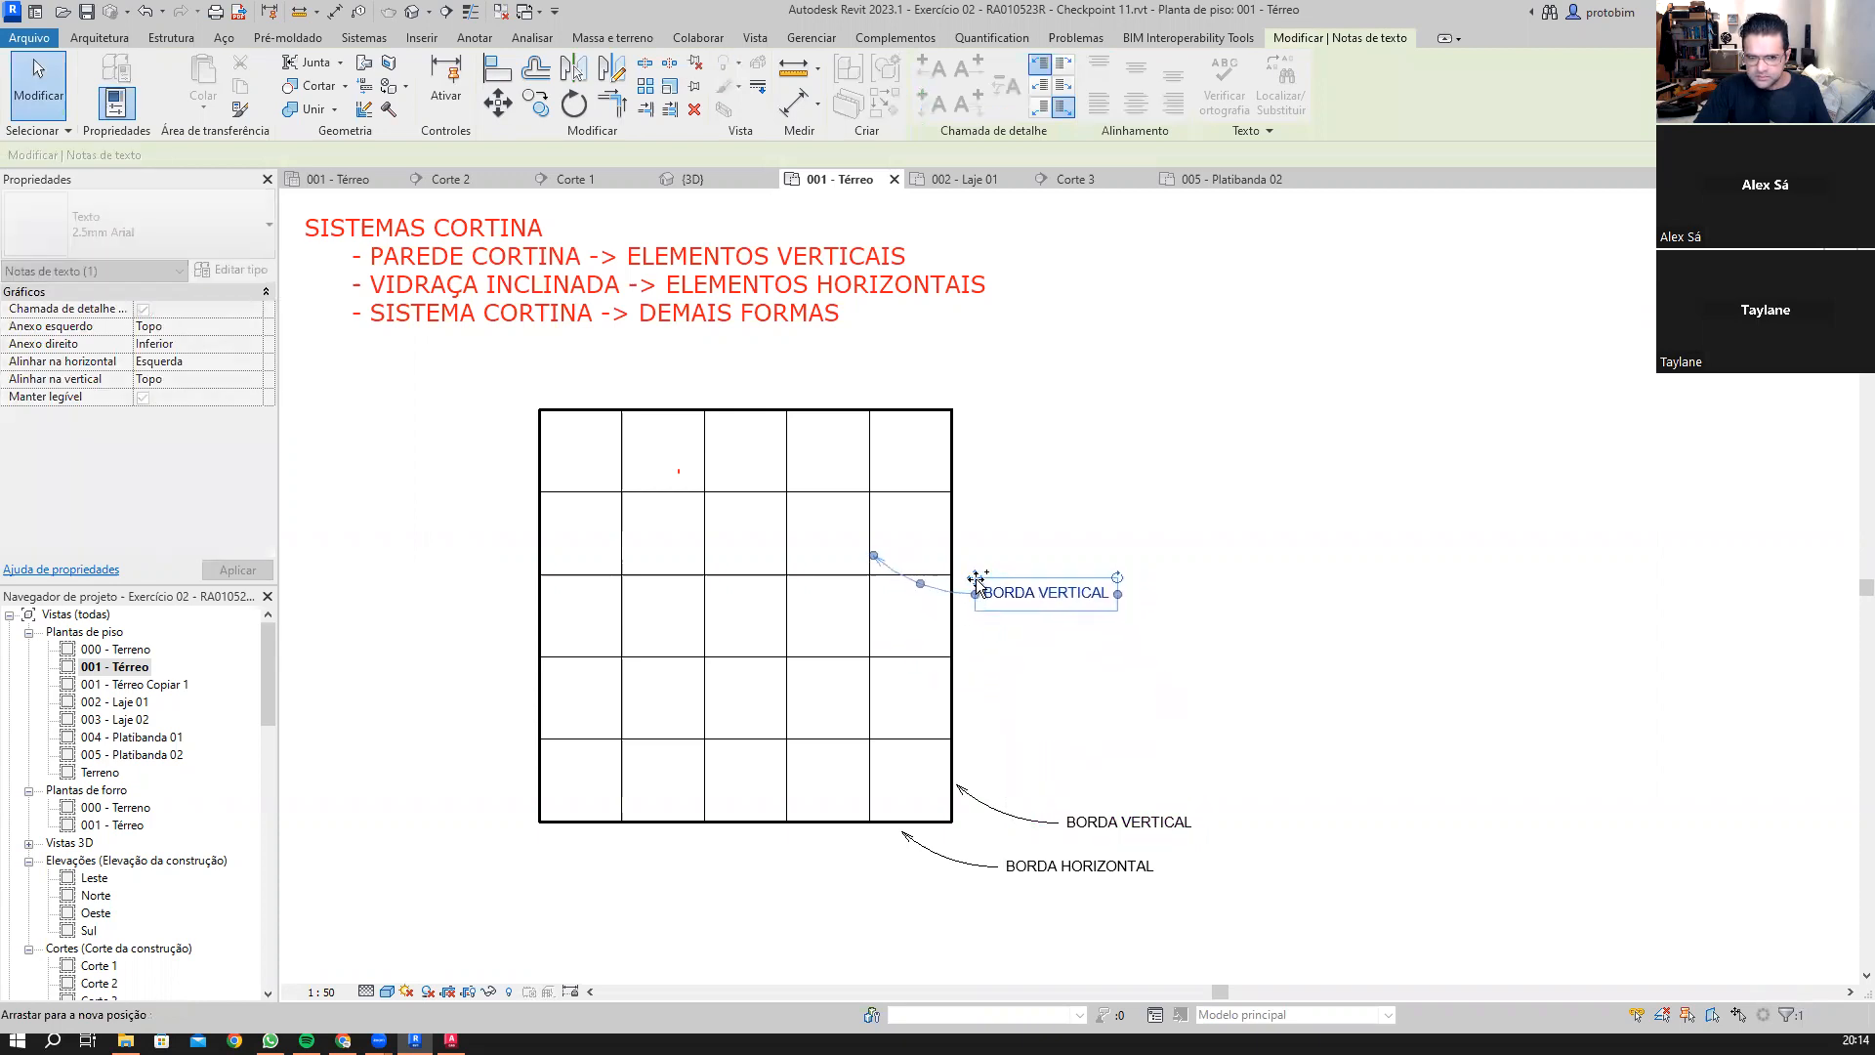
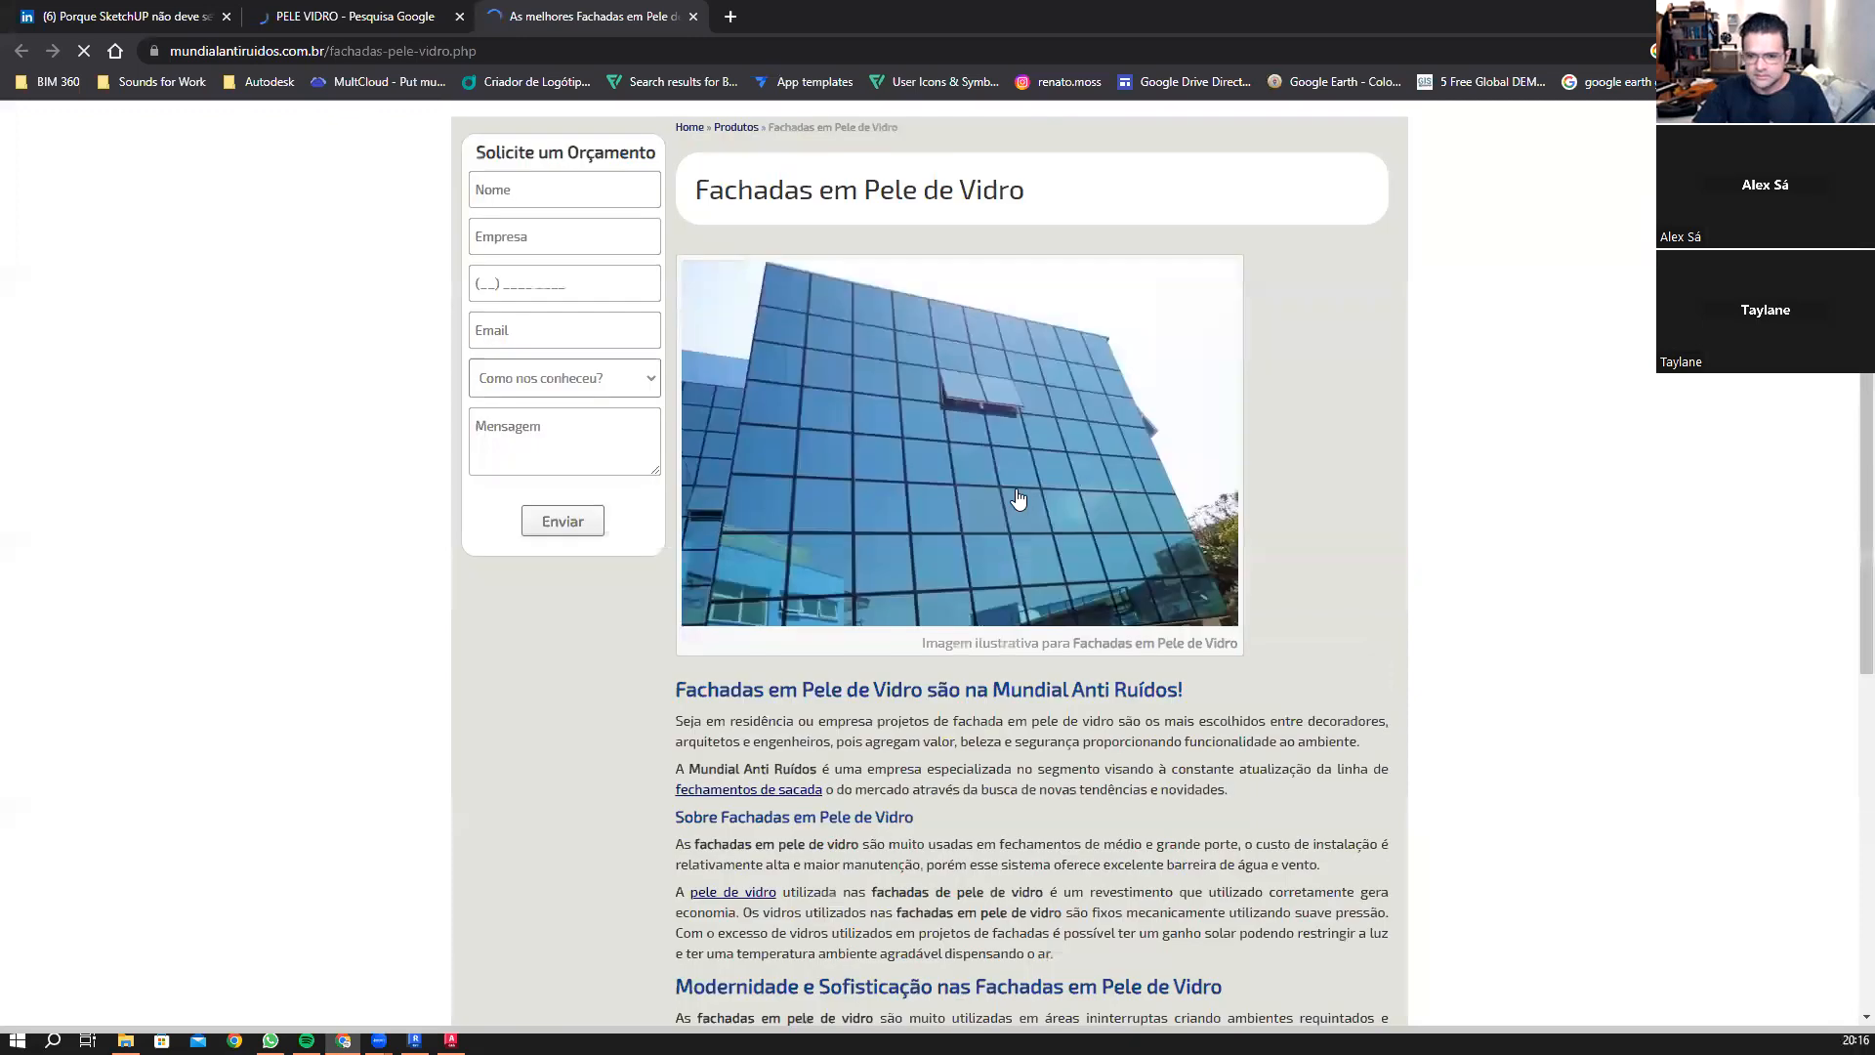
# Step: Open the "Fachadas em Pele de Vidro" facade photo in its own tab, close the page's tab and enlarge the photo
pyautogui.click(1112, 675)
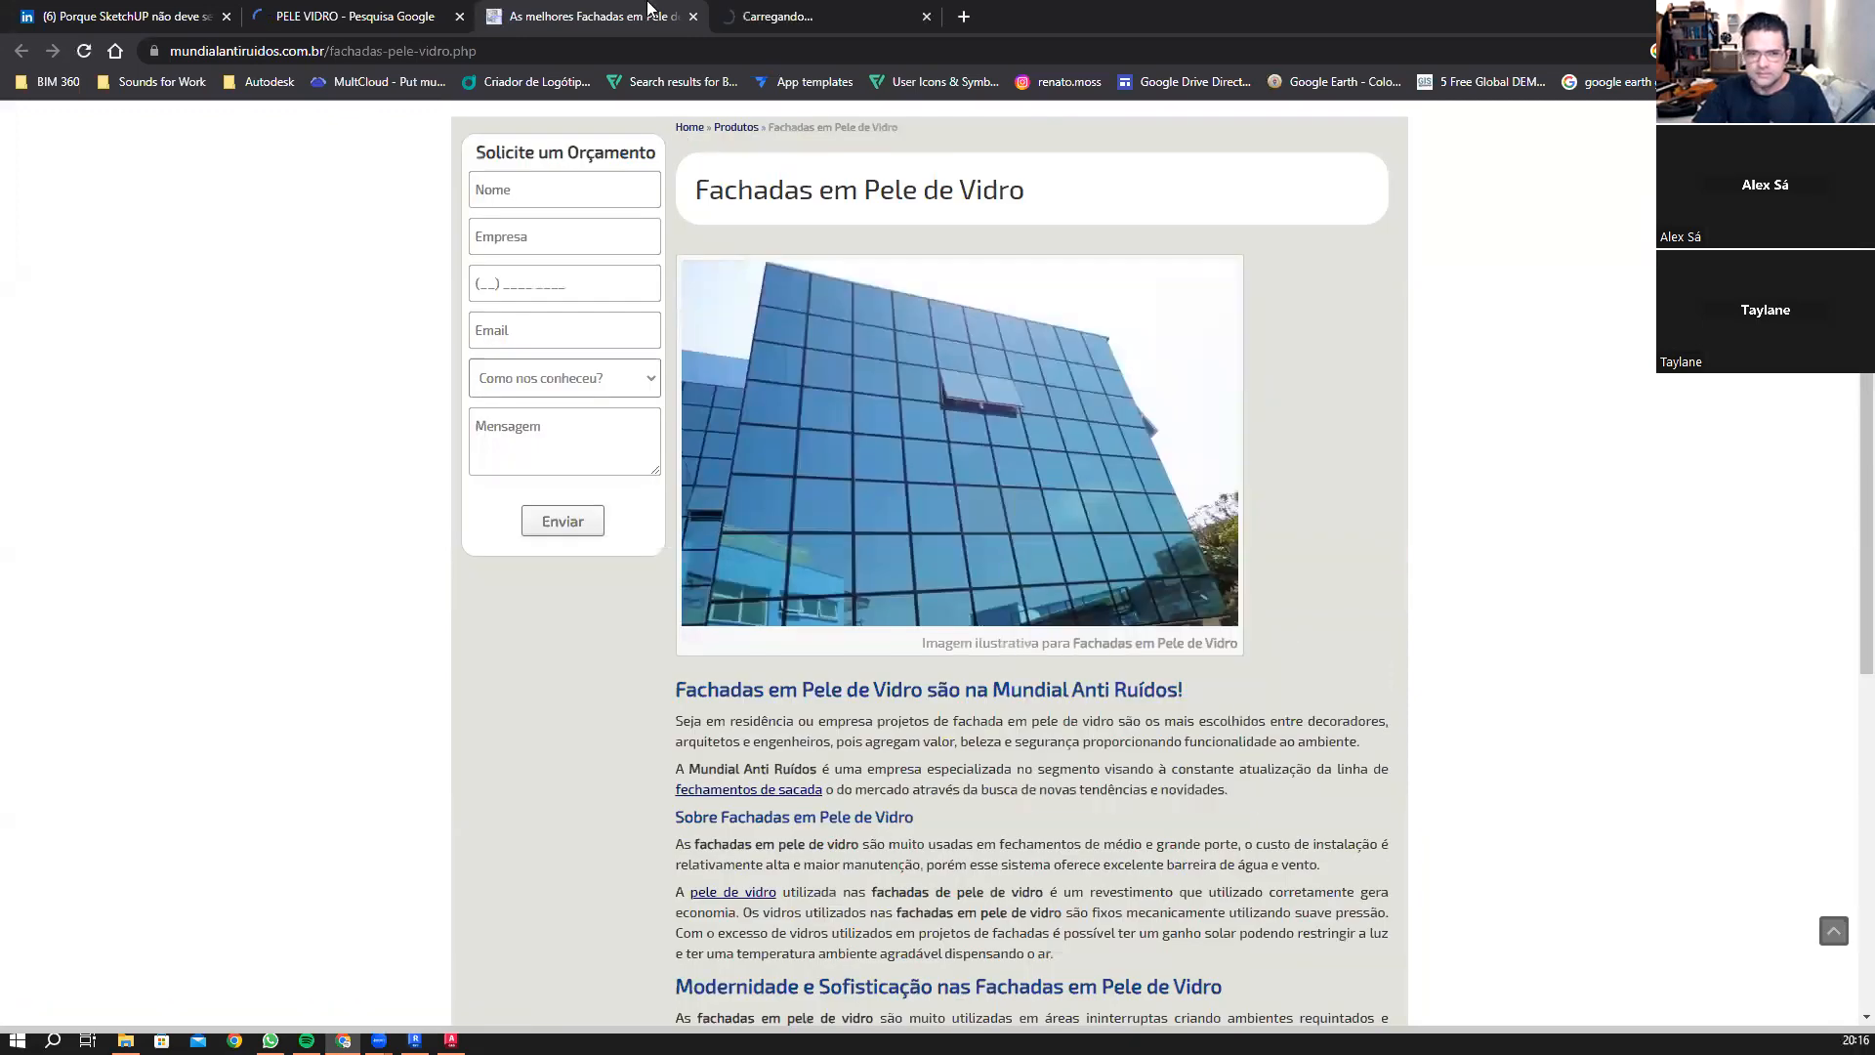
pyautogui.hotkey('ctrl', 'w')
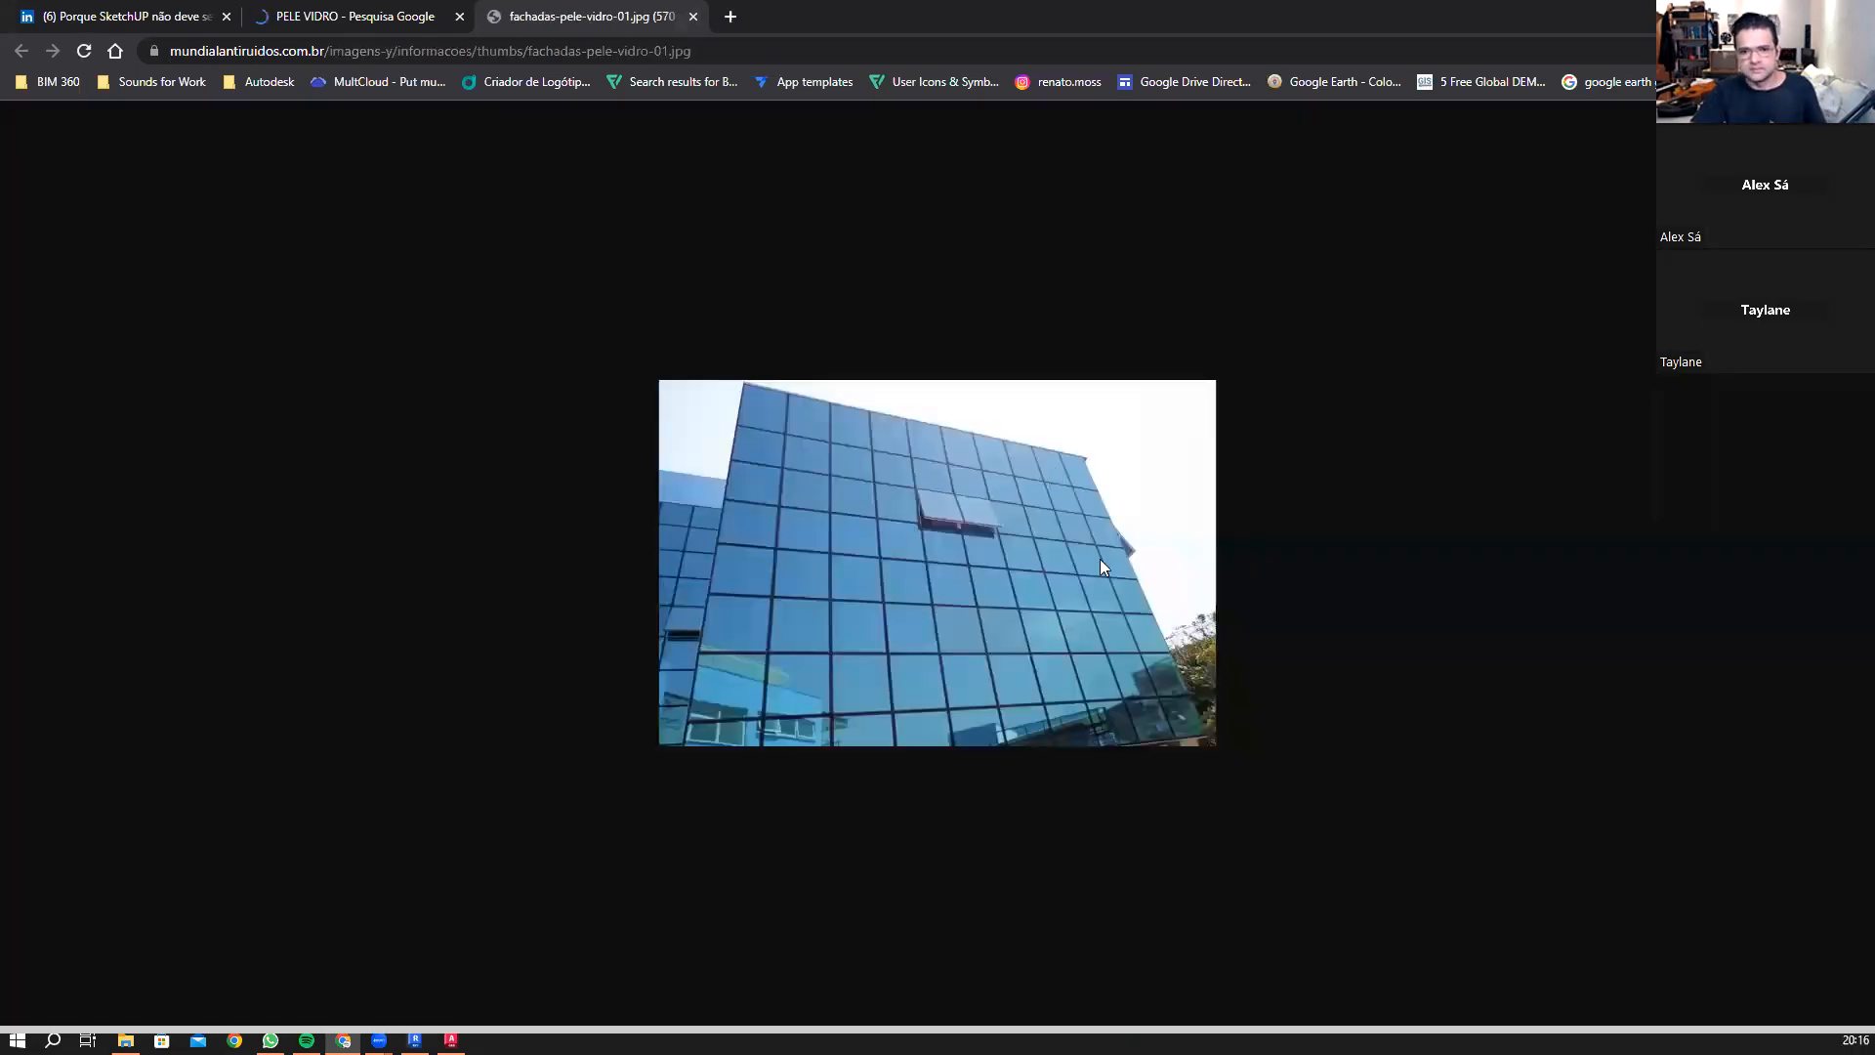
pyautogui.keyDown('ctrl'); pyautogui.scroll(5, 1100, 559); pyautogui.keyUp('ctrl')
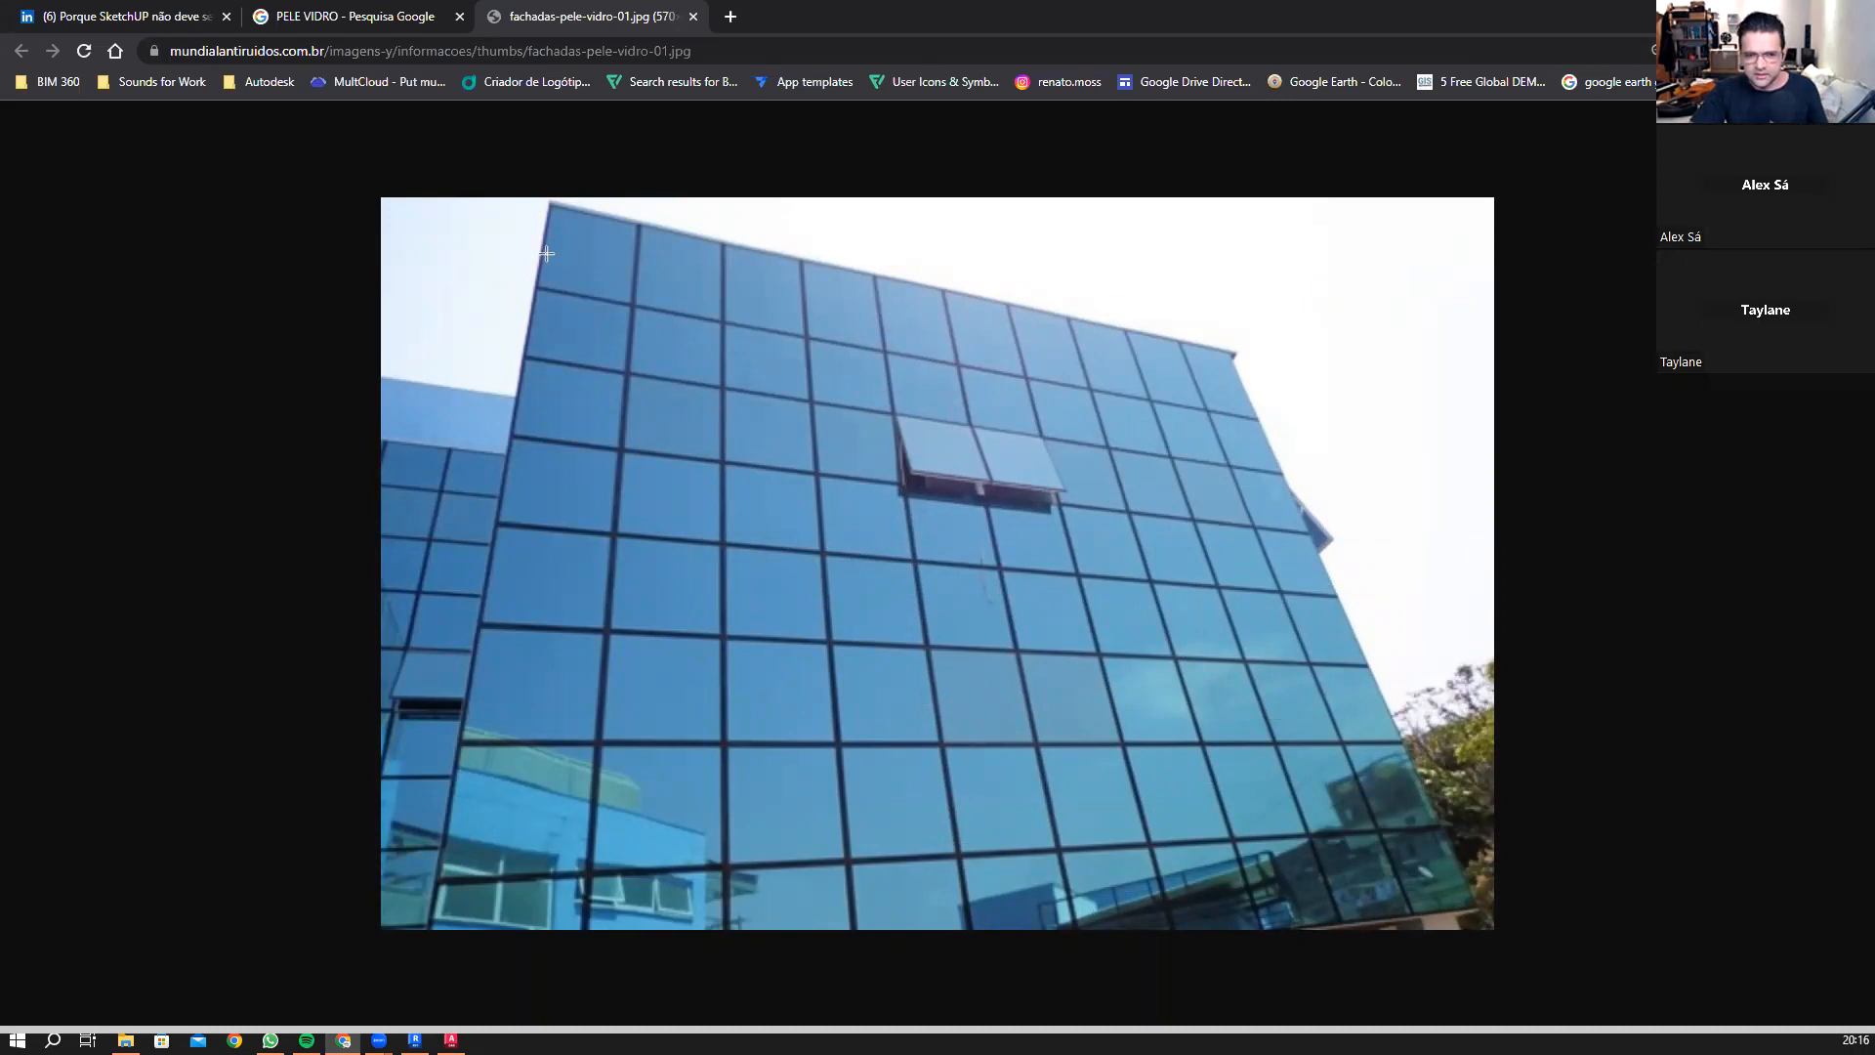
pyautogui.moveTo(525, 508); pyautogui.dragTo(405, 897)
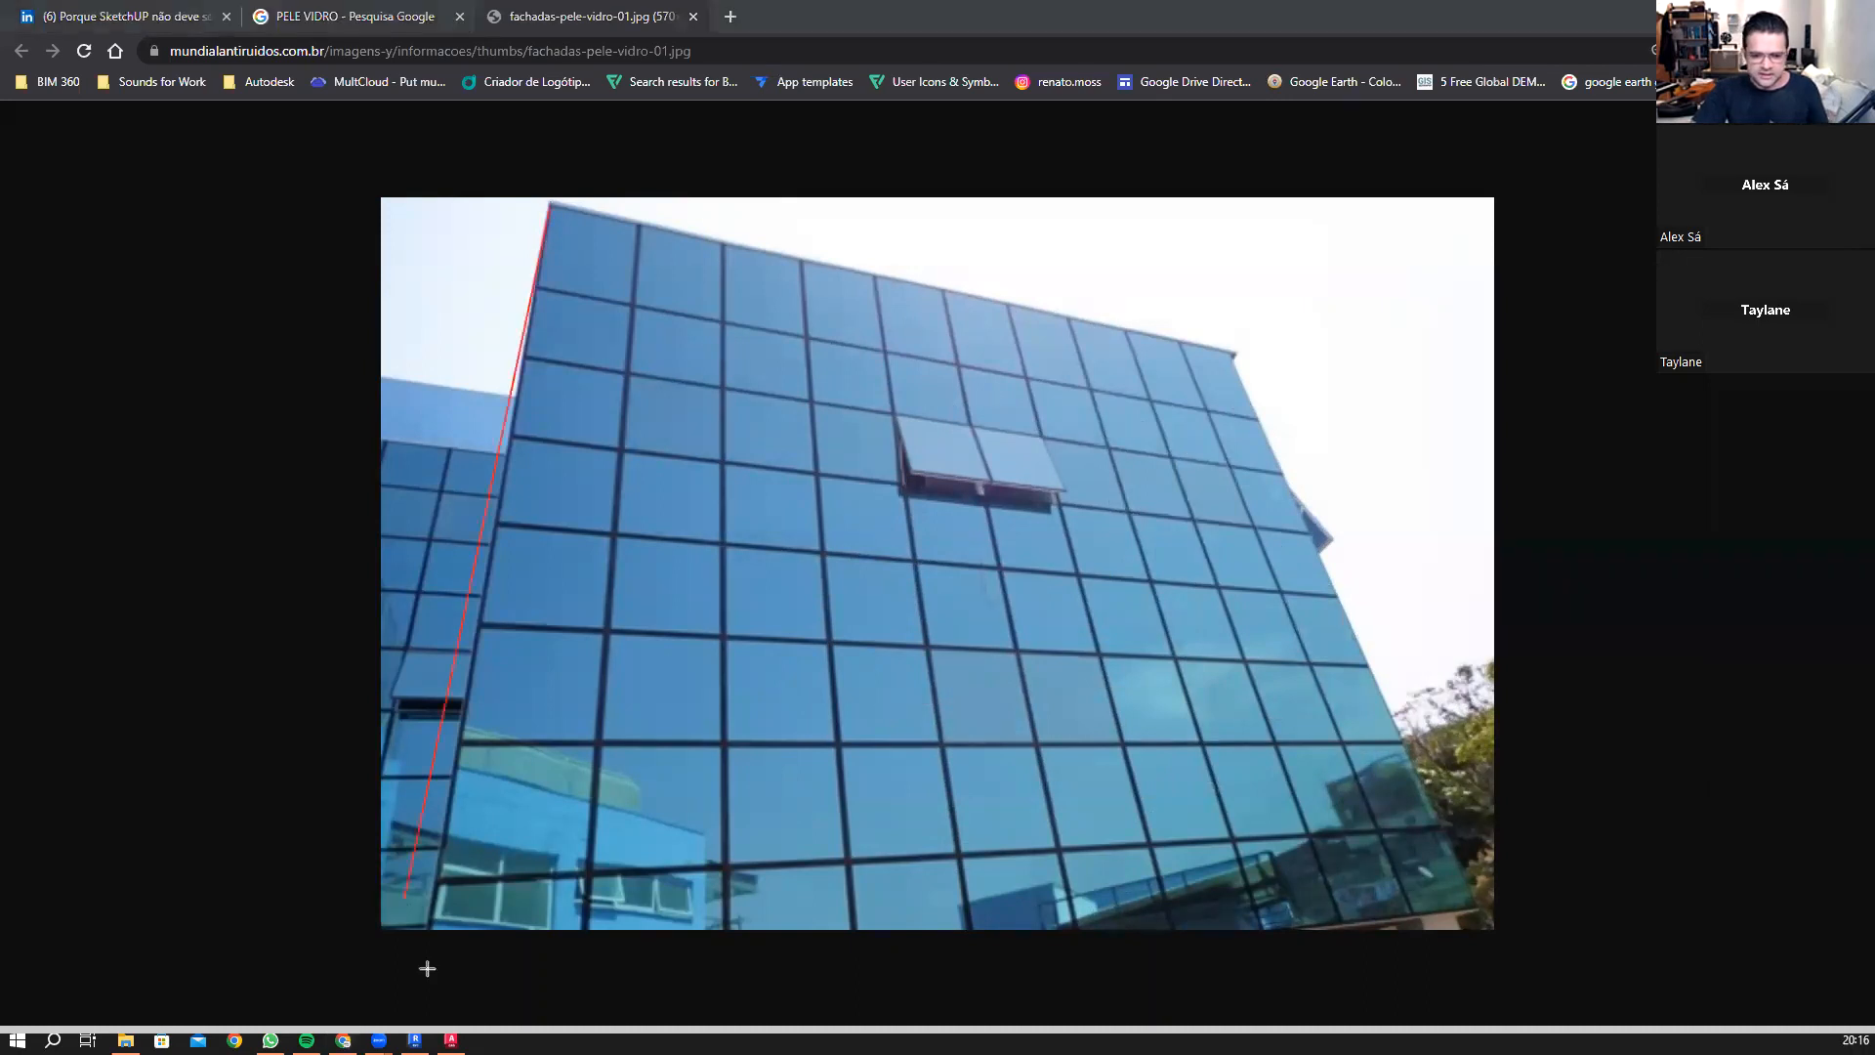
pyautogui.moveTo(424, 971); pyautogui.dragTo(424, 972)
pyautogui.hotkey('ctrl', 'z')
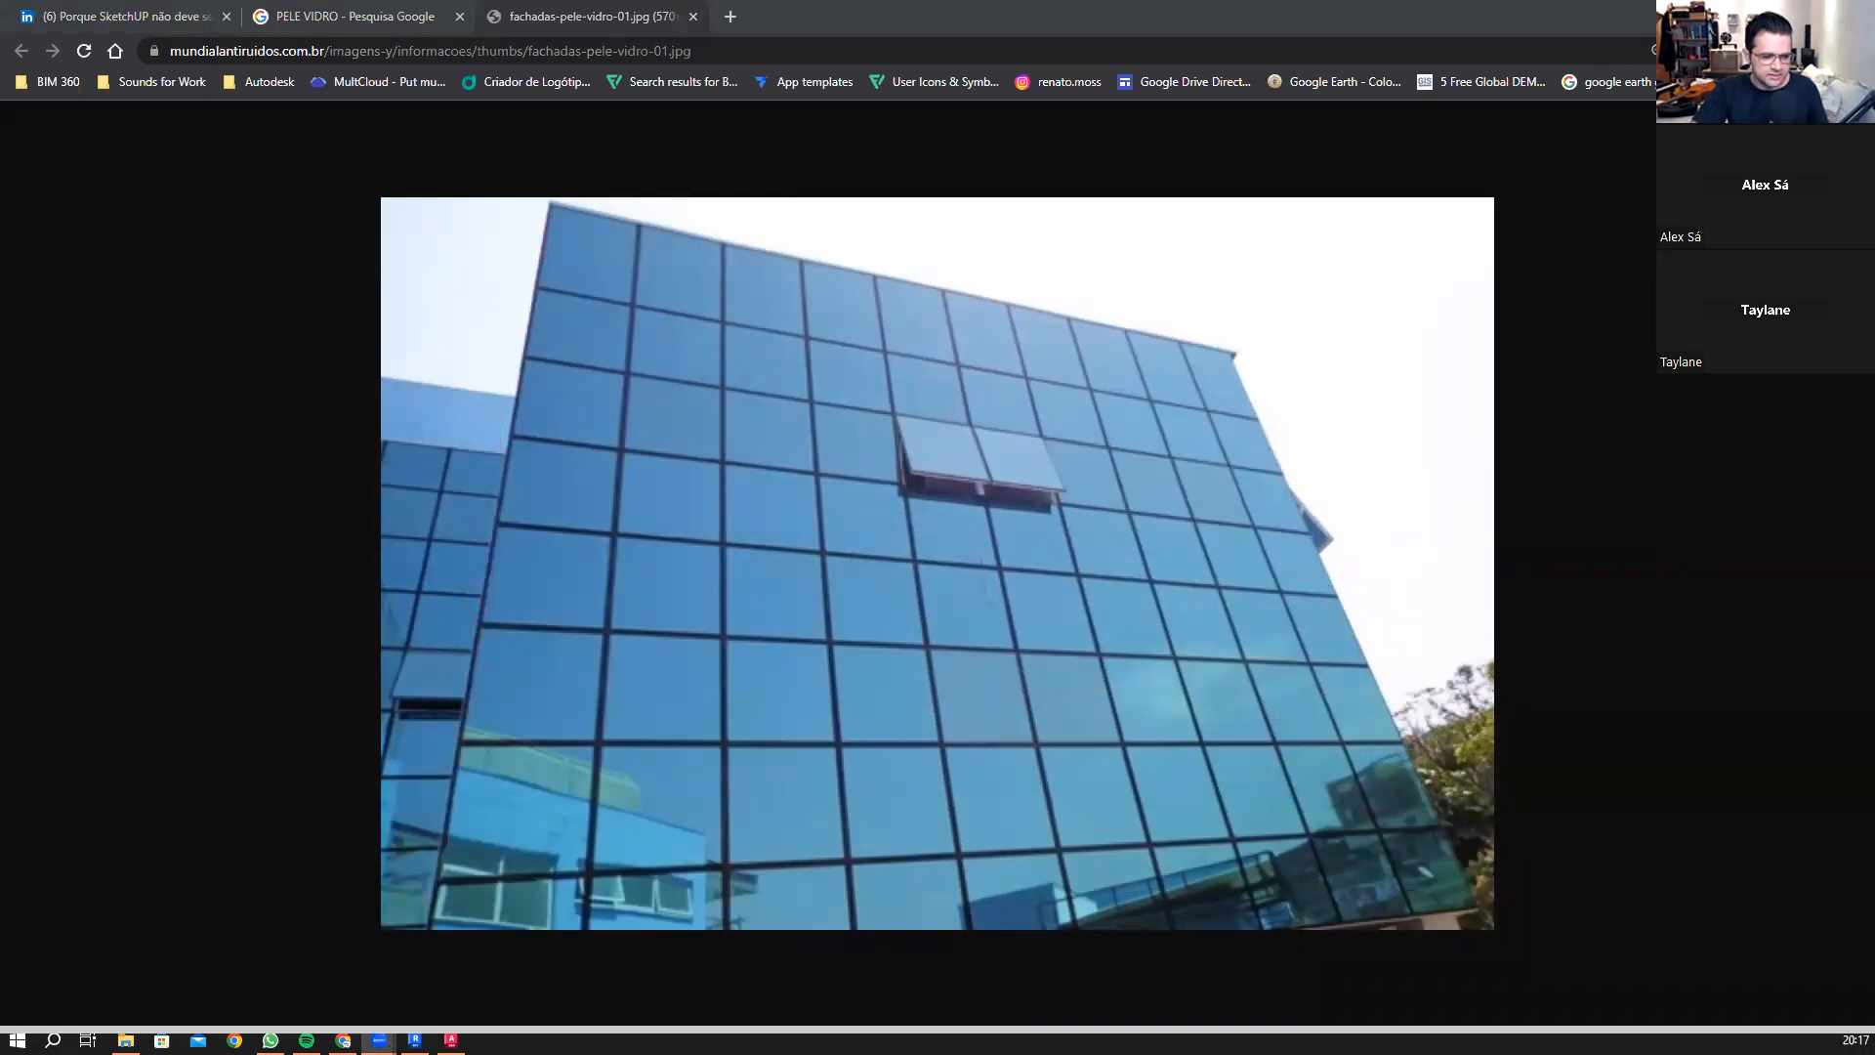
# Step: Draw straight red annotation lines along the left, upper and right edges of the glass facade in the photo
pyautogui.moveTo(431, 770); pyautogui.dragTo(421, 972)
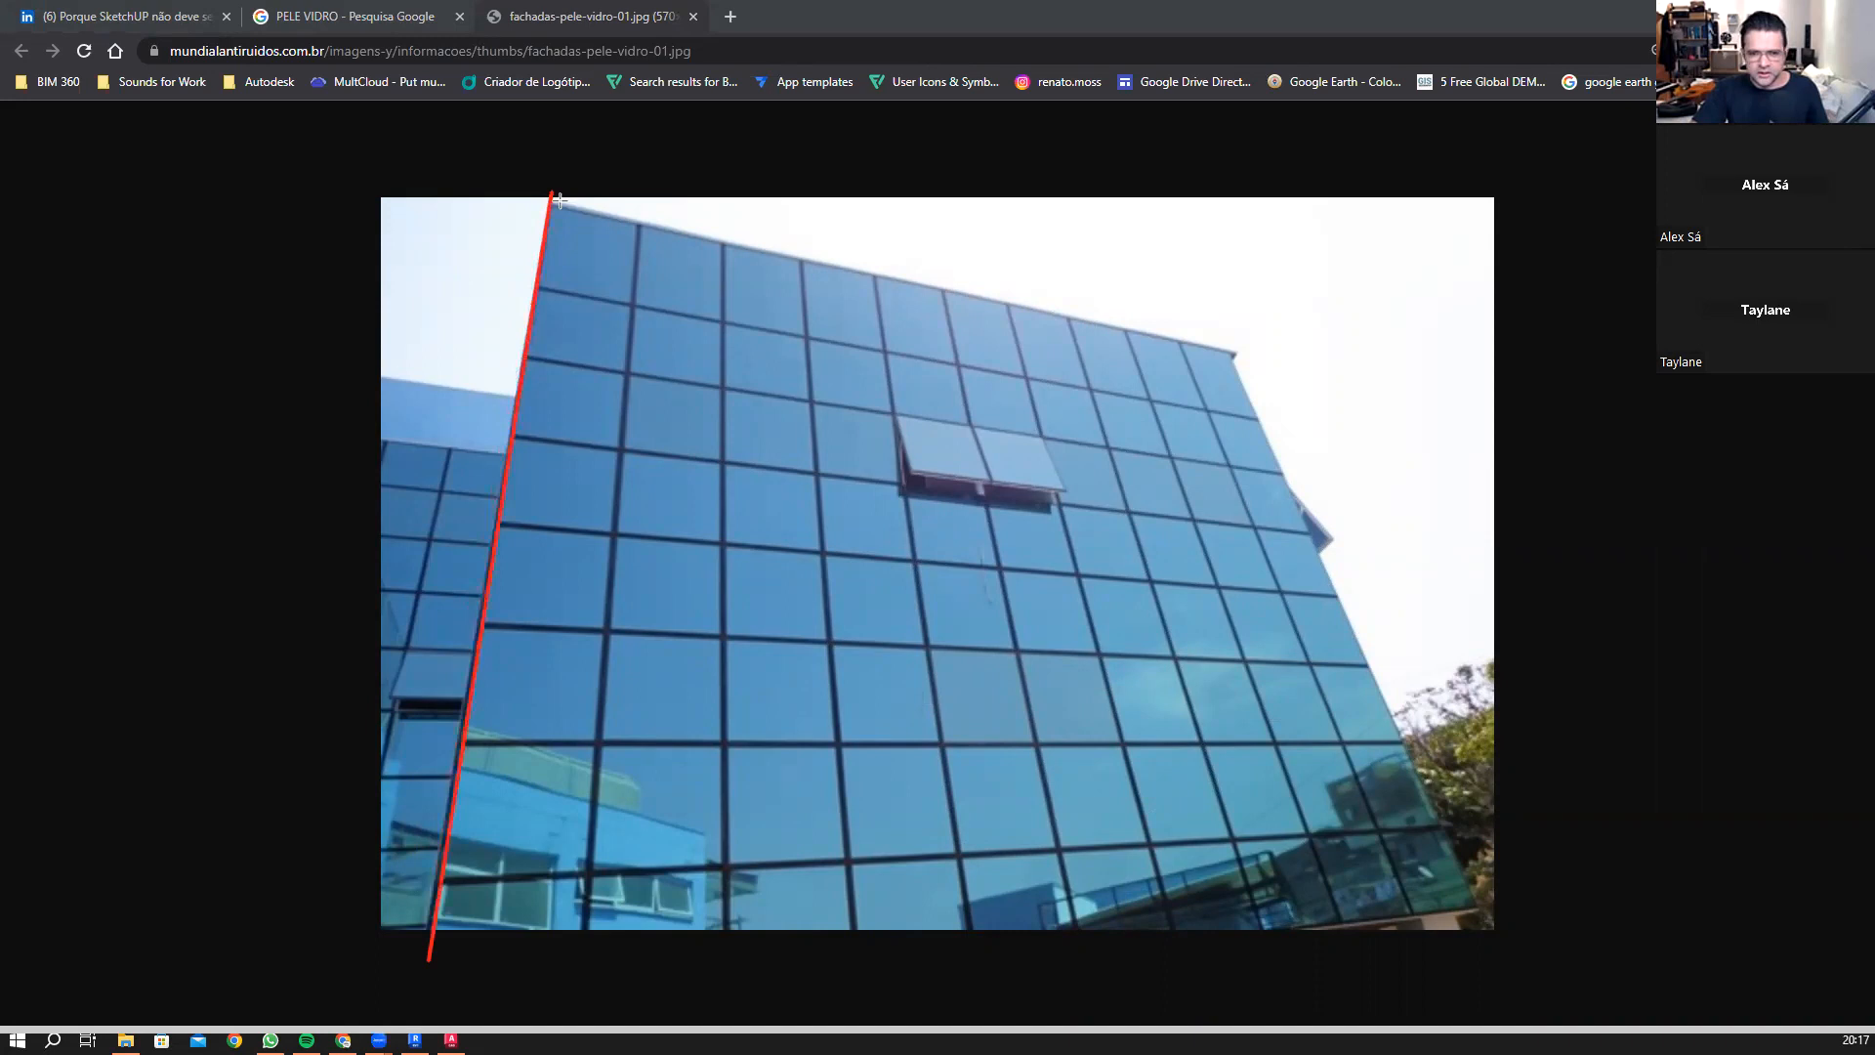
pyautogui.moveTo(534, 194)
pyautogui.mouseDown()
pyautogui.moveTo(1322, 318)
pyautogui.moveTo(1235, 353)
pyautogui.mouseUp()
pyautogui.moveTo(1183, 289); pyautogui.dragTo(1506, 954)
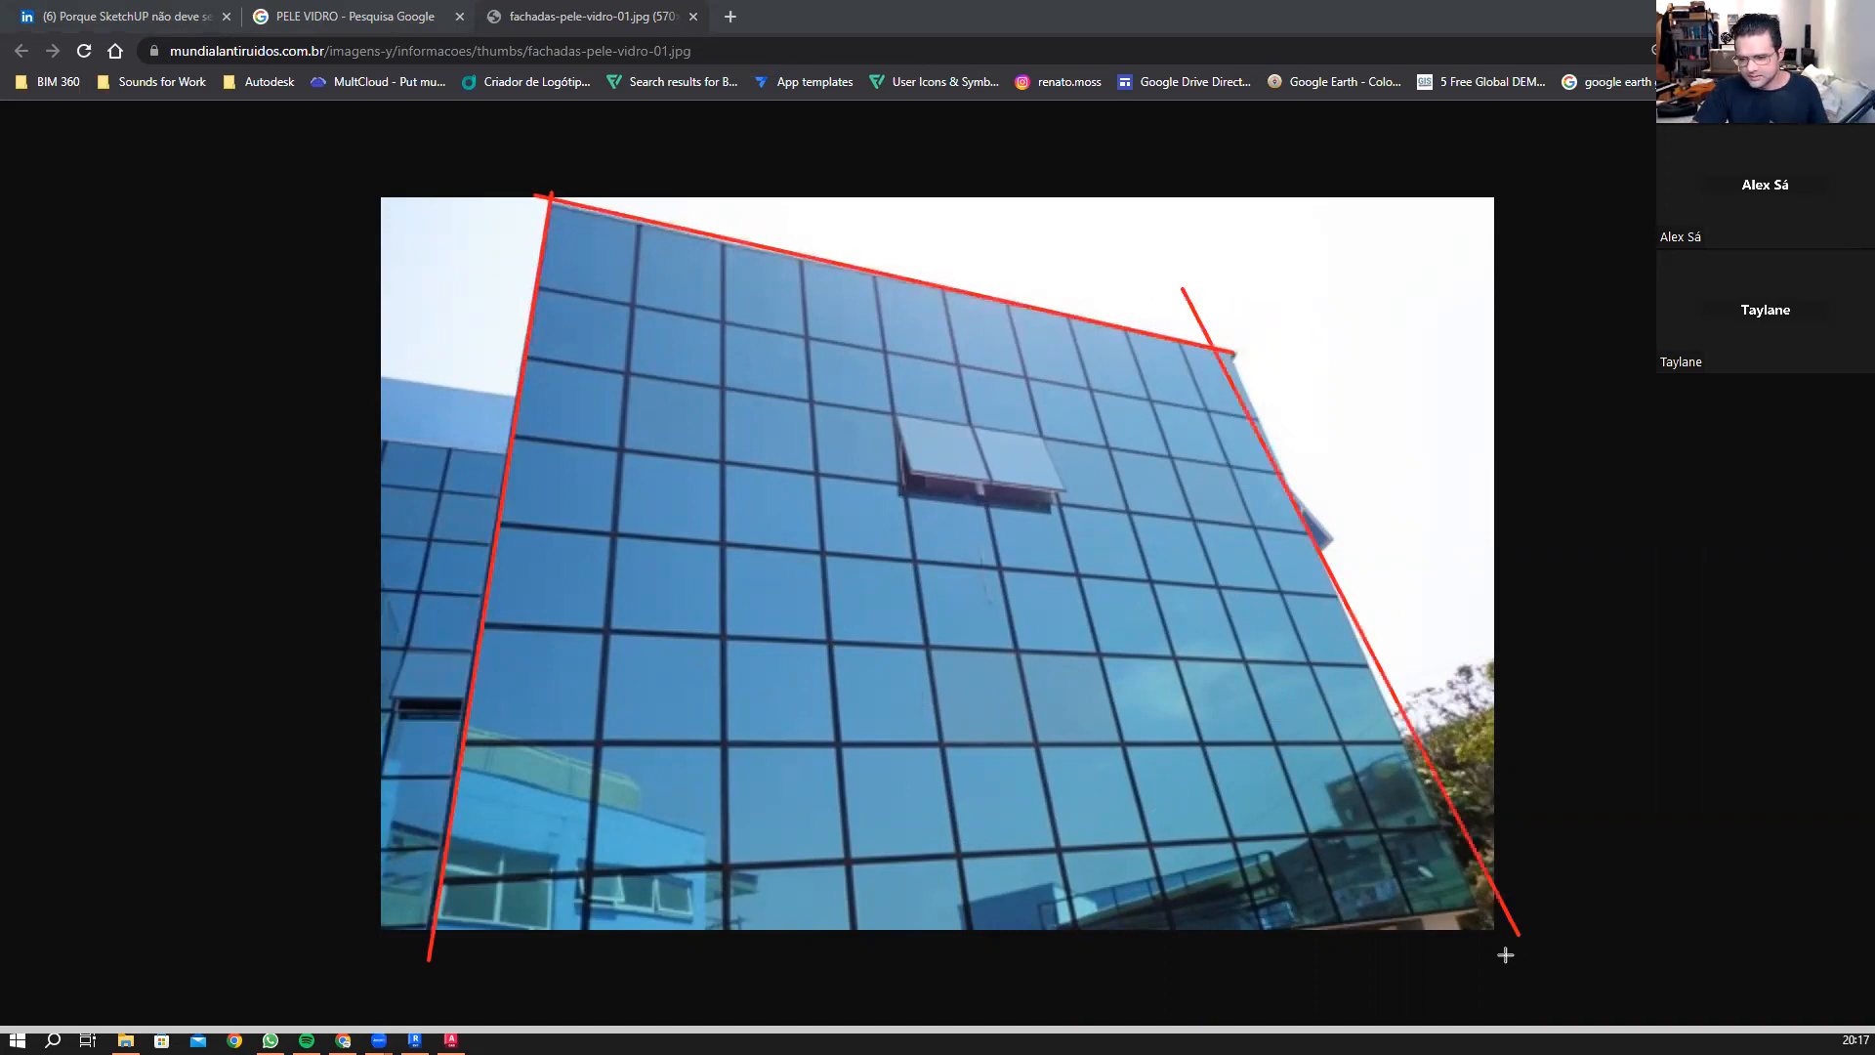
# Step: Mark two neighbouring vertical and two neighbouring horizontal mullion lines across the facade with straight red lines
pyautogui.moveTo(802, 256); pyautogui.dragTo(858, 1014)
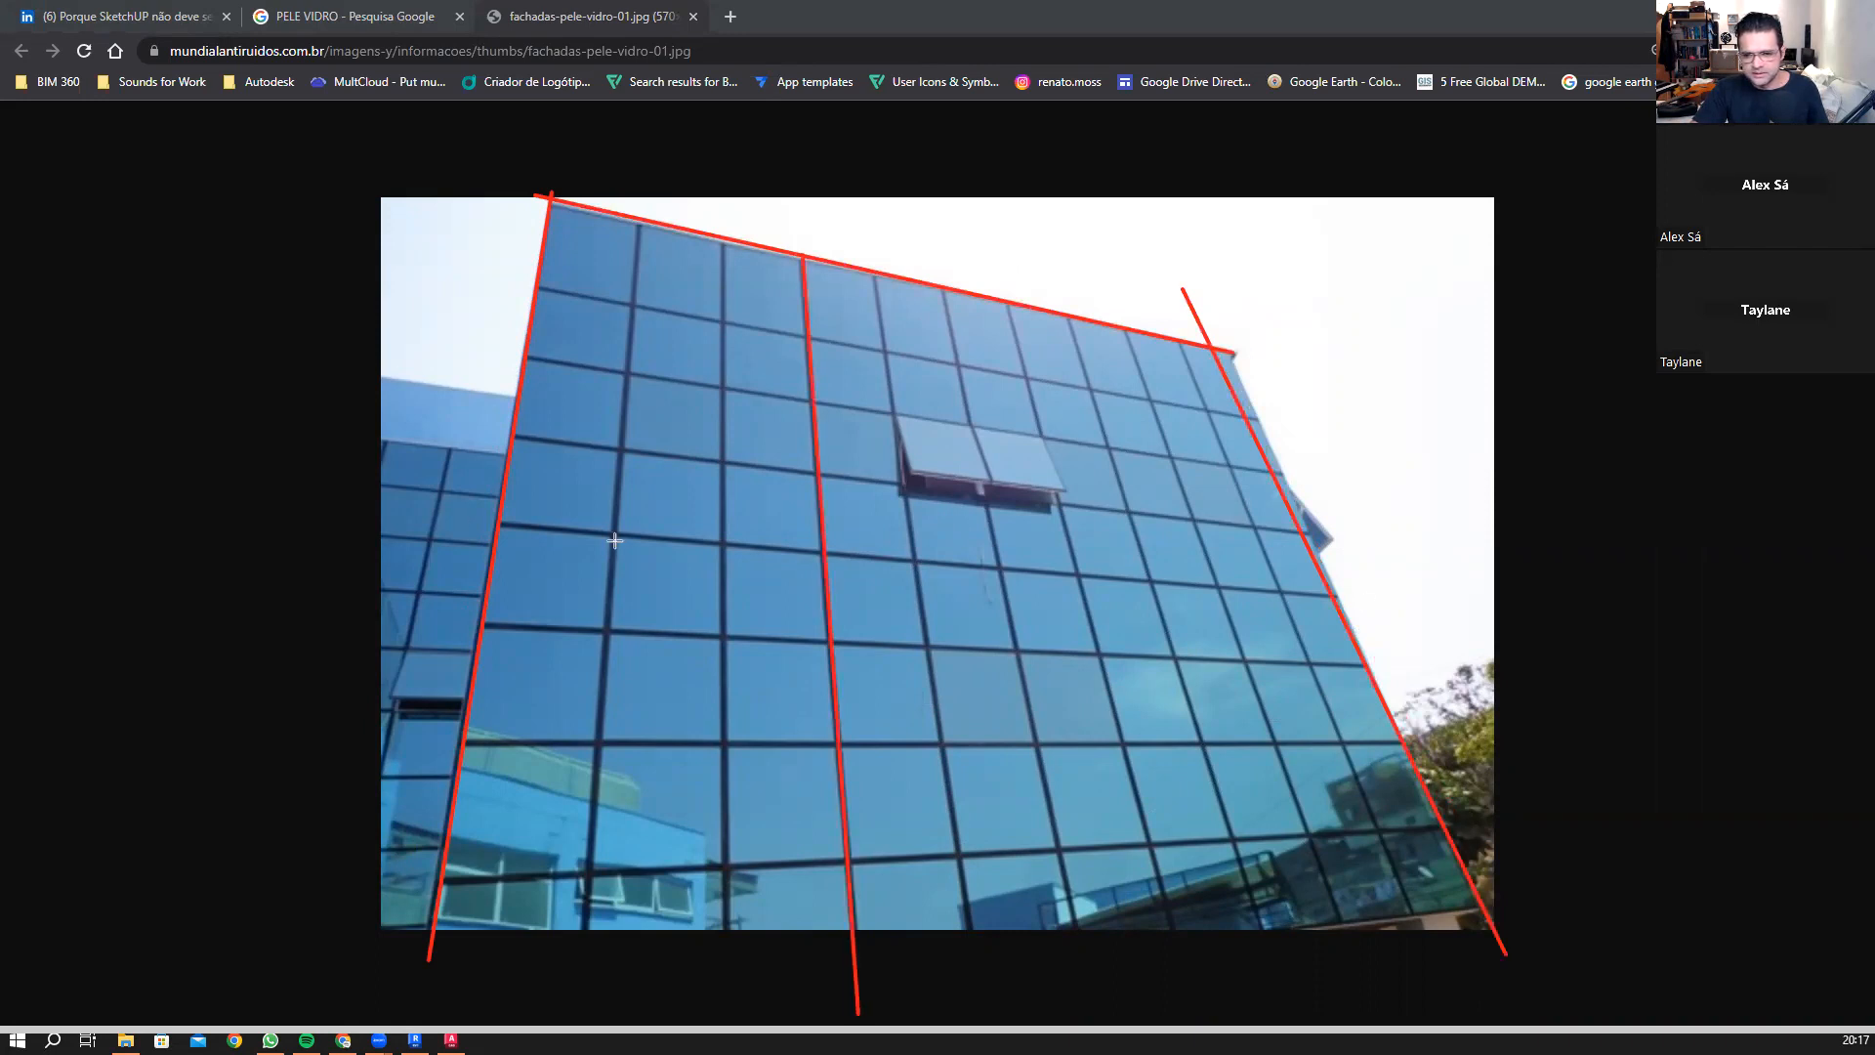
pyautogui.moveTo(457, 517); pyautogui.dragTo(1387, 600)
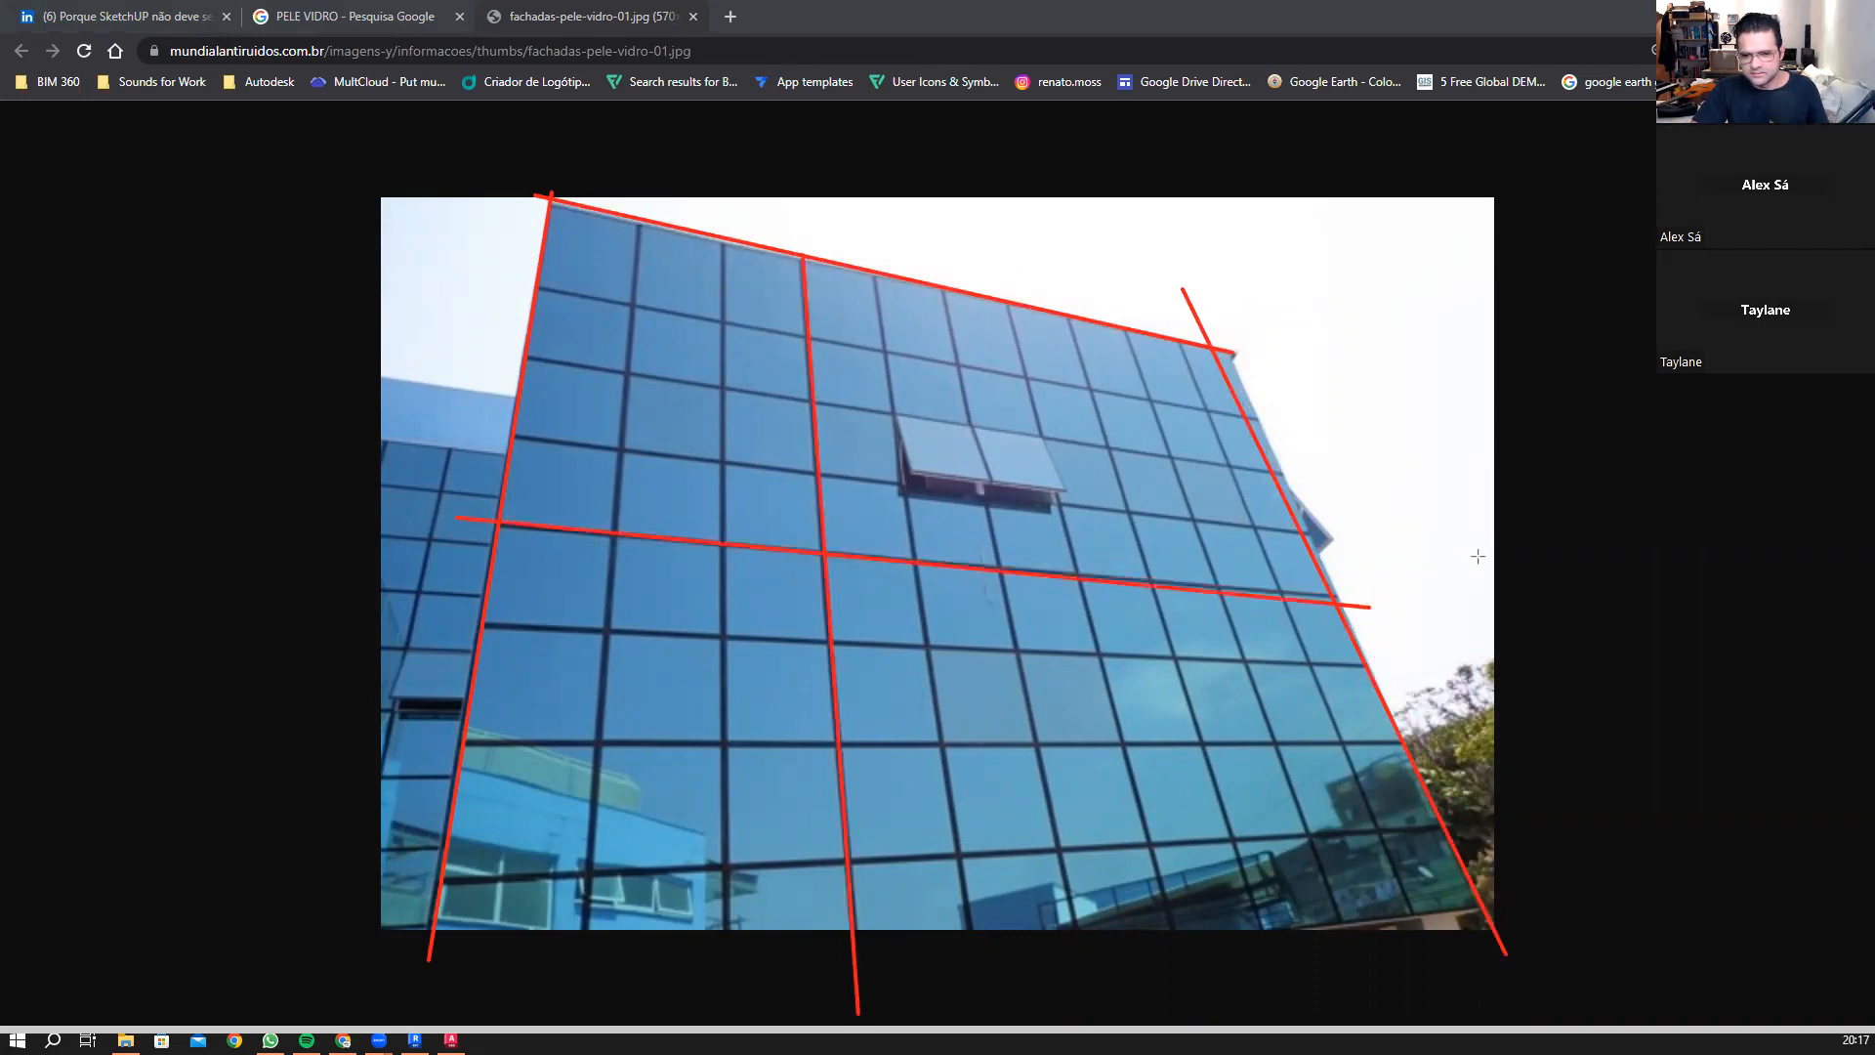
pyautogui.moveTo(471, 434); pyautogui.dragTo(1478, 552)
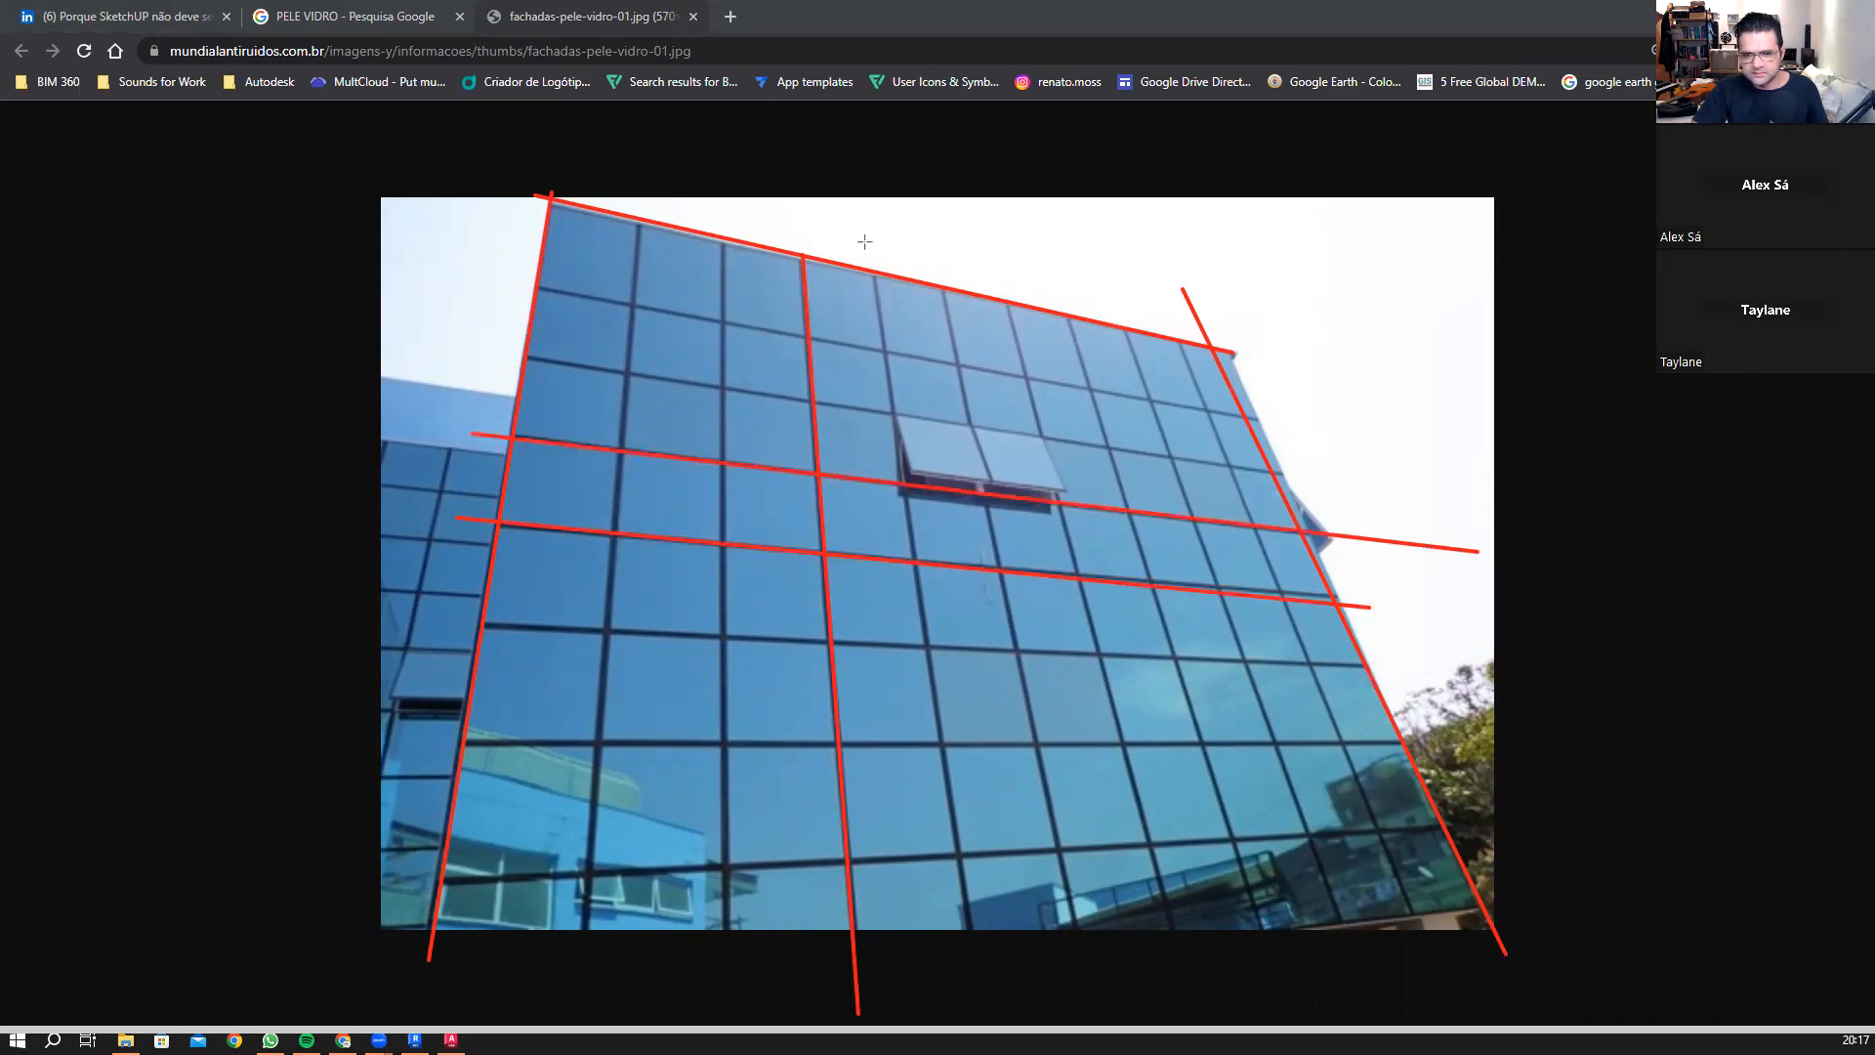
pyautogui.moveTo(864, 241); pyautogui.dragTo(952, 1016)
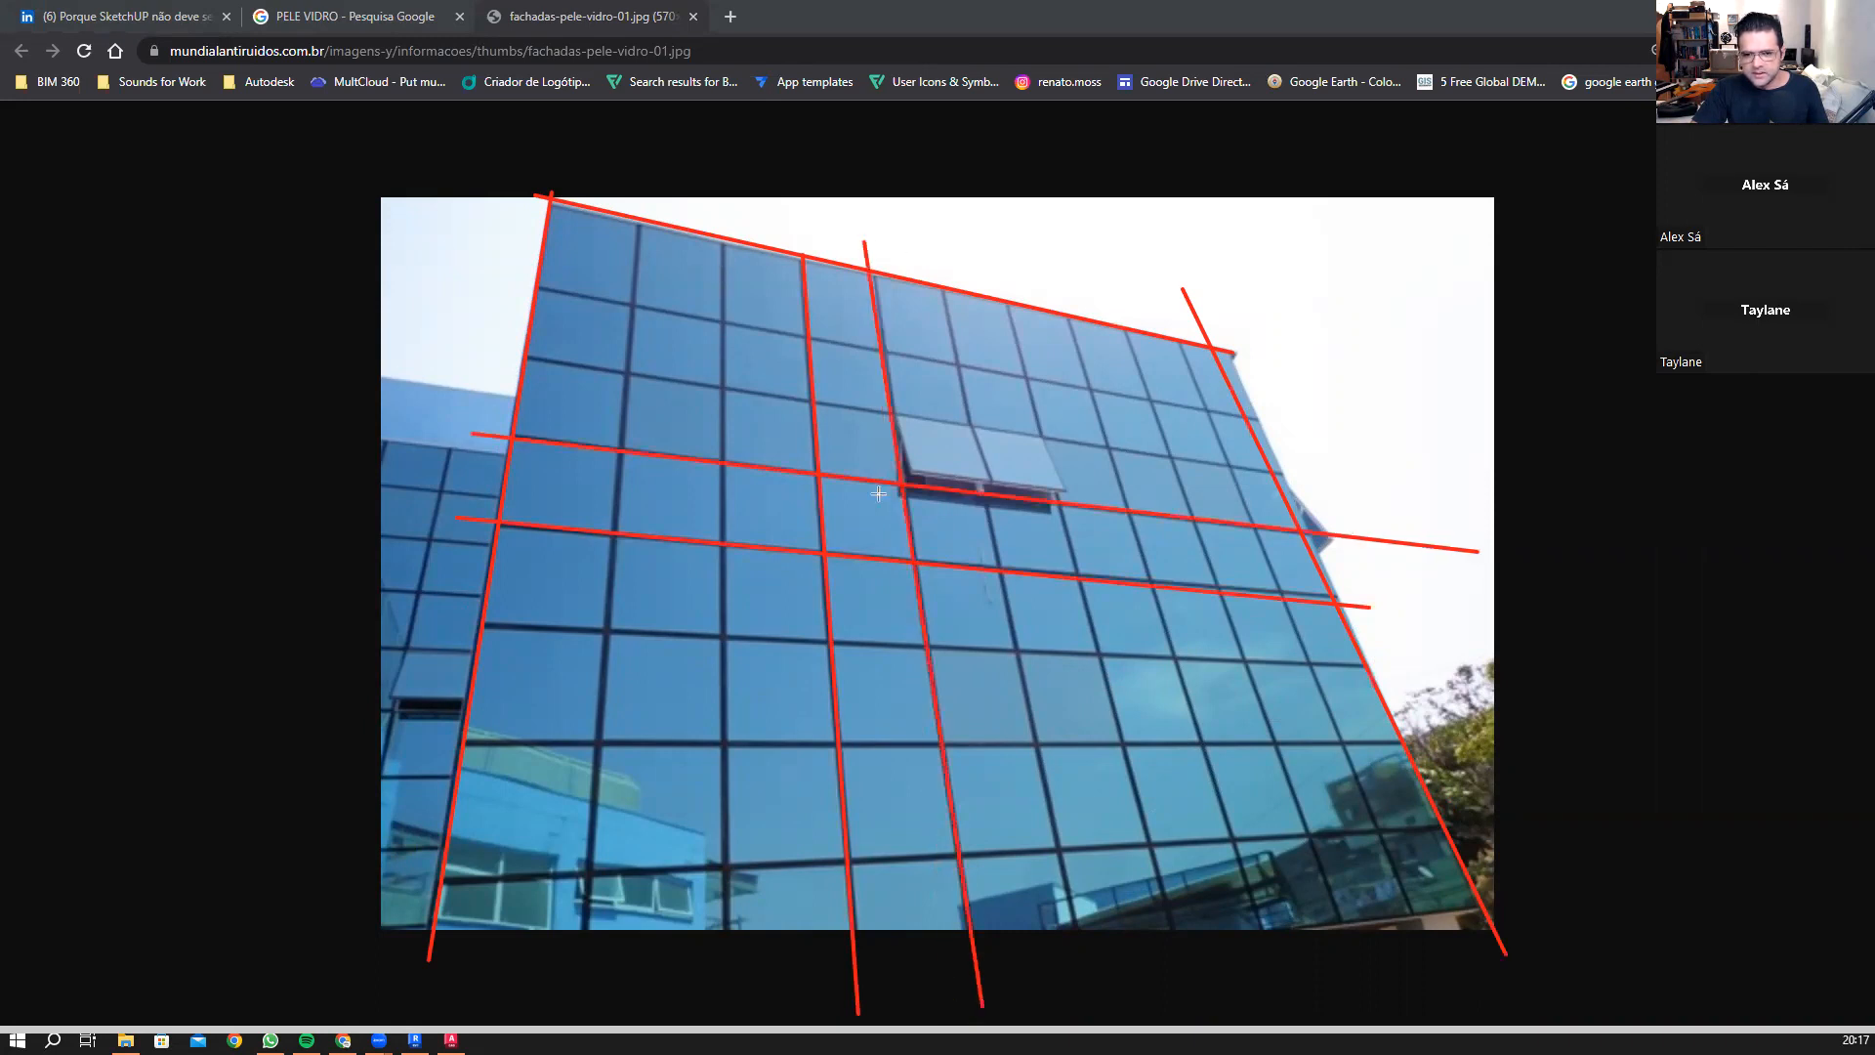
# Step: Hatch the glass panel enclosed by the crossing red lines and clear all annotations from the photo
pyautogui.moveTo(861, 477)
pyautogui.mouseDown()
pyautogui.moveTo(823, 520)
pyautogui.moveTo(870, 490)
pyautogui.moveTo(819, 530)
pyautogui.moveTo(884, 553)
pyautogui.mouseUp()
pyautogui.moveTo(905, 510)
pyautogui.mouseDown()
pyautogui.moveTo(862, 554)
pyautogui.moveTo(900, 558)
pyautogui.mouseUp()
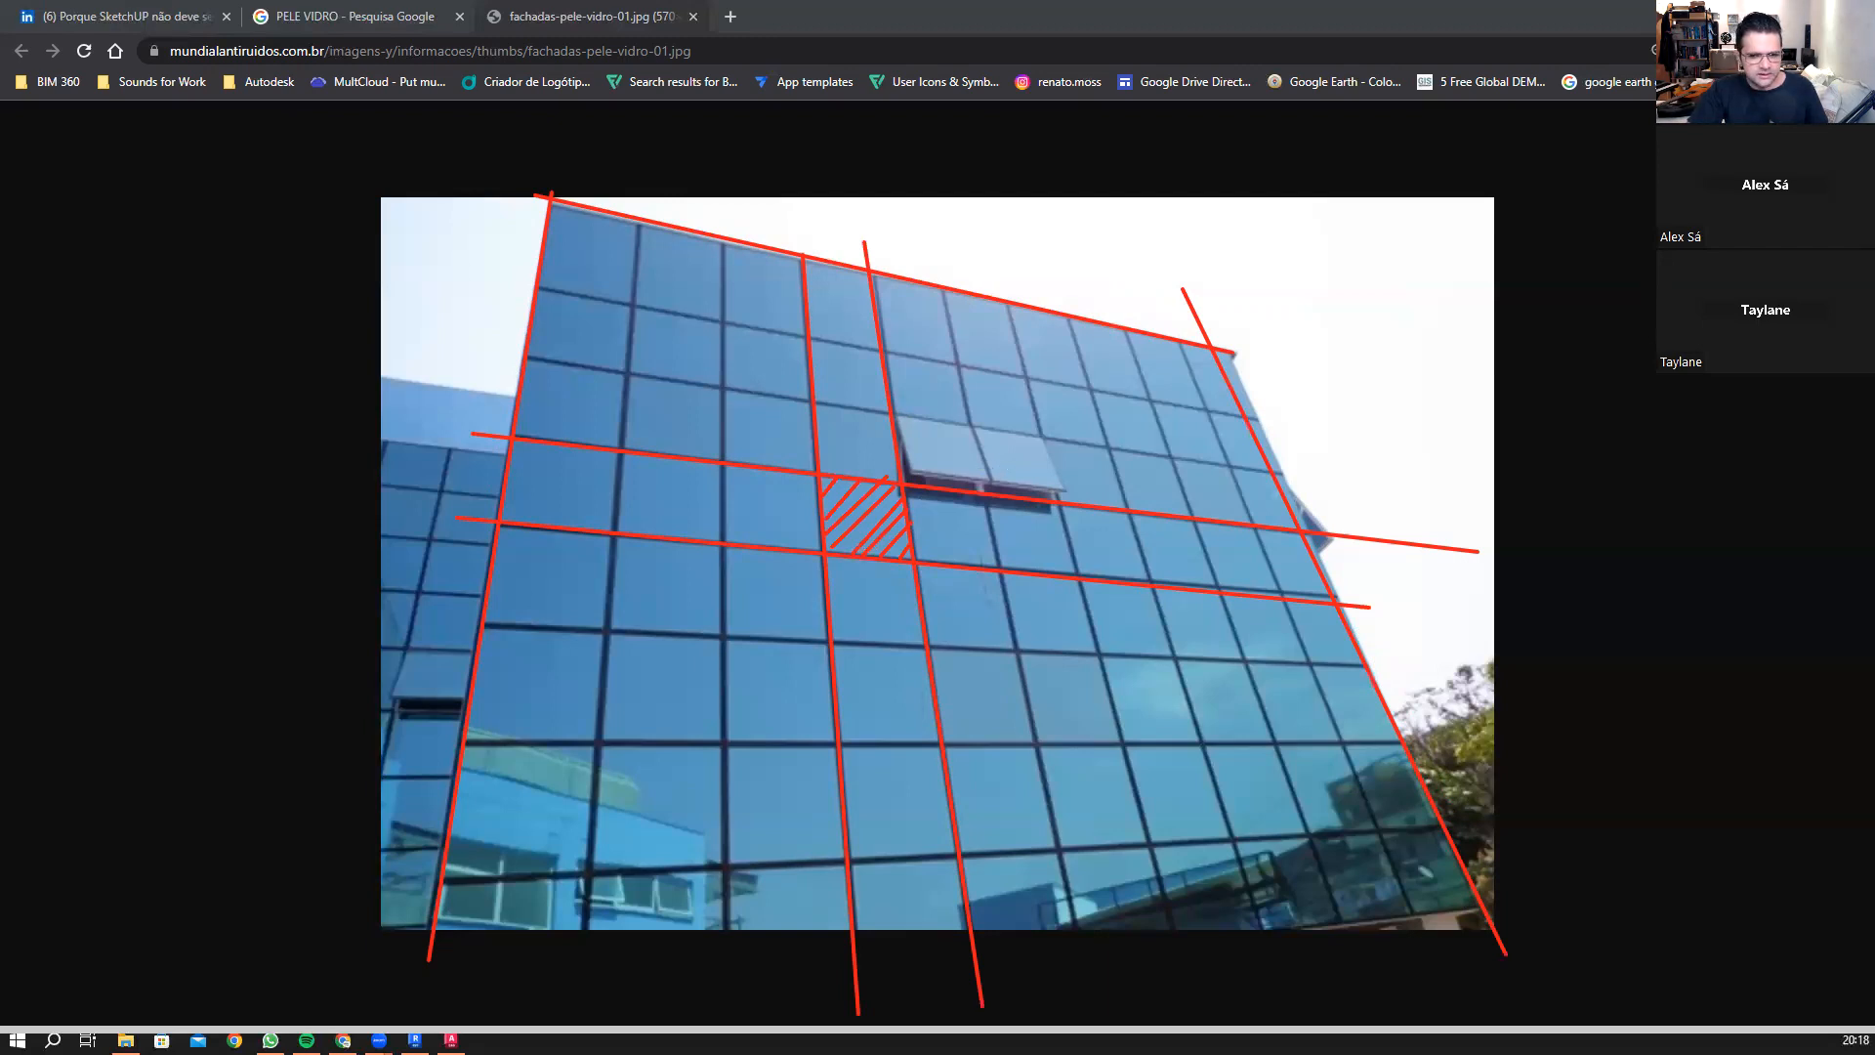
pyautogui.press('Escape')
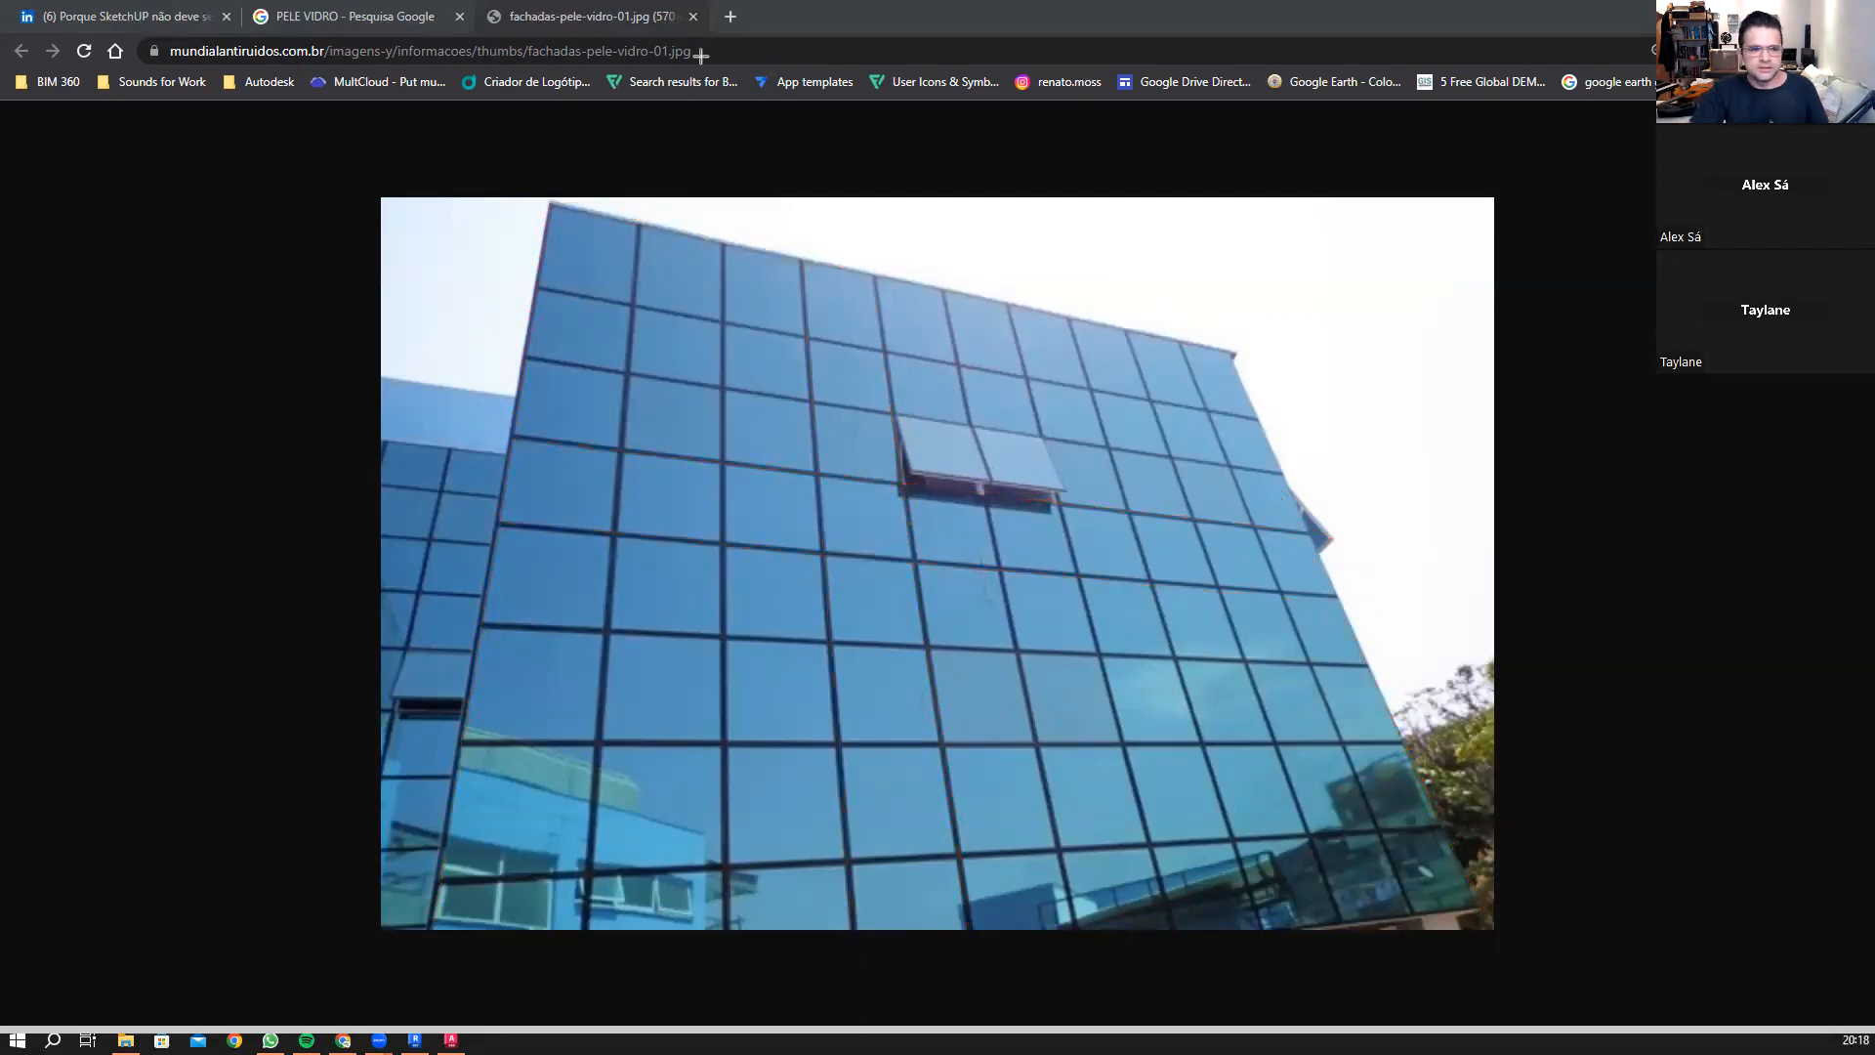
# Step: Close the facade photo, search Google Images for "BRISES" and examine the examples of brise facades
pyautogui.click(693, 17)
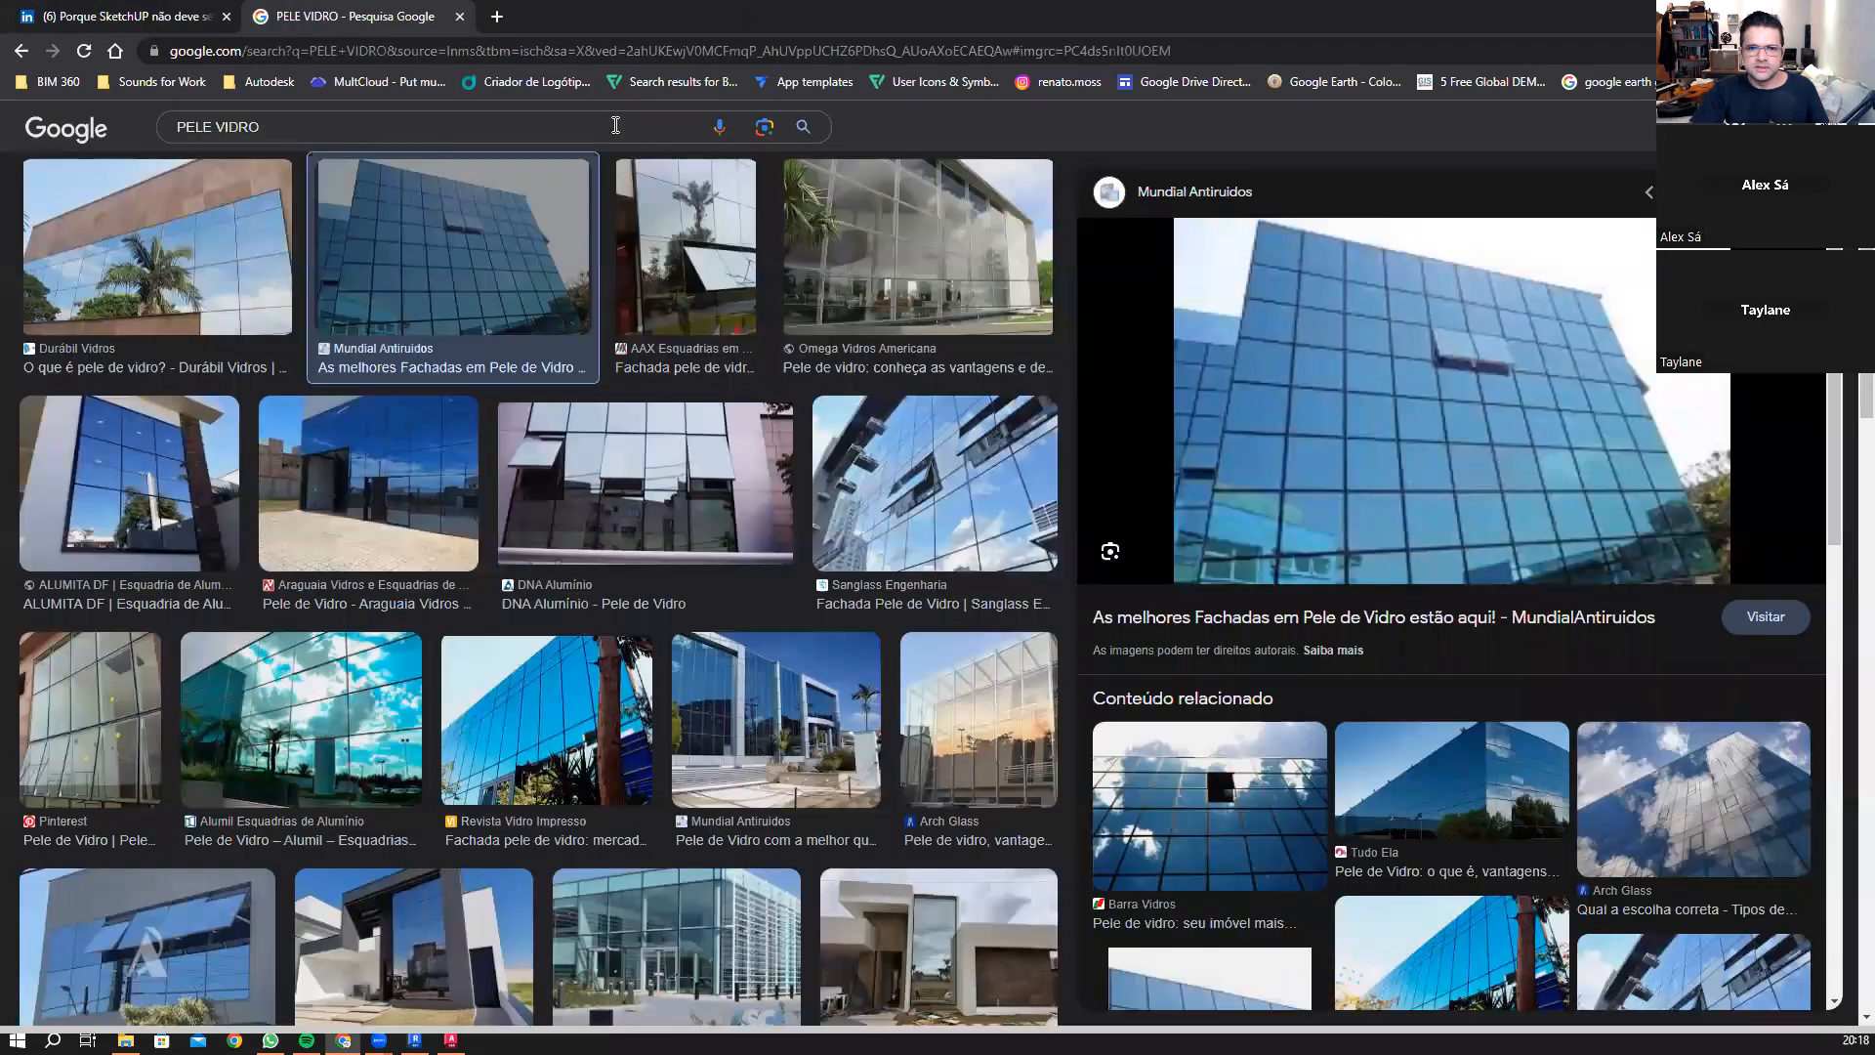
pyautogui.tripleClick(216, 127)
pyautogui.write('BRISES')
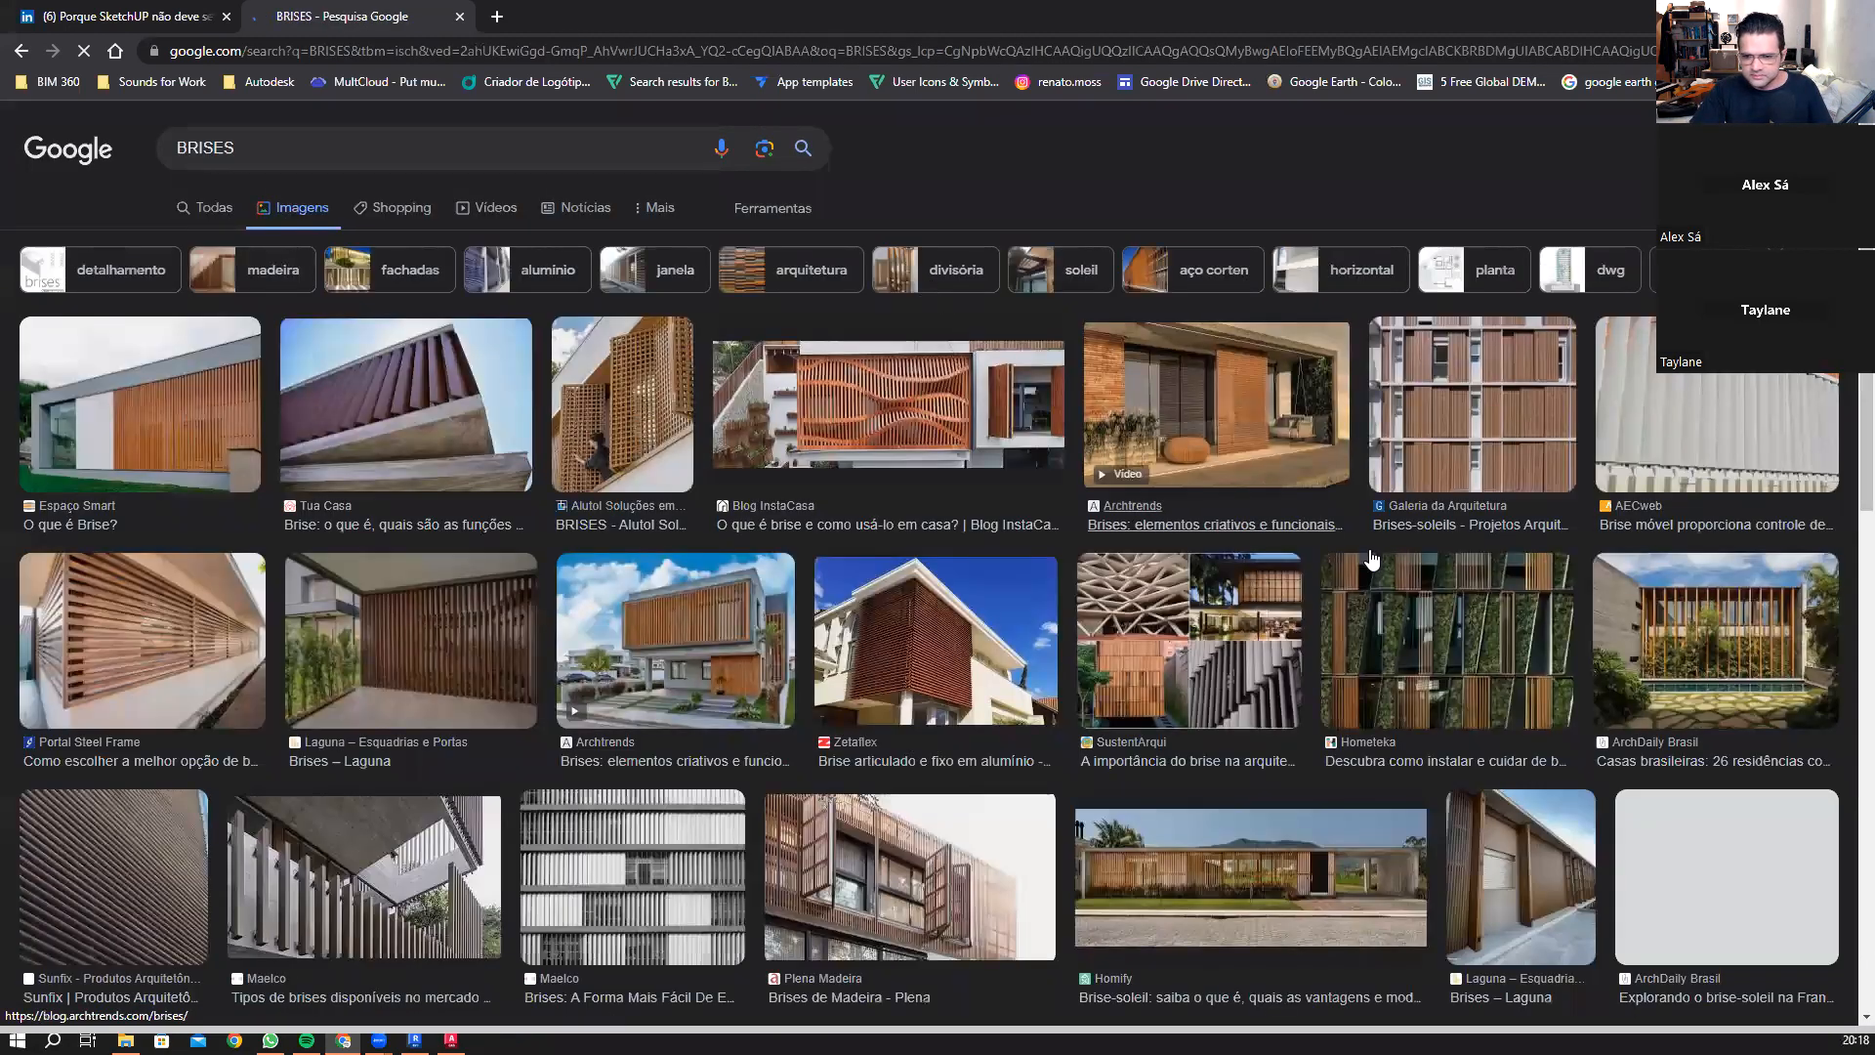
pyautogui.scroll(-2, 1110, 278)
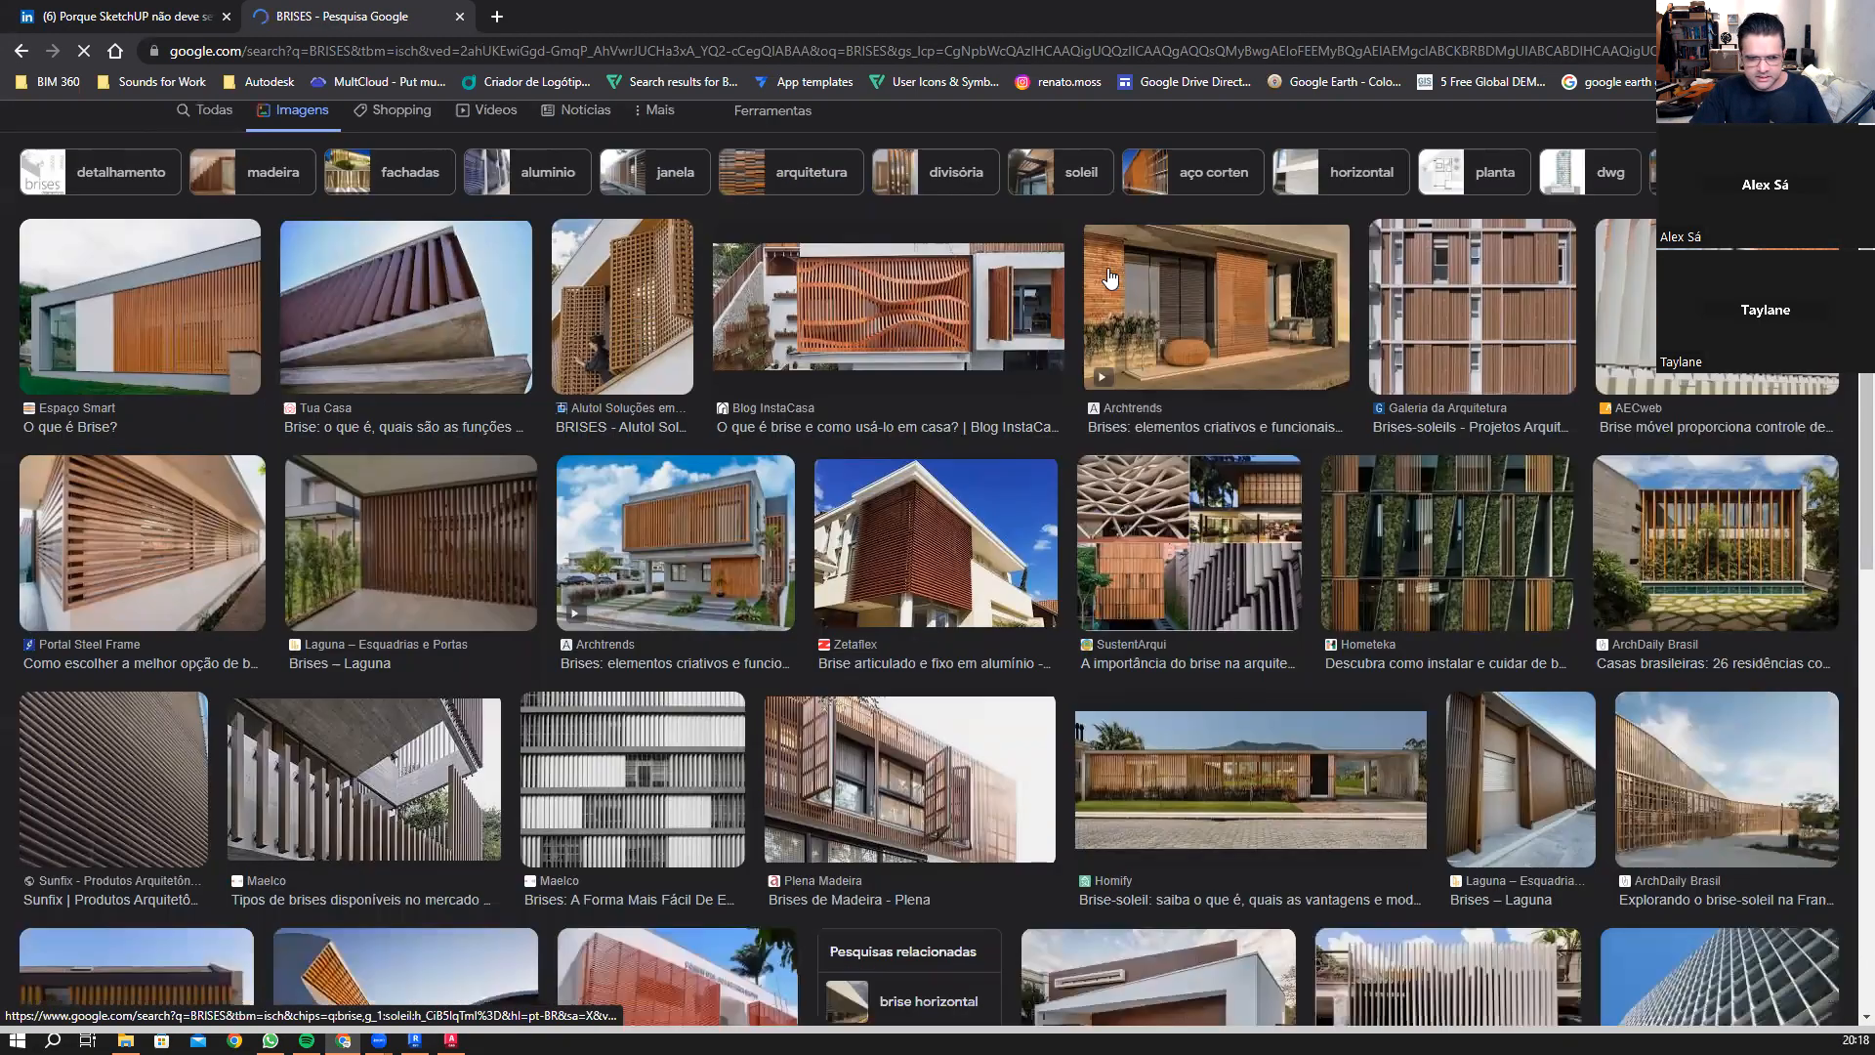
pyautogui.scroll(-3, 1116, 276)
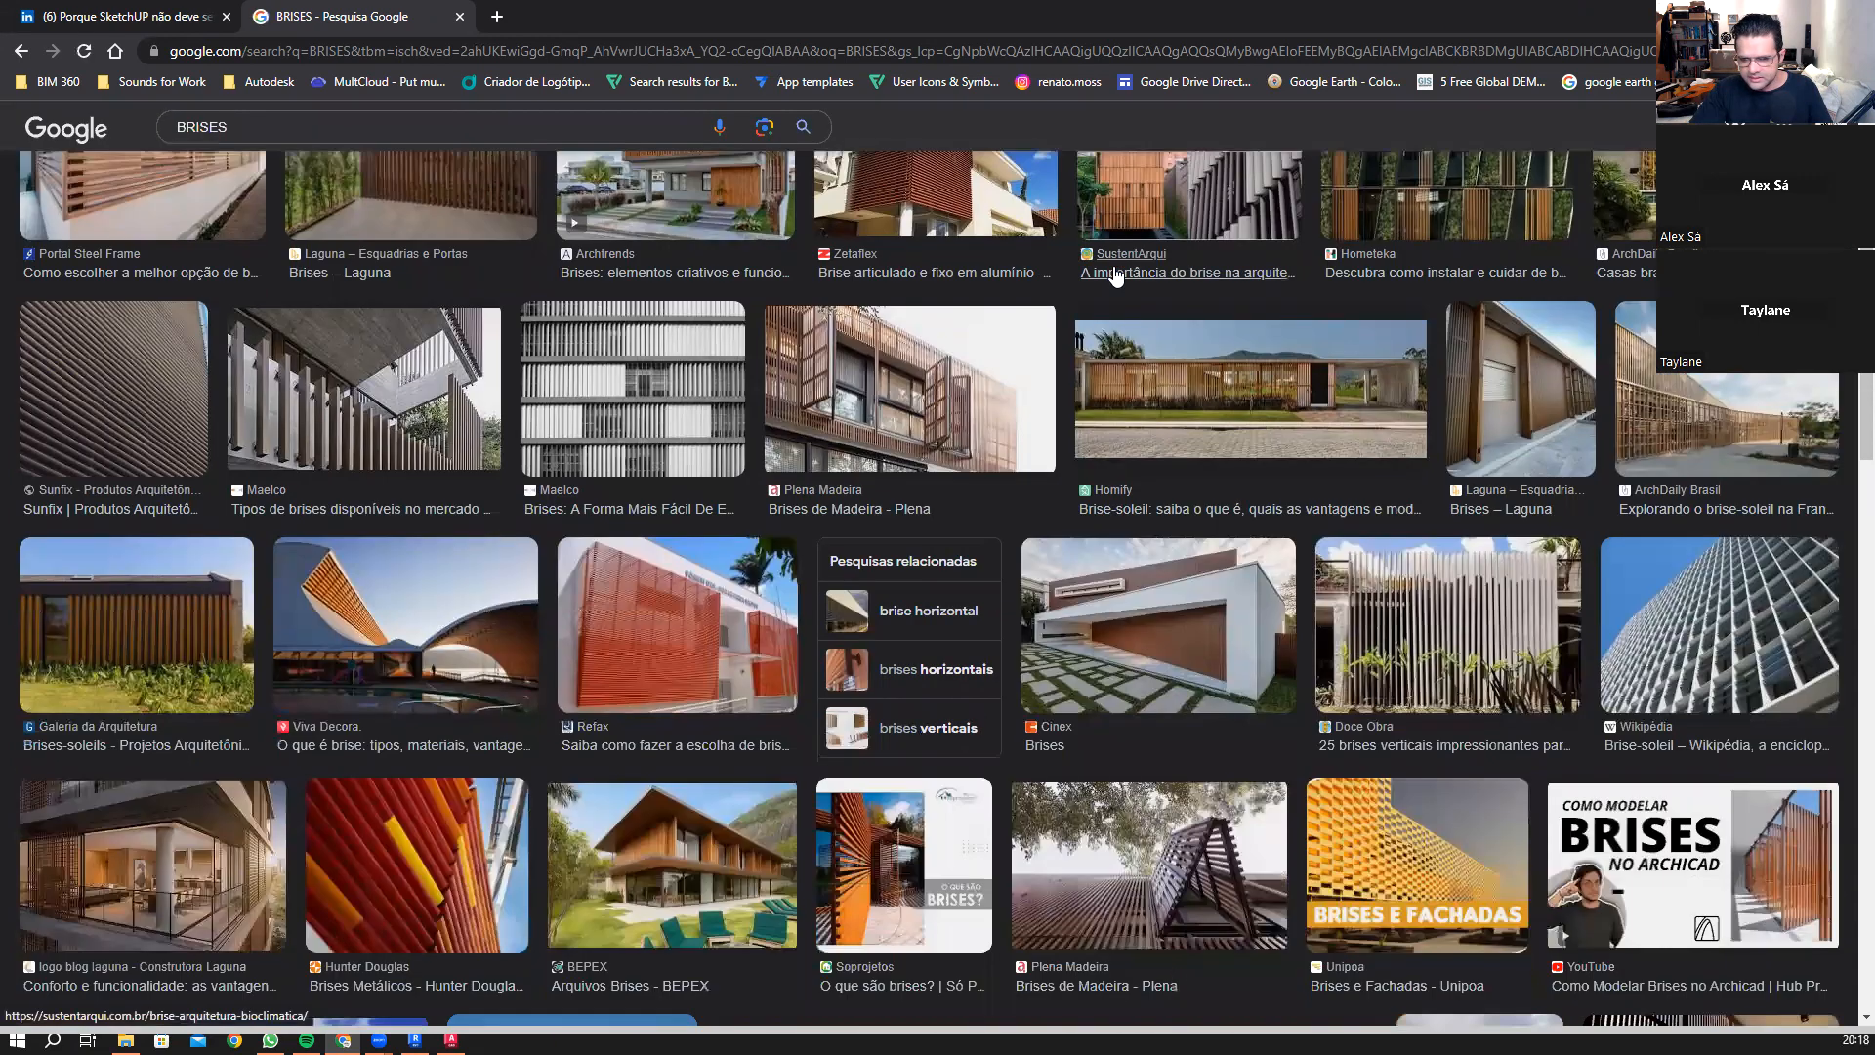
pyautogui.scroll(-4, 1116, 276)
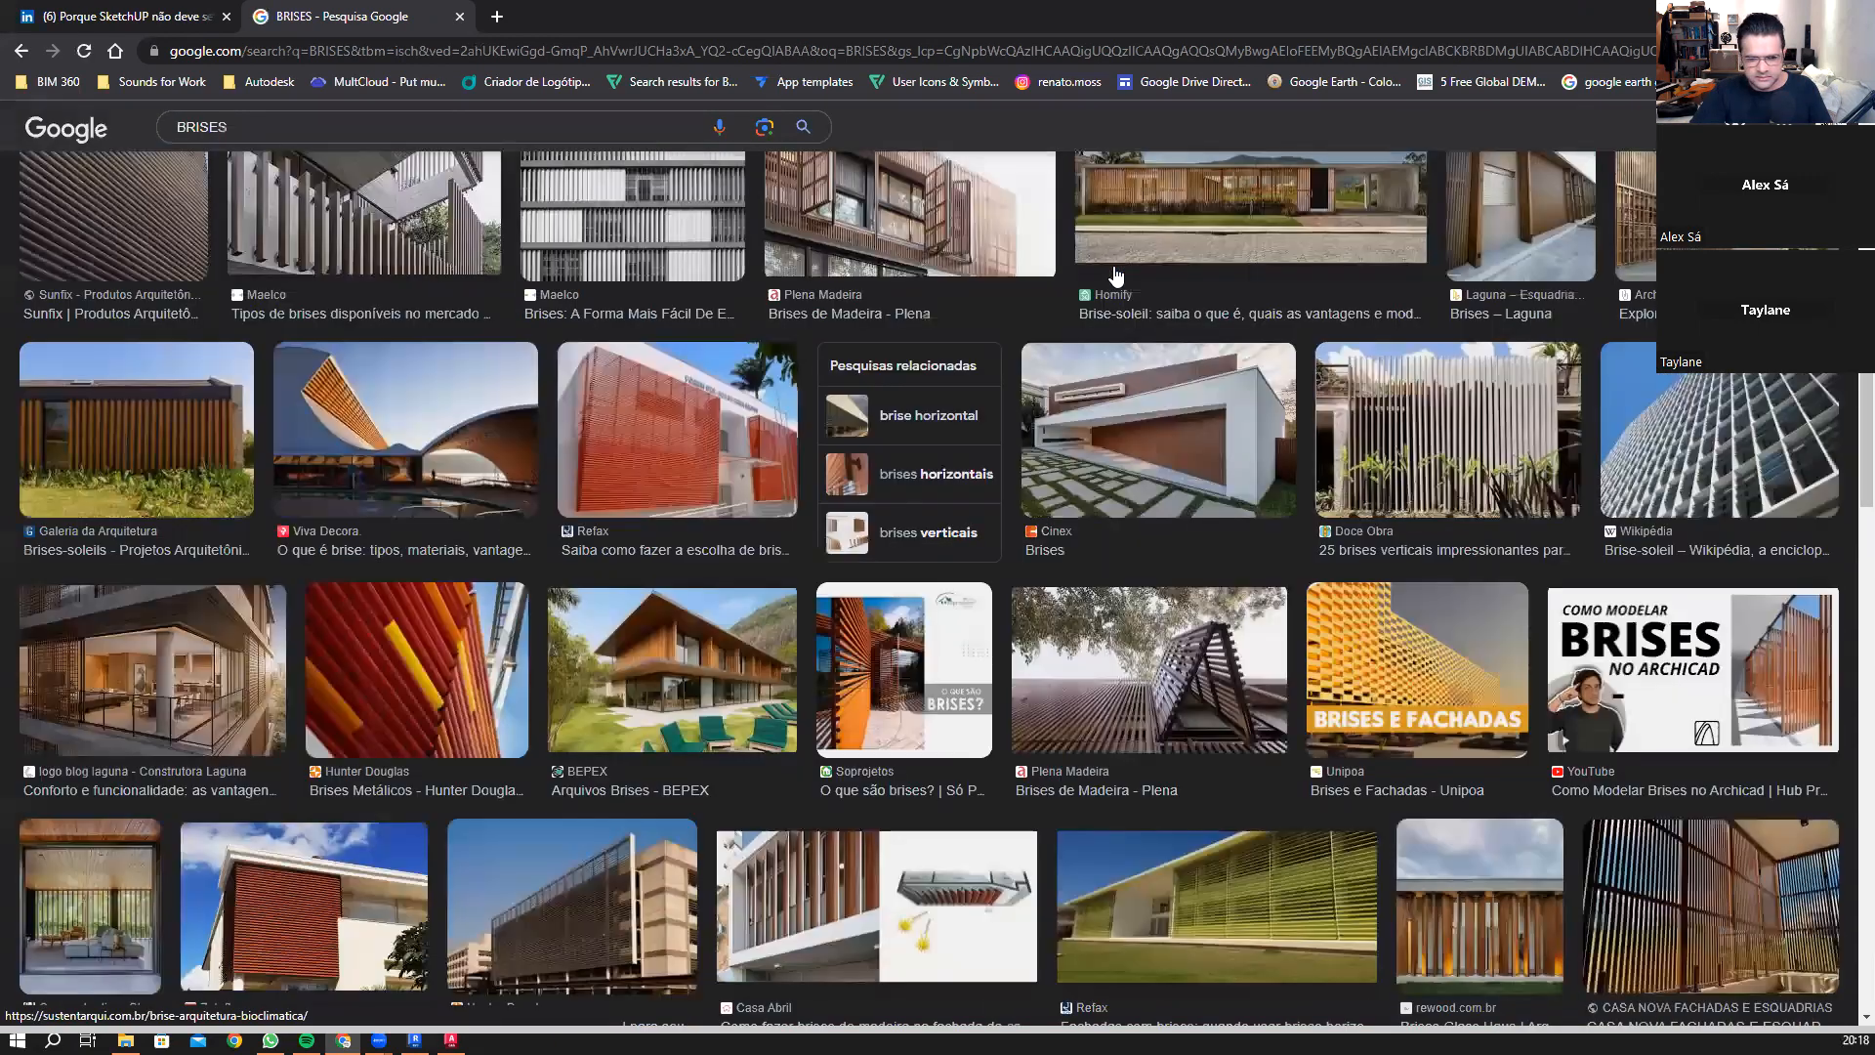
pyautogui.scroll(-2, 1119, 274)
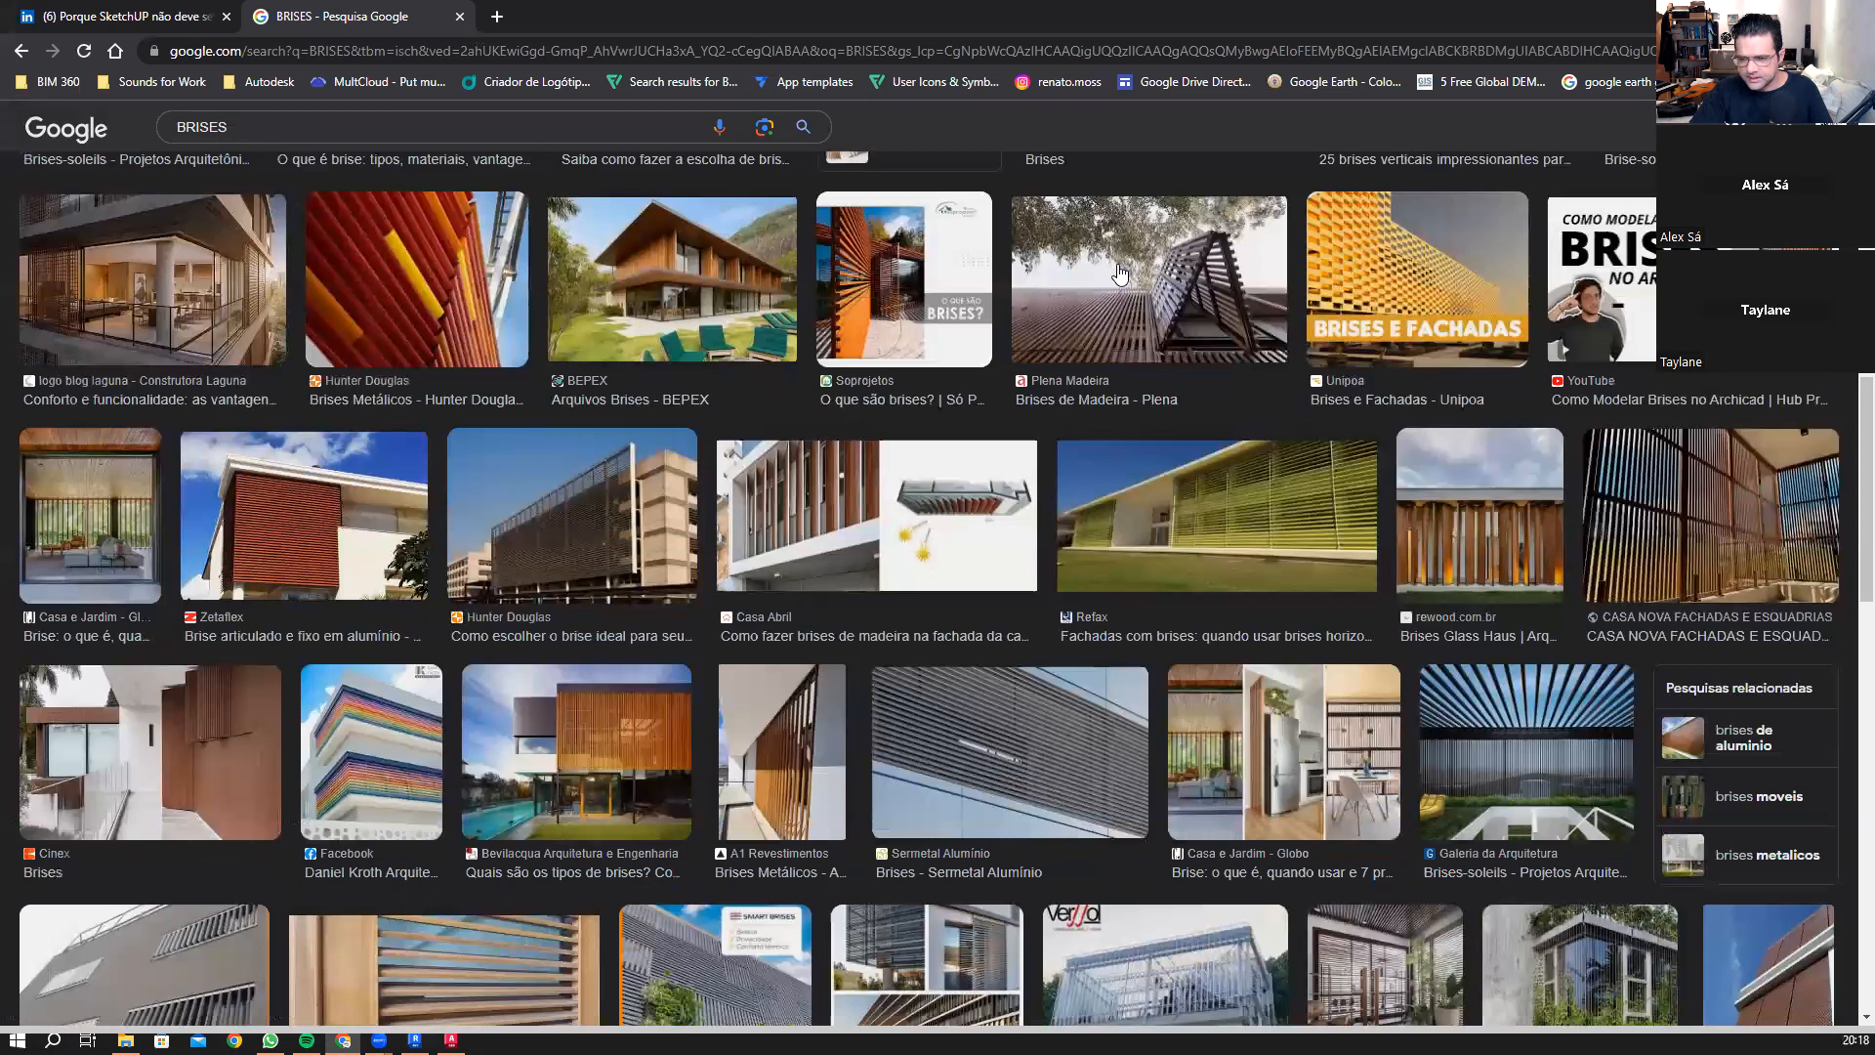
pyautogui.scroll(-2, 1119, 274)
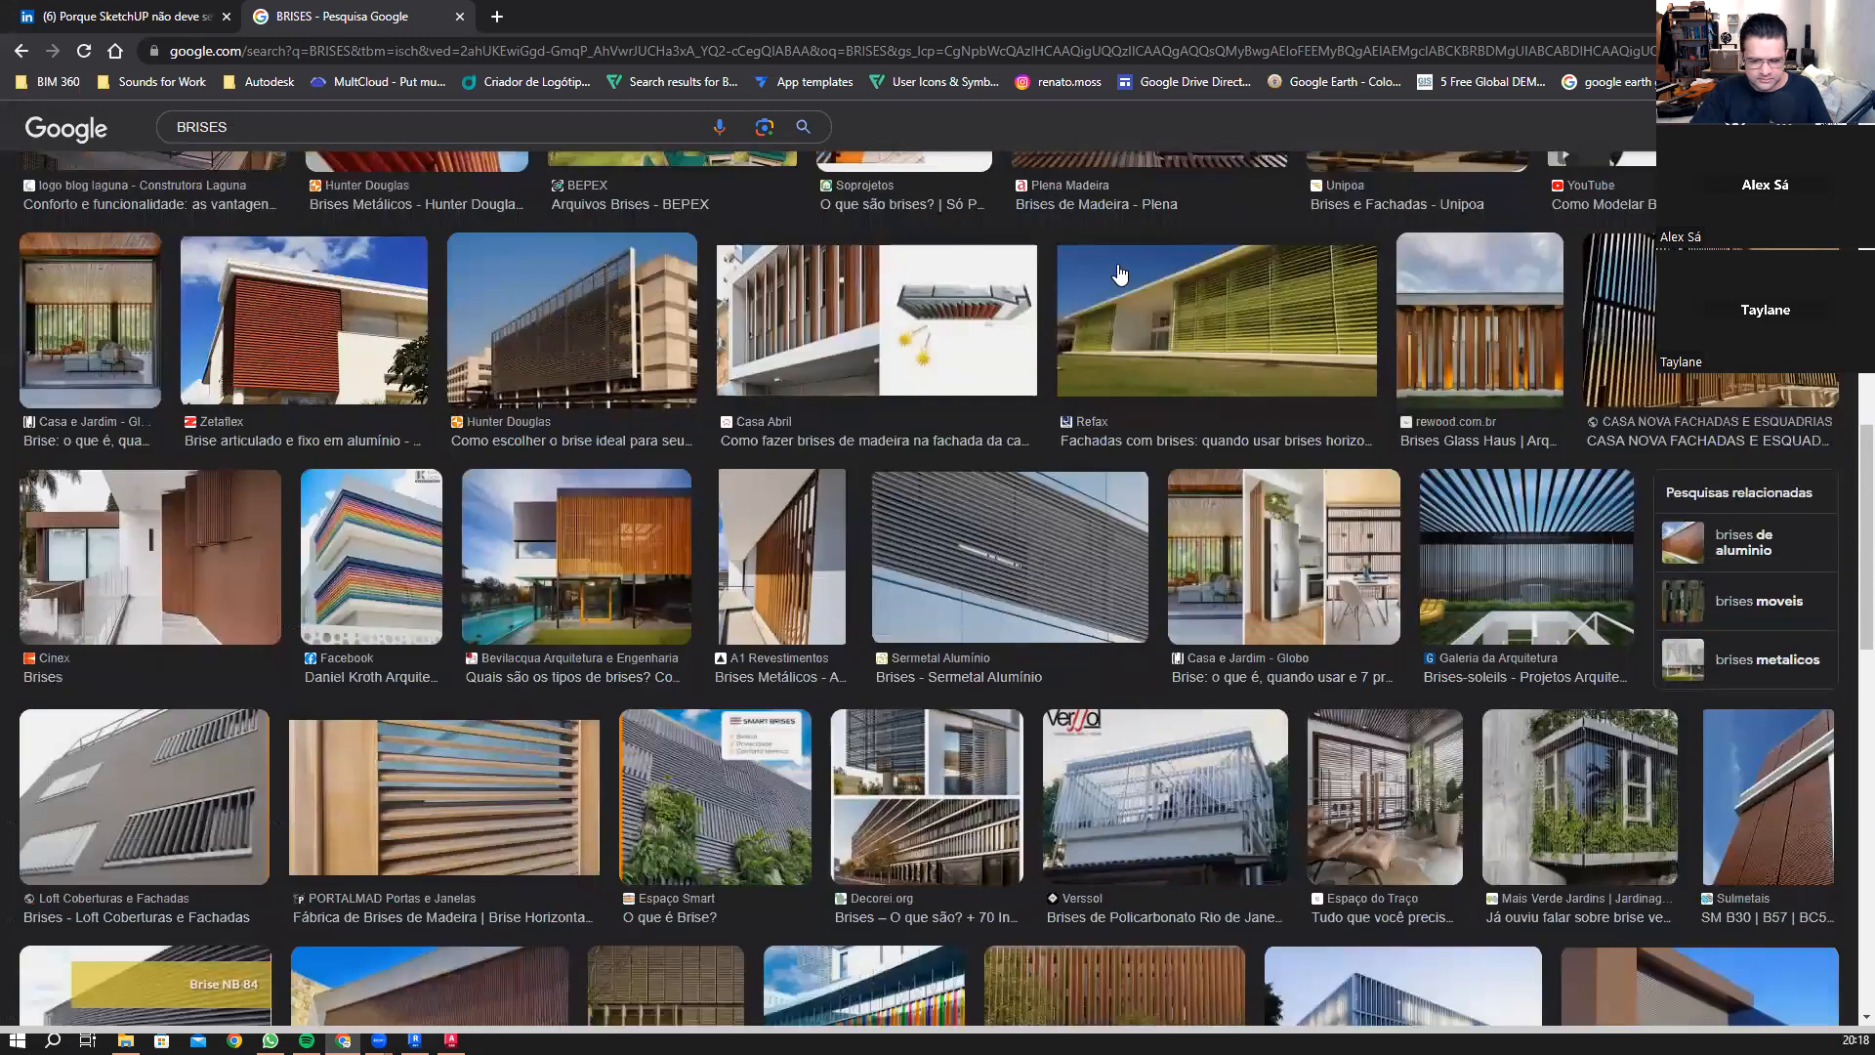
pyautogui.scroll(-3, 1119, 275)
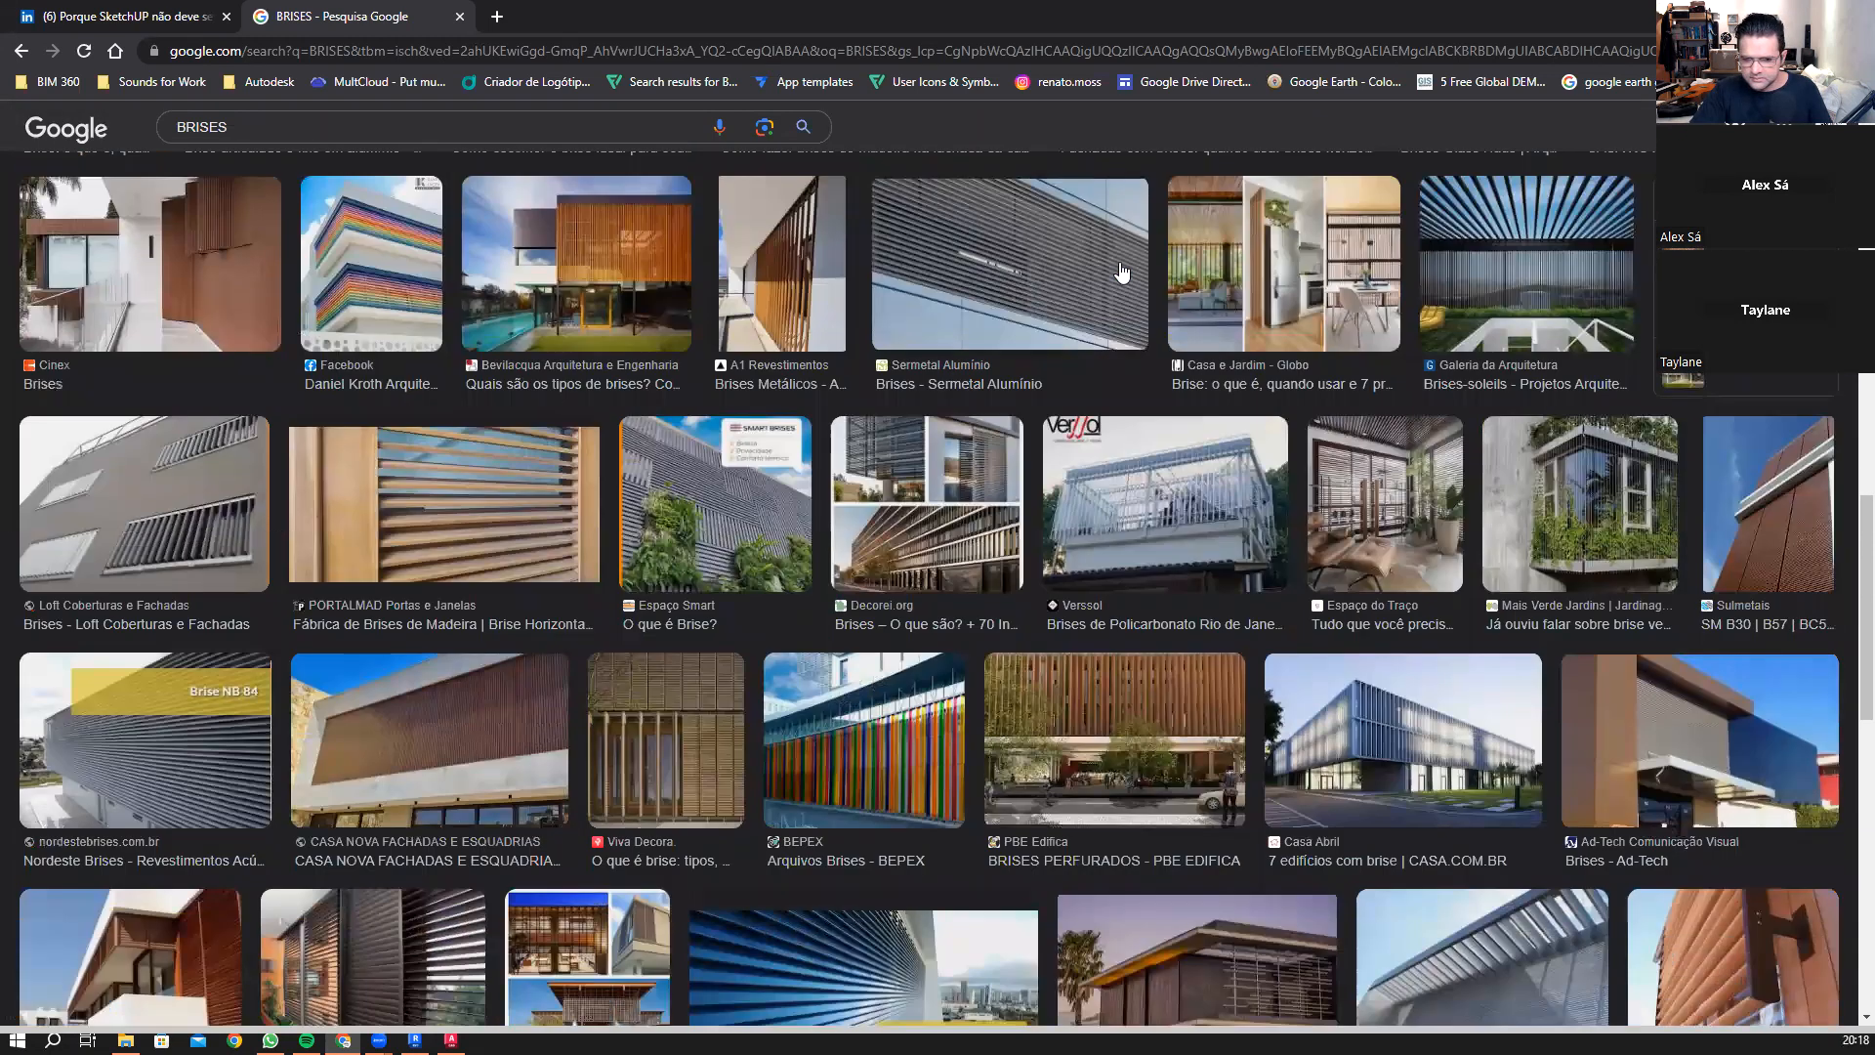
# Step: Select the Portal Steel Frame photo of horizontal wooden brises from the image results and open its source article
pyautogui.scroll(-1, 1122, 272)
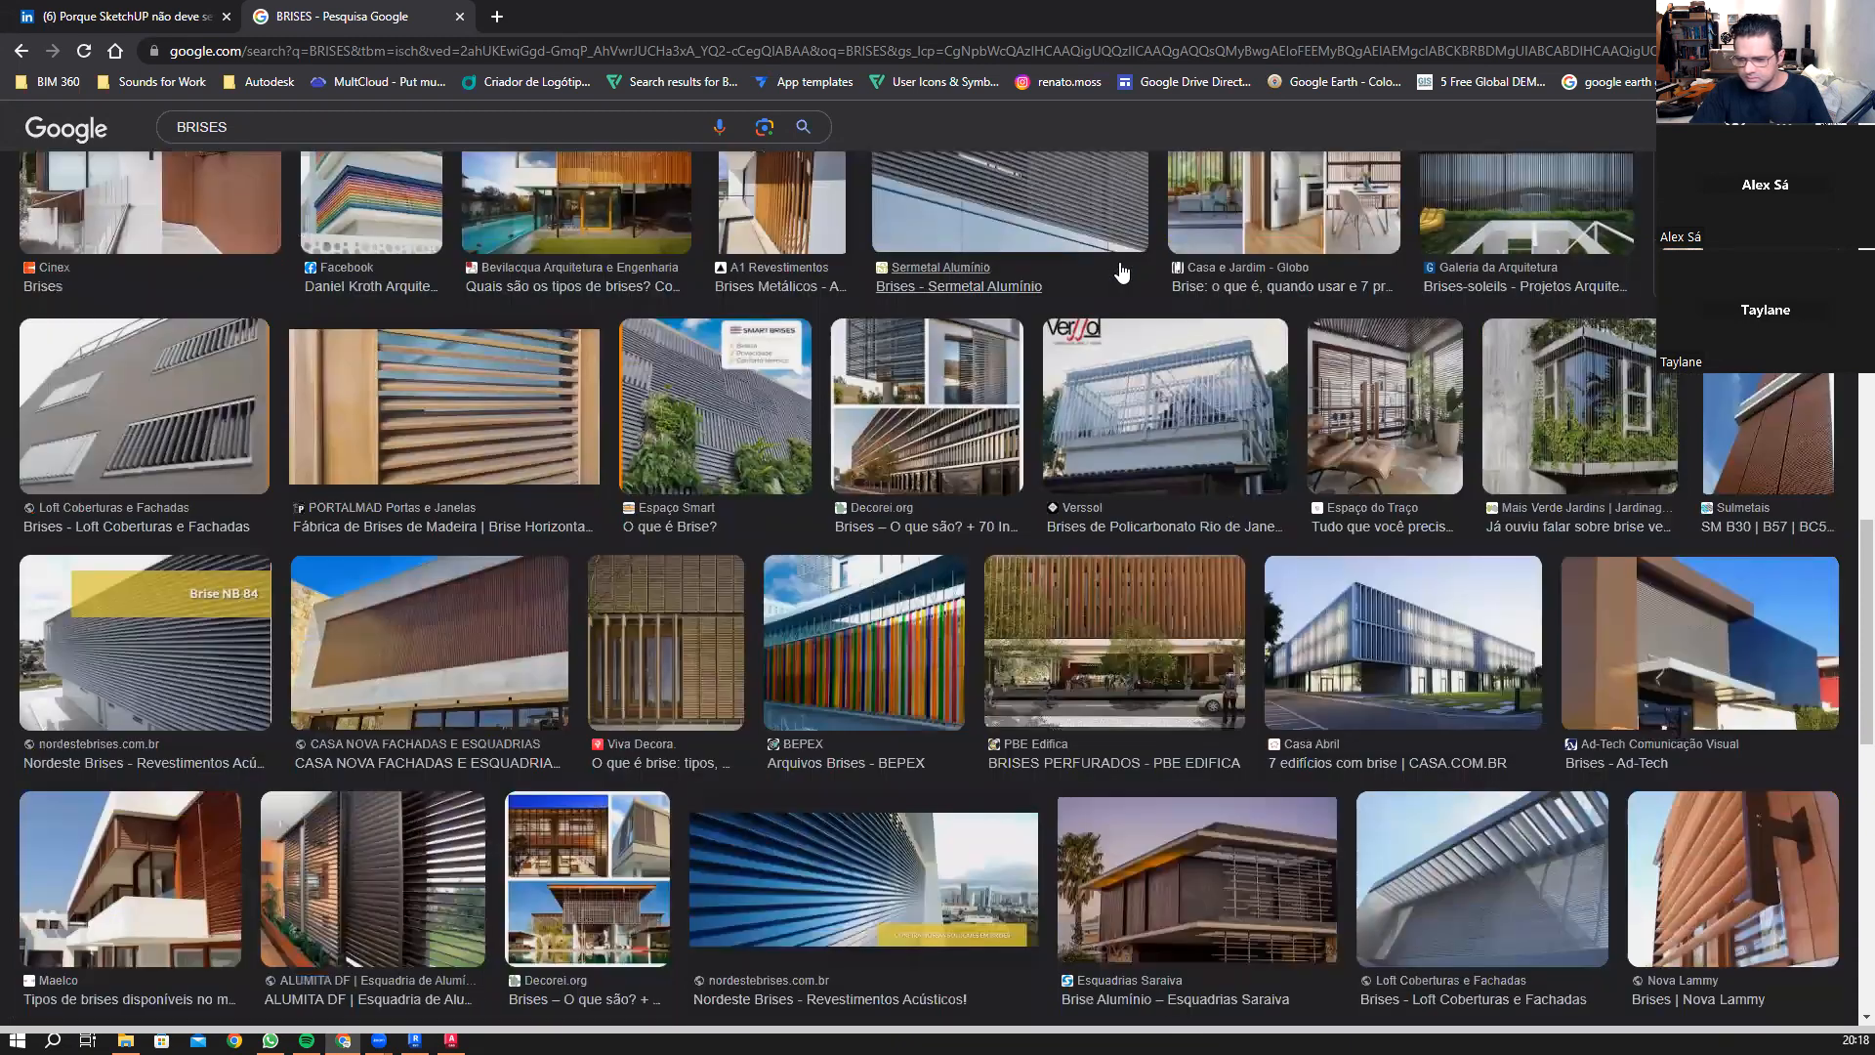
pyautogui.scroll(9, 1123, 271)
pyautogui.scroll(6, 1123, 270)
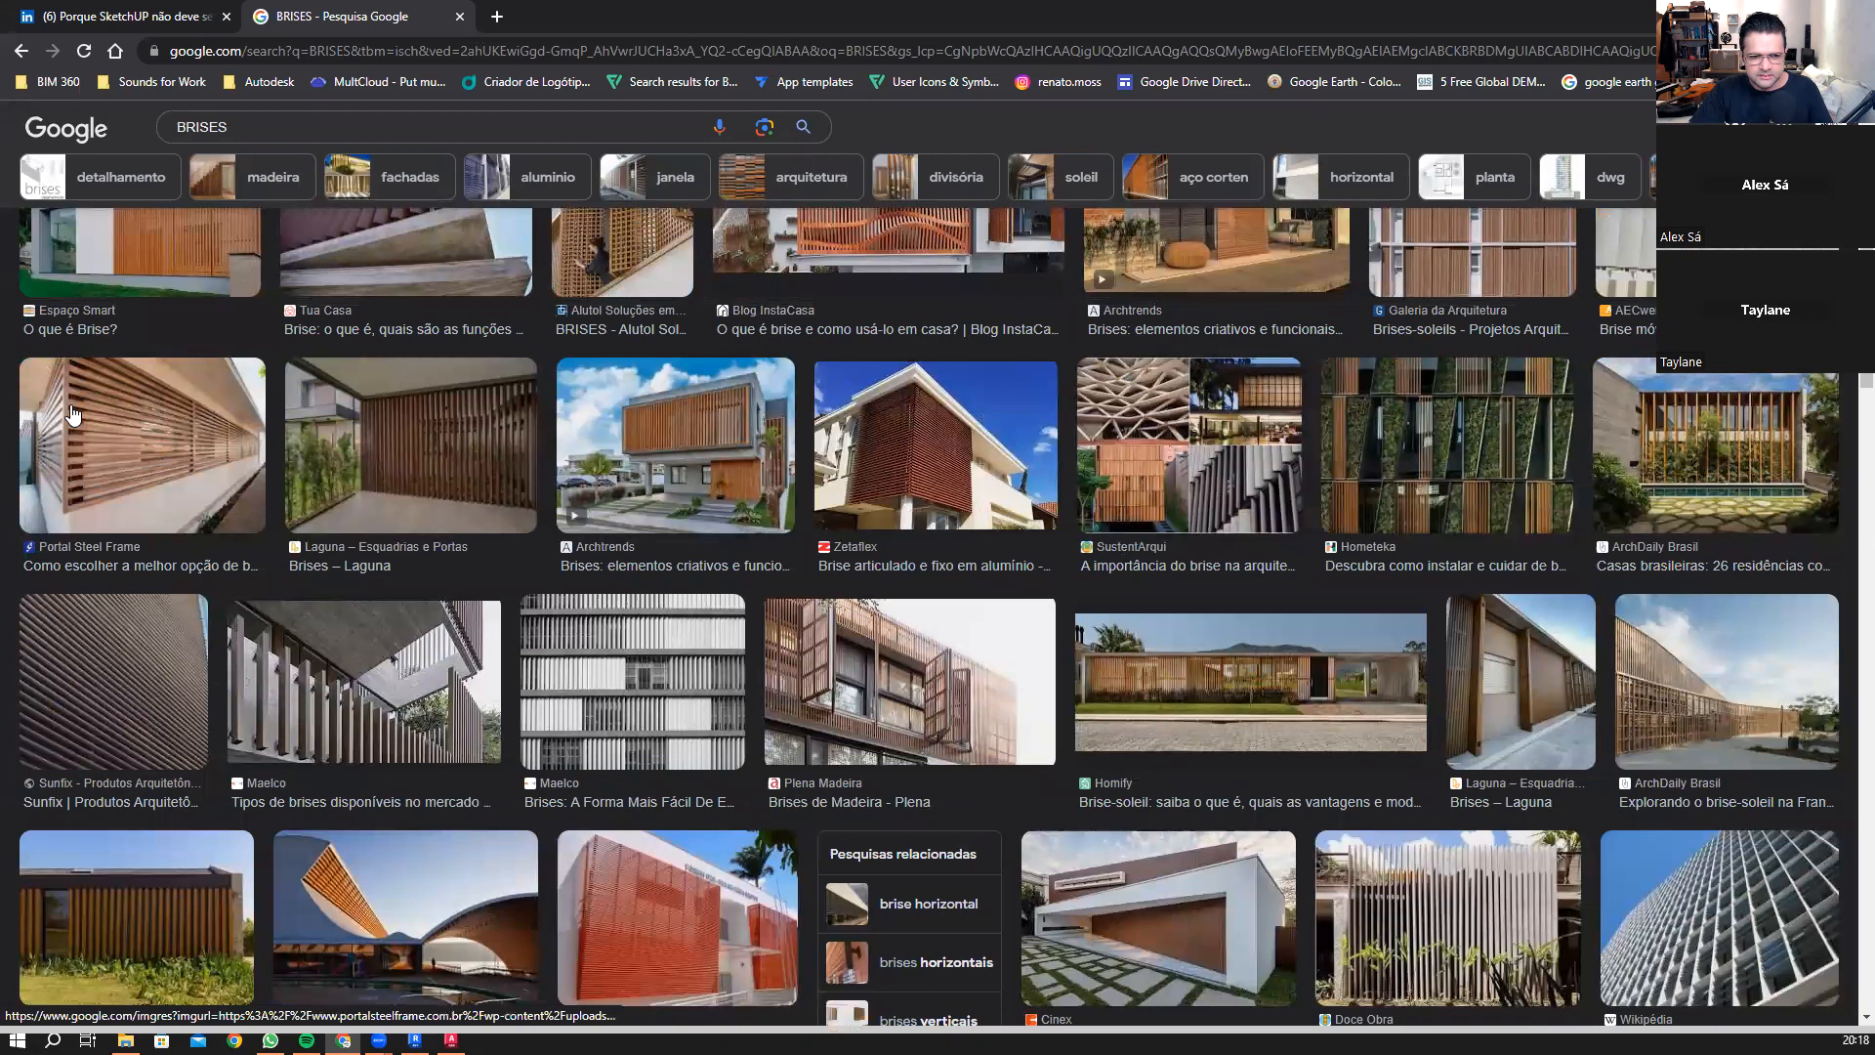
pyautogui.click(71, 414)
pyautogui.rightClick(1354, 422)
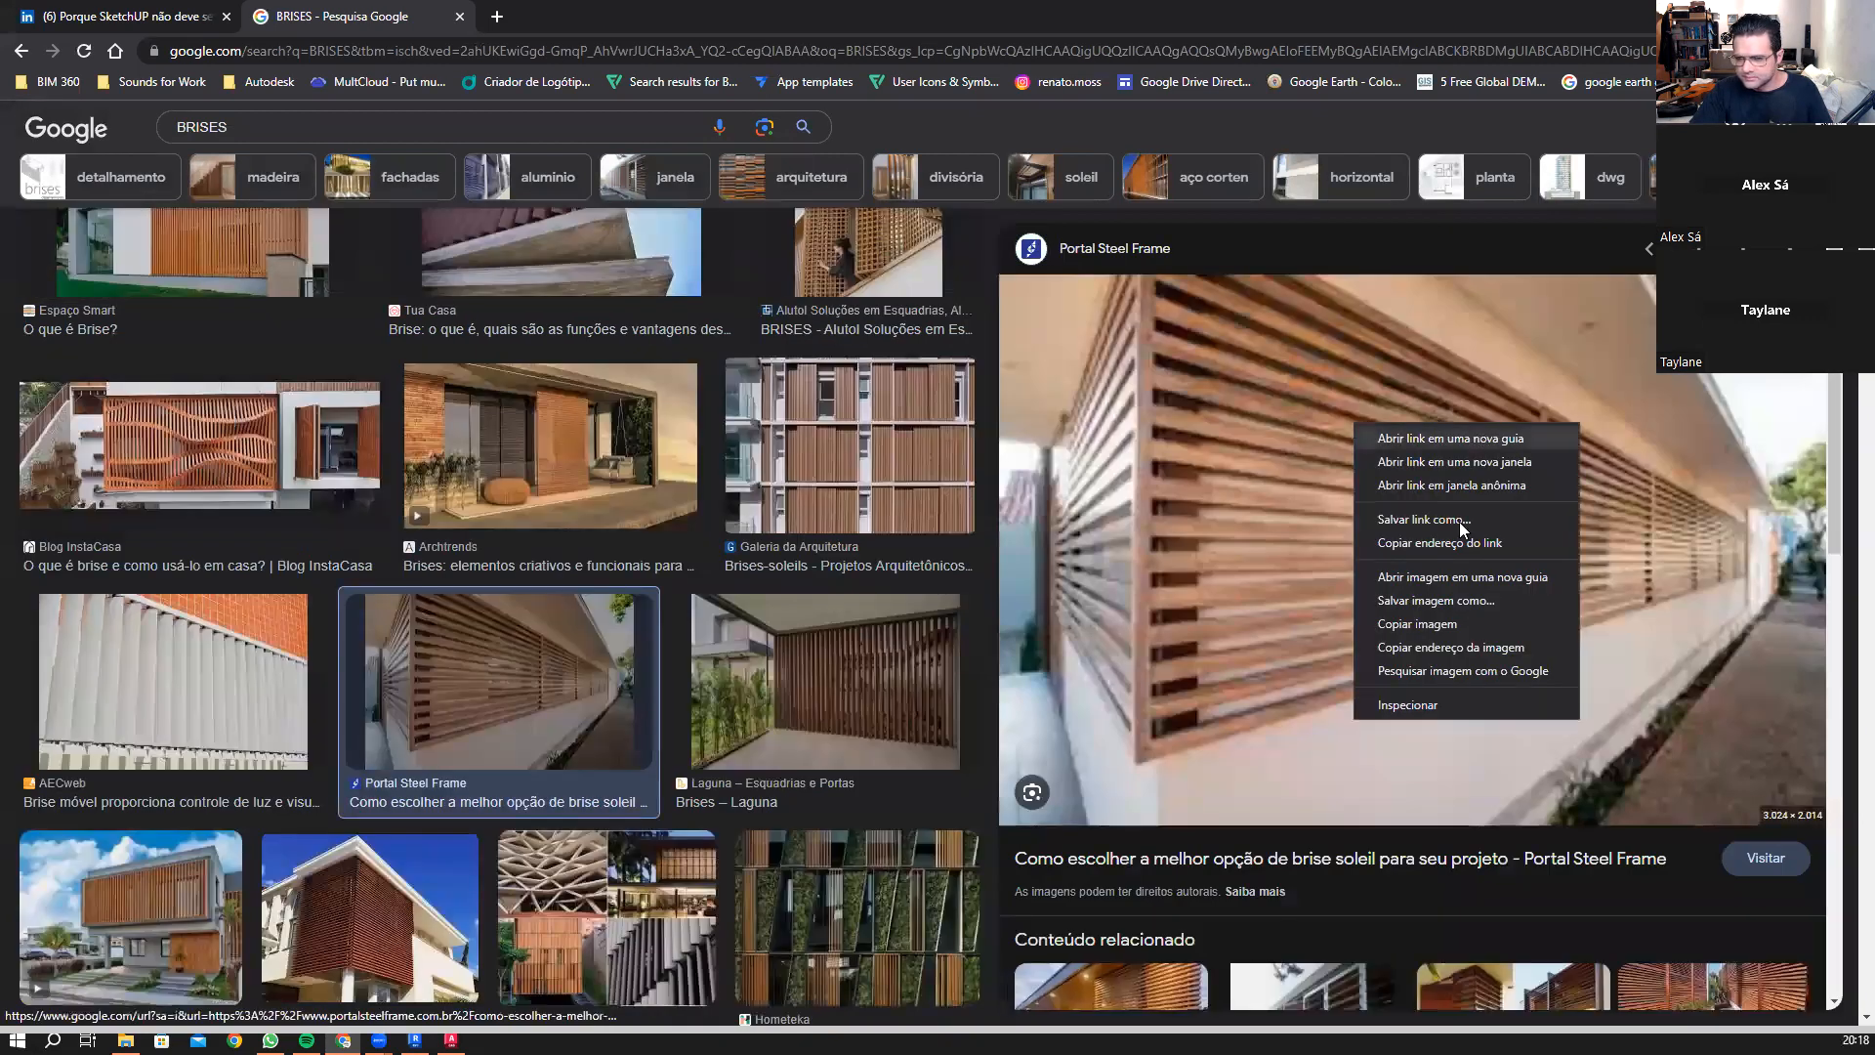
pyautogui.click(1147, 444)
pyautogui.click(1147, 443)
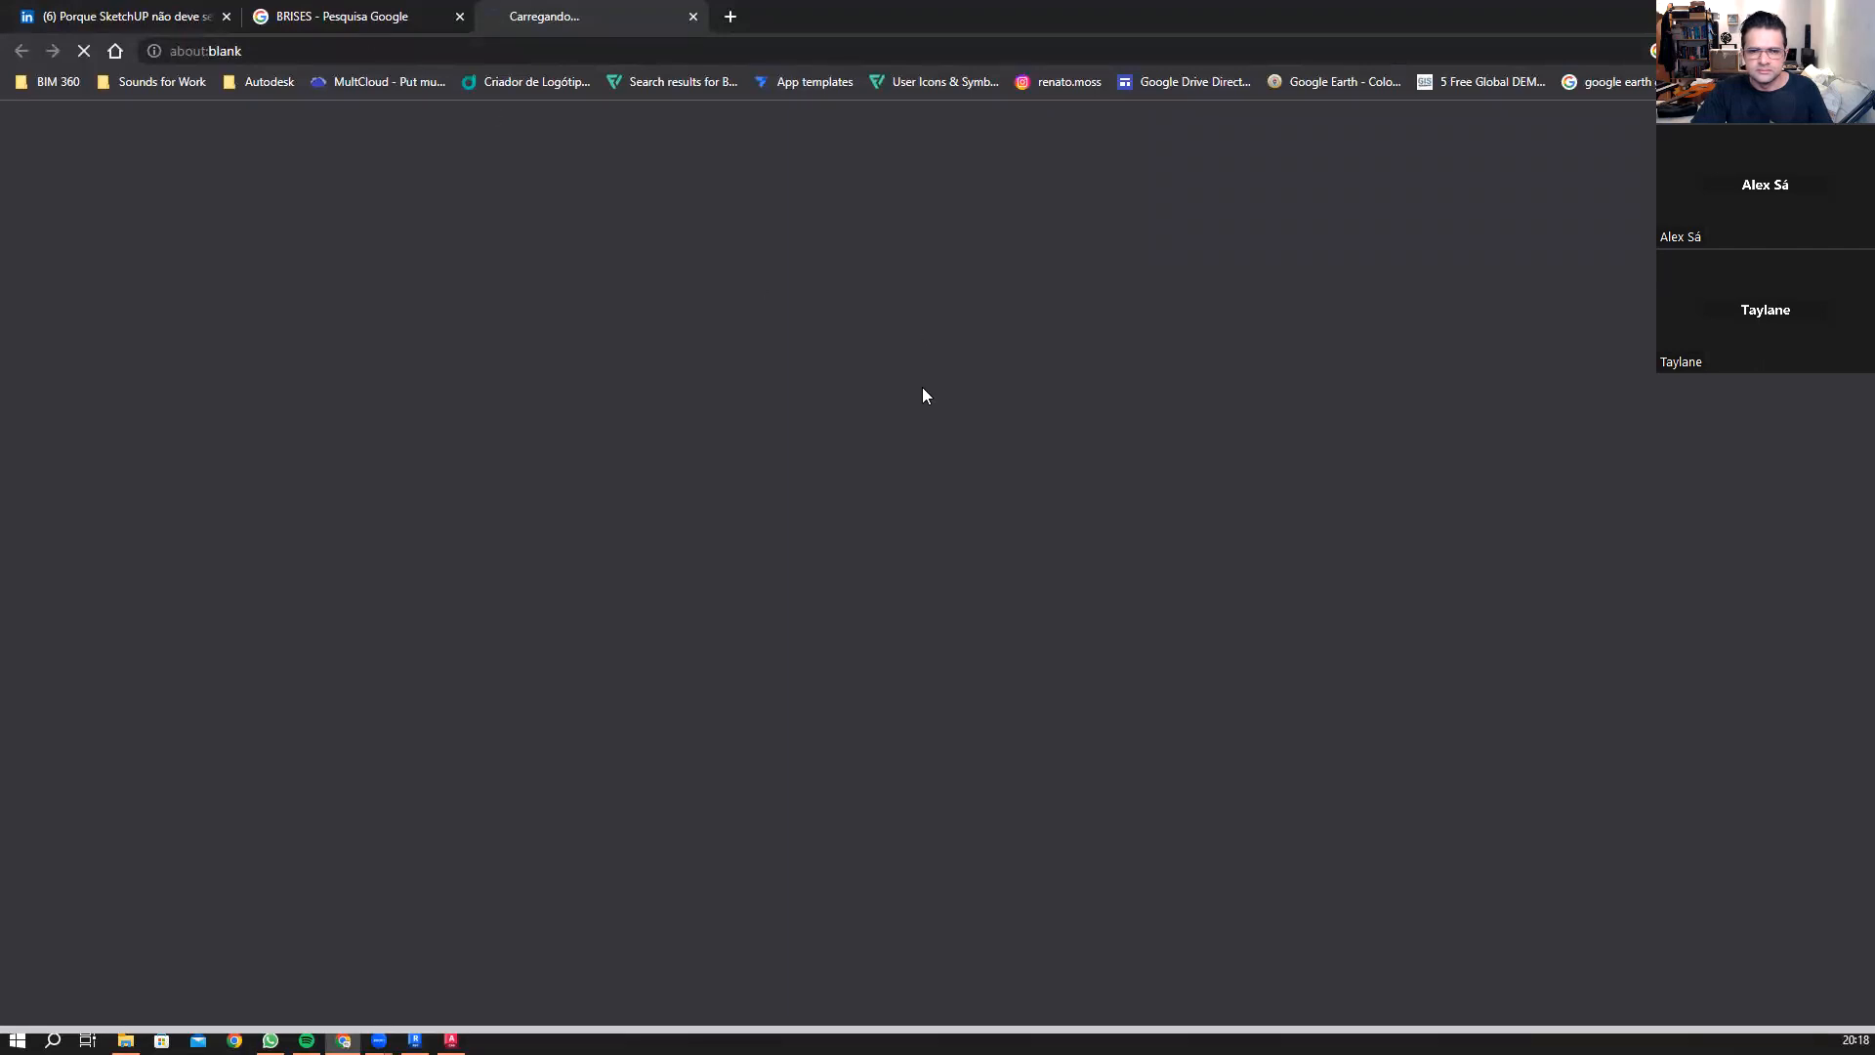
pyautogui.click(379, 10)
pyautogui.click(528, 16)
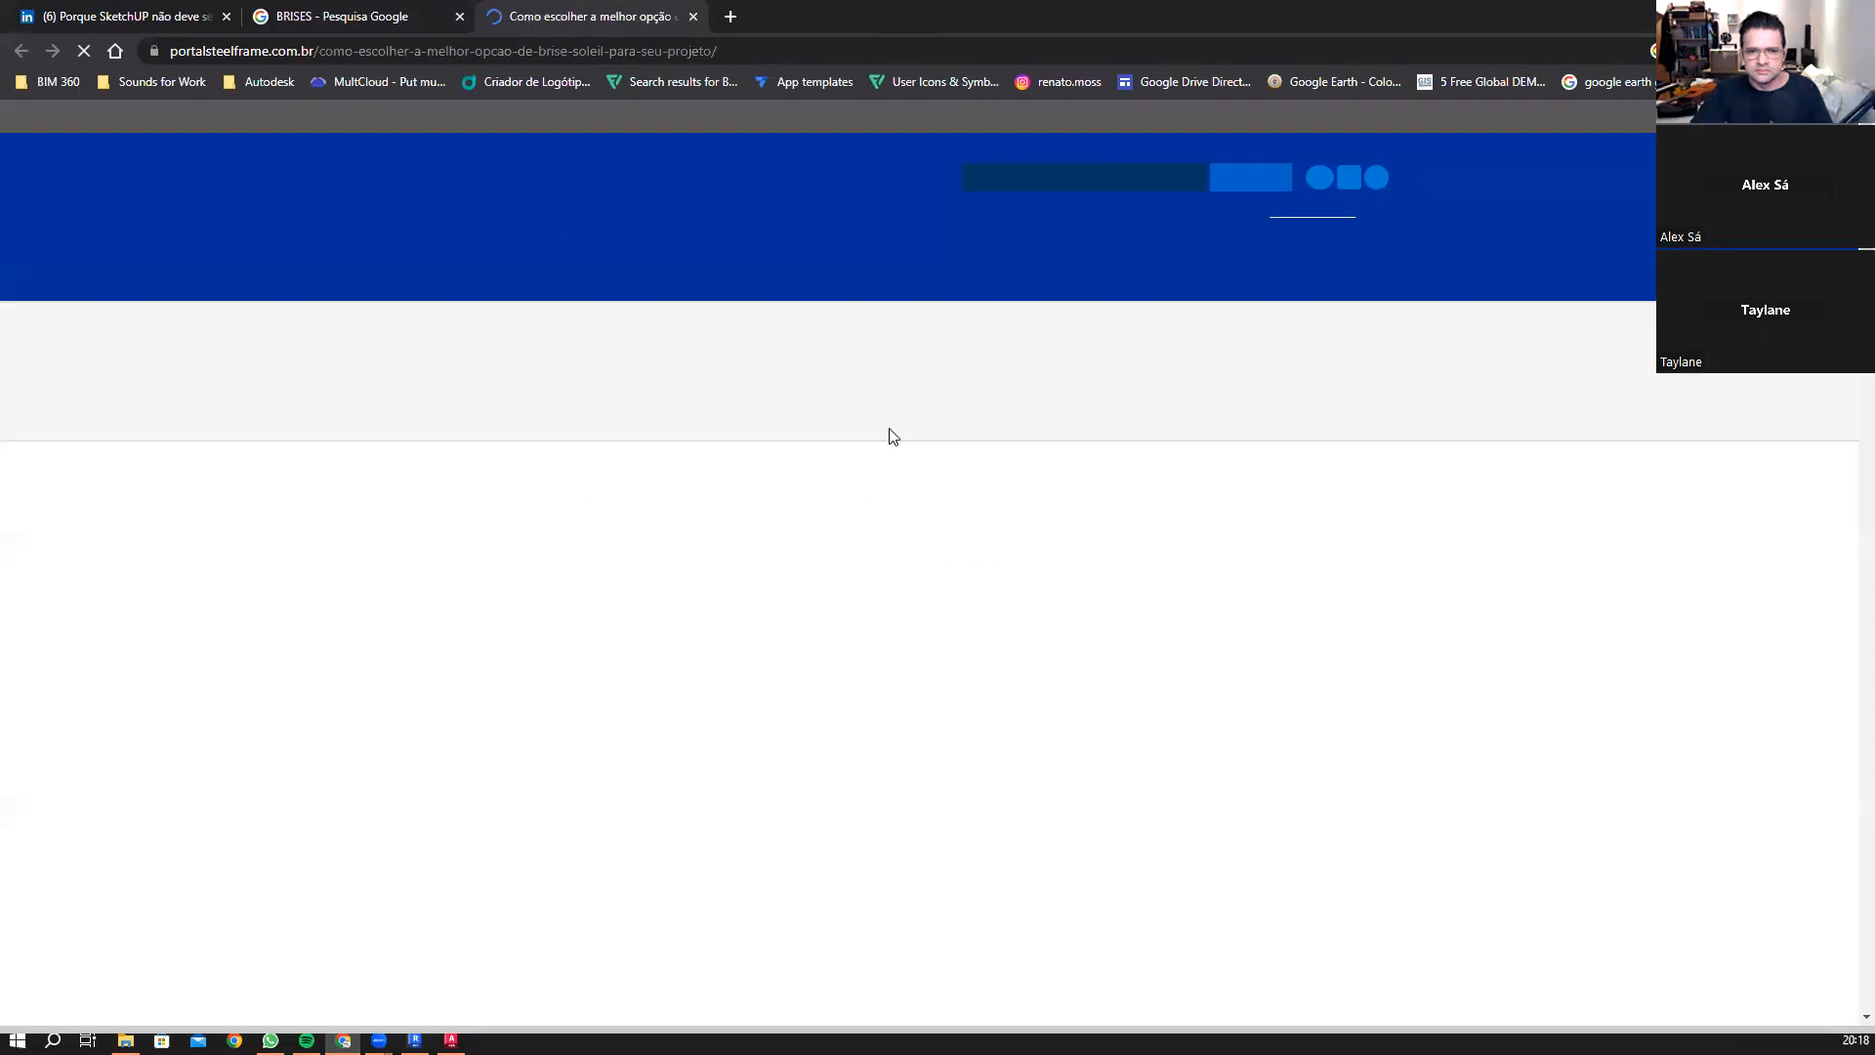
# Step: Open the article's wooden brise photo on its own in a new tab and close the article
pyautogui.scroll(-4, 882, 338)
pyautogui.rightClick(904, 420)
pyautogui.click(1004, 603)
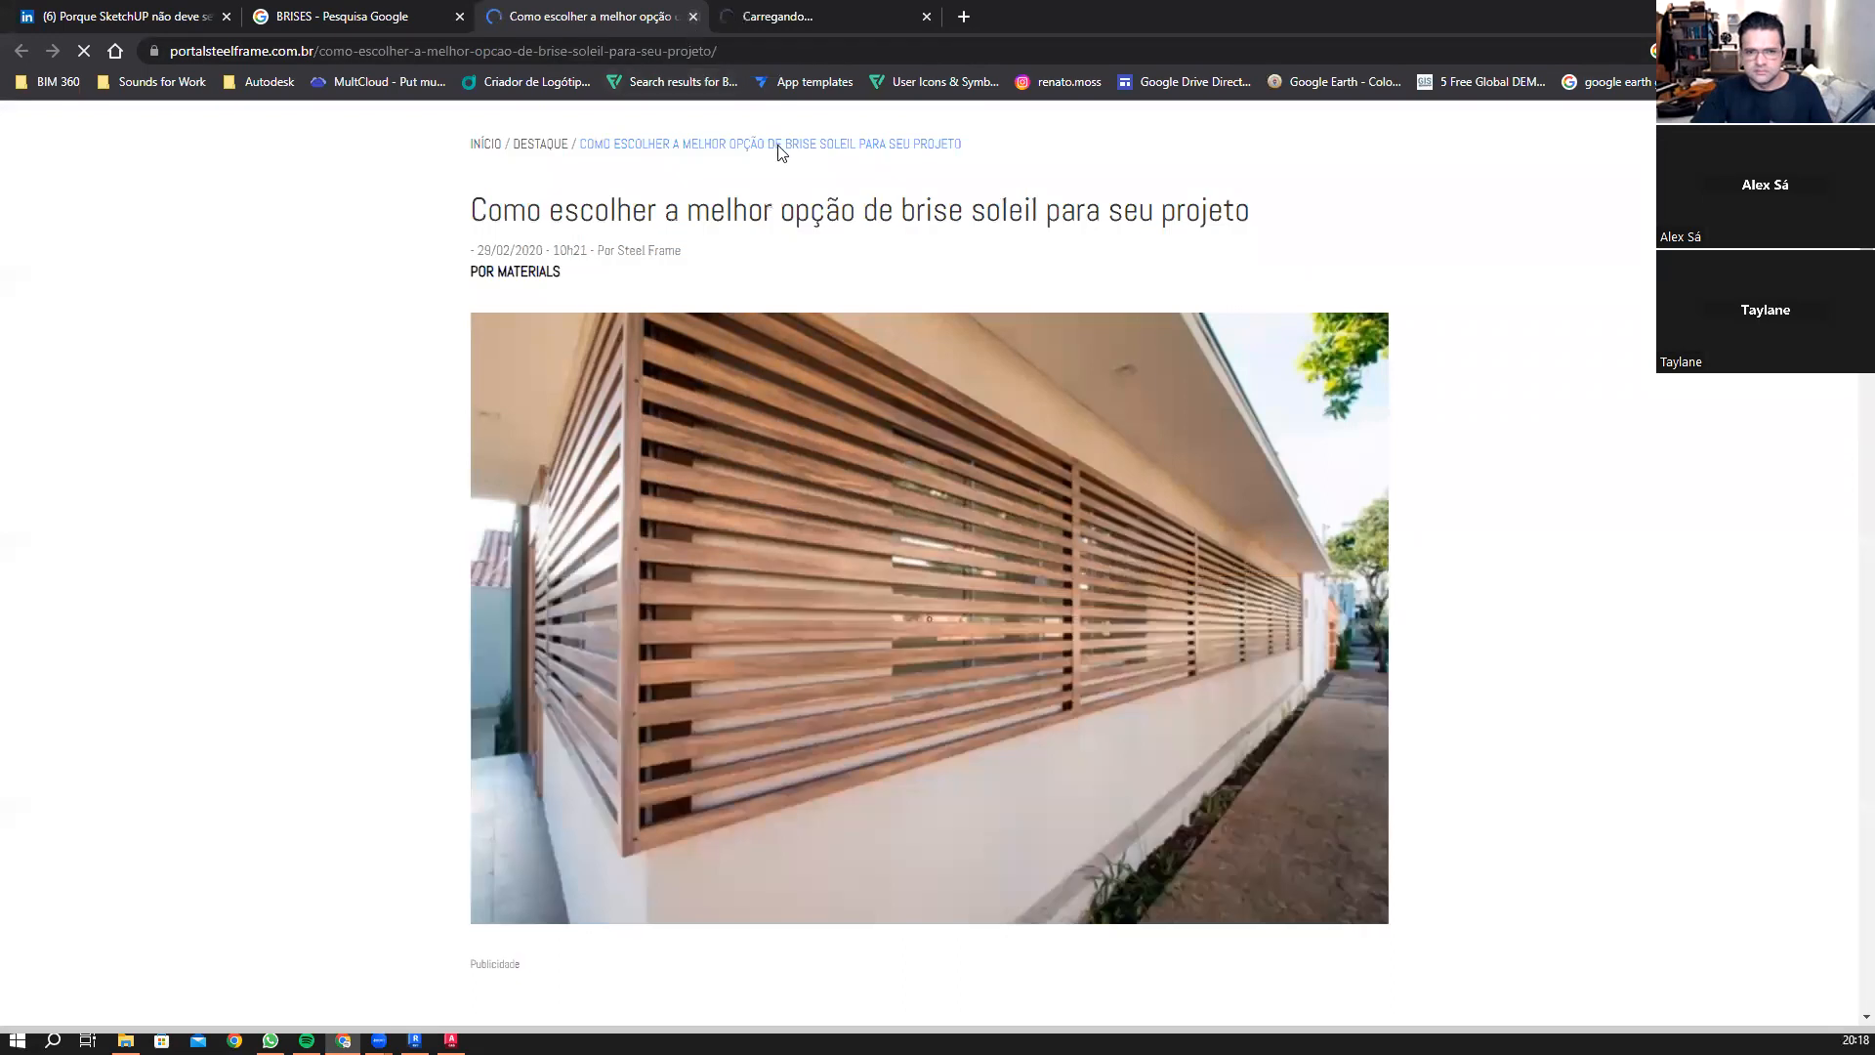
pyautogui.hotkey('ctrl', 'w')
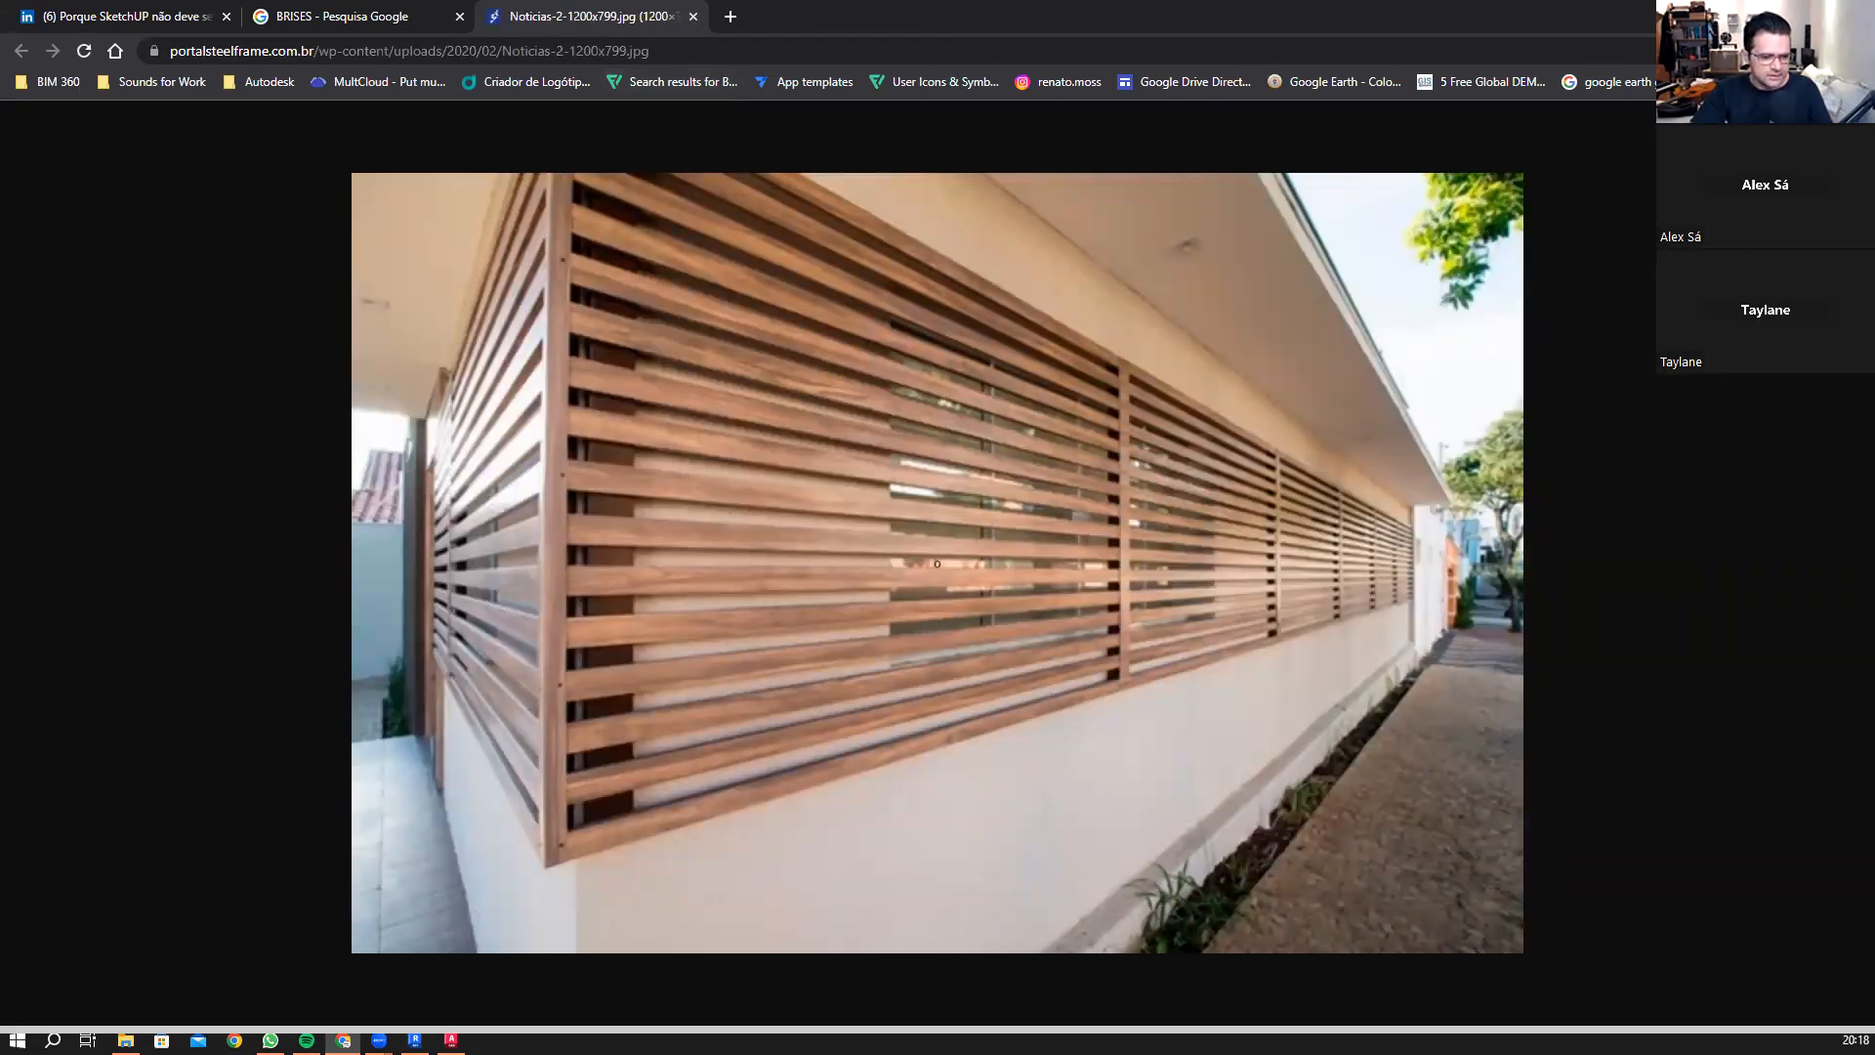
# Step: Draw straight red lines along the near and far vertical edges and the lower and upper edges of the wooden brise
pyautogui.moveTo(565, 154); pyautogui.dragTo(546, 984)
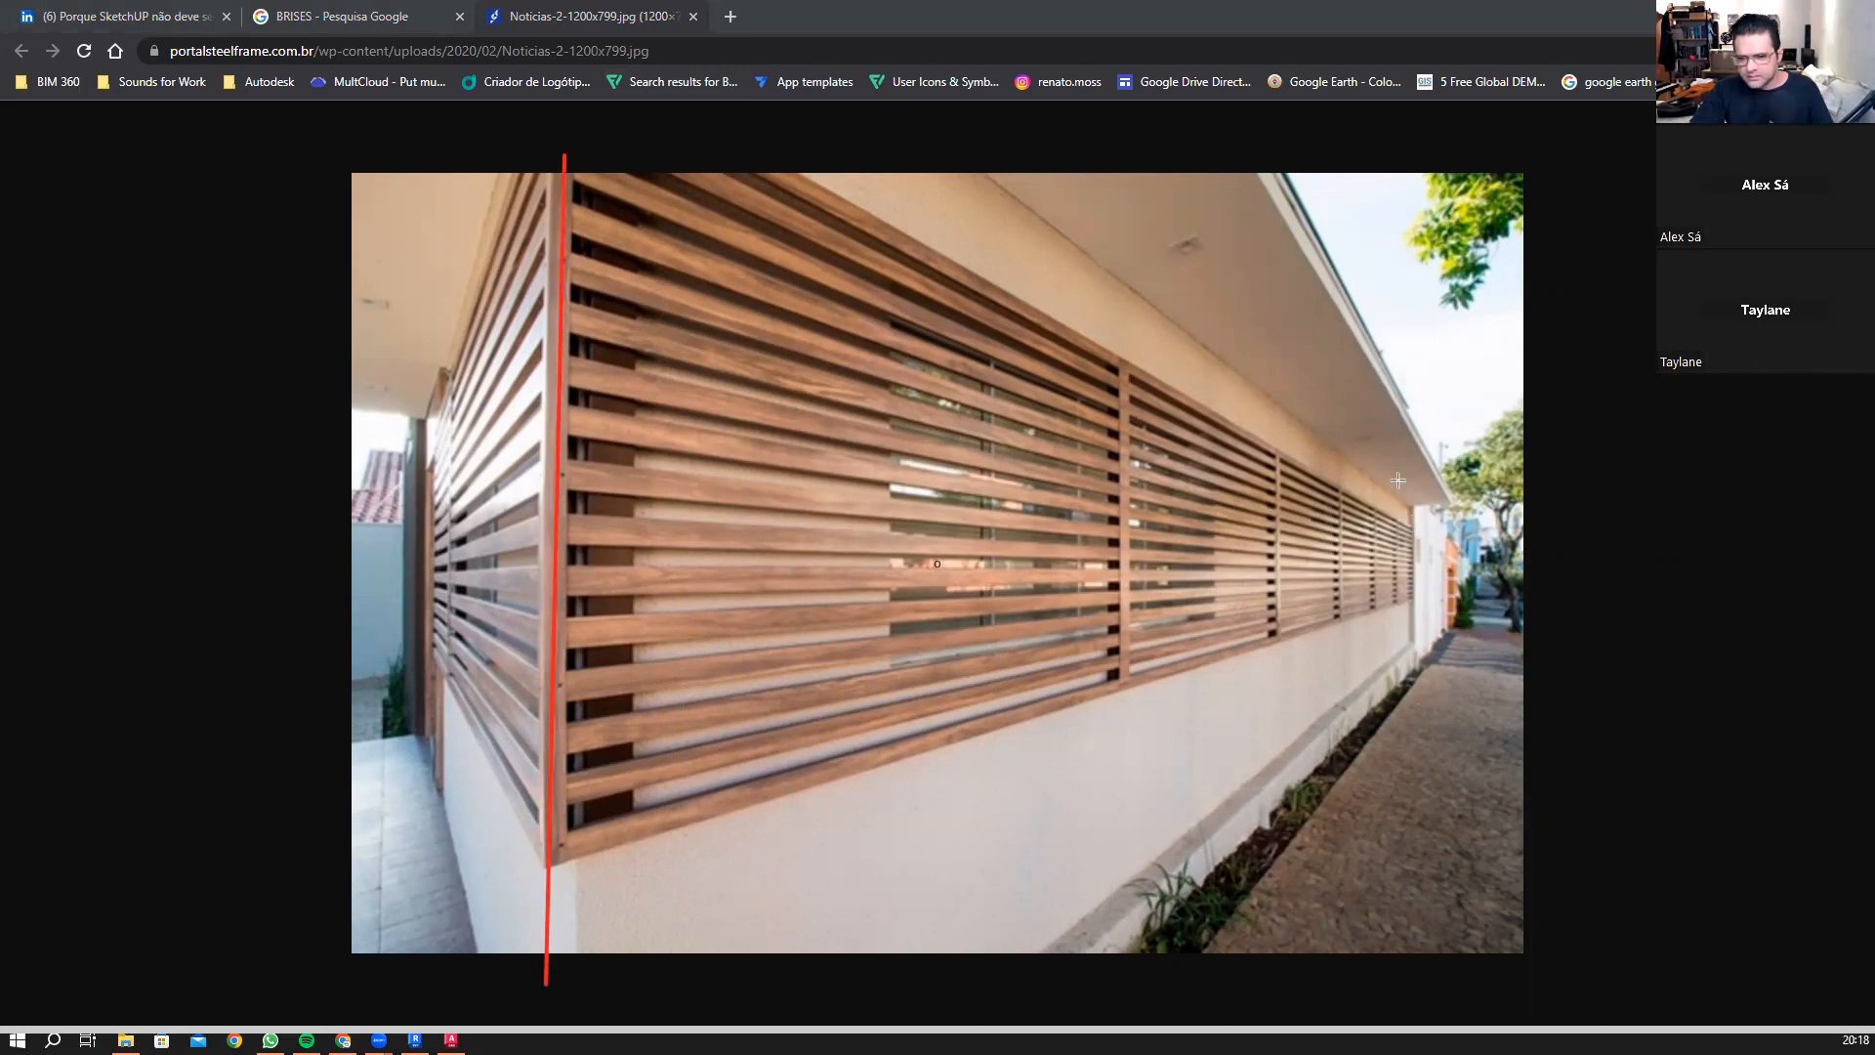
pyautogui.moveTo(1414, 501); pyautogui.dragTo(1413, 686)
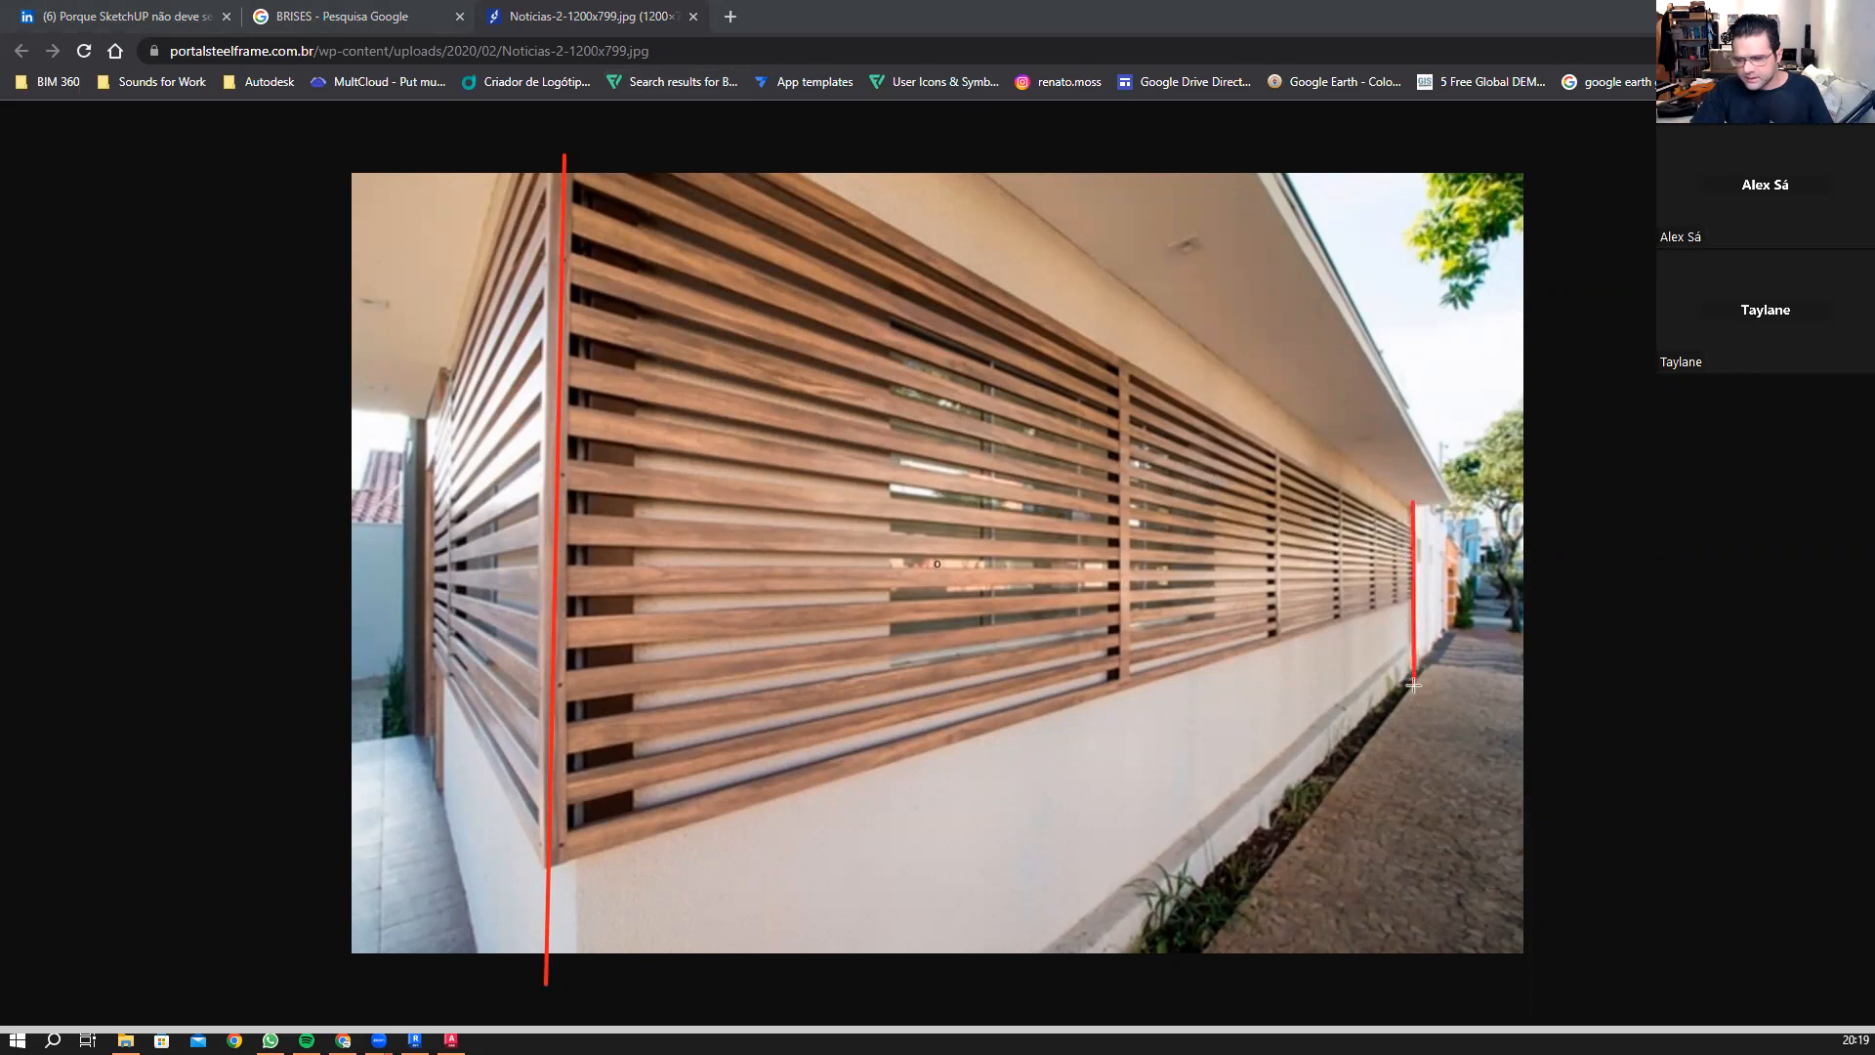
pyautogui.moveTo(669, 864); pyautogui.dragTo(1499, 574)
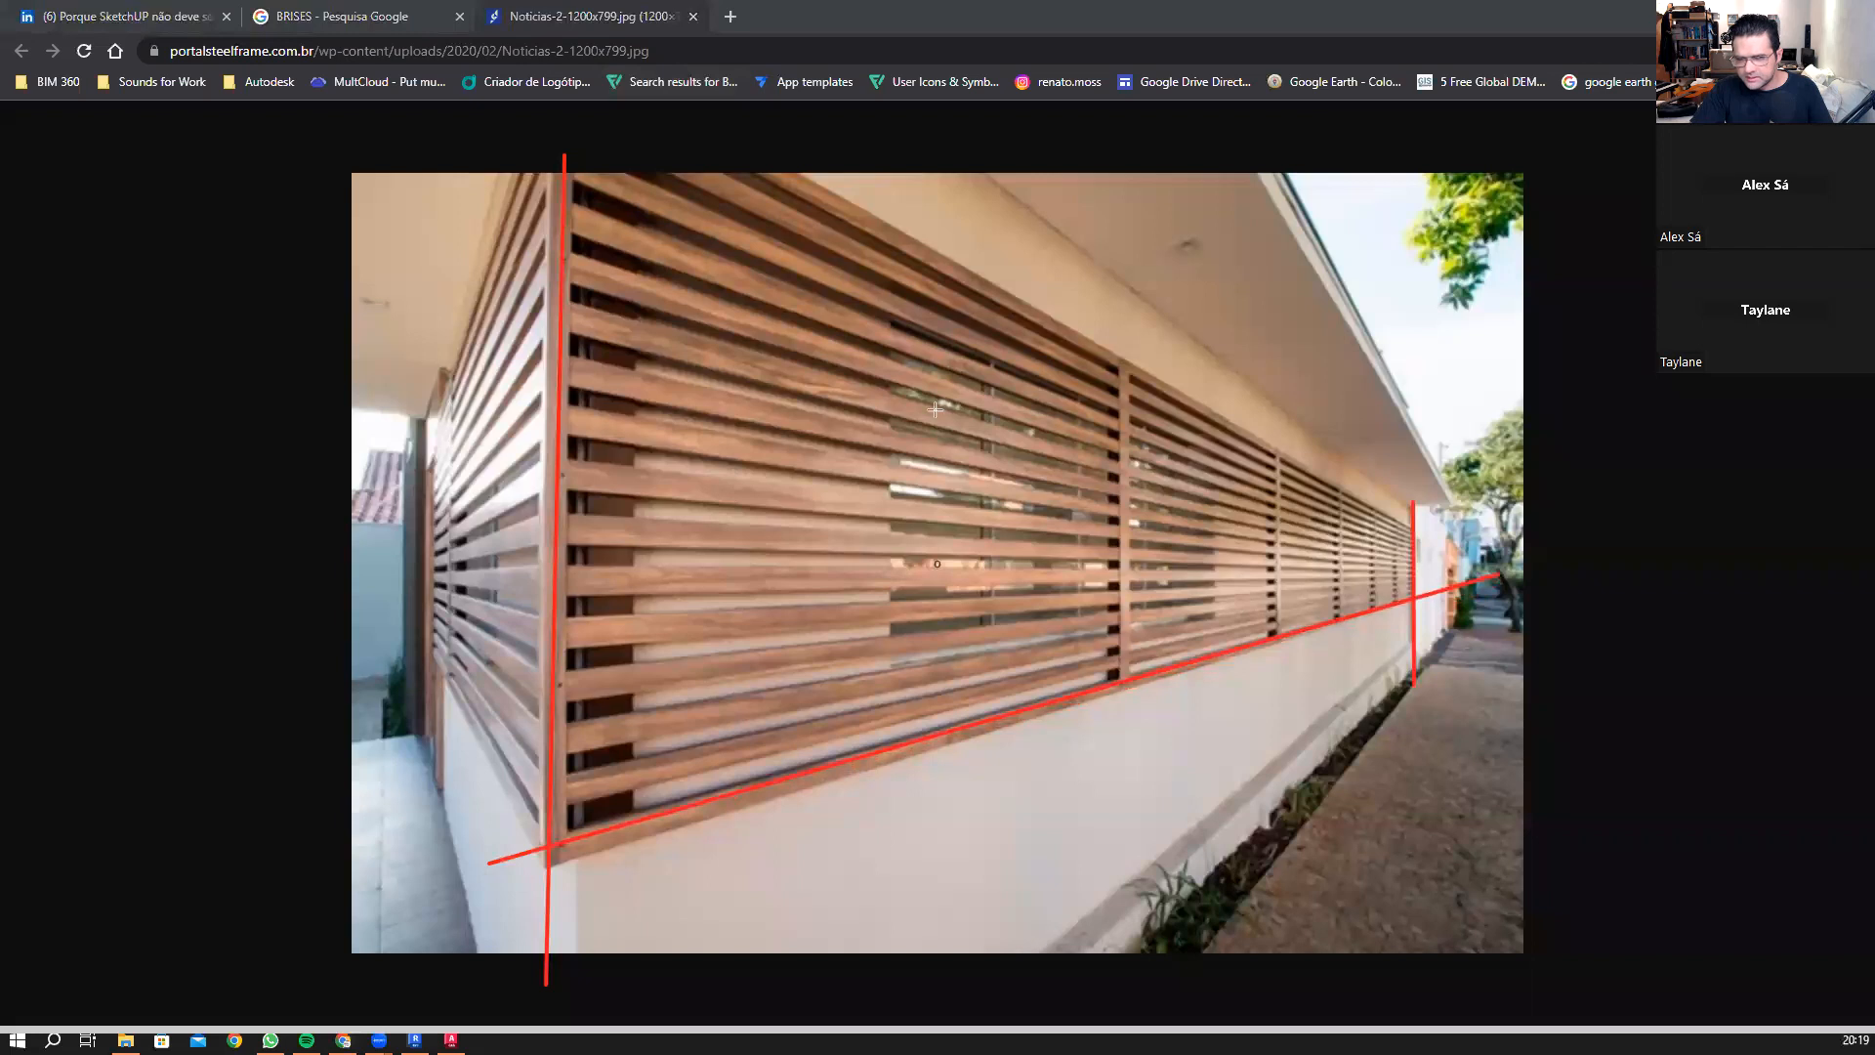
pyautogui.moveTo(775, 161)
pyautogui.mouseDown()
pyautogui.moveTo(1426, 478)
pyautogui.moveTo(1459, 553)
pyautogui.mouseUp()
# Step: Mark two intermediate vertical supports and two neighbouring slat lines in the brise's first bay with straight red lines
pyautogui.moveTo(1124, 346); pyautogui.dragTo(1125, 781)
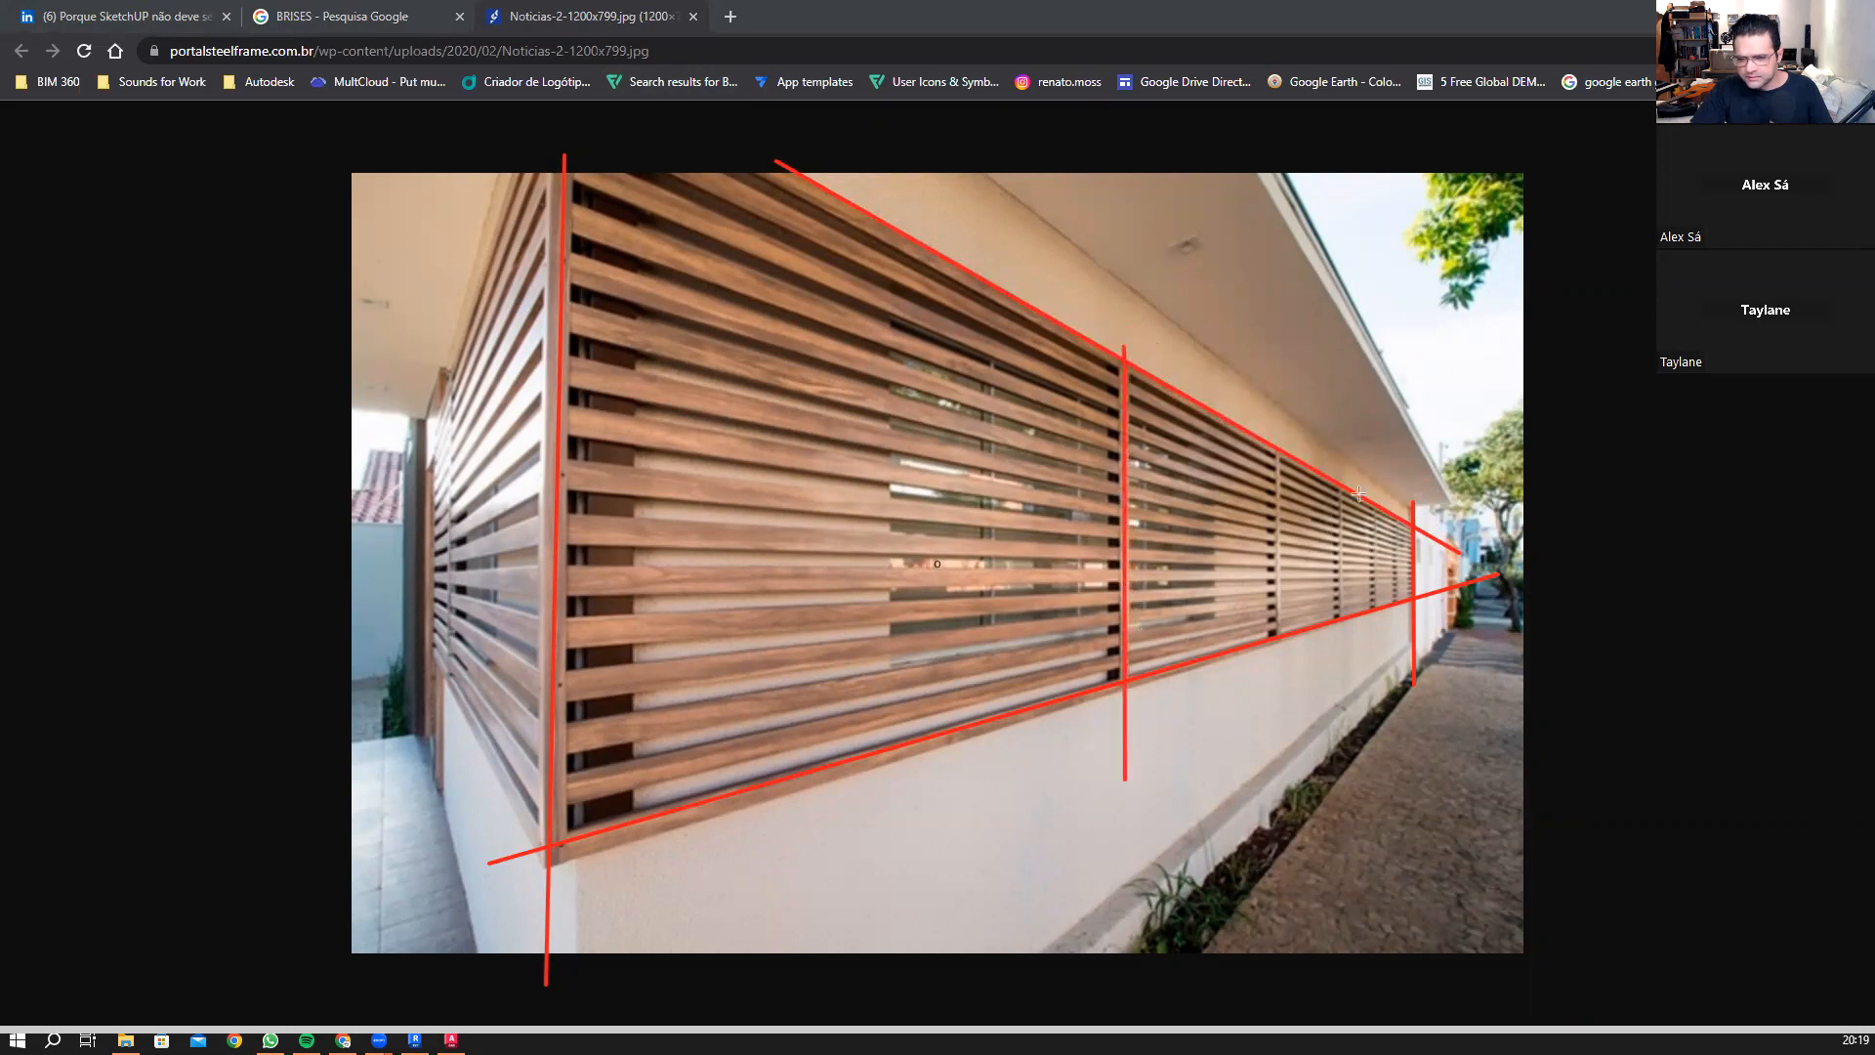
pyautogui.moveTo(1270, 426); pyautogui.dragTo(1275, 723)
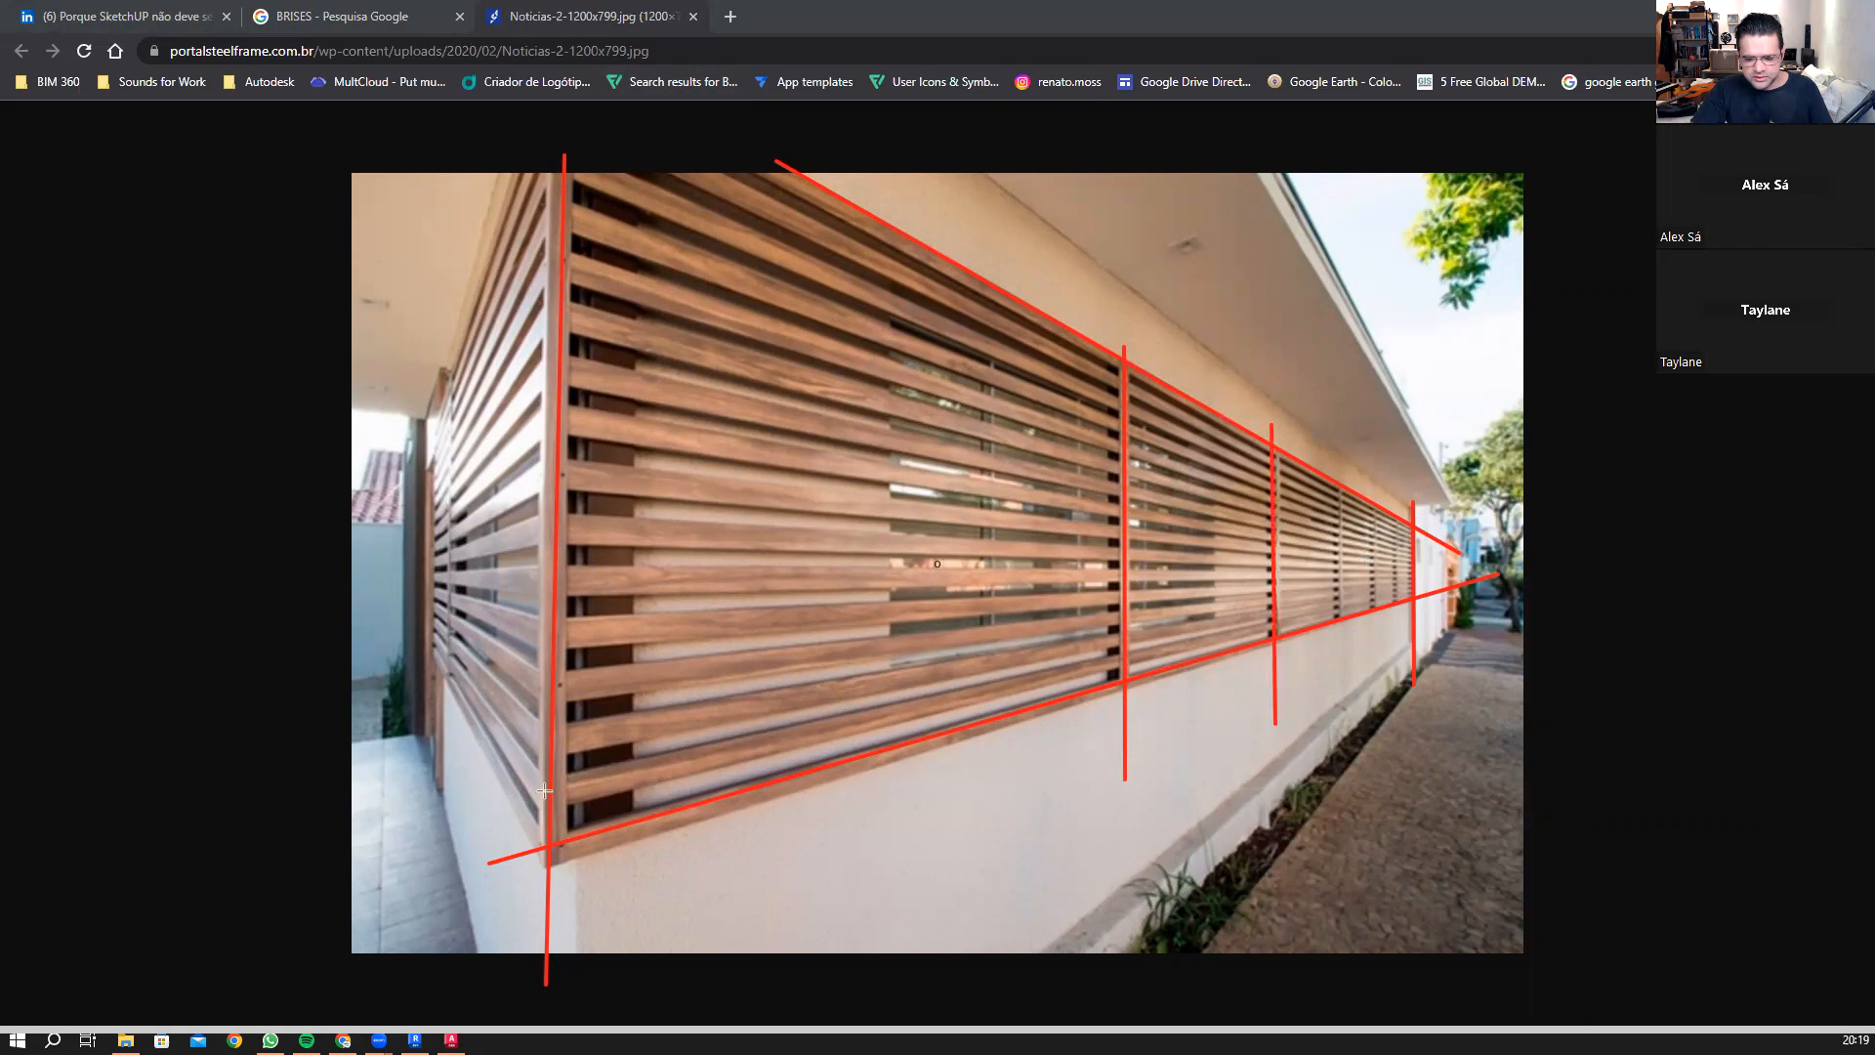
pyautogui.moveTo(493, 742)
pyautogui.mouseDown()
pyautogui.moveTo(987, 683)
pyautogui.moveTo(1162, 635)
pyautogui.mouseUp()
pyautogui.moveTo(483, 687); pyautogui.dragTo(1132, 615)
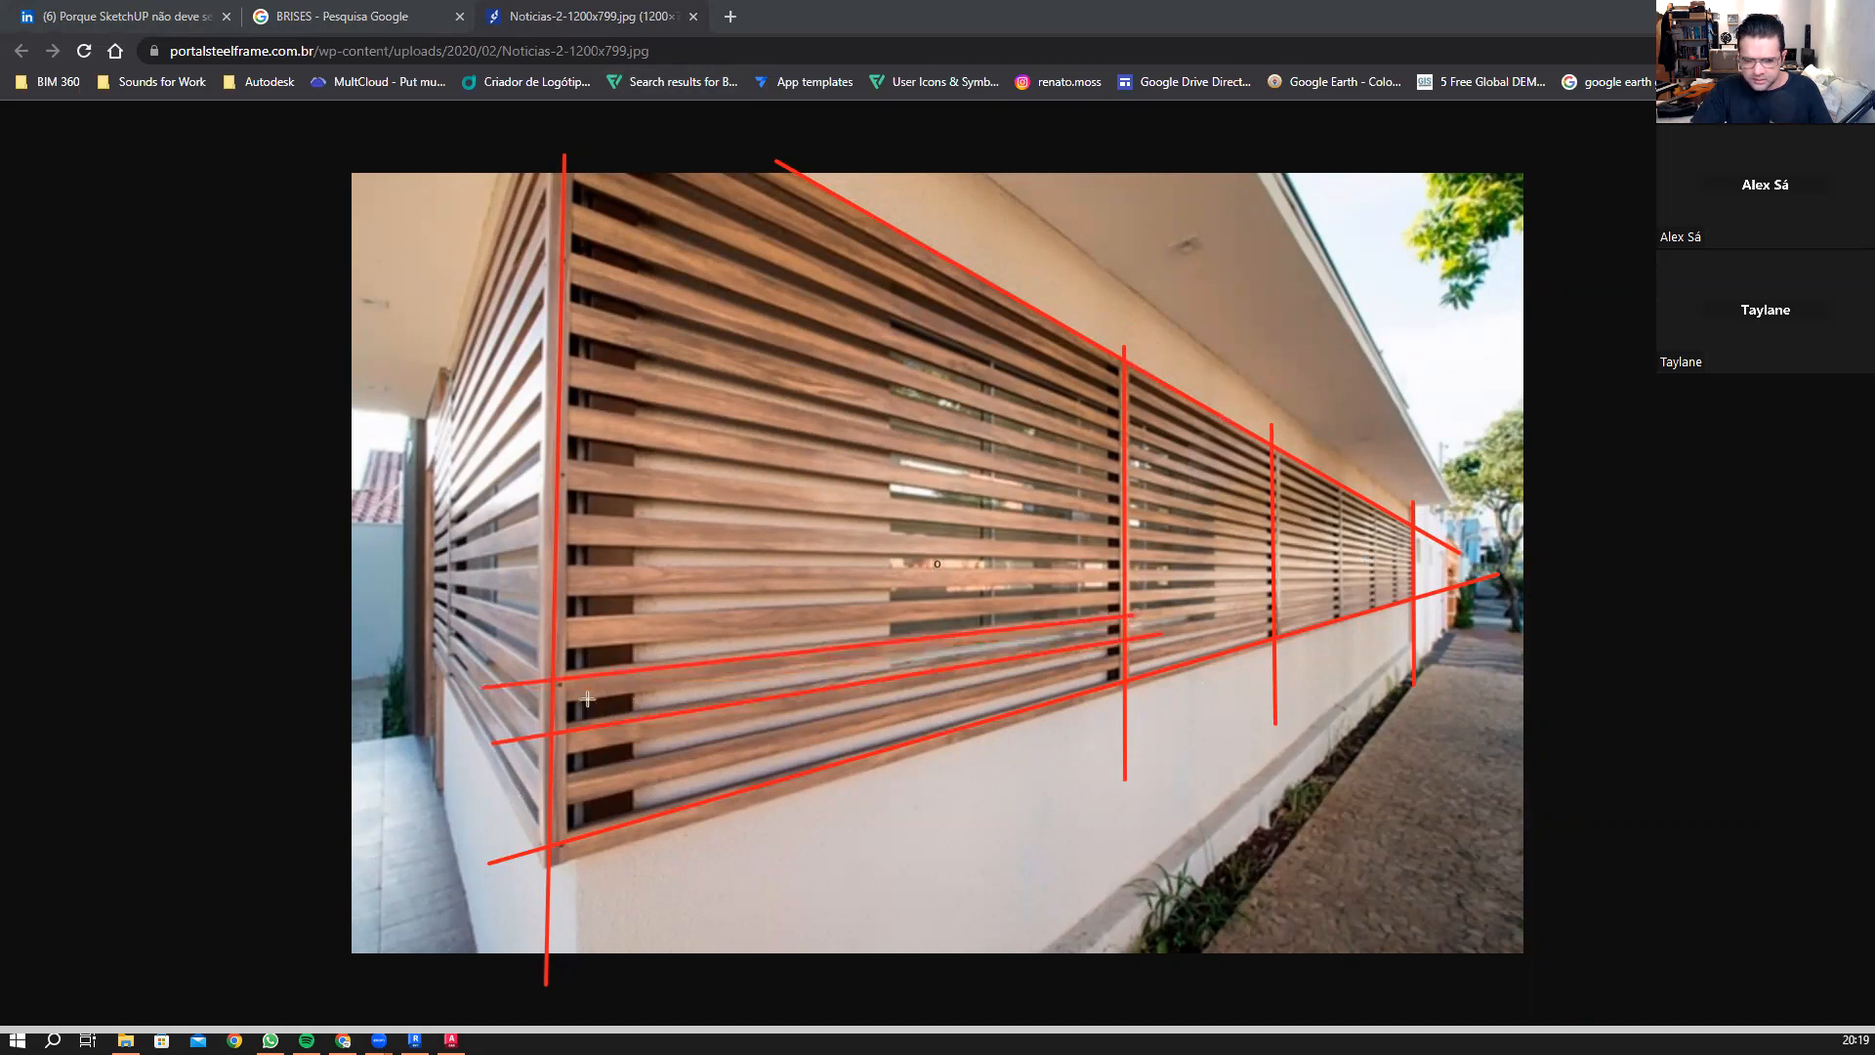
# Step: Hatch the strip between the two red slat lines and clear all annotations from the brise photo
pyautogui.moveTo(587, 716)
pyautogui.mouseDown()
pyautogui.moveTo(638, 670)
pyautogui.moveTo(1031, 634)
pyautogui.mouseUp()
pyautogui.moveTo(1043, 647); pyautogui.dragTo(1082, 629)
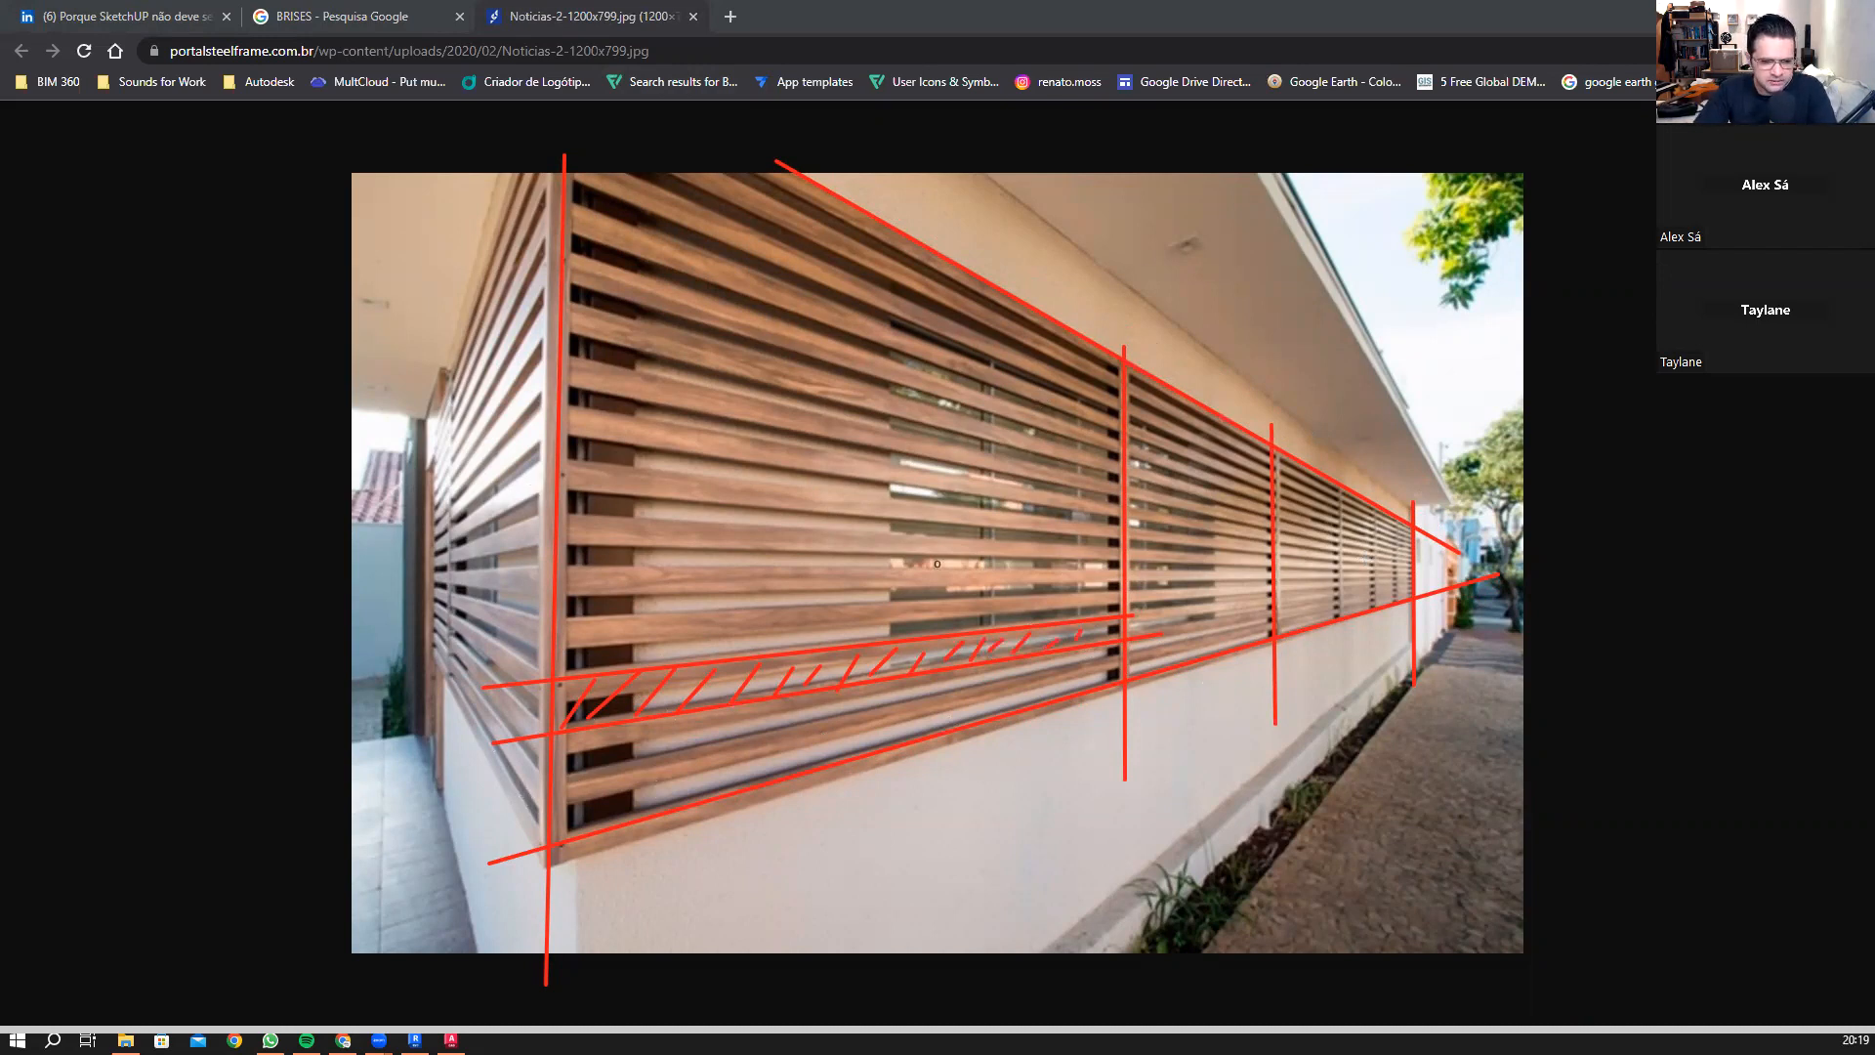
pyautogui.press('Escape')
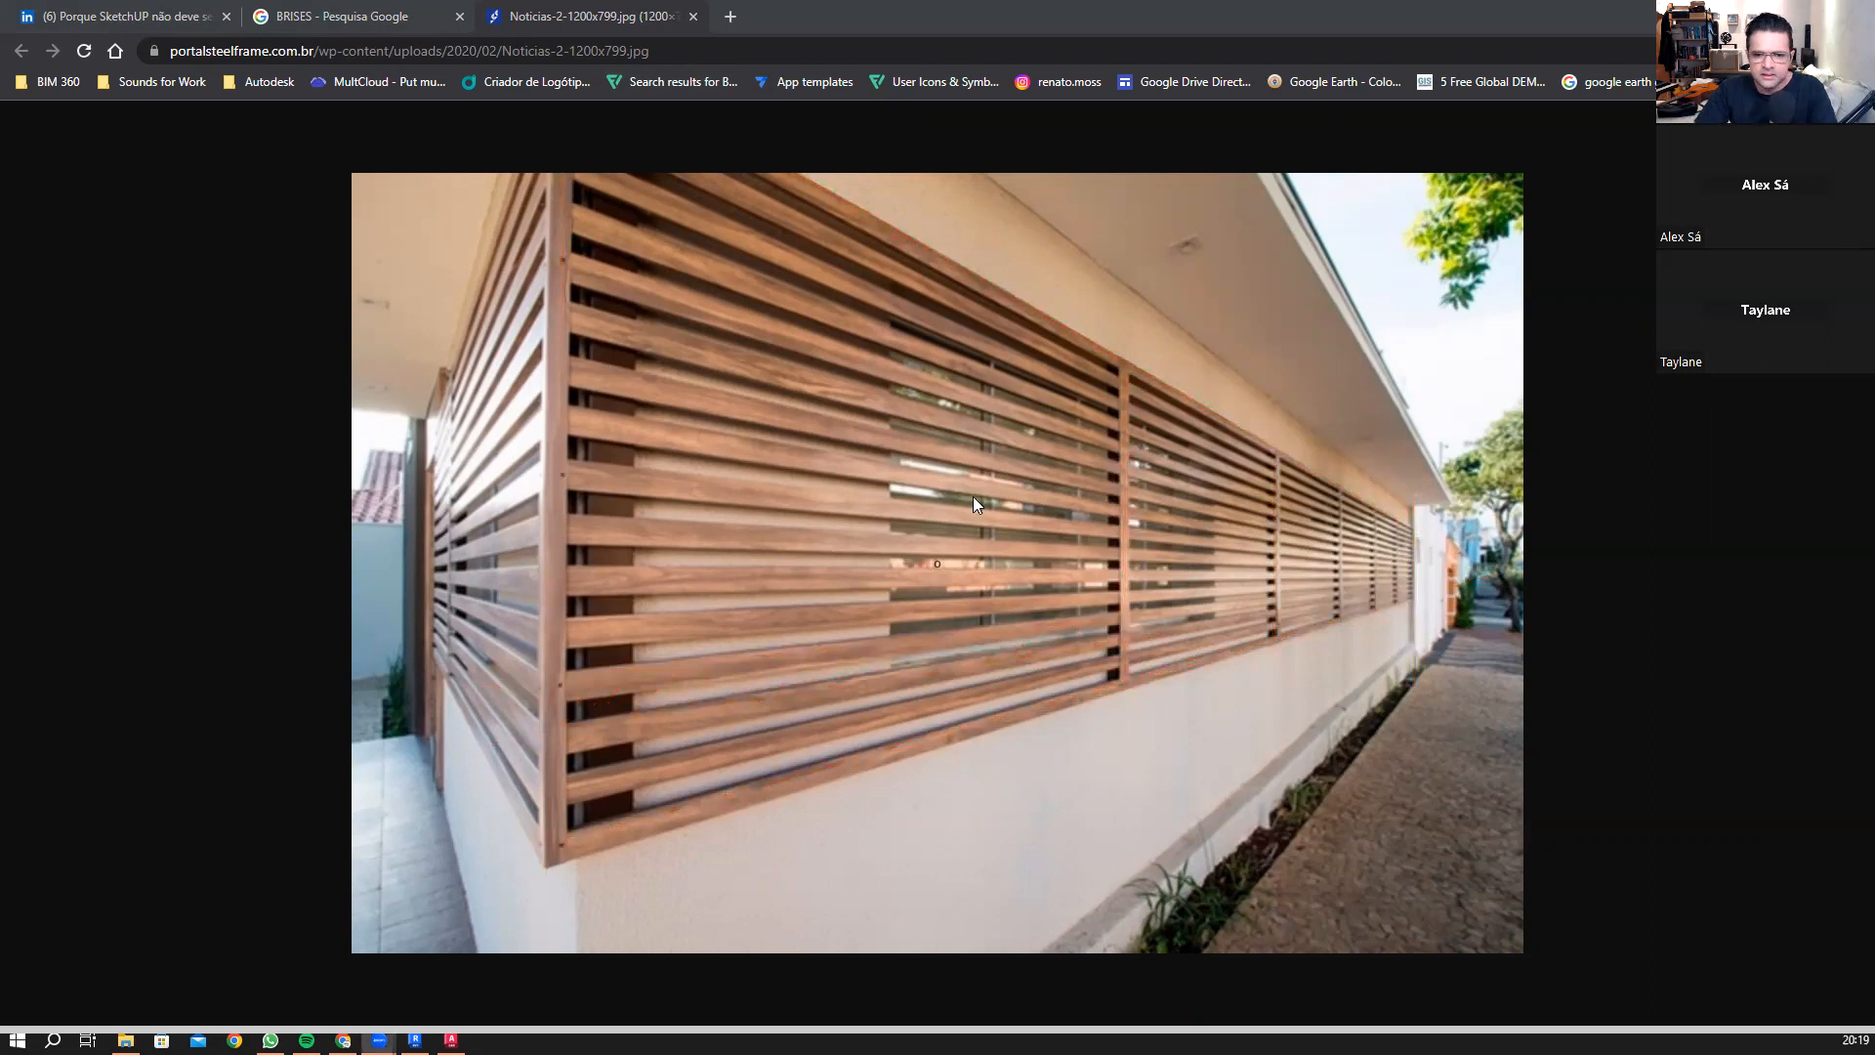
# Step: Close the brise photo, the brise search and the remaining browser tabs to return to the Revit floor plan
pyautogui.click(460, 17)
pyautogui.click(460, 17)
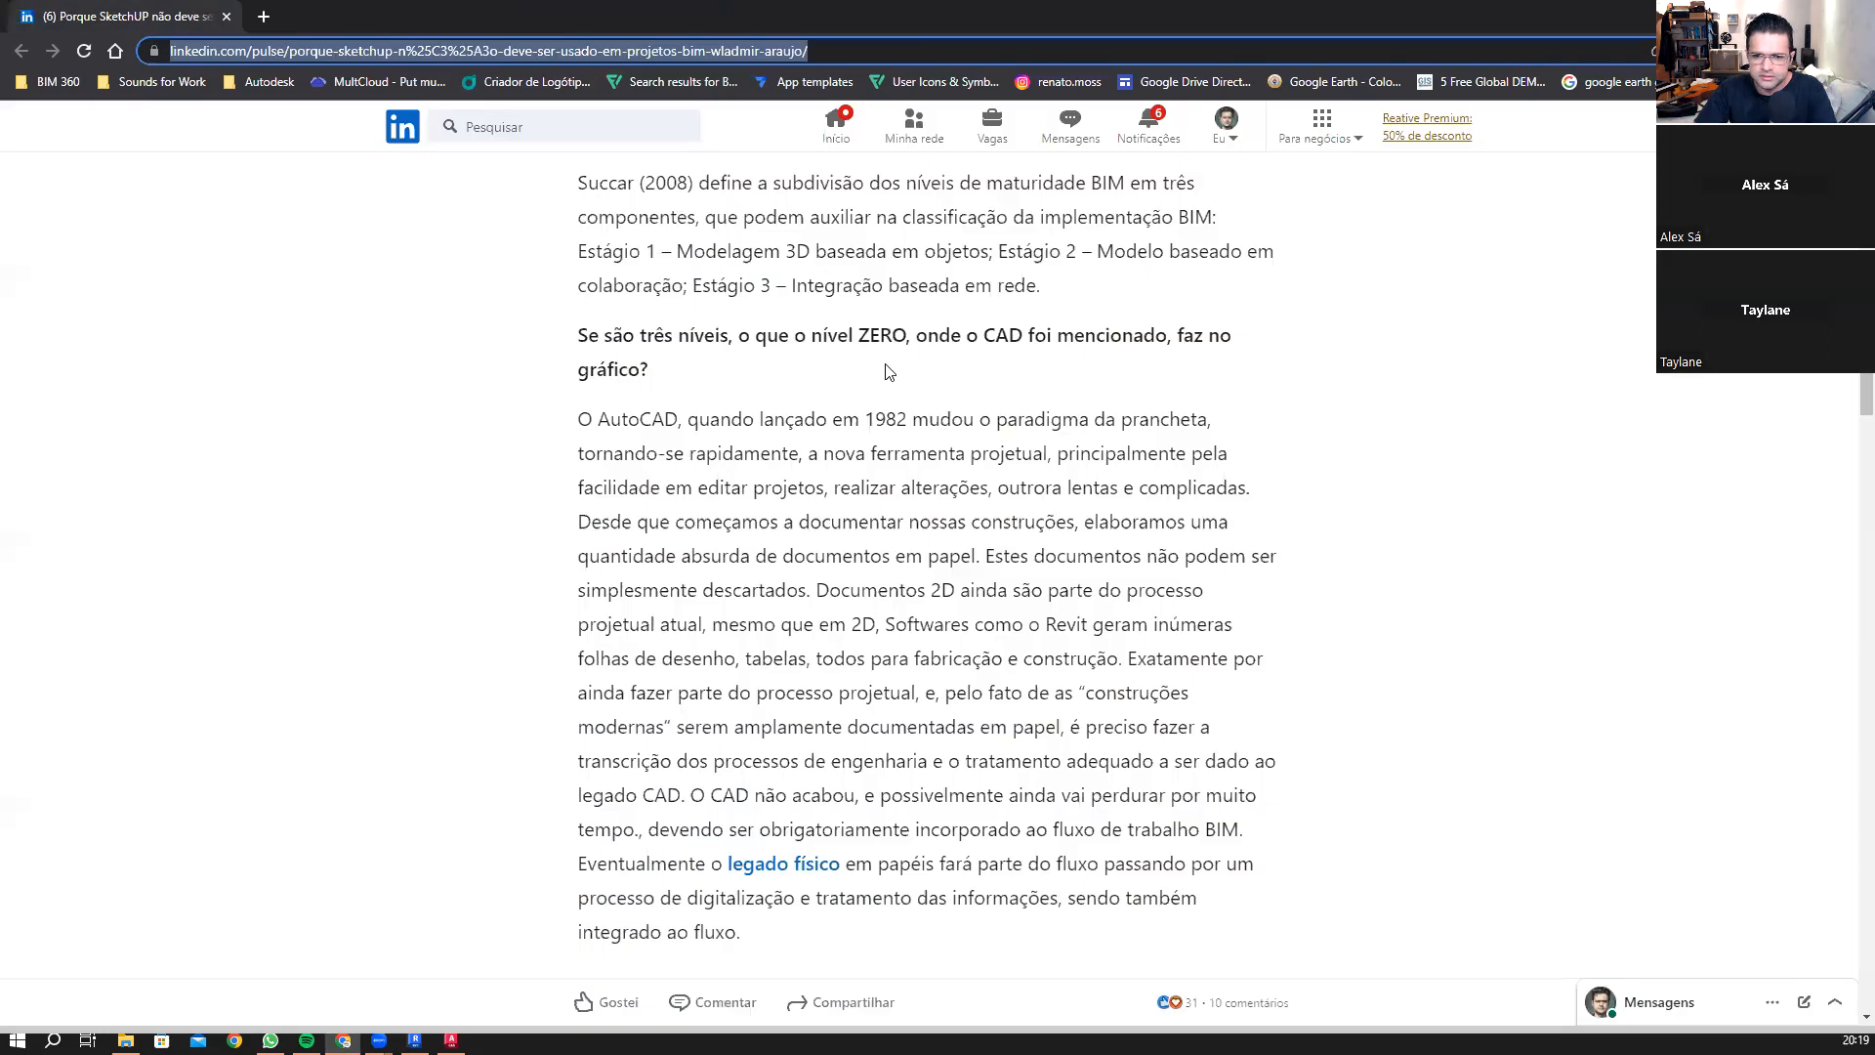
pyautogui.click(263, 17)
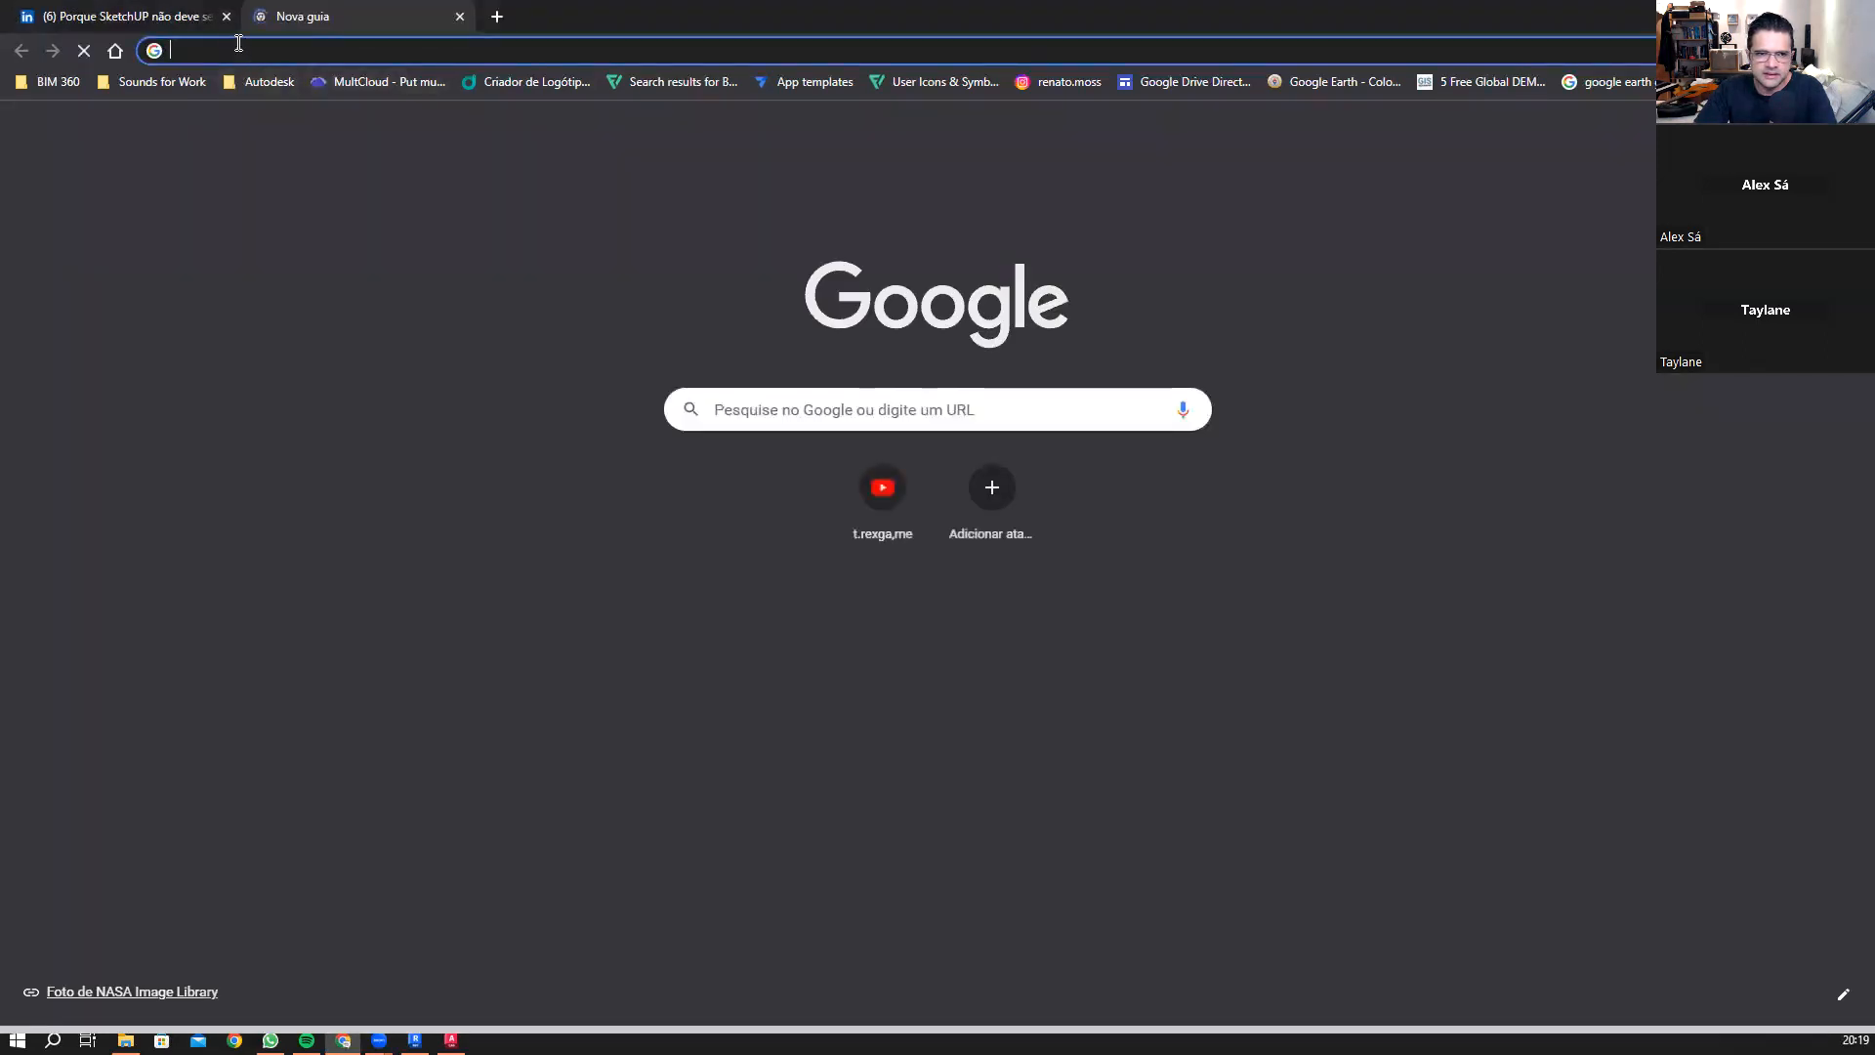
pyautogui.click(227, 16)
pyautogui.click(226, 17)
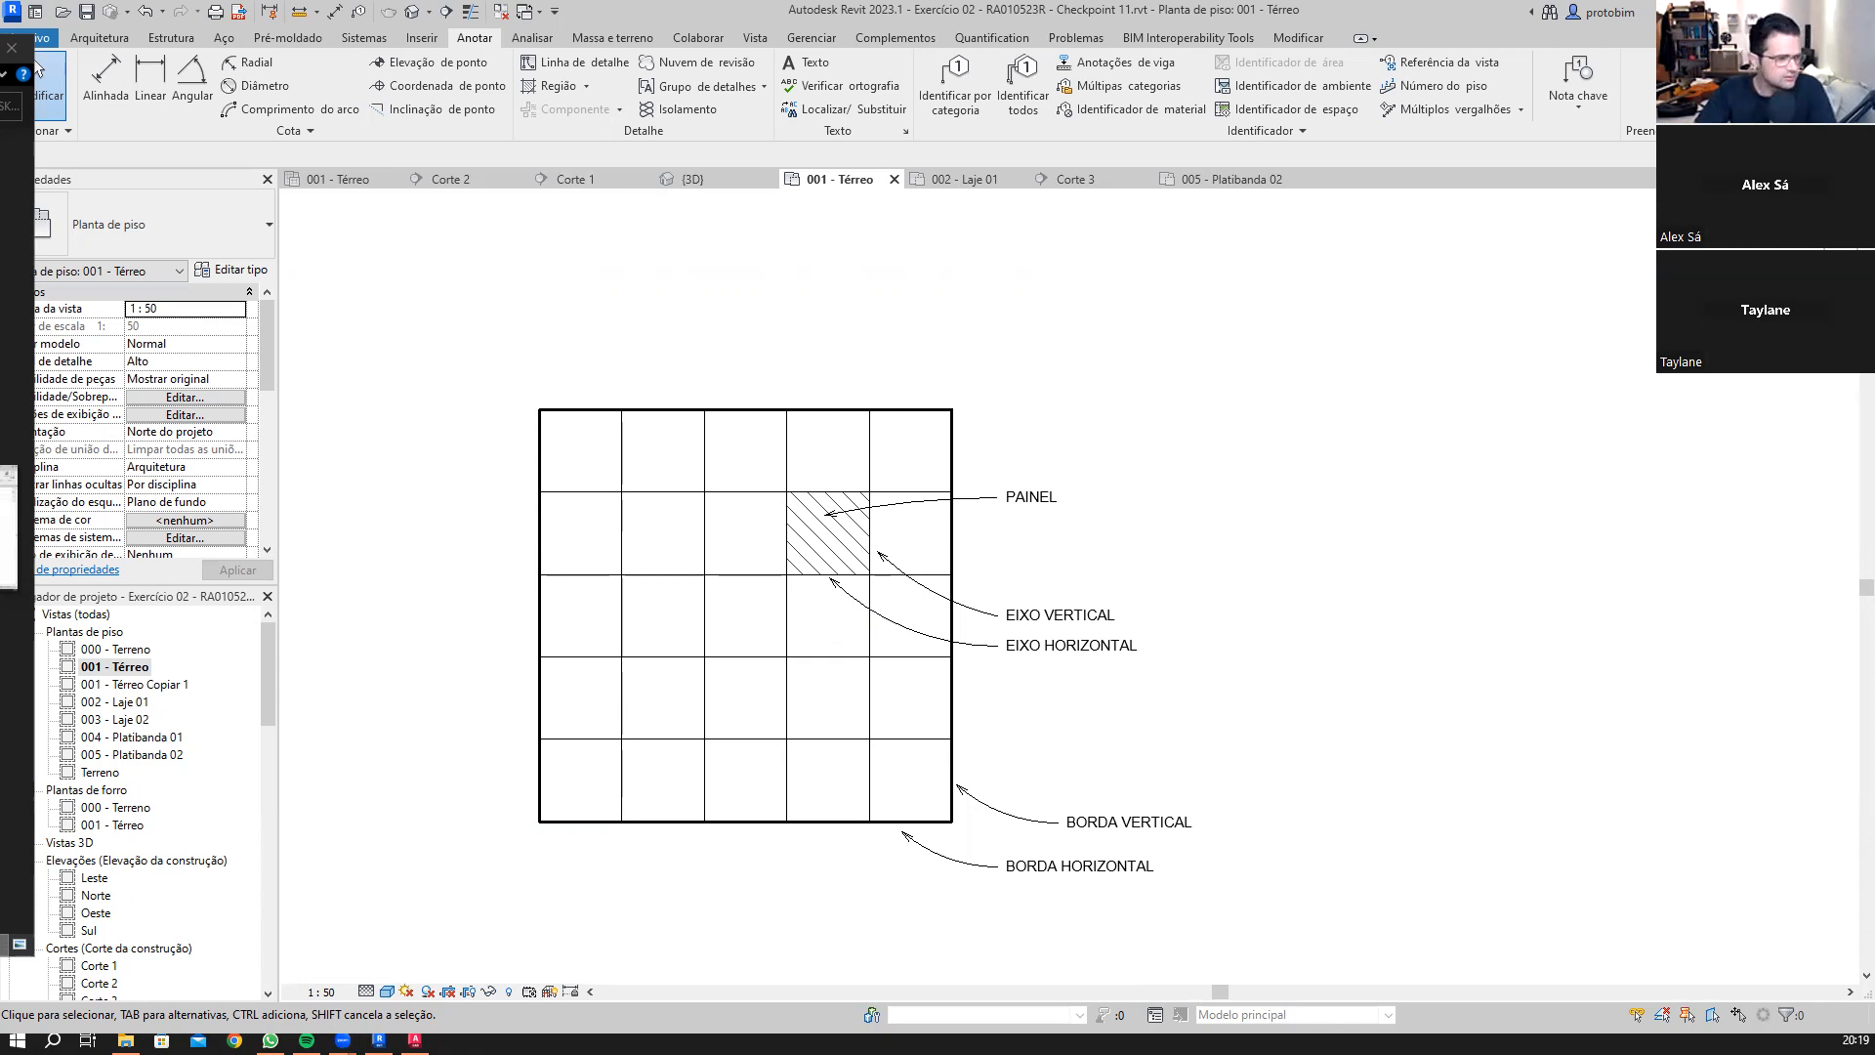
# Step: Switch to Chrome and search Google Images for "RIPADO"
pyautogui.click(342, 54)
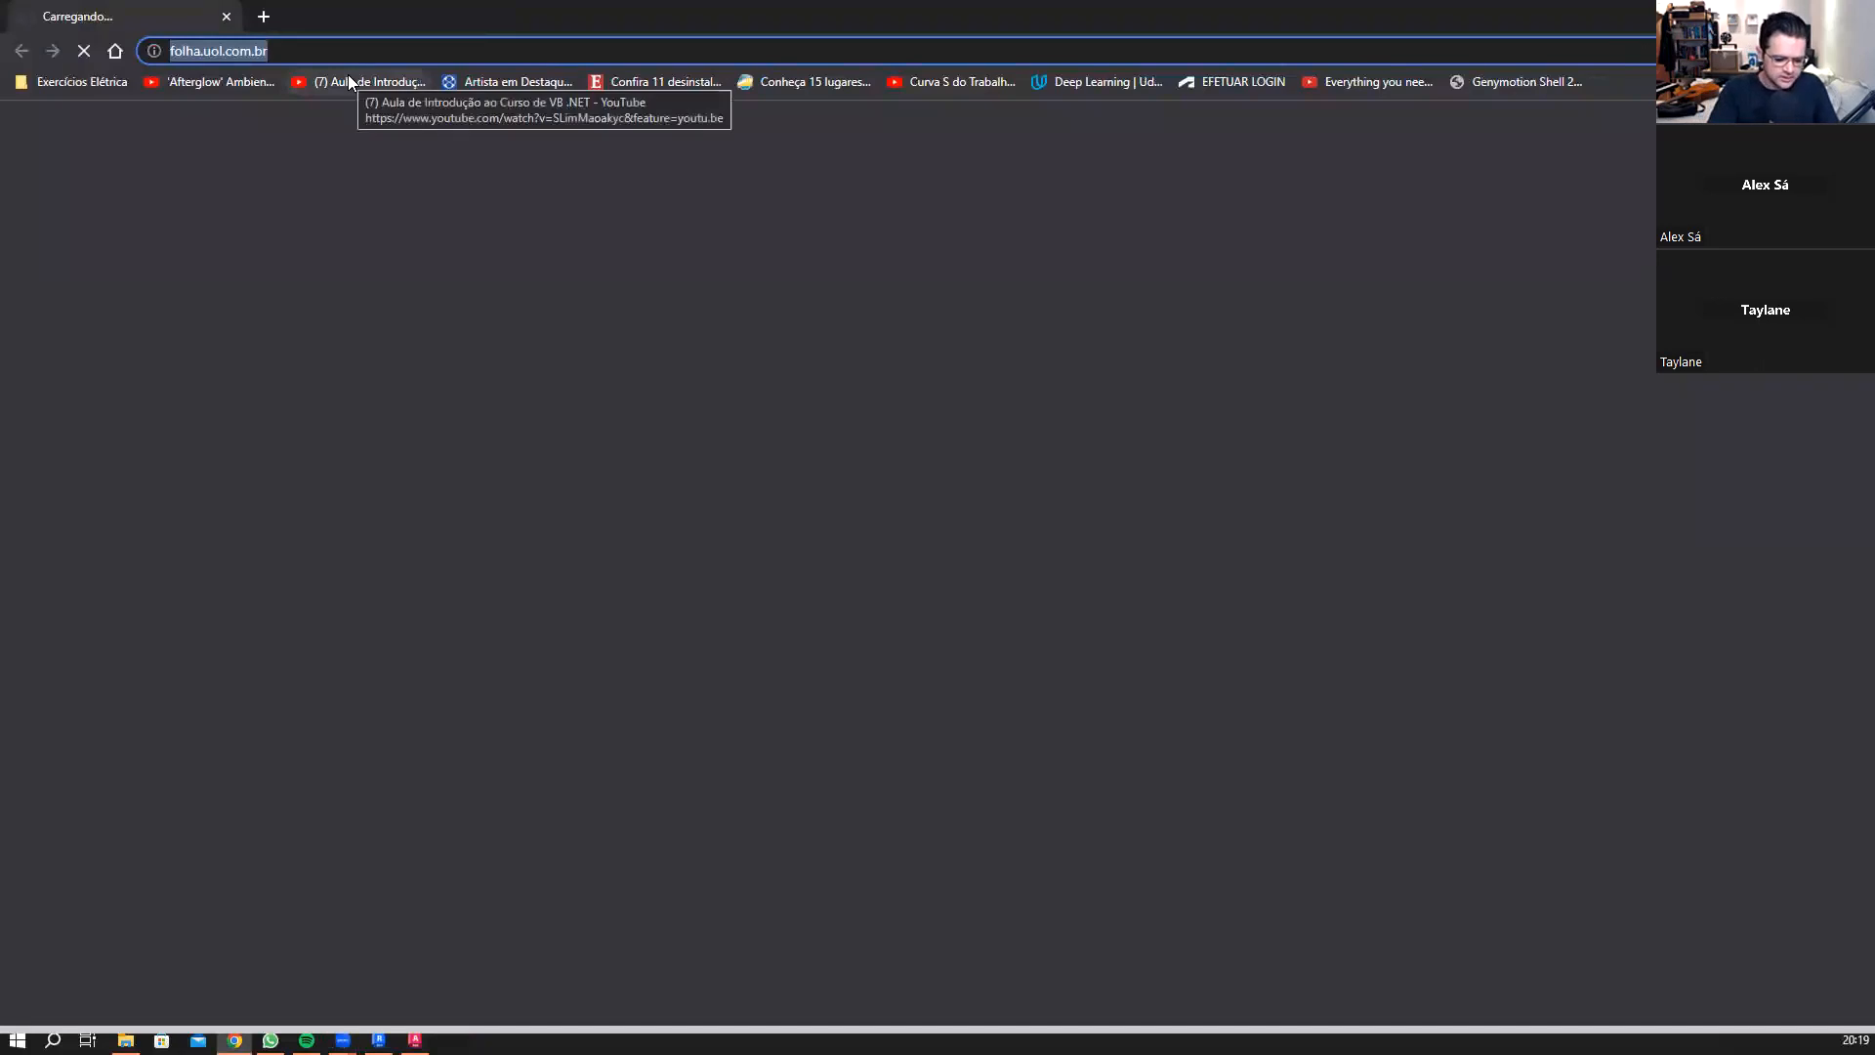
pyautogui.write('RIPADO')
pyautogui.press('Return')
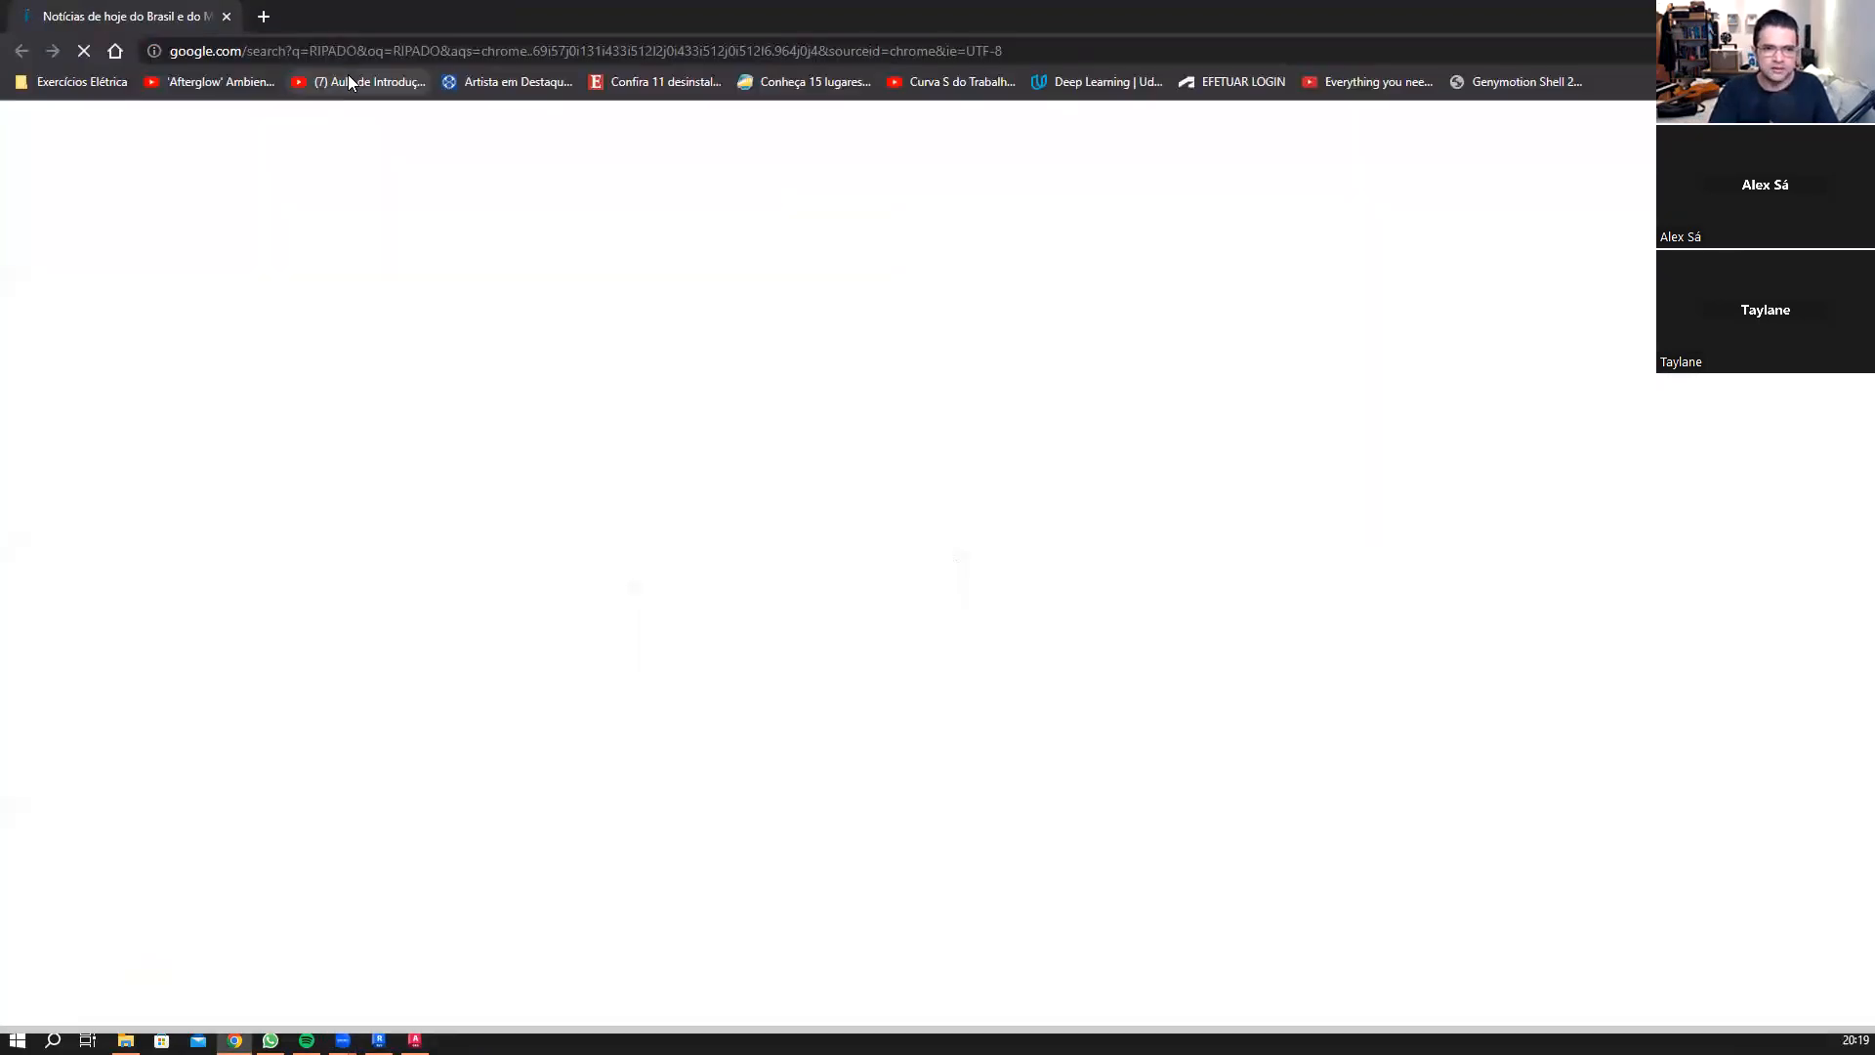
pyautogui.click(426, 205)
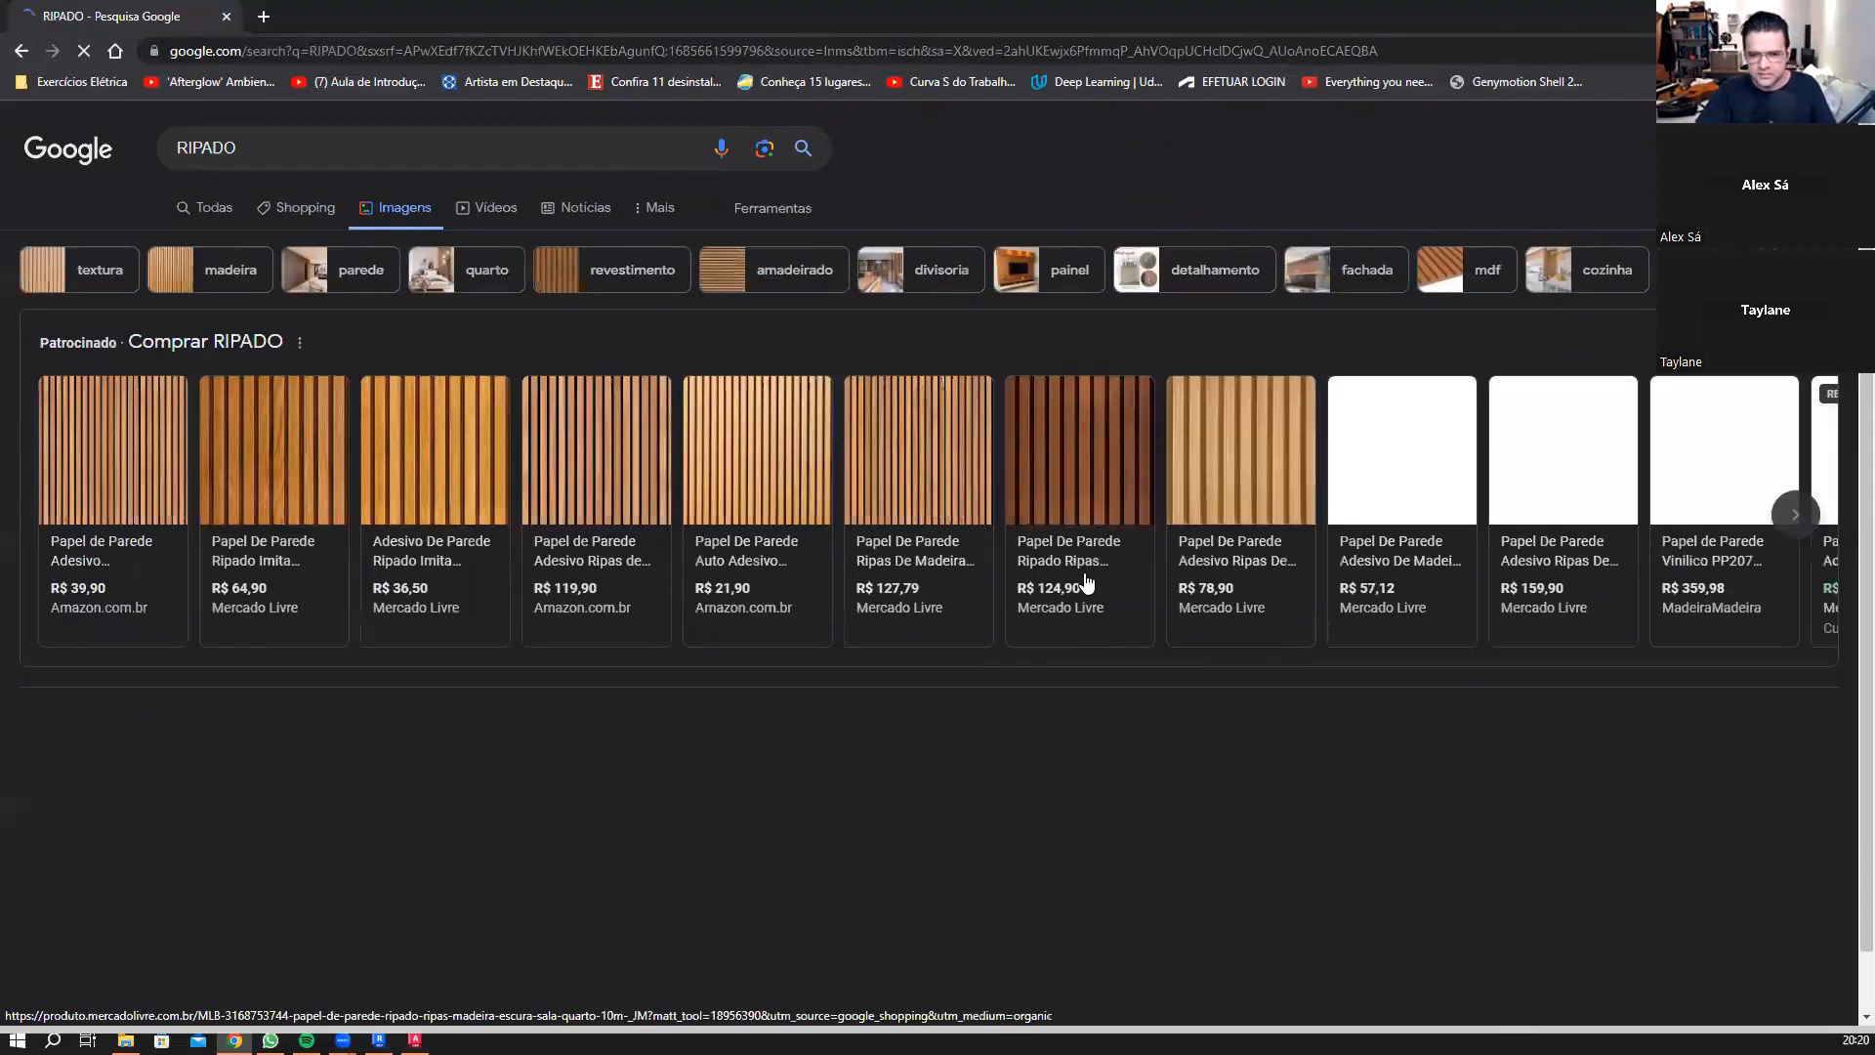
# Step: Browse the slatted panel images and preview the Akazza photo of an outdoor slatted wall for closer examination
pyautogui.scroll(-3, 1094, 576)
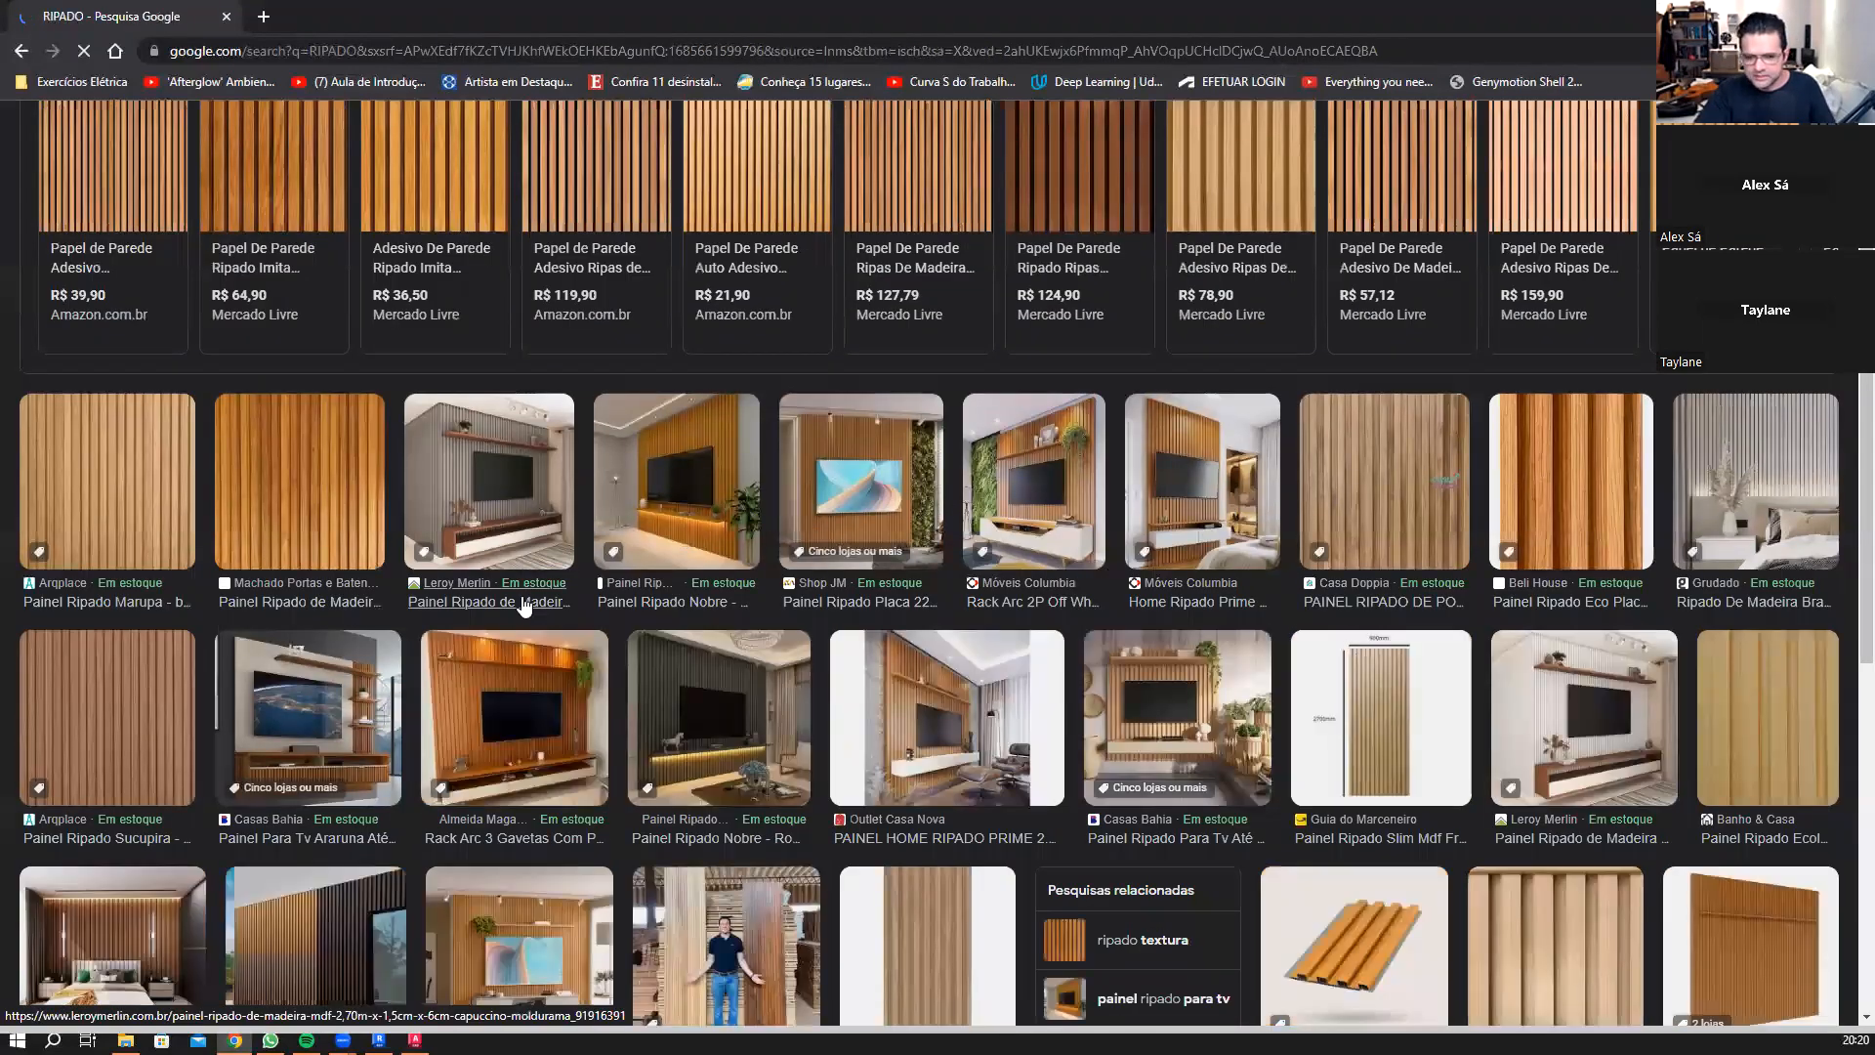
pyautogui.scroll(-3, 524, 605)
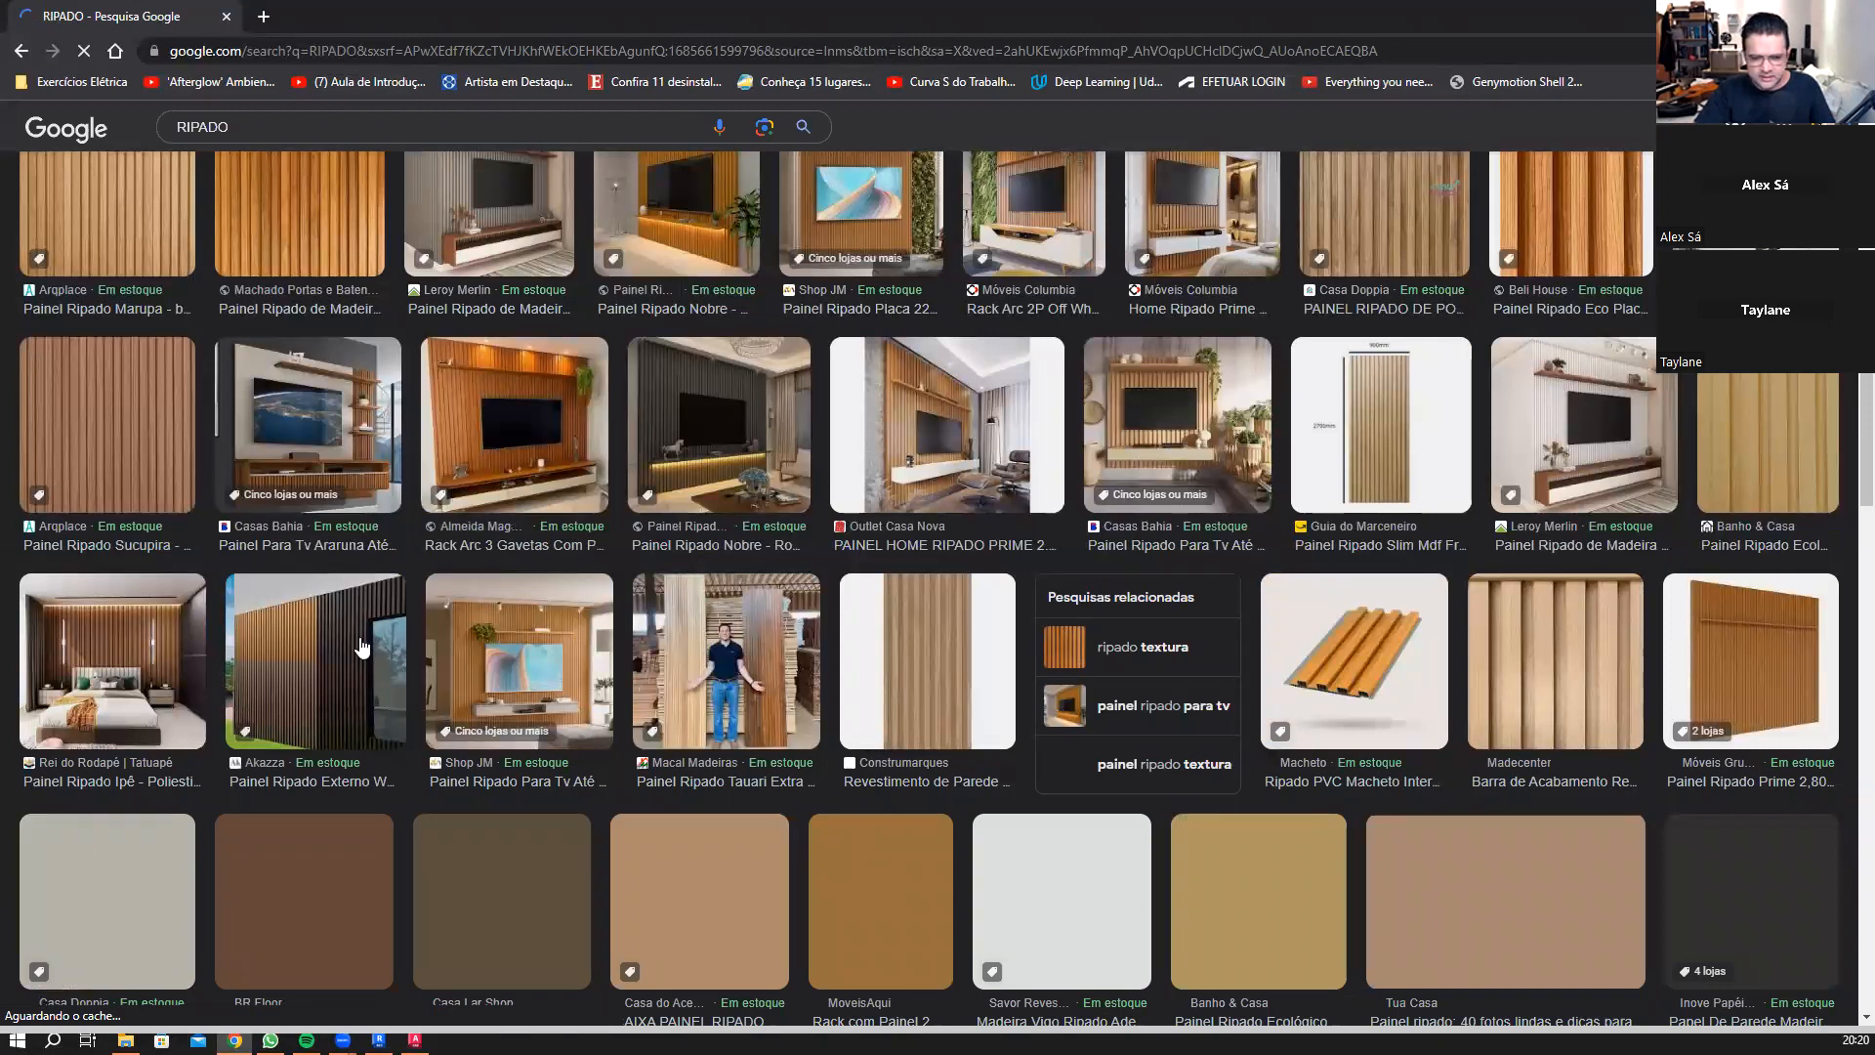
pyautogui.click(362, 647)
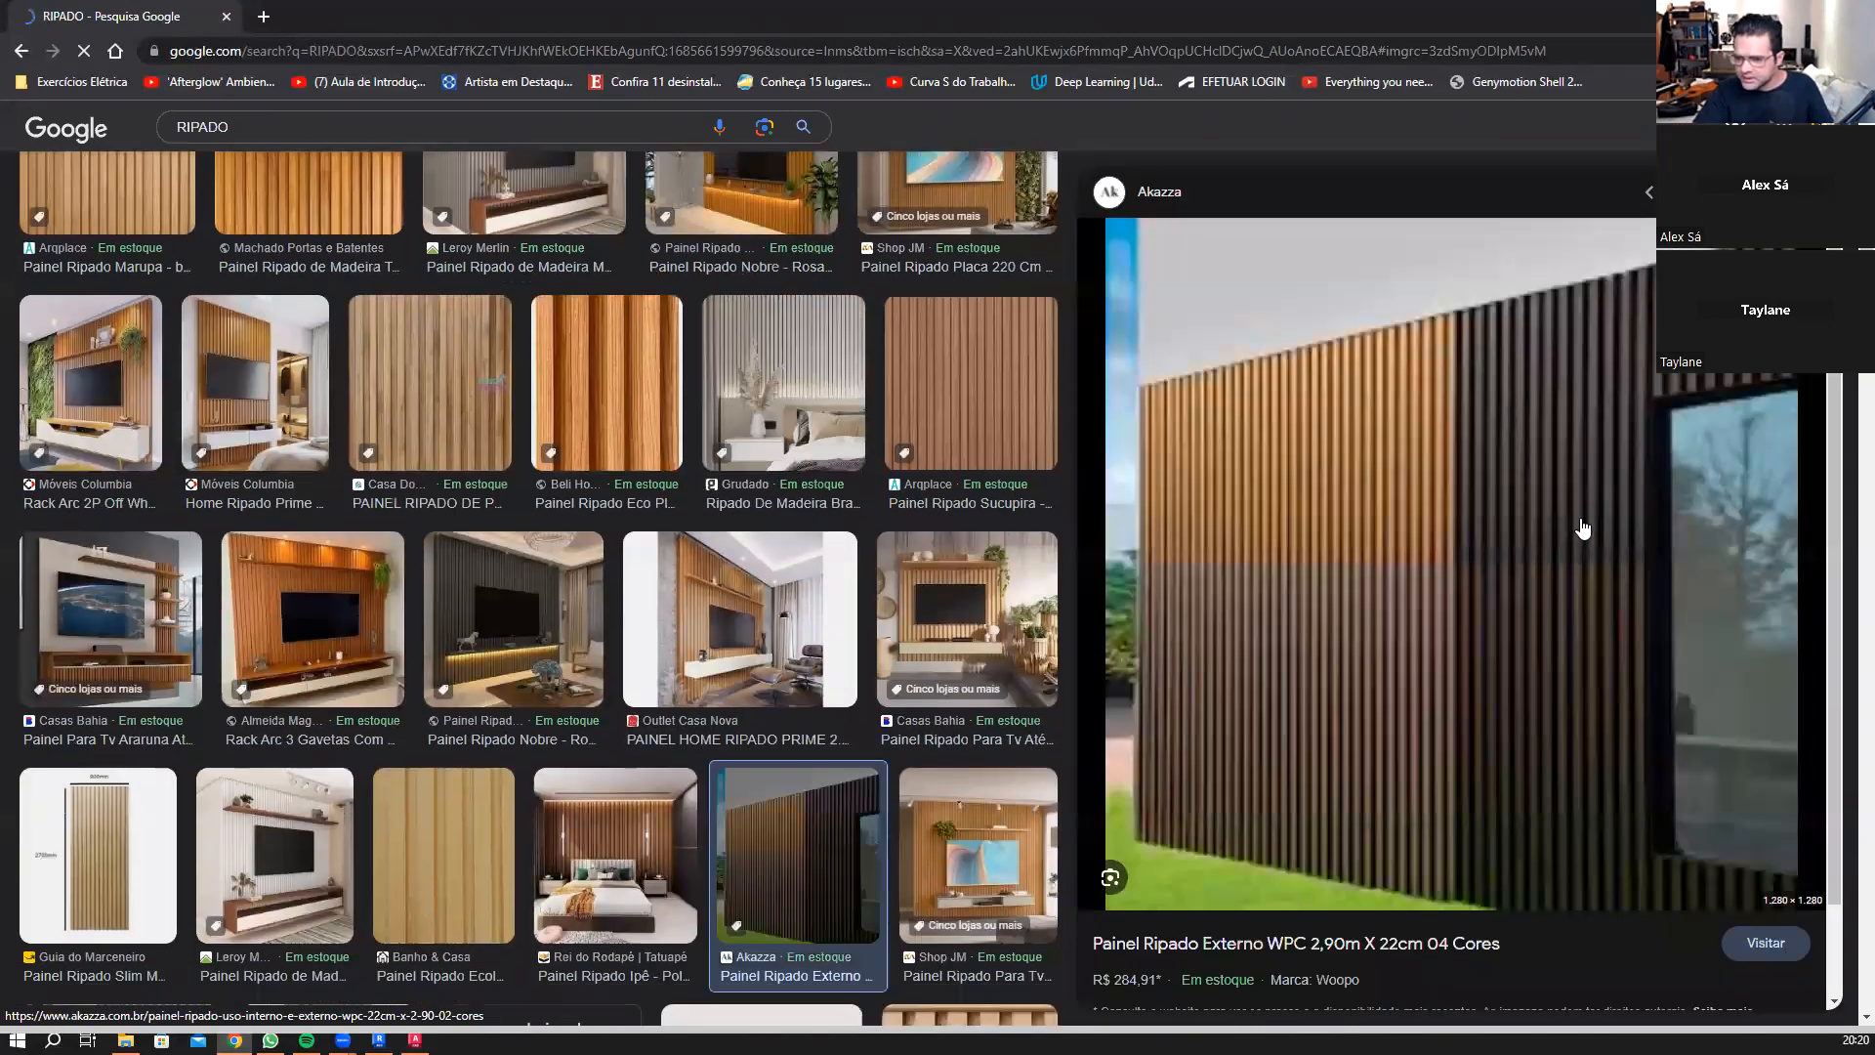
pyautogui.scroll(6, 539, 266)
pyautogui.scroll(-14, 625, 286)
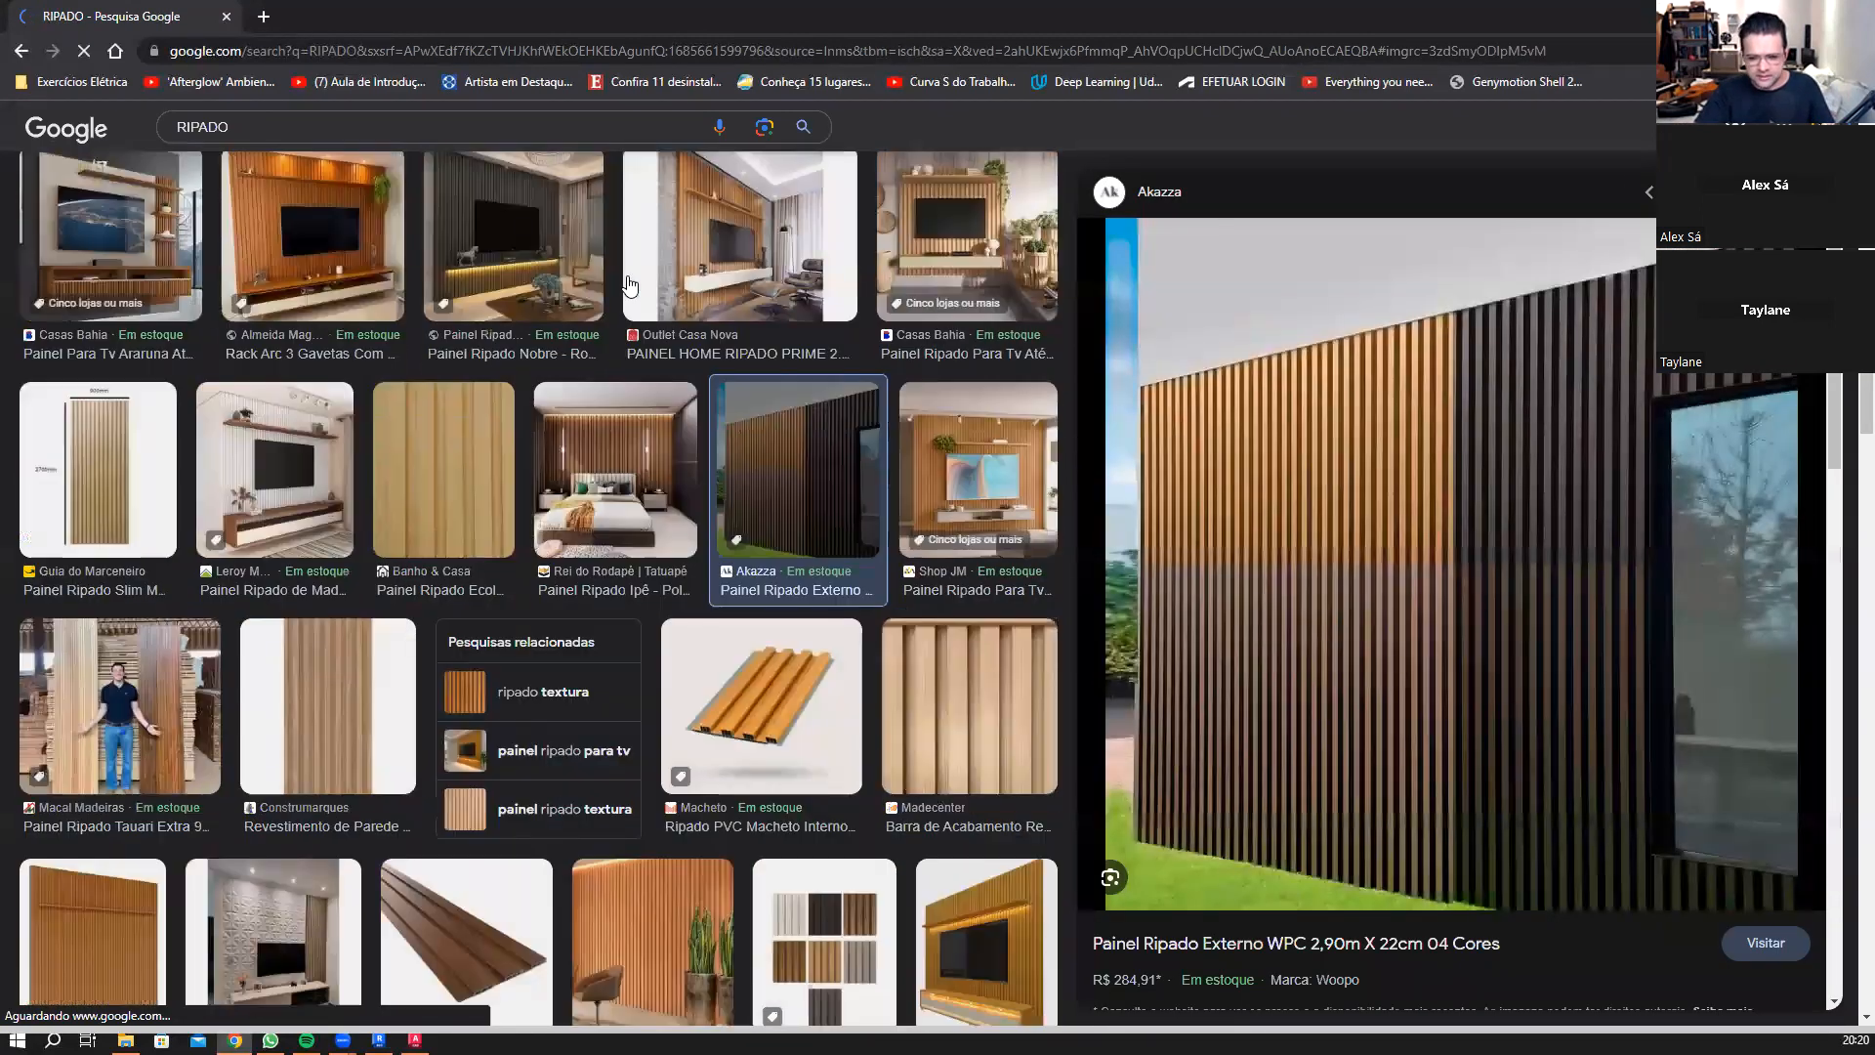
pyautogui.scroll(15, 625, 286)
# Step: Search Google Images for "Cobogó" and preview the Tua Casa photo of a white cobogó partition
pyautogui.tripleClick(291, 162)
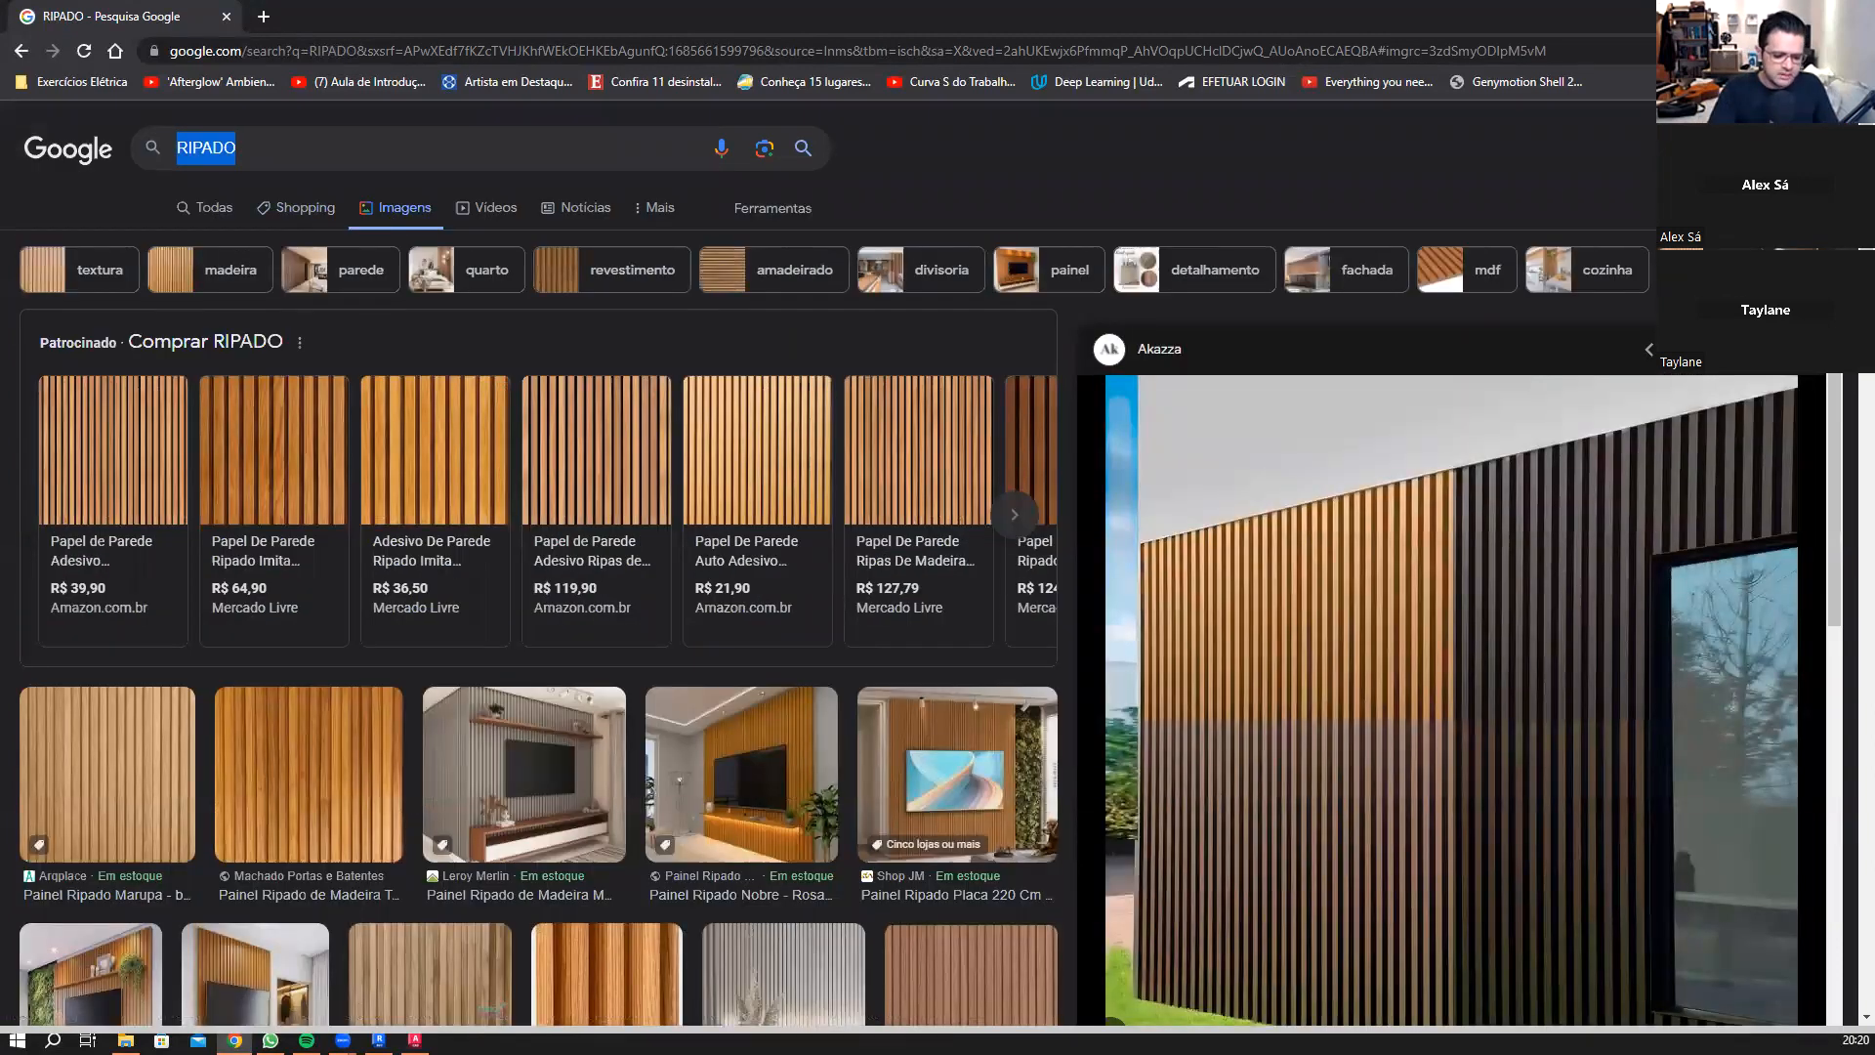
pyautogui.write('C')
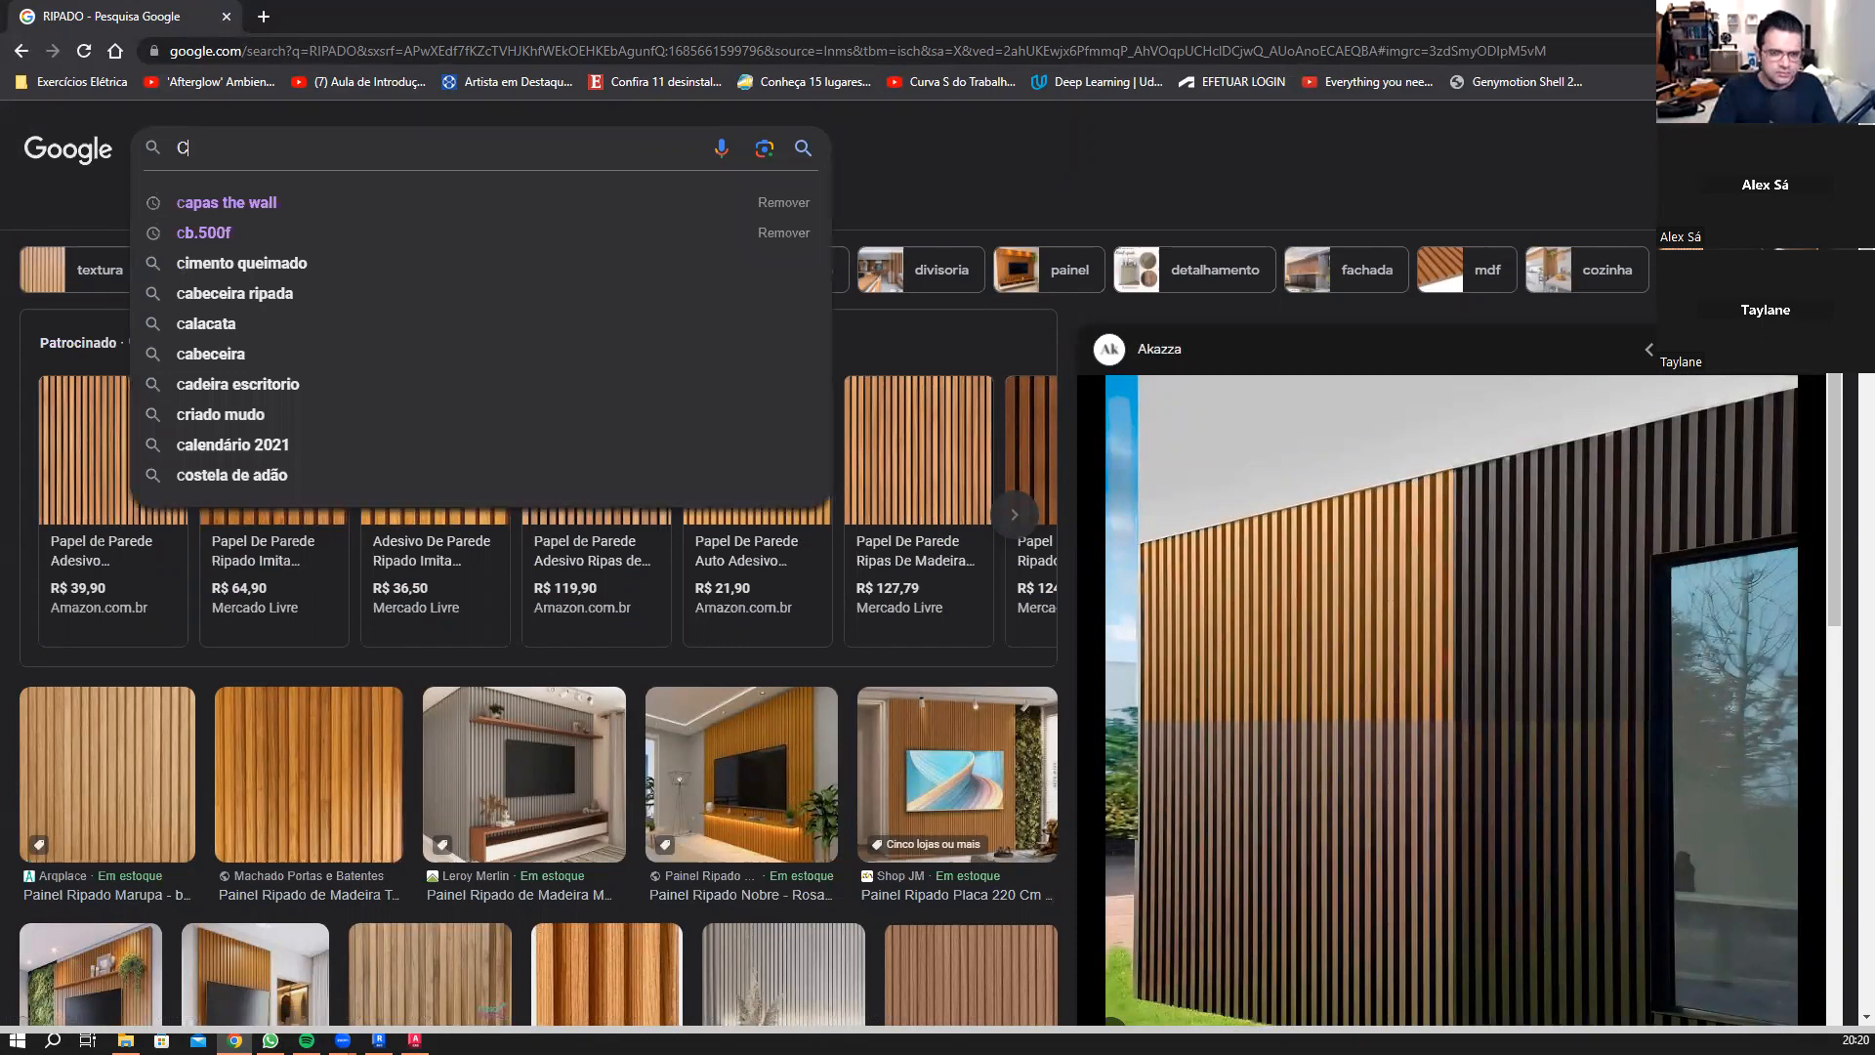
pyautogui.write('obog')
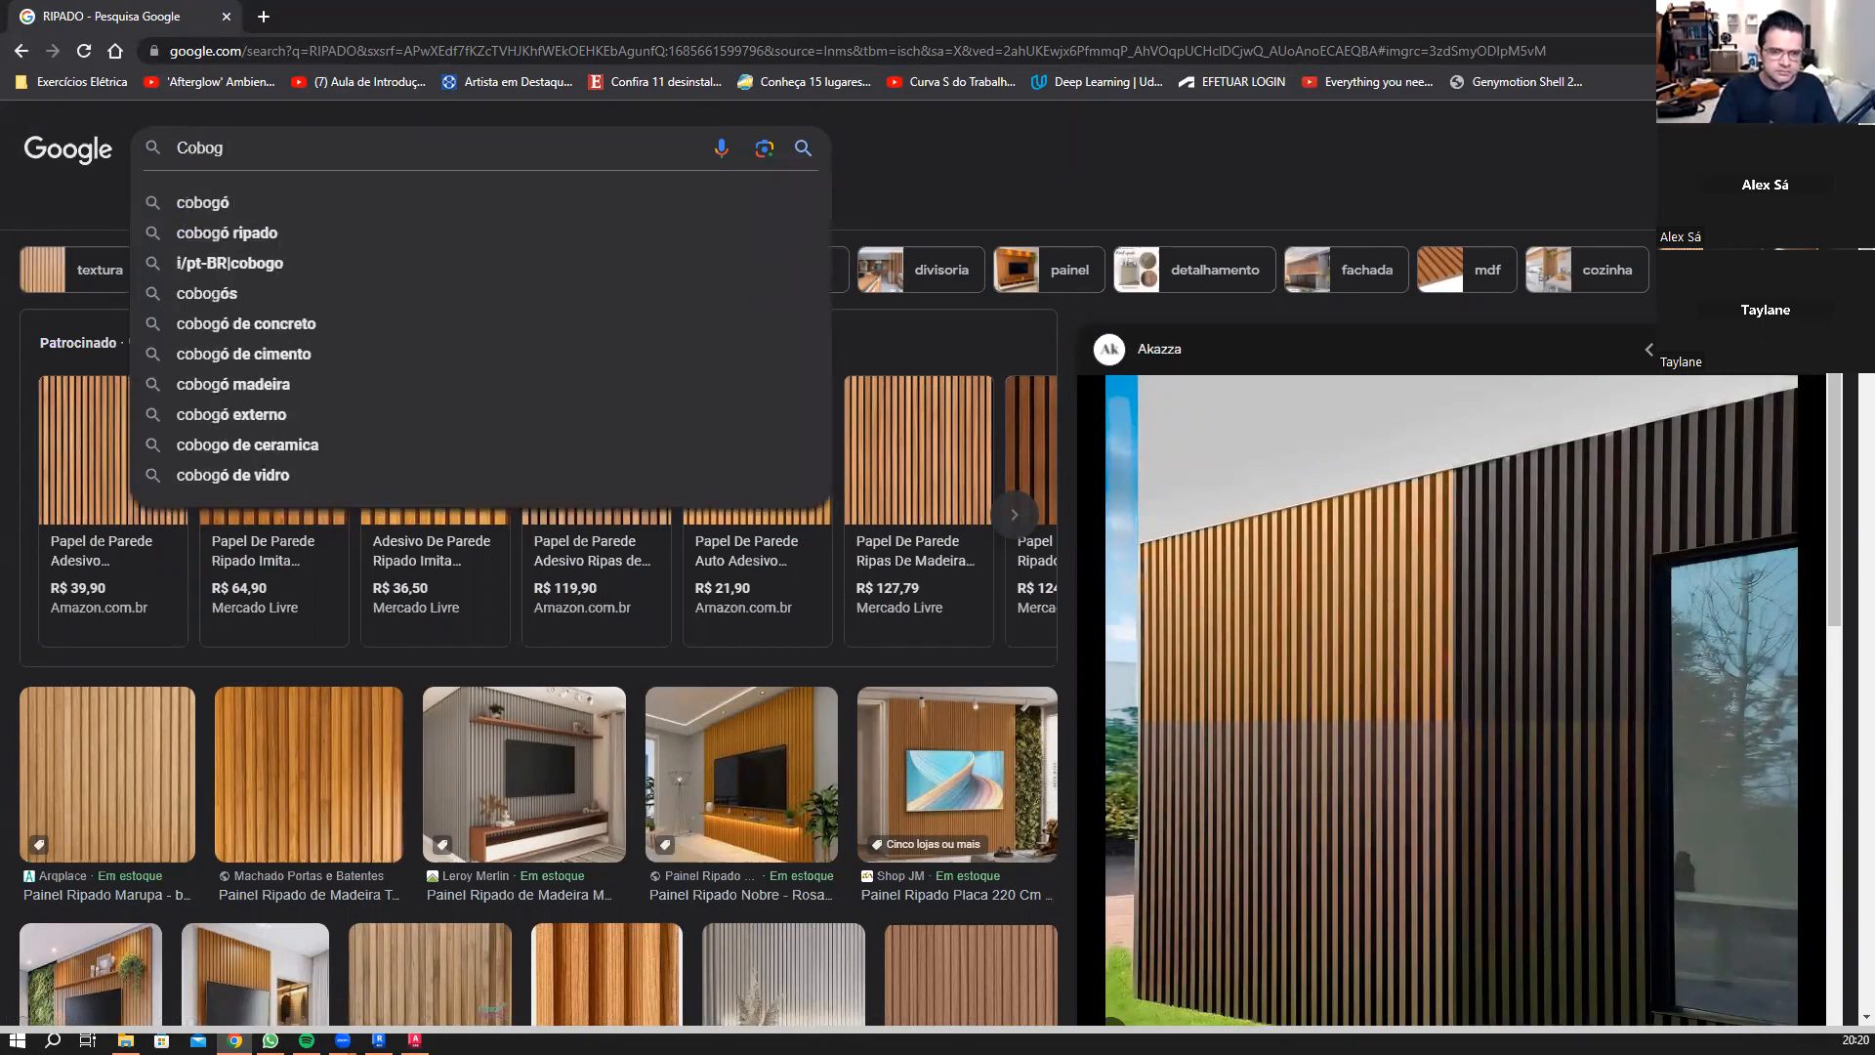
pyautogui.write('ó')
pyautogui.press('Return')
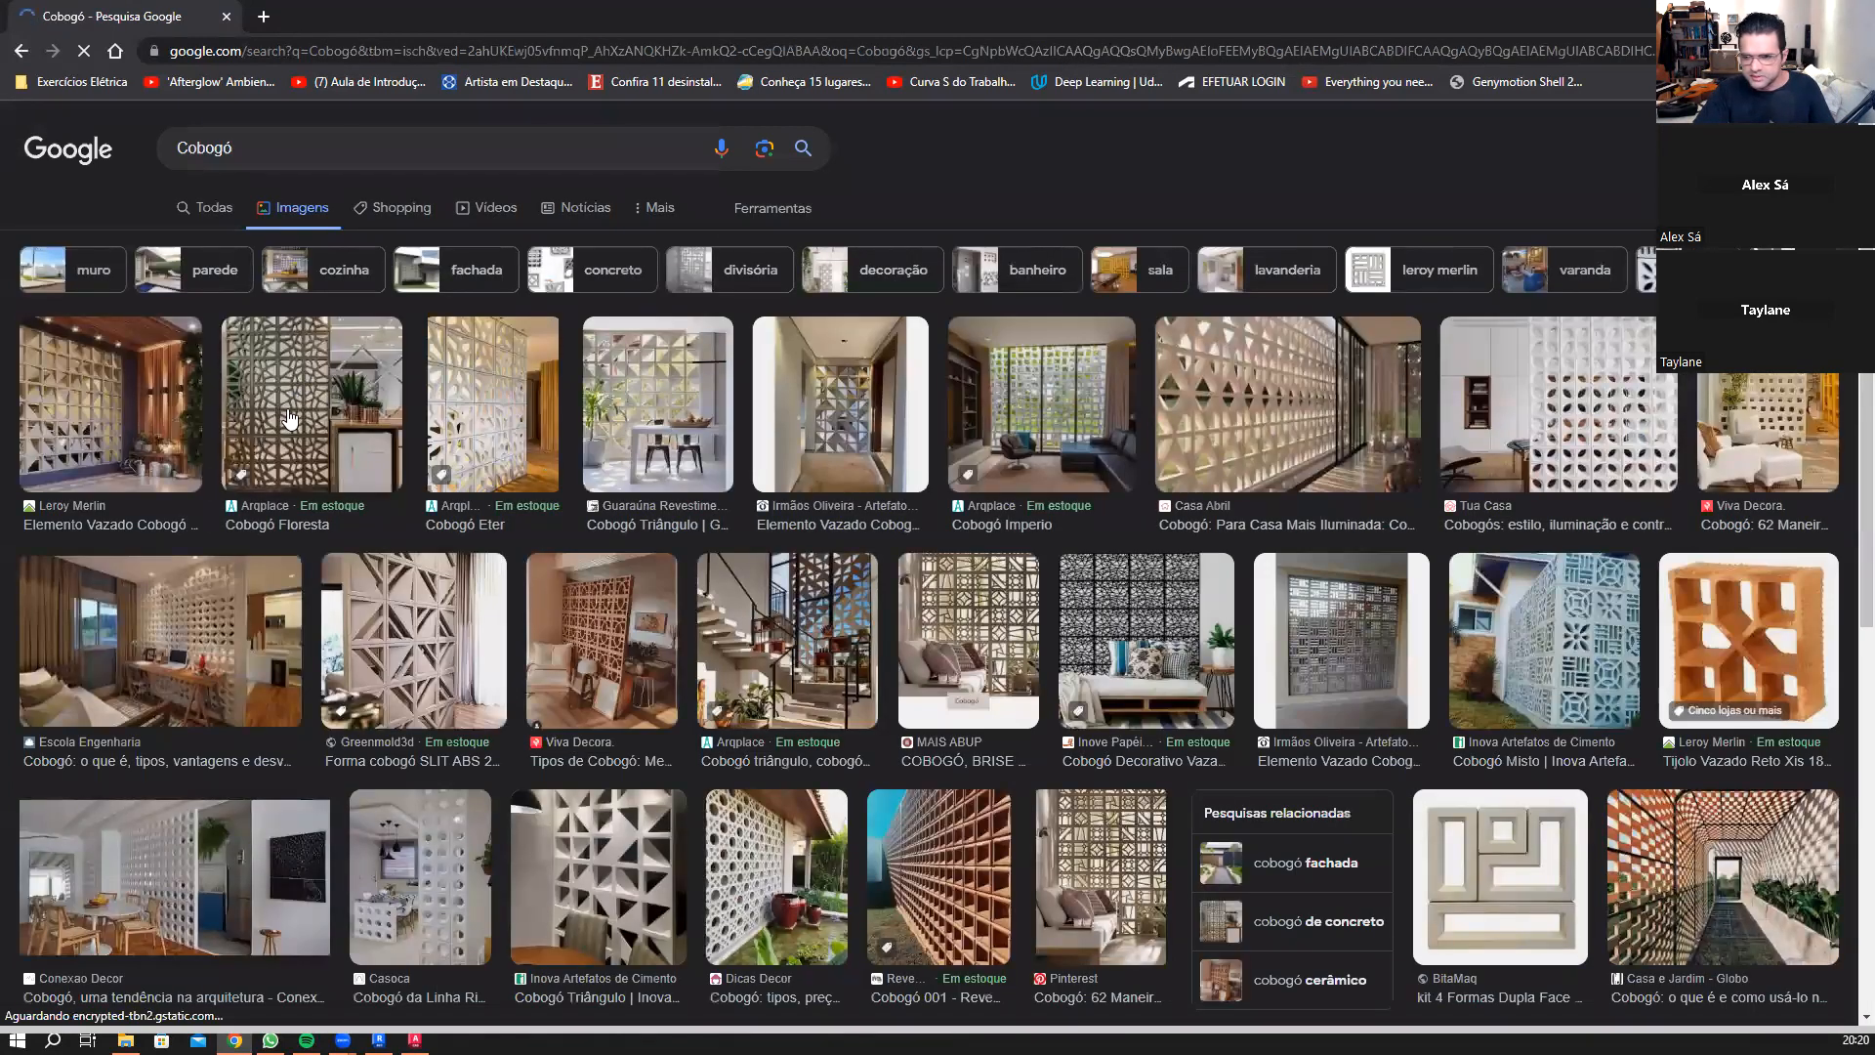
pyautogui.click(1624, 455)
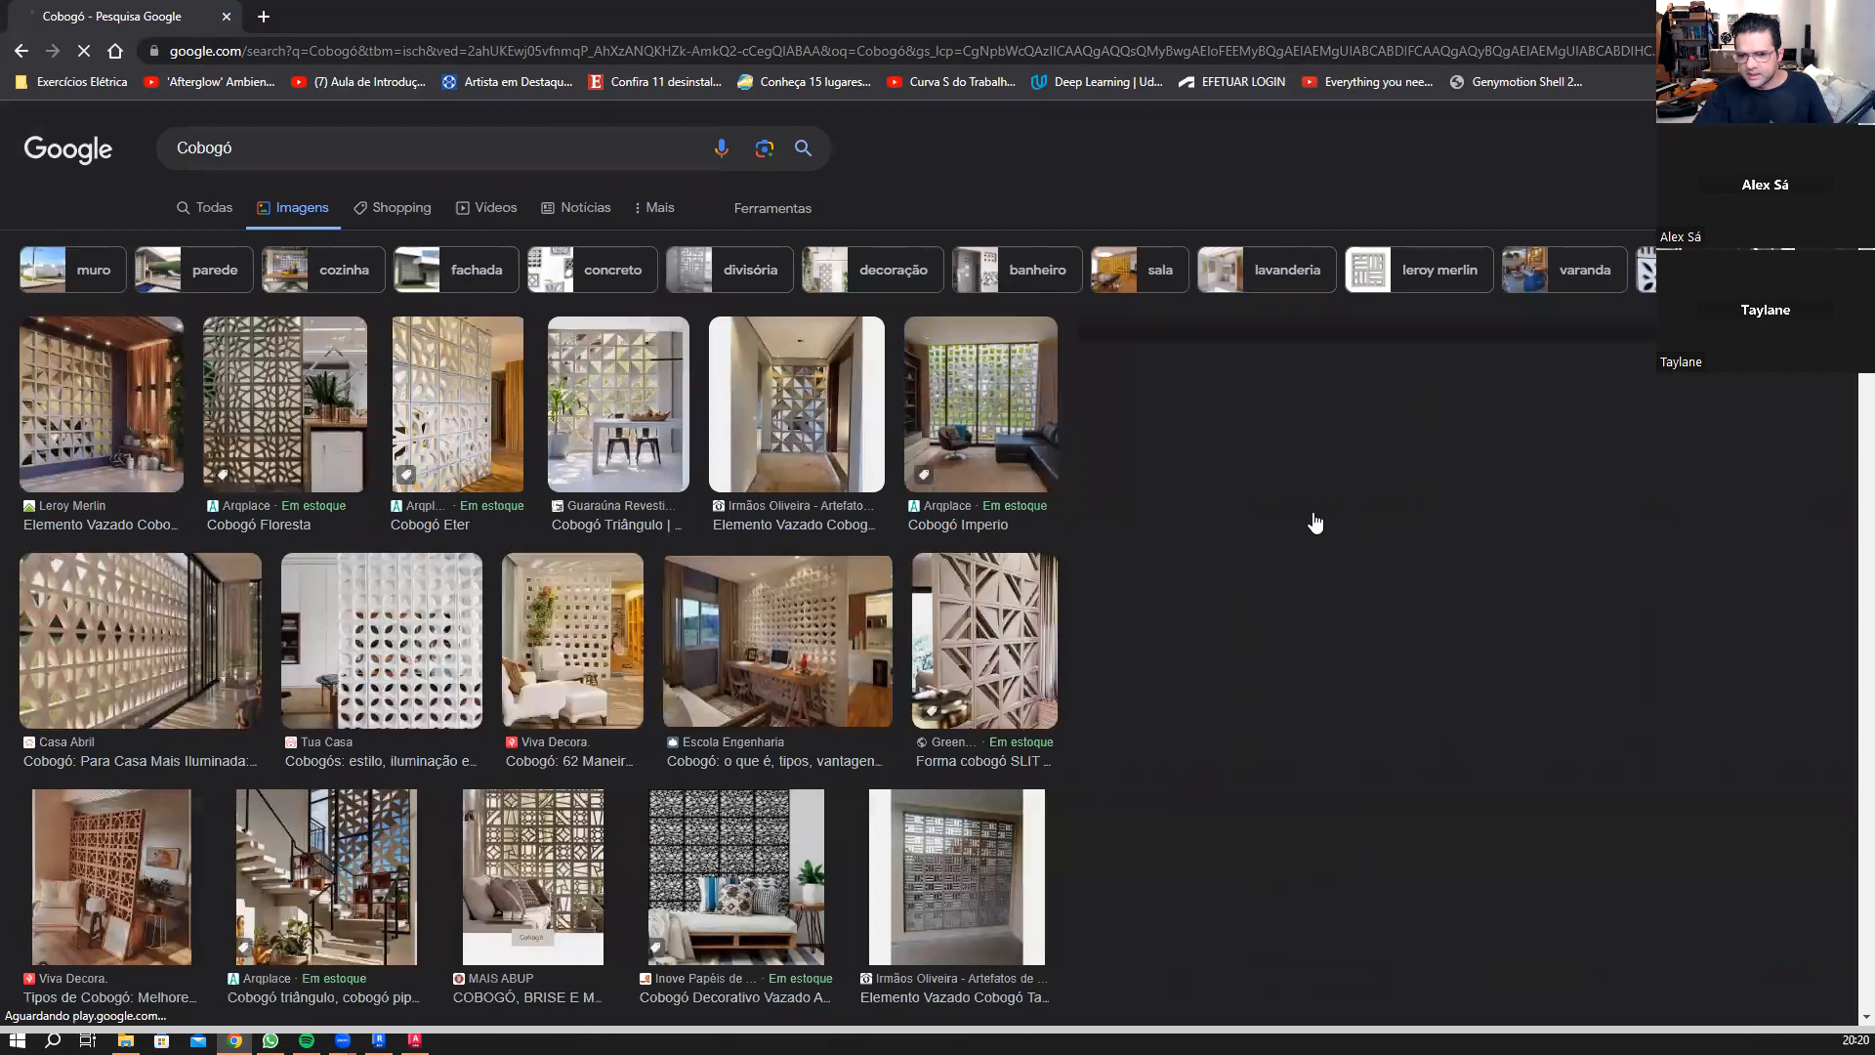
pyautogui.rightClick(1699, 375)
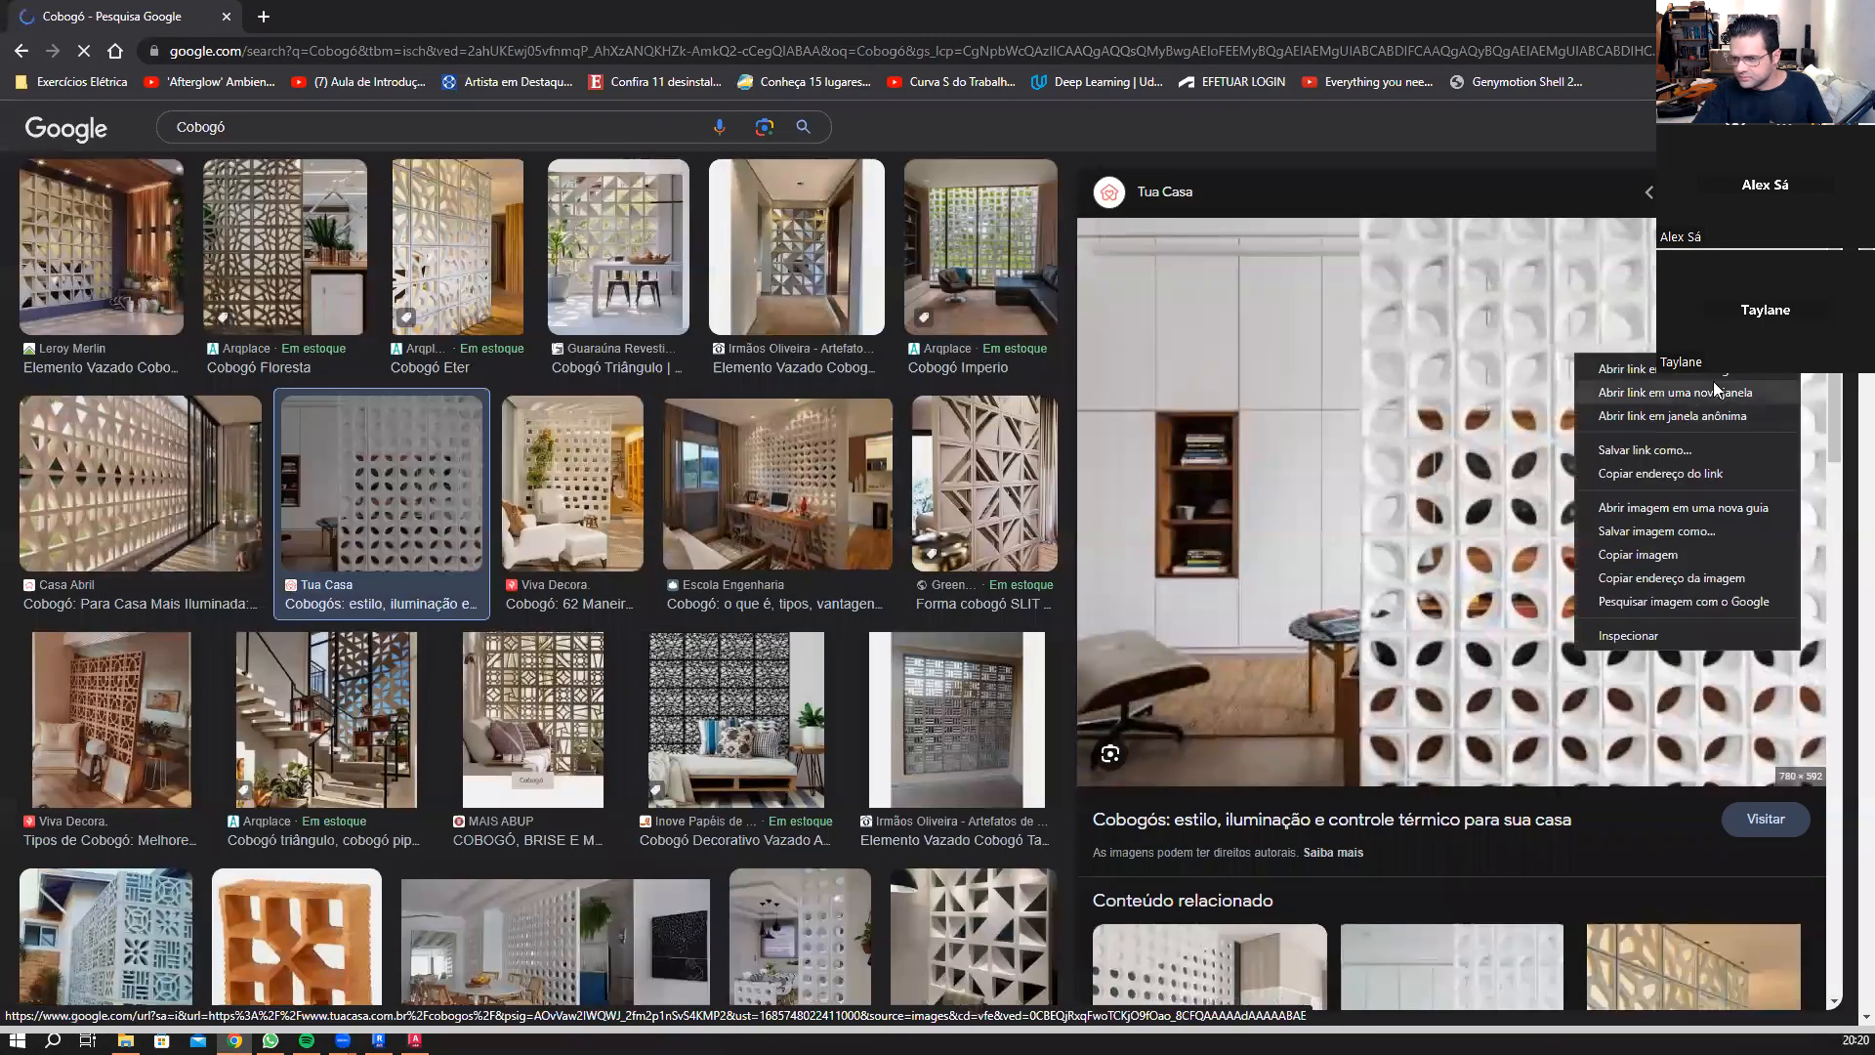
pyautogui.click(1711, 510)
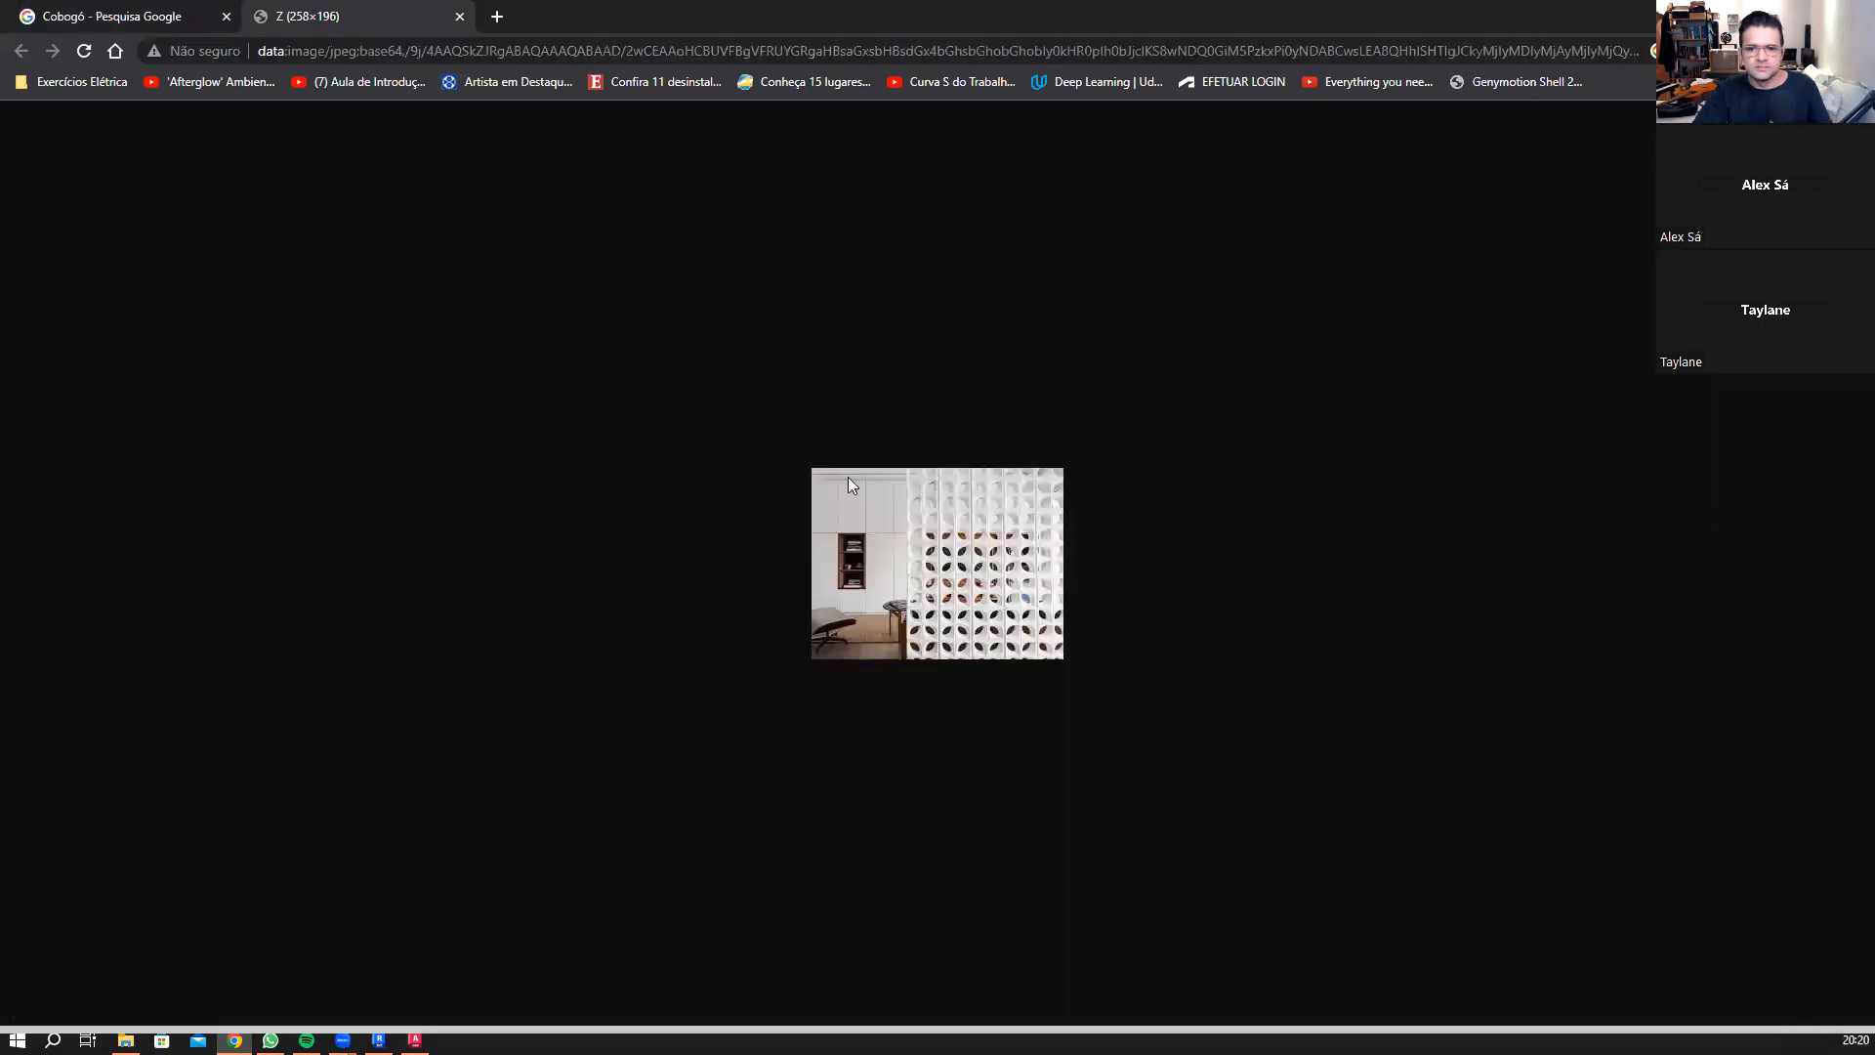
pyautogui.click(410, 17)
pyautogui.click(460, 17)
# Step: Open the Tua Casa article on cobogós and display its white cobogó partition photo alone in a new tab
pyautogui.click(1113, 371)
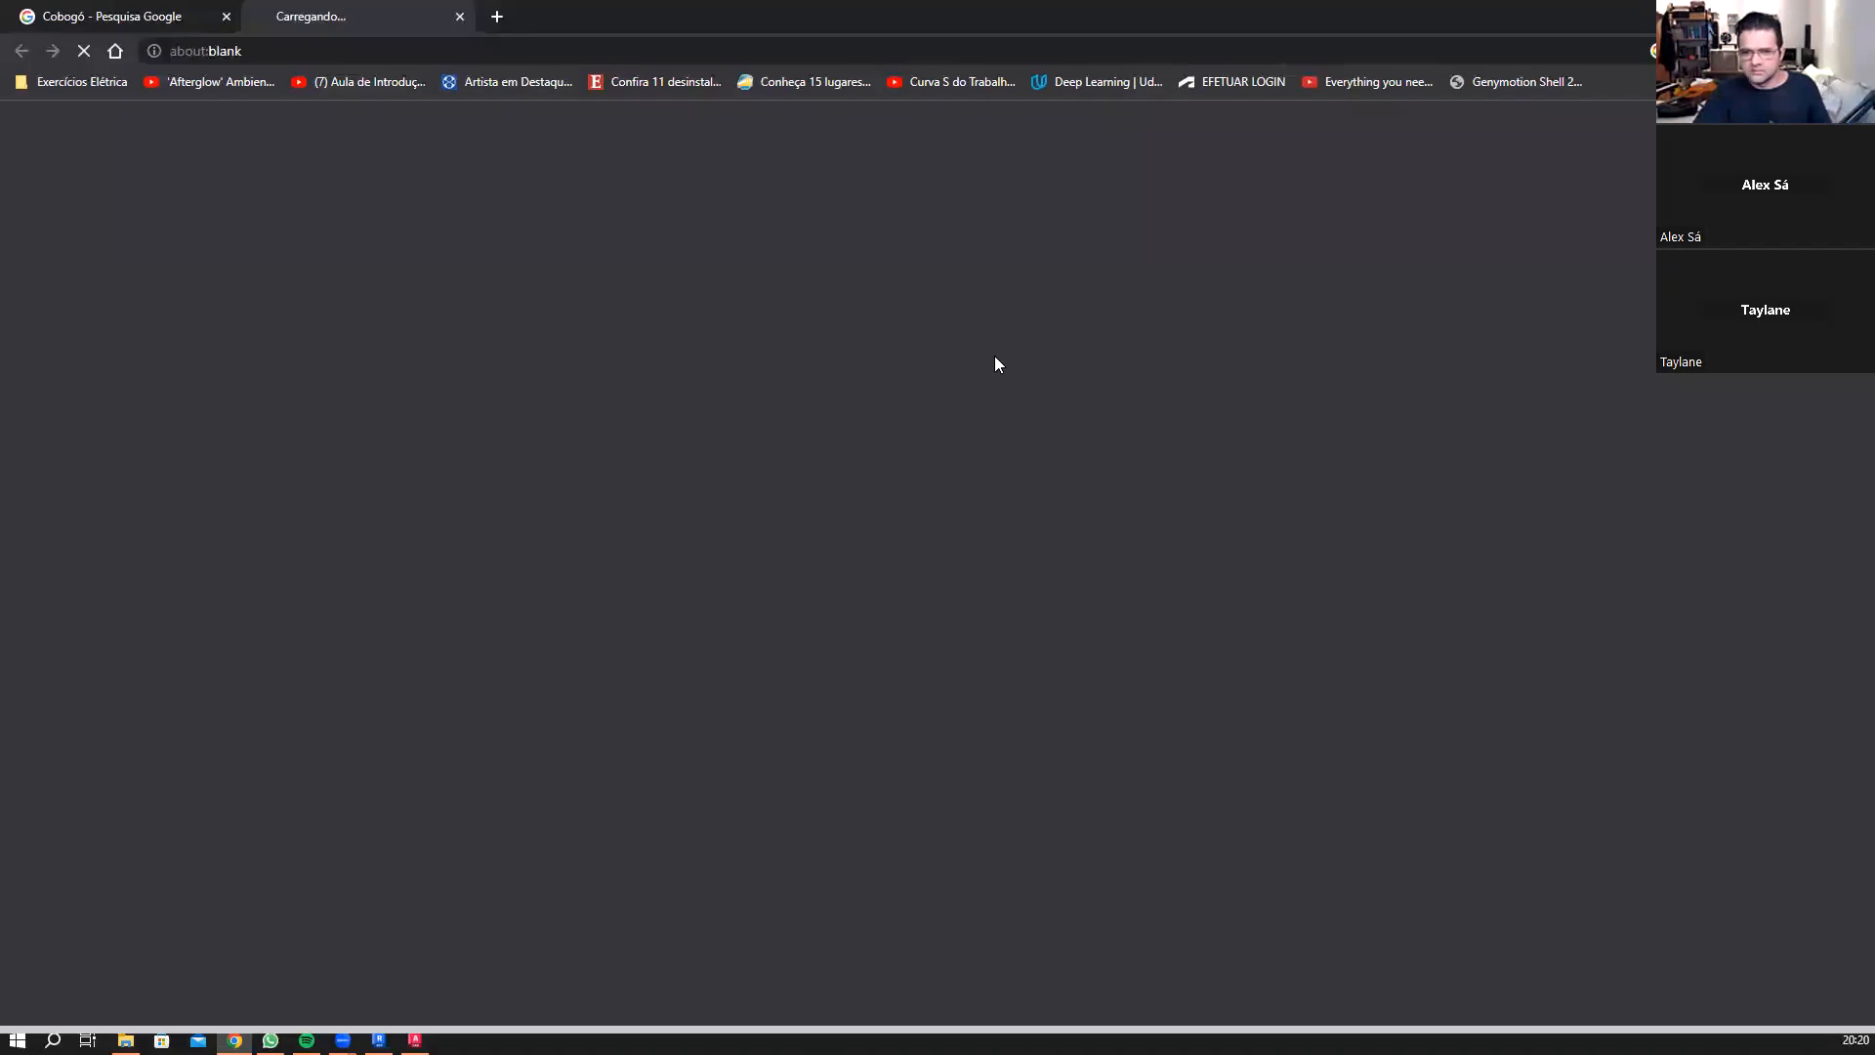
pyautogui.scroll(-3, 772, 263)
pyautogui.rightClick(721, 392)
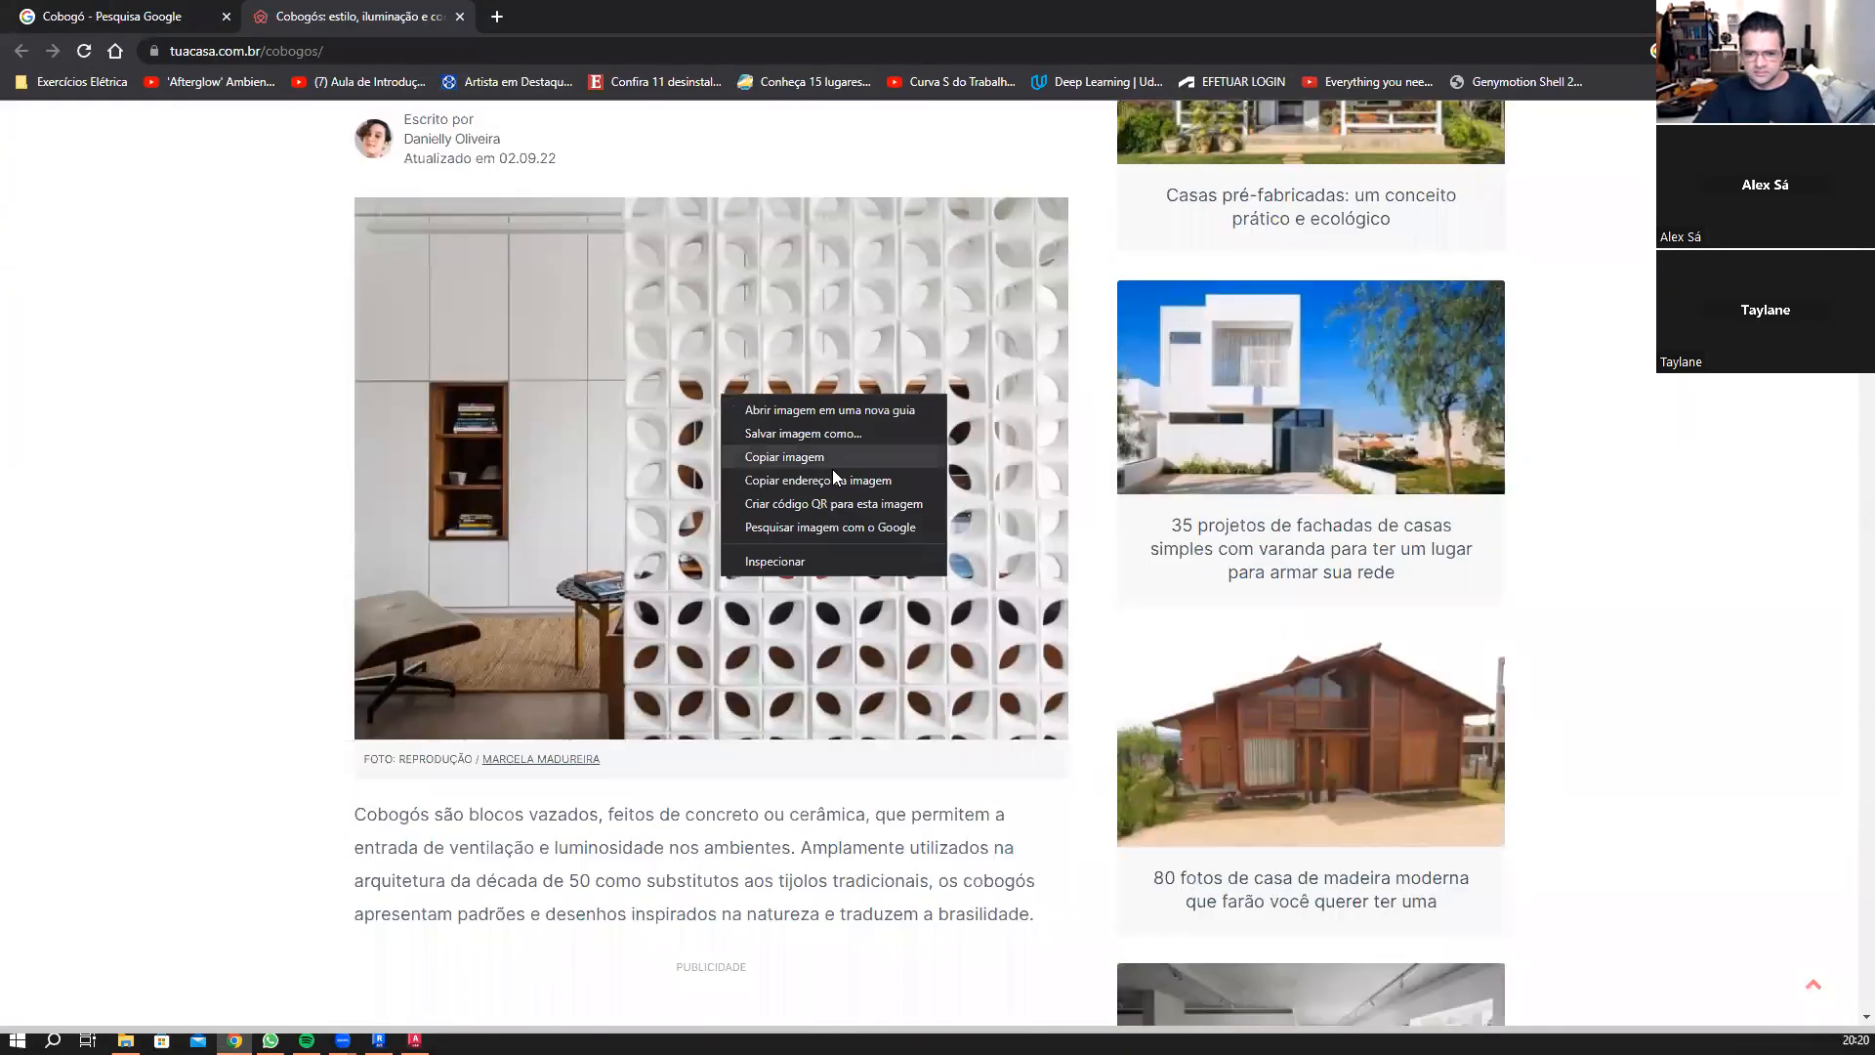
pyautogui.click(809, 410)
pyautogui.click(605, 12)
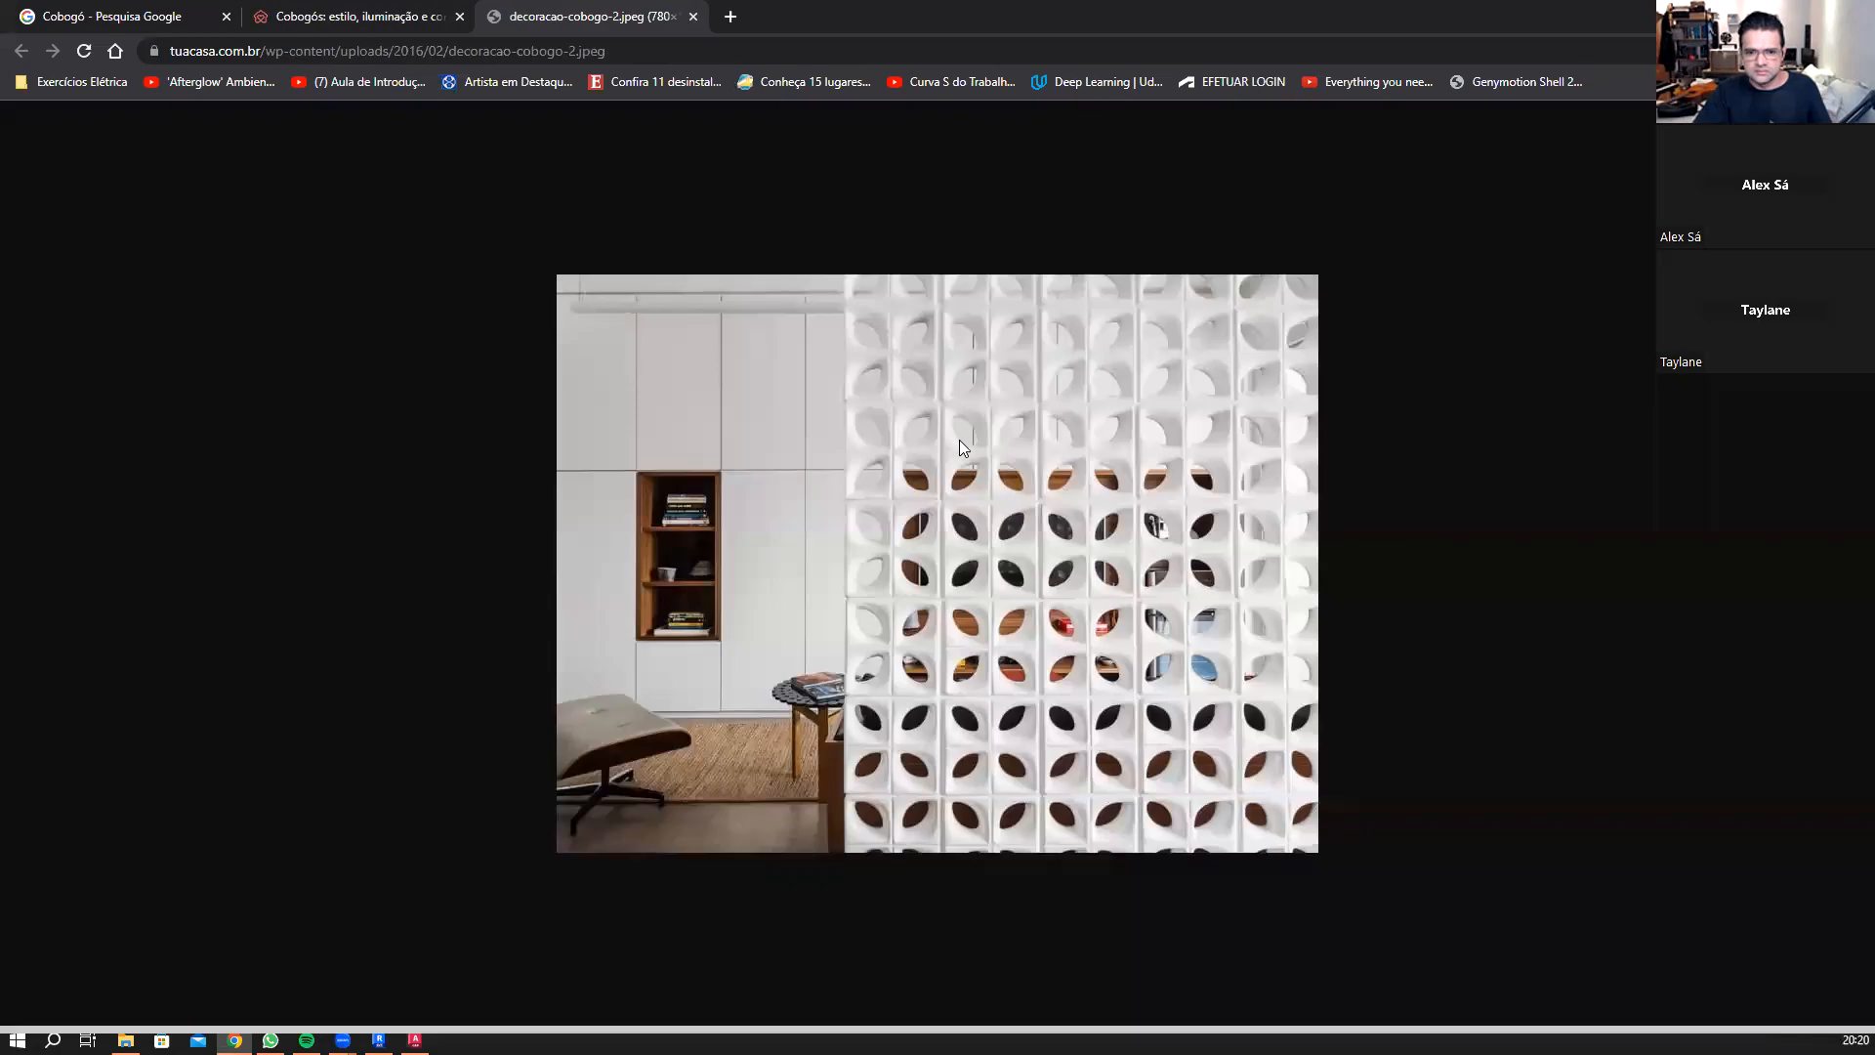
# Step: Enlarge the cobogó photo and mark two horizontal and two vertical red grid lines along its block joints
pyautogui.keyDown('ctrl'); pyautogui.scroll(3, 1094, 694); pyautogui.keyUp('ctrl')
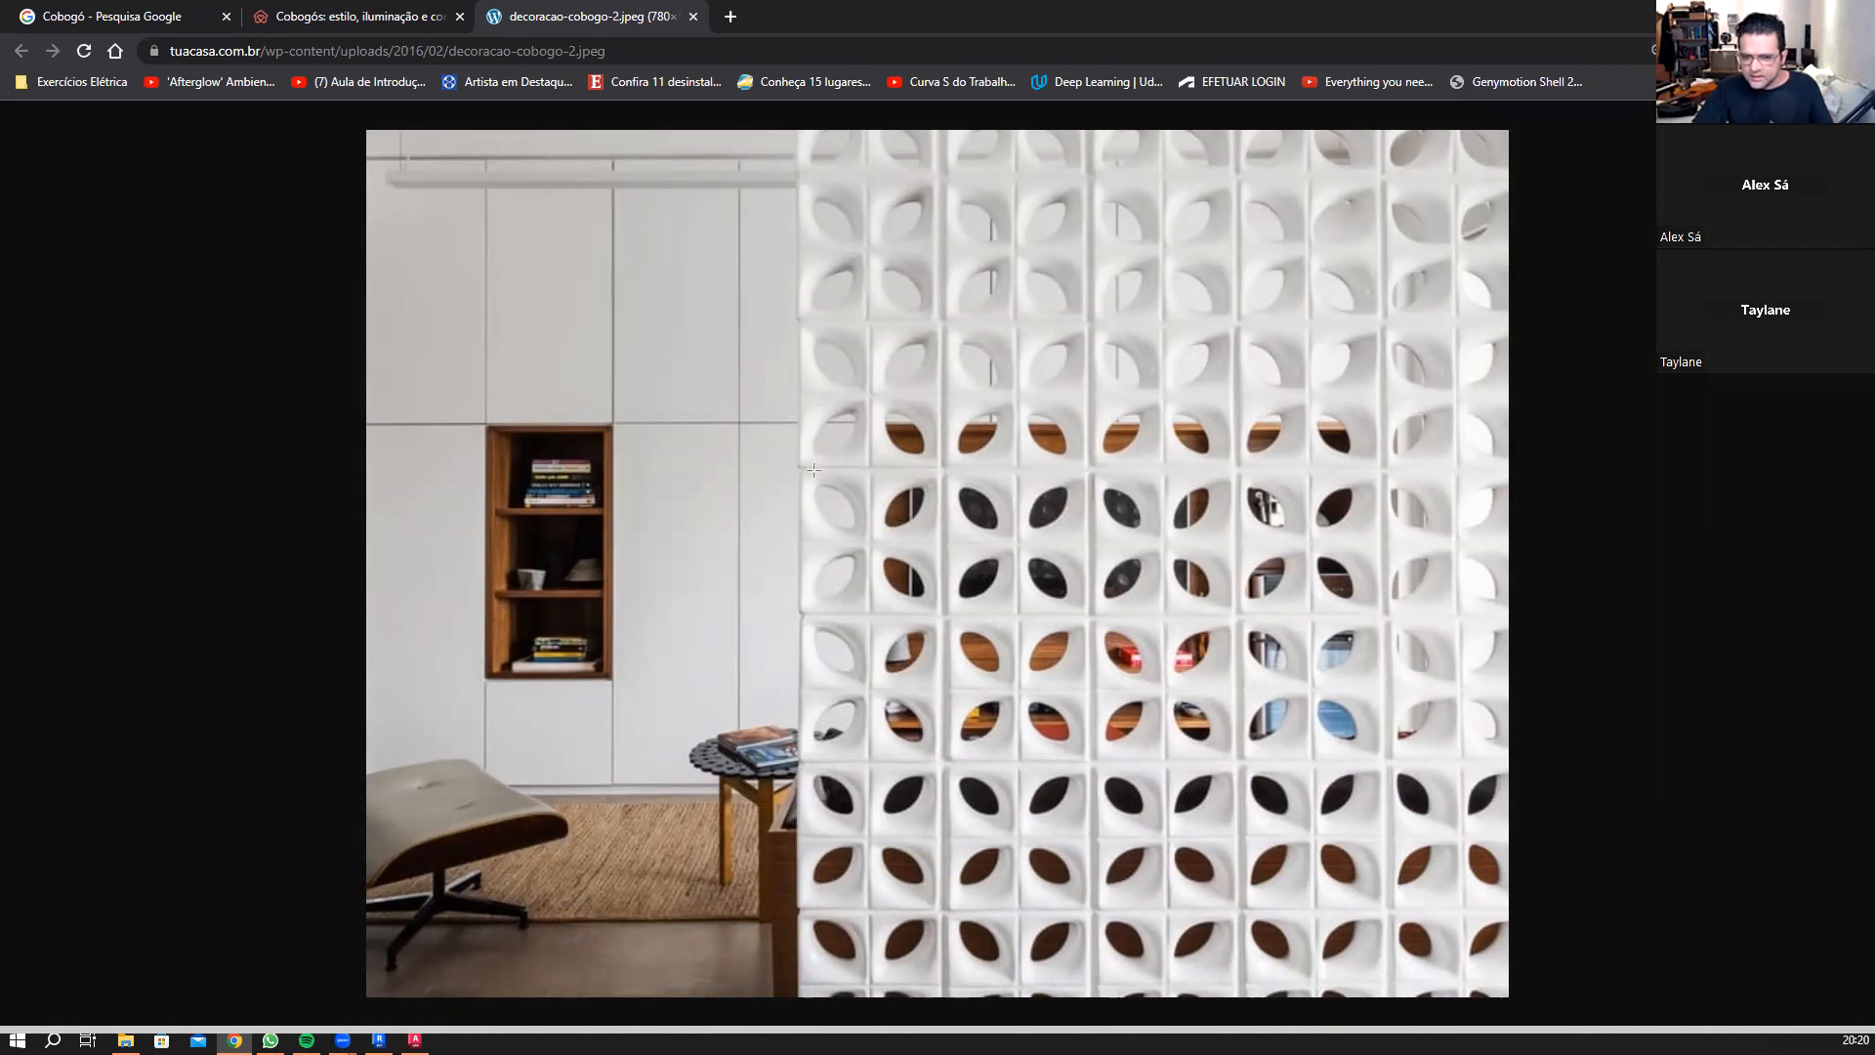
pyautogui.moveTo(769, 470); pyautogui.dragTo(1492, 472)
pyautogui.moveTo(1646, 473); pyautogui.dragTo(1626, 473)
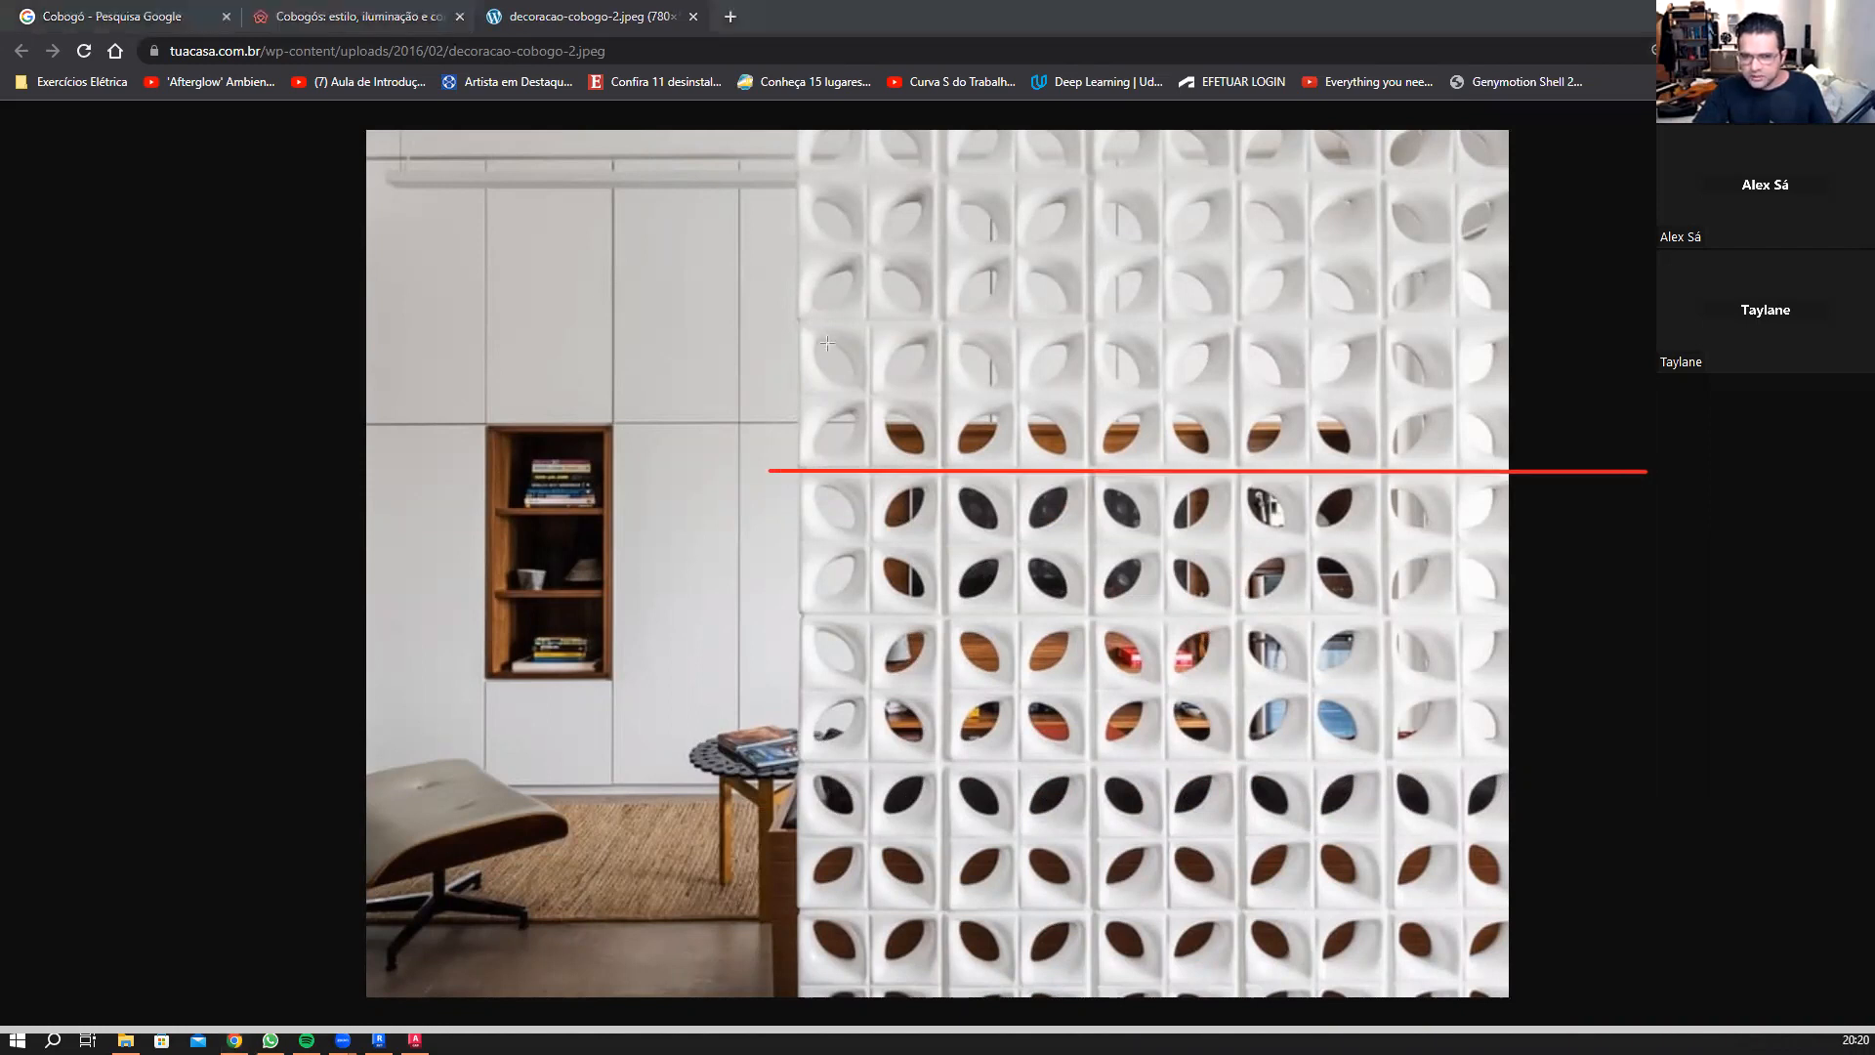
pyautogui.moveTo(768, 319); pyautogui.dragTo(1614, 321)
pyautogui.moveTo(939, 110)
pyautogui.mouseDown()
pyautogui.moveTo(886, 853)
pyautogui.moveTo(941, 1043)
pyautogui.mouseUp()
pyautogui.moveTo(1084, 117); pyautogui.dragTo(1095, 1047)
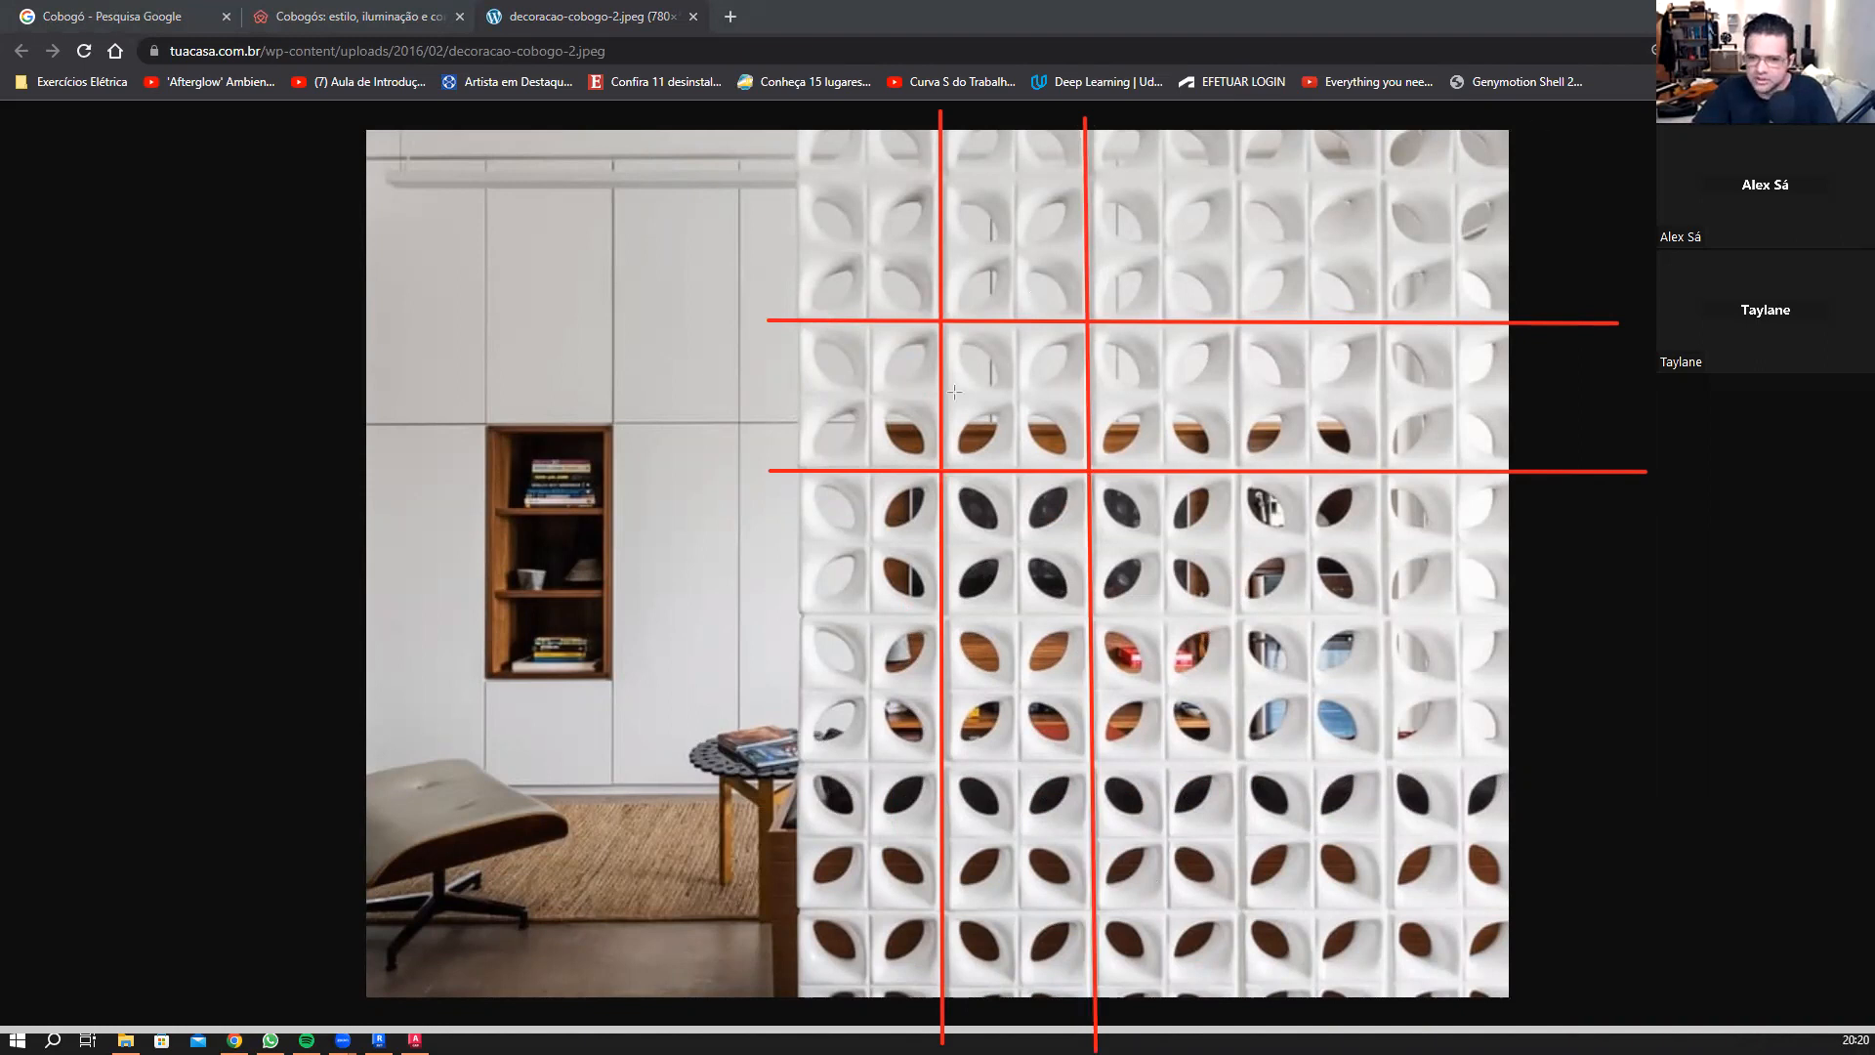
# Step: Hatch the cell enclosed by the four red lines on the cobogó photo with diagonal strokes to represent a panel
pyautogui.moveTo(979, 322)
pyautogui.mouseDown()
pyautogui.moveTo(942, 358)
pyautogui.moveTo(1002, 326)
pyautogui.moveTo(941, 394)
pyautogui.moveTo(1060, 323)
pyautogui.mouseUp()
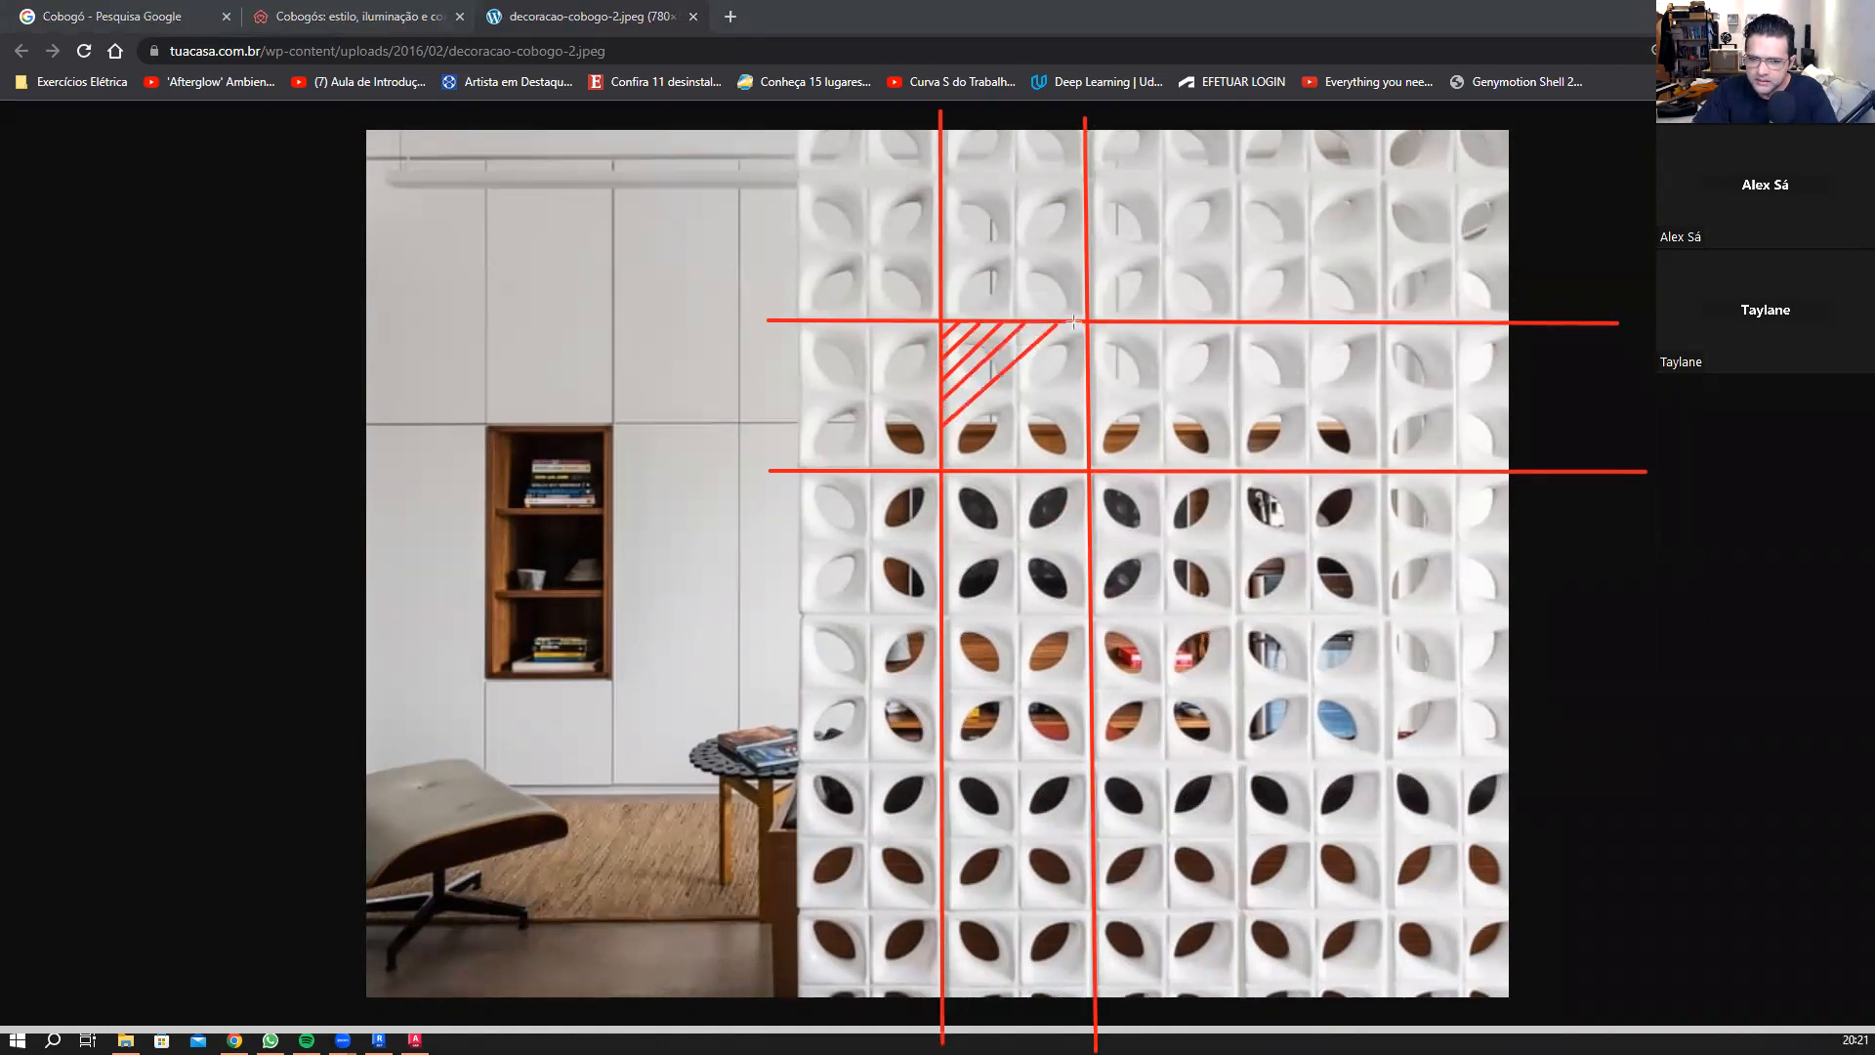
pyautogui.moveTo(939, 442); pyautogui.dragTo(1078, 324)
pyautogui.moveTo(941, 462); pyautogui.dragTo(1086, 342)
pyautogui.moveTo(943, 469); pyautogui.dragTo(1090, 368)
pyautogui.moveTo(980, 474); pyautogui.dragTo(1086, 393)
pyautogui.moveTo(1028, 465); pyautogui.dragTo(1087, 414)
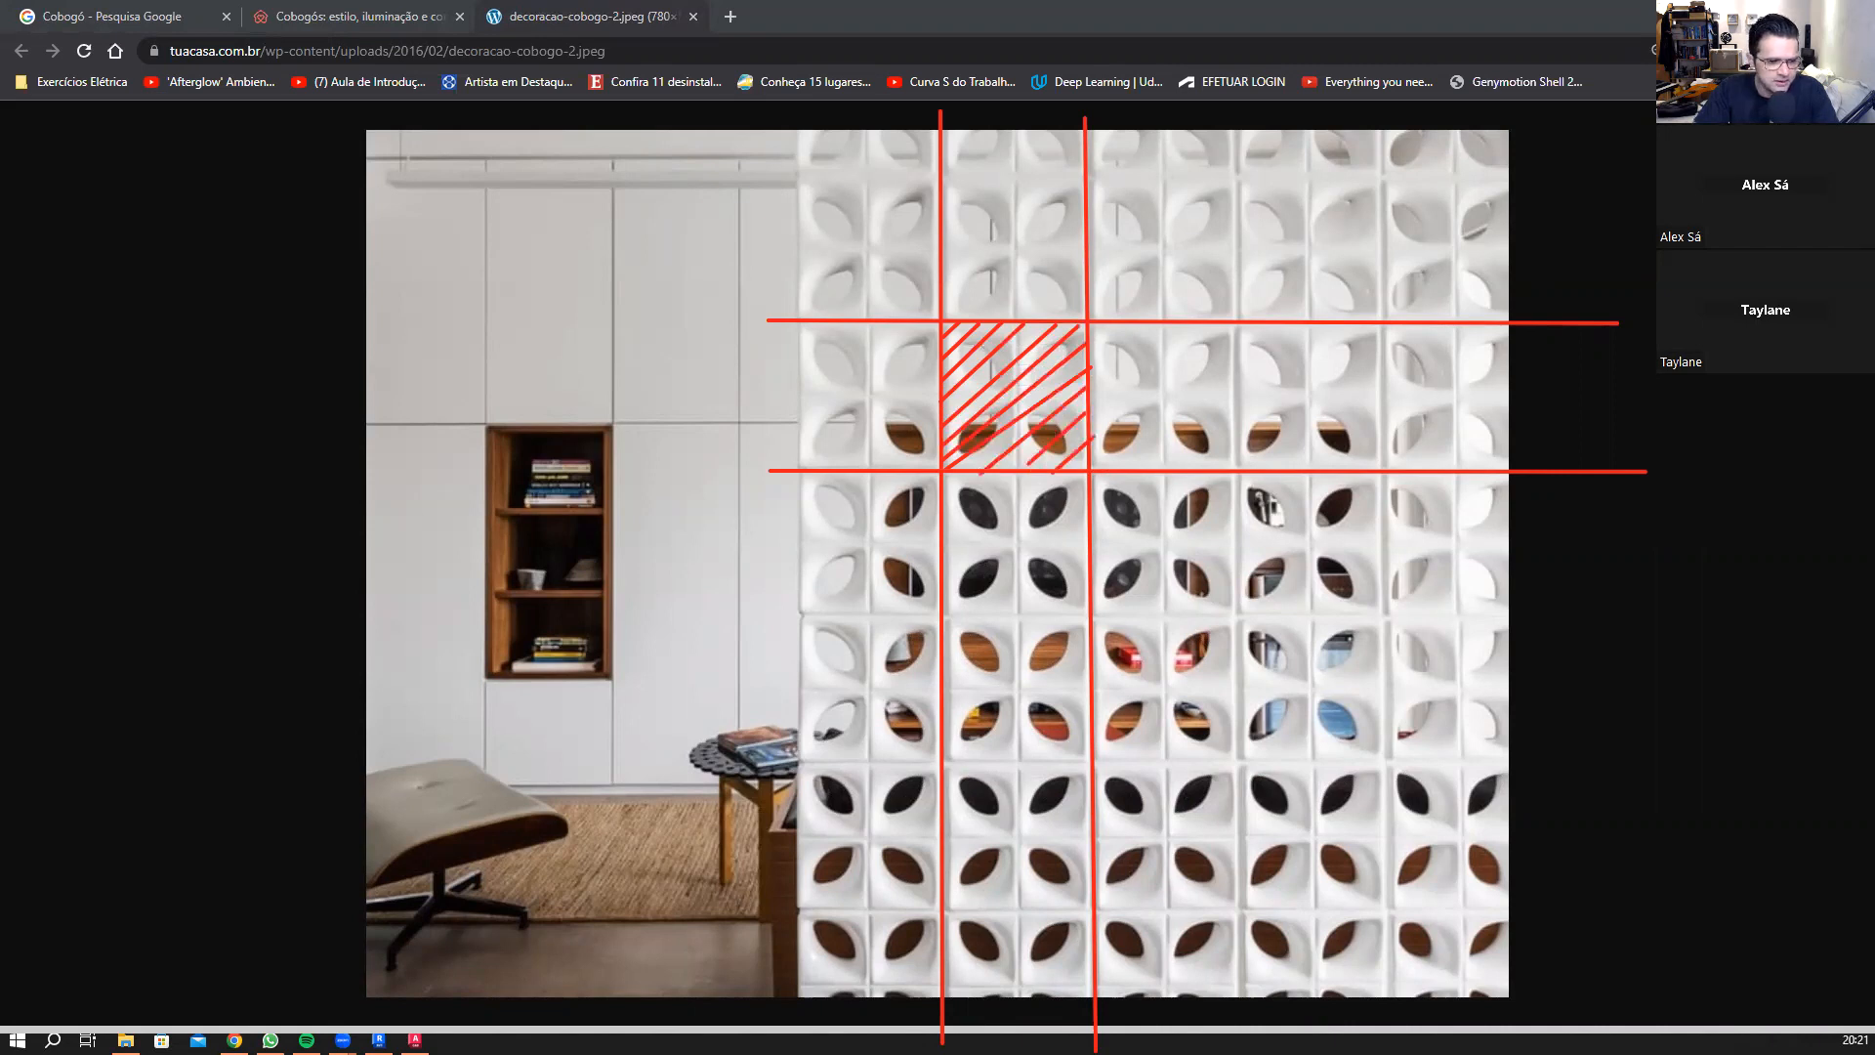
# Step: Clear the red marks by closing the standalone cobogó photo, and return to the Cobogó image results
pyautogui.click(623, 17)
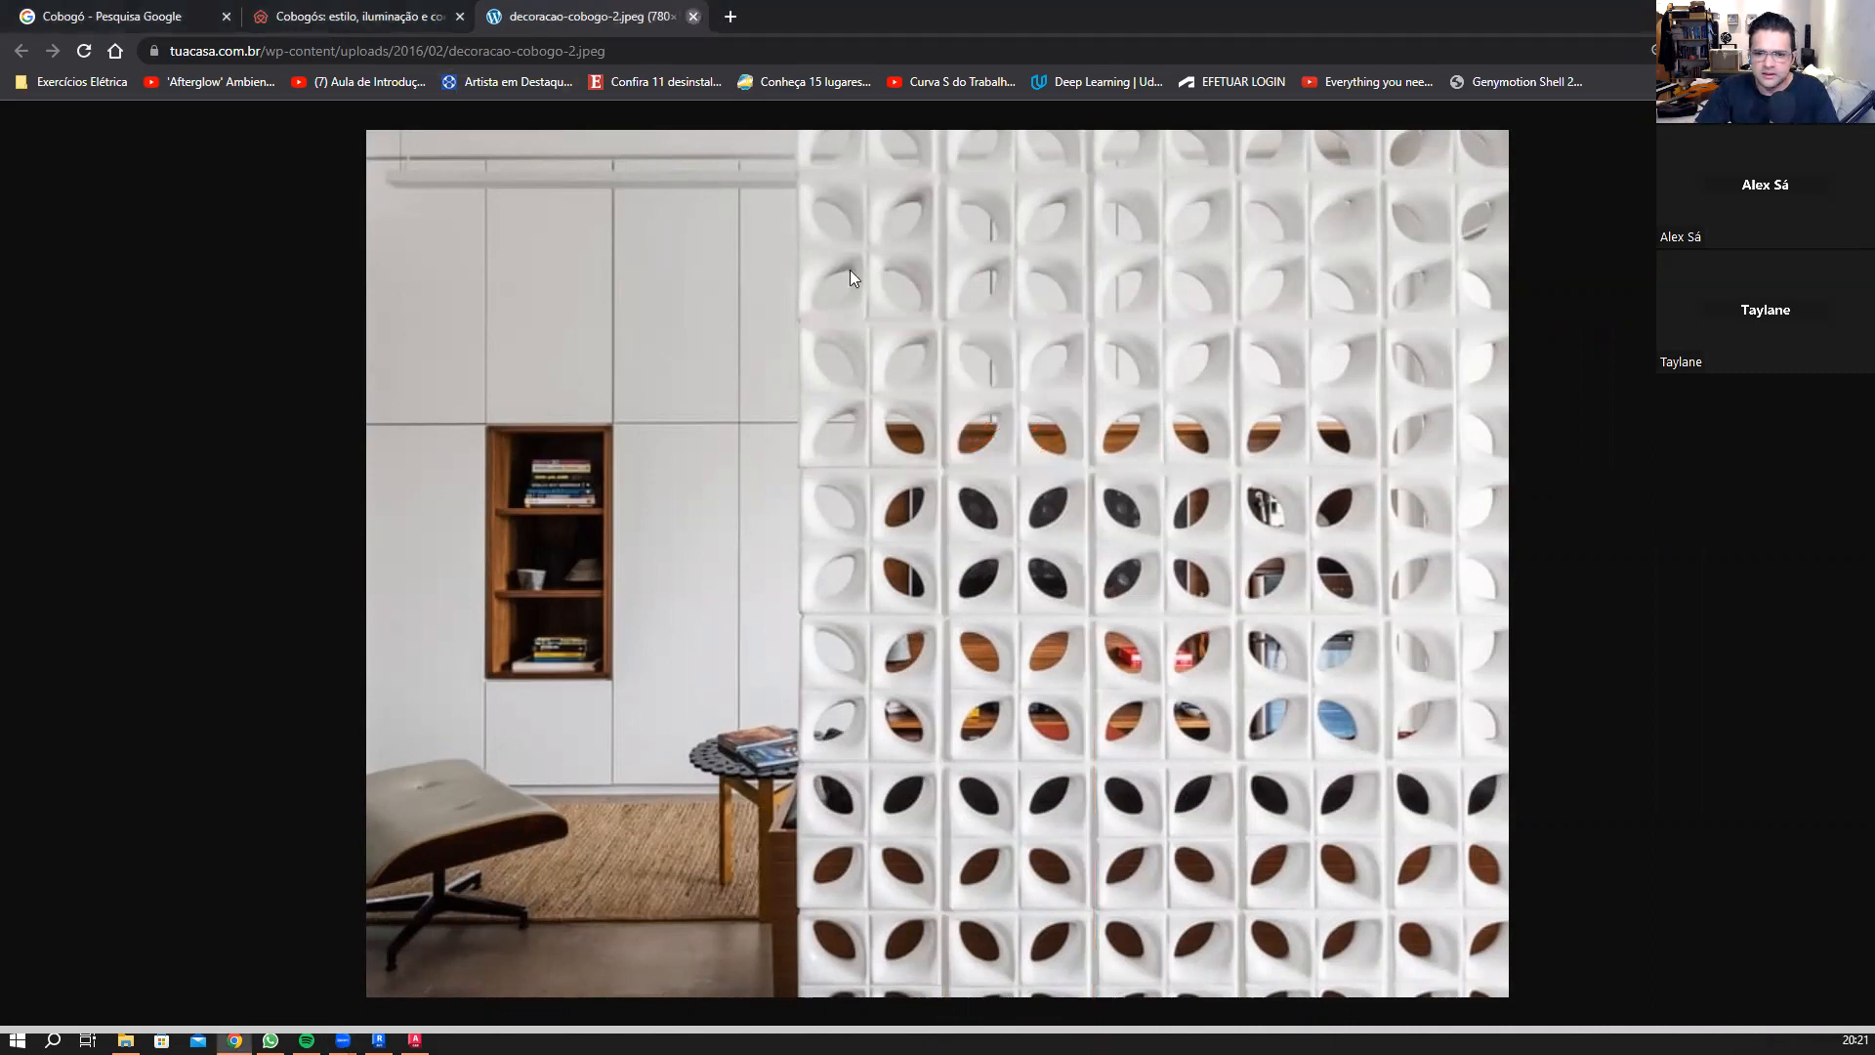
pyautogui.hotkey('ctrl', 'w')
pyautogui.scroll(-8, 1024, 541)
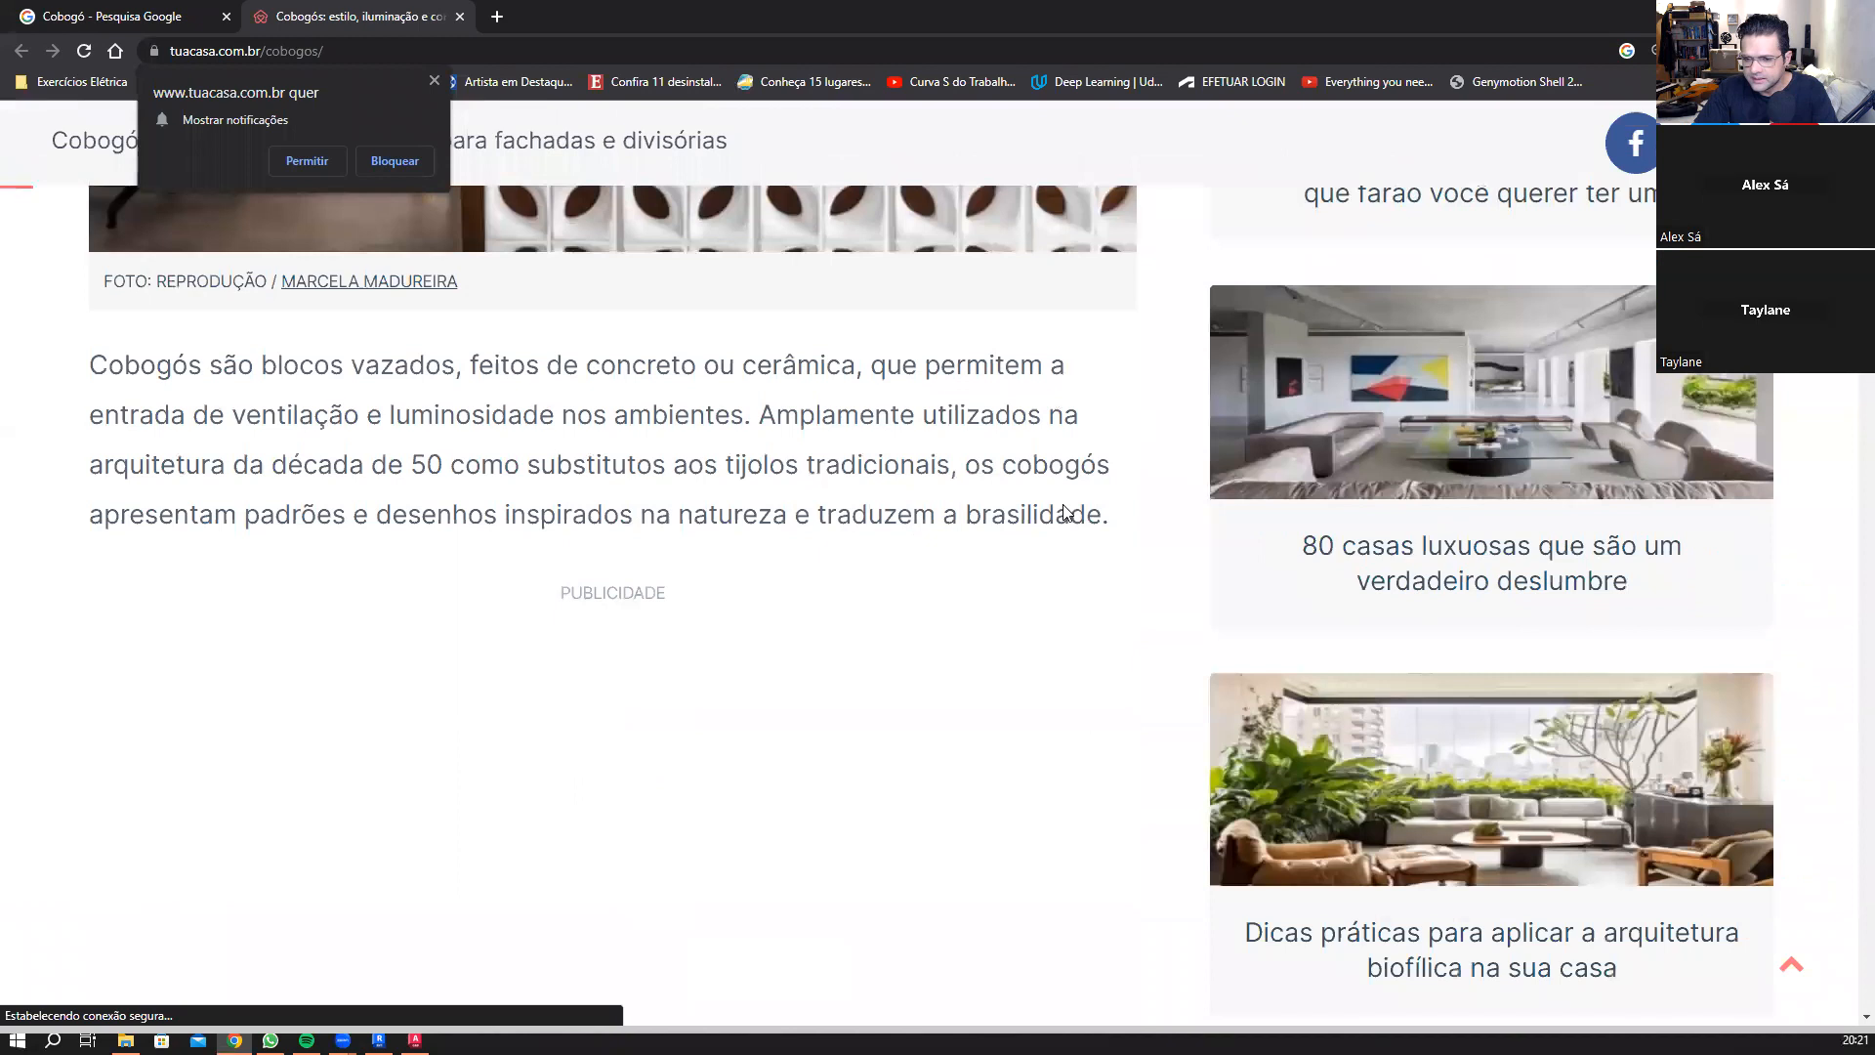
pyautogui.scroll(5, 1024, 541)
pyautogui.click(157, 15)
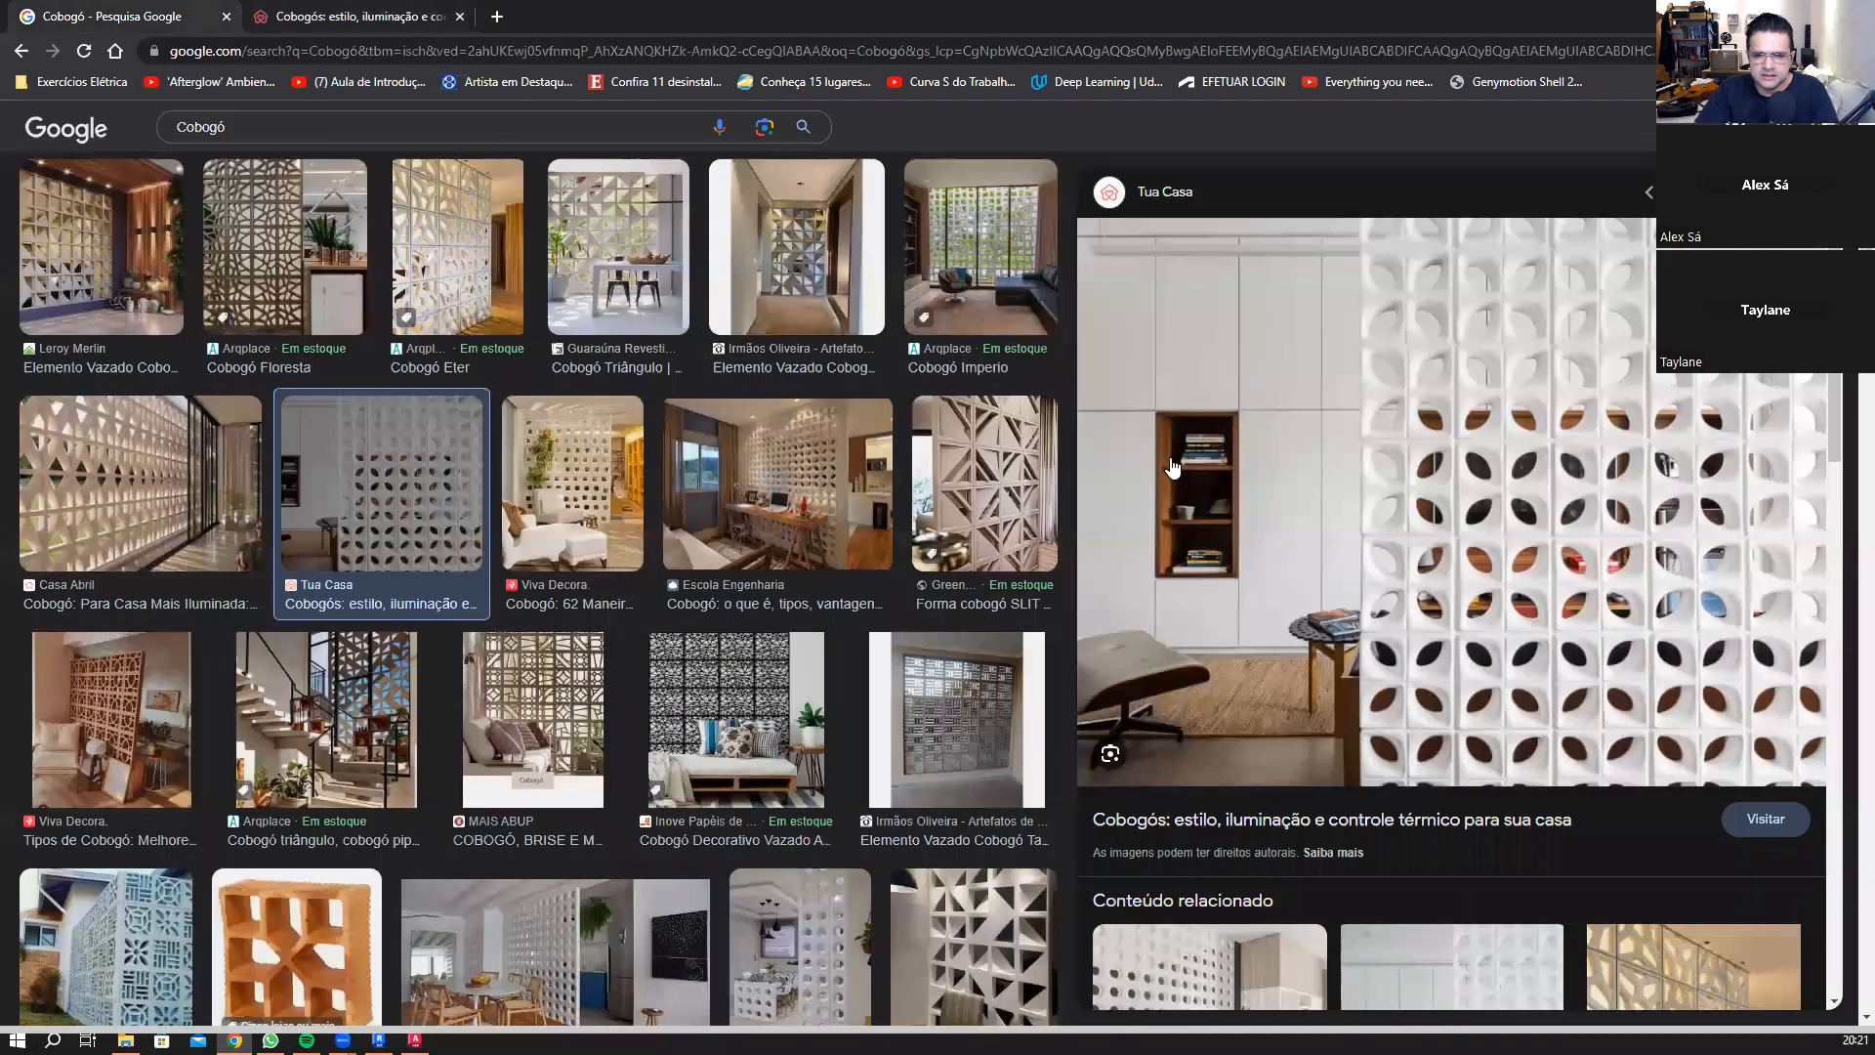
# Step: Search Google Images for "gradil" and browse the metal fence images
pyautogui.doubleClick(239, 146)
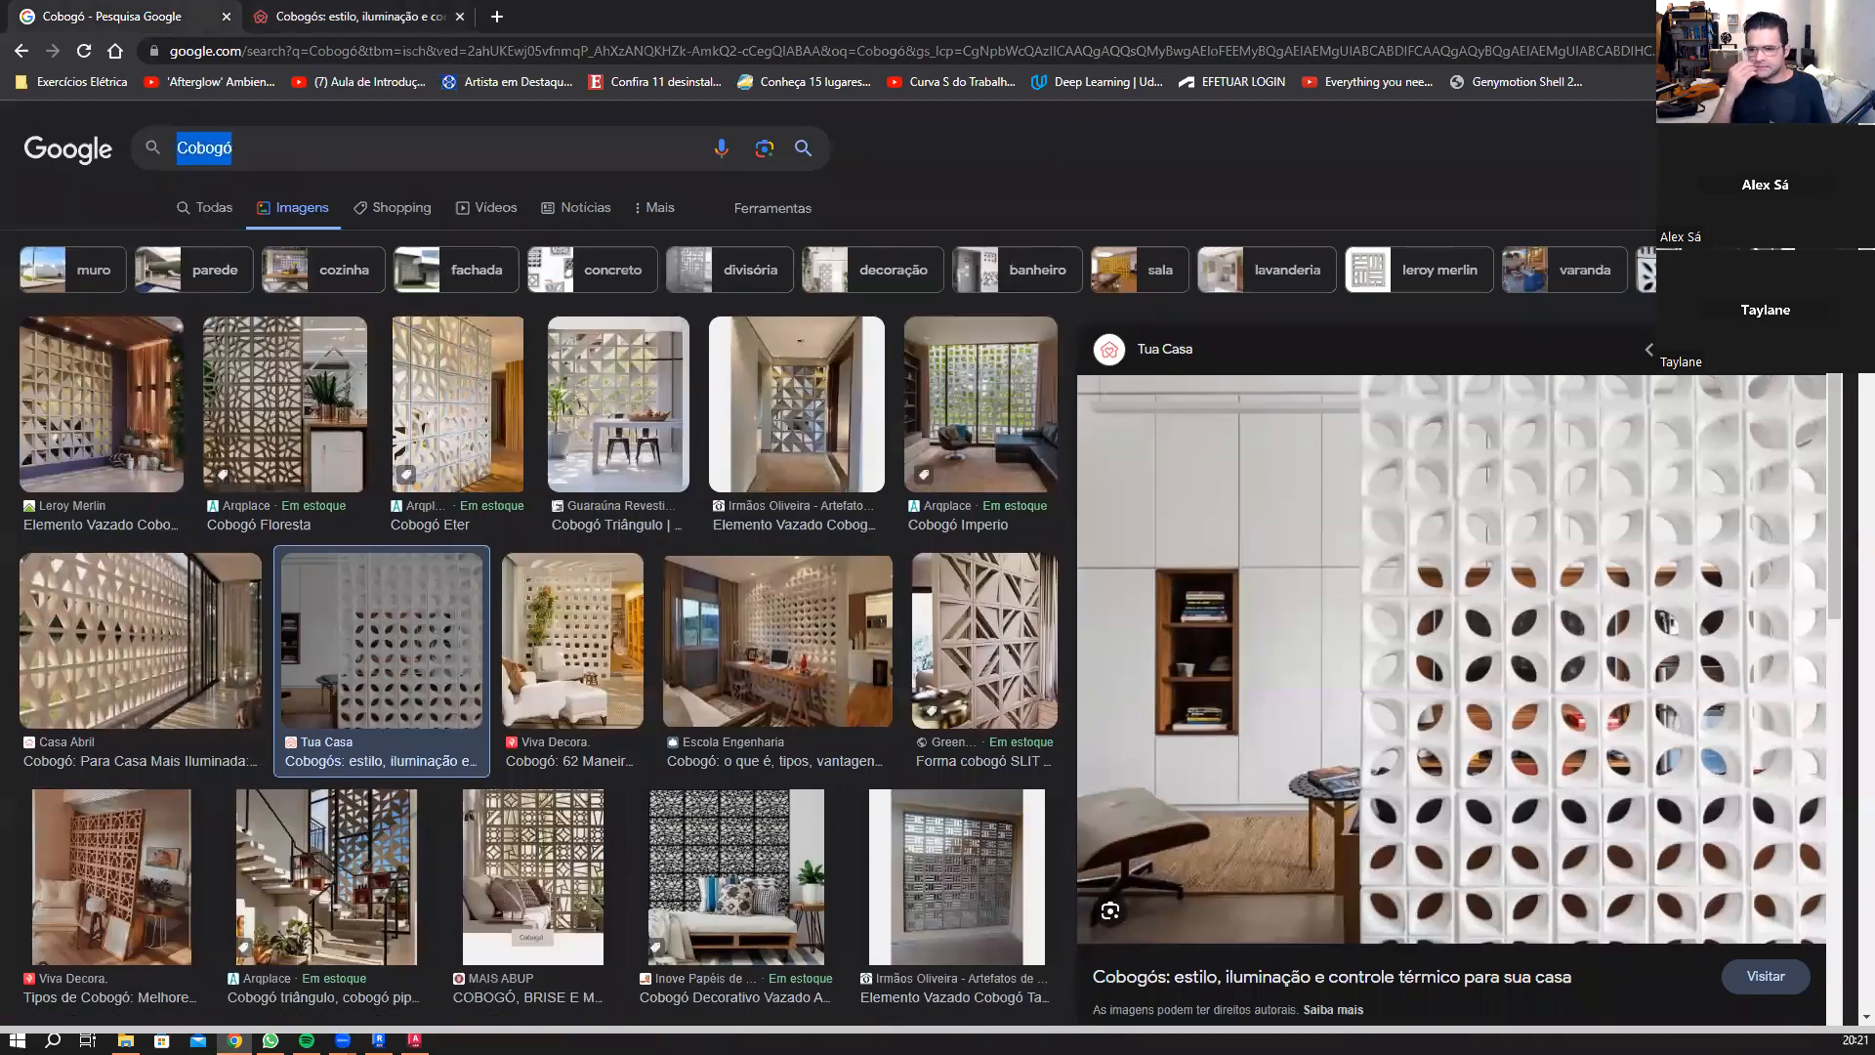
pyautogui.write('gradil')
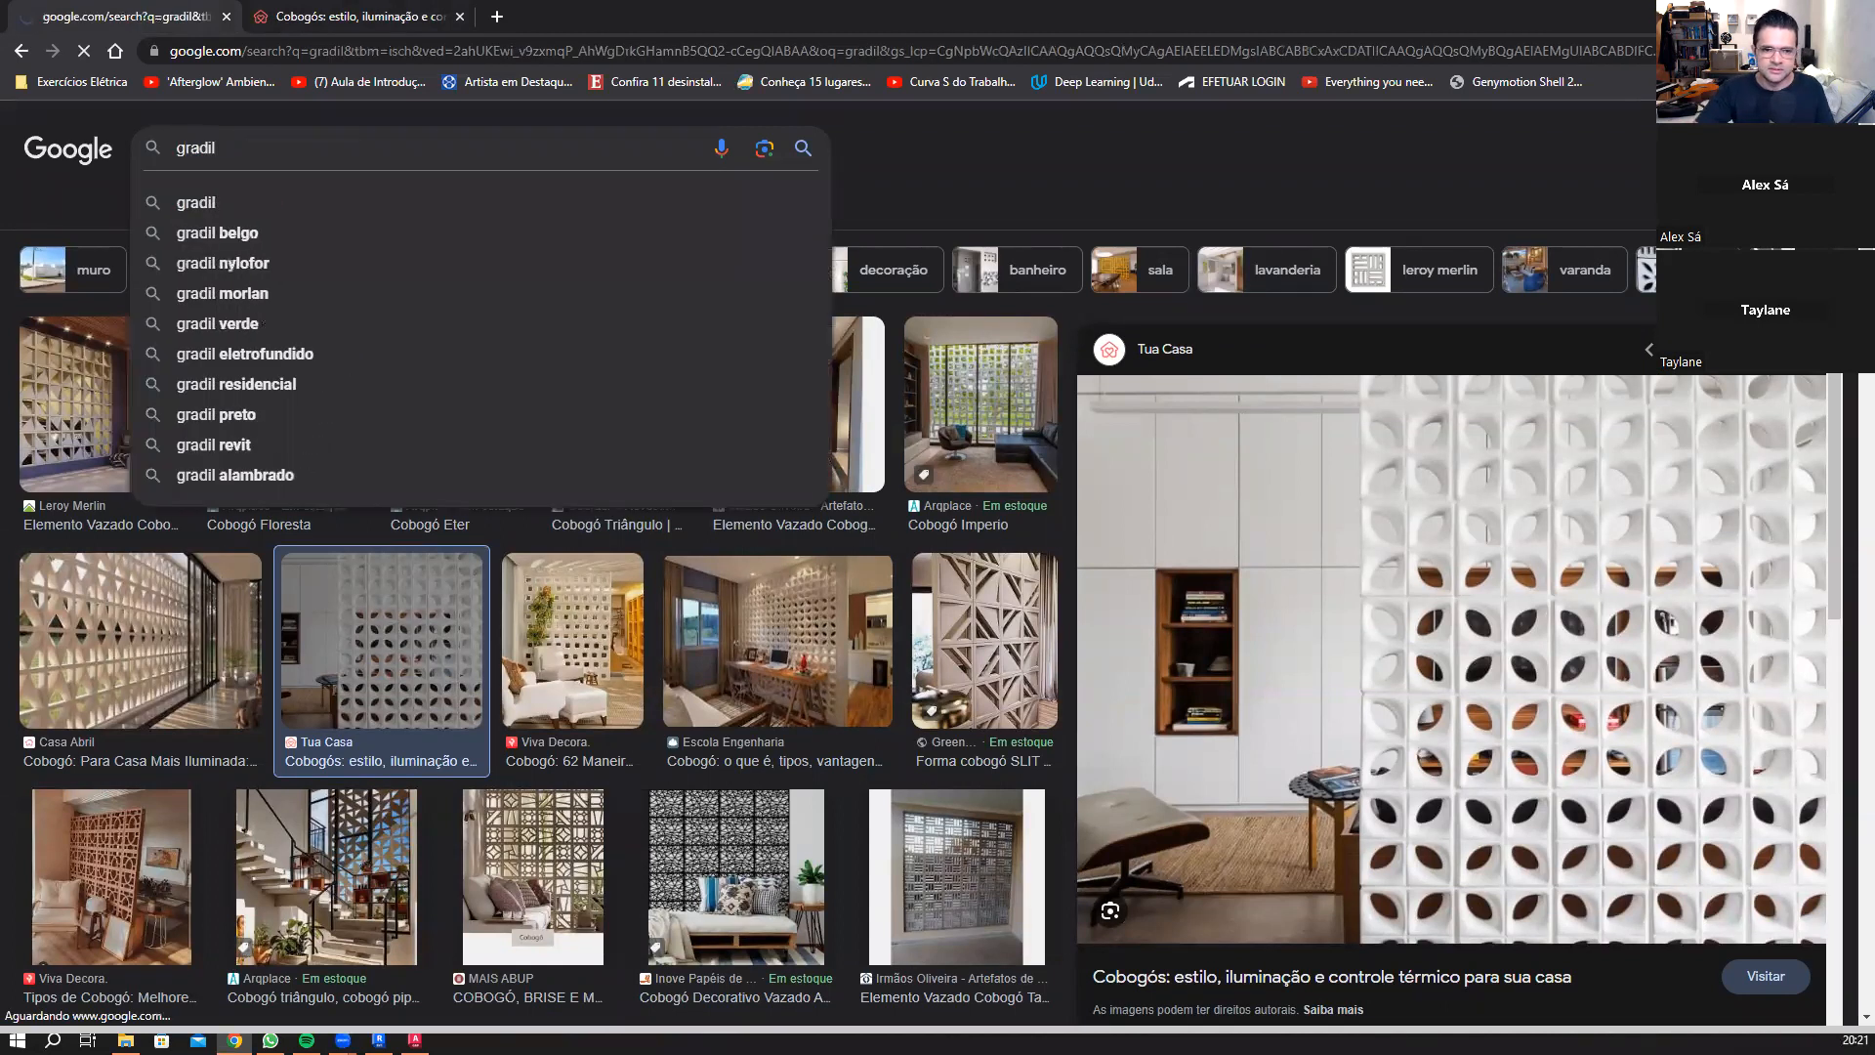
pyautogui.press('Return')
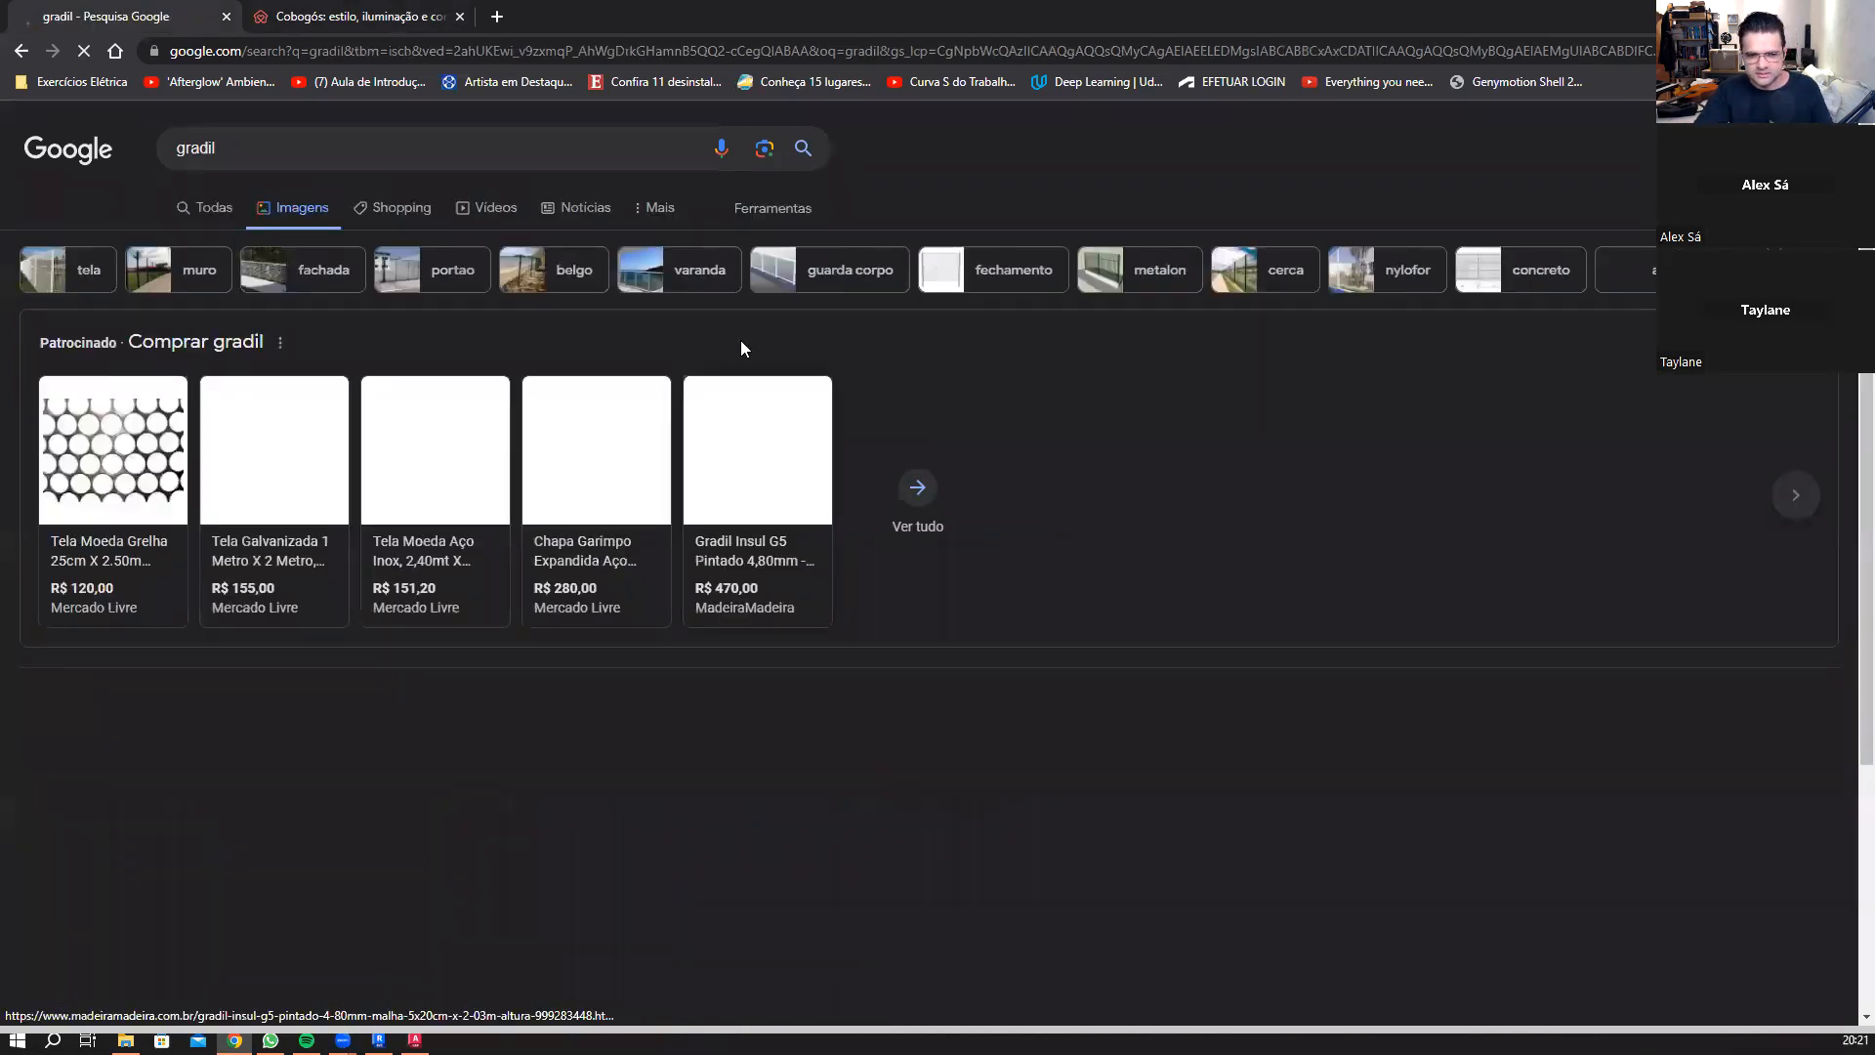
pyautogui.scroll(-4, 1781, 697)
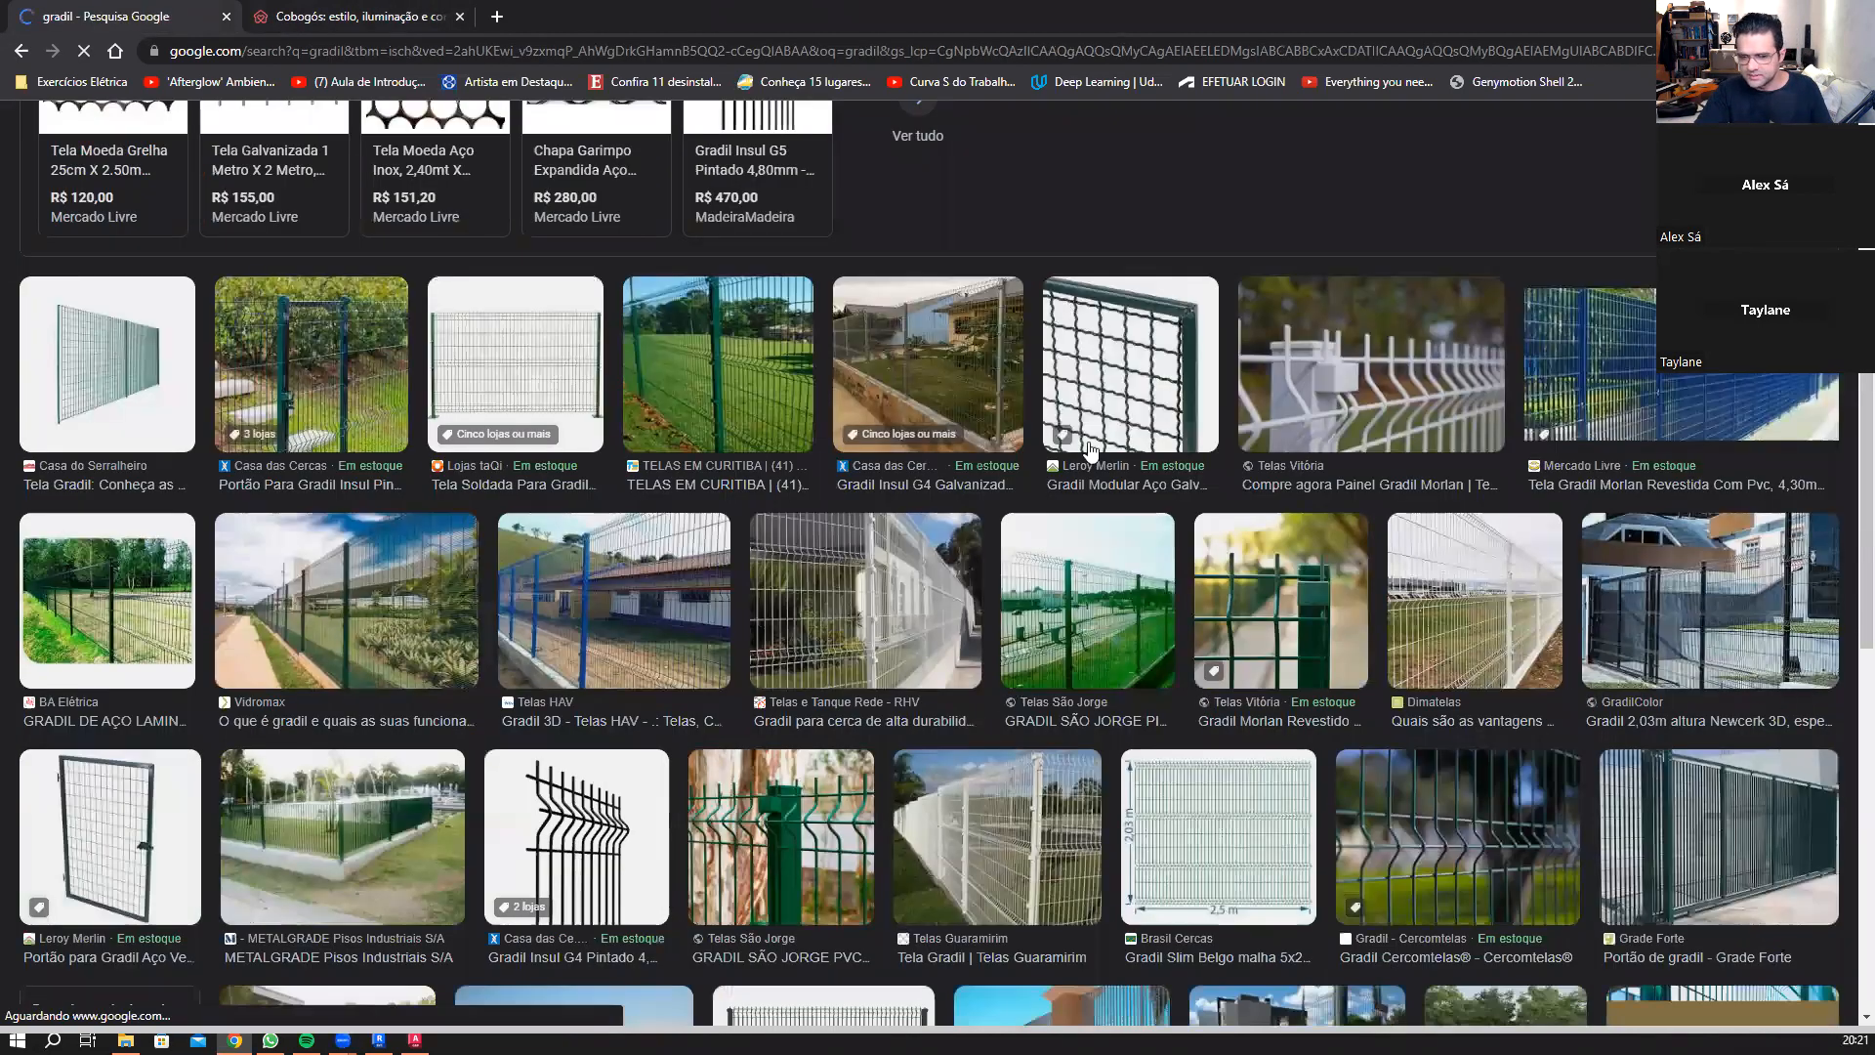
pyautogui.scroll(-3, 1088, 441)
pyautogui.scroll(-3, 715, 347)
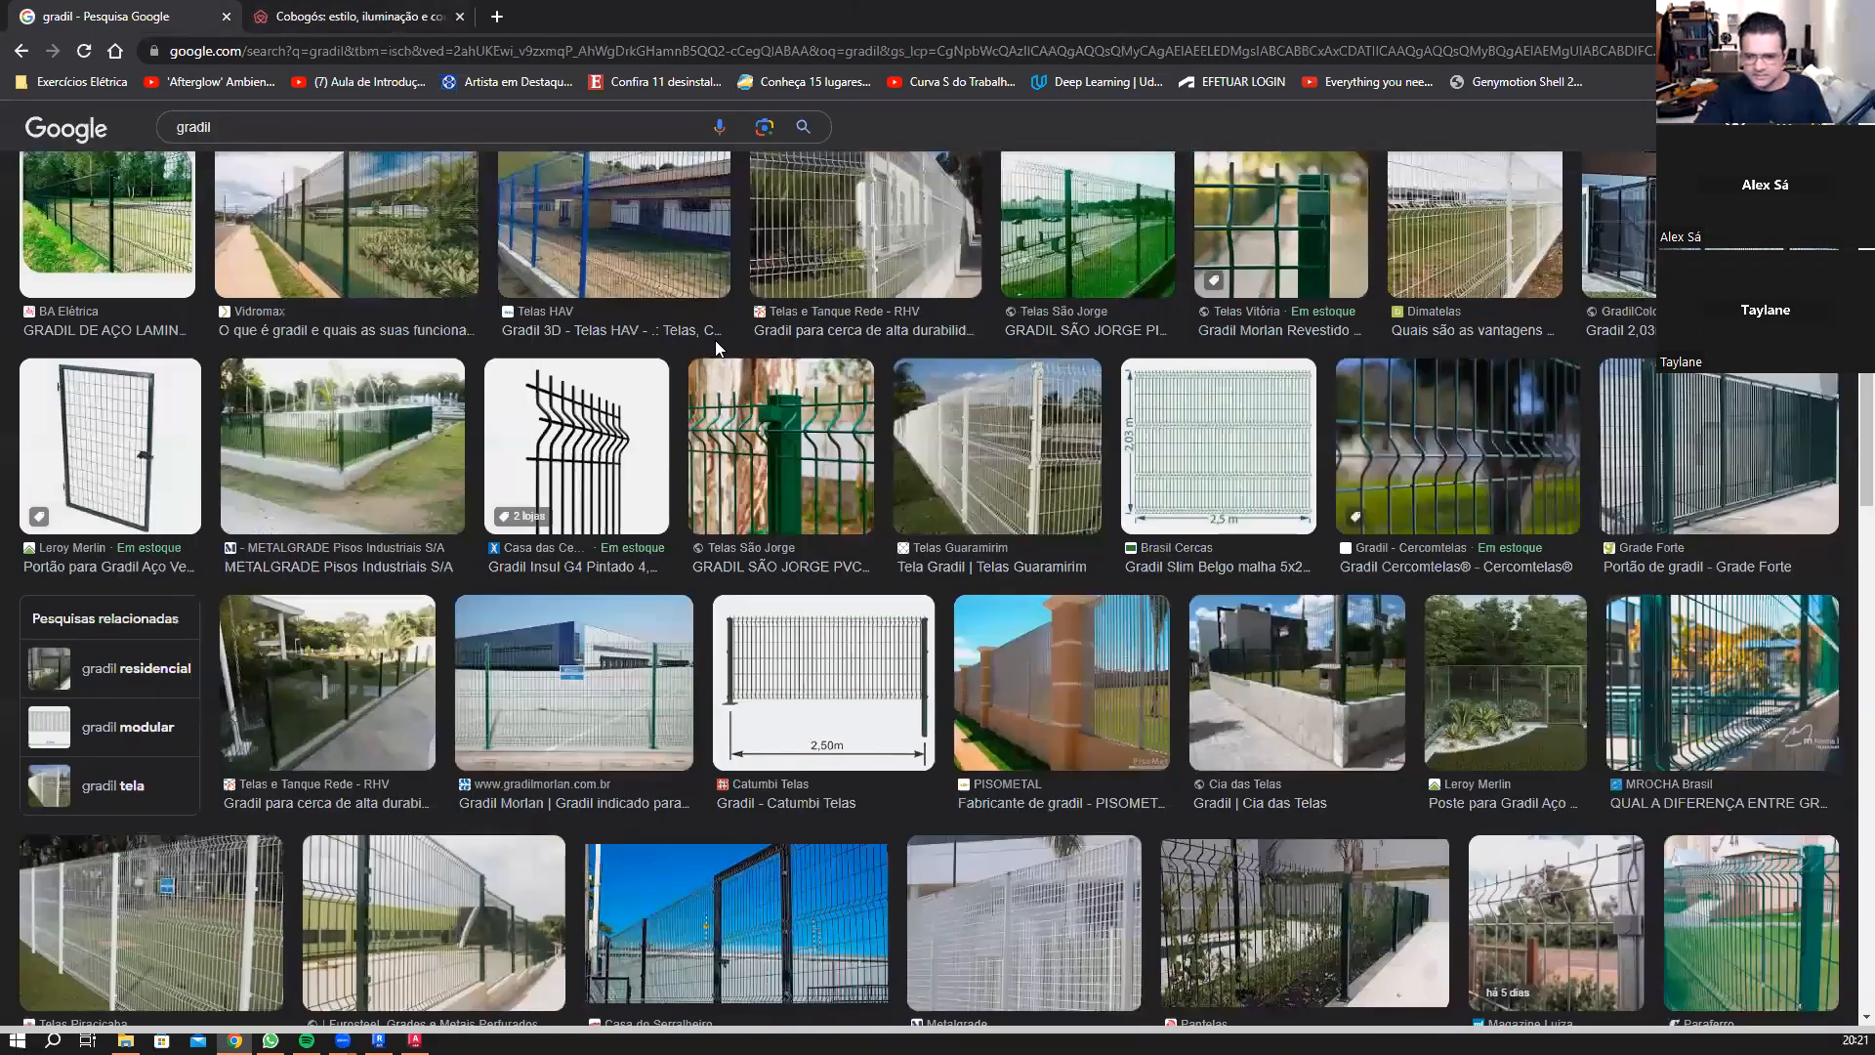
pyautogui.scroll(10, 464, 307)
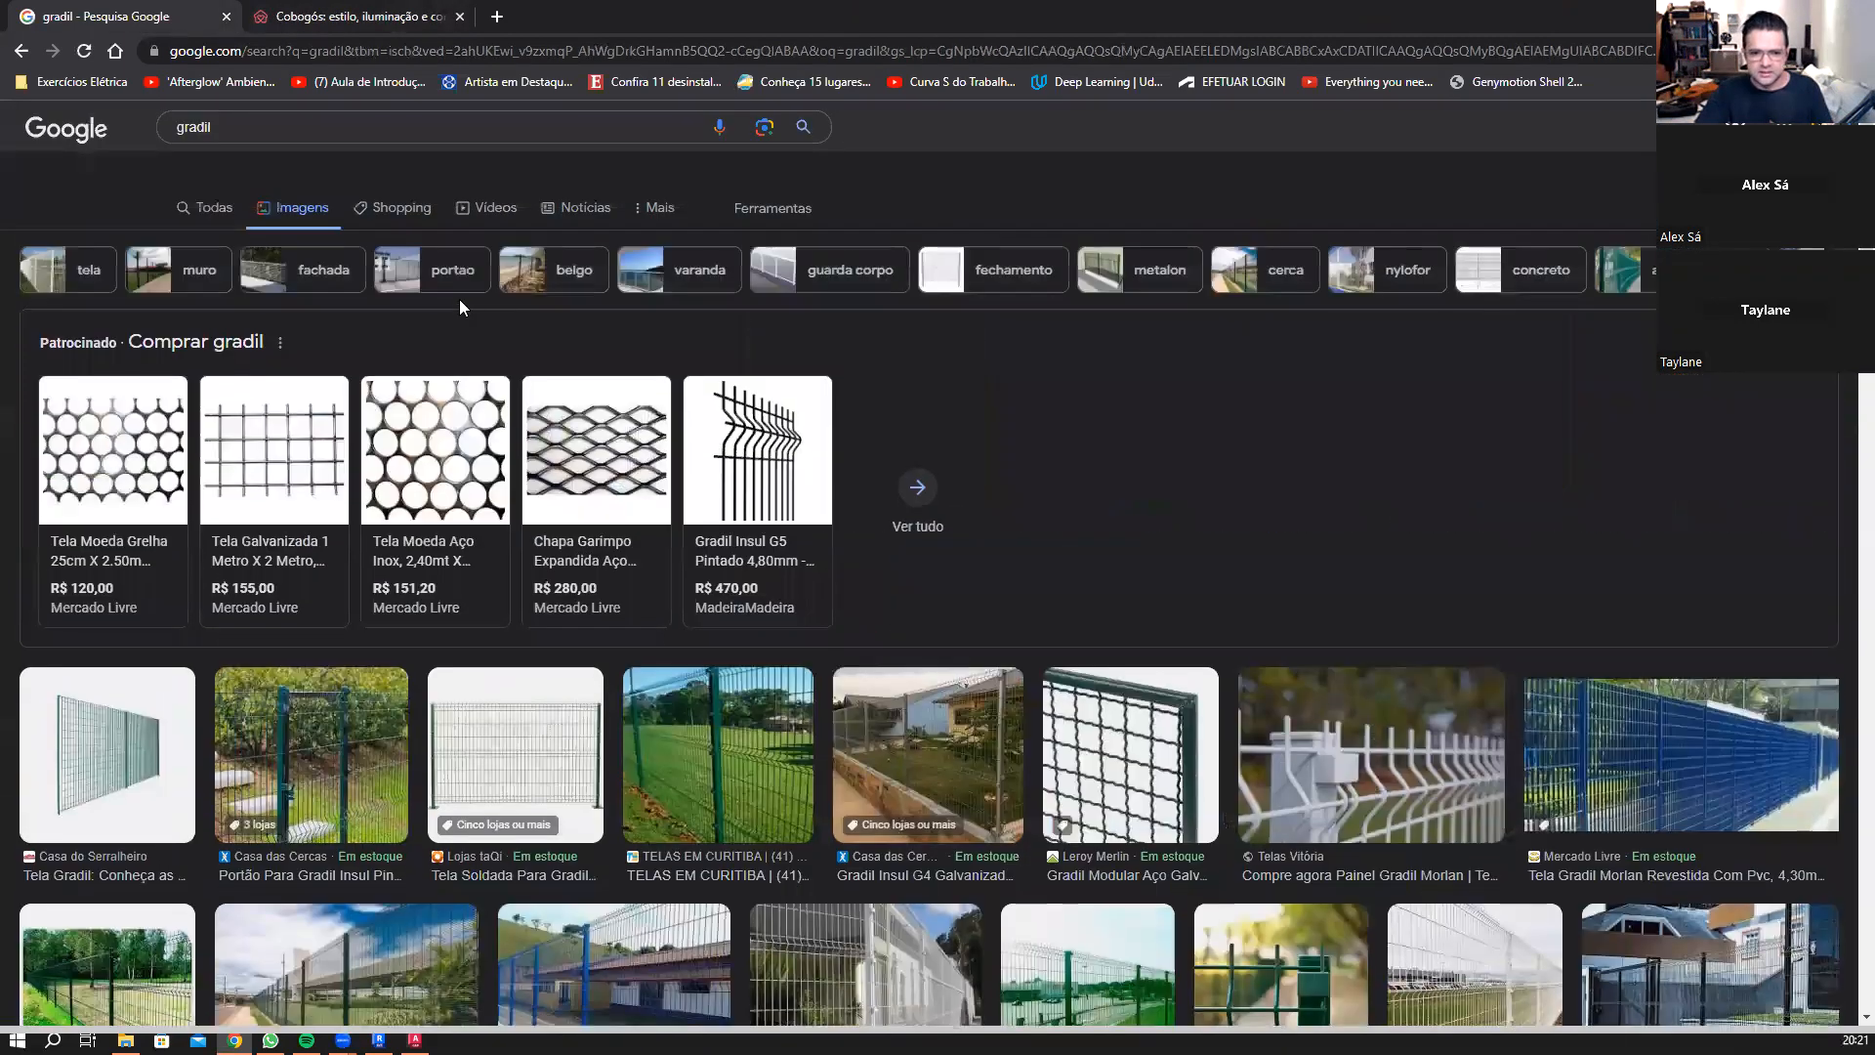
# Step: Search Google Images for "portão de metalon" and preview the J2M Portões photo of a gate with diagonal tubes
pyautogui.doubleClick(365, 157)
pyautogui.write('portã')
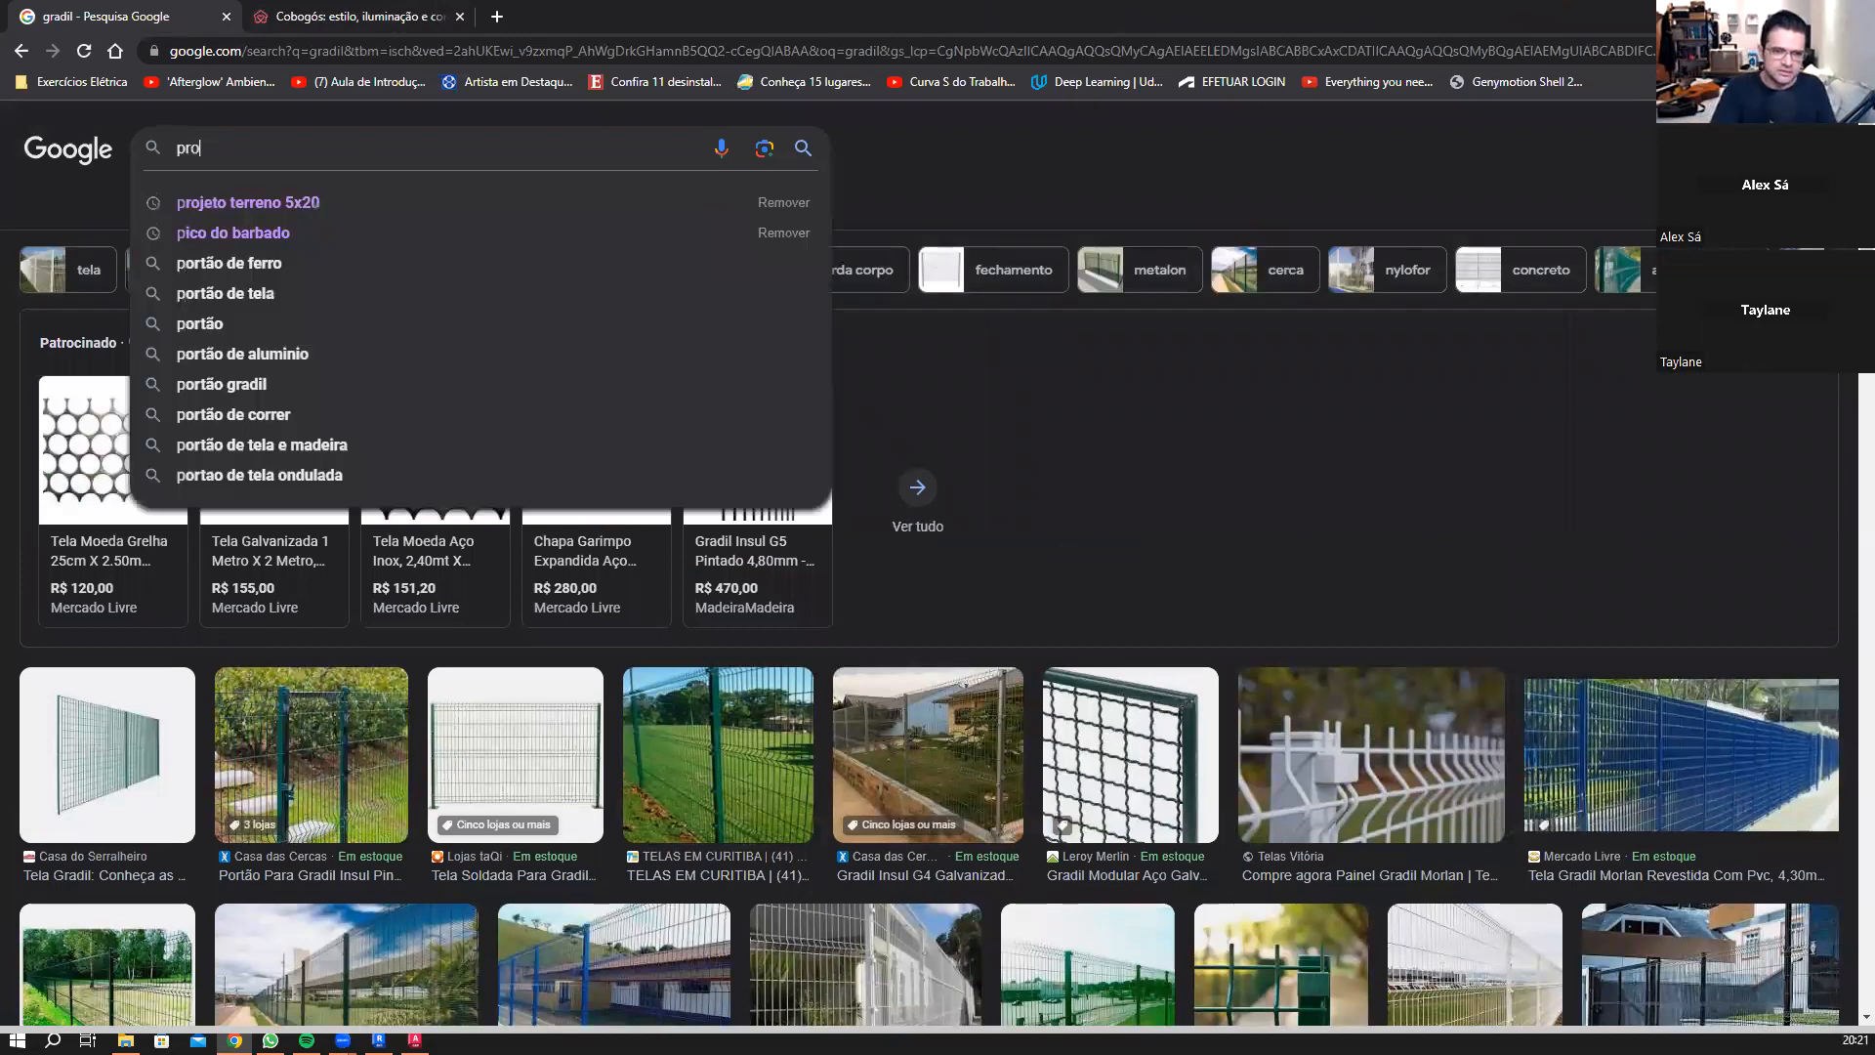
pyautogui.write('o de metal')
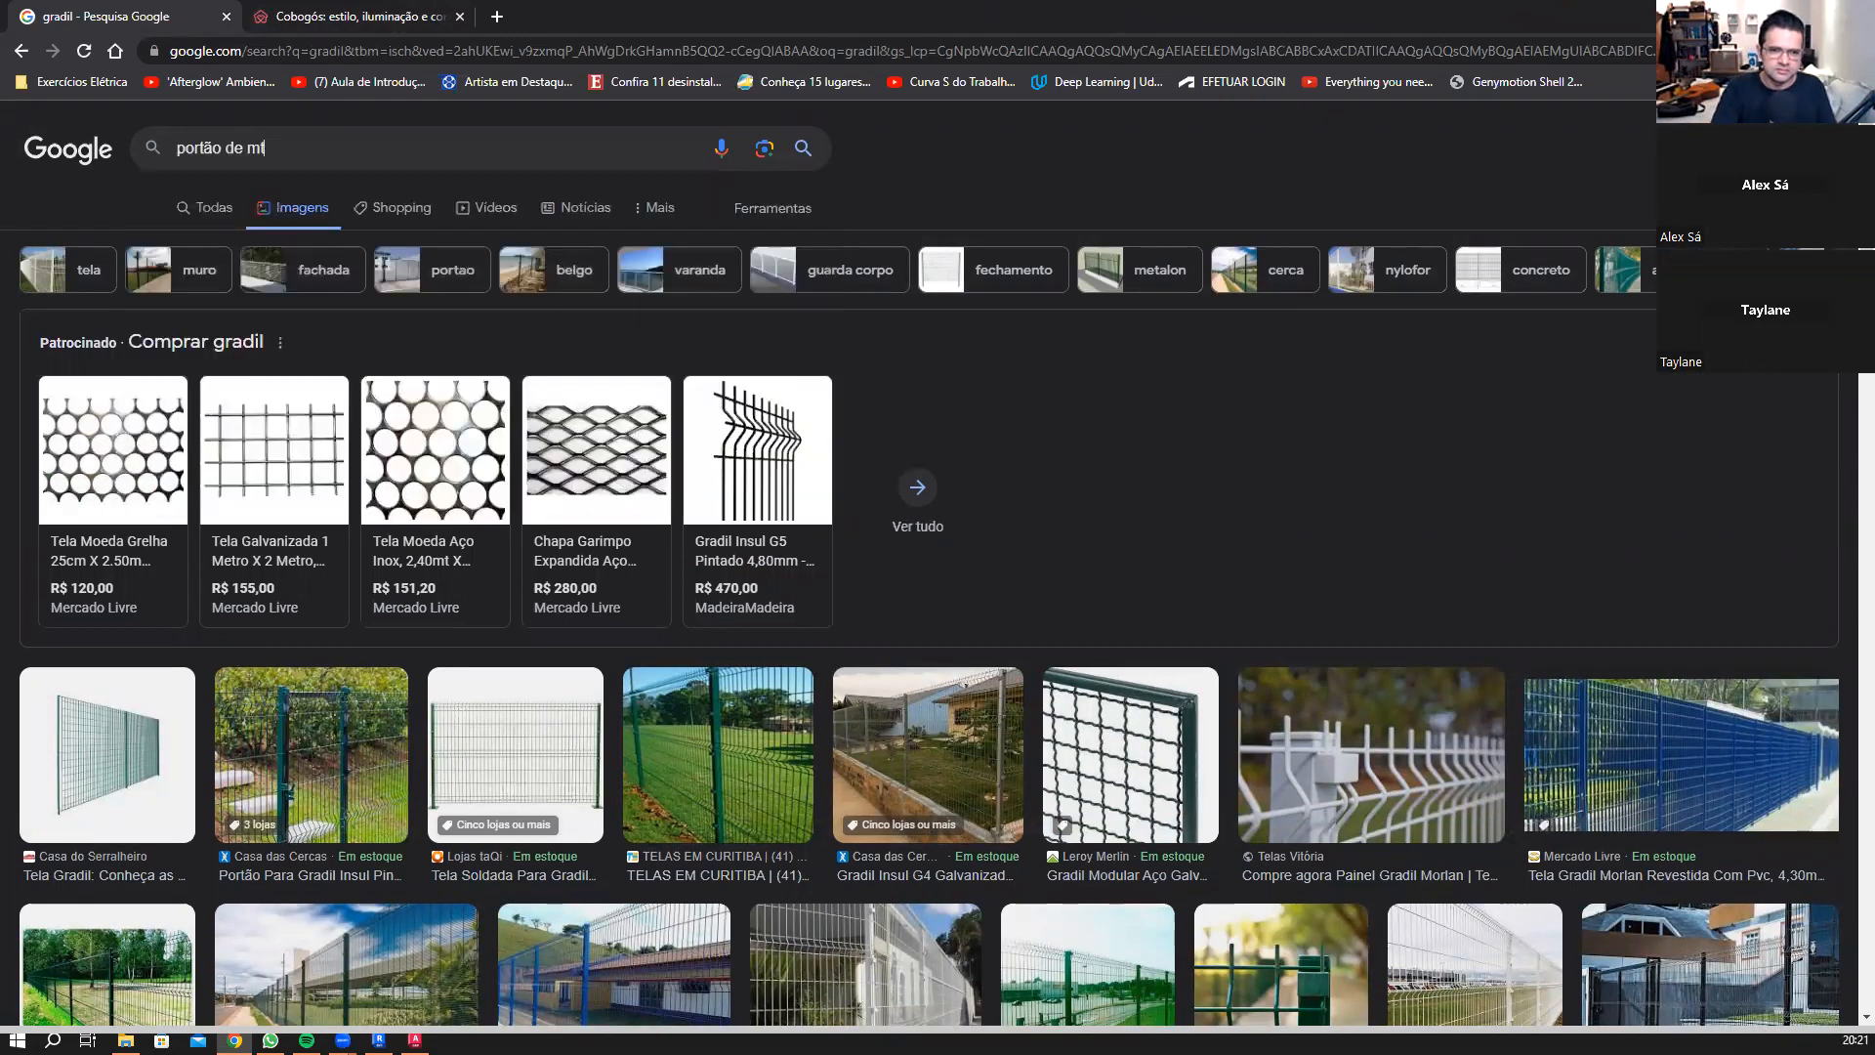
pyautogui.write('on')
pyautogui.press('Return')
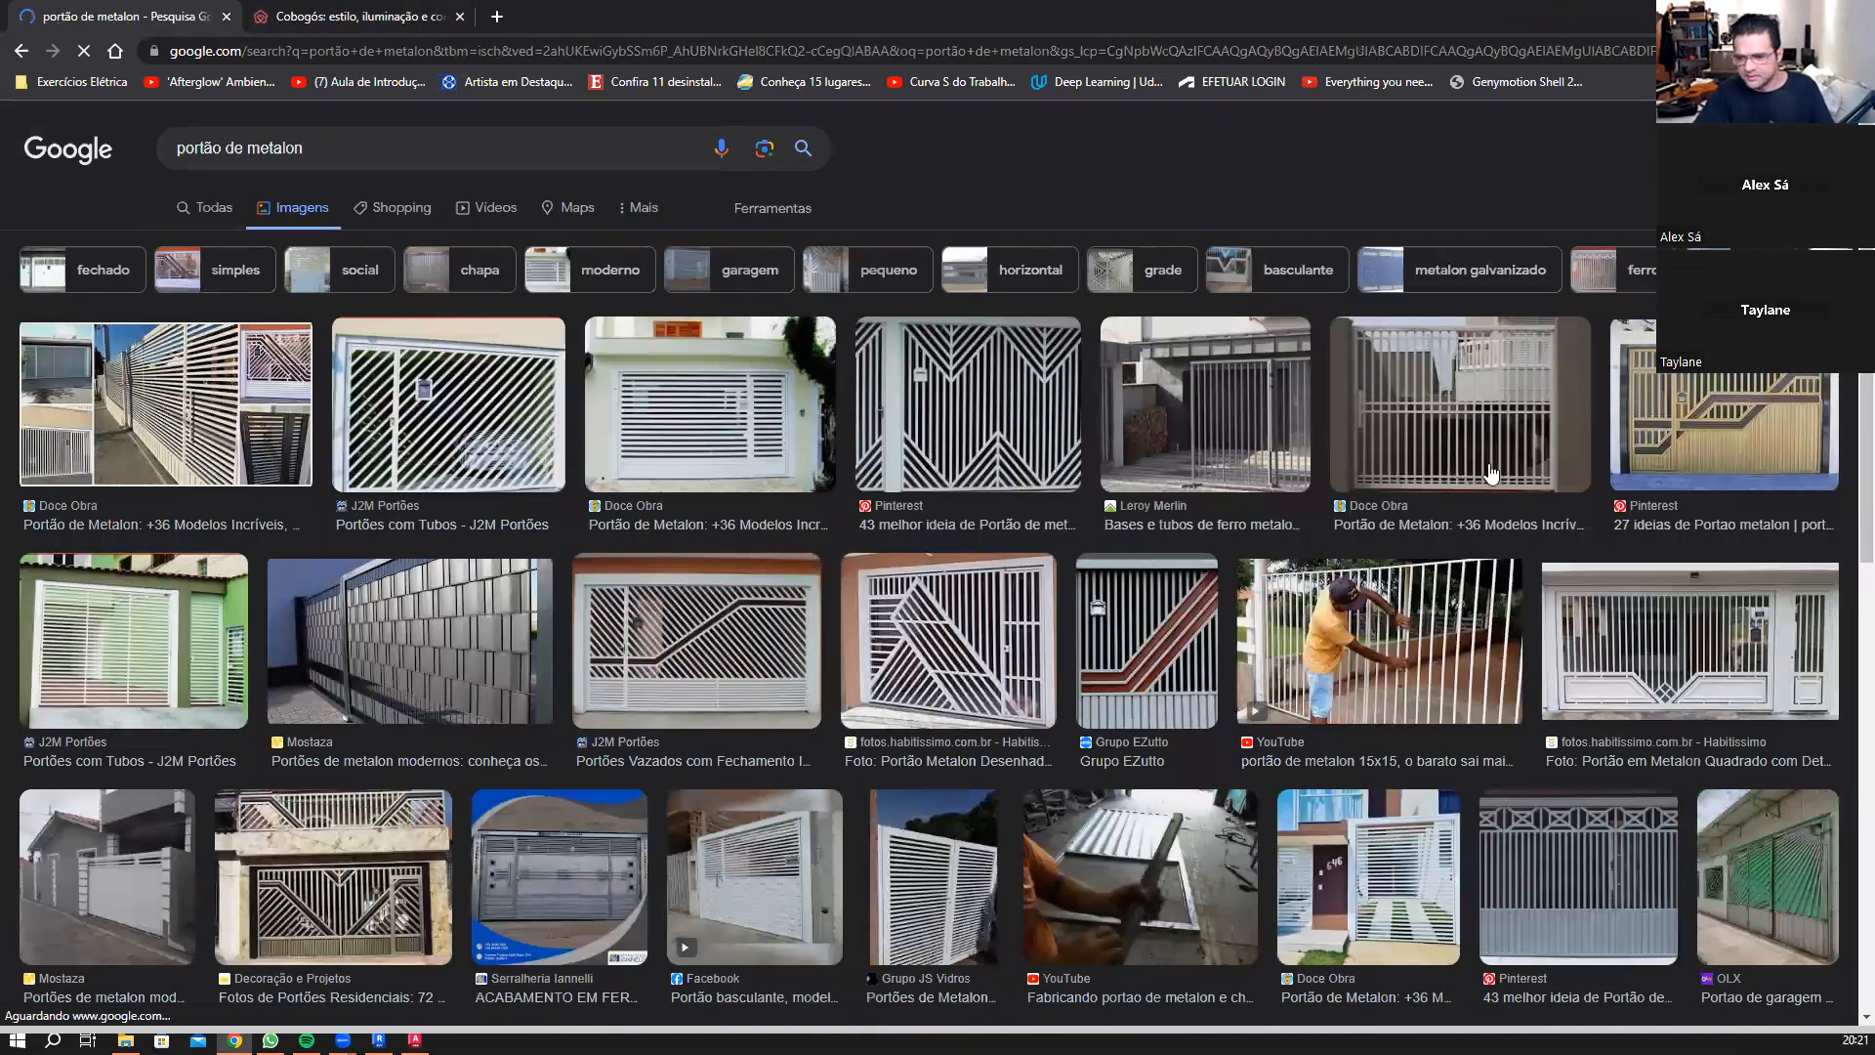
pyautogui.scroll(-3, 876, 794)
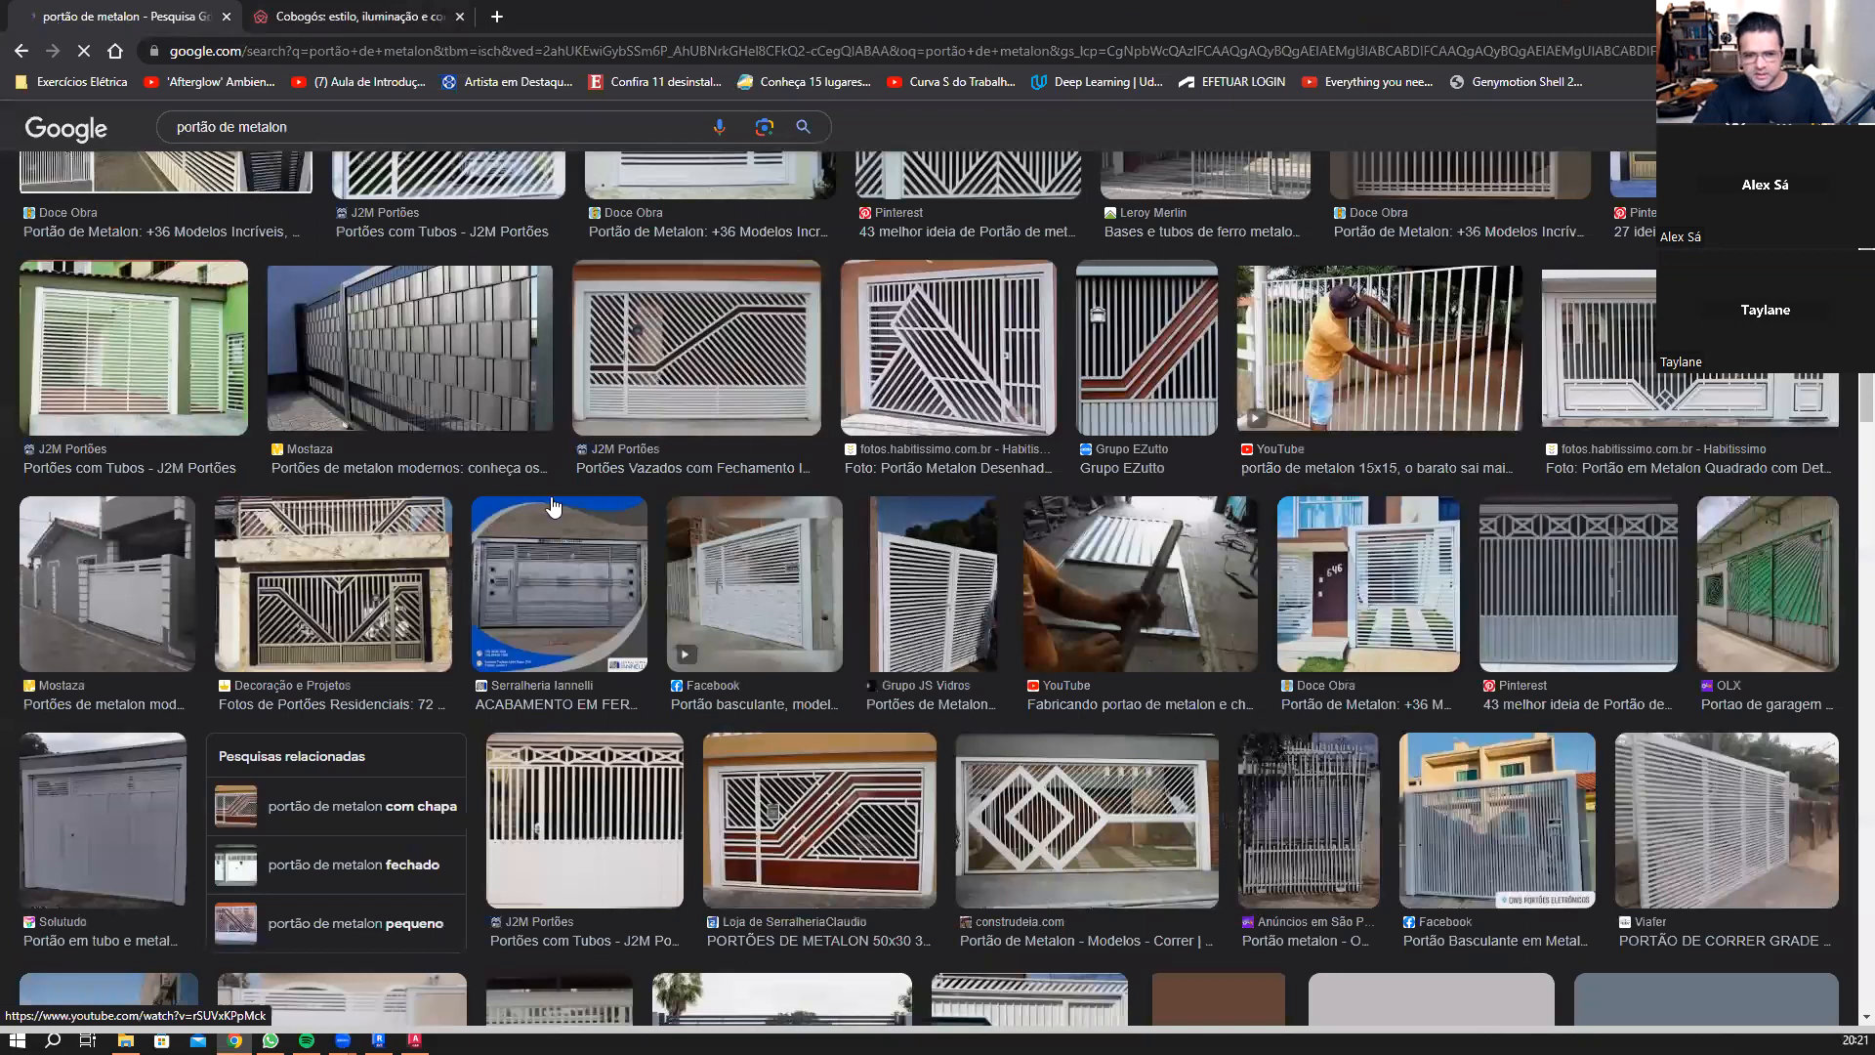
pyautogui.scroll(3, 554, 508)
pyautogui.click(532, 430)
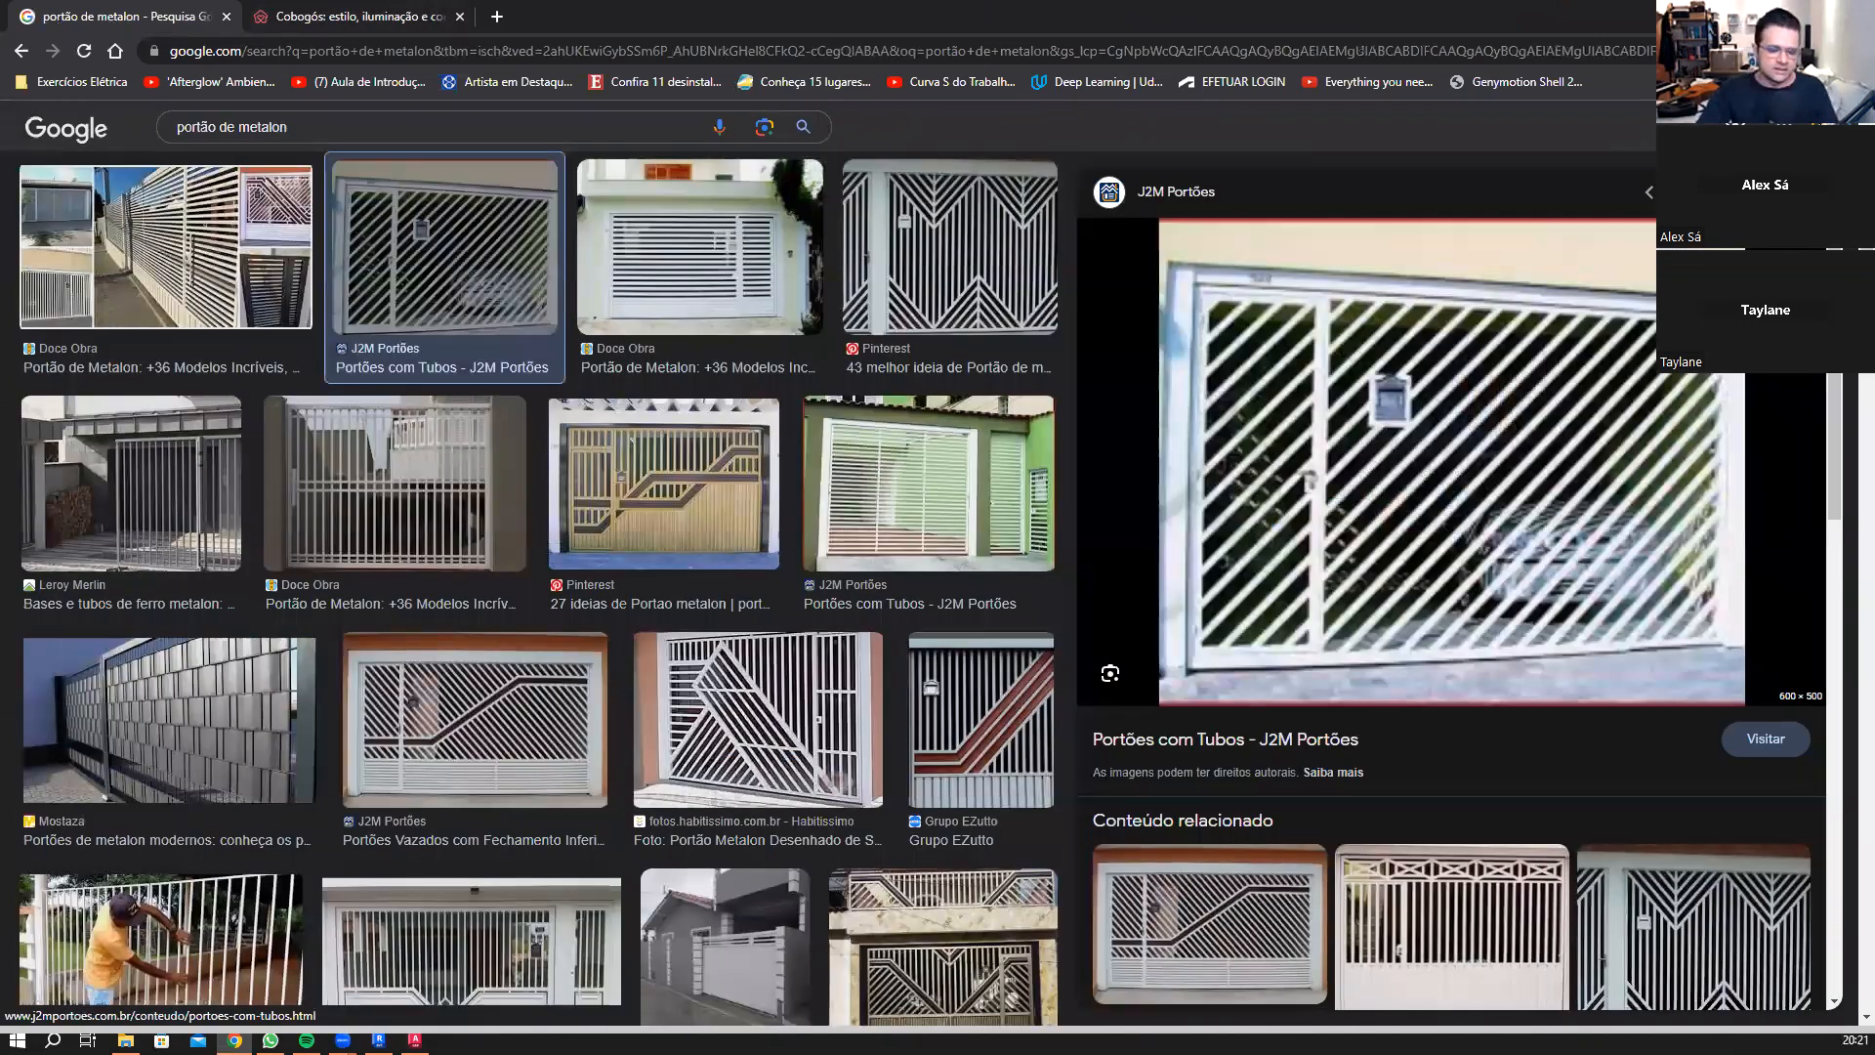
# Step: Search Google Images for "madeiramento de telhado" and preview the YouTube photo of a timber roof grid over brick walls
pyautogui.click(283, 127)
pyautogui.hotkey('ctrl', 'a')
pyautogui.write('ma')
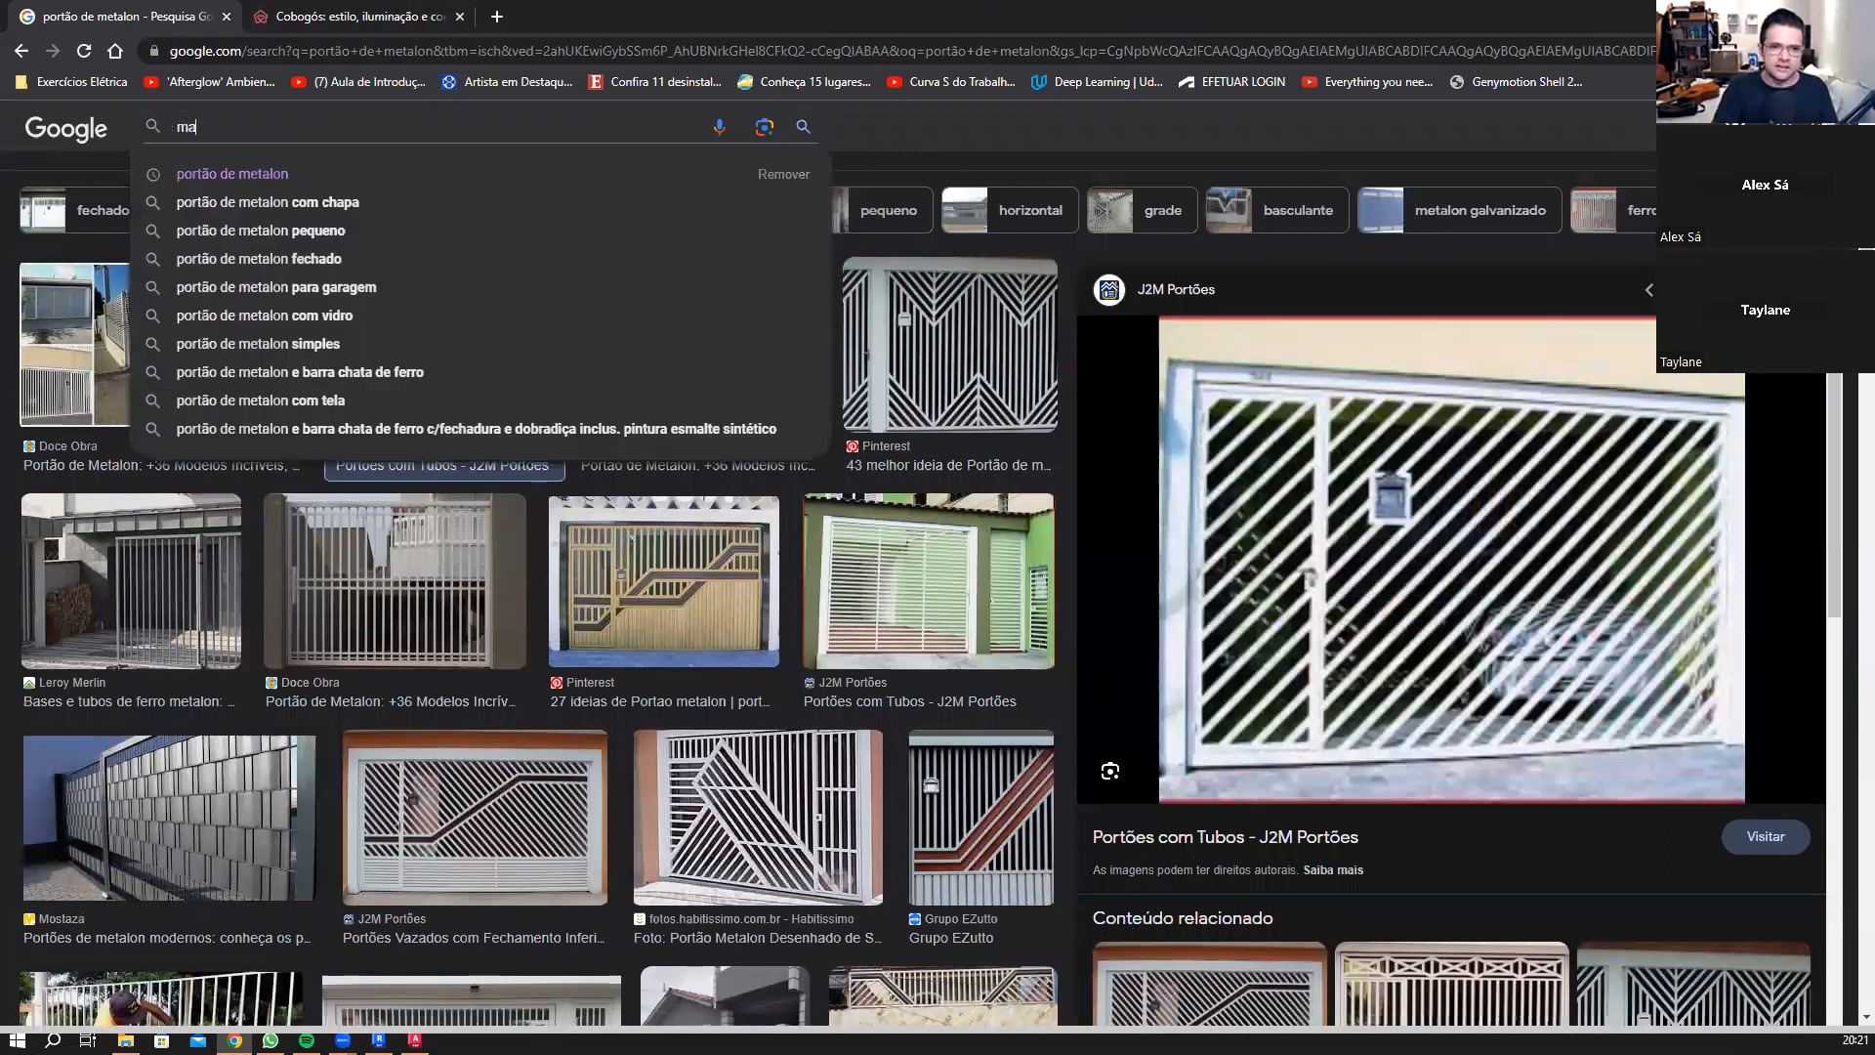
pyautogui.write('deiramento de tela')
pyautogui.press('BackSpace')
pyautogui.write('ha')
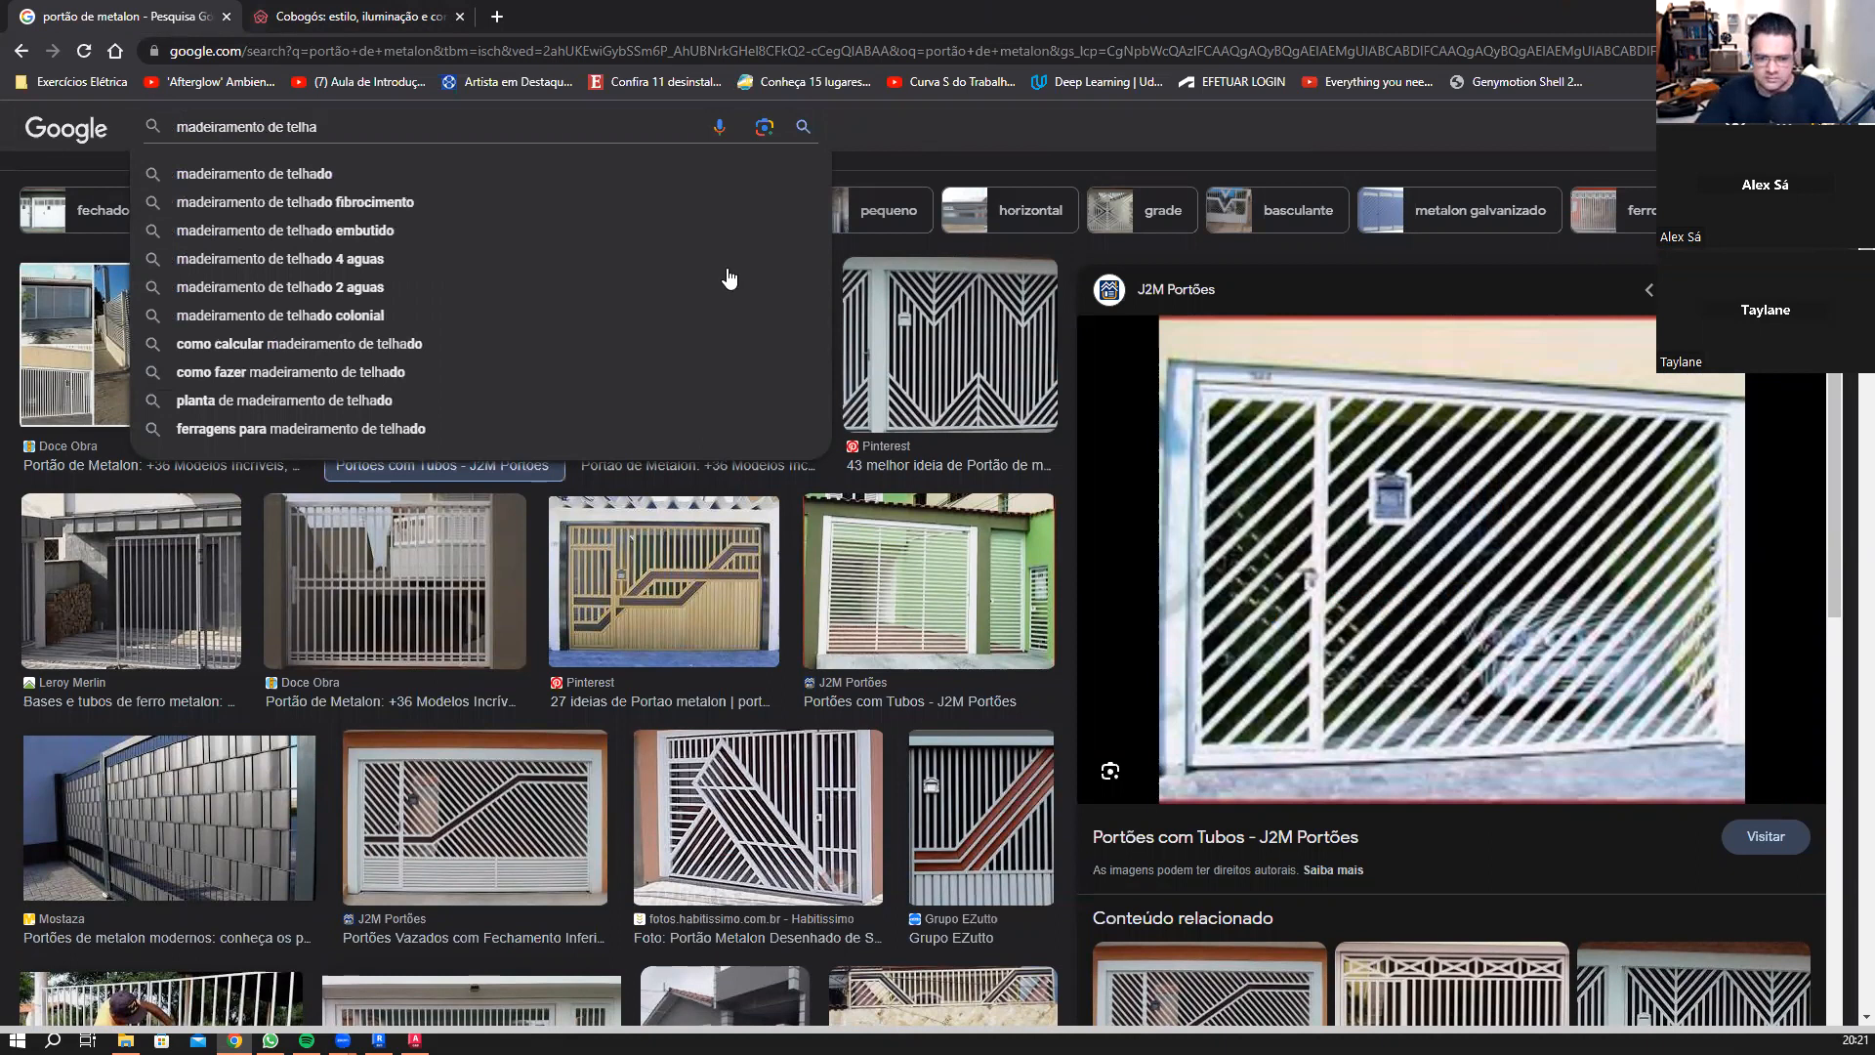
pyautogui.write('do')
pyautogui.press('Return')
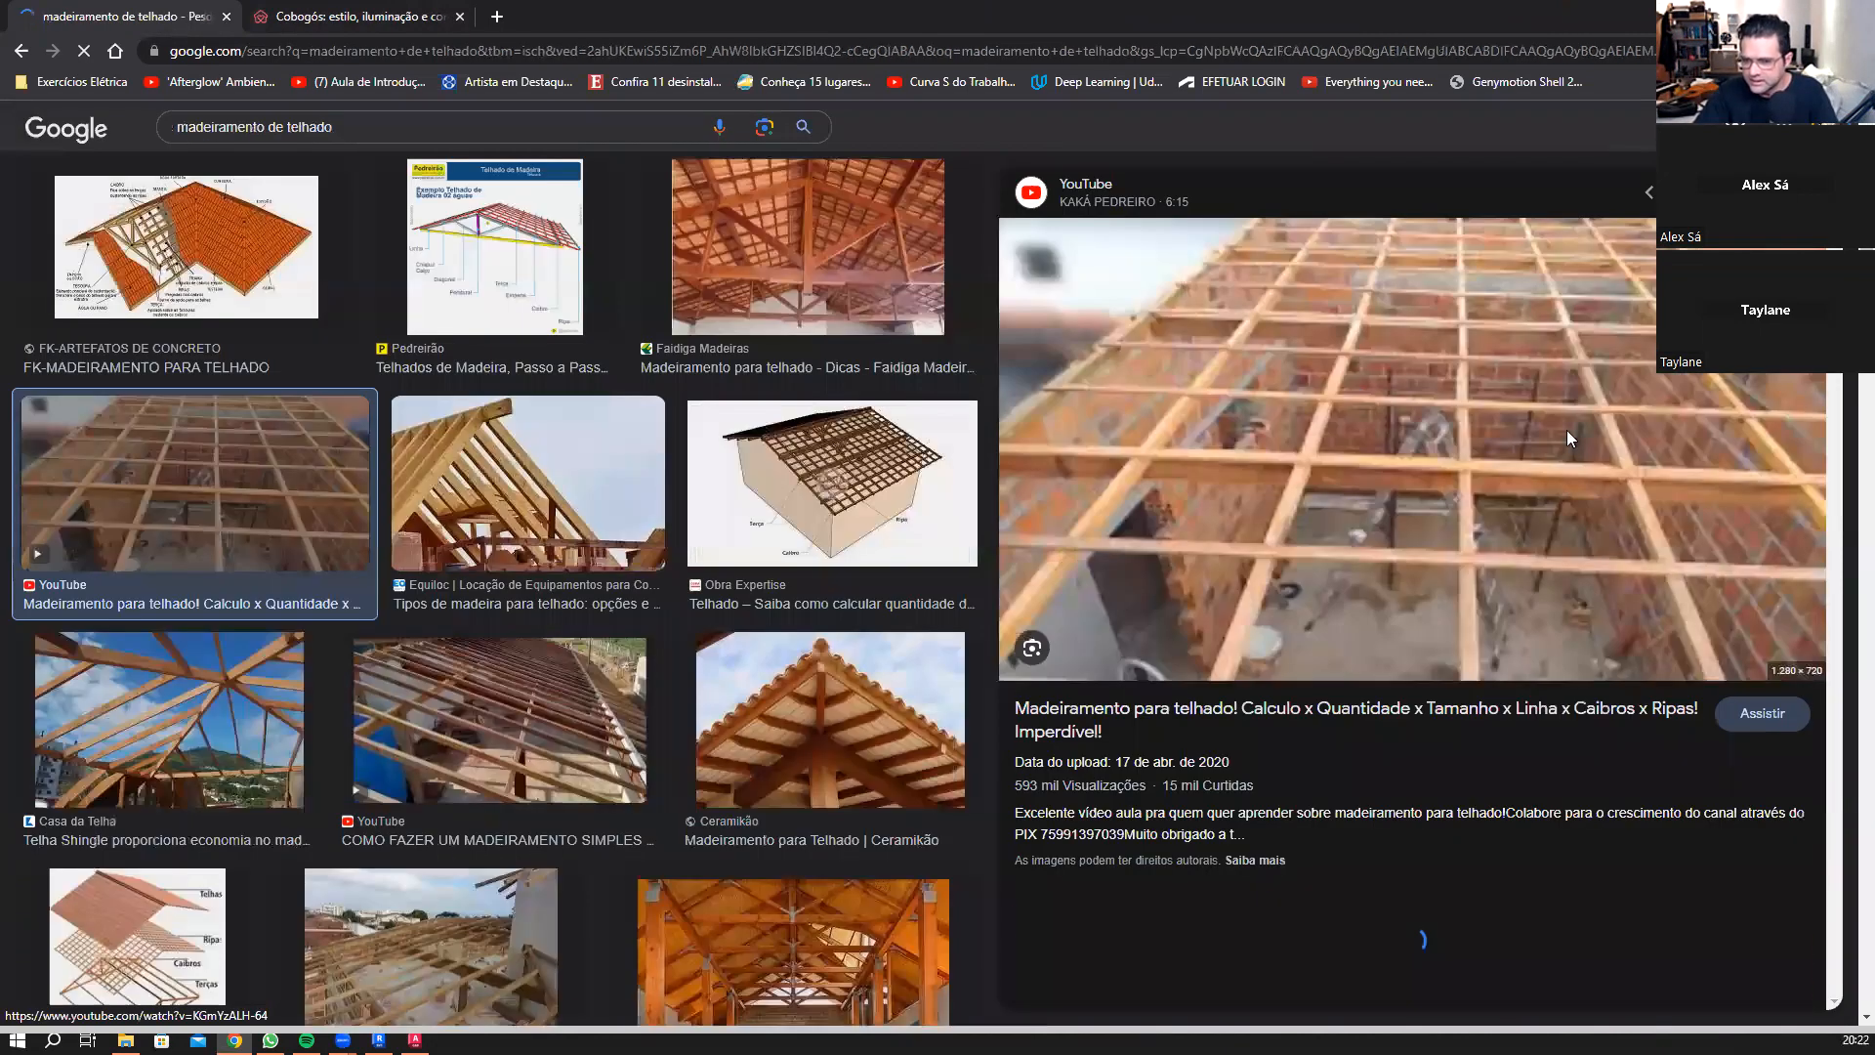
# Step: Display the previewed timber roof framing photo alone in a new tab
pyautogui.rightClick(1352, 386)
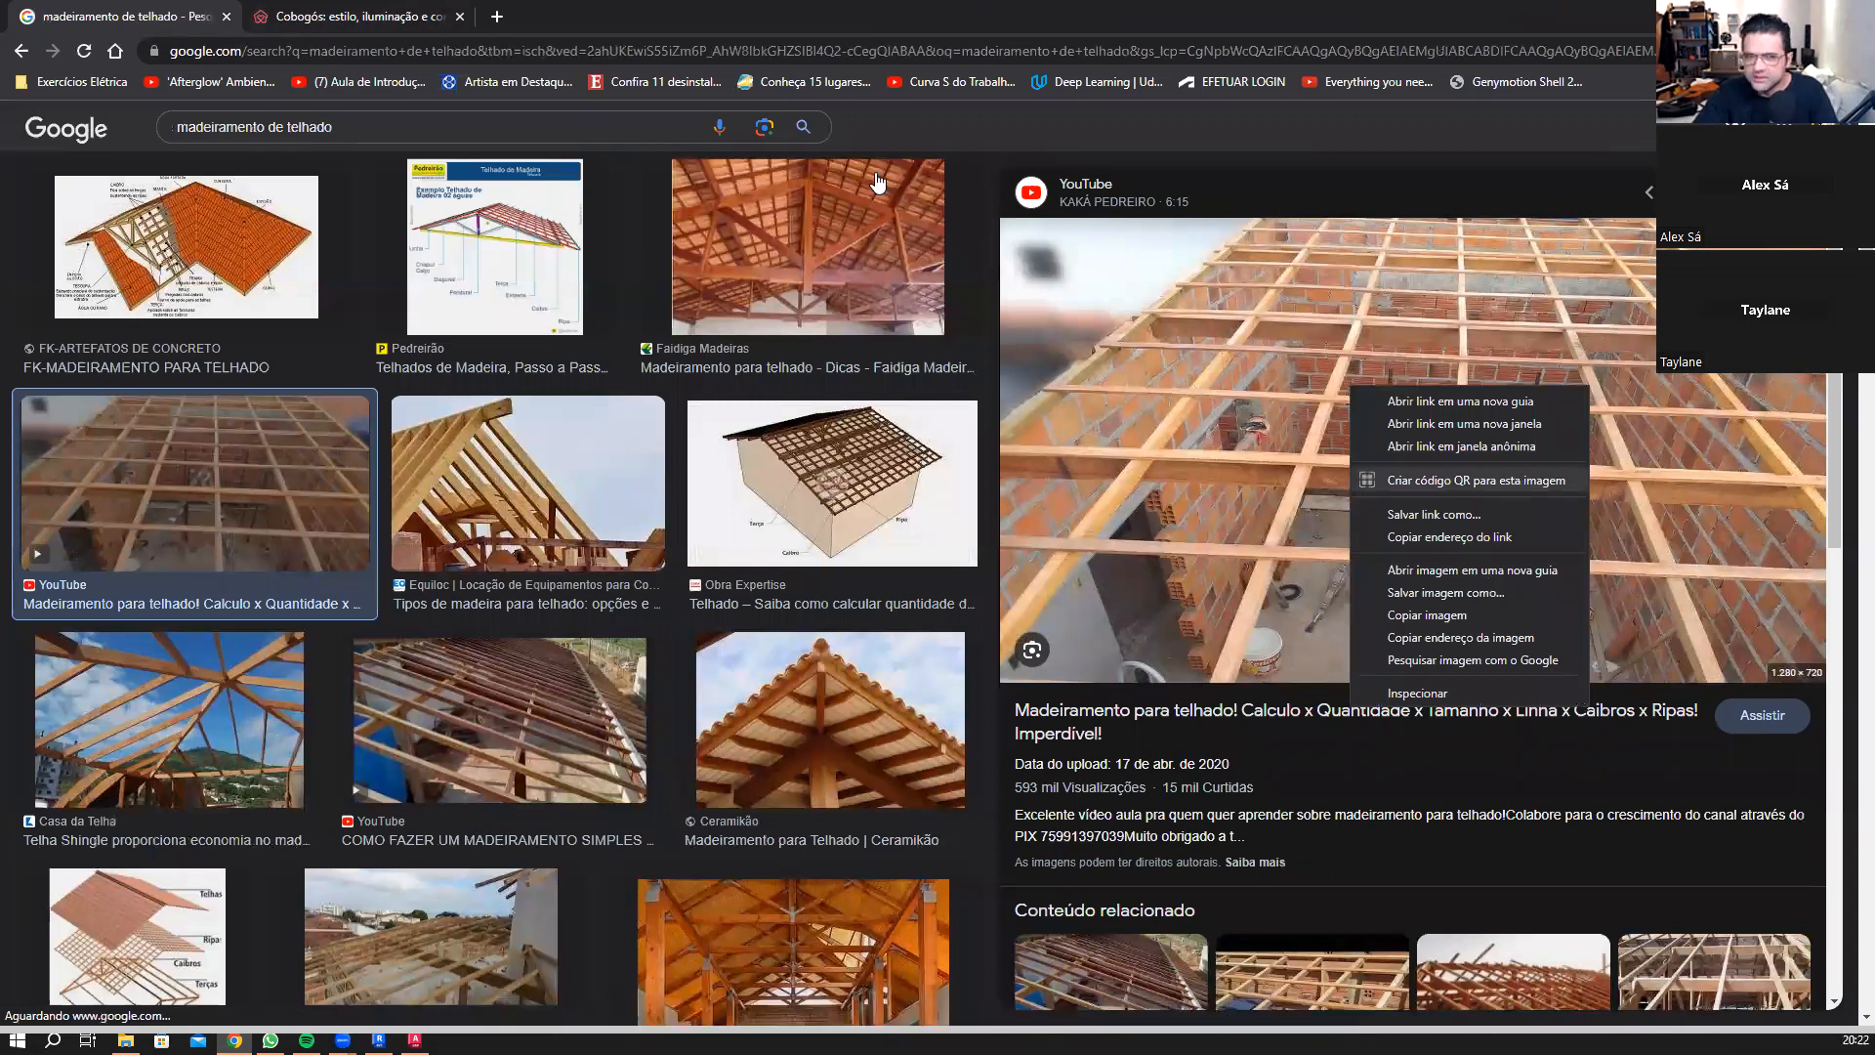
pyautogui.click(1486, 570)
pyautogui.hotkey('ctrl', '3')
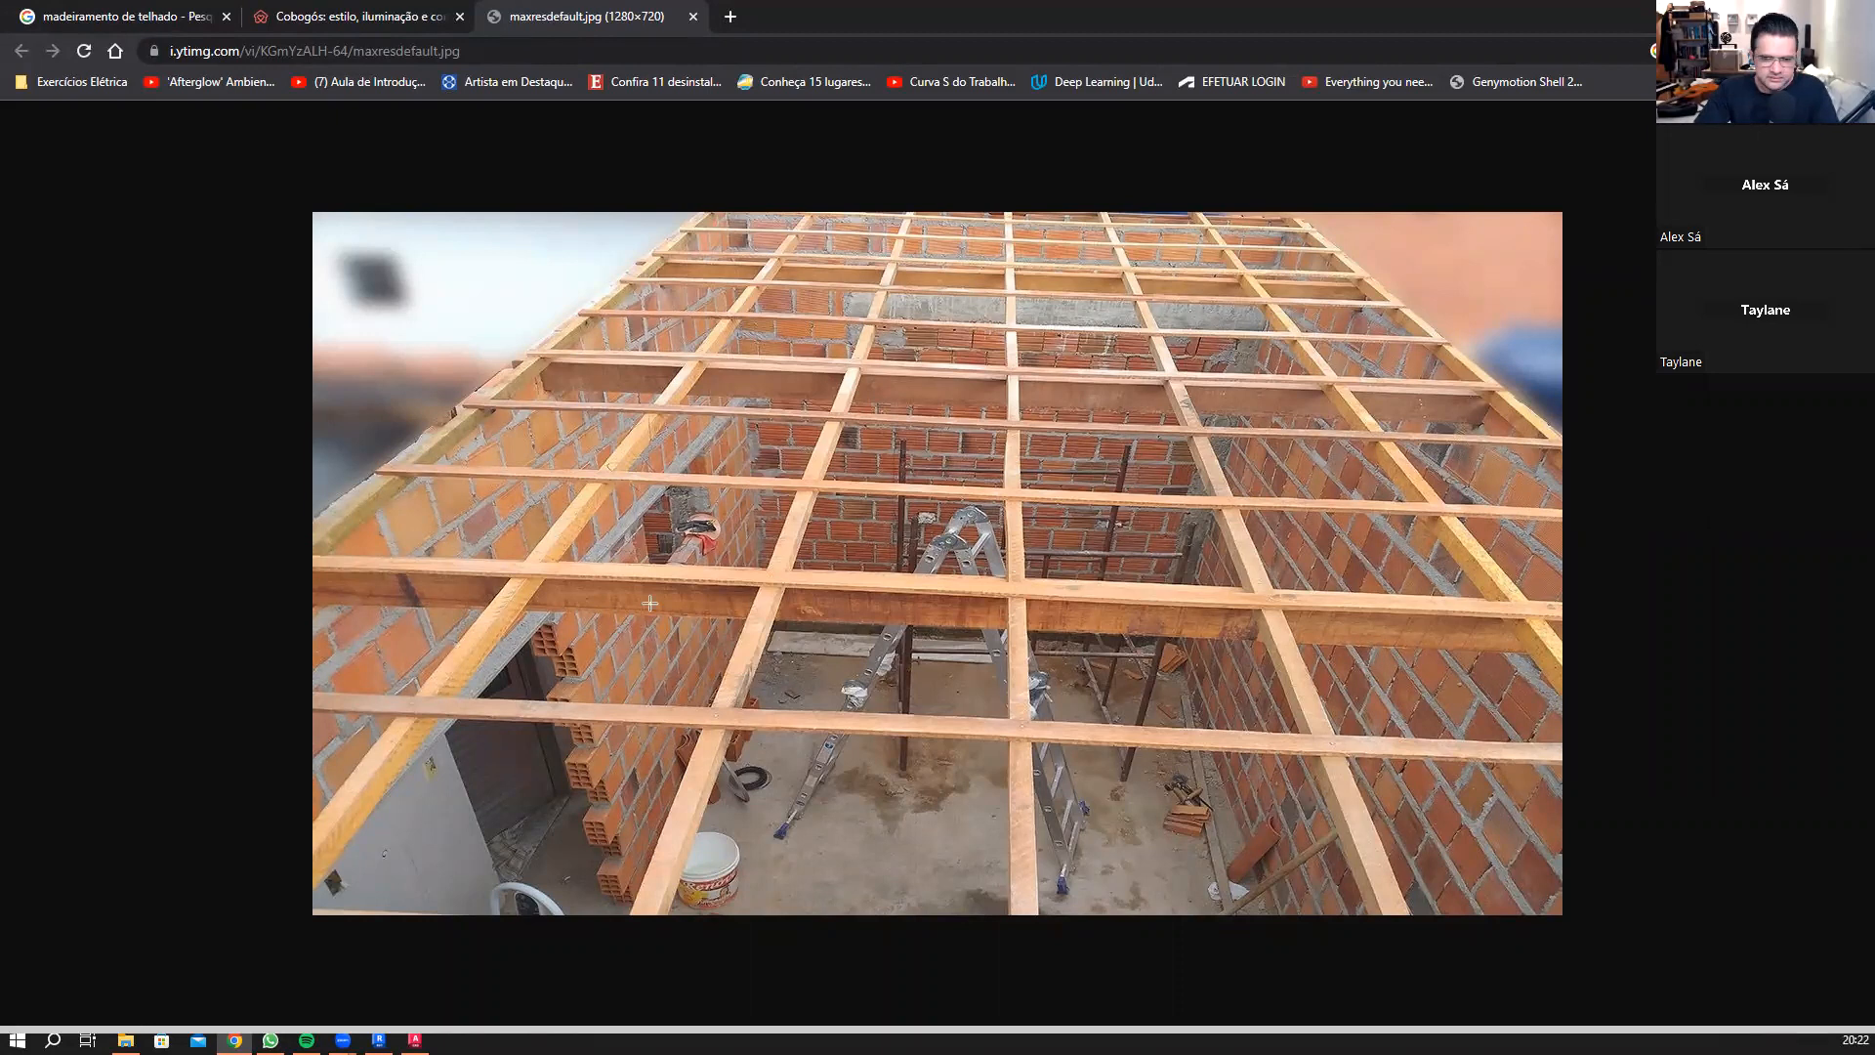
# Step: Mark red lines along two crosswise battens and two lengthwise rafters on the timber roof photo
pyautogui.moveTo(304, 554)
pyautogui.mouseDown()
pyautogui.moveTo(1106, 597)
pyautogui.moveTo(1681, 600)
pyautogui.mouseUp()
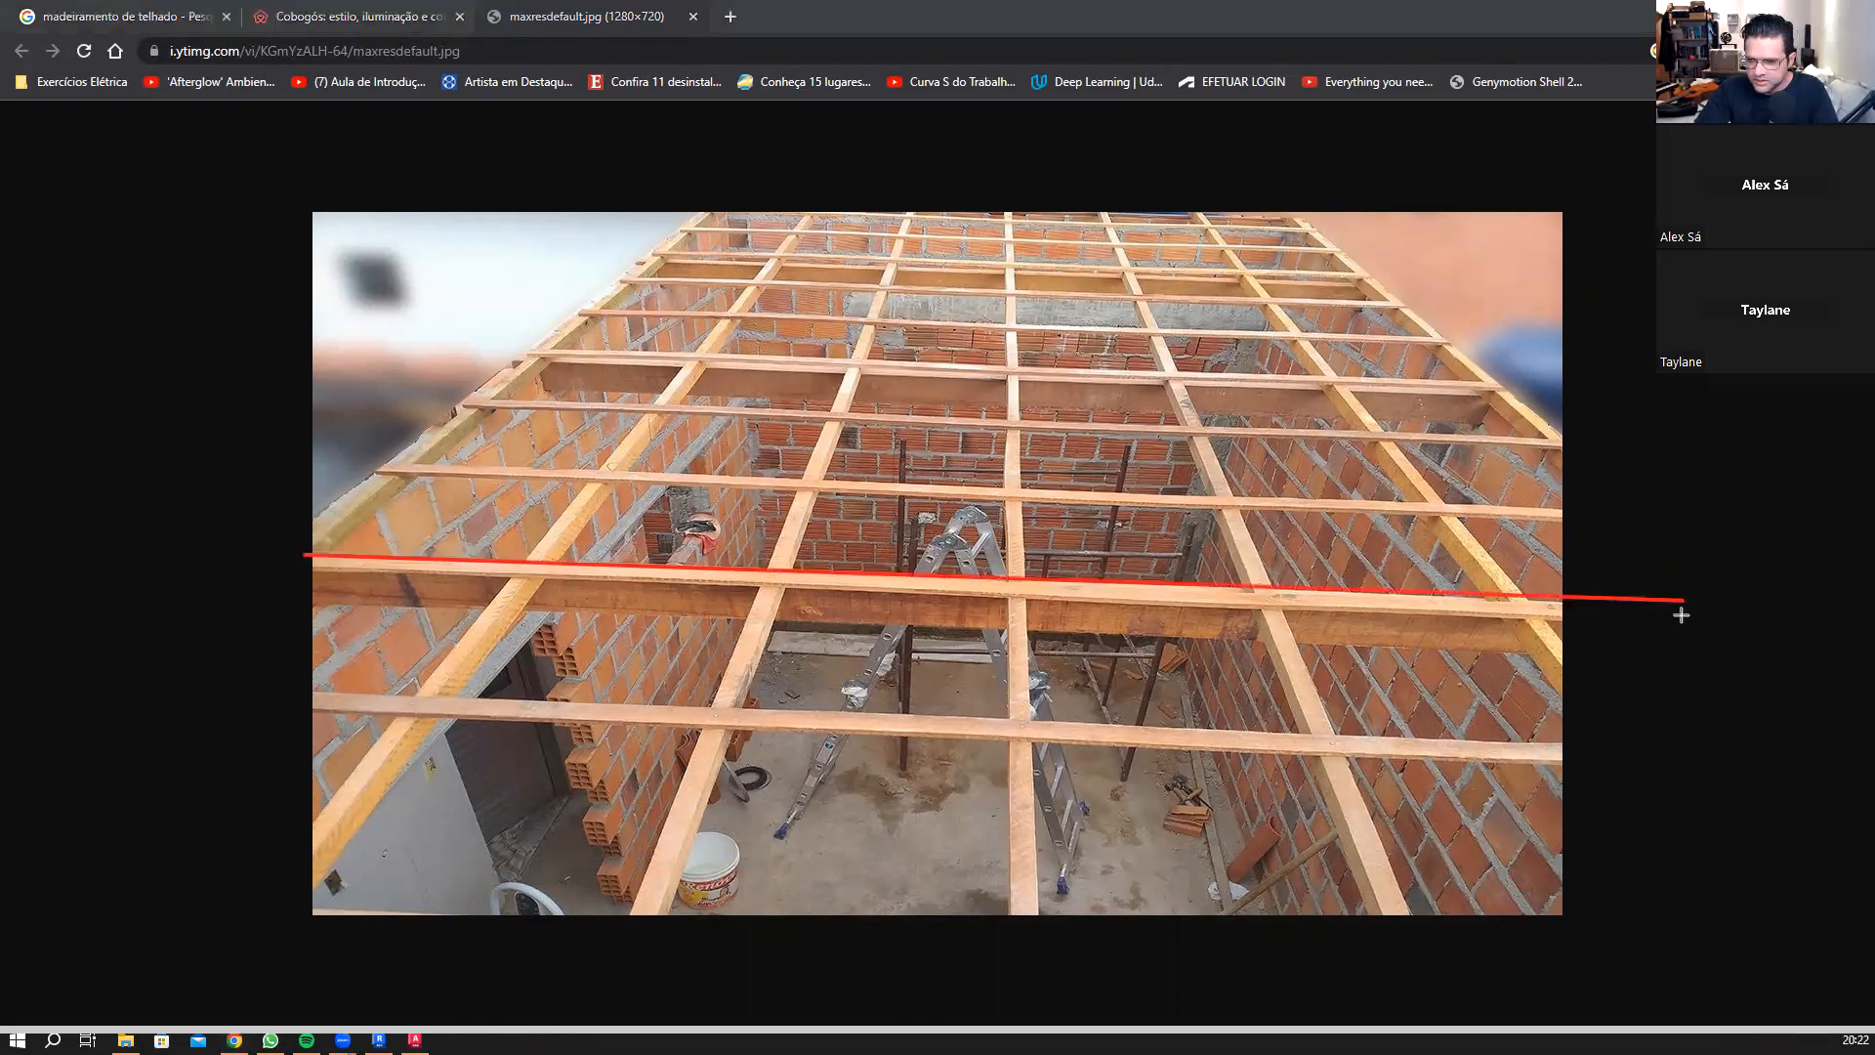
pyautogui.moveTo(384, 471); pyautogui.dragTo(1639, 517)
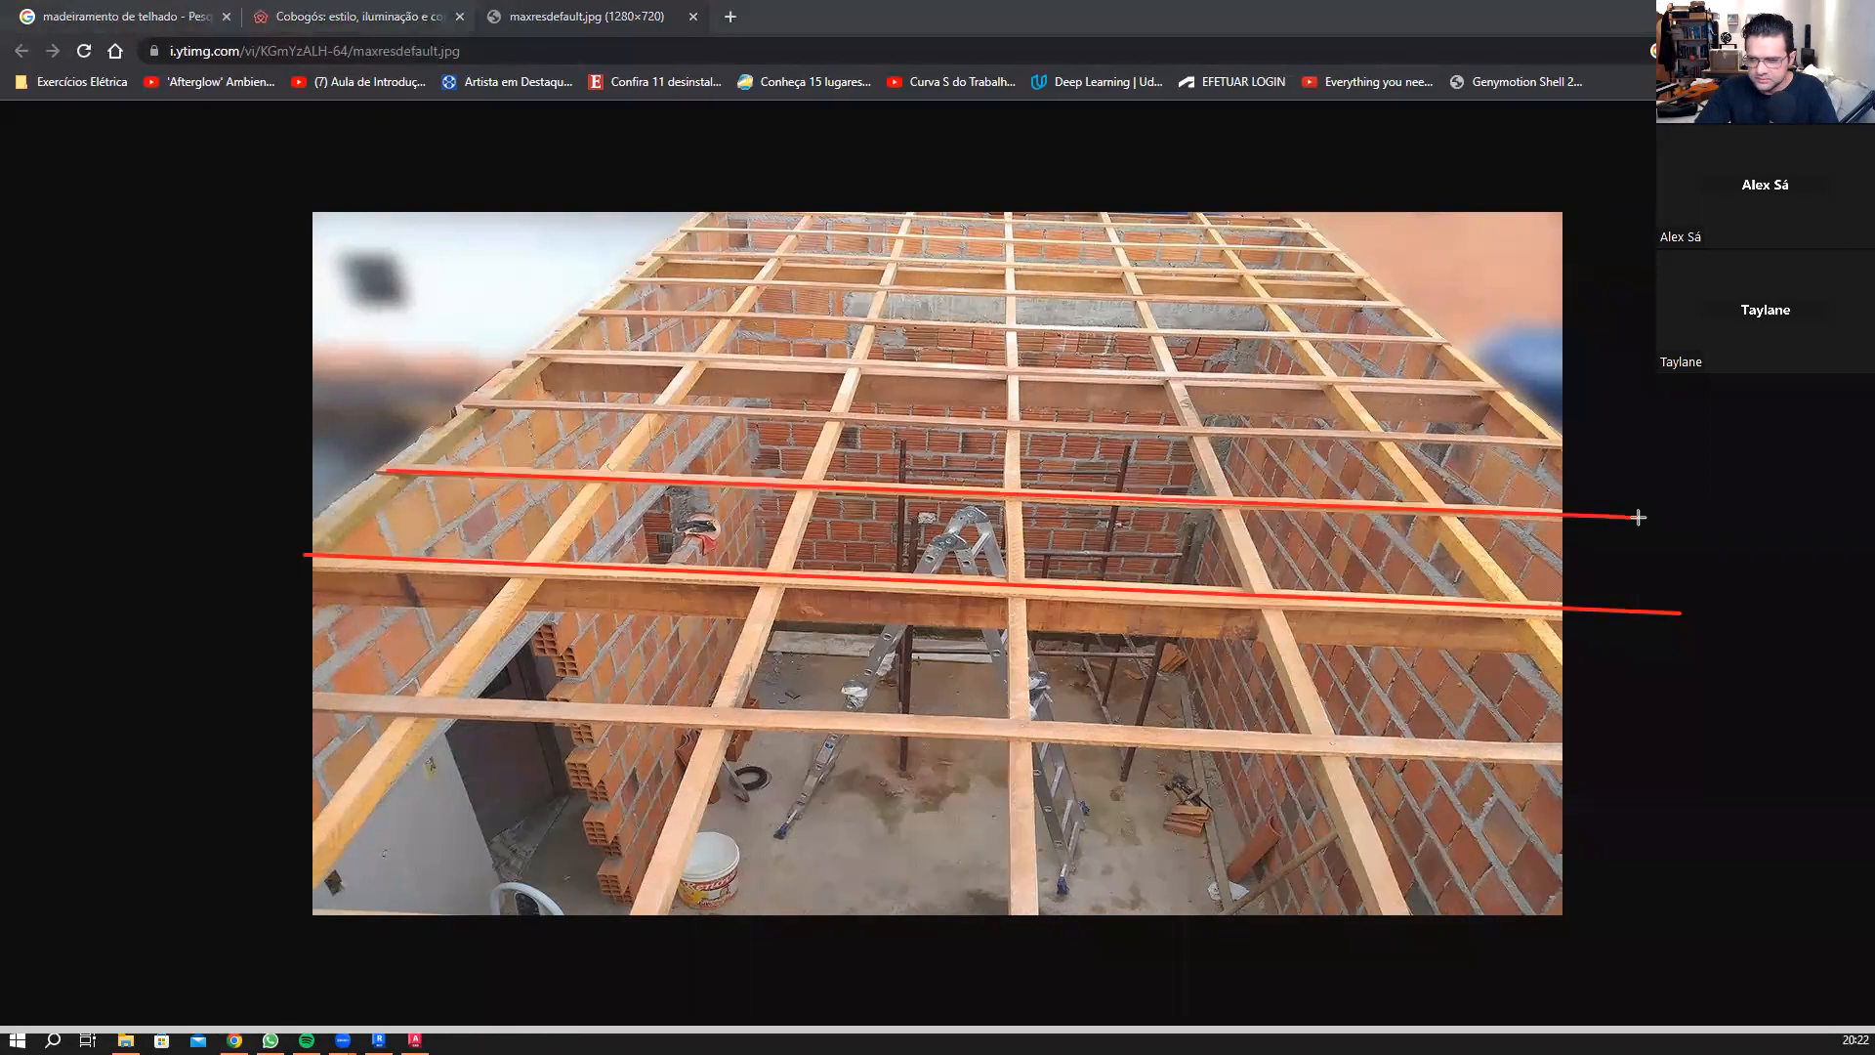
pyautogui.moveTo(1102, 212); pyautogui.dragTo(1421, 976)
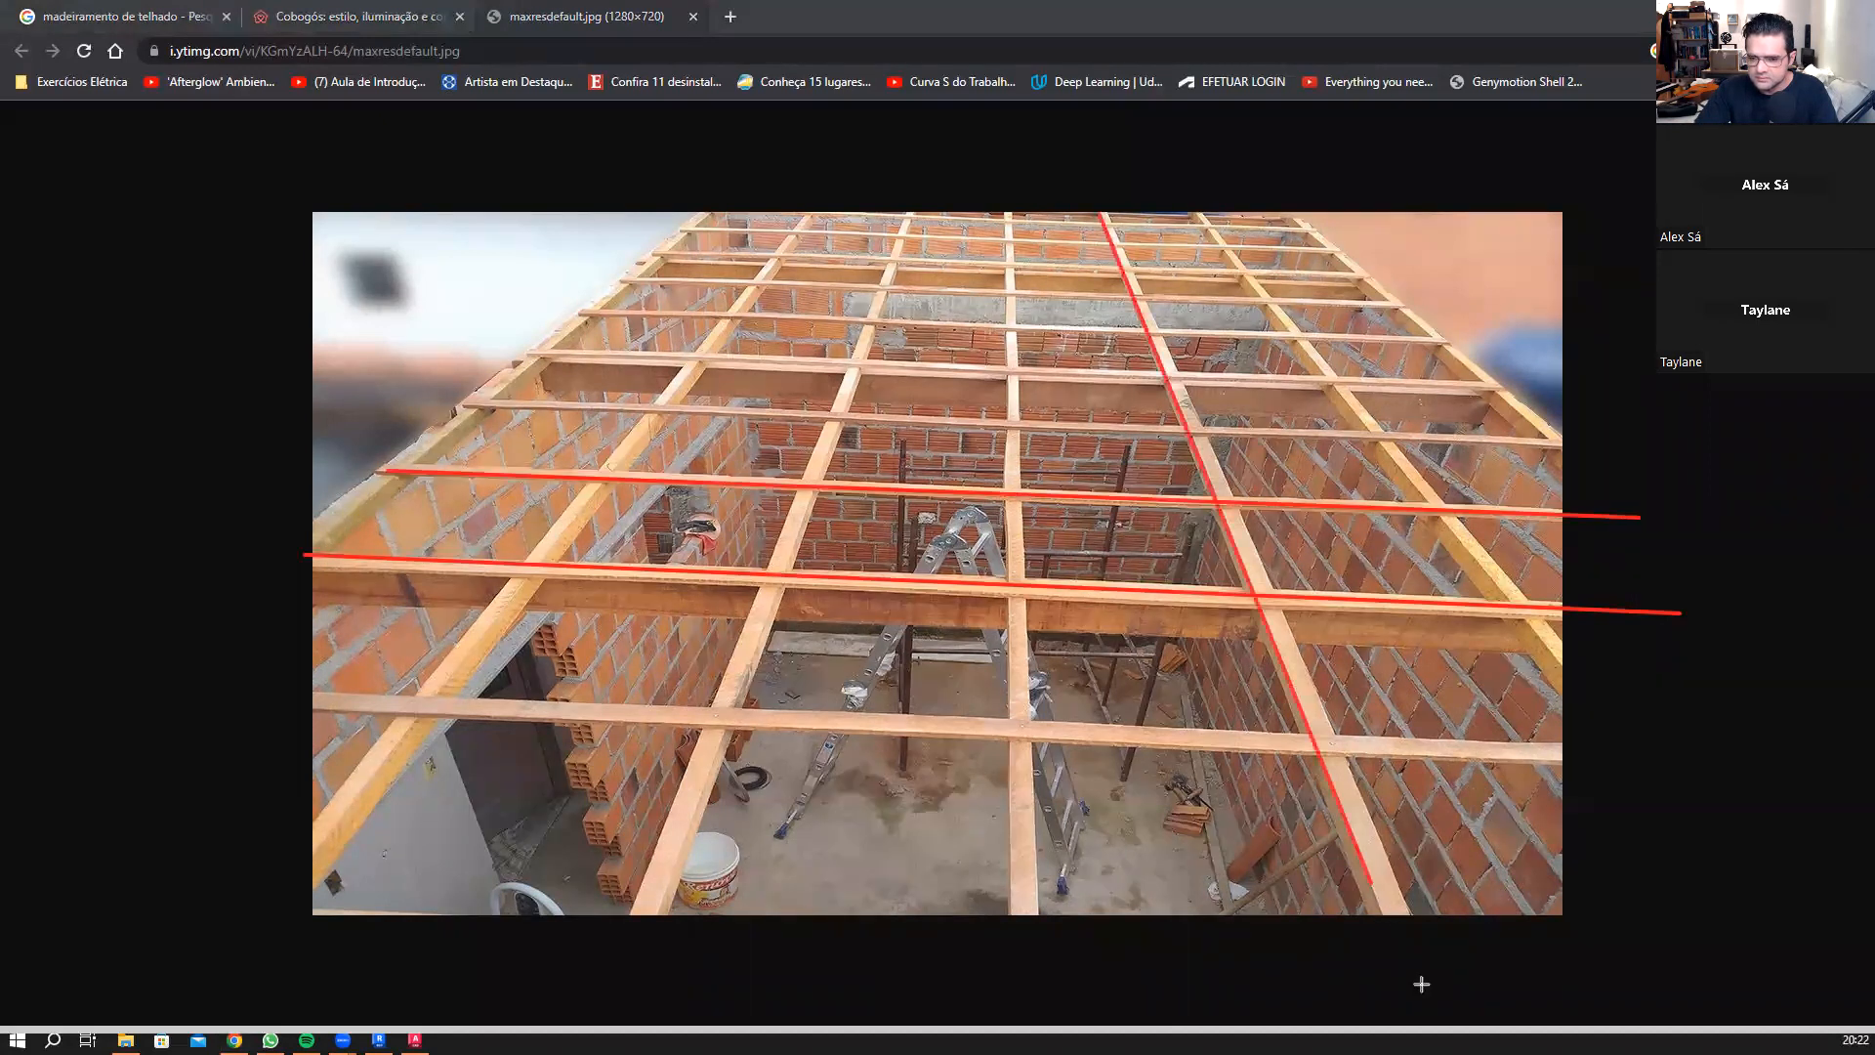
pyautogui.moveTo(1011, 202); pyautogui.dragTo(1024, 986)
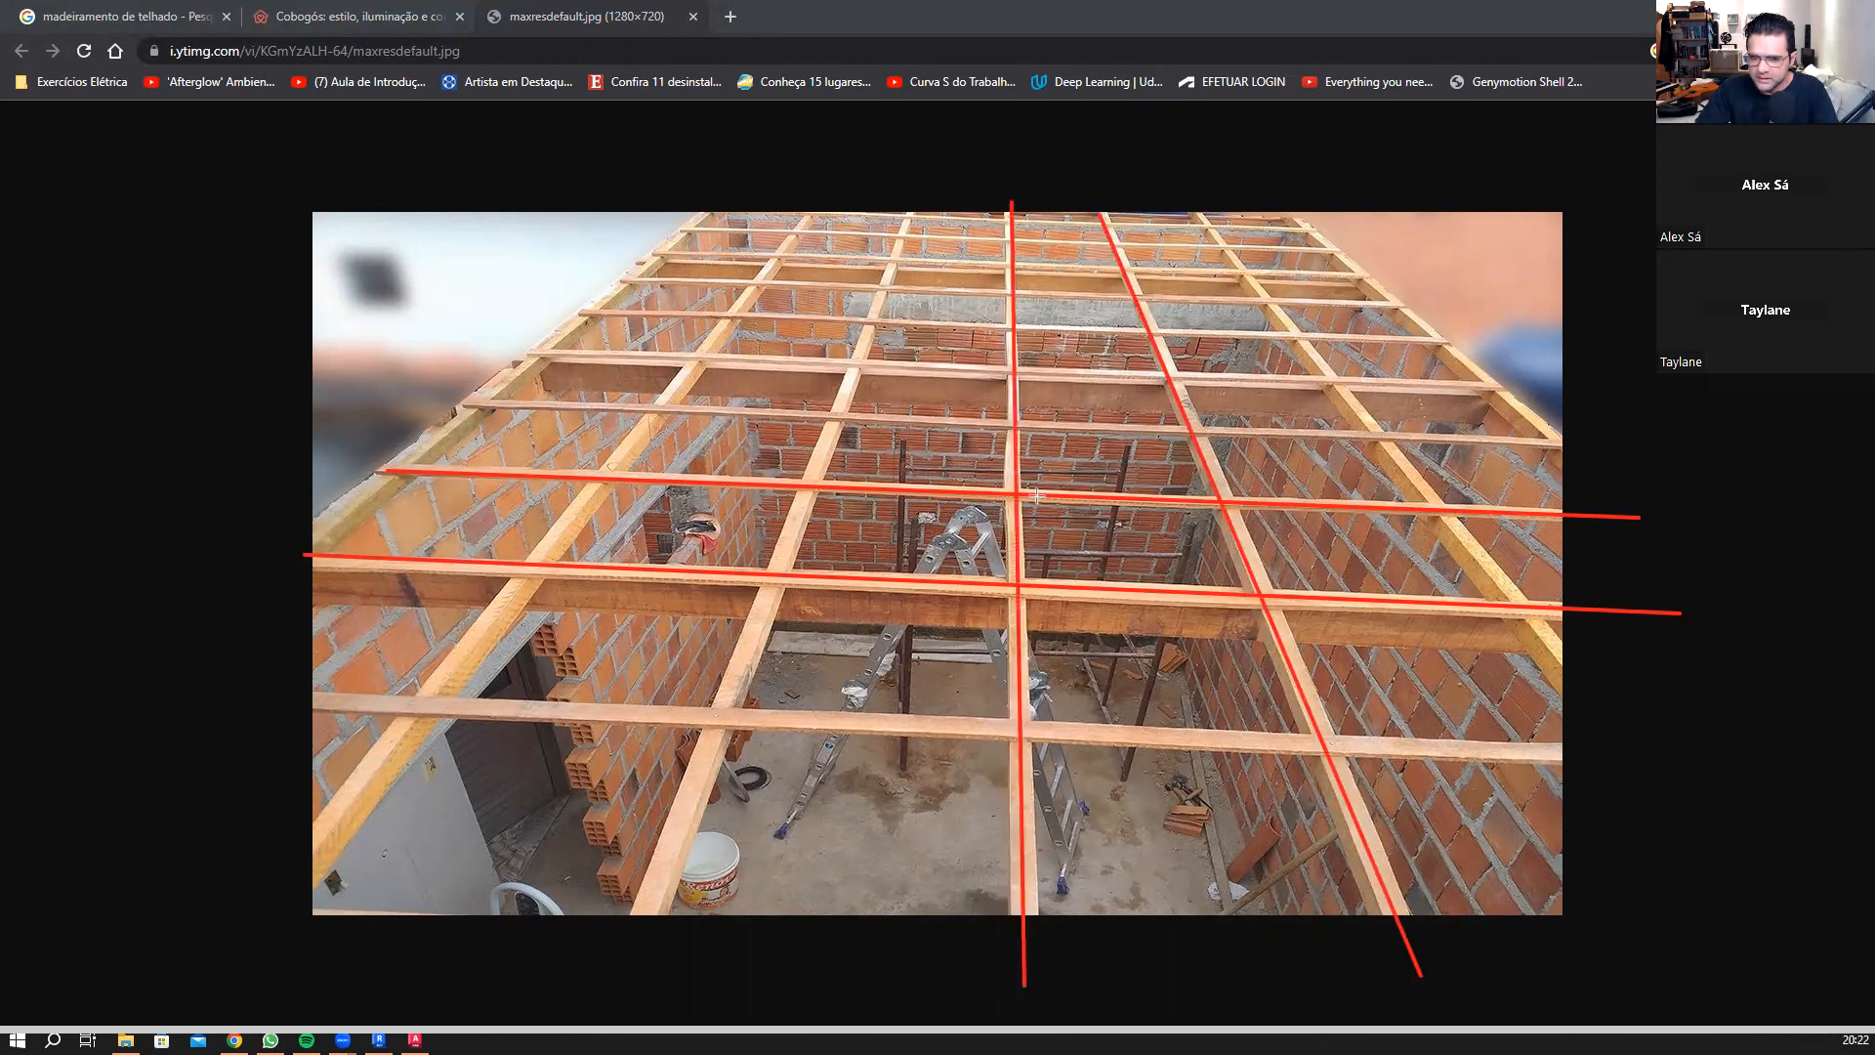
# Step: Hatch the cell between the marked battens and rafters as a panel, and clear all the red marks
pyautogui.moveTo(1096, 500); pyautogui.dragTo(1023, 554)
pyautogui.moveTo(1191, 518); pyautogui.dragTo(1141, 579)
pyautogui.moveTo(1218, 520)
pyautogui.mouseDown()
pyautogui.moveTo(1177, 584)
pyautogui.moveTo(1225, 607)
pyautogui.mouseUp()
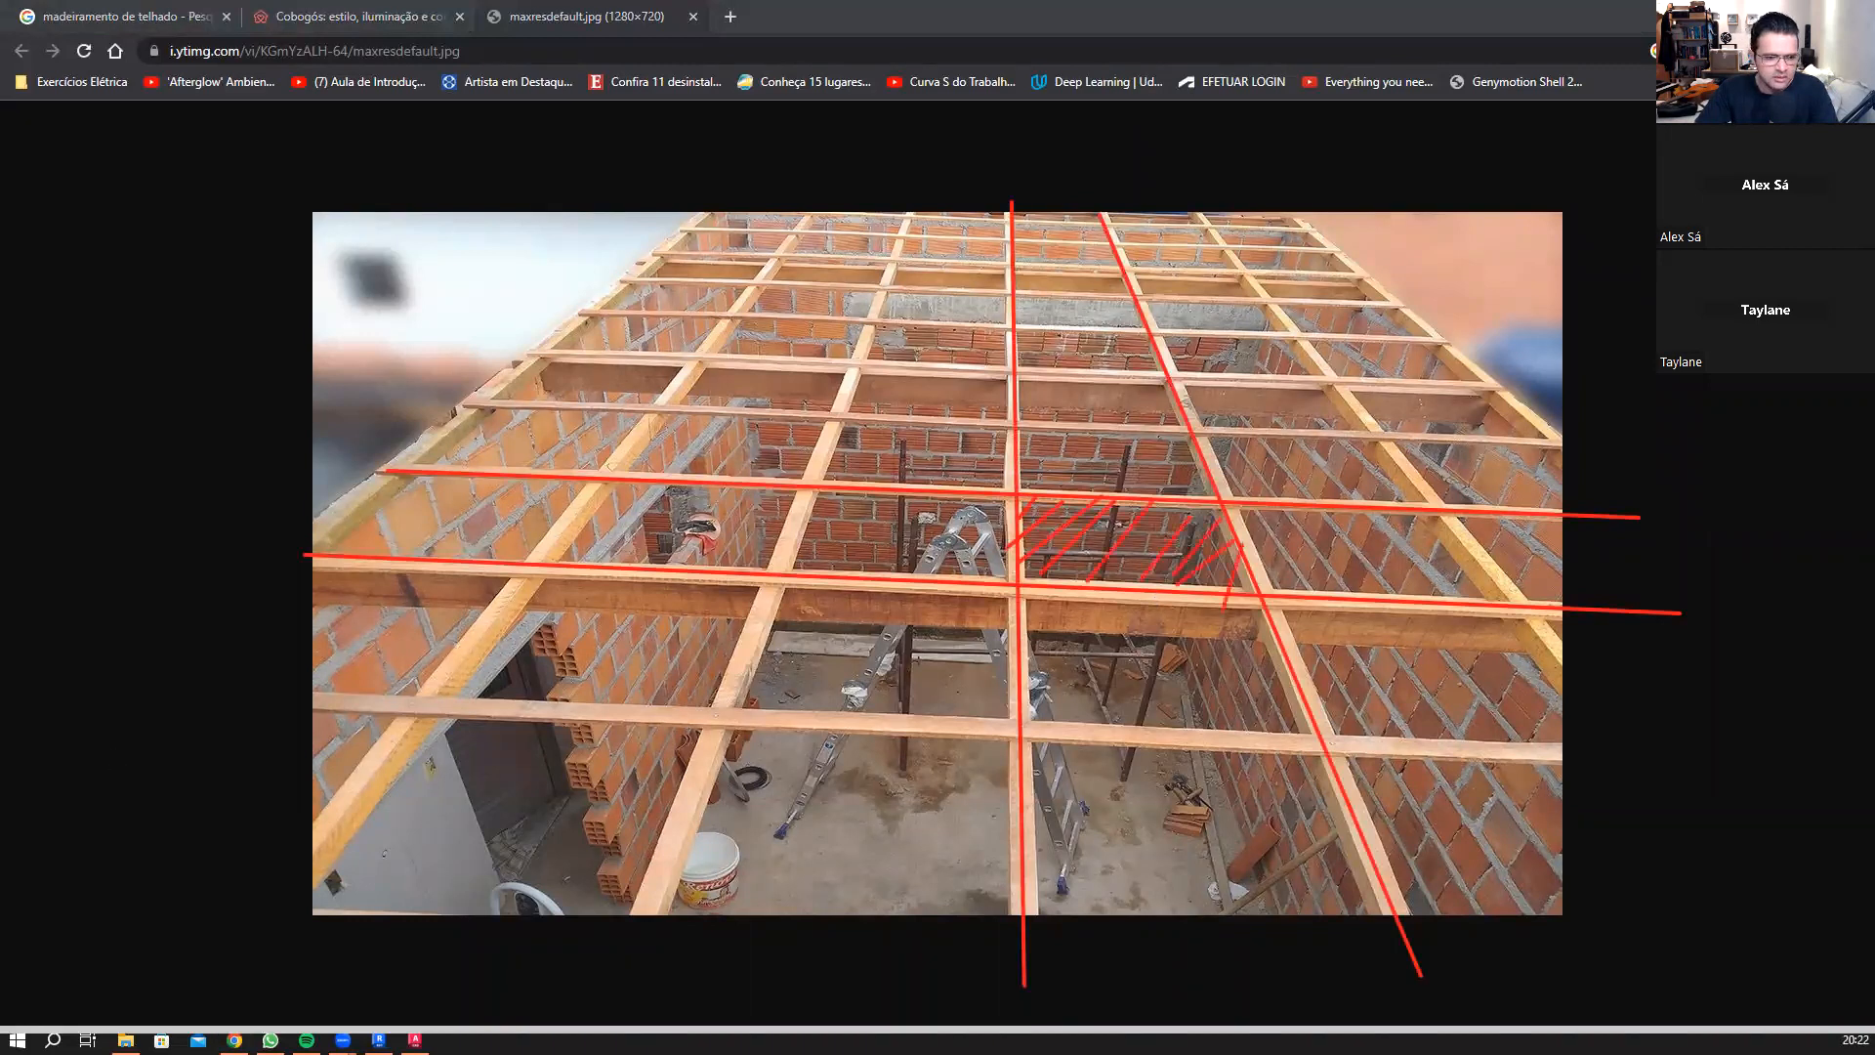
pyautogui.press('Escape')
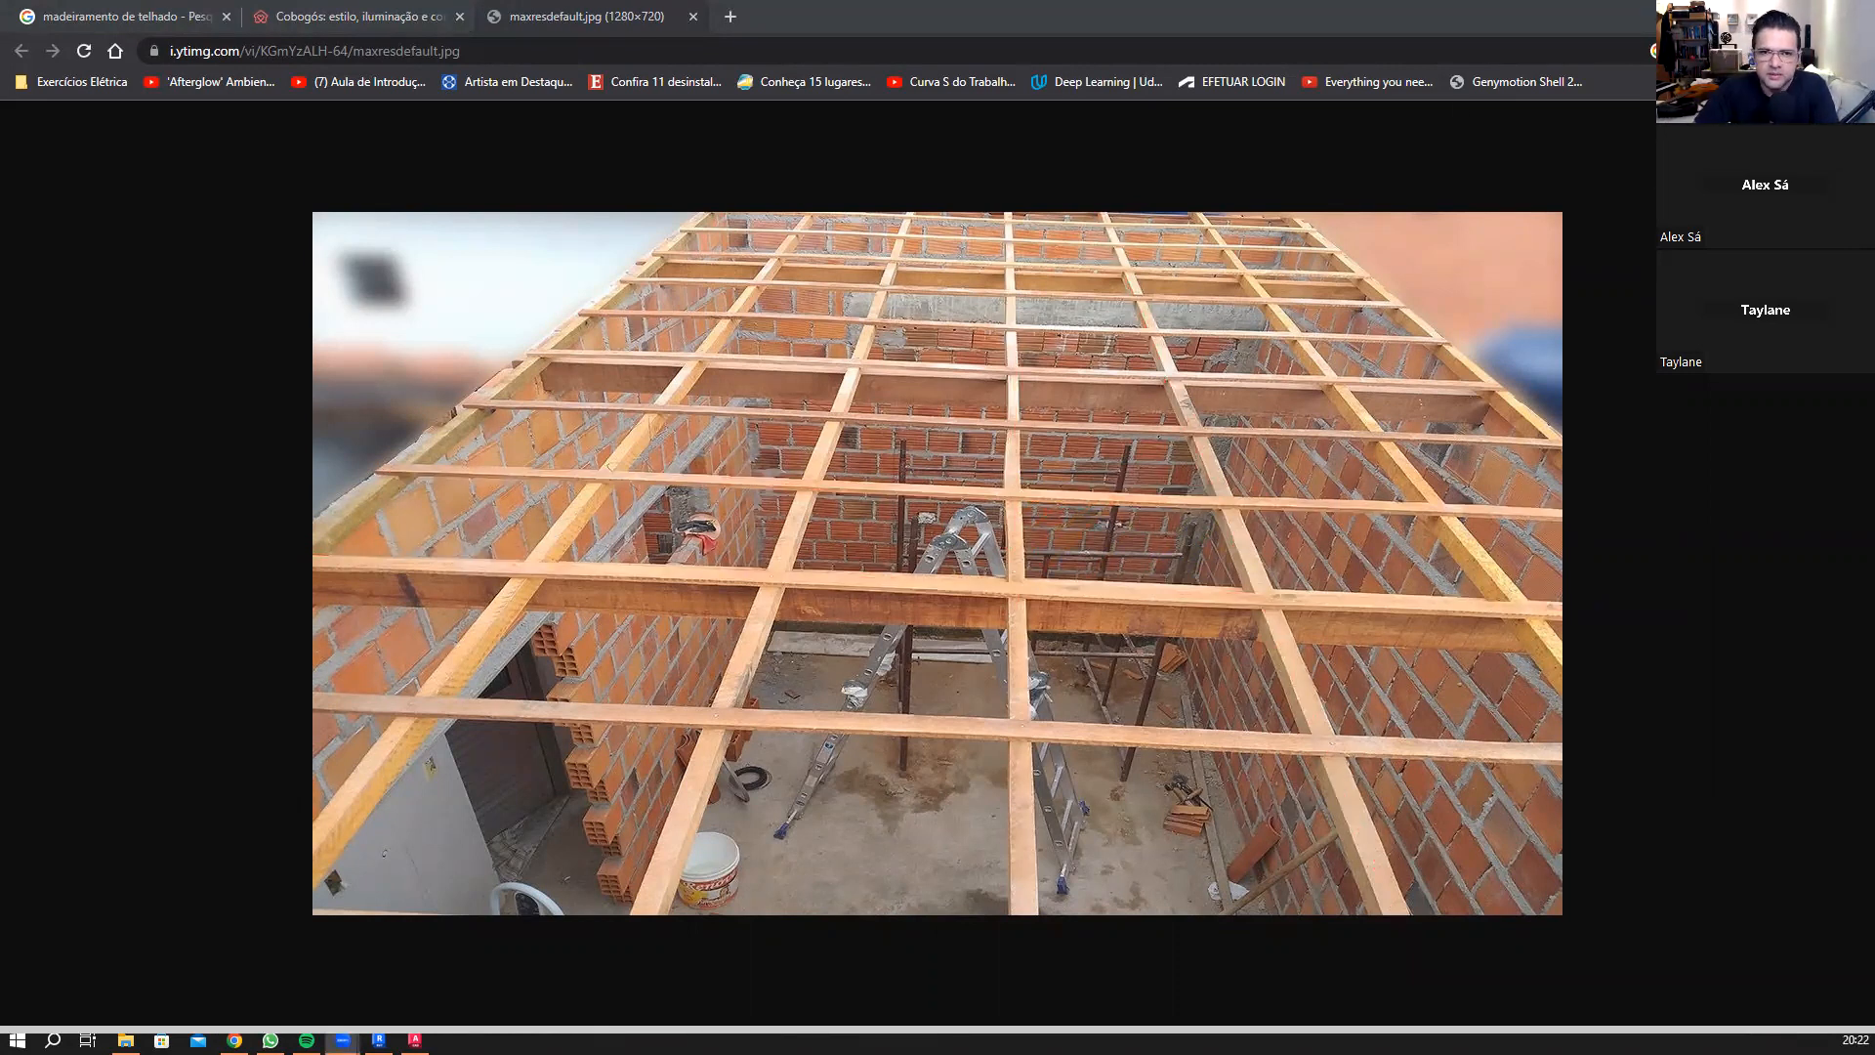
# Step: Close the roof photo and the cobogó article, and switch back to the labelled curtain grid diagram in Revit
pyautogui.click(694, 17)
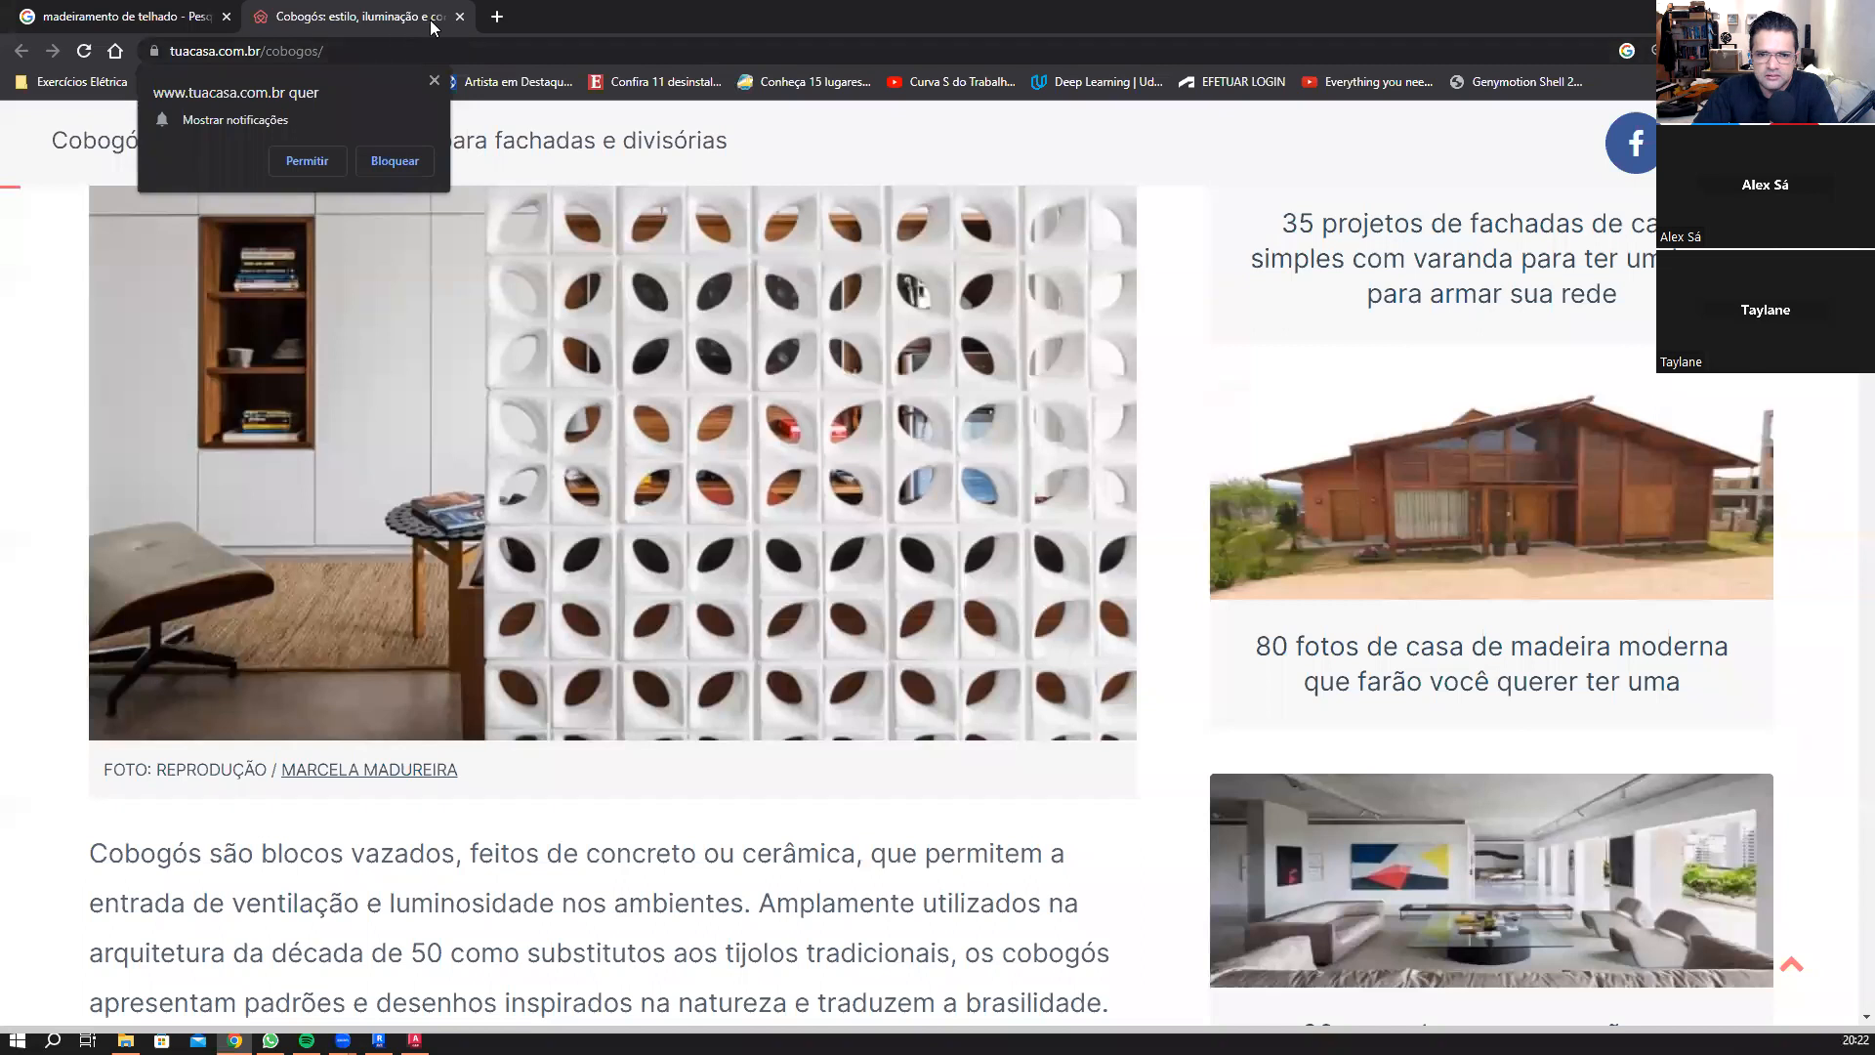
pyautogui.scroll(-2, 648, 278)
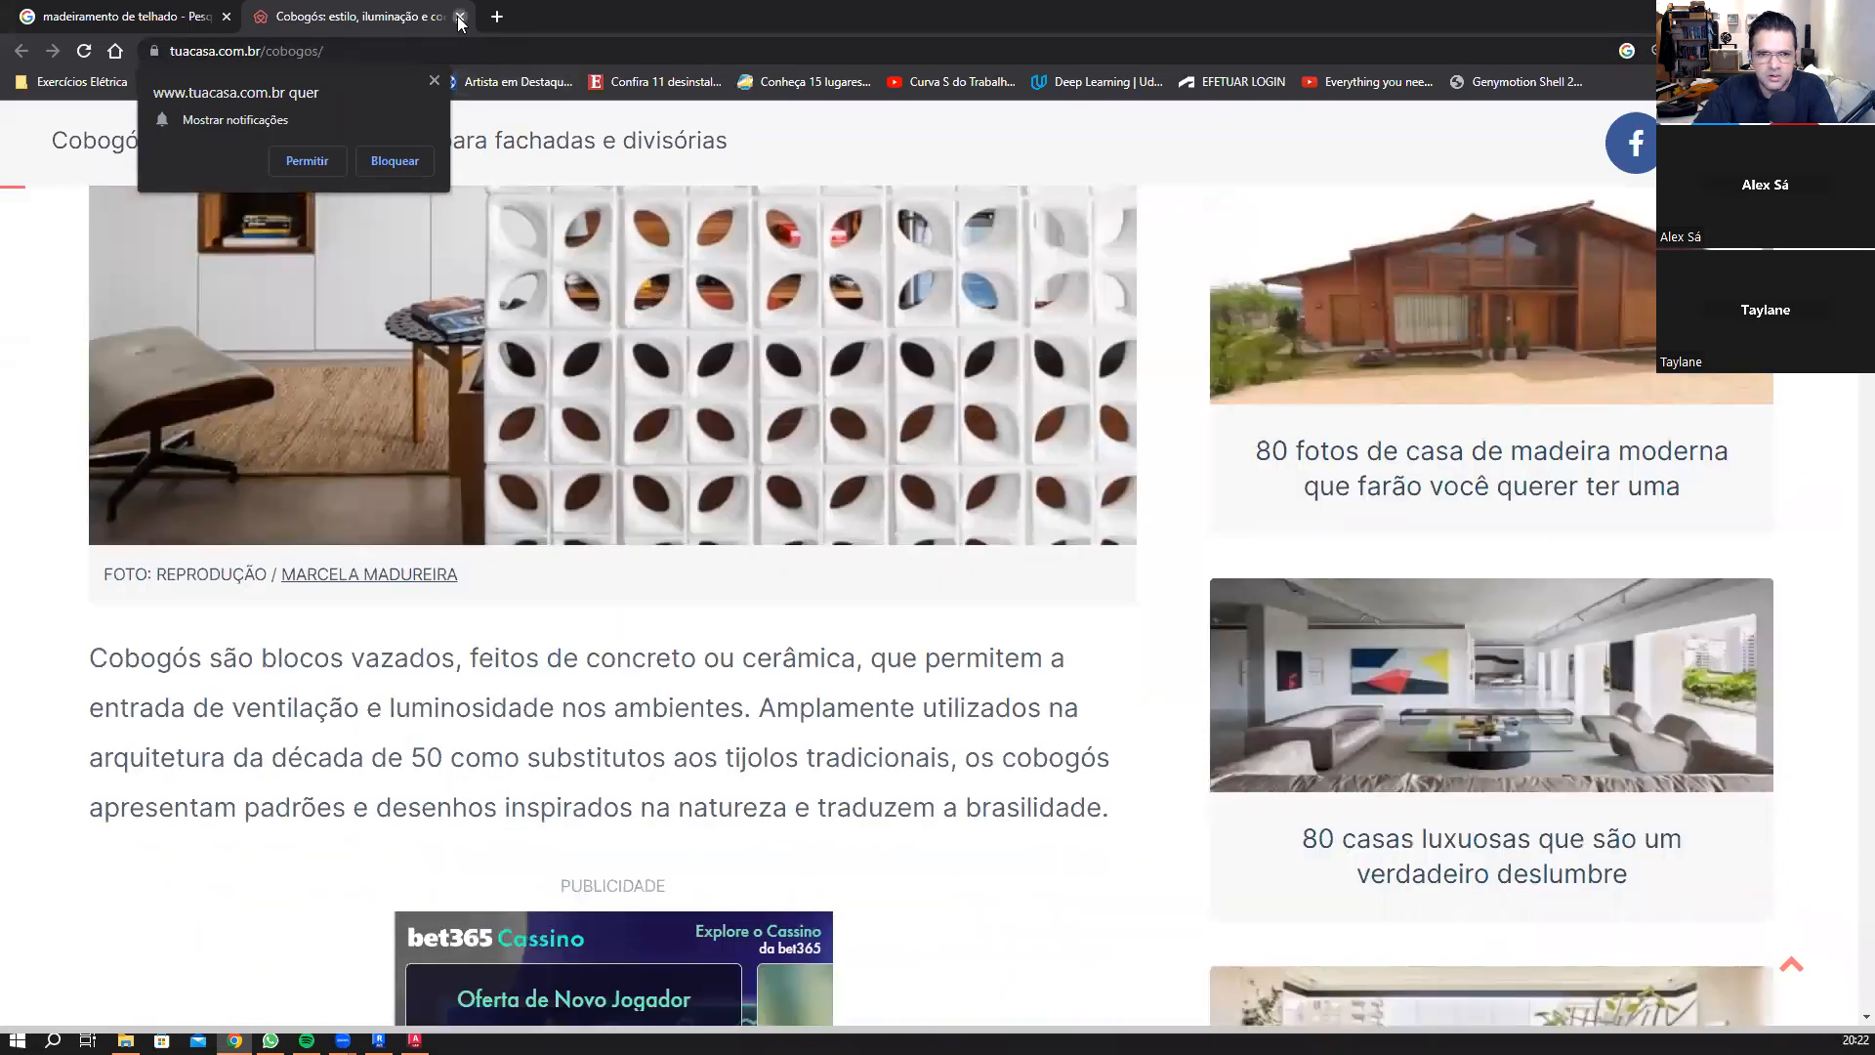
pyautogui.click(459, 17)
pyautogui.click(227, 15)
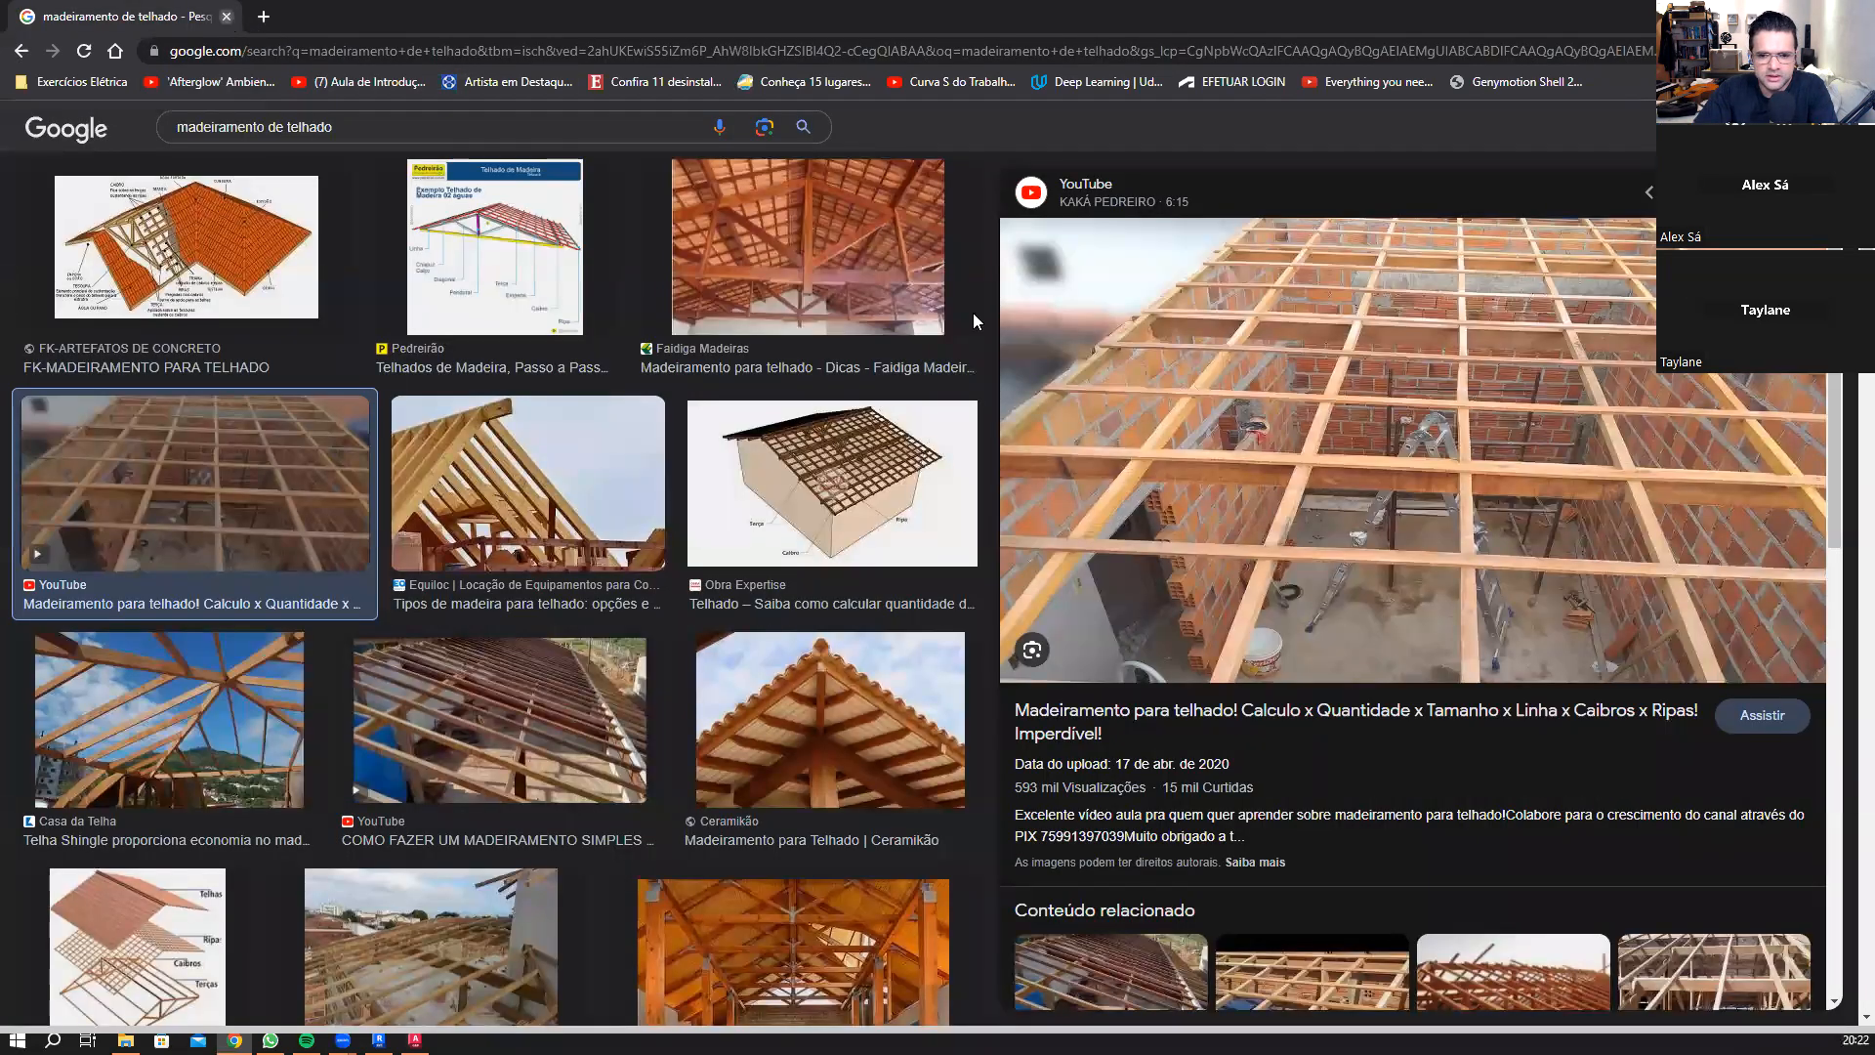
pyautogui.scroll(-1, 950, 359)
pyautogui.scroll(1, 776, 549)
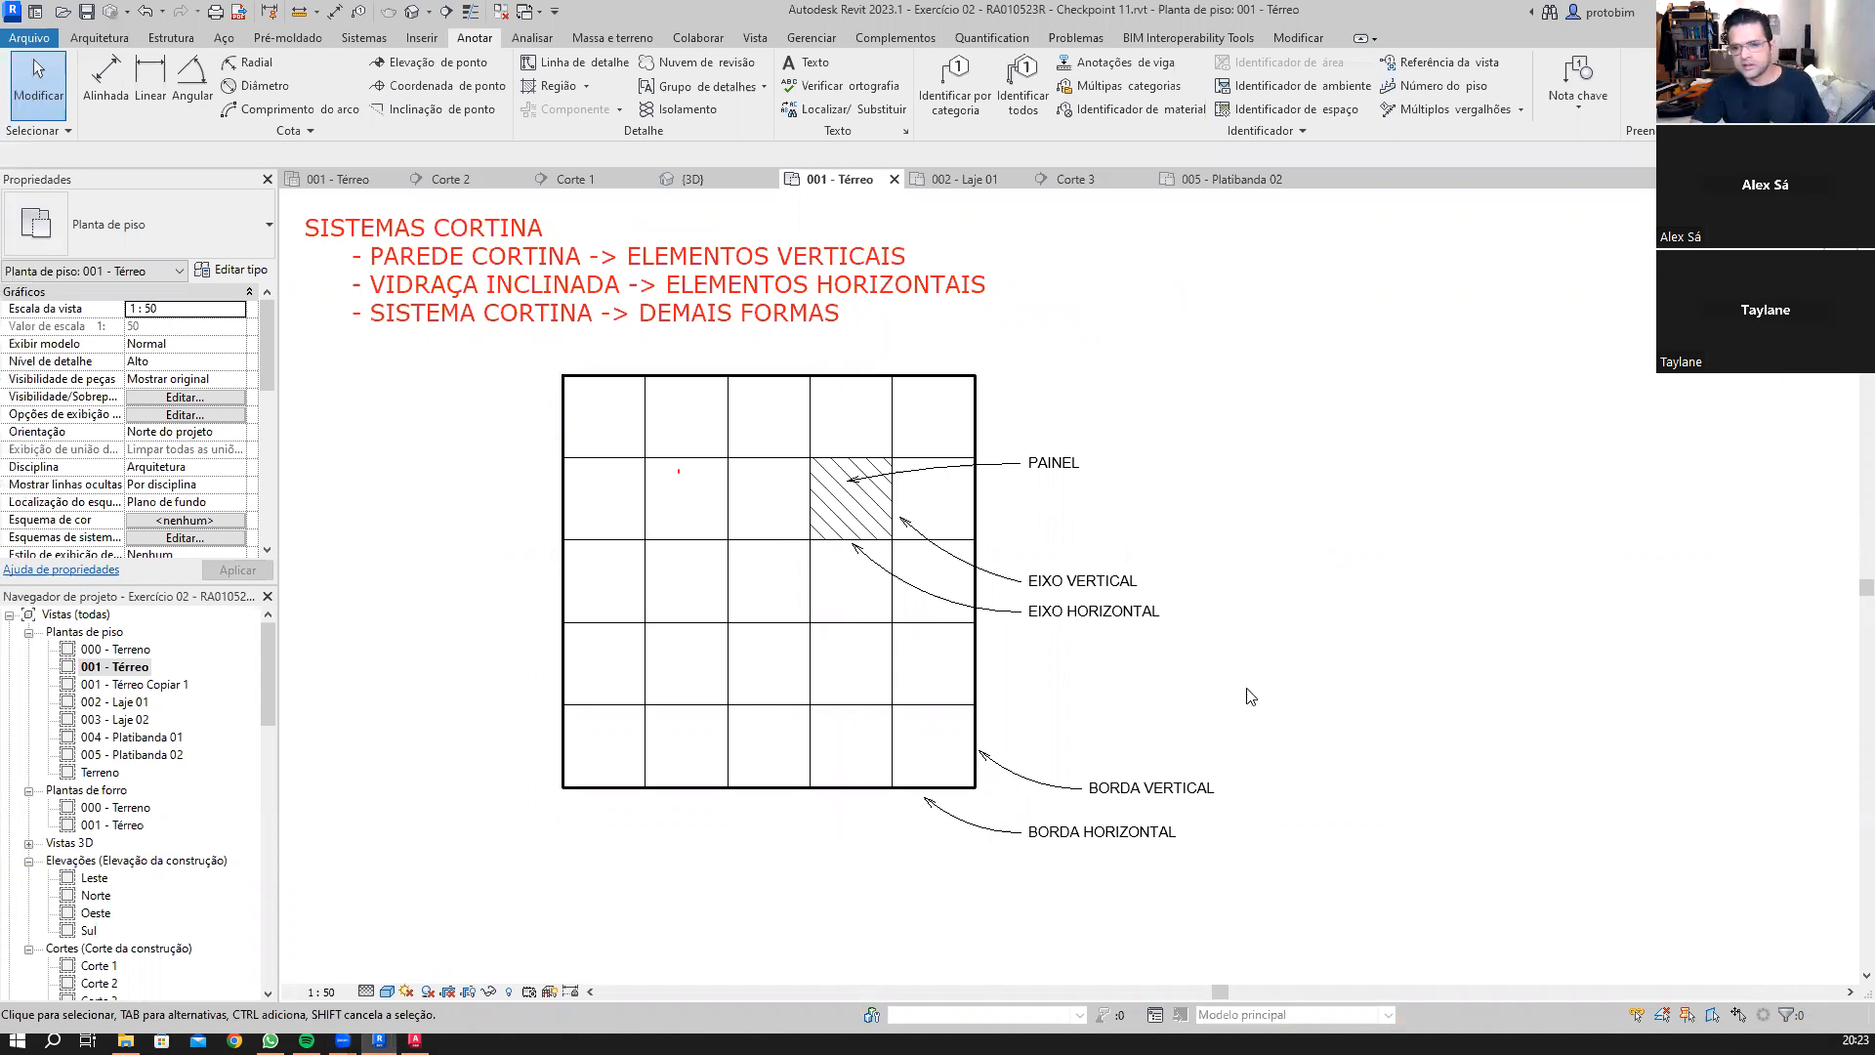
pyautogui.moveTo(1284, 606); pyautogui.dragTo(1221, 692, button='middle')
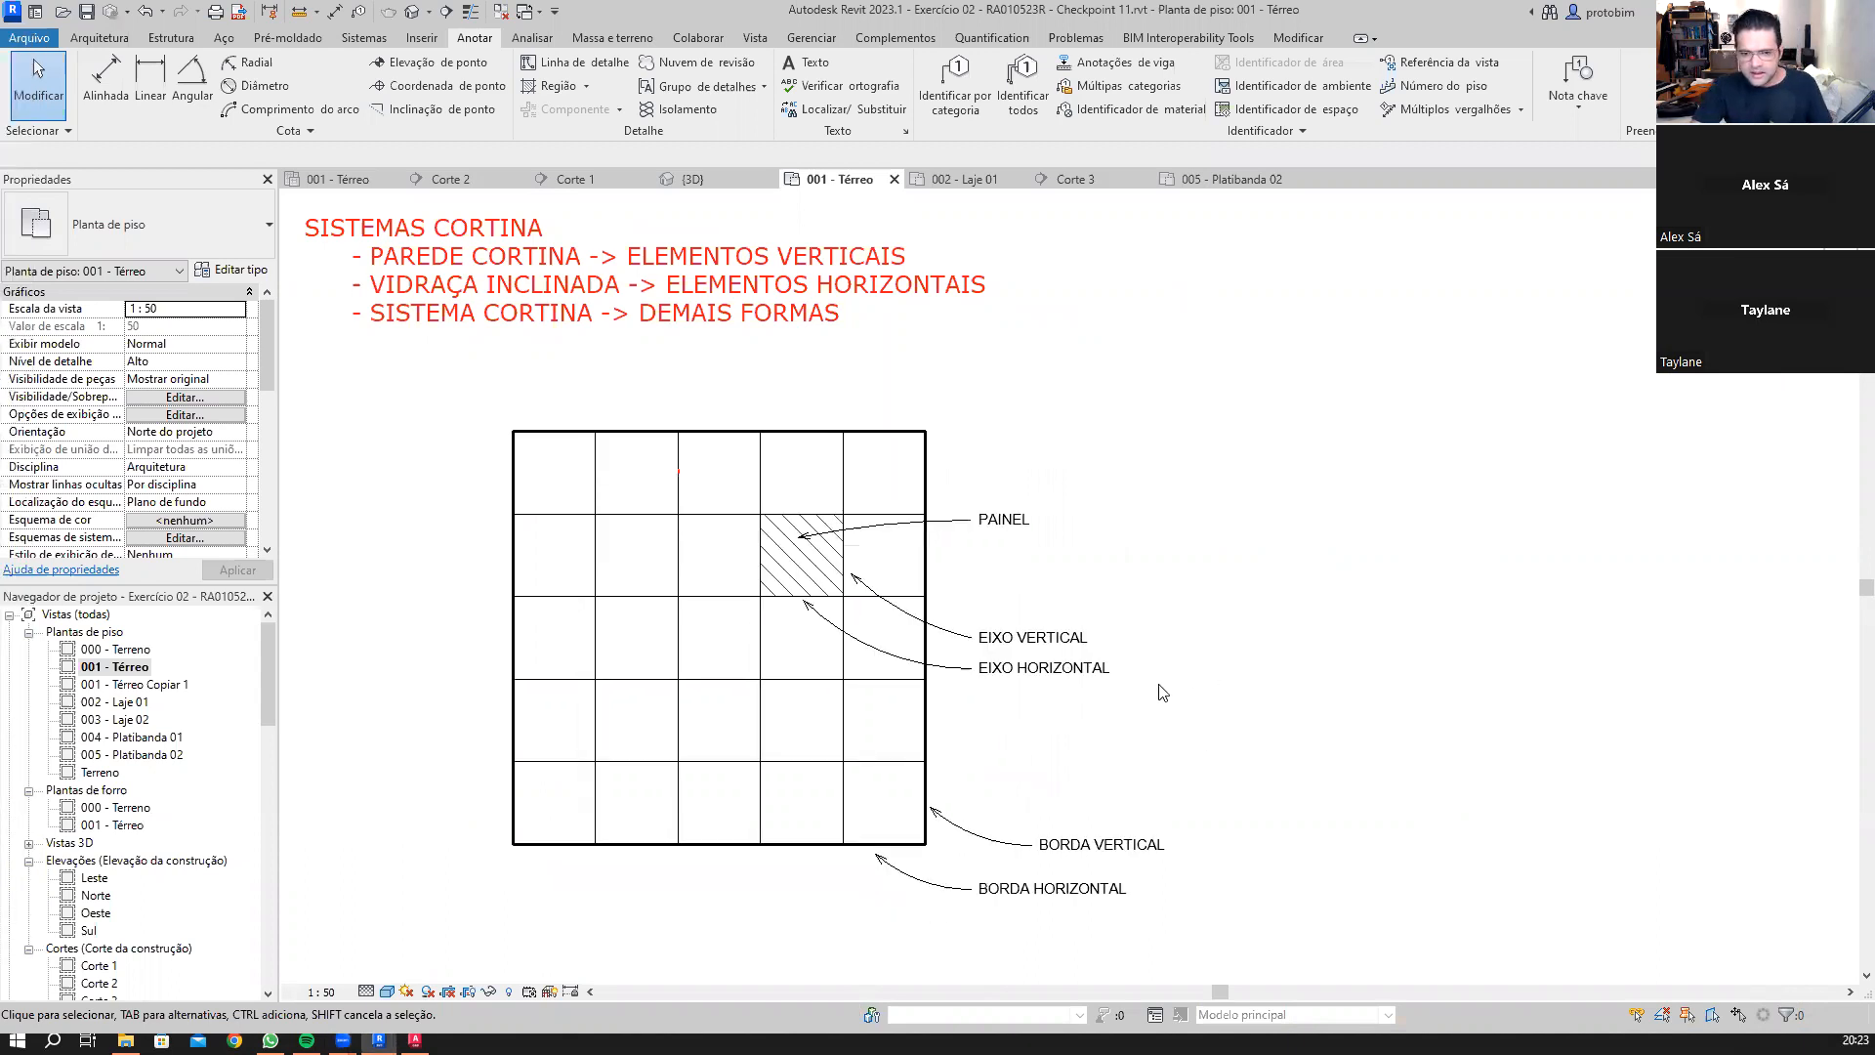
# Step: Draw a thin diagonal detail line across the centre cell of the curtain grid diagram
pyautogui.scroll(-2, 1167, 695)
pyautogui.press('d')
pyautogui.press('l')
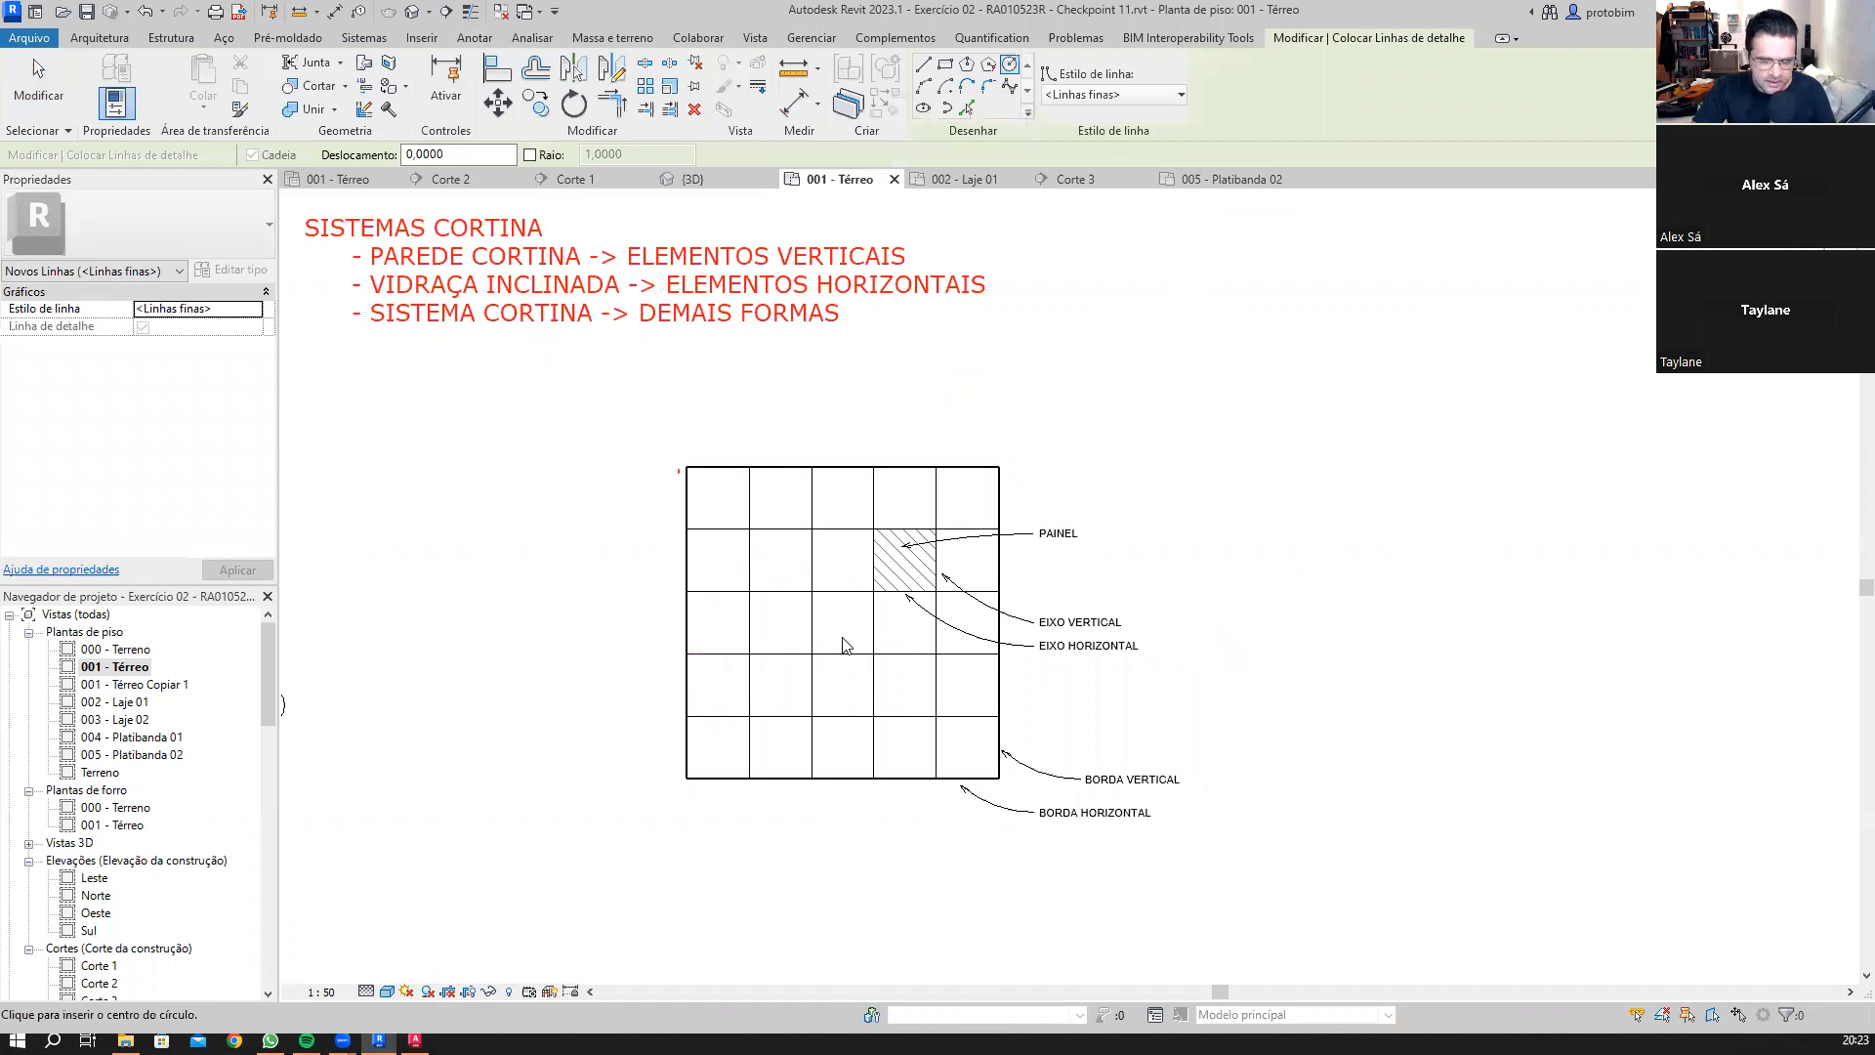
pyautogui.press('Escape')
pyautogui.press('d')
pyautogui.press('l')
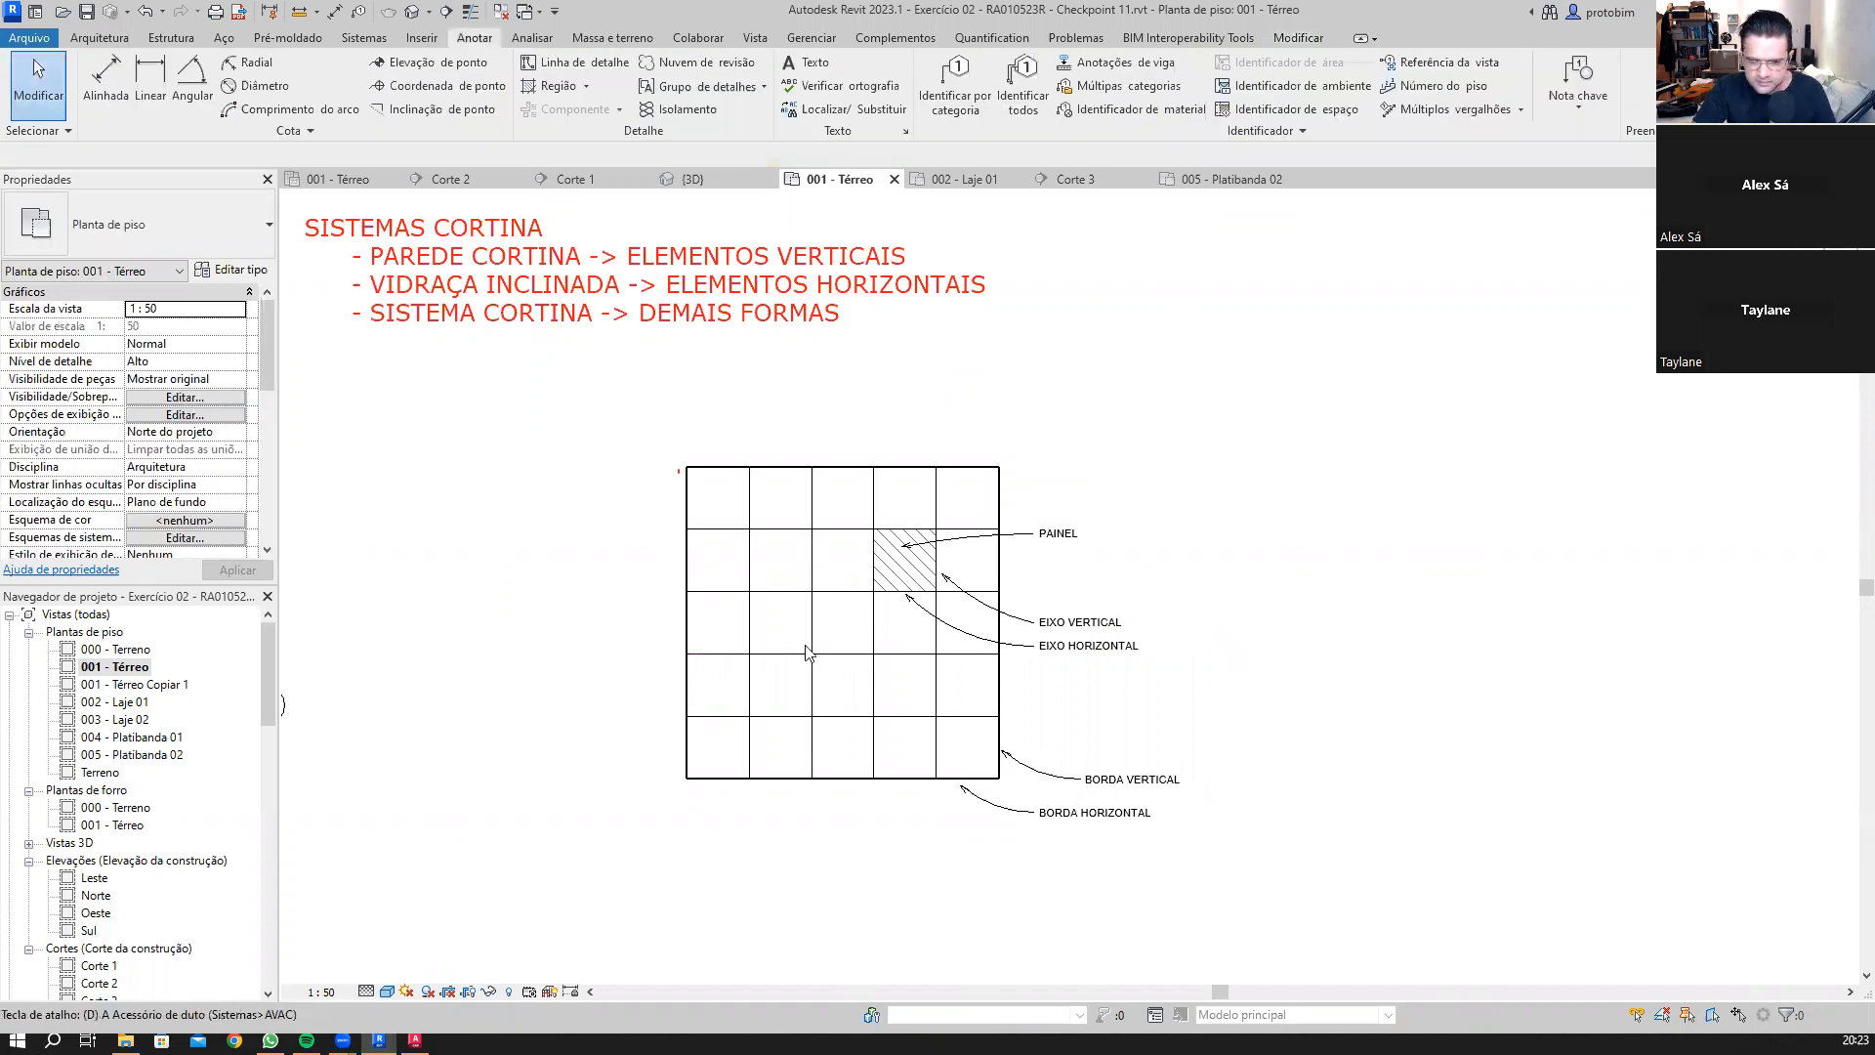
pyautogui.click(812, 653)
pyautogui.click(966, 595)
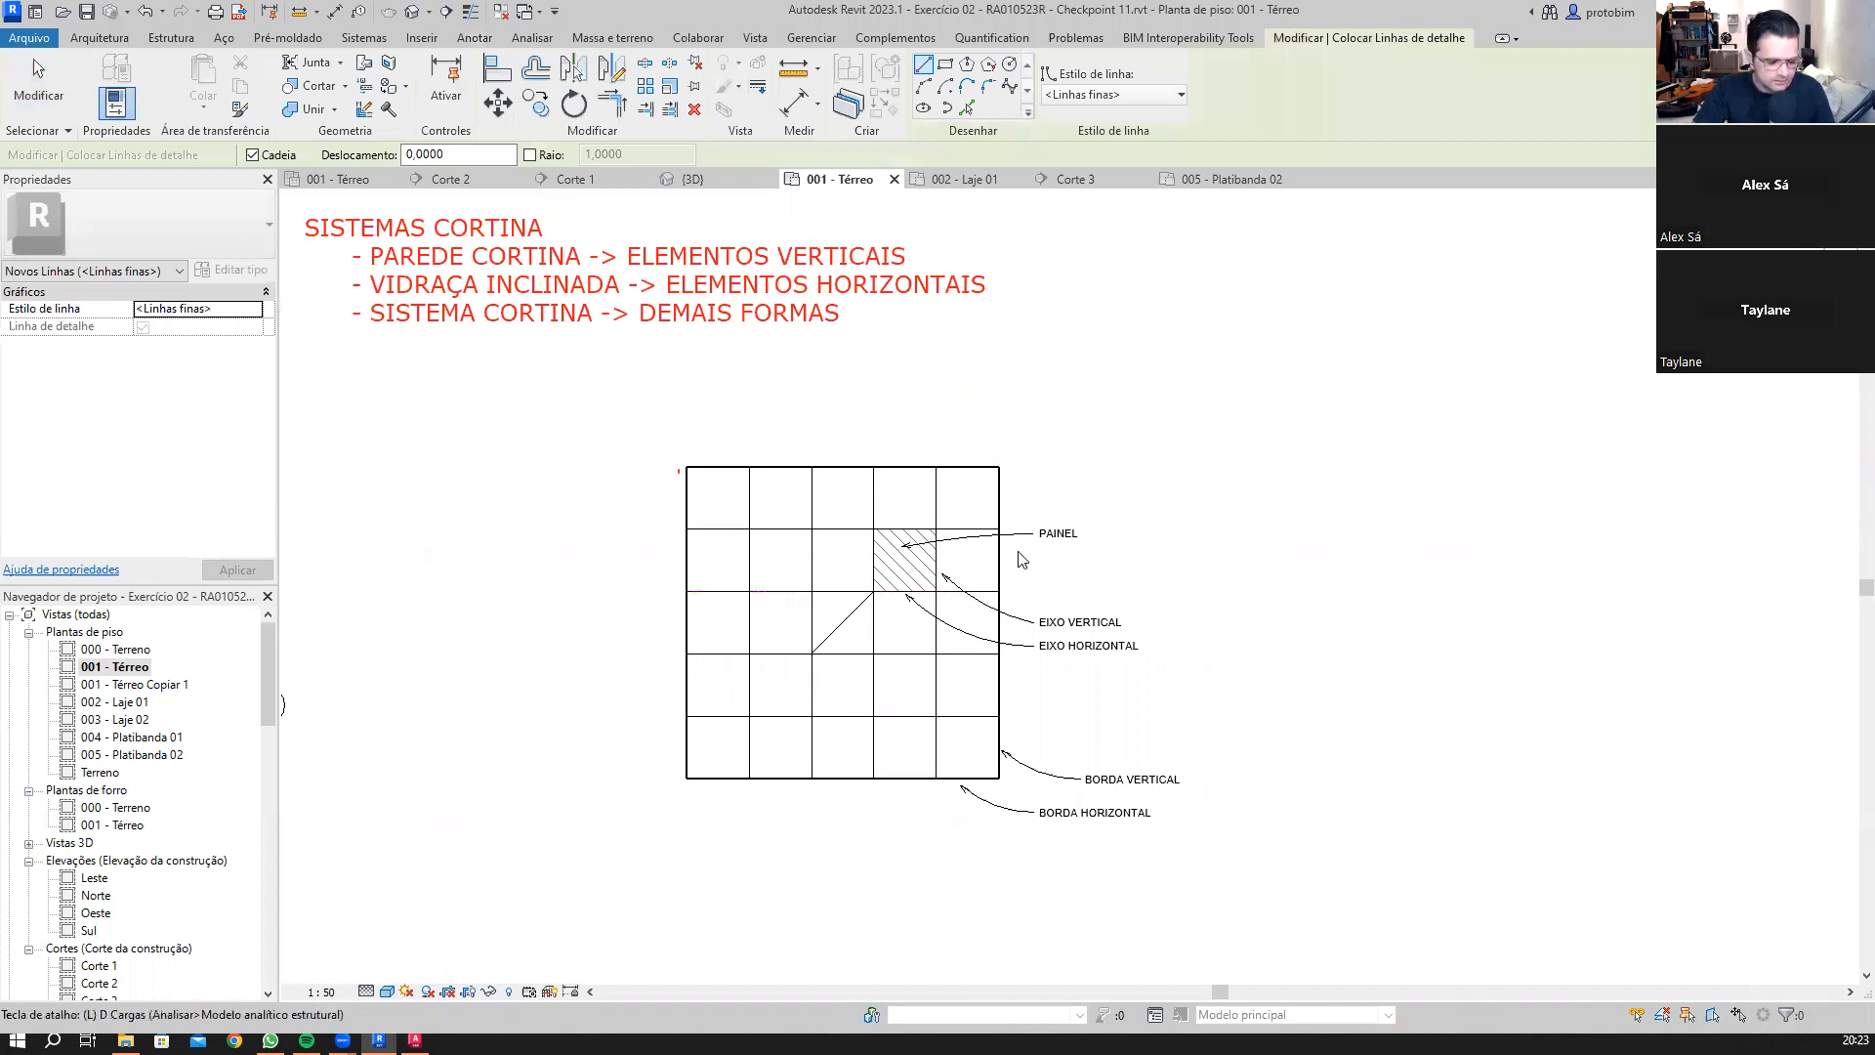
pyautogui.press('Escape')
pyautogui.press('Escape')
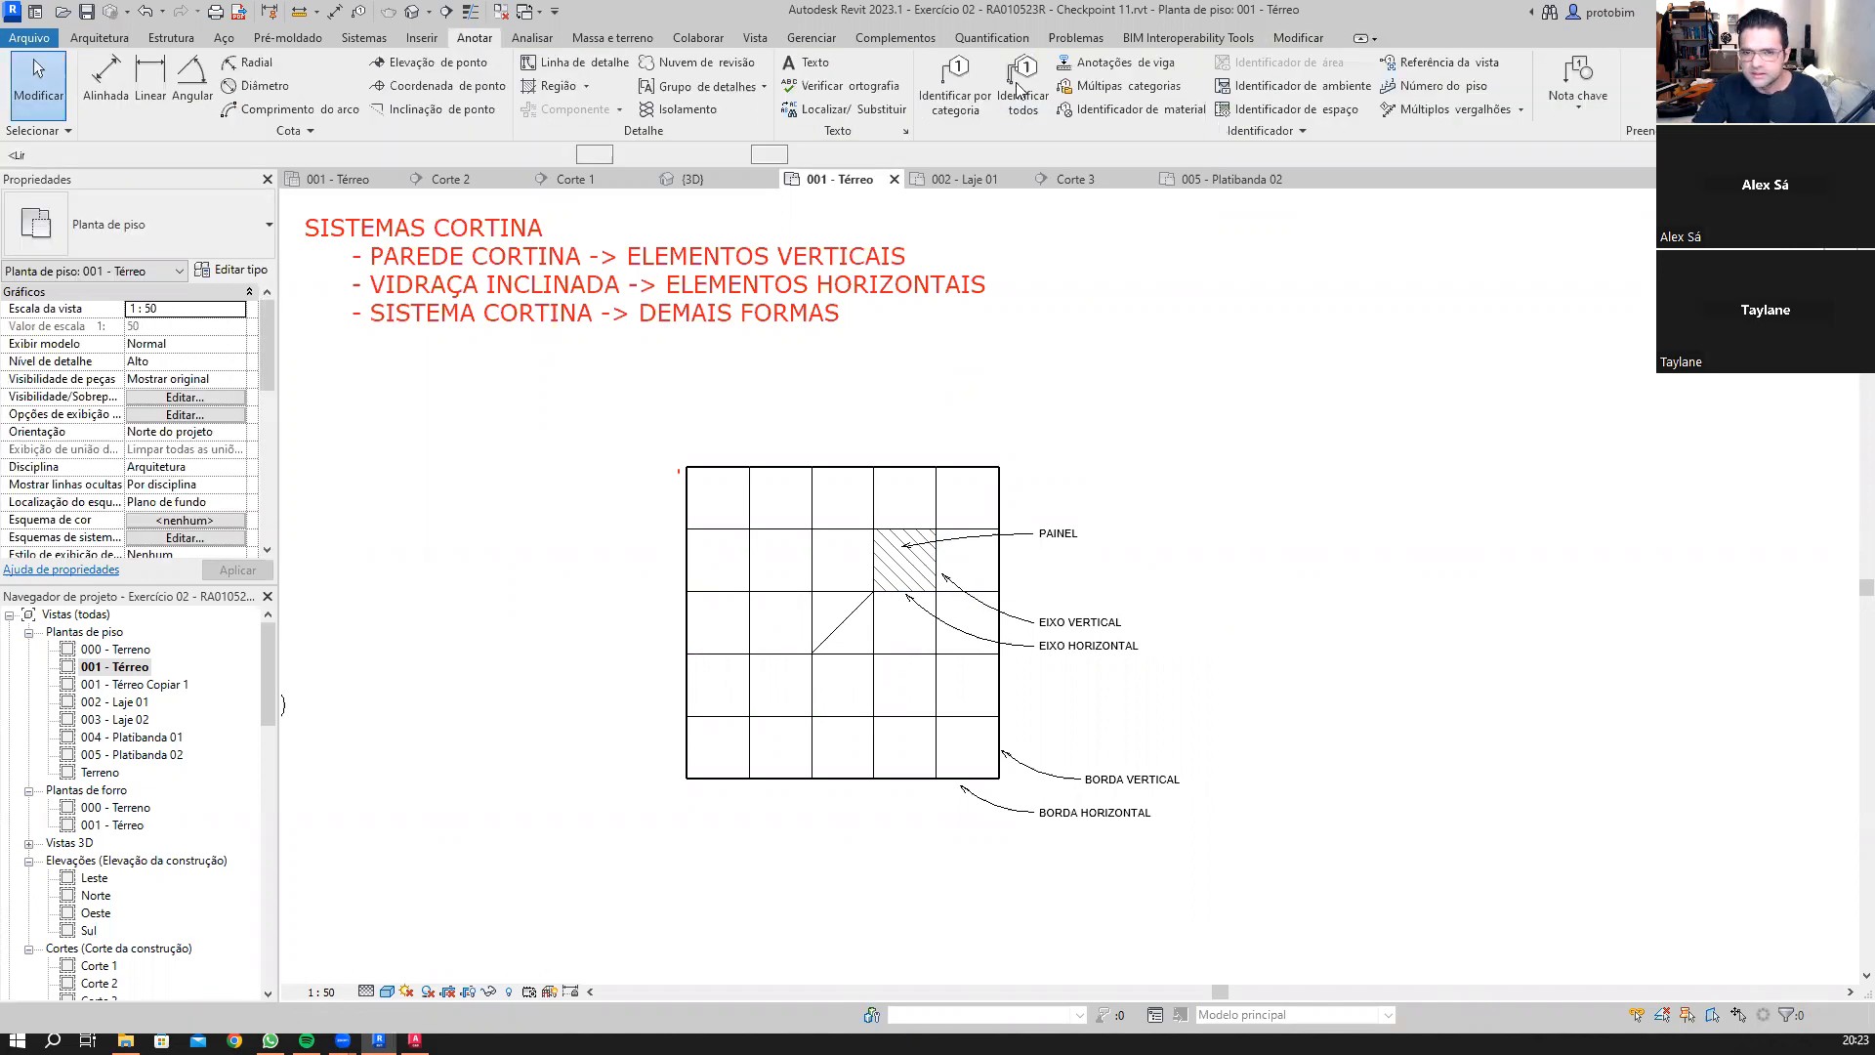
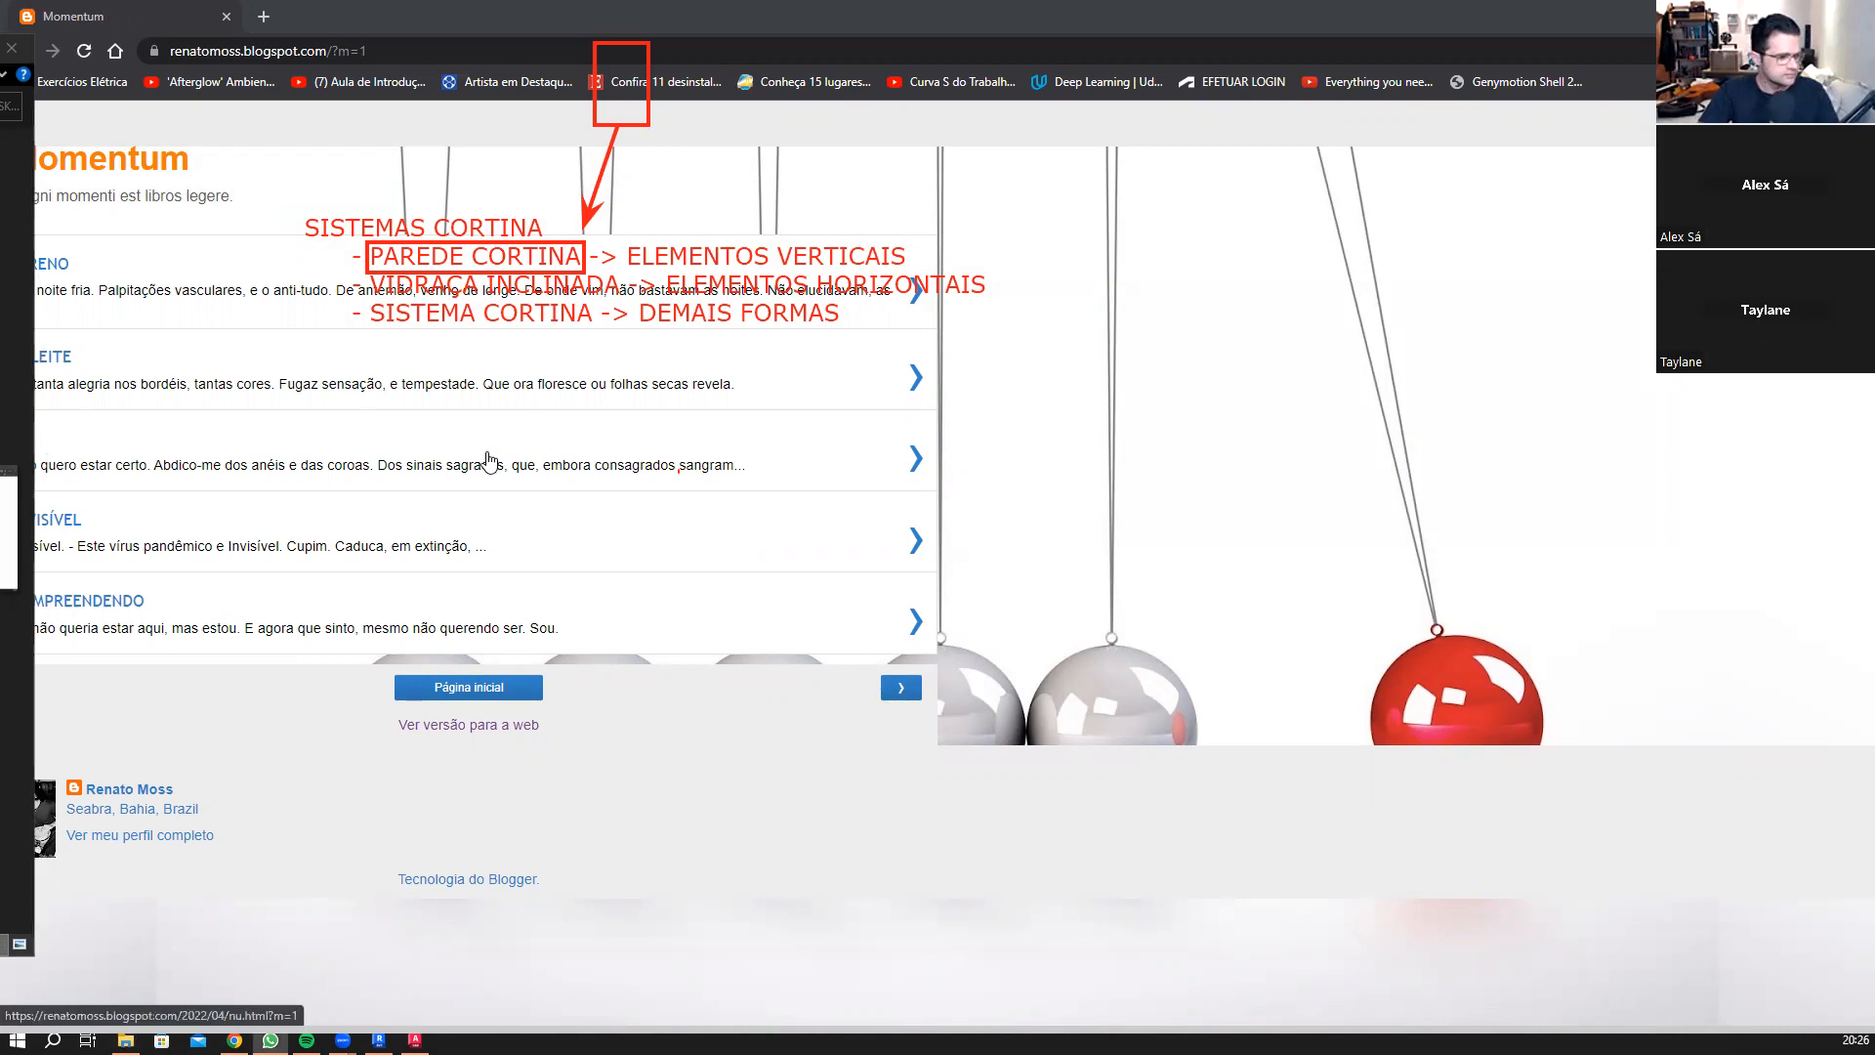
# Step: Search Google for "ripado" in the browser and show the image results
pyautogui.click(336, 52)
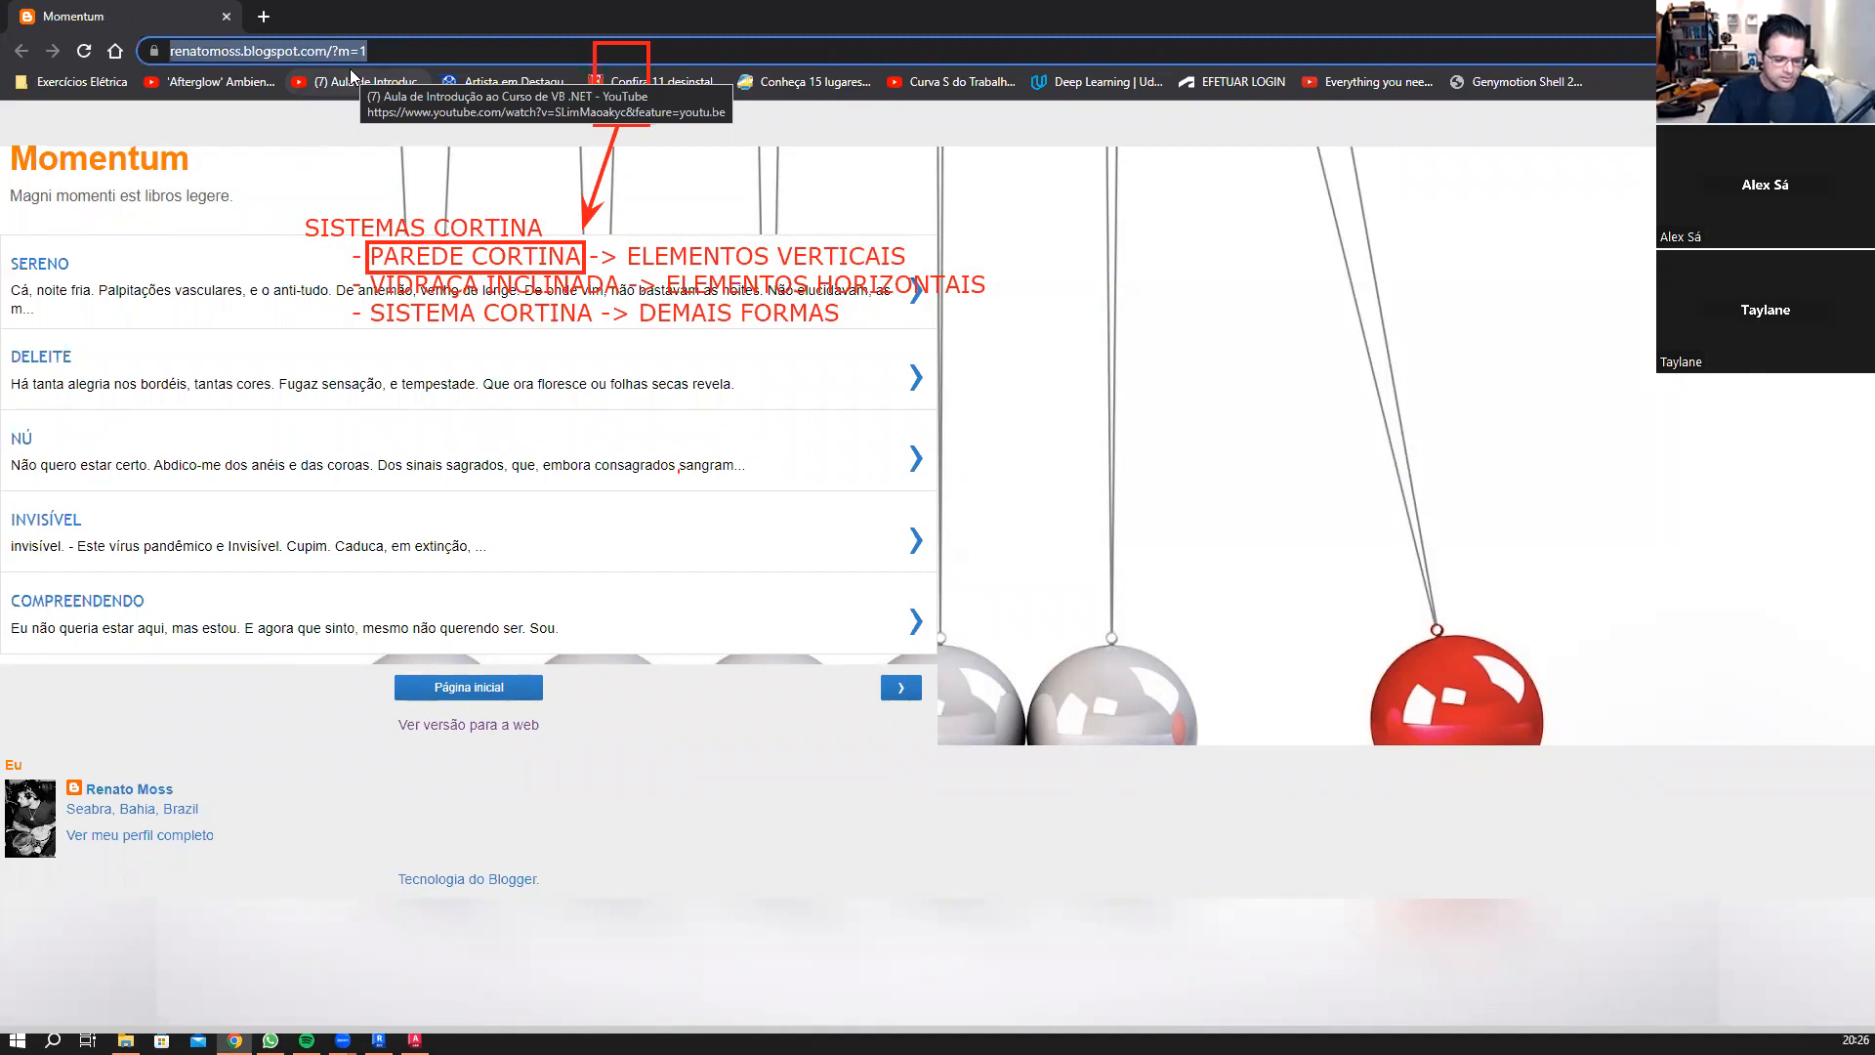
pyautogui.write('RIPAD')
pyautogui.press('Return')
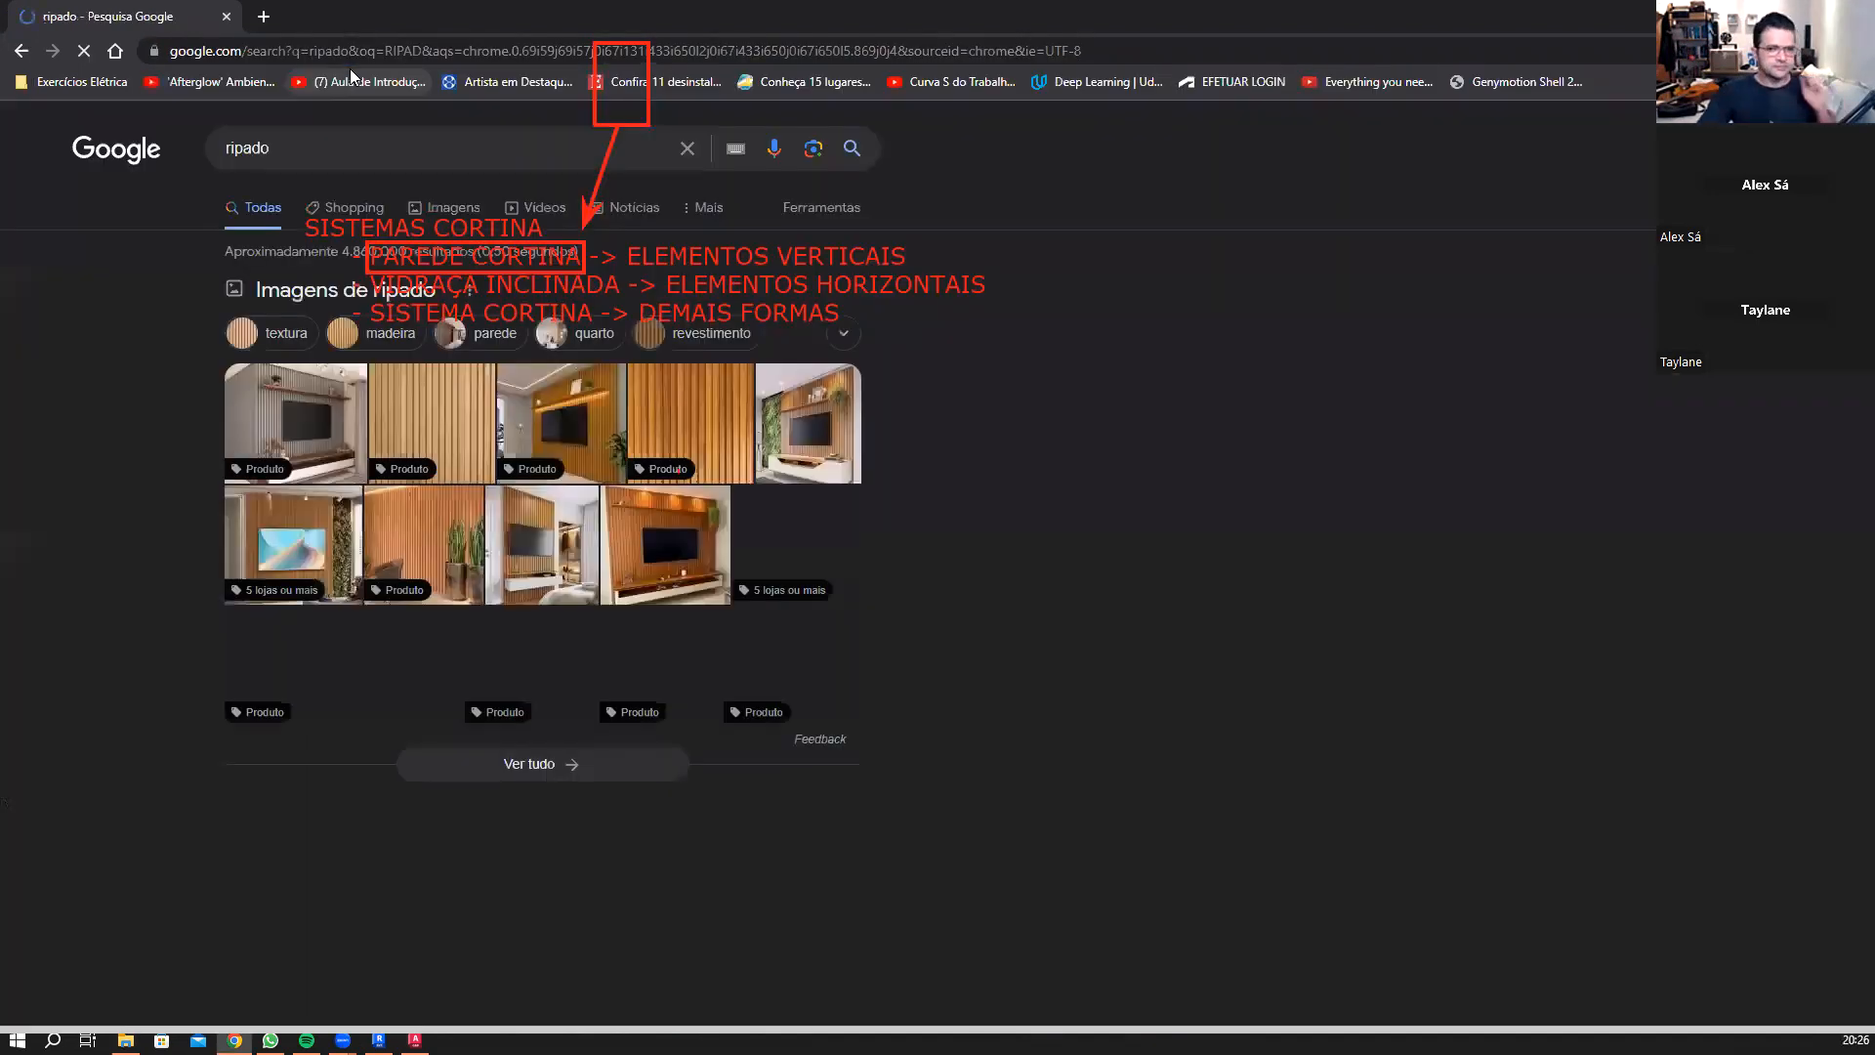
pyautogui.click(1006, 565)
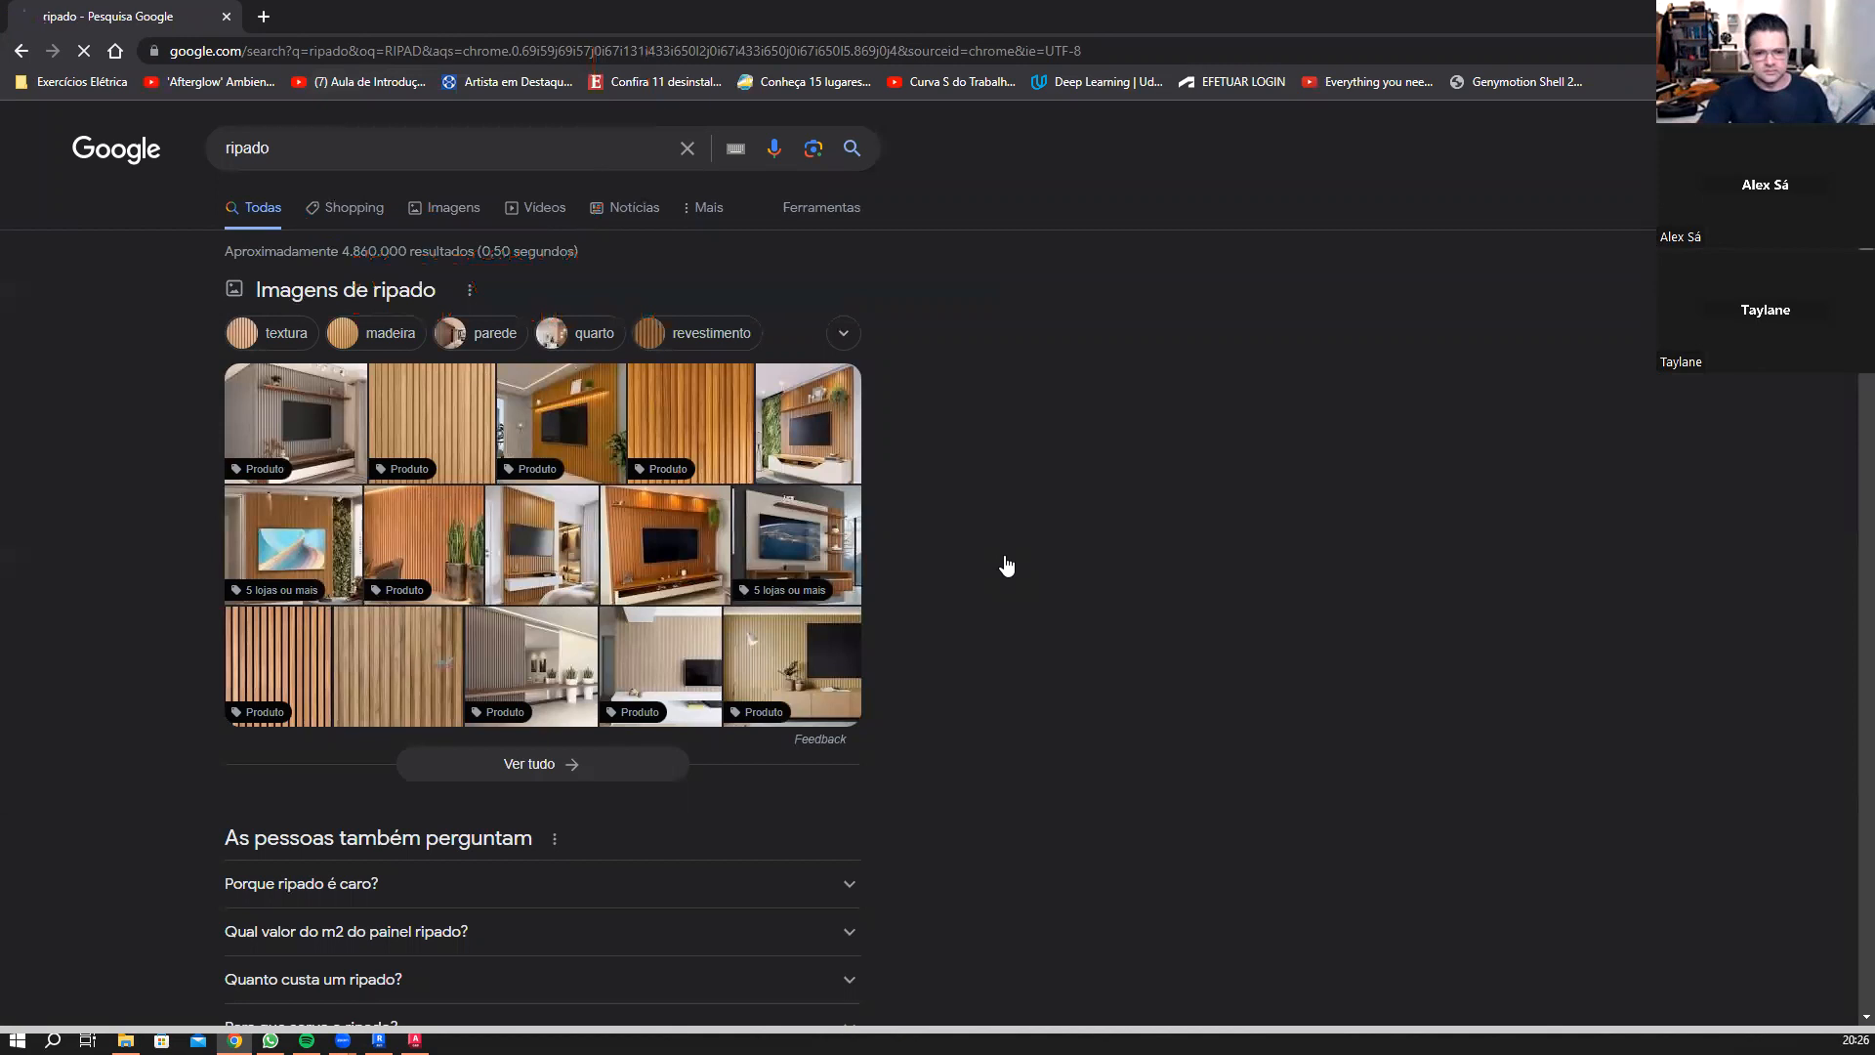
pyautogui.click(448, 207)
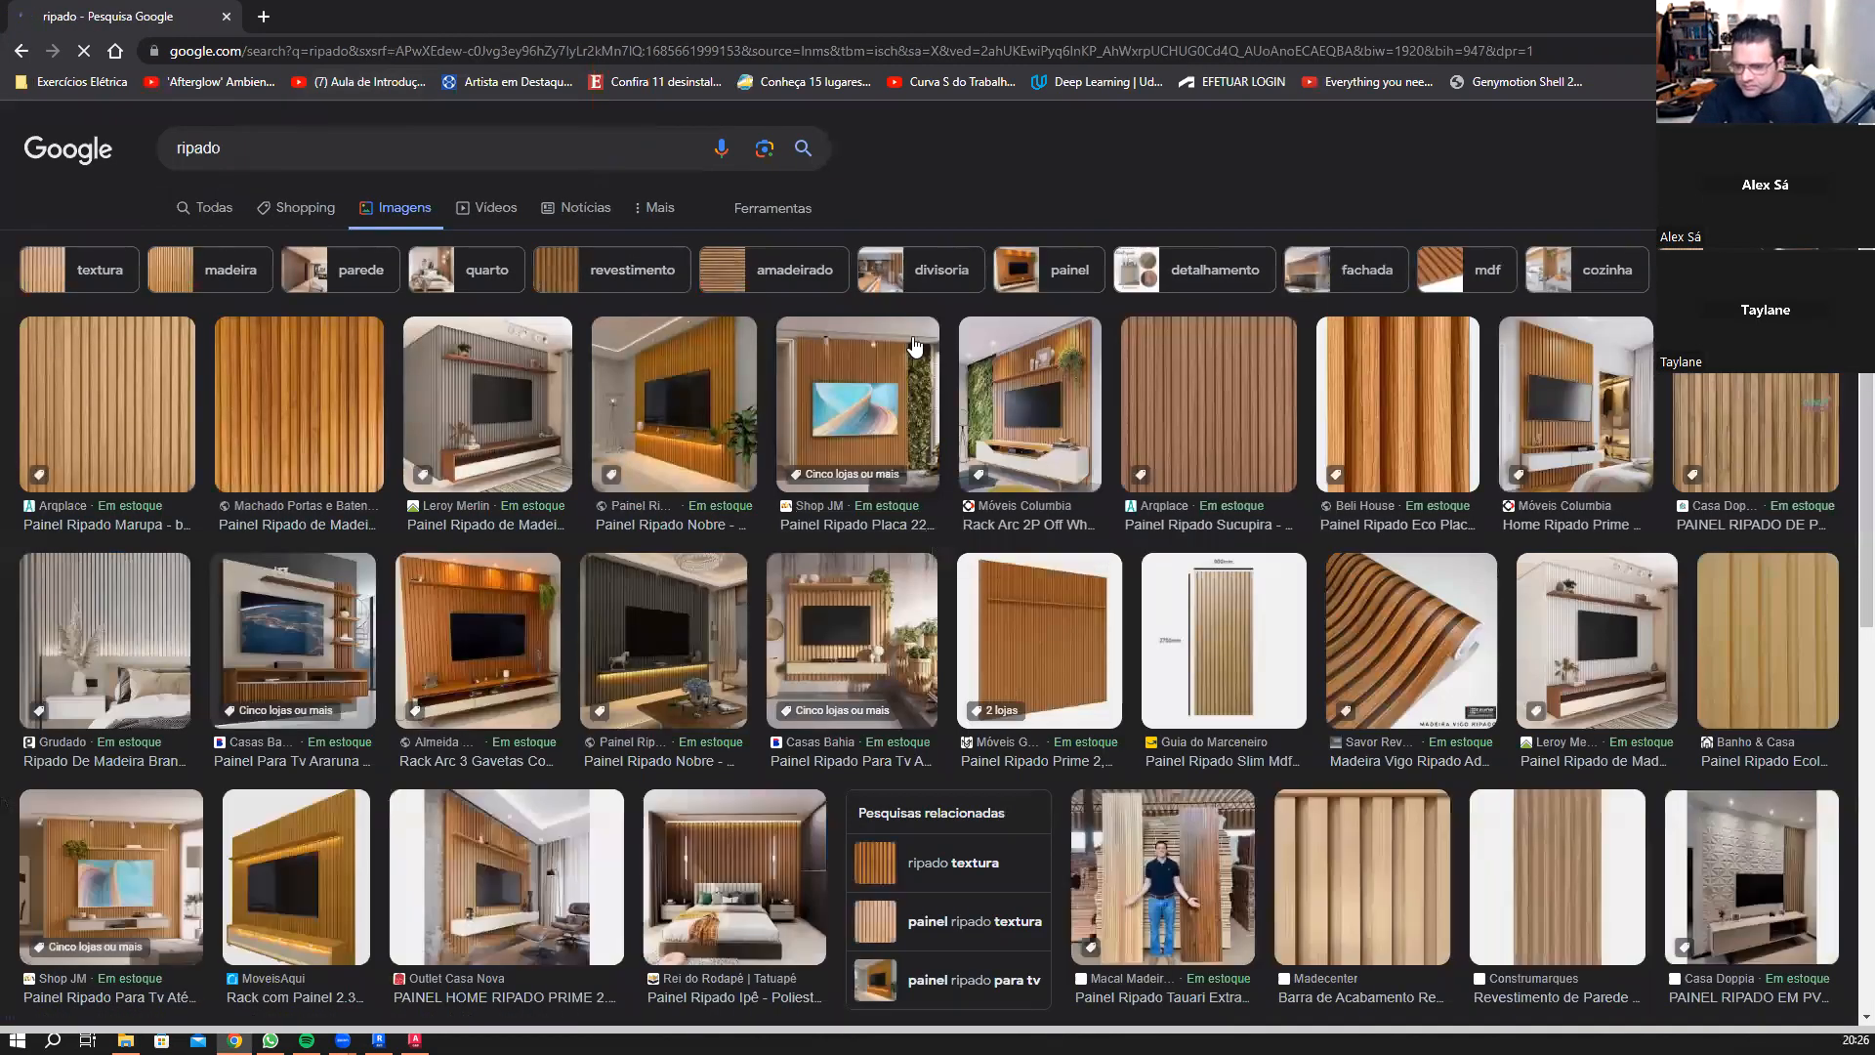
# Step: Examine the "ripado" image results for a slatted piece that works as a curtain system, and return to the search field
pyautogui.scroll(-4, 918, 346)
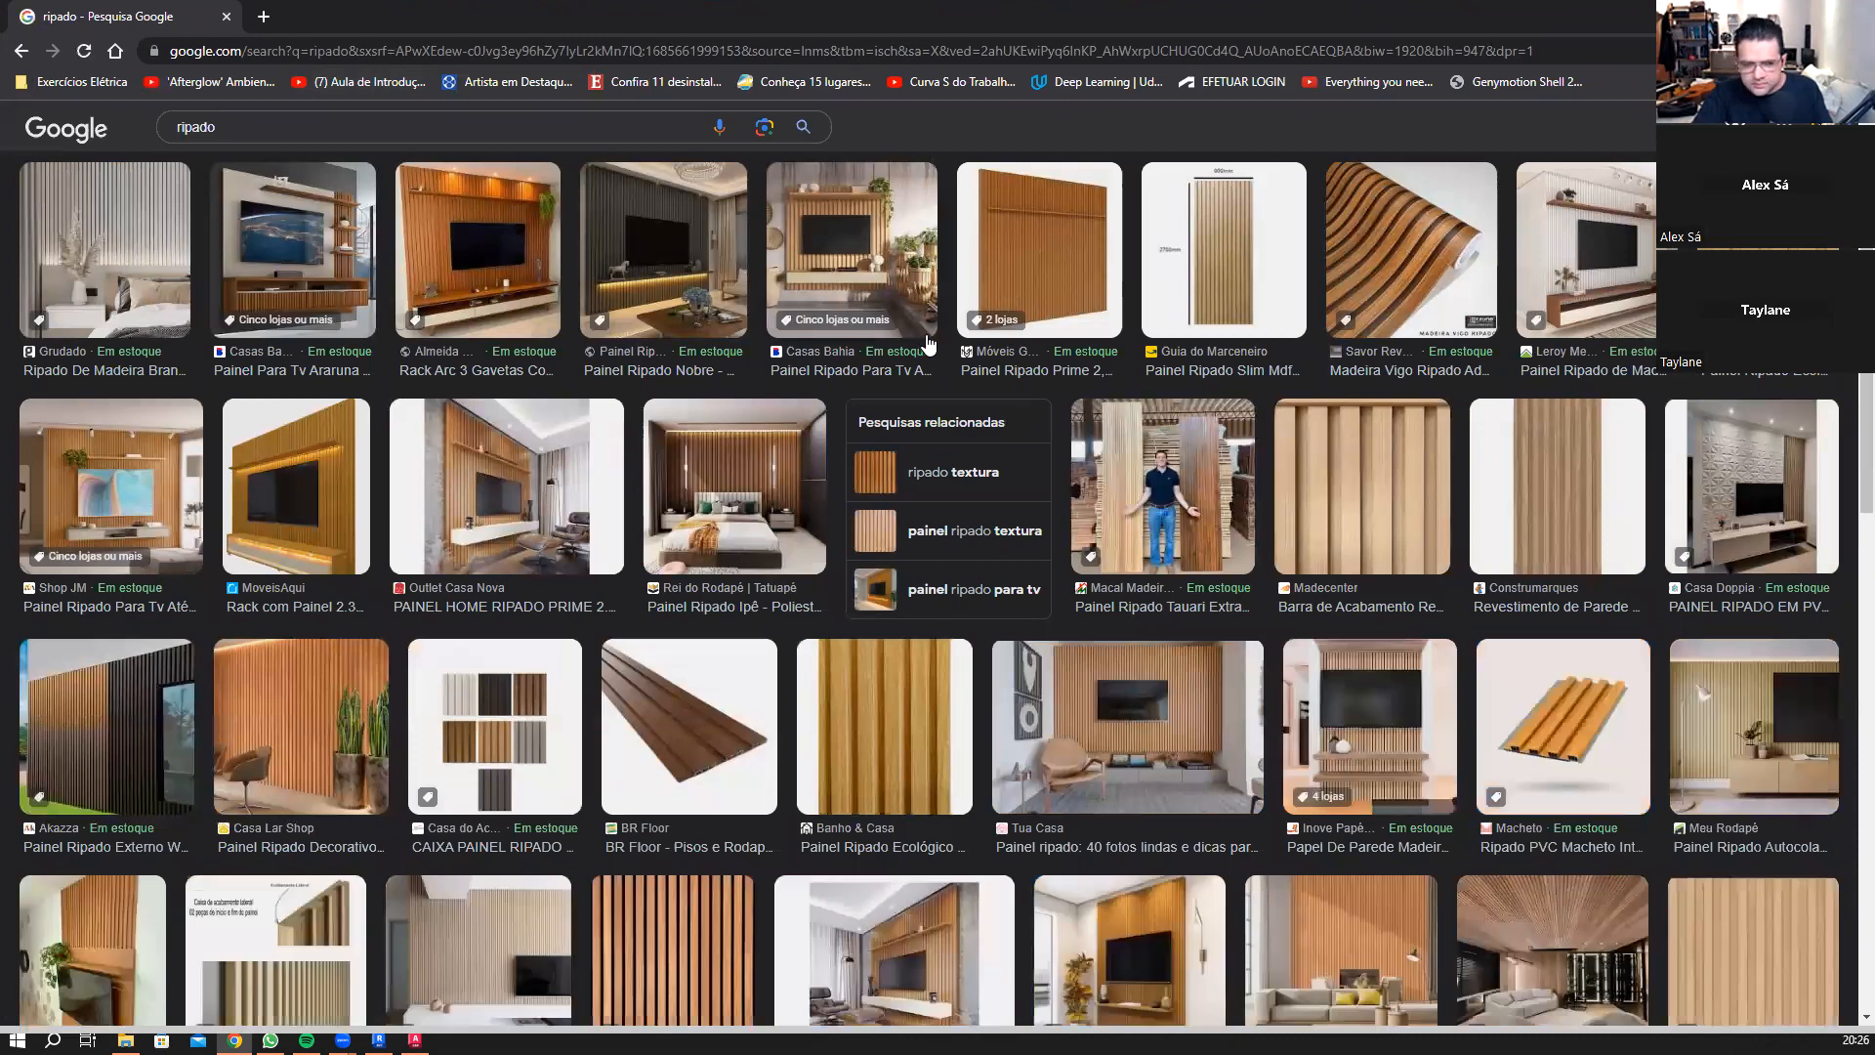
pyautogui.scroll(-5, 928, 343)
pyautogui.scroll(-5, 929, 344)
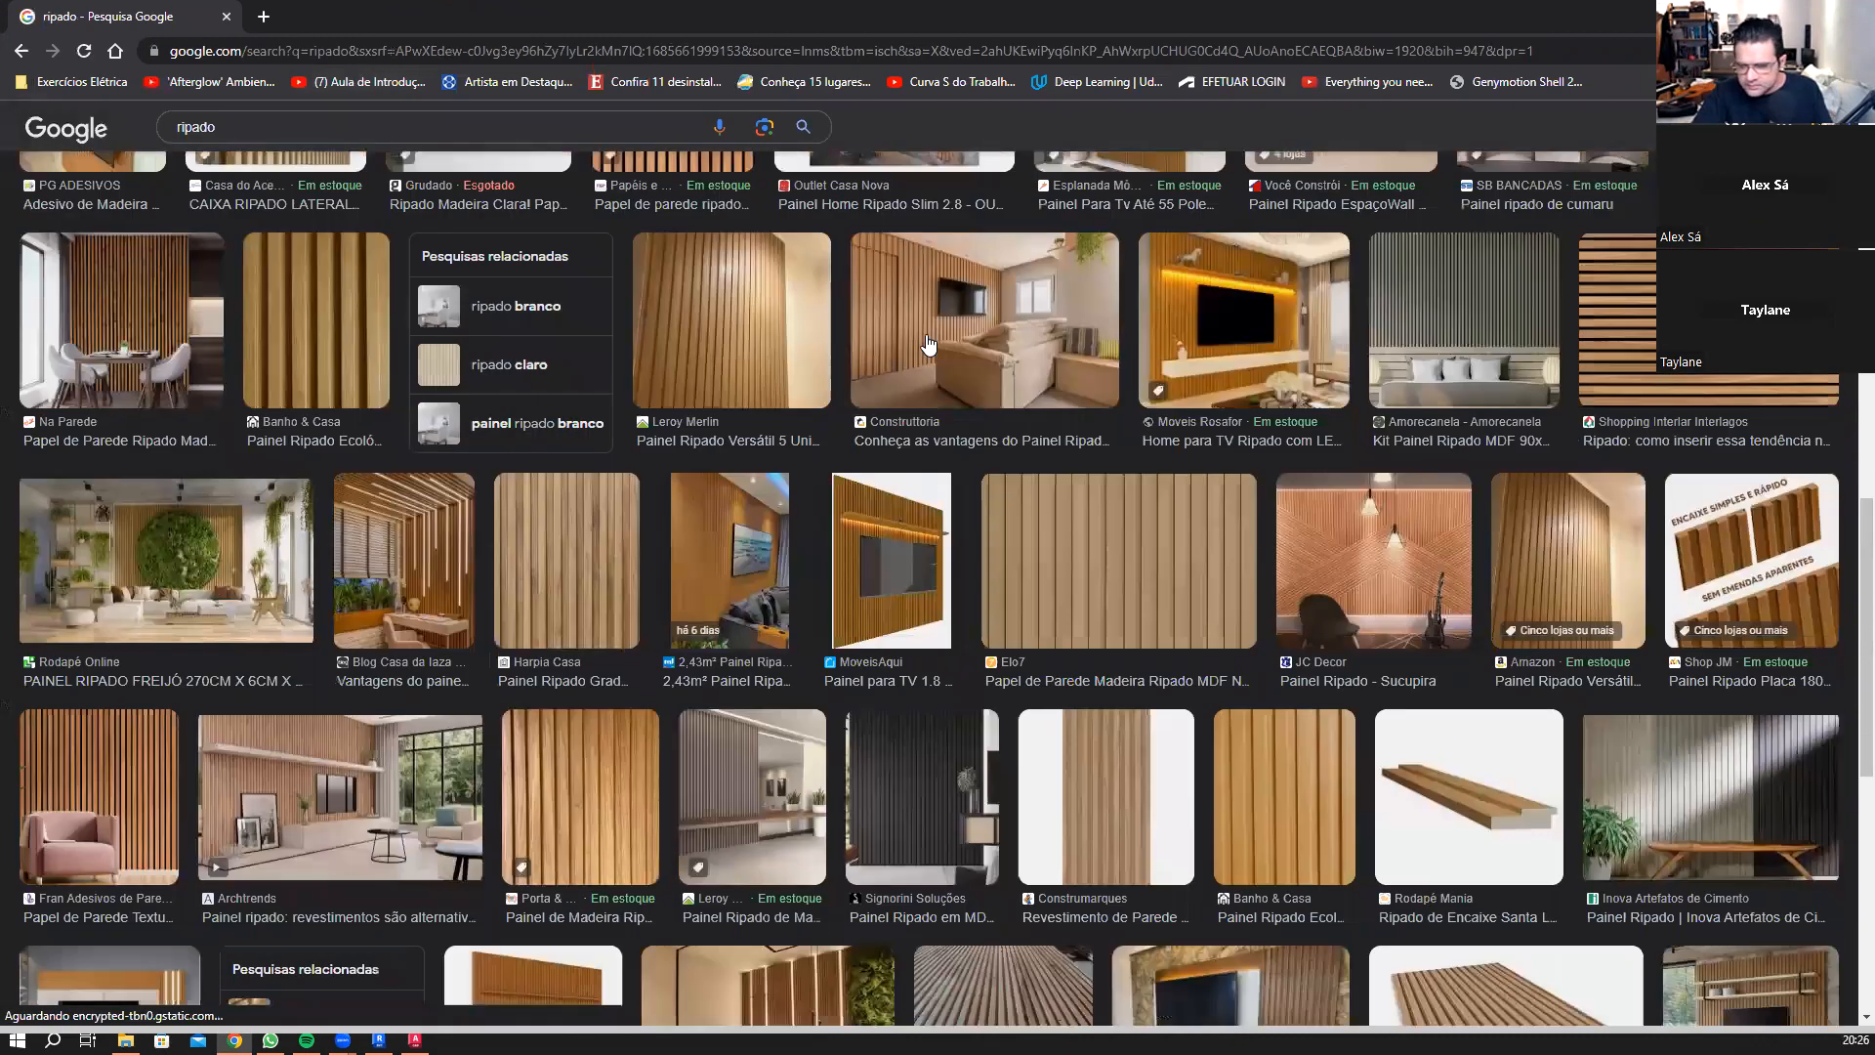
pyautogui.scroll(-5, 929, 344)
pyautogui.scroll(-5, 927, 342)
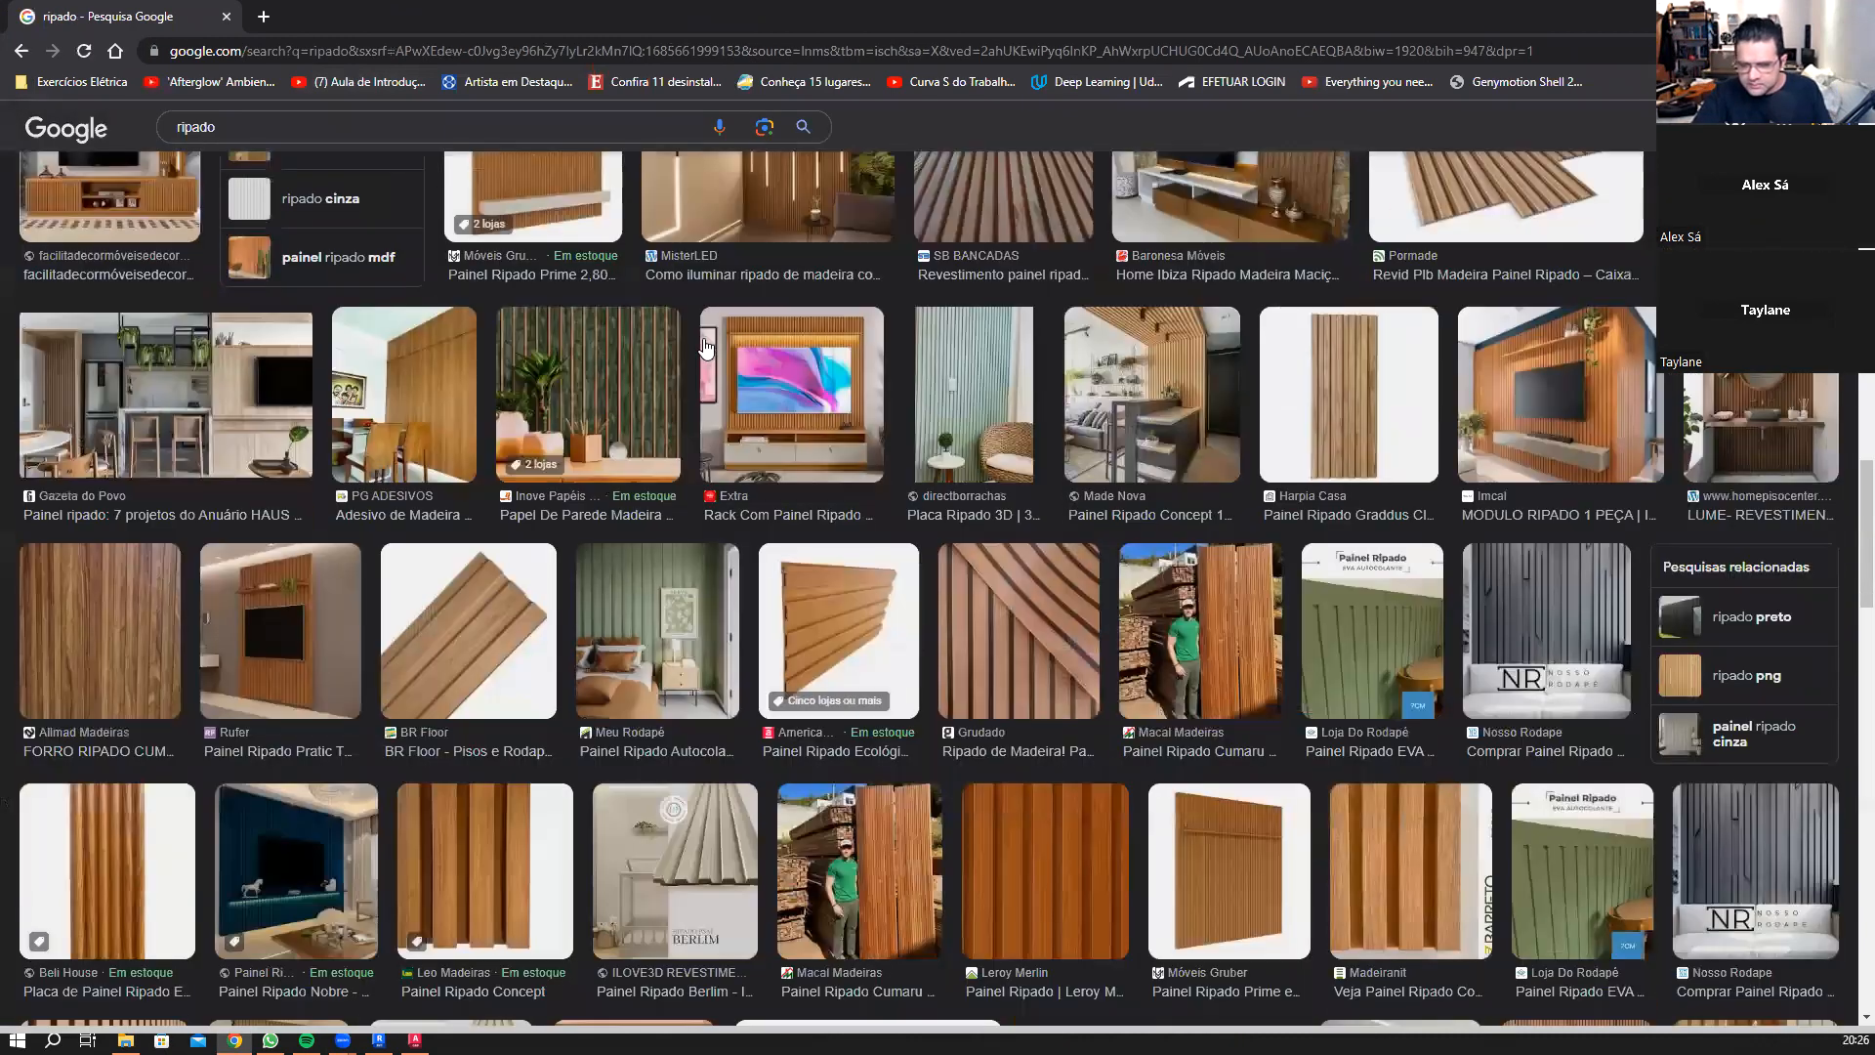
pyautogui.scroll(-15, 707, 346)
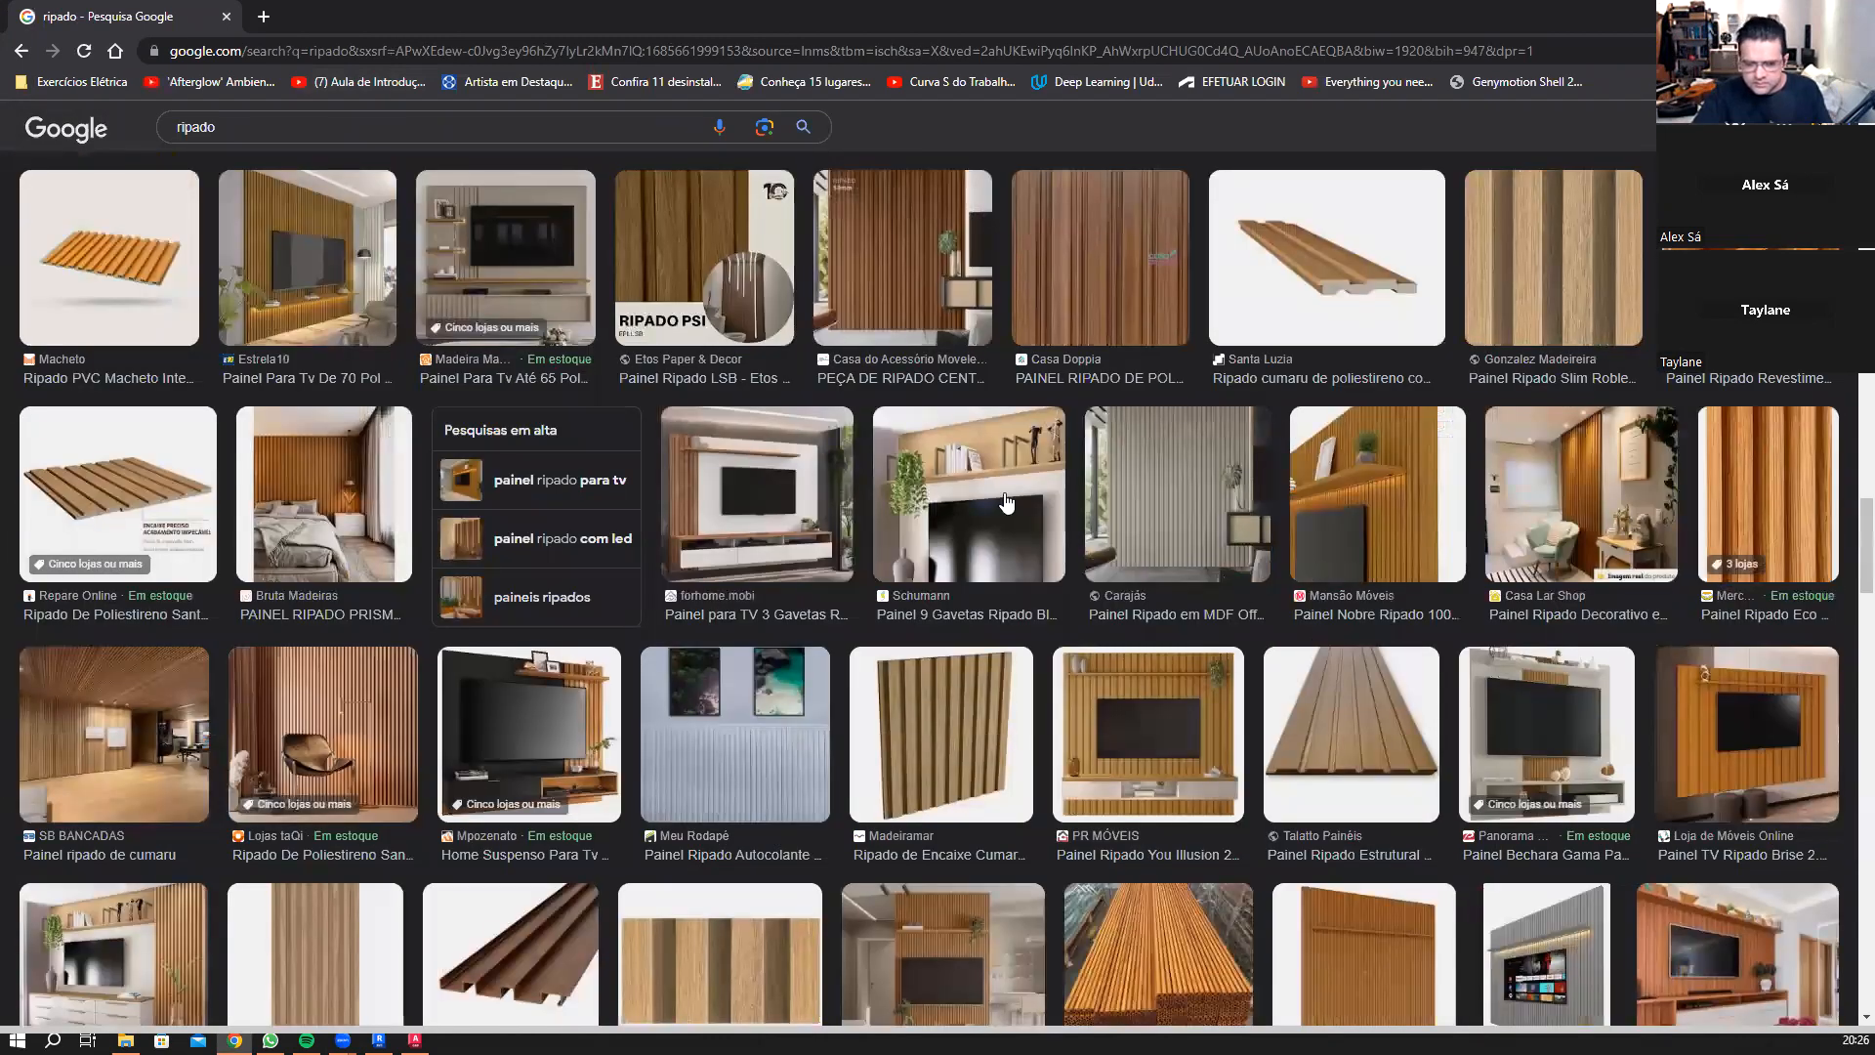
pyautogui.scroll(-15, 848, 418)
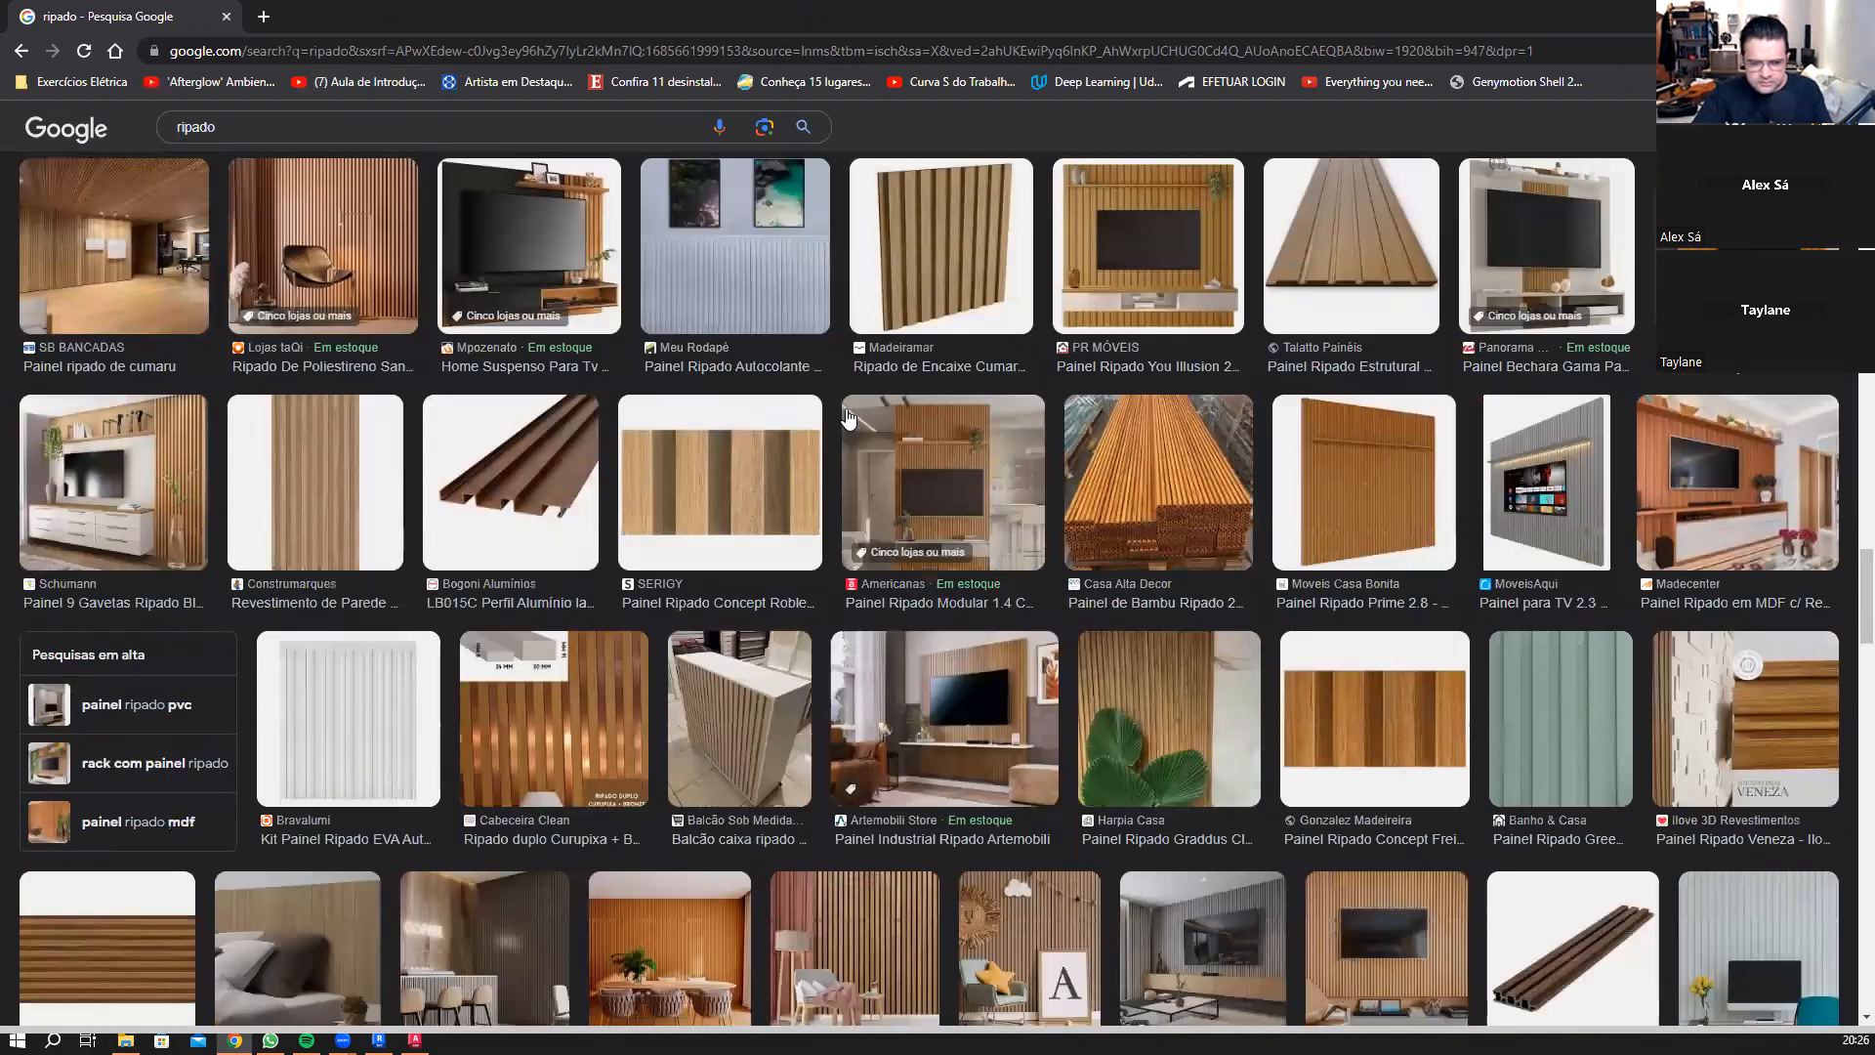
pyautogui.scroll(-3, 1797, 713)
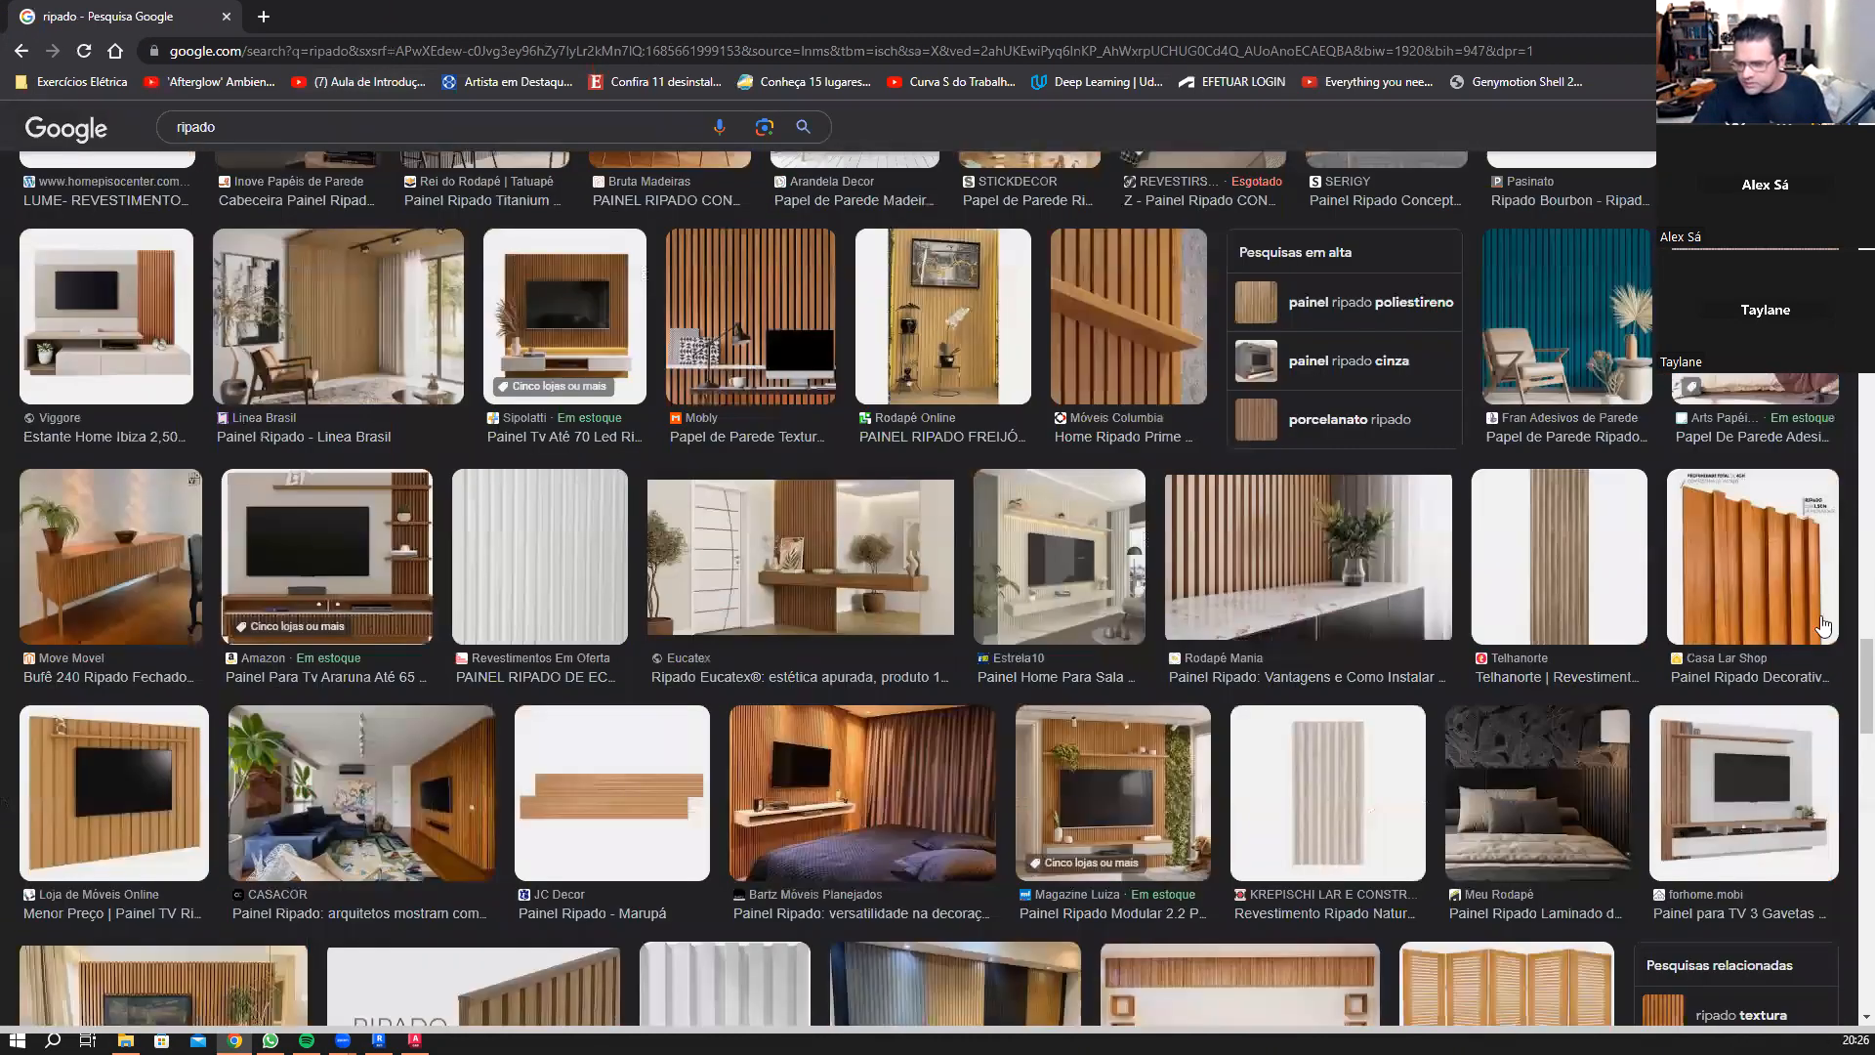
pyautogui.scroll(-6, 1847, 699)
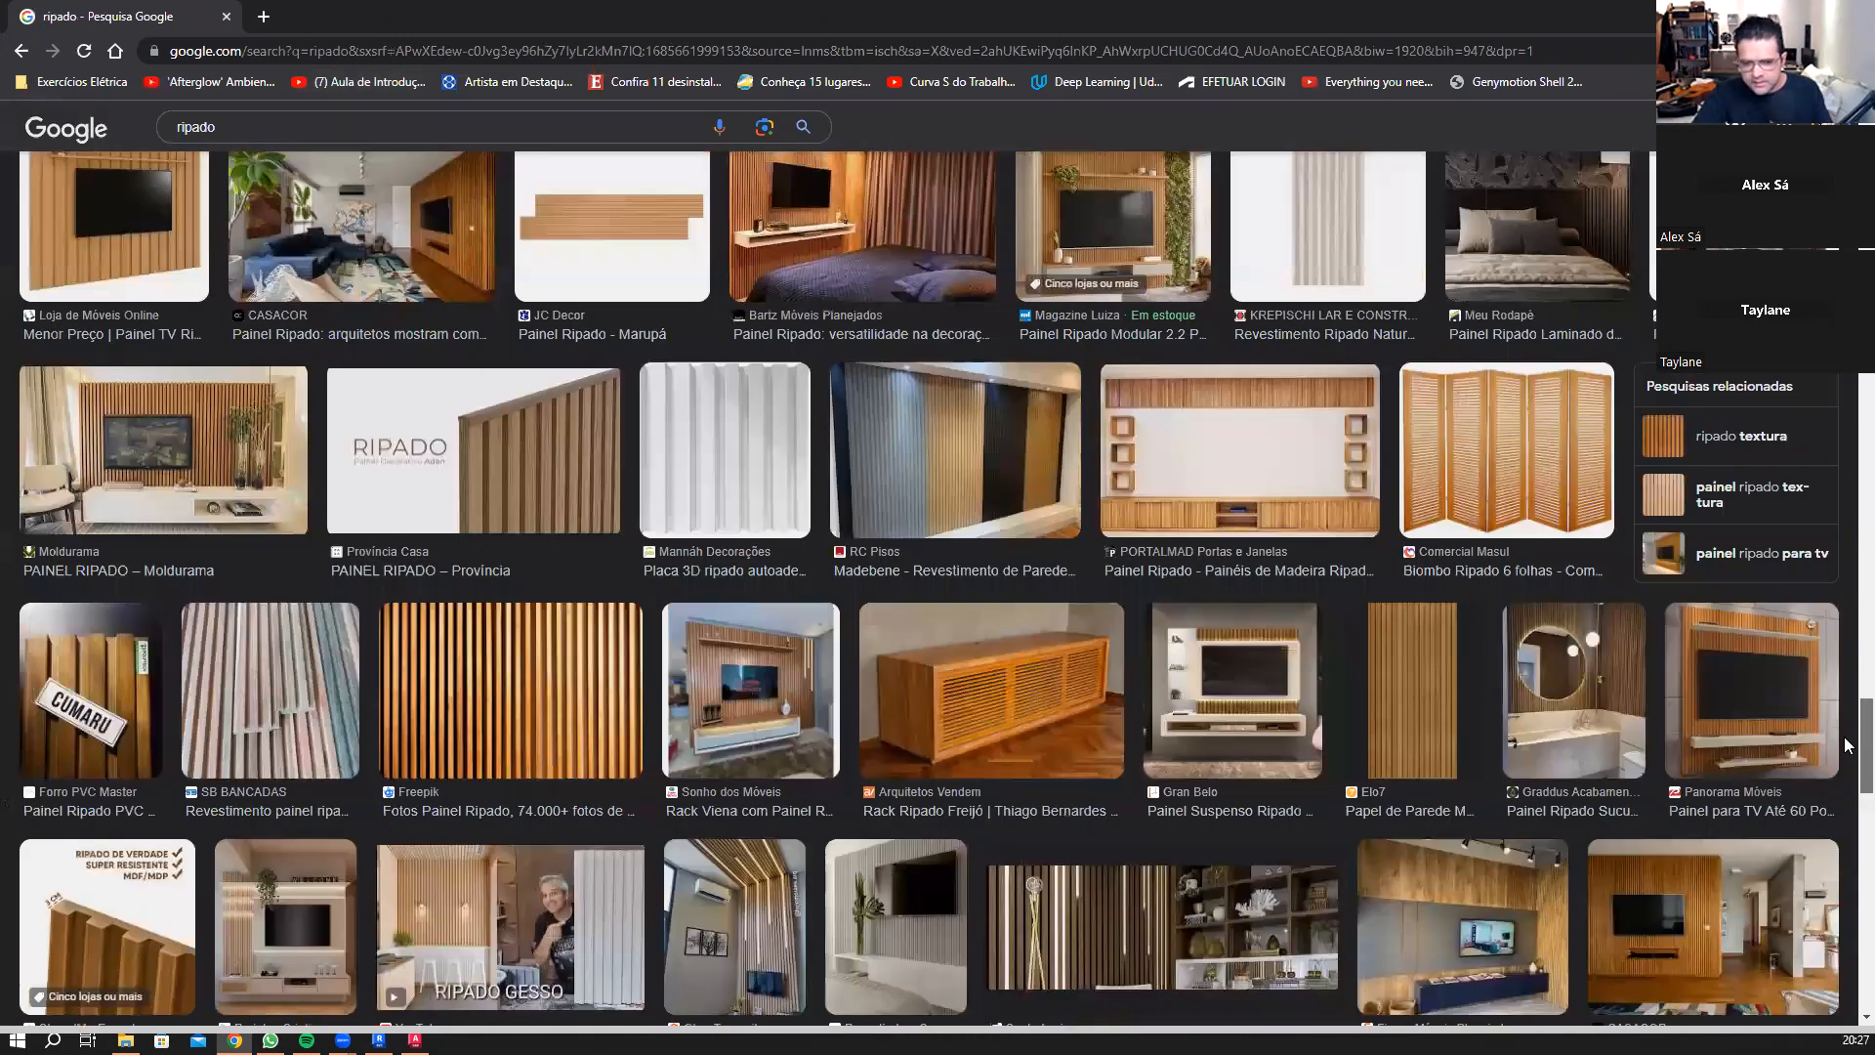
pyautogui.scroll(-7, 1847, 755)
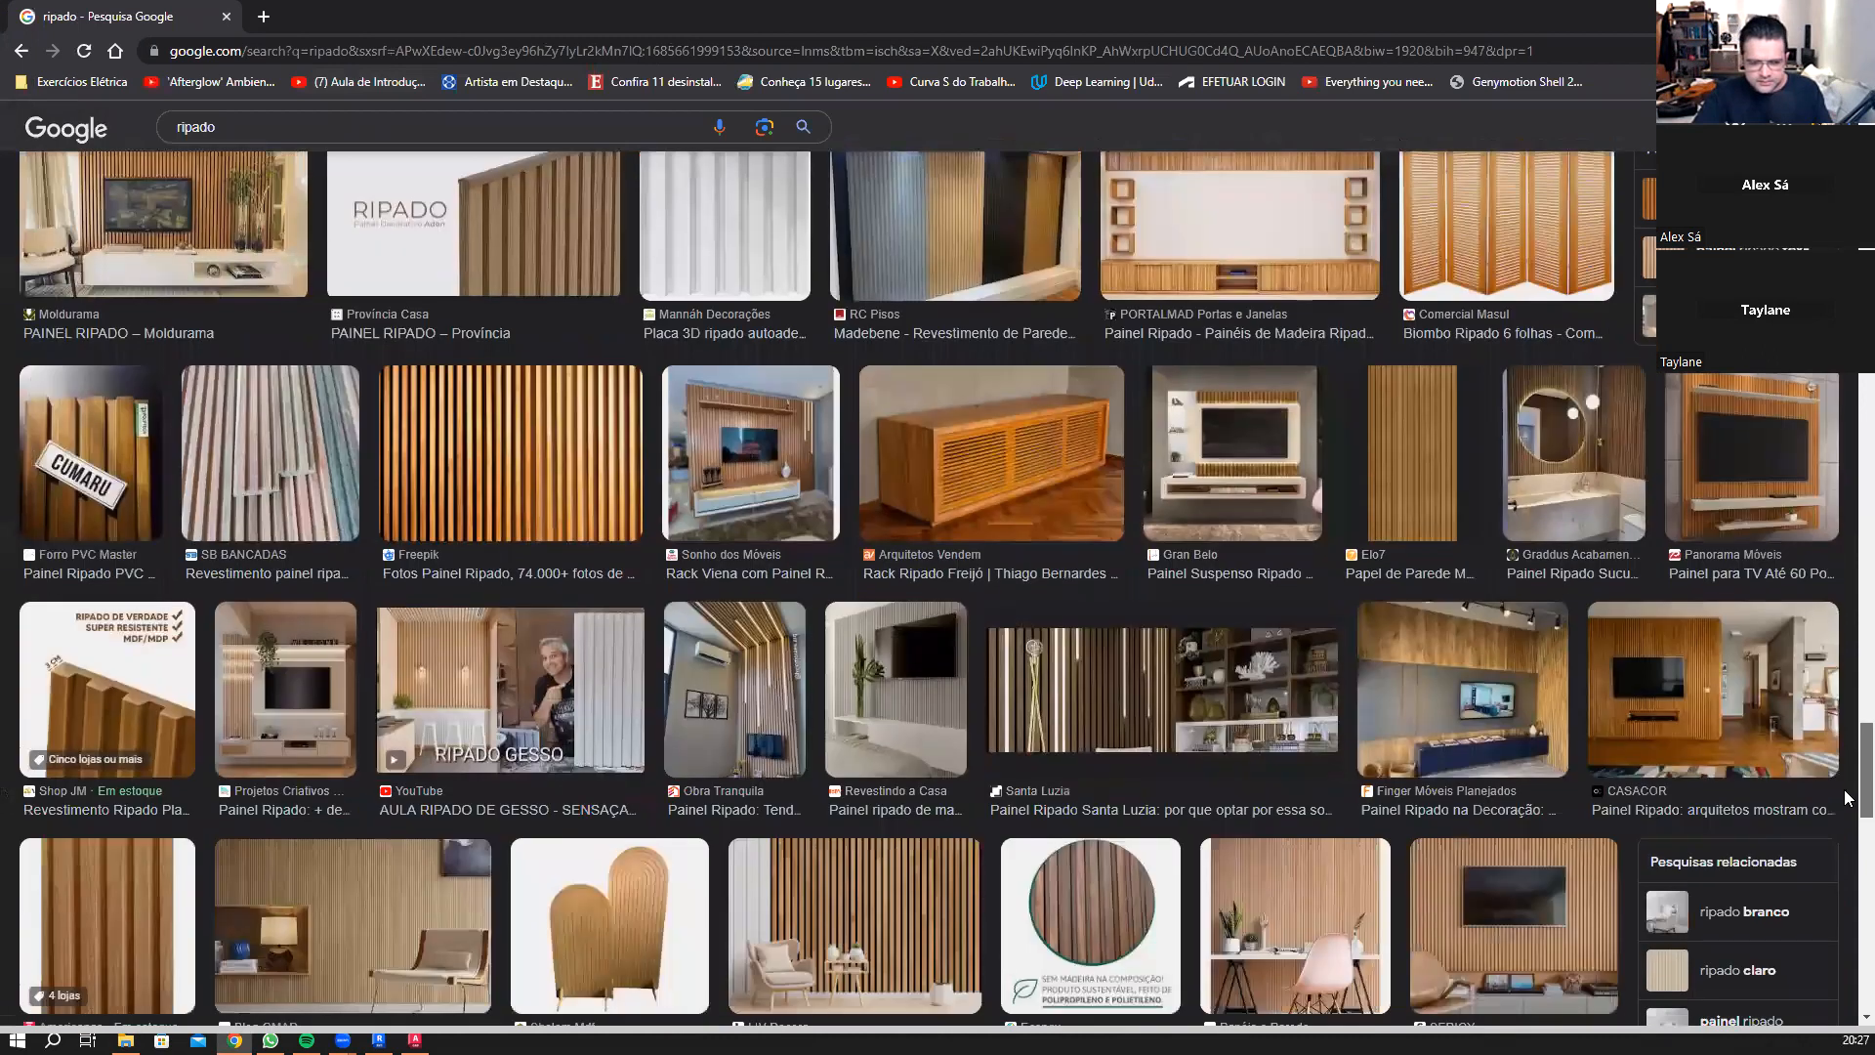
pyautogui.moveTo(1866, 818); pyautogui.dragTo(1867, 161)
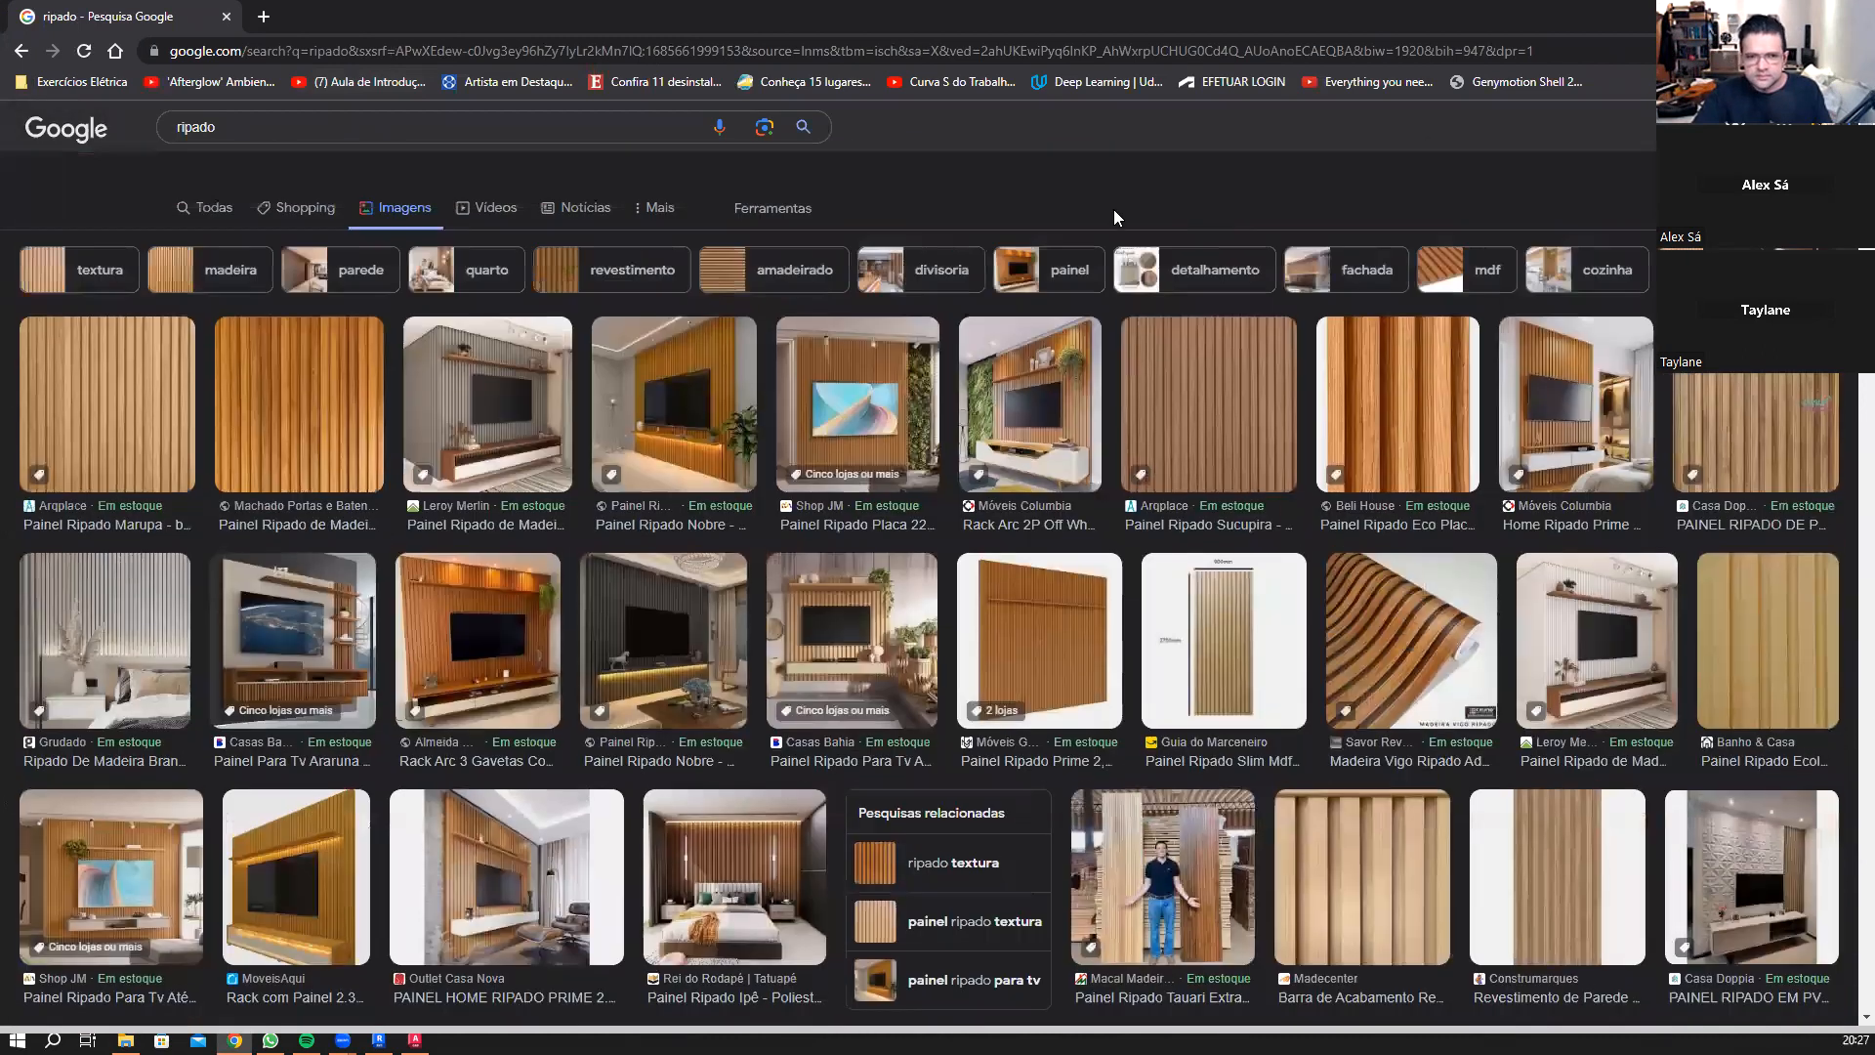
# Step: Refine the image search to "ripado divisoria"
pyautogui.click(429, 142)
pyautogui.write('di')
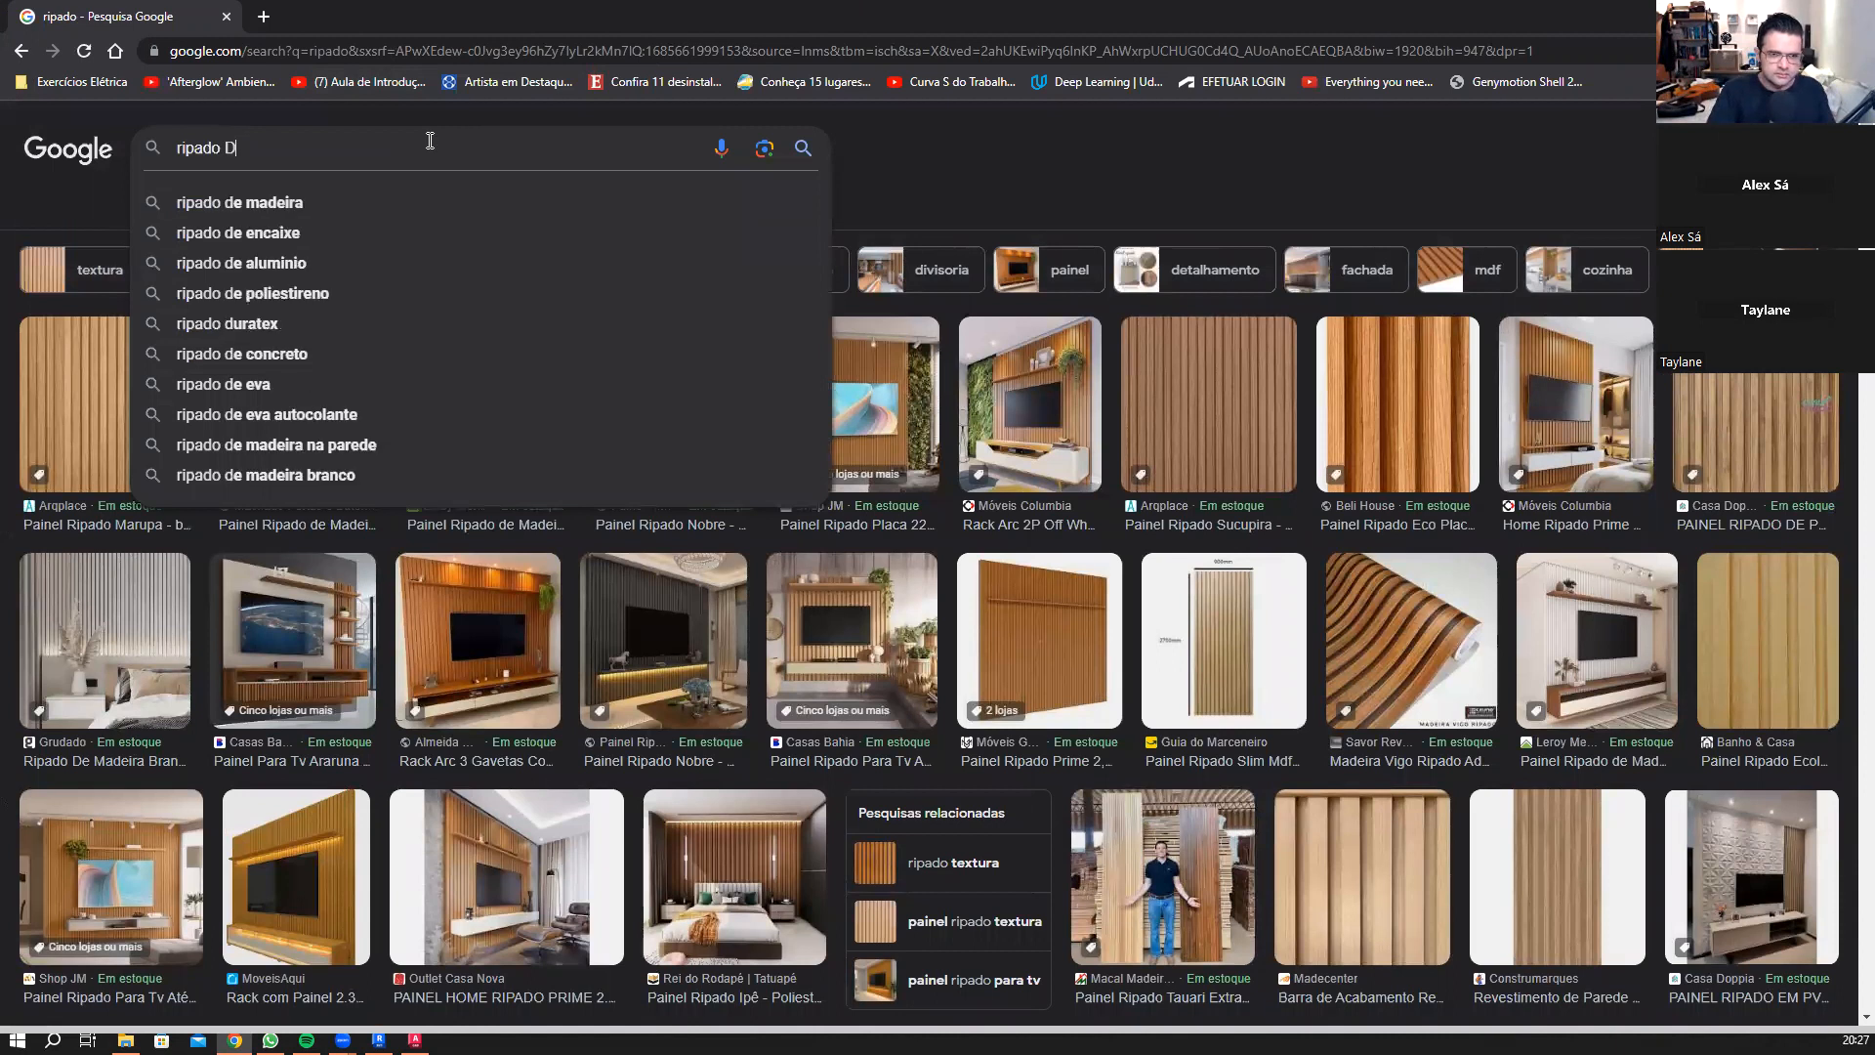
pyautogui.press('BackSpace')
pyautogui.press('BackSpace')
pyautogui.press('BackSpace')
pyautogui.write('divisoria')
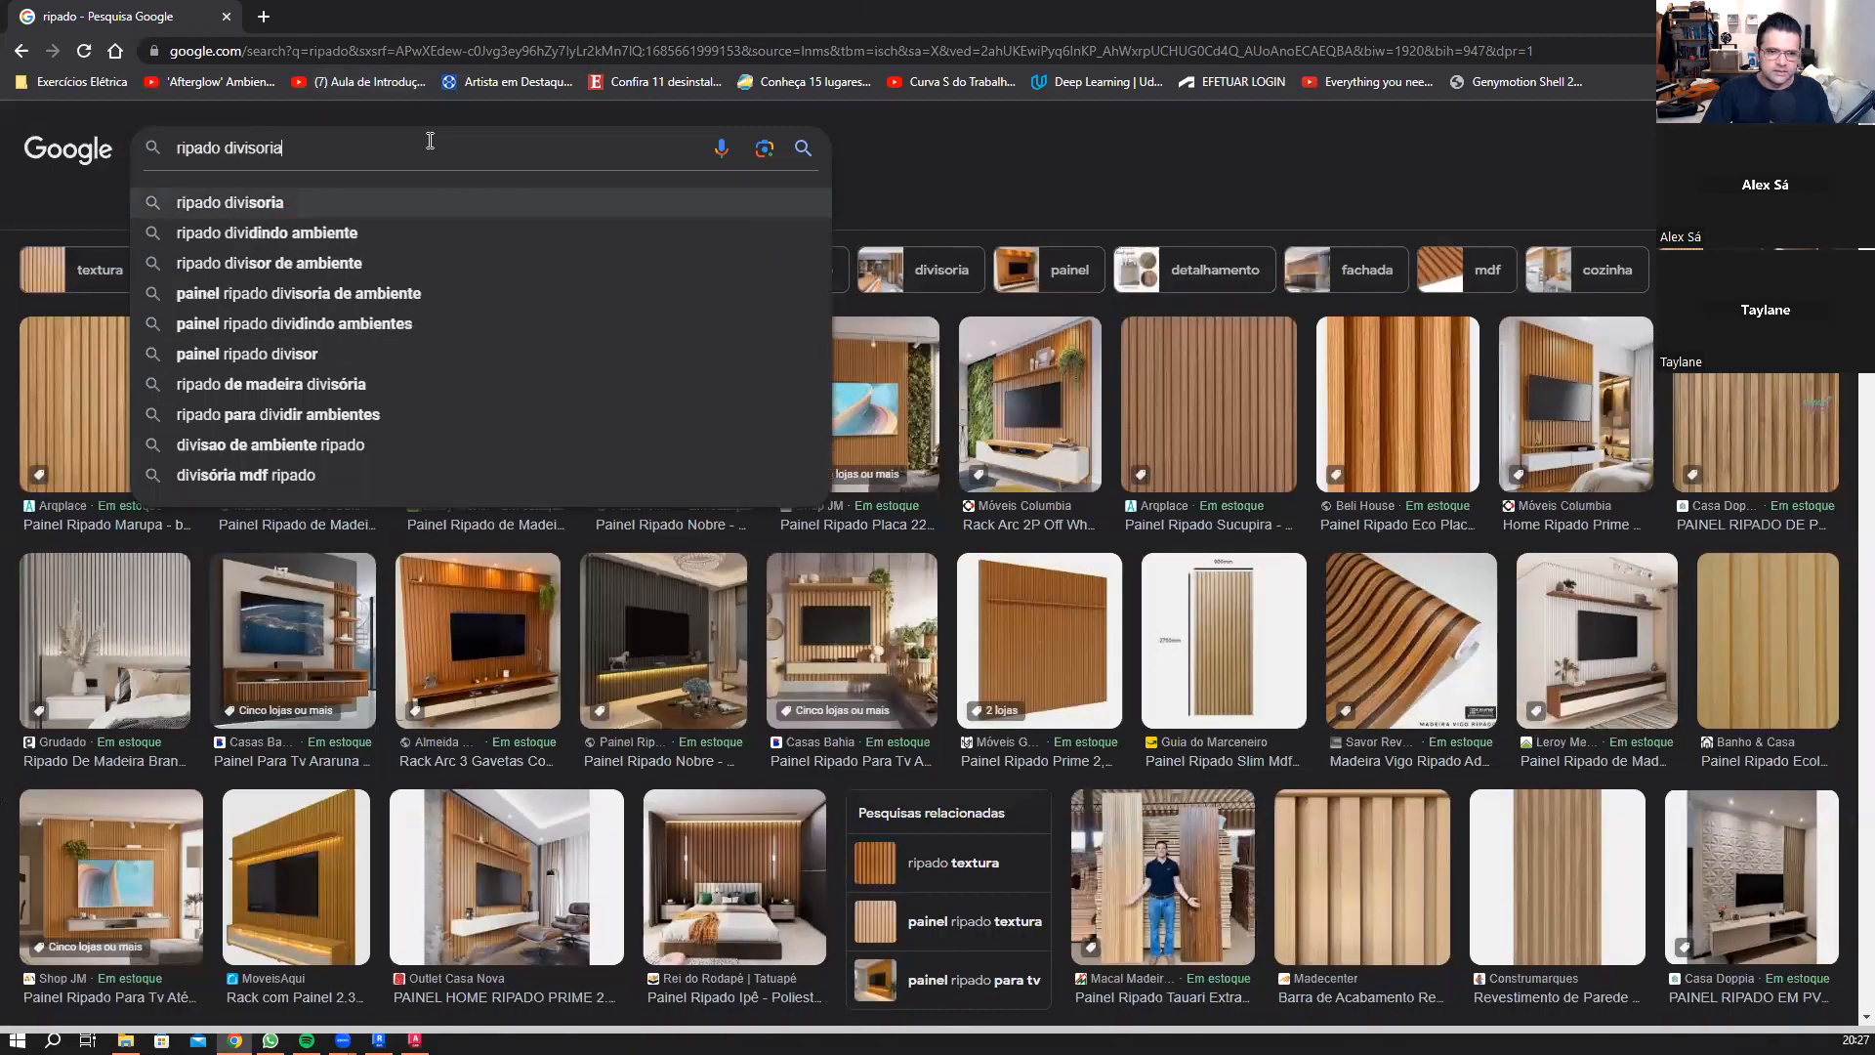
pyautogui.press('Return')
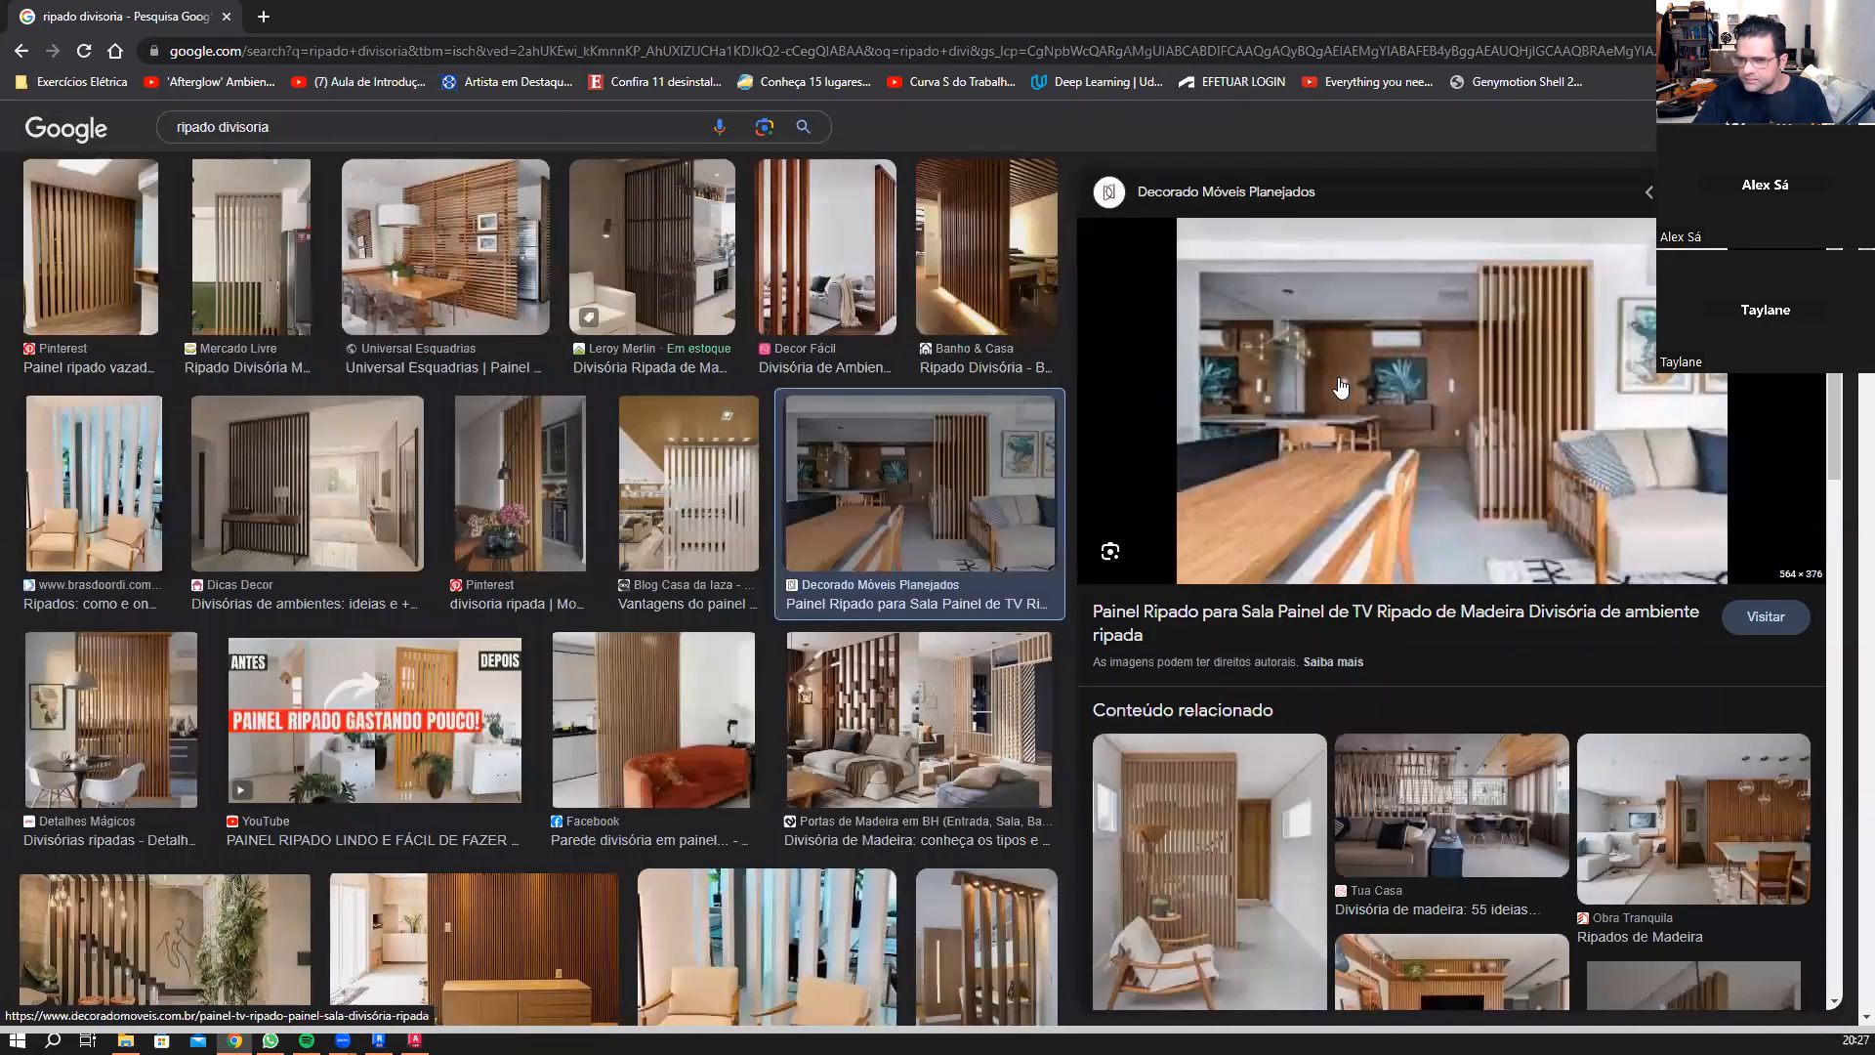
# Step: Show the photo of the slatted wooden divider beside the sofa alone in its own tab, enlarged, and close the supplier's page
pyautogui.rightClick(1341, 381)
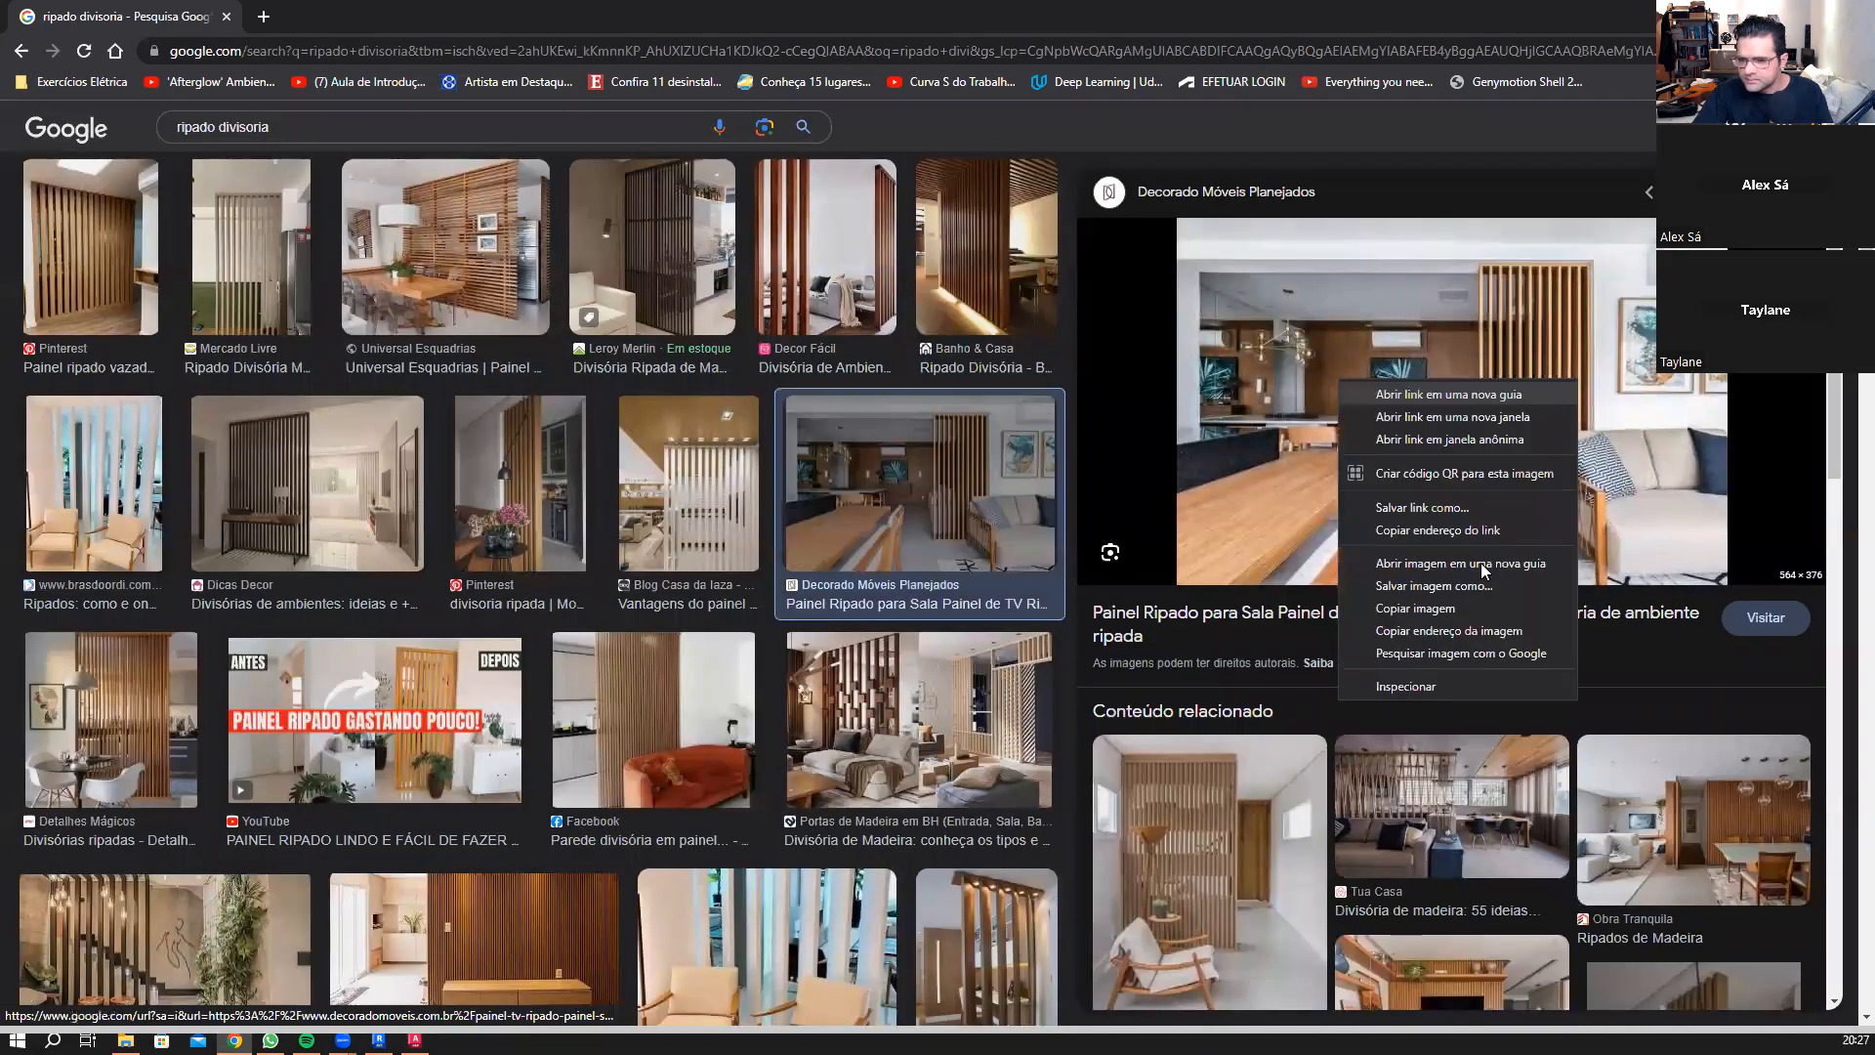
pyautogui.click(1483, 566)
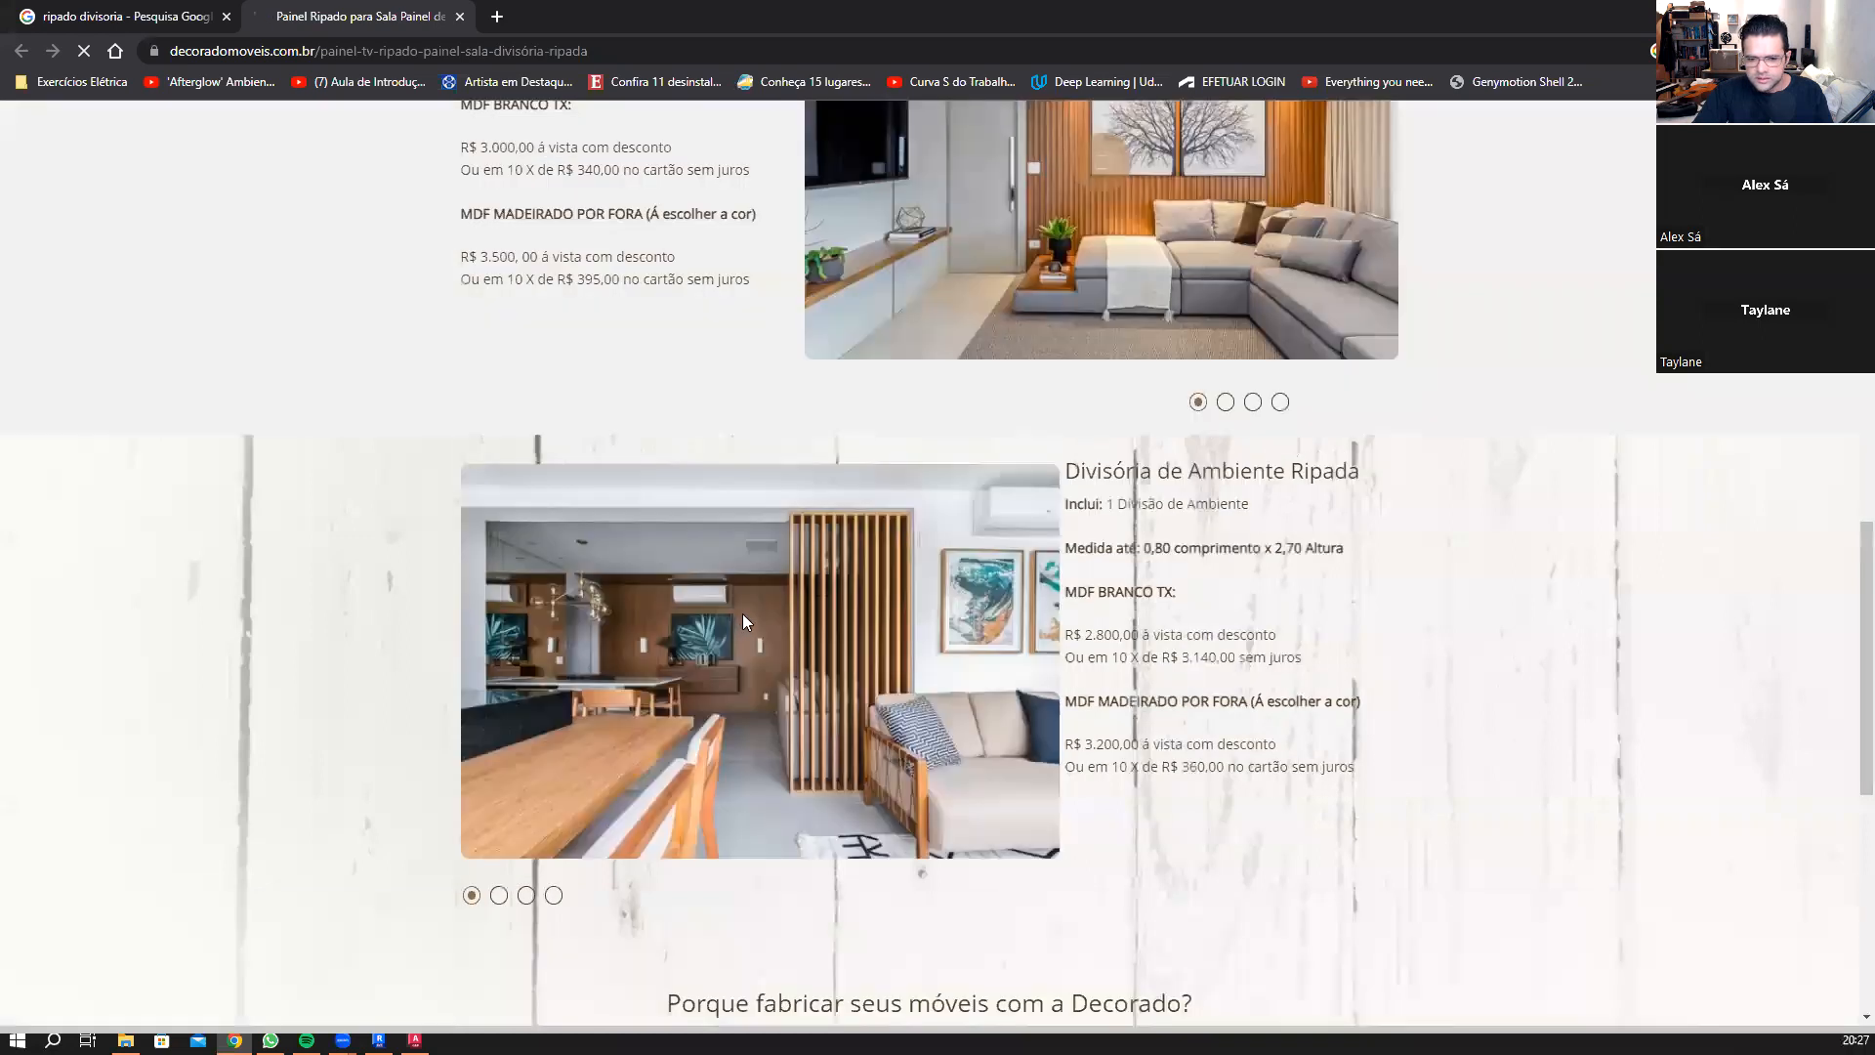
pyautogui.rightClick(742, 613)
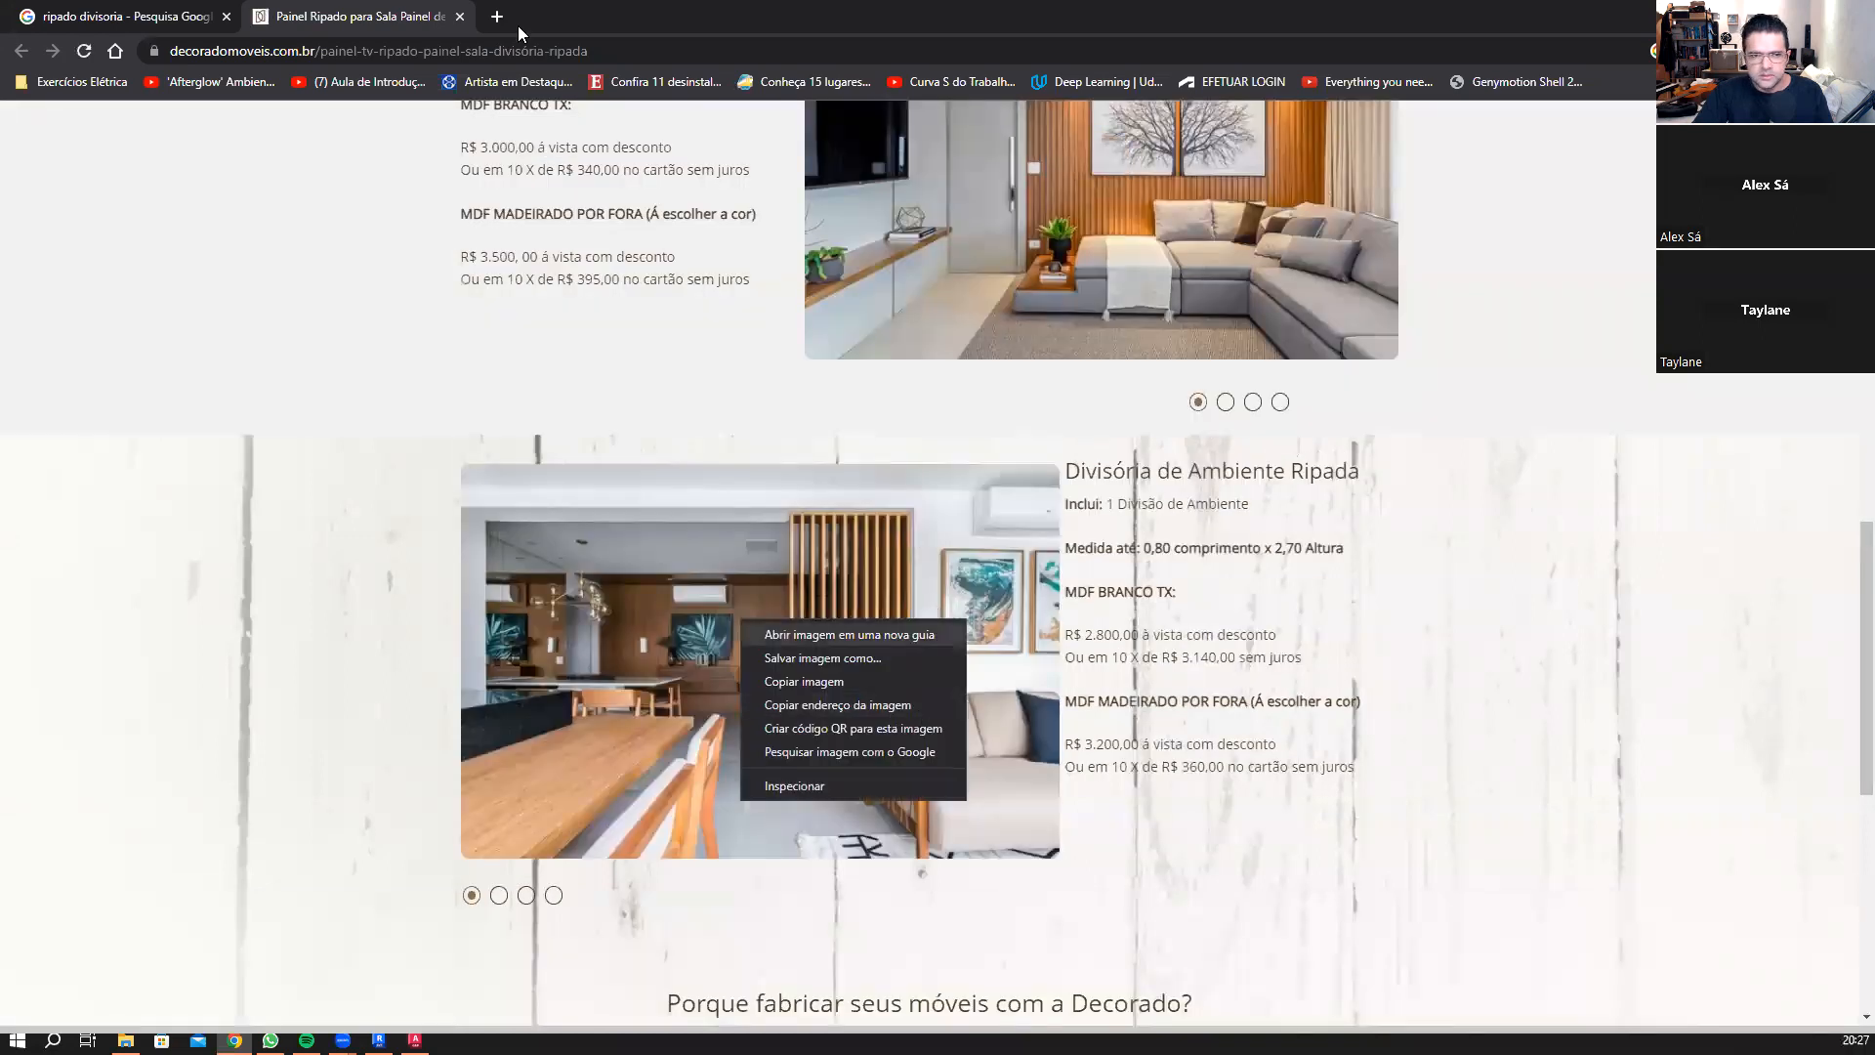
pyautogui.click(908, 636)
pyautogui.hotkey('ctrl', 'w')
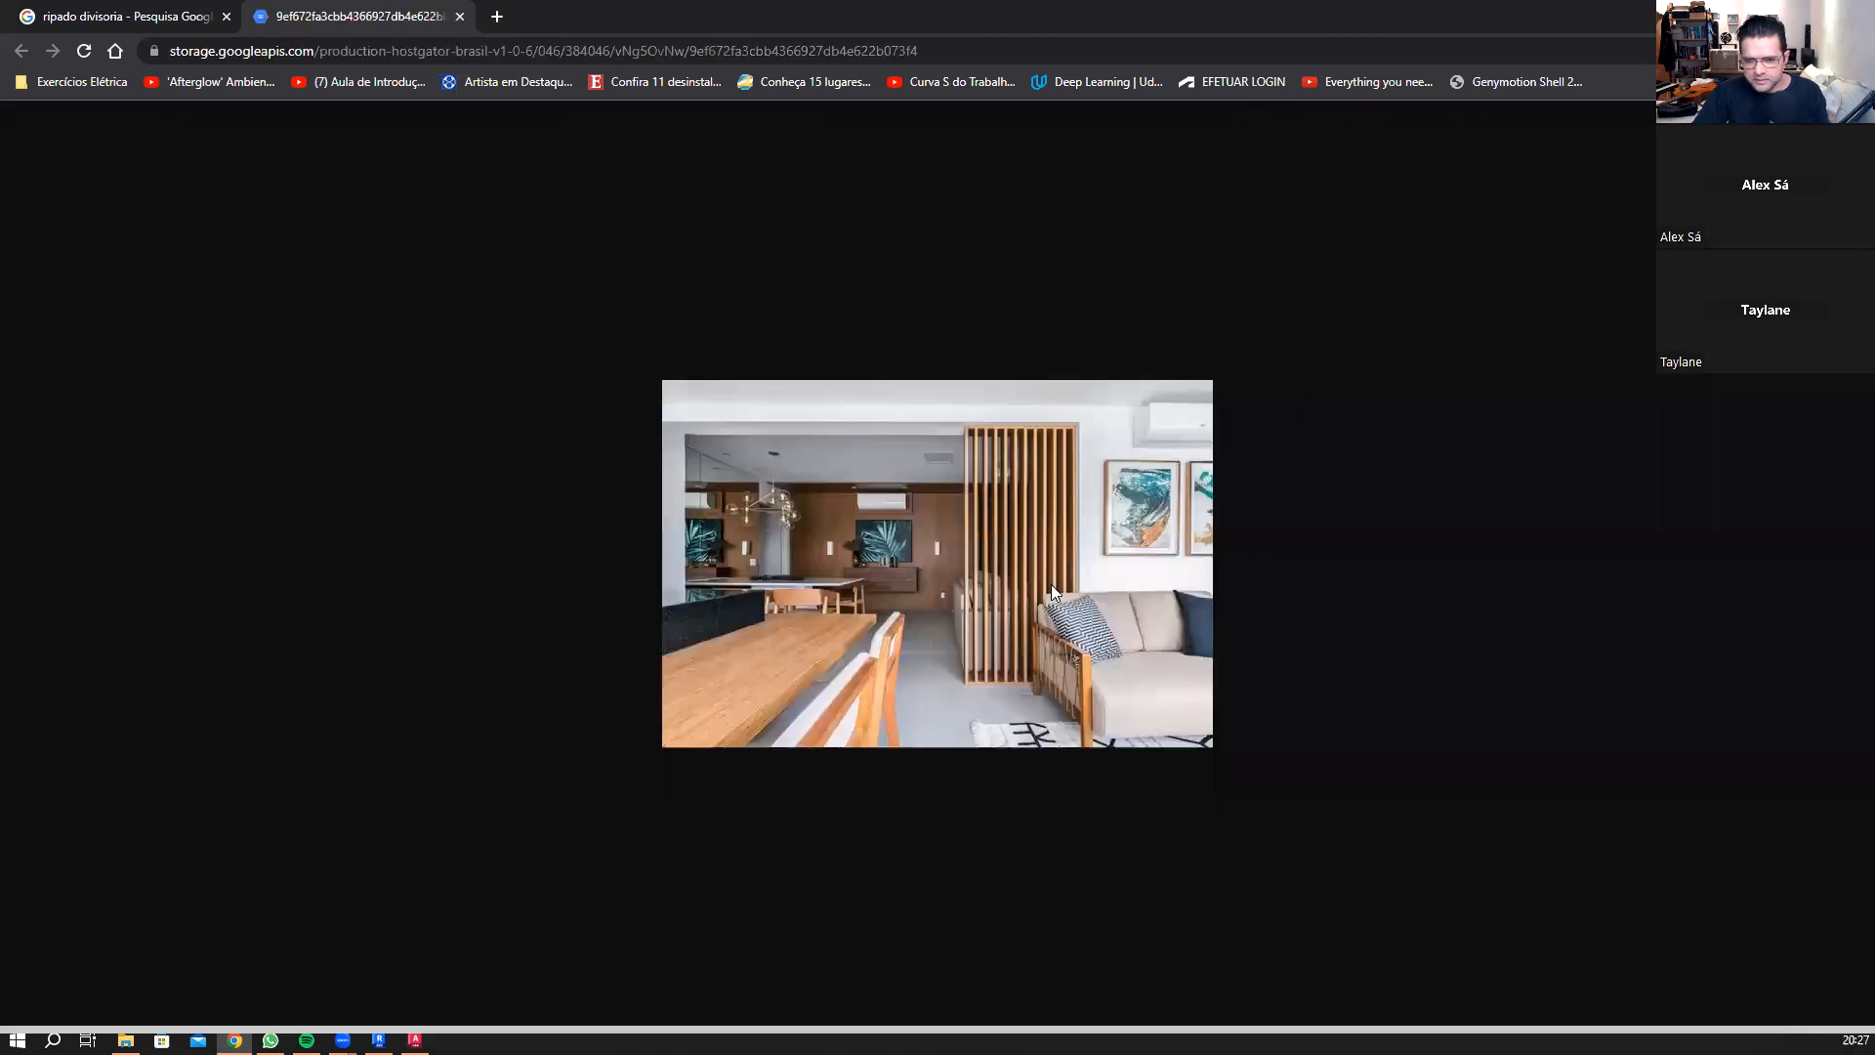
pyautogui.keyDown('ctrl'); pyautogui.scroll(7, 1260, 557); pyautogui.keyUp('ctrl')
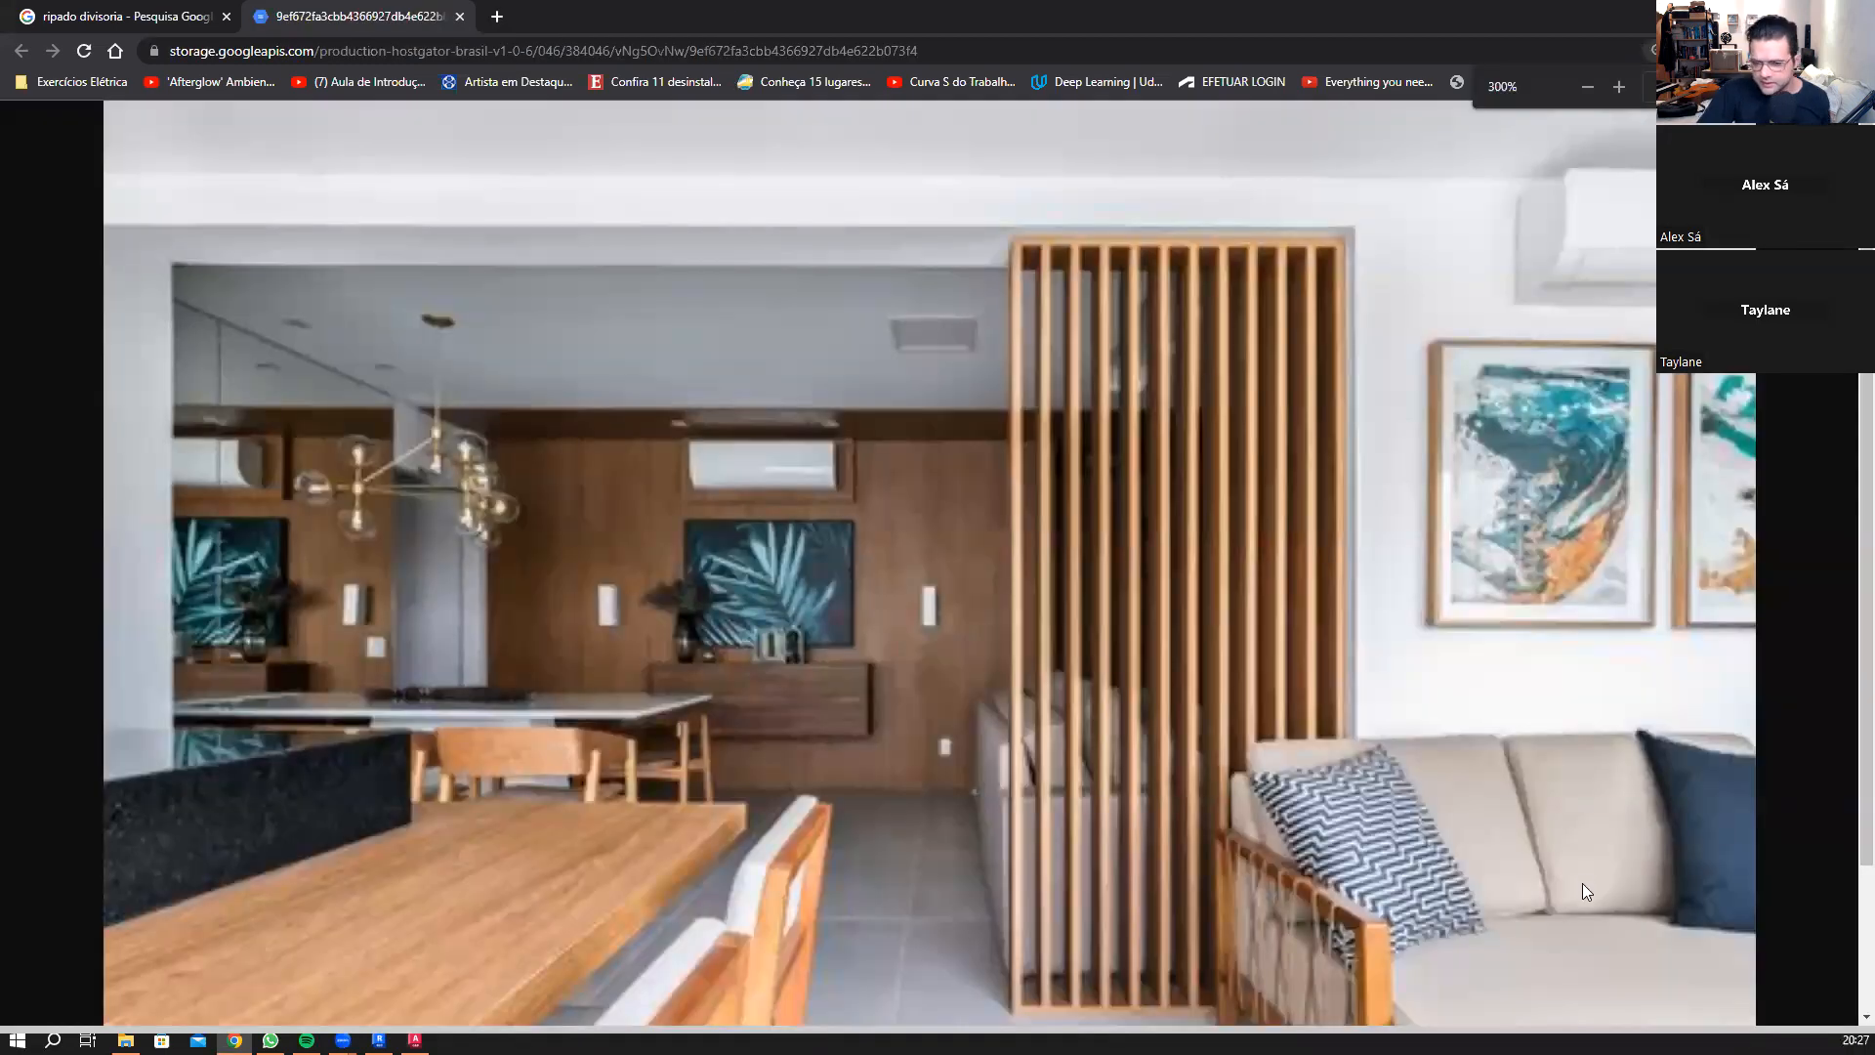
pyautogui.keyDown('ctrl'); pyautogui.scroll(-2, 1582, 883); pyautogui.keyUp('ctrl')
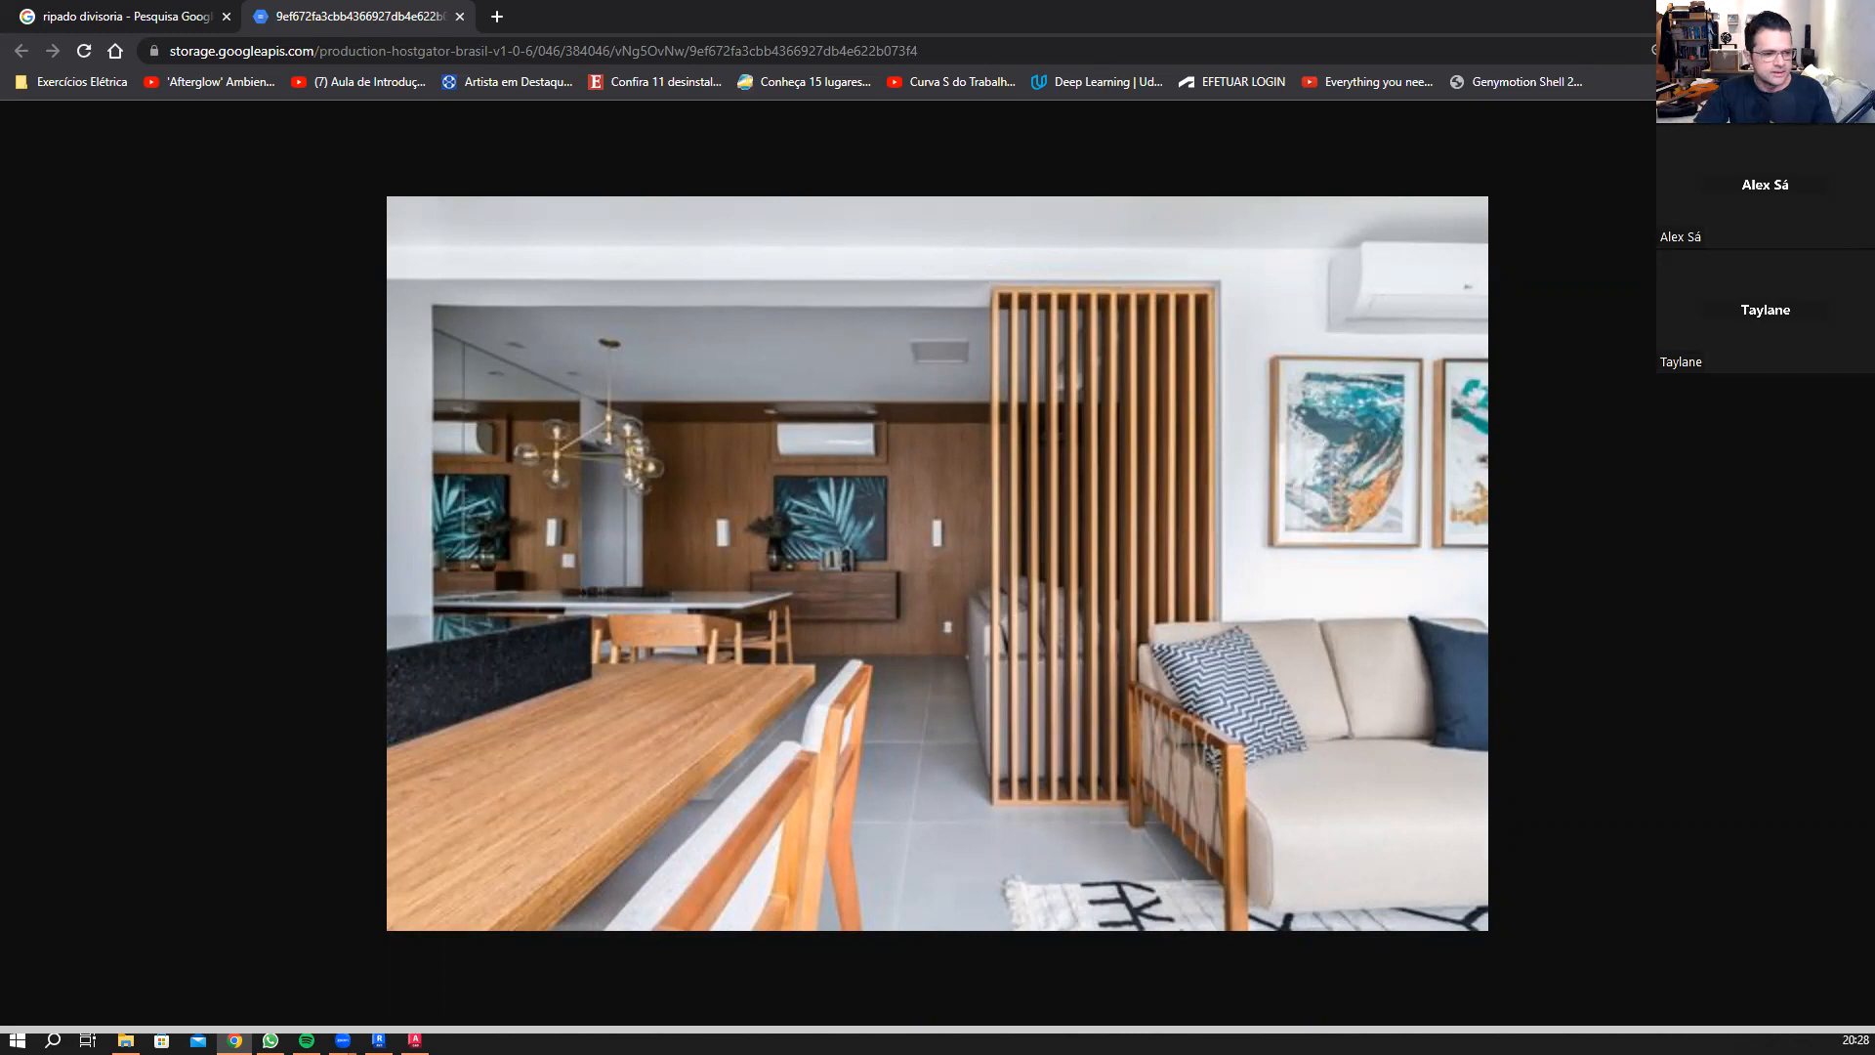
# Step: Switch back to the 001 - Térreo floor plan in Revit, end the aligned dimension command, and show the whole house plan
pyautogui.click(1762, 14)
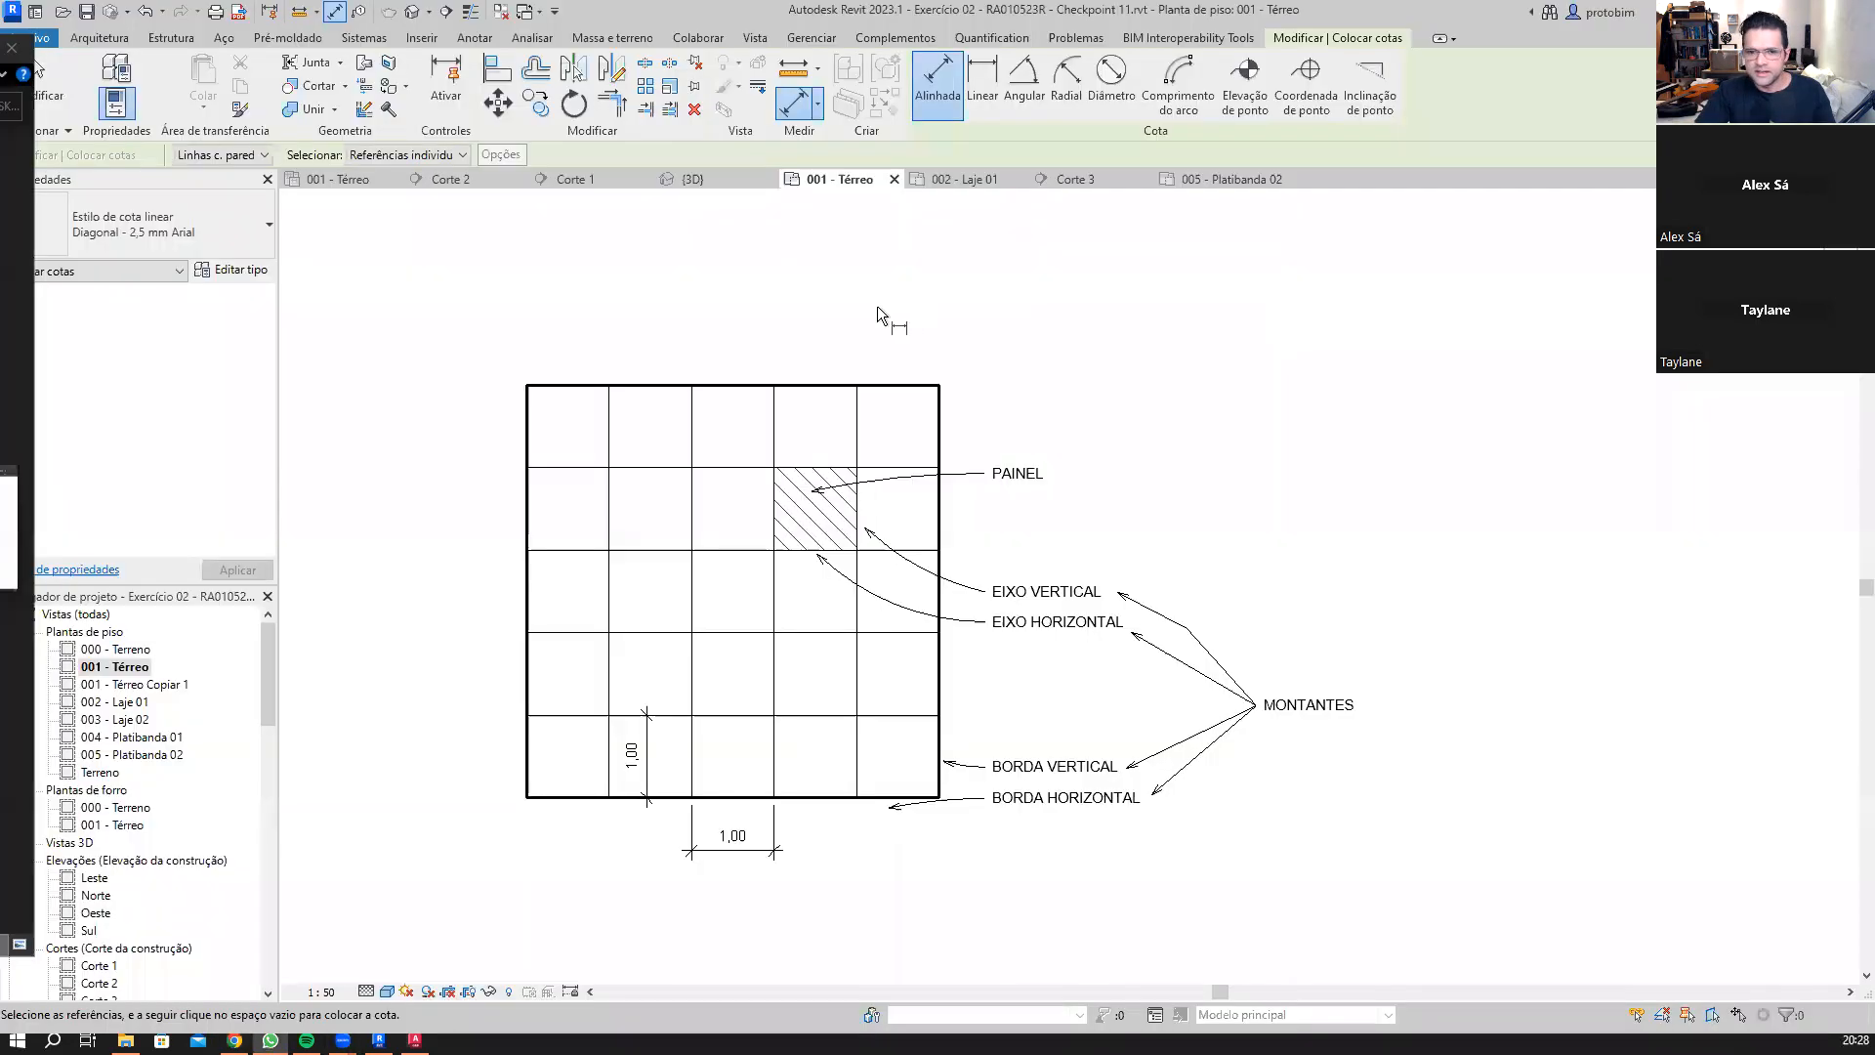
pyautogui.scroll(-4, 1217, 502)
pyautogui.click(813, 588)
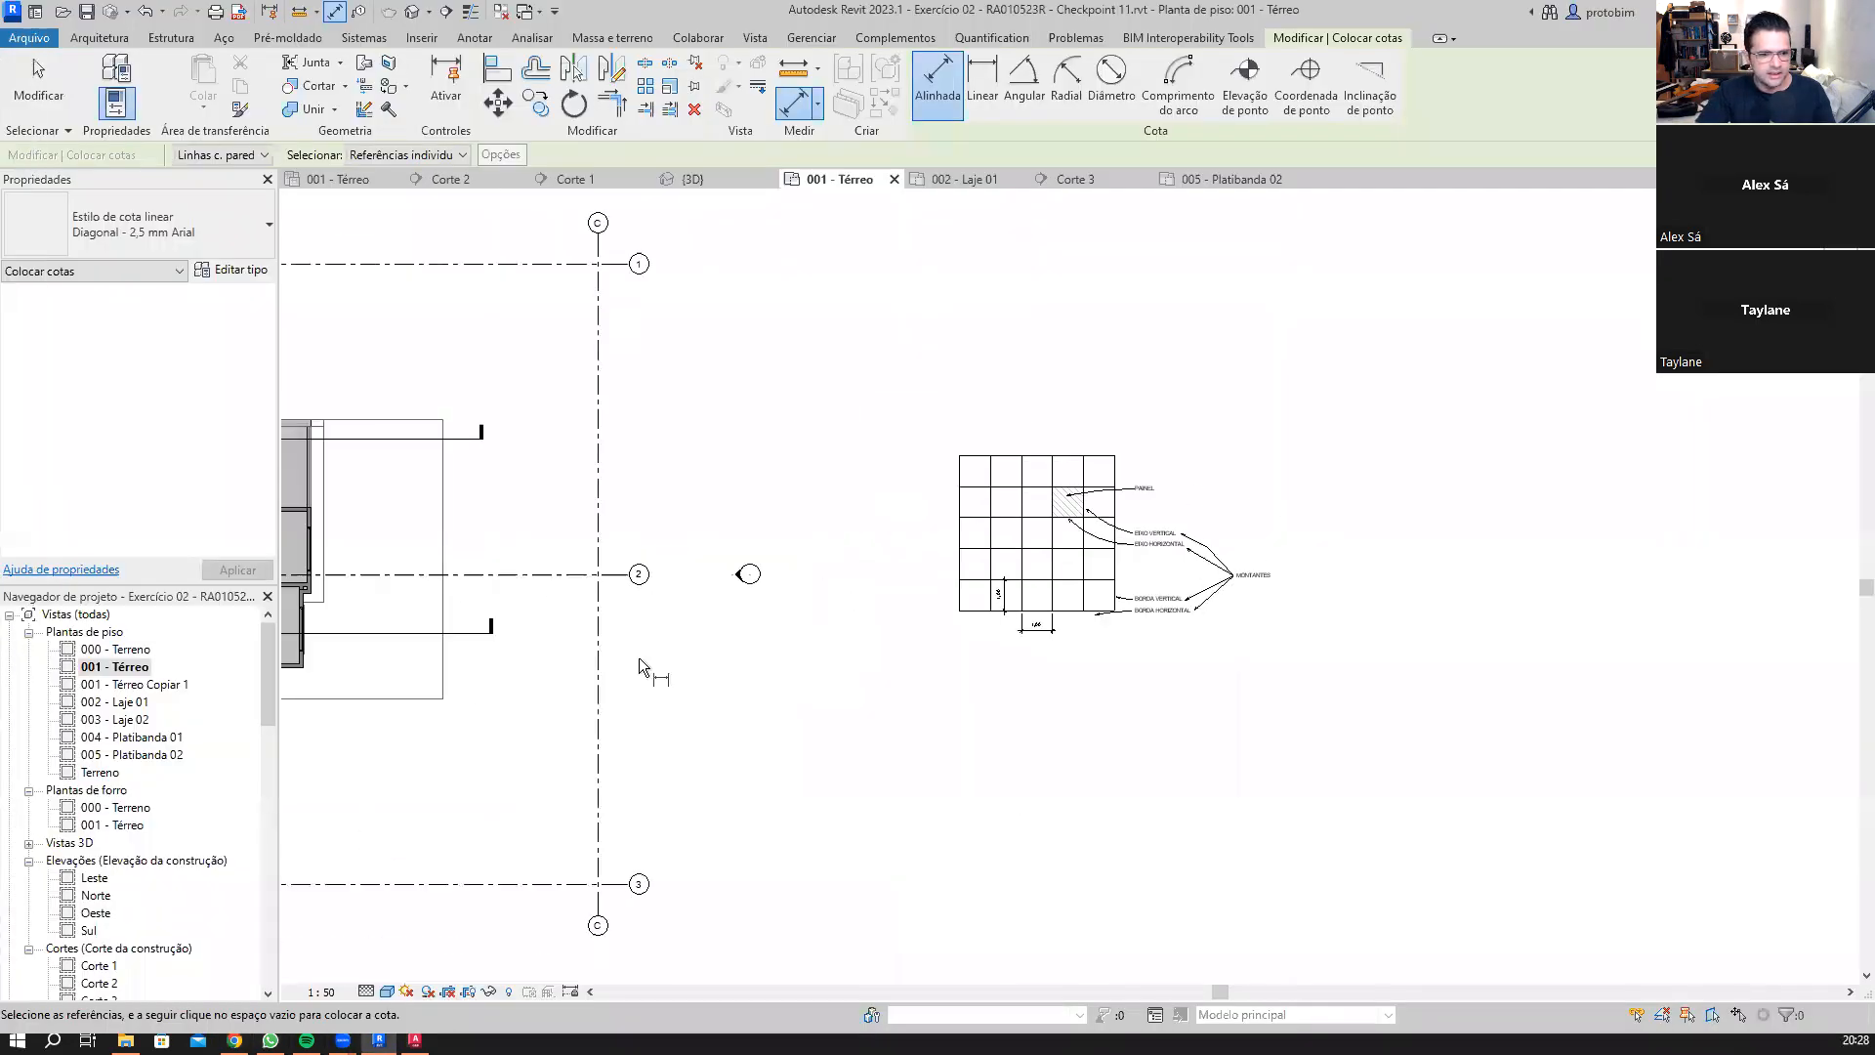
pyautogui.click(338, 180)
pyautogui.press('Escape')
pyautogui.press('Escape')
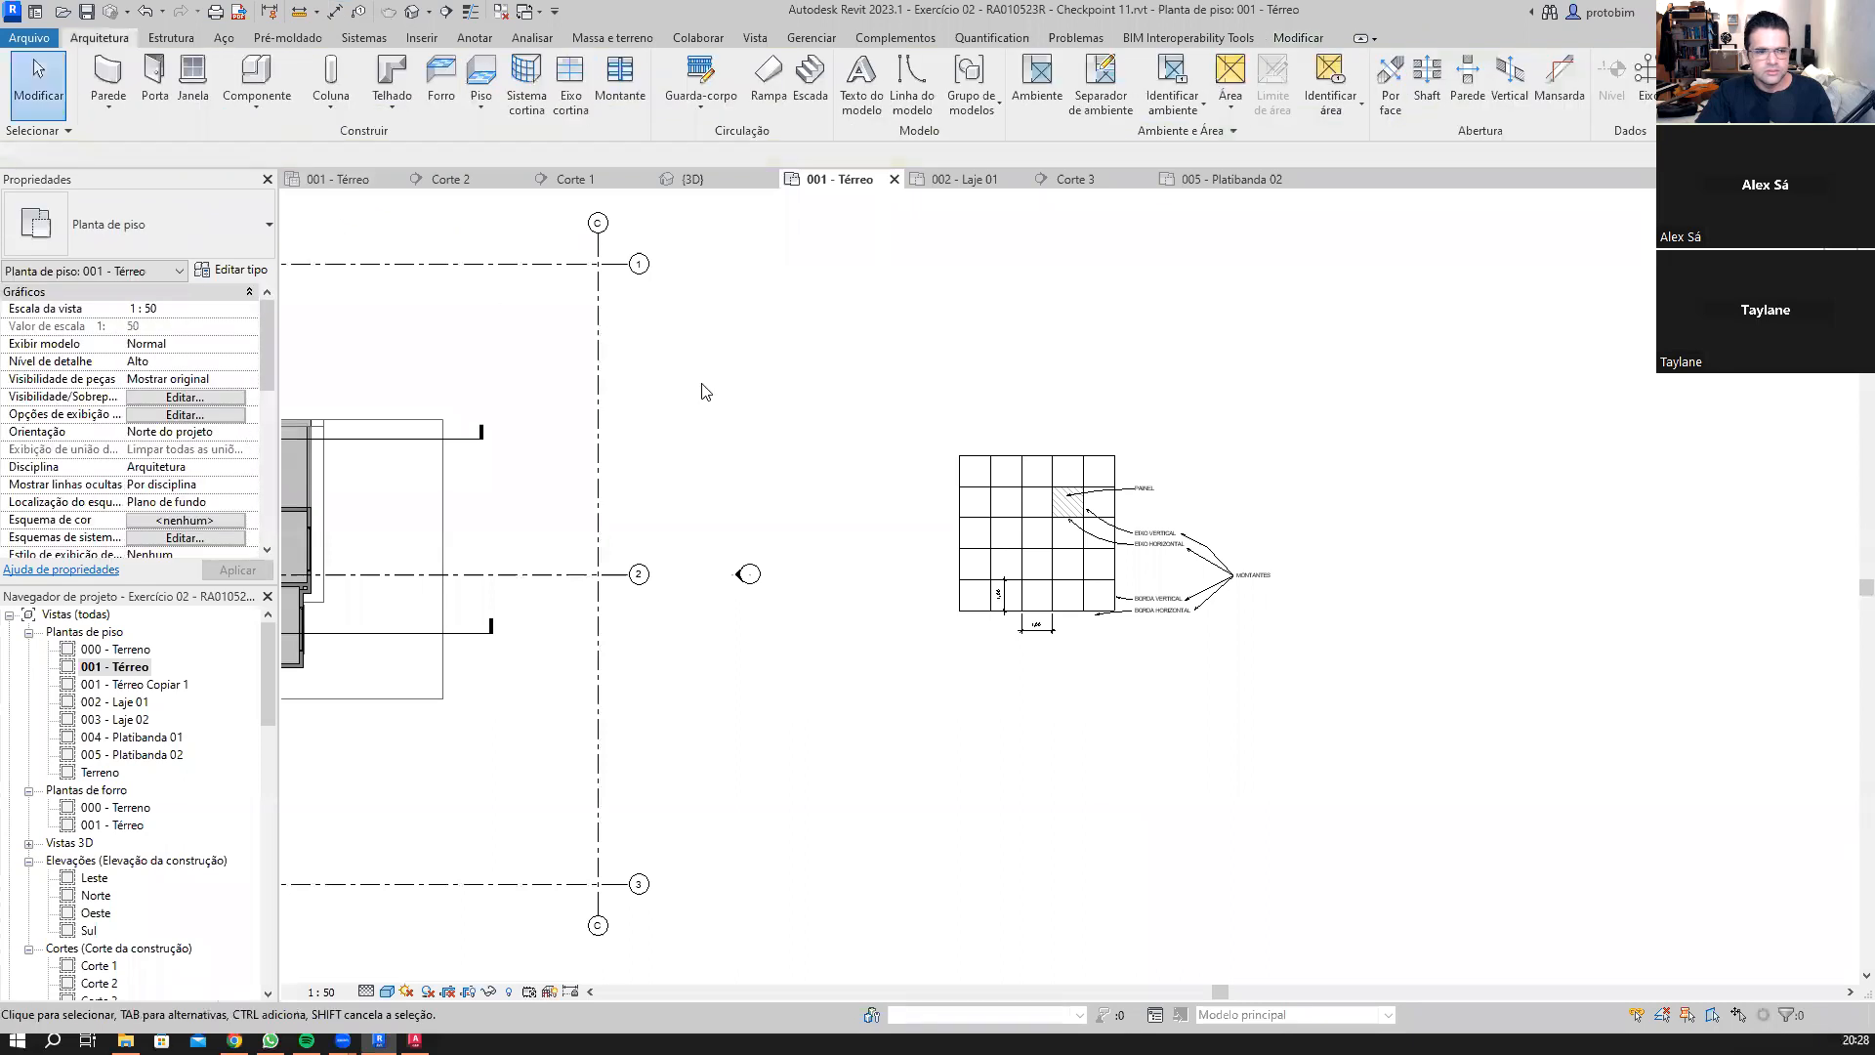
pyautogui.scroll(-4, 703, 390)
pyautogui.moveTo(819, 433); pyautogui.dragTo(937, 441, button='middle')
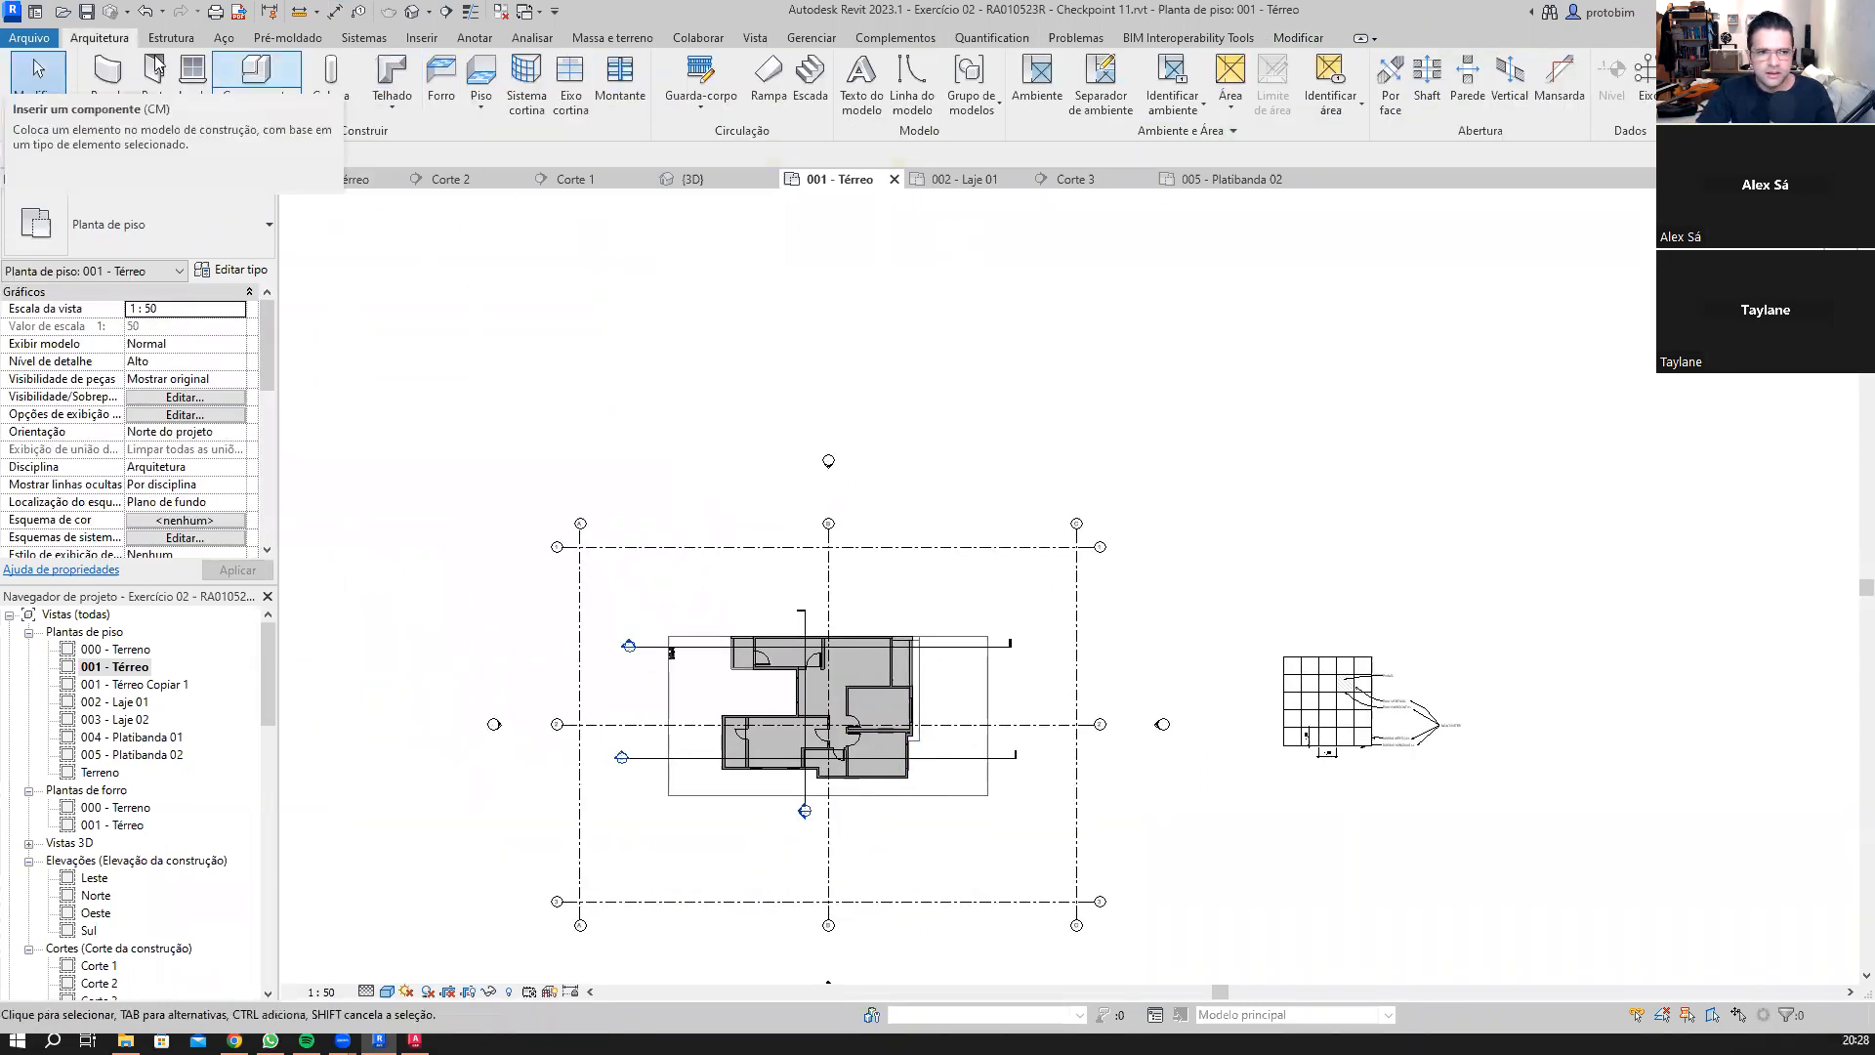
# Step: Start placing a curtain mullion of the rectangular 50 x 150mm type and rename that type as PBIM - 0,05x0,15m
pyautogui.click(622, 88)
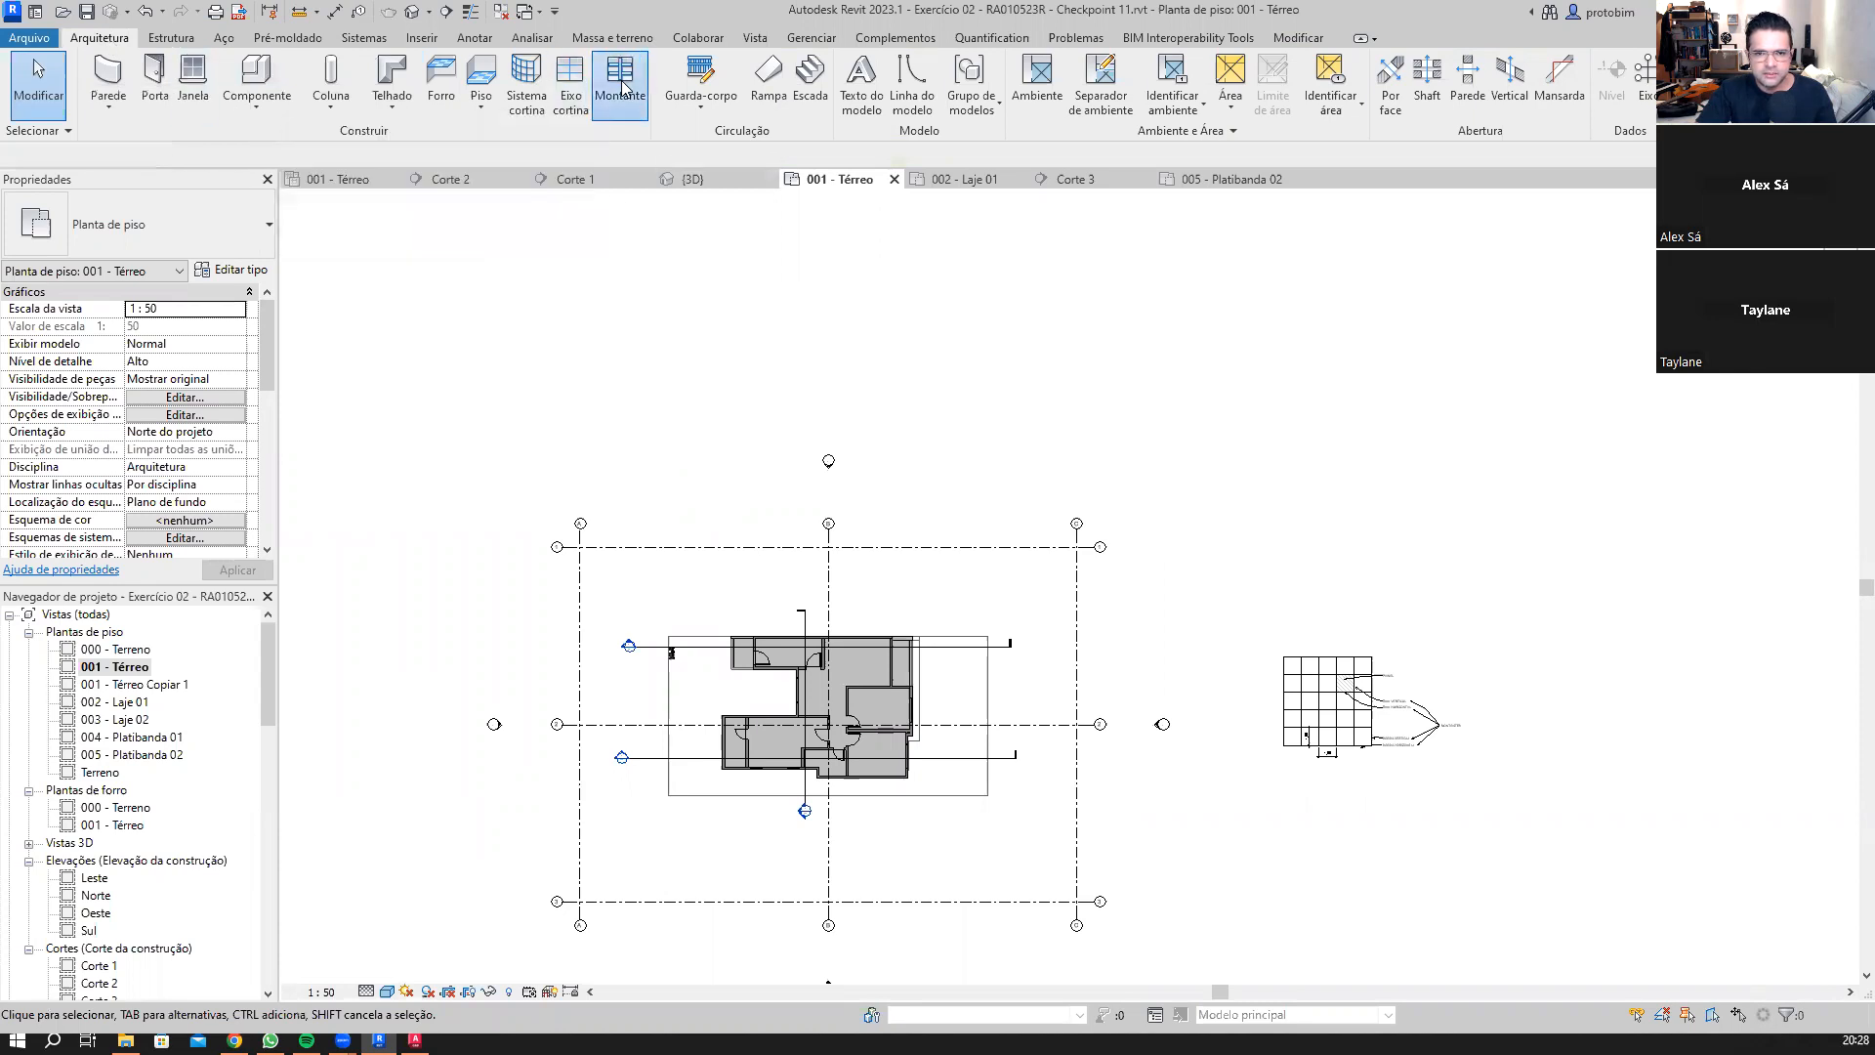
pyautogui.click(207, 237)
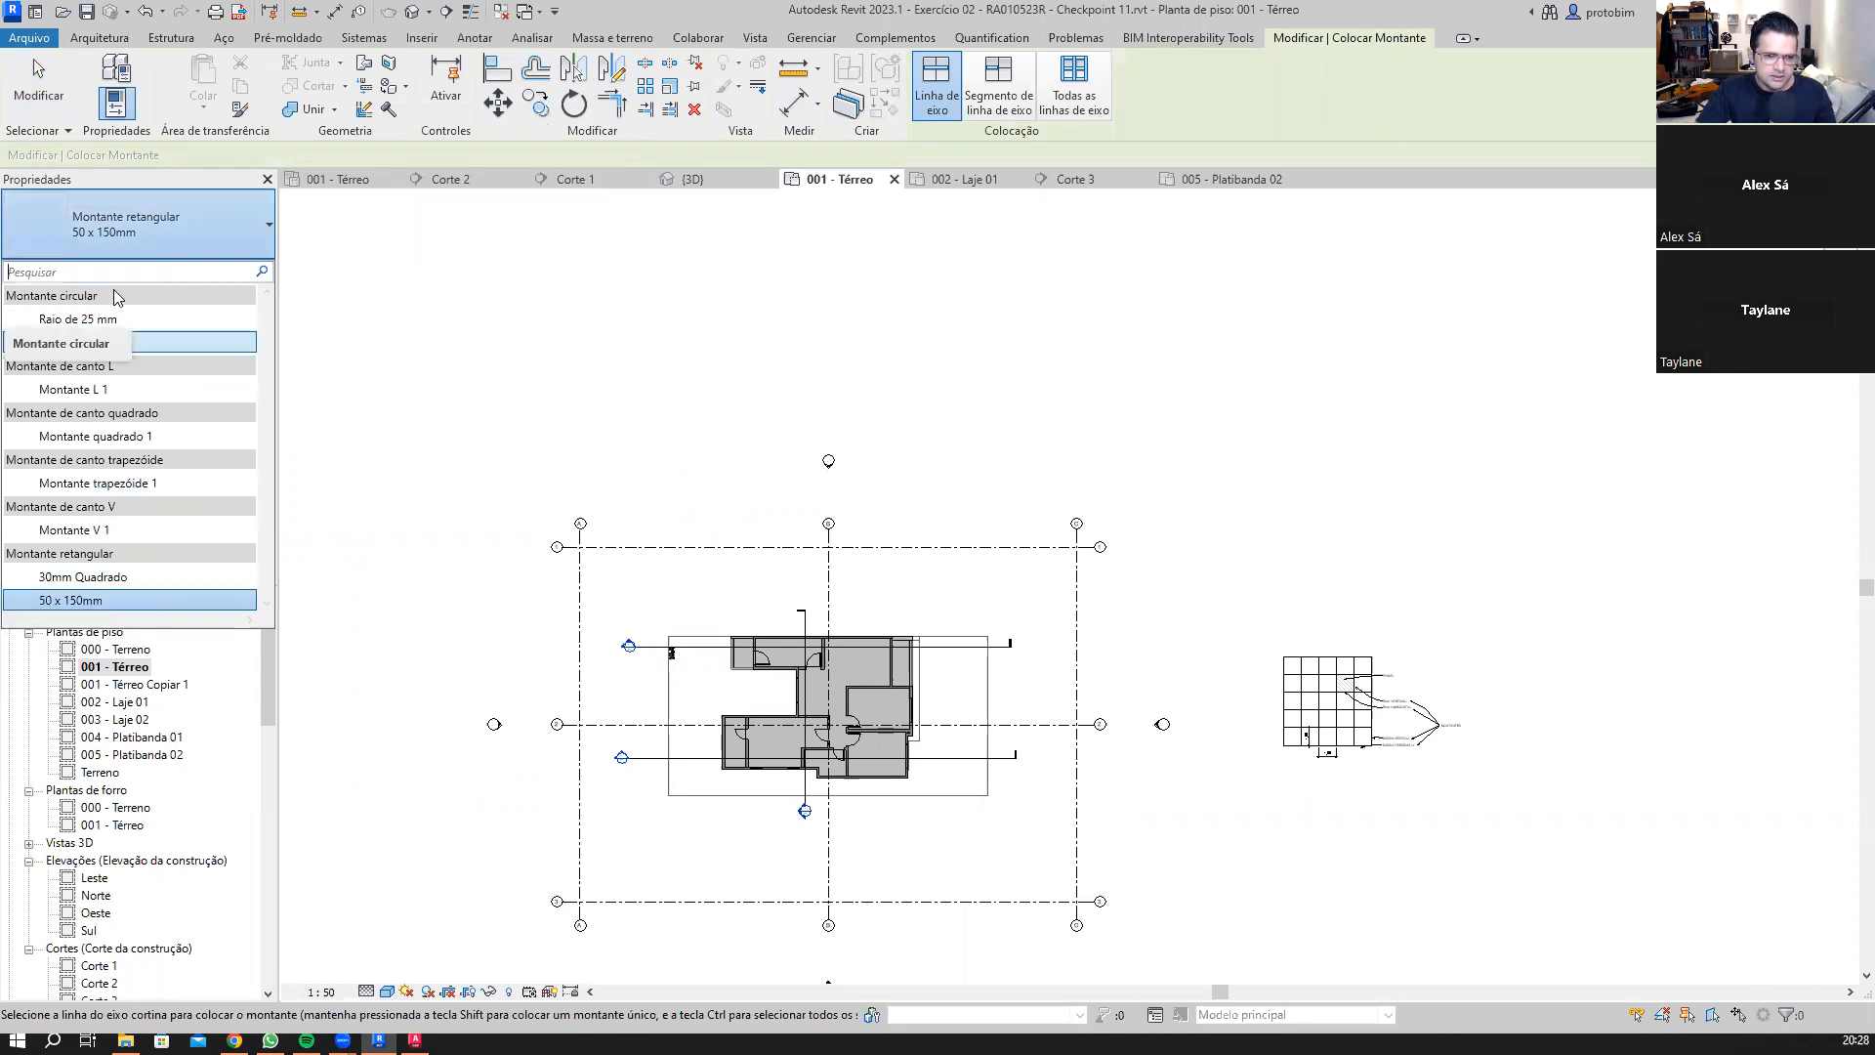
pyautogui.click(135, 599)
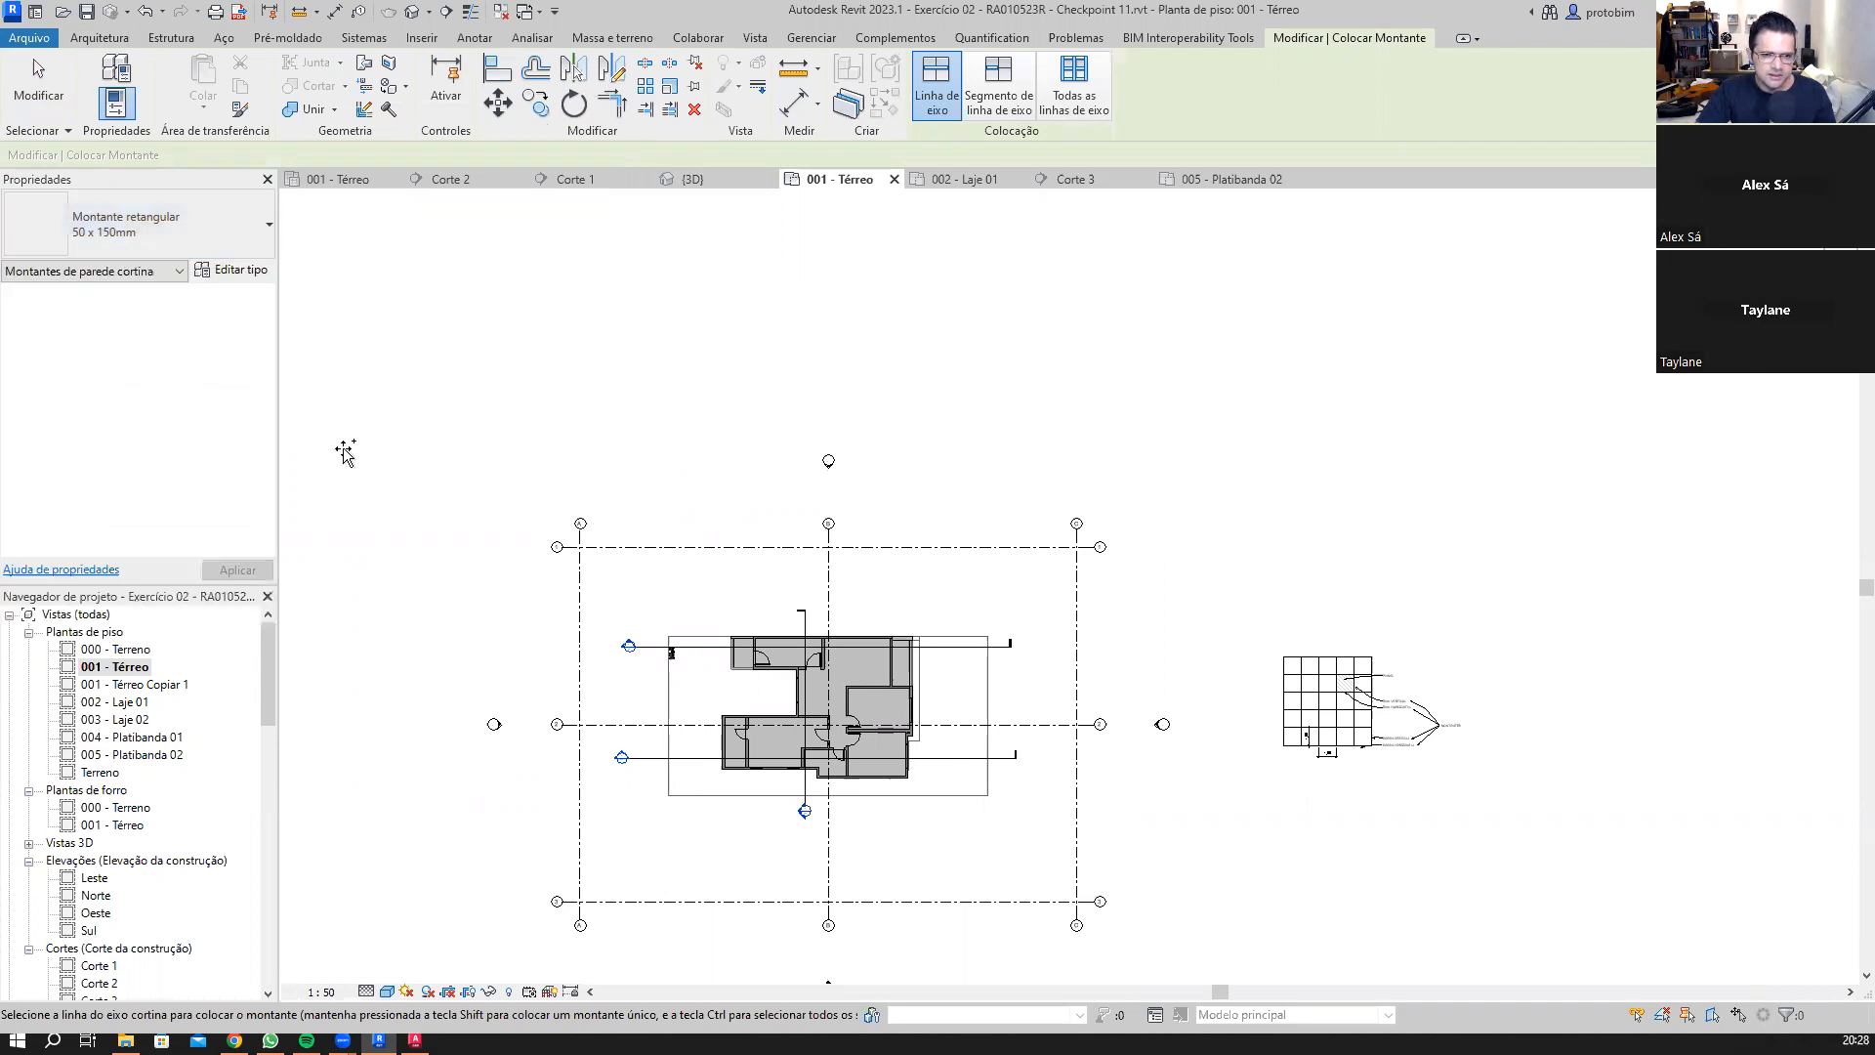
pyautogui.click(244, 271)
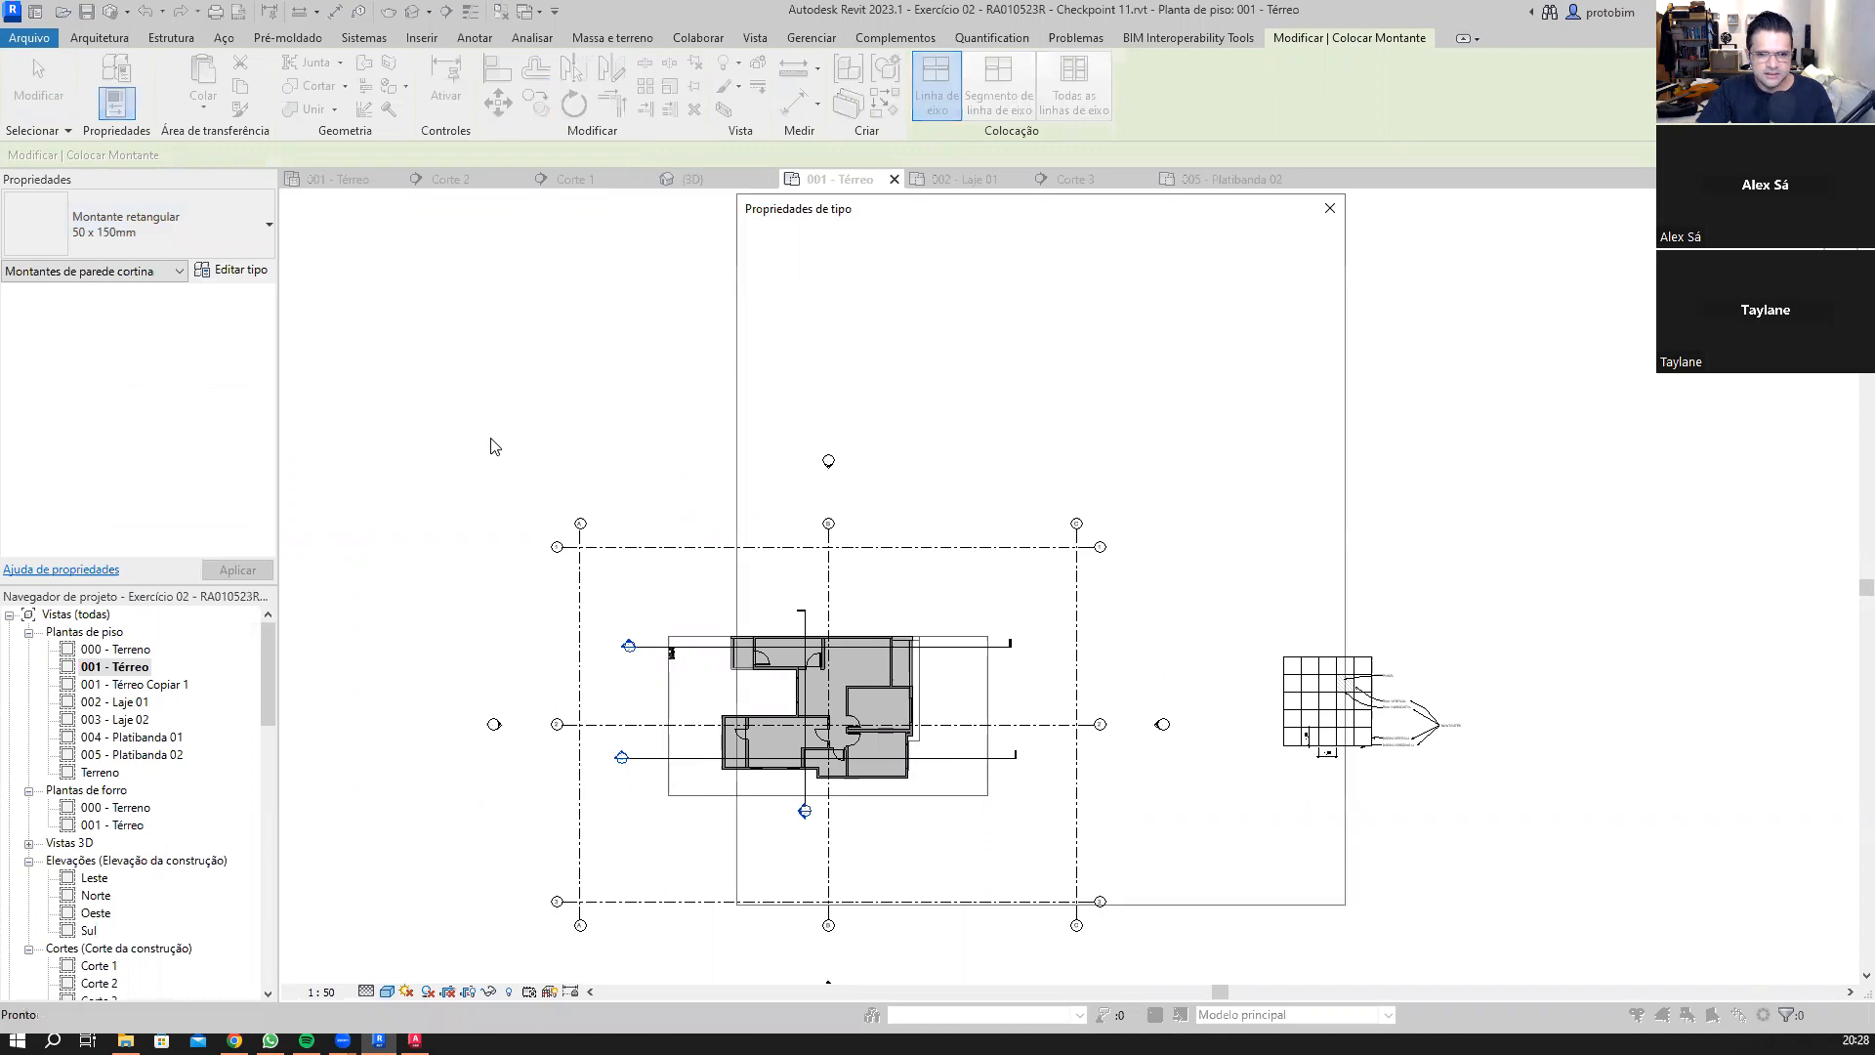
pyautogui.click(1288, 308)
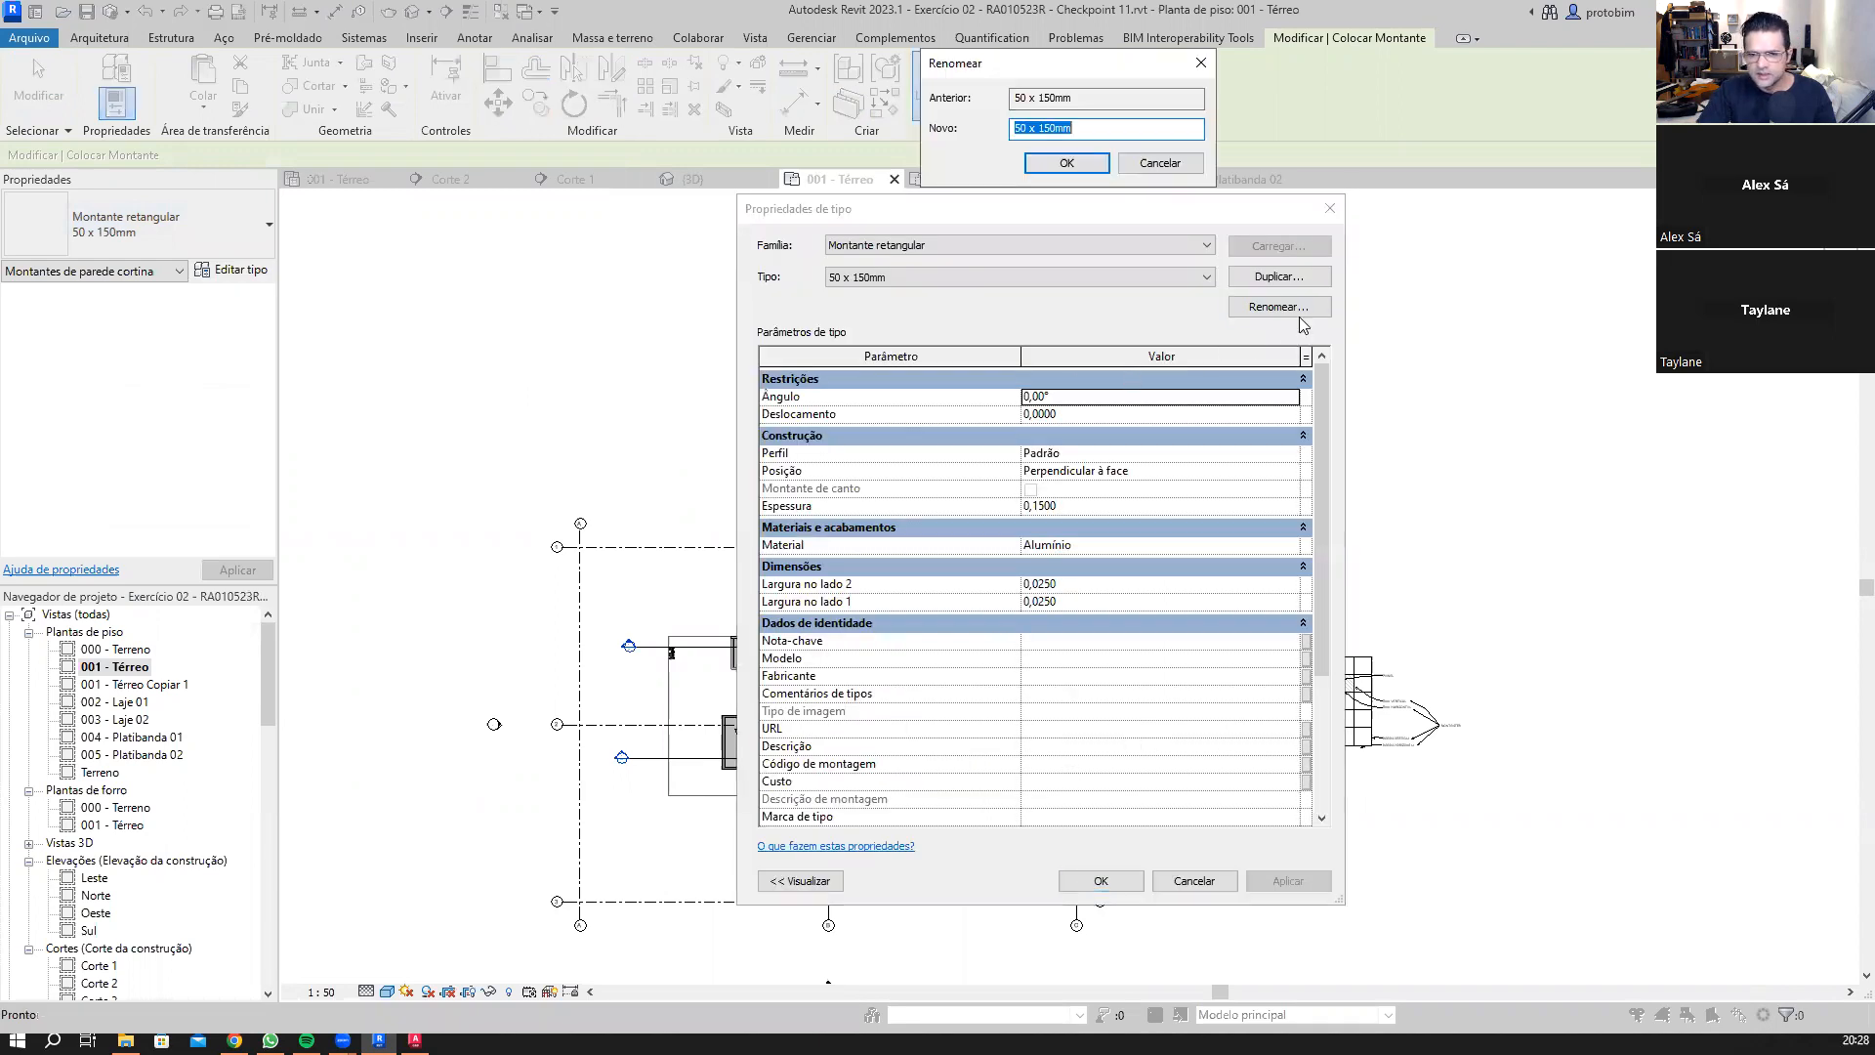
pyautogui.write('PBIM - 0,0')
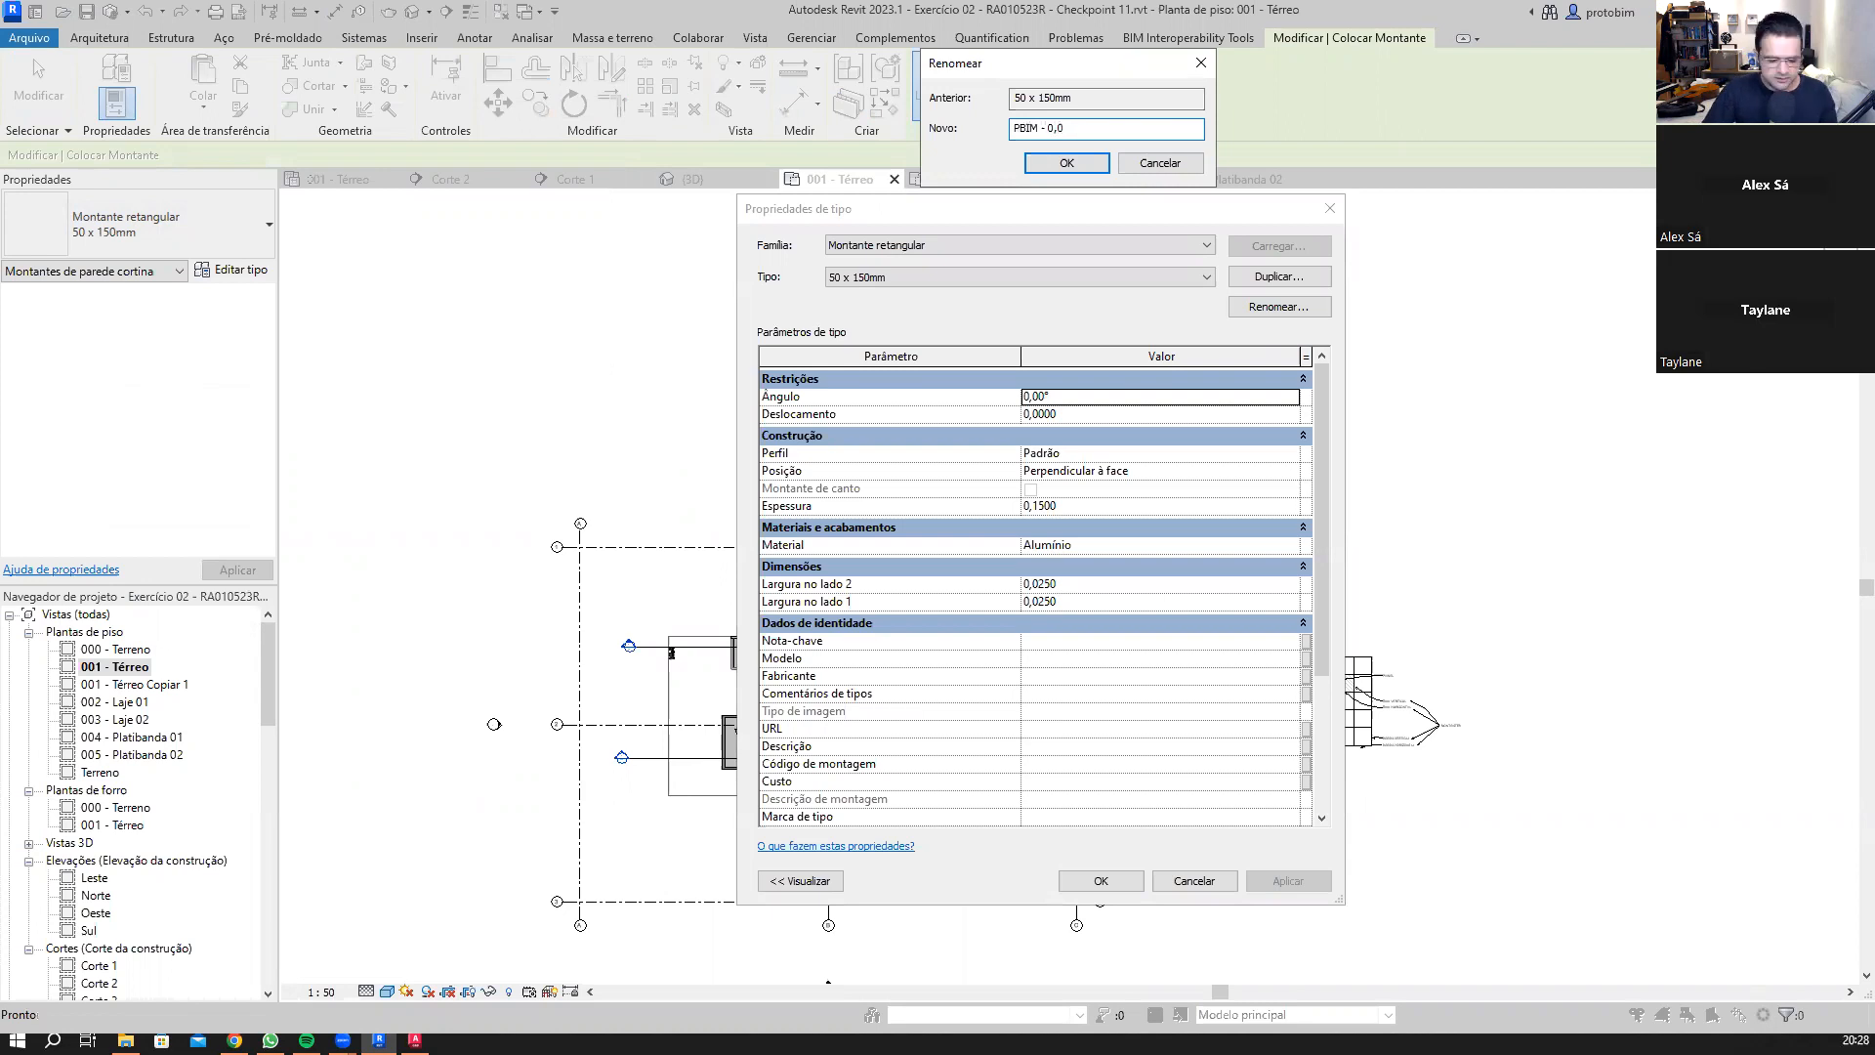
pyautogui.write('5x0,15m')
pyautogui.click(1066, 166)
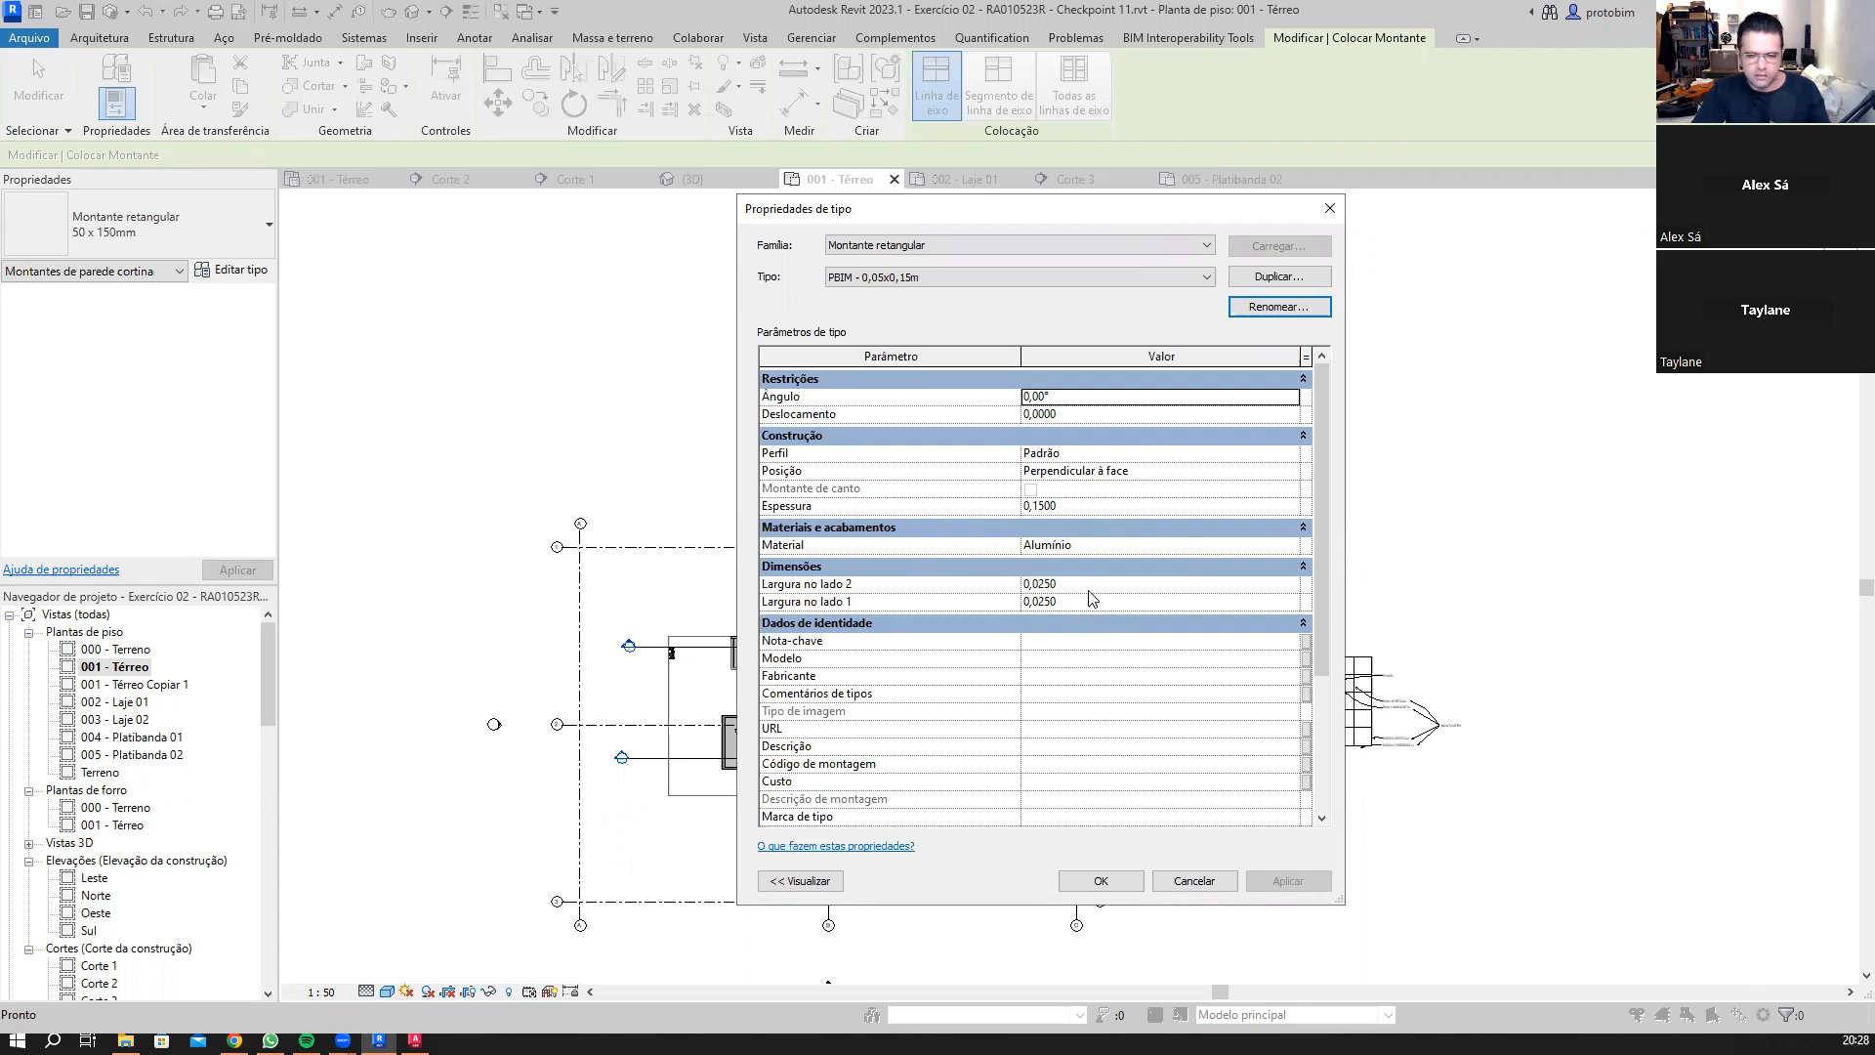
# Step: Set the PBIM - 0,05x0,15m mullion's material to Cerejeira, accept the type properties, and end the mullion command
pyautogui.click(1294, 547)
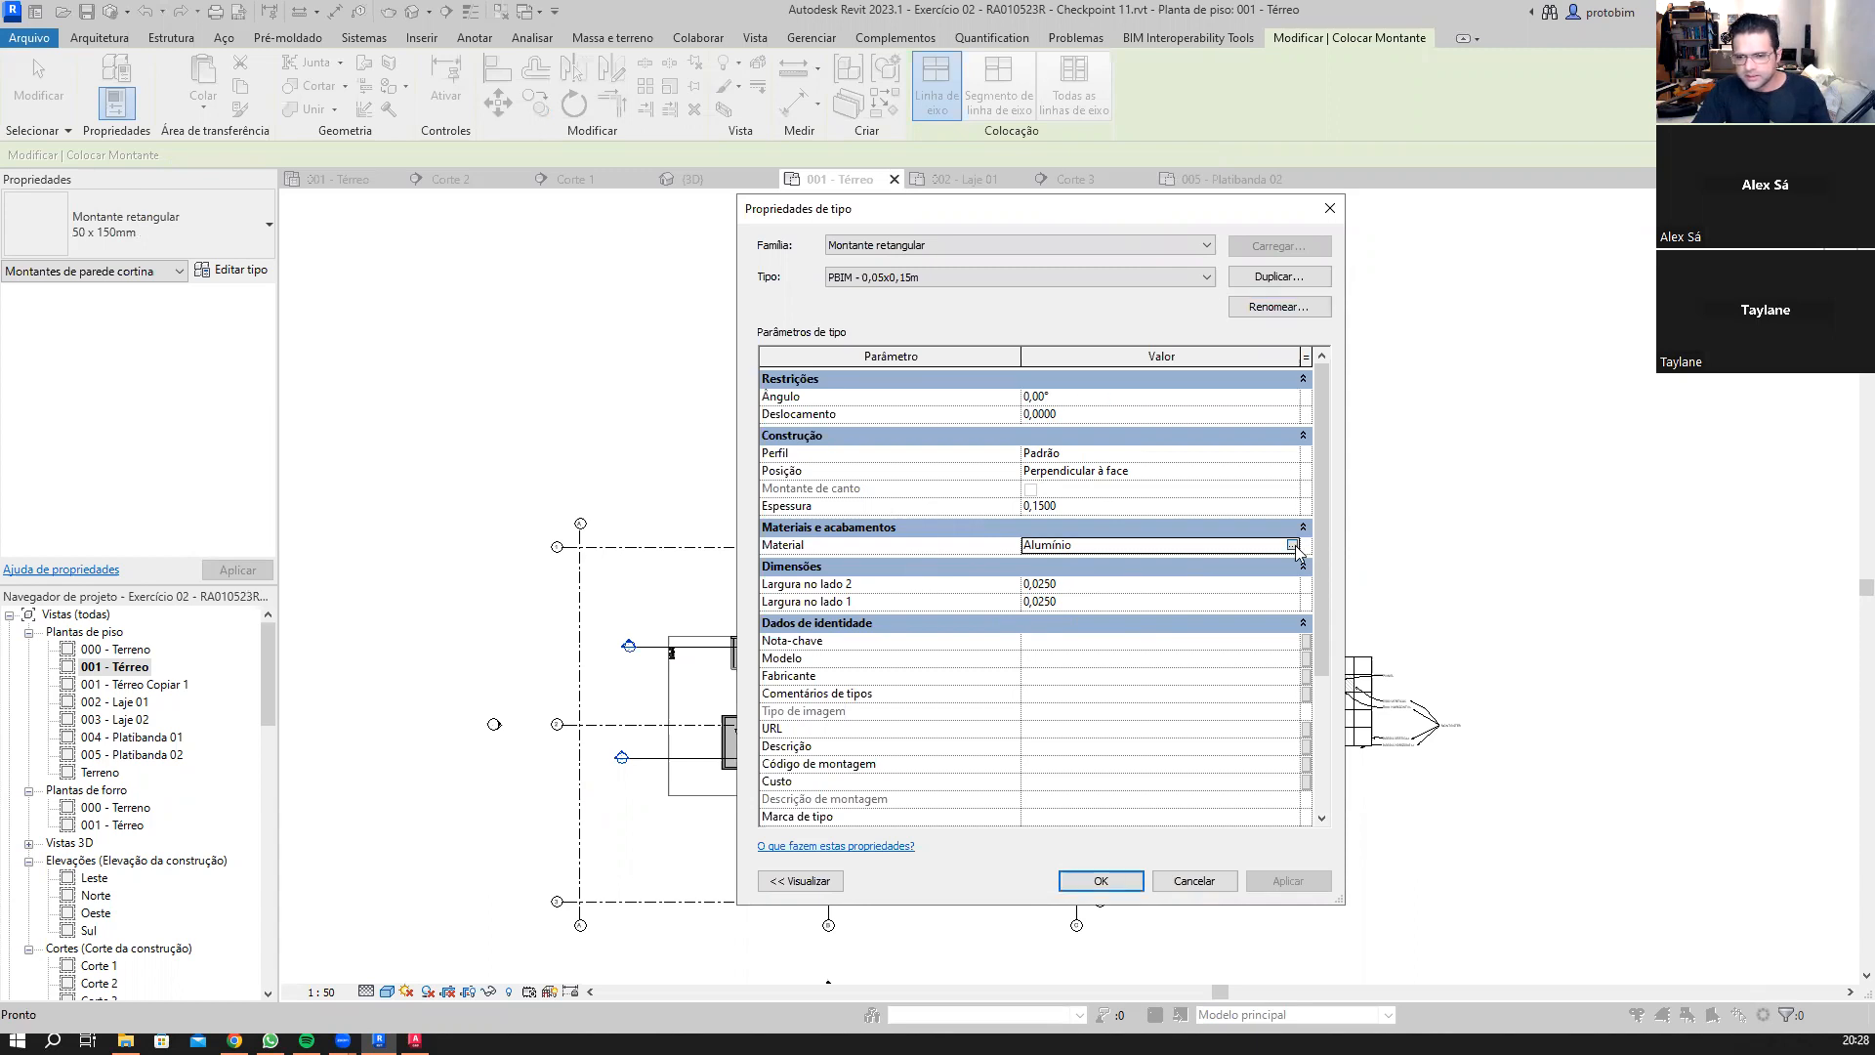
pyautogui.click(1293, 545)
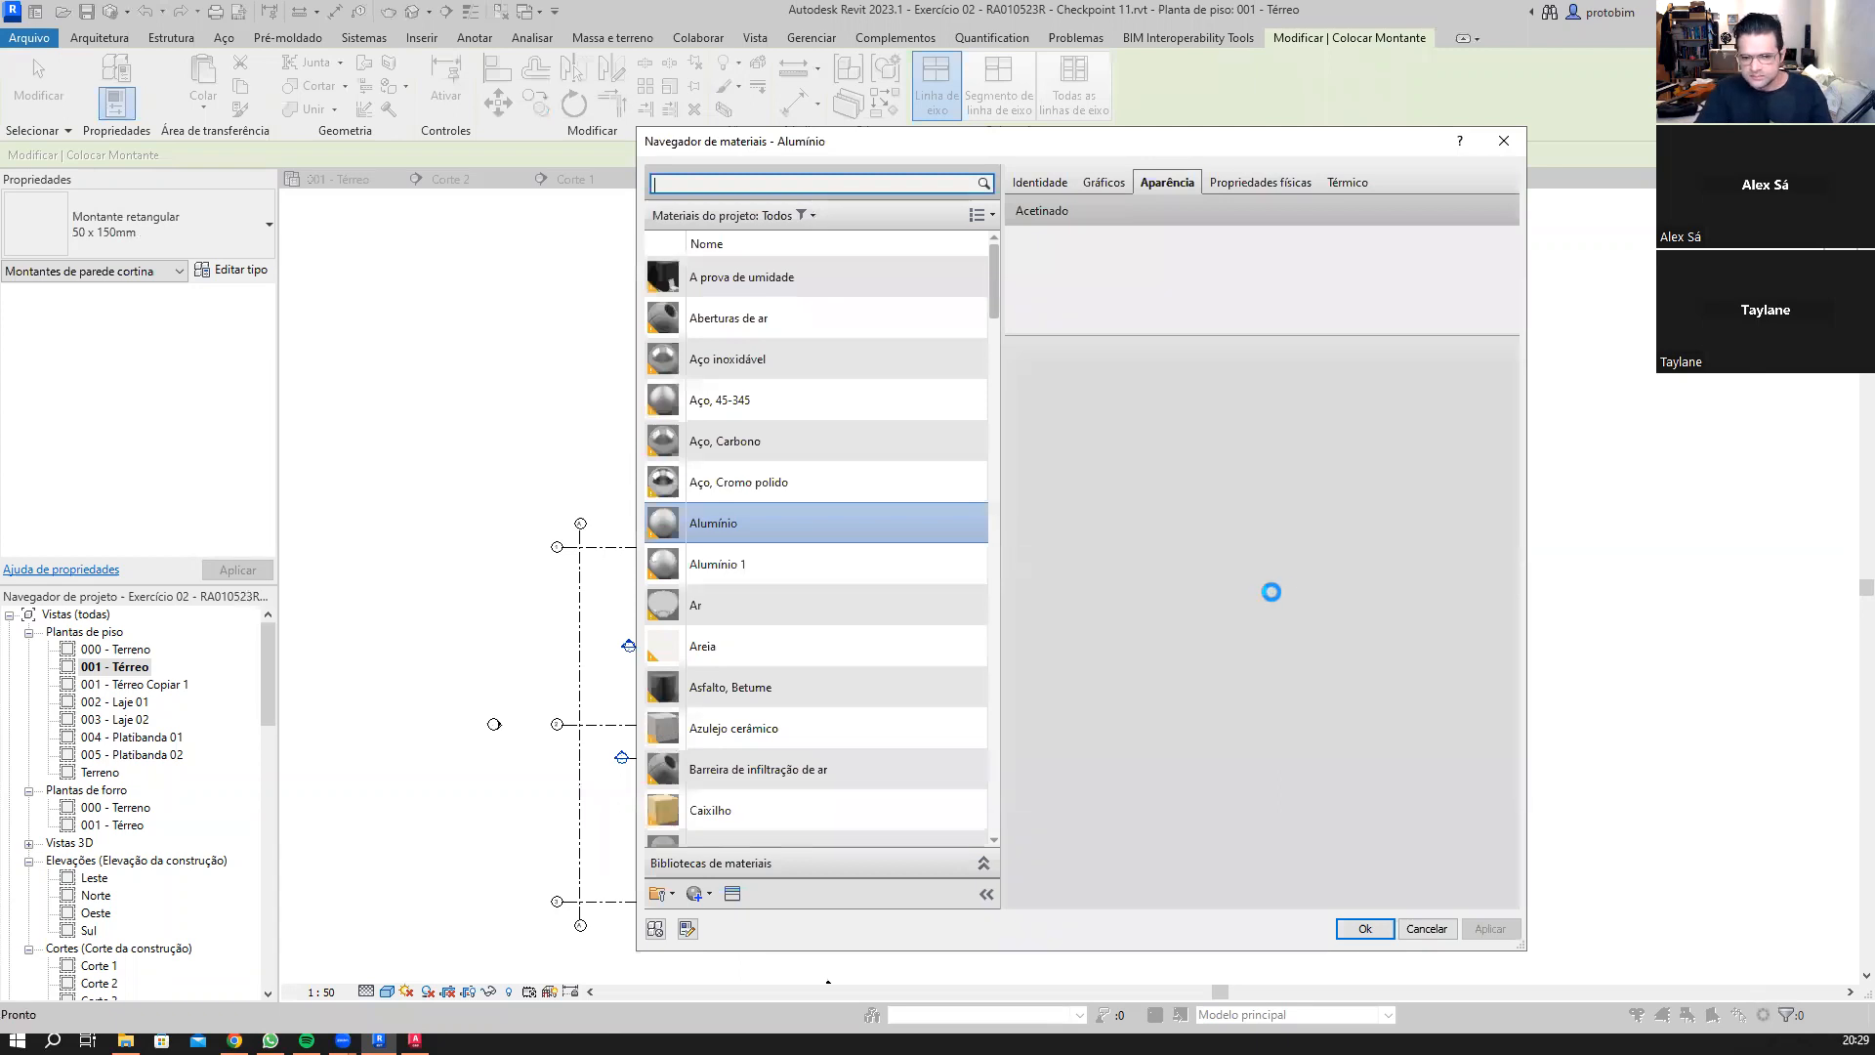
pyautogui.scroll(-4, 840, 473)
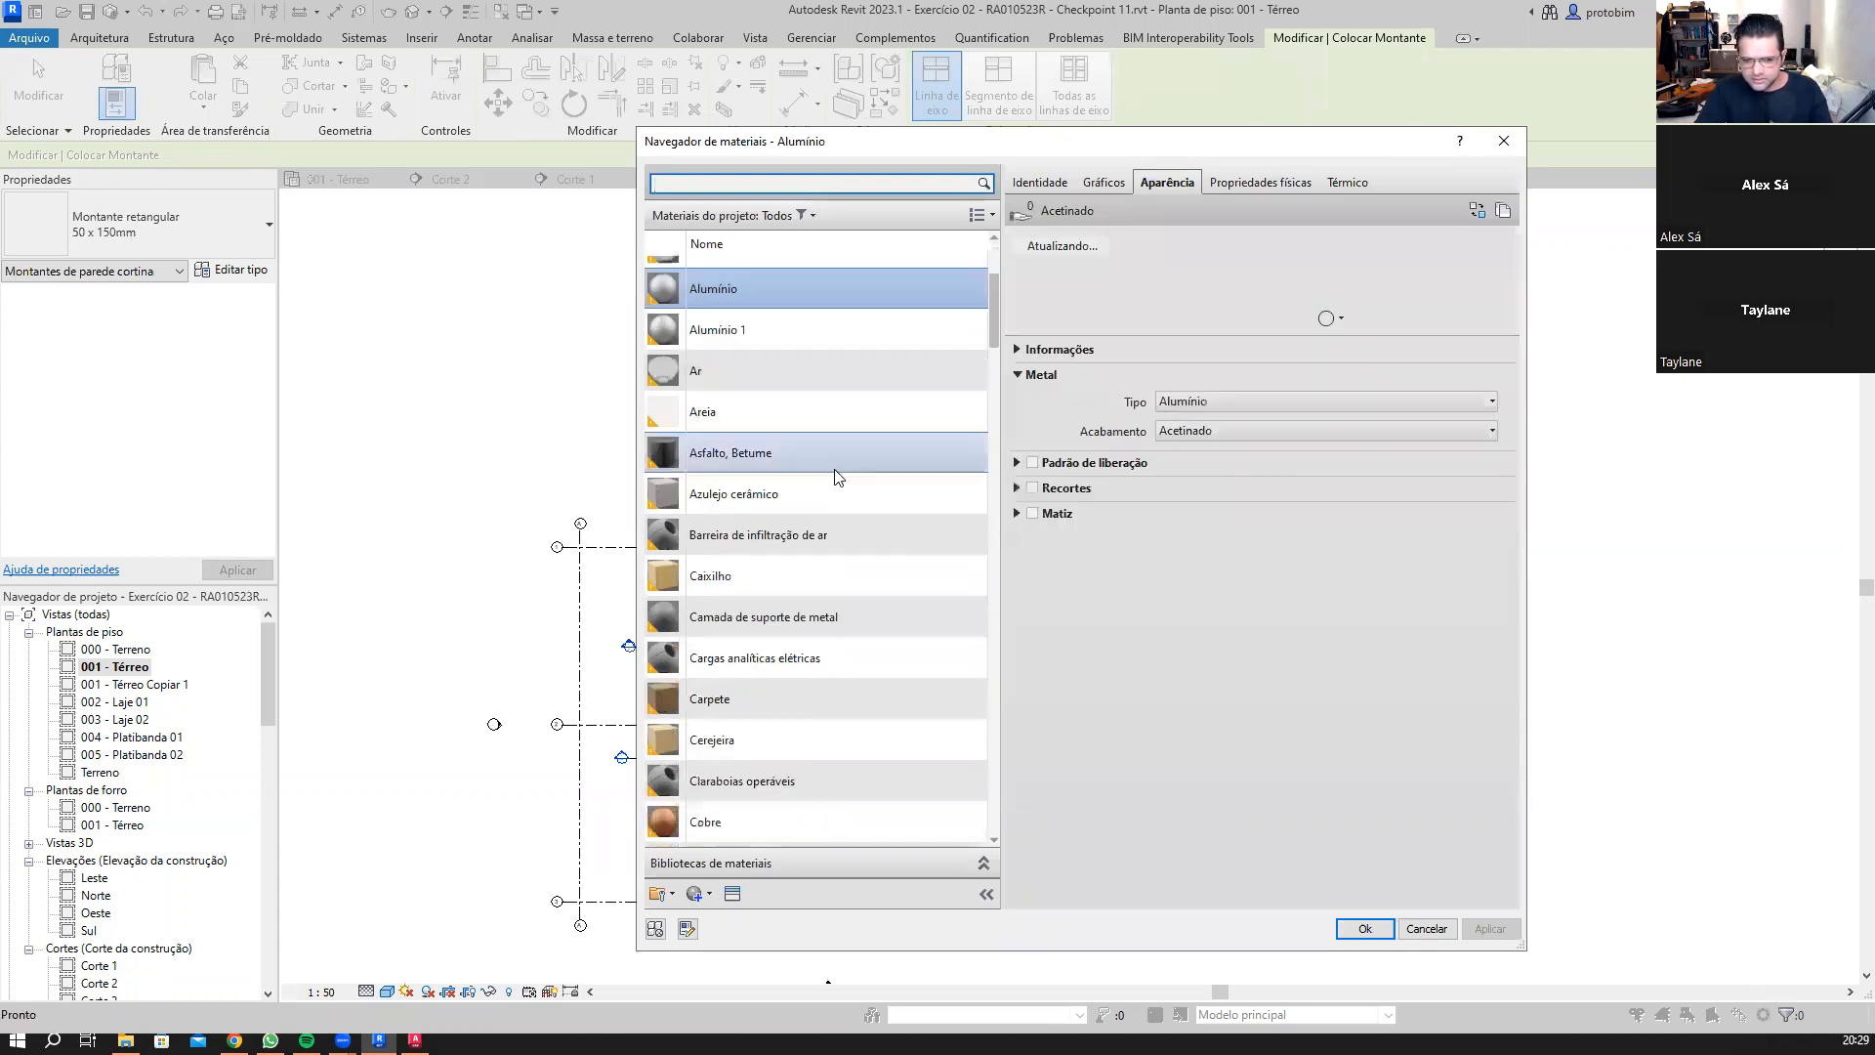
pyautogui.click(824, 517)
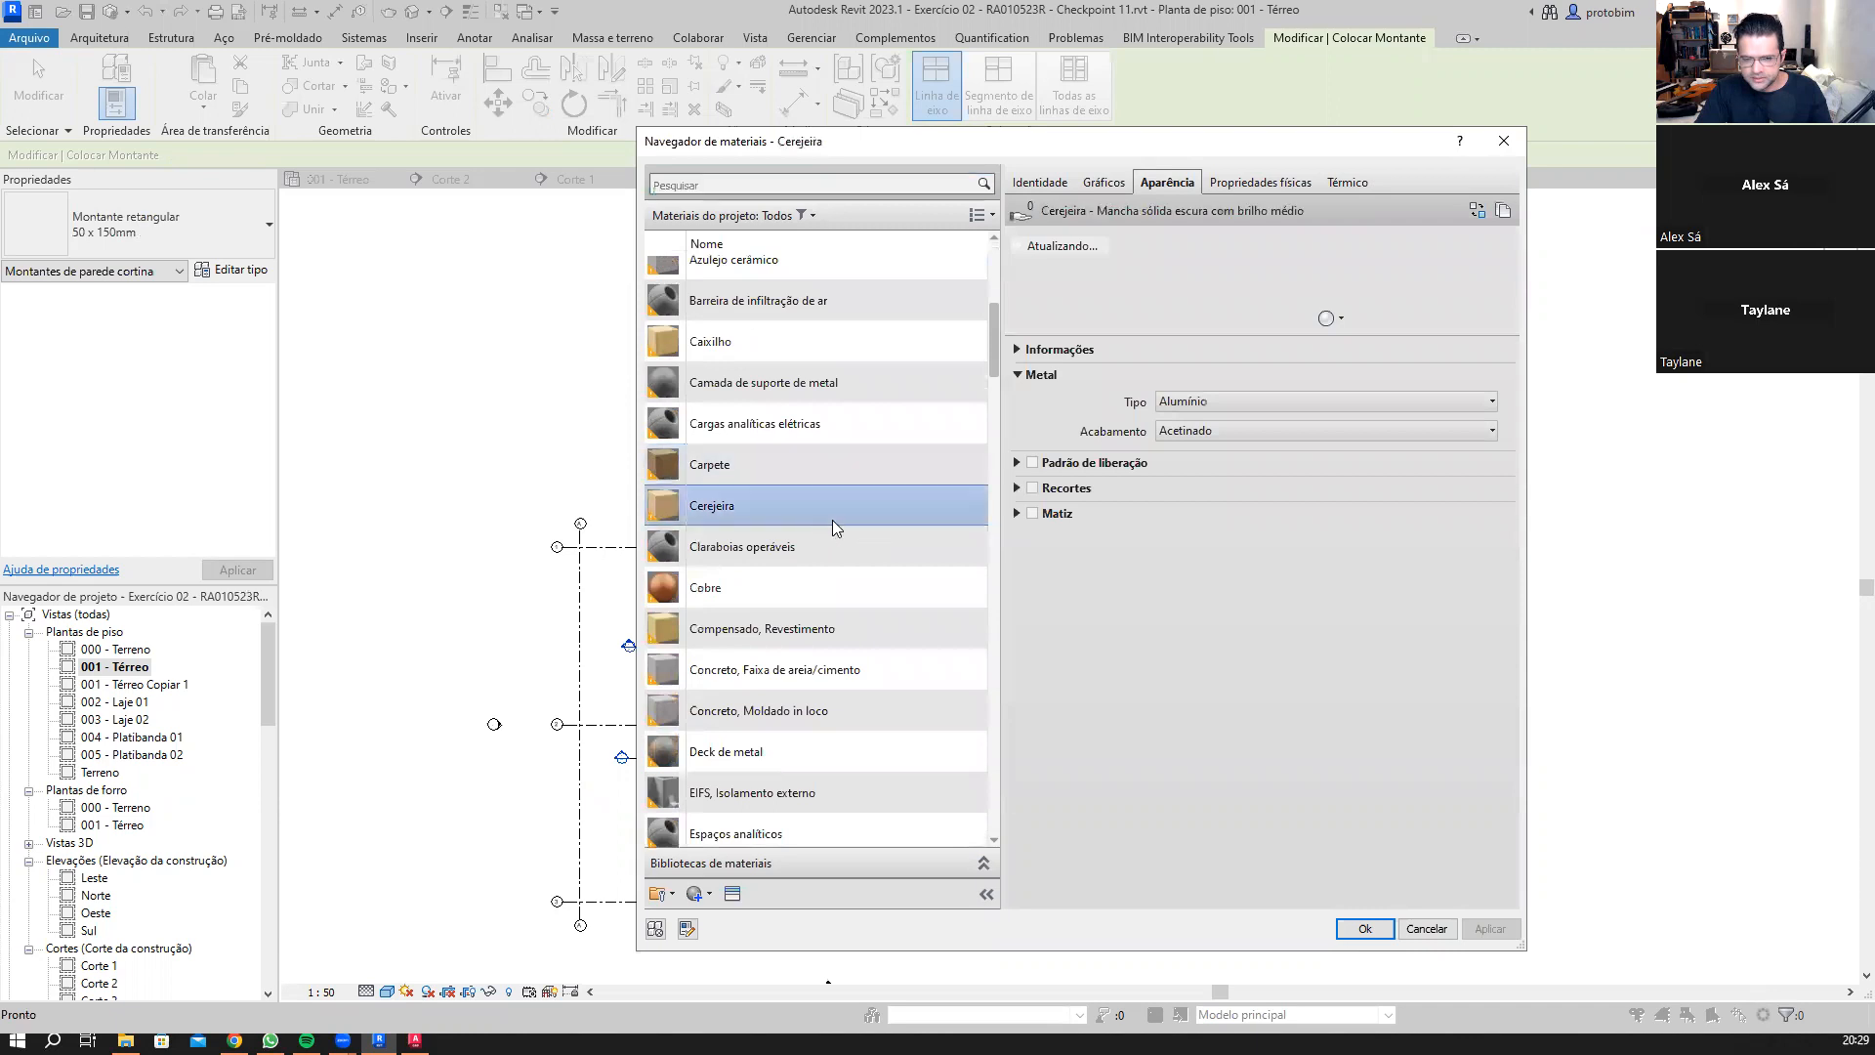
pyautogui.click(1373, 928)
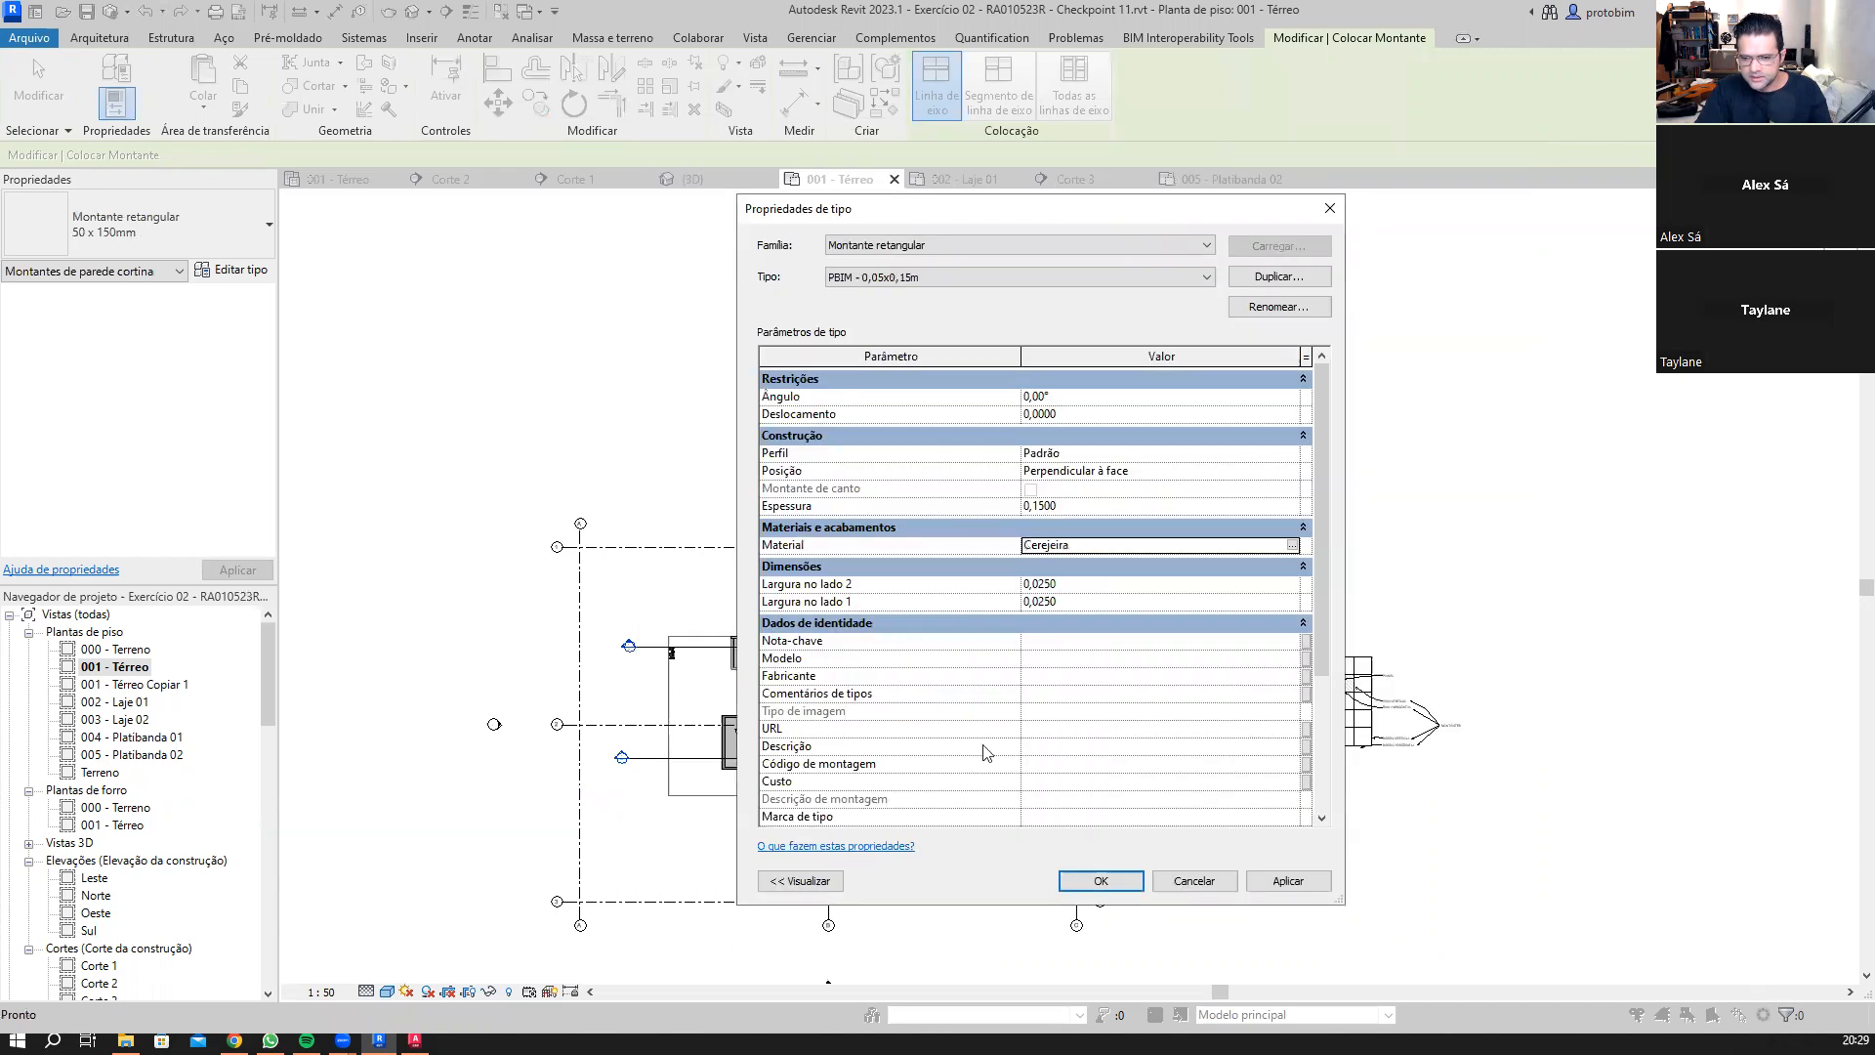
pyautogui.click(1098, 881)
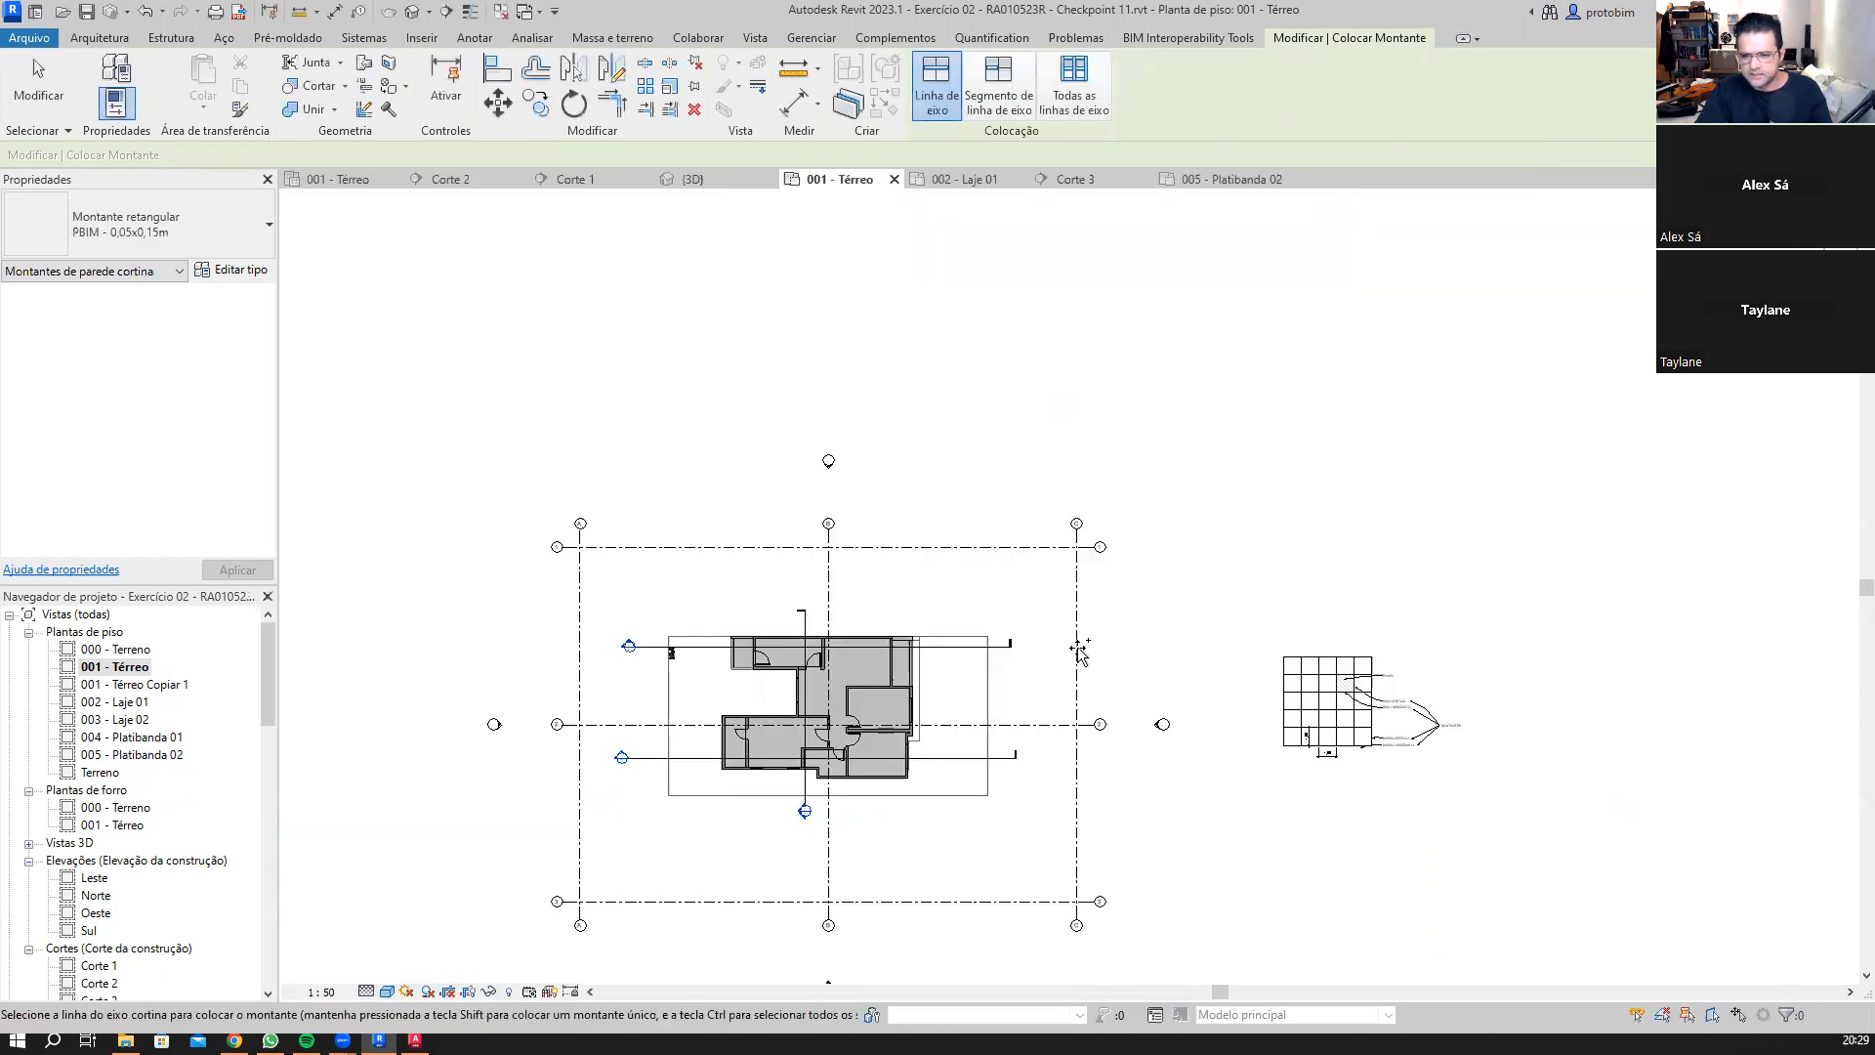
pyautogui.scroll(2, 1347, 766)
pyautogui.moveTo(1479, 794); pyautogui.dragTo(1408, 776, button='middle')
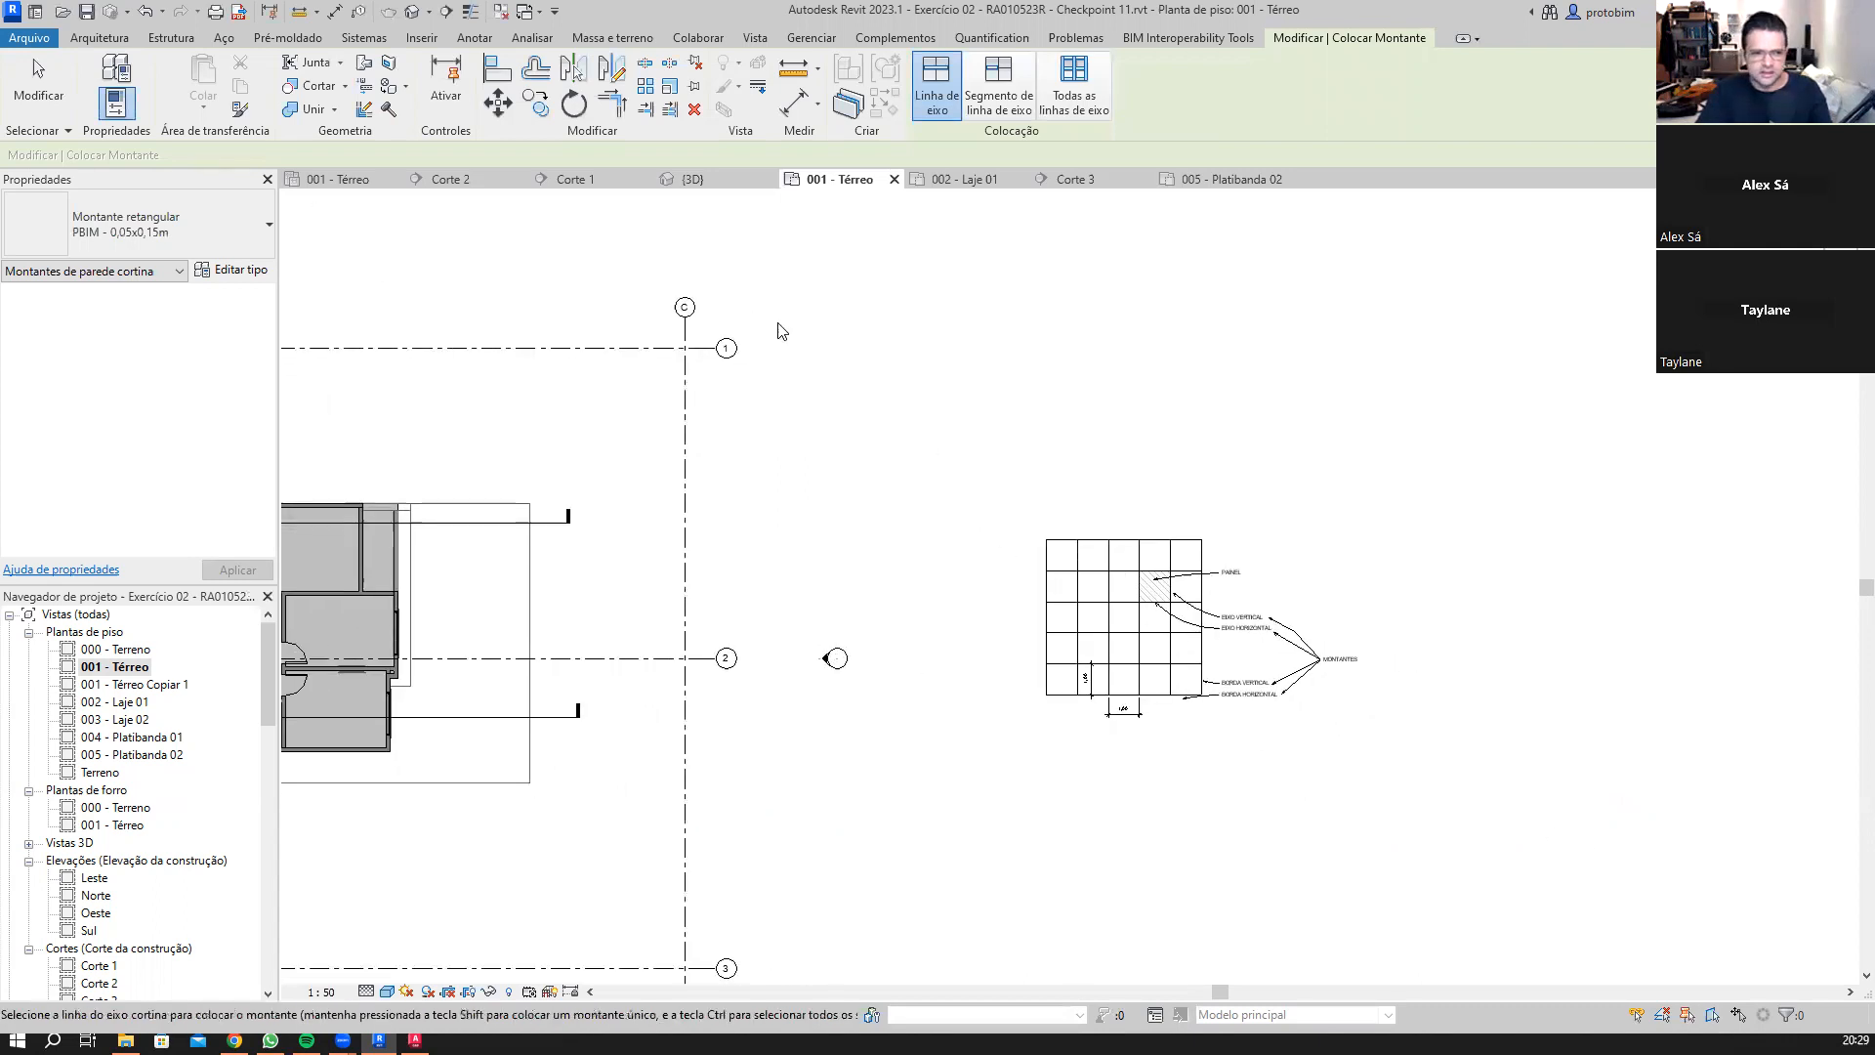
pyautogui.press('Escape')
pyautogui.press('Escape')
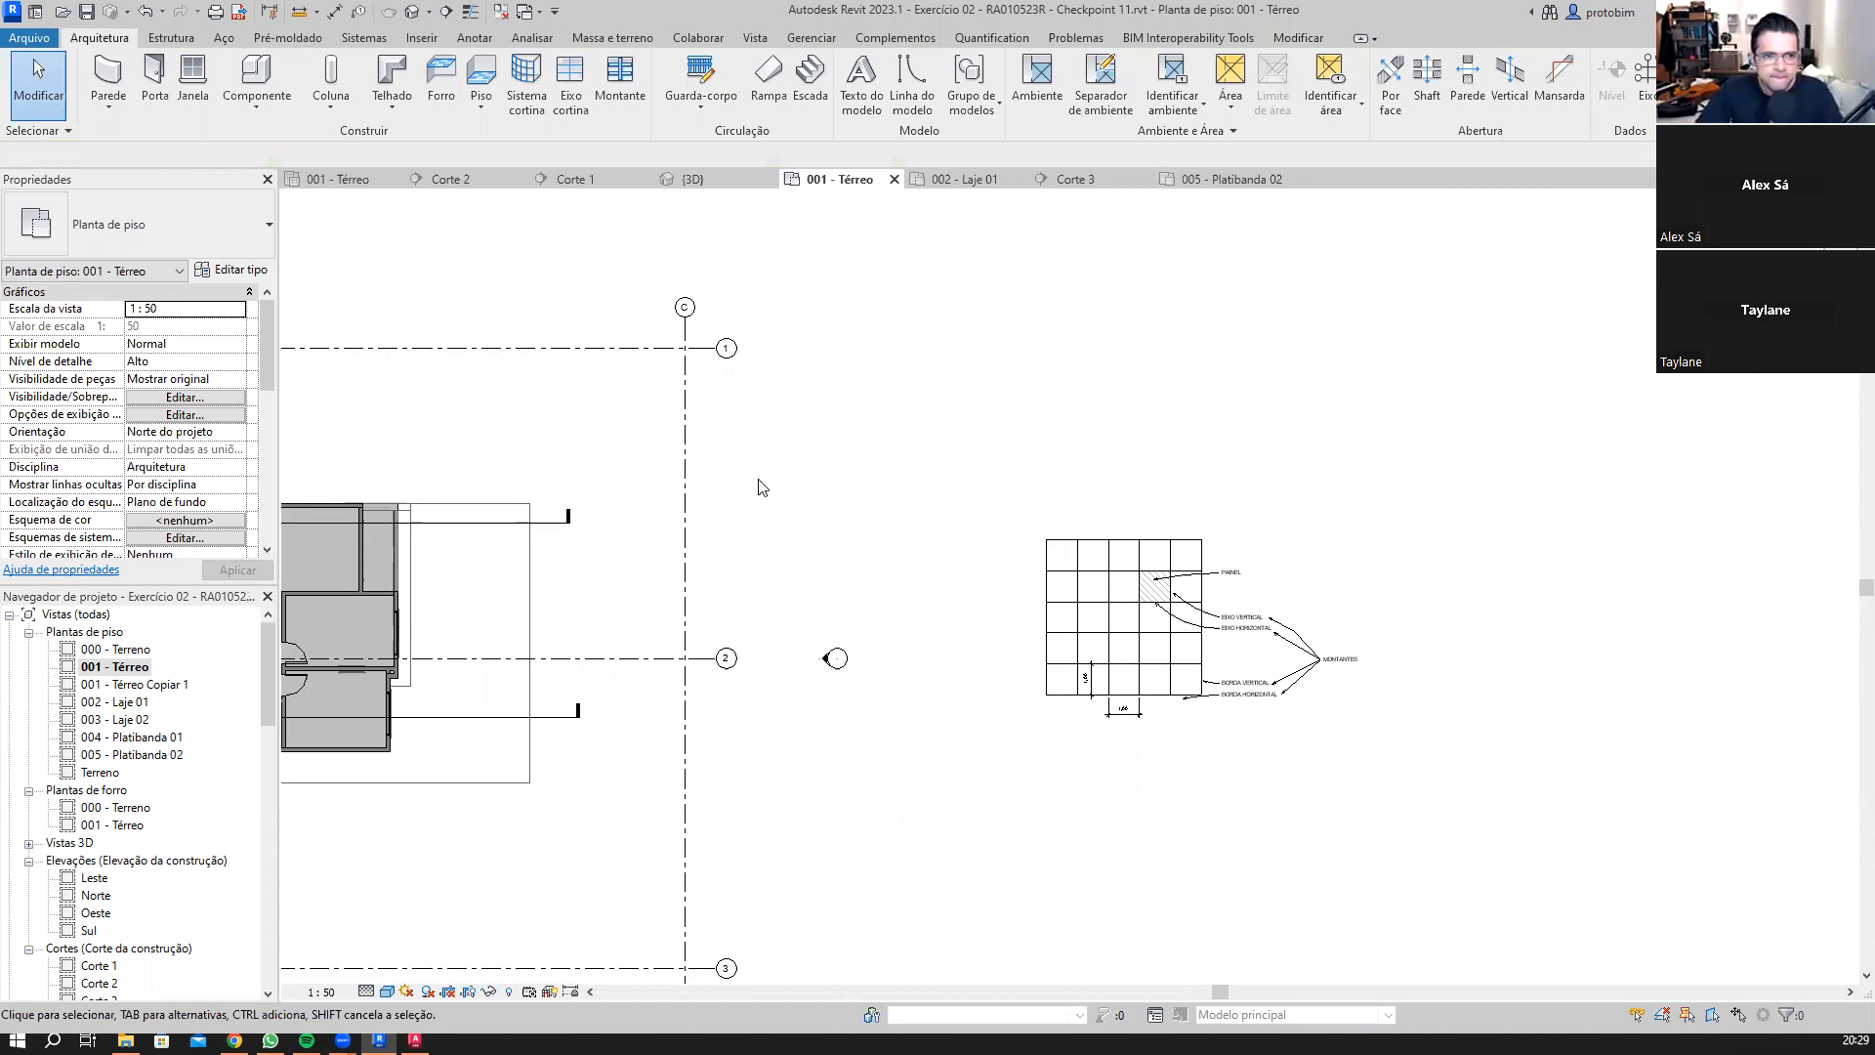
# Step: Start a wall of the Parede cortina type and duplicate that type as PBIM - Ripado
pyautogui.click(123, 82)
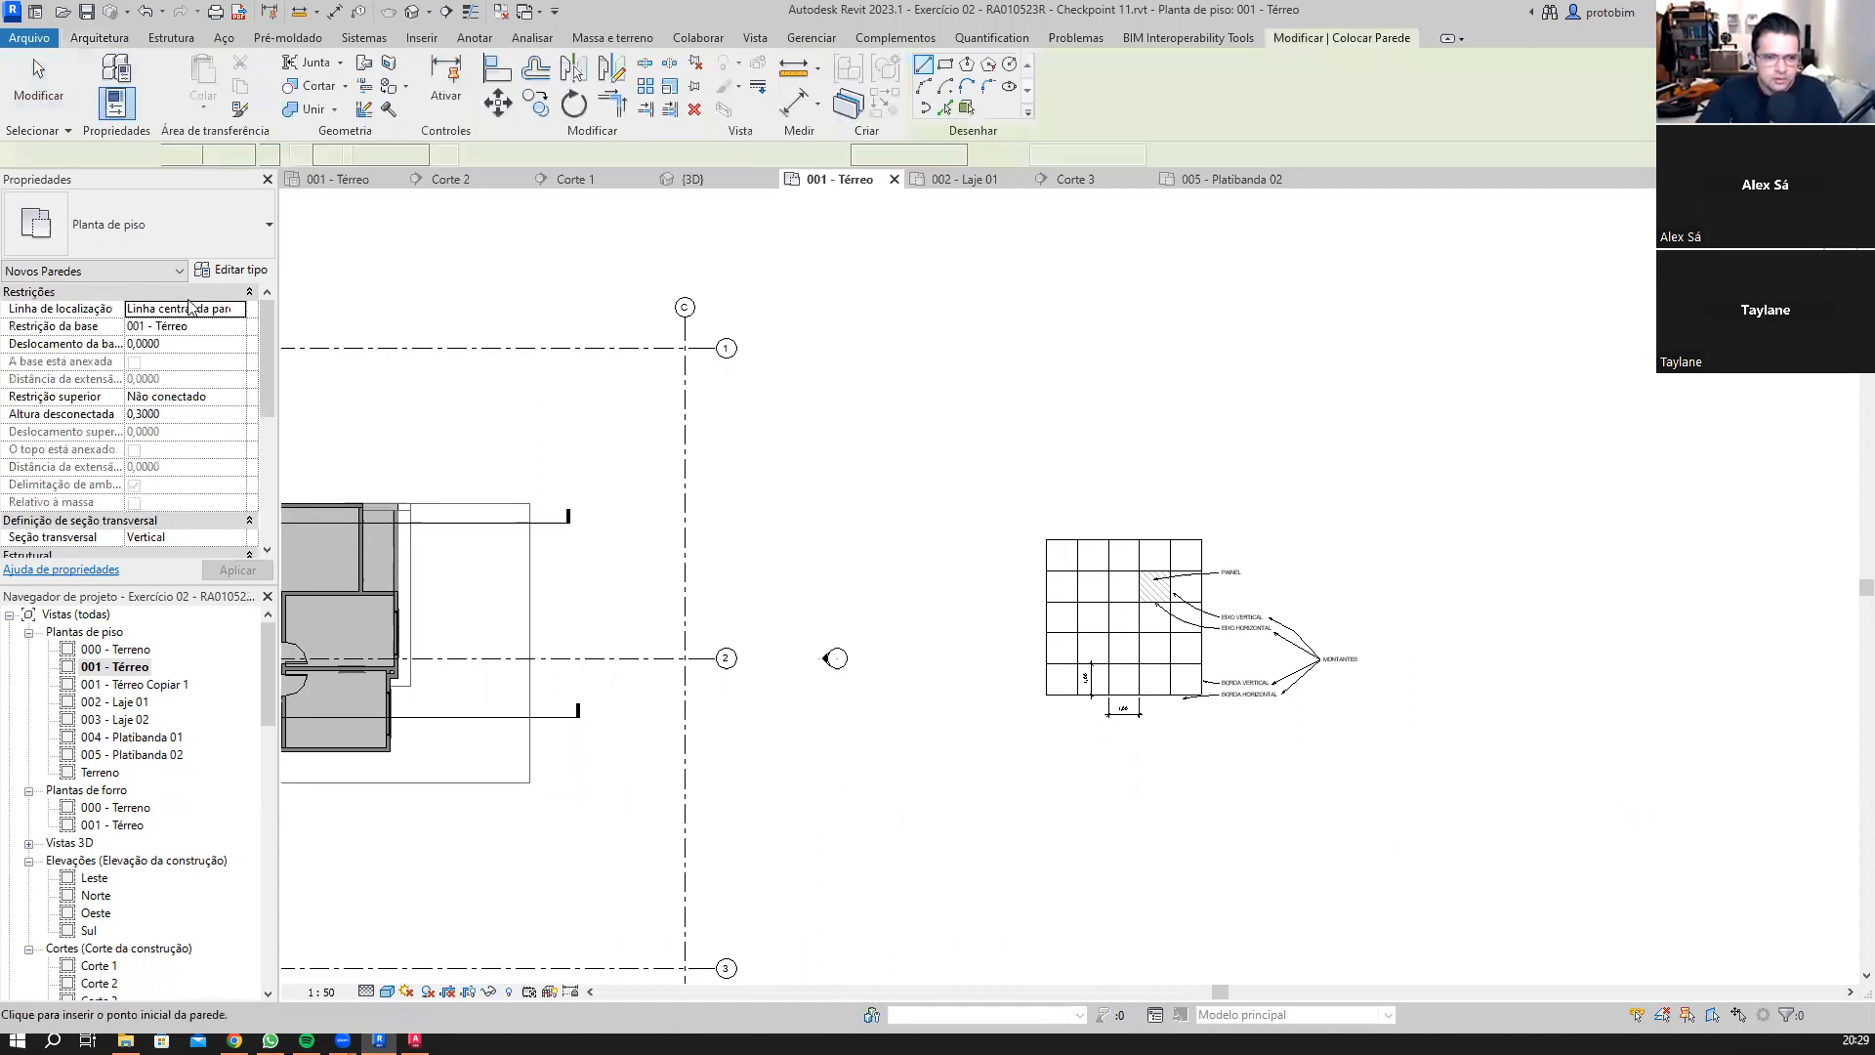
pyautogui.click(192, 232)
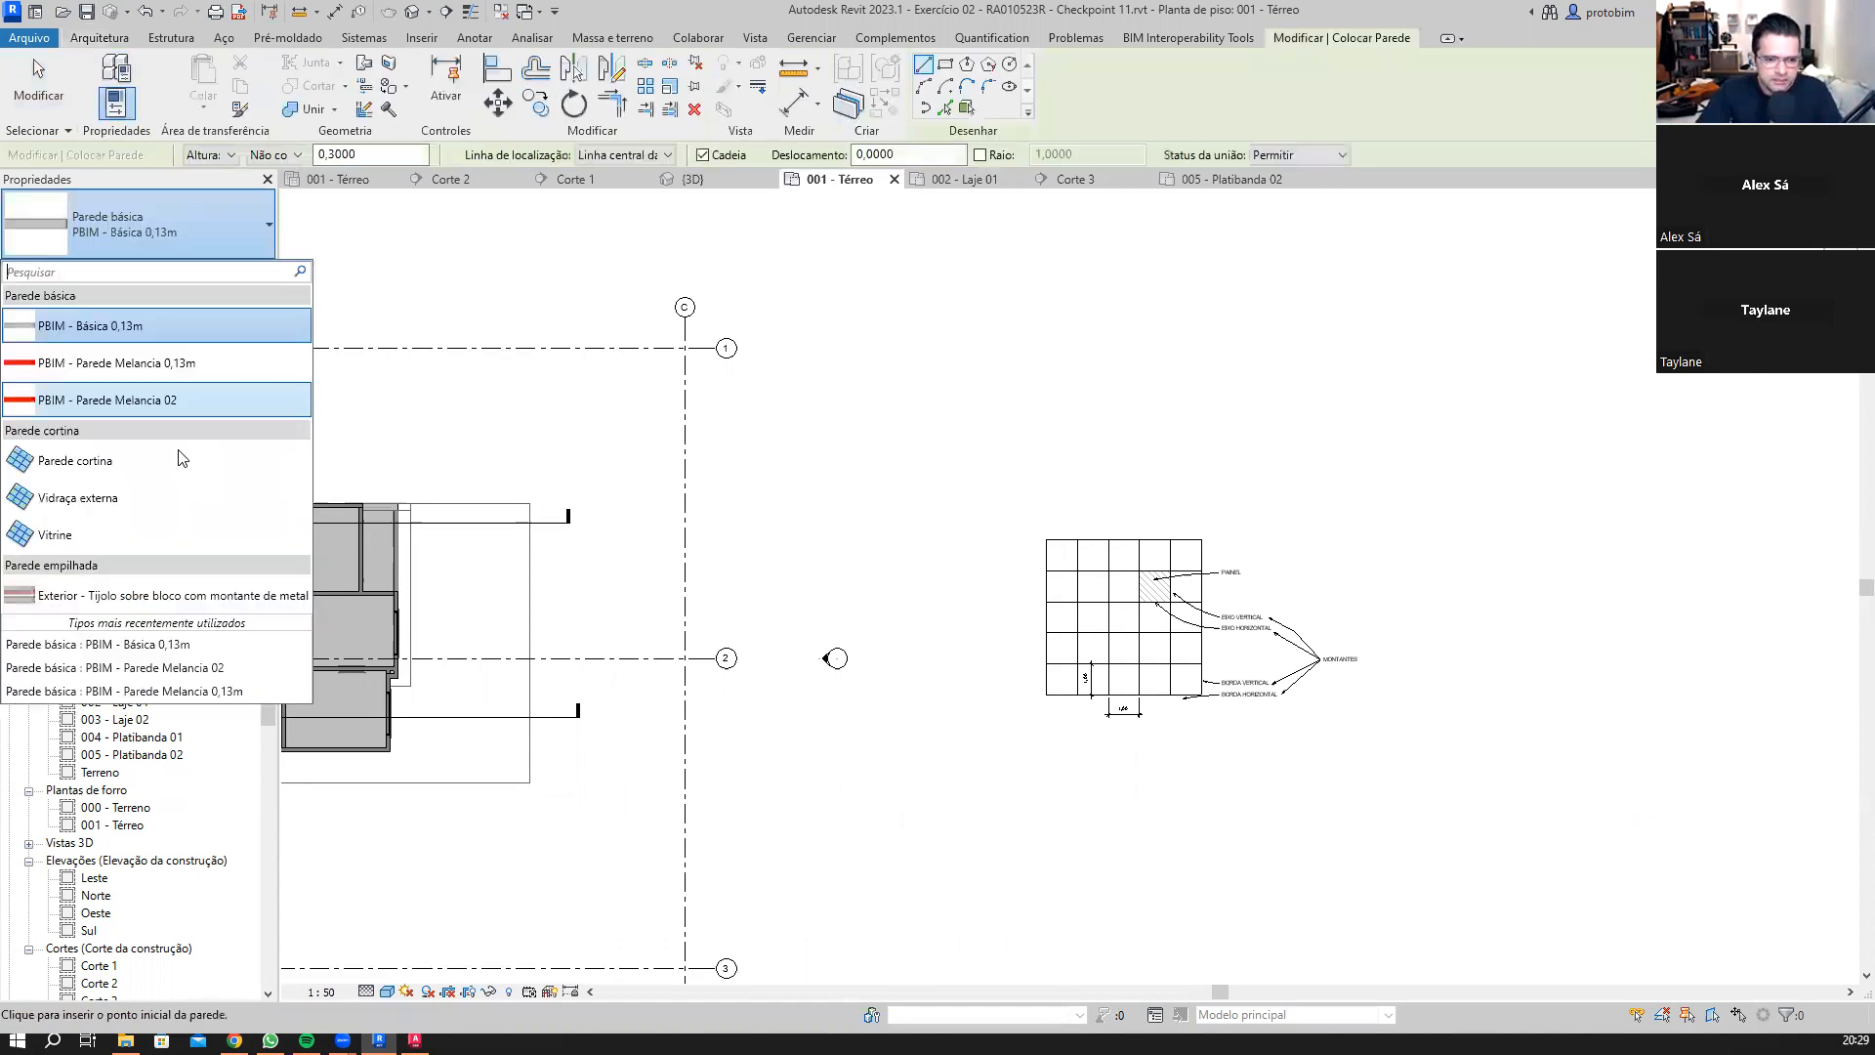
pyautogui.click(159, 469)
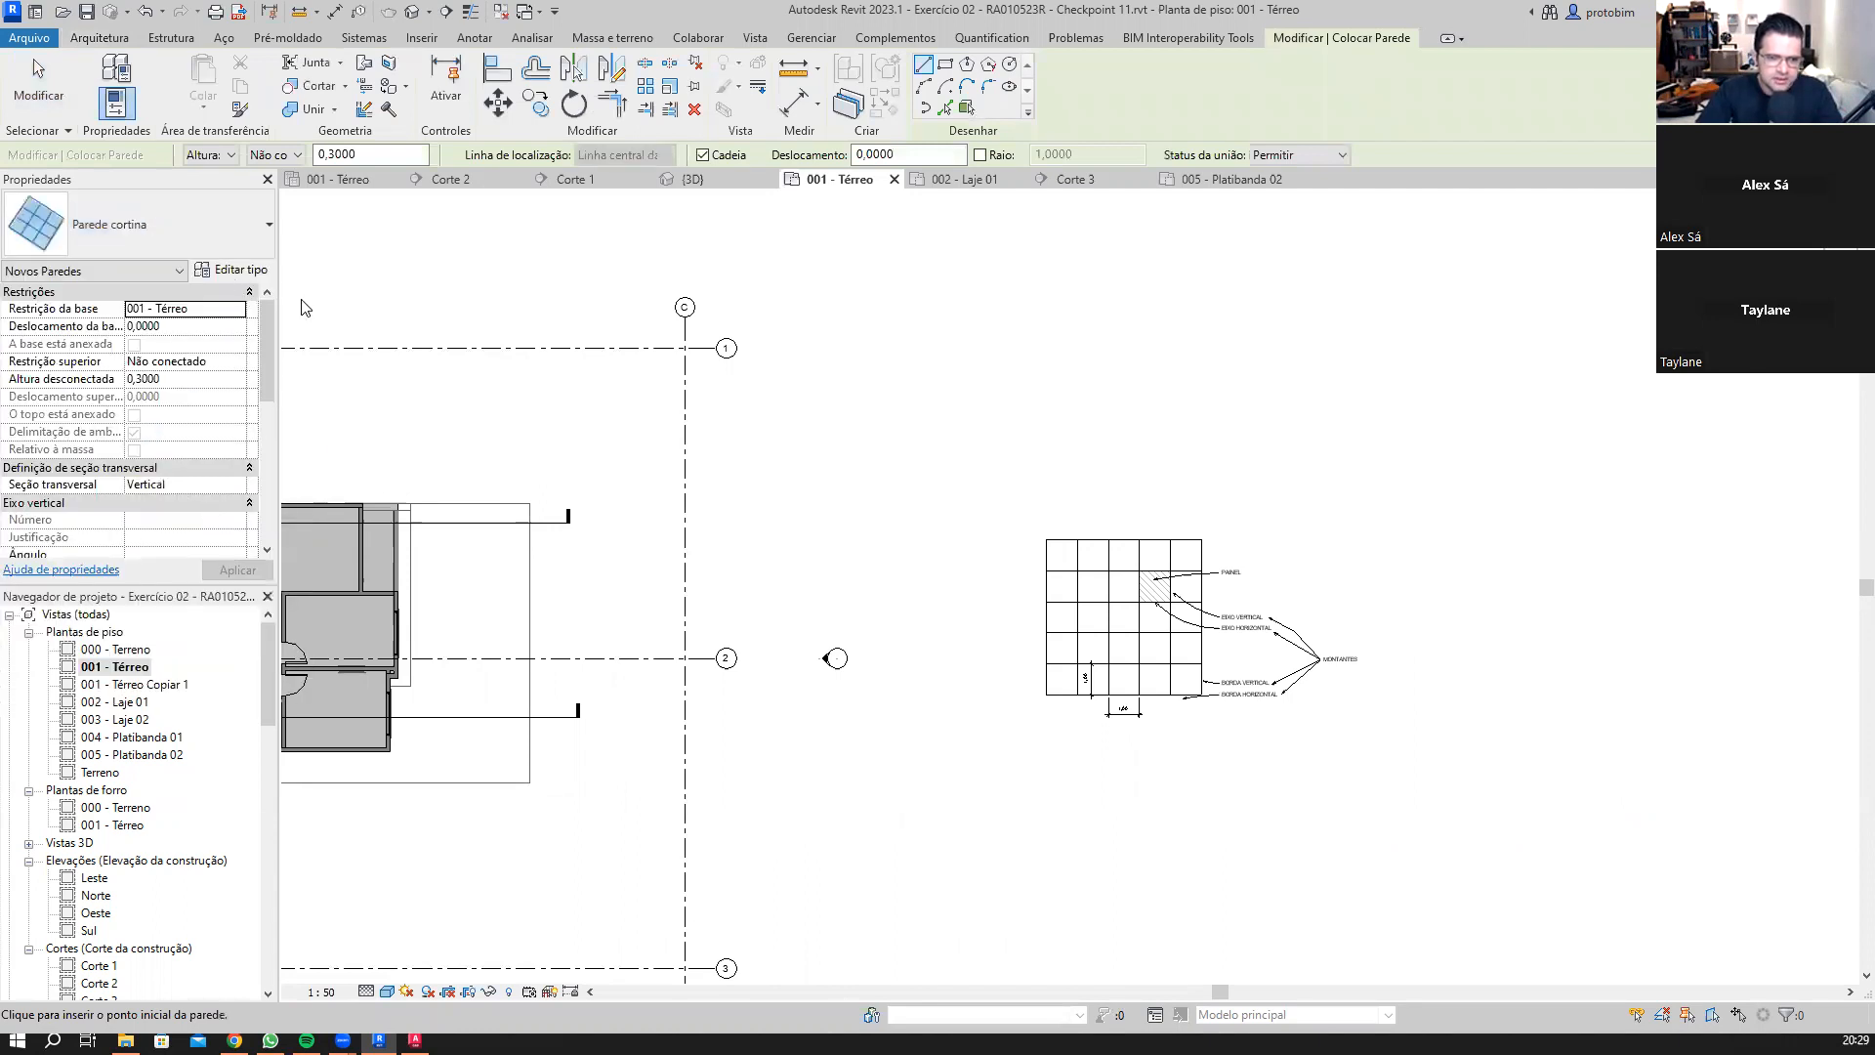
pyautogui.click(1279, 277)
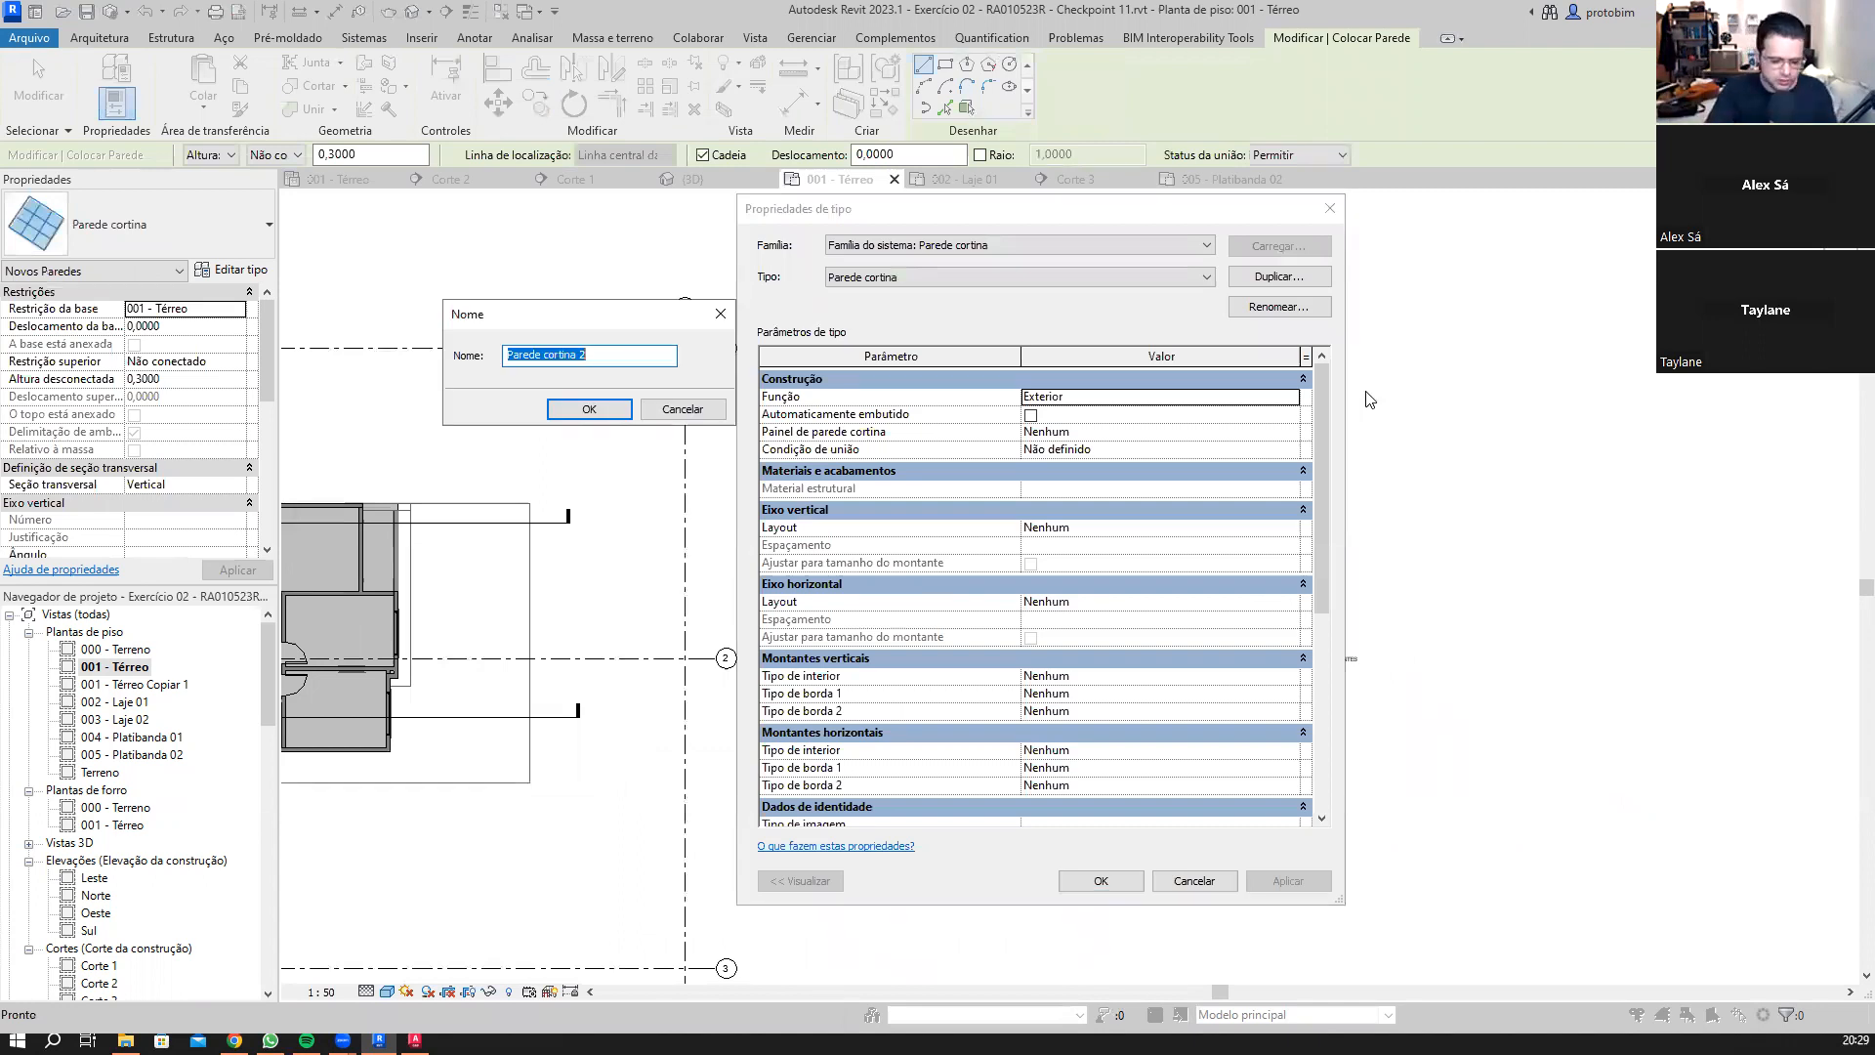
pyautogui.write('PB')
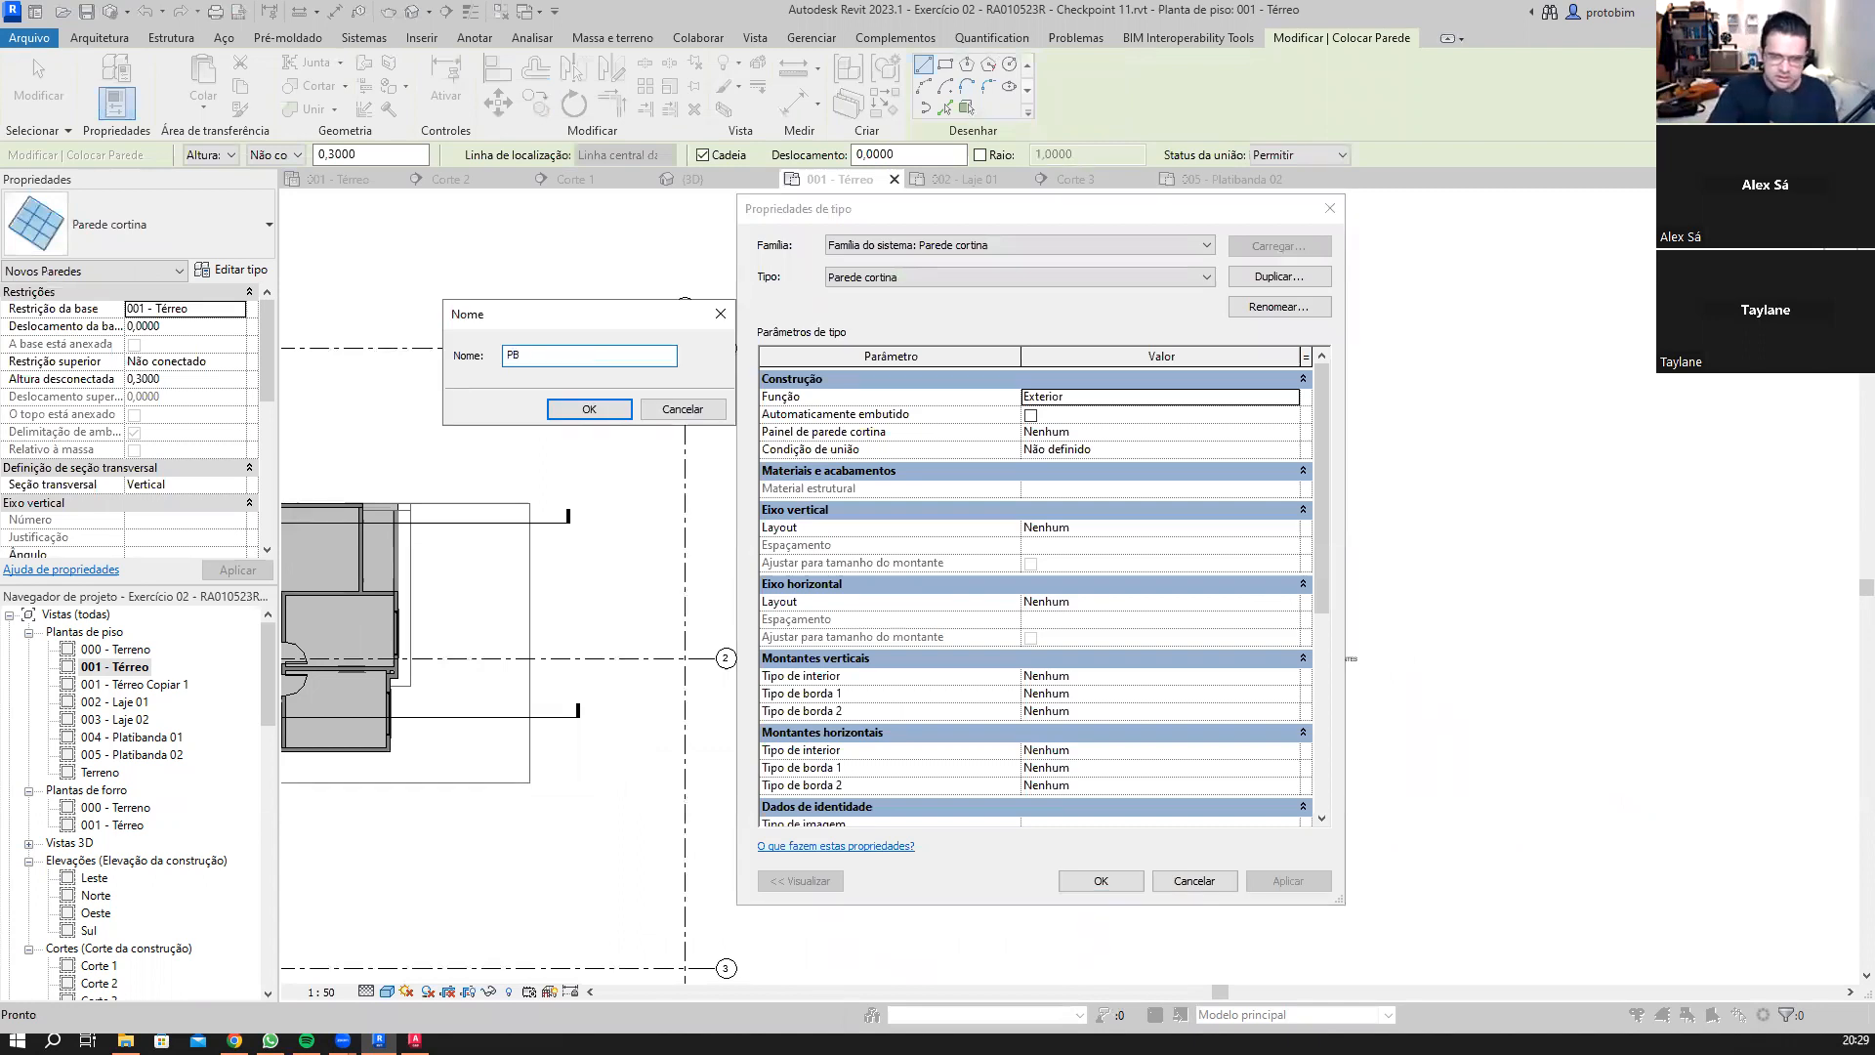
pyautogui.write('IM - Ripado')
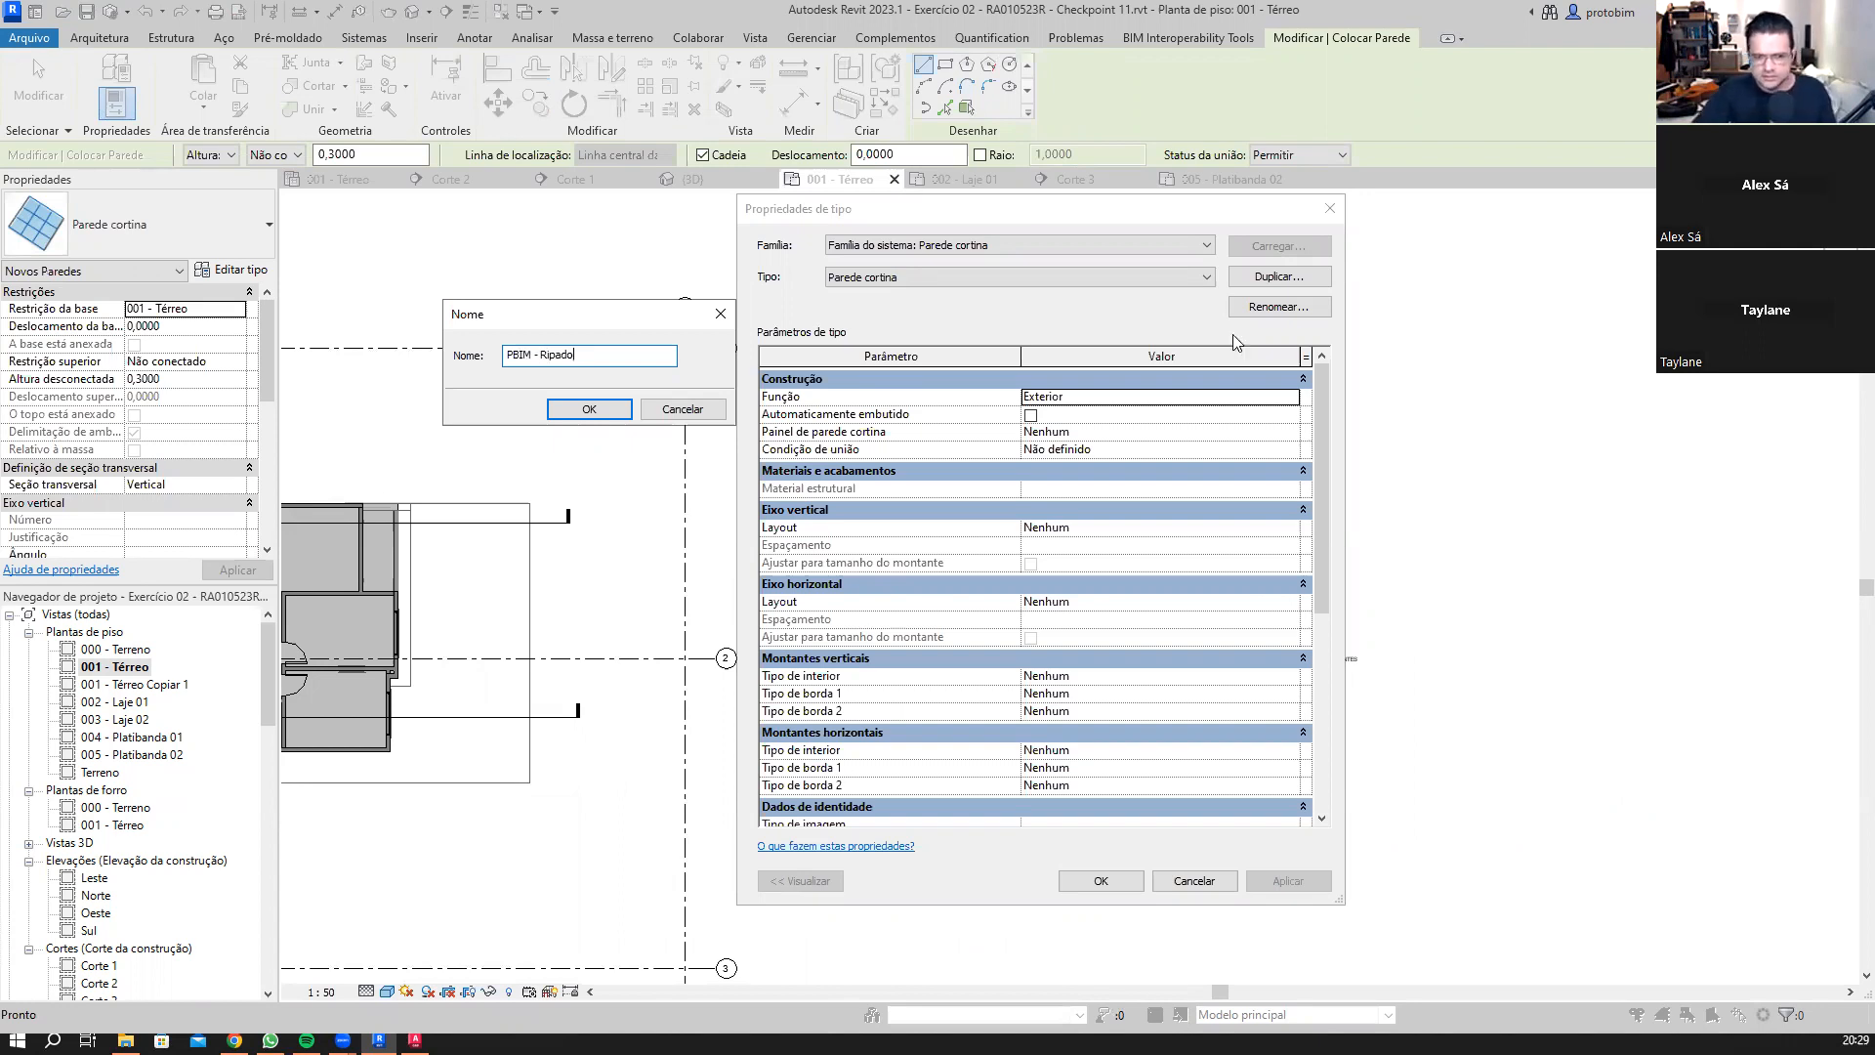
pyautogui.click(589, 408)
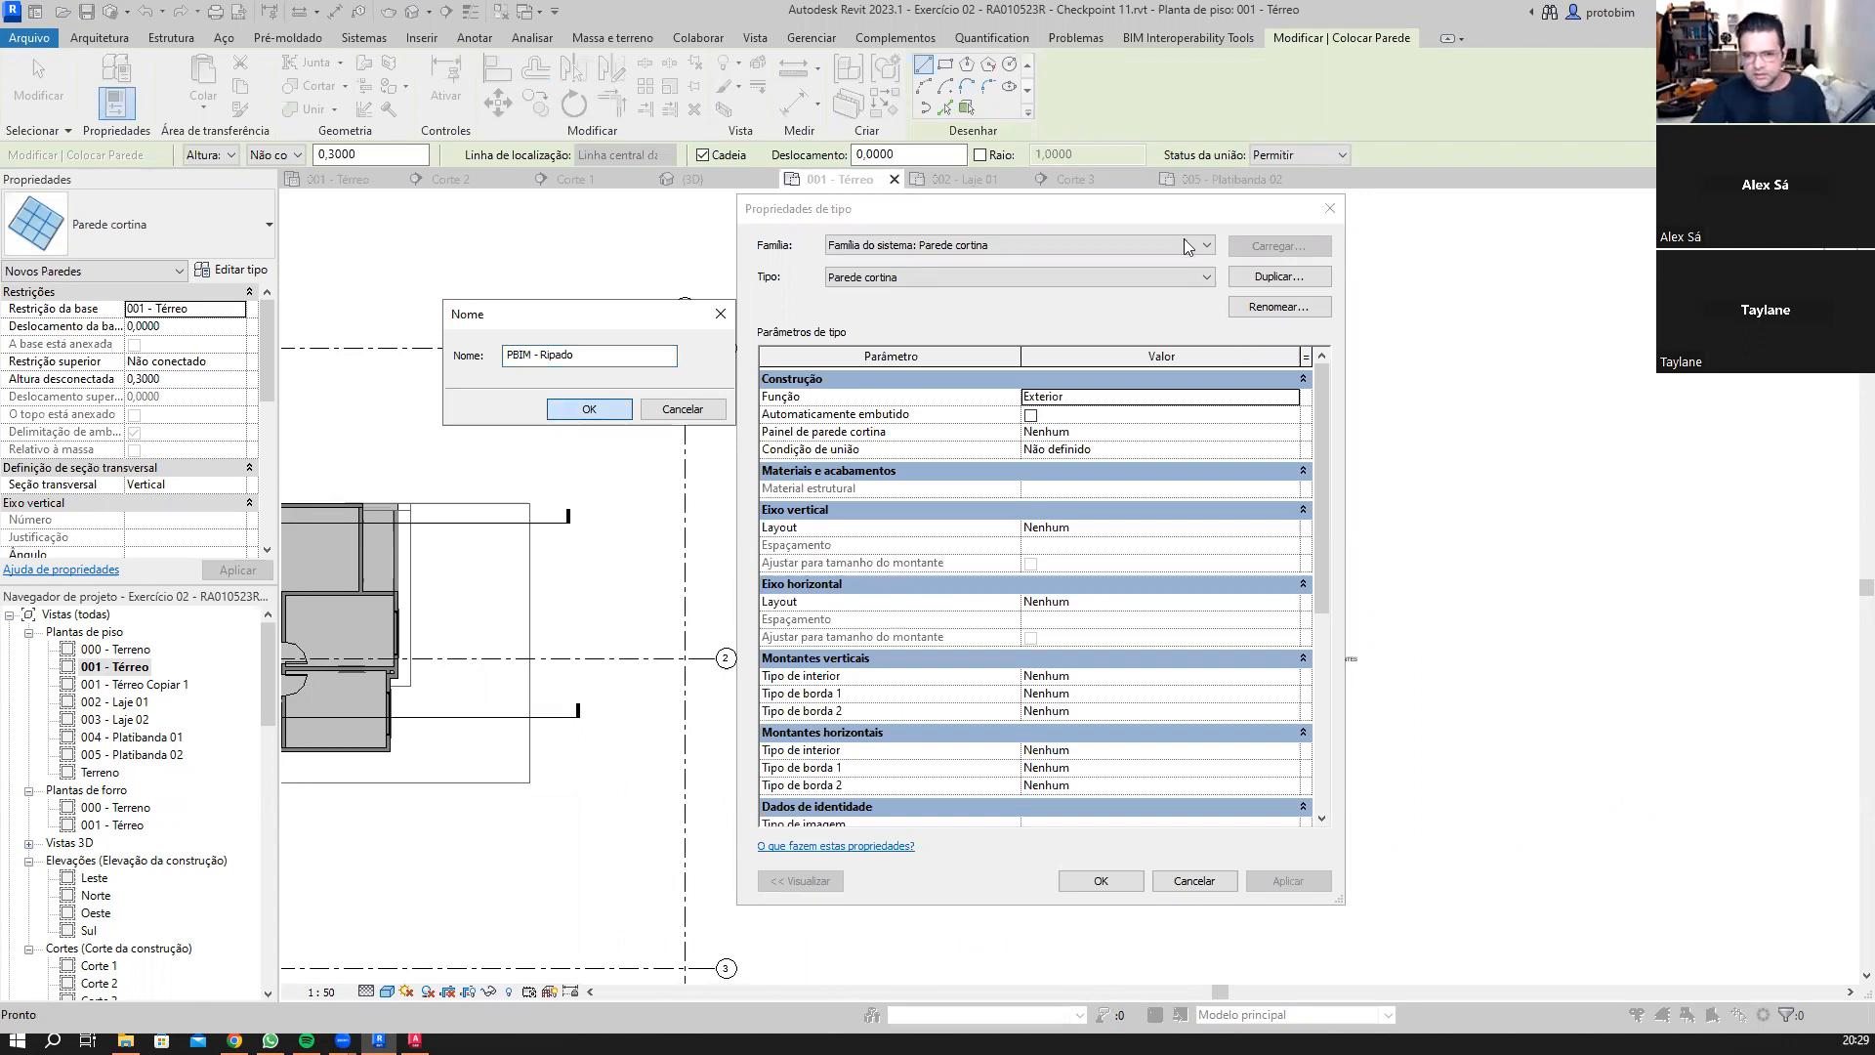
# Step: Move the type properties dialog off the labelled curtain diagram and set the vertical grid layout to Distância fixa
pyautogui.moveTo(1108, 207); pyautogui.dragTo(746, 130)
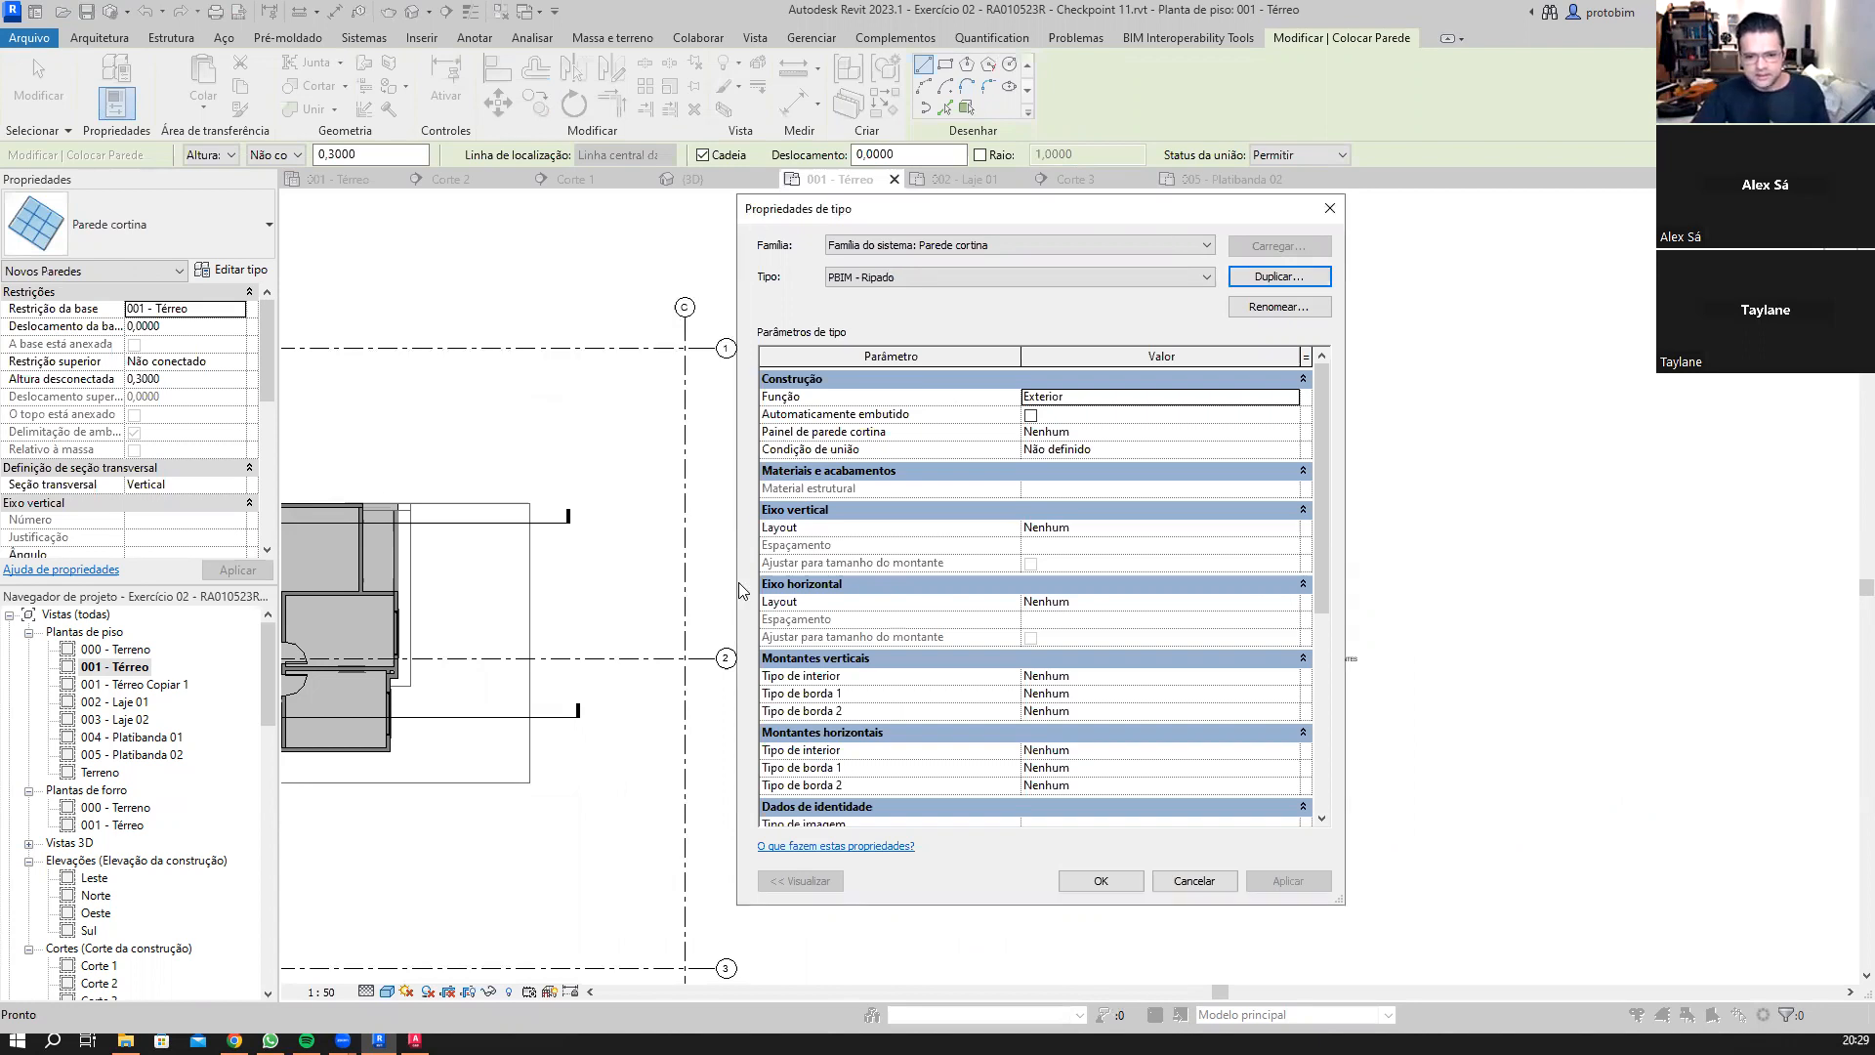
pyautogui.scroll(-3, 743, 583)
pyautogui.scroll(3, 798, 534)
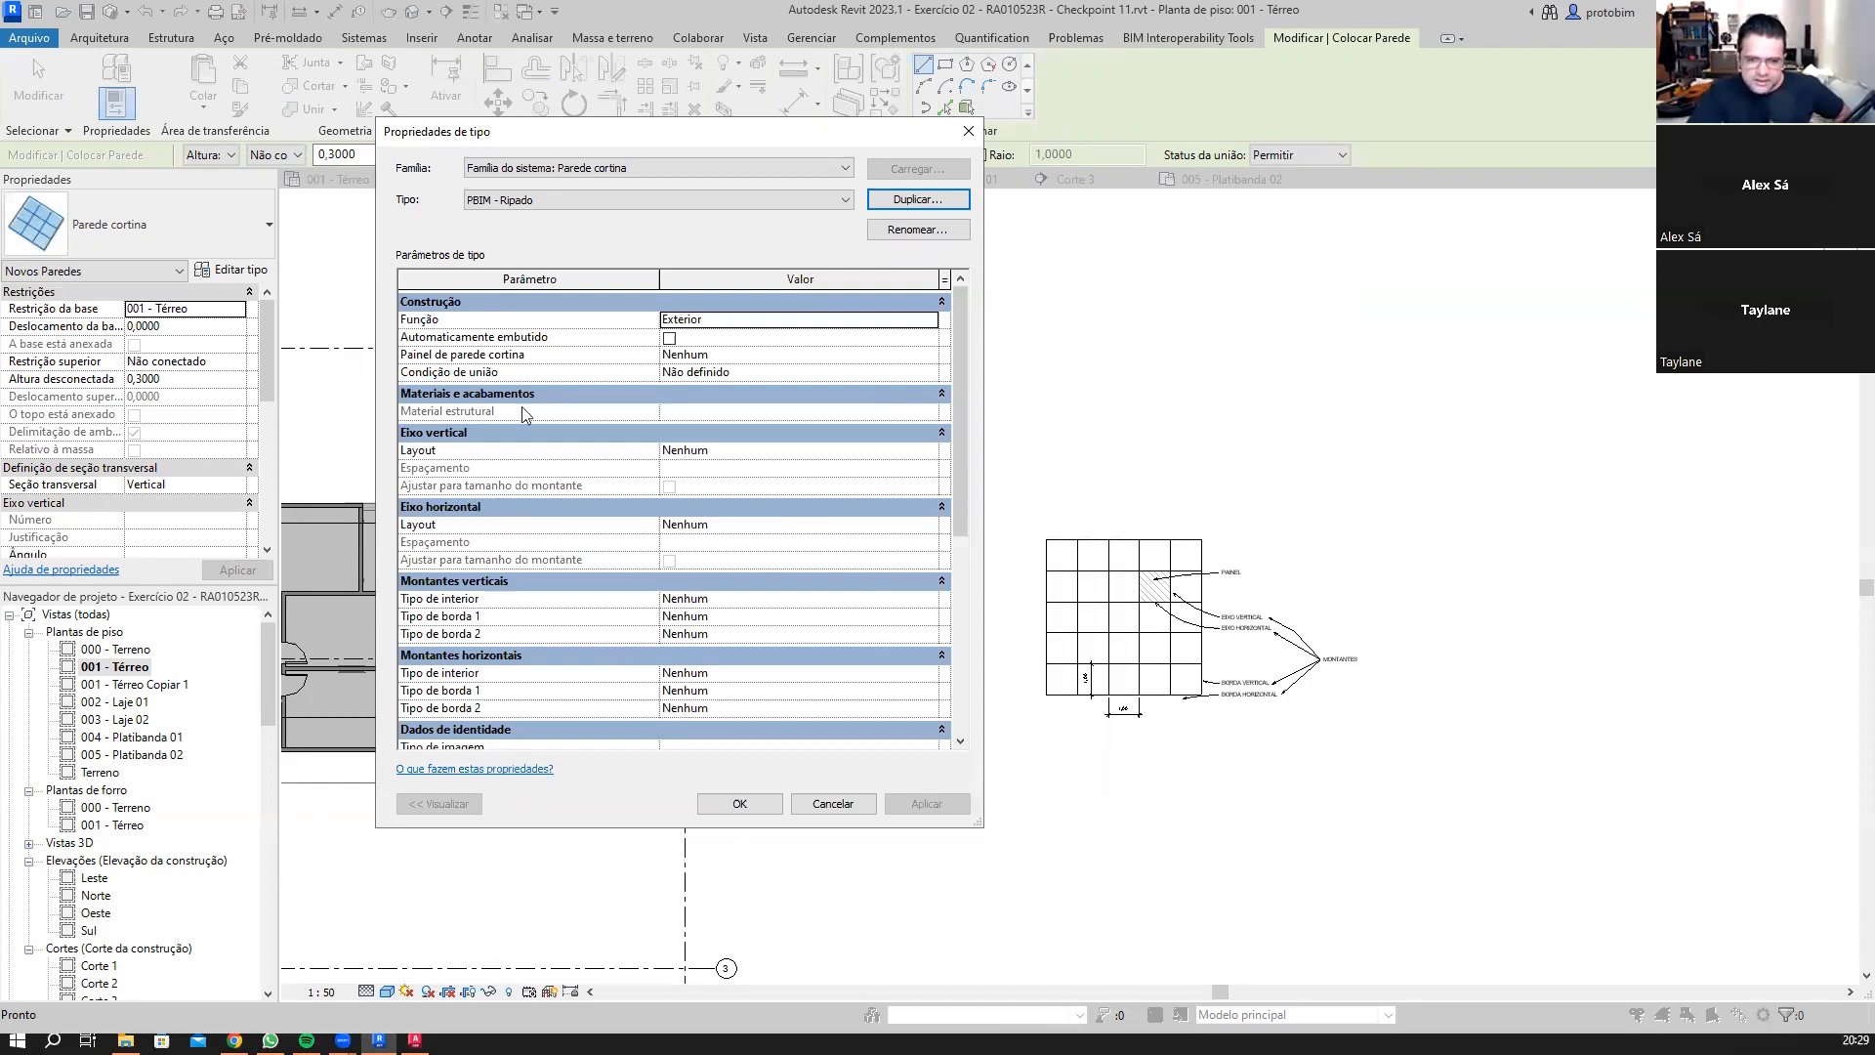
pyautogui.scroll(-1, 521, 409)
pyautogui.scroll(1, 521, 337)
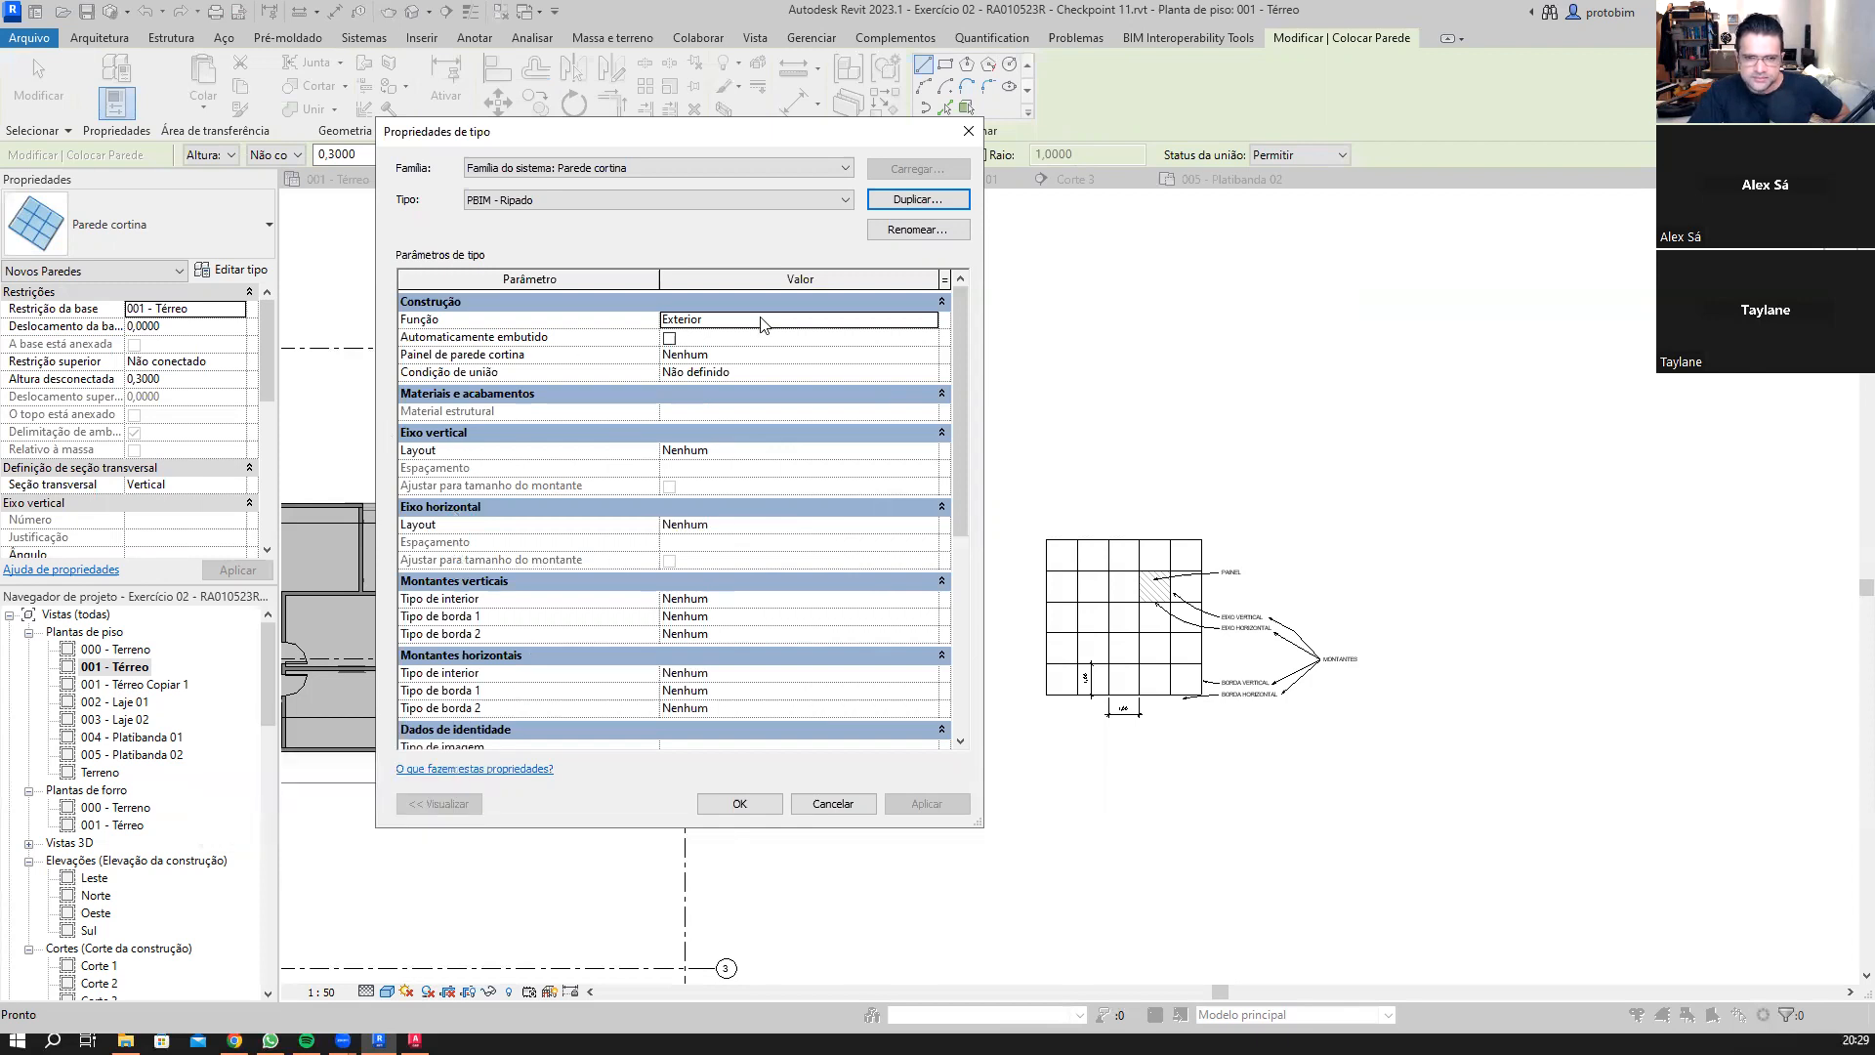
pyautogui.moveTo(415, 1041)
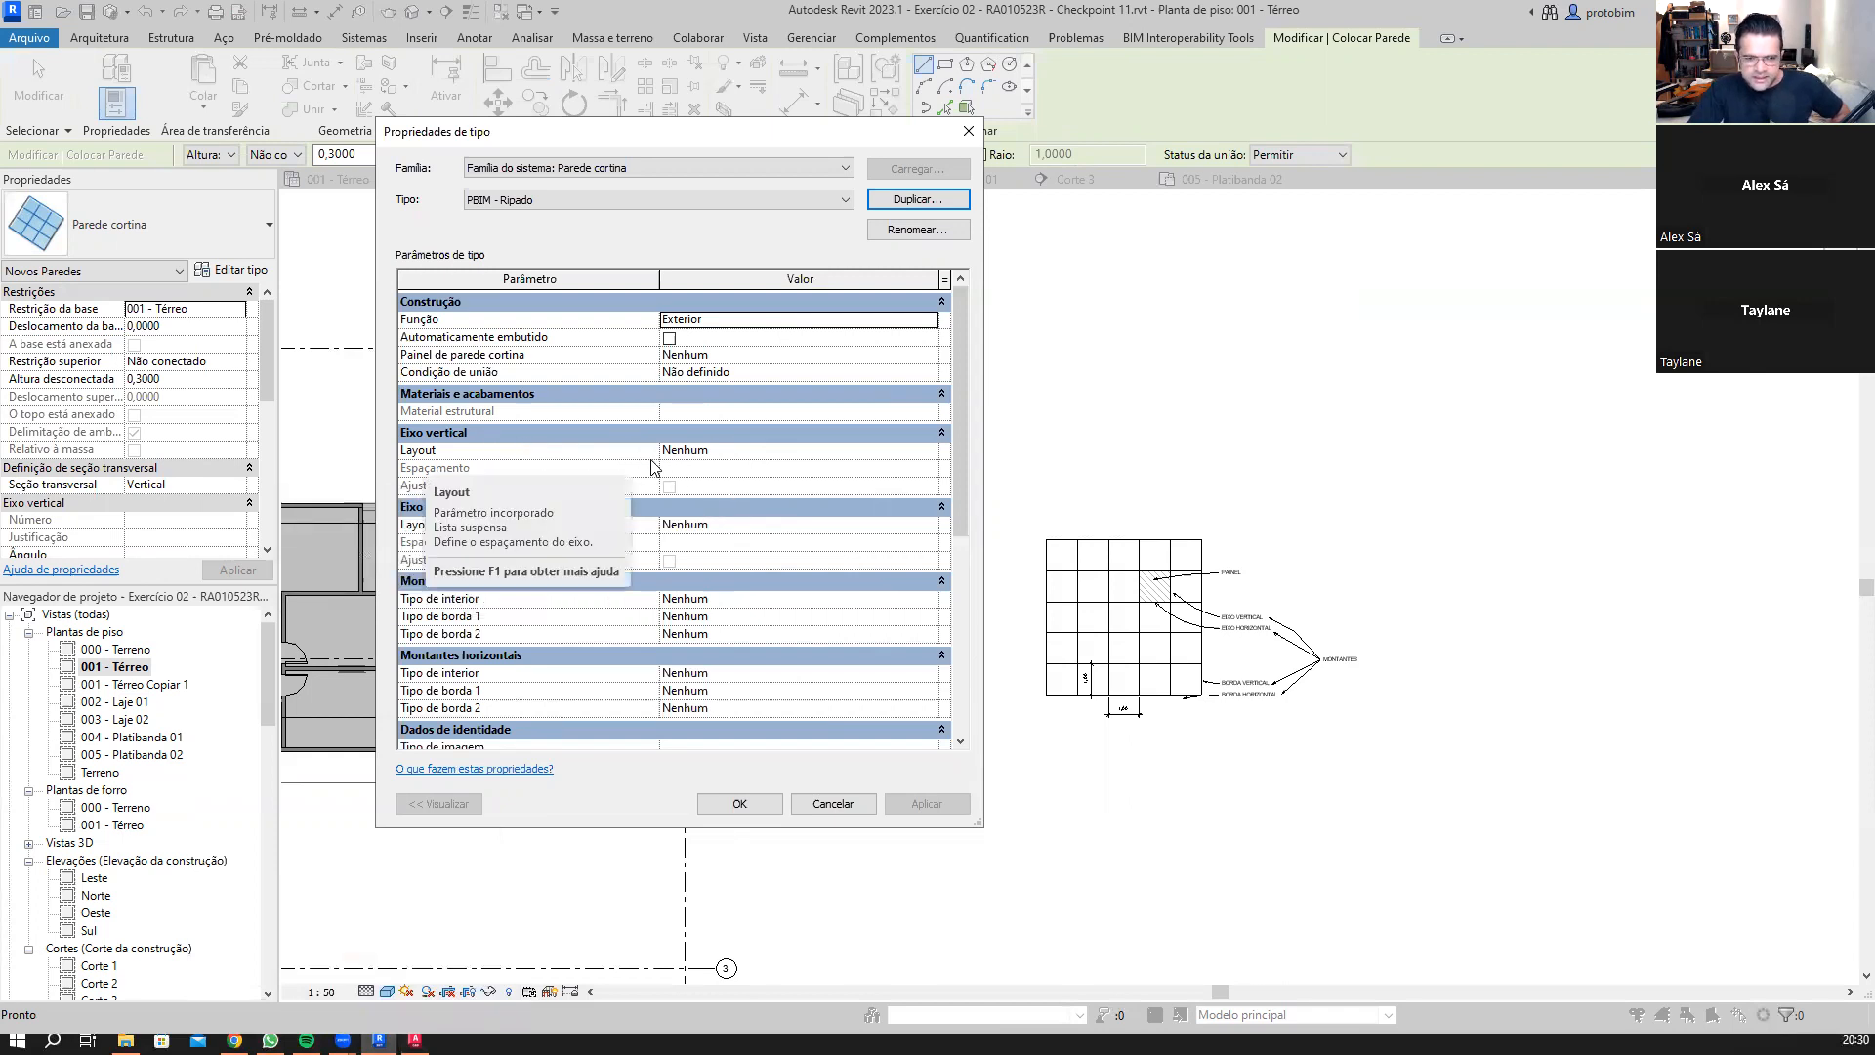
pyautogui.click(935, 455)
pyautogui.click(930, 452)
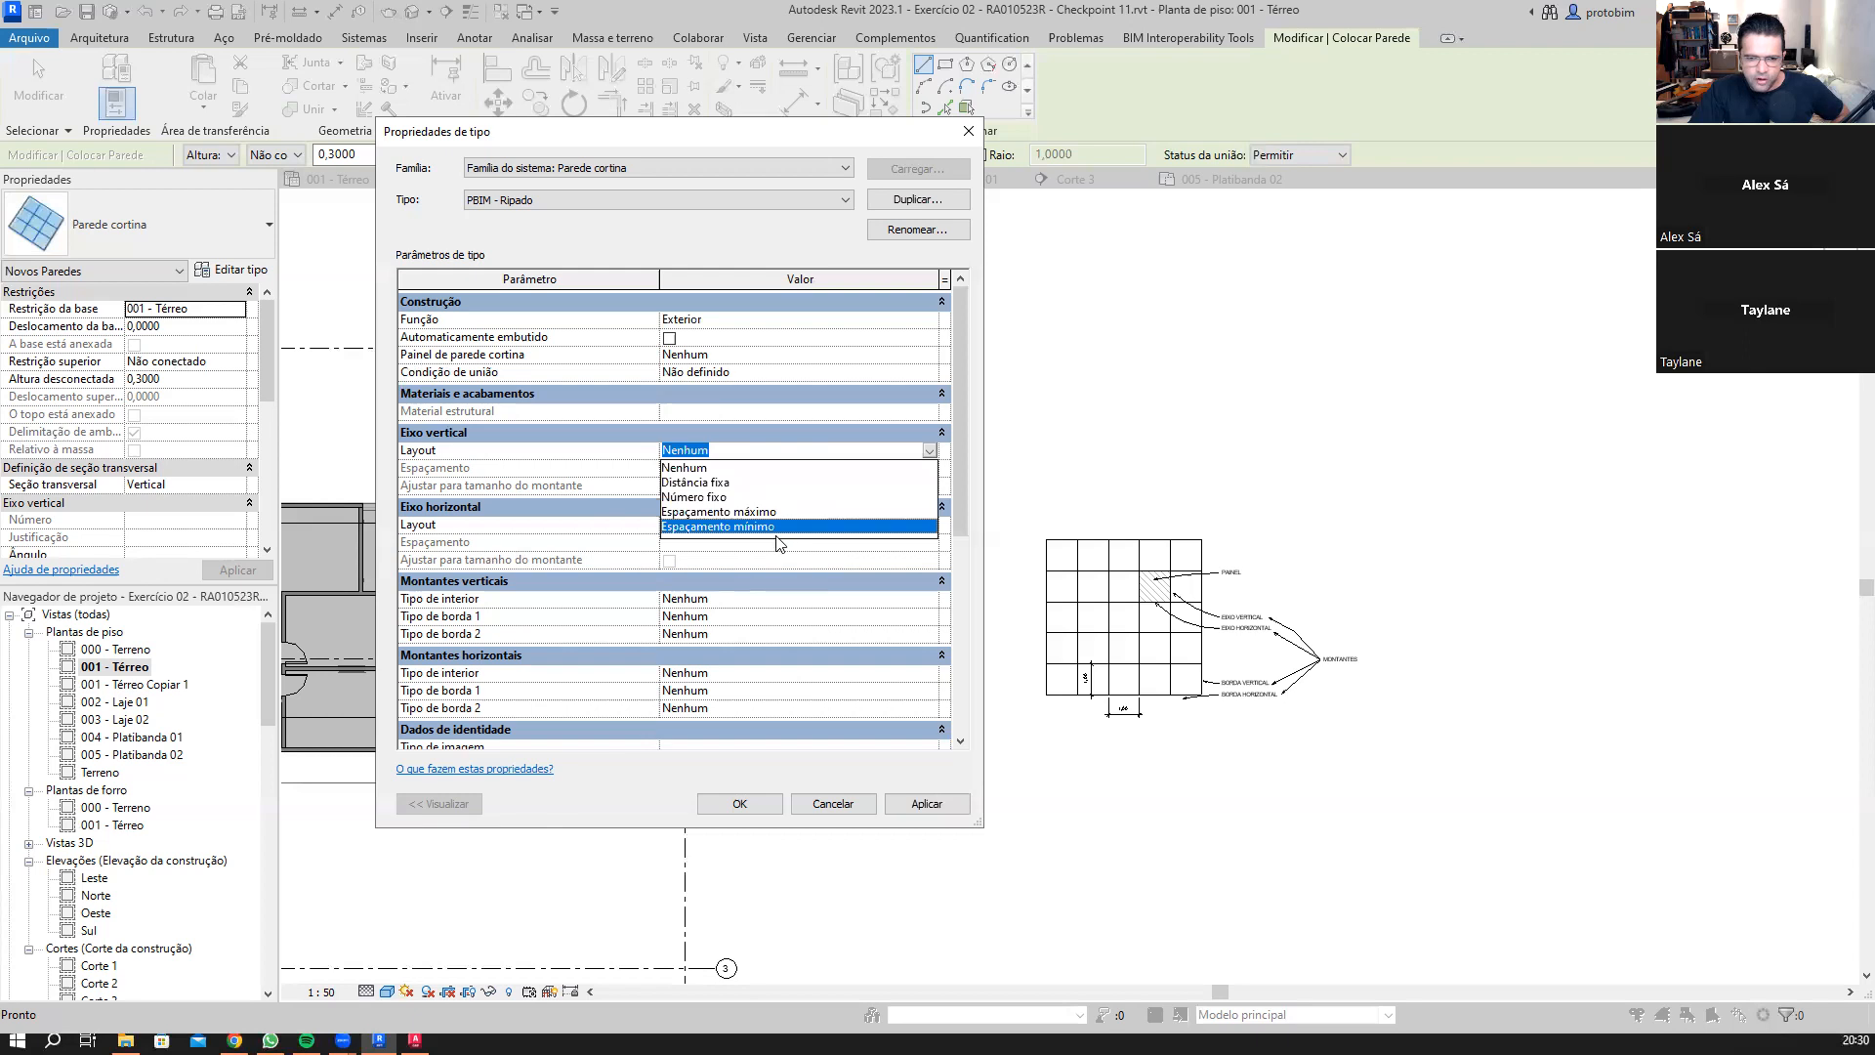
pyautogui.click(734, 482)
pyautogui.press('Tab')
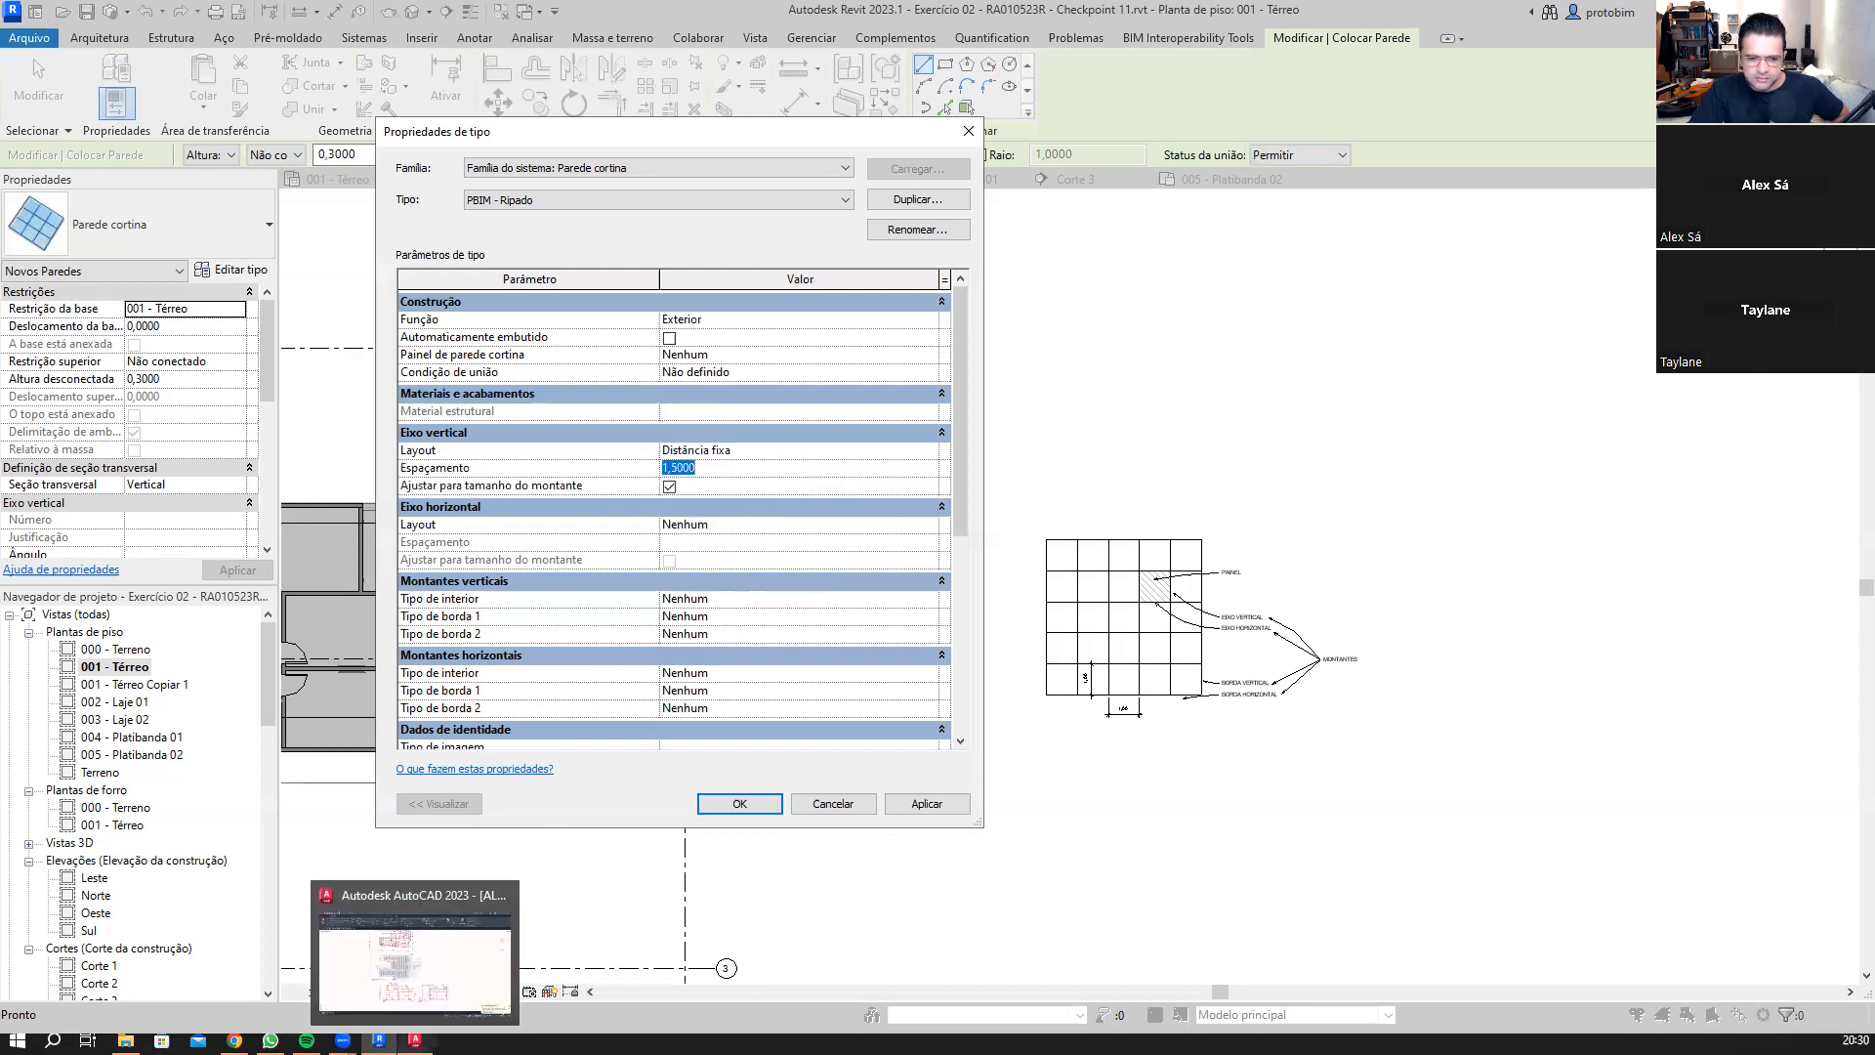
# Step: Check the slatted divider photo in the browser, and set the PBIM - Ripado type's vertical grid spacing to 0,10 m
pyautogui.click(235, 1041)
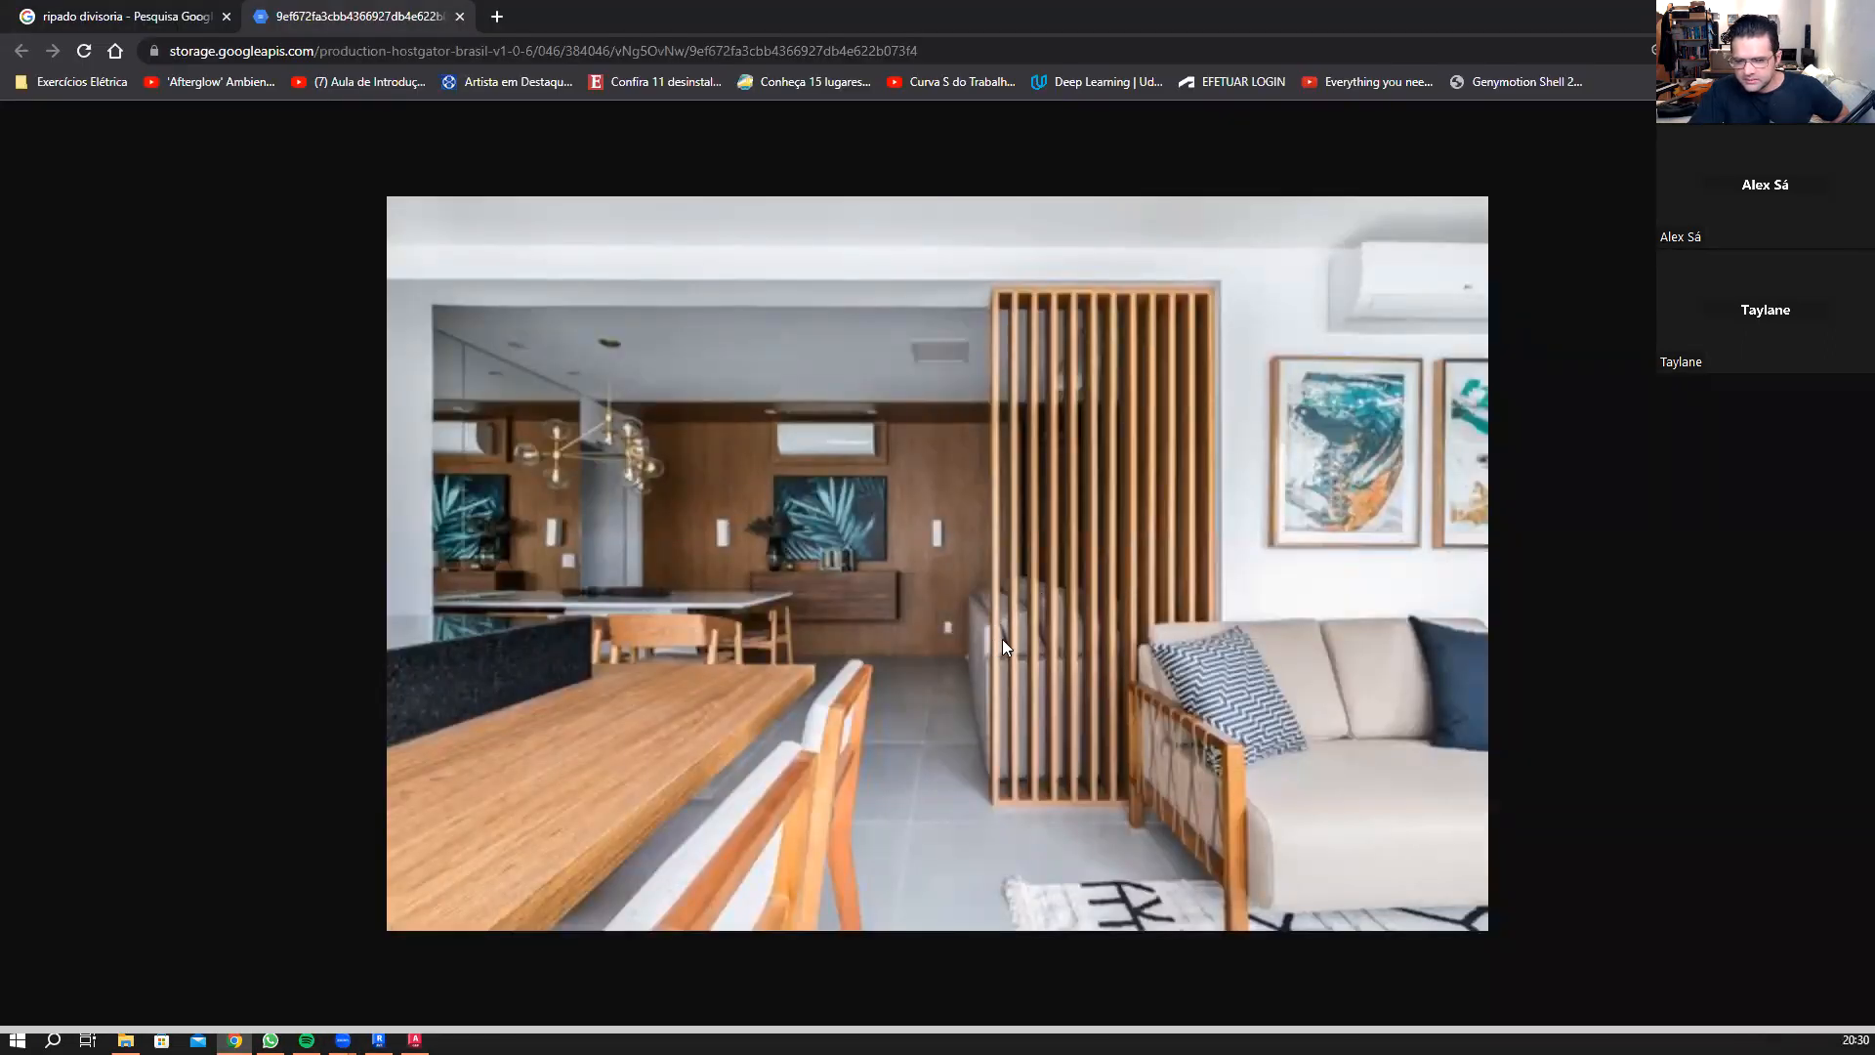
pyautogui.hotkey('alt', 'Tab')
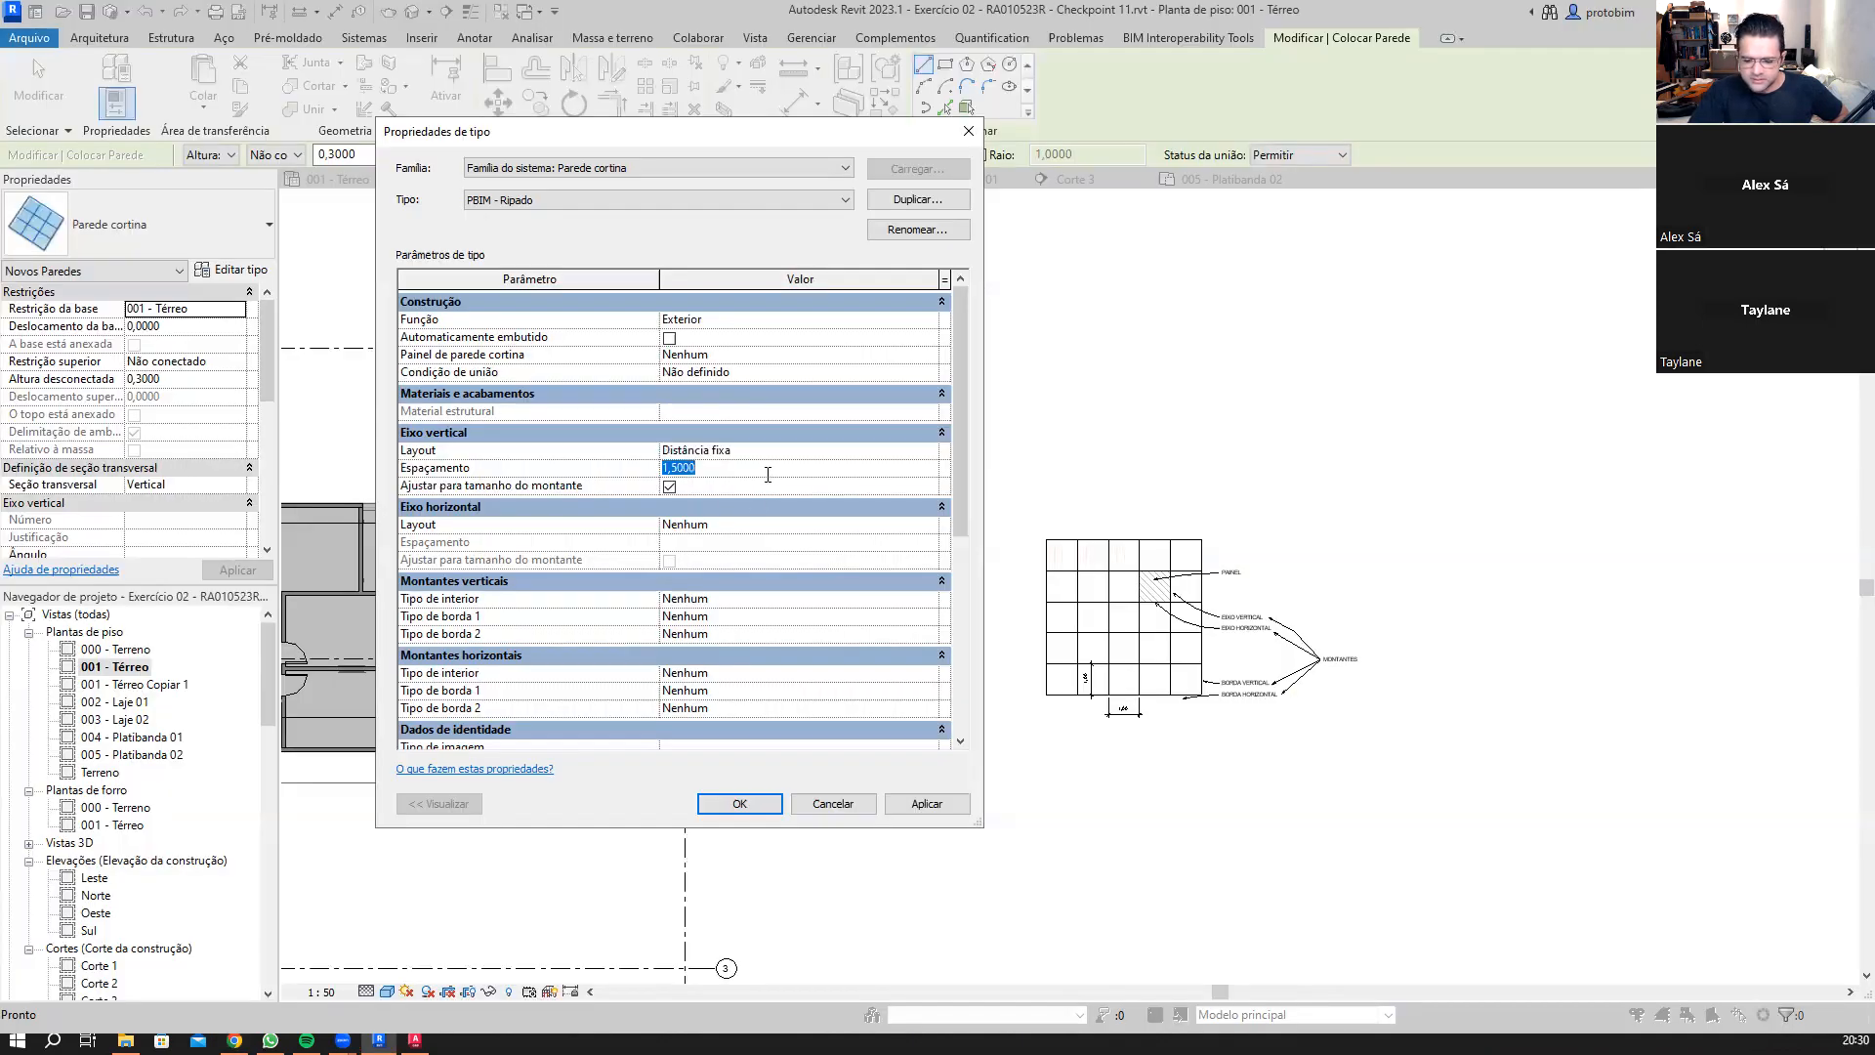
pyautogui.press('BackSpace')
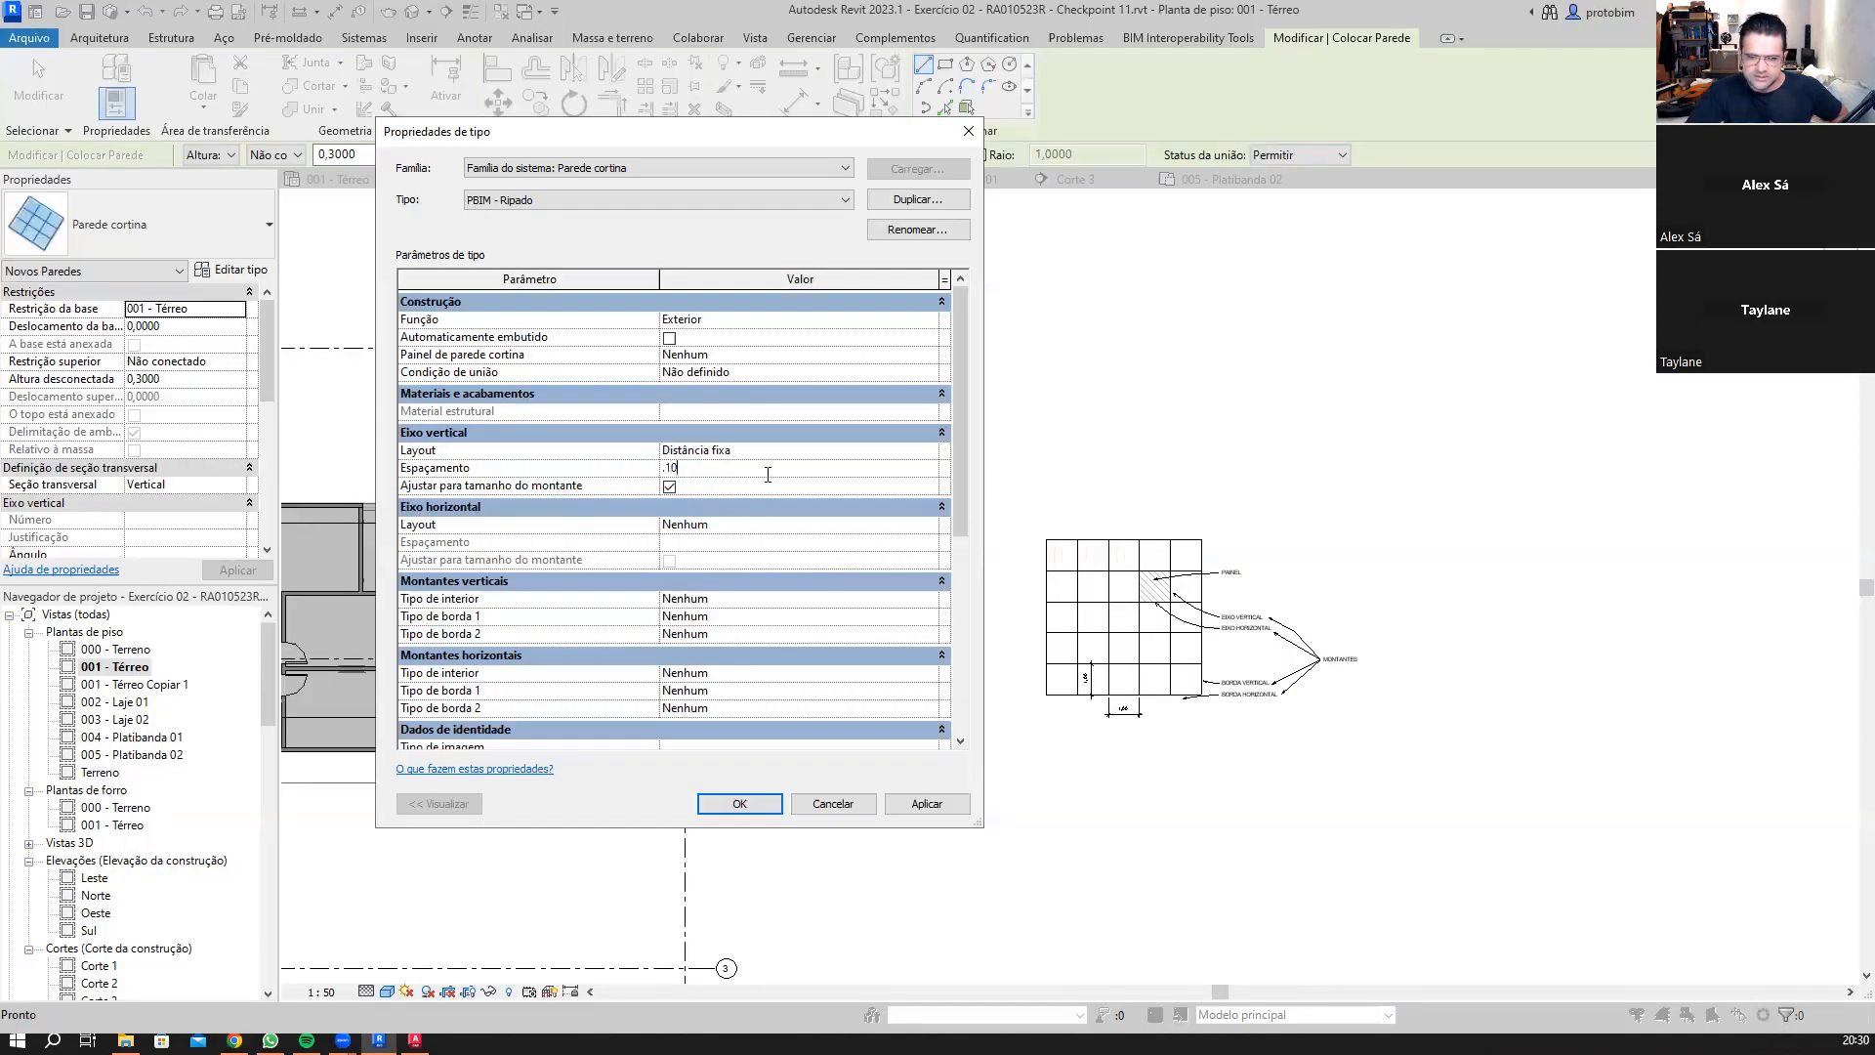
pyautogui.click(772, 507)
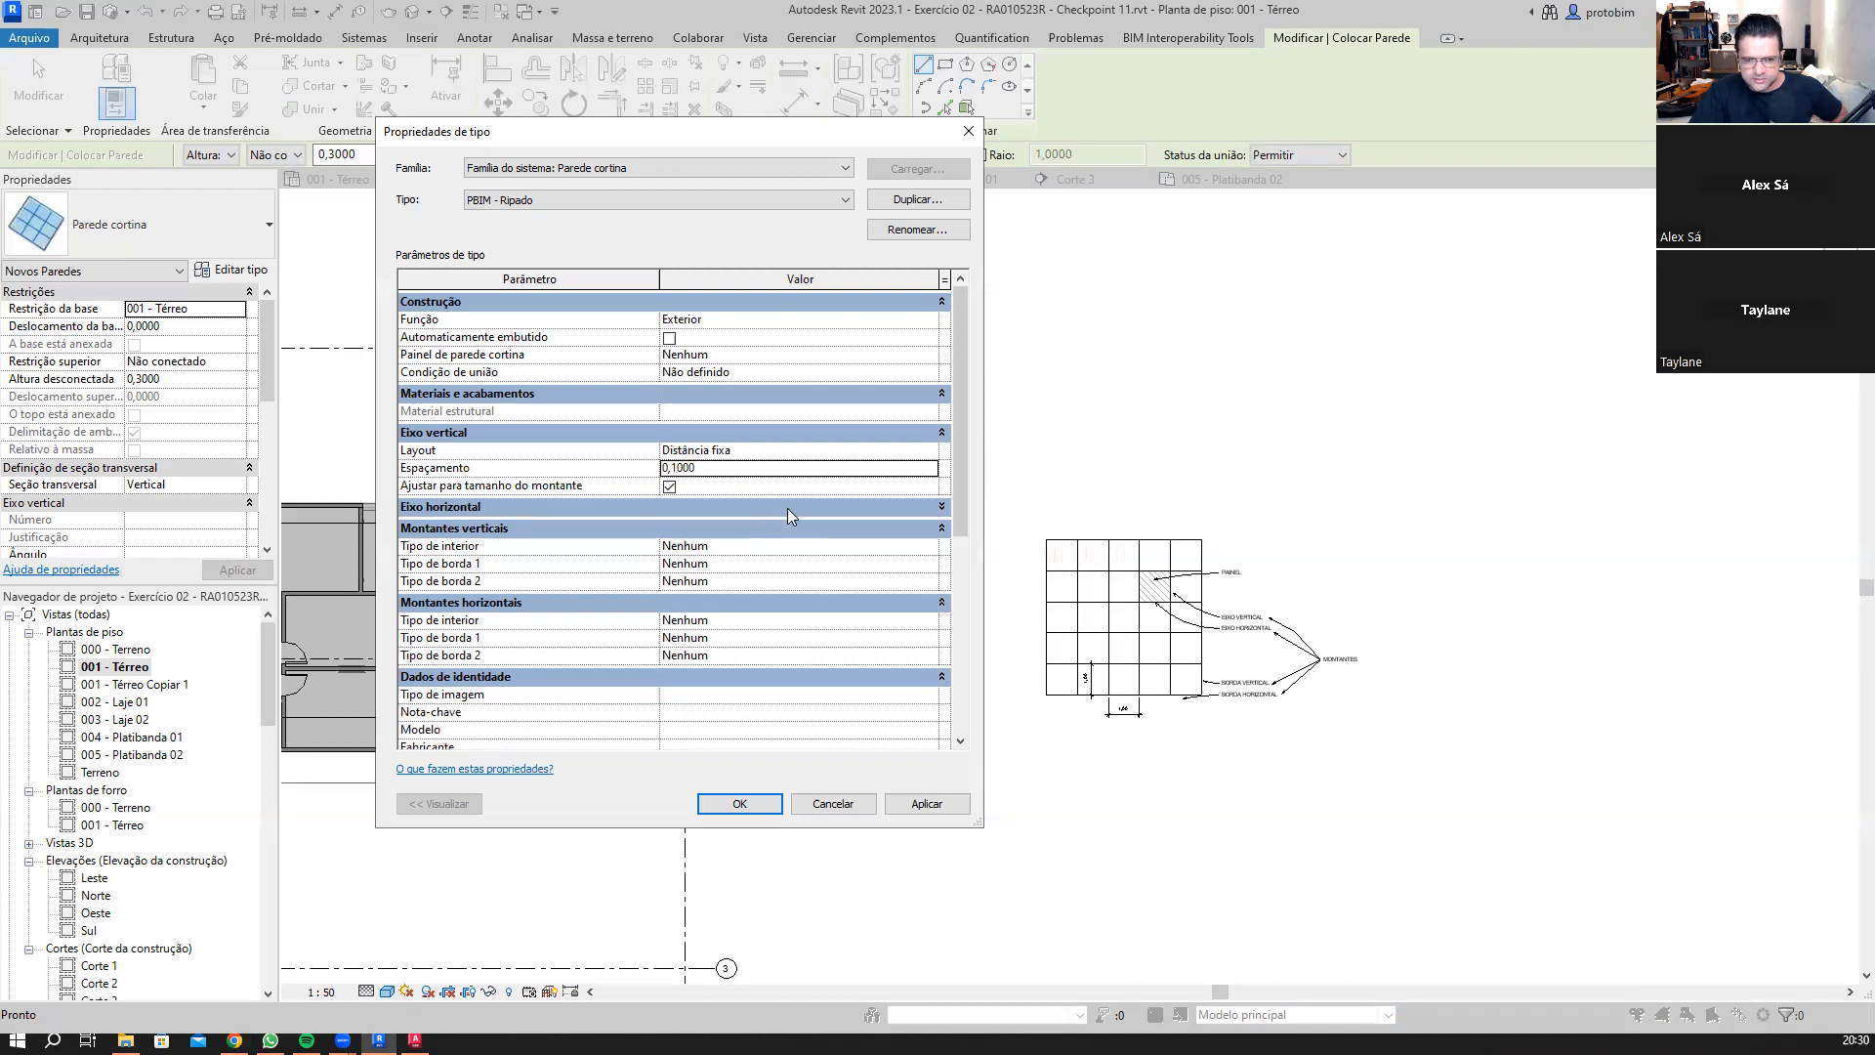
pyautogui.click(834, 502)
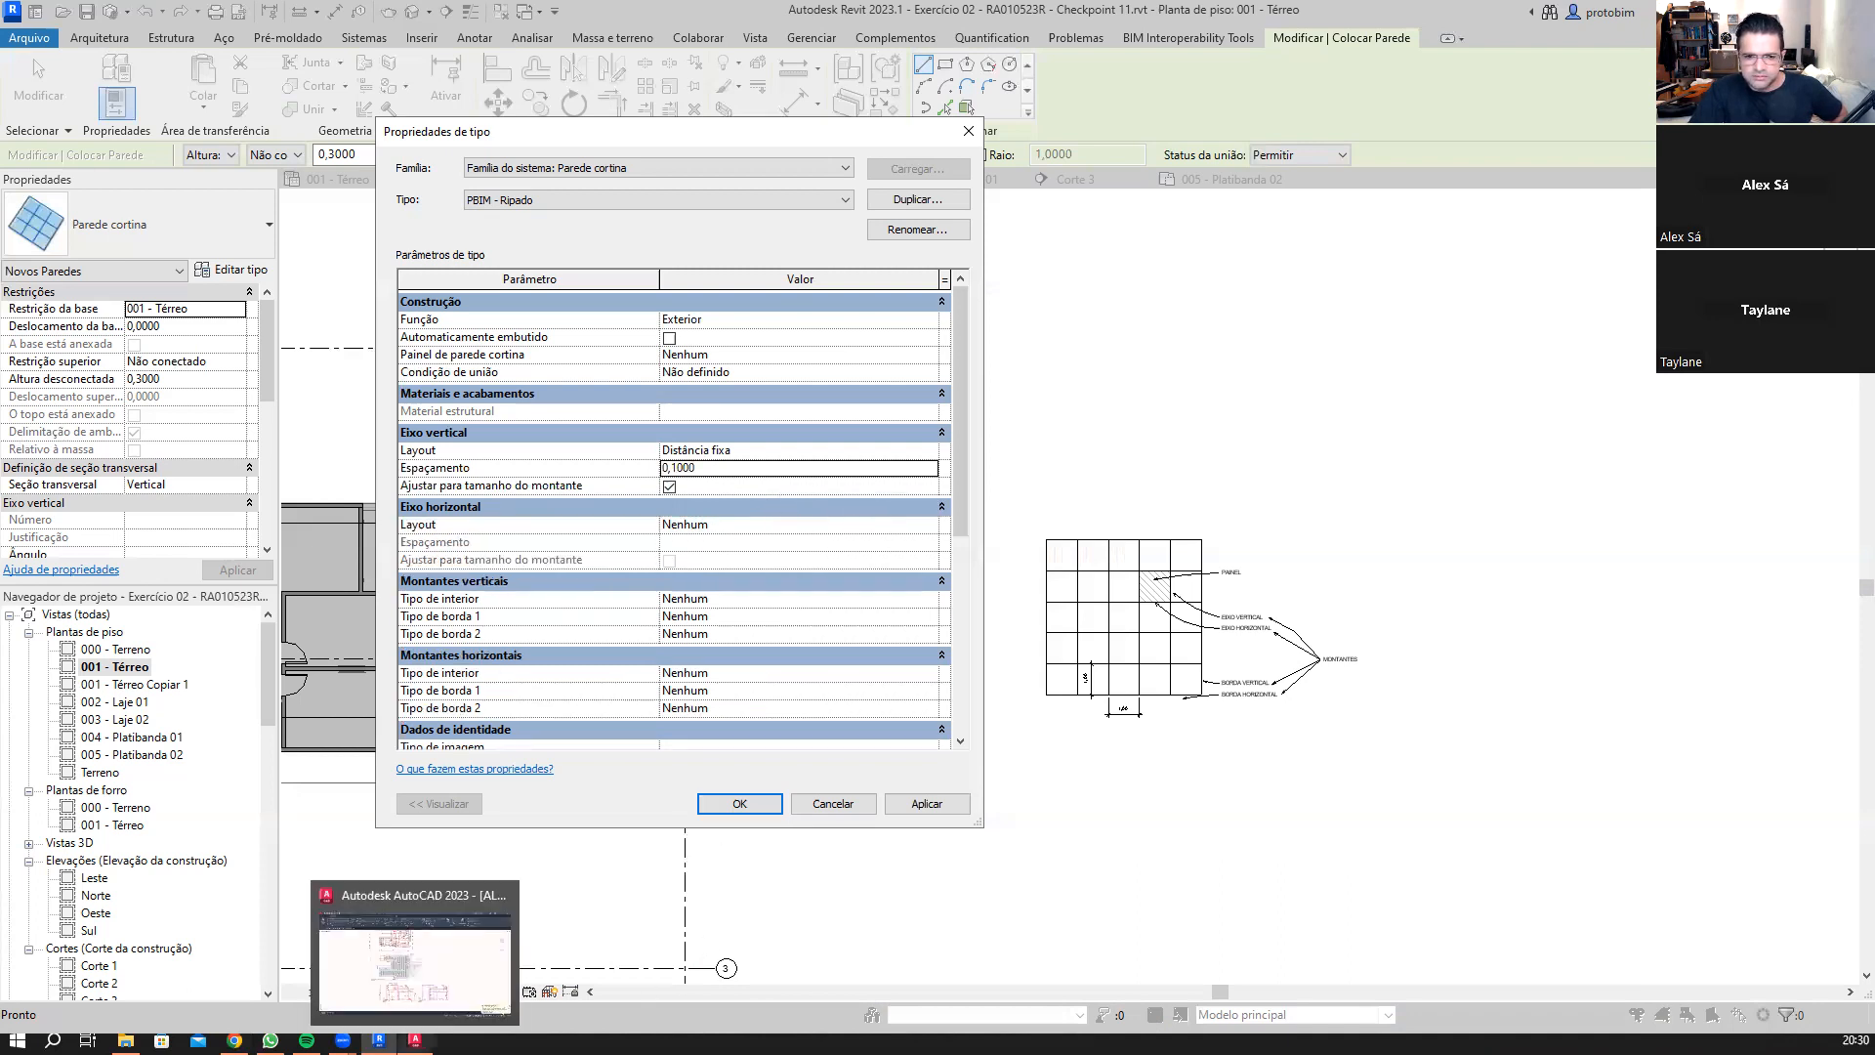
# Step: Switch to Chrome to look at the slatted divider photo again
pyautogui.click(414, 1039)
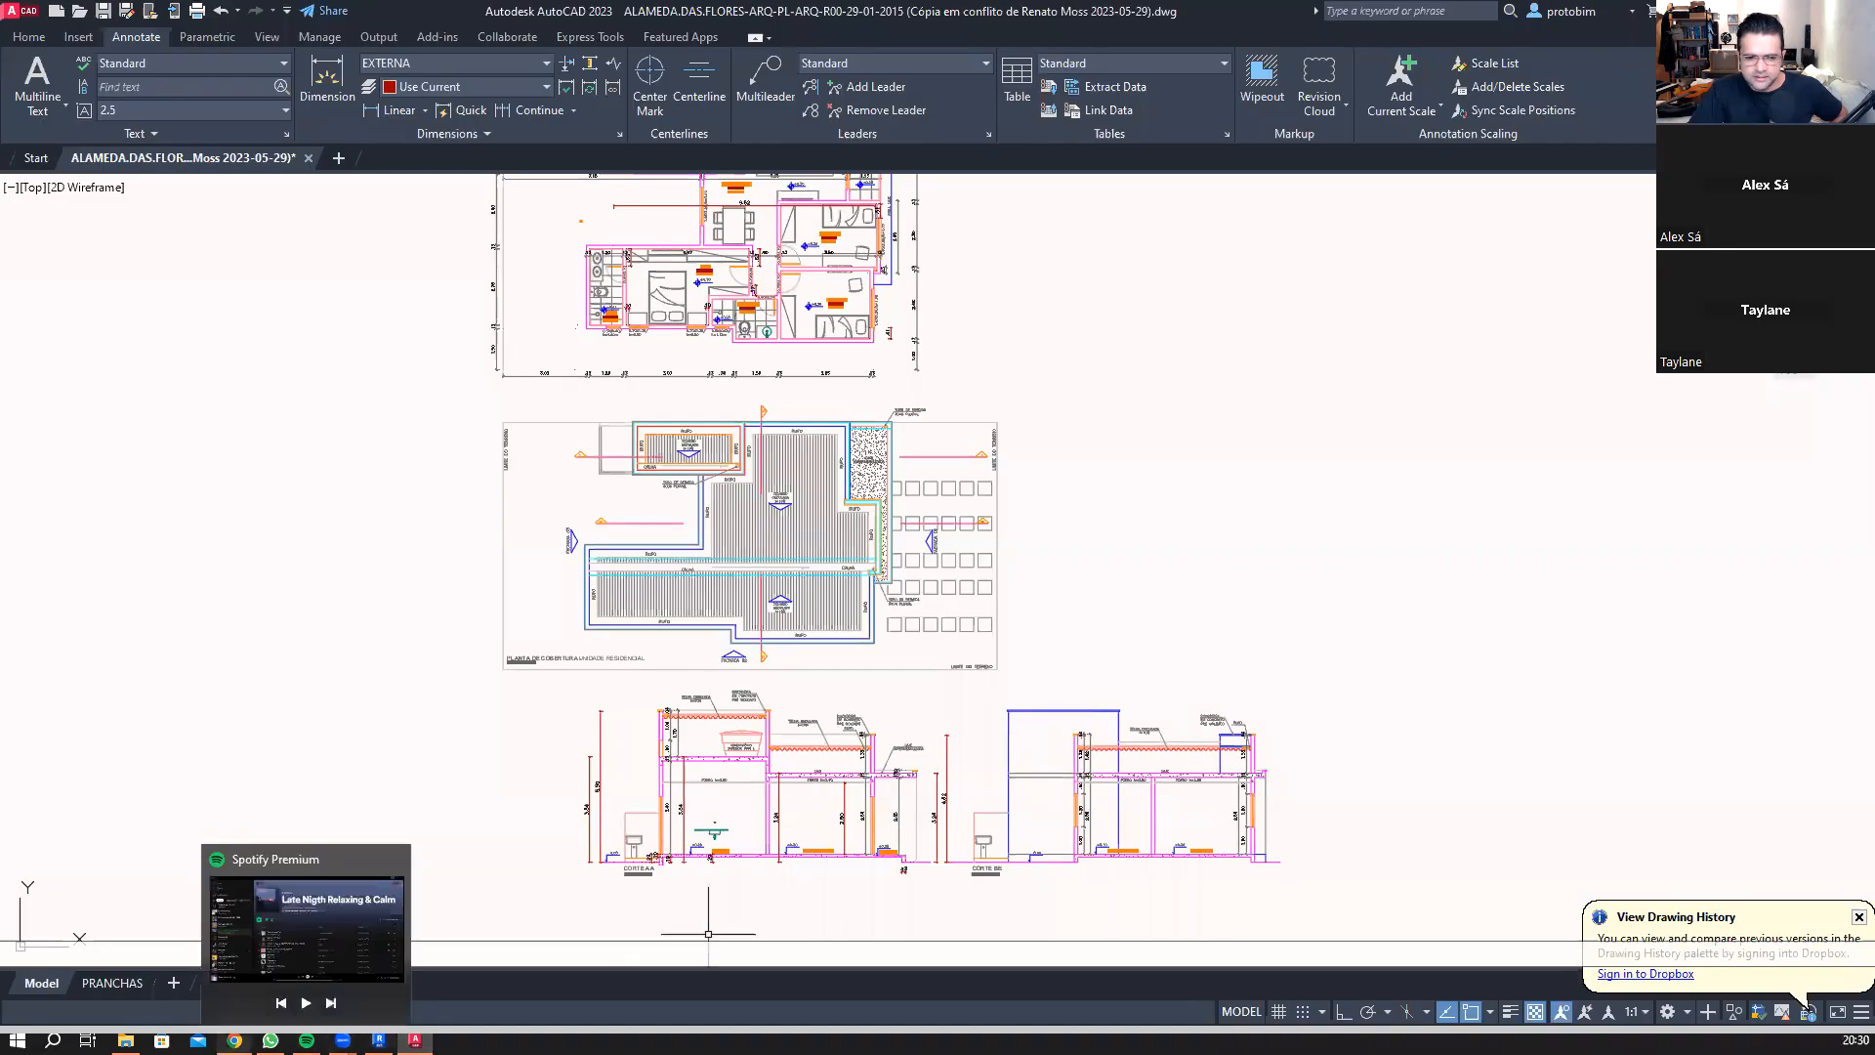
pyautogui.click(235, 1039)
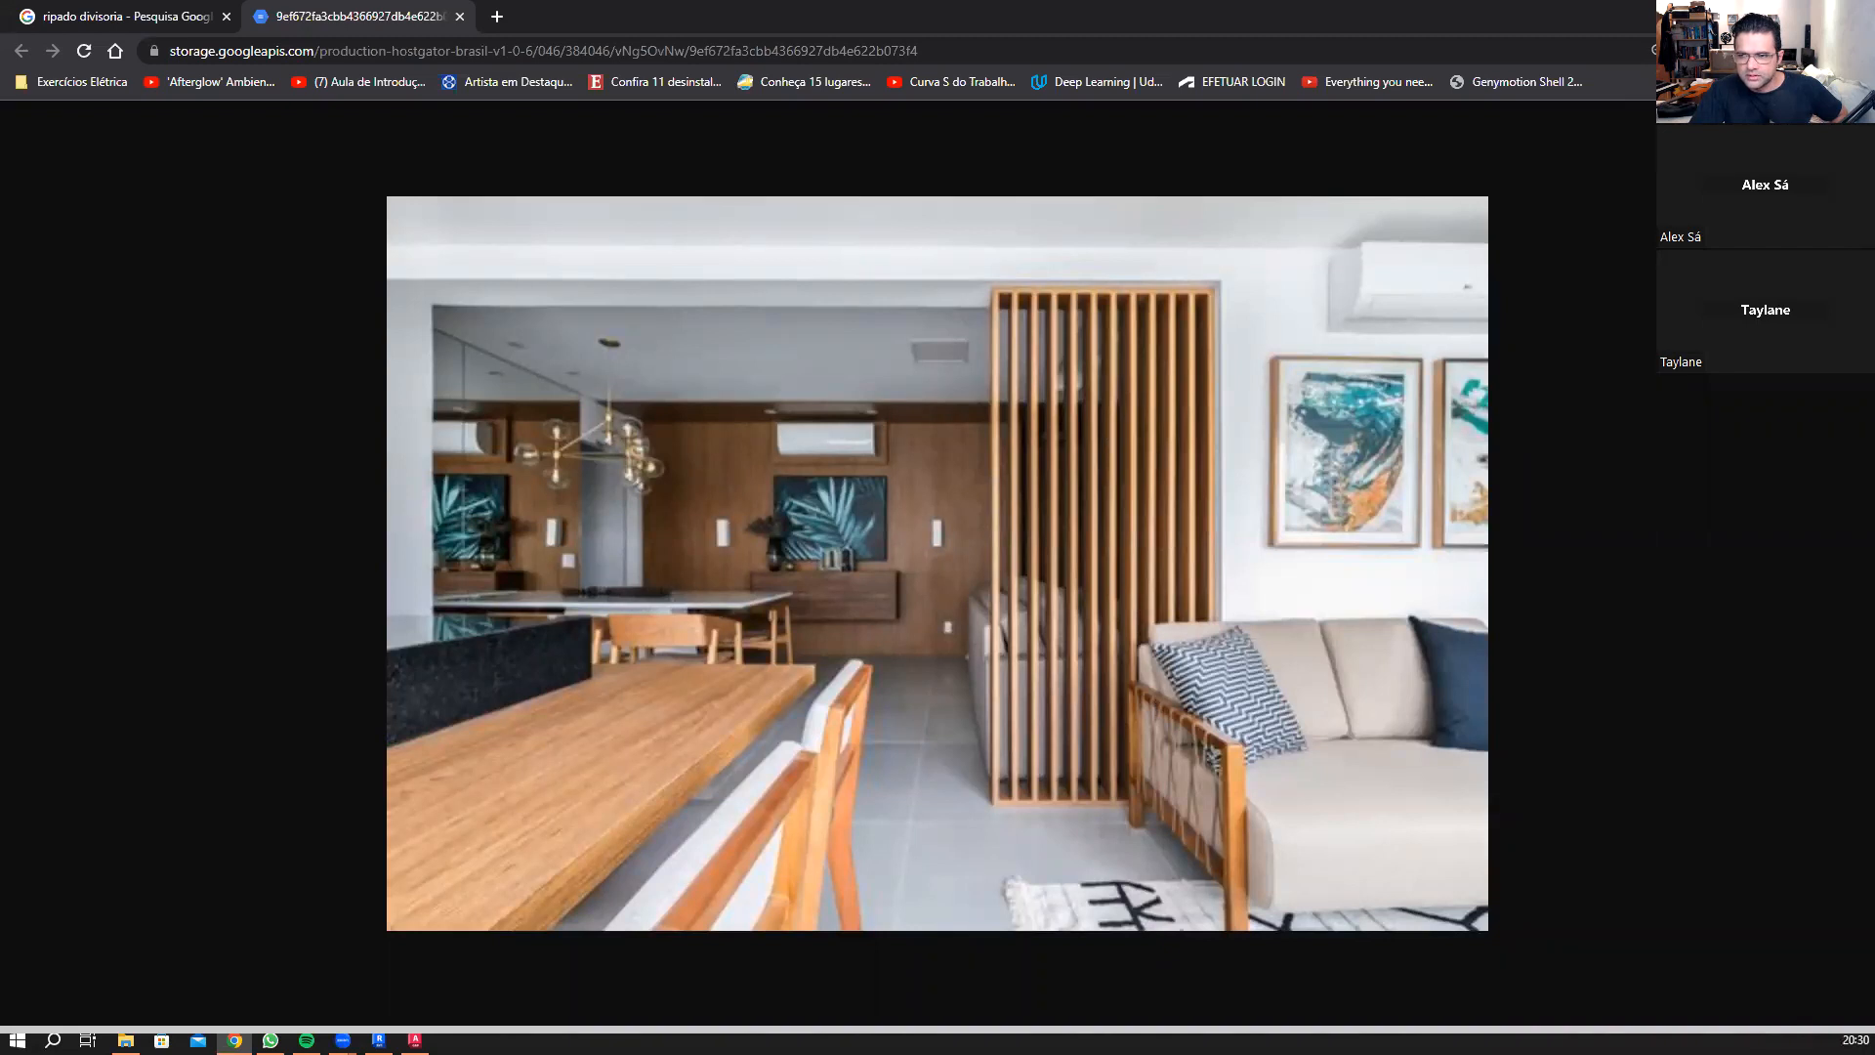
# Step: Switch back to Revit and collapse the Eixo horizontal group in the PBIM - Ripado type properties
pyautogui.click(414, 1040)
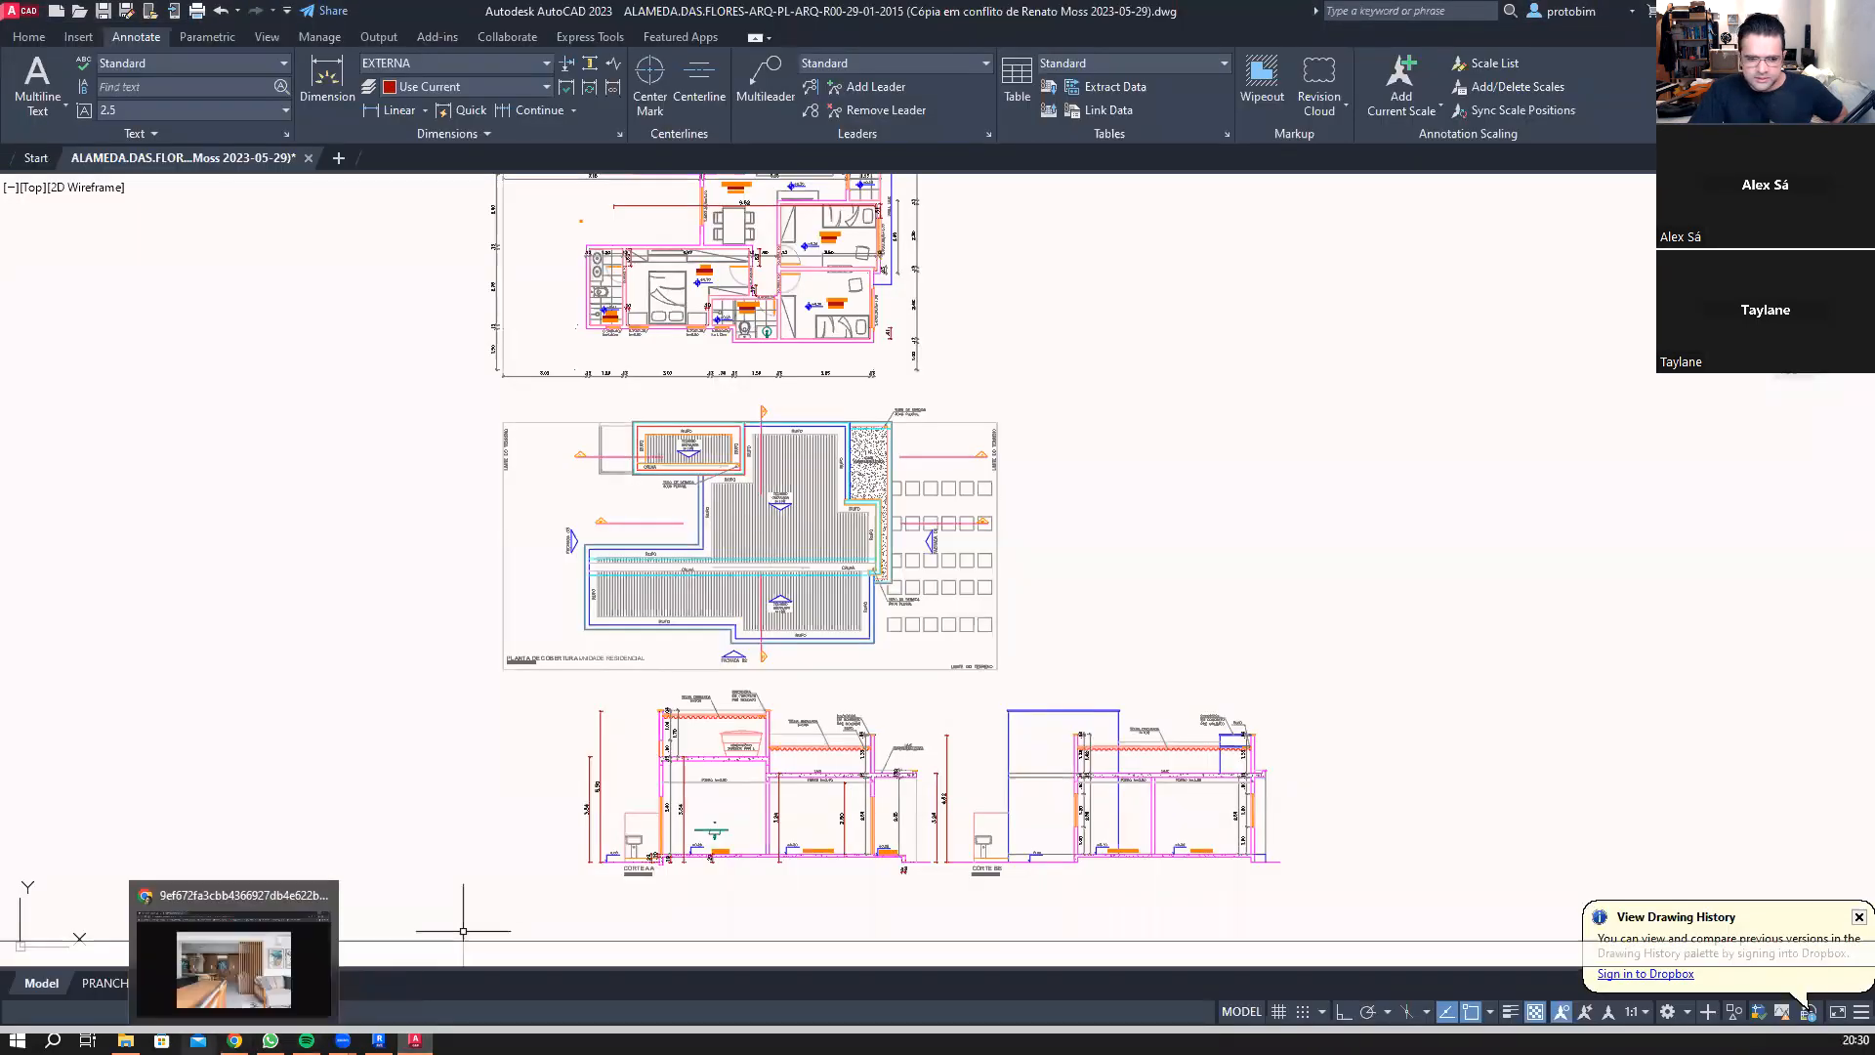
pyautogui.click(379, 1039)
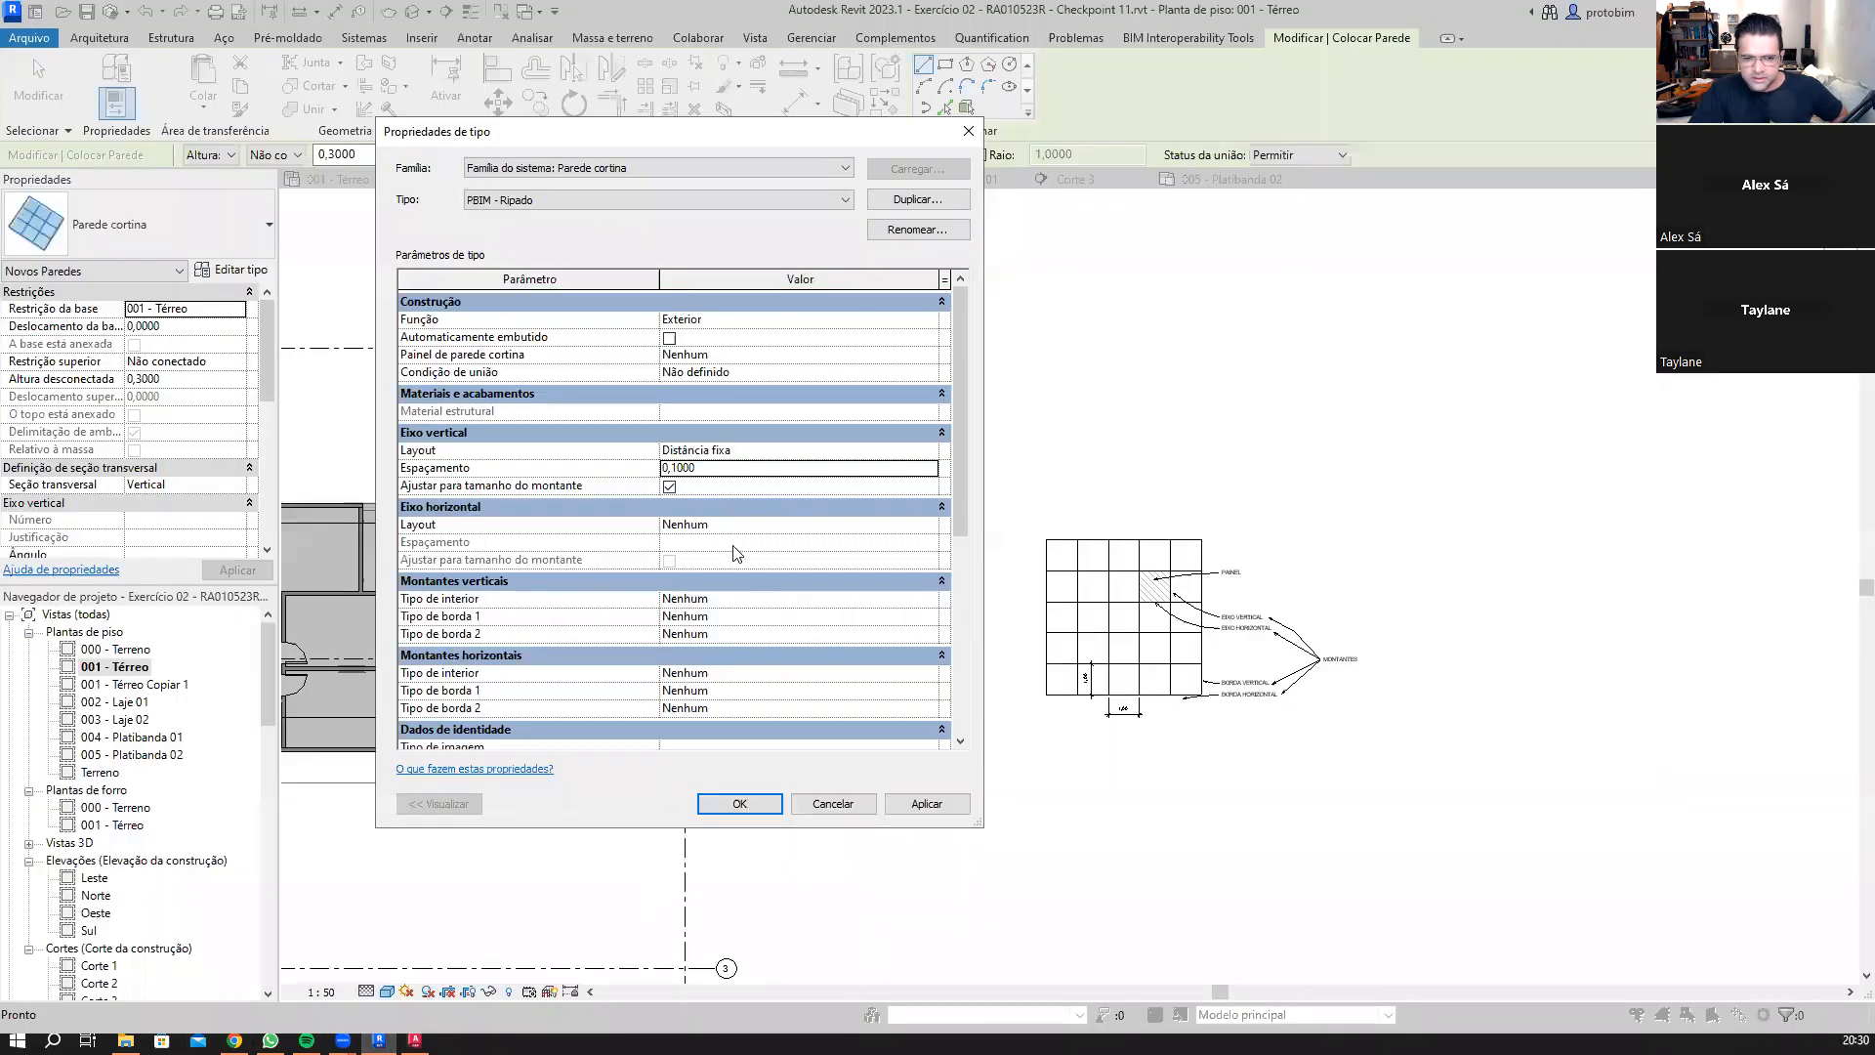
pyautogui.click(942, 507)
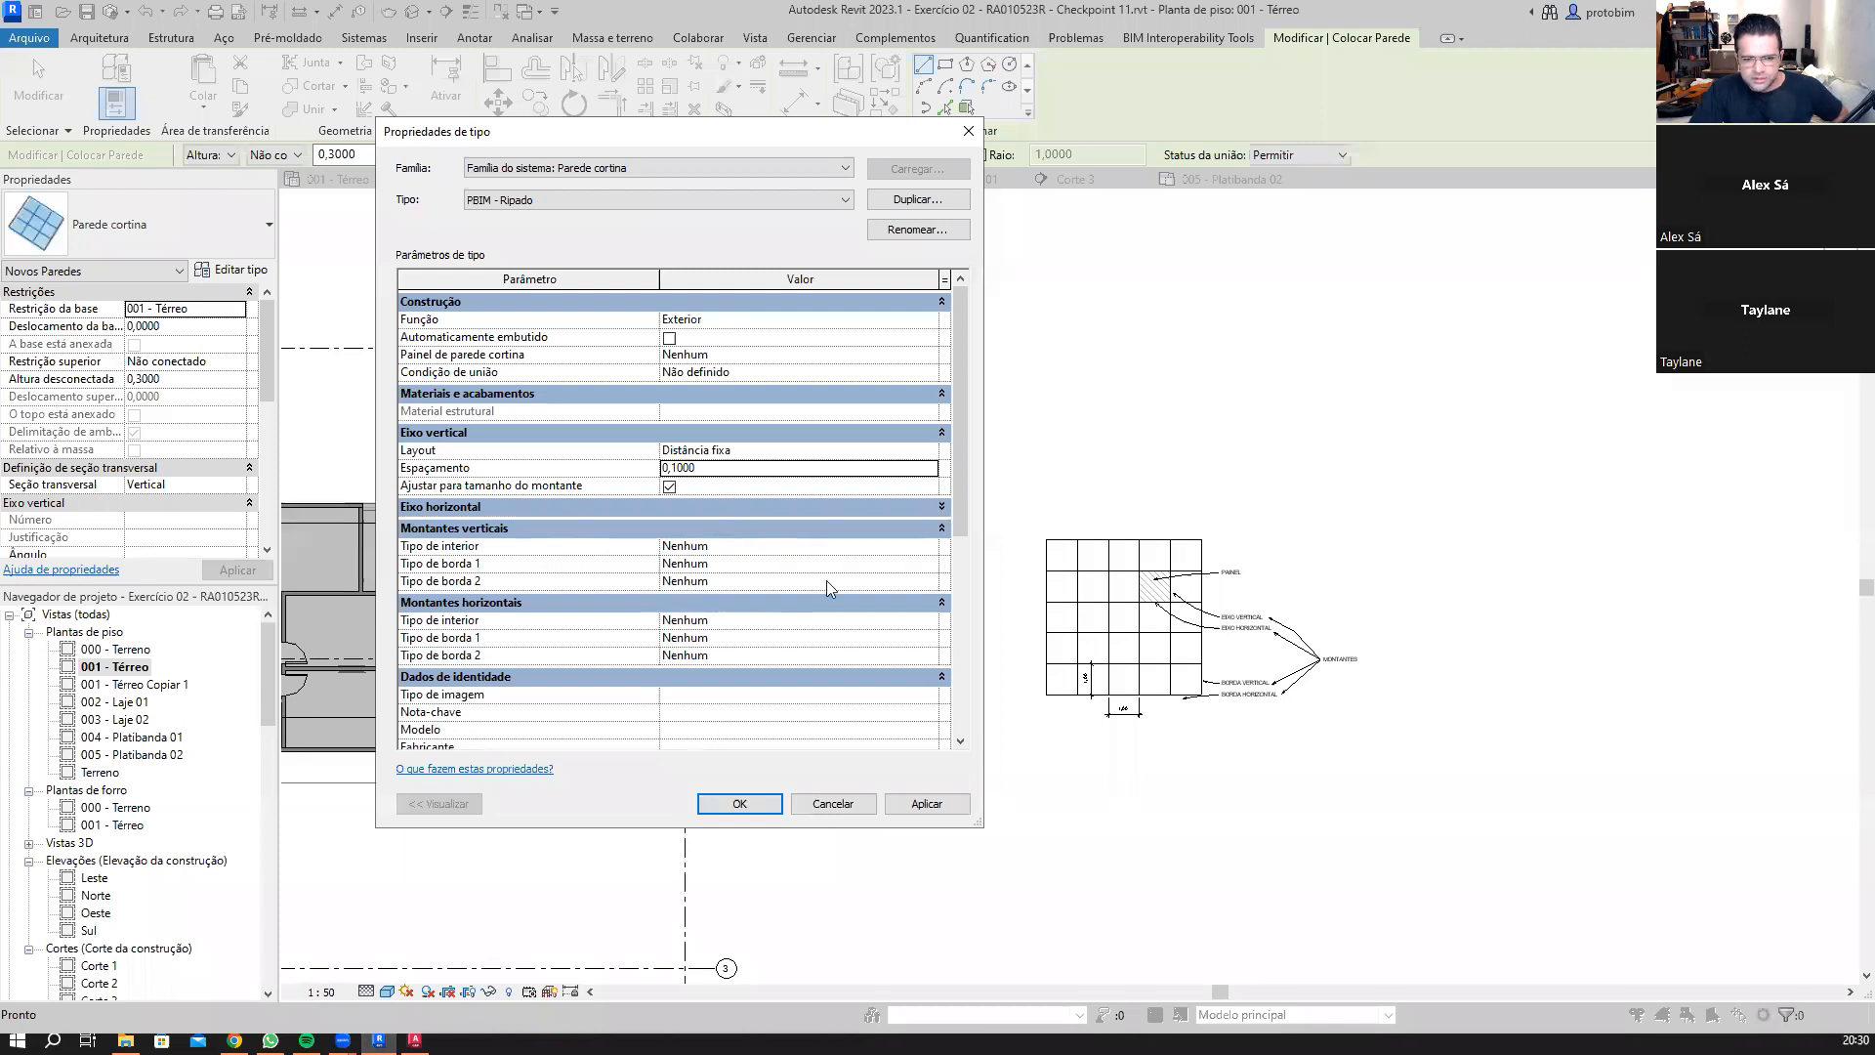
# Step: Set the vertical mullions' interior, Borda 1 and Borda 2 types to Montante retangular : PBIM - 0,05x0,15m
pyautogui.click(933, 547)
pyautogui.click(875, 622)
pyautogui.click(930, 565)
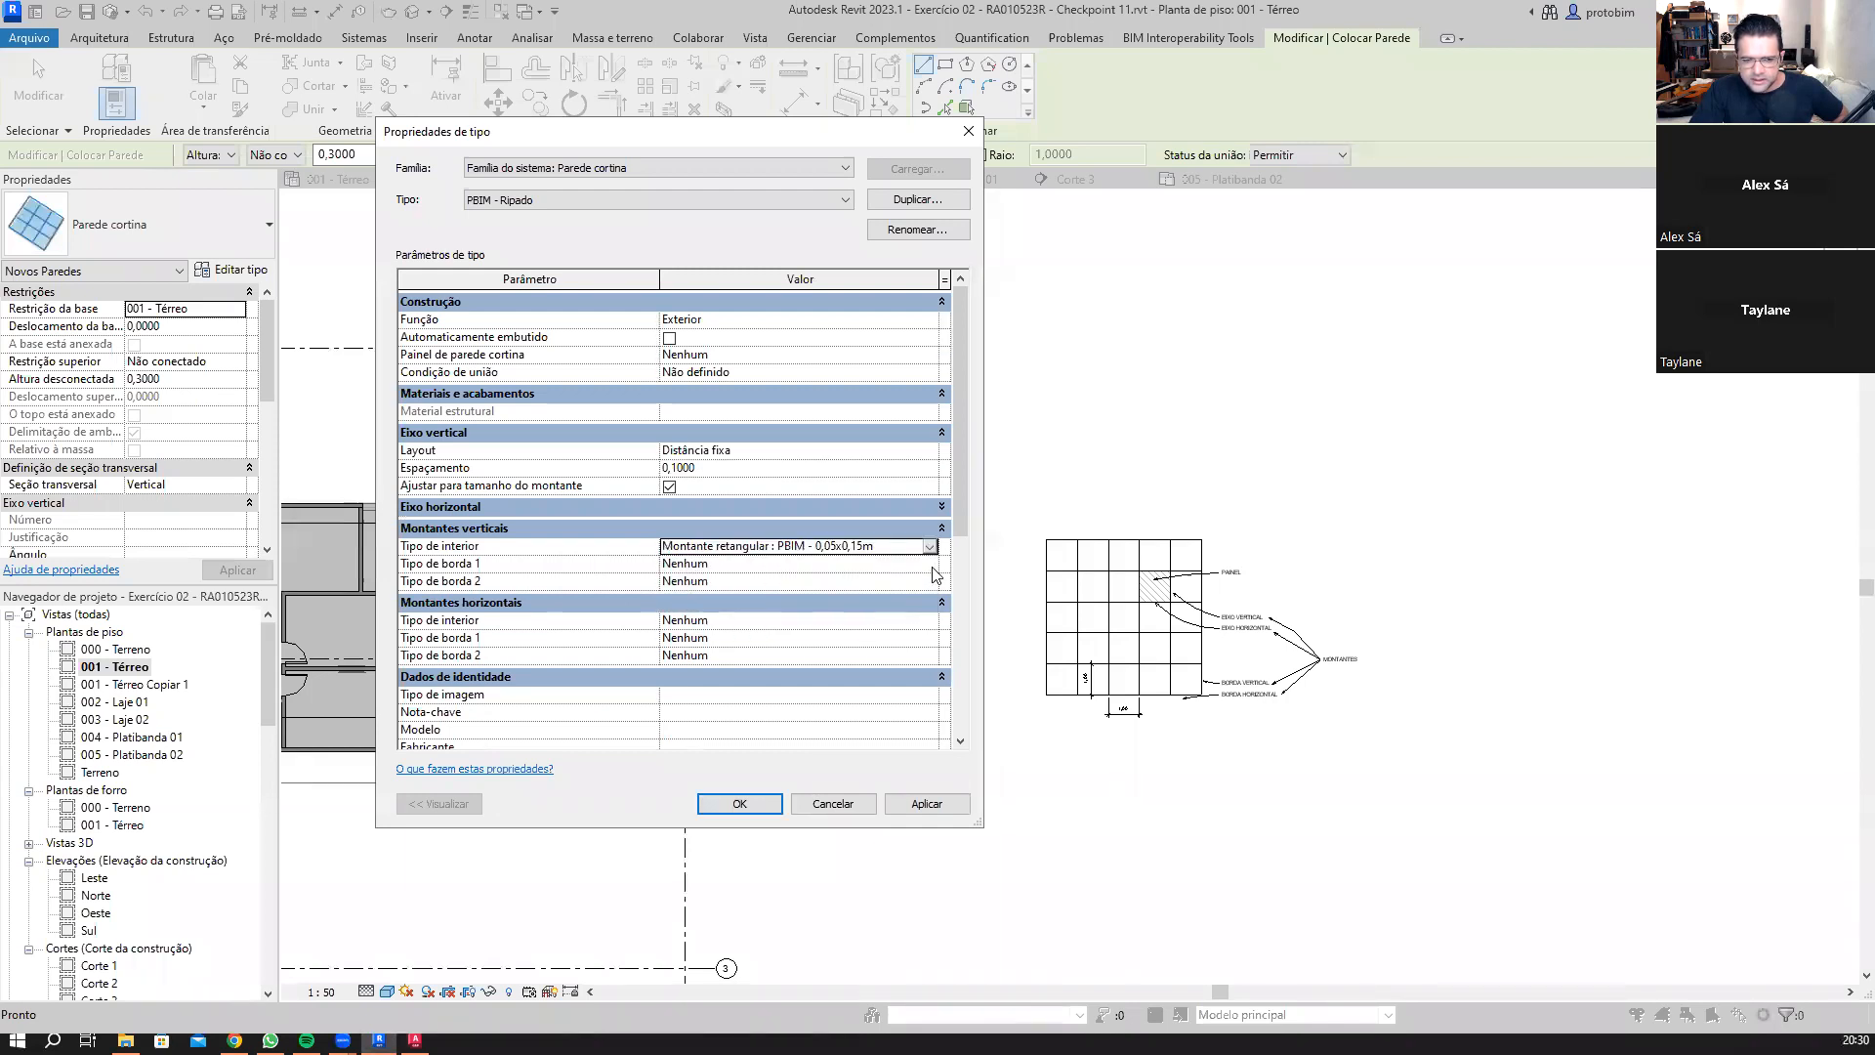
pyautogui.click(930, 565)
pyautogui.click(895, 654)
pyautogui.click(939, 582)
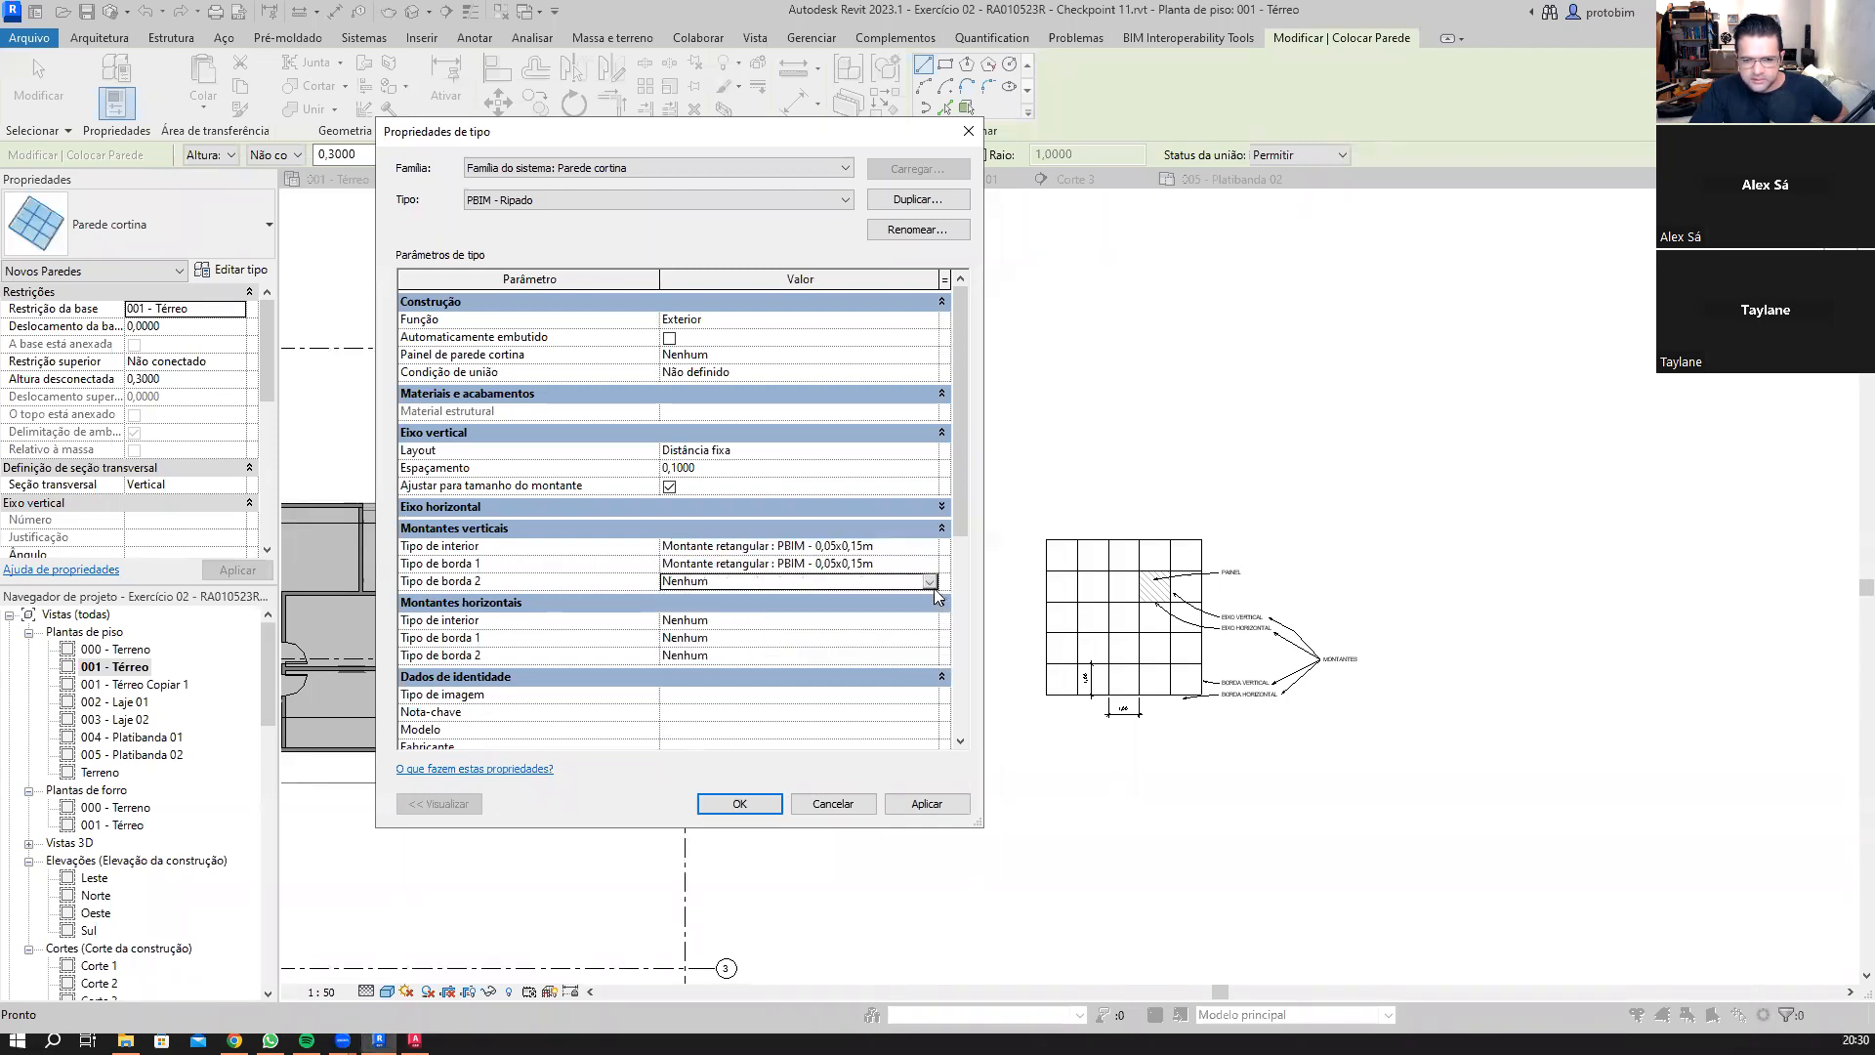
pyautogui.scroll(-2, 945, 507)
pyautogui.click(930, 489)
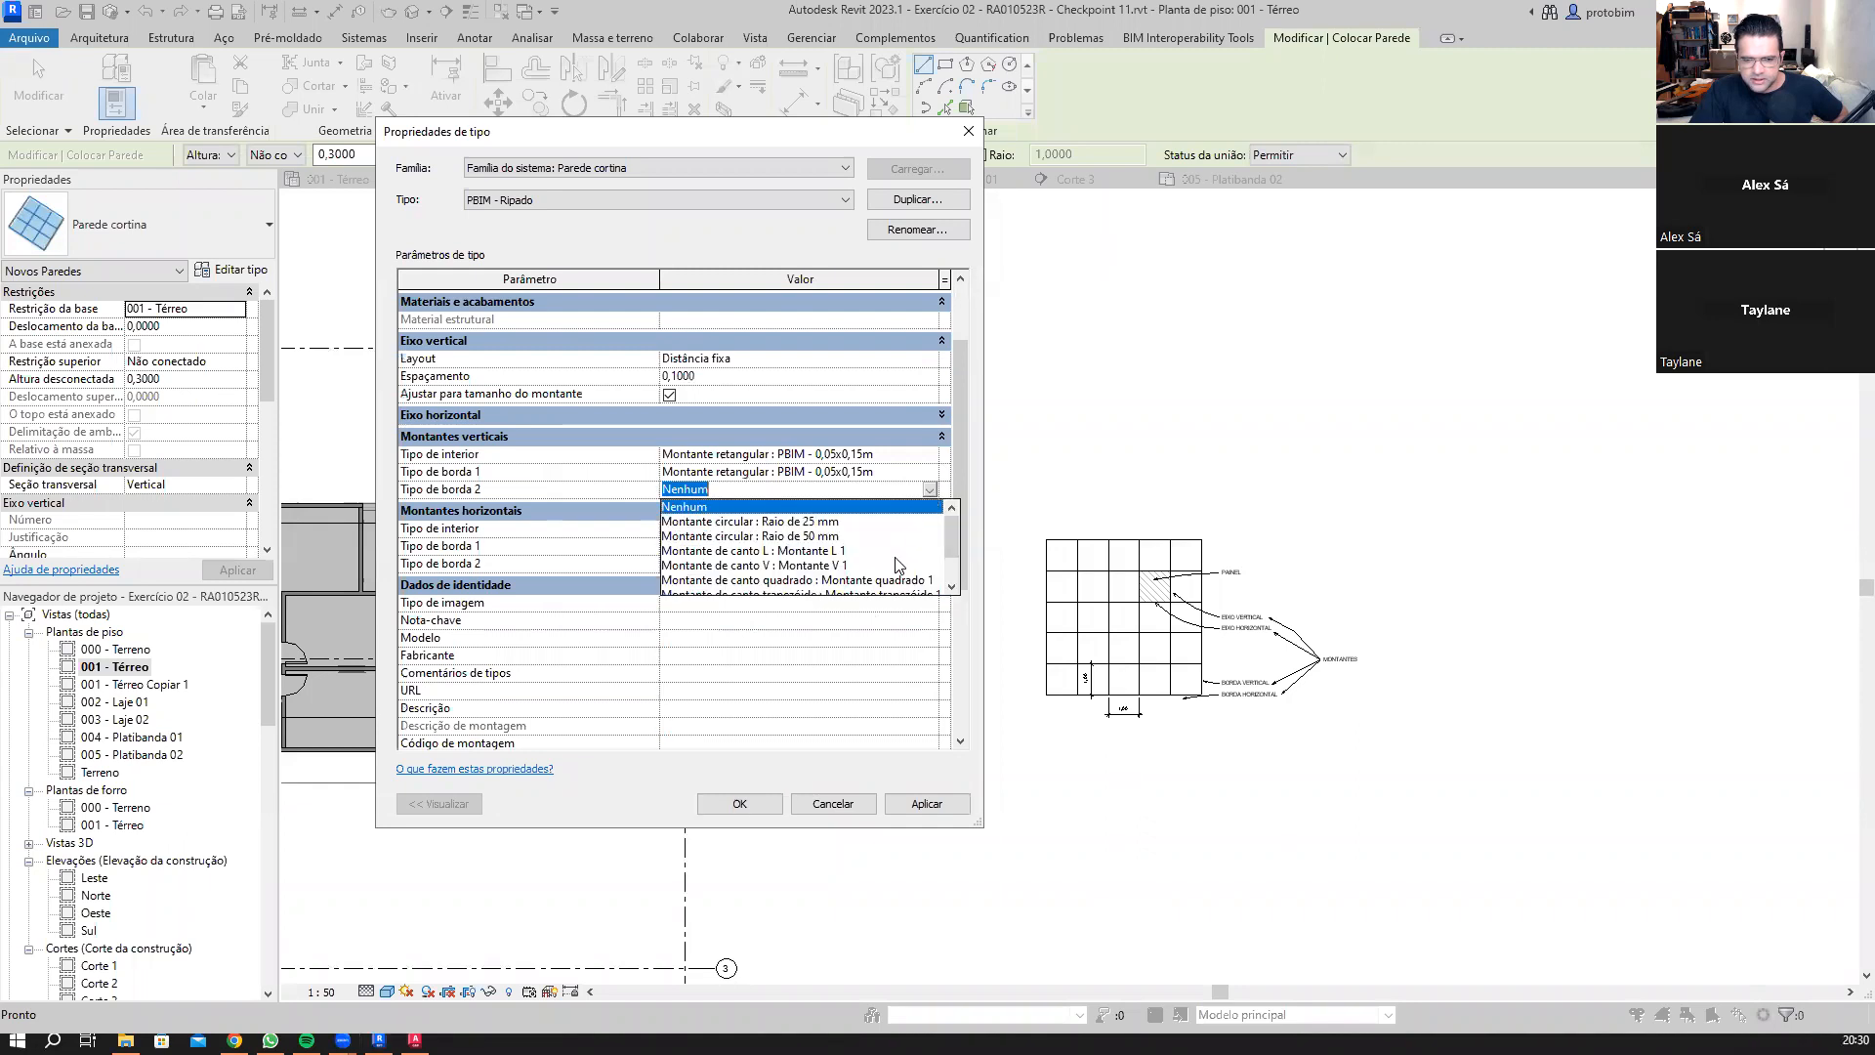
pyautogui.scroll(-1, 903, 569)
pyautogui.click(885, 580)
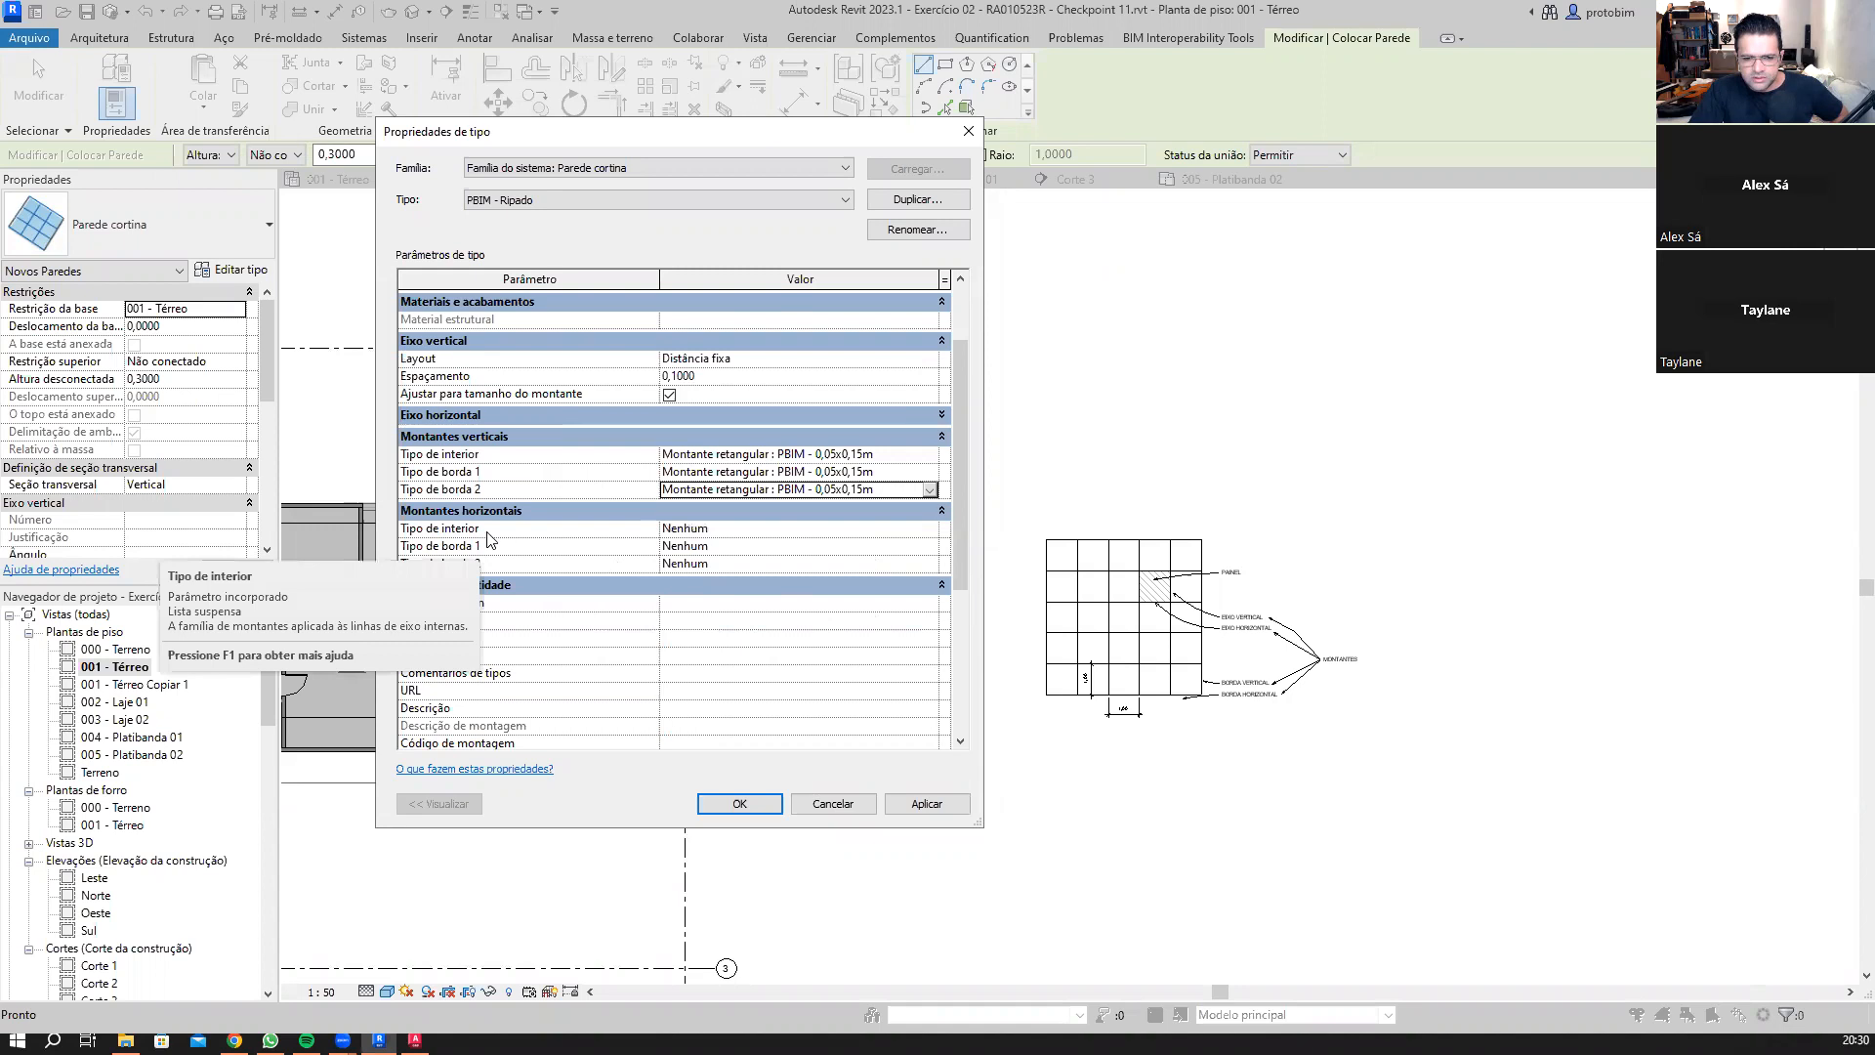
# Step: Set the horizontal mullions' Borda 1 and Borda 2 types to Montante retangular : PBIM - 0,05x0,15m and apply the type properties
pyautogui.click(933, 546)
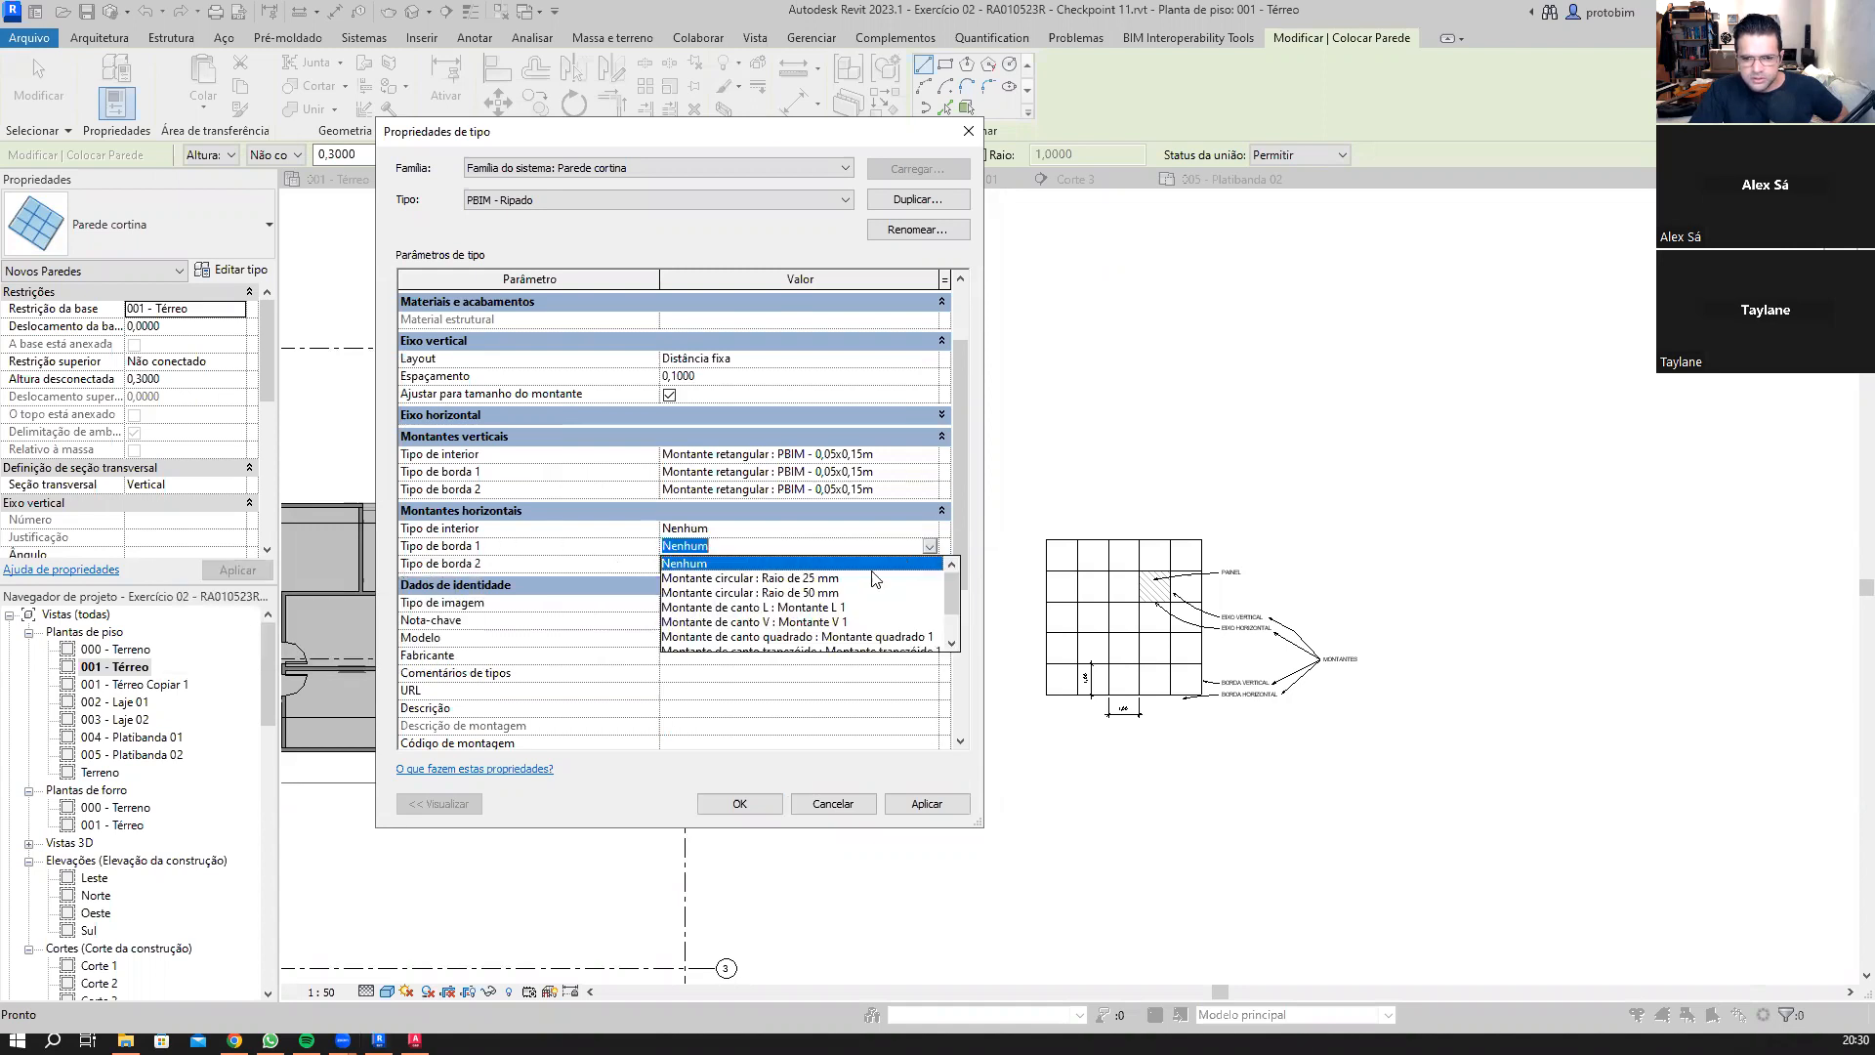
pyautogui.click(864, 640)
pyautogui.click(859, 564)
pyautogui.click(930, 564)
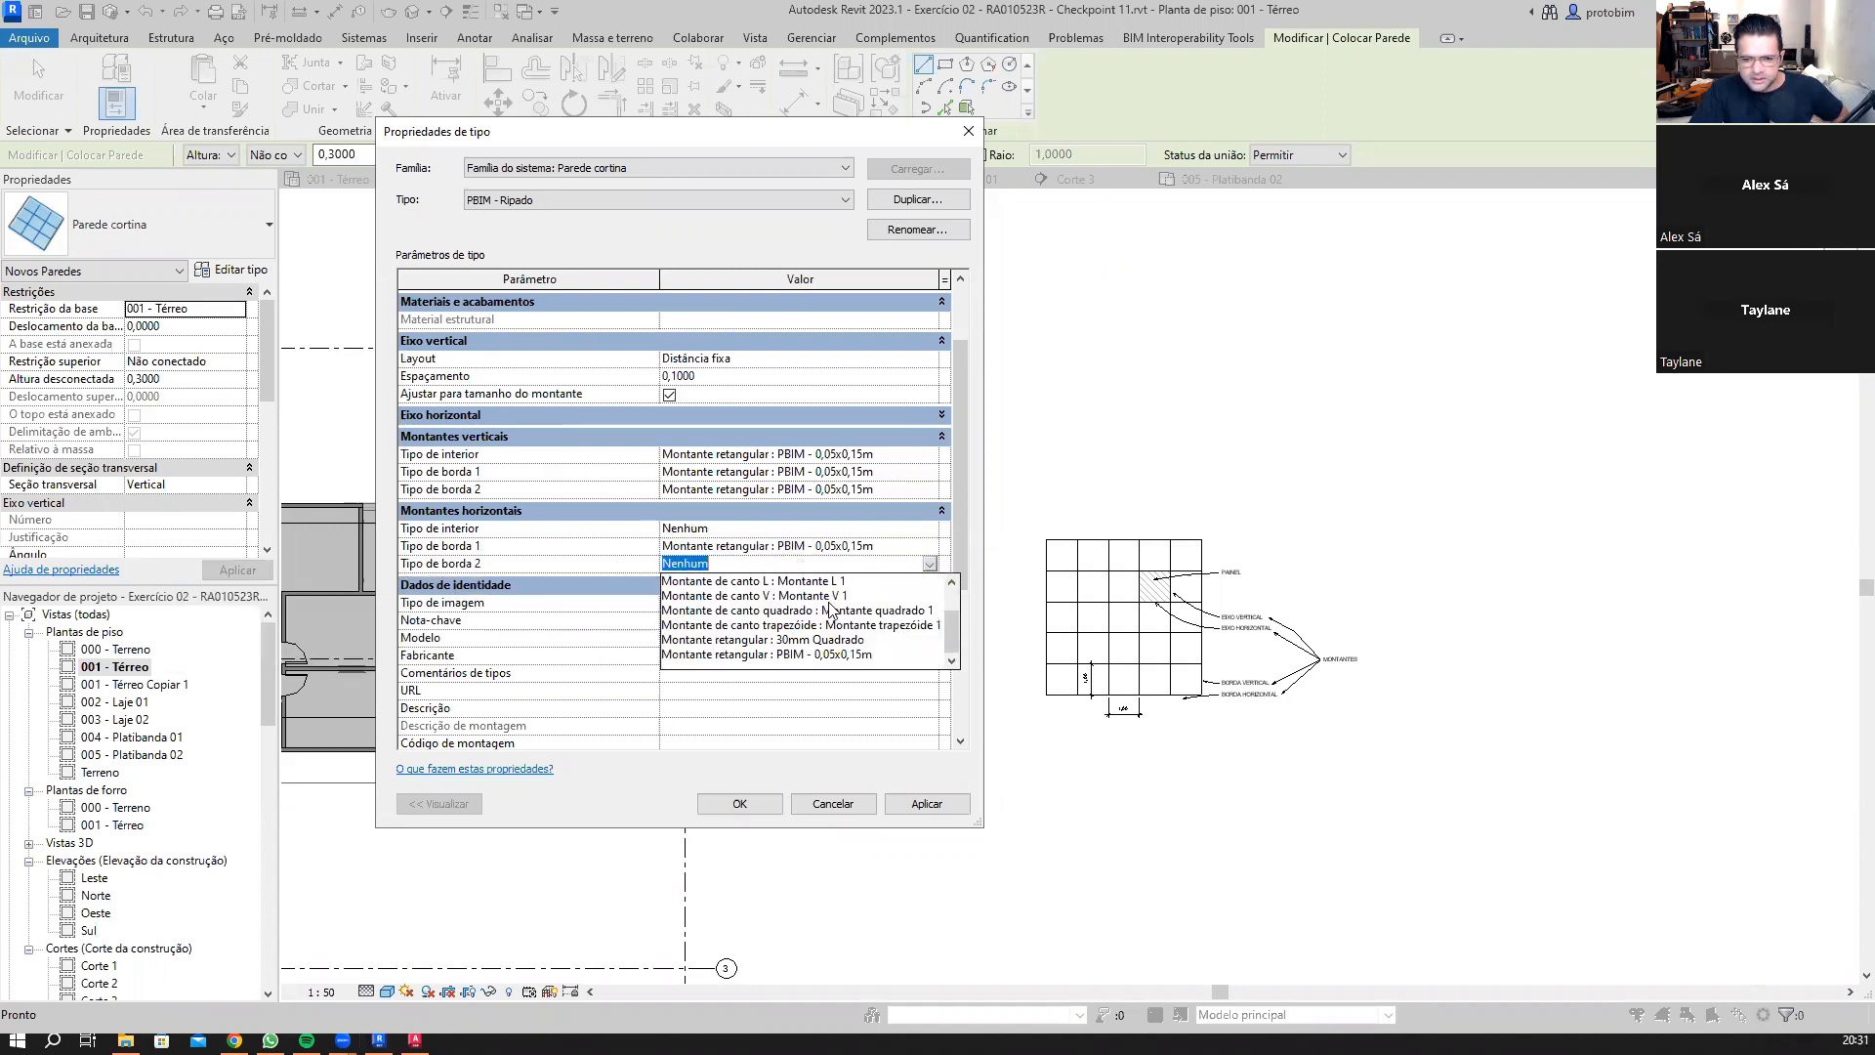
pyautogui.click(855, 662)
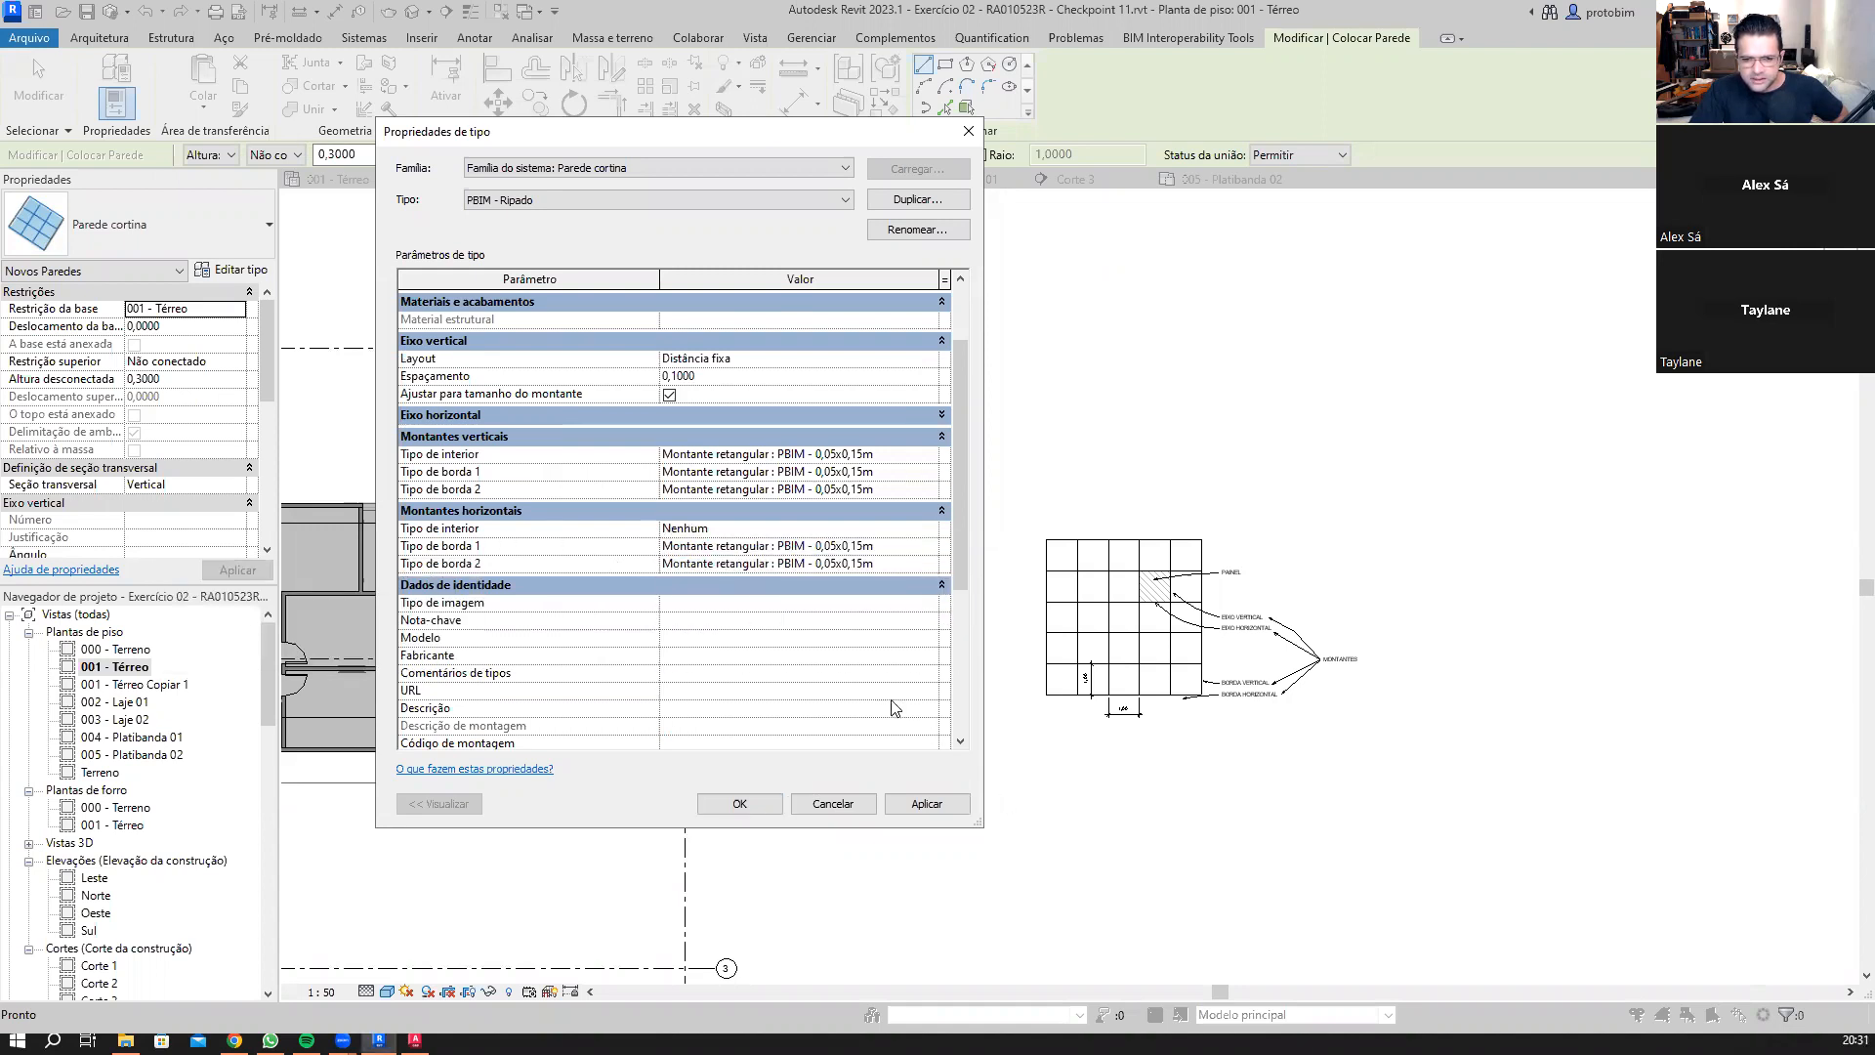
pyautogui.click(739, 803)
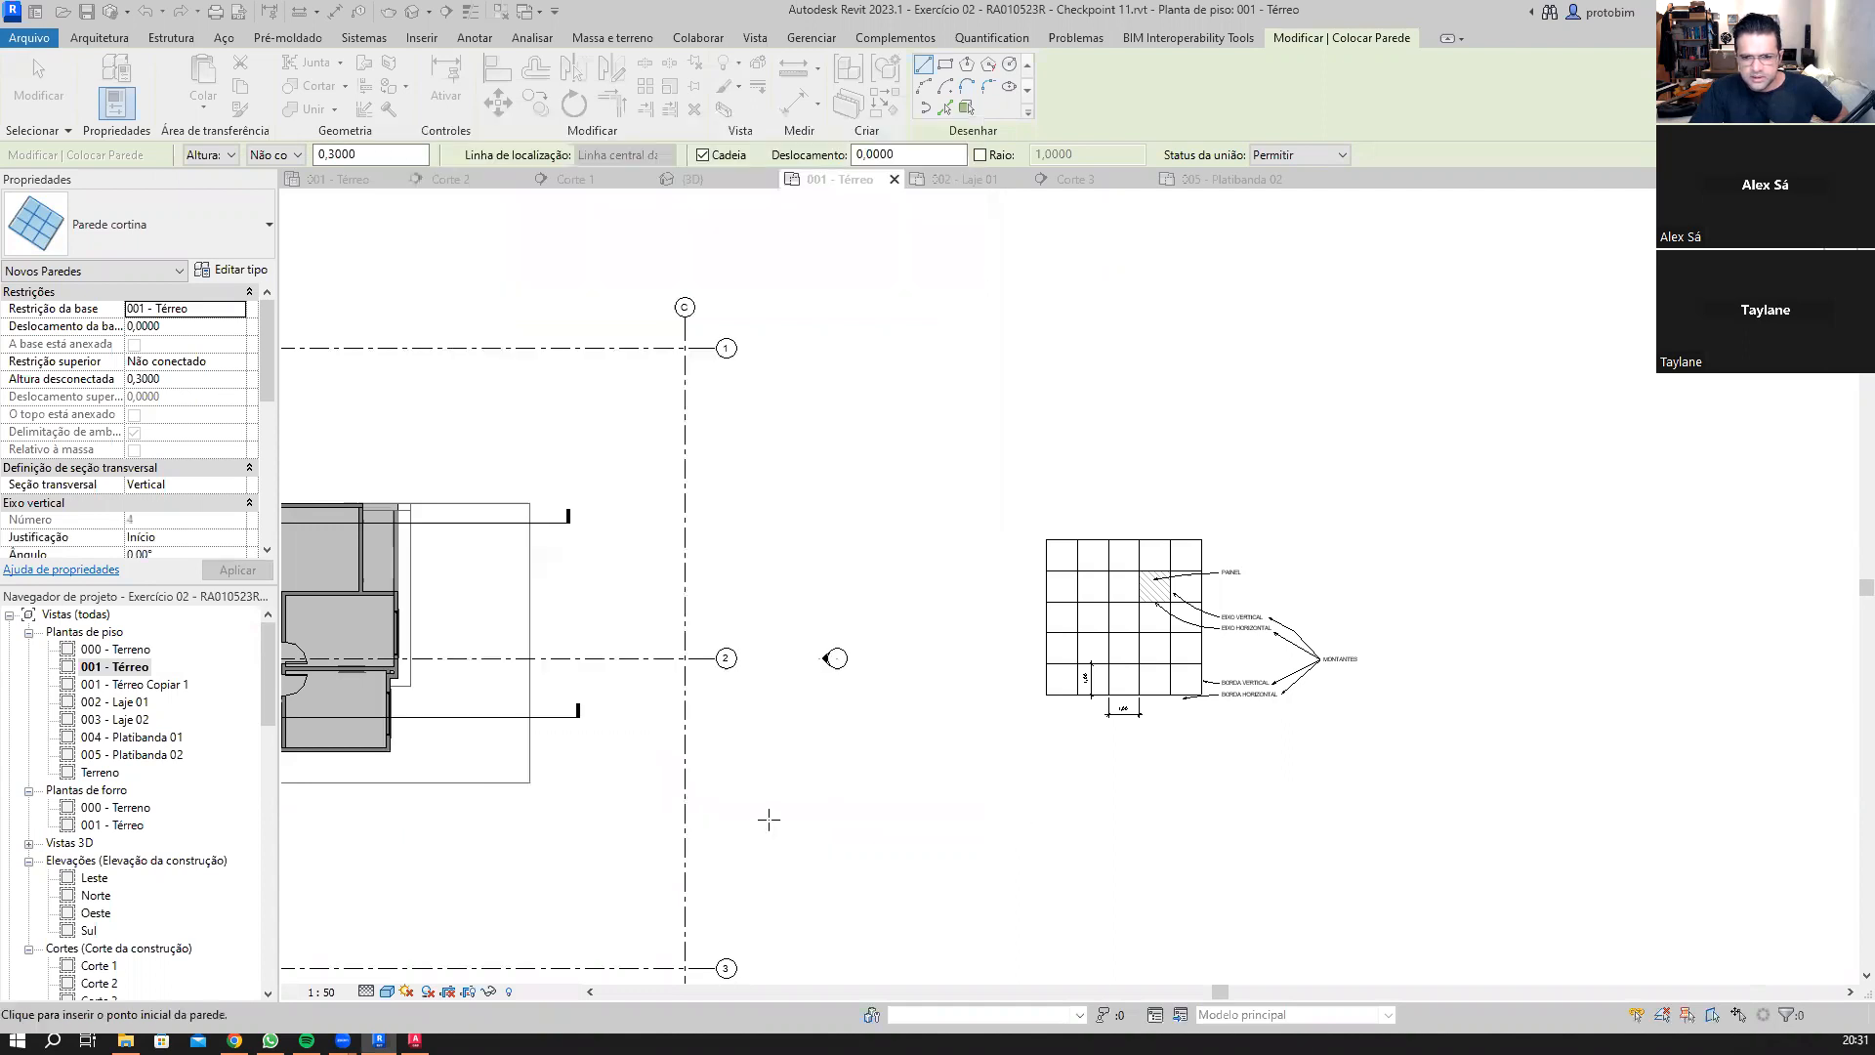
# Step: Draw a horizontal PBIM - Ripado curtain wall segment about 2 m long in the open area below the house plan
pyautogui.scroll(-2, 730, 605)
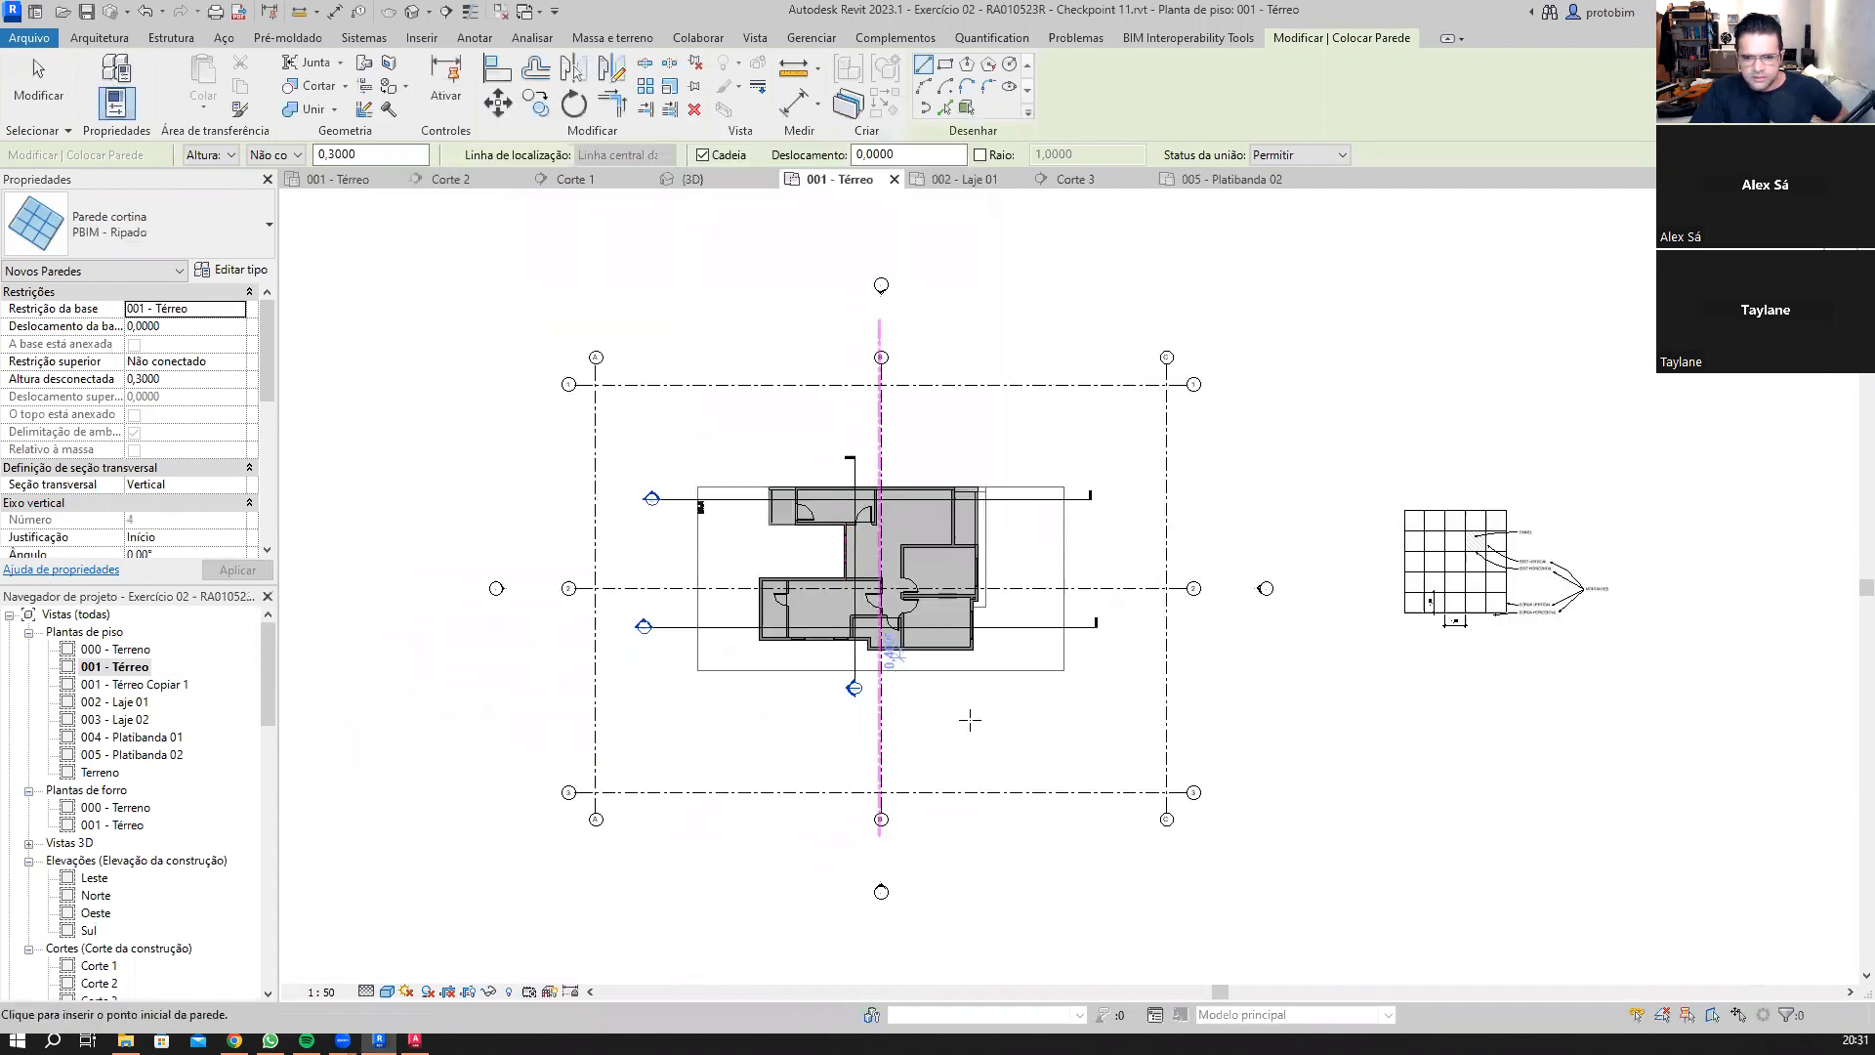
pyautogui.scroll(4, 921, 719)
pyautogui.click(882, 693)
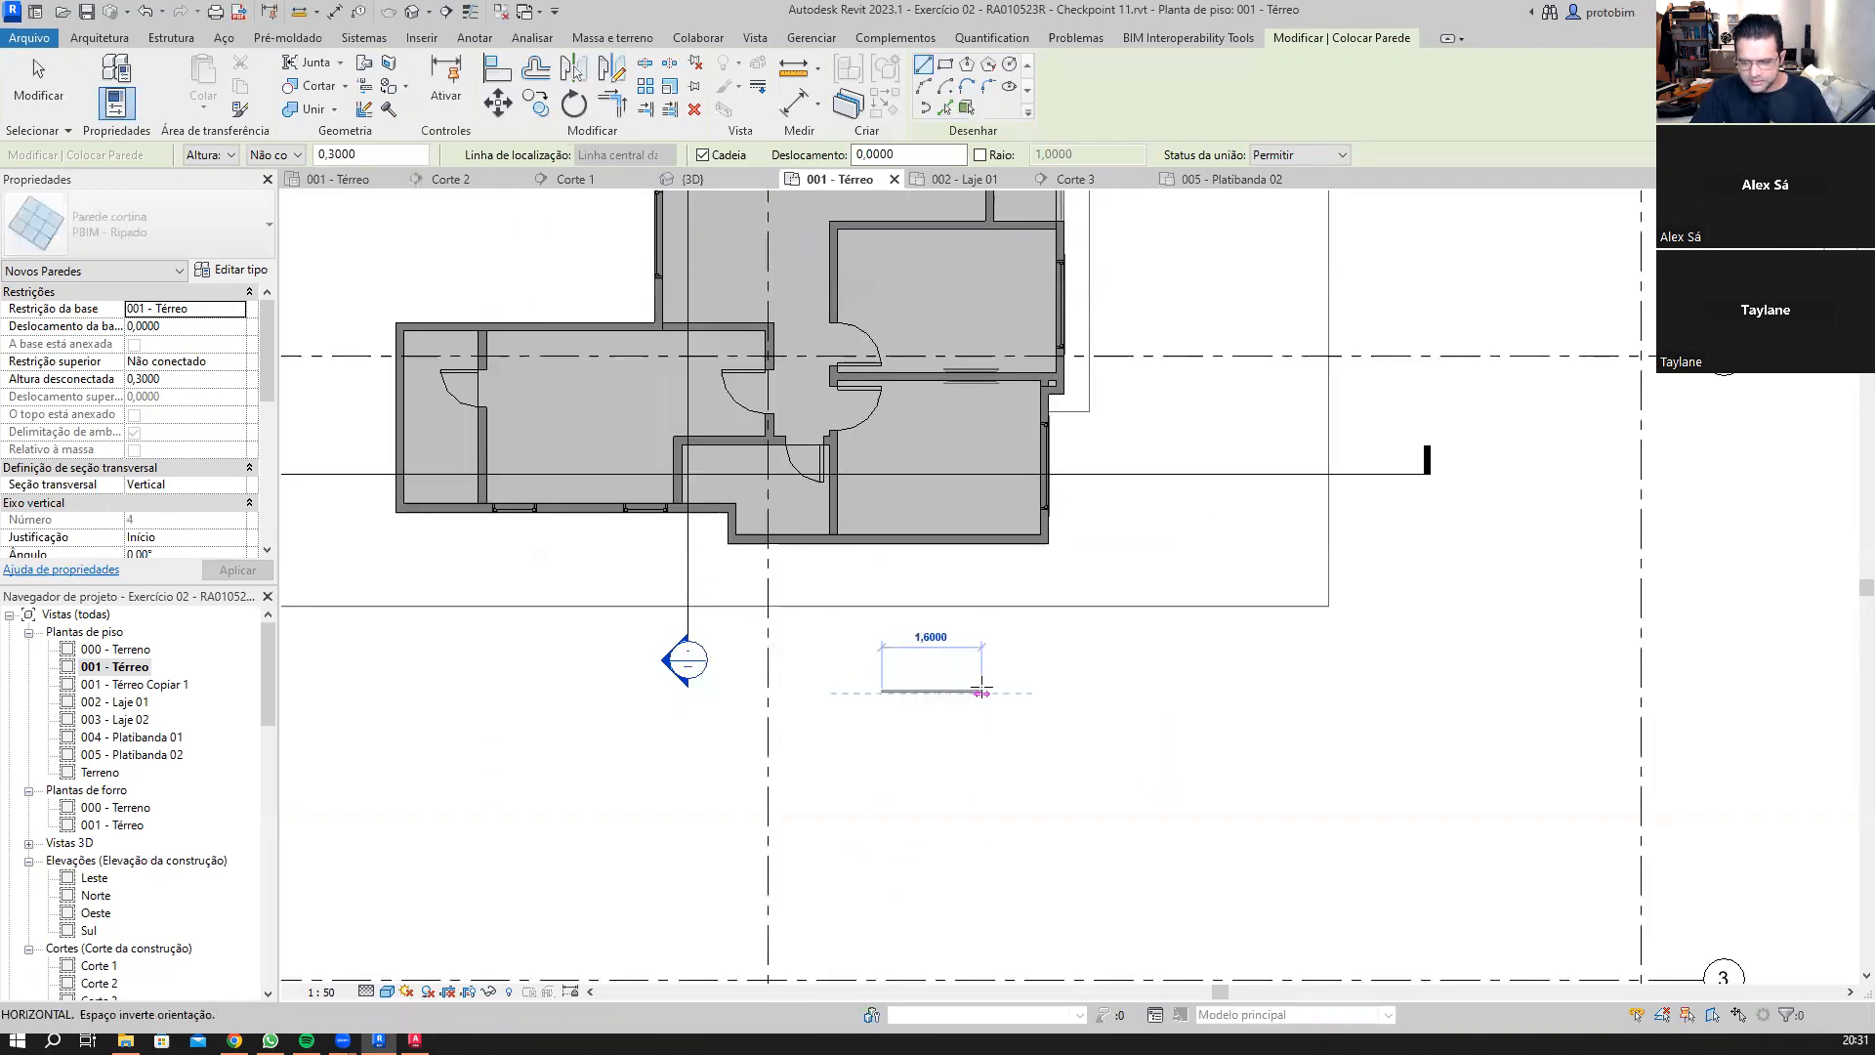
pyautogui.scroll(1, 985, 690)
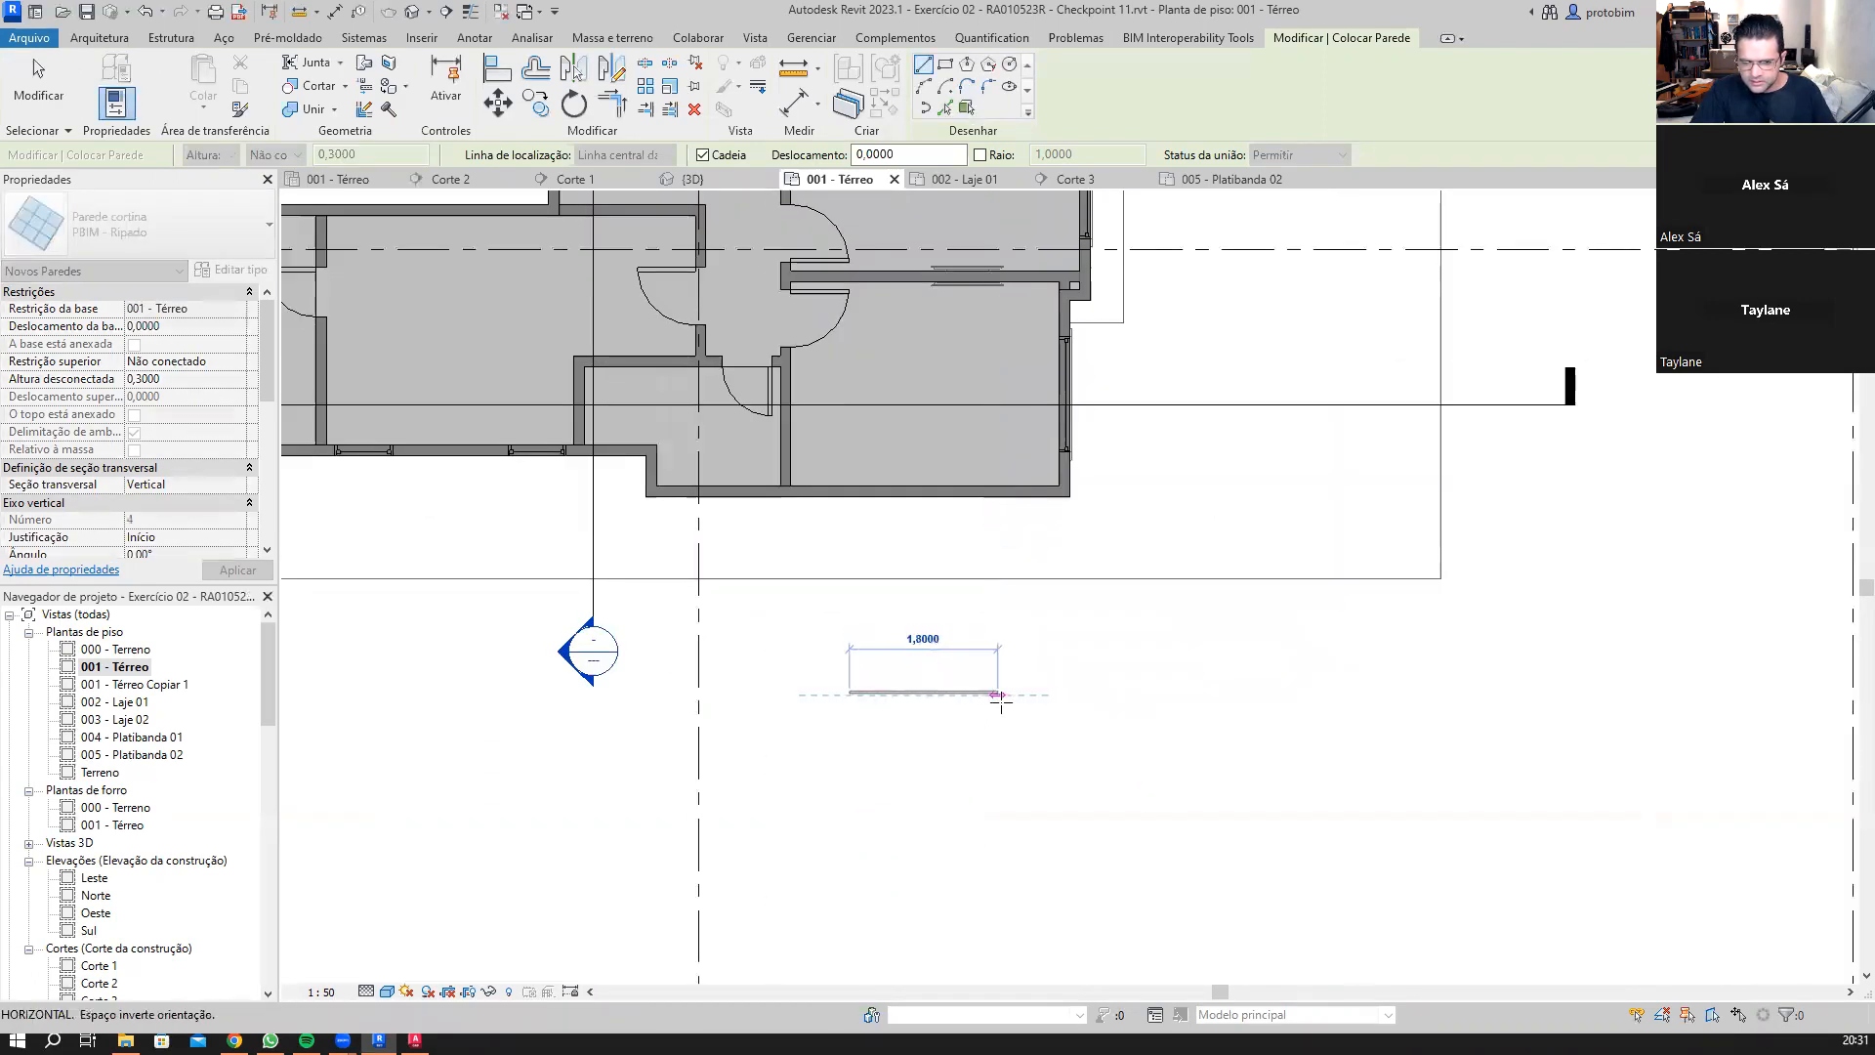
pyautogui.click(1011, 696)
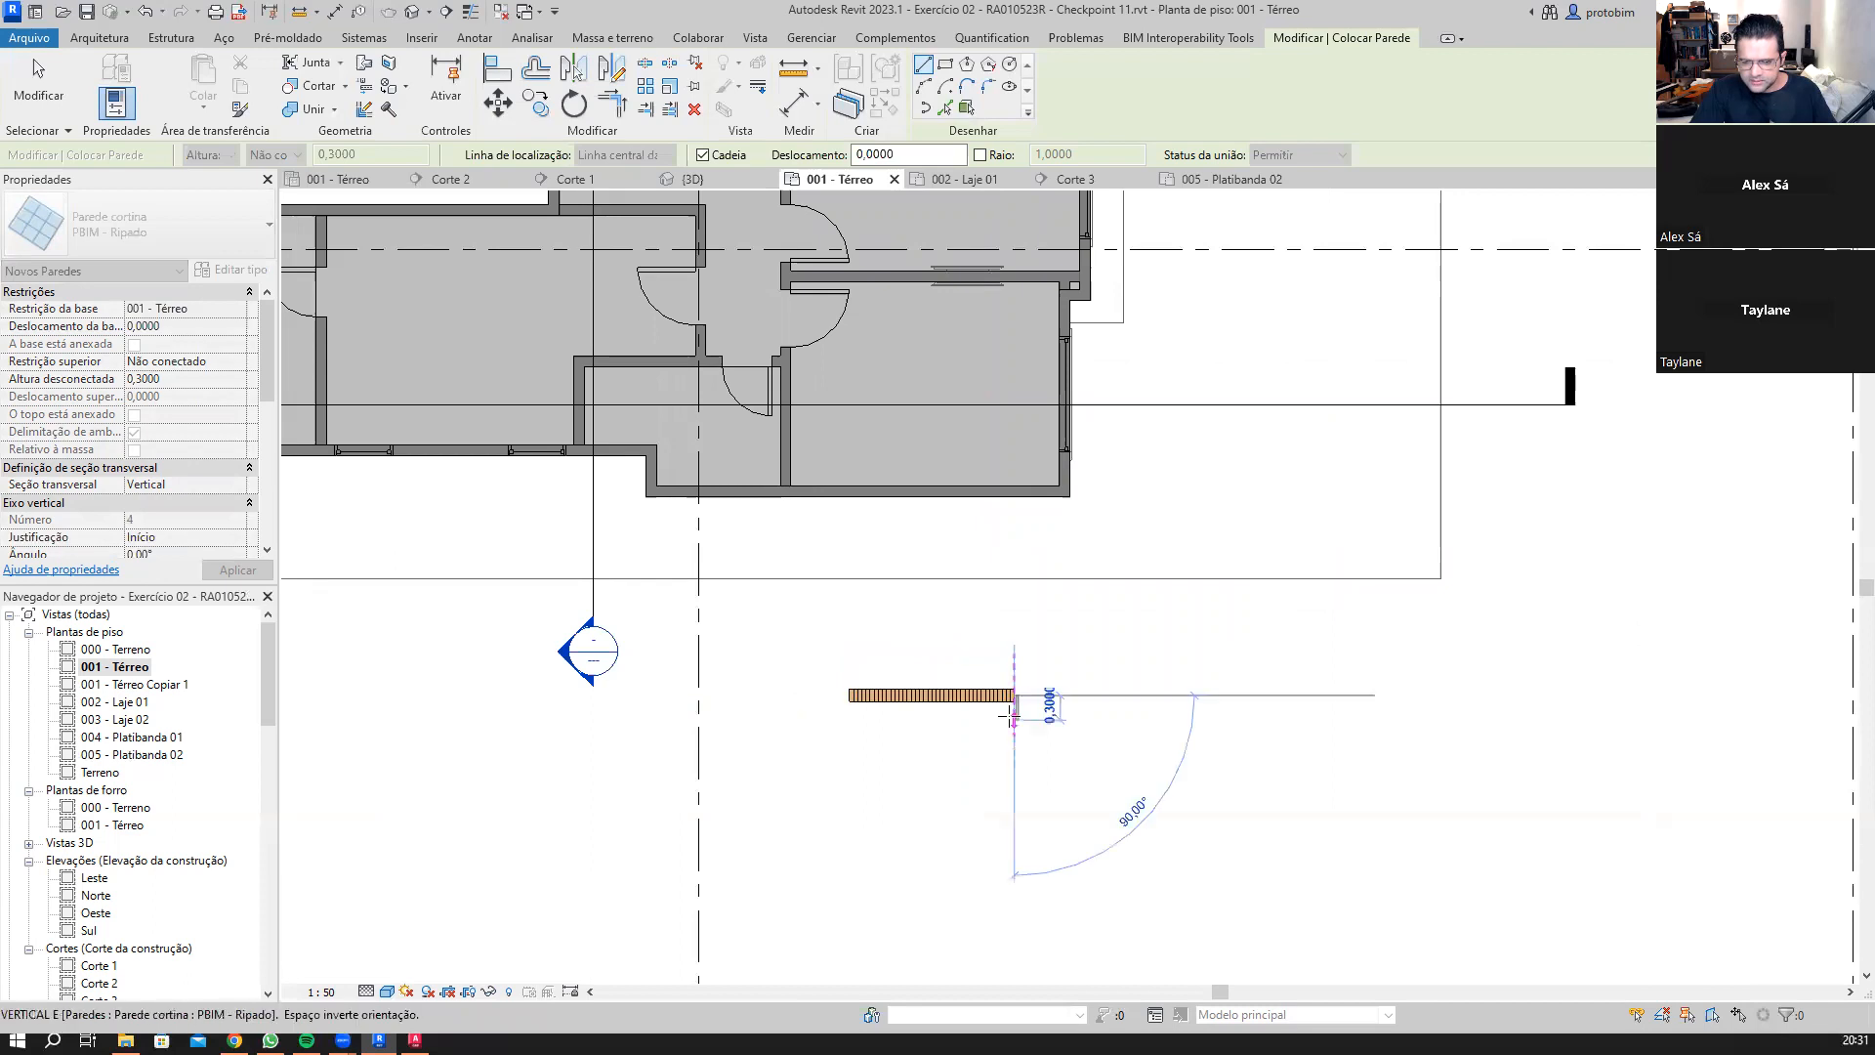
# Step: End wall placement, open the 3D view and turn off its section box
pyautogui.press('Escape')
pyautogui.press('Escape')
pyautogui.click(411, 12)
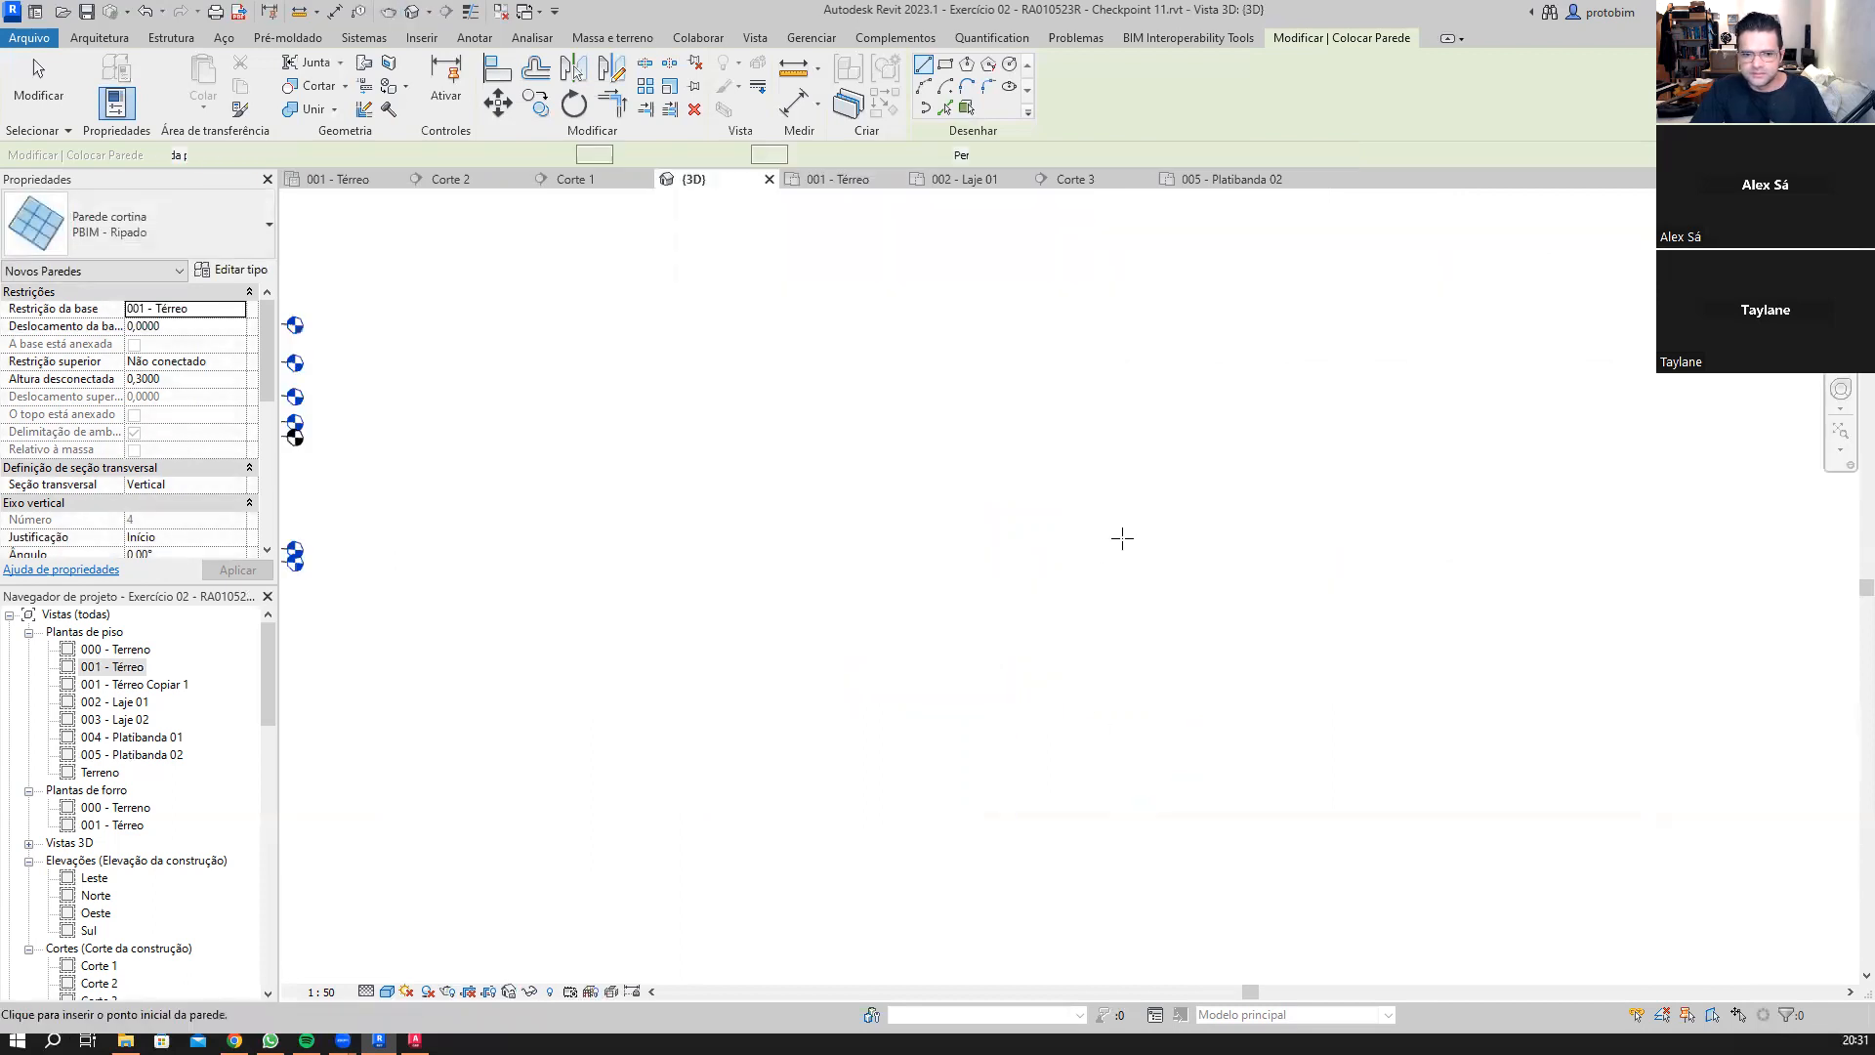
pyautogui.scroll(-3, 1121, 536)
pyautogui.moveTo(980, 628); pyautogui.dragTo(1030, 628, button='middle')
pyautogui.moveTo(644, 595); pyautogui.dragTo(994, 604, button='middle')
pyautogui.keyDown('shift'); pyautogui.moveTo(833, 668); pyautogui.dragTo(943, 684, button='middle'); pyautogui.keyUp('shift')
pyautogui.press('Escape')
pyautogui.scroll(-5, 176, 469)
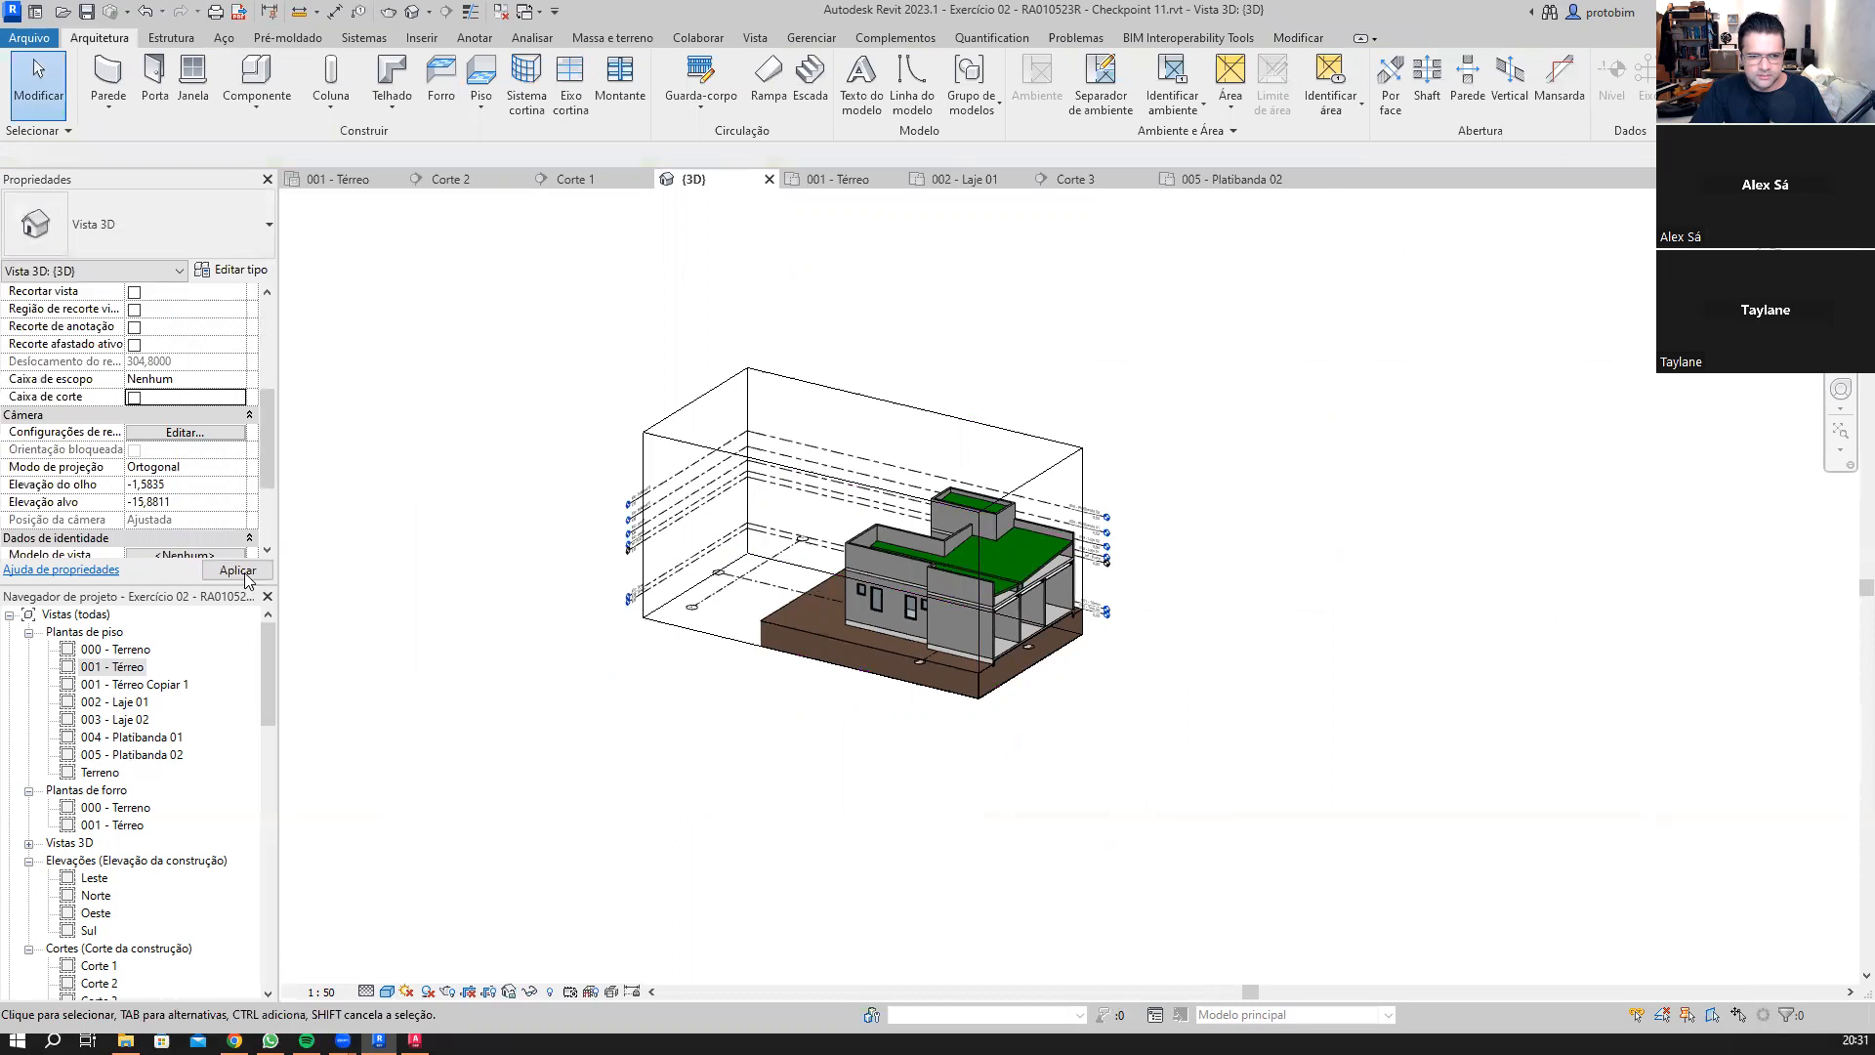
# Step: Set the top constraint of the PBIM - Ripado curtain wall up to level ref - Forro
pyautogui.keyDown('shift'); pyautogui.moveTo(997, 709); pyautogui.dragTo(1127, 694, button='middle'); pyautogui.keyUp('shift')
pyautogui.scroll(10, 1127, 693)
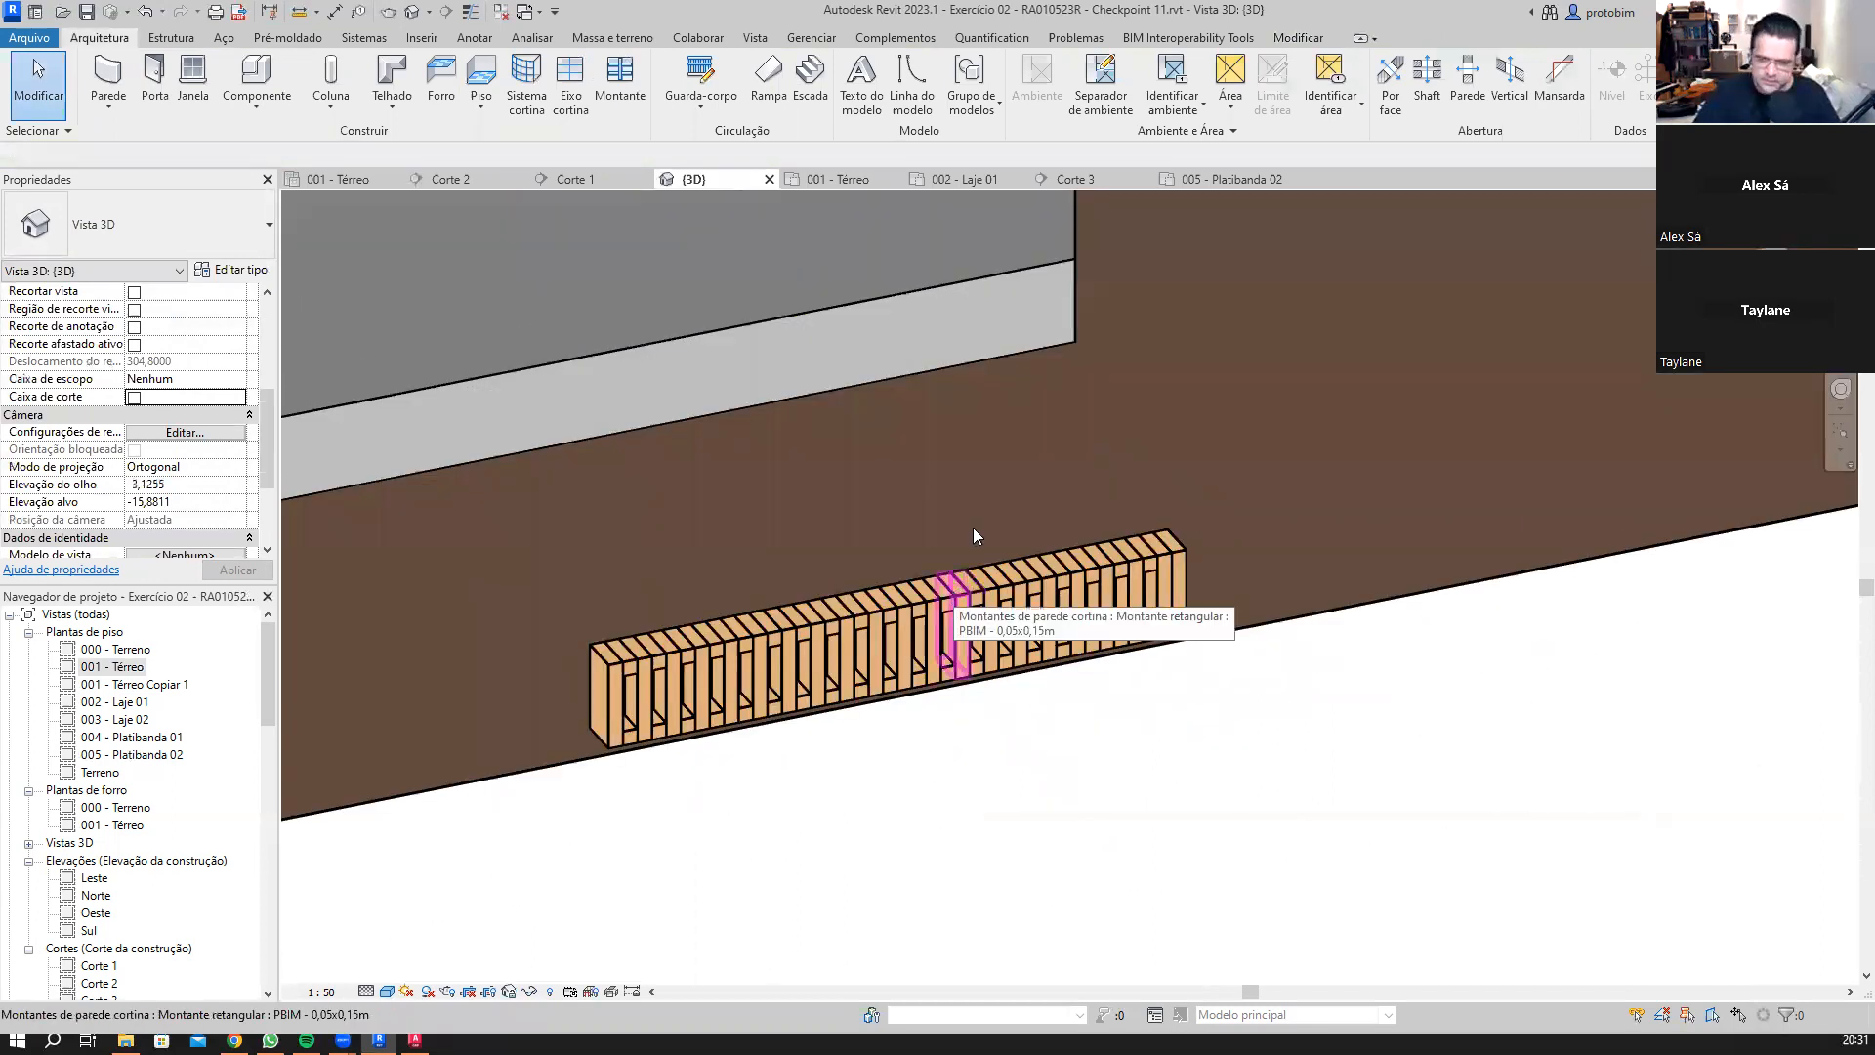
pyautogui.click(965, 597)
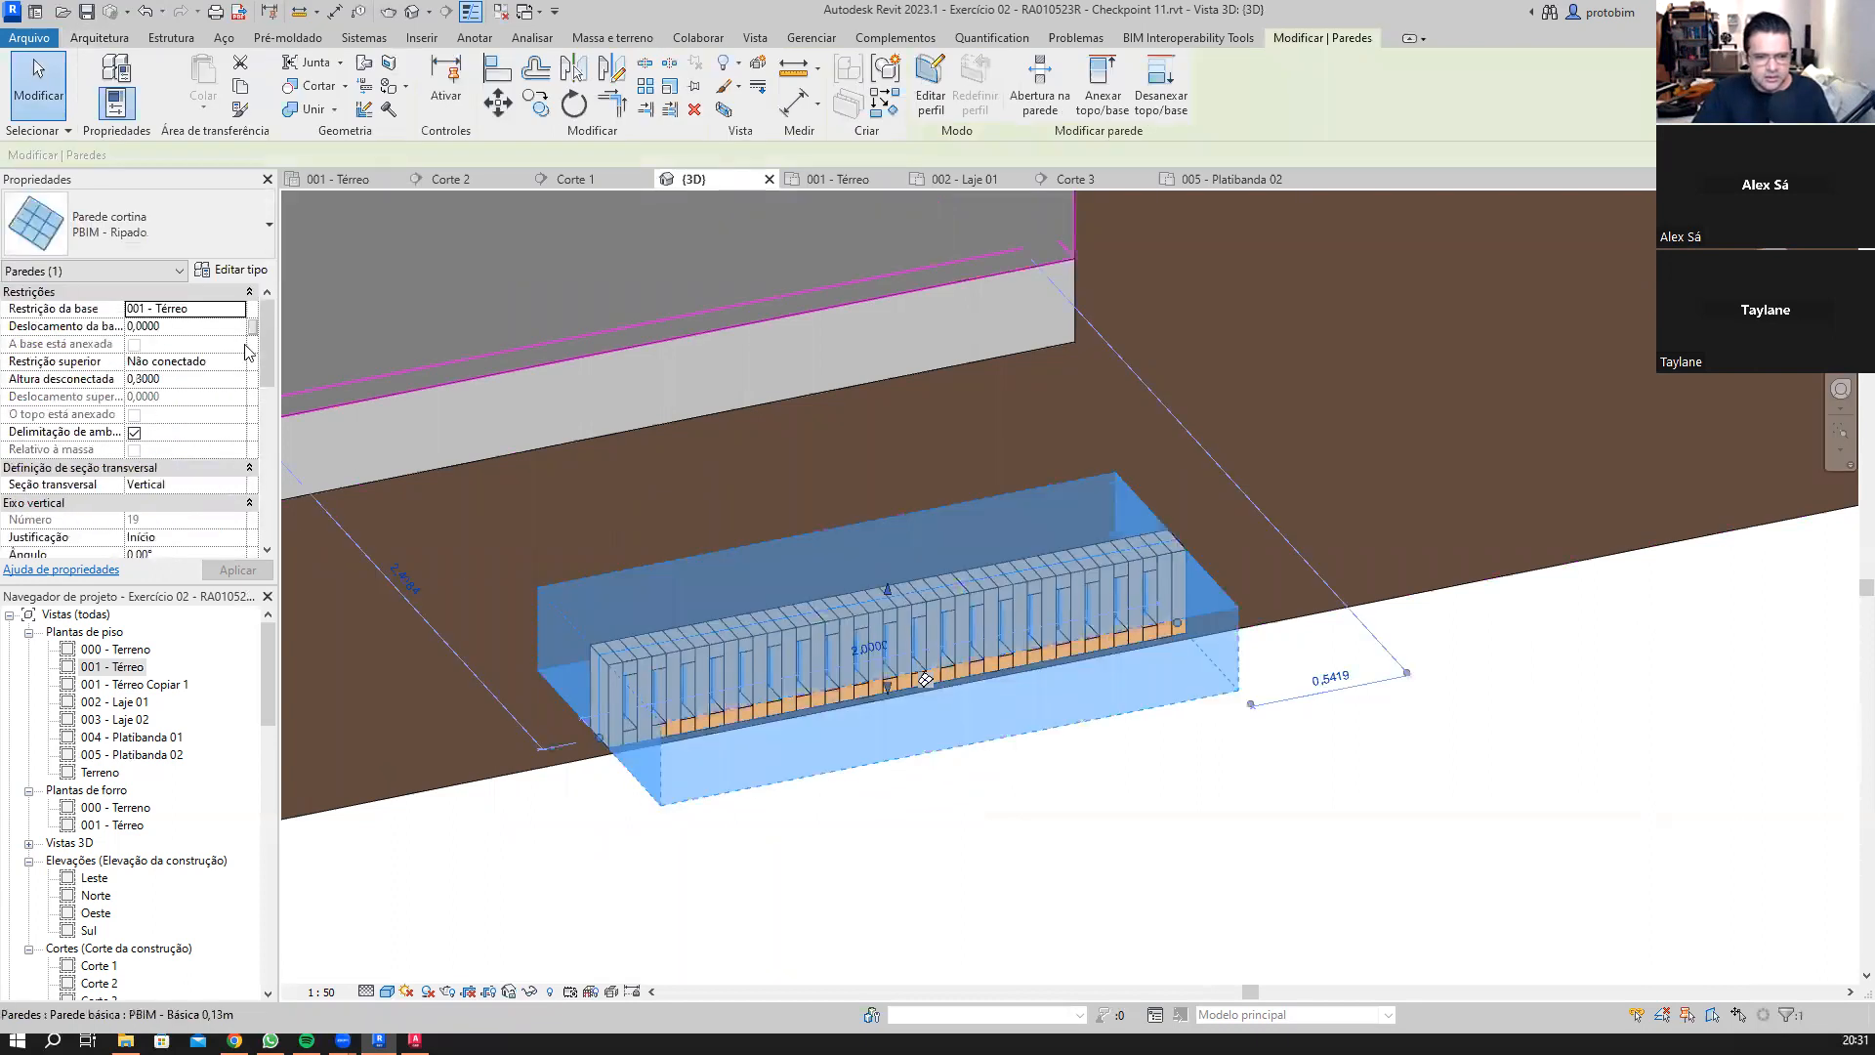
pyautogui.click(235, 363)
pyautogui.click(235, 365)
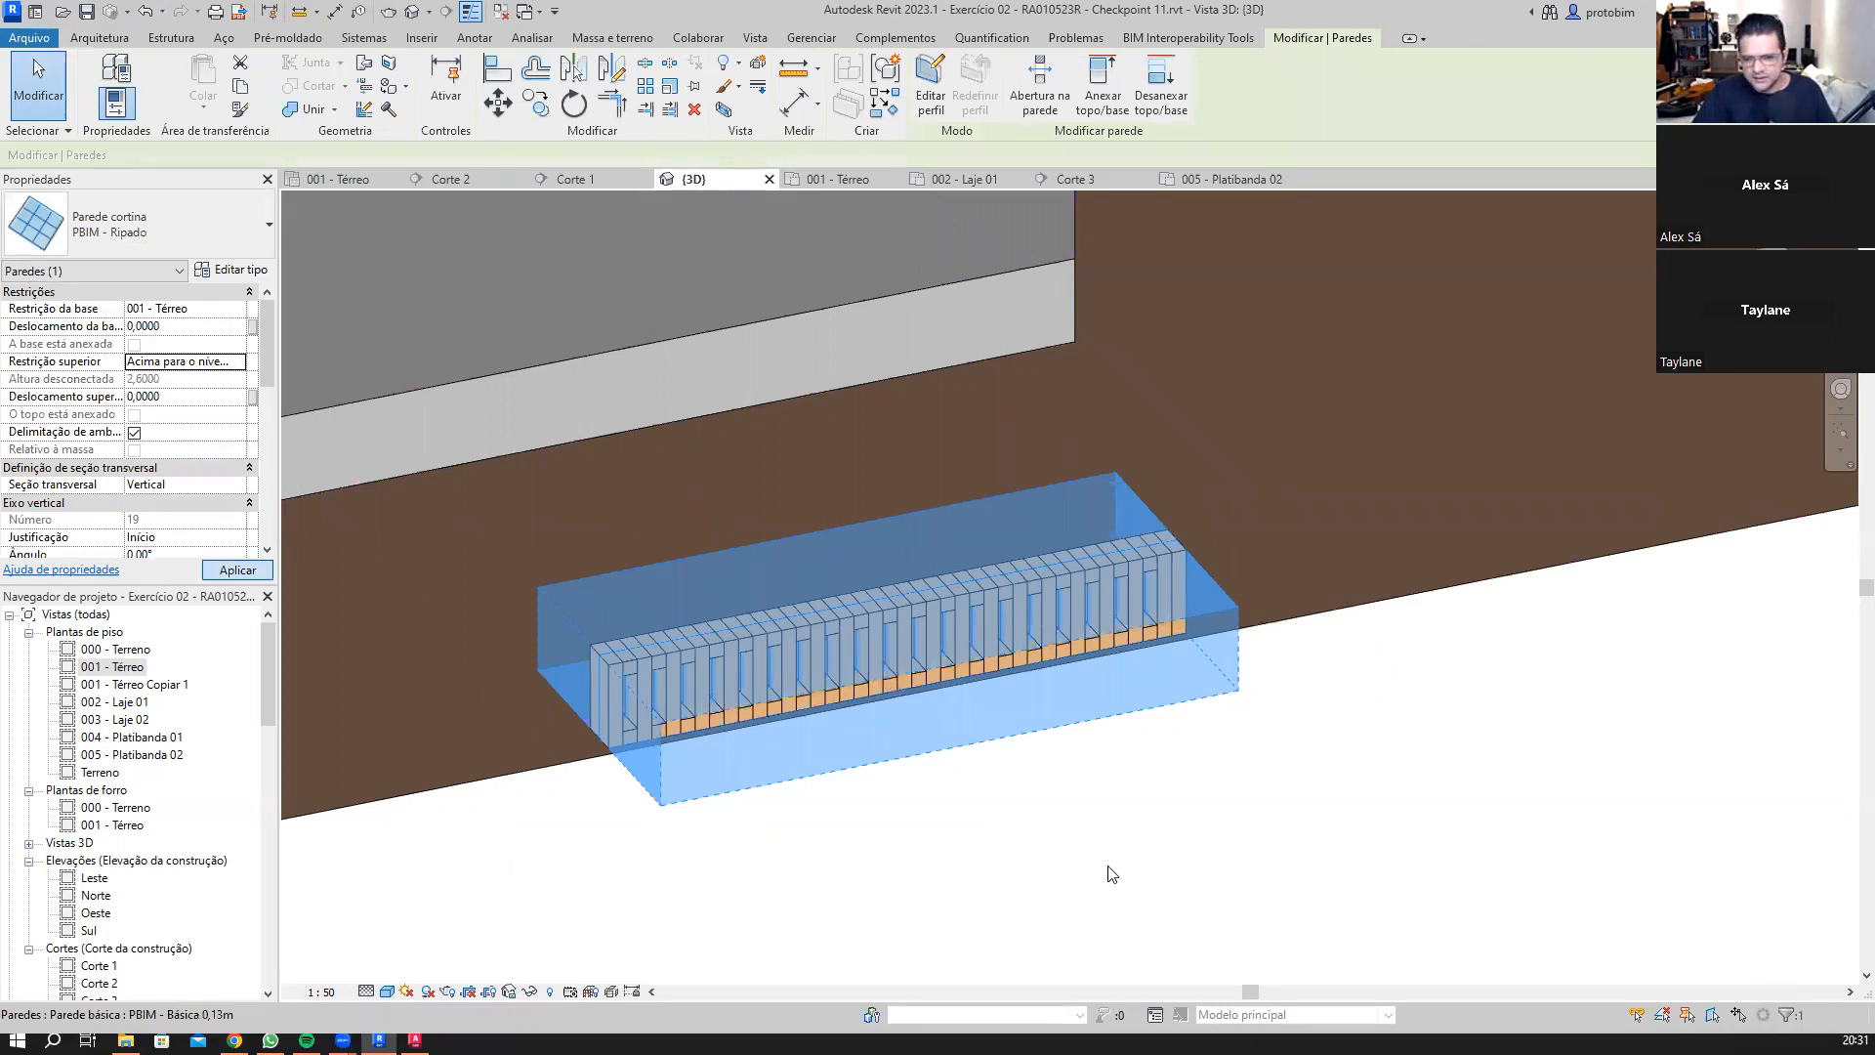
pyautogui.scroll(-2, 1108, 867)
pyautogui.press('Escape')
pyautogui.scroll(2, 872, 359)
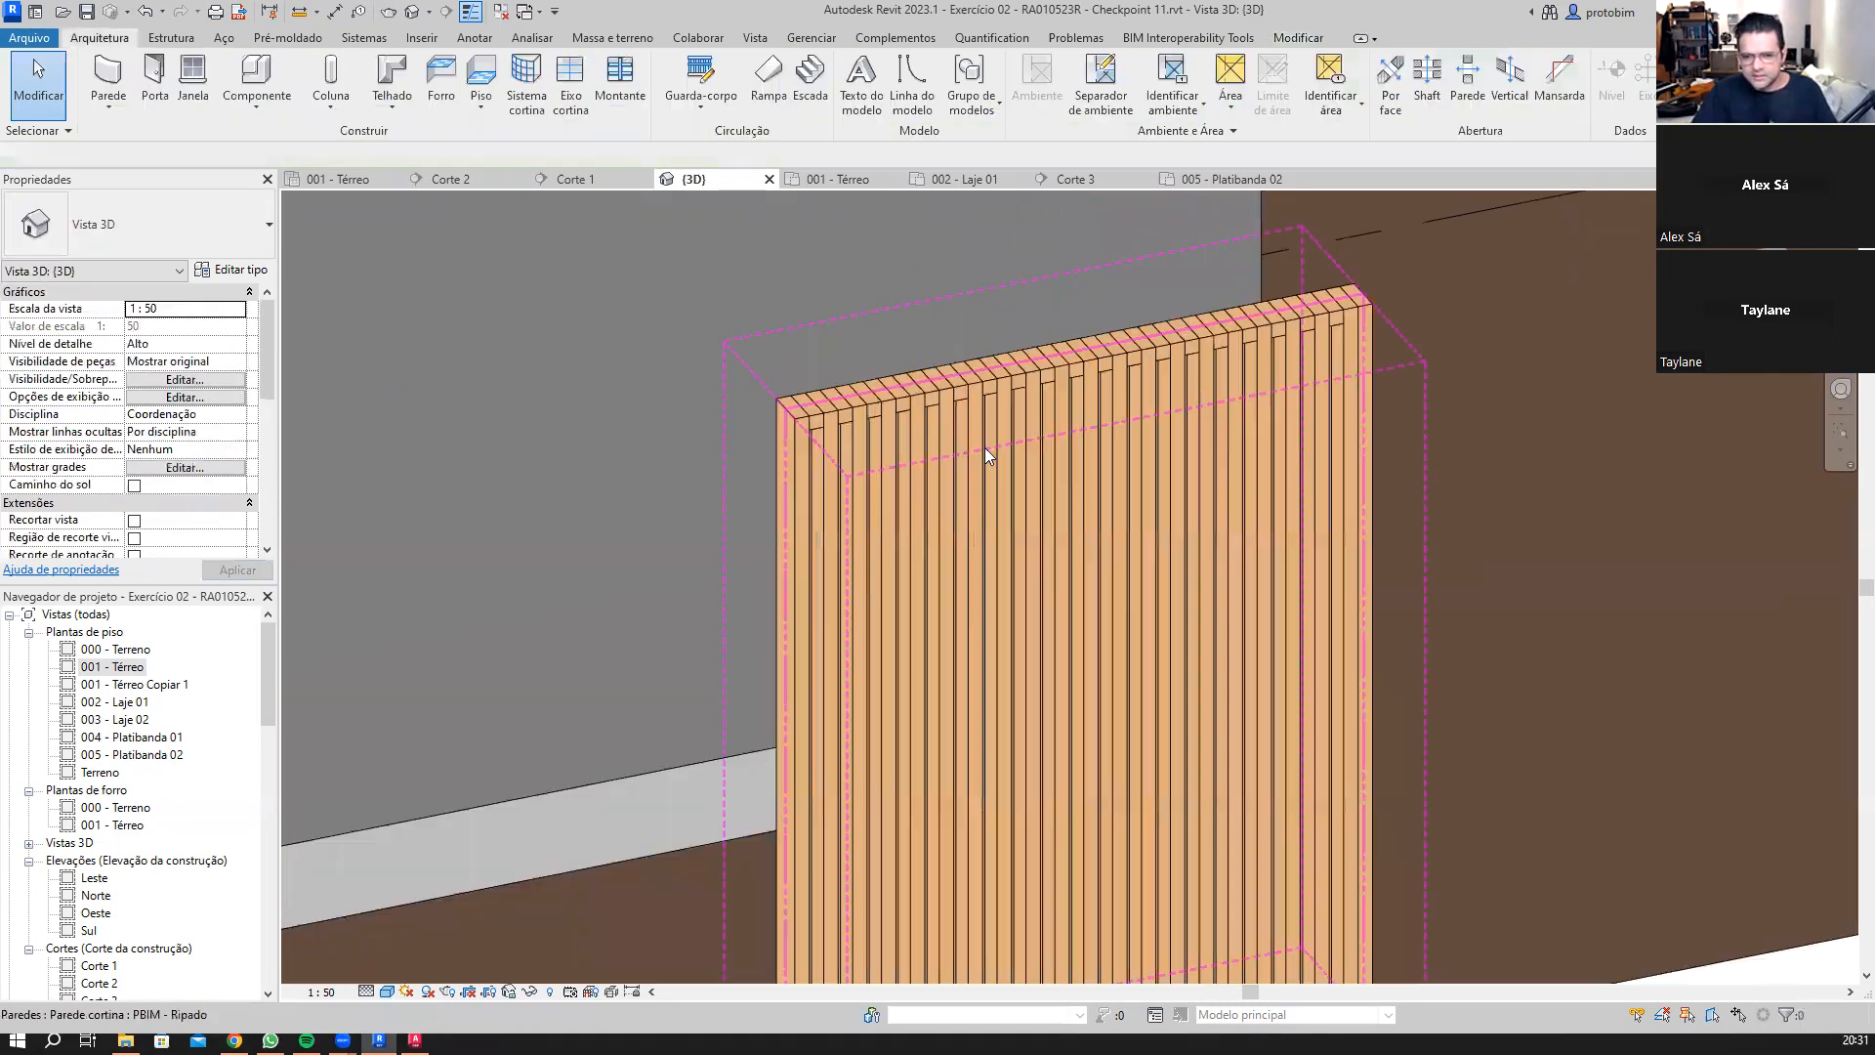
# Step: Isolate the slatted curtain wall in the 3D view with a Selection Box
pyautogui.scroll(3, 807, 470)
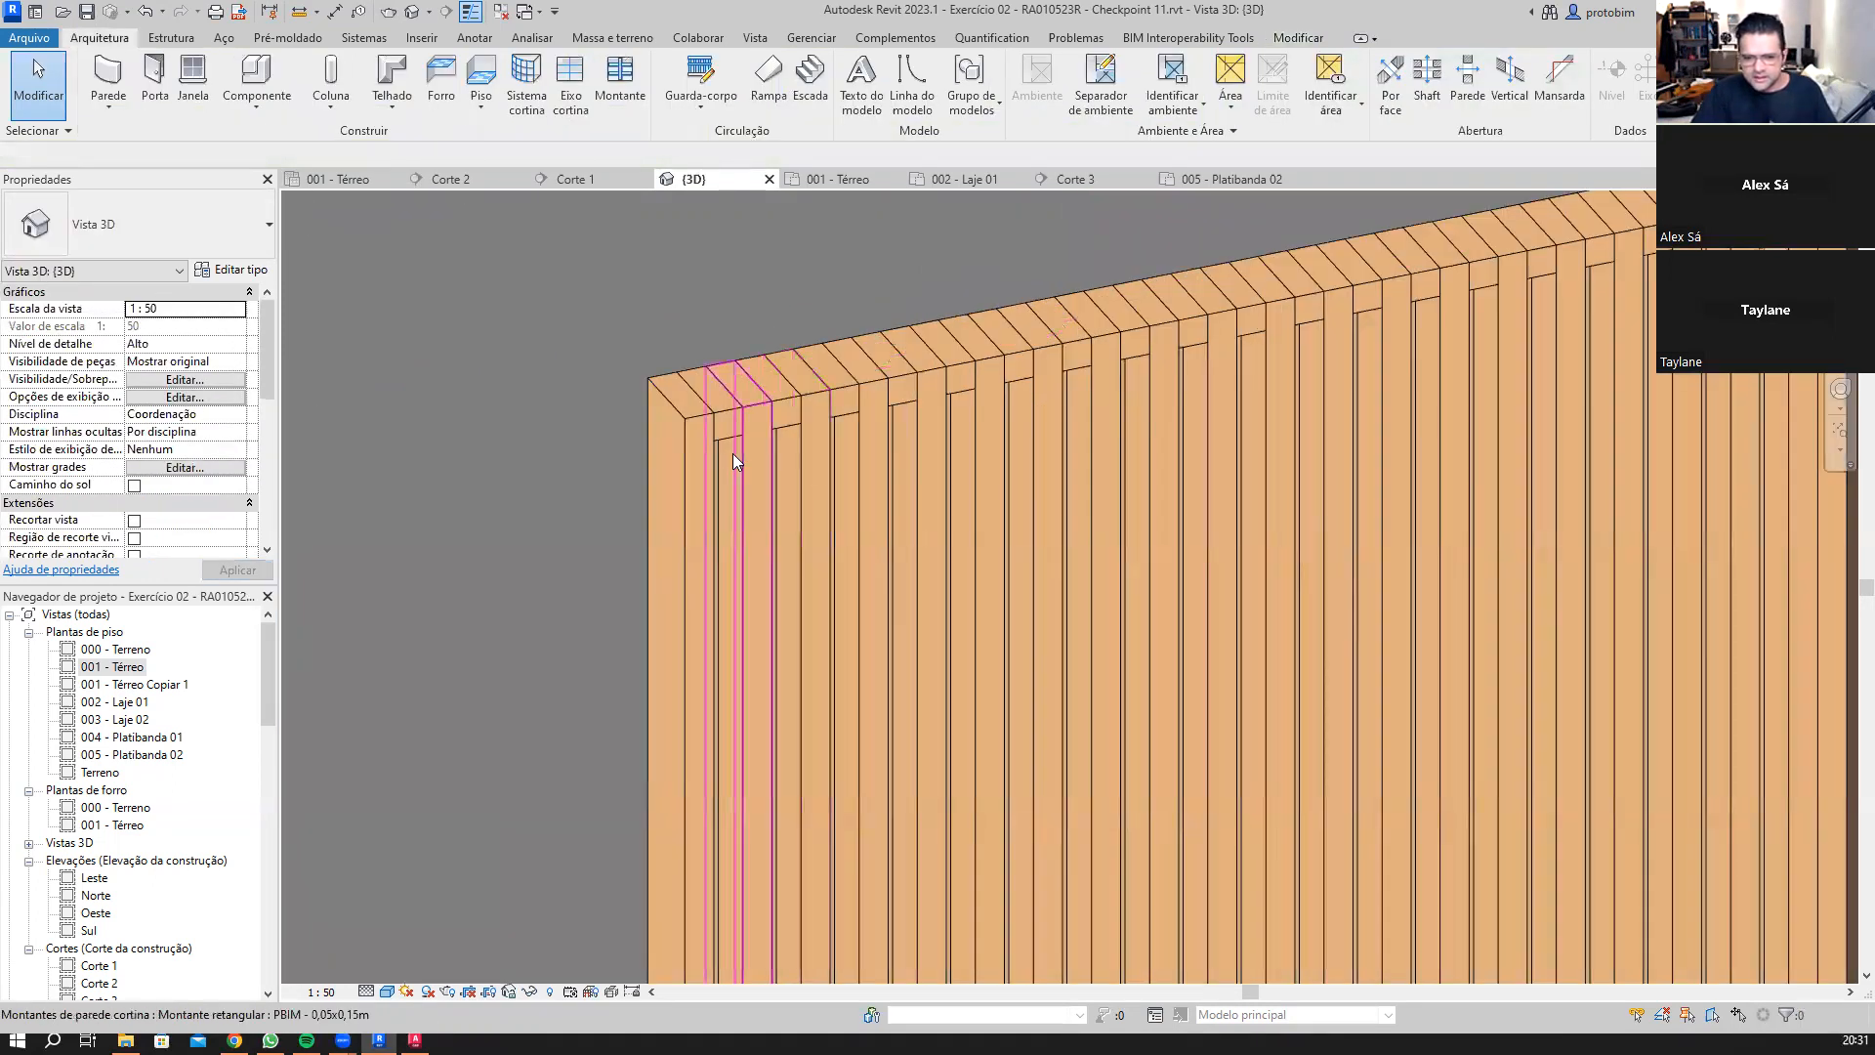
pyautogui.scroll(-1, 734, 482)
pyautogui.click(734, 483)
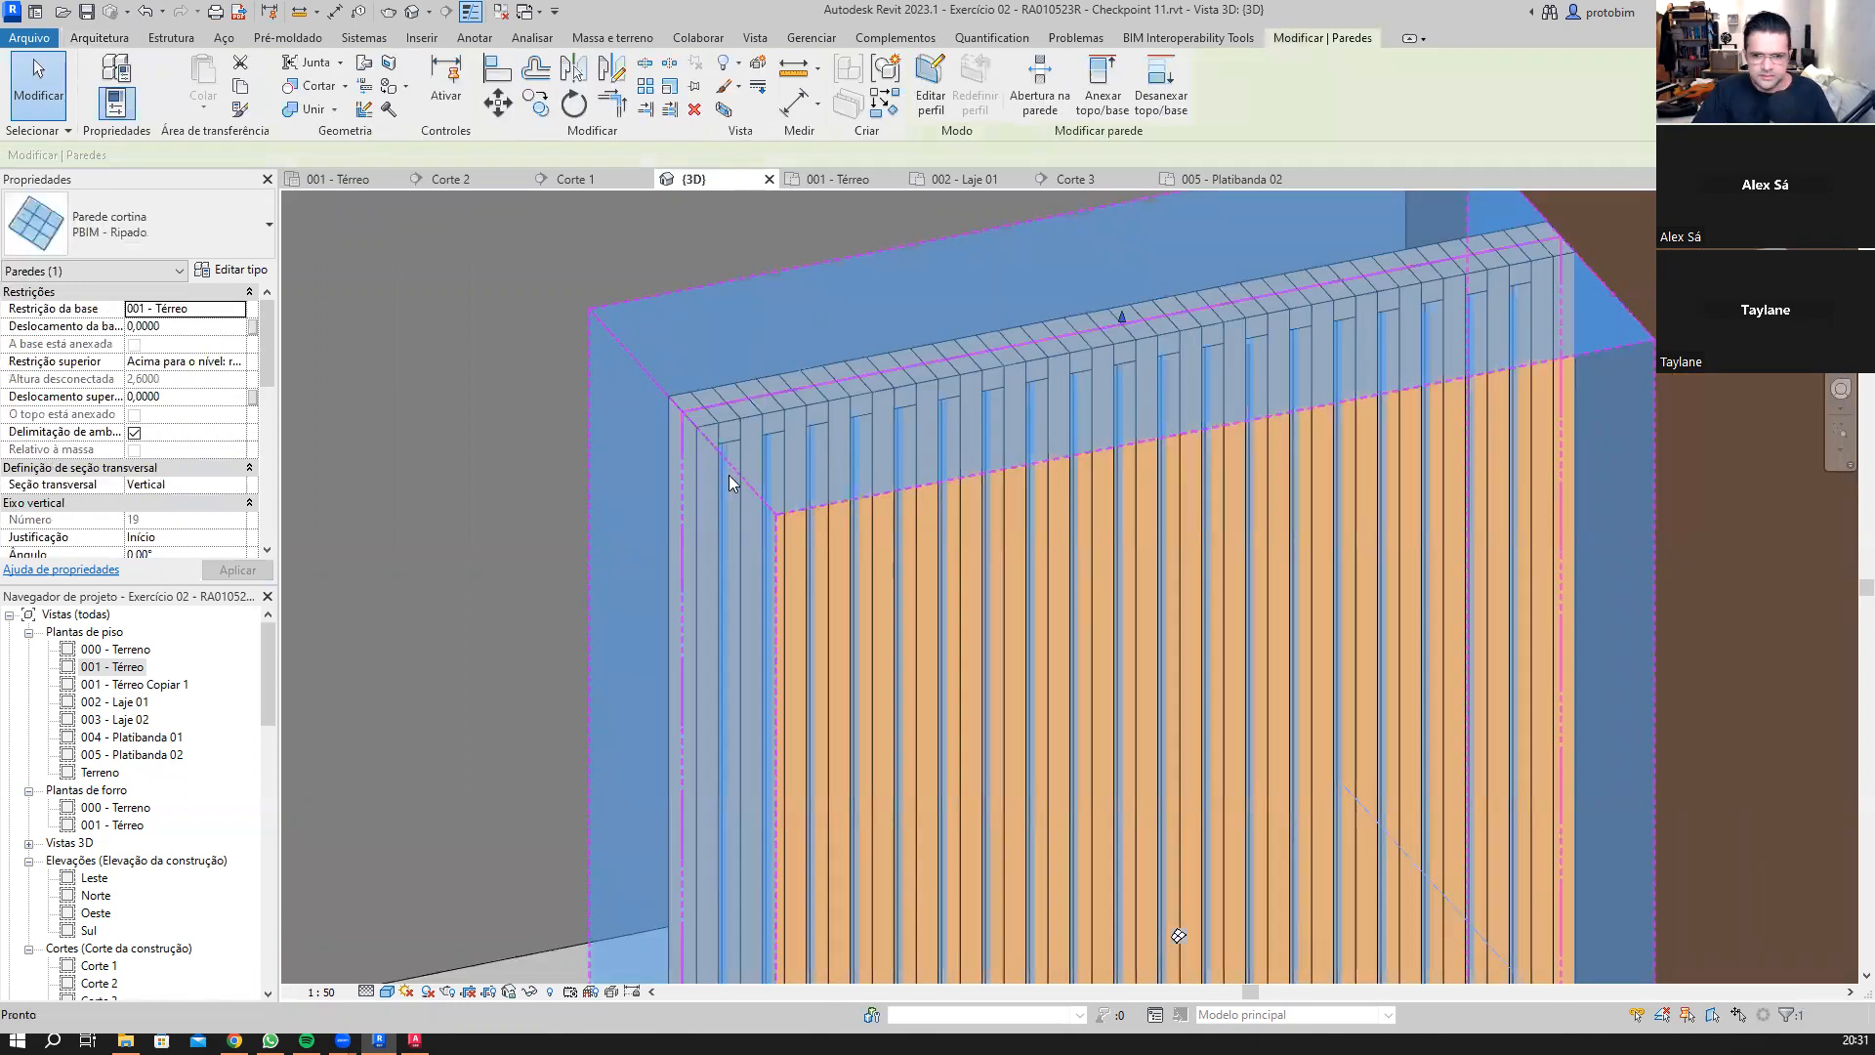
pyautogui.press('b')
pyautogui.press('x')
# Step: Examine how the vertical slats meet the horizontal mullion along the wall's upper edge
pyautogui.scroll(3, 1155, 527)
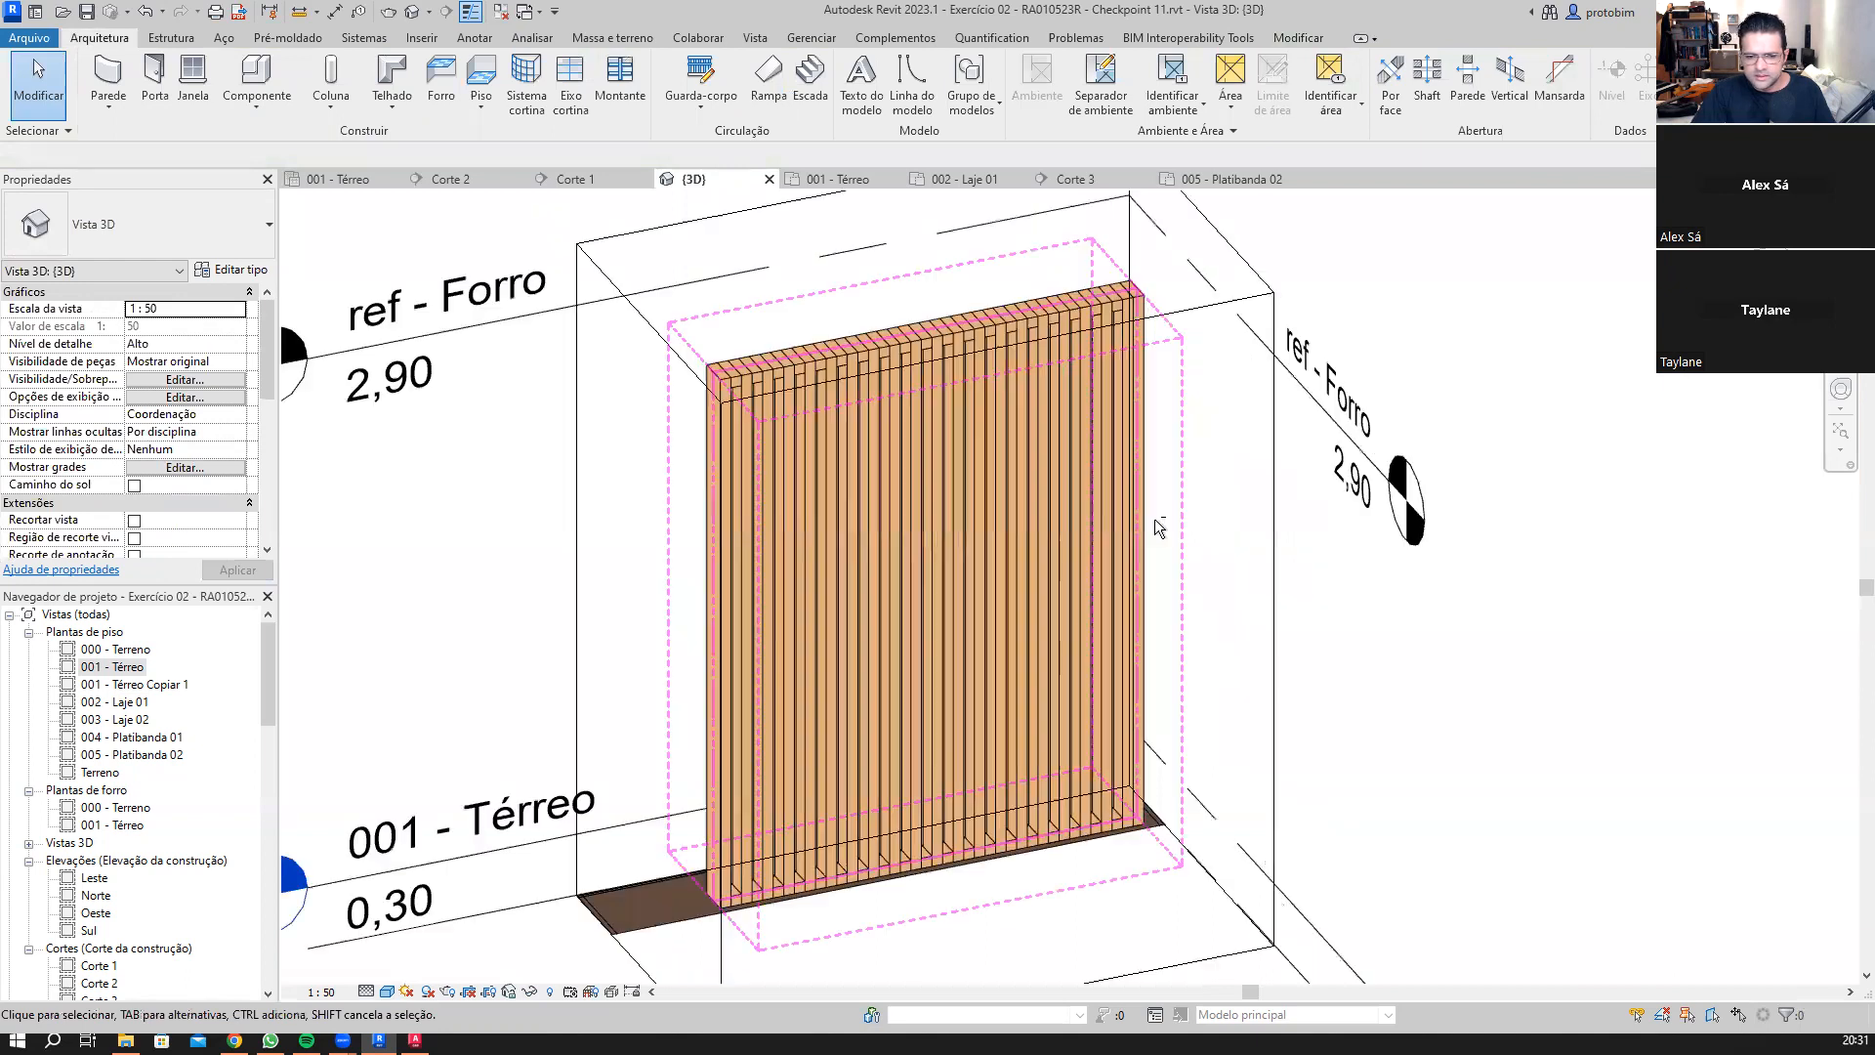
pyautogui.scroll(2, 937, 381)
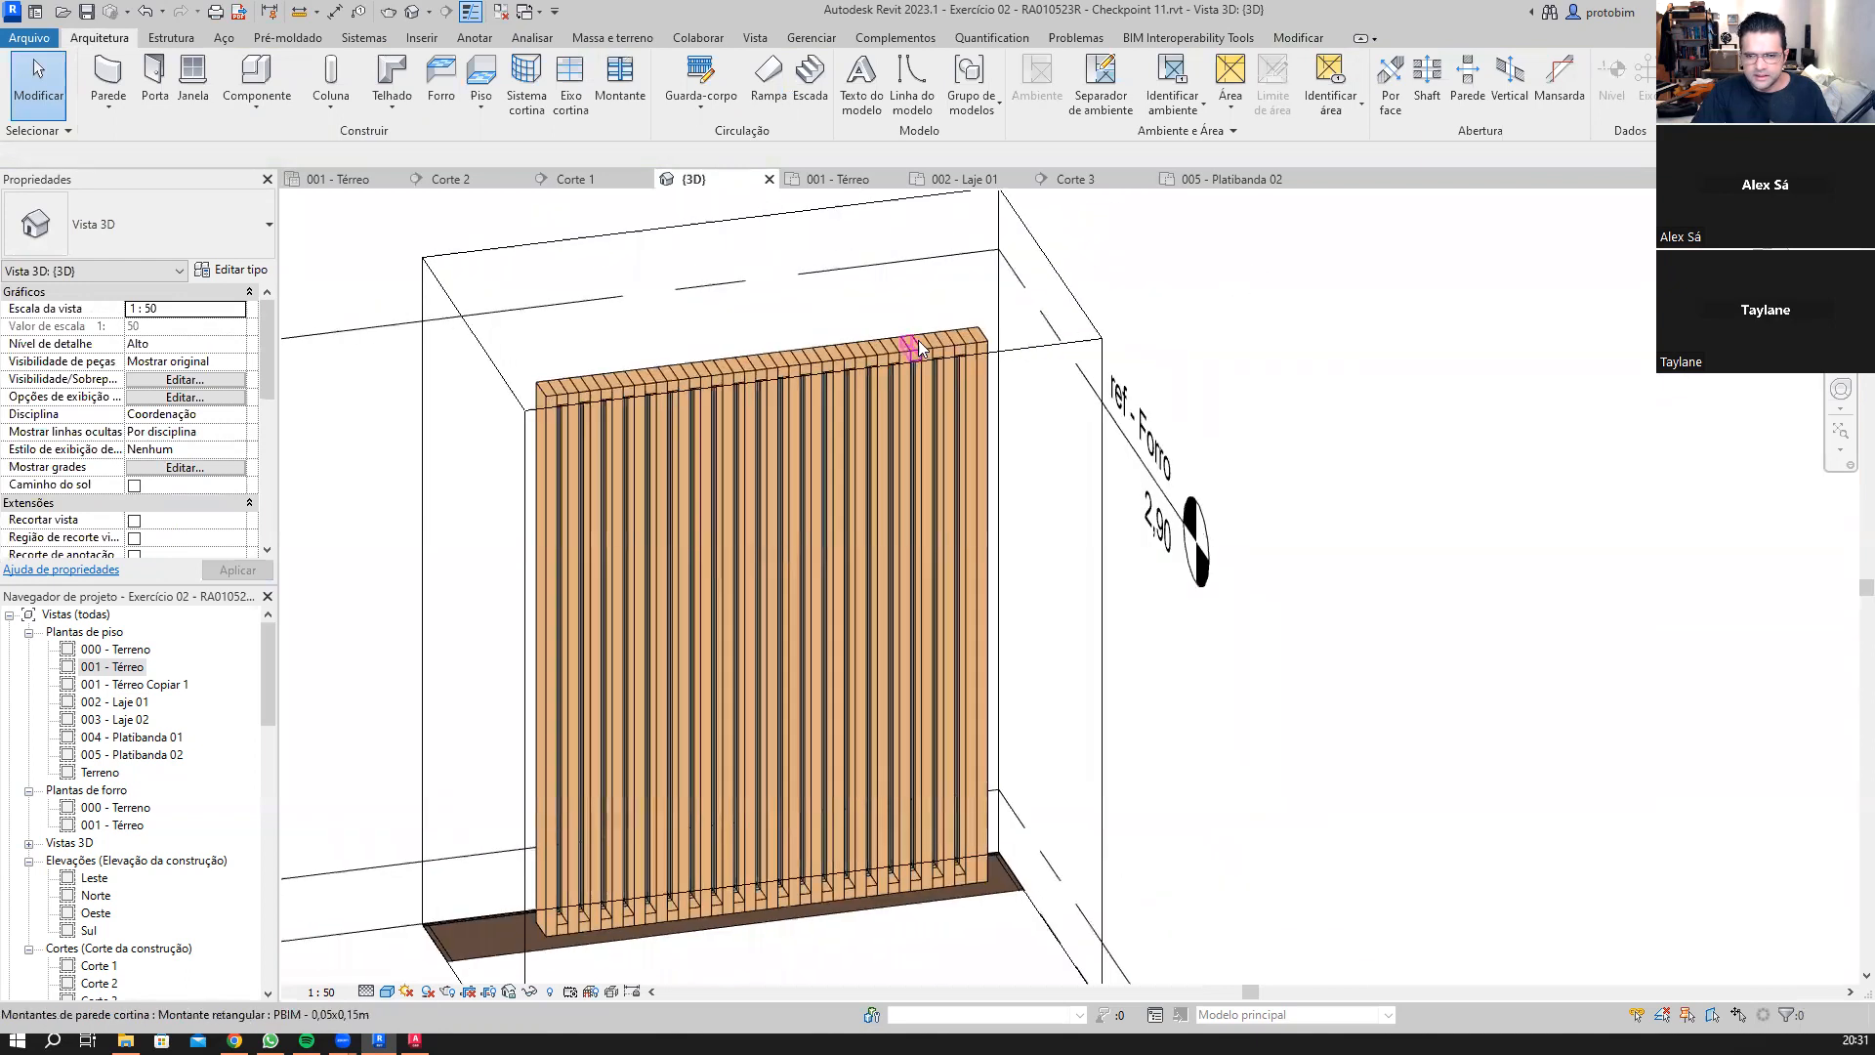
pyautogui.click(918, 340)
pyautogui.press('Escape')
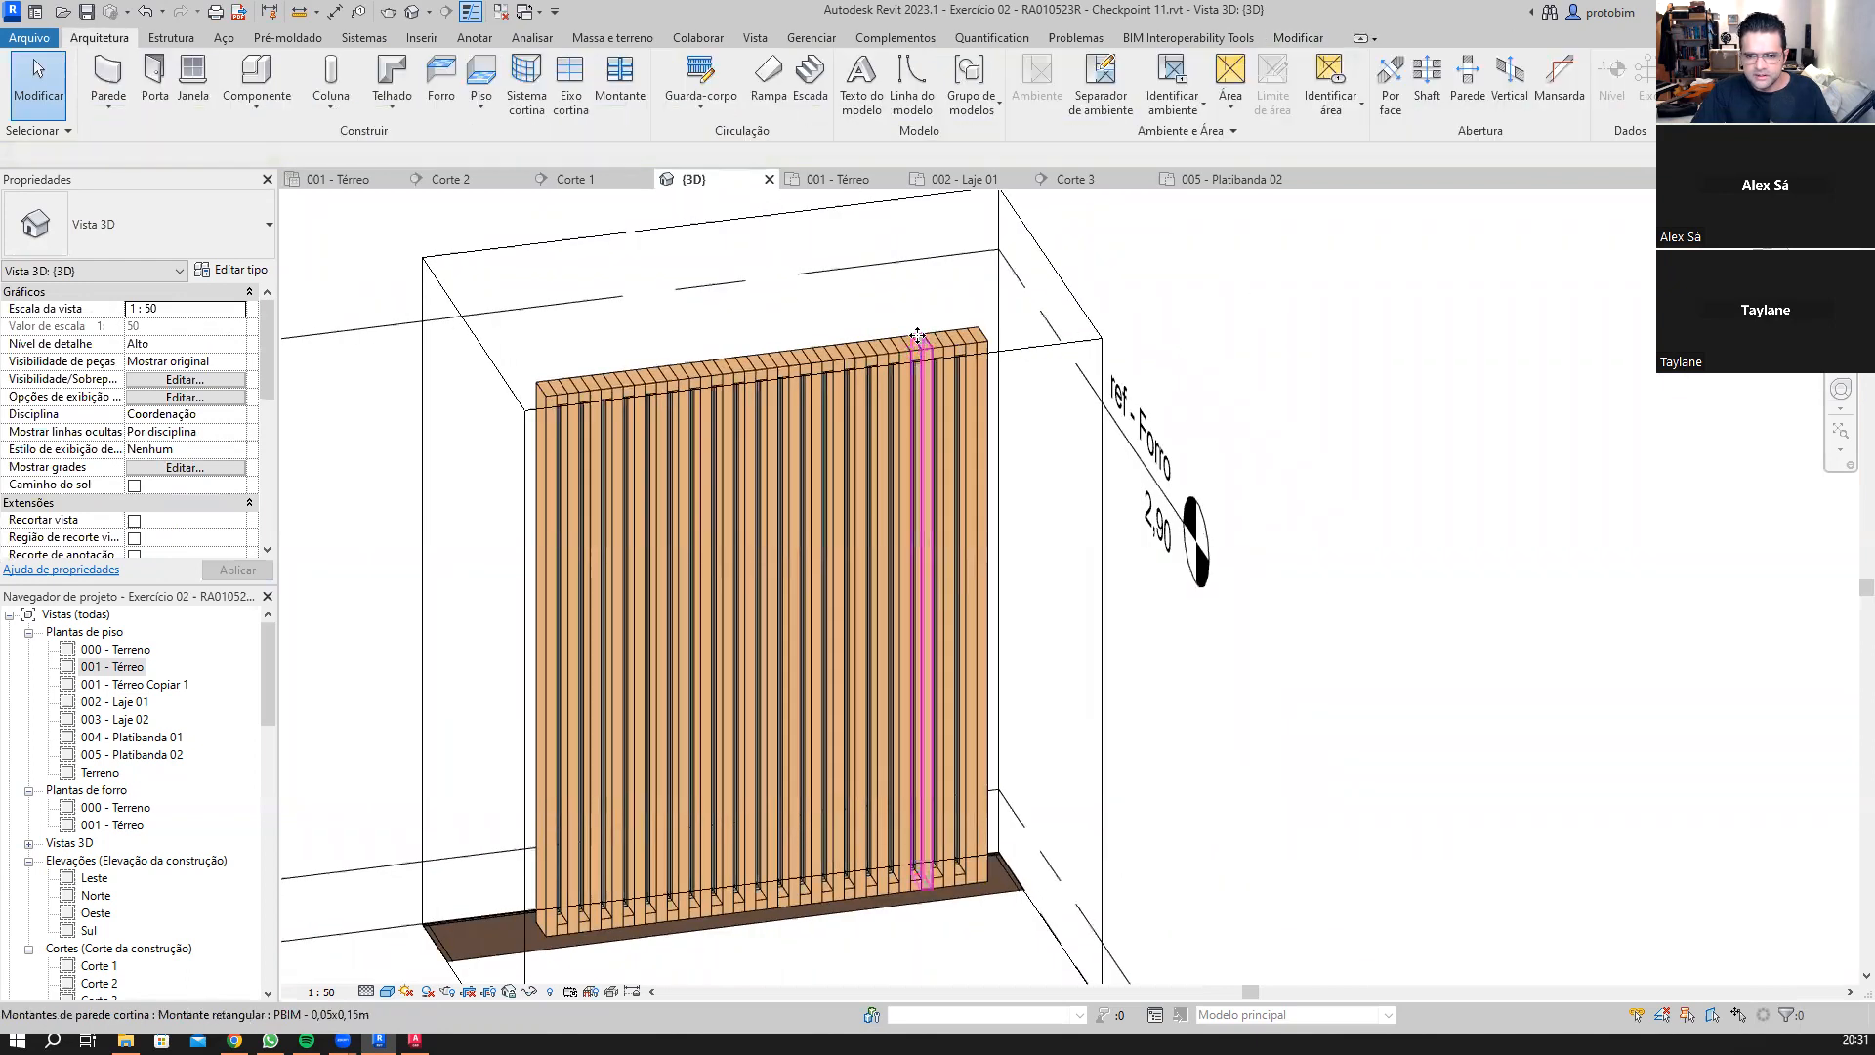
pyautogui.keyDown('shift'); pyautogui.moveTo(833, 449); pyautogui.dragTo(804, 434, button='middle'); pyautogui.keyUp('shift')
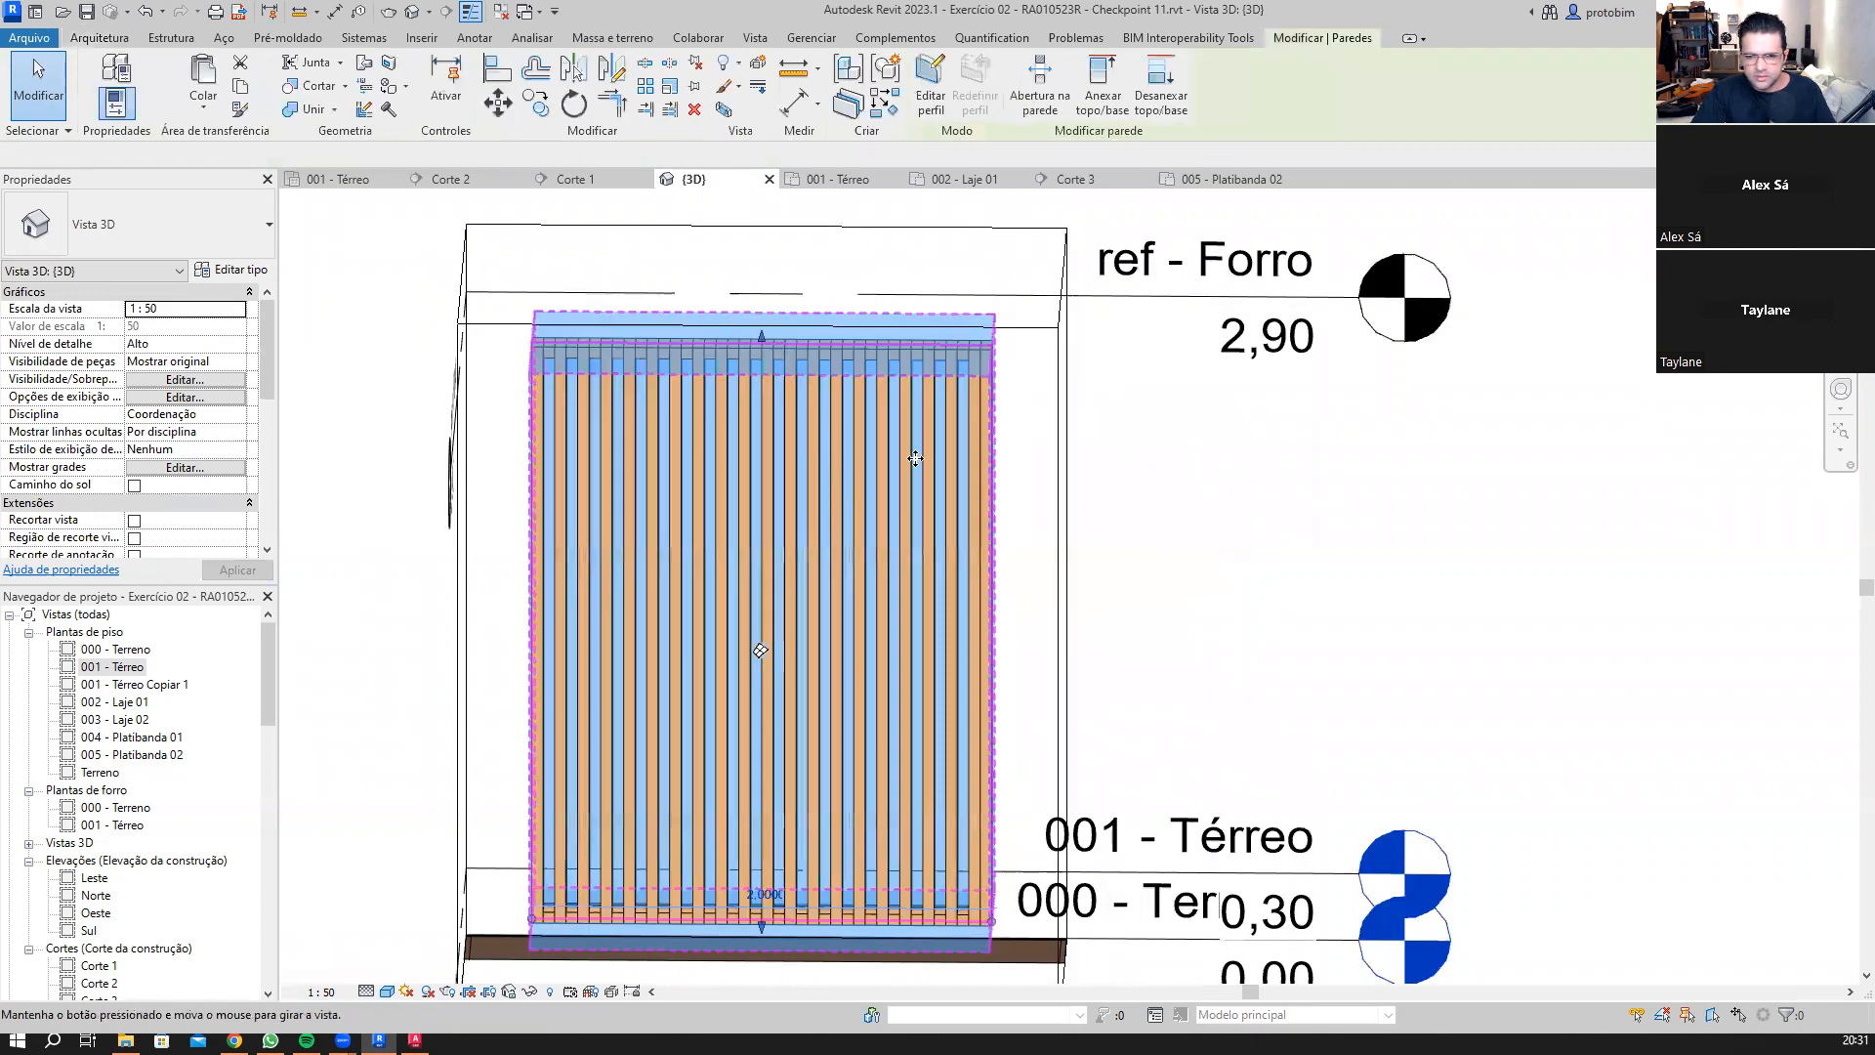
pyautogui.keyDown('shift'); pyautogui.moveTo(915, 458); pyautogui.dragTo(893, 554, button='middle'); pyautogui.keyUp('shift')
pyautogui.scroll(5, 615, 311)
pyautogui.press('Escape')
pyautogui.scroll(-3, 606, 327)
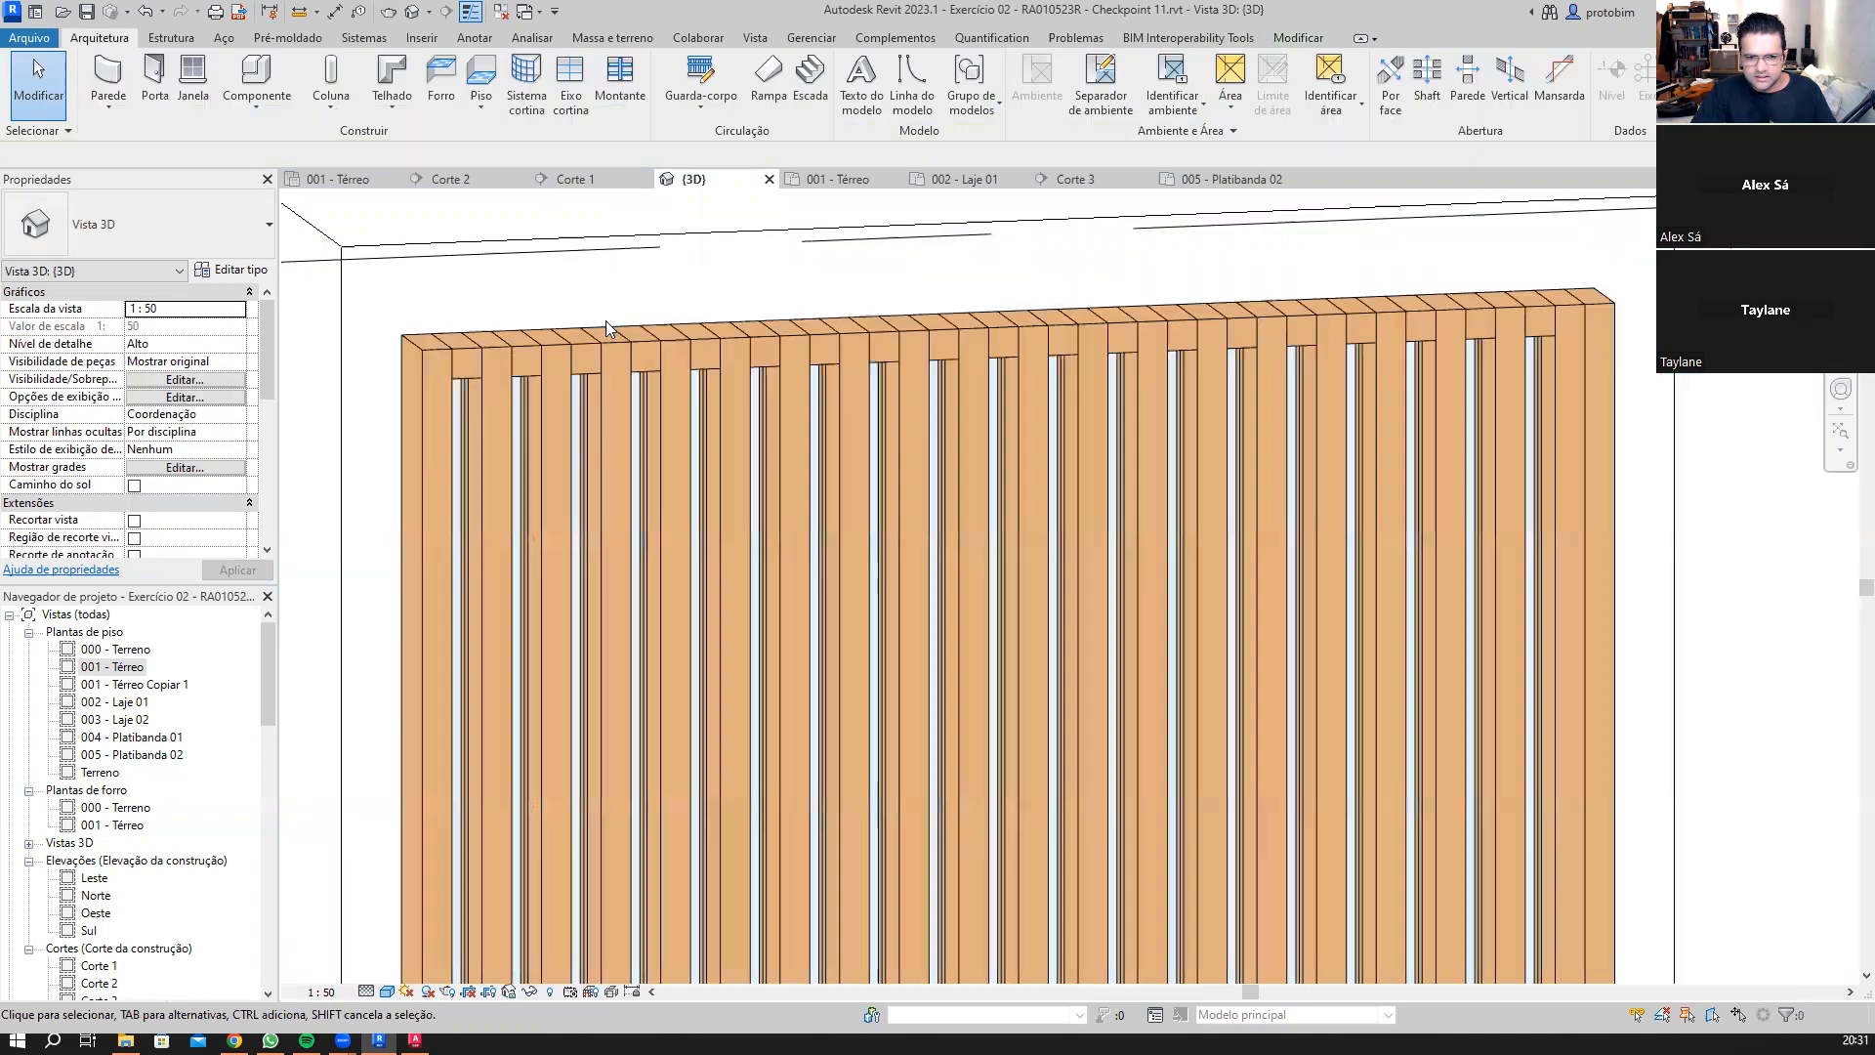
pyautogui.scroll(2, 569, 322)
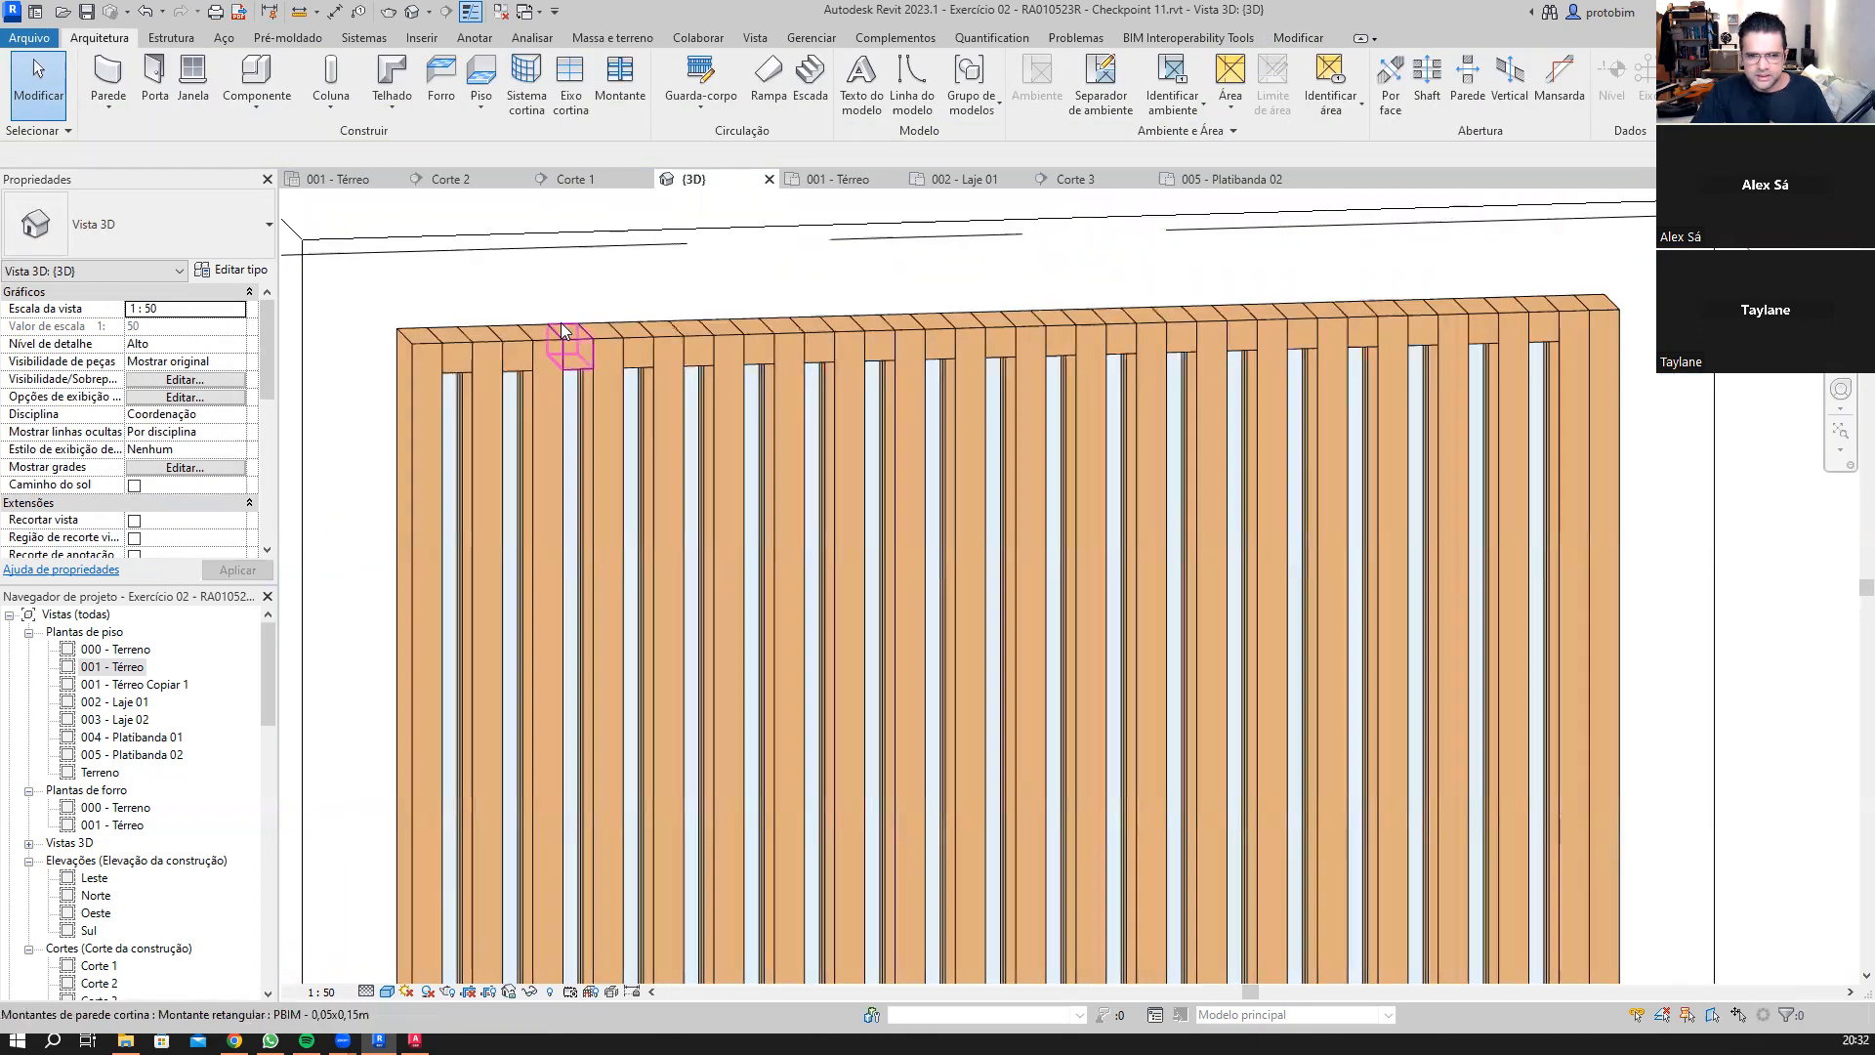
# Step: Set the curtain panel of the PBIM - Ripado wall type to Painel do sistema vazio : Vazio
pyautogui.click(998, 571)
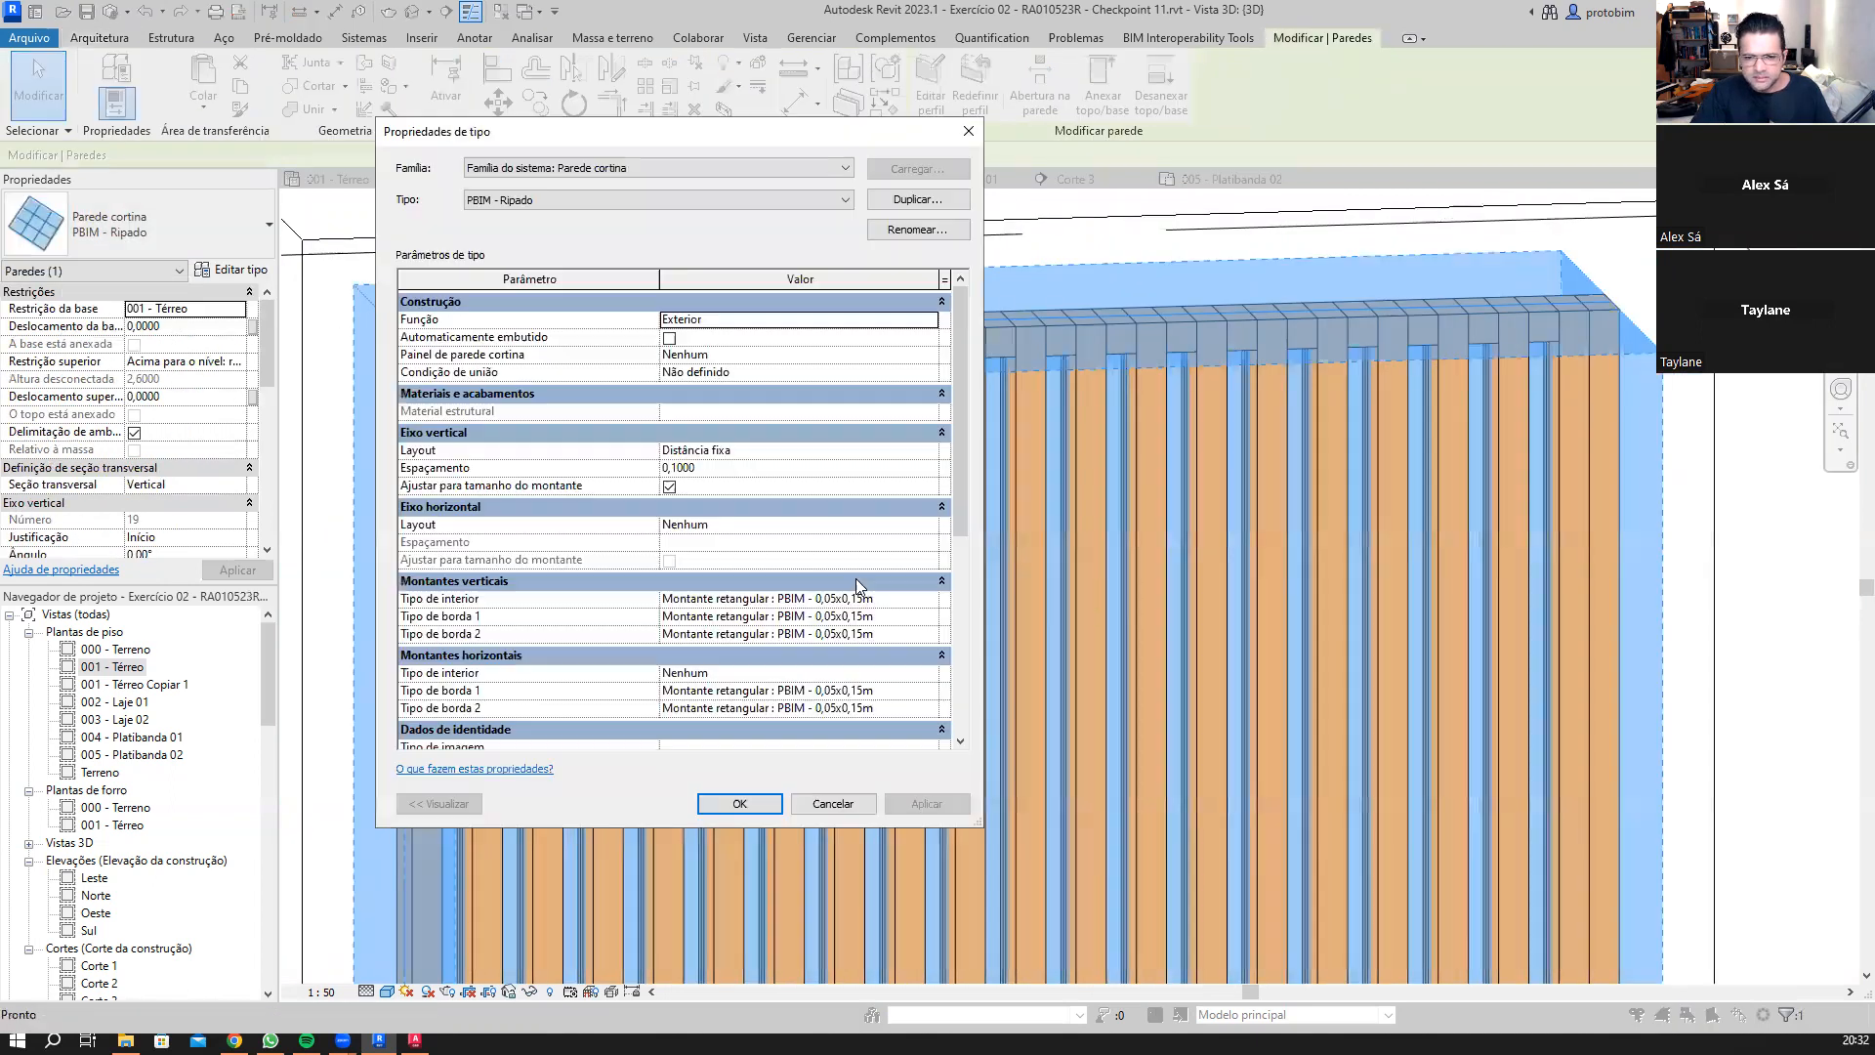
pyautogui.click(890, 354)
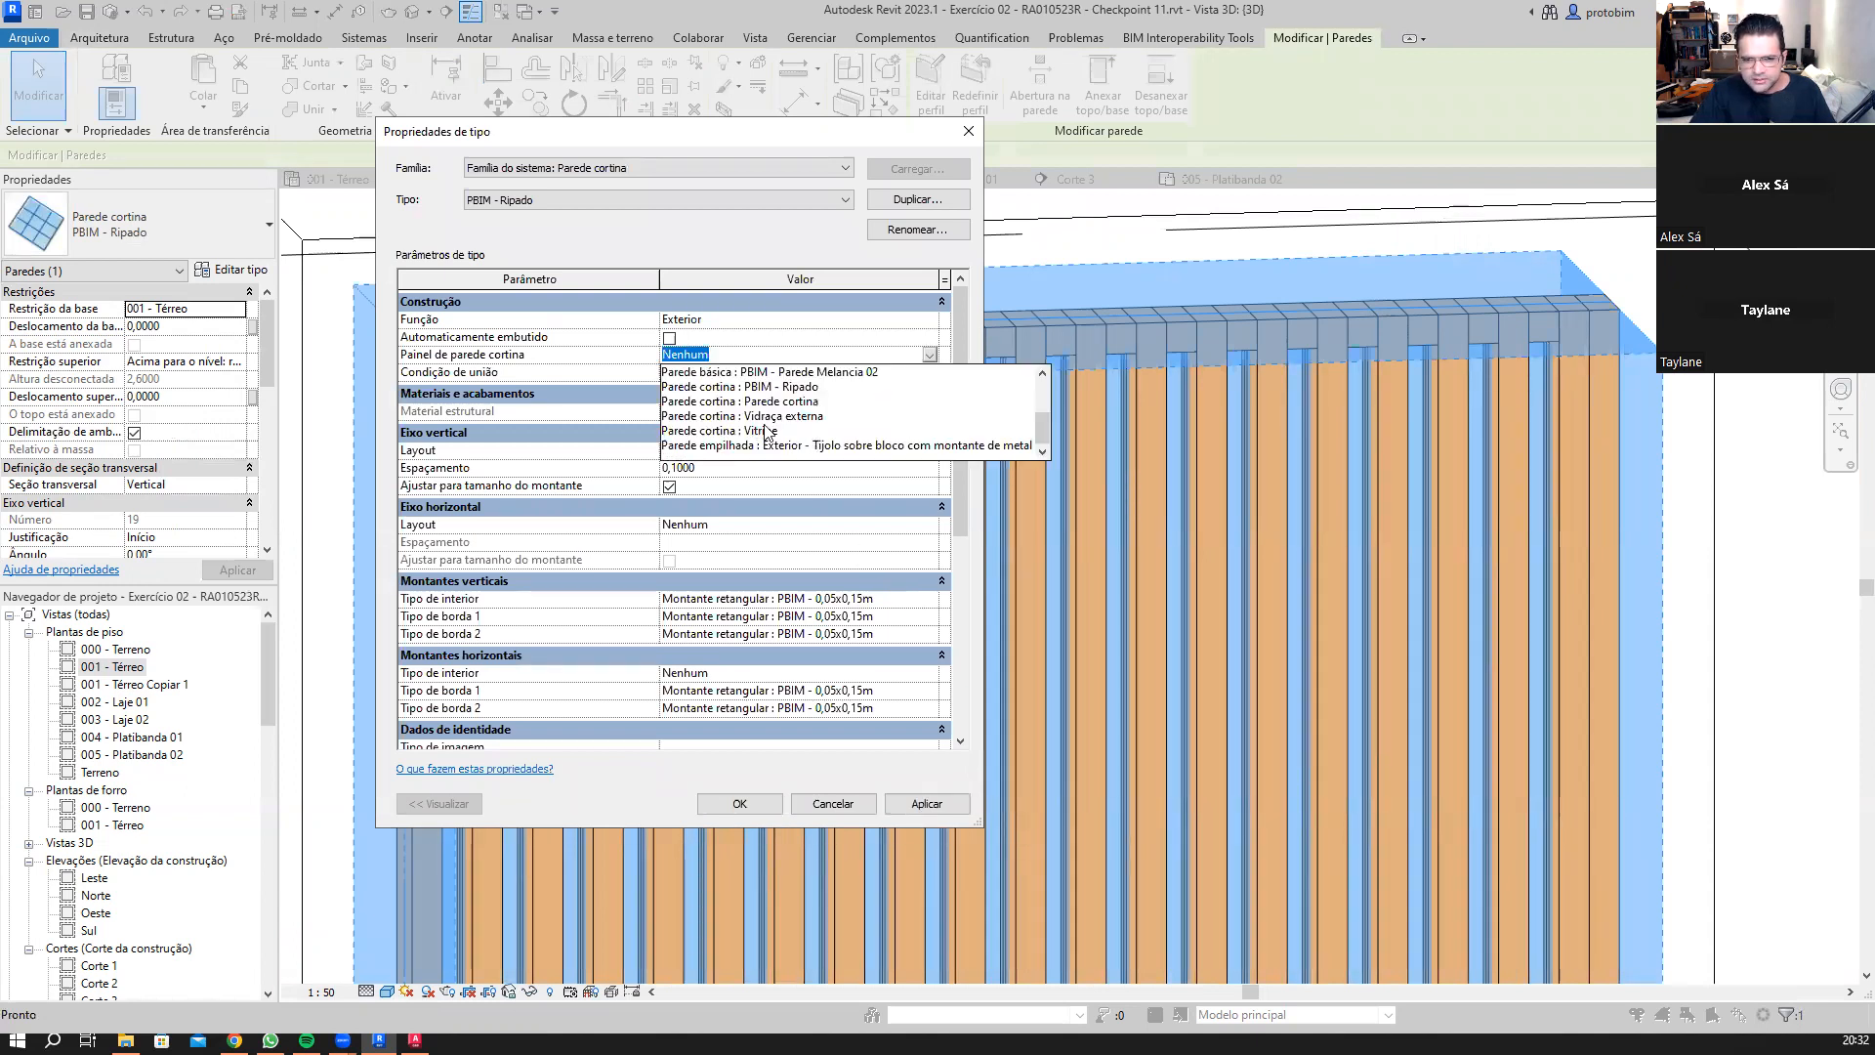
pyautogui.scroll(2, 811, 425)
pyautogui.click(961, 420)
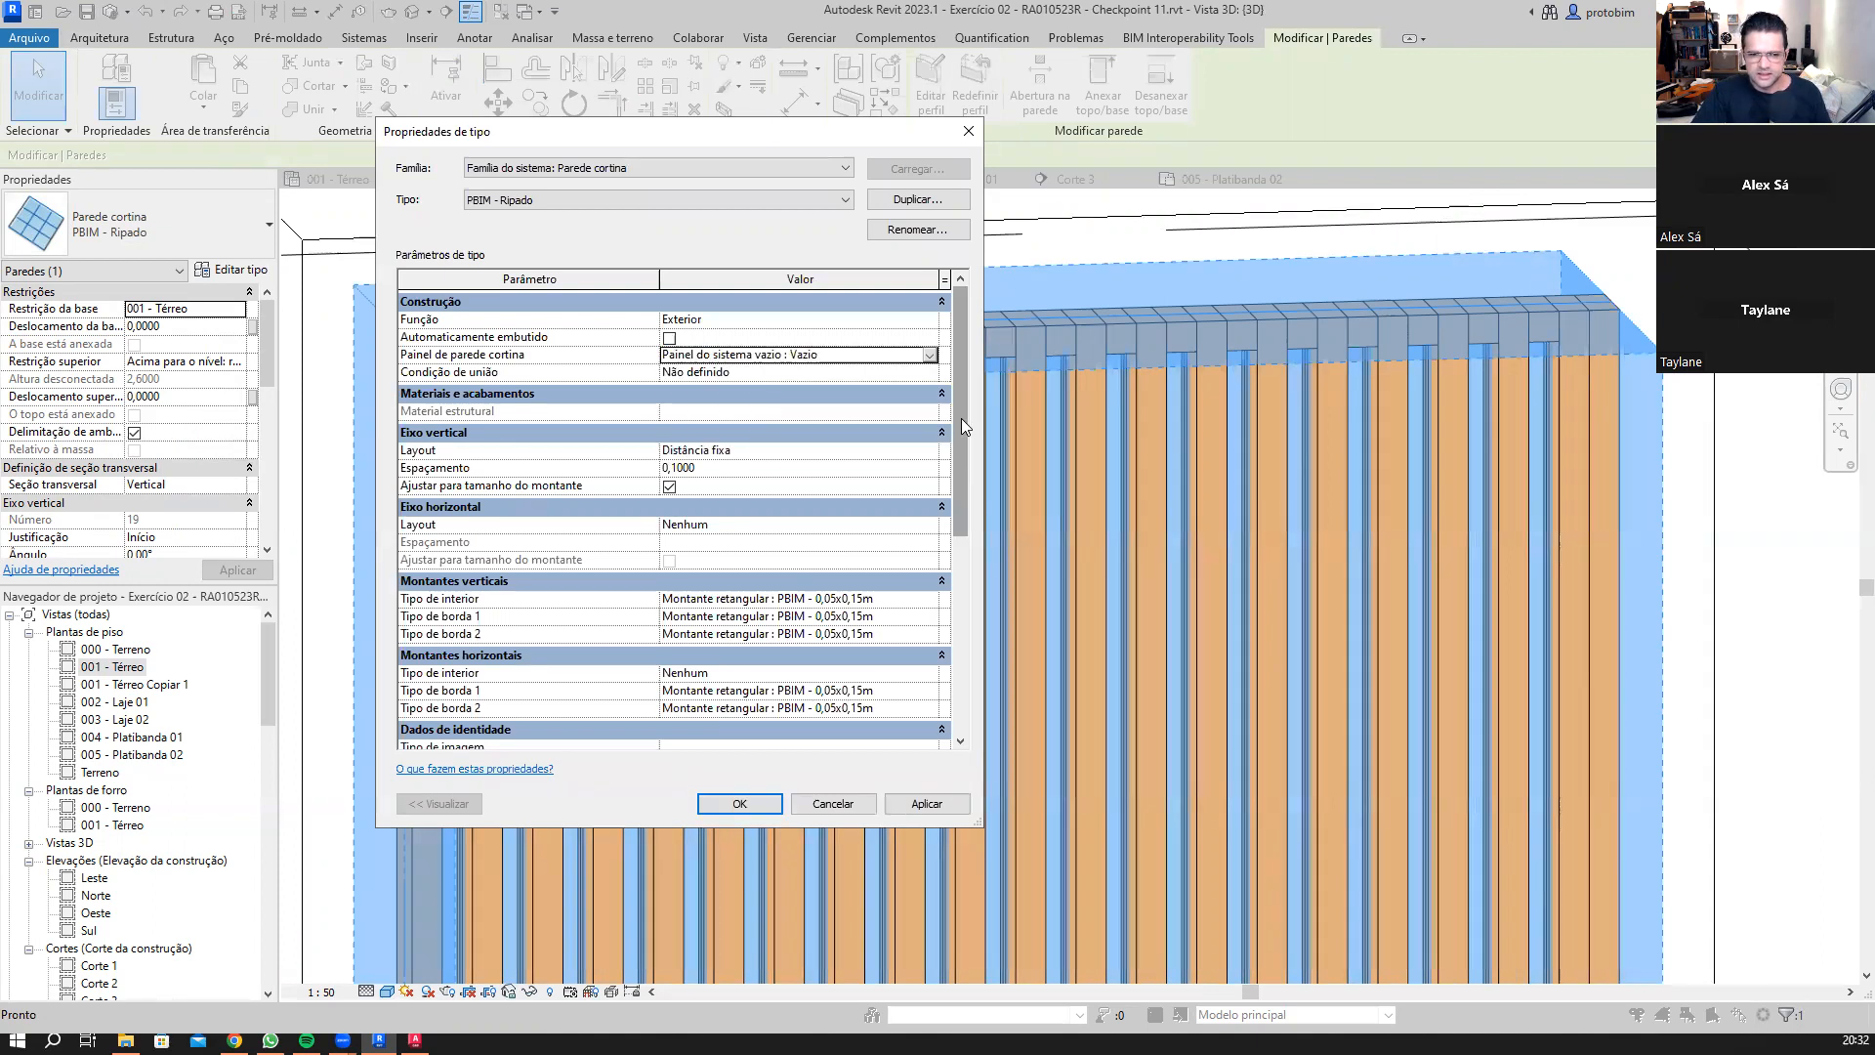
# Step: Set the join condition of the PBIM - Ripado wall type to Eixo horizontal contínuo and apply the type changes
pyautogui.click(932, 372)
pyautogui.click(933, 372)
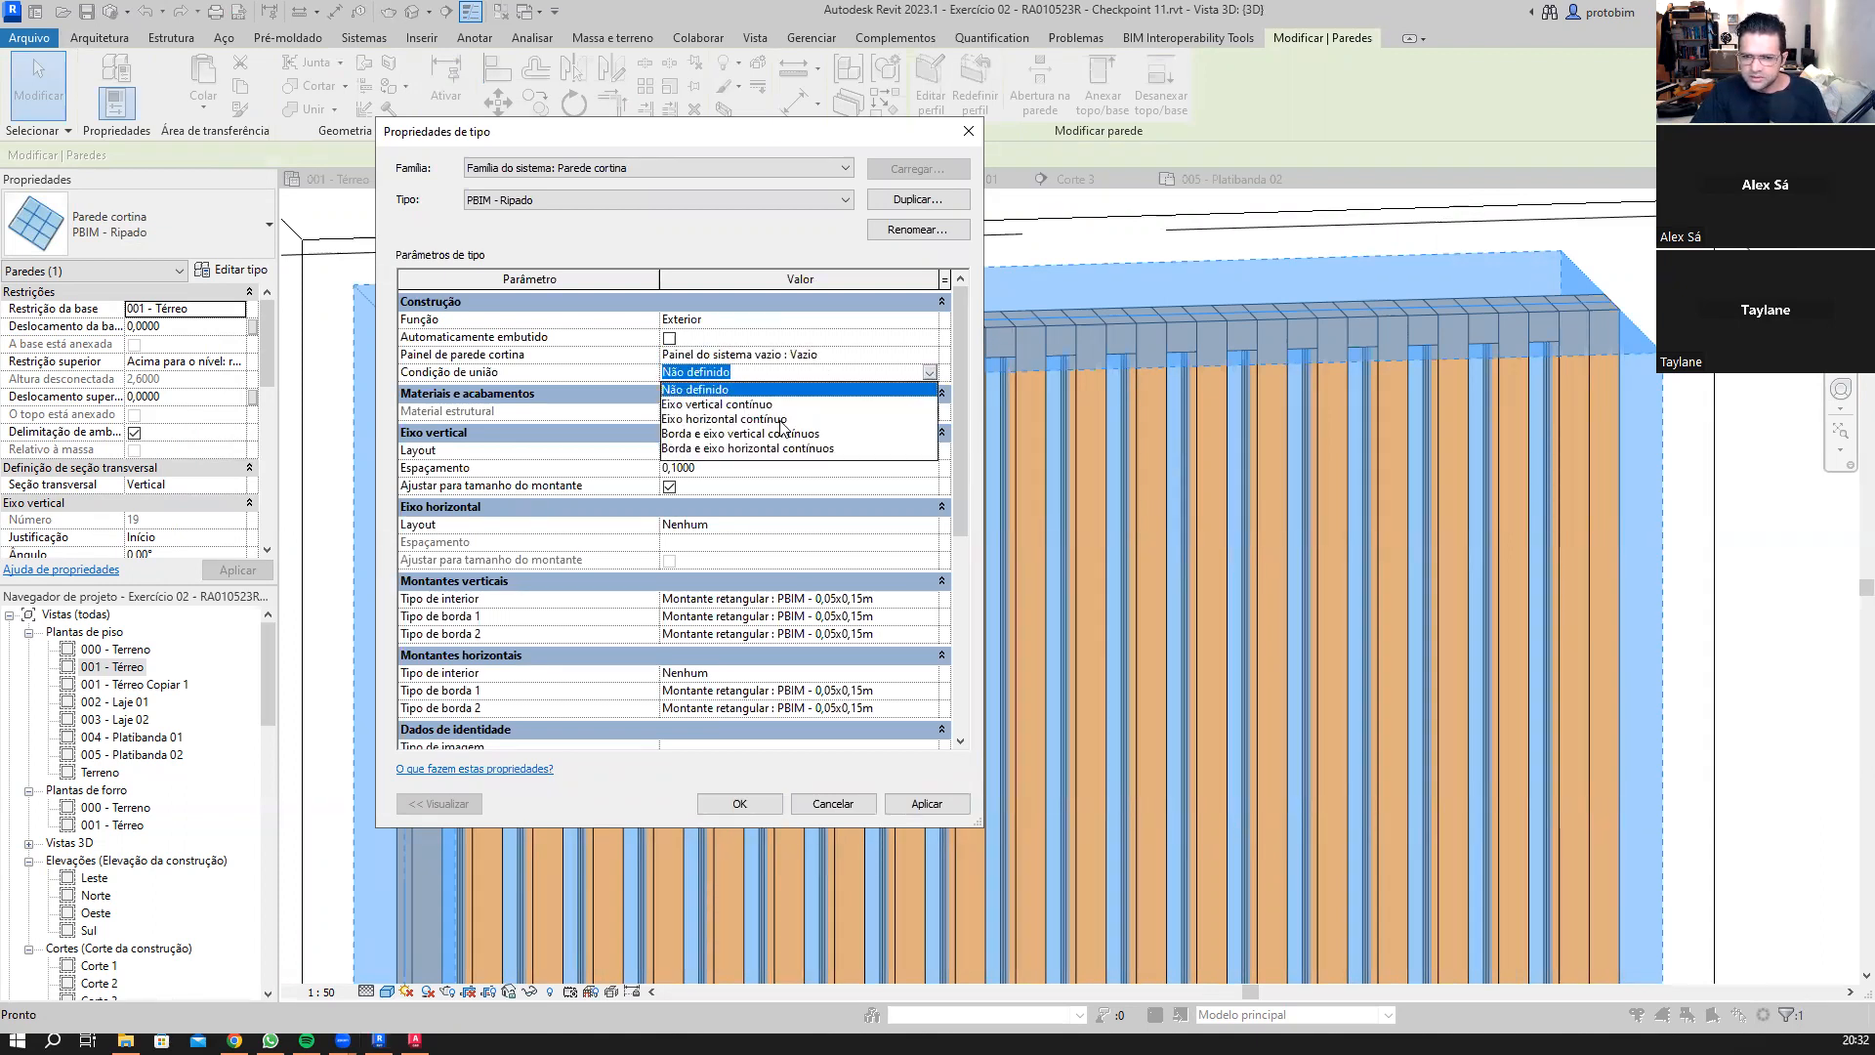
pyautogui.click(724, 419)
pyautogui.click(934, 804)
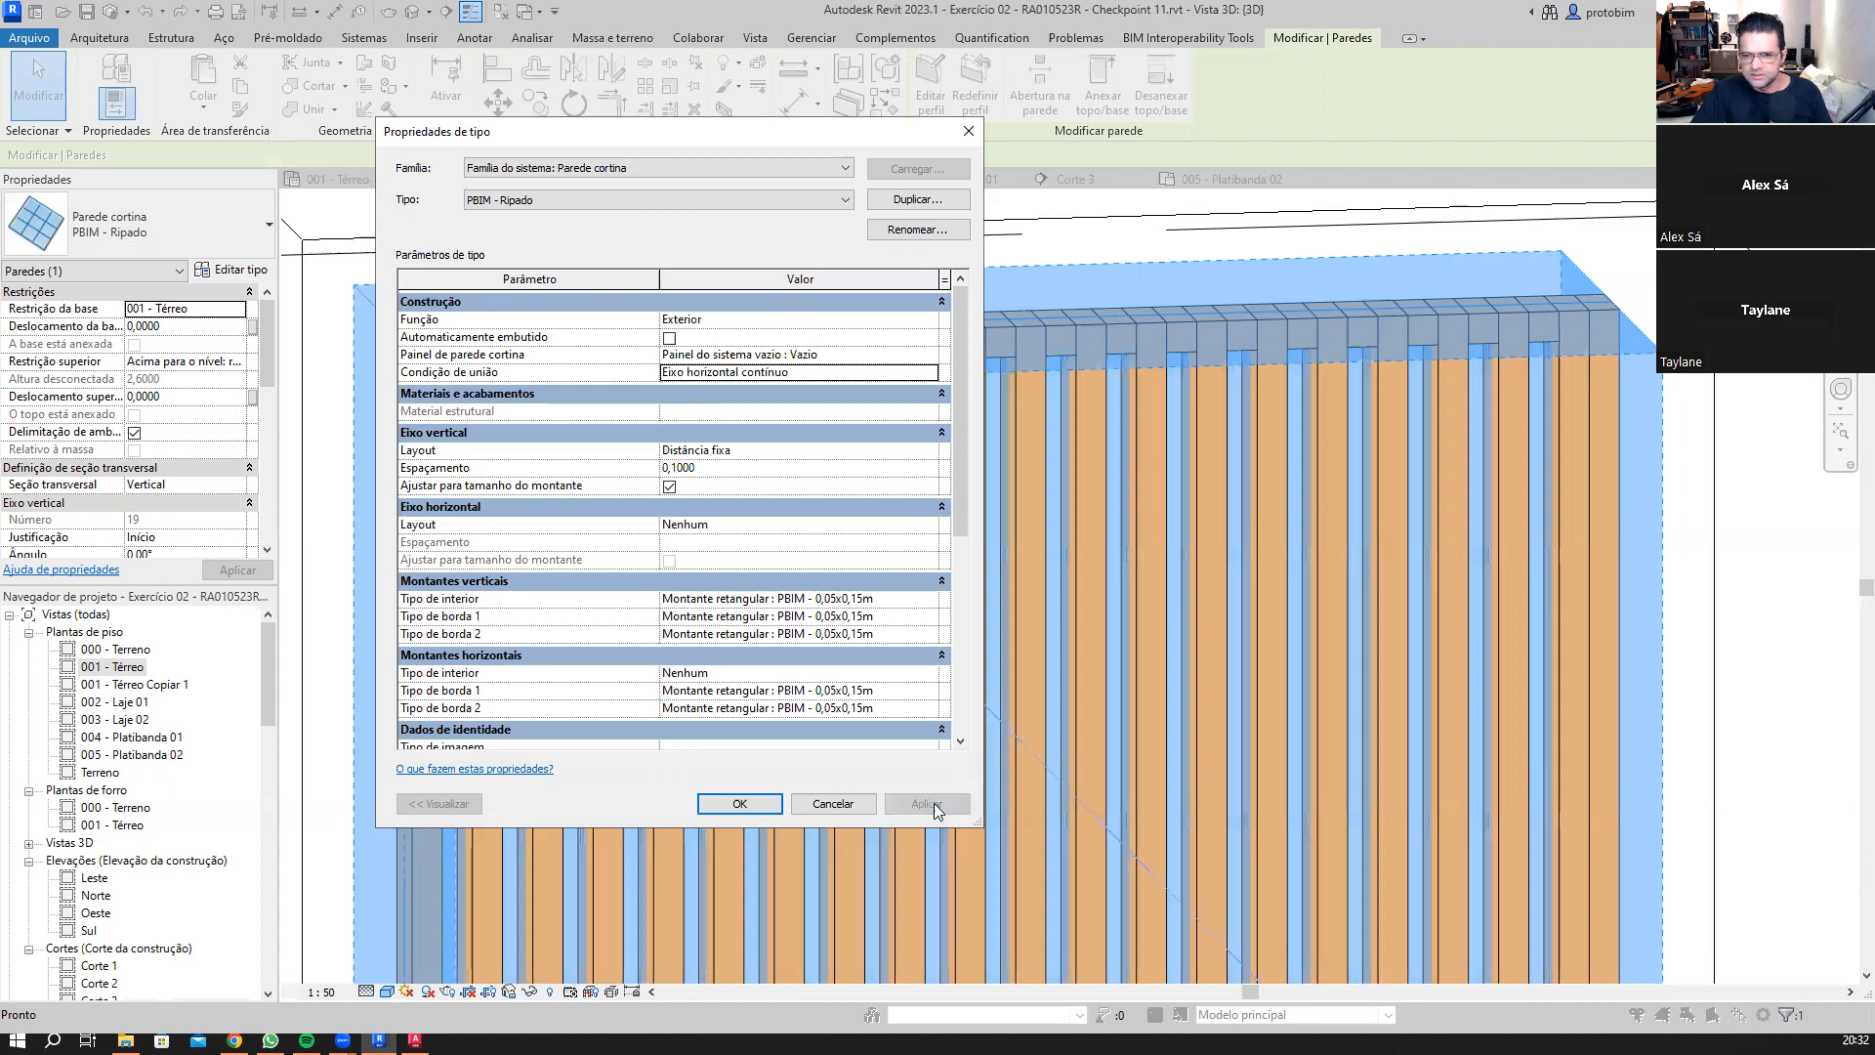
pyautogui.click(740, 803)
pyautogui.press('Escape')
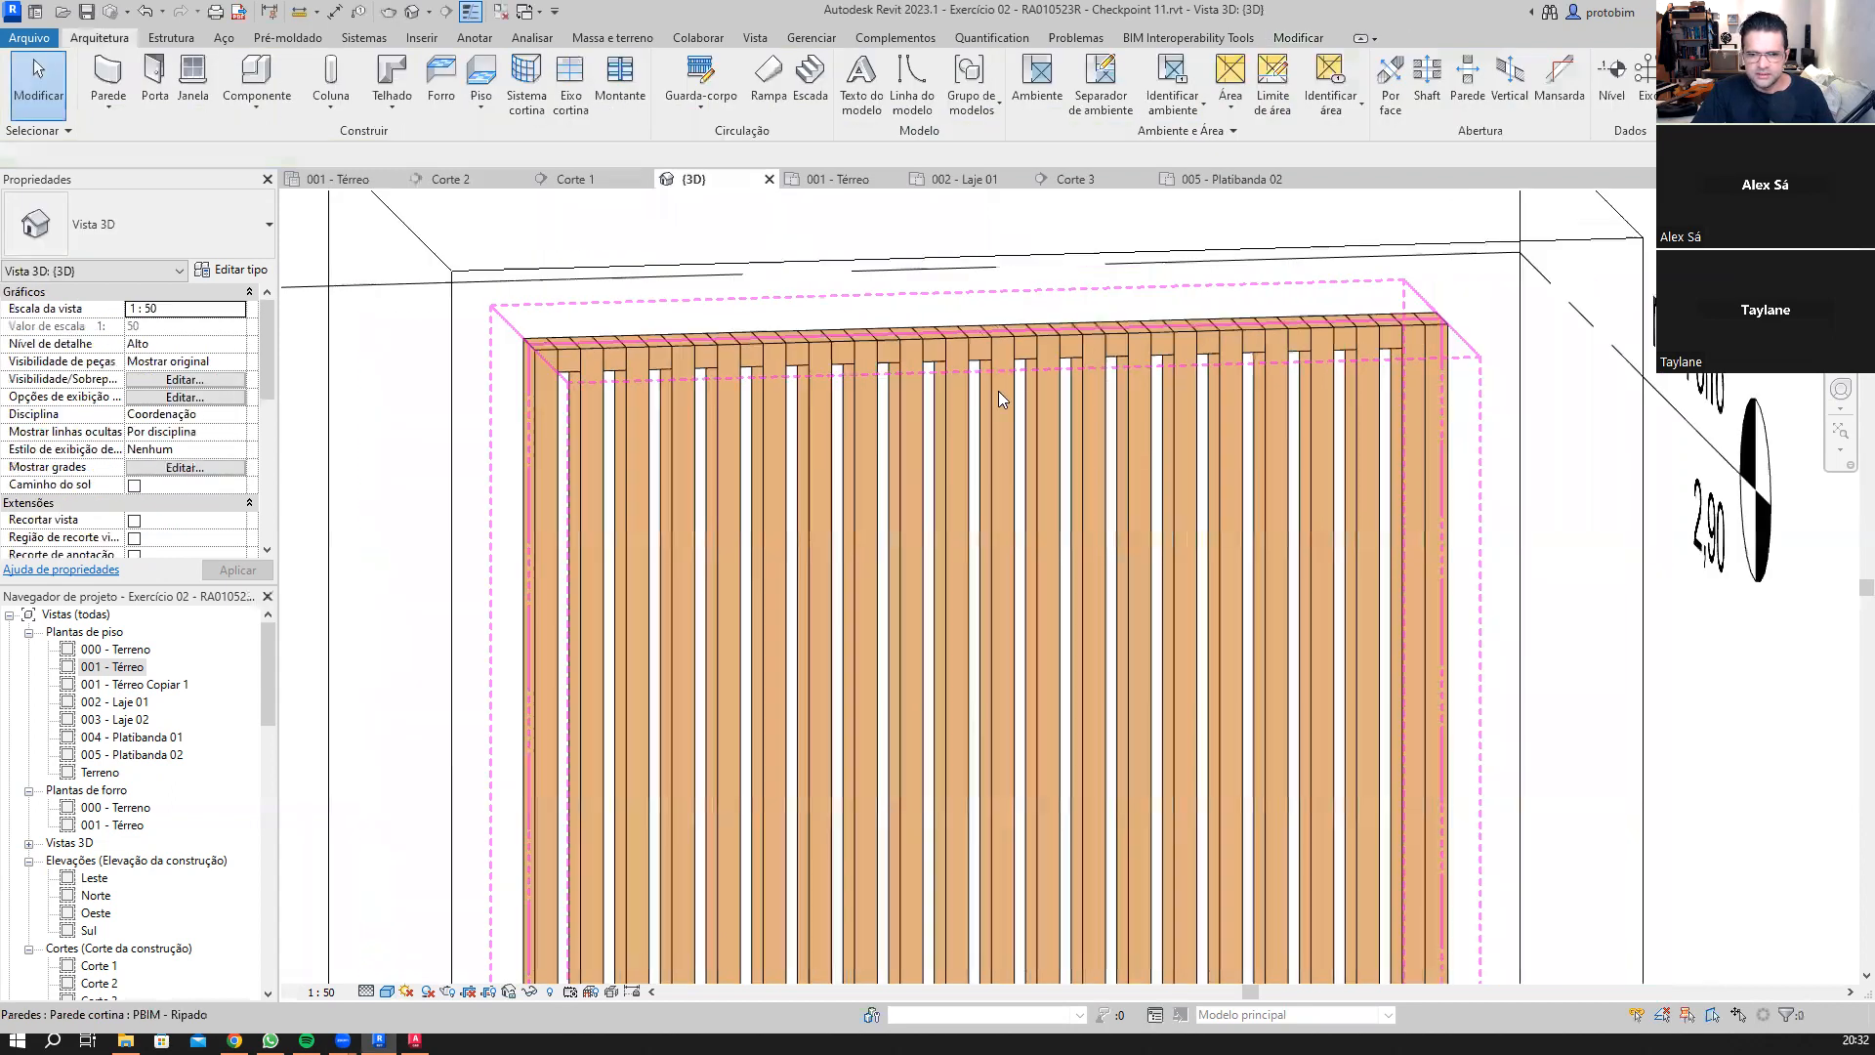
# Step: Toggle the mullion joins slat by slat from the wall's starting edge so the upper horizontal mullion runs continuously over them
pyautogui.scroll(3, 562, 327)
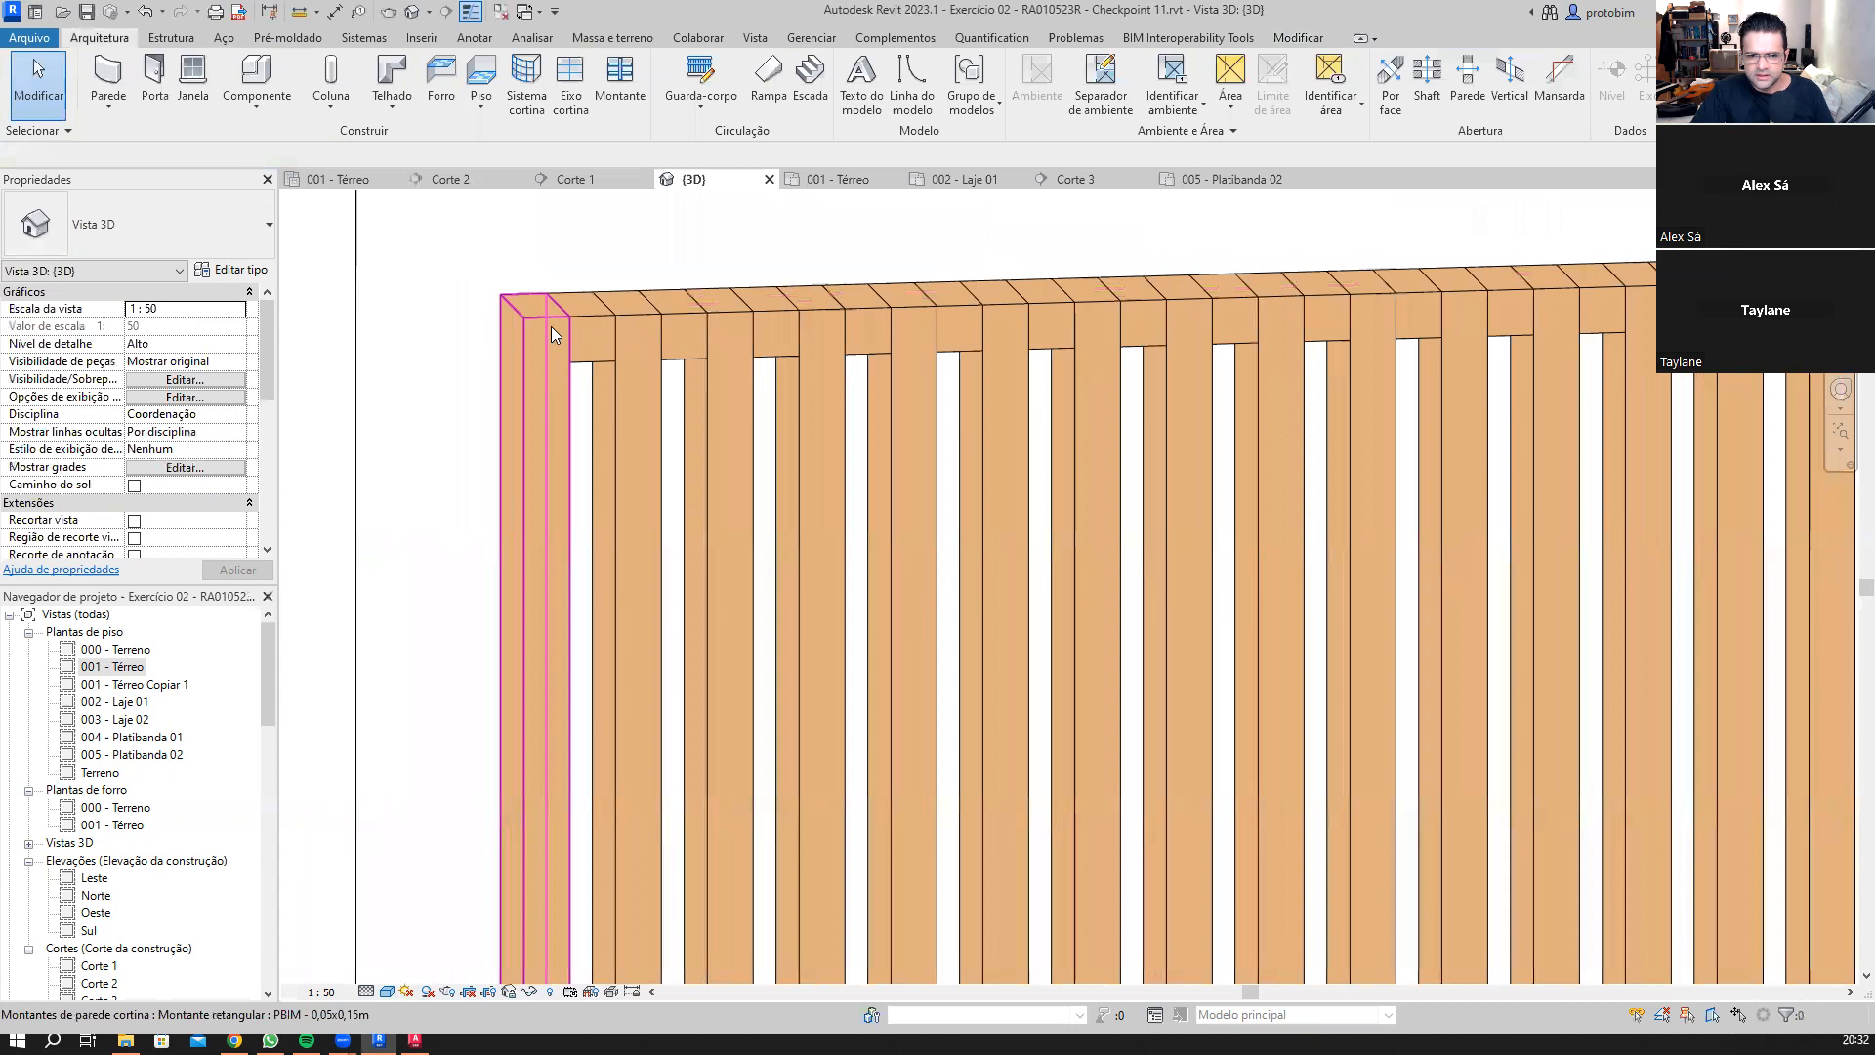
pyautogui.click(574, 315)
pyautogui.scroll(2, 573, 315)
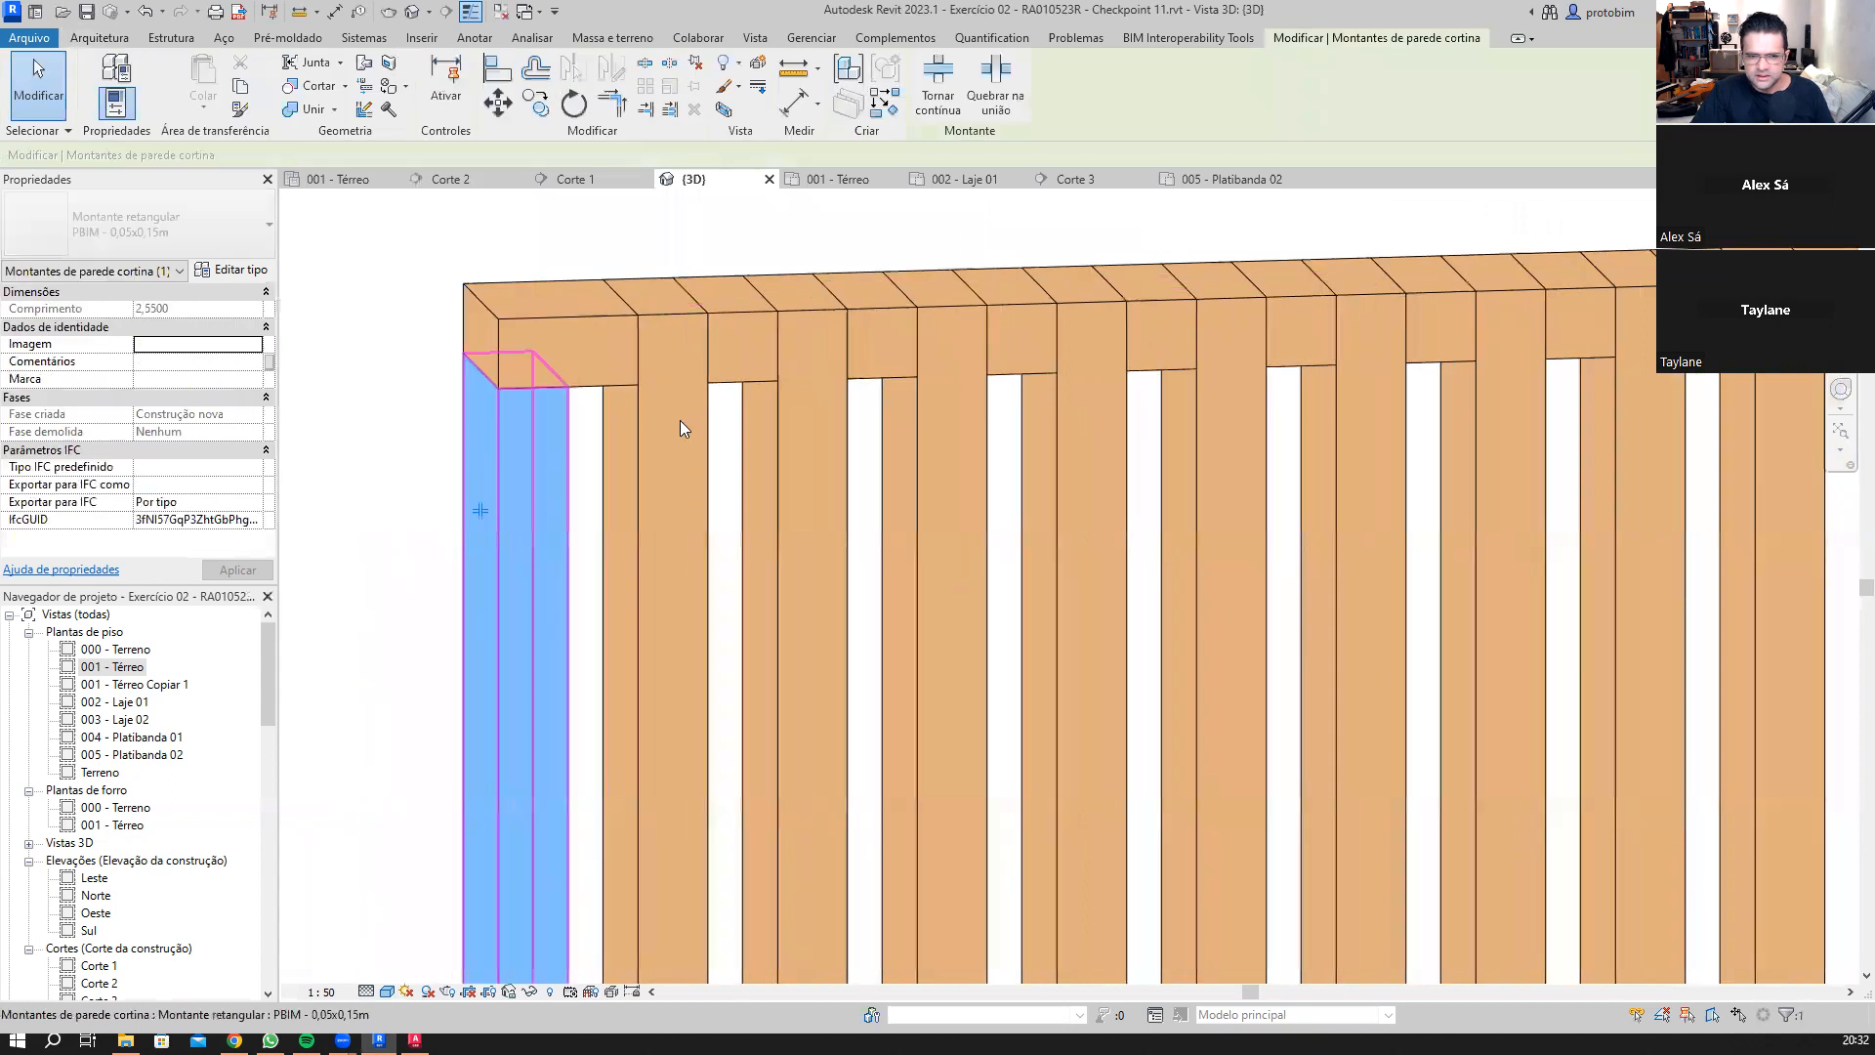
pyautogui.press('Escape')
pyautogui.click(650, 429)
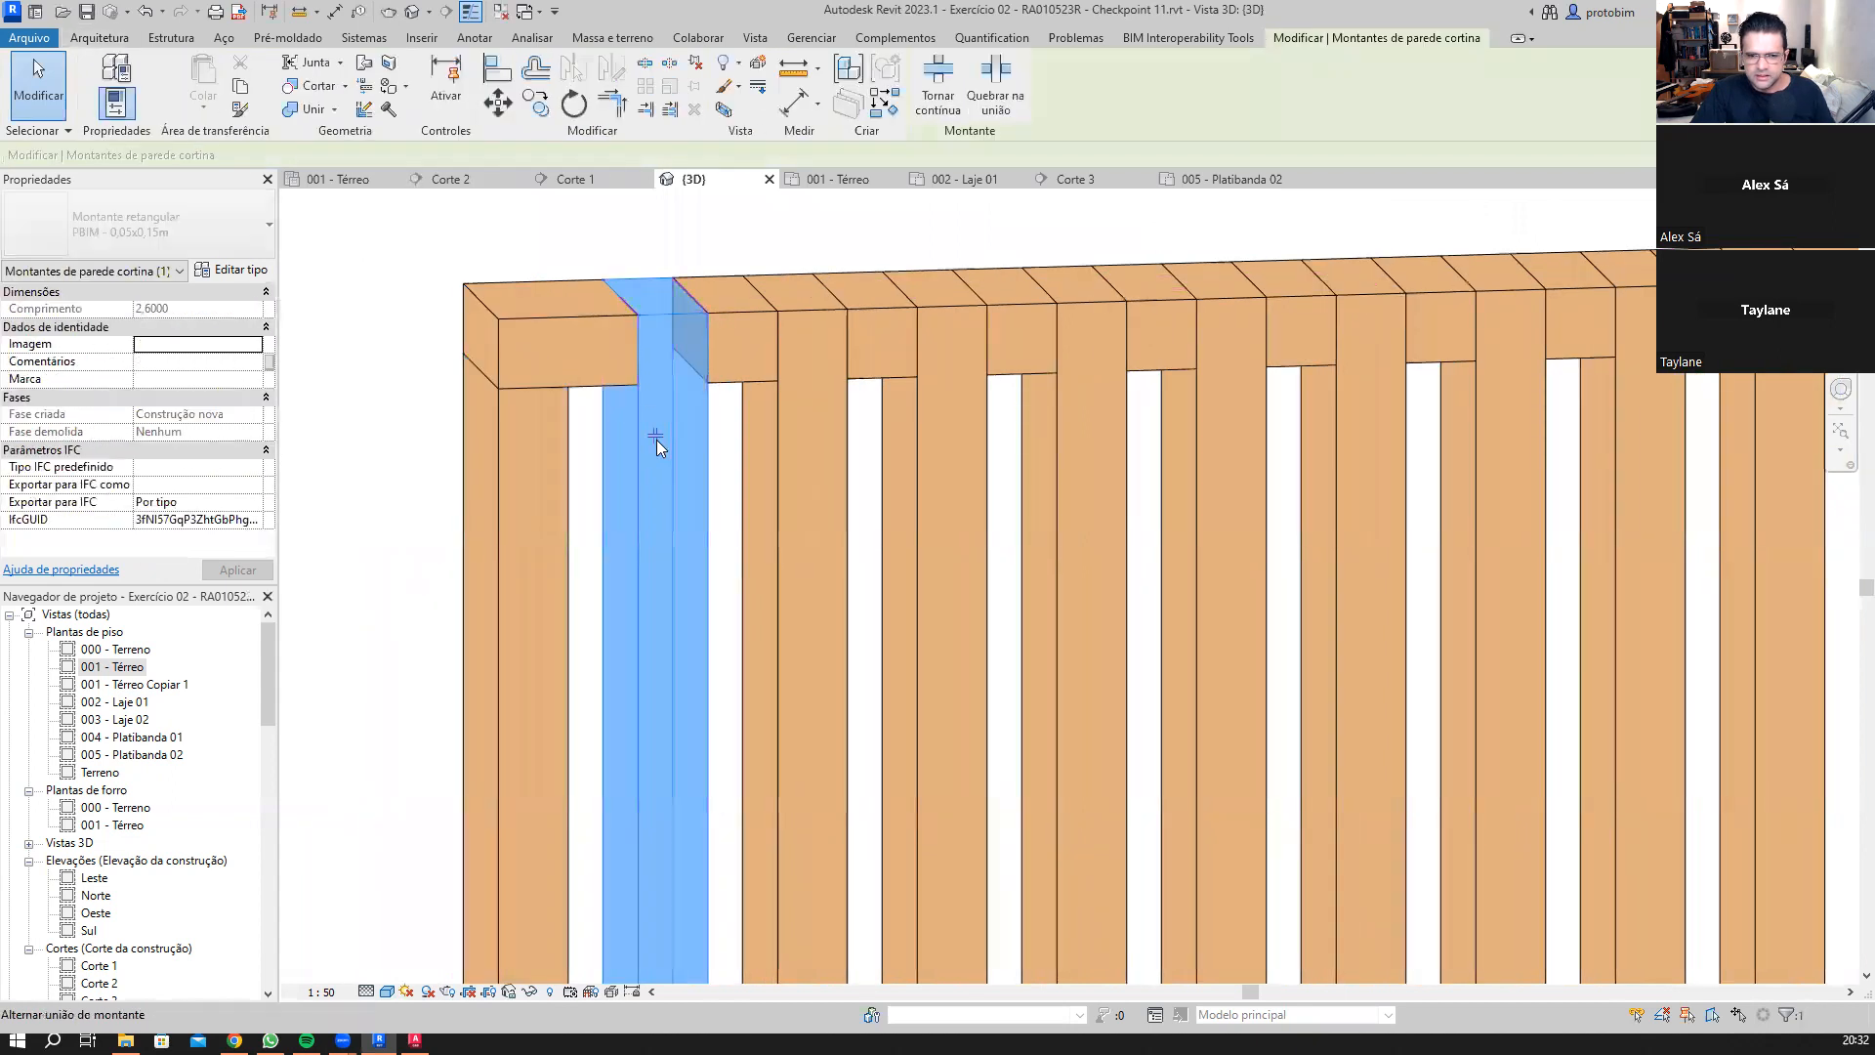
pyautogui.click(656, 438)
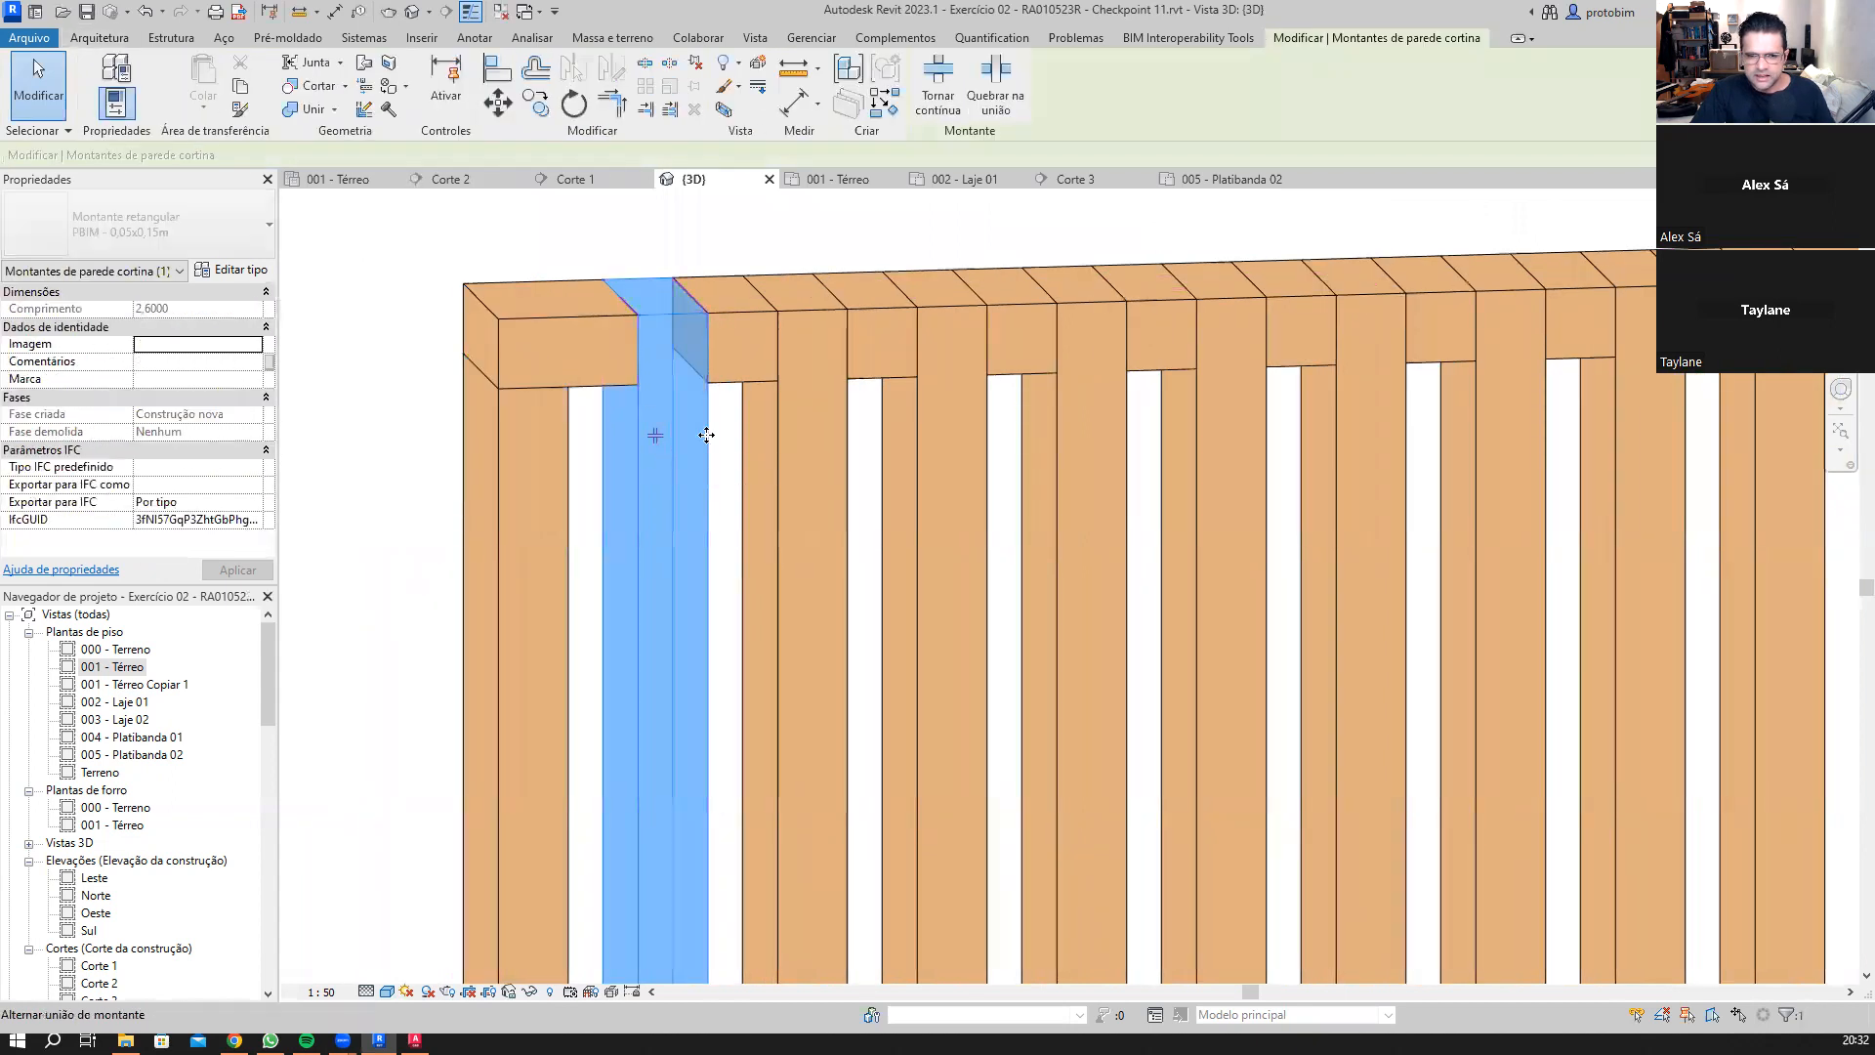
pyautogui.click(781, 435)
pyautogui.click(796, 434)
pyautogui.click(926, 427)
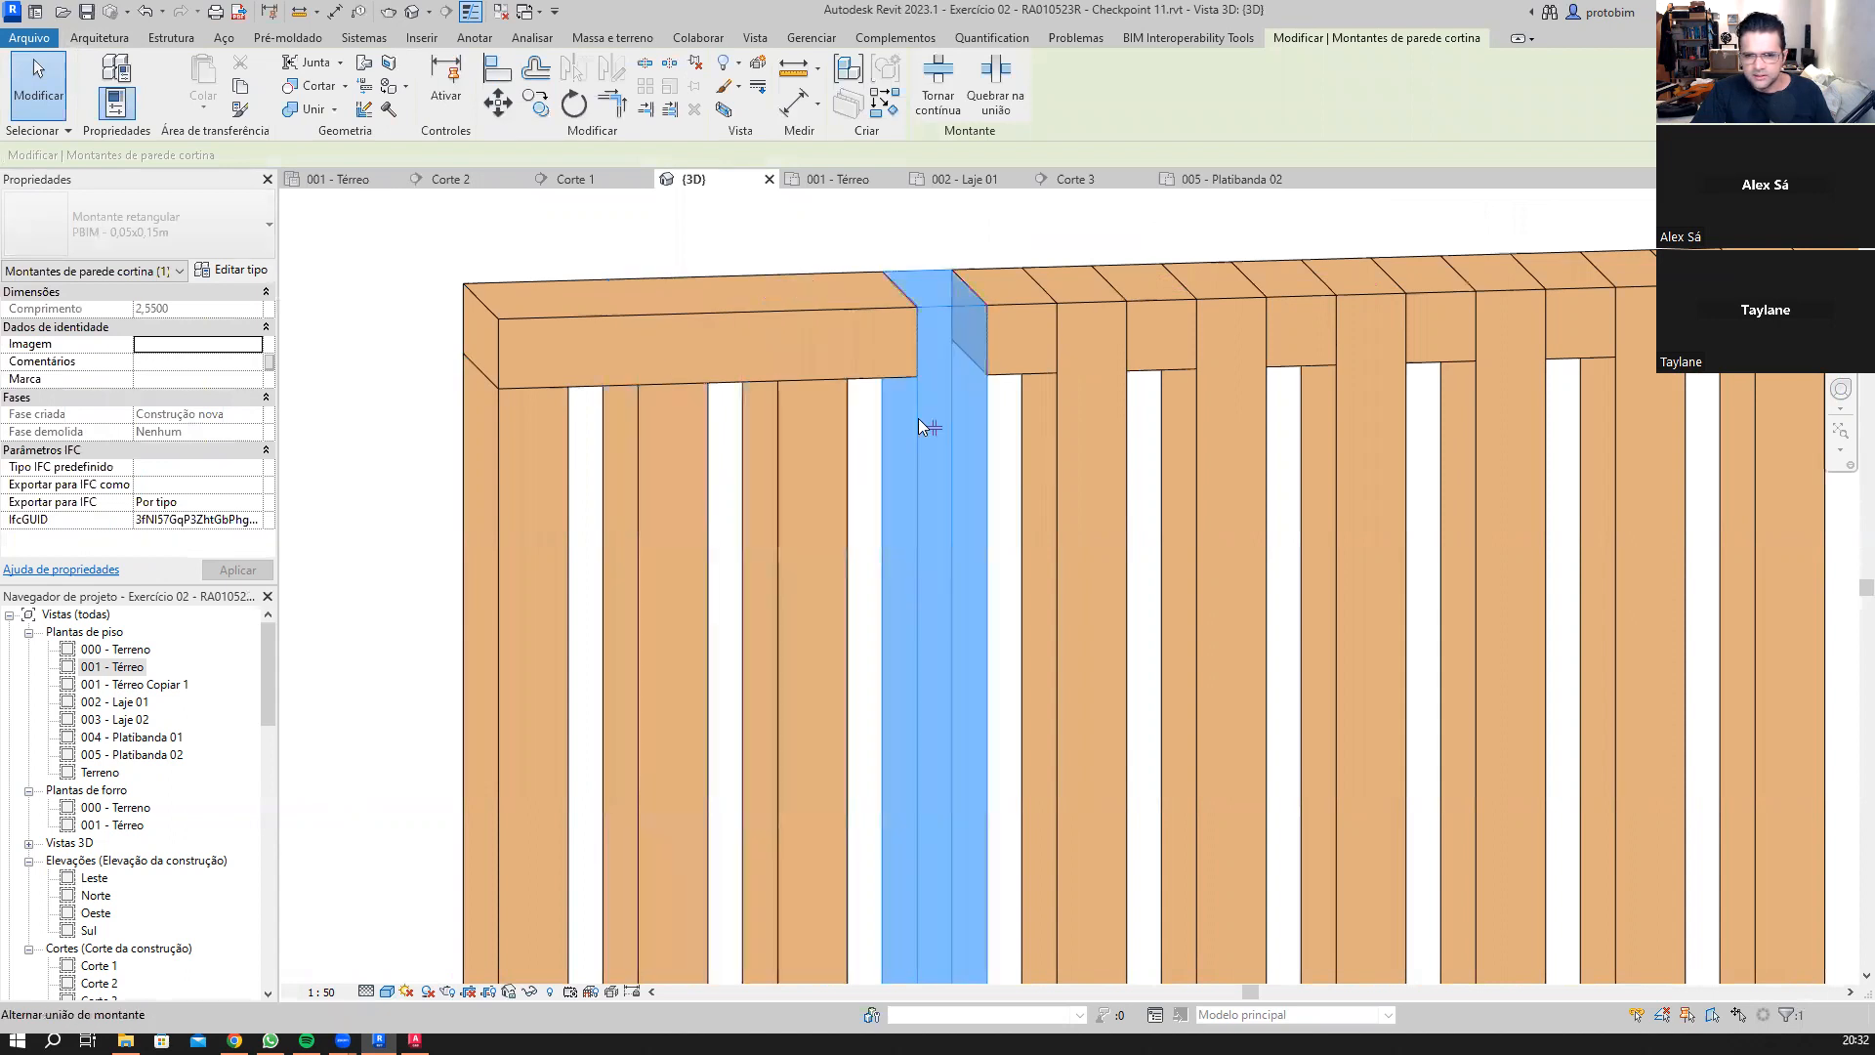
pyautogui.click(929, 439)
pyautogui.click(937, 499)
pyautogui.click(939, 432)
pyautogui.click(1059, 427)
pyautogui.click(1076, 427)
pyautogui.moveTo(1228, 422); pyautogui.dragTo(938, 442, button='middle')
pyautogui.click(919, 464)
pyautogui.click(924, 457)
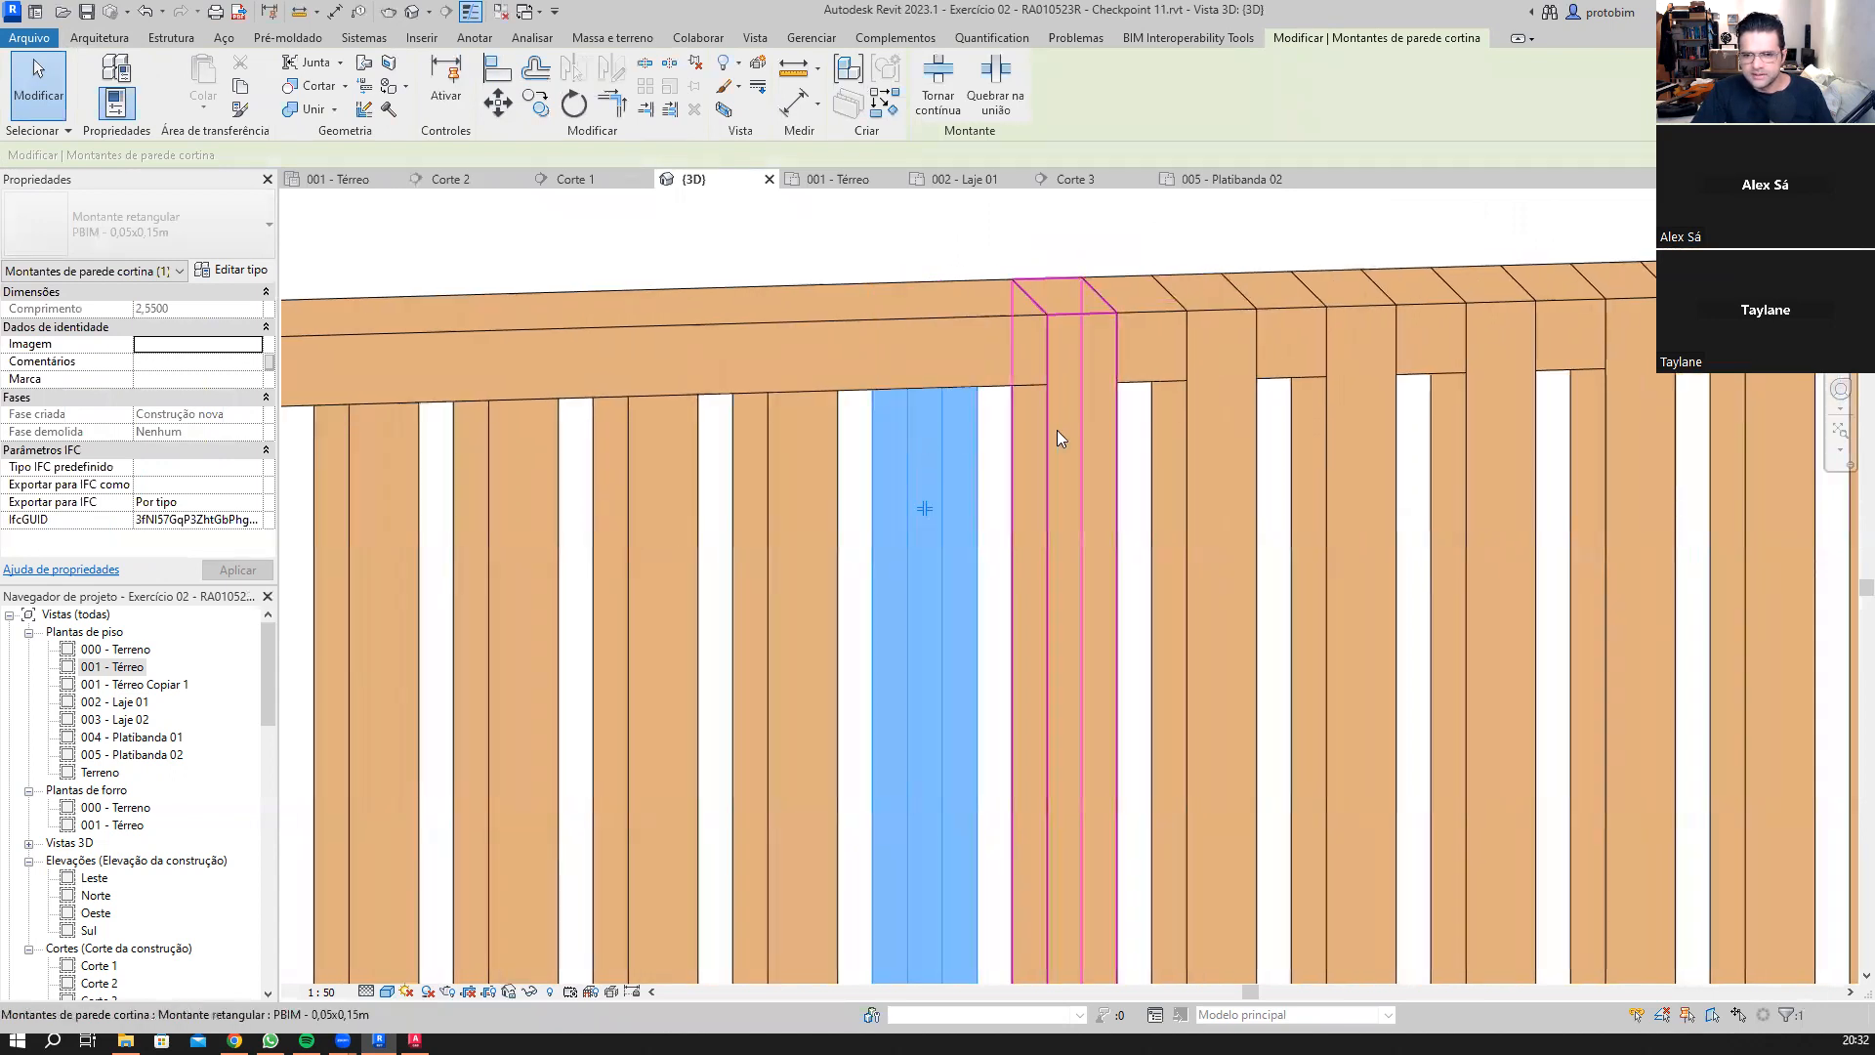
pyautogui.click(1060, 433)
pyautogui.click(1182, 438)
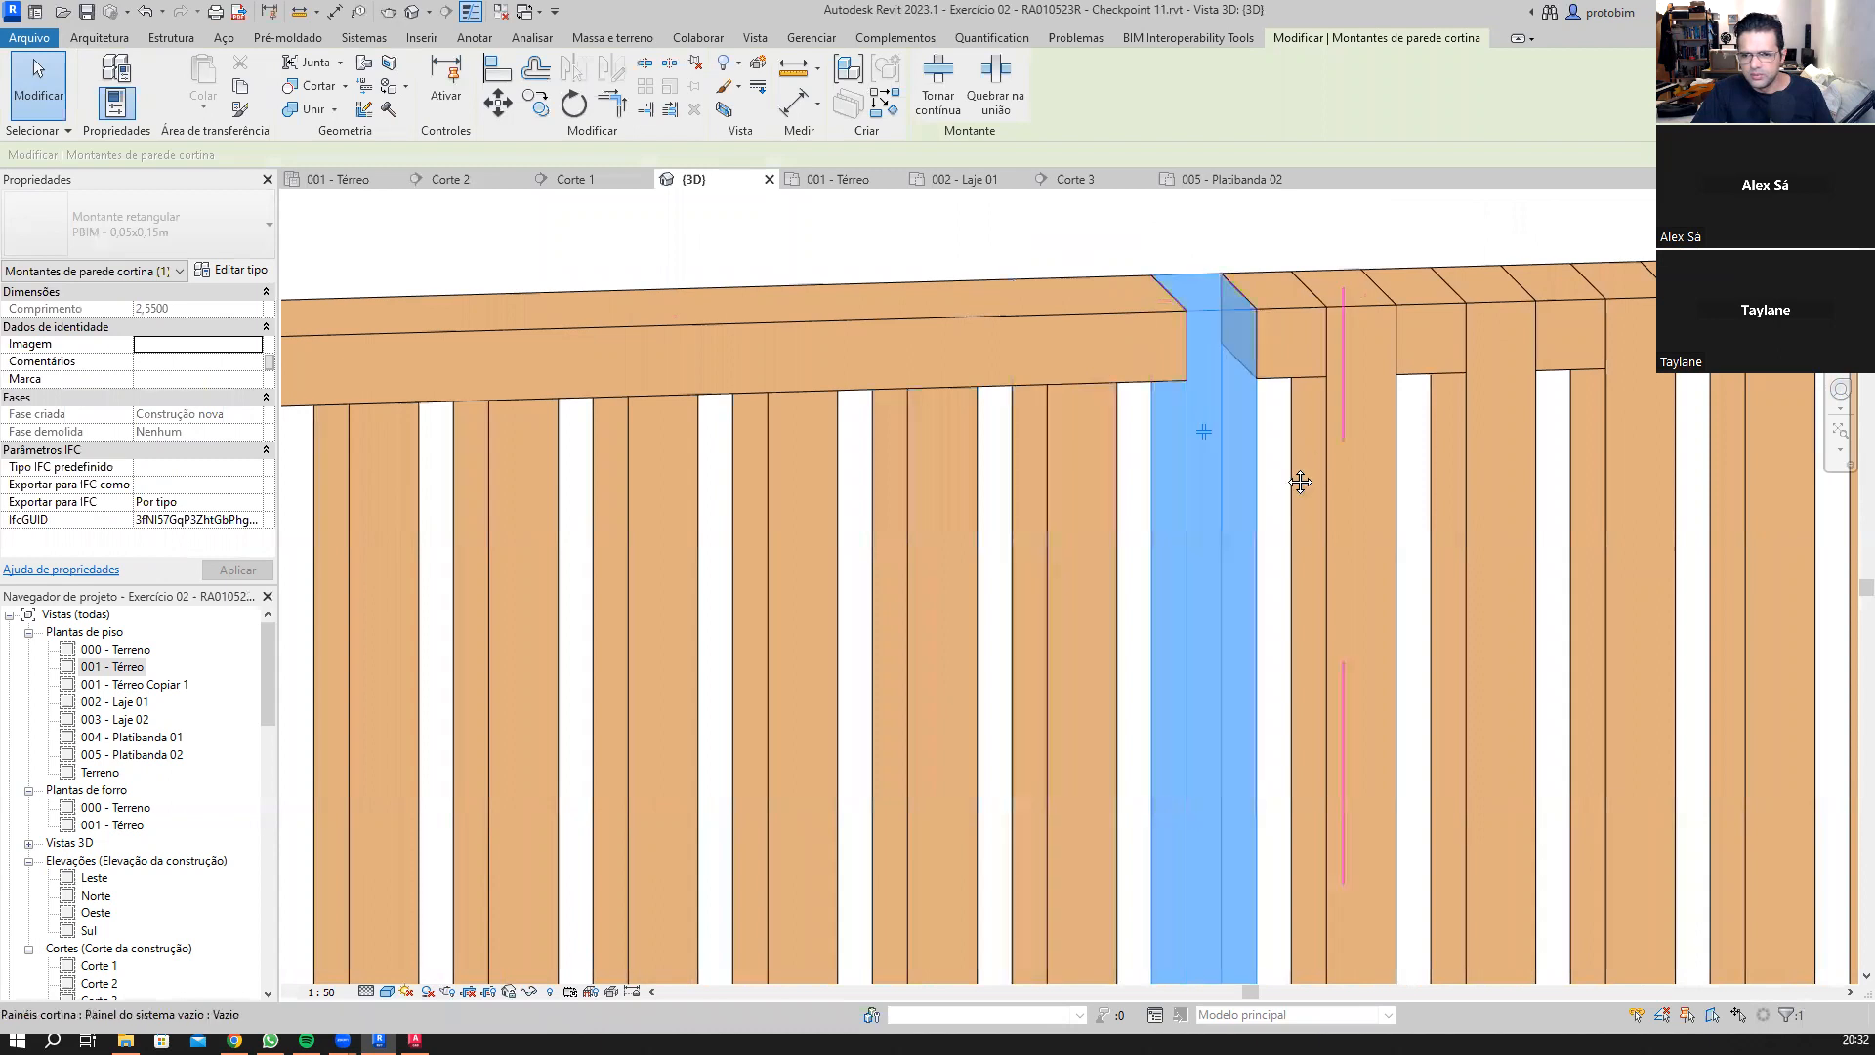
pyautogui.moveTo(1302, 480); pyautogui.dragTo(960, 491, button='middle')
pyautogui.scroll(1, 918, 475)
pyautogui.click(845, 443)
pyautogui.click(1009, 456)
pyautogui.keyDown('shift'); pyautogui.moveTo(850, 385); pyautogui.dragTo(1084, 634, button='middle'); pyautogui.keyUp('shift')
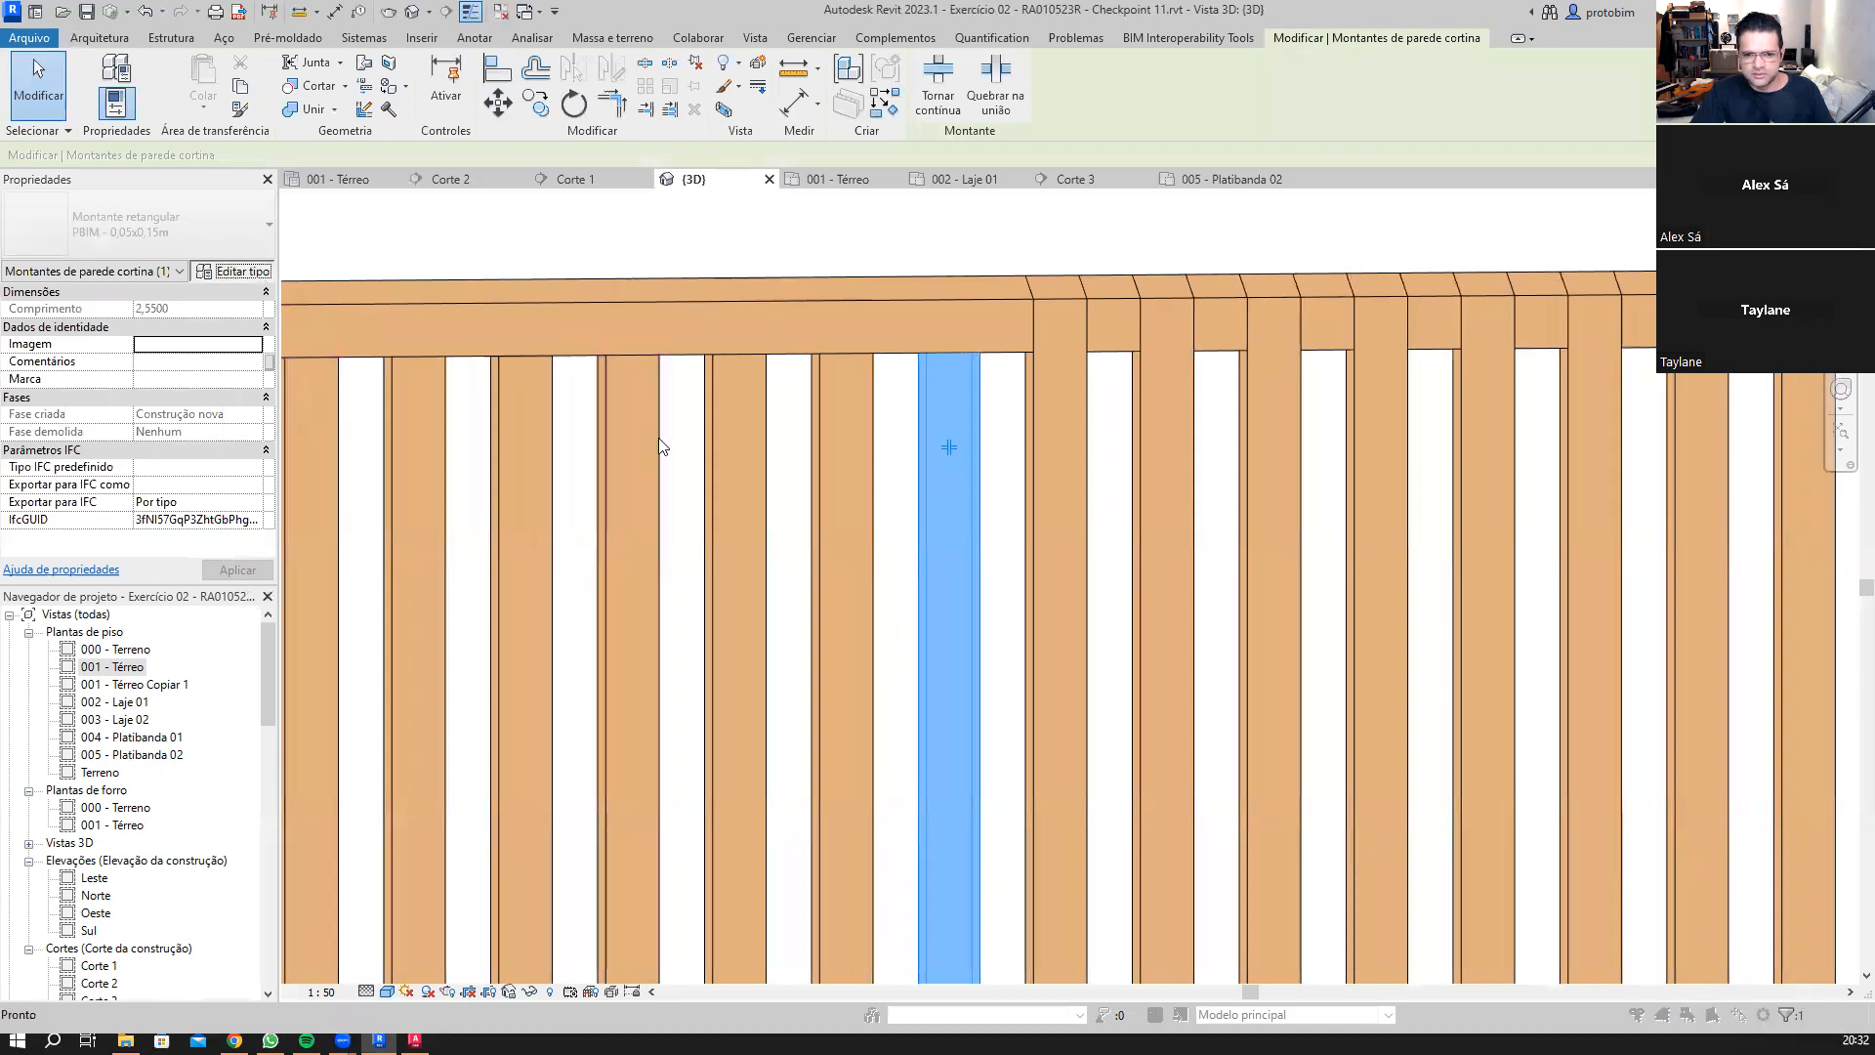
pyautogui.click(725, 426)
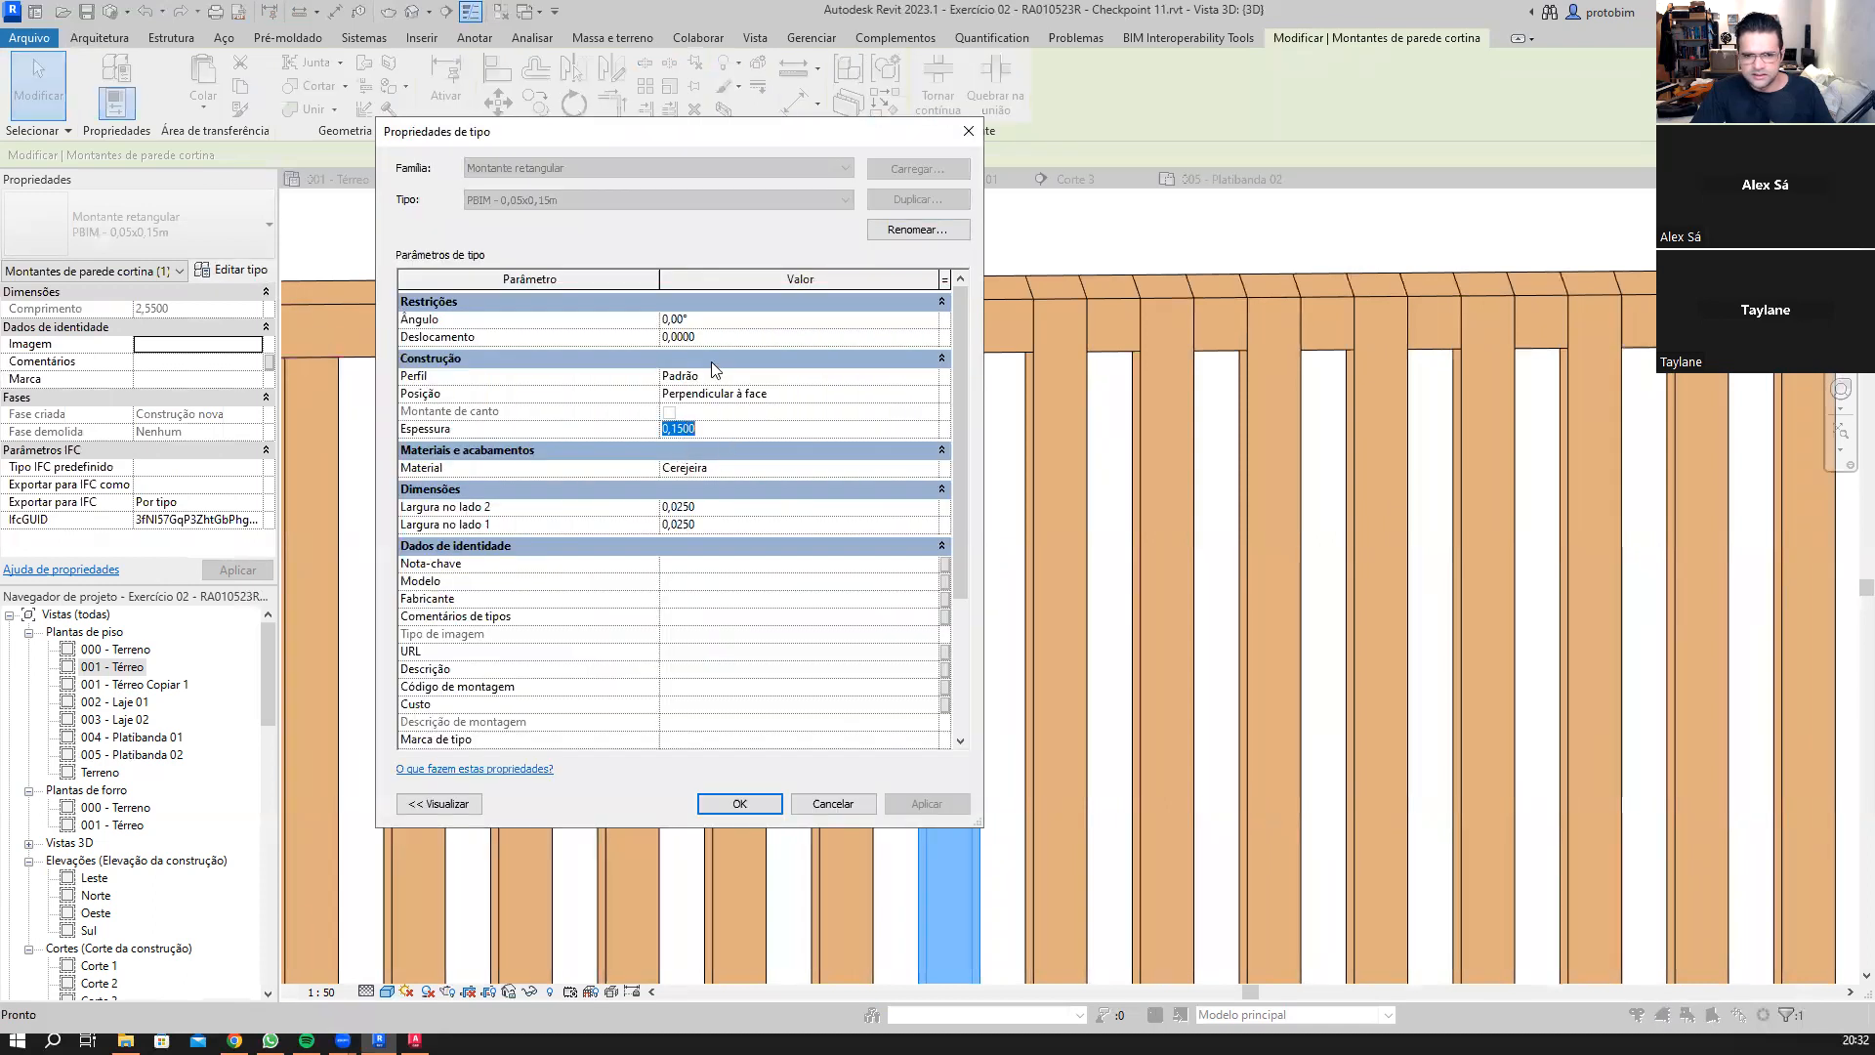
pyautogui.press('Escape')
pyautogui.press('Escape')
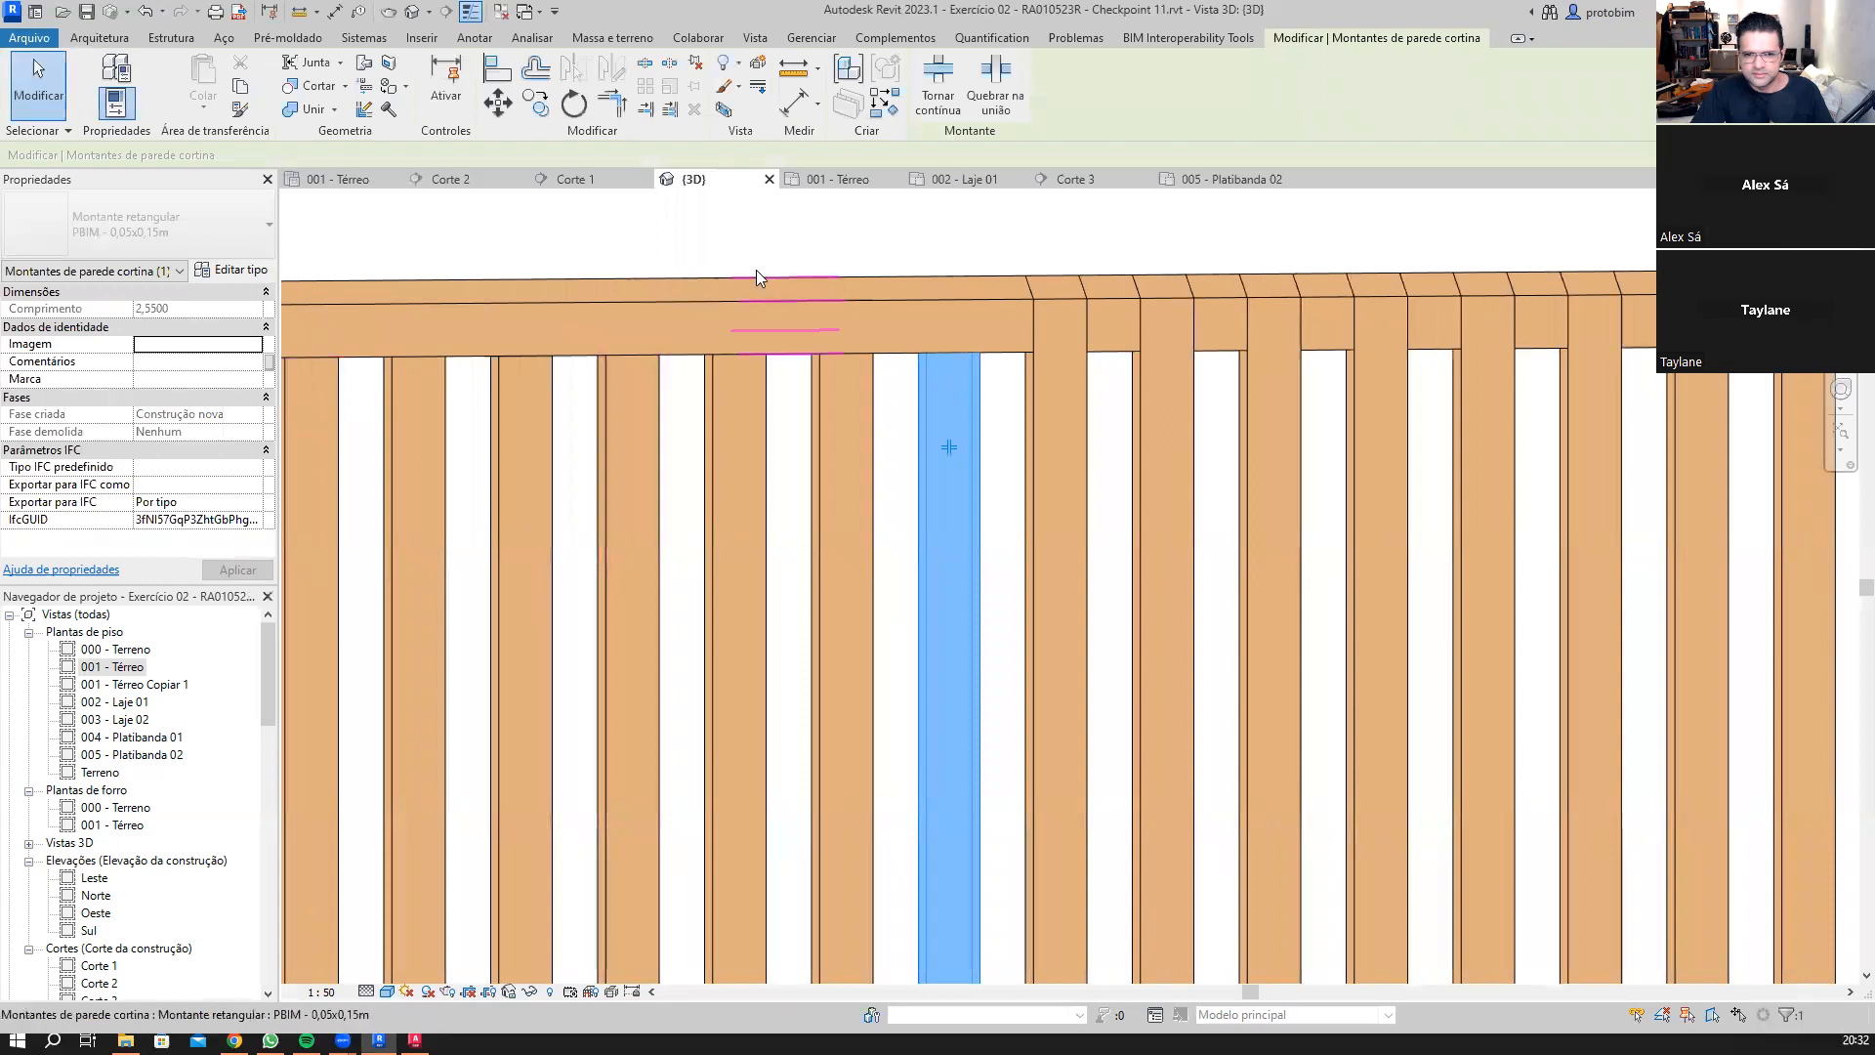
# Step: Set the vertical grid spacing of the PBIM - Ripado curtain wall type to 0,1500
pyautogui.click(656, 288)
pyautogui.click(230, 274)
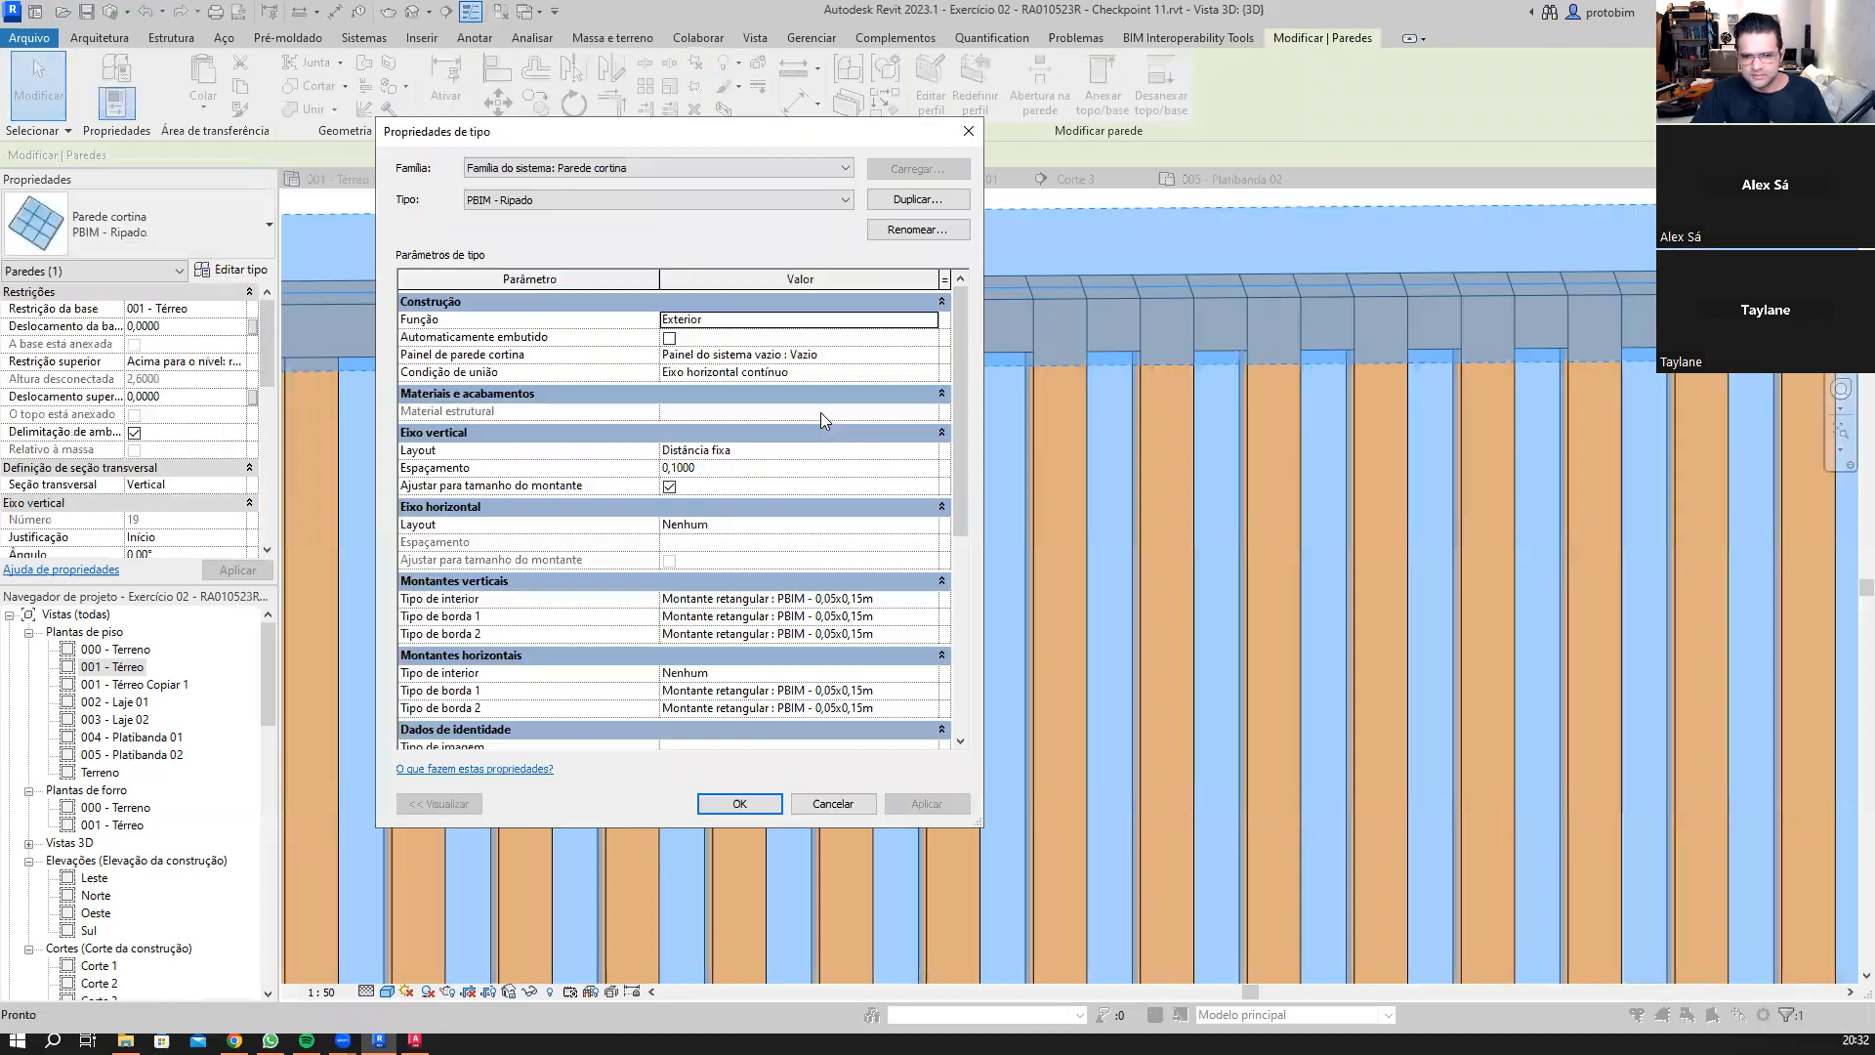
pyautogui.click(738, 473)
pyautogui.click(681, 468)
pyautogui.write('5')
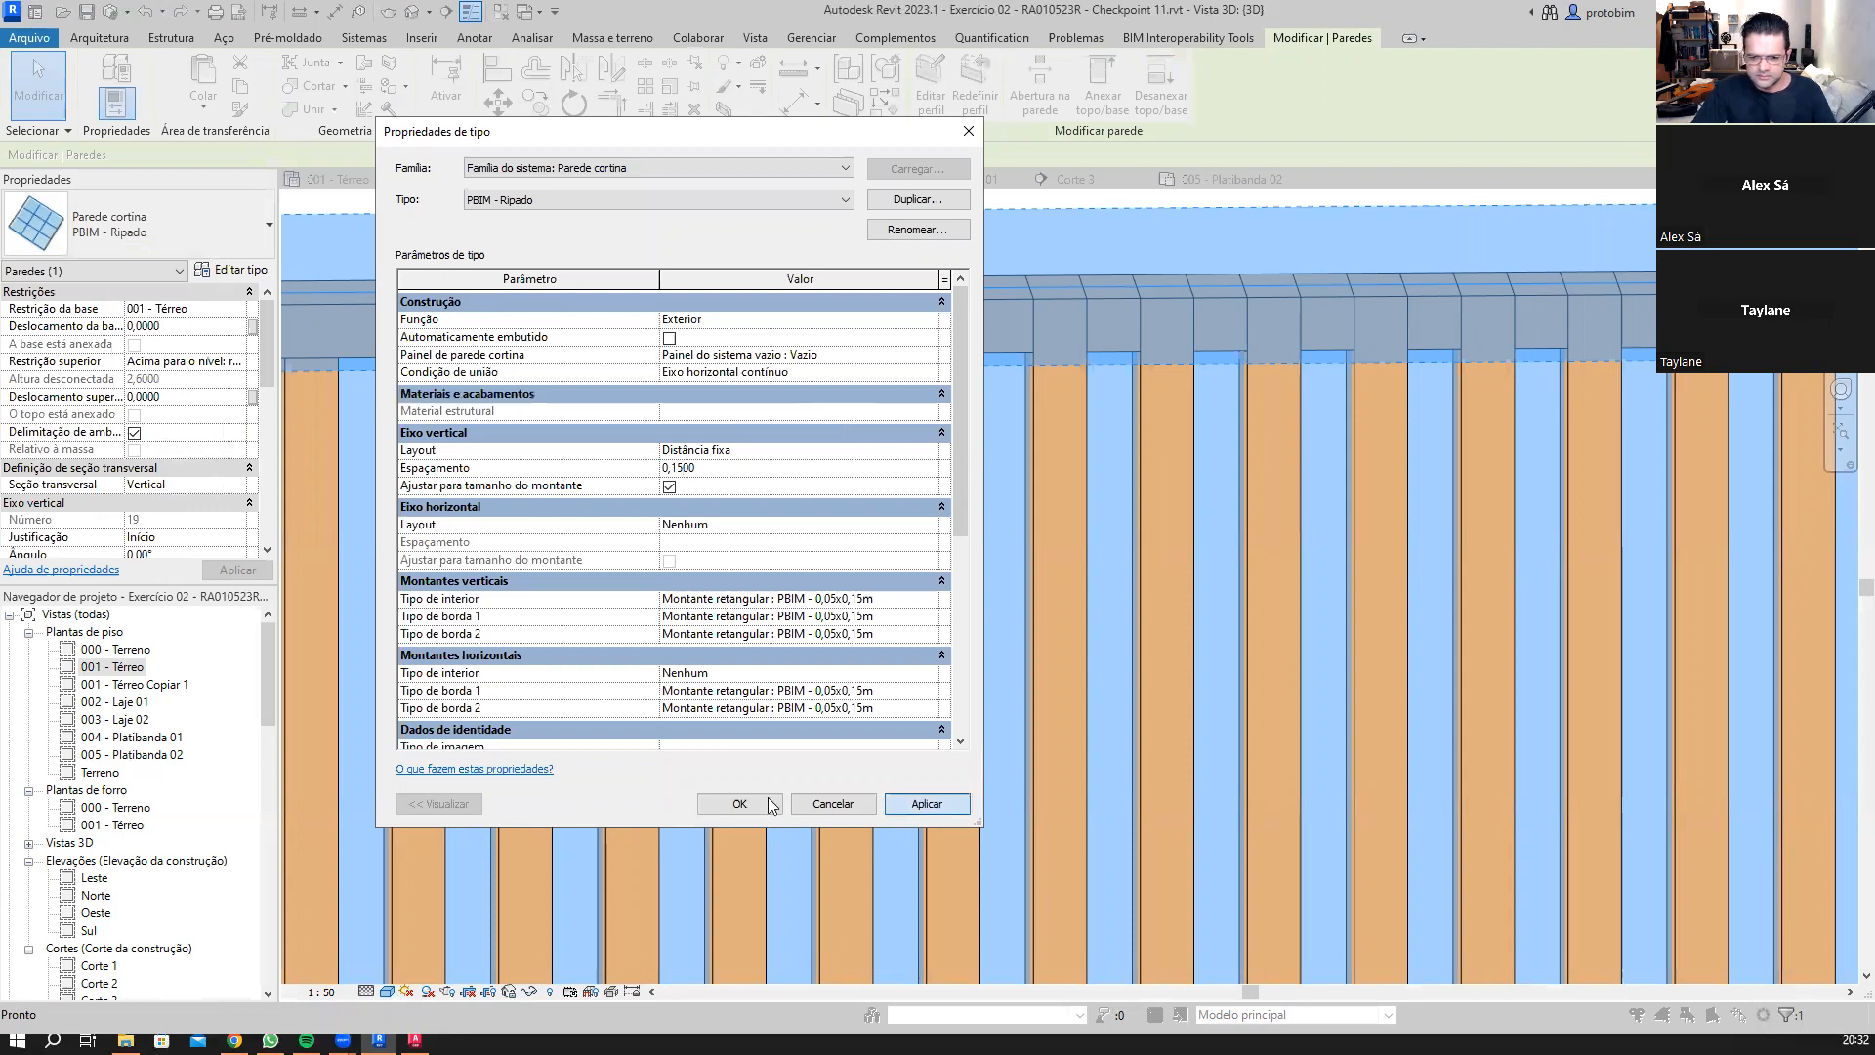
pyautogui.click(739, 803)
pyautogui.press('Escape')
# Step: Toggle the upper joins of the remaining slats near the wall's end edge so the top horizontal mullion runs continuously over them
pyautogui.scroll(-3, 1102, 574)
pyautogui.keyDown('shift'); pyautogui.moveTo(1103, 576); pyautogui.dragTo(1088, 527, button='middle'); pyautogui.keyUp('shift')
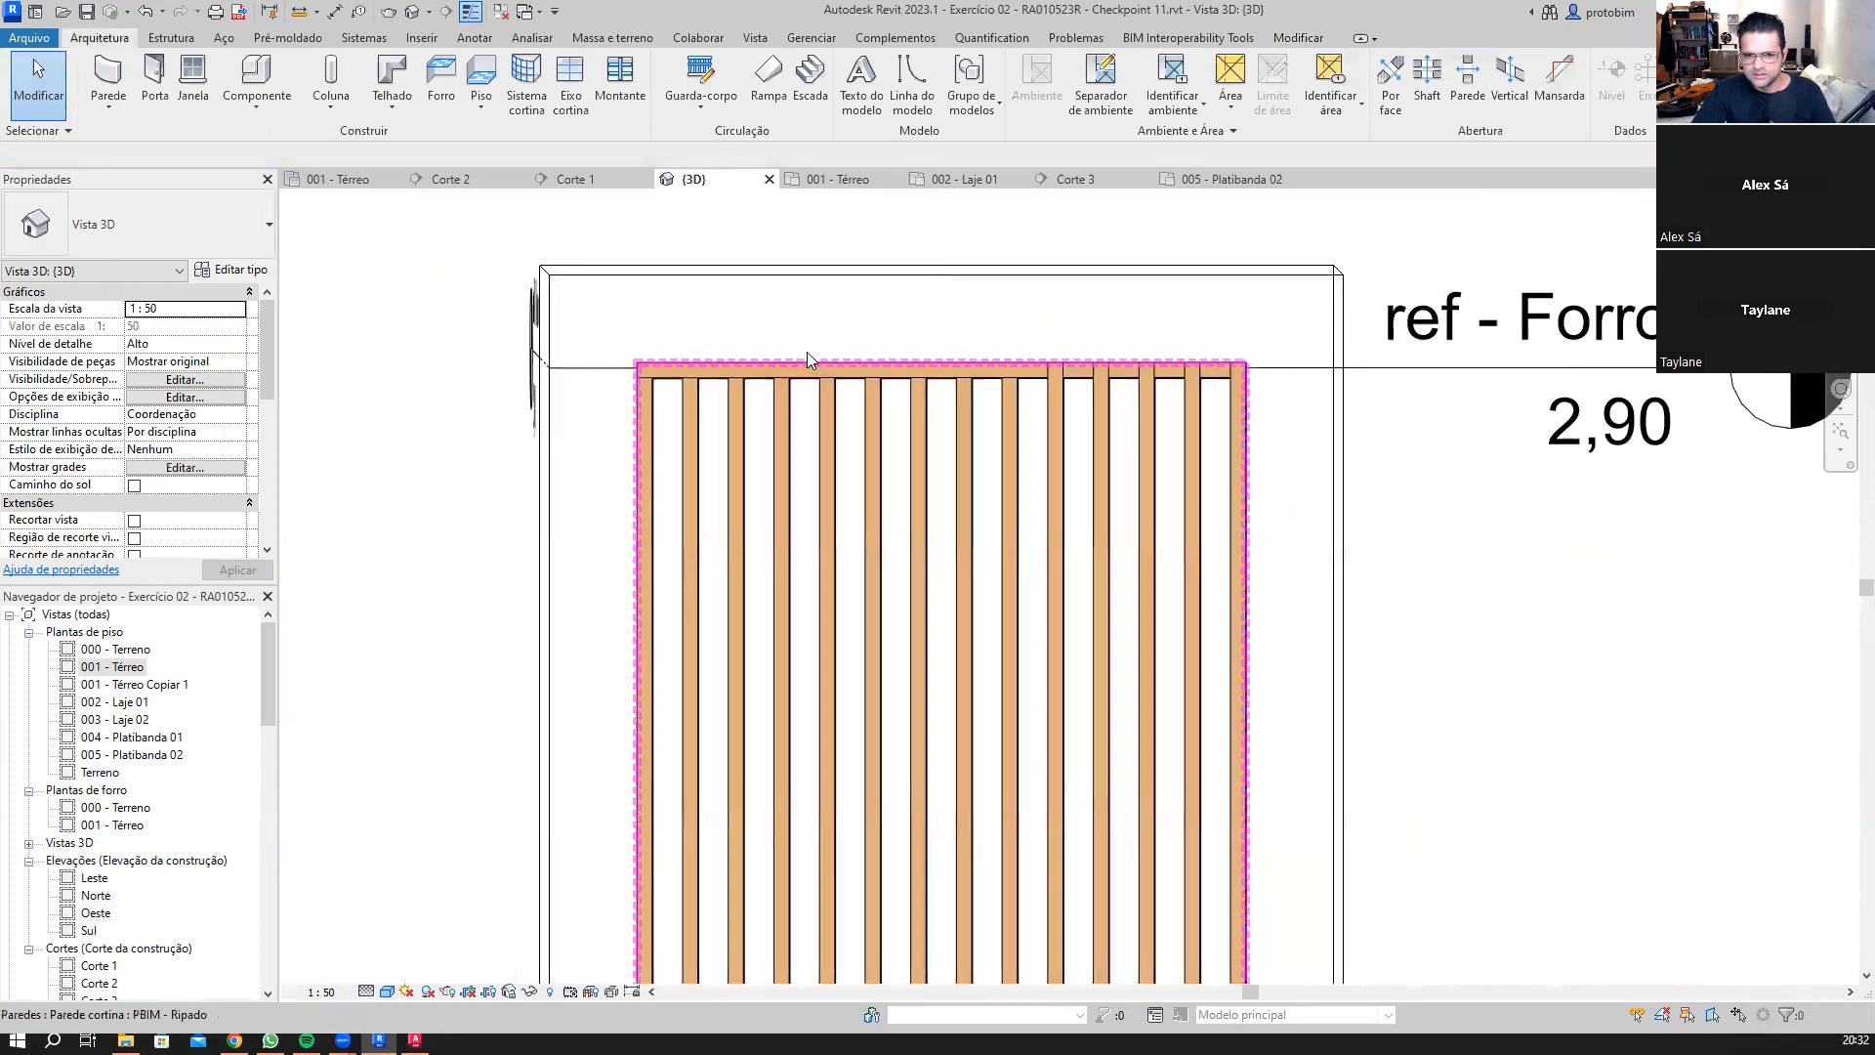
pyautogui.scroll(5, 808, 364)
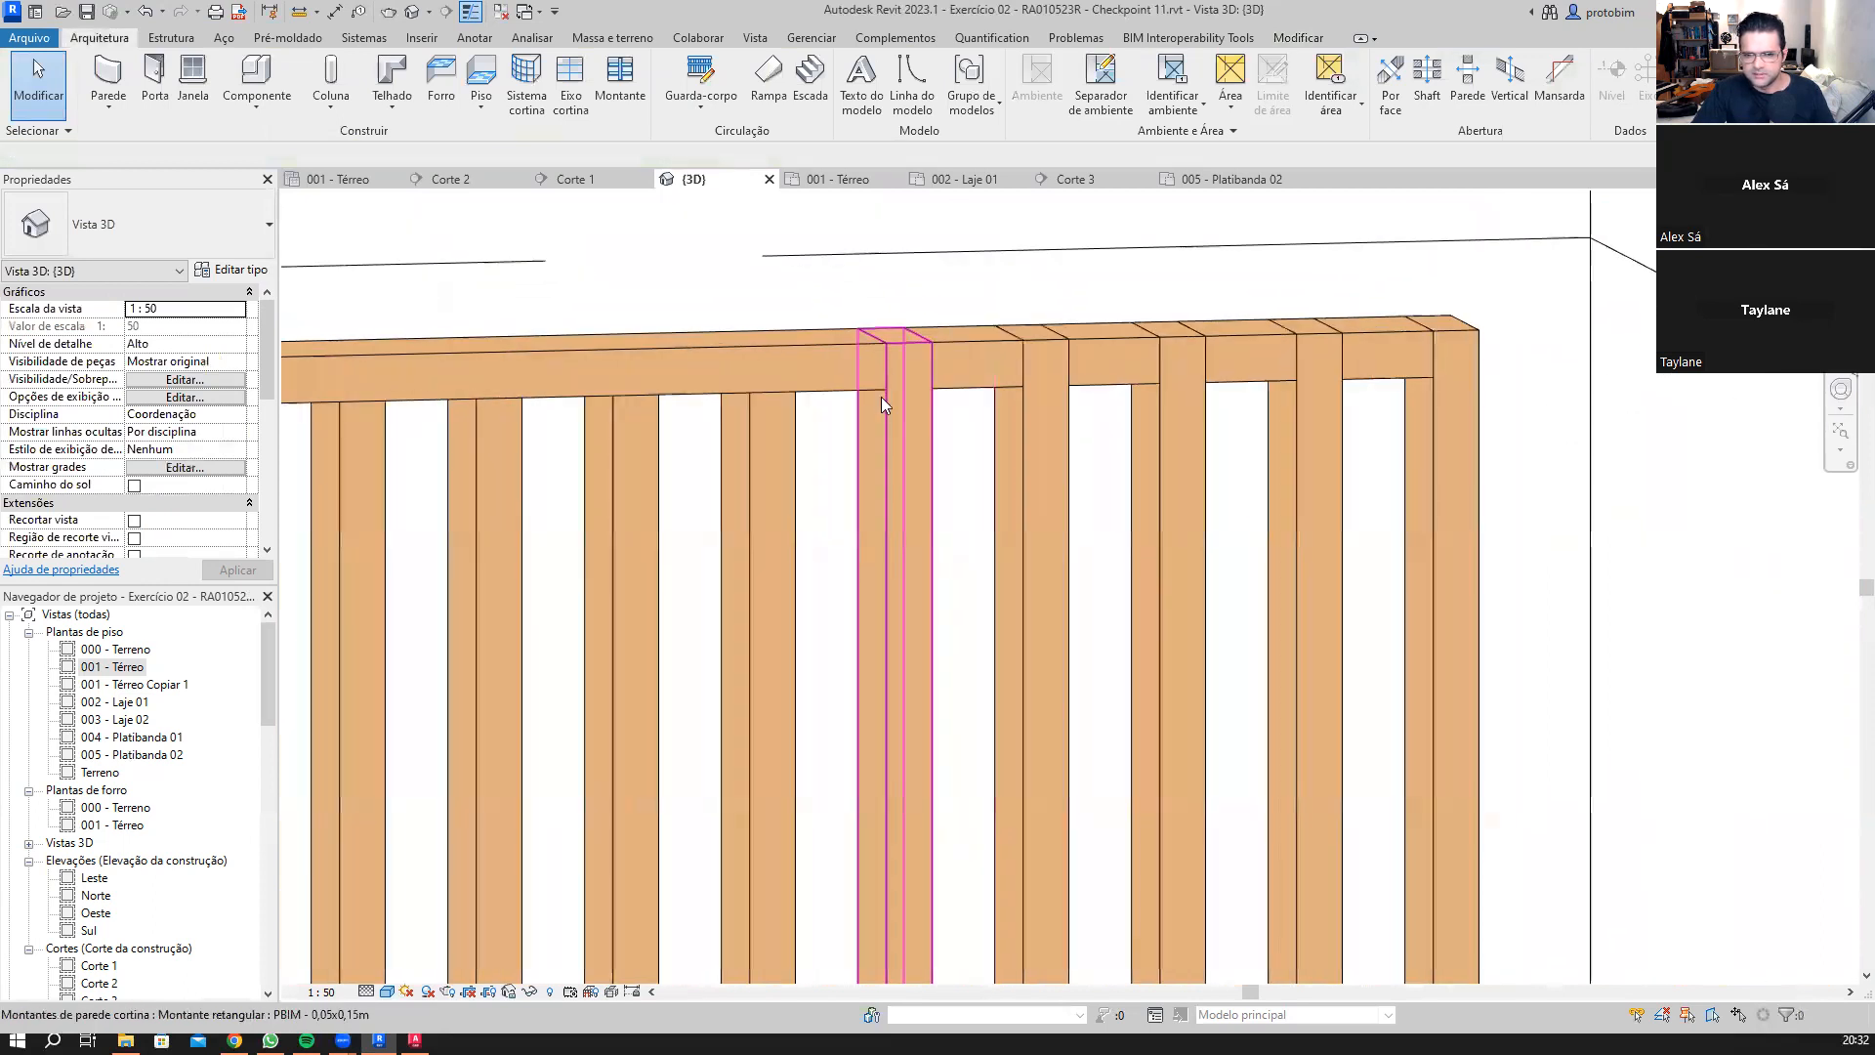
pyautogui.scroll(1, 891, 400)
pyautogui.click(927, 427)
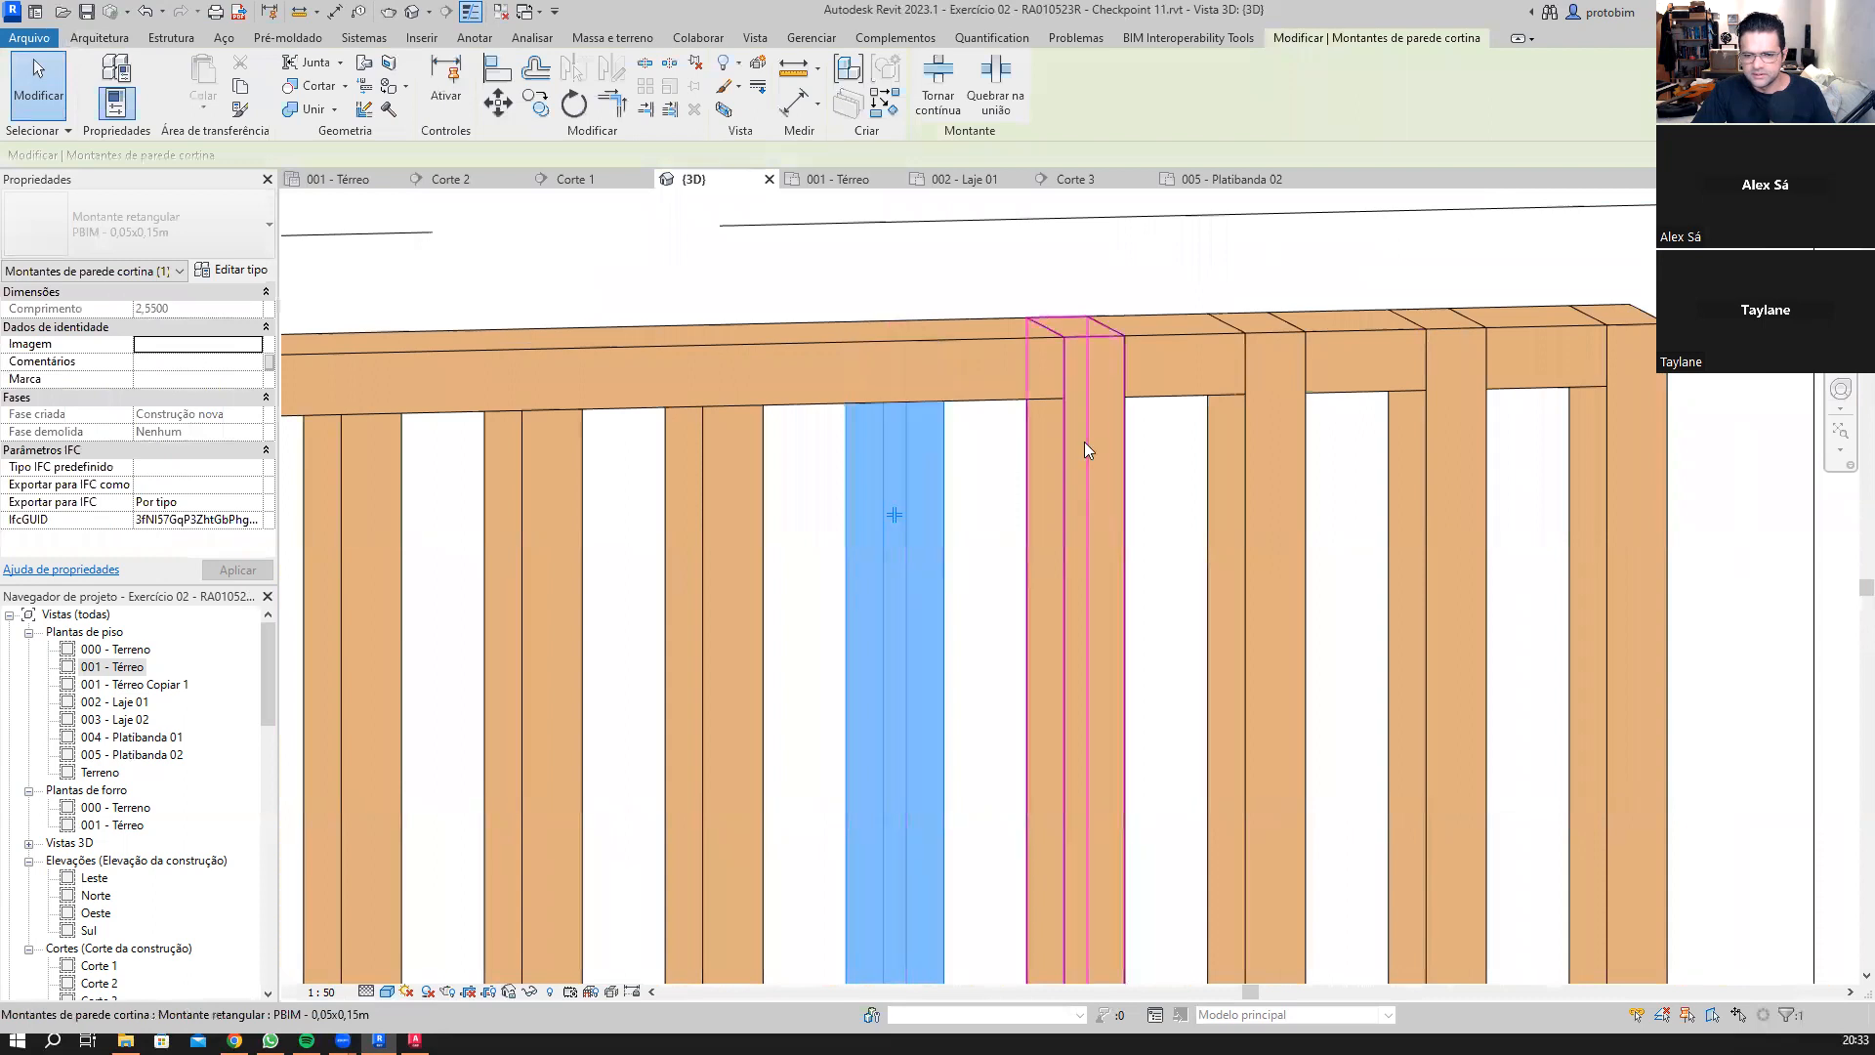
pyautogui.click(1246, 454)
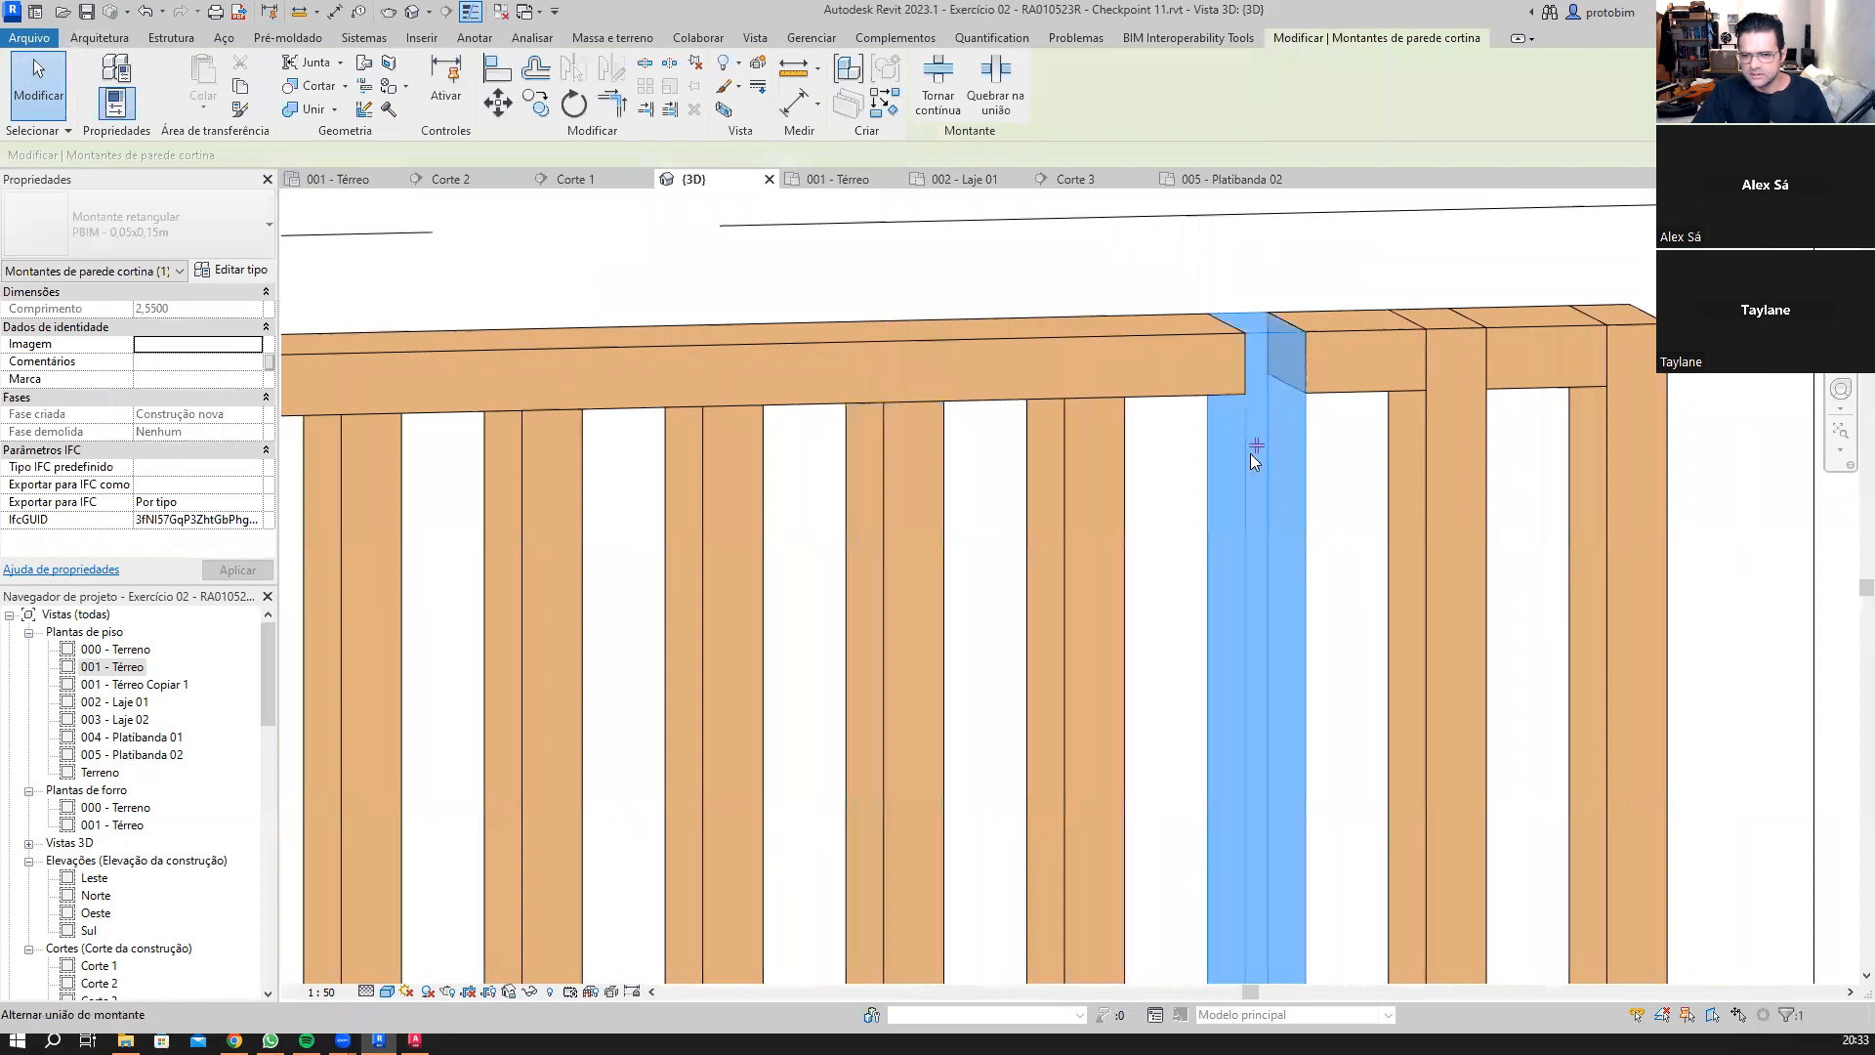
pyautogui.click(1439, 444)
pyautogui.click(1439, 443)
# Step: Toggle the lower mullion joins slat by slat across the wall, including the starting edge mullion, so the bottom horizontal mullion runs continuously
pyautogui.scroll(-5, 1325, 264)
pyautogui.moveTo(1160, 569); pyautogui.dragTo(1157, 435, button='middle')
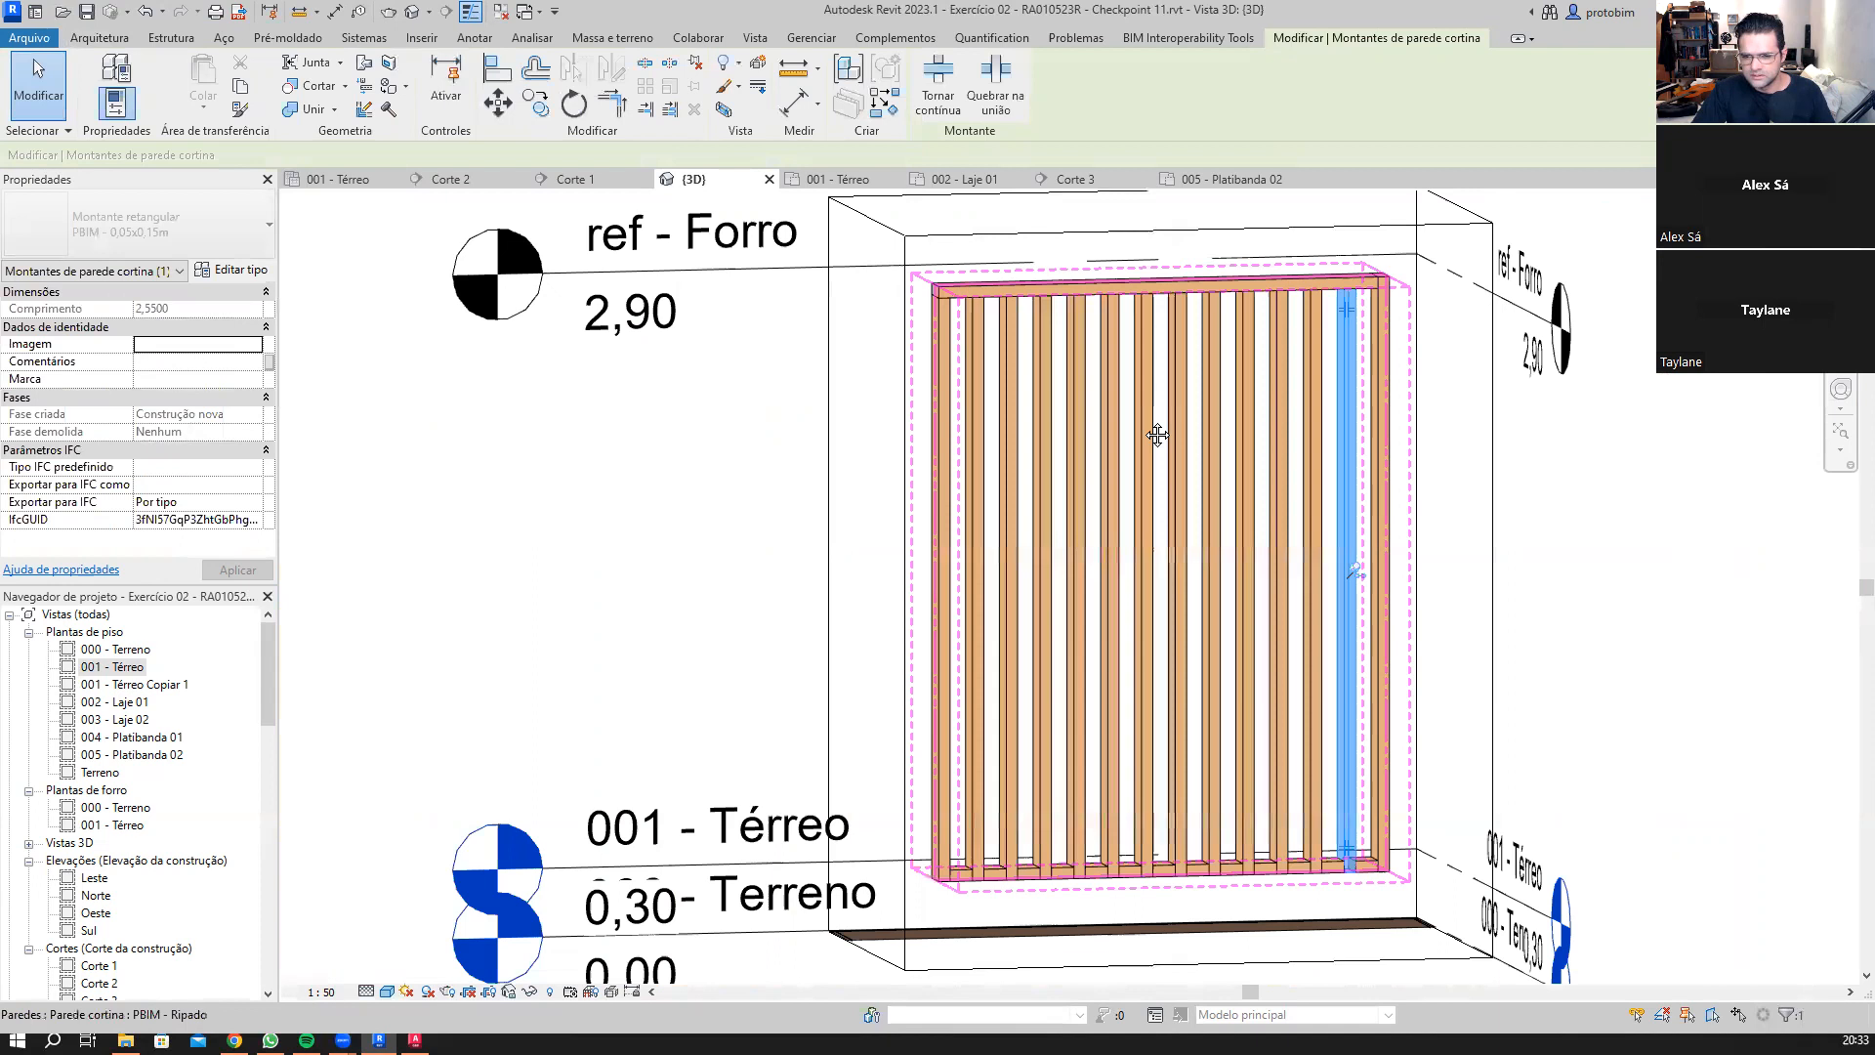
pyautogui.scroll(4, 976, 605)
pyautogui.scroll(2, 857, 557)
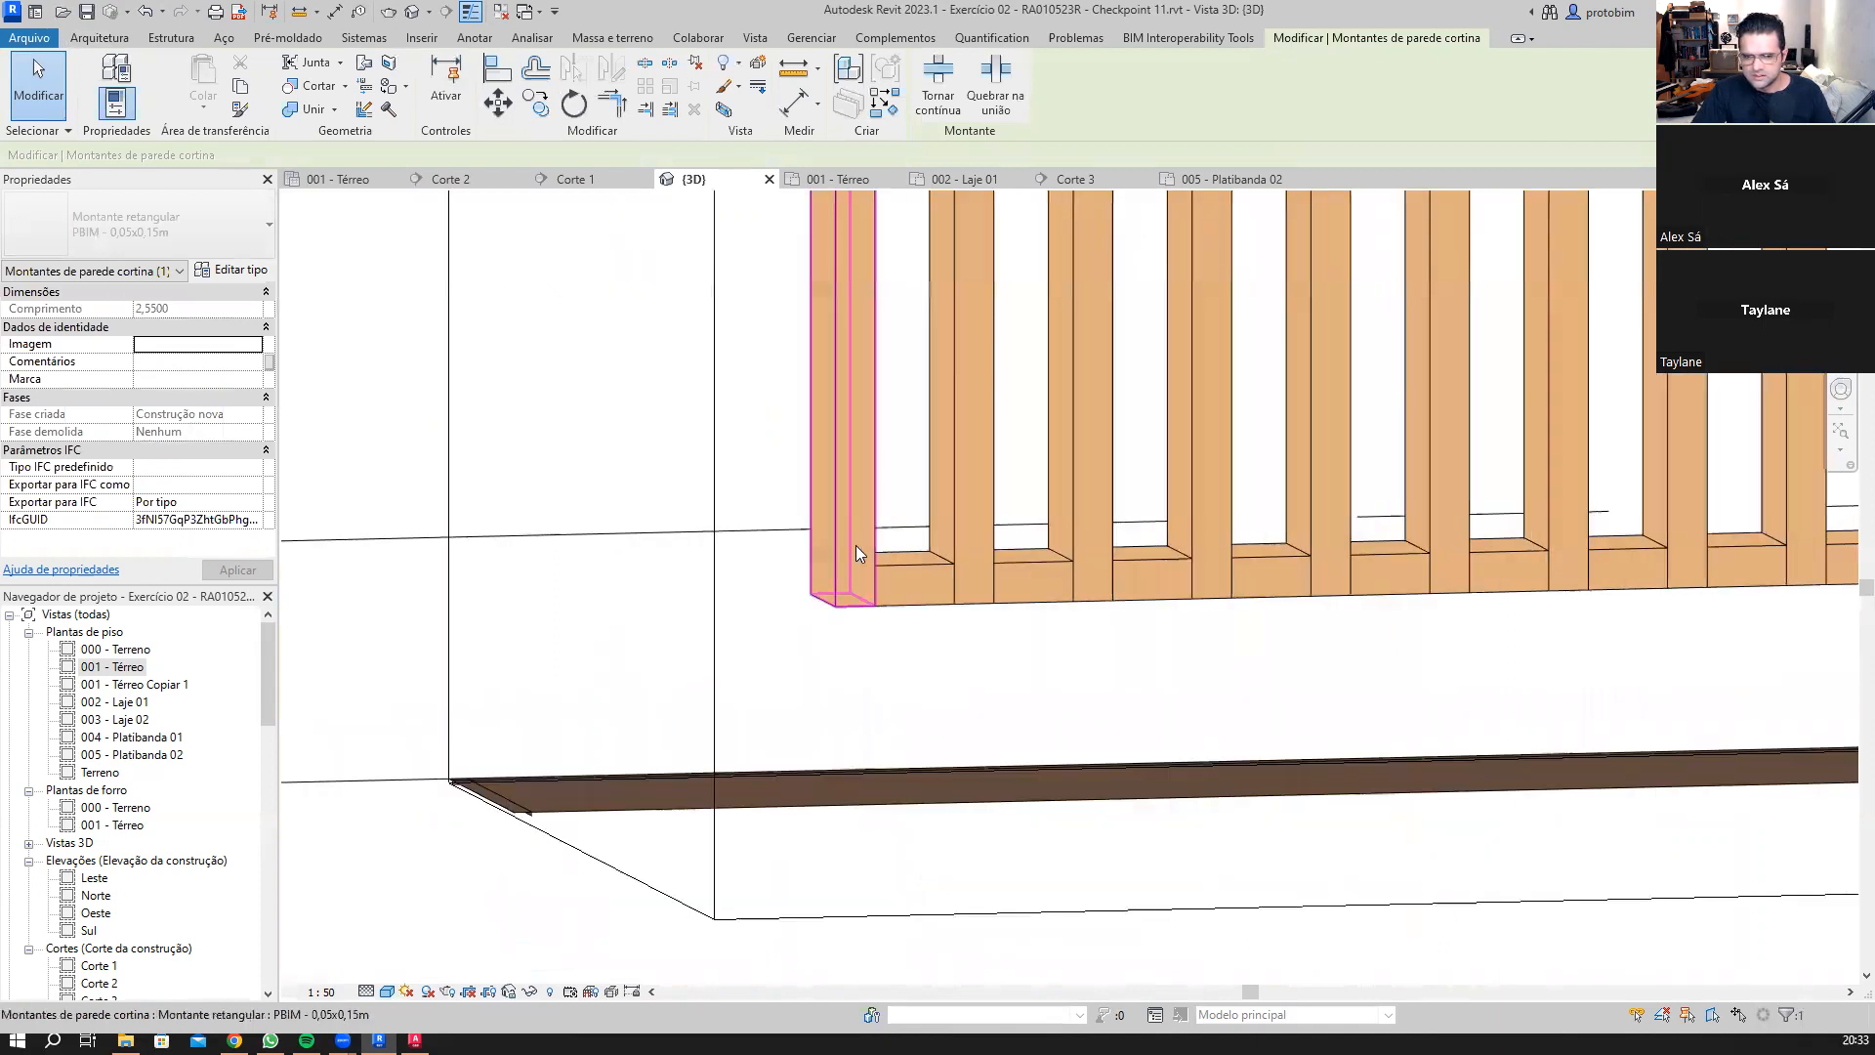
pyautogui.click(856, 545)
pyautogui.click(970, 535)
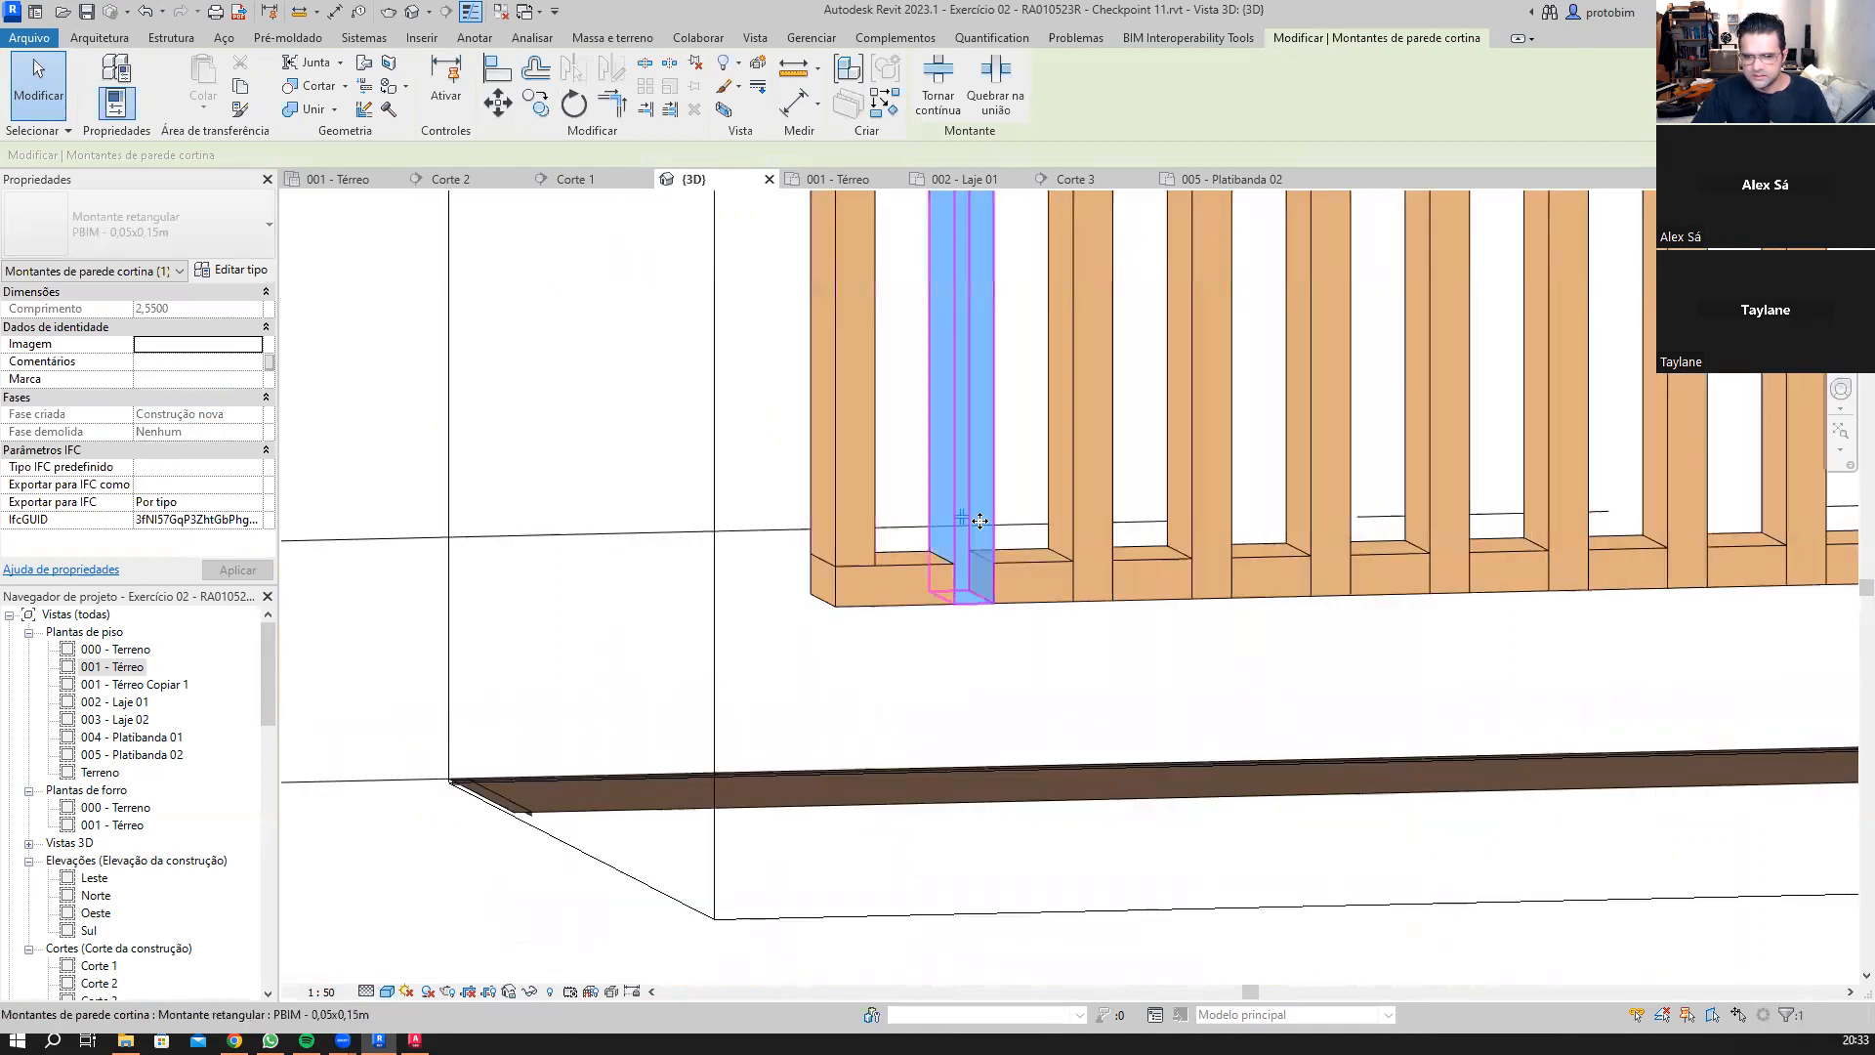
pyautogui.click(1088, 522)
pyautogui.click(1080, 518)
pyautogui.moveTo(1291, 541); pyautogui.dragTo(1093, 611, button='middle')
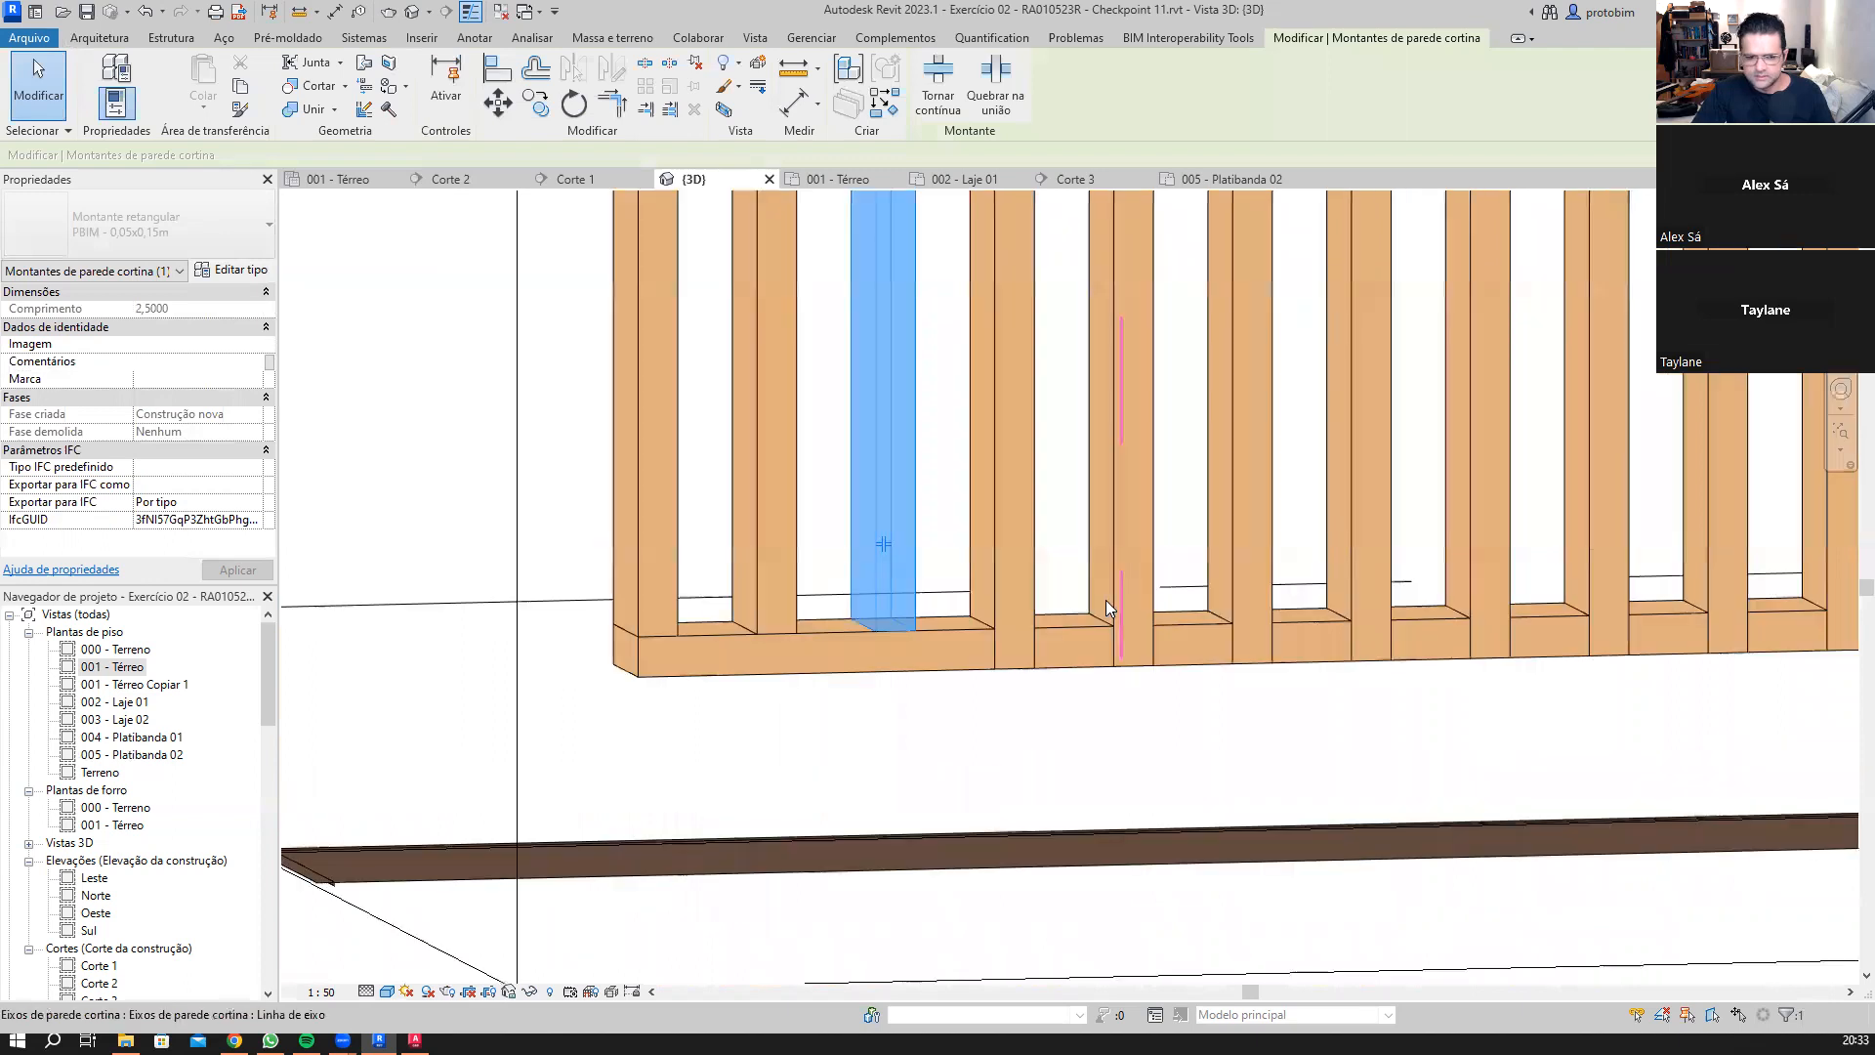
pyautogui.click(991, 558)
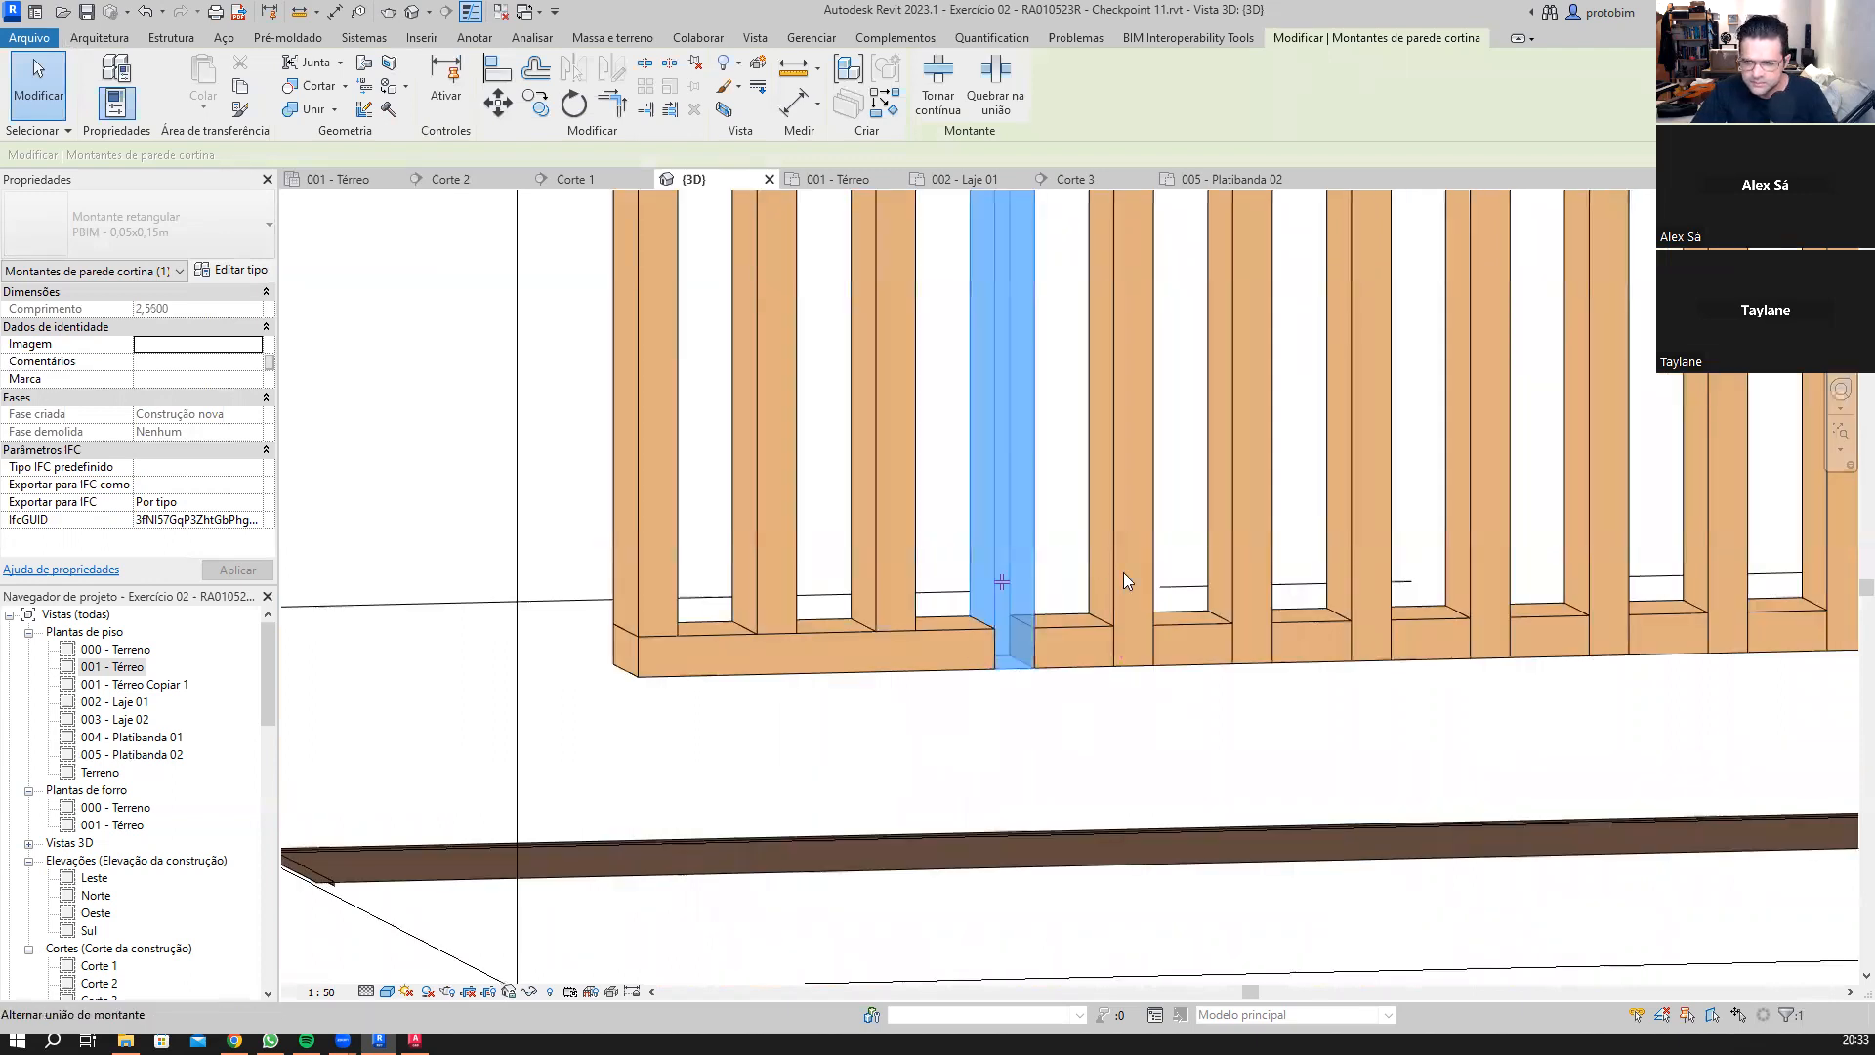
pyautogui.click(1125, 576)
pyautogui.click(1123, 578)
pyautogui.click(1247, 565)
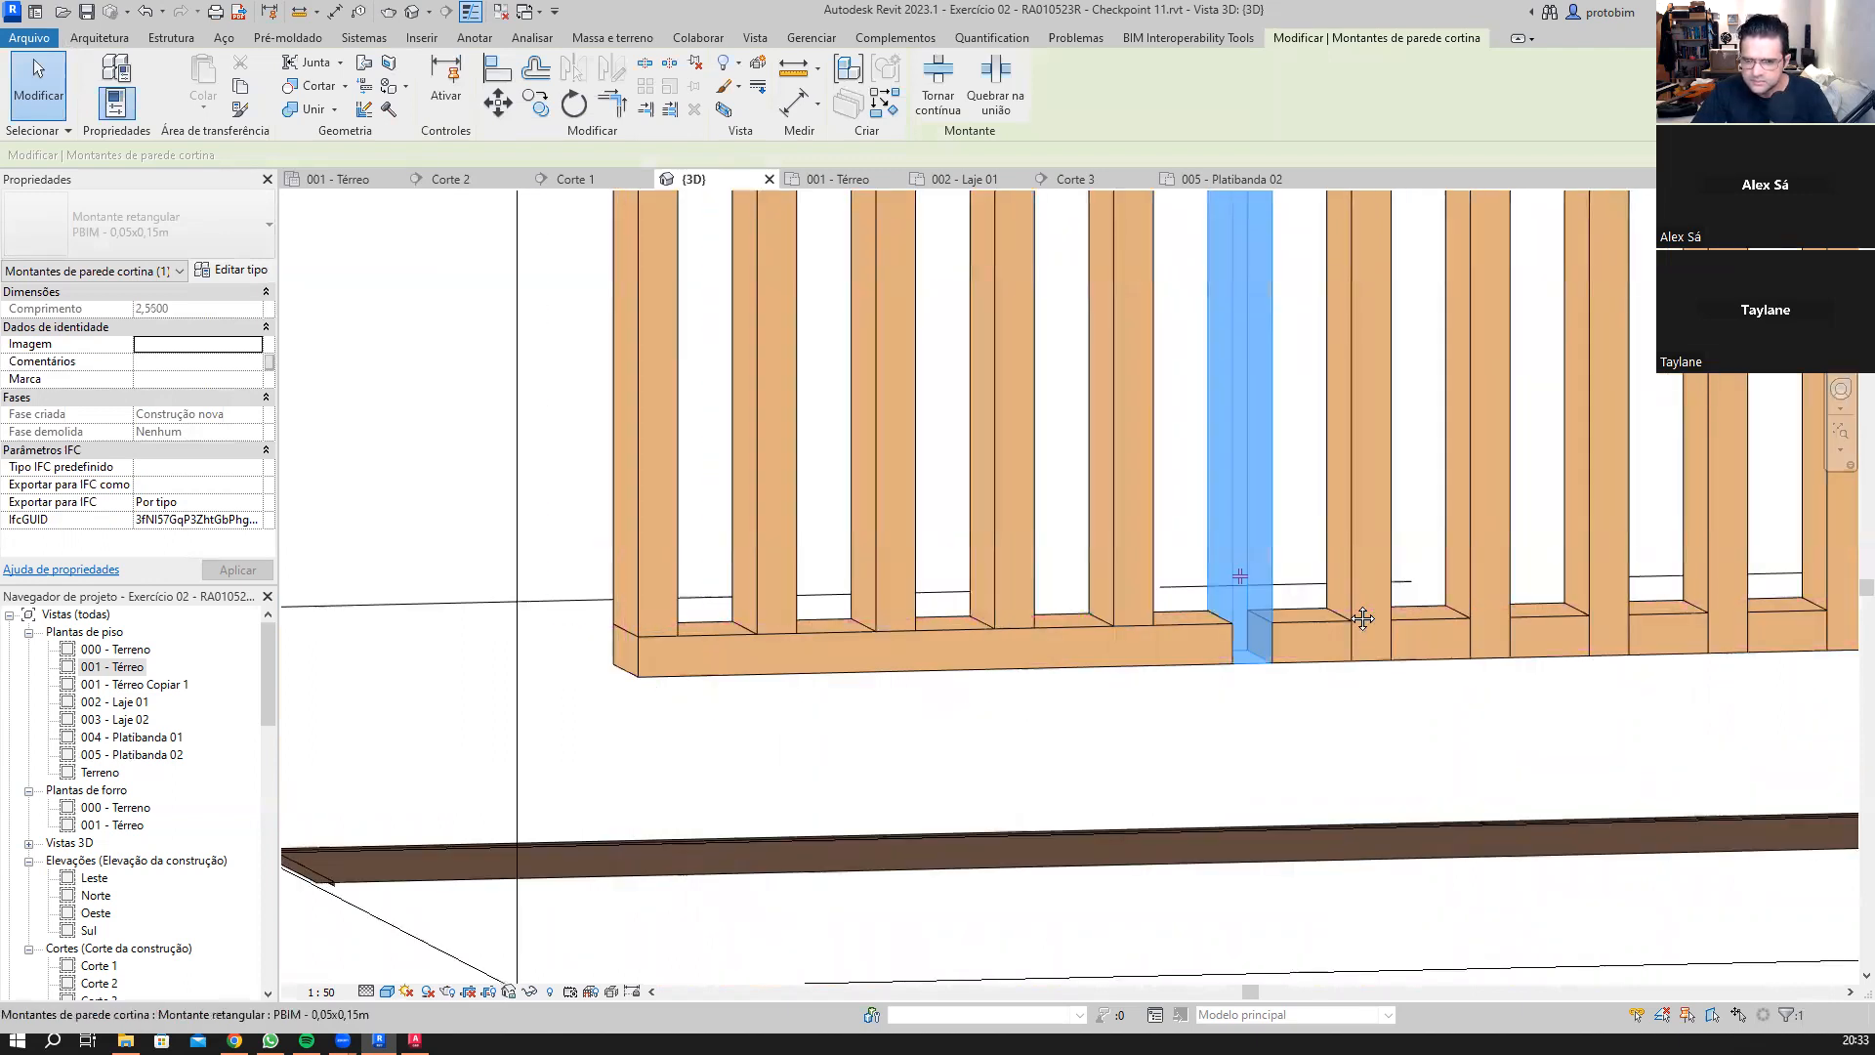
pyautogui.click(1240, 574)
pyautogui.moveTo(1350, 593); pyautogui.dragTo(1000, 633, button='middle')
pyautogui.click(1004, 611)
pyautogui.click(1004, 611)
pyautogui.click(1139, 615)
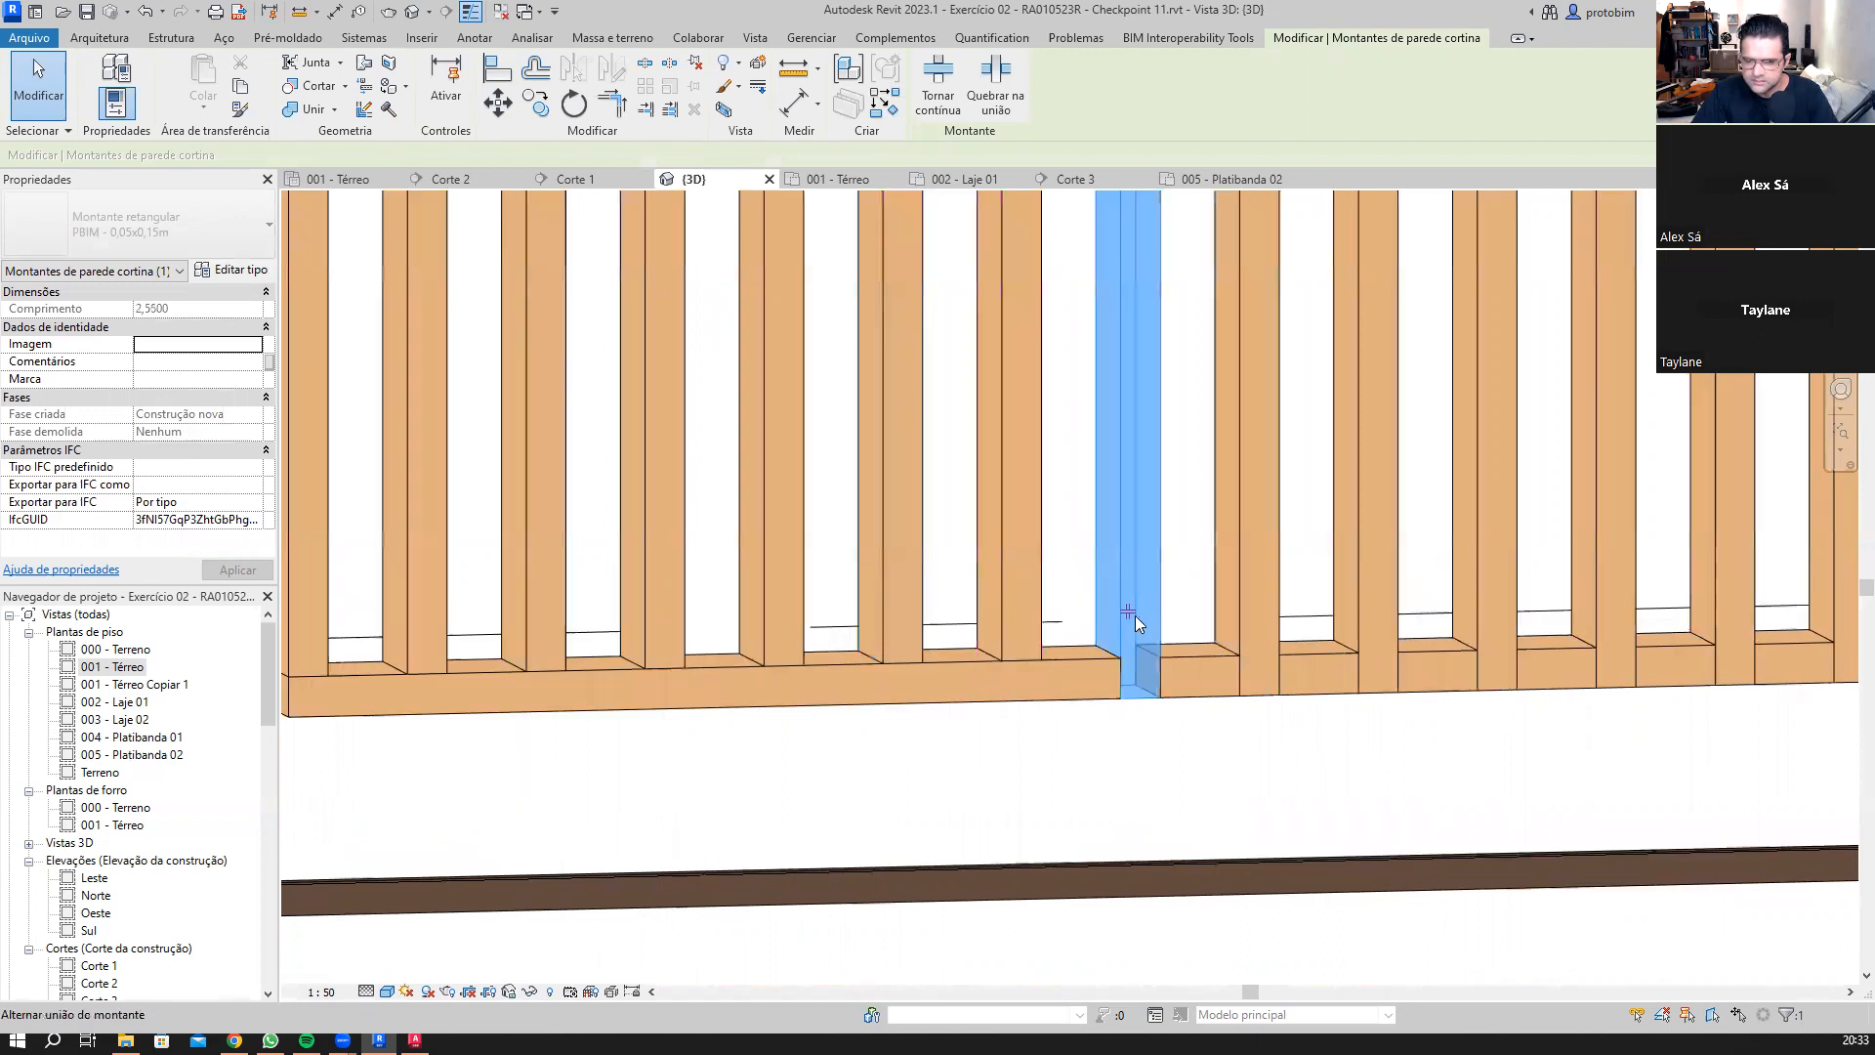
pyautogui.click(1247, 613)
pyautogui.click(1245, 610)
pyautogui.scroll(1, 1477, 612)
pyautogui.moveTo(1476, 611); pyautogui.dragTo(1160, 679, button='middle')
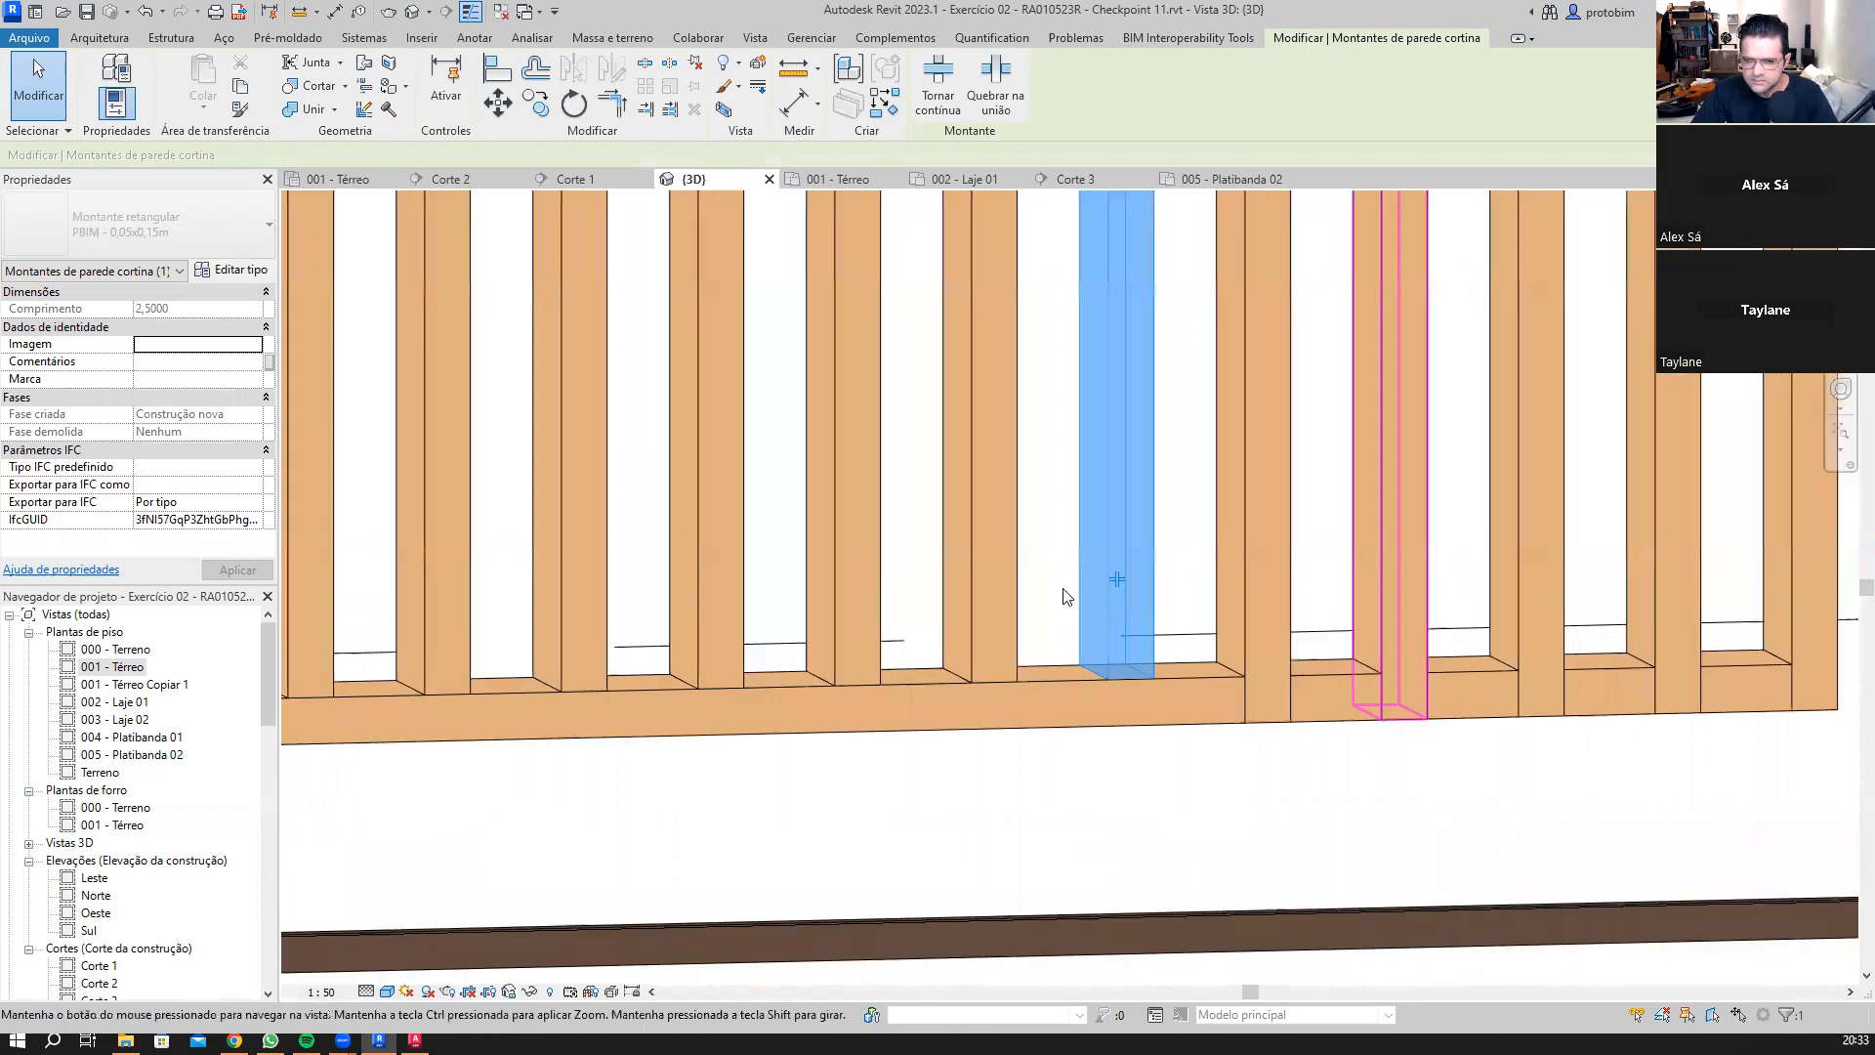
pyautogui.click(1045, 631)
pyautogui.click(1184, 629)
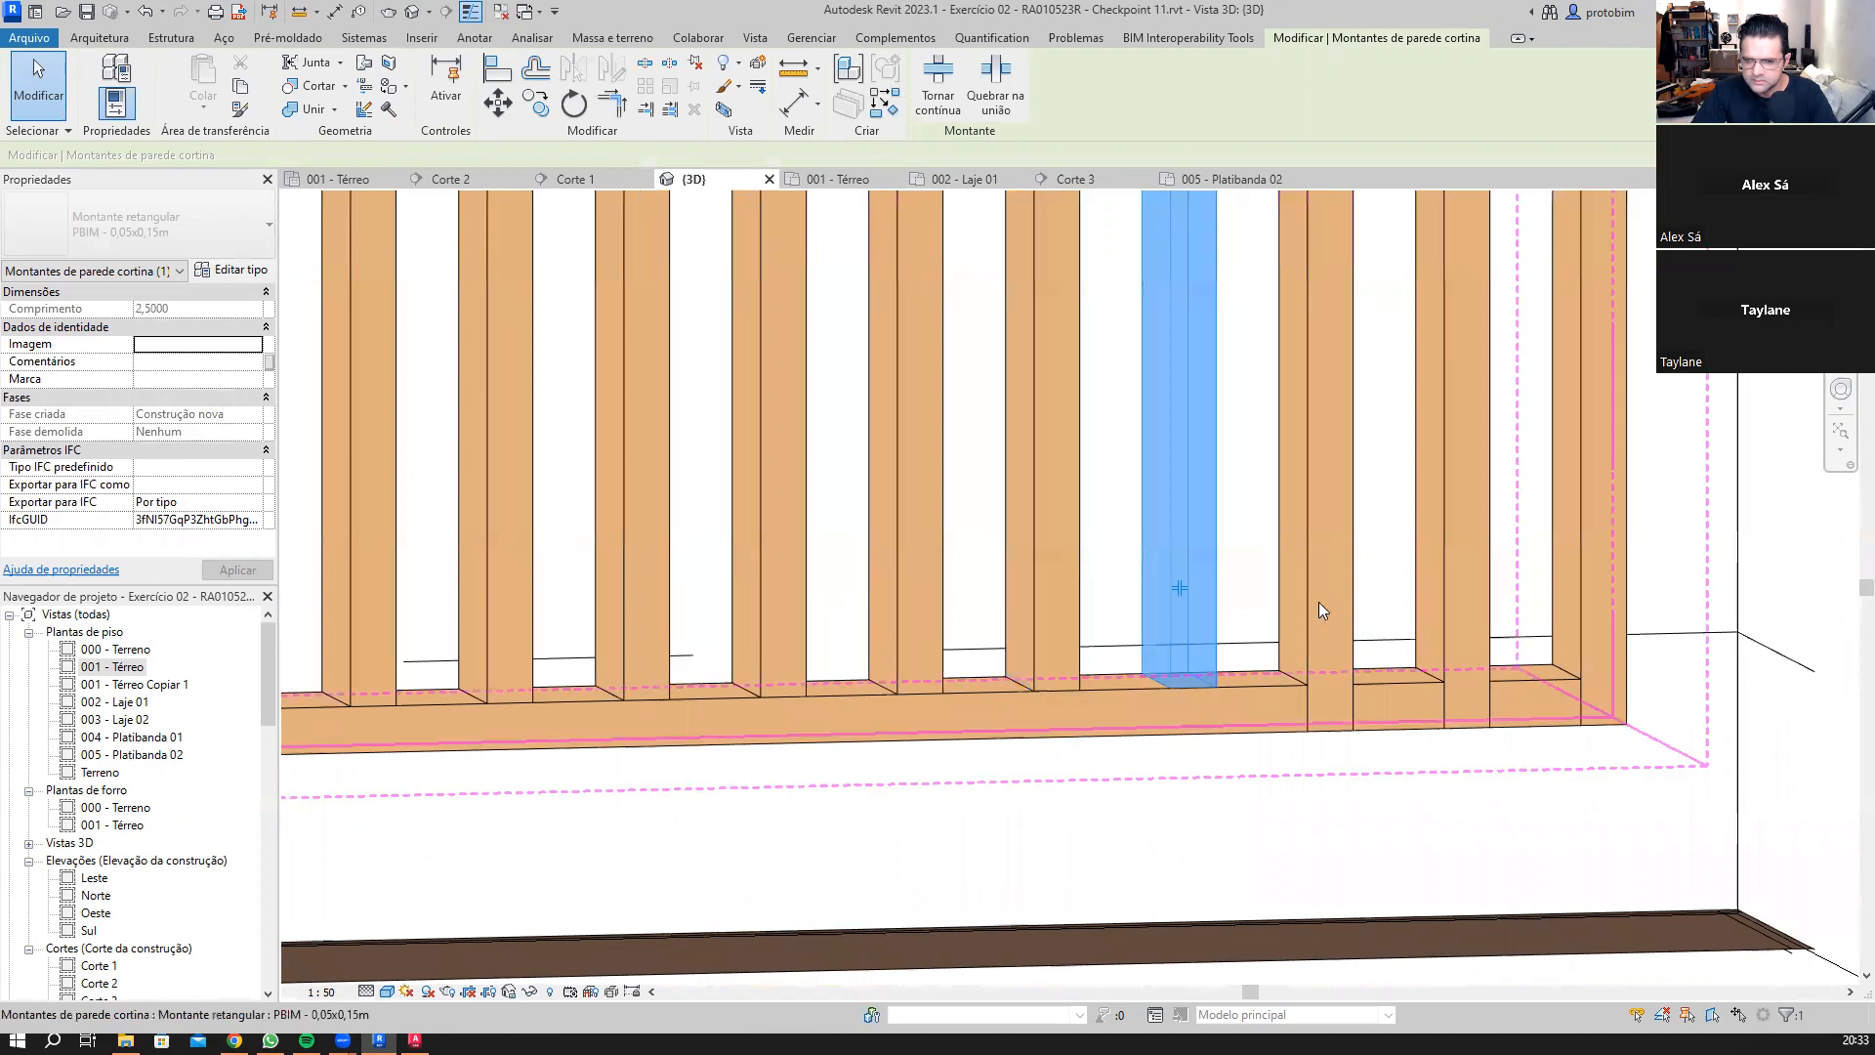
pyautogui.click(1370, 606)
pyautogui.click(1447, 580)
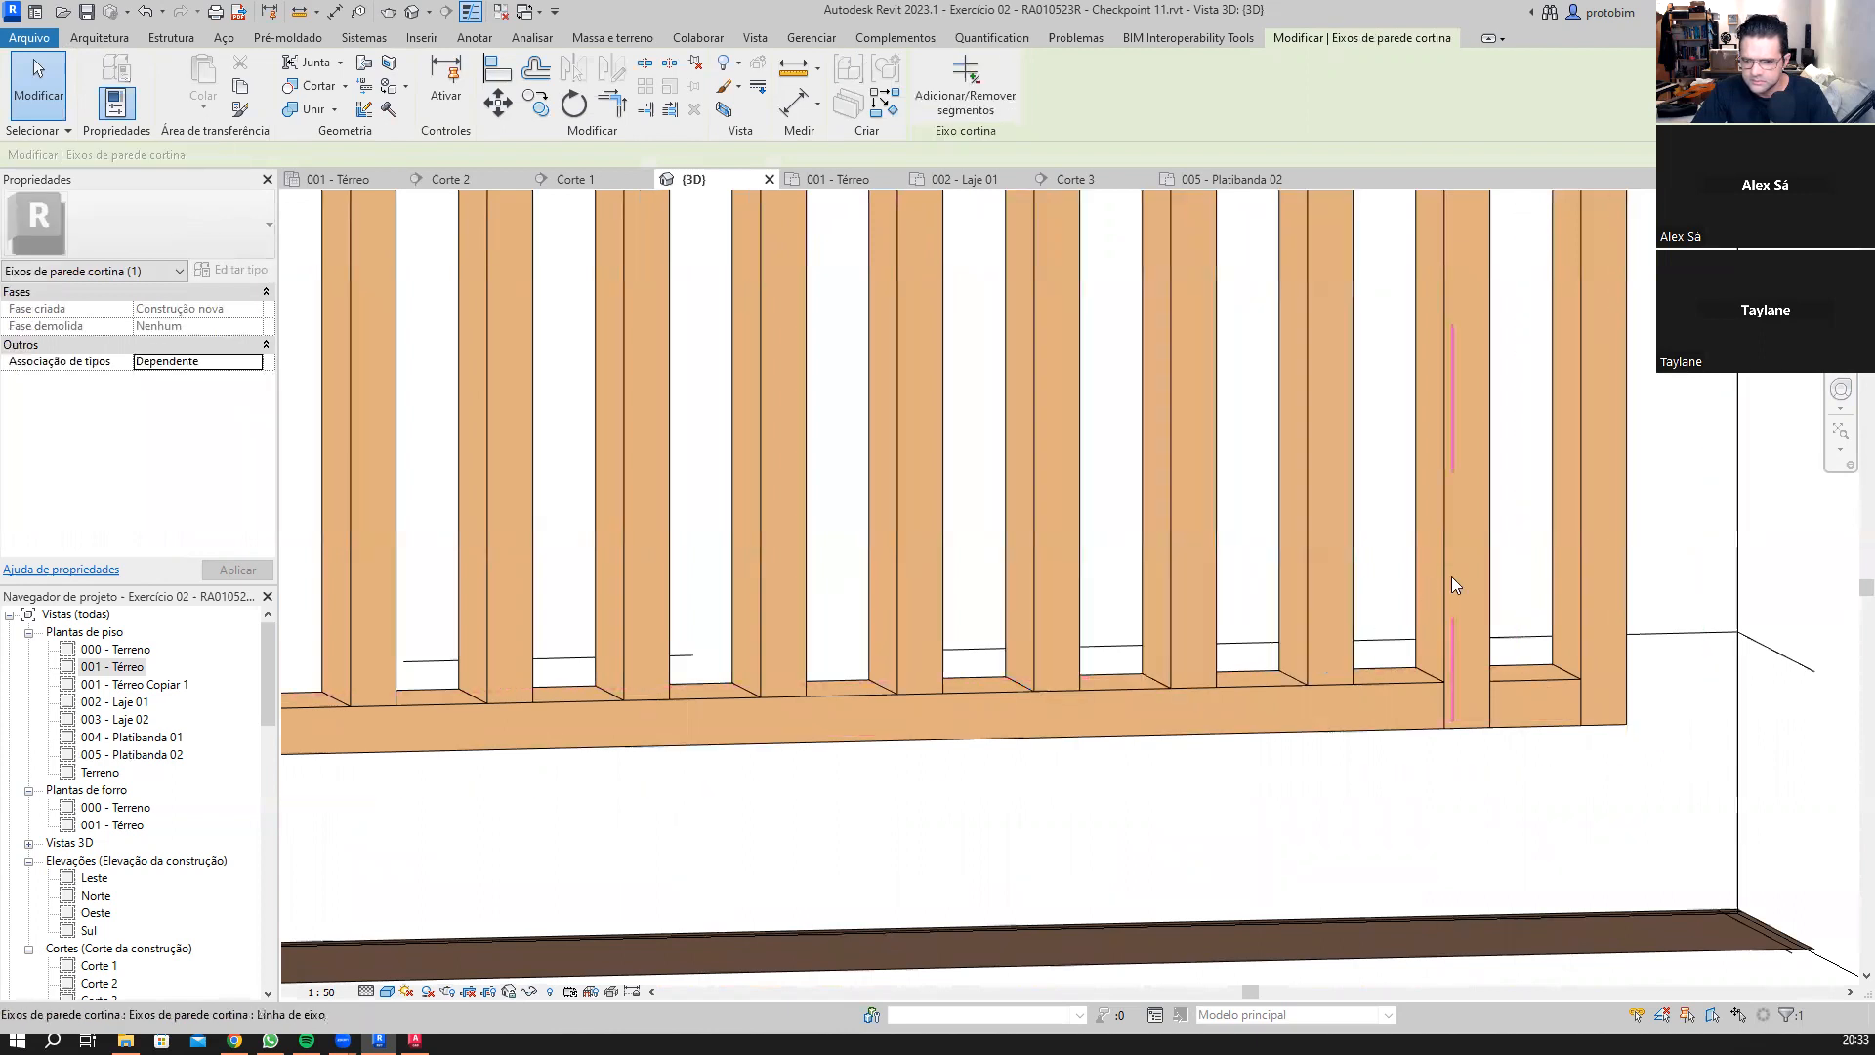
pyautogui.click(1455, 644)
pyautogui.scroll(-2, 1421, 708)
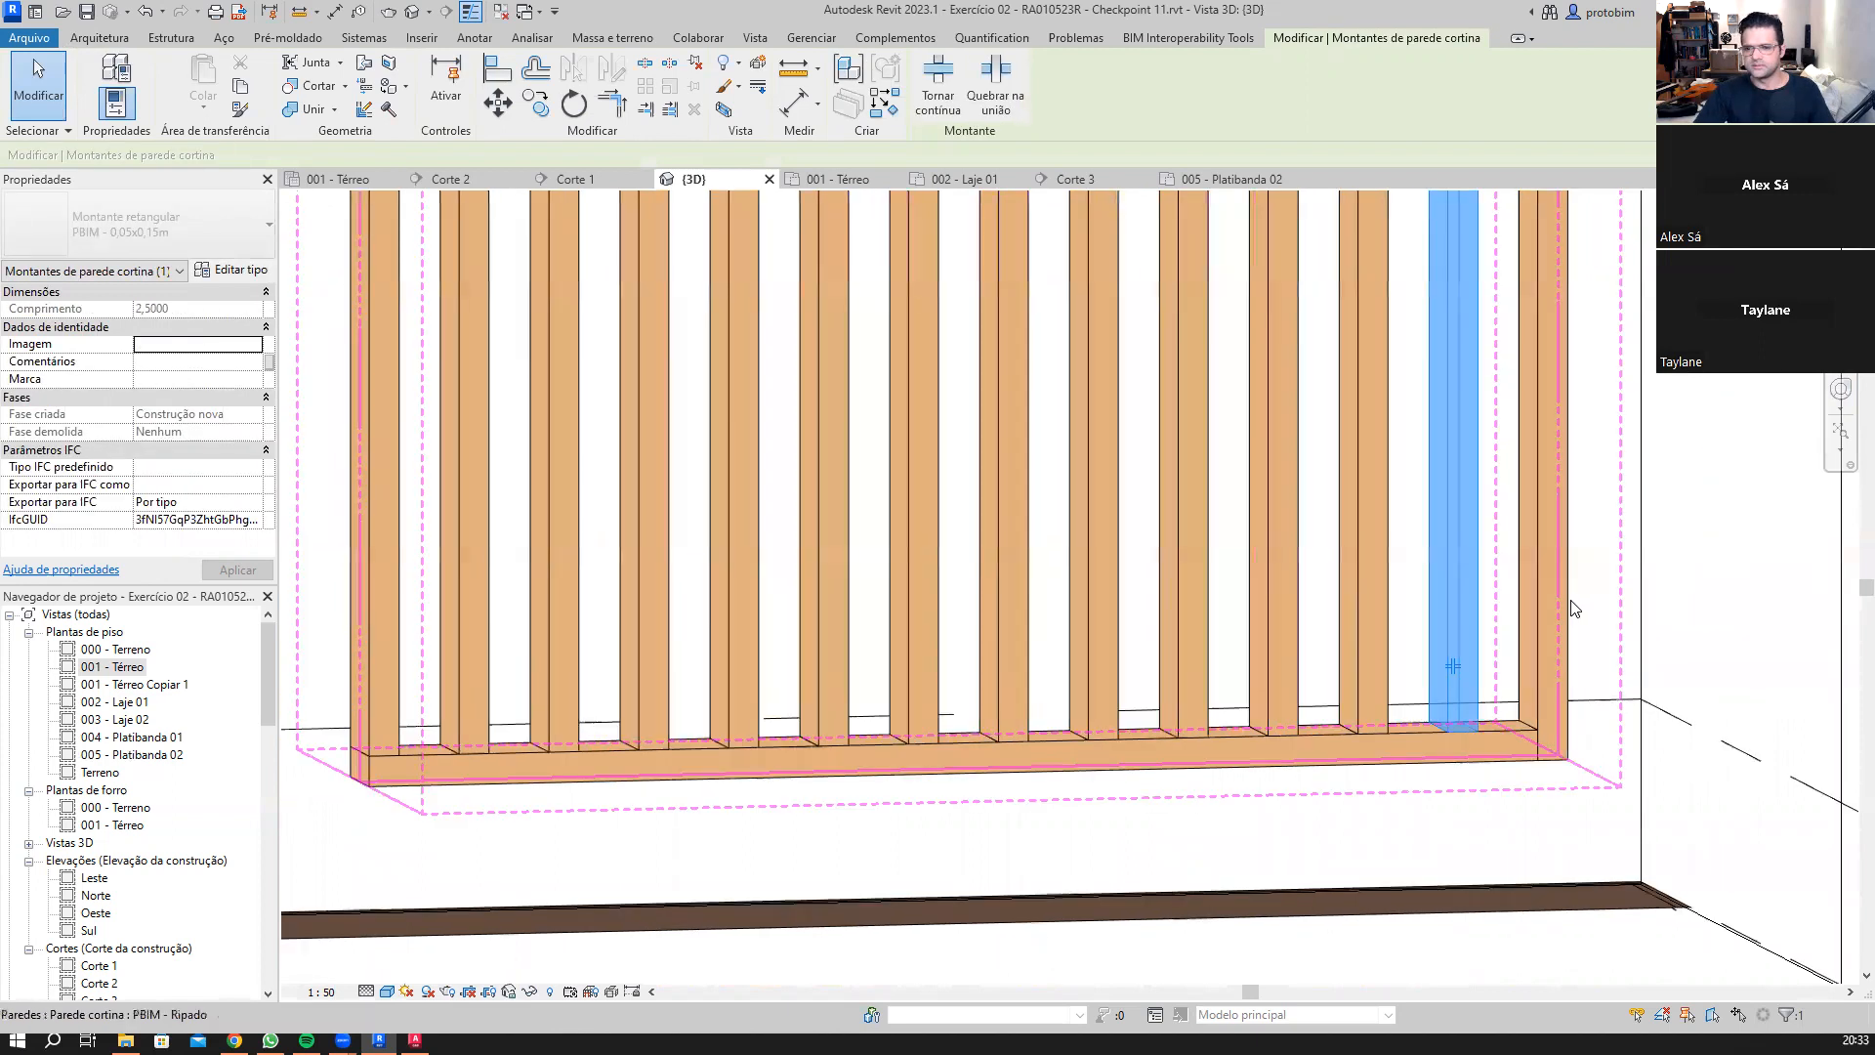
# Step: Inspect the upper corner at the wall's edge, selecting its overlapping vertical mullions to check how they join the top mullion
pyautogui.keyDown('shift'); pyautogui.moveTo(1419, 713); pyautogui.dragTo(1469, 739, button='middle'); pyautogui.keyUp('shift')
pyautogui.scroll(-4, 1227, 826)
pyautogui.click(1227, 826)
pyautogui.keyDown('shift'); pyautogui.moveTo(1226, 826); pyautogui.dragTo(1467, 674, button='middle'); pyautogui.keyUp('shift')
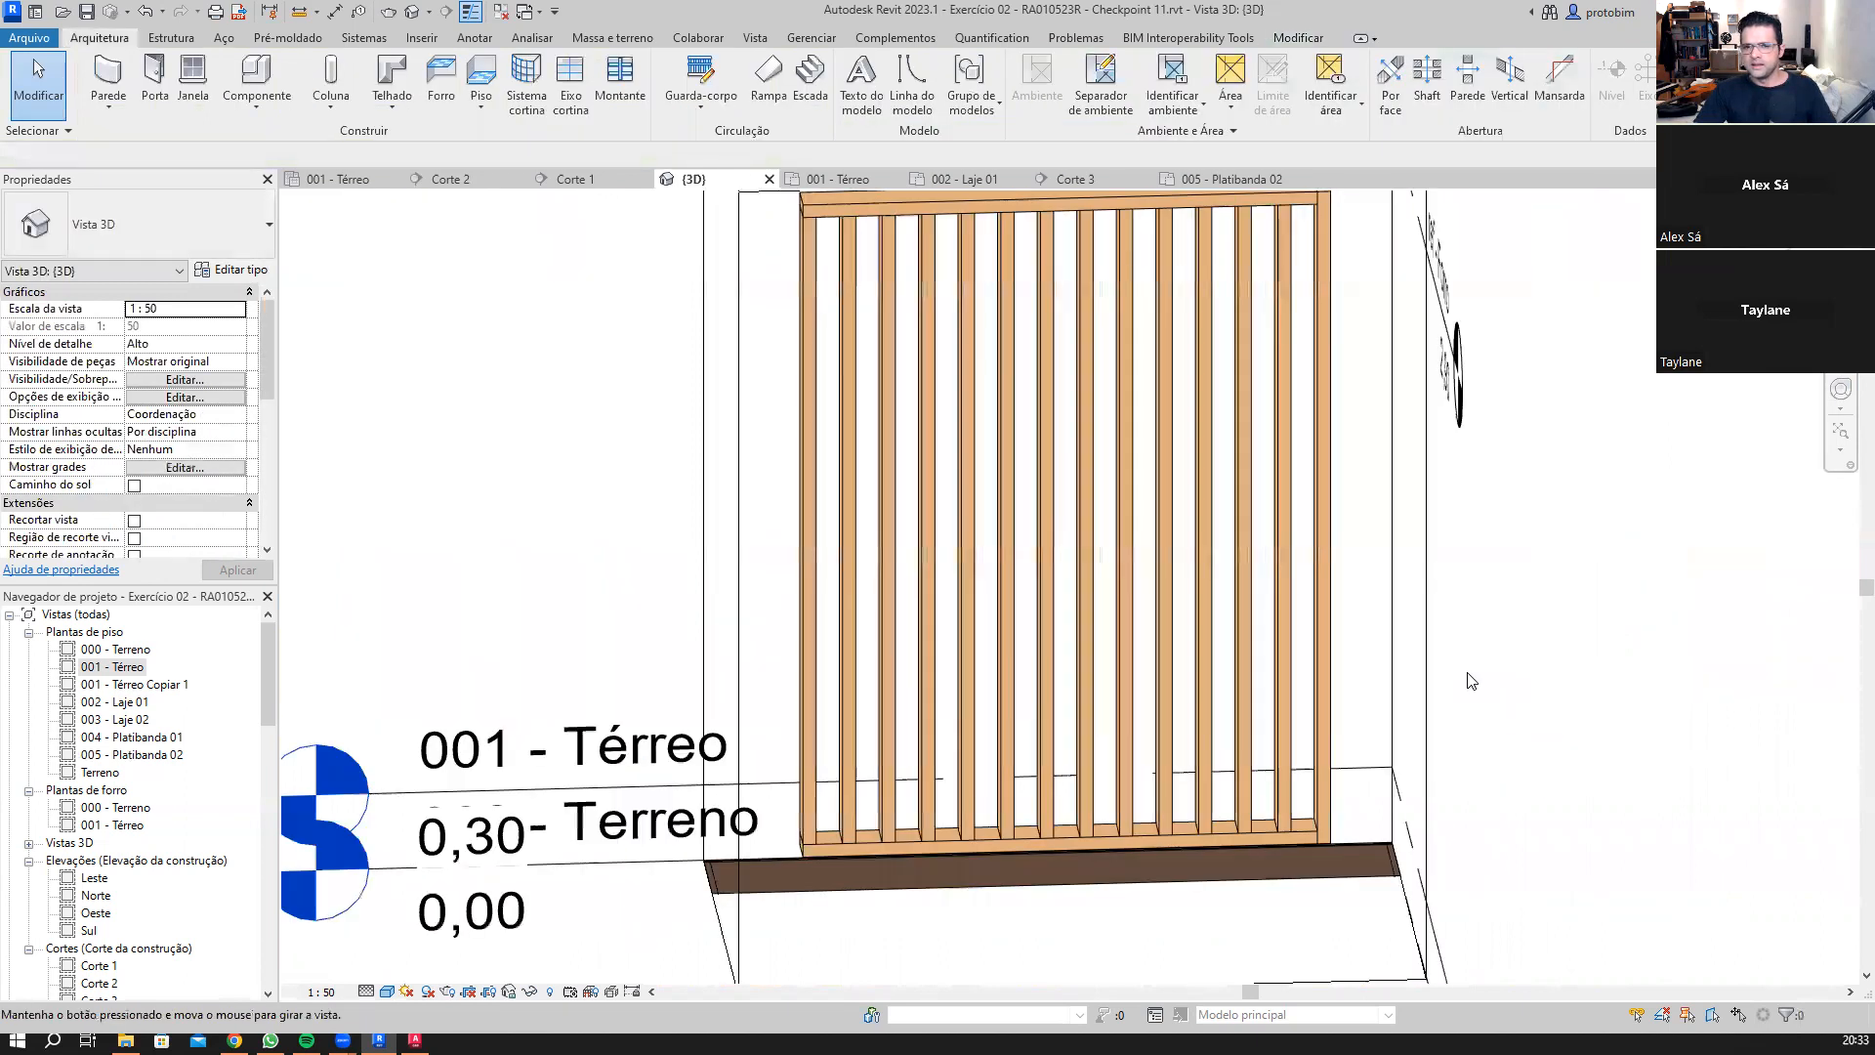
pyautogui.scroll(2, 1172, 234)
pyautogui.scroll(1, 1239, 293)
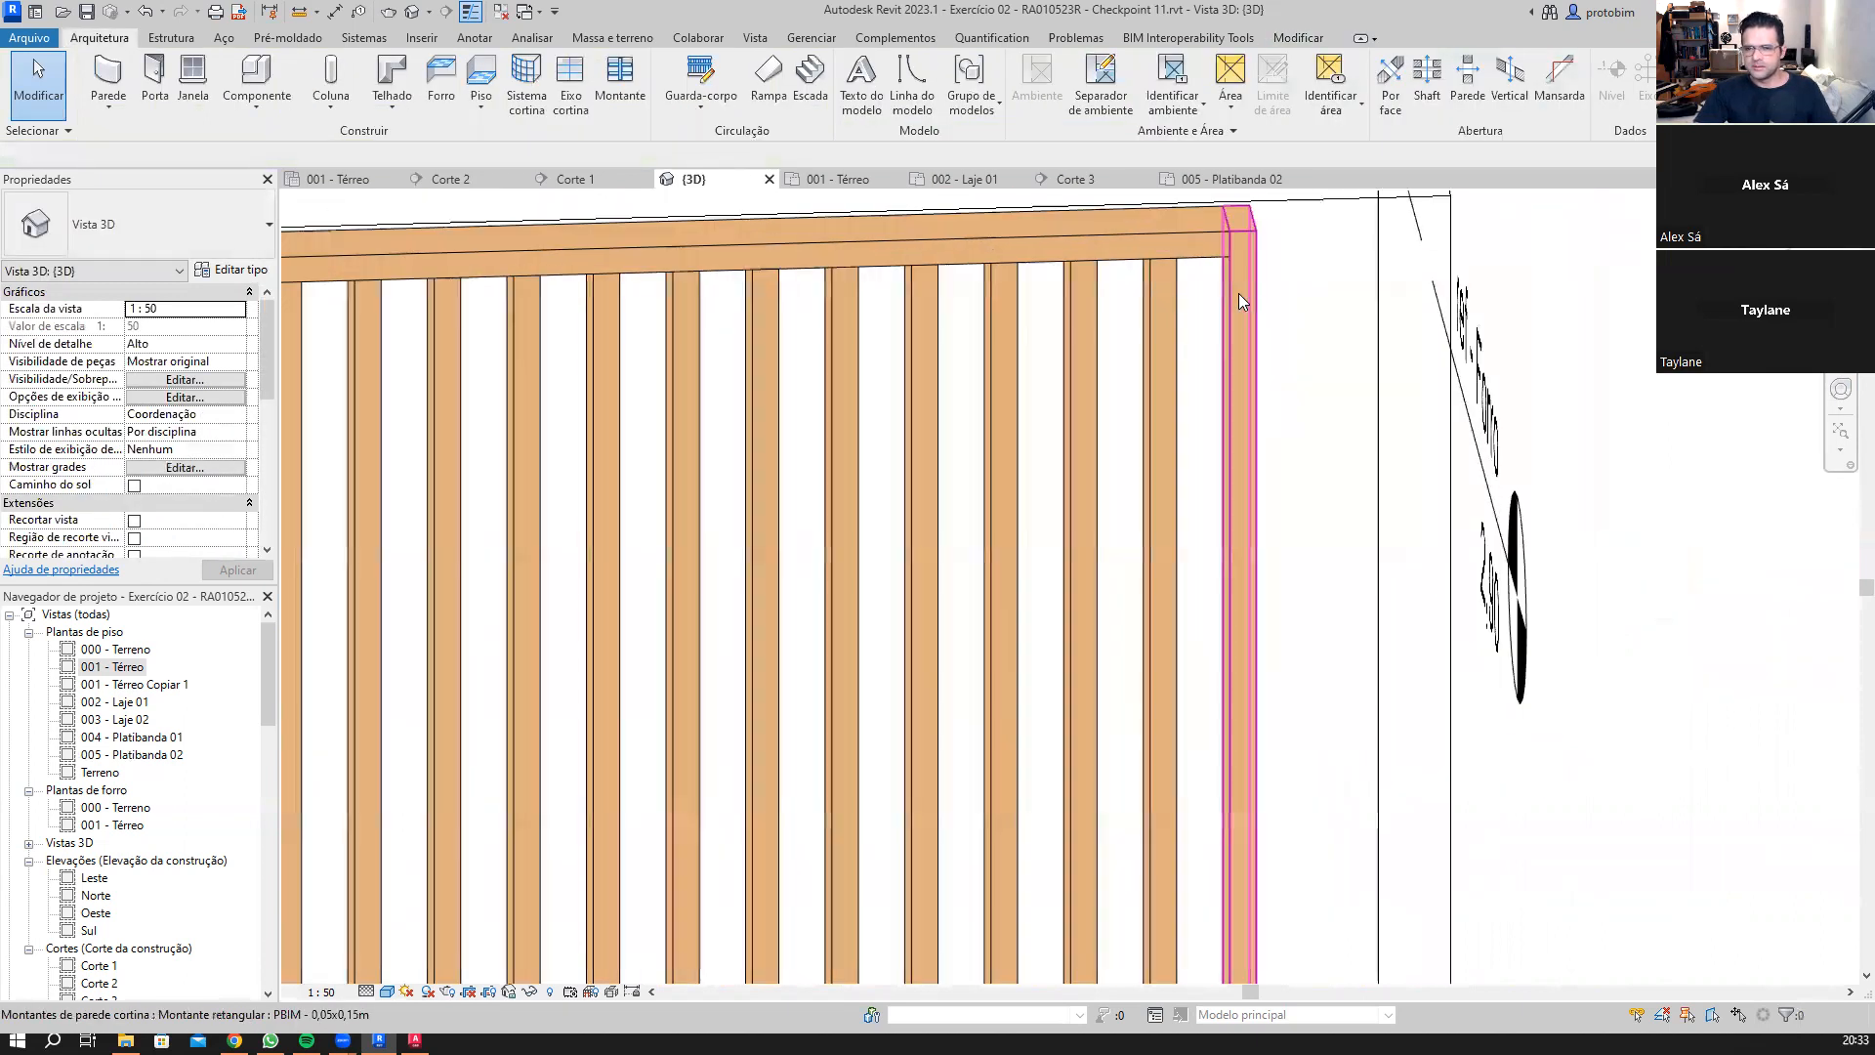
pyautogui.click(1239, 293)
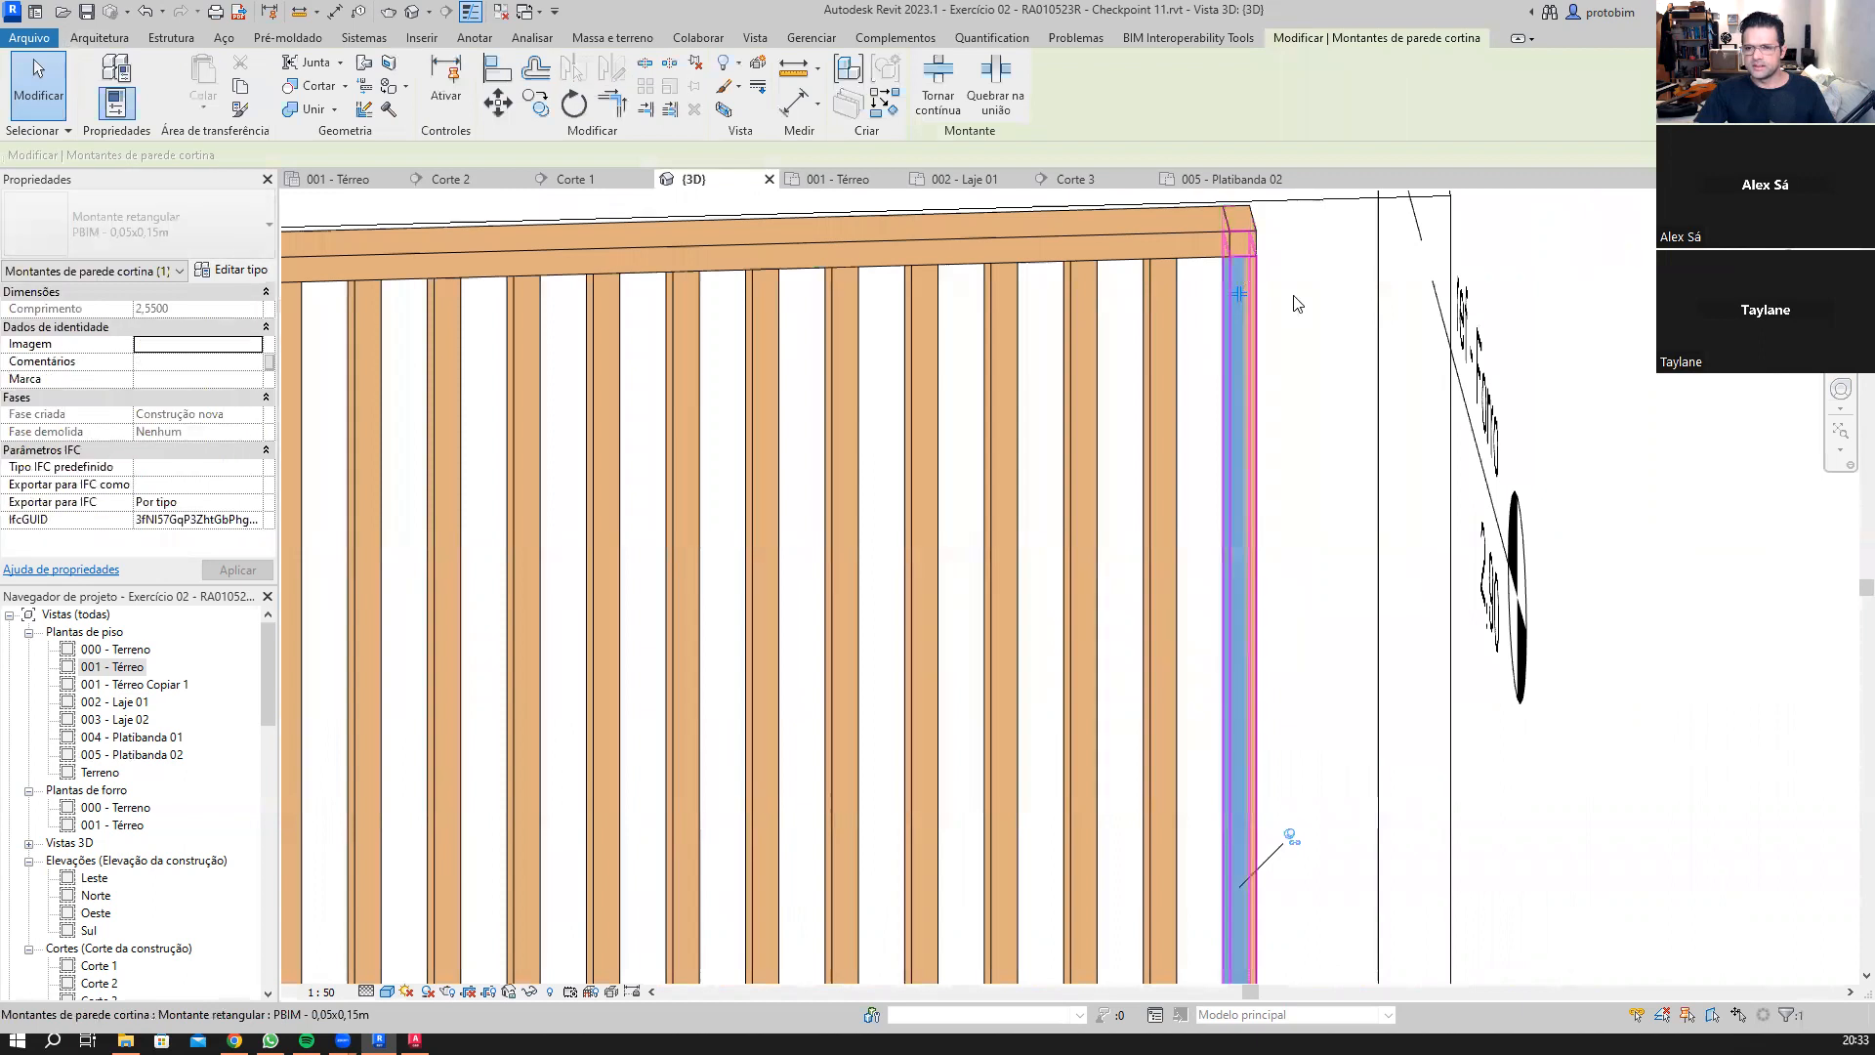
pyautogui.click(1277, 256)
pyautogui.scroll(-2, 1277, 256)
pyautogui.scroll(1, 1258, 273)
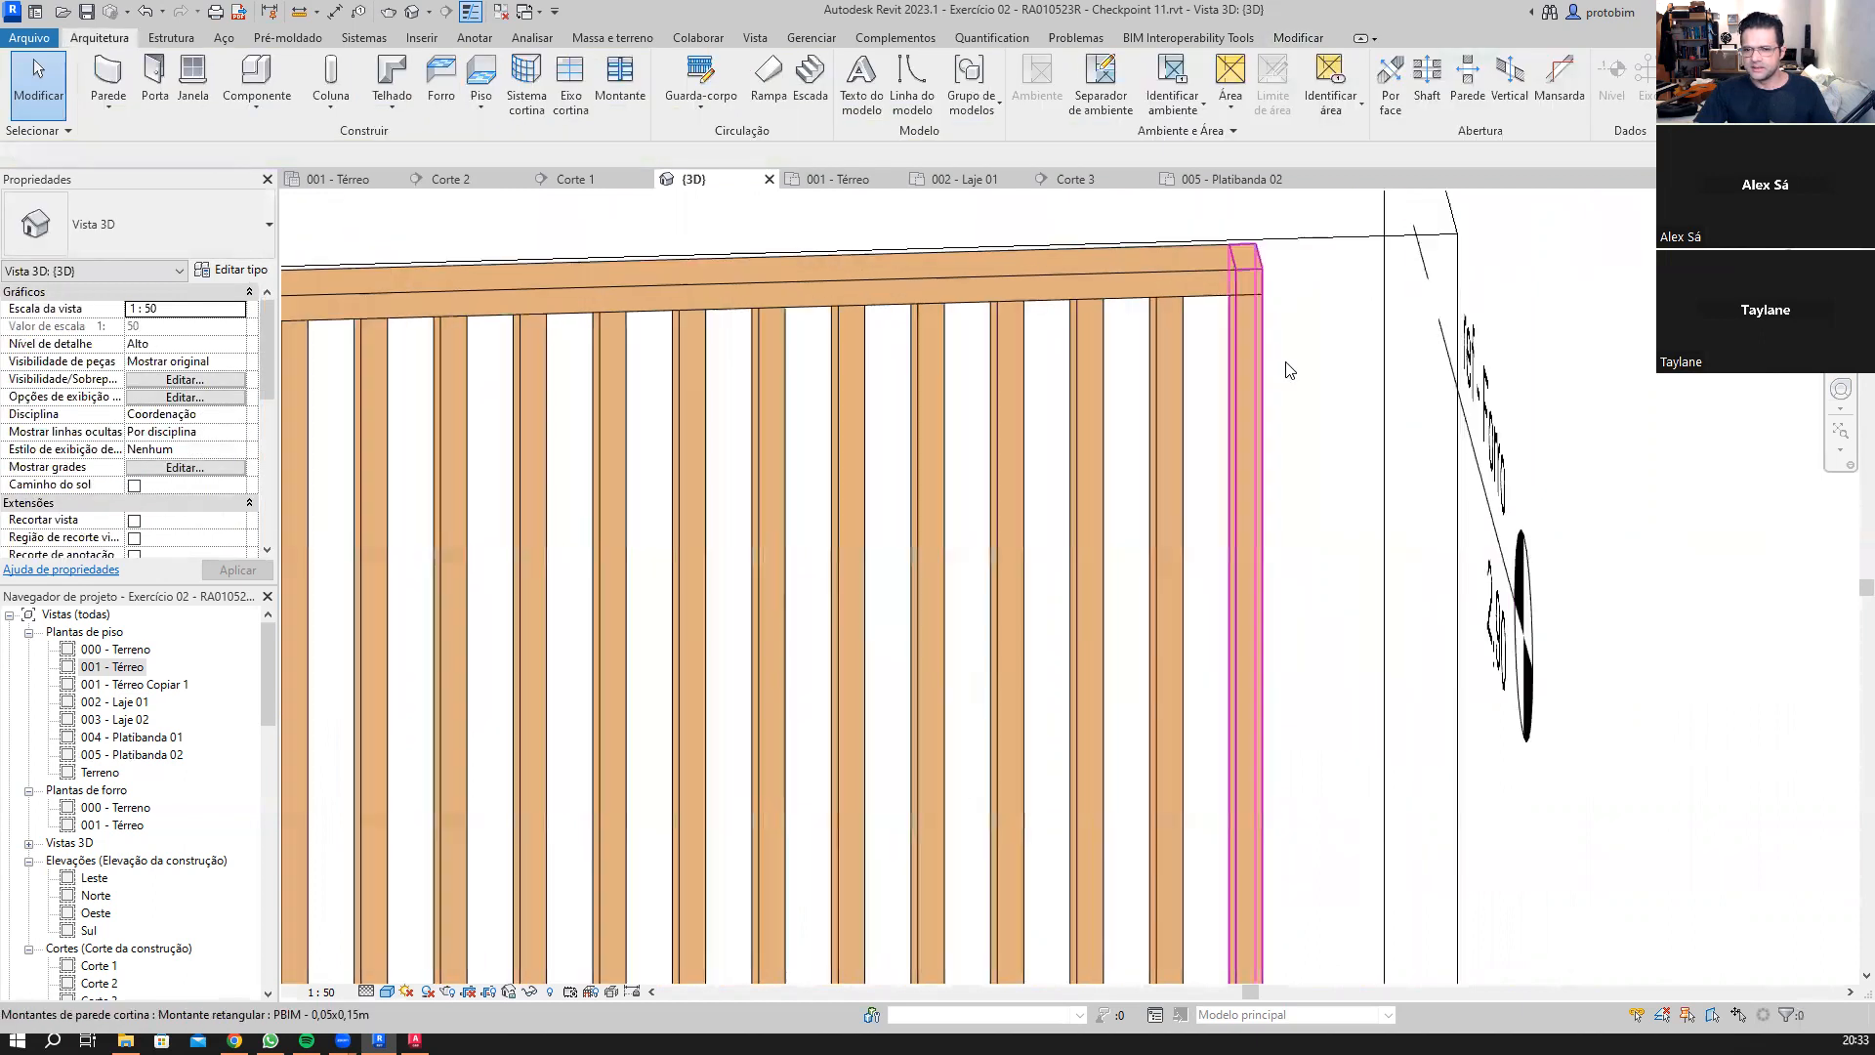
pyautogui.scroll(1, 1287, 283)
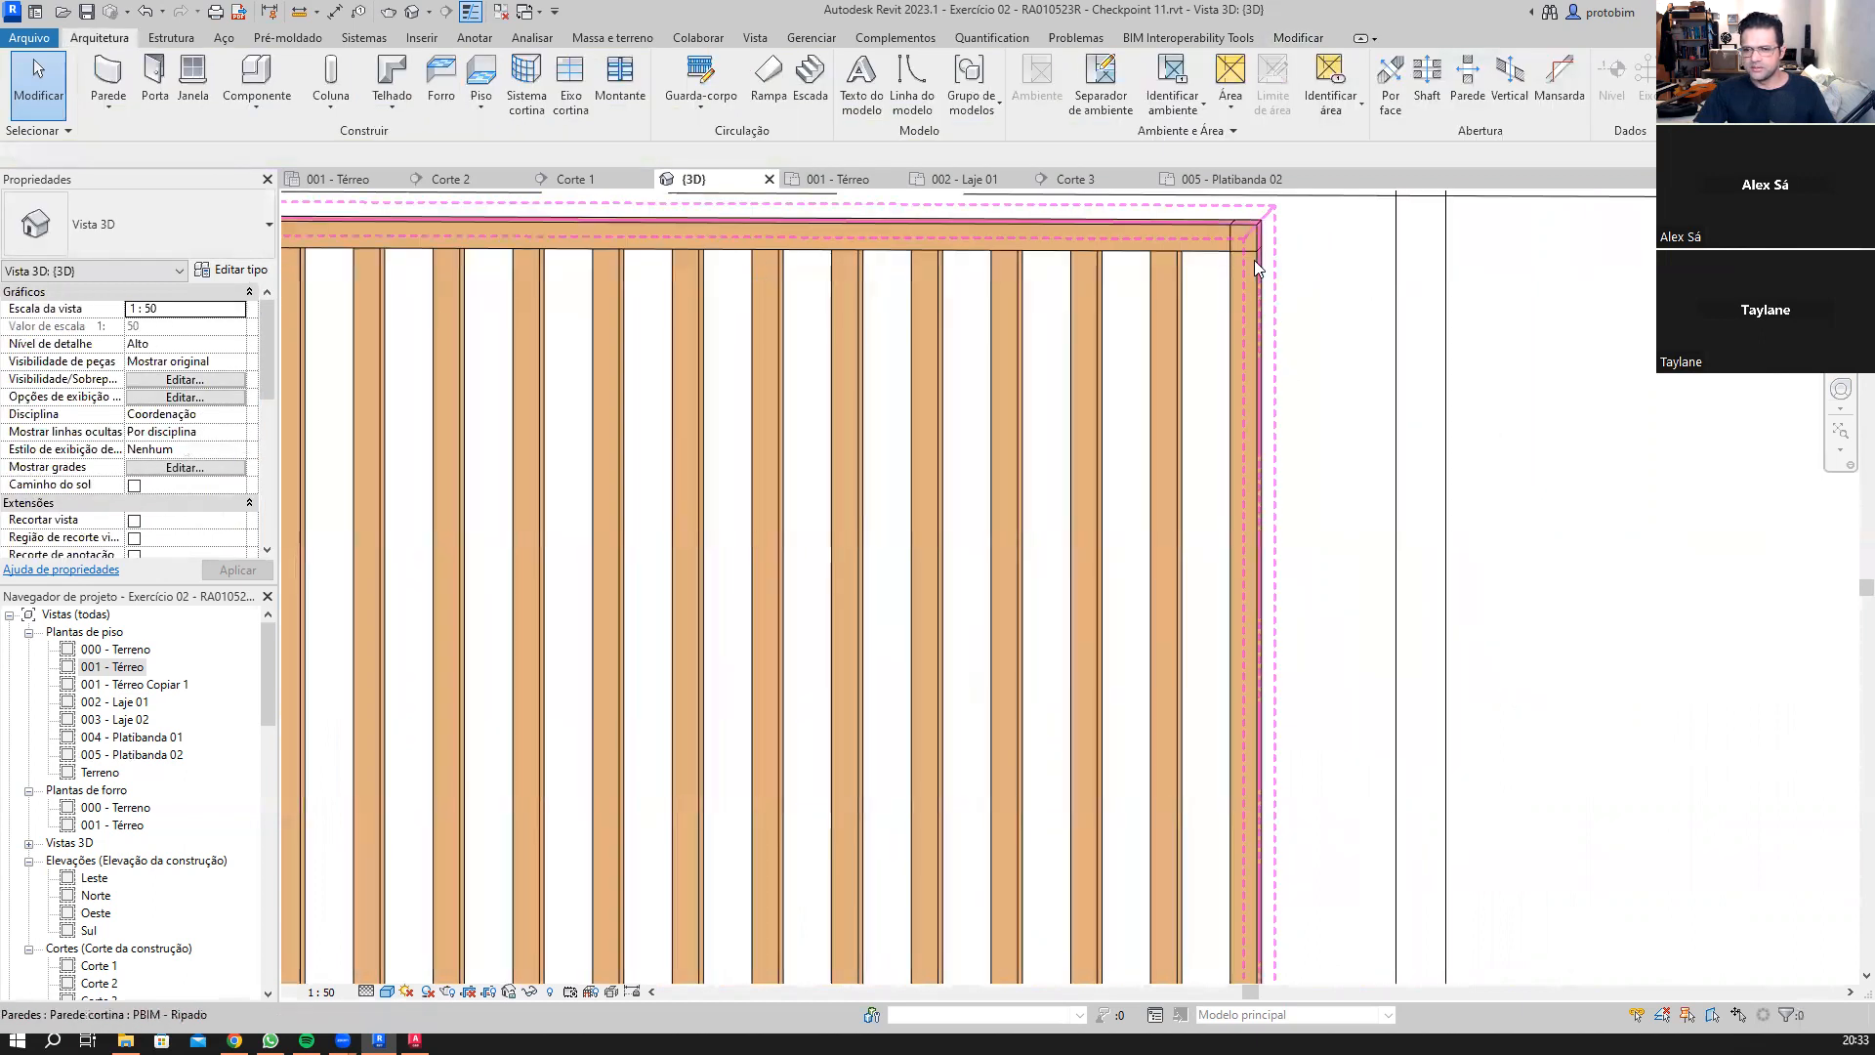
pyautogui.click(1245, 282)
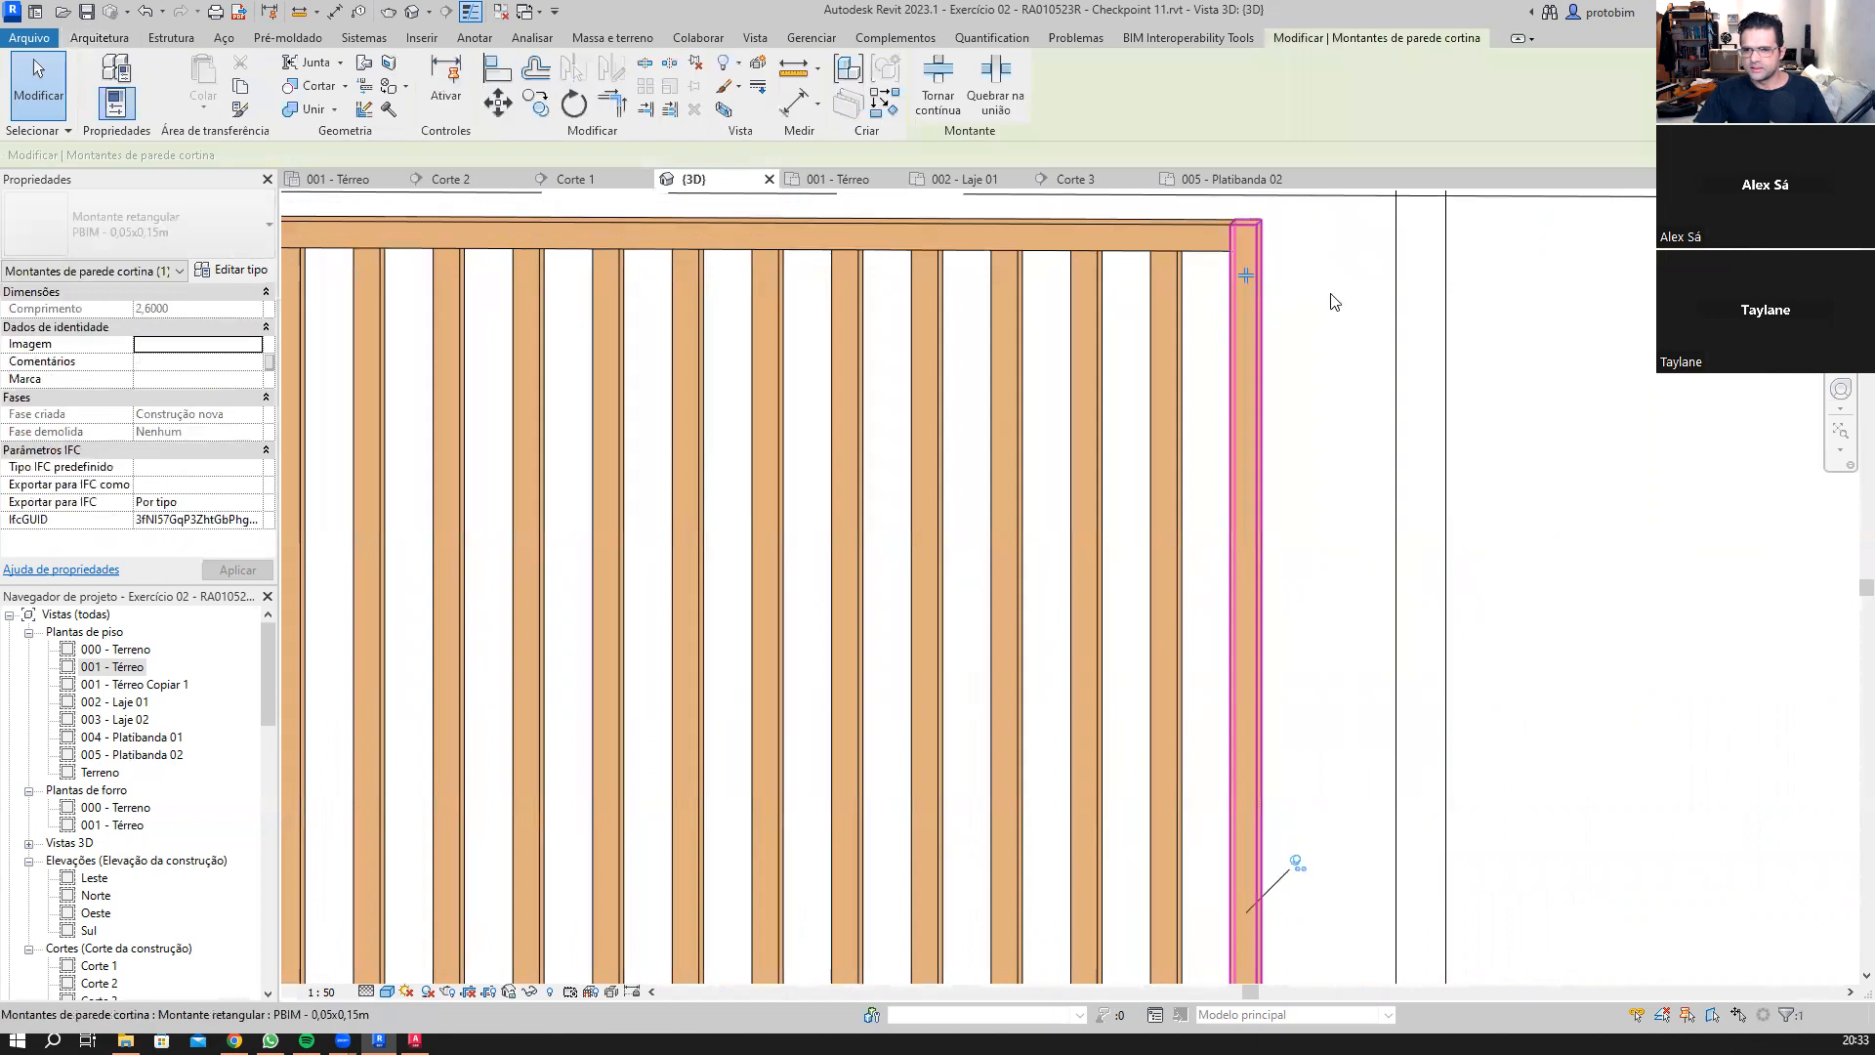
pyautogui.click(1354, 325)
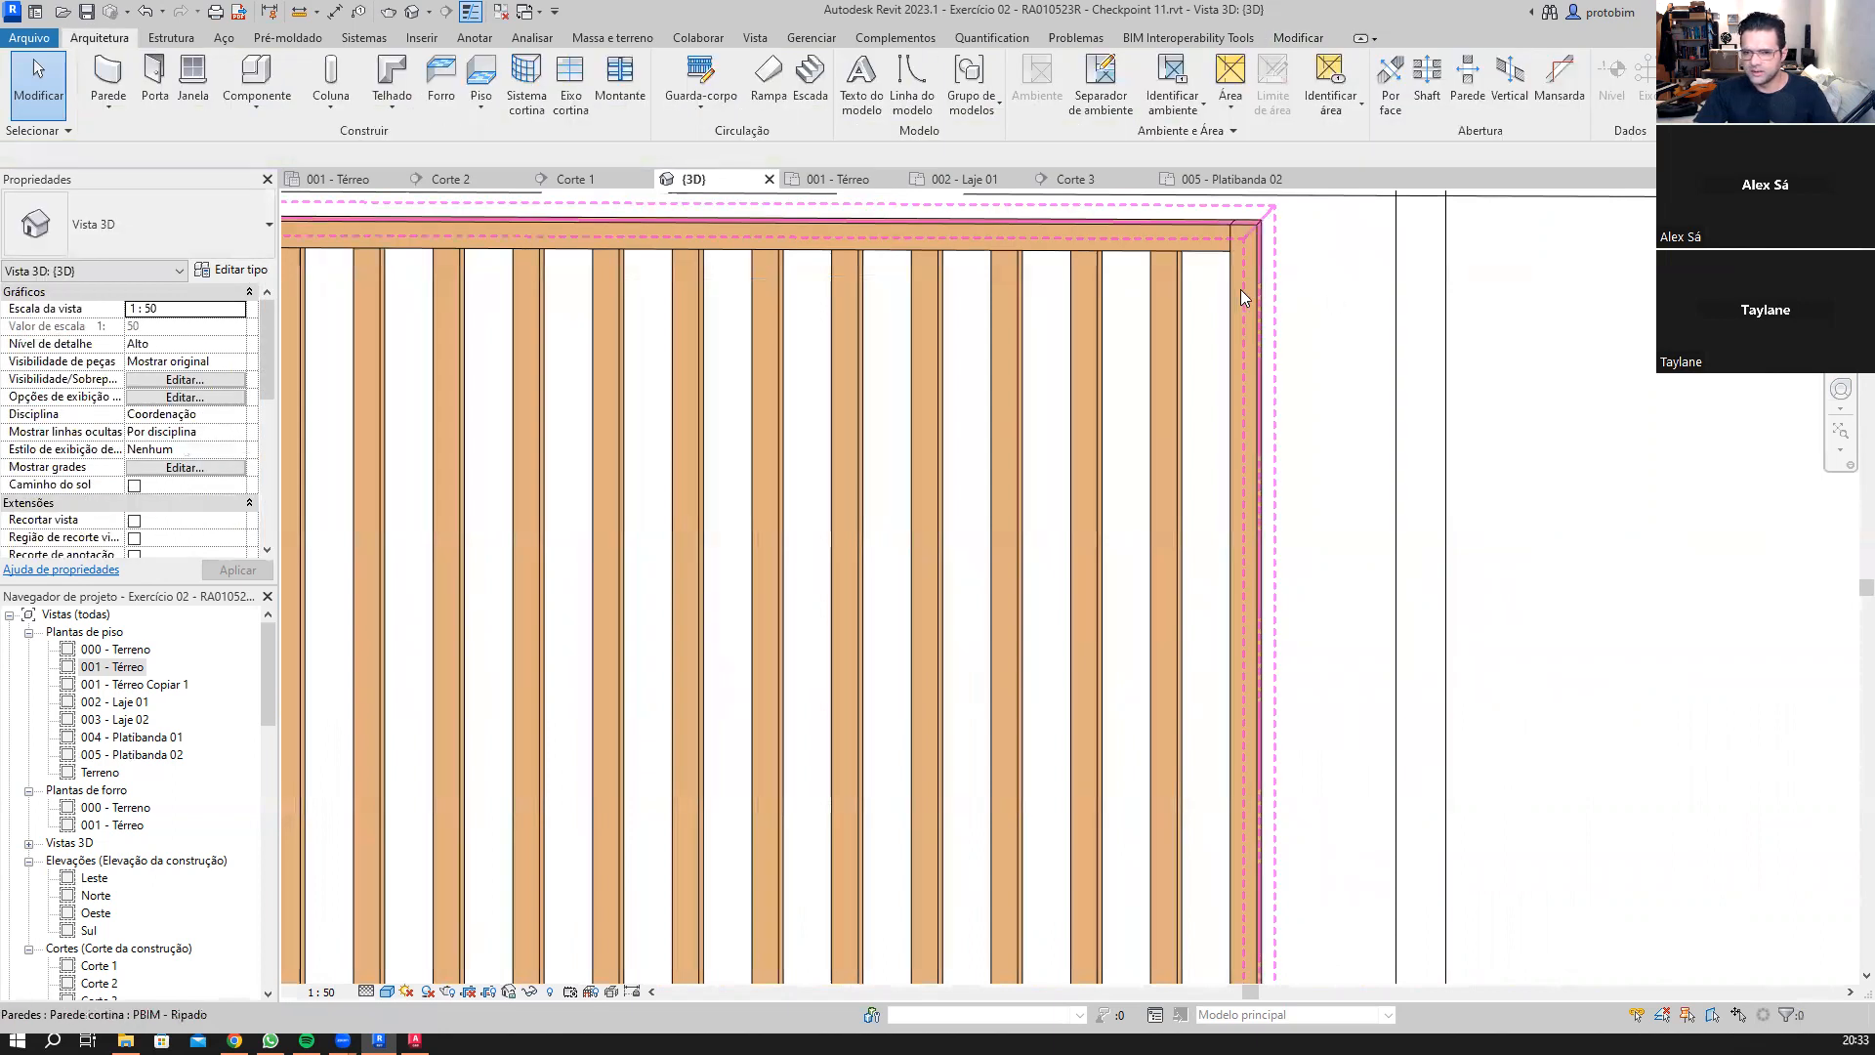
pyautogui.click(1250, 278)
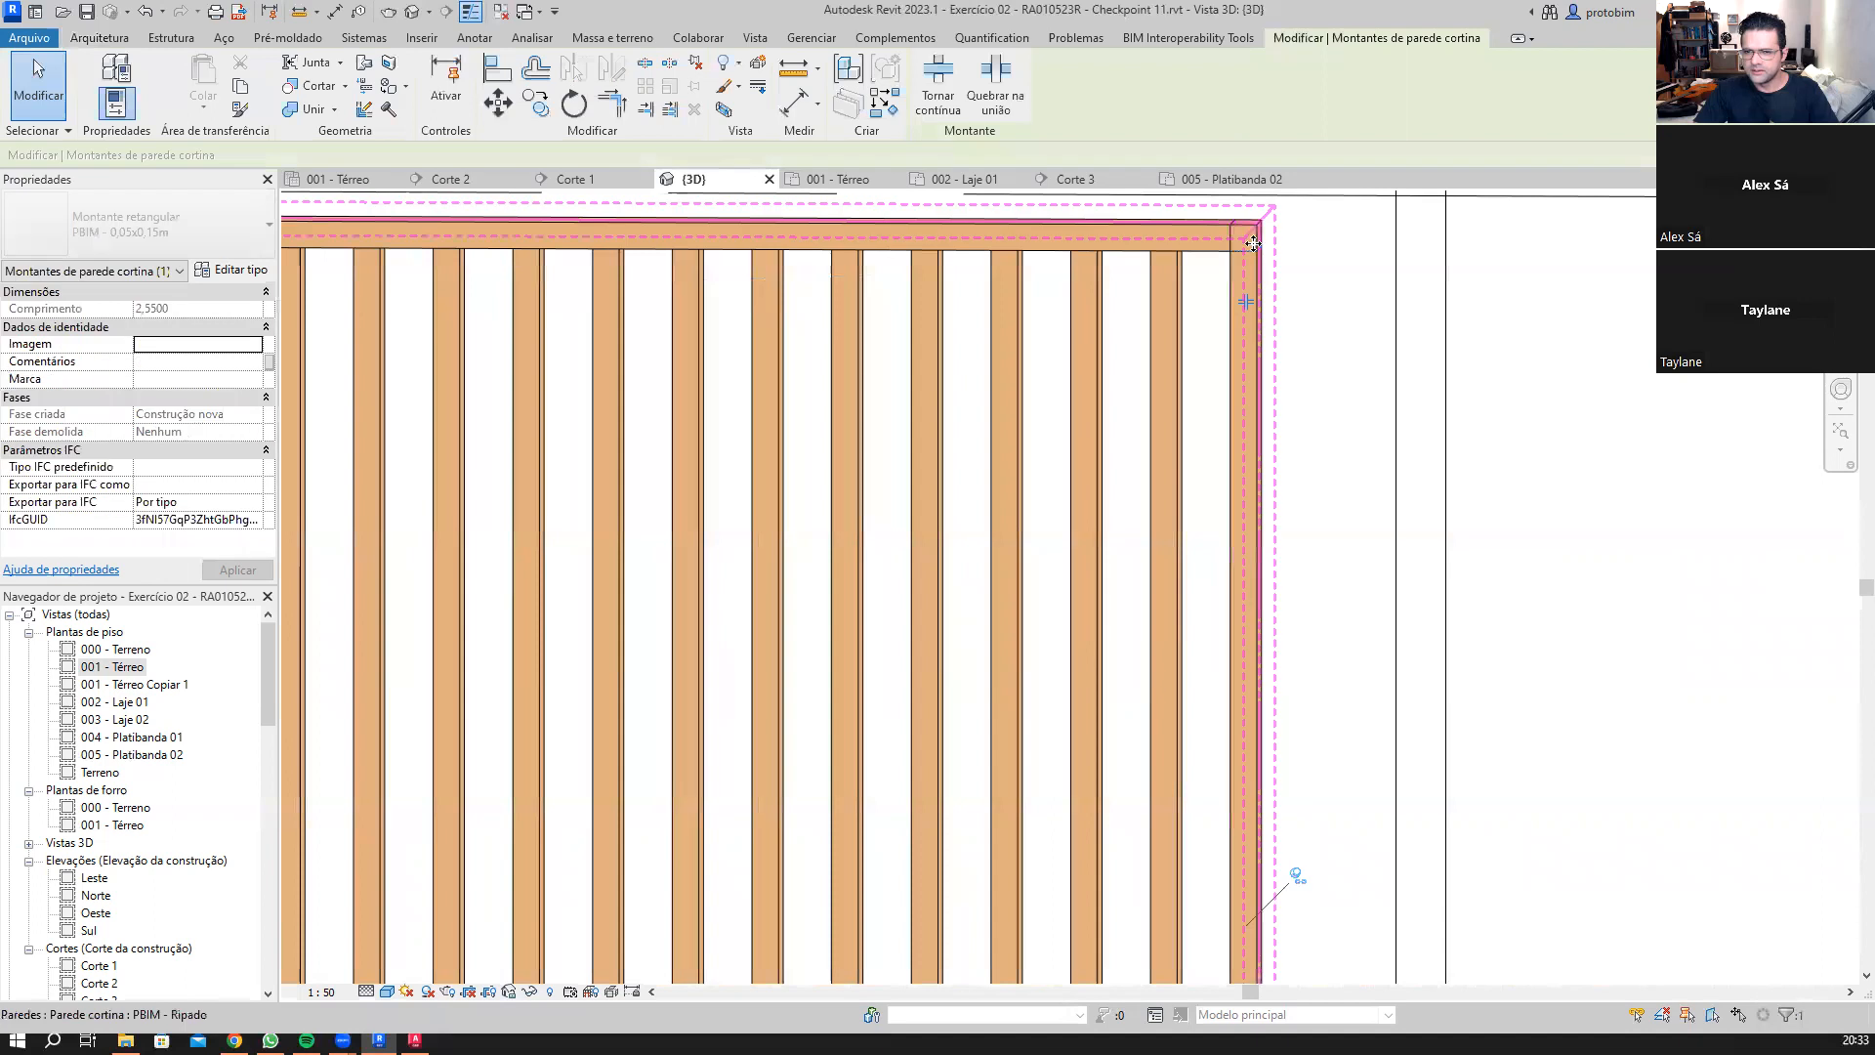
pyautogui.click(1254, 237)
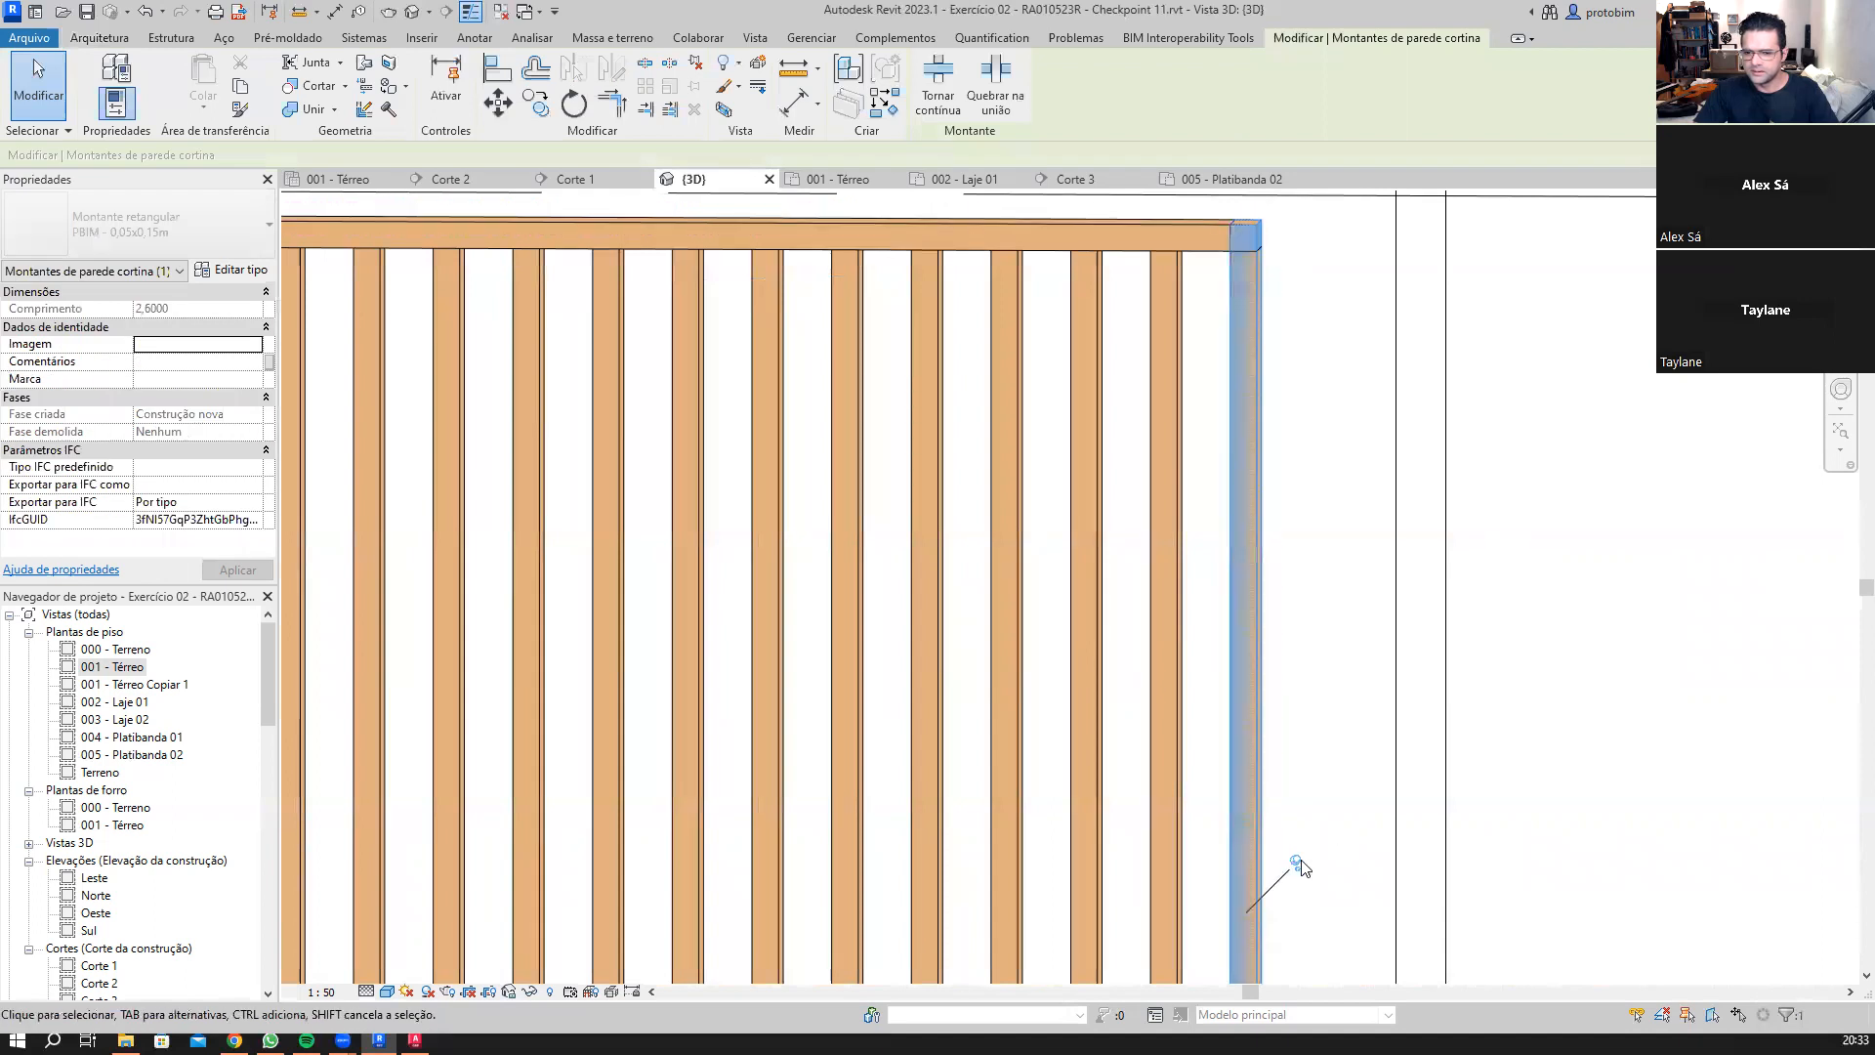
pyautogui.click(1331, 590)
# Step: Temporarily isolate the PBIM - Ripado curtain wall in the 3D view and view it from an angle
pyautogui.scroll(-2, 1322, 531)
pyautogui.scroll(-2, 1242, 487)
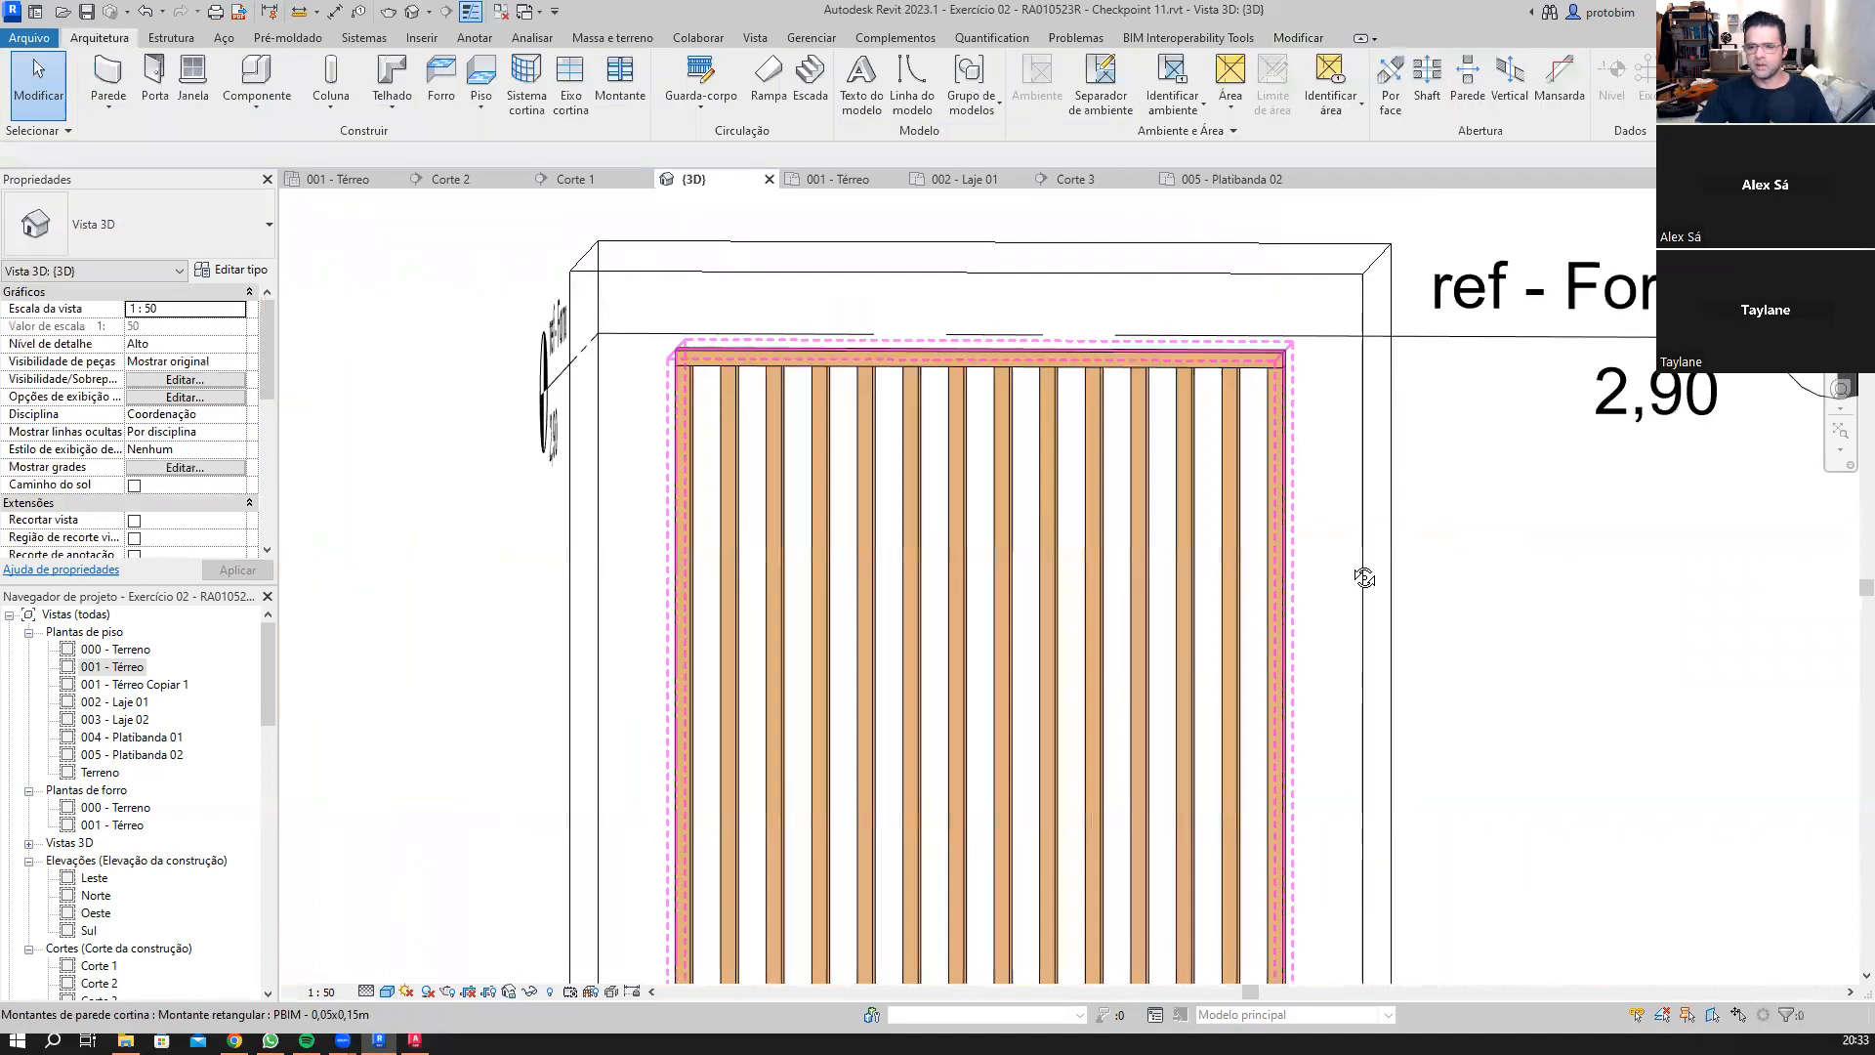
pyautogui.scroll(-2, 1208, 666)
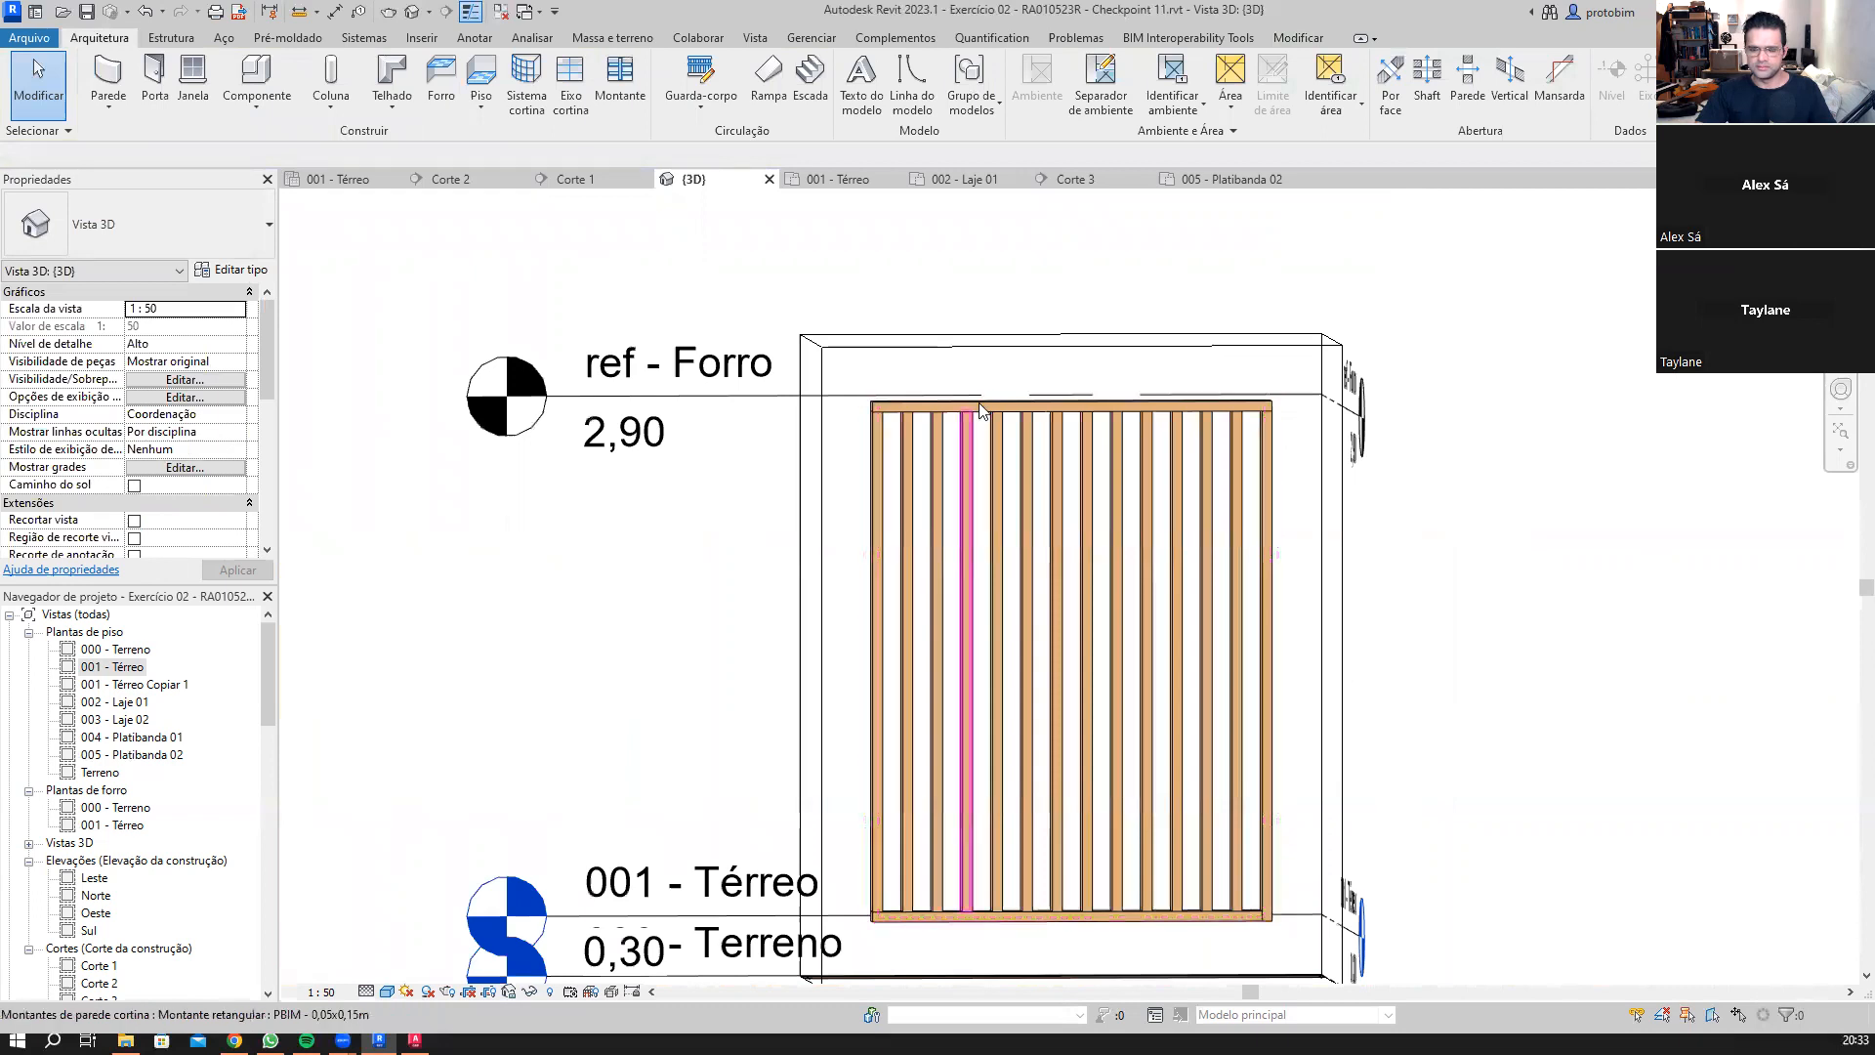
pyautogui.click(981, 410)
pyautogui.press('h')
pyautogui.press('i')
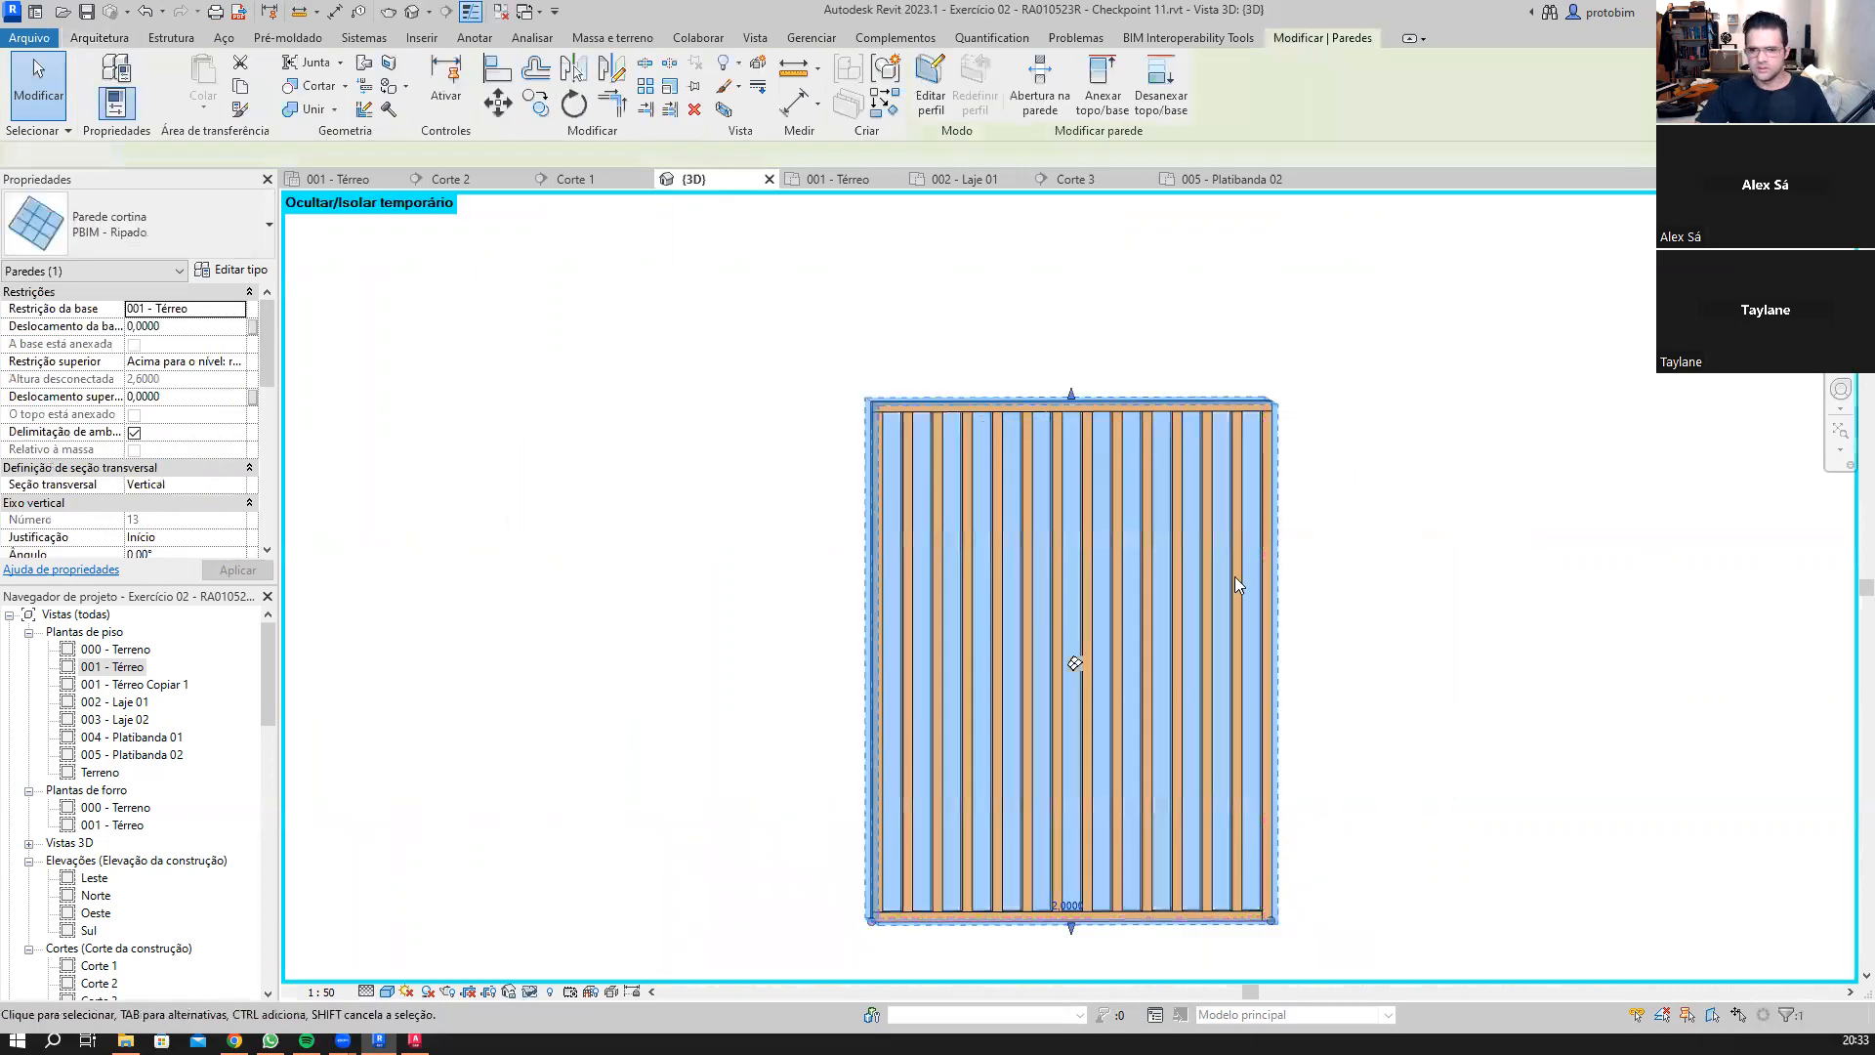
pyautogui.press('Escape')
pyautogui.scroll(-1, 1190, 641)
pyautogui.keyDown('shift'); pyautogui.moveTo(1190, 642); pyautogui.dragTo(1179, 638, button='middle'); pyautogui.keyUp('shift')
pyautogui.keyDown('shift'); pyautogui.moveTo(1353, 674); pyautogui.dragTo(1451, 590, button='middle'); pyautogui.keyUp('shift')
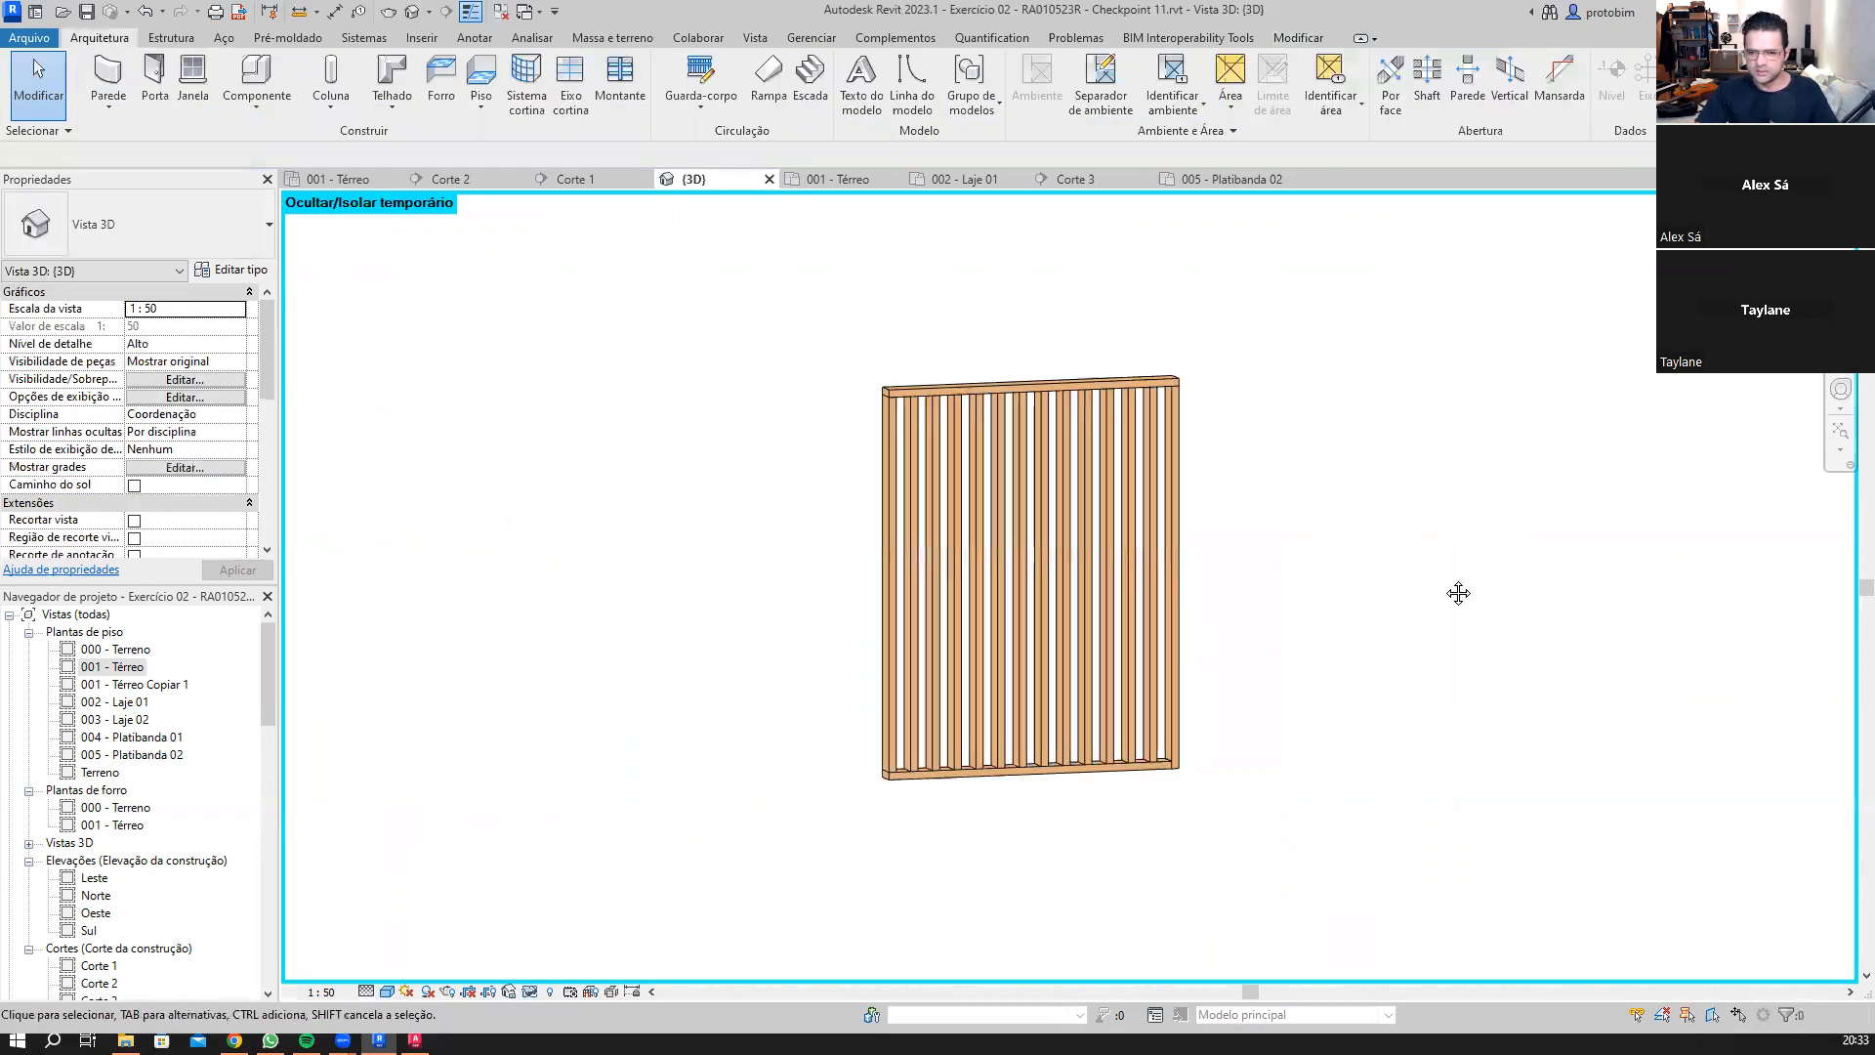
pyautogui.keyDown('shift'); pyautogui.moveTo(1258, 359); pyautogui.dragTo(1189, 349, button='middle'); pyautogui.keyUp('shift')
pyautogui.scroll(2, 1154, 400)
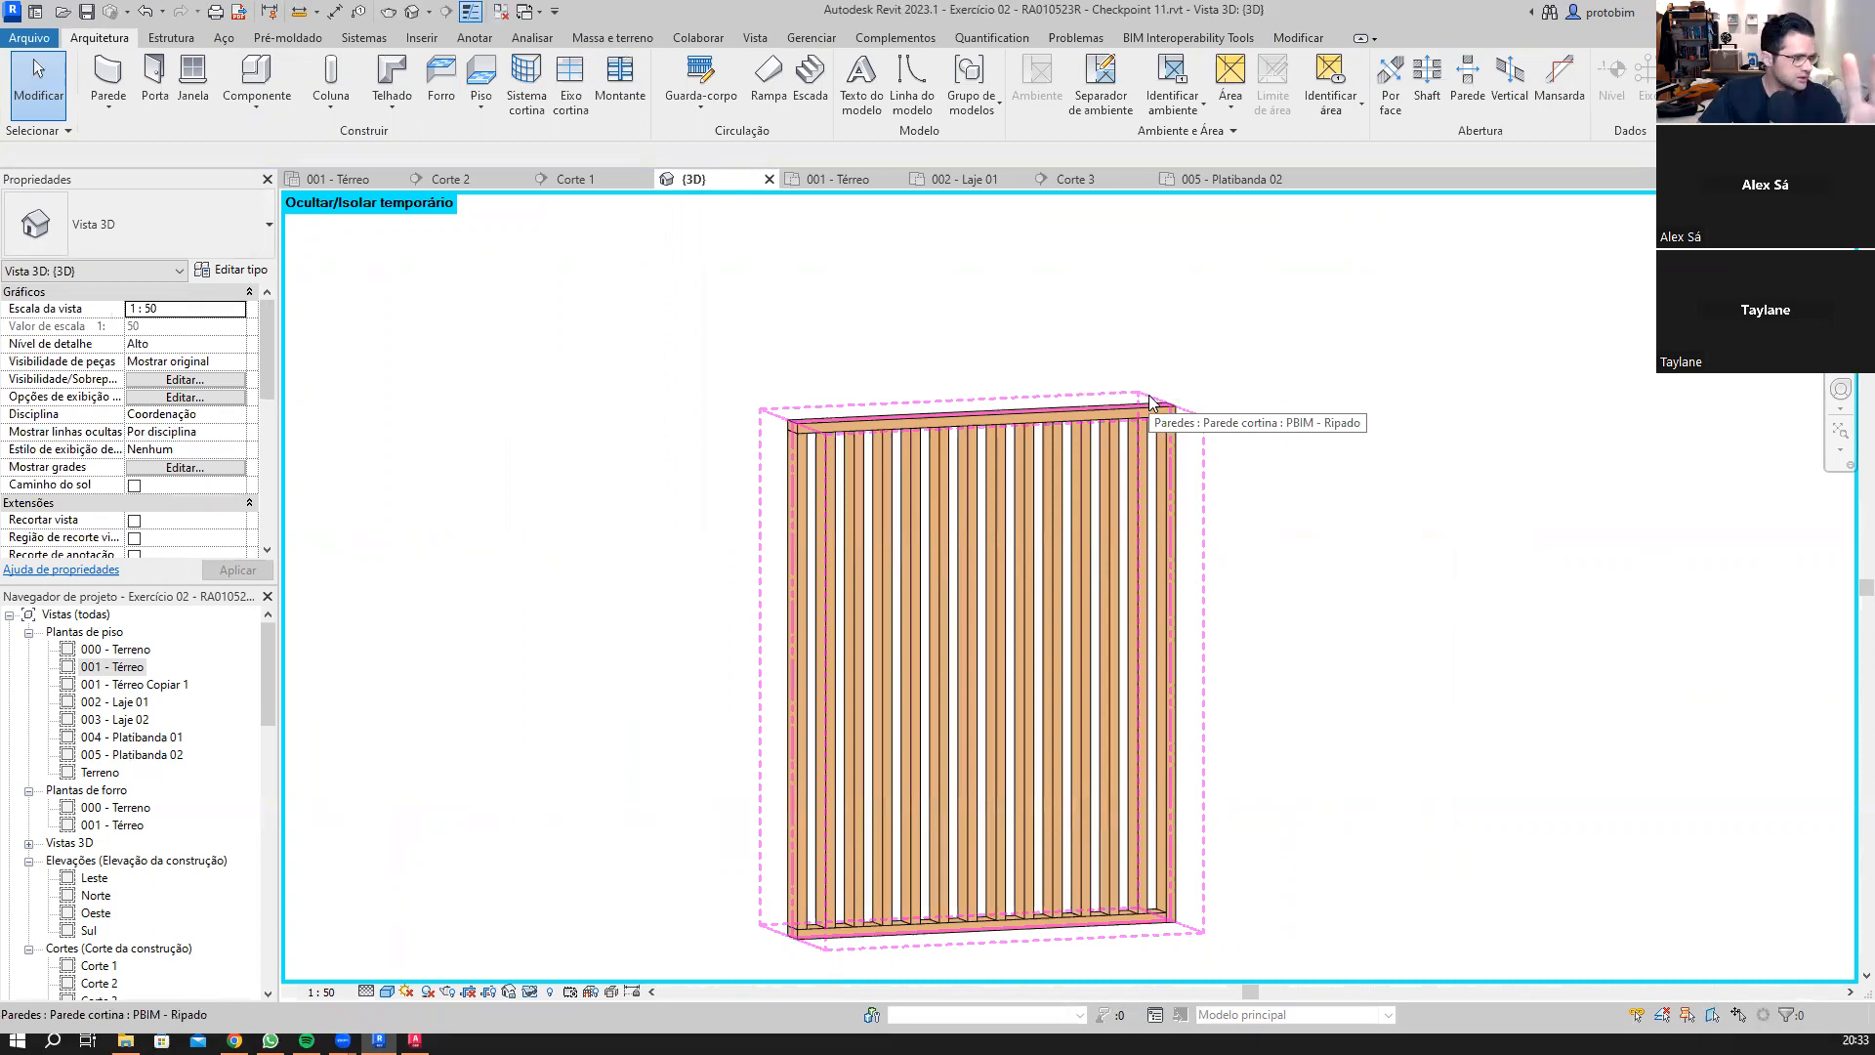
# Step: Examine the isolated wall's components by selecting the whole curtain wall, one vertical slat mullion and one vertical grid line in turn
pyautogui.click(1144, 395)
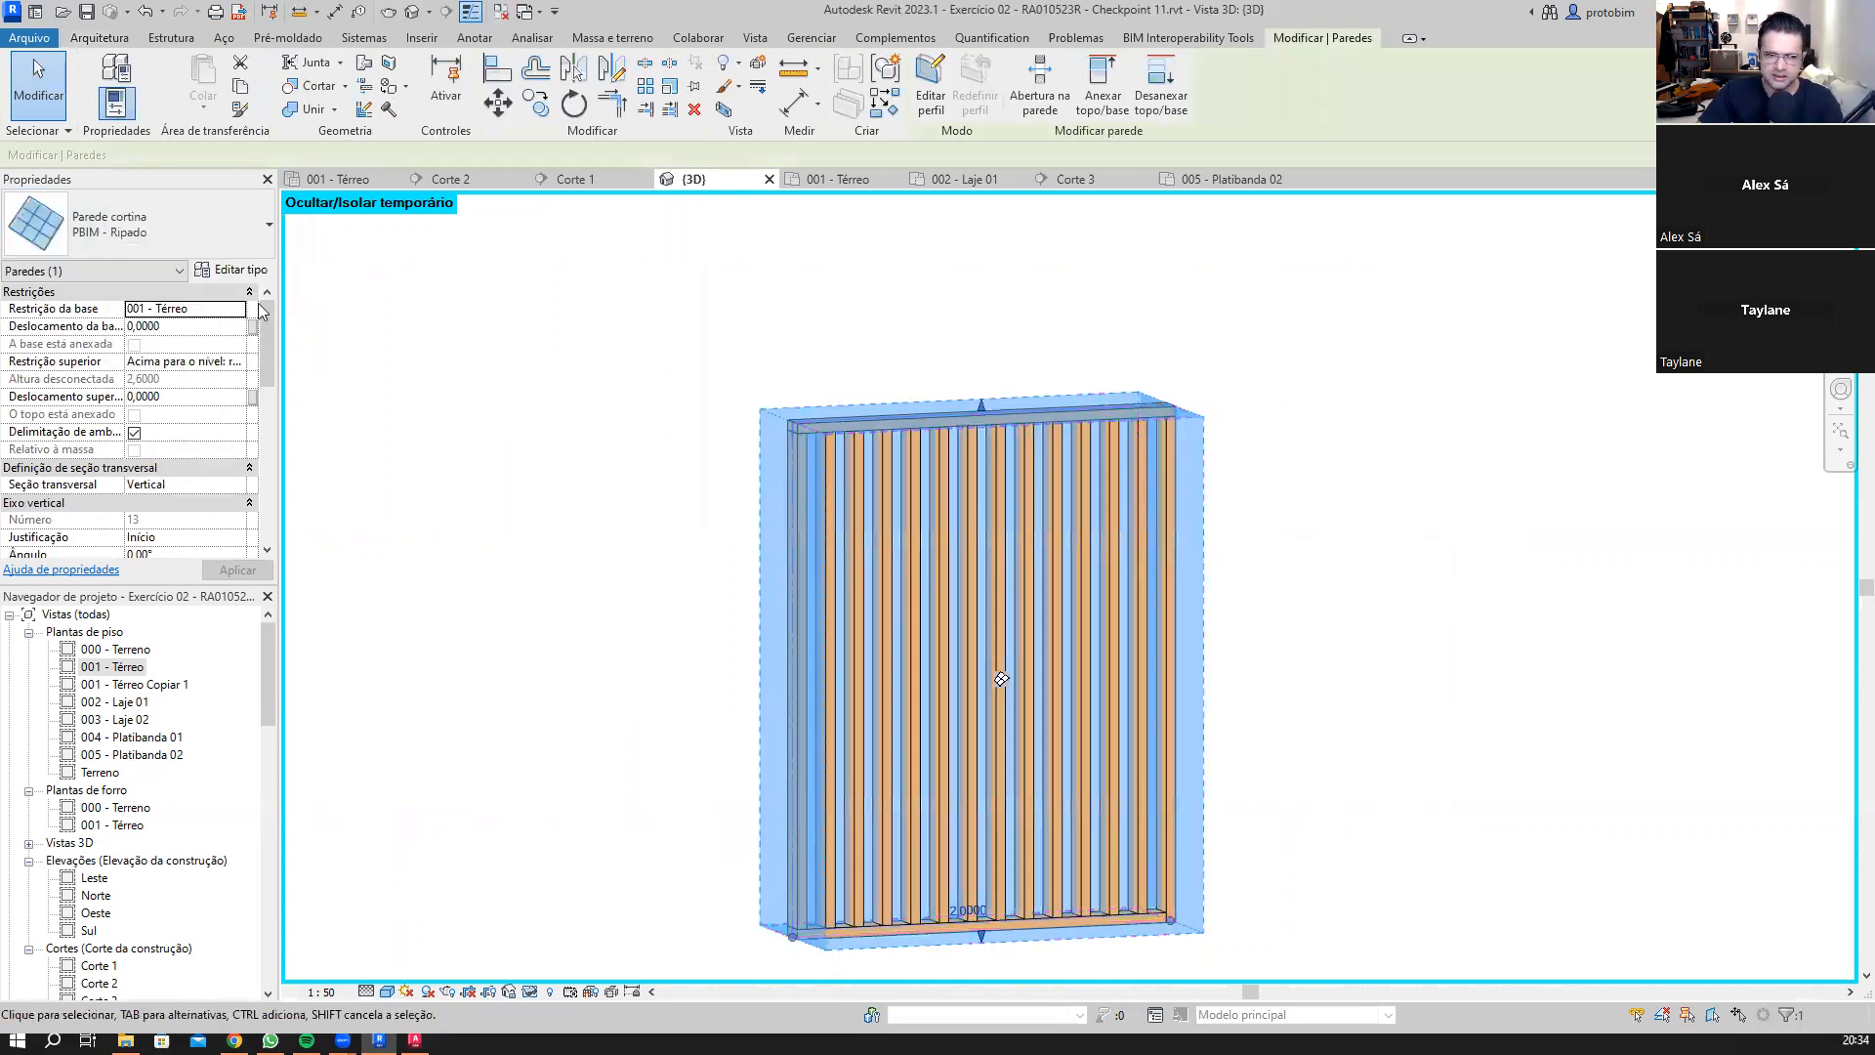
pyautogui.click(865, 290)
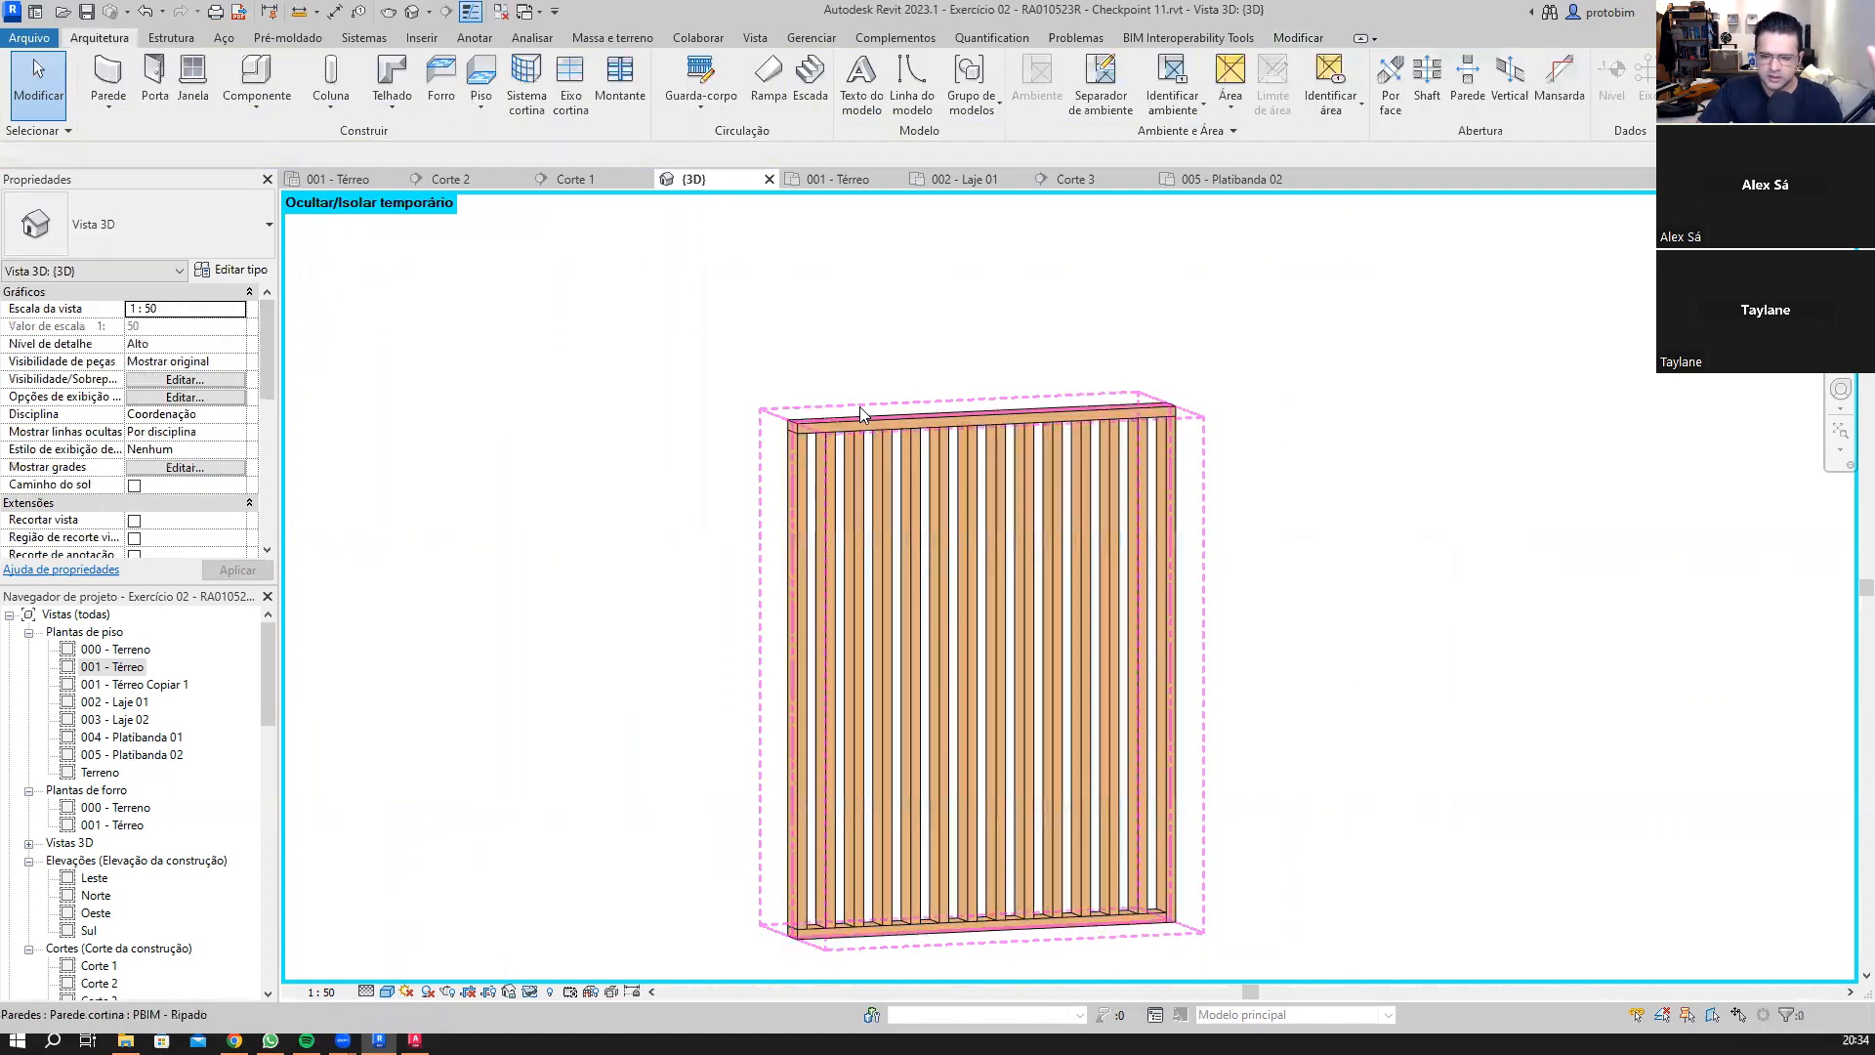
pyautogui.click(865, 479)
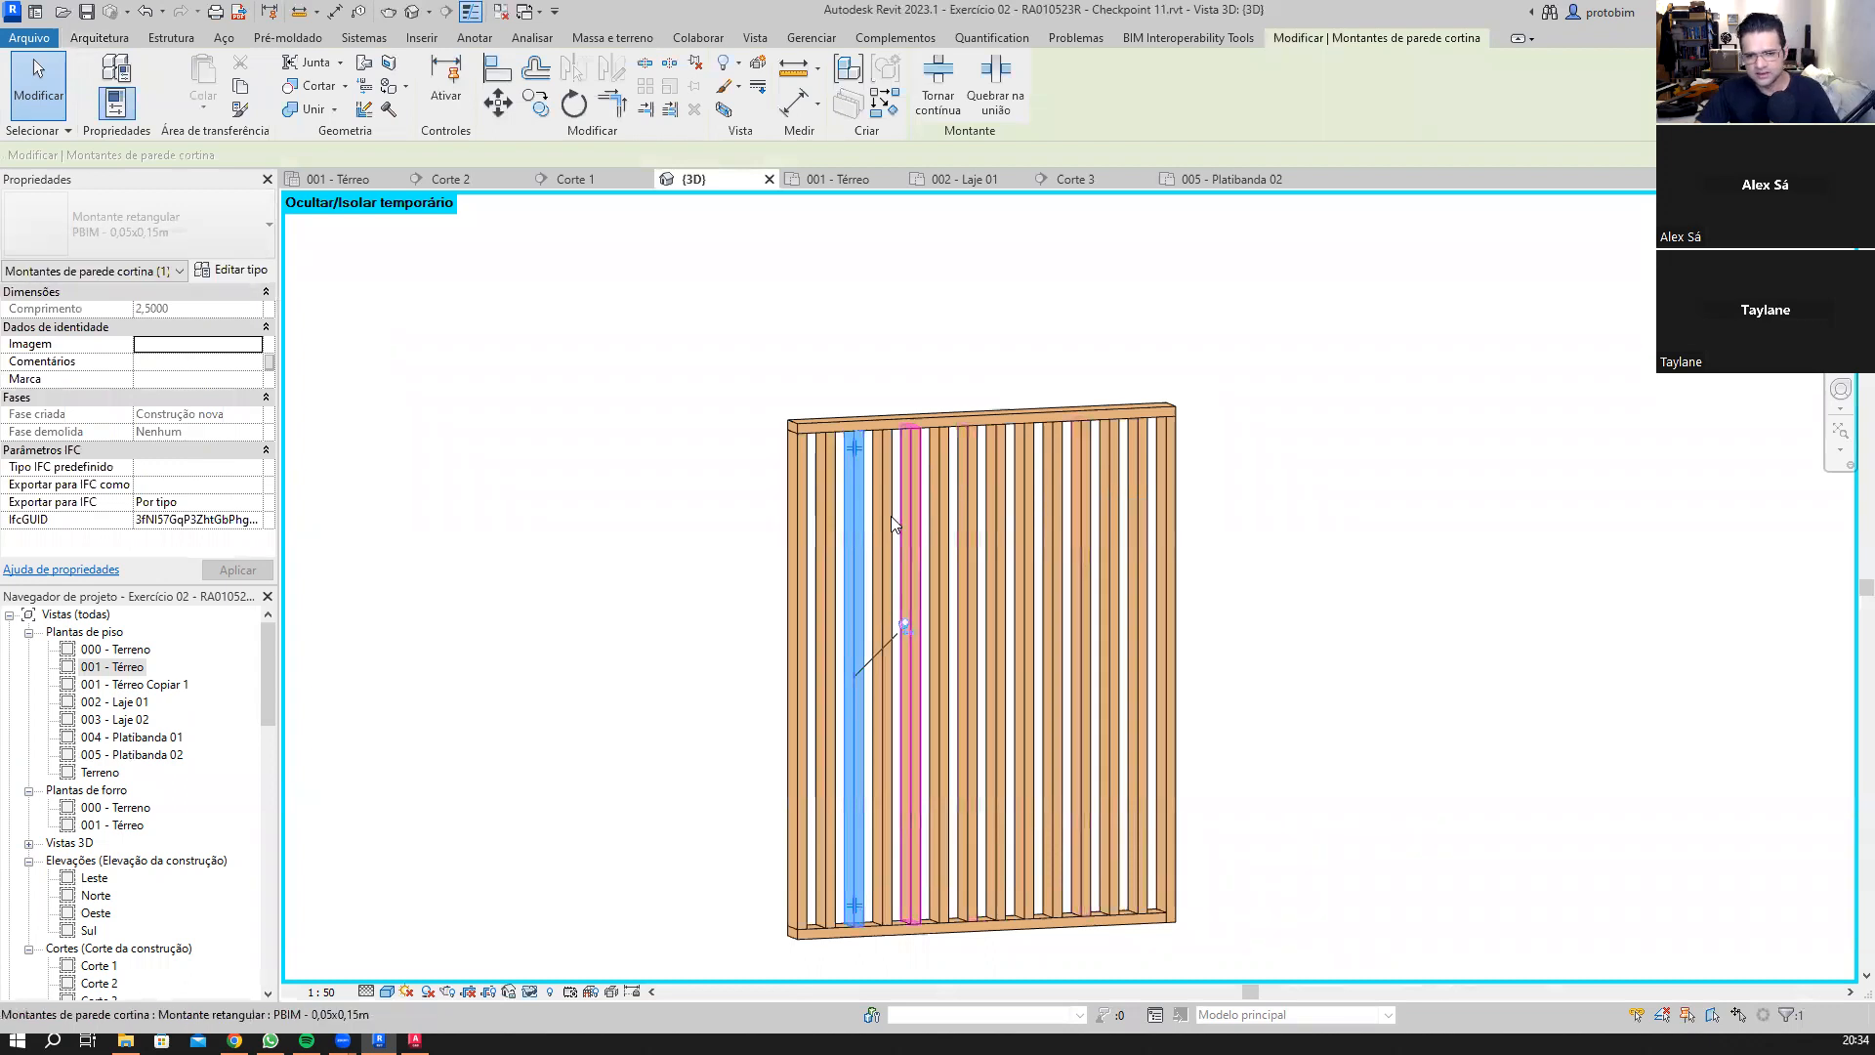
pyautogui.press('Escape')
pyautogui.press('Tab')
pyautogui.press('Tab')
pyautogui.click(858, 539)
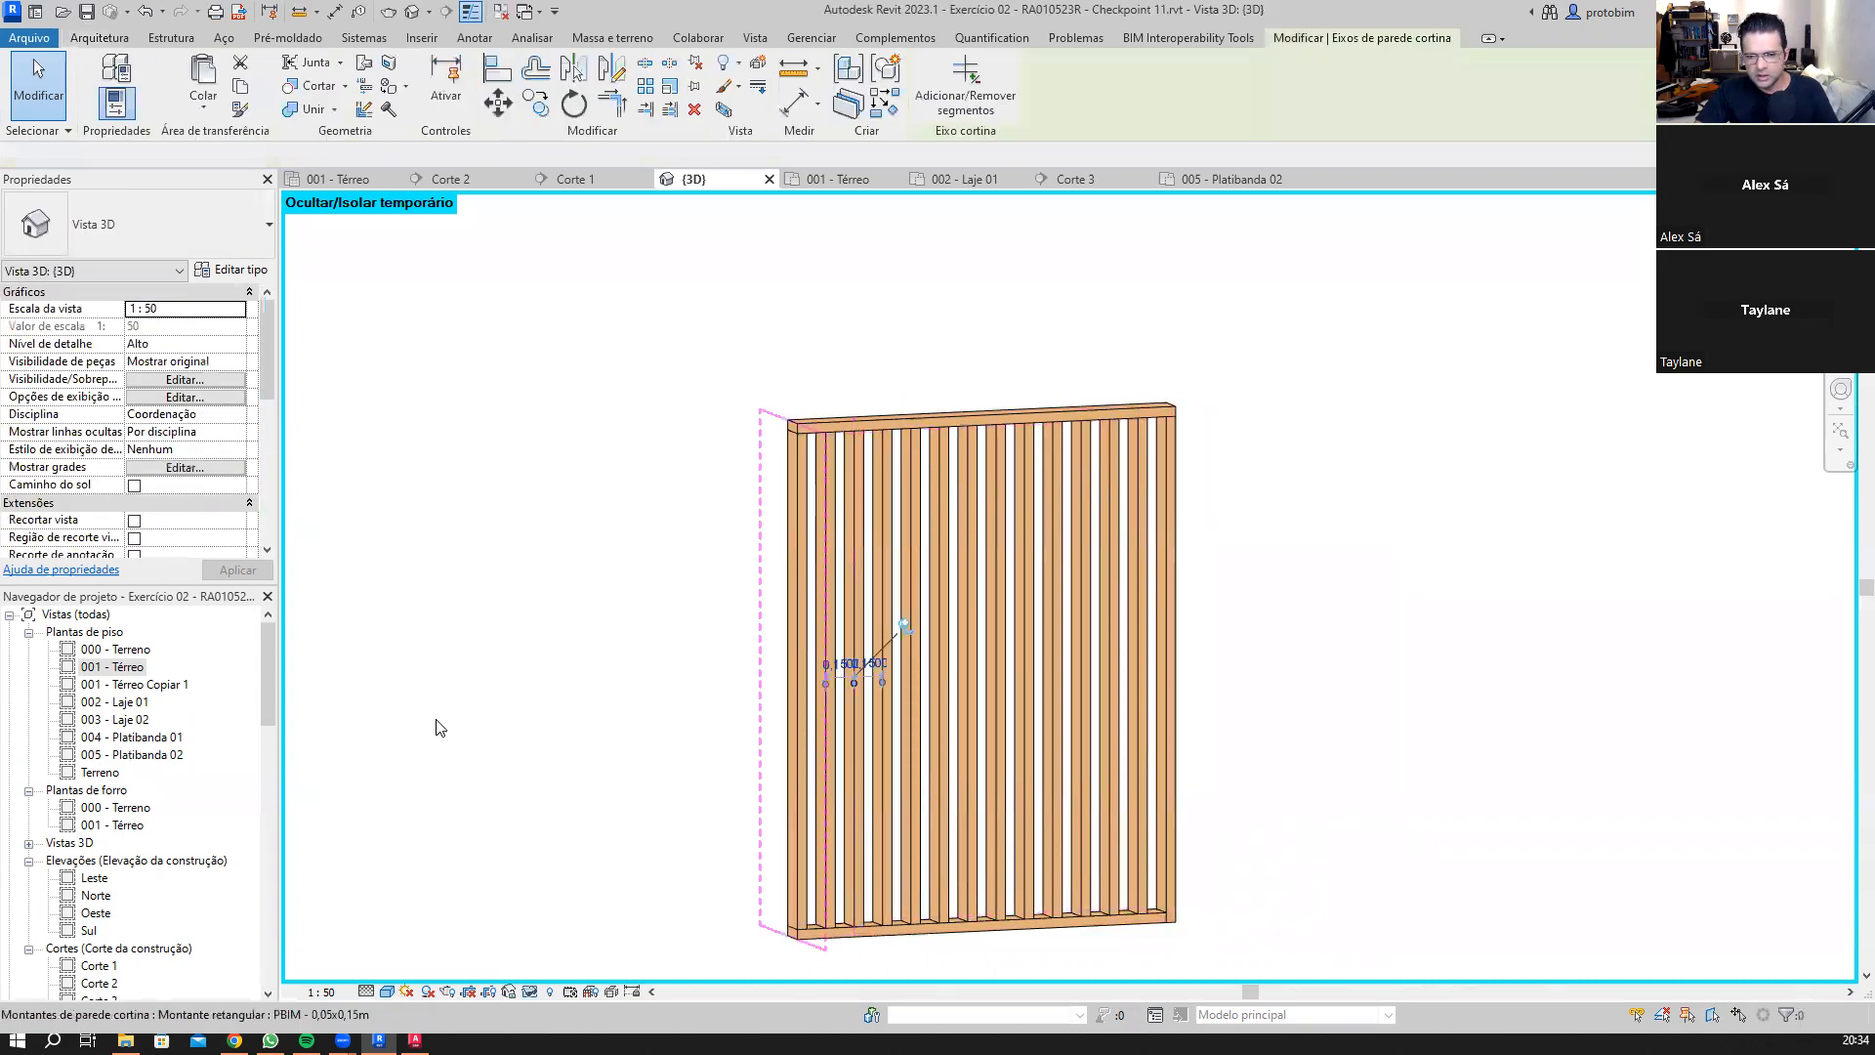
pyautogui.click(571, 464)
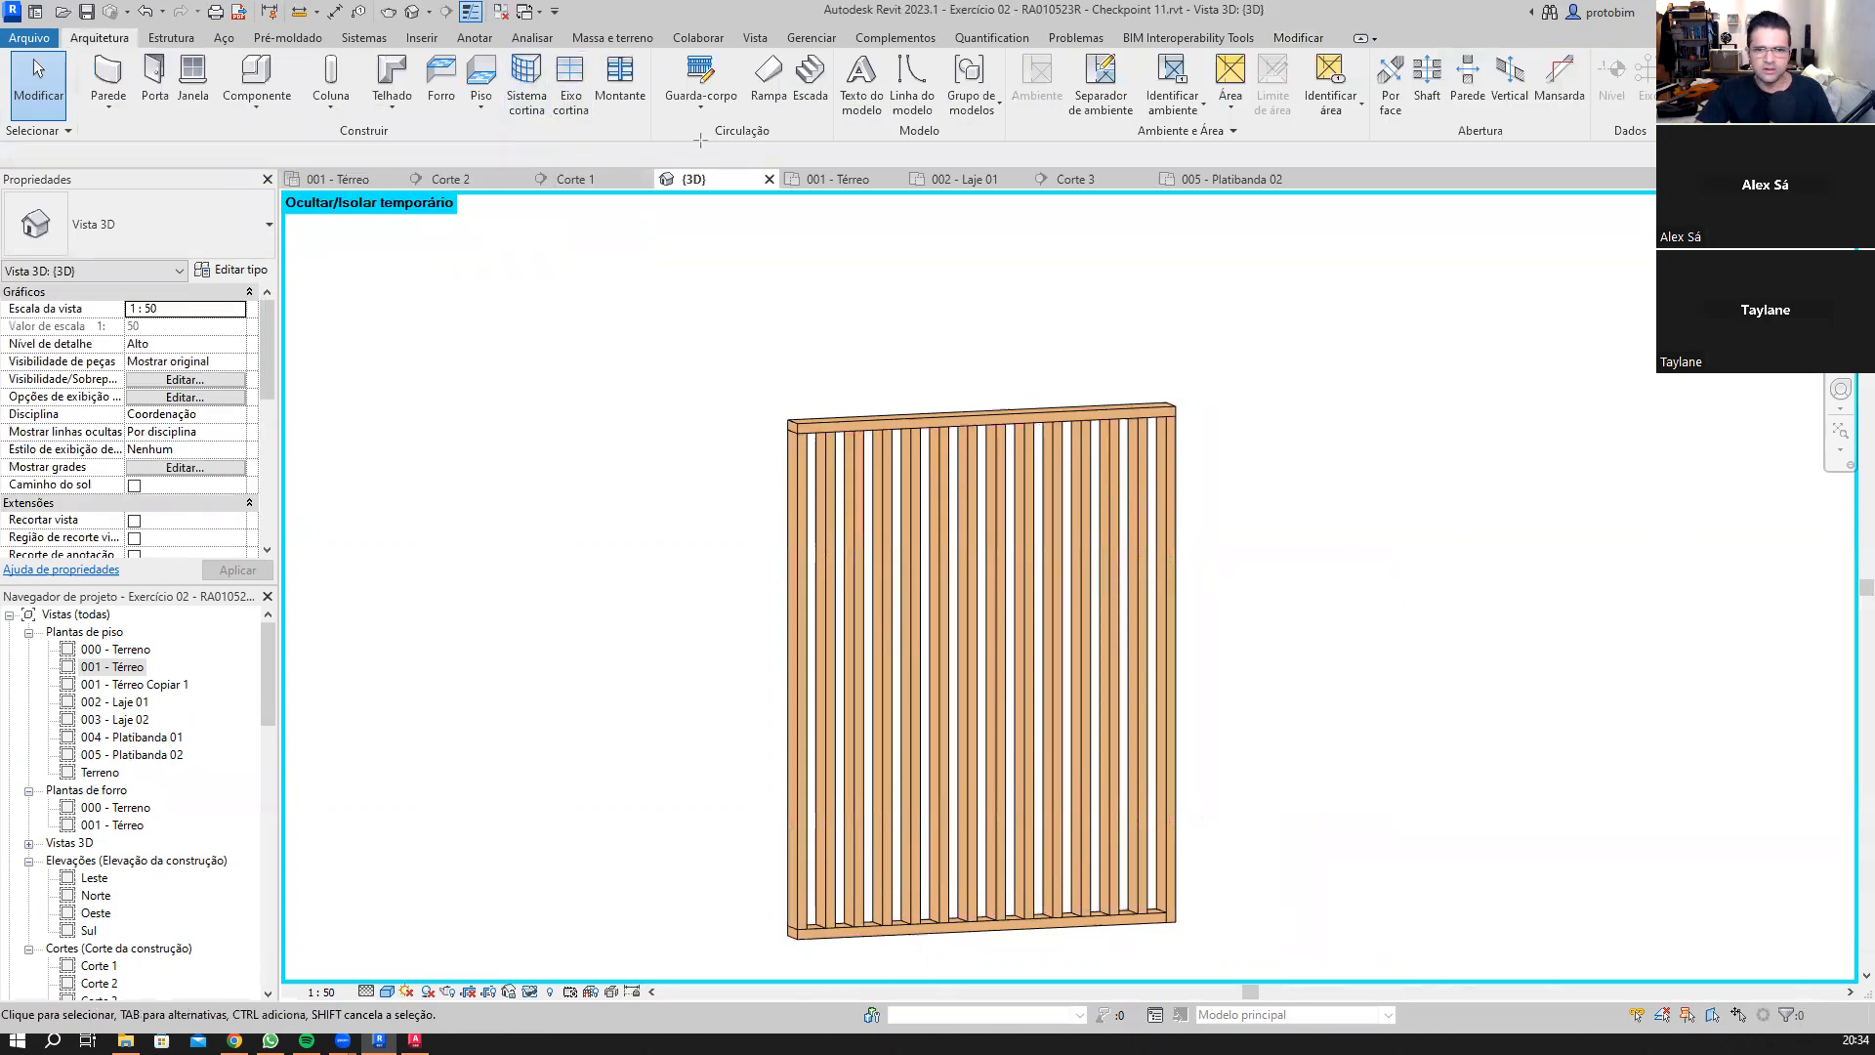
pyautogui.moveTo(554, 133); pyautogui.dragTo(592, 45)
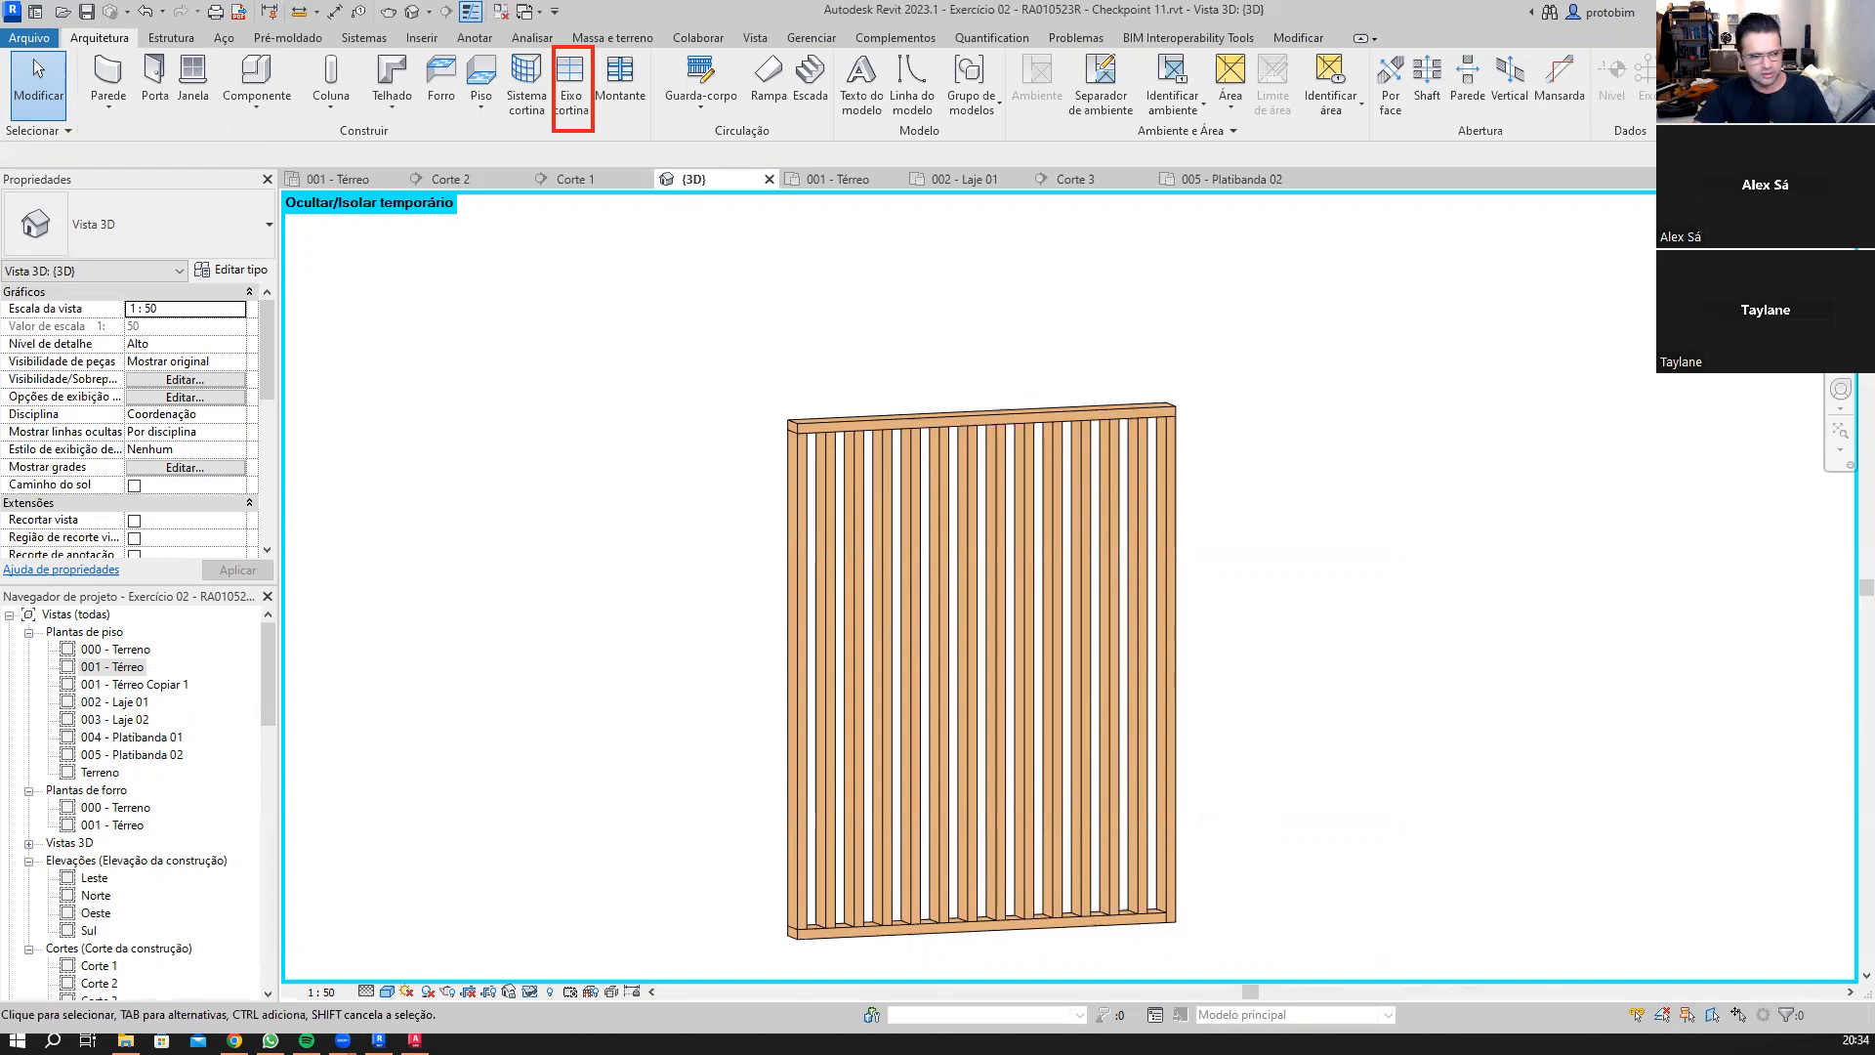
# Step: Add a one-segment horizontal curtain grid line in the first bay, about 1.16 m above the wall's base
pyautogui.keyDown('shift'); pyautogui.moveTo(707, 577); pyautogui.dragTo(1253, 651, button='middle'); pyautogui.keyUp('shift')
pyautogui.scroll(1, 1175, 668)
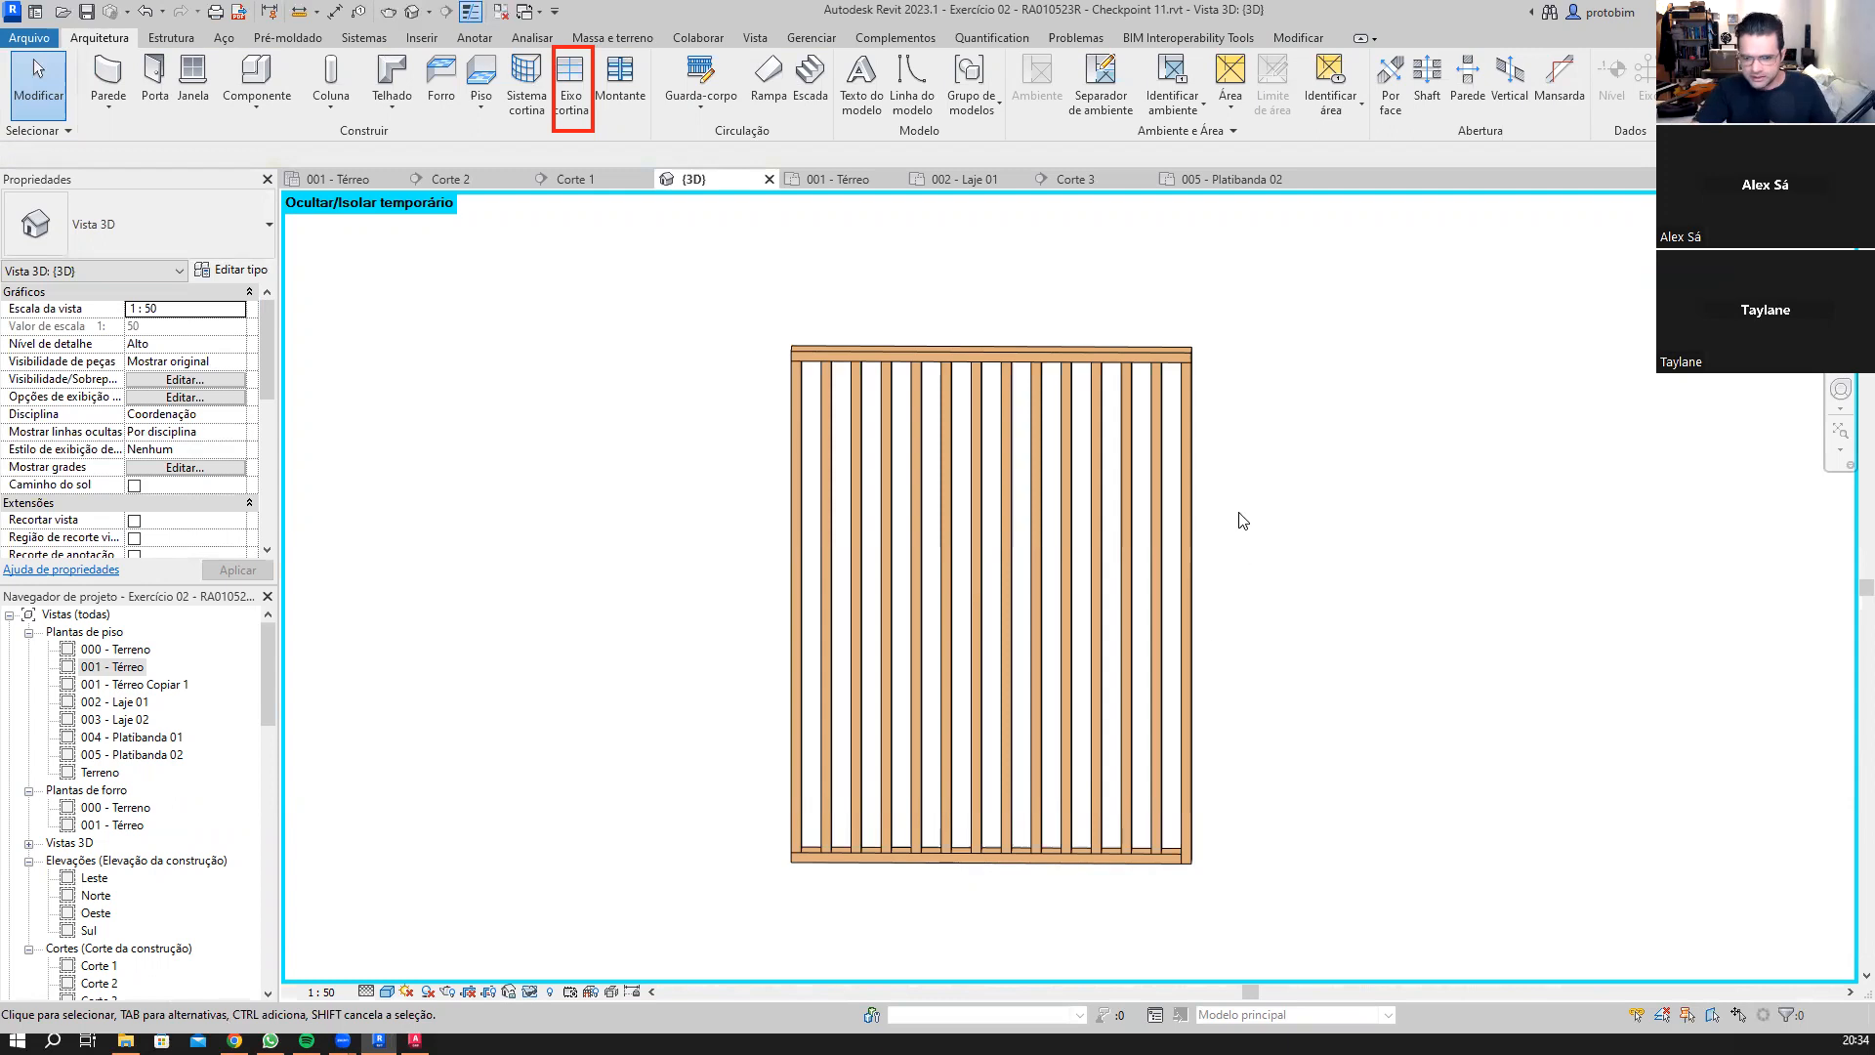
pyautogui.keyDown('shift'); pyautogui.moveTo(1257, 543); pyautogui.dragTo(1289, 570, button='middle'); pyautogui.keyUp('shift')
pyautogui.keyDown('shift'); pyautogui.moveTo(1384, 665); pyautogui.dragTo(1408, 678, button='middle'); pyautogui.keyUp('shift')
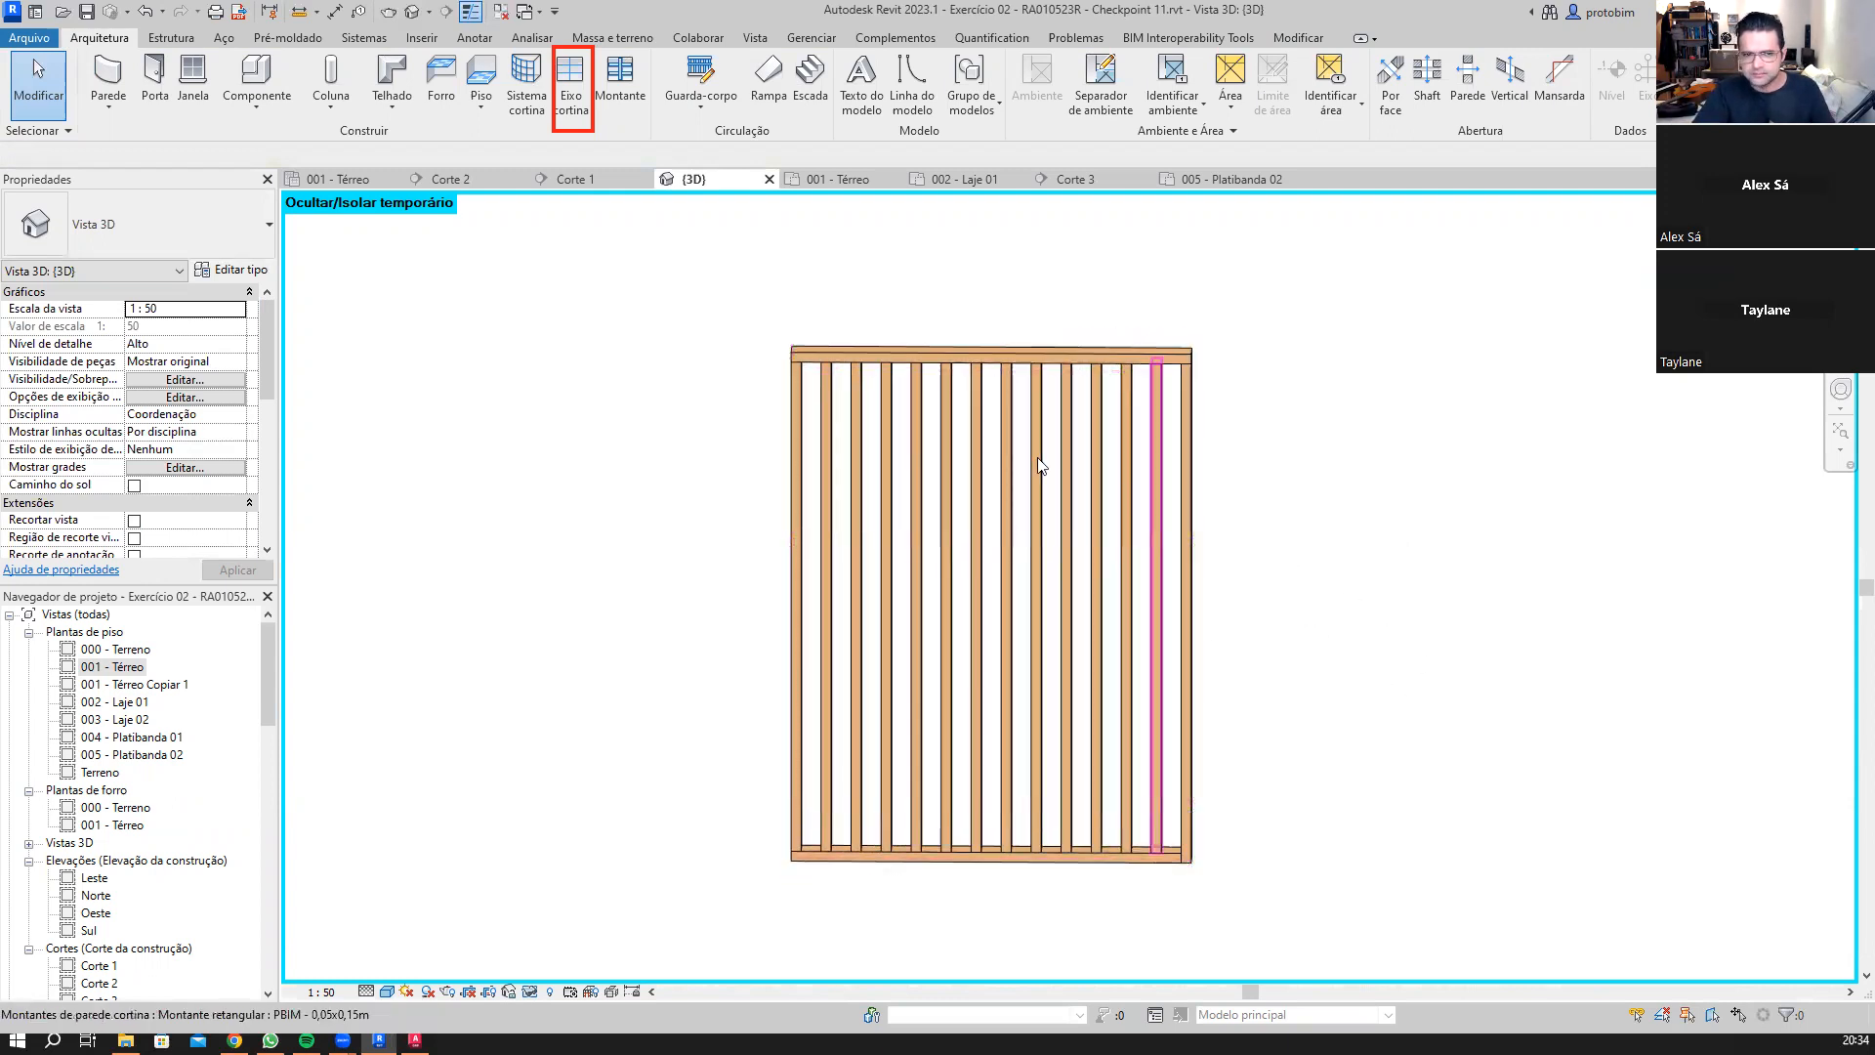
pyautogui.click(573, 88)
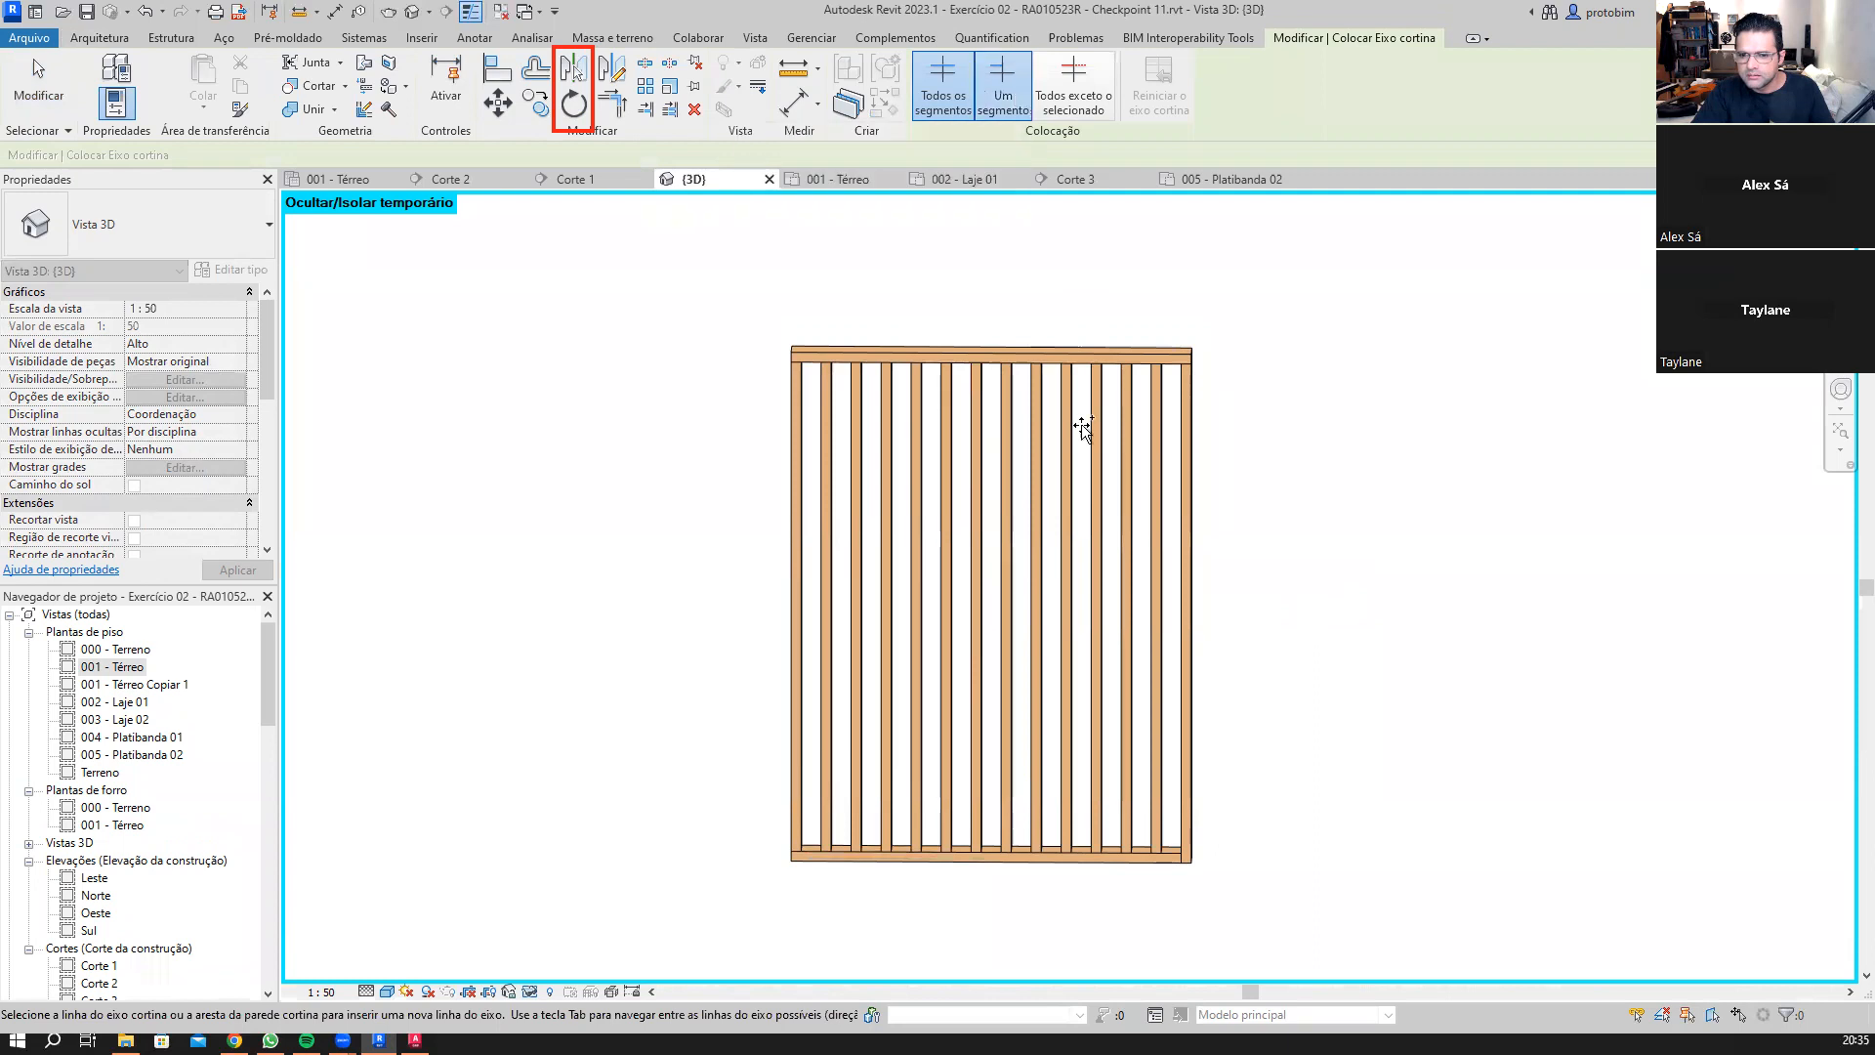
pyautogui.click(1003, 92)
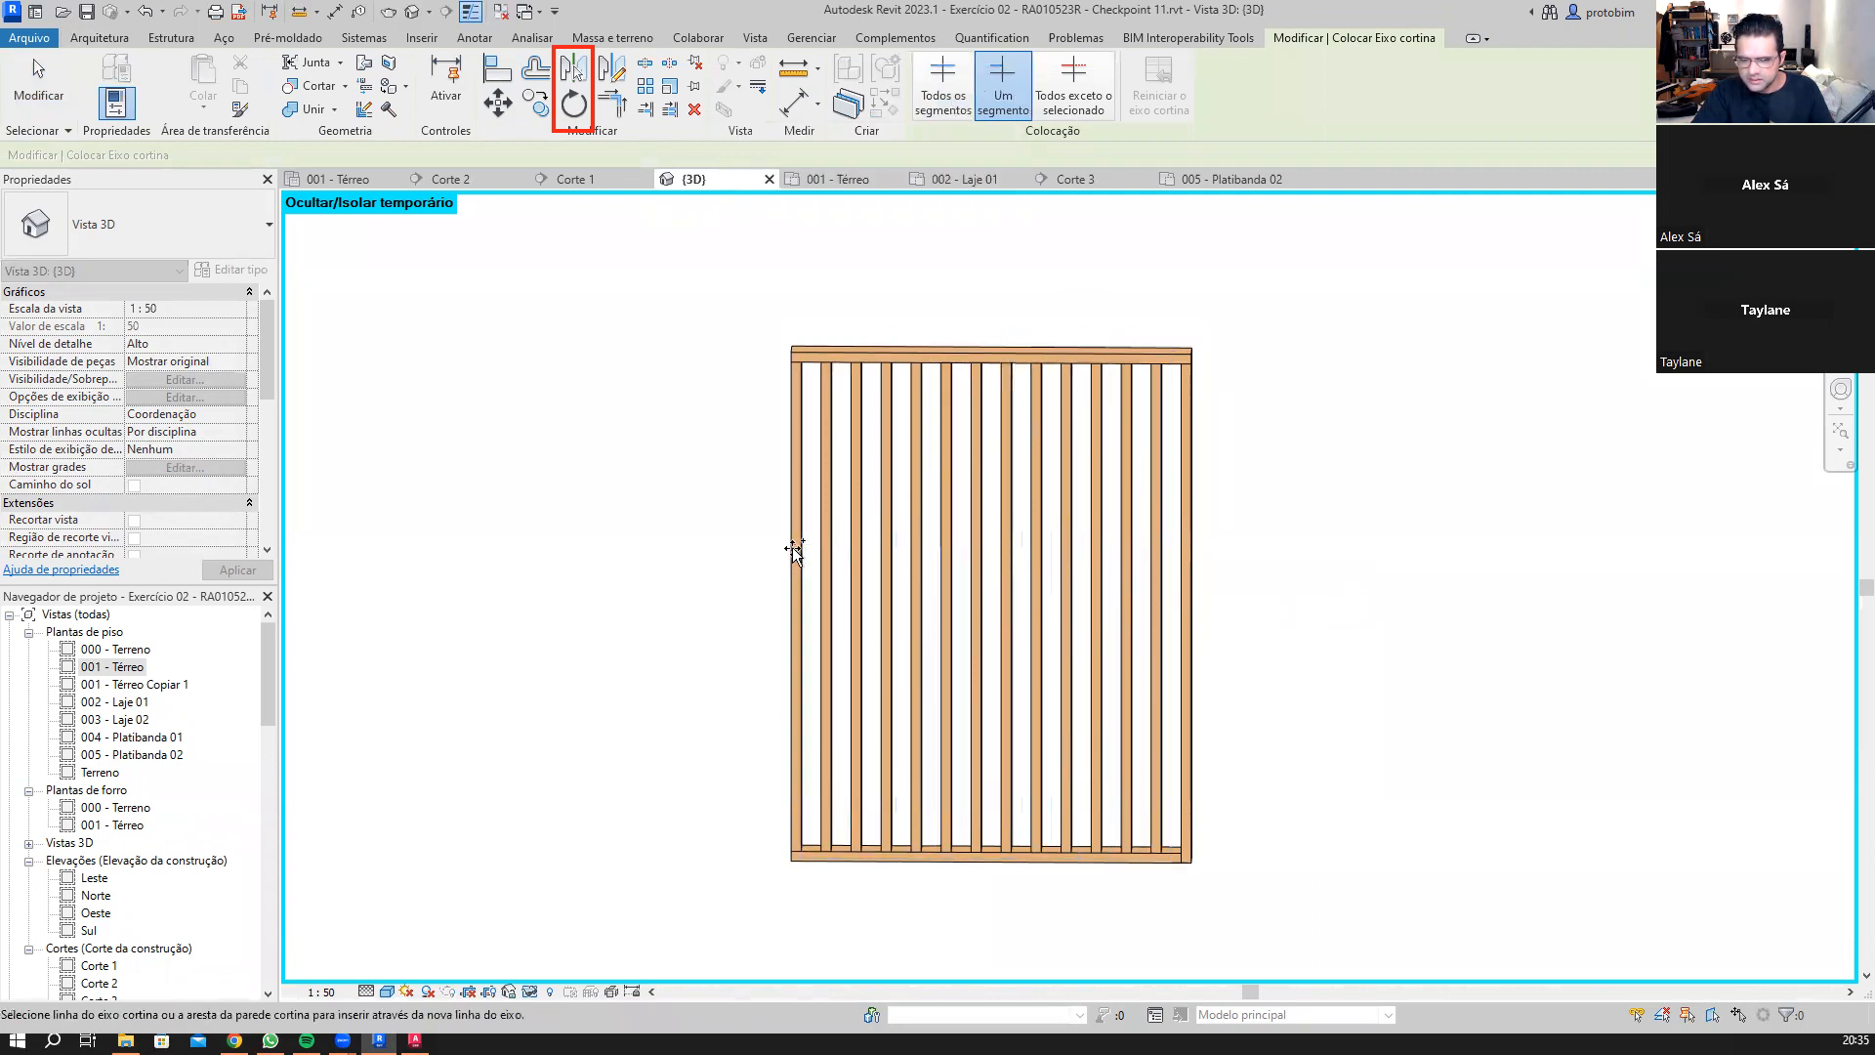
pyautogui.click(806, 629)
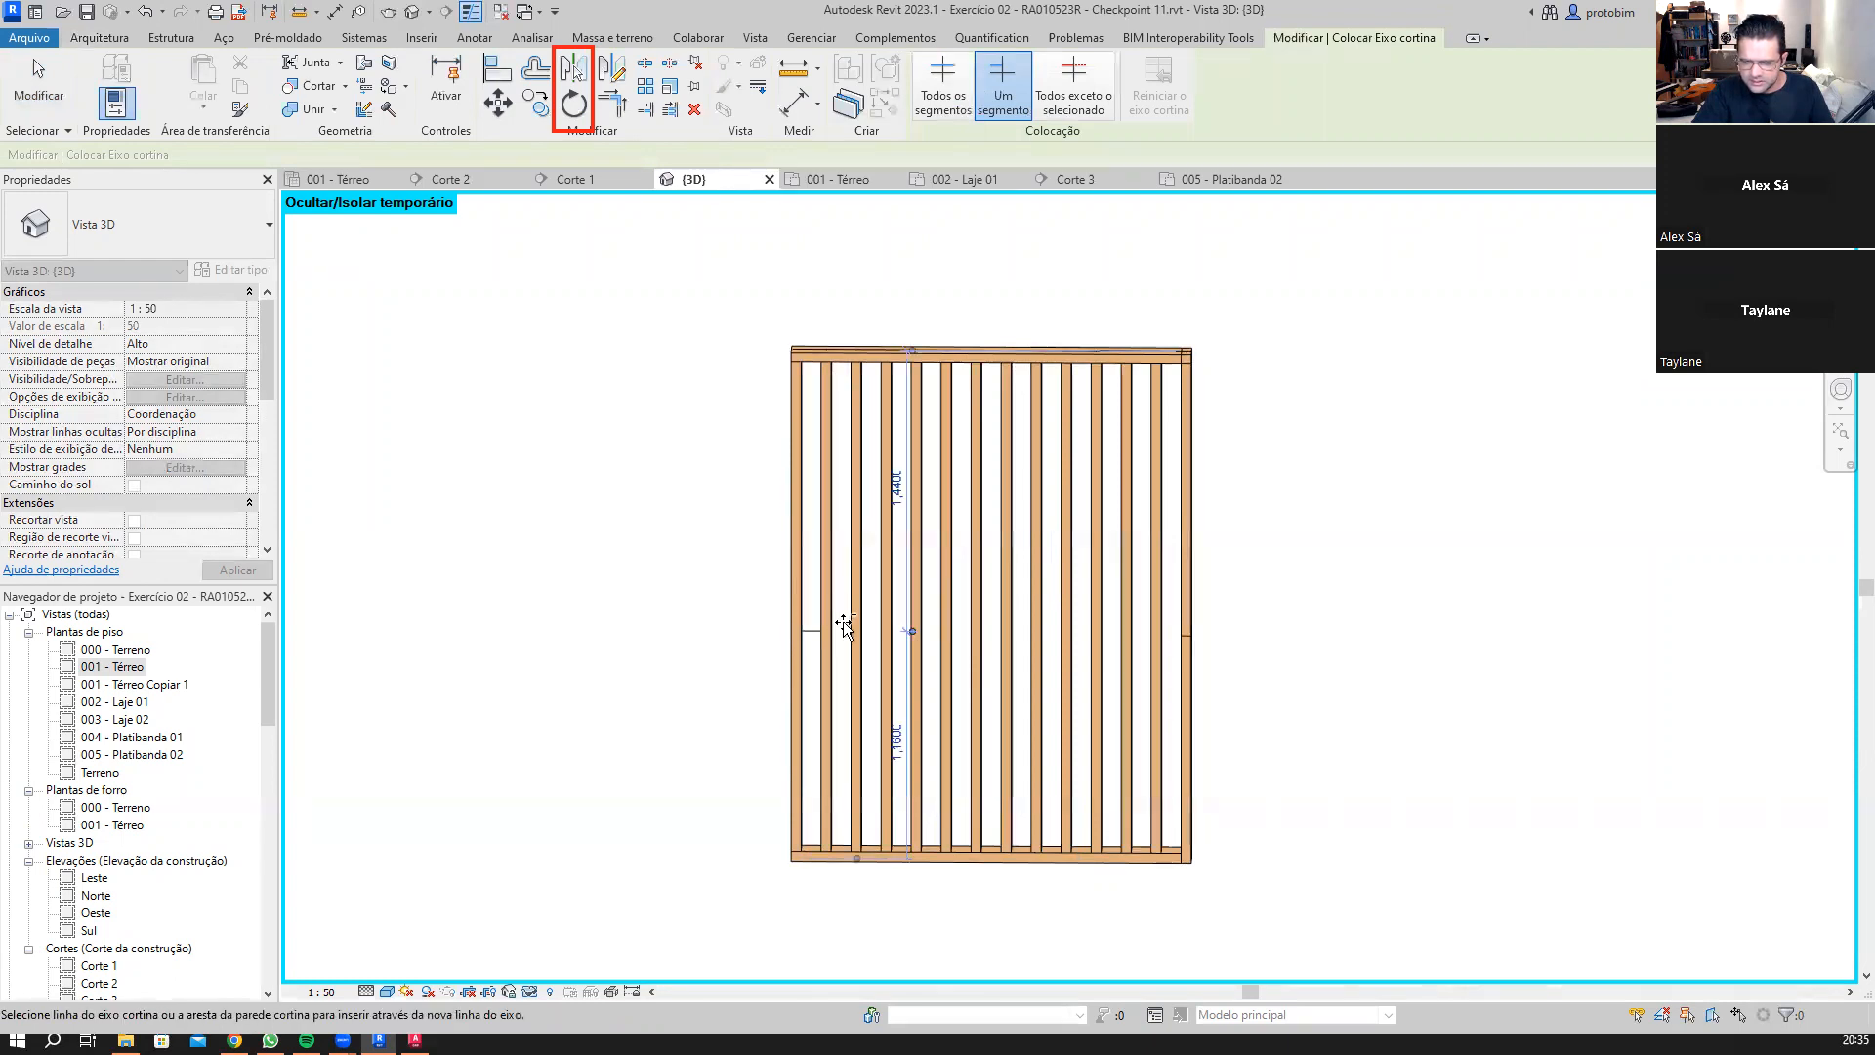
pyautogui.press('Escape')
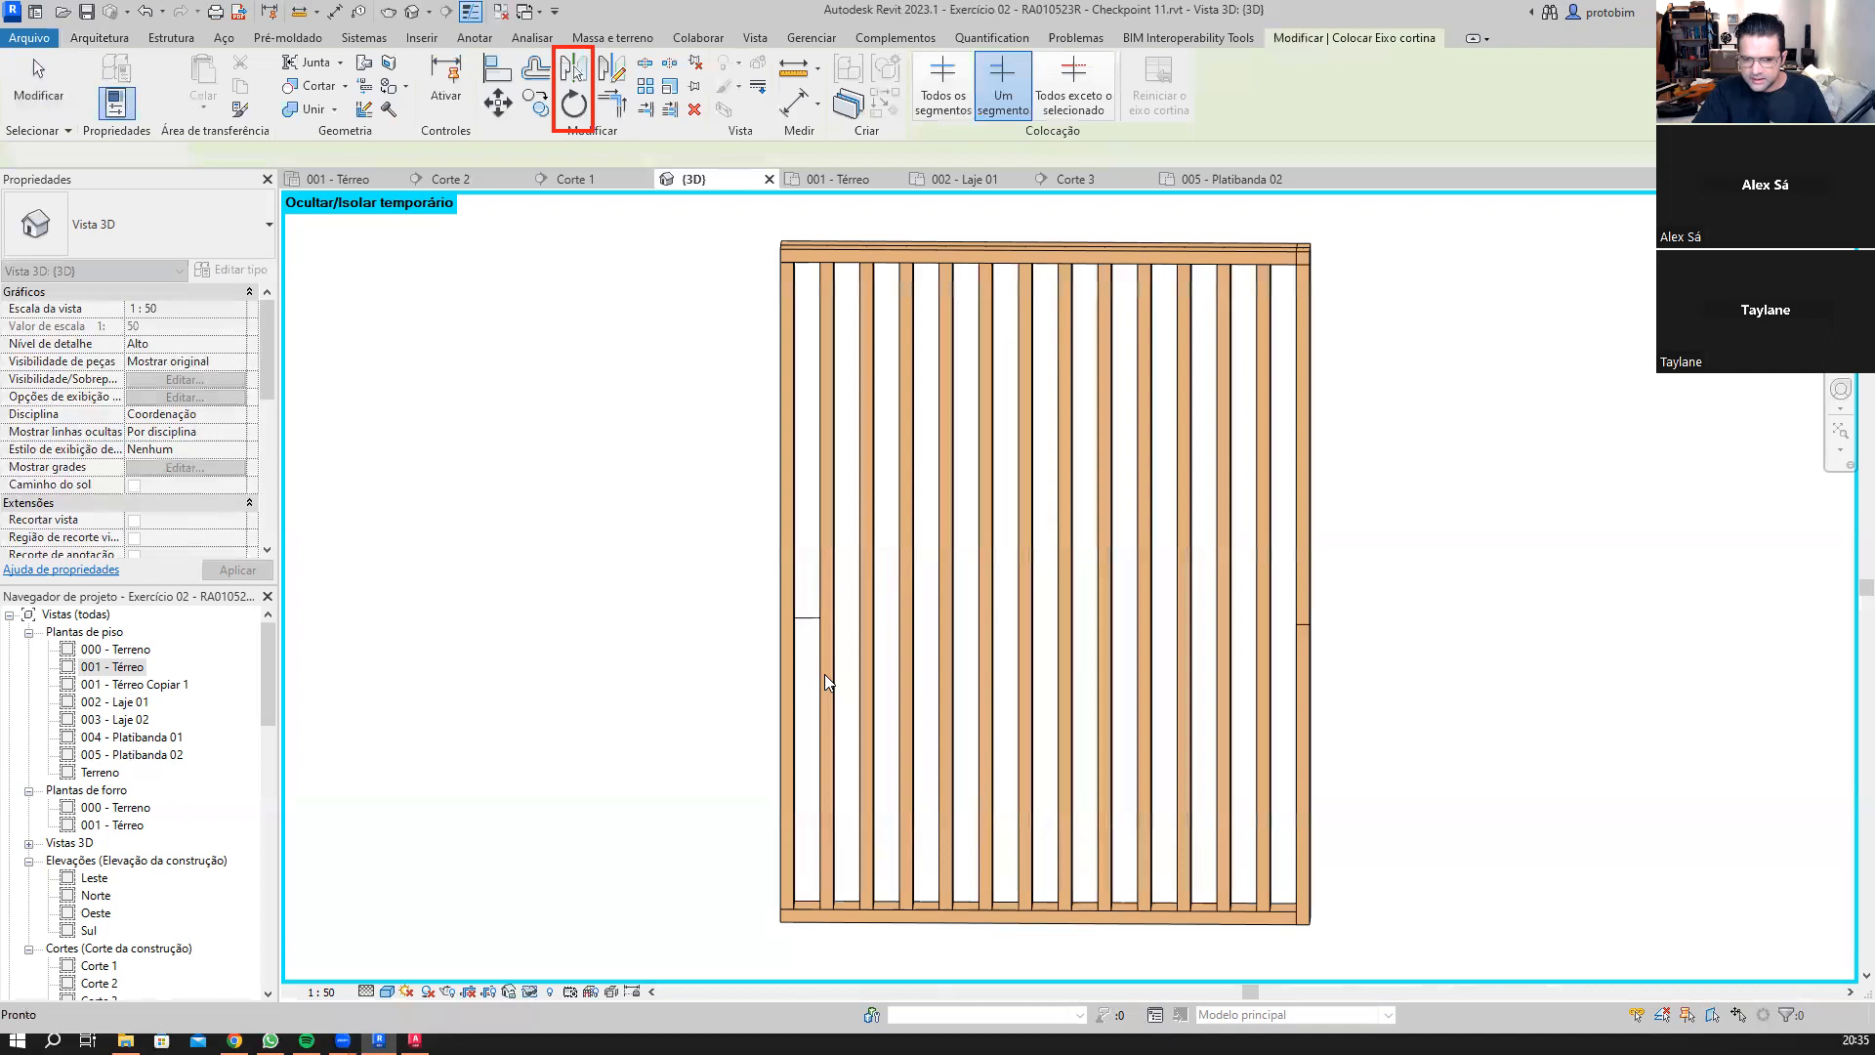
pyautogui.scroll(3, 825, 674)
pyautogui.press('Escape')
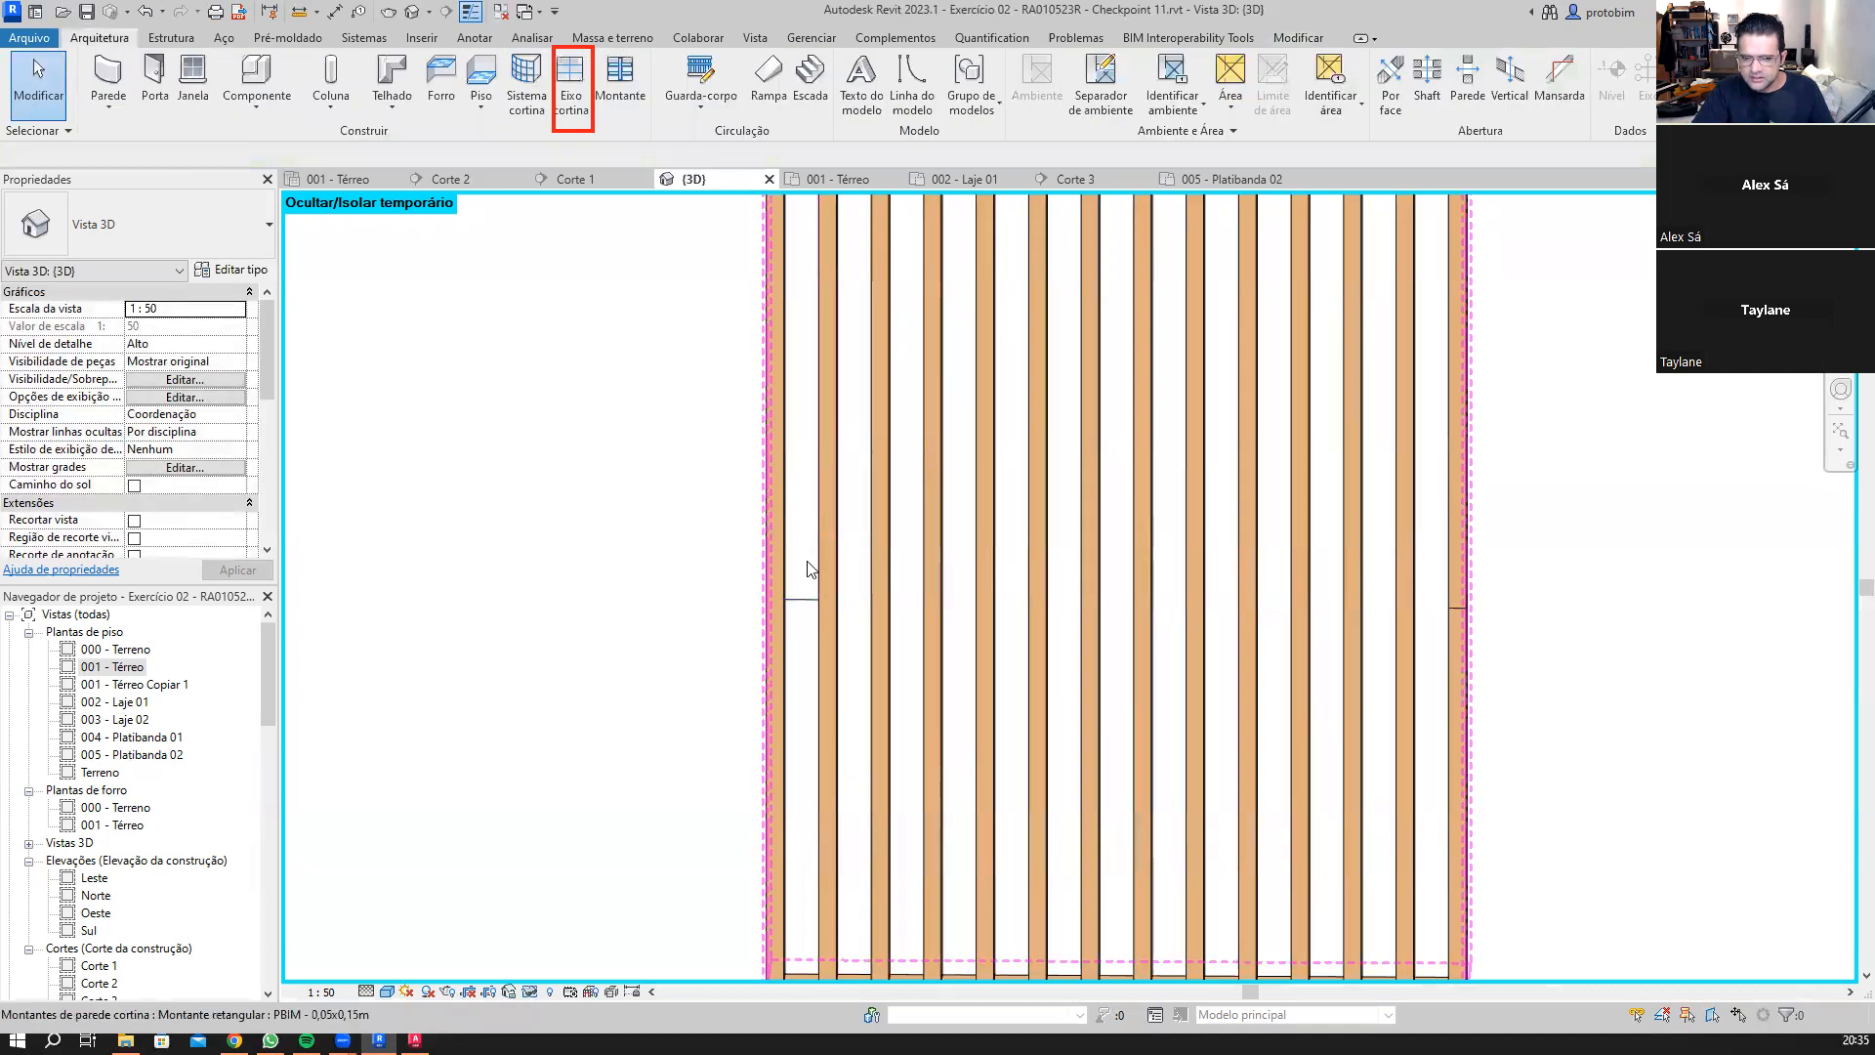
# Step: Place a PBIM - 0,05x0,15m rectangular mullion on the first bay's horizontal grid segment
pyautogui.click(620, 83)
pyautogui.click(801, 598)
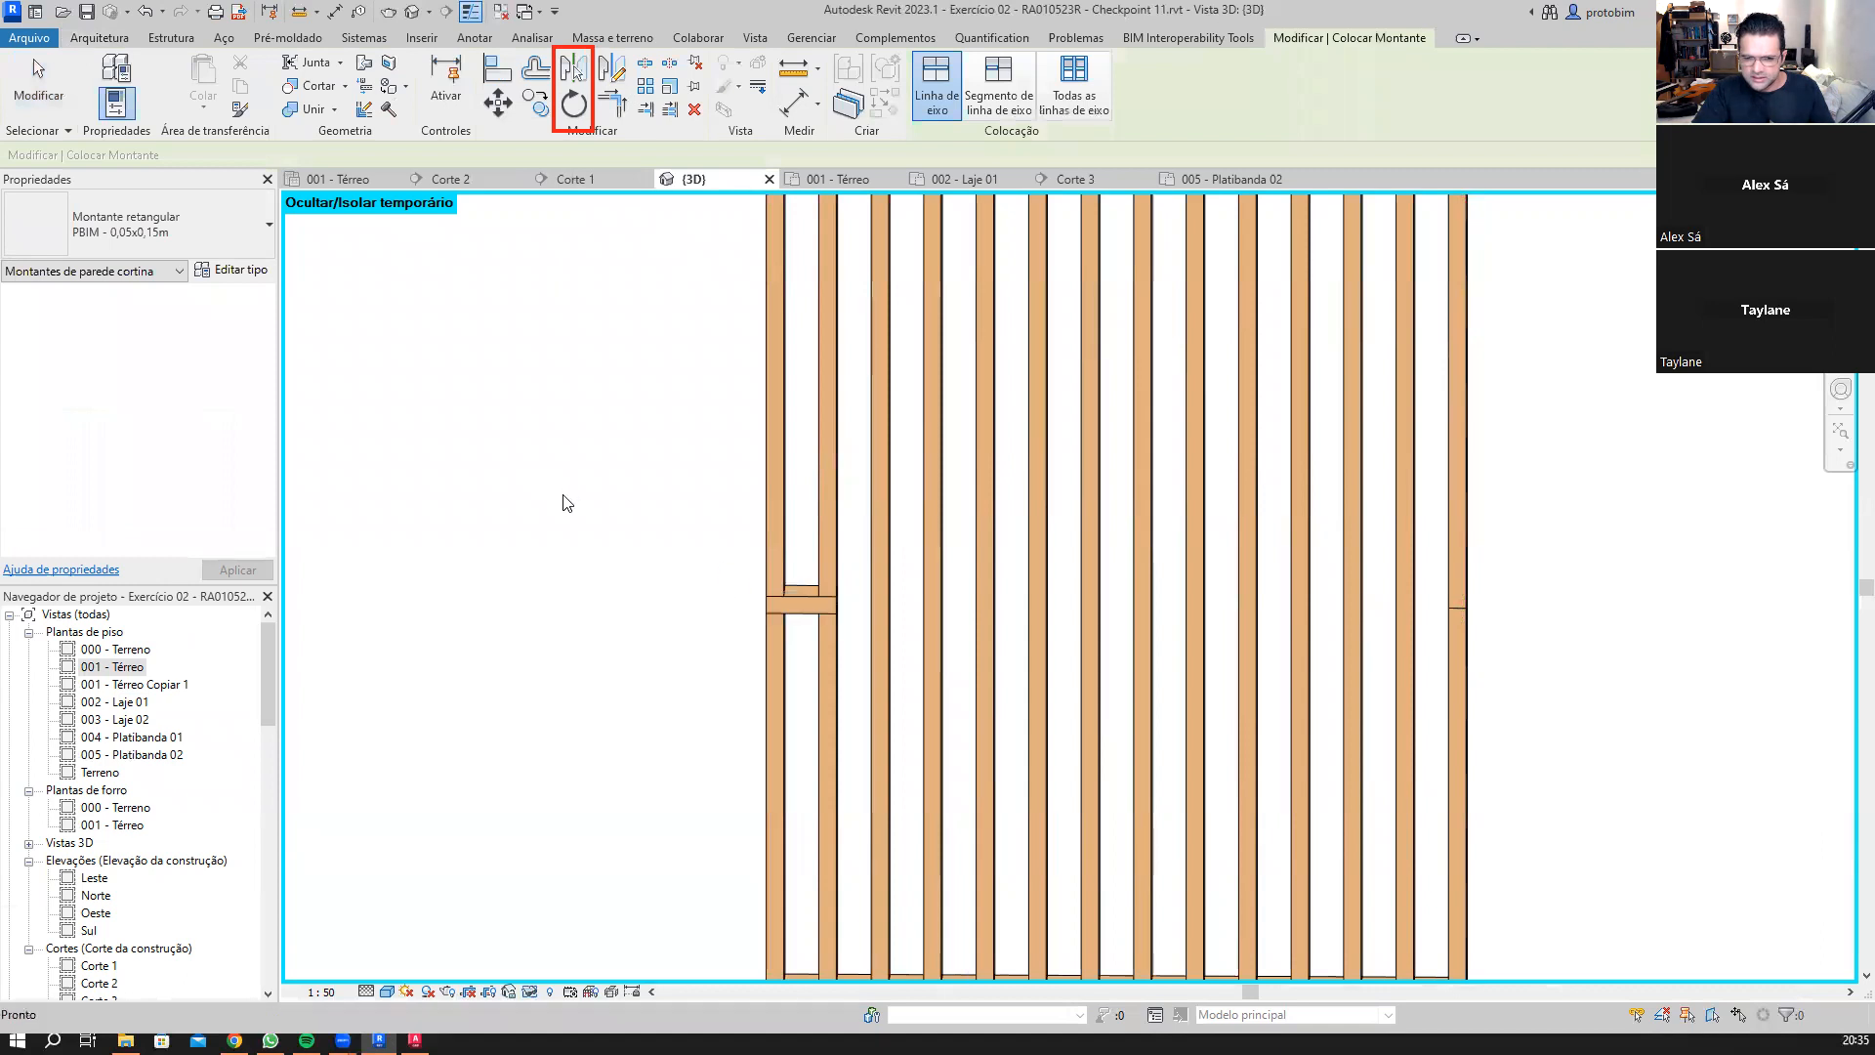
pyautogui.press('Escape')
pyautogui.click(855, 591)
pyautogui.press('Escape')
pyautogui.click(622, 83)
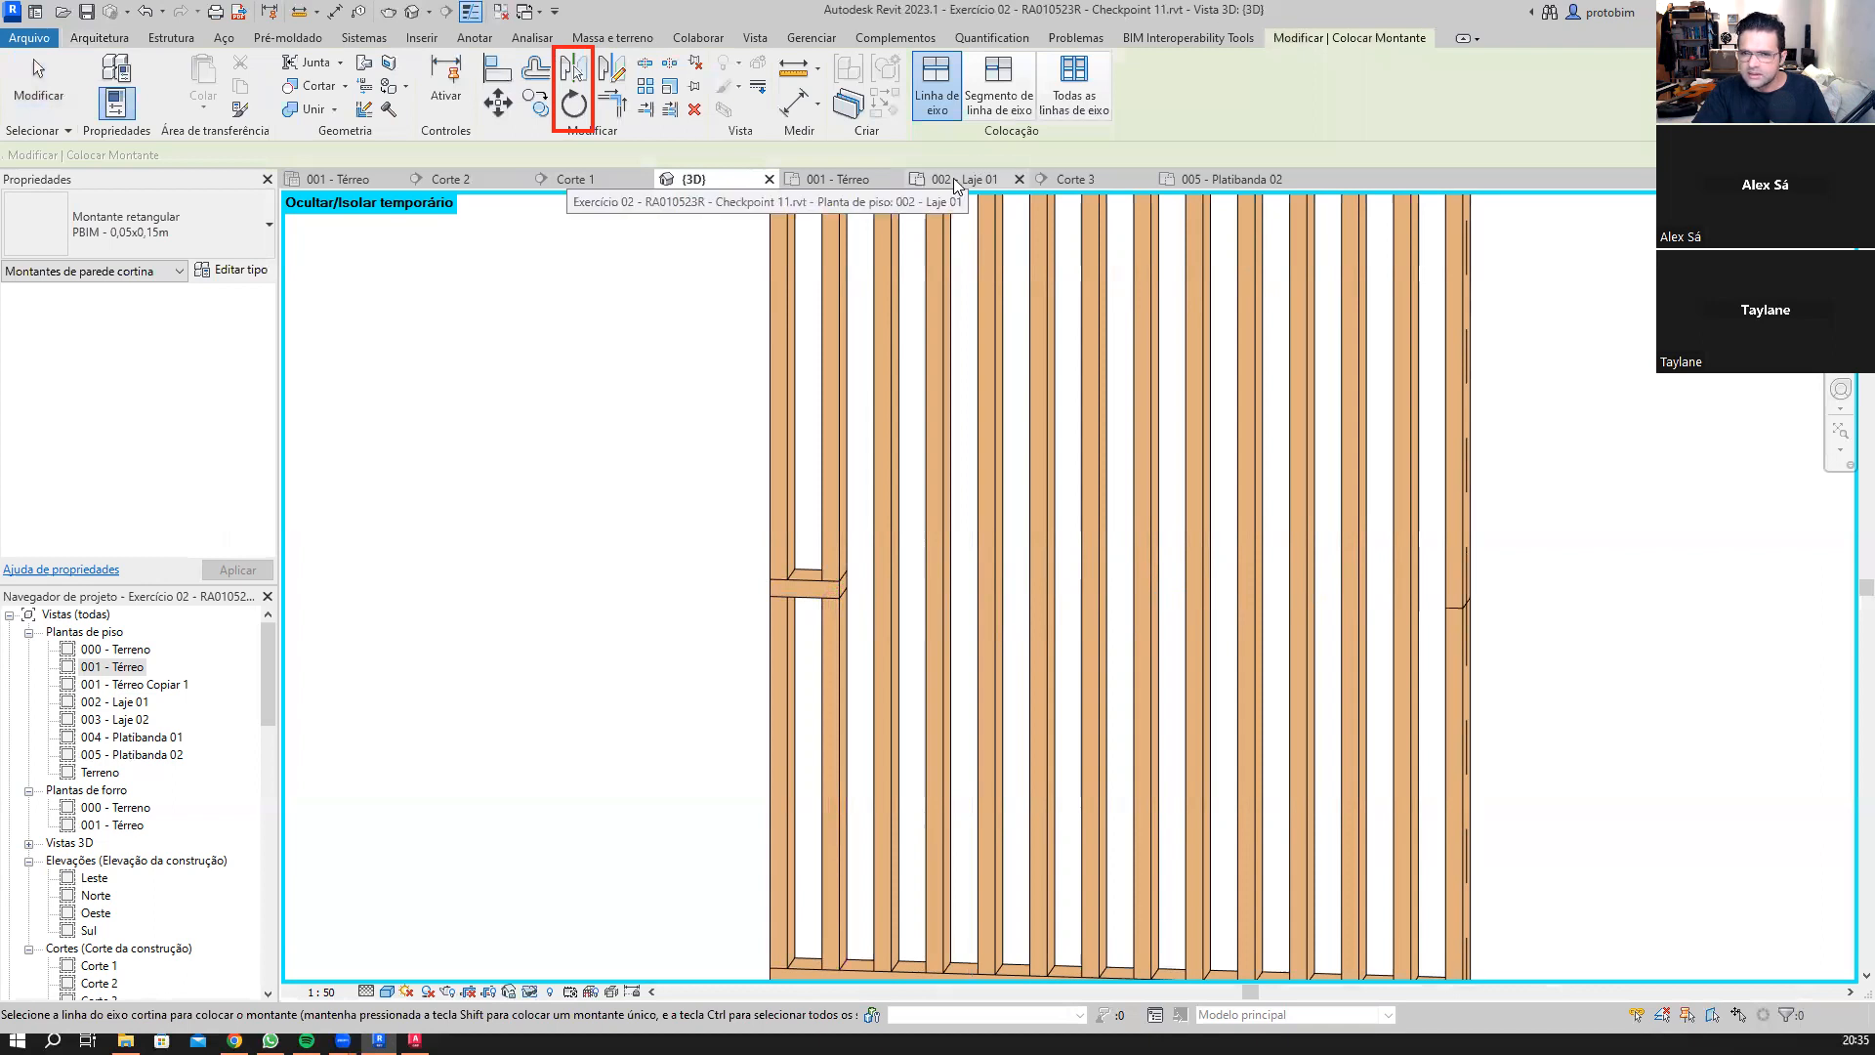
pyautogui.click(1008, 90)
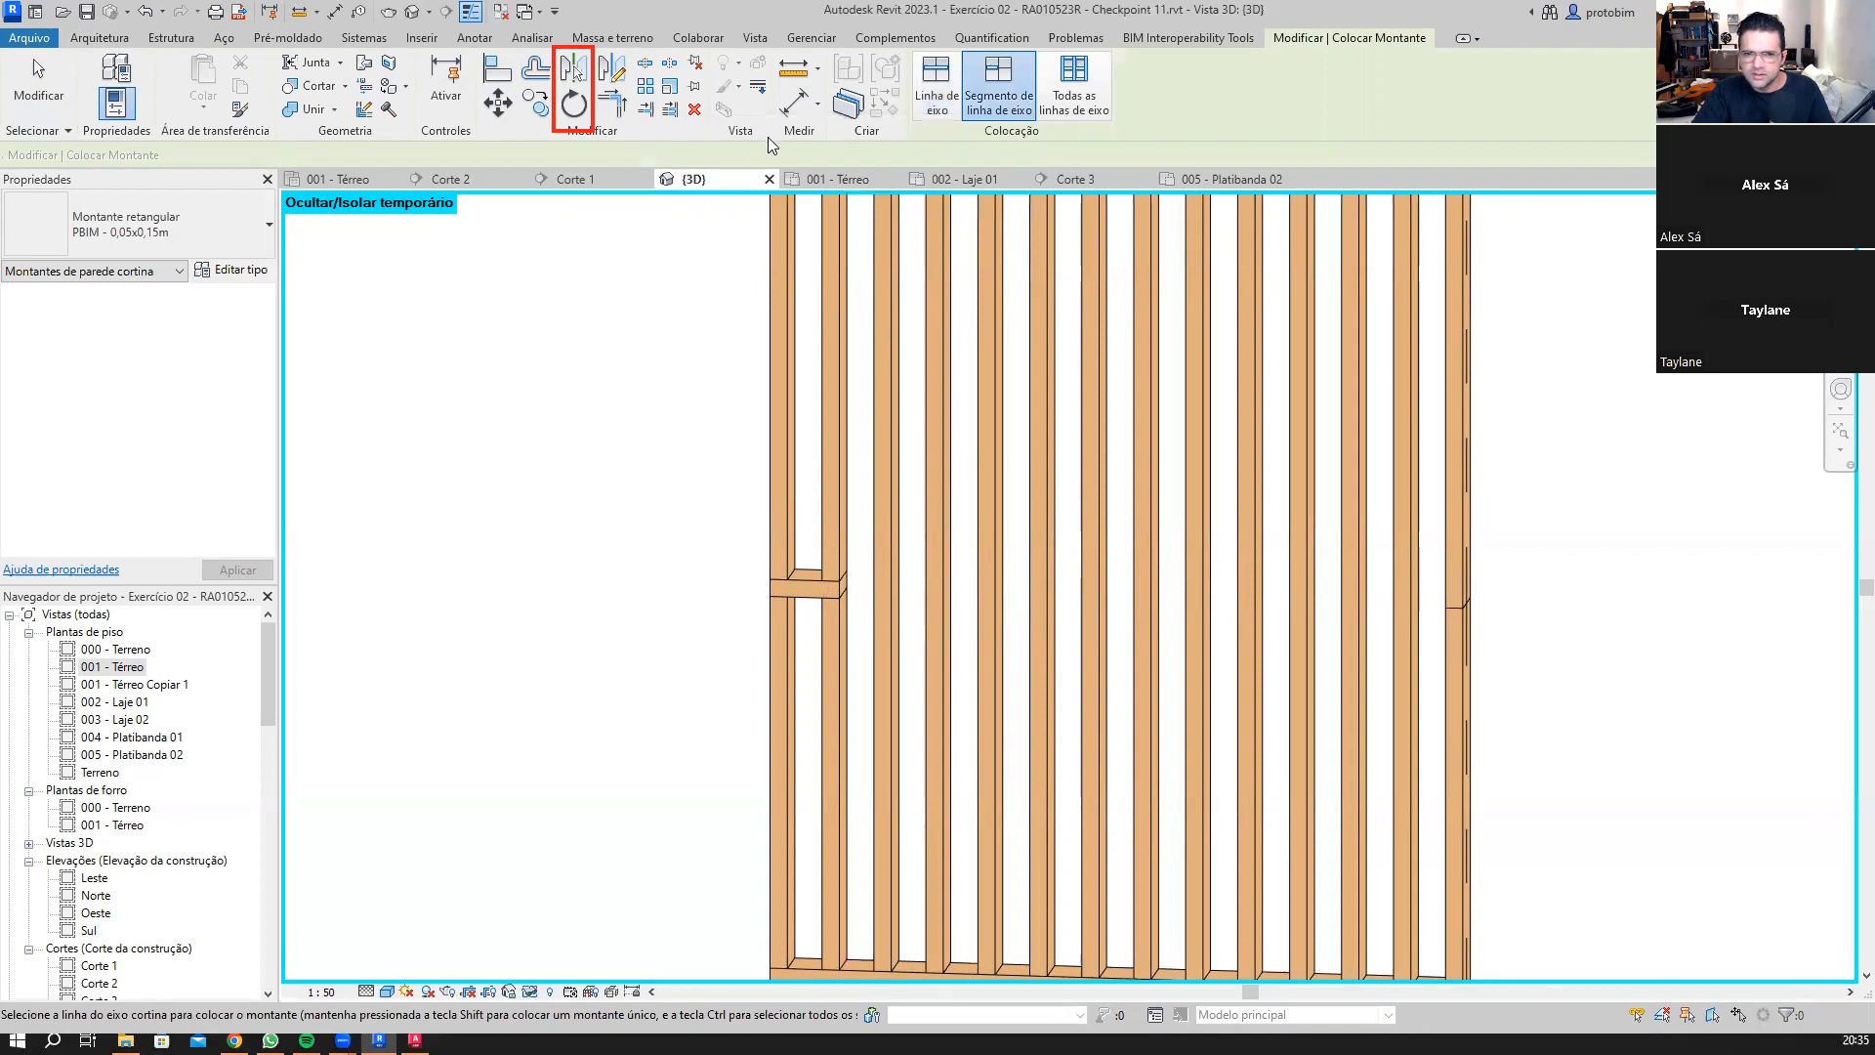
pyautogui.press('Escape')
pyautogui.click(574, 83)
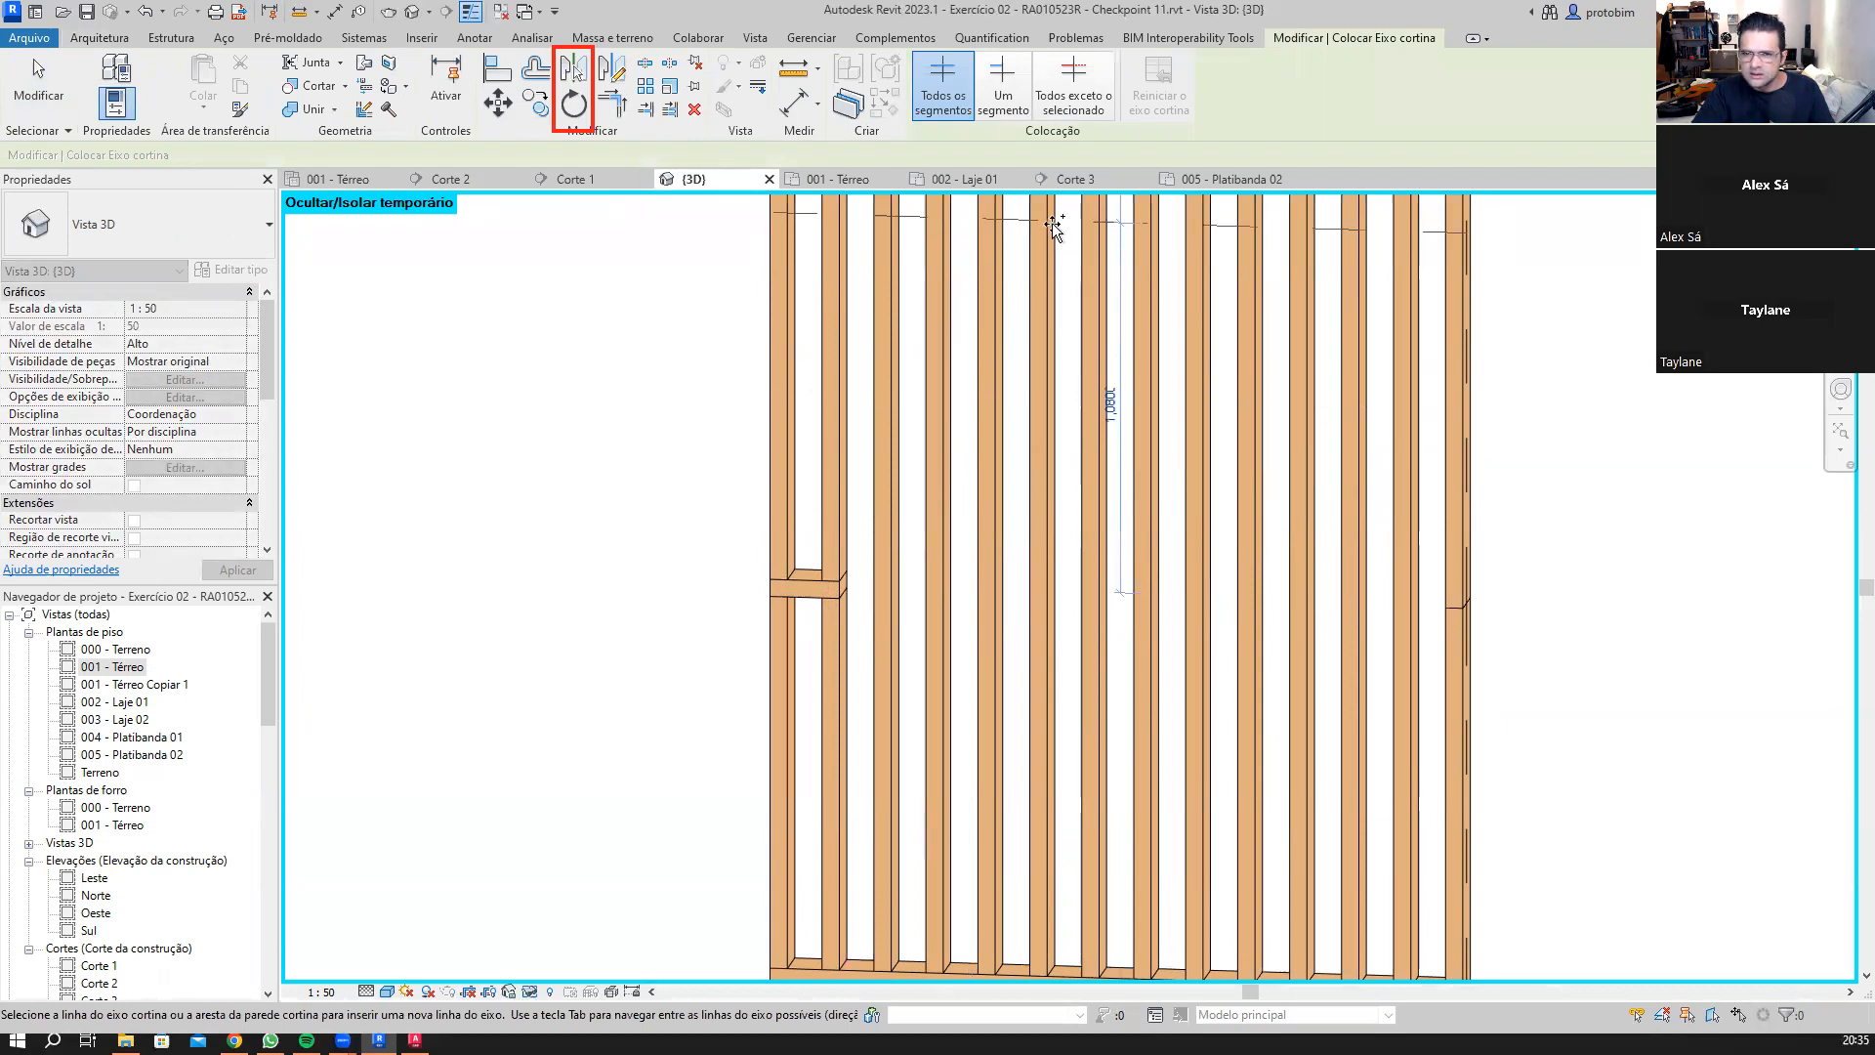
pyautogui.click(1074, 110)
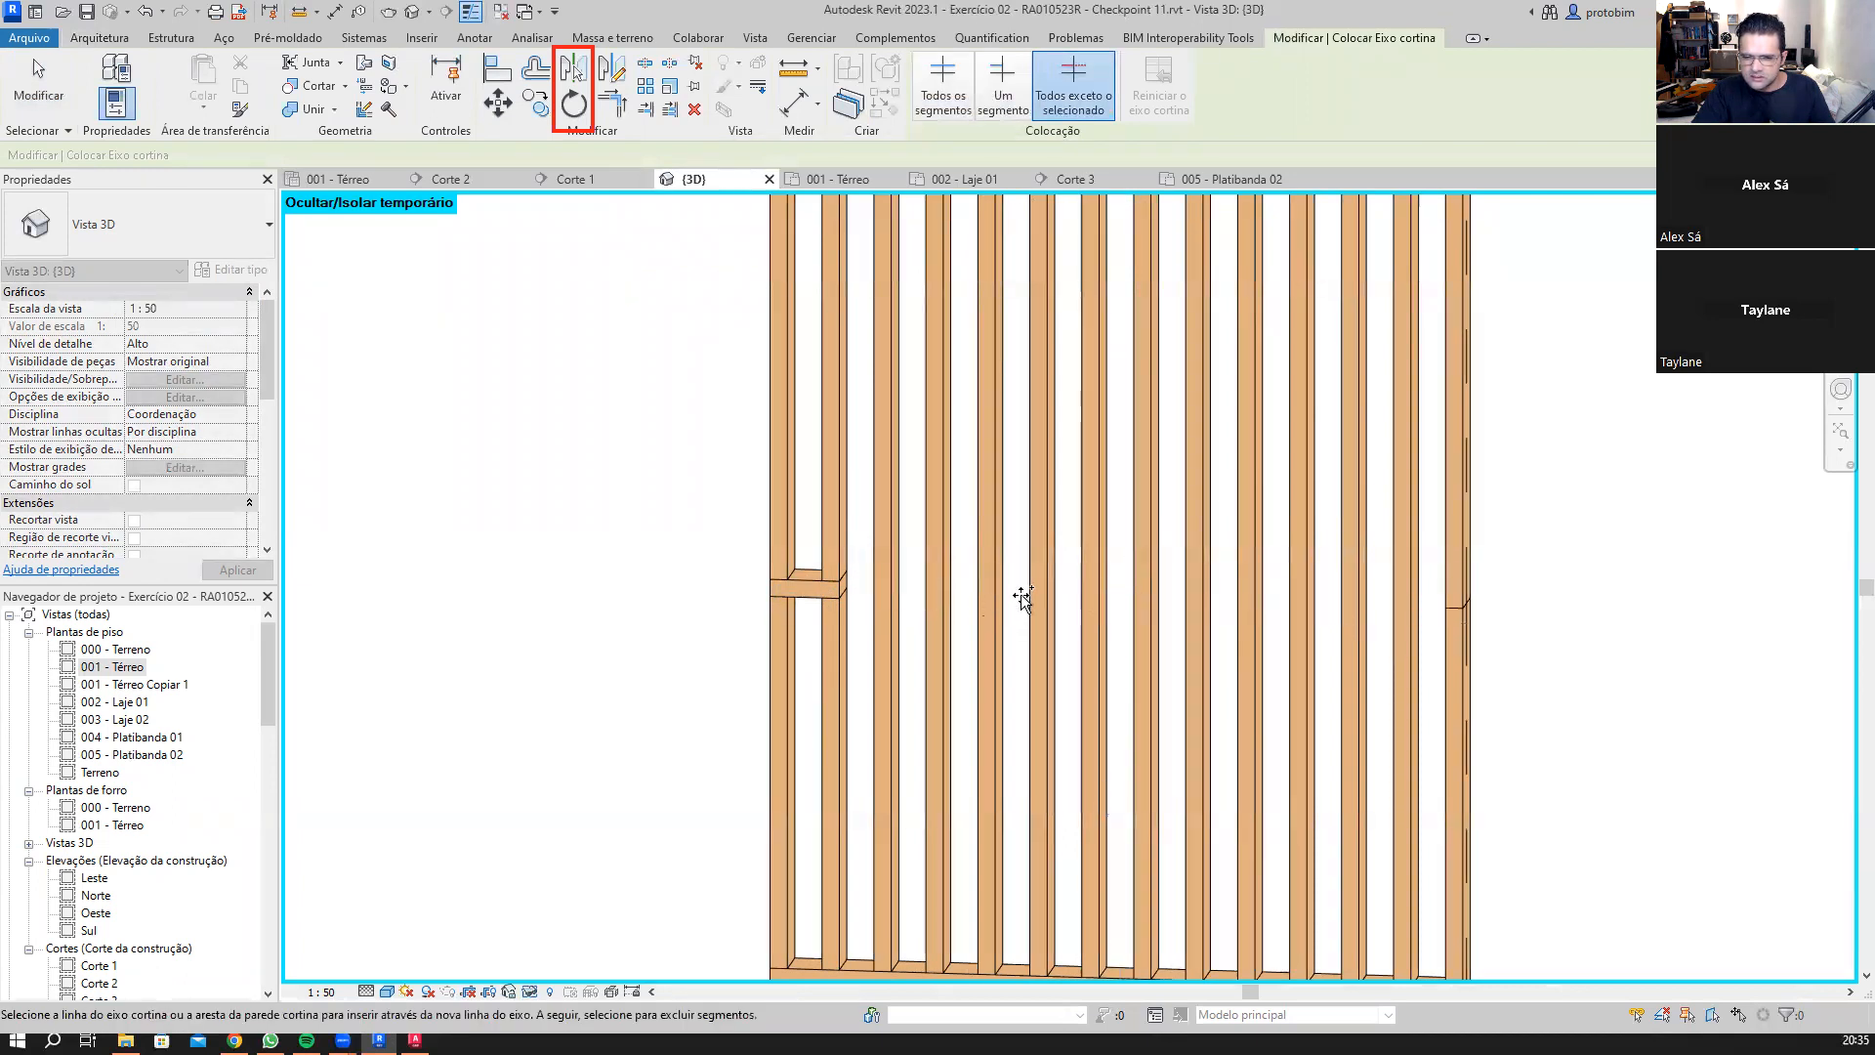
# Step: Try to add a segment to the existing horizontal grid line in the bay beside the short mullion
pyautogui.click(858, 595)
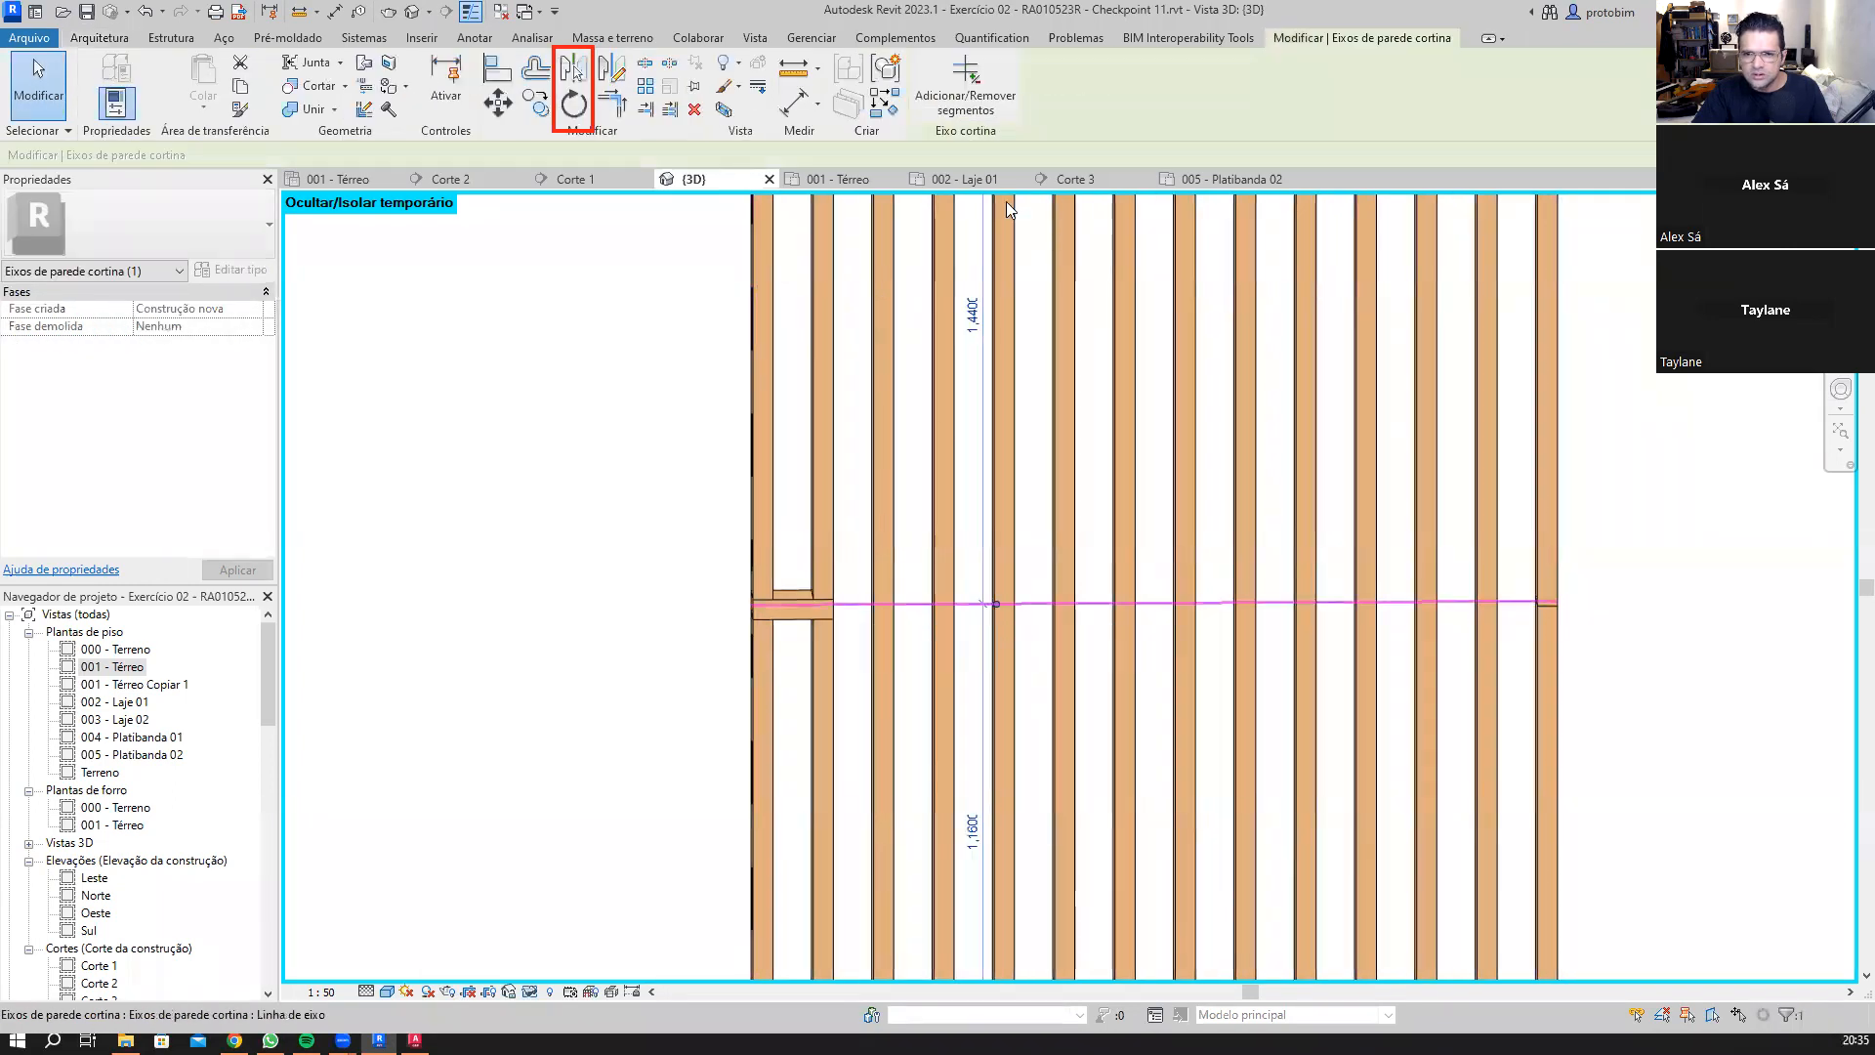
pyautogui.click(961, 44)
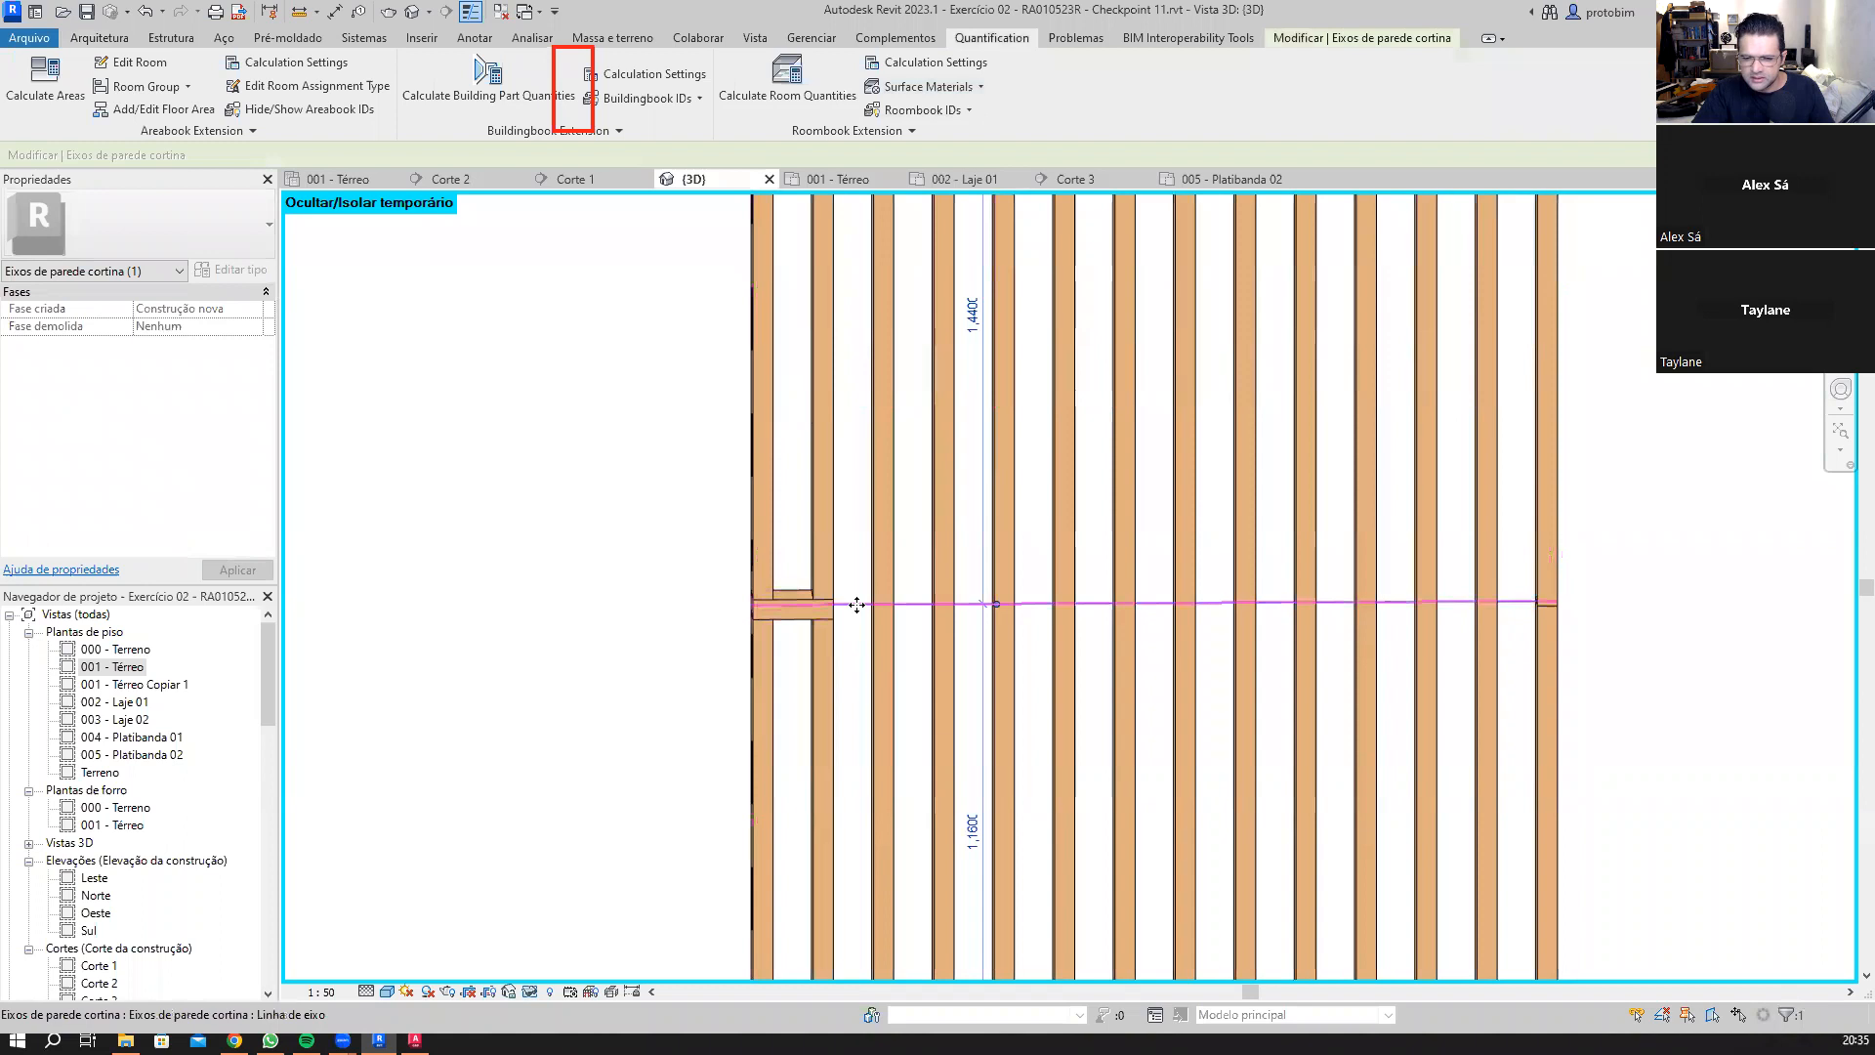
pyautogui.press('Escape')
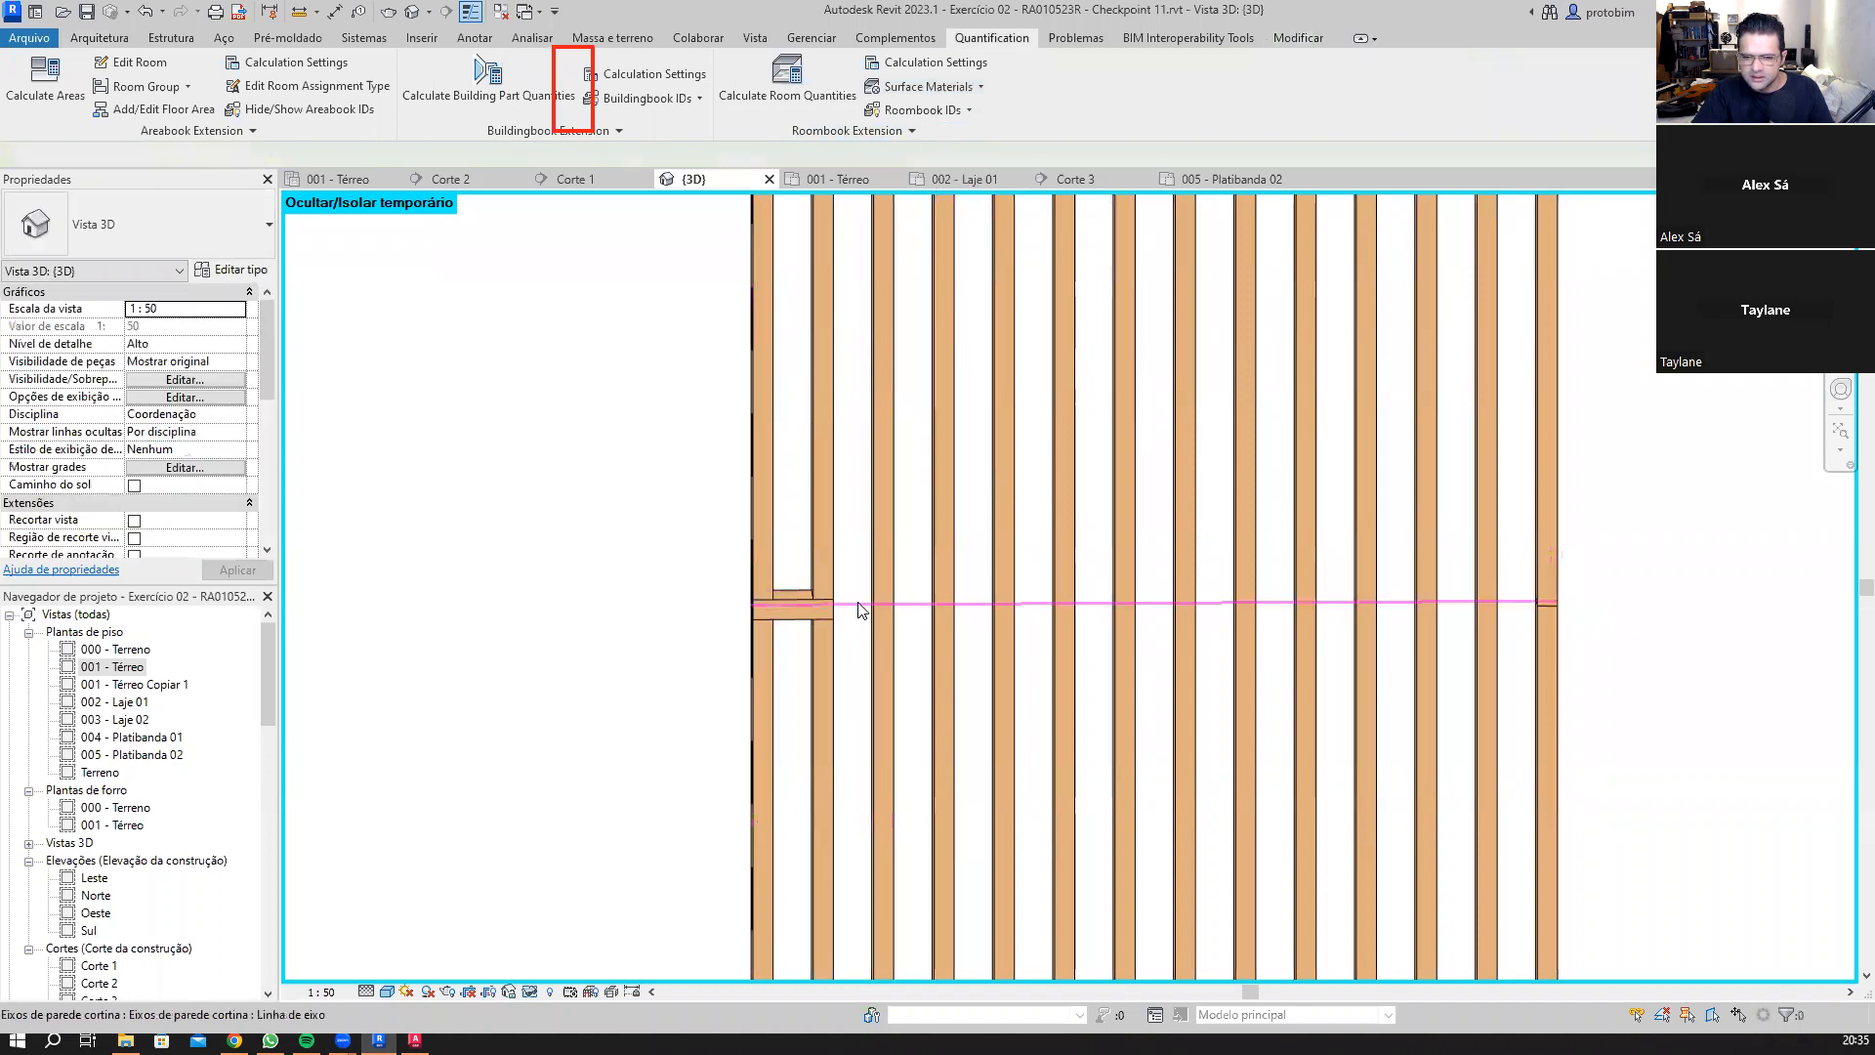
pyautogui.click(859, 604)
pyautogui.click(996, 100)
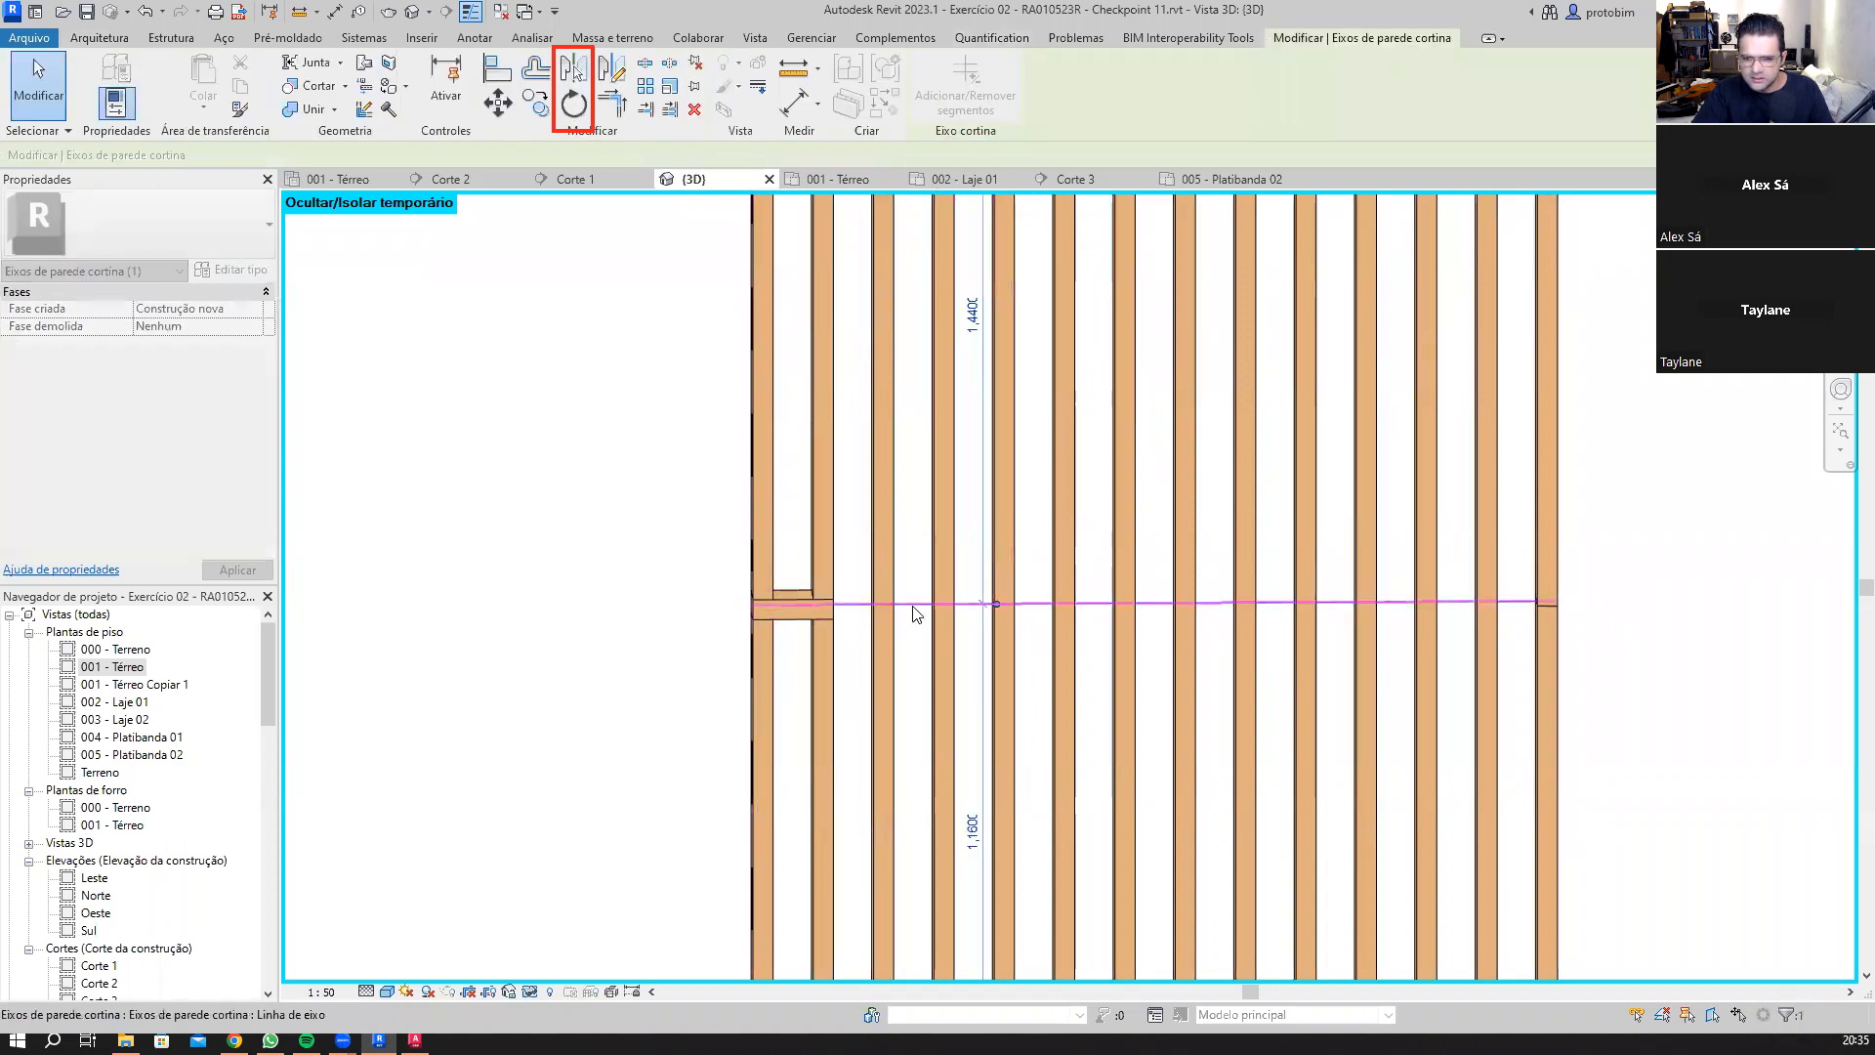
pyautogui.press('Escape')
pyautogui.press('Escape')
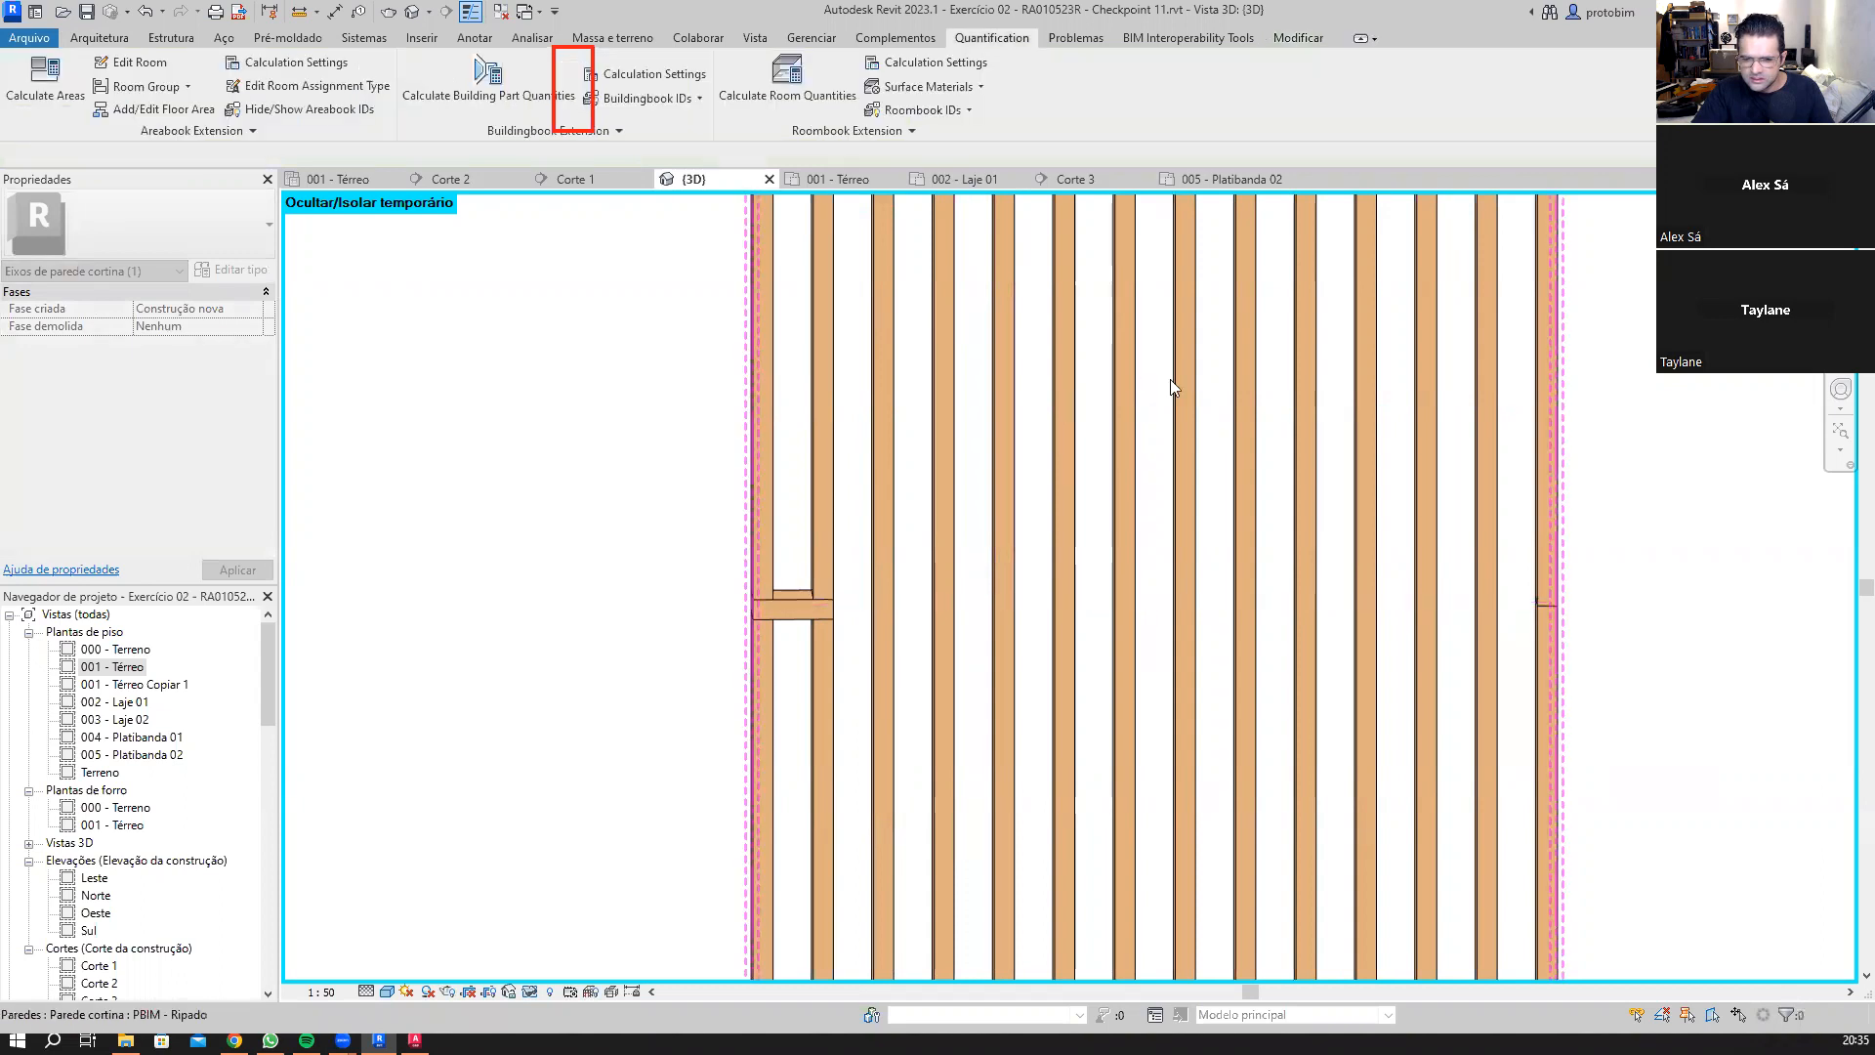
# Step: Retry adding segments along the lower horizontal grid line with the Add/Remove Segments command
pyautogui.click(924, 607)
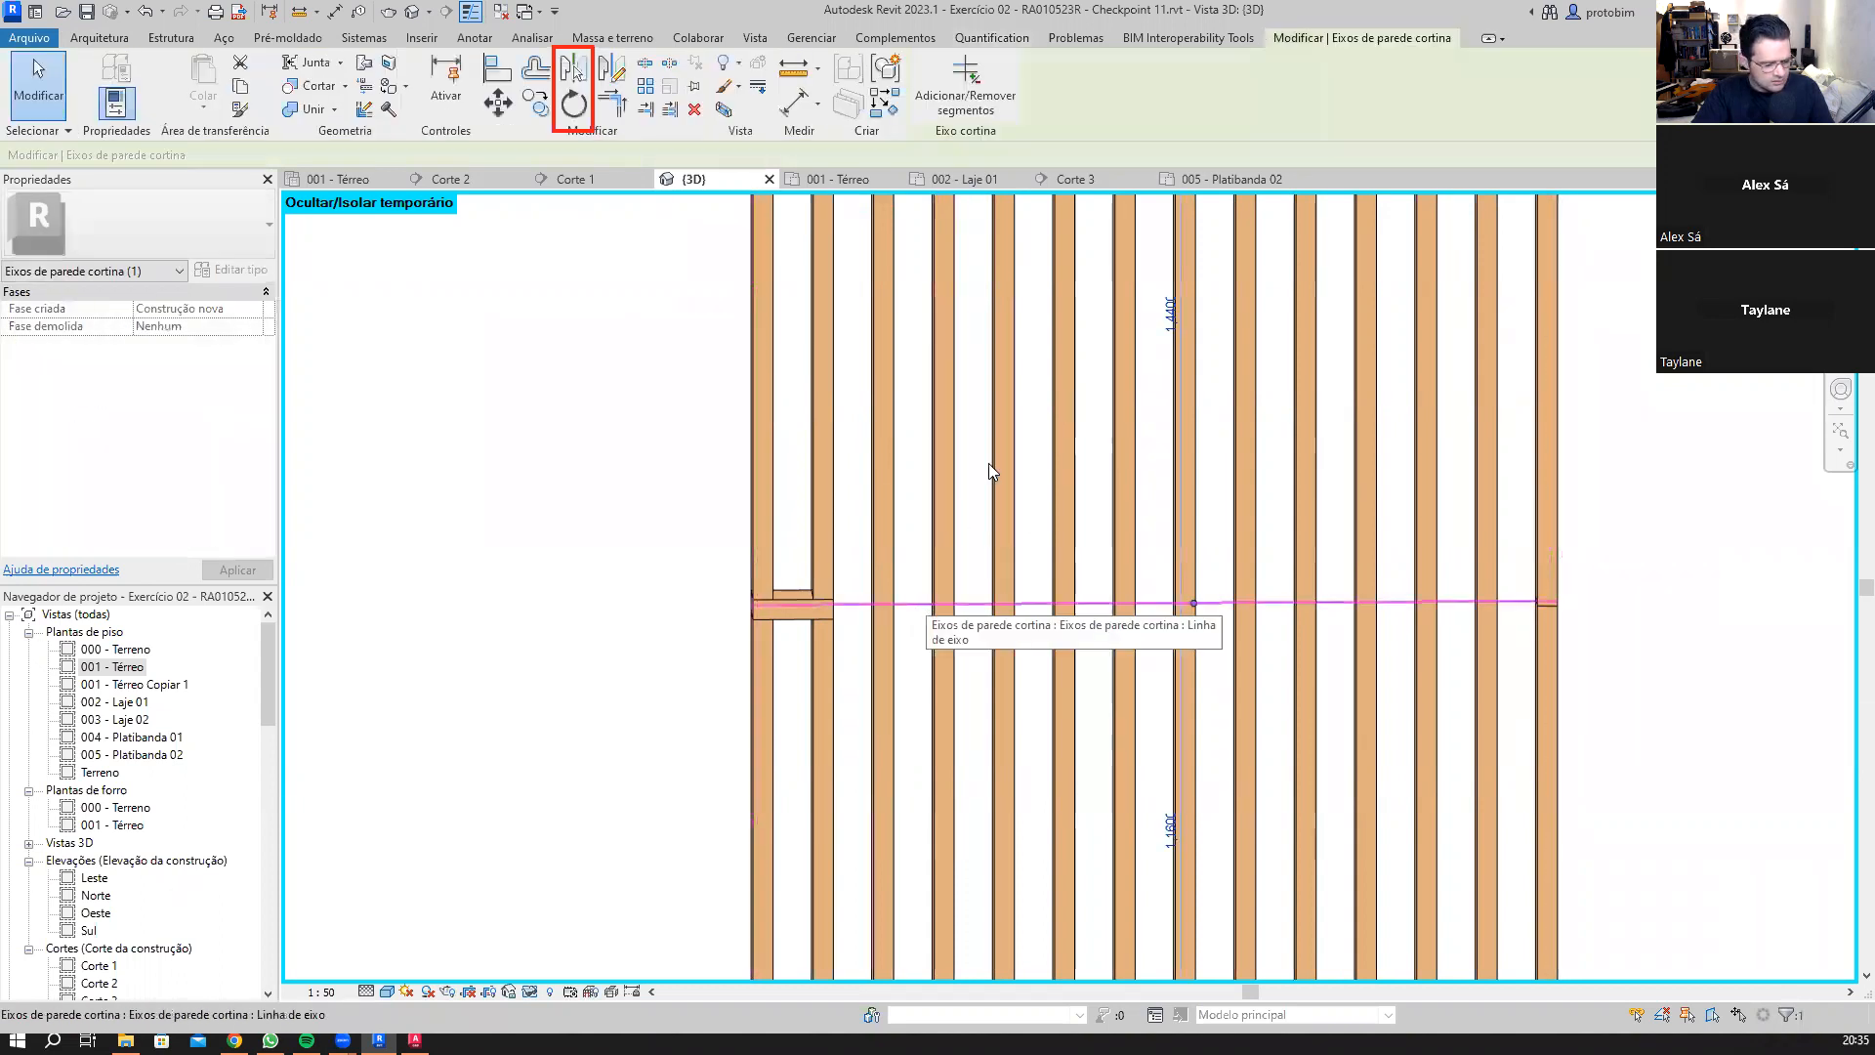
pyautogui.click(996, 93)
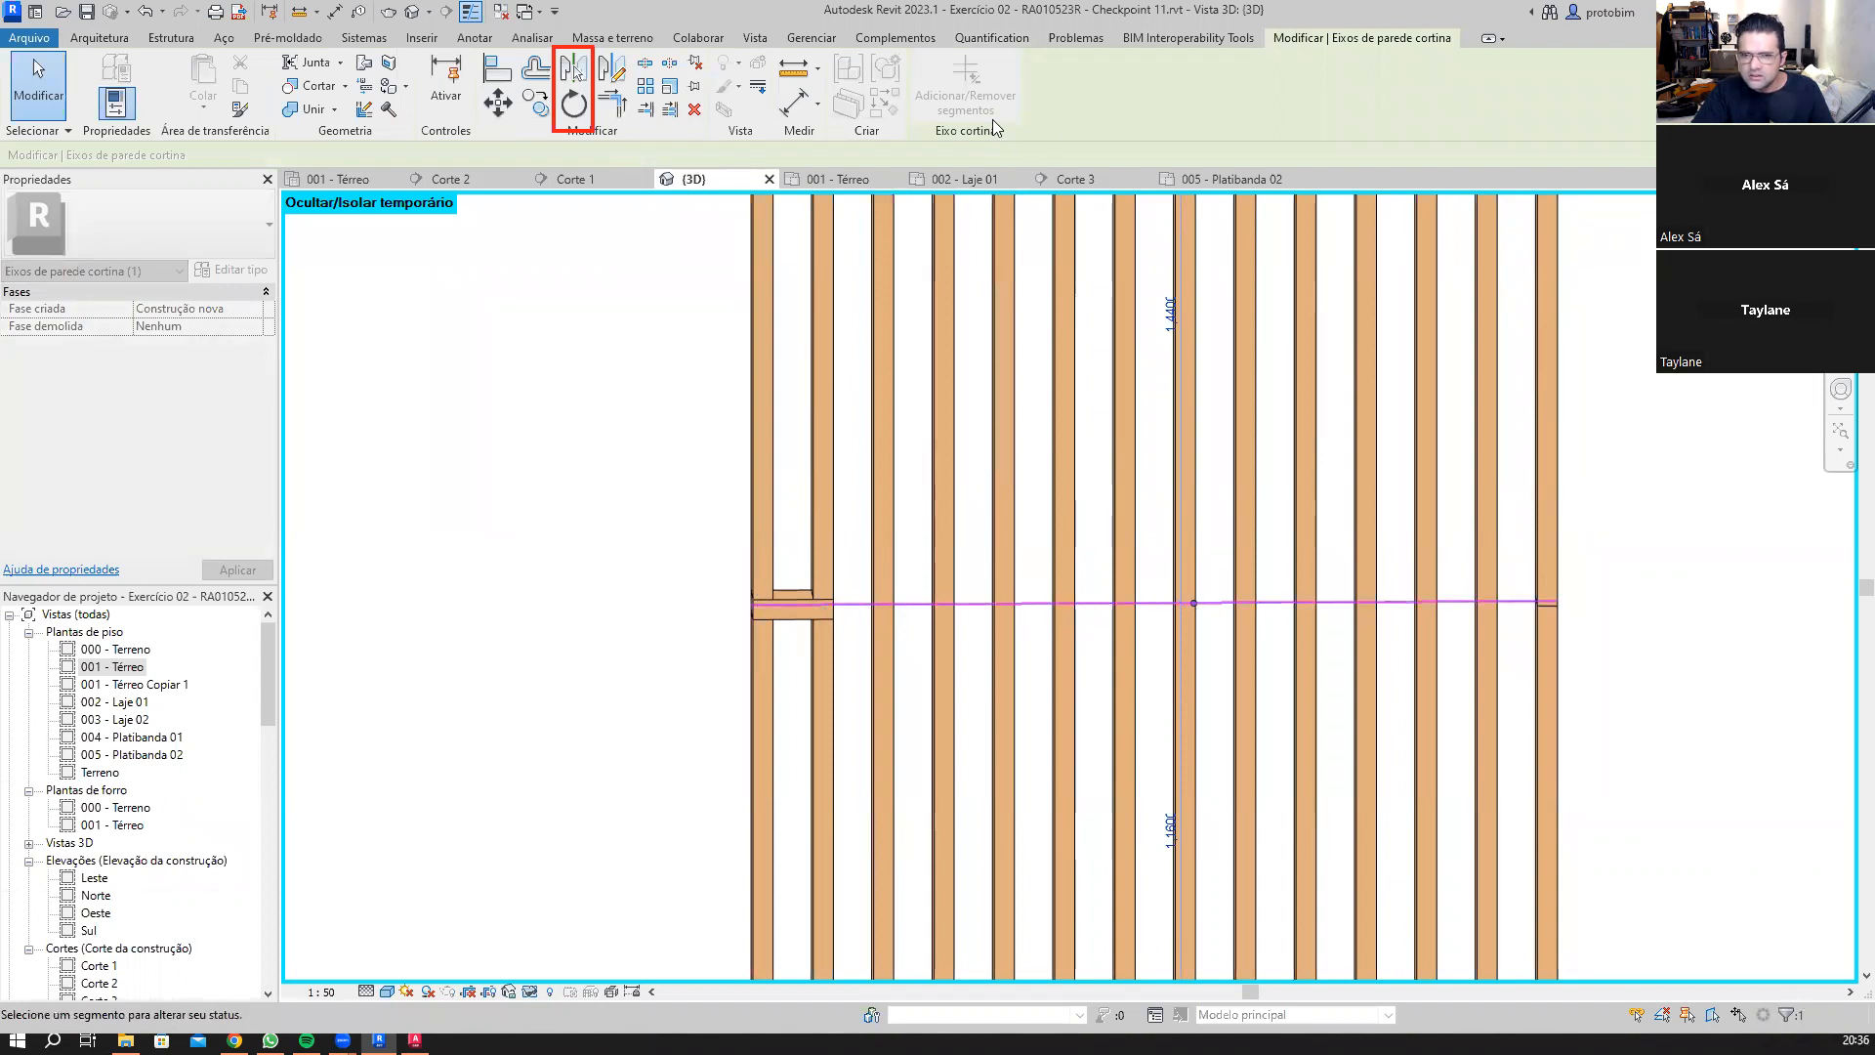
pyautogui.scroll(-2, 885, 588)
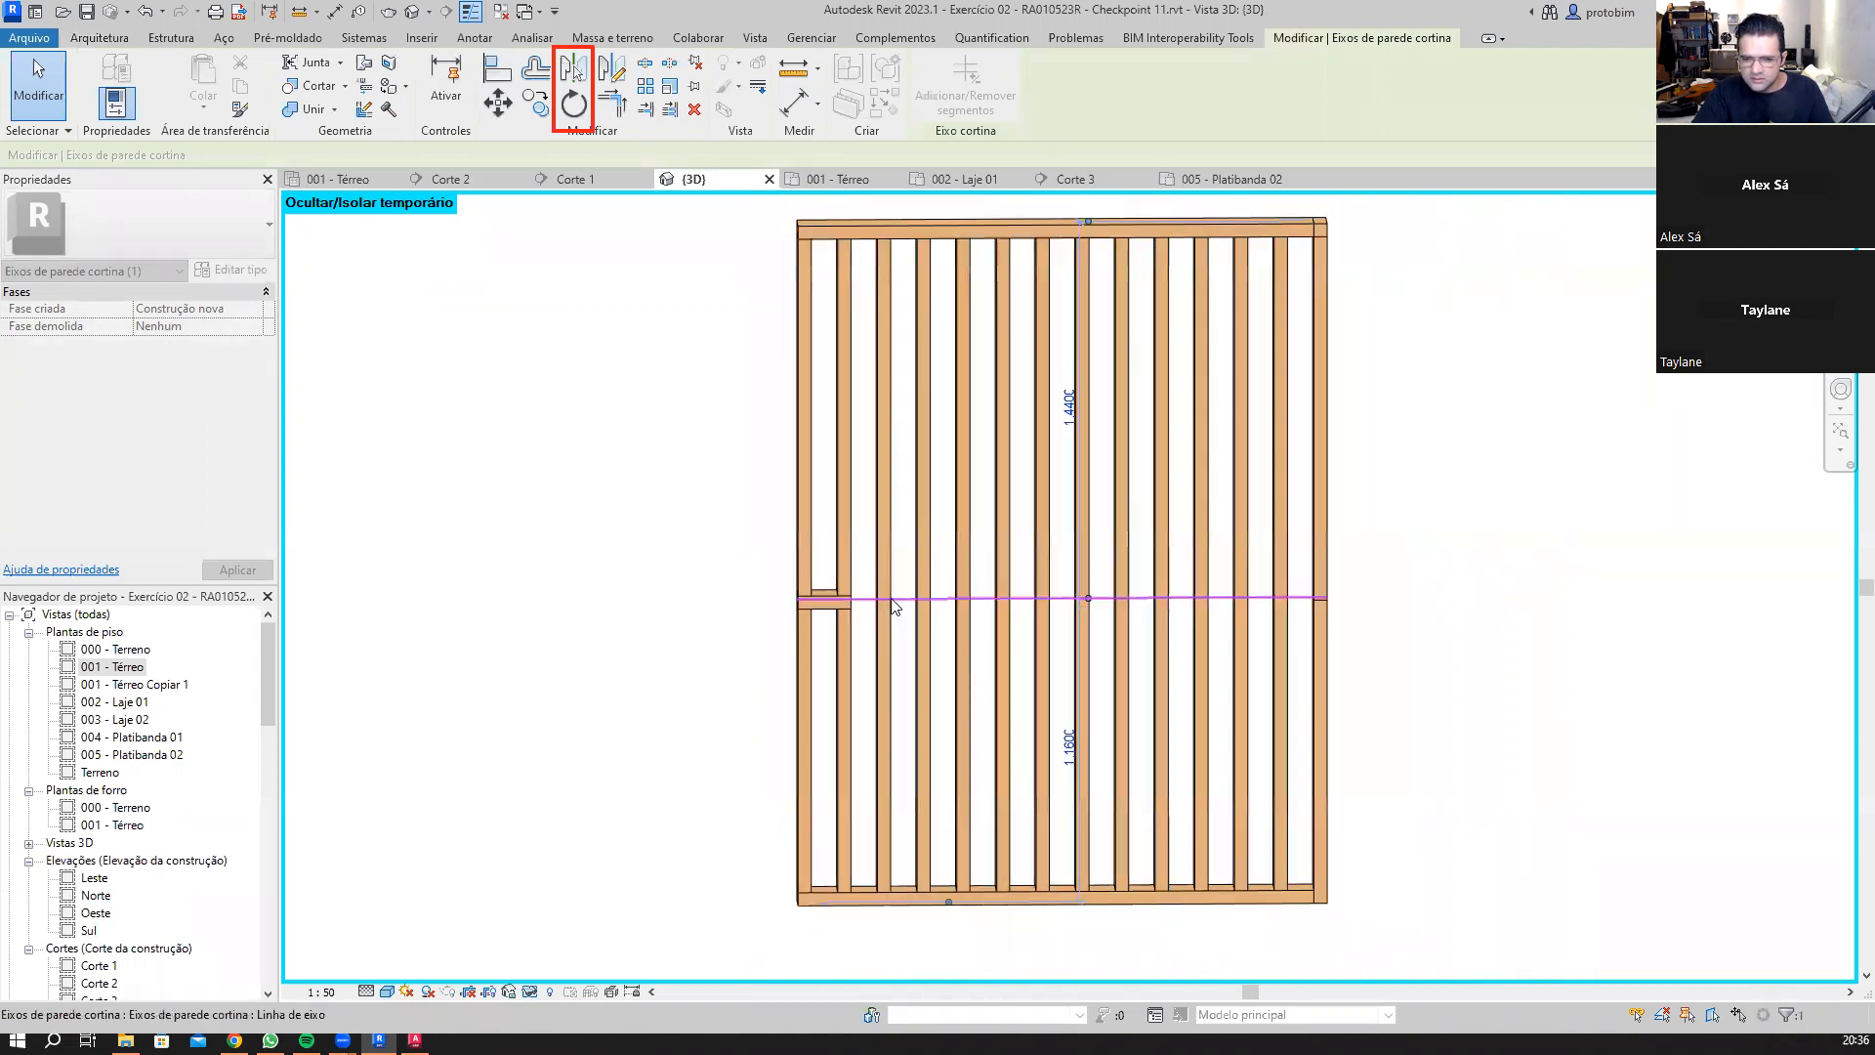
pyautogui.keyDown('shift'); pyautogui.moveTo(927, 719); pyautogui.dragTo(890, 588, button='middle'); pyautogui.keyUp('shift')
pyautogui.scroll(4, 890, 588)
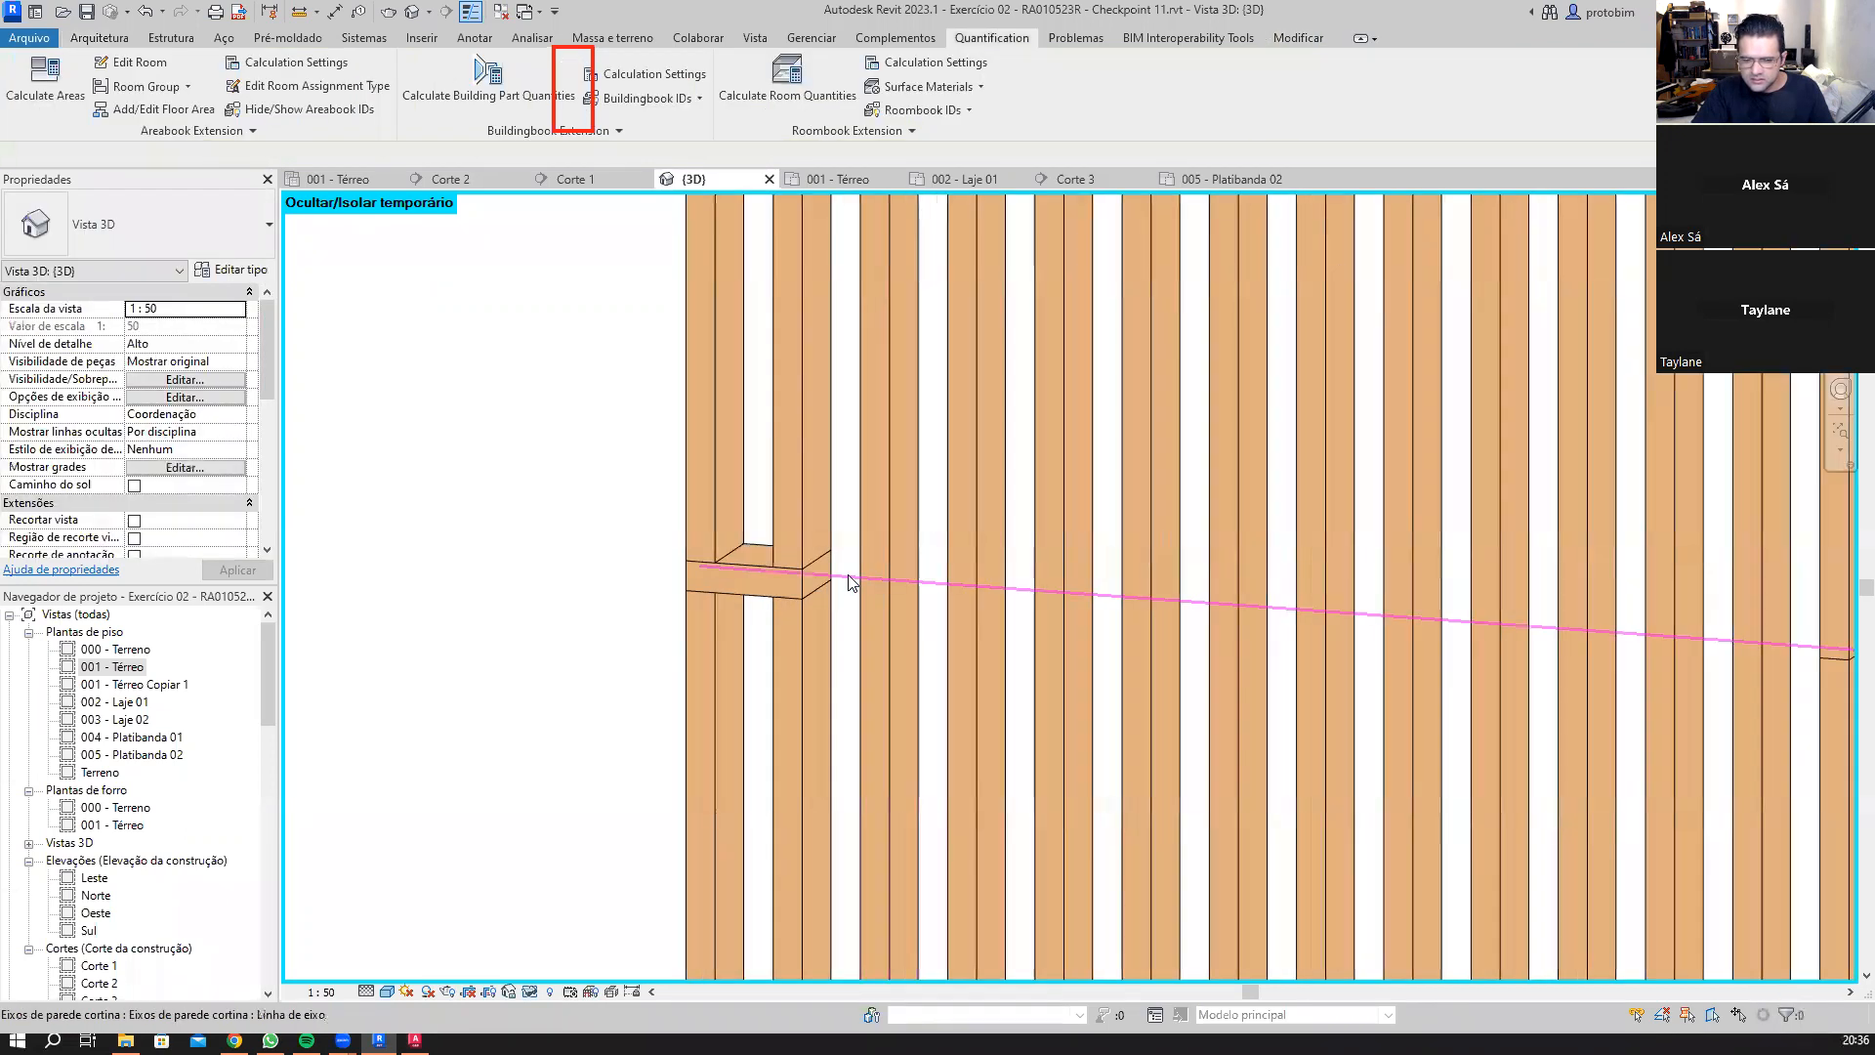
pyautogui.click(986, 84)
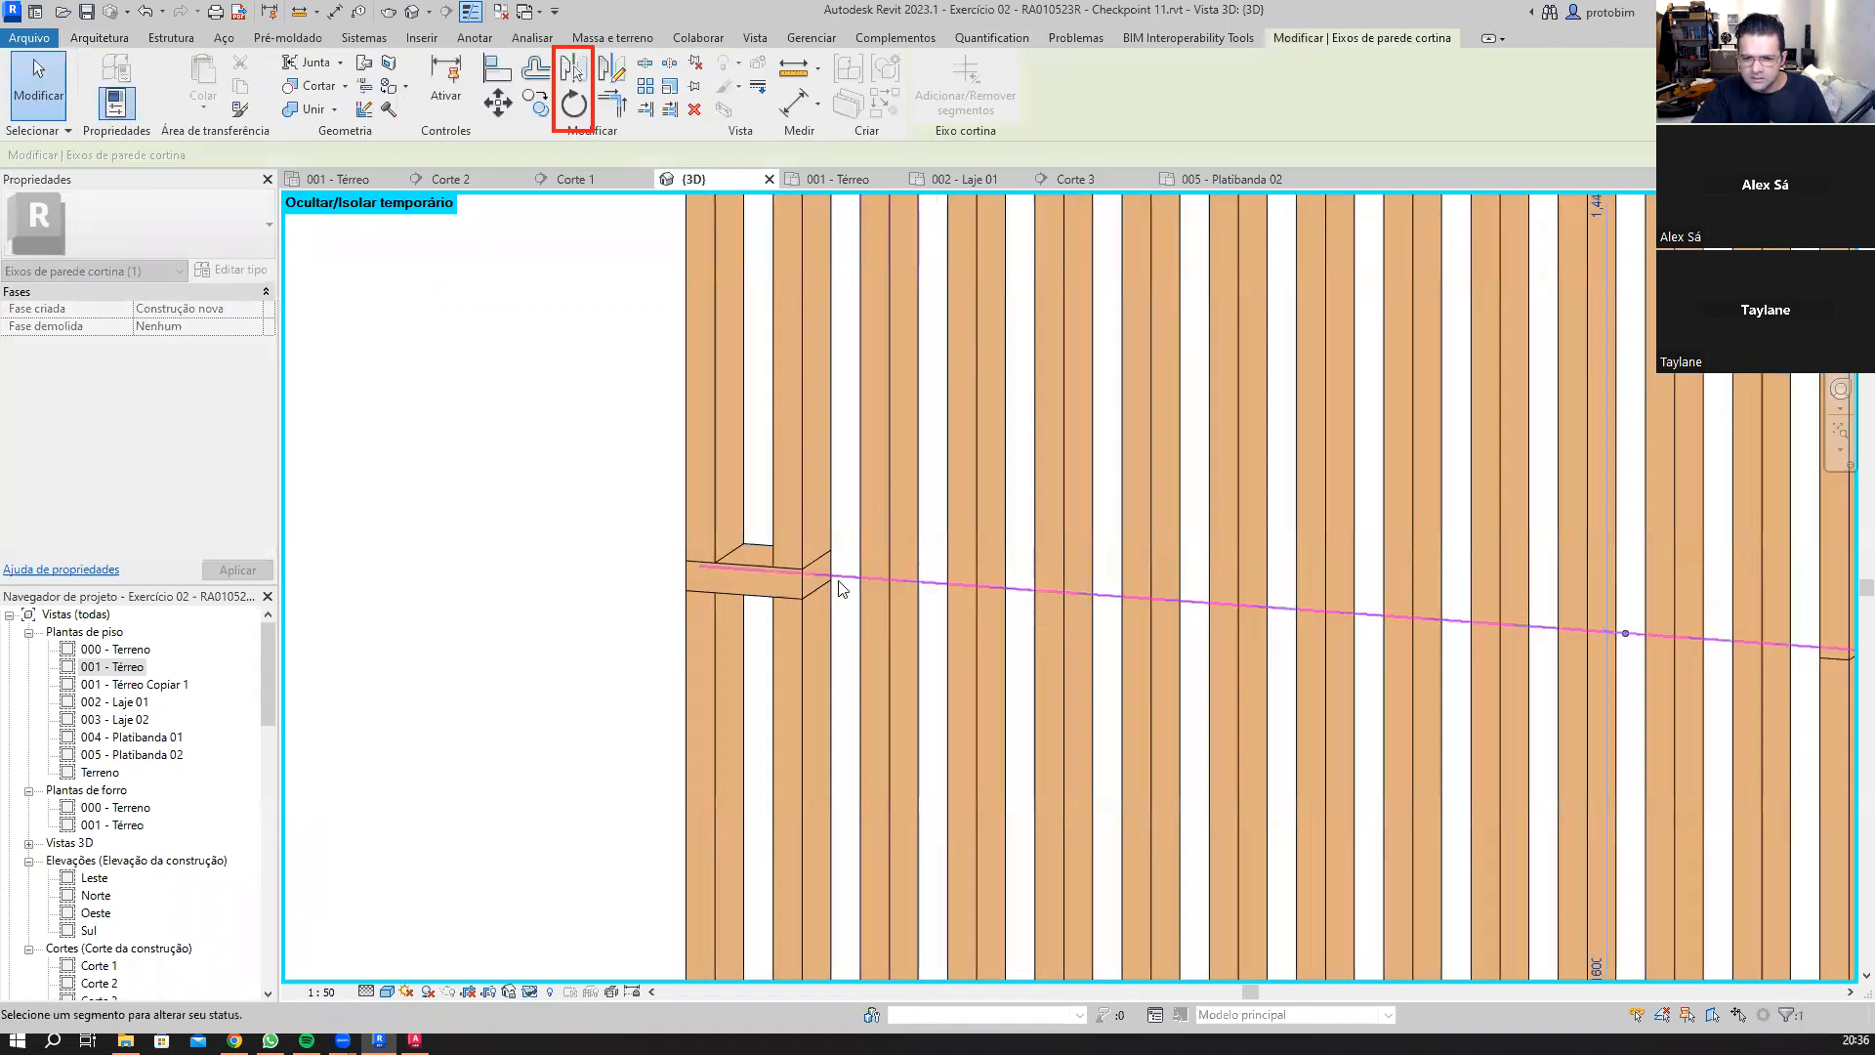
pyautogui.scroll(-1, 941, 193)
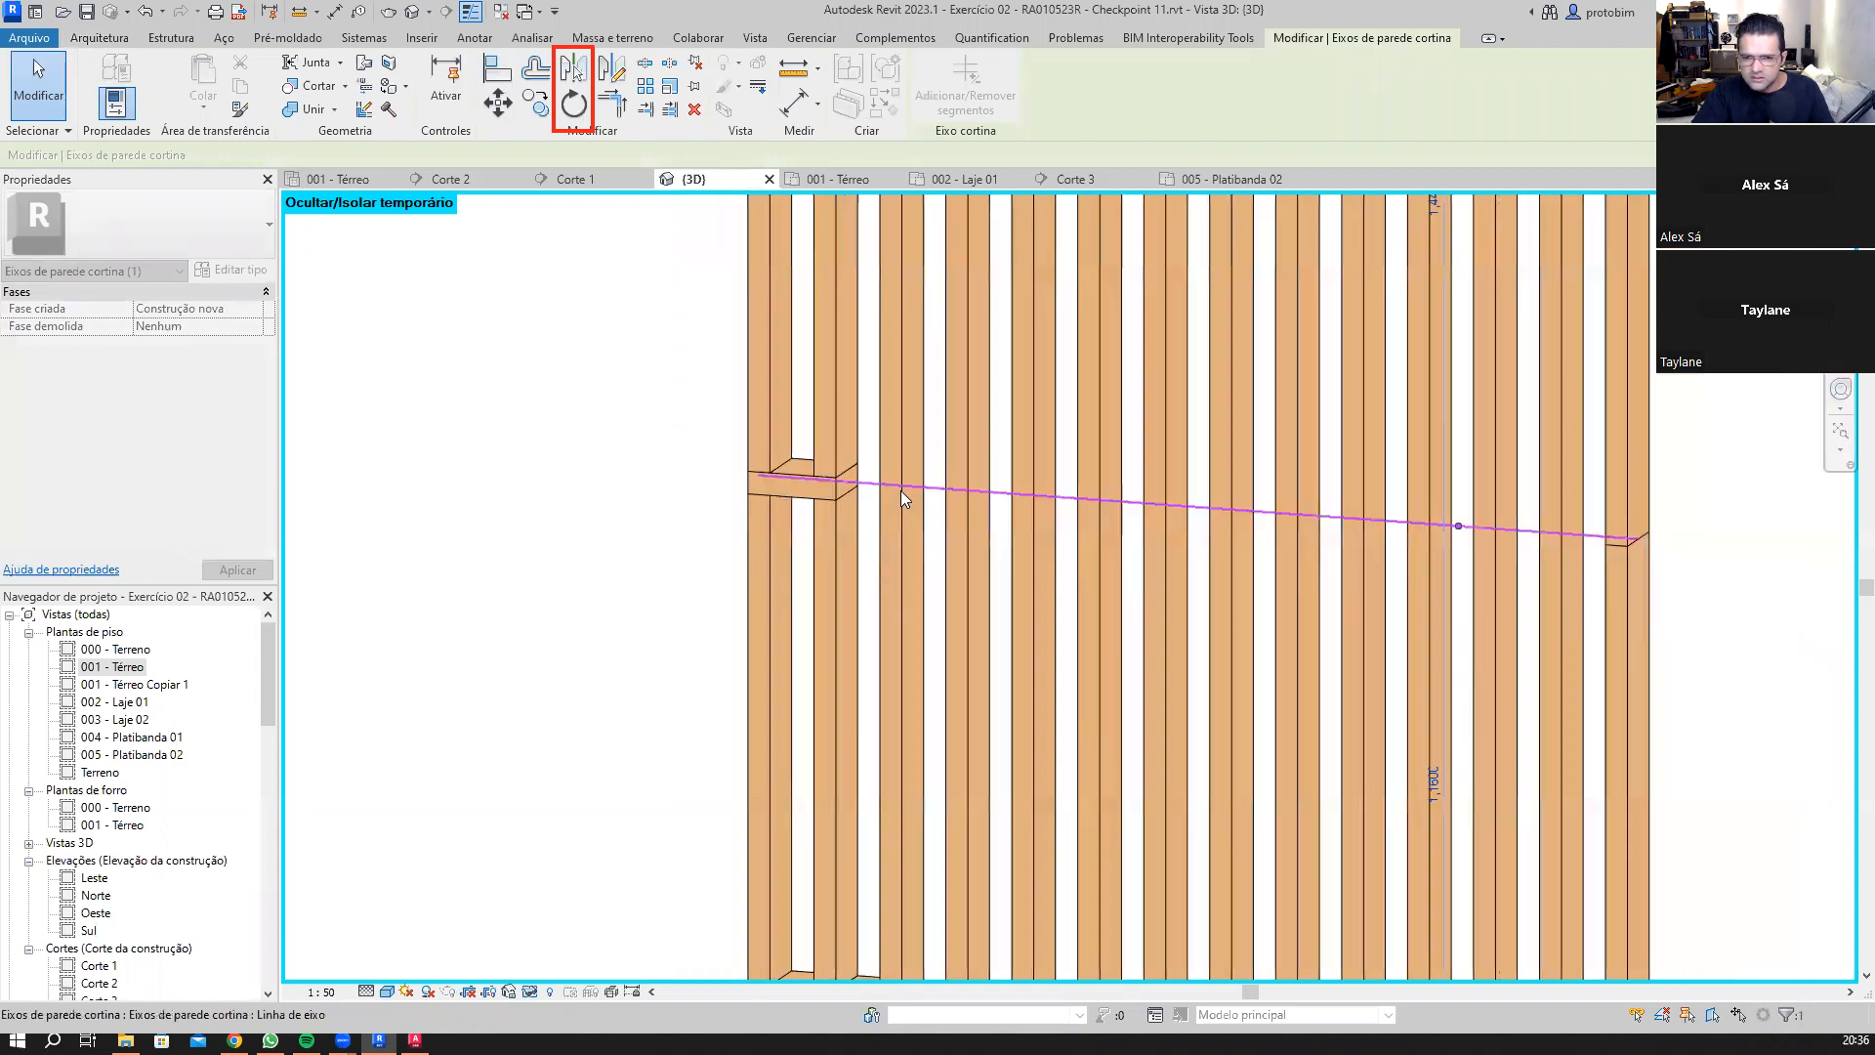
pyautogui.press('Escape')
pyautogui.press('Escape')
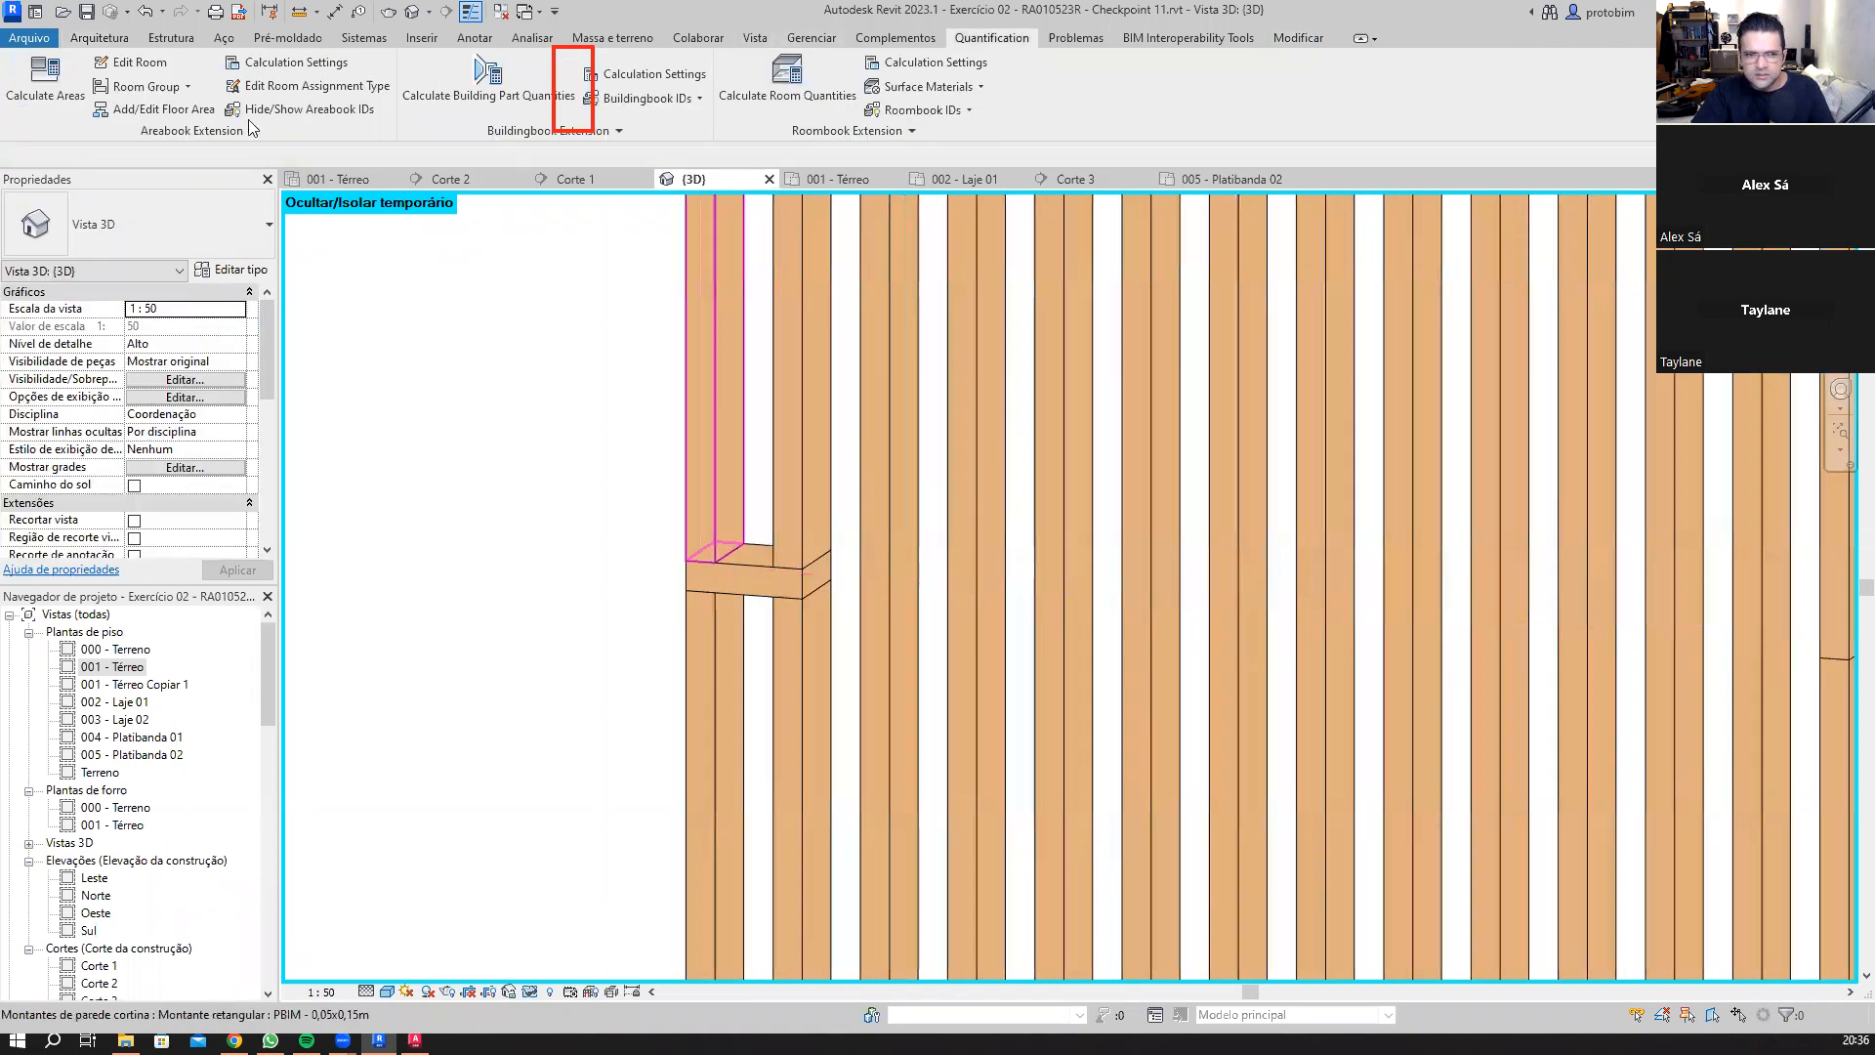
# Step: Add a horizontal curtain grid line across all segments of the wall, about 0.60 m below its top
pyautogui.click(122, 38)
pyautogui.click(570, 81)
pyautogui.moveTo(823, 418)
pyautogui.keyDown('shift'); pyautogui.mouseDown(button='middle')
pyautogui.moveTo(829, 571)
pyautogui.moveTo(862, 591)
pyautogui.moveTo(842, 449)
pyautogui.mouseUp(button='middle'); pyautogui.keyUp('shift')
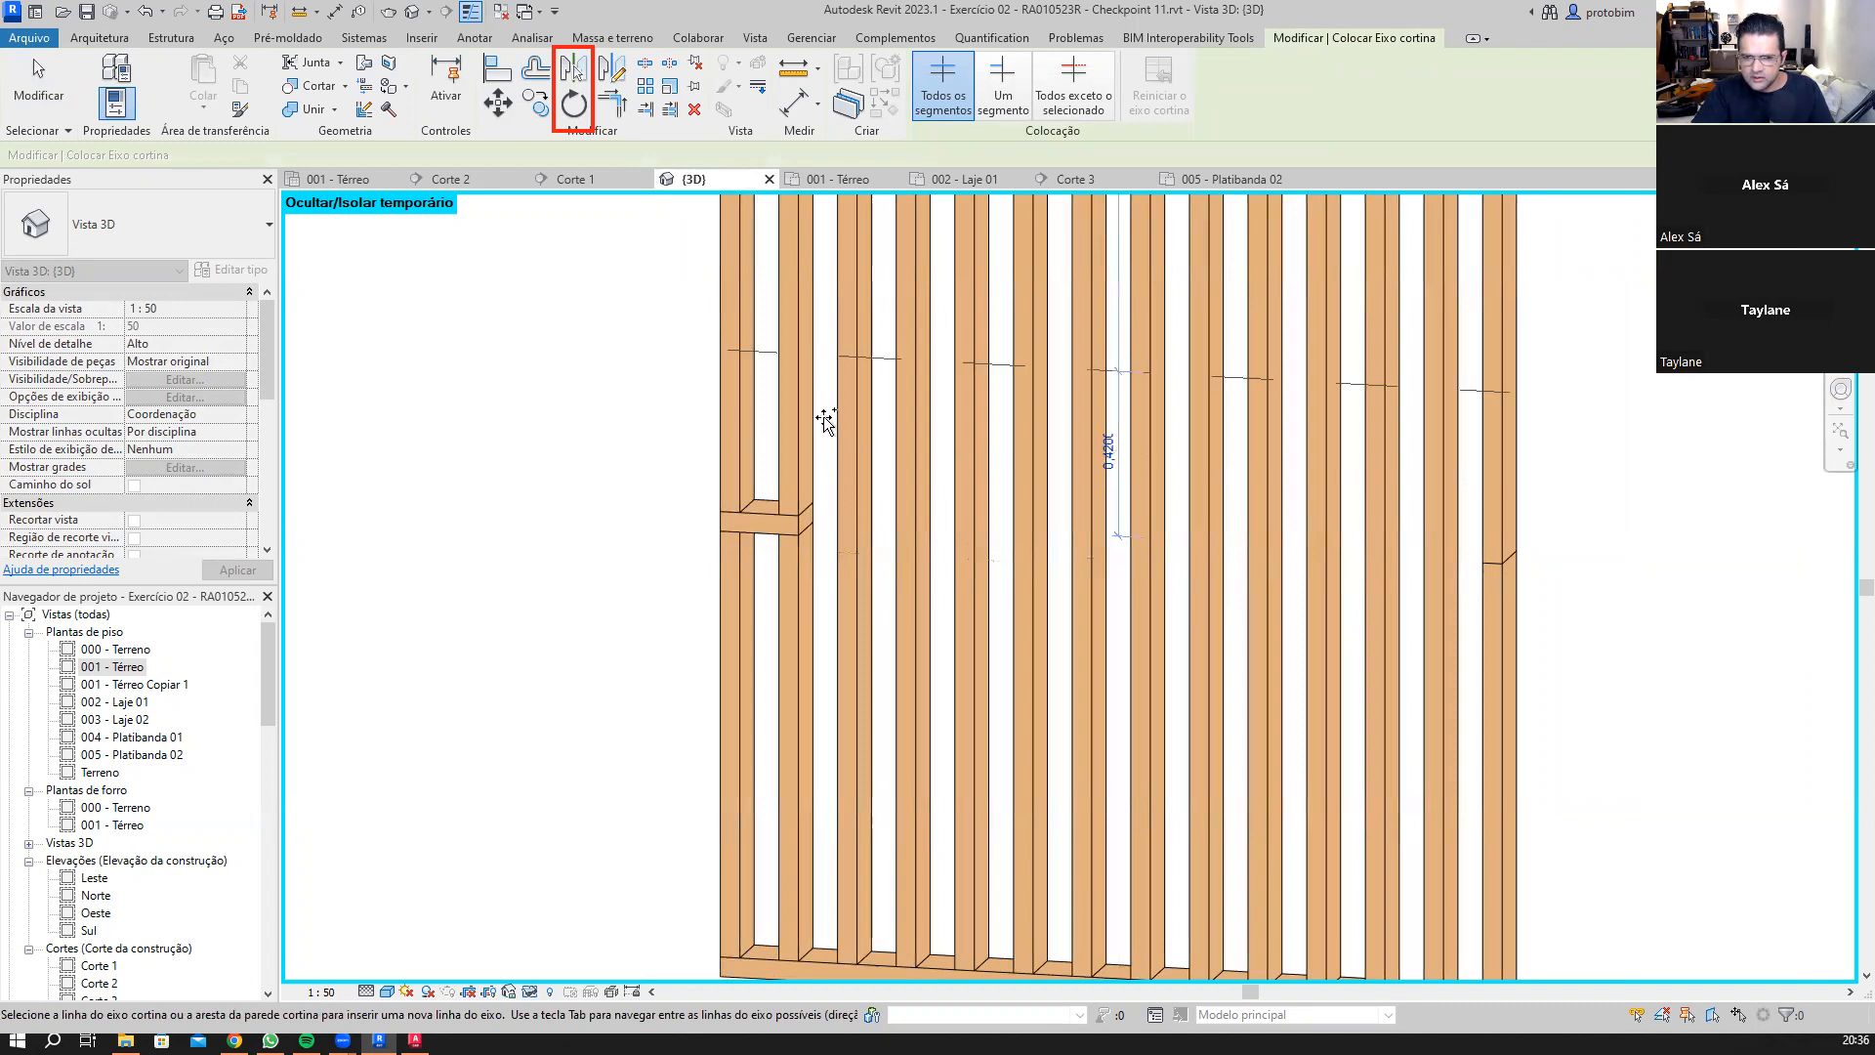
pyautogui.scroll(-3, 825, 394)
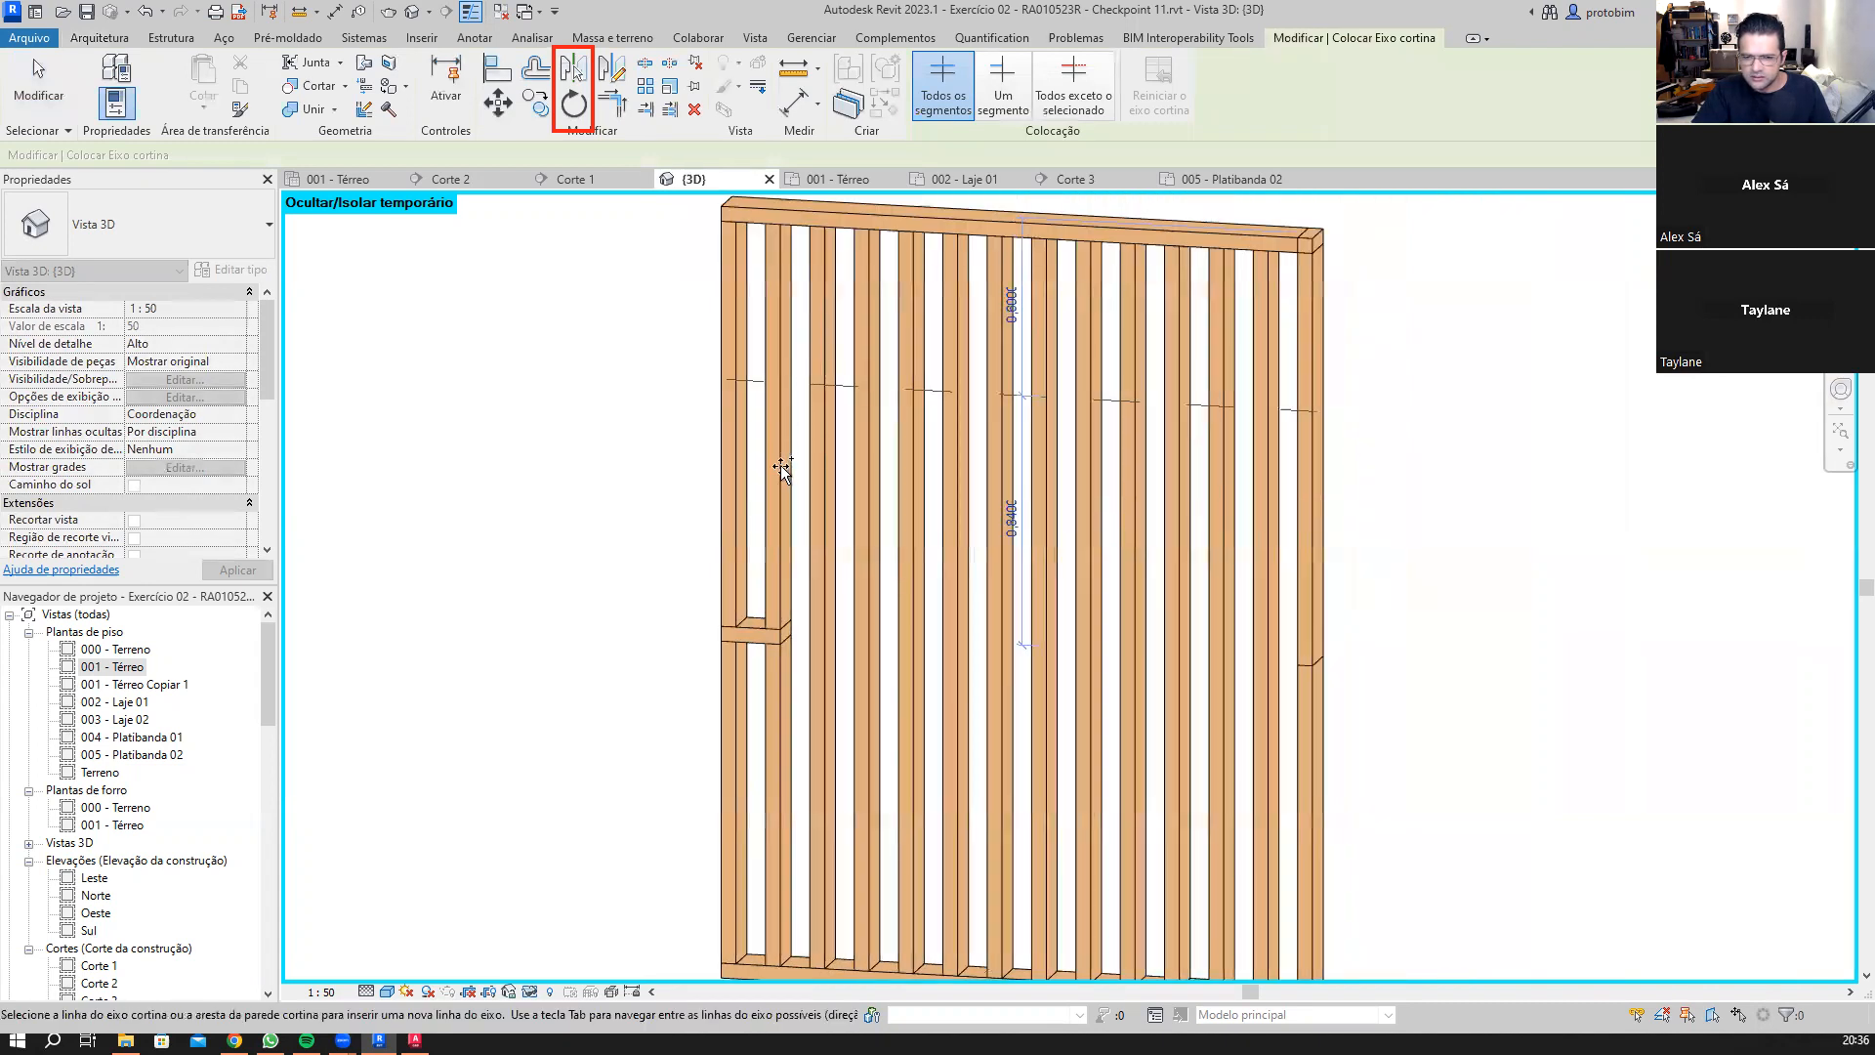
pyautogui.keyDown('shift'); pyautogui.moveTo(682, 389); pyautogui.dragTo(695, 414, button='middle'); pyautogui.keyUp('shift')
pyautogui.scroll(3, 836, 674)
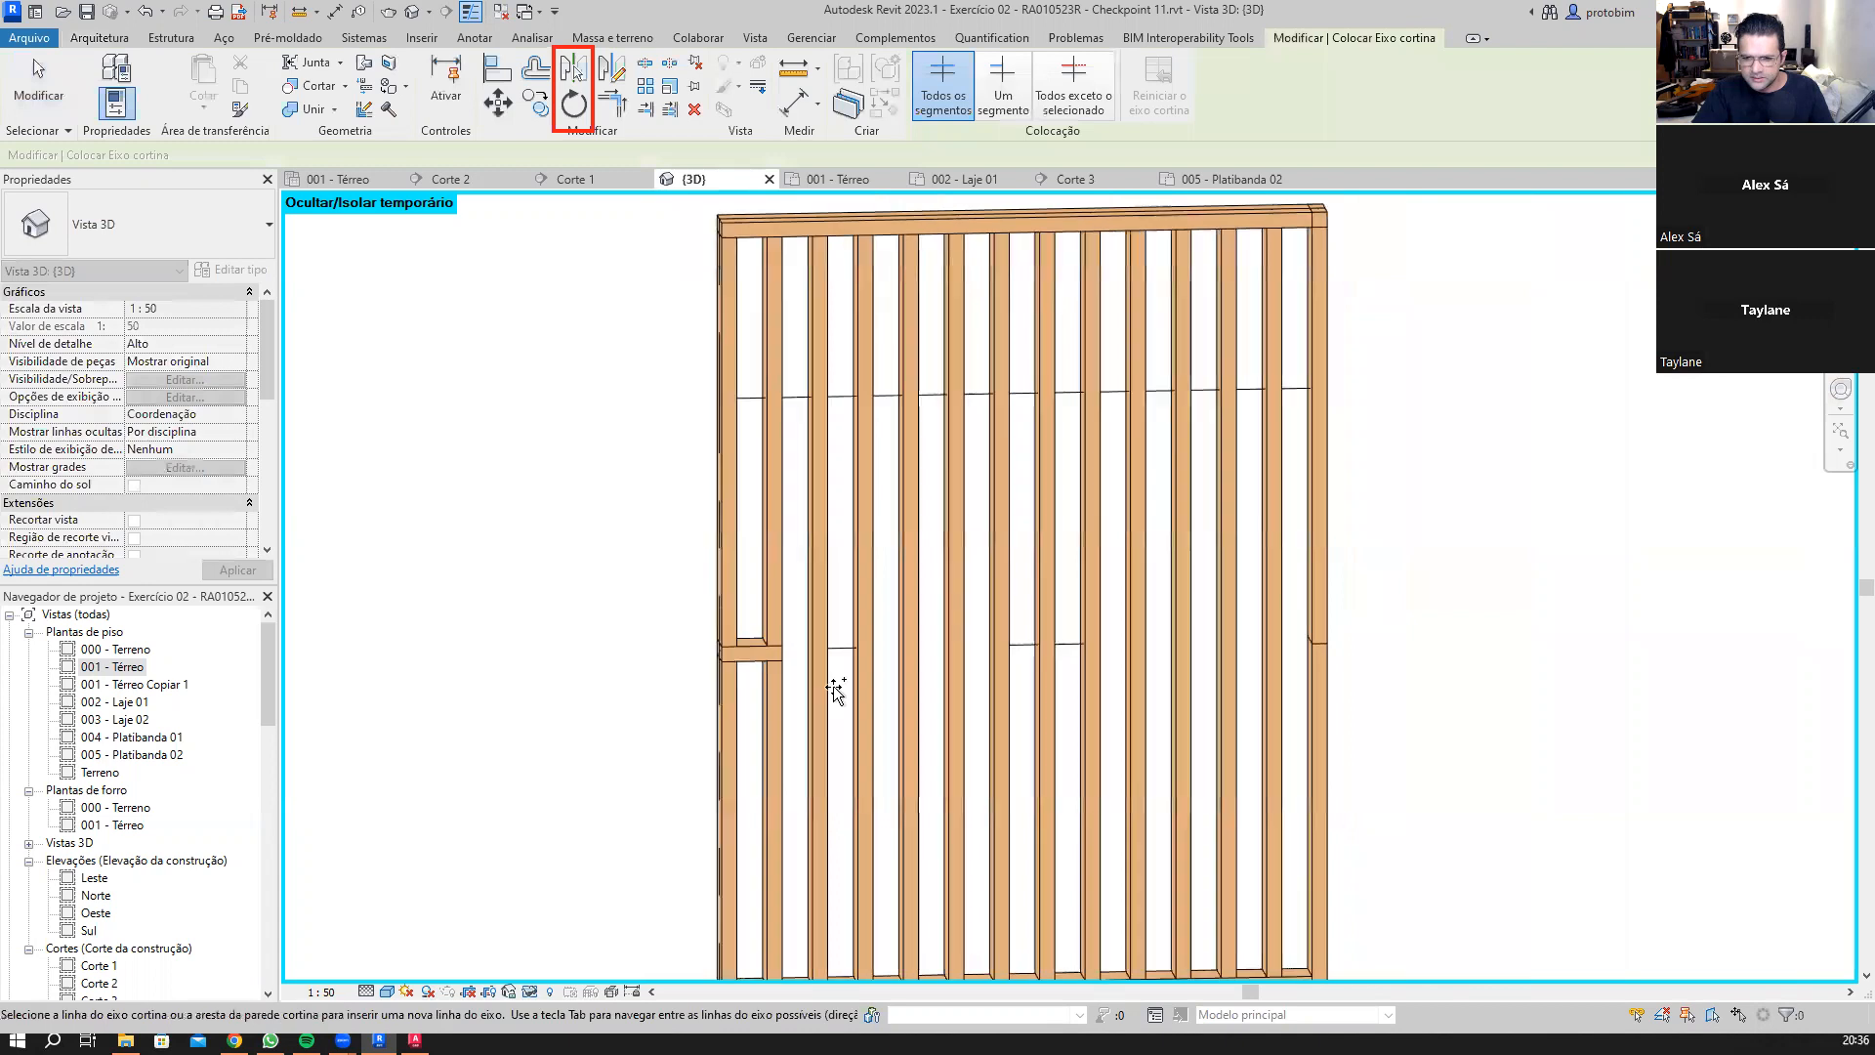
pyautogui.press('Escape')
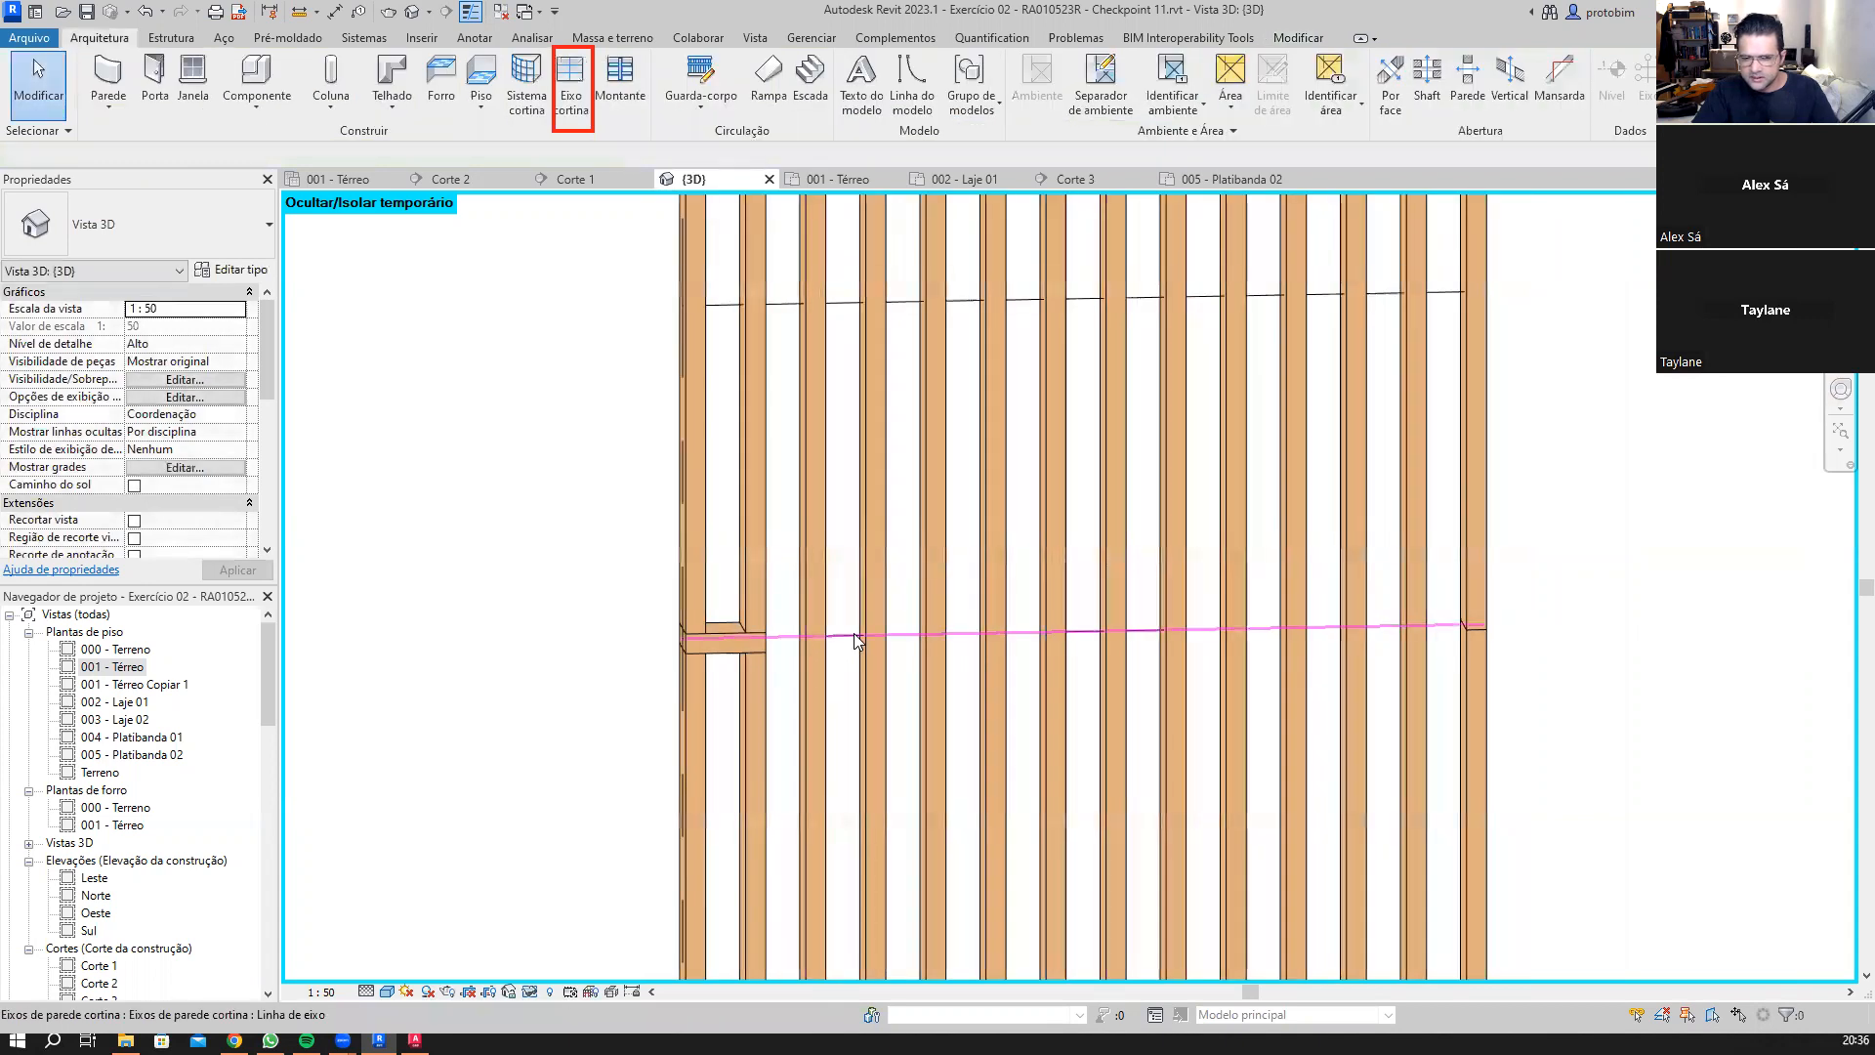
# Step: Delete the lower horizontal grid line together with the short mullion in the first bay
pyautogui.click(855, 640)
pyautogui.press('Delete')
pyautogui.scroll(-2, 726, 652)
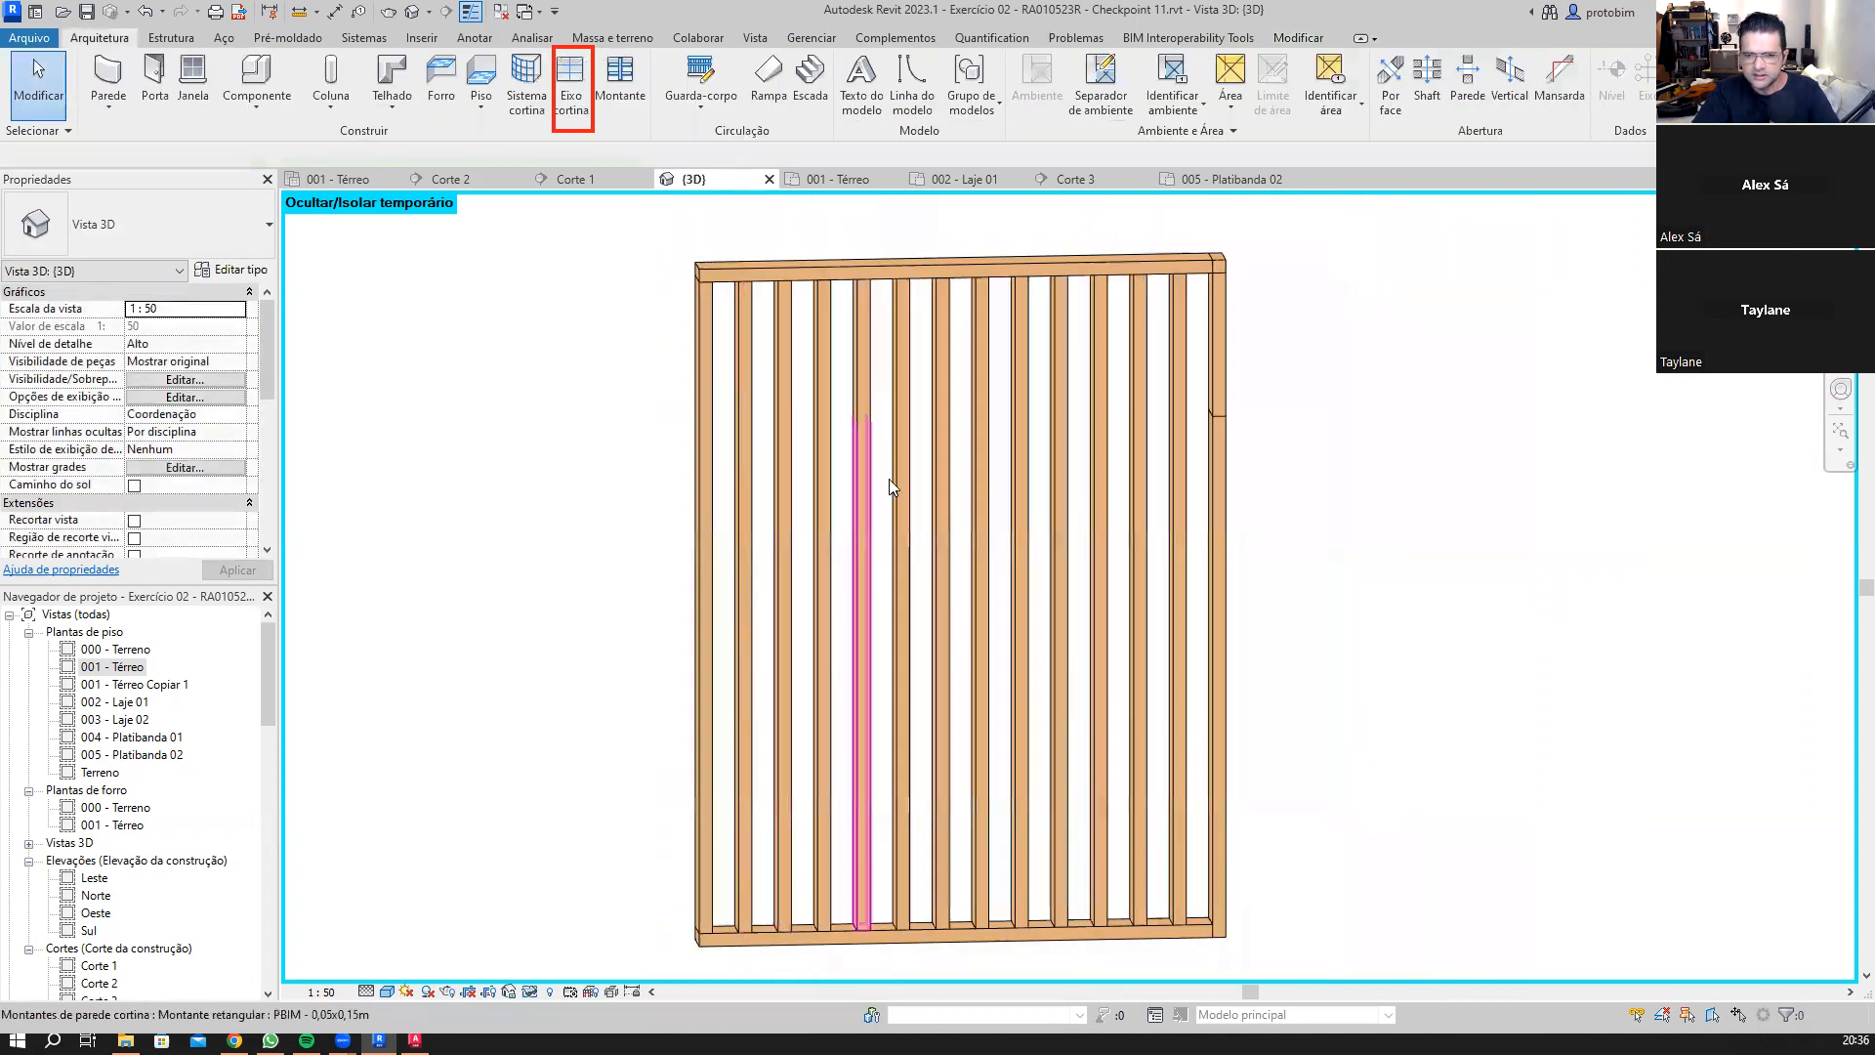
# Step: Place PBIM - 0,05x0,15m mullions along the entire upper horizontal grid line
pyautogui.keyDown('shift'); pyautogui.moveTo(942, 440); pyautogui.dragTo(897, 442, button='middle'); pyautogui.keyUp('shift')
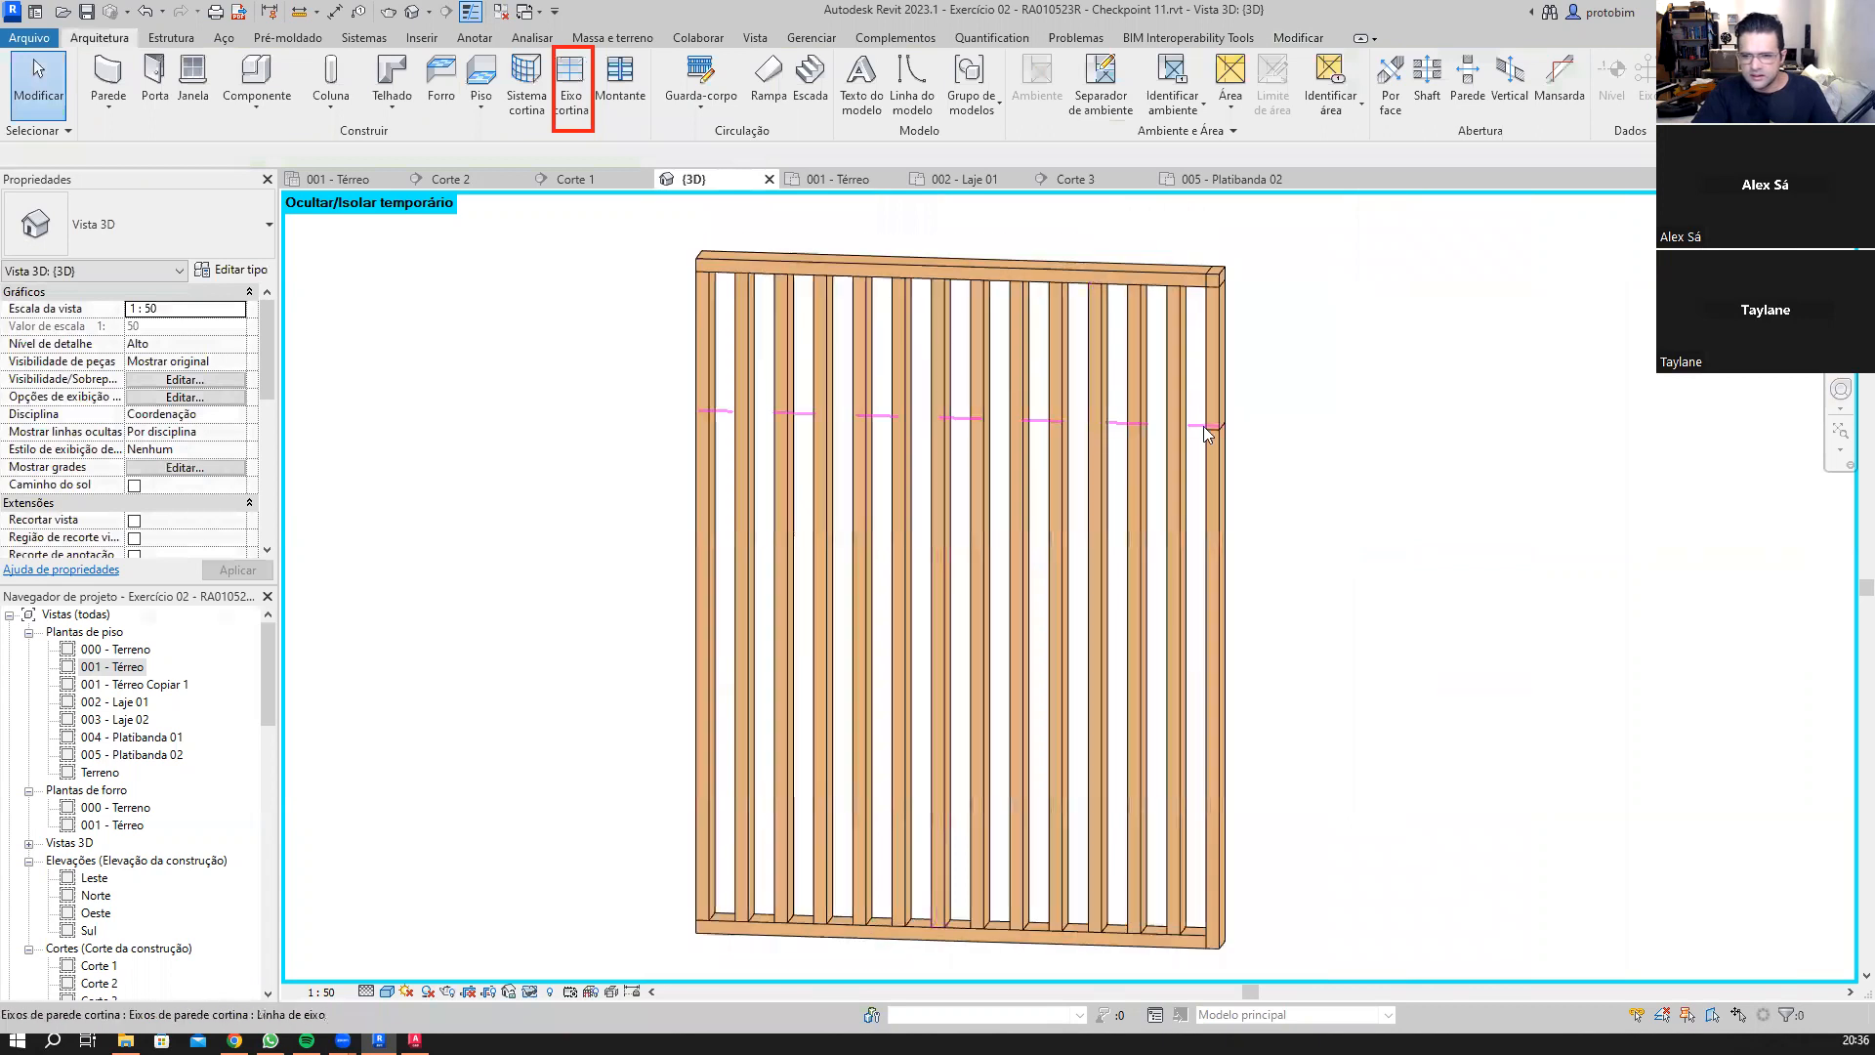
pyautogui.scroll(5, 1203, 426)
pyautogui.scroll(-3, 1519, 465)
pyautogui.scroll(-3, 1532, 528)
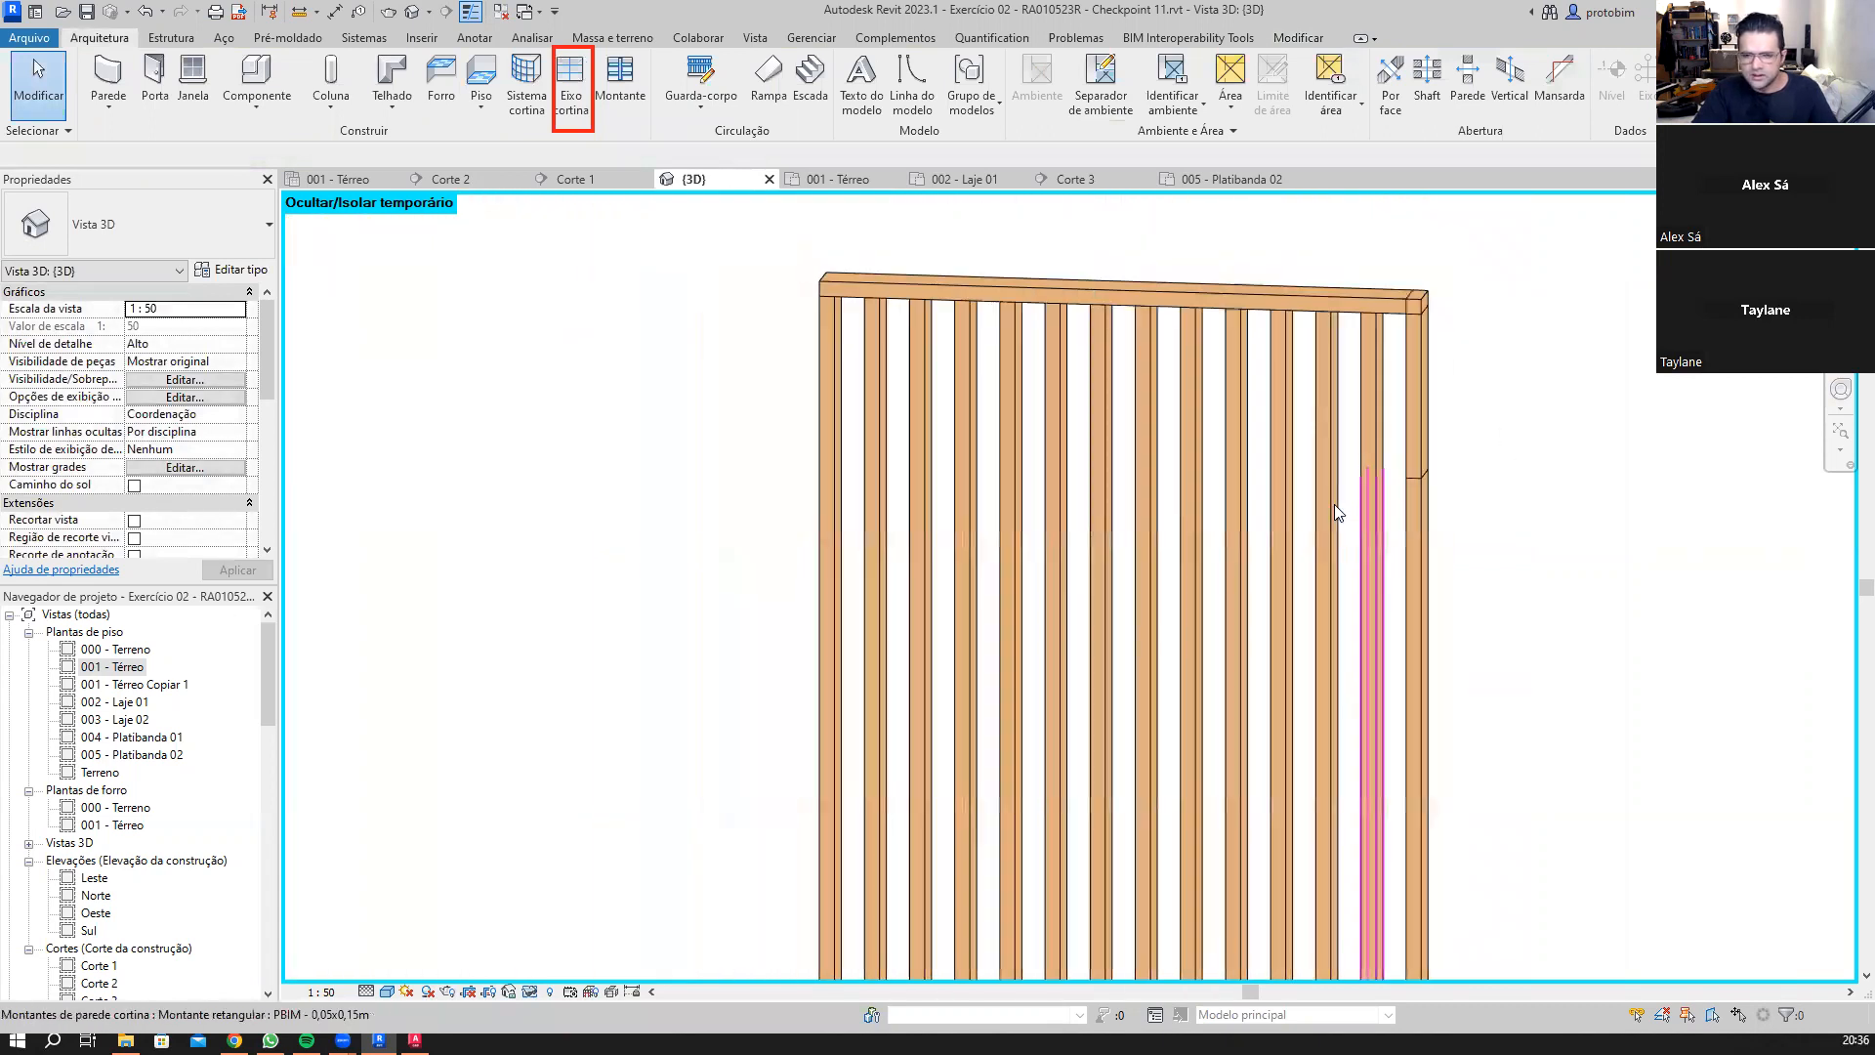
pyautogui.click(818, 448)
pyautogui.press('Escape')
pyautogui.scroll(-2, 1378, 613)
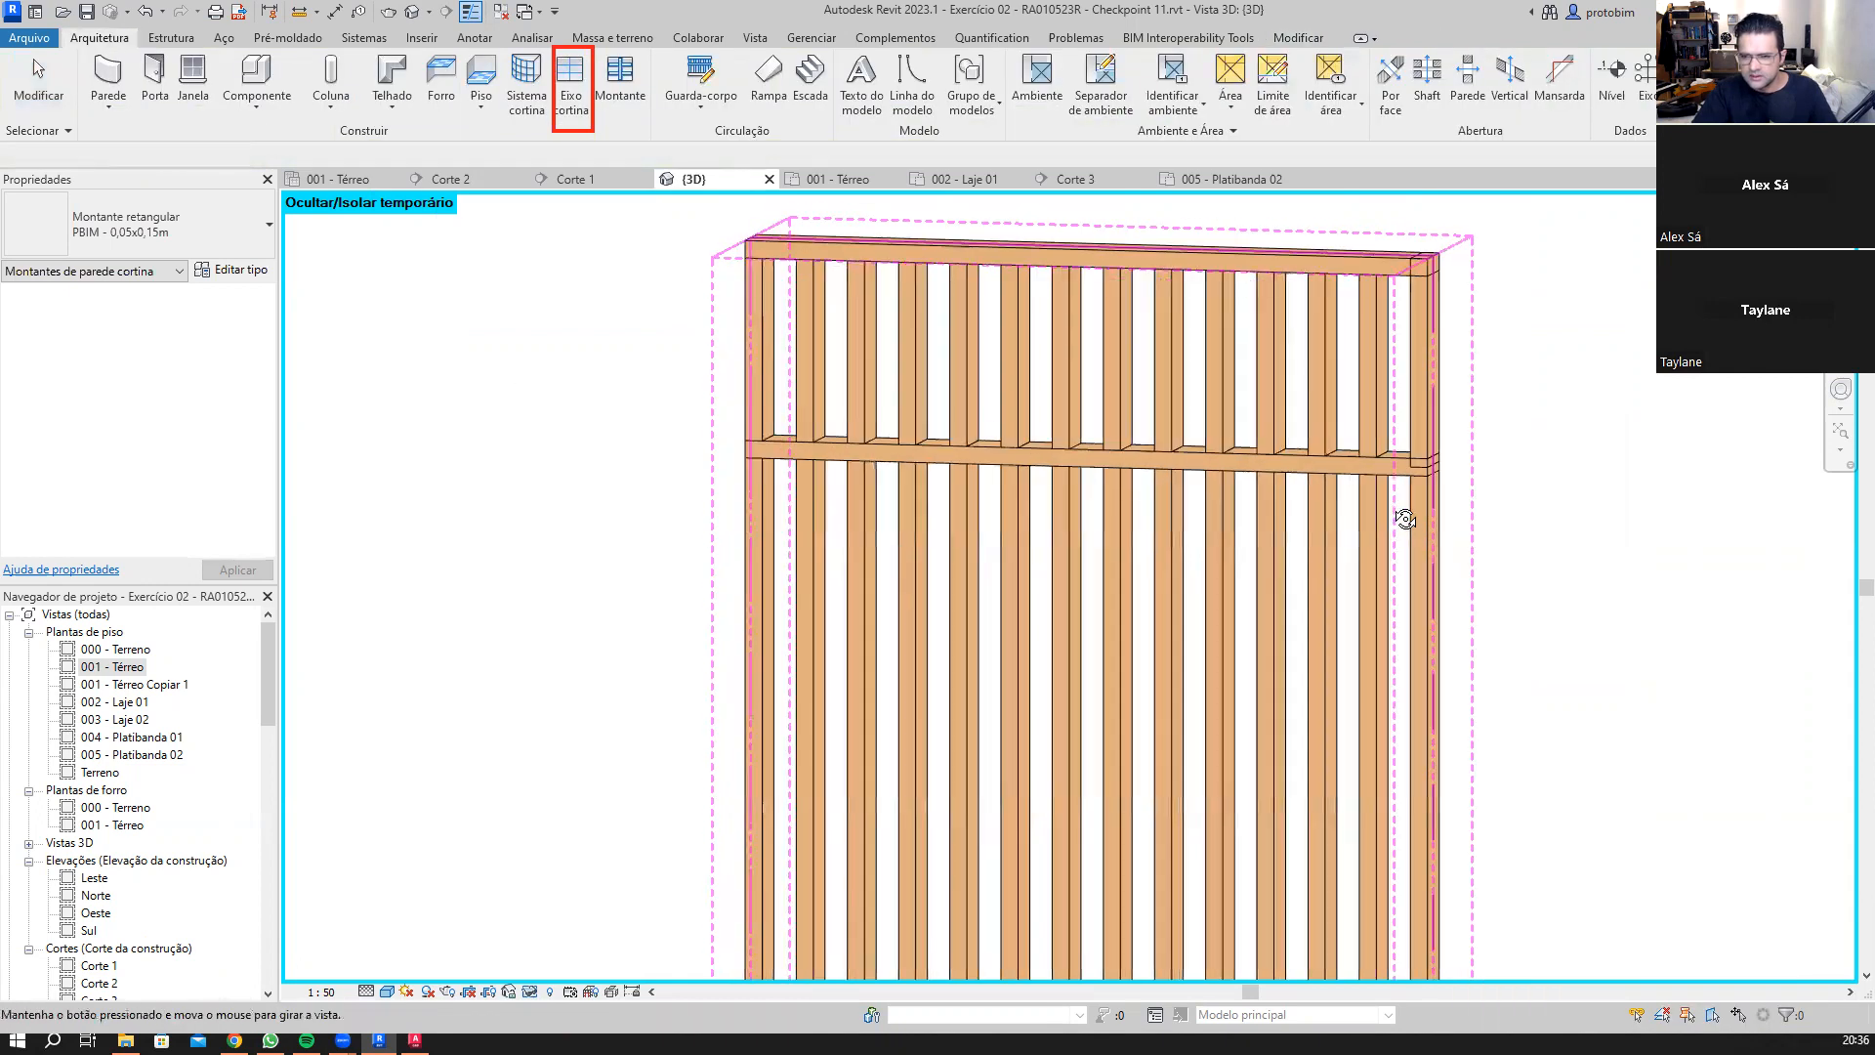
pyautogui.press('Escape')
# Step: Toggle the outer join of the upper horizontal mullion's first-bay segment and change that segment's type to 30mm Quadrado
pyautogui.scroll(-3, 1499, 578)
pyautogui.scroll(2, 1179, 401)
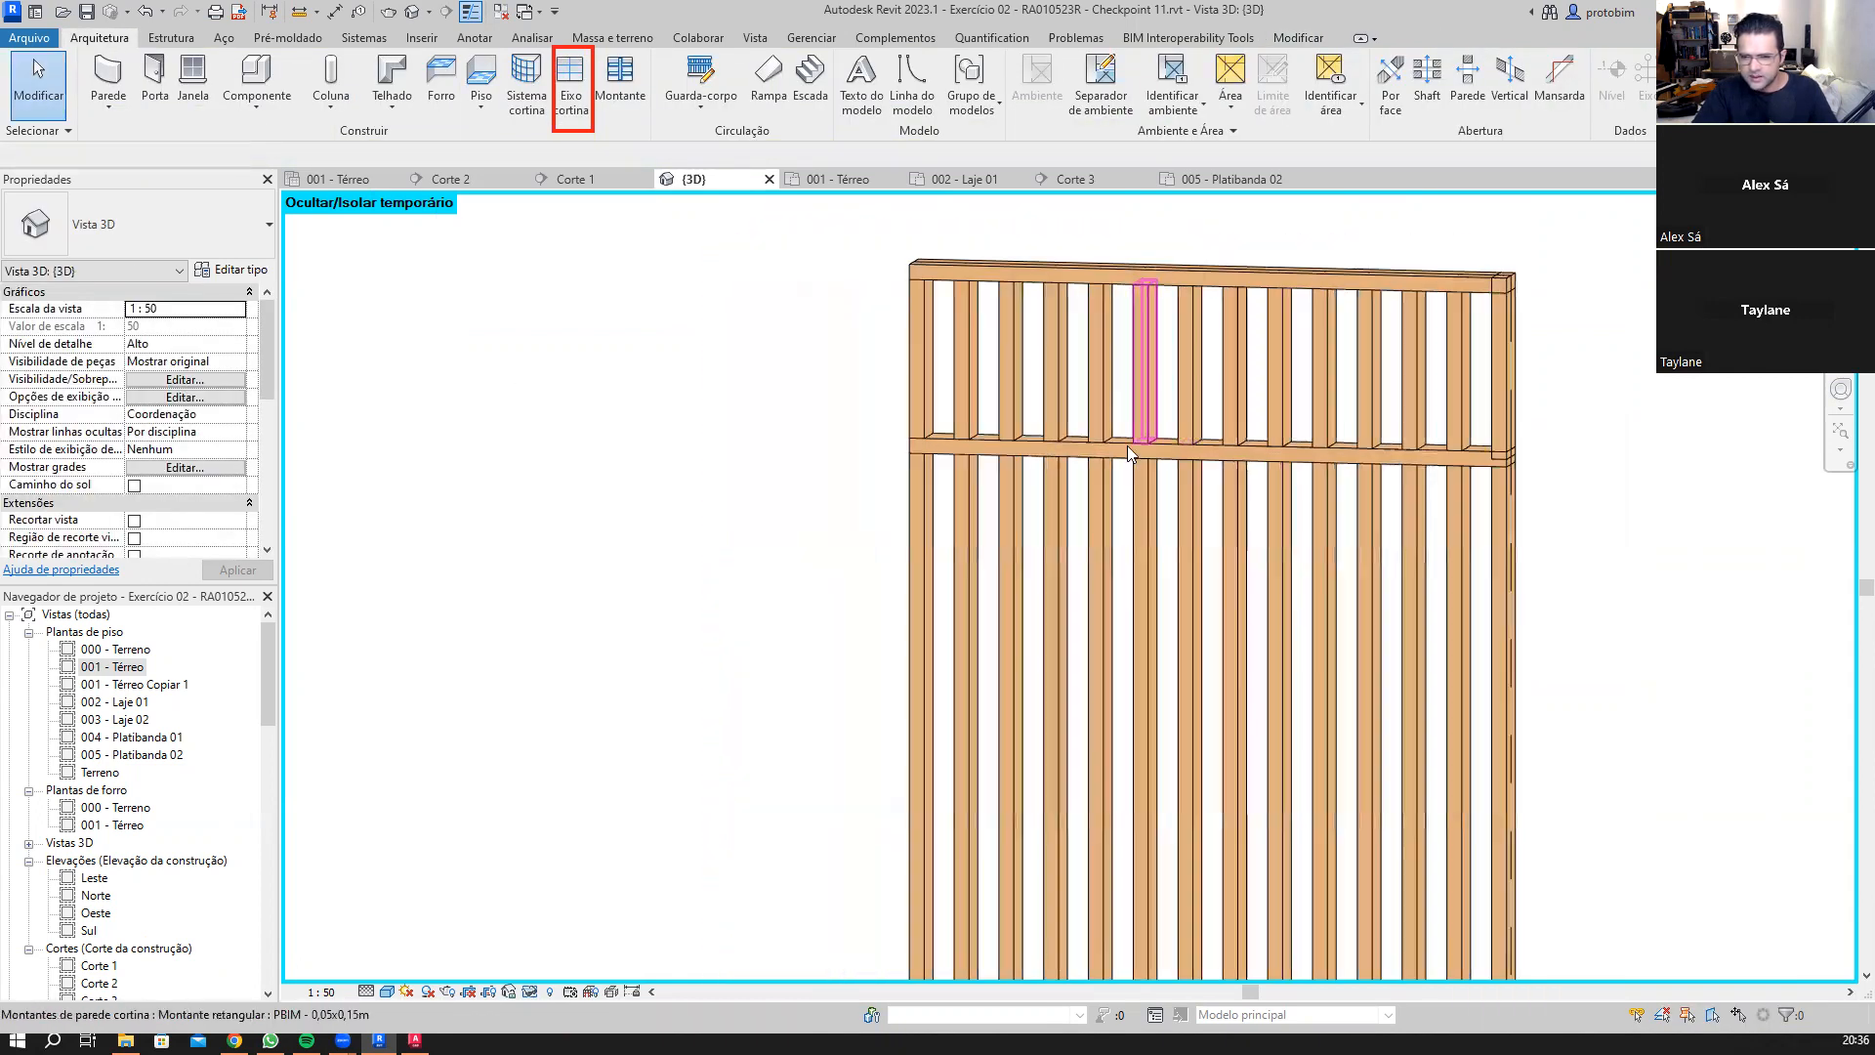
pyautogui.scroll(2, 963, 459)
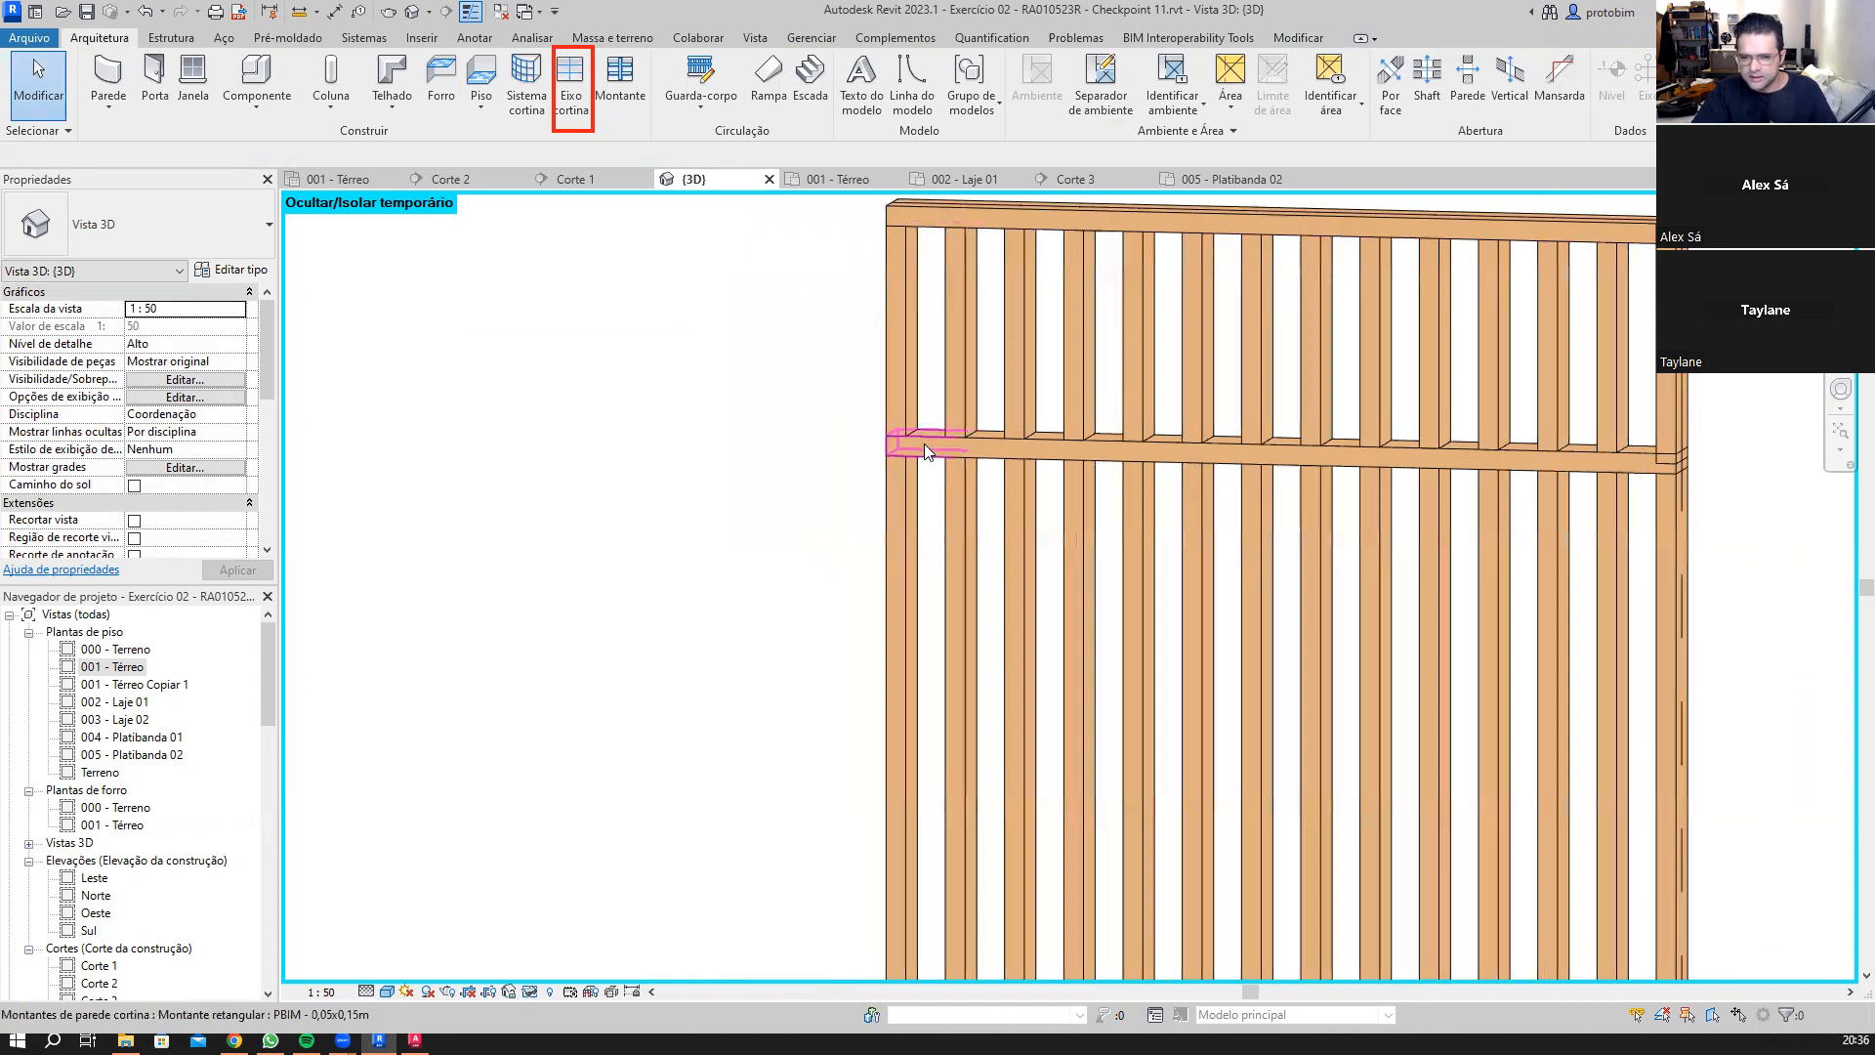
pyautogui.click(924, 443)
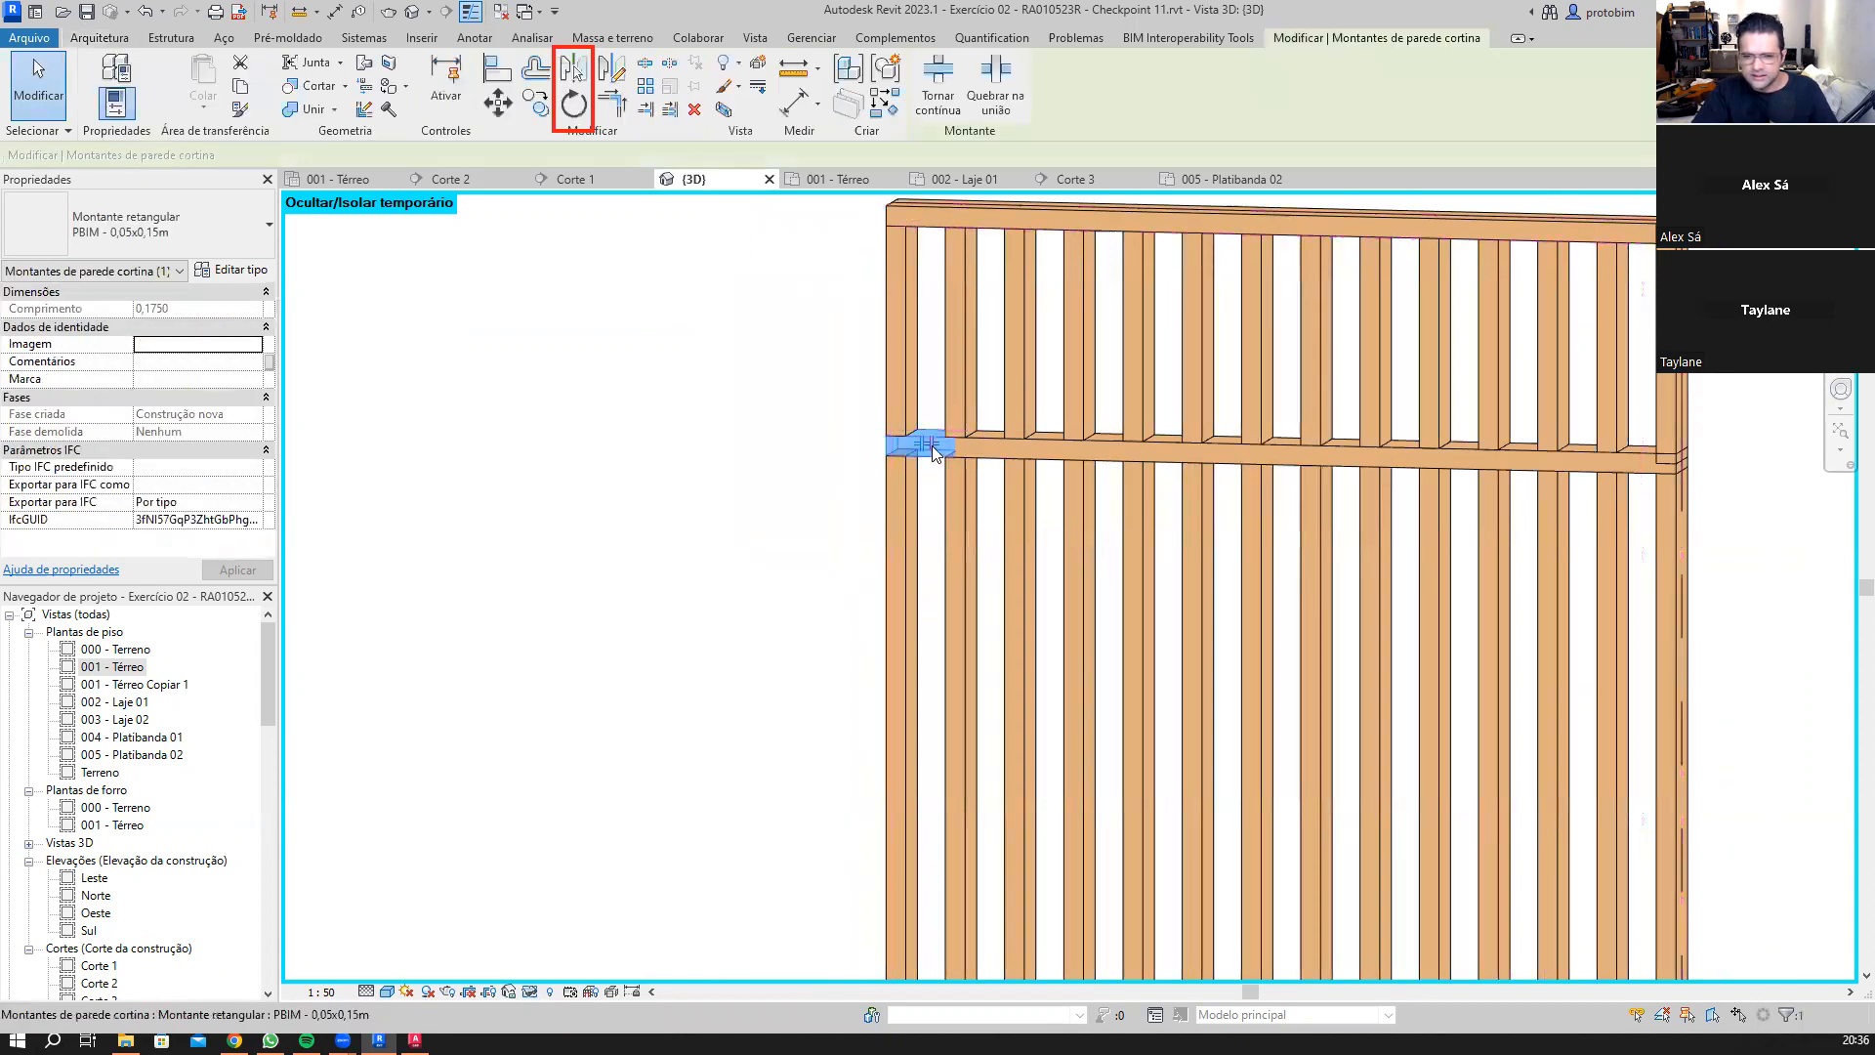
pyautogui.press('Escape')
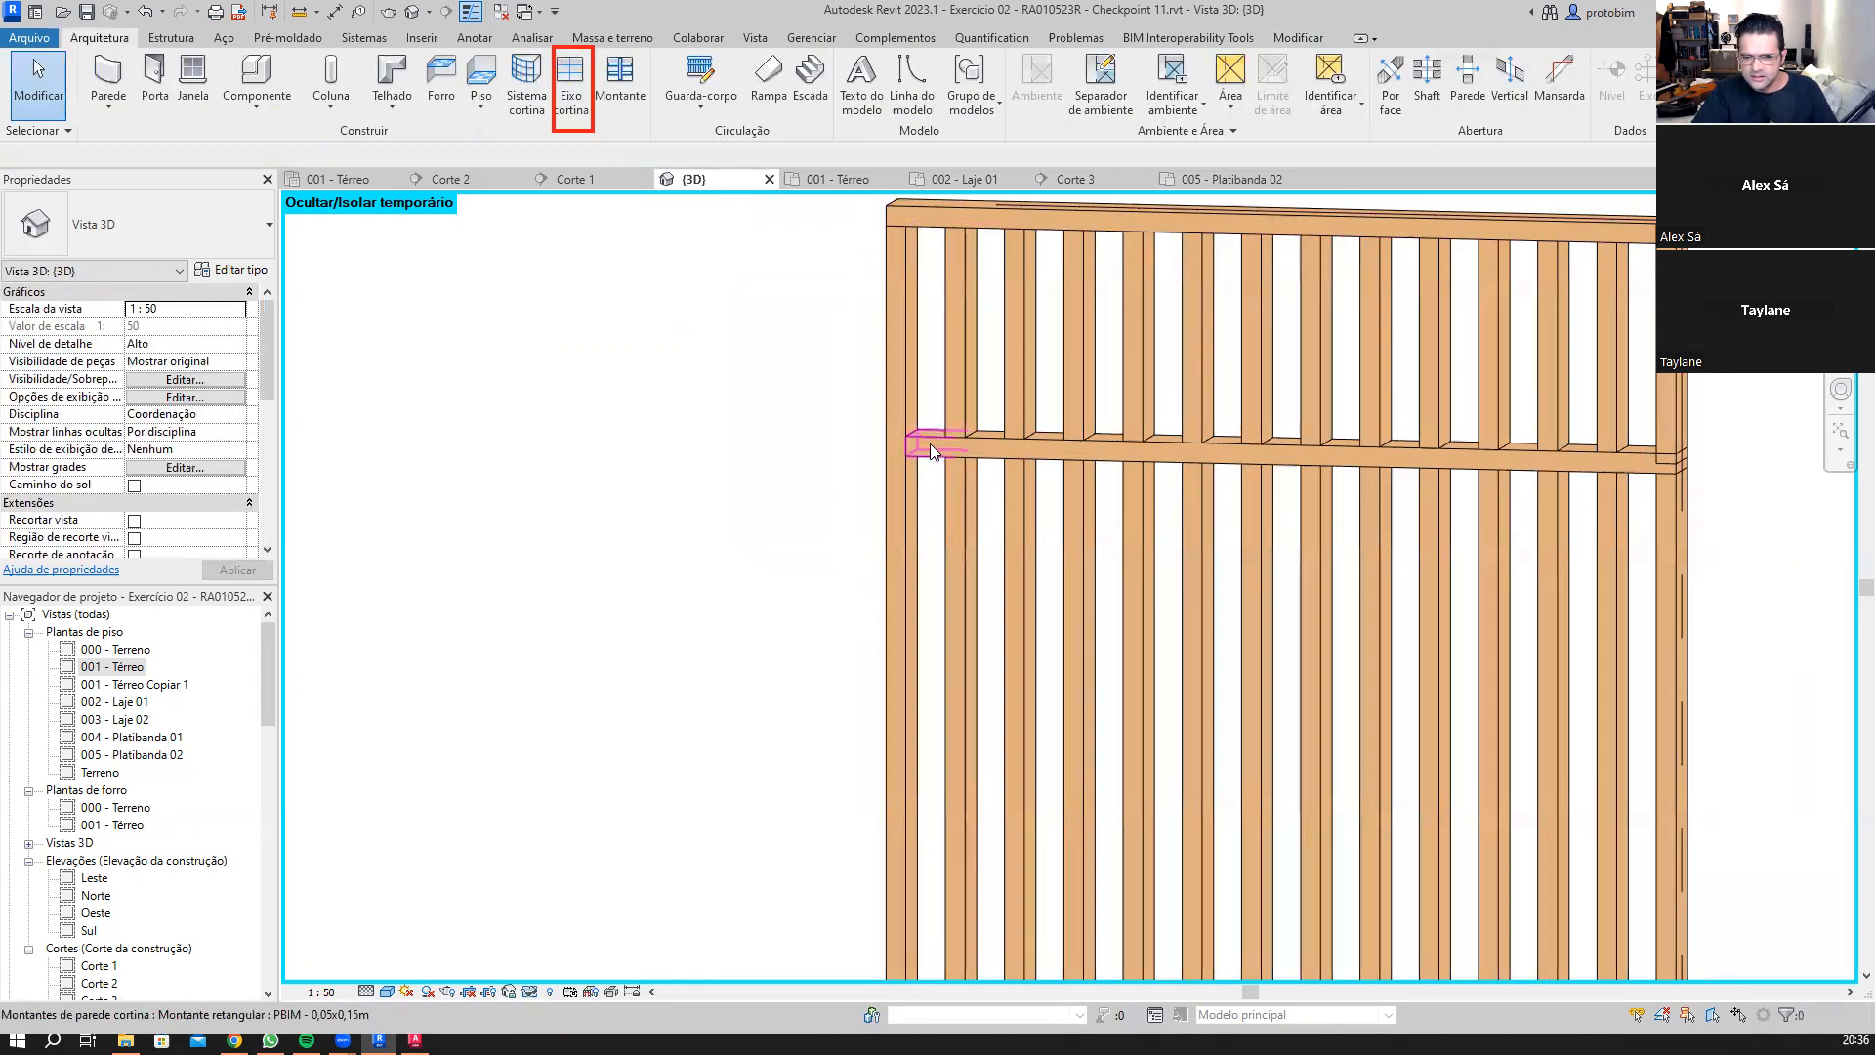
pyautogui.click(932, 446)
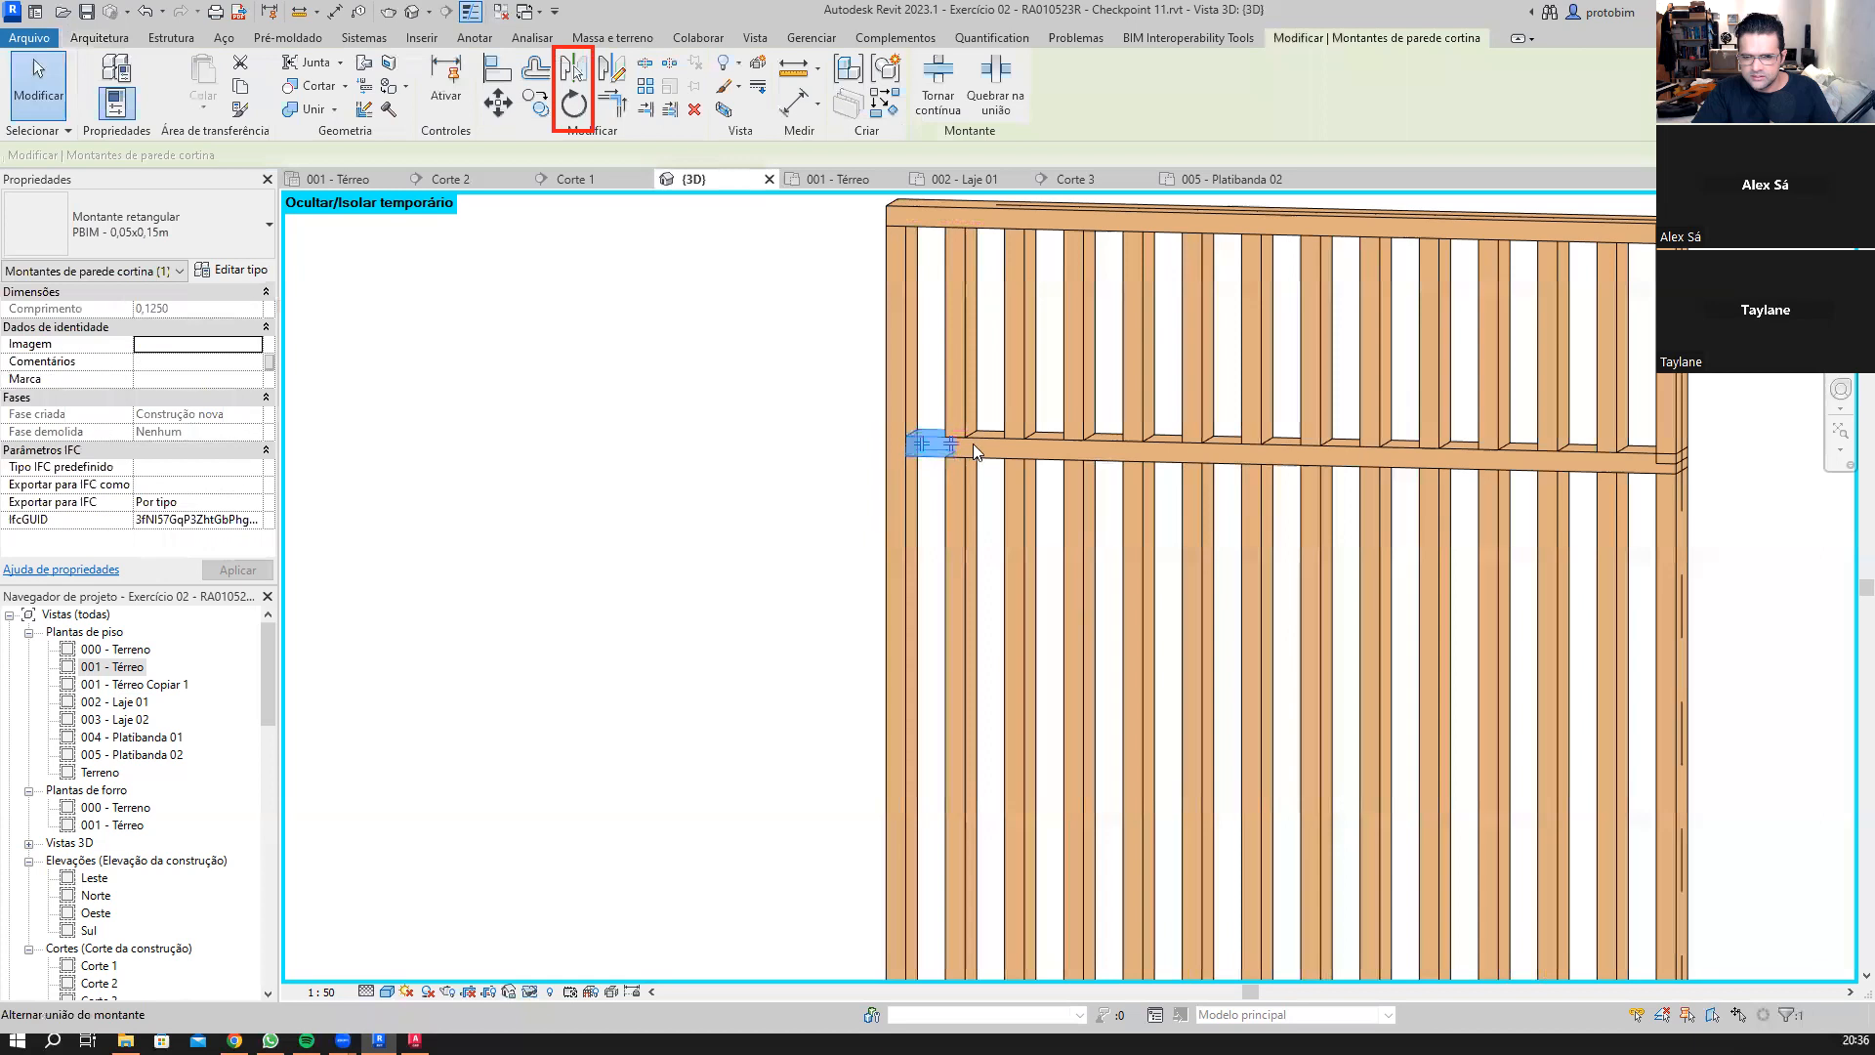
pyautogui.click(259, 226)
pyautogui.click(171, 401)
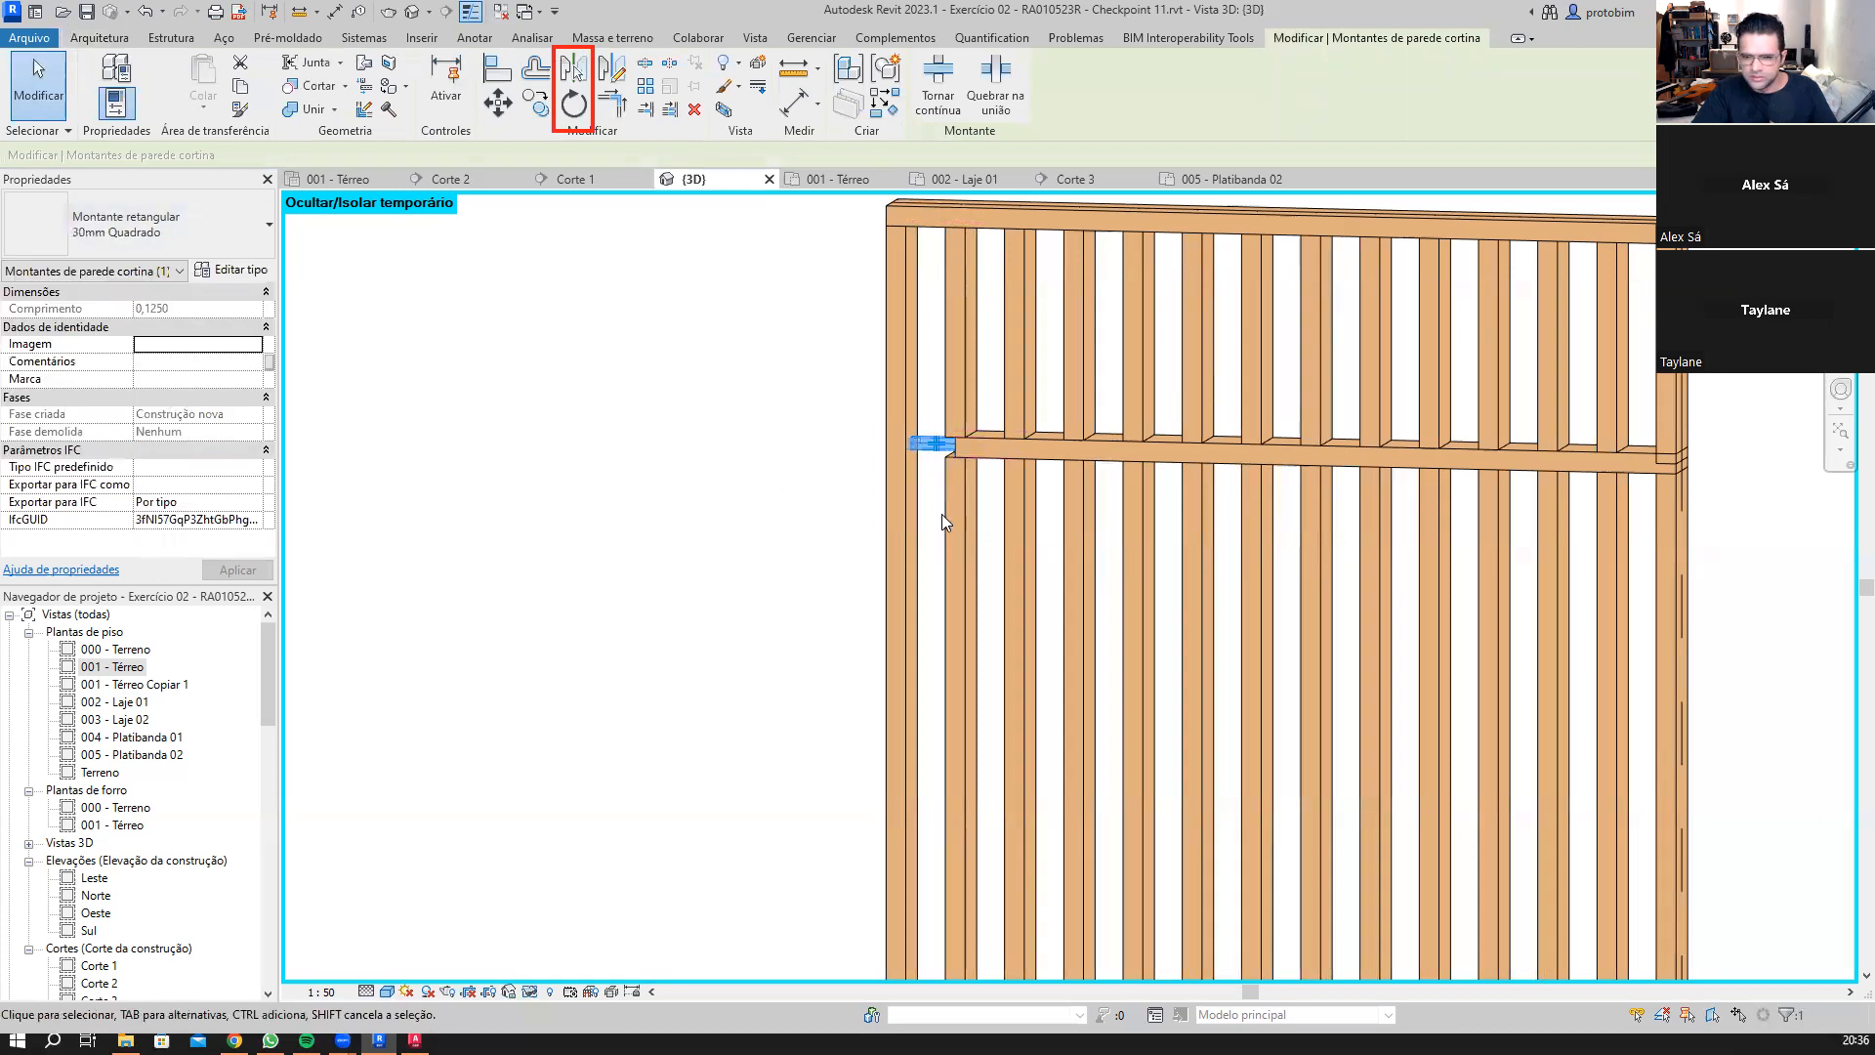
pyautogui.scroll(3, 1125, 488)
pyautogui.click(656, 383)
# Step: Toggle the mullion joins at both ends of the first-bay horizontal segment so the adjoining vertical slats run through continuously
pyautogui.keyDown('shift'); pyautogui.moveTo(716, 484); pyautogui.dragTo(847, 478, button='middle'); pyautogui.keyUp('shift')
pyautogui.scroll(1, 915, 525)
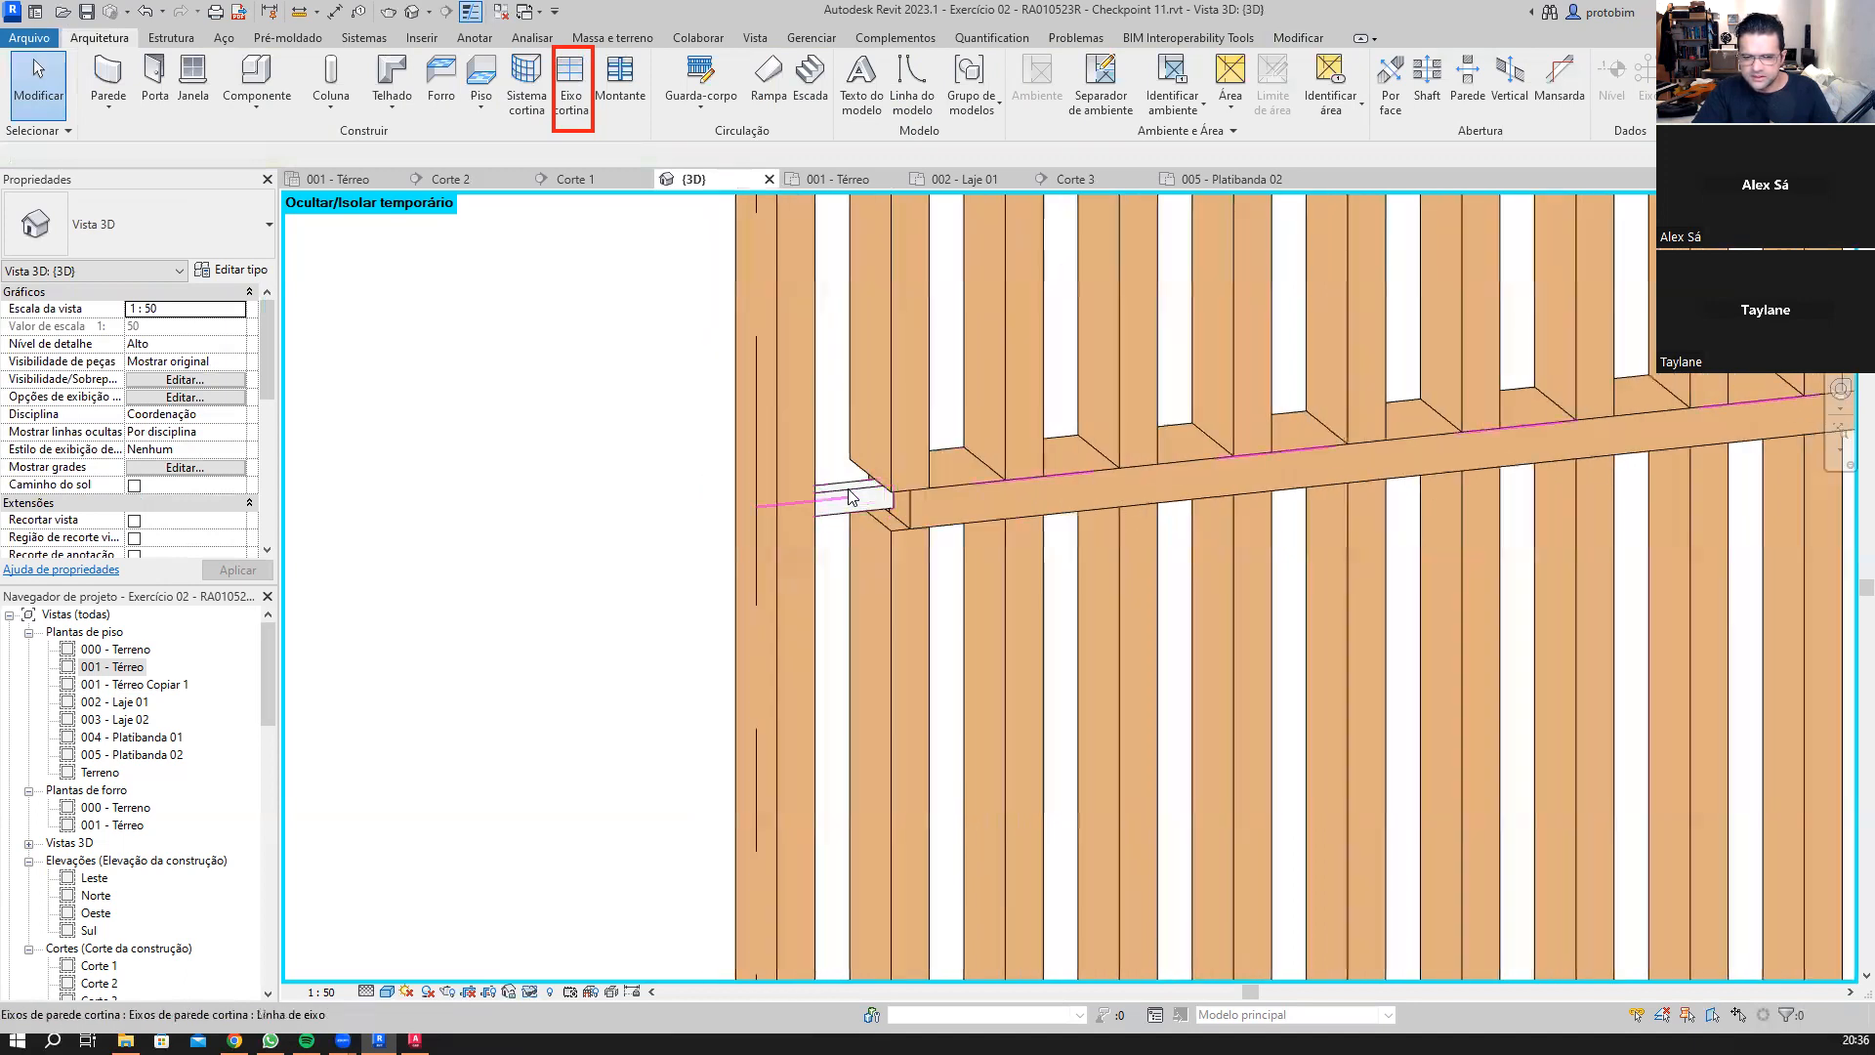
pyautogui.click(930, 498)
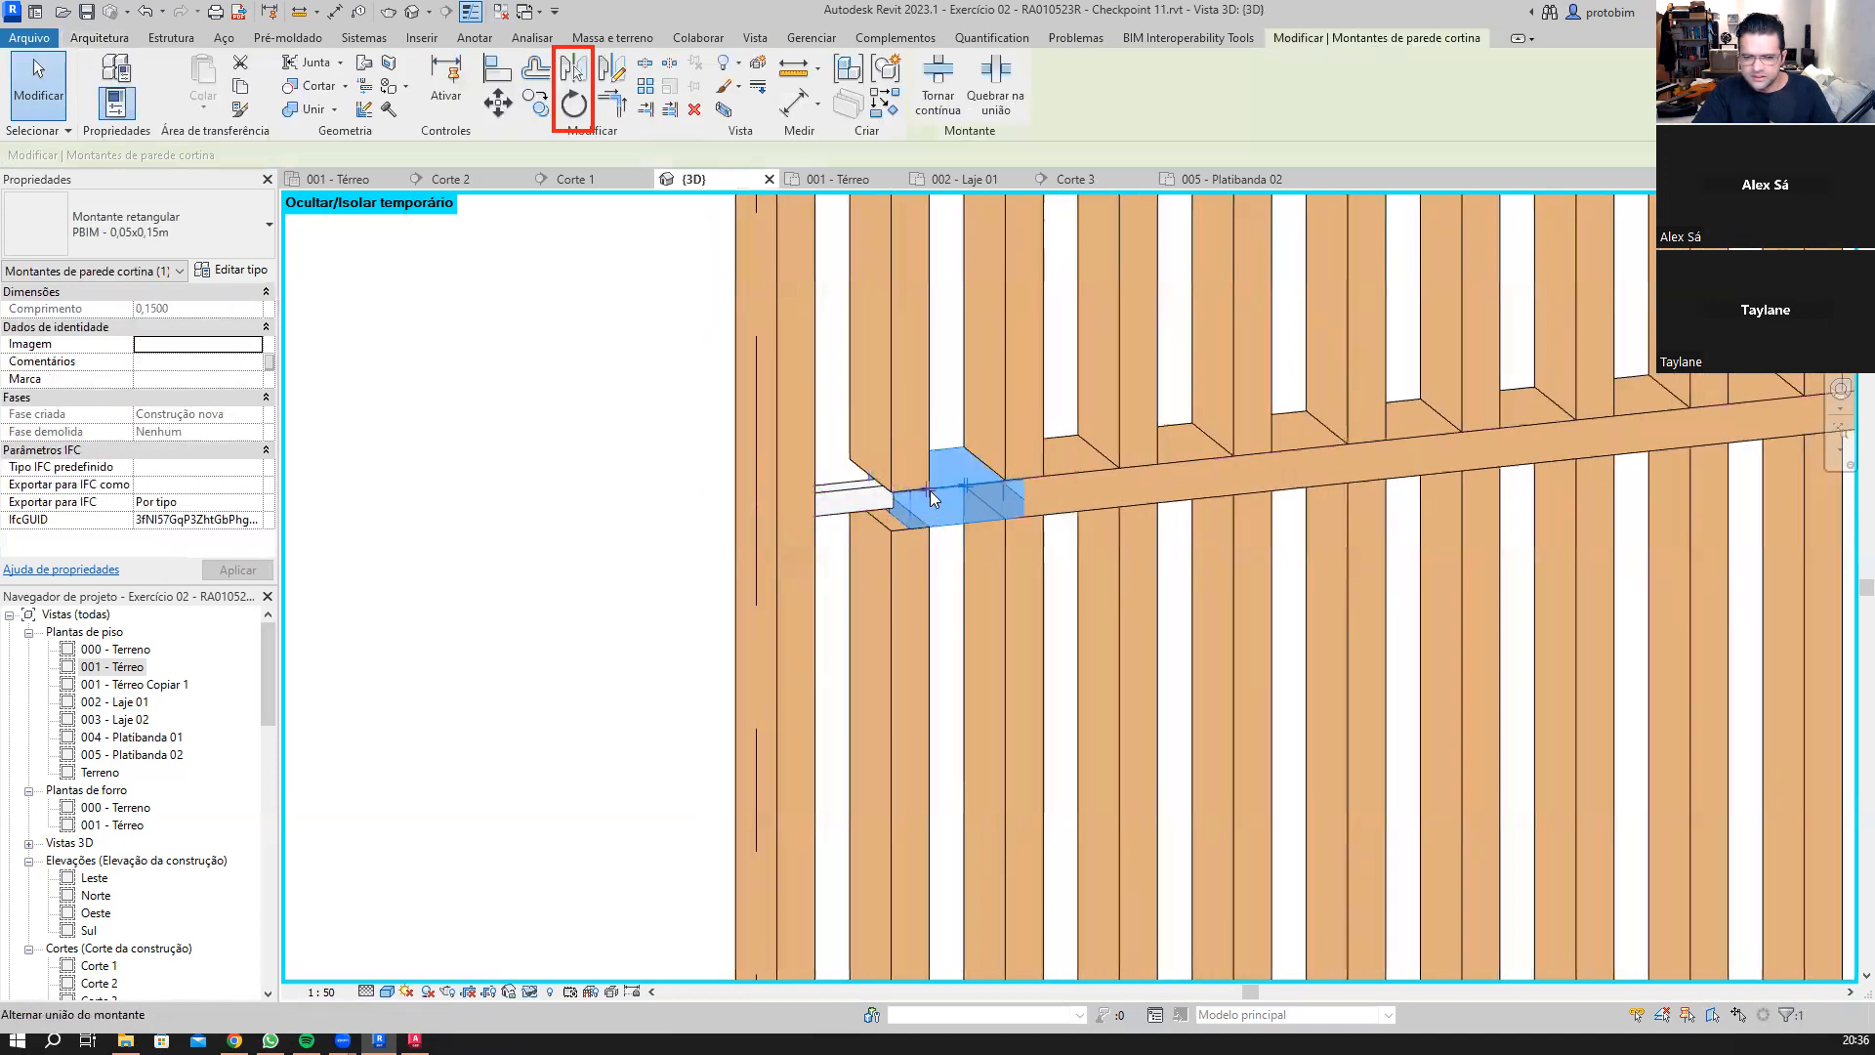
pyautogui.click(845, 503)
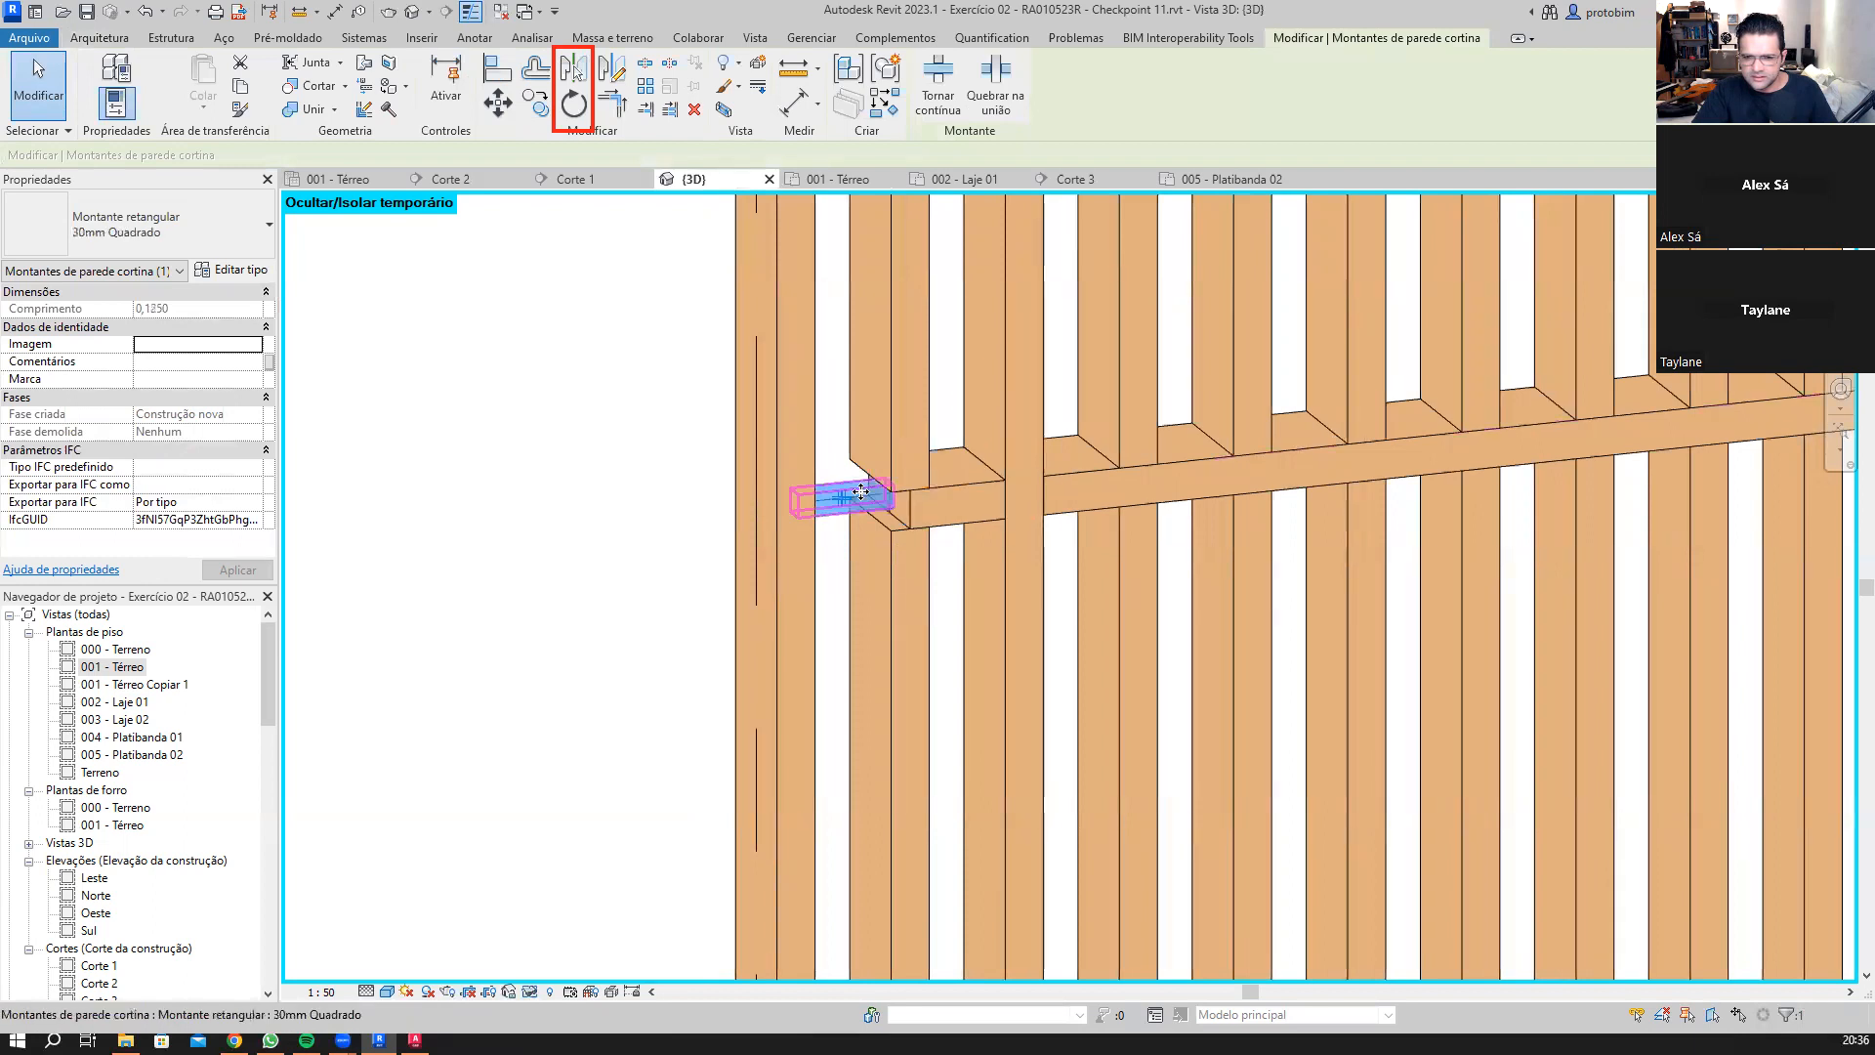
pyautogui.click(842, 500)
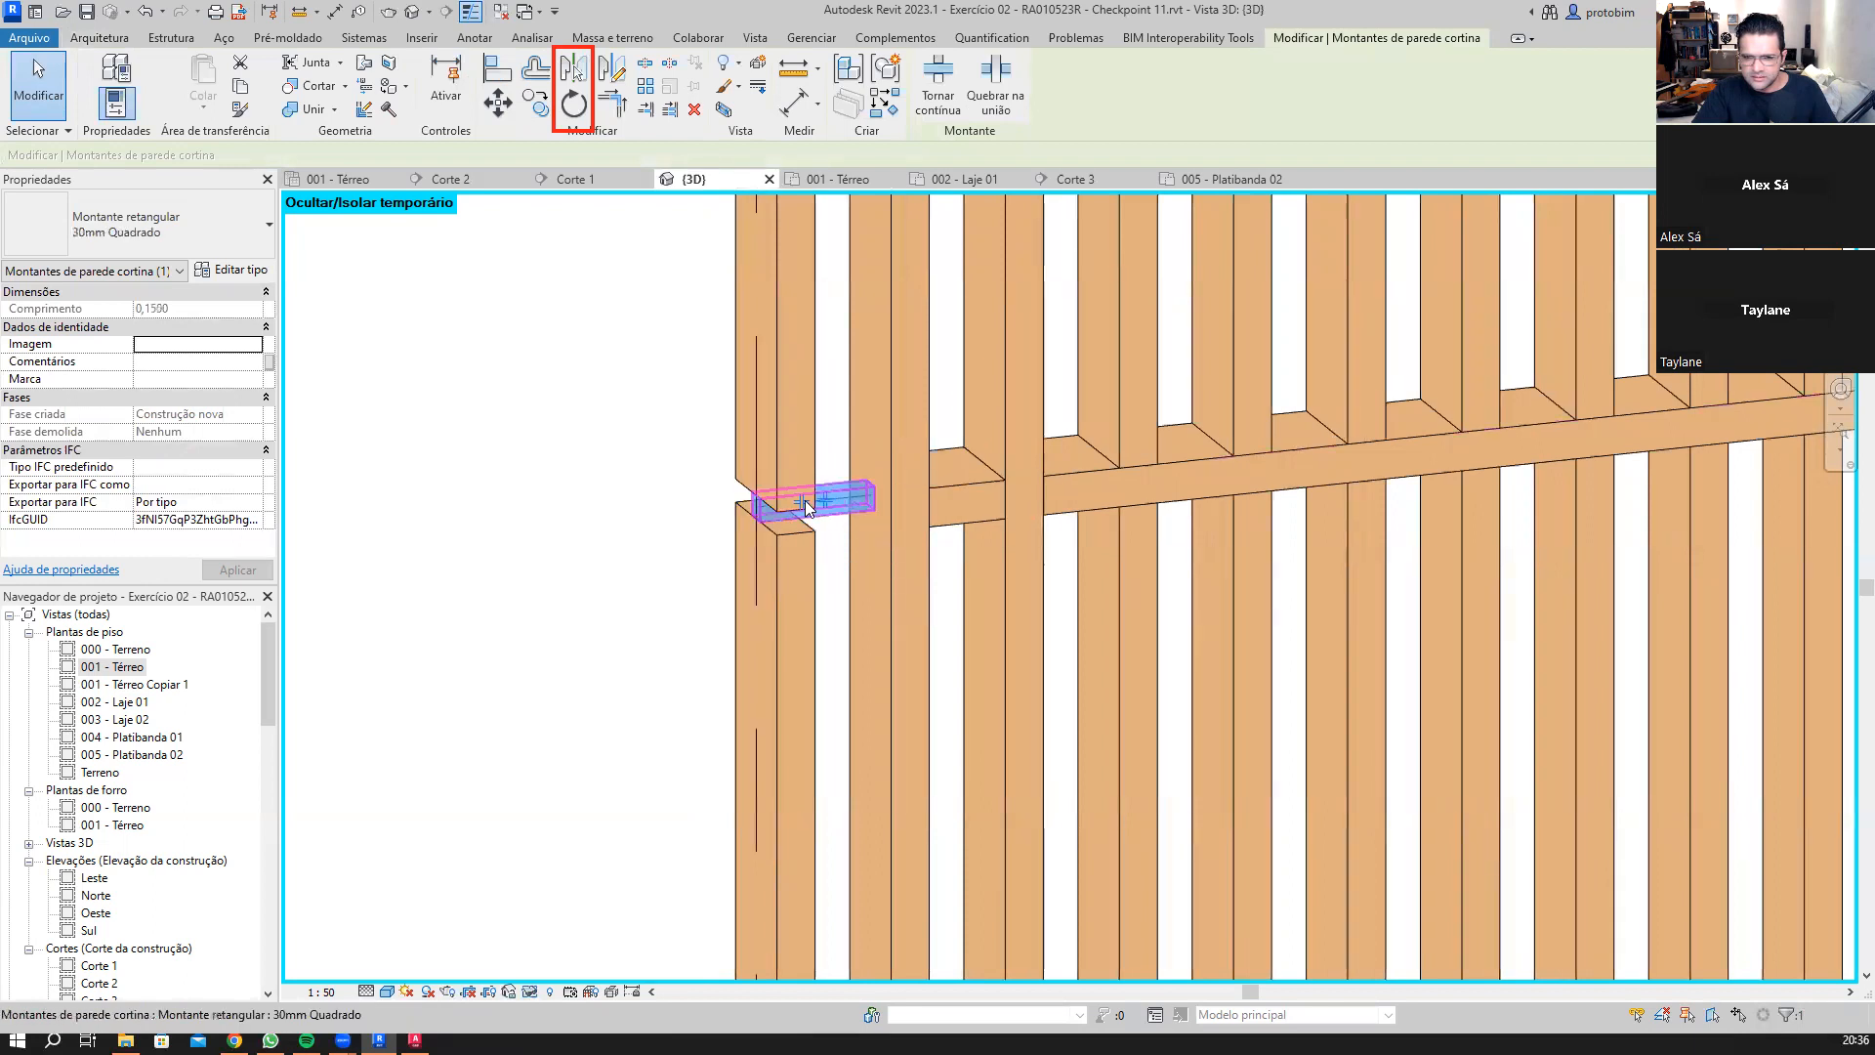
pyautogui.press('Escape')
pyautogui.keyDown('shift'); pyautogui.moveTo(917, 631); pyautogui.dragTo(854, 619, button='middle'); pyautogui.keyUp('shift')
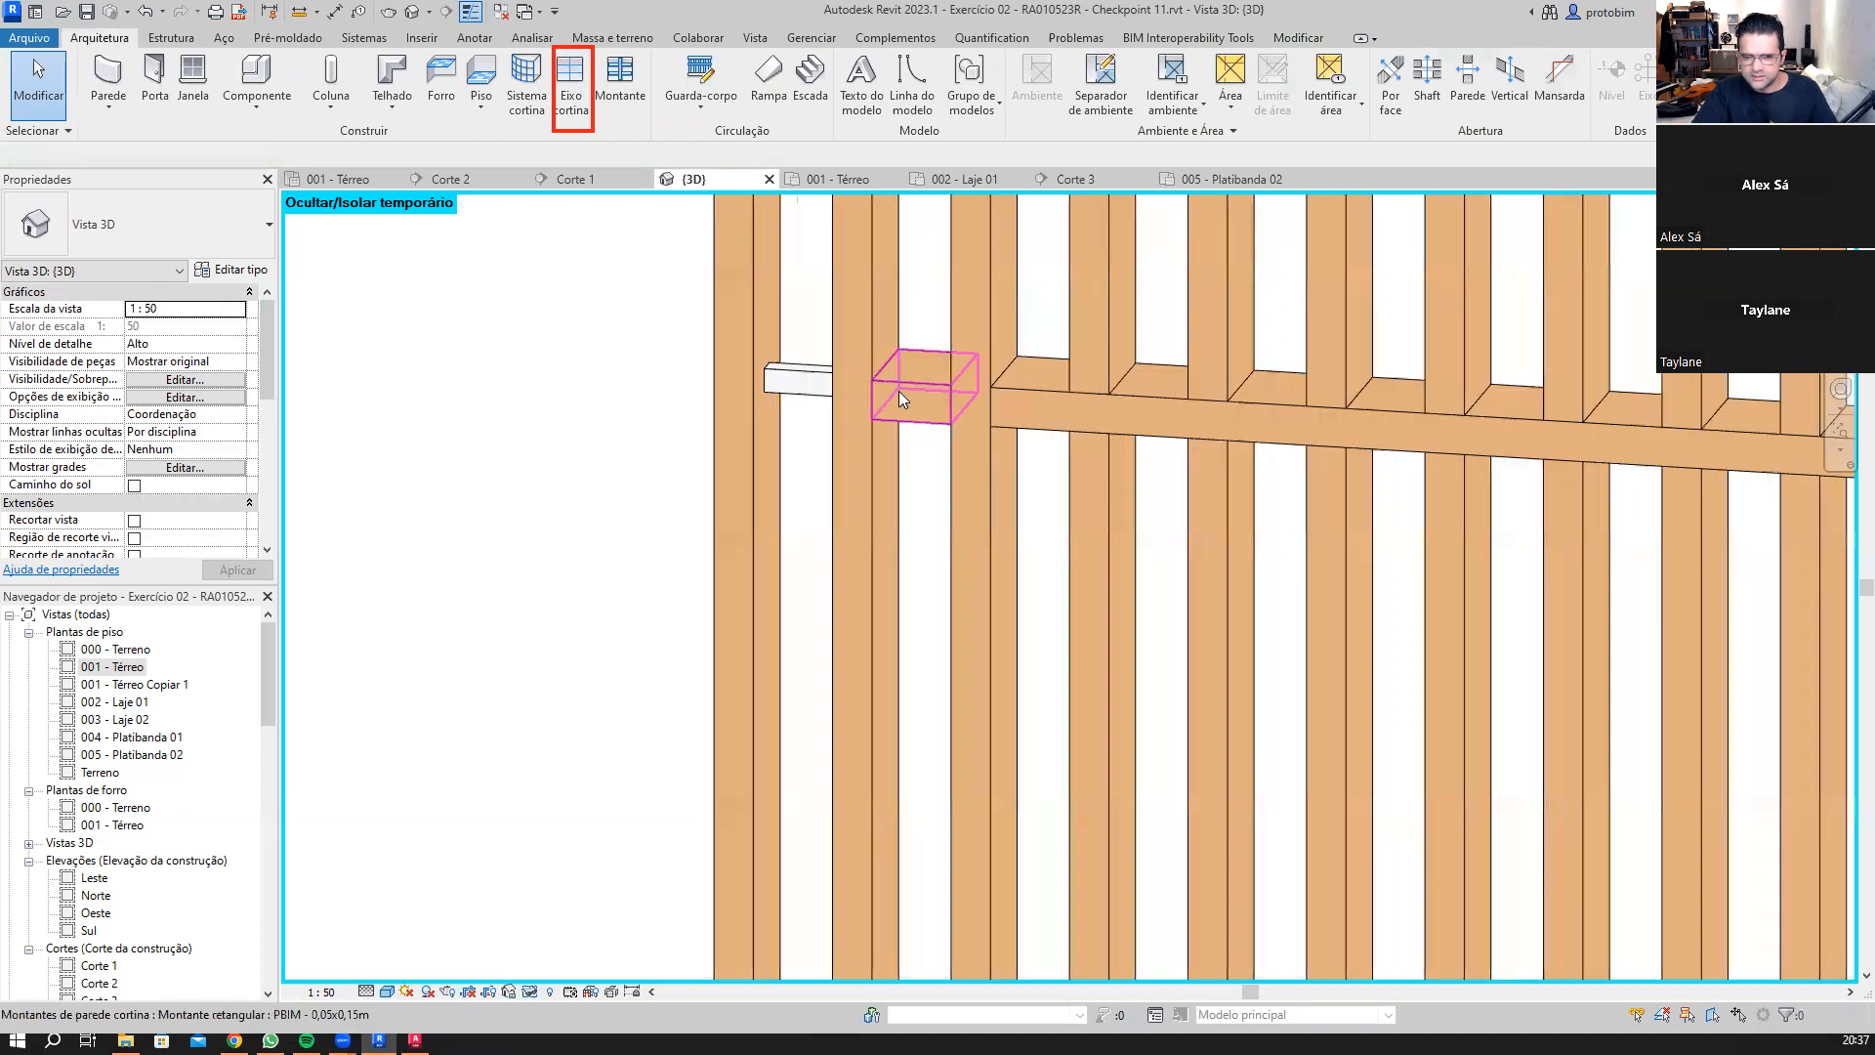
# Step: Change the second-bay segment of the horizontal mullion to the 30mm Quadrado type
pyautogui.click(906, 435)
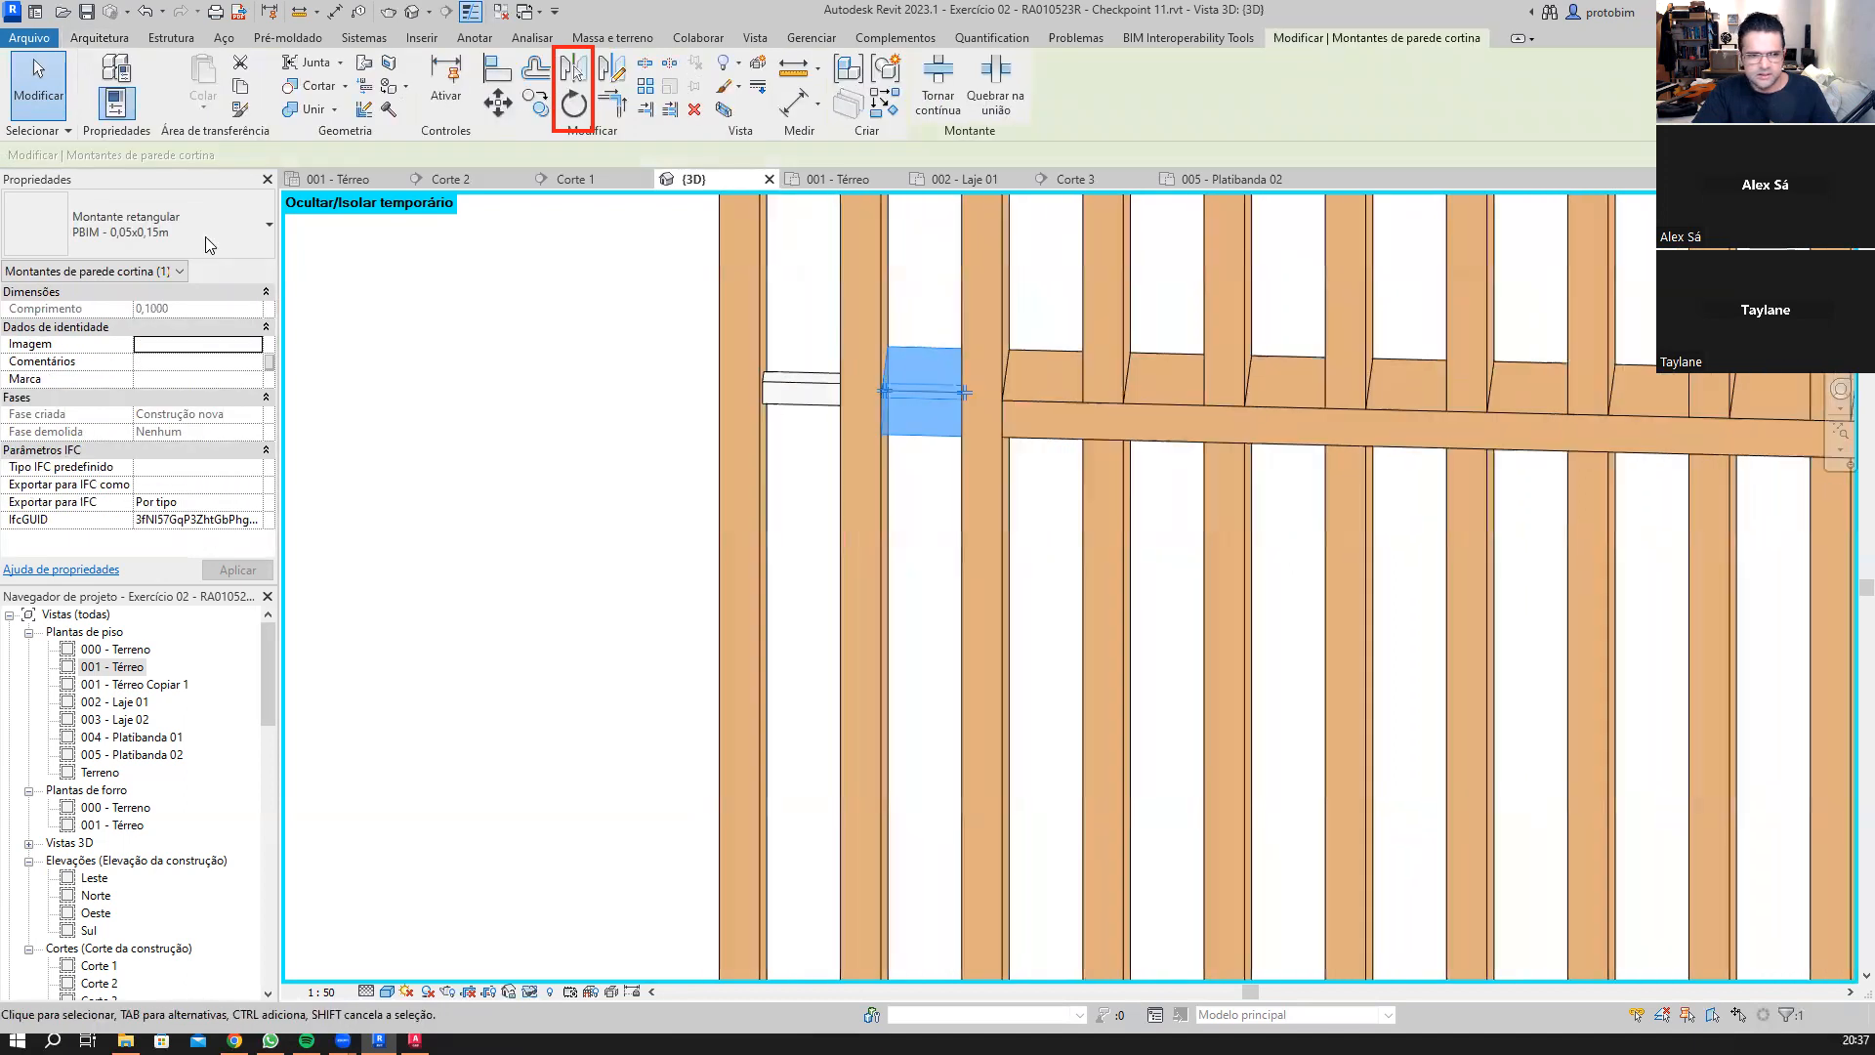
pyautogui.click(207, 244)
pyautogui.click(155, 389)
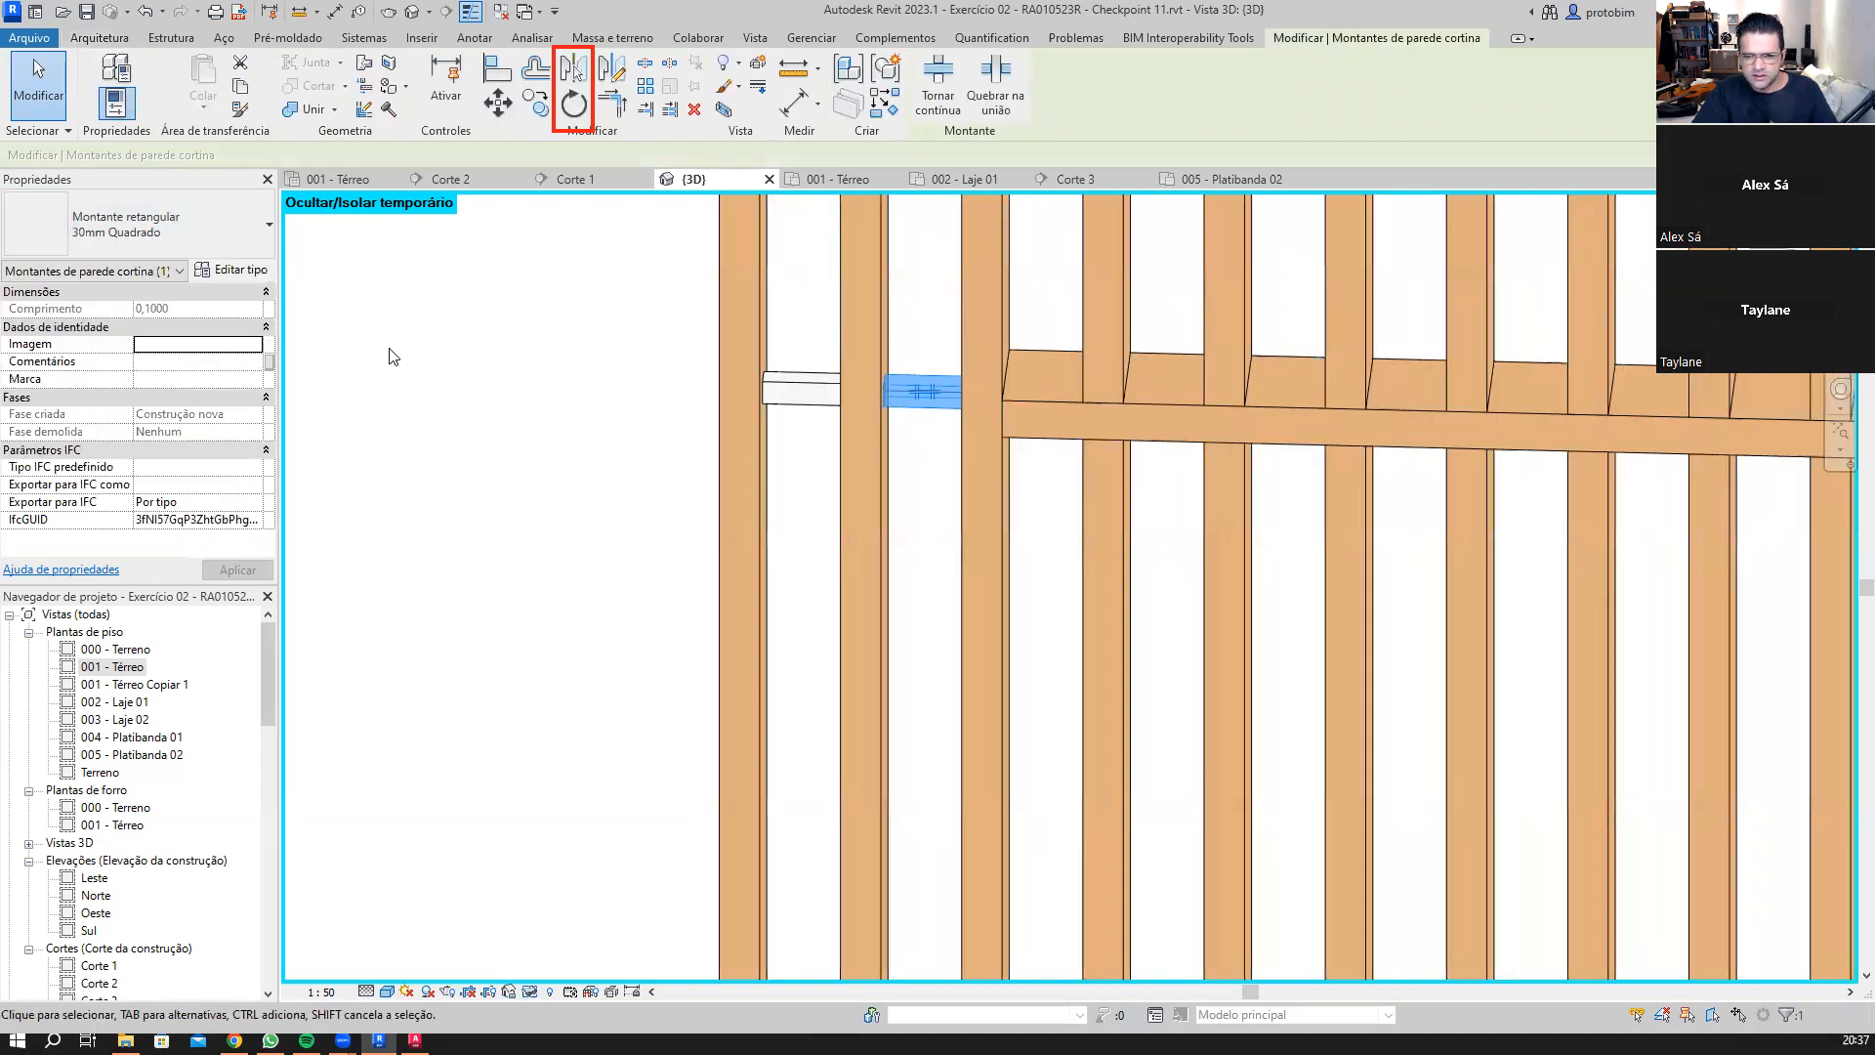
pyautogui.click(593, 415)
# Step: Change the first-bay segment of the horizontal mullion to the circular mullion type Raio de 50 mm
pyautogui.scroll(-3, 596, 413)
pyautogui.keyDown('shift'); pyautogui.moveTo(744, 472); pyautogui.dragTo(801, 486, button='middle'); pyautogui.keyUp('shift')
pyautogui.scroll(-2, 727, 397)
pyautogui.keyDown('shift'); pyautogui.moveTo(1453, 561); pyautogui.dragTo(1355, 589, button='middle'); pyautogui.keyUp('shift')
pyautogui.scroll(4, 693, 395)
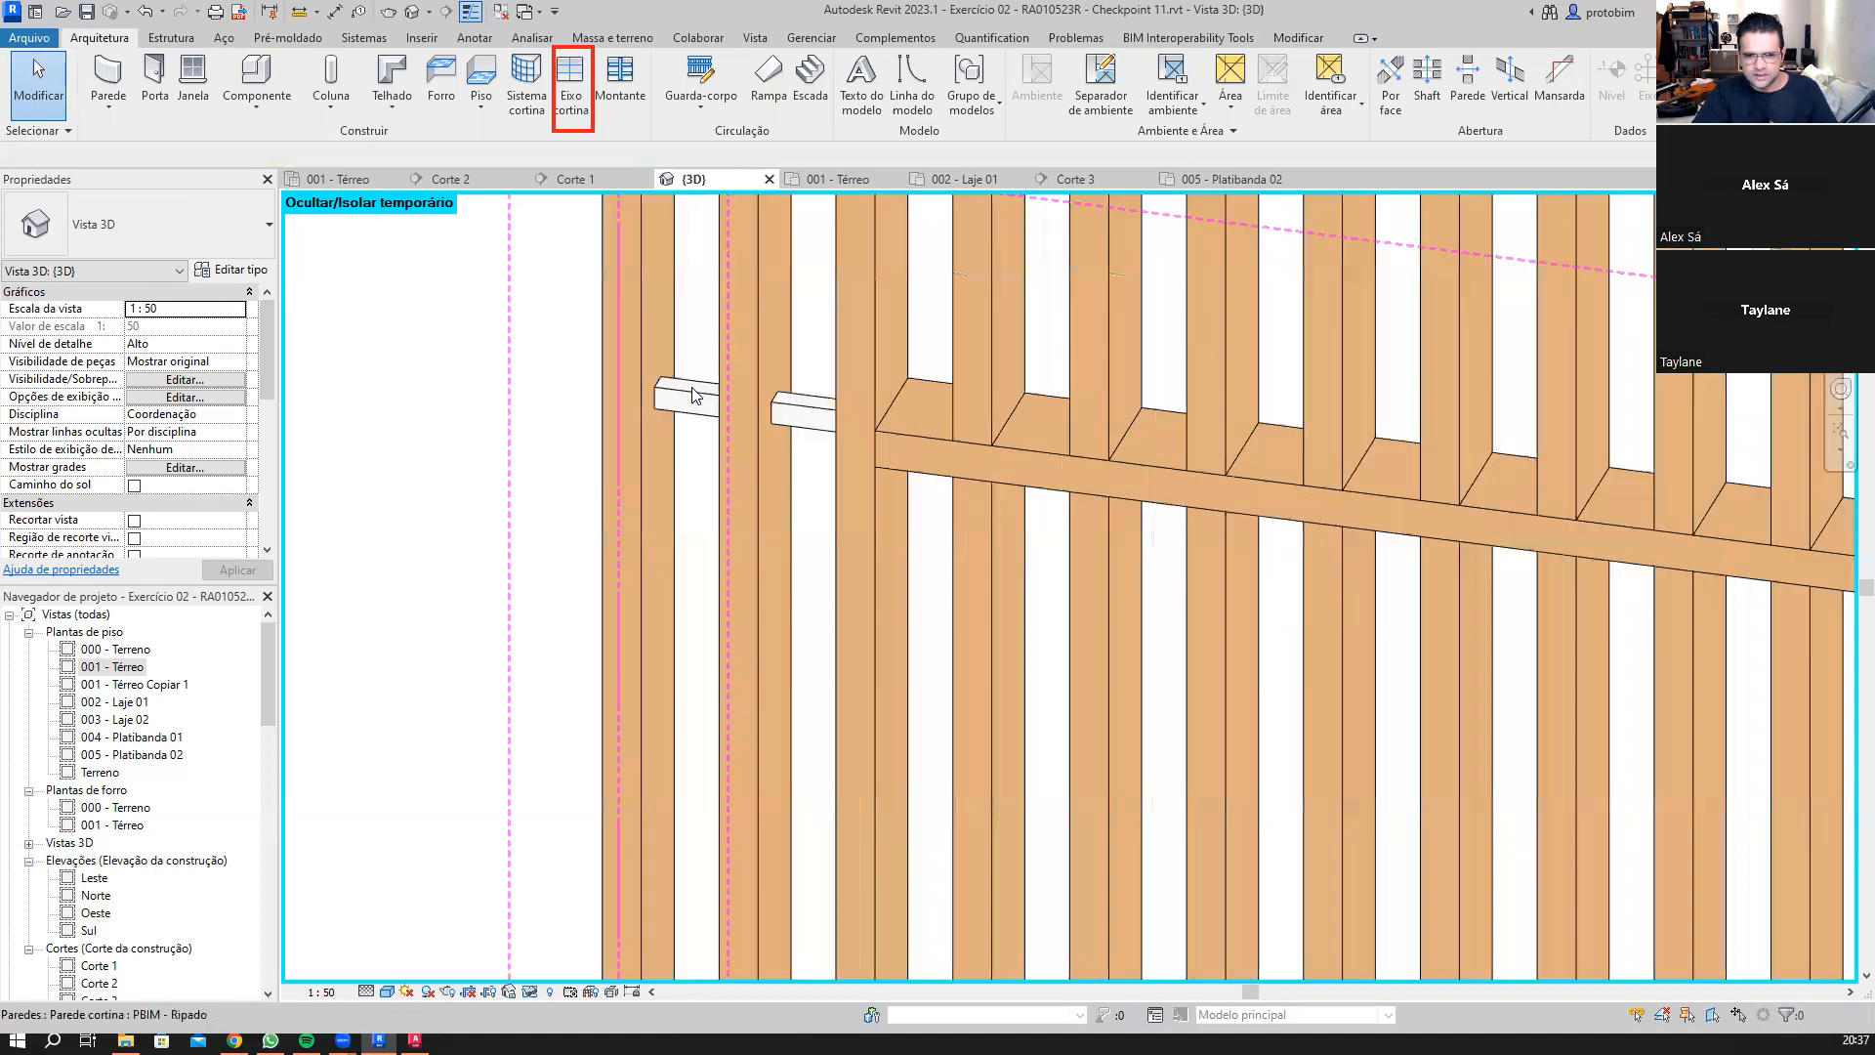
pyautogui.click(690, 400)
pyautogui.click(190, 244)
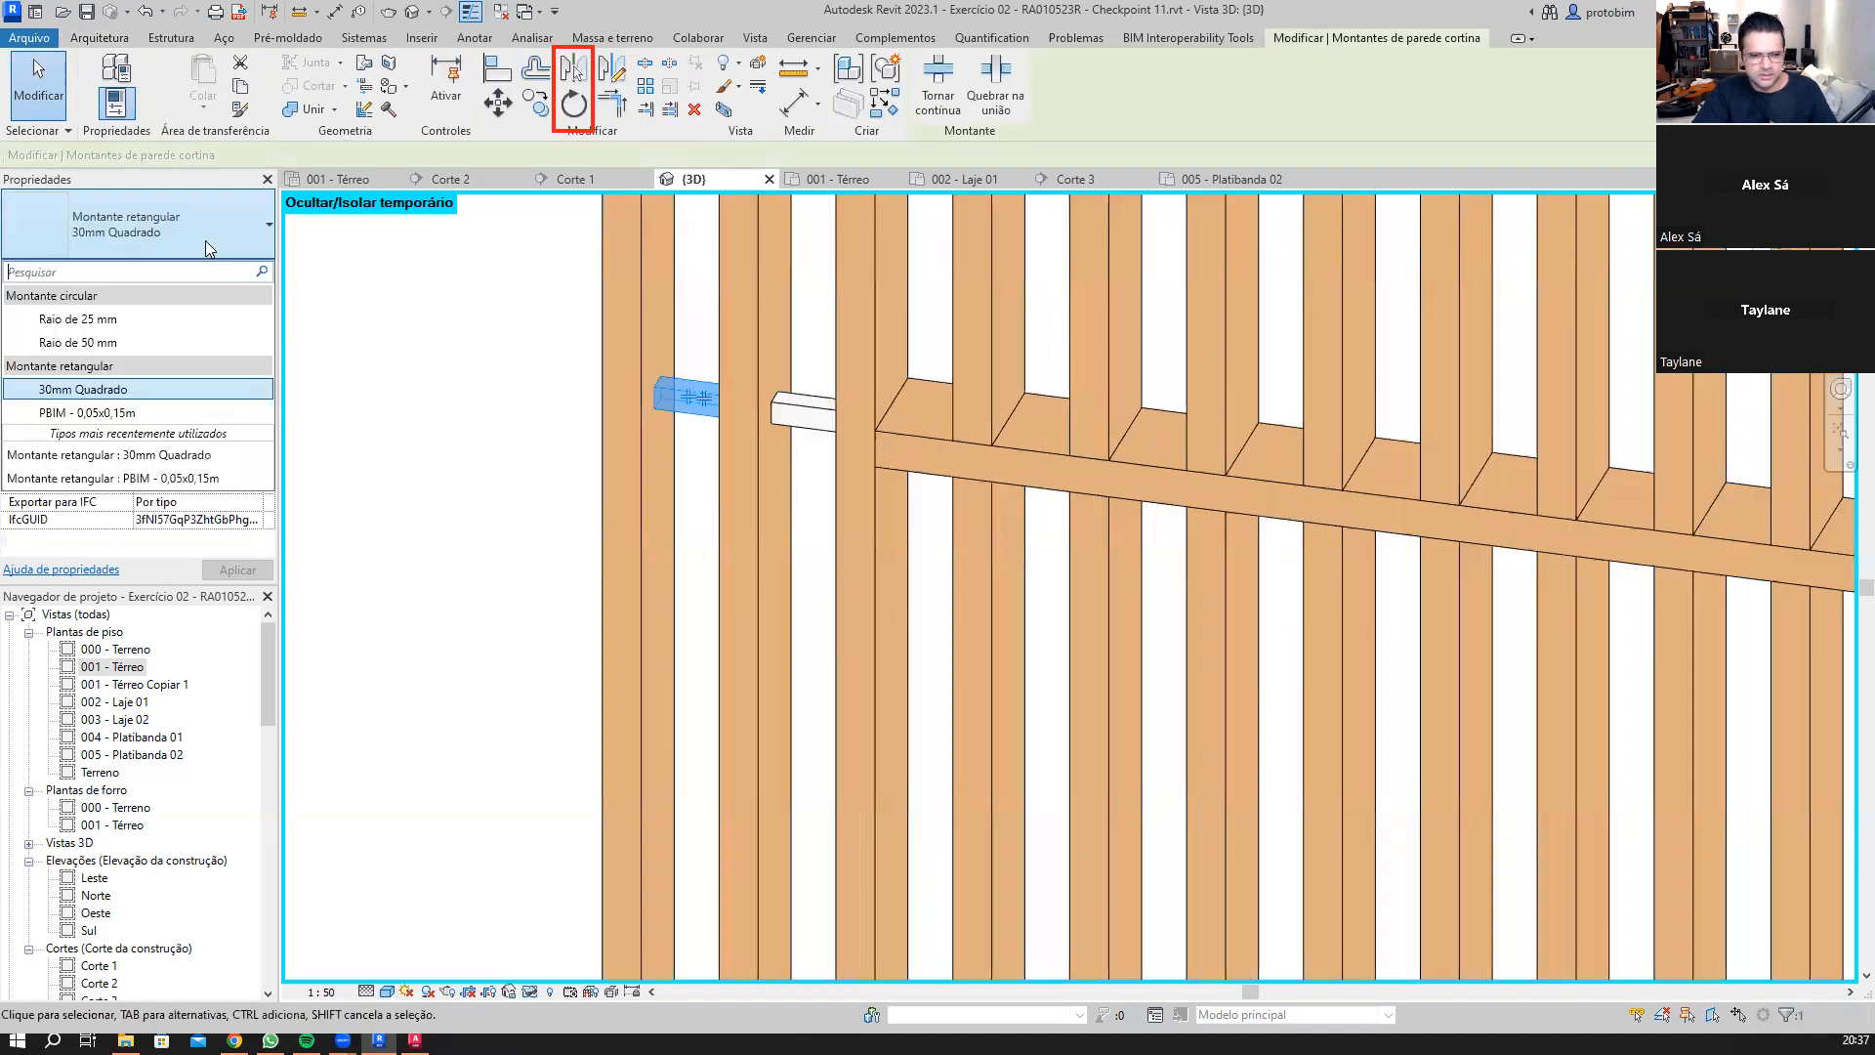
pyautogui.click(195, 344)
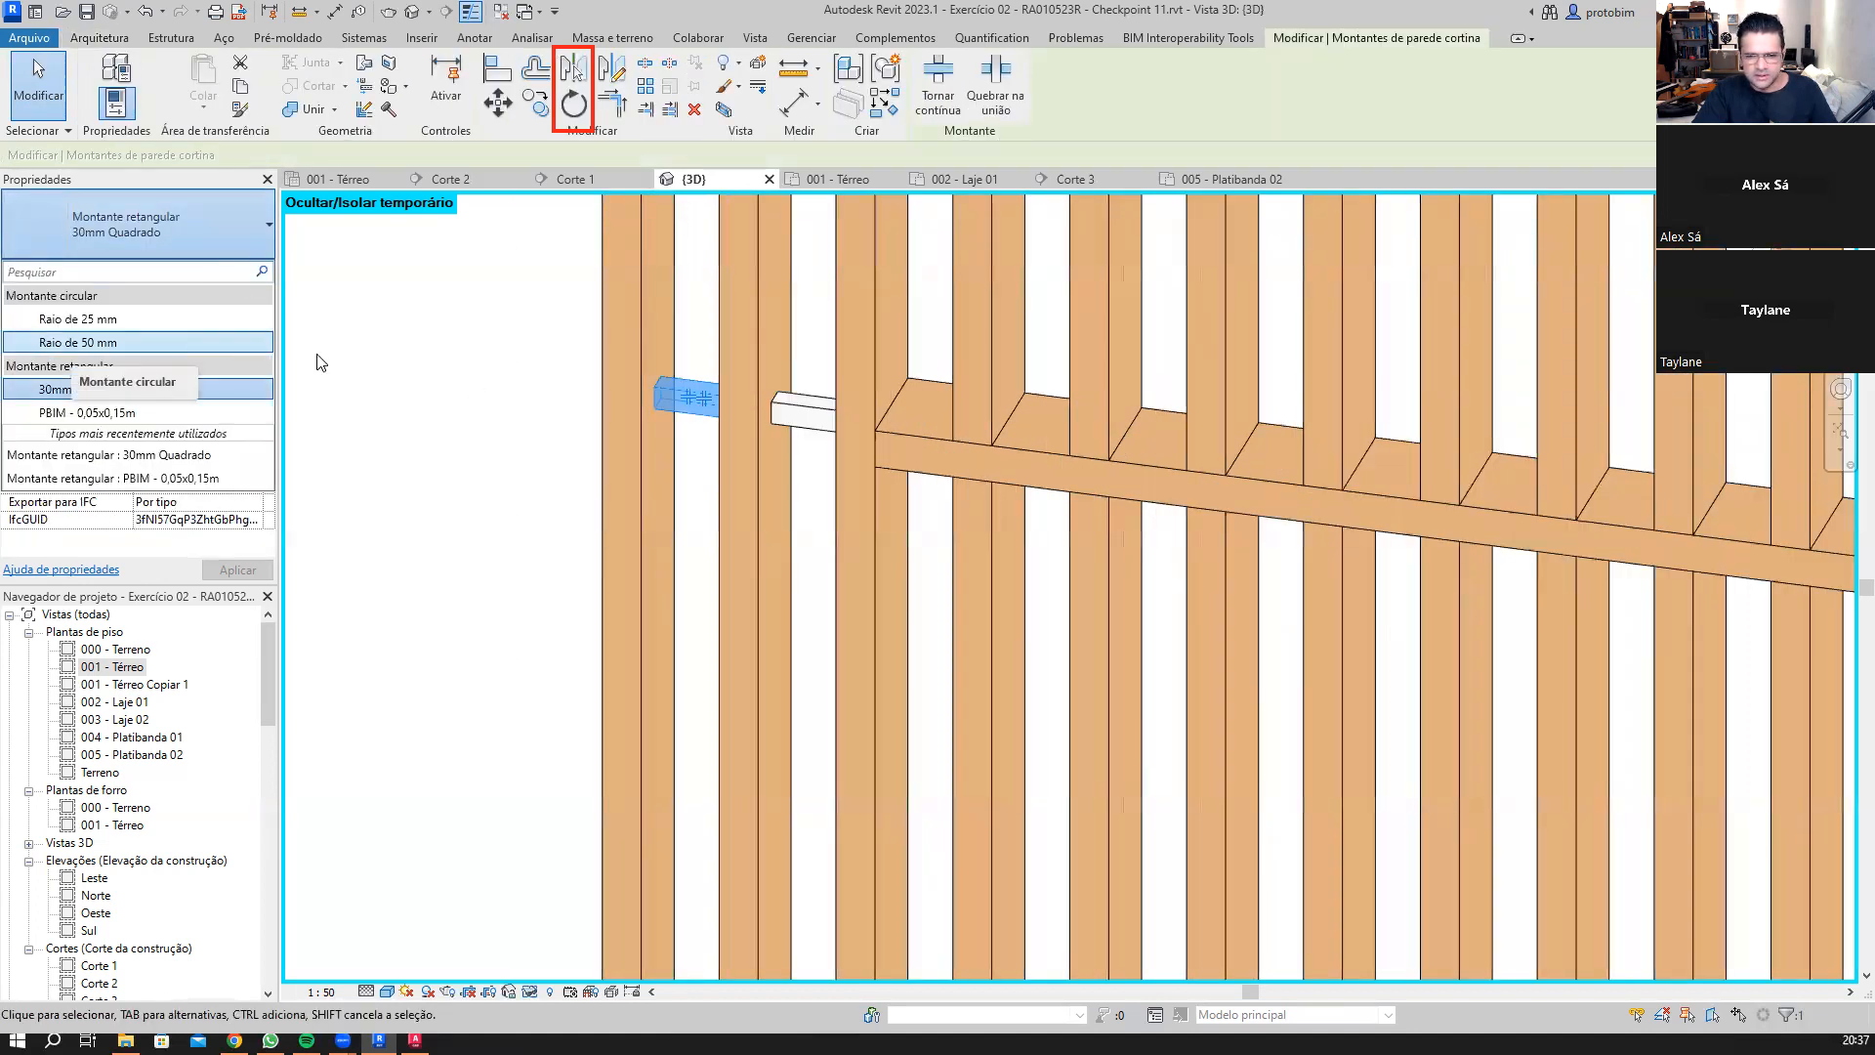
# Step: Copy the circular mullion type from the first-bay segment to the second-bay segment with Match Type Properties
pyautogui.keyDown('shift'); pyautogui.moveTo(460, 507); pyautogui.dragTo(520, 518, button='middle'); pyautogui.keyUp('shift')
pyautogui.press('Escape')
pyautogui.press('m')
pyautogui.press('a')
pyautogui.click(599, 438)
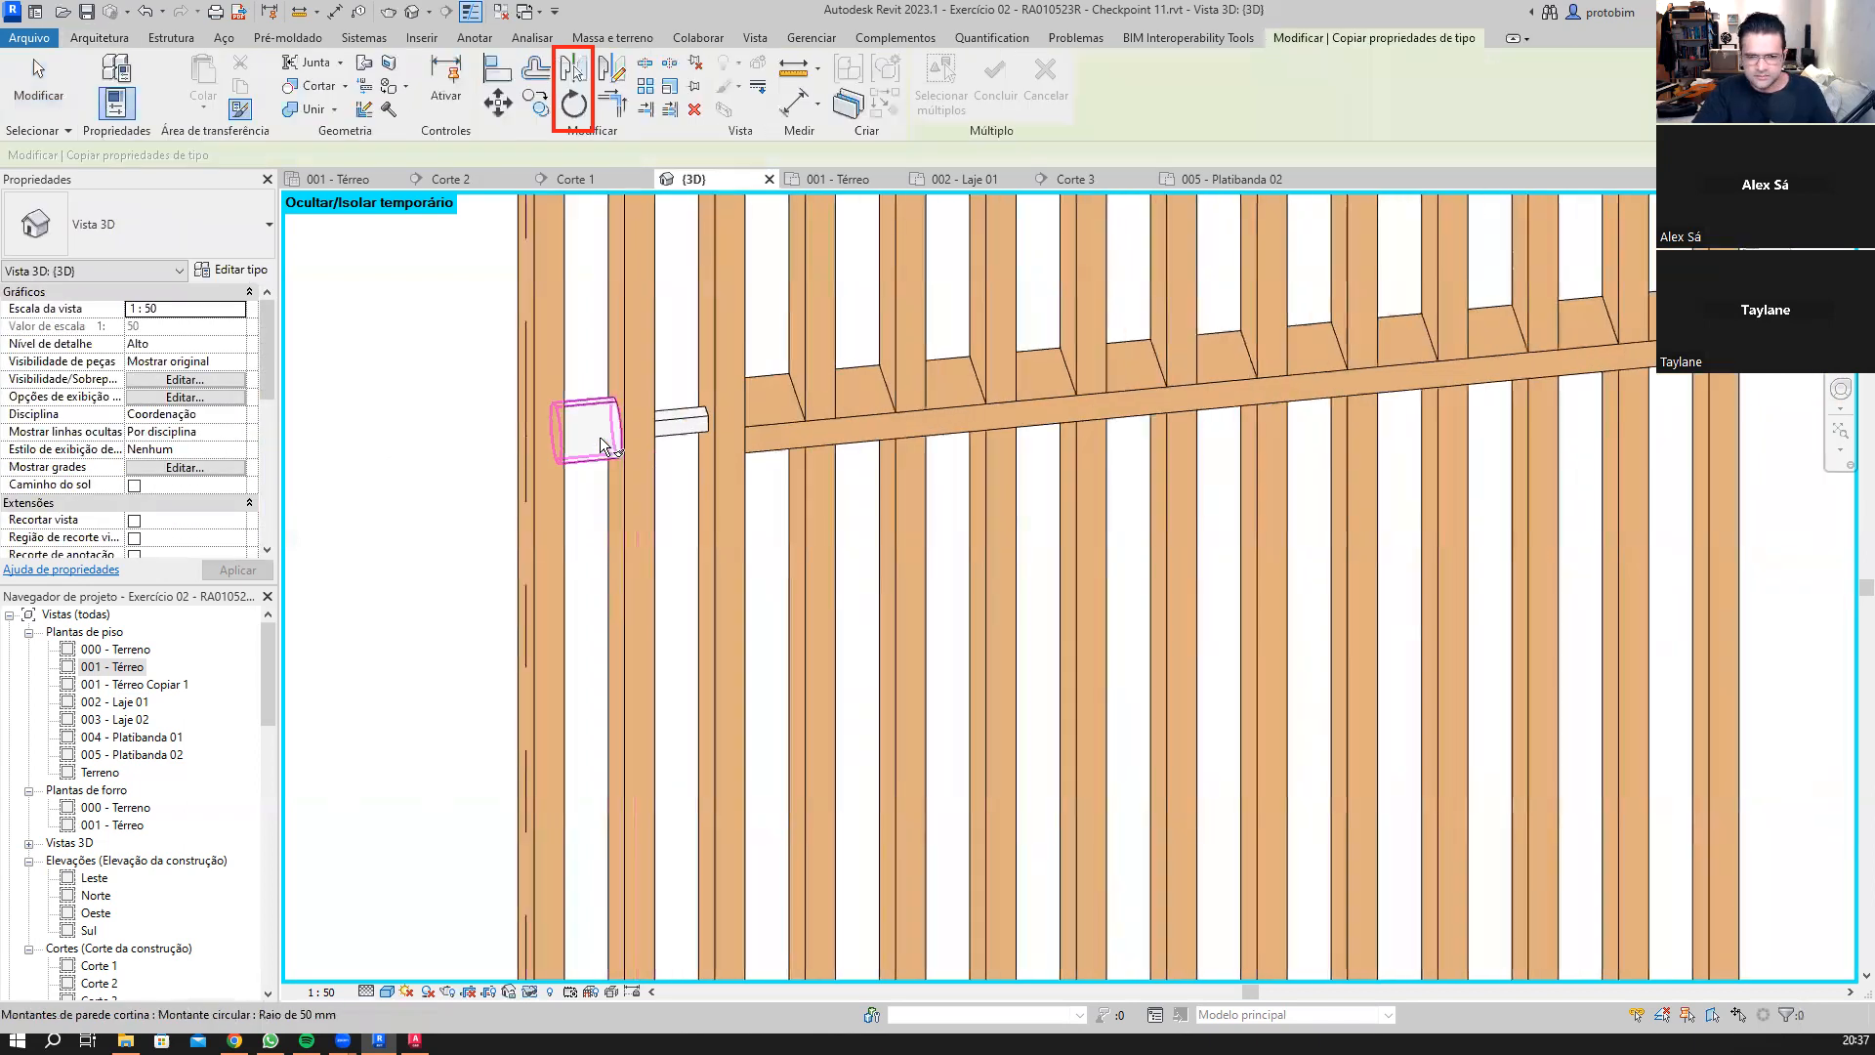
pyautogui.click(675, 423)
pyautogui.scroll(-3, 401, 438)
pyautogui.scroll(-2, 787, 631)
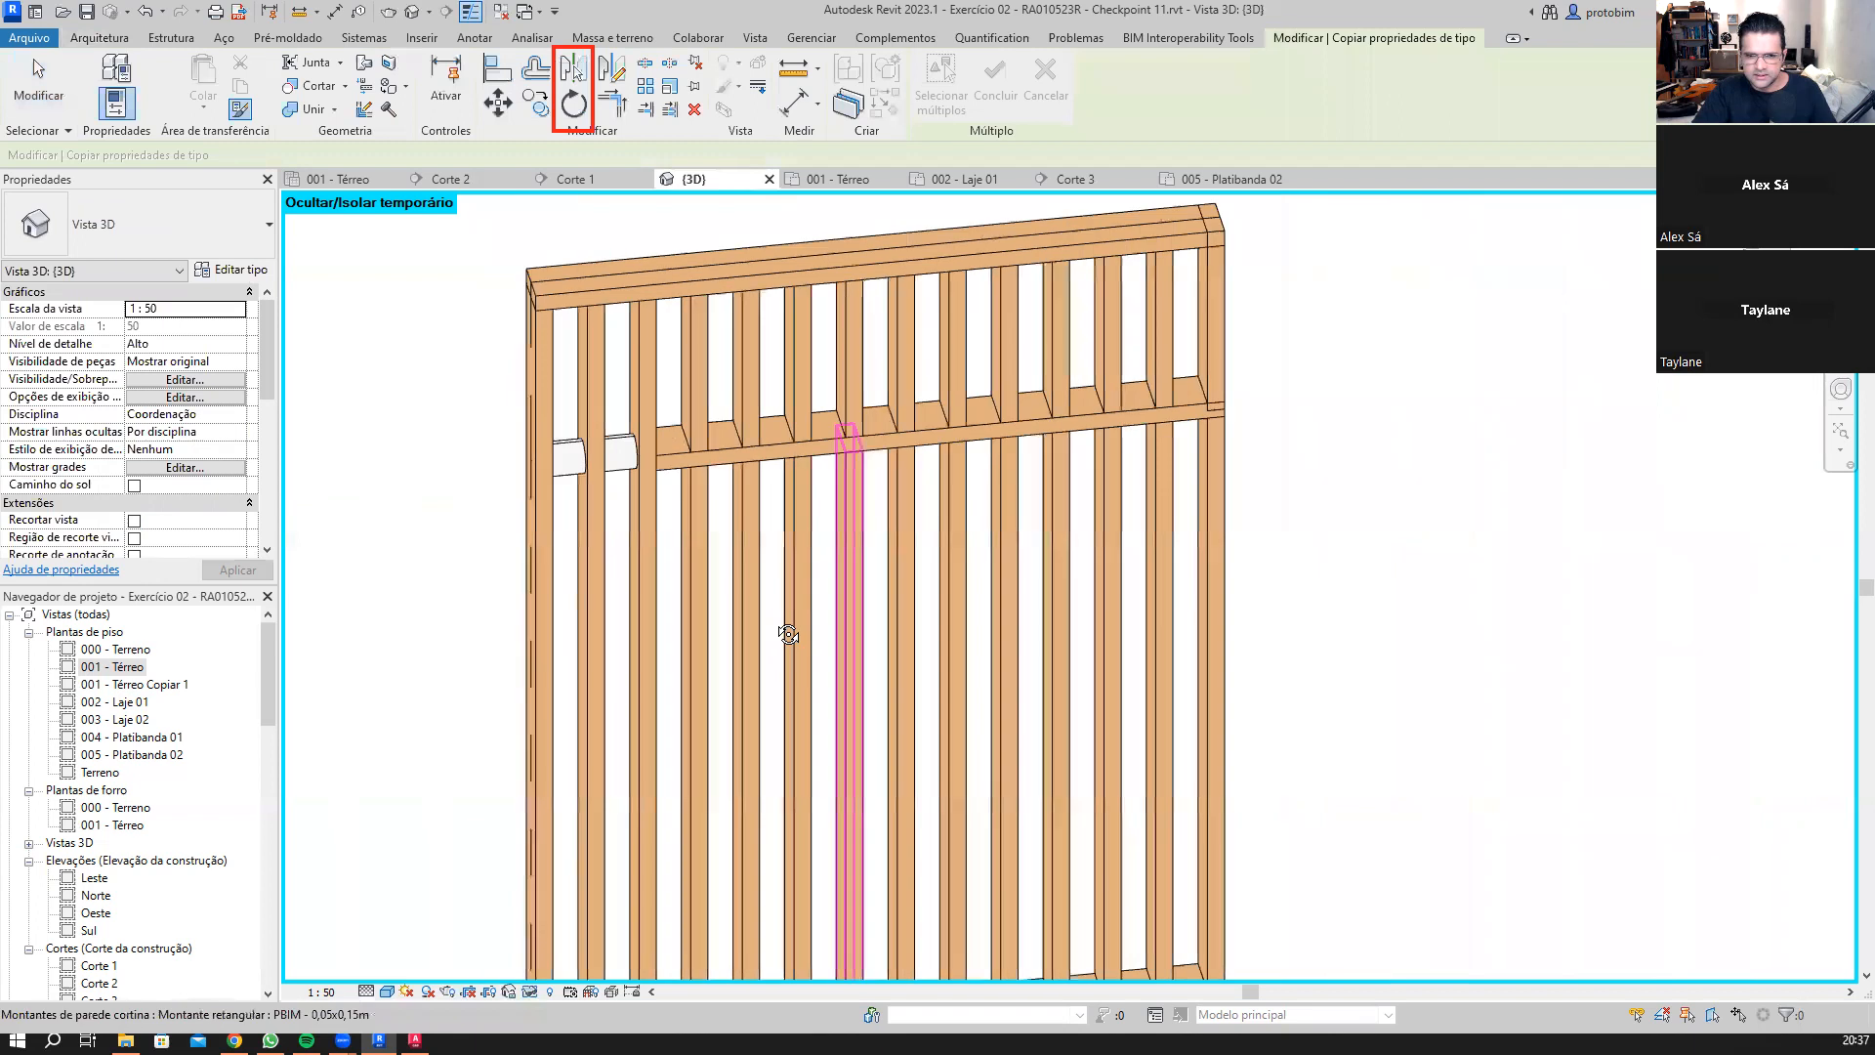
pyautogui.scroll(-2, 1172, 704)
pyautogui.keyDown('shift'); pyautogui.moveTo(1172, 695); pyautogui.dragTo(1190, 676, button='middle'); pyautogui.keyUp('shift')
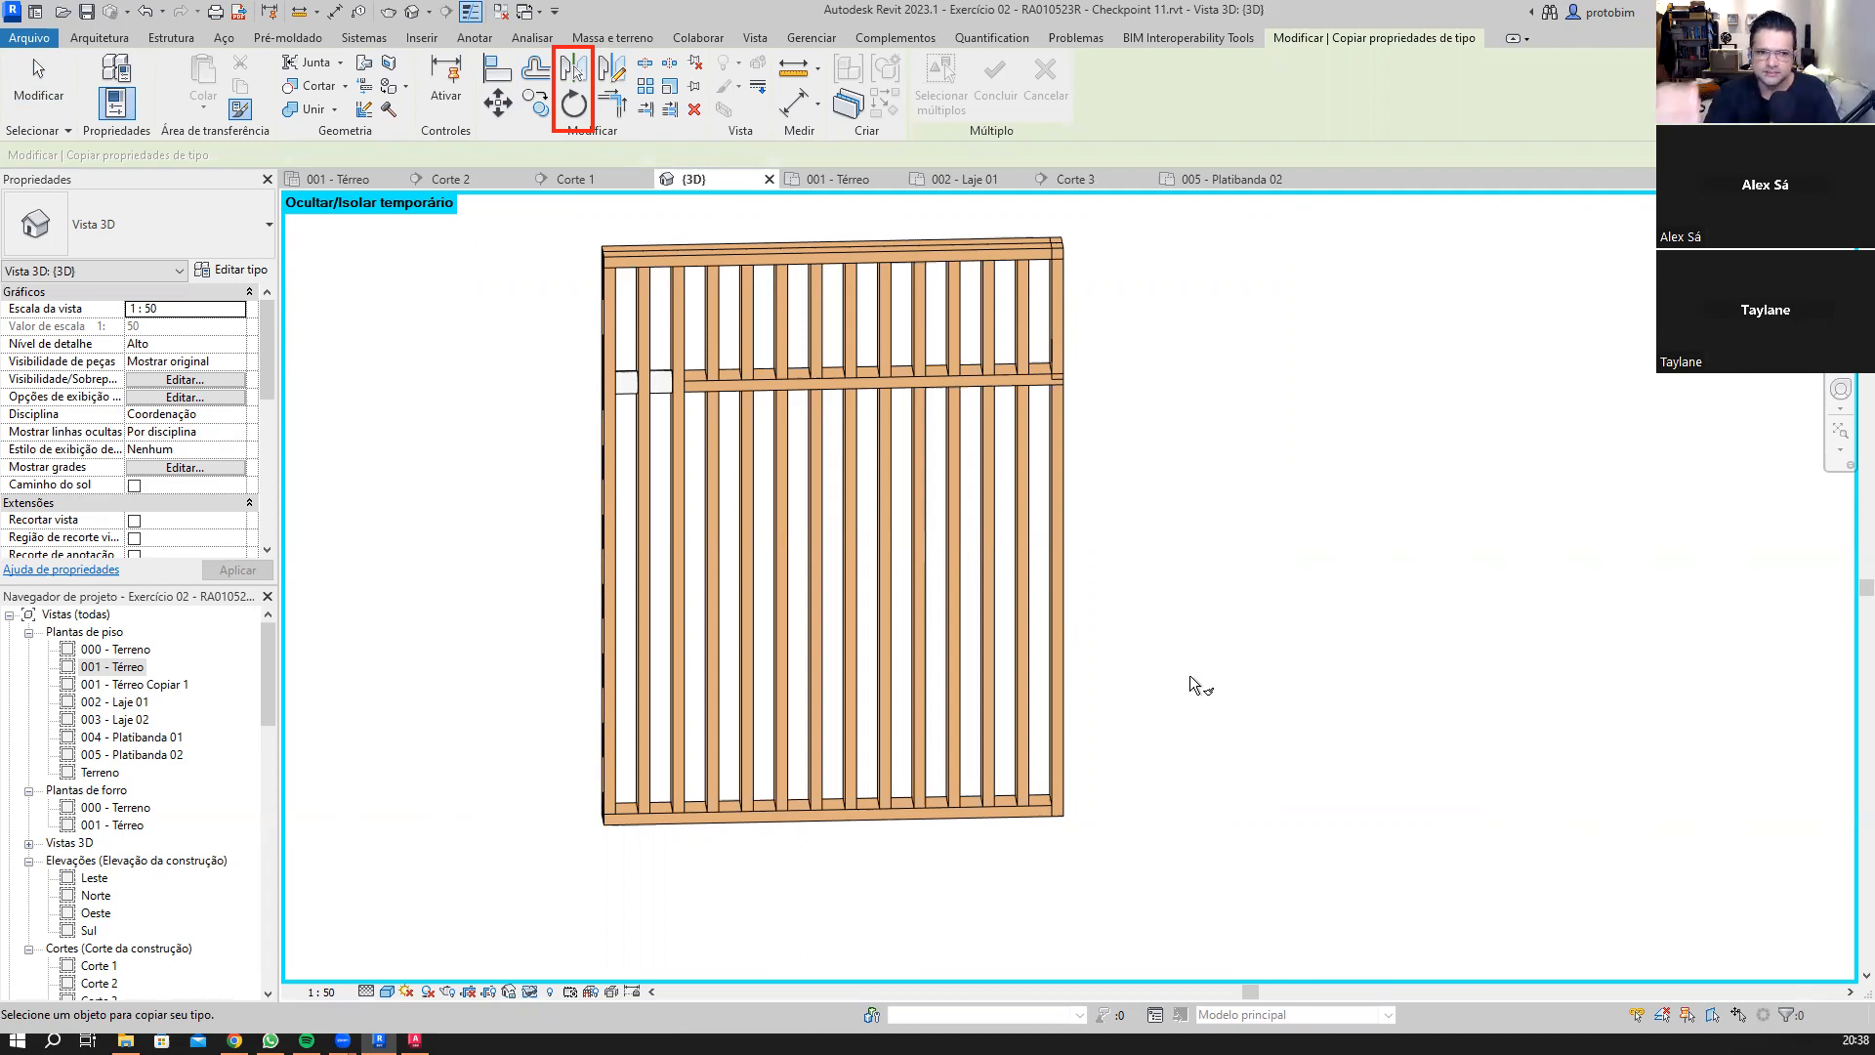
pyautogui.scroll(-5, 967, 615)
pyautogui.press('Escape')
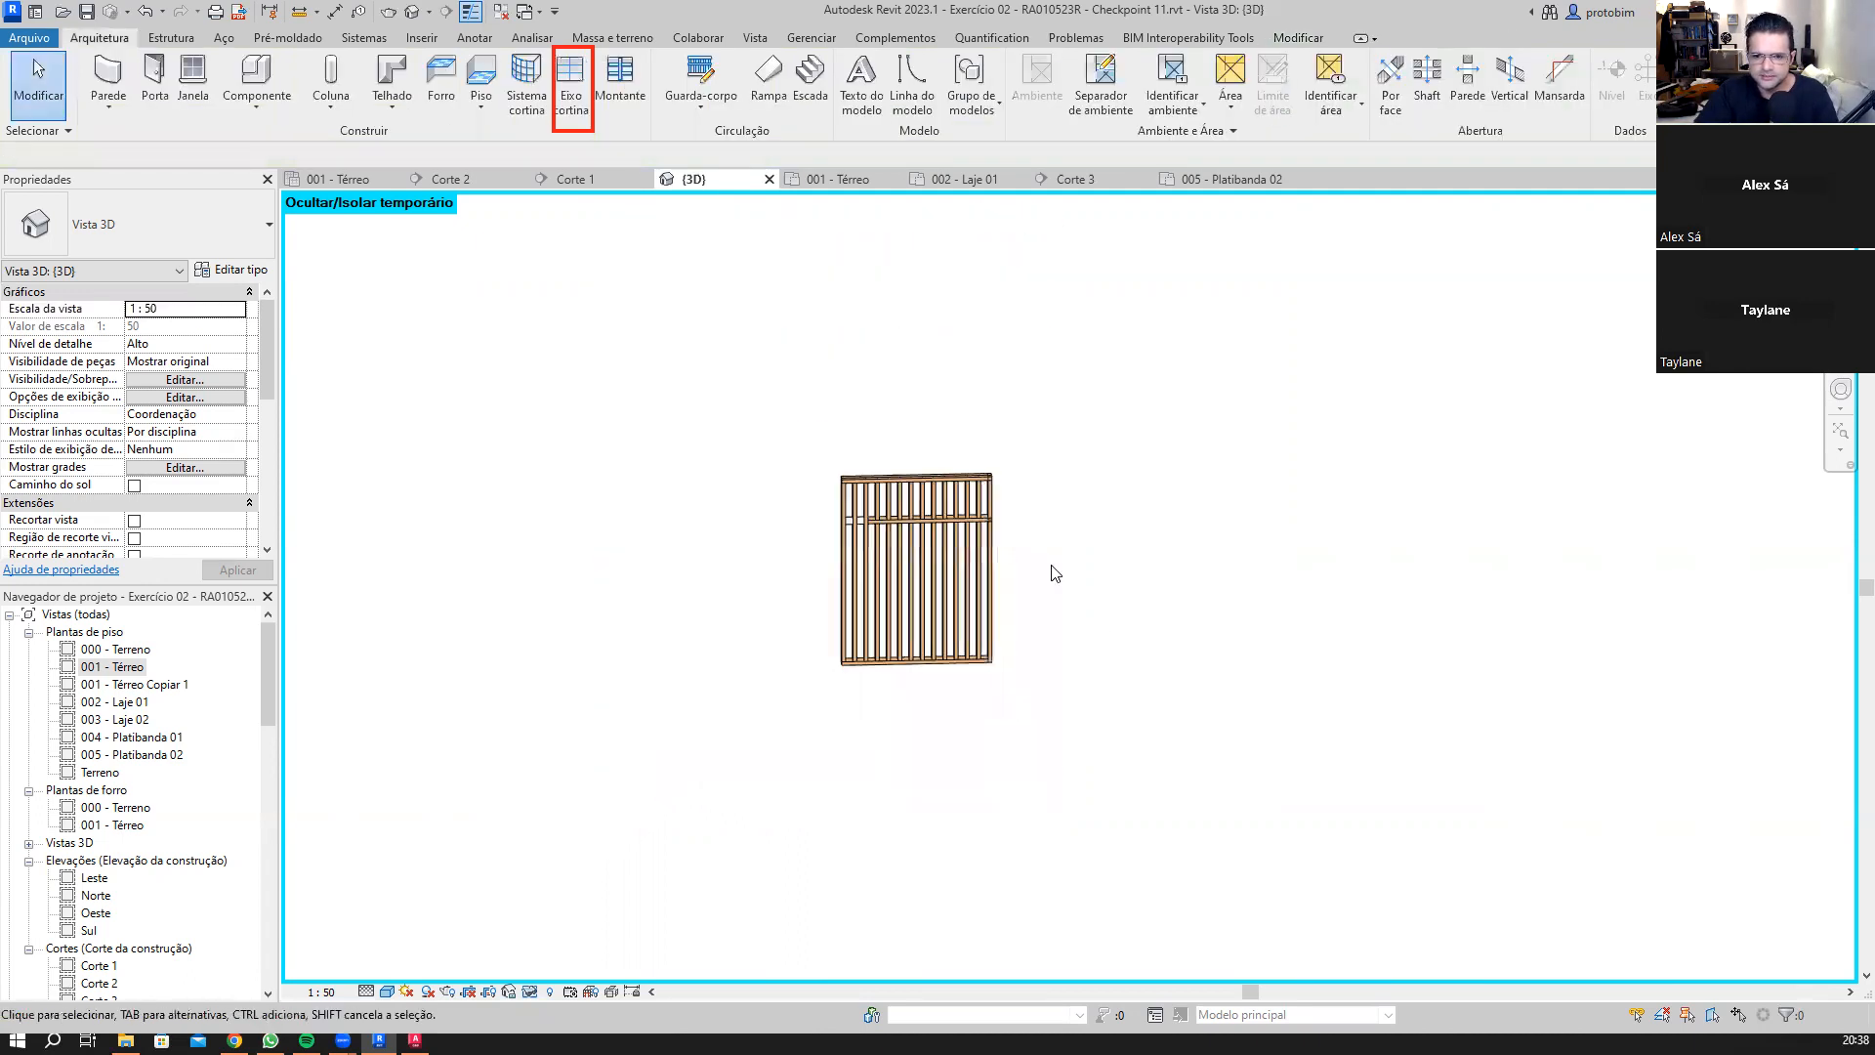
# Step: Reset the temporary hide/isolate in the 3D view and inspect the slatted wall together with the floor and levels
pyautogui.scroll(2, 1052, 573)
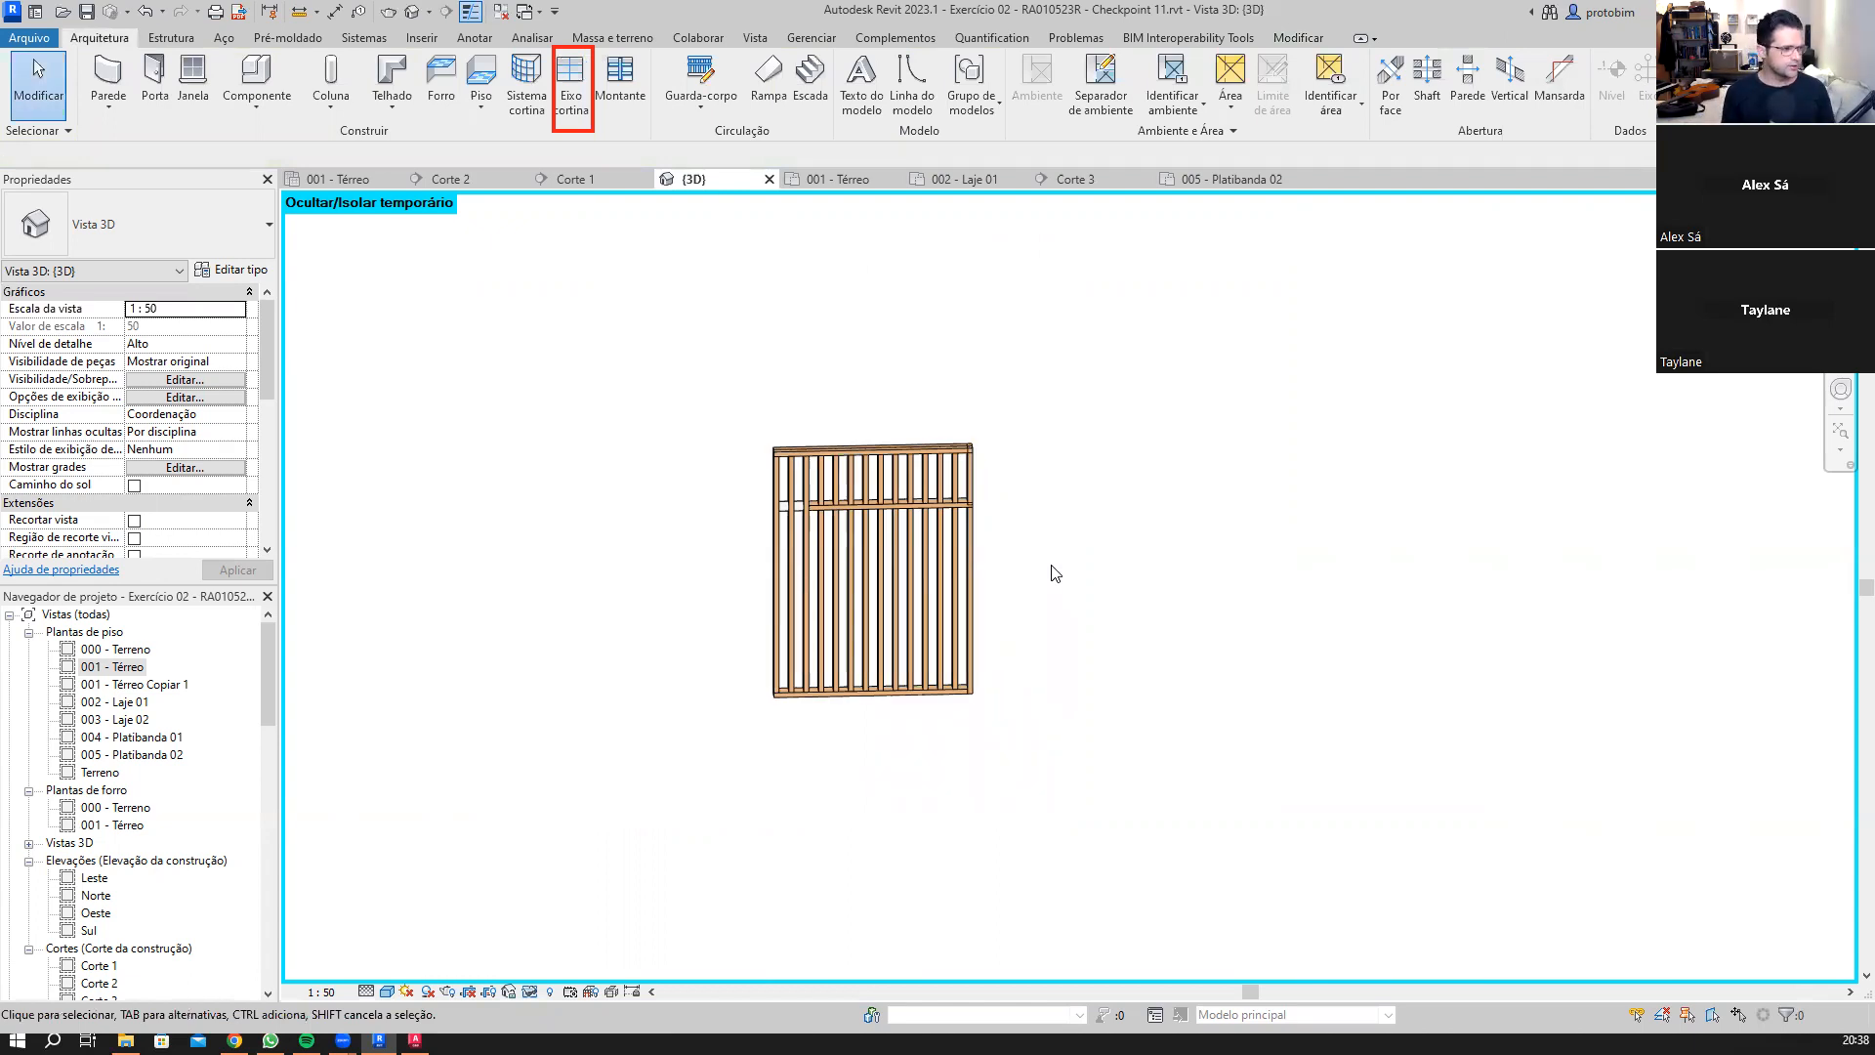
pyautogui.press('h')
pyautogui.press('r')
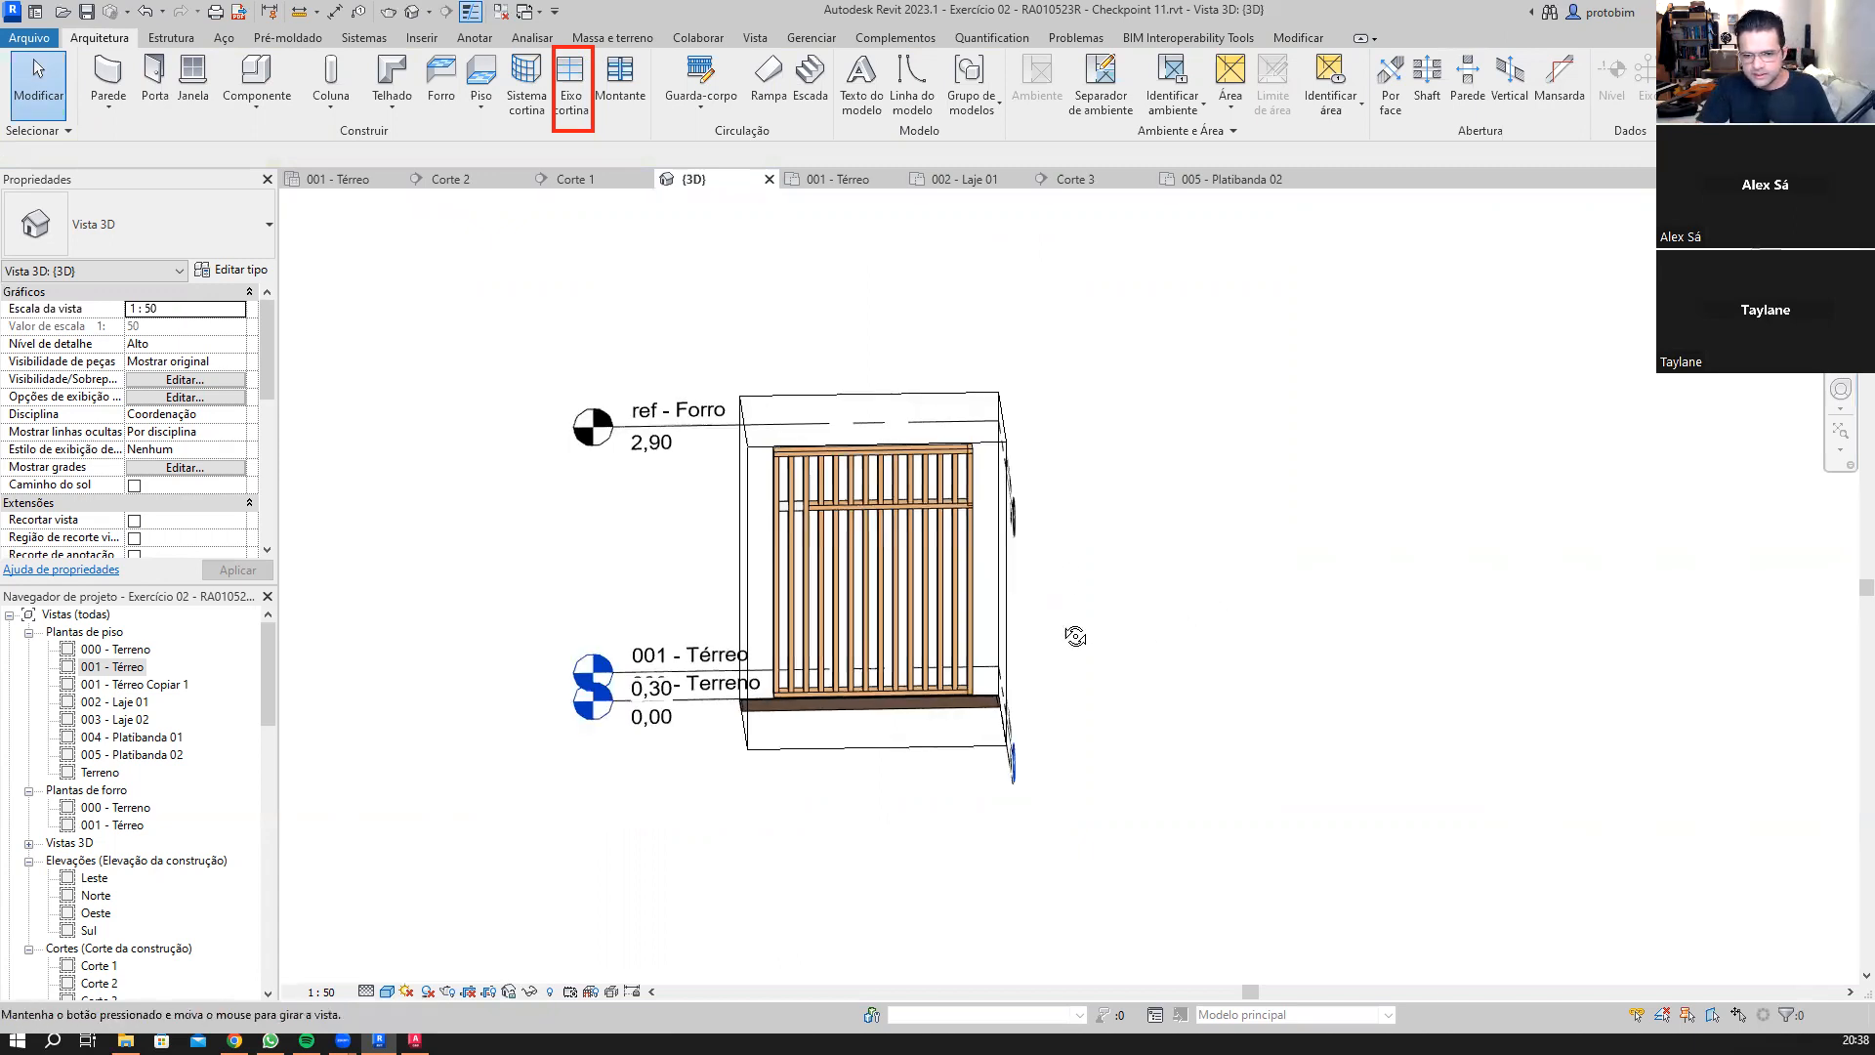
pyautogui.keyDown('shift'); pyautogui.moveTo(1124, 636); pyautogui.dragTo(1031, 637, button='middle'); pyautogui.keyUp('shift')
pyautogui.scroll(3, 1145, 655)
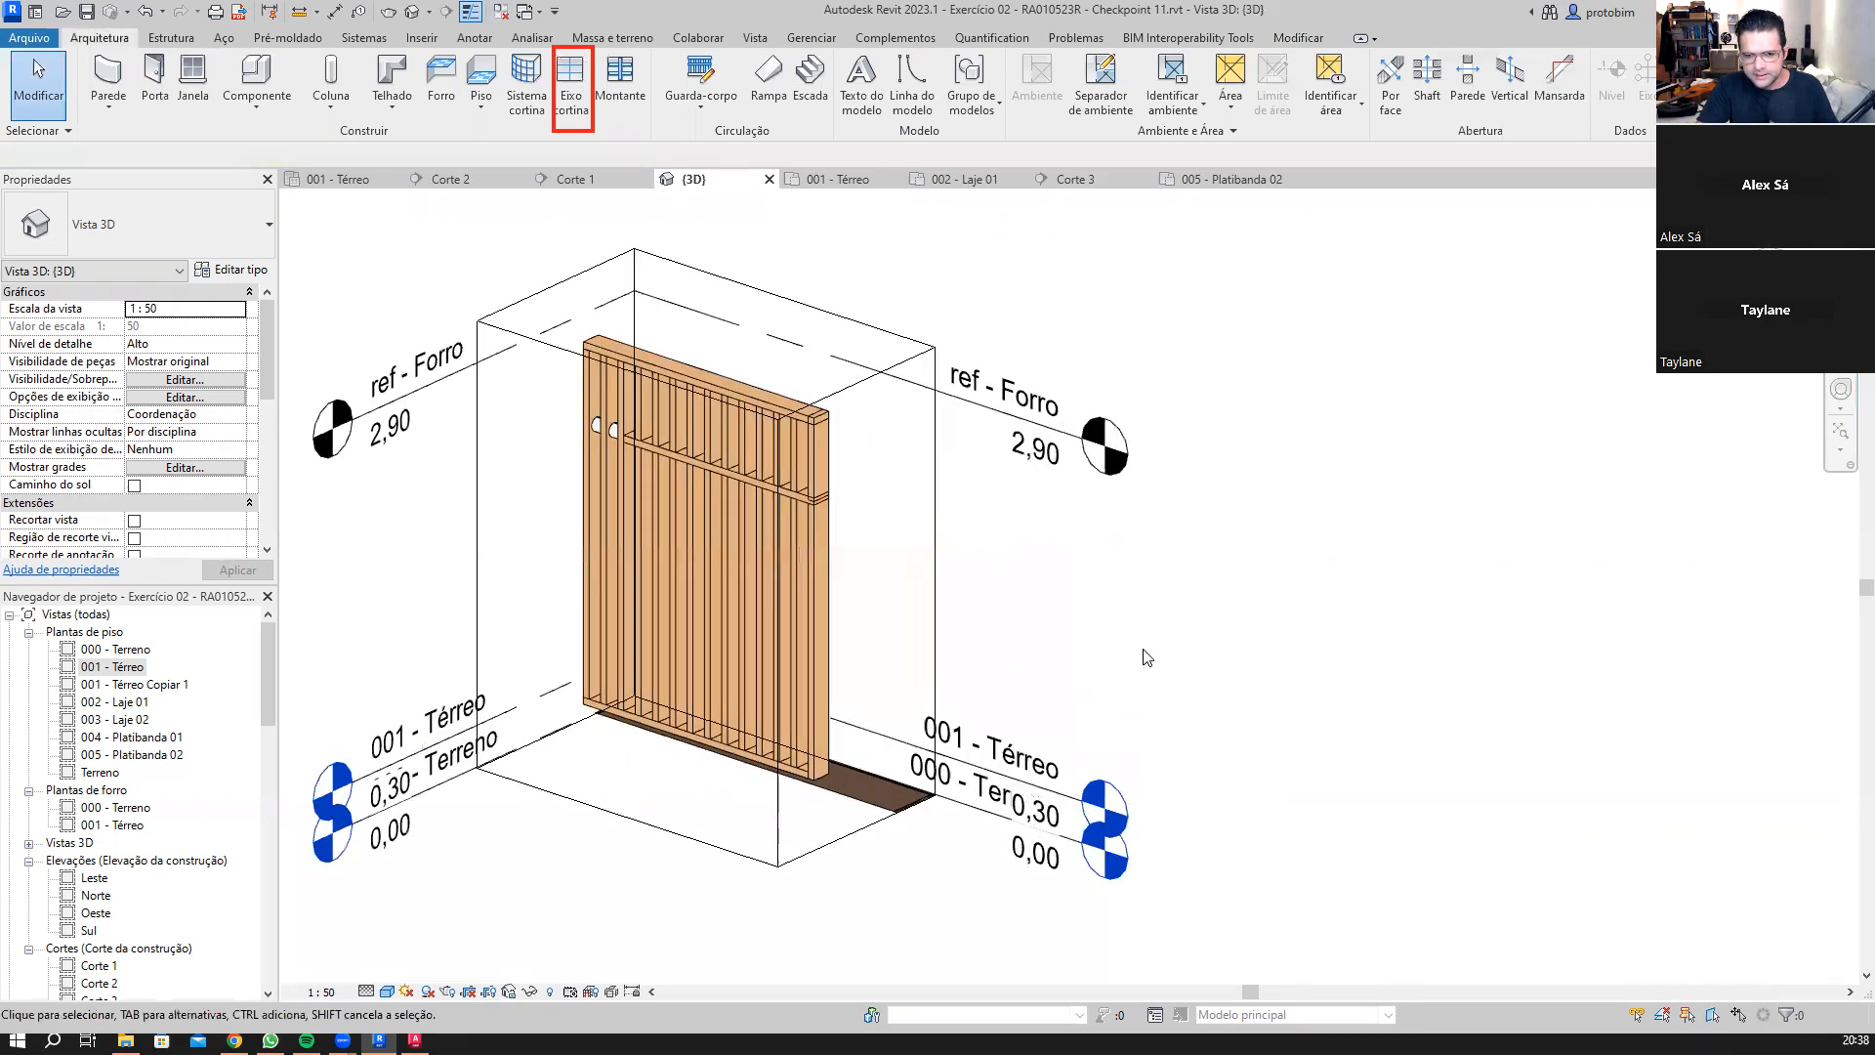
pyautogui.scroll(4, 577, 286)
pyautogui.scroll(-6, 646, 315)
pyautogui.keyDown('shift'); pyautogui.moveTo(1136, 675); pyautogui.dragTo(1240, 656, button='middle'); pyautogui.keyUp('shift')
pyautogui.keyDown('shift'); pyautogui.moveTo(289, 410); pyautogui.dragTo(465, 444, button='middle'); pyautogui.keyUp('shift')
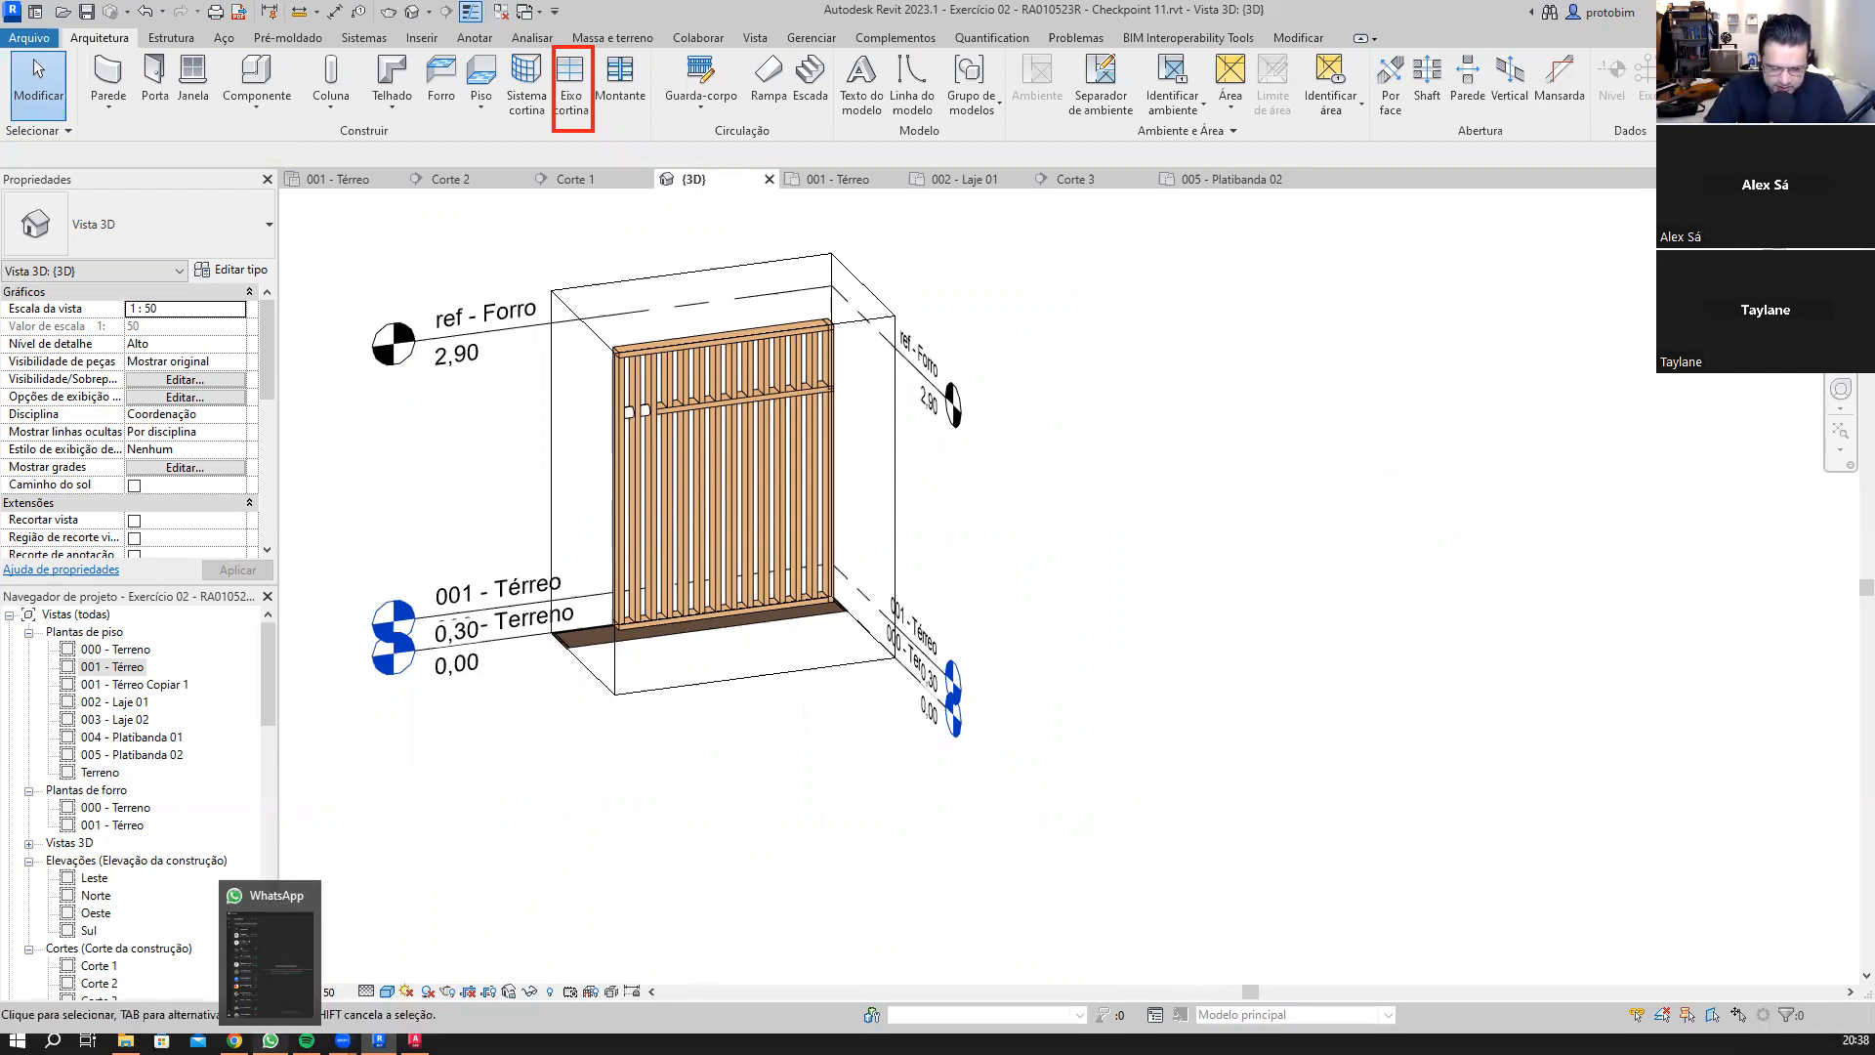
# Step: Switch to Chrome and search Google for "movel planejado cozinha"
pyautogui.moveTo(415, 1041)
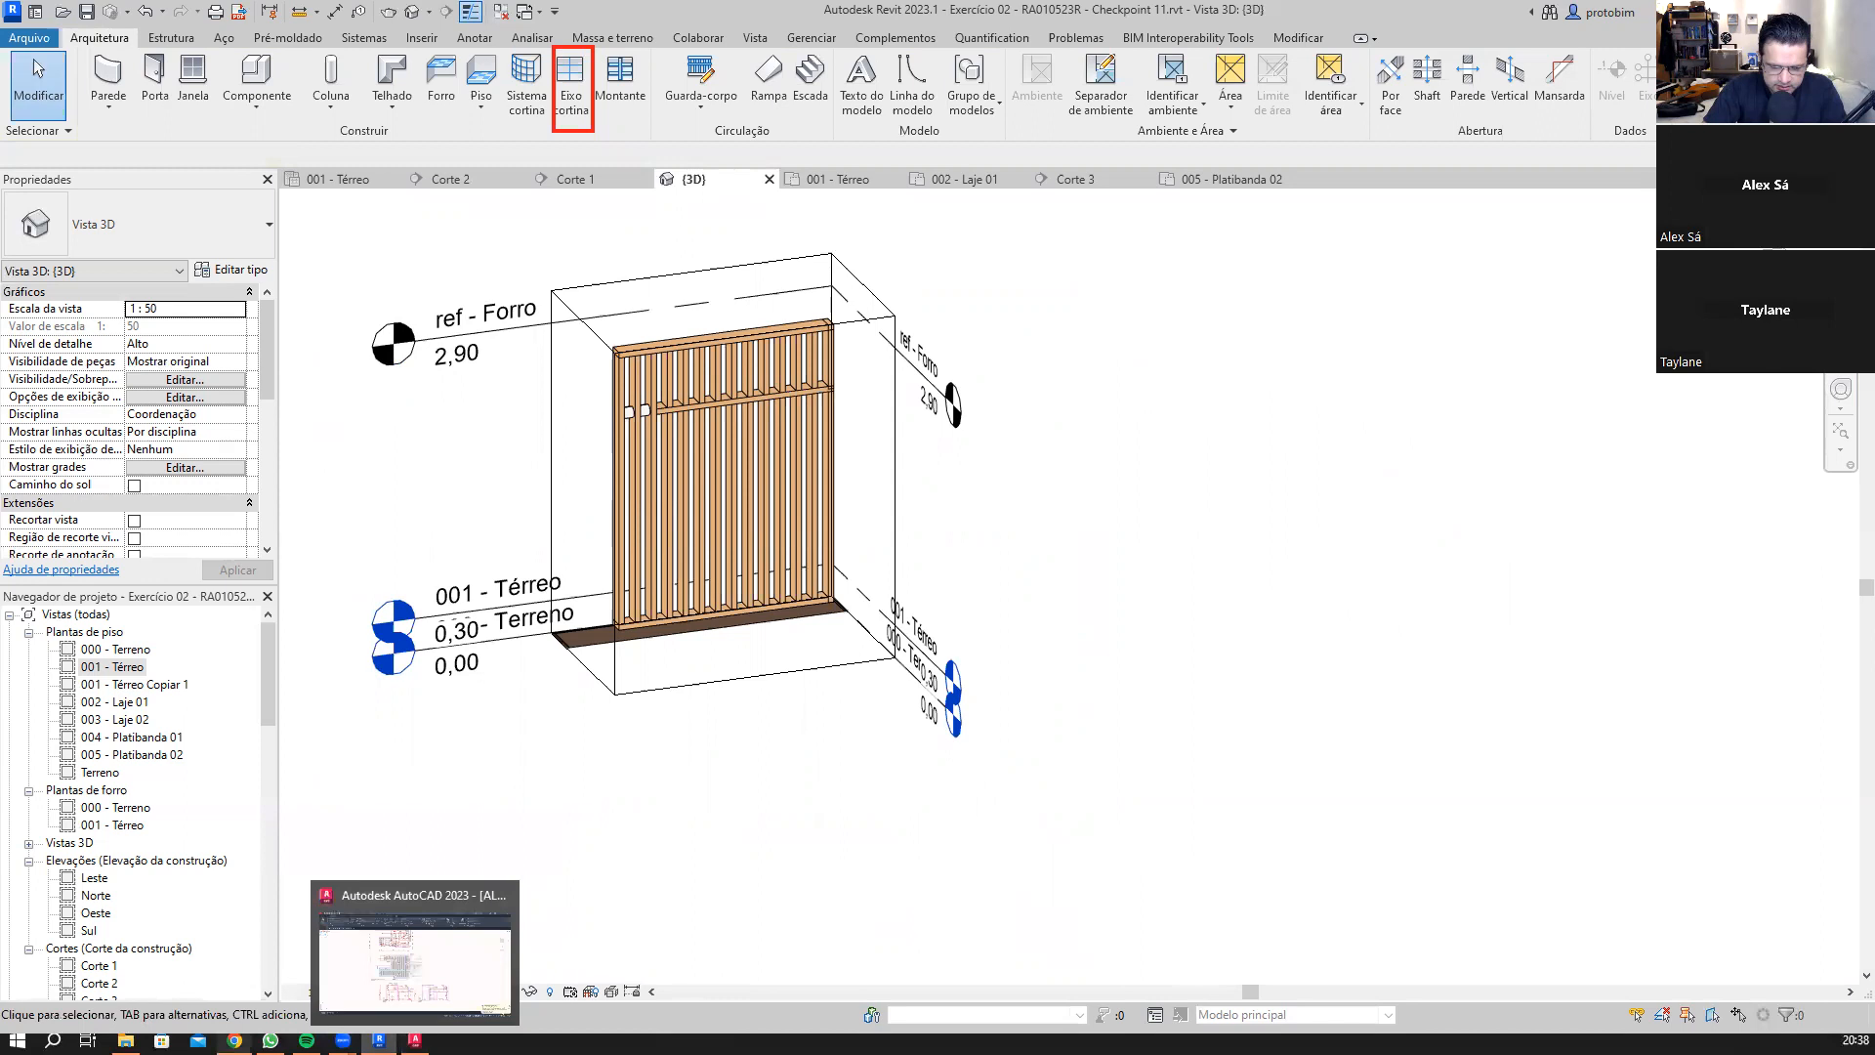
pyautogui.click(234, 1041)
pyautogui.click(465, 54)
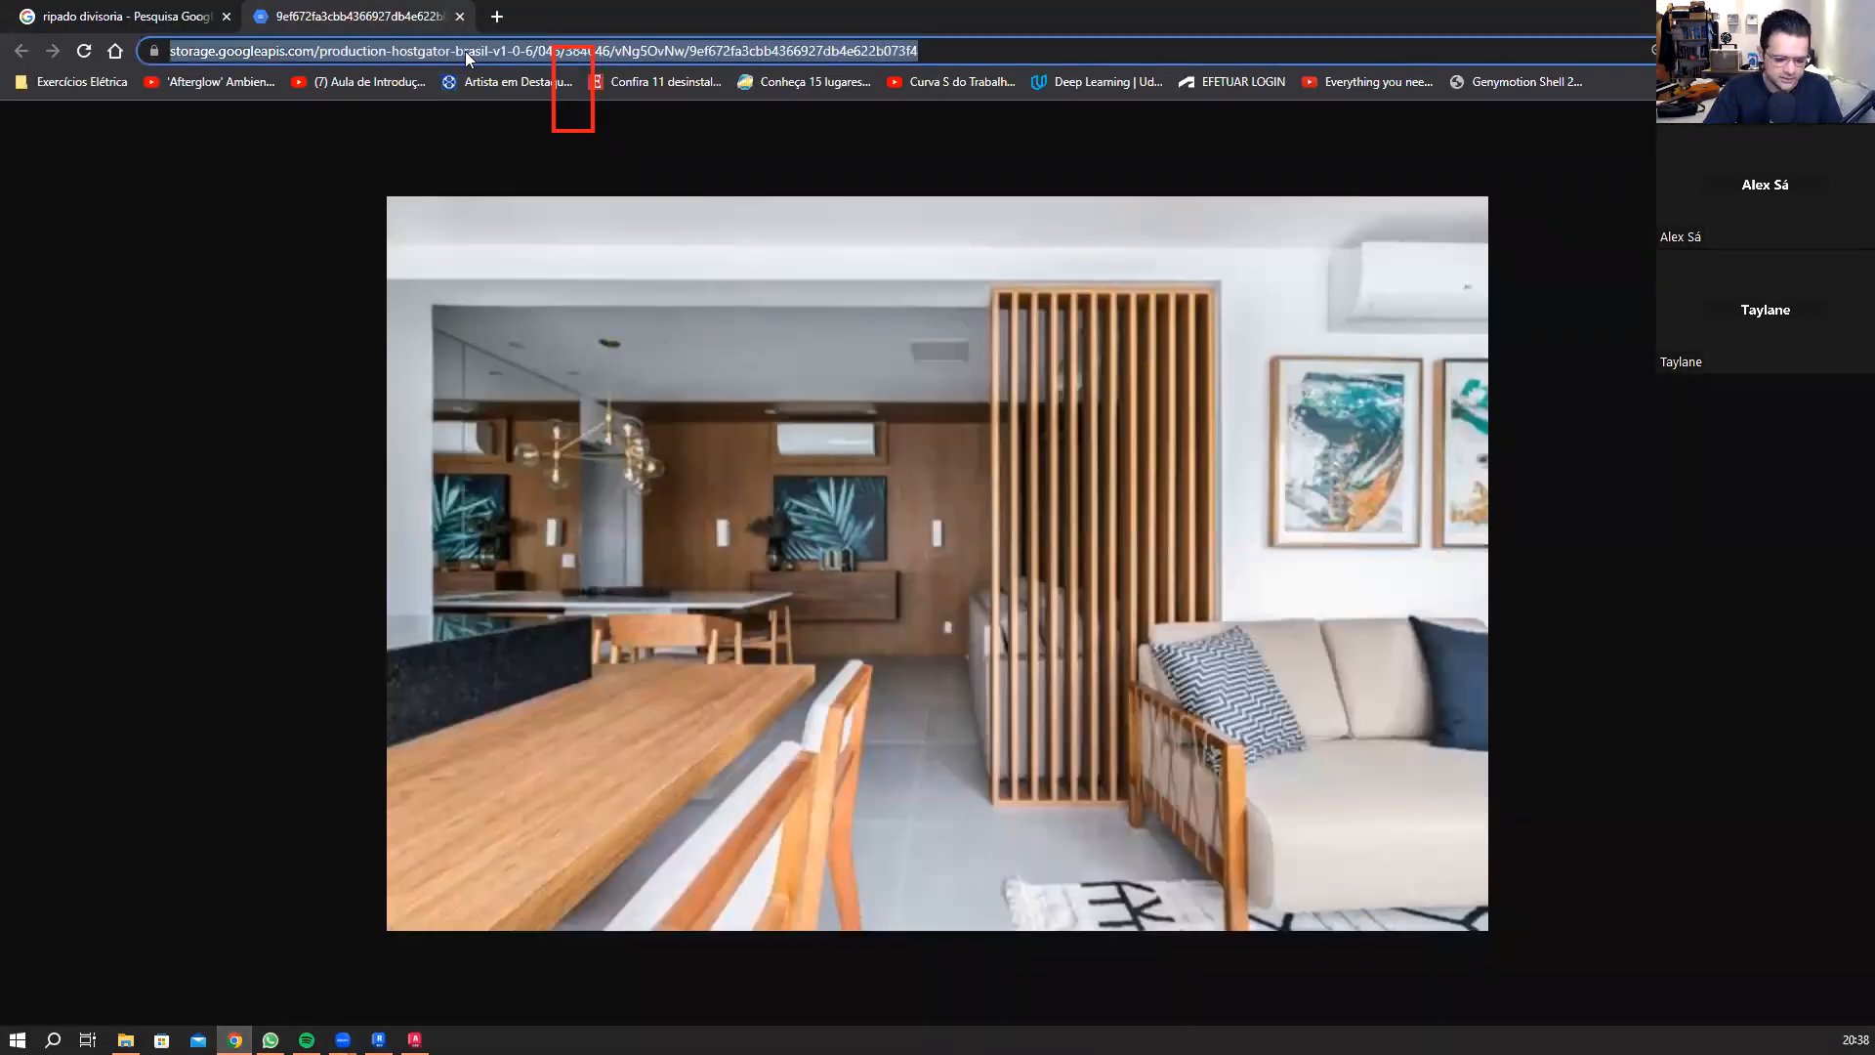
pyautogui.write('mo')
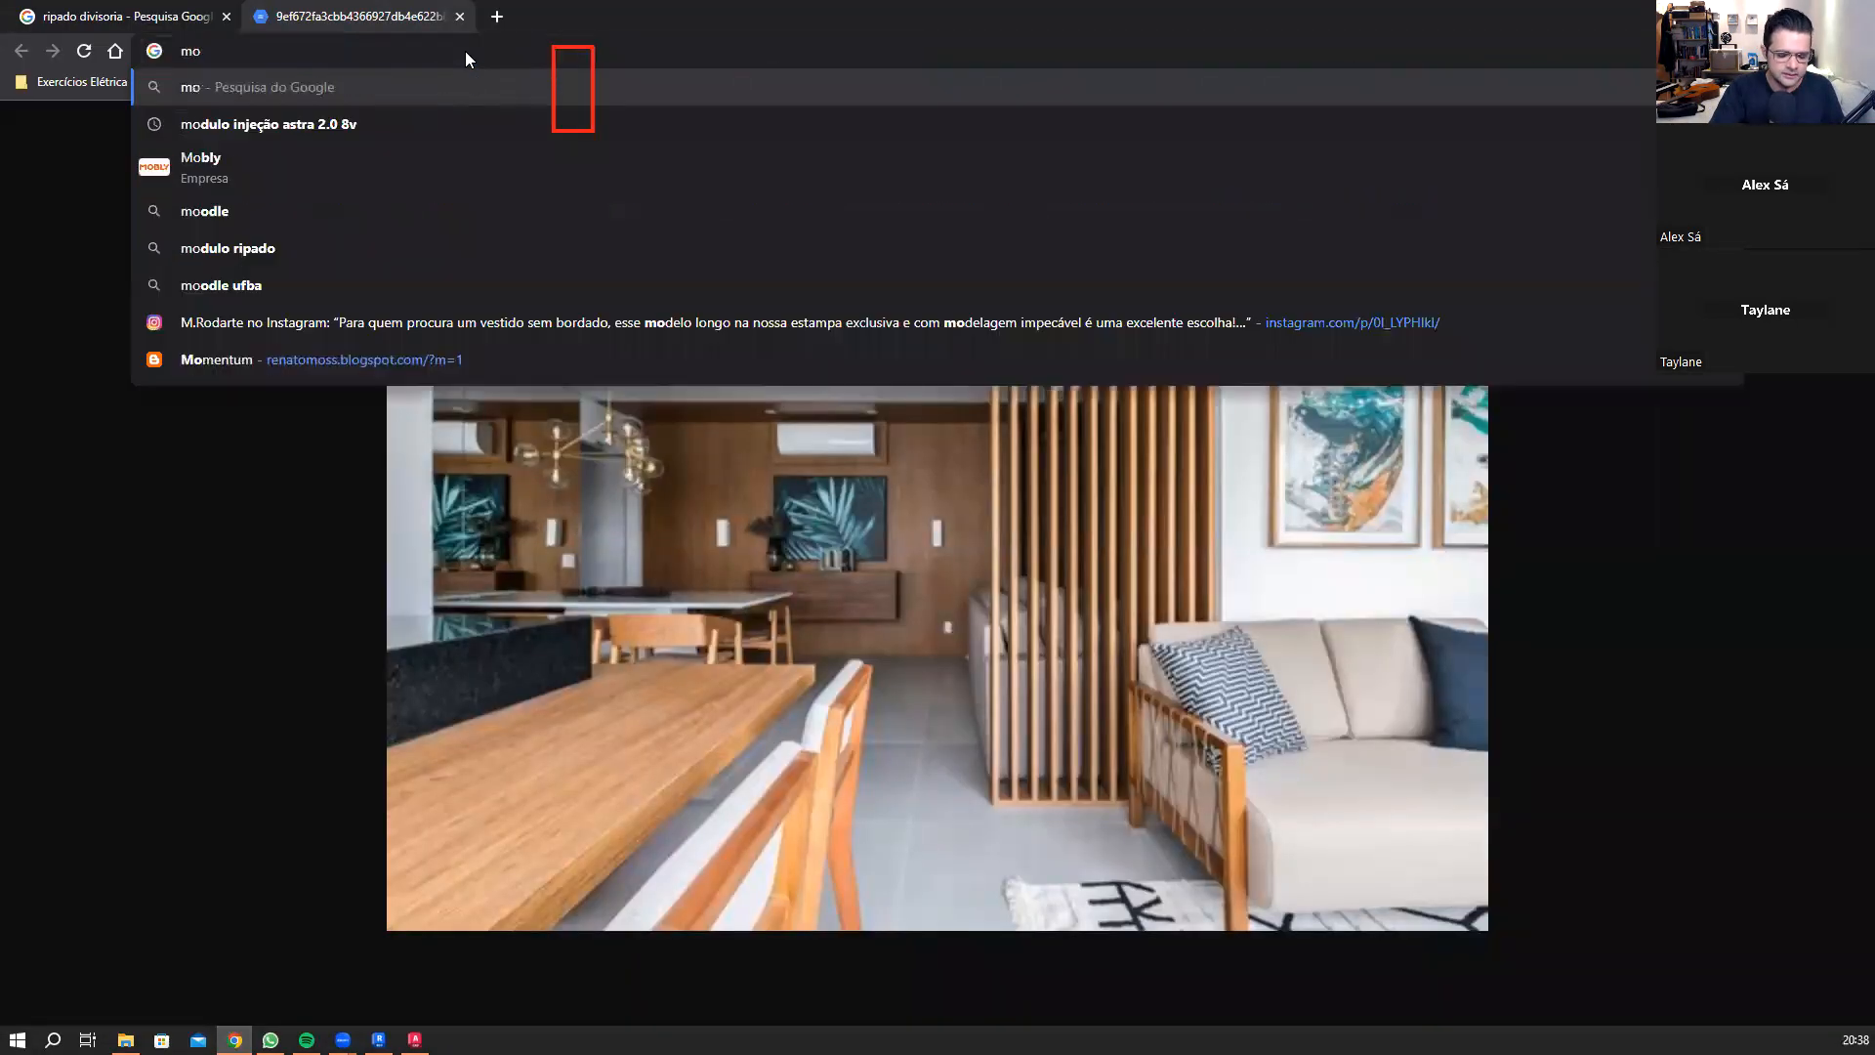
pyautogui.write('vel pln')
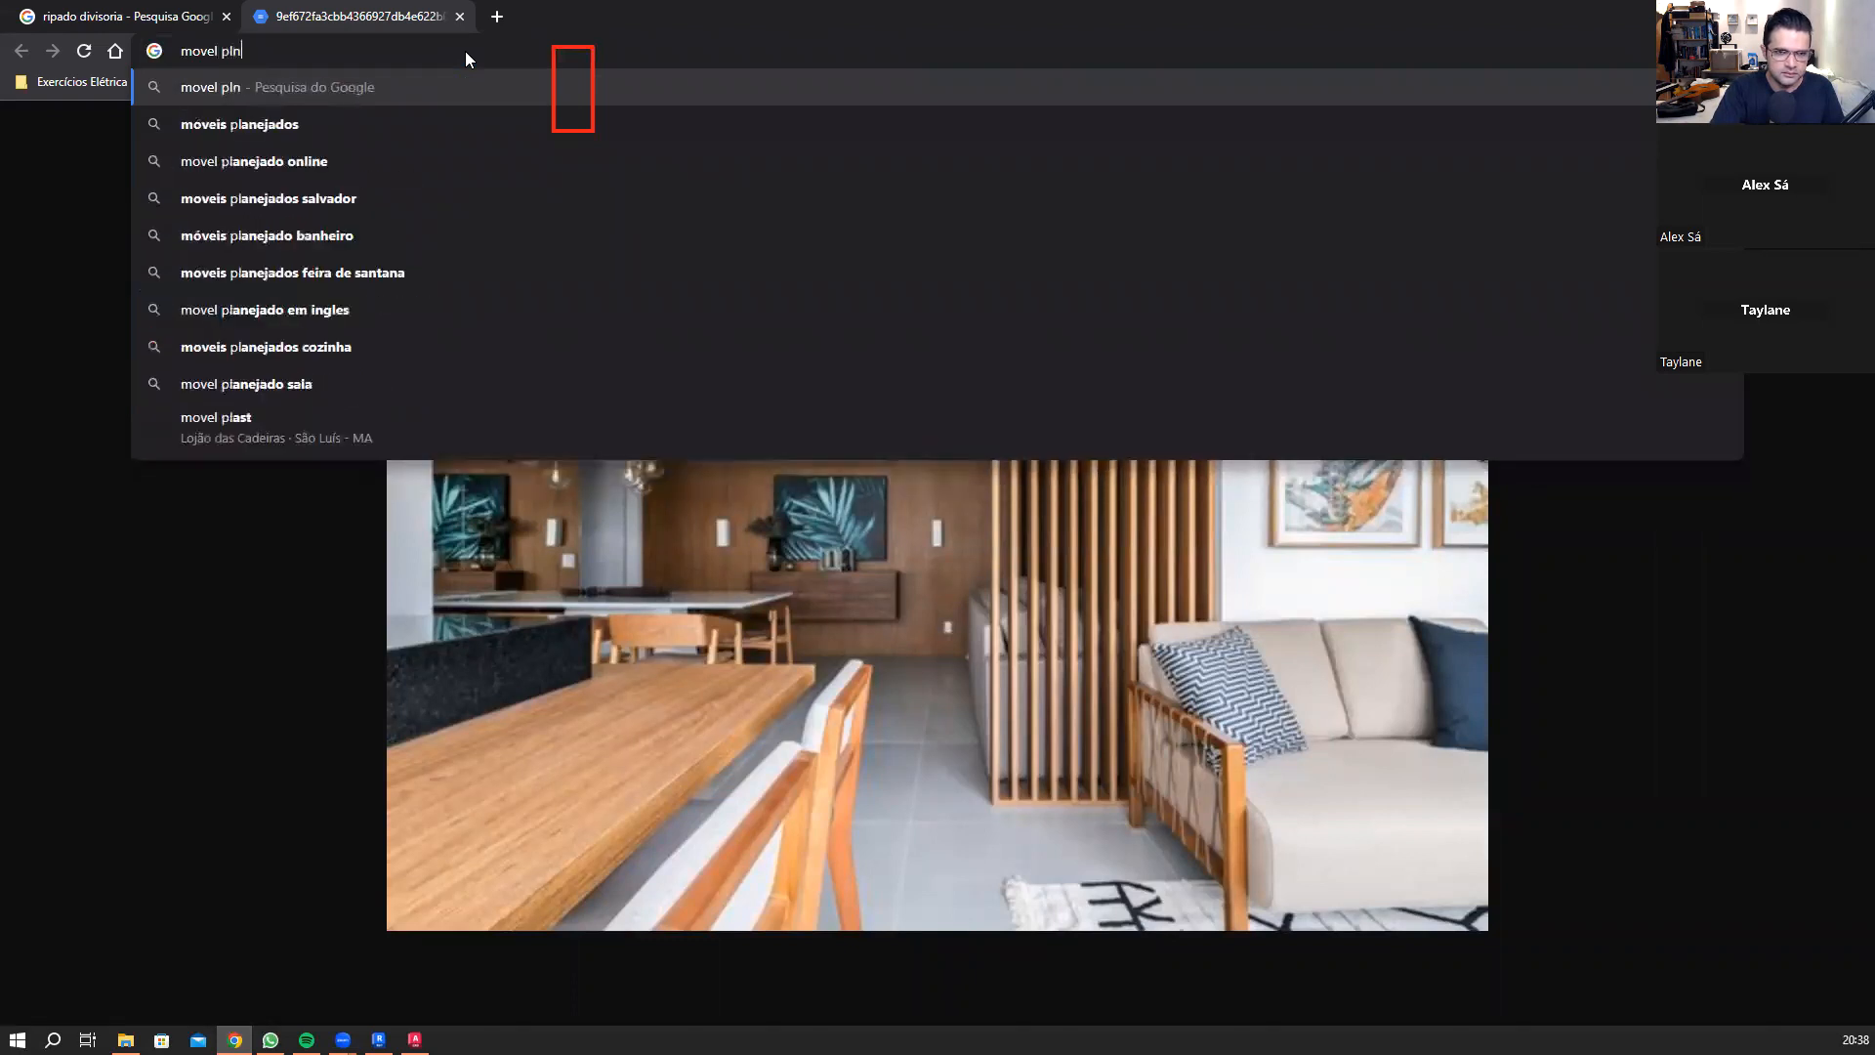
pyautogui.press('BackSpace')
pyautogui.write('an')
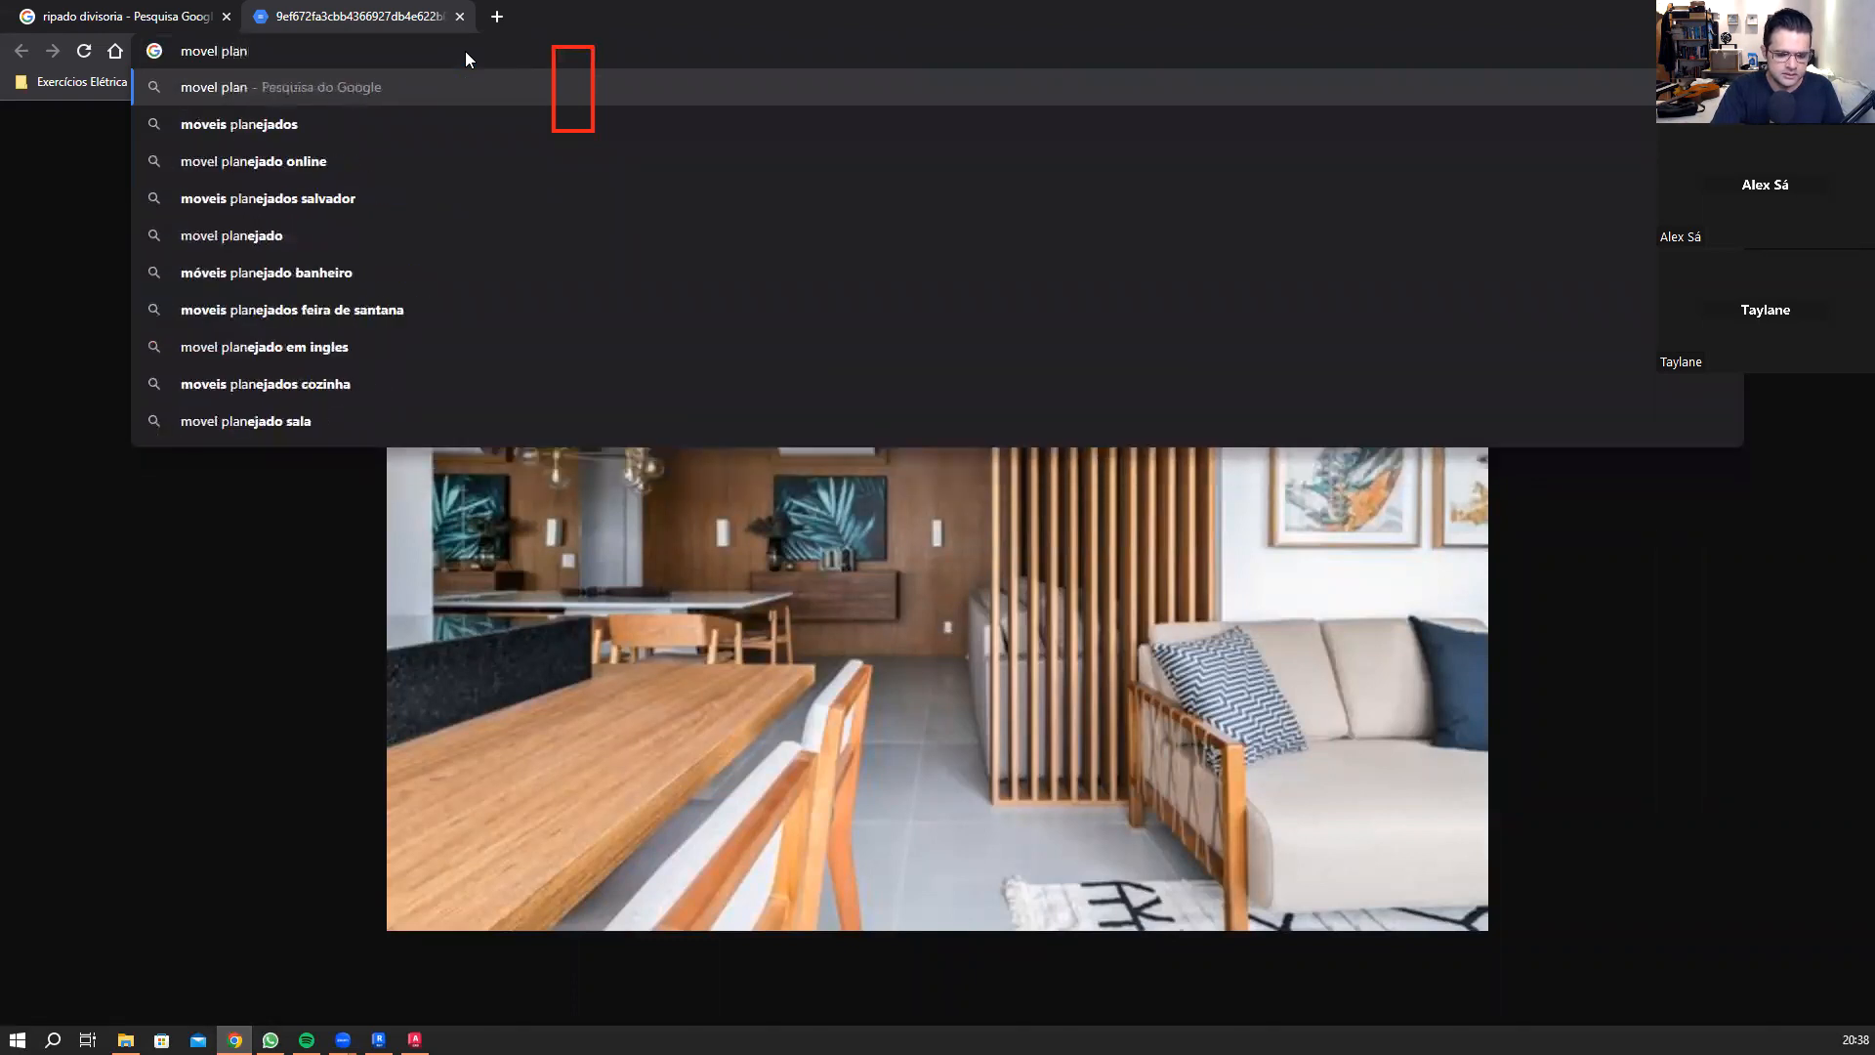
pyautogui.write('ejado cozinha')
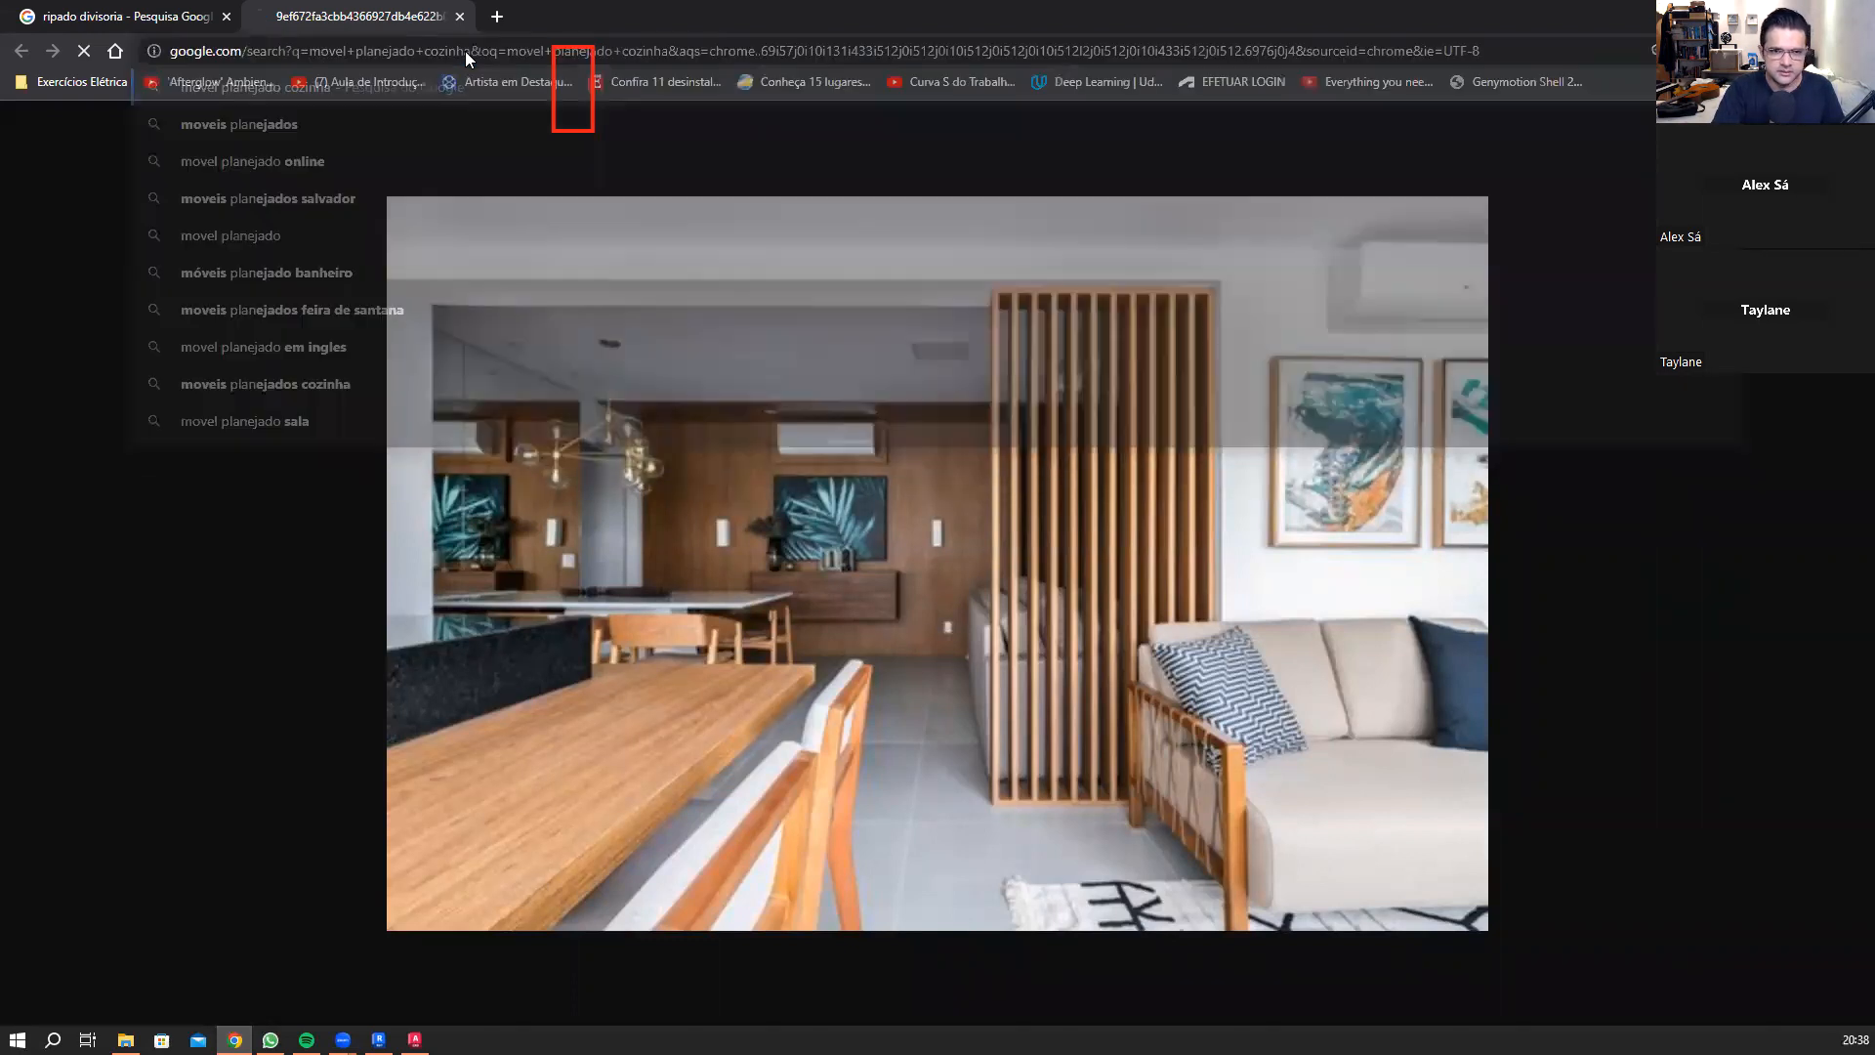
pyautogui.press('Return')
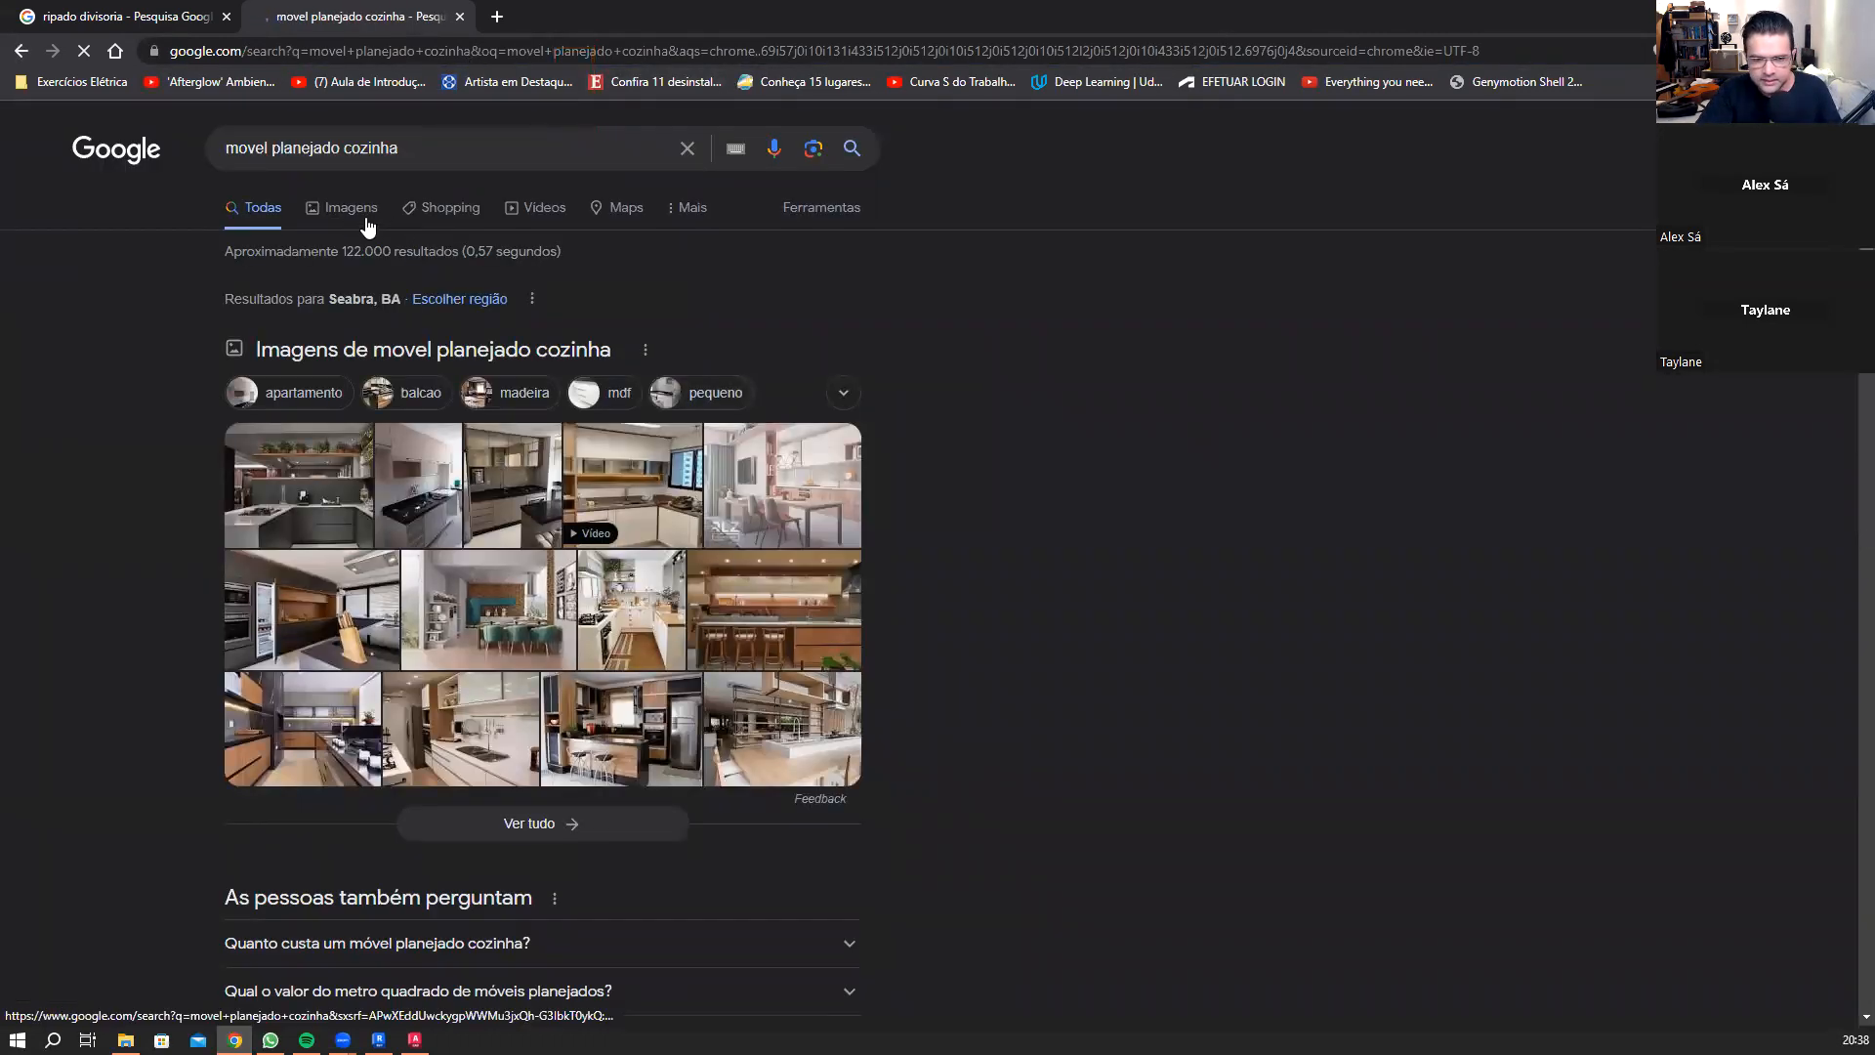
# Step: Show the image results and open the Bartz Móveis Planejados kitchen picture's source article to look through it
pyautogui.click(860, 474)
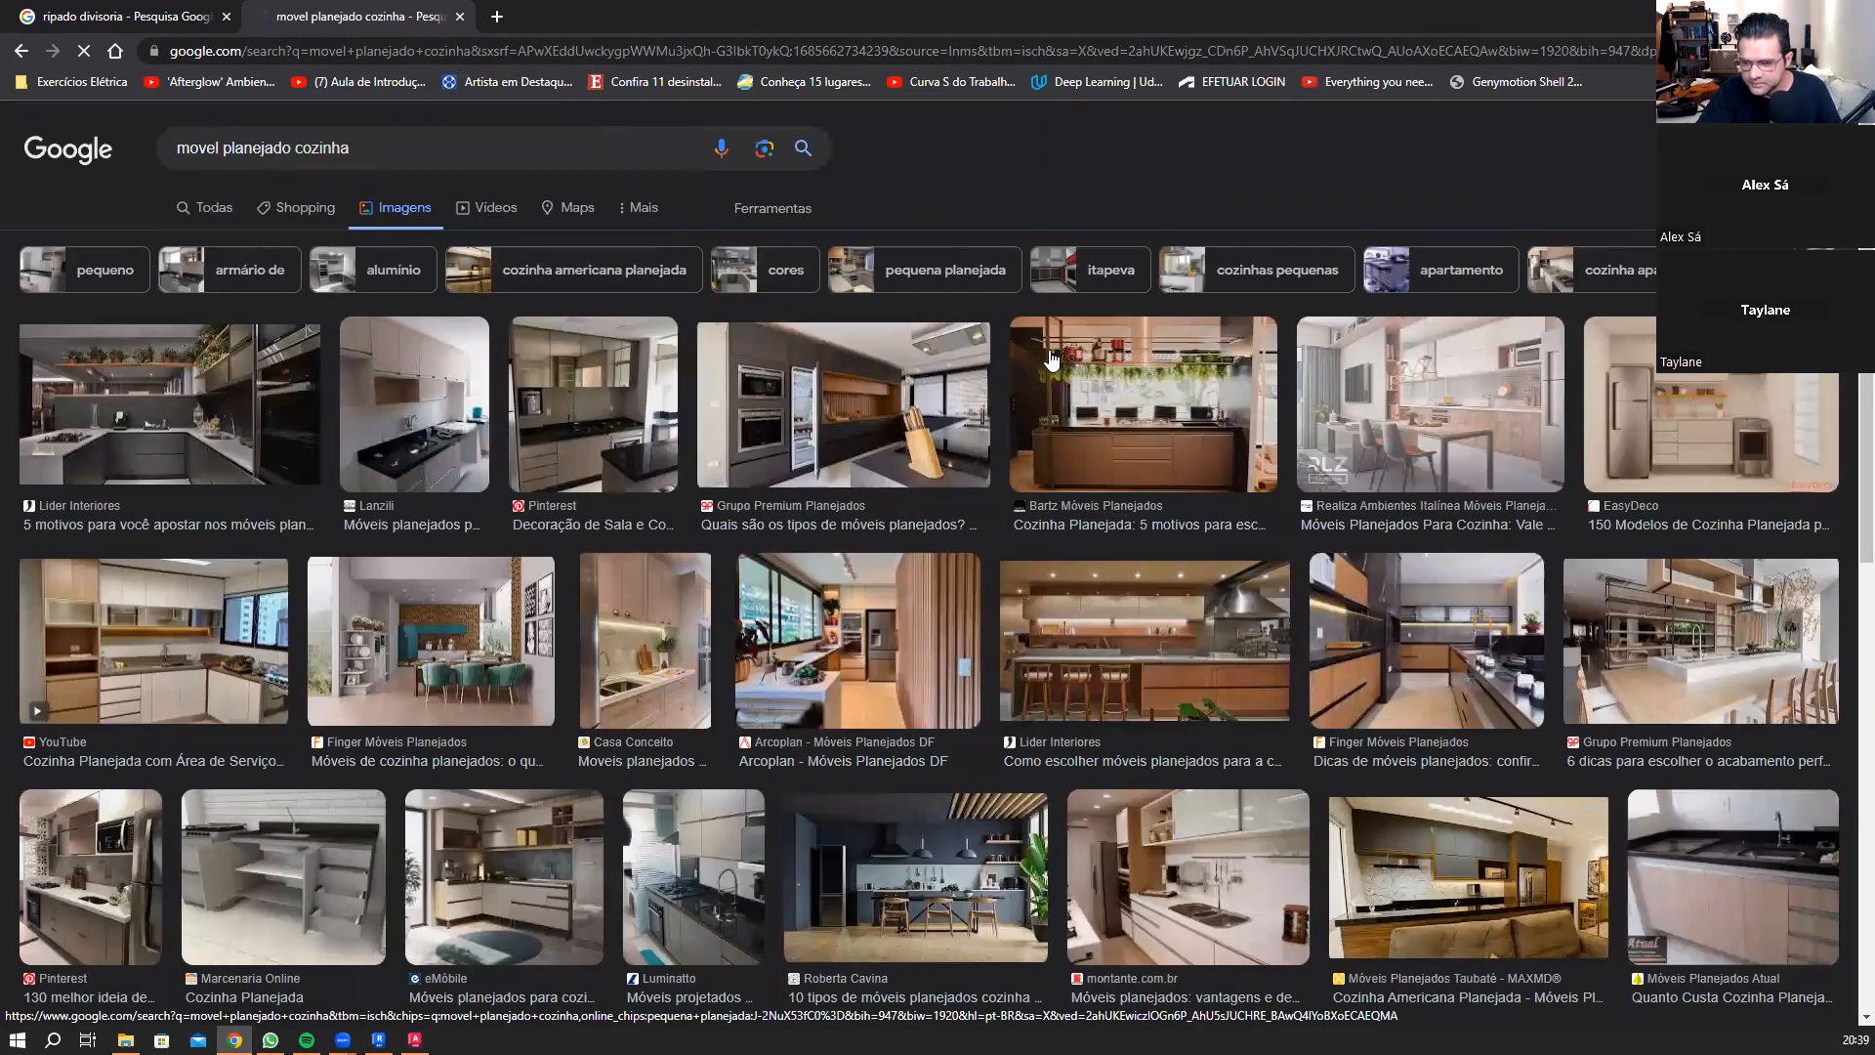
pyautogui.click(1100, 463)
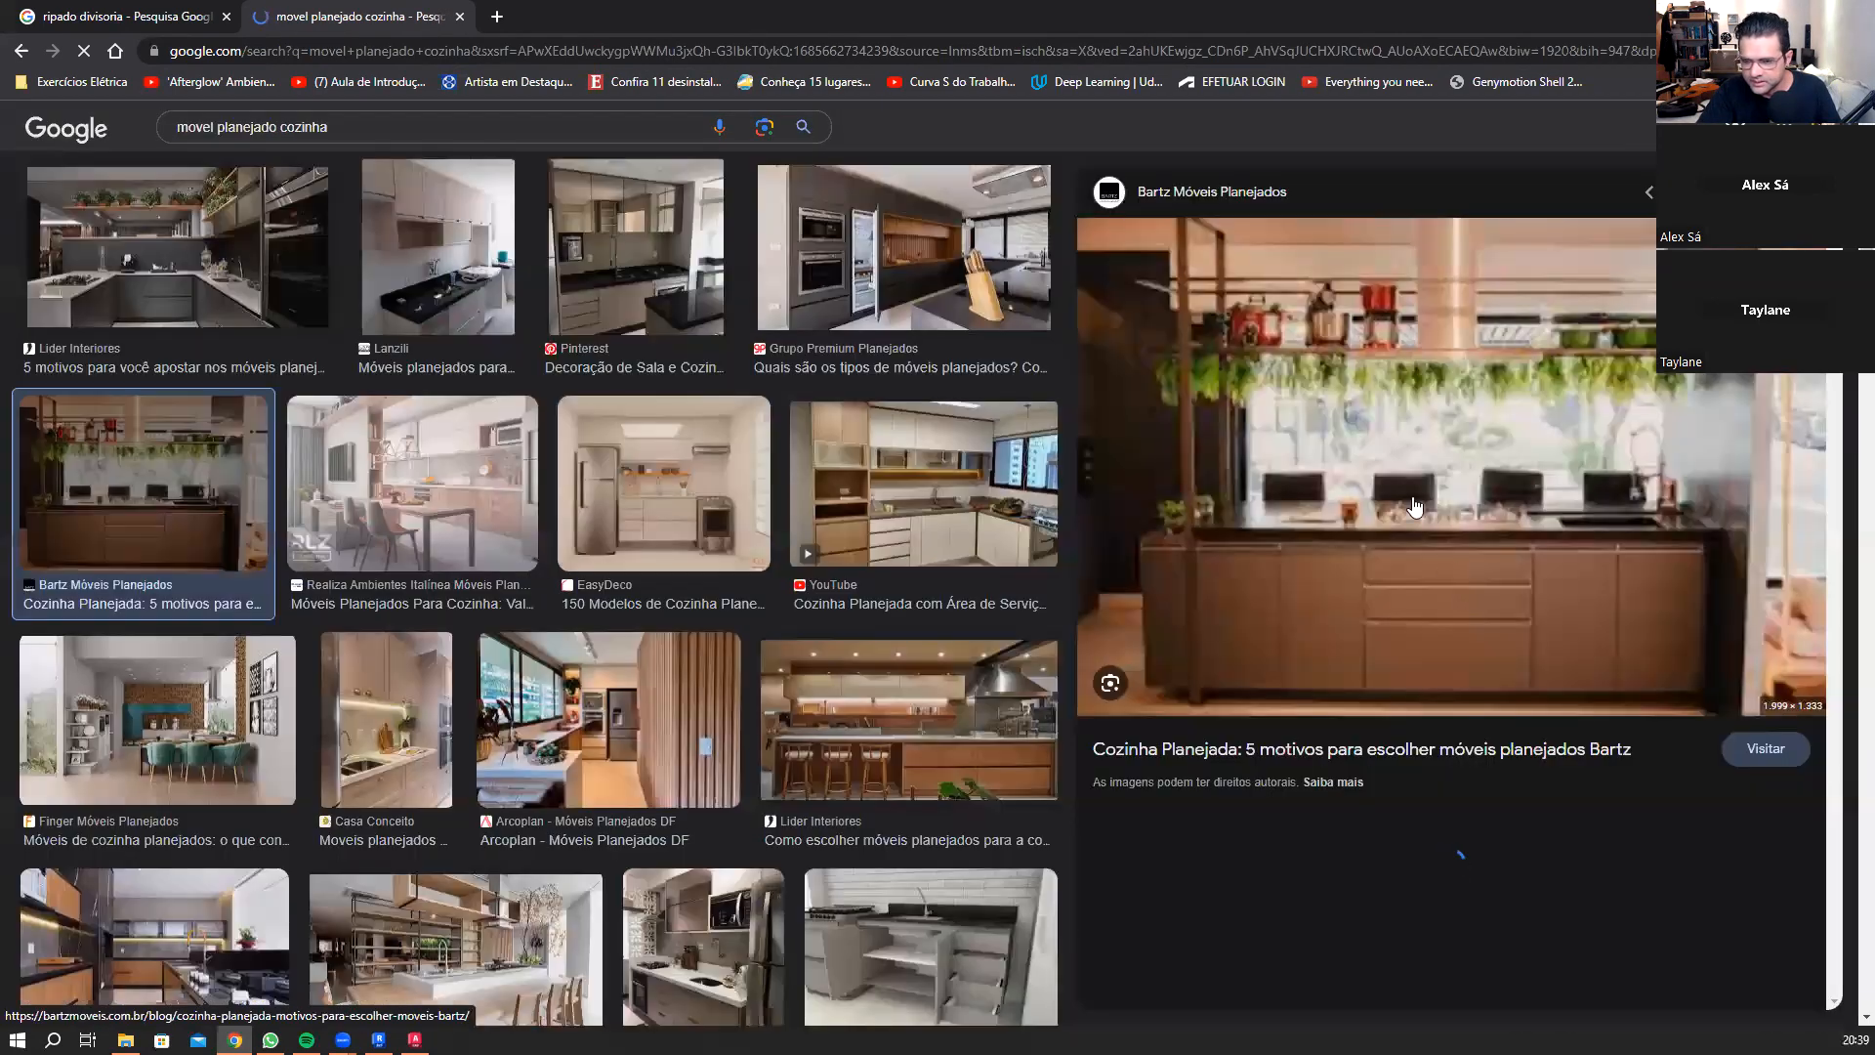
pyautogui.click(1467, 399)
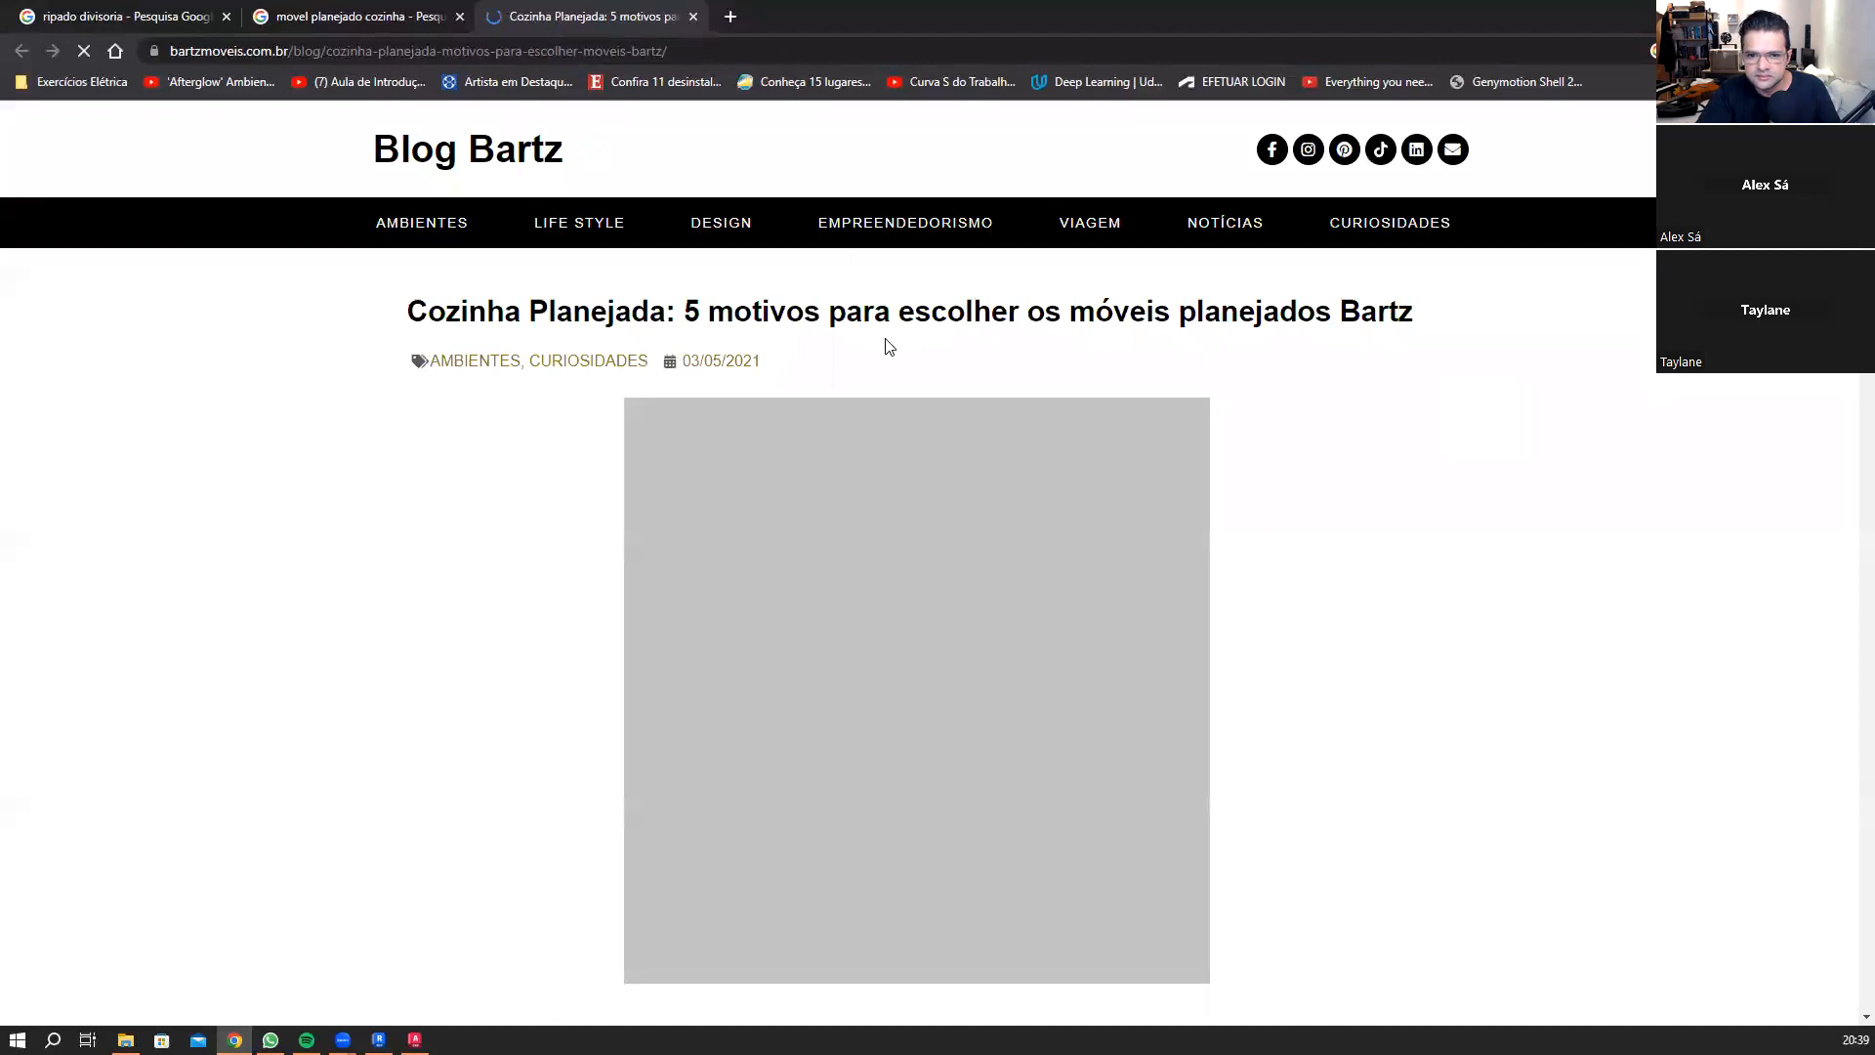
pyautogui.scroll(-4, 740, 433)
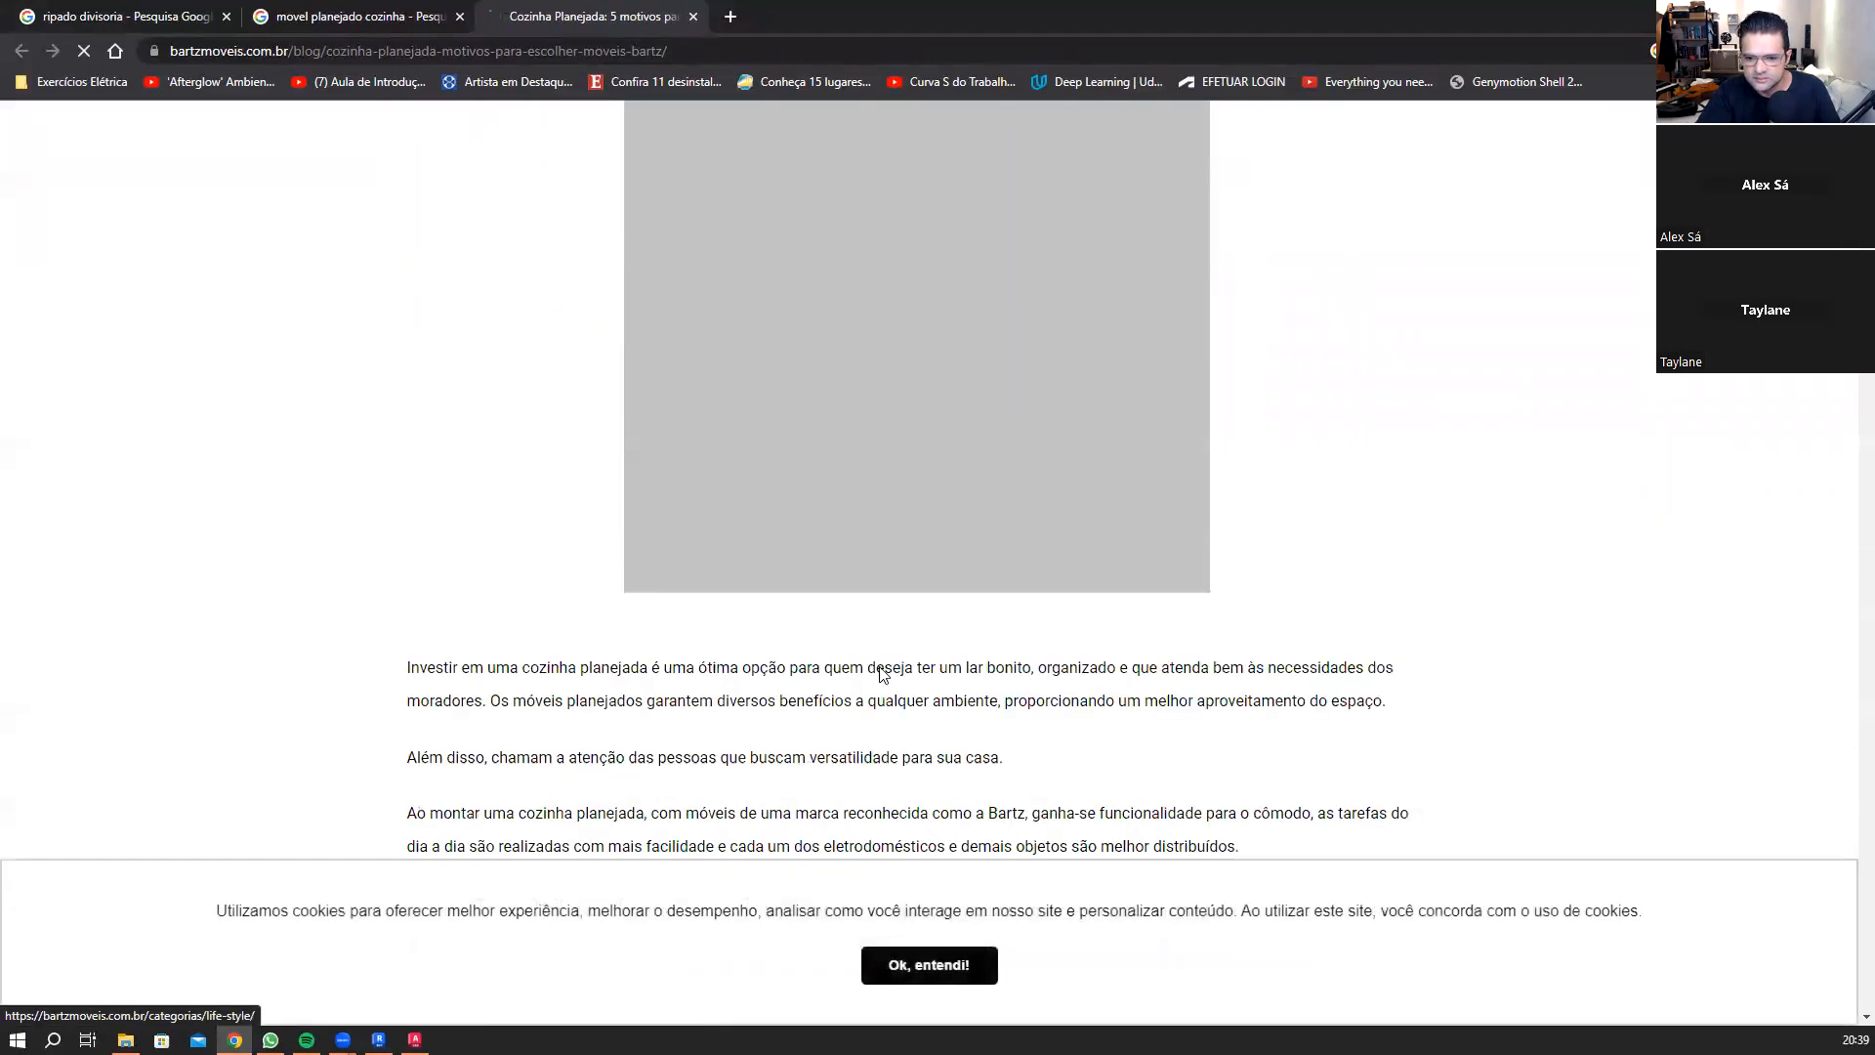
# Step: Accept the Bartz site's cookie notice and look through the article as far as the "3. Móveis exclusivos" kitchen picture
pyautogui.click(970, 971)
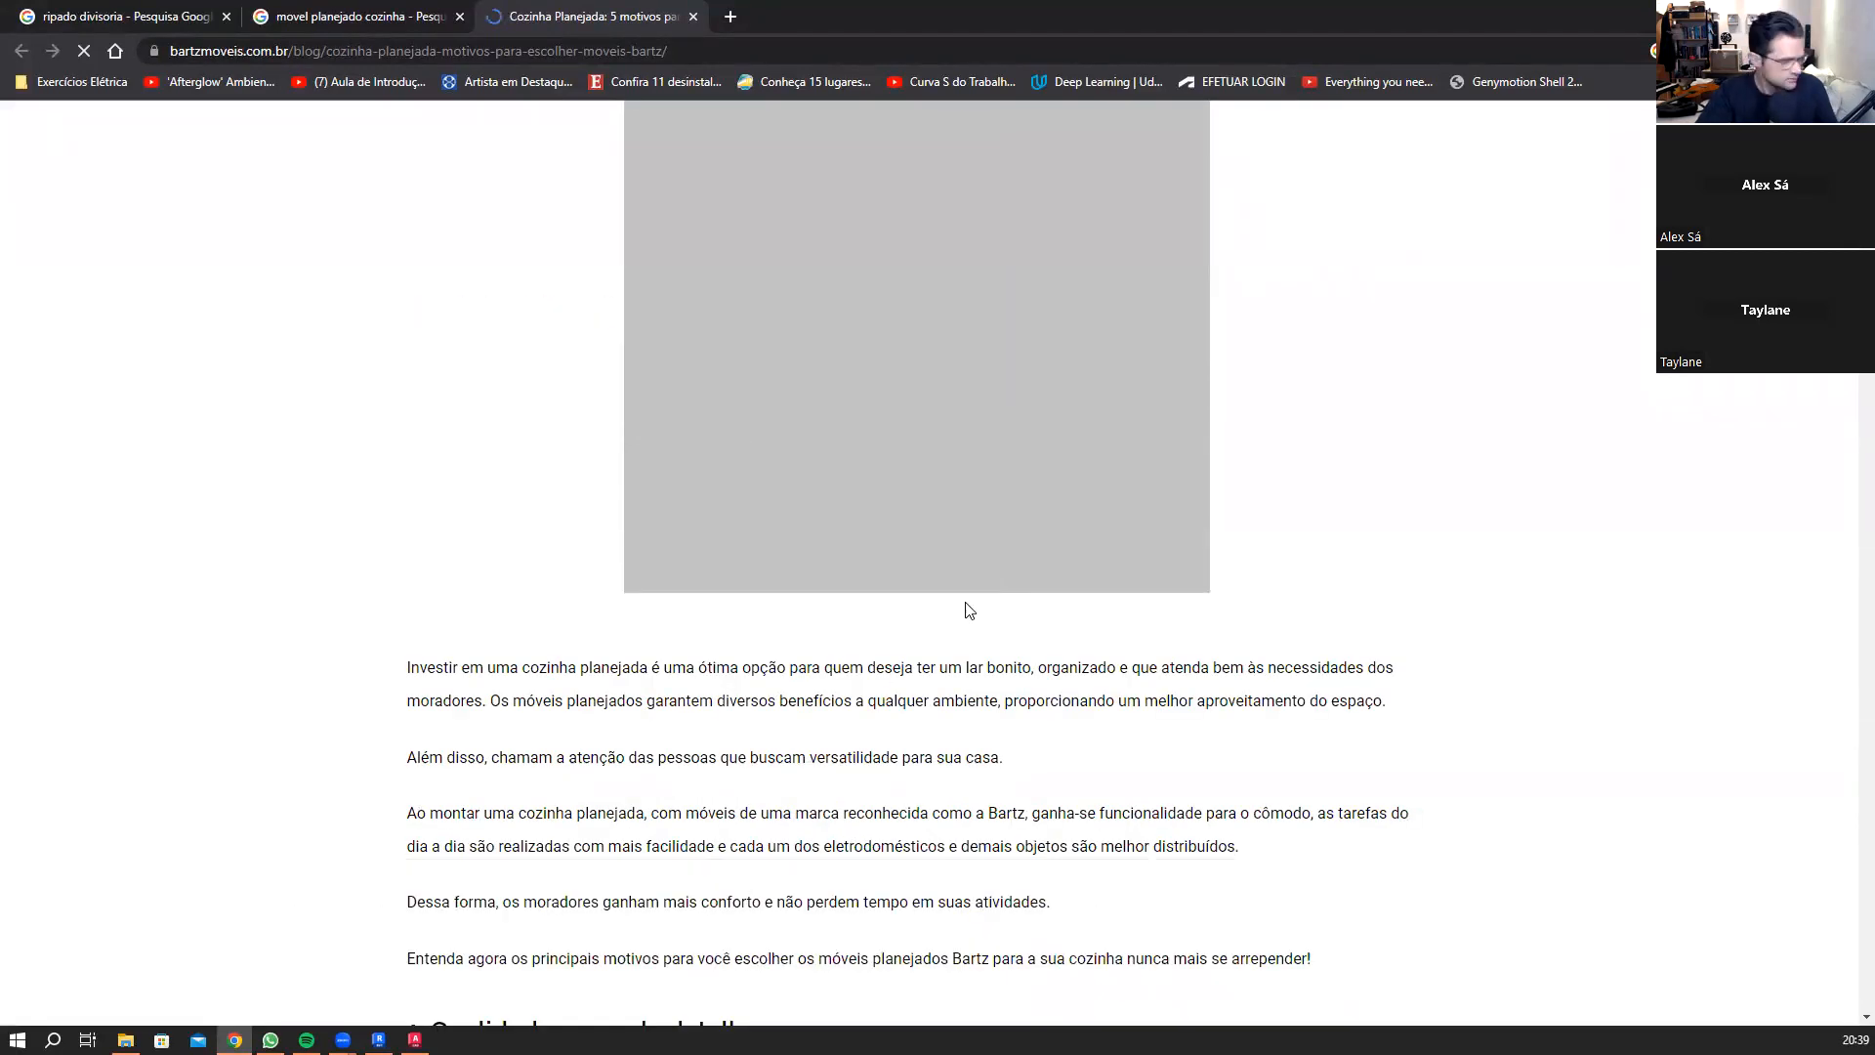
pyautogui.scroll(-8, 828, 361)
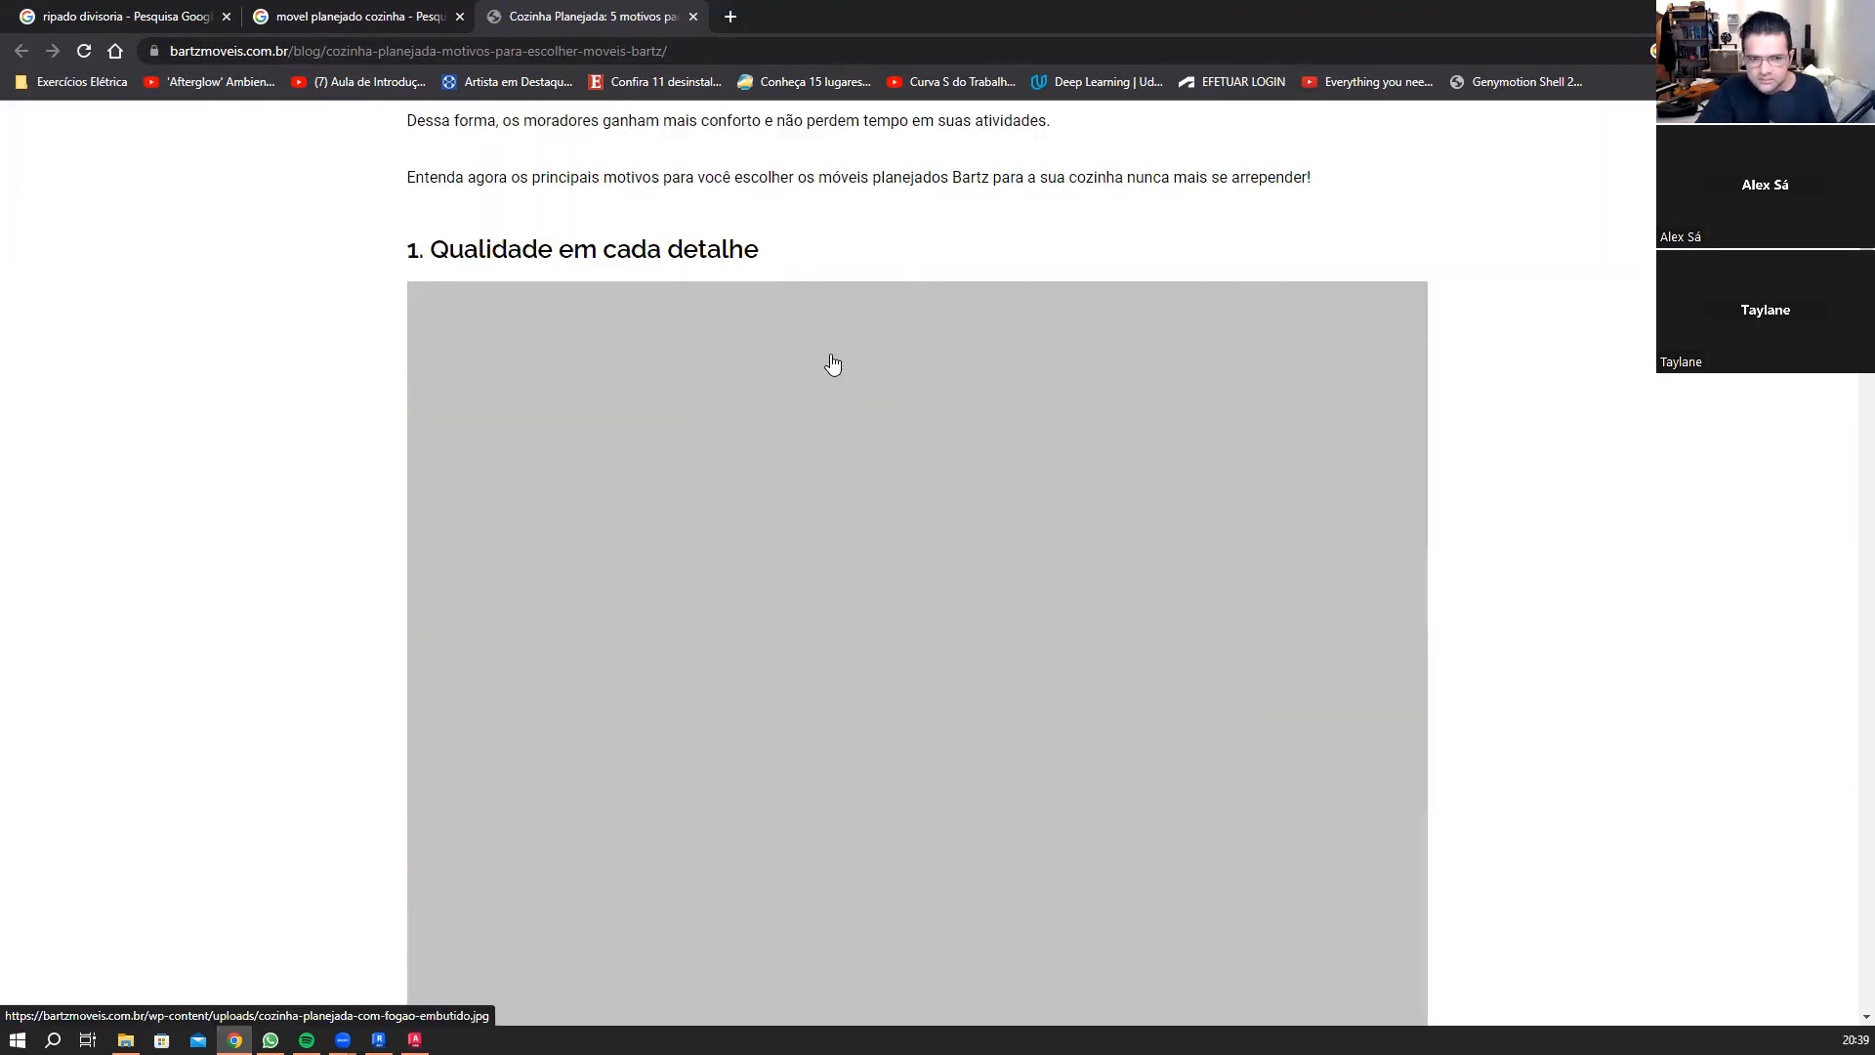
pyautogui.scroll(-12, 835, 363)
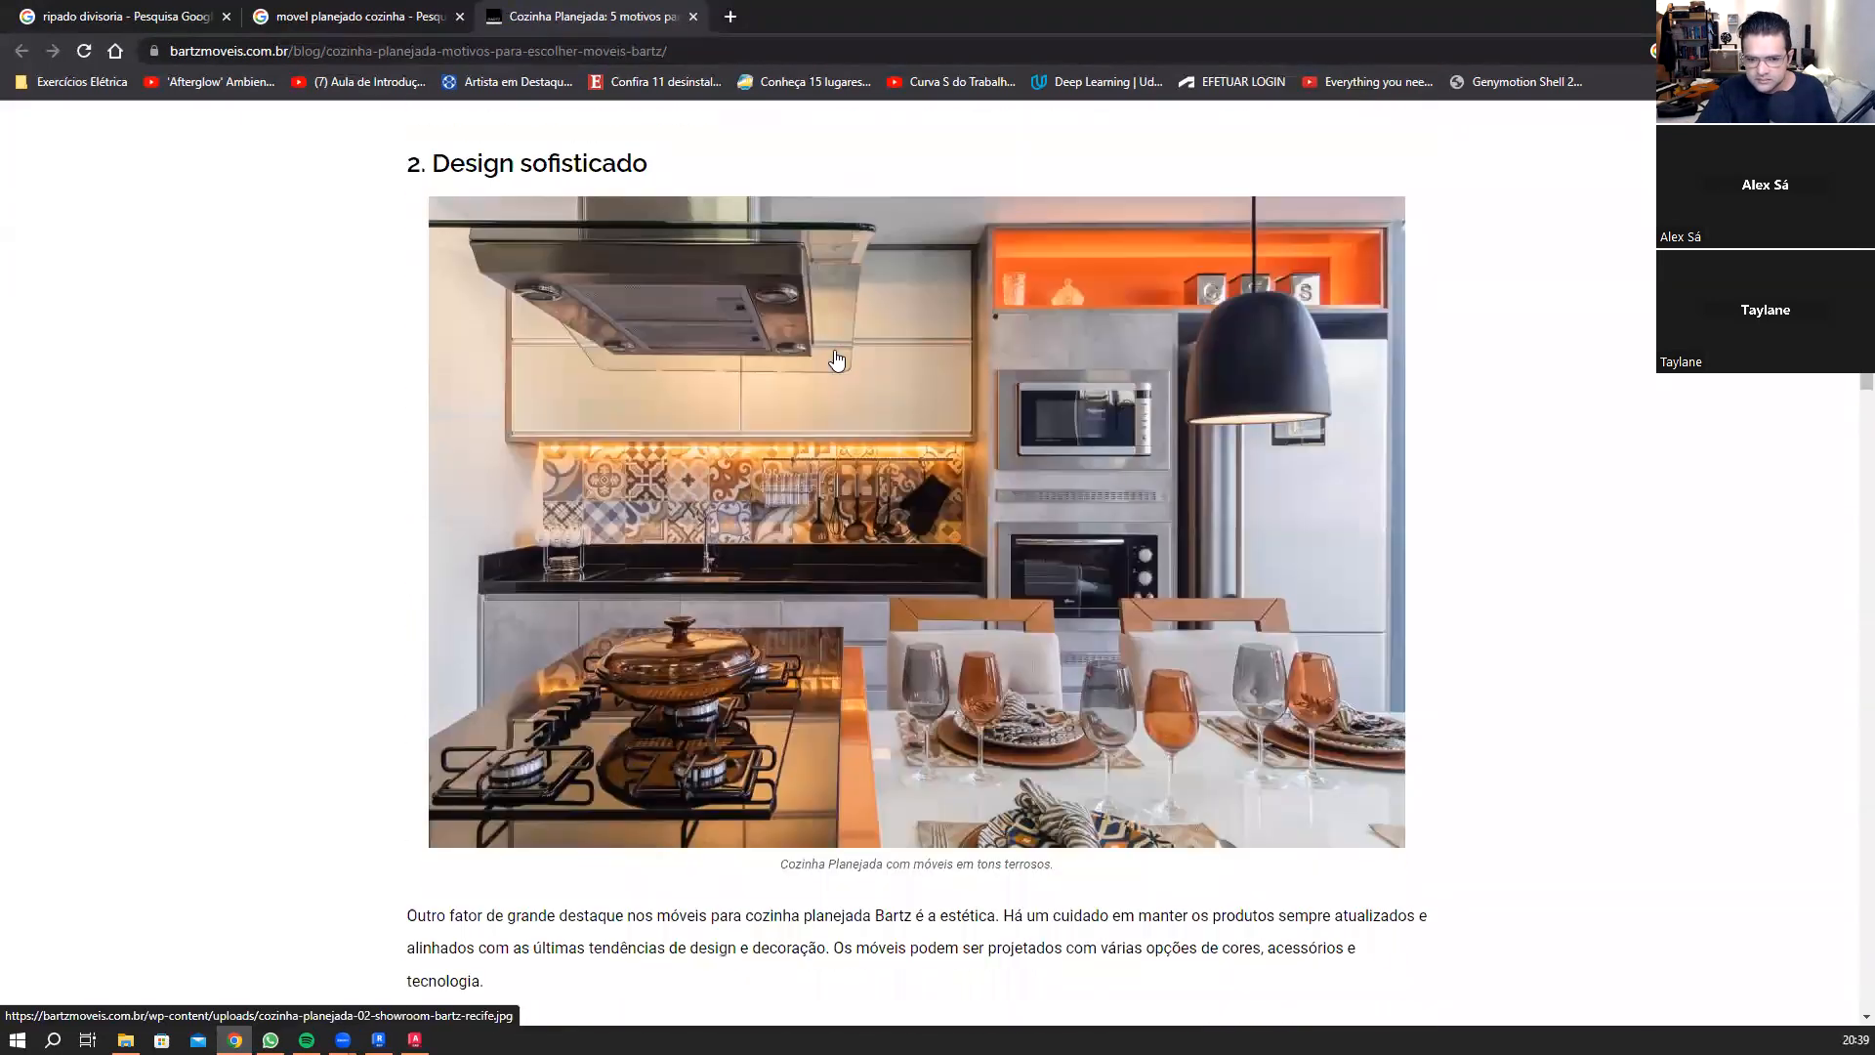
pyautogui.scroll(-12, 837, 361)
pyautogui.scroll(1, 1334, 727)
pyautogui.scroll(-1, 1334, 727)
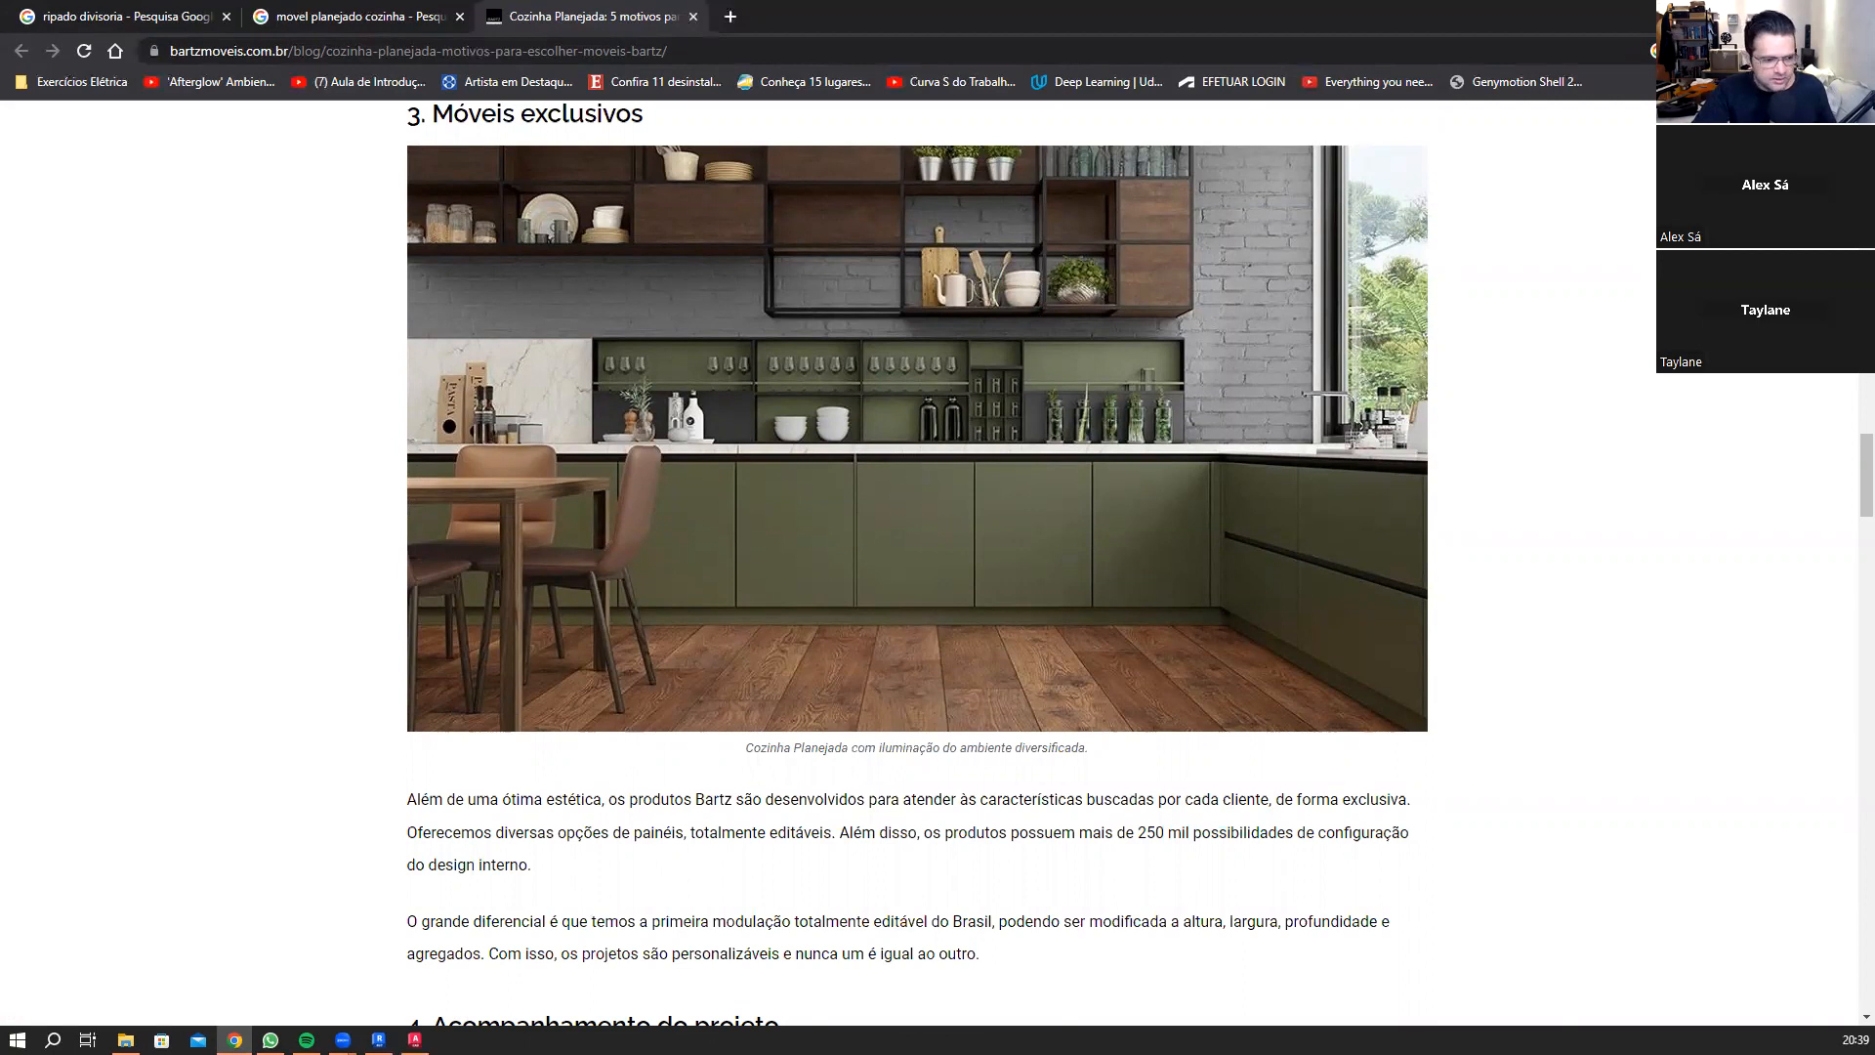
# Step: Mark three vertical divisions between the green base cabinet doors with red annotation lines, and clear the markup
pyautogui.moveTo(736, 408); pyautogui.dragTo(737, 662)
pyautogui.moveTo(856, 395); pyautogui.dragTo(857, 676)
pyautogui.moveTo(975, 393); pyautogui.dragTo(974, 623)
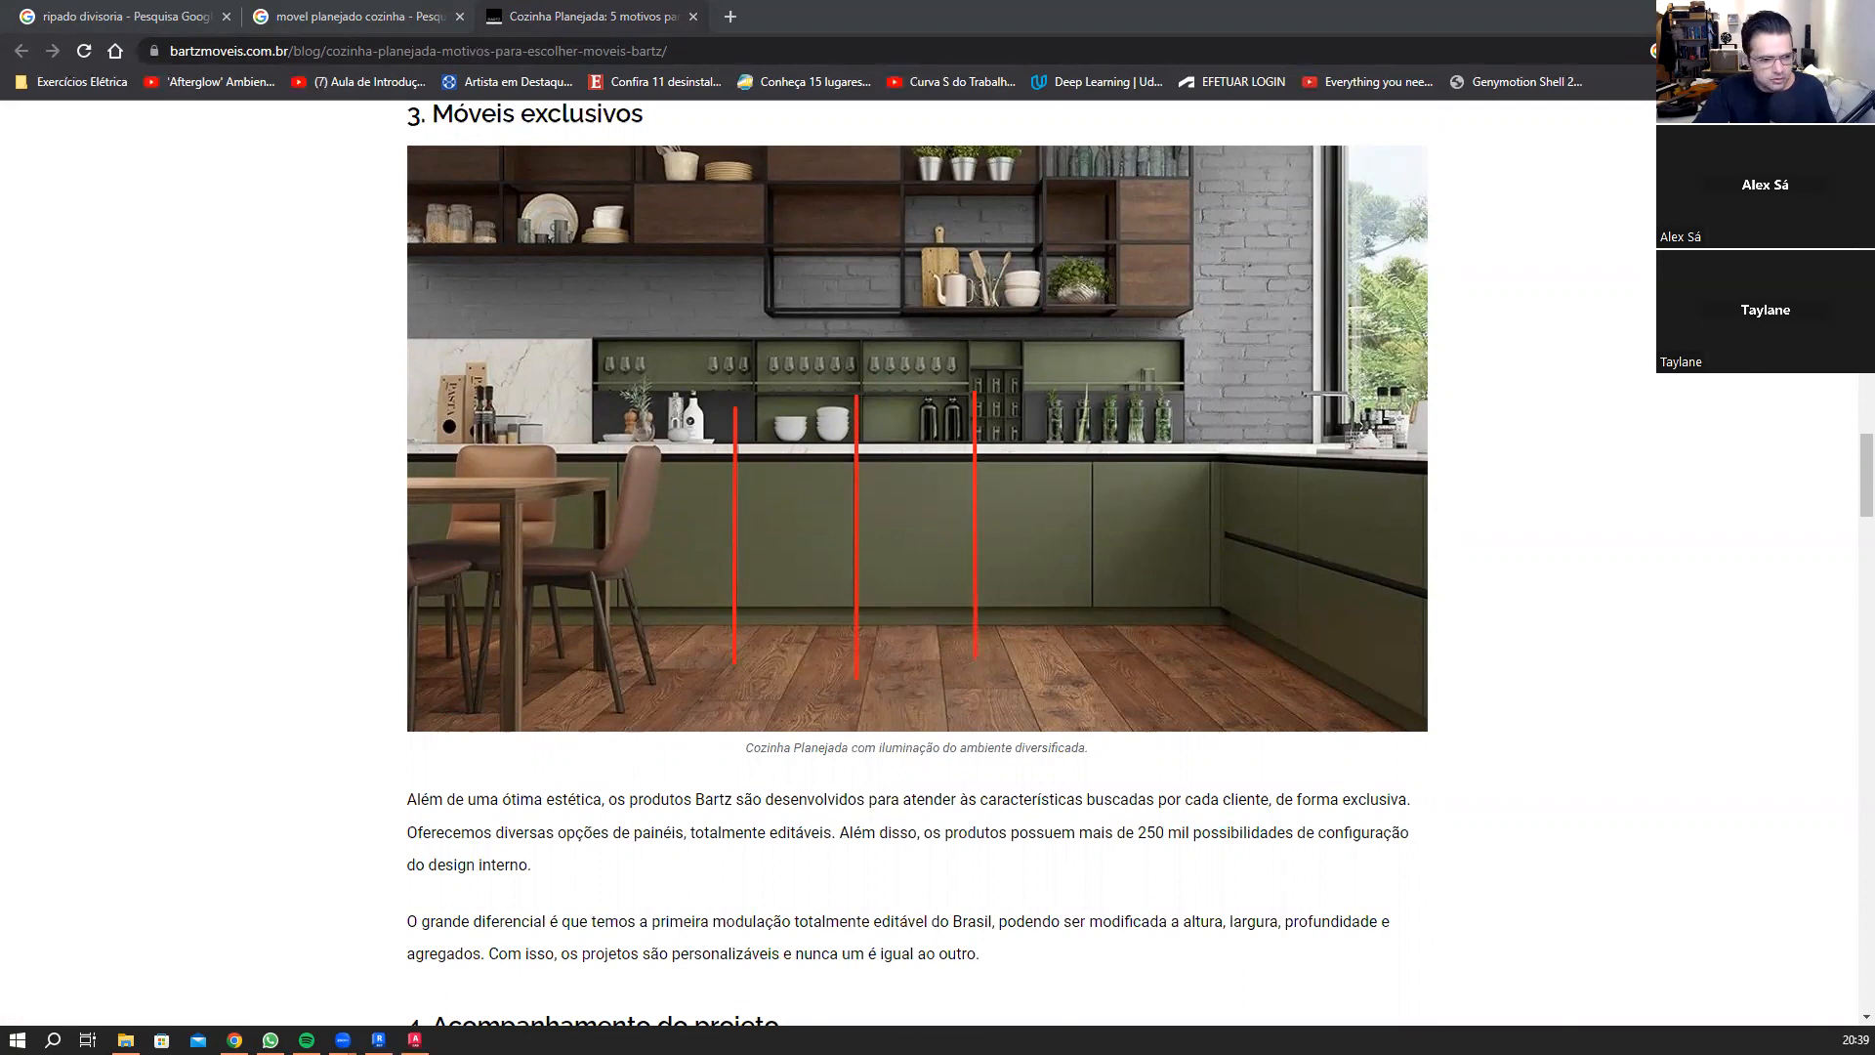
pyautogui.click(38, 683)
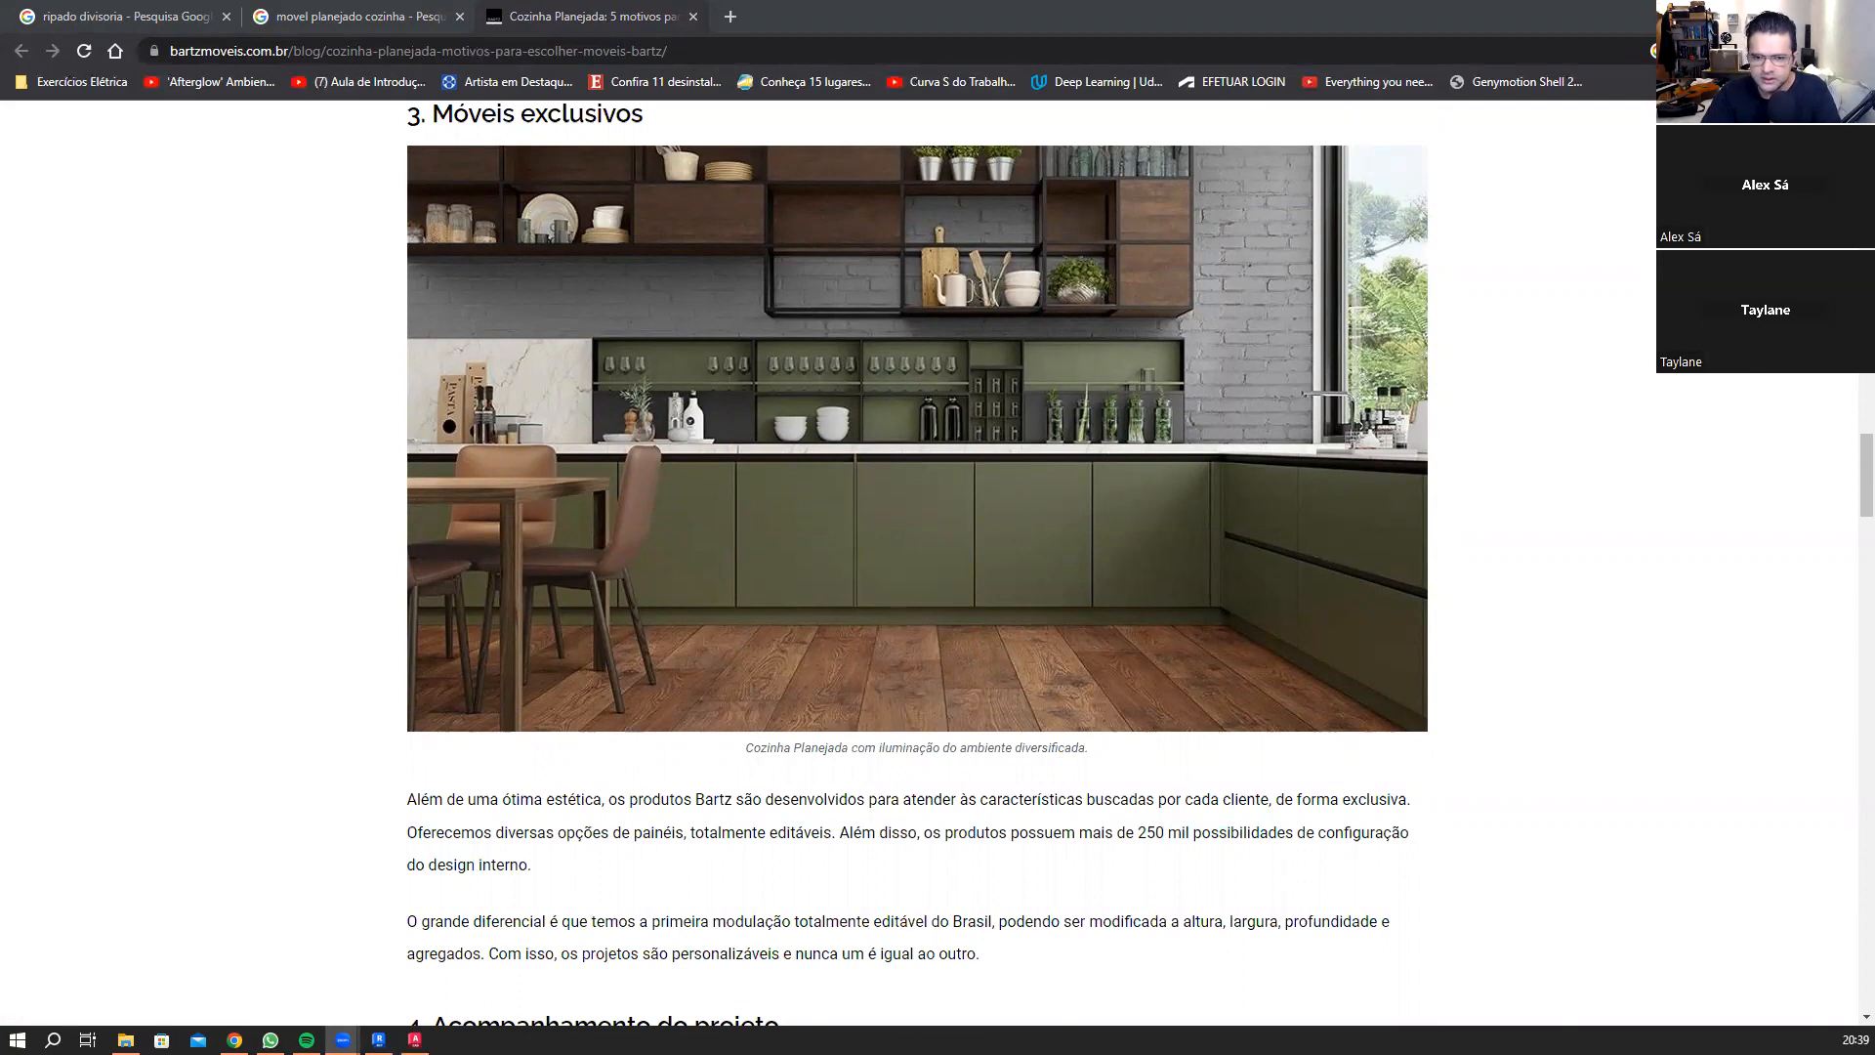
# Step: Look through the article's remaining sections, "4. Acompanhamento do projeto" and "5. Tradição e experiência"
pyautogui.scroll(-10, 876, 518)
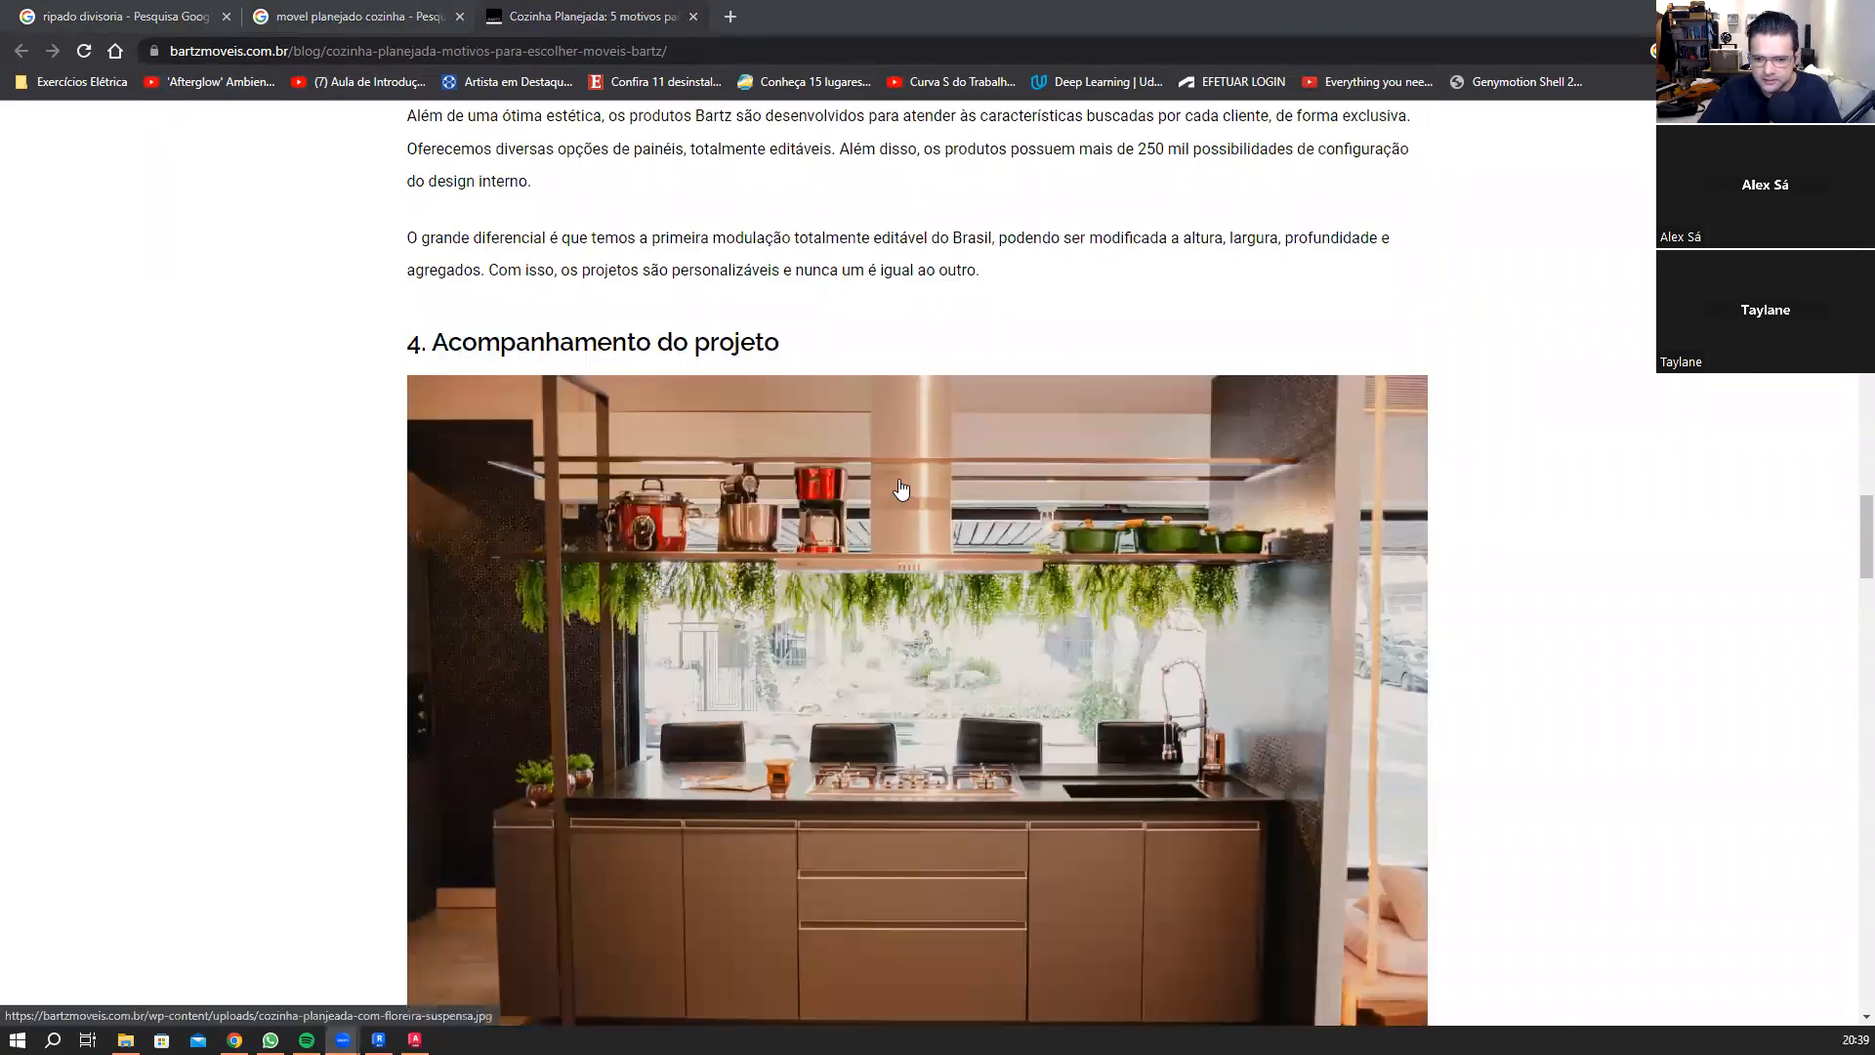
pyautogui.scroll(-3, 985, 502)
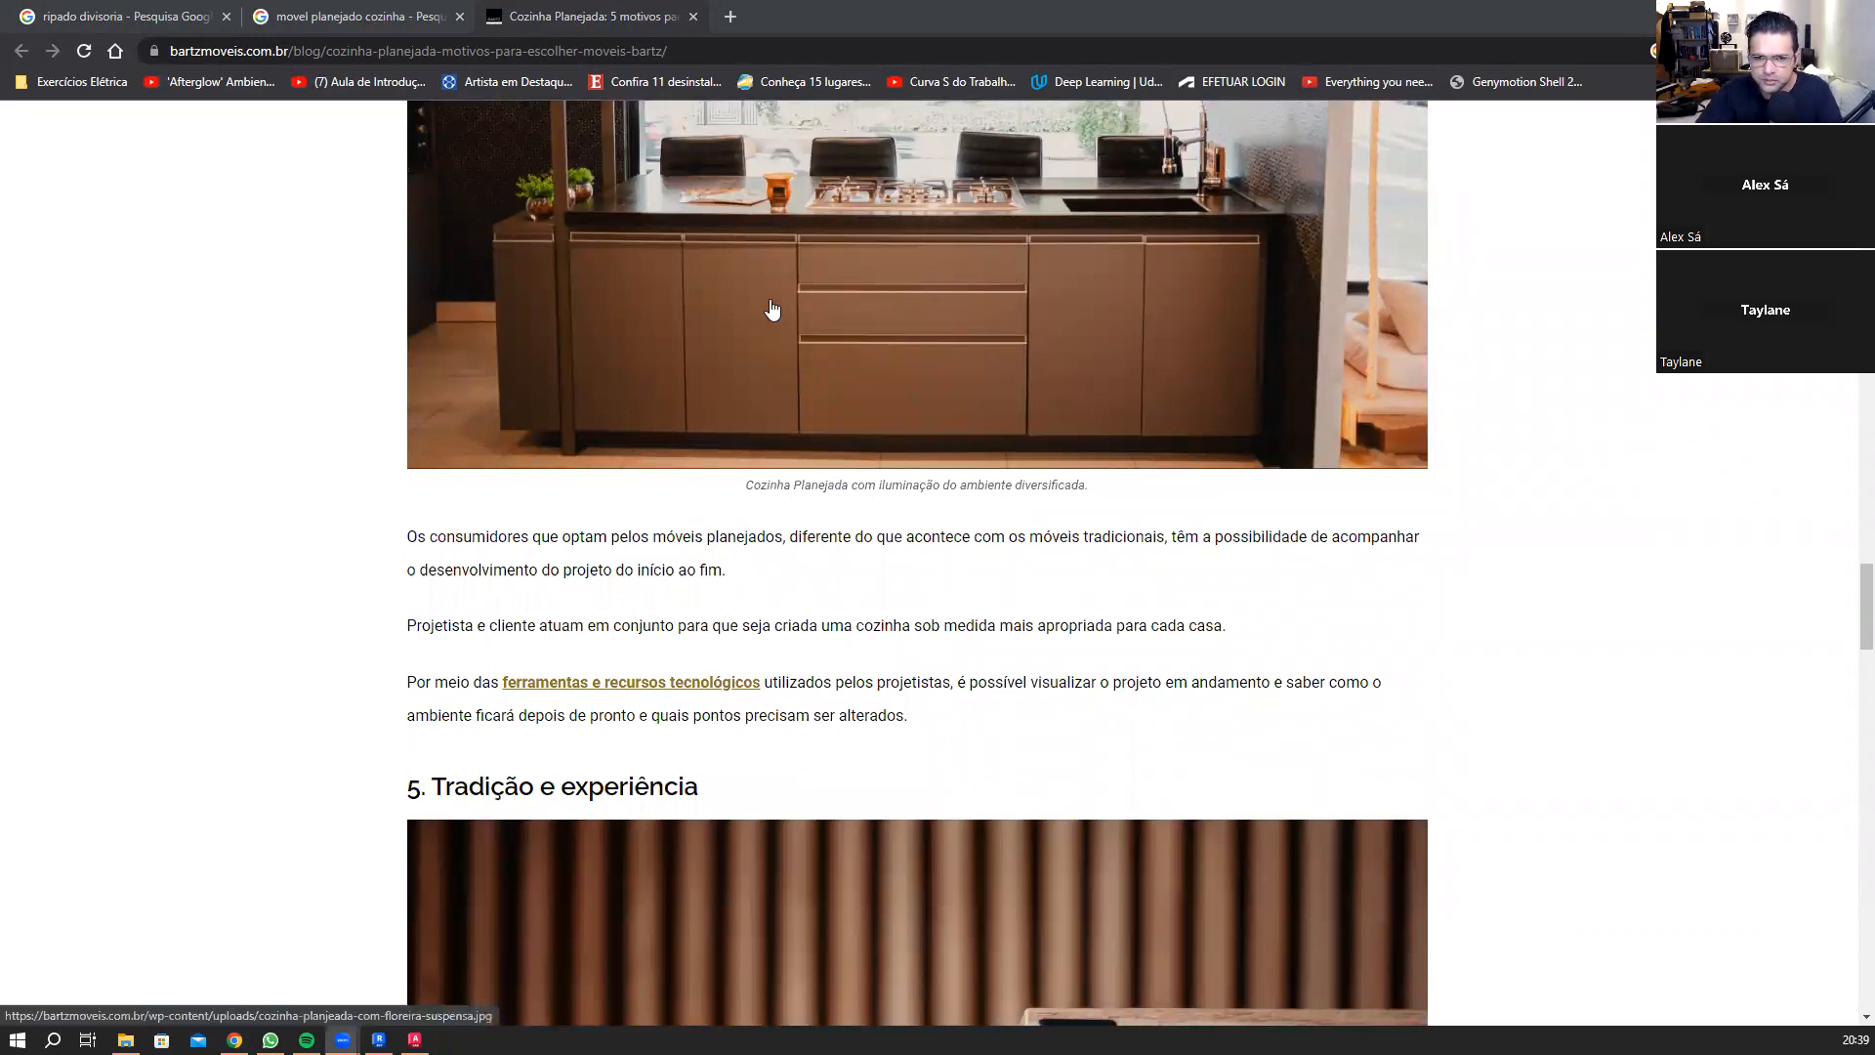
pyautogui.scroll(-20, 933, 235)
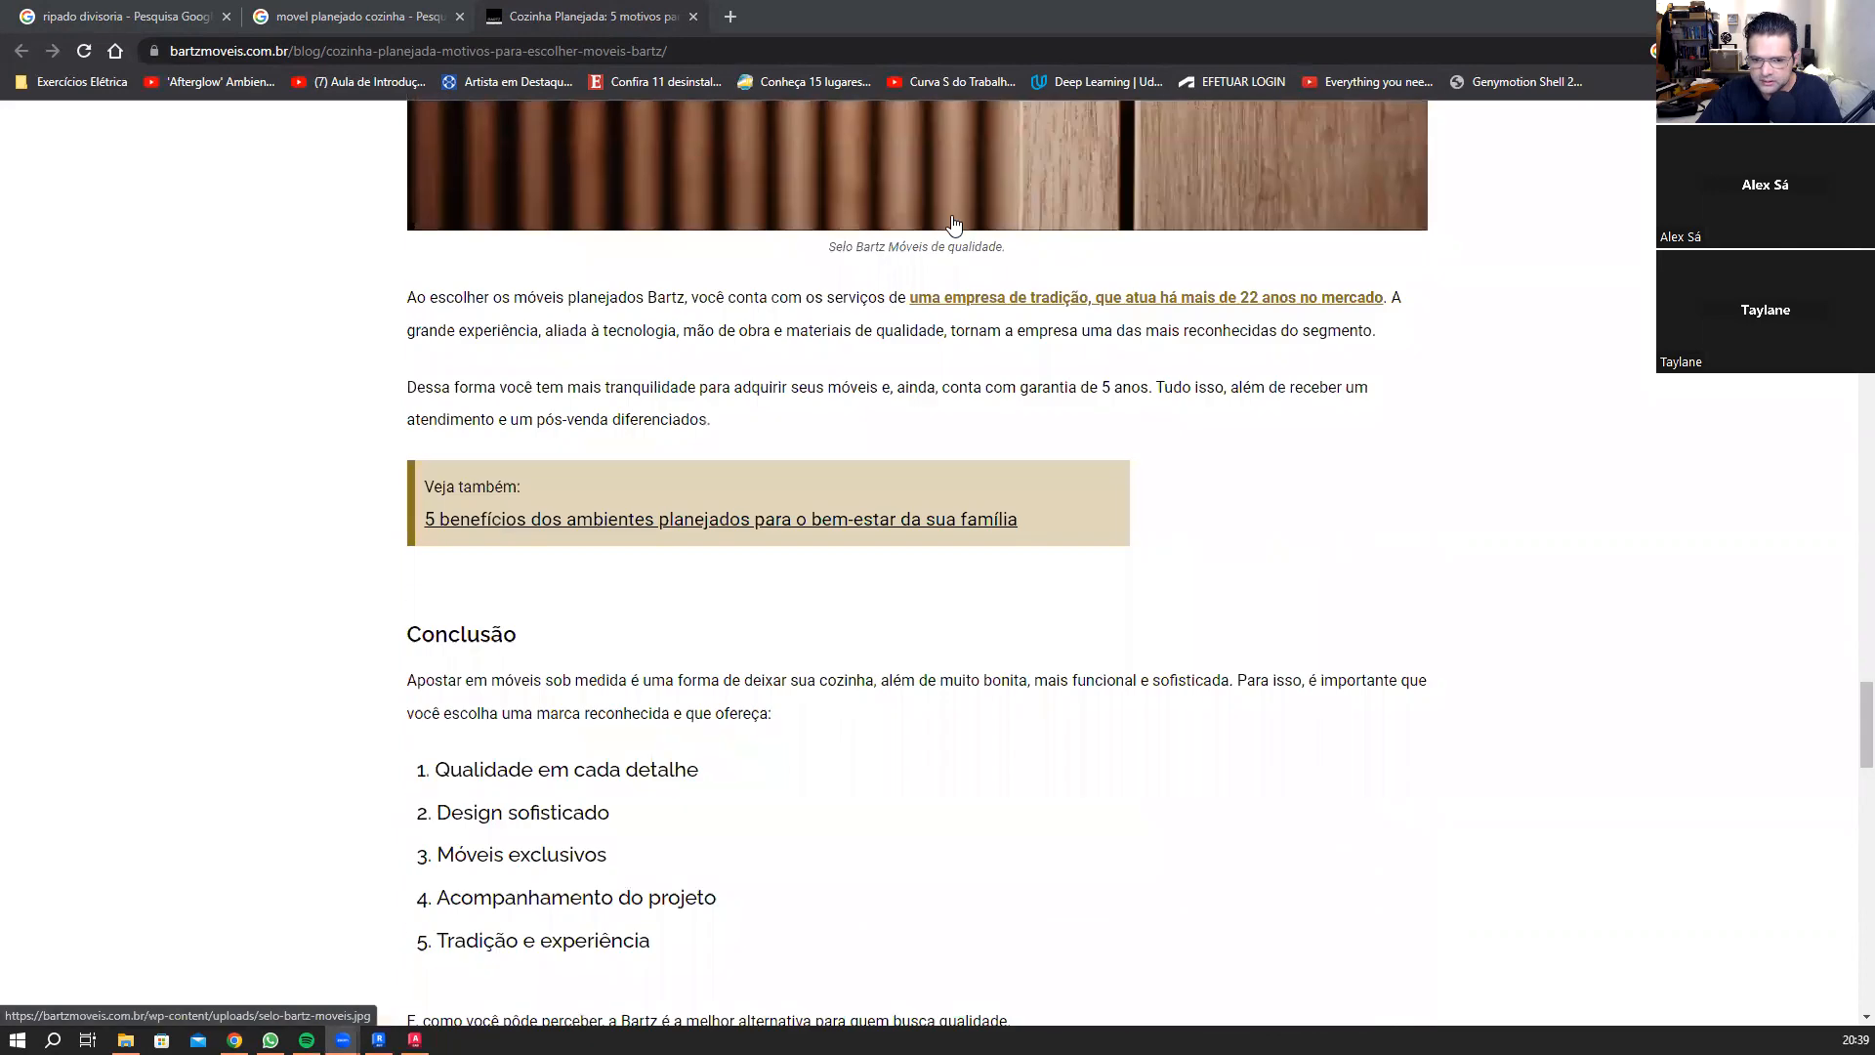
pyautogui.scroll(-3, 969, 233)
pyautogui.scroll(12, 925, 217)
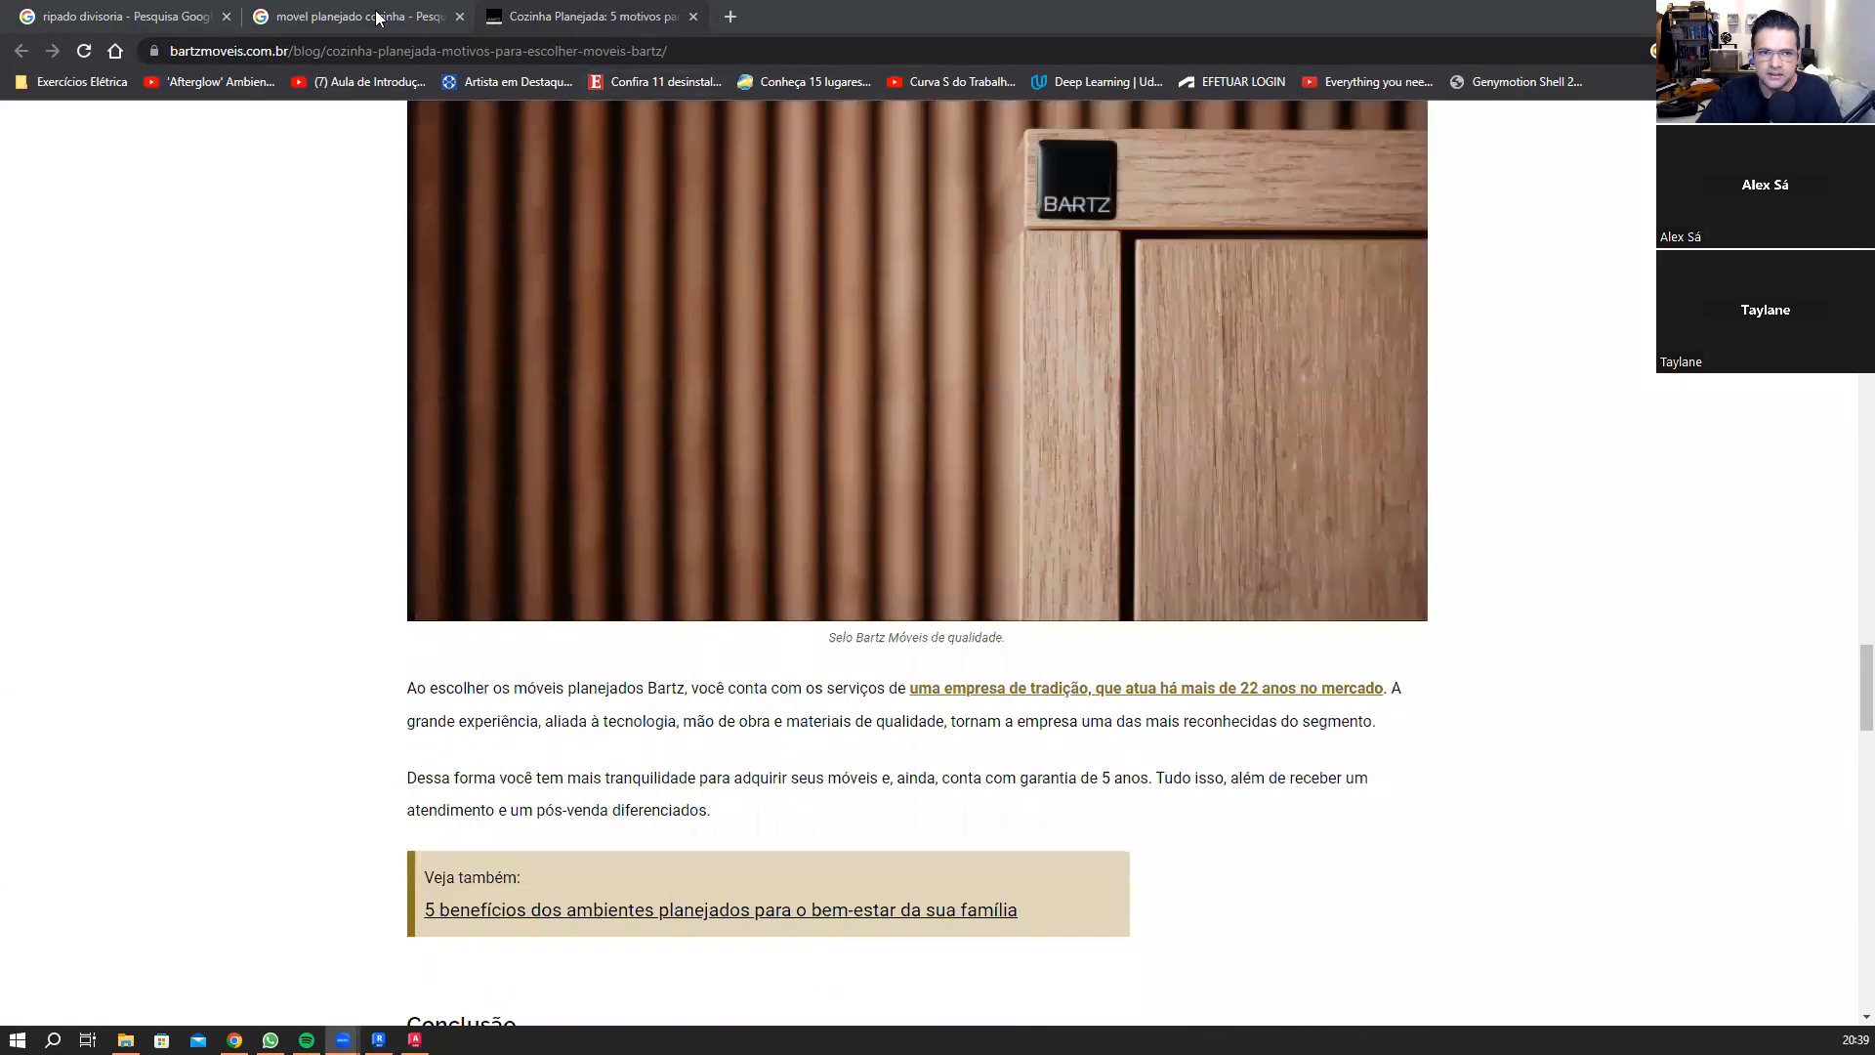
# Step: Return to the kitchen image results and preview the Marcenaria Online pictures, including the related set with upper and lower cabinets
pyautogui.click(380, 18)
pyautogui.scroll(-4, 765, 488)
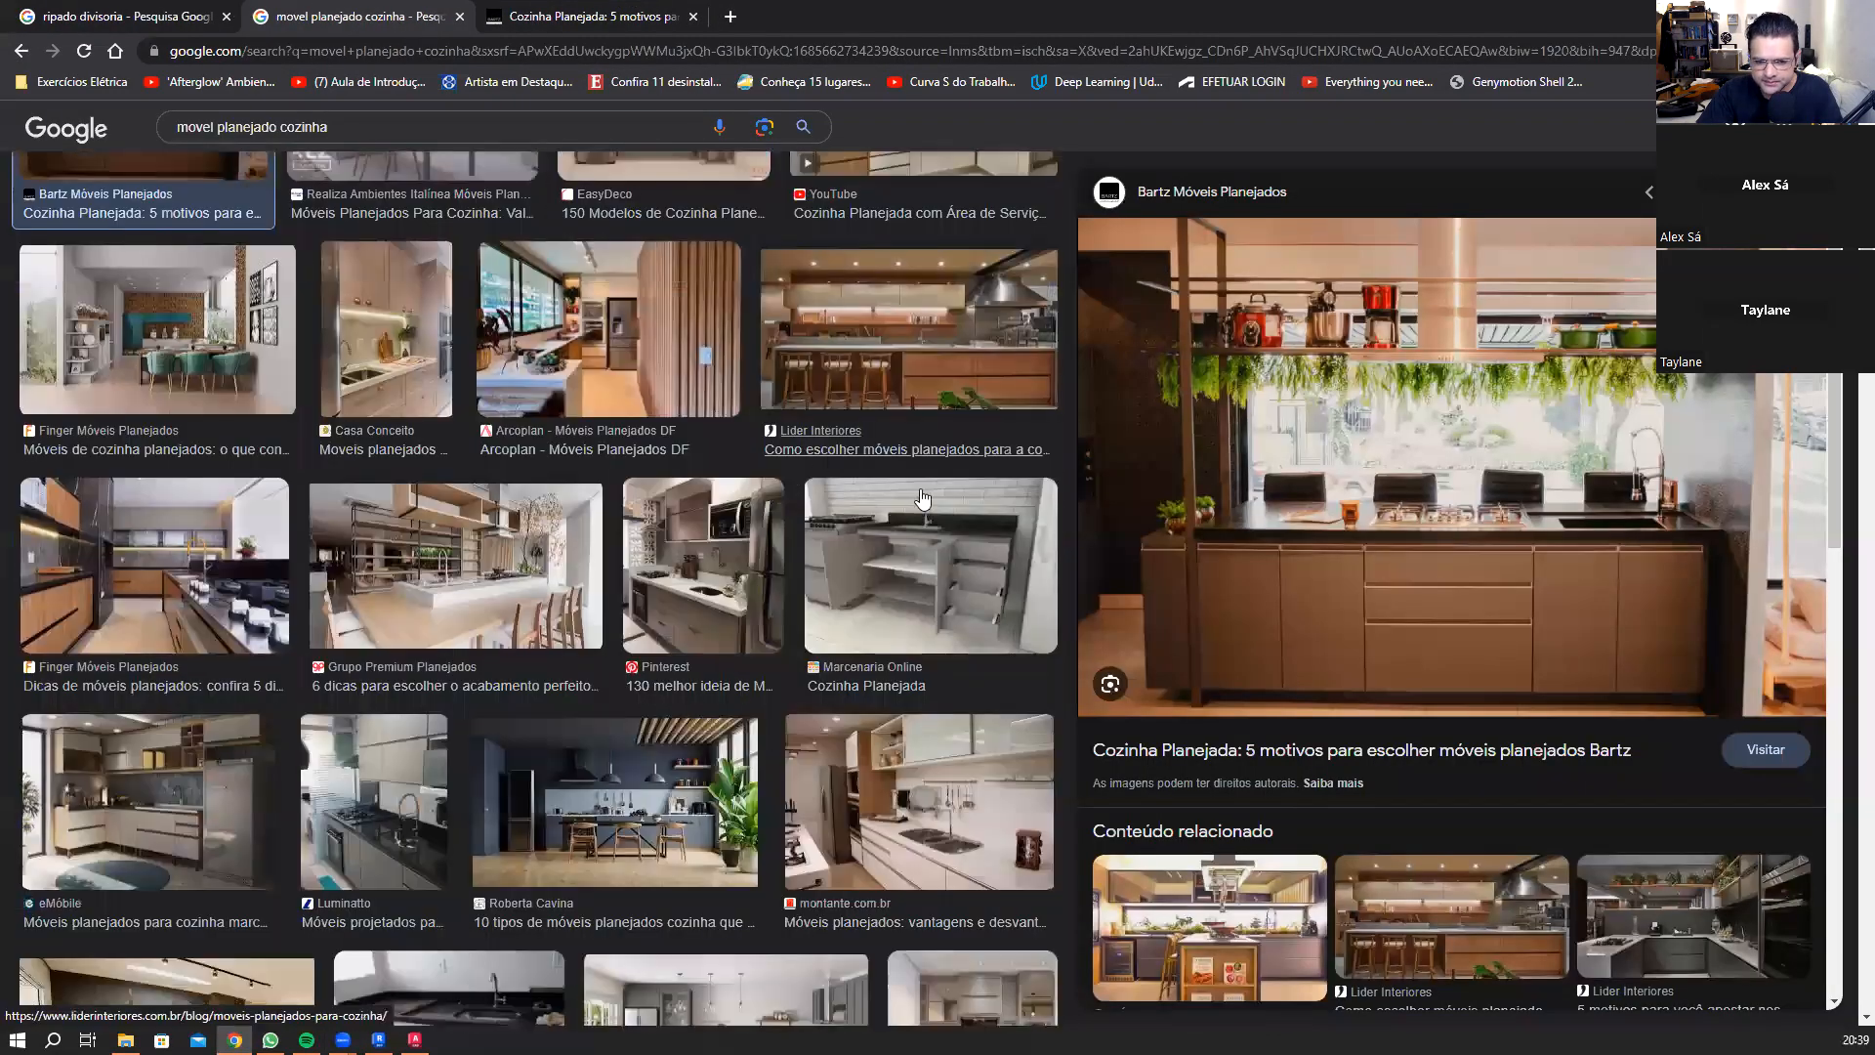
pyautogui.click(978, 613)
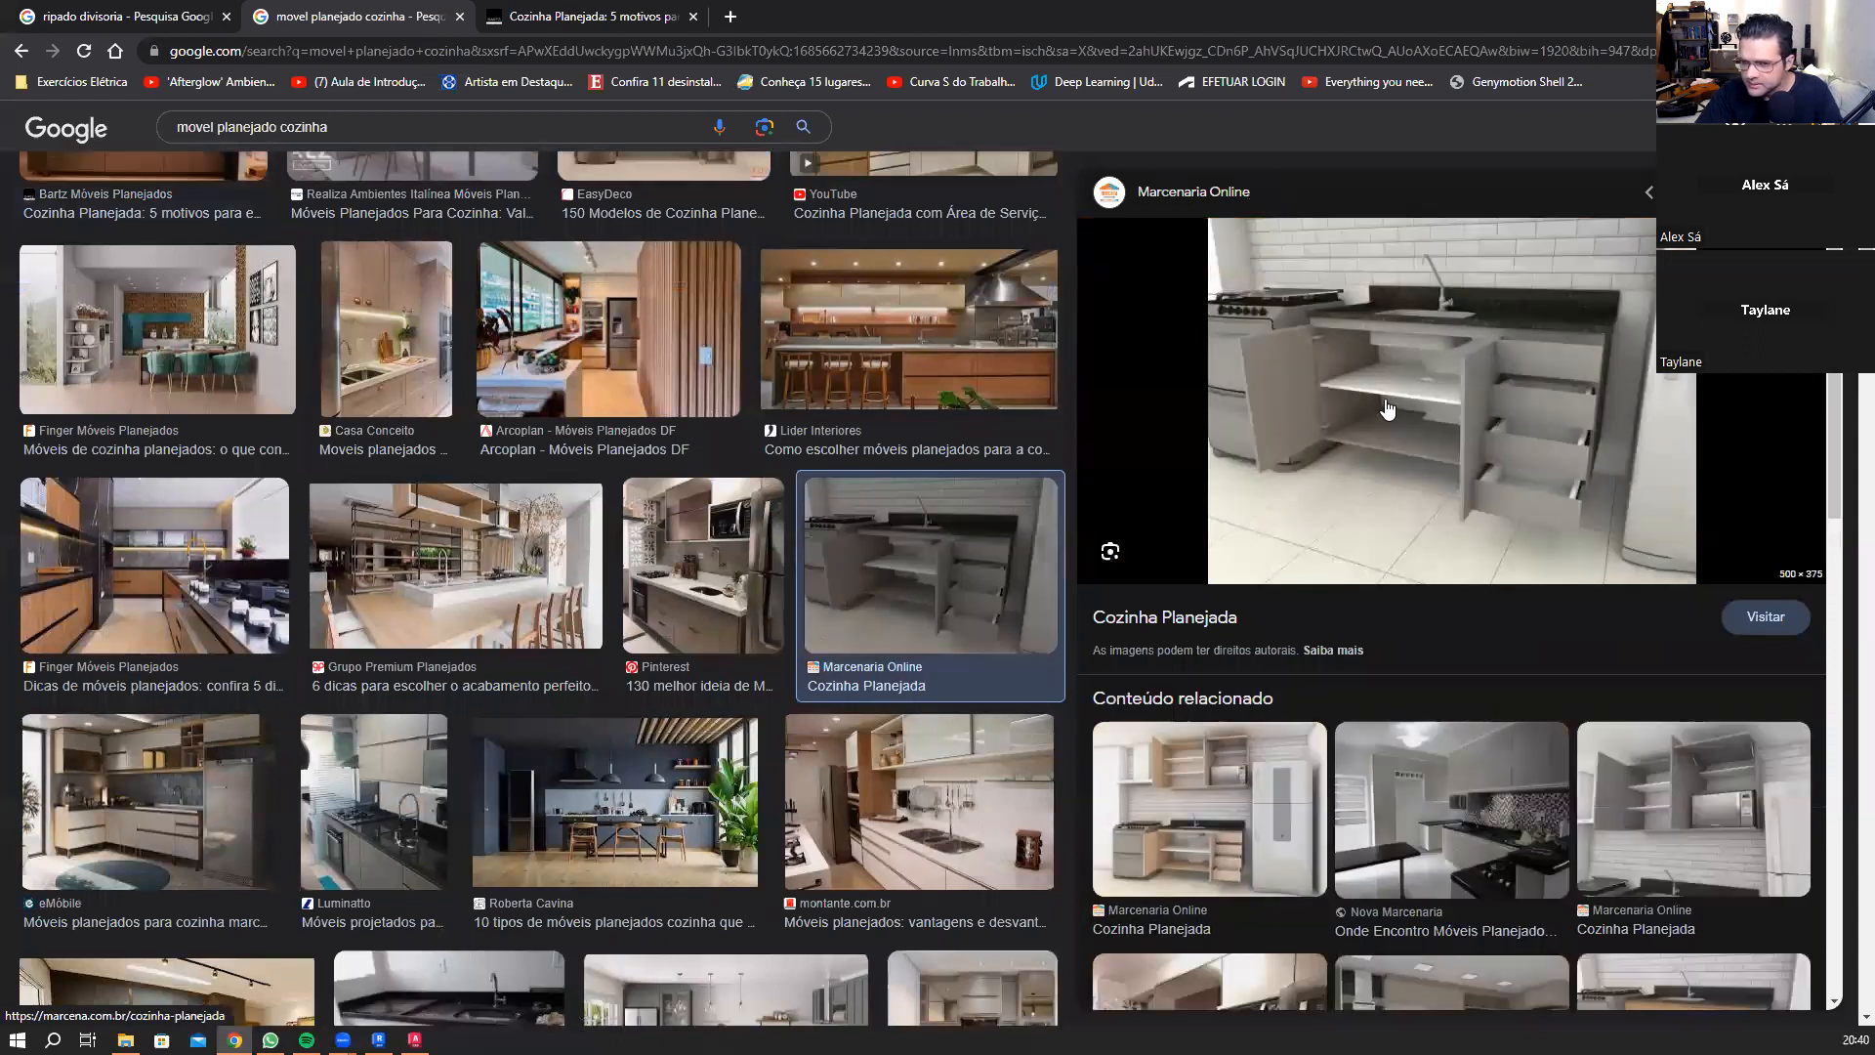
pyautogui.scroll(-3, 1611, 442)
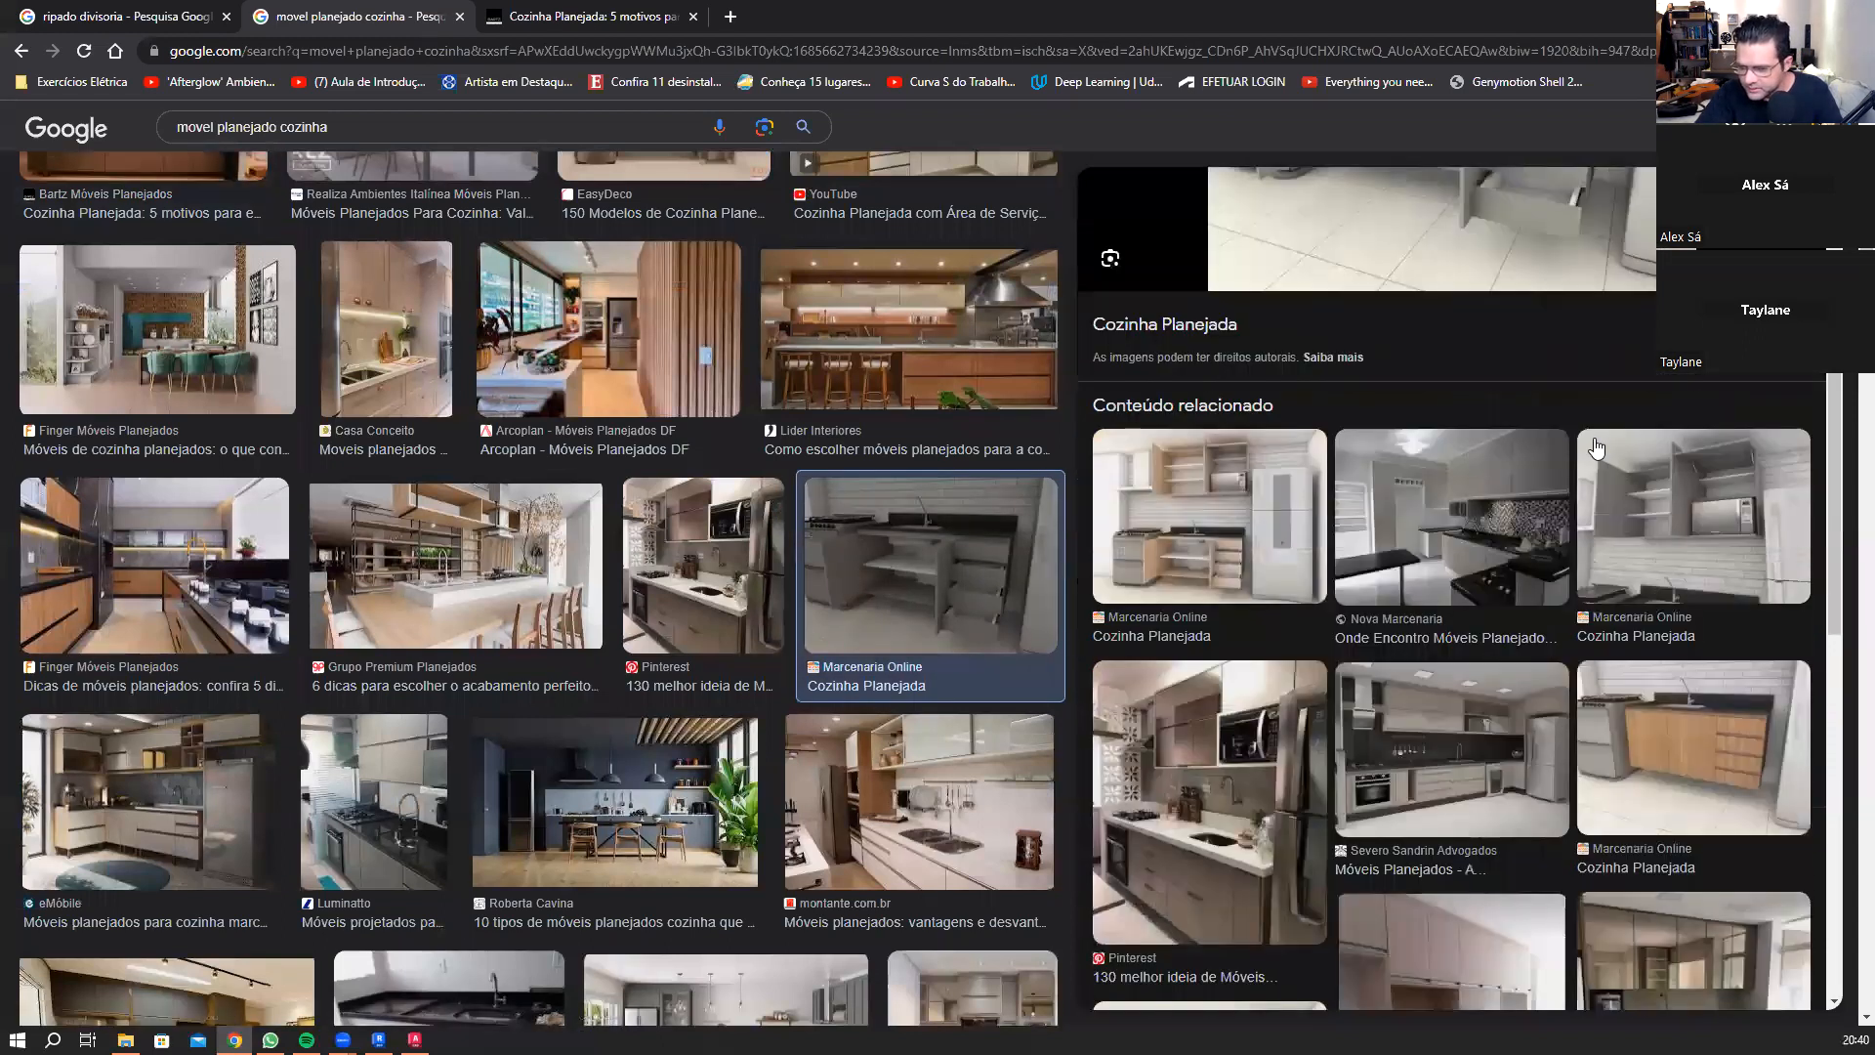
pyautogui.click(1235, 490)
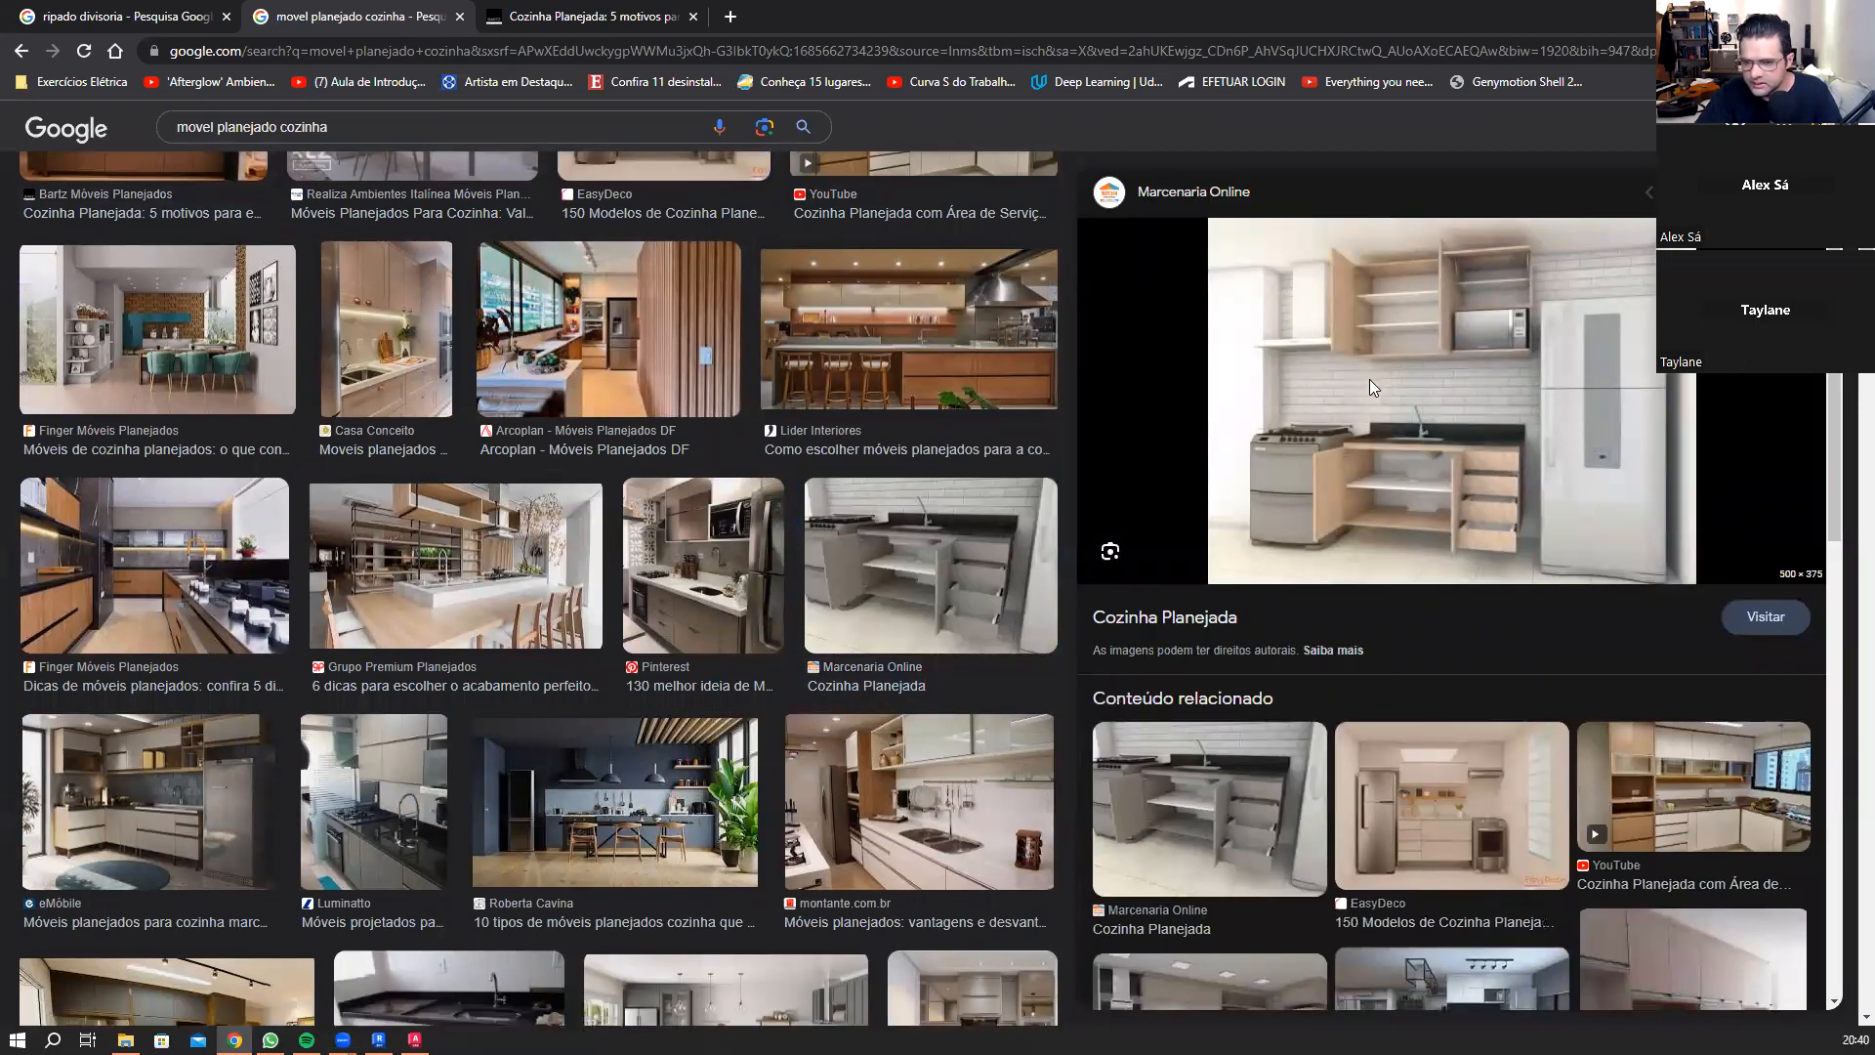
# Step: Visit the previewed picture's source page on marcena.com.br and open the first "Conjunto Inferior" product
pyautogui.click(1370, 386)
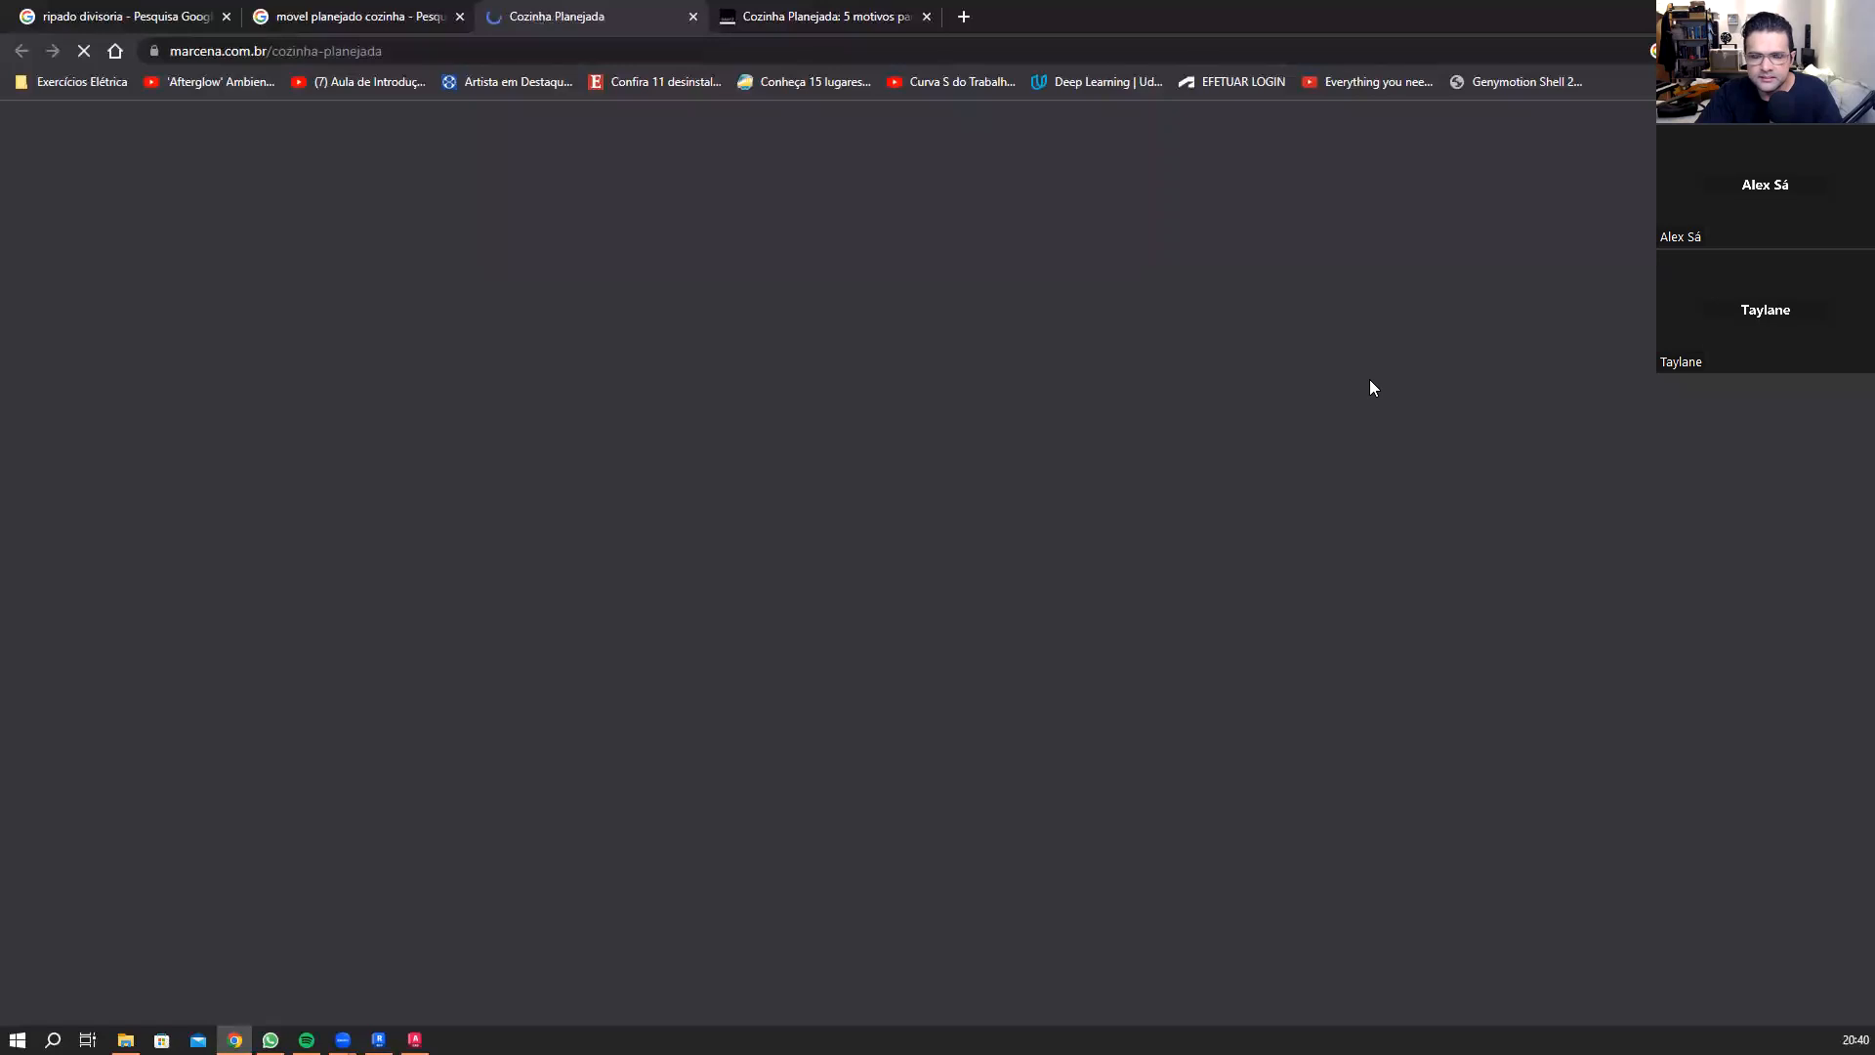
pyautogui.scroll(-3, 855, 398)
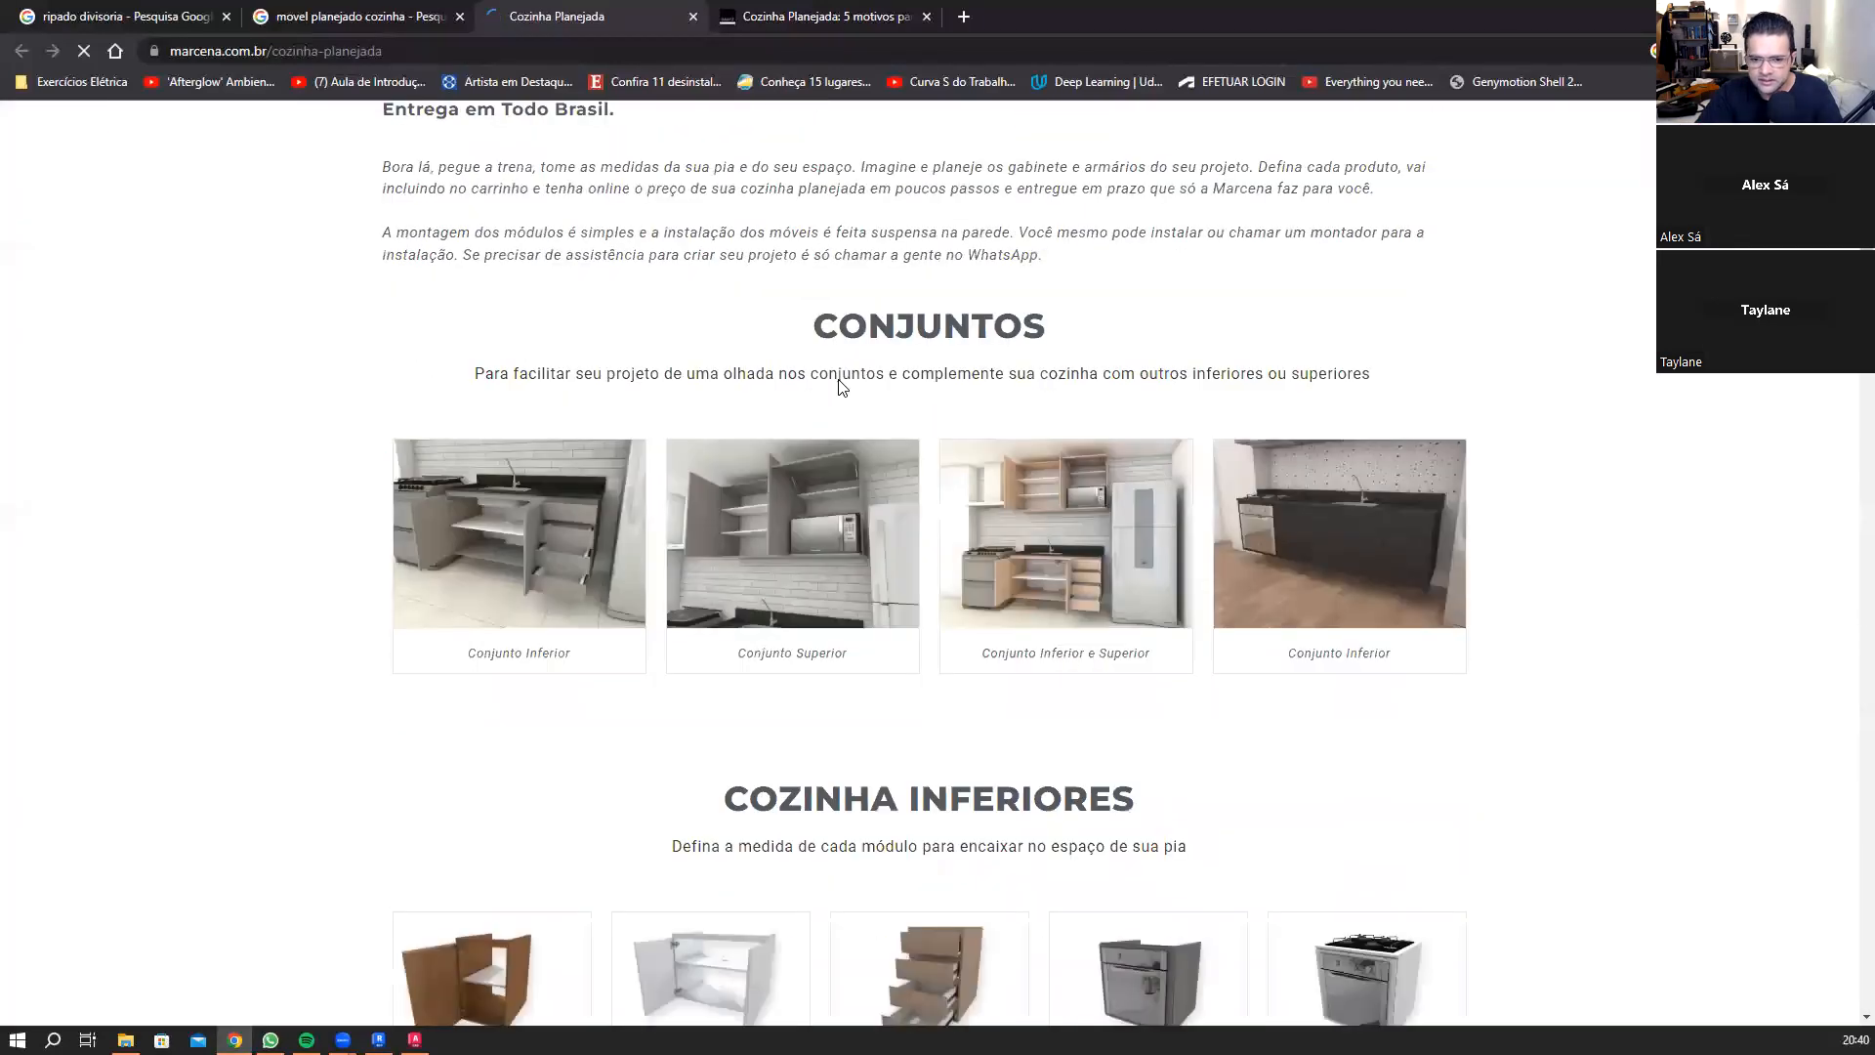
pyautogui.click(517, 496)
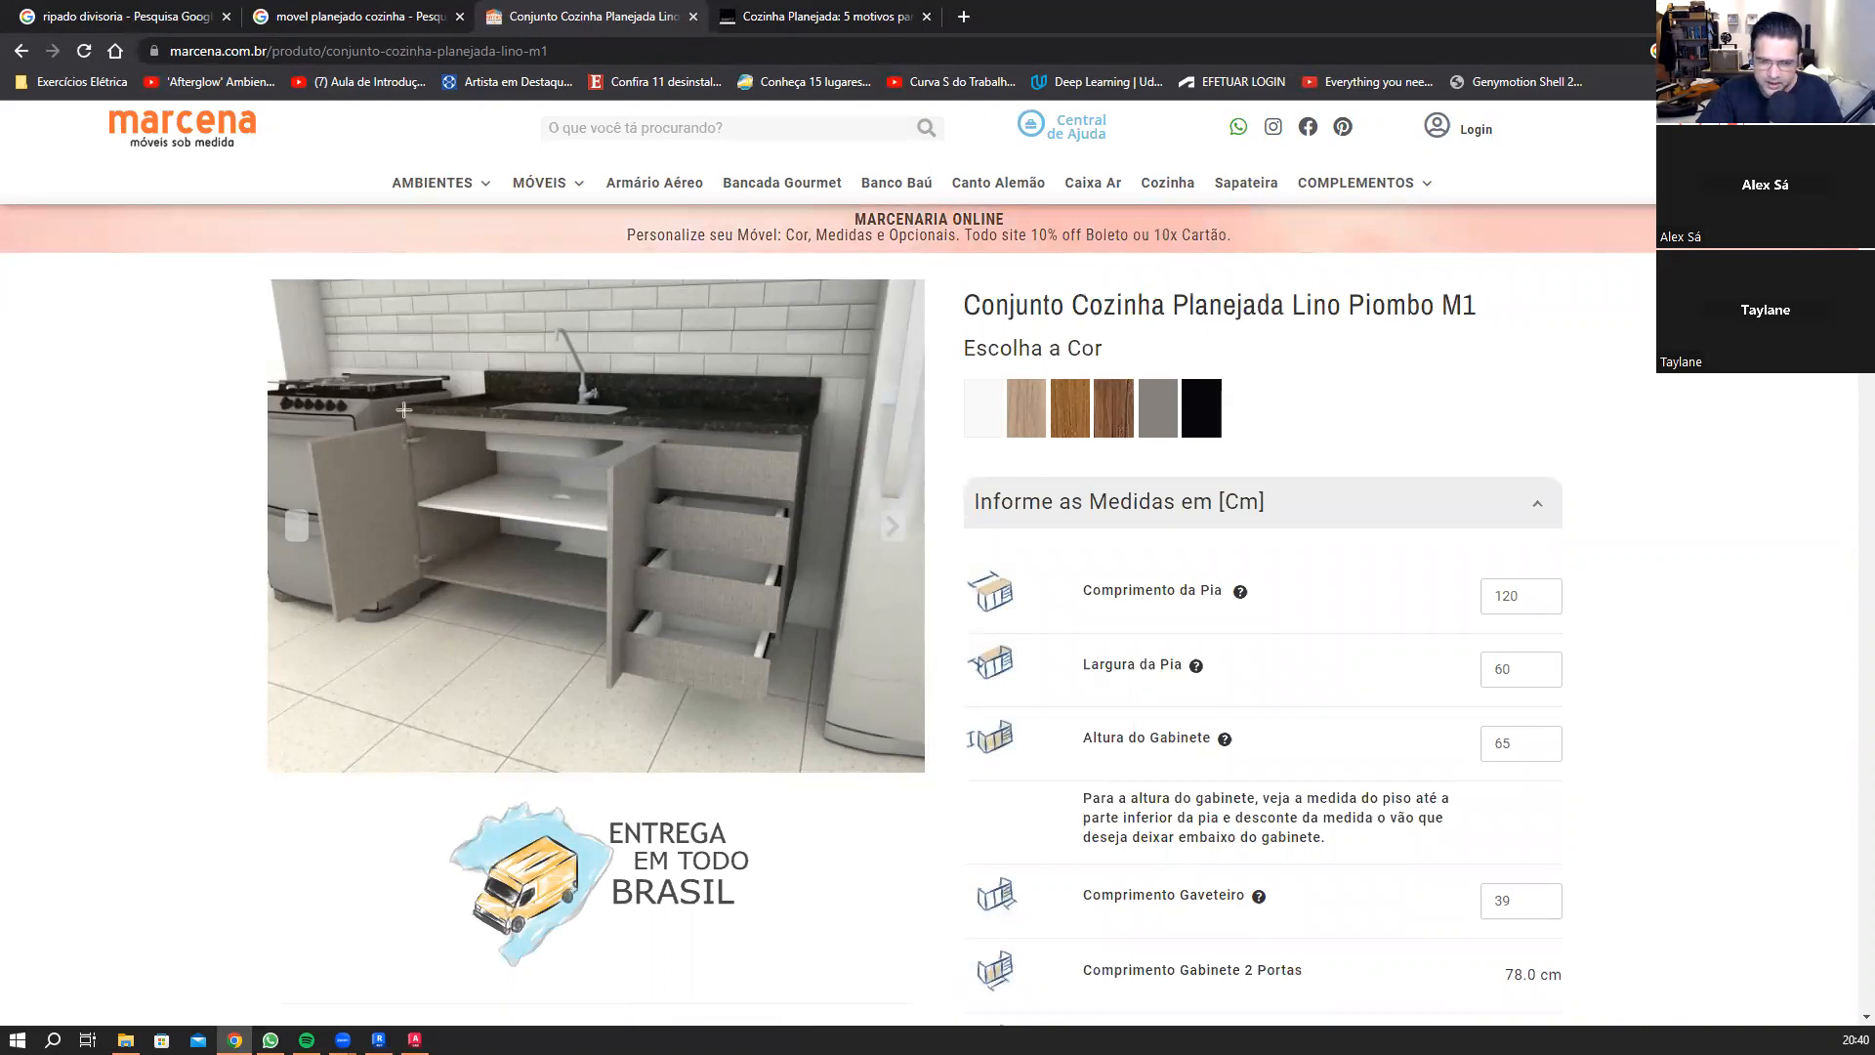
# Step: Sketch a red annotation grid over the open sink cabinet photo along its sides, shelves and drawer division, and clear it
pyautogui.moveTo(403, 401); pyautogui.dragTo(430, 656)
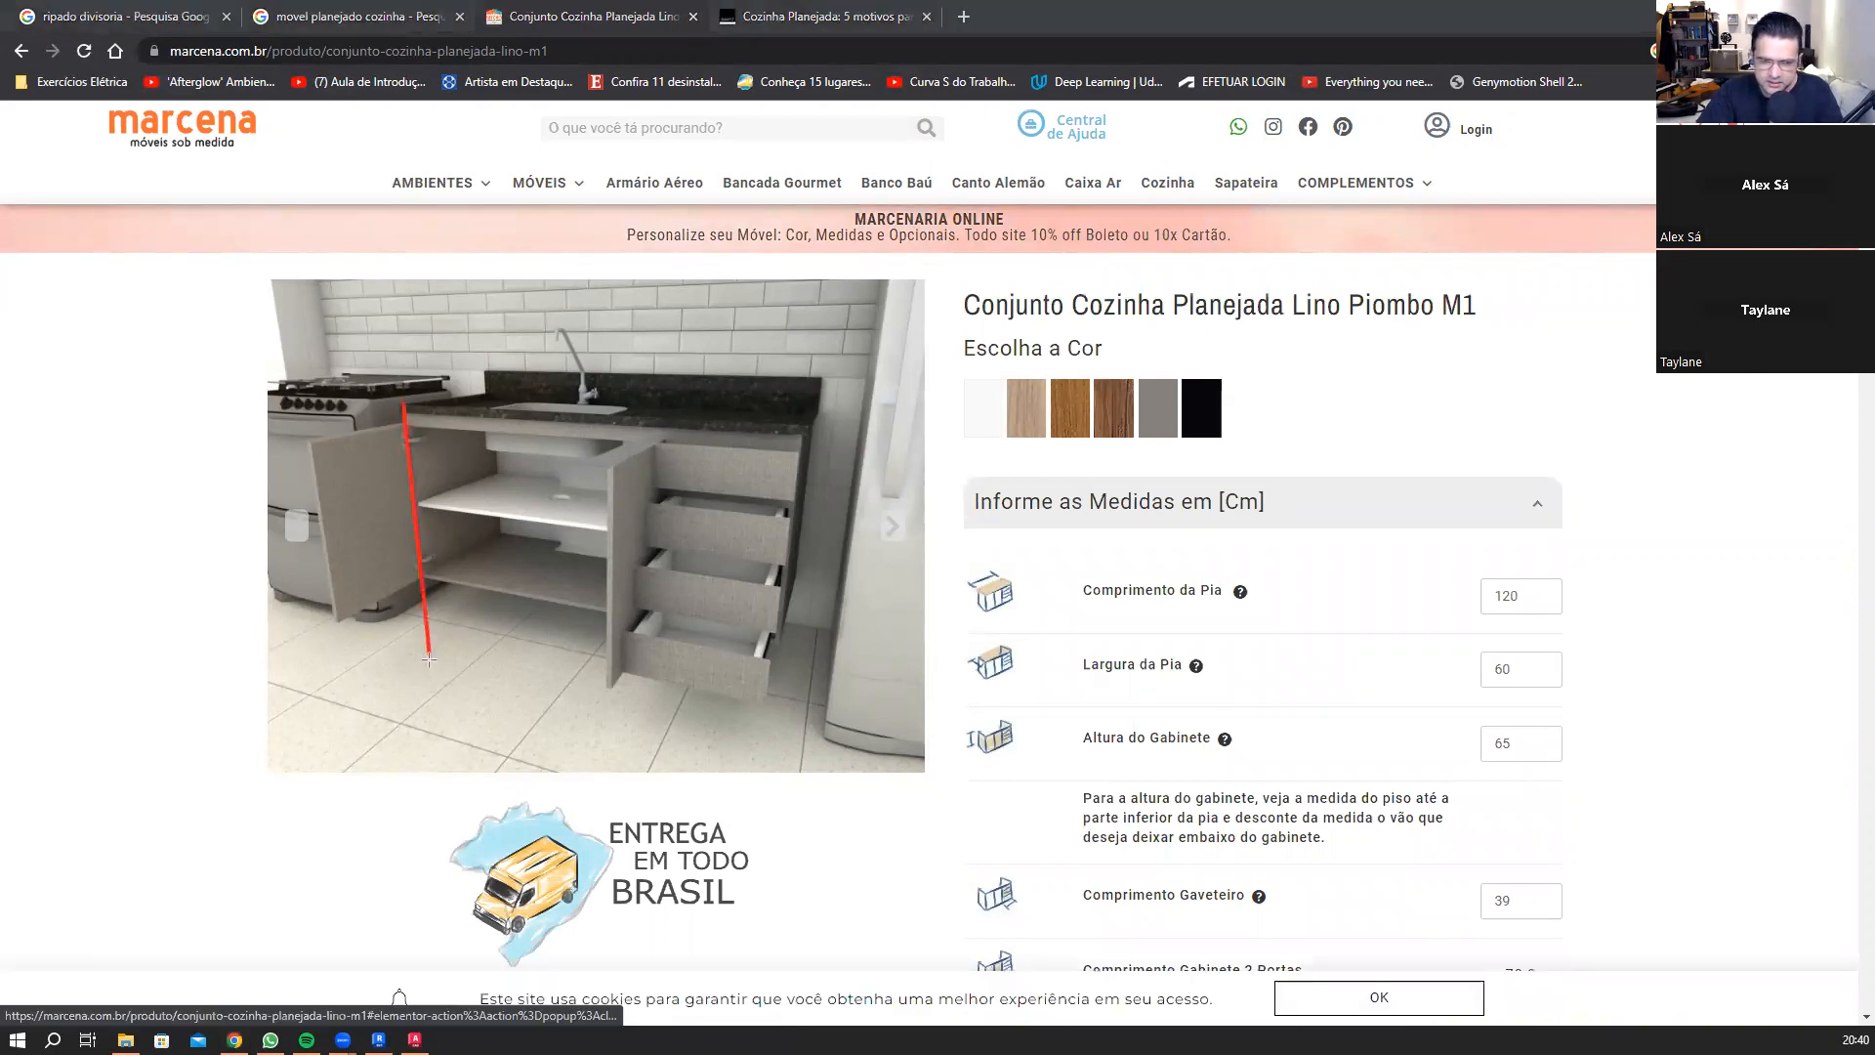
pyautogui.moveTo(411, 568); pyautogui.dragTo(537, 600)
pyautogui.moveTo(659, 620); pyautogui.dragTo(825, 642)
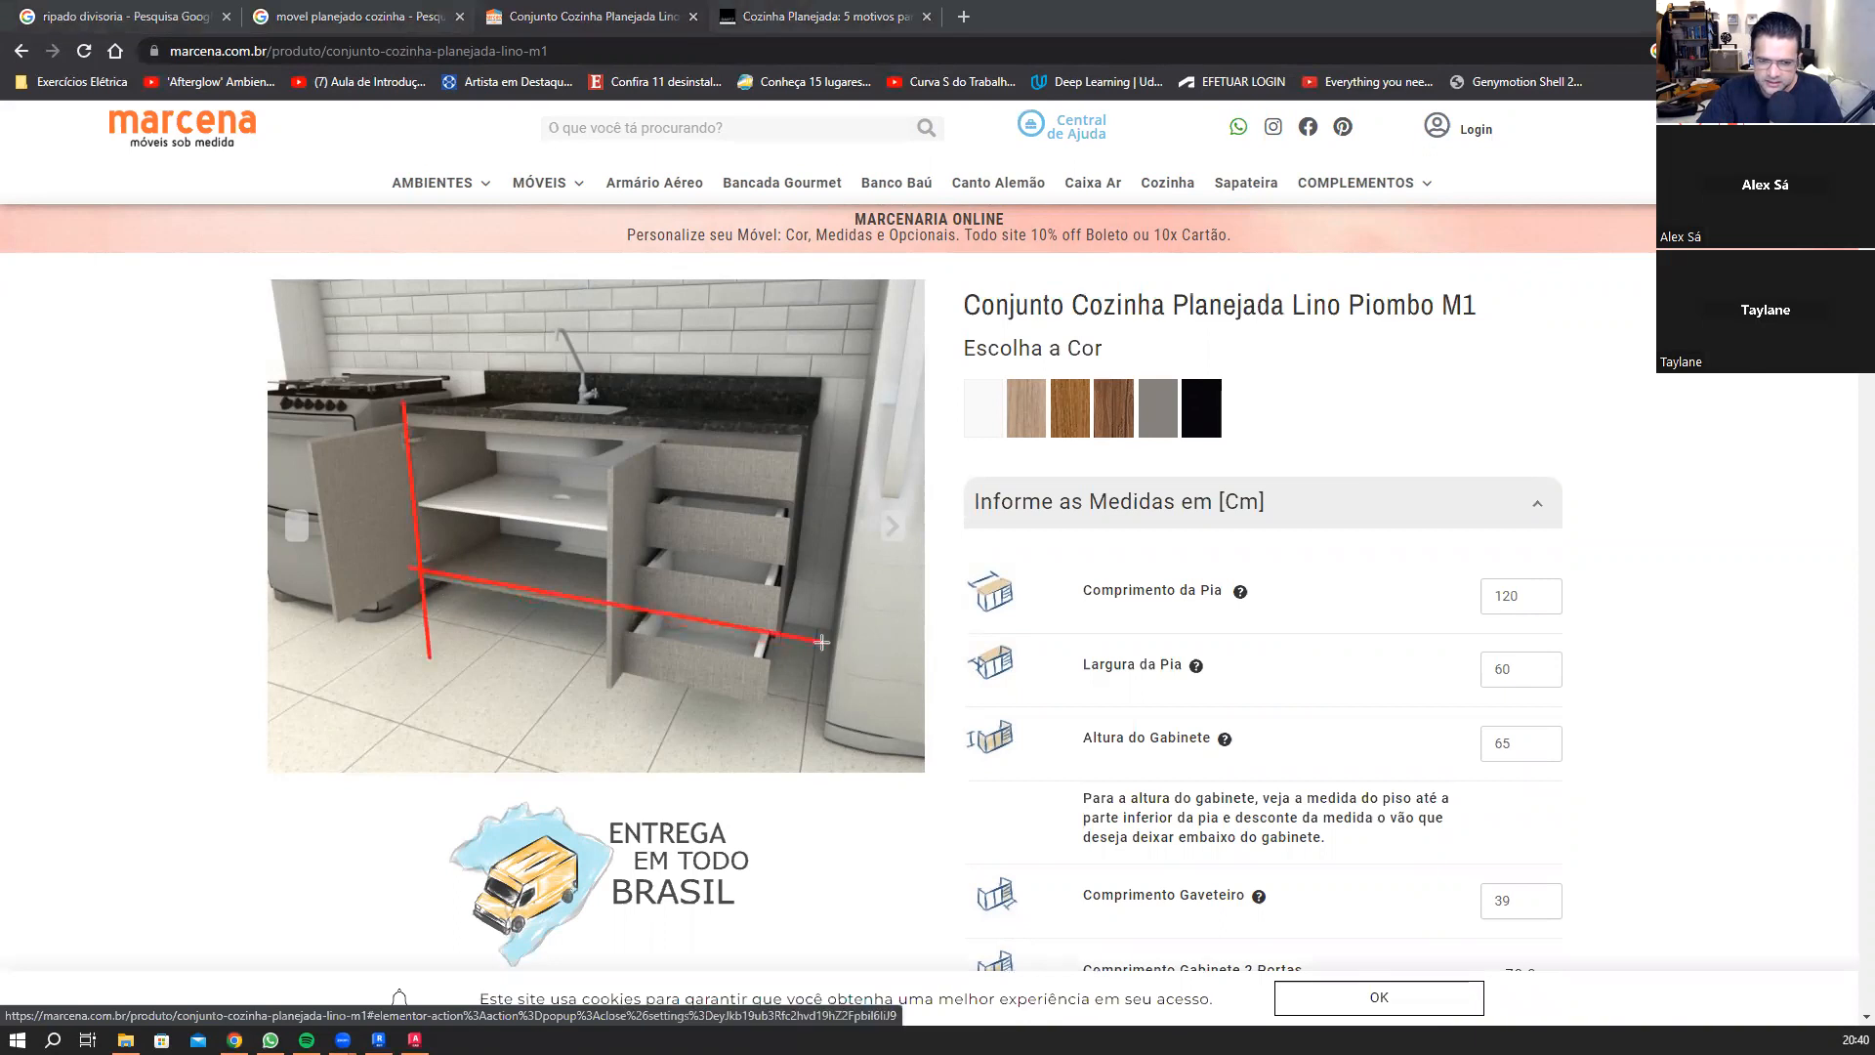
pyautogui.moveTo(792, 394); pyautogui.dragTo(771, 738)
pyautogui.moveTo(404, 406); pyautogui.dragTo(831, 444)
pyautogui.moveTo(409, 505); pyautogui.dragTo(847, 558)
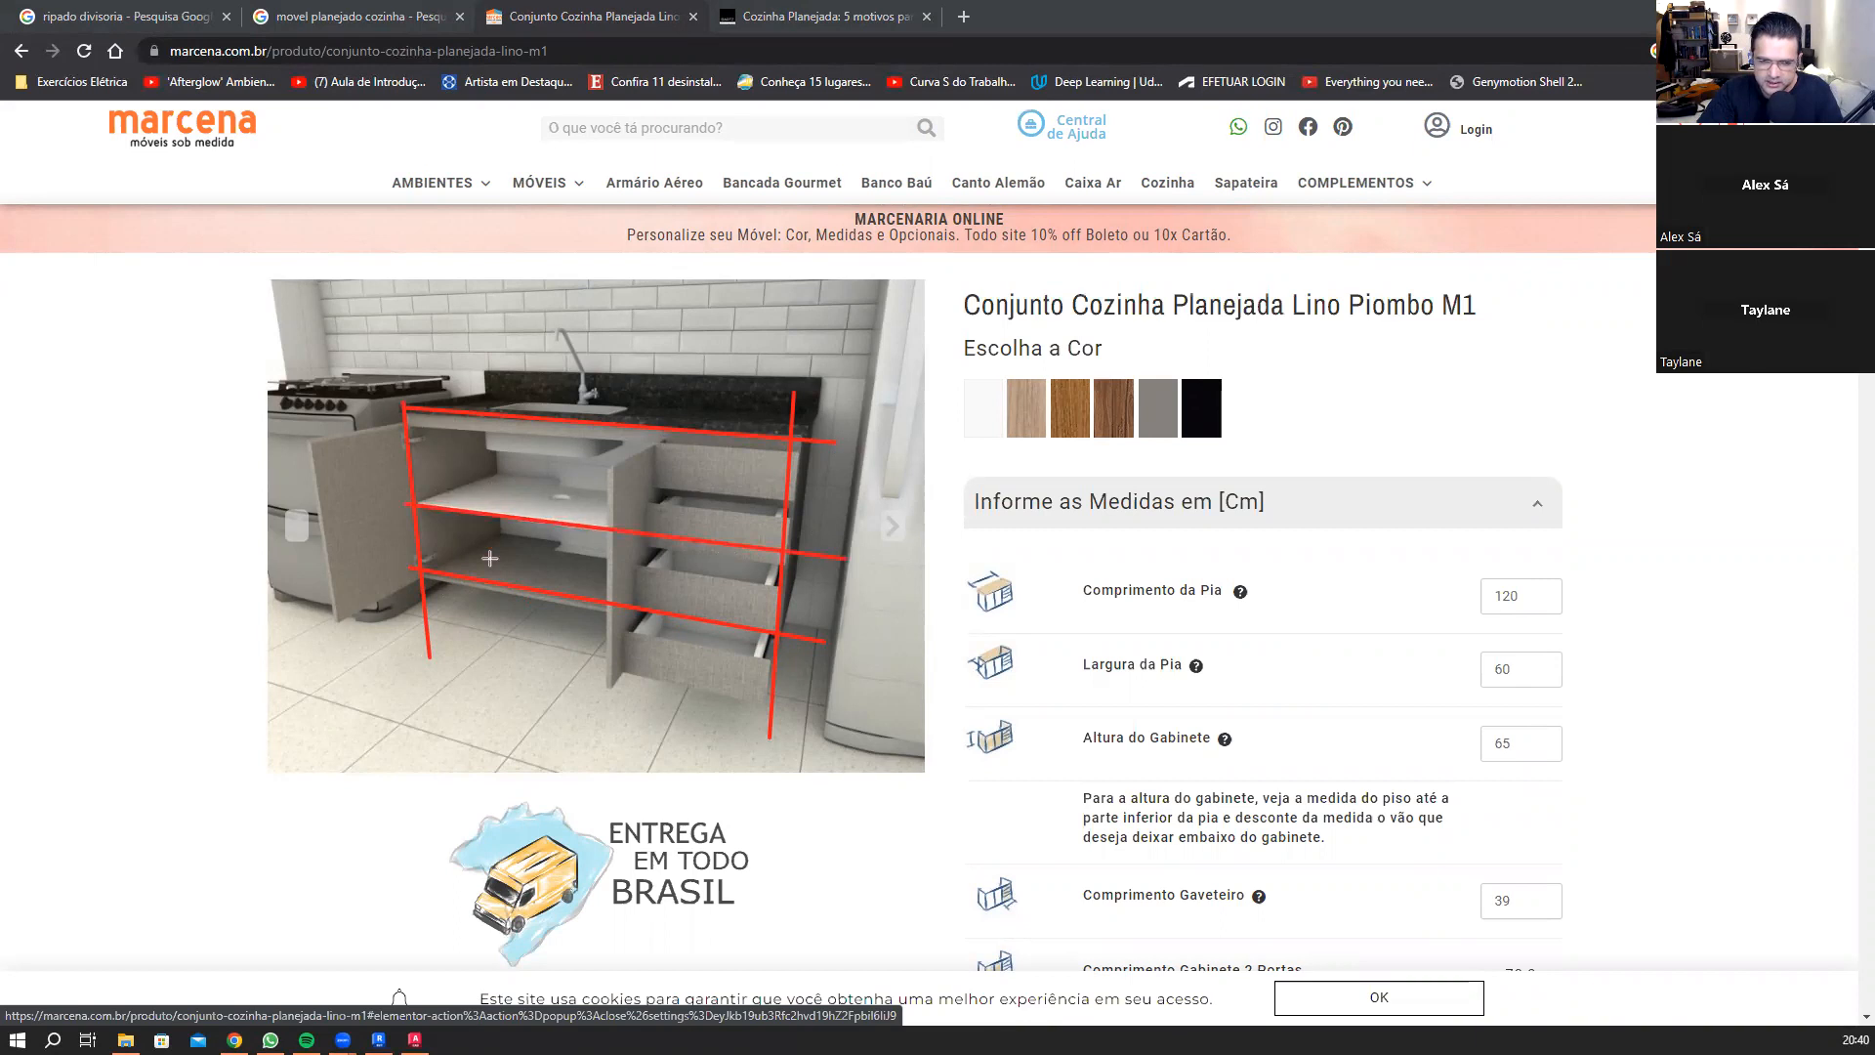
pyautogui.moveTo(662, 410); pyautogui.dragTo(652, 724)
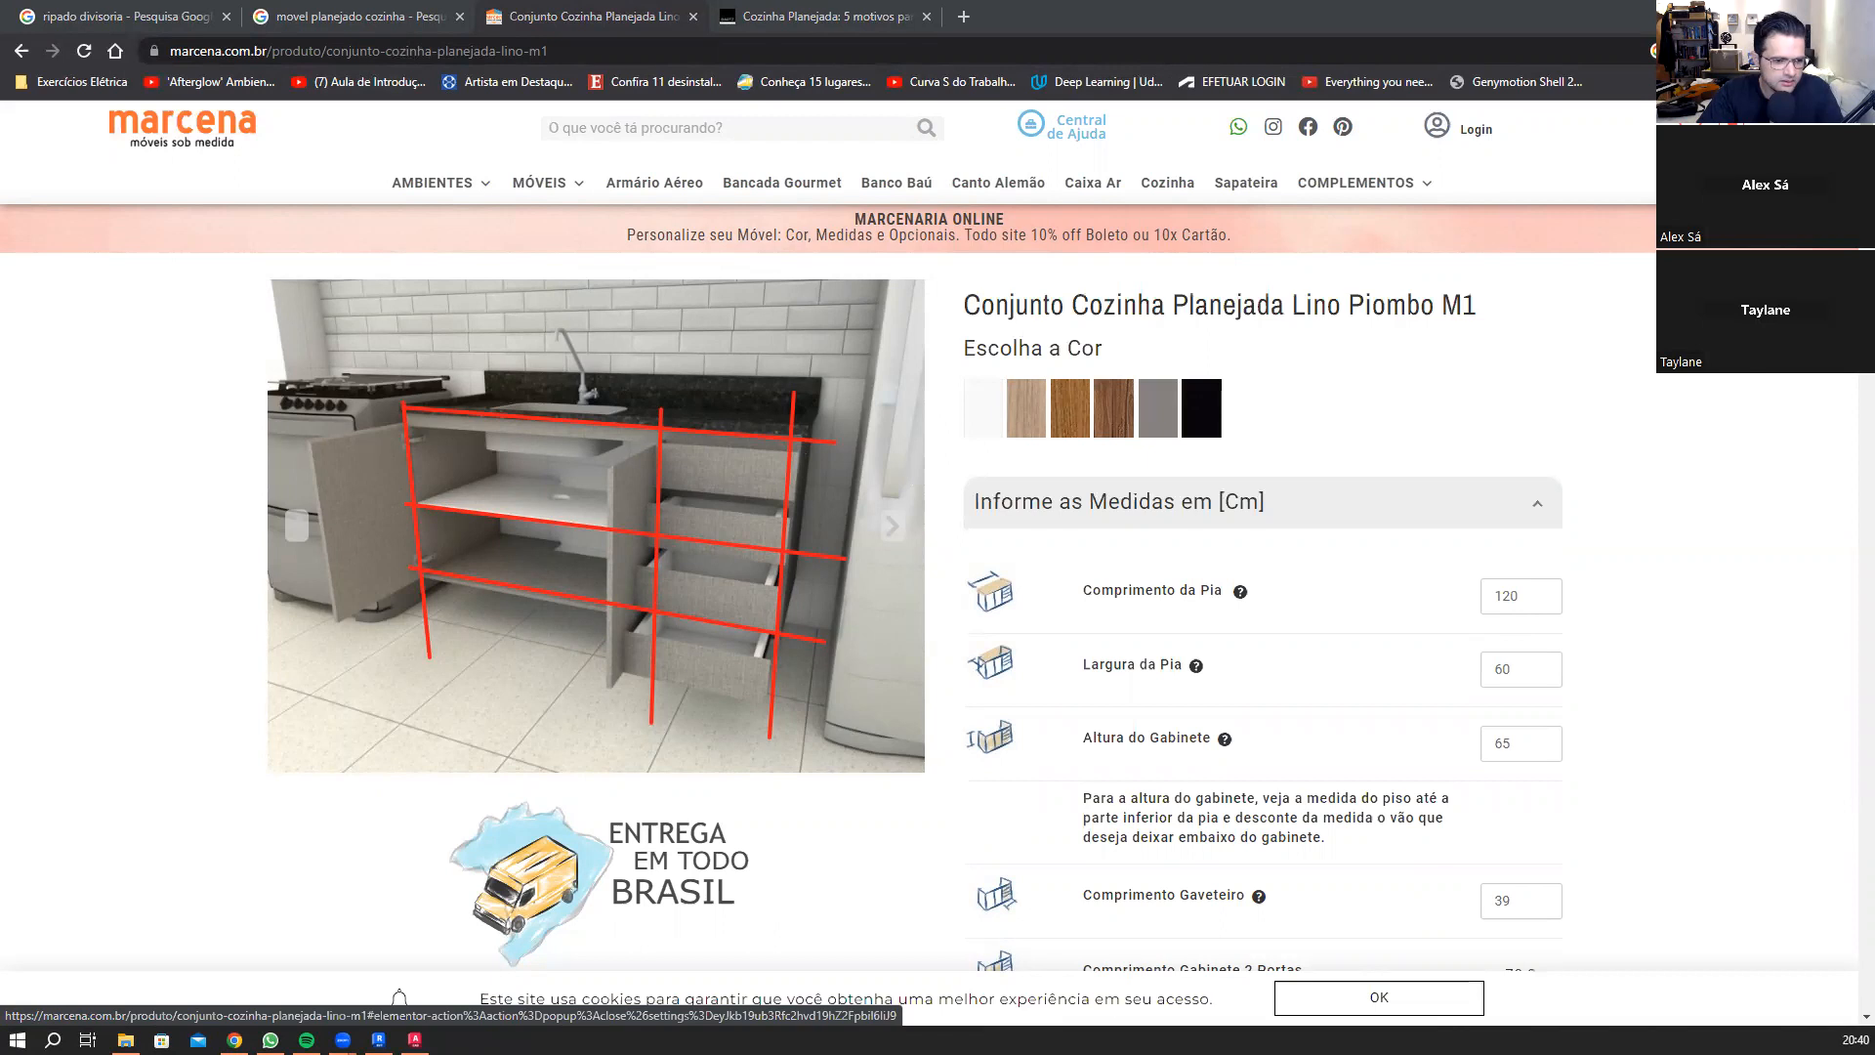
pyautogui.press('e')
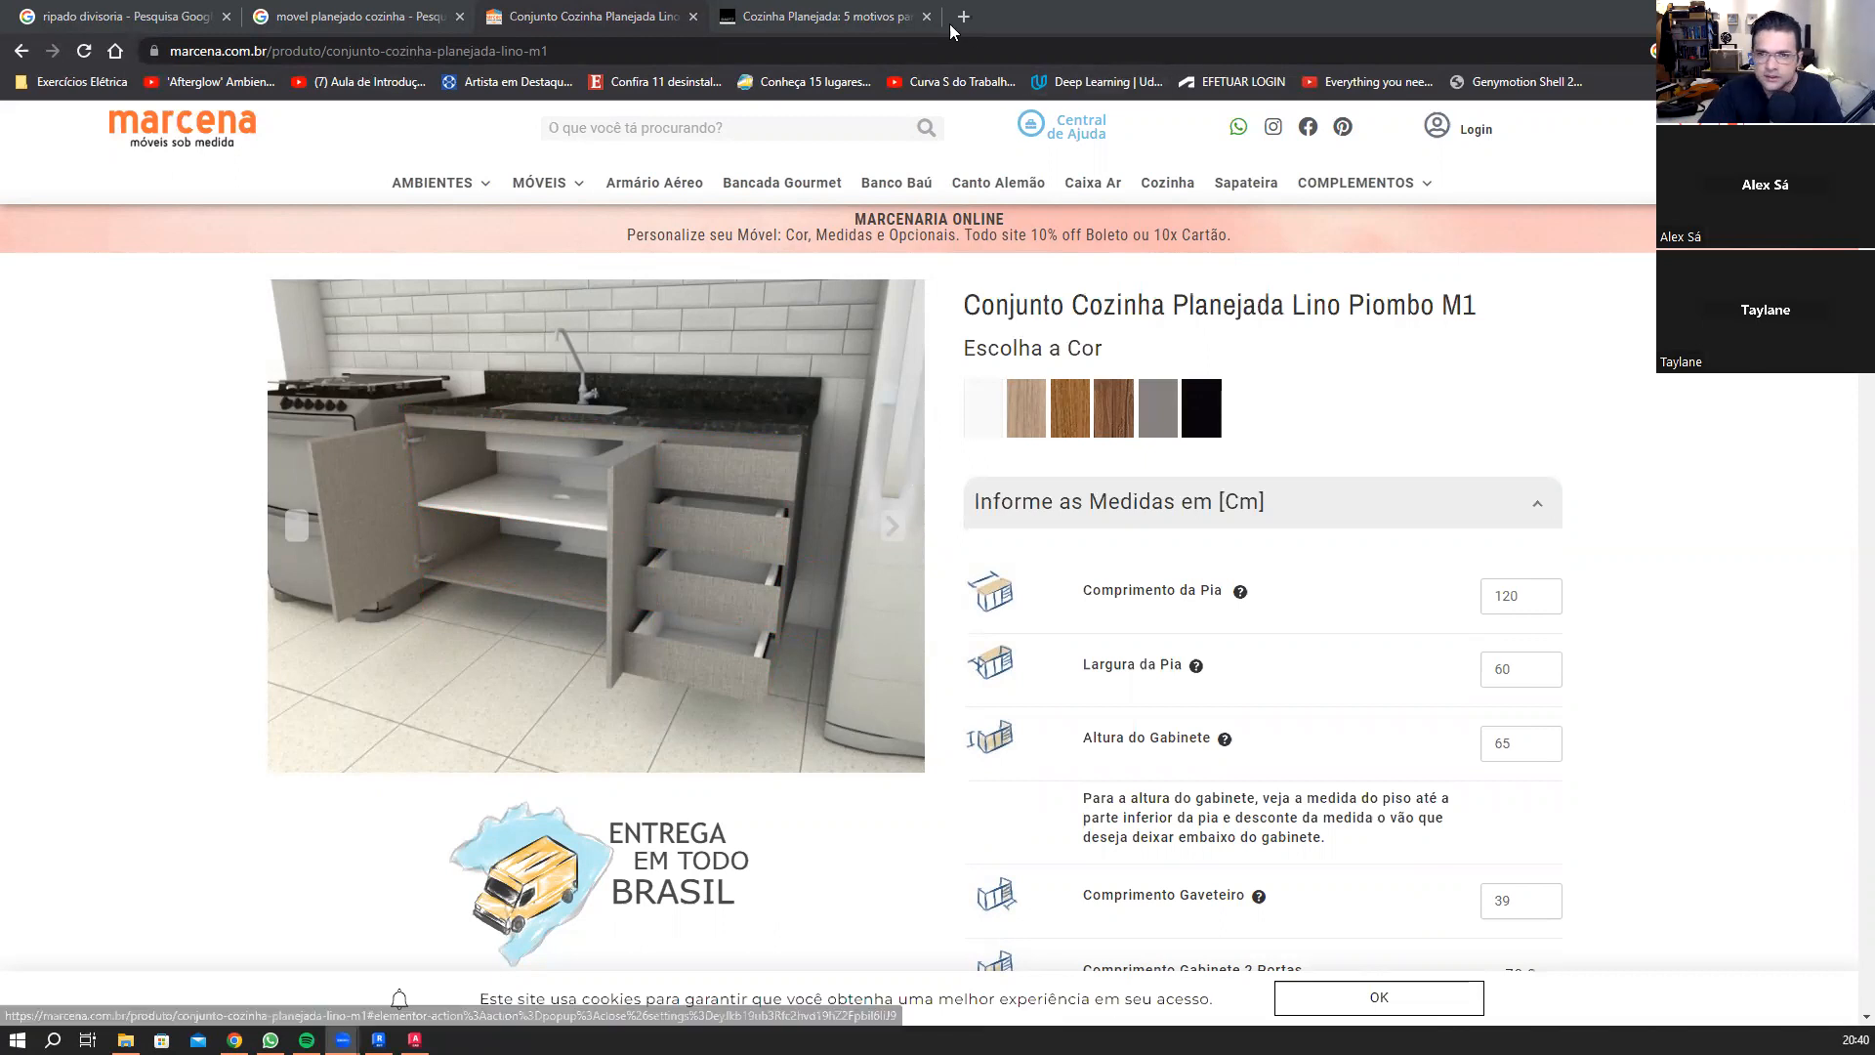
pyautogui.click(926, 16)
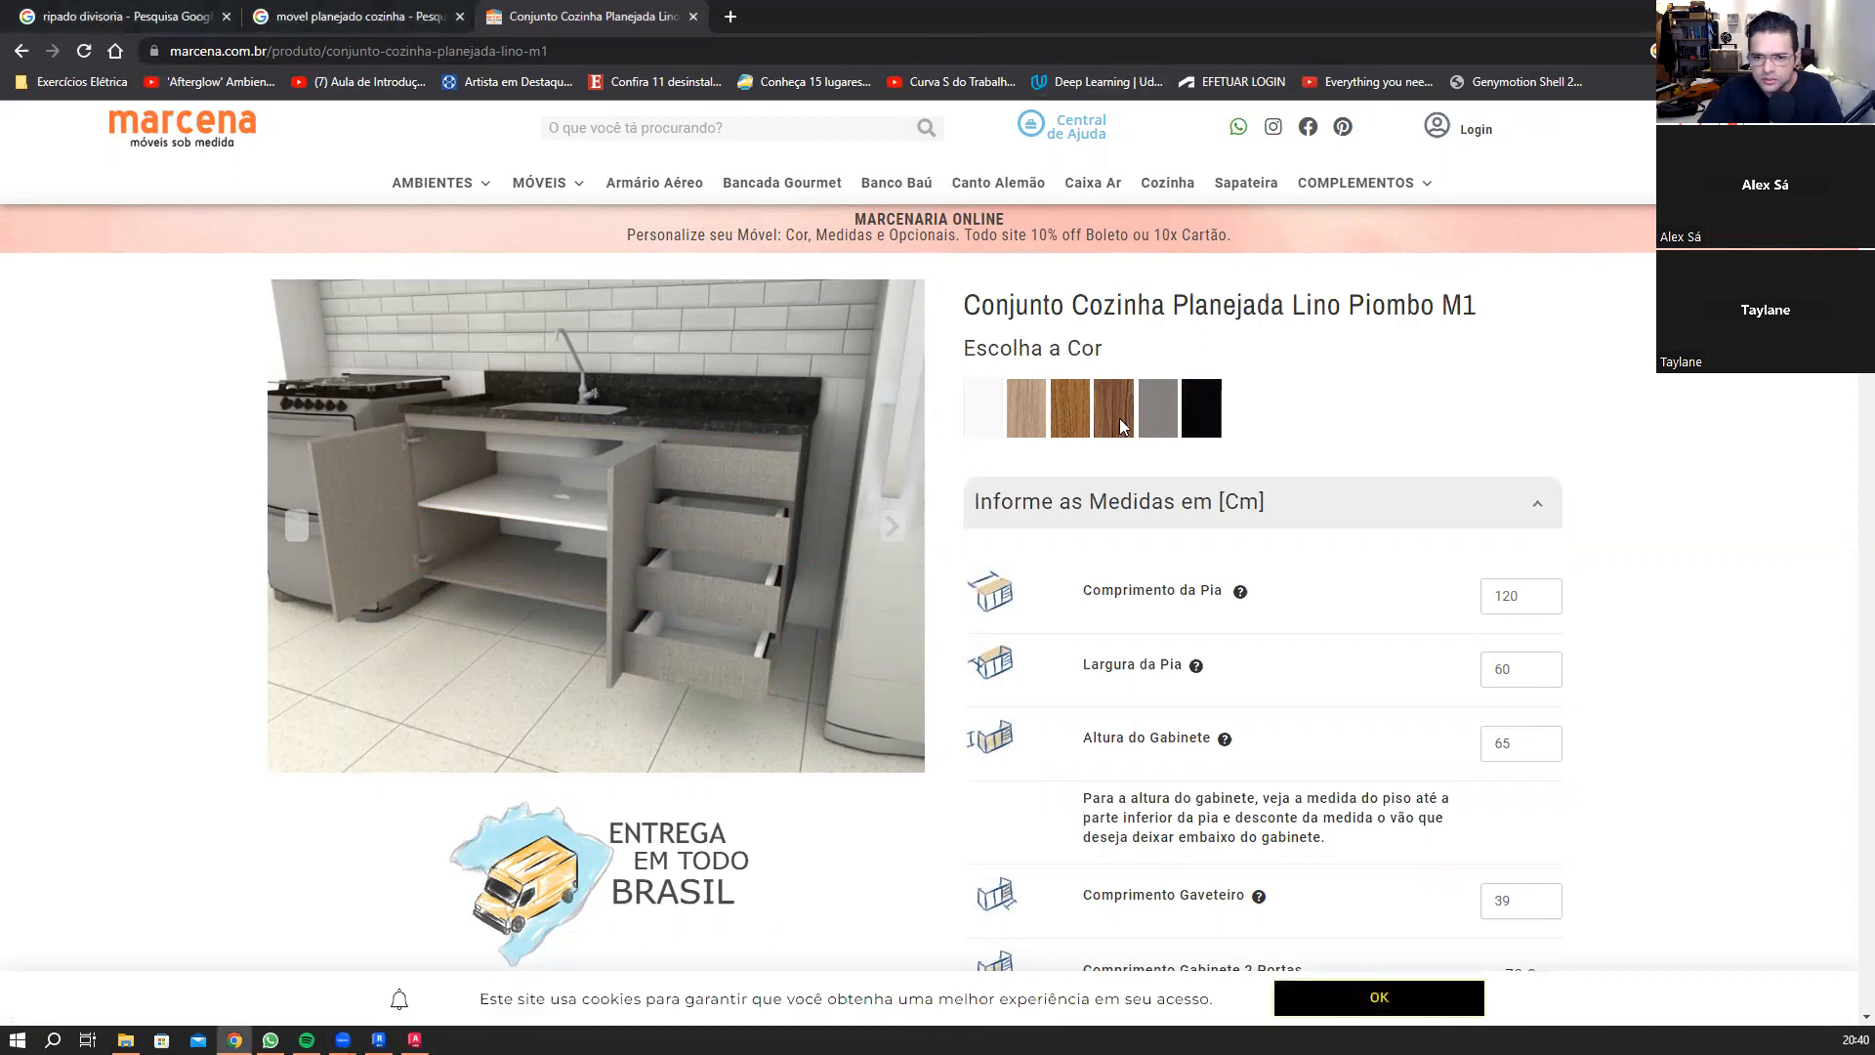
pyautogui.click(693, 16)
pyautogui.scroll(-4, 1238, 417)
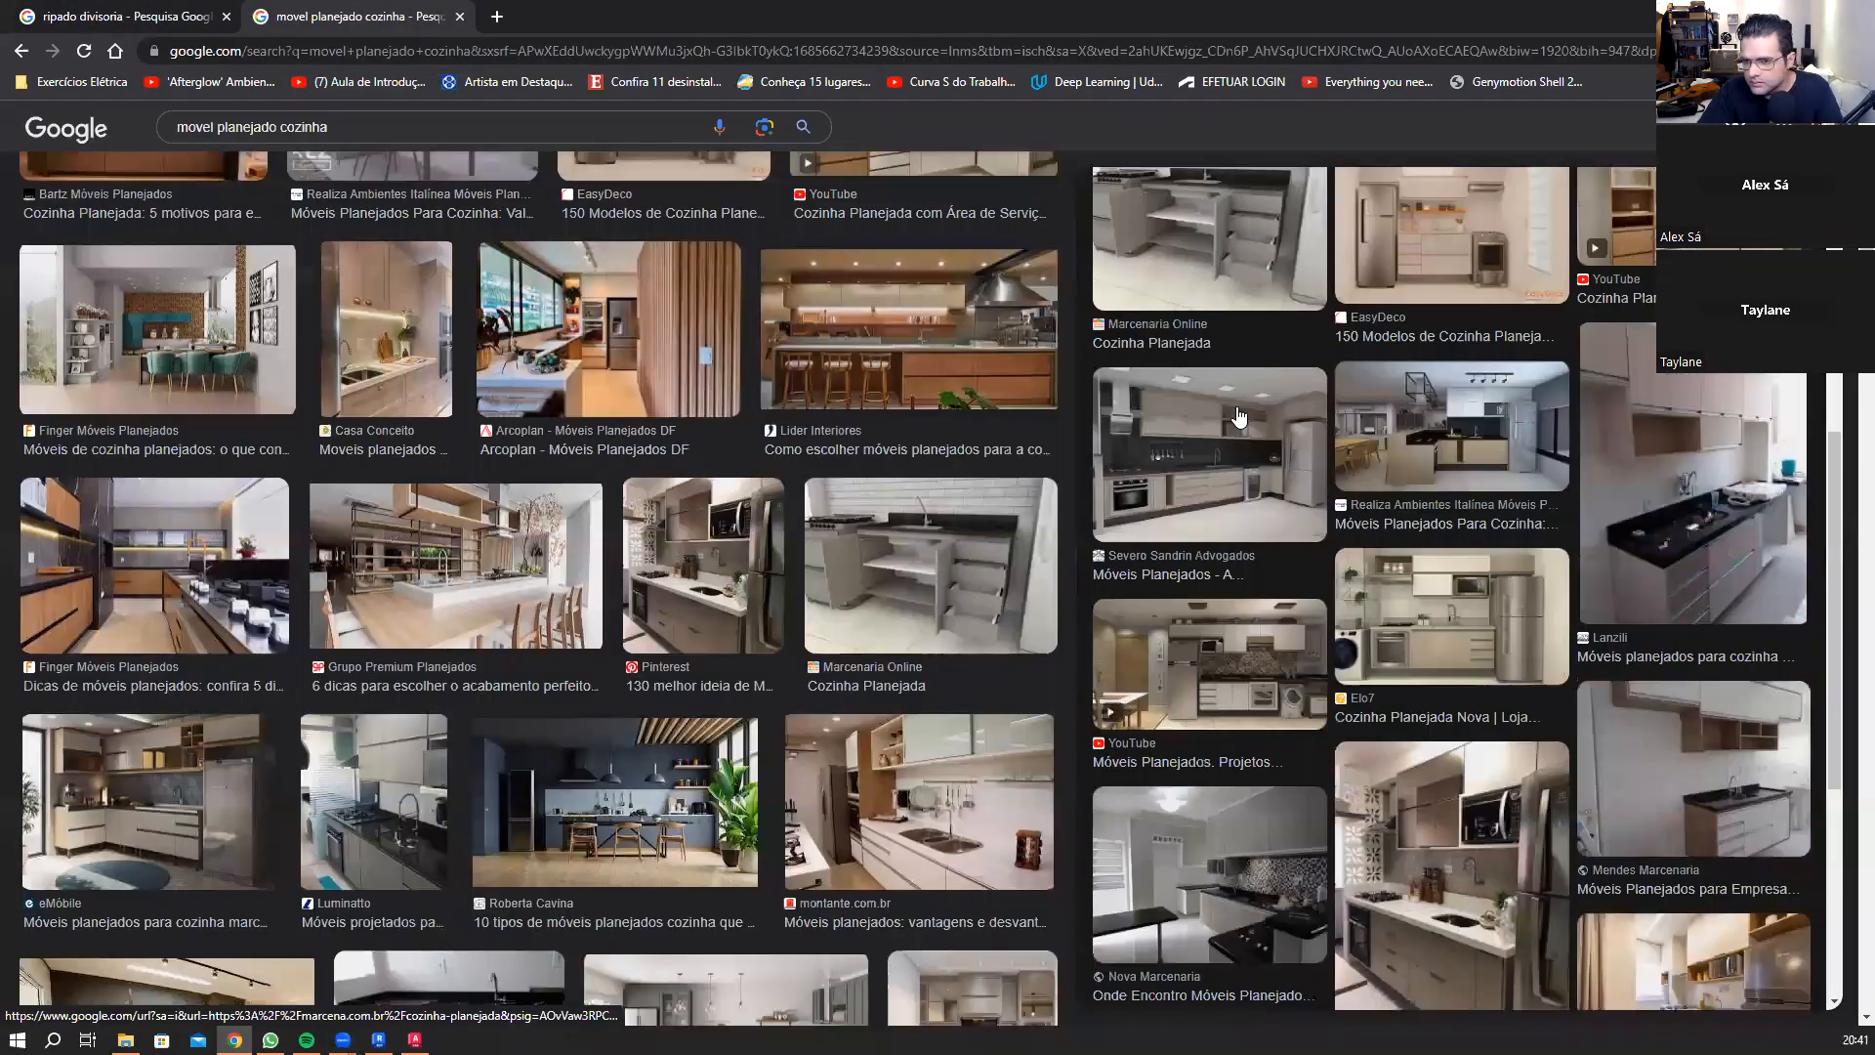
pyautogui.scroll(-5, 1238, 417)
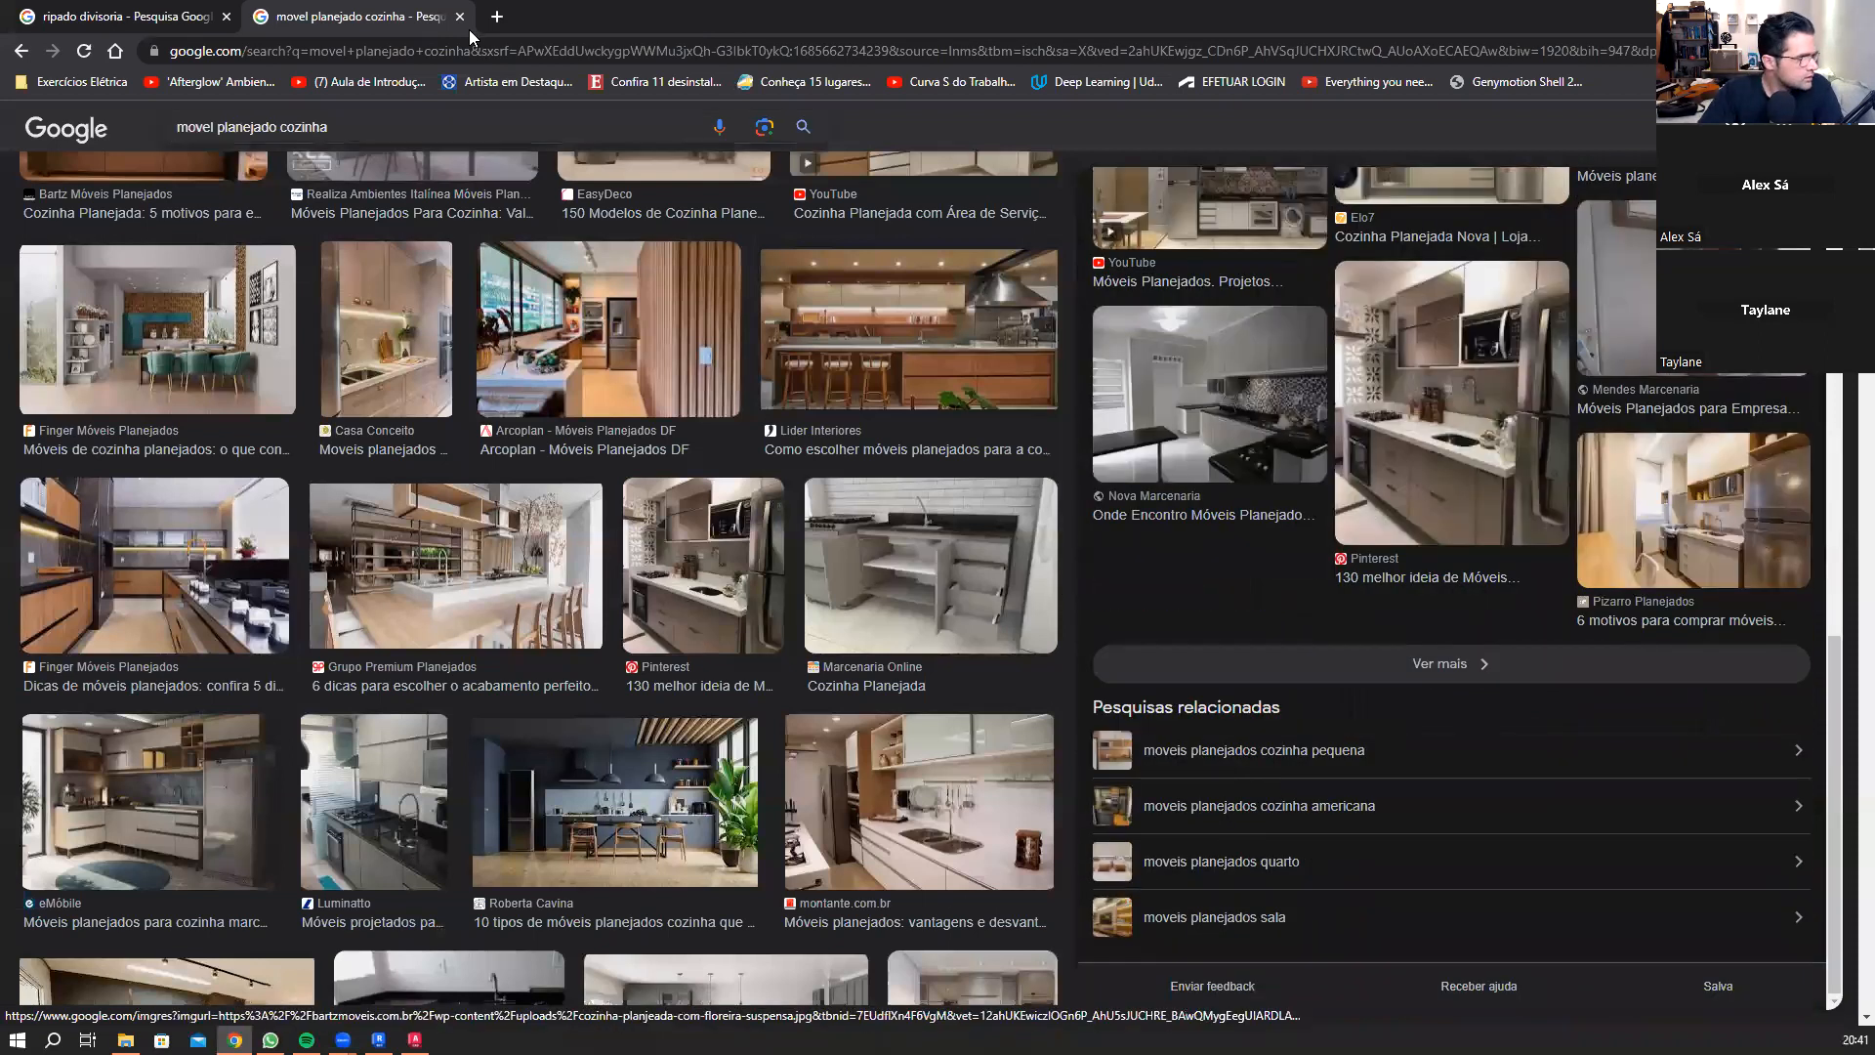
pyautogui.hotkey('ctrl', 'w')
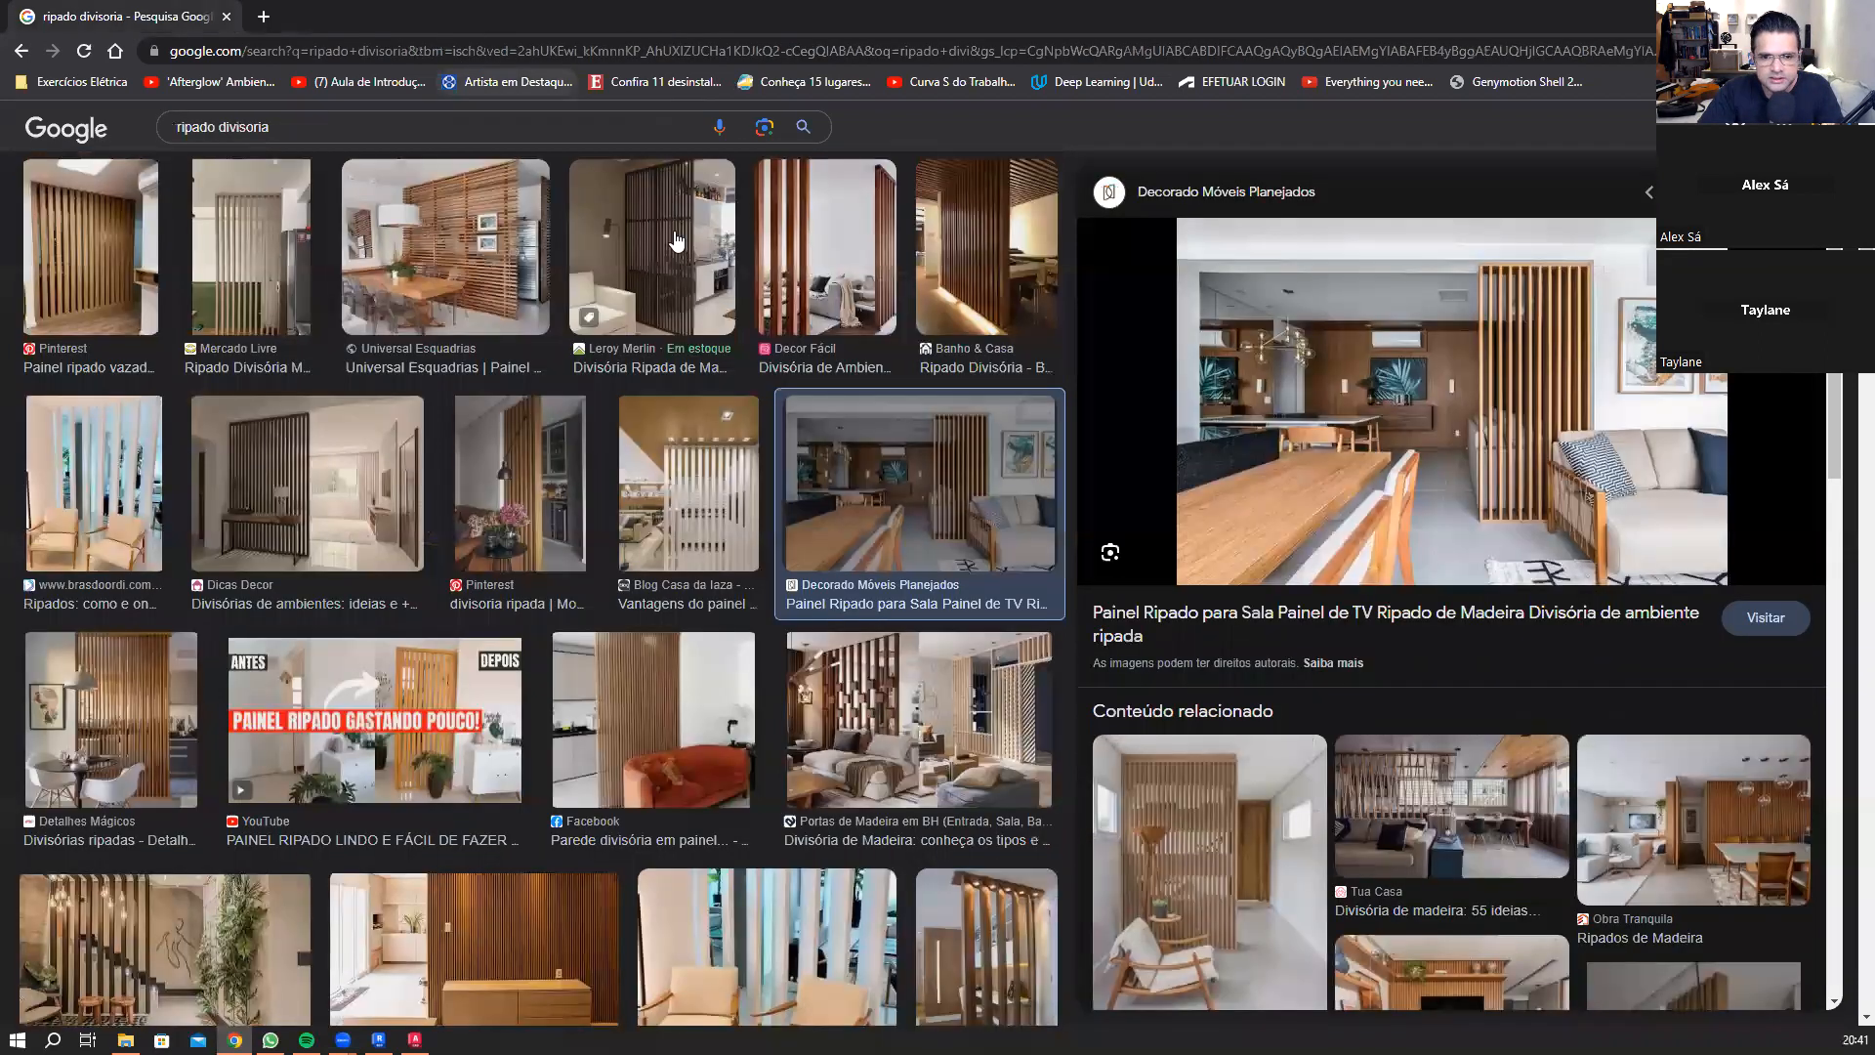
pyautogui.scroll(-3, 909, 254)
pyautogui.scroll(-7, 1423, 532)
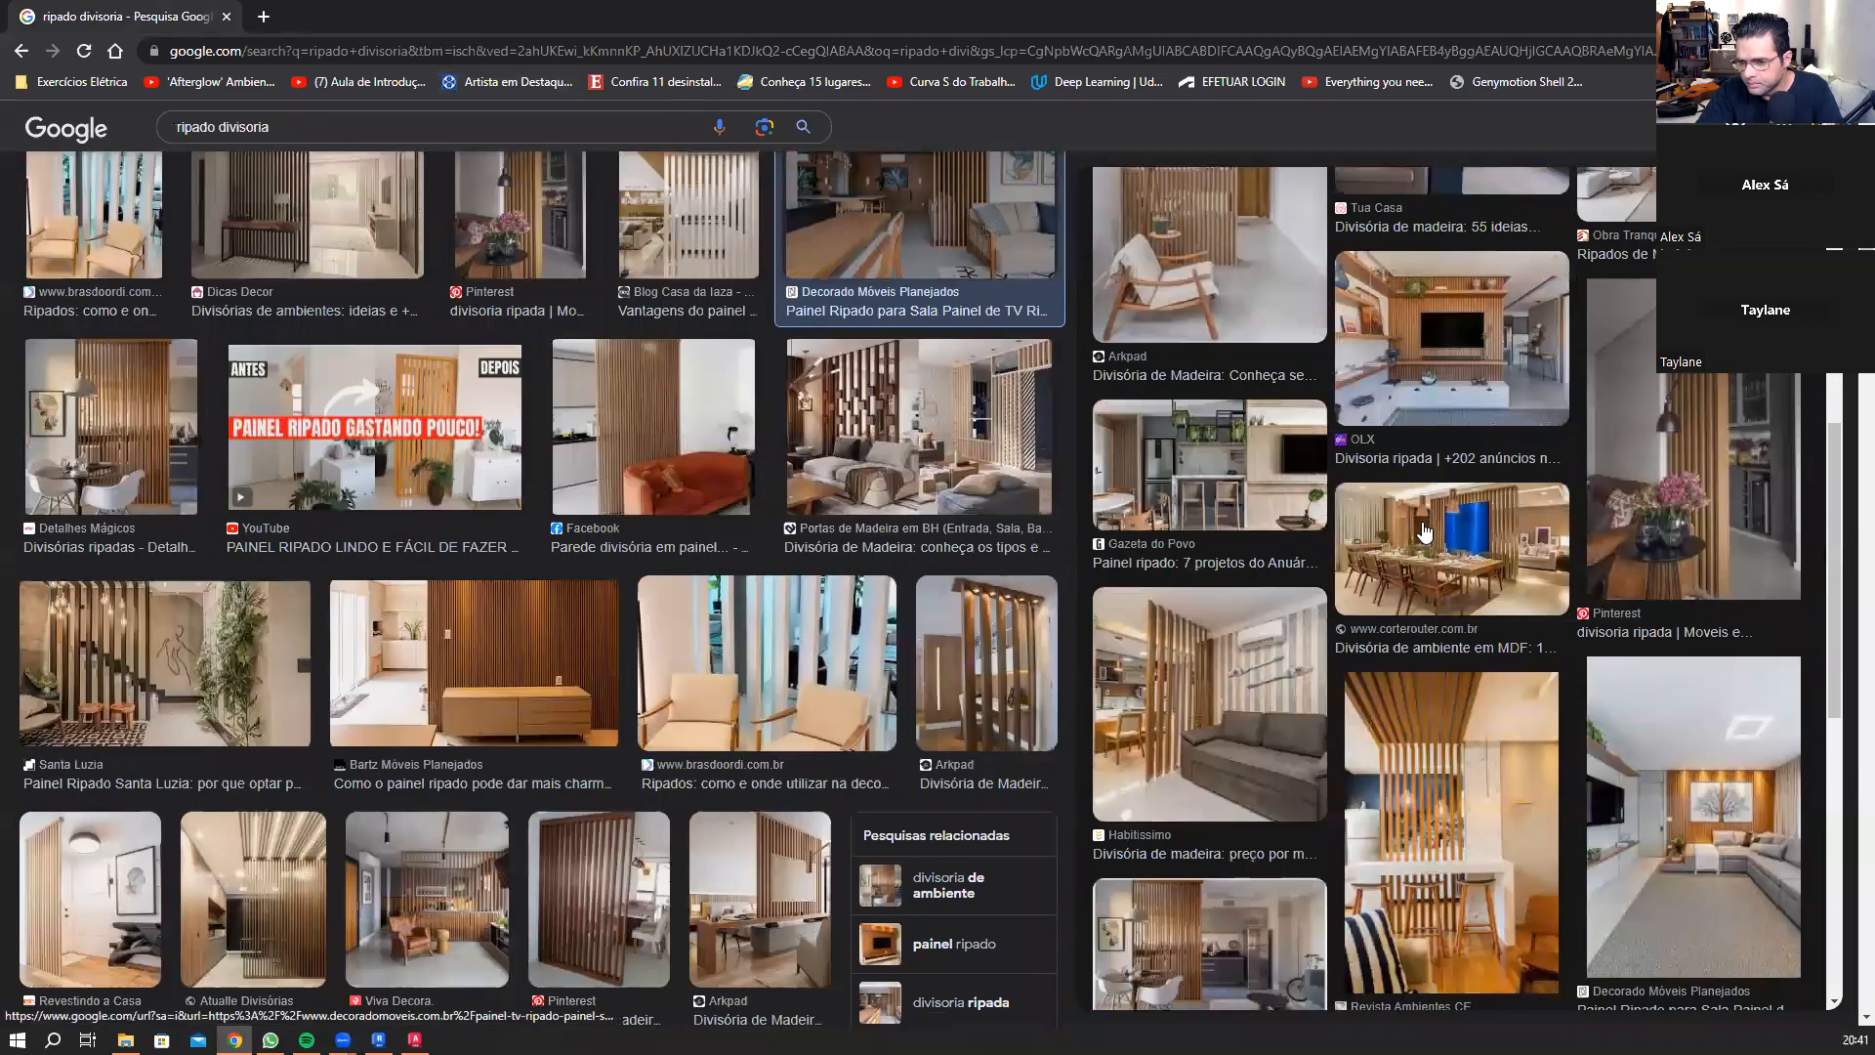
pyautogui.scroll(-4, 1424, 533)
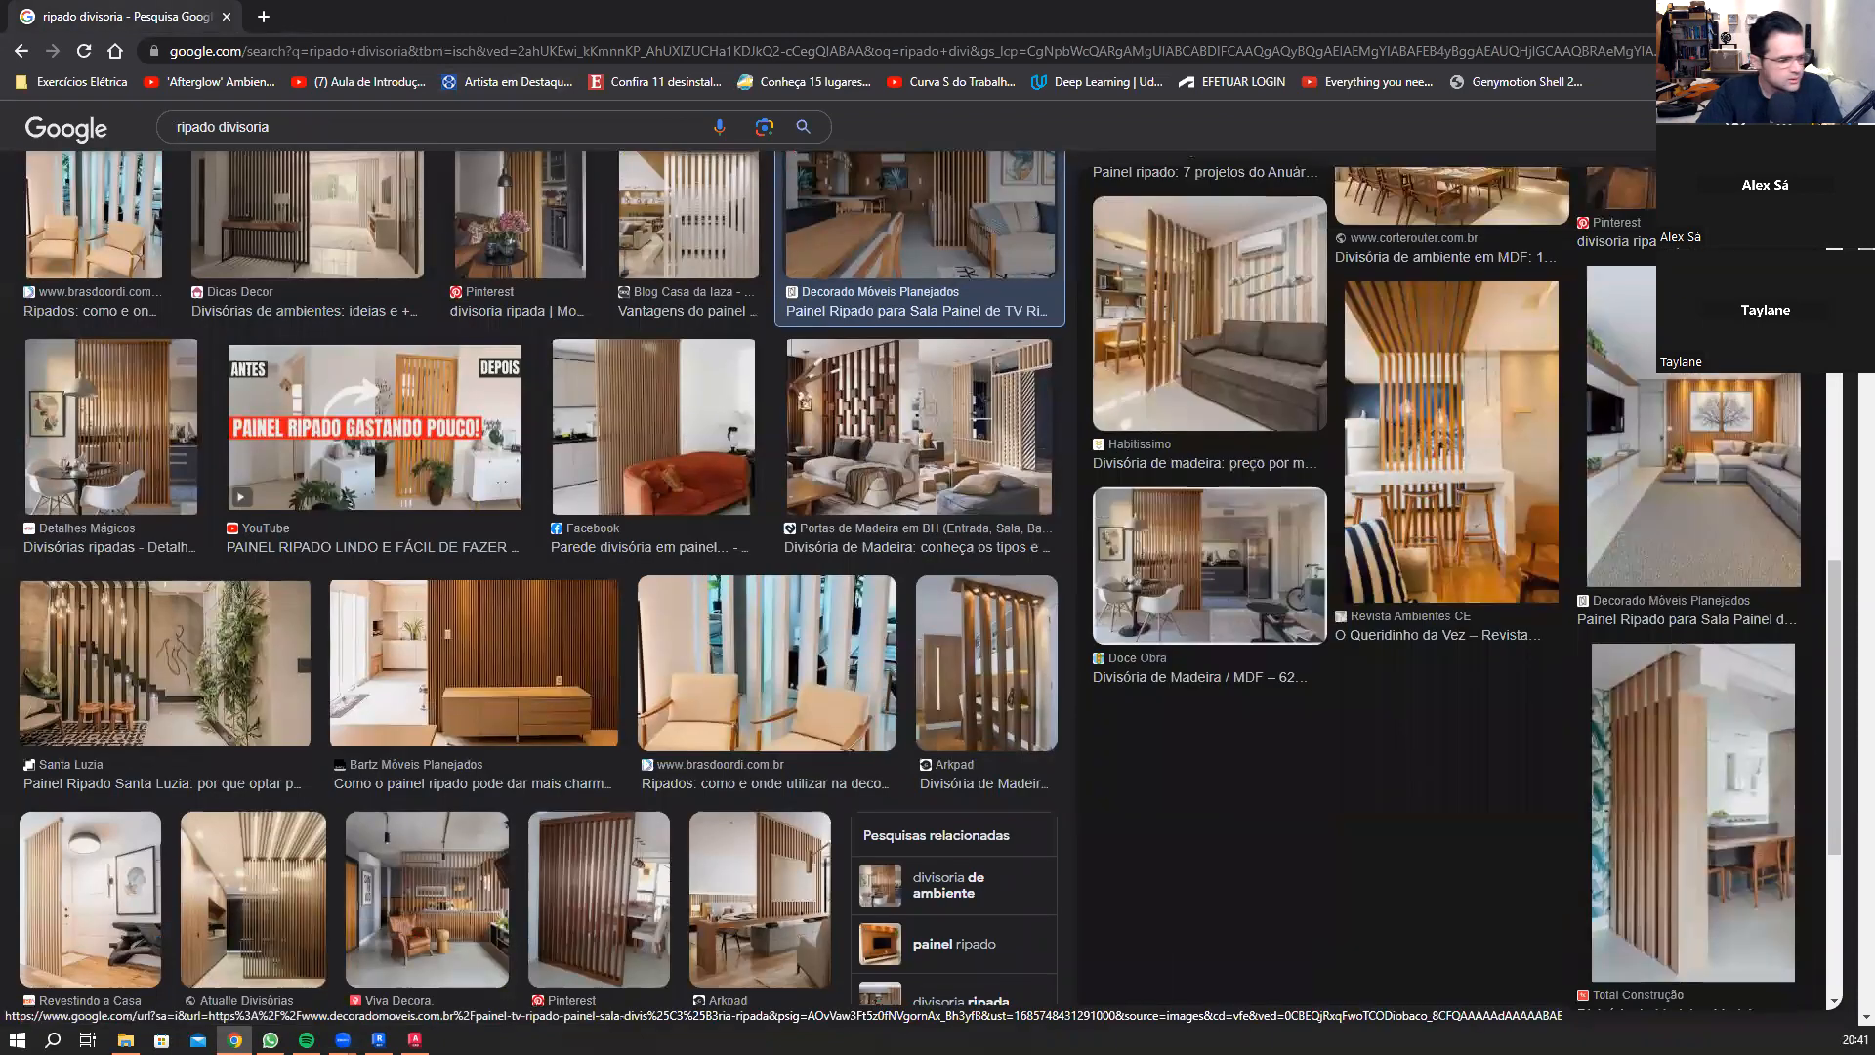
pyautogui.click(125, 1040)
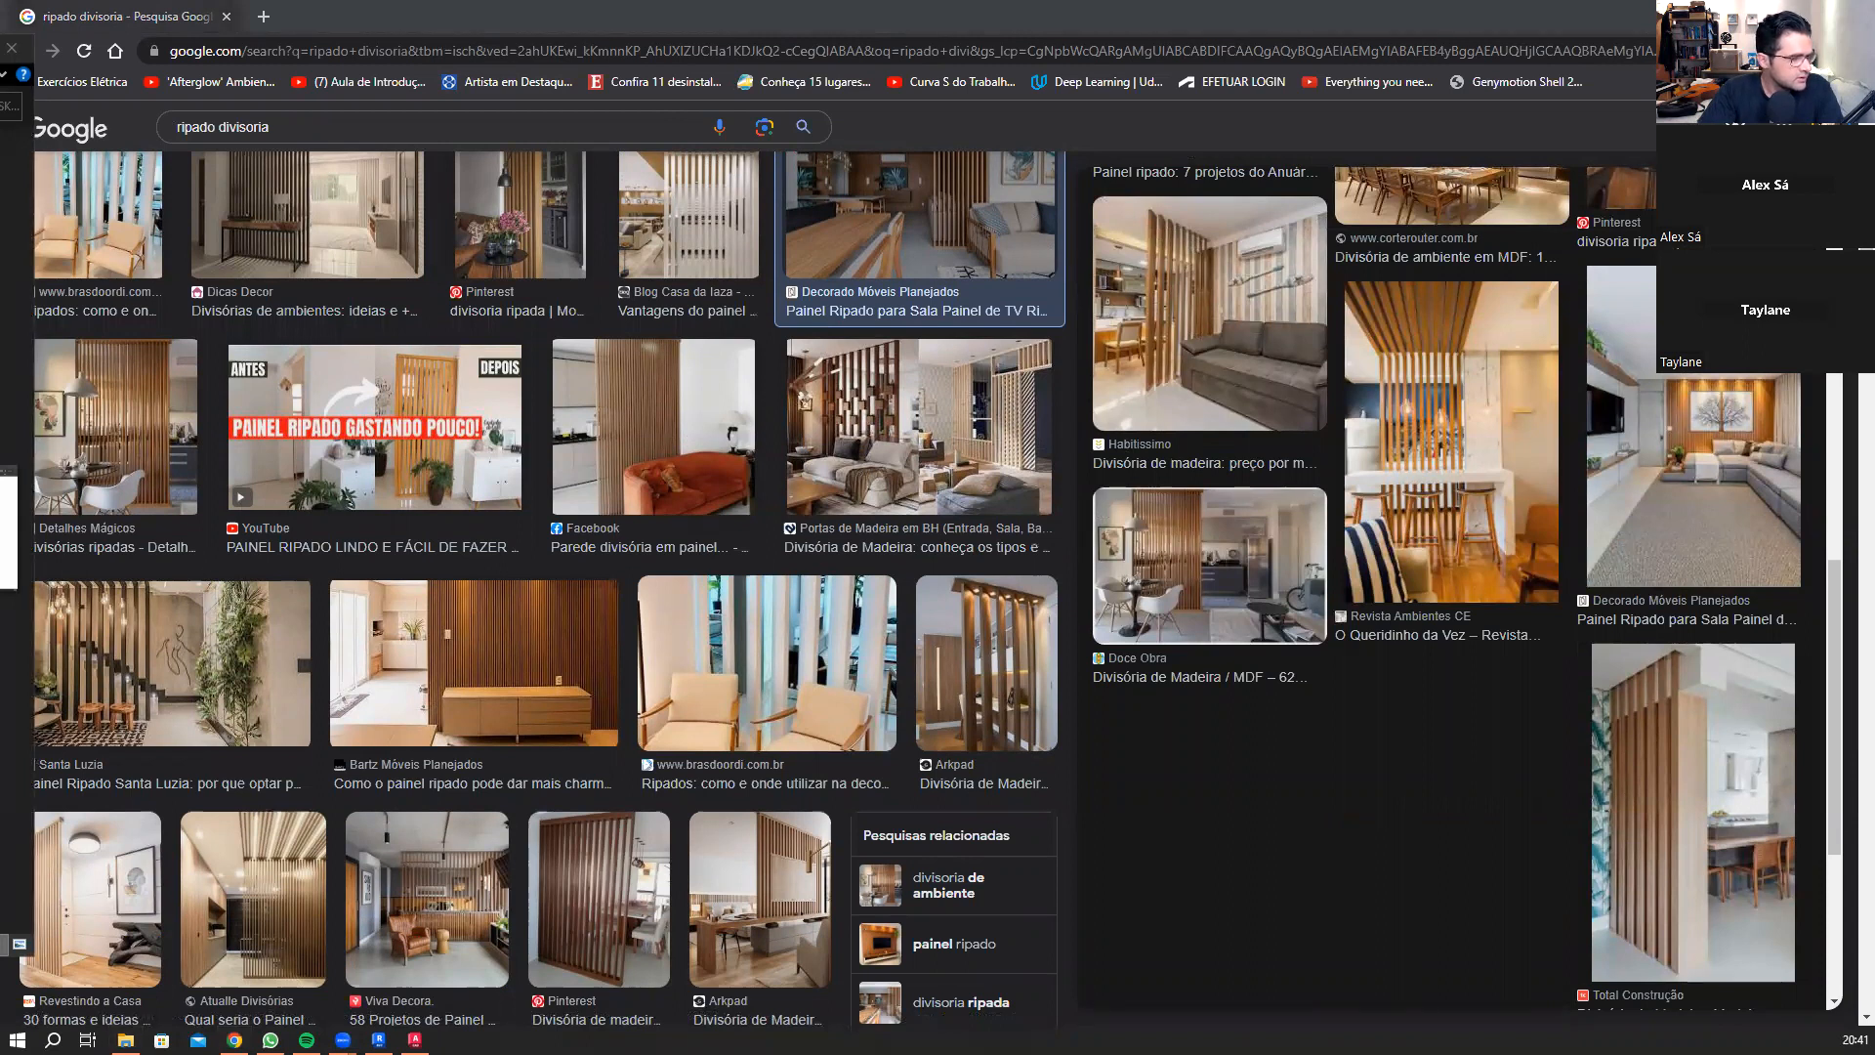
pyautogui.click(12, 47)
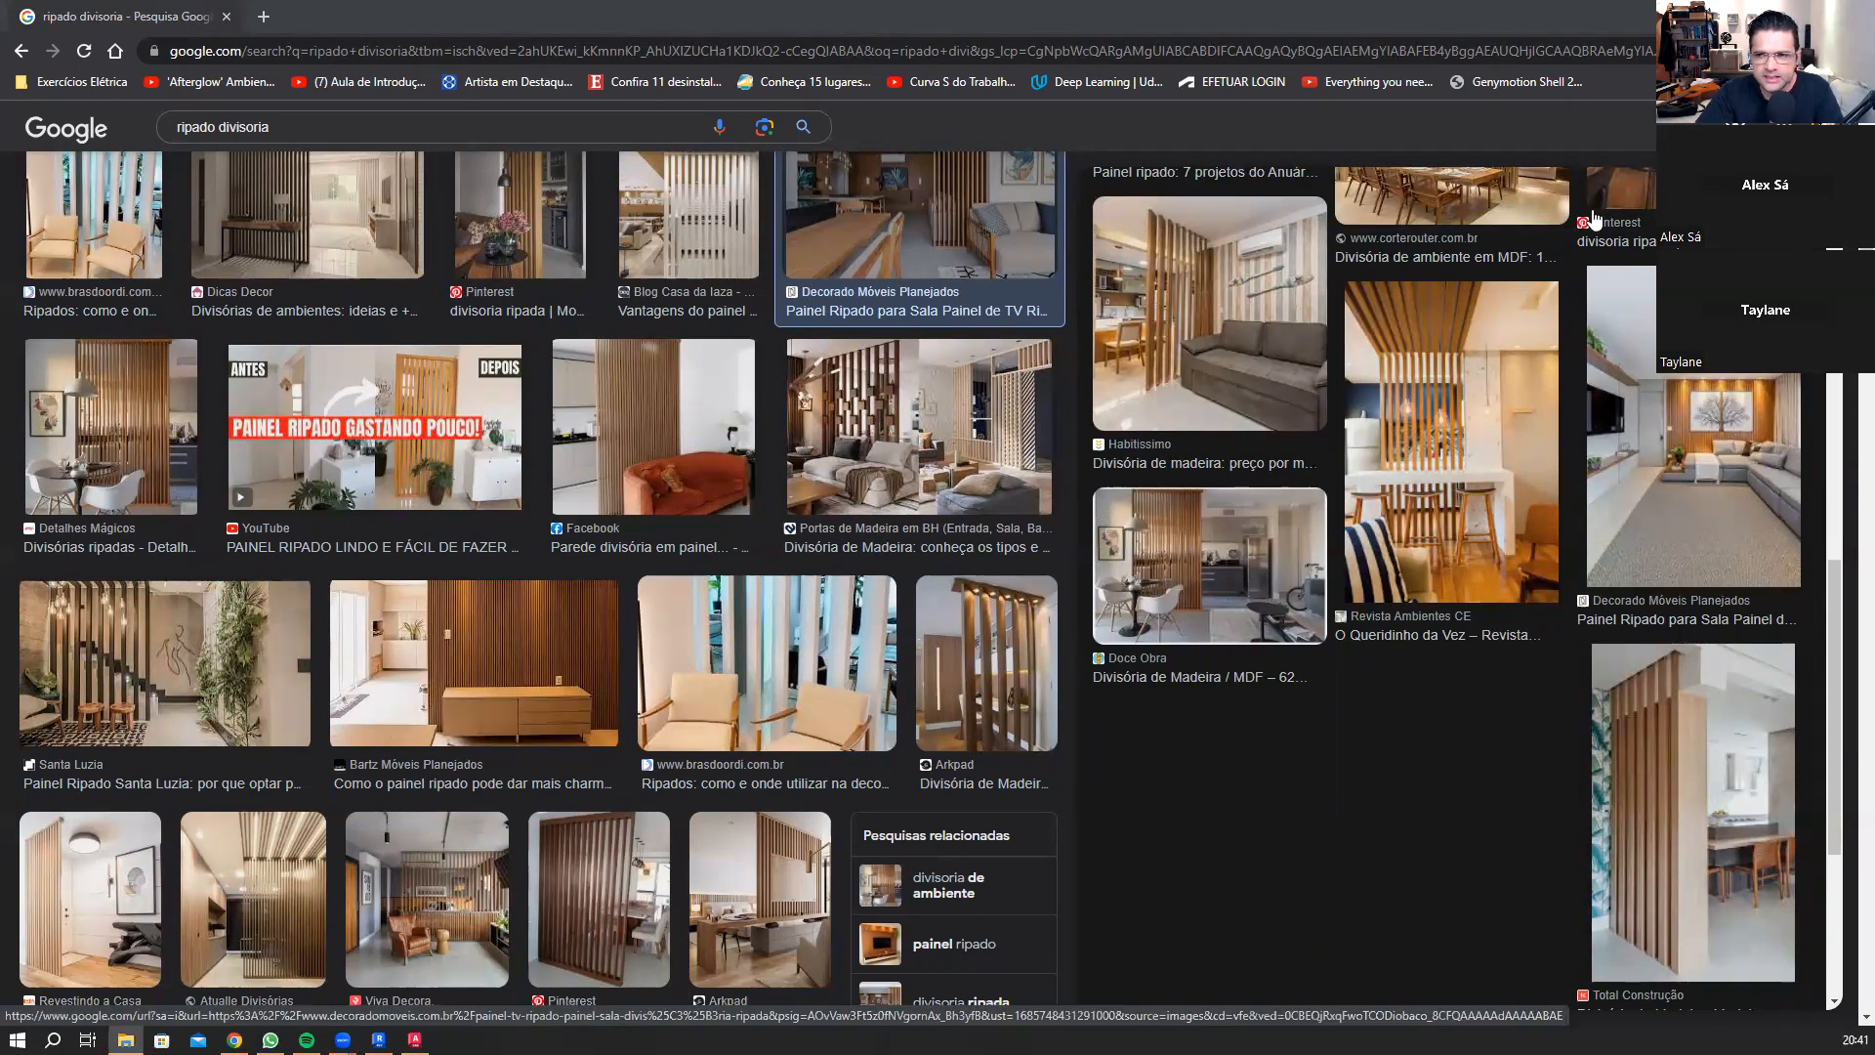
# Step: Switch to Revit and examine the slatted wall's upper part in 3D, including the horizontal mullions and their joins
pyautogui.hotkey('alt', 'Tab')
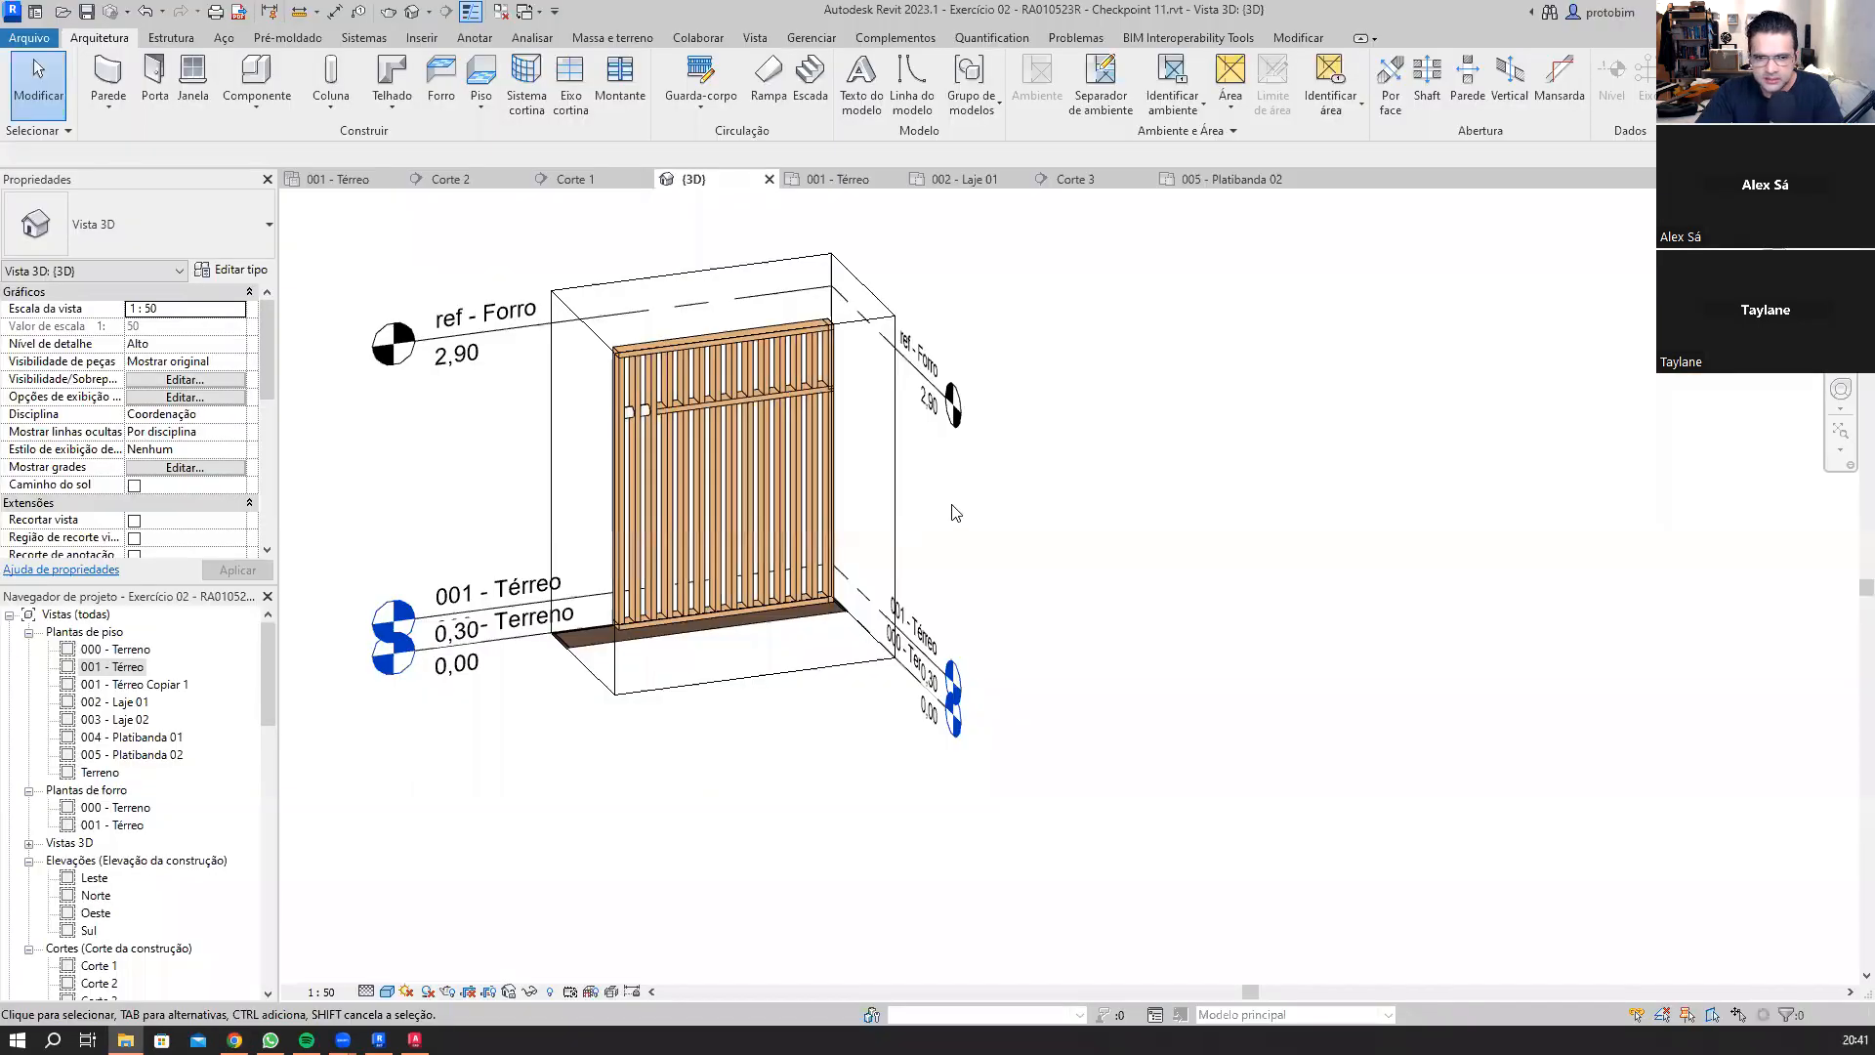
pyautogui.scroll(1, 969, 518)
pyautogui.scroll(1, 1050, 700)
pyautogui.moveTo(1038, 678)
pyautogui.keyDown('shift'); pyautogui.mouseDown(button='middle')
pyautogui.moveTo(937, 682)
pyautogui.moveTo(874, 654)
pyautogui.moveTo(1063, 695)
pyautogui.mouseUp(button='middle'); pyautogui.keyUp('shift')
pyautogui.scroll(3, 713, 353)
pyautogui.scroll(-1, 1036, 493)
pyautogui.keyDown('shift'); pyautogui.moveTo(1381, 661); pyautogui.dragTo(1333, 689, button='middle'); pyautogui.keyUp('shift')
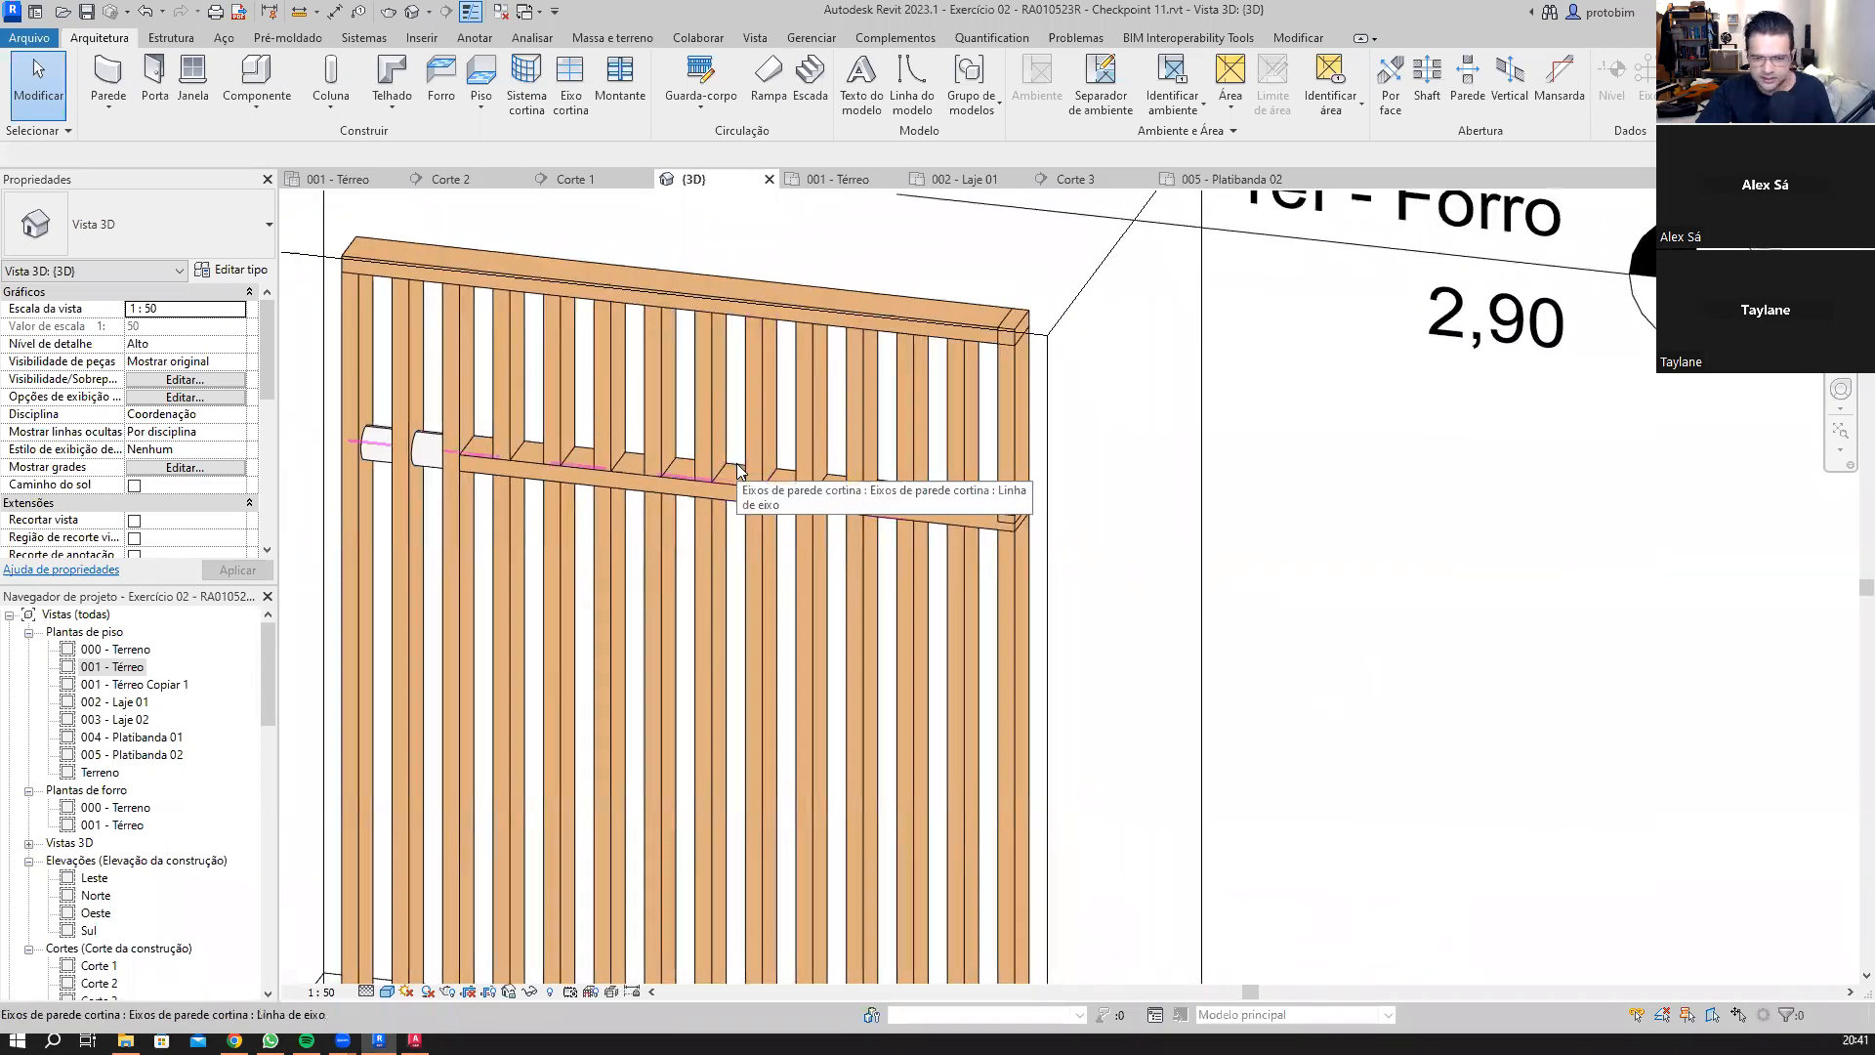
pyautogui.scroll(3, 745, 625)
pyautogui.scroll(2, 837, 544)
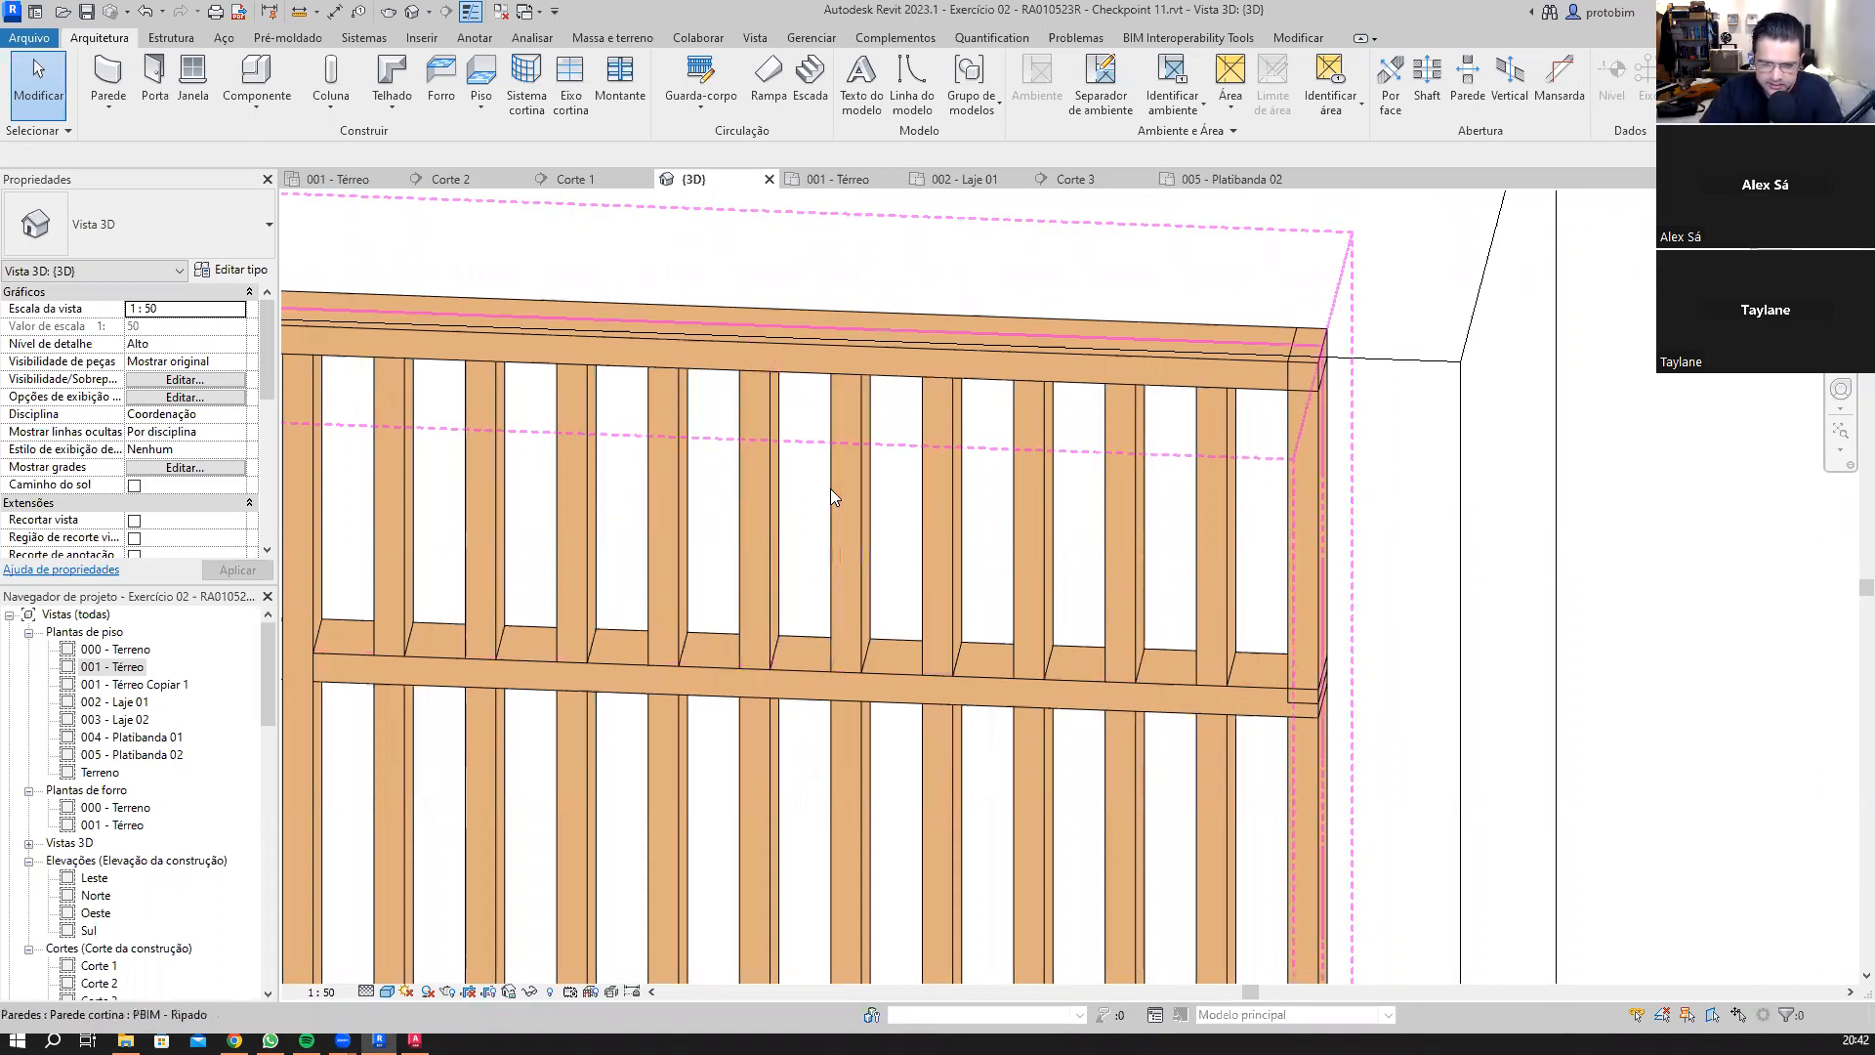
pyautogui.scroll(-1, 616, 262)
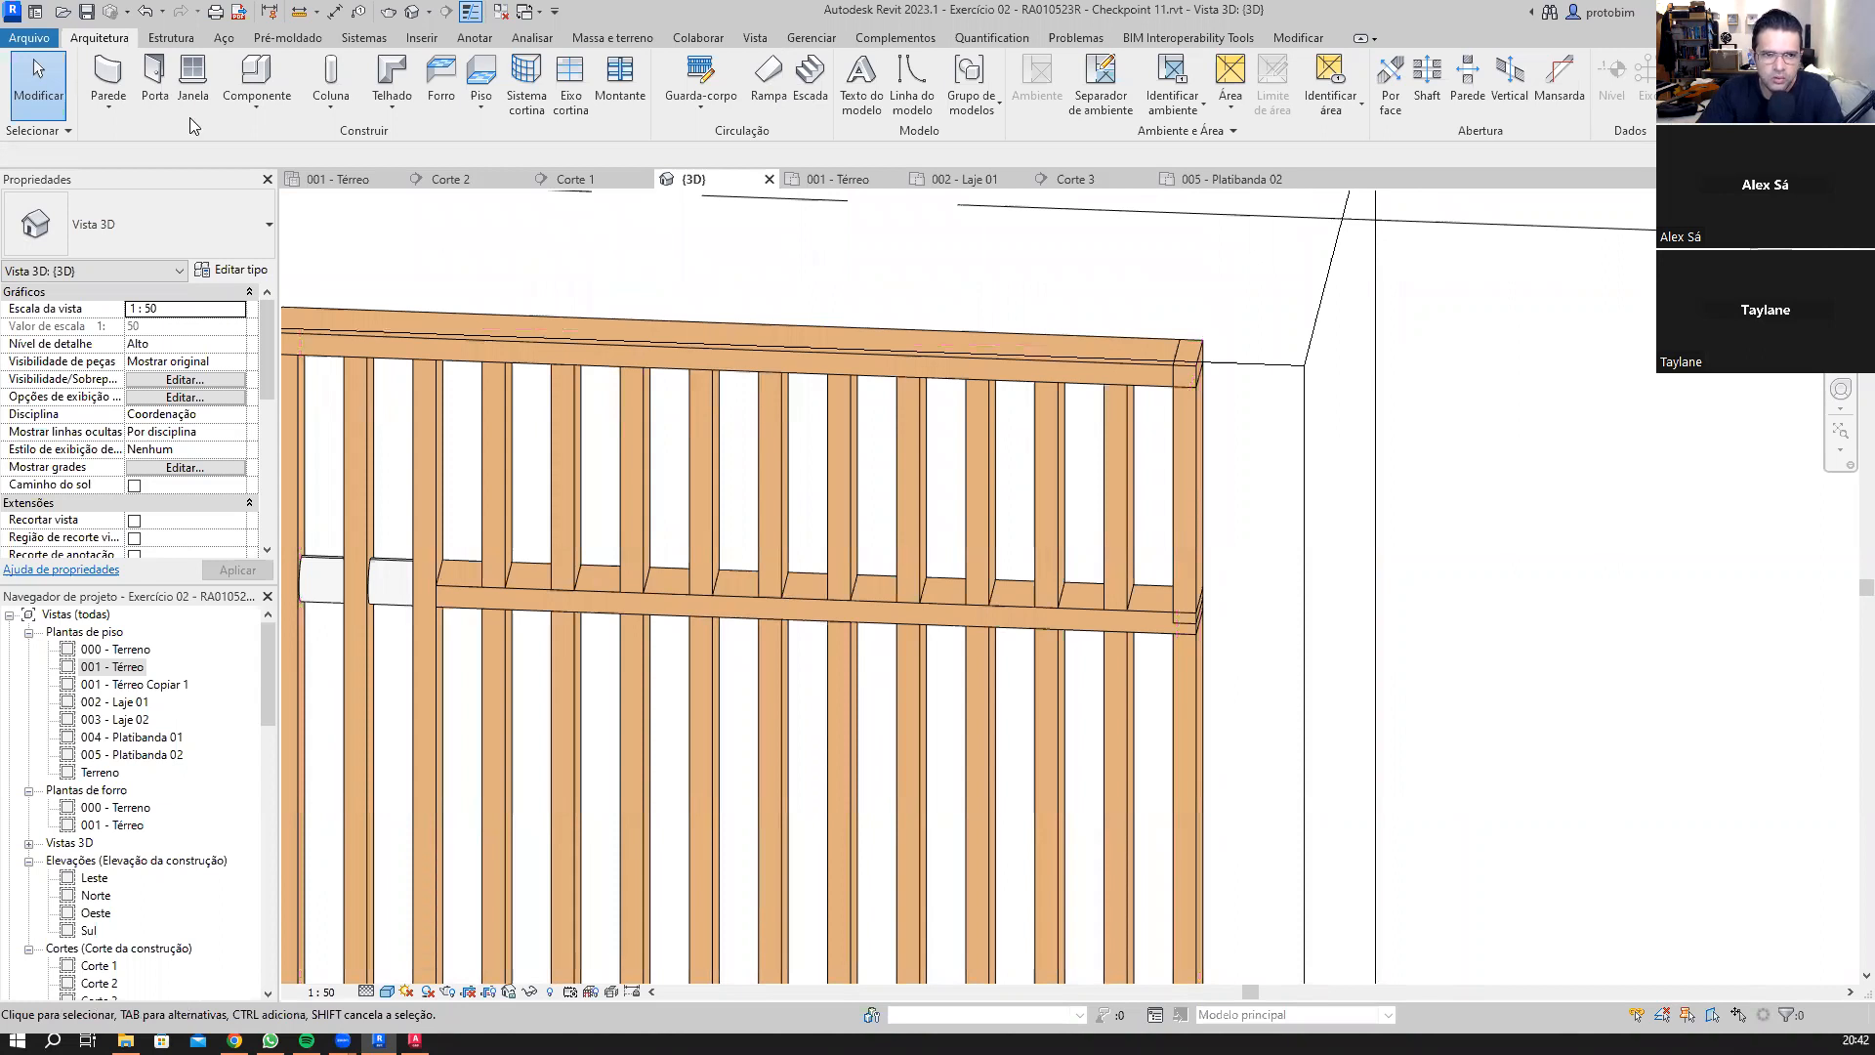
# Step: Try out the structural Connection tool and examine the joints between the slats and the intermediate horizontal mullion in 3D
pyautogui.click(170, 38)
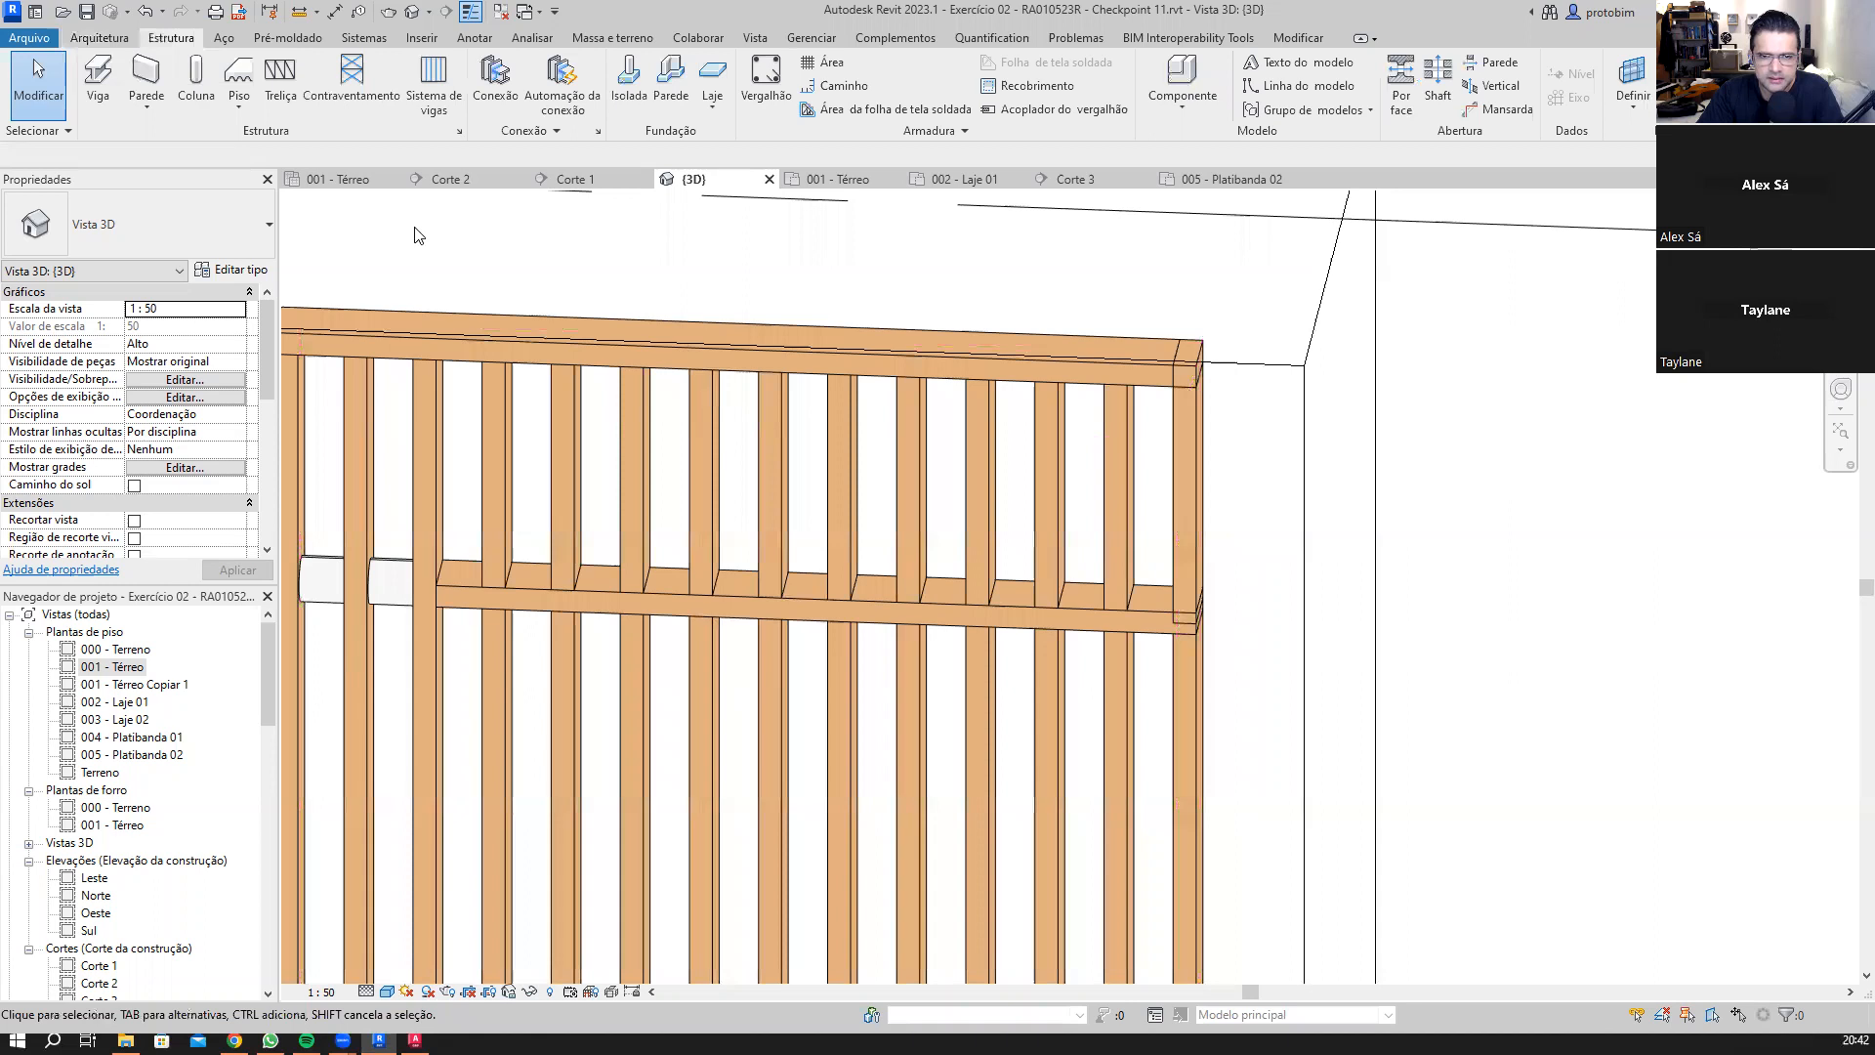
pyautogui.click(535, 130)
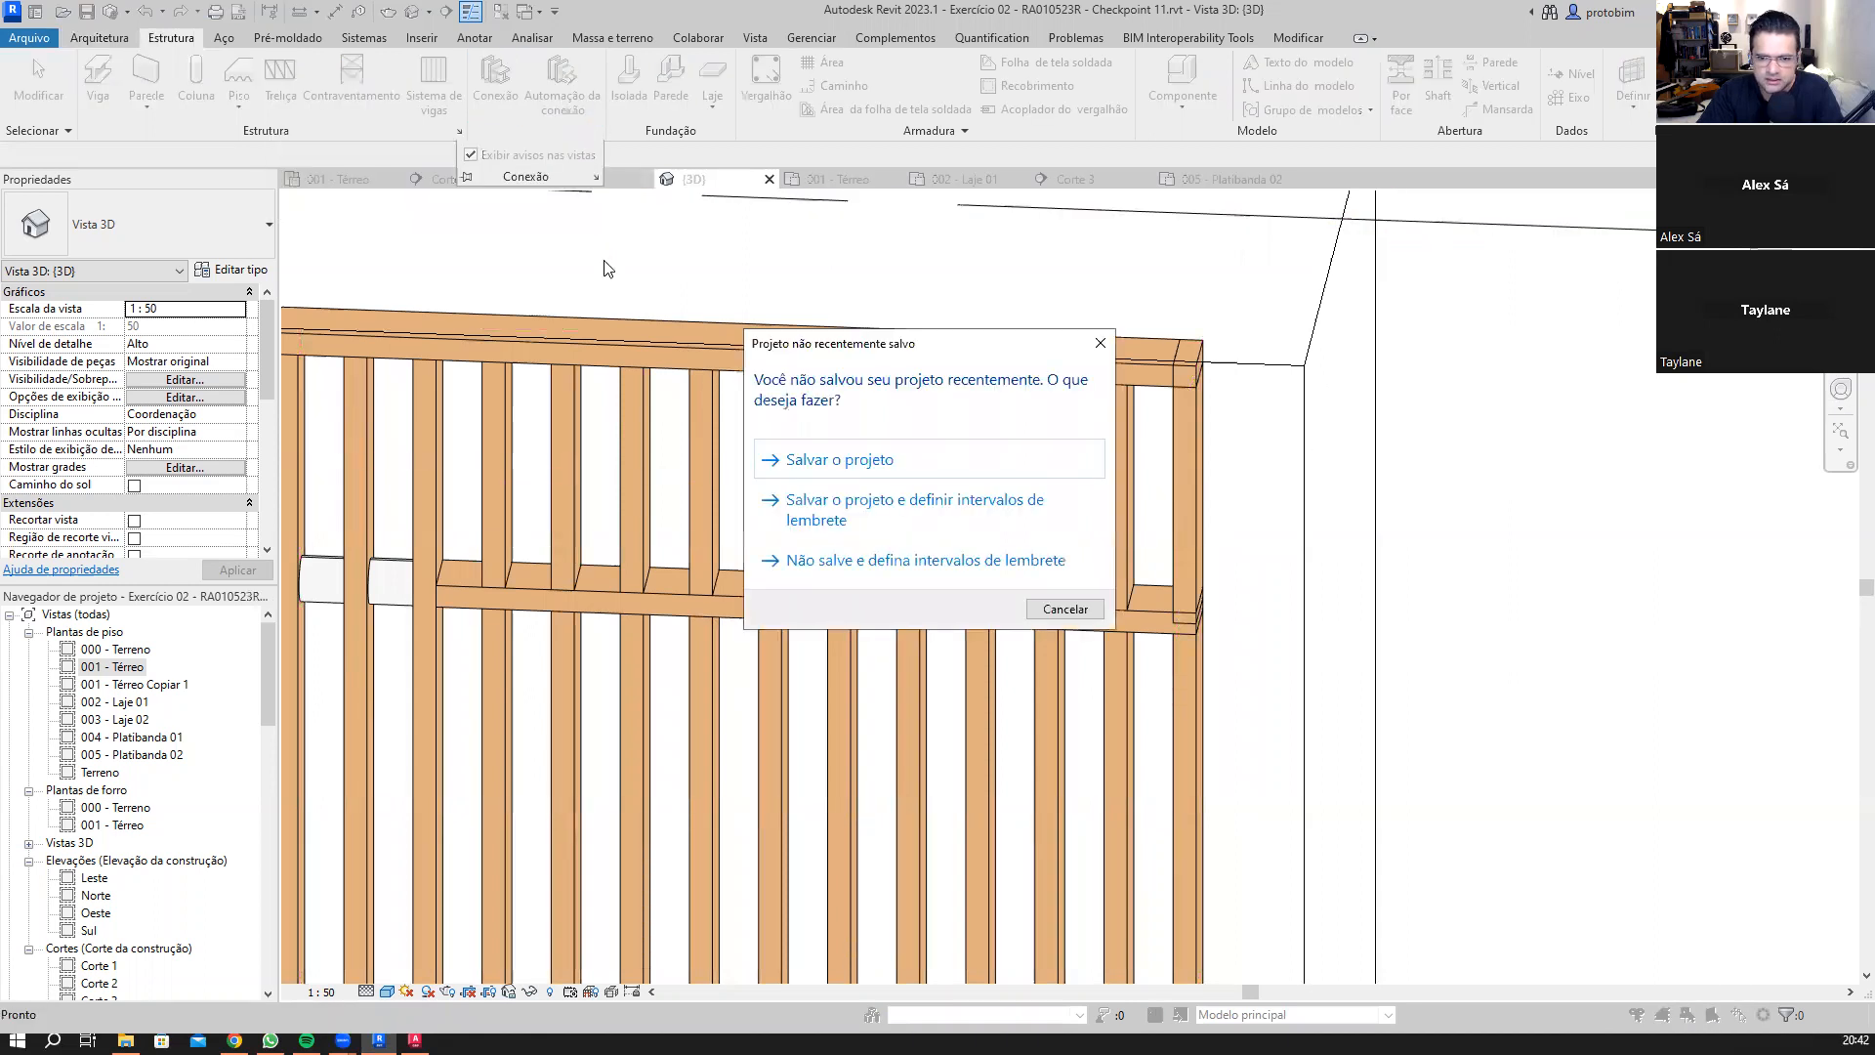
pyautogui.press('Escape')
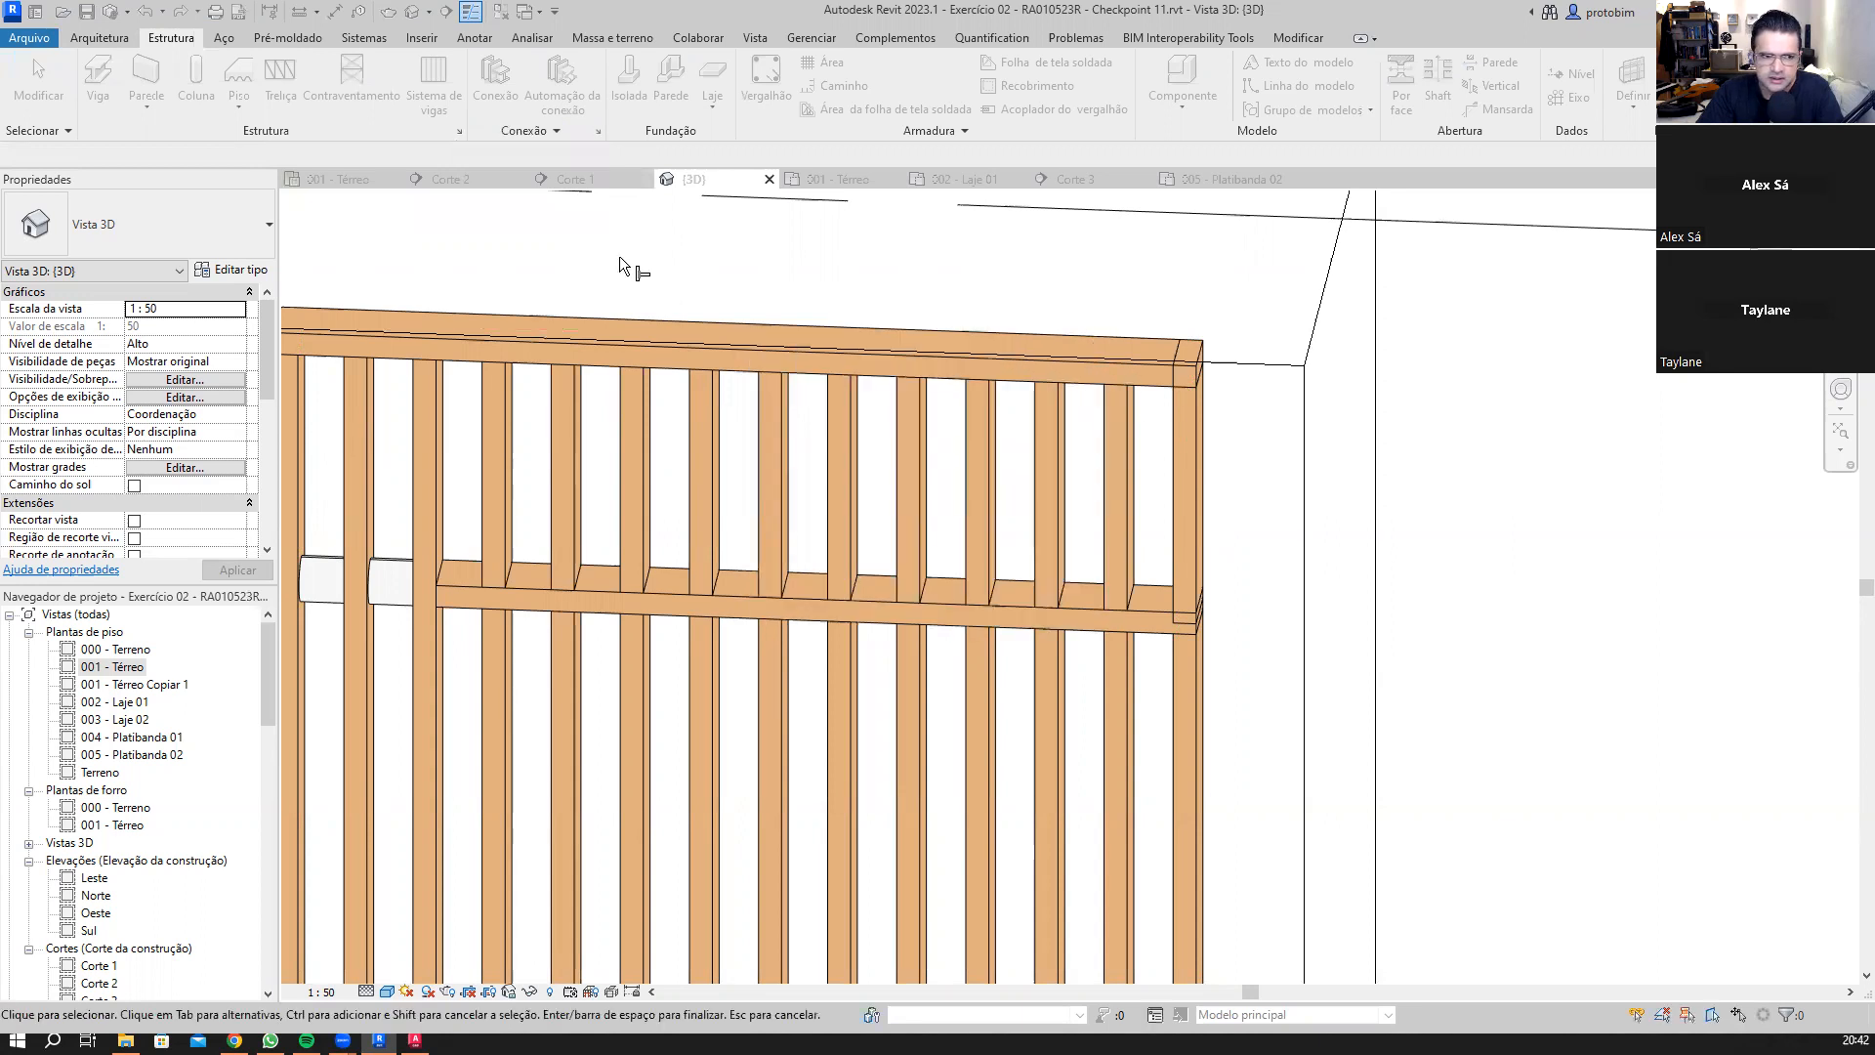
pyautogui.click(146, 211)
pyautogui.click(146, 212)
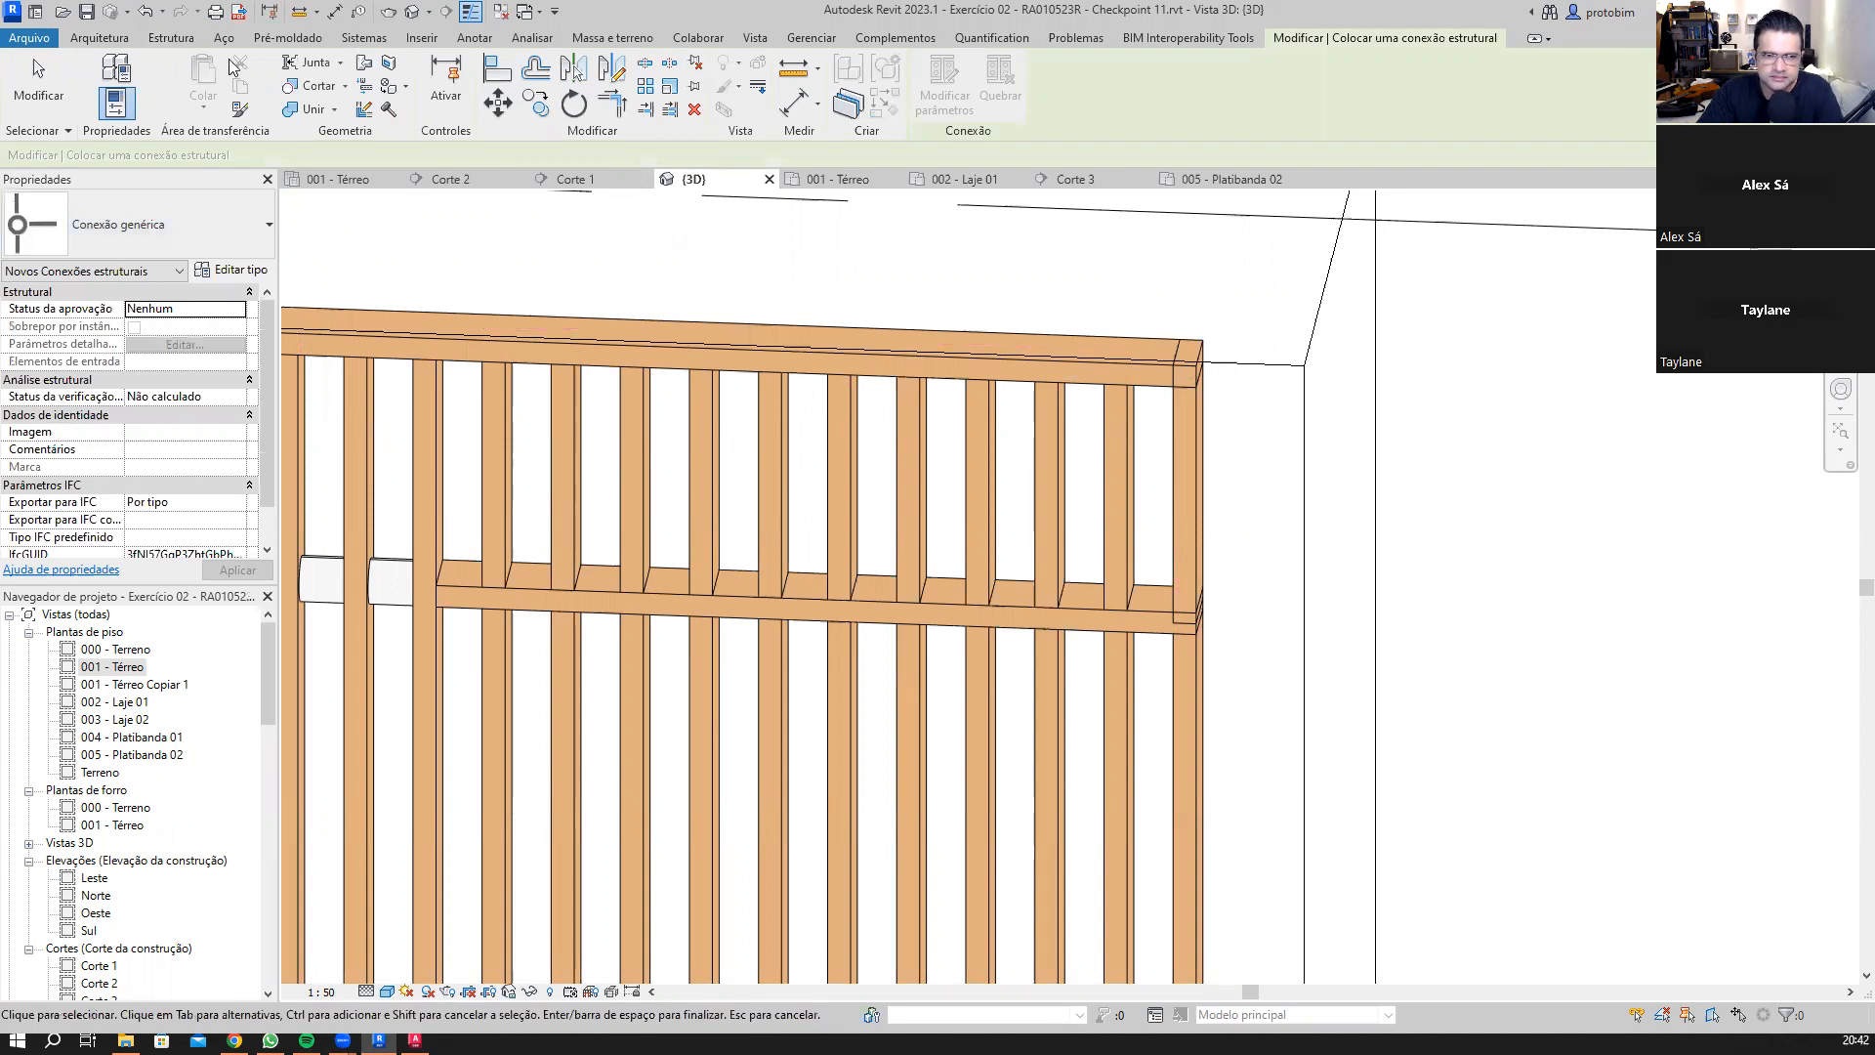
pyautogui.click(191, 44)
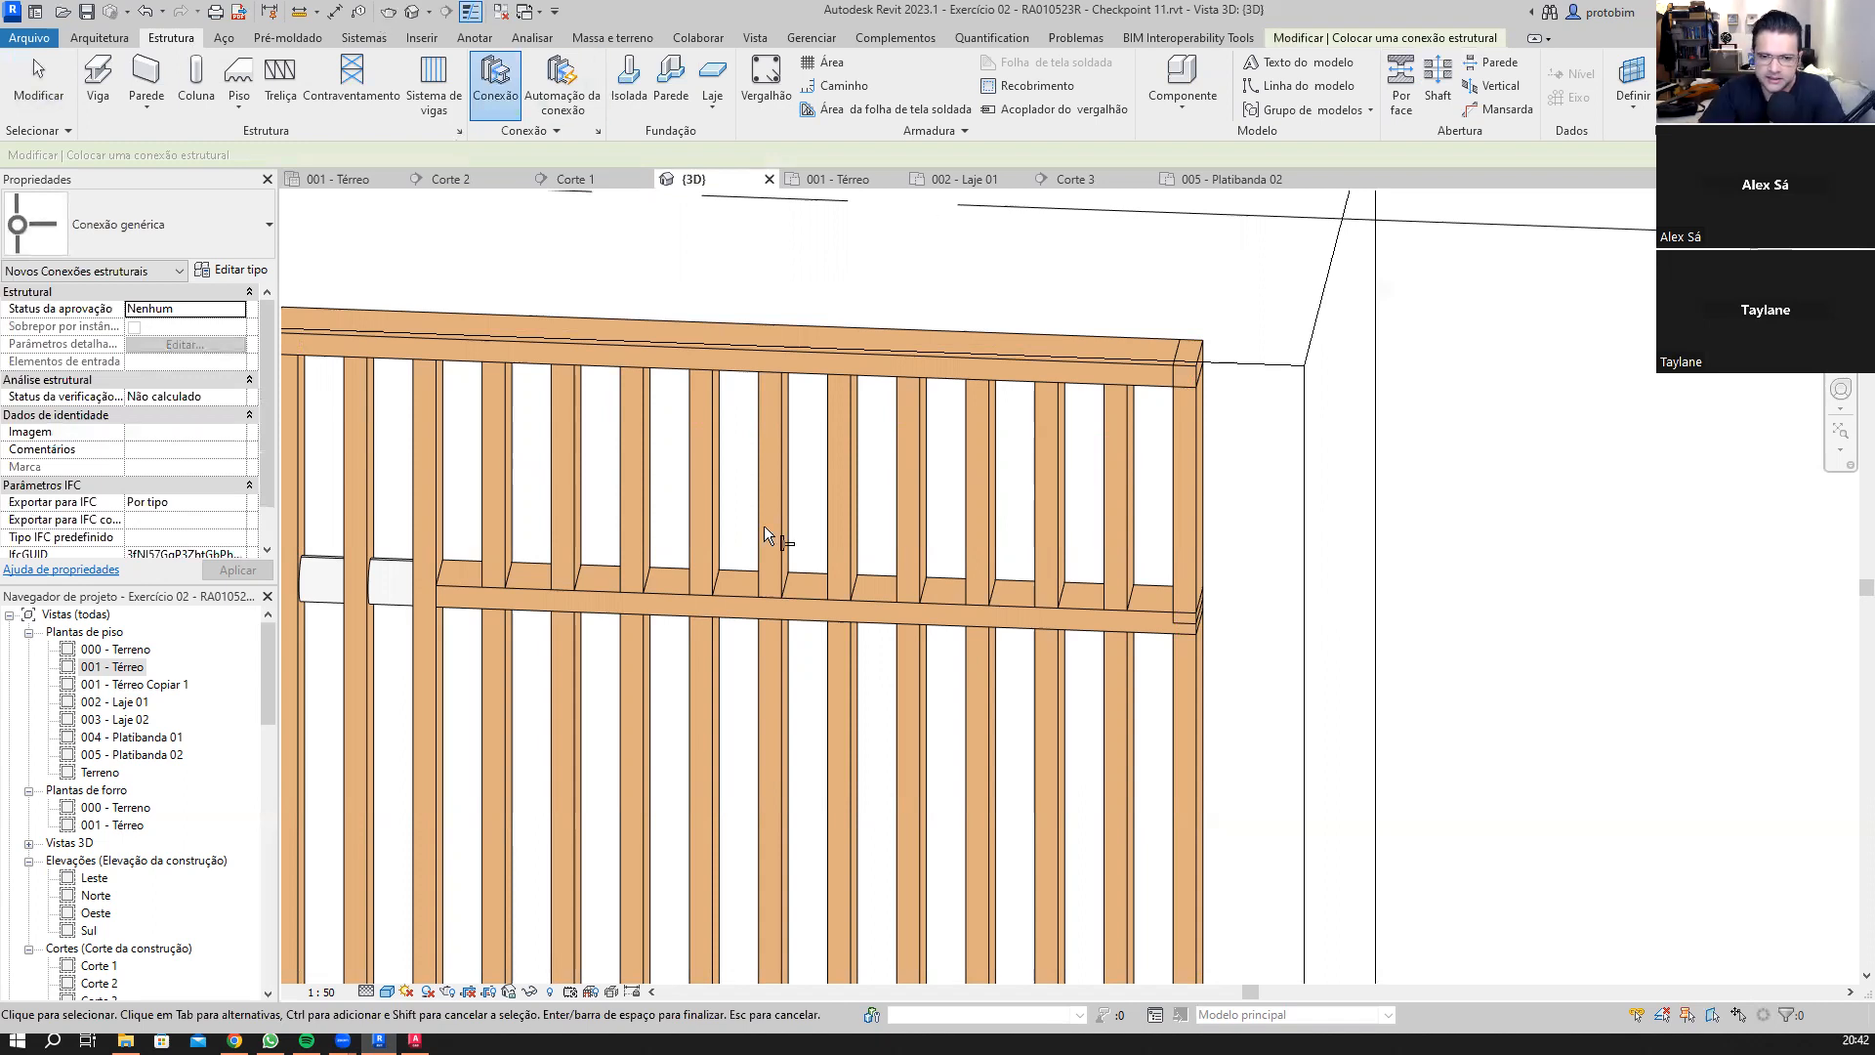
pyautogui.scroll(4, 729, 652)
pyautogui.scroll(-1, 835, 602)
pyautogui.keyDown('shift'); pyautogui.moveTo(823, 650); pyautogui.dragTo(854, 690, button='middle'); pyautogui.keyUp('shift')
pyautogui.scroll(2, 748, 681)
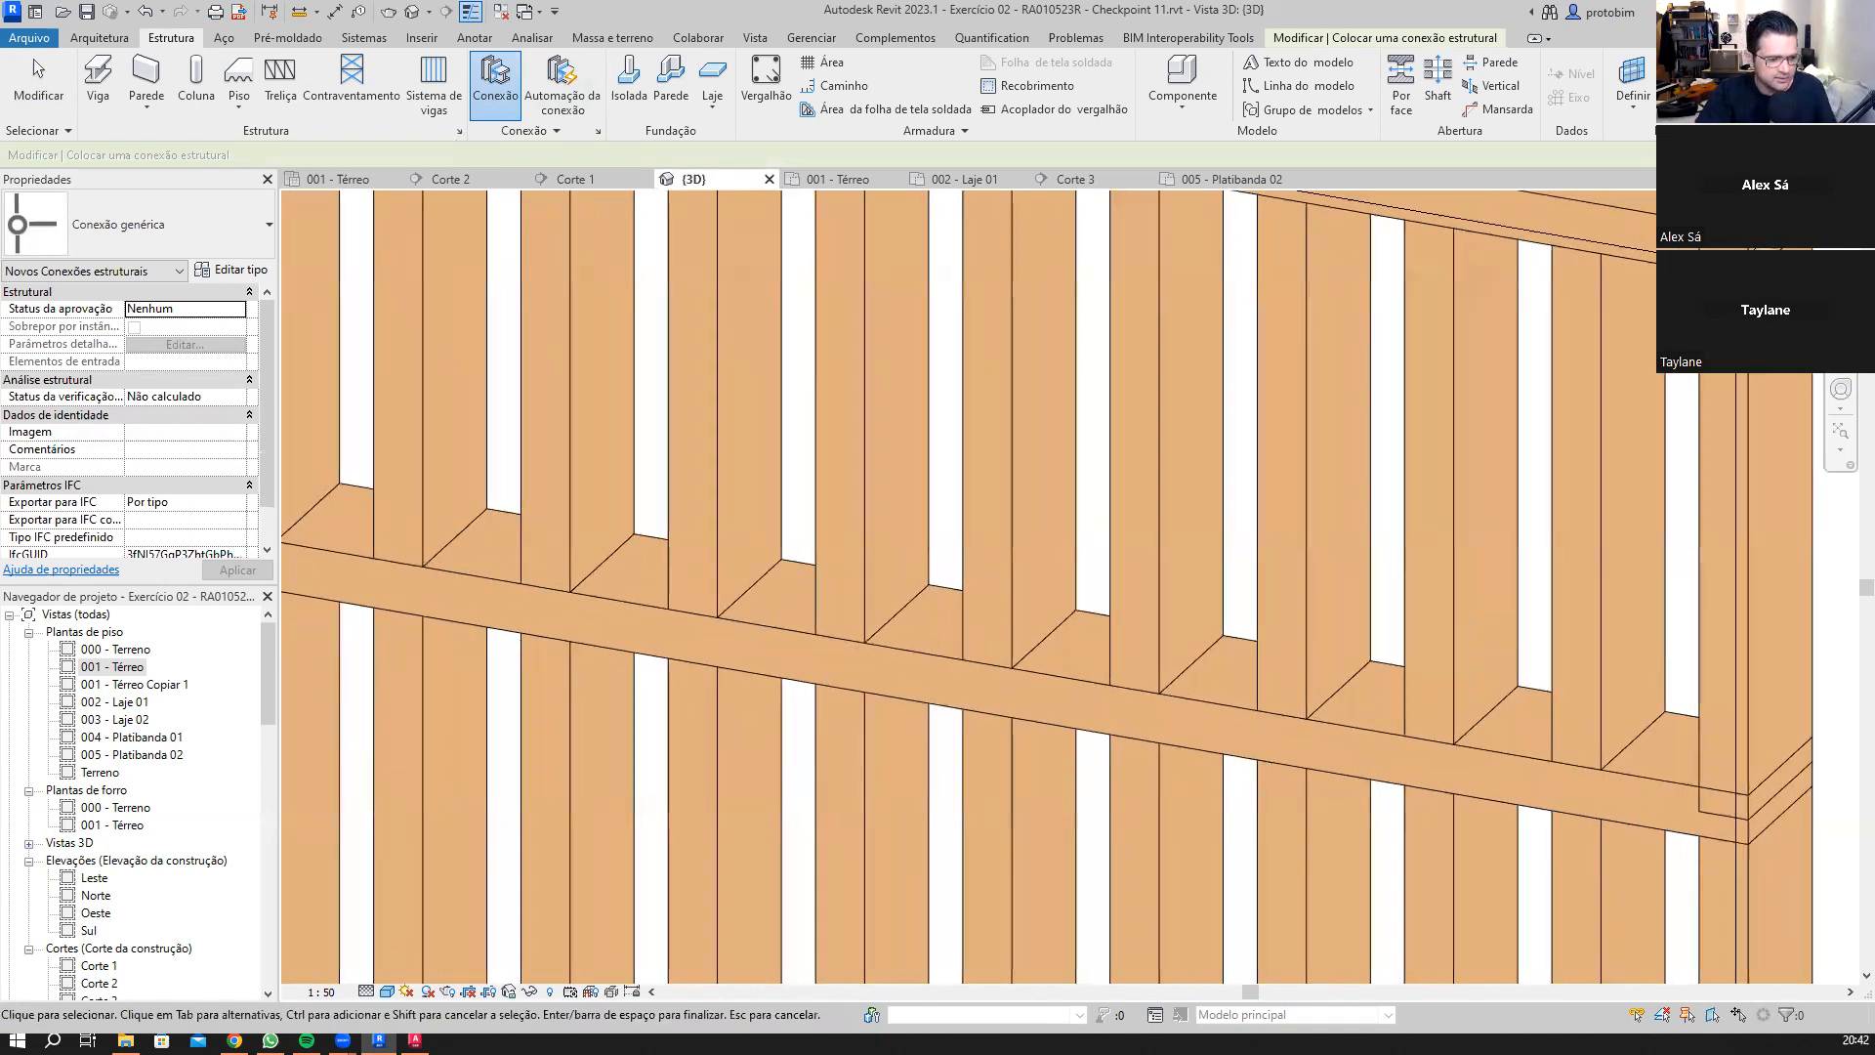
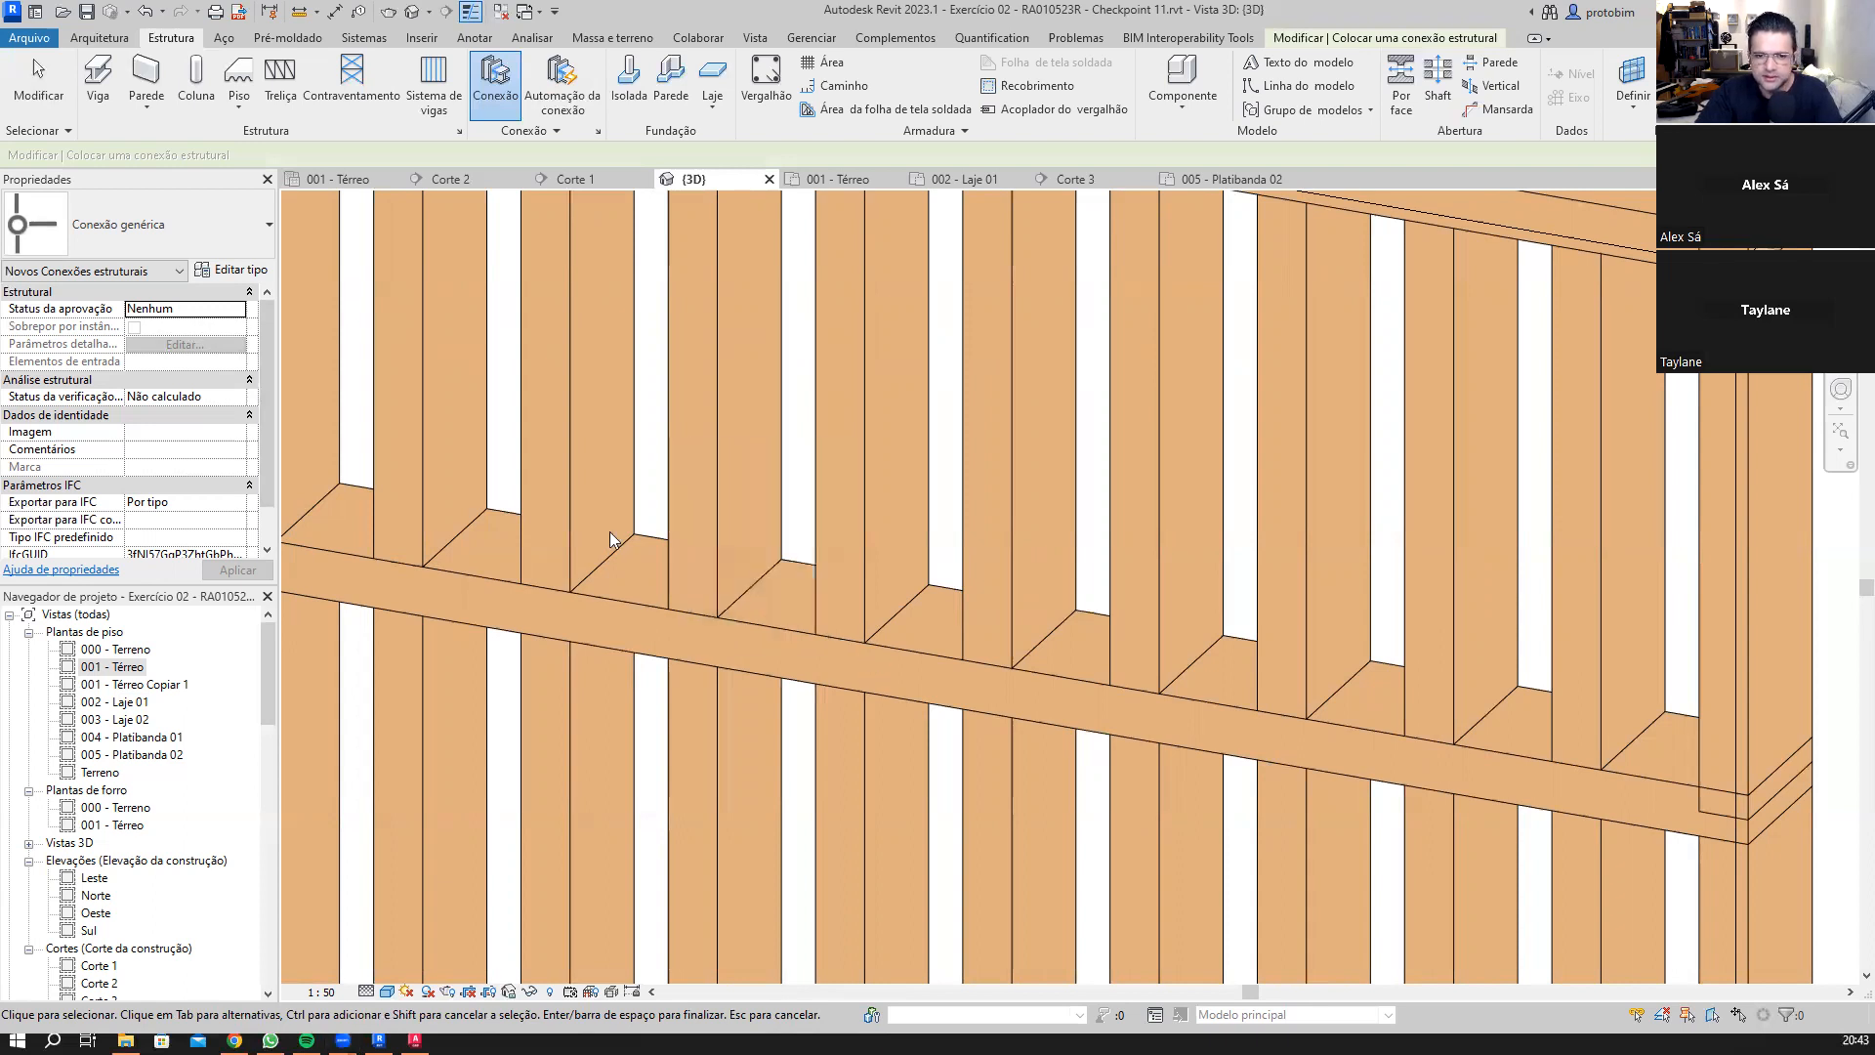
pyautogui.scroll(-5, 472, 506)
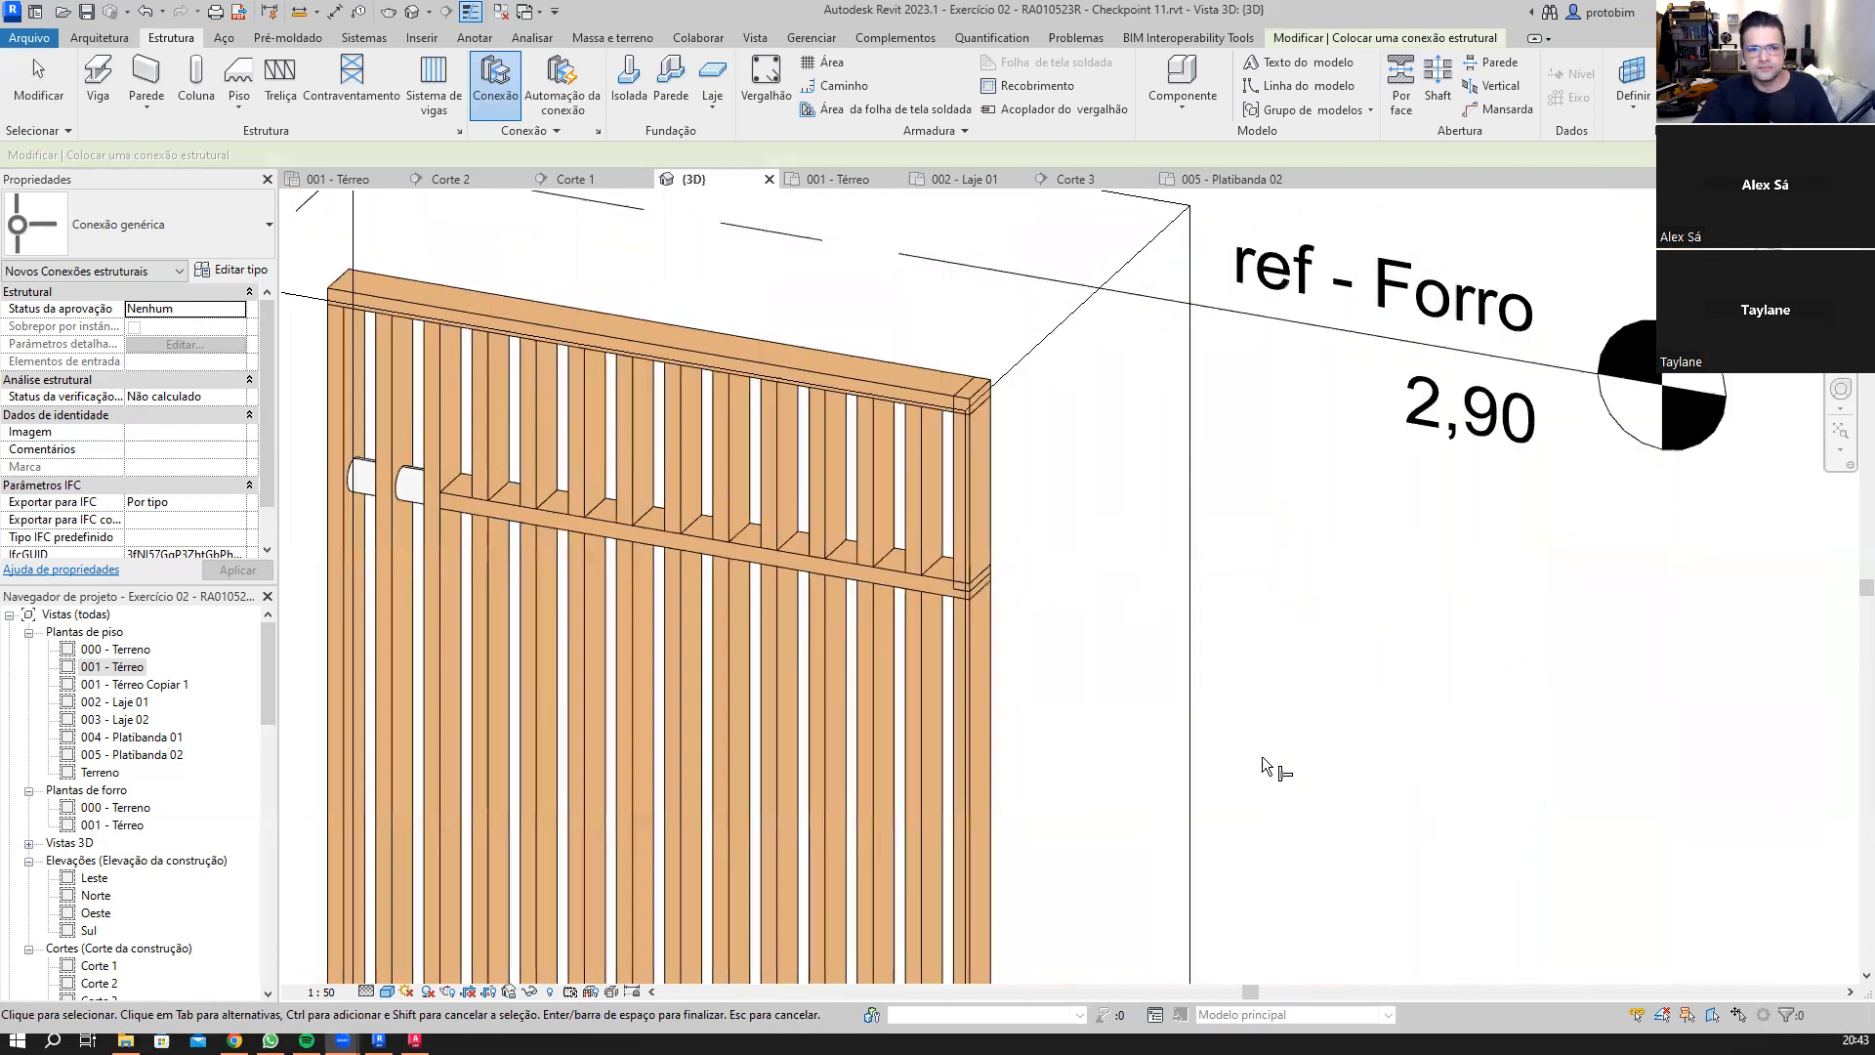
# Step: Check the available connections, connection groups and parameters in the structural connection settings, and leave the Connection tool
pyautogui.click(595, 135)
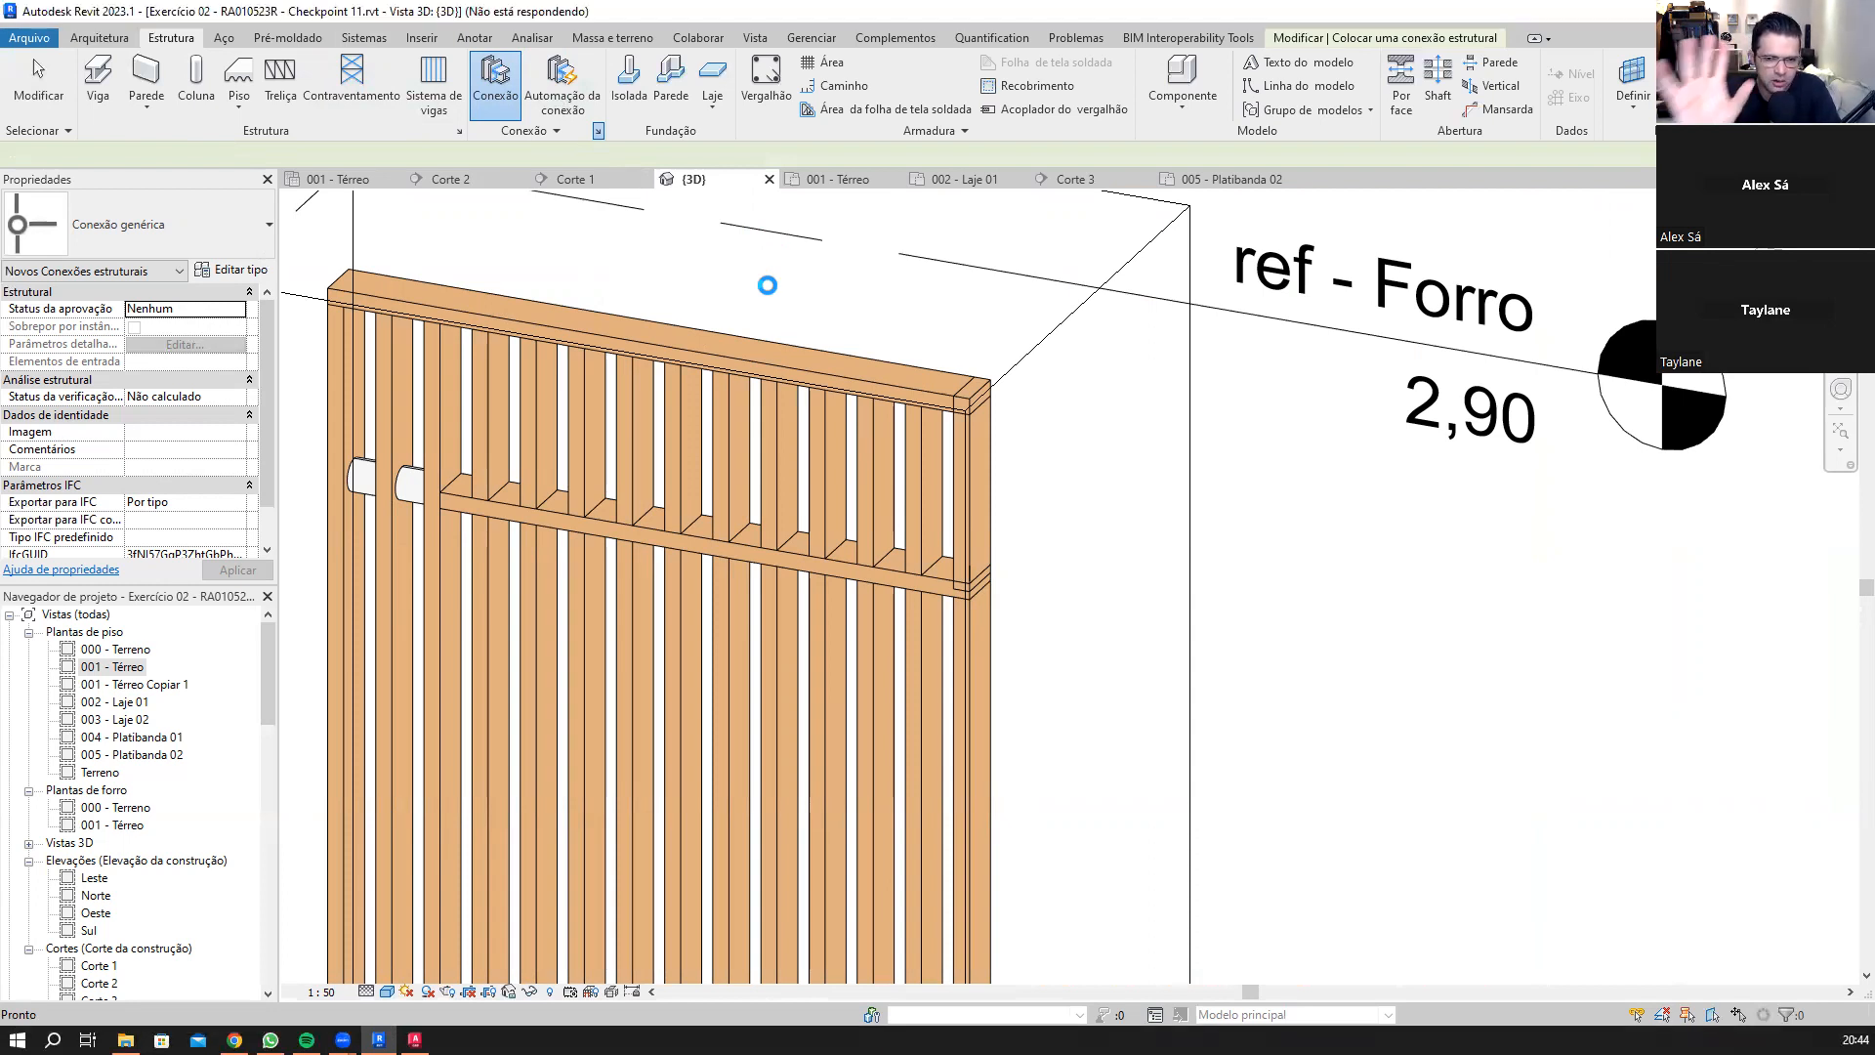
pyautogui.click(793, 312)
pyautogui.click(793, 311)
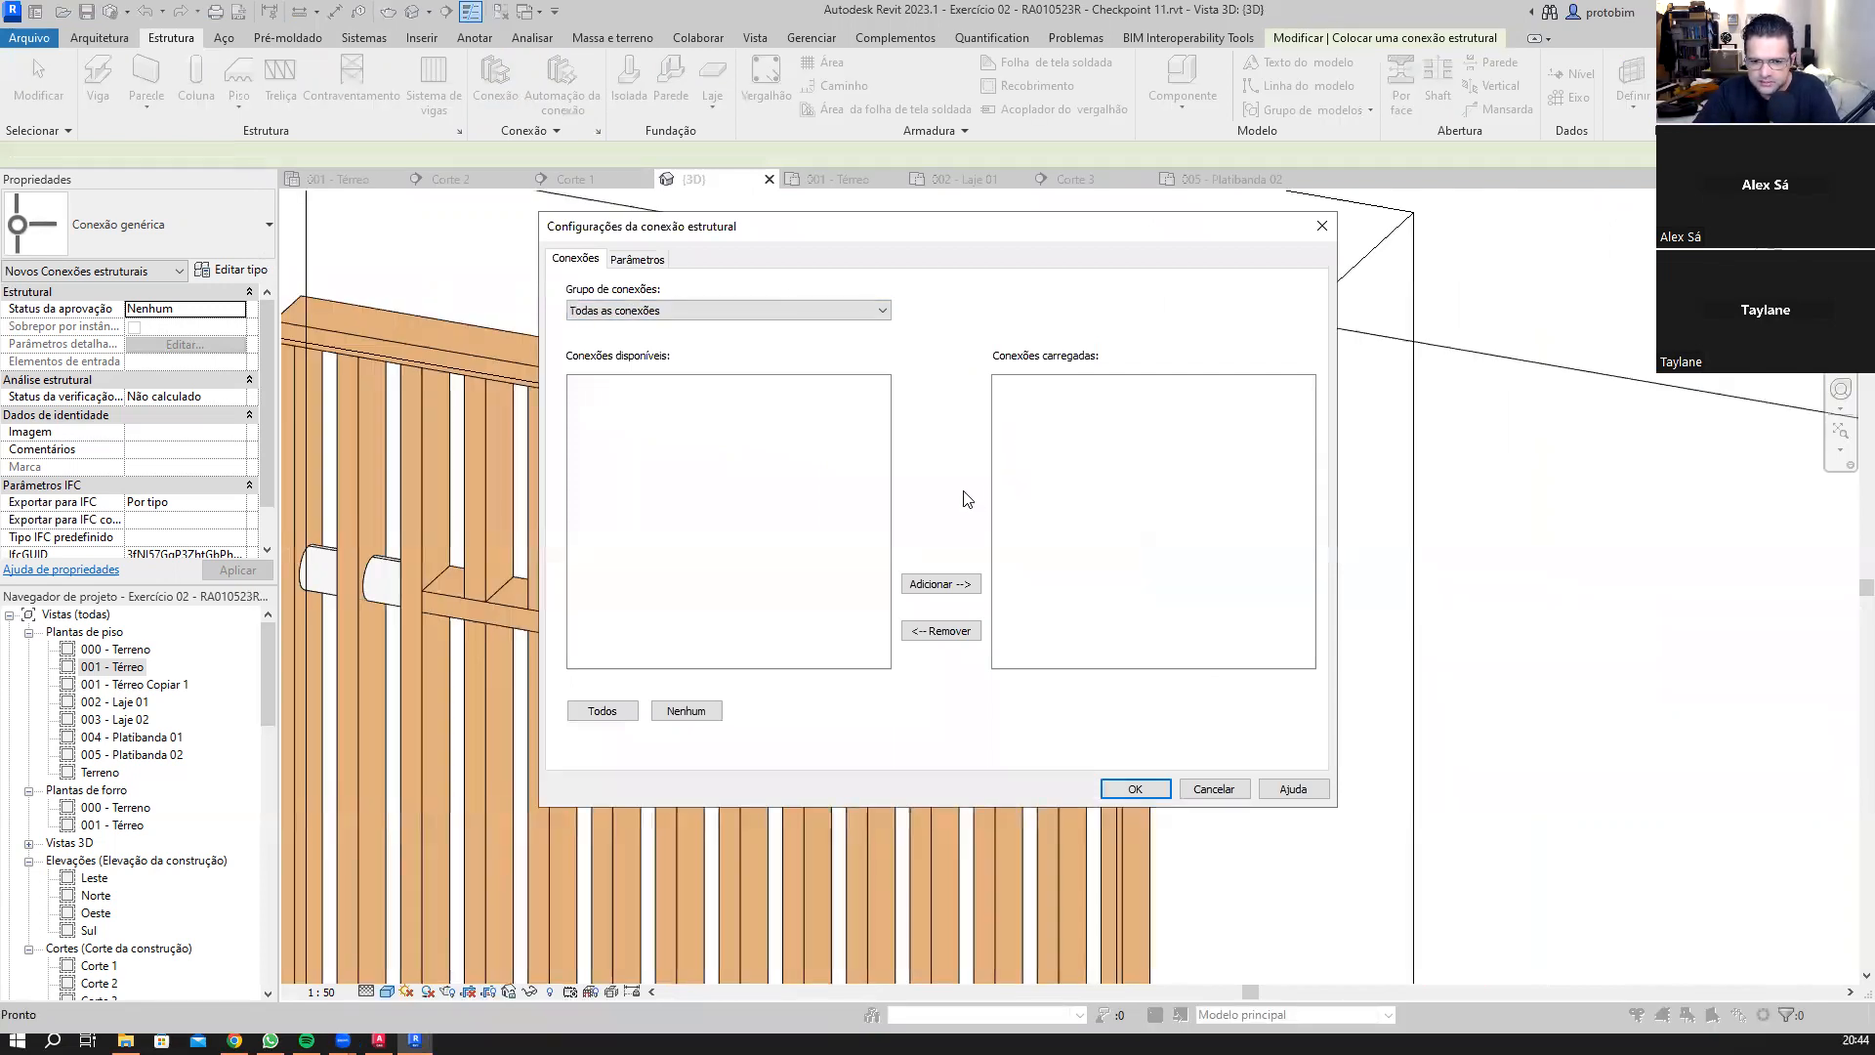
pyautogui.click(883, 314)
pyautogui.click(877, 313)
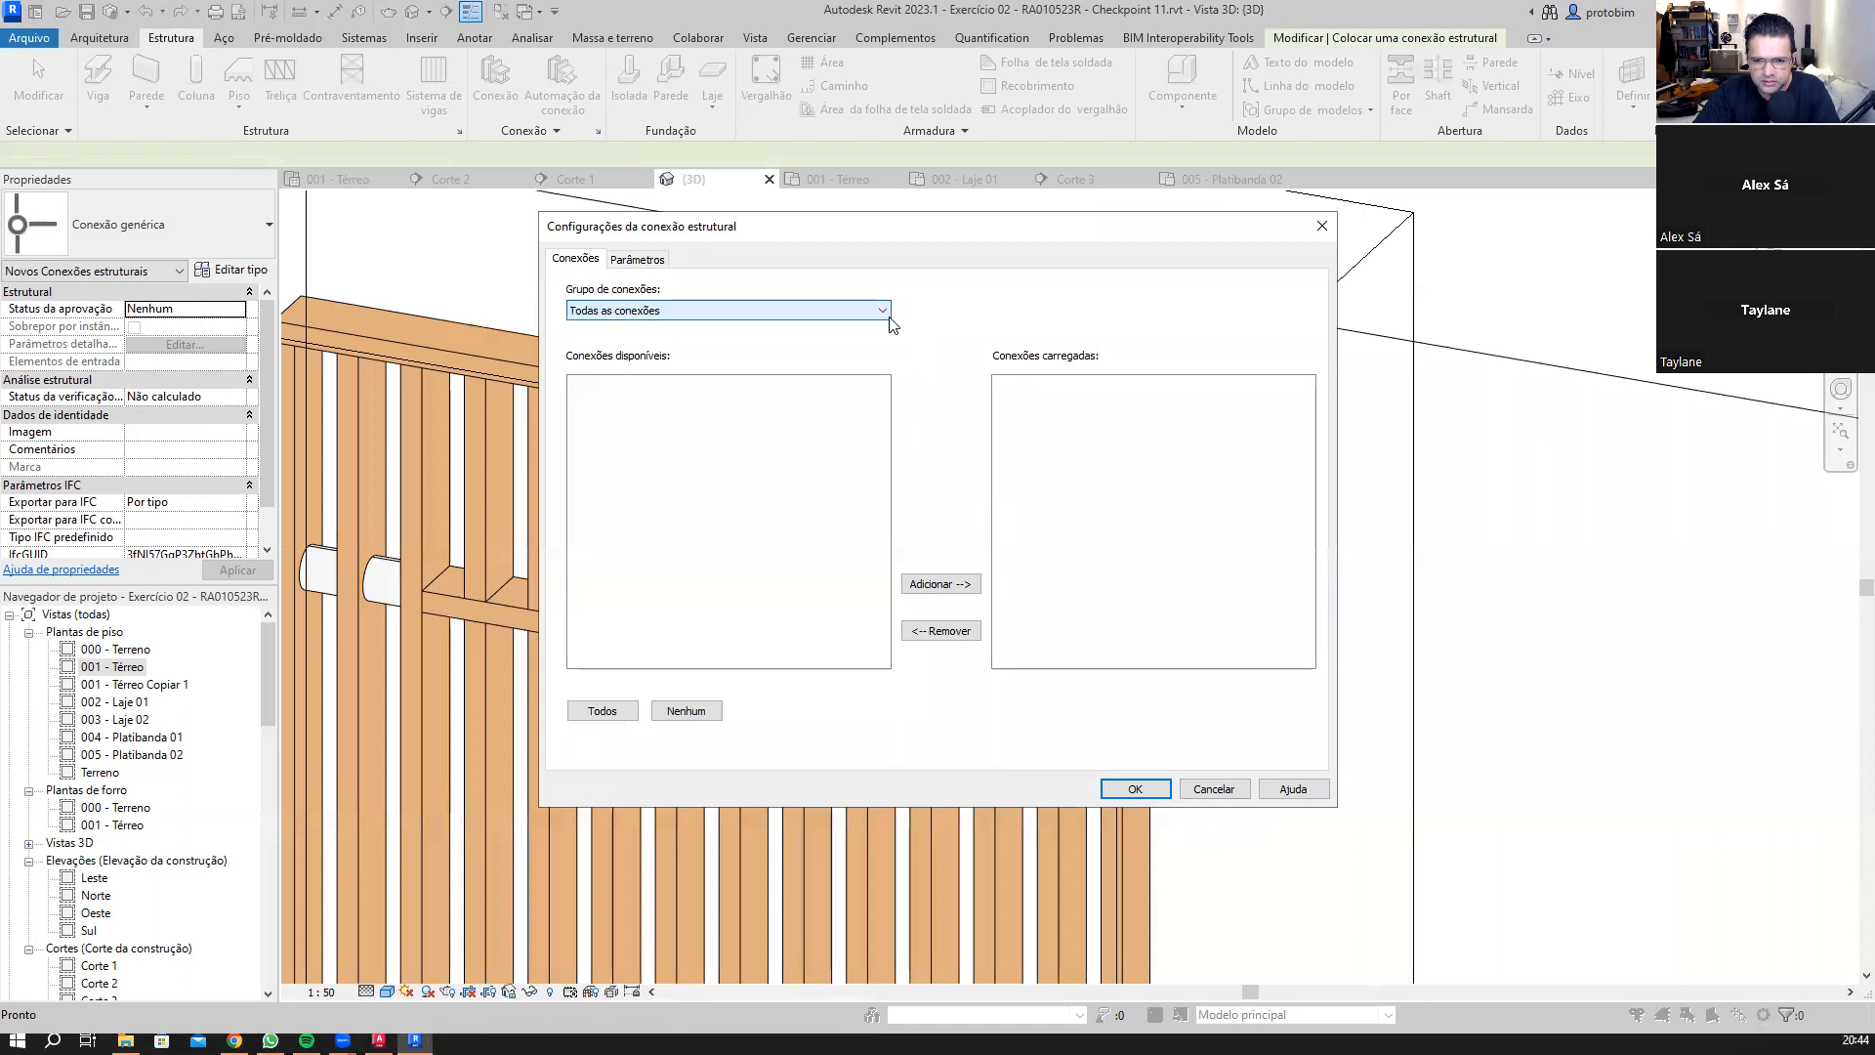
pyautogui.click(935, 584)
pyautogui.click(938, 630)
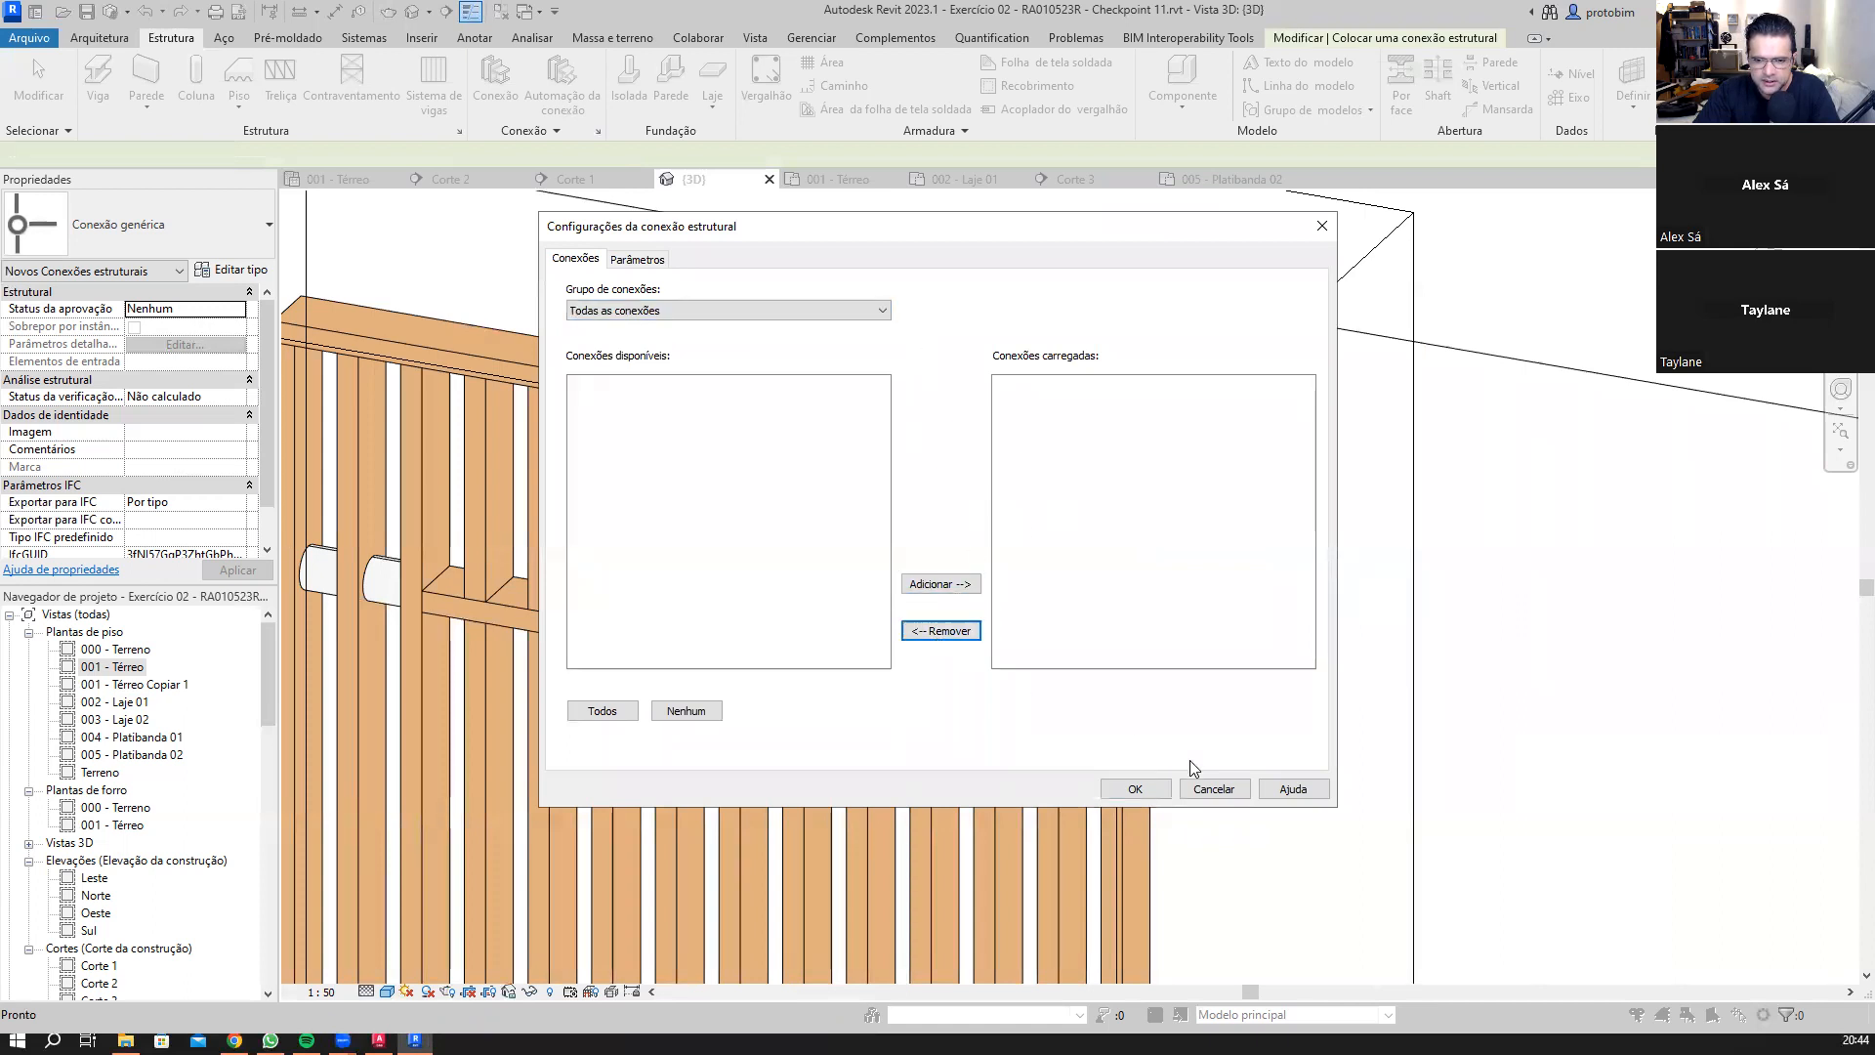
pyautogui.click(641, 259)
pyautogui.click(1322, 227)
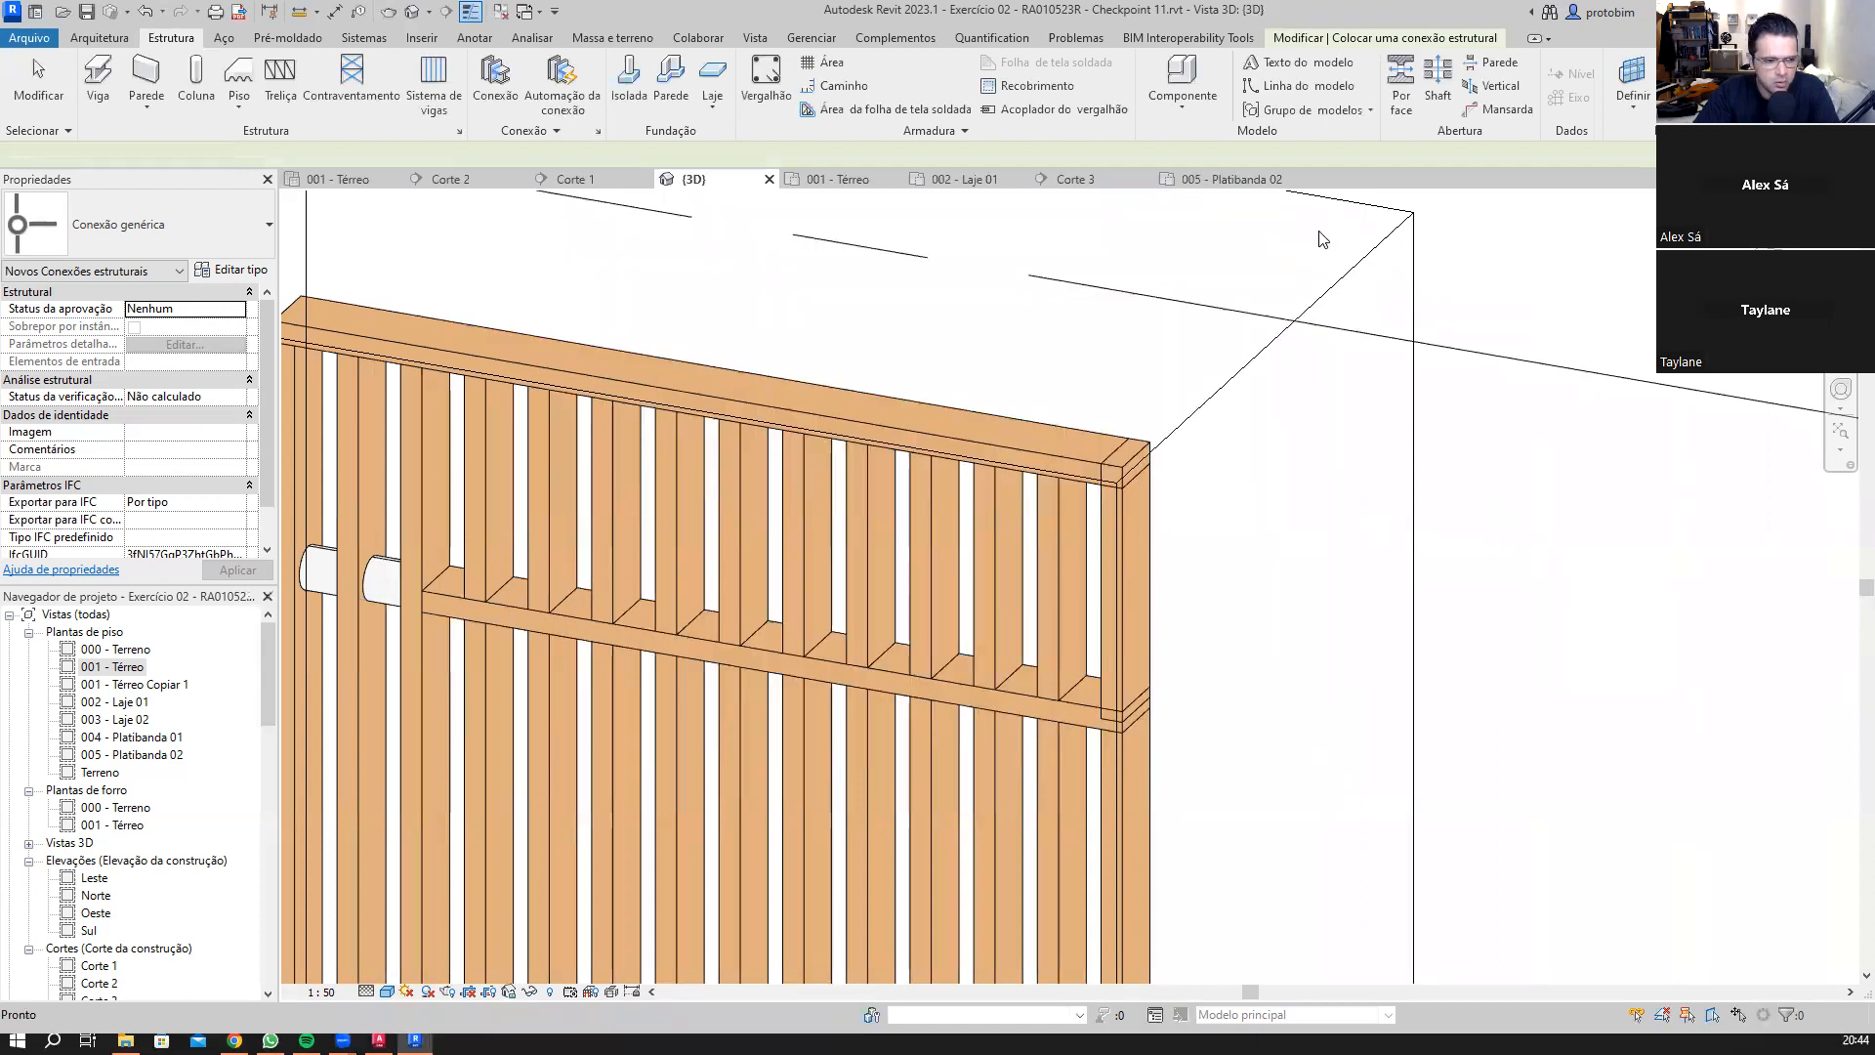
pyautogui.scroll(-3, 885, 386)
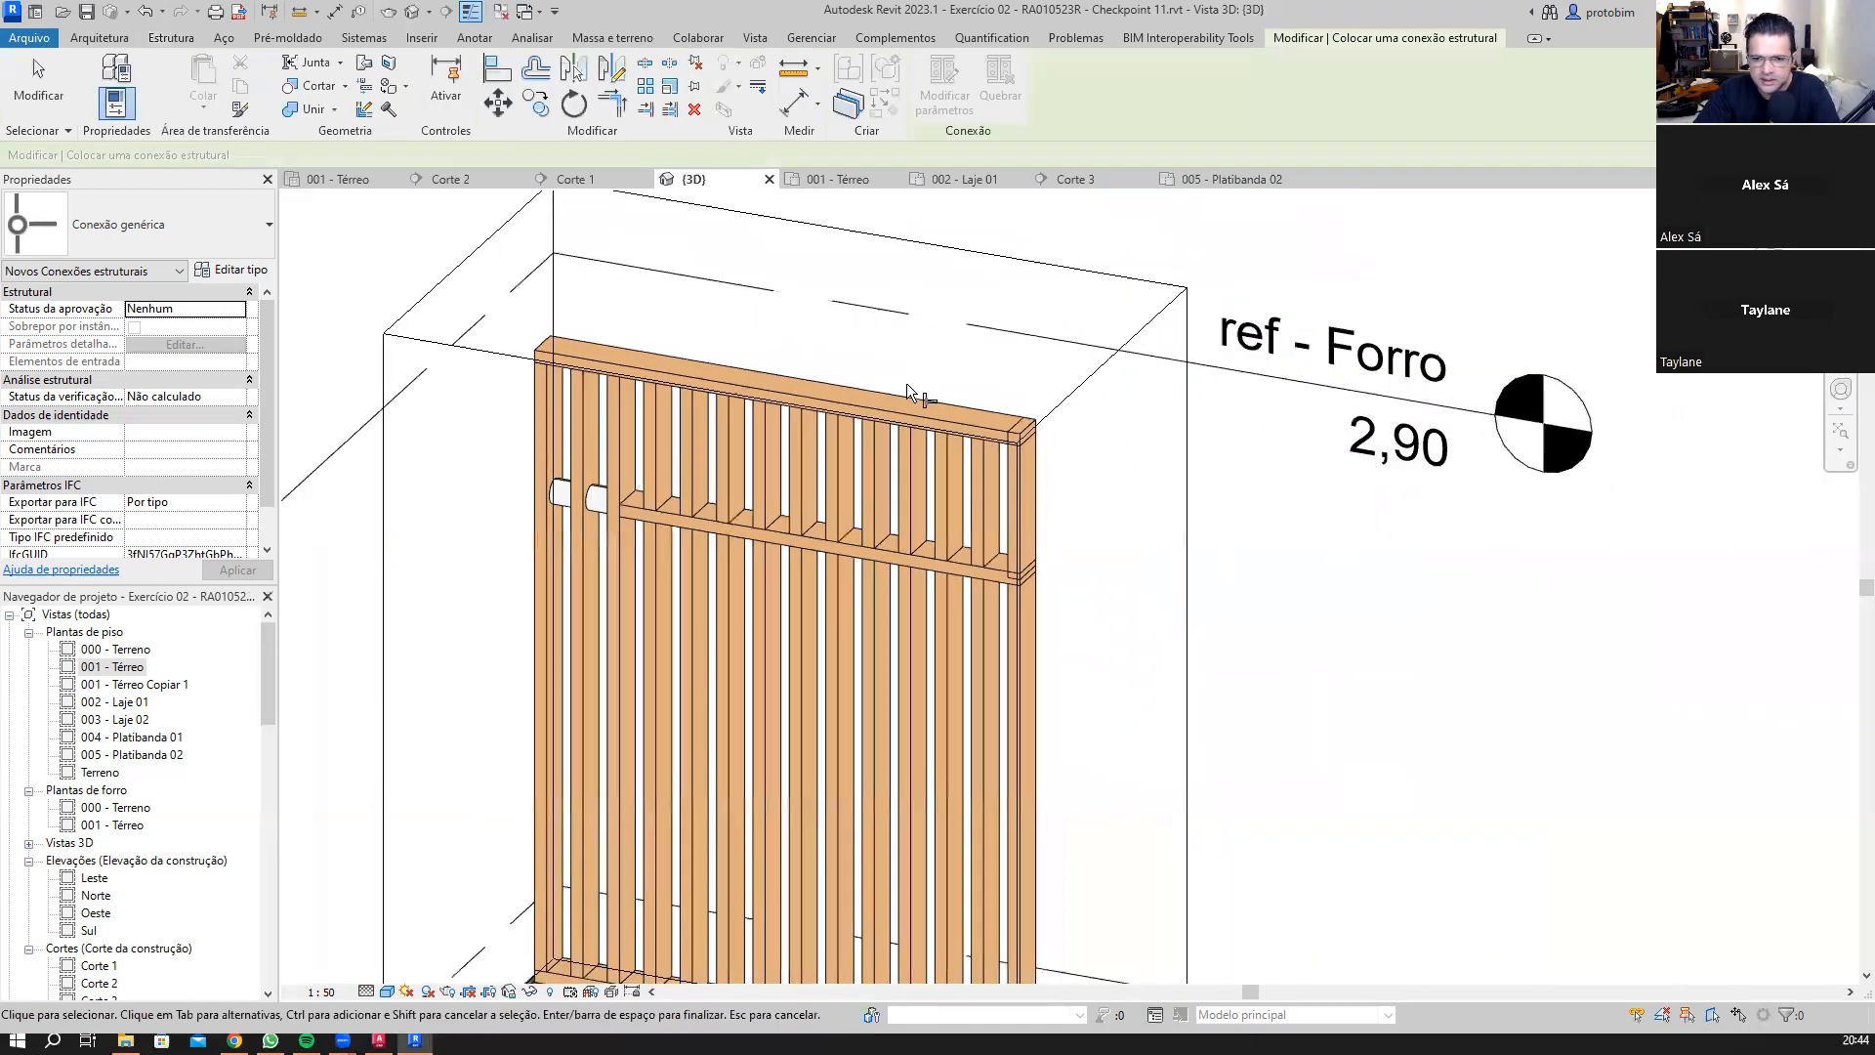
pyautogui.scroll(-4, 574, 369)
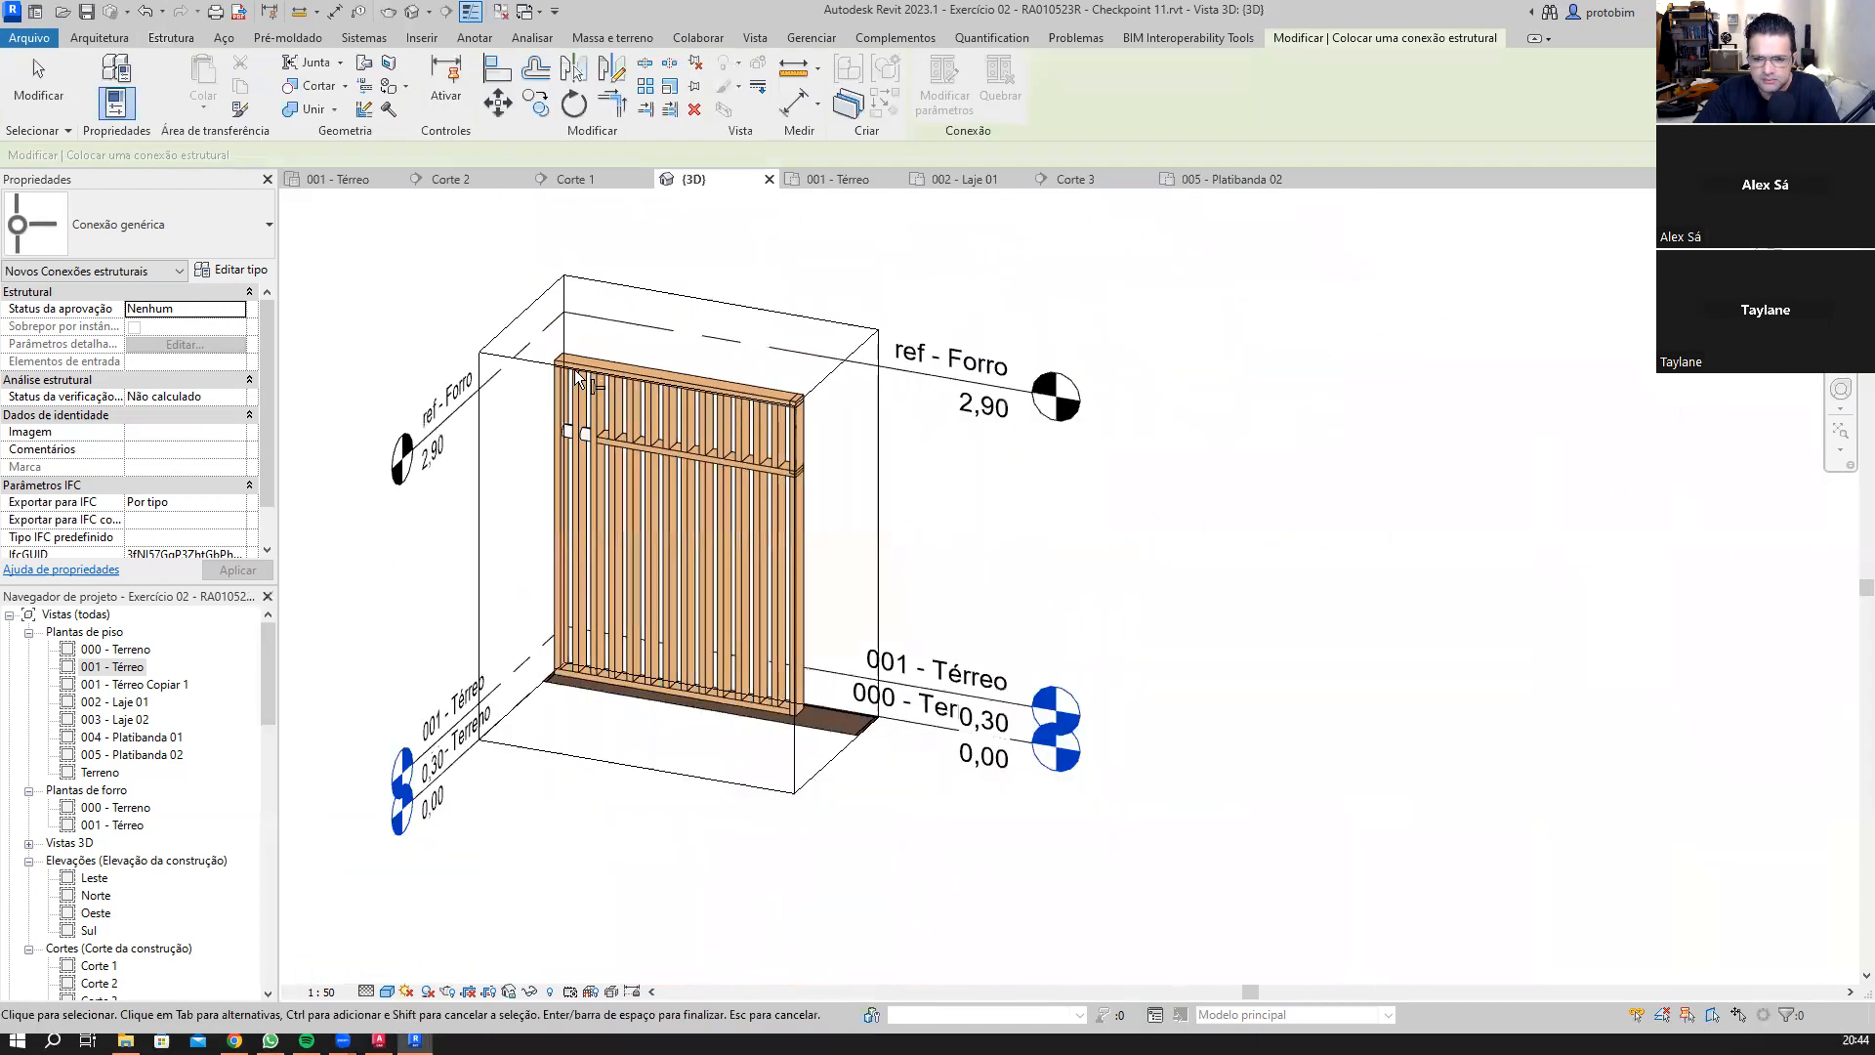
pyautogui.scroll(1, 575, 369)
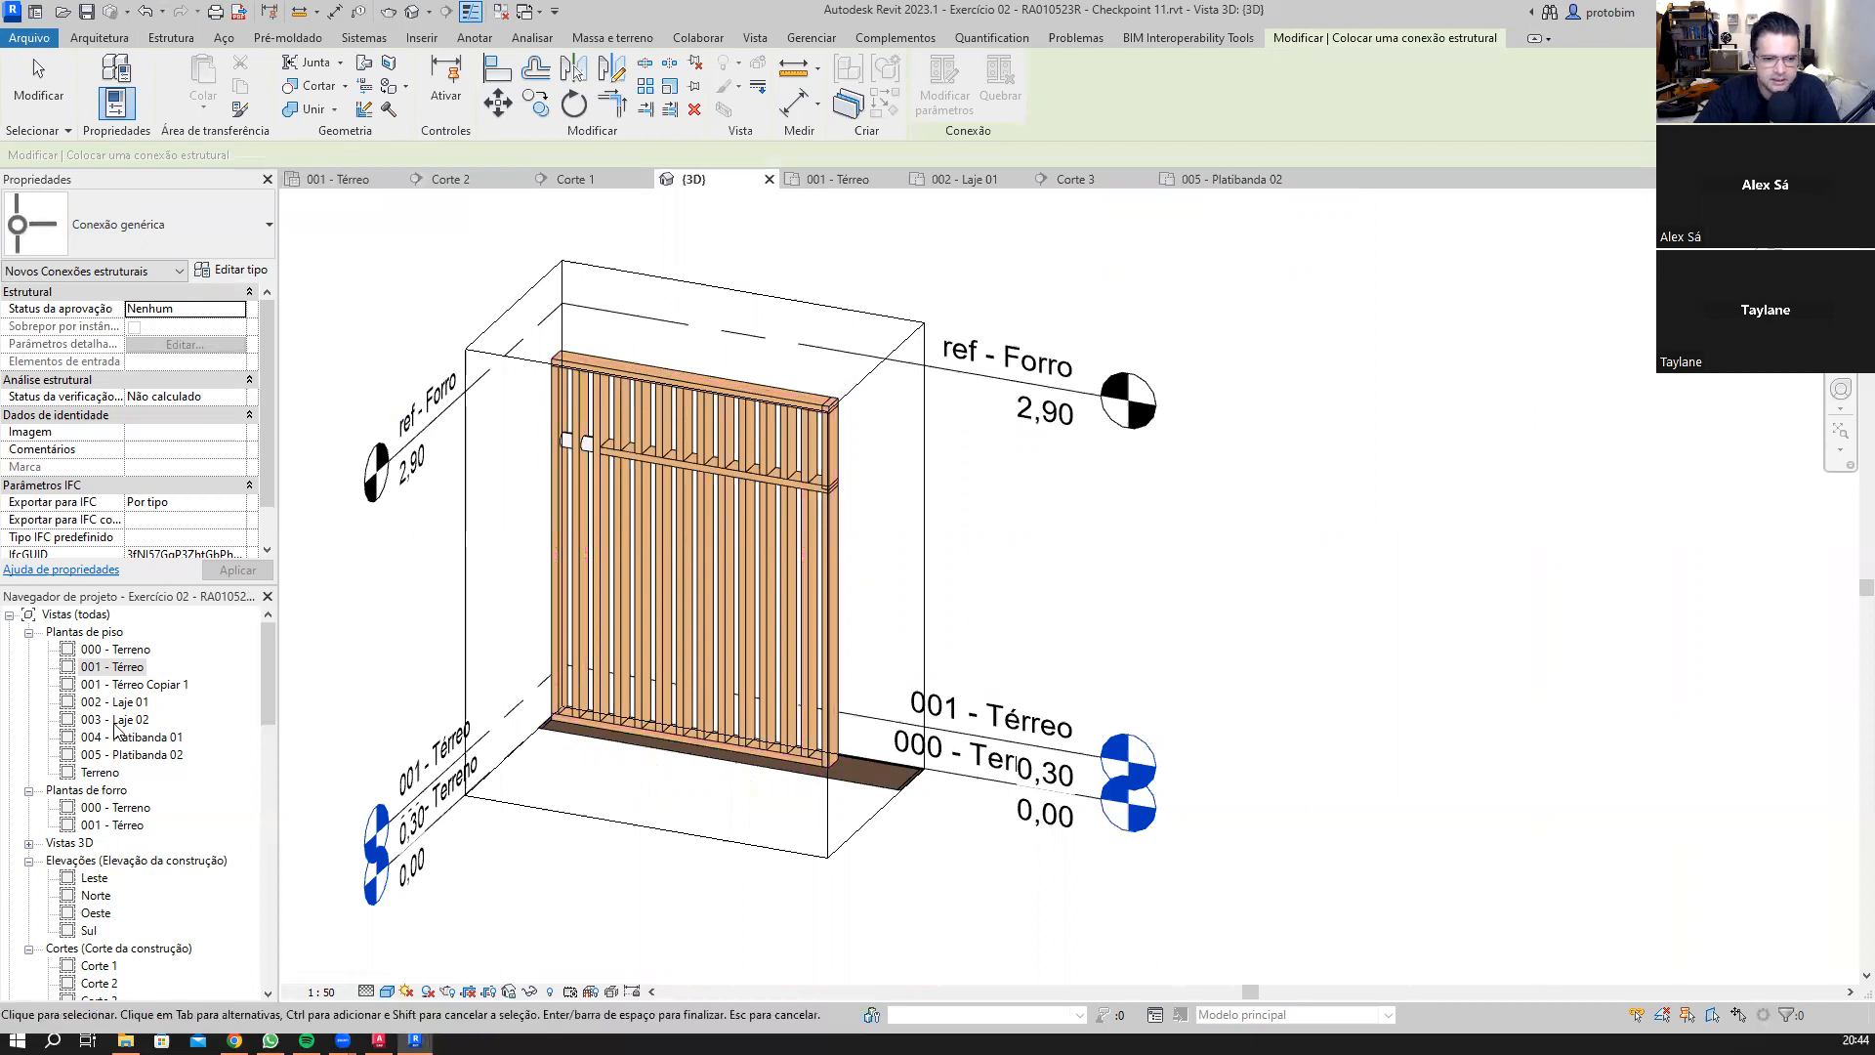
pyautogui.scroll(5, 679, 377)
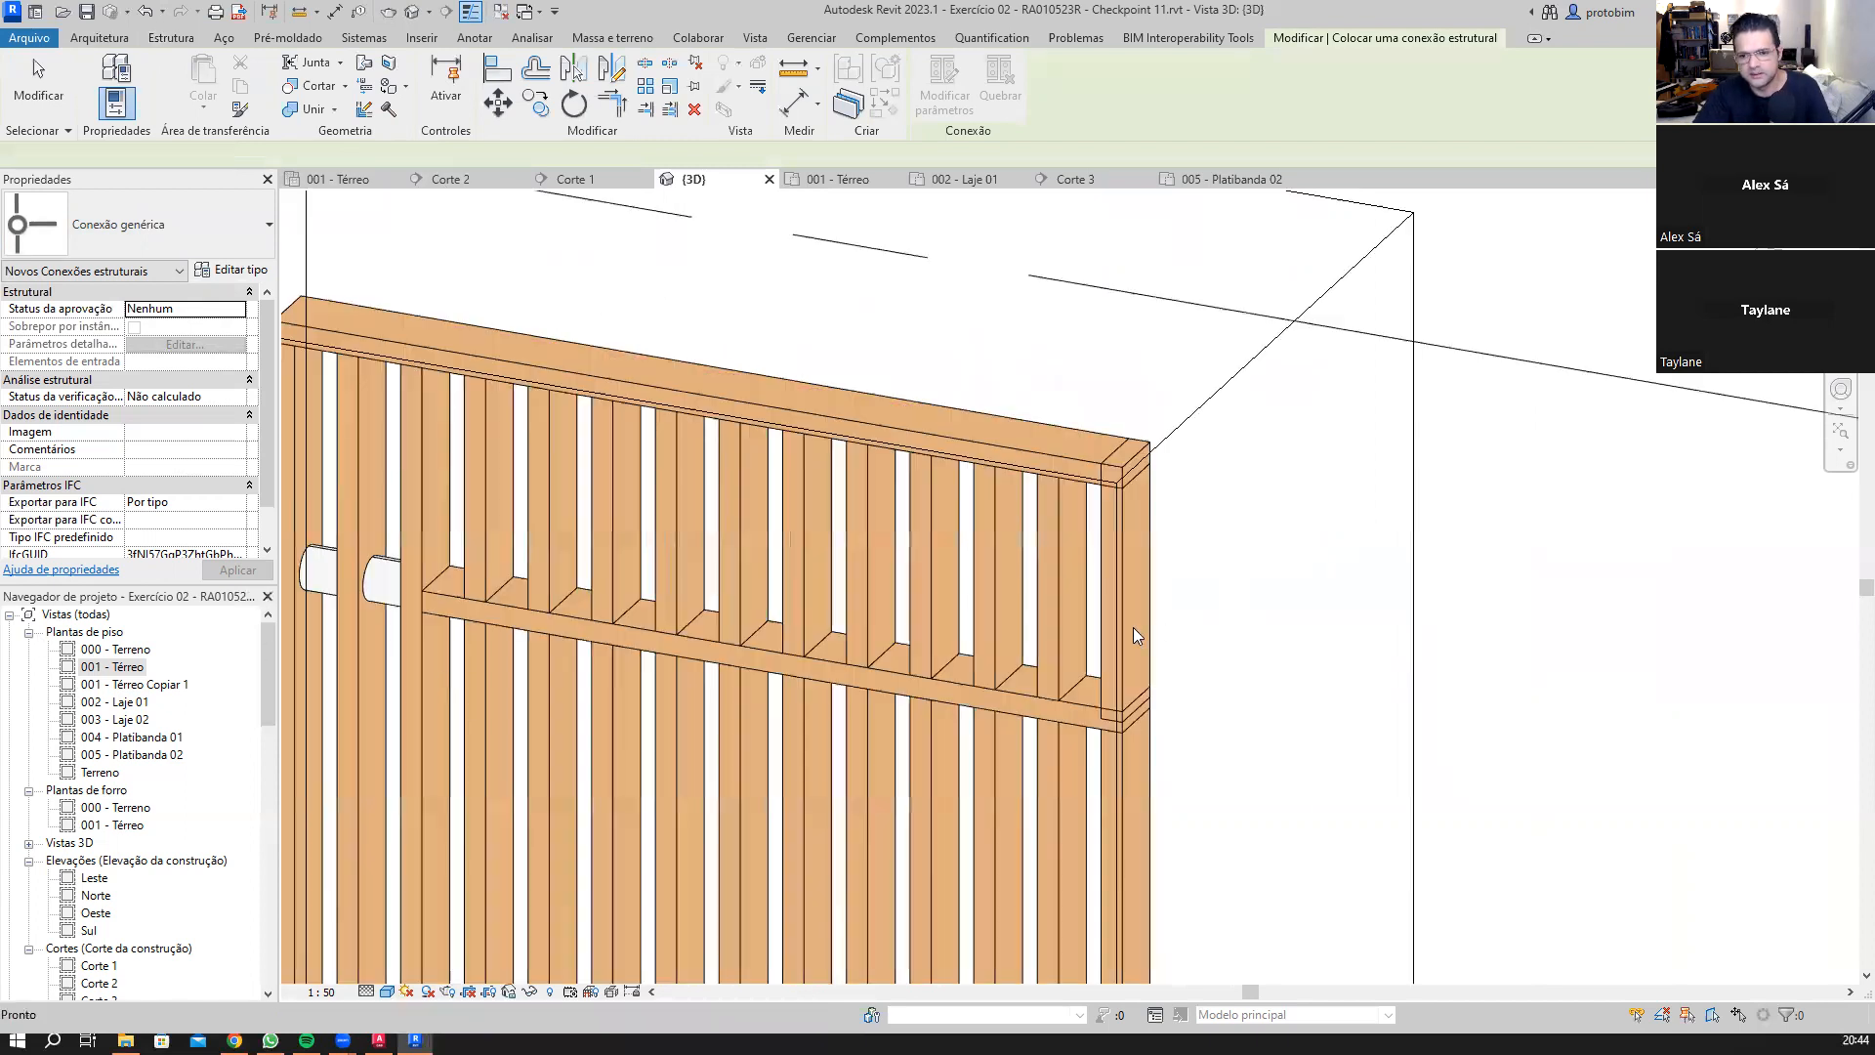
pyautogui.press('Escape')
# Step: Open the reflected ceiling plan 001 - Térreo and show the empty area beside the house
pyautogui.scroll(-4, 572, 484)
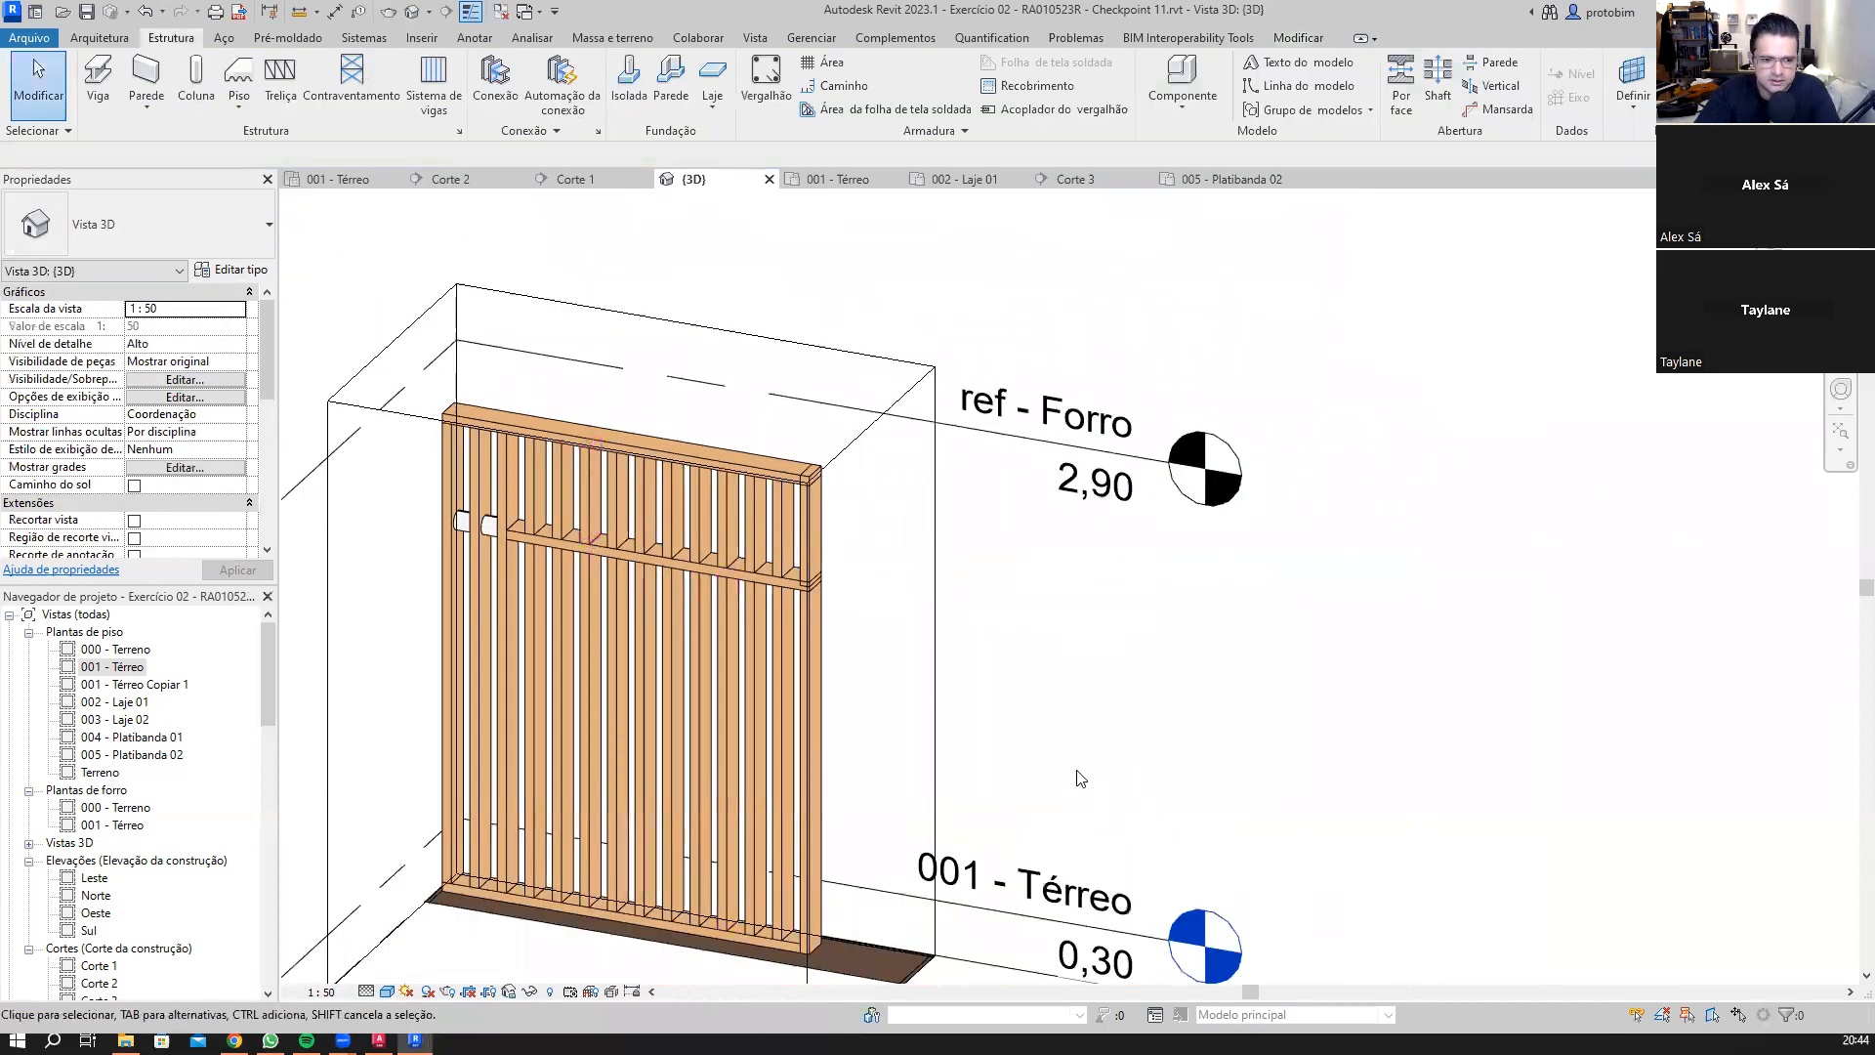
pyautogui.scroll(-2, 748, 651)
pyautogui.moveTo(1165, 576); pyautogui.dragTo(1244, 468, button='middle')
pyautogui.click(28, 636)
pyautogui.scroll(-2, 1015, 560)
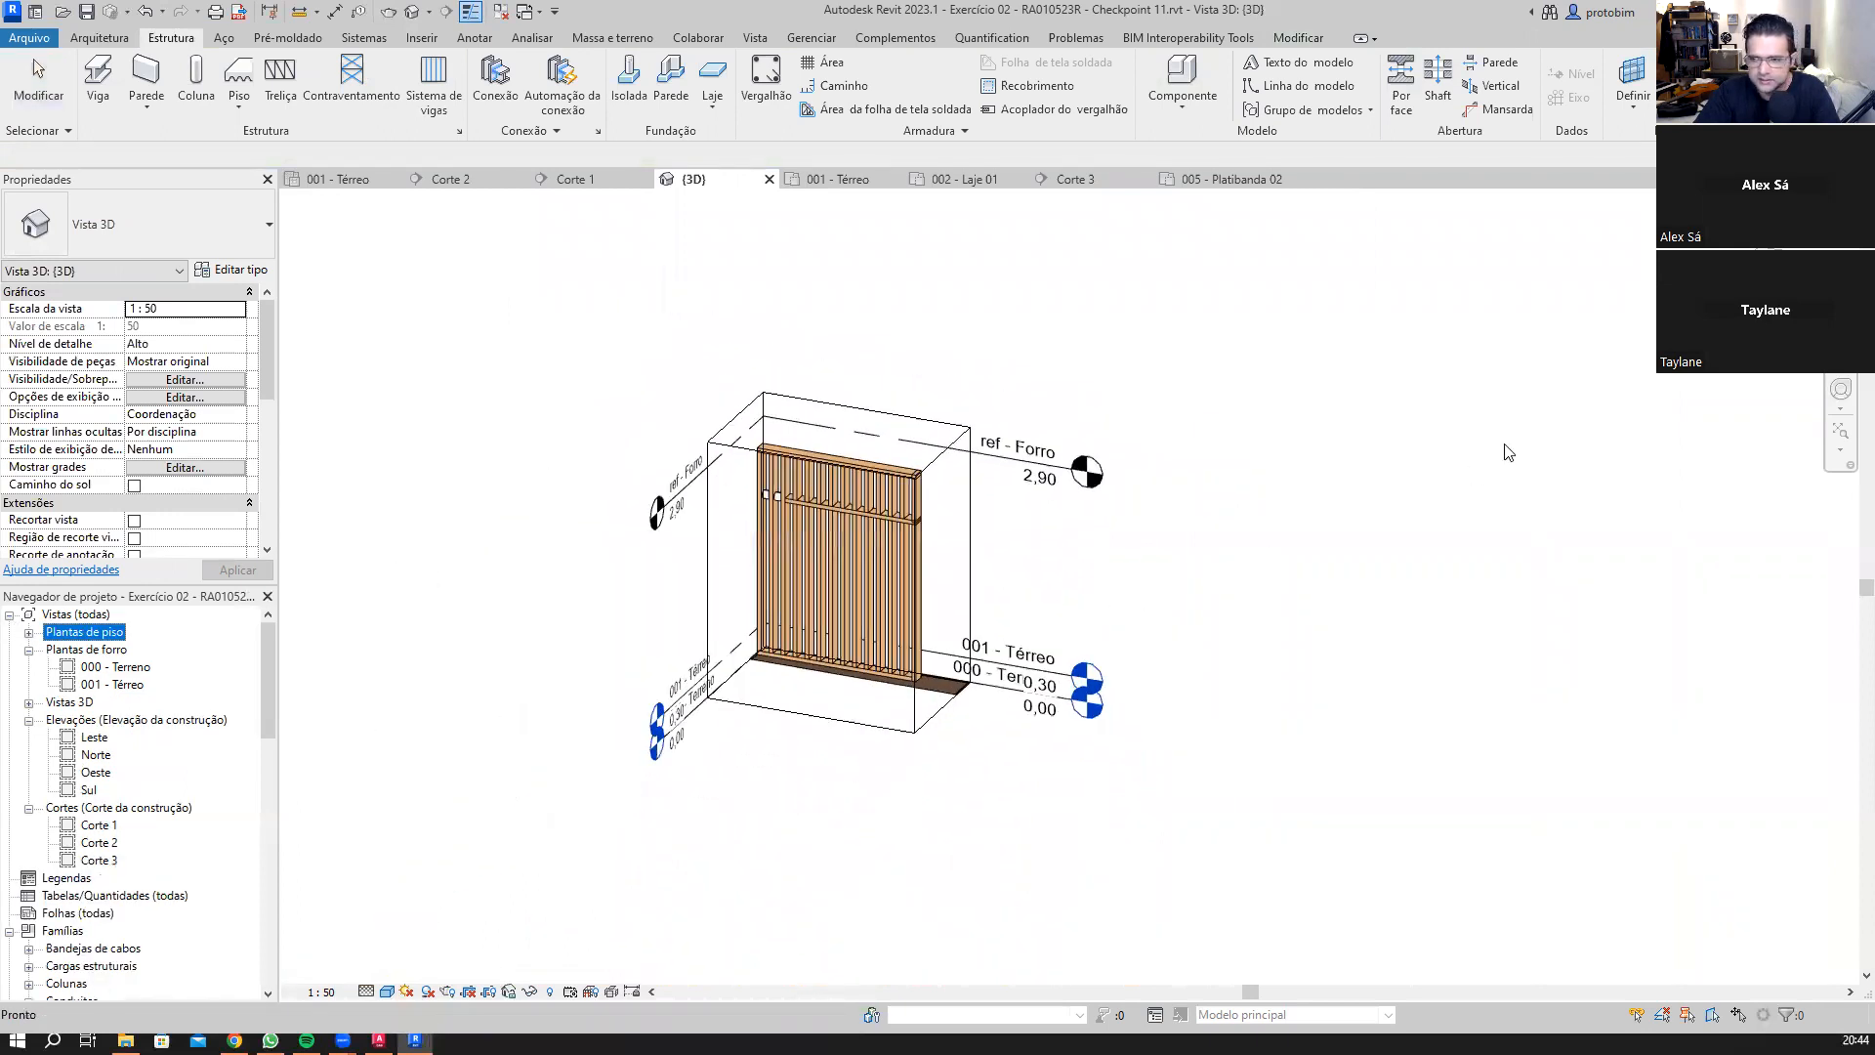
pyautogui.doubleClick(115, 685)
pyautogui.scroll(-2, 552, 550)
pyautogui.scroll(6, 552, 550)
pyautogui.moveTo(1224, 587)
pyautogui.mouseDown(button='middle')
pyautogui.moveTo(1051, 611)
pyautogui.moveTo(899, 590)
pyautogui.mouseUp(button='middle')
pyautogui.scroll(1, 899, 590)
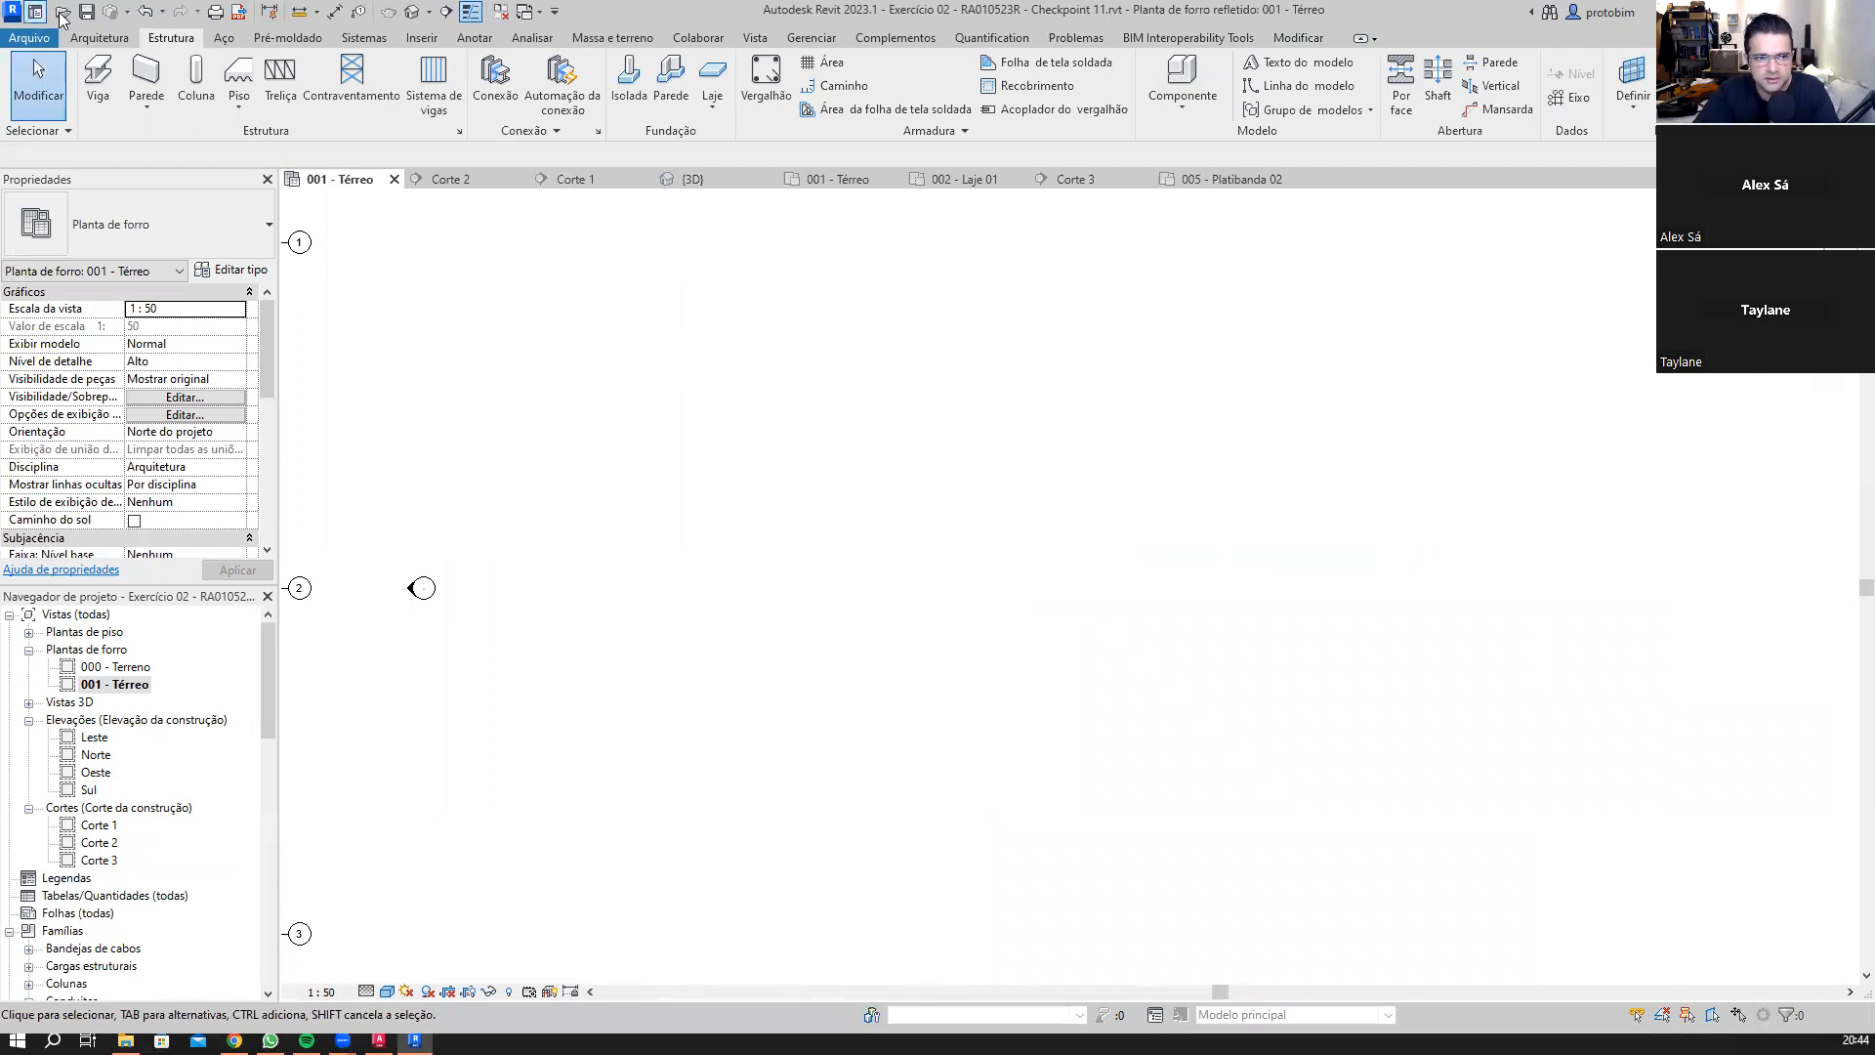
# Step: Create an in-place model in the Modelos genéricos category, keeping the suggested name
pyautogui.click(99, 37)
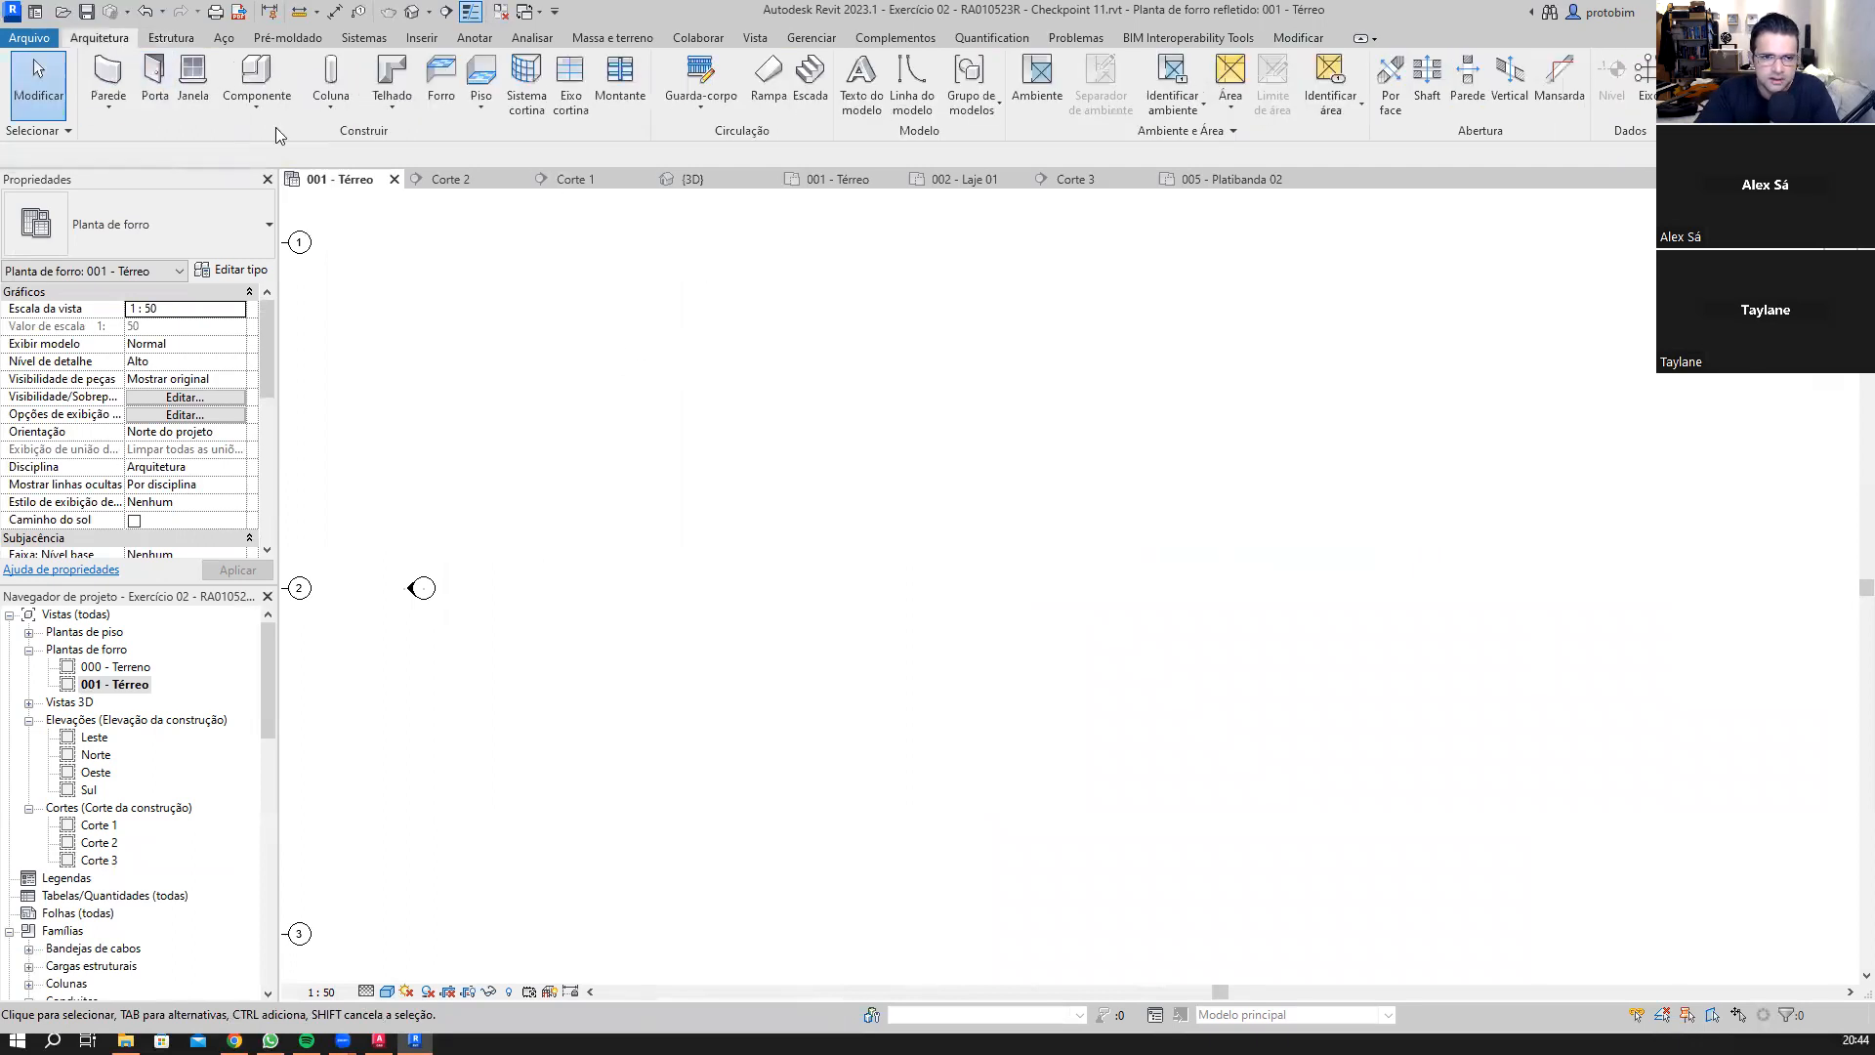
pyautogui.click(254, 108)
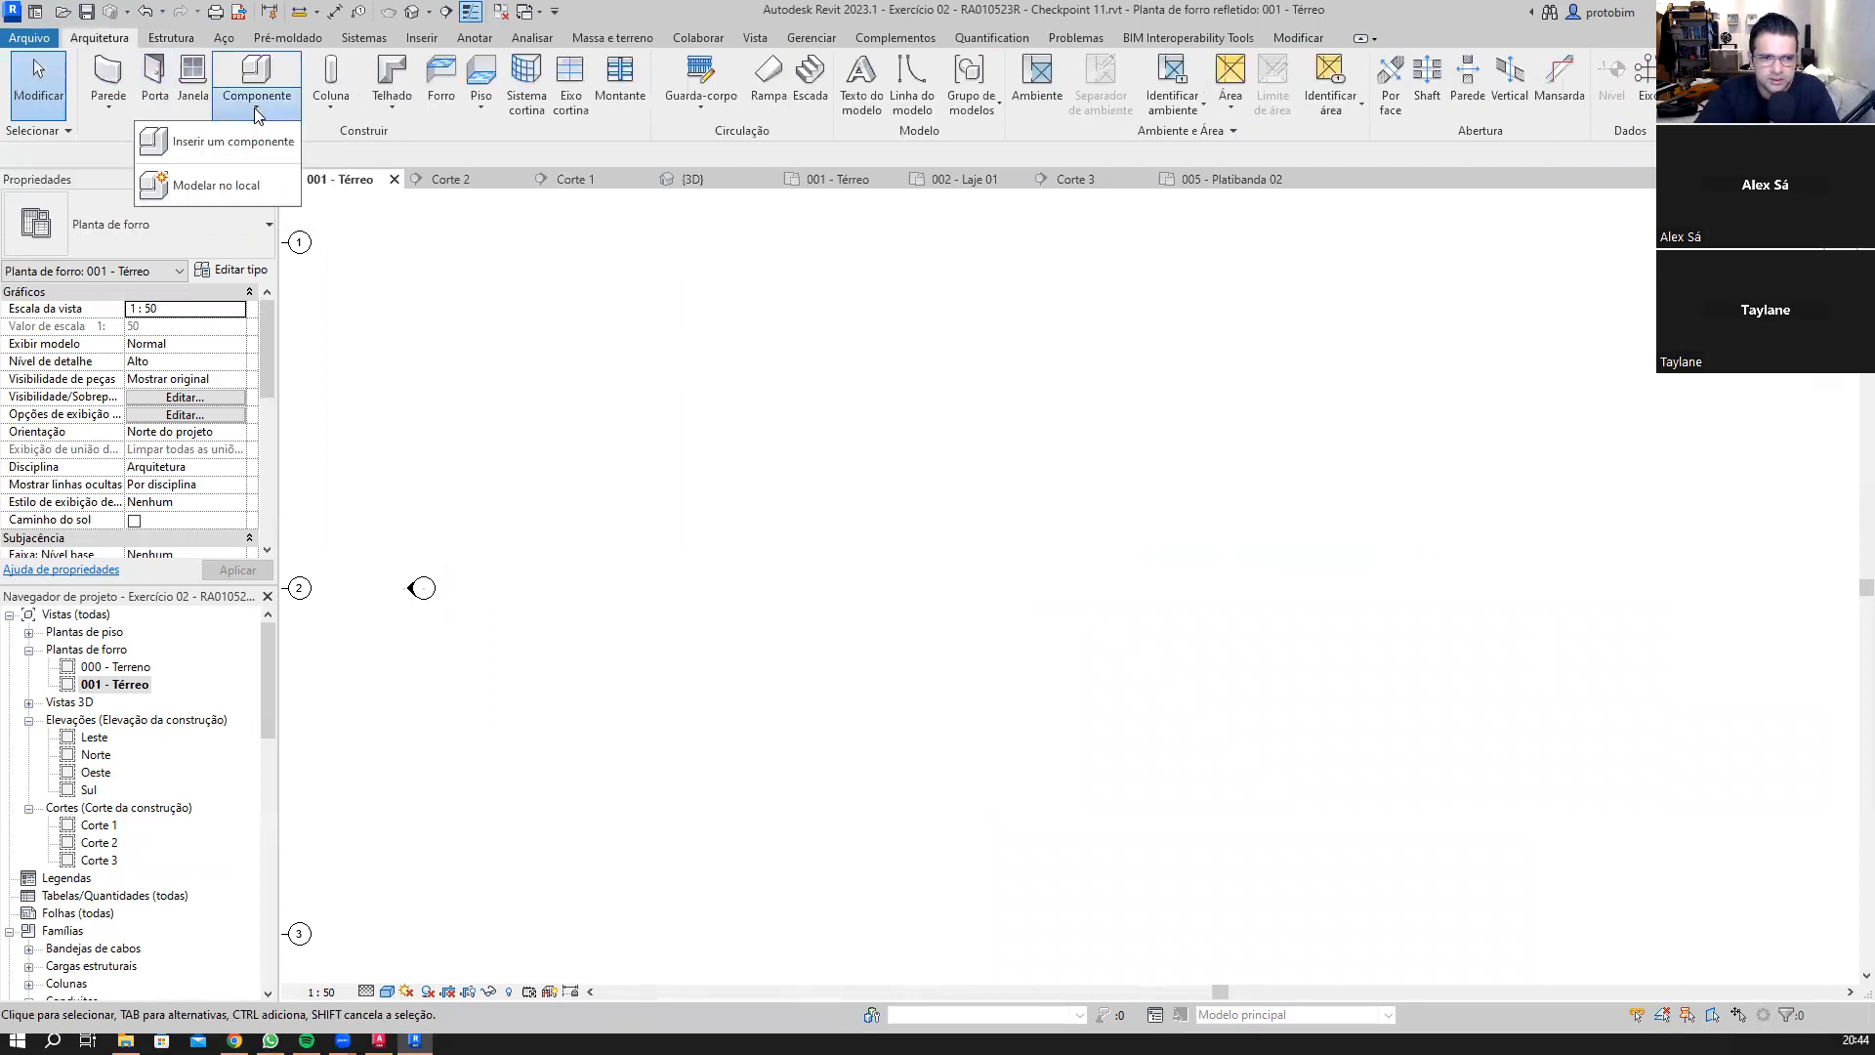
pyautogui.click(251, 189)
pyautogui.click(856, 456)
pyautogui.press('g')
pyautogui.press('g')
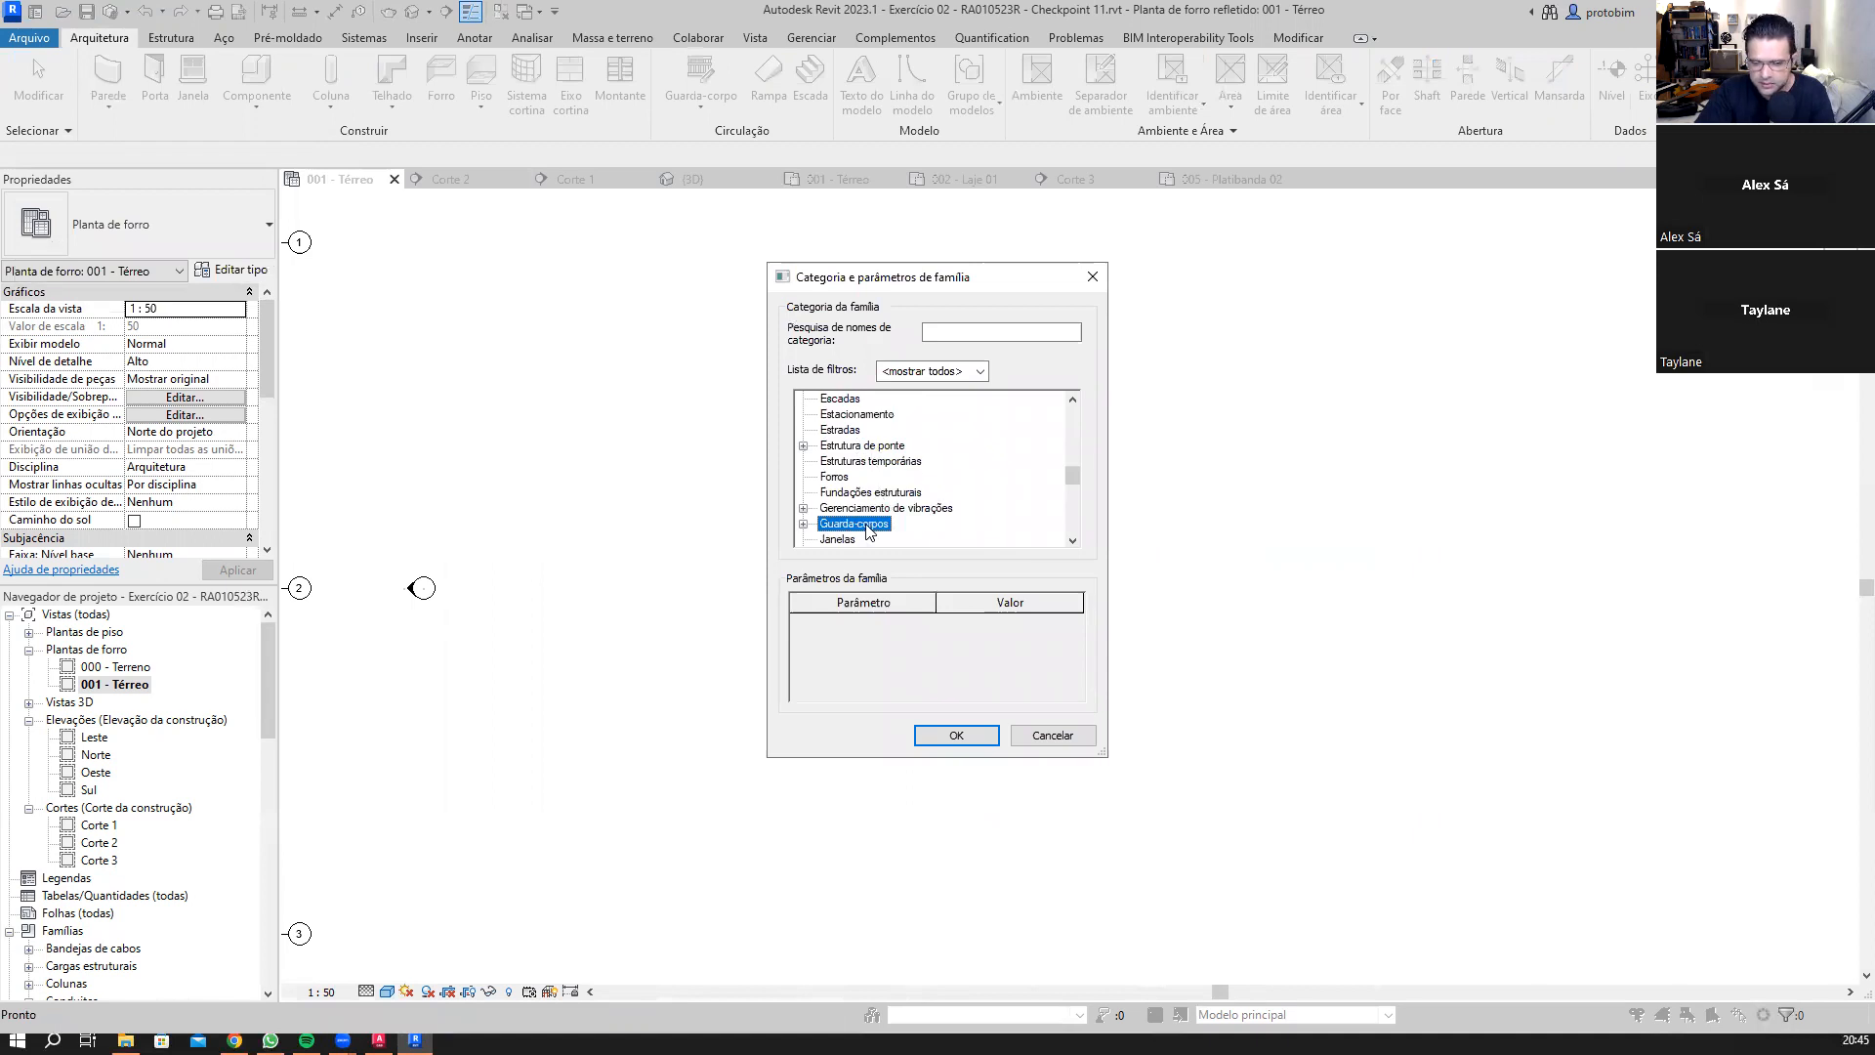
pyautogui.click(869, 465)
pyautogui.press('m')
pyautogui.press('m')
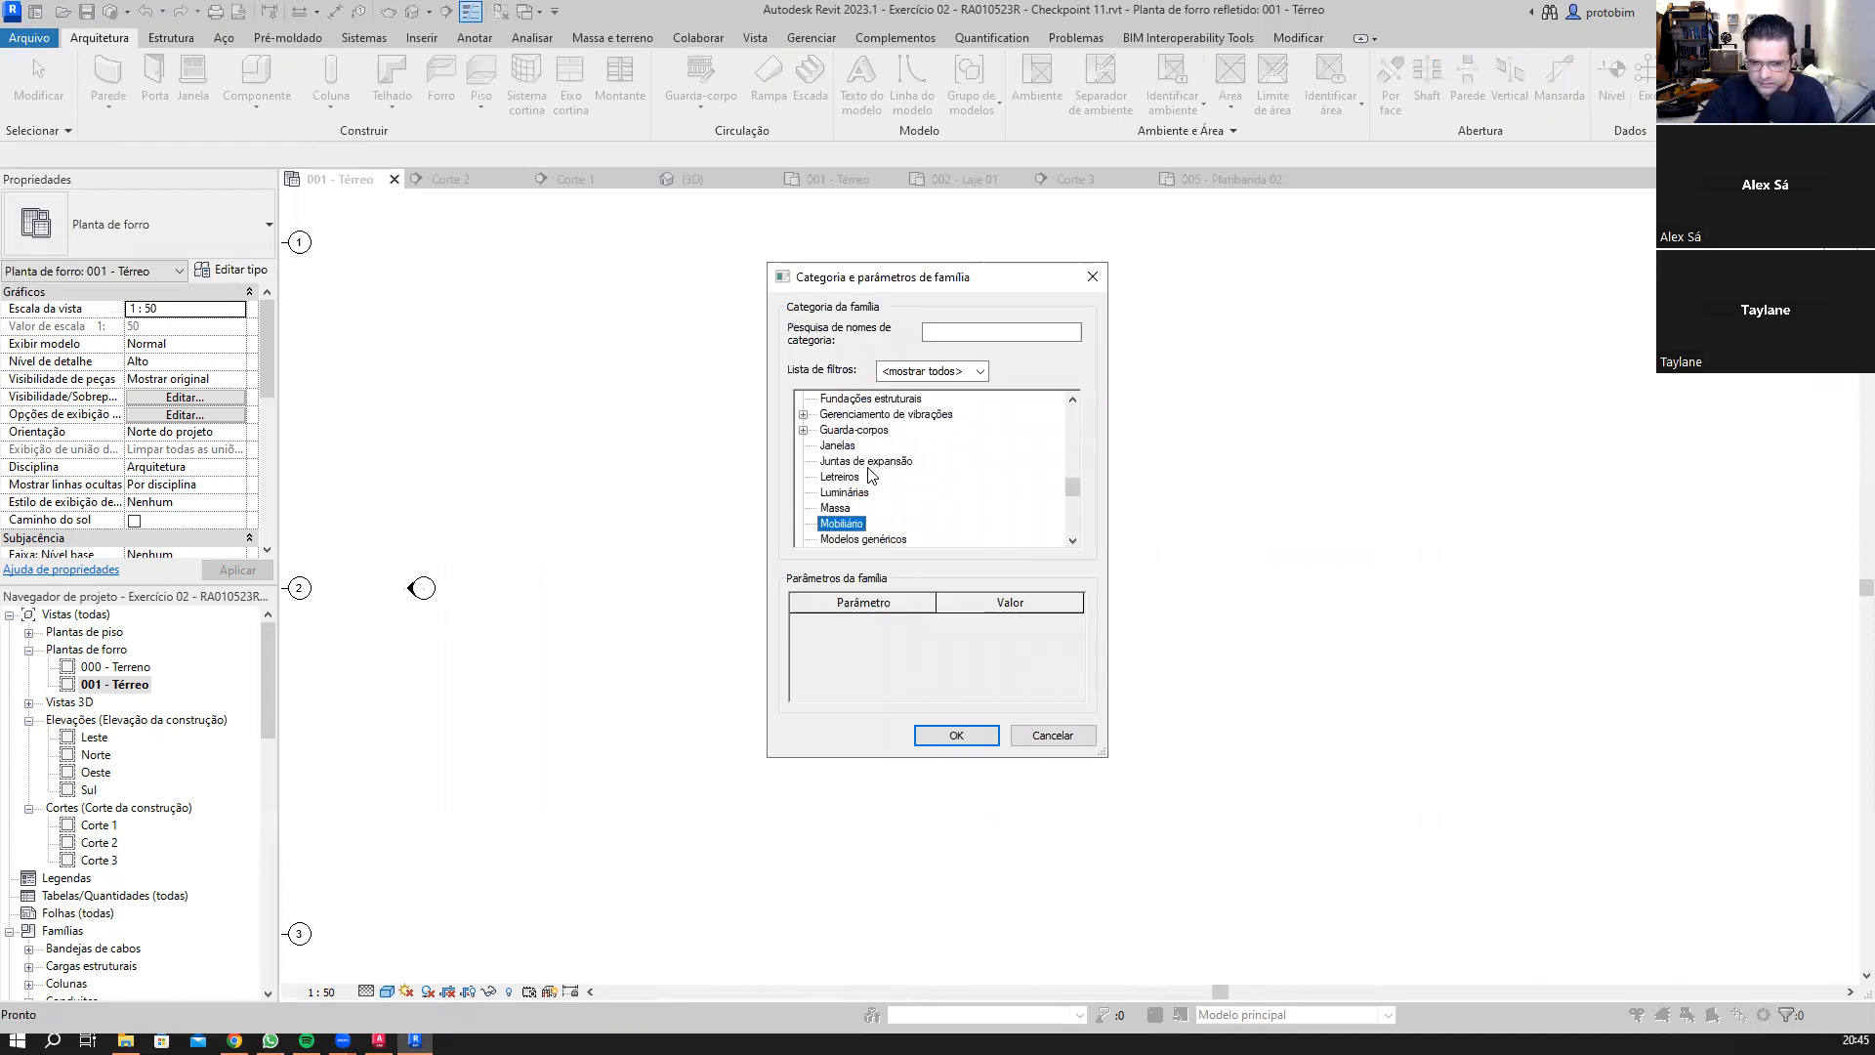
pyautogui.click(863, 539)
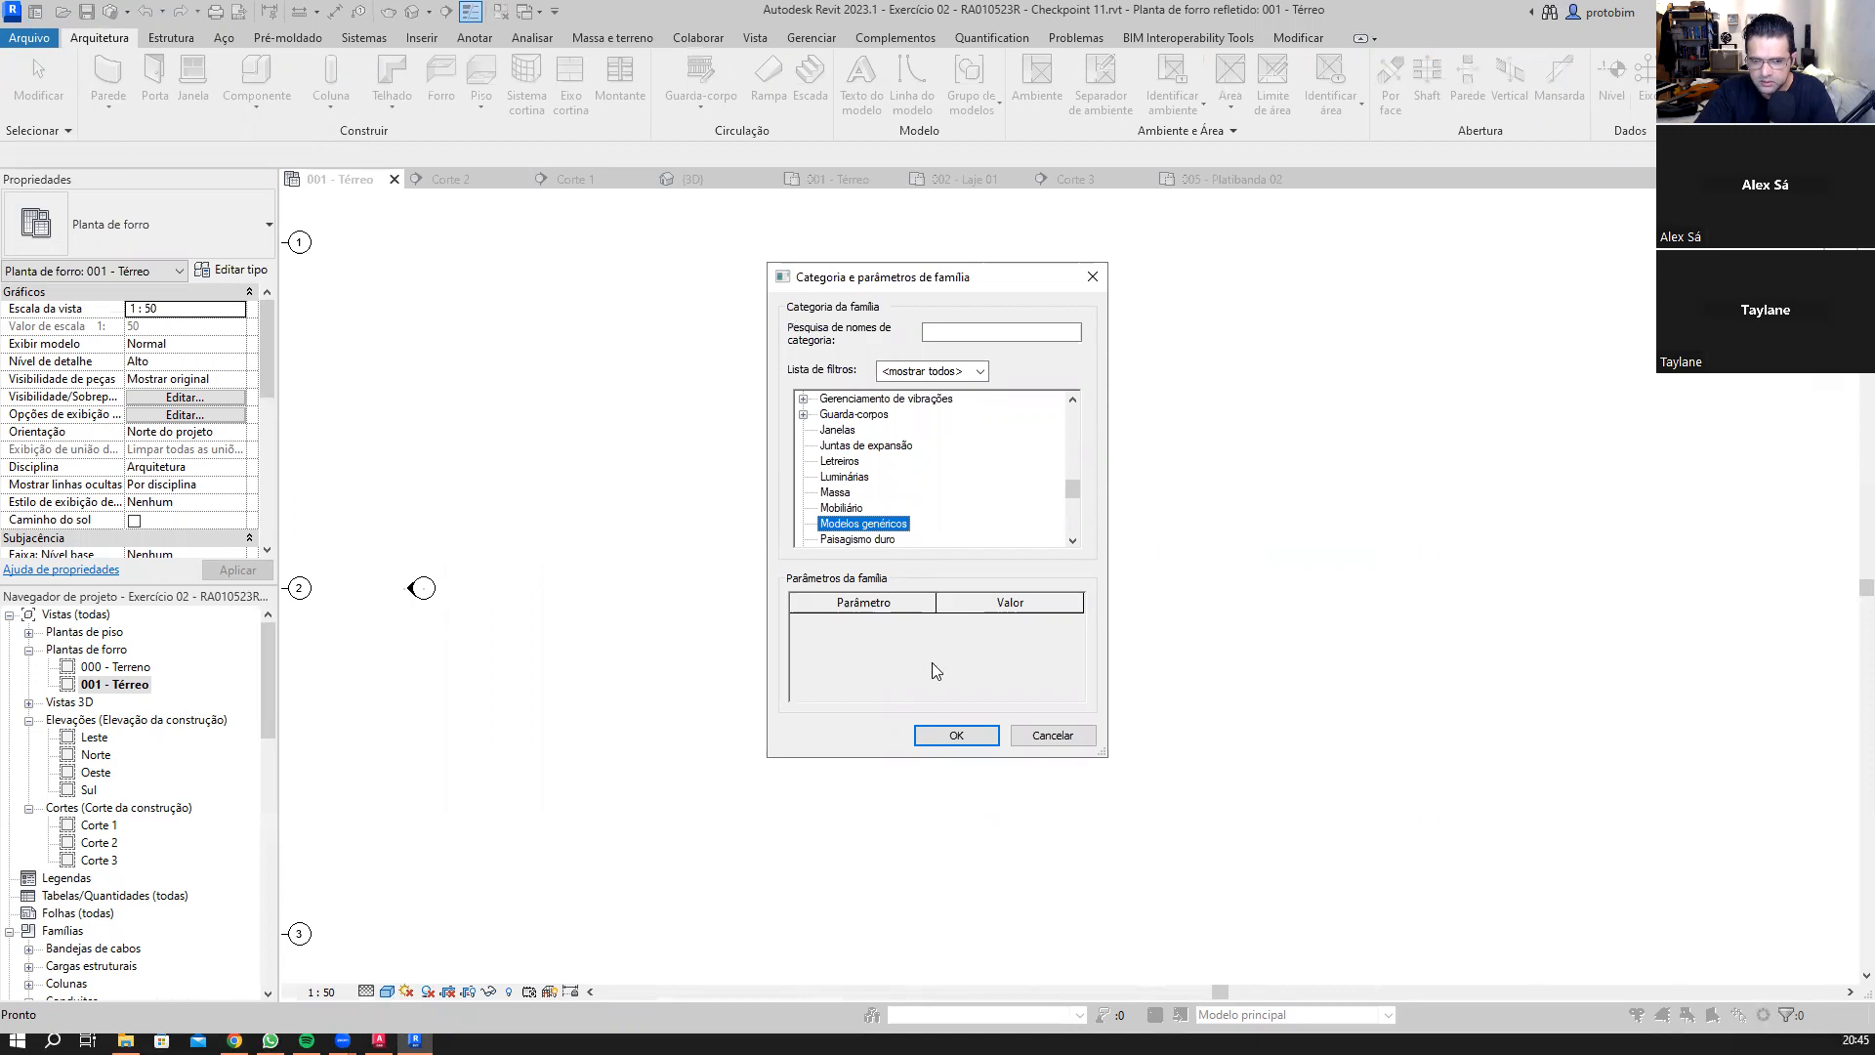
pyautogui.click(956, 734)
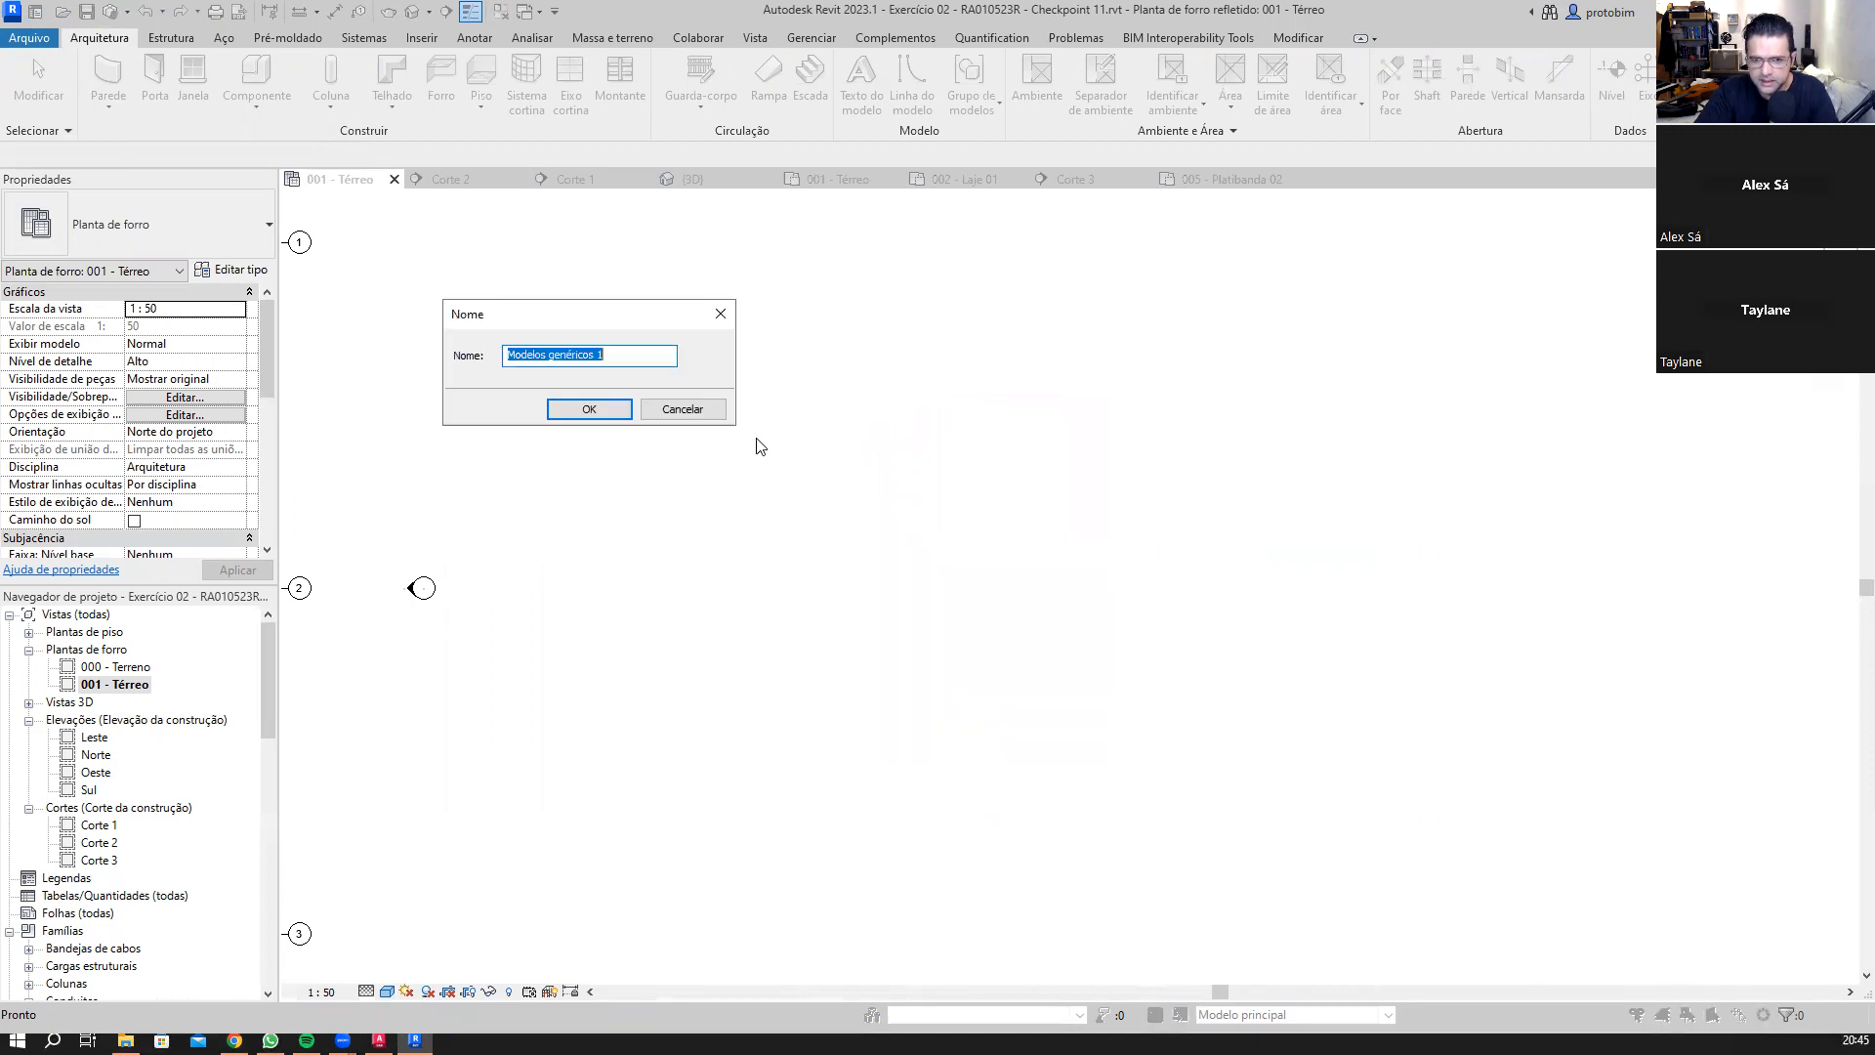
pyautogui.click(607, 410)
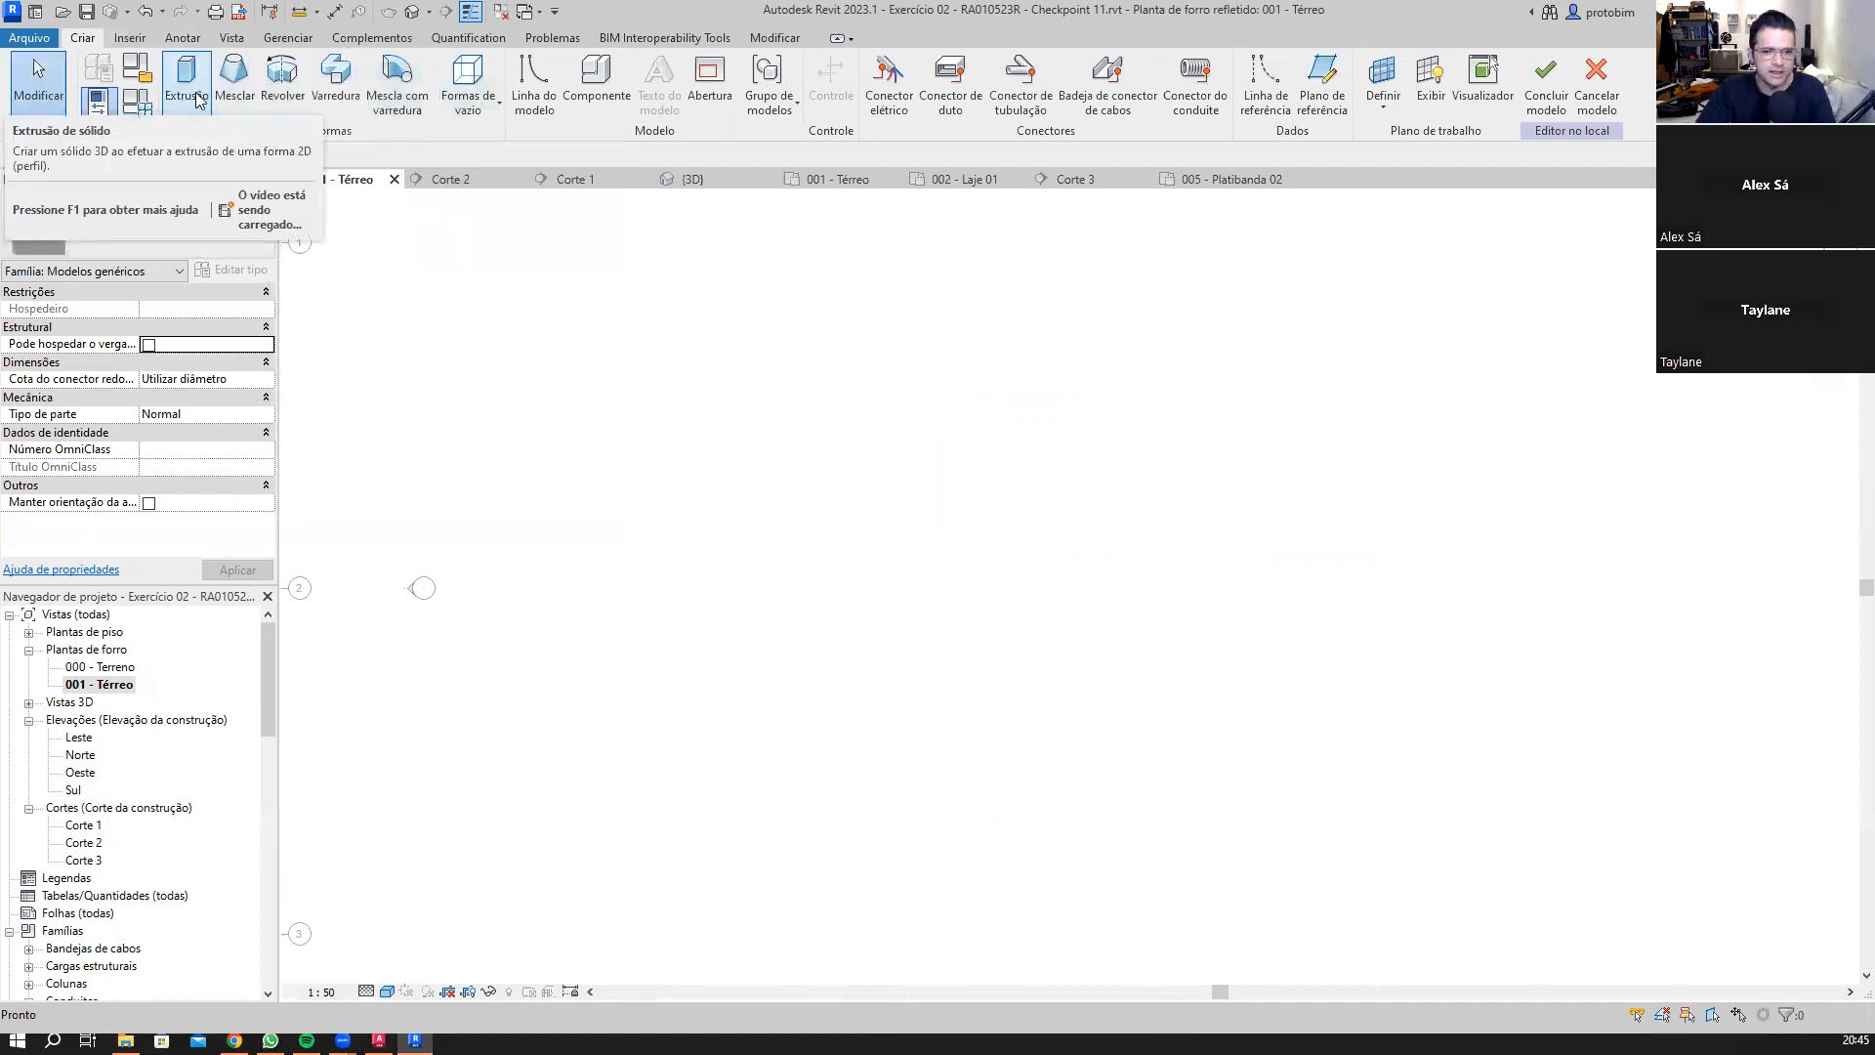
# Step: Sketch a rectangular extrusion profile about 0.08 m wide and 0.50 m long in the empty area beside the house and finish it
pyautogui.scroll(-3, 957, 518)
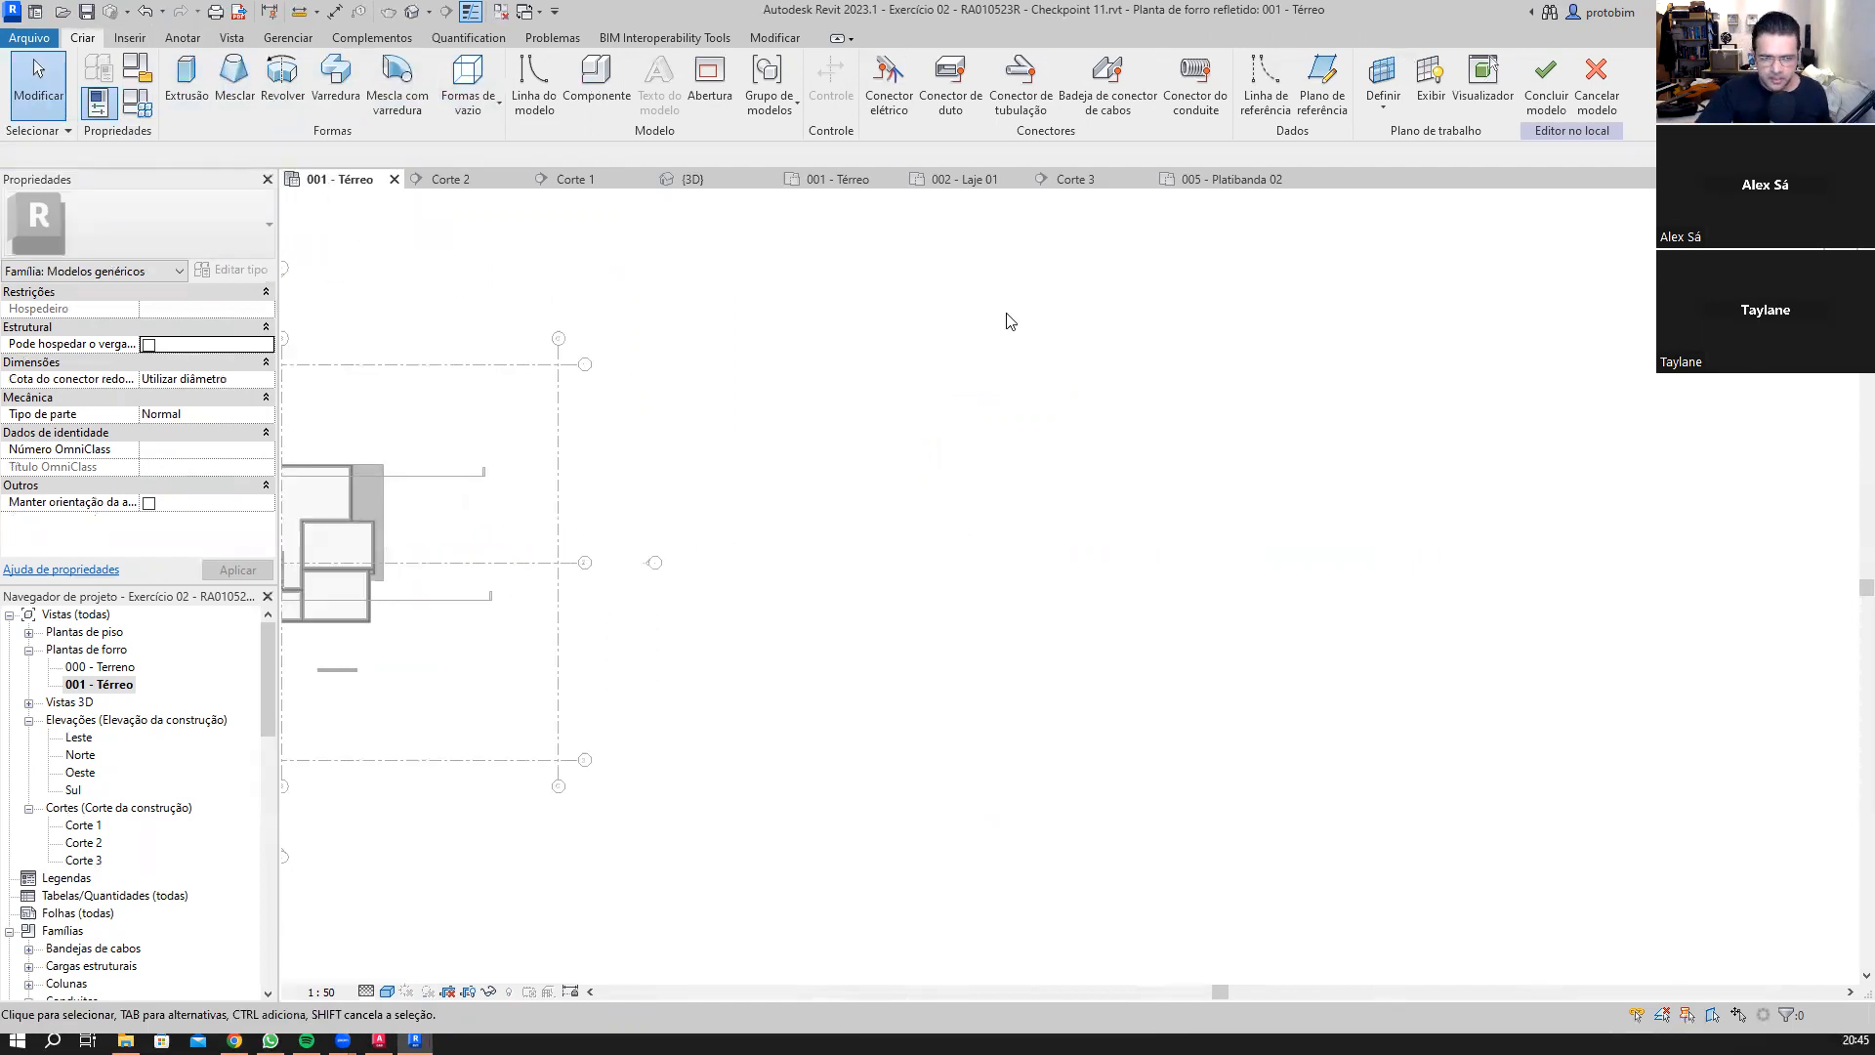
pyautogui.scroll(2, 864, 519)
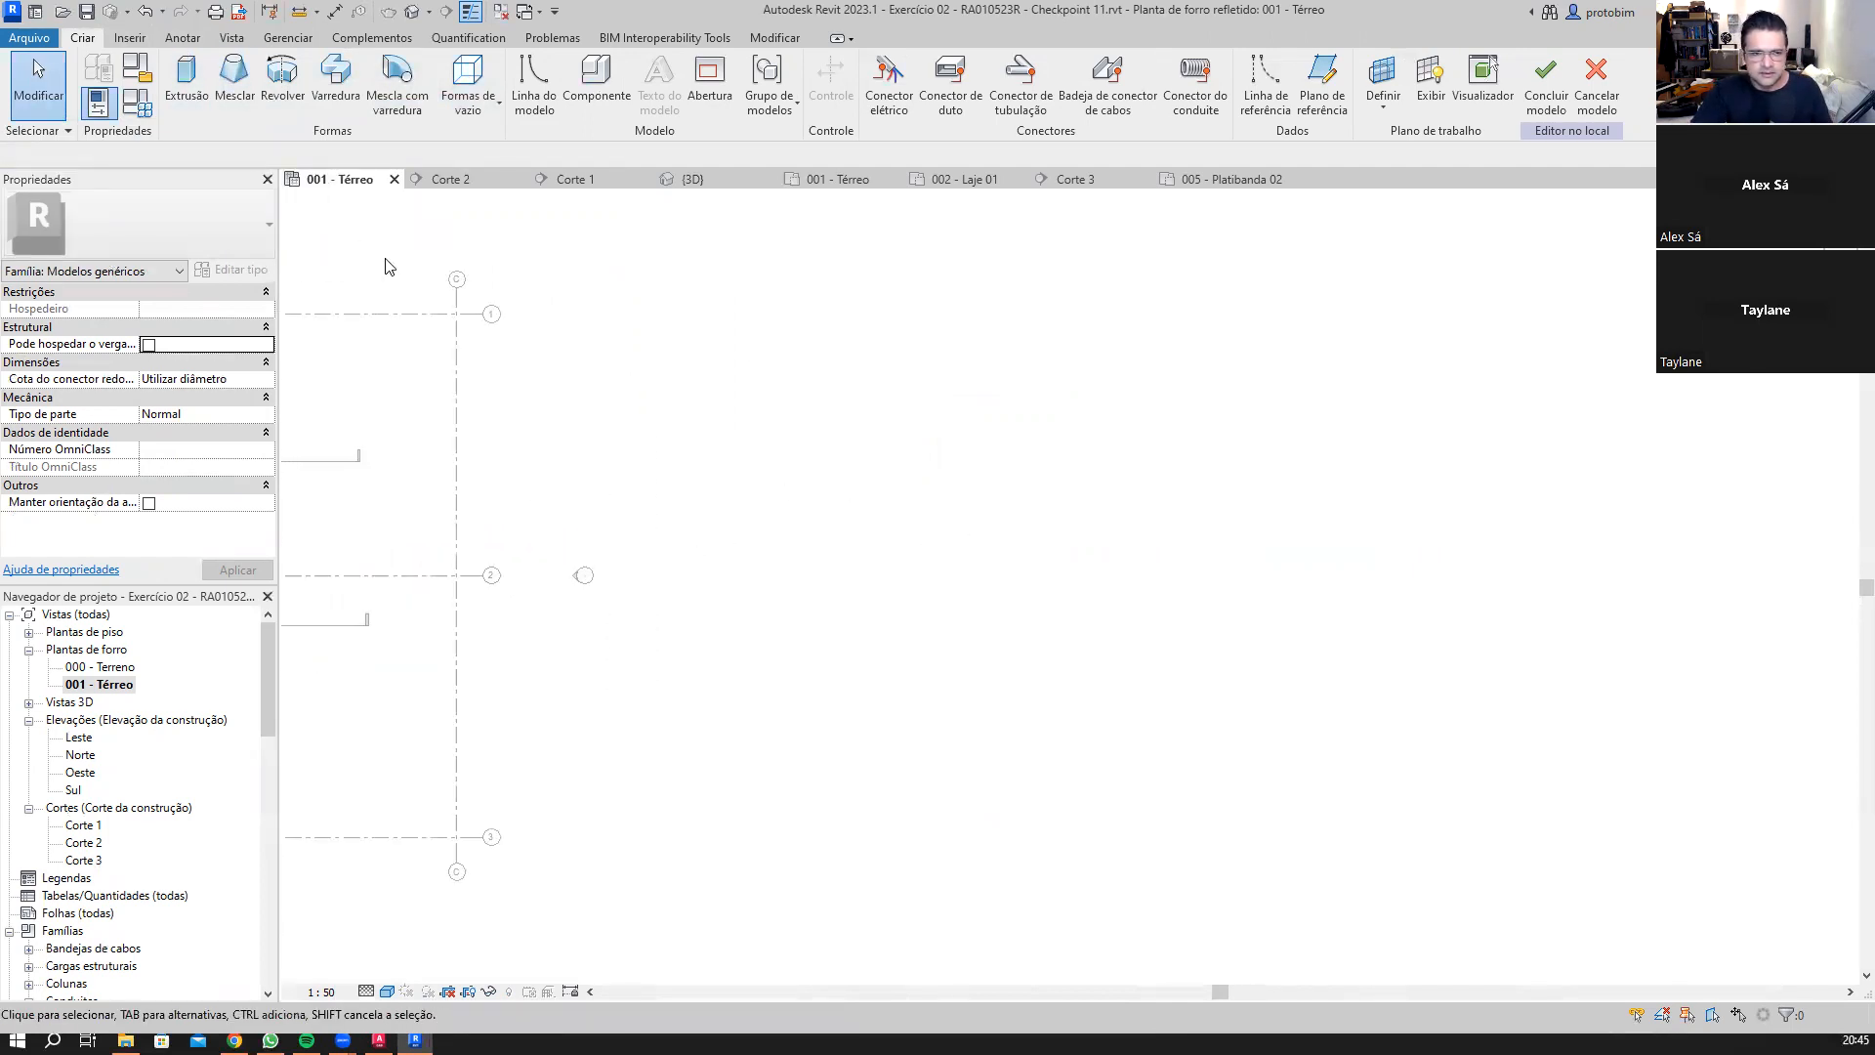
pyautogui.click(180, 107)
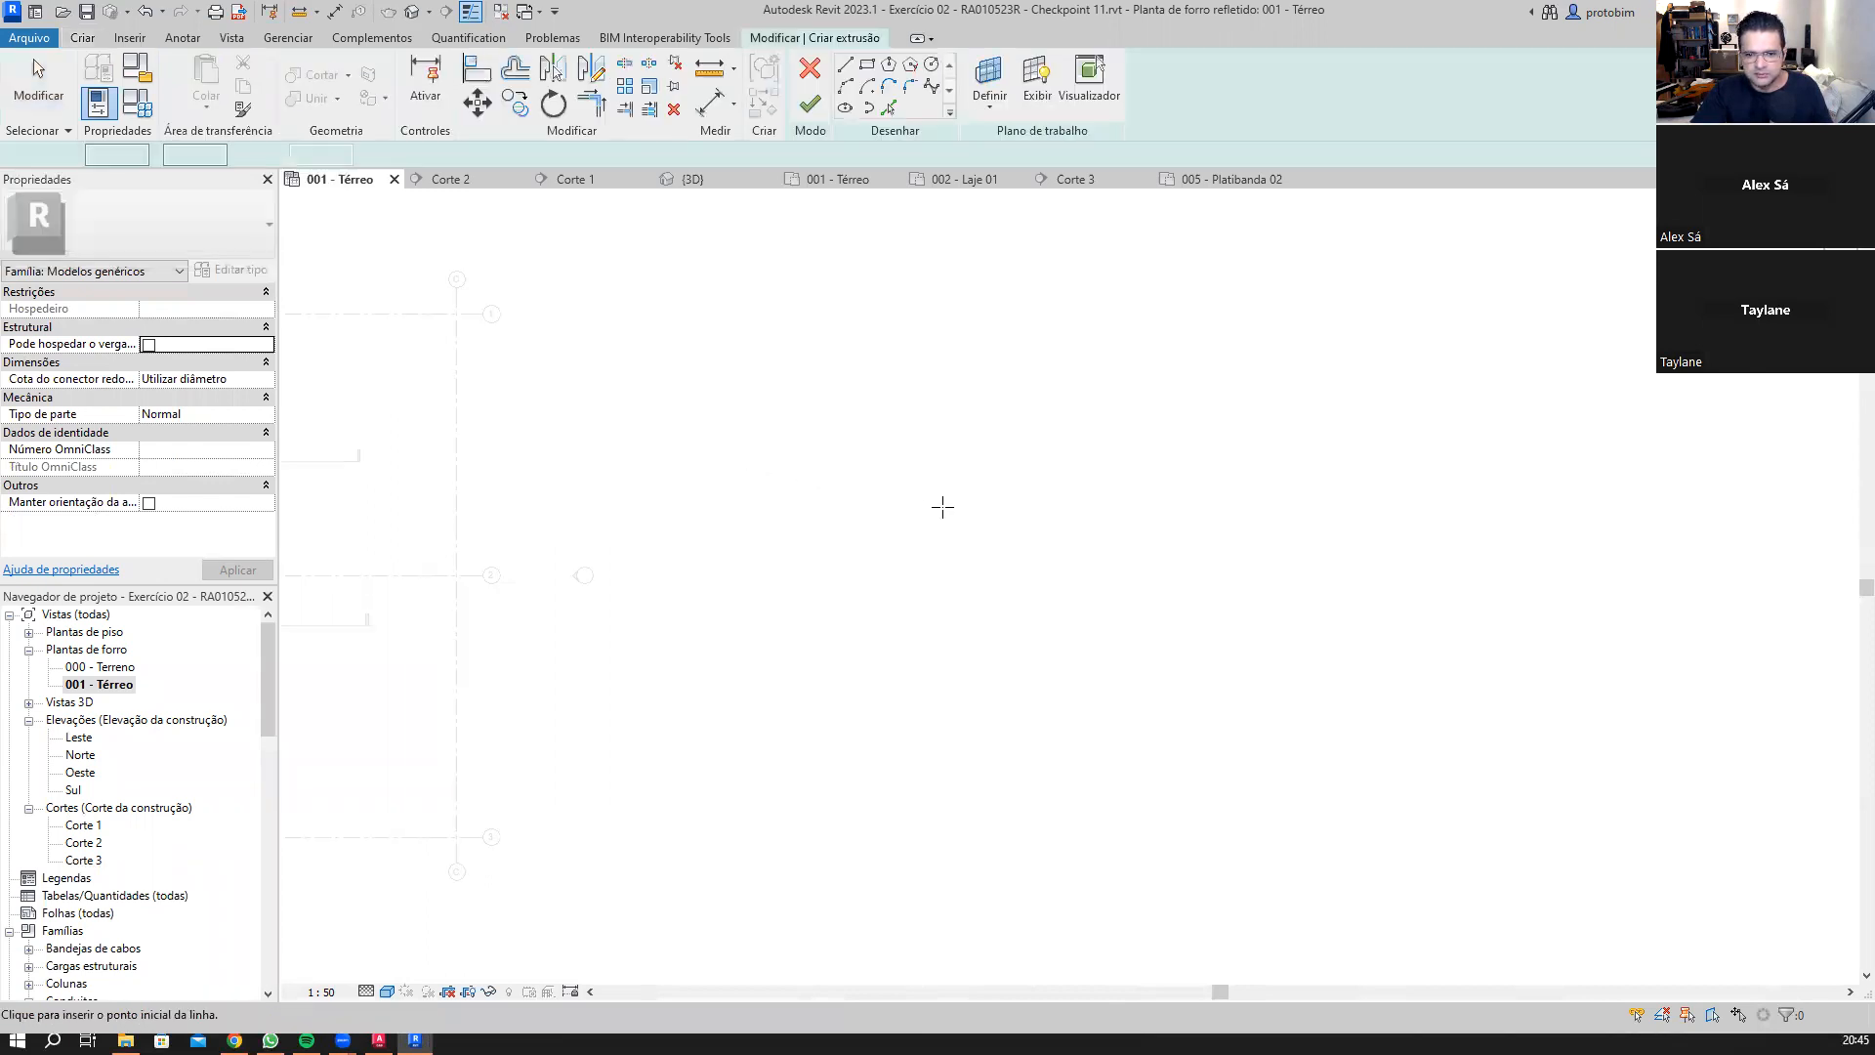
pyautogui.scroll(2, 940, 502)
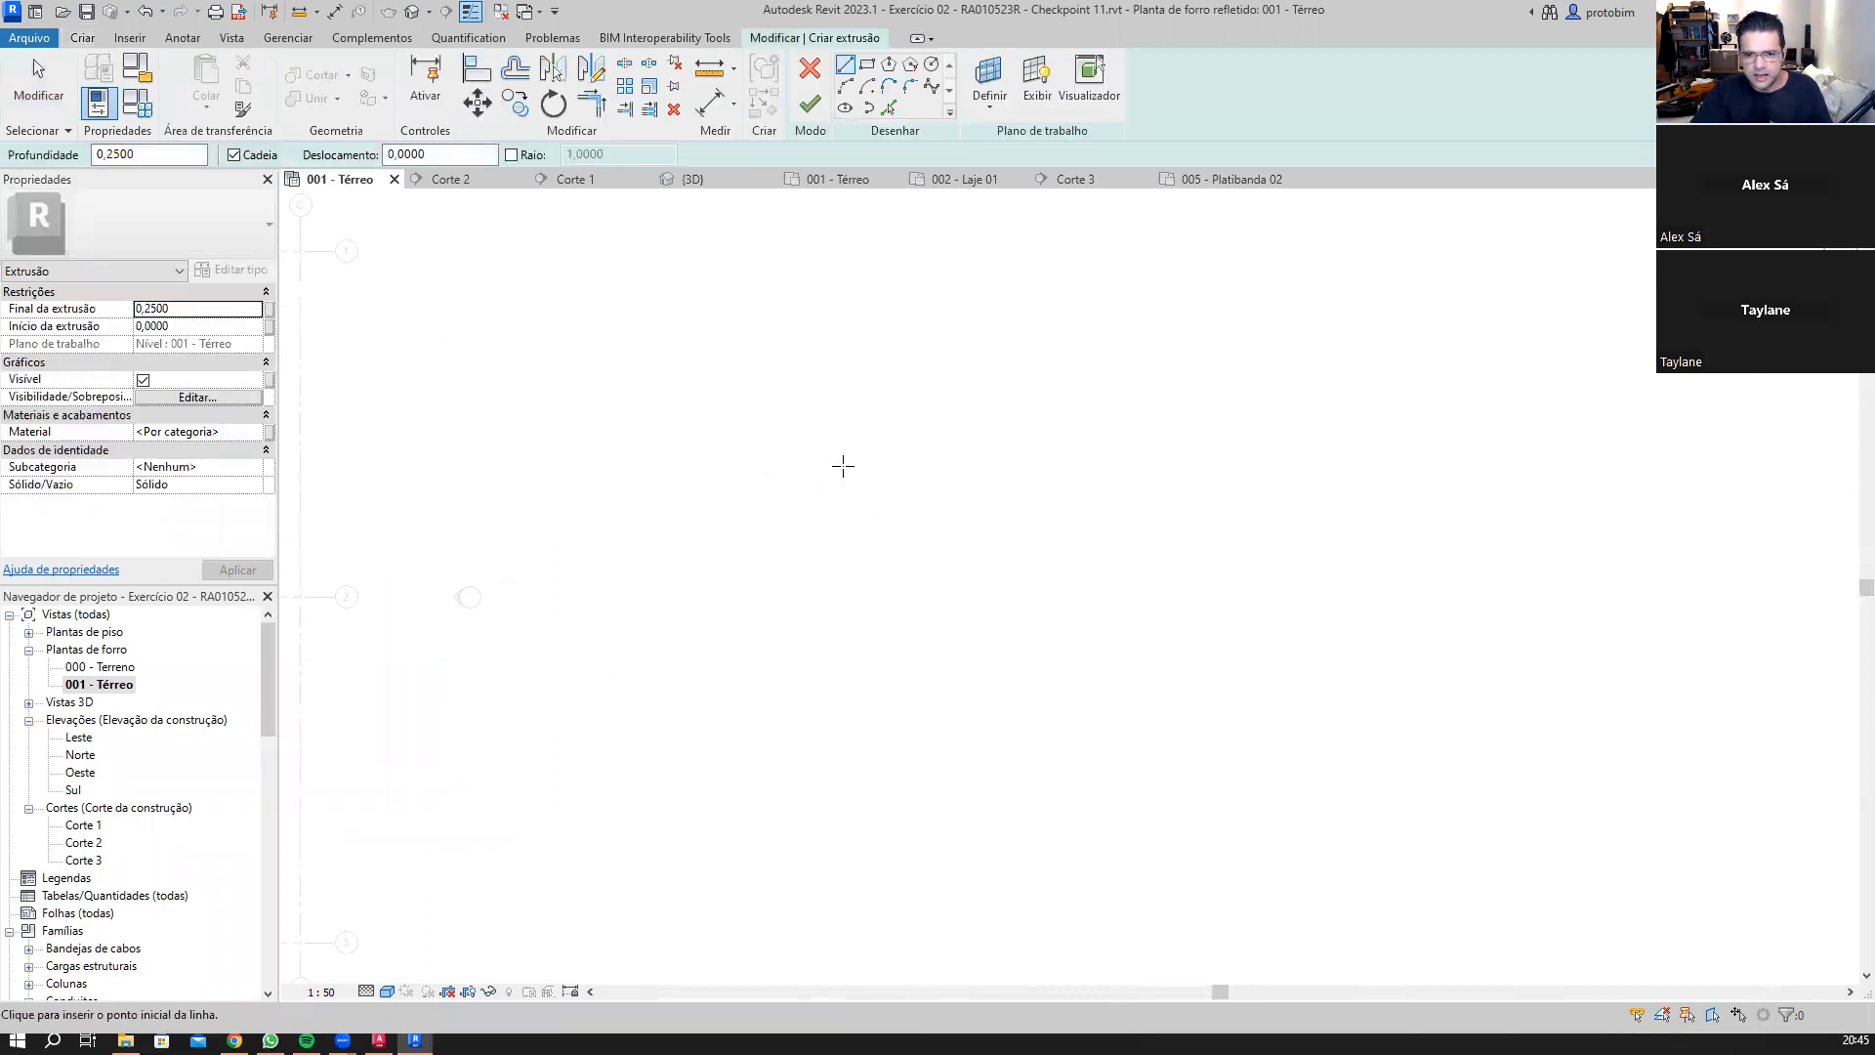
pyautogui.scroll(-3, 927, 487)
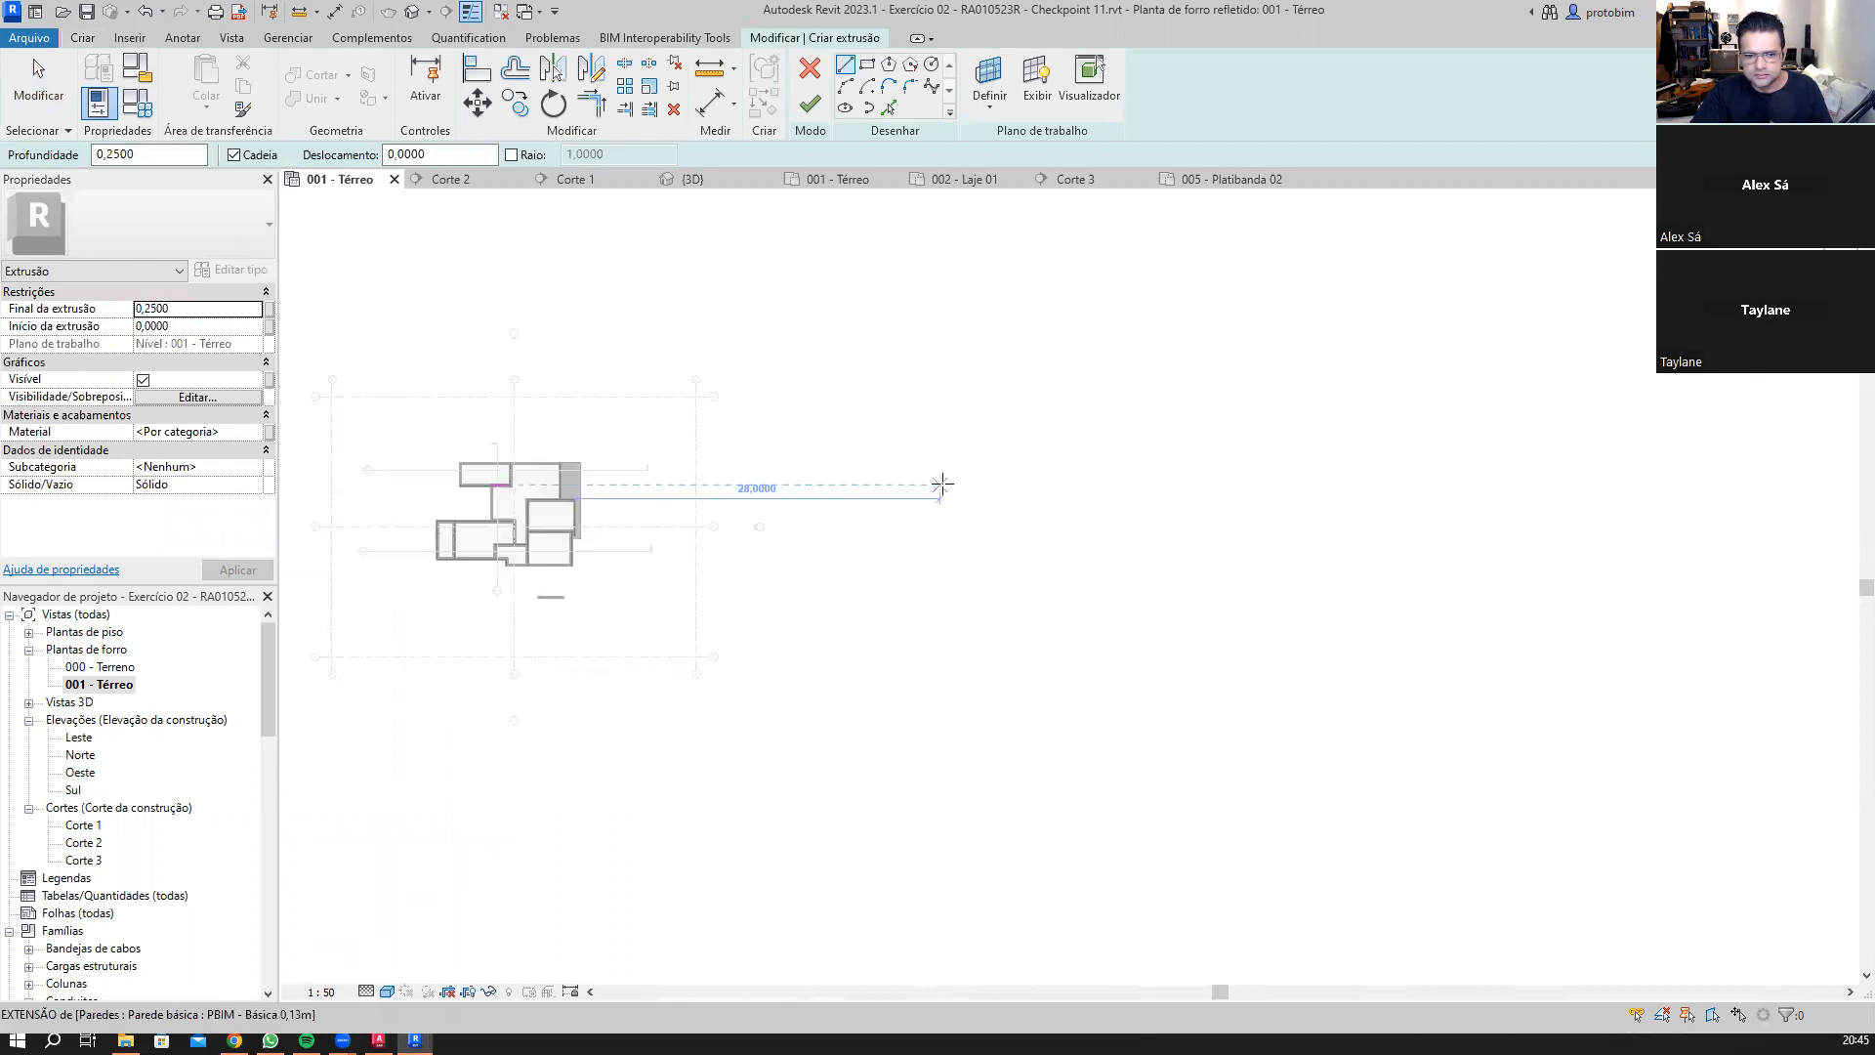
pyautogui.scroll(5, 674, 547)
pyautogui.scroll(3, 674, 584)
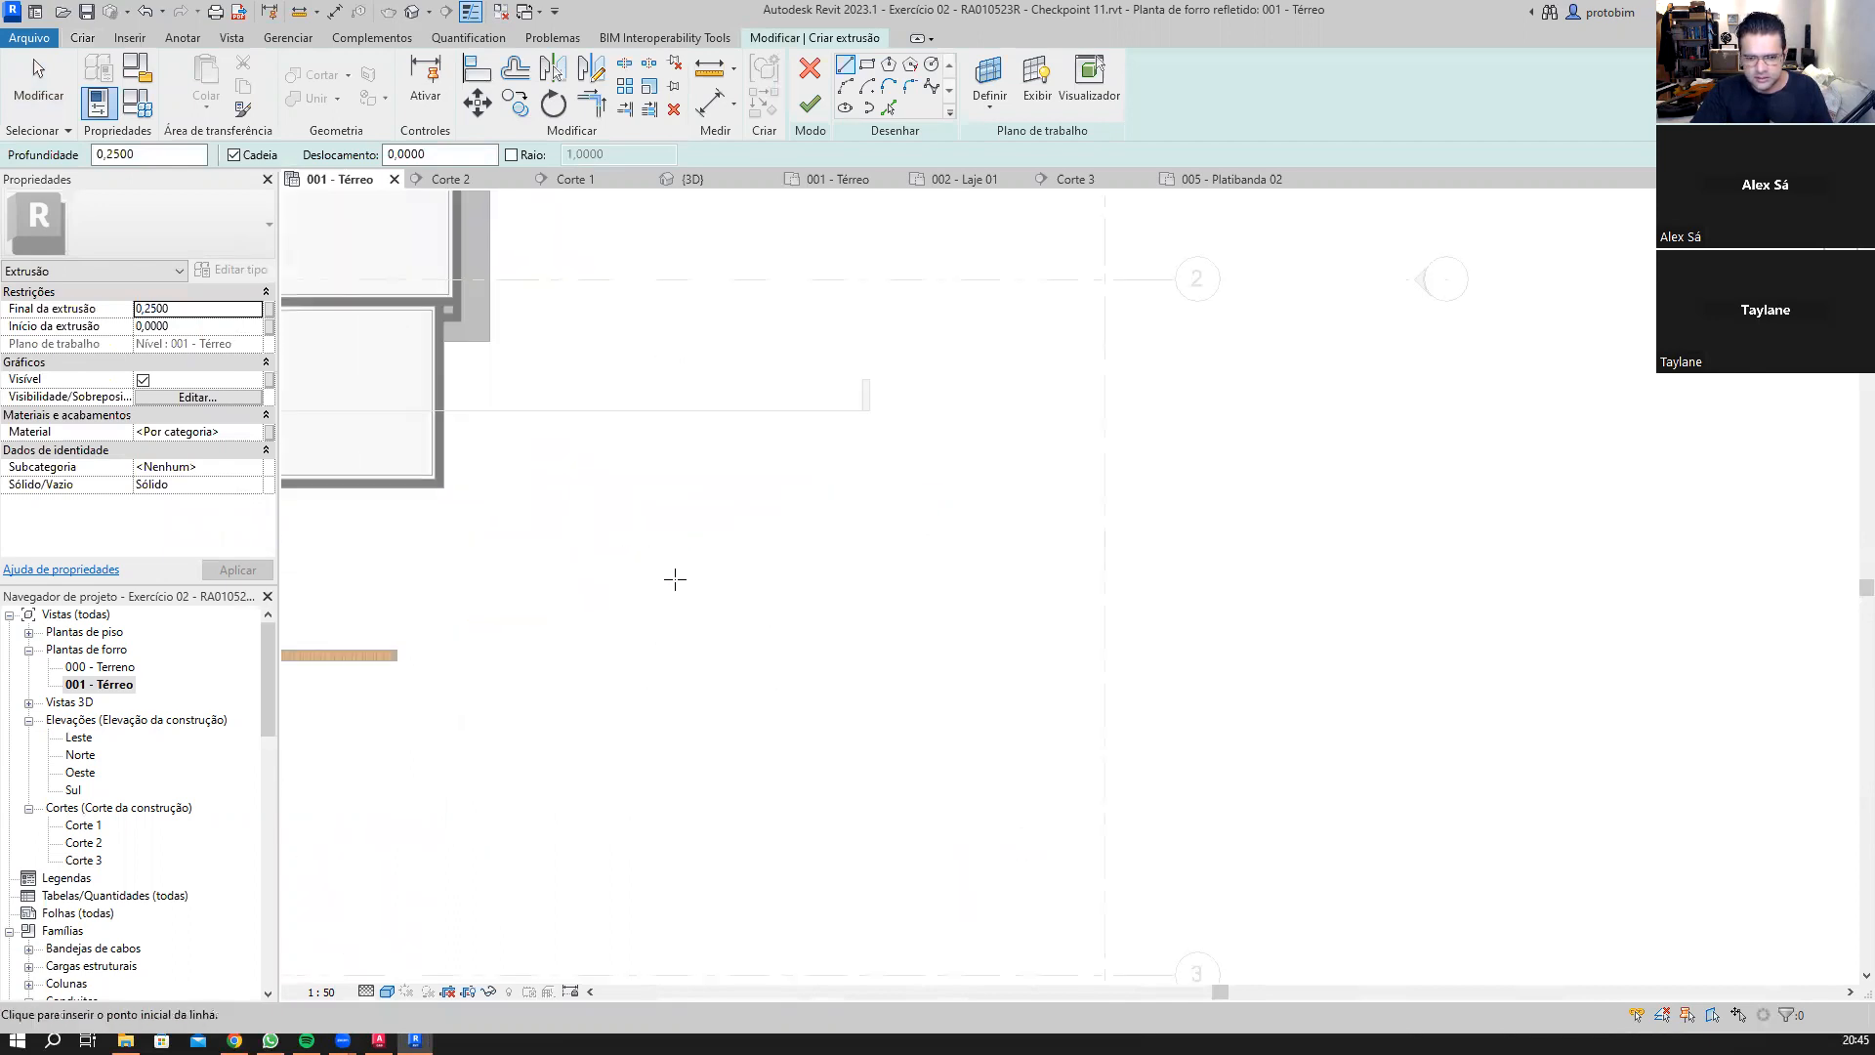
pyautogui.scroll(1, 774, 581)
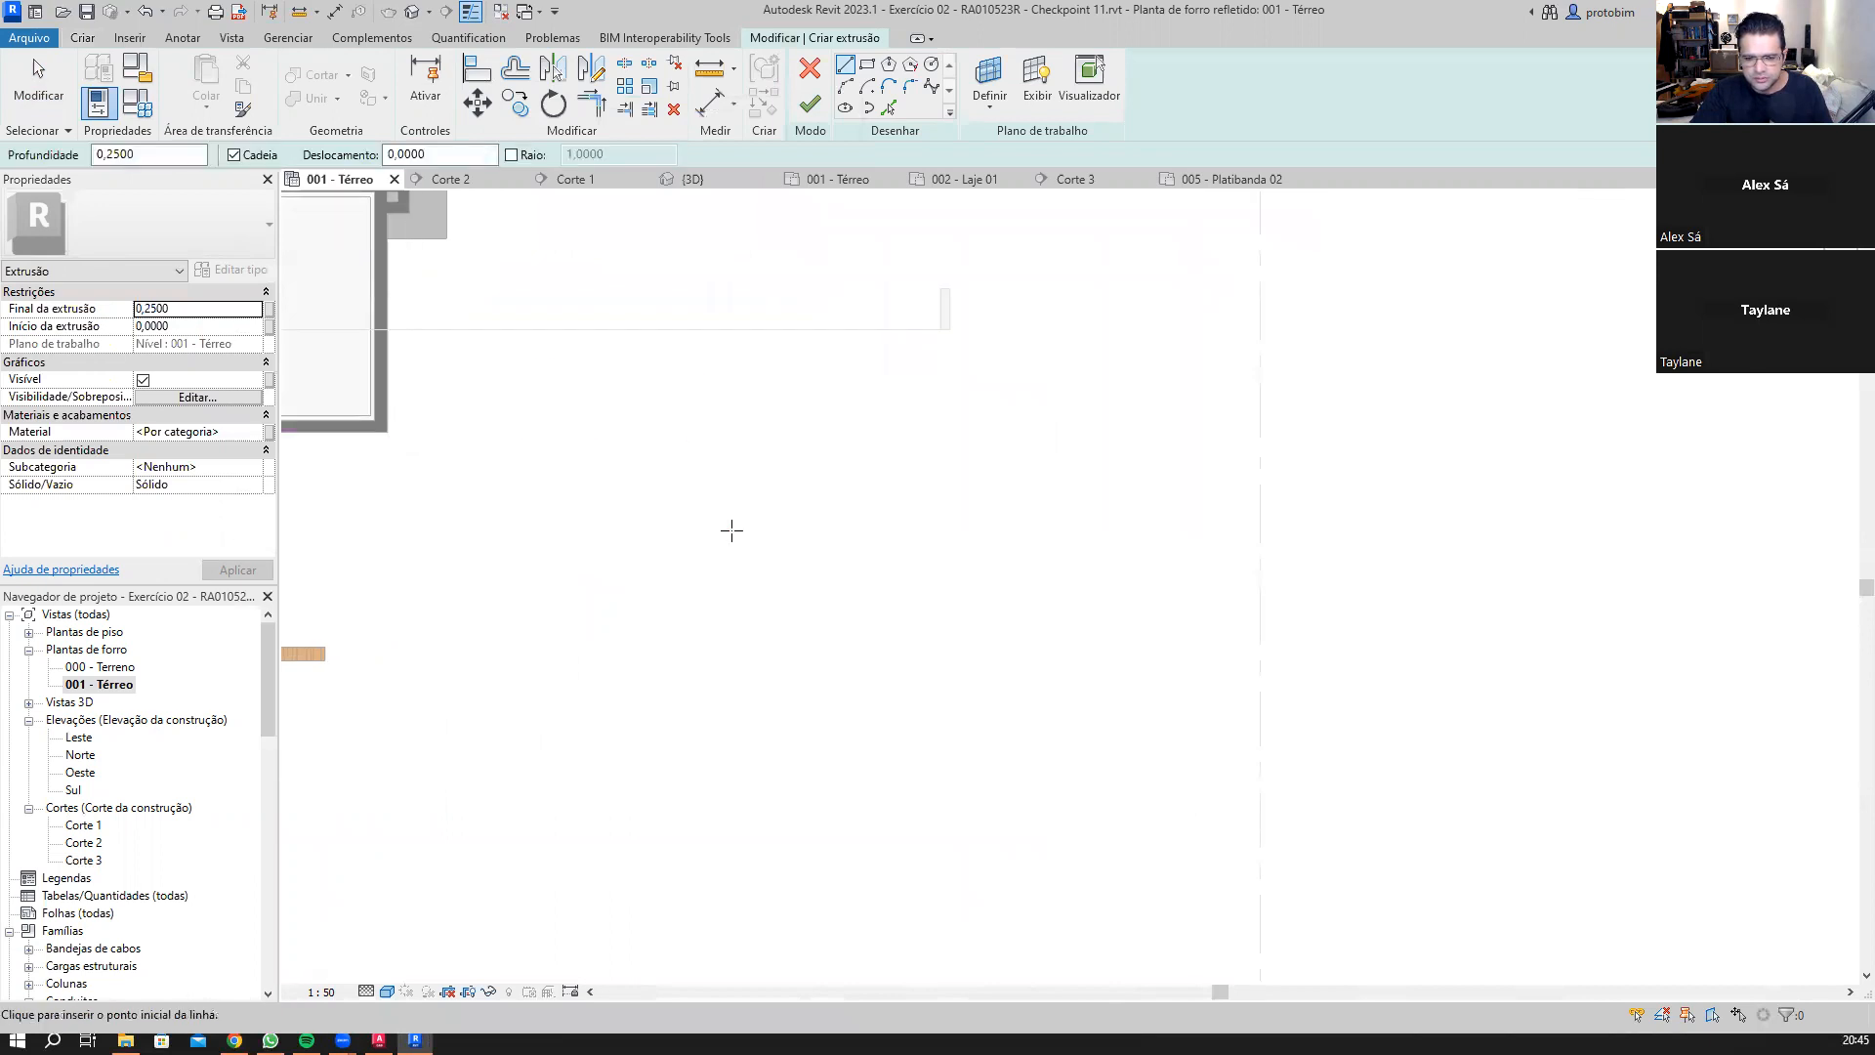
pyautogui.click(733, 485)
pyautogui.scroll(2, 730, 591)
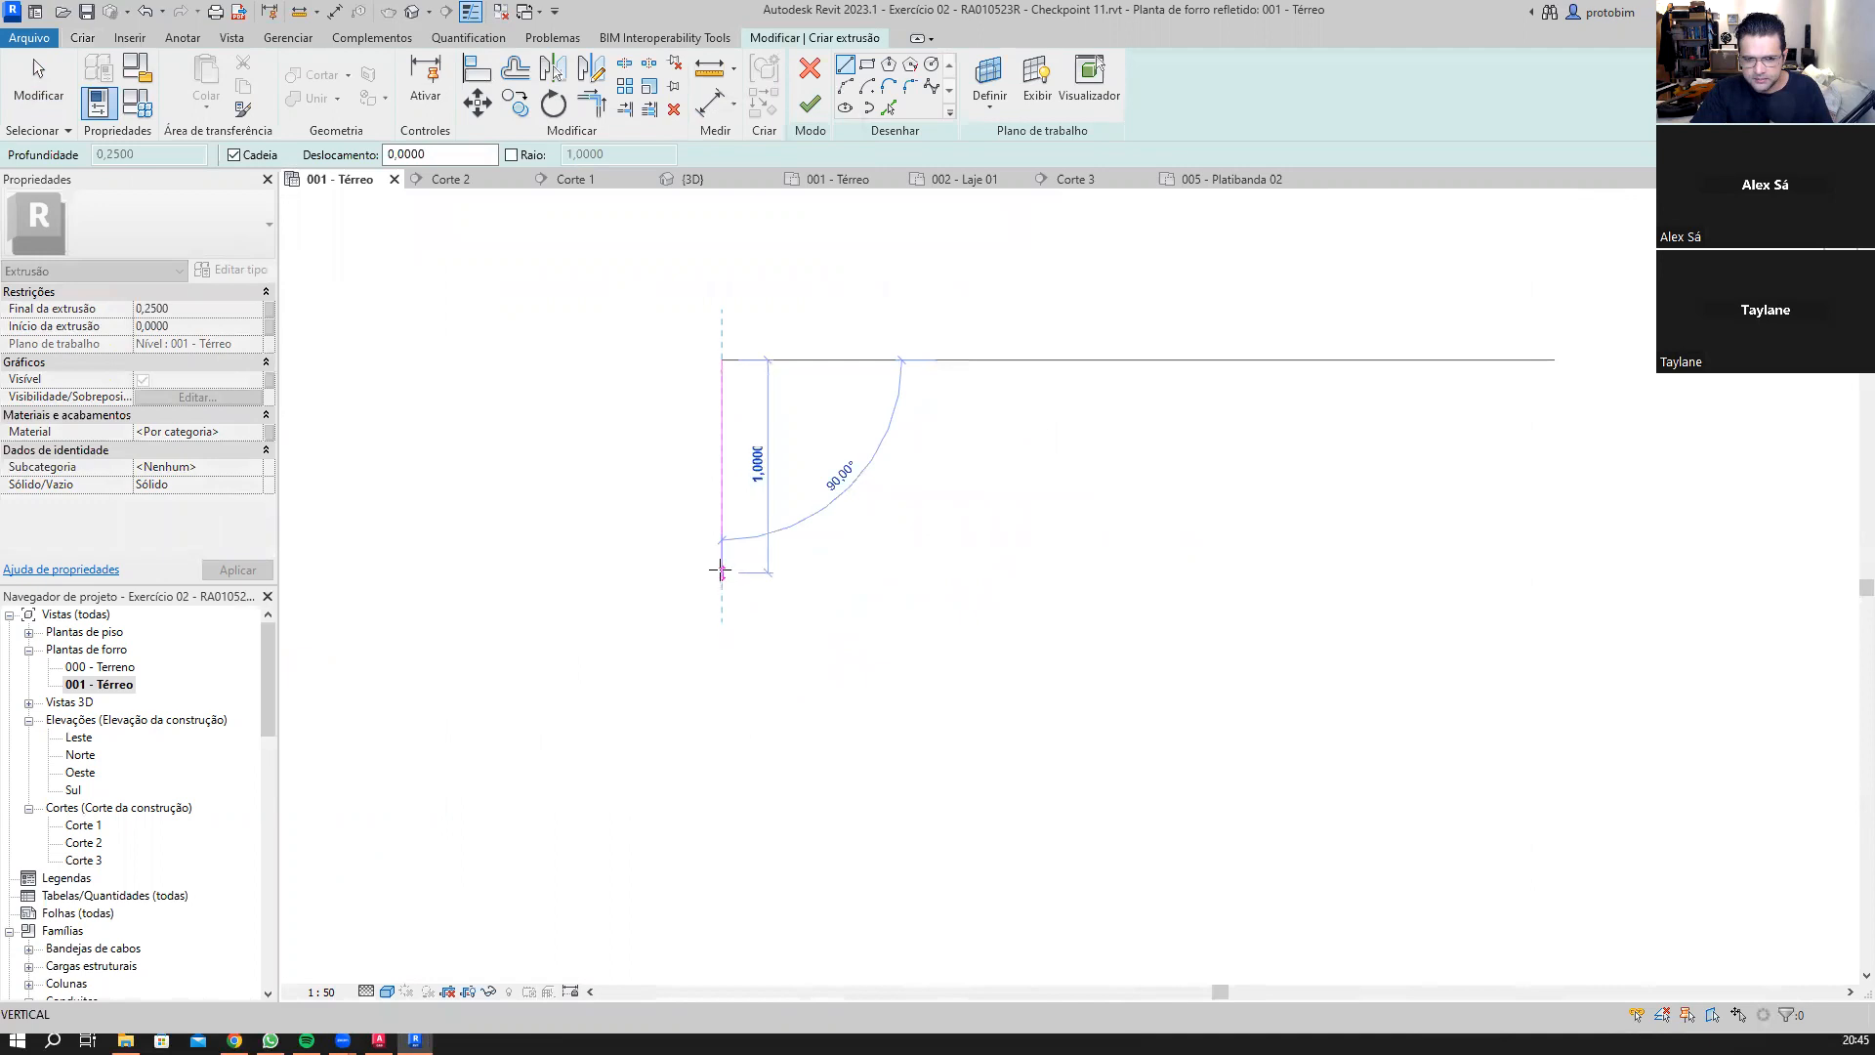
pyautogui.click(719, 468)
pyautogui.scroll(2, 724, 466)
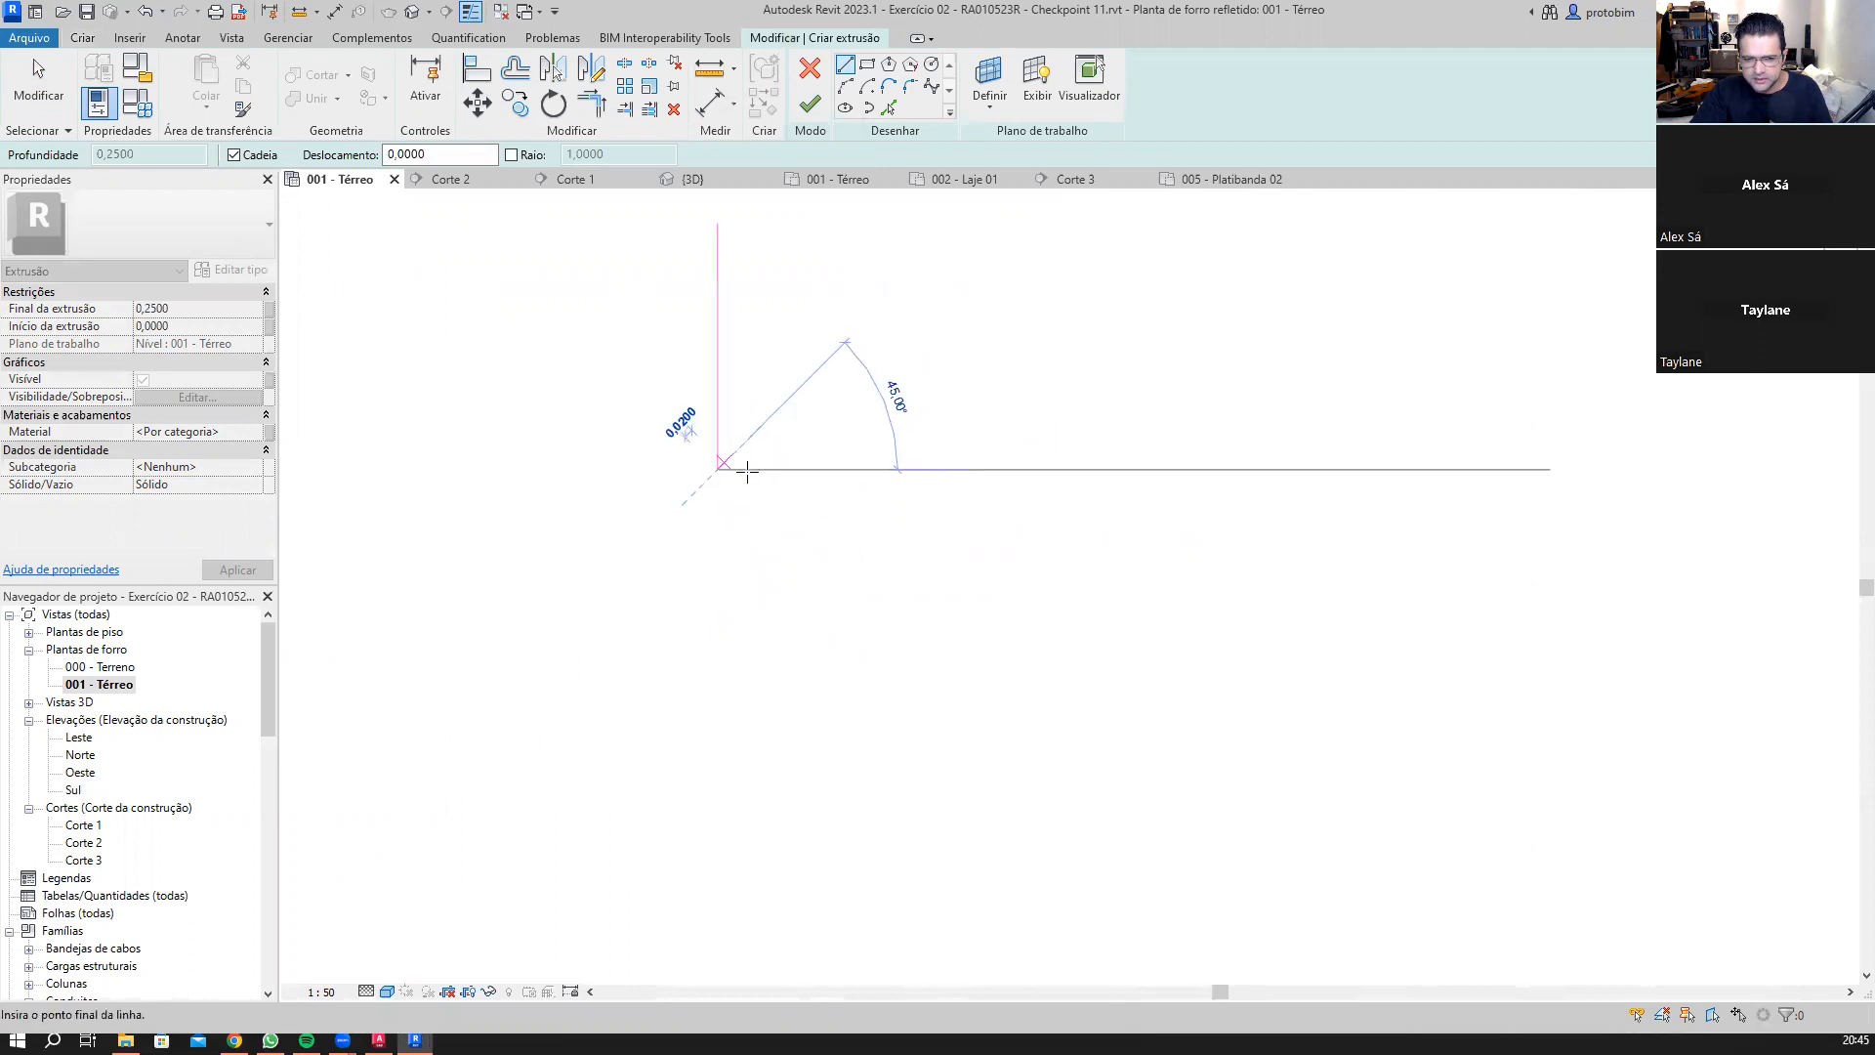
pyautogui.scroll(1, 753, 470)
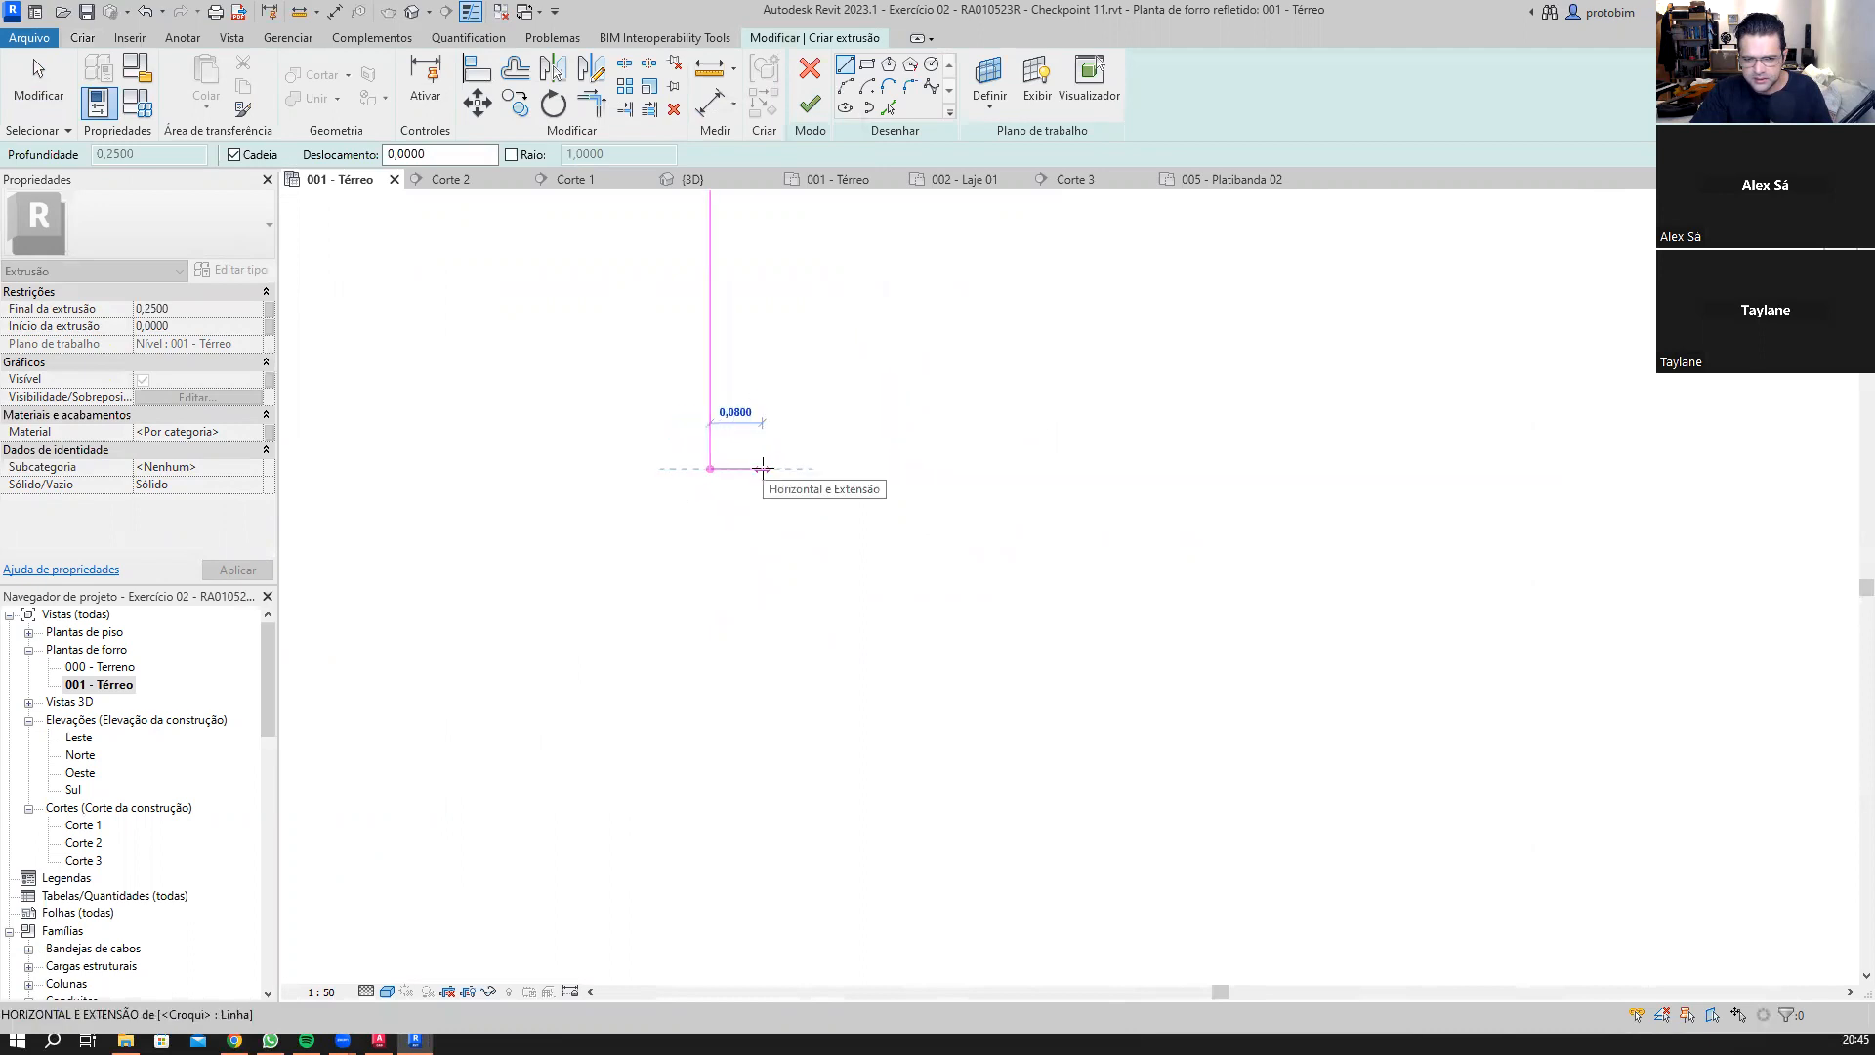
pyautogui.click(759, 468)
pyautogui.scroll(-2, 762, 400)
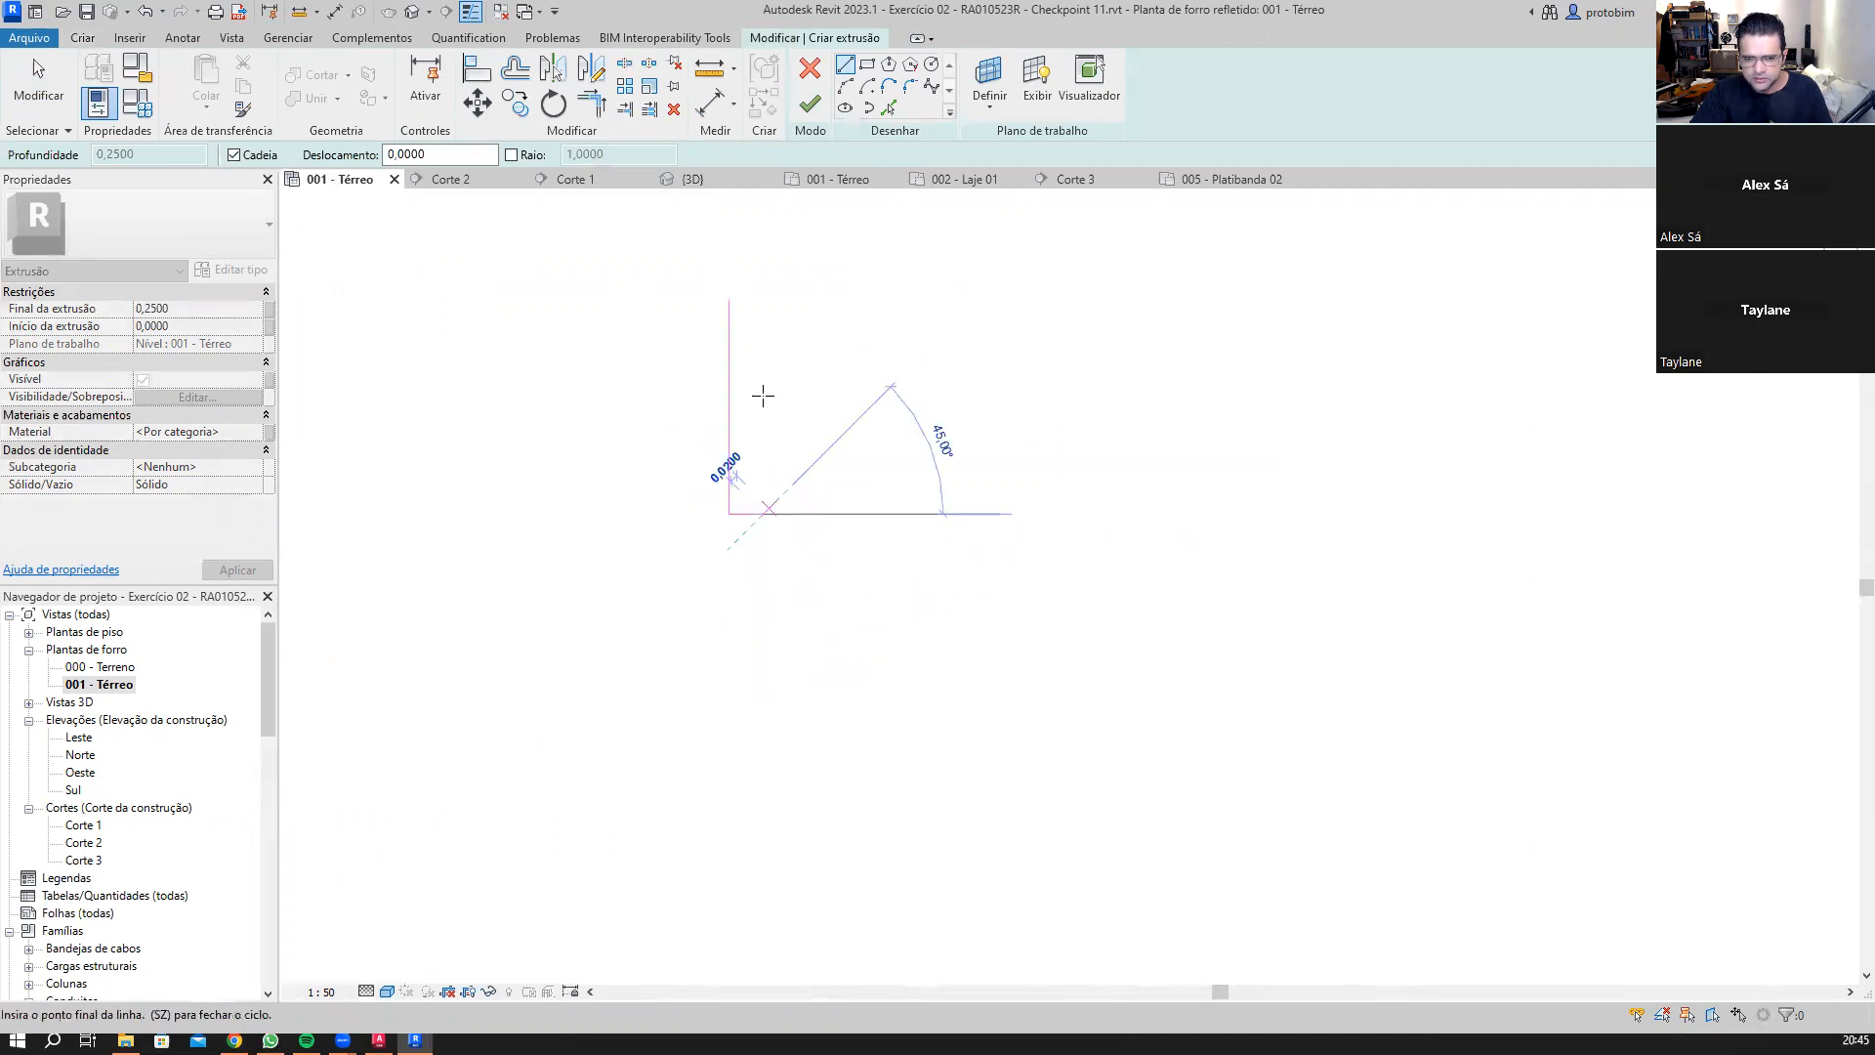
pyautogui.click(762, 301)
pyautogui.click(729, 300)
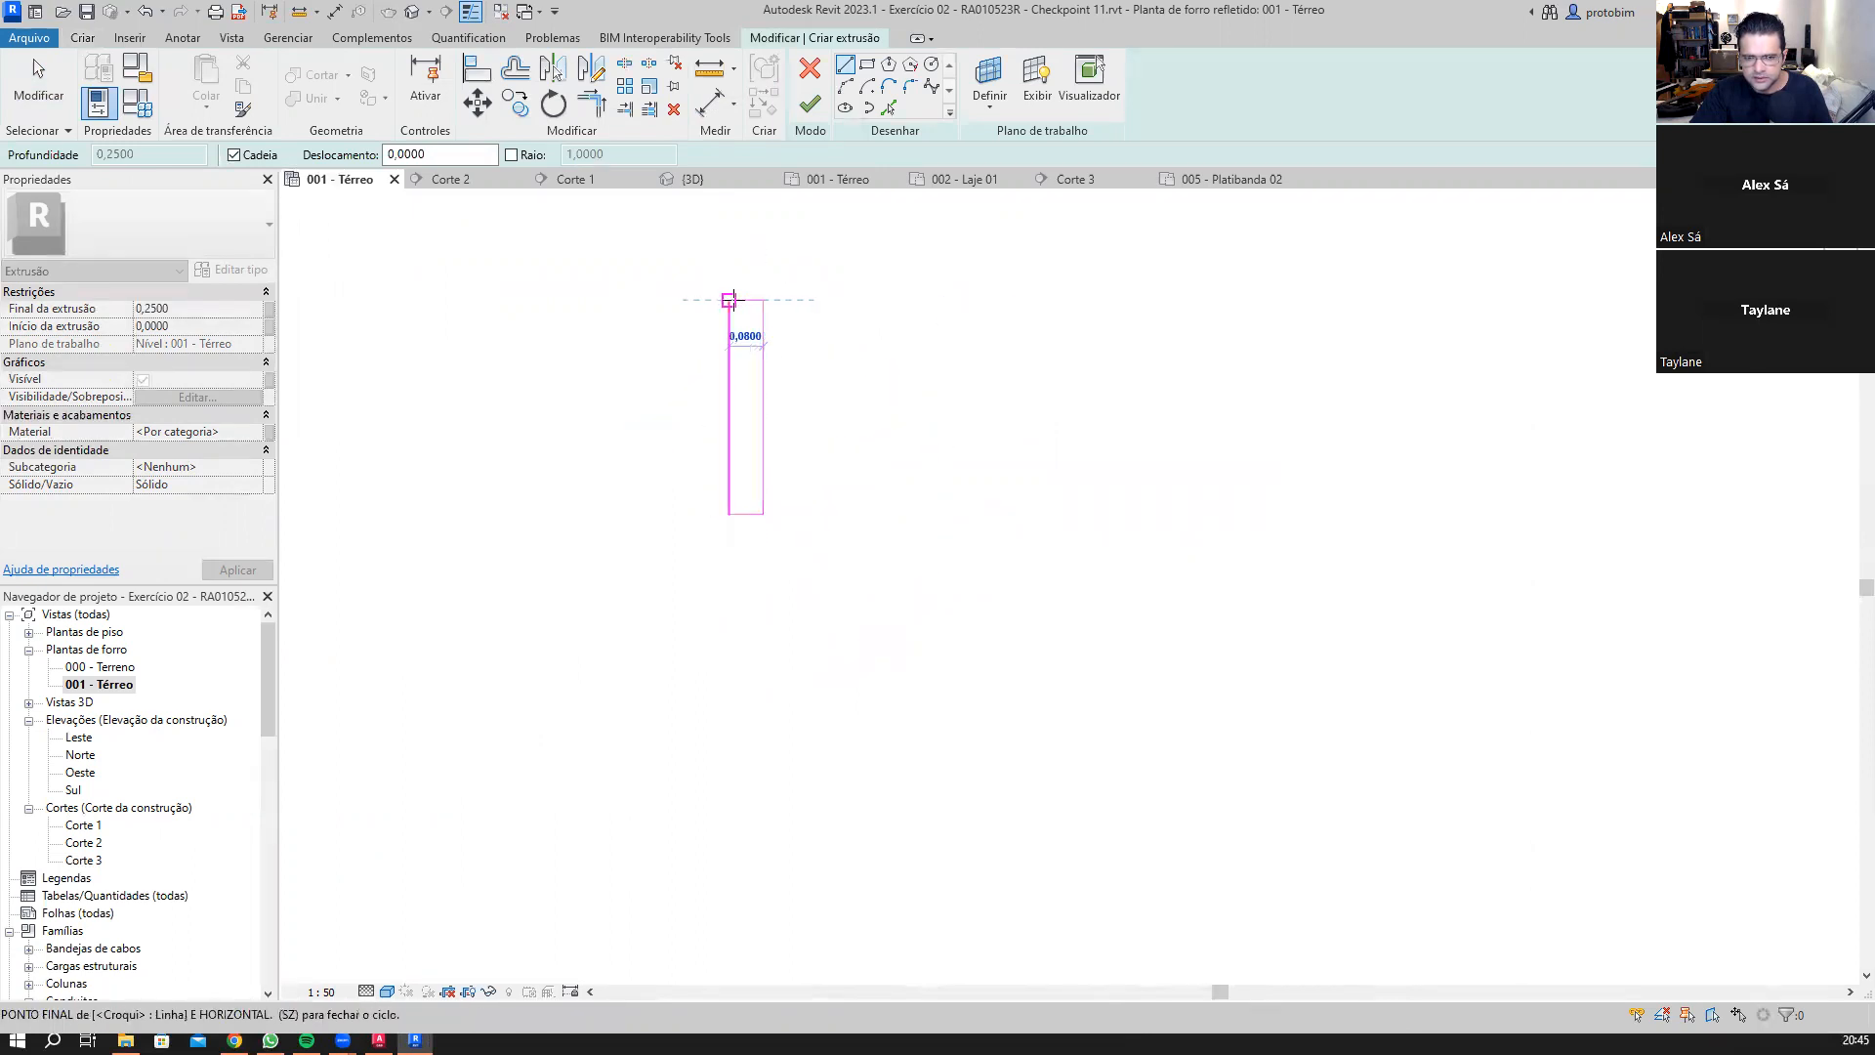
pyautogui.press('Escape')
pyautogui.press('Escape')
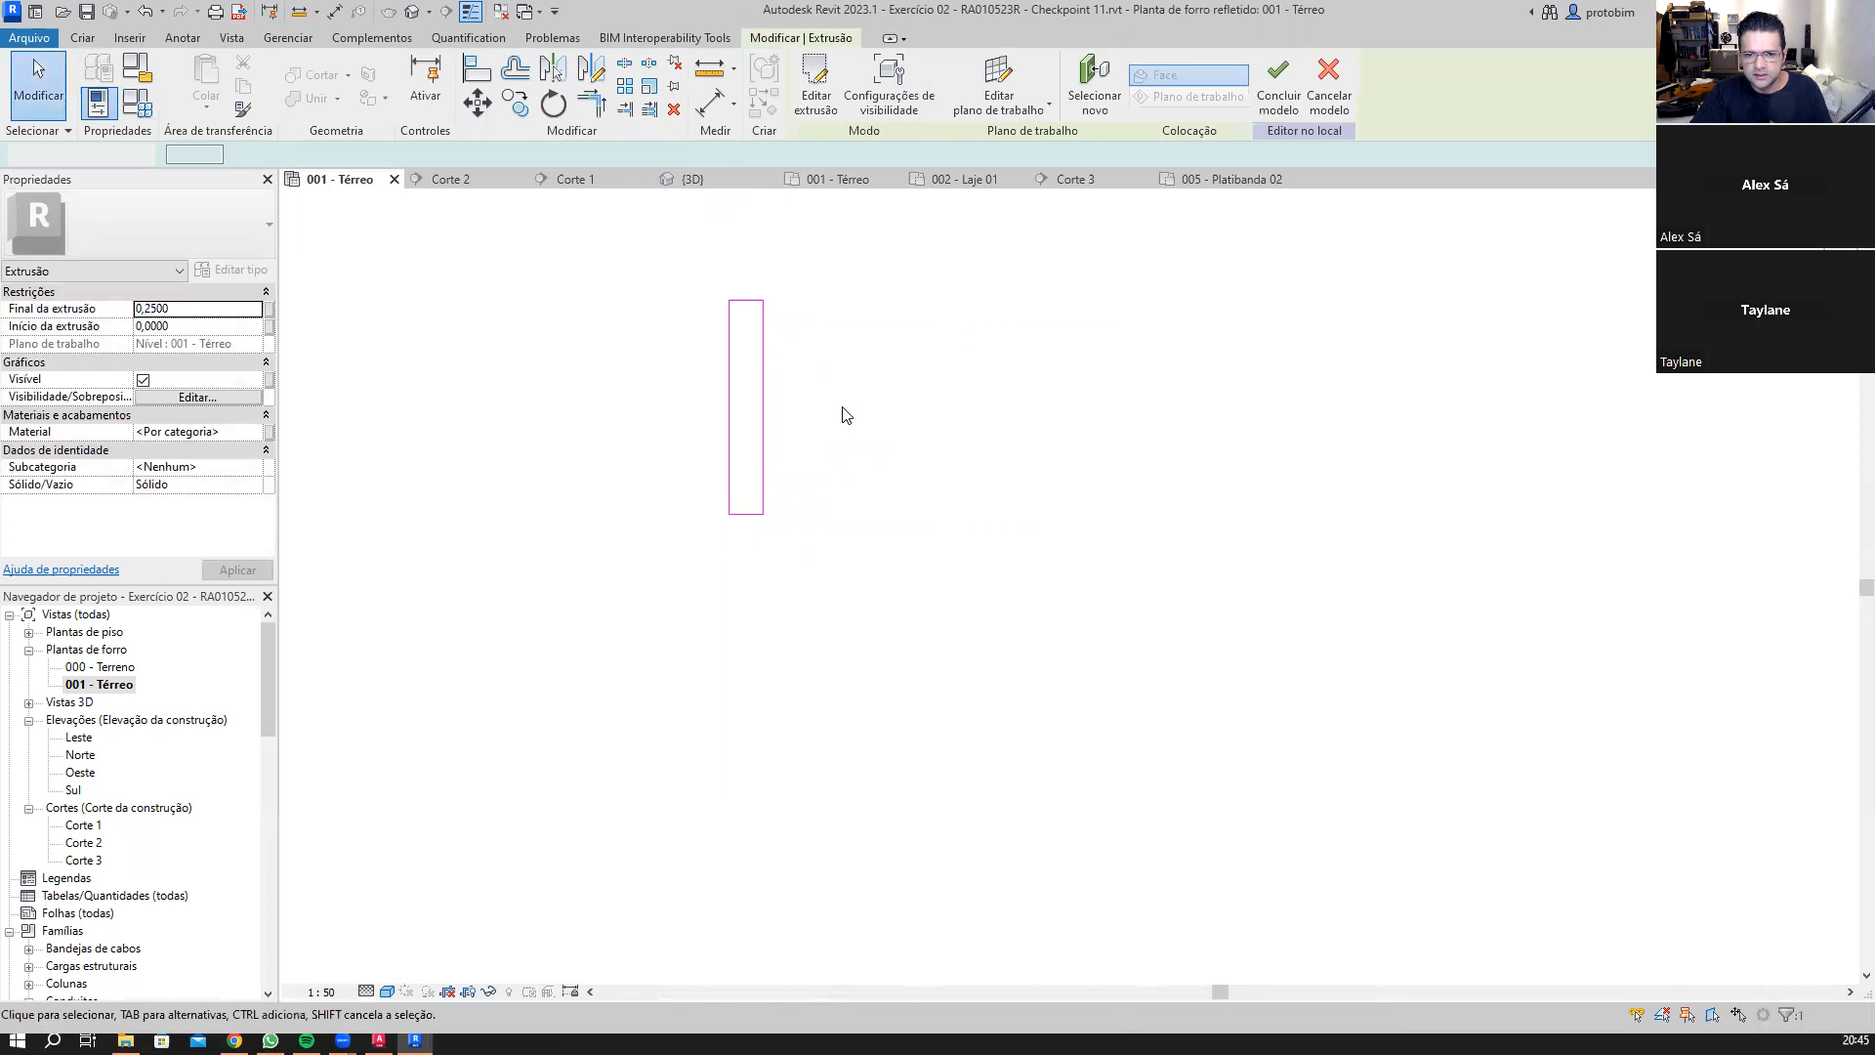
# Step: Switch to the 3D view, finish the in-place model and turn off the view's section box
pyautogui.scroll(-7, 846, 426)
pyautogui.scroll(-3, 879, 439)
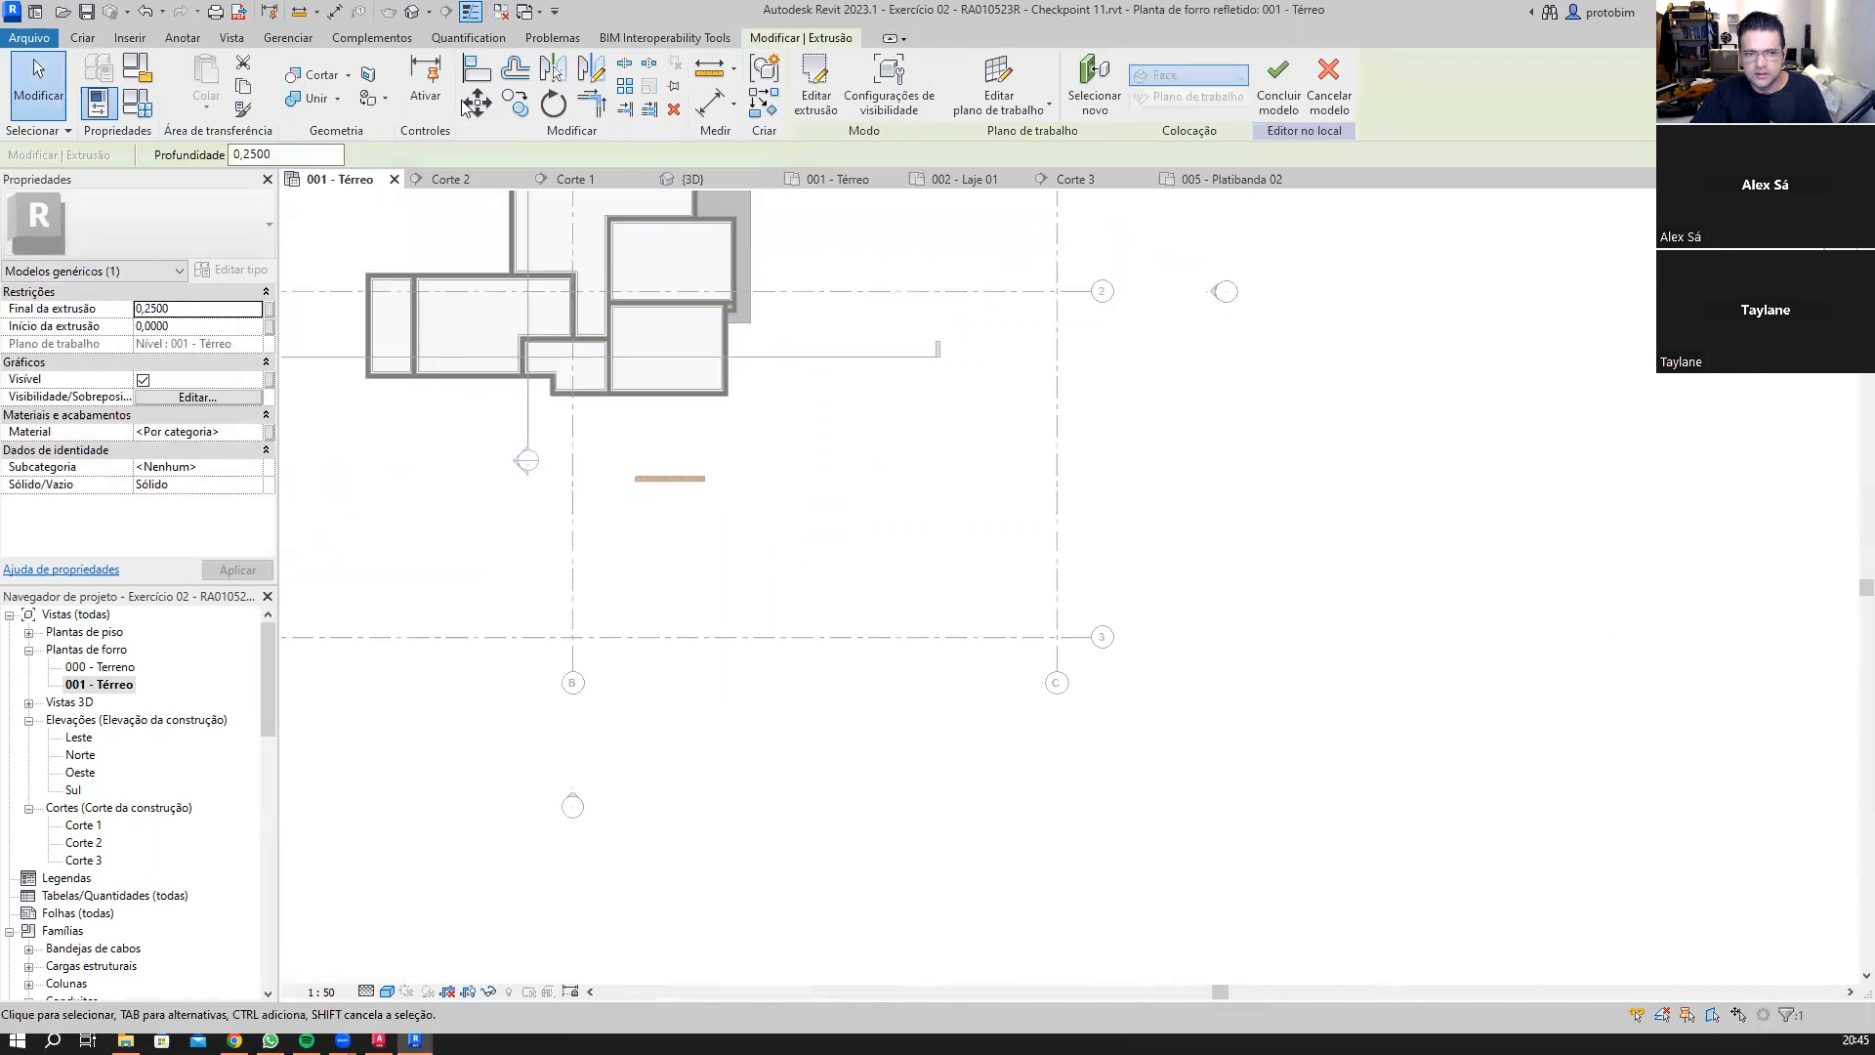
pyautogui.click(692, 179)
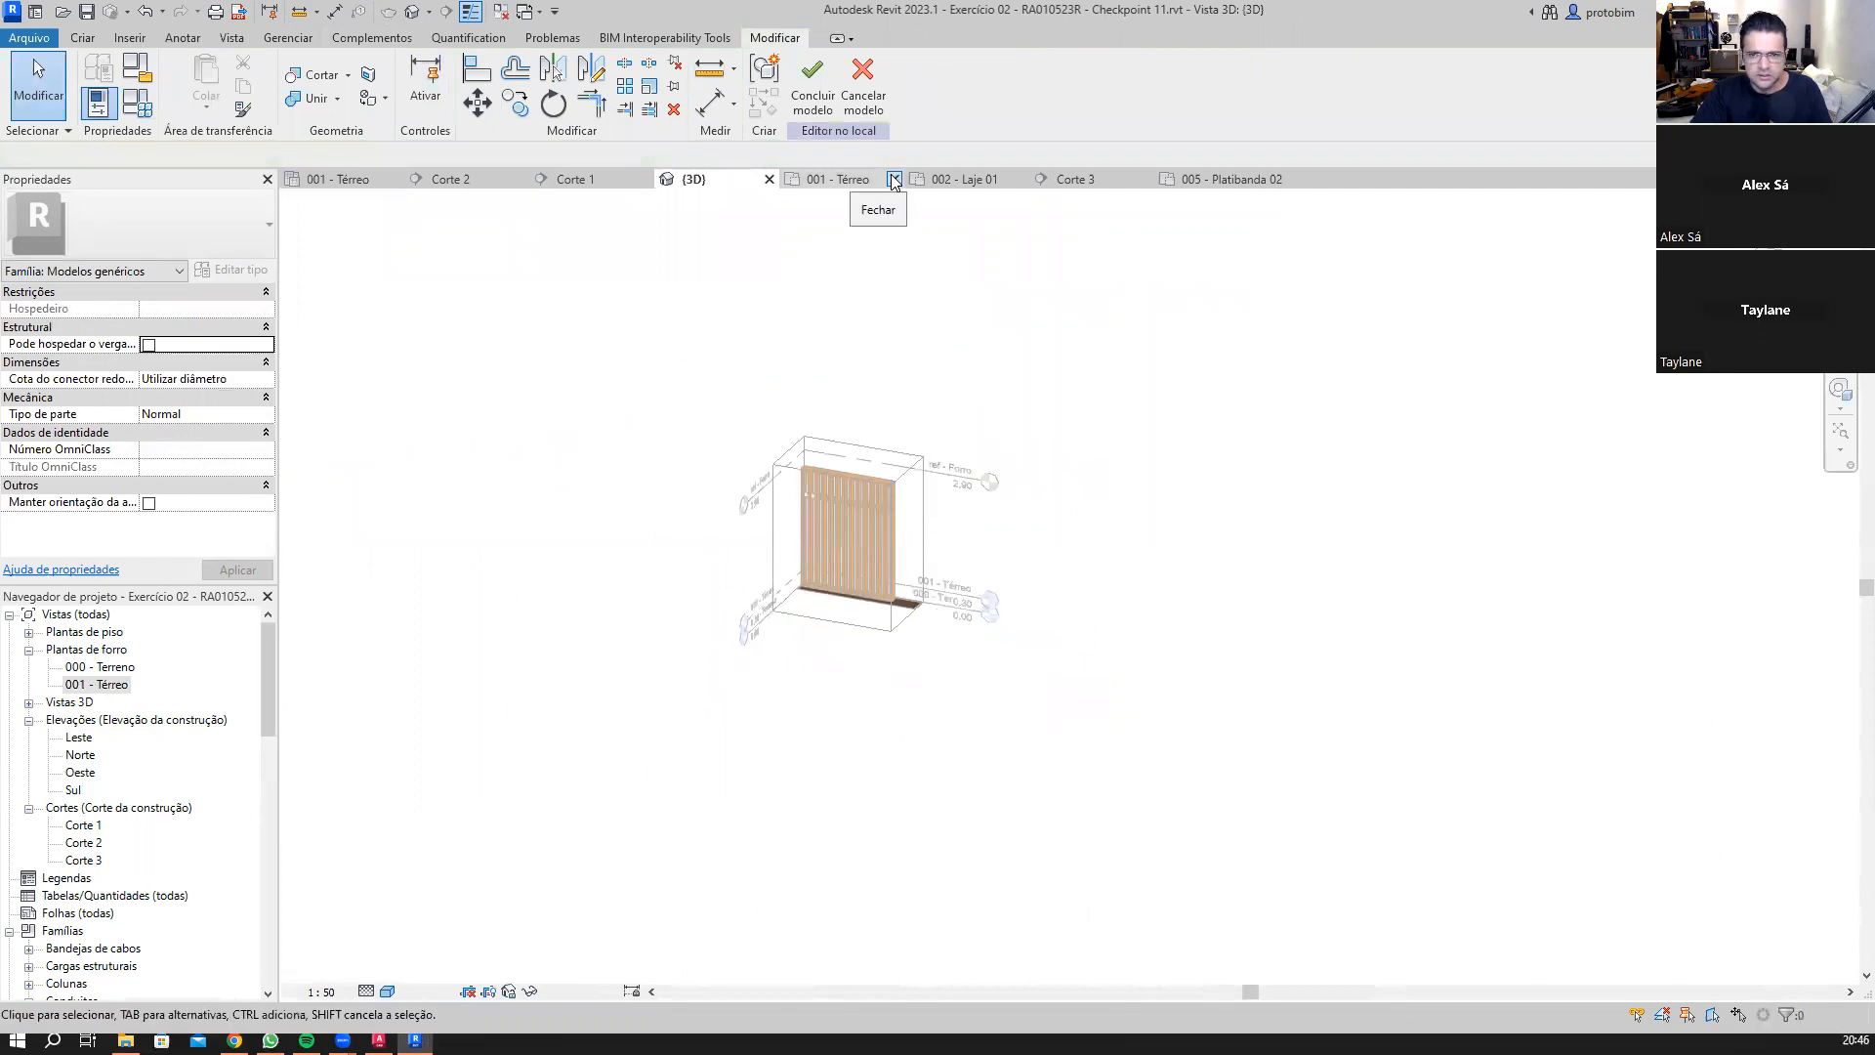
pyautogui.click(812, 83)
pyautogui.scroll(-2, 195, 433)
pyautogui.click(133, 538)
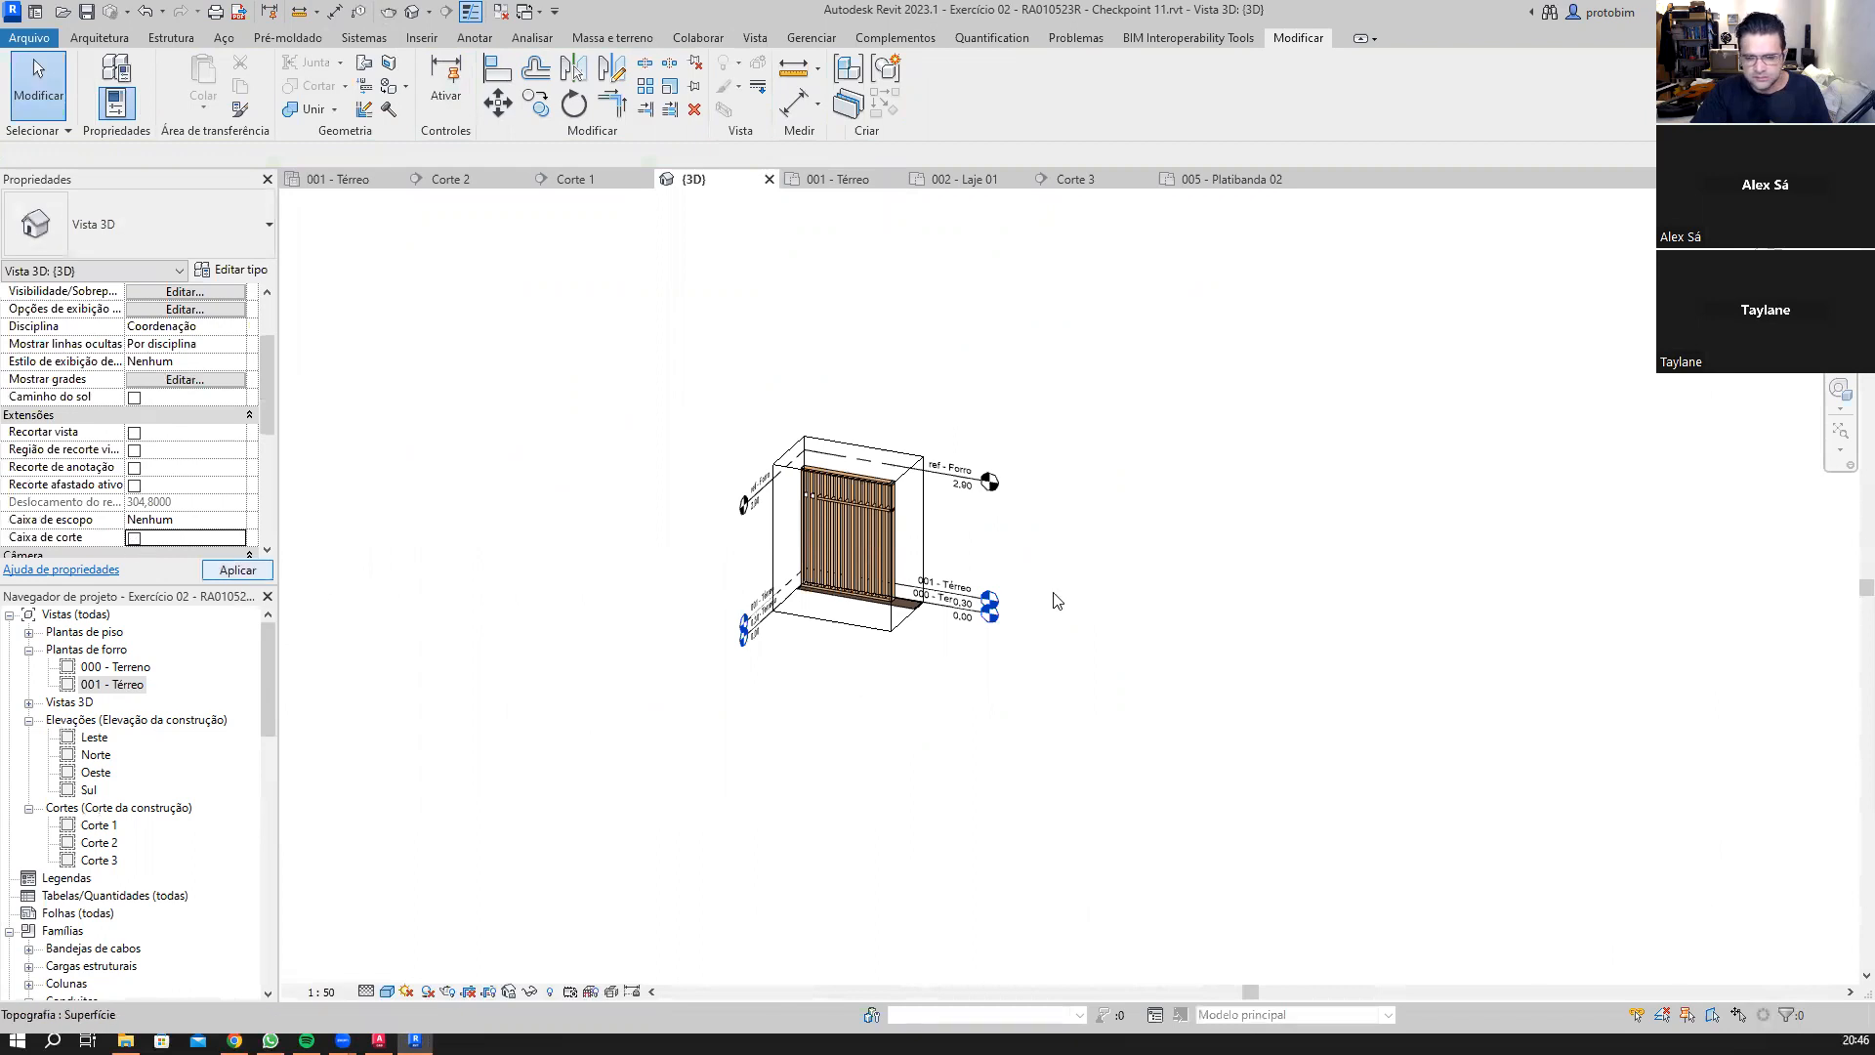
# Step: Reopen the new extruded block on the terrain for in-place editing
pyautogui.scroll(8, 1129, 580)
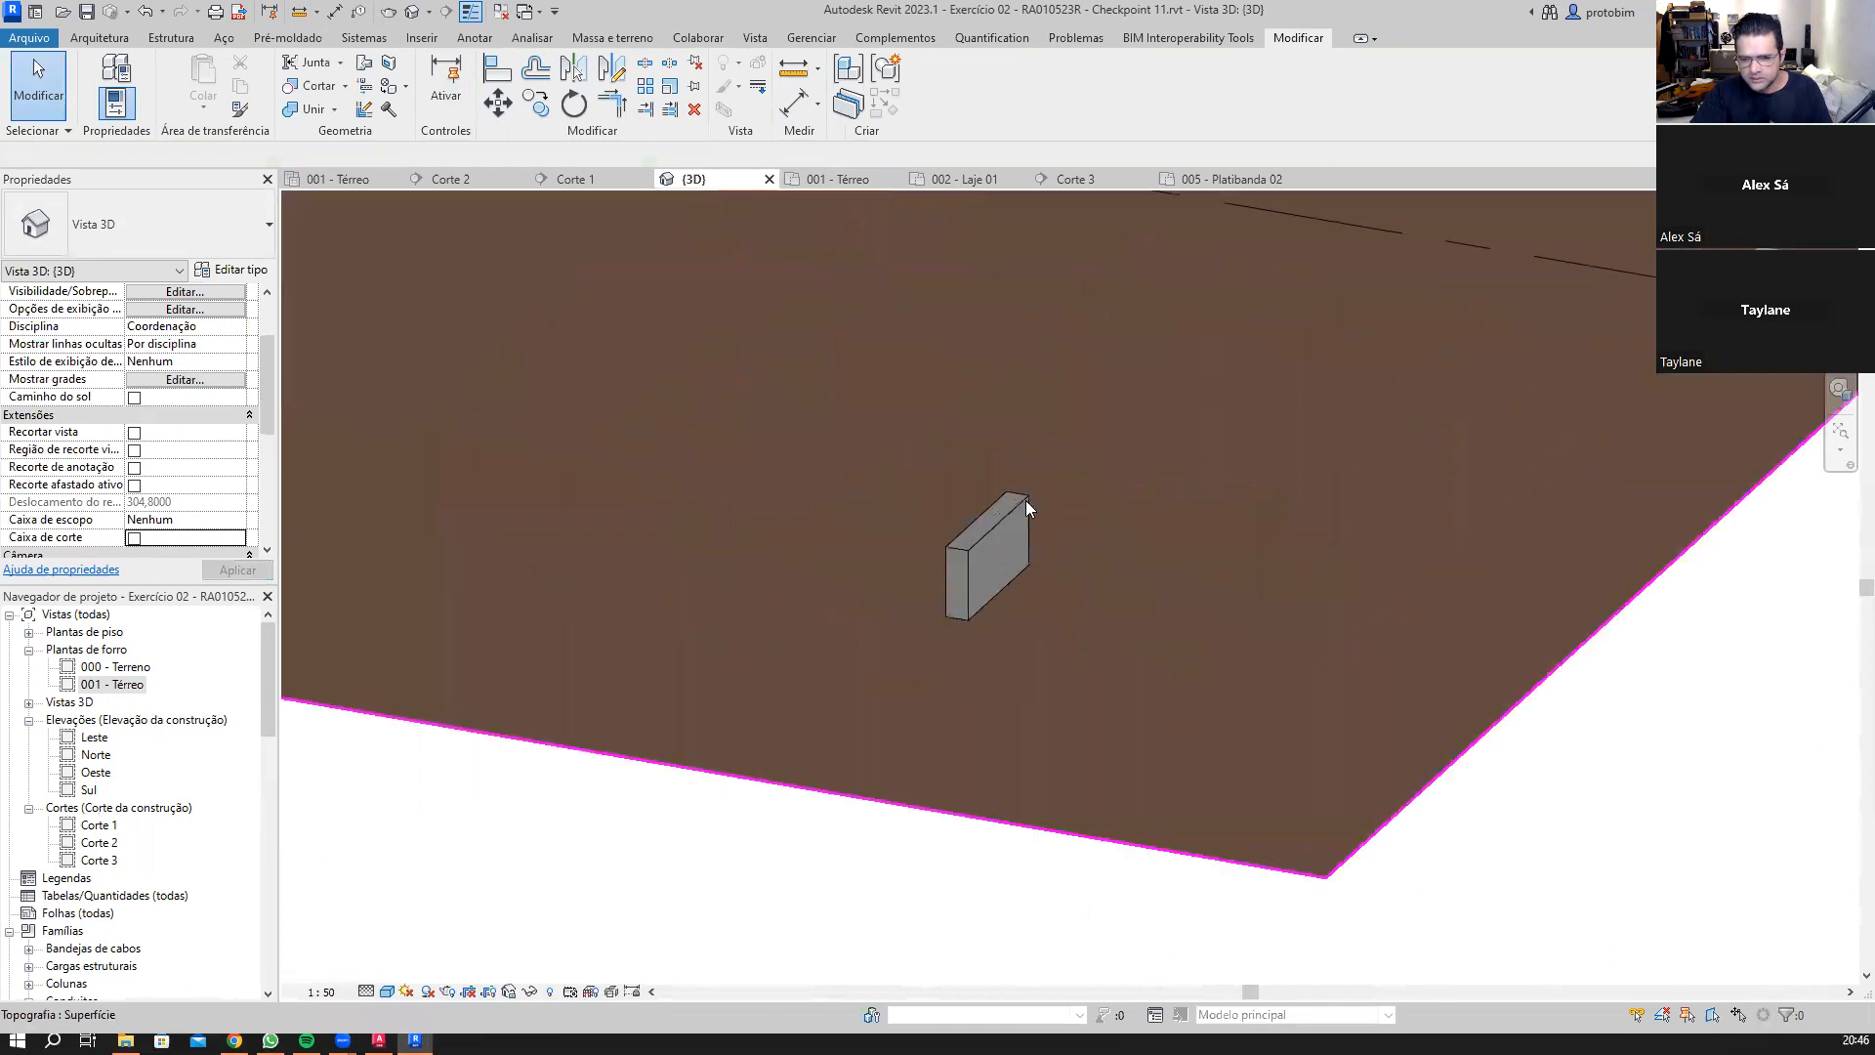
pyautogui.click(967, 581)
pyautogui.moveTo(1030, 383); pyautogui.dragTo(1009, 403, button='middle')
pyautogui.click(935, 88)
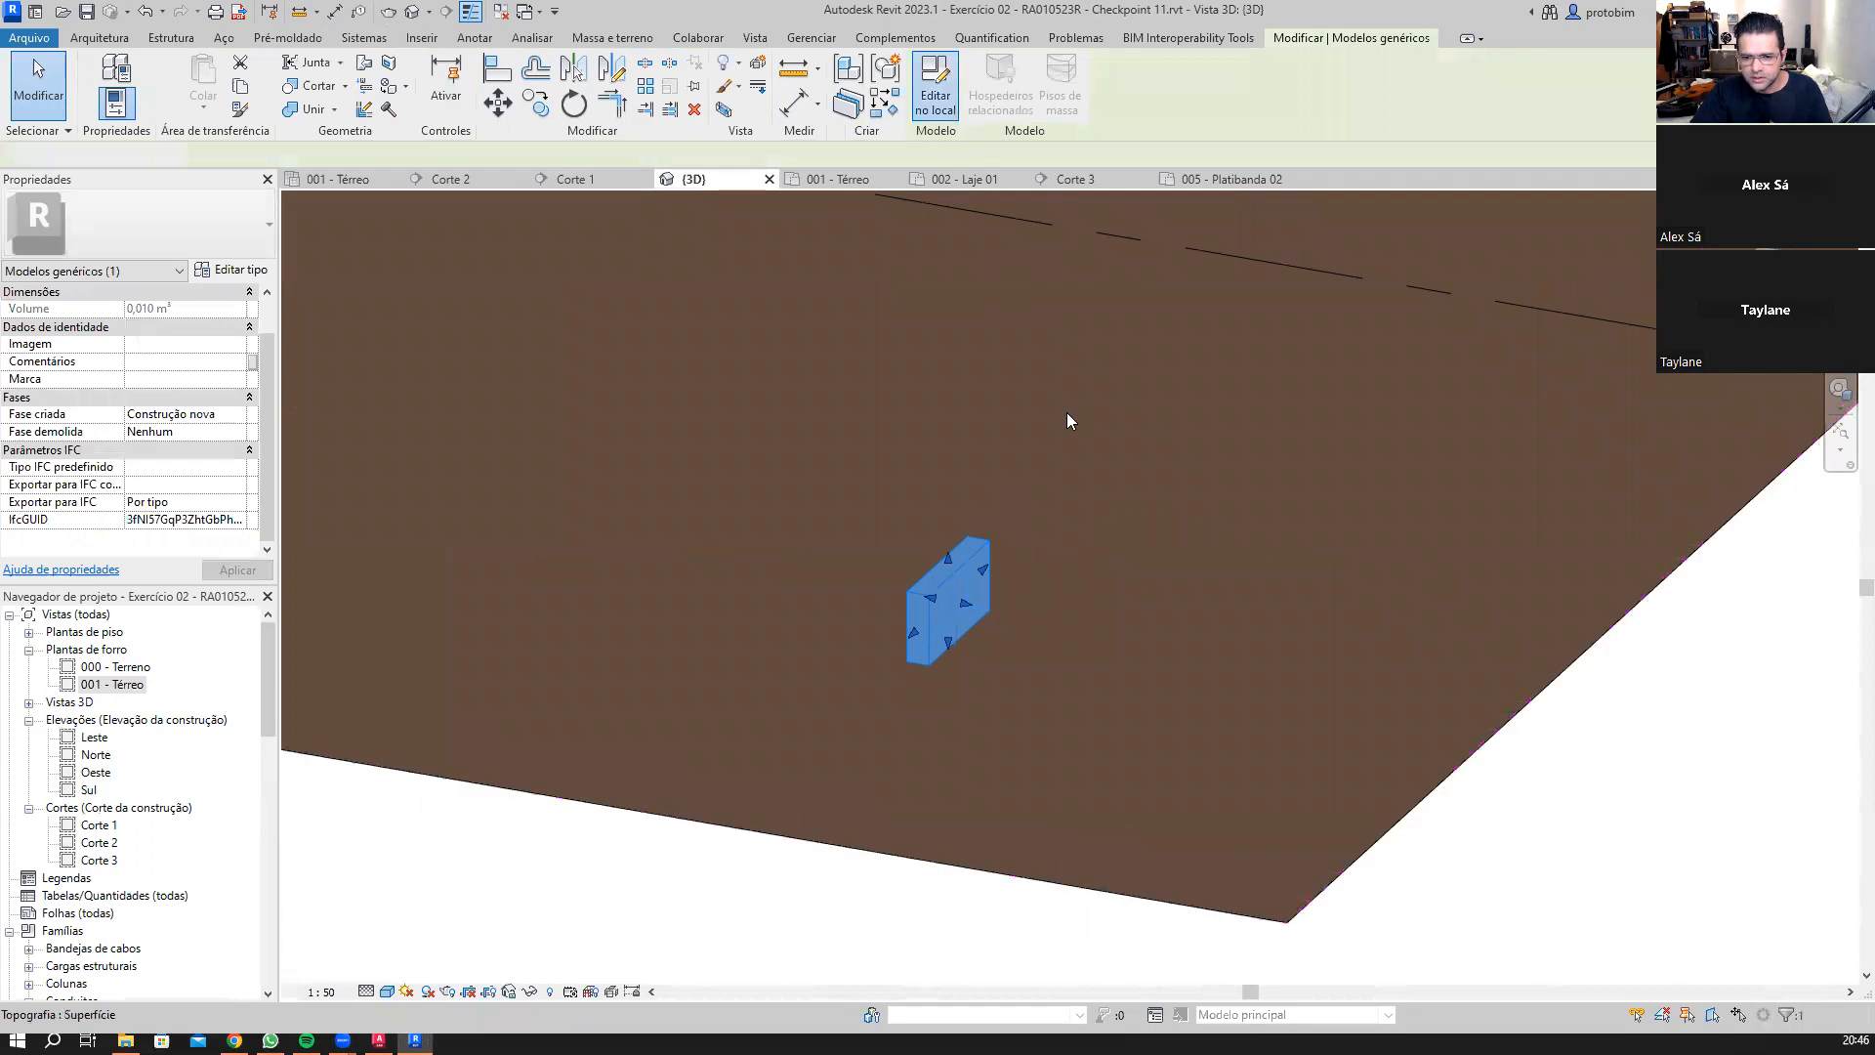
pyautogui.scroll(-2, 713, 437)
pyautogui.moveTo(847, 510); pyautogui.dragTo(847, 518, button='middle')
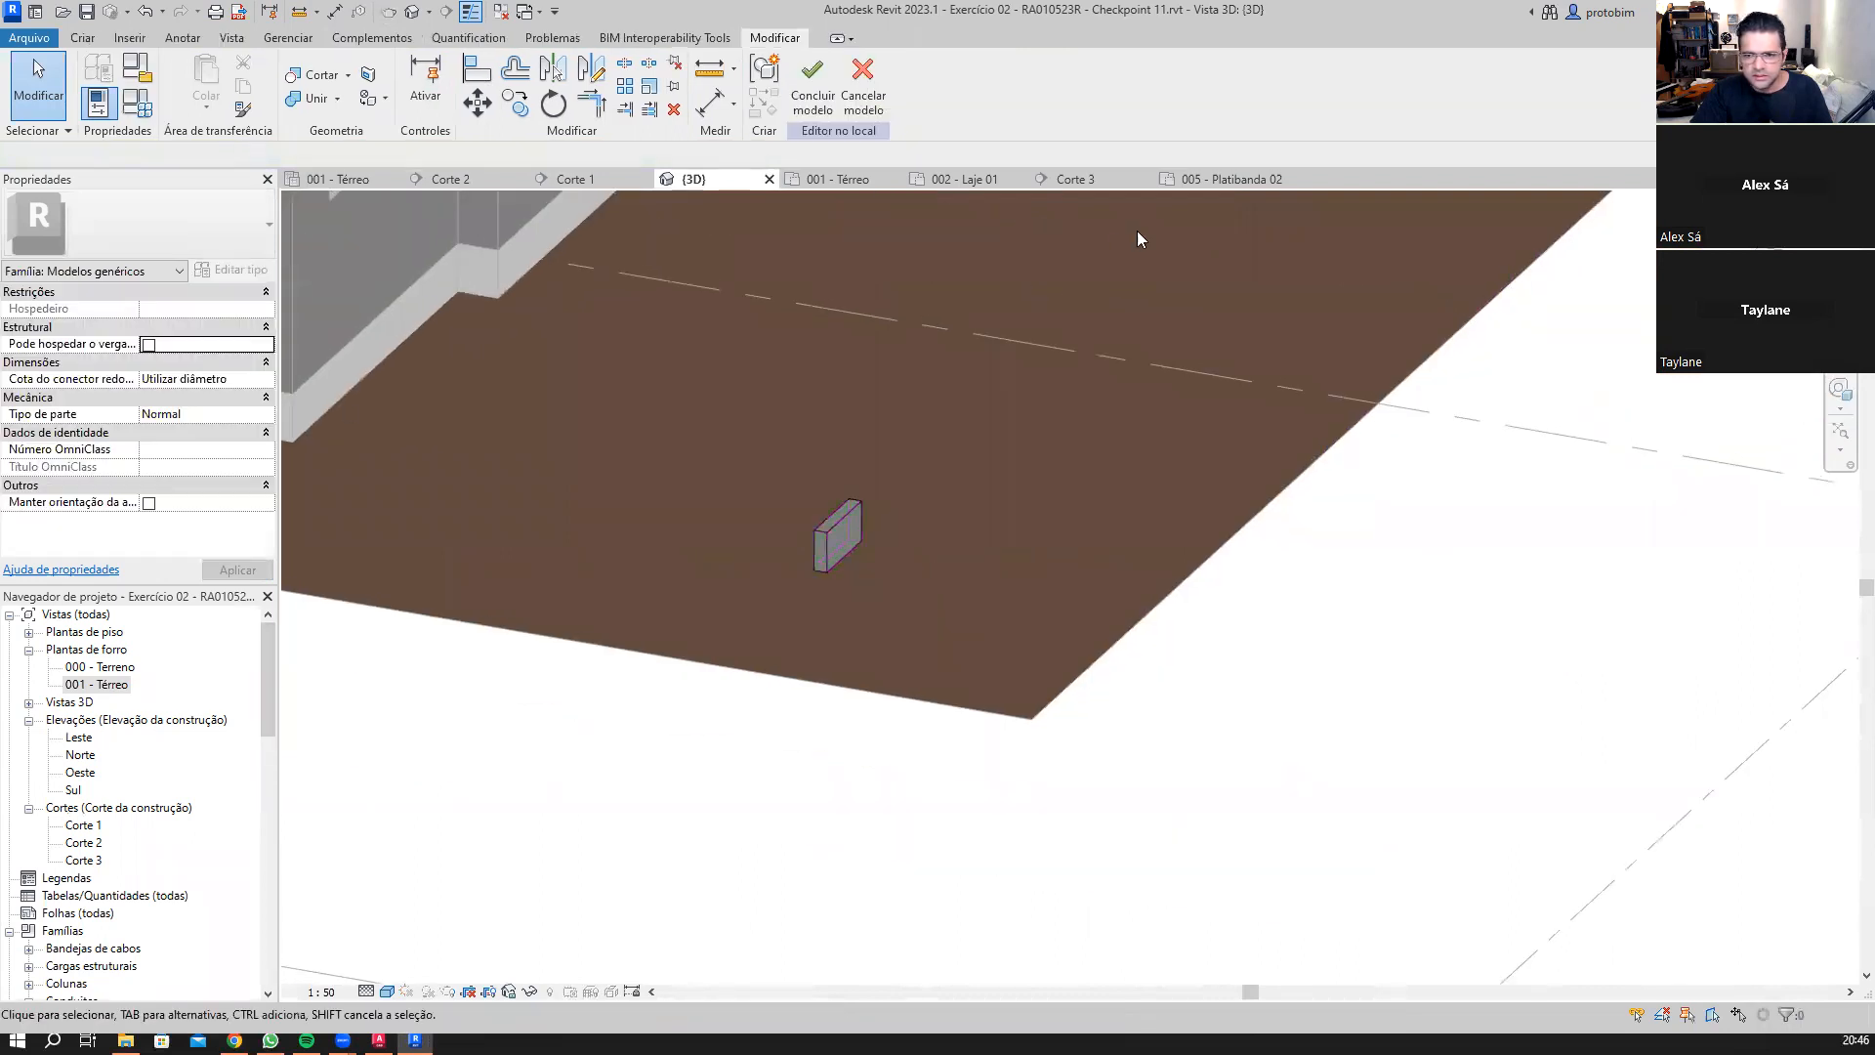
# Step: Close the views 005 - Platibanda 02, Corte 3, 002 - Laje 01, floor plan 001 - Térreo, Corte 1 and Corte 2
pyautogui.click(1294, 178)
pyautogui.click(1111, 180)
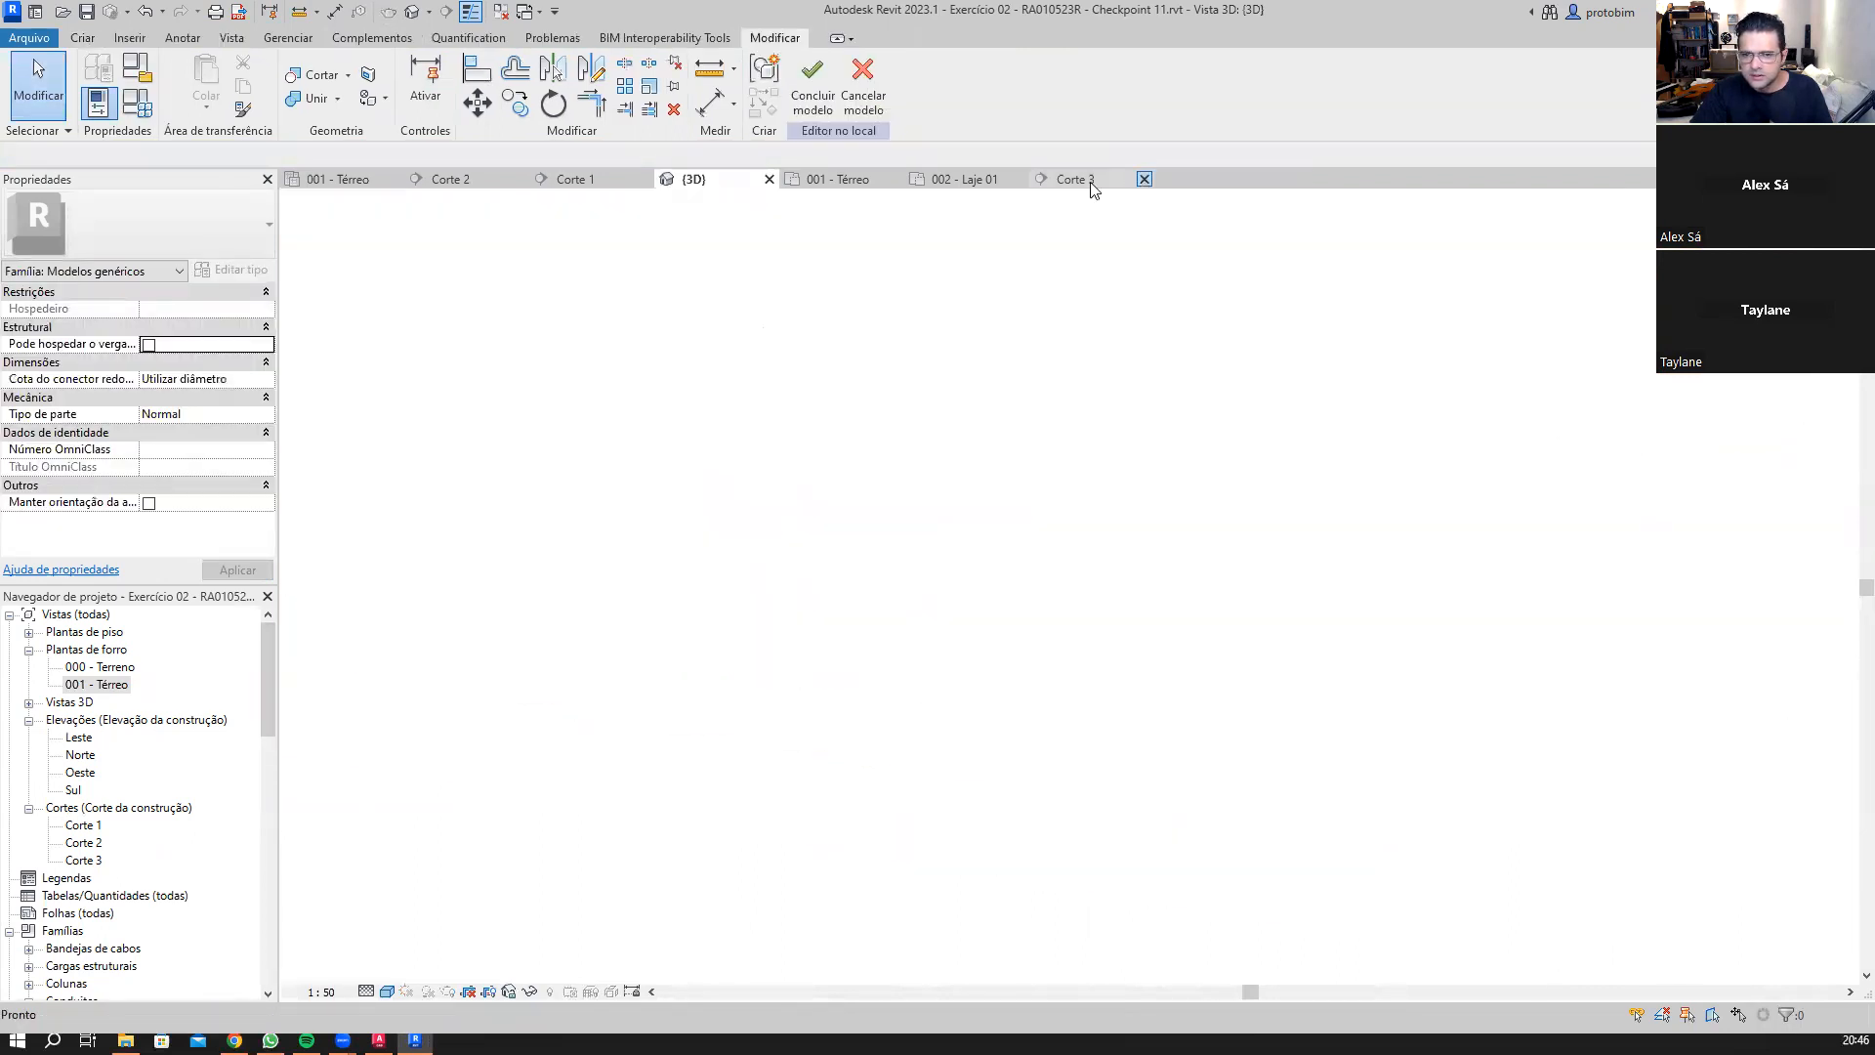
pyautogui.click(1018, 178)
pyautogui.click(896, 178)
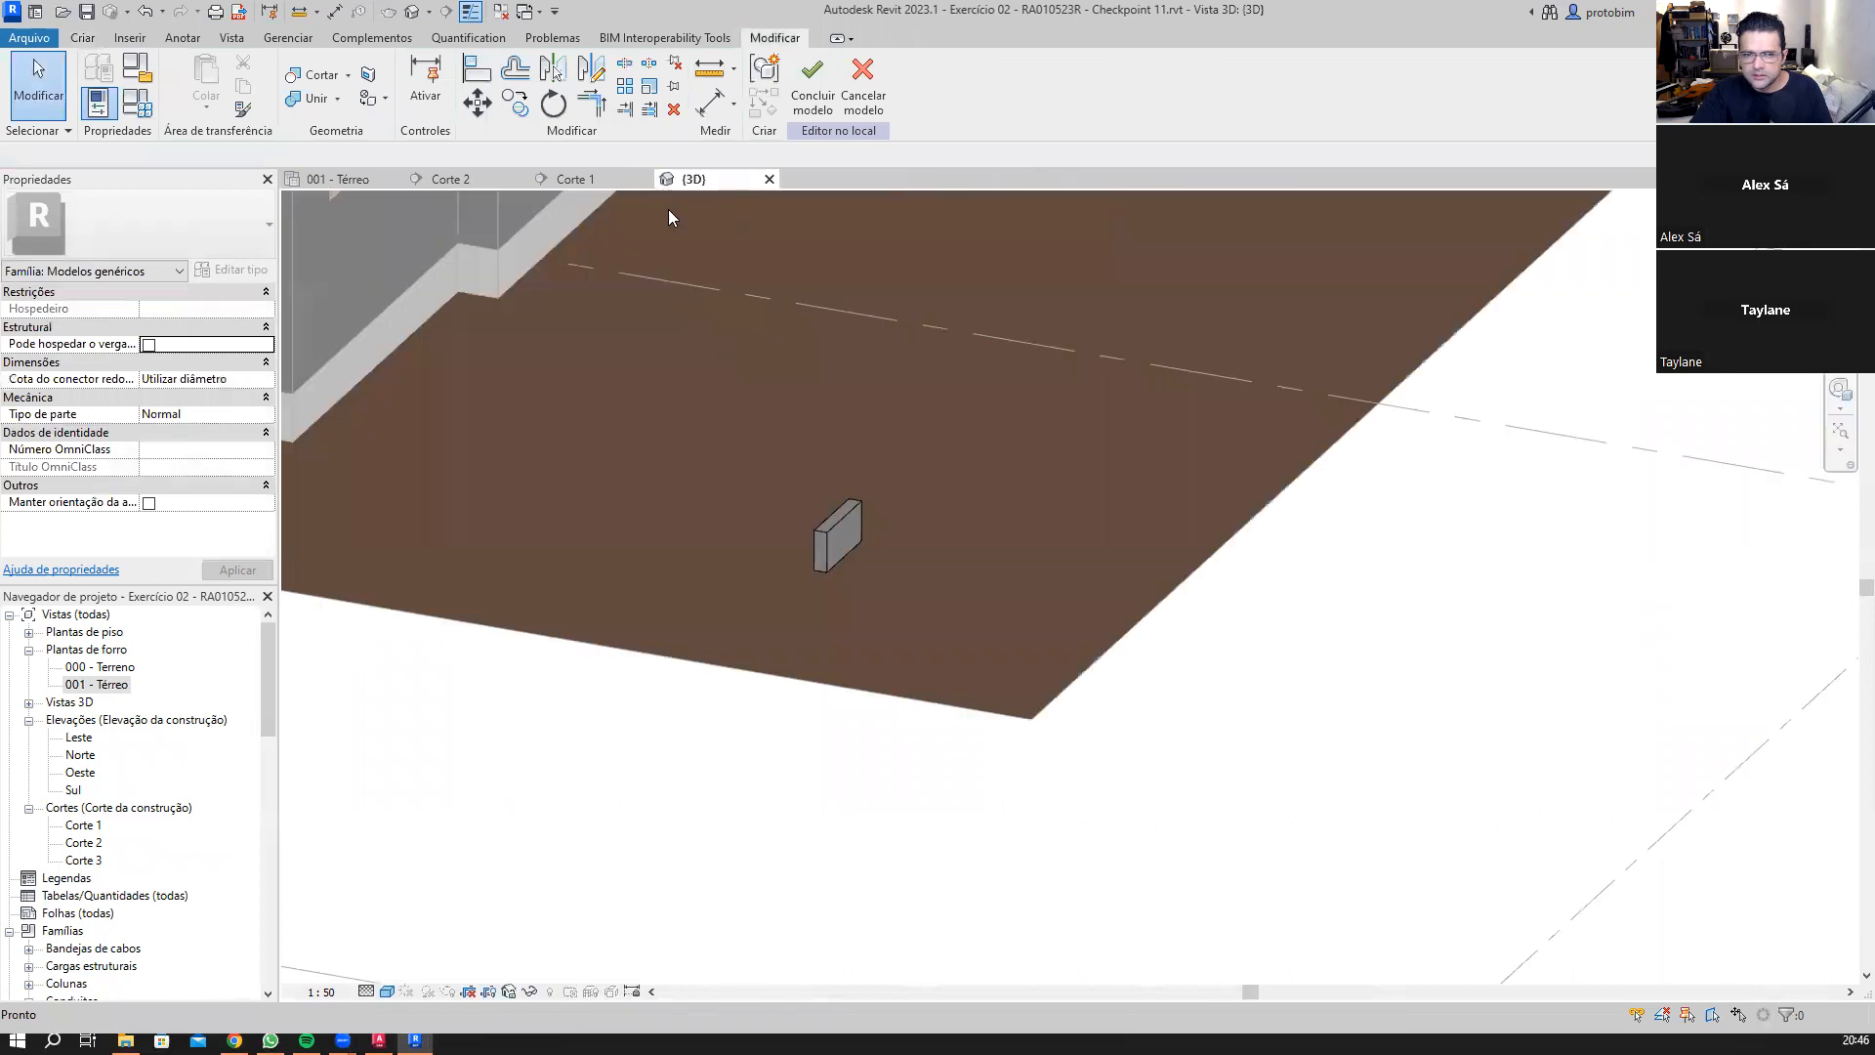
pyautogui.click(643, 180)
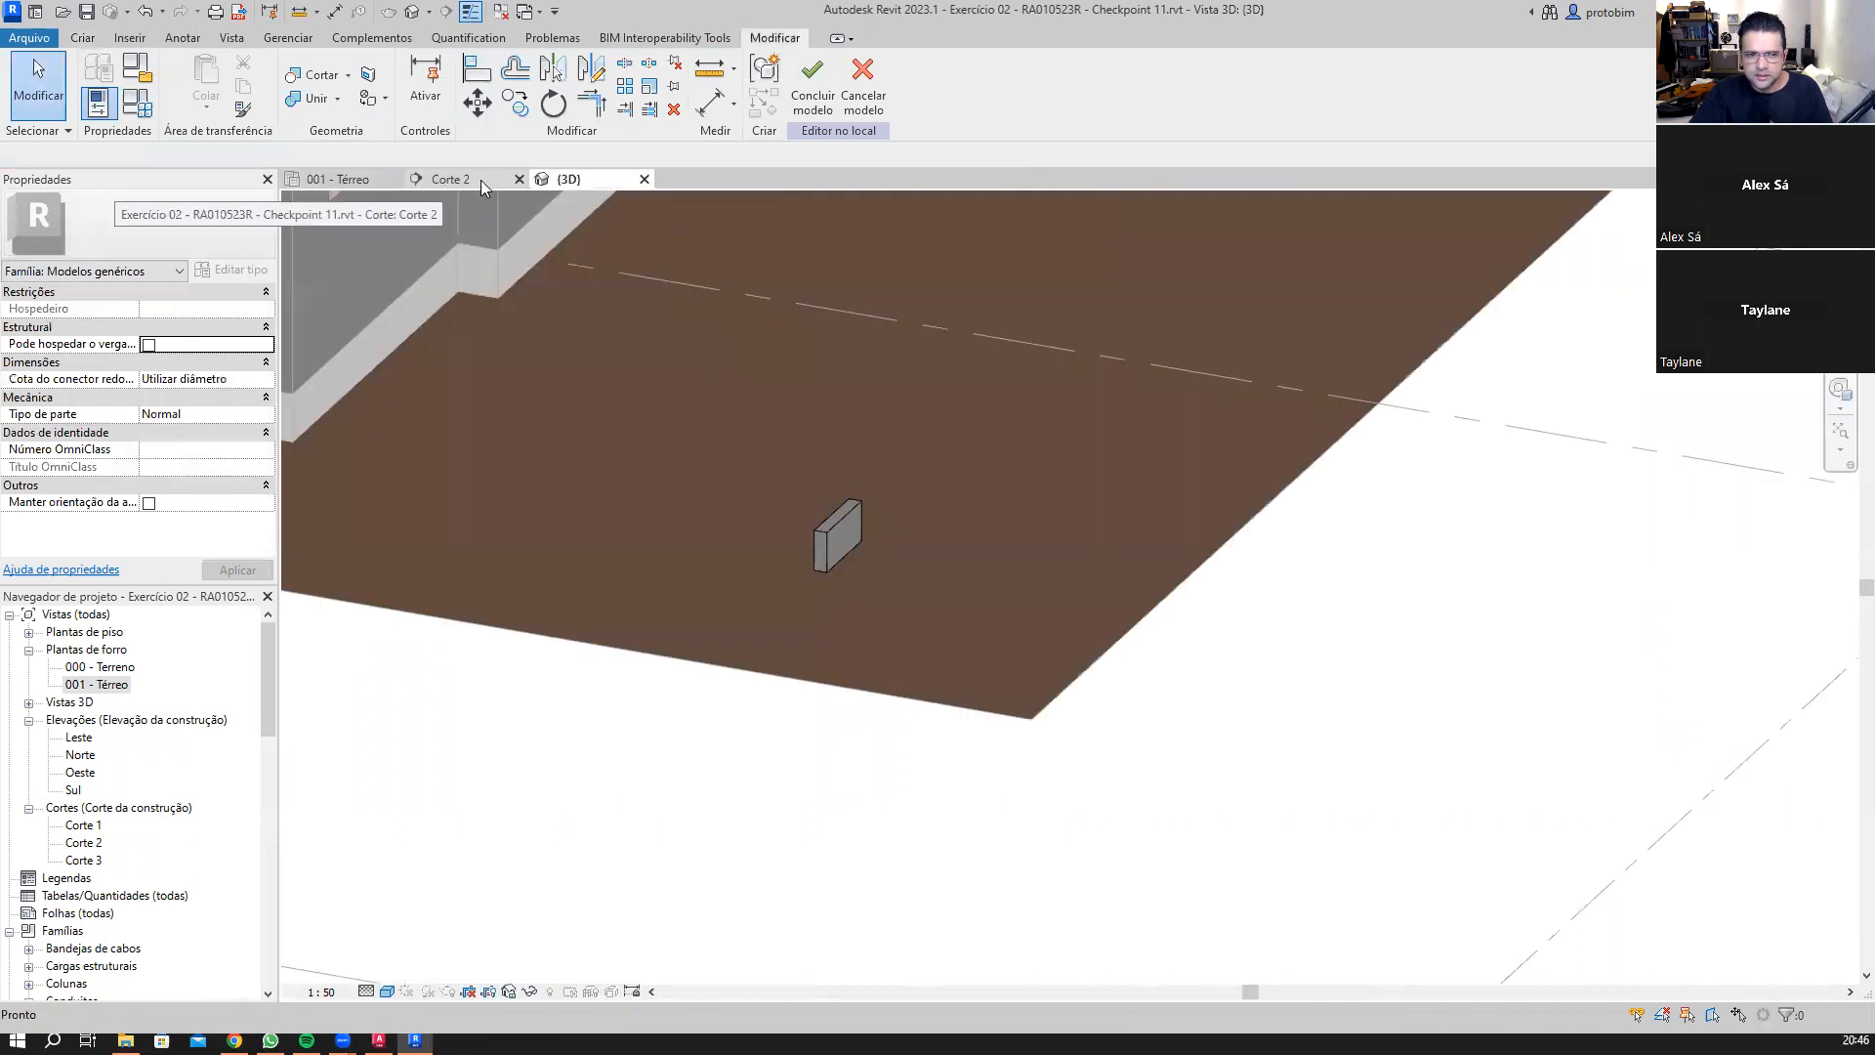
pyautogui.click(518, 180)
# Step: Open the floor plan 001 - Térreo
pyautogui.click(337, 178)
pyautogui.scroll(2, 977, 586)
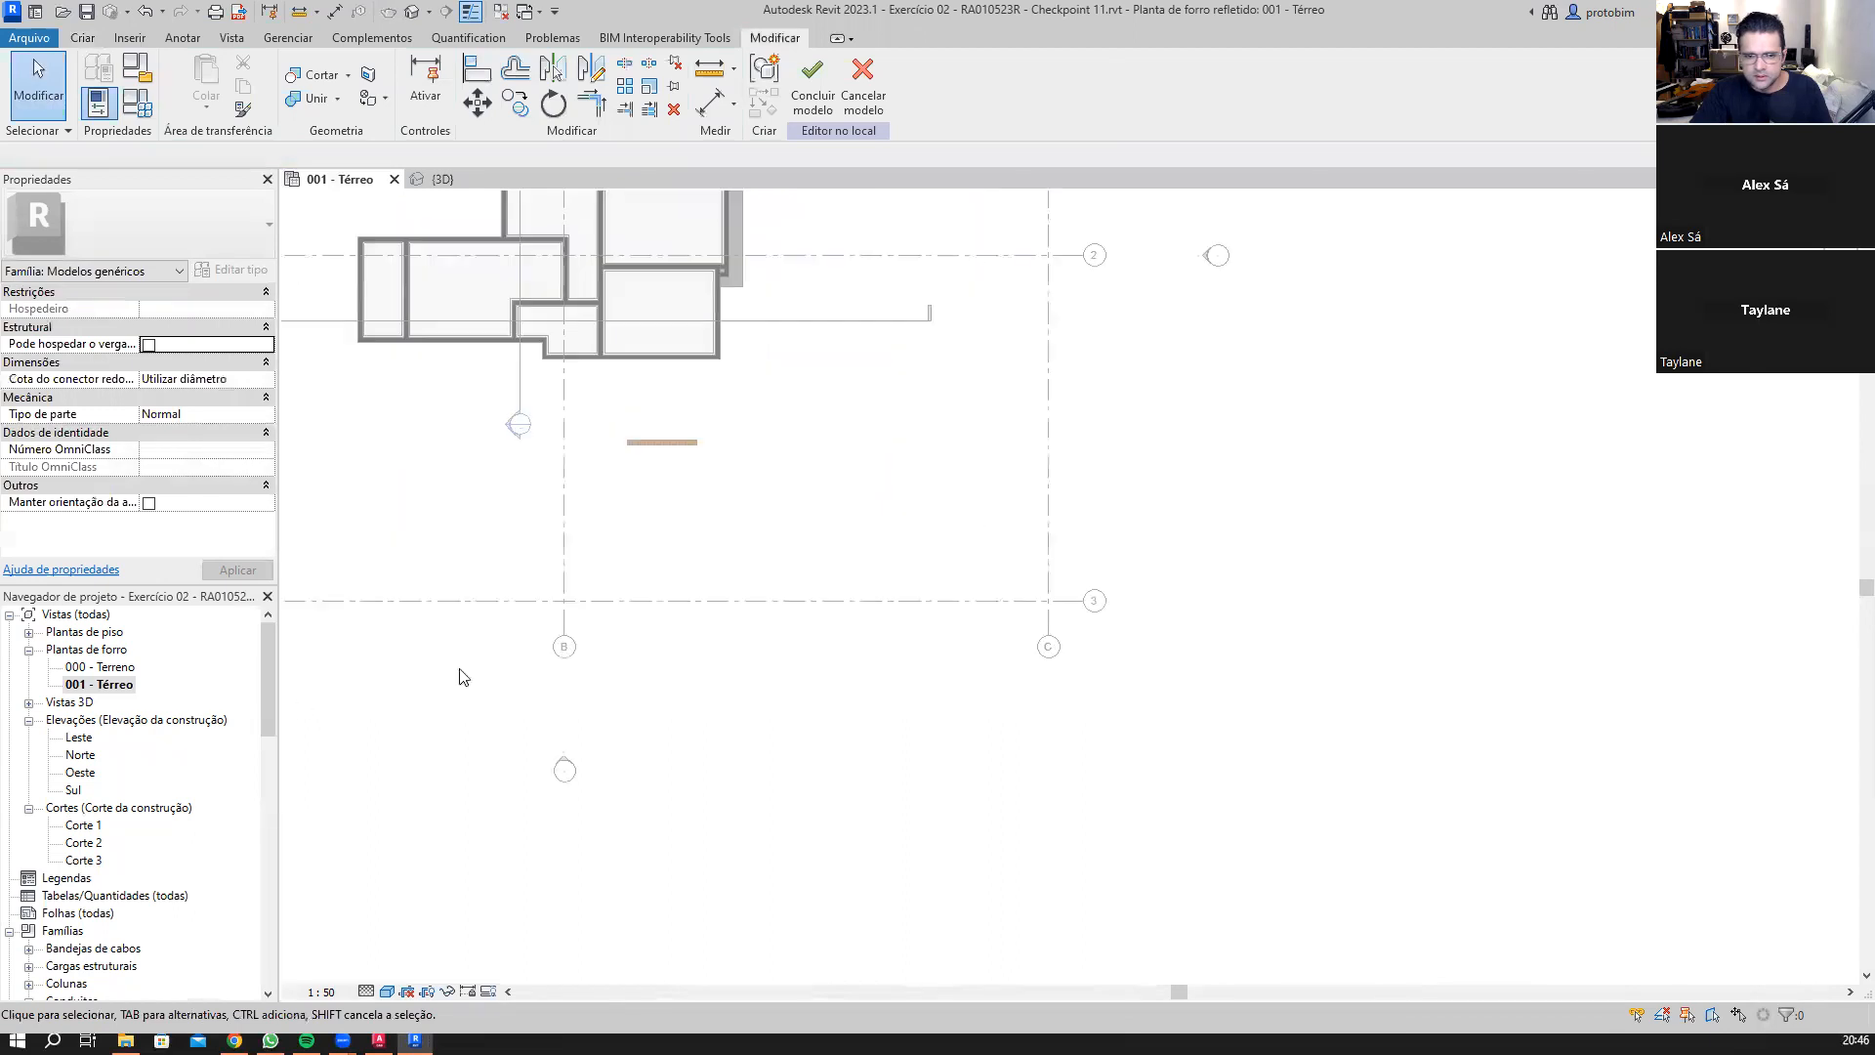
pyautogui.click(113, 685)
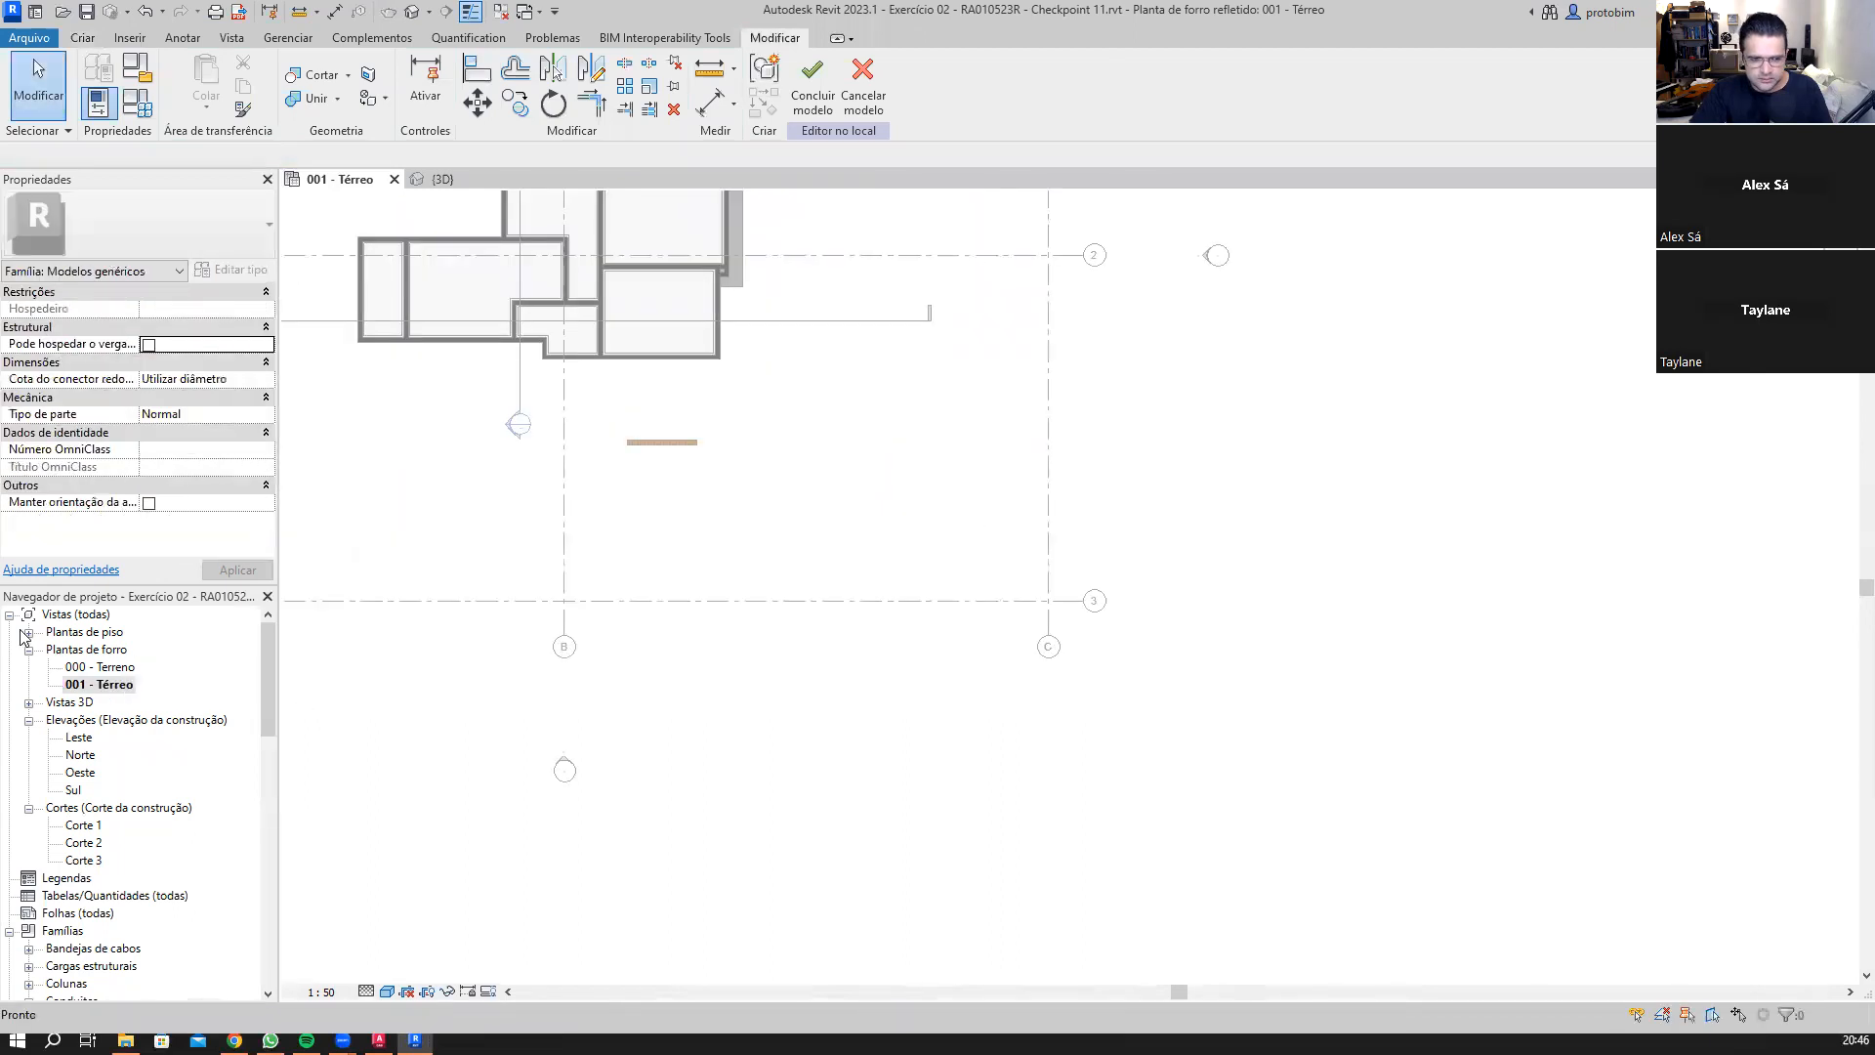
pyautogui.click(28, 633)
pyautogui.click(90, 667)
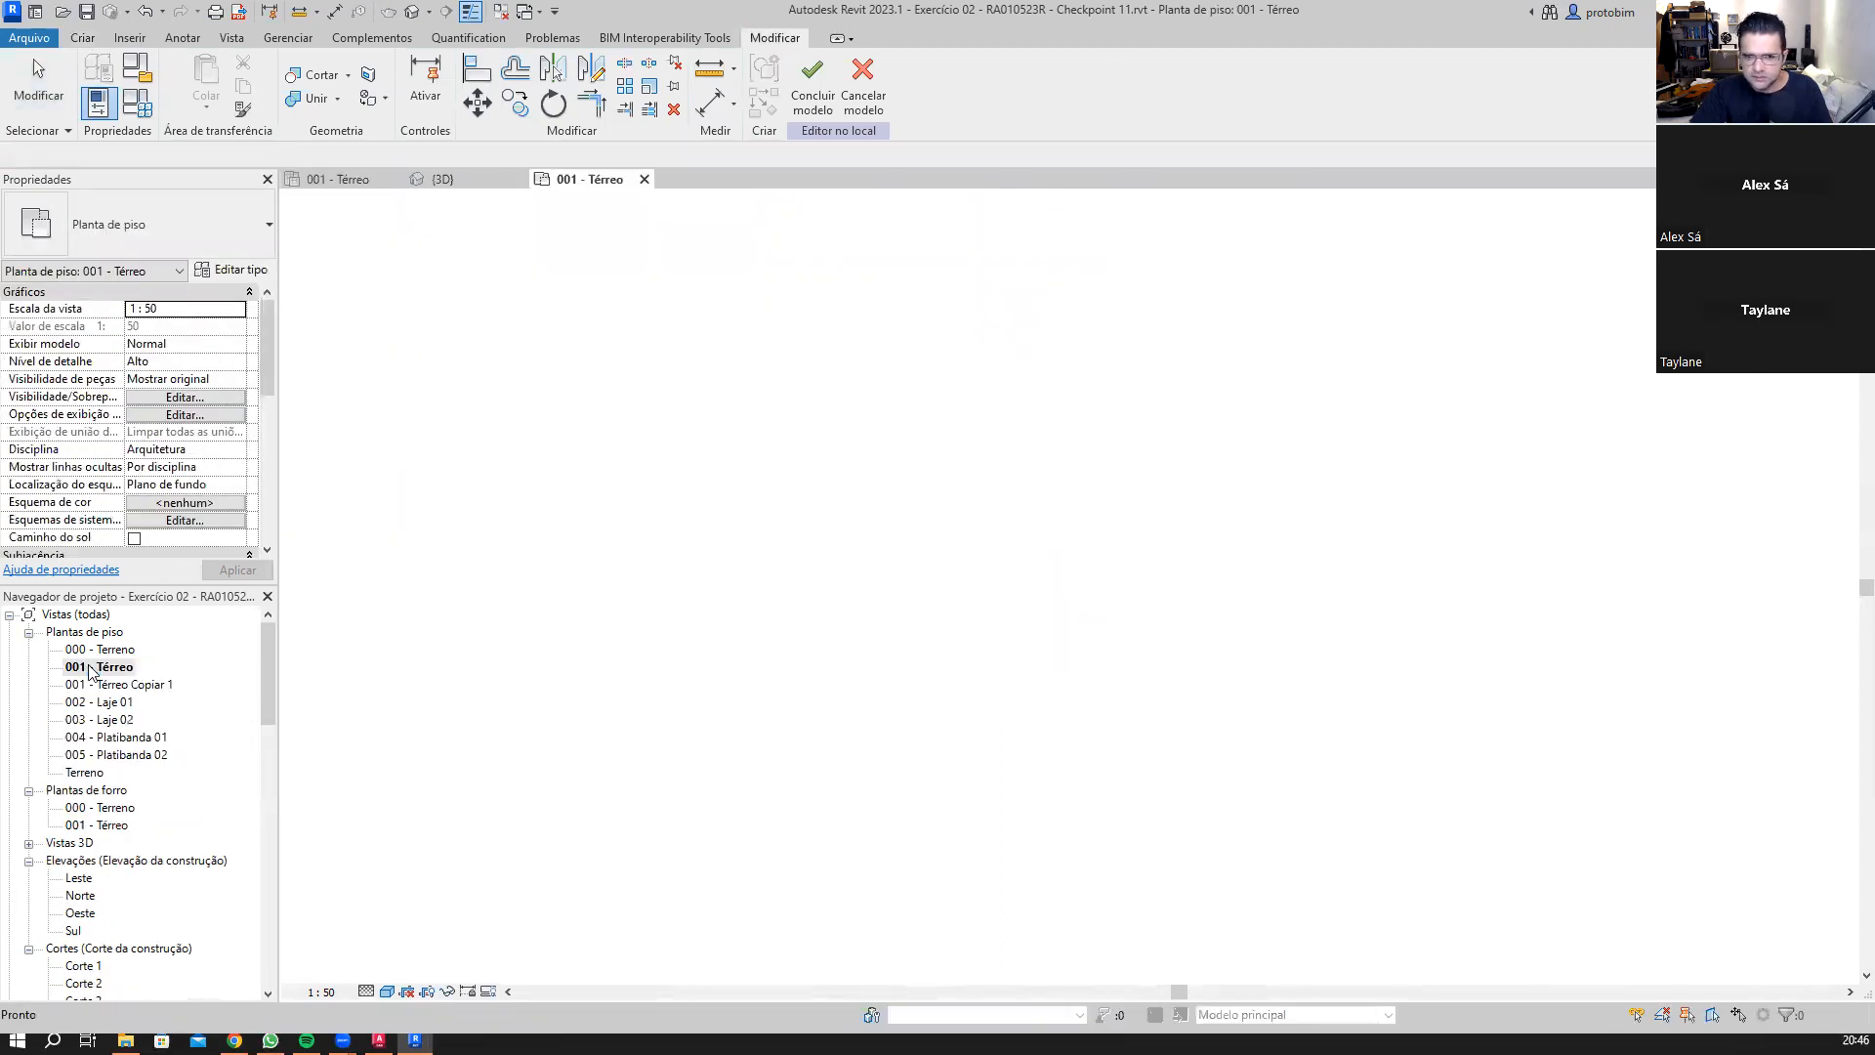
pyautogui.doubleClick(90, 667)
# Step: Copy the extruded block horizontally about 0.36 m to its right
pyautogui.scroll(5, 850, 385)
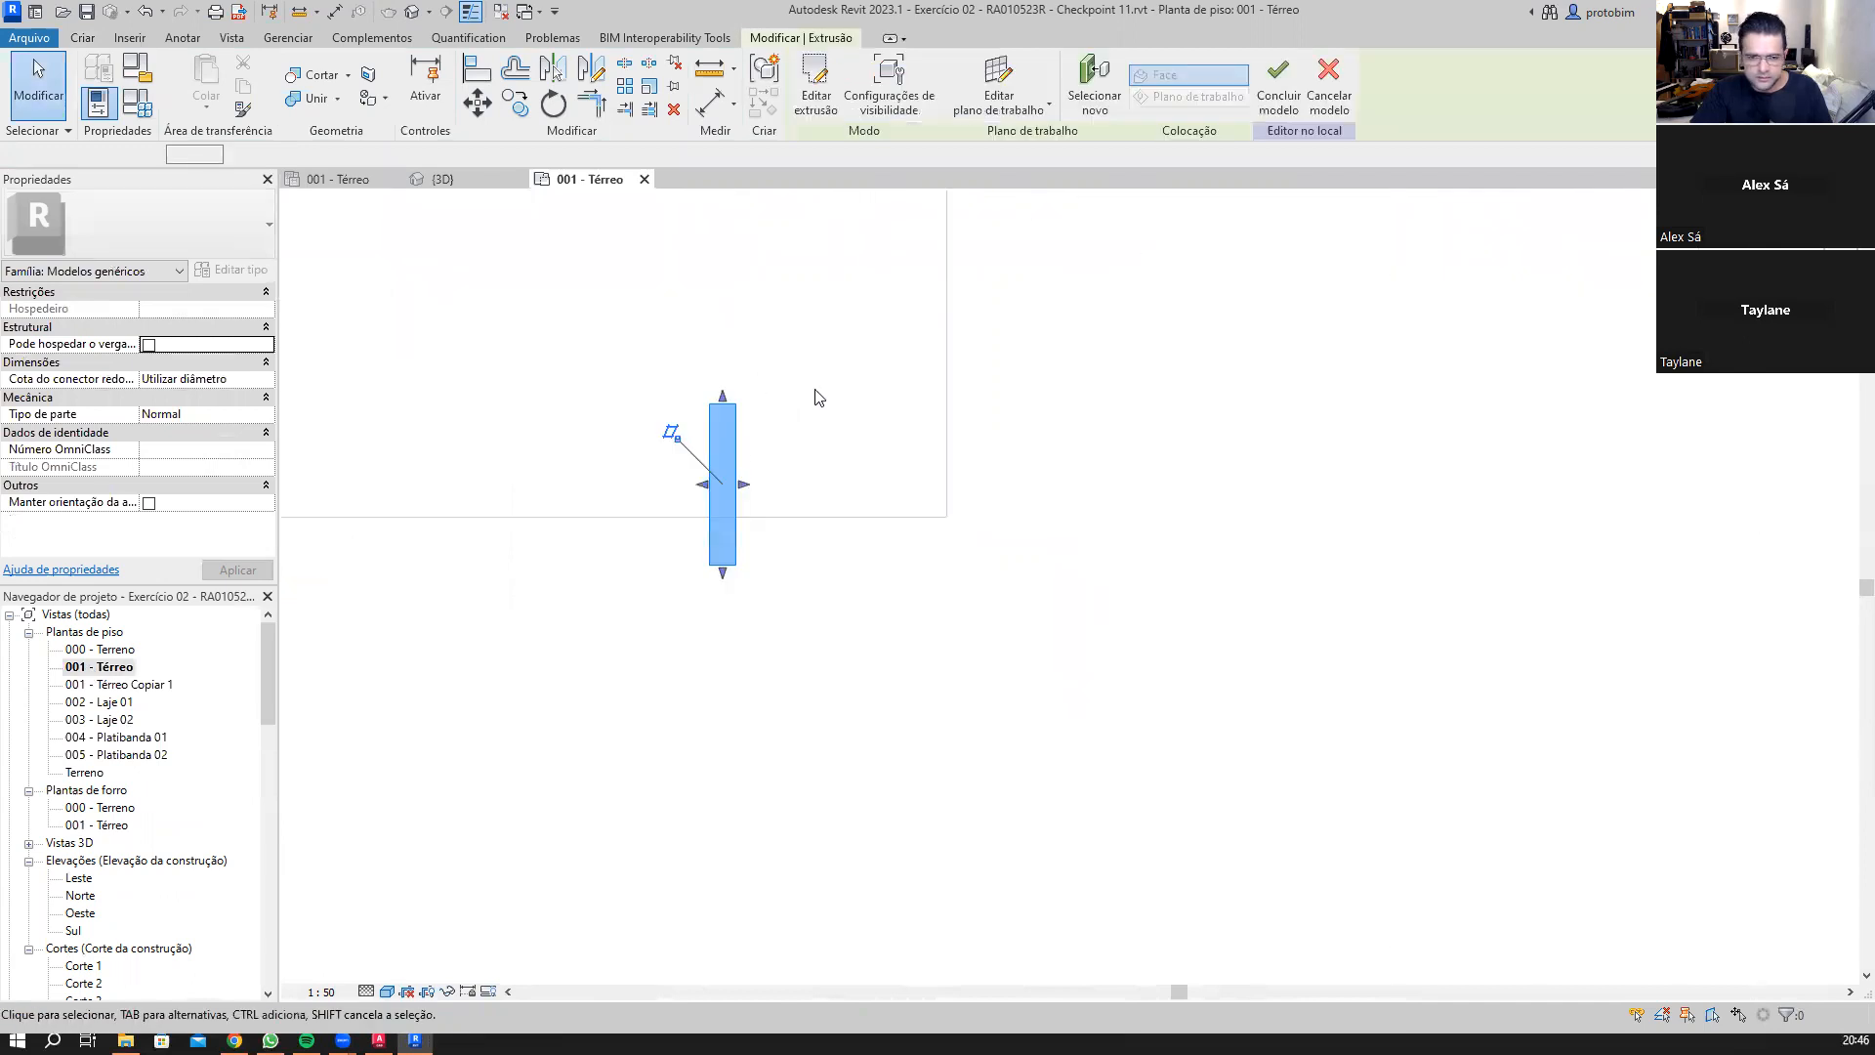
pyautogui.press('c')
pyautogui.press('o')
pyautogui.click(709, 402)
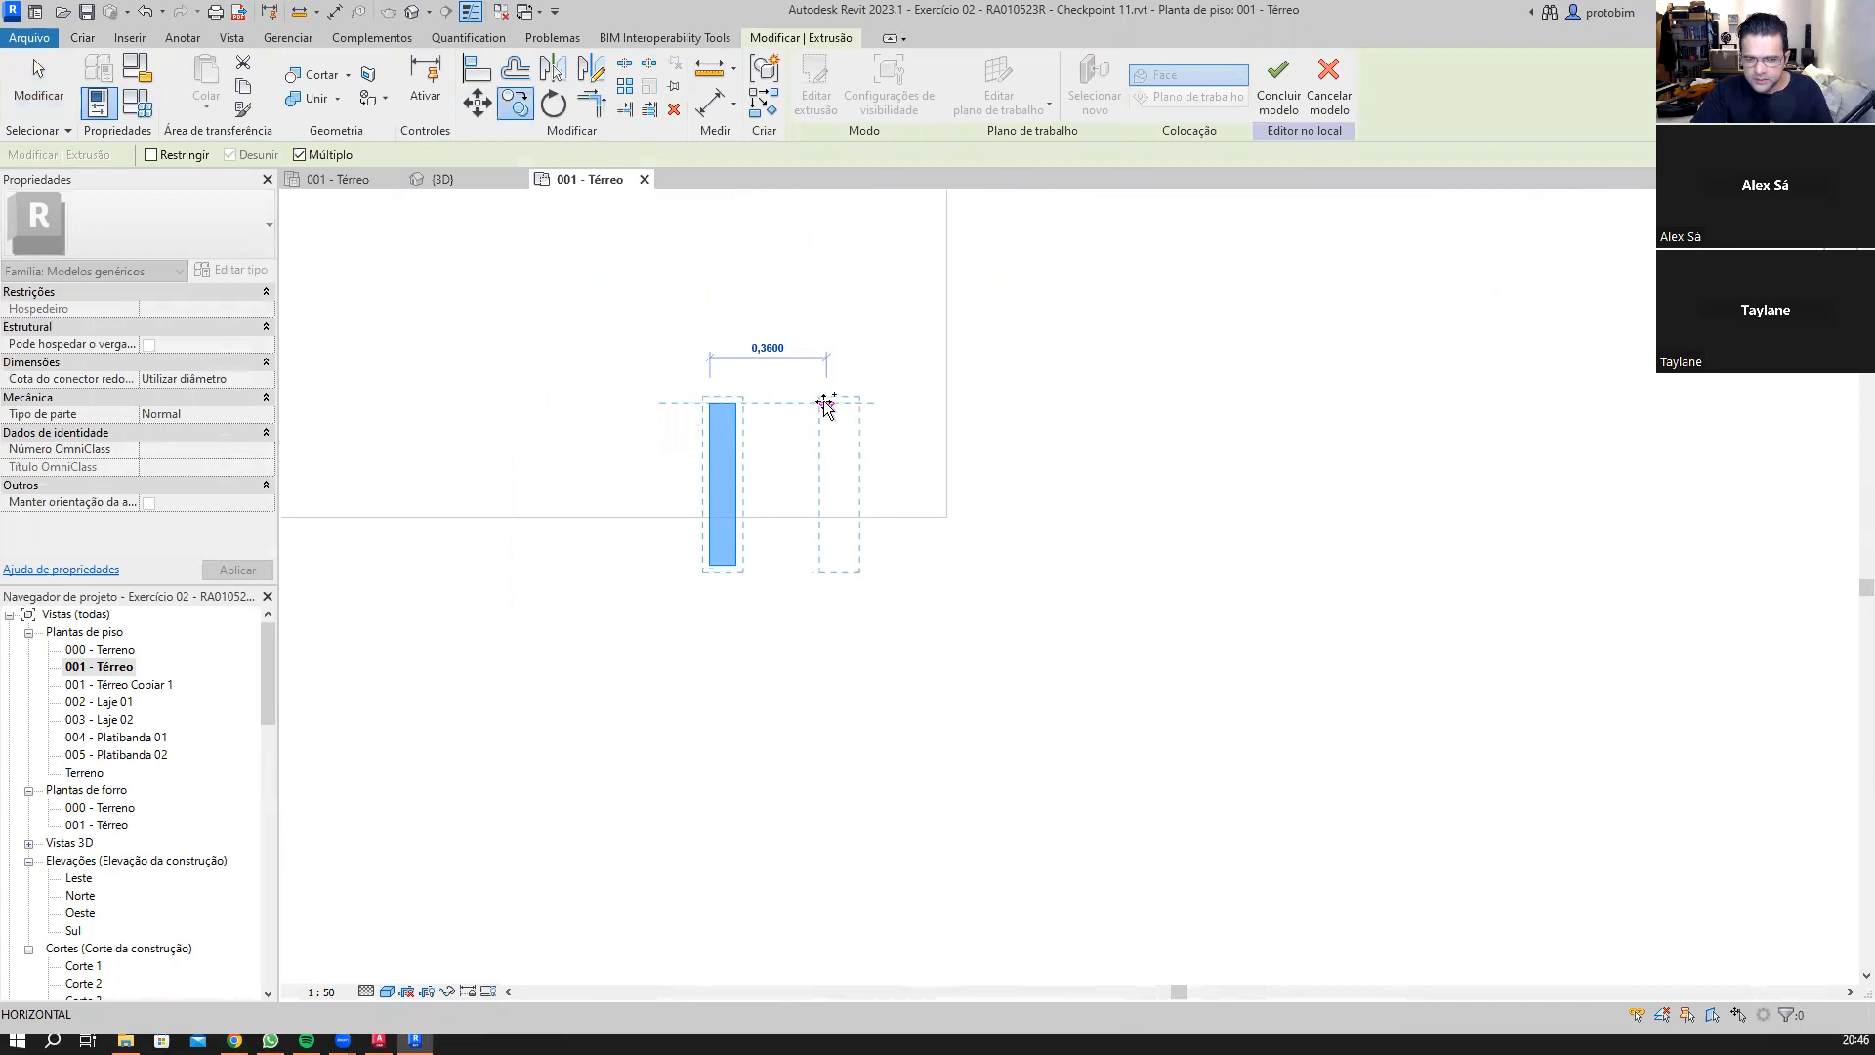
pyautogui.click(827, 402)
pyautogui.press('Escape')
pyautogui.moveTo(868, 428); pyautogui.dragTo(853, 498, button='middle')
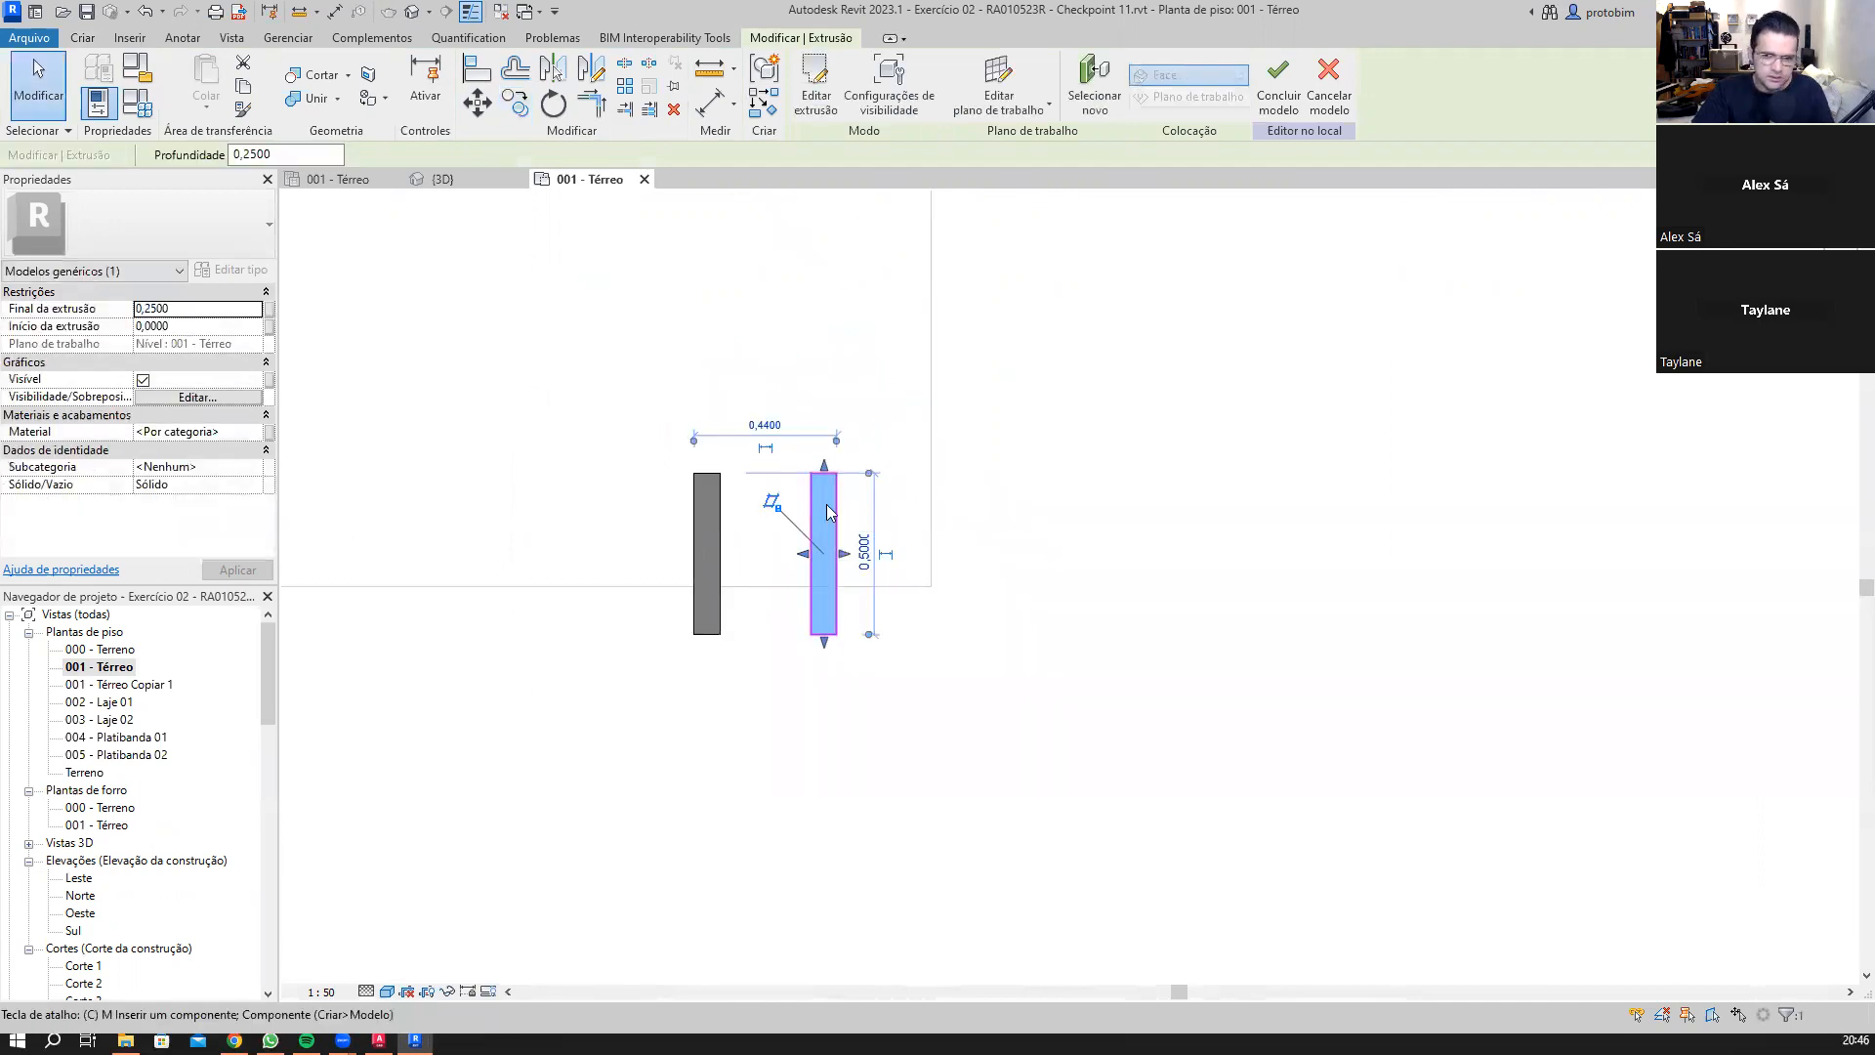
# Step: Duplicate the second block above itself and stretch the duplicate into a horizontal bar above both vertical blocks
pyautogui.moveTo(827, 503); pyautogui.dragTo(836, 357)
pyautogui.click(810, 357)
pyautogui.press('Escape')
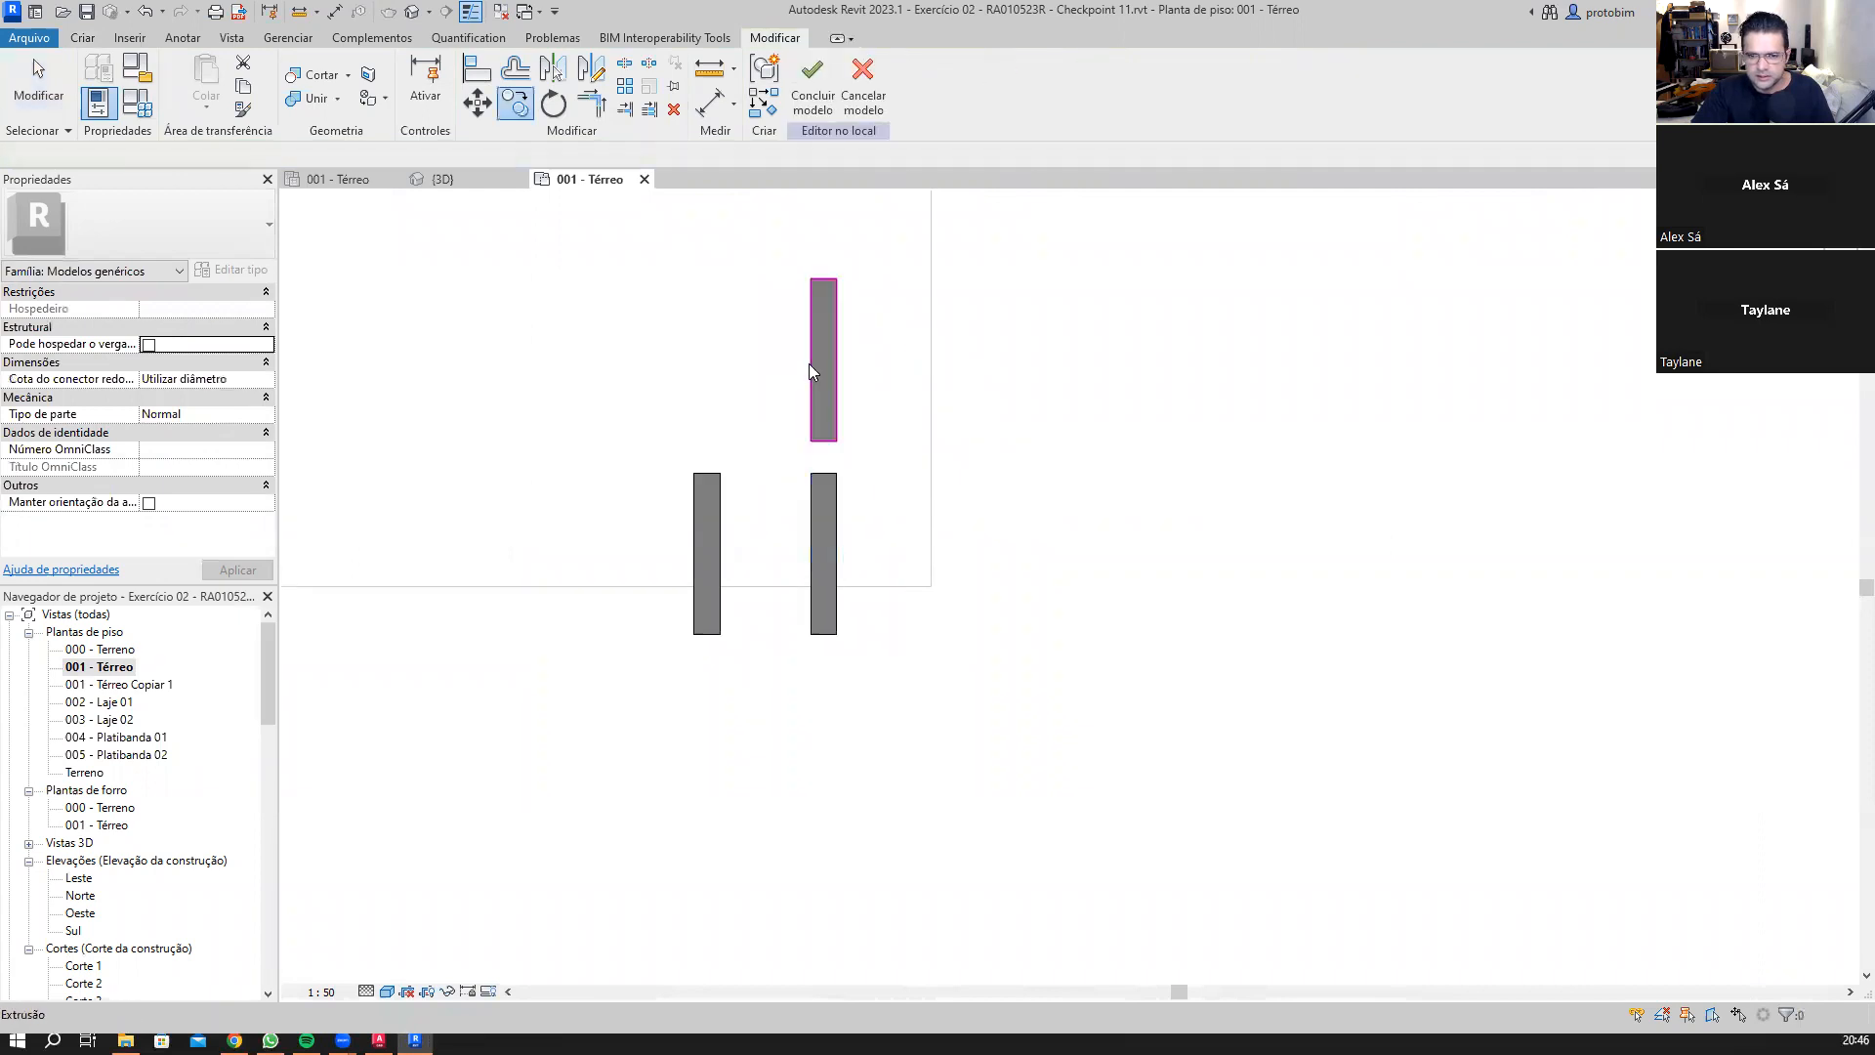
pyautogui.click(813, 367)
pyautogui.moveTo(803, 359); pyautogui.dragTo(605, 359)
pyautogui.moveTo(725, 270); pyautogui.dragTo(723, 406)
# Step: Edit the horizontal bar's profile, aligning its left end with the left block's outer face and setting its thickness
pyautogui.click(816, 88)
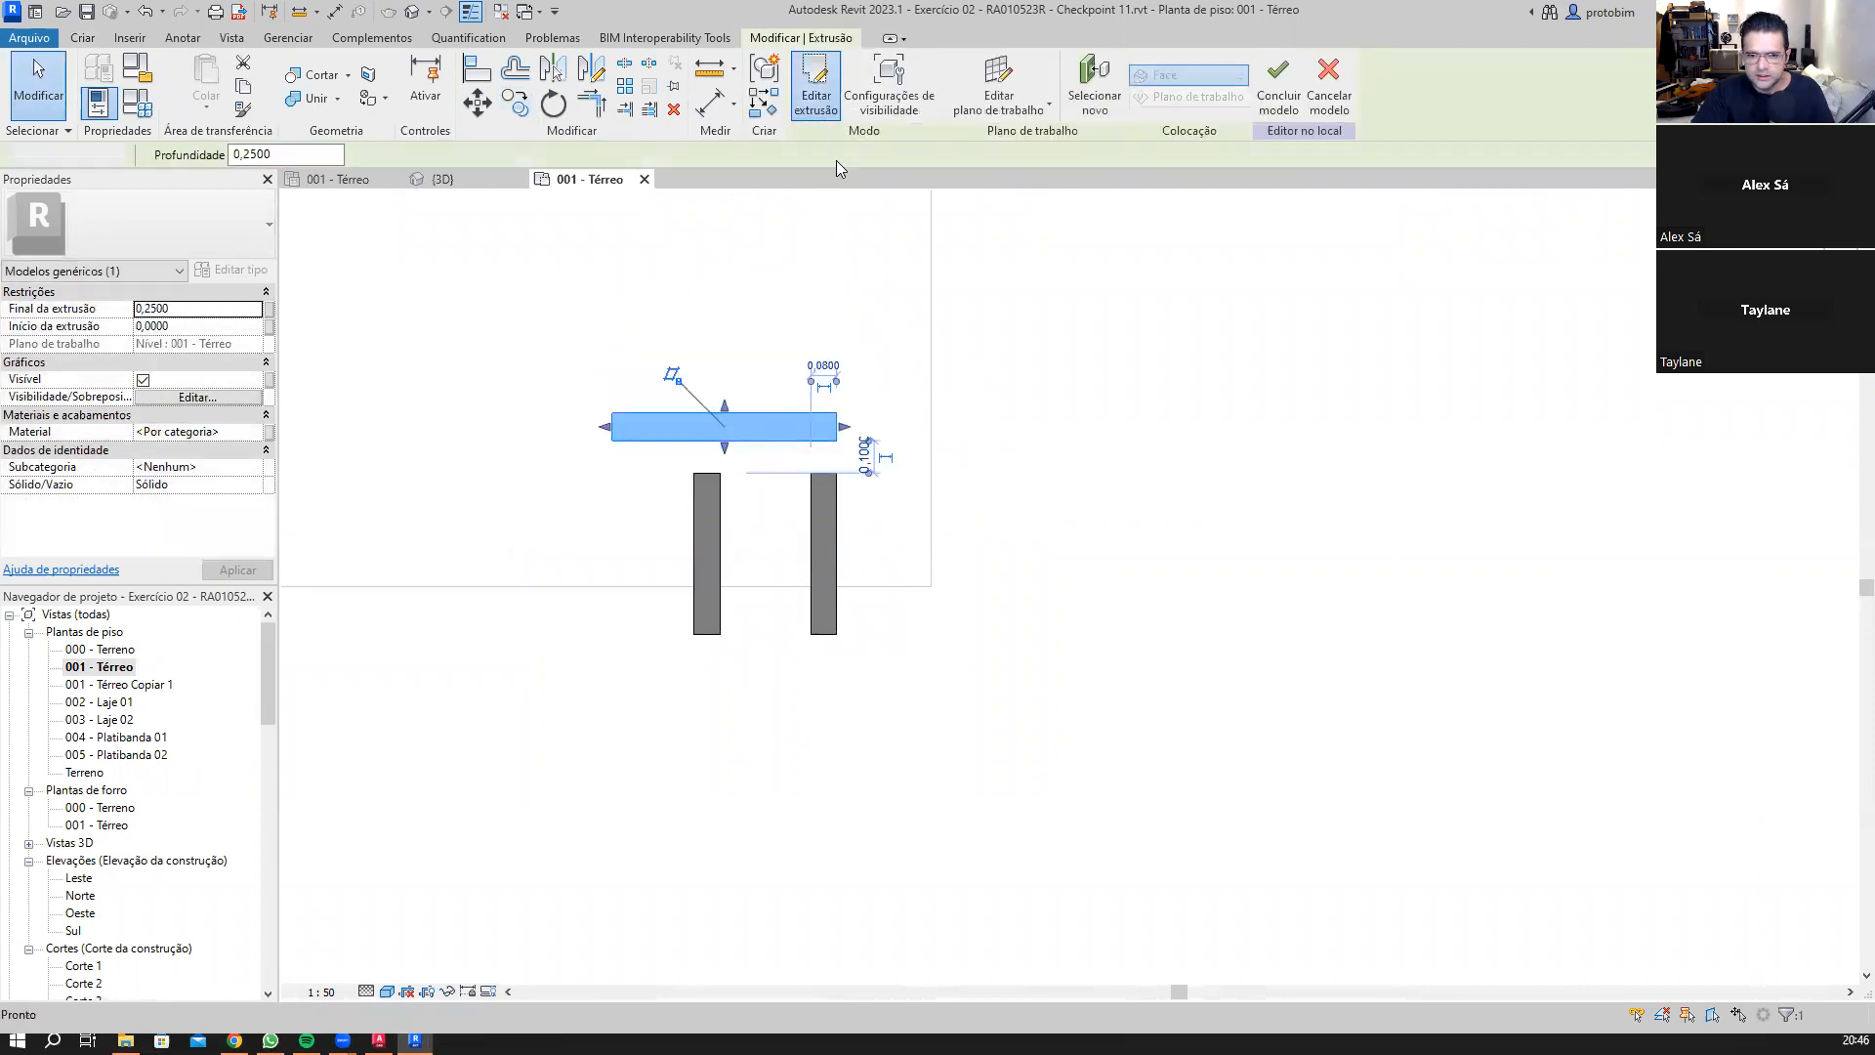
pyautogui.scroll(1, 825, 439)
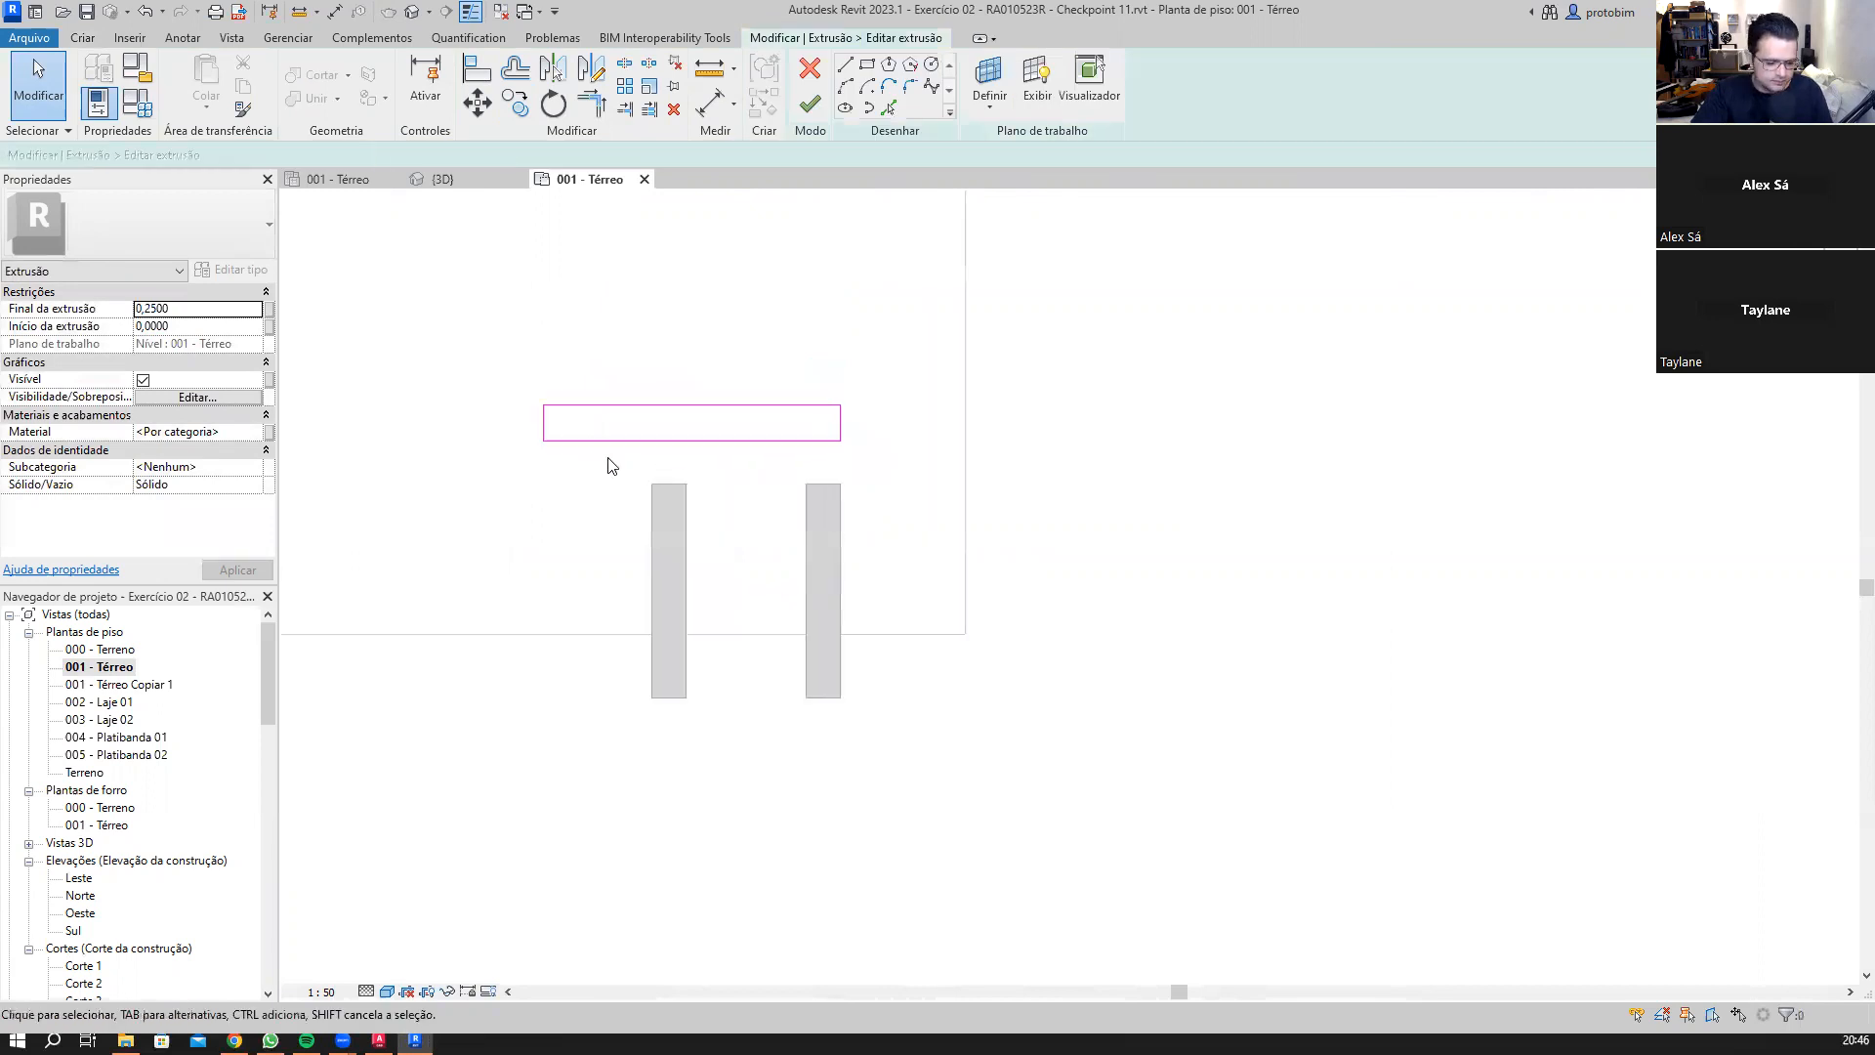
pyautogui.press('a')
pyautogui.press('l')
pyautogui.click(578, 427)
pyautogui.press('Escape')
pyautogui.press('Escape')
pyautogui.click(826, 409)
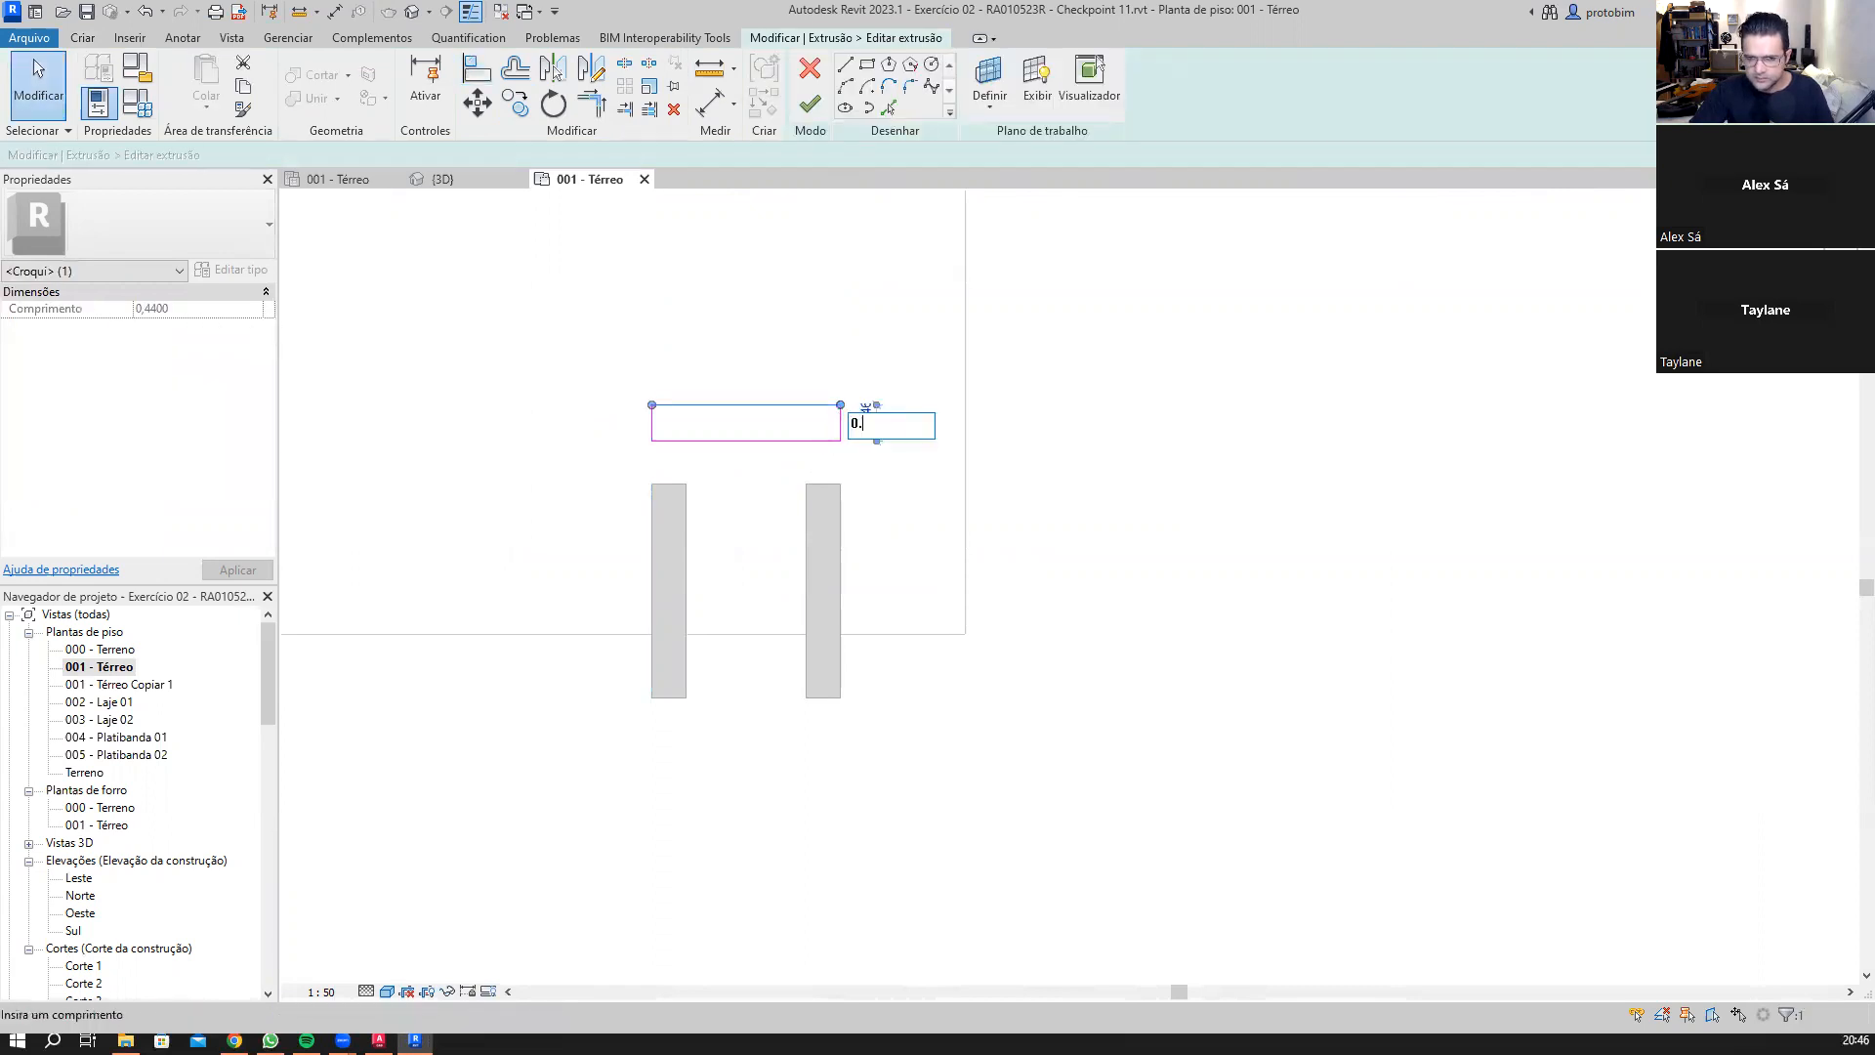
pyautogui.press('Return')
pyautogui.click(812, 106)
# Step: Stretch both ends of the horizontal bar well past the outer faces of the two vertical blocks
pyautogui.moveTo(851, 423); pyautogui.dragTo(1191, 424)
pyautogui.moveTo(642, 424); pyautogui.dragTo(469, 424)
pyautogui.click(710, 475)
# Step: Move the horizontal bar about 0.075 m down toward the tops of the two vertical blocks
pyautogui.scroll(1, 710, 476)
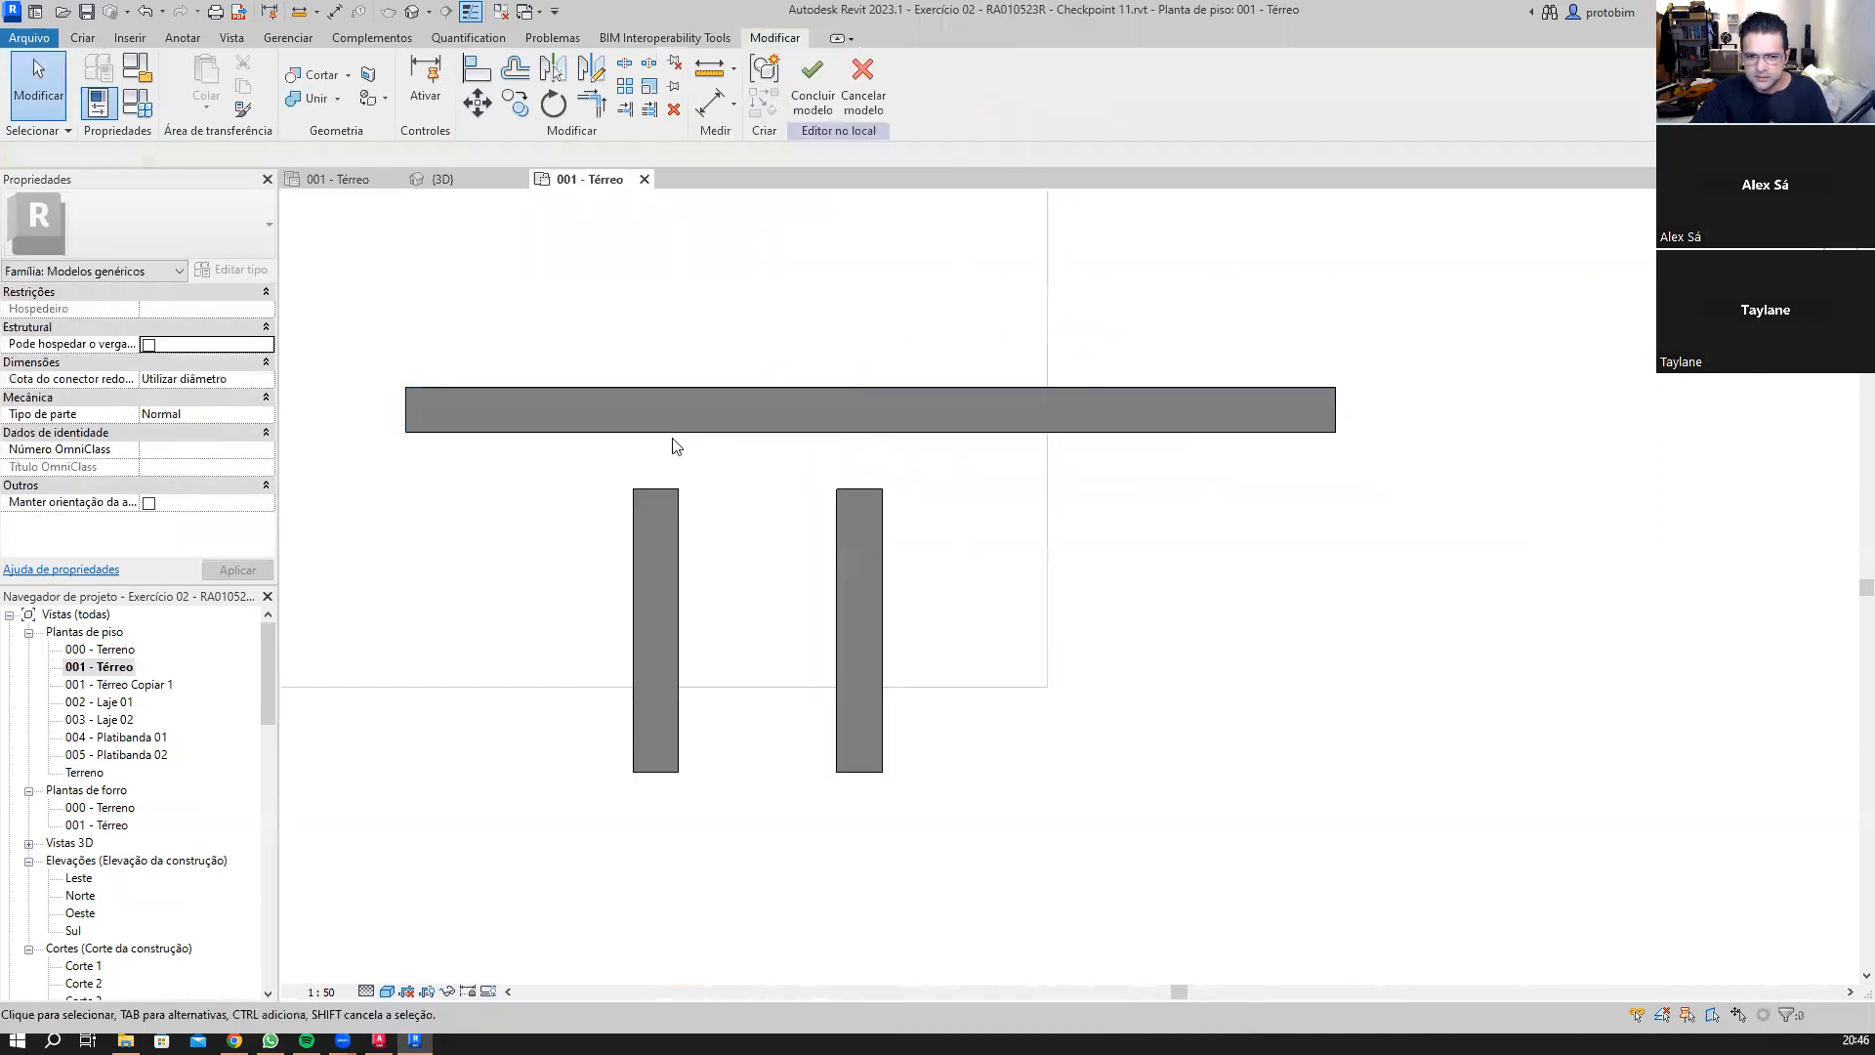
pyautogui.click(673, 434)
pyautogui.press('v')
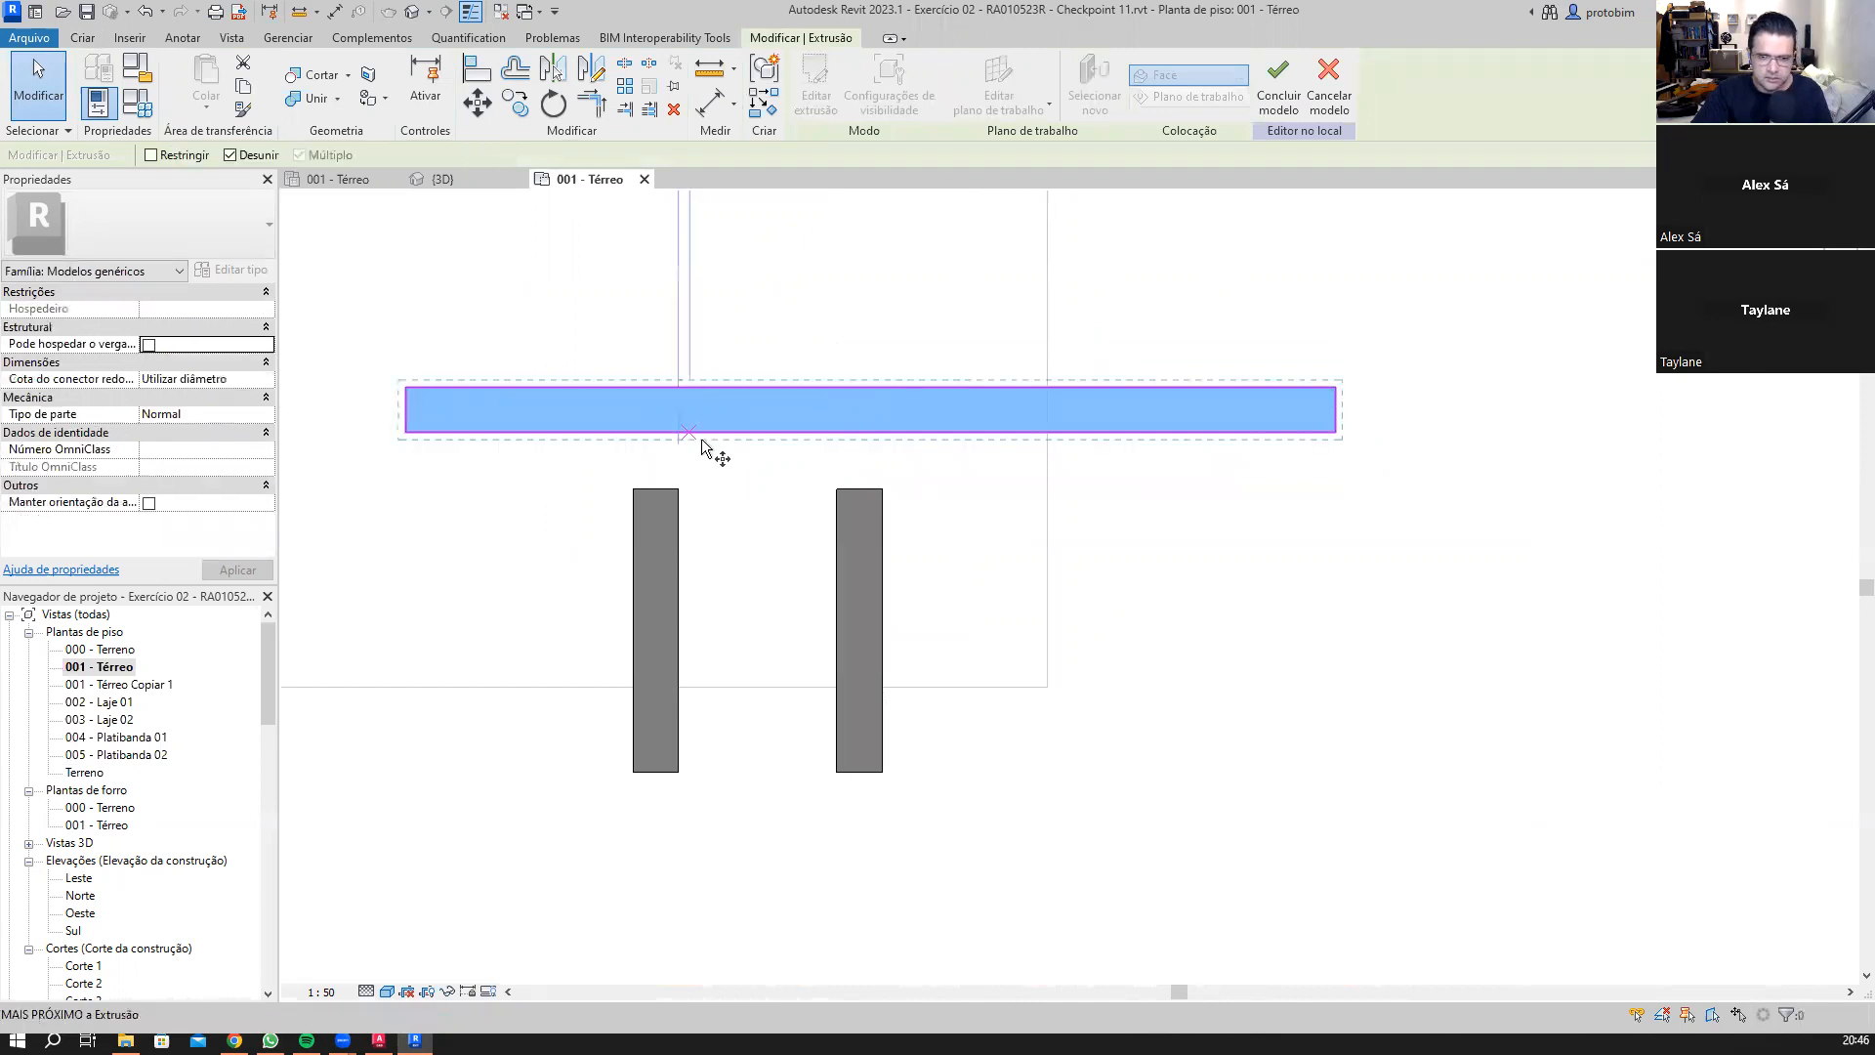
pyautogui.scroll(1, 696, 439)
pyautogui.click(683, 434)
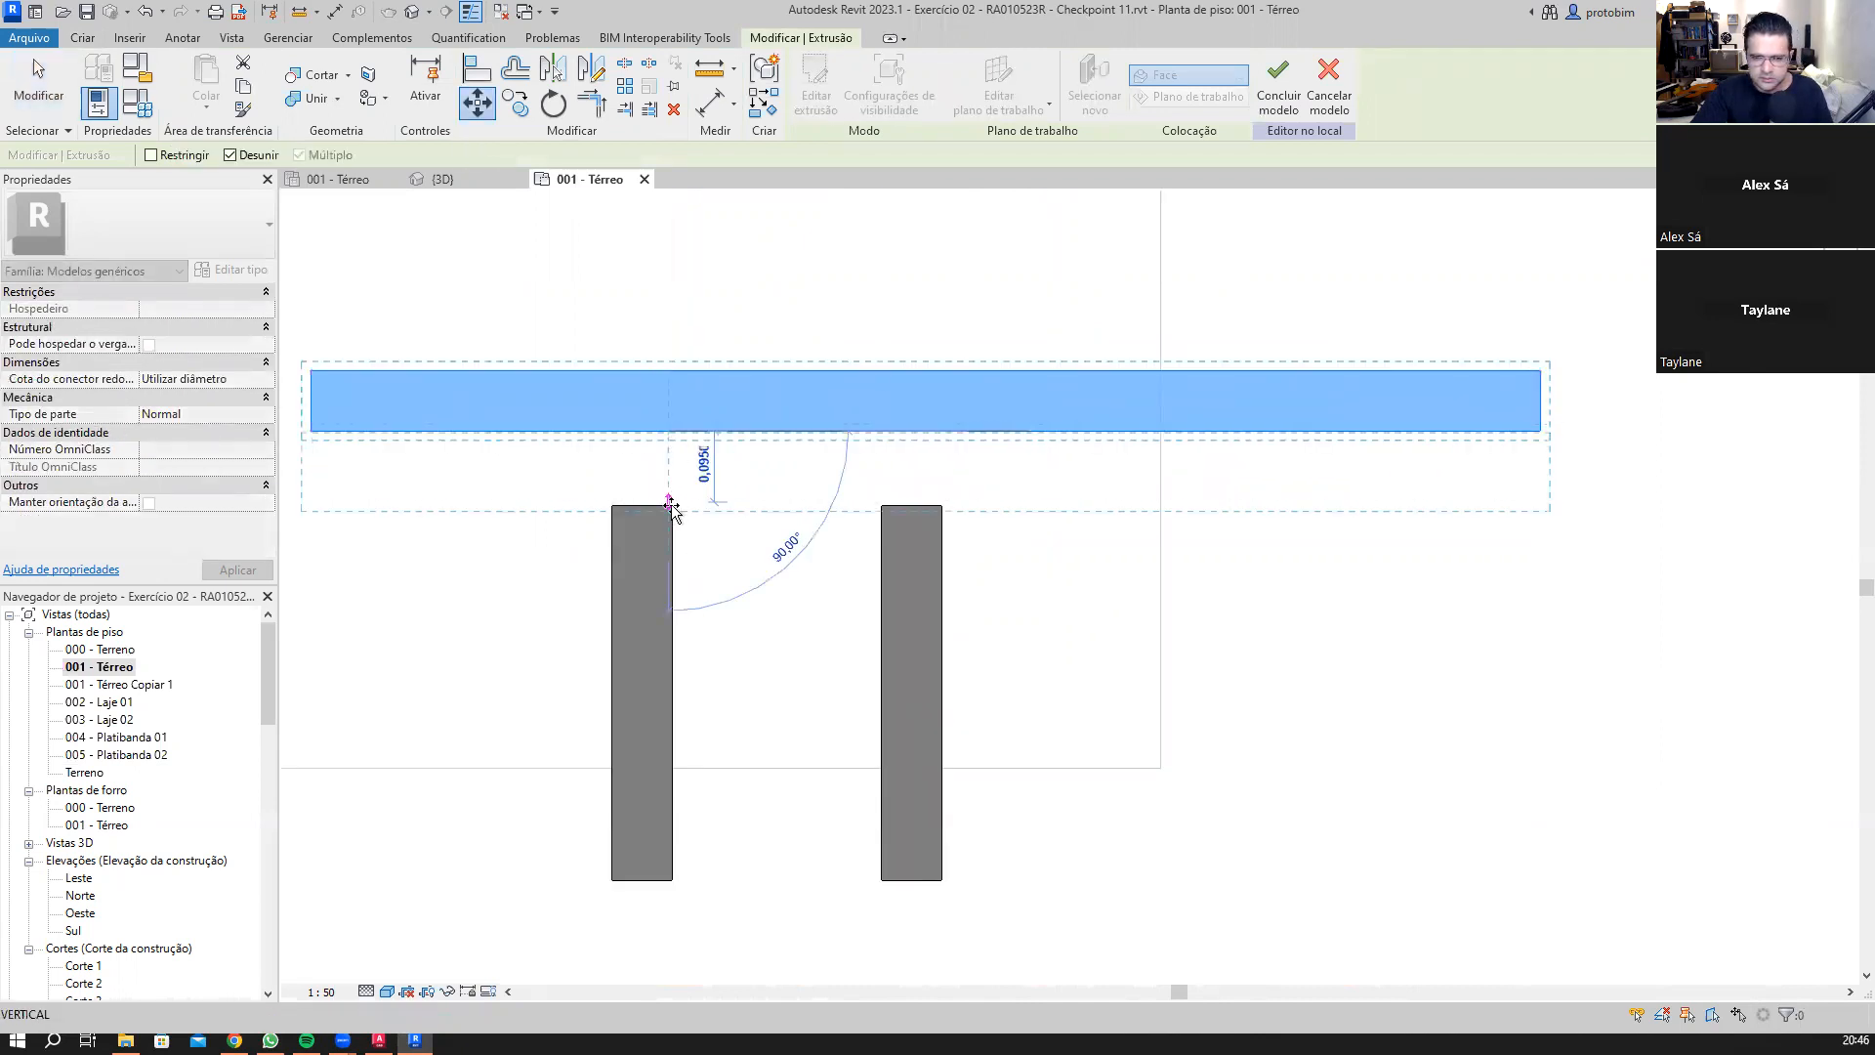
pyautogui.scroll(1, 672, 475)
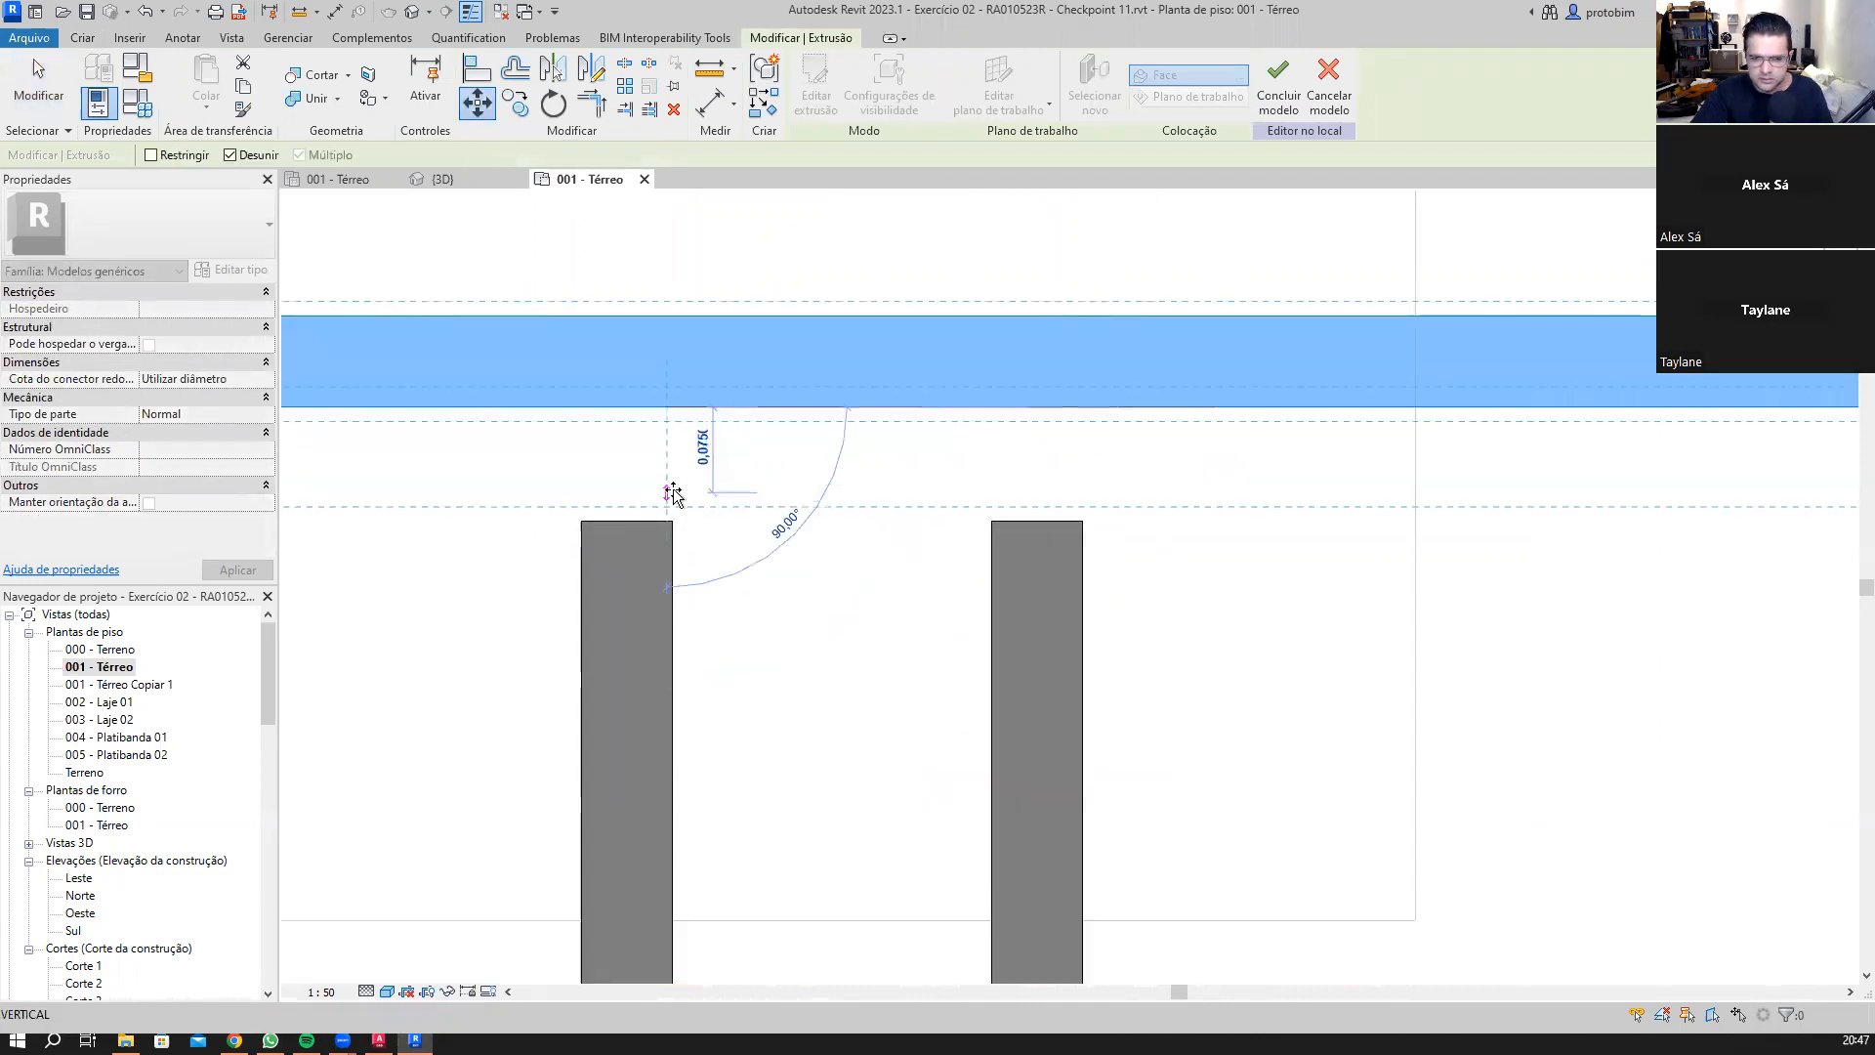
pyautogui.click(724, 533)
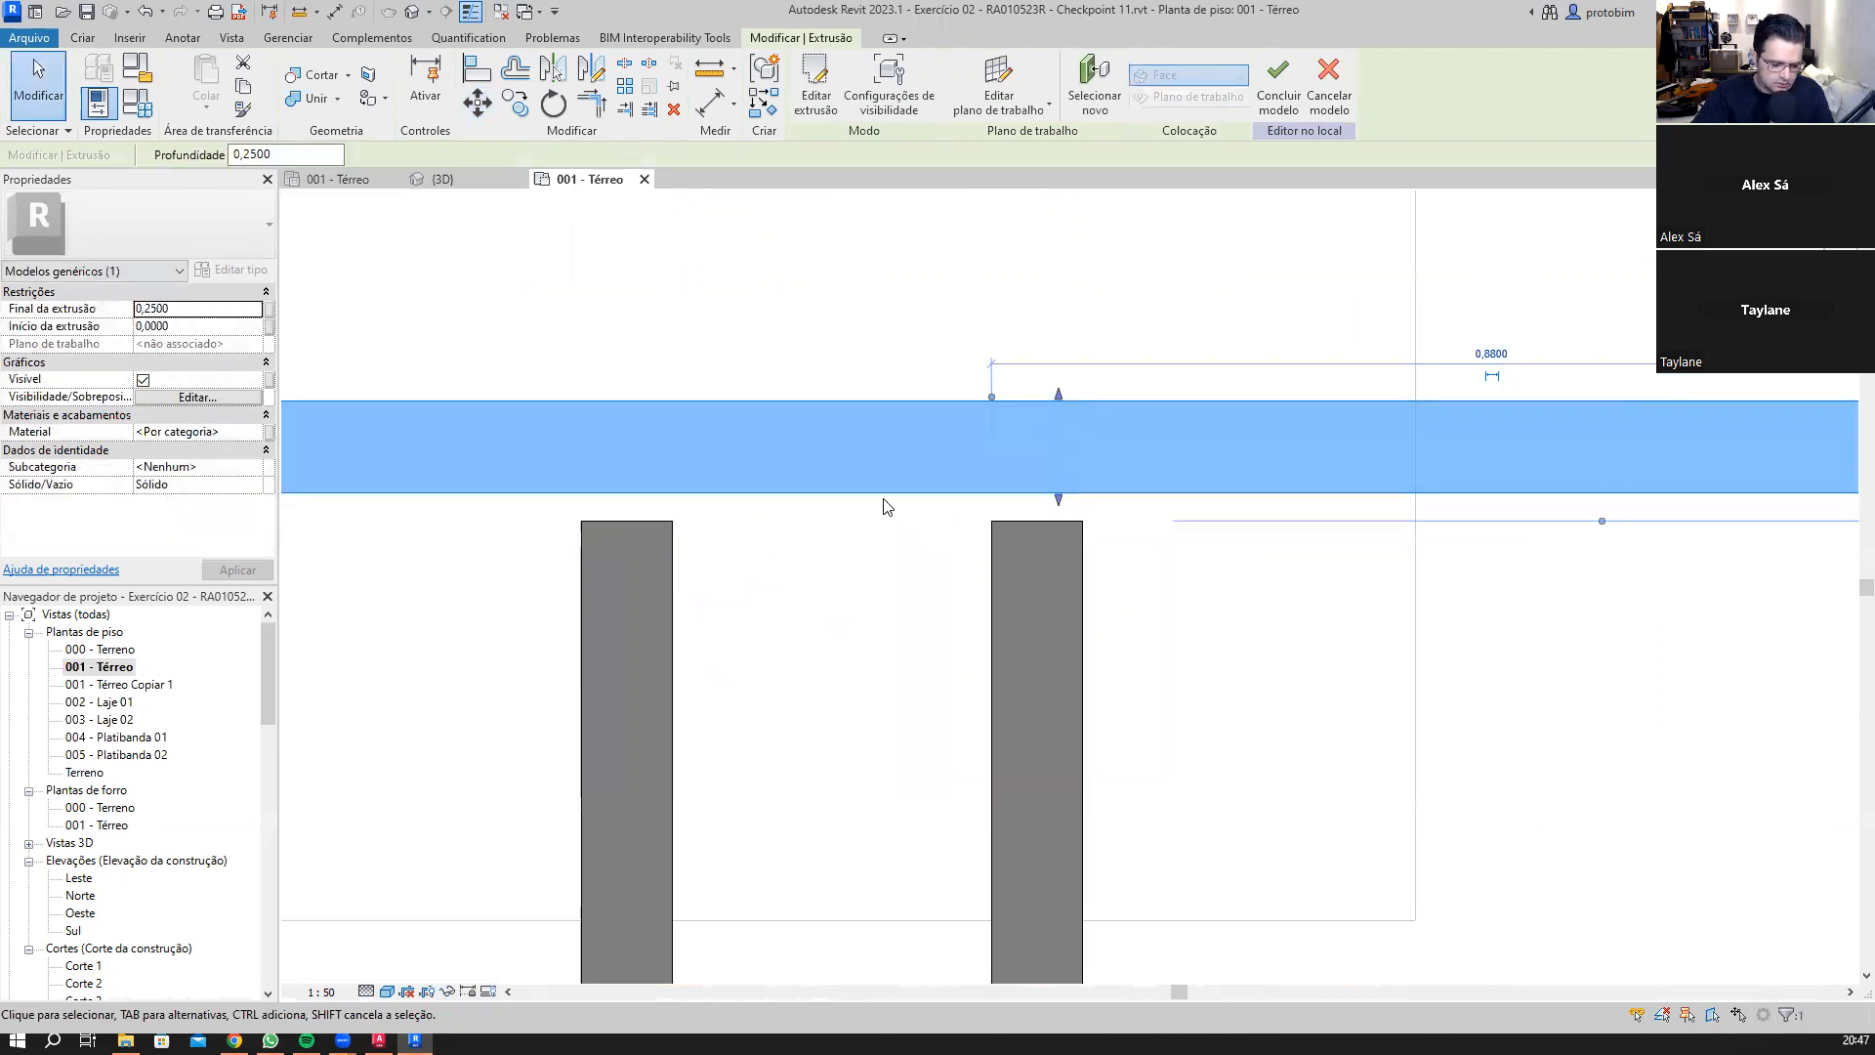
# Step: Move the horizontal bar down another 0.025 m so its lower edge meets the top ends of both vertical blocks
pyautogui.press('m')
pyautogui.press('v')
pyautogui.click(674, 493)
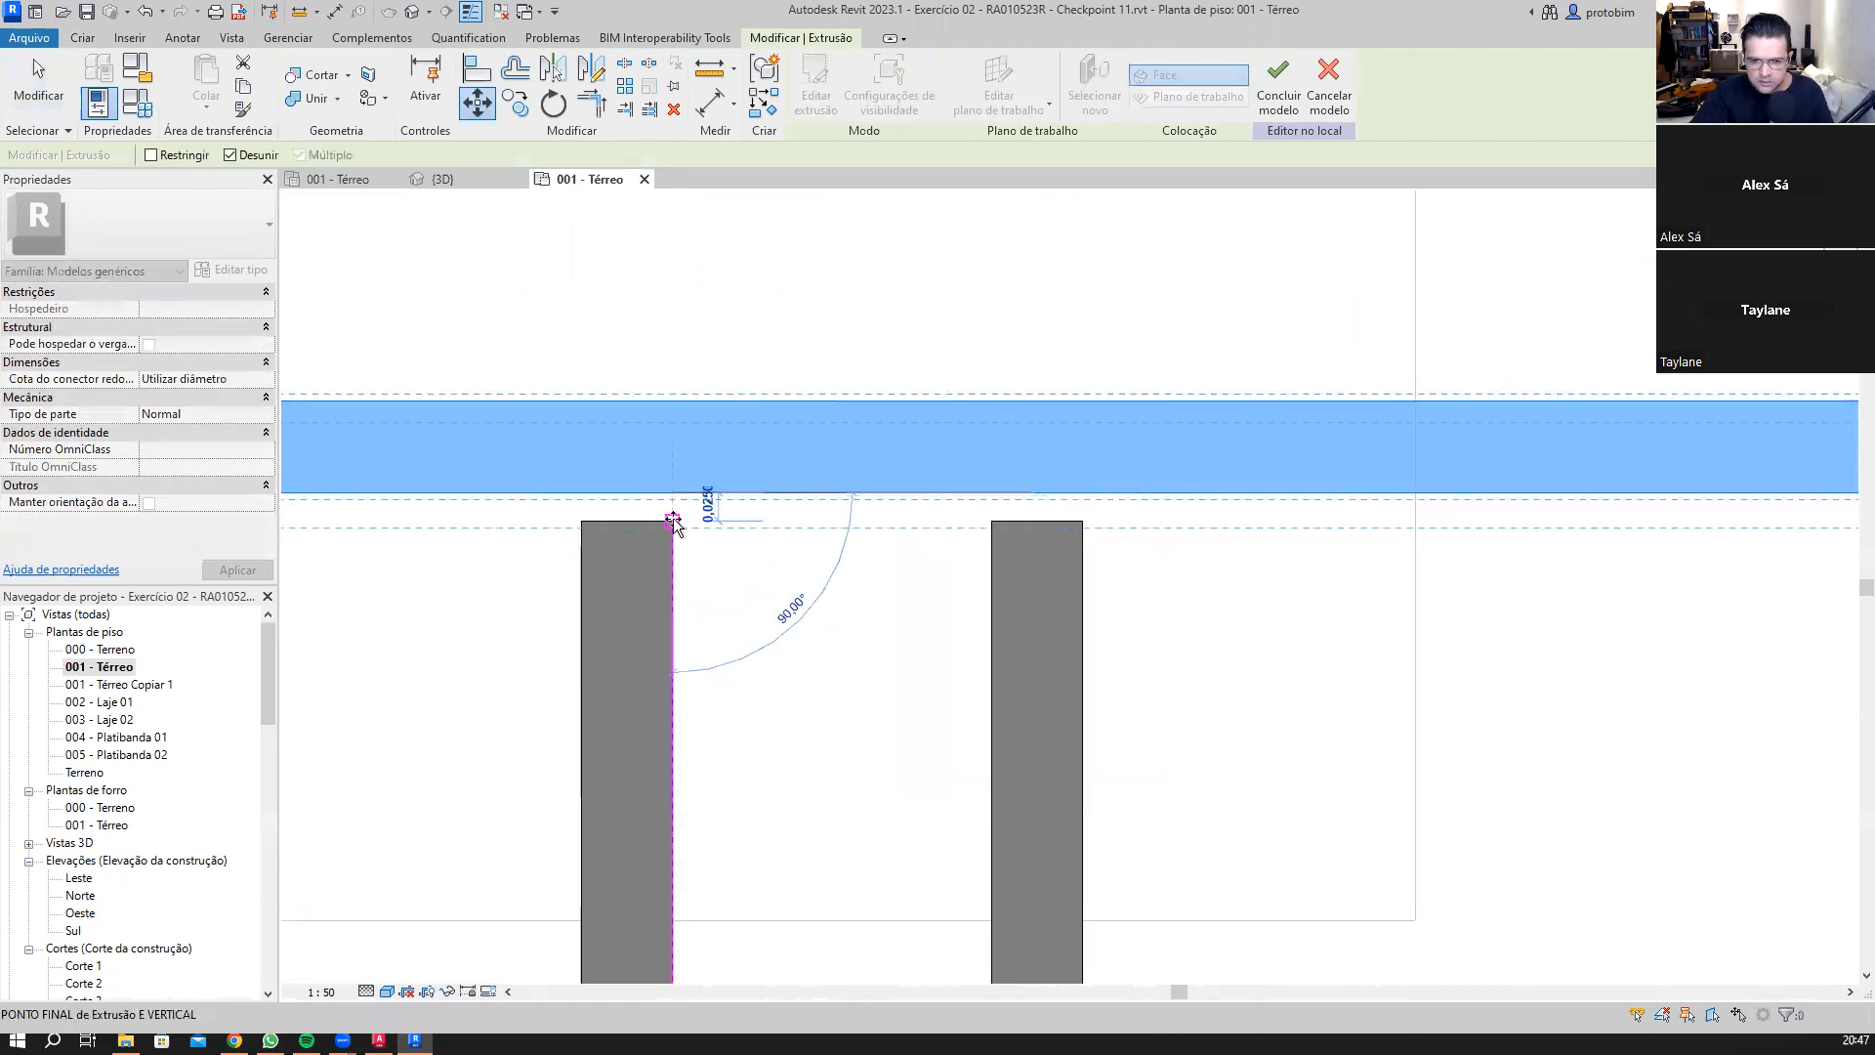
pyautogui.click(784, 605)
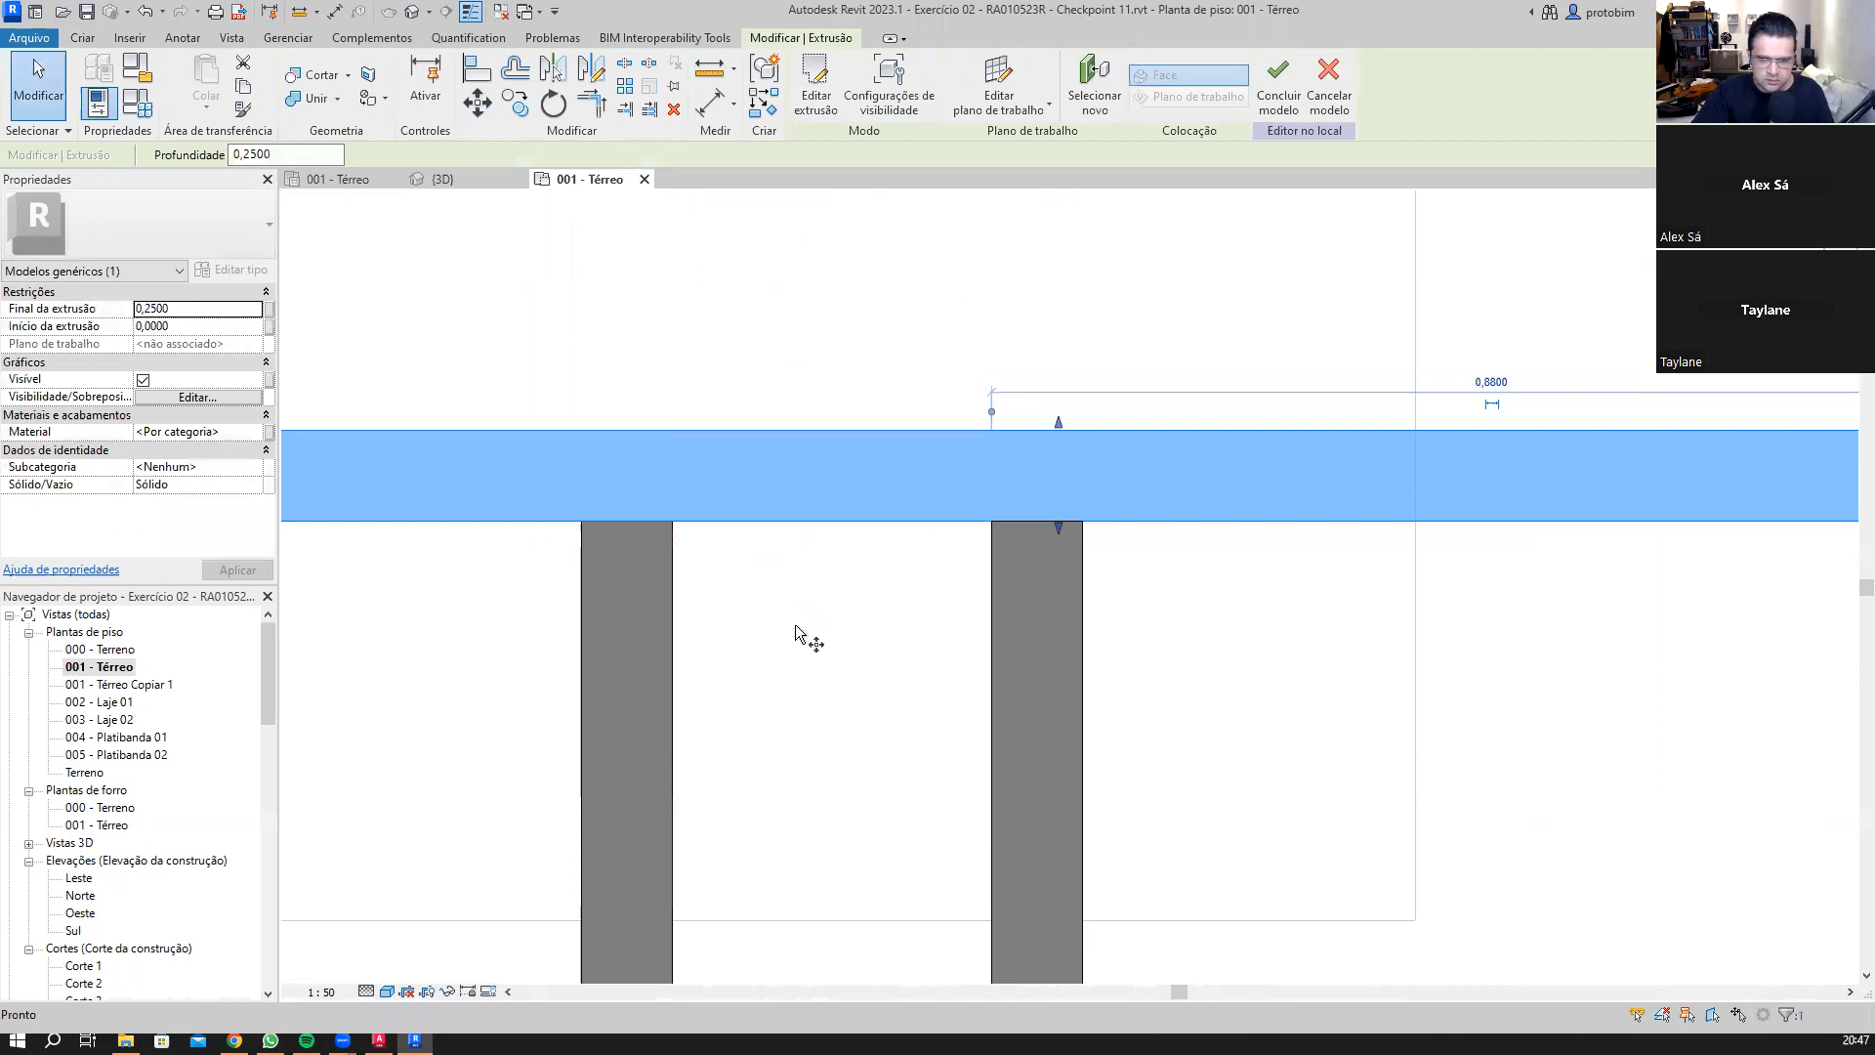
pyautogui.scroll(2, 787, 635)
pyautogui.press('m')
pyautogui.press('v')
pyautogui.click(787, 635)
pyautogui.press('Escape')
pyautogui.press('Escape')
pyautogui.scroll(-3, 719, 527)
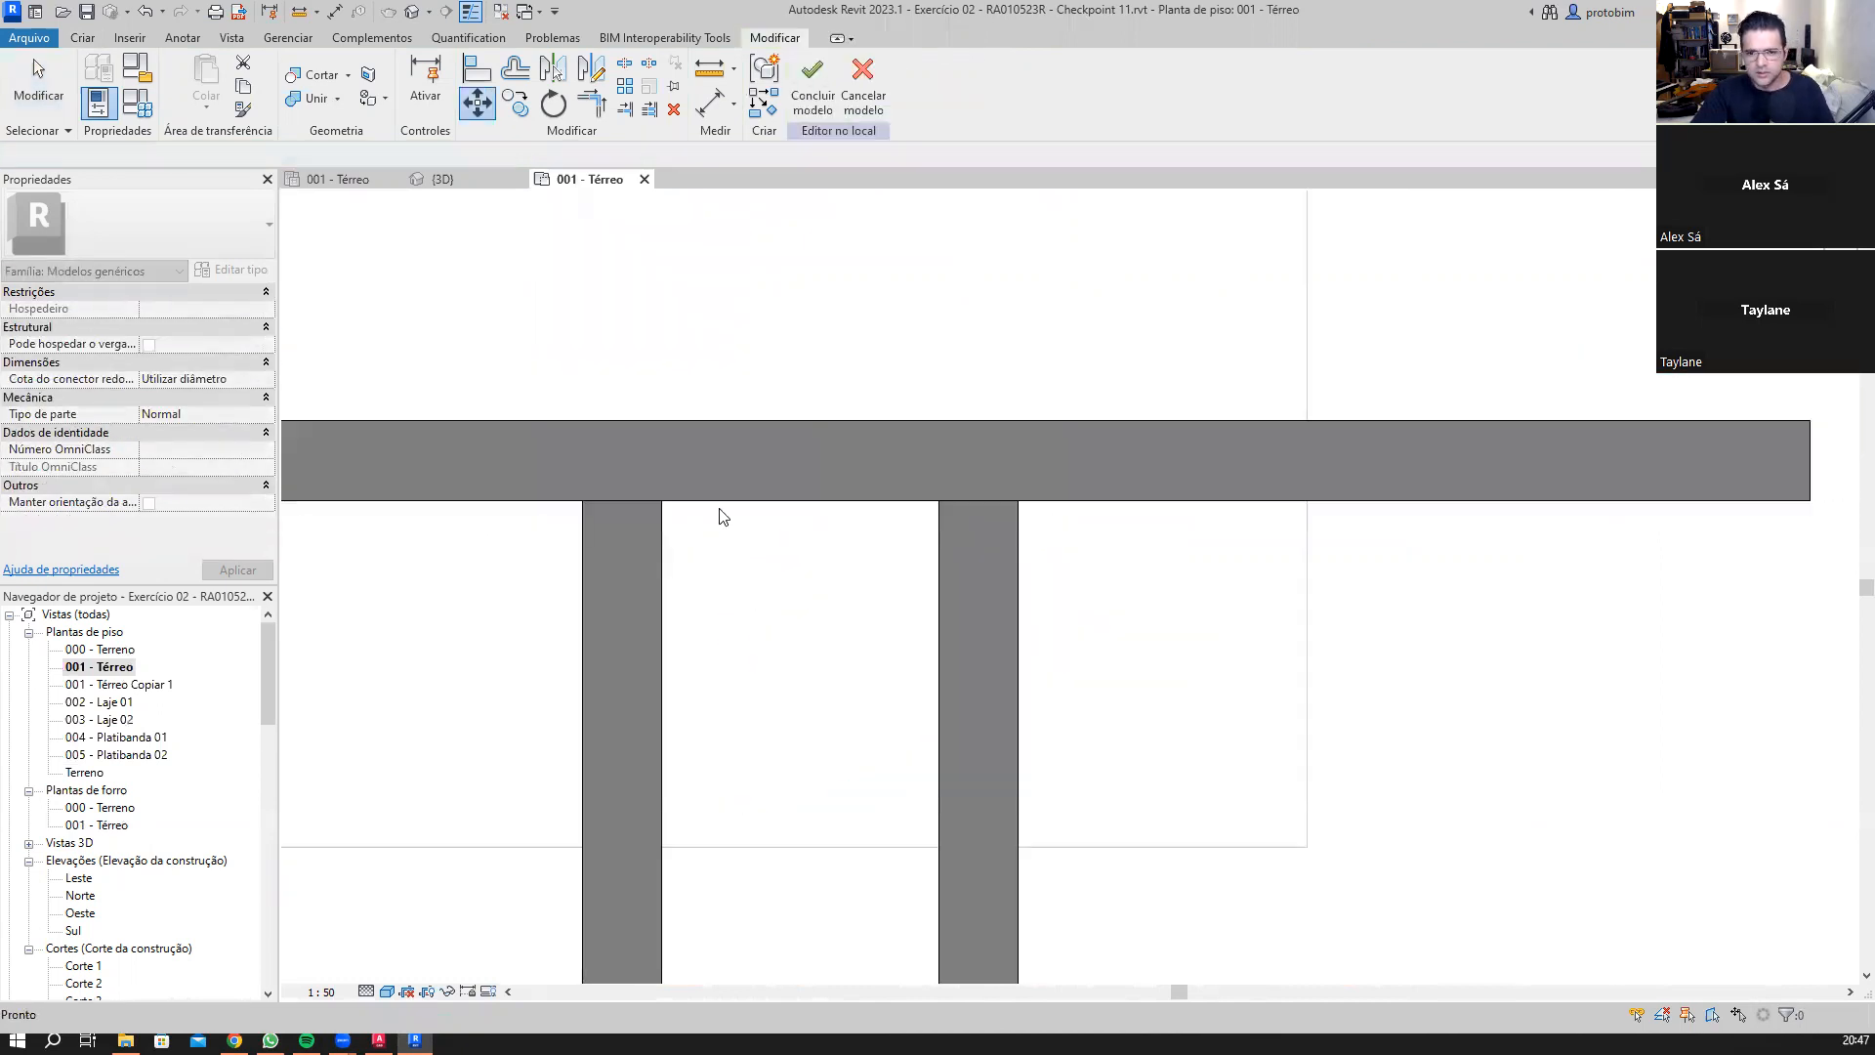
pyautogui.scroll(-3, 1003, 563)
pyautogui.scroll(2, 921, 642)
pyautogui.scroll(2, 869, 585)
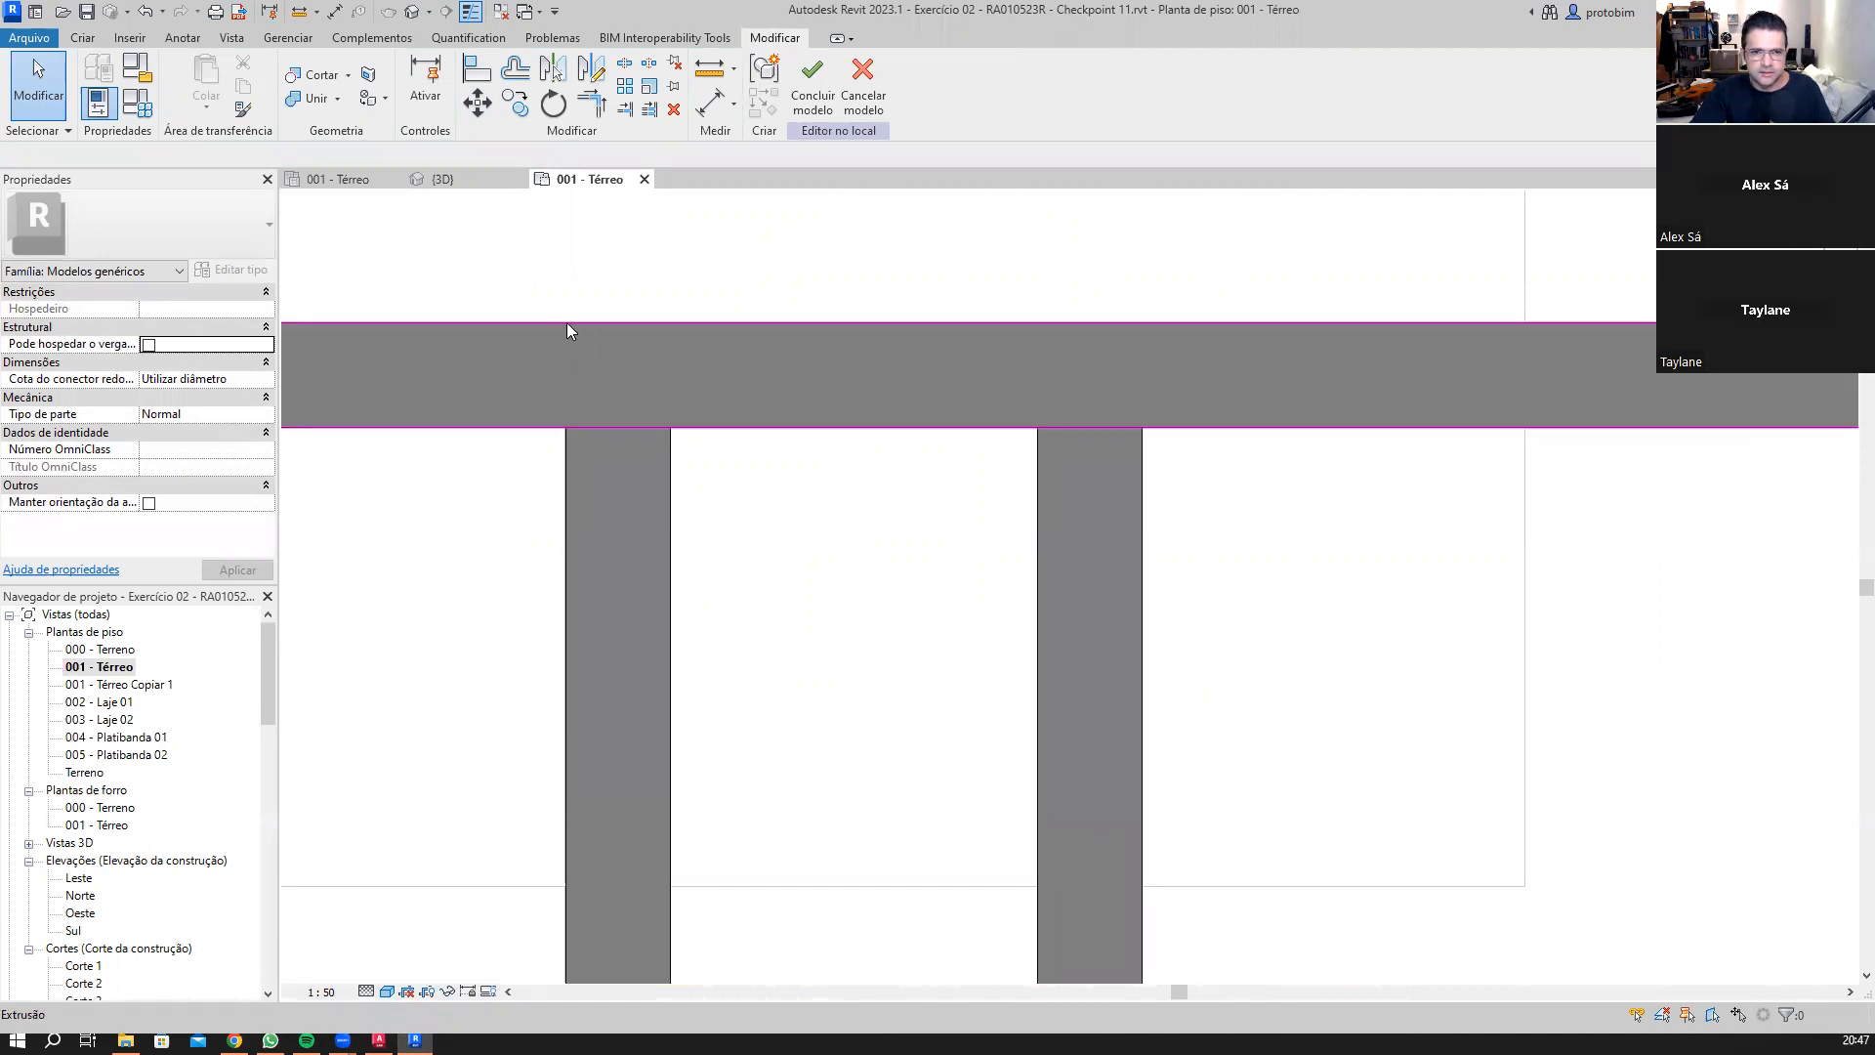
# Step: Open the 3D view and temporarily isolate the three extrusions of the in-place model
pyautogui.scroll(-2, 573, 326)
pyautogui.click(411, 11)
pyautogui.click(828, 539)
pyautogui.scroll(5, 859, 532)
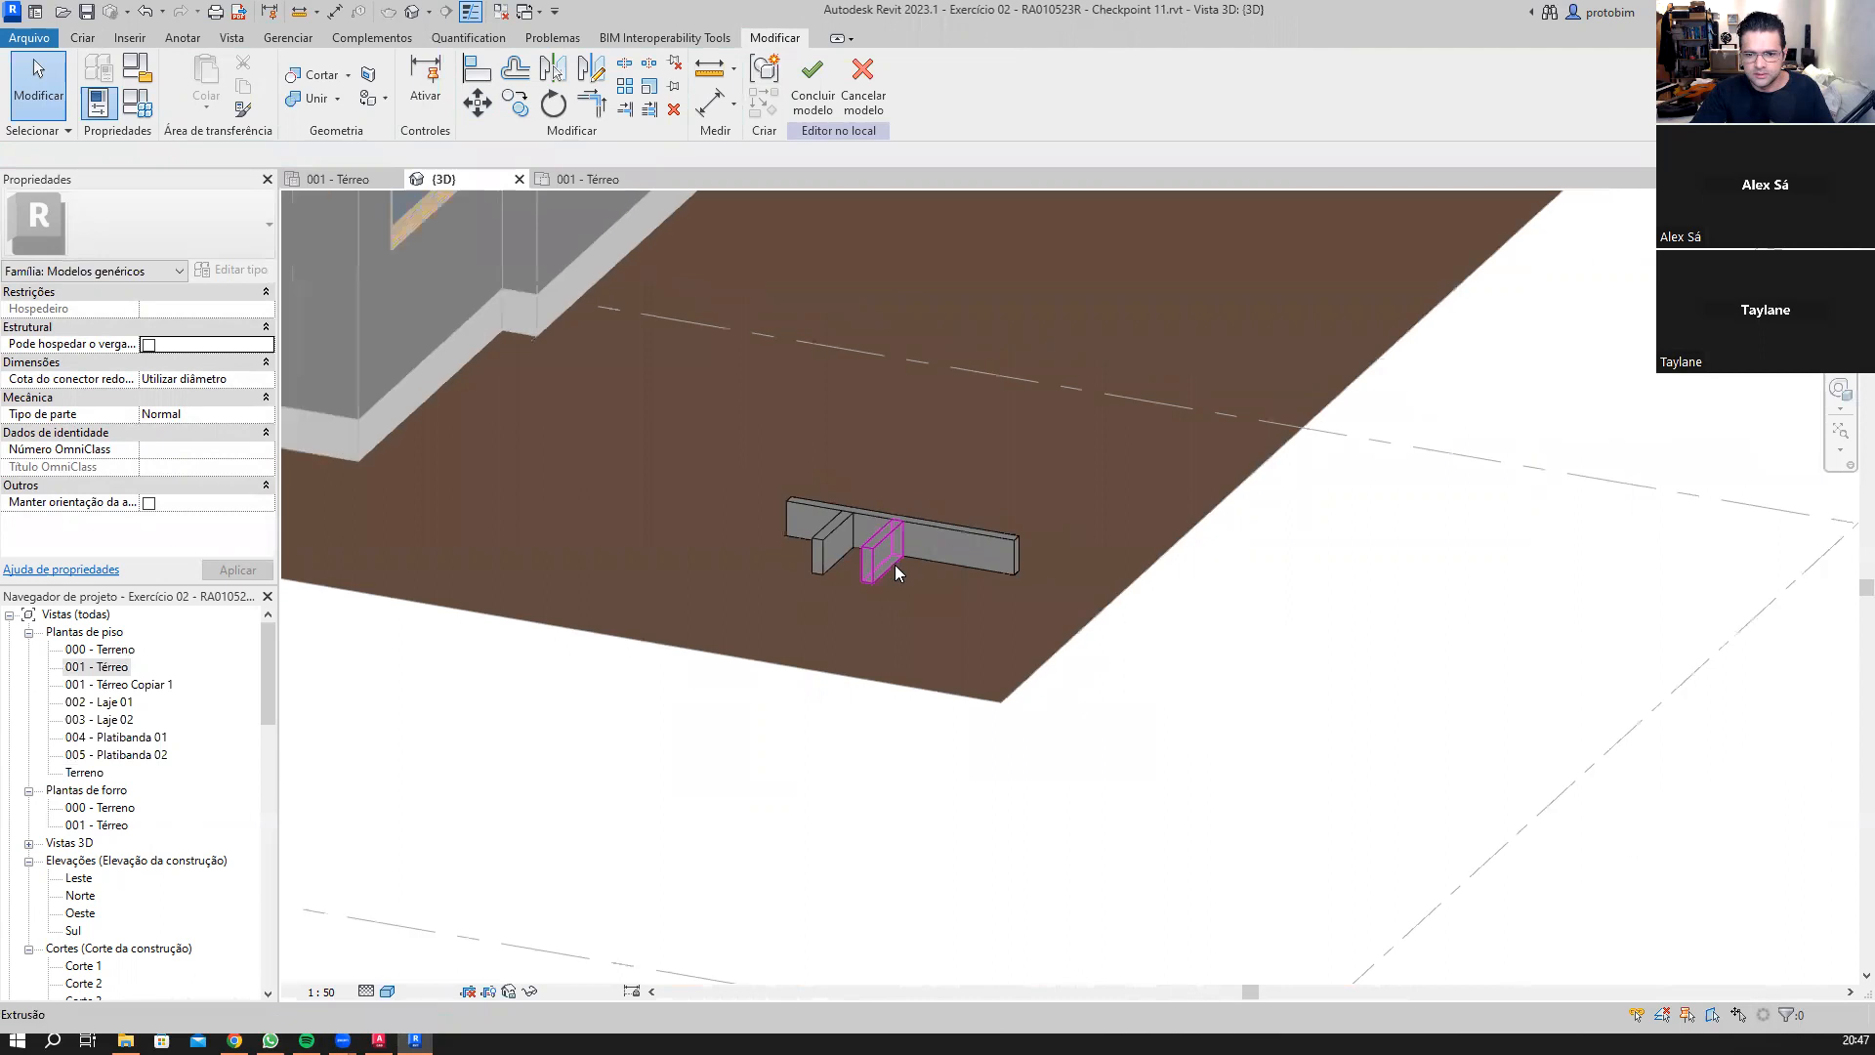
pyautogui.keyDown('ctrl'); pyautogui.click(1026, 537); pyautogui.keyUp('ctrl')
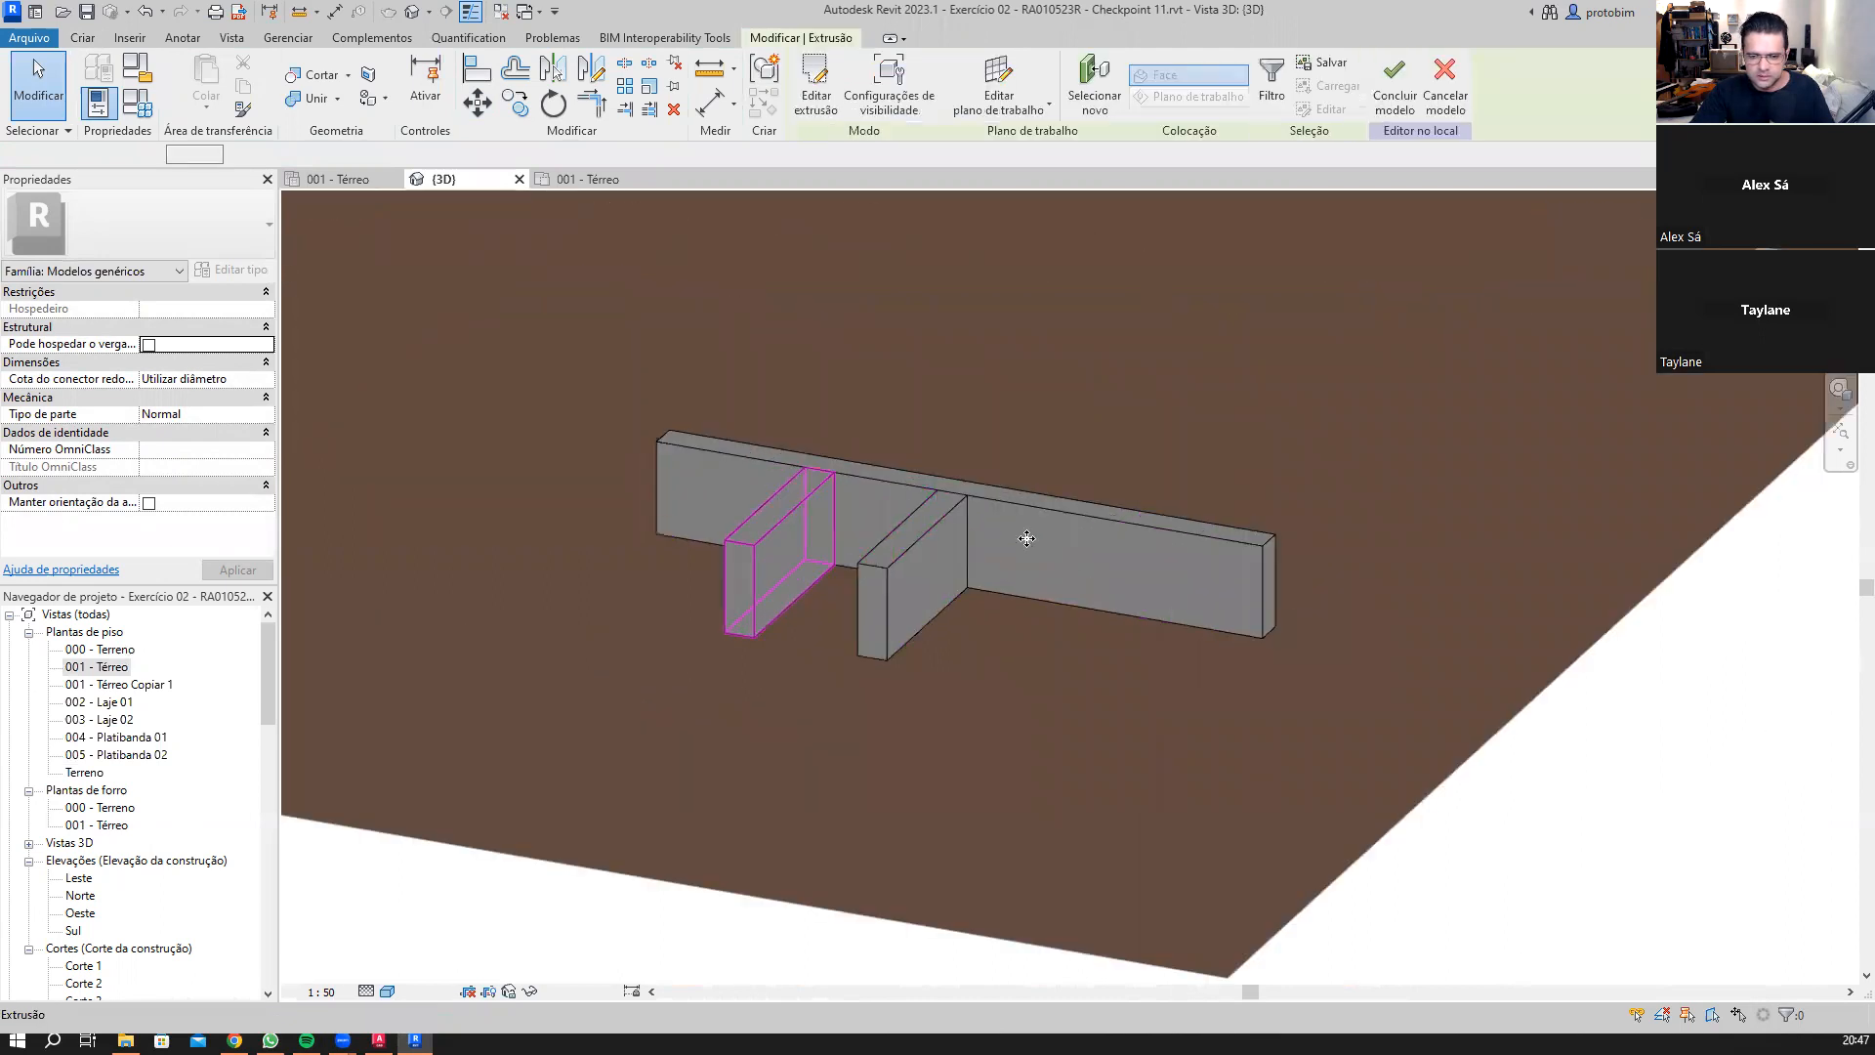
pyautogui.moveTo(536, 307); pyautogui.dragTo(1407, 811)
pyautogui.press('h')
pyautogui.press('i')
pyautogui.click(763, 649)
# Step: Assign the material Cerejeira to the horizontal bar and both perpendicular blocks
pyautogui.keyDown('shift'); pyautogui.moveTo(772, 660); pyautogui.dragTo(935, 620, button='middle'); pyautogui.keyUp('shift')
pyautogui.moveTo(935, 621); pyautogui.dragTo(895, 904, button='middle')
pyautogui.click(820, 422)
pyautogui.keyDown('shift'); pyautogui.moveTo(842, 642); pyautogui.dragTo(1025, 610, button='middle'); pyautogui.keyUp('shift')
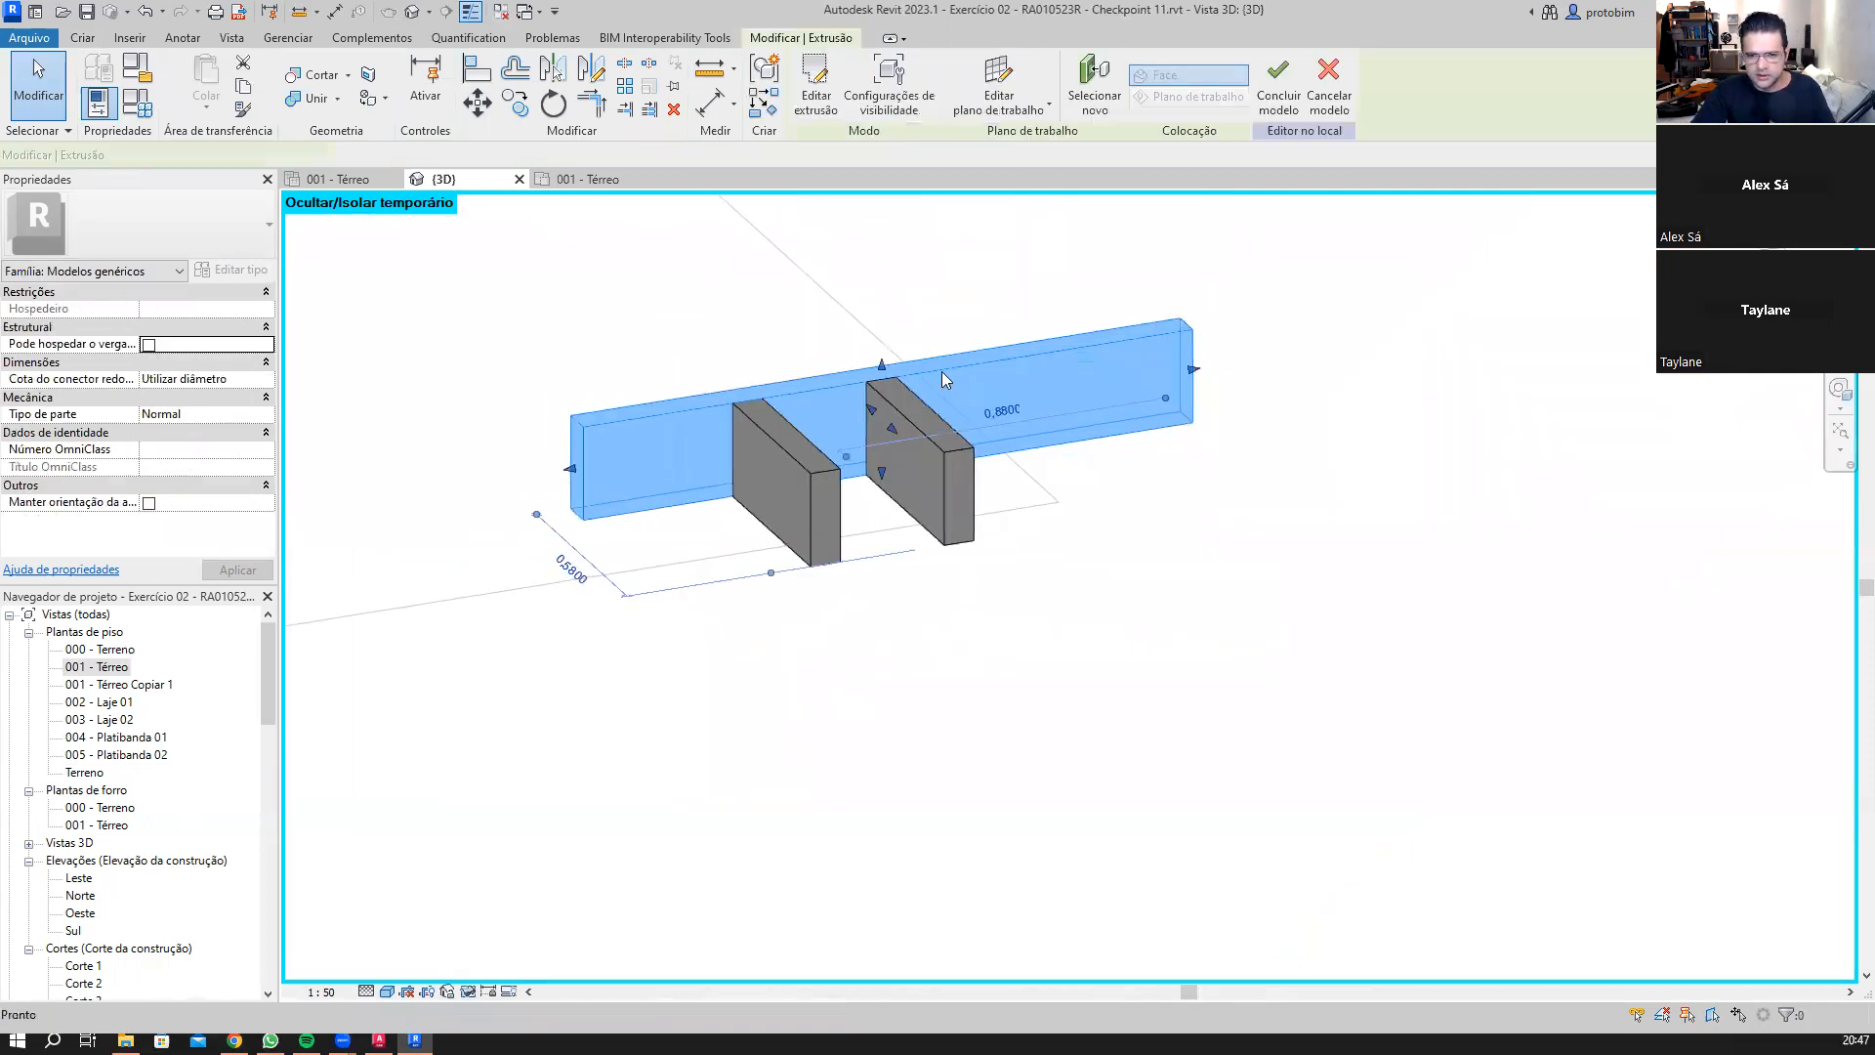
pyautogui.press('Escape')
pyautogui.scroll(4, 898, 379)
pyautogui.moveTo(1021, 778); pyautogui.dragTo(1028, 815, button='middle')
pyautogui.scroll(-1, 1028, 814)
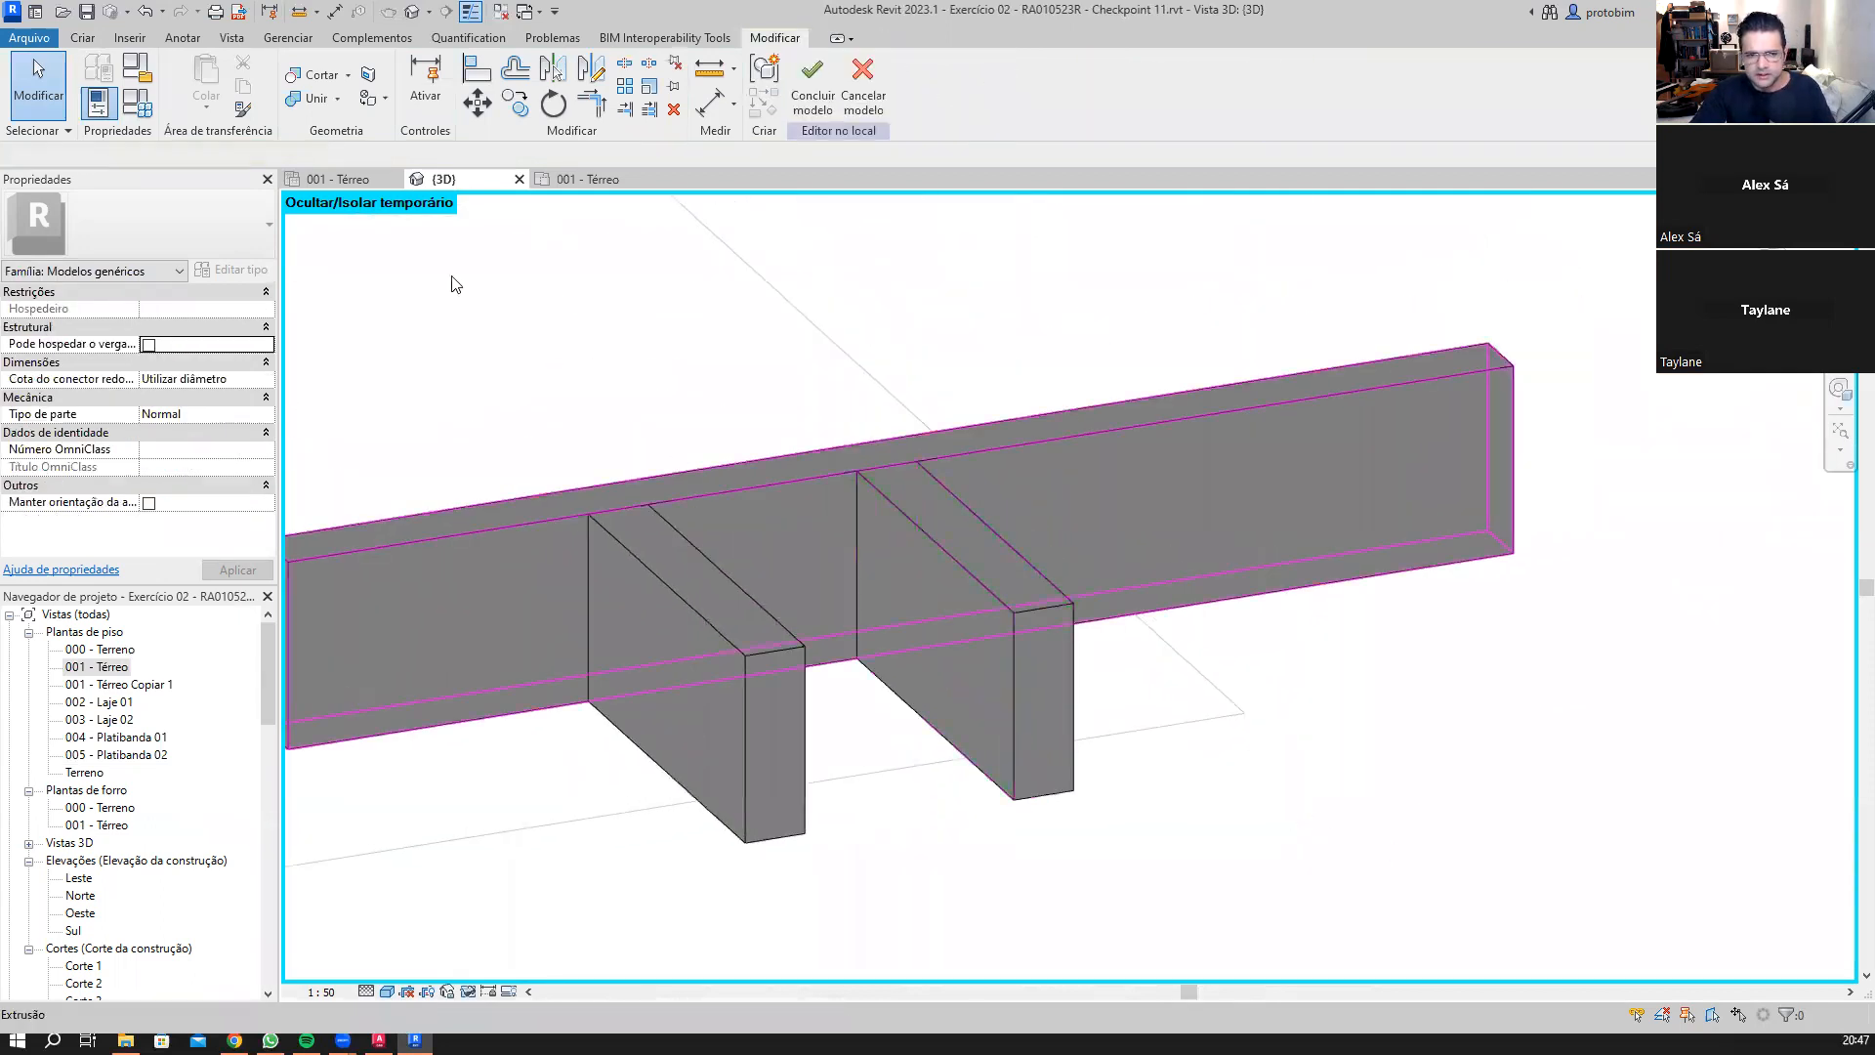
pyautogui.click(676, 503)
pyautogui.keyDown('ctrl'); pyautogui.click(688, 606); pyautogui.keyUp('ctrl')
pyautogui.keyDown('ctrl'); pyautogui.click(945, 556); pyautogui.keyUp('ctrl')
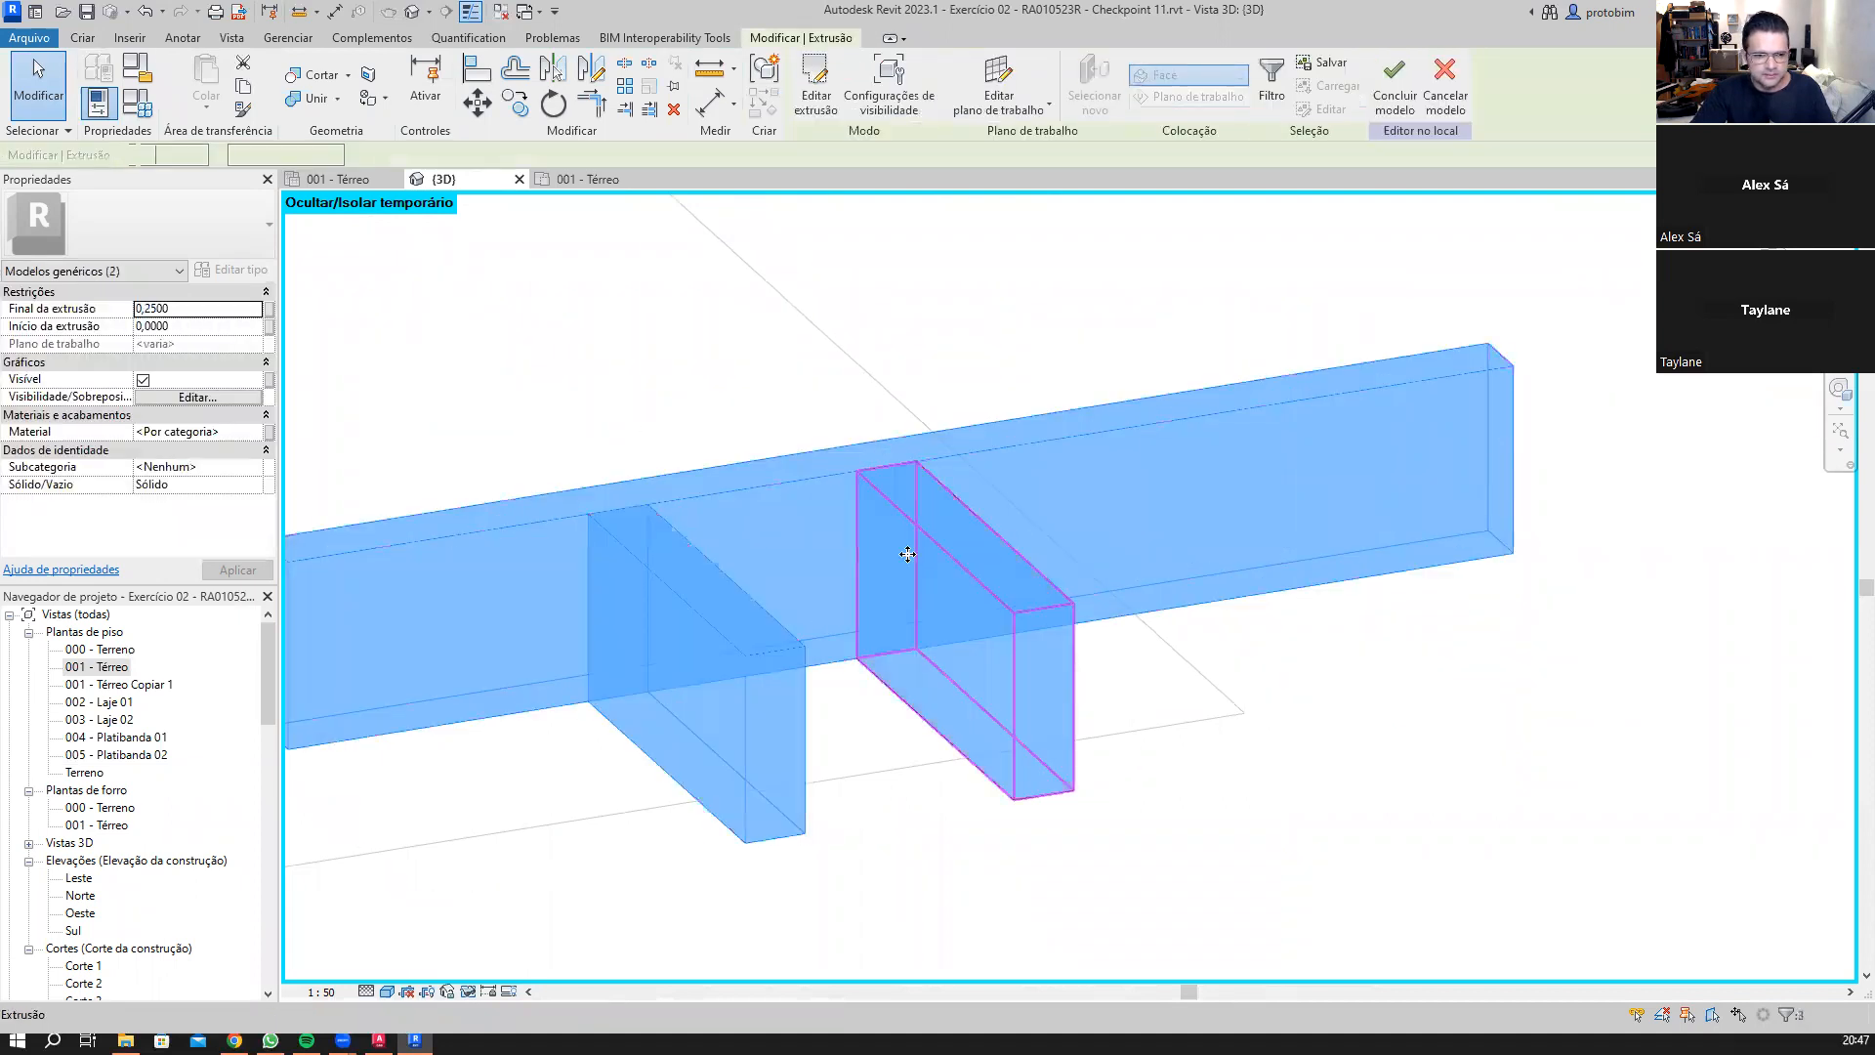
pyautogui.click(238, 429)
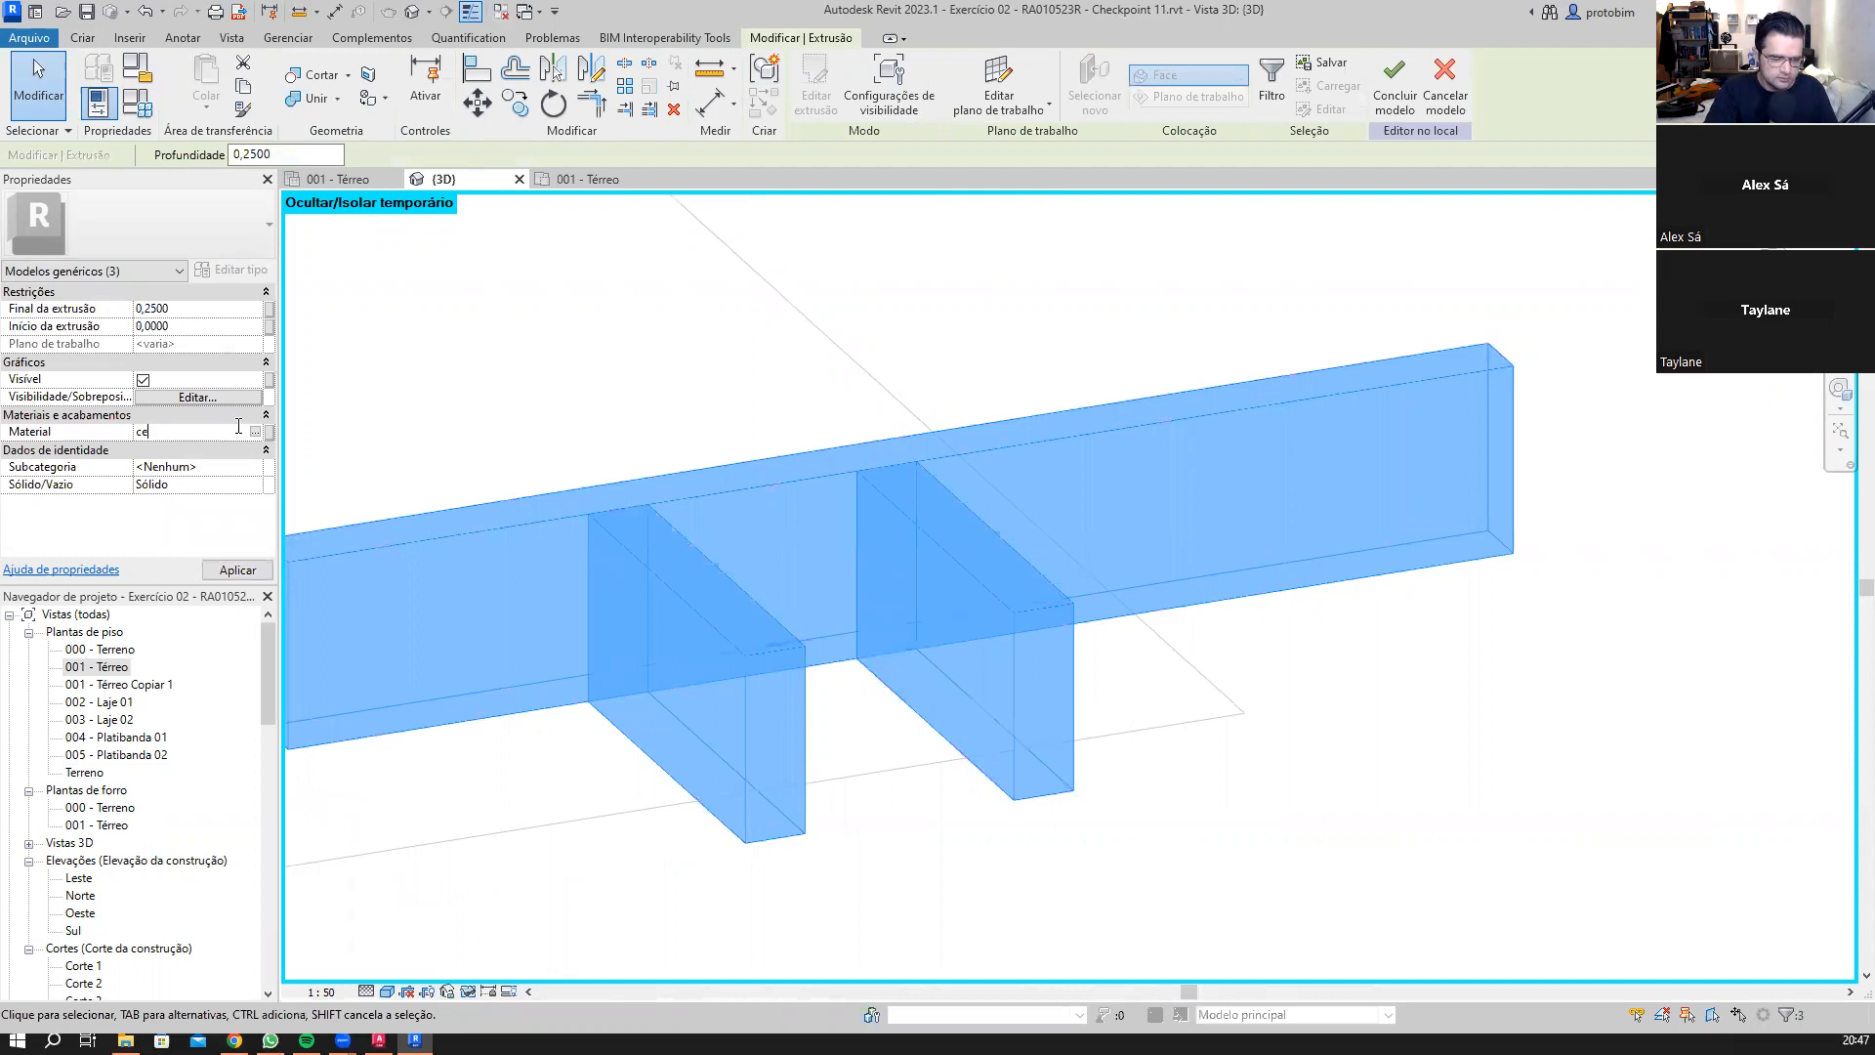
pyautogui.click(231, 570)
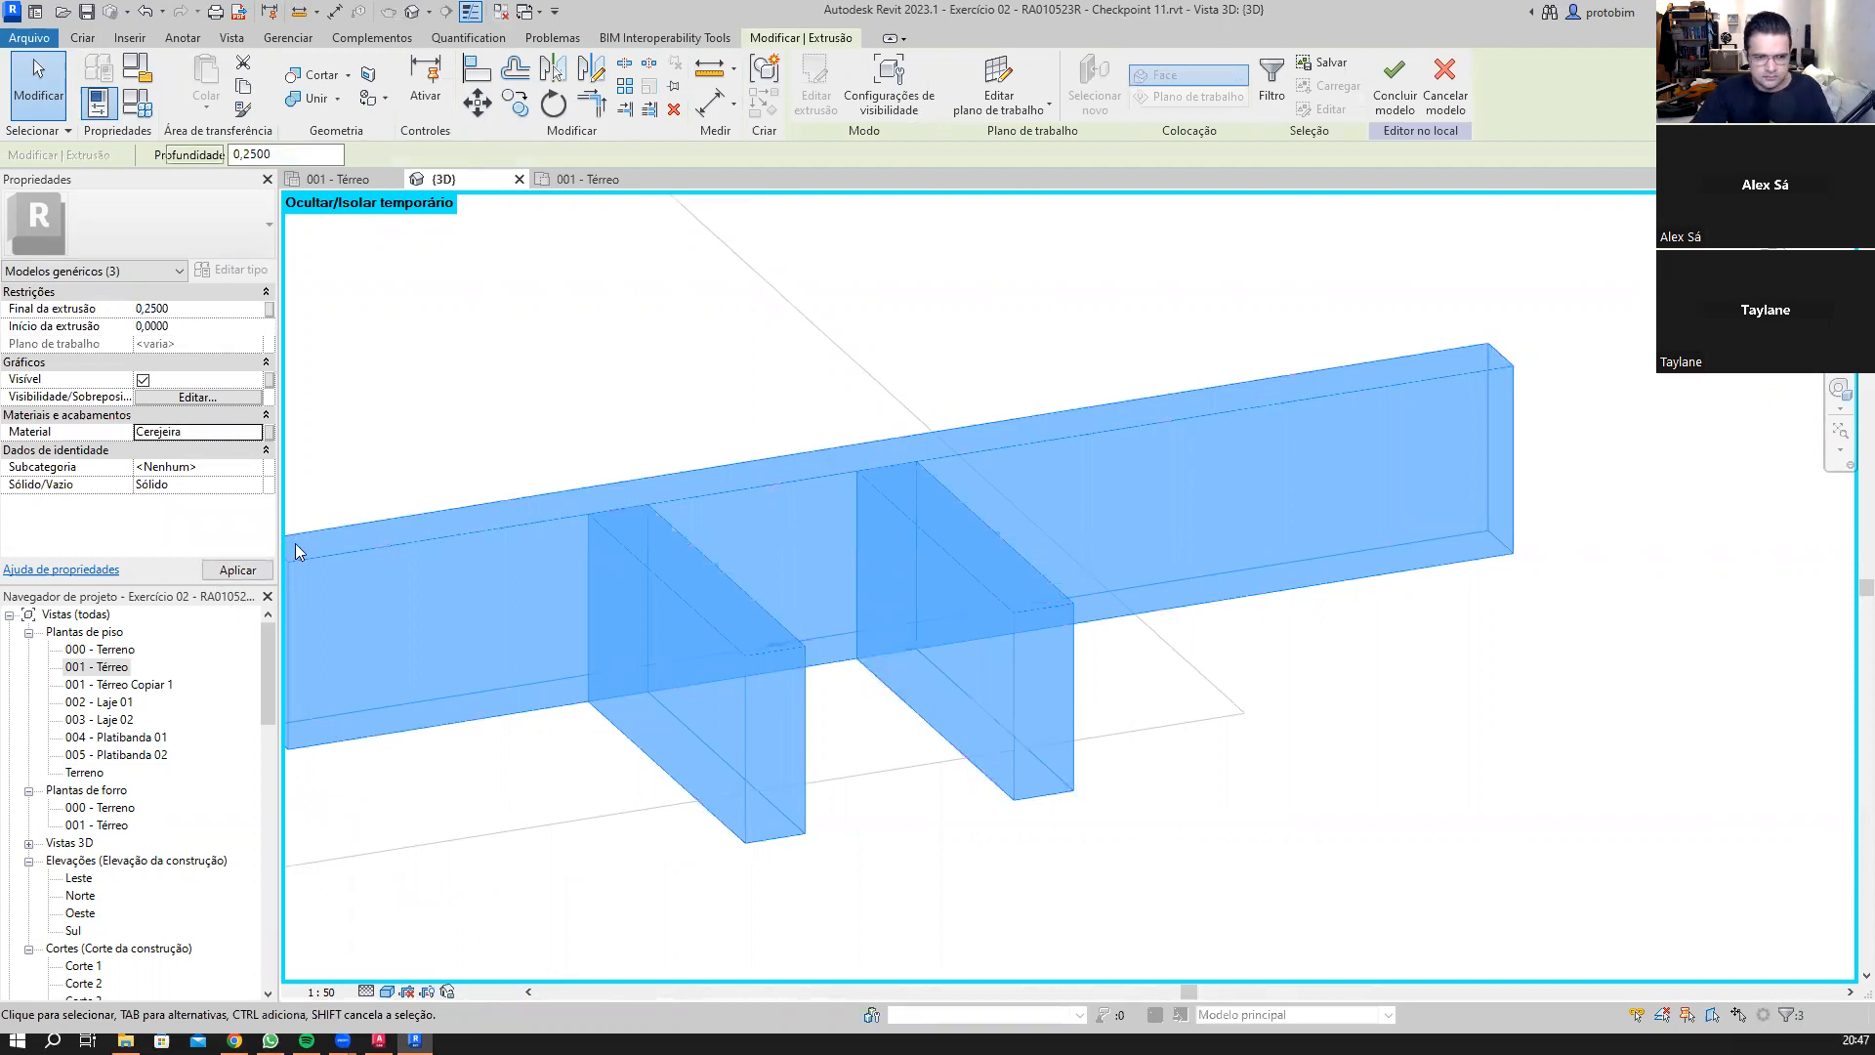
pyautogui.click(524, 377)
pyautogui.scroll(-1, 771, 365)
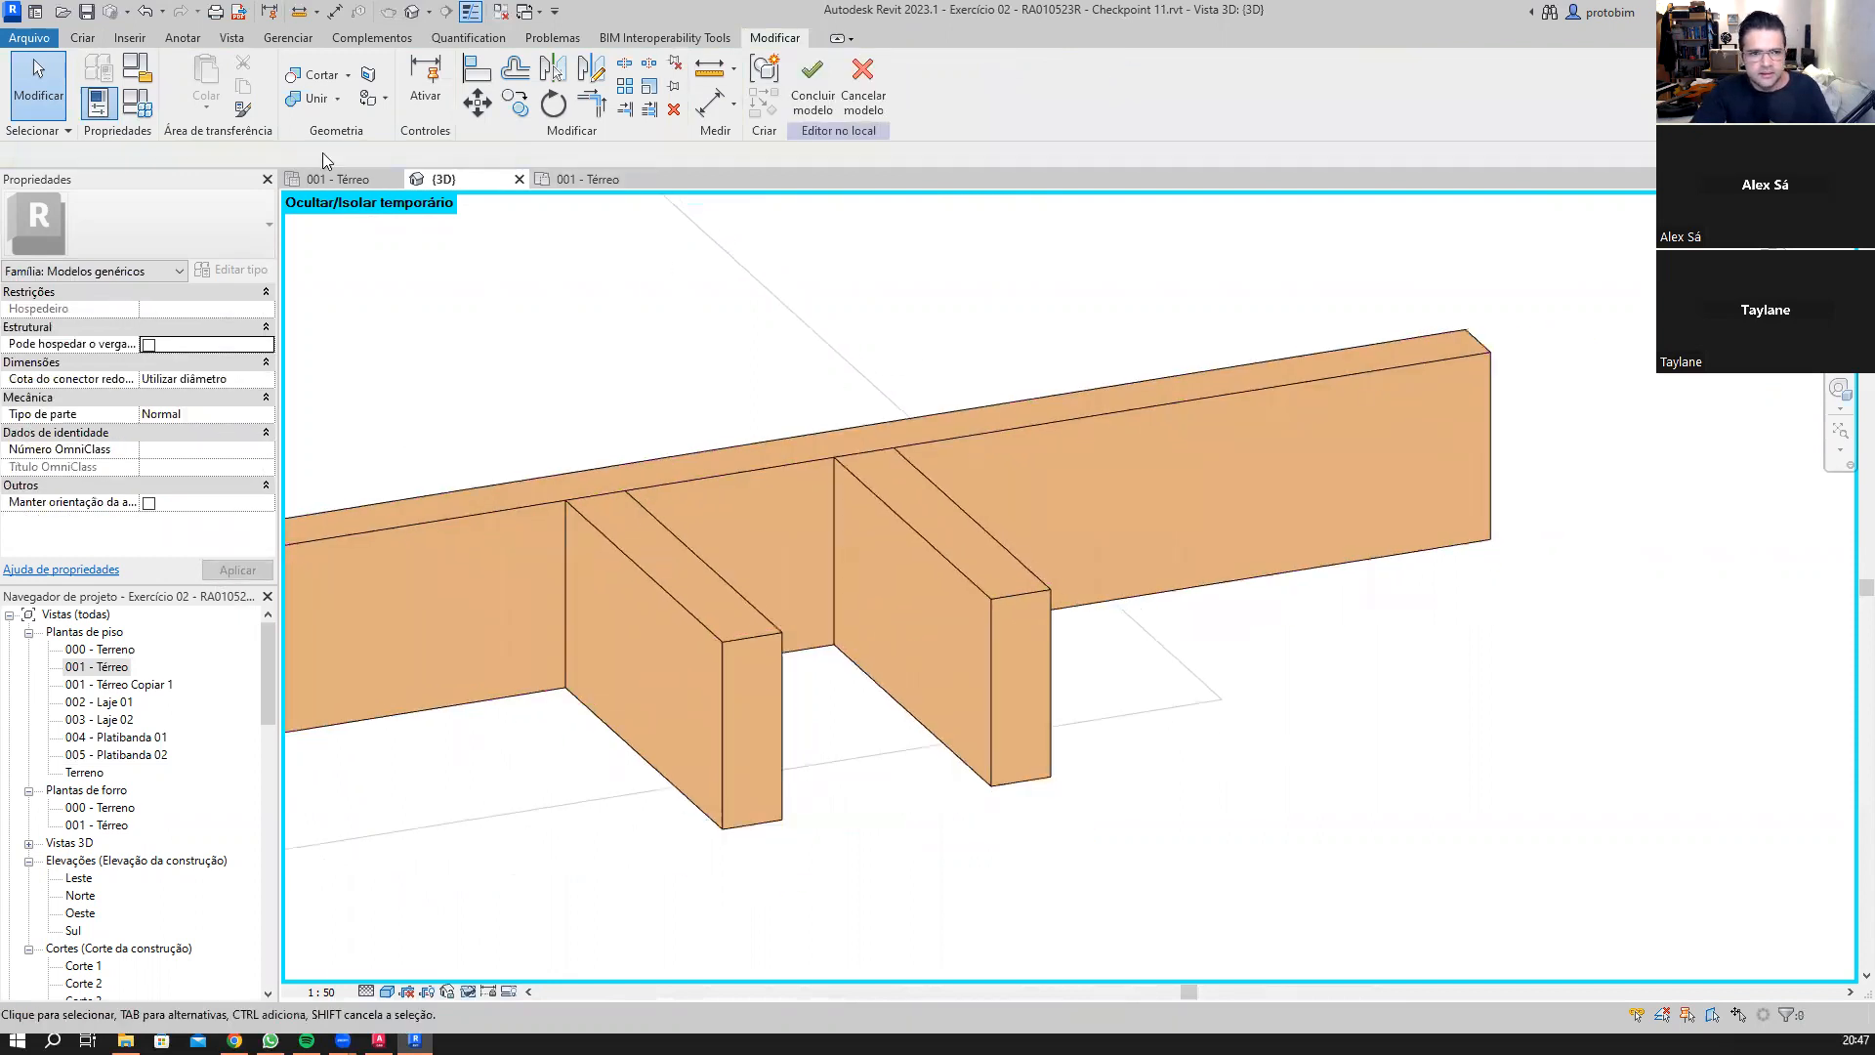
# Step: Finish the in-place model and reopen it for in-place editing
pyautogui.click(94, 43)
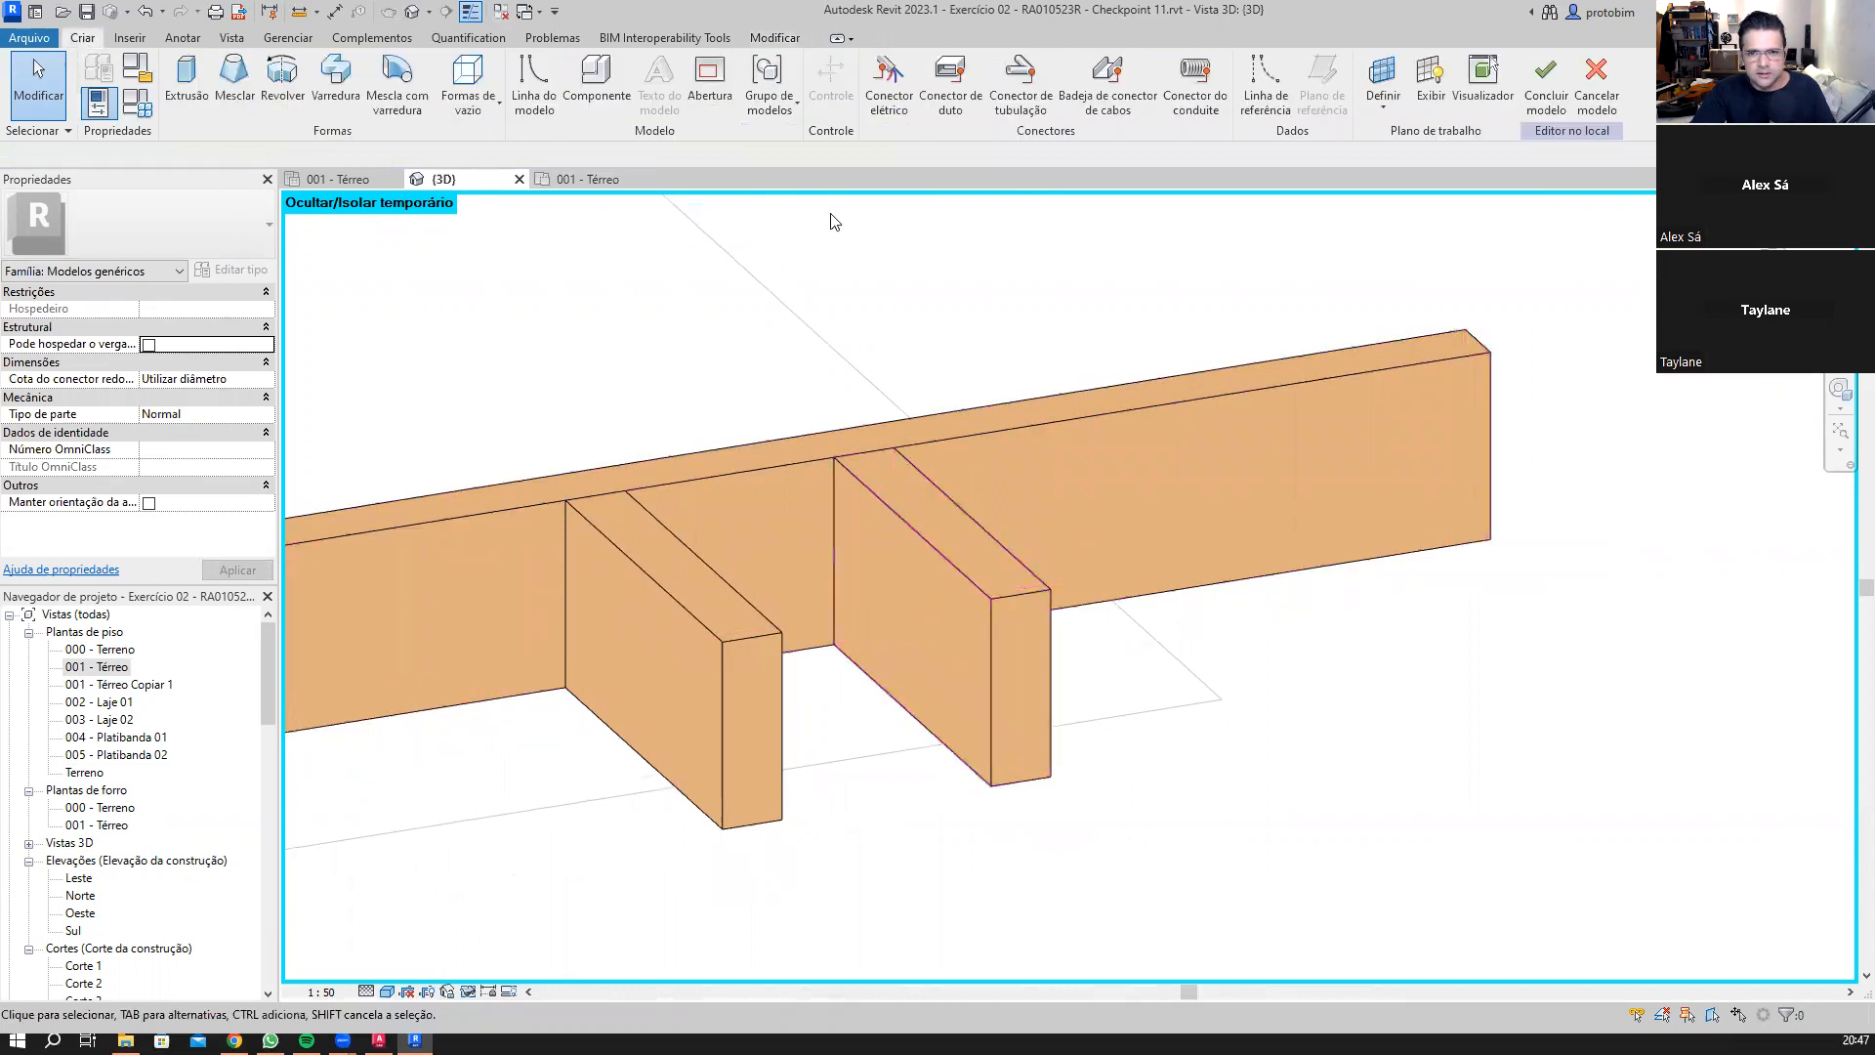
pyautogui.click(1549, 100)
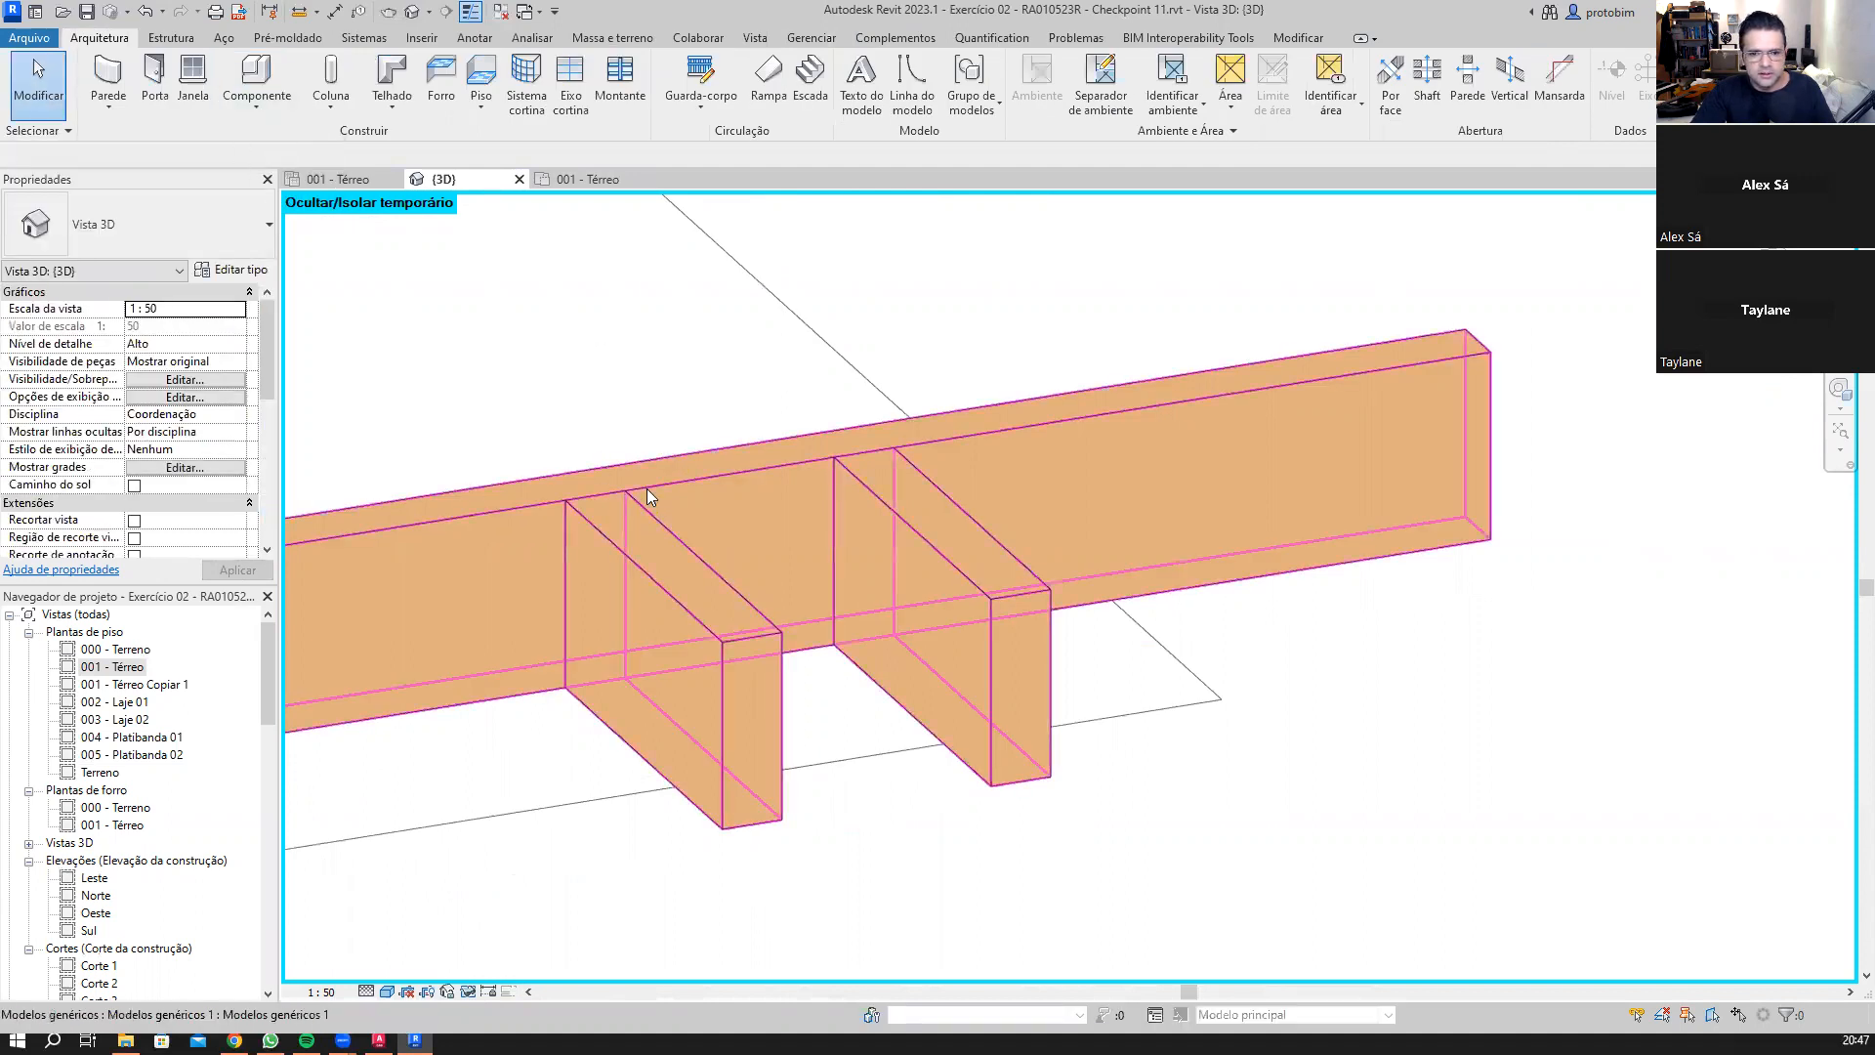
pyautogui.click(1365, 379)
pyautogui.click(940, 82)
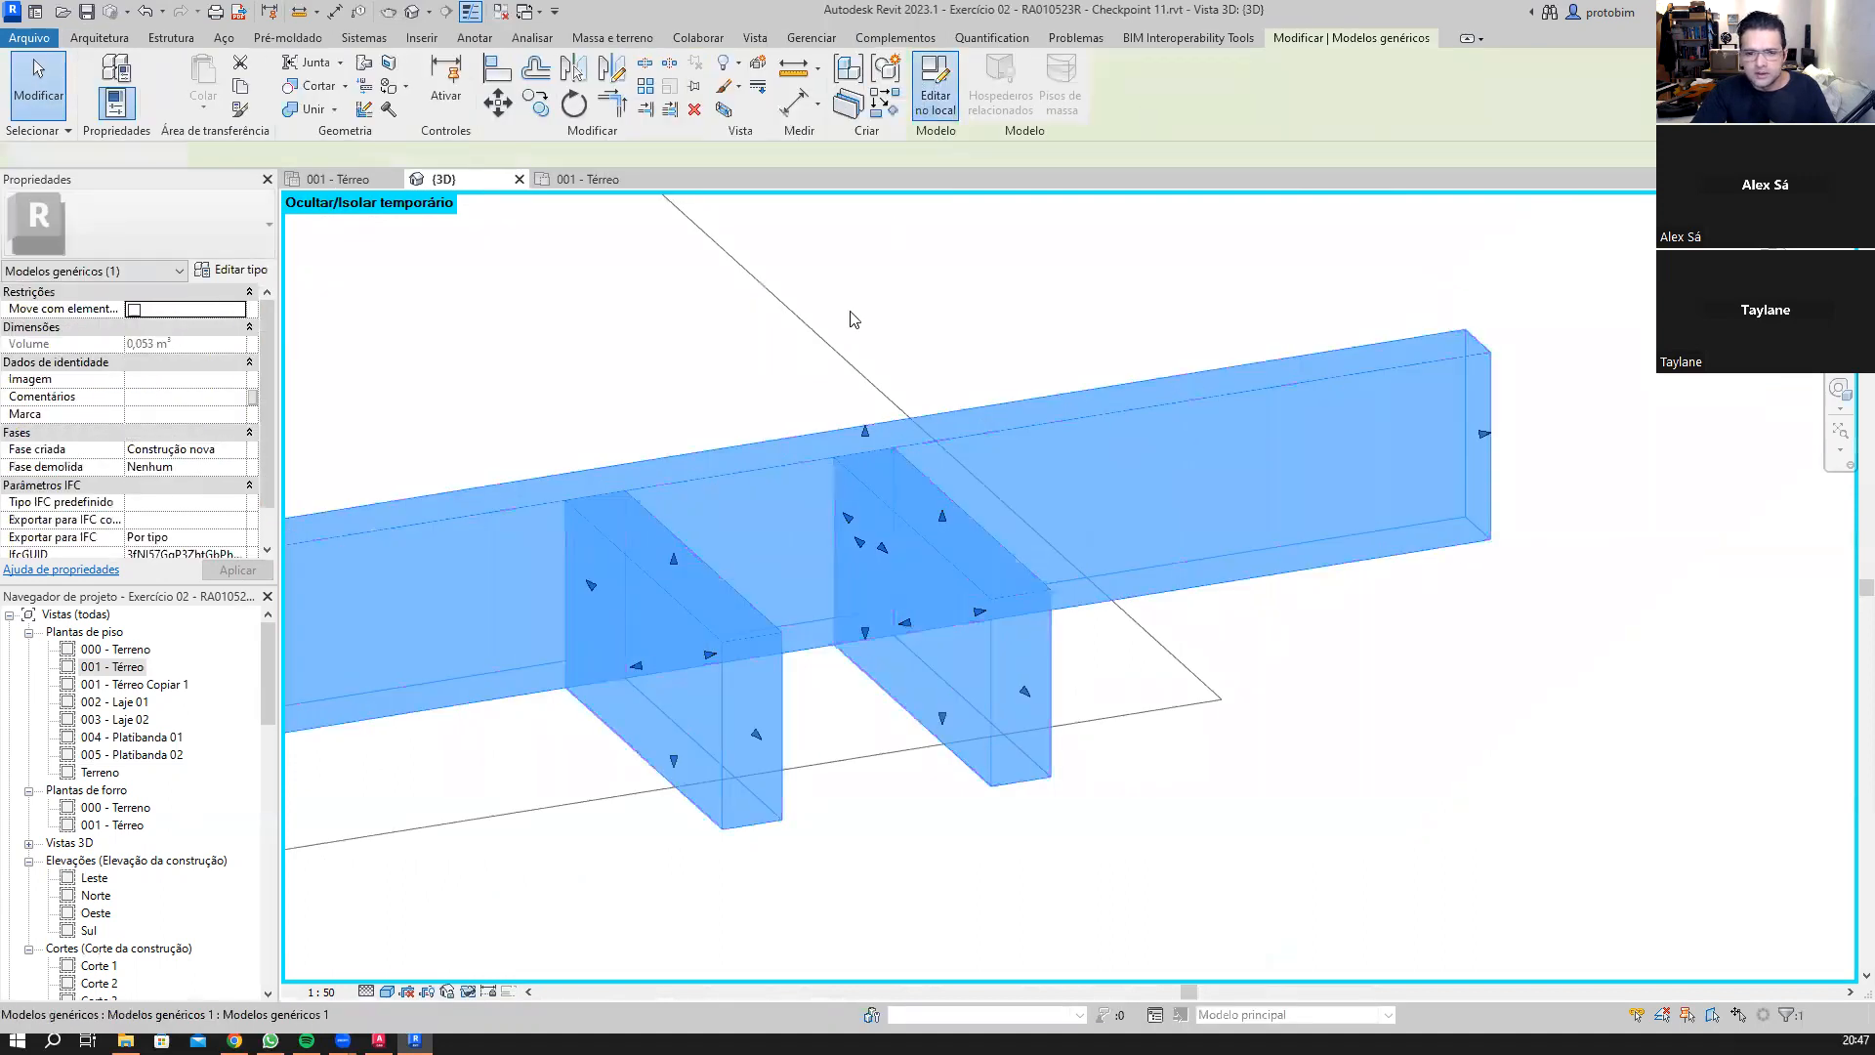
pyautogui.click(234, 88)
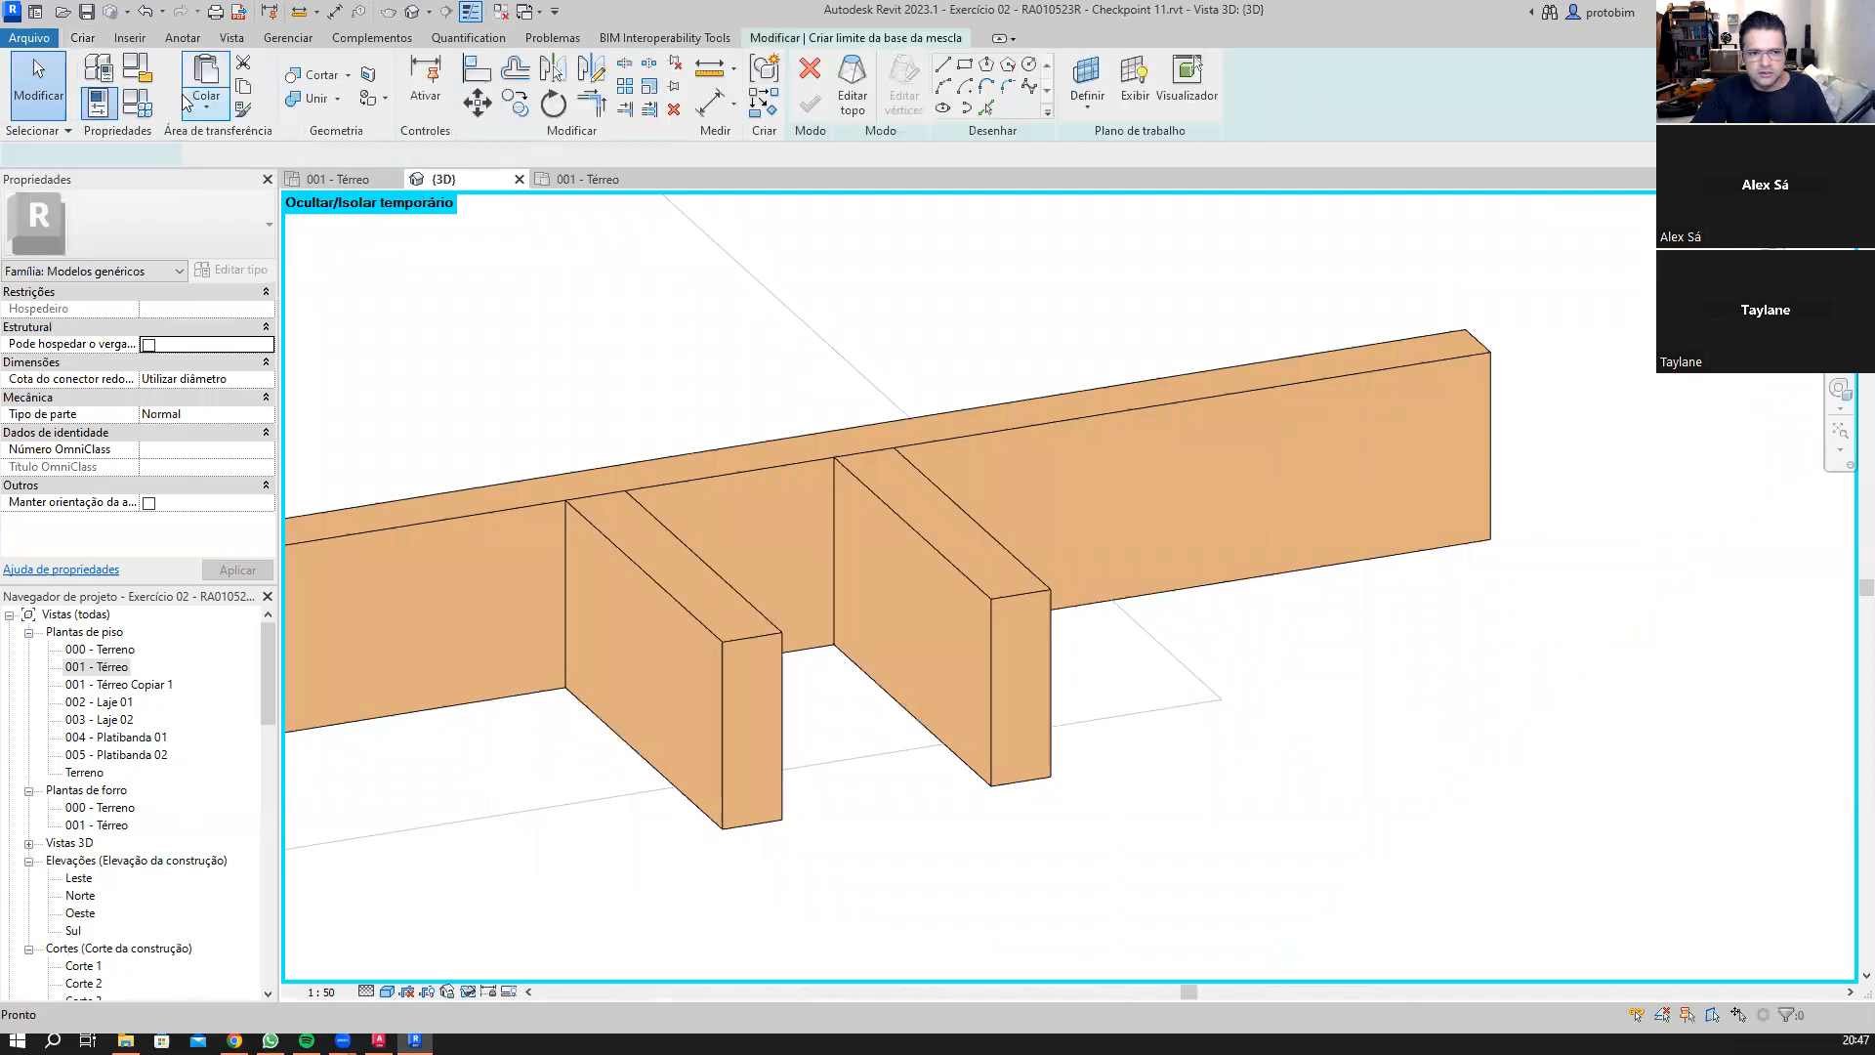
pyautogui.click(810, 69)
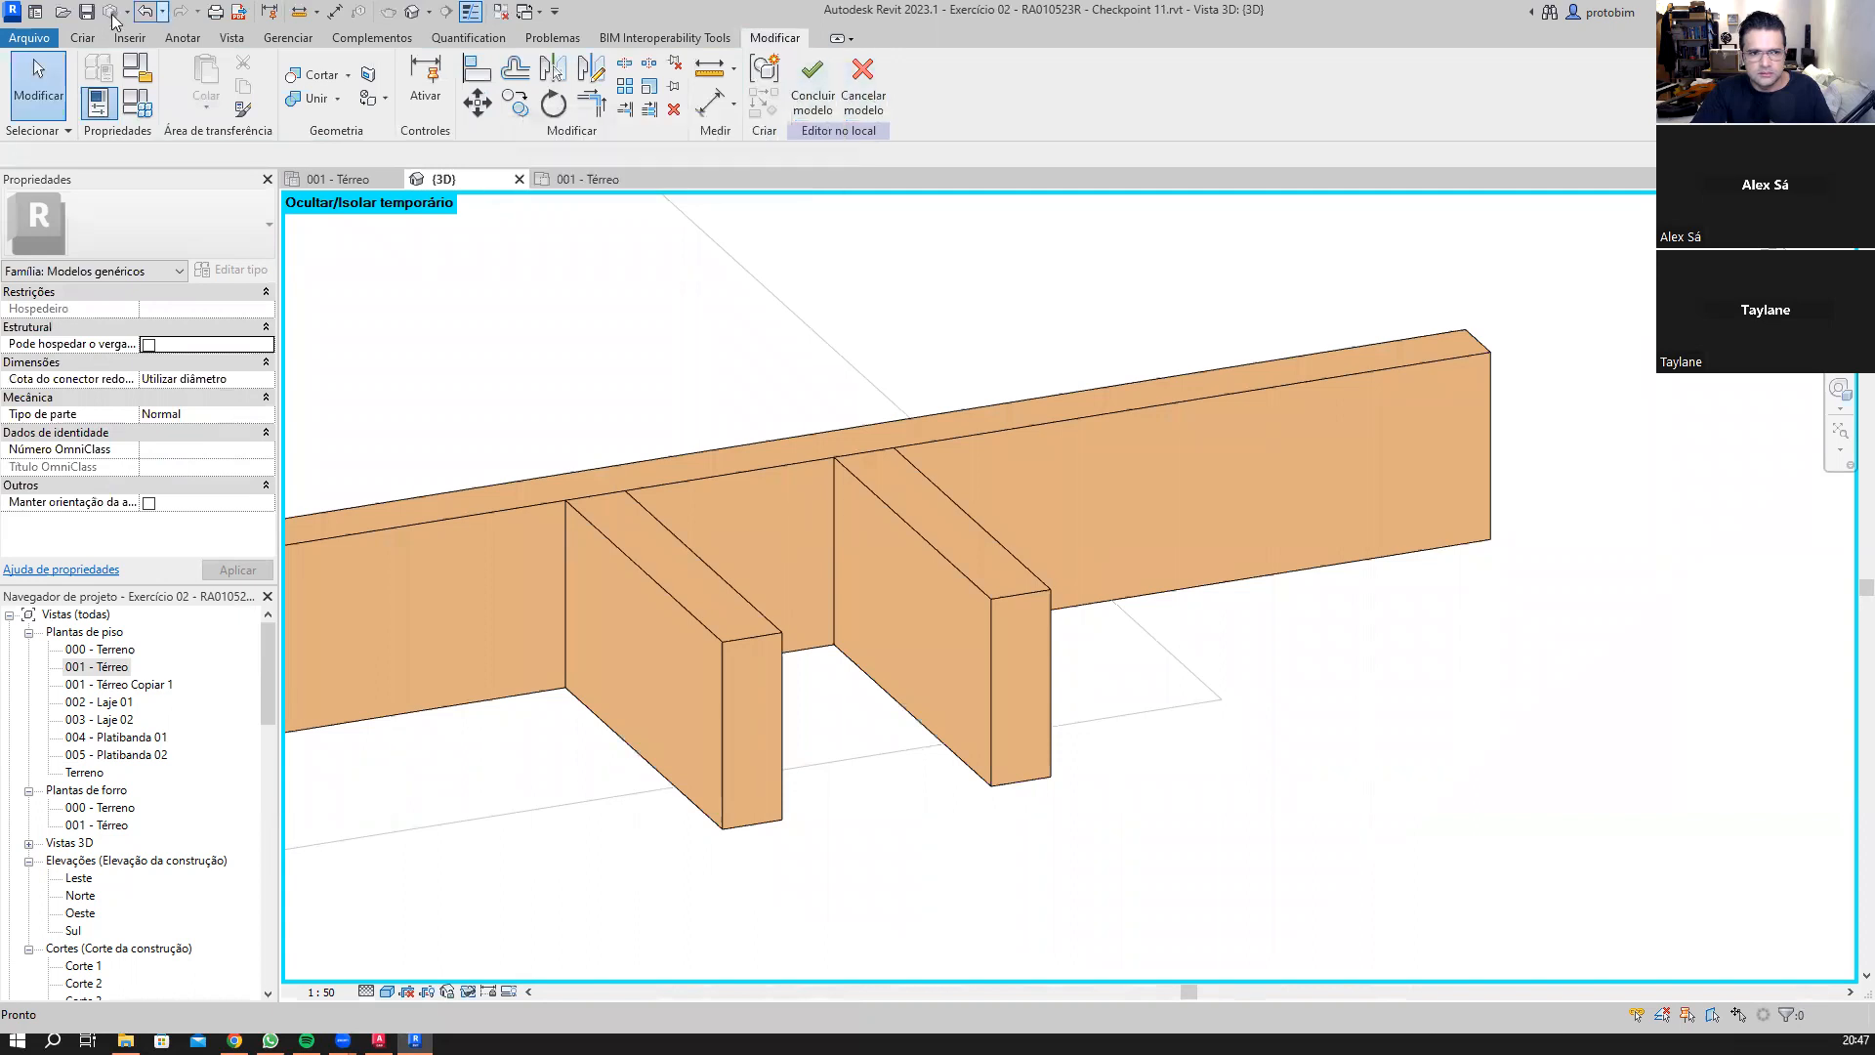
# Step: Start a new extrusion with its work plane on the second block's side face that faces the first block
pyautogui.click(82, 37)
pyautogui.click(186, 83)
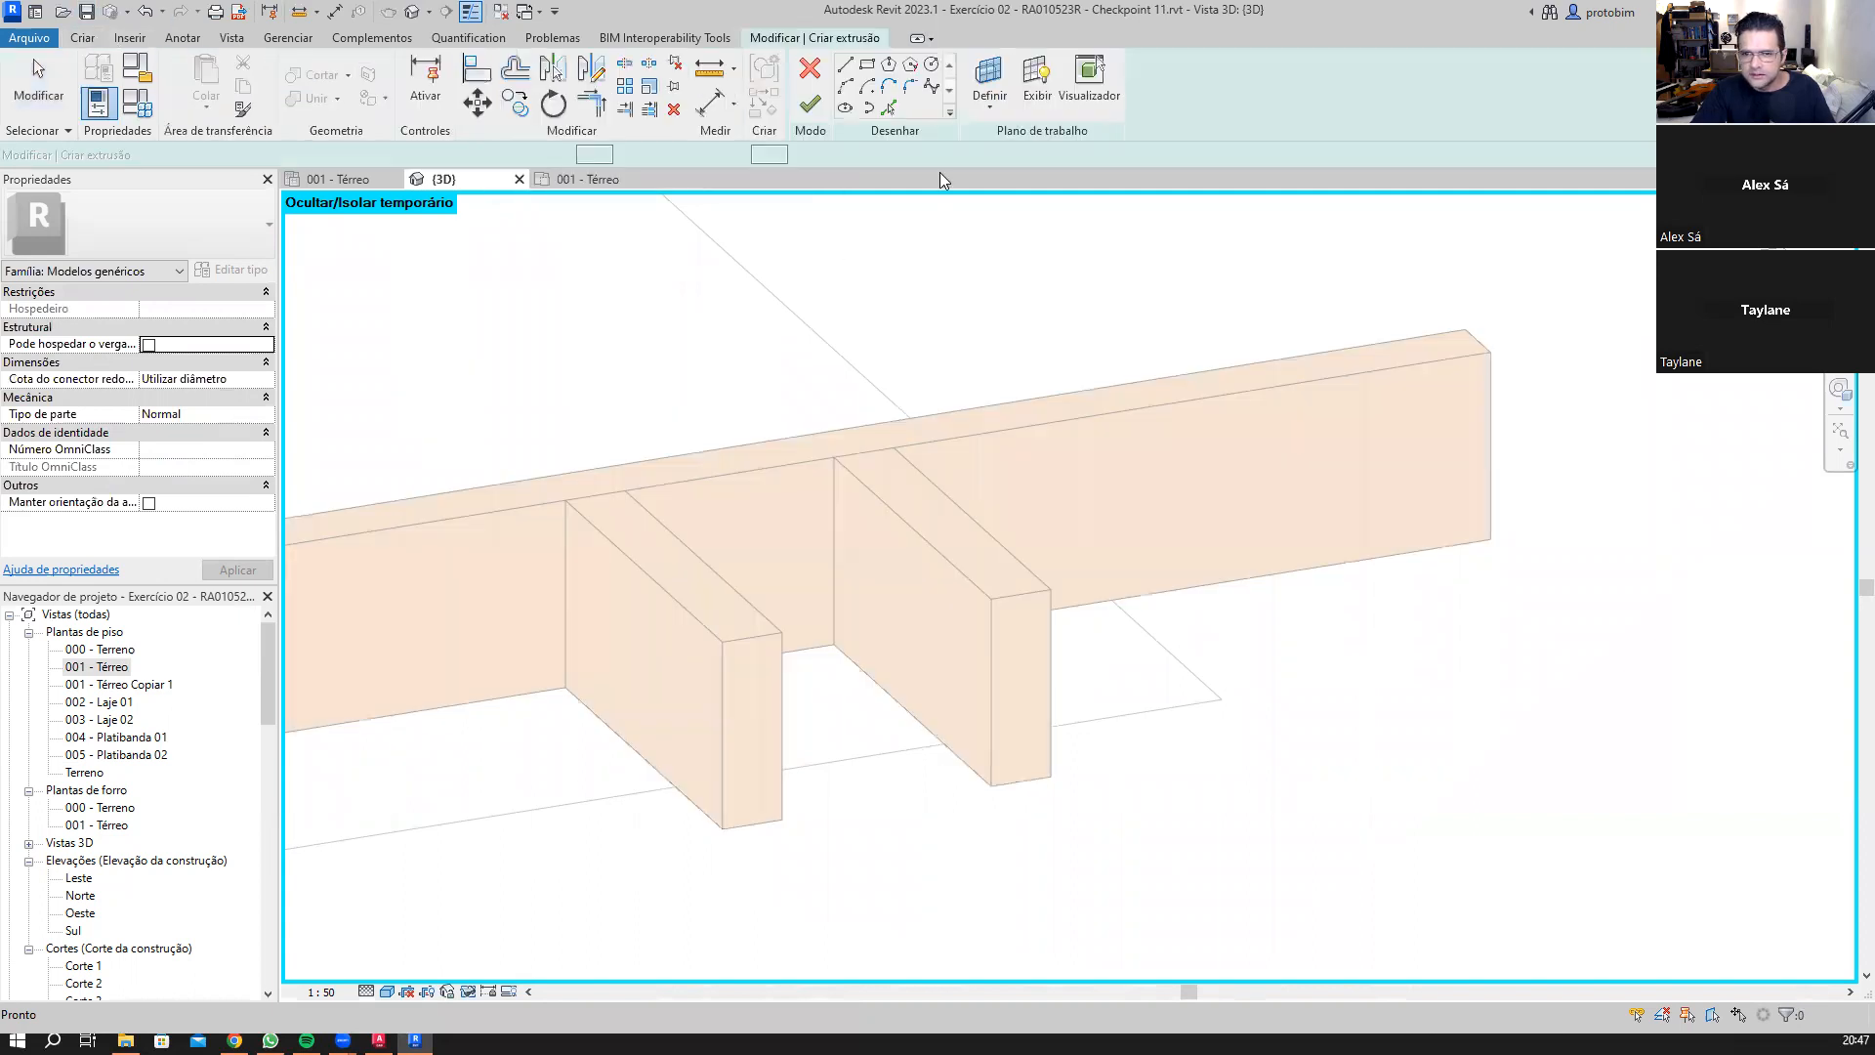
pyautogui.click(984, 106)
pyautogui.click(959, 181)
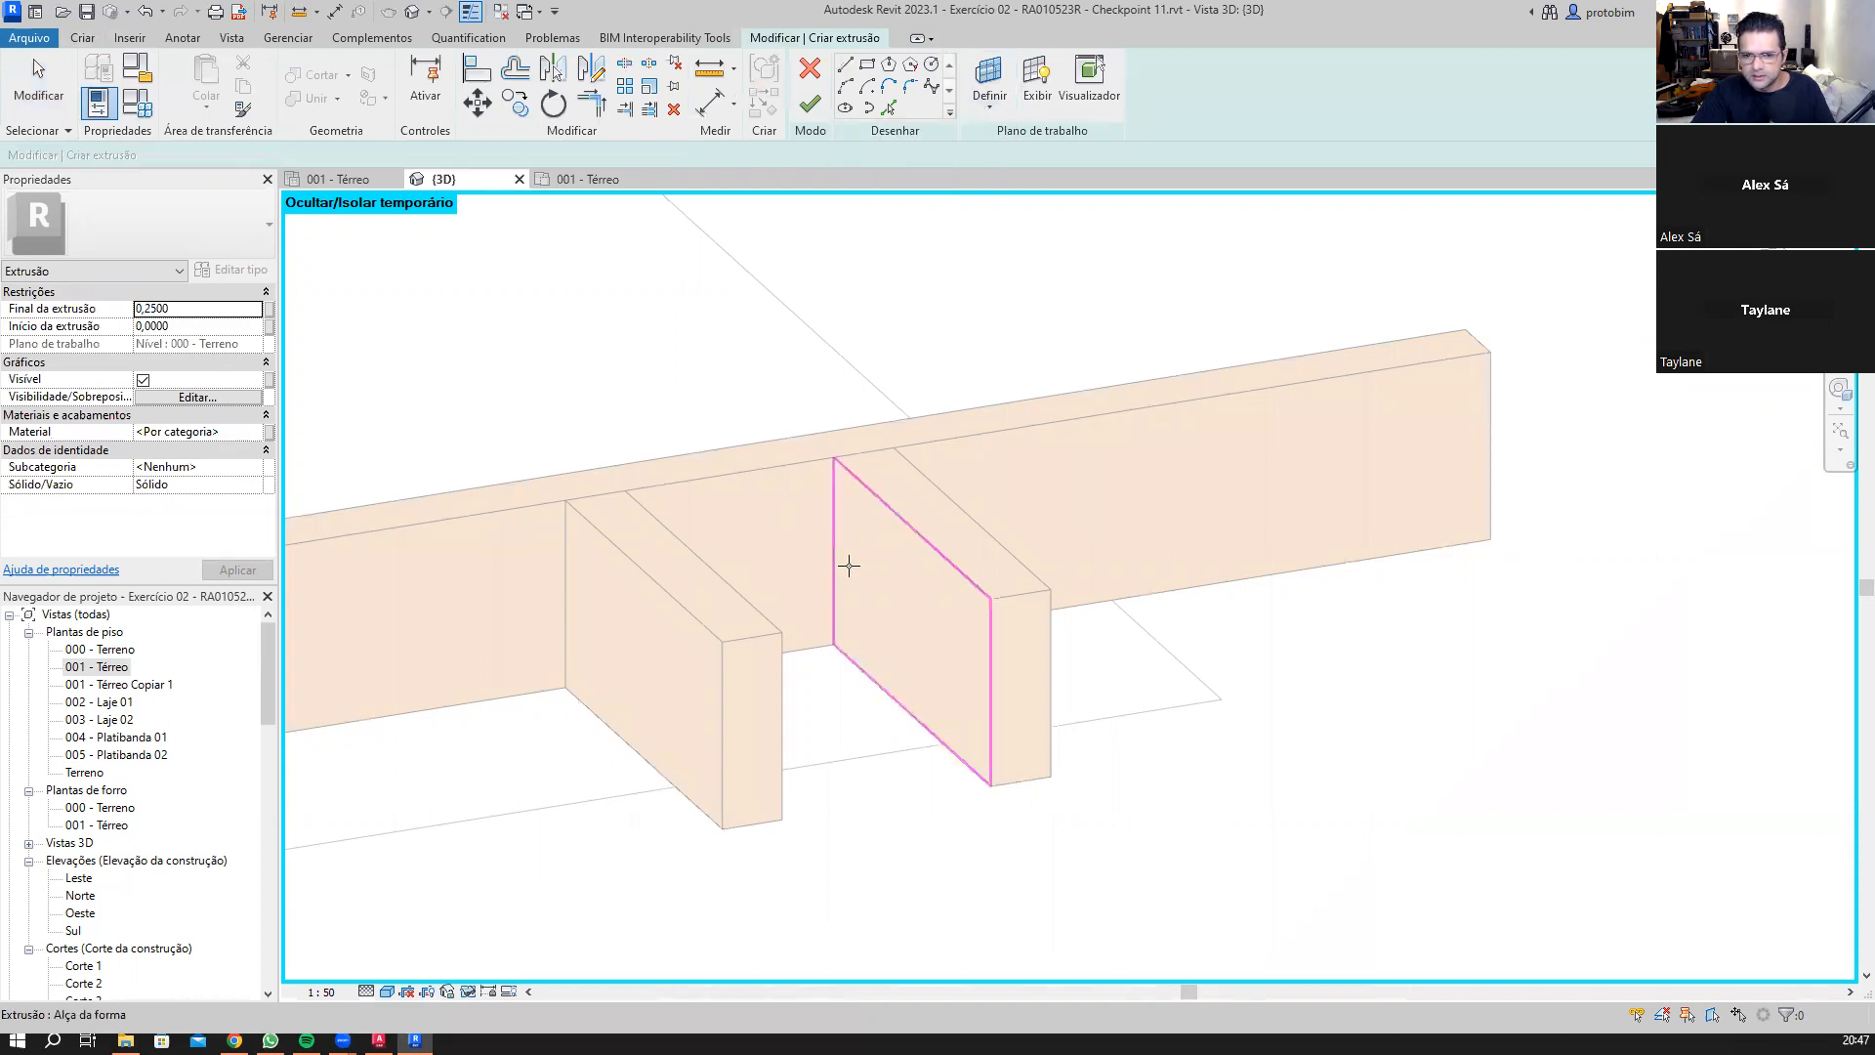
pyautogui.click(854, 561)
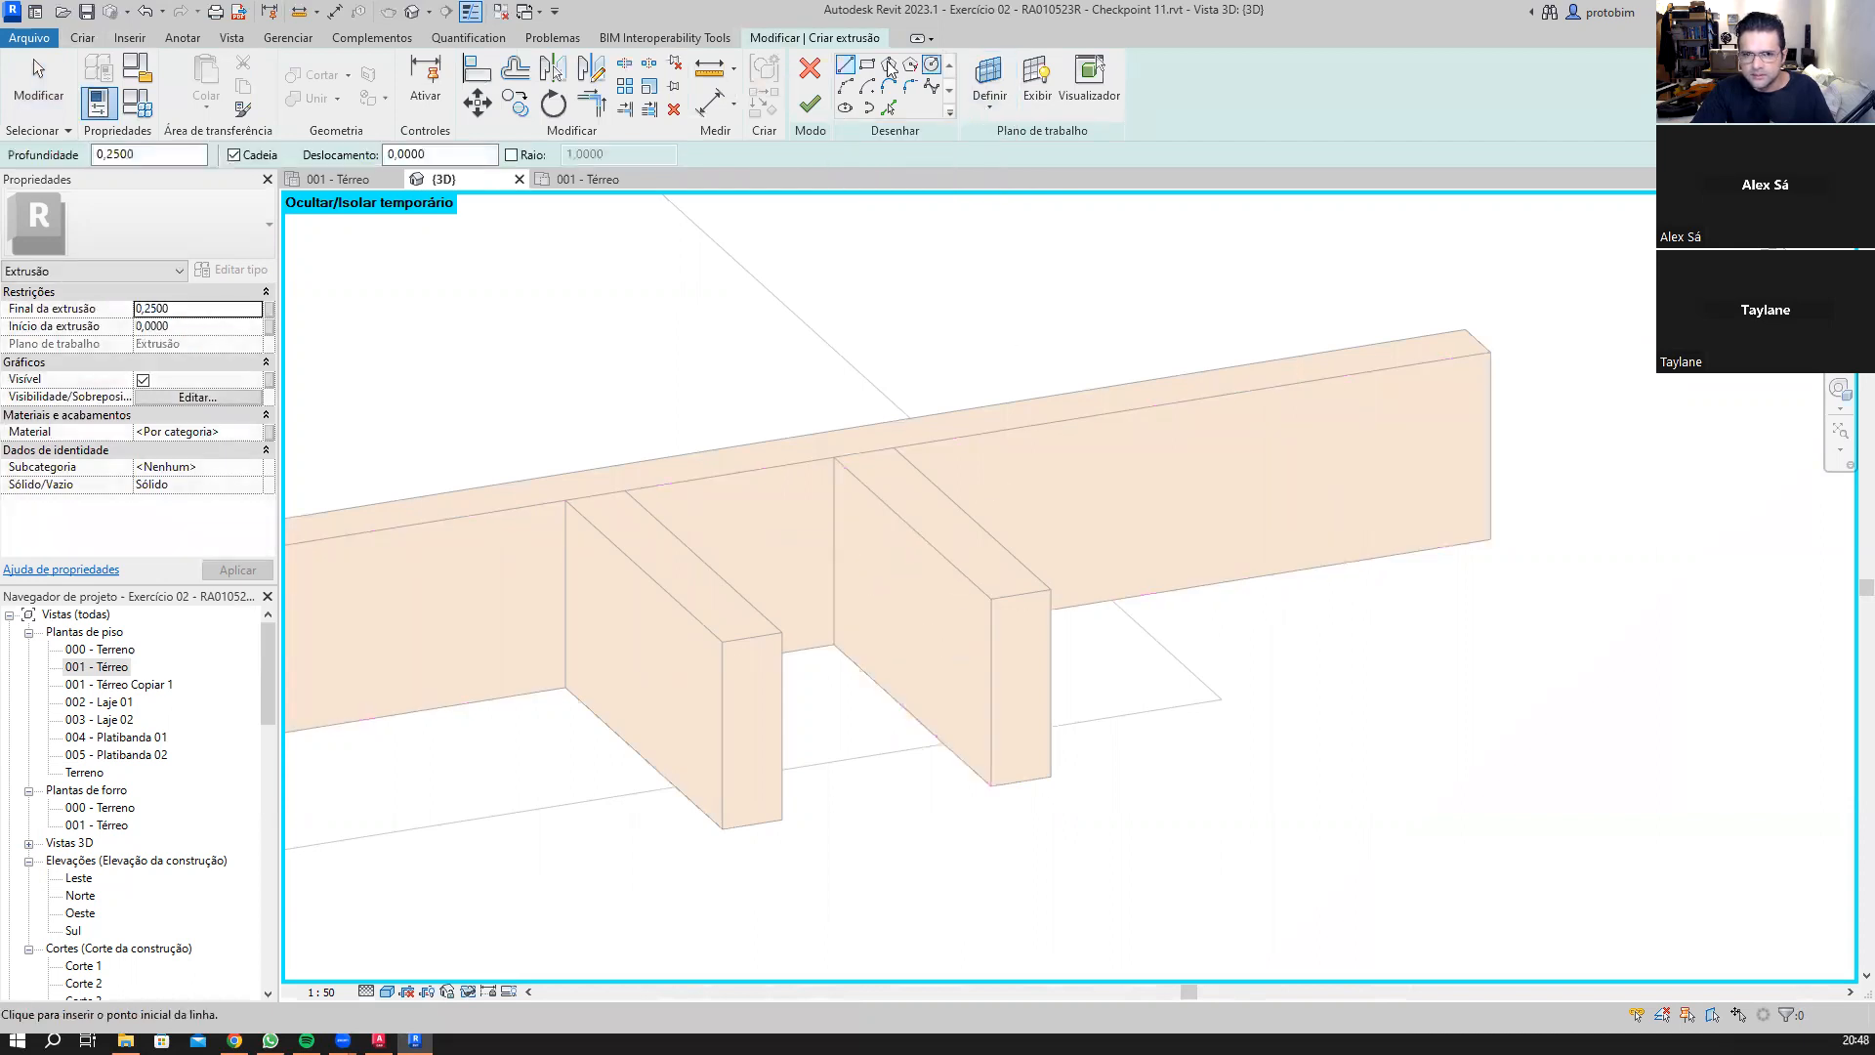
# Step: Sketch a closed profile about 0.08 m wide and 0.13 m high against the bar, and extrude it 0.25 m
pyautogui.scroll(3, 849, 573)
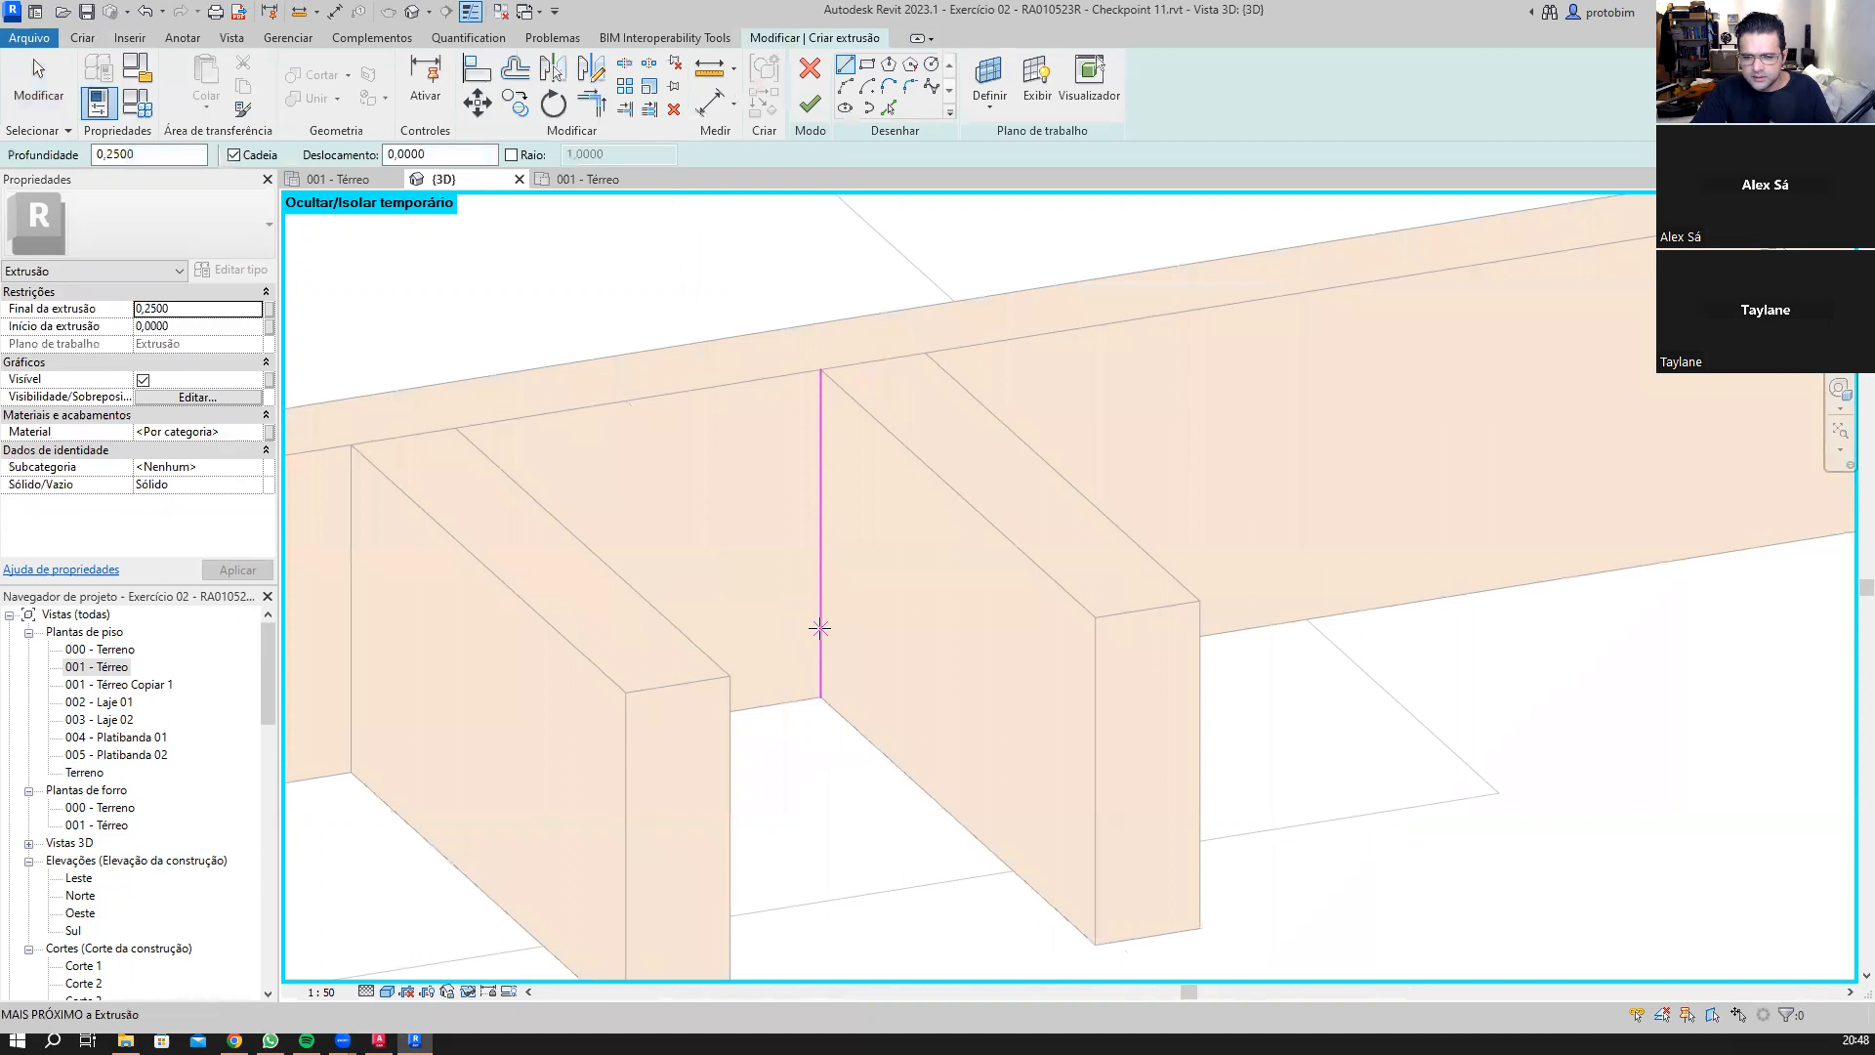
pyautogui.click(864, 651)
pyautogui.click(864, 667)
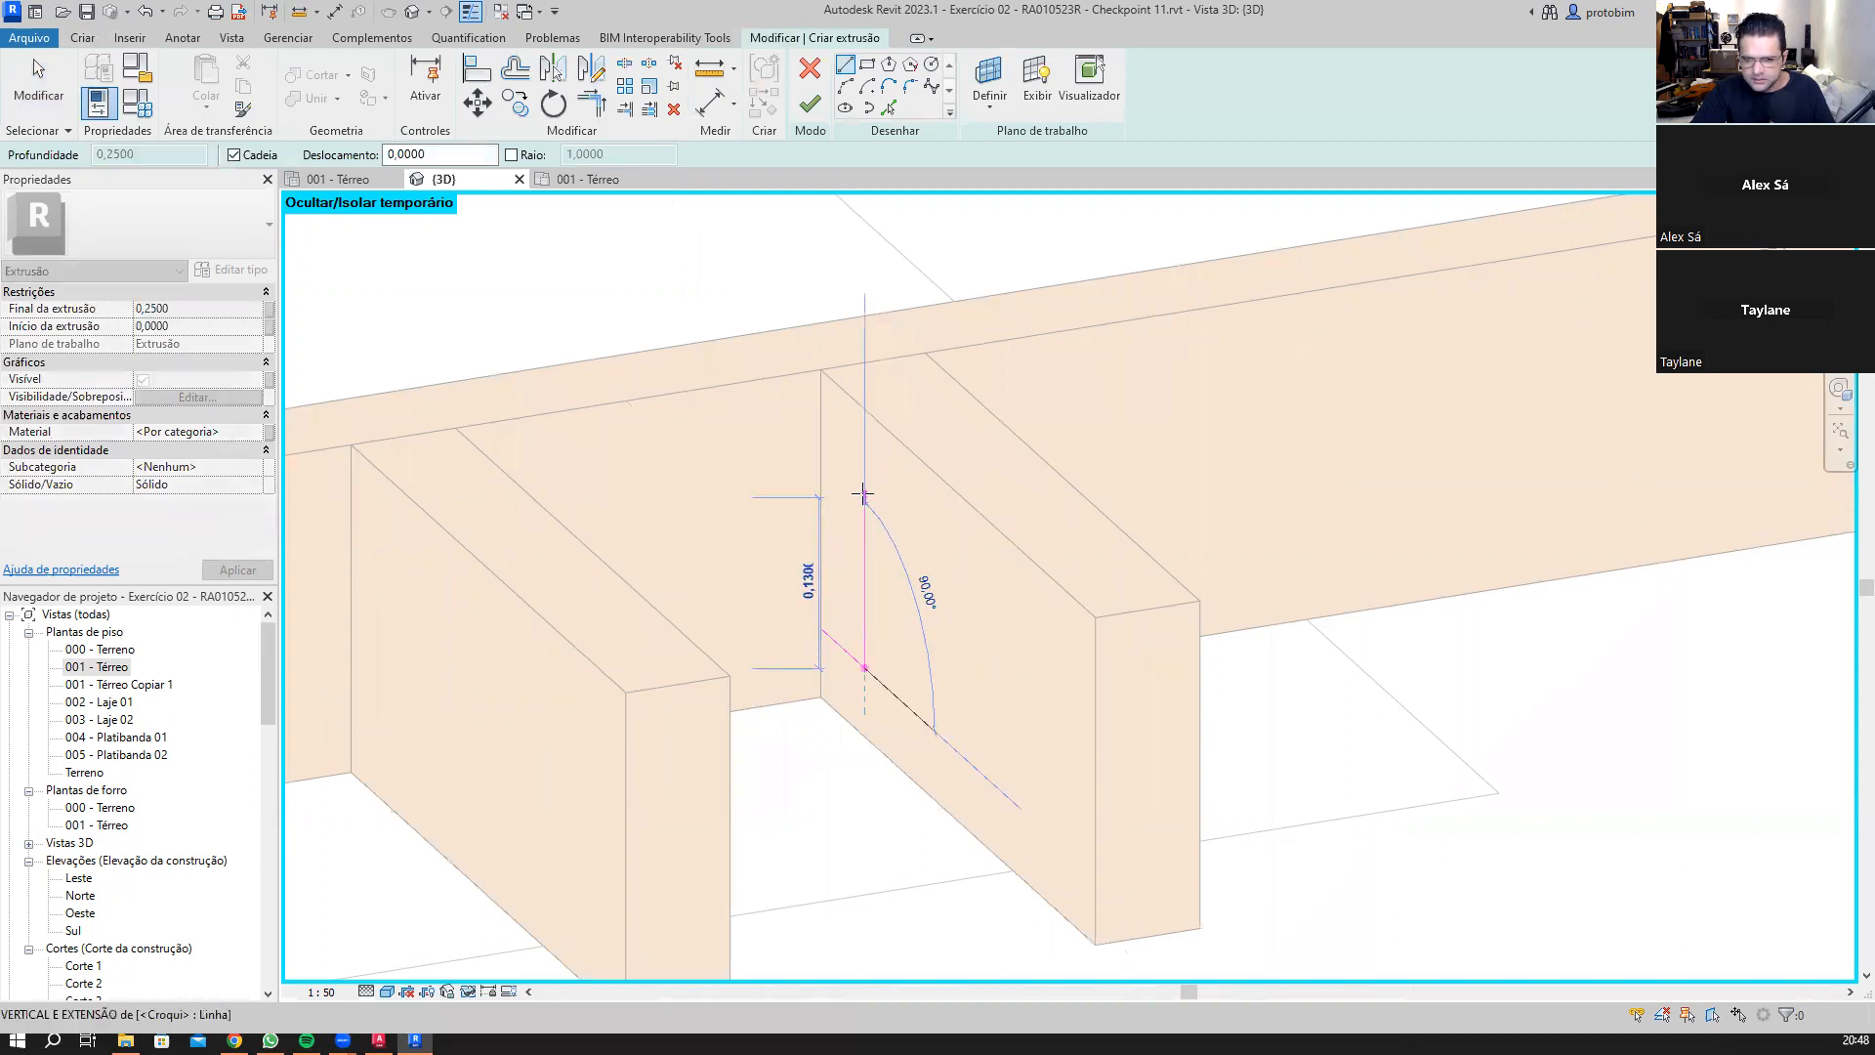
pyautogui.click(864, 498)
pyautogui.click(820, 459)
pyautogui.click(820, 628)
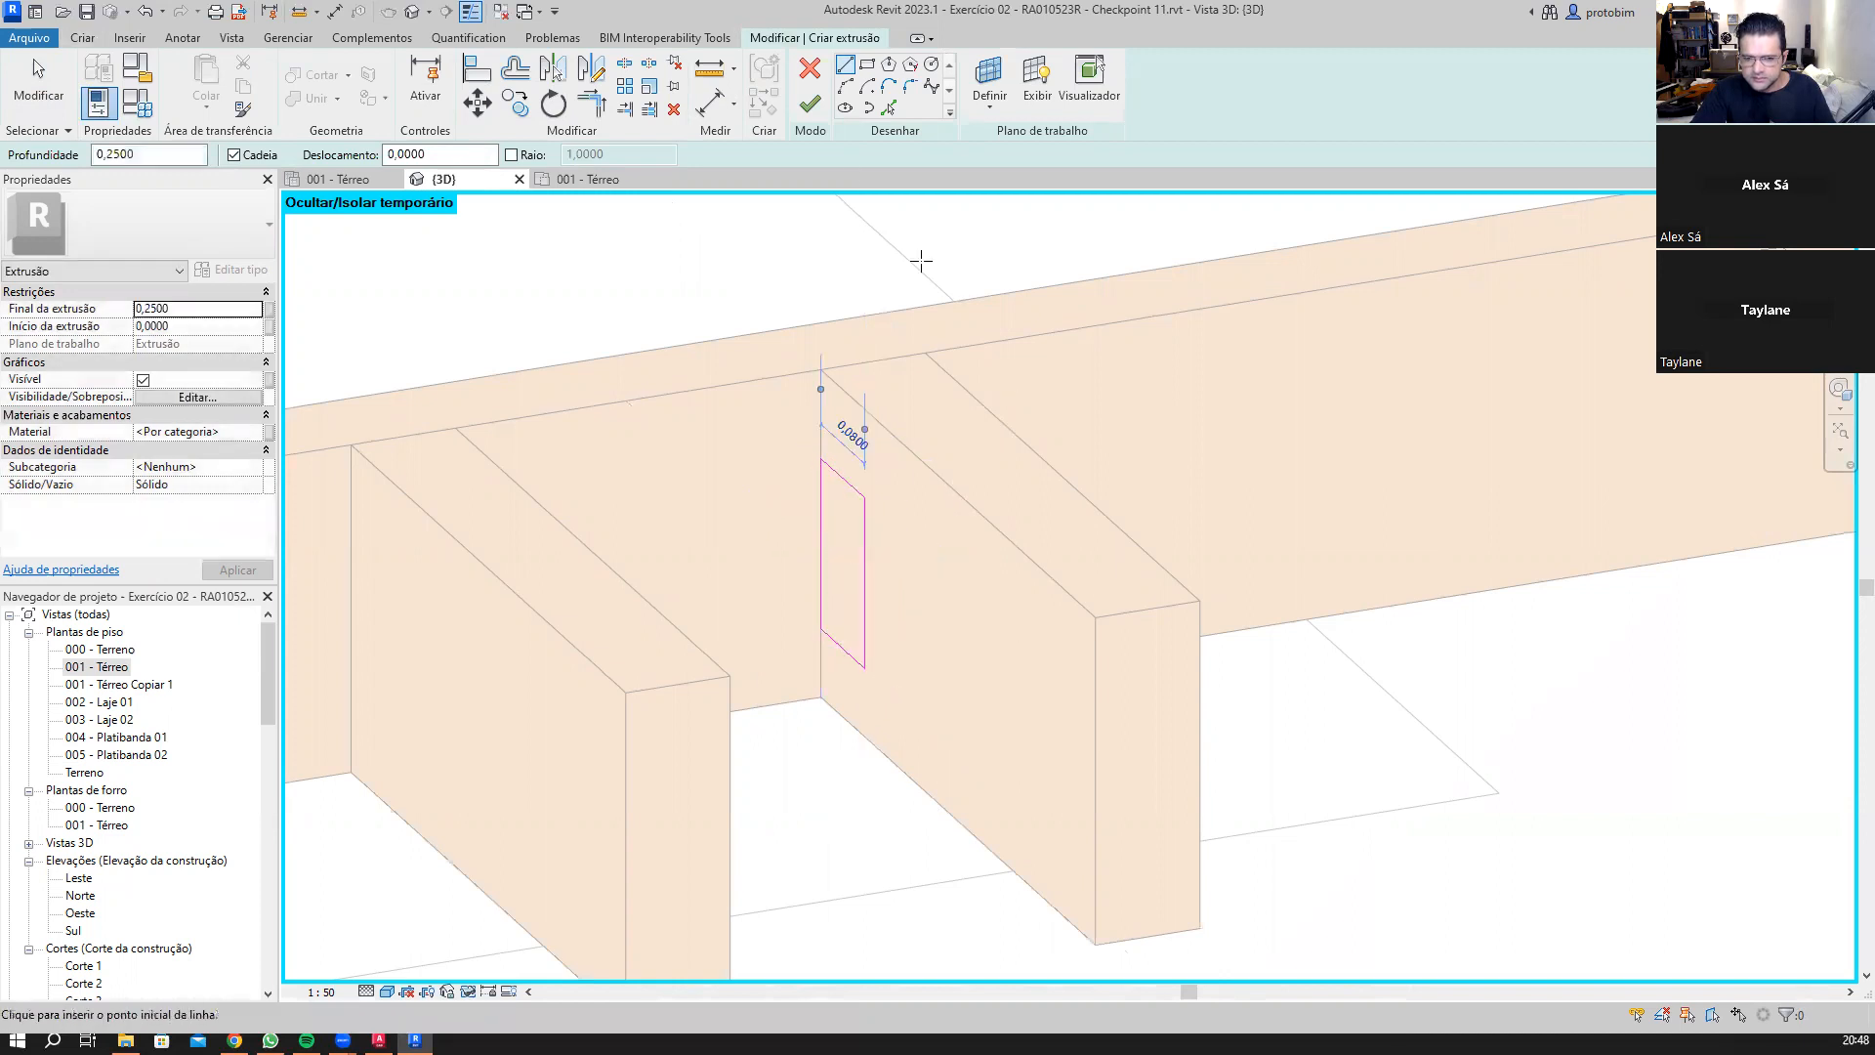
pyautogui.click(810, 104)
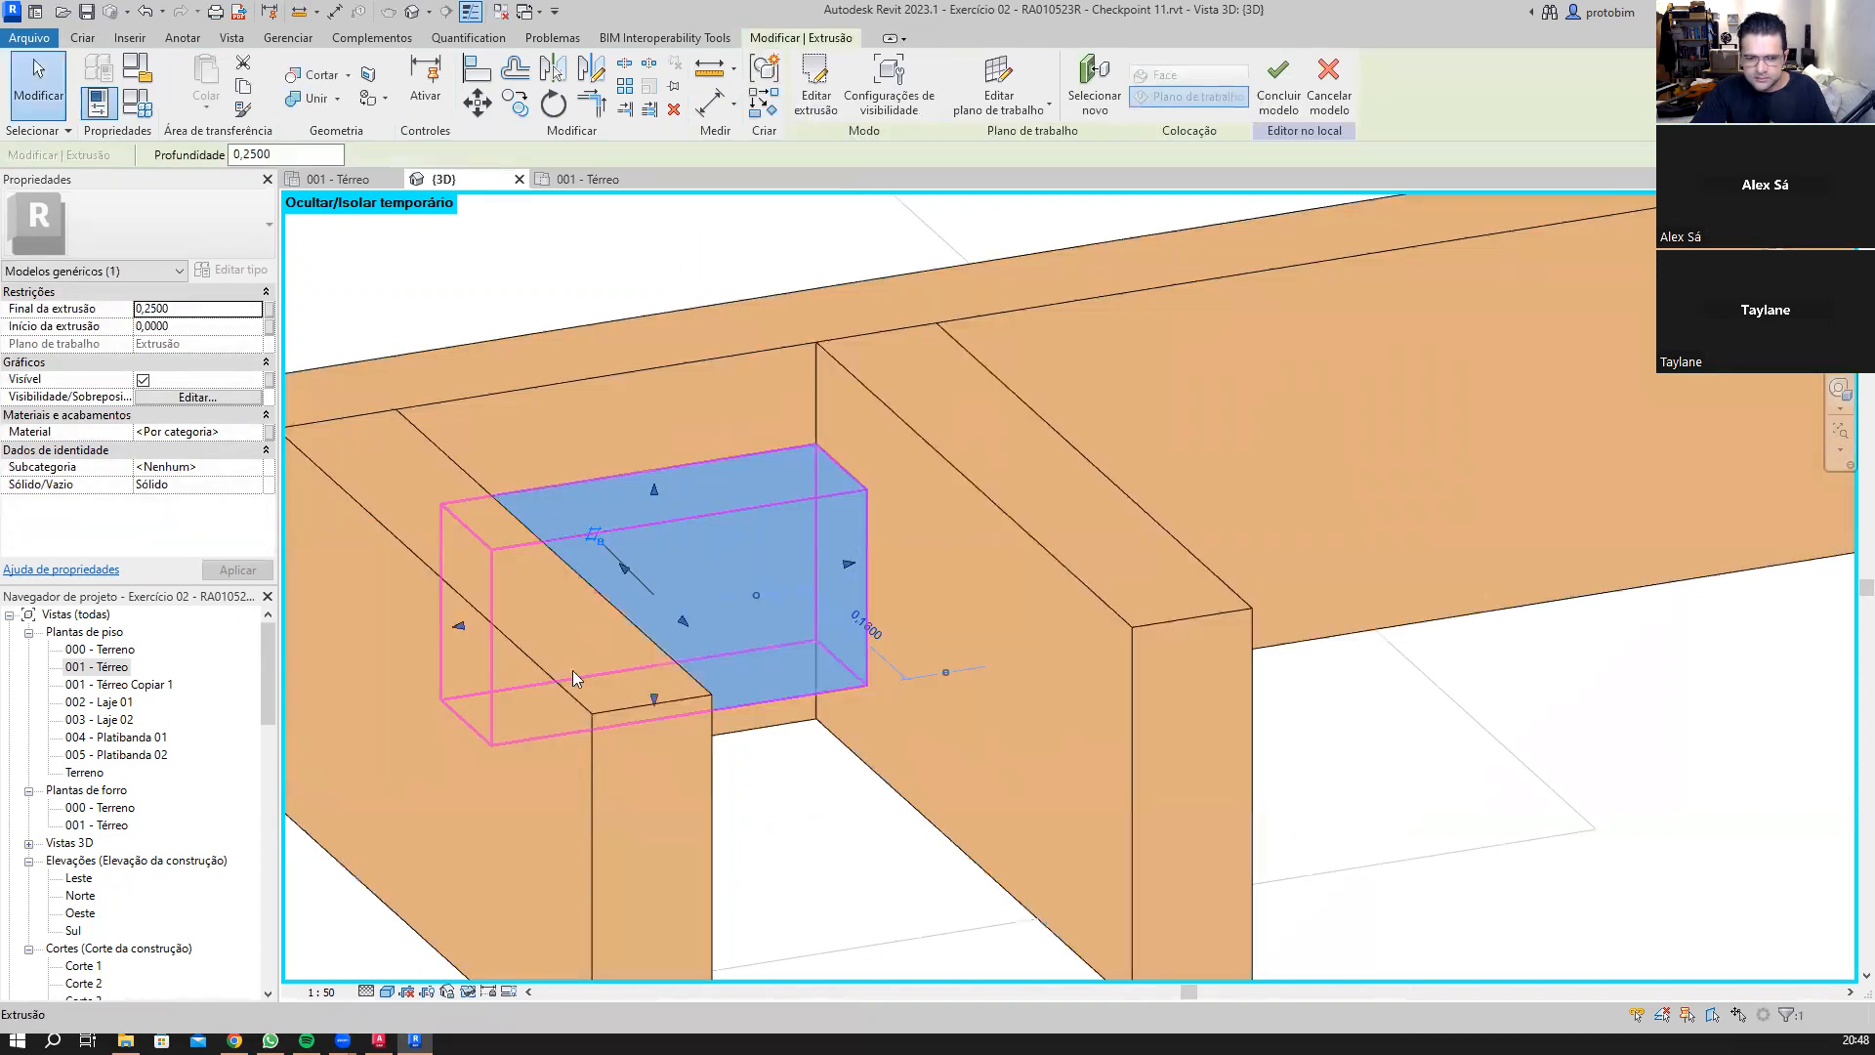
# Step: Shorten the new extrusion to about 0.023 m by pulling its outer face toward the second block
pyautogui.moveTo(842, 573); pyautogui.dragTo(766, 569)
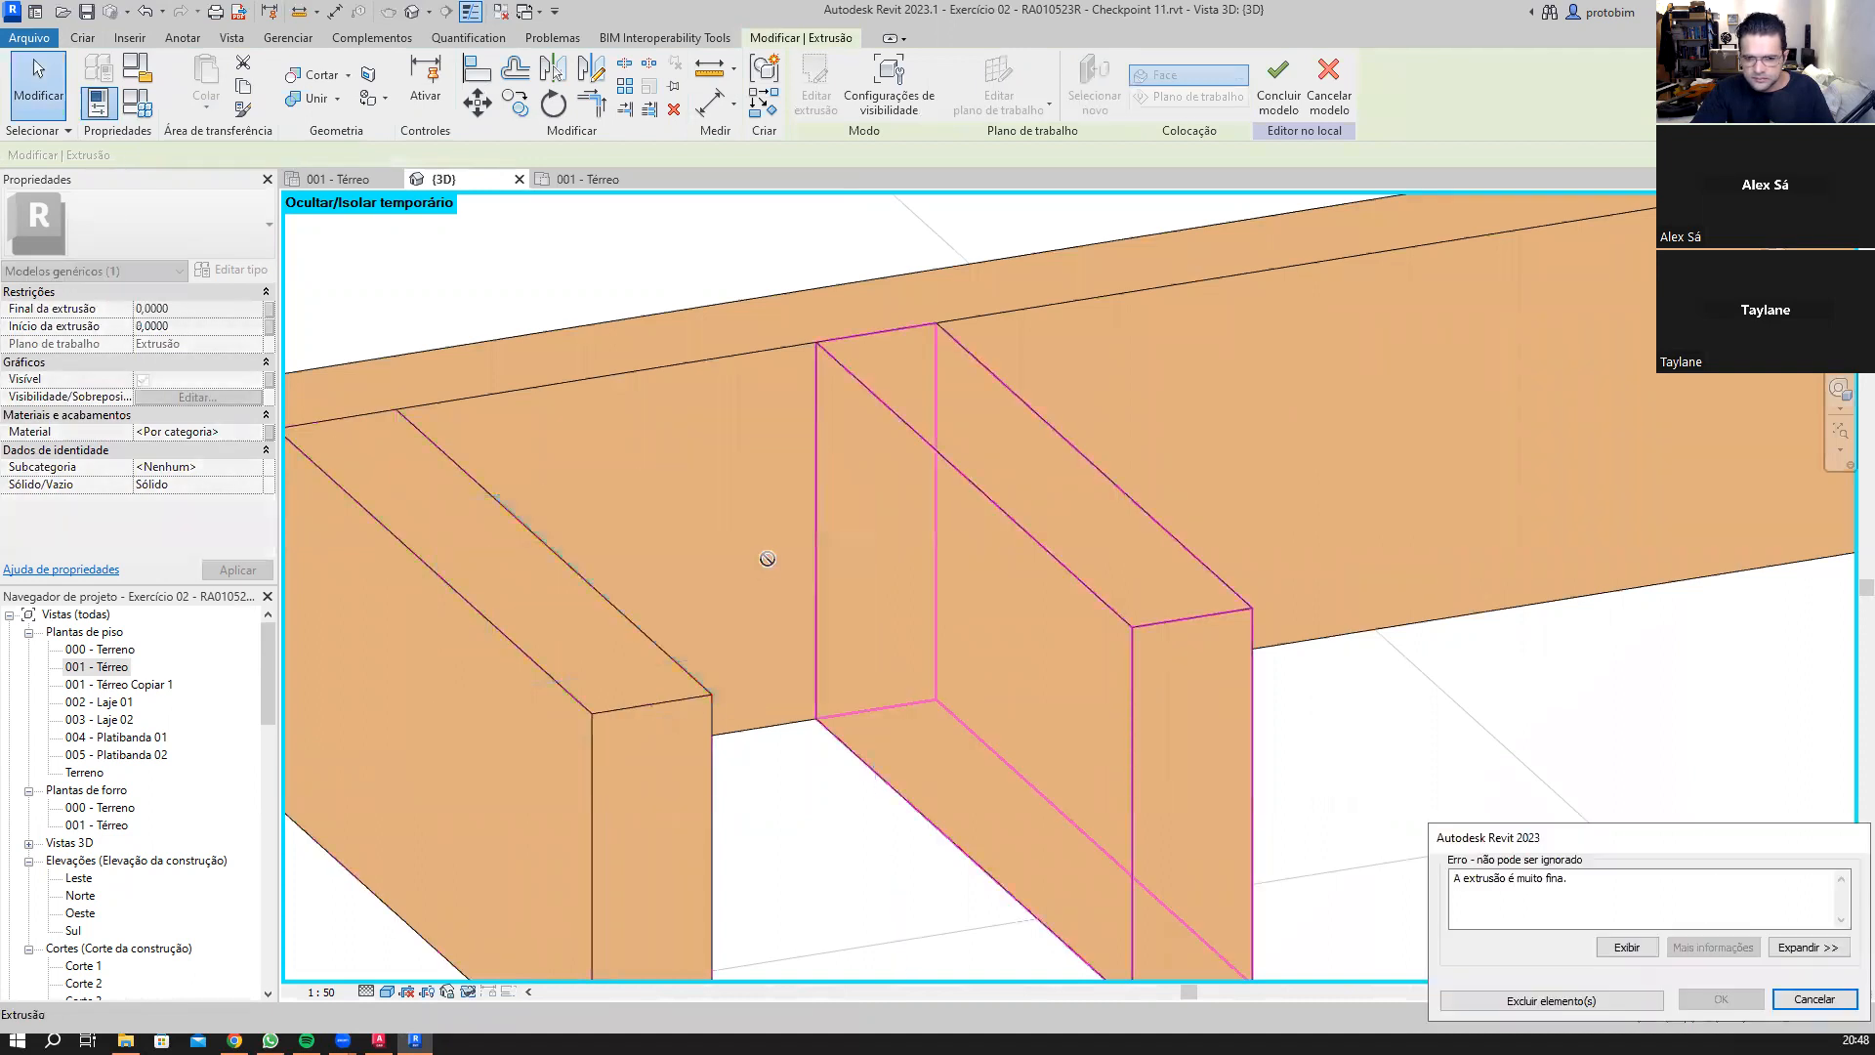
pyautogui.press('Escape')
pyautogui.click(479, 635)
pyautogui.moveTo(695, 565); pyautogui.dragTo(793, 578)
pyautogui.scroll(1, 724, 582)
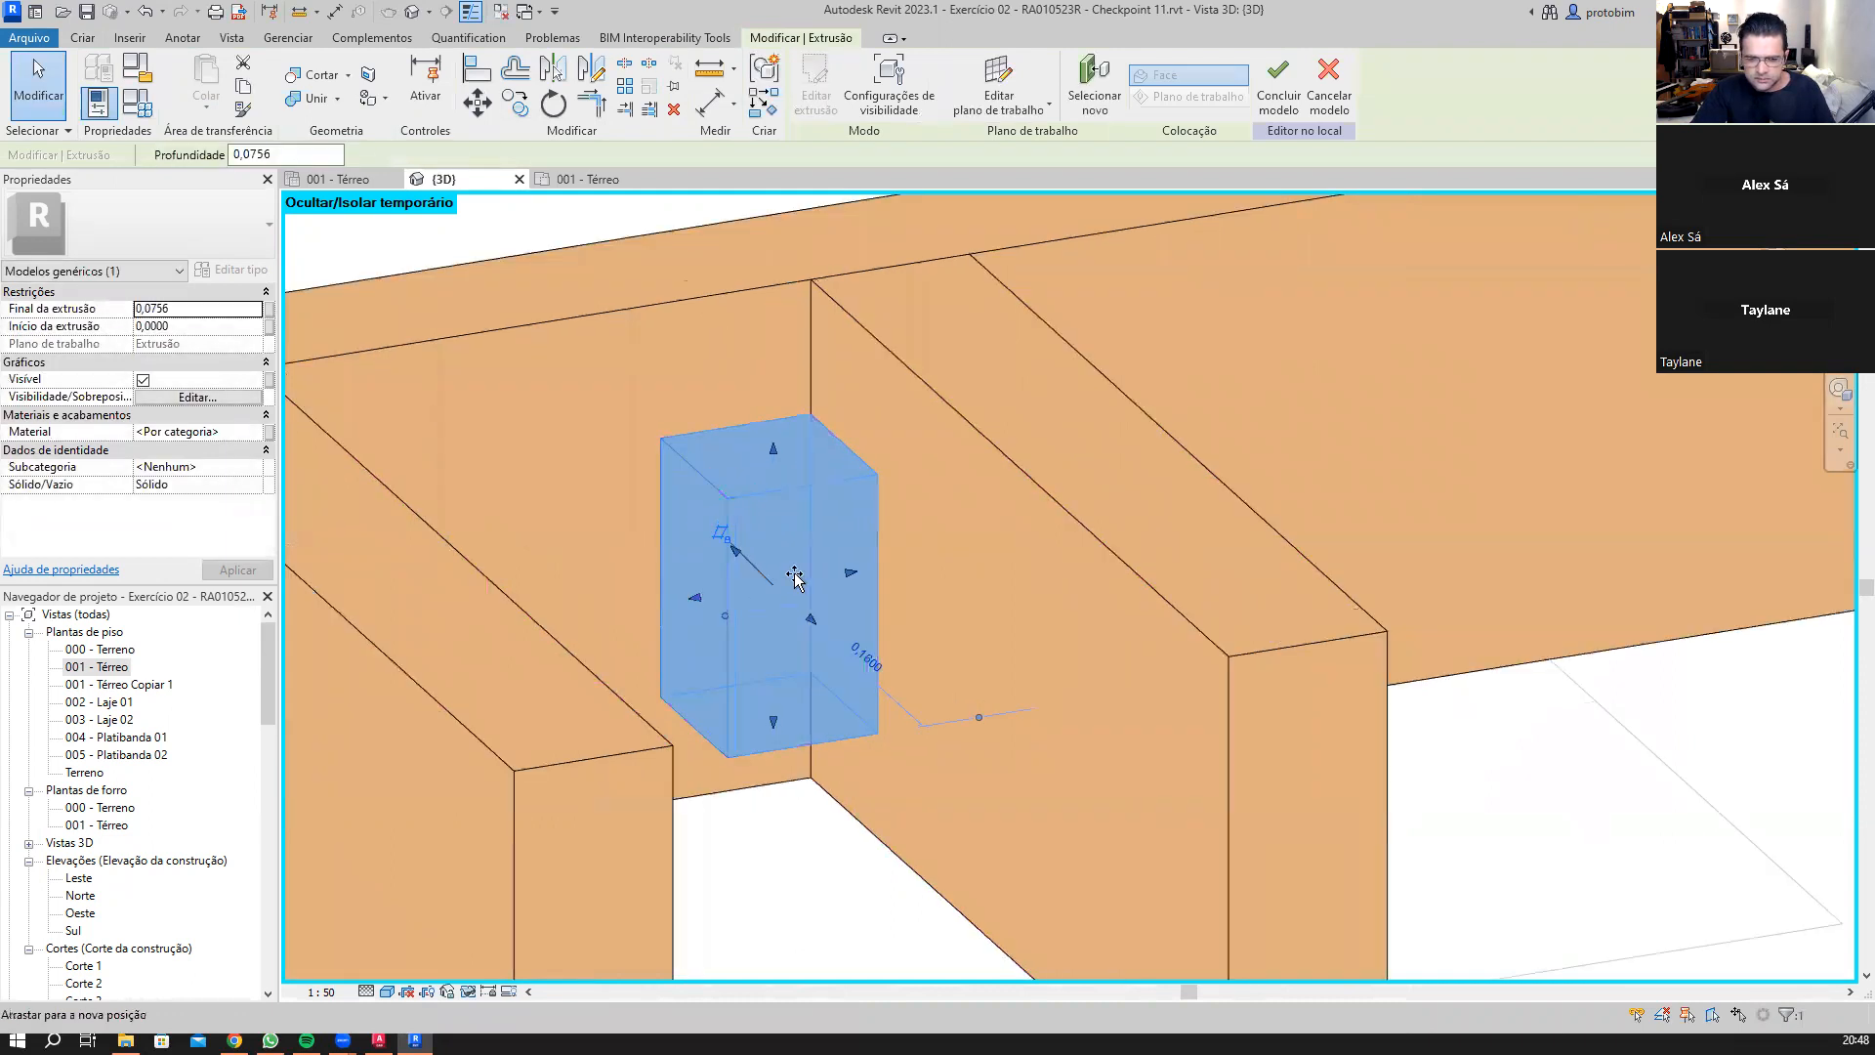
pyautogui.click(885, 469)
pyautogui.scroll(2, 865, 481)
pyautogui.click(806, 566)
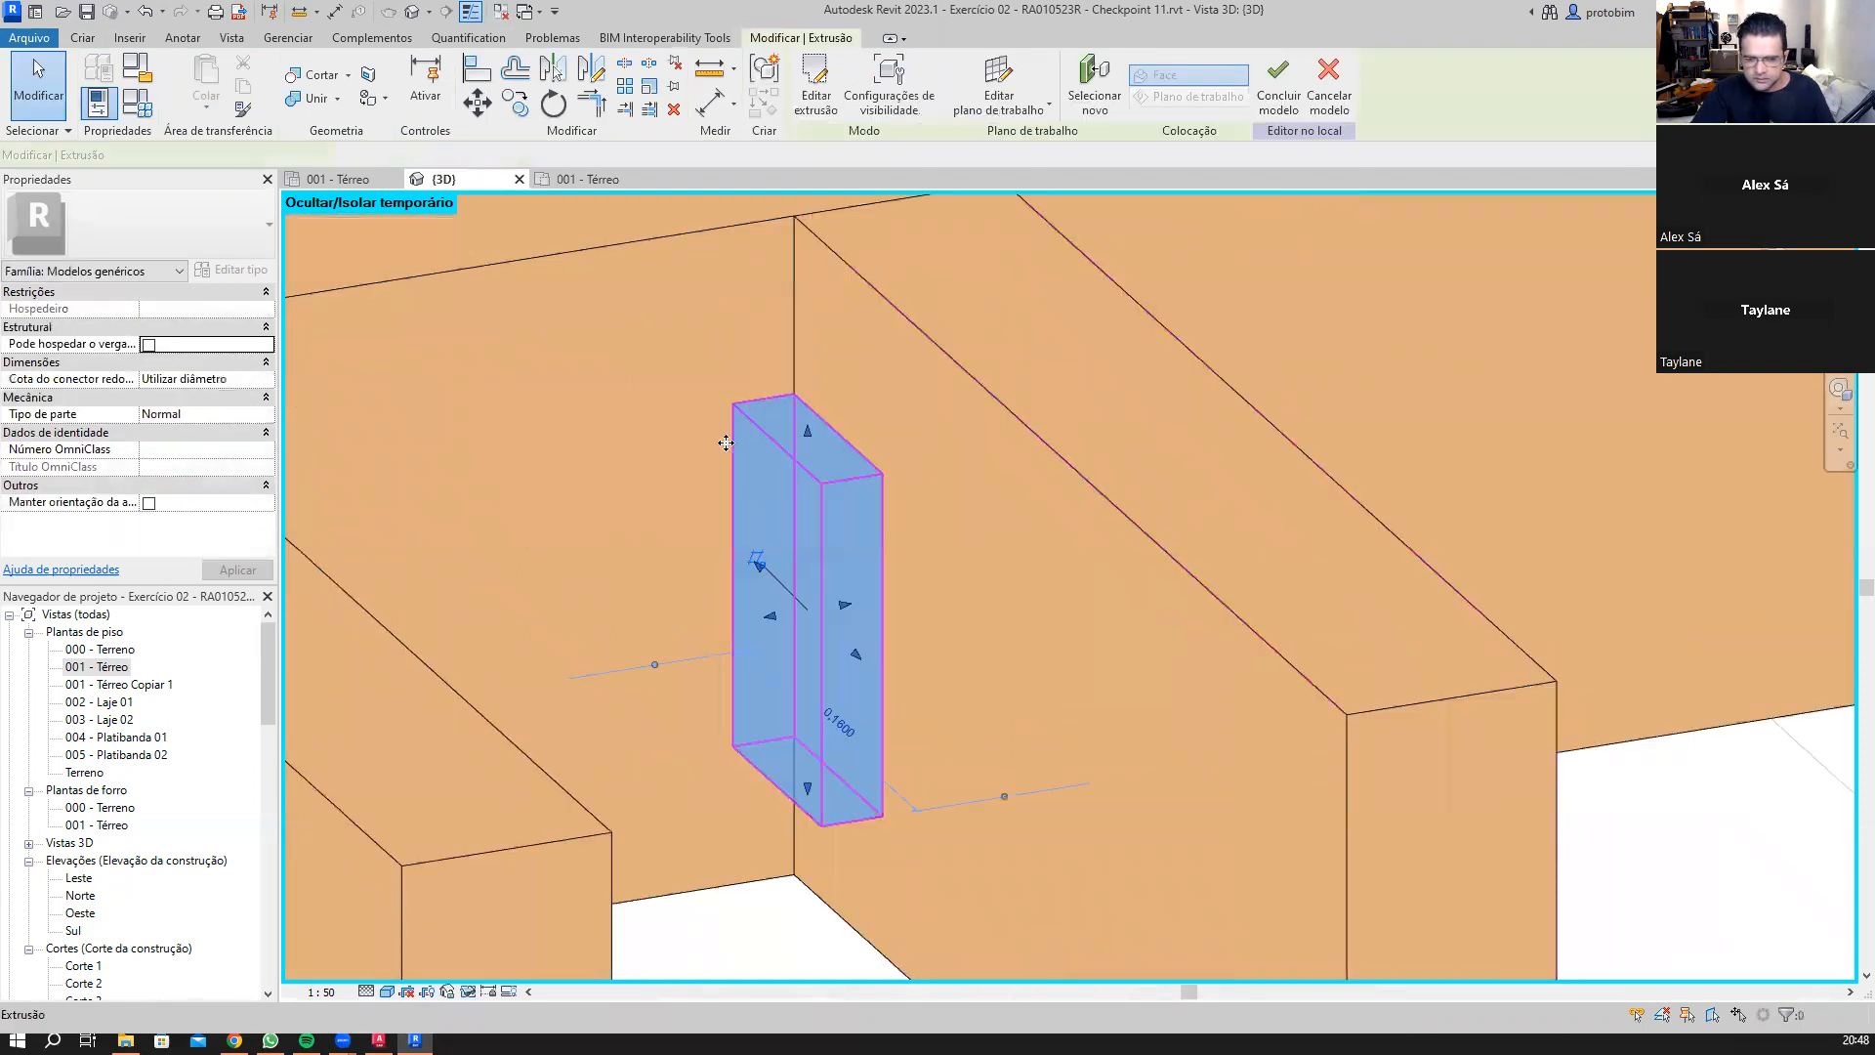
# Step: Set the new extrusion's end to 0.005 m to make it a thin plate on the block's side face
pyautogui.scroll(-1, 807, 545)
pyautogui.keyDown('shift'); pyautogui.moveTo(806, 545); pyautogui.dragTo(797, 594, button='middle'); pyautogui.keyUp('shift')
pyautogui.click(182, 307)
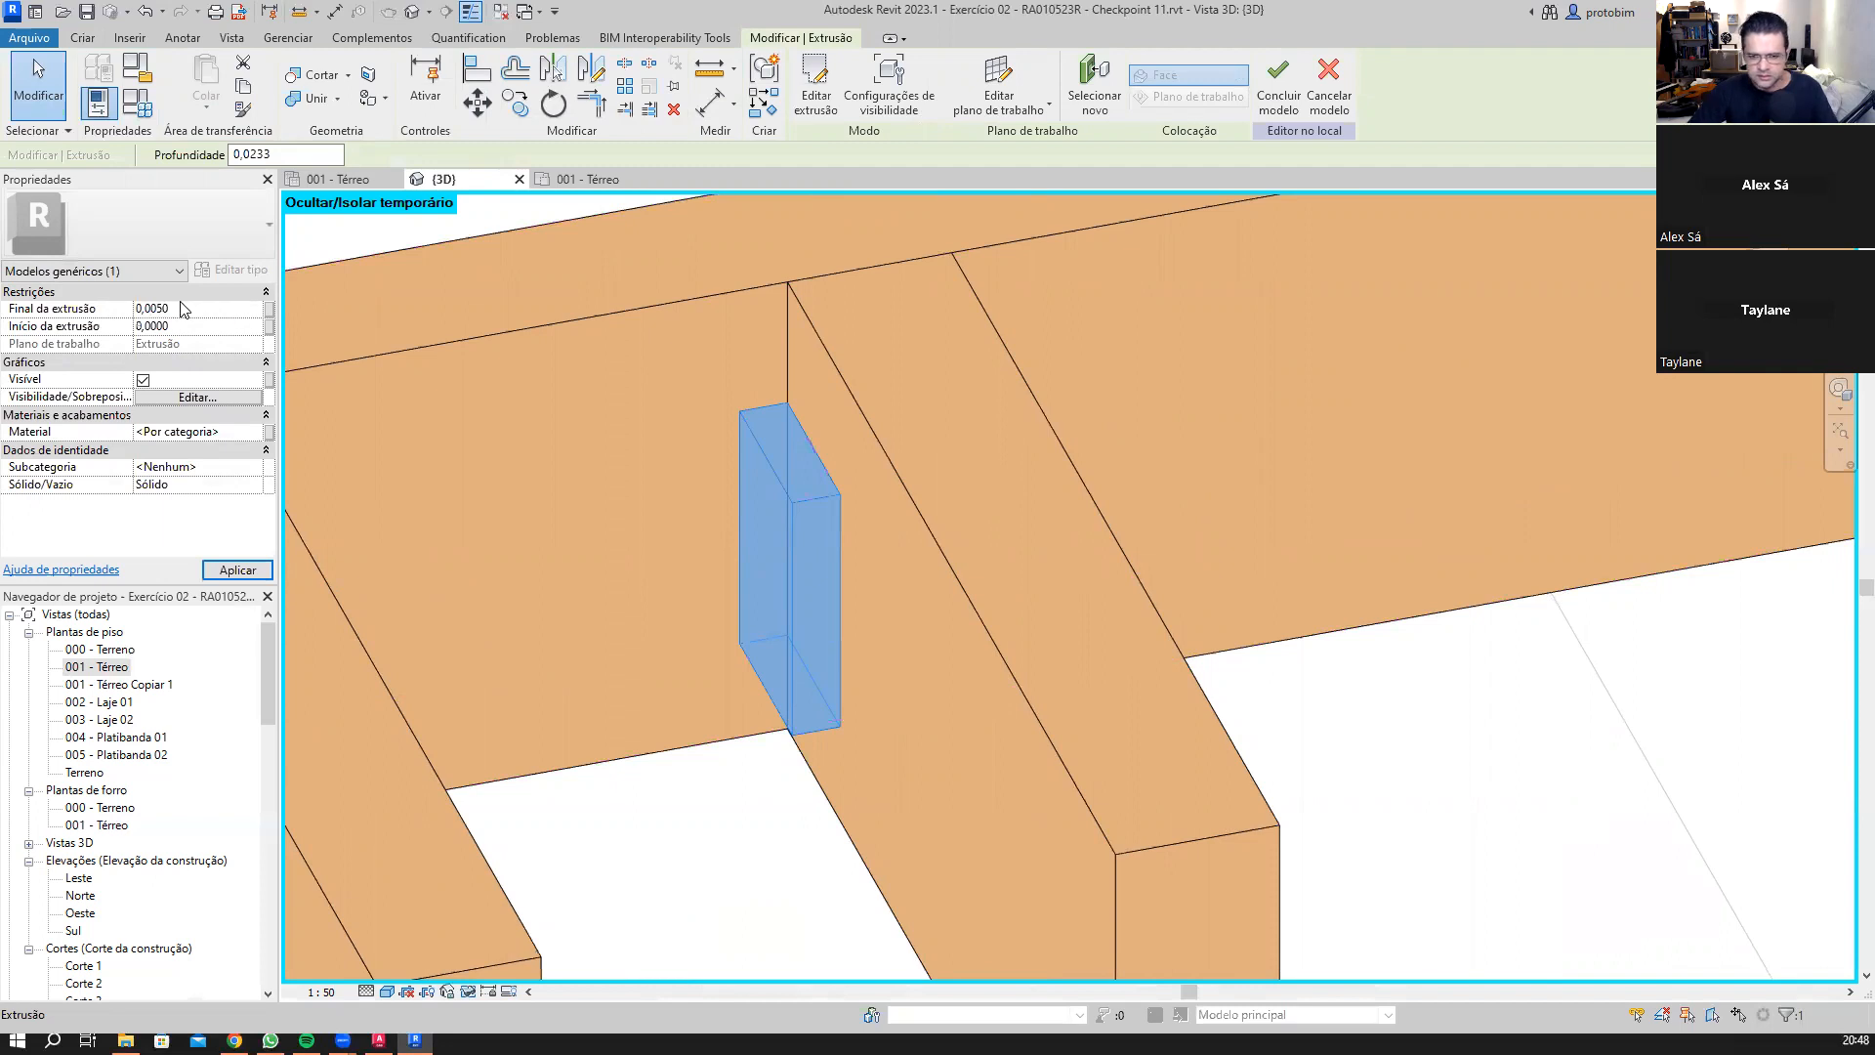
pyautogui.click(891, 402)
pyautogui.keyDown('shift'); pyautogui.moveTo(1004, 598); pyautogui.dragTo(995, 424, button='middle'); pyautogui.keyUp('shift')
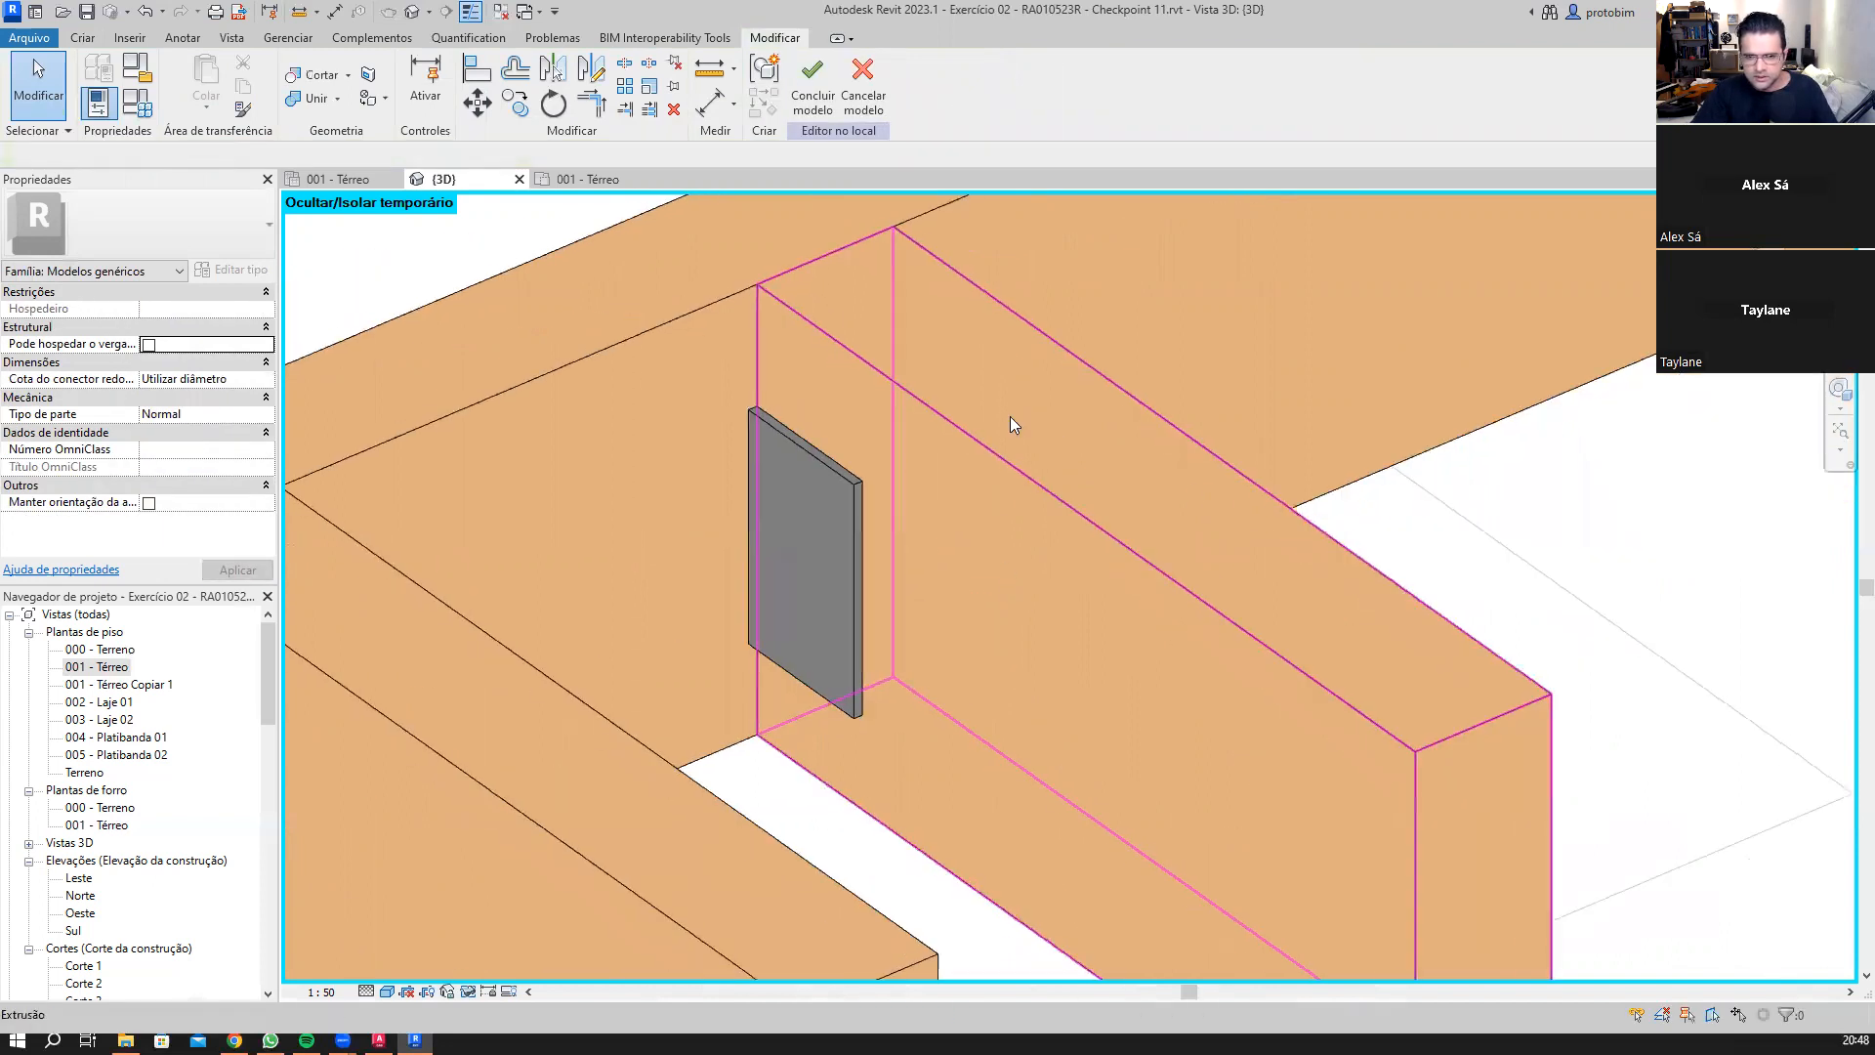
pyautogui.keyDown('shift'); pyautogui.moveTo(971, 508); pyautogui.dragTo(781, 364, button='middle'); pyautogui.keyUp('shift')
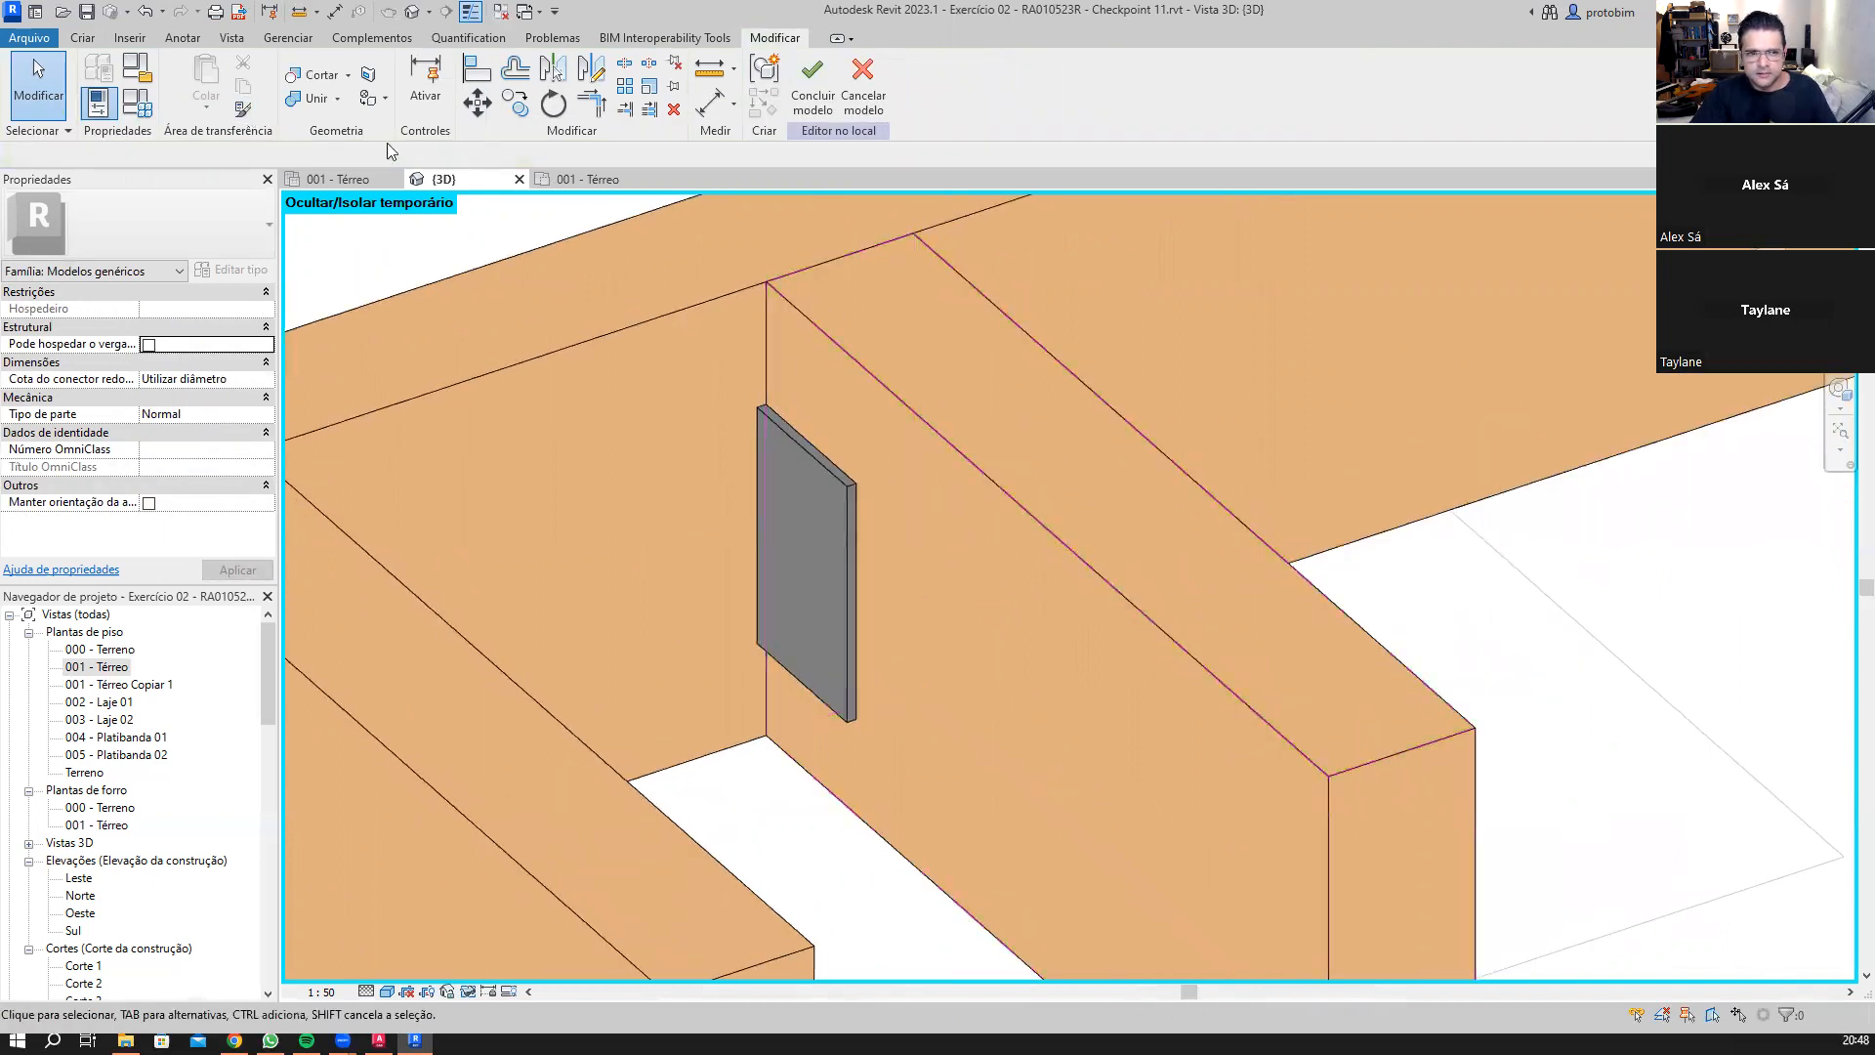
# Step: Start a new extrusion with its work plane on the bar's face between the two blocks
pyautogui.click(82, 37)
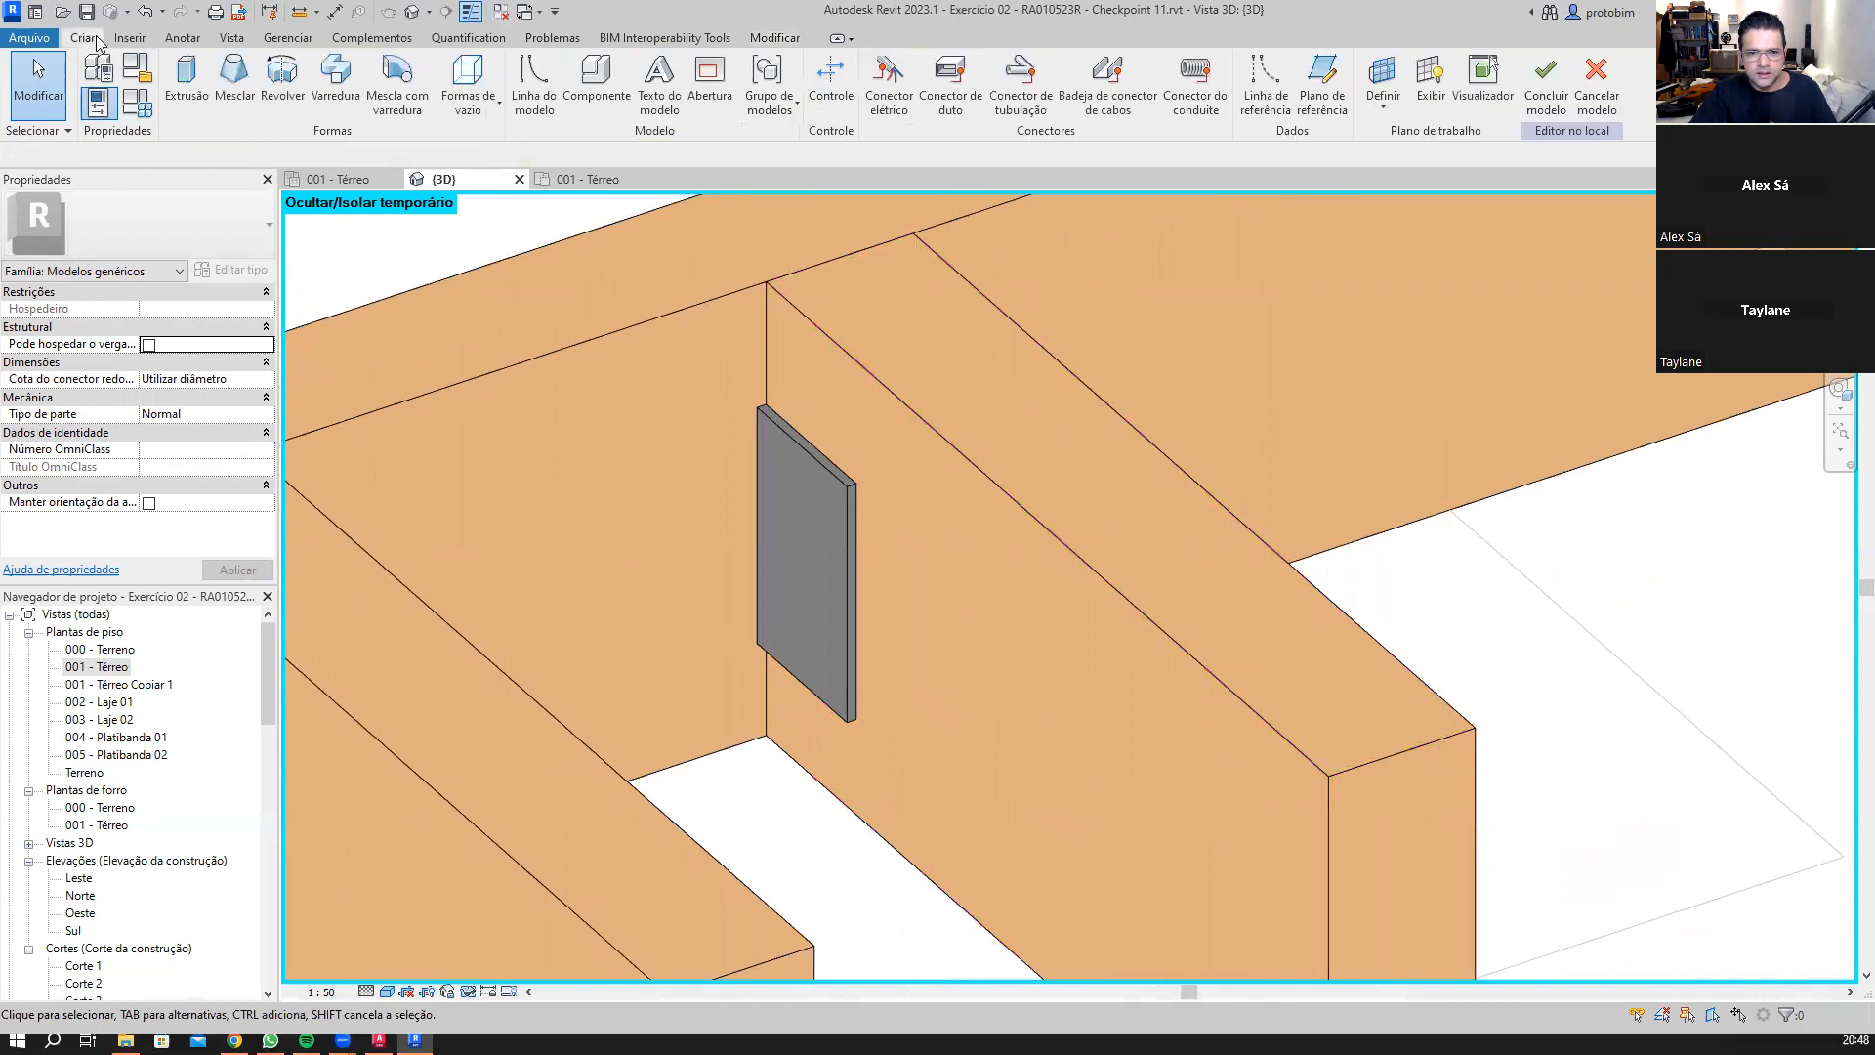
pyautogui.click(187, 101)
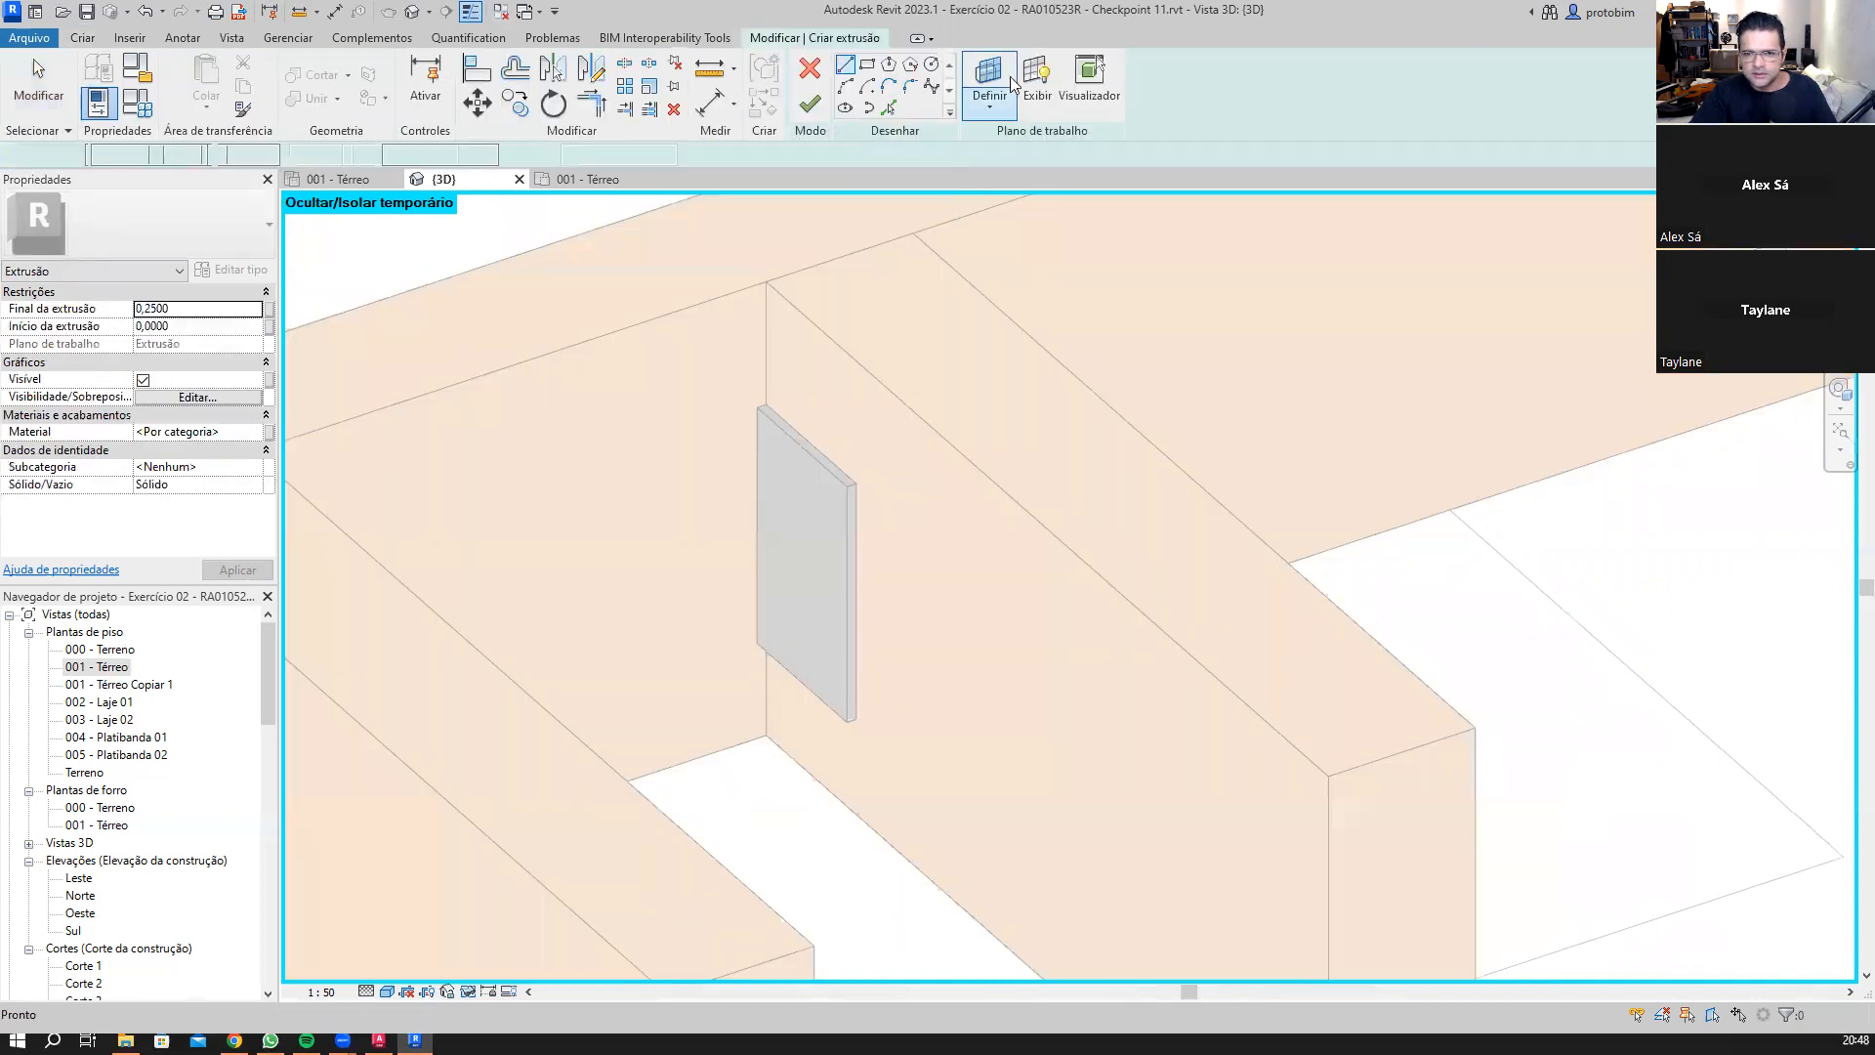
pyautogui.click(982, 108)
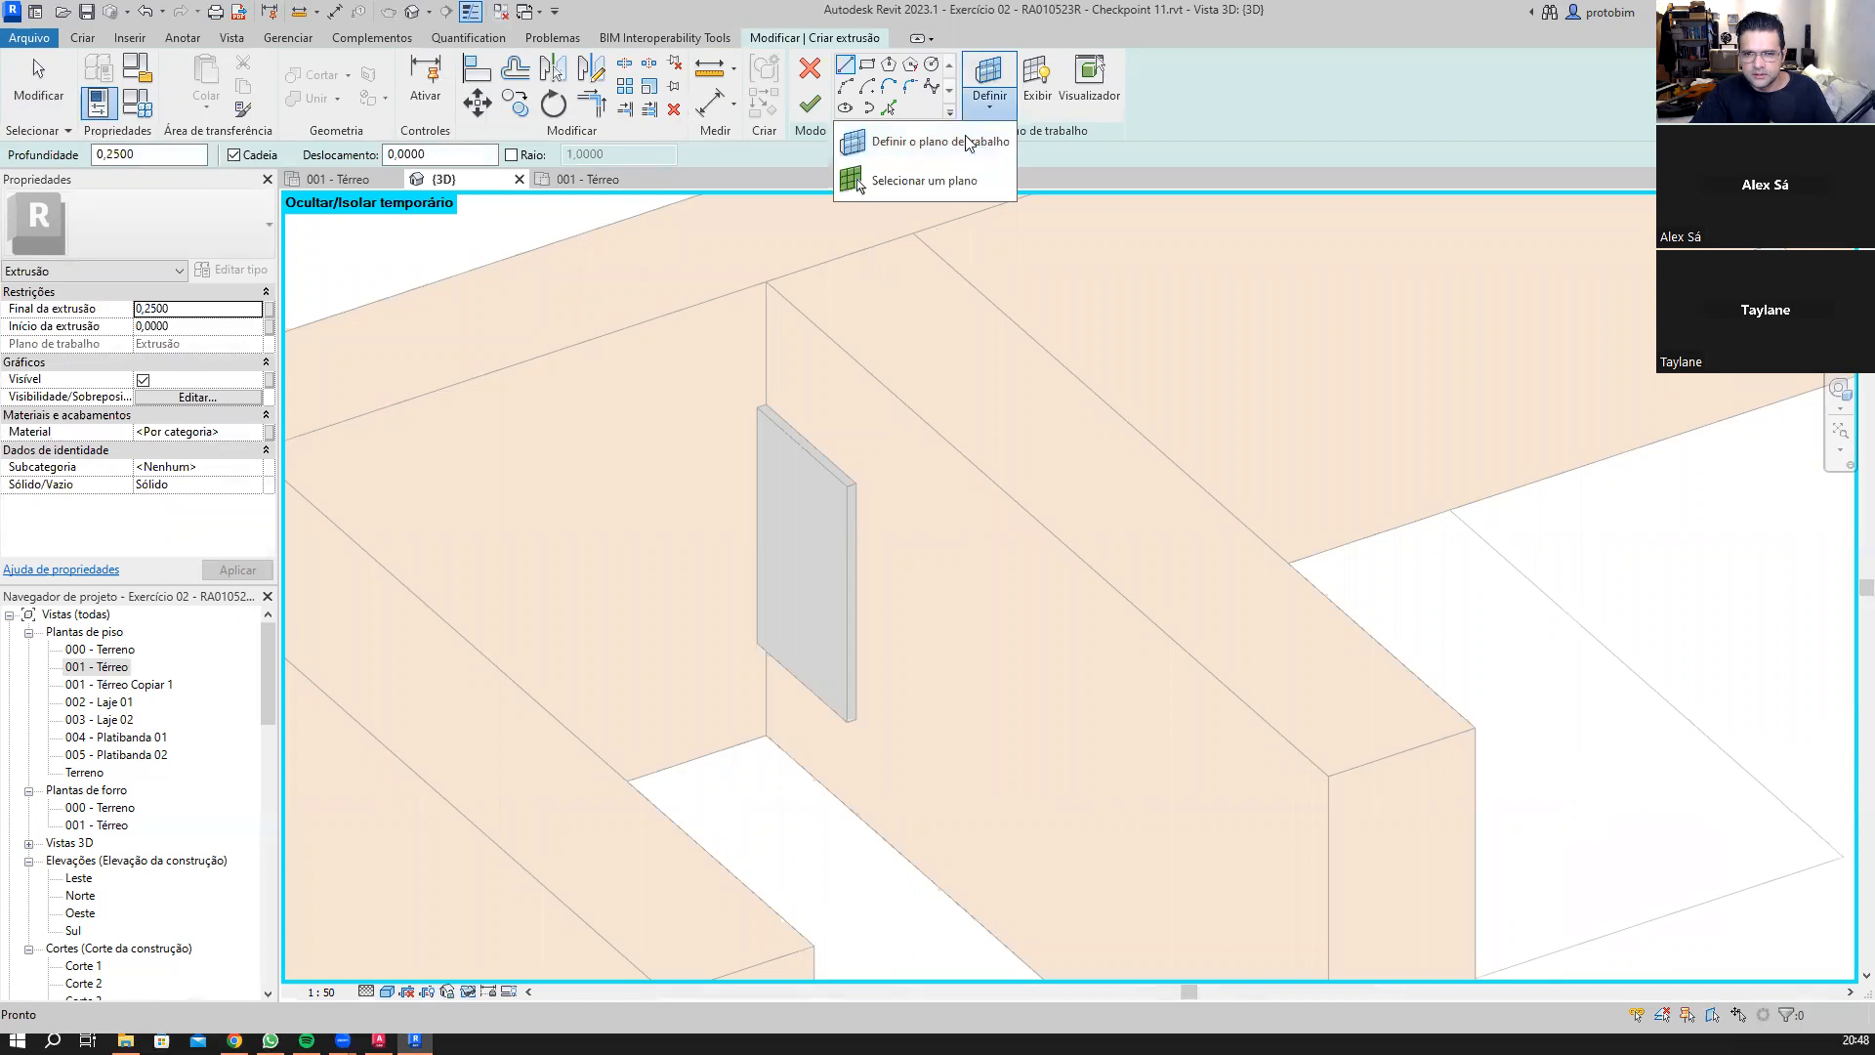
pyautogui.click(949, 166)
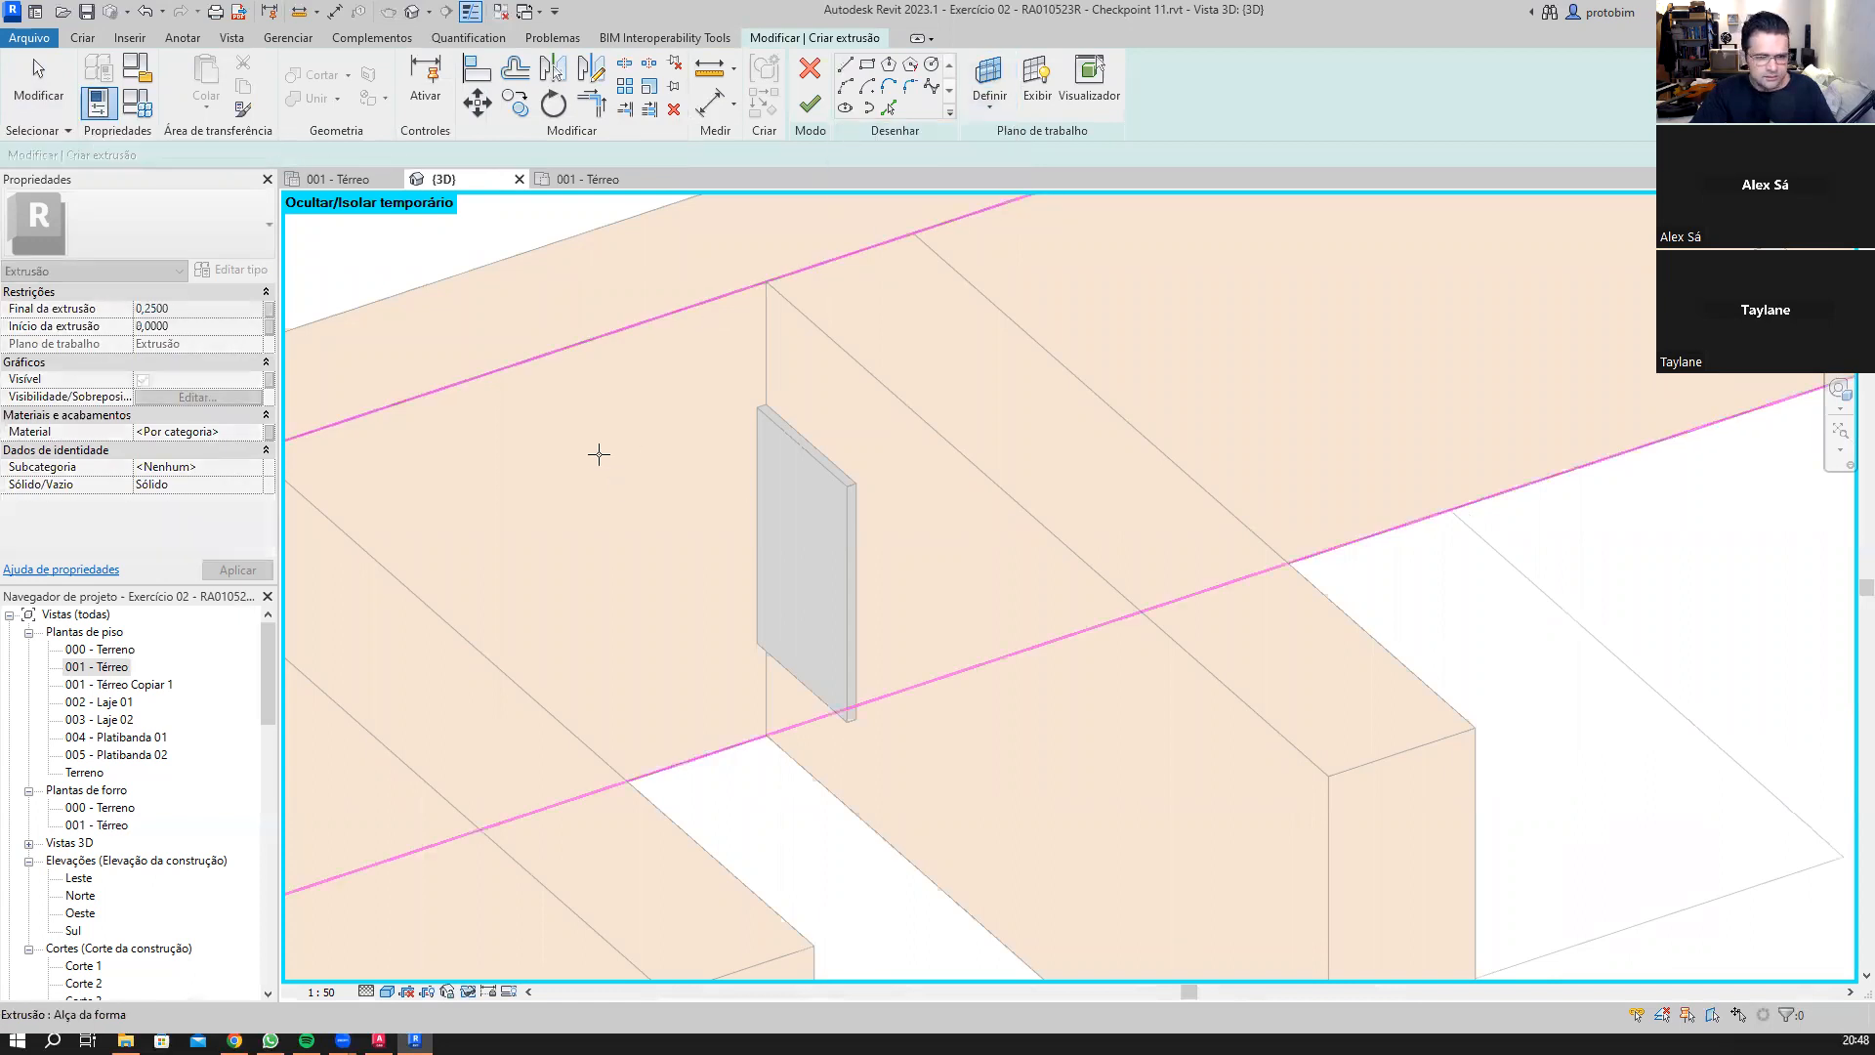
pyautogui.keyDown('shift'); pyautogui.moveTo(813, 353); pyautogui.dragTo(667, 327, button='middle'); pyautogui.keyUp('shift')
pyautogui.click(989, 98)
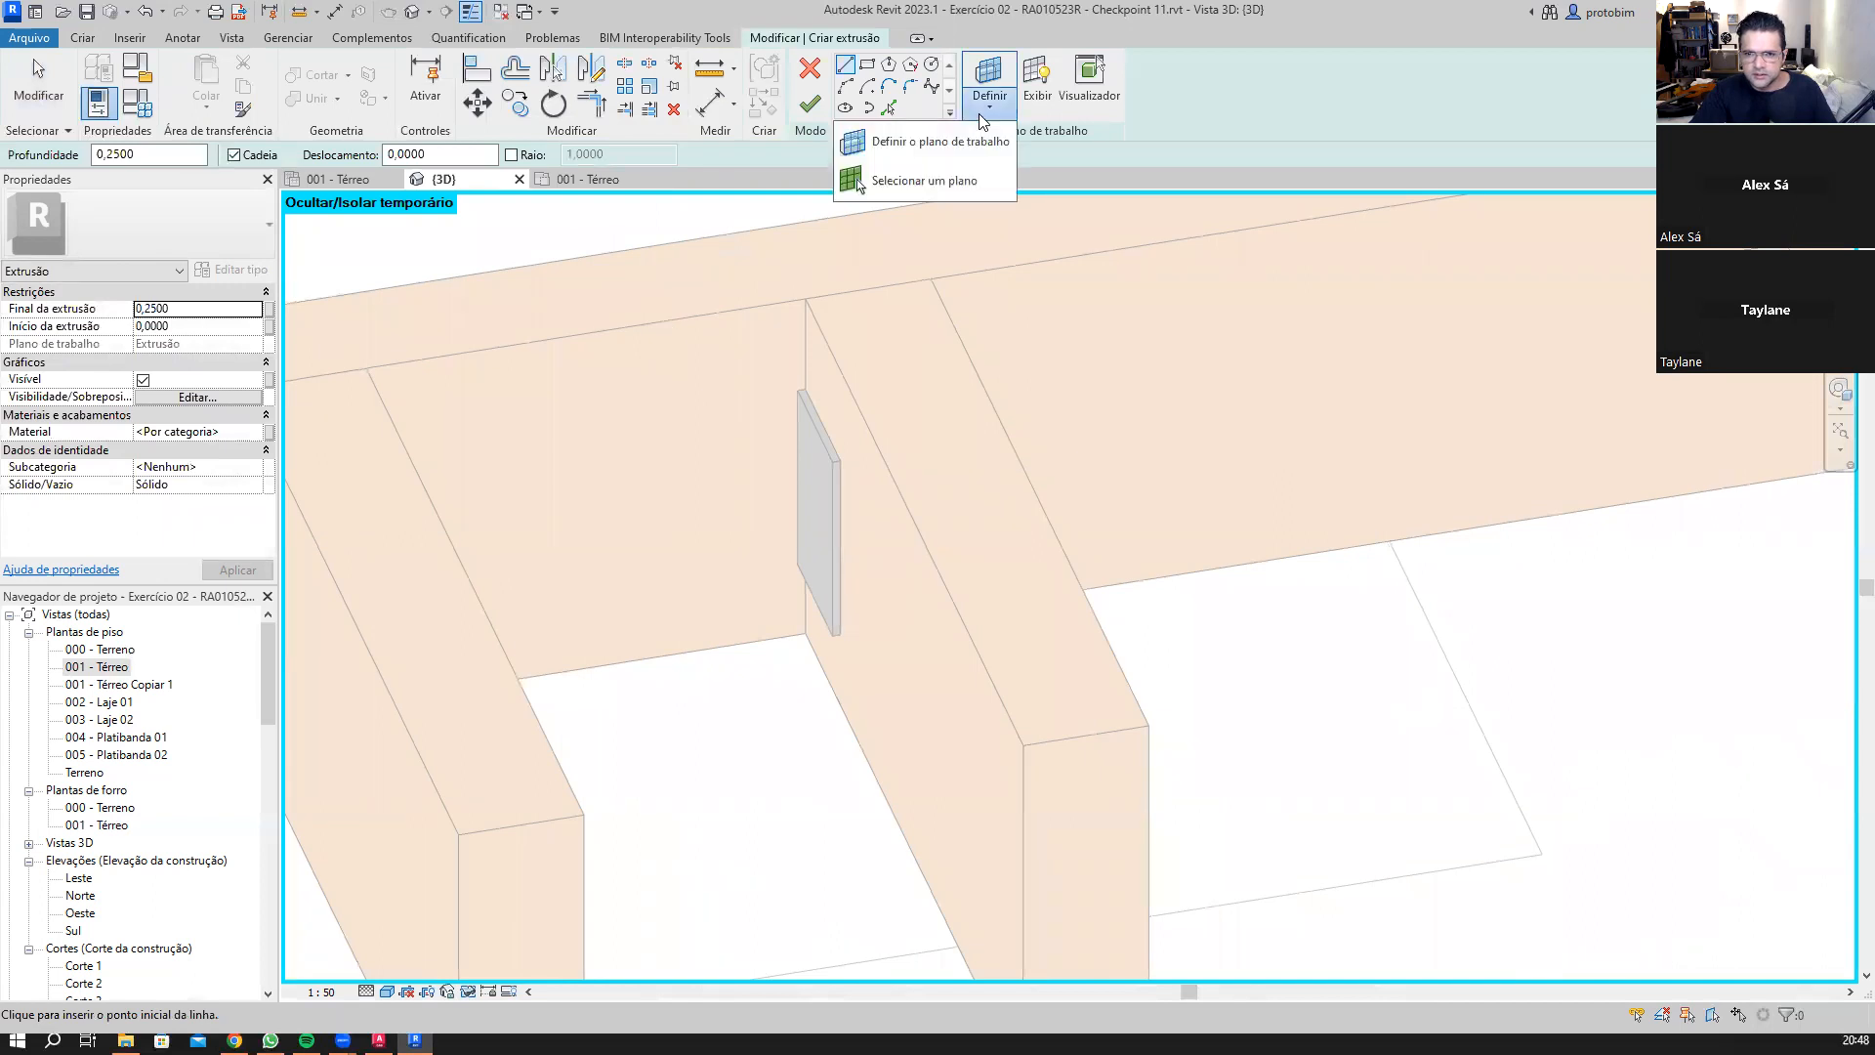
pyautogui.click(924, 172)
pyautogui.click(641, 362)
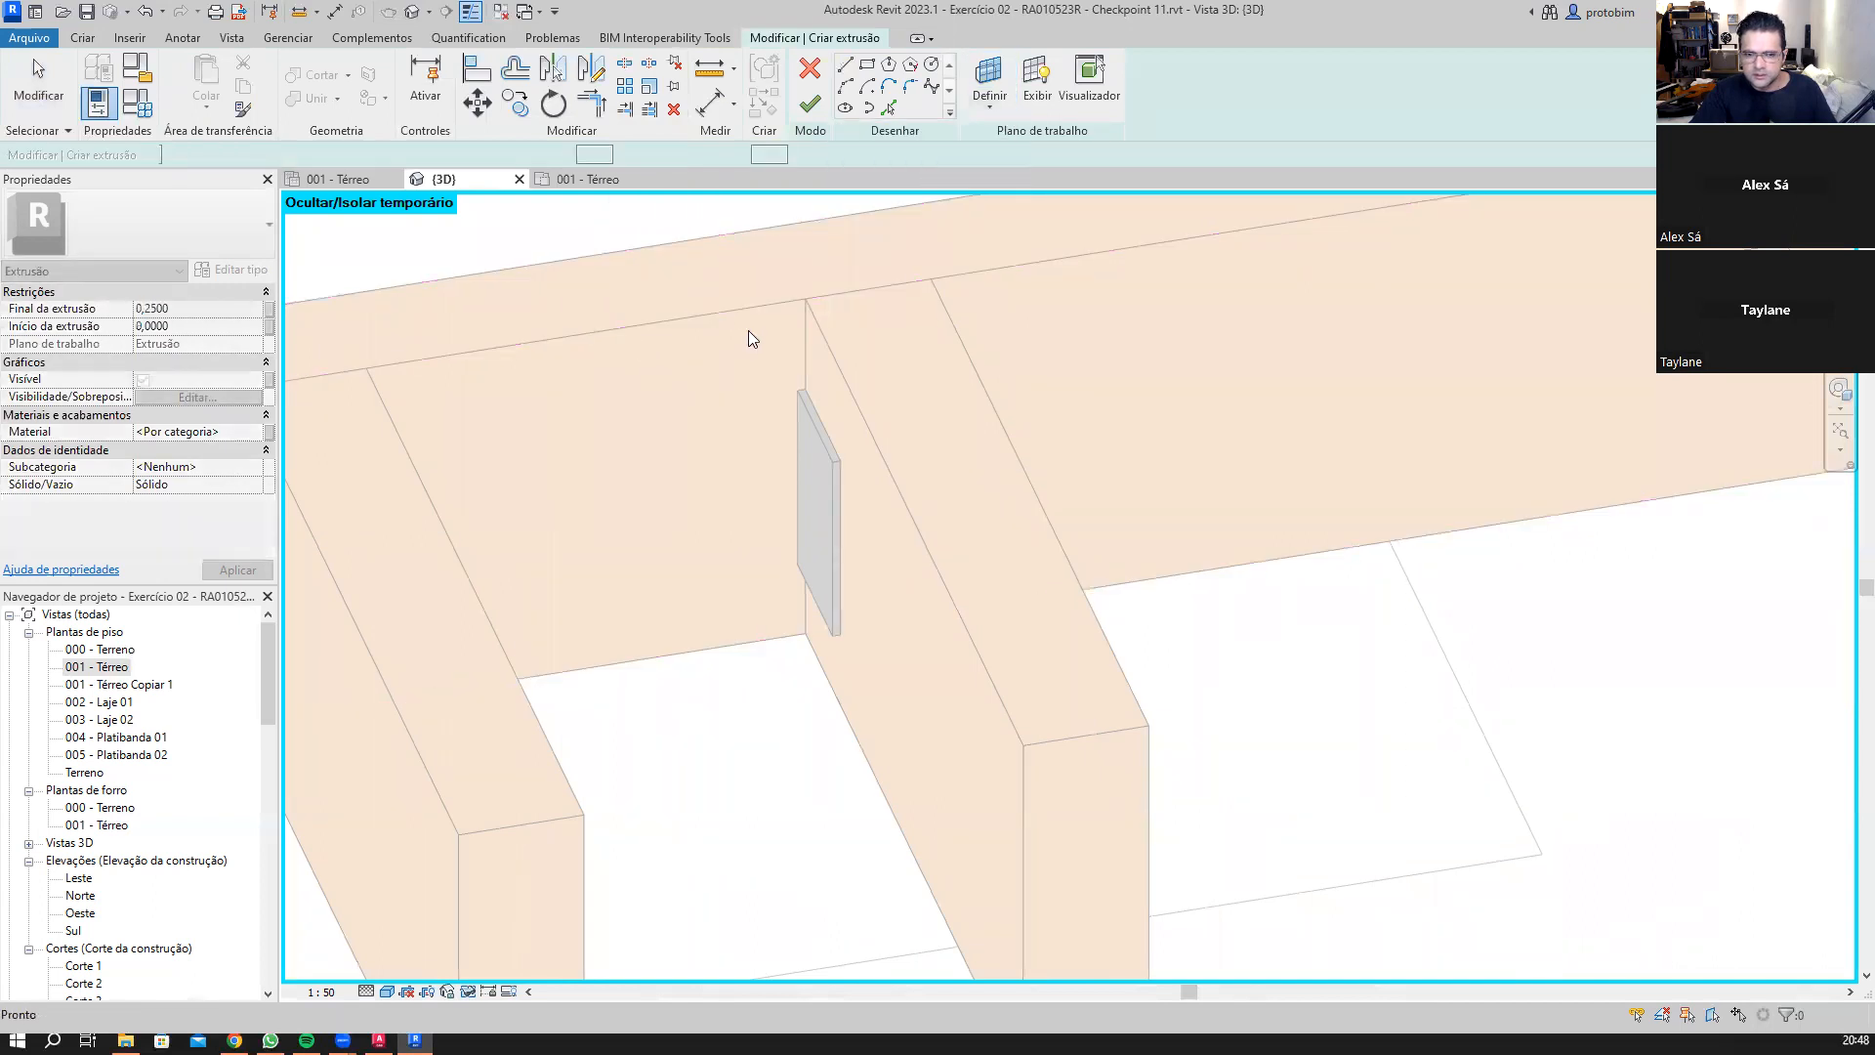
# Step: Sketch a closed rectangle about 0.07 m wide and 0.13 m high from the existing plate's edge, and extrude it 0.25 m
pyautogui.click(846, 68)
pyautogui.scroll(1, 799, 404)
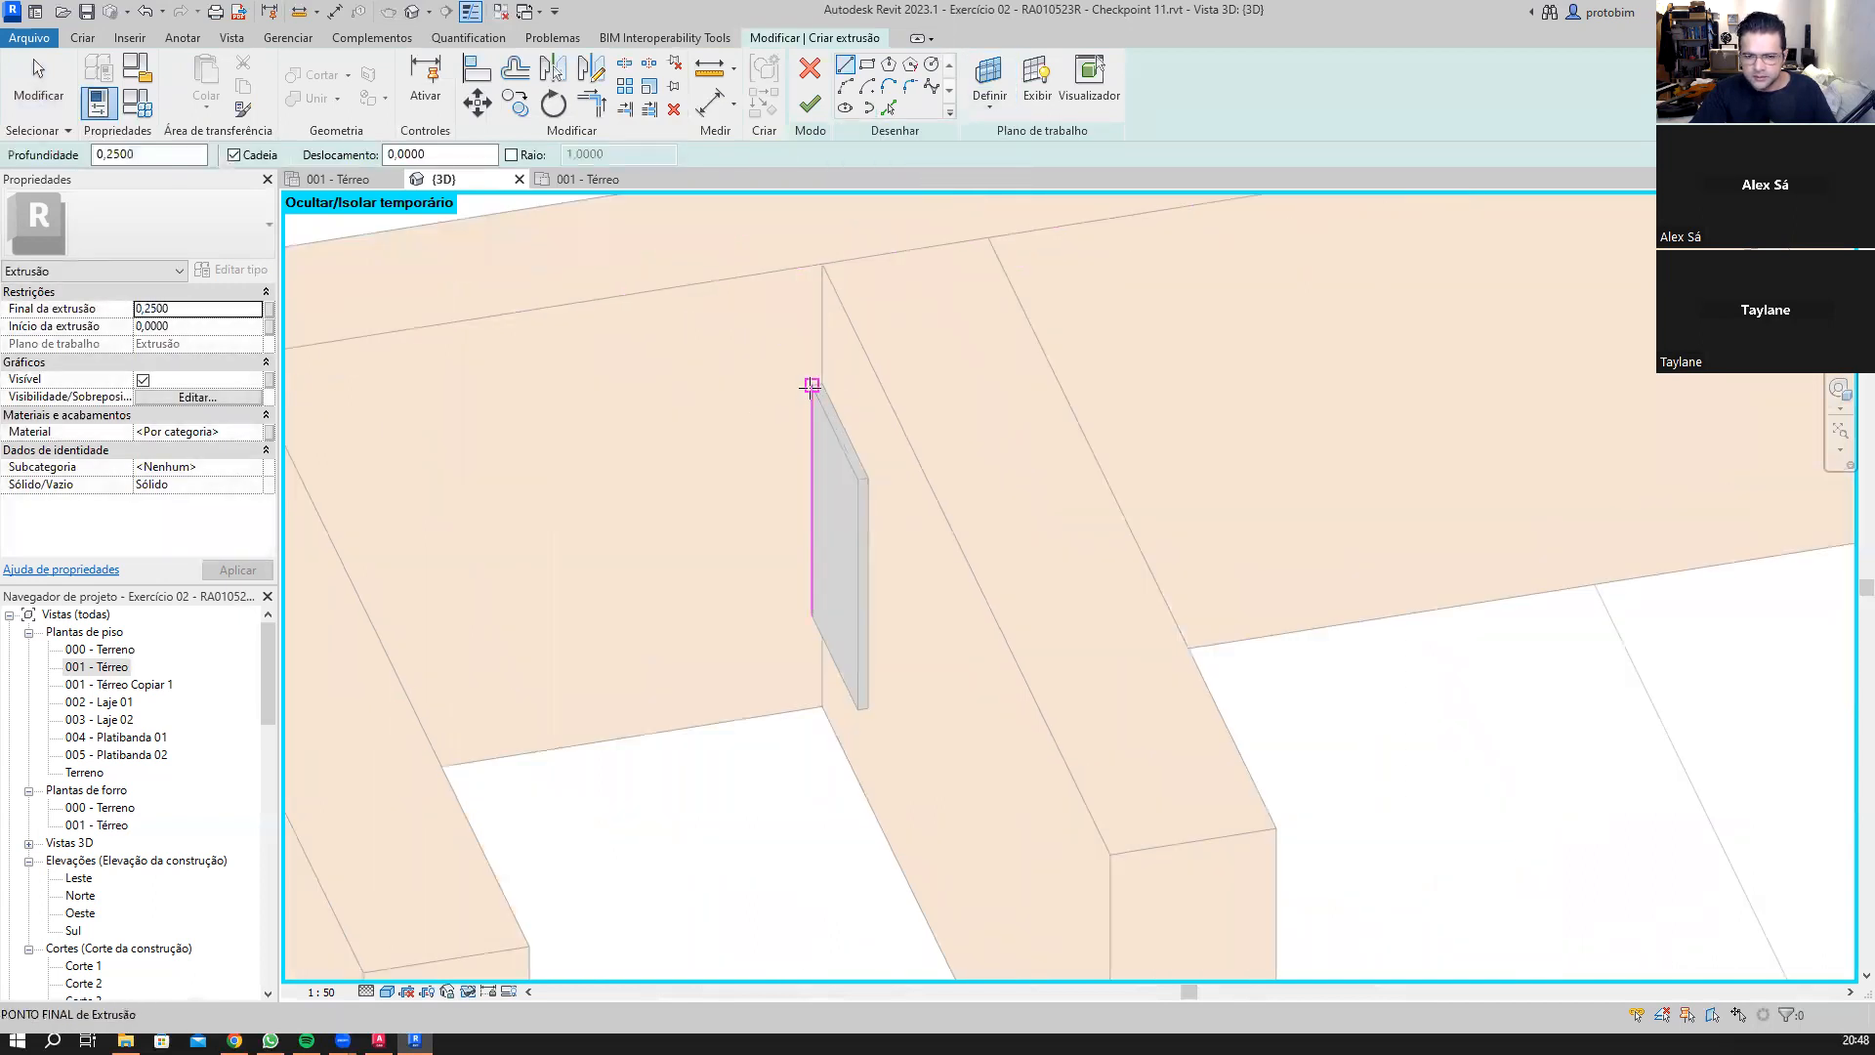
pyautogui.click(821, 383)
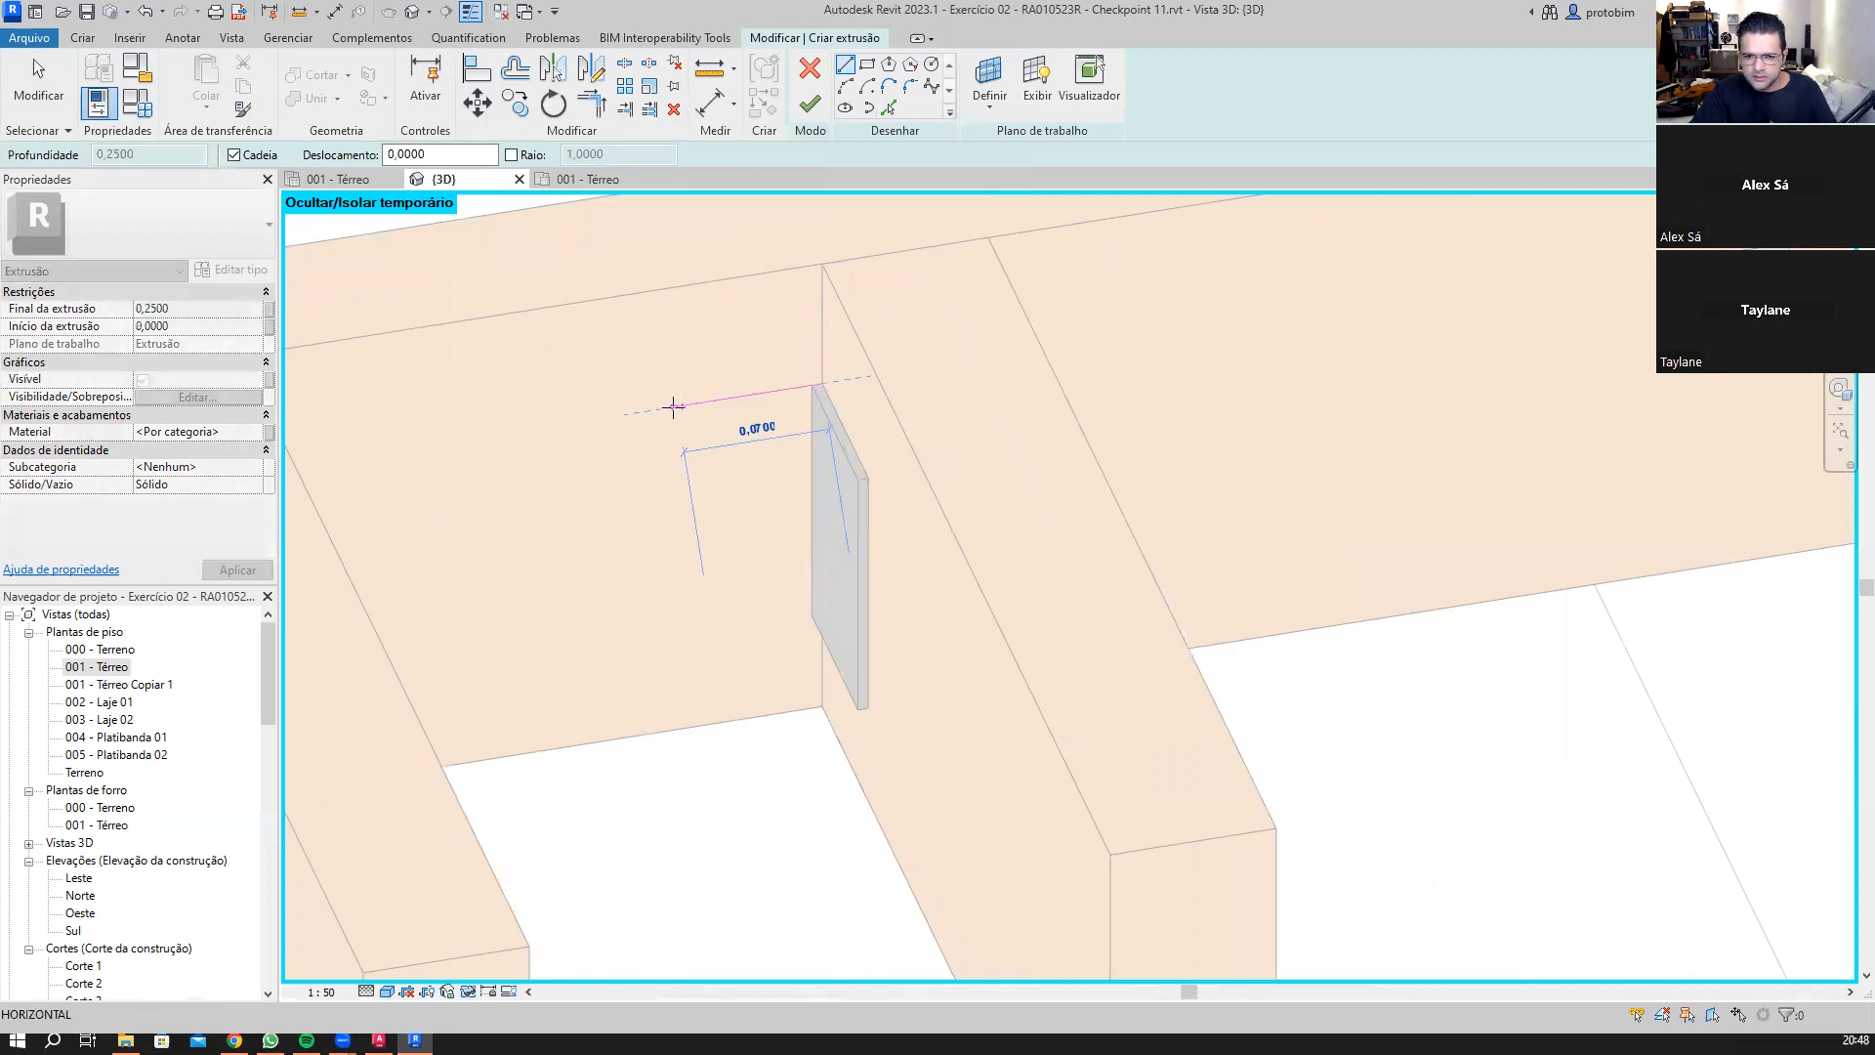
pyautogui.click(674, 405)
pyautogui.press('Escape')
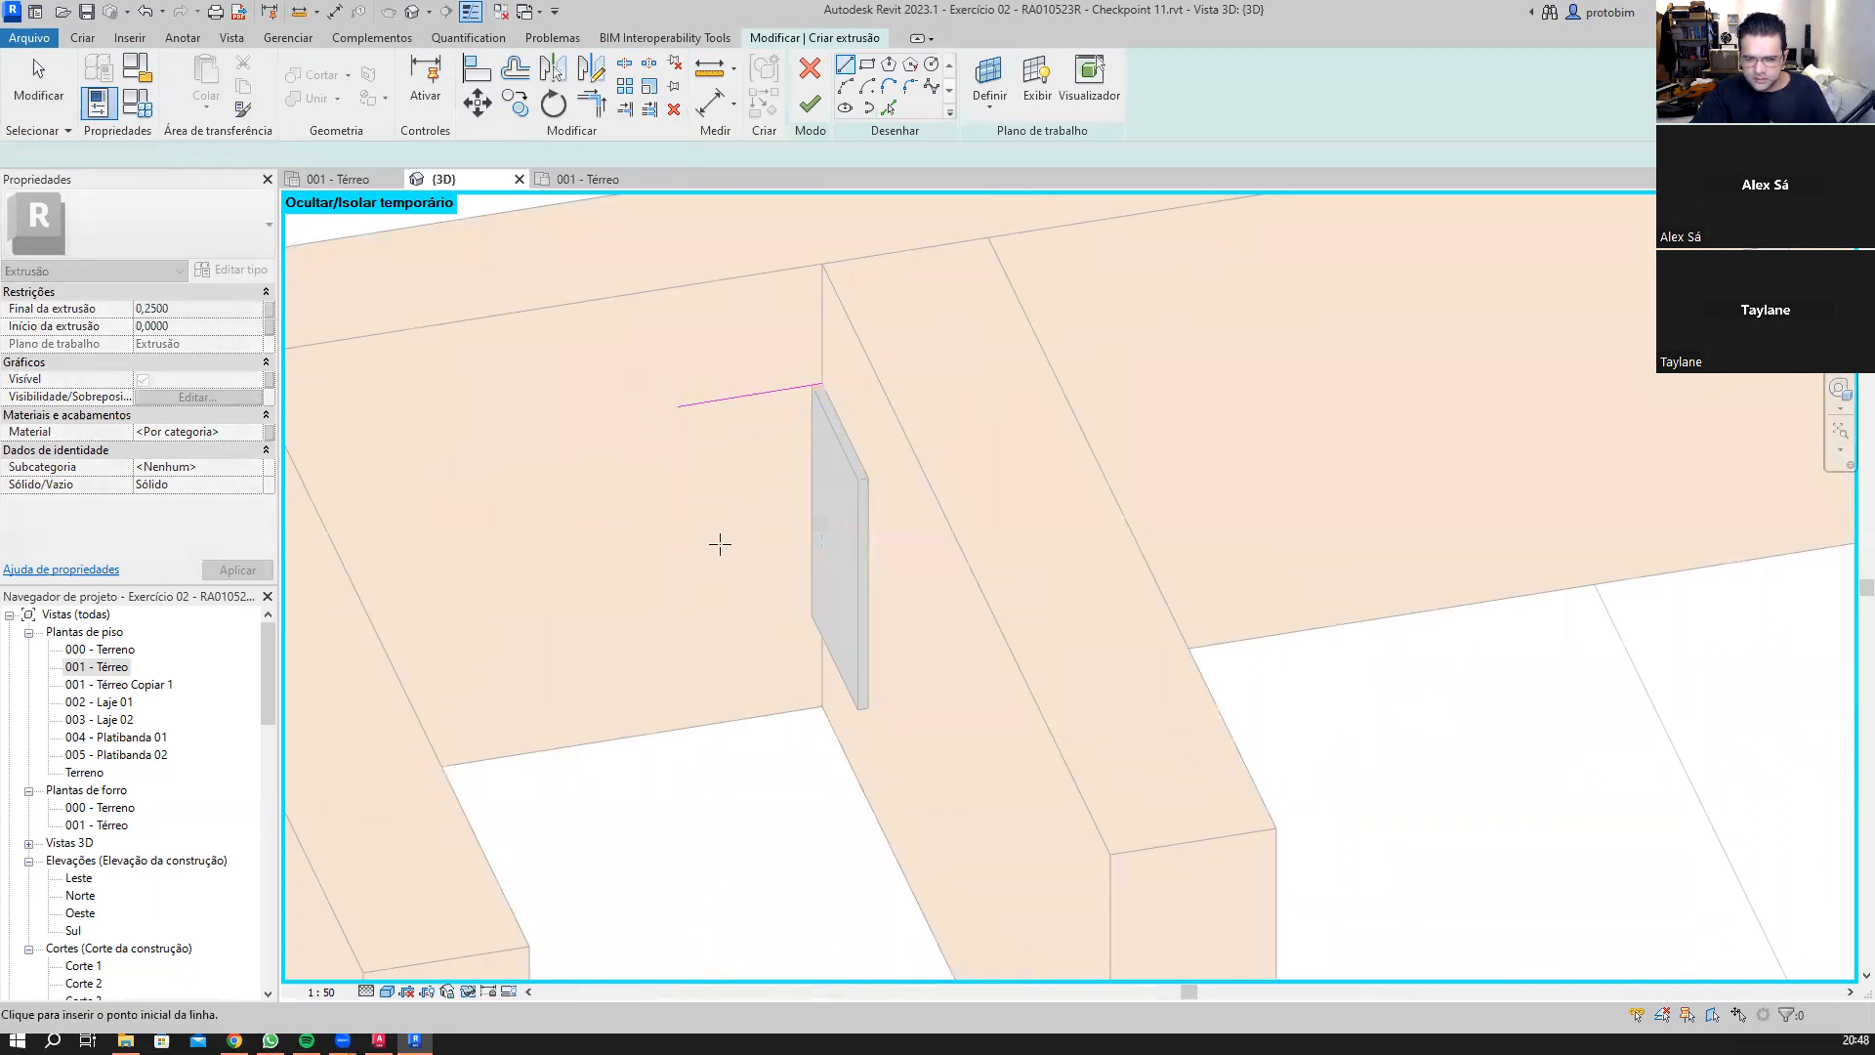
pyautogui.click(813, 615)
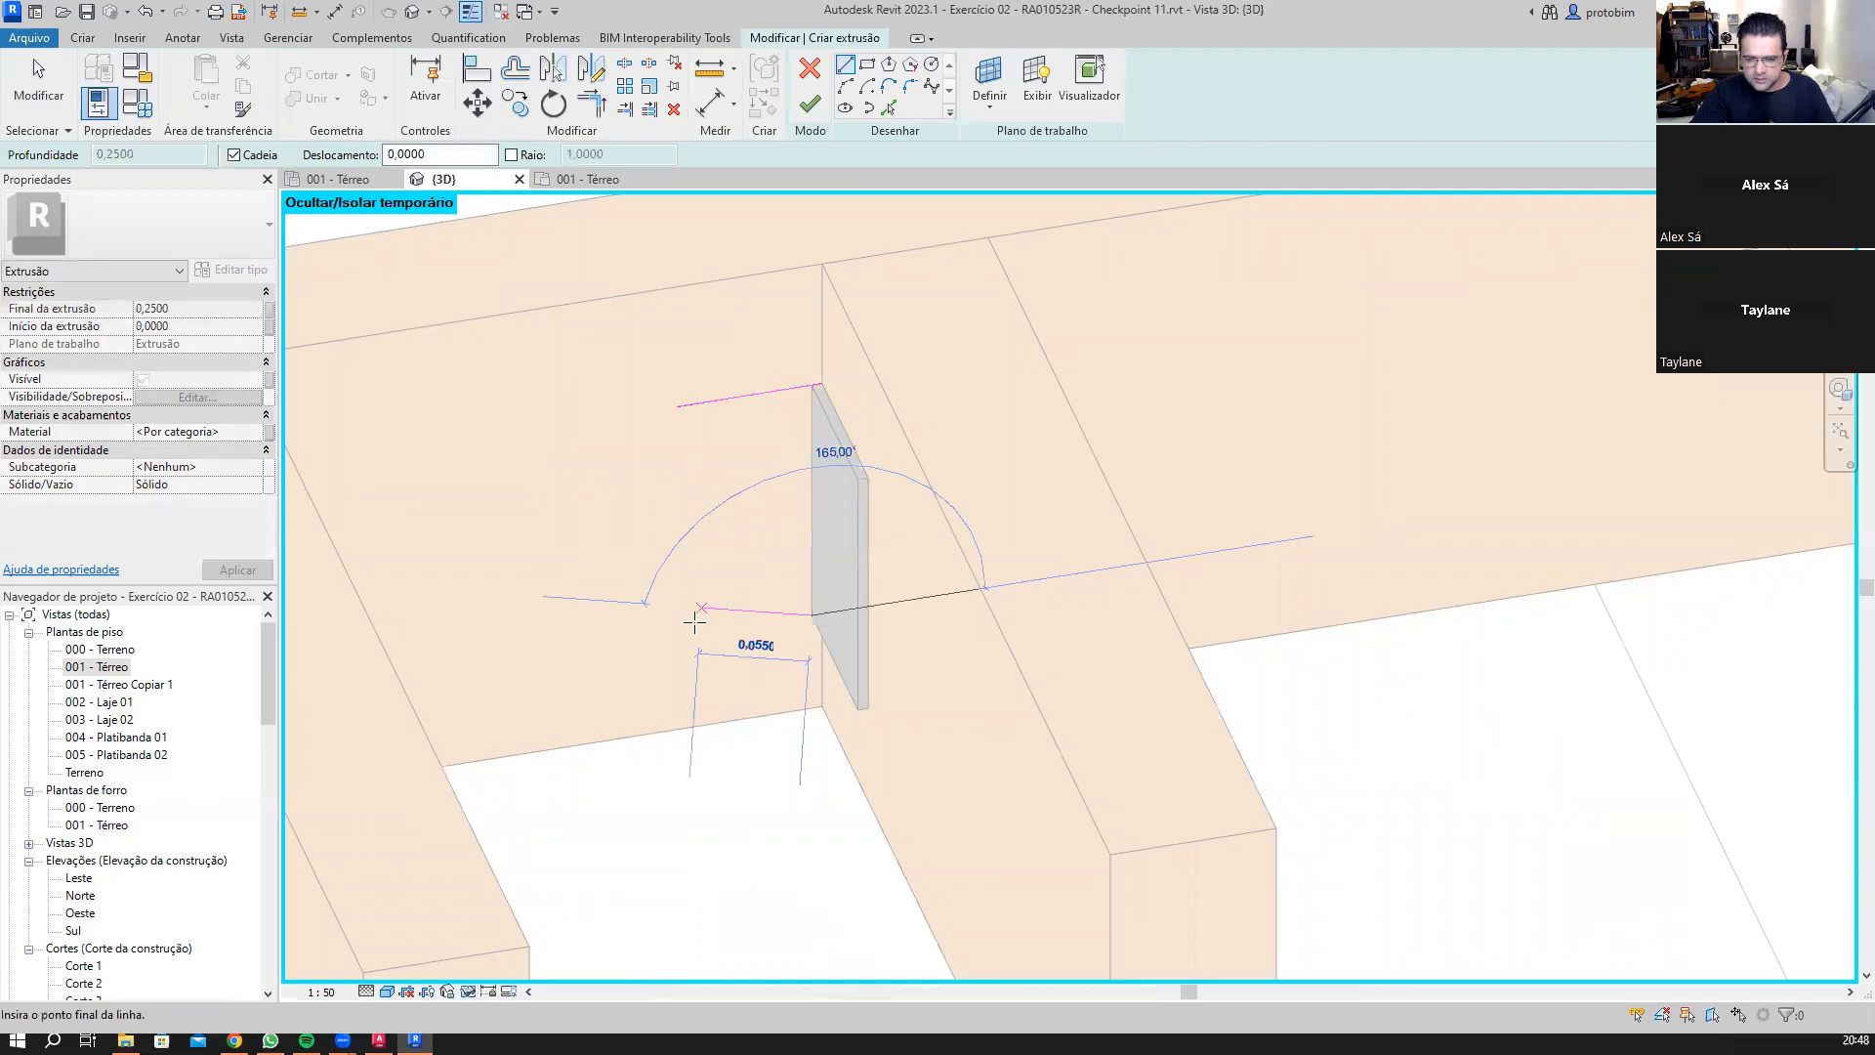
pyautogui.click(677, 565)
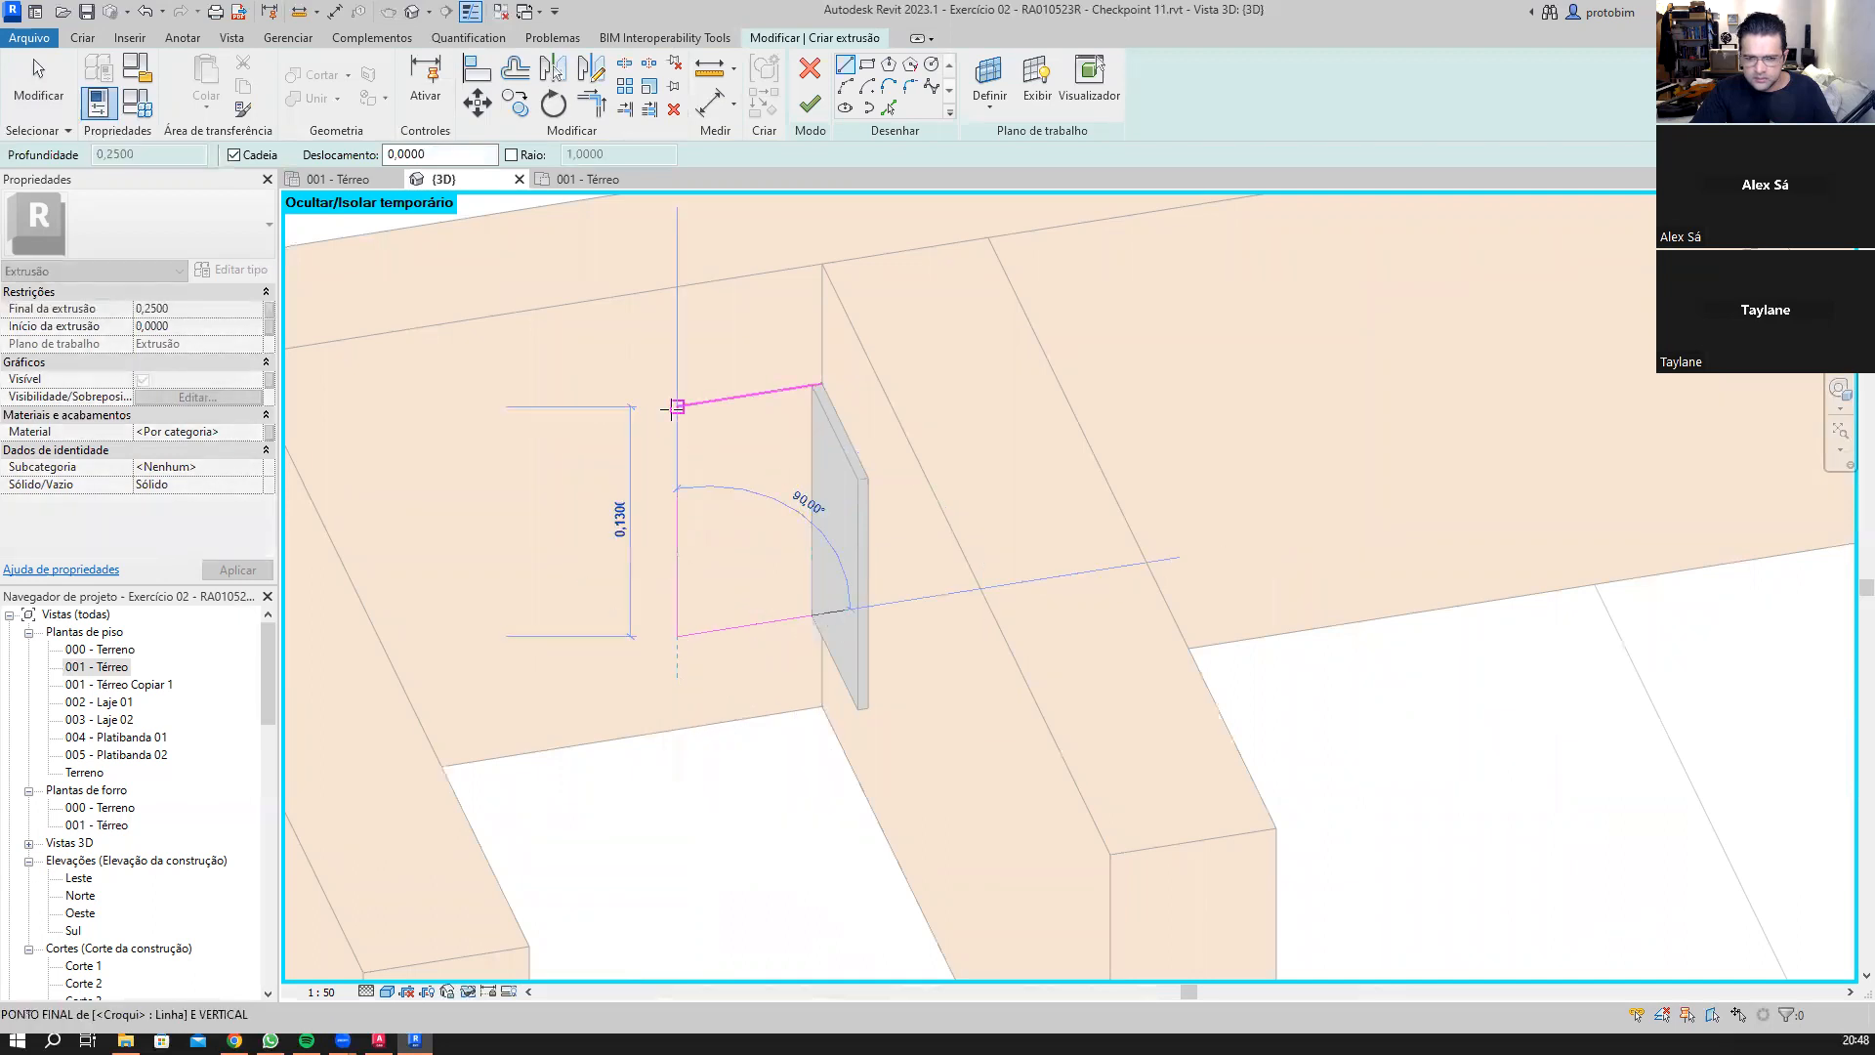
pyautogui.click(813, 386)
pyautogui.click(812, 615)
pyautogui.press('Escape')
pyautogui.press('Escape')
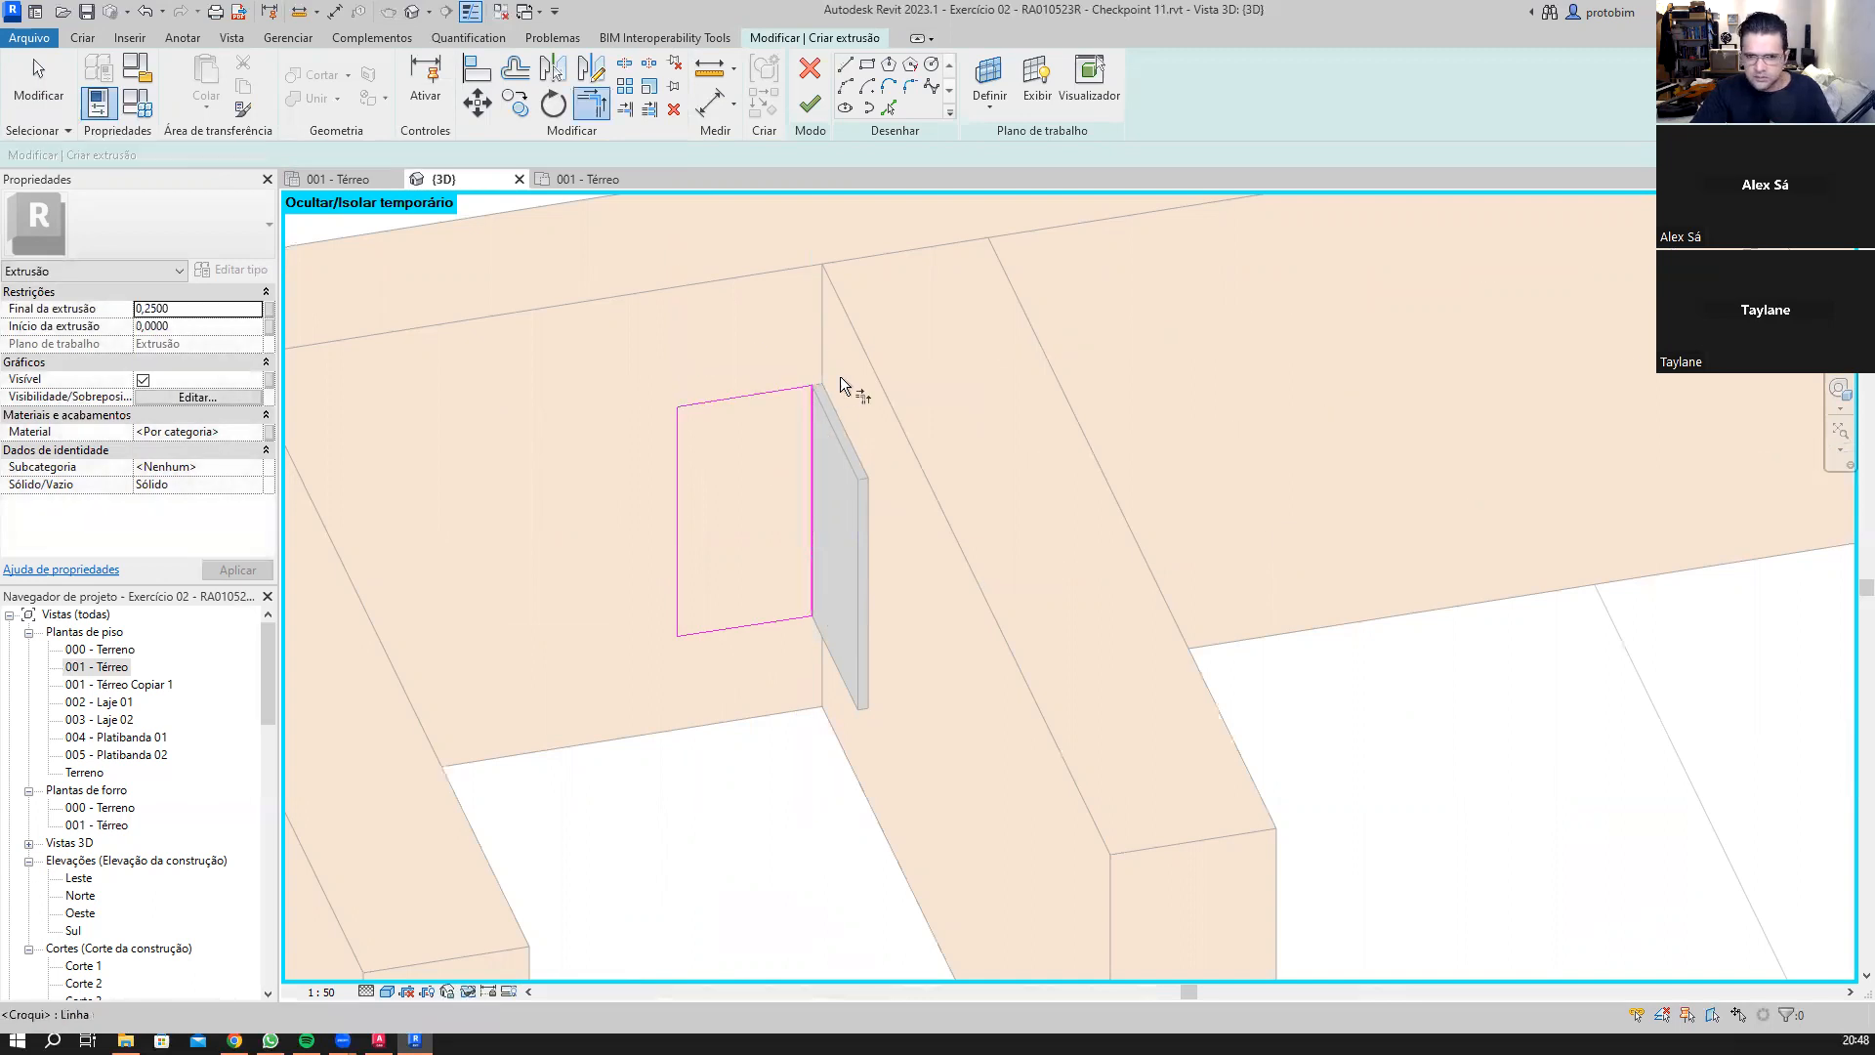
pyautogui.click(810, 105)
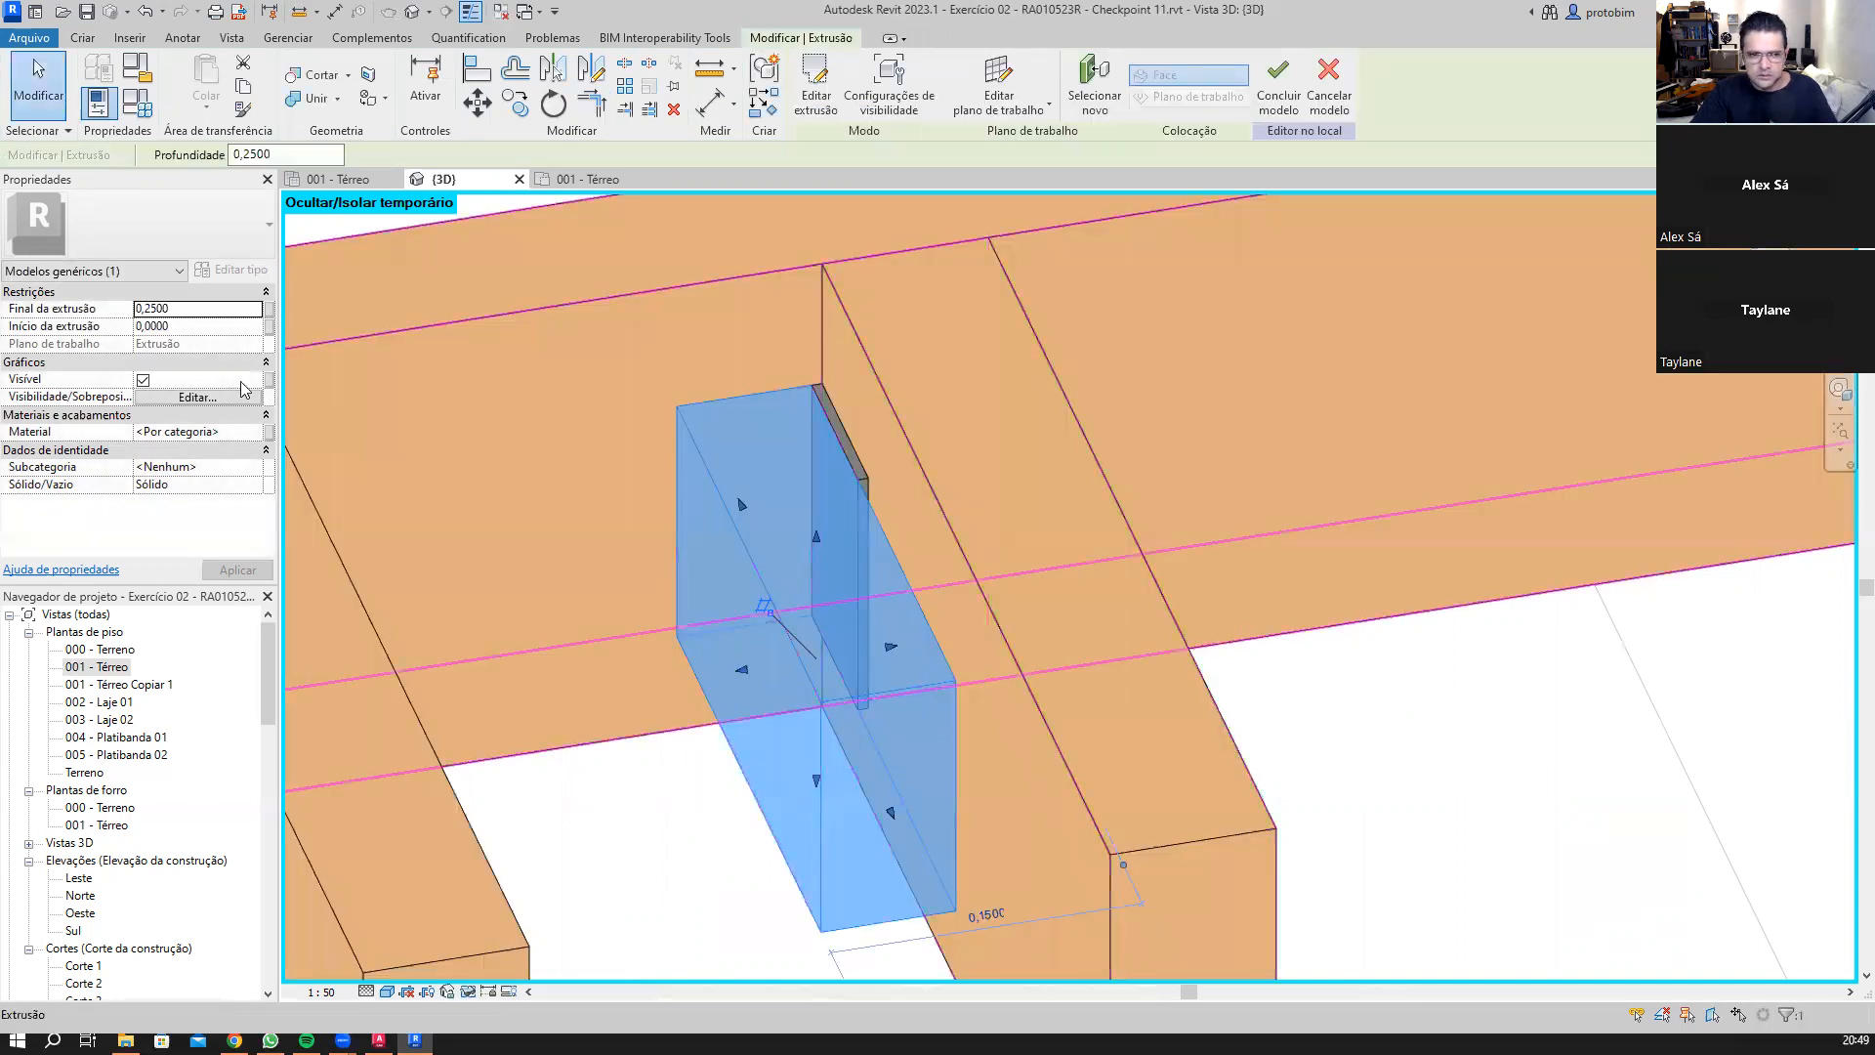
# Step: Set the new extrusion's end to 0.005 m to form a second thin plate, and finish the in-place model
pyautogui.click(197, 310)
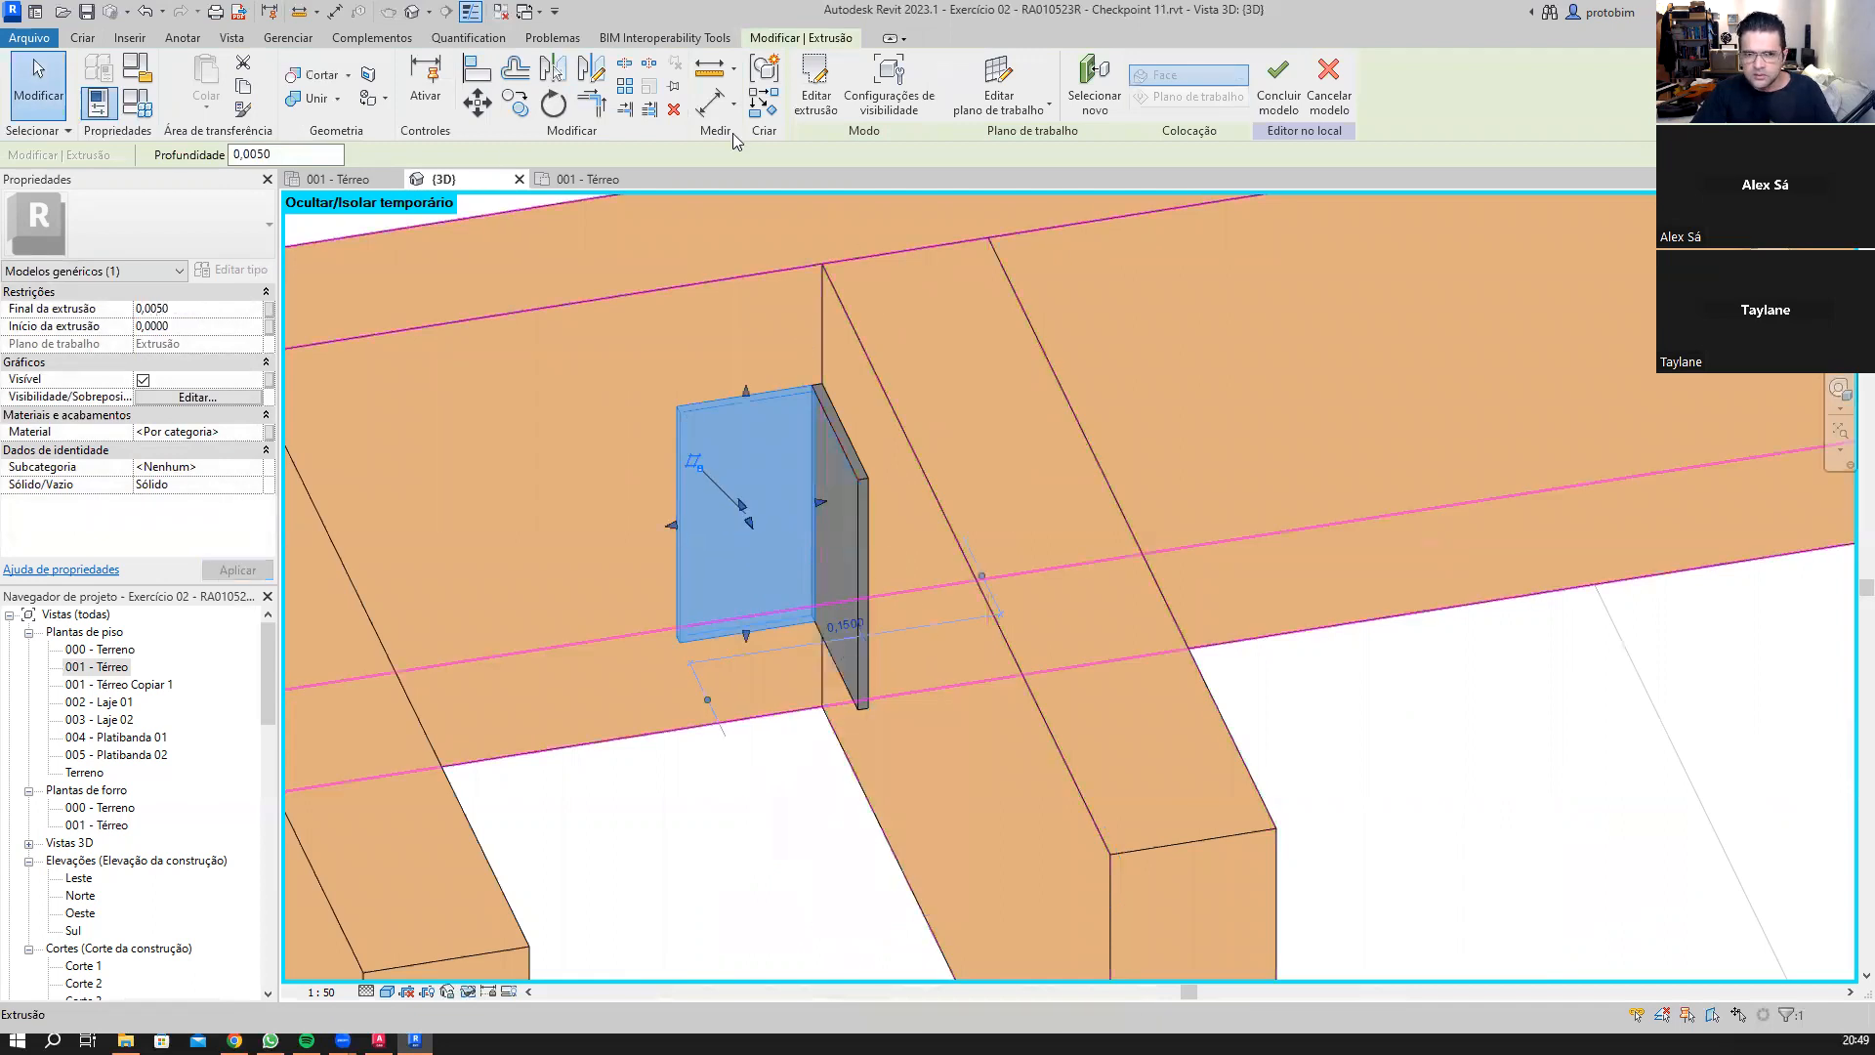
pyautogui.click(1074, 432)
pyautogui.keyDown('shift'); pyautogui.moveTo(1074, 432); pyautogui.dragTo(1152, 436, button='middle'); pyautogui.keyUp('shift')
pyautogui.click(814, 98)
pyautogui.scroll(2, 792, 379)
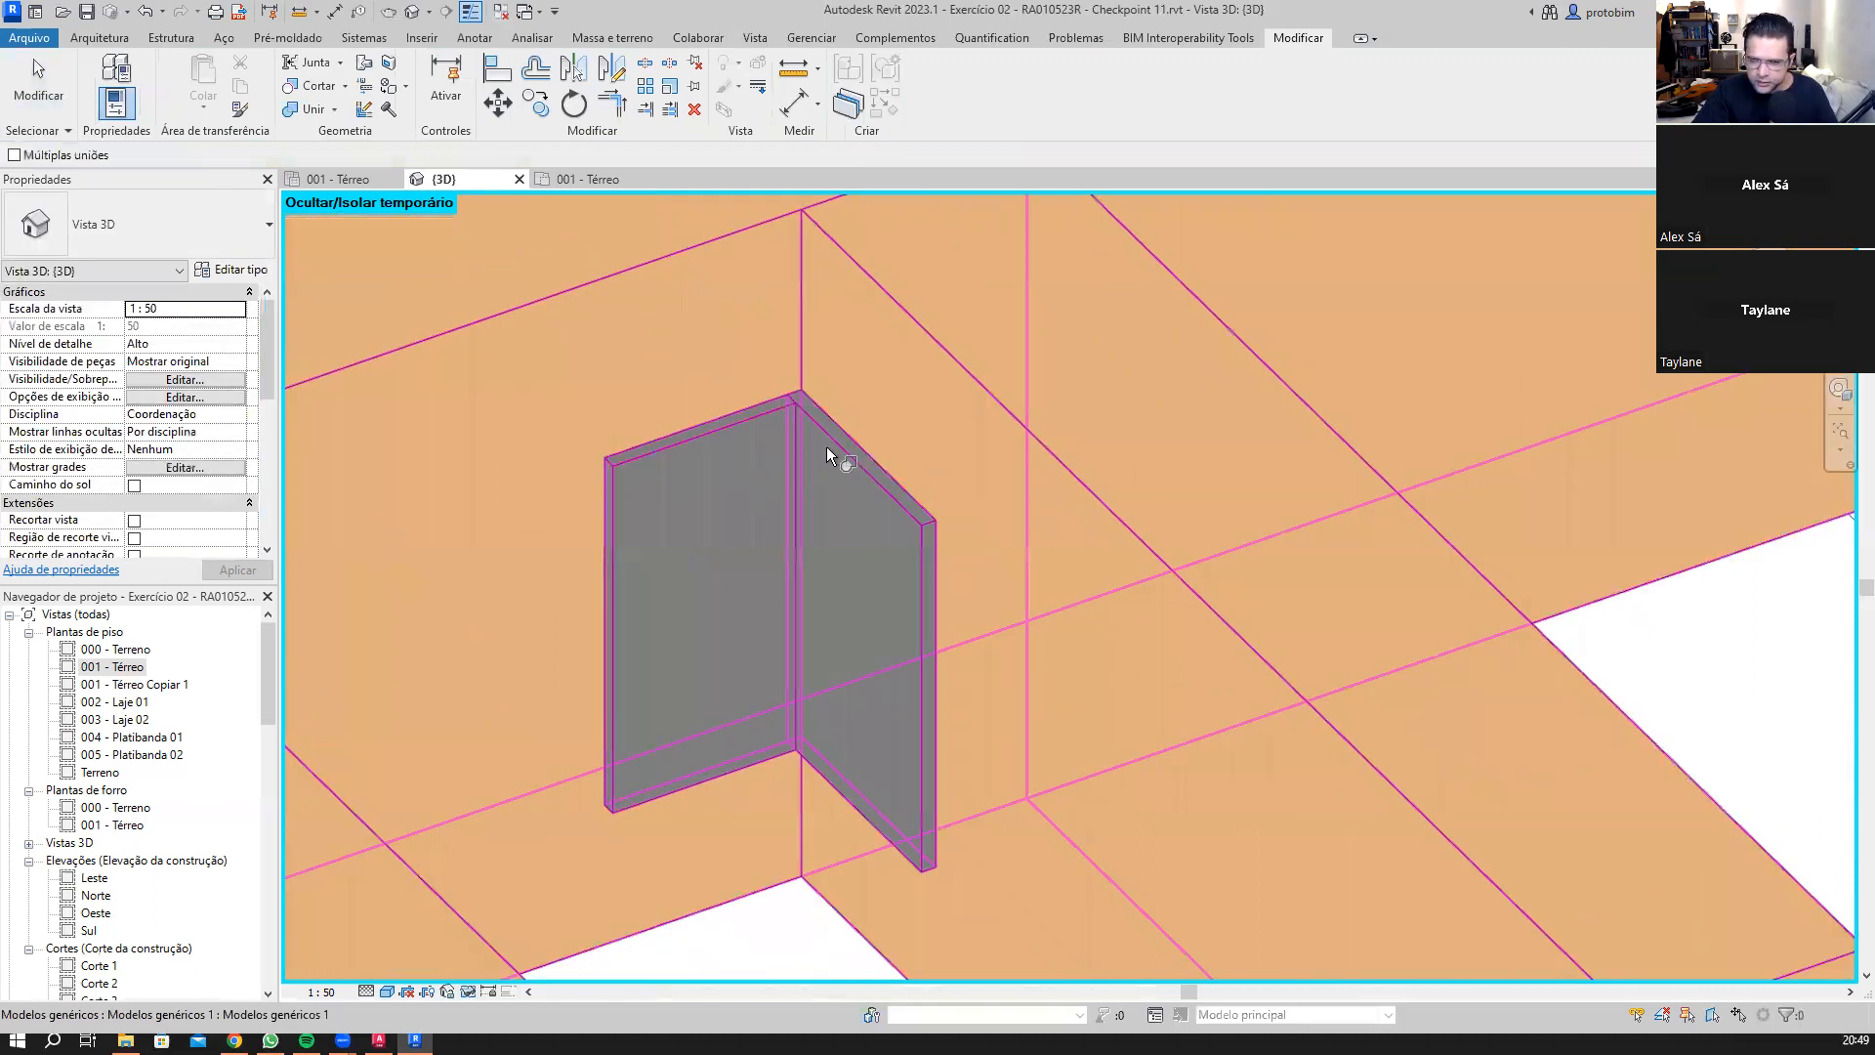
# Step: Reopen the in-place model for editing and join the two thin plates into one corner bracket
pyautogui.doubleClick(772, 444)
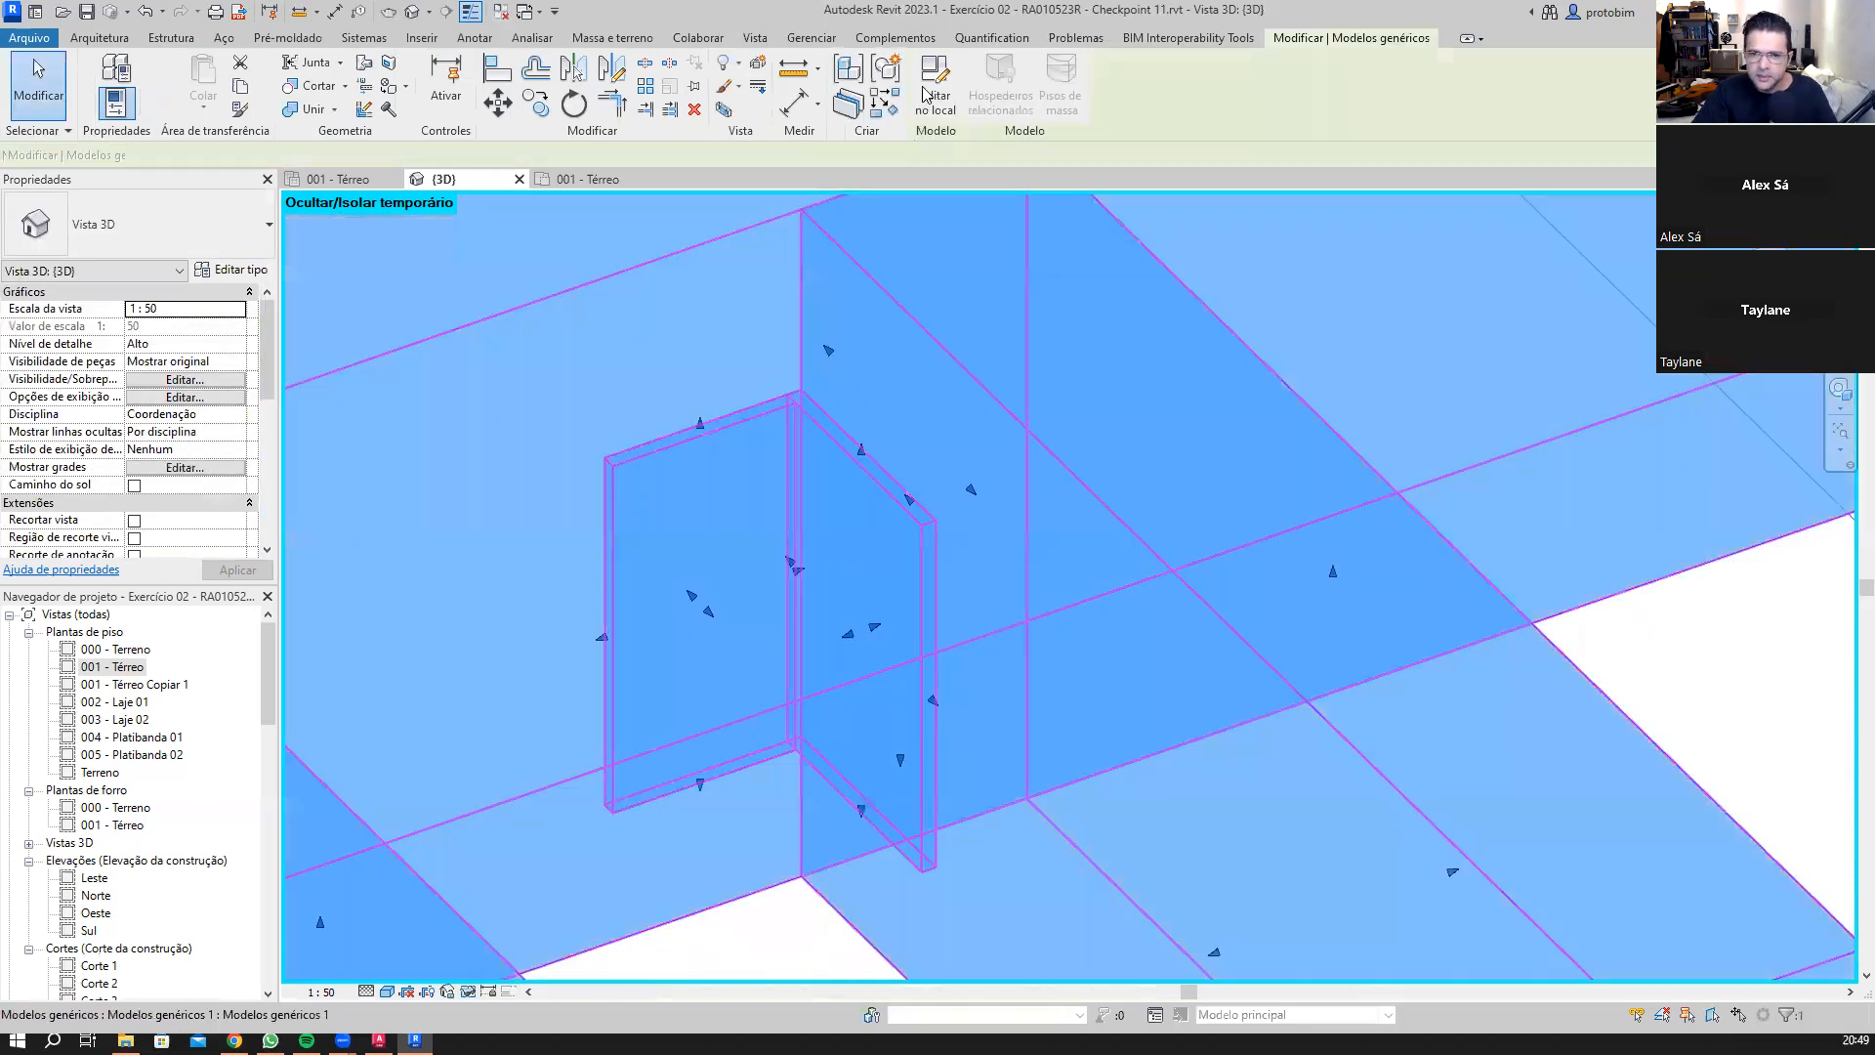
pyautogui.click(735, 429)
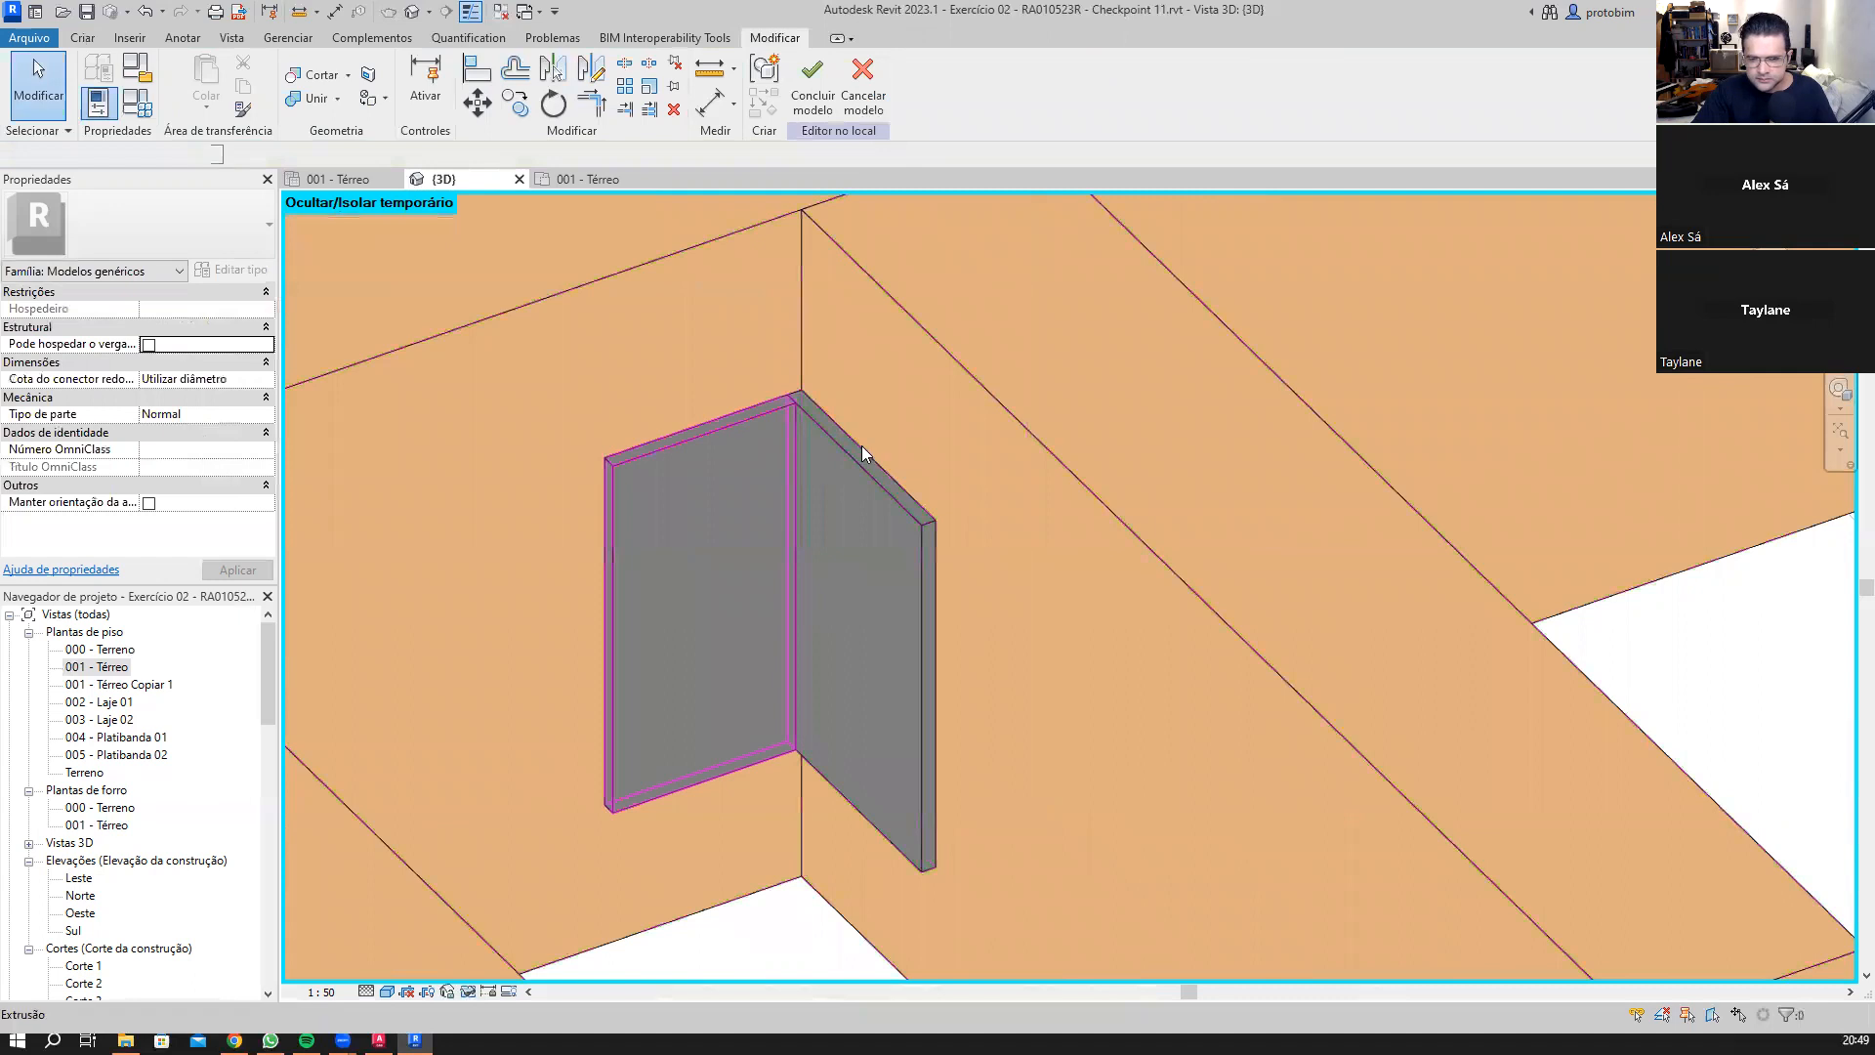
pyautogui.click(863, 436)
pyautogui.press('j')
pyautogui.press('g')
pyautogui.press('Escape')
pyautogui.scroll(-2, 994, 290)
pyautogui.keyDown('shift'); pyautogui.moveTo(1425, 669); pyautogui.dragTo(987, 368, button='middle'); pyautogui.keyUp('shift')
pyautogui.scroll(3, 1158, 475)
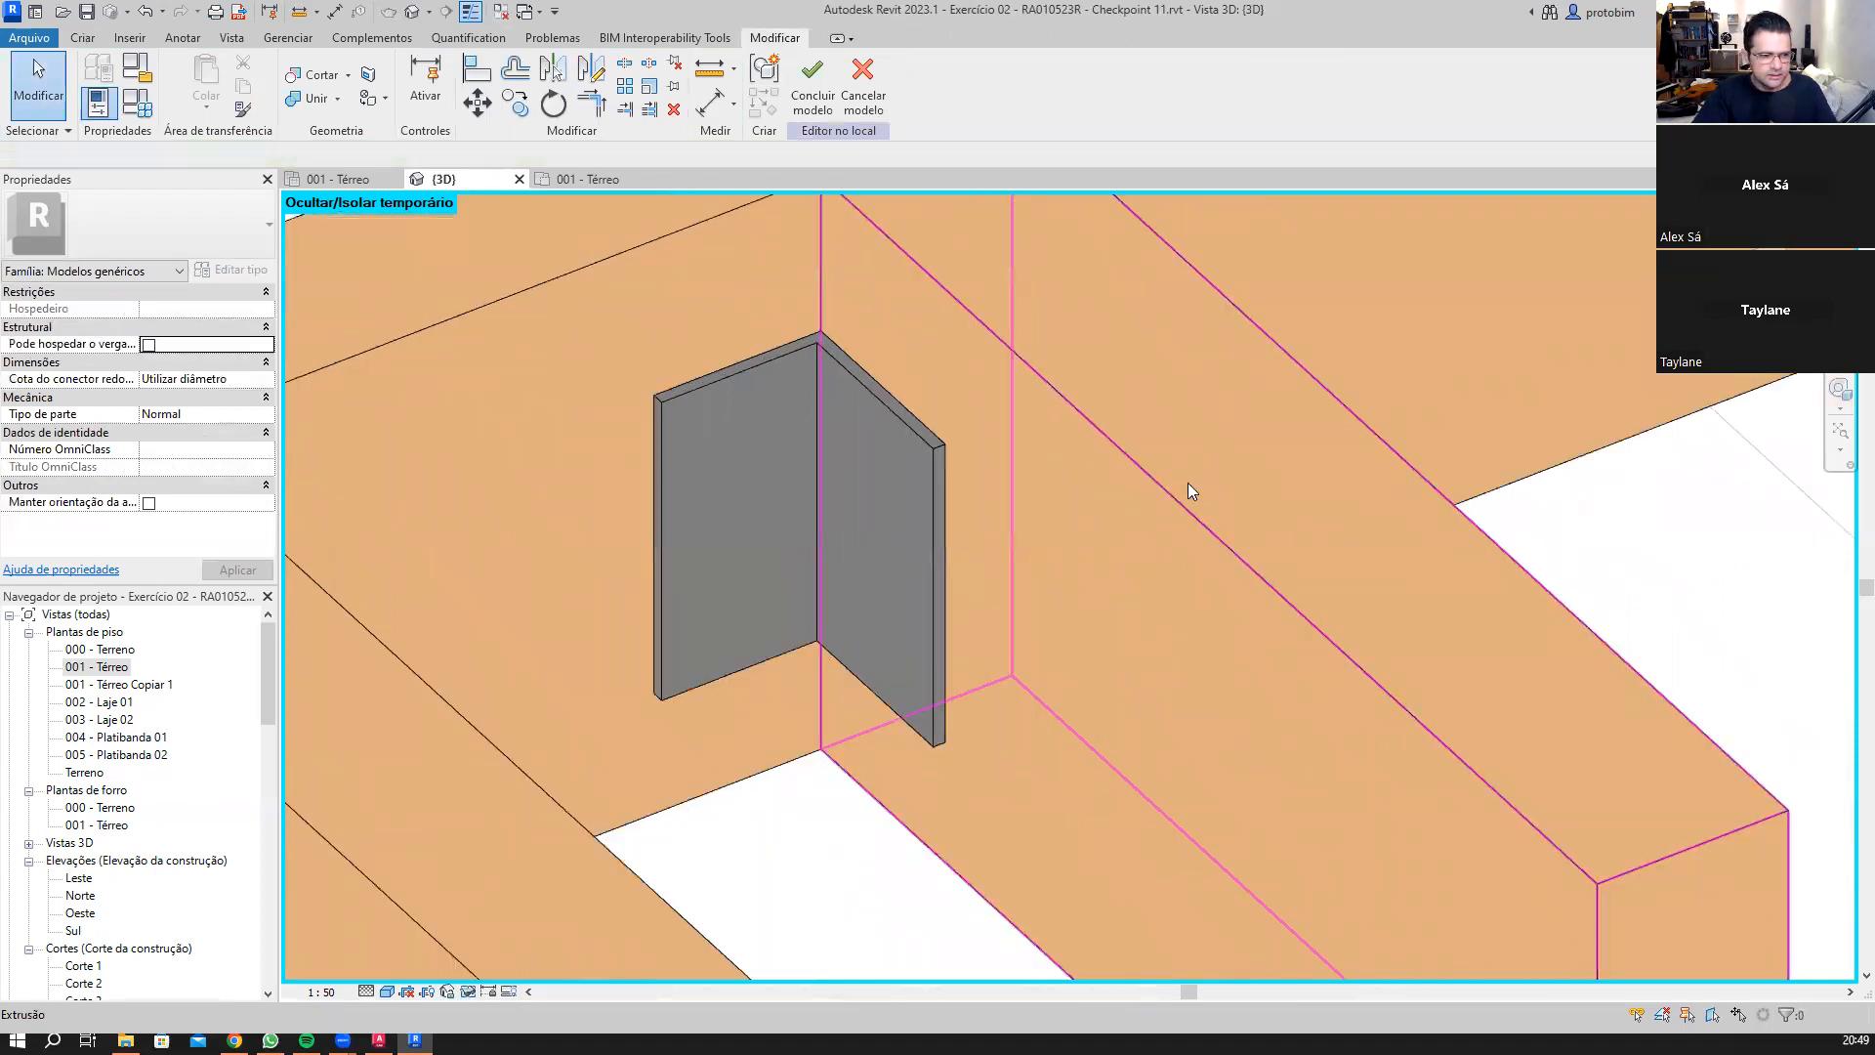
pyautogui.click(912, 512)
pyautogui.press('Escape')
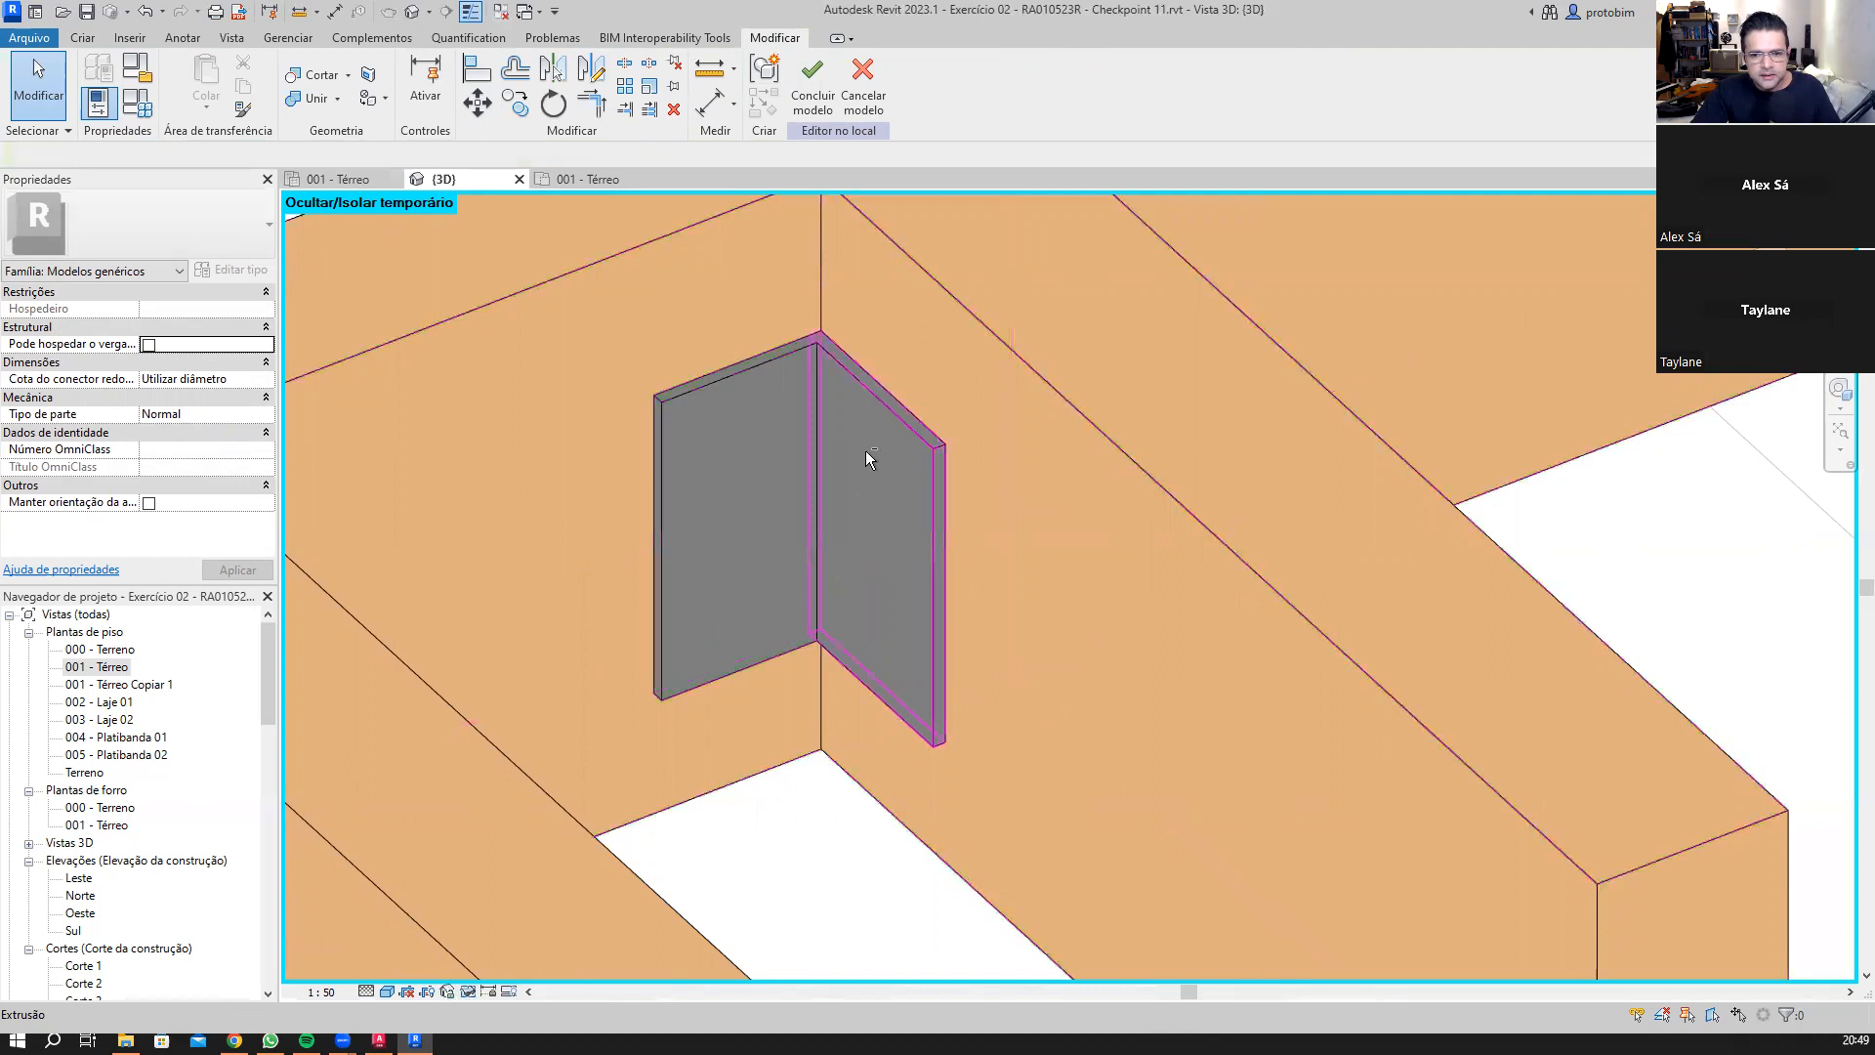
# Step: Finish the in-place model with the joined corner bracket
pyautogui.scroll(-4, 942, 549)
pyautogui.keyDown('shift'); pyautogui.moveTo(1023, 666); pyautogui.dragTo(1324, 703, button='middle'); pyautogui.keyUp('shift')
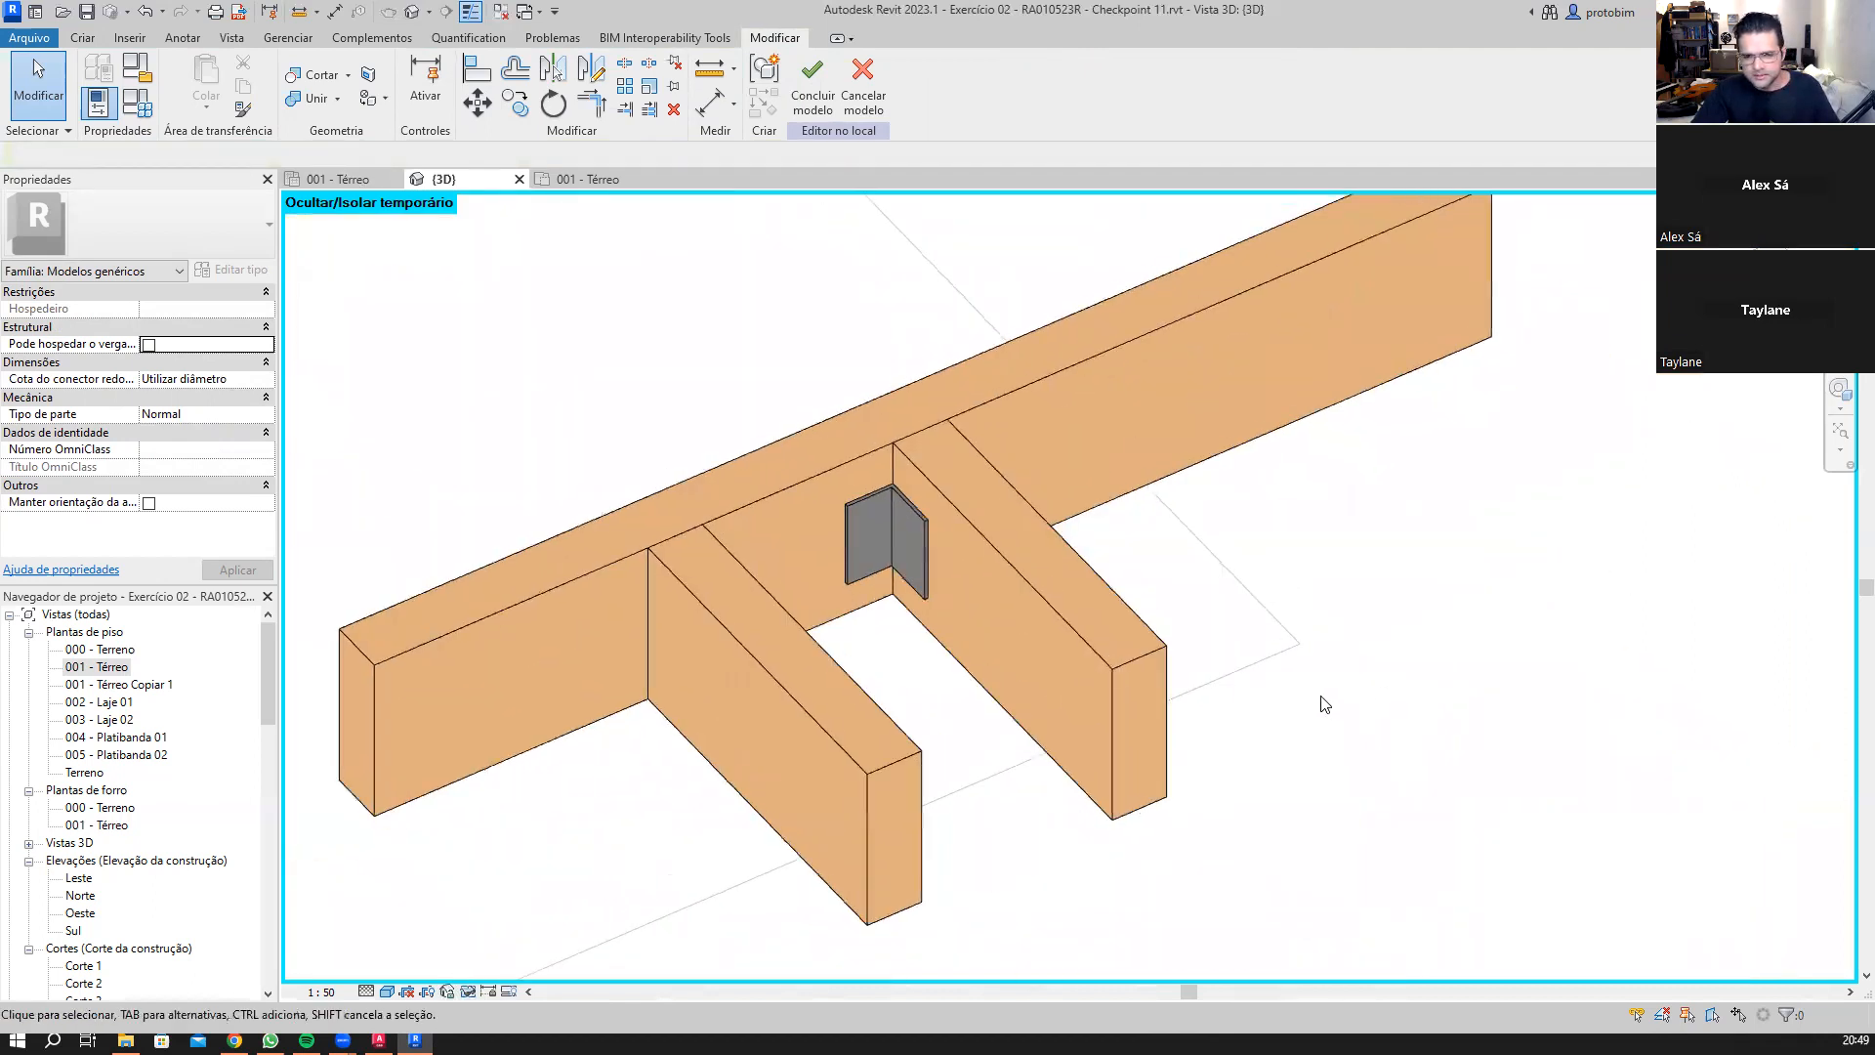
pyautogui.scroll(1, 1324, 703)
pyautogui.click(816, 90)
pyautogui.scroll(-2, 1349, 477)
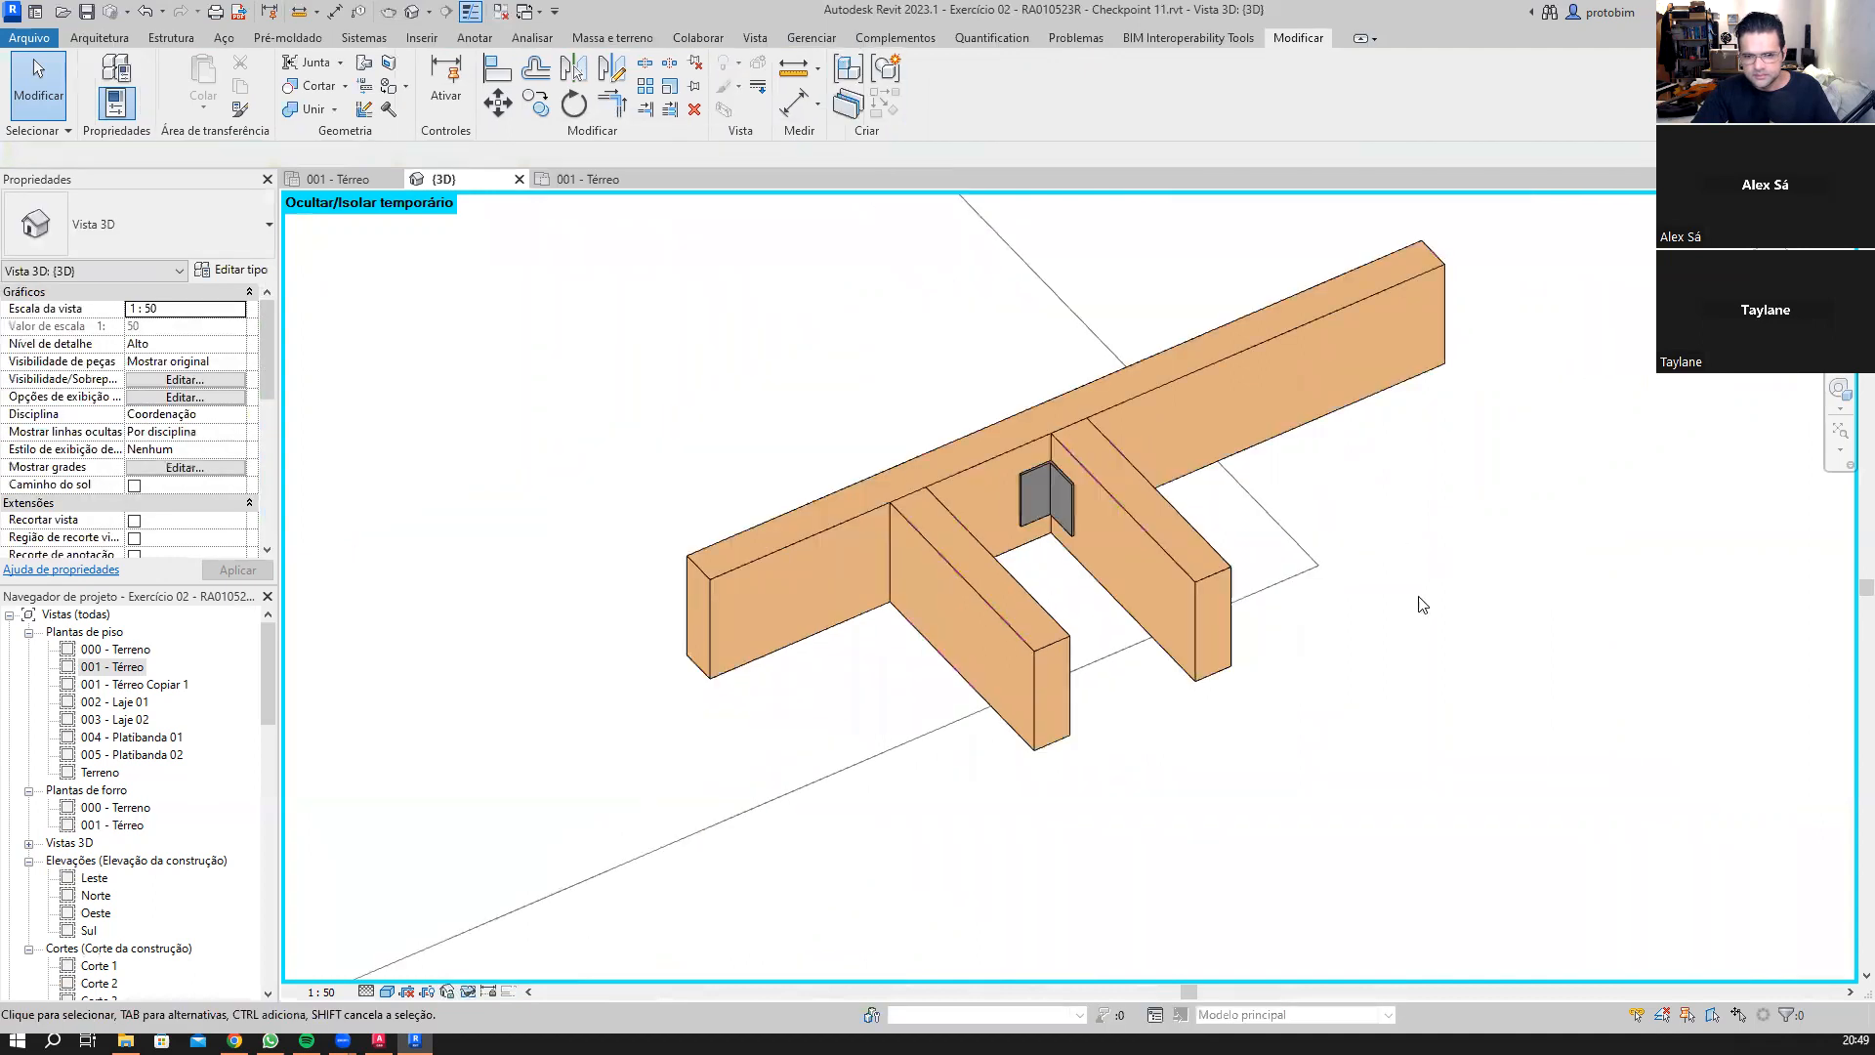
pyautogui.keyDown('shift'); pyautogui.moveTo(1408, 586); pyautogui.dragTo(1413, 607, button='middle'); pyautogui.keyUp('shift')
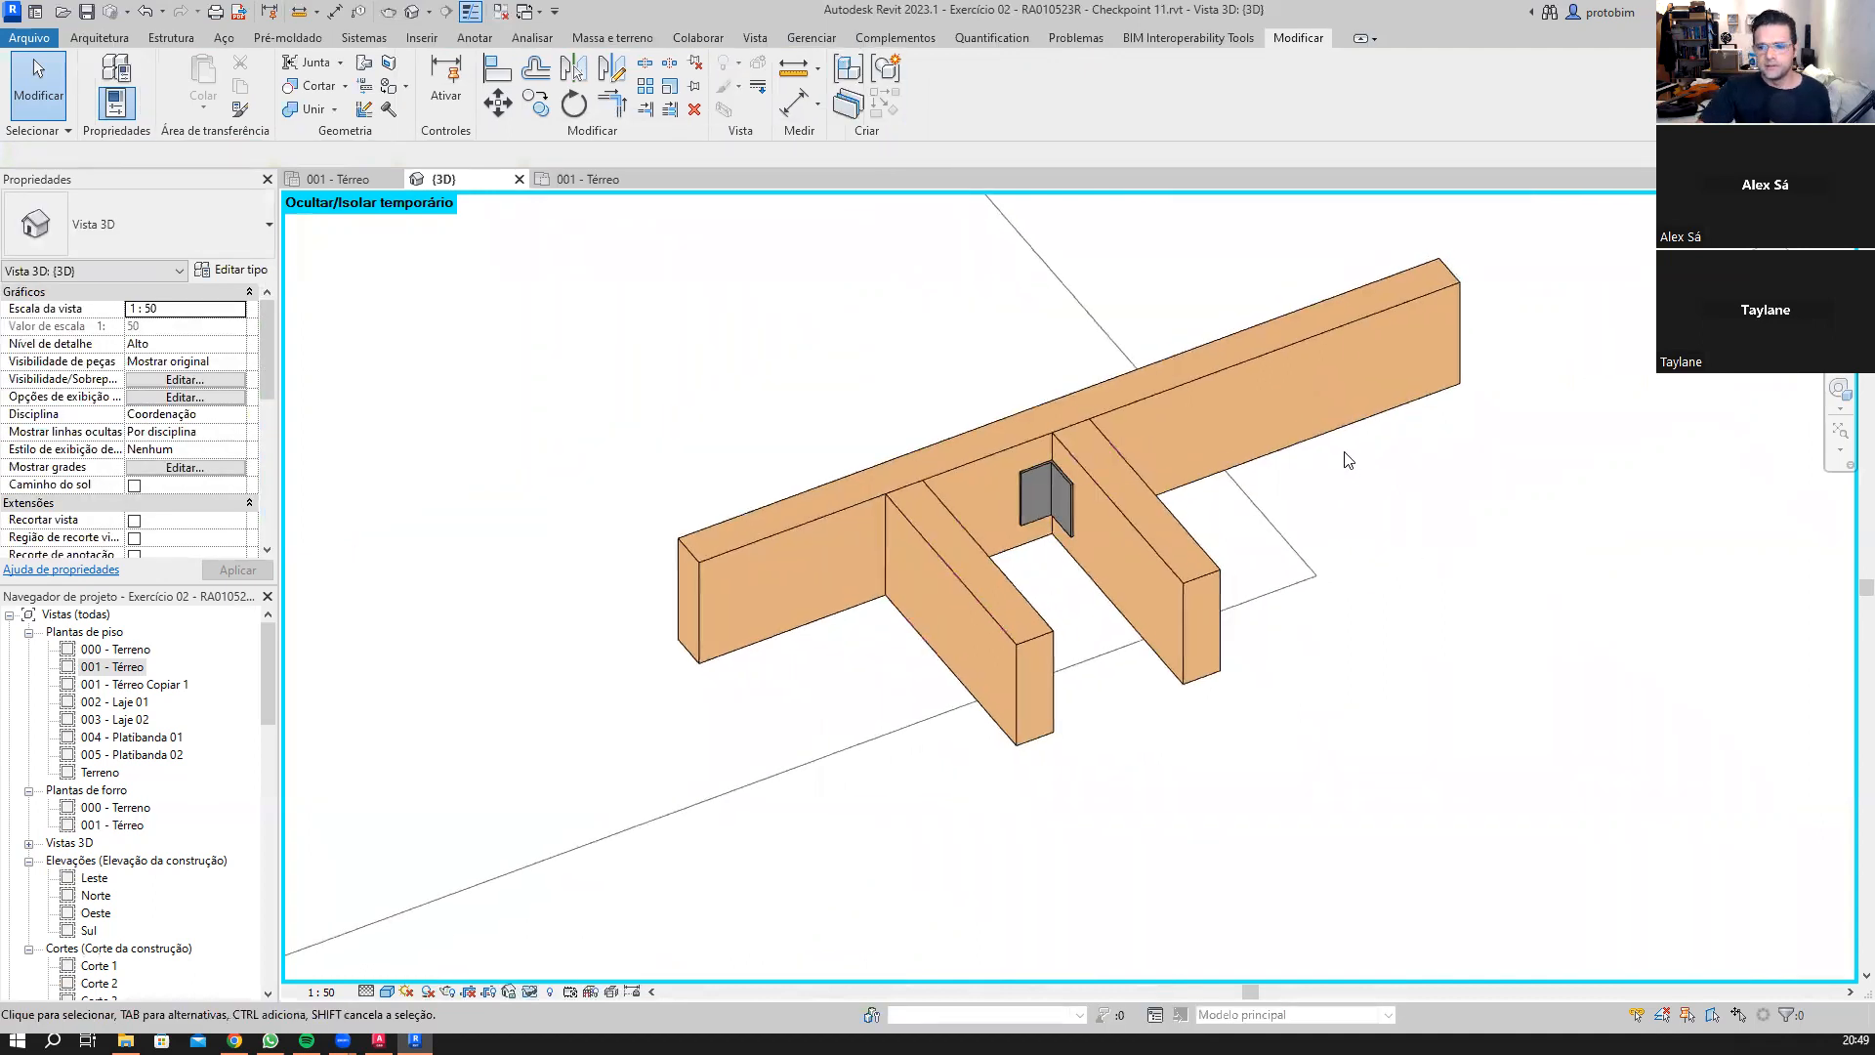
# Step: Shorten the bar by pulling its end nearest the first block inward
pyautogui.click(815, 585)
pyautogui.moveTo(684, 602); pyautogui.dragTo(756, 584)
pyautogui.press('Escape')
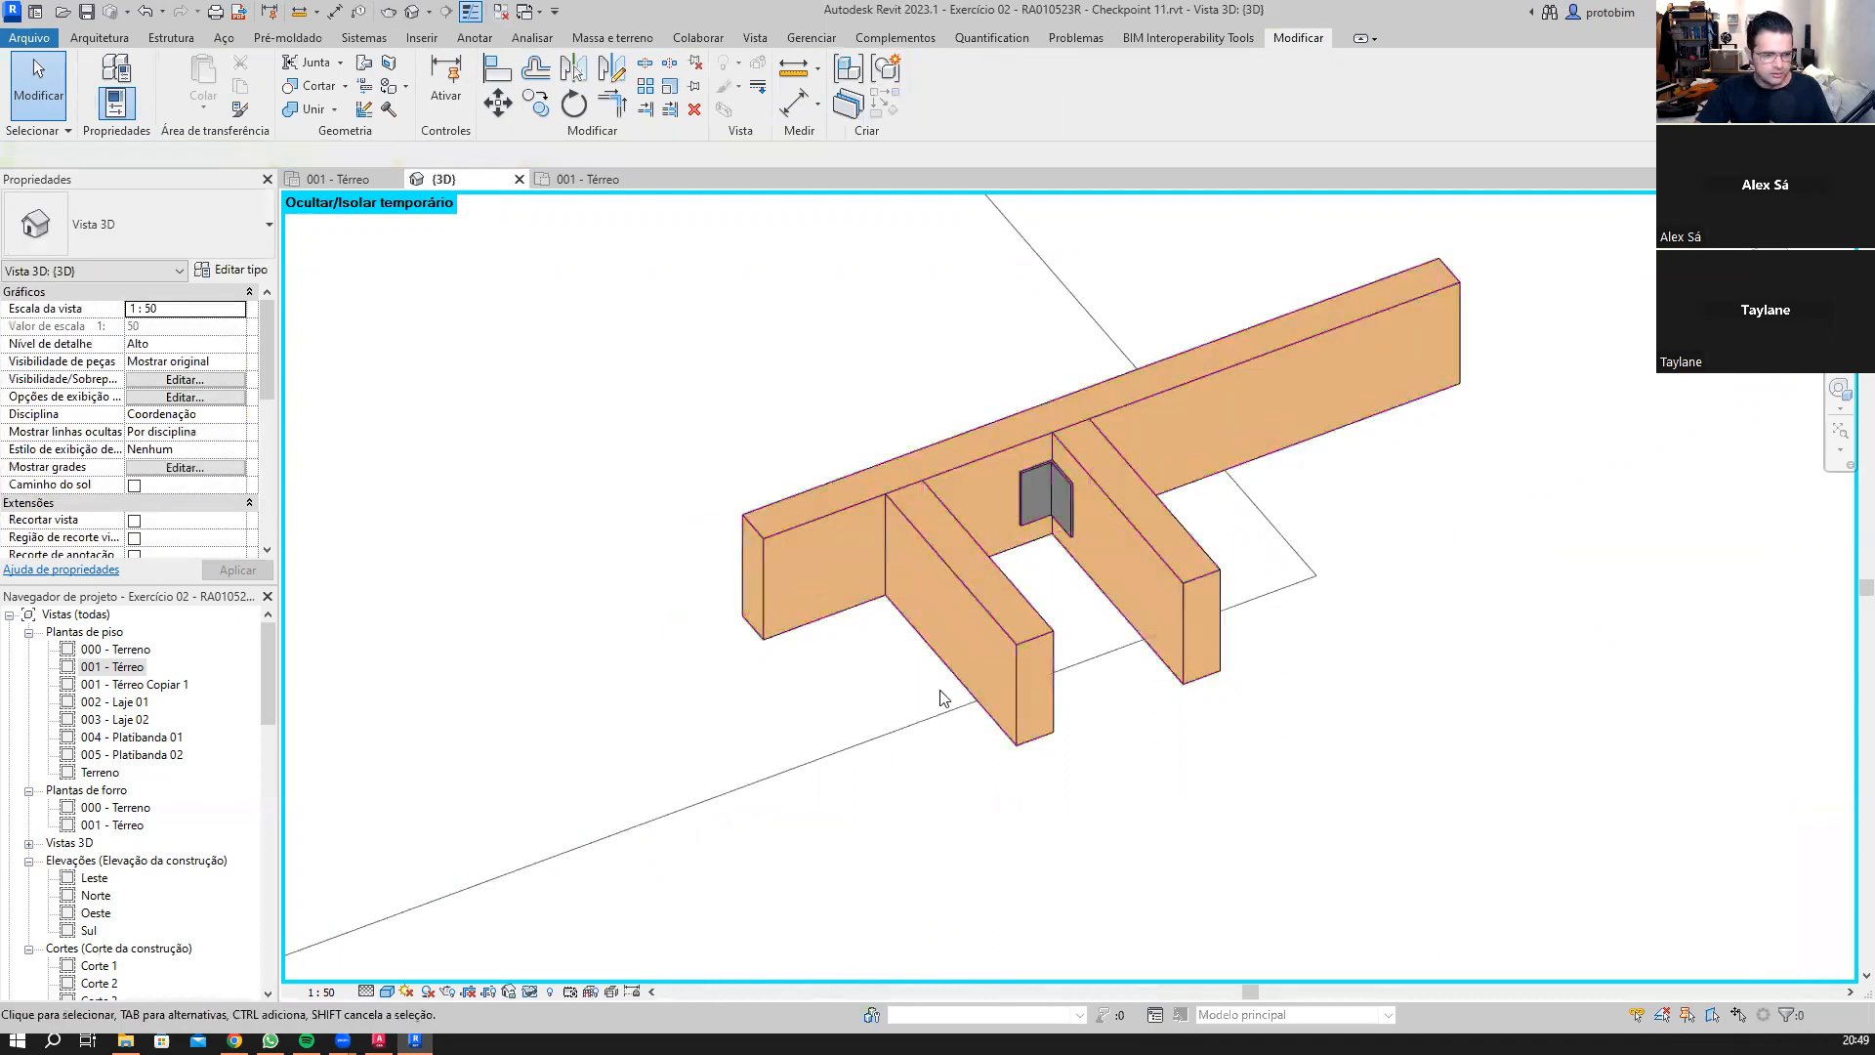
# Step: Reopen the in-place model for editing and shorten the bar by pulling its far end toward the second block
pyautogui.scroll(-3, 723, 719)
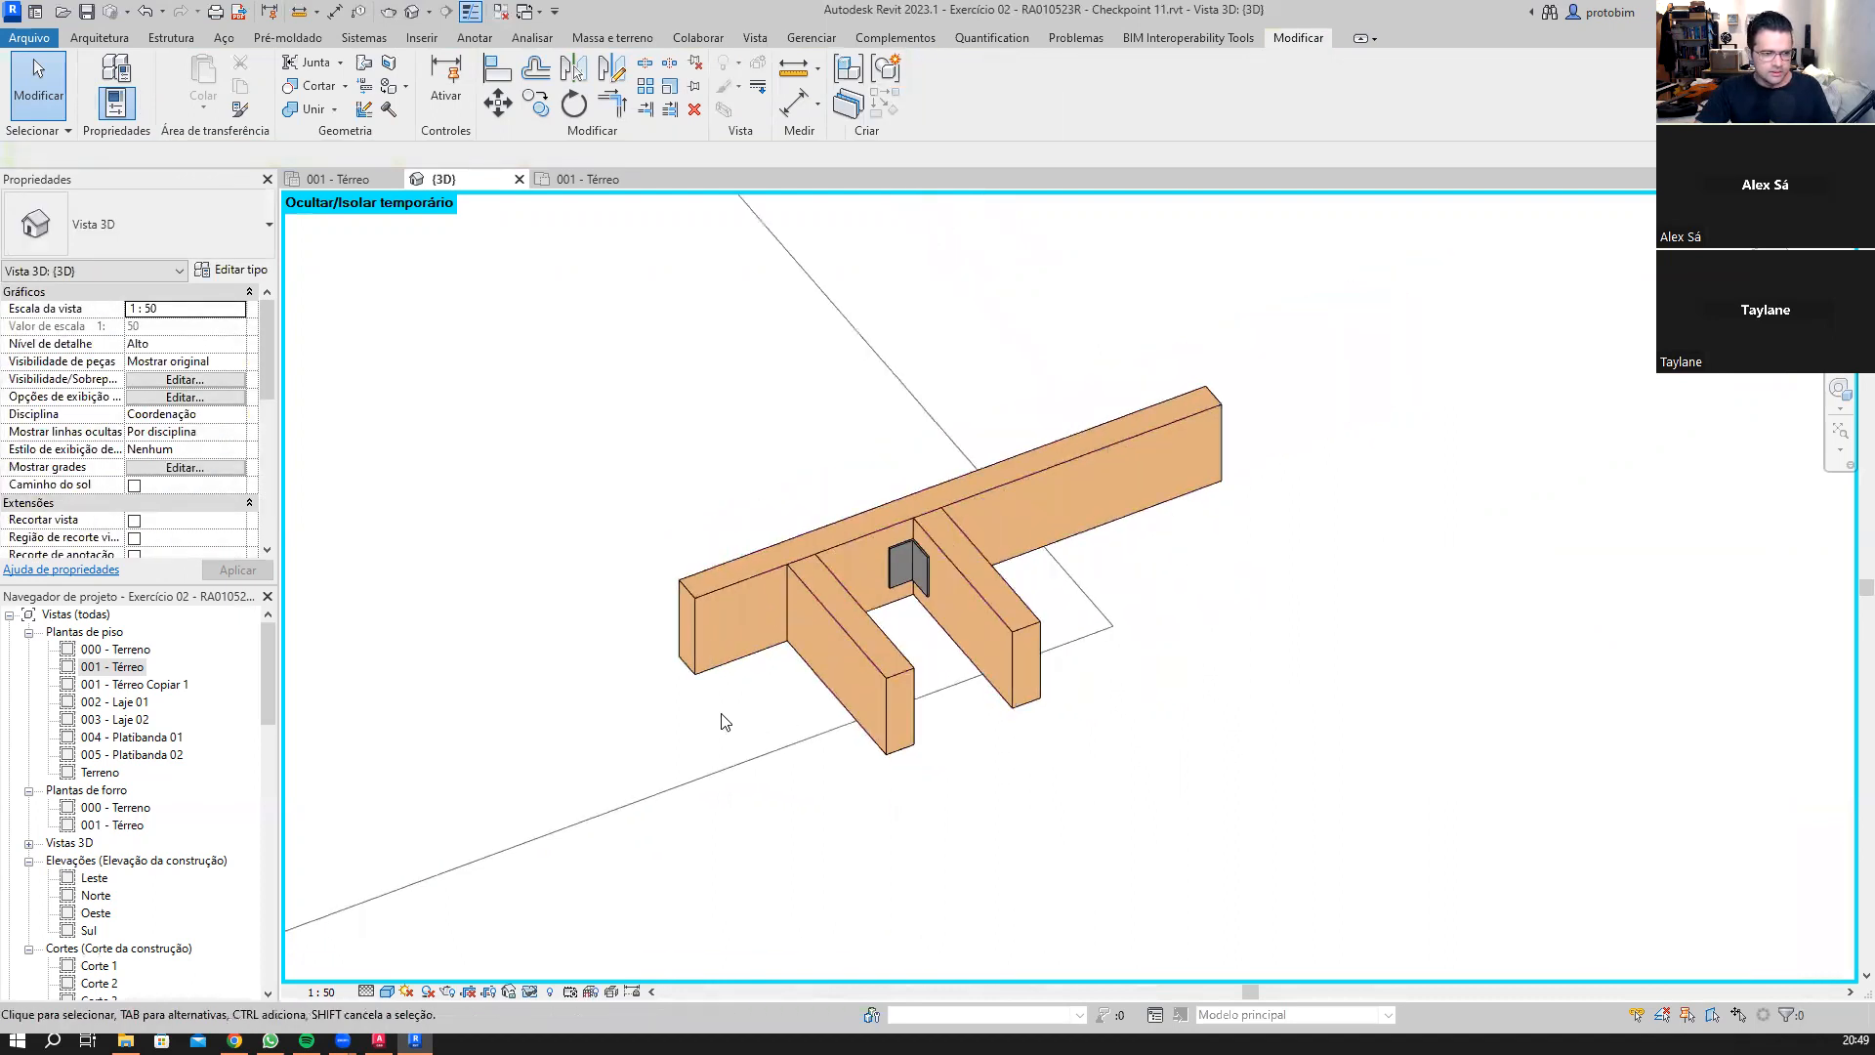
pyautogui.scroll(-2, 752, 735)
pyautogui.keyDown('shift'); pyautogui.moveTo(835, 768); pyautogui.dragTo(903, 749, button='middle'); pyautogui.keyUp('shift')
pyautogui.scroll(2, 869, 623)
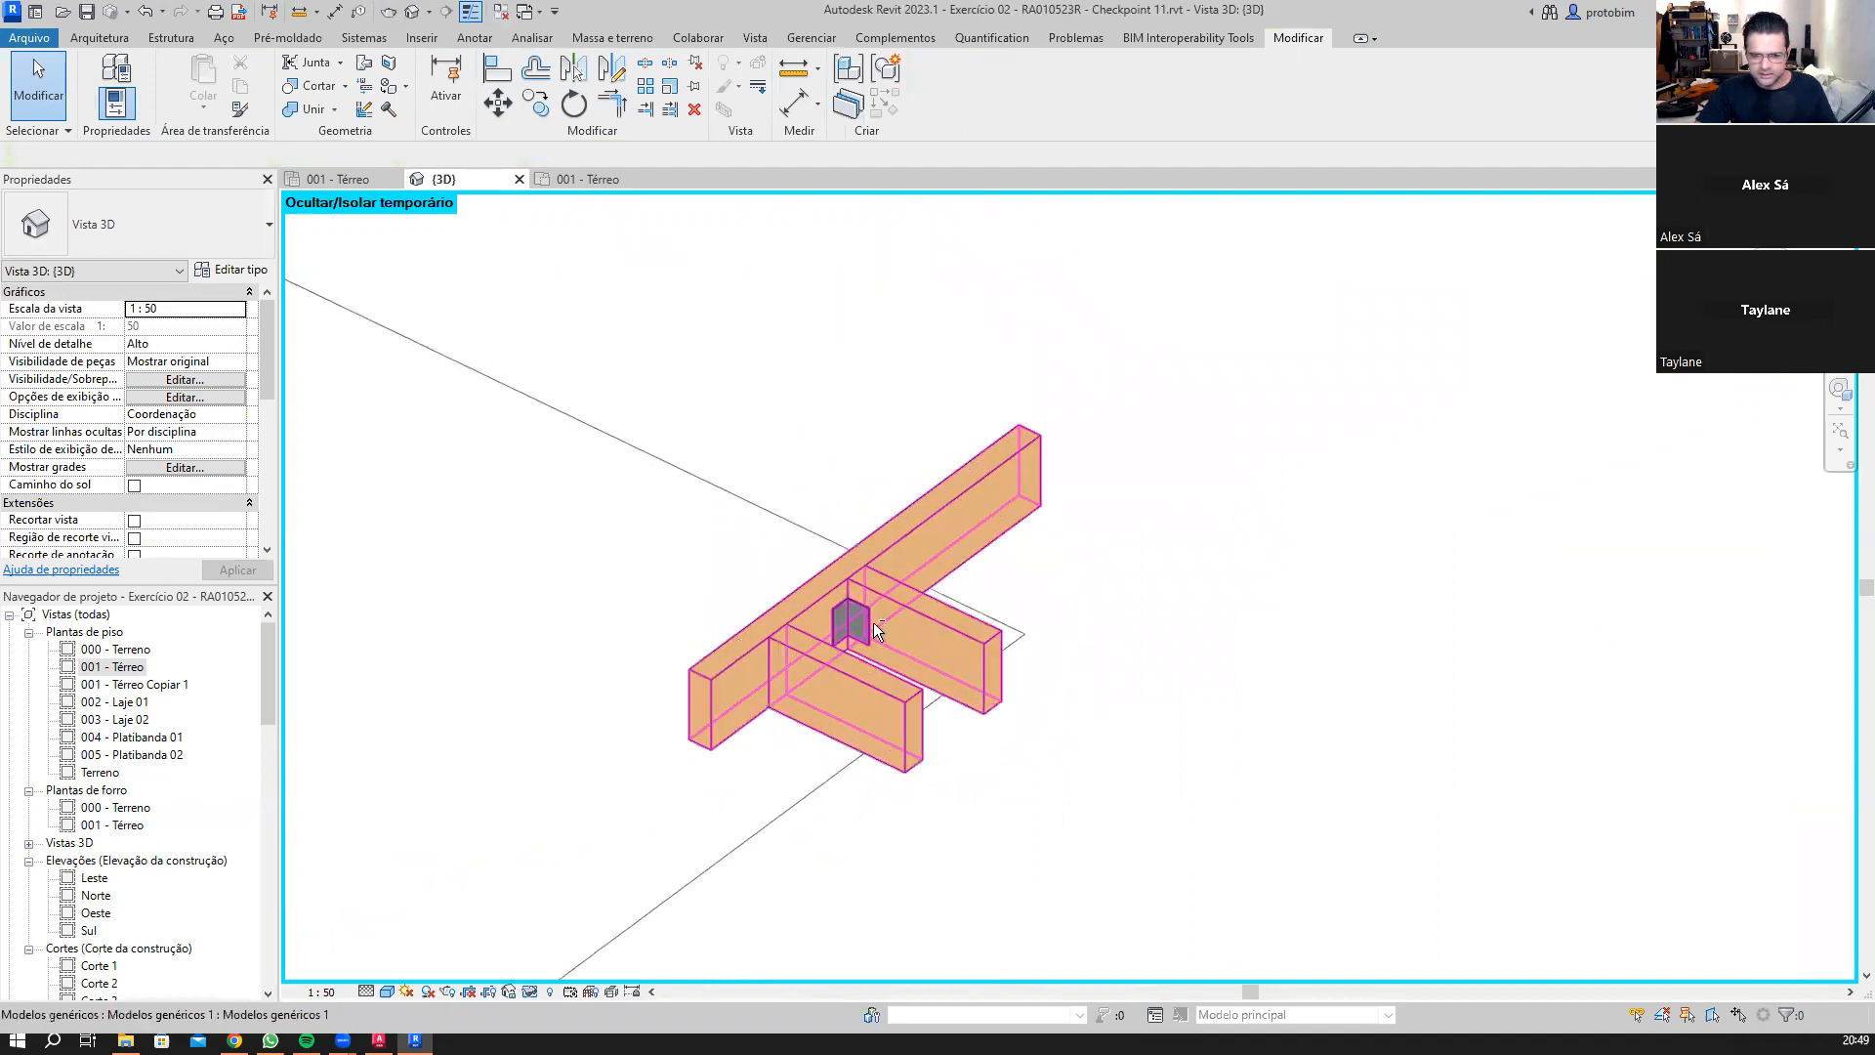
pyautogui.keyDown('shift'); pyautogui.moveTo(865, 623); pyautogui.dragTo(824, 615, button='middle'); pyautogui.keyUp('shift')
pyautogui.scroll(2, 826, 615)
pyautogui.click(929, 623)
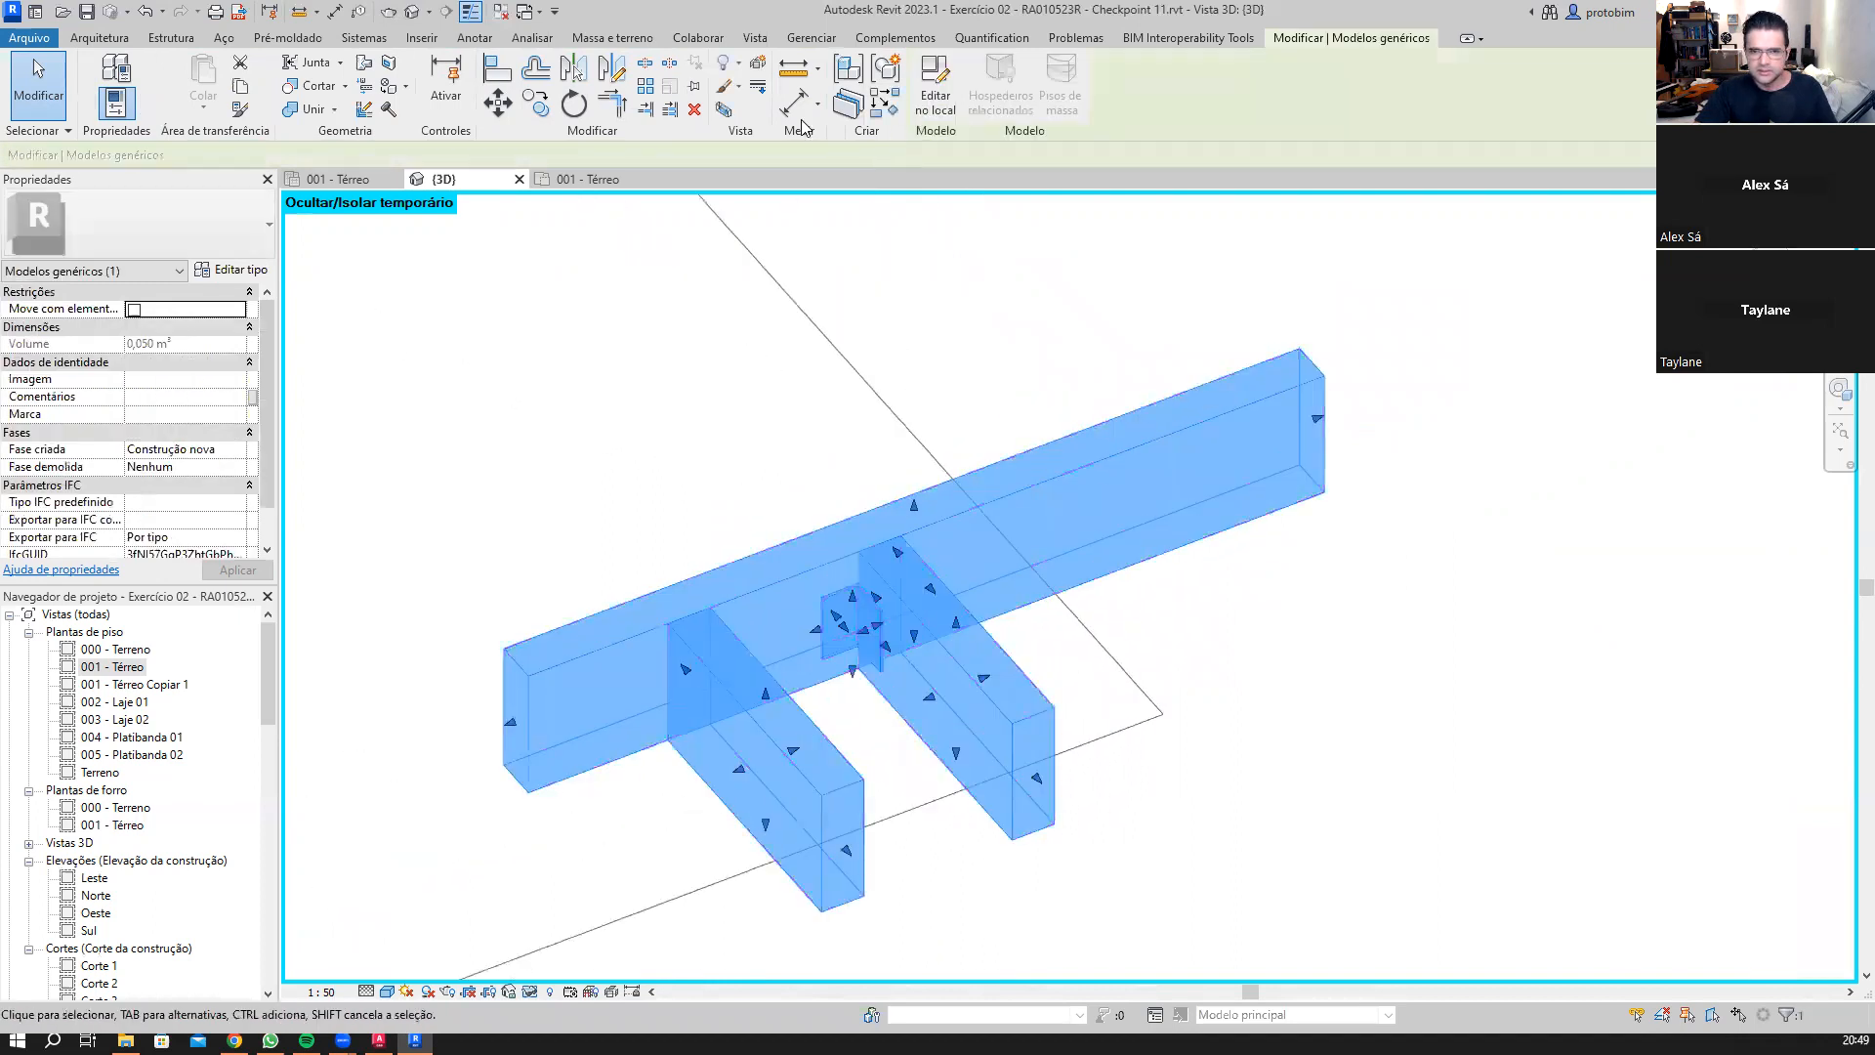
pyautogui.click(935, 88)
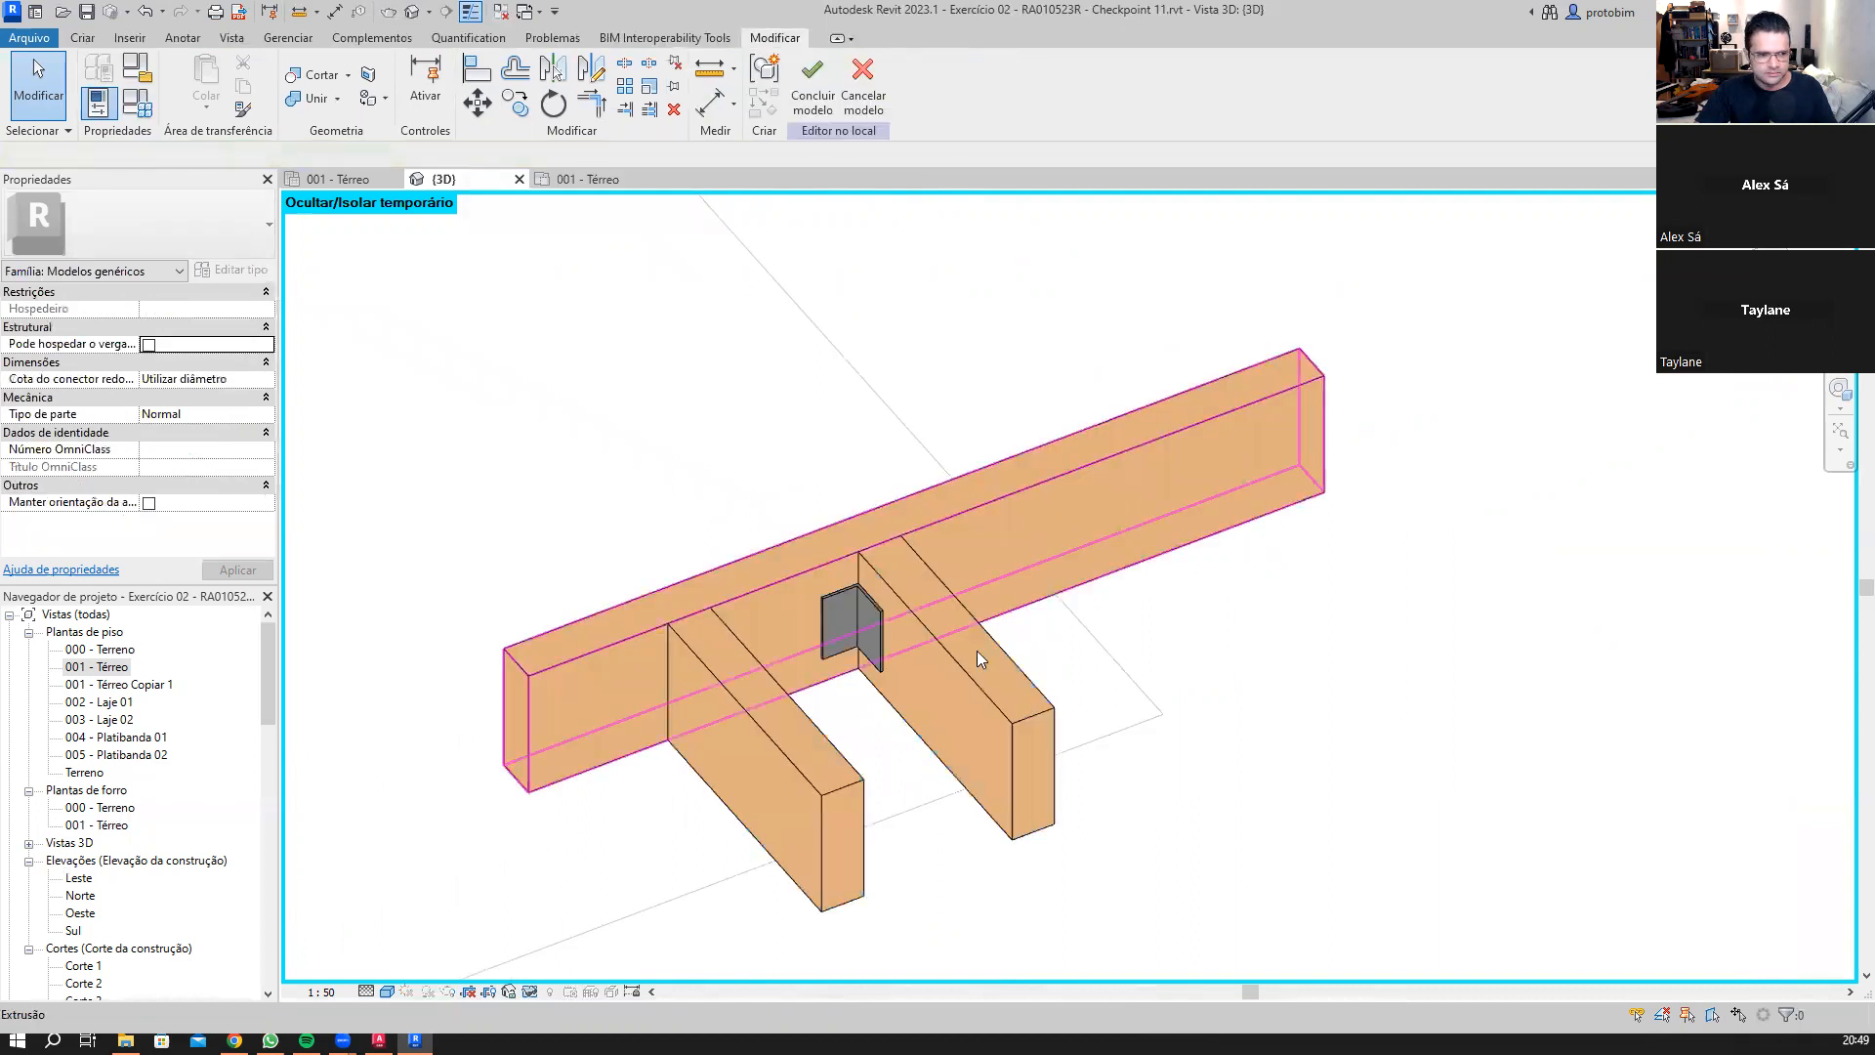
pyautogui.keyDown('shift'); pyautogui.moveTo(836, 625); pyautogui.dragTo(1147, 441, button='middle'); pyautogui.keyUp('shift')
pyautogui.click(1210, 413)
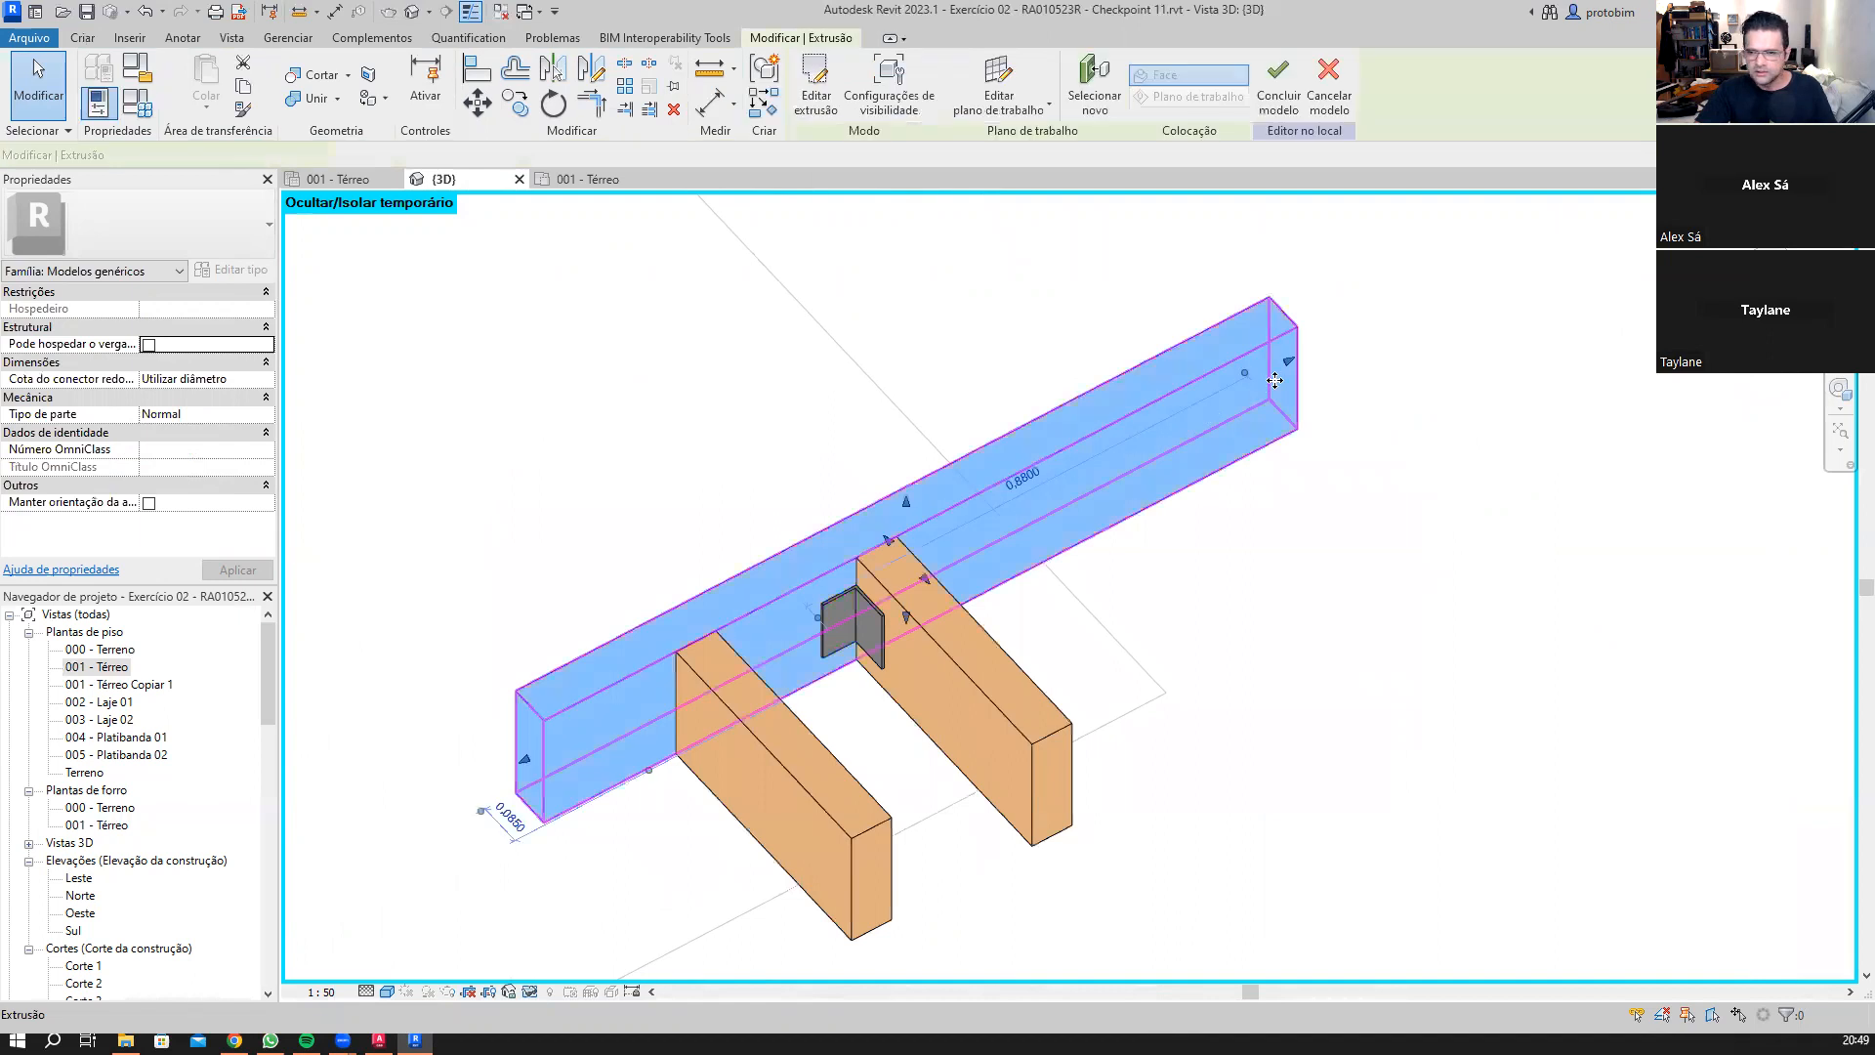
pyautogui.moveTo(1011, 489); pyautogui.dragTo(1016, 485)
pyautogui.click(733, 395)
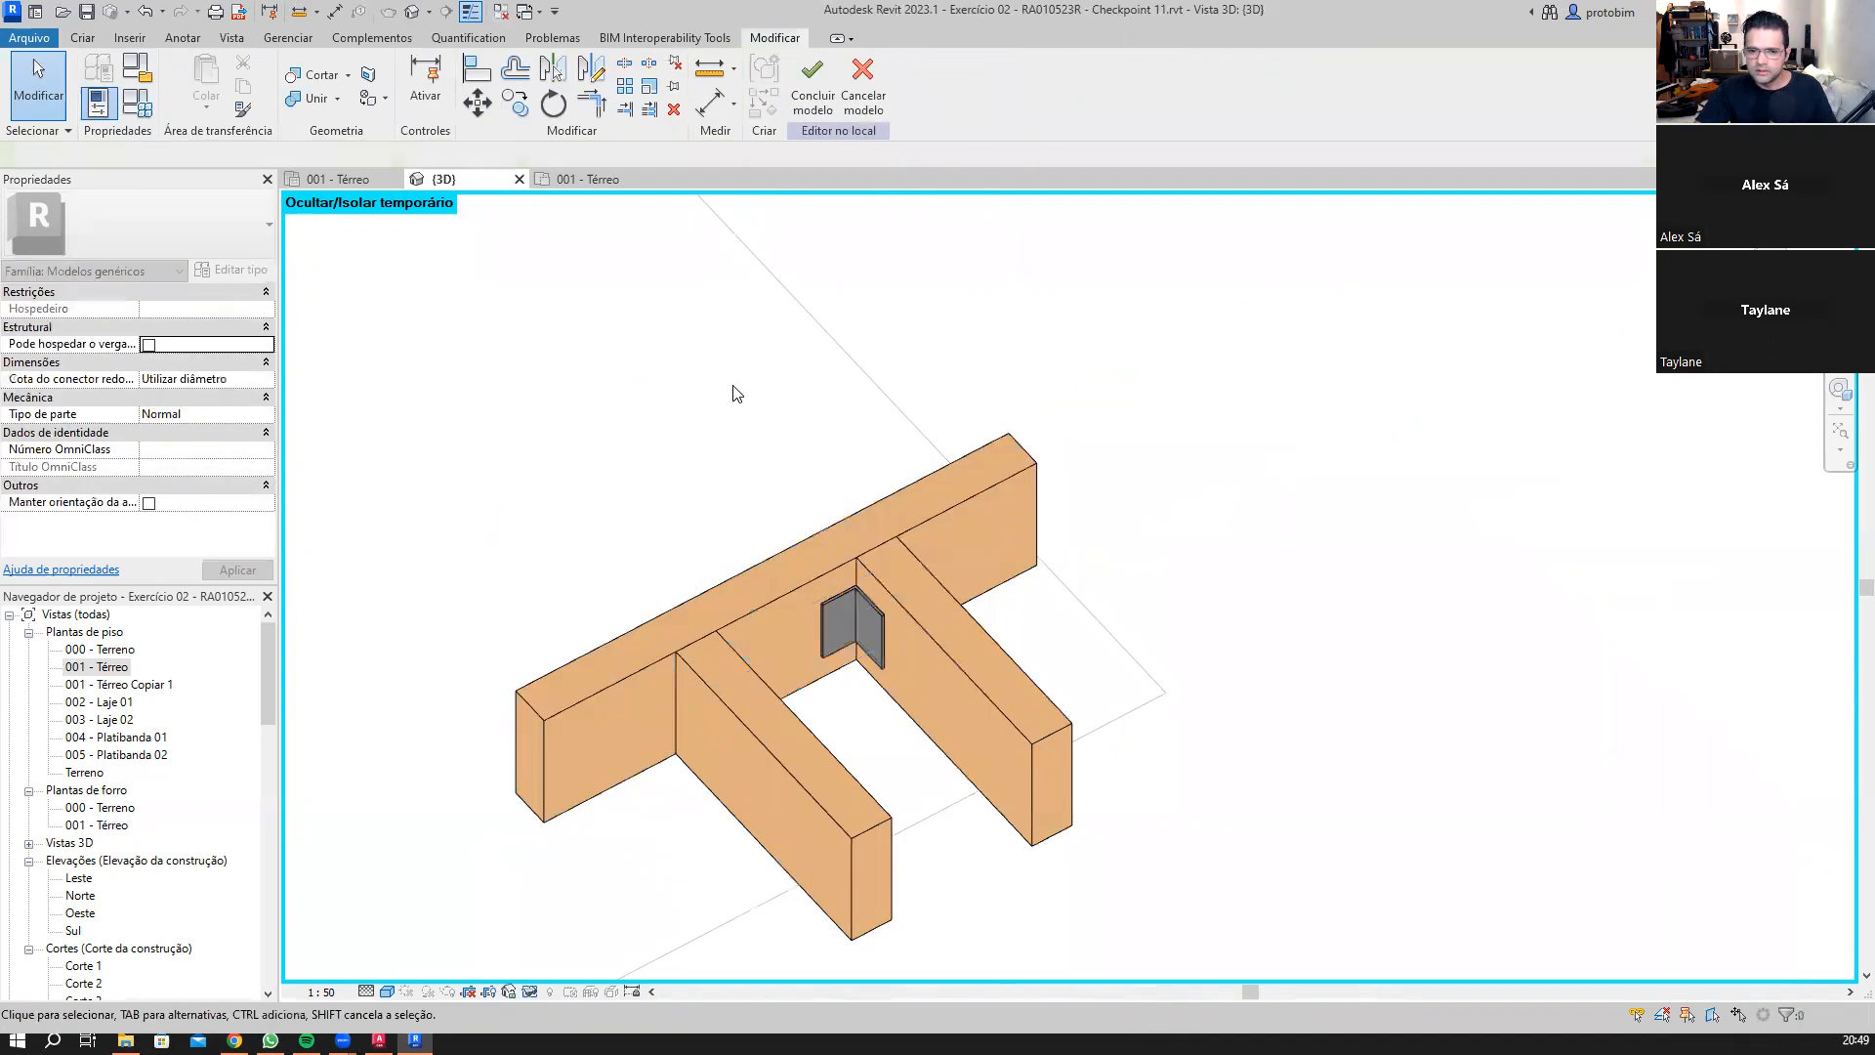
# Step: Trim the bar's end beside the first block slightly, and finish the in-place model
pyautogui.scroll(-2, 733, 395)
pyautogui.scroll(2, 745, 542)
pyautogui.click(523, 703)
pyautogui.moveTo(522, 709); pyautogui.dragTo(532, 704)
pyautogui.click(941, 230)
pyautogui.click(818, 81)
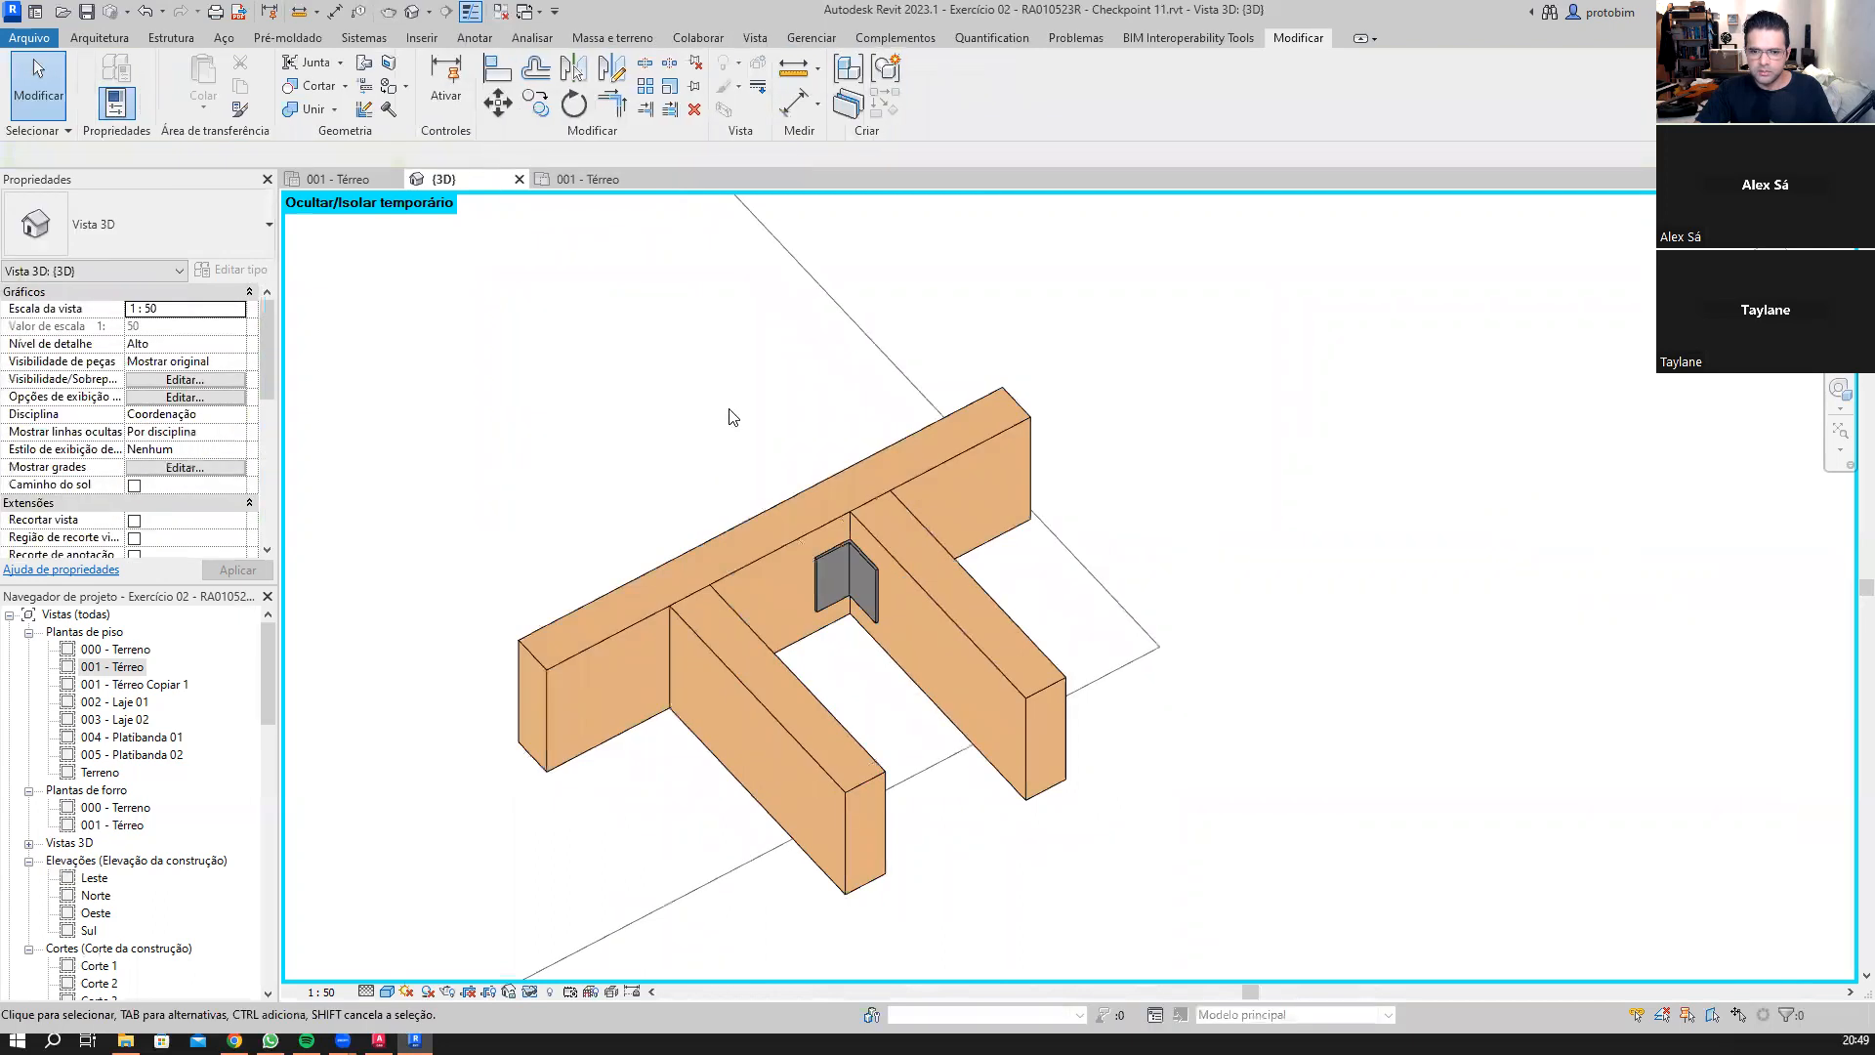
# Step: Copy the in-place model to a spot beside the original, and delete the copy
pyautogui.scroll(-2, 733, 414)
pyautogui.click(823, 541)
pyautogui.press('c')
pyautogui.press('o')
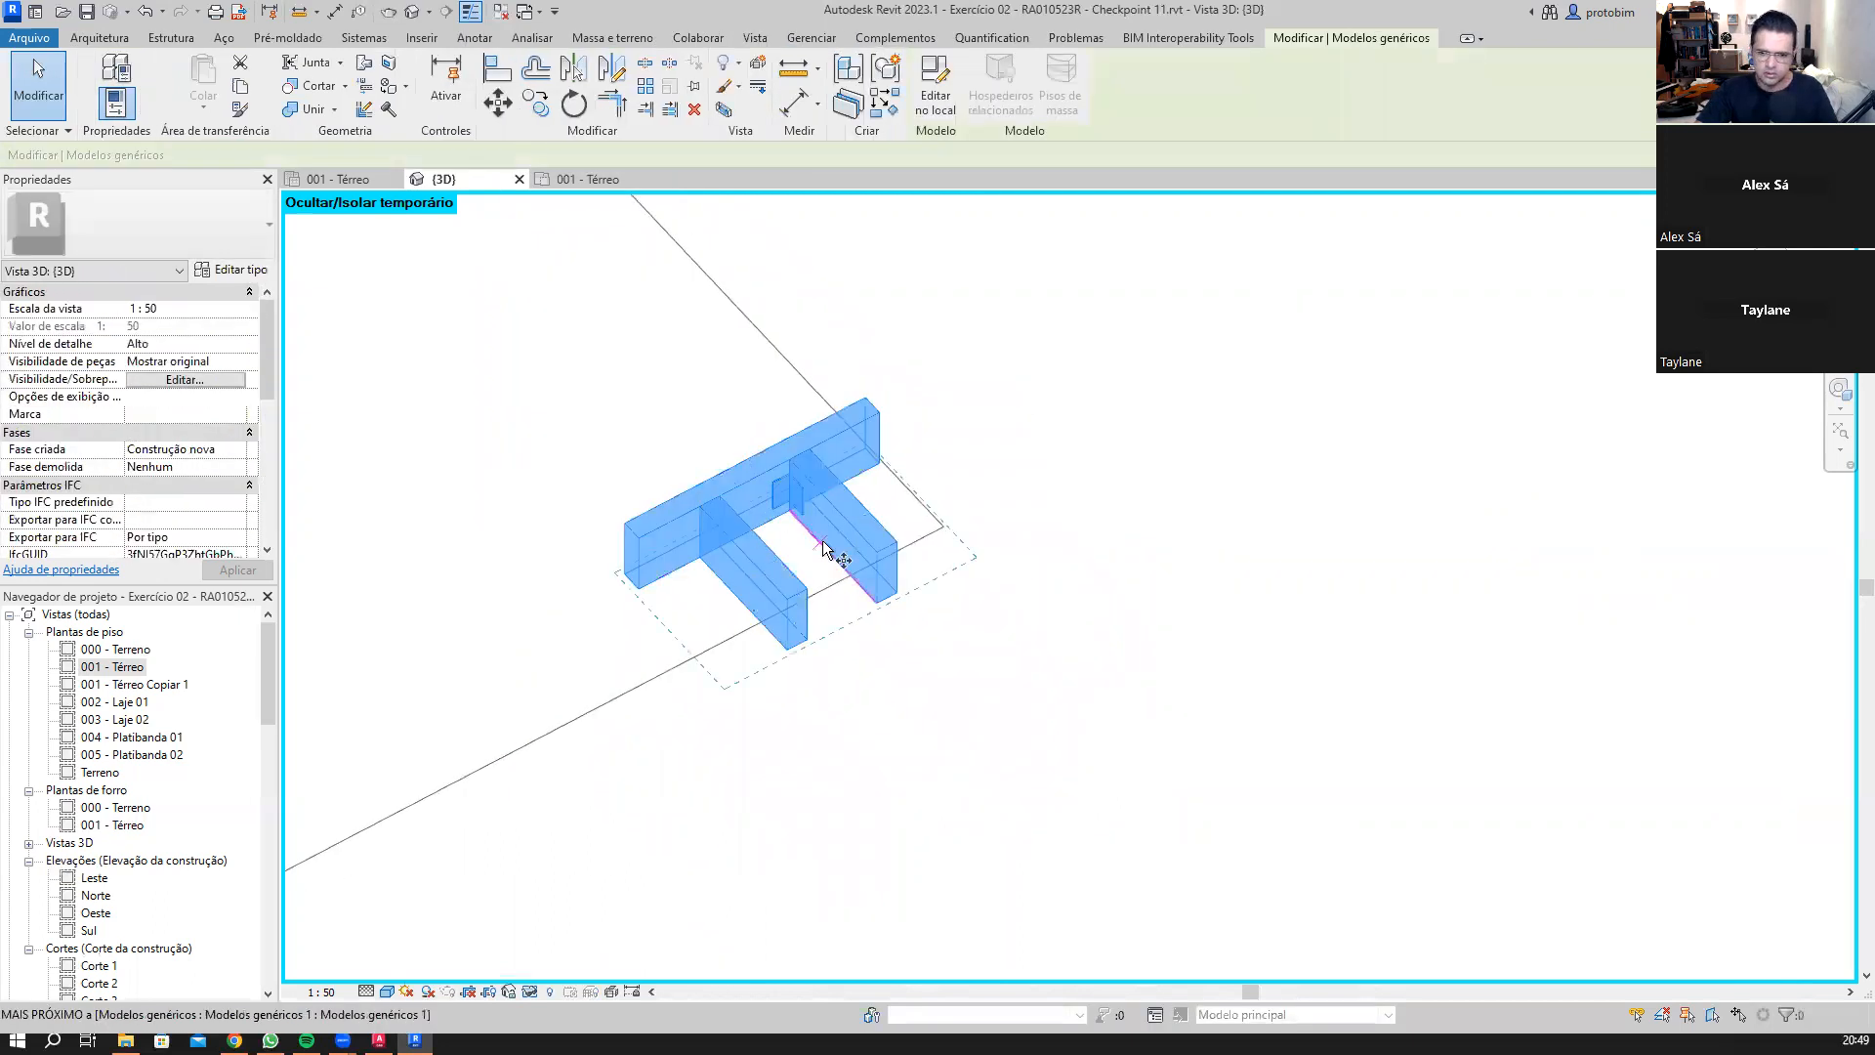
pyautogui.click(823, 541)
pyautogui.click(1108, 402)
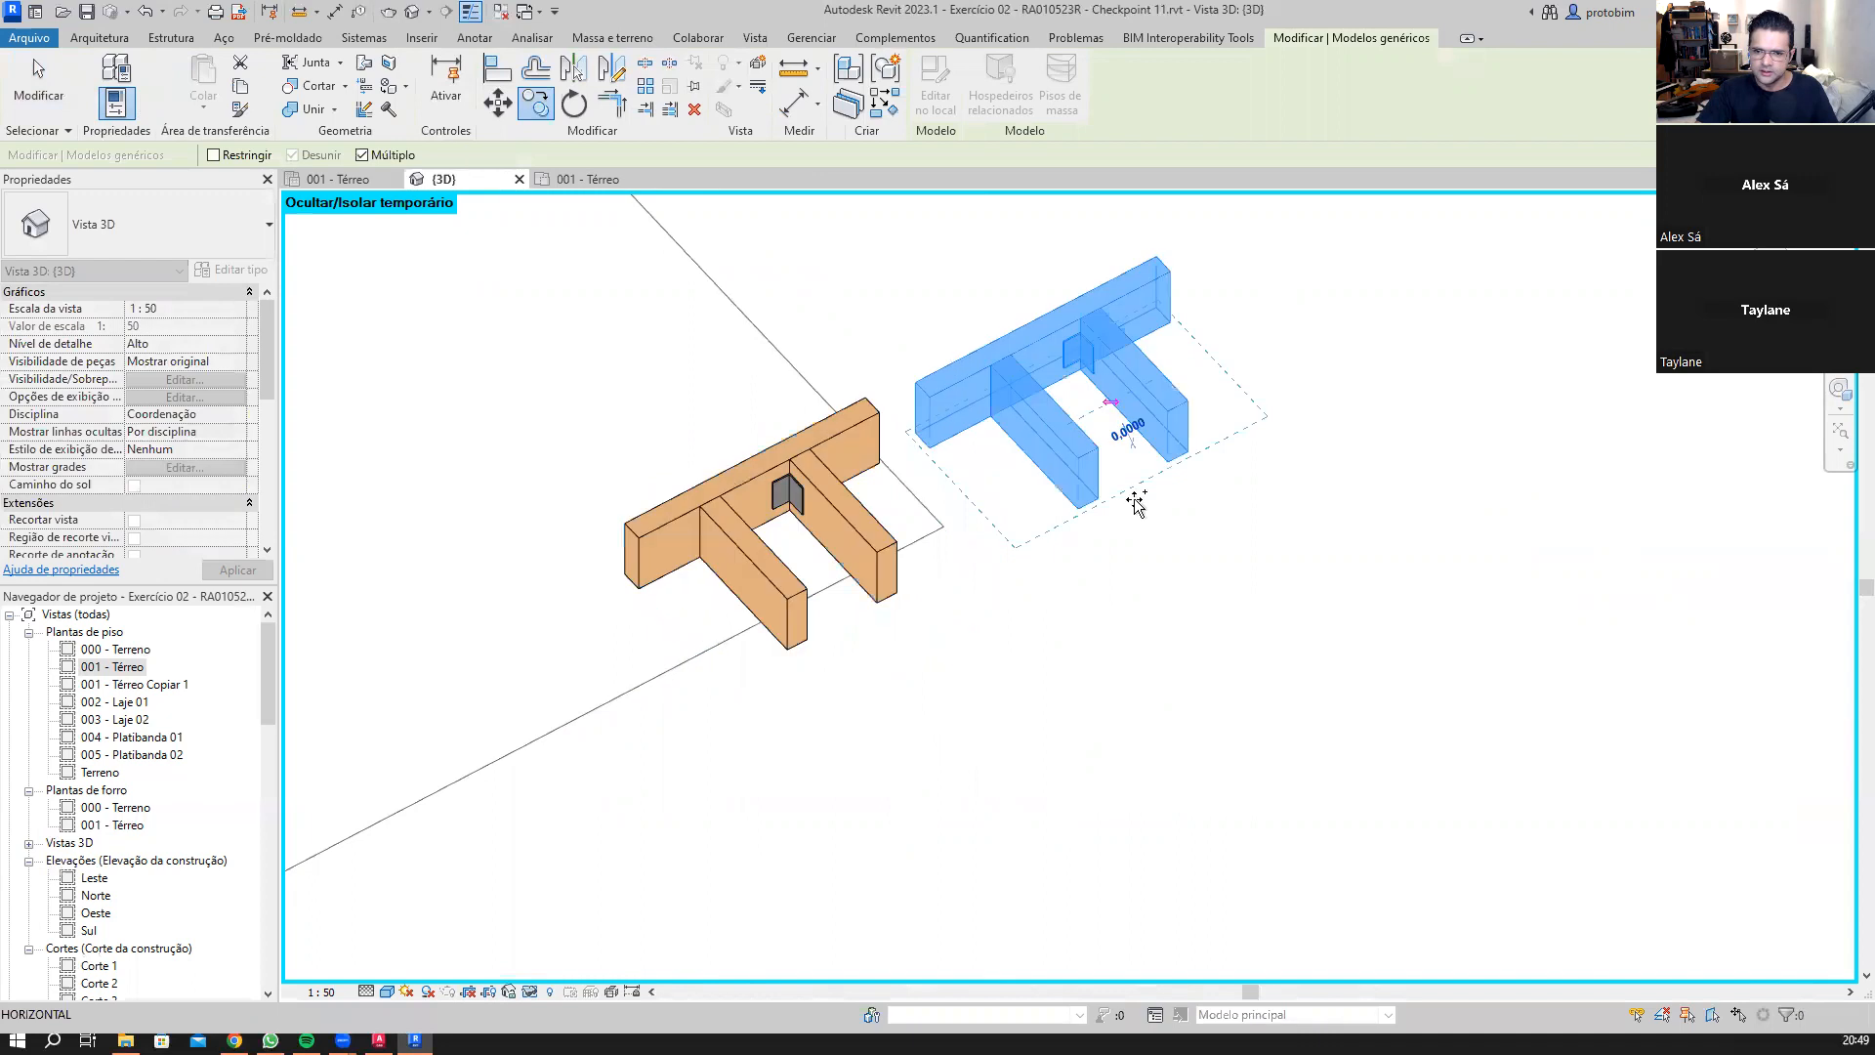
pyautogui.press('Escape')
pyautogui.click(1156, 441)
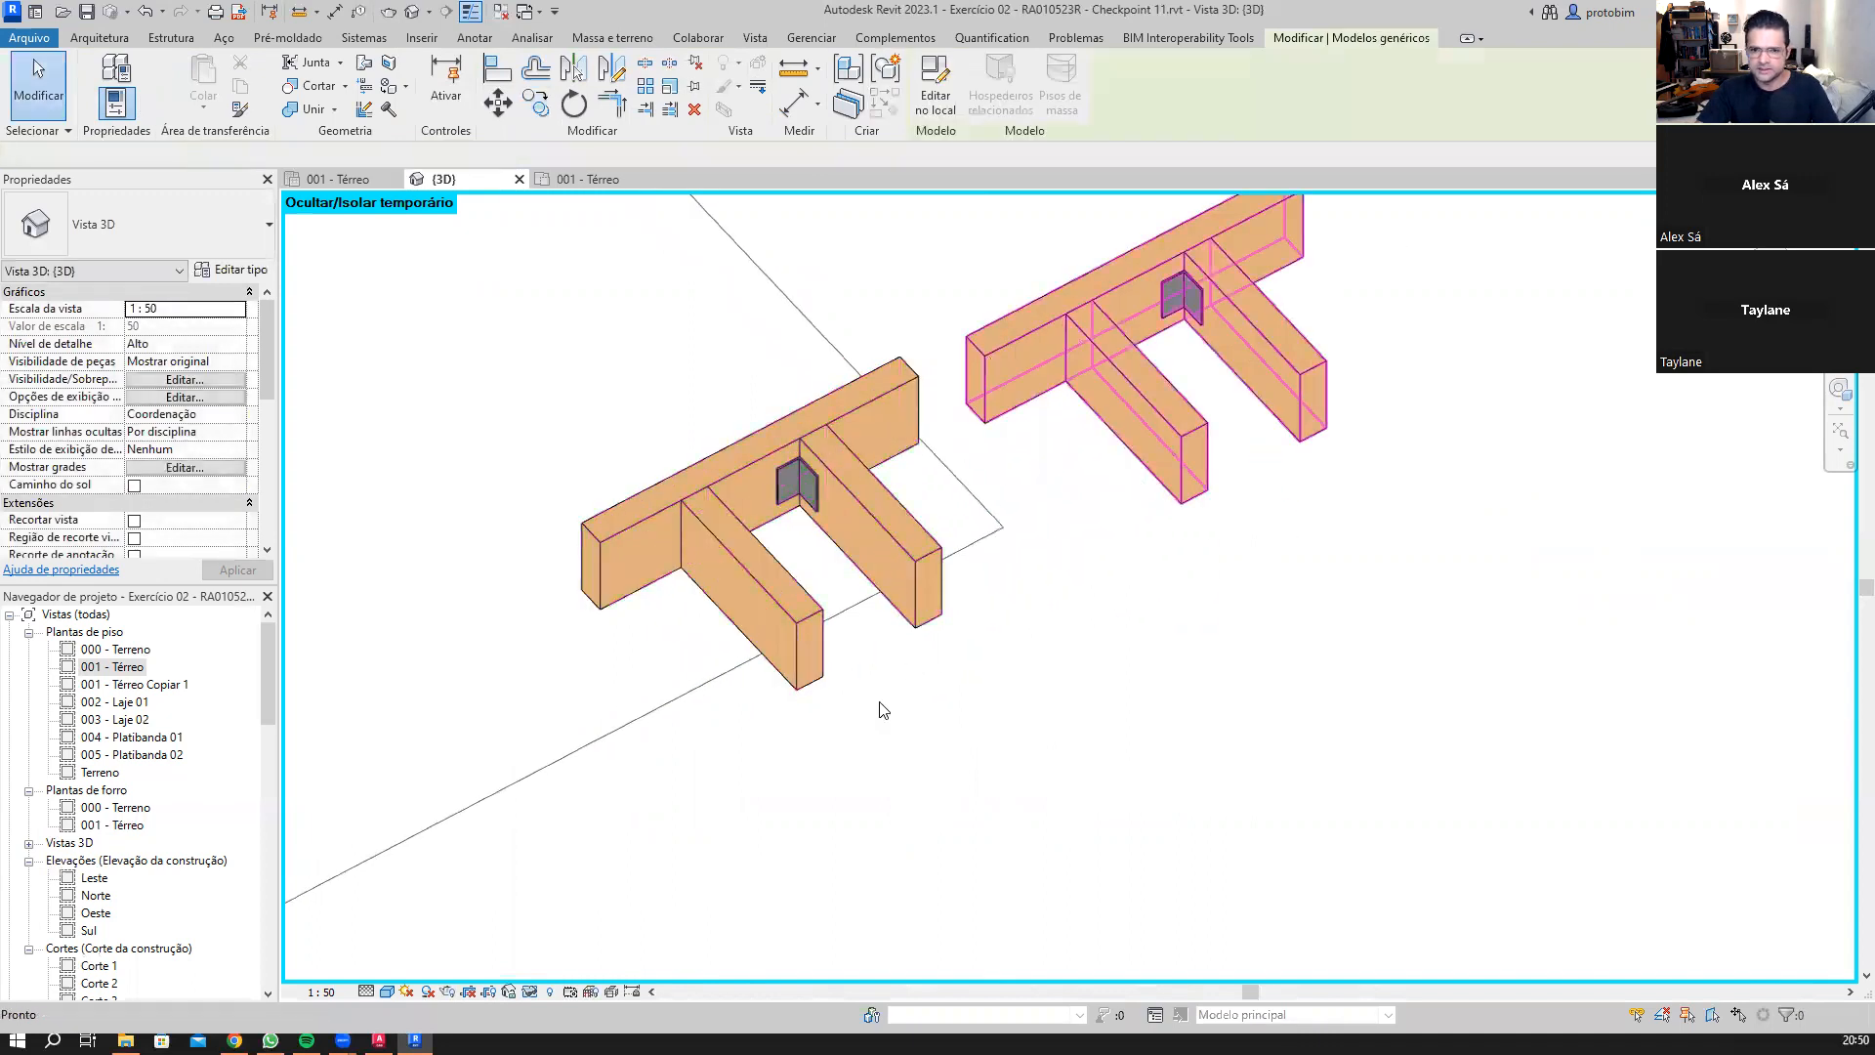
pyautogui.press('Delete')
# Step: Reset the temporary hide/isolate so the whole house project is shown in the 3D view
pyautogui.scroll(-2, 891, 718)
pyautogui.scroll(-1, 1690, 620)
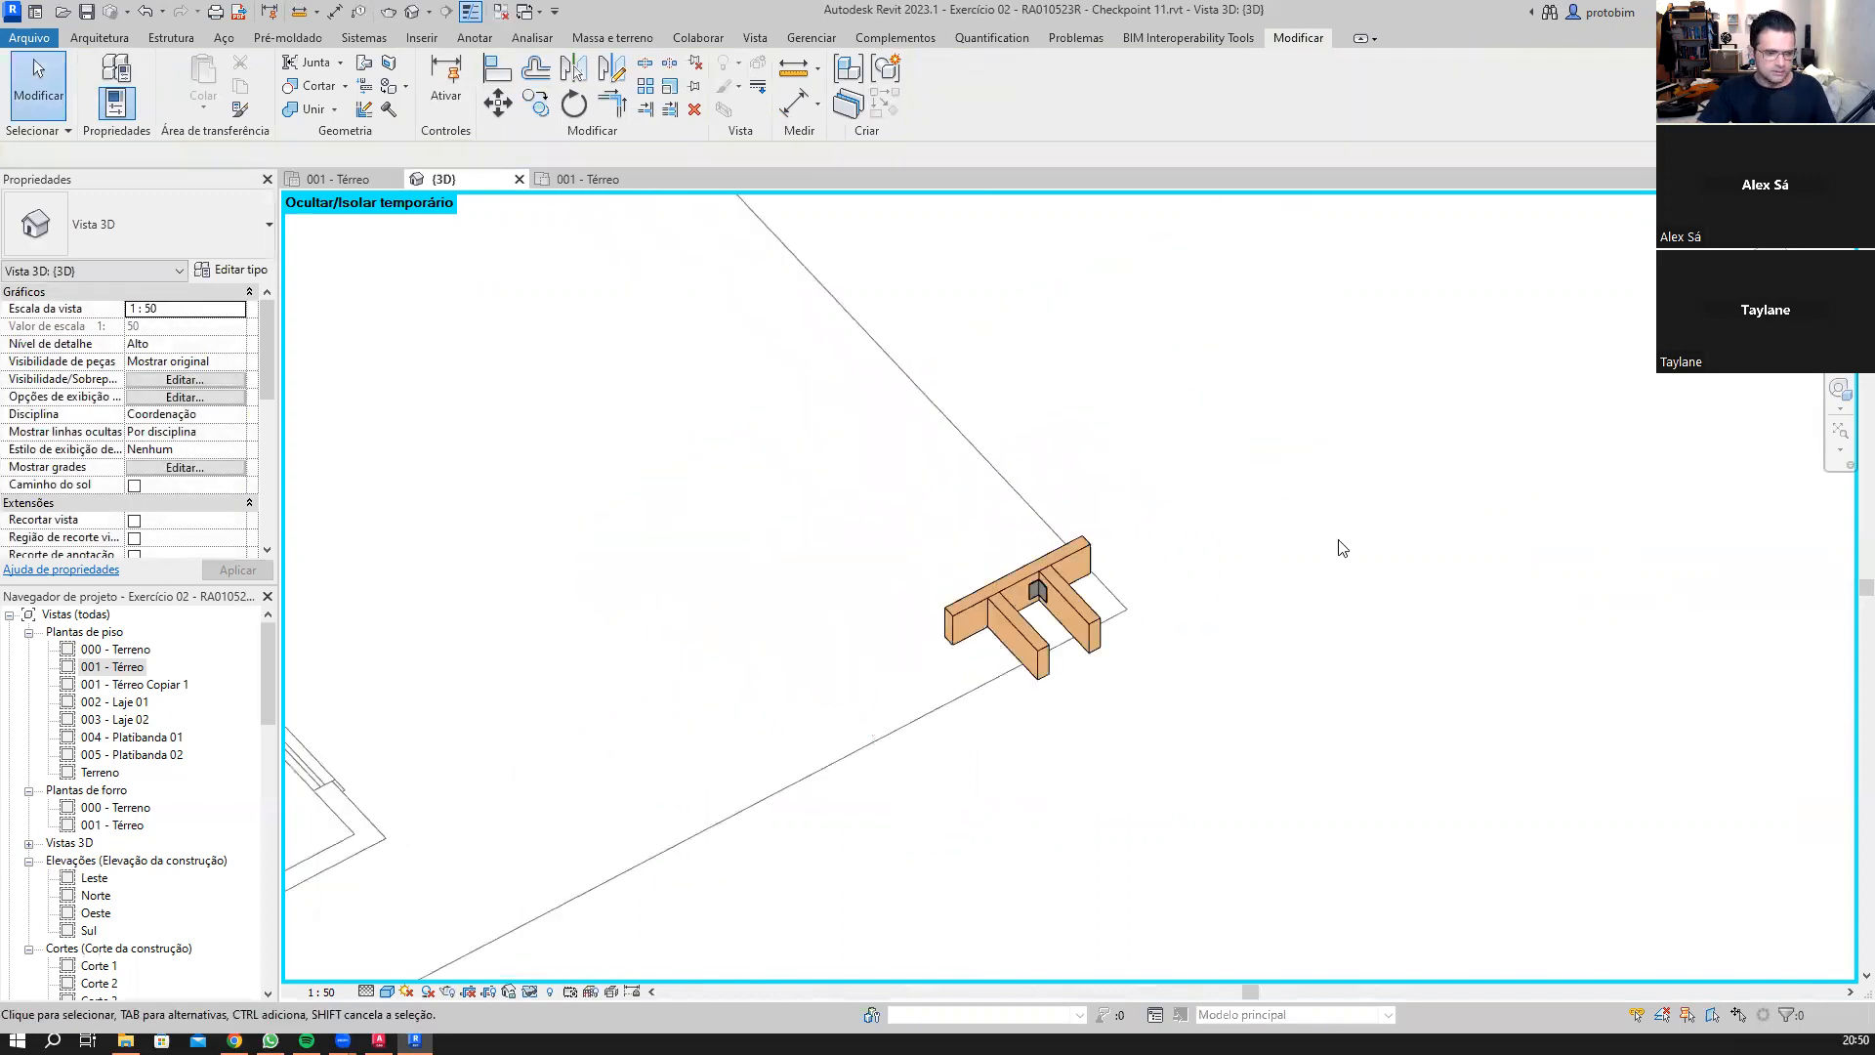
pyautogui.press('h')
pyautogui.press('r')
pyautogui.scroll(-3, 1223, 473)
pyautogui.scroll(-1, 1223, 473)
pyautogui.moveTo(1325, 599); pyautogui.dragTo(1323, 649, button='middle')
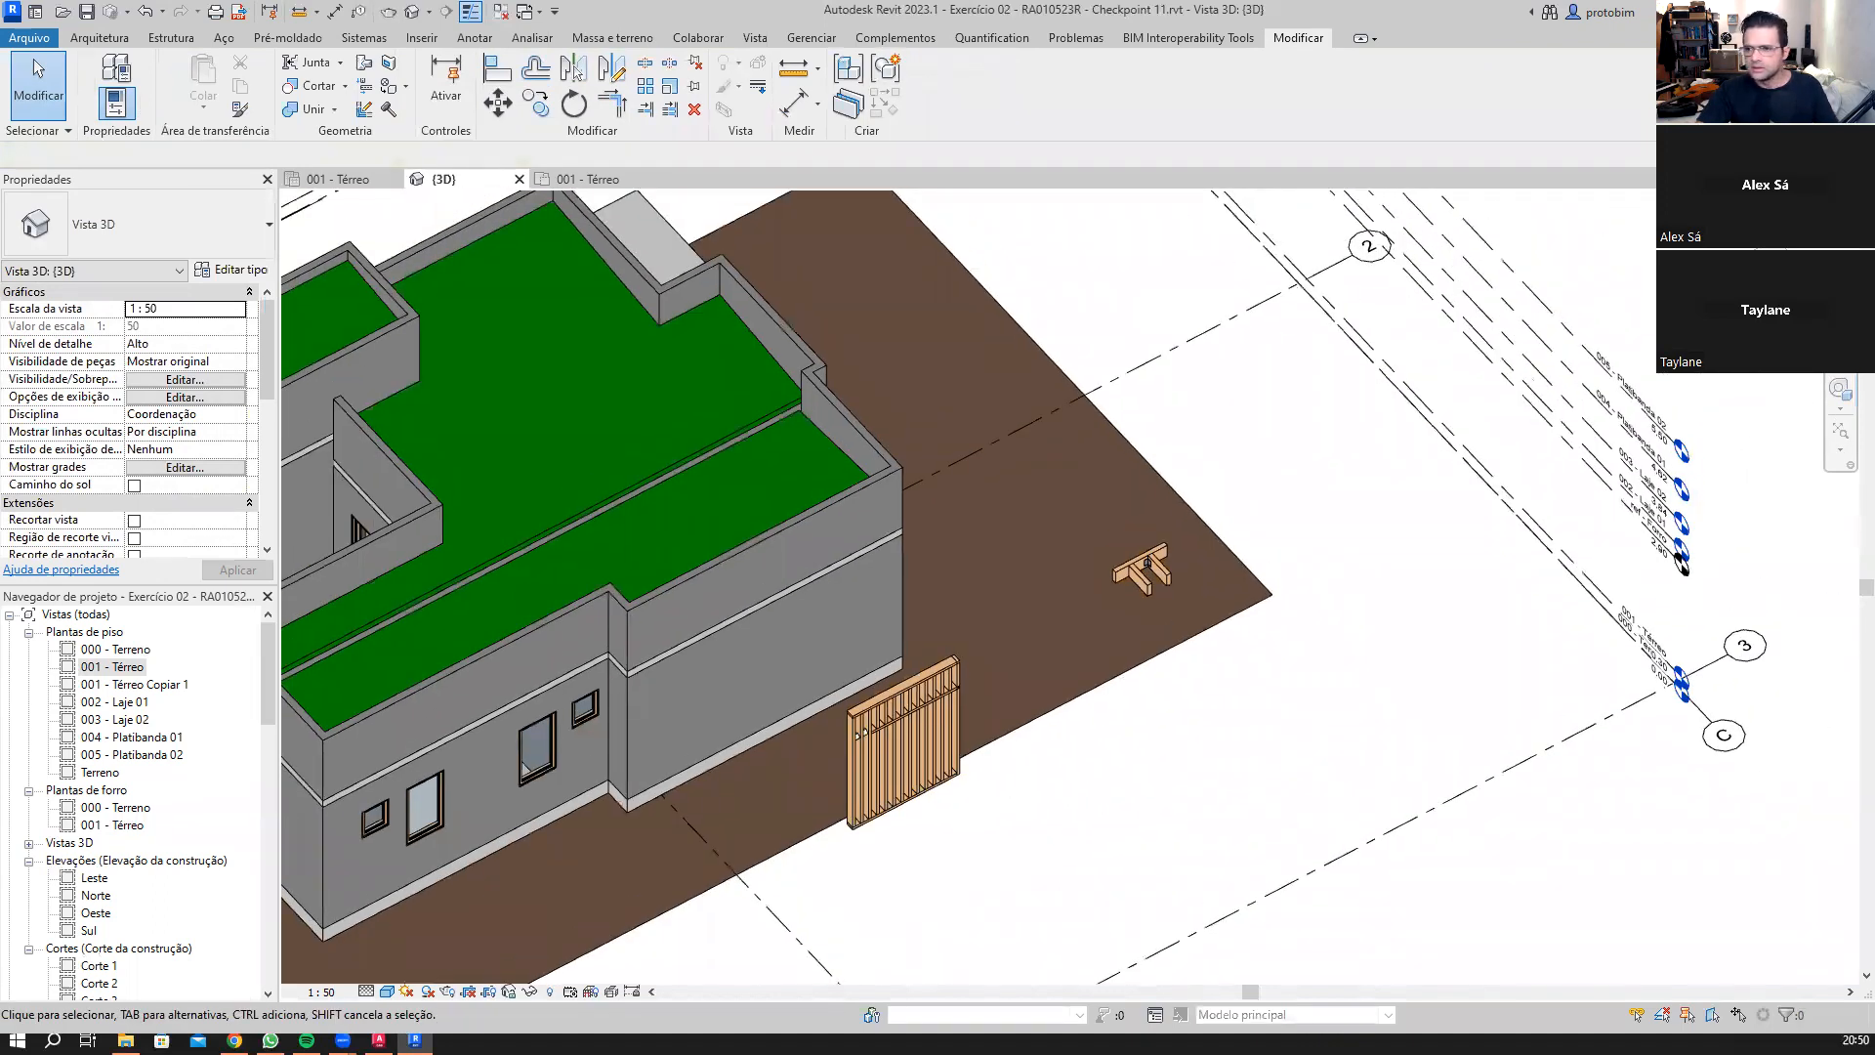
# Step: Examine the whole house, the slatted wood panel and the joinery model from several sides in the 3D view
pyautogui.click(1783, 264)
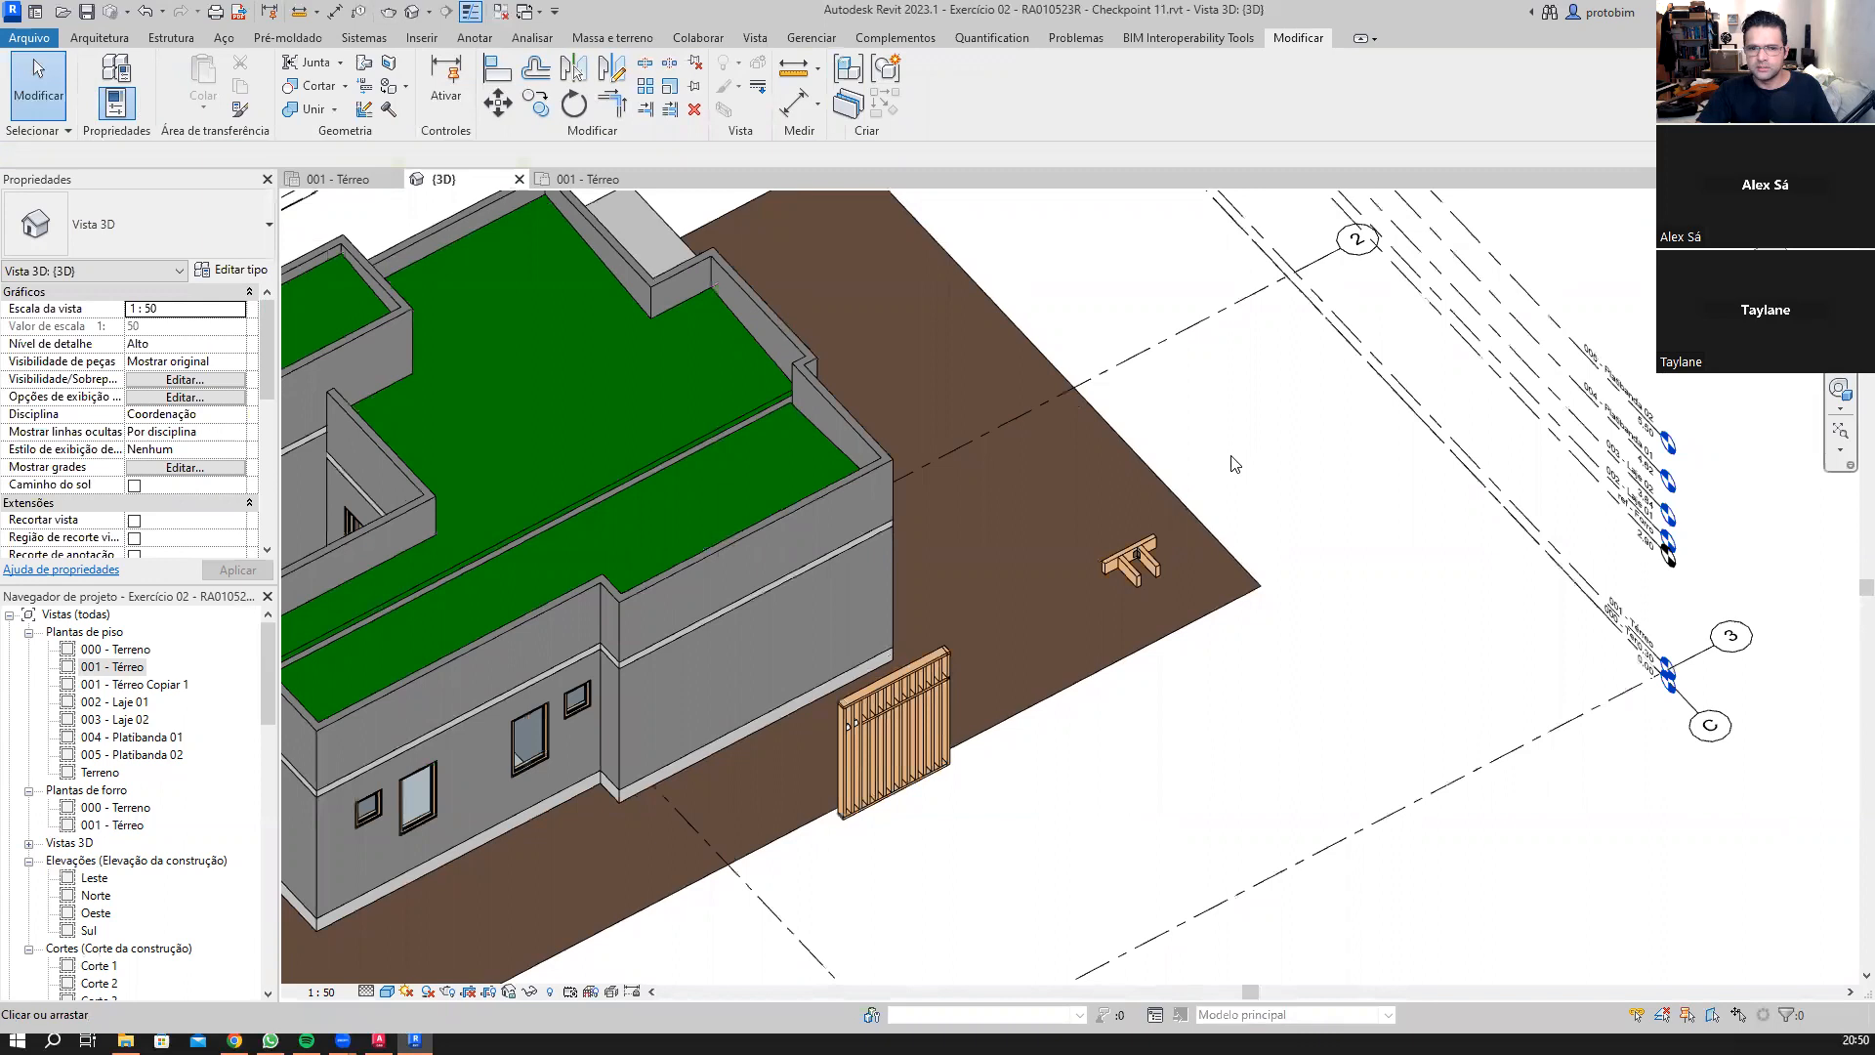
pyautogui.scroll(-5, 1167, 470)
pyautogui.middleClick(557, 438)
pyautogui.middleClick(557, 437)
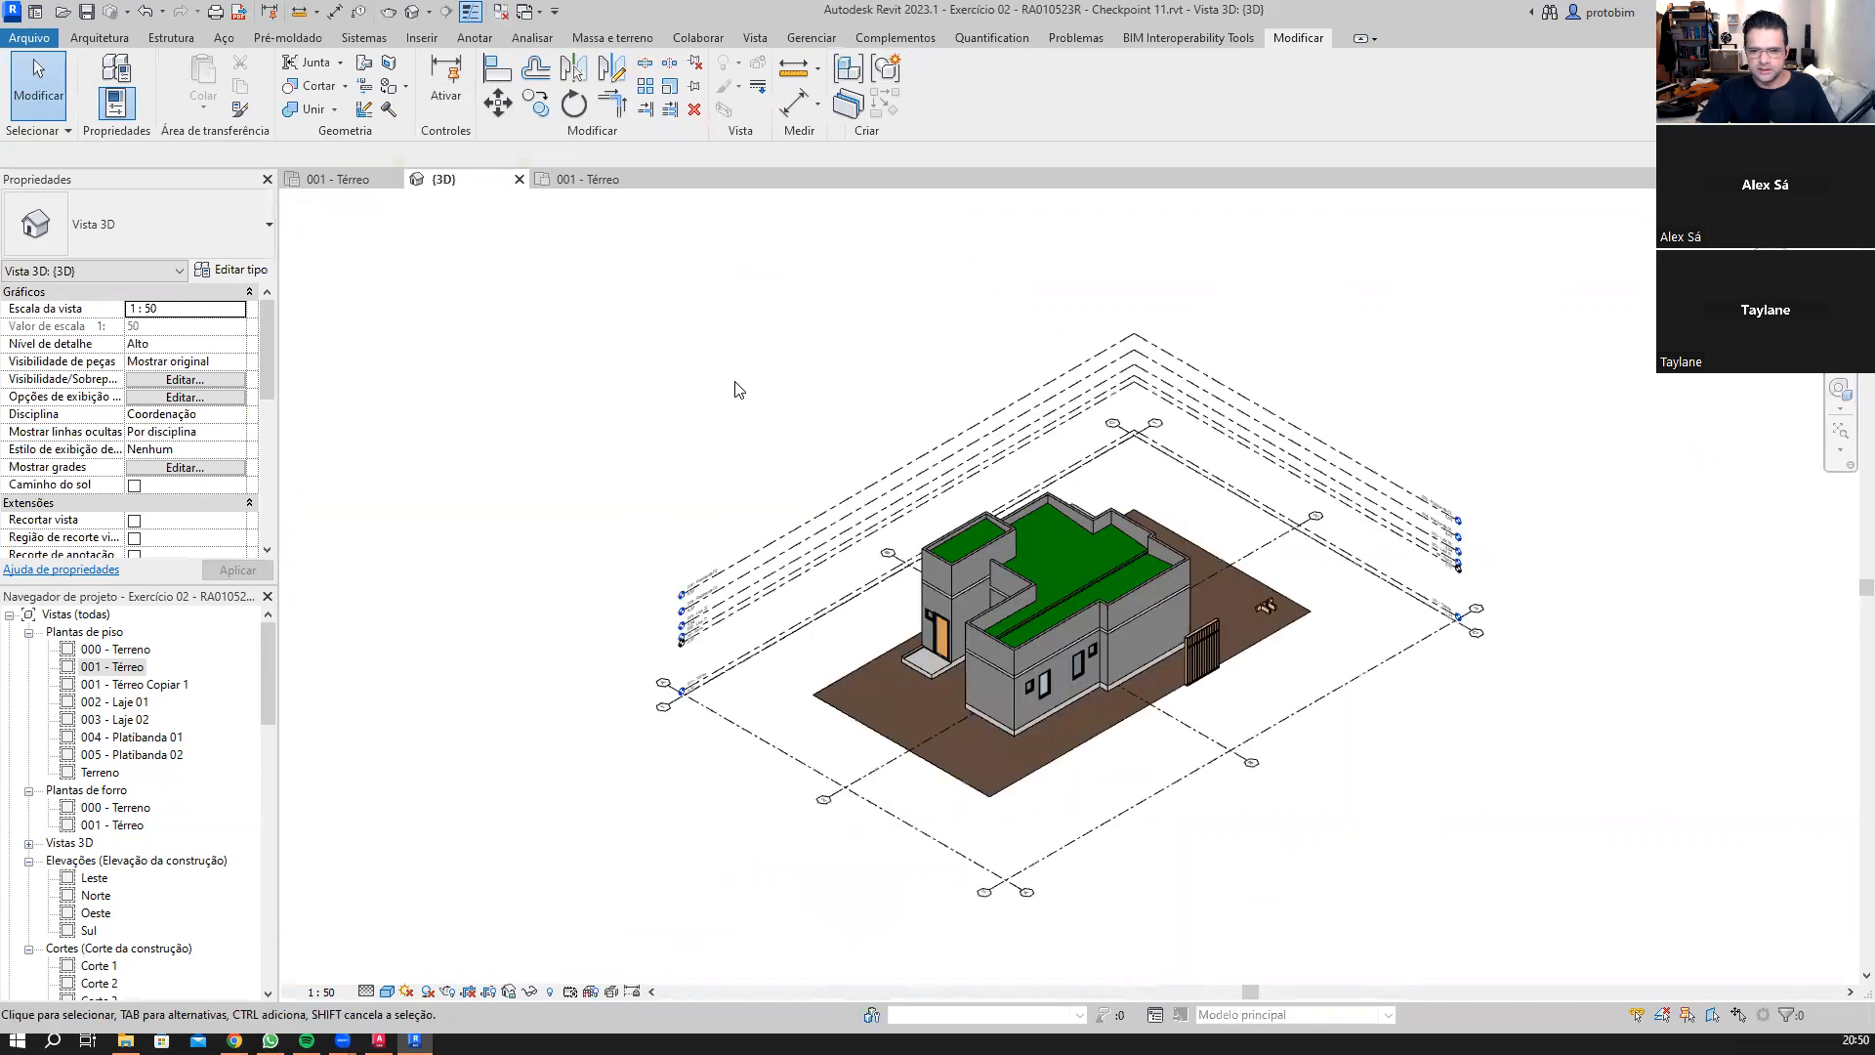
pyautogui.scroll(5, 1270, 615)
pyautogui.scroll(2, 1208, 653)
pyautogui.moveTo(1208, 653); pyautogui.dragTo(1366, 676, button='middle')
pyautogui.scroll(-1, 1367, 675)
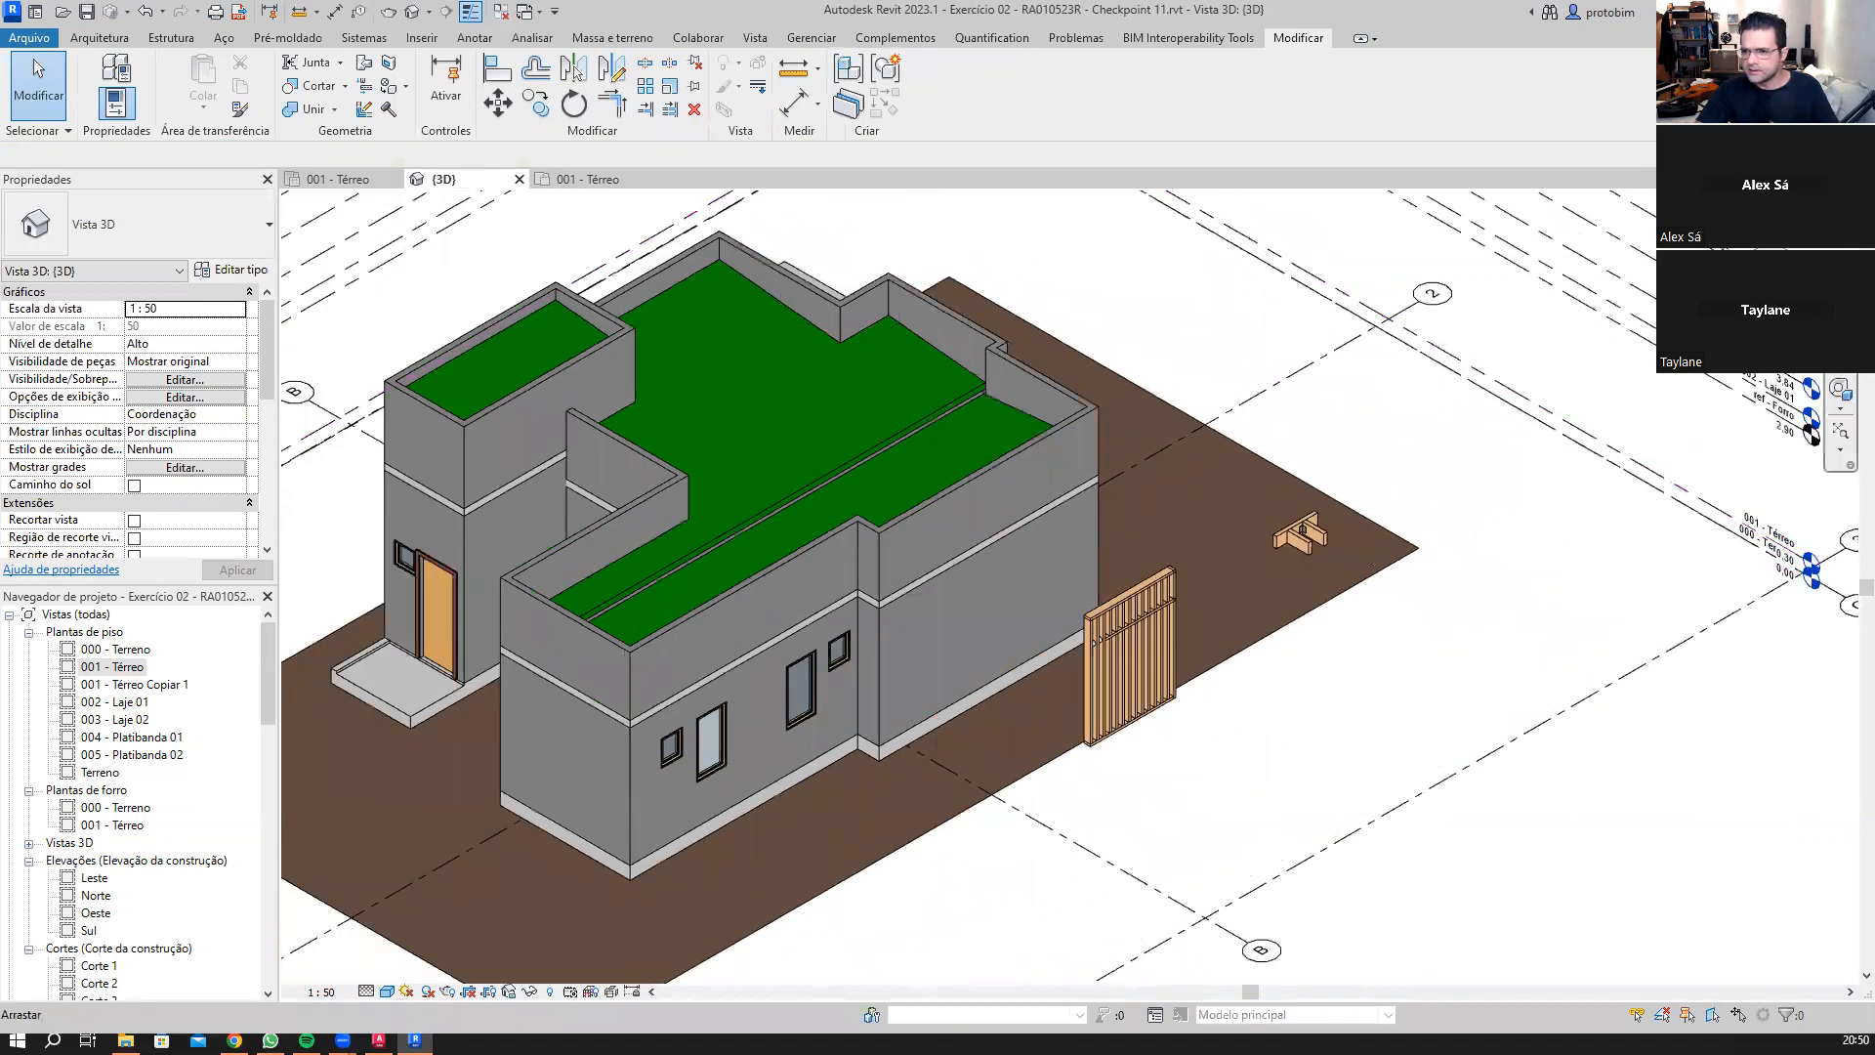
pyautogui.click(1789, 259)
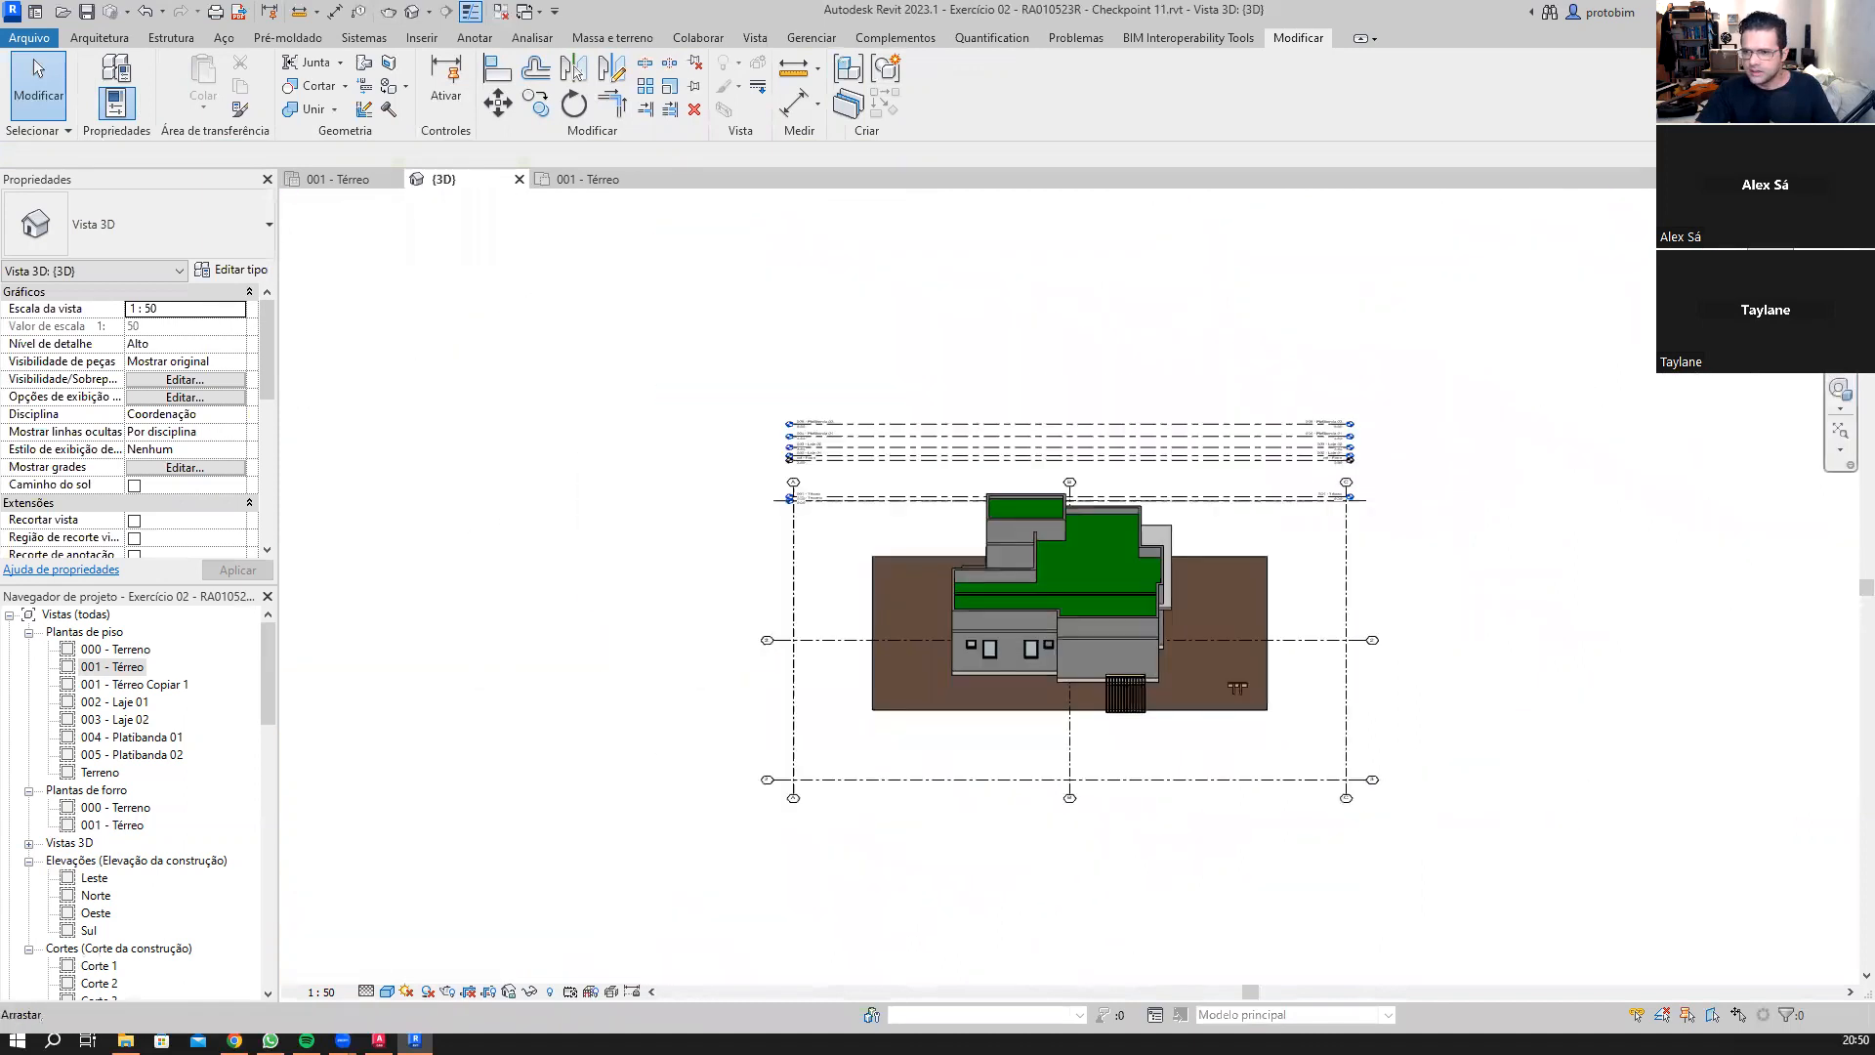
pyautogui.moveTo(1793, 261); pyautogui.dragTo(1768, 255)
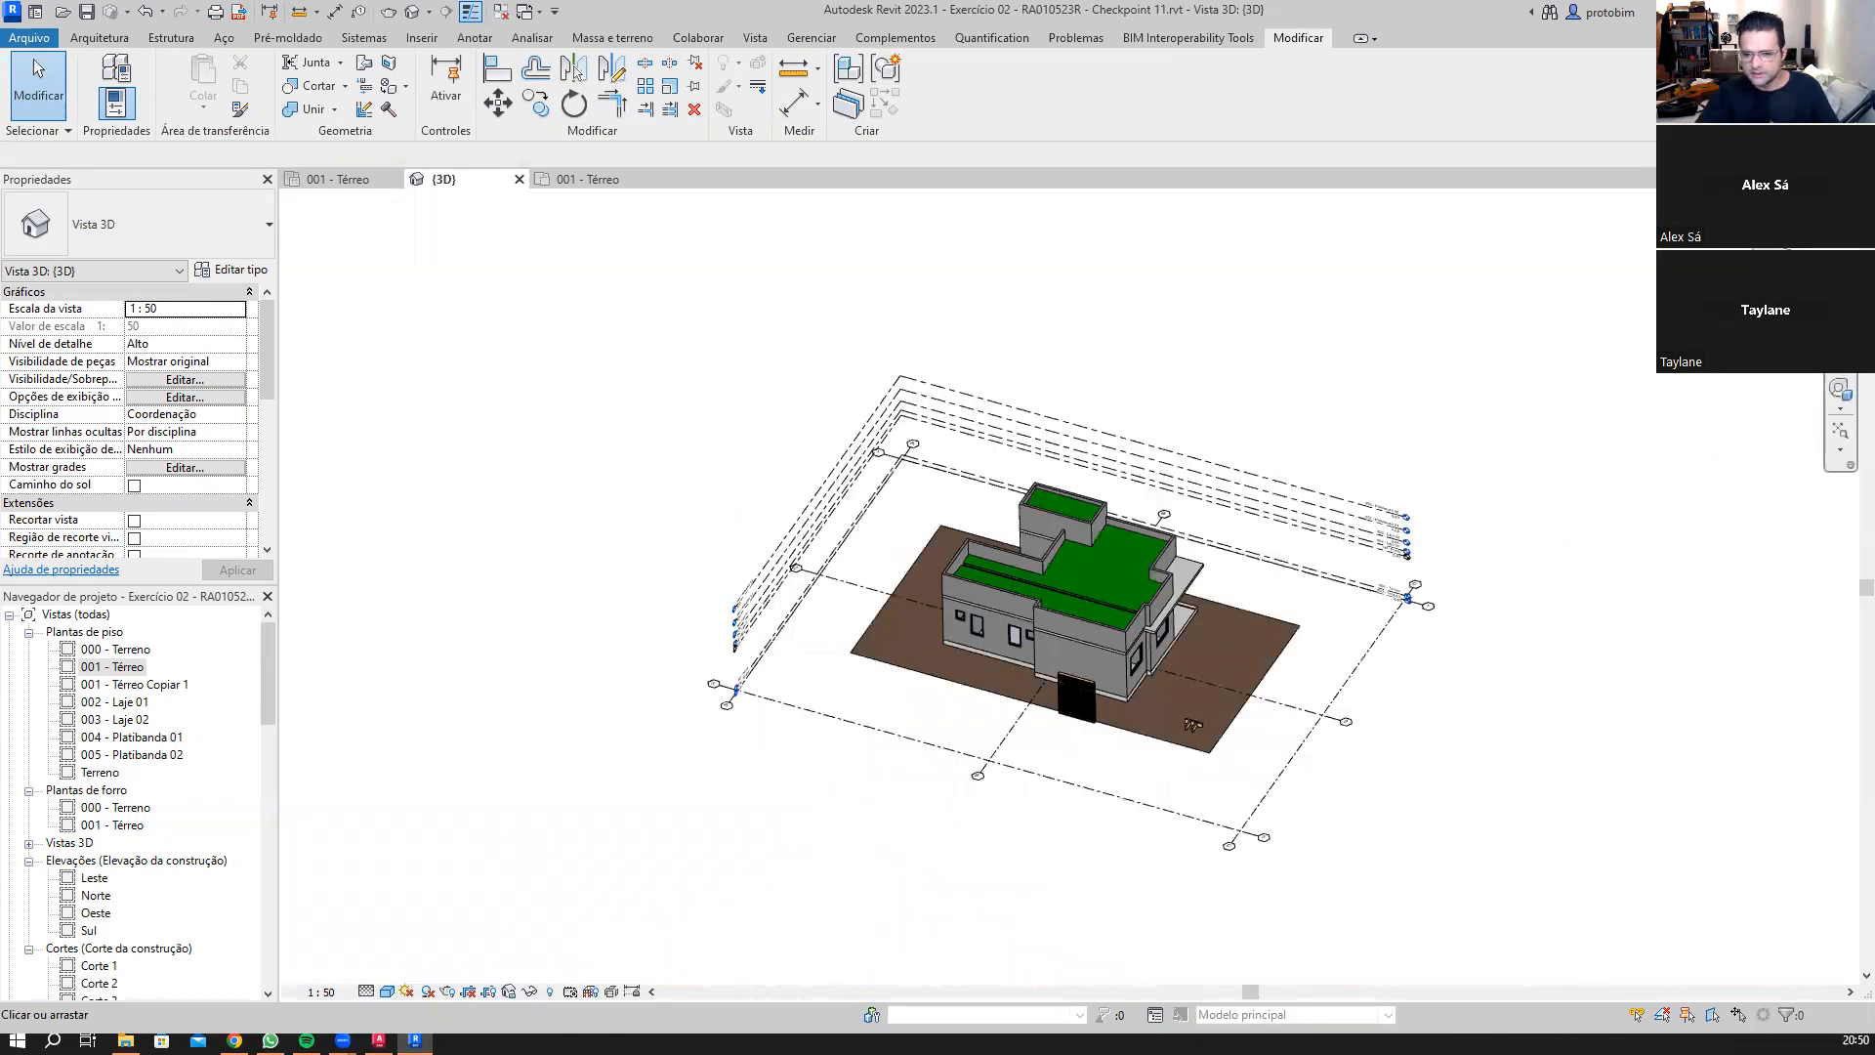
pyautogui.scroll(6, 1160, 766)
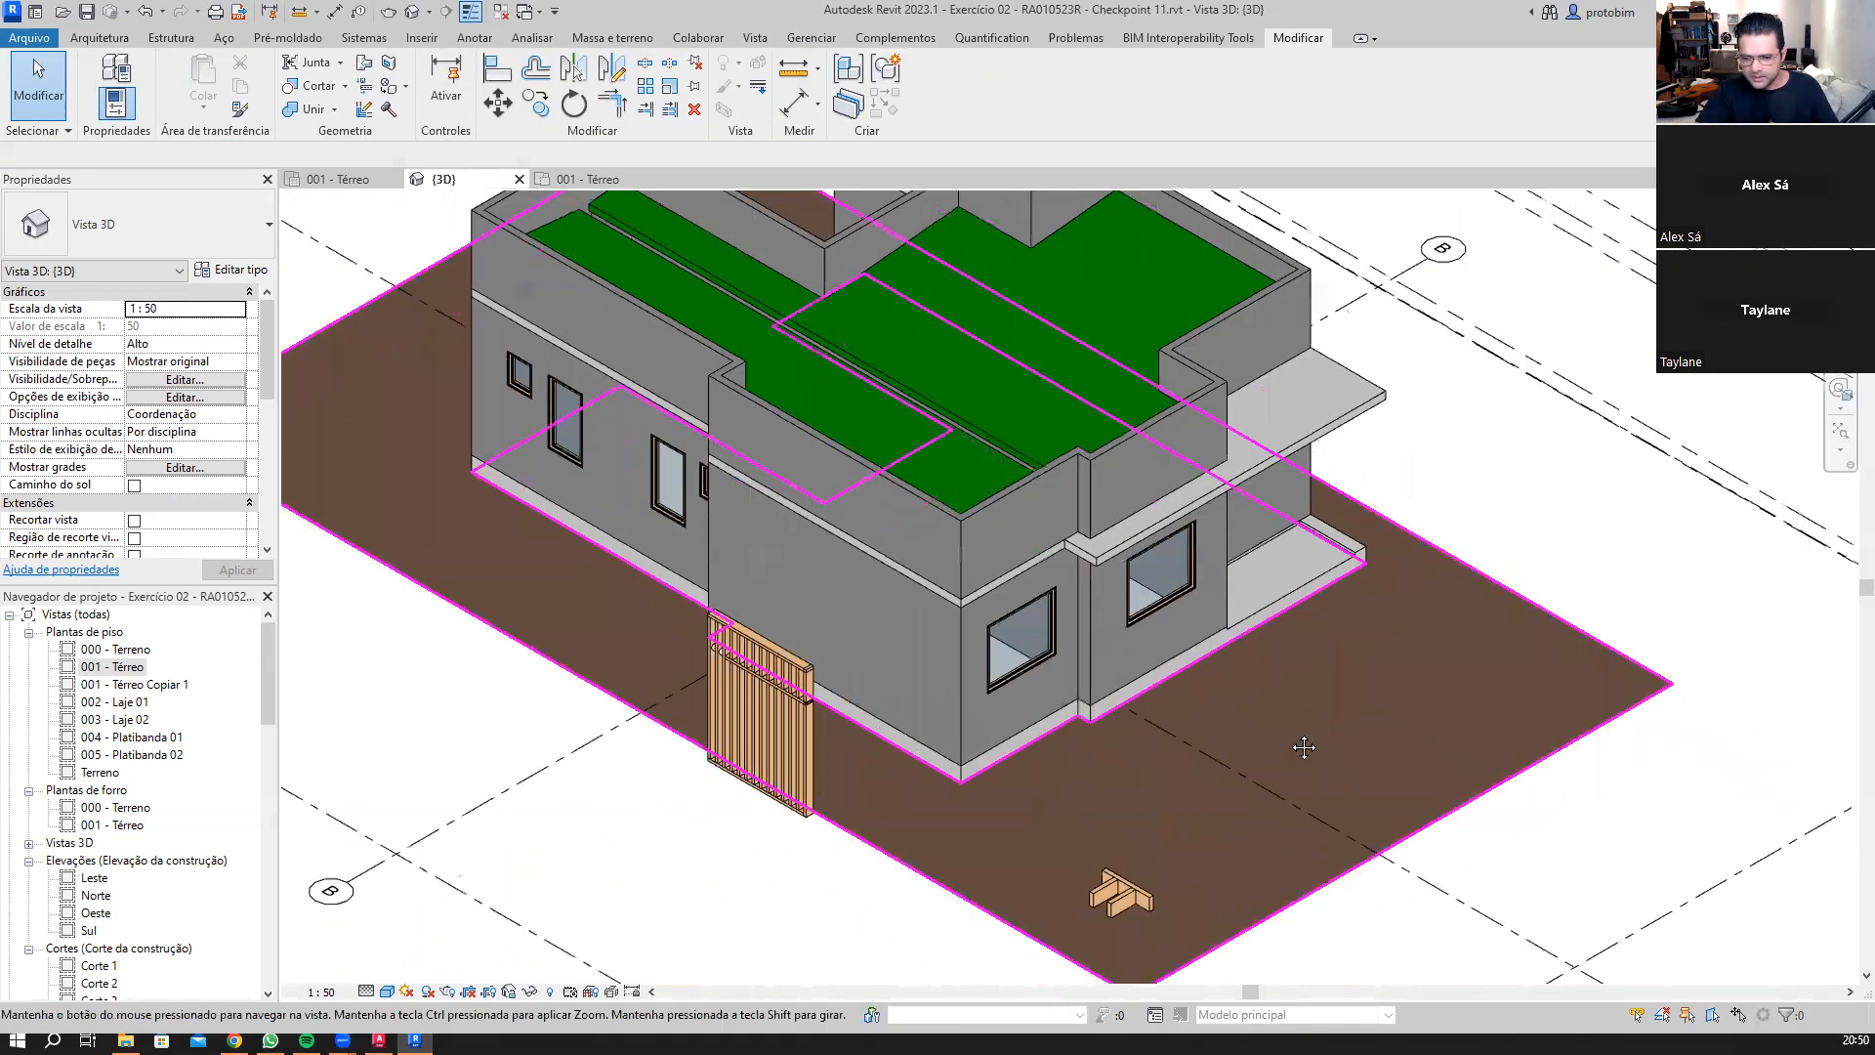
pyautogui.moveTo(1091, 607); pyautogui.dragTo(938, 484, button='middle')
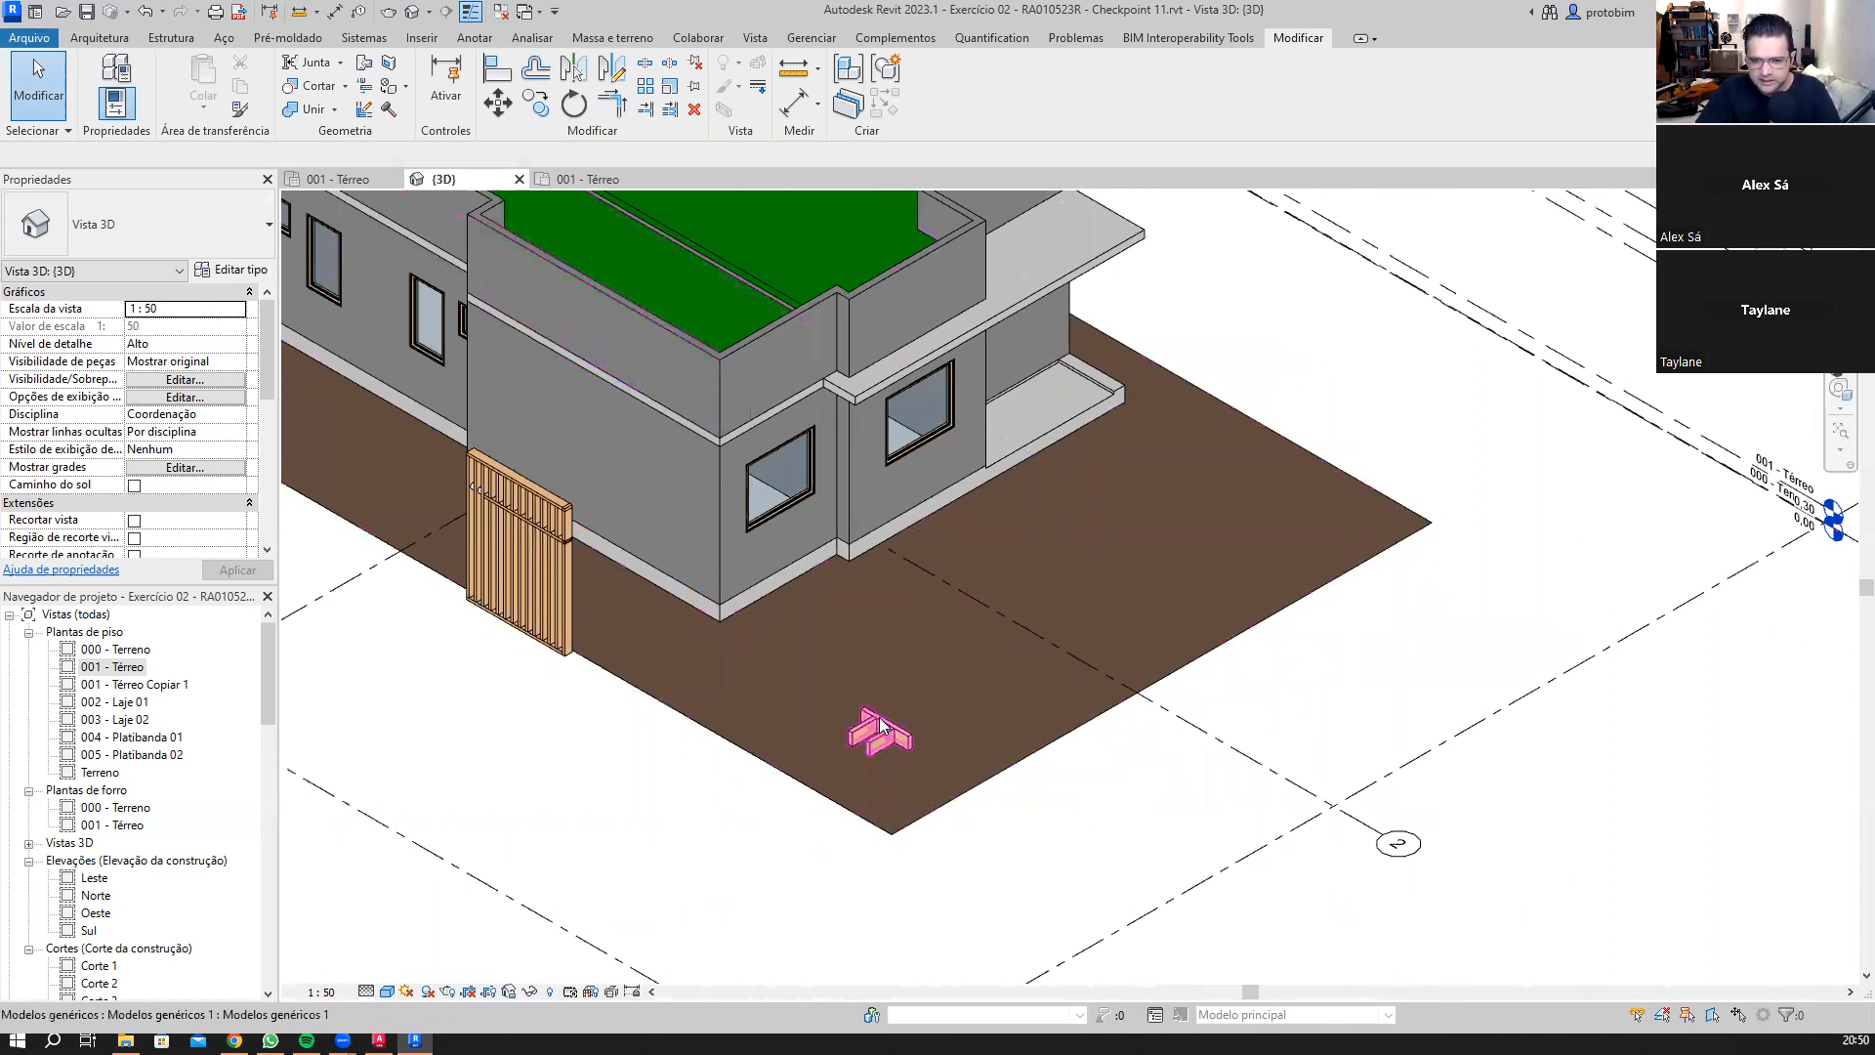
pyautogui.click(29, 39)
pyautogui.moveTo(69, 274)
pyautogui.click(260, 216)
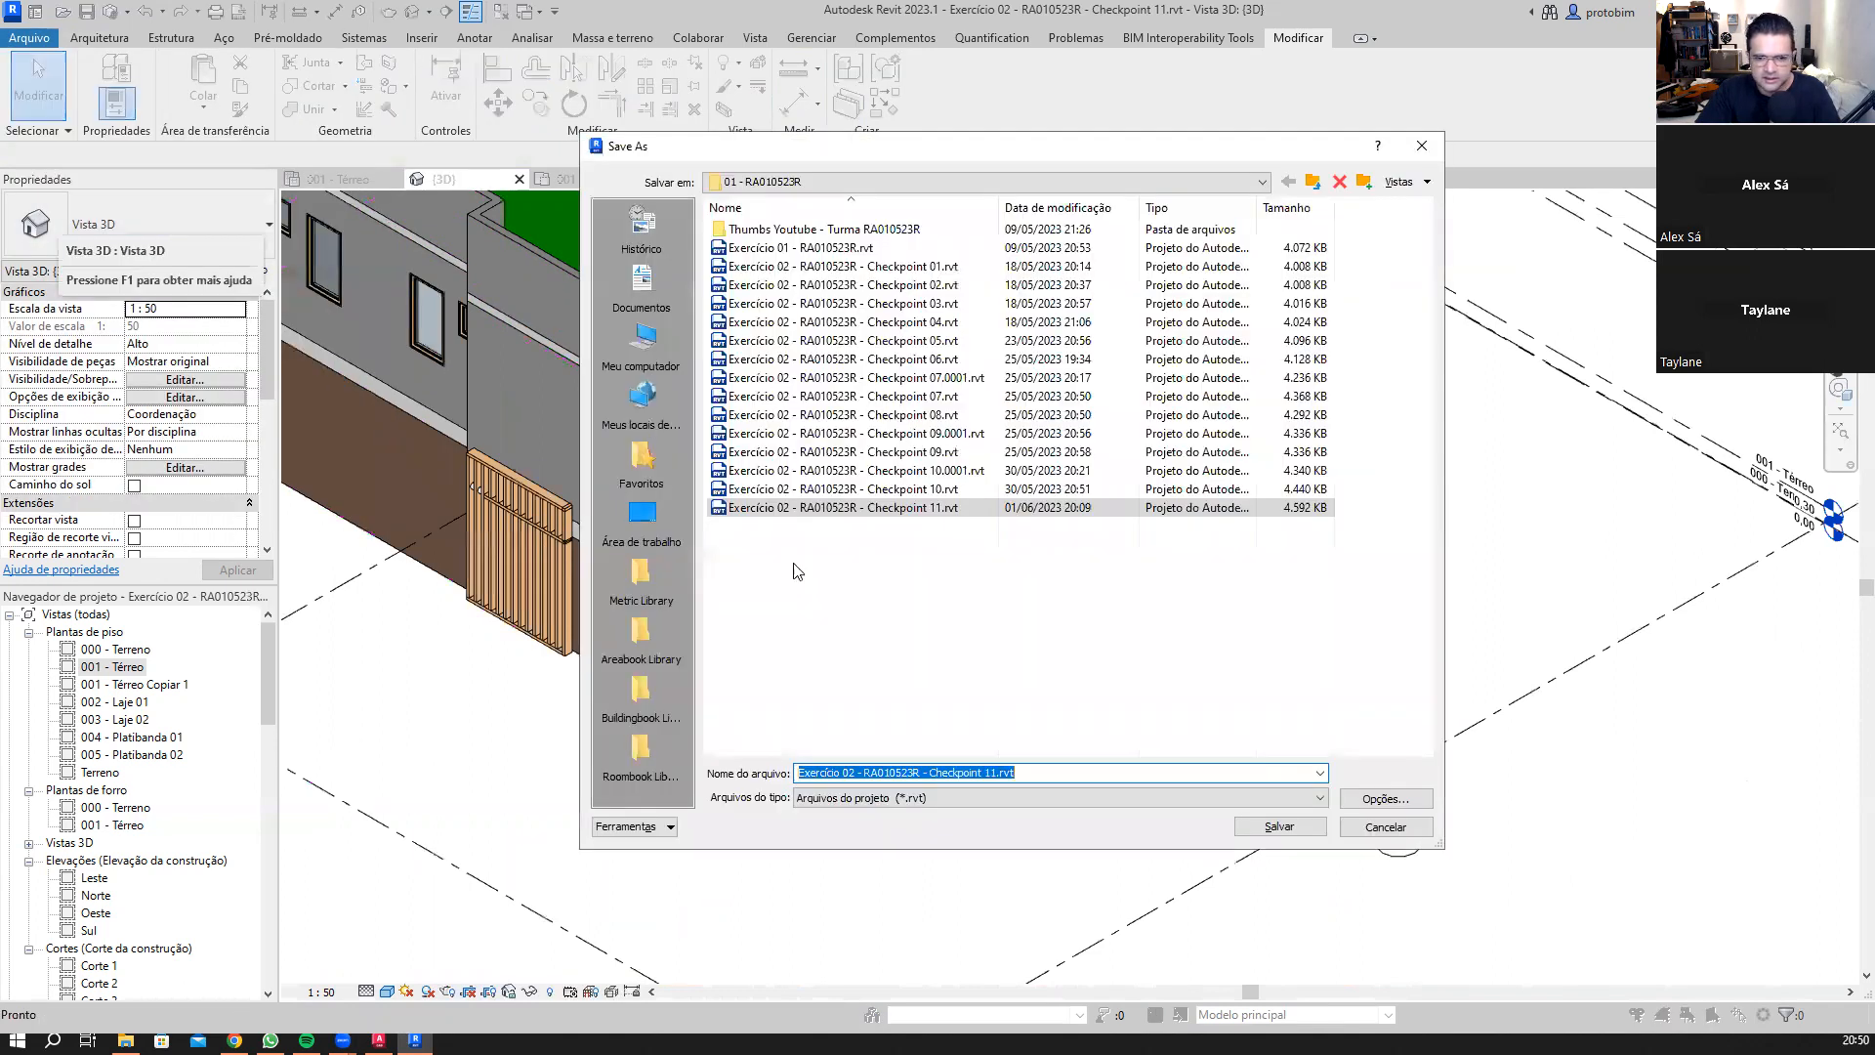
pyautogui.click(994, 774)
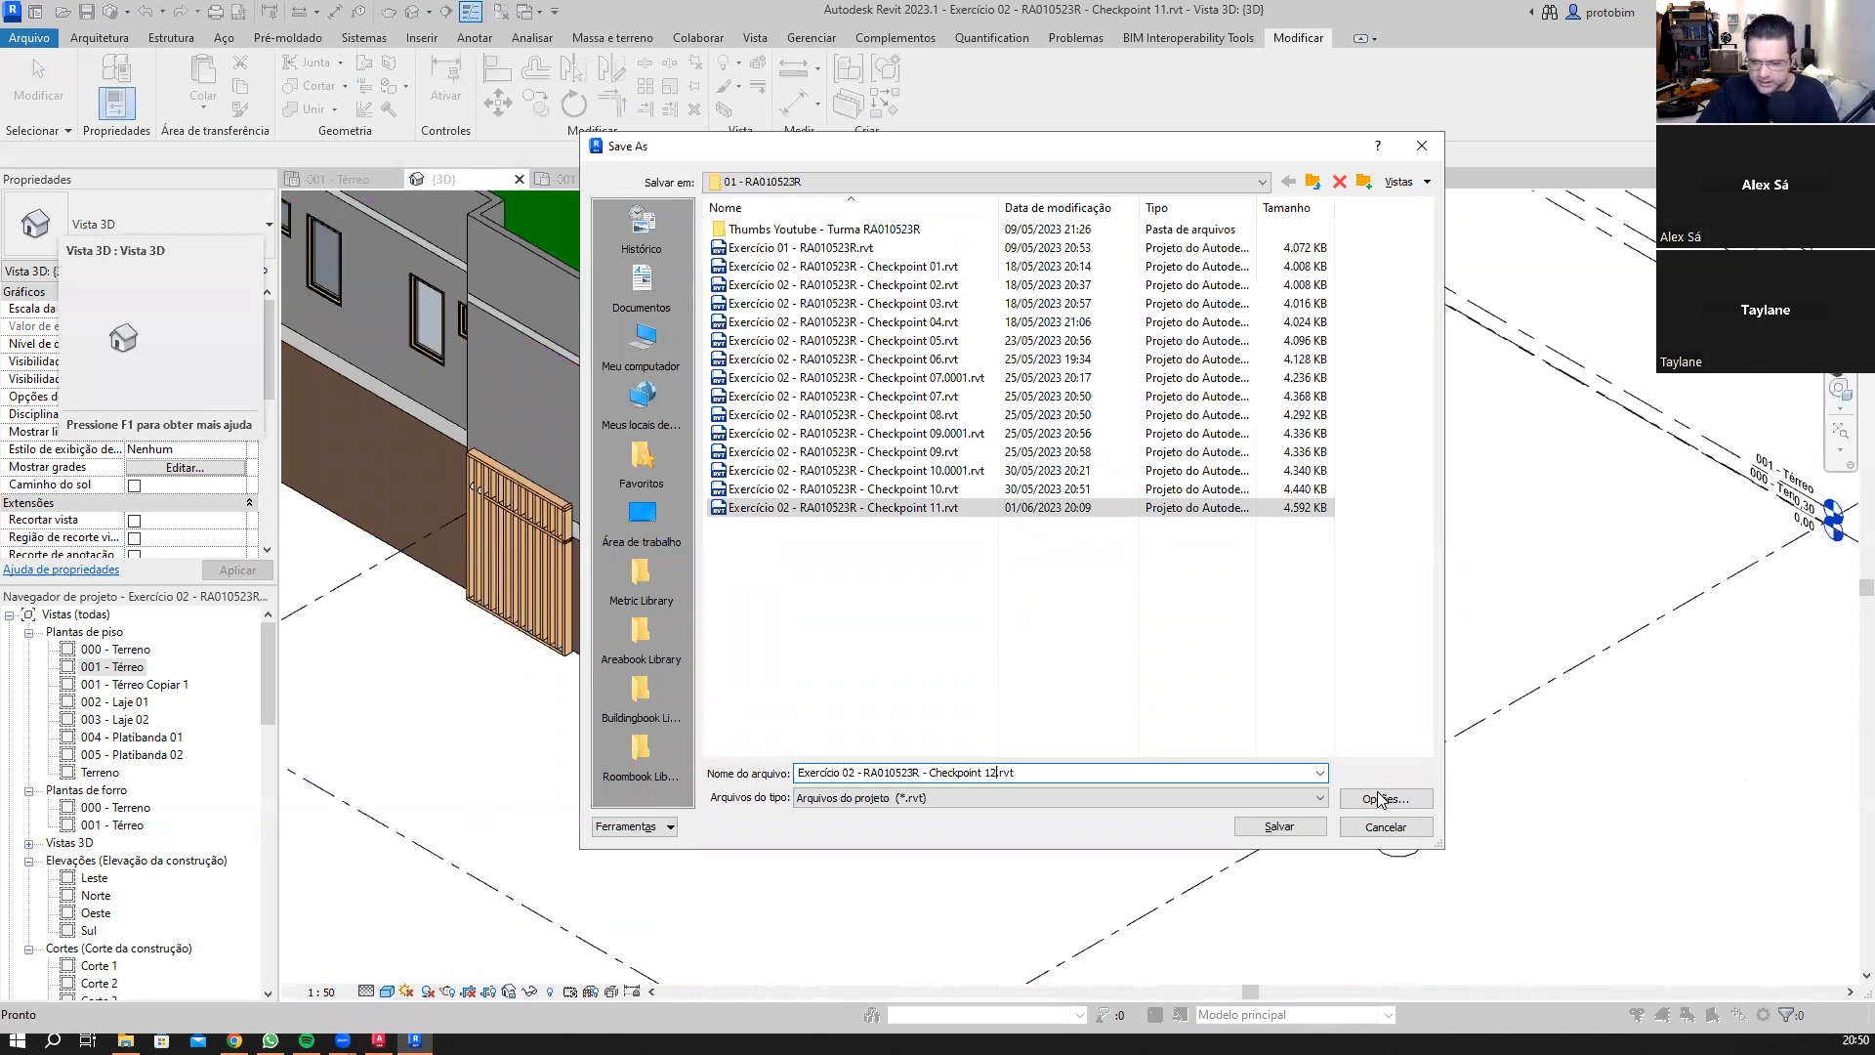
pyautogui.click(1287, 830)
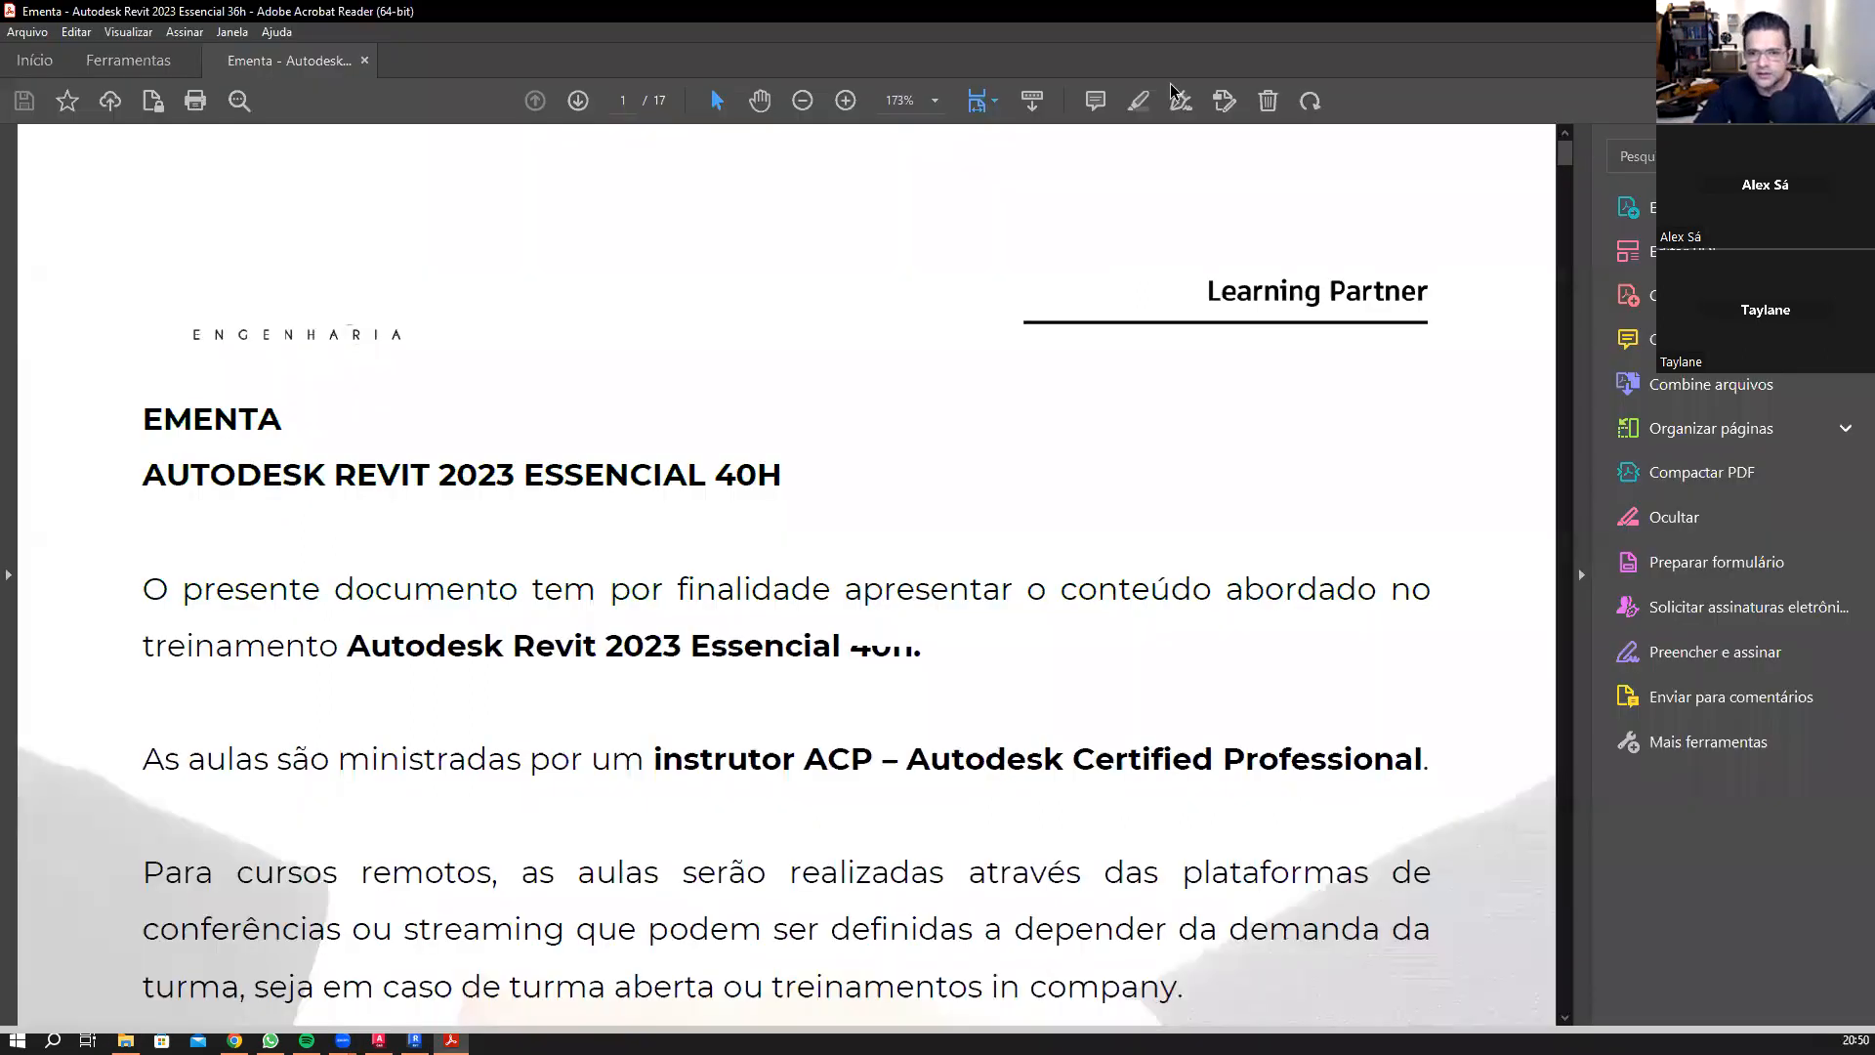
# Step: Fit whole pages of the syllabus PDF in Acrobat Reader and highlight Floor Plan, Ceiling Plan and View Range under Módulo 02
pyautogui.click(981, 106)
pyautogui.click(1022, 158)
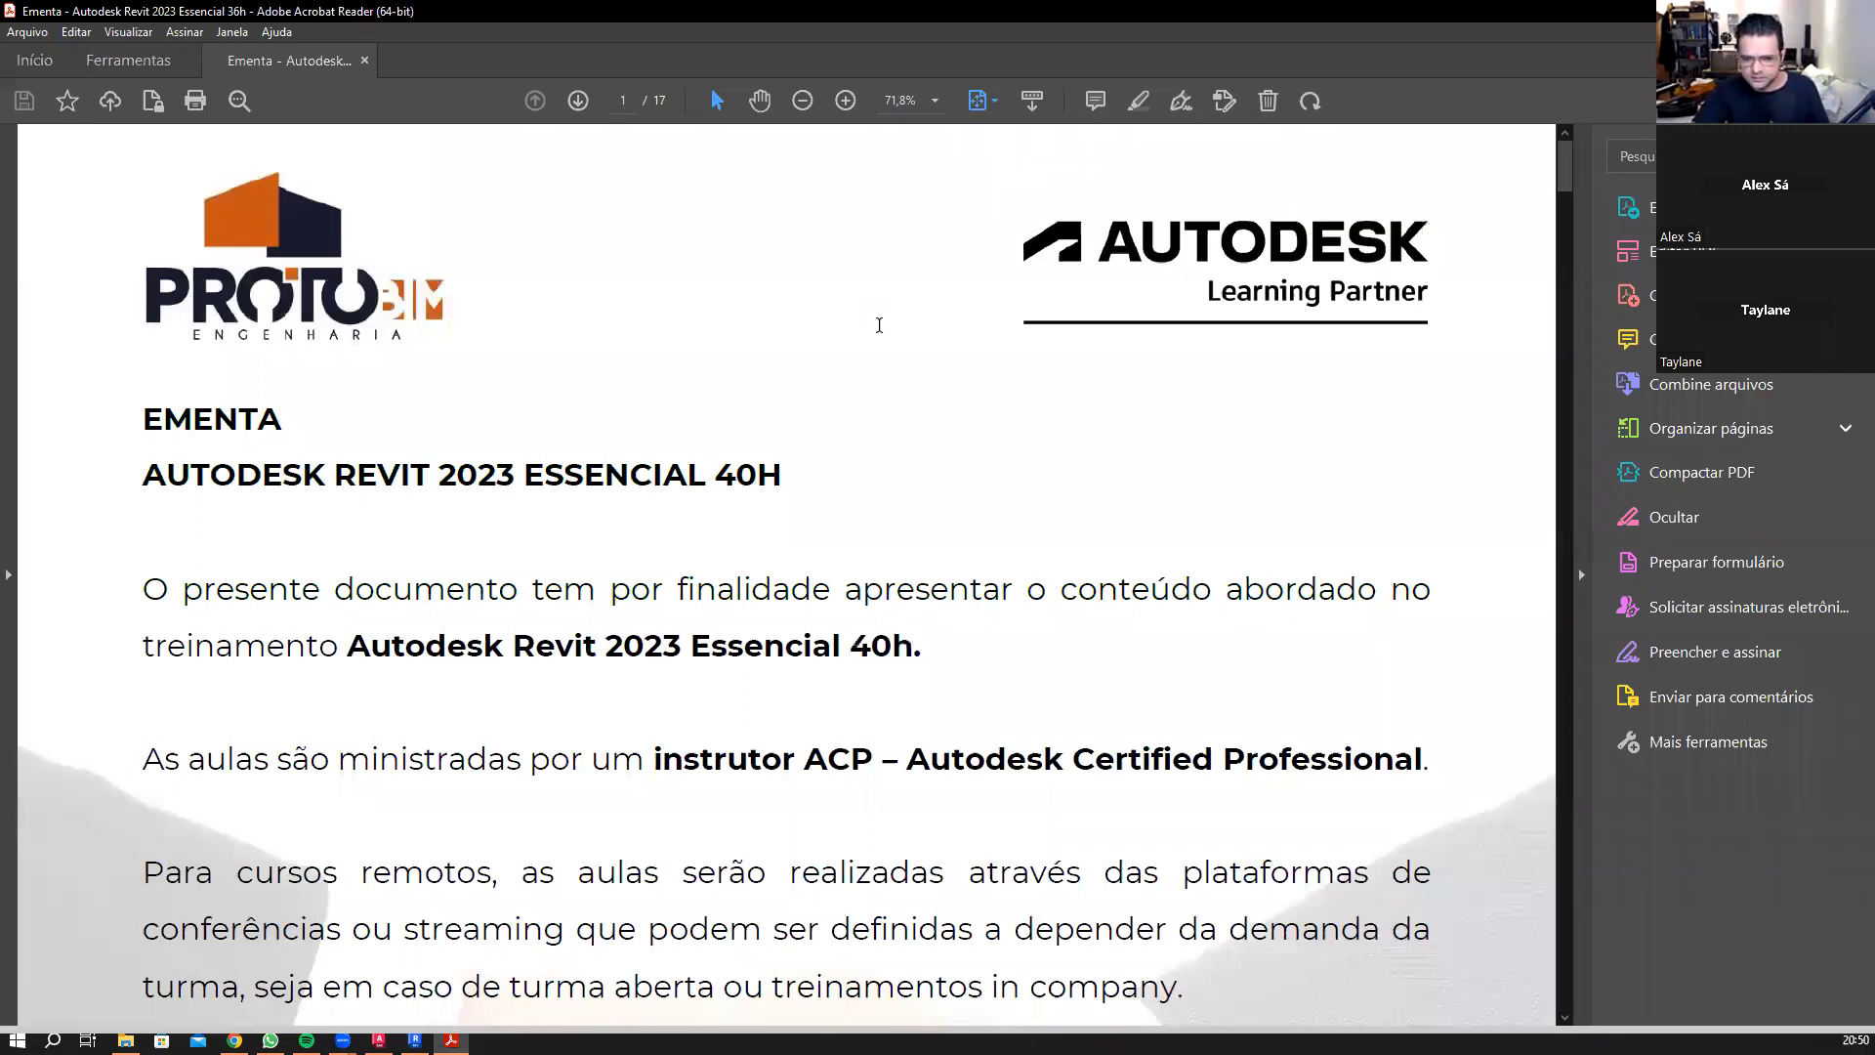
pyautogui.scroll(-10, 717, 344)
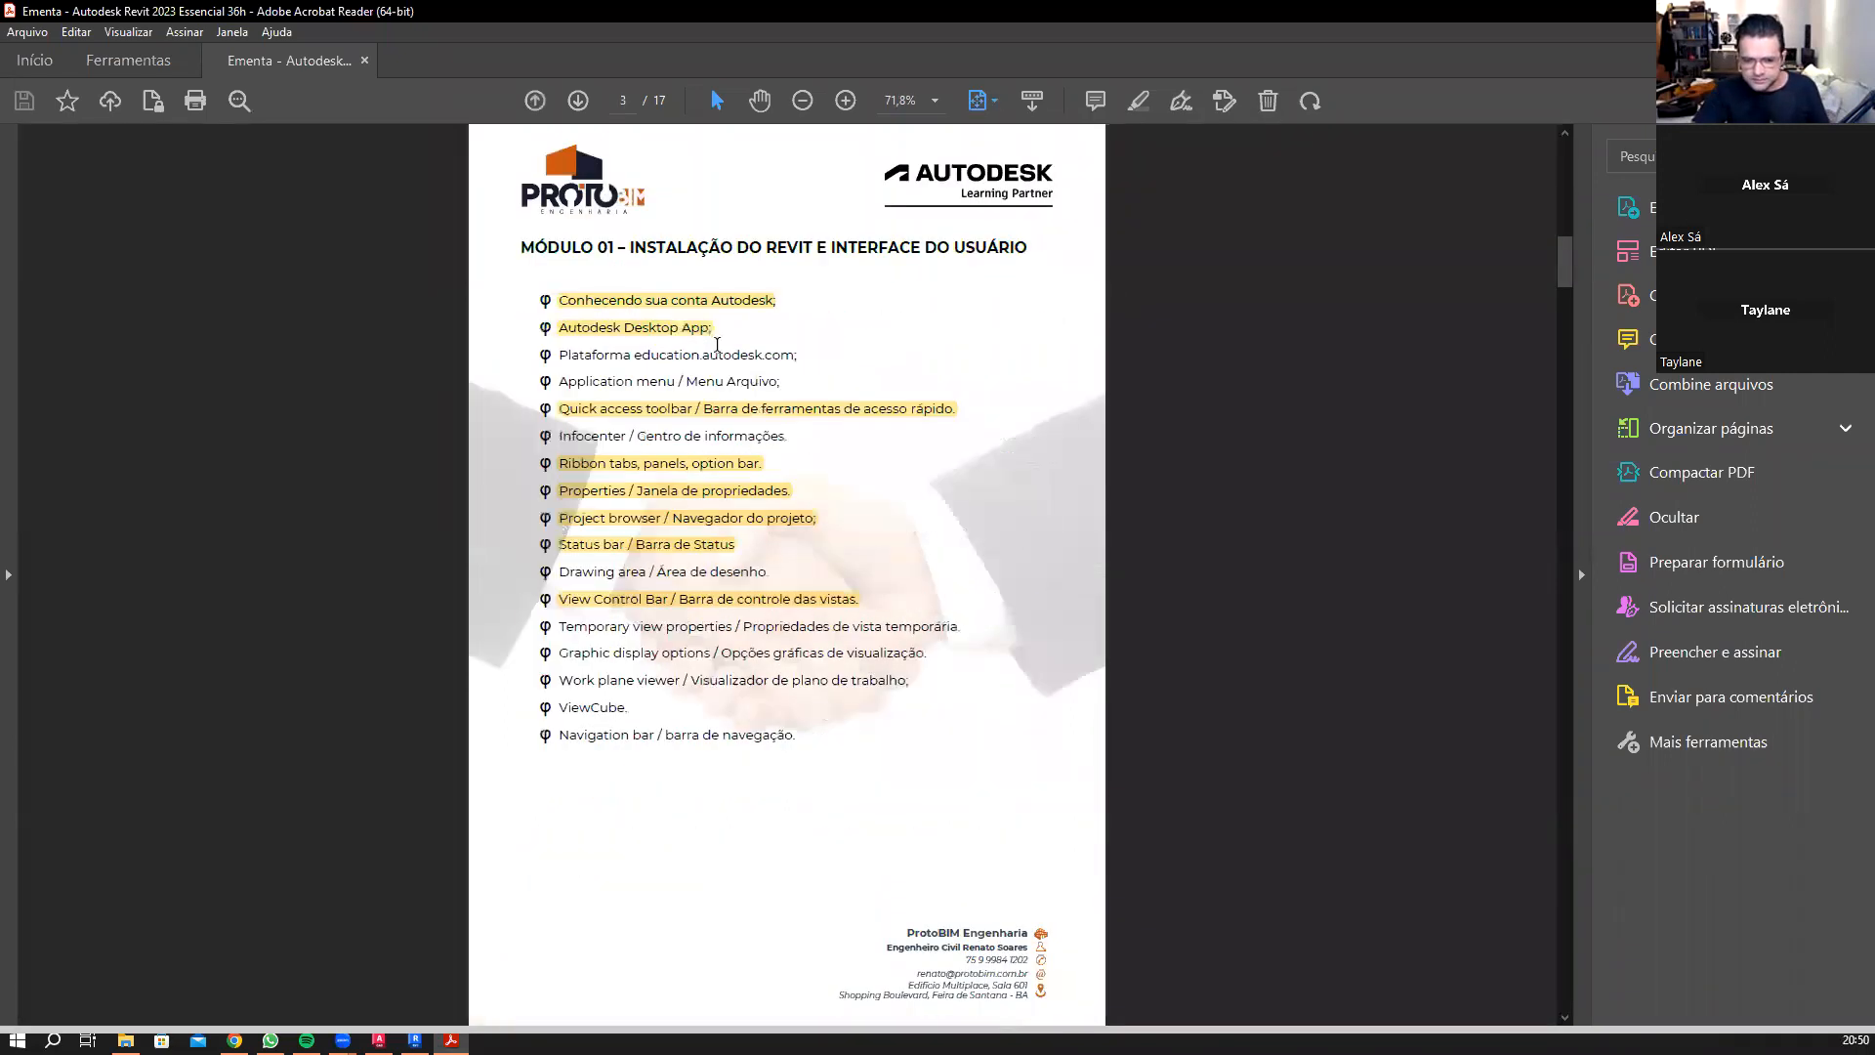
pyautogui.scroll(-3, 717, 344)
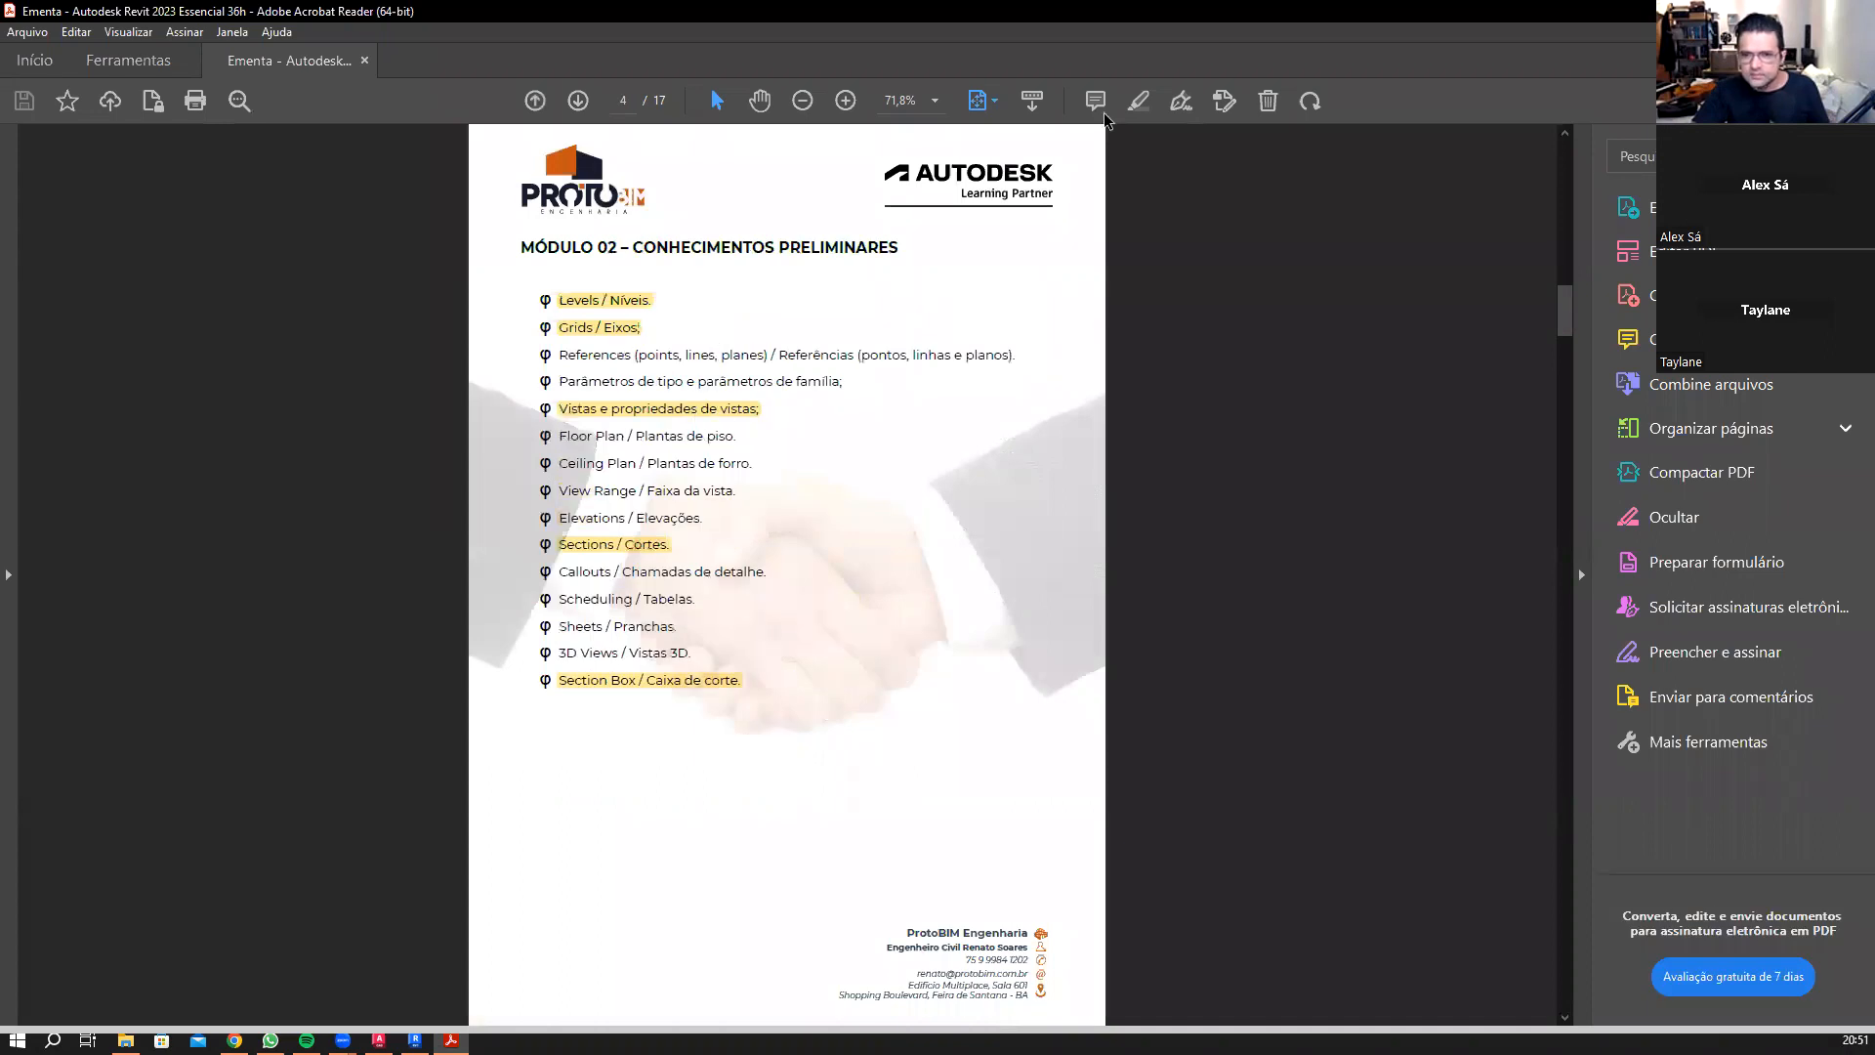
pyautogui.press('u')
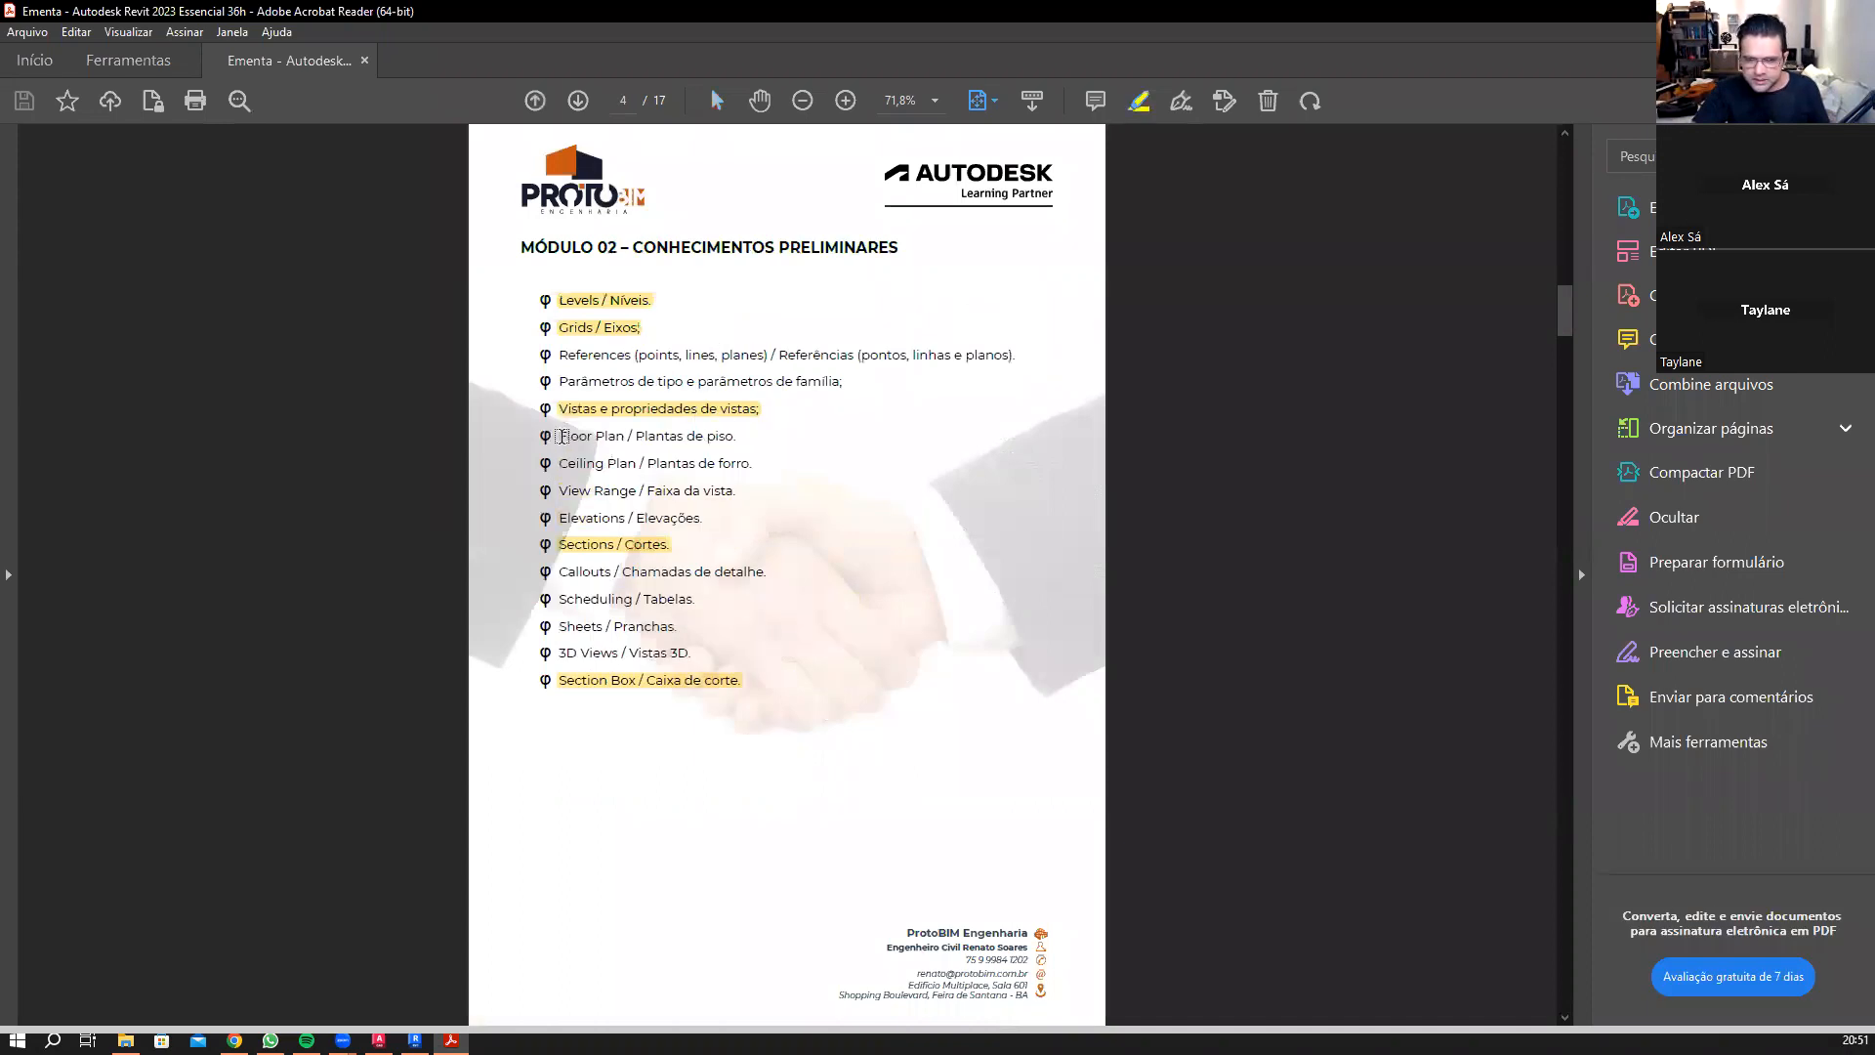
pyautogui.moveTo(742, 438)
pyautogui.mouseDown()
pyautogui.moveTo(560, 466)
pyautogui.moveTo(752, 465)
pyautogui.mouseUp()
pyautogui.moveTo(562, 492); pyautogui.dragTo(759, 501)
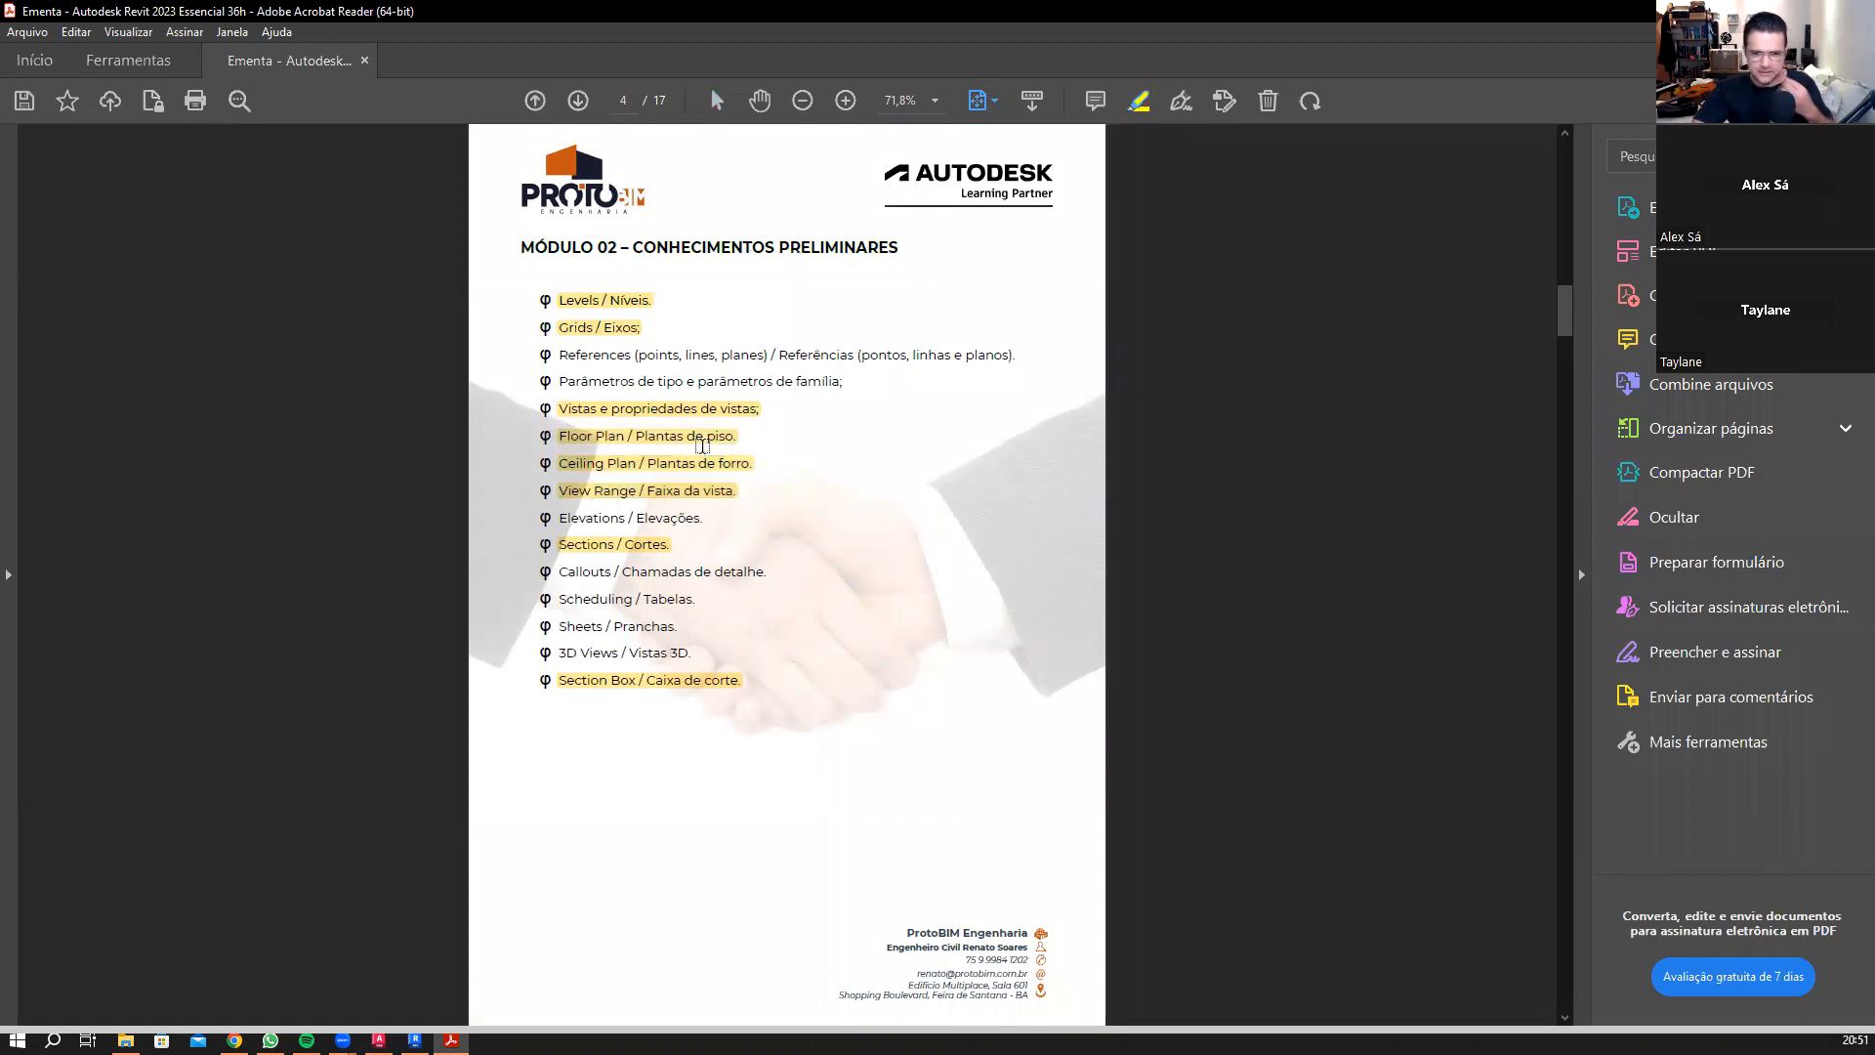
# Step: Highlight both Paredes cortina entries and Painéis e montantes under Módulo 09 of the syllabus
pyautogui.scroll(-2, 702, 446)
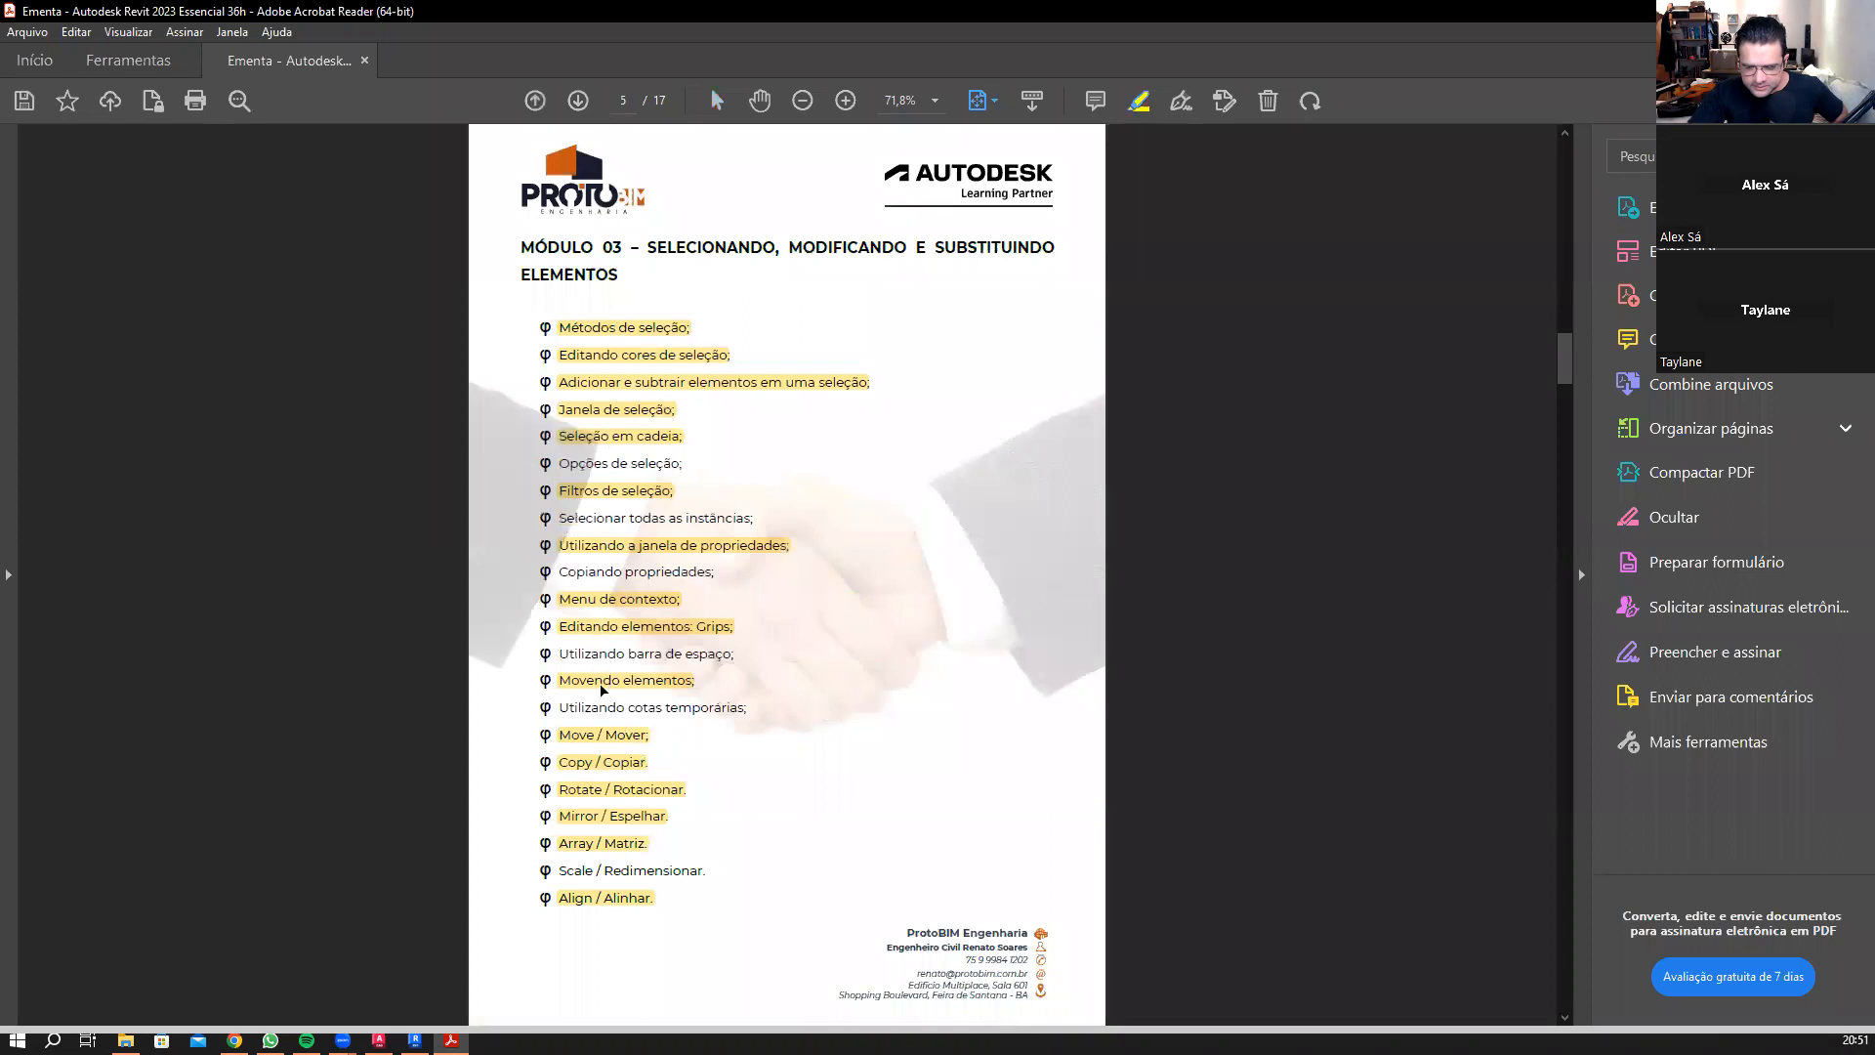
pyautogui.scroll(-2, 602, 690)
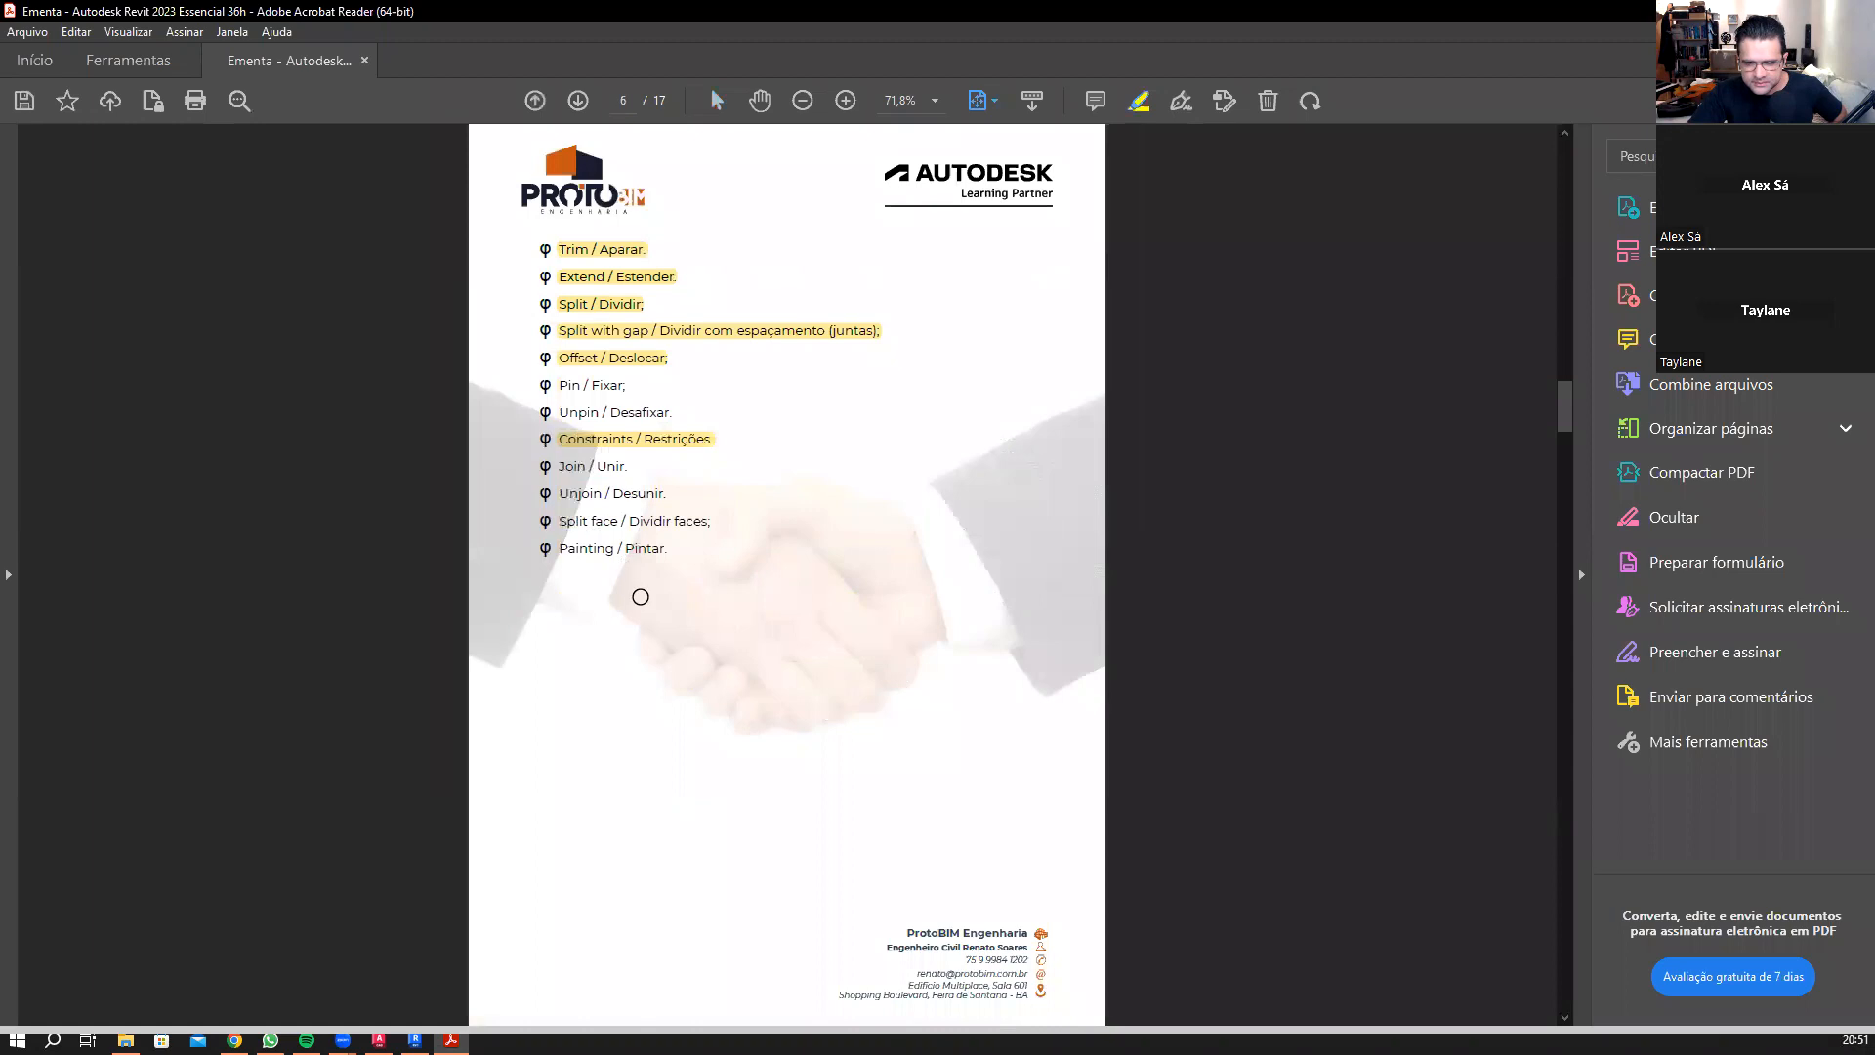
pyautogui.scroll(-2, 640, 474)
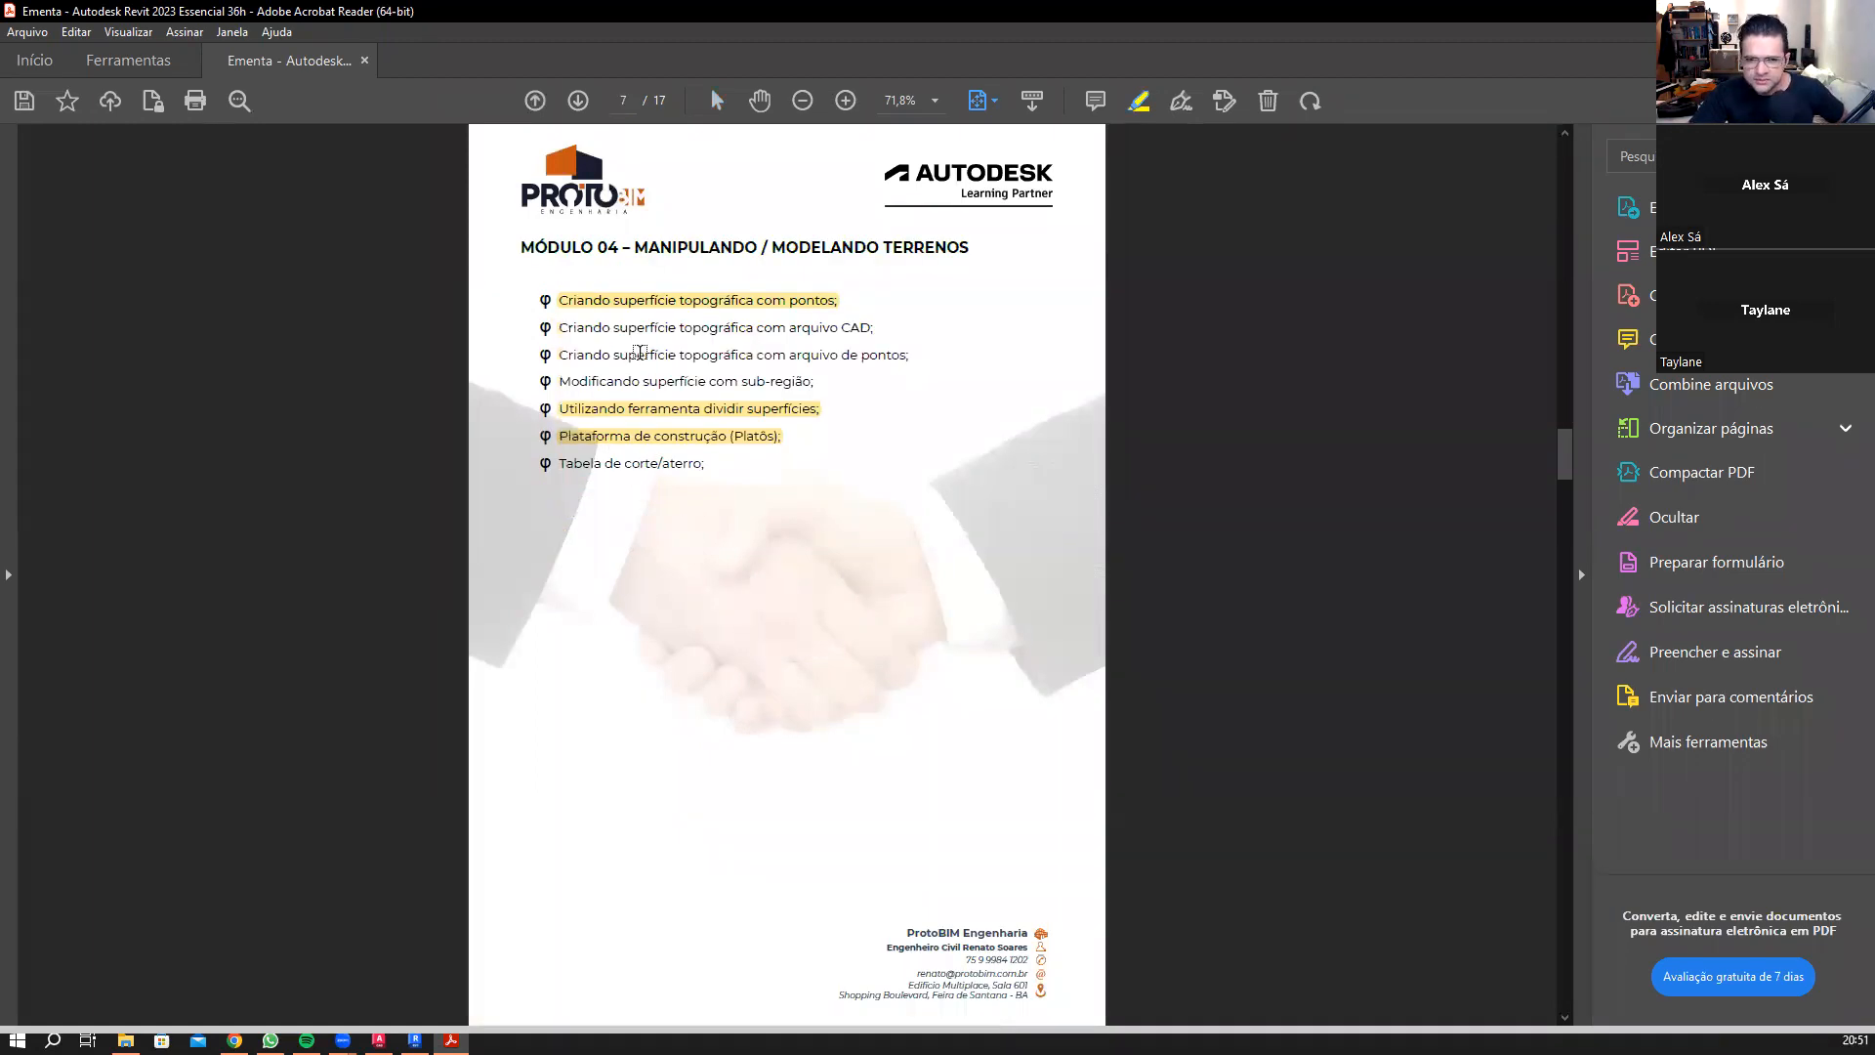
pyautogui.scroll(-2, 640, 352)
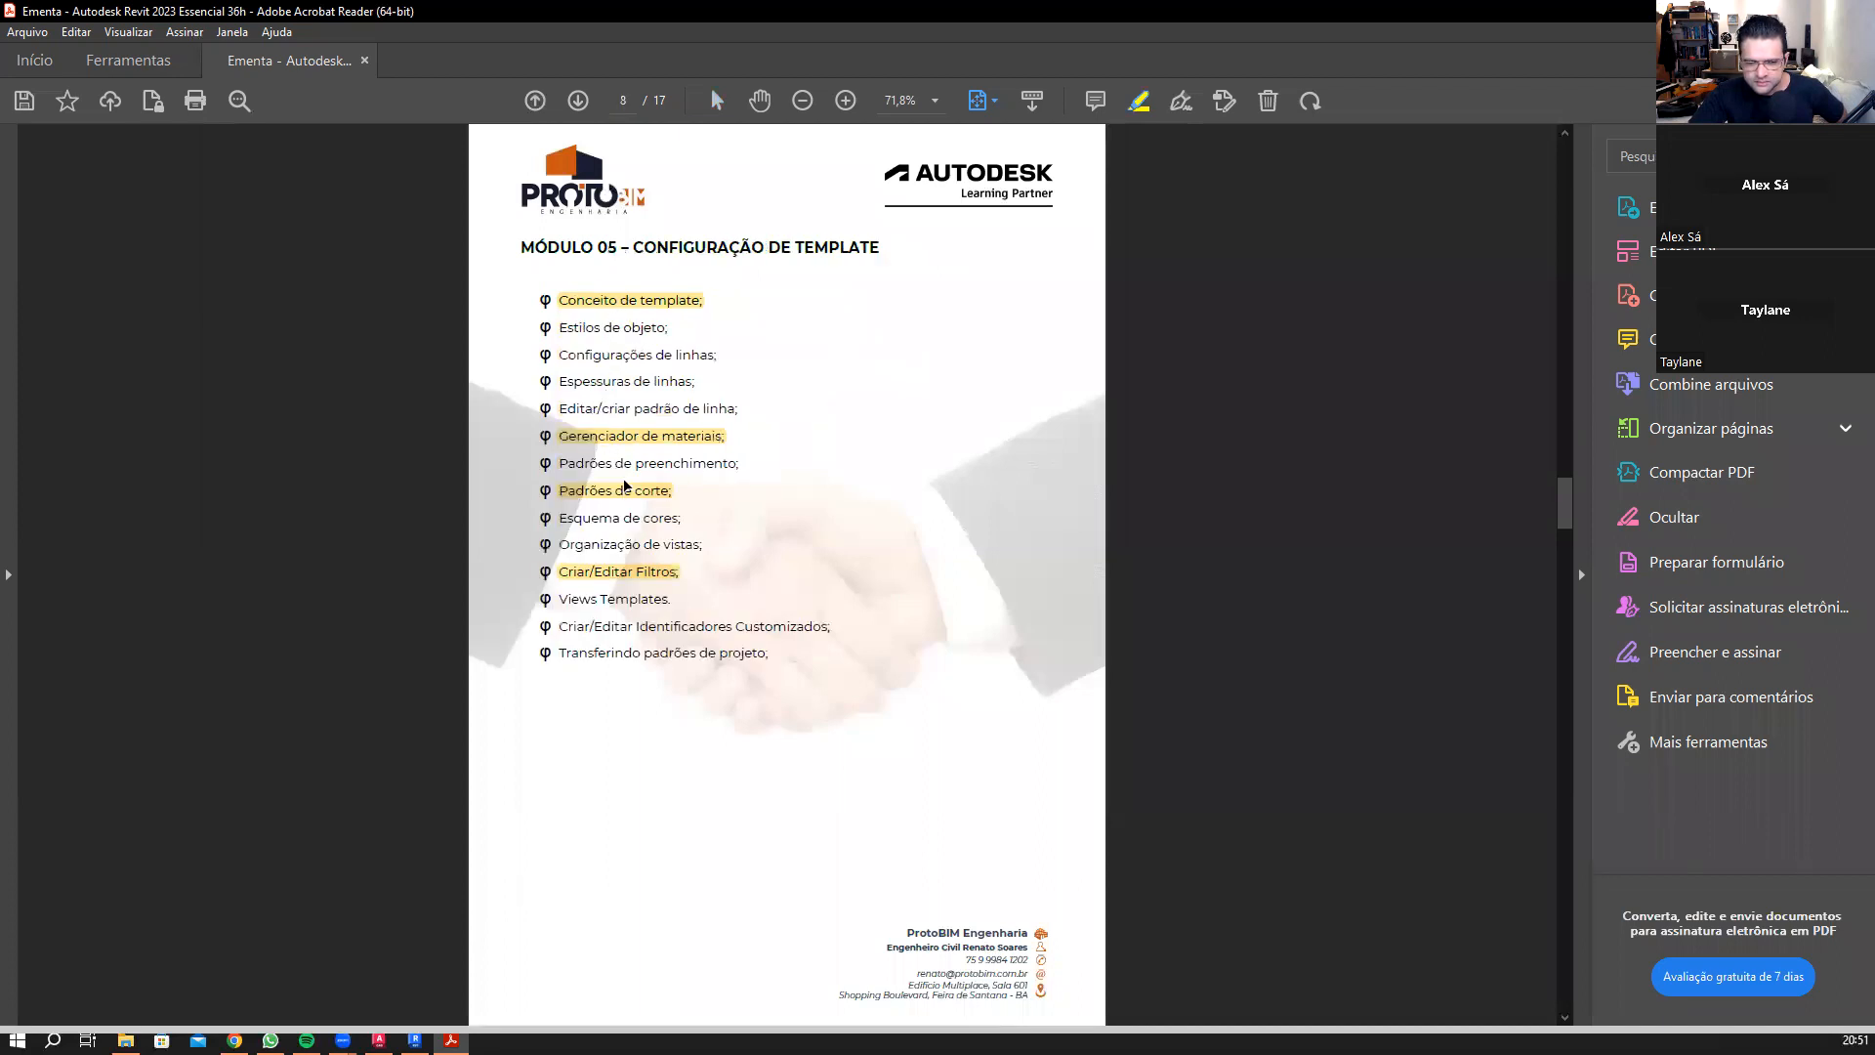
pyautogui.scroll(-2, 651, 632)
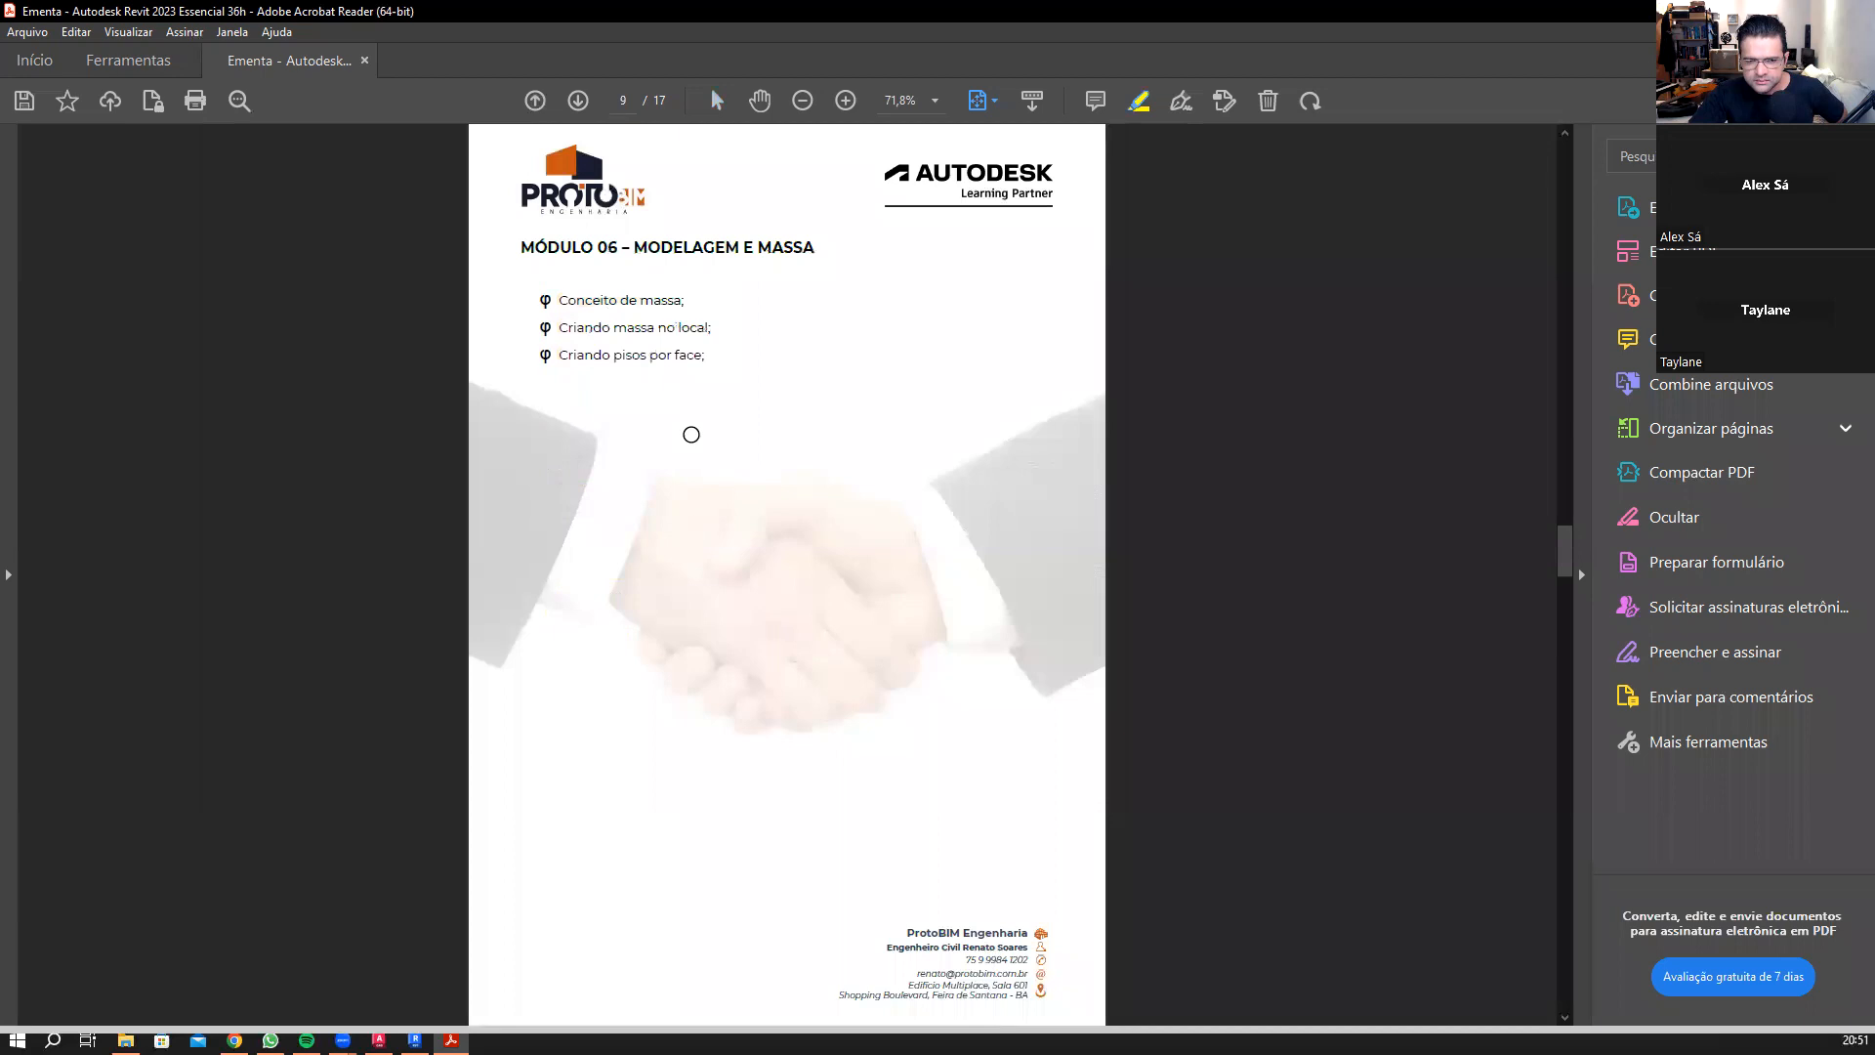
pyautogui.scroll(-4, 706, 328)
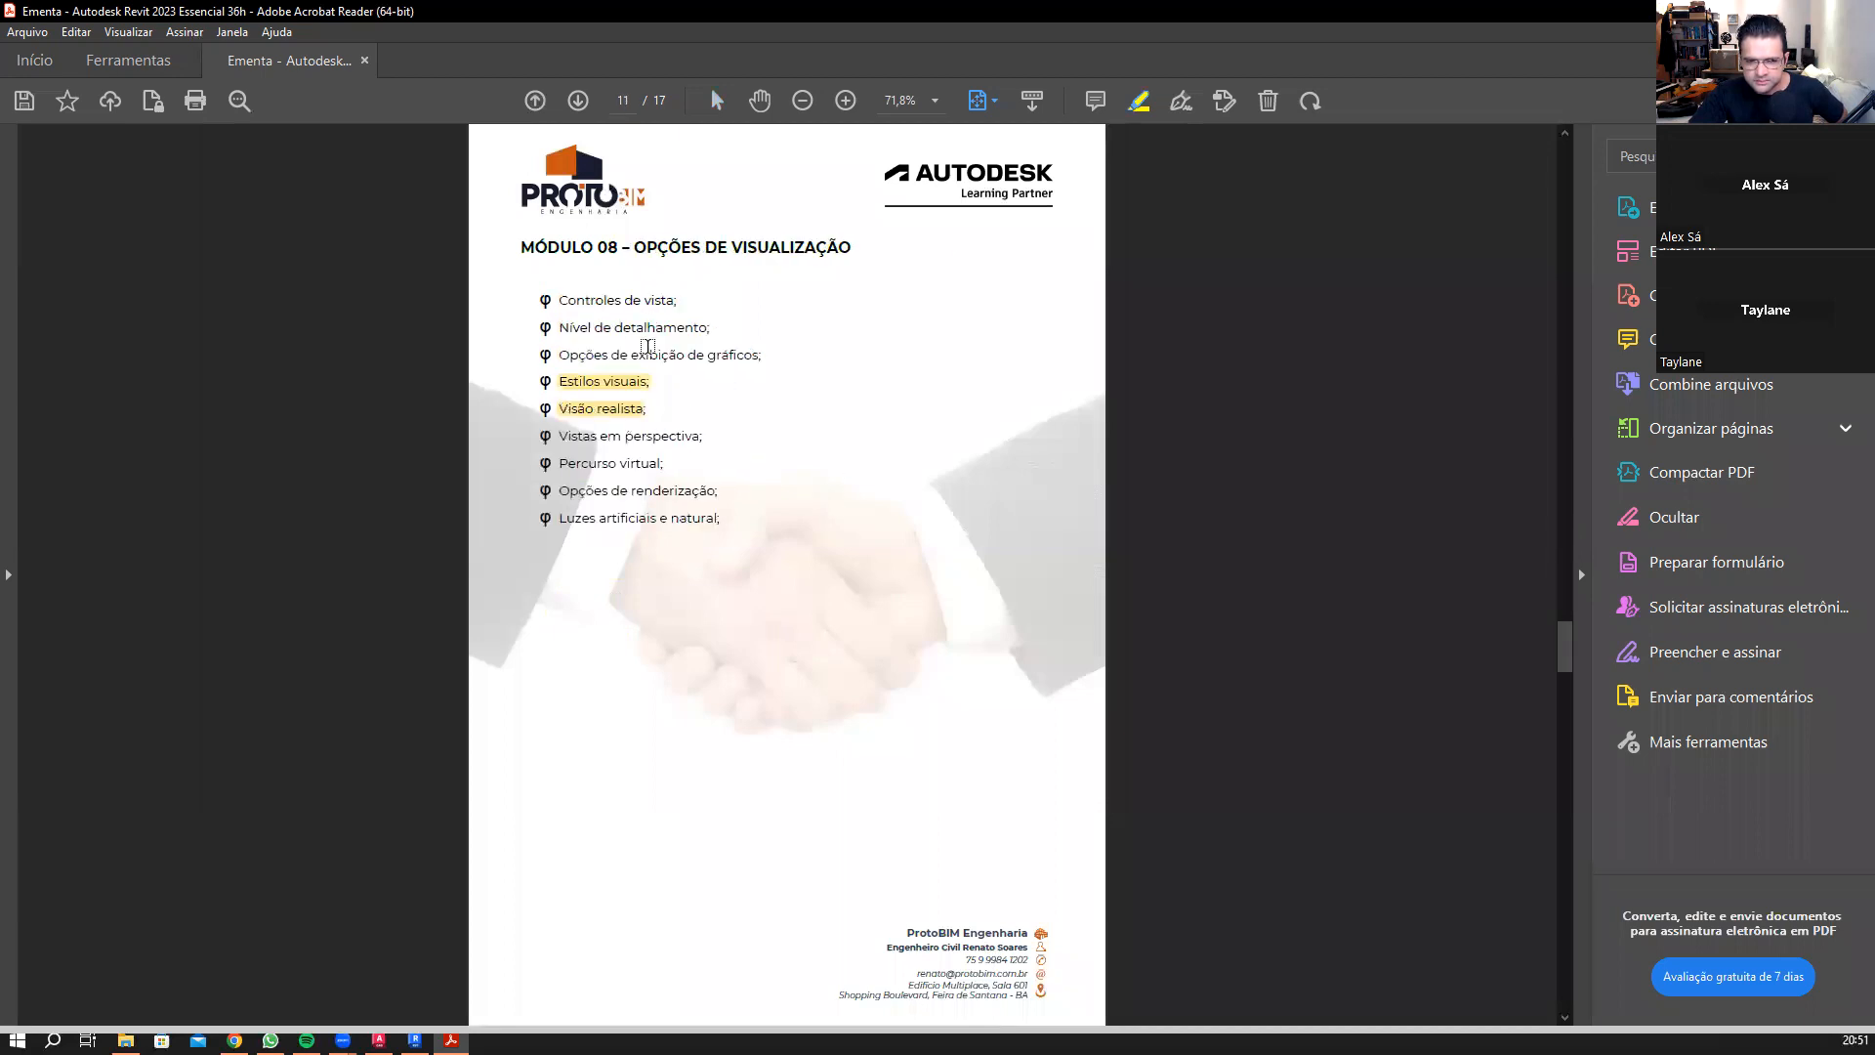
pyautogui.scroll(-2, 653, 383)
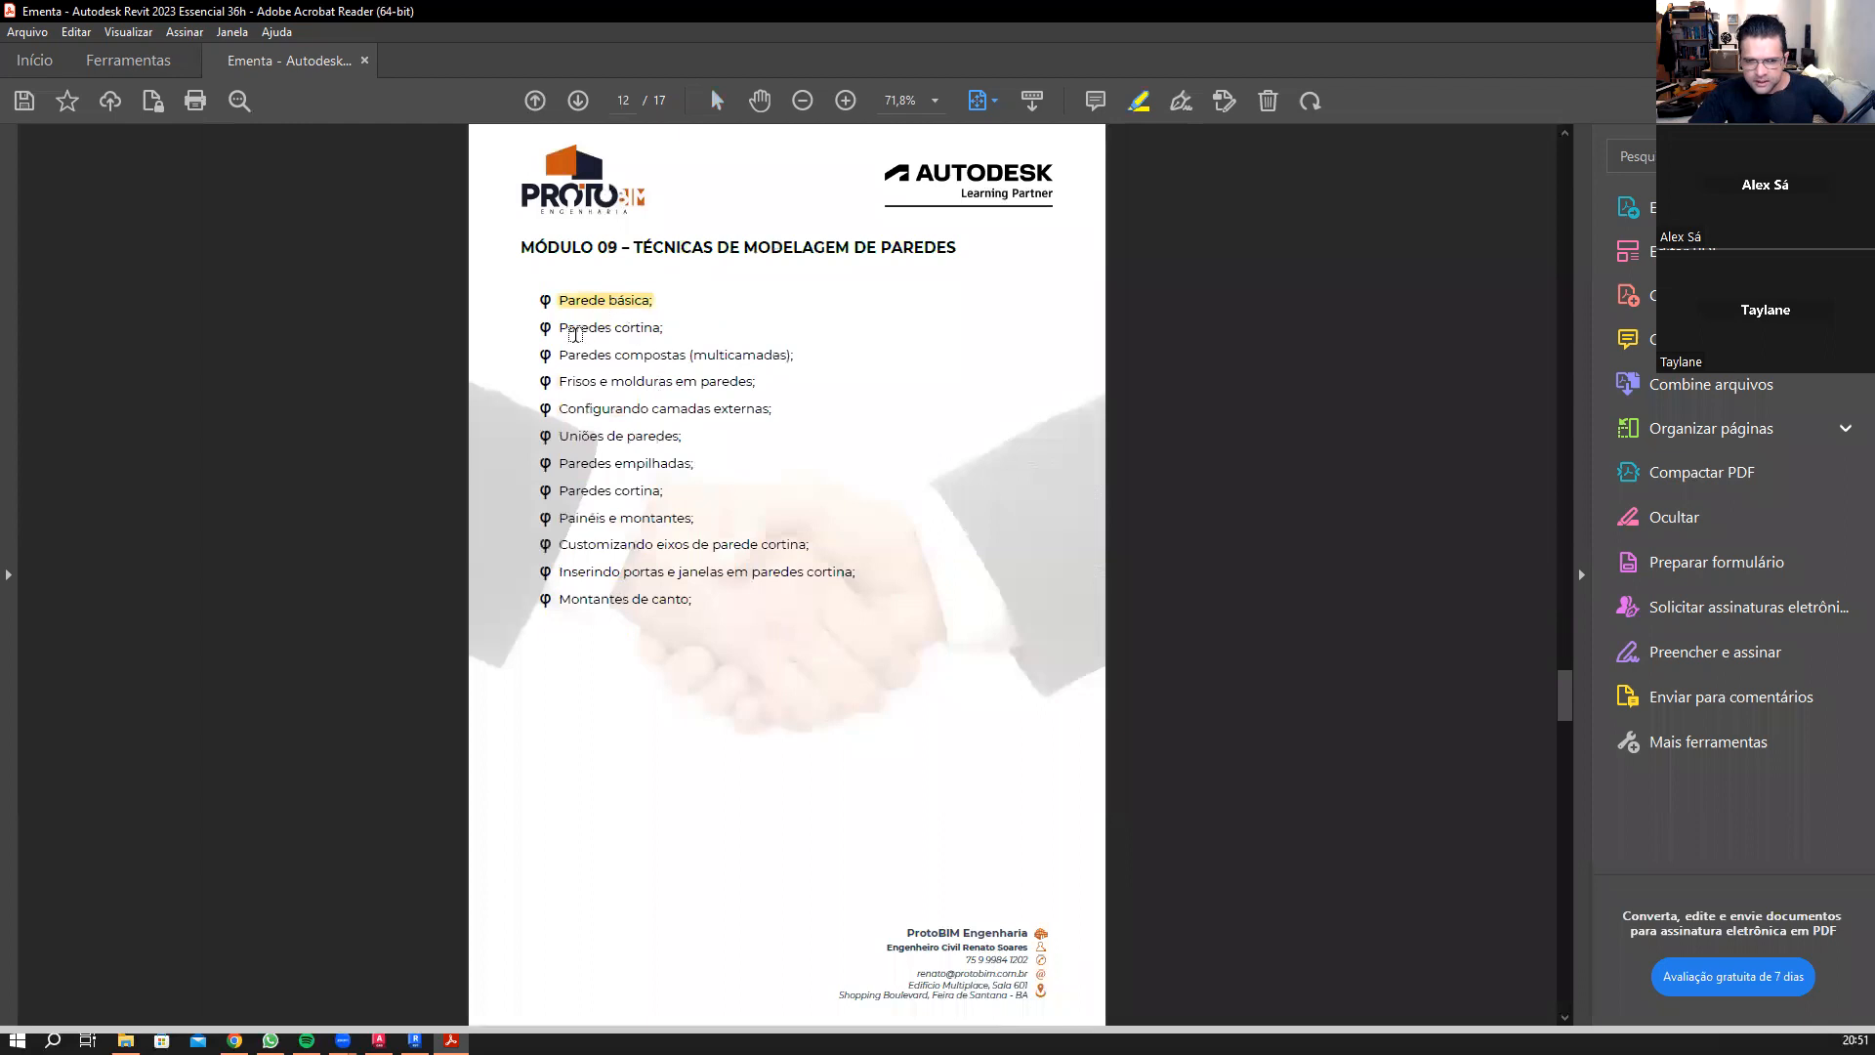
pyautogui.moveTo(556, 330); pyautogui.dragTo(657, 338)
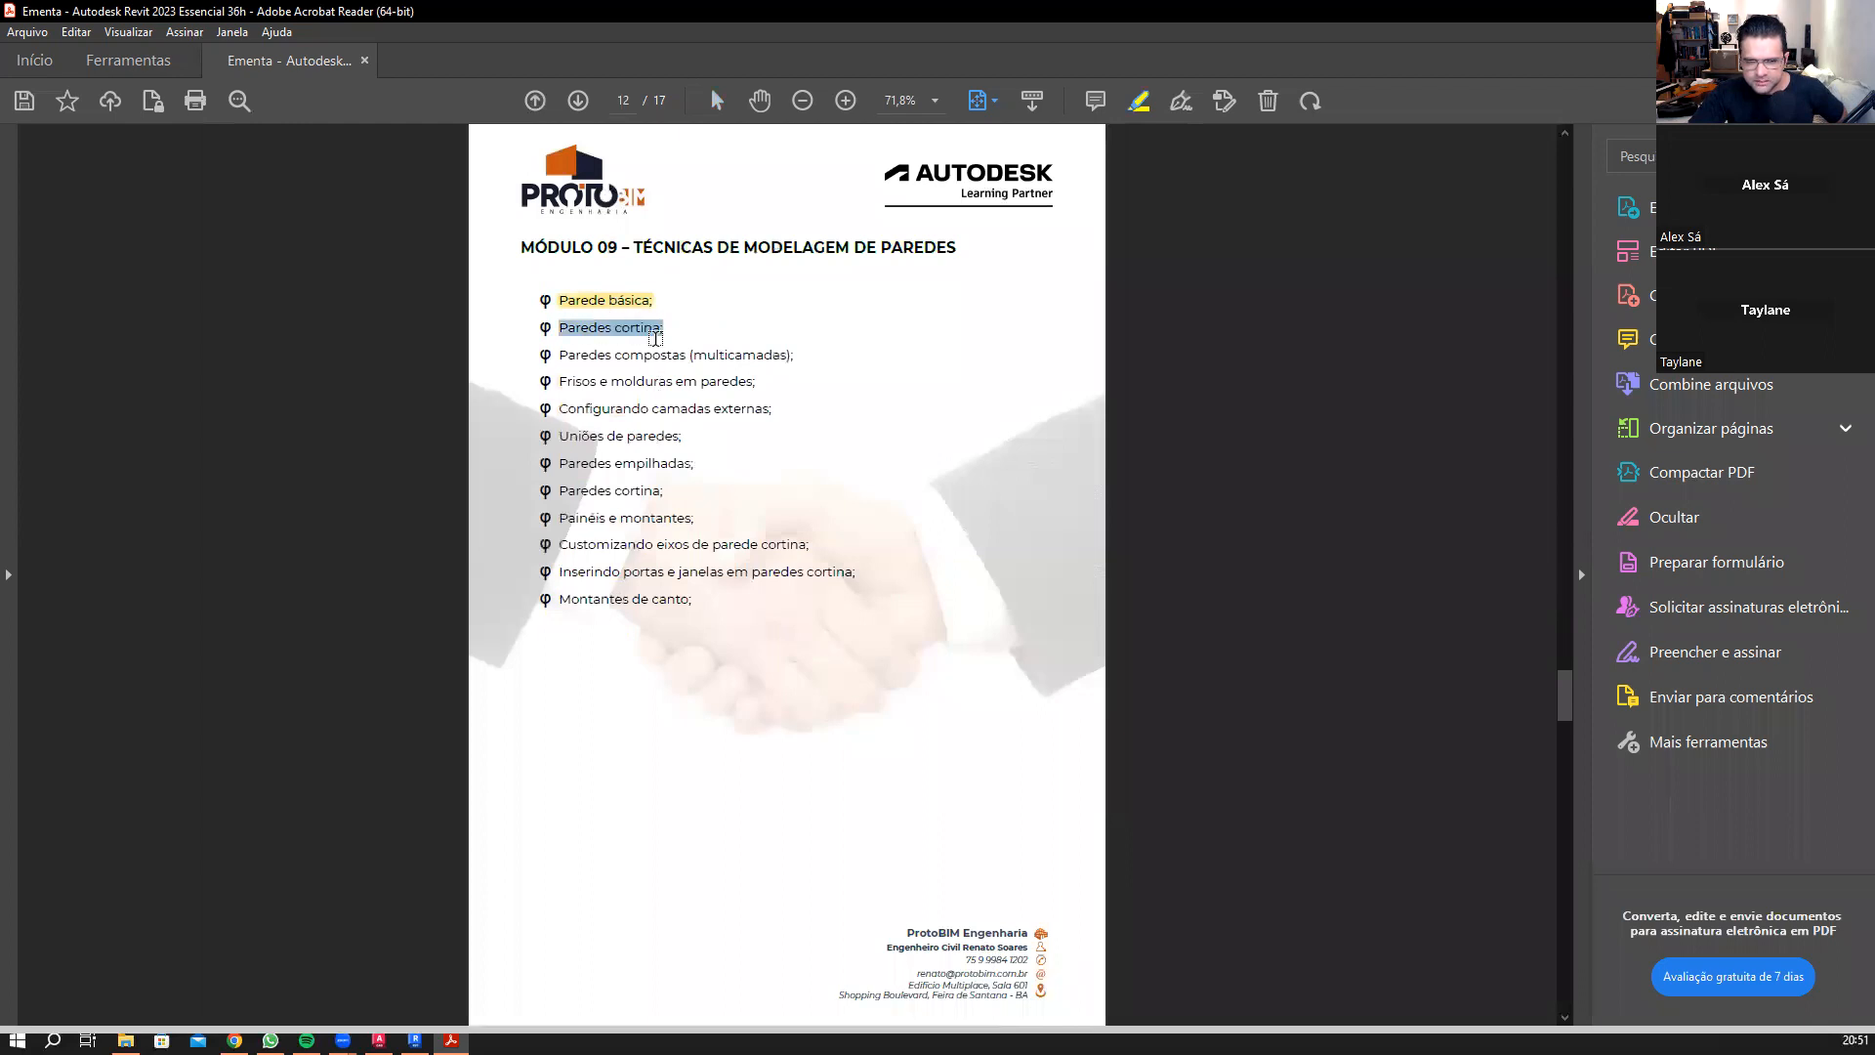
pyautogui.moveTo(559, 493); pyautogui.dragTo(695, 519)
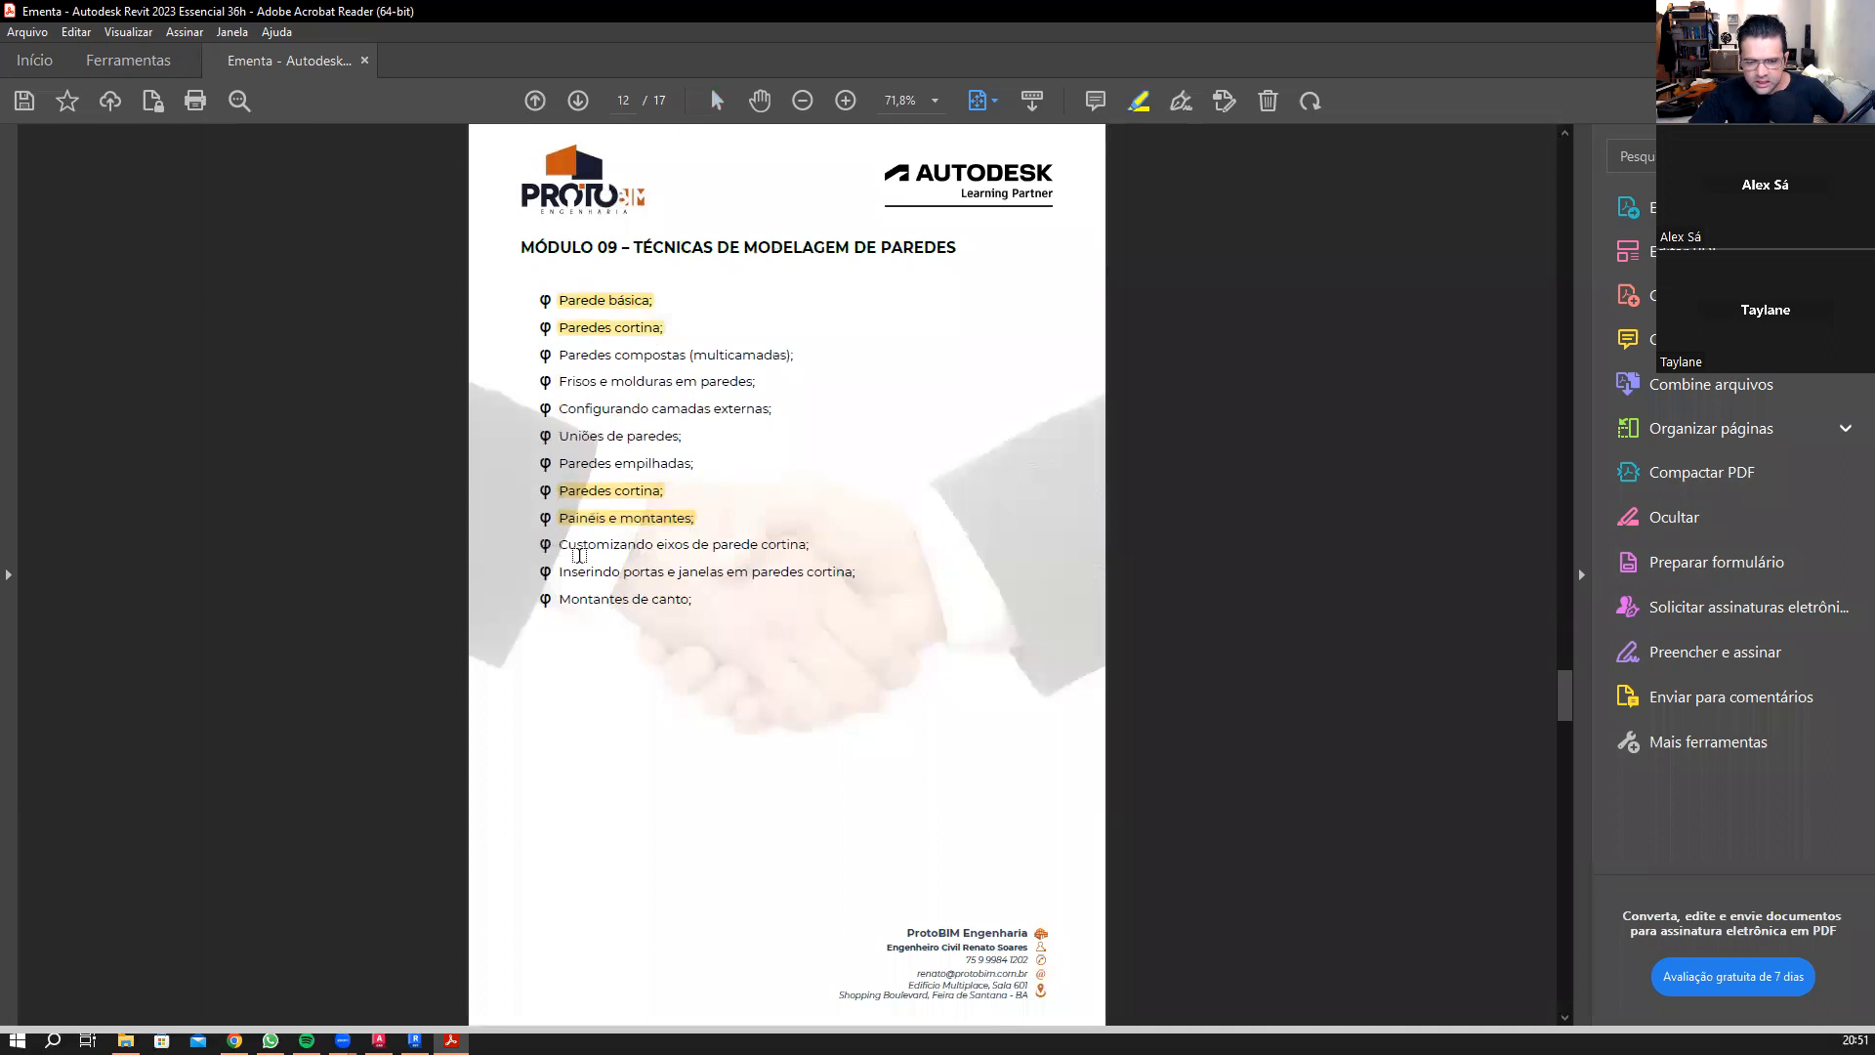
# Step: Highlight Telhado por perímetro and Forros under Módulo 10, on floors, ceilings and roofs
pyautogui.scroll(-2, 670, 475)
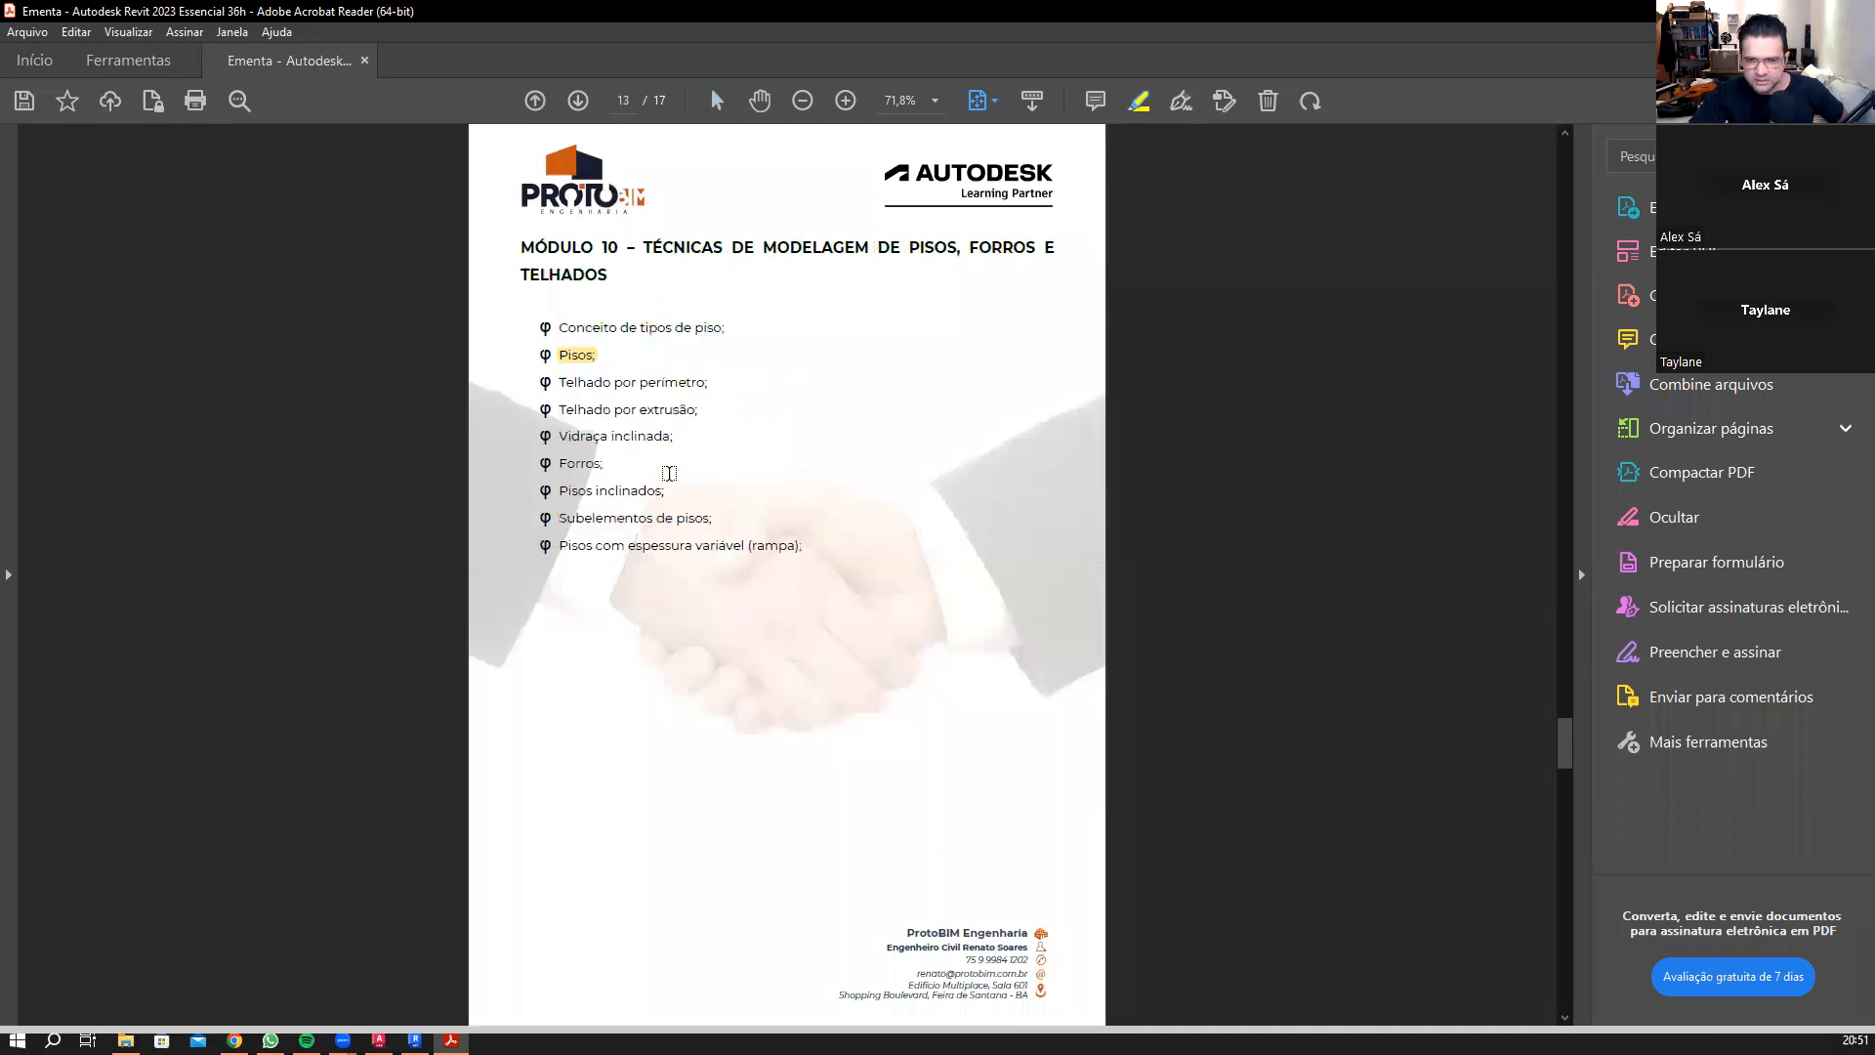
pyautogui.moveTo(557, 381); pyautogui.dragTo(713, 381)
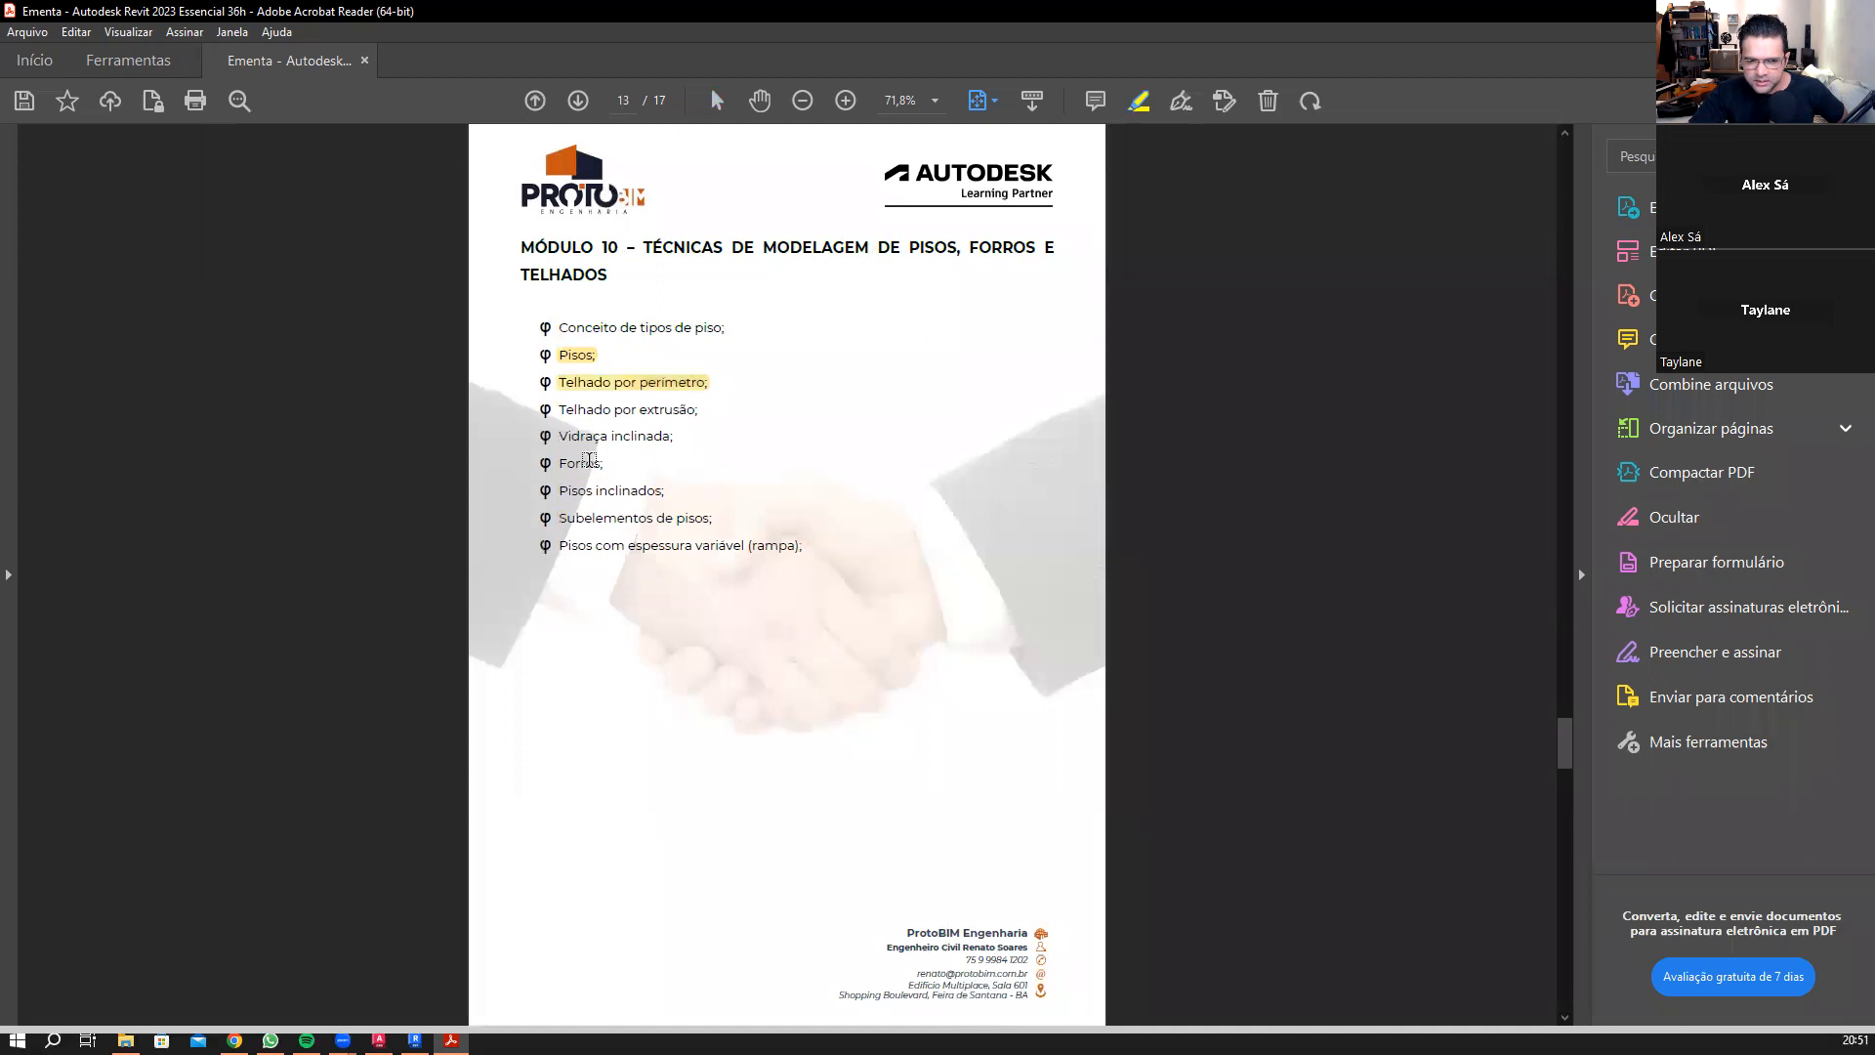
pyautogui.moveTo(552, 460); pyautogui.dragTo(626, 461)
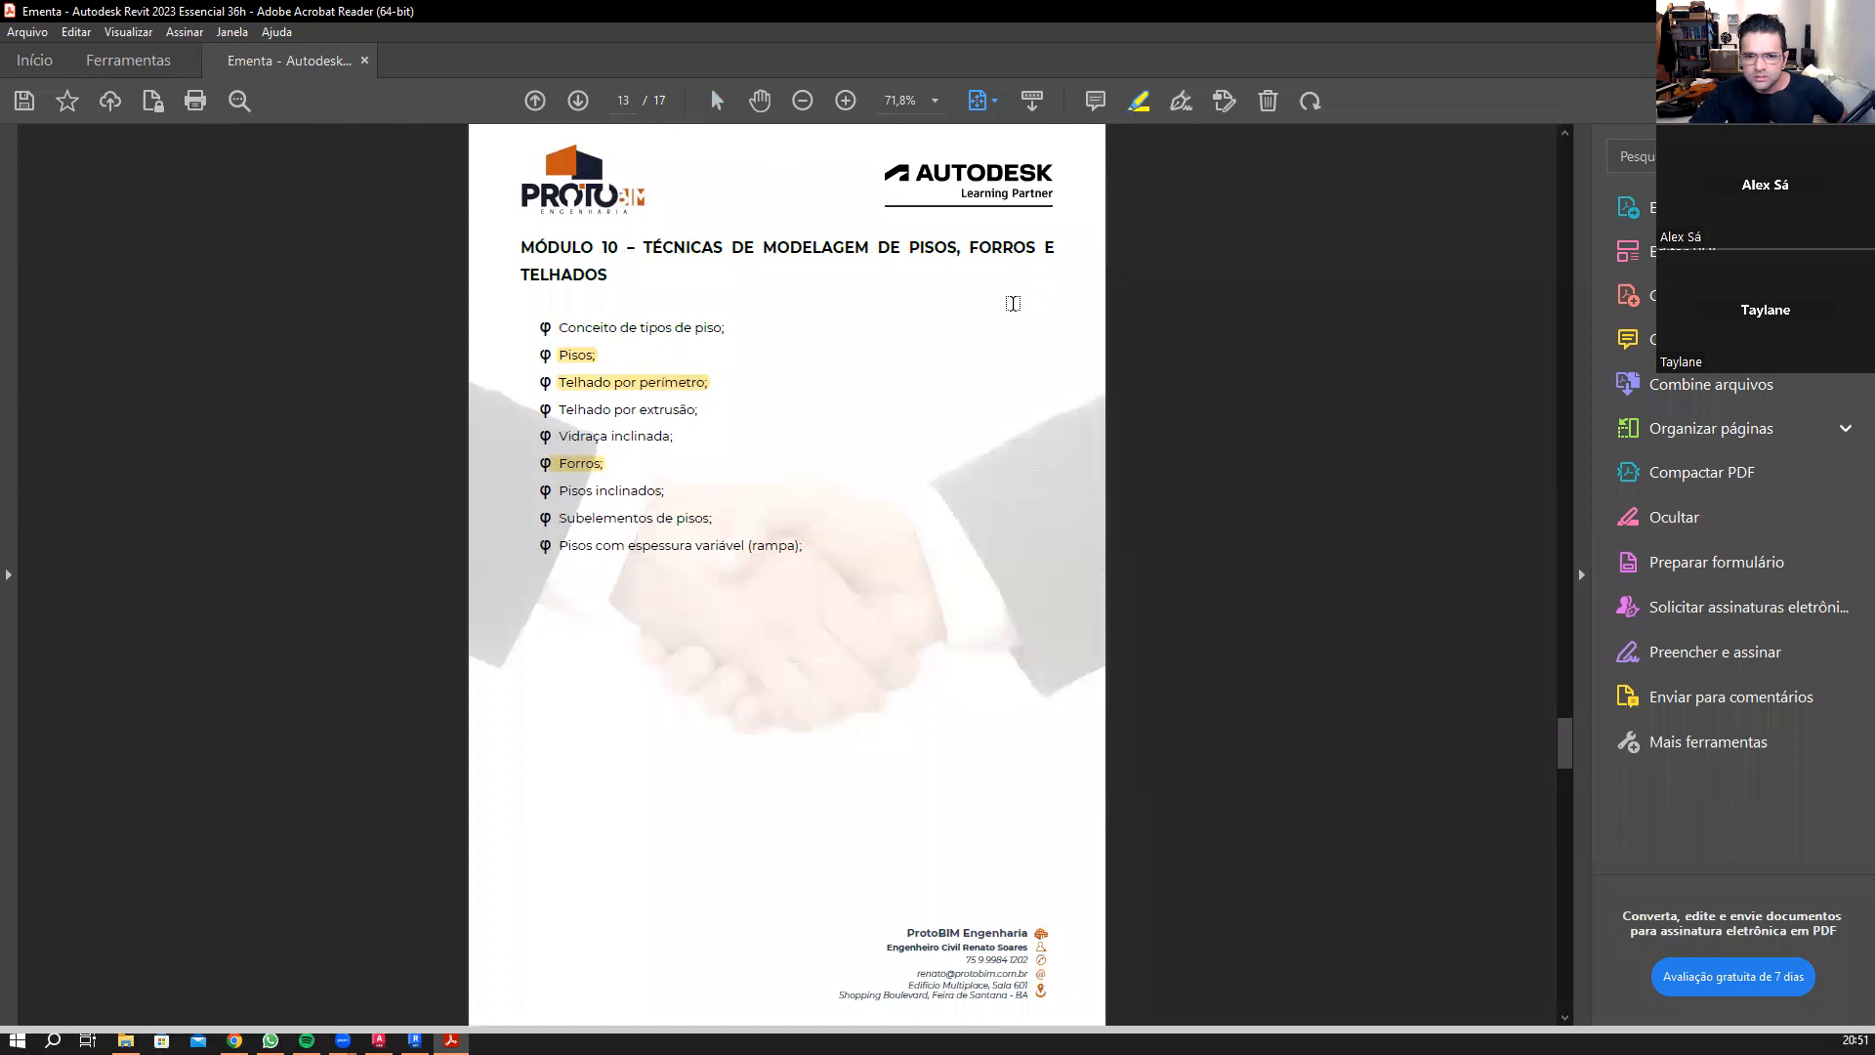
# Step: Delete the Forros highlight that runs into its bullet and highlight only the item's text again
pyautogui.click(588, 465)
pyautogui.press('Delete')
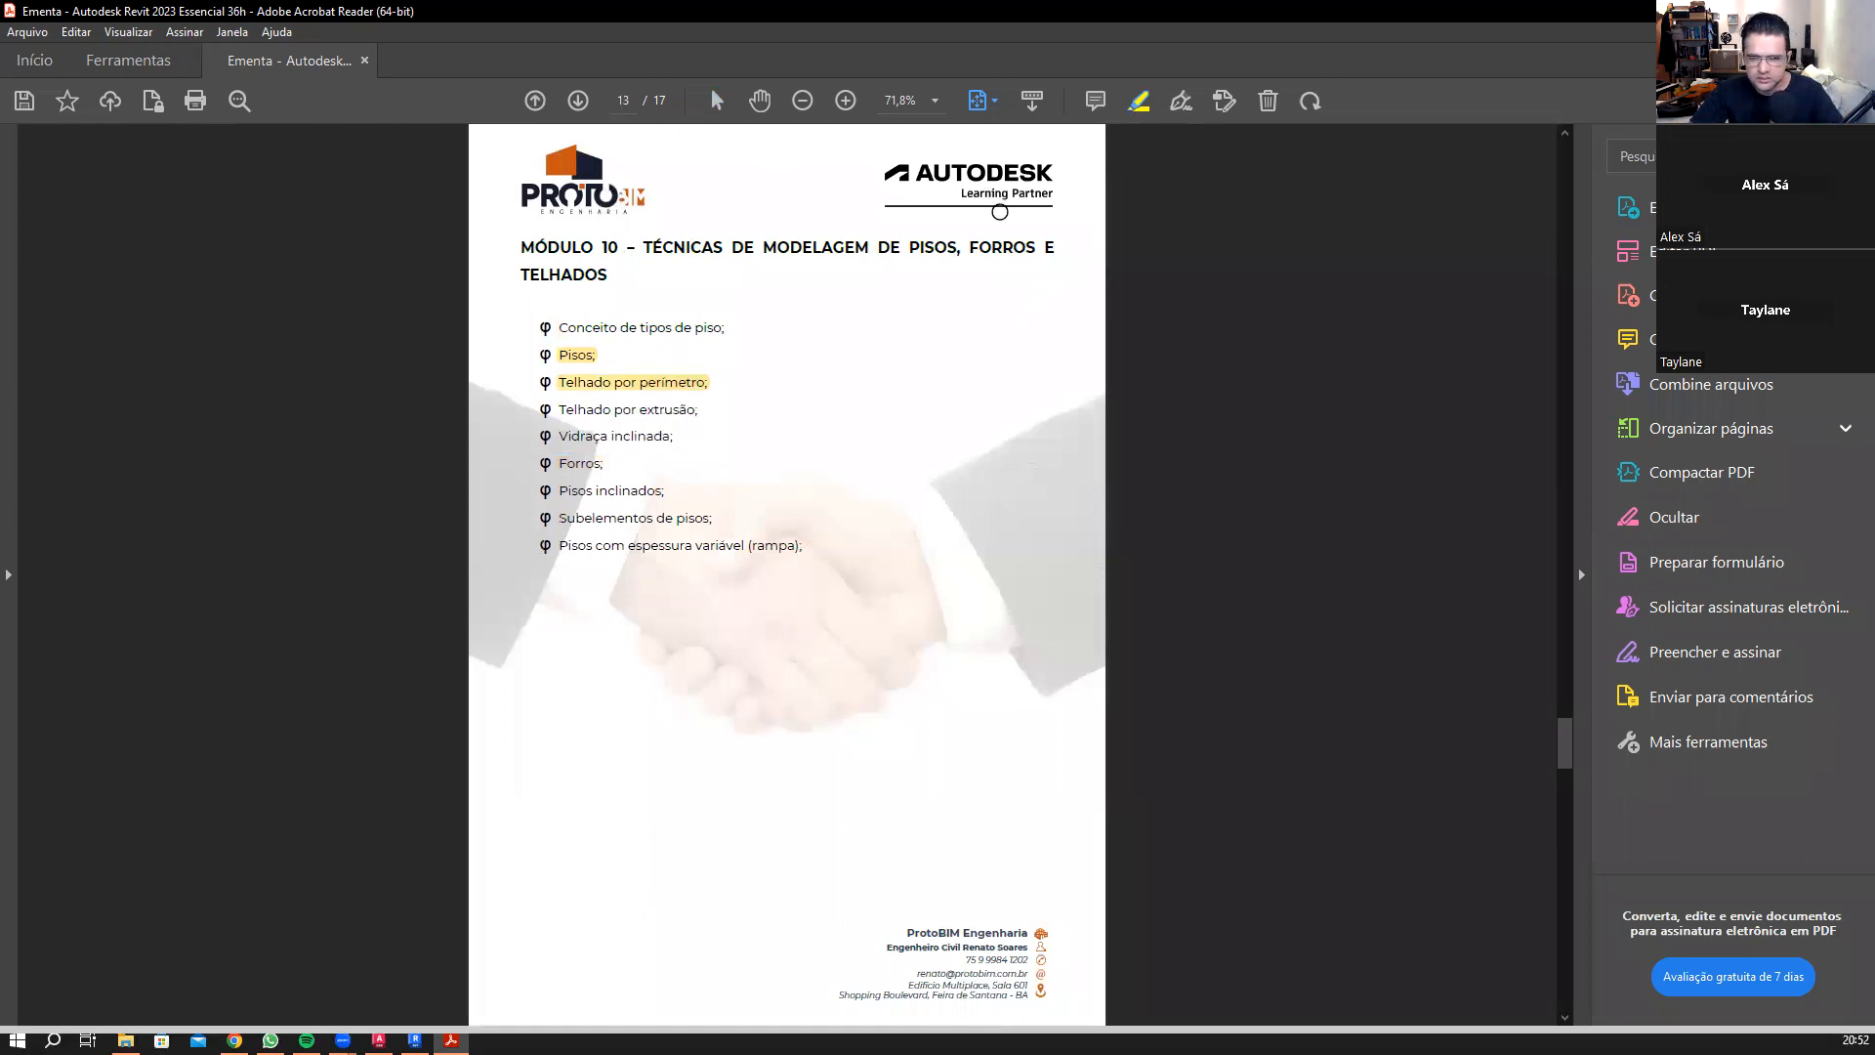
pyautogui.click(1138, 107)
pyautogui.moveTo(556, 465); pyautogui.dragTo(687, 424)
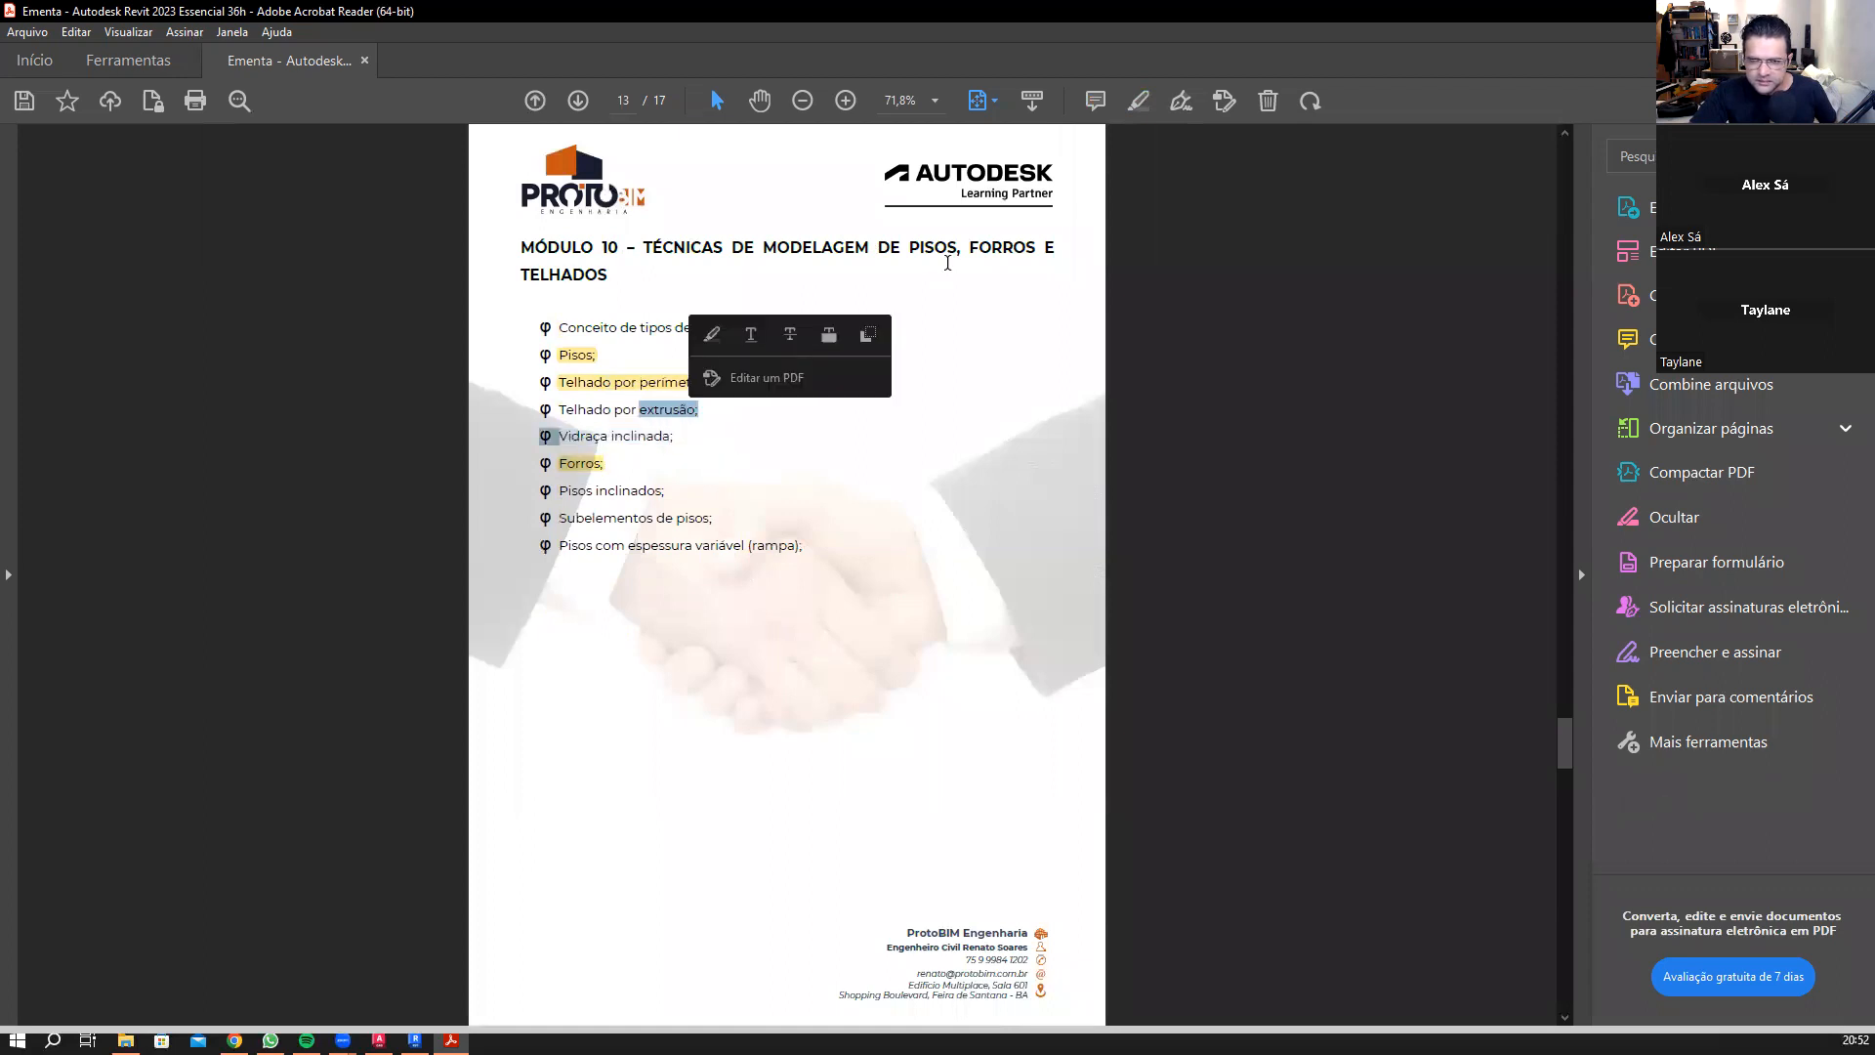
# Step: Highlight Vidraça inclinada in the same Módulo 10 list
pyautogui.click(714, 333)
pyautogui.moveTo(559, 437); pyautogui.dragTo(670, 436)
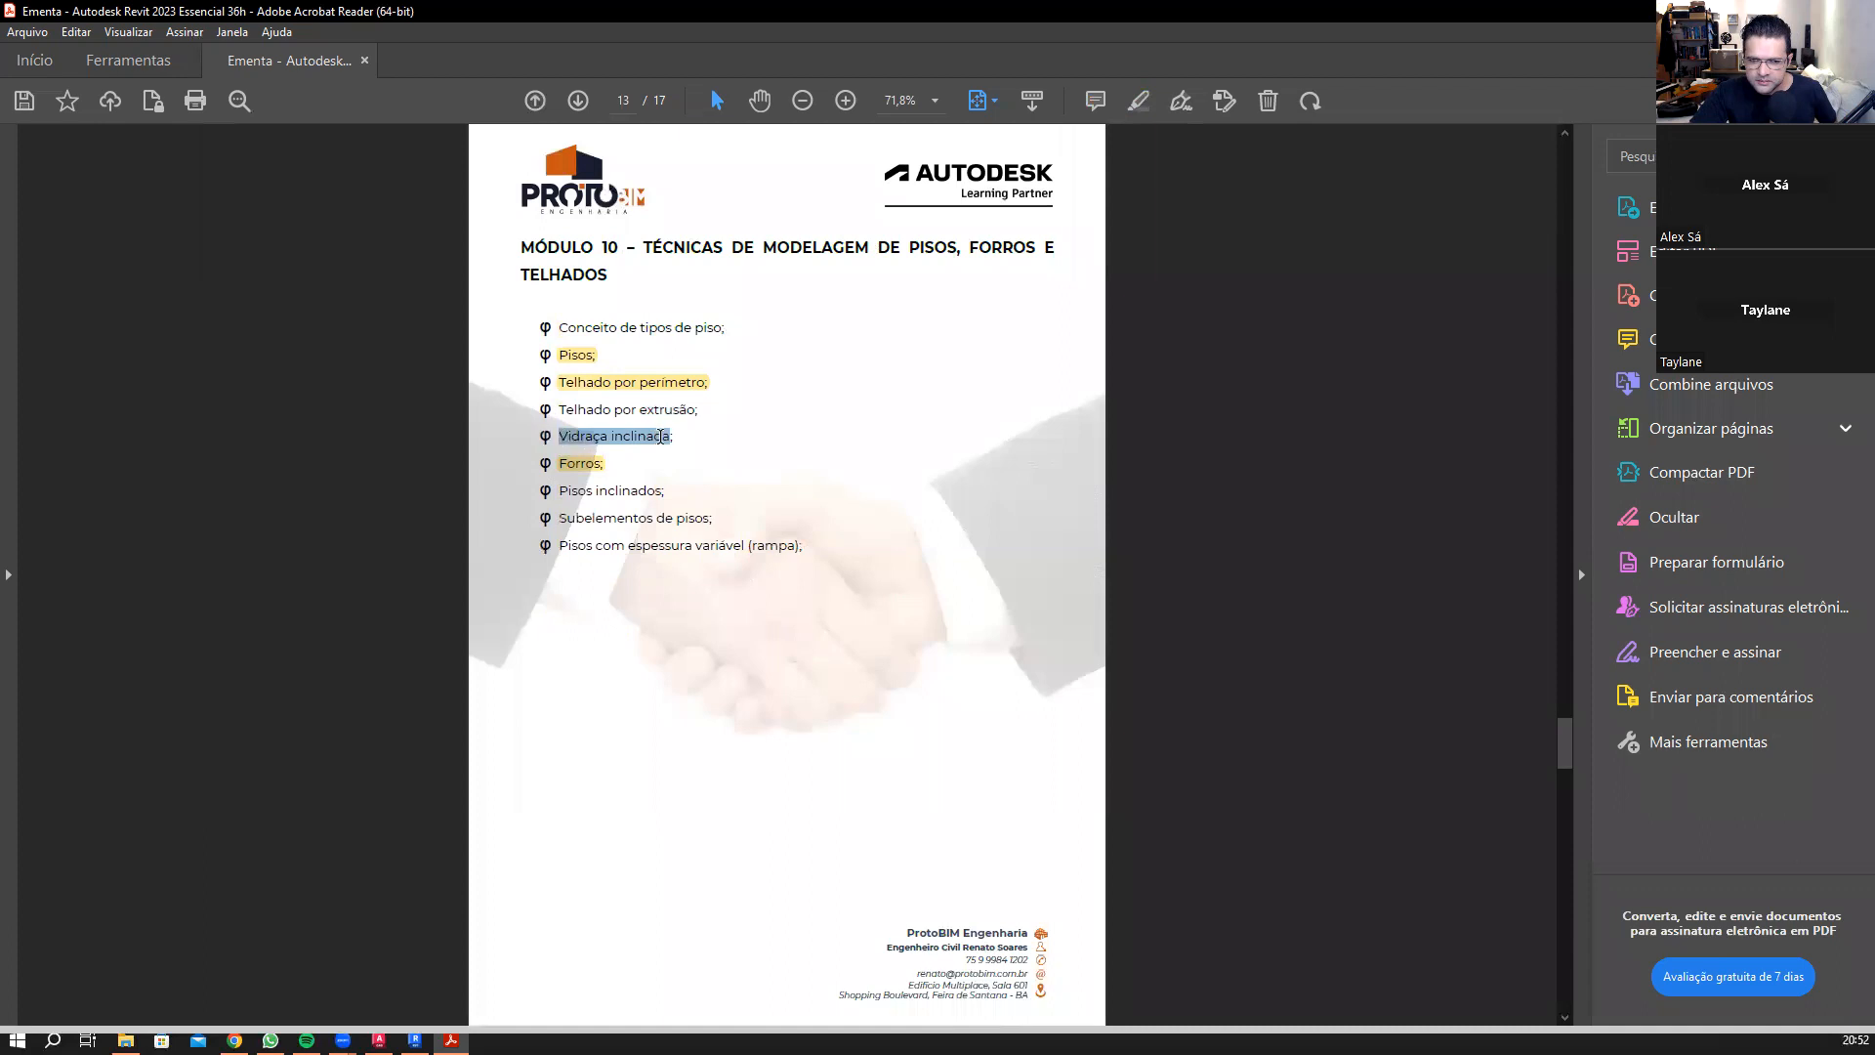
pyautogui.click(686, 361)
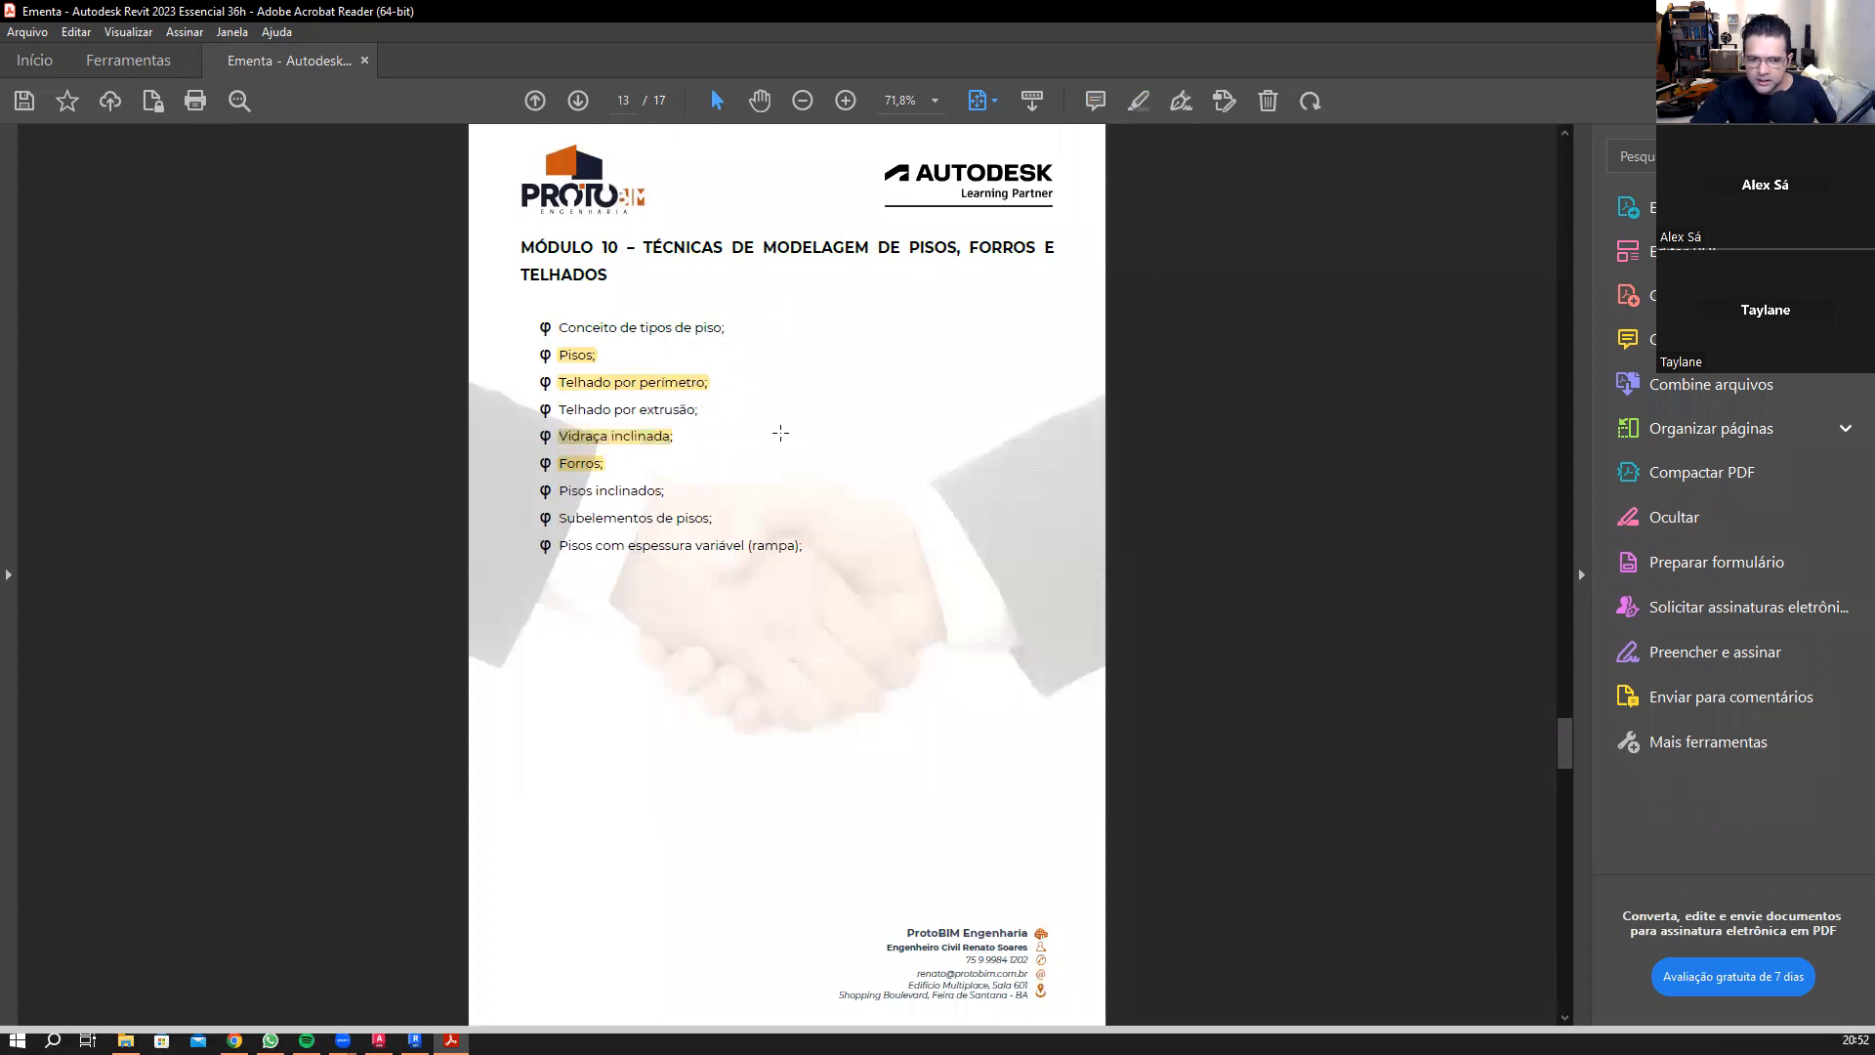
# Step: Look through Módulos 11 to 13 of the syllabus and on to its last page
pyautogui.scroll(-2, 623, 379)
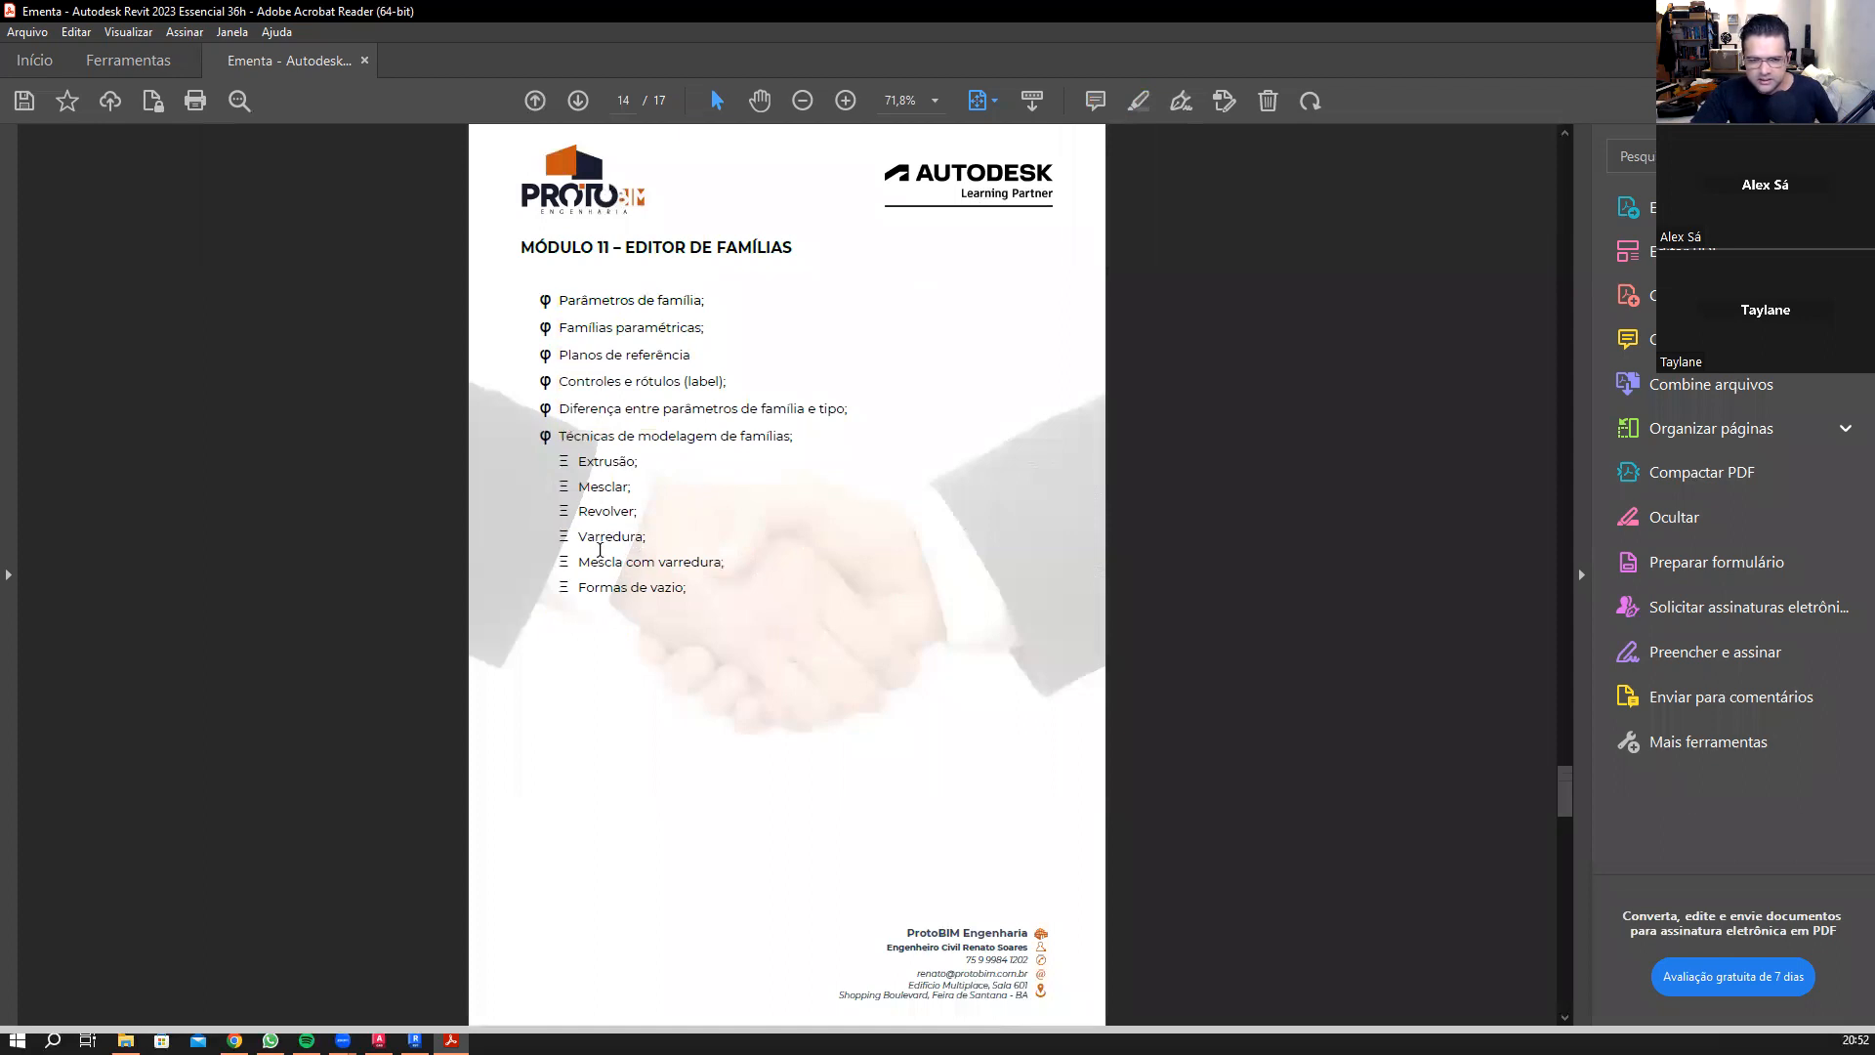
pyautogui.scroll(-2, 620, 518)
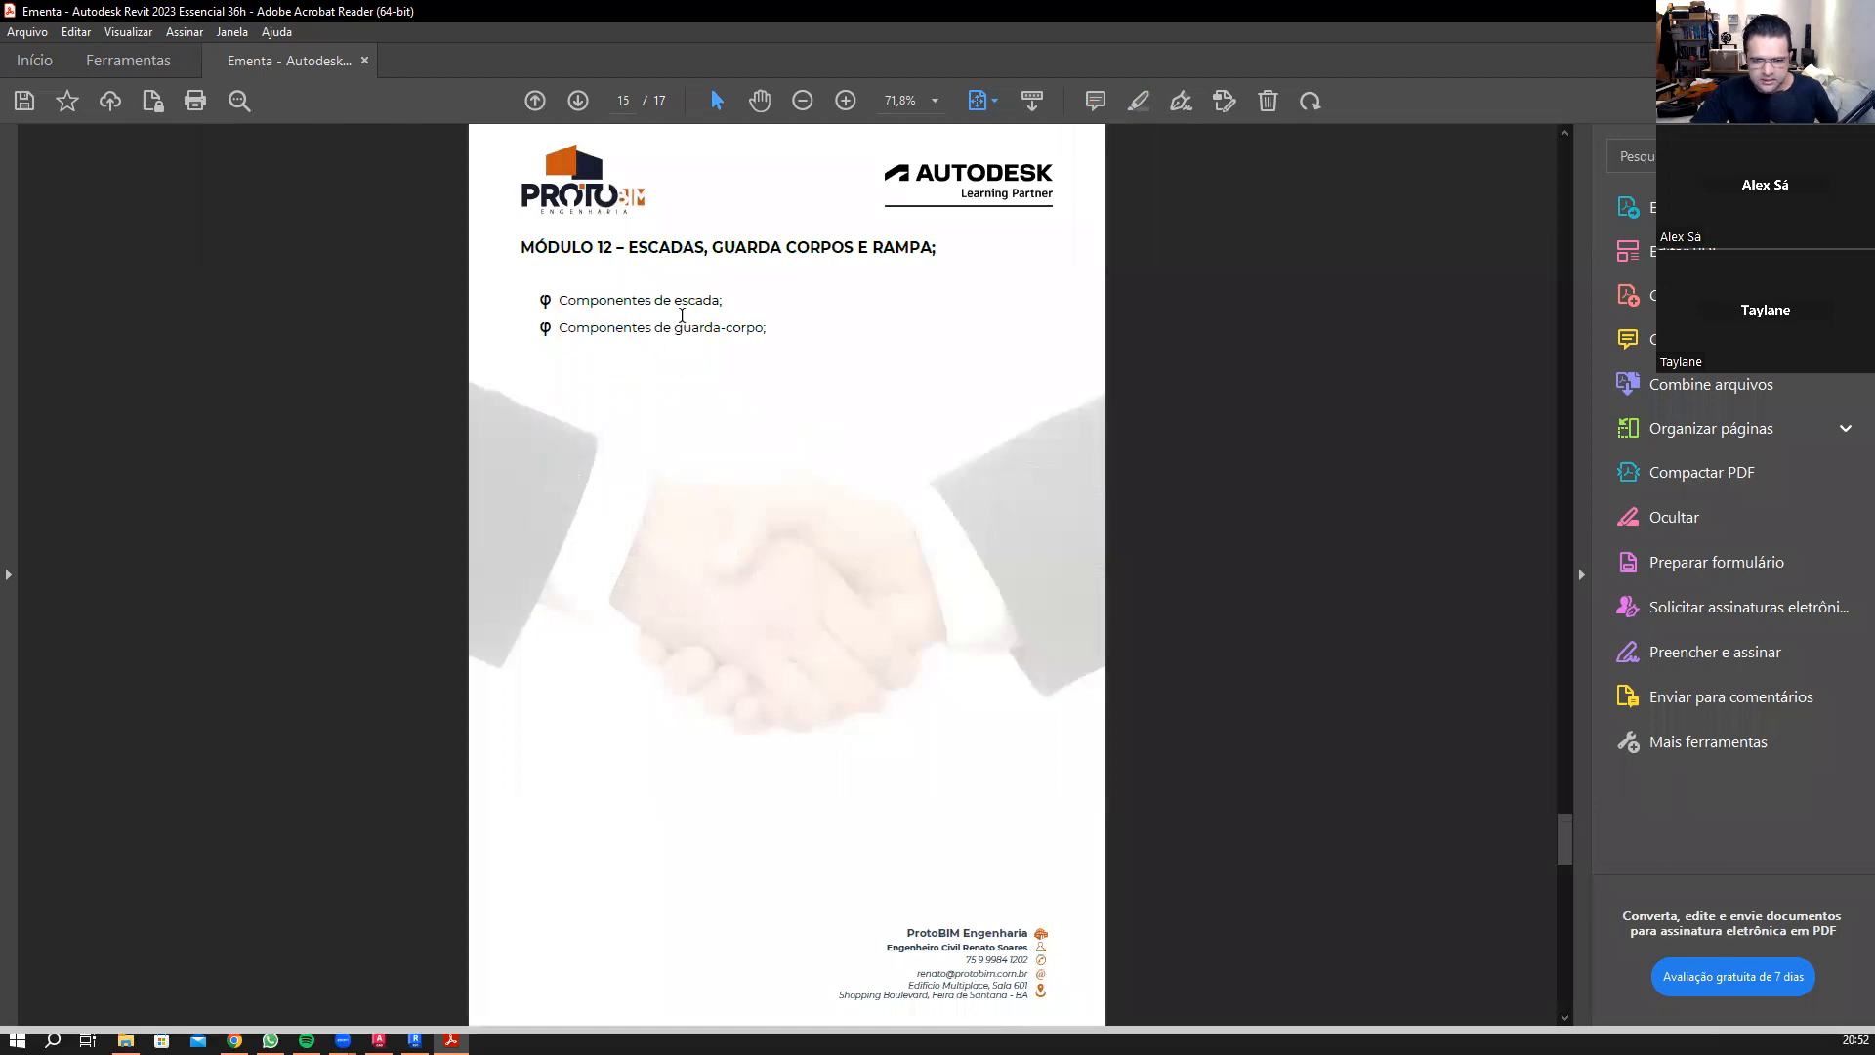
pyautogui.scroll(-2, 682, 314)
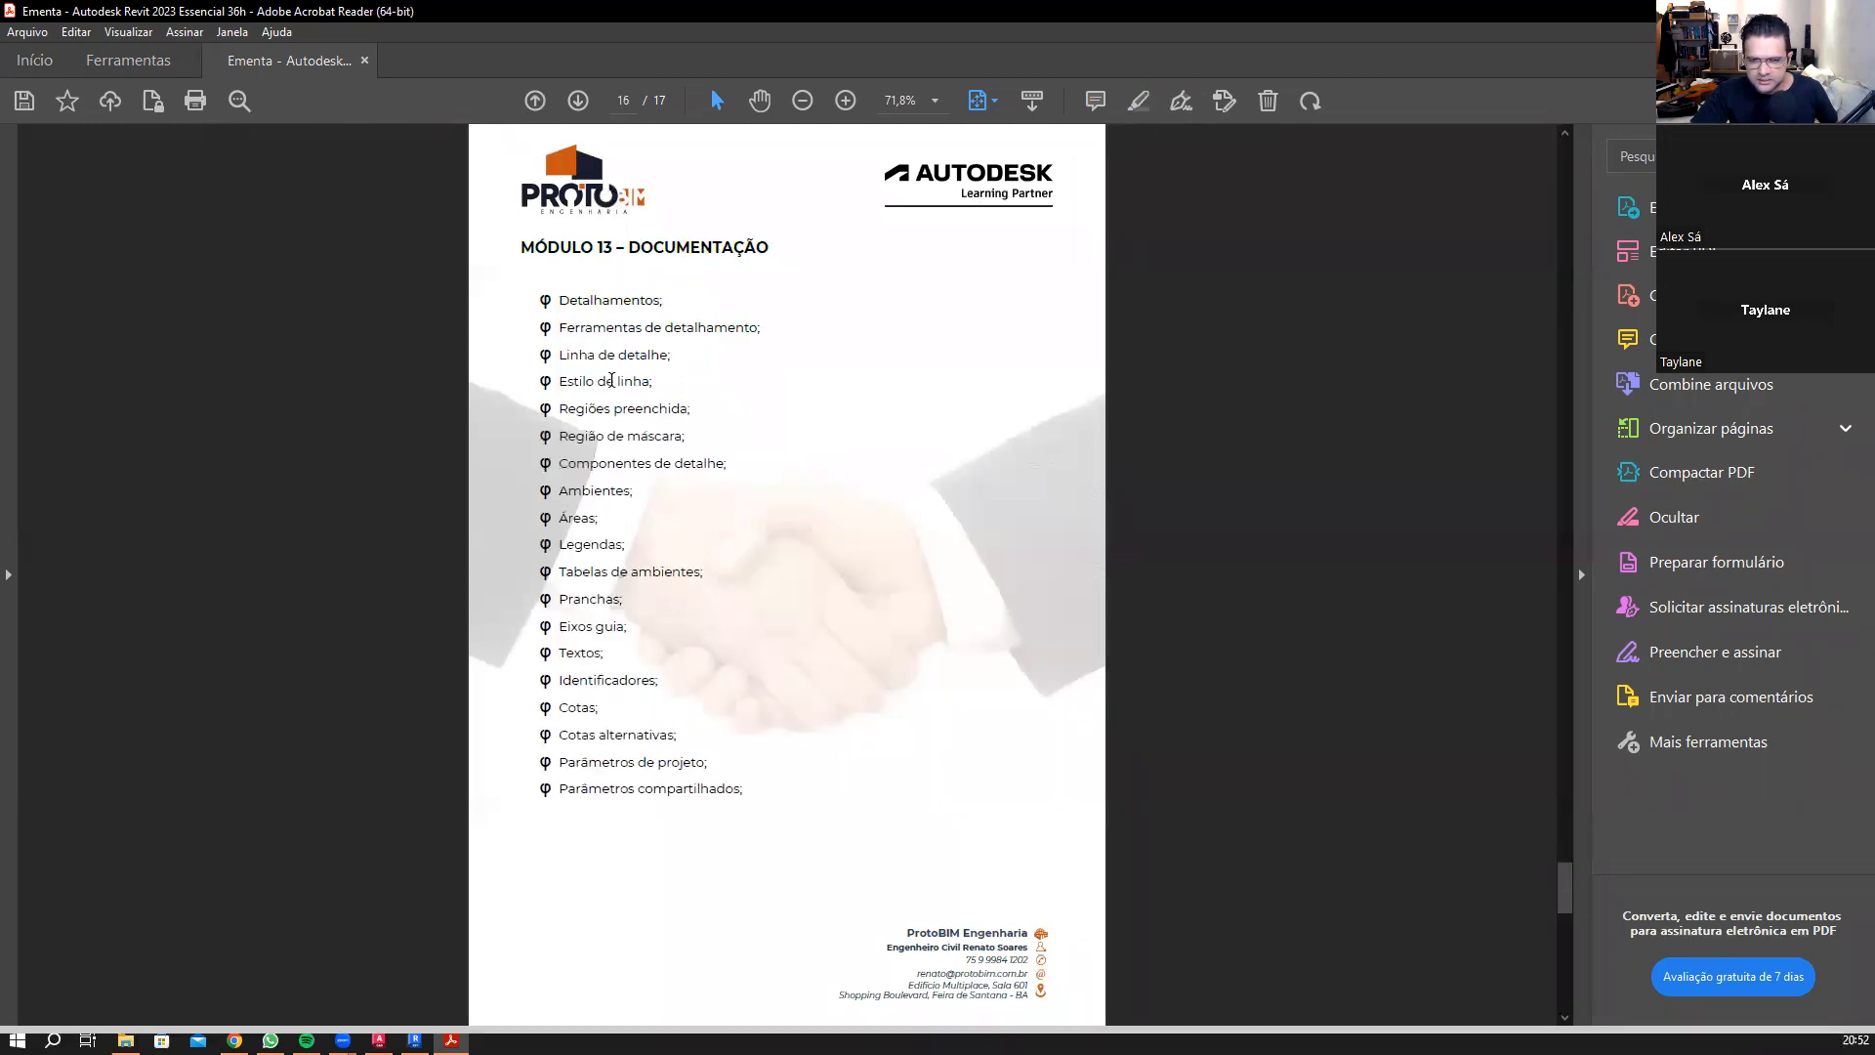
pyautogui.scroll(-2, 600, 424)
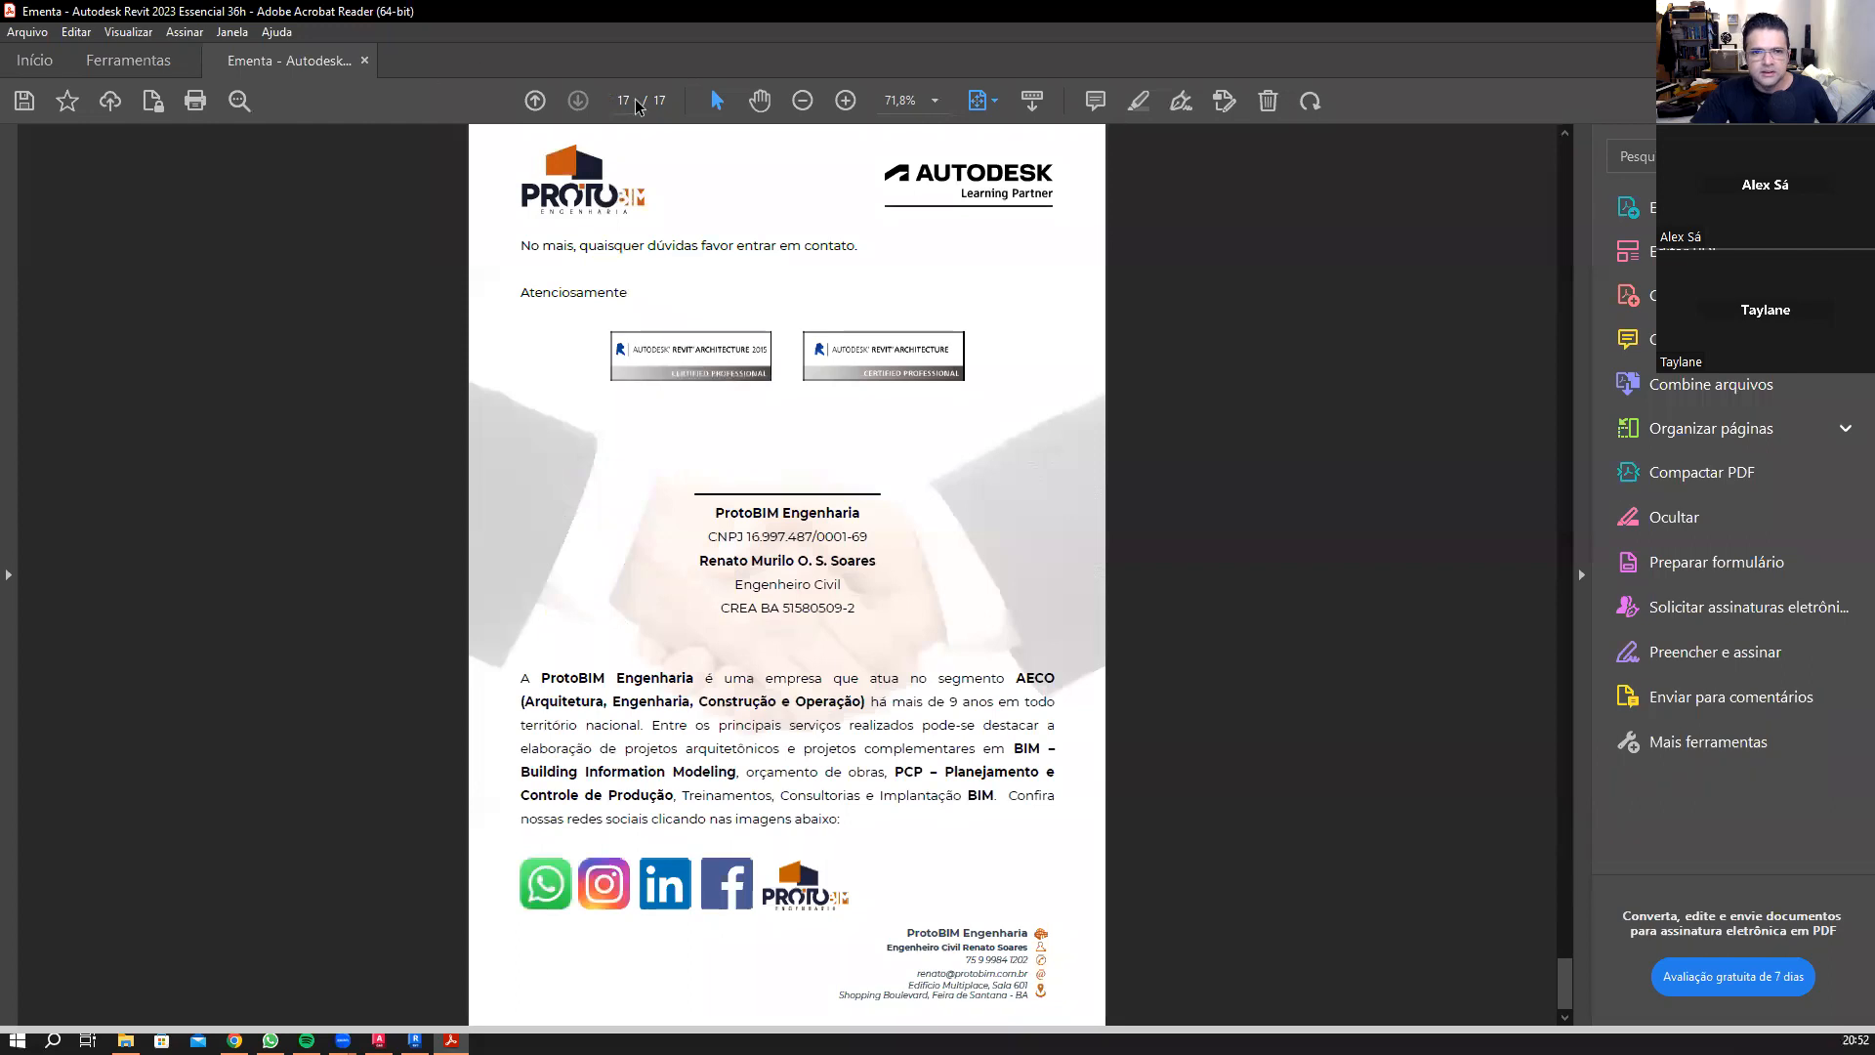
# Step: Save the highlighted syllabus over Ementa - Autodesk Revit 2023 Essencial 40h.pdf in the 01 - RA010523R folder and close the PDF reader
pyautogui.click(365, 60)
pyautogui.click(944, 557)
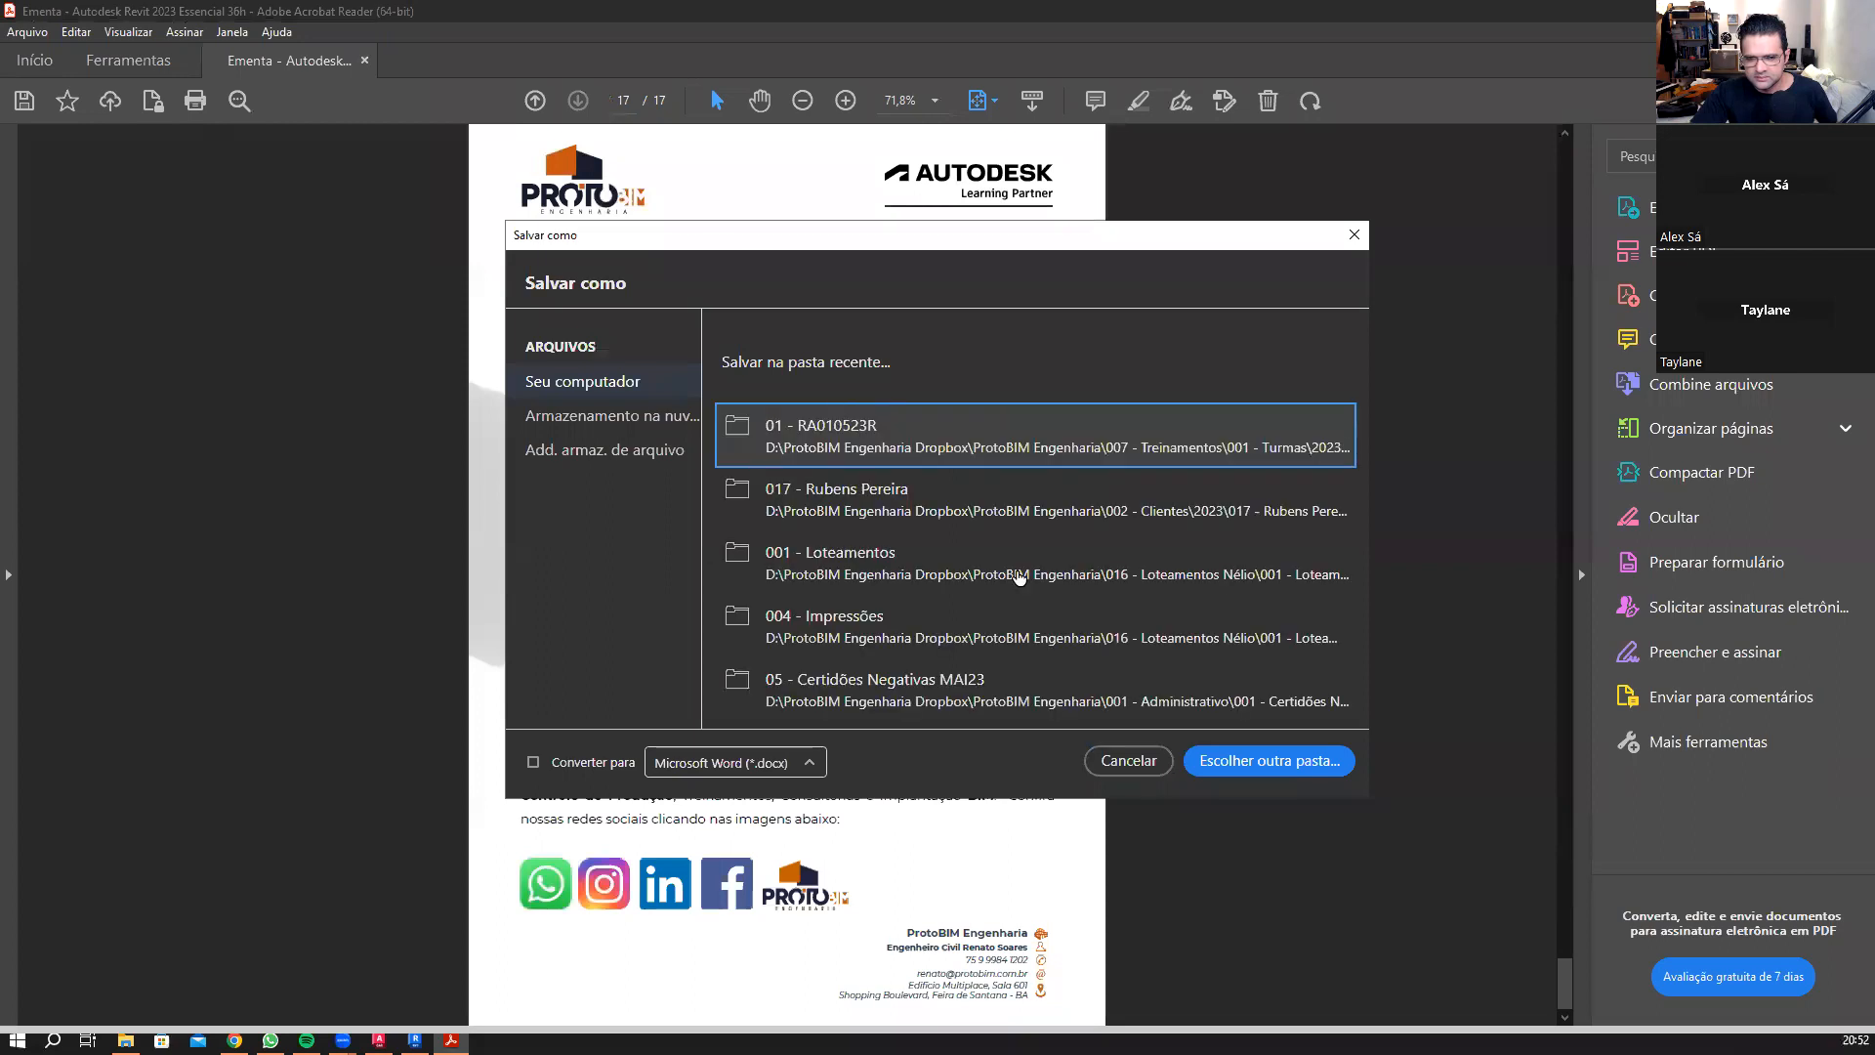
pyautogui.click(1232, 448)
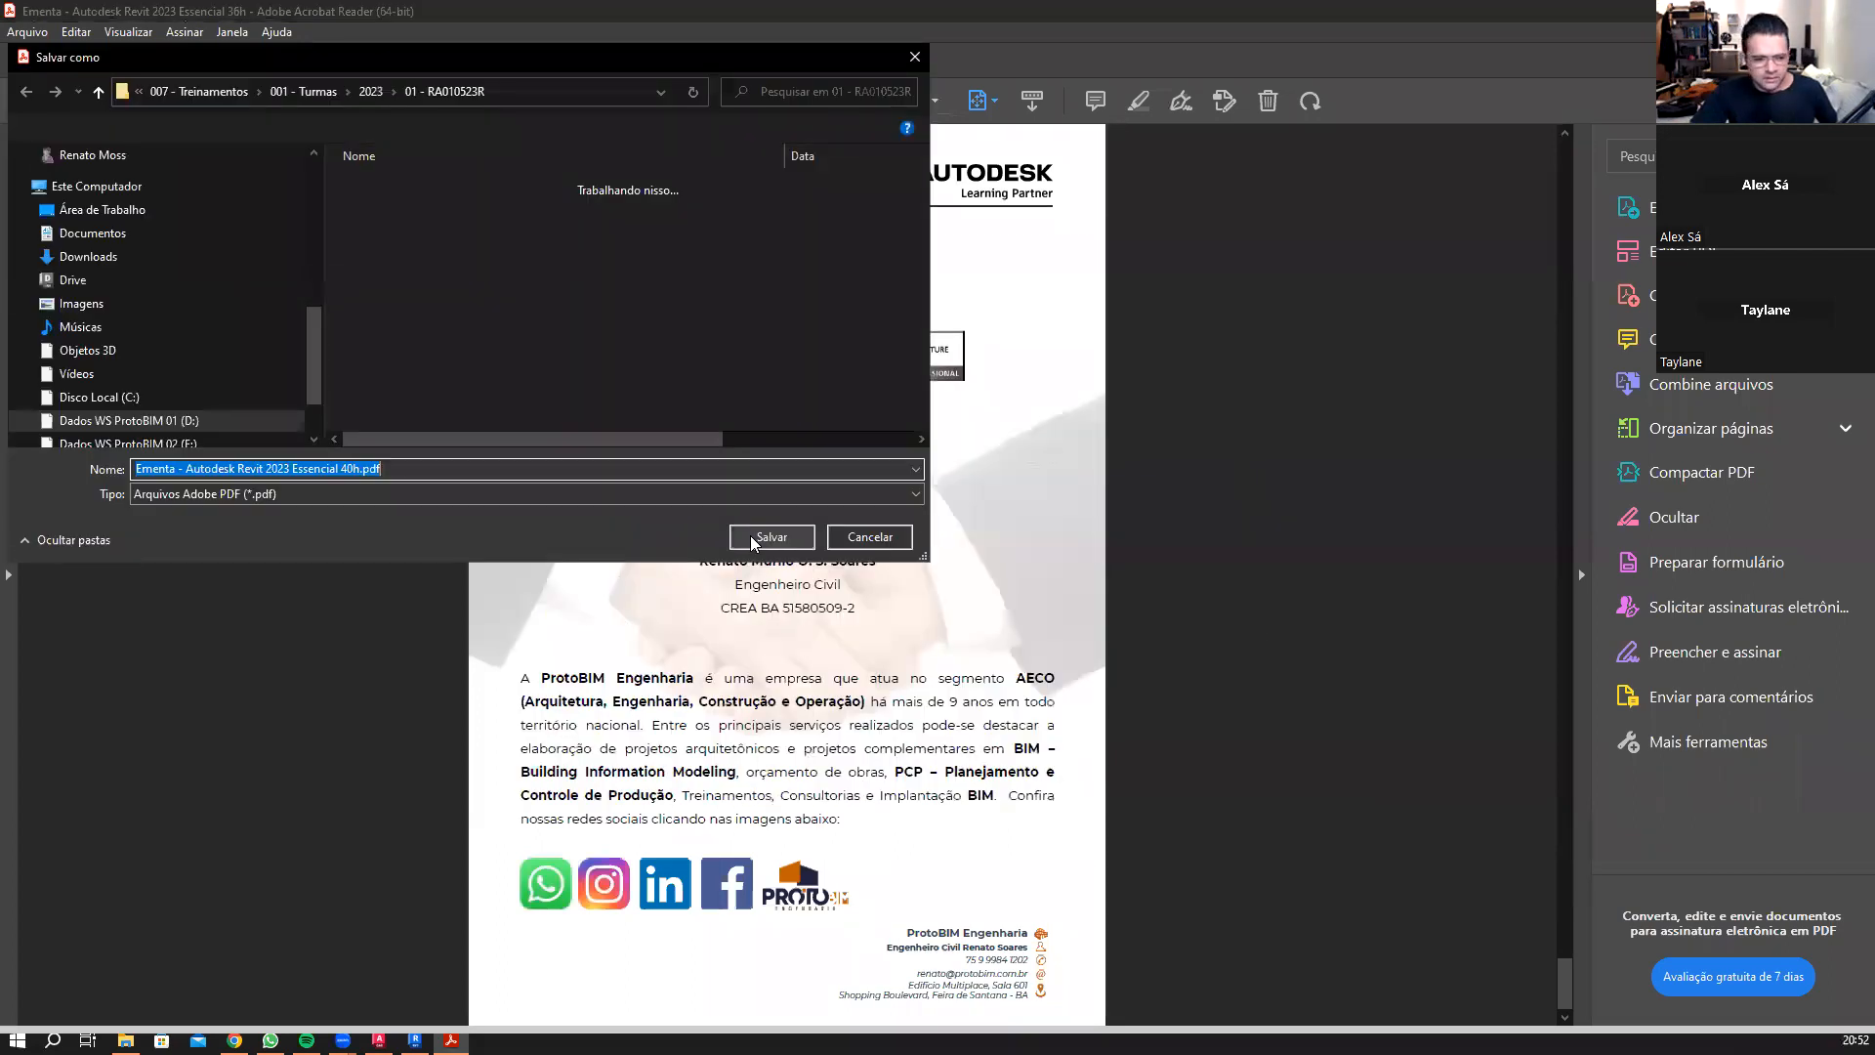
pyautogui.click(749, 536)
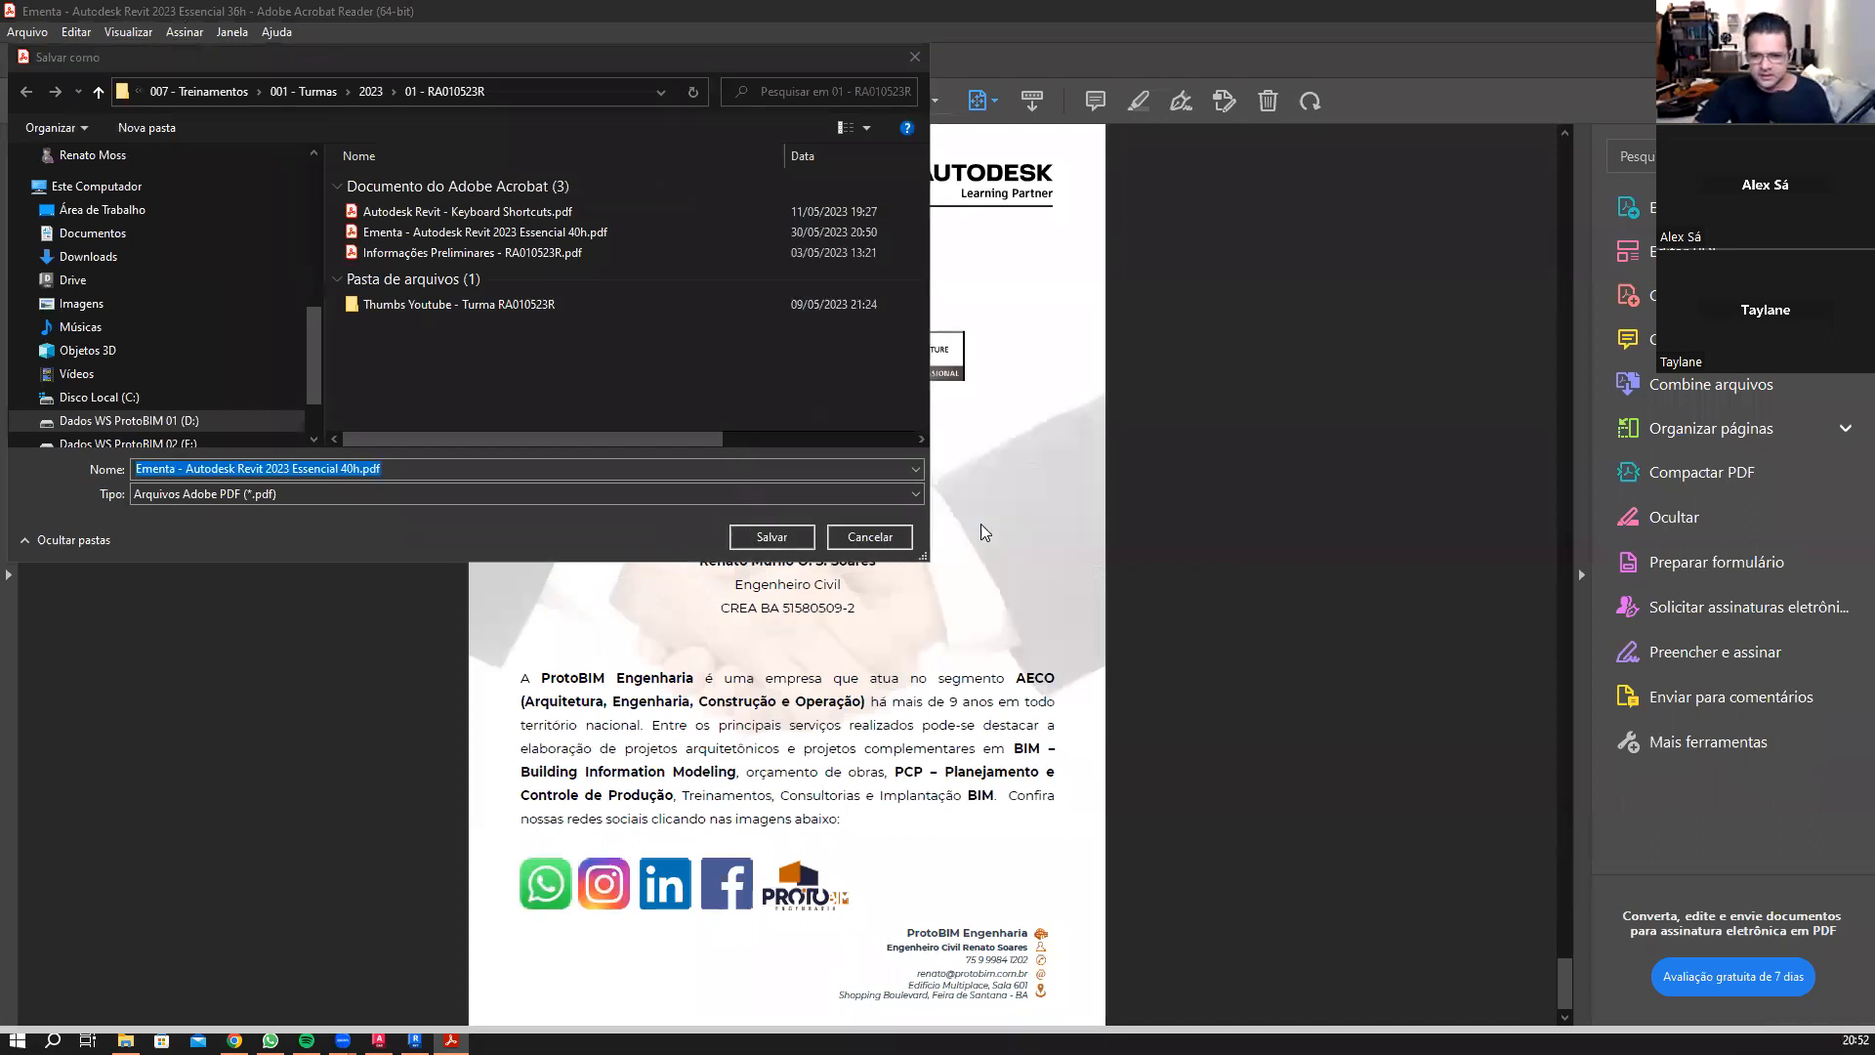
pyautogui.click(977, 530)
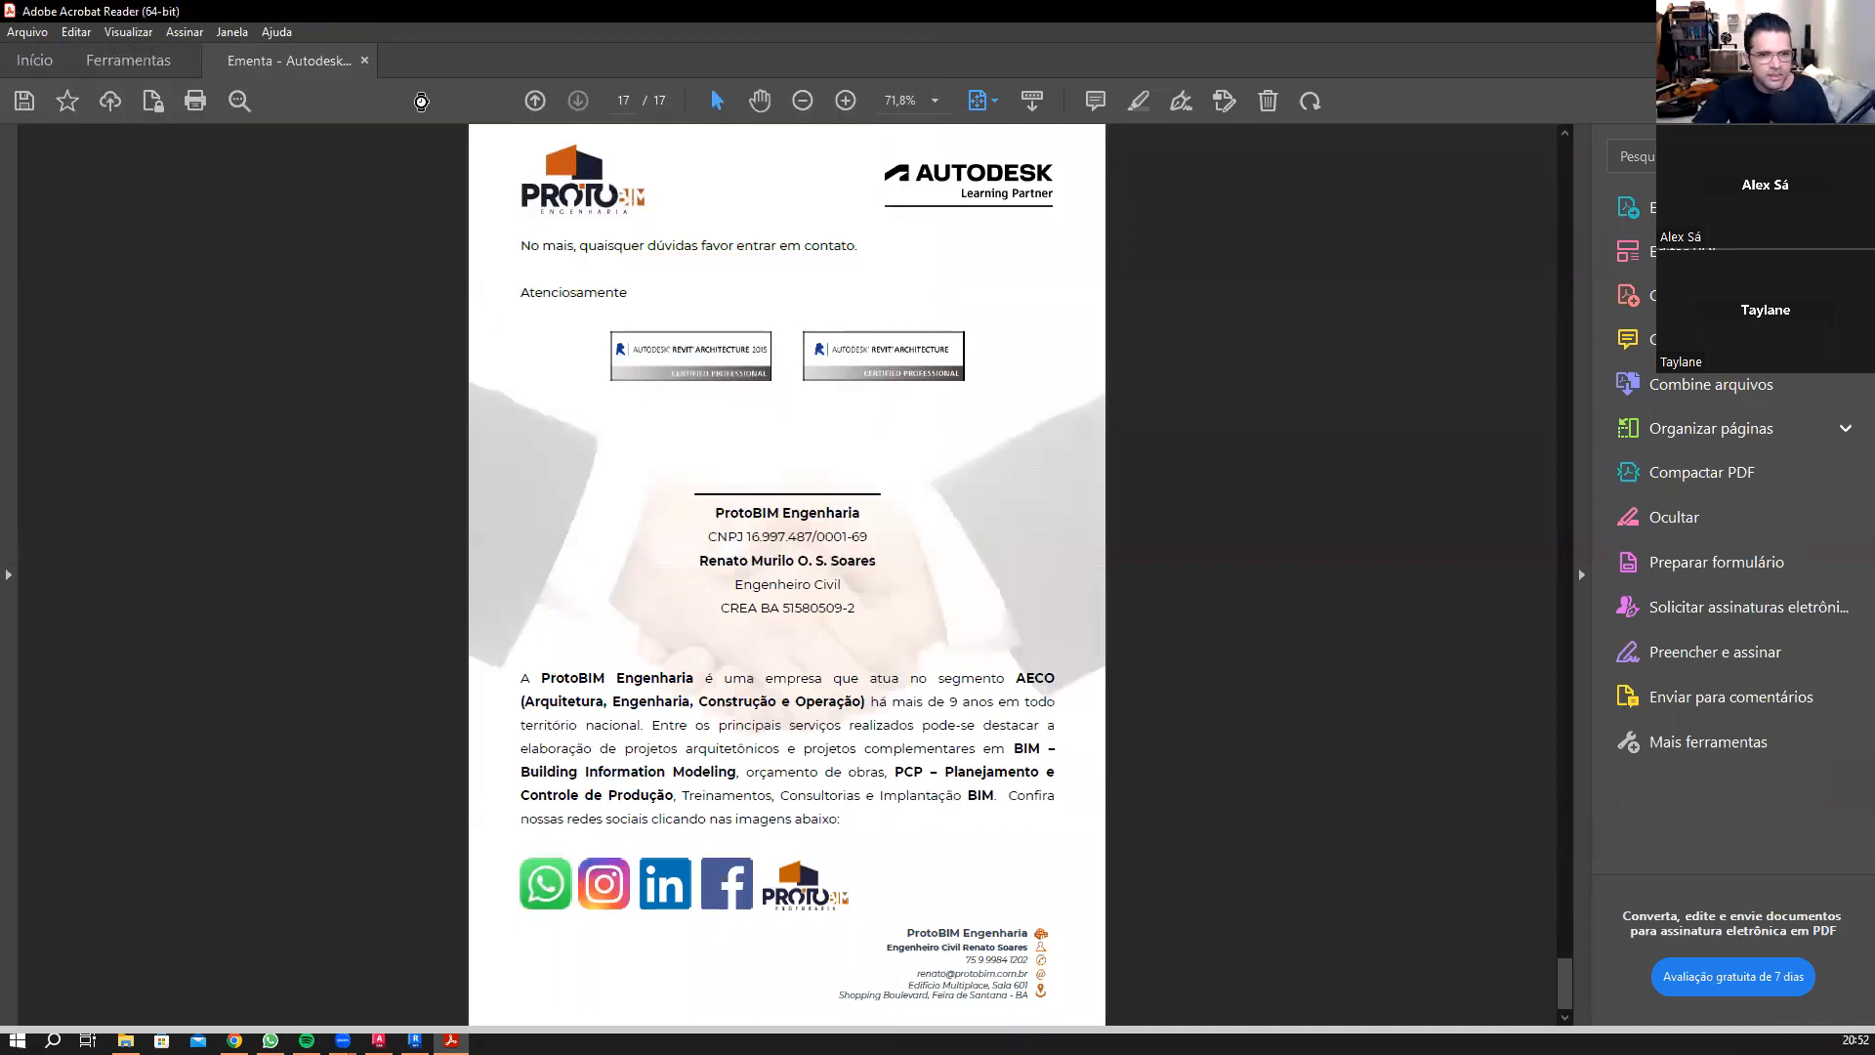
pyautogui.click(364, 60)
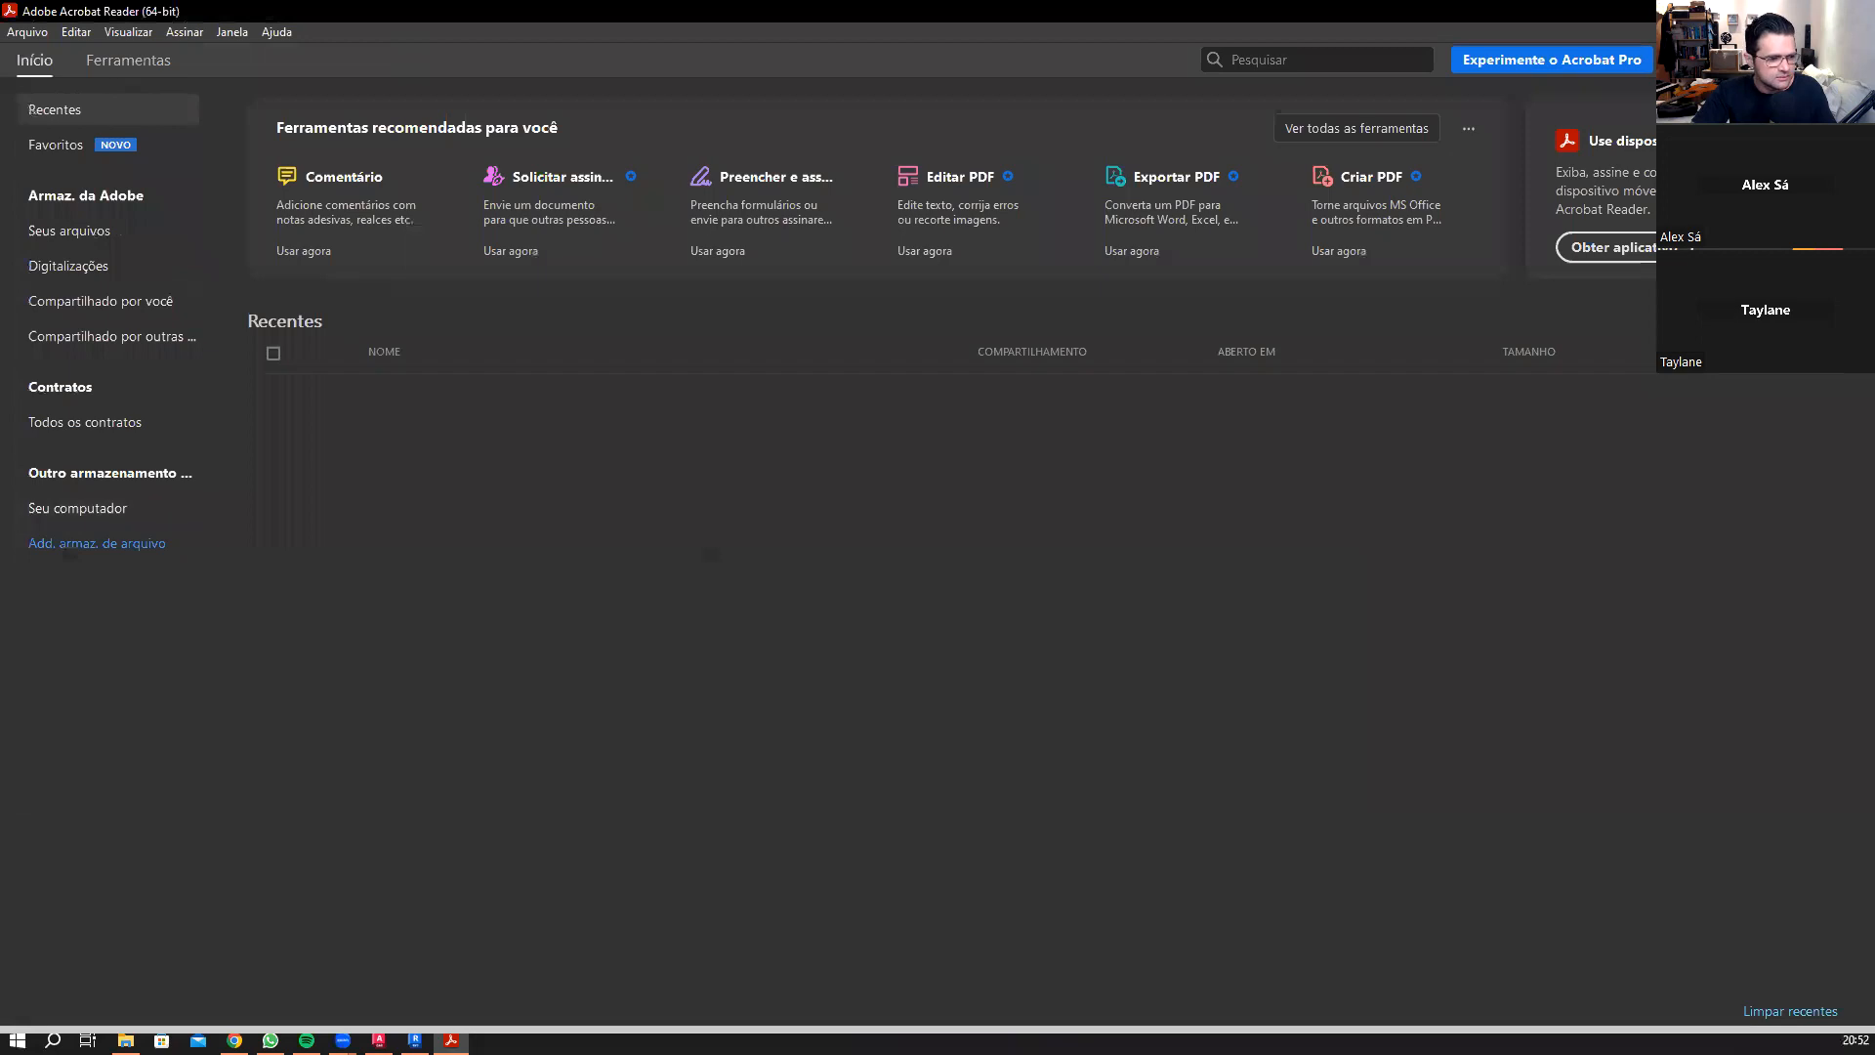
pyautogui.click(1851, 12)
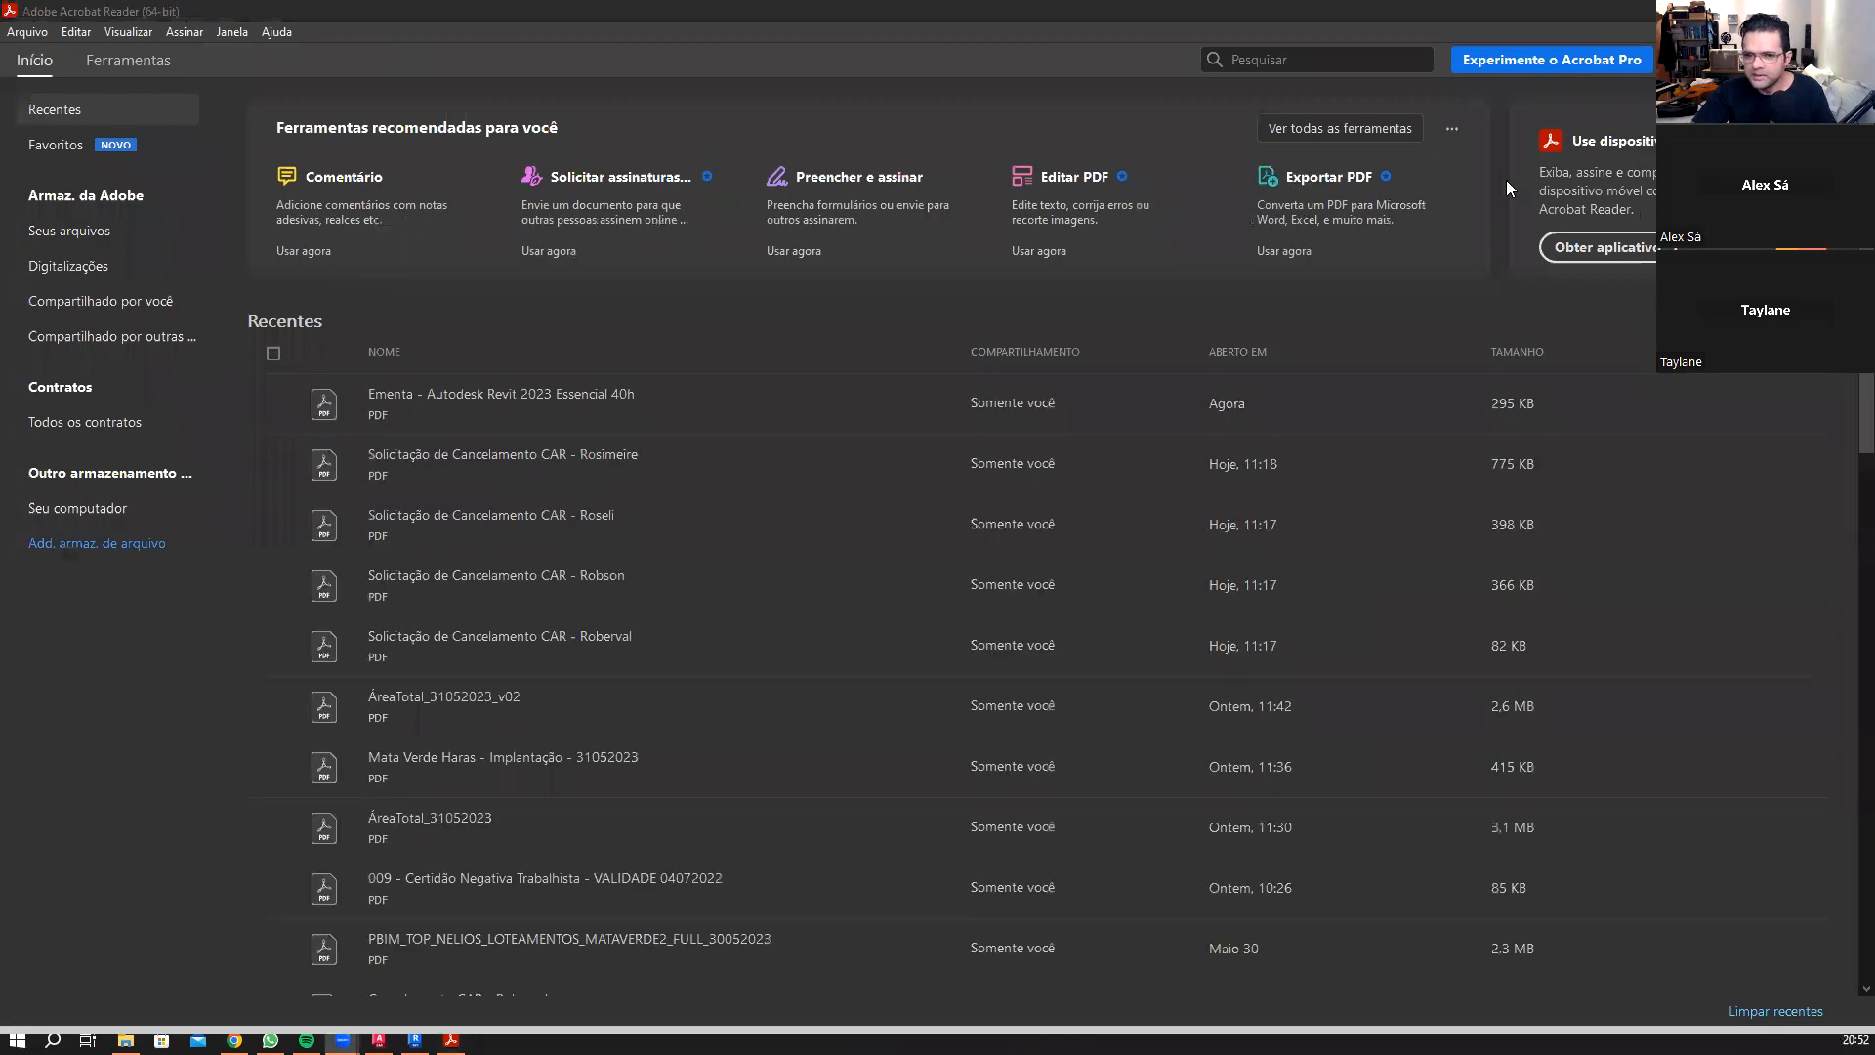
# Step: Close the open 001 - Térreo floor plan and ceiling plan views in Revit, keeping only the 3D view
pyautogui.click(626, 182)
pyautogui.click(645, 180)
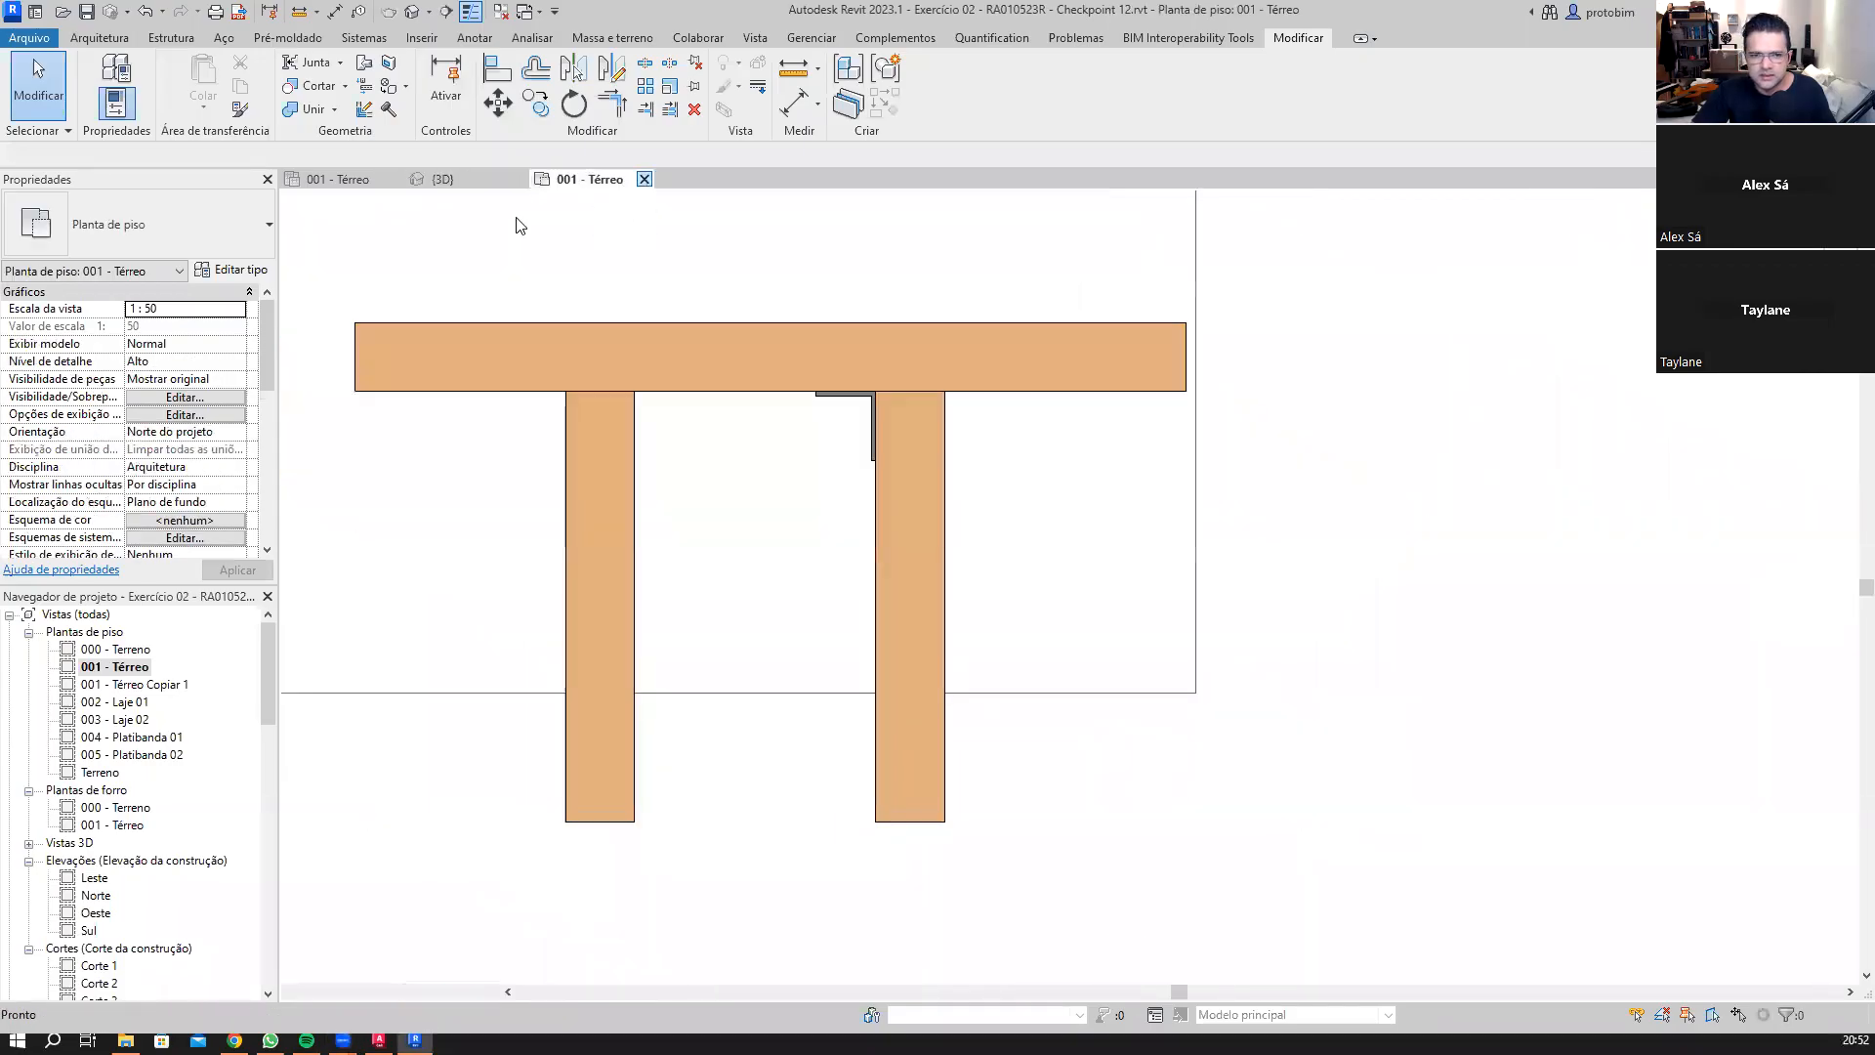
pyautogui.click(375, 182)
pyautogui.click(394, 181)
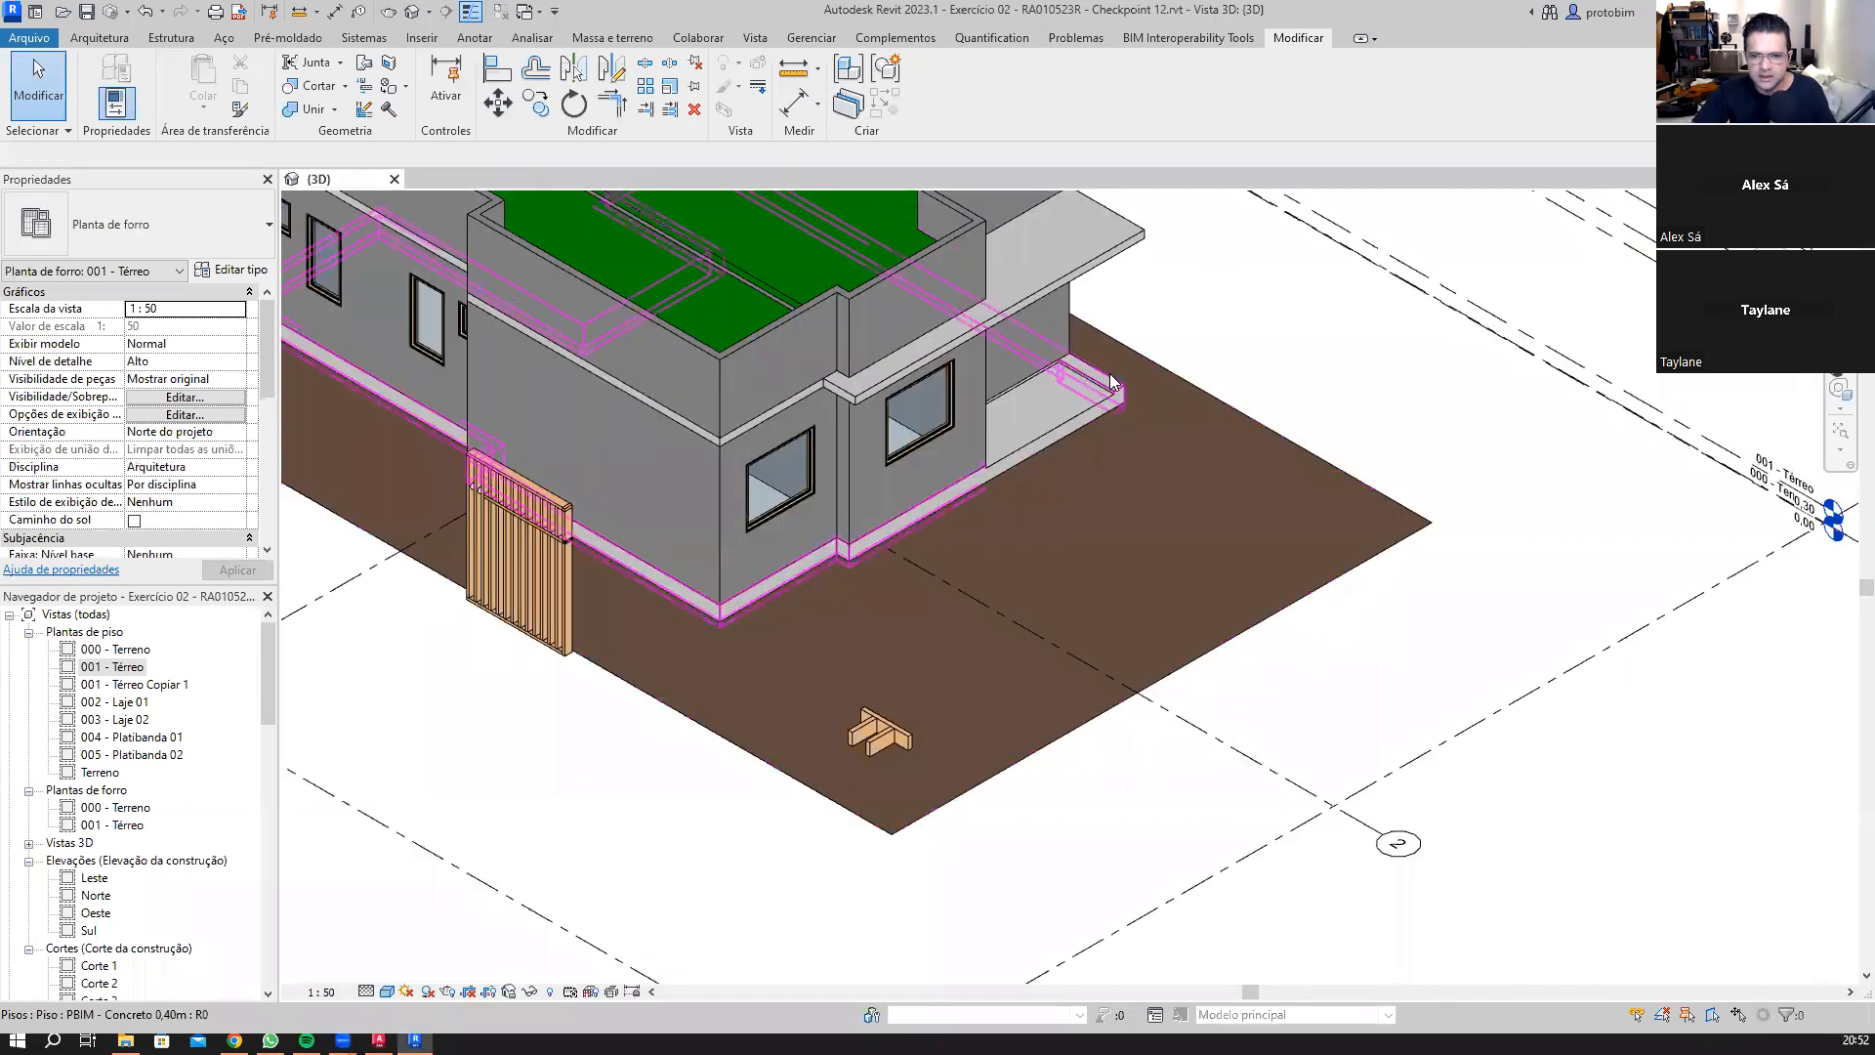
# Step: Frame the whole house with its grids and levels in the 3D view and close that view
pyautogui.scroll(-2, 1002, 510)
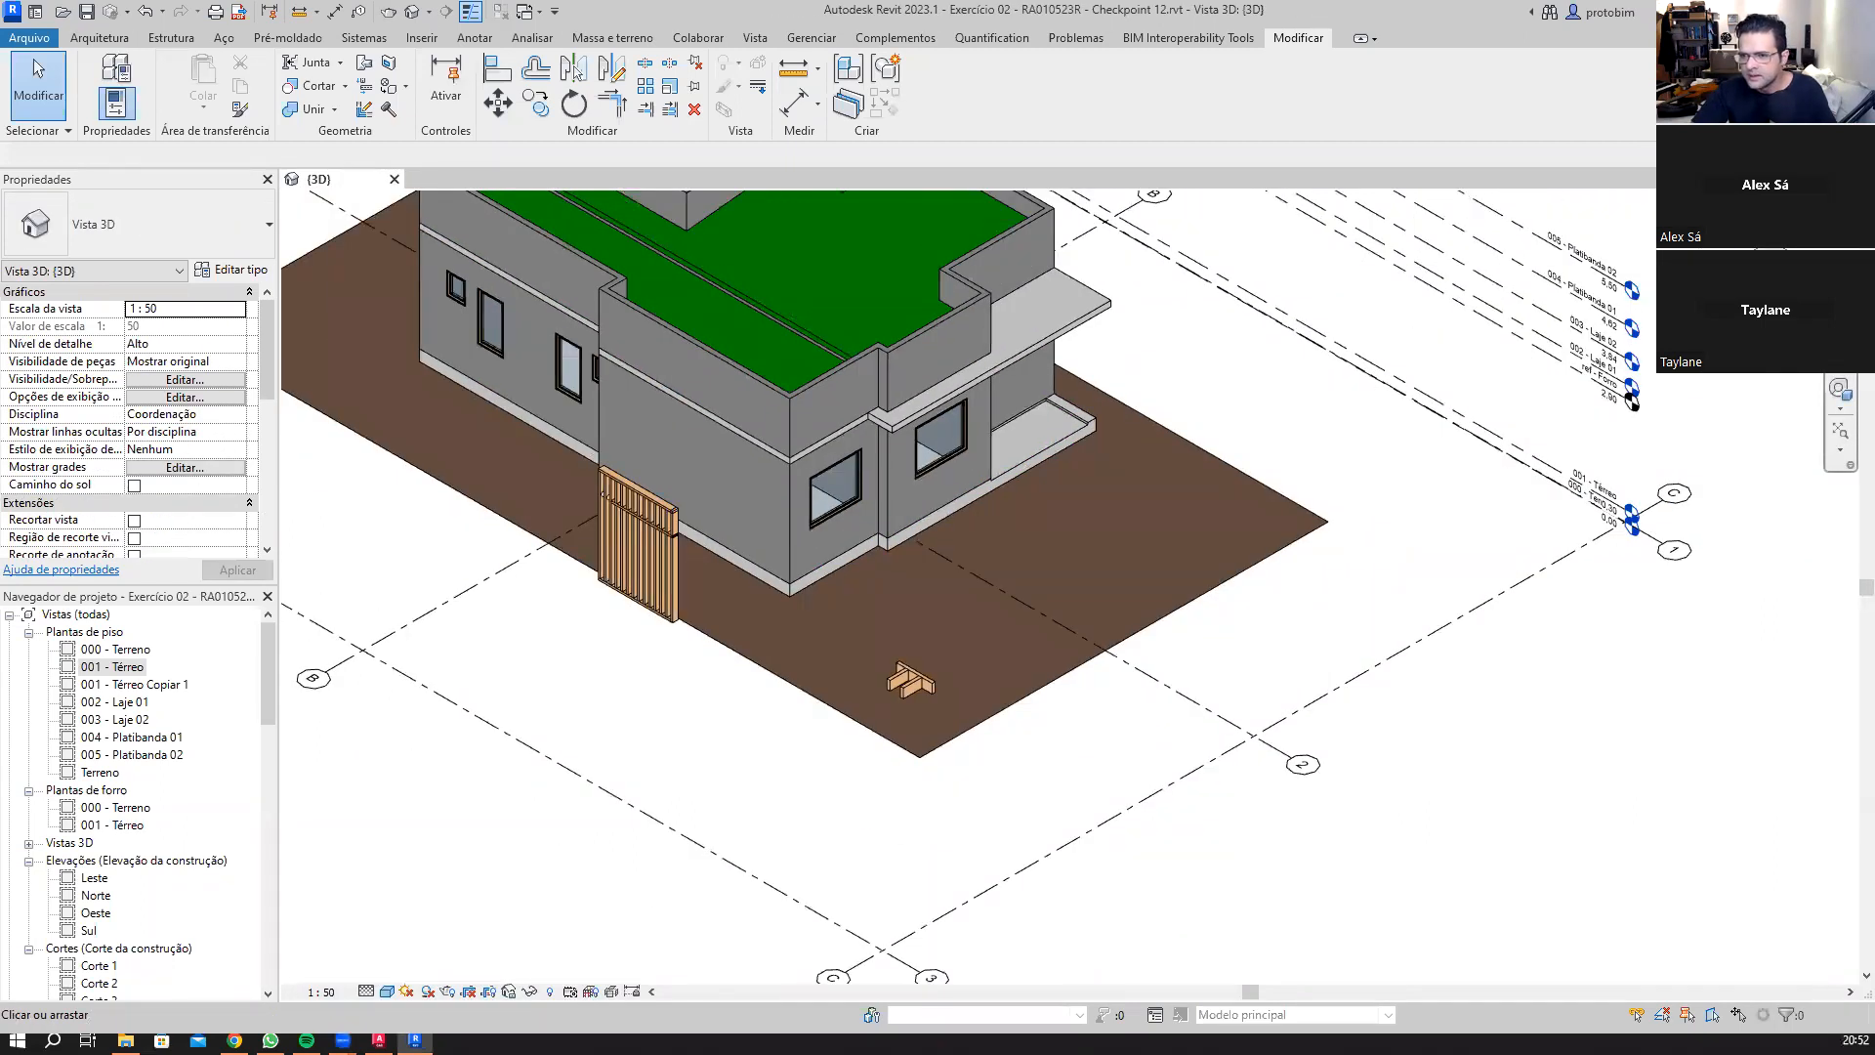
pyautogui.scroll(-3, 741, 276)
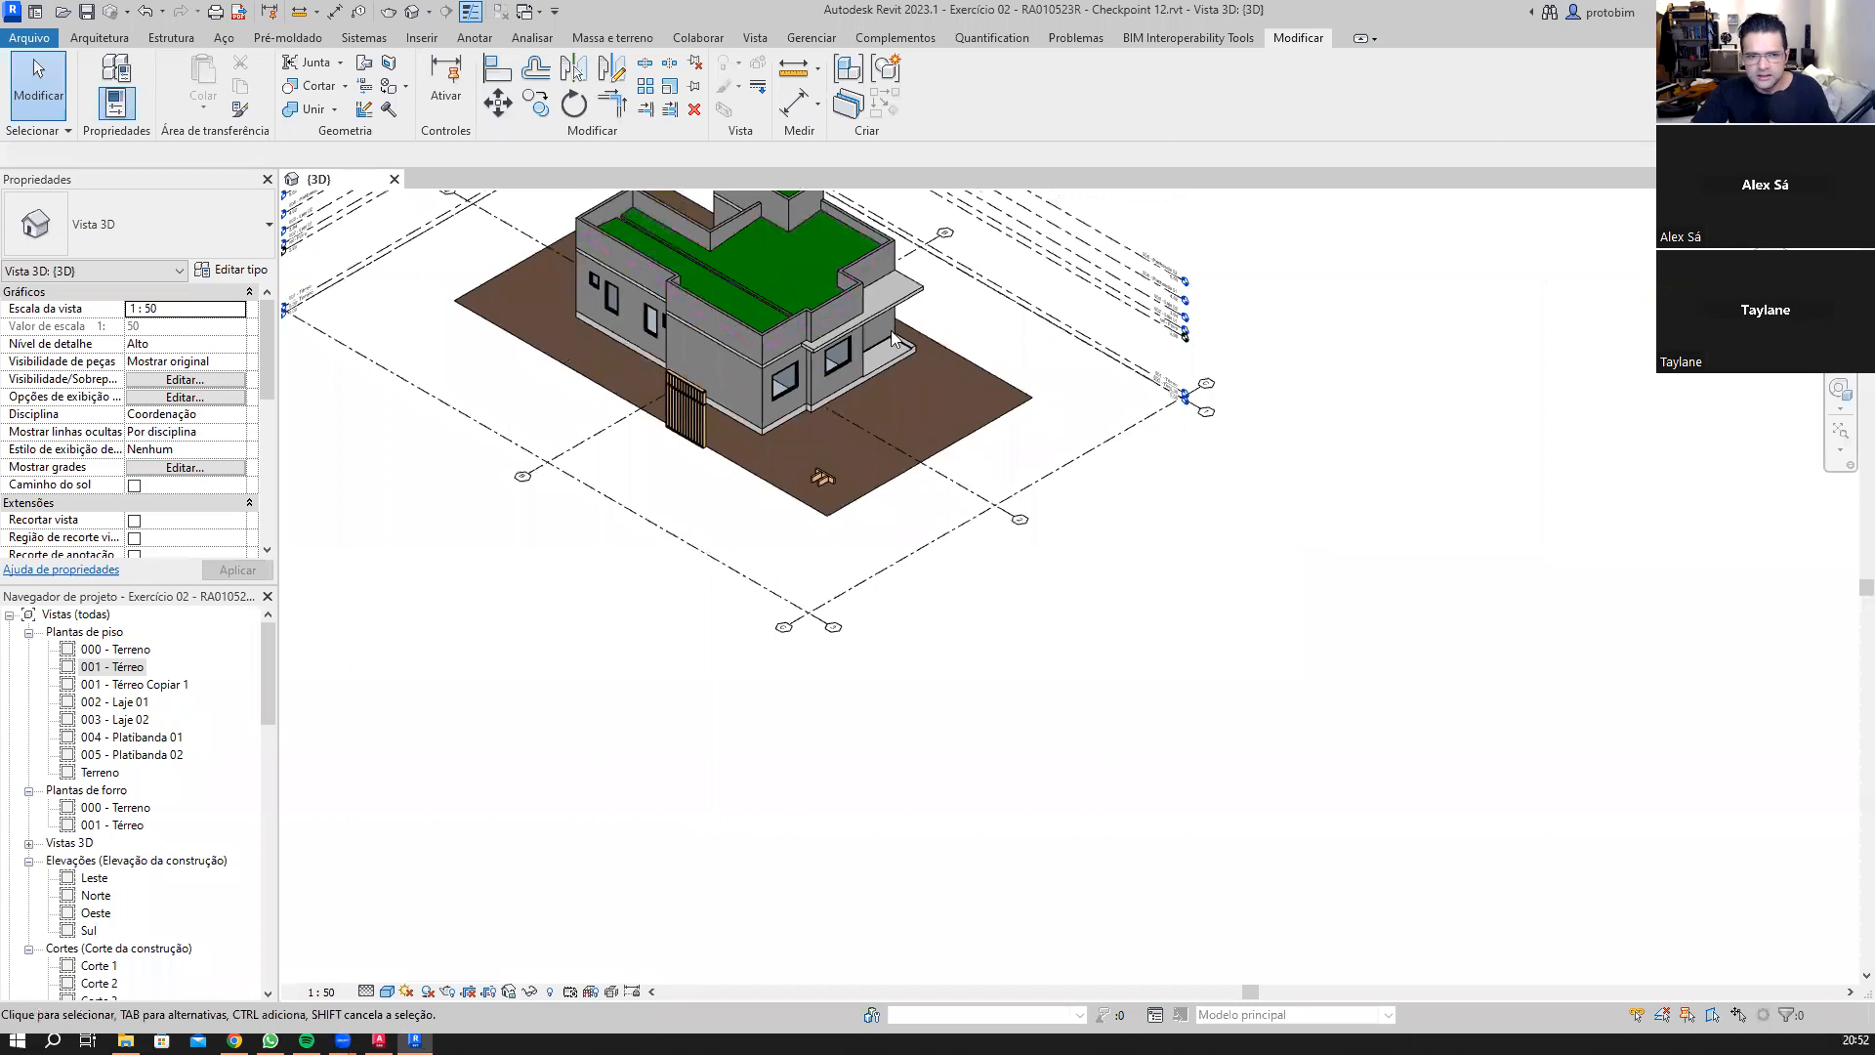
pyautogui.scroll(-1, 801, 283)
pyautogui.moveTo(968, 330); pyautogui.dragTo(1184, 544, button='middle')
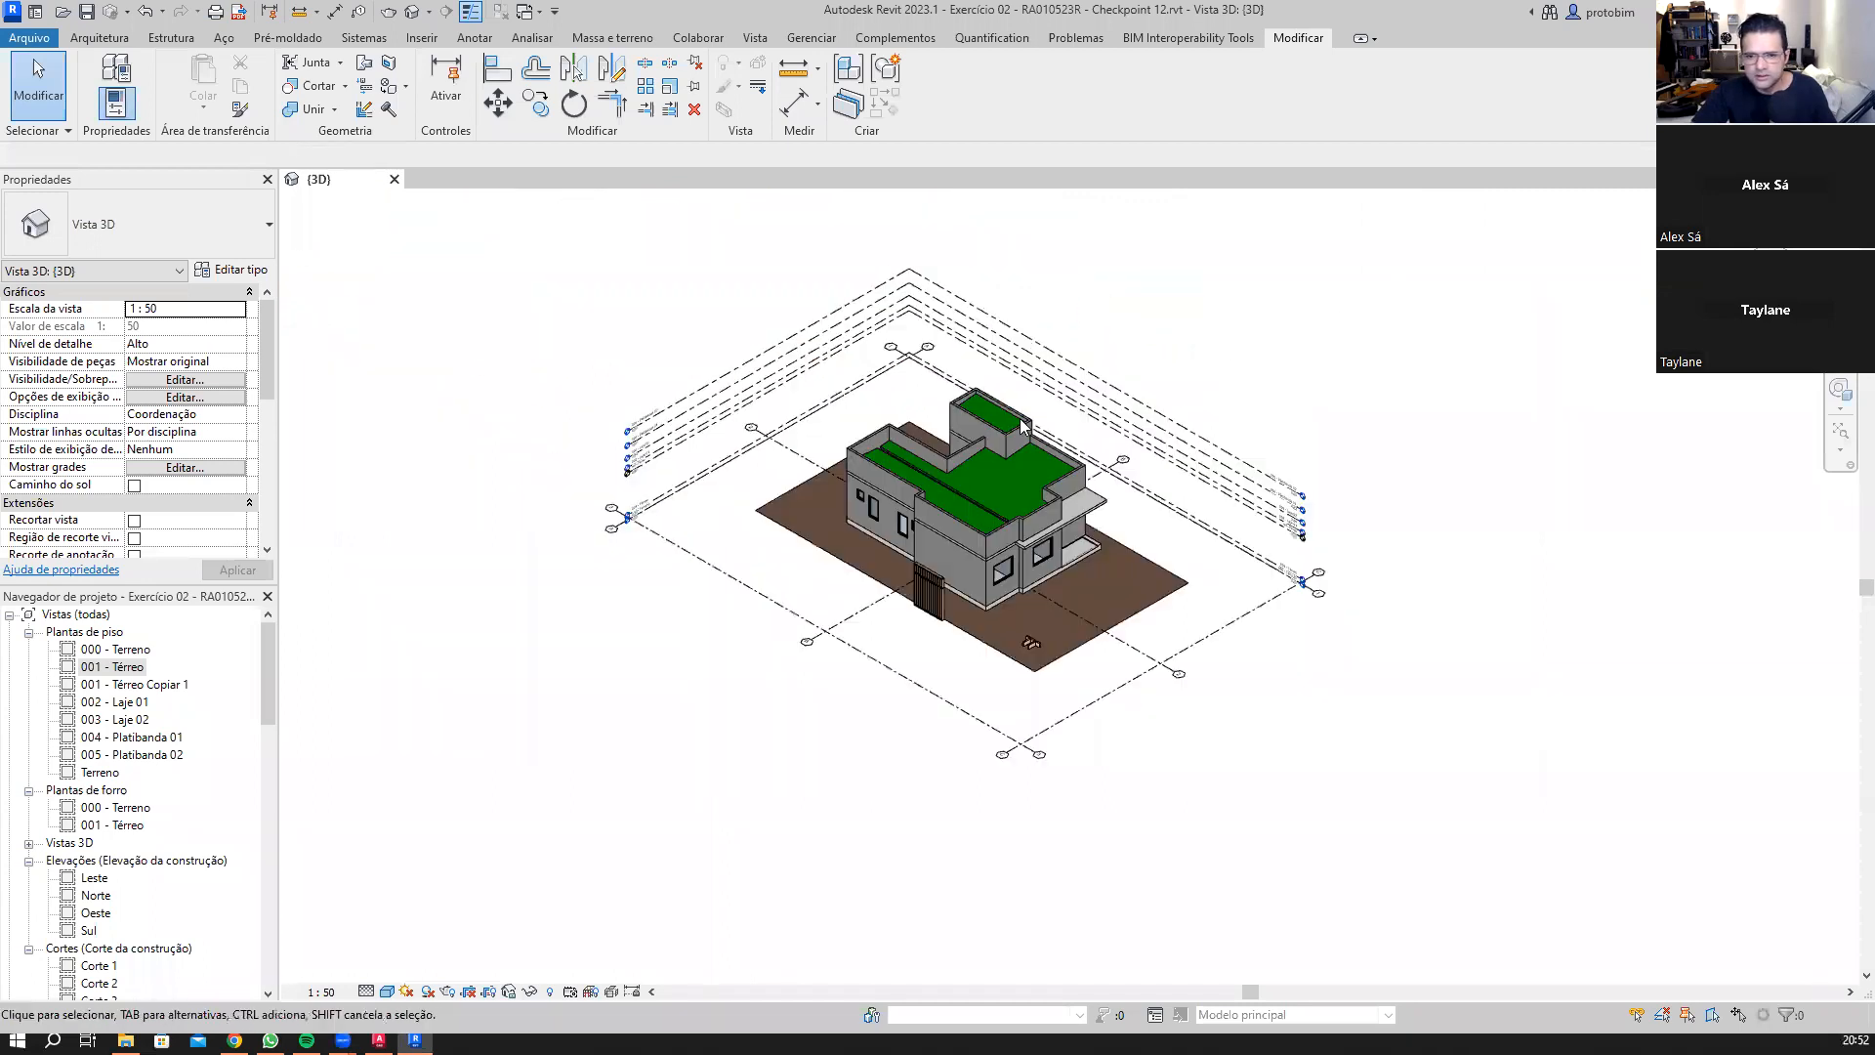
pyautogui.moveTo(1039, 449); pyautogui.dragTo(1143, 547, button='middle')
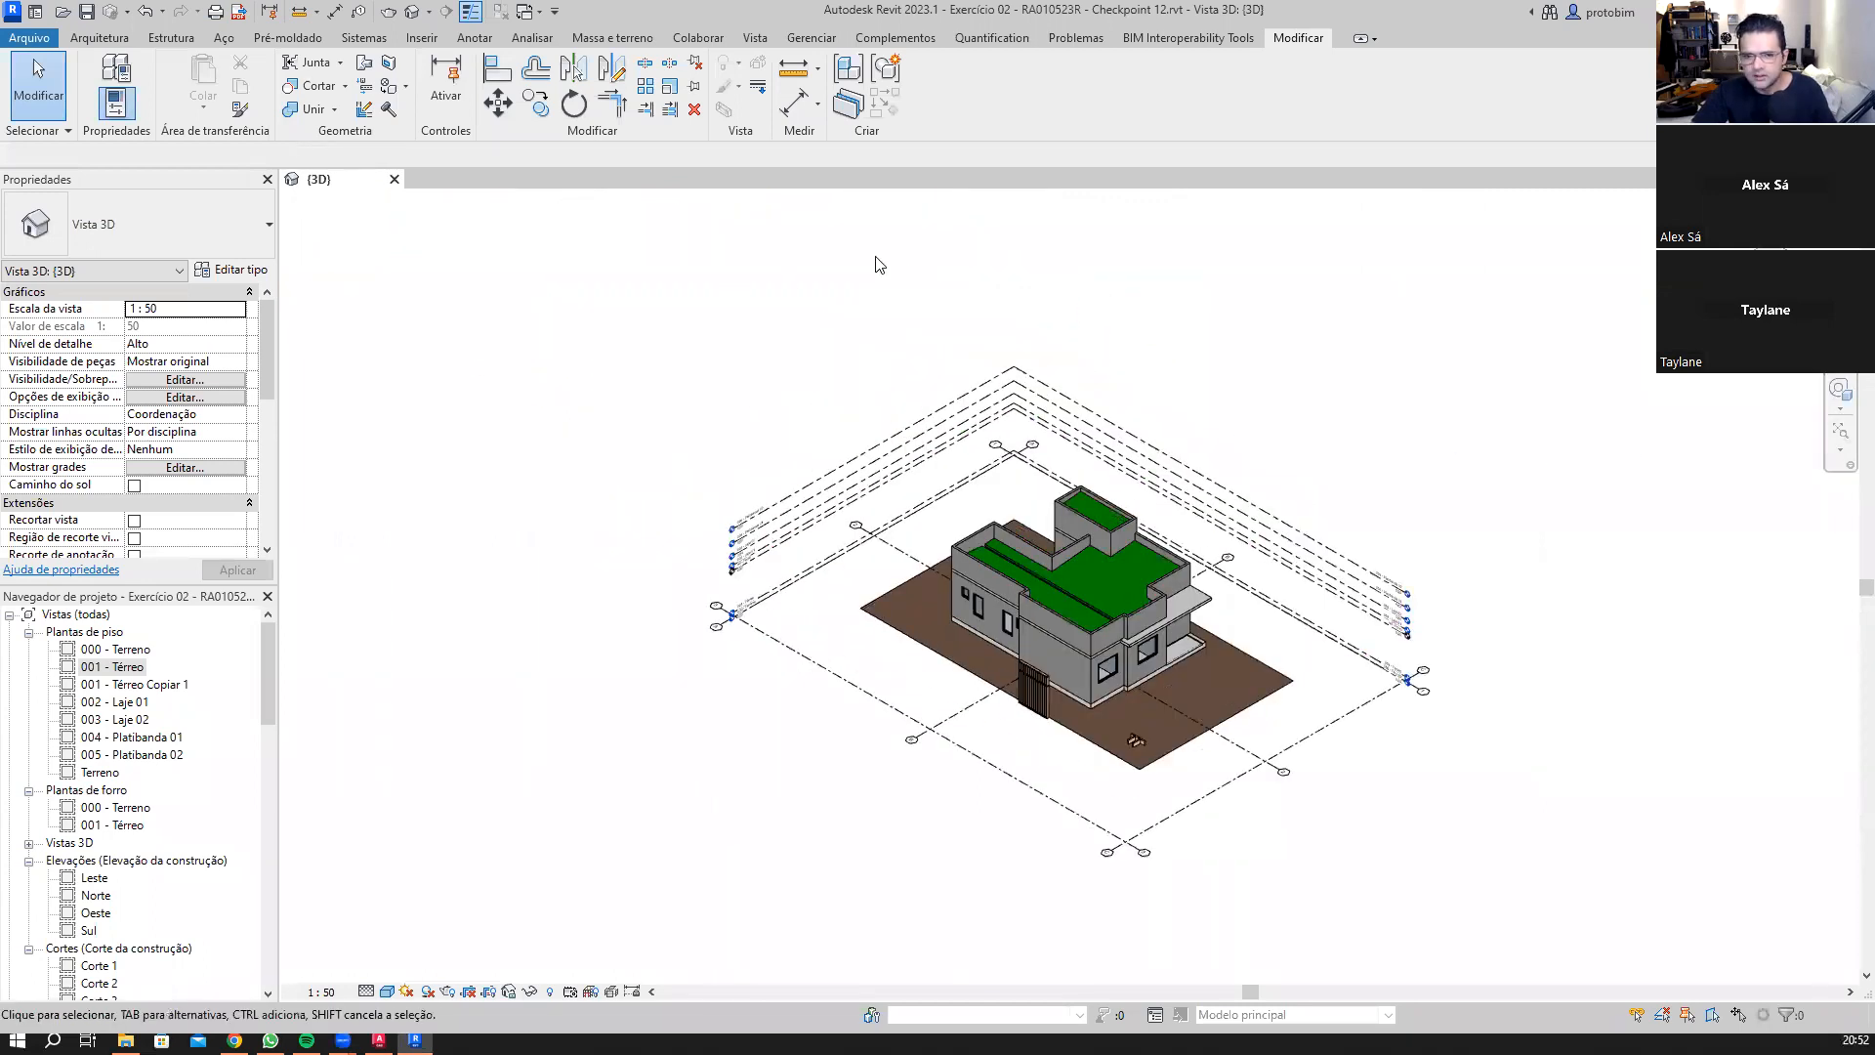
pyautogui.click(395, 178)
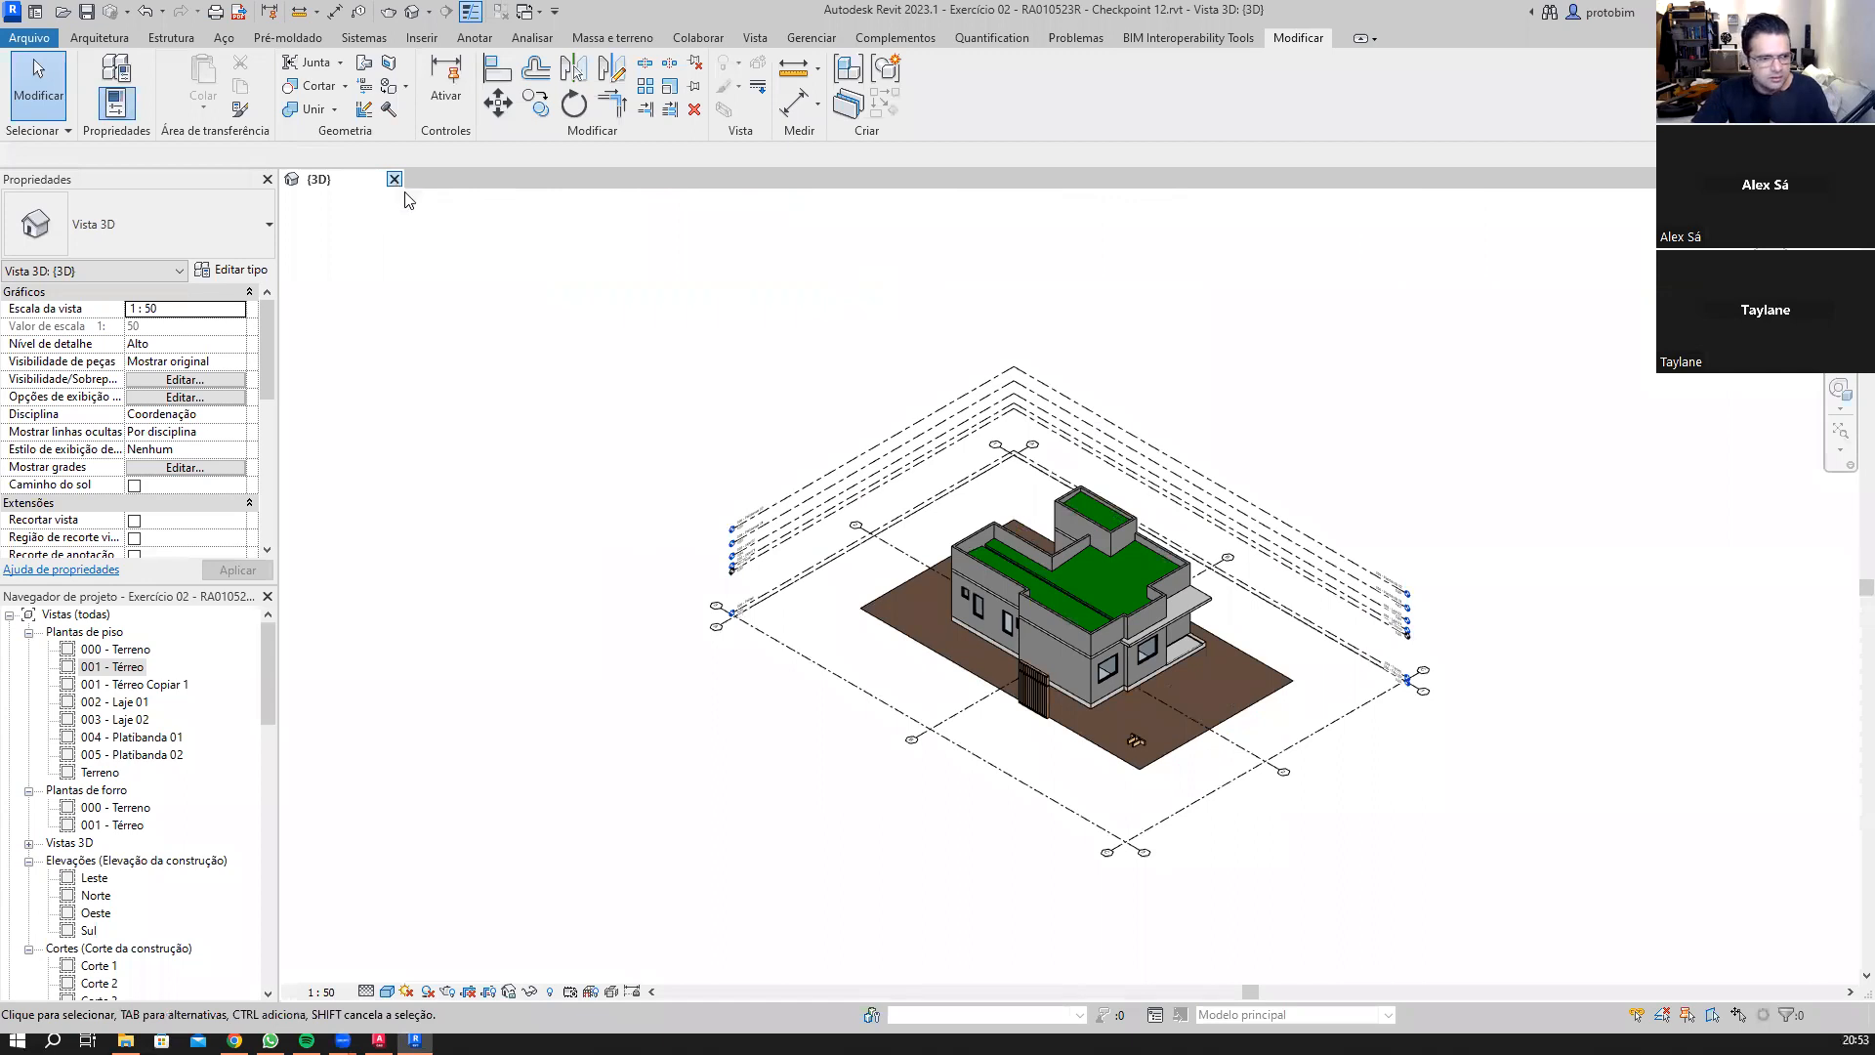